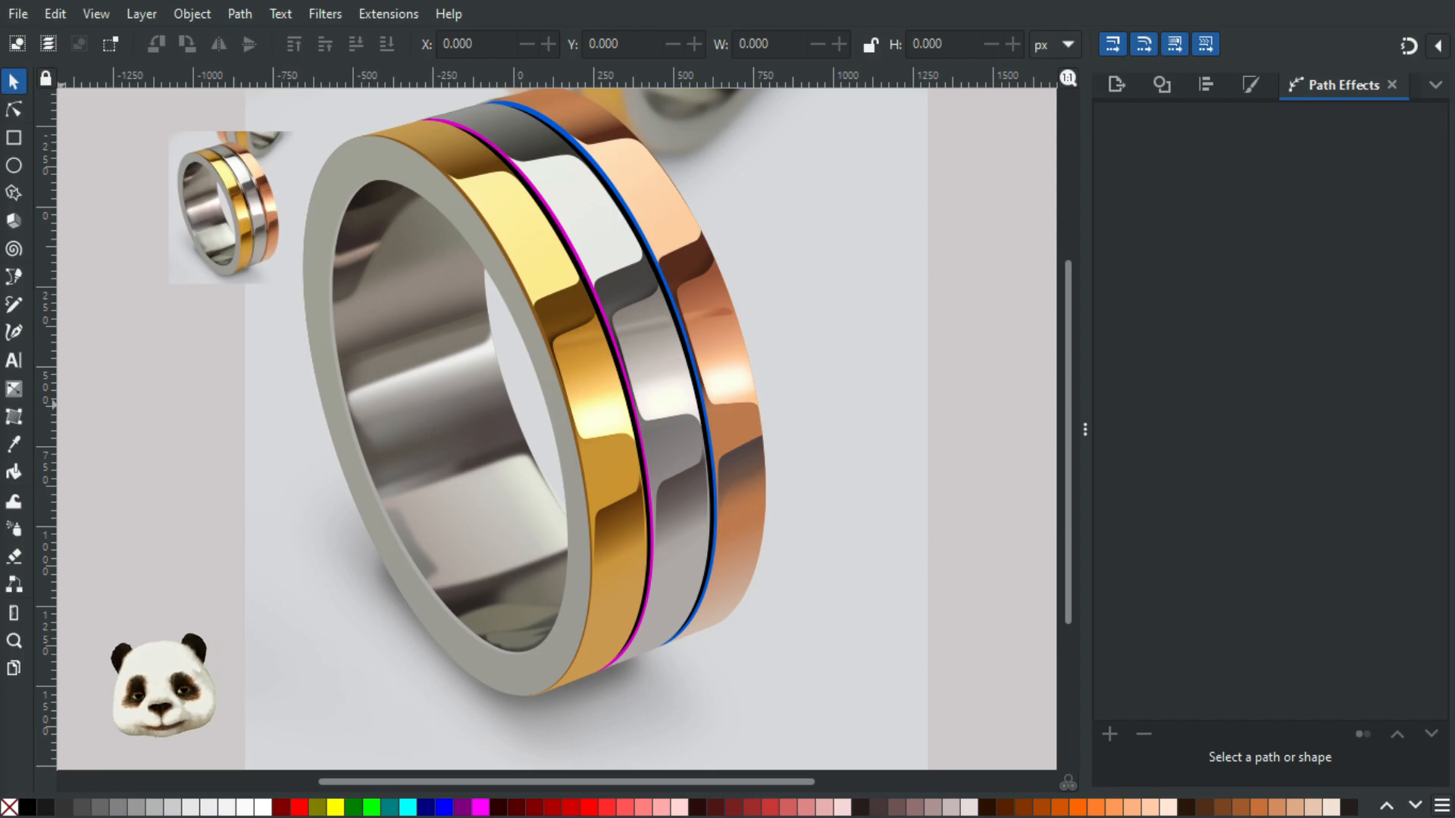
Step: Move the small reference ring photo over the lower inner opening of the large ring, at about X -145, Y 766 px
{"action": "scroll", "coordinate": [225, 153], "scroll_direction": "up", "scroll_amount": 4}
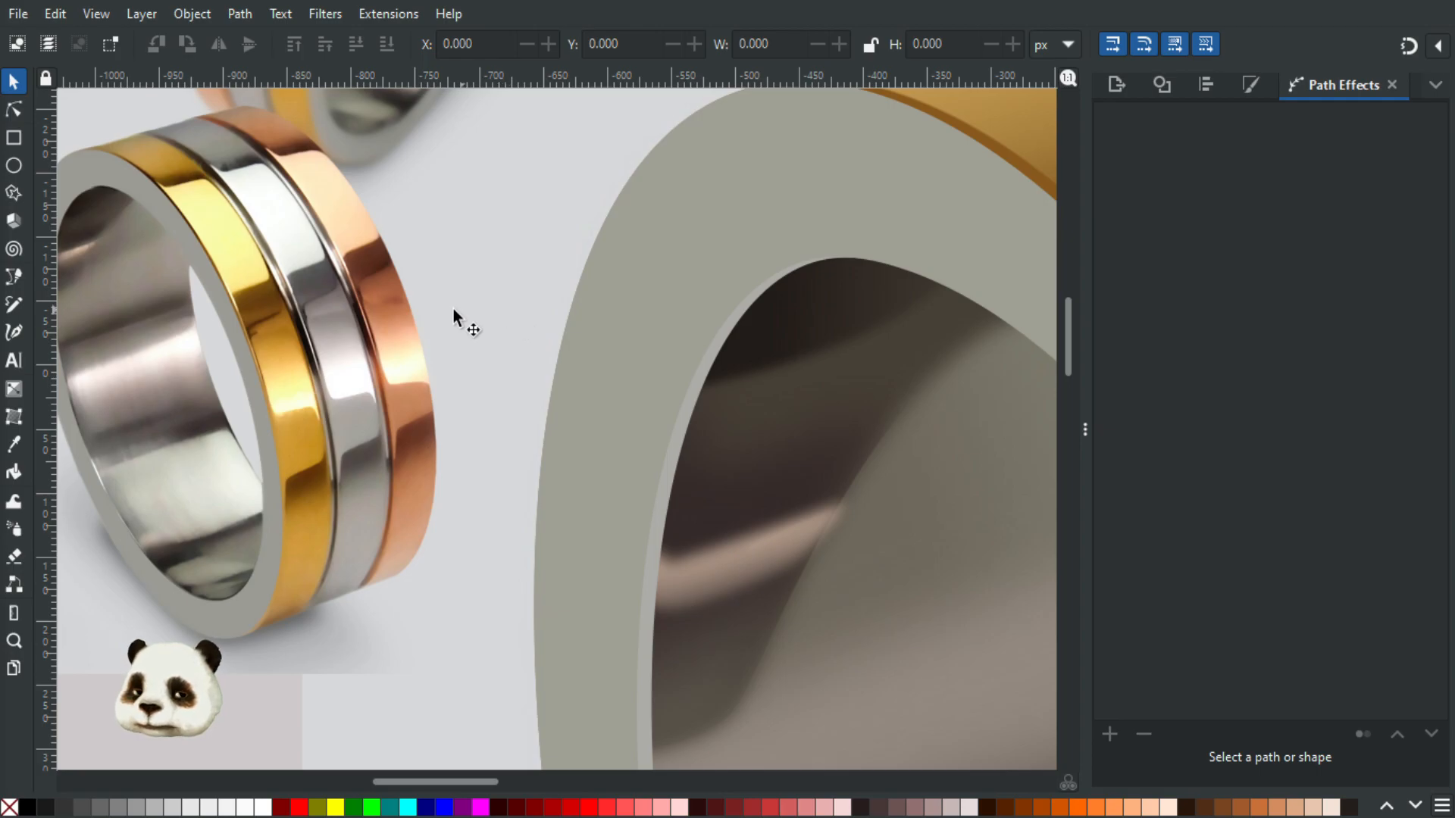
{"action": "scroll", "coordinate": [453, 308], "scroll_direction": "down", "scroll_amount": 2}
{"action": "left_click_drag", "start_coordinate": [693, 476], "coordinate": [398, 138]}
{"action": "scroll", "coordinate": [400, 209], "scroll_direction": "down", "scroll_amount": 1}
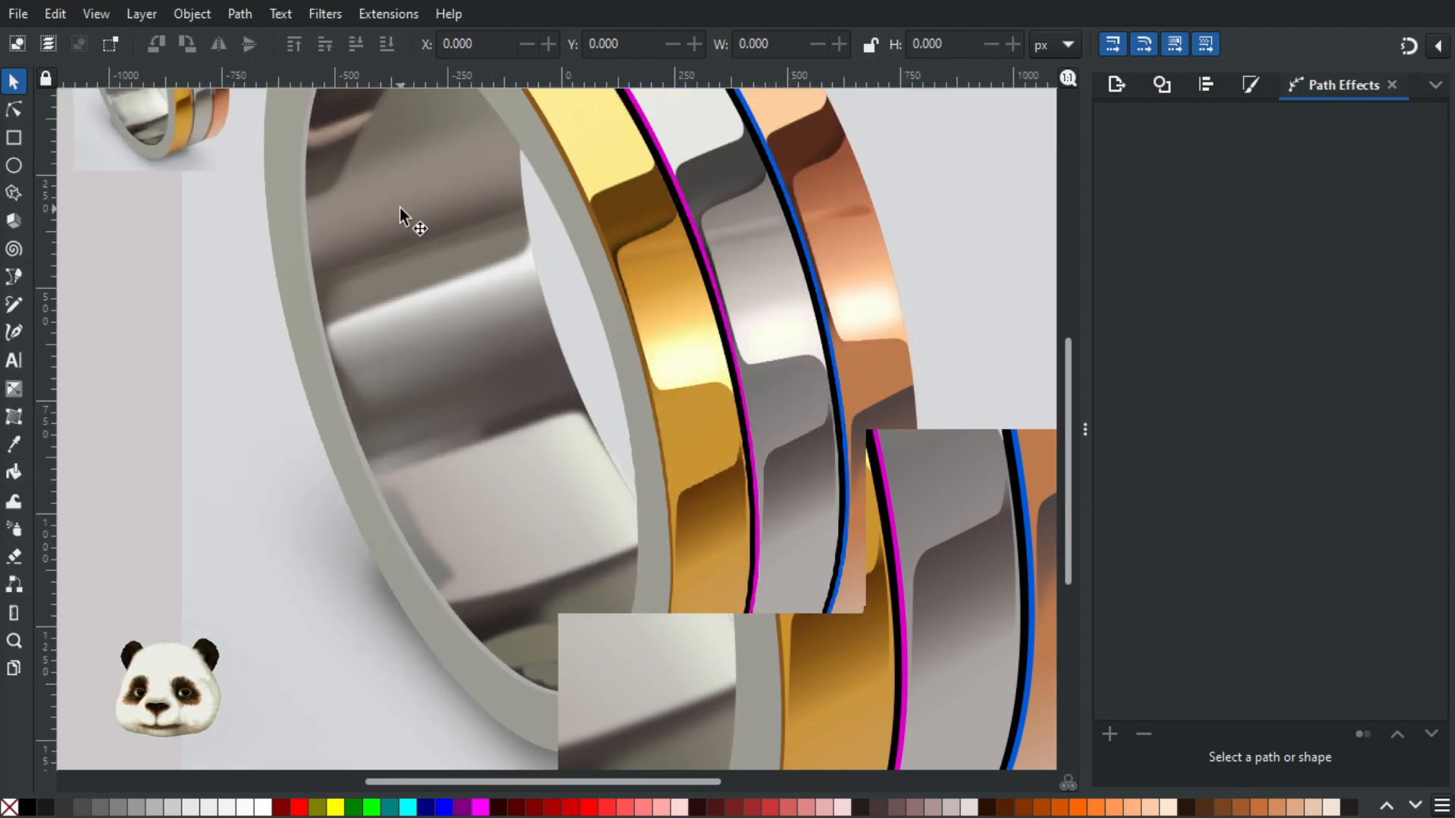
{"action": "left_click_drag", "start_coordinate": [180, 157], "coordinate": [819, 516]}
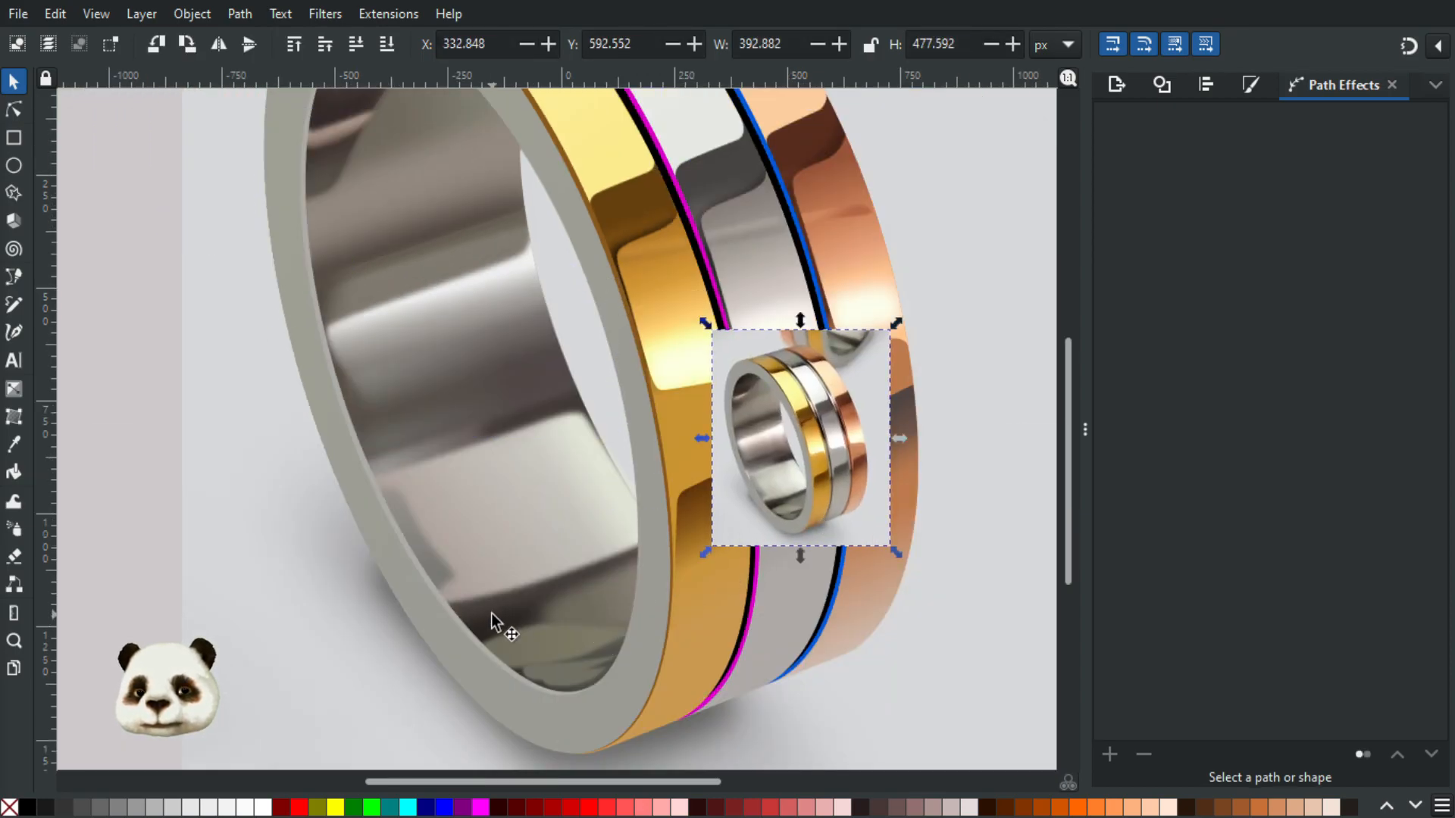
{"action": "scroll", "coordinate": [519, 607], "scroll_direction": "up", "scroll_amount": 4}
{"action": "scroll", "coordinate": [461, 288], "scroll_direction": "down", "scroll_amount": 4}
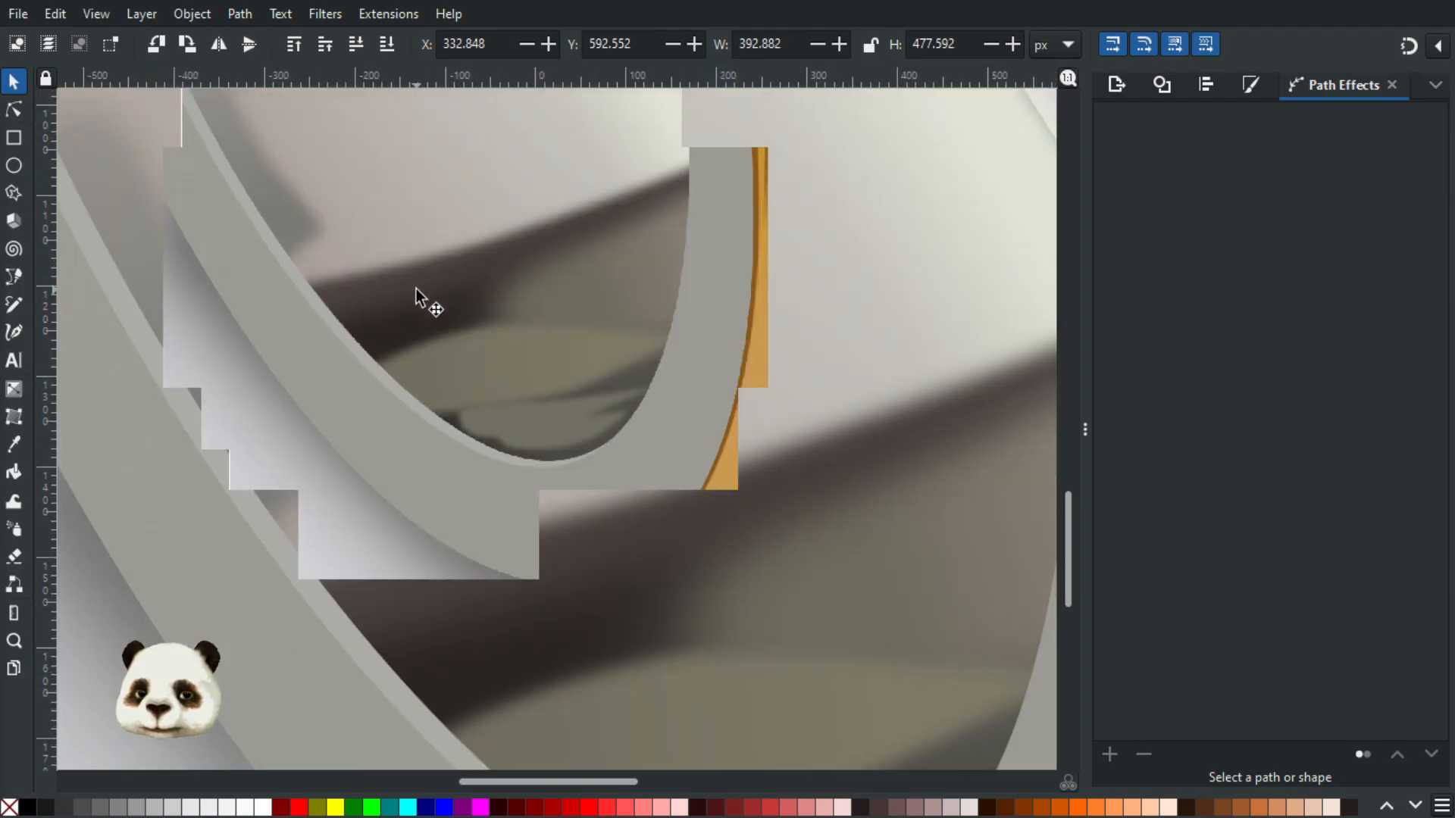
{"action": "left_click_drag", "start_coordinate": [1011, 114], "coordinate": [642, 248]}
Step: Examine the inner rim edge of the reference ring from its lower curve up to its top and back
{"action": "scroll", "coordinate": [600, 270], "scroll_direction": "up", "scroll_amount": 3}
{"action": "scroll", "coordinate": [632, 234], "scroll_direction": "up", "scroll_amount": 2}
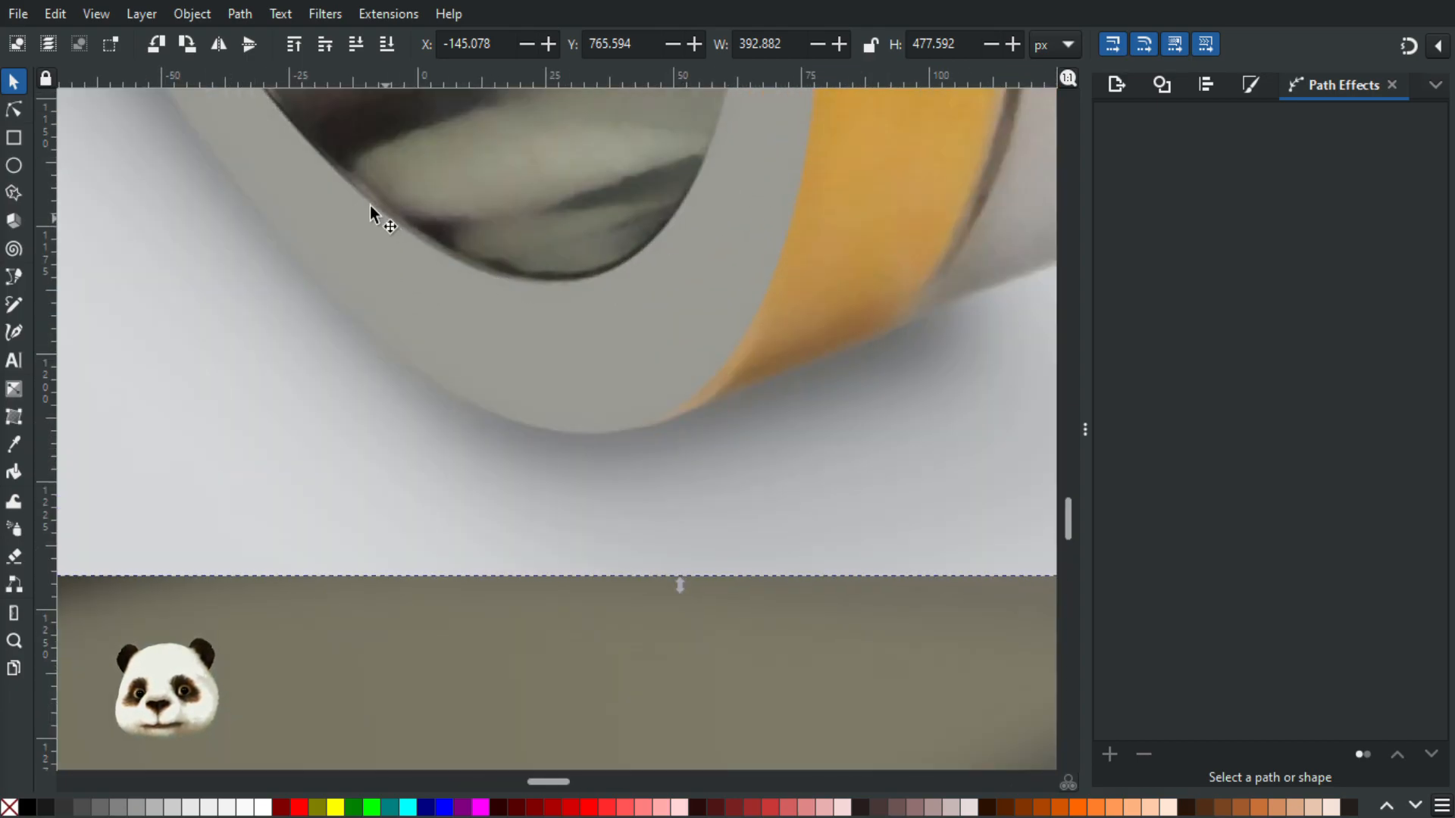
{"action": "left_click_drag", "start_coordinate": [288, 153], "coordinate": [497, 393]}
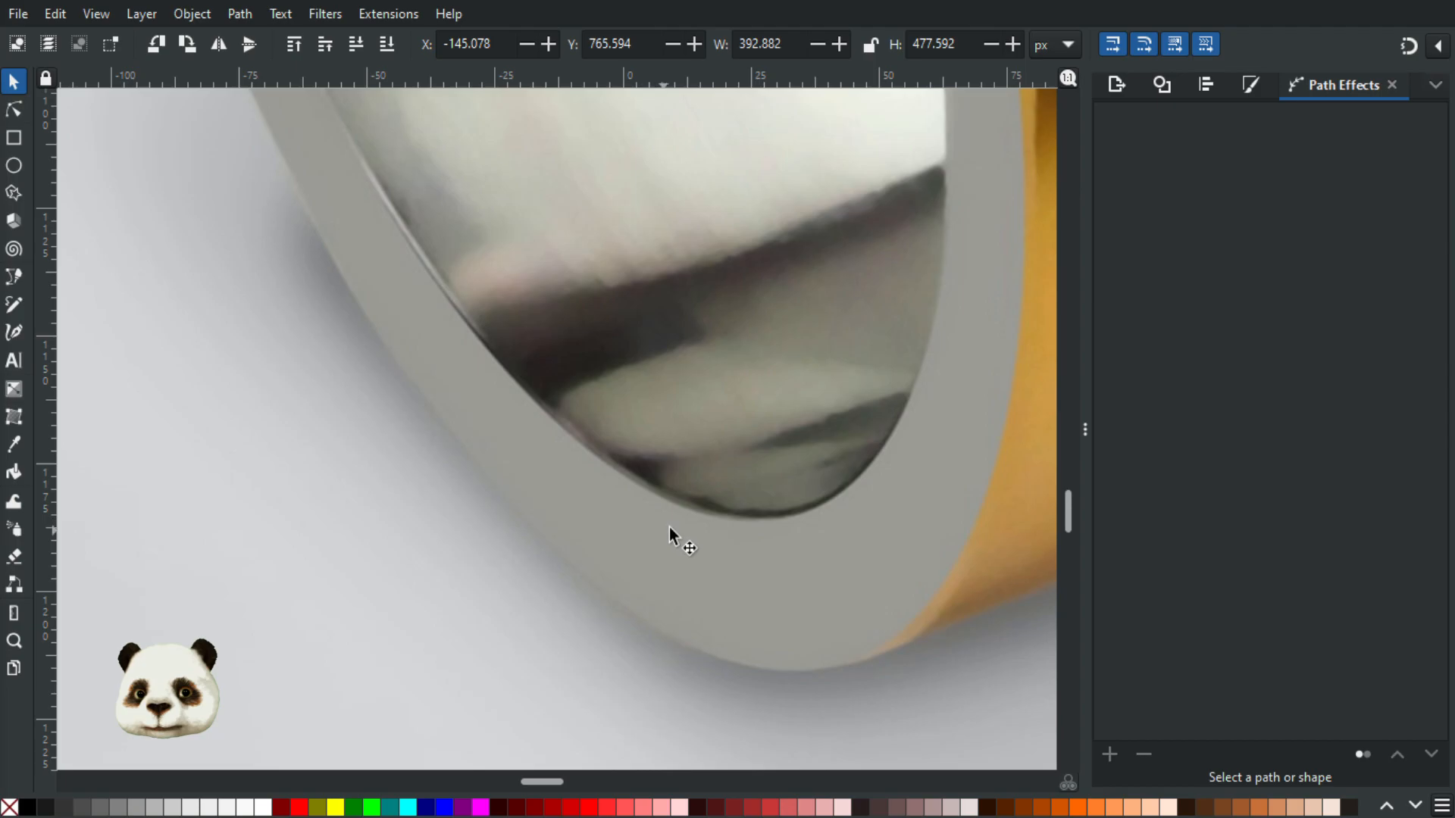
{"action": "left_click_drag", "start_coordinate": [405, 311], "coordinate": [455, 484]}
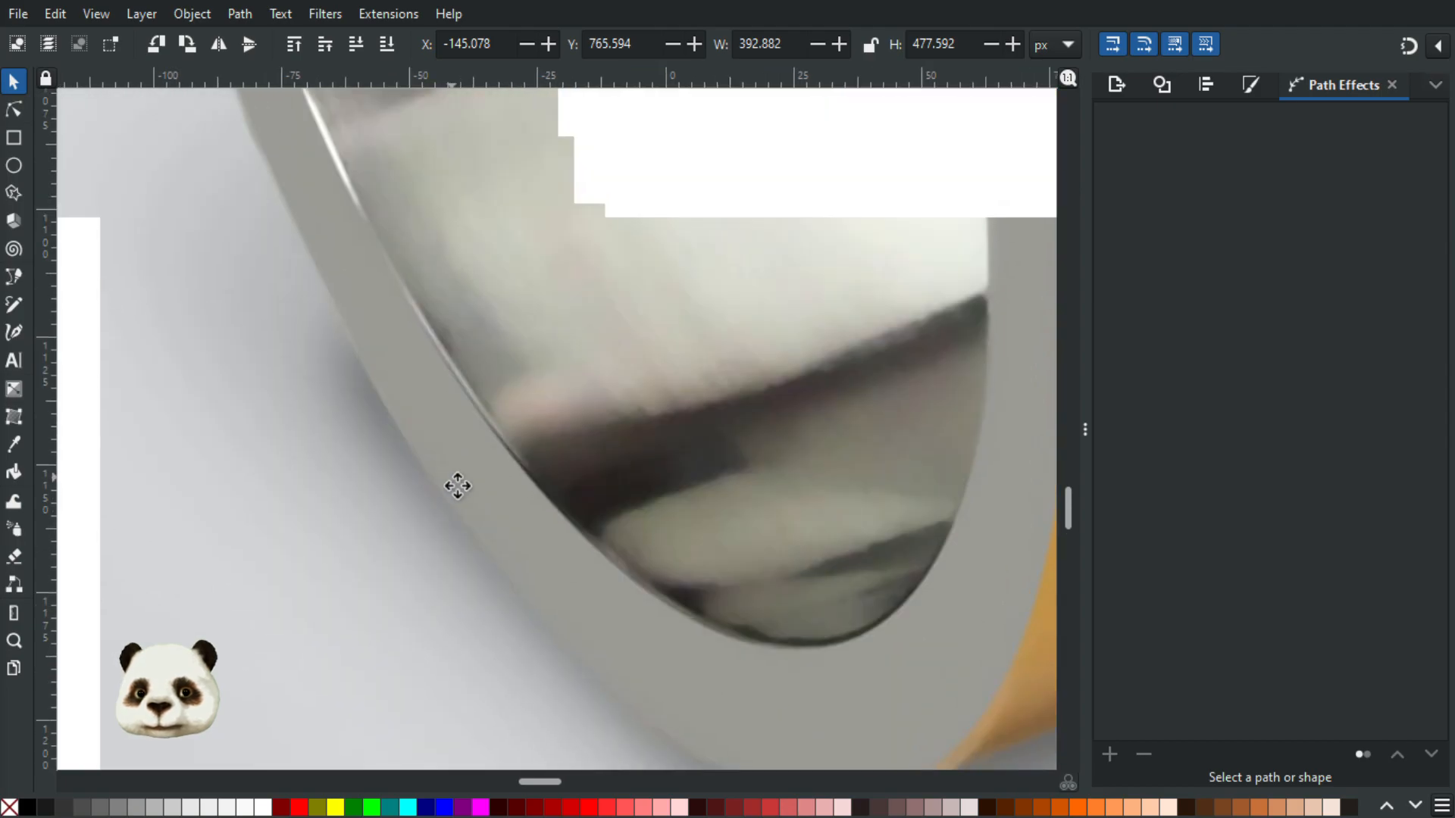
{"action": "scroll", "coordinate": [454, 453], "scroll_direction": "down", "scroll_amount": 2}
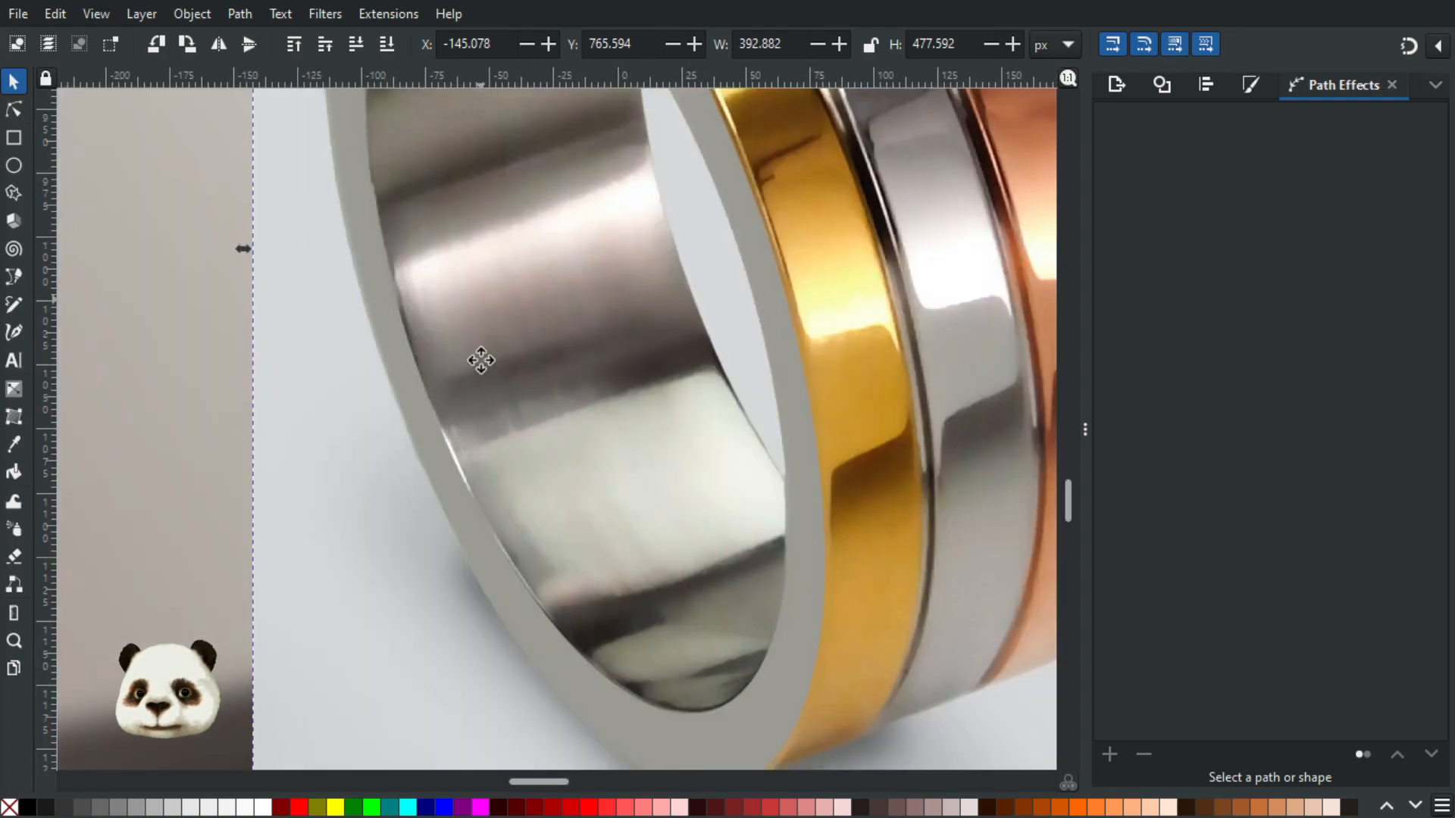
{"action": "scroll", "coordinate": [480, 379], "scroll_direction": "up", "scroll_amount": 4}
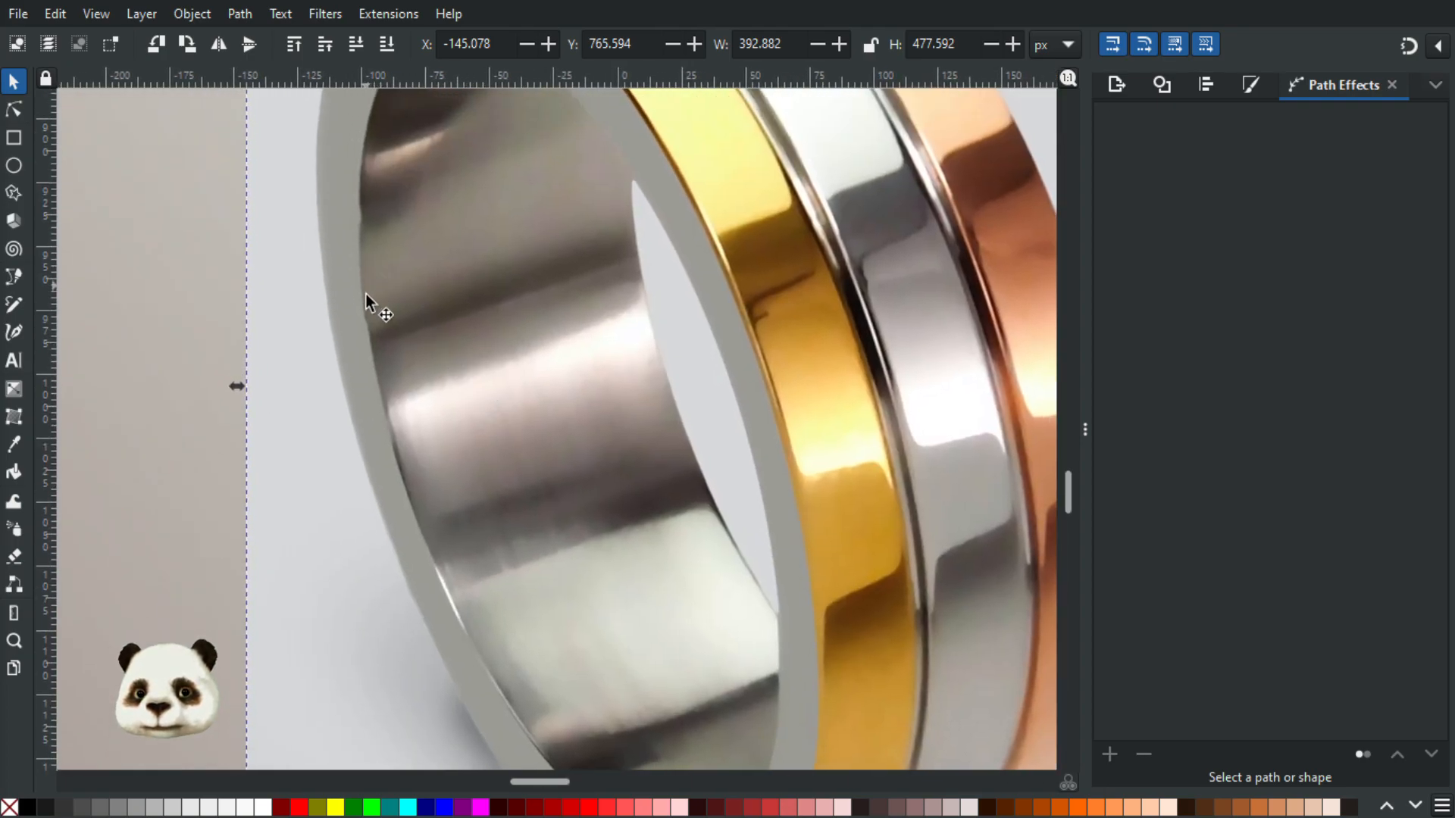
{"action": "scroll", "coordinate": [366, 300], "scroll_direction": "up", "scroll_amount": 1}
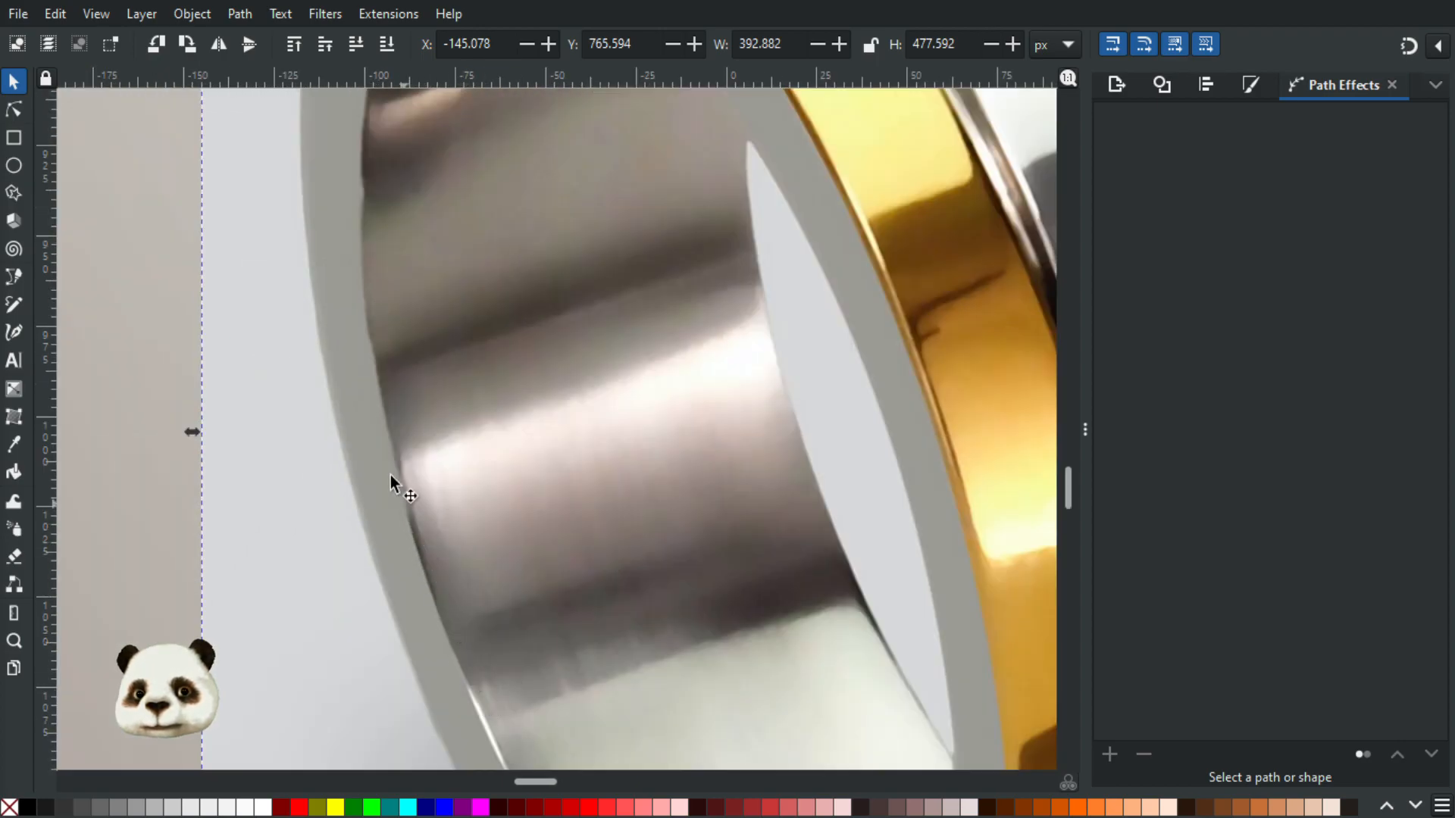
{"action": "scroll", "coordinate": [373, 379], "scroll_direction": "up", "scroll_amount": 3}
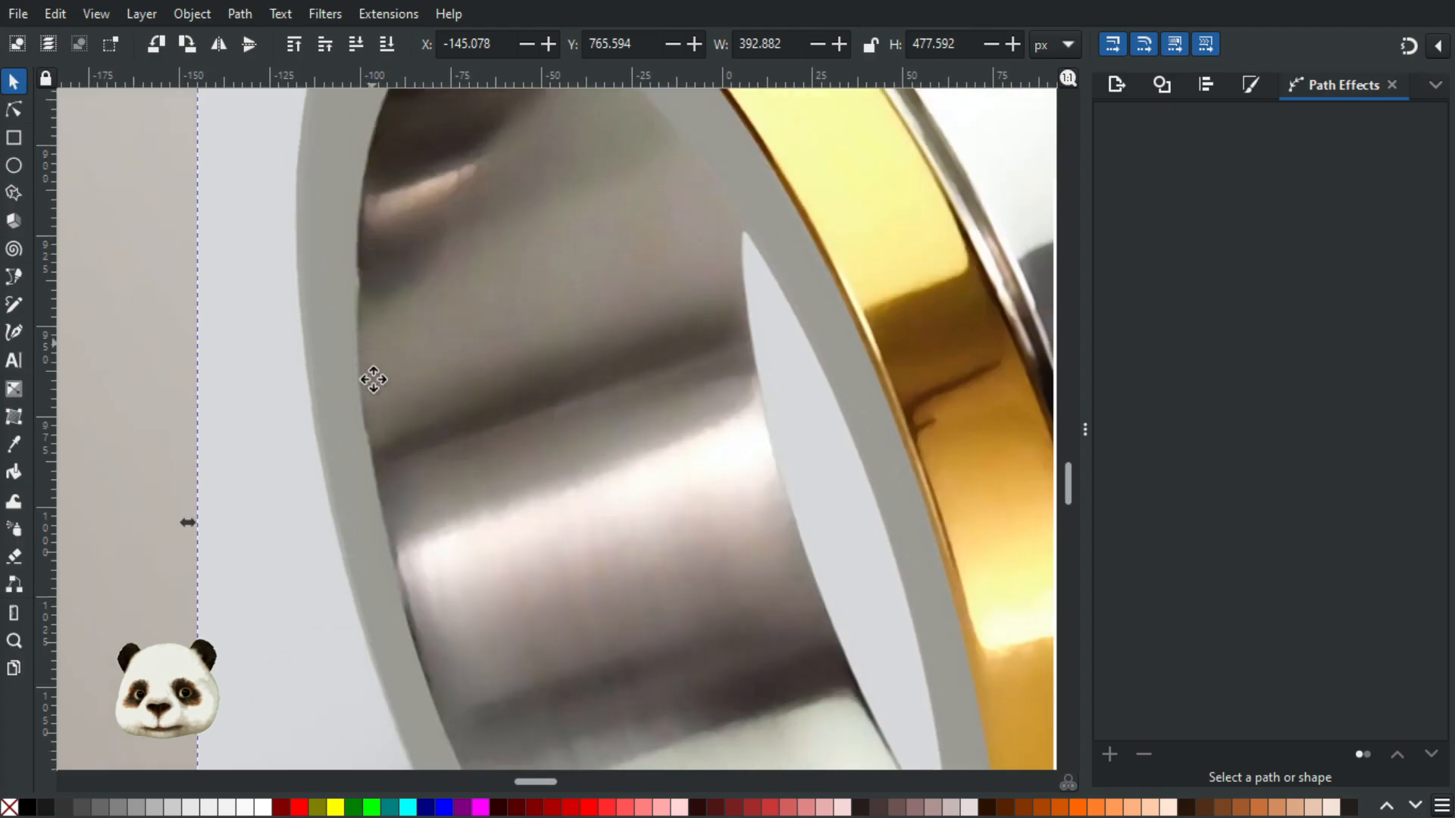
{"action": "scroll", "coordinate": [373, 379], "scroll_direction": "up", "scroll_amount": 5}
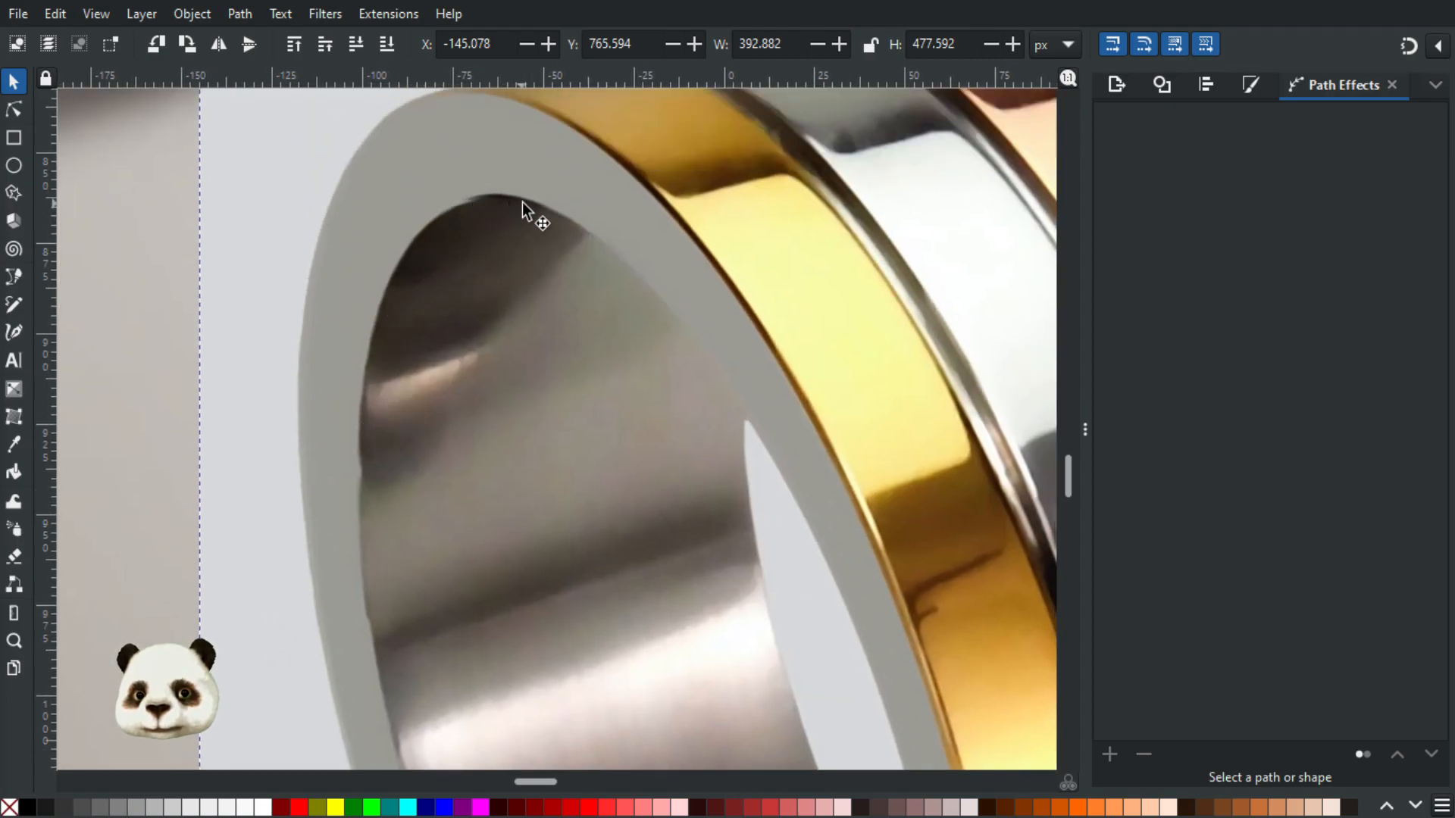
{"action": "scroll", "coordinate": [530, 201], "scroll_direction": "up", "scroll_amount": 2}
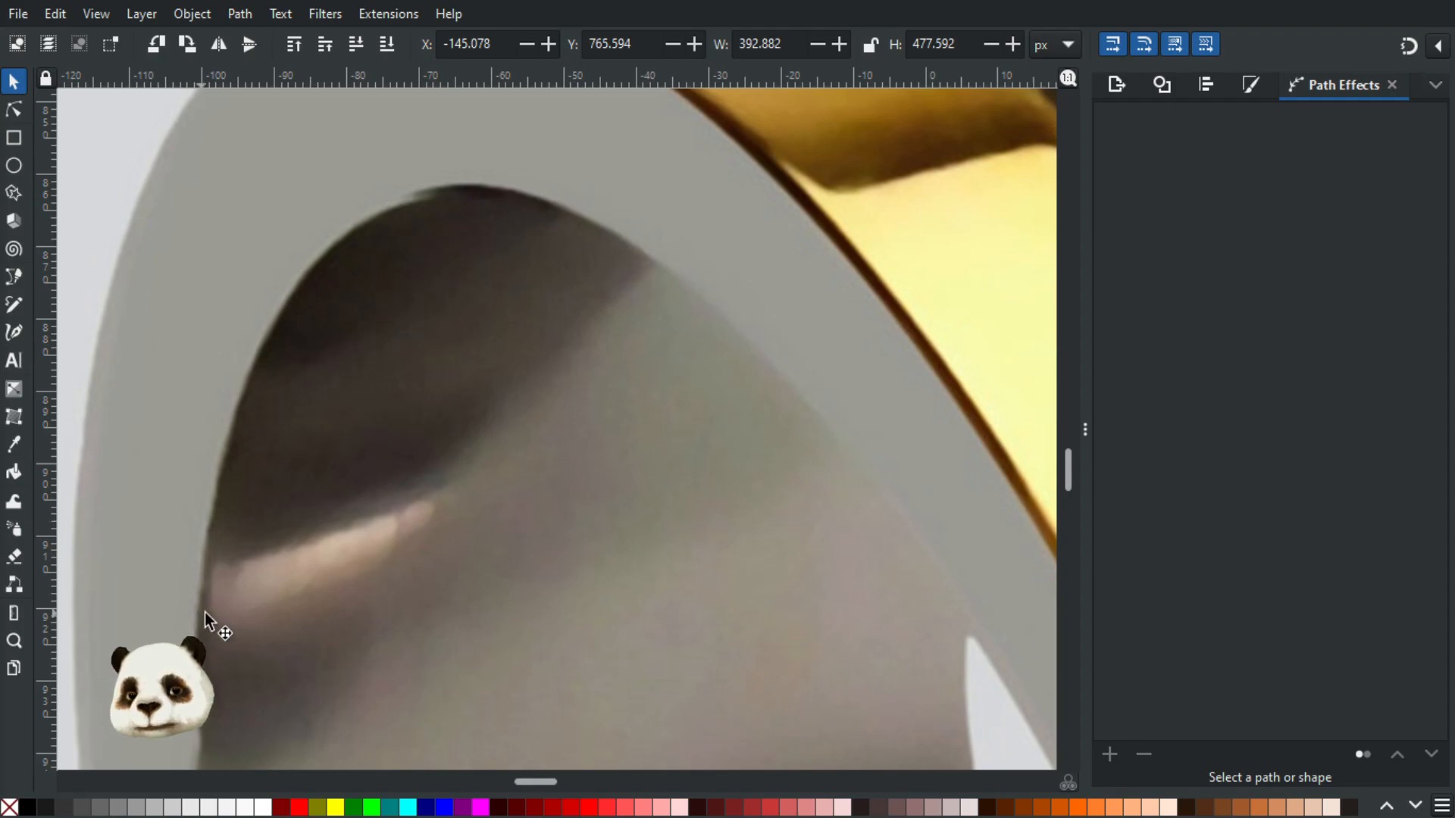
{"action": "scroll", "coordinate": [204, 612], "scroll_direction": "down", "scroll_amount": 3}
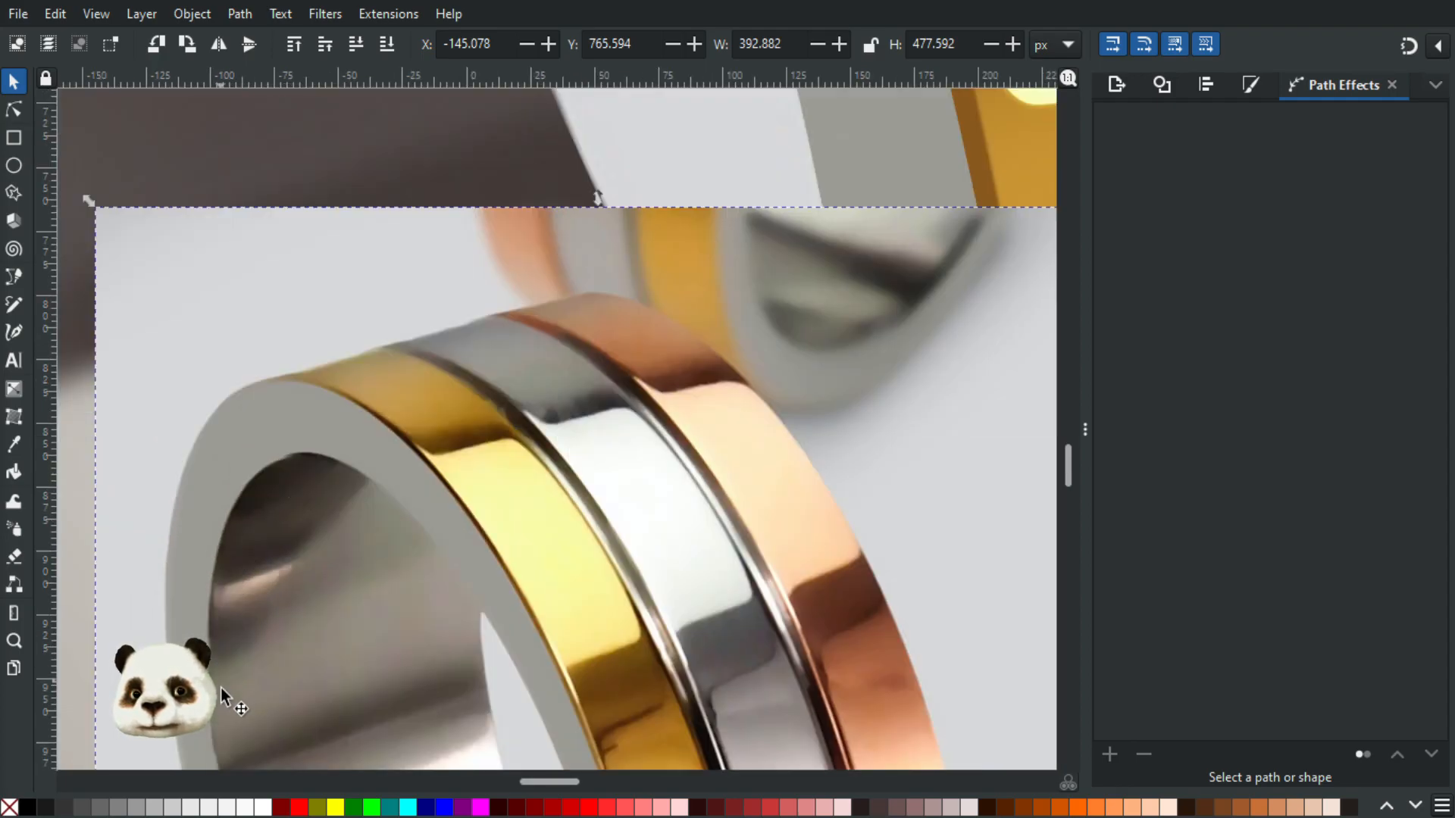
{"action": "left_click_drag", "start_coordinate": [254, 650], "coordinate": [428, 220]}
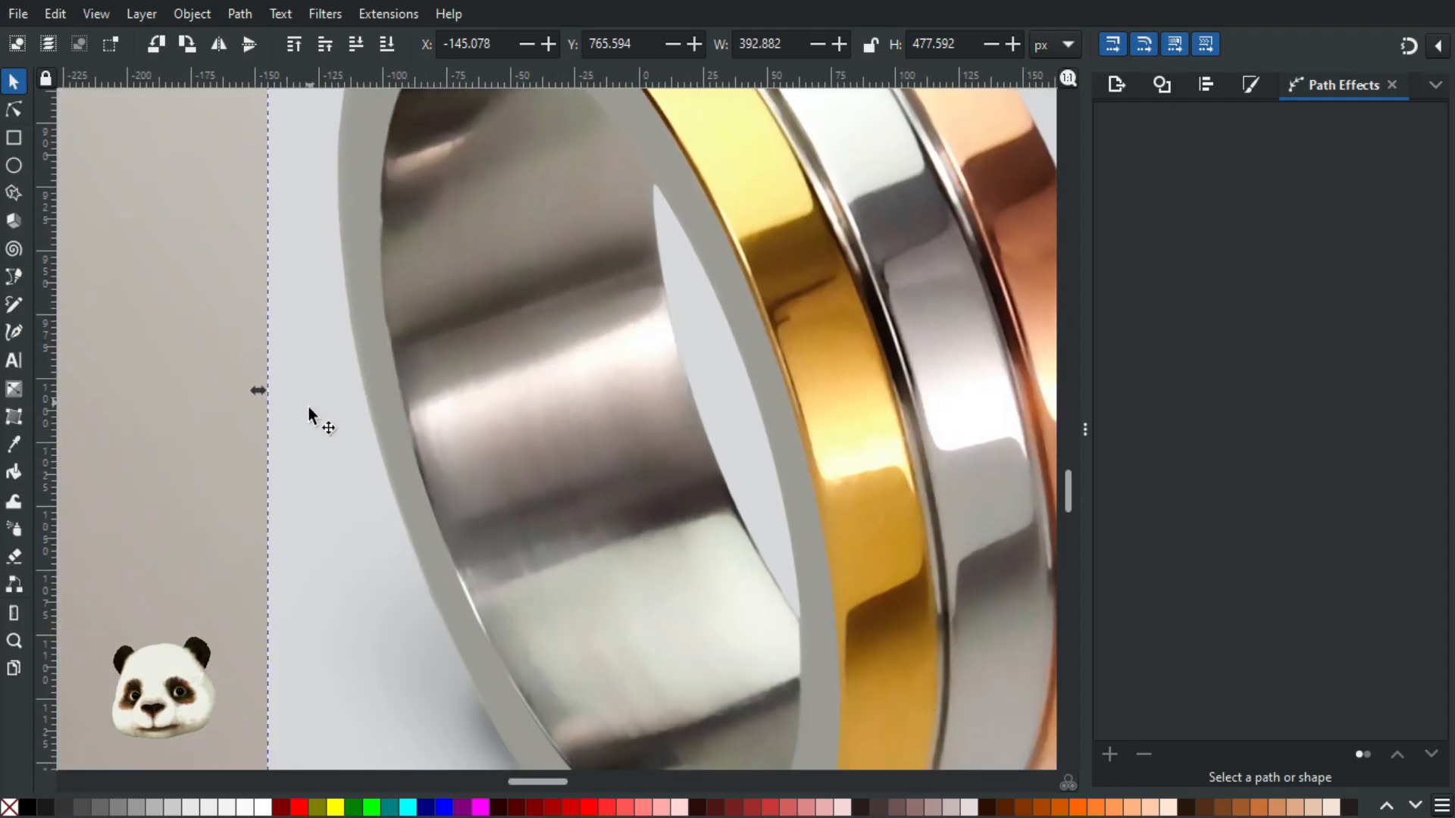
{"action": "scroll", "coordinate": [310, 406], "scroll_direction": "down", "scroll_amount": 3}
{"action": "scroll", "coordinate": [319, 407], "scroll_direction": "down", "scroll_amount": 1}
{"action": "left_click_drag", "start_coordinate": [275, 479], "coordinate": [310, 437]}
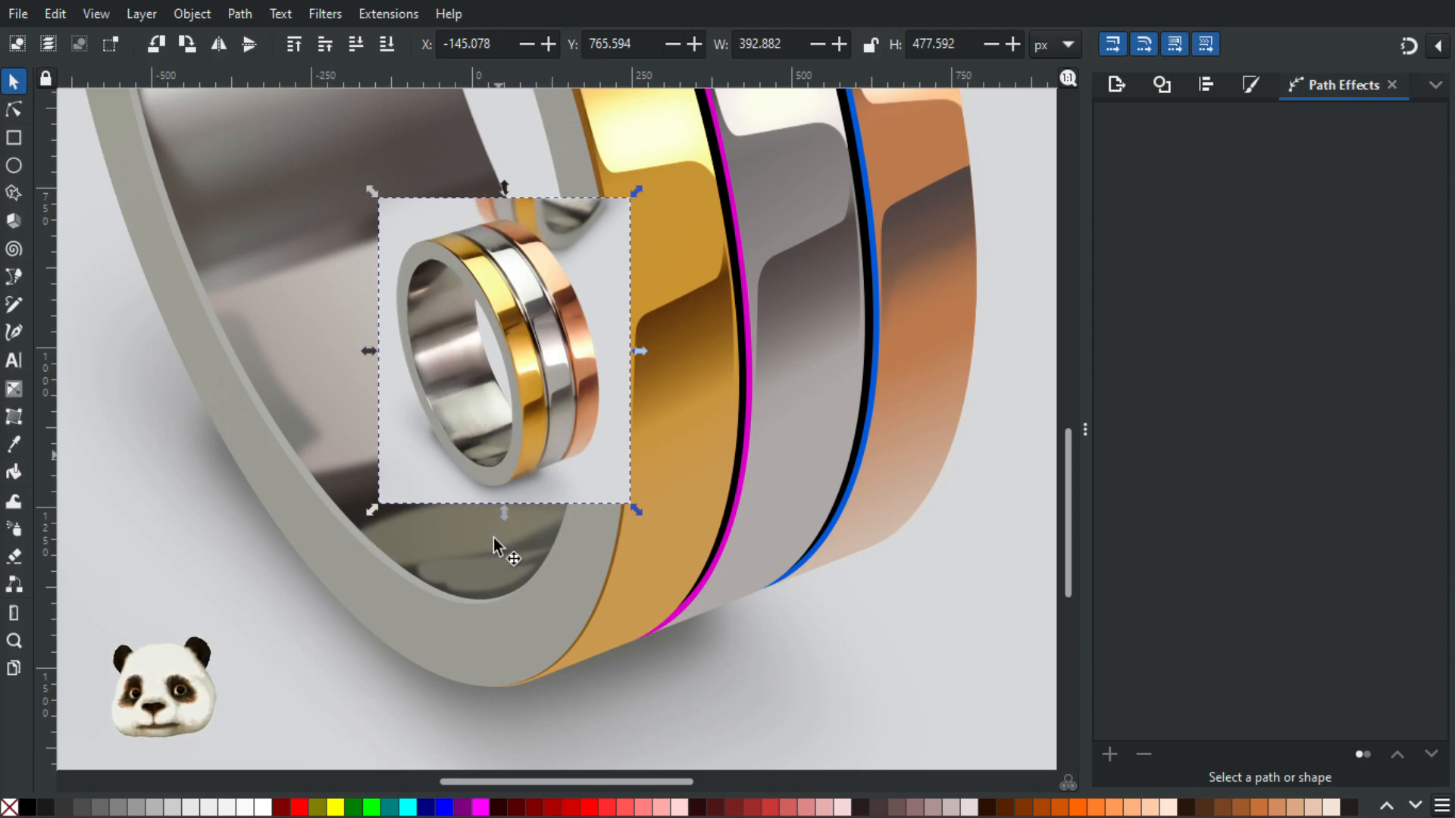
{"action": "scroll", "coordinate": [449, 483], "scroll_direction": "up", "scroll_amount": 3}
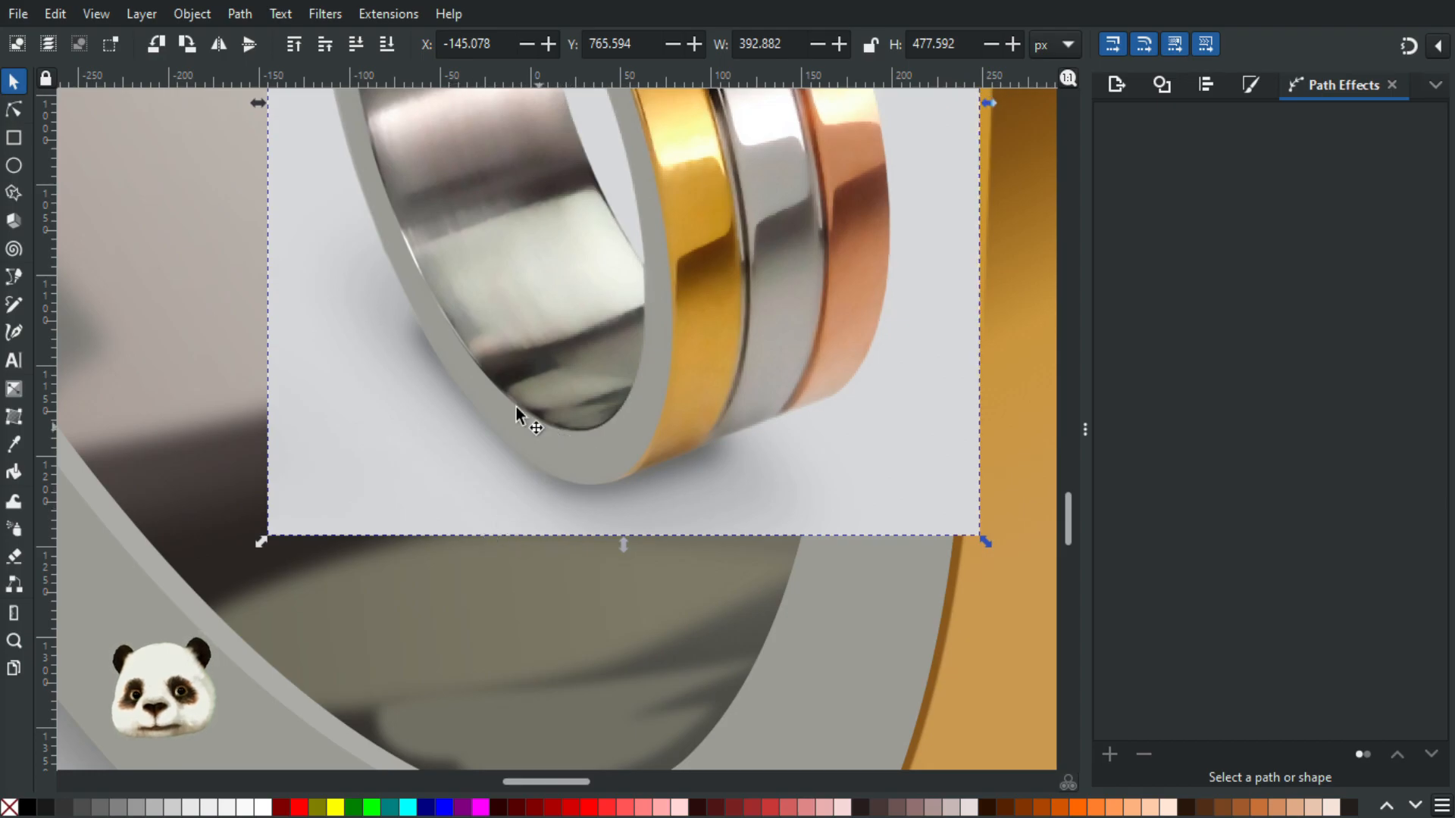
{"action": "scroll", "coordinate": [397, 538], "scroll_direction": "down", "scroll_amount": 1}
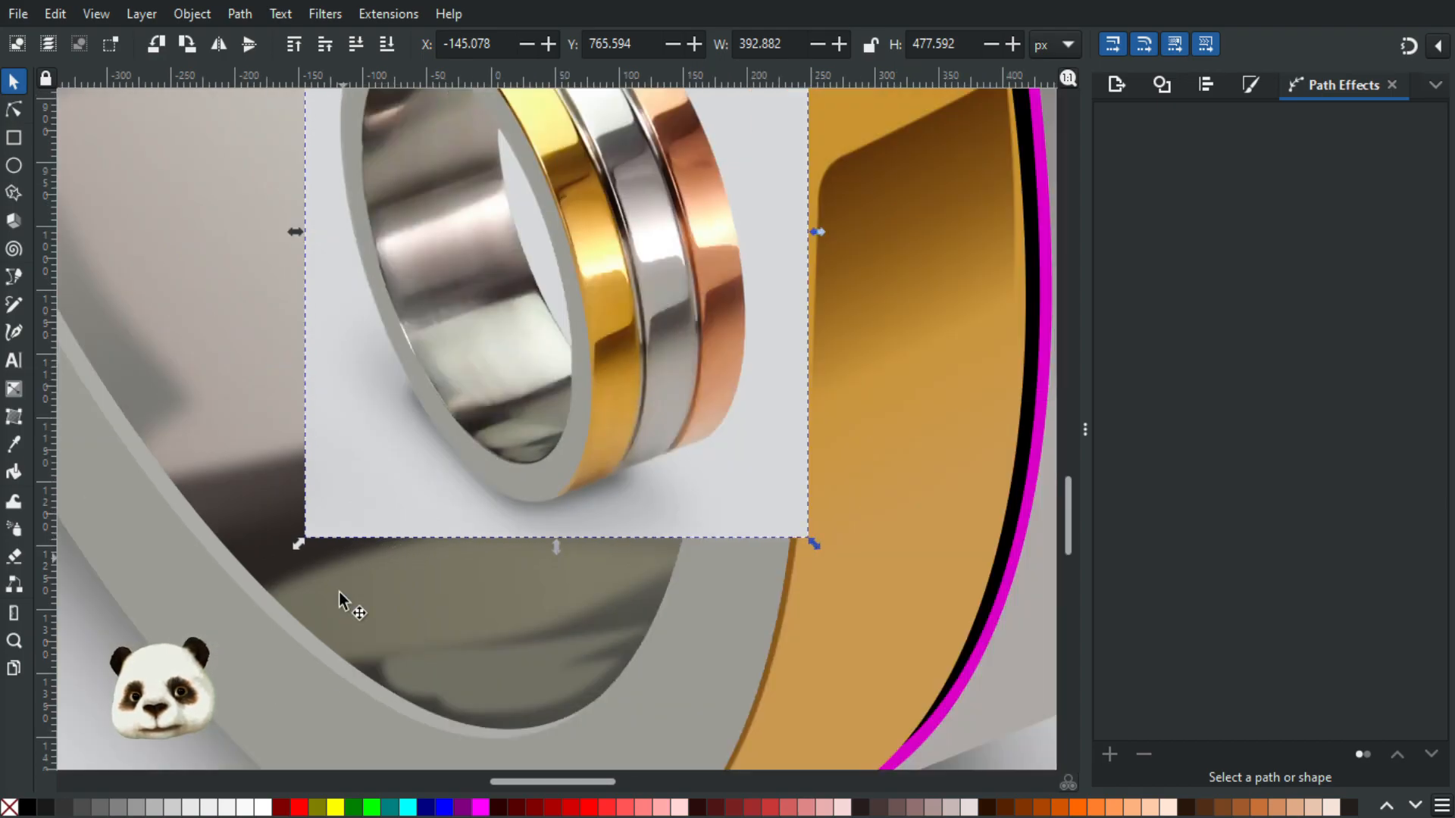
Step: Try shifting the large ring's grey front face aside to expose the lighter rim beneath it, and select that offset rim
{"action": "left_click", "coordinate": [303, 635]}
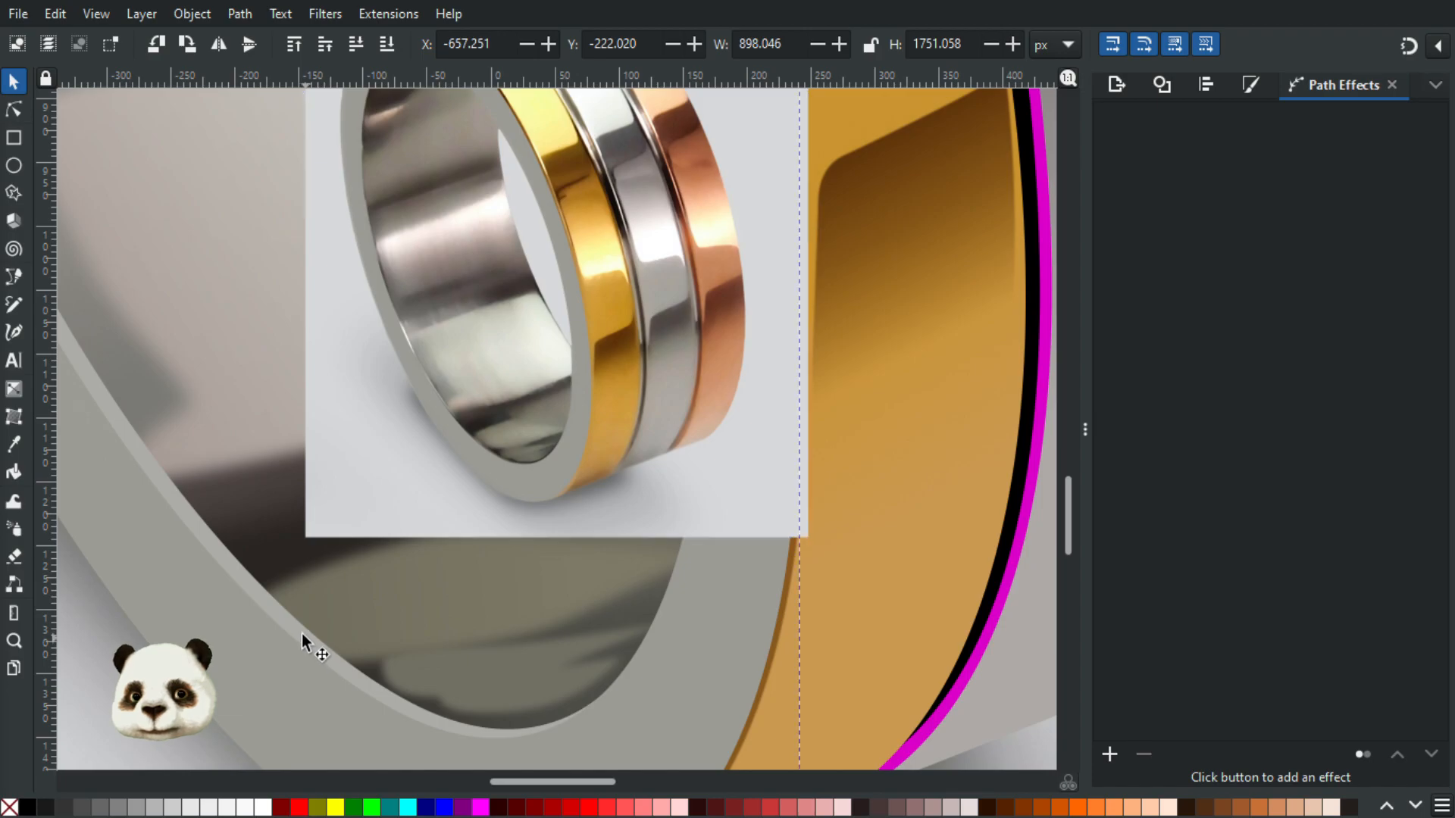
{"action": "scroll", "coordinate": [301, 633], "scroll_direction": "down", "scroll_amount": 3}
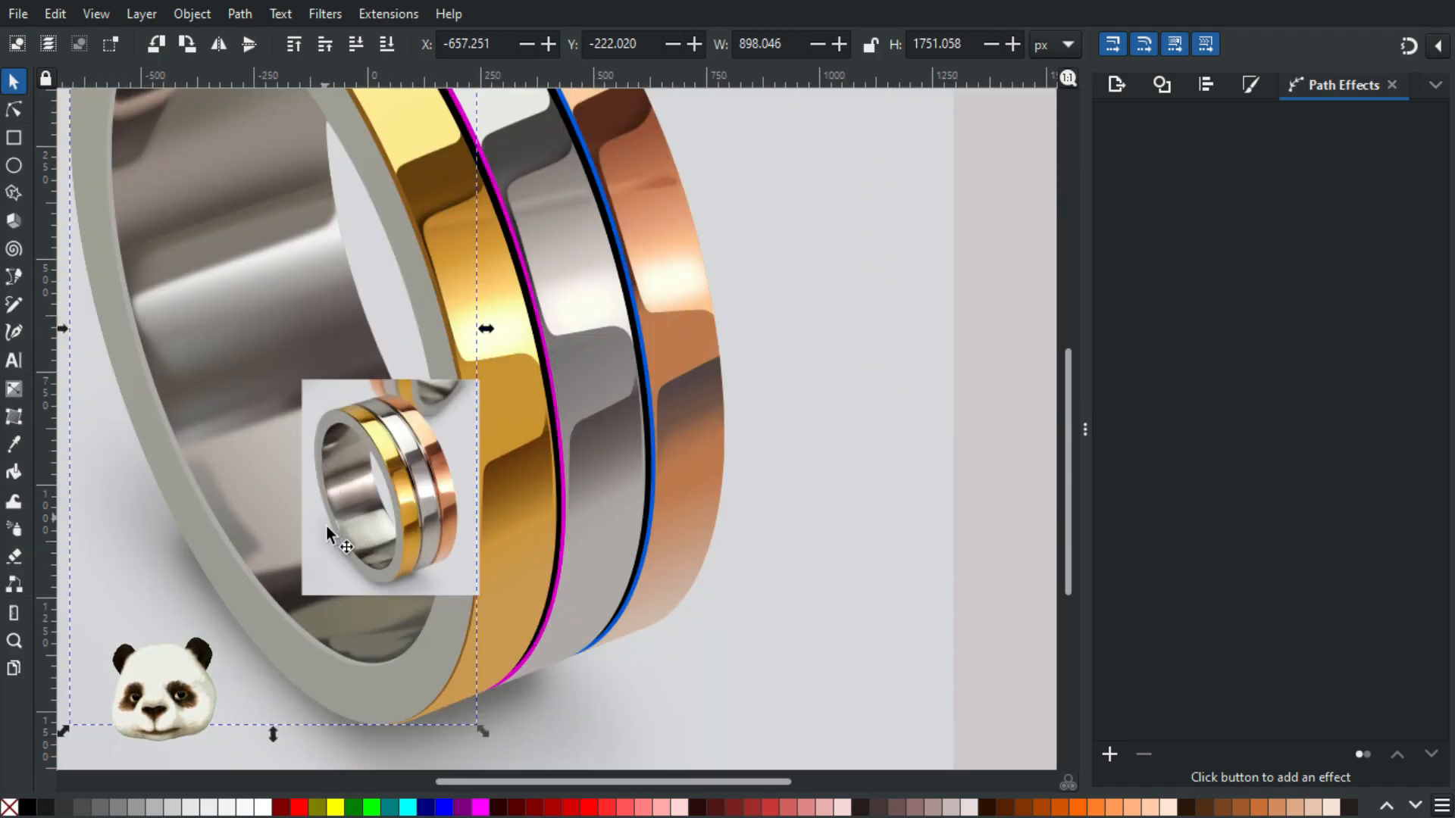
{"action": "scroll", "coordinate": [325, 530], "scroll_direction": "down", "scroll_amount": 4}
{"action": "scroll", "coordinate": [324, 485], "scroll_direction": "left", "scroll_amount": 2}
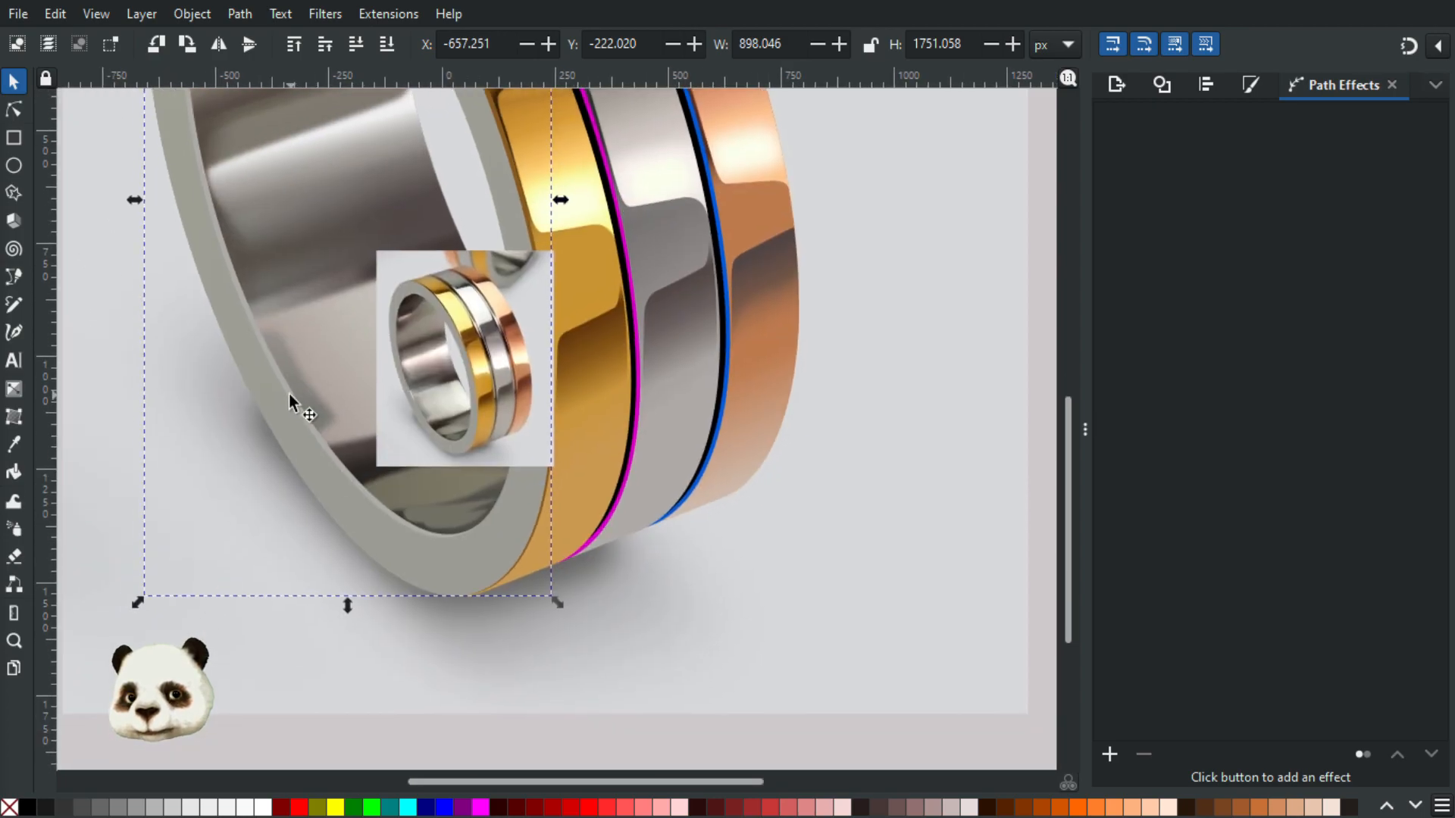
{"action": "left_click_drag", "start_coordinate": [289, 393], "coordinate": [363, 362]}
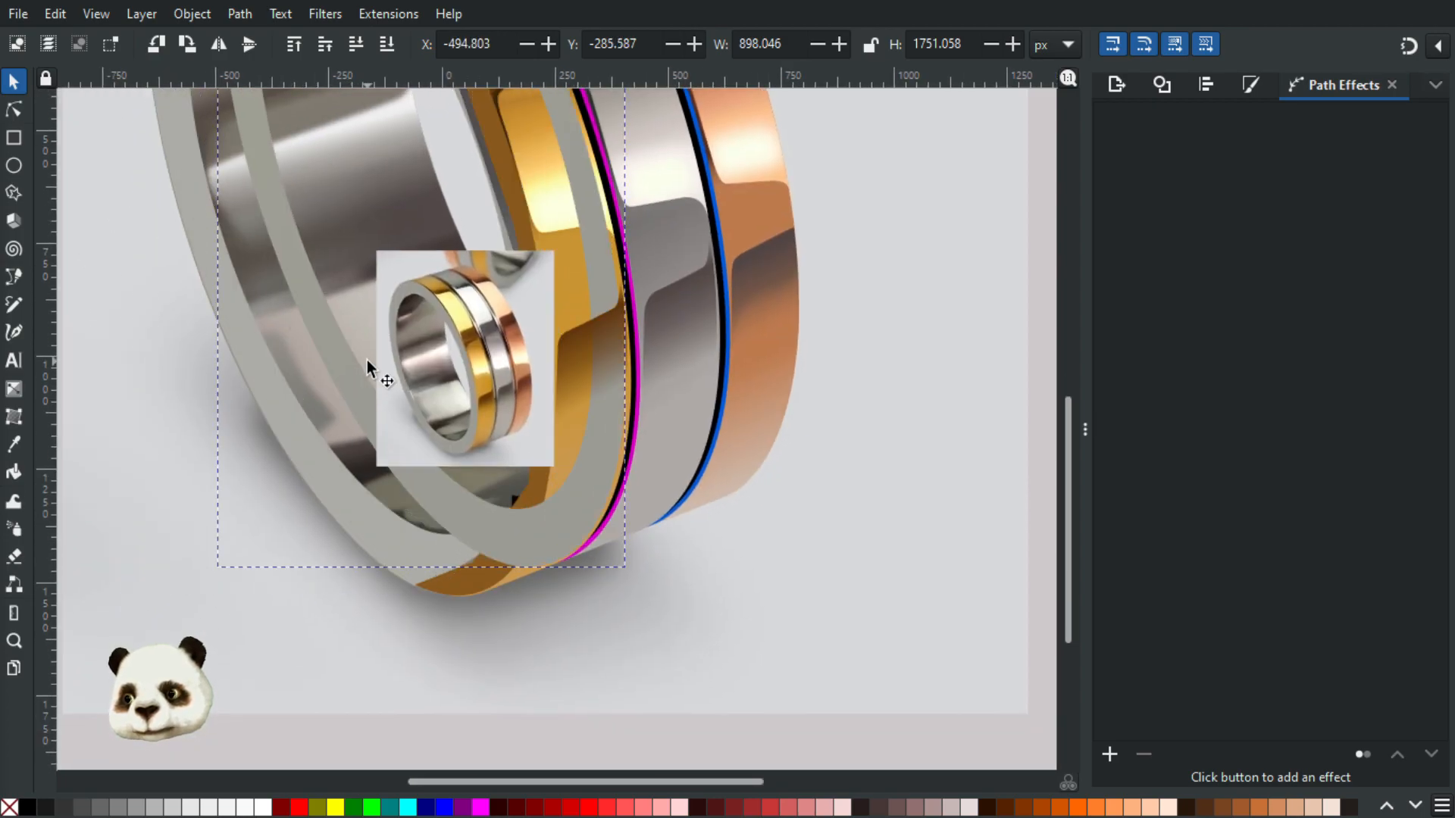
{"action": "left_click", "coordinate": [298, 452]}
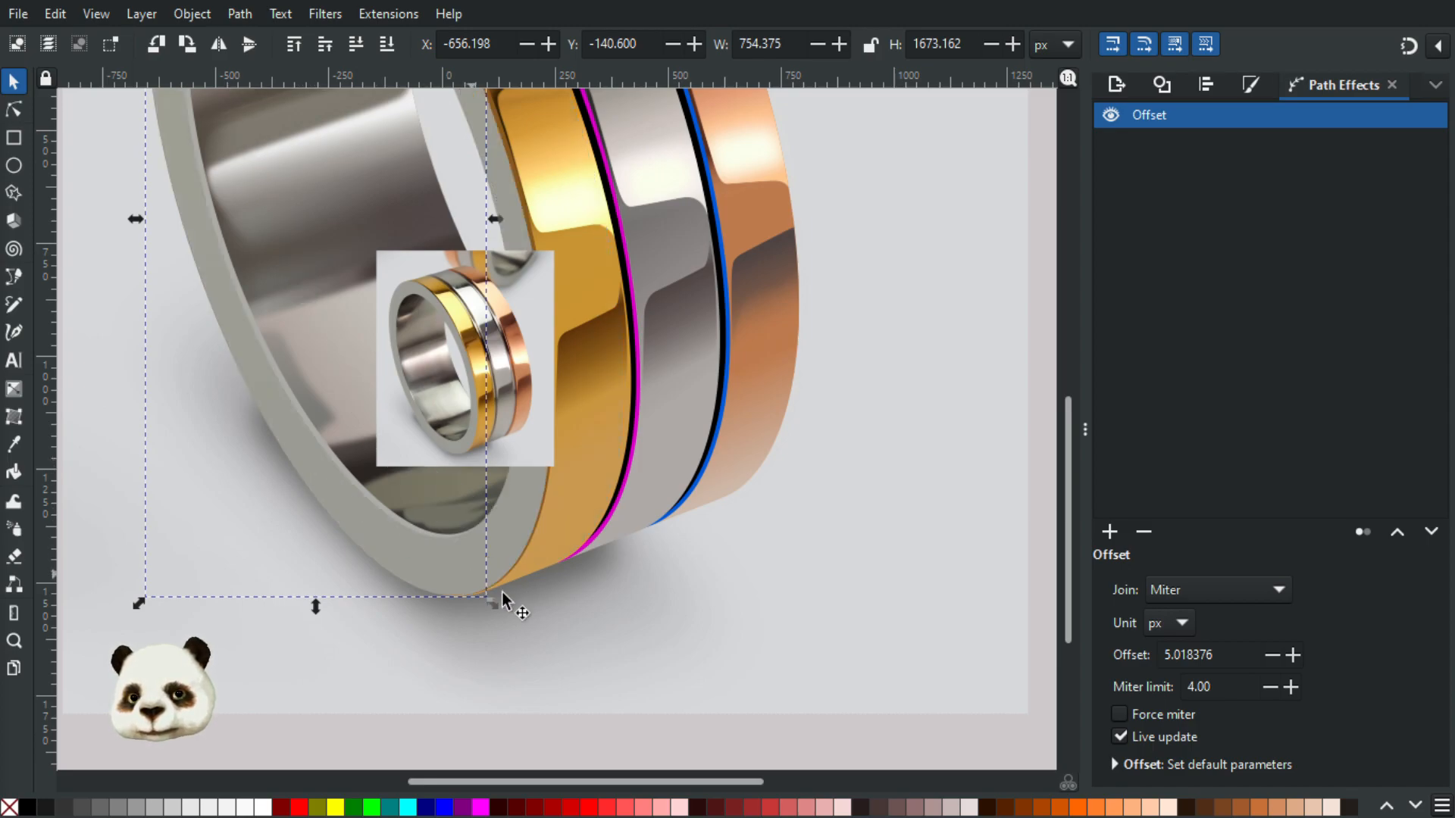
Step: Draw a closed five-point shape with straight Bezier segments over the lower end of the large ring's inner rim
{"action": "scroll", "coordinate": [492, 587], "scroll_direction": "up", "scroll_amount": 3}
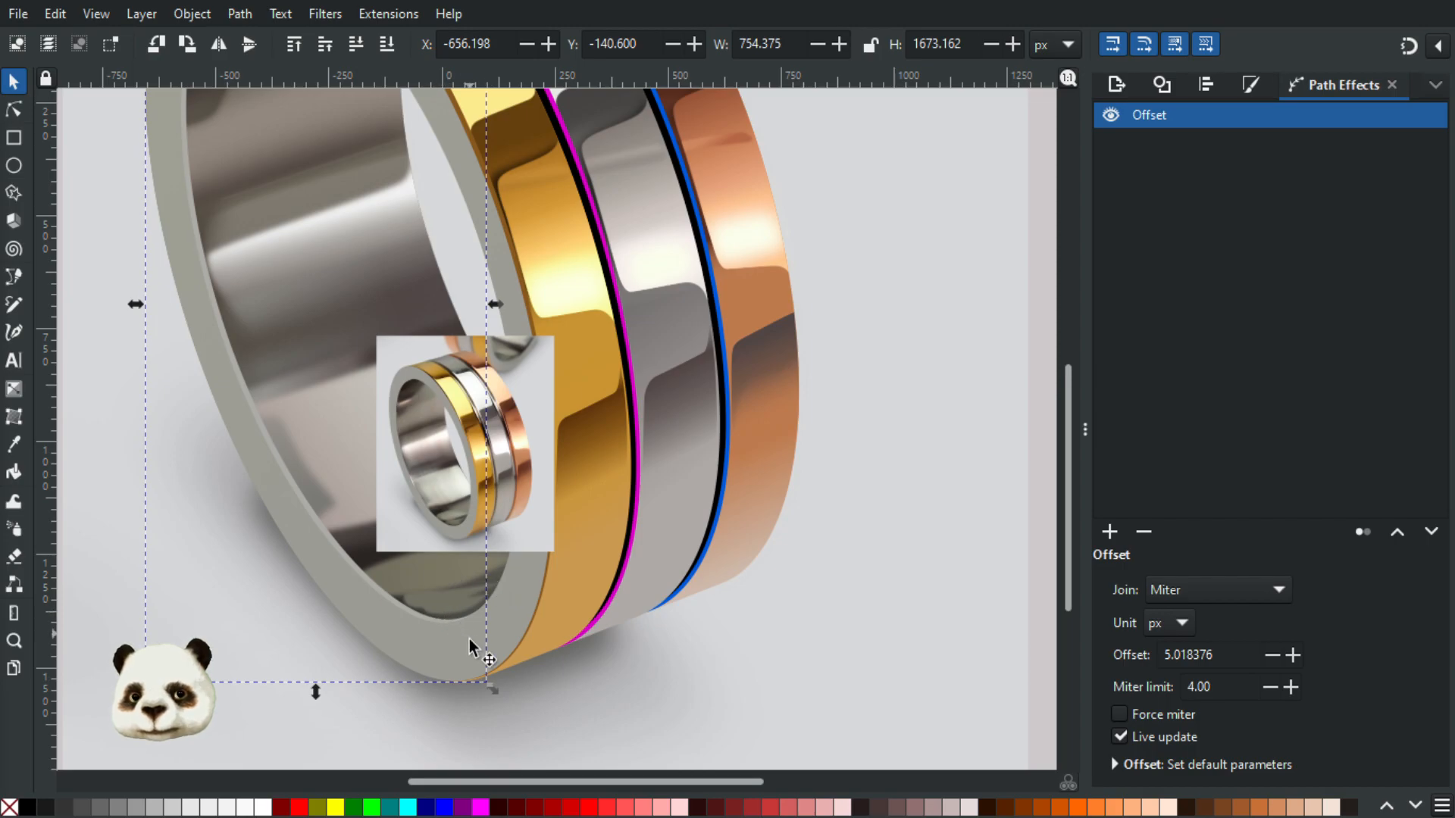
{"action": "scroll", "coordinate": [470, 648], "scroll_direction": "up", "scroll_amount": 2}
{"action": "scroll", "coordinate": [442, 500], "scroll_direction": "up", "scroll_amount": 1}
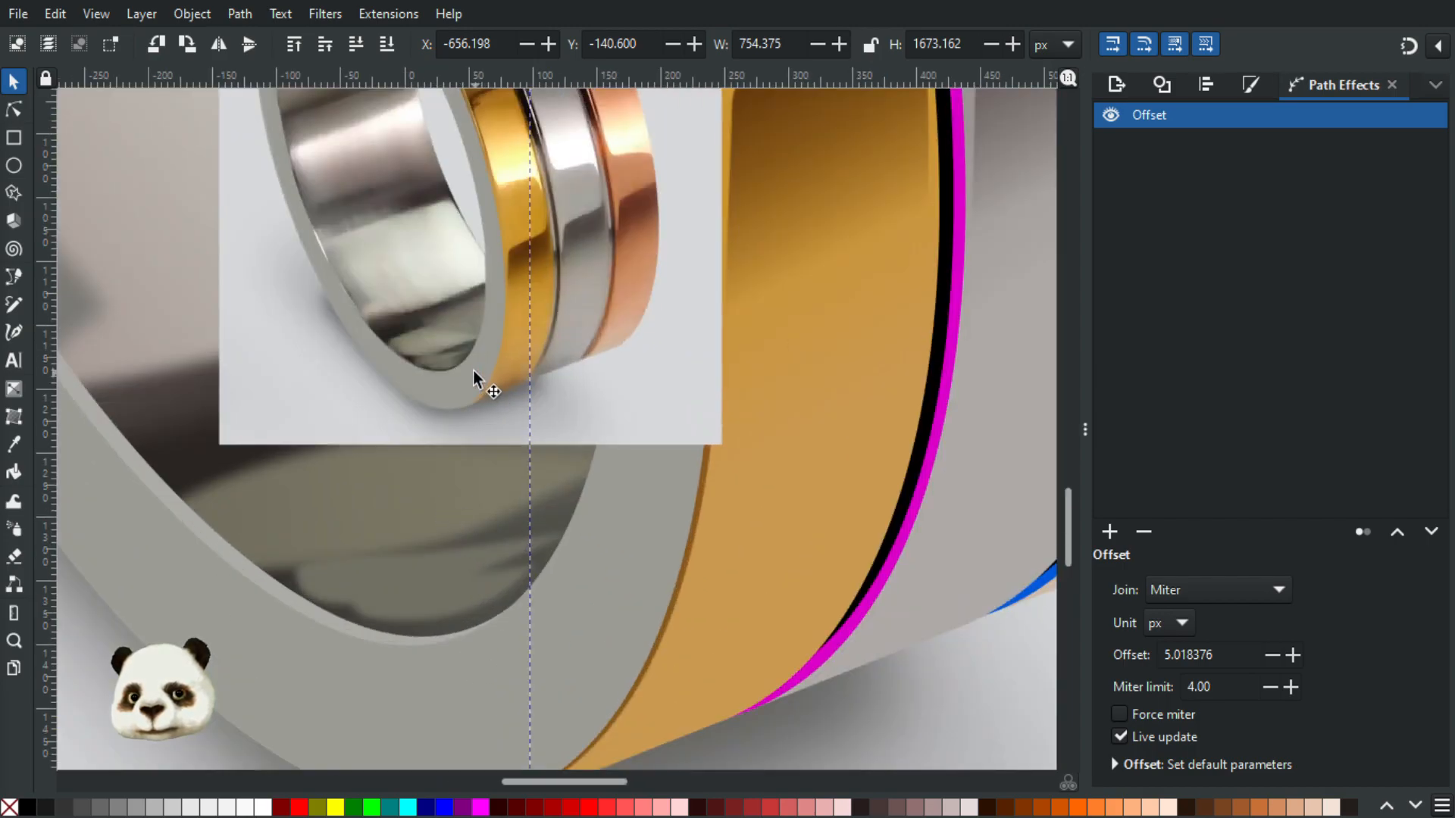
{"action": "scroll", "coordinate": [474, 372], "scroll_direction": "up", "scroll_amount": 3}
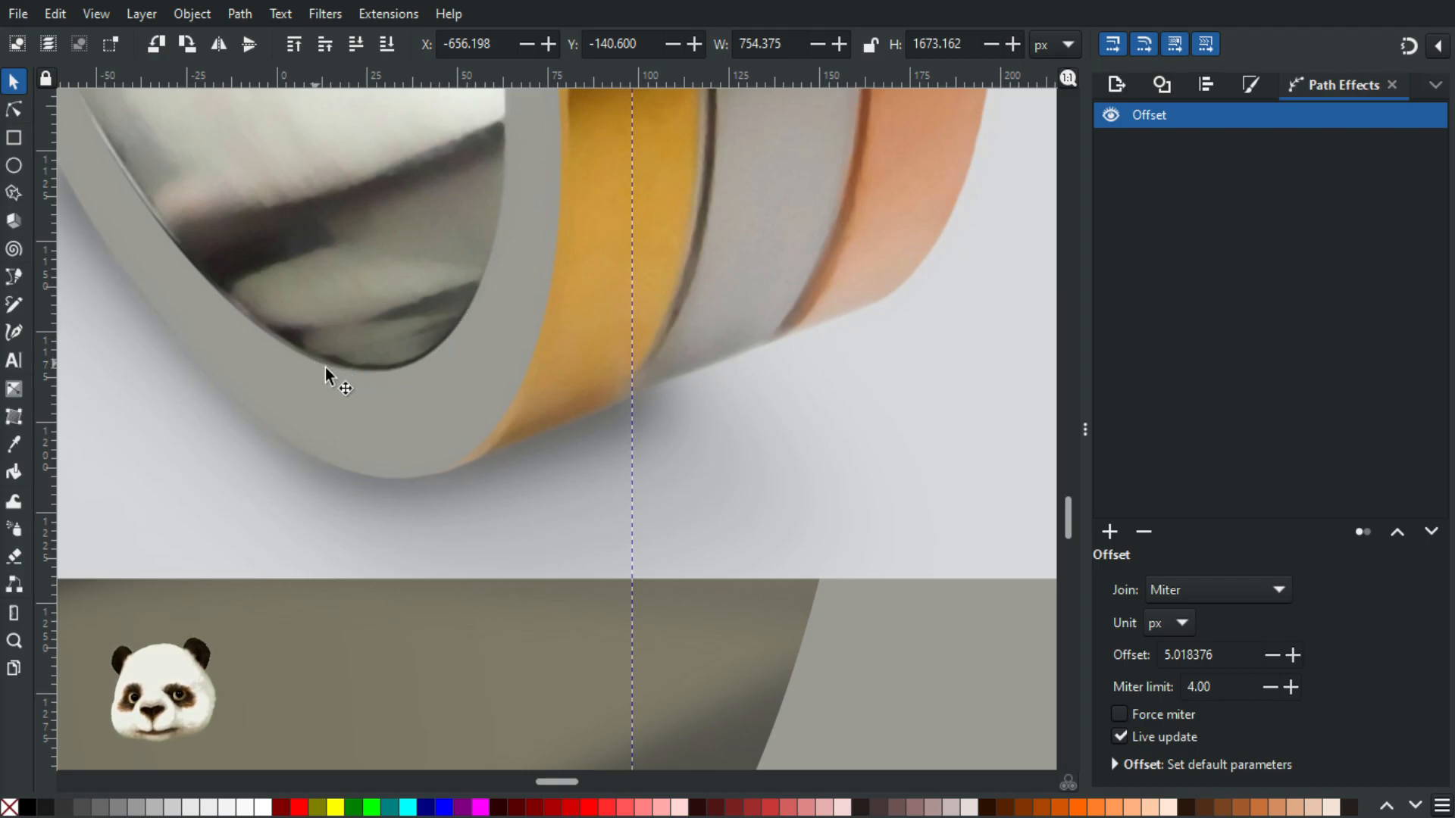
{"action": "scroll", "coordinate": [353, 421], "scroll_direction": "down", "scroll_amount": 3}
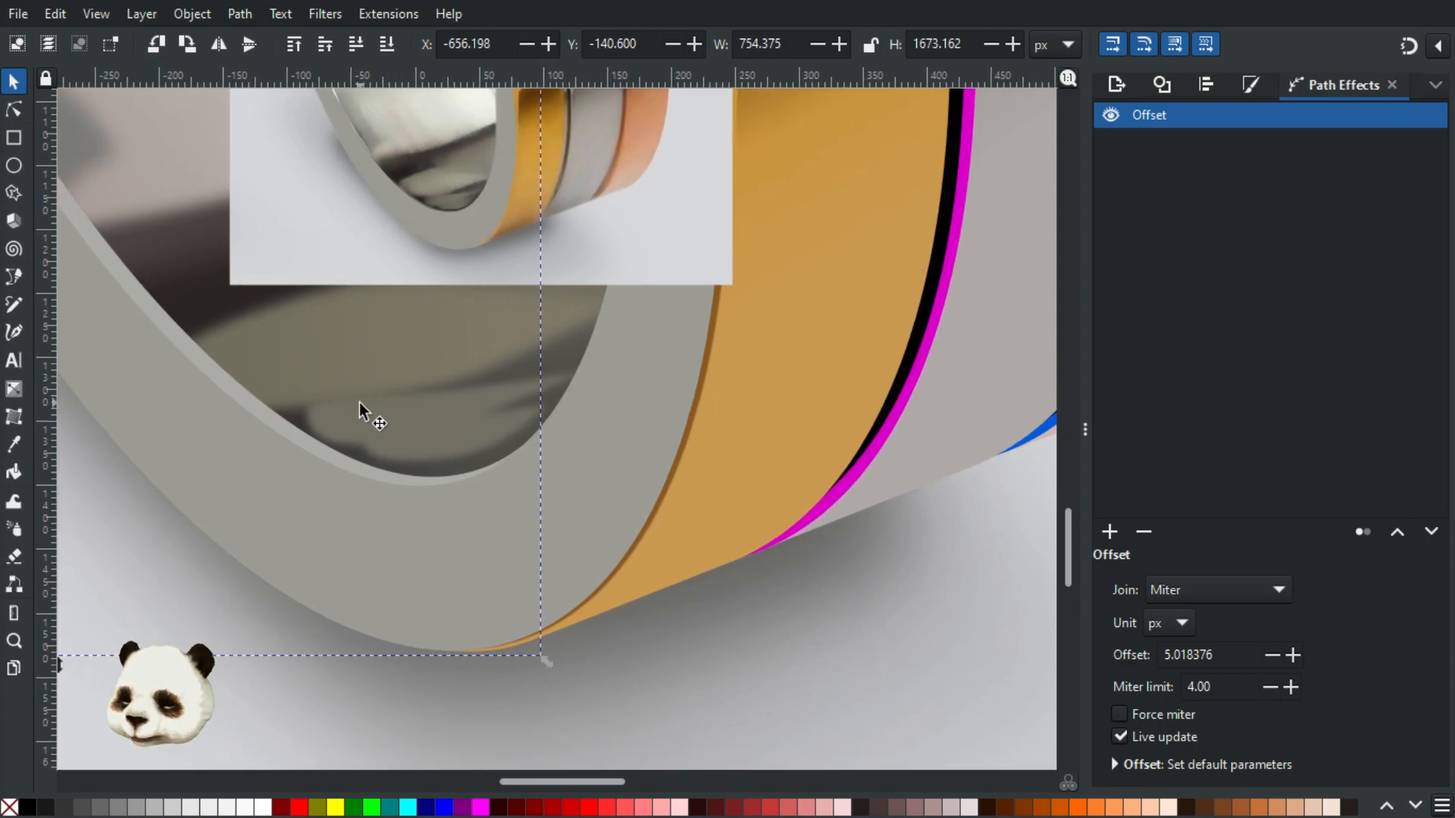
{"action": "key", "text": "b"}
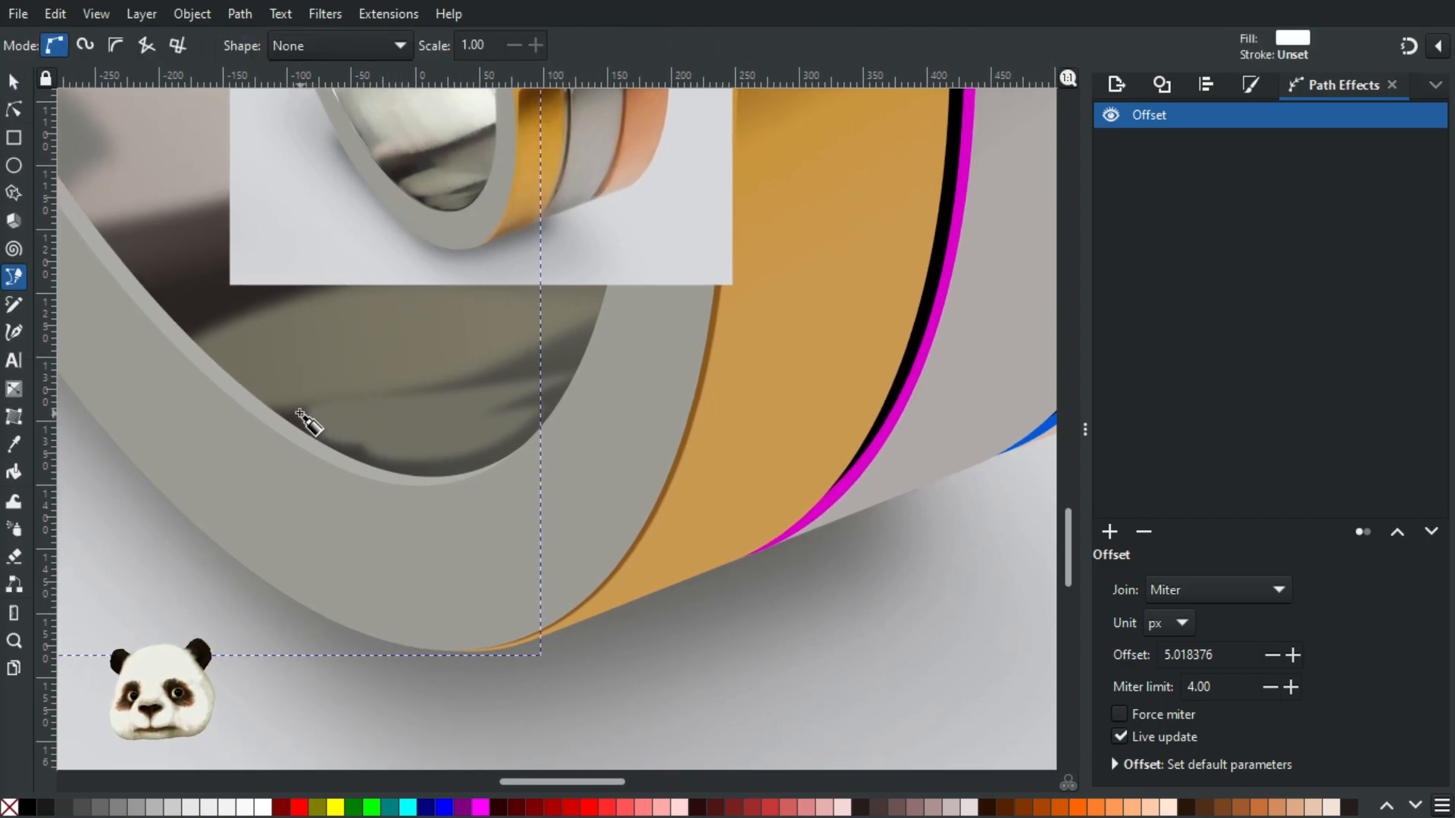
{"action": "left_click", "coordinate": [296, 413]}
{"action": "left_click", "coordinate": [431, 532]}
{"action": "left_click", "coordinate": [608, 445]}
{"action": "left_click", "coordinate": [550, 382]}
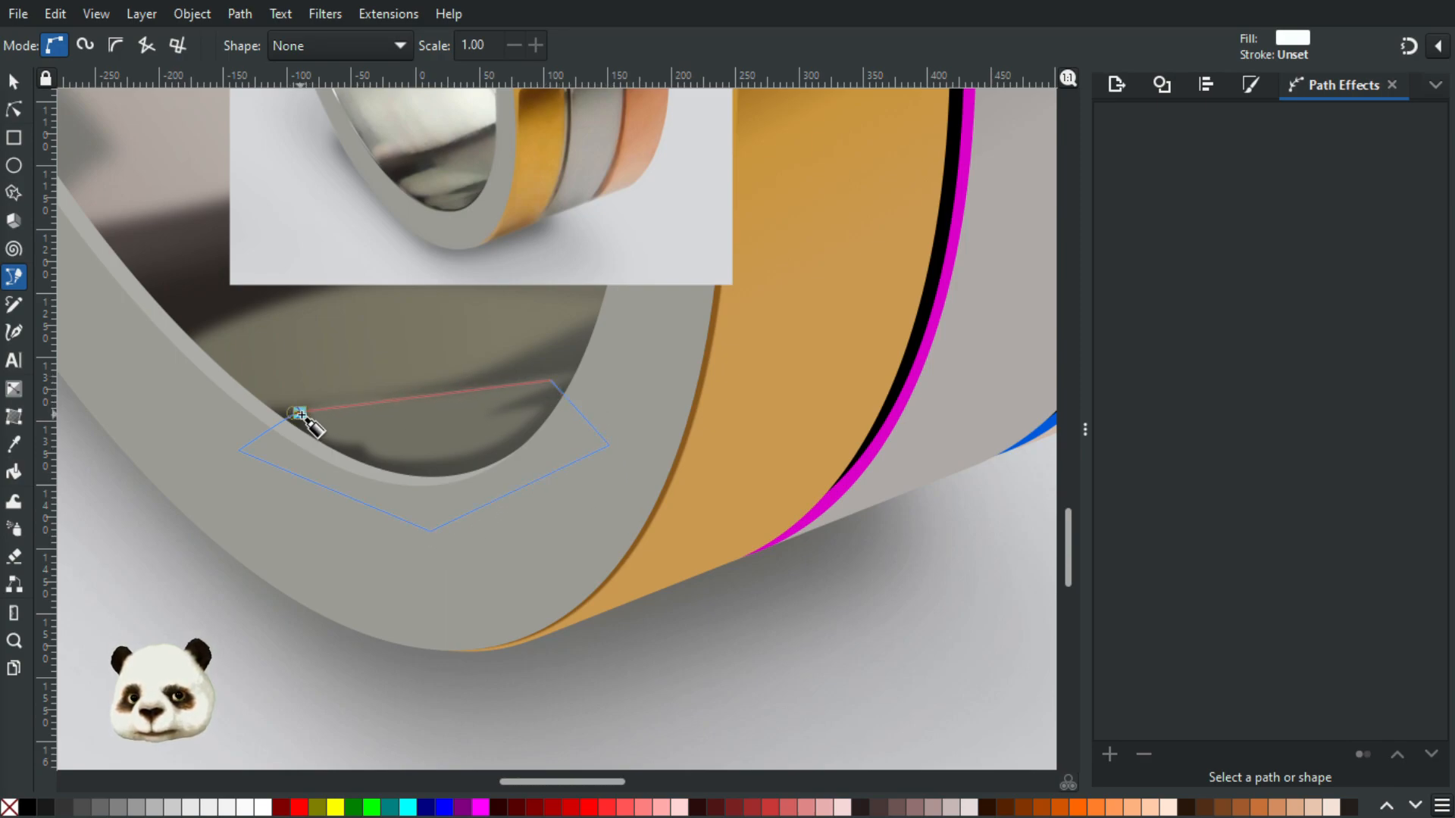
{"action": "left_click", "coordinate": [300, 414]}
Step: Fill the new shape with the dark grey sampled from the lower inner edge of the reference ring
{"action": "scroll", "coordinate": [470, 195], "scroll_direction": "up", "scroll_amount": 2}
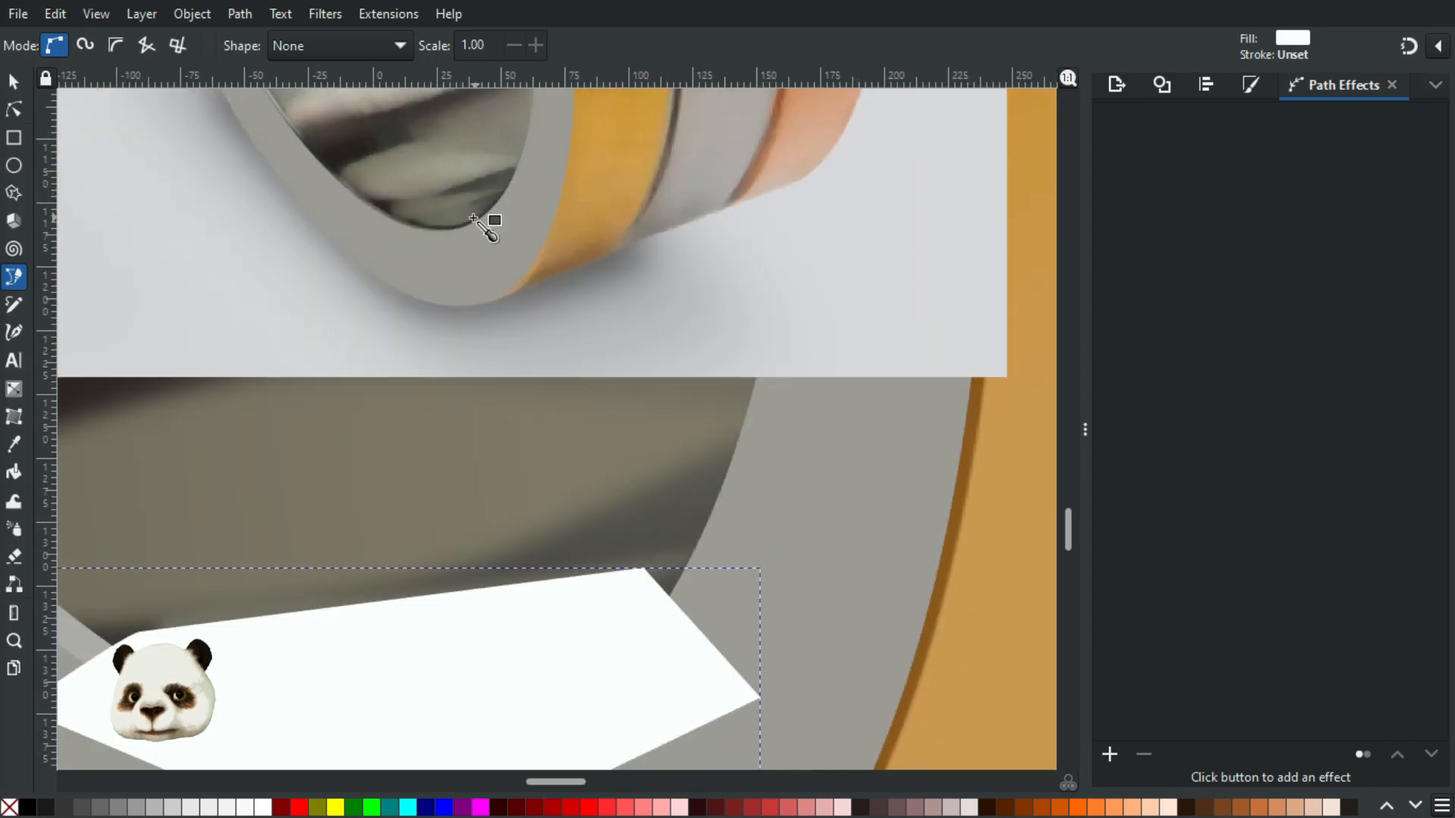
{"action": "key", "text": "d"}
{"action": "left_click", "coordinate": [478, 220]}
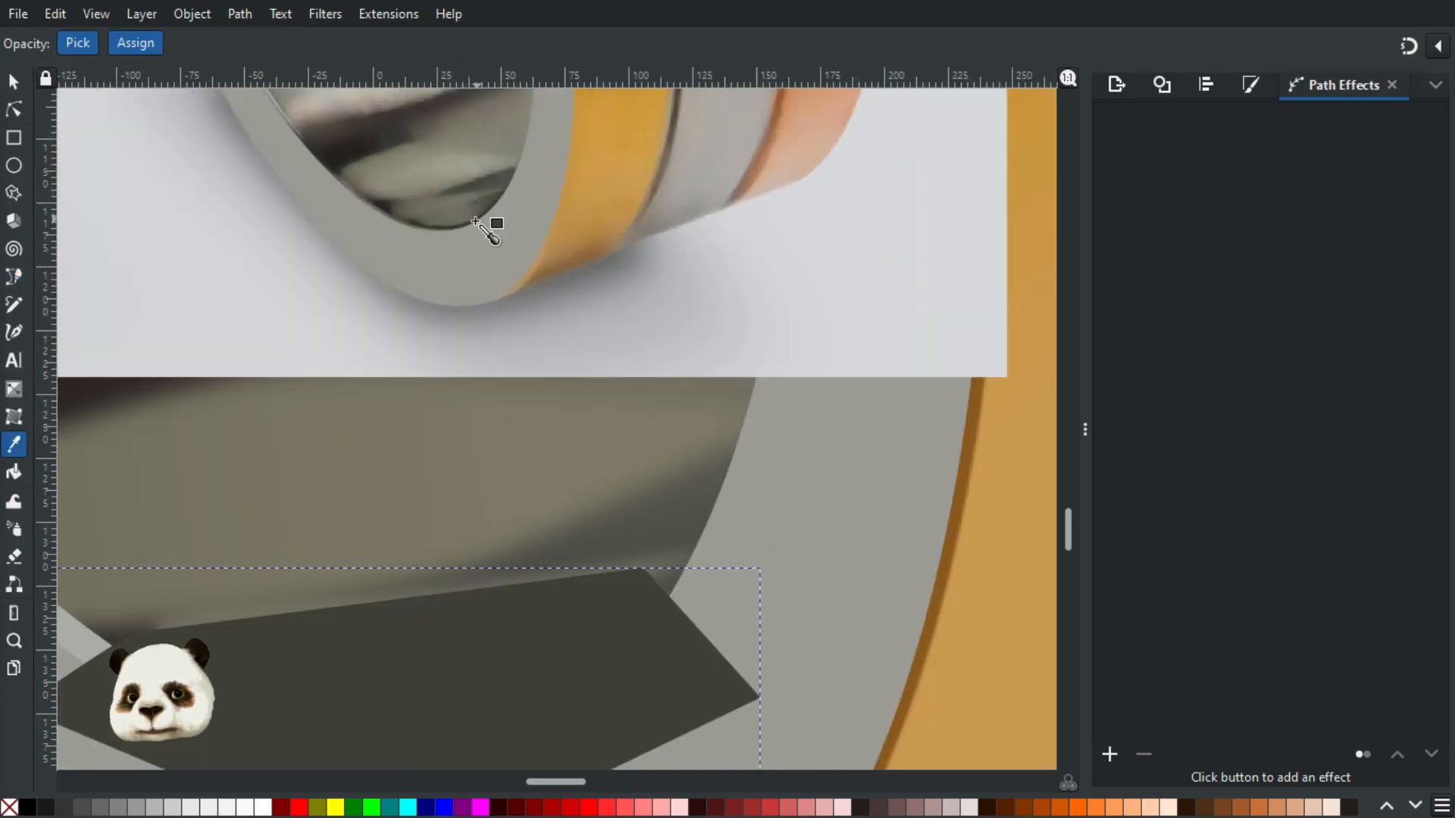
Step: Compare the filled shape with the dark edge along the lower inner rim of the reference ring
{"action": "scroll", "coordinate": [443, 322], "scroll_direction": "down", "scroll_amount": 2}
{"action": "left_click_drag", "start_coordinate": [406, 334], "coordinate": [580, 291]}
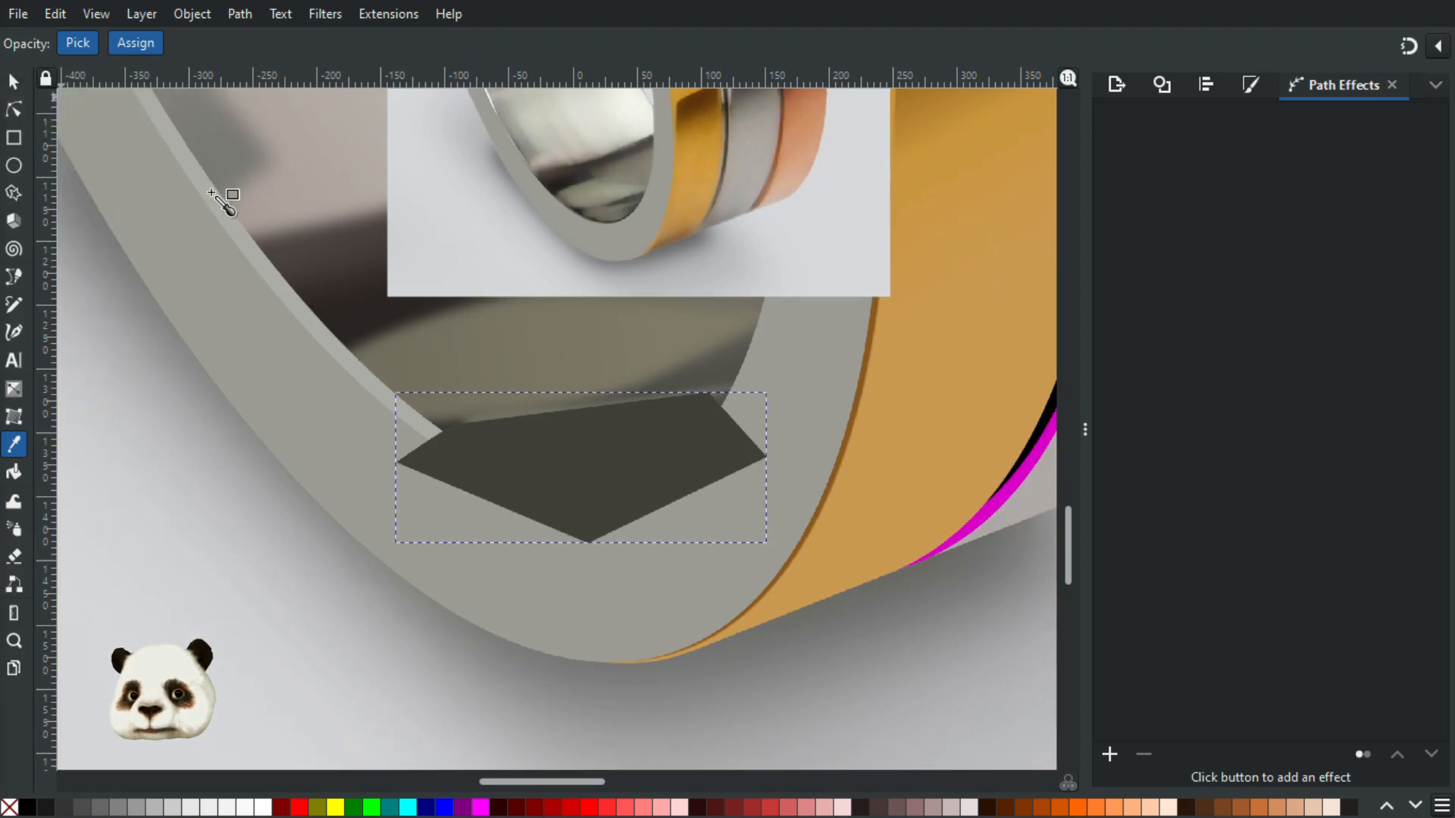
{"action": "scroll", "coordinate": [413, 328], "scroll_direction": "up", "scroll_amount": 4}
{"action": "scroll", "coordinate": [603, 371], "scroll_direction": "up", "scroll_amount": 2}
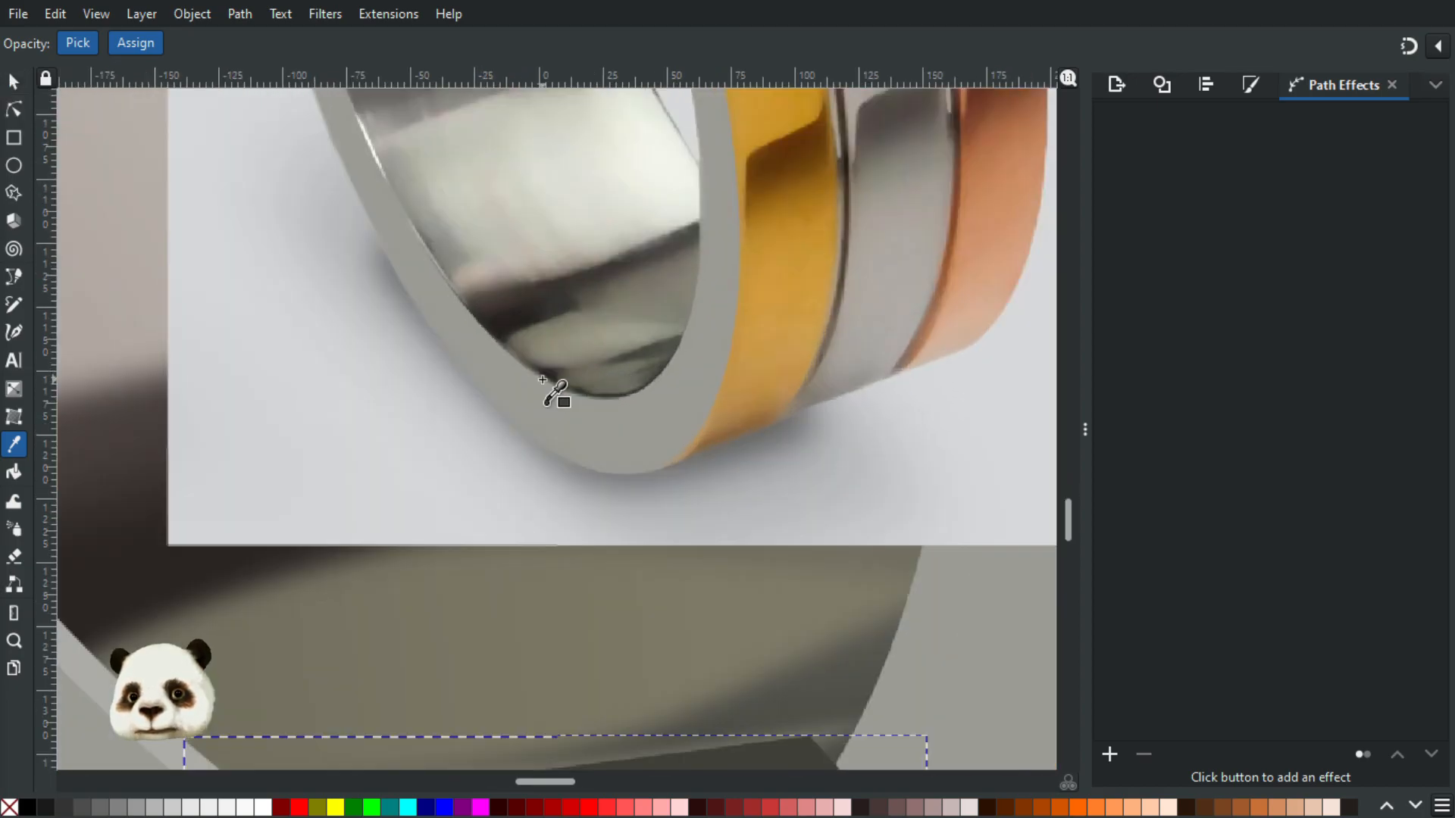
{"action": "scroll", "coordinate": [562, 389], "scroll_direction": "up", "scroll_amount": 2}
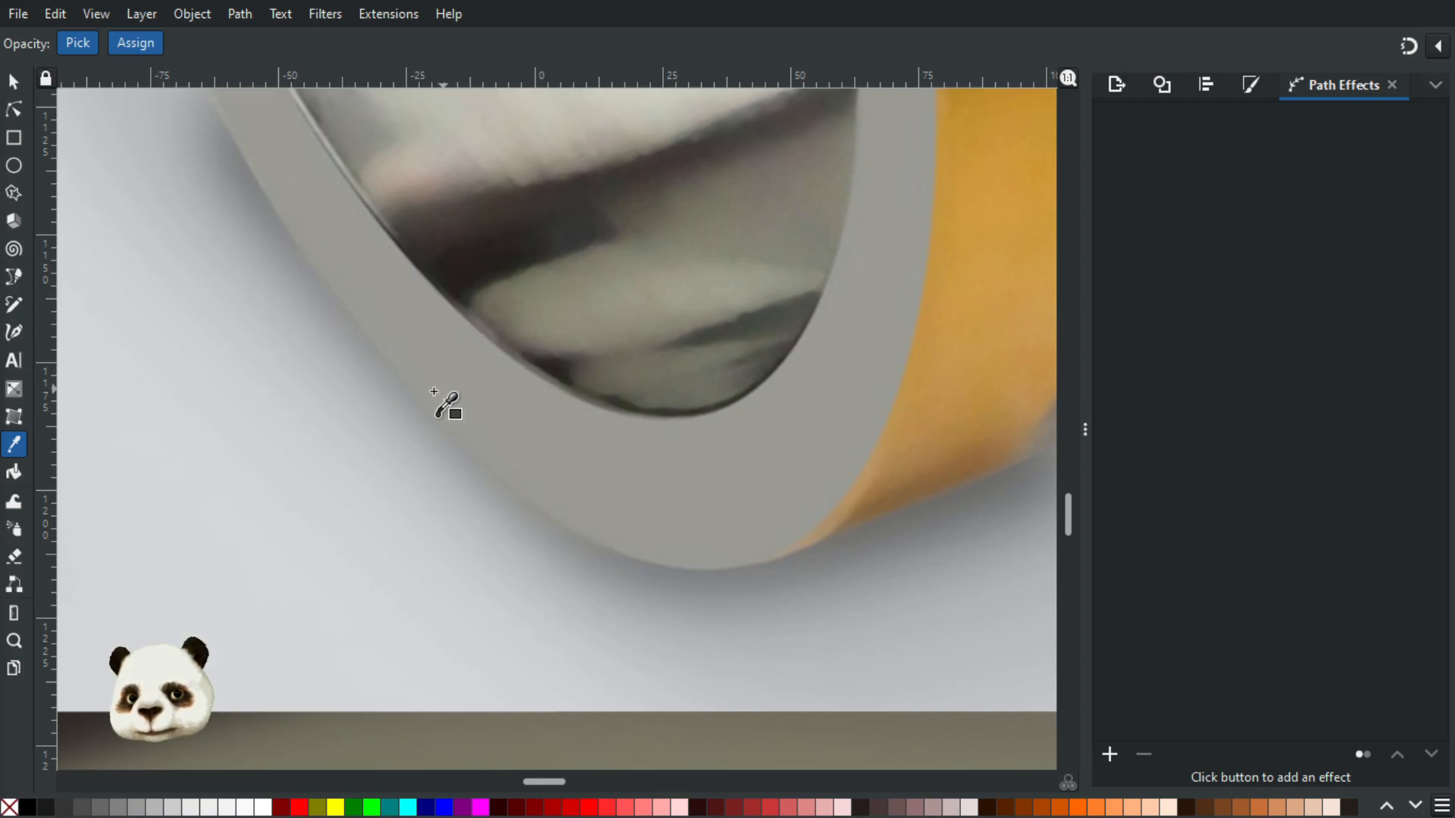
{"action": "scroll", "coordinate": [438, 415], "scroll_direction": "down", "scroll_amount": 3}
{"action": "left_click_drag", "start_coordinate": [340, 478], "coordinate": [558, 403]}
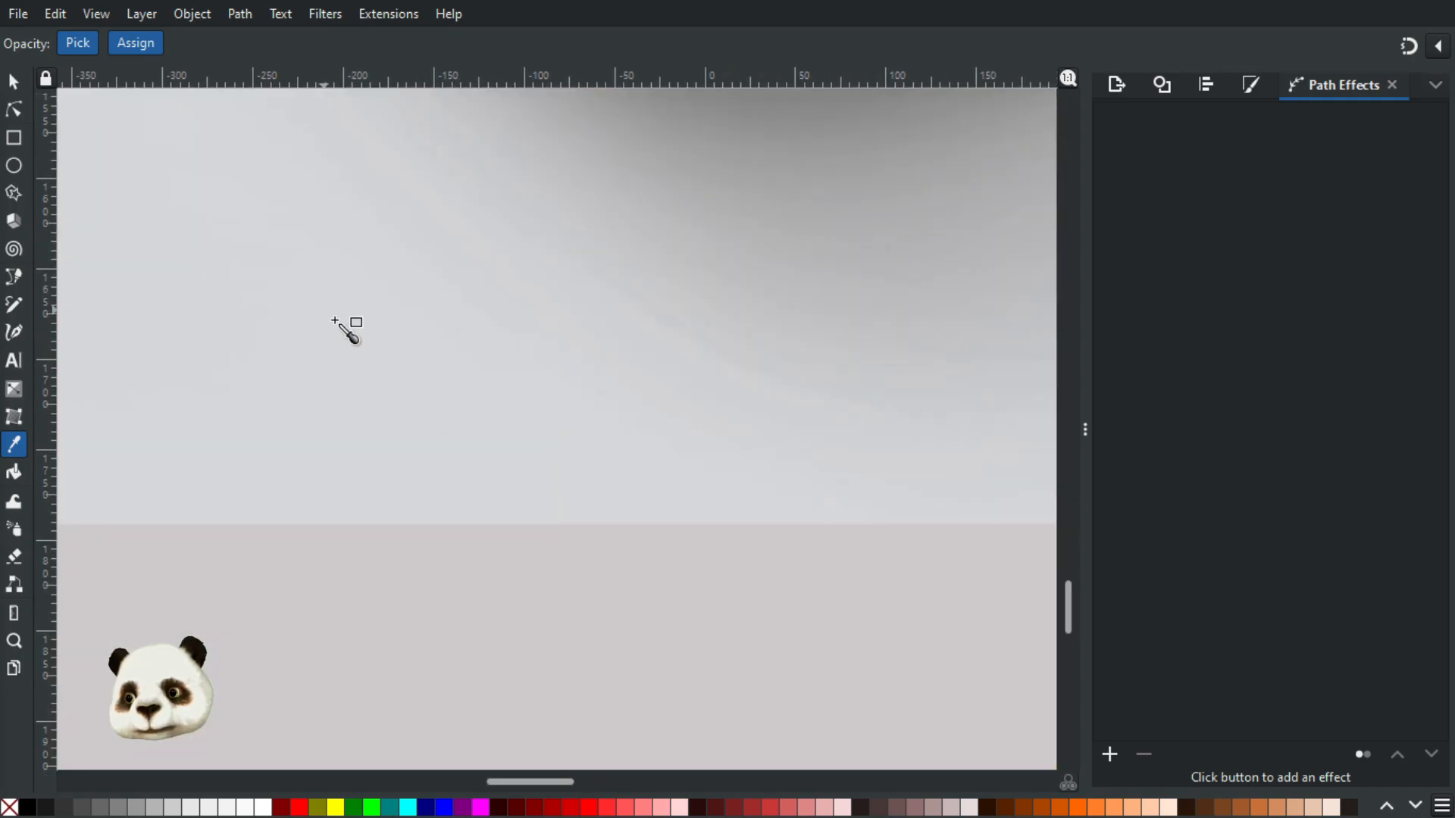
Step: Reshape the dark shape with two added nodes, extending its upper corner up the inner rim and curving its outer edge into the grey face
{"action": "scroll", "coordinate": [372, 354], "scroll_direction": "down", "scroll_amount": 4}
{"action": "left_click_drag", "start_coordinate": [362, 220], "coordinate": [347, 456]}
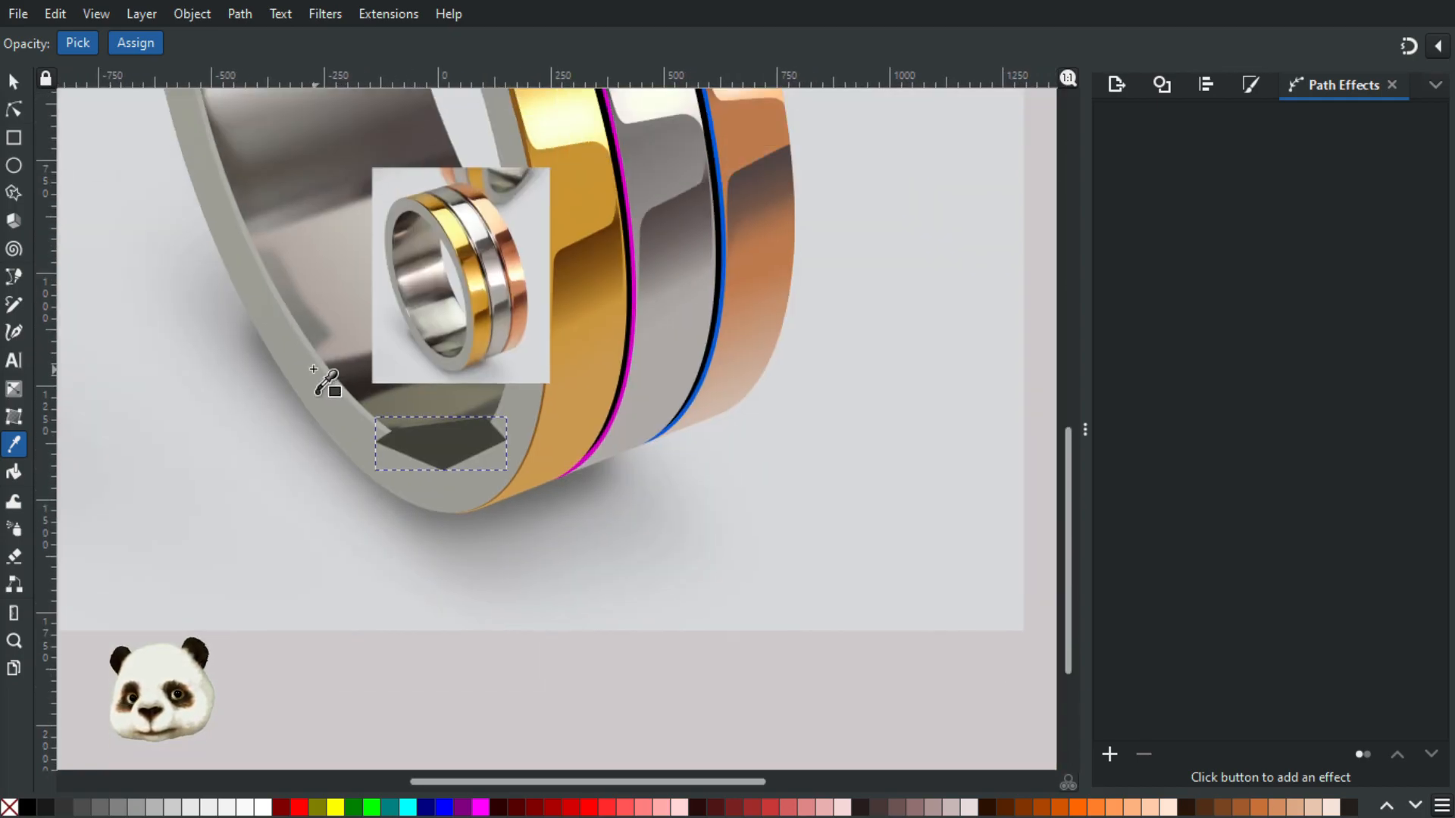
{"action": "scroll", "coordinate": [314, 369], "scroll_direction": "up", "scroll_amount": 2}
{"action": "key", "text": "n"}
{"action": "mouse_move", "coordinate": [470, 493]}
{"action": "left_mouse_down"}
{"action": "mouse_move", "coordinate": [481, 507]}
{"action": "mouse_move", "coordinate": [483, 491]}
{"action": "left_mouse_up"}
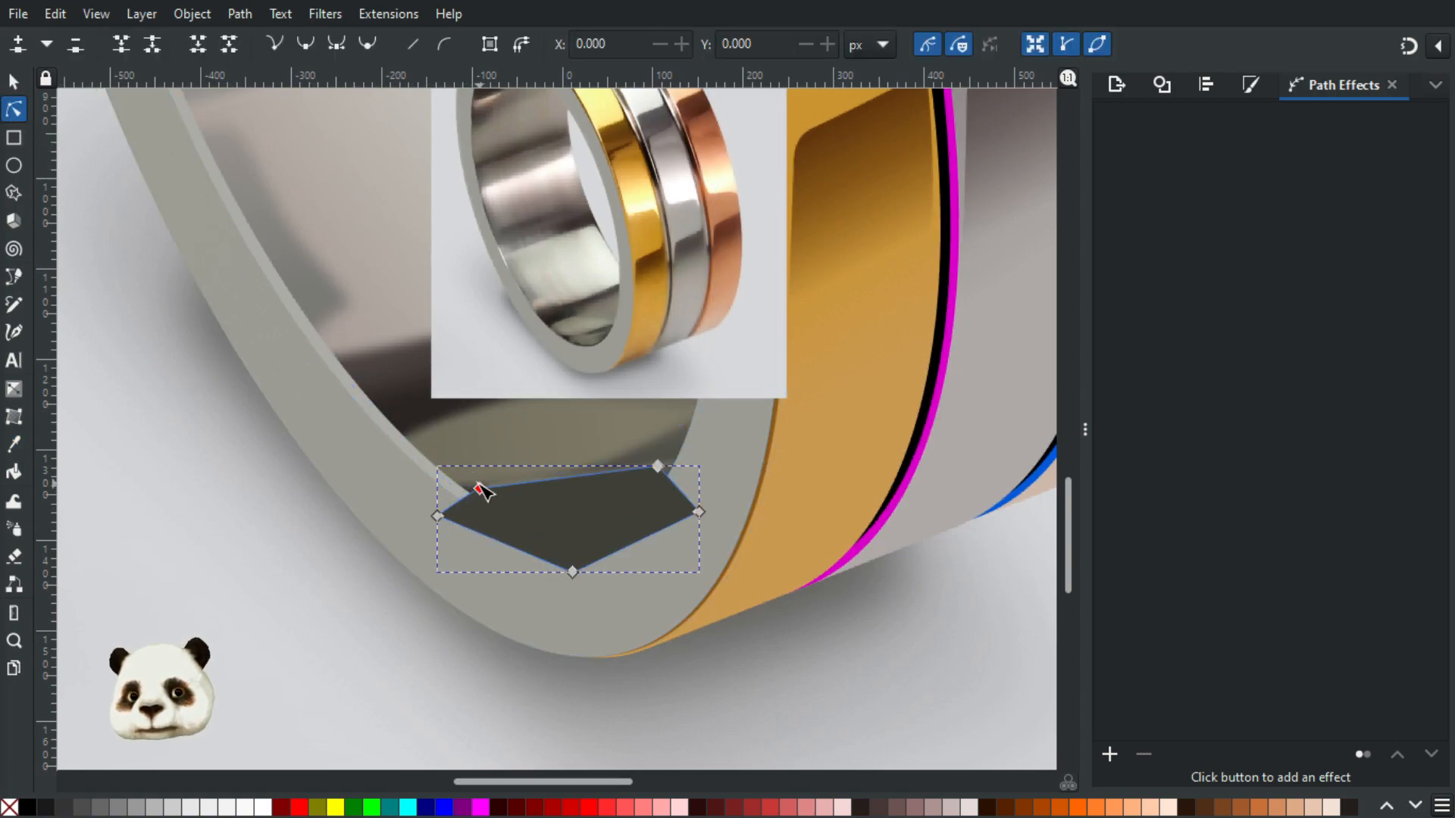
{"action": "left_click", "coordinate": [478, 488]}
{"action": "double_click", "coordinate": [515, 483]}
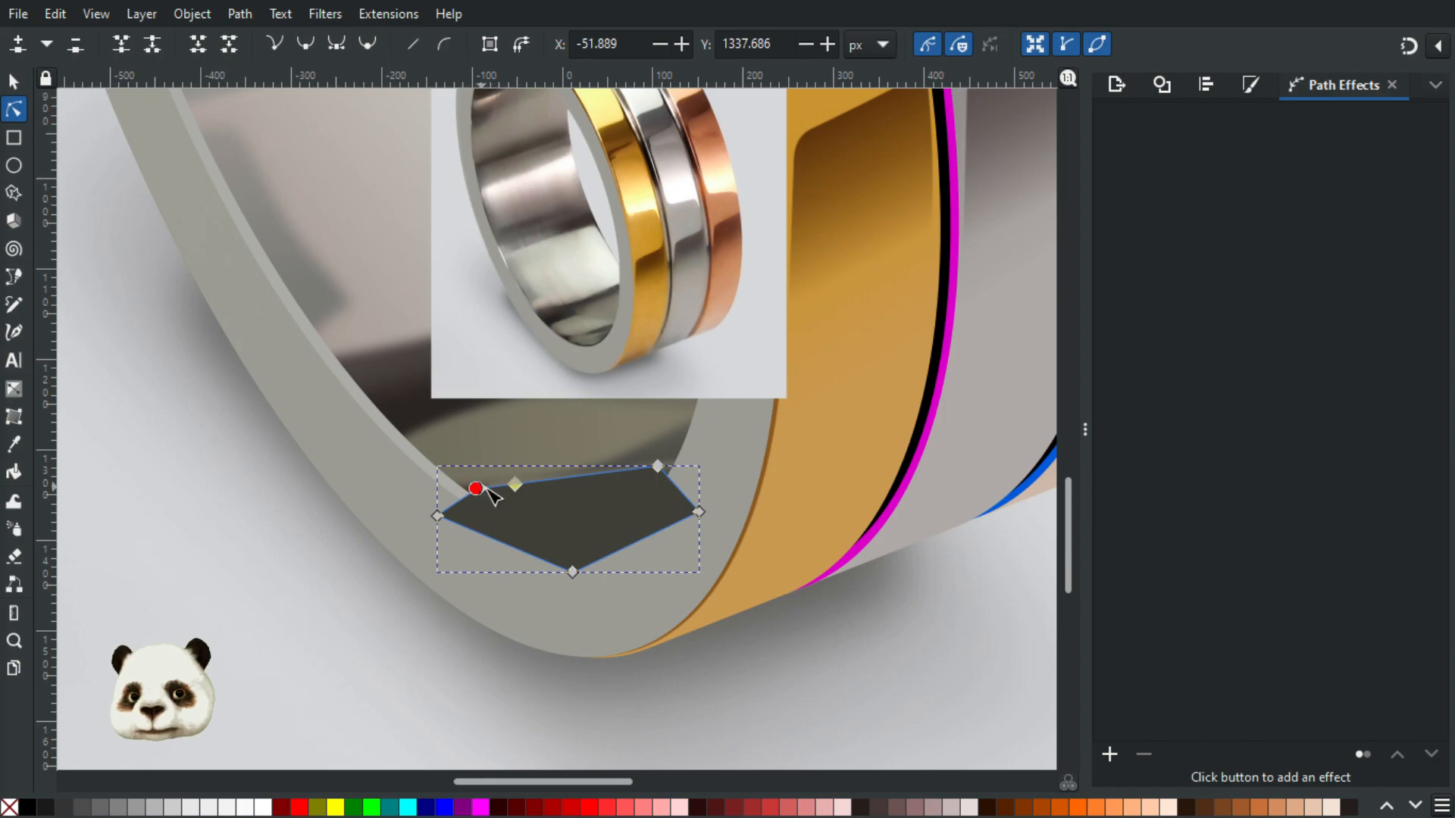
{"action": "left_click_drag", "start_coordinate": [483, 489], "coordinate": [353, 366]}
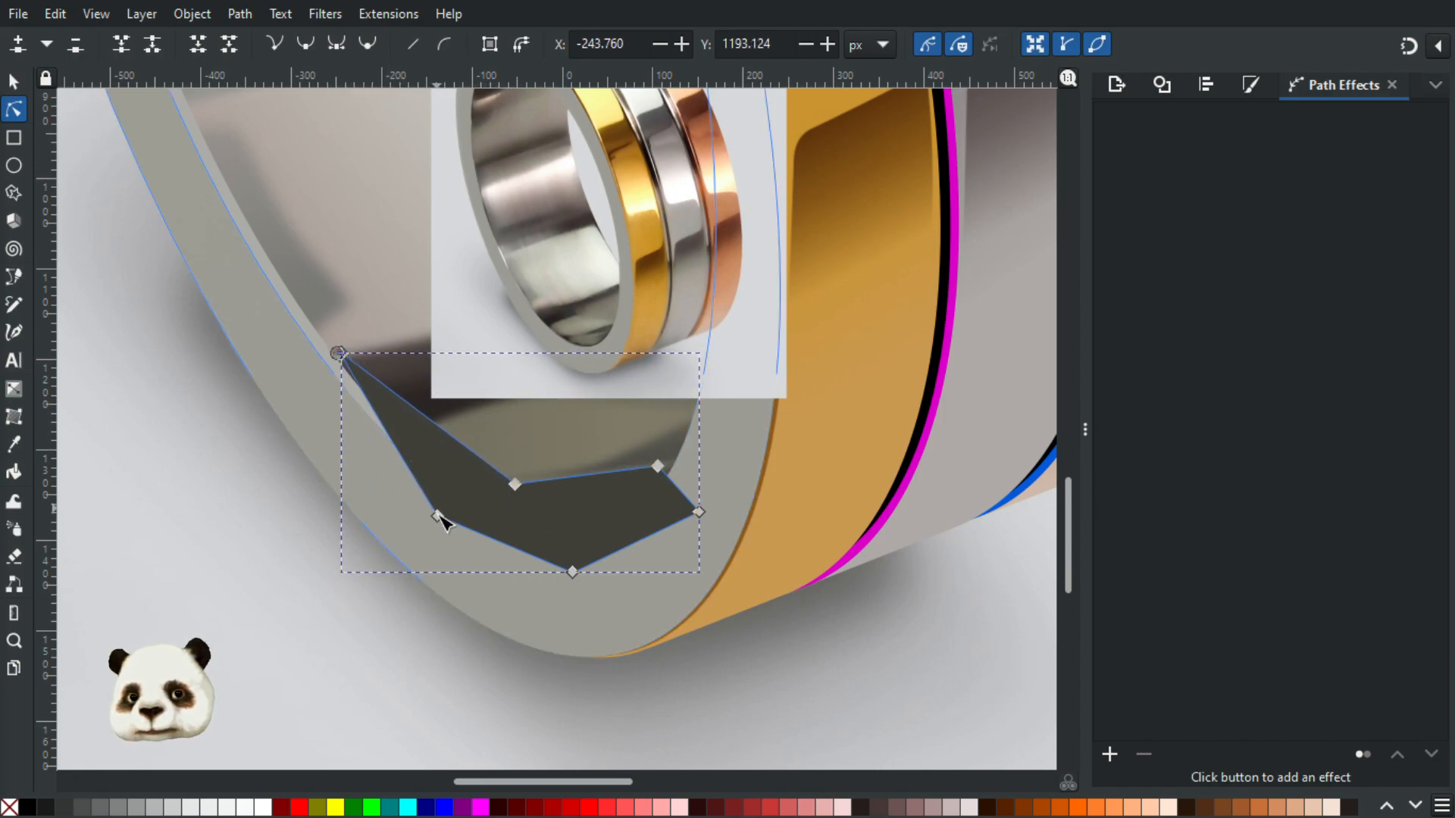
{"action": "double_click", "coordinate": [382, 427]}
{"action": "left_click_drag", "start_coordinate": [381, 426], "coordinate": [324, 416]}
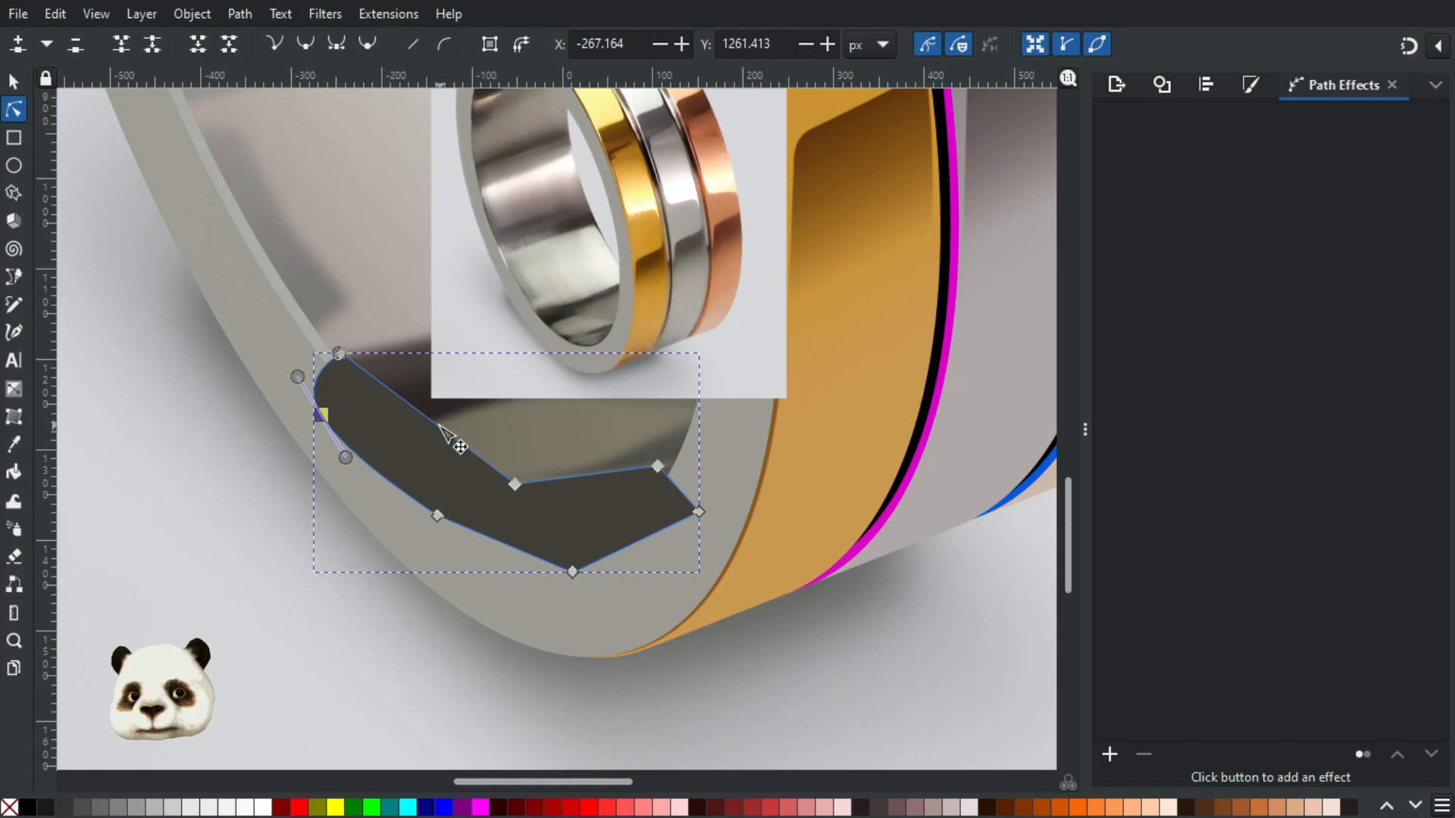
Step: Fill the offset rim piece on the large ring's front face with magenta
{"action": "left_click", "coordinate": [309, 314]}
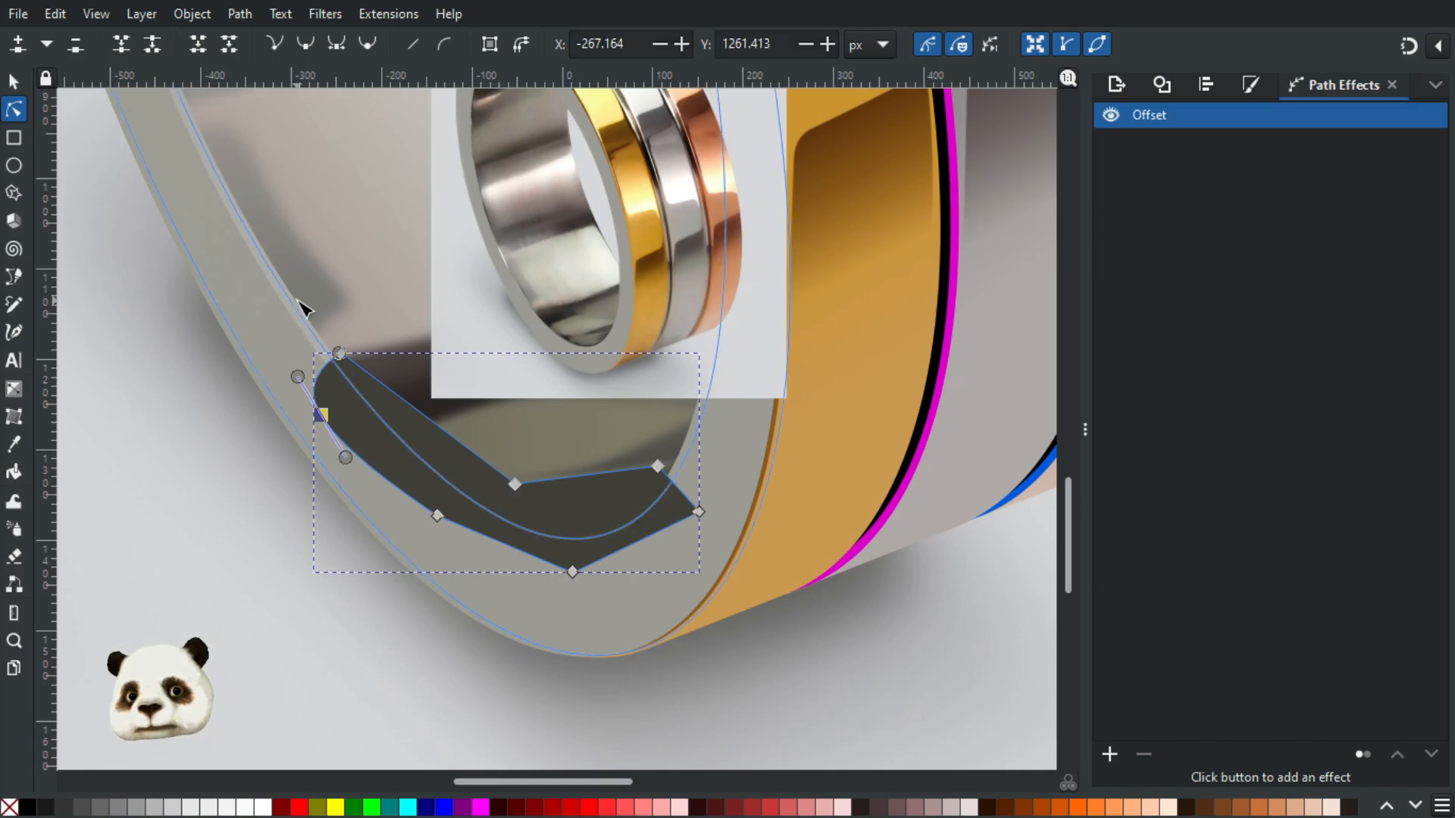
{"action": "left_click", "coordinate": [14, 81]}
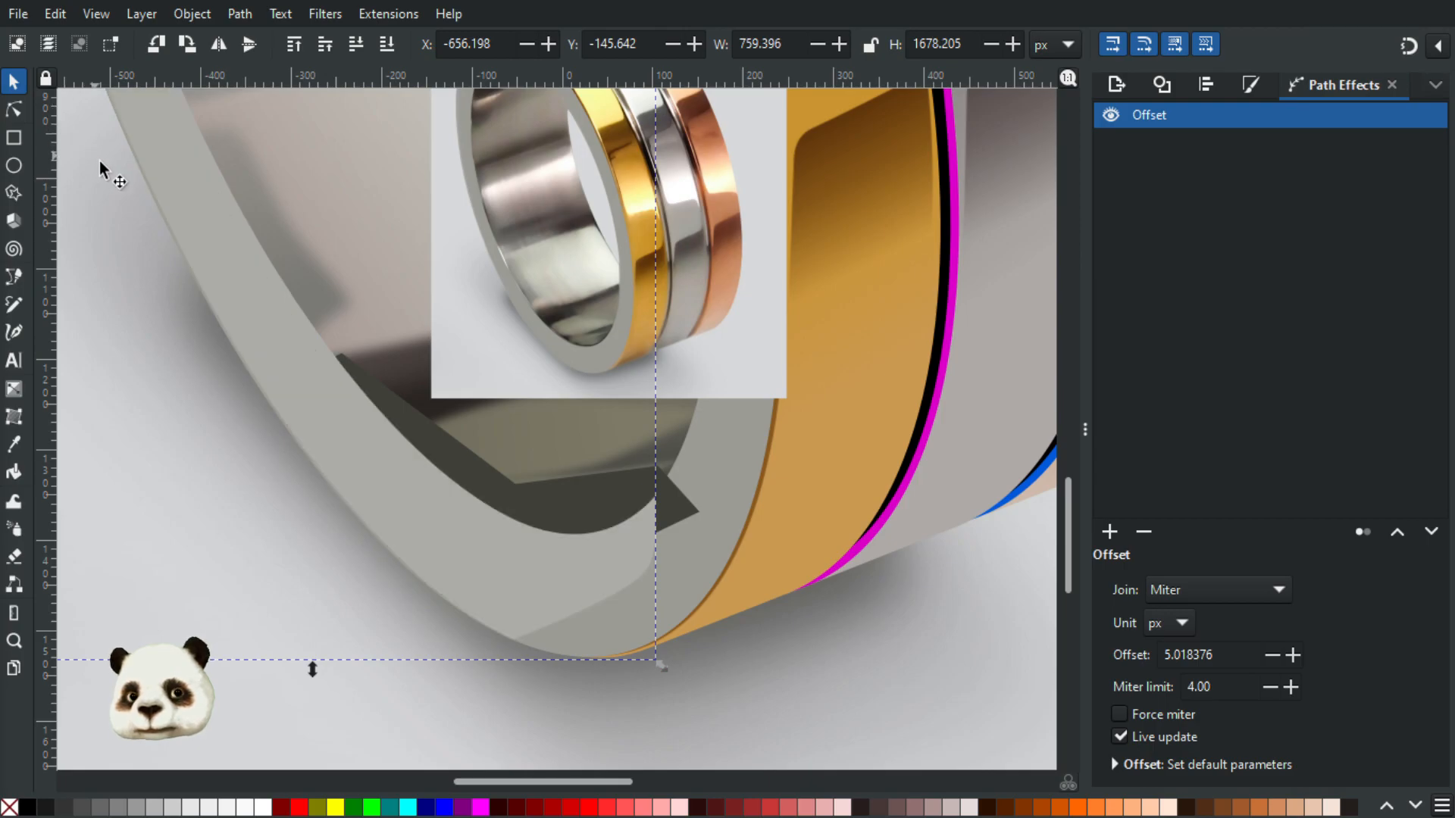
{"action": "scroll", "coordinate": [269, 286], "scroll_direction": "down", "scroll_amount": 2}
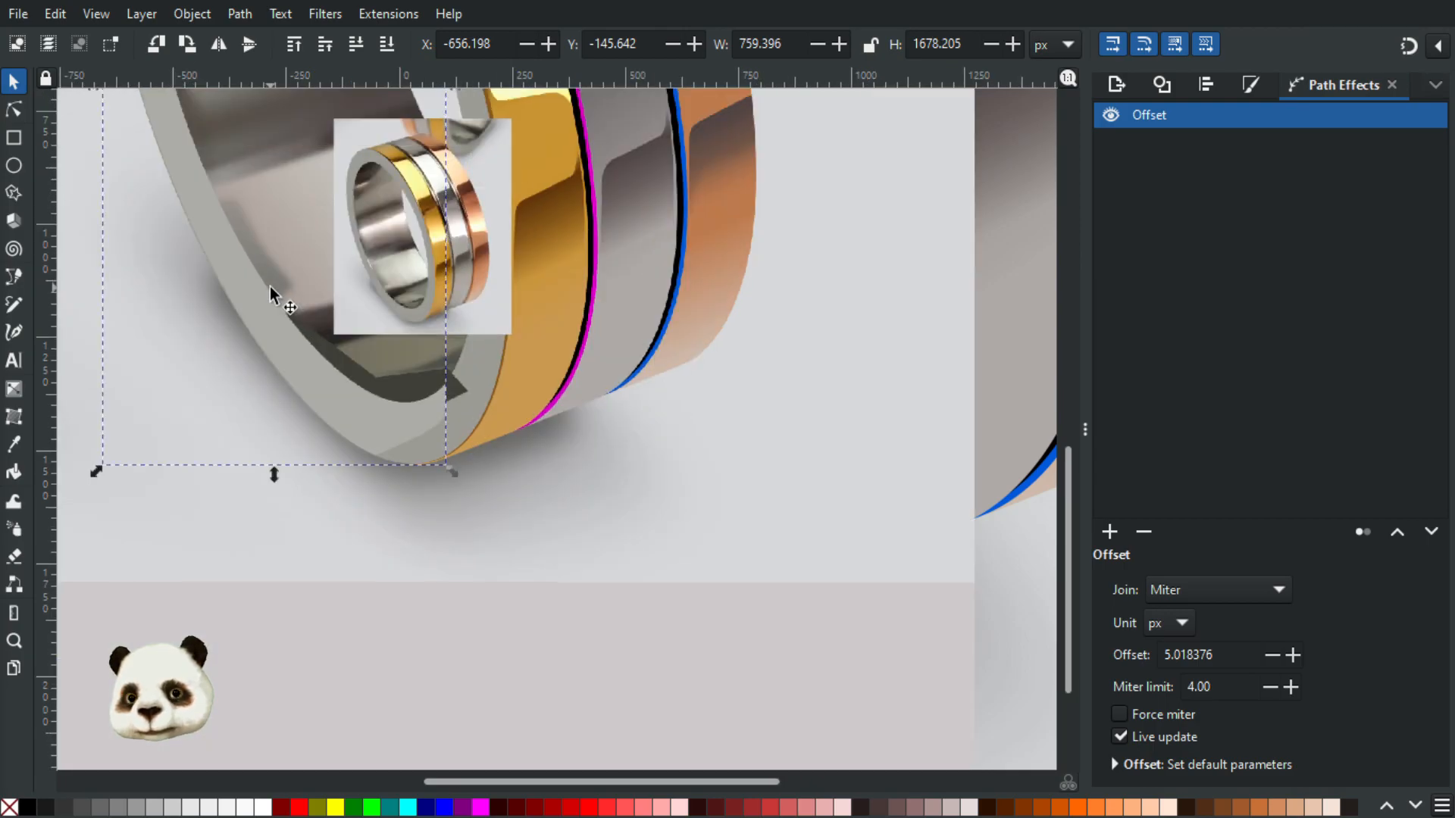
{"action": "scroll", "coordinate": [270, 287], "scroll_direction": "down", "scroll_amount": 3}
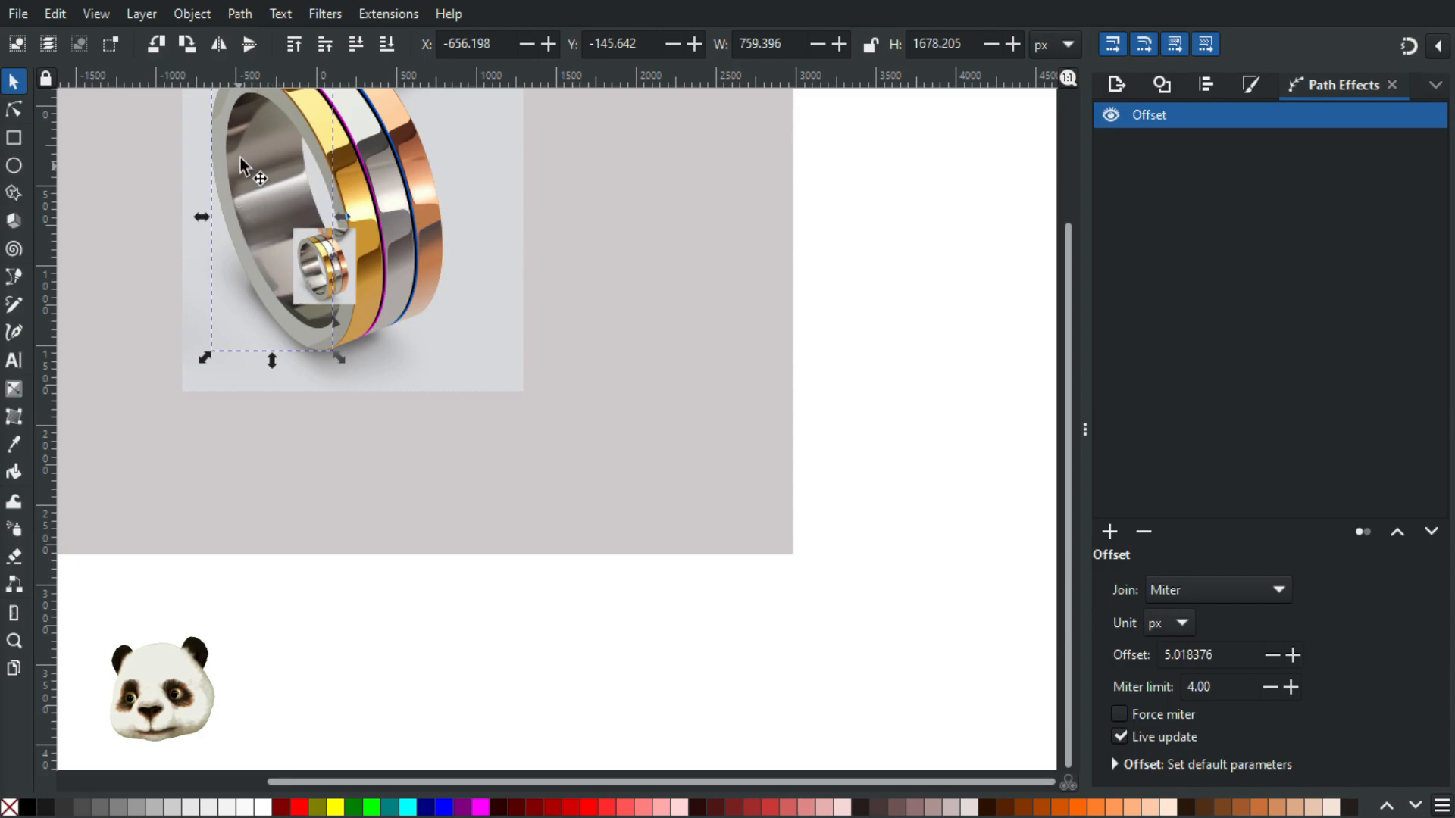
{"action": "scroll", "coordinate": [234, 145], "scroll_direction": "up", "scroll_amount": 2}
{"action": "scroll", "coordinate": [227, 134], "scroll_direction": "up", "scroll_amount": 1}
{"action": "left_click_drag", "start_coordinate": [228, 134], "coordinate": [231, 317]}
{"action": "scroll", "coordinate": [269, 292], "scroll_direction": "up", "scroll_amount": 2}
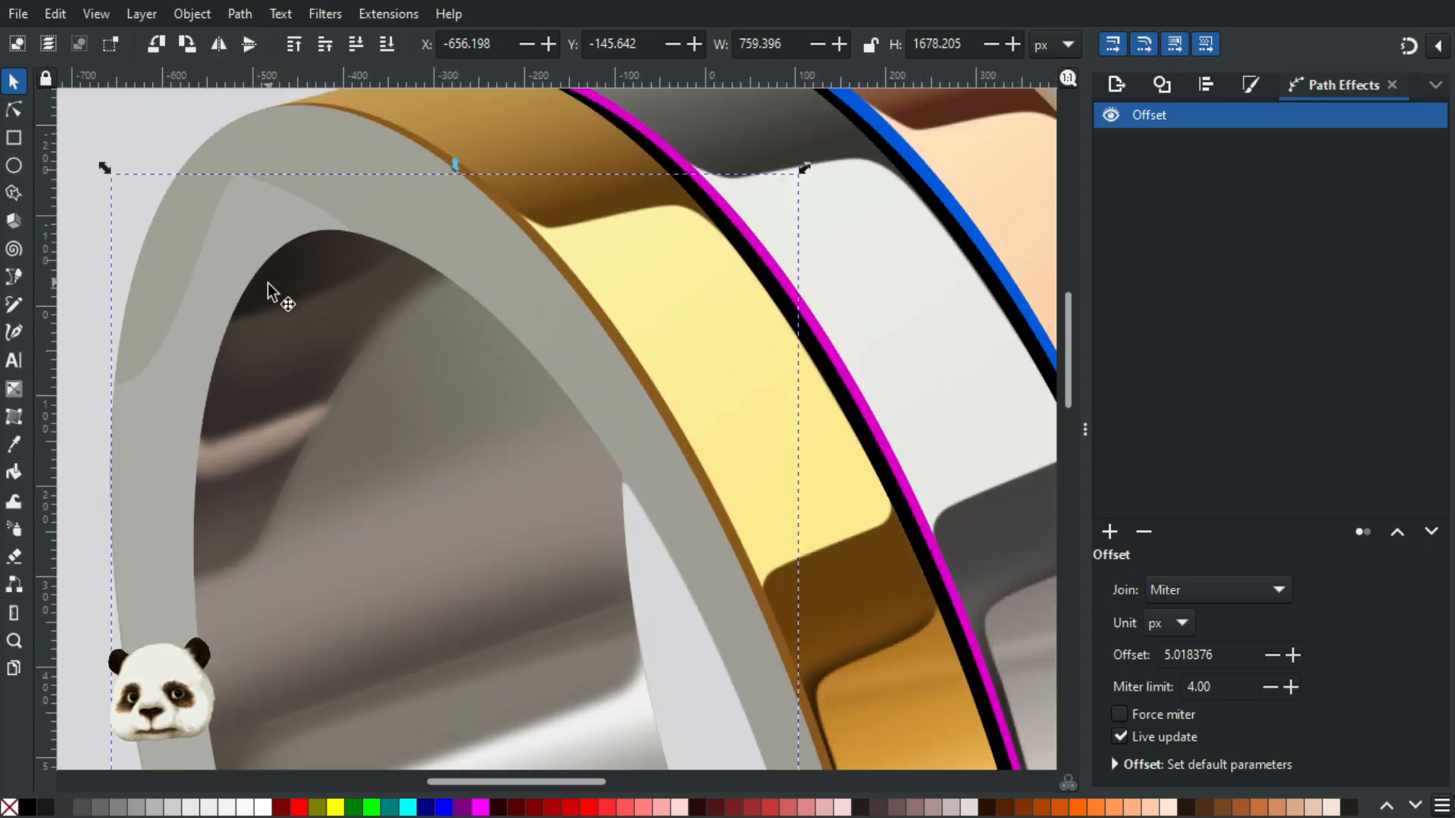
{"action": "scroll", "coordinate": [309, 327], "scroll_direction": "down", "scroll_amount": 4}
{"action": "left_click_drag", "start_coordinate": [286, 375], "coordinate": [268, 232]}
{"action": "scroll", "coordinate": [289, 296], "scroll_direction": "up", "scroll_amount": 1}
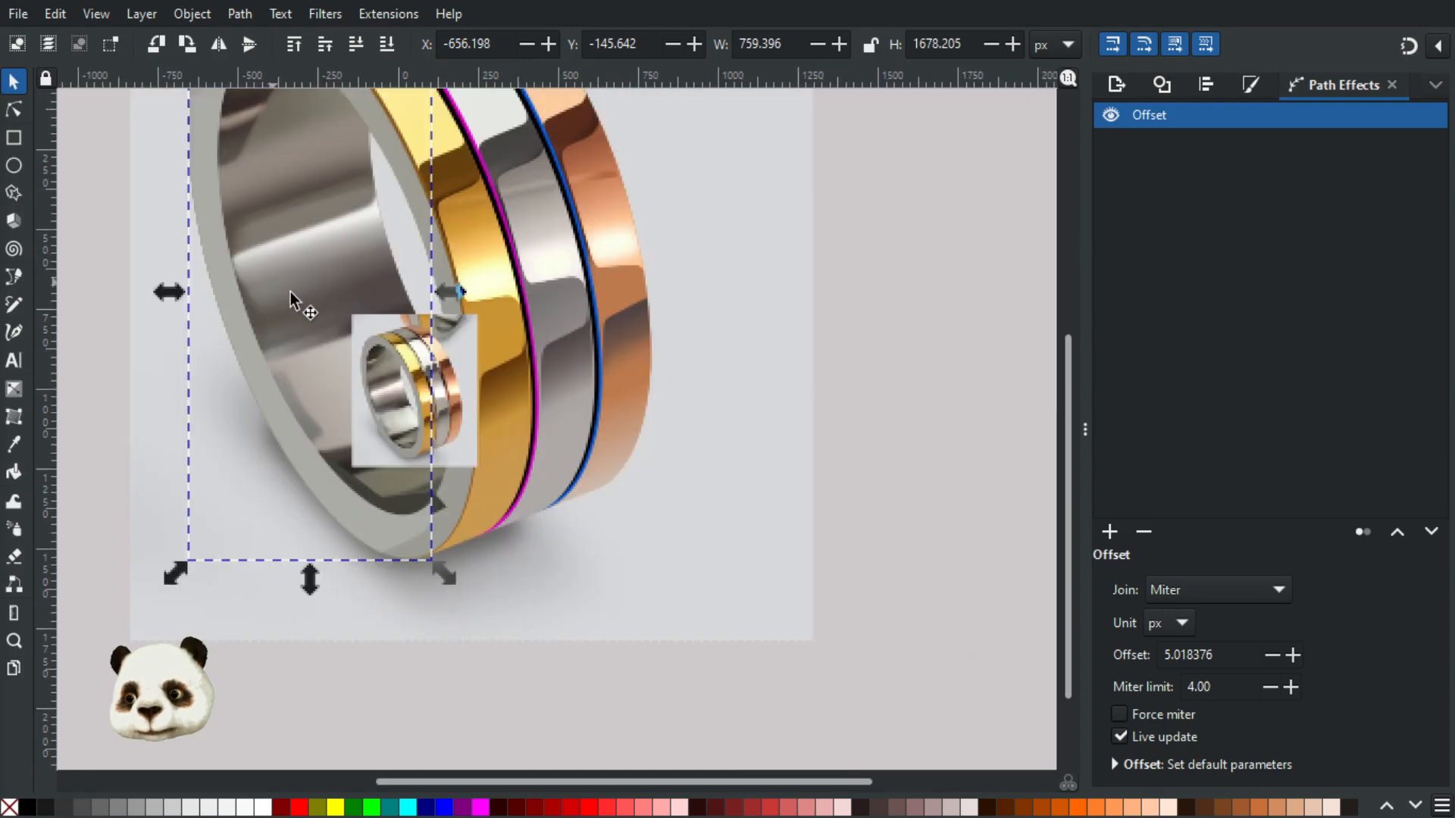
{"action": "left_click", "coordinate": [481, 807]}
Step: Try to clip the dark shape and the magenta rim with Set Clip
{"action": "scroll", "coordinate": [380, 483], "scroll_direction": "up", "scroll_amount": 1}
{"action": "scroll", "coordinate": [483, 474], "scroll_direction": "up", "scroll_amount": 2}
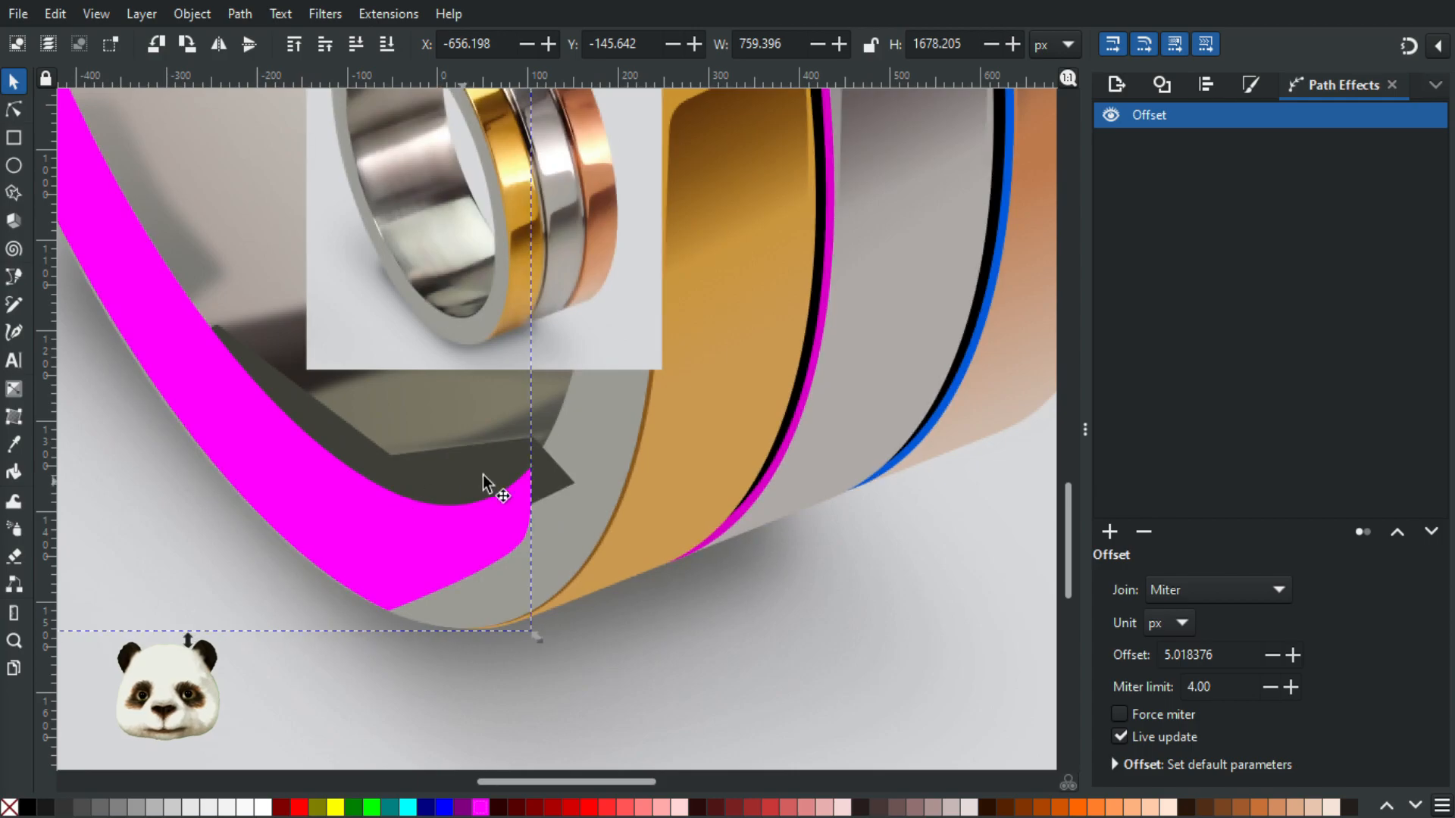
{"action": "left_click", "coordinate": [466, 466], "text": "shift"}
{"action": "right_click", "coordinate": [347, 519]}
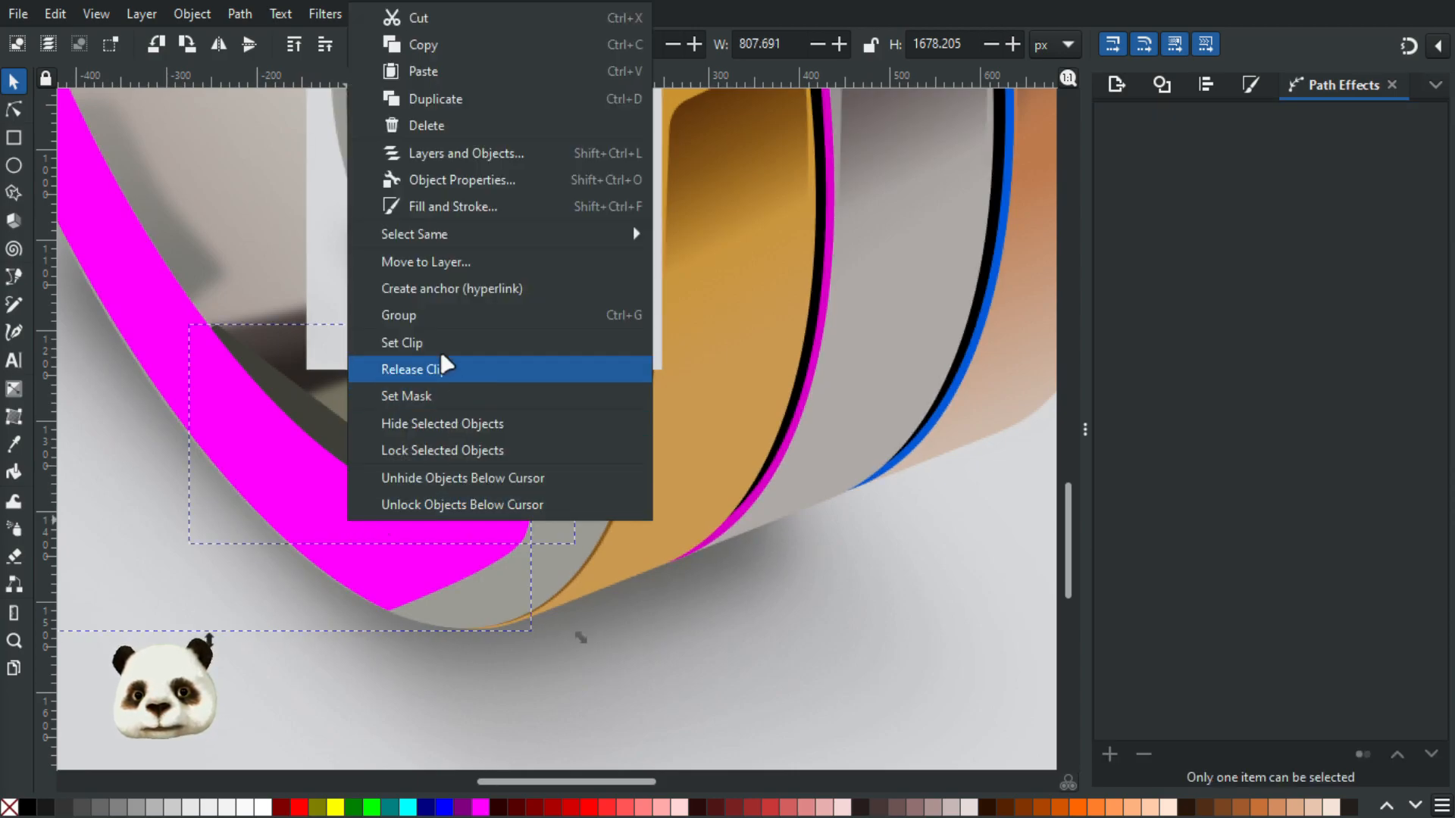
{"action": "left_click", "coordinate": [410, 343]}
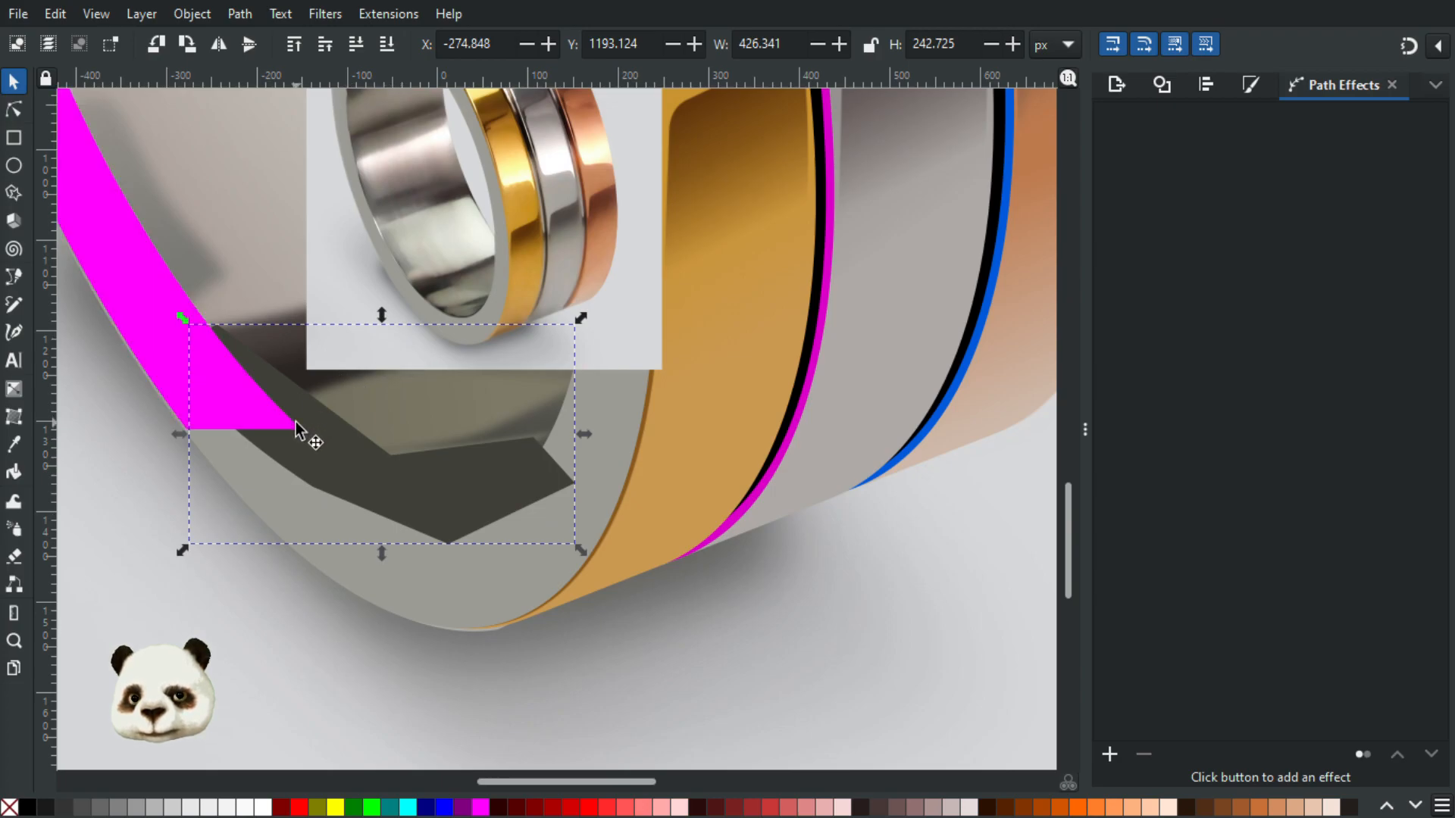
{"action": "scroll", "coordinate": [296, 431], "scroll_direction": "down", "scroll_amount": 2}
Step: Retry Set Clip on the reselected dark shape and magenta rim, check the lower edge closely, and undo the clip
{"action": "left_click", "coordinate": [345, 478]}
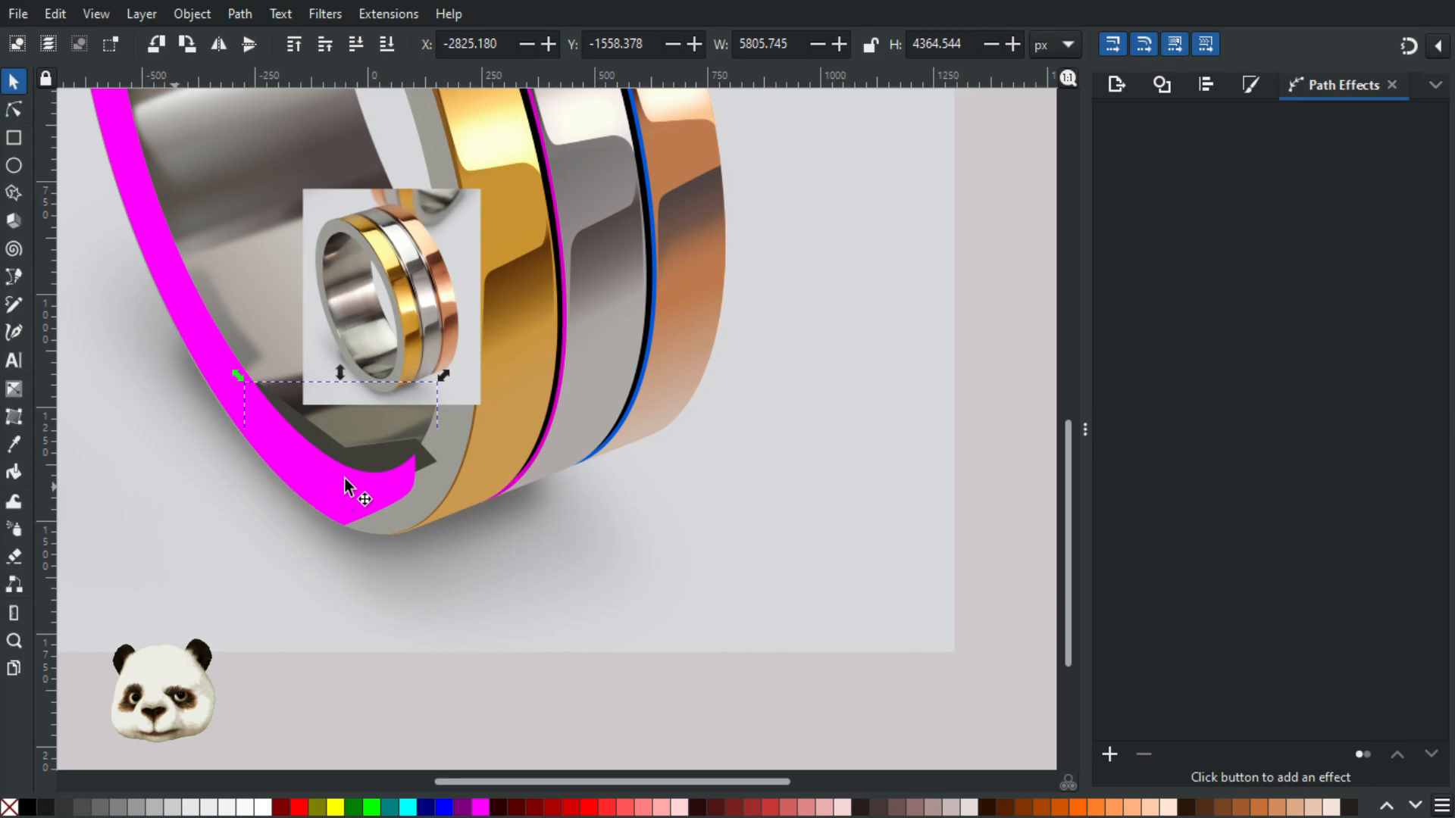
{"action": "left_click", "coordinate": [376, 447], "text": "ctrl"}
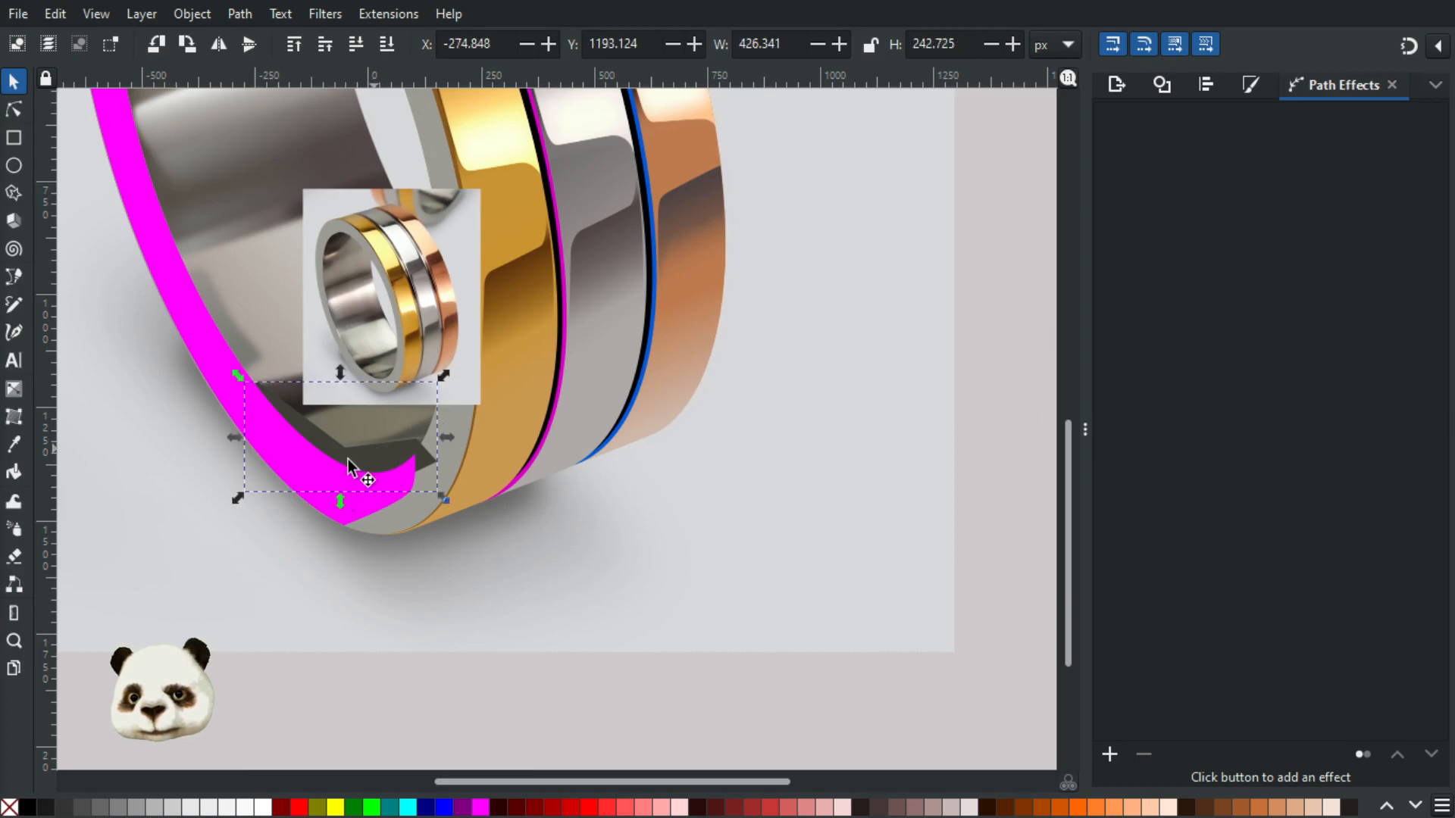
{"action": "left_click", "coordinate": [220, 375], "text": "shift"}
{"action": "right_click", "coordinate": [225, 375]}
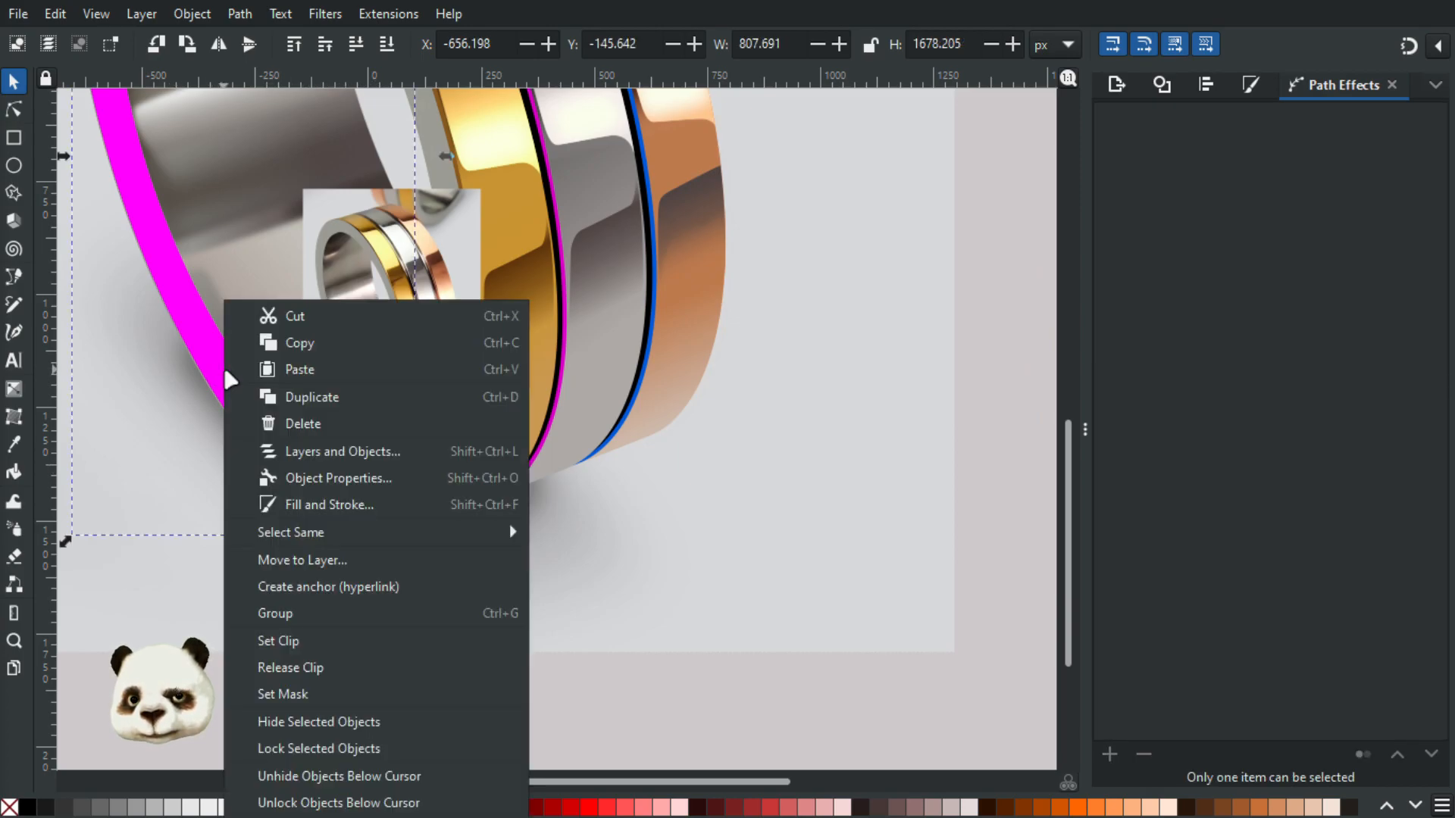
{"action": "left_click", "coordinate": [363, 642]}
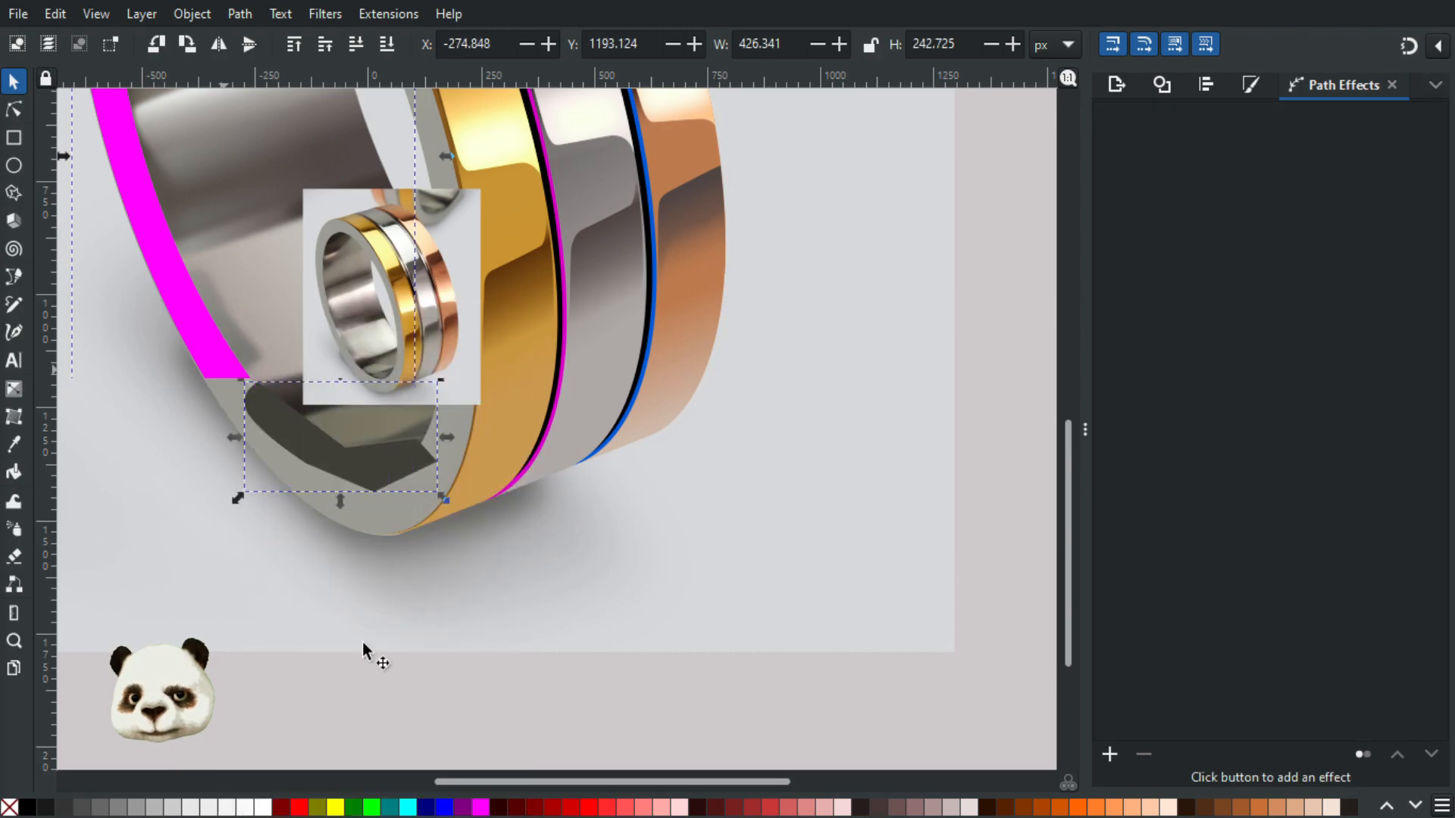
{"action": "scroll", "coordinate": [278, 473], "scroll_direction": "up", "scroll_amount": 1, "text": "ctrl"}
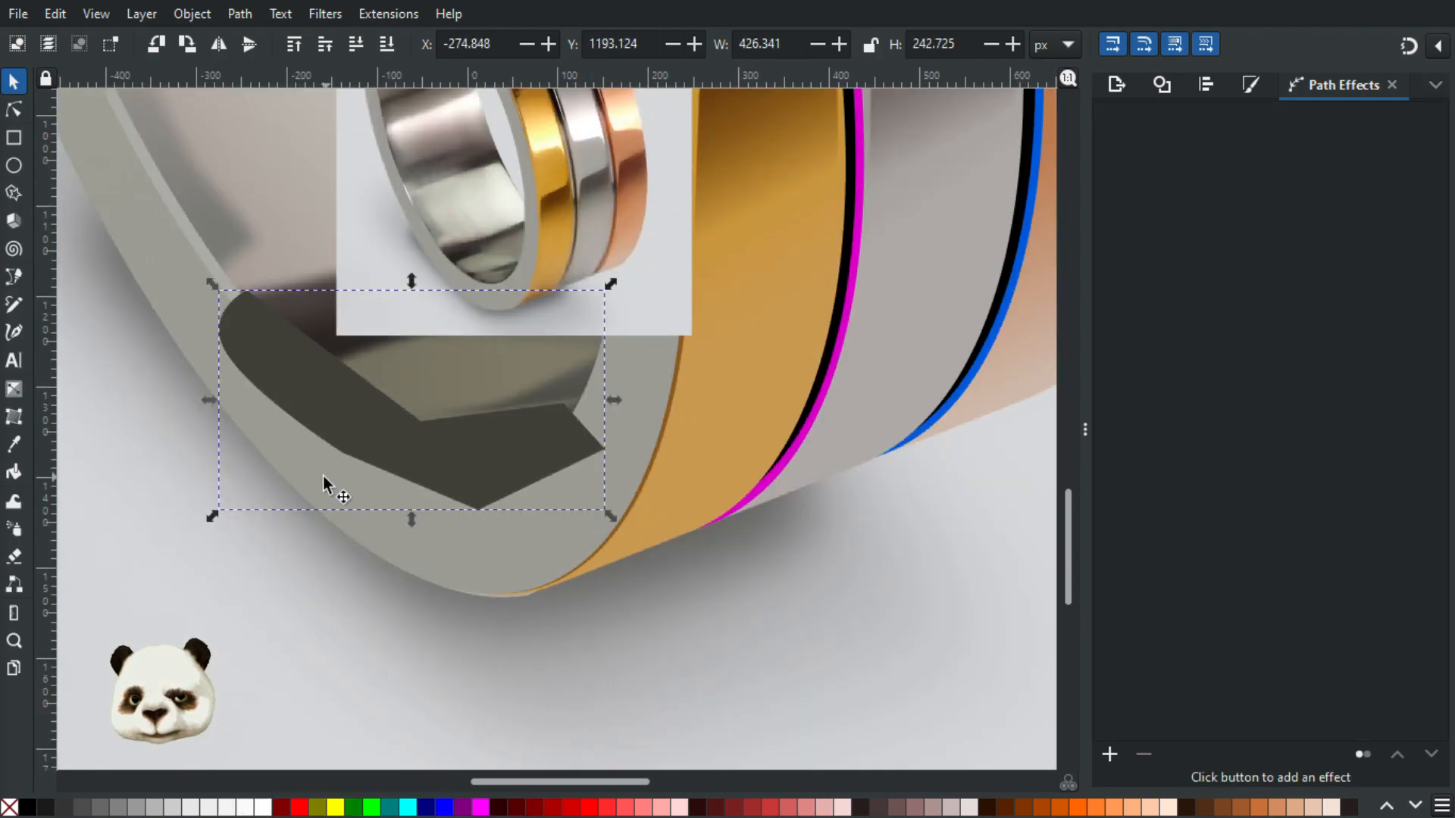
{"action": "scroll", "coordinate": [199, 582], "scroll_direction": "up", "scroll_amount": 1, "text": "ctrl"}
{"action": "left_click_drag", "start_coordinate": [199, 582], "coordinate": [530, 659]}
{"action": "scroll", "coordinate": [497, 597], "scroll_direction": "down", "scroll_amount": 1, "text": "ctrl"}
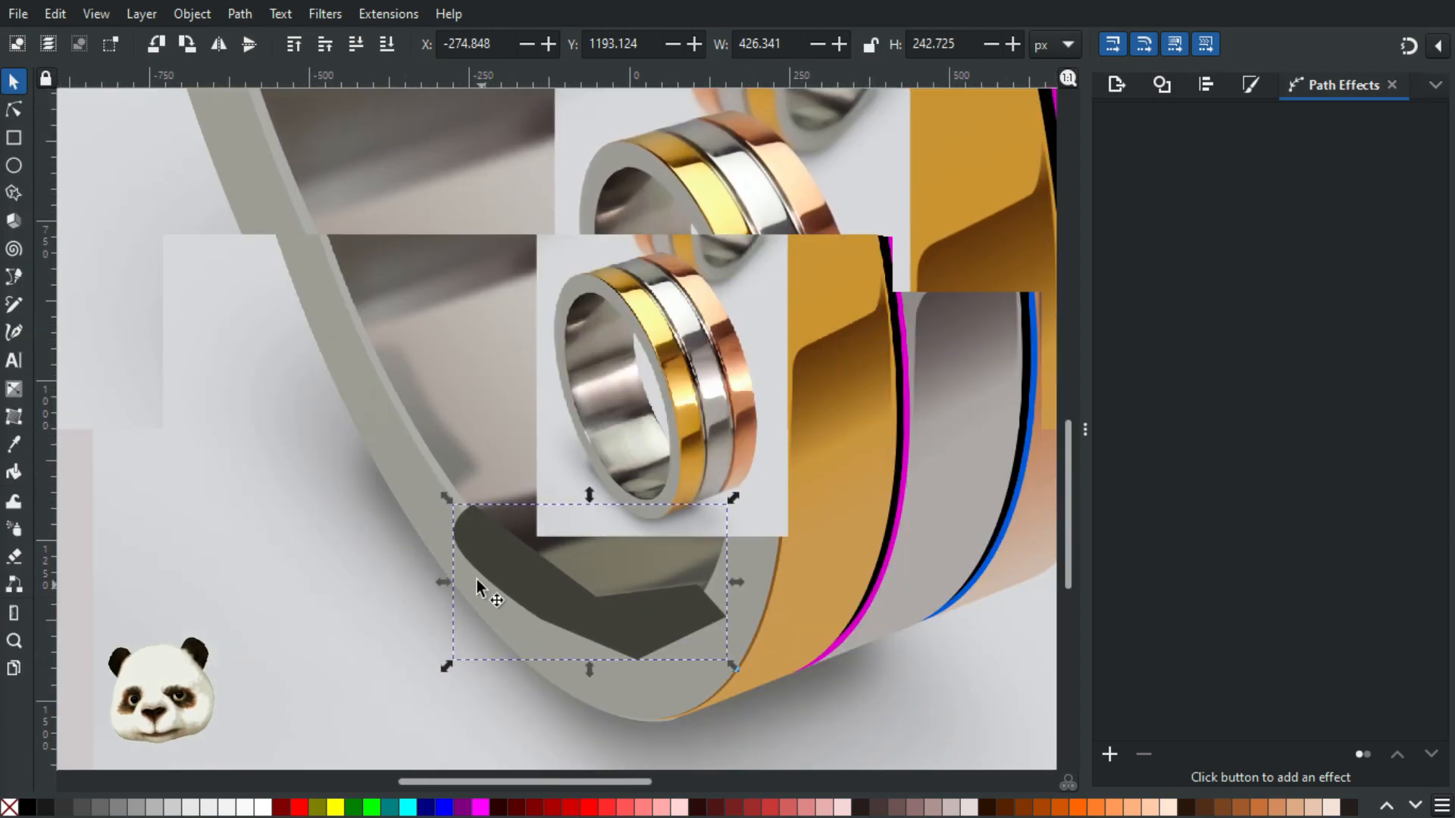
{"action": "scroll", "coordinate": [477, 581], "scroll_direction": "down", "scroll_amount": 1, "text": "ctrl"}
{"action": "key", "text": "ctrl+z"}
{"action": "left_click", "coordinate": [364, 580]}
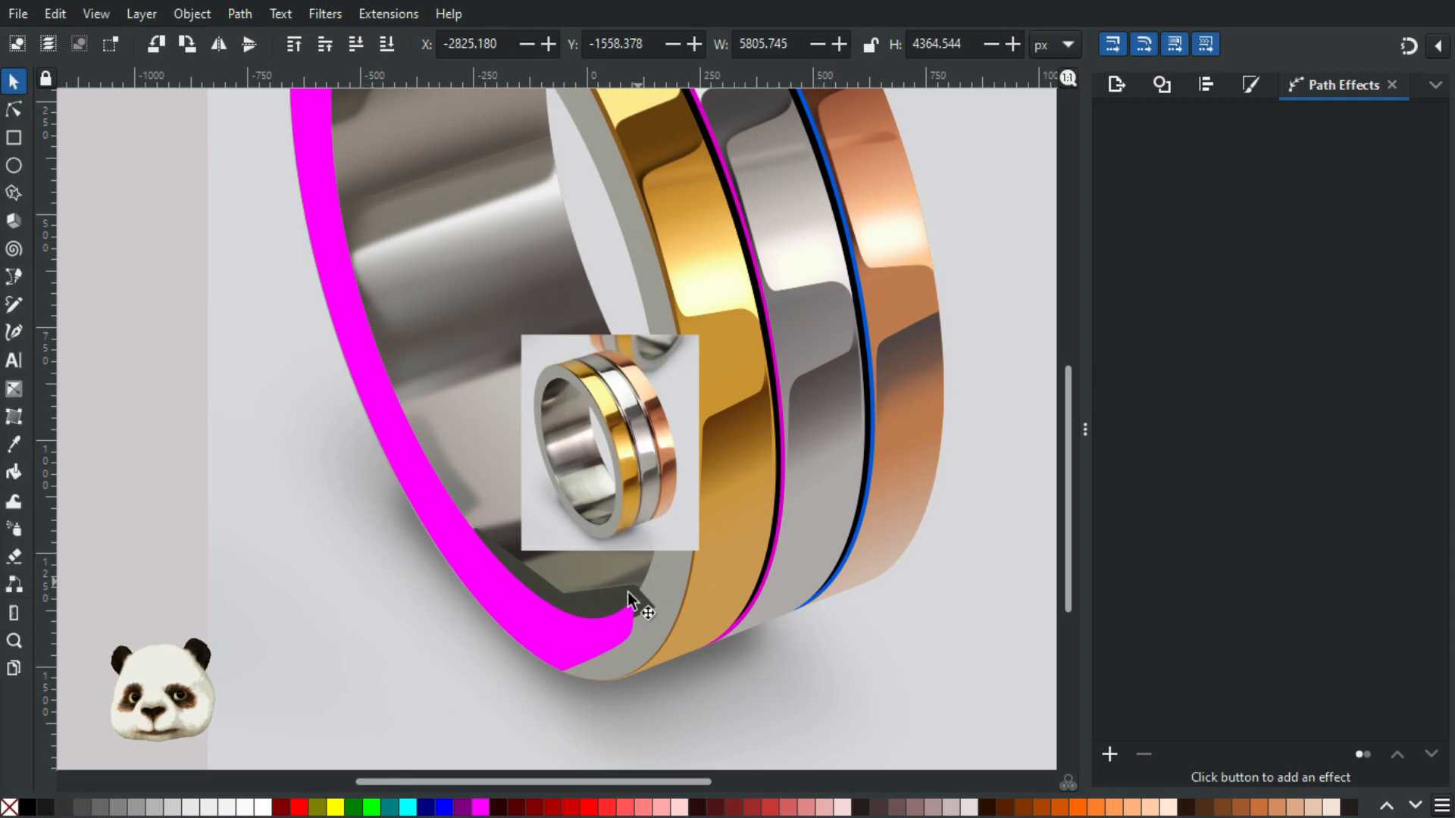
{"action": "left_click", "coordinate": [590, 597]}
{"action": "left_click_drag", "start_coordinate": [416, 555], "coordinate": [416, 556]}
{"action": "key", "text": "ctrl+z"}
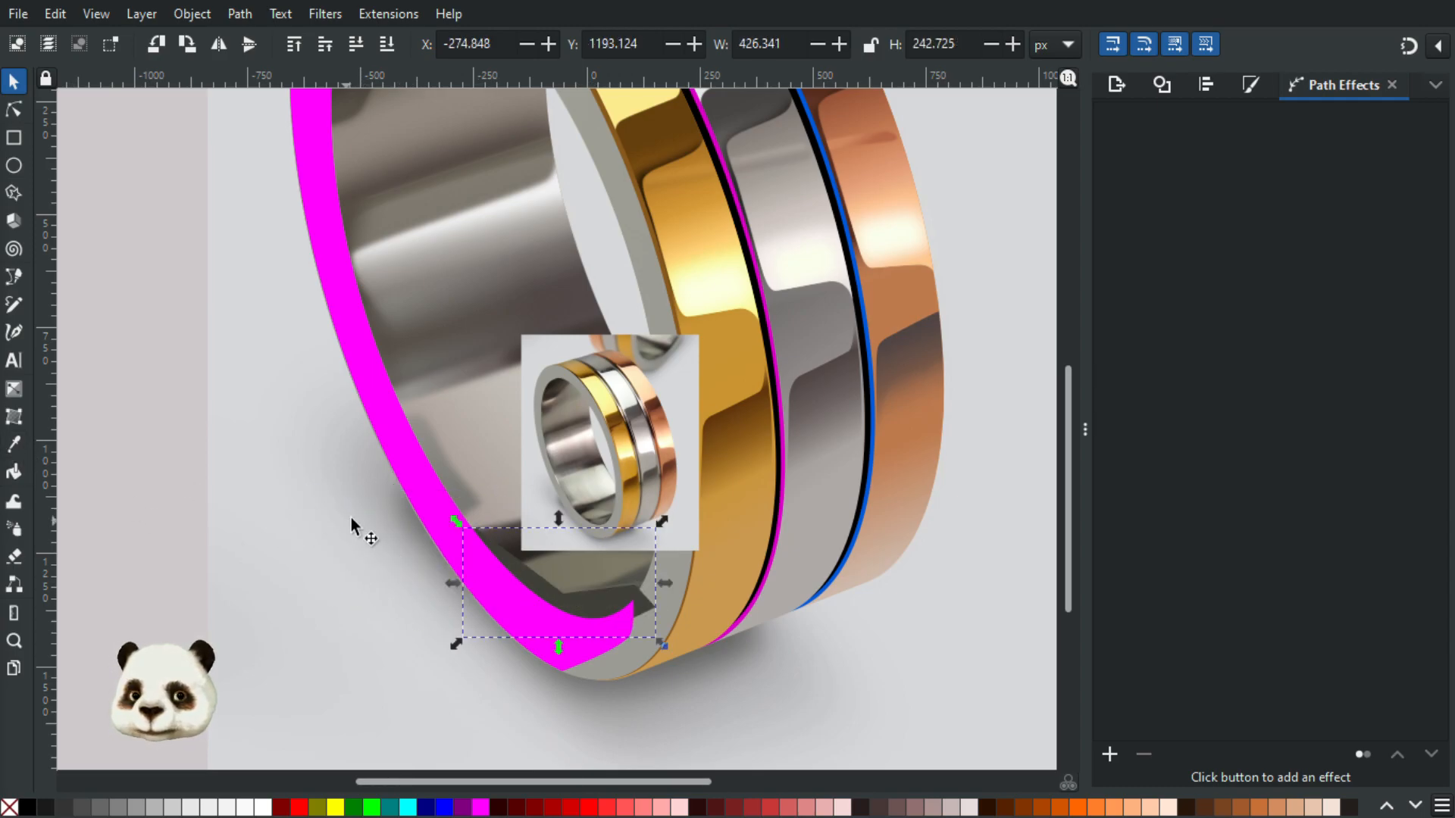
Step: Convert the magenta offset rim to a plain path and release its clip
{"action": "left_click", "coordinate": [399, 466]}
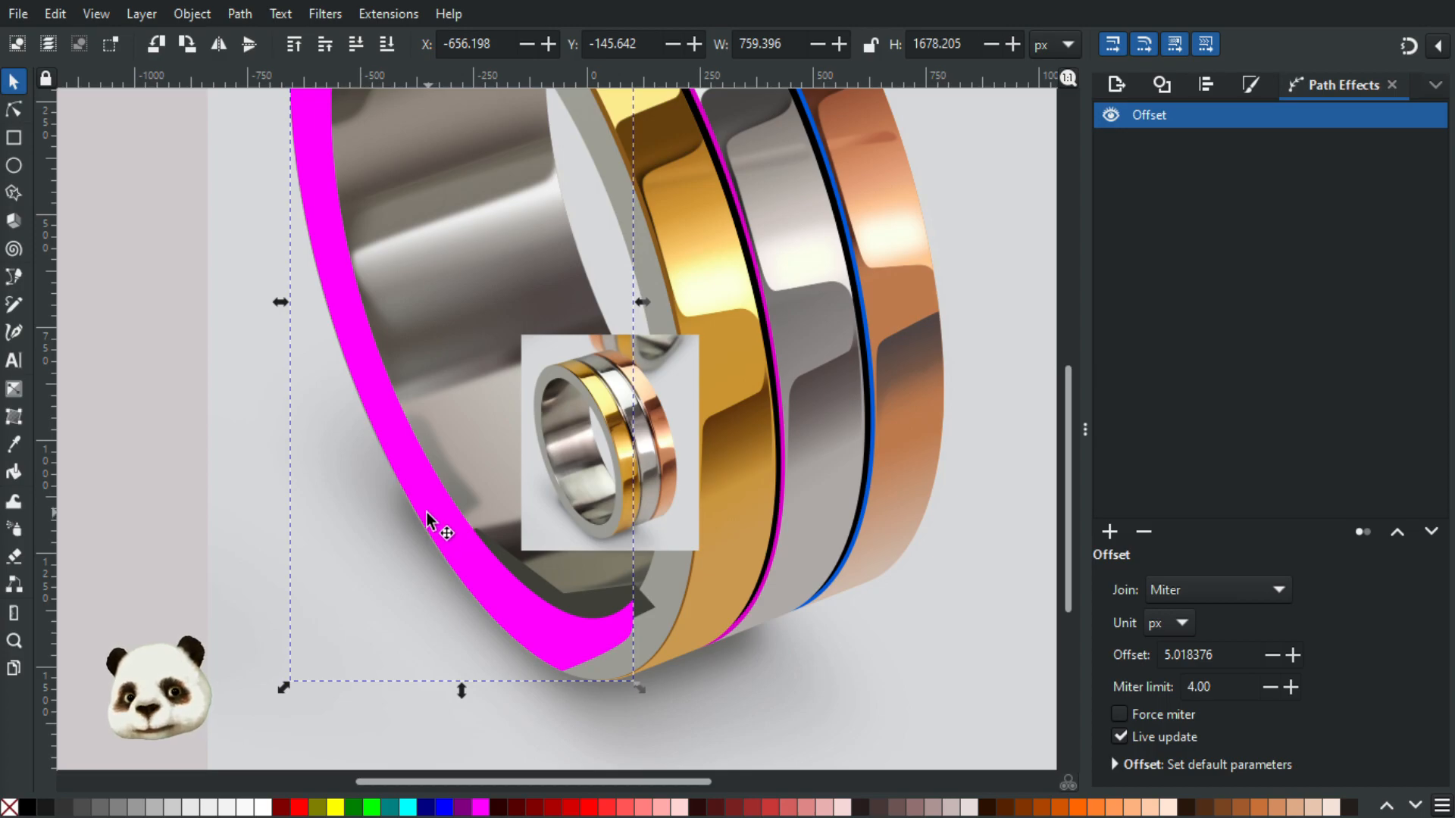
{"action": "key", "text": "ctrl+shift+c"}
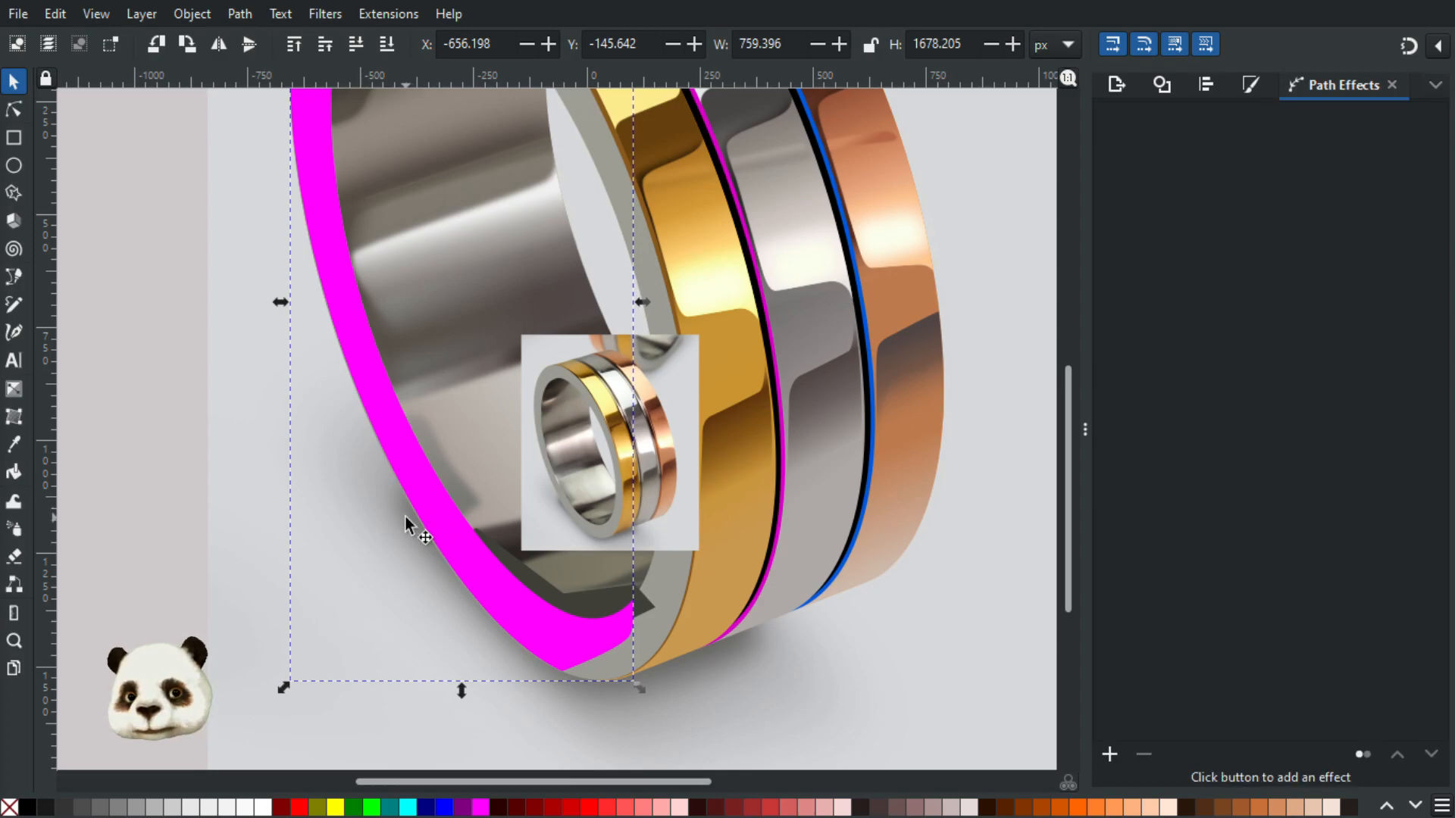
{"action": "right_click", "coordinate": [446, 517]}
{"action": "left_click", "coordinate": [520, 395]}
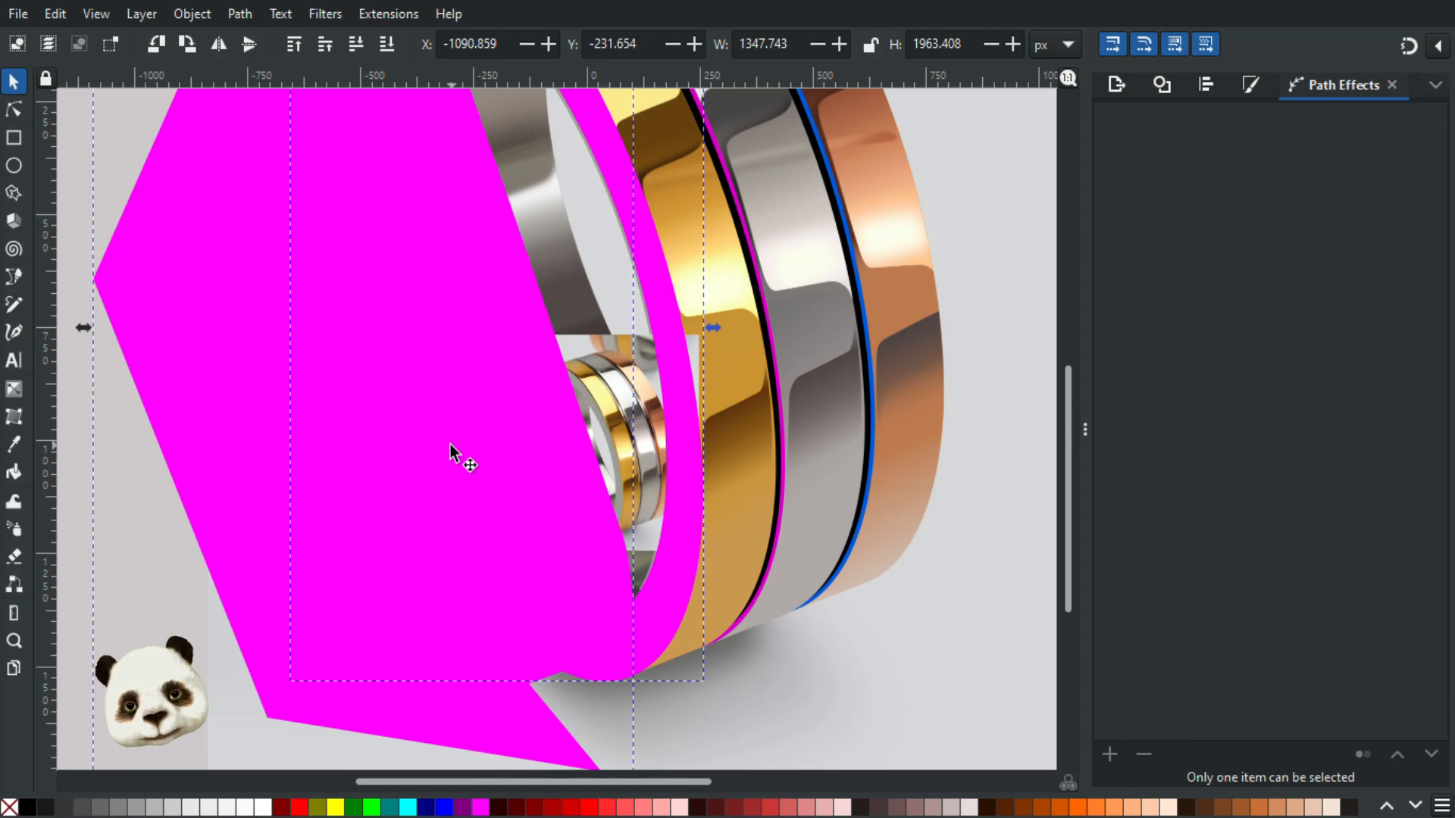
Step: Try subtracting the released angular clip shape from the magenta ring face with Difference, and undo it
{"action": "scroll", "coordinate": [448, 470], "scroll_direction": "up", "scroll_amount": 5}
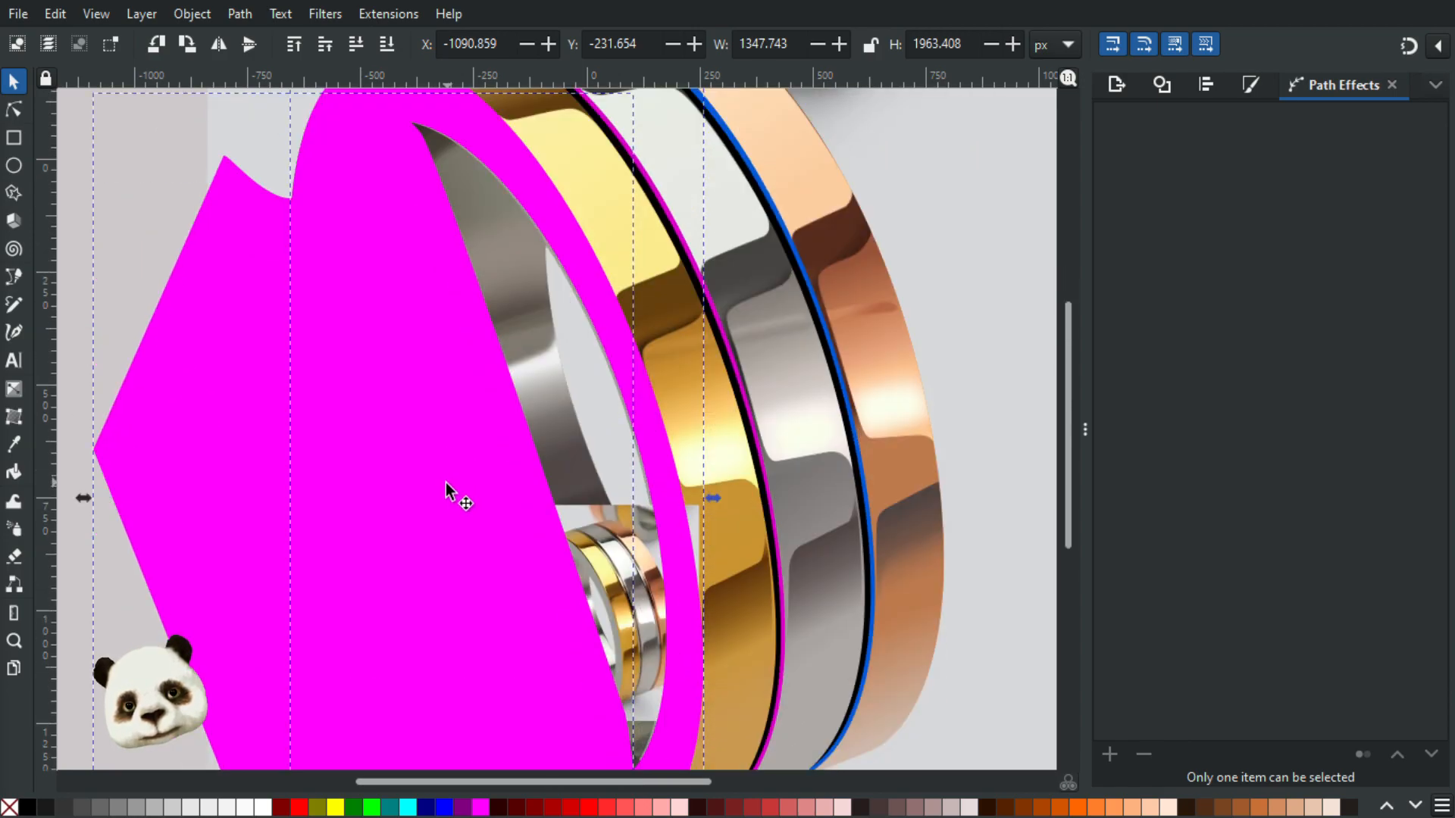
{"action": "scroll", "coordinate": [446, 483], "scroll_direction": "down", "scroll_amount": 3}
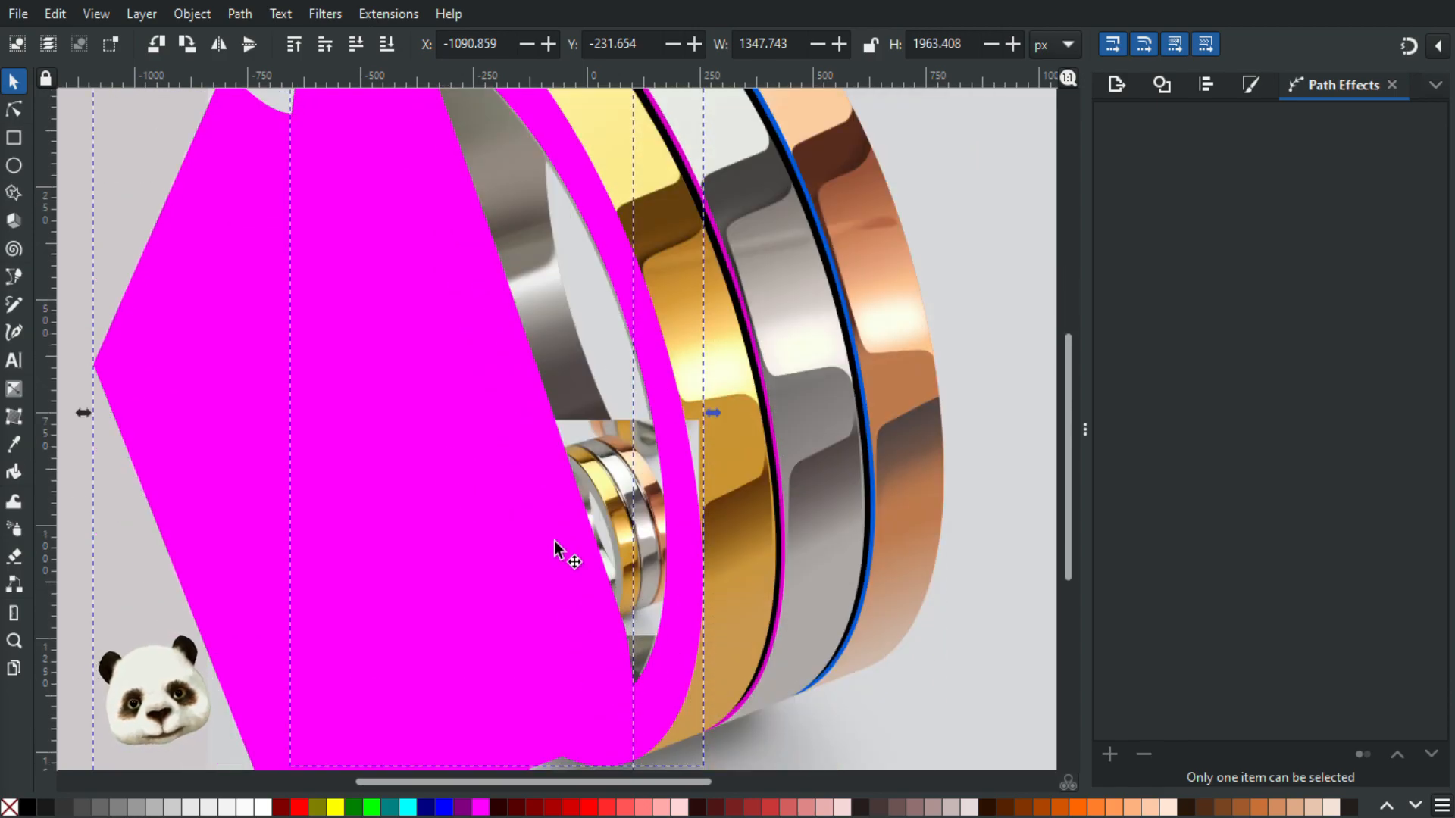
{"action": "scroll", "coordinate": [351, 367], "scroll_direction": "down", "scroll_amount": 2}
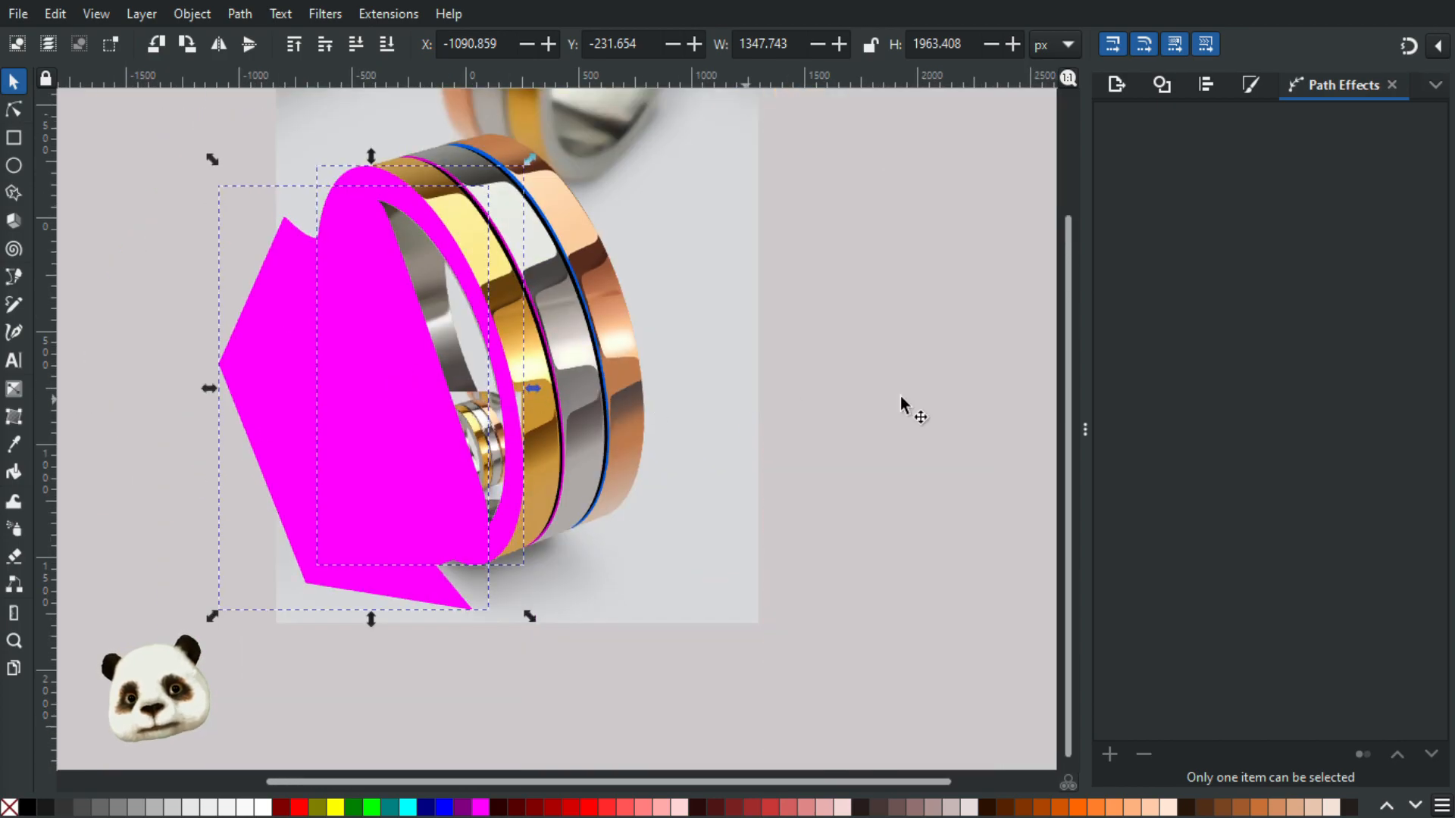
{"action": "left_click", "coordinate": [916, 379]}
{"action": "left_click", "coordinate": [297, 335]}
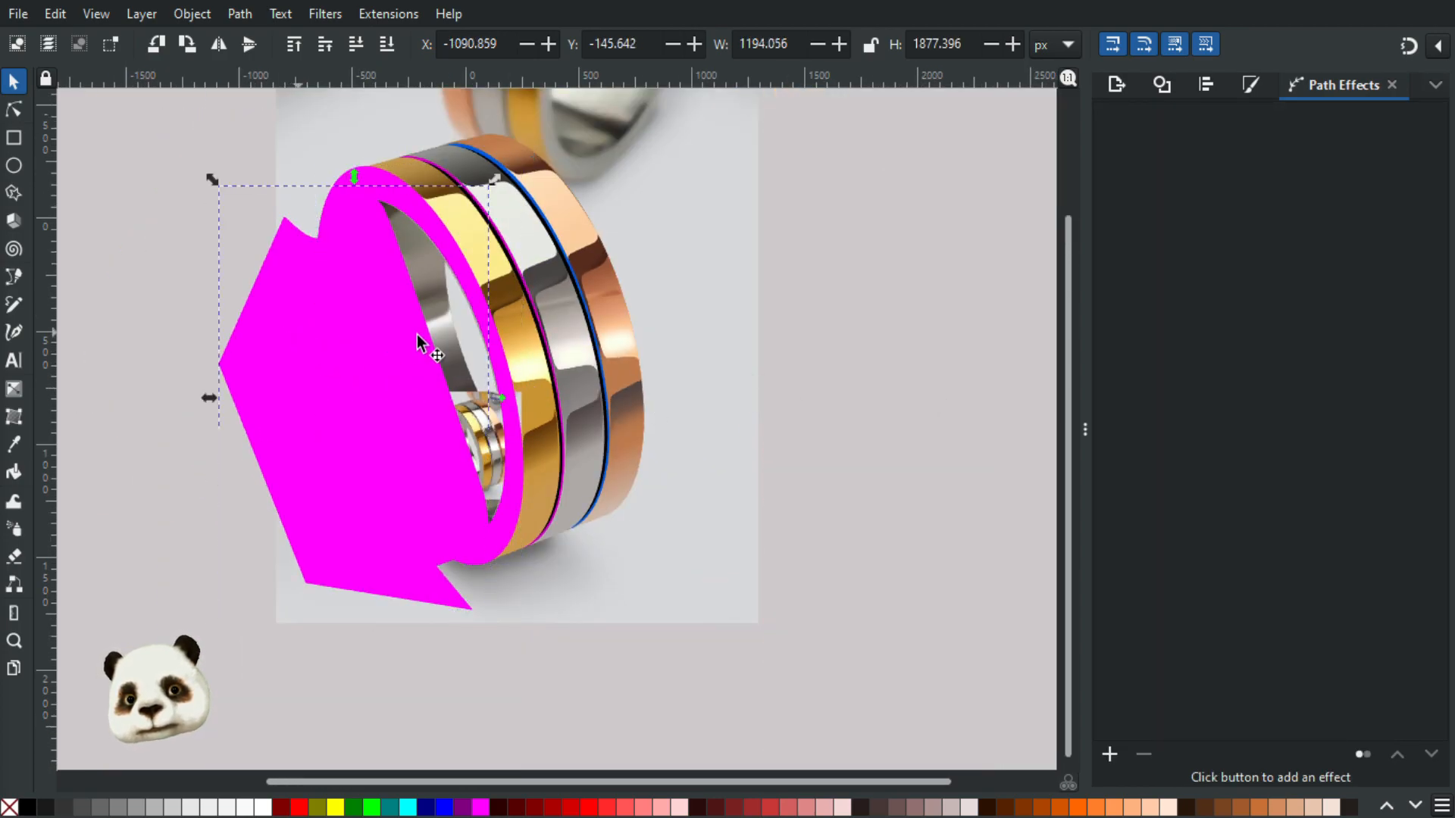
{"action": "left_click", "coordinate": [496, 366], "text": "shift"}
{"action": "key", "text": "ctrl+minus"}
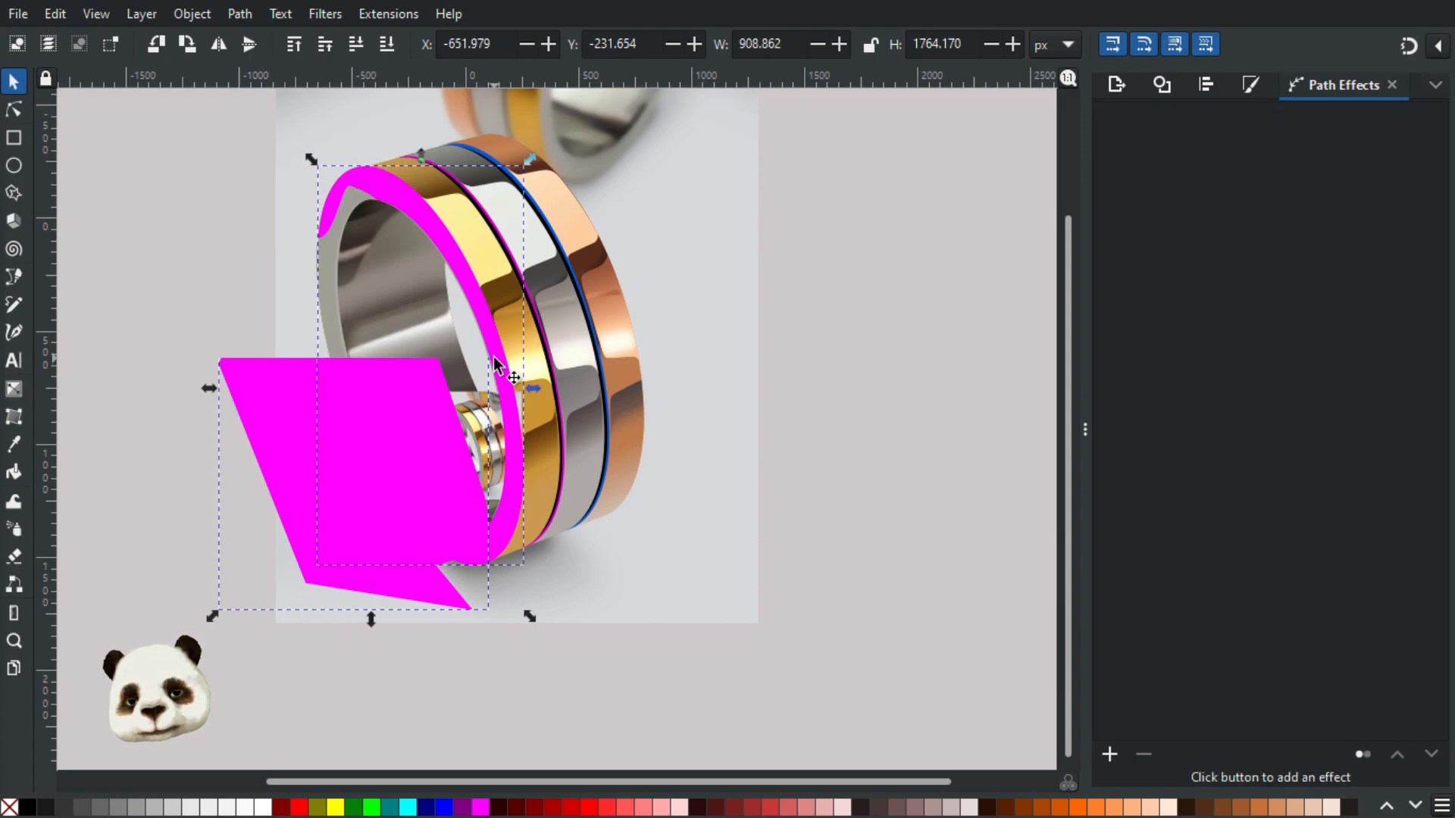
{"action": "key", "text": "ctrl+z"}
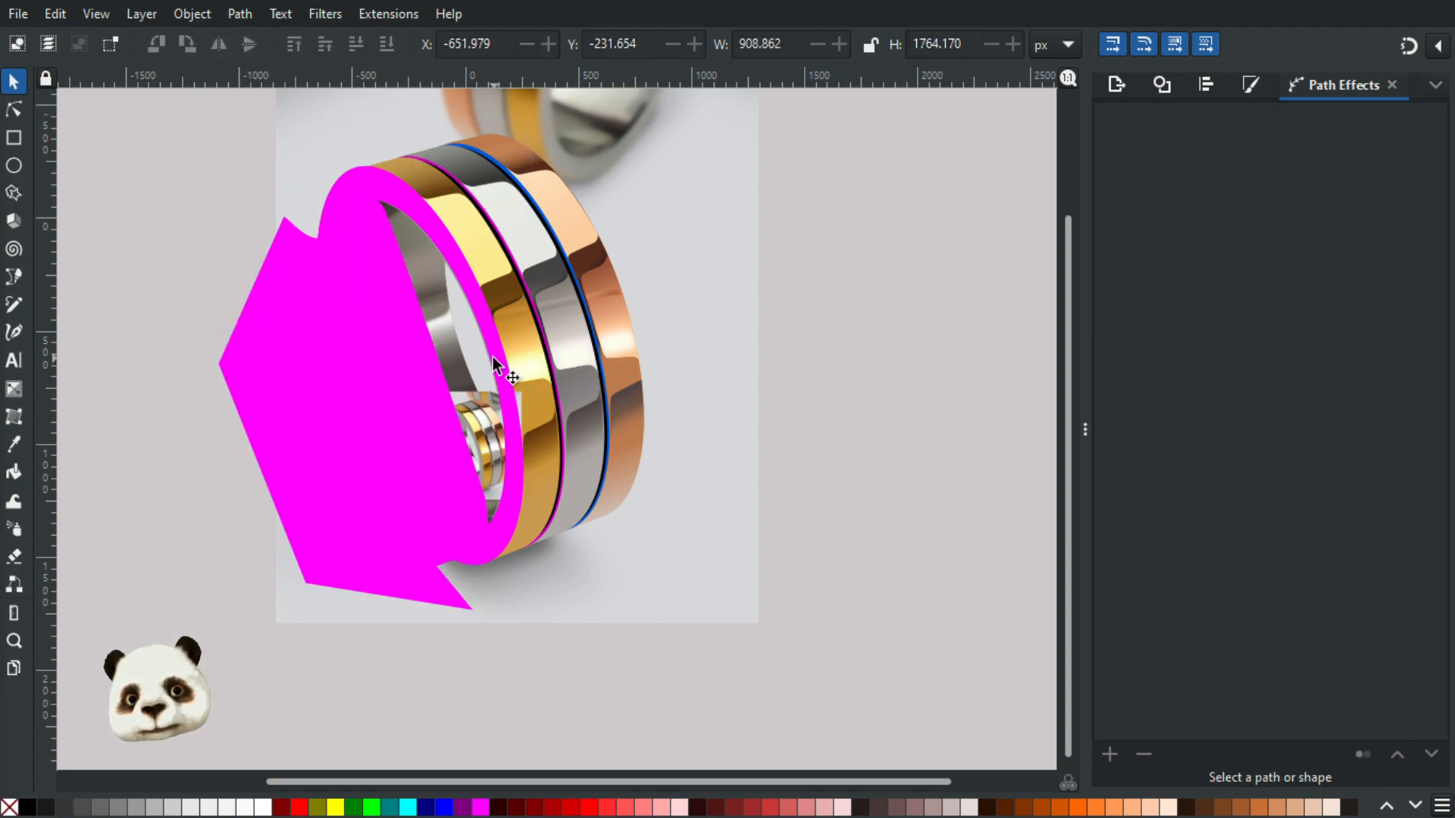
Step: Intersect the angular clip shape with the magenta ring face to keep only their overlapping rim piece
{"action": "left_click", "coordinate": [494, 366]}
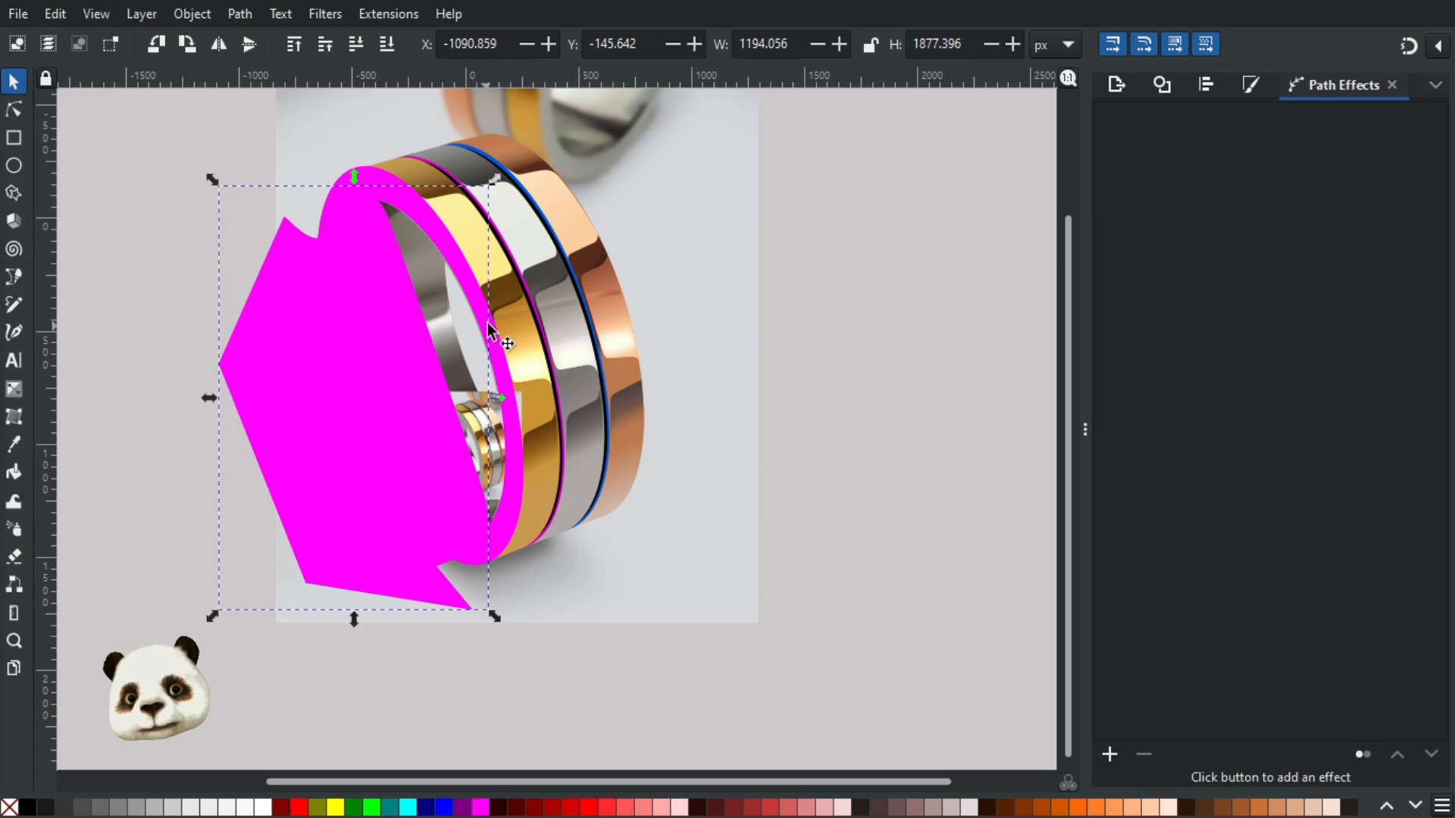
{"action": "left_click", "coordinate": [505, 382], "text": "shift"}
{"action": "key", "text": "ctrl+minus"}
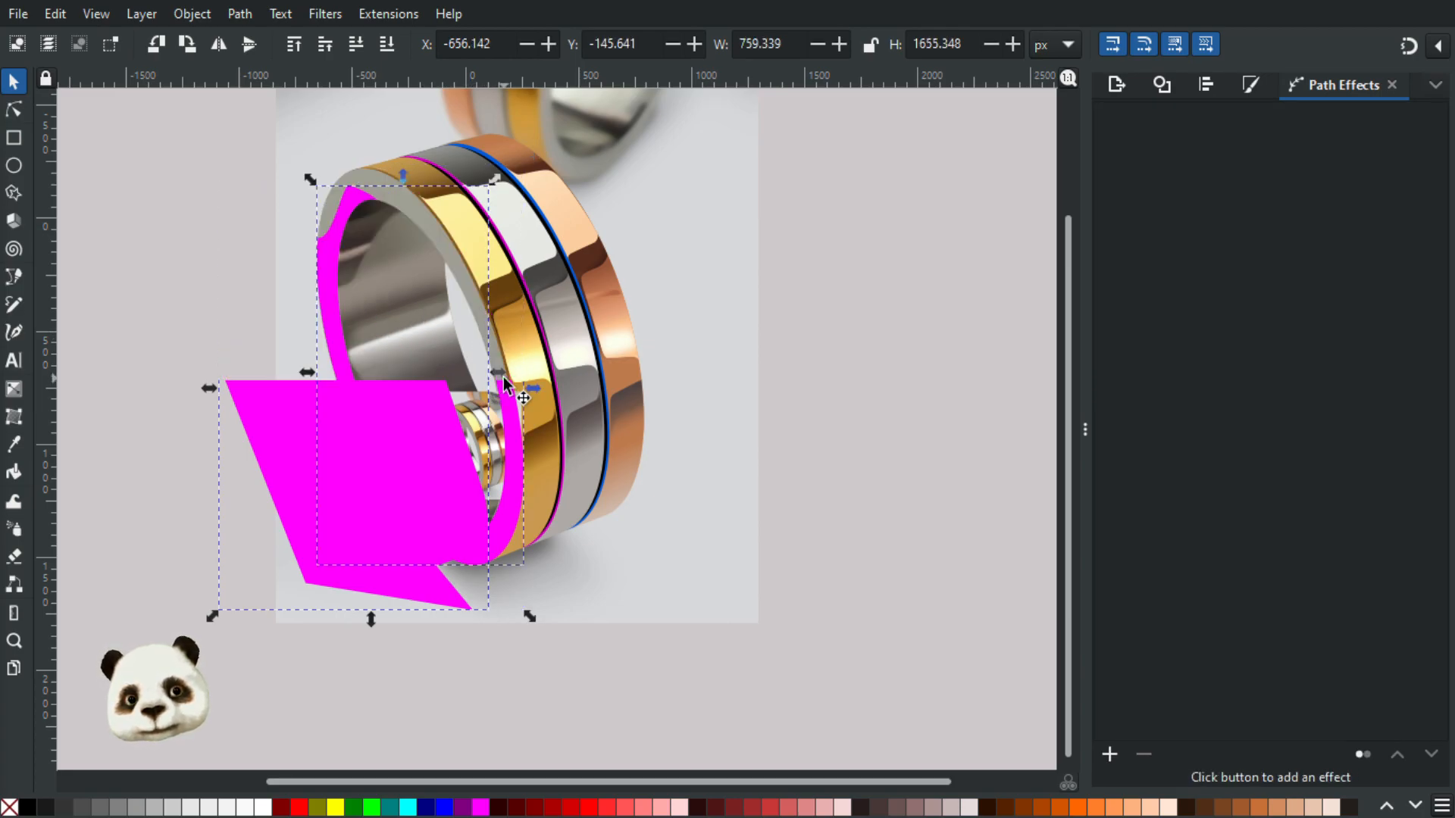
Step: Try clipping the dark angular shape with the magenta rim piece using Set Clip, and undo the clip
{"action": "scroll", "coordinate": [471, 558], "scroll_direction": "up", "scroll_amount": 4}
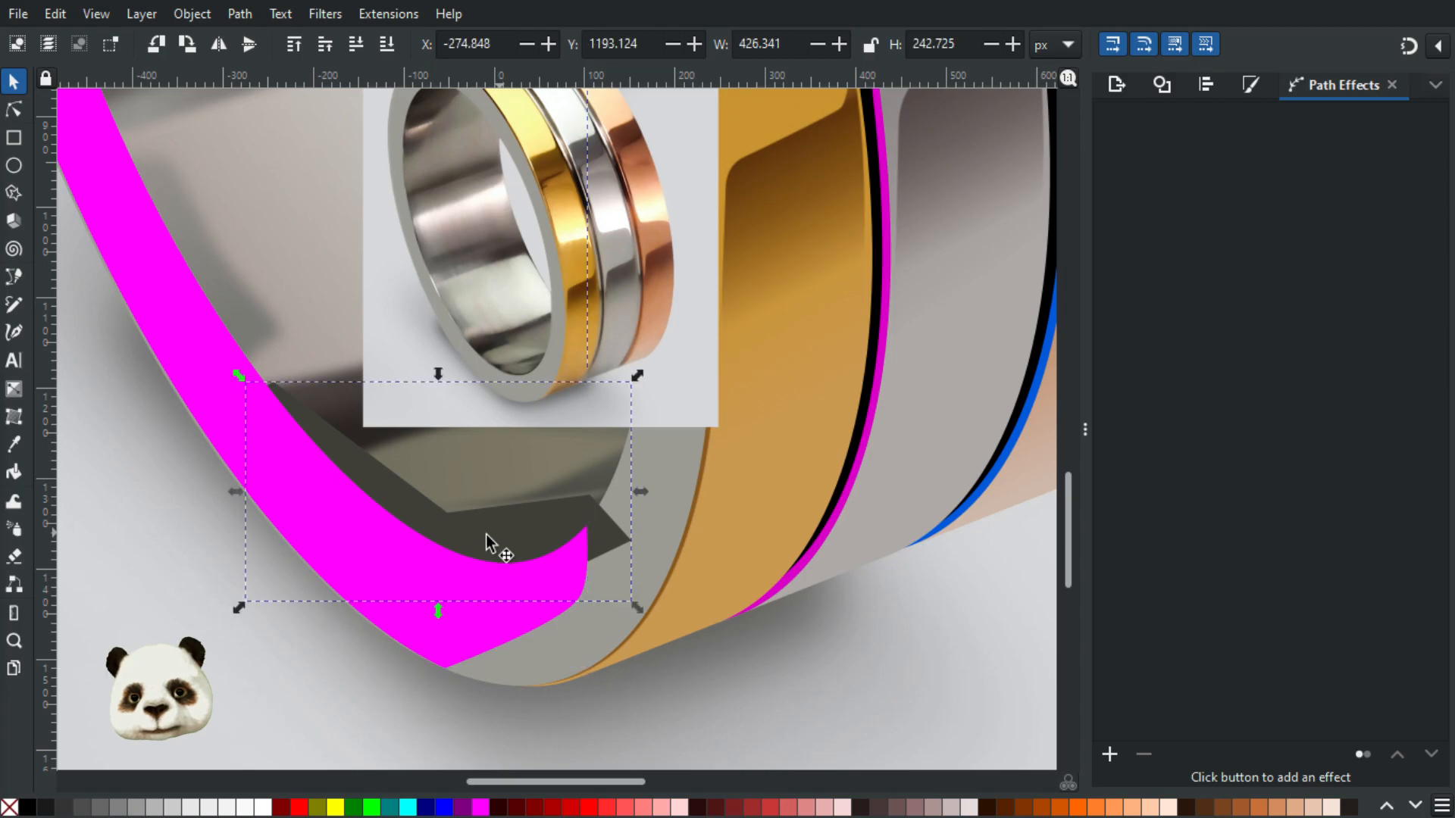
{"action": "left_click", "coordinate": [209, 388], "text": "shift"}
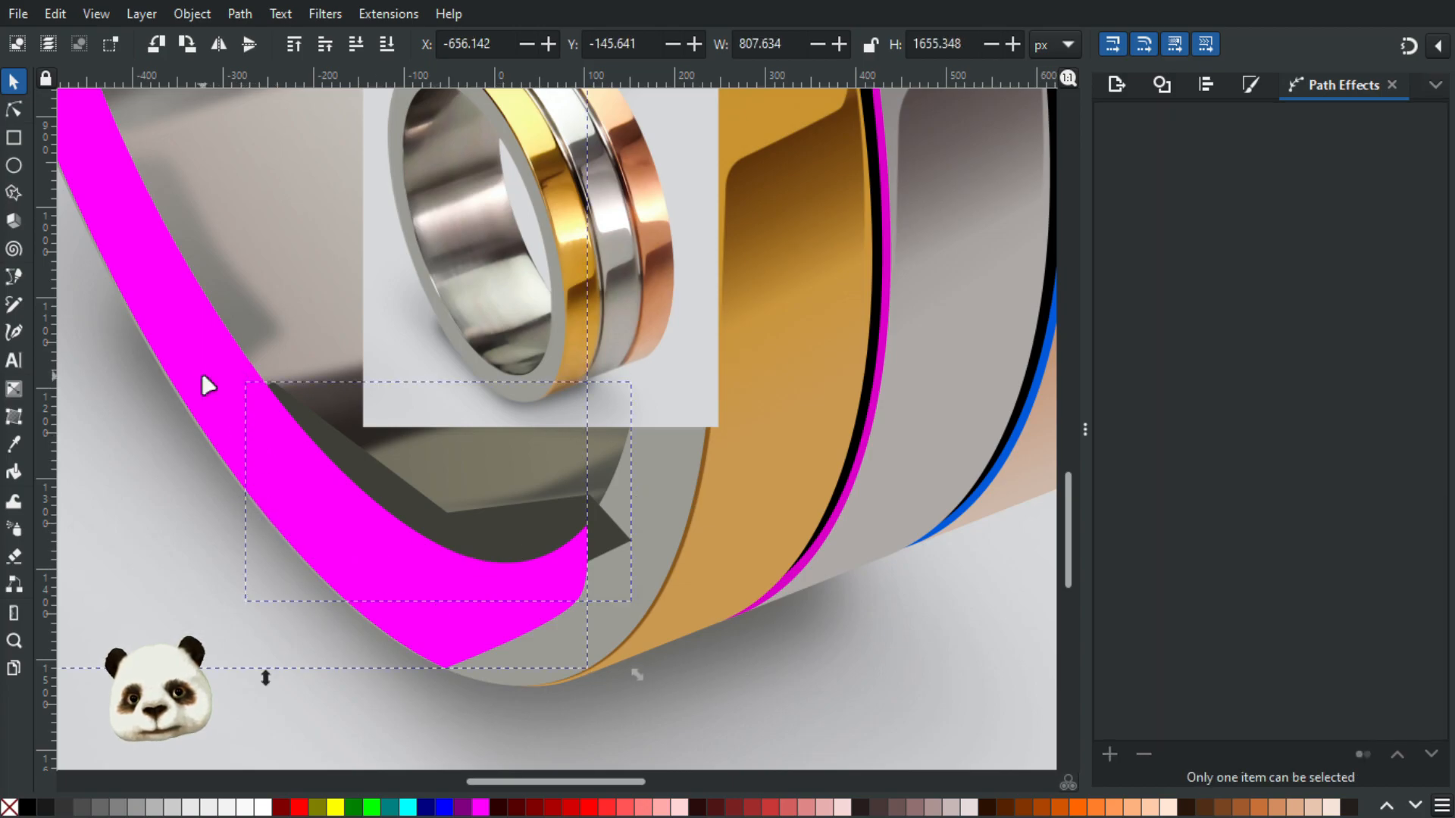
{"action": "right_click", "coordinate": [206, 386]}
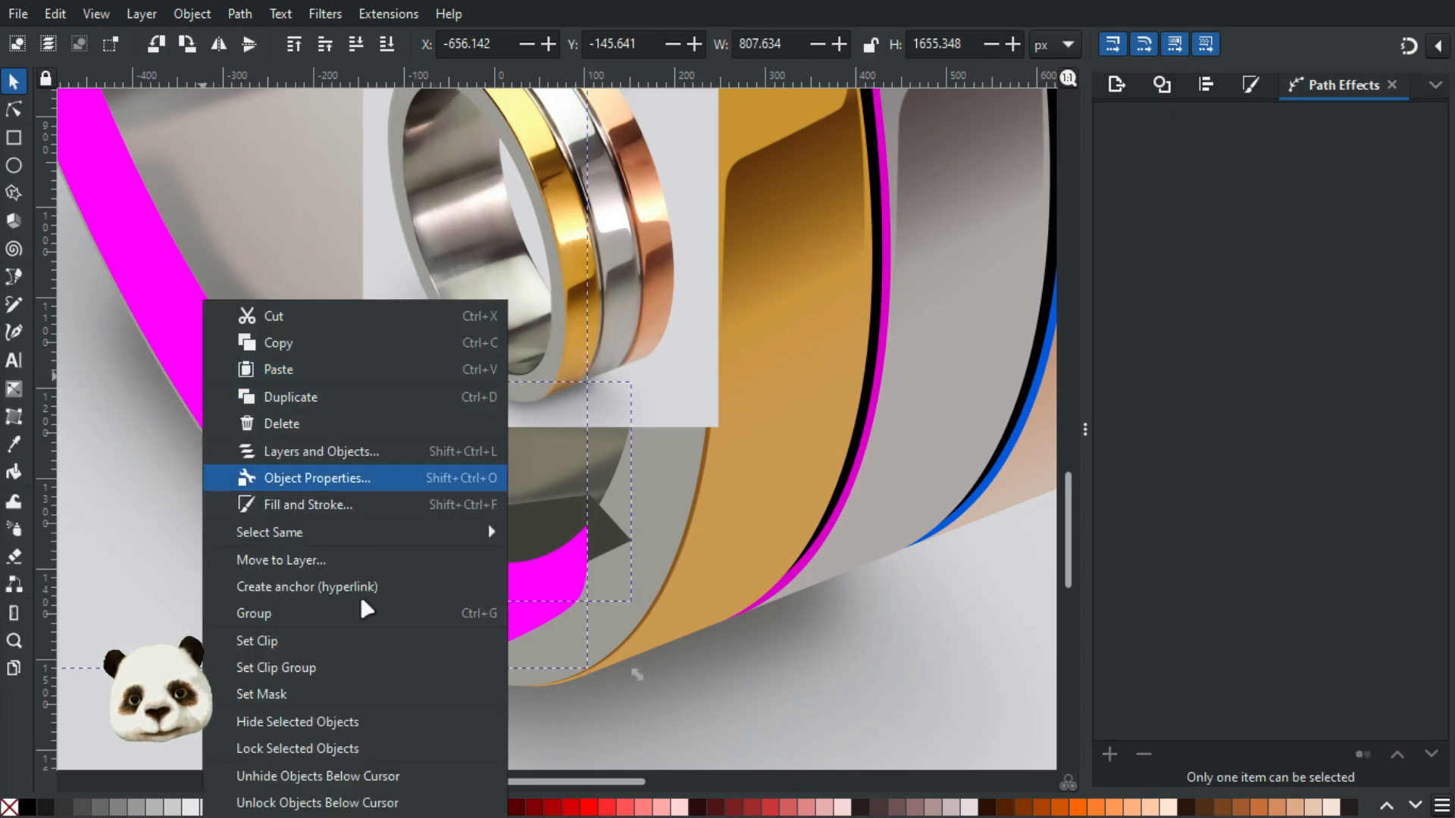
{"action": "left_click", "coordinate": [290, 644]}
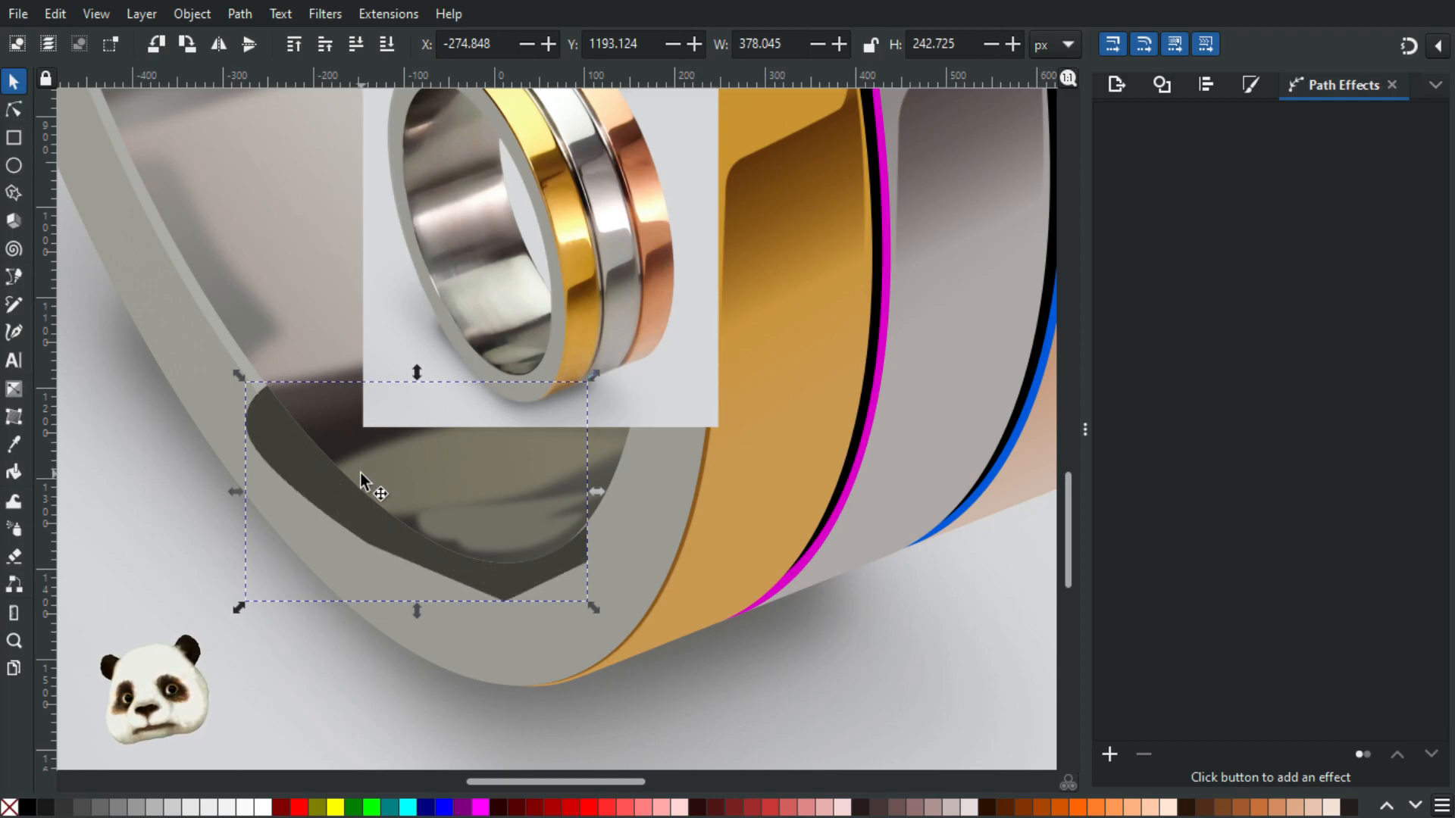
{"action": "key", "text": "ctrl+z"}
Step: Clip the dark angular shape to the inner rim by applying Set Clip with the magenta rim piece
{"action": "left_click", "coordinate": [551, 512]}
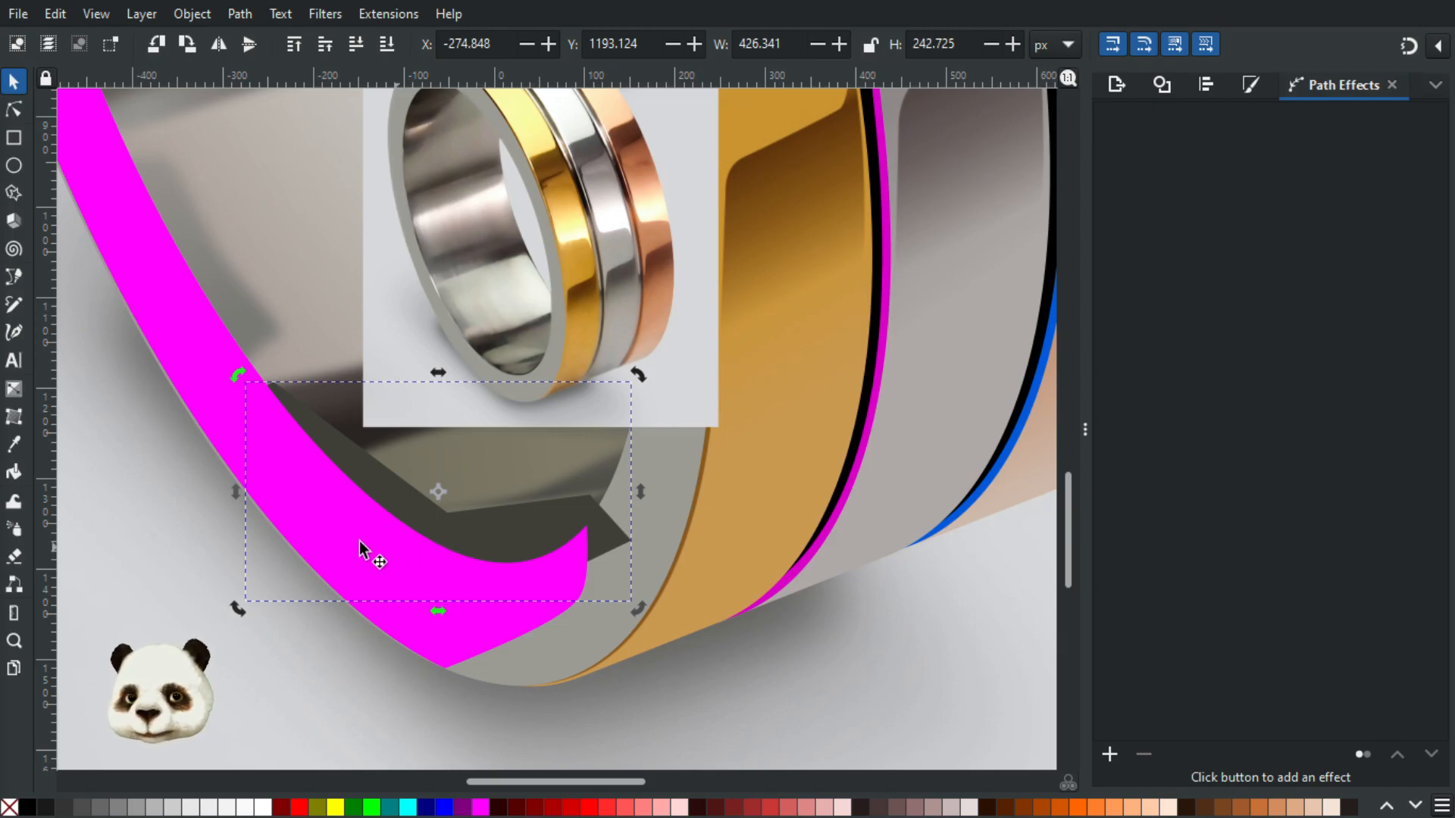
{"action": "left_click", "coordinate": [172, 325], "text": "shift"}
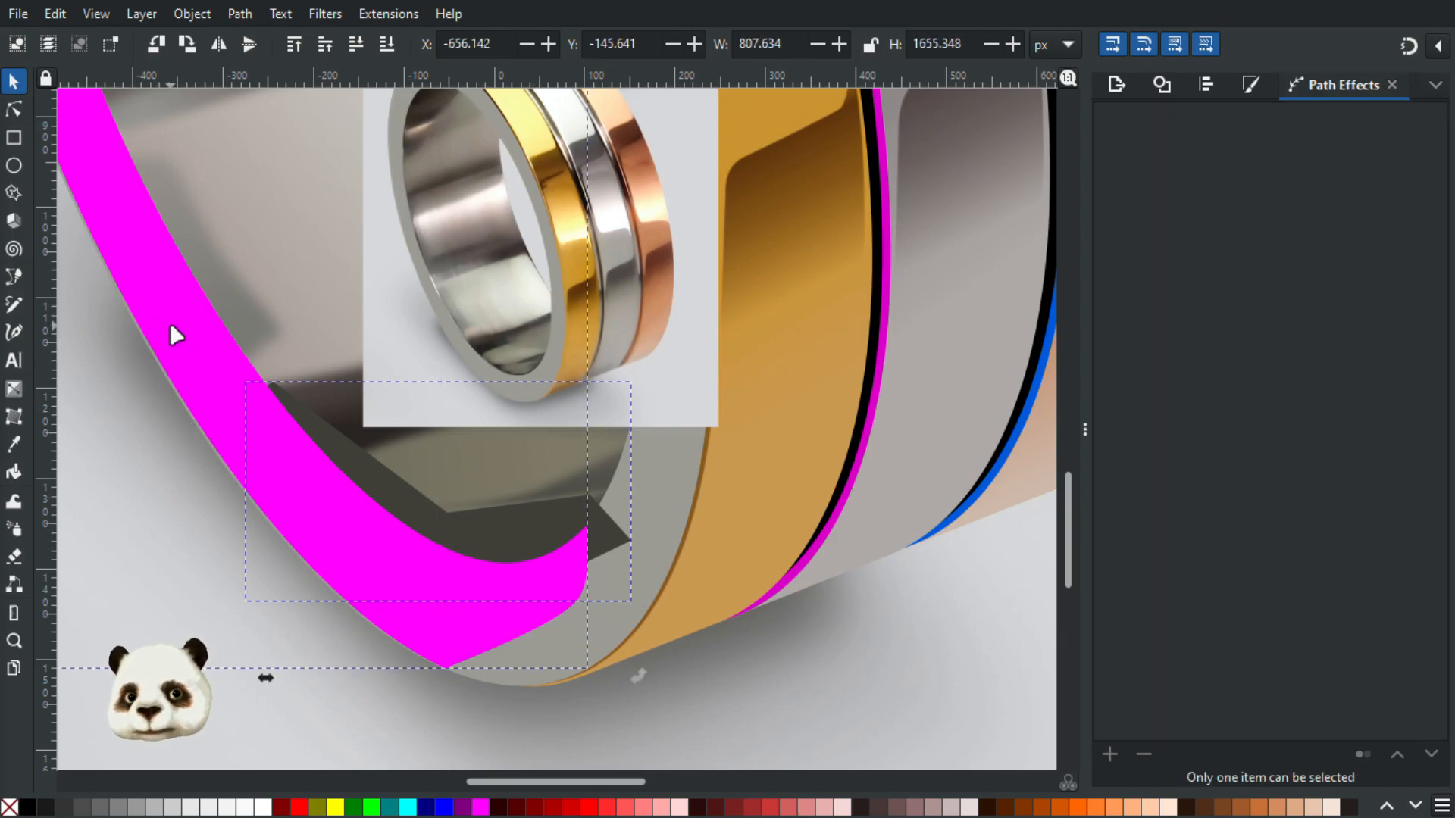
{"action": "right_click", "coordinate": [170, 326]}
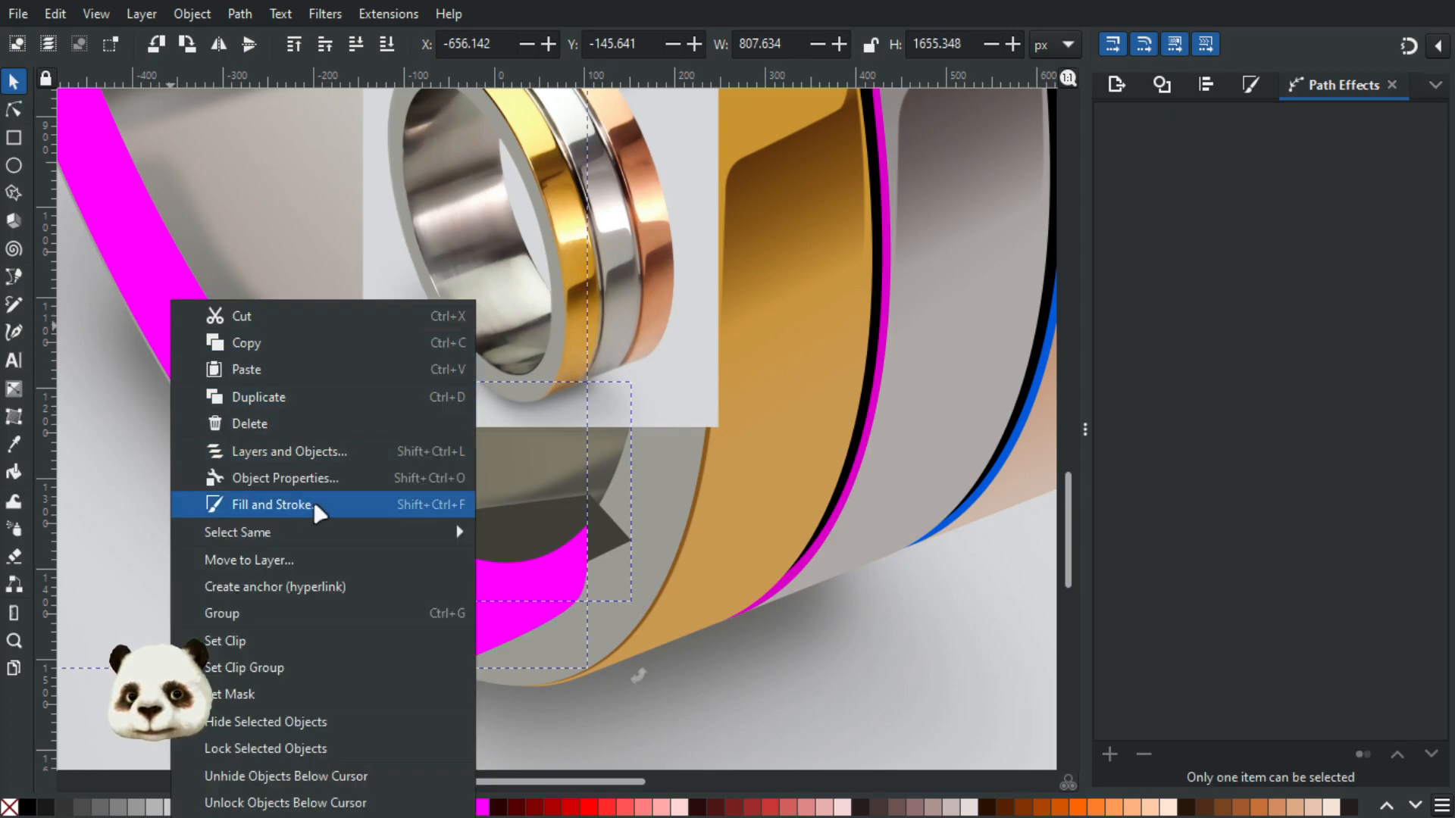
{"action": "left_click", "coordinate": [238, 644]}
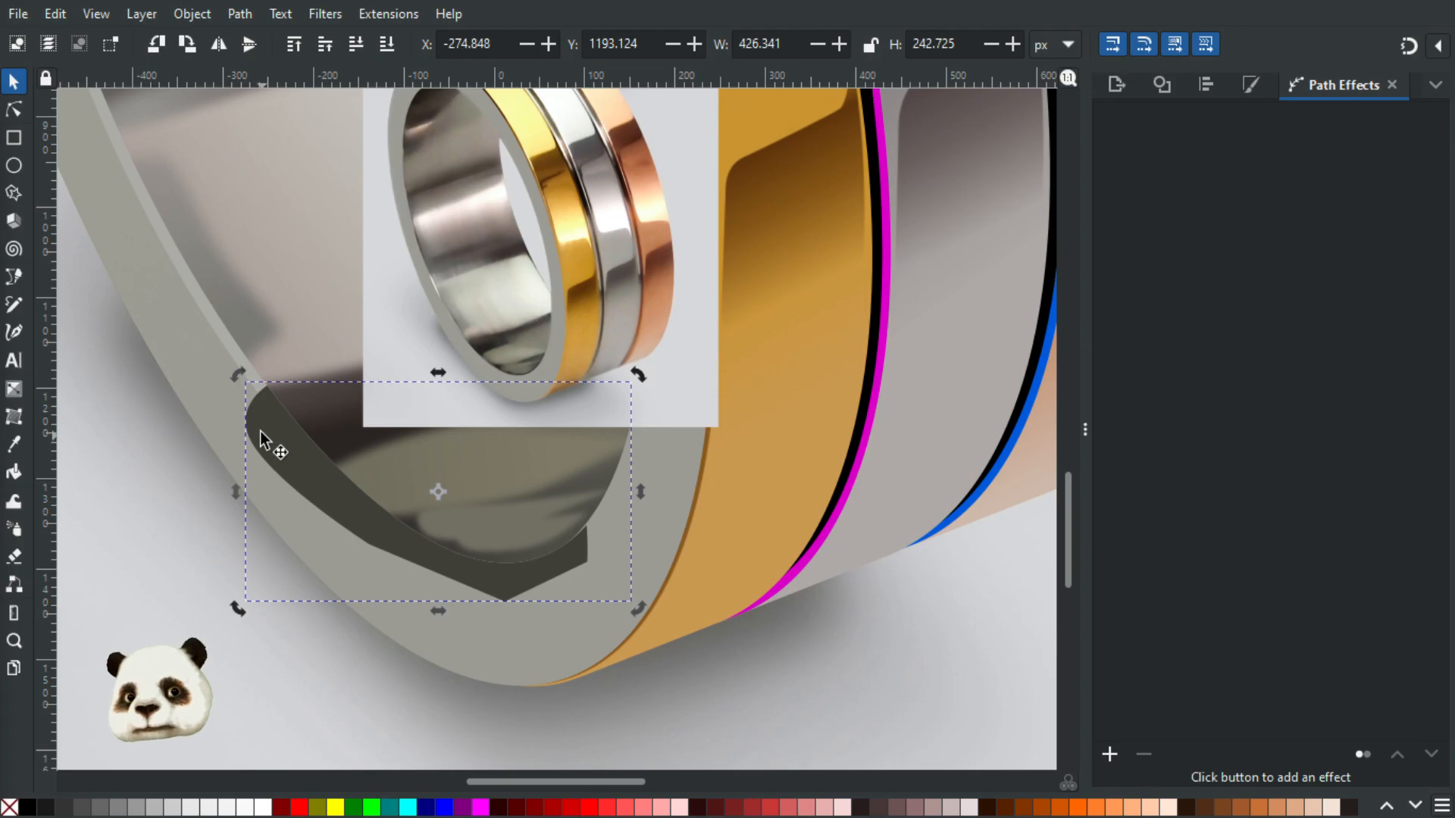
Step: Select the clipped dark shape and lower it in the stacking order beneath the grey ring face
{"action": "scroll", "coordinate": [241, 429], "scroll_direction": "up", "scroll_amount": 3}
{"action": "scroll", "coordinate": [306, 451], "scroll_direction": "down", "scroll_amount": 3}
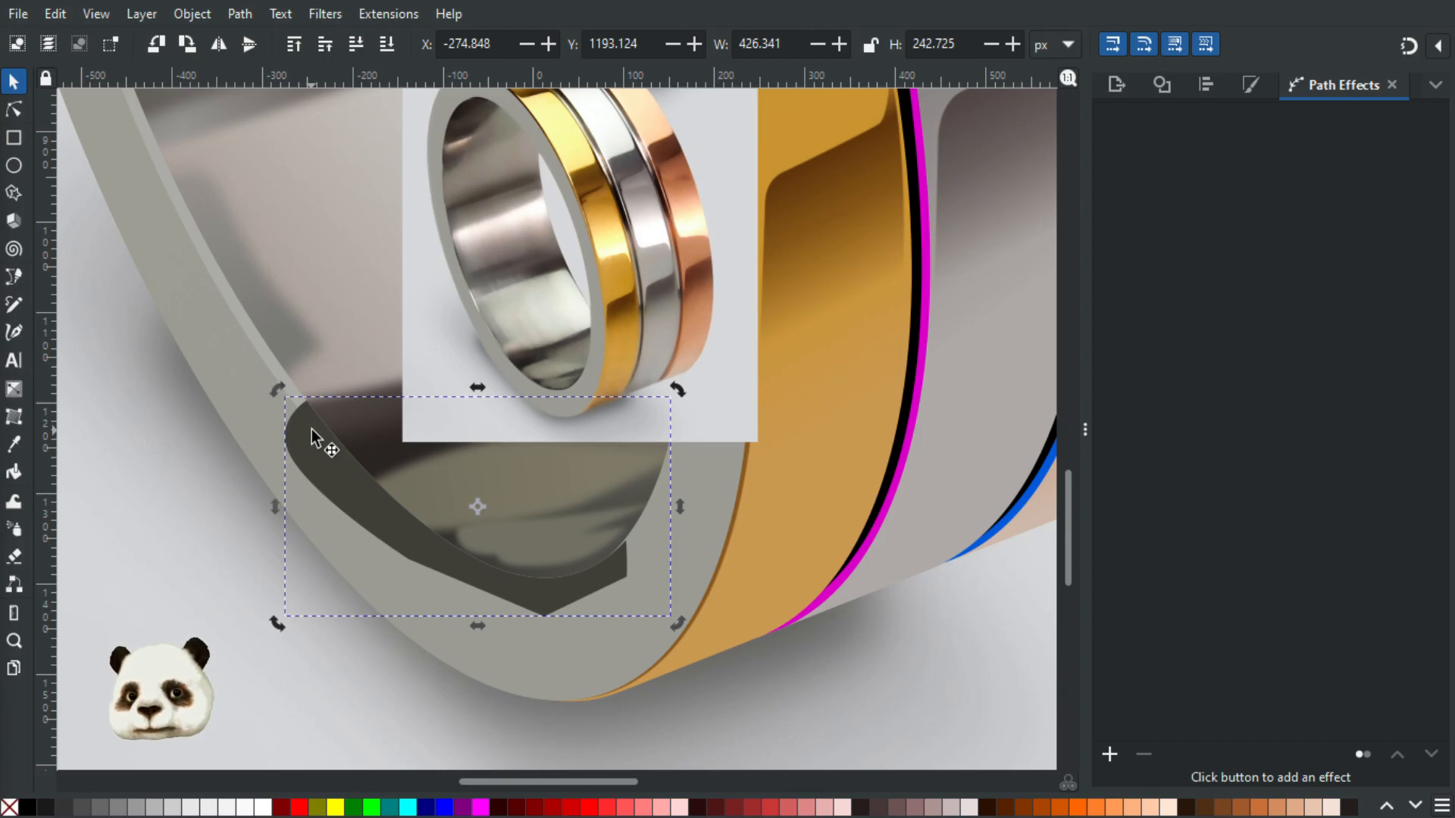
{"action": "left_click", "coordinate": [311, 437]}
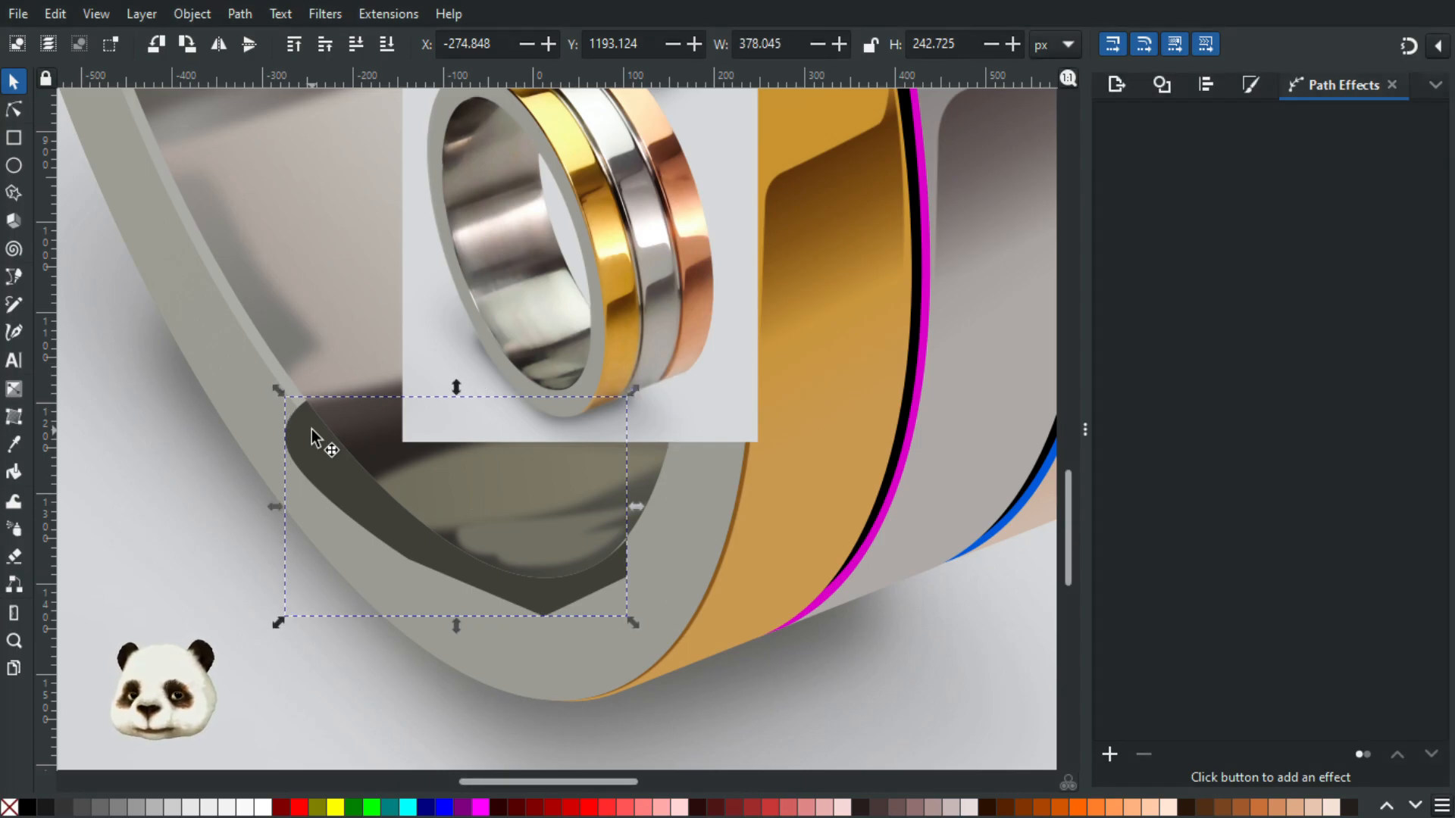
{"action": "key", "text": "Page_Down"}
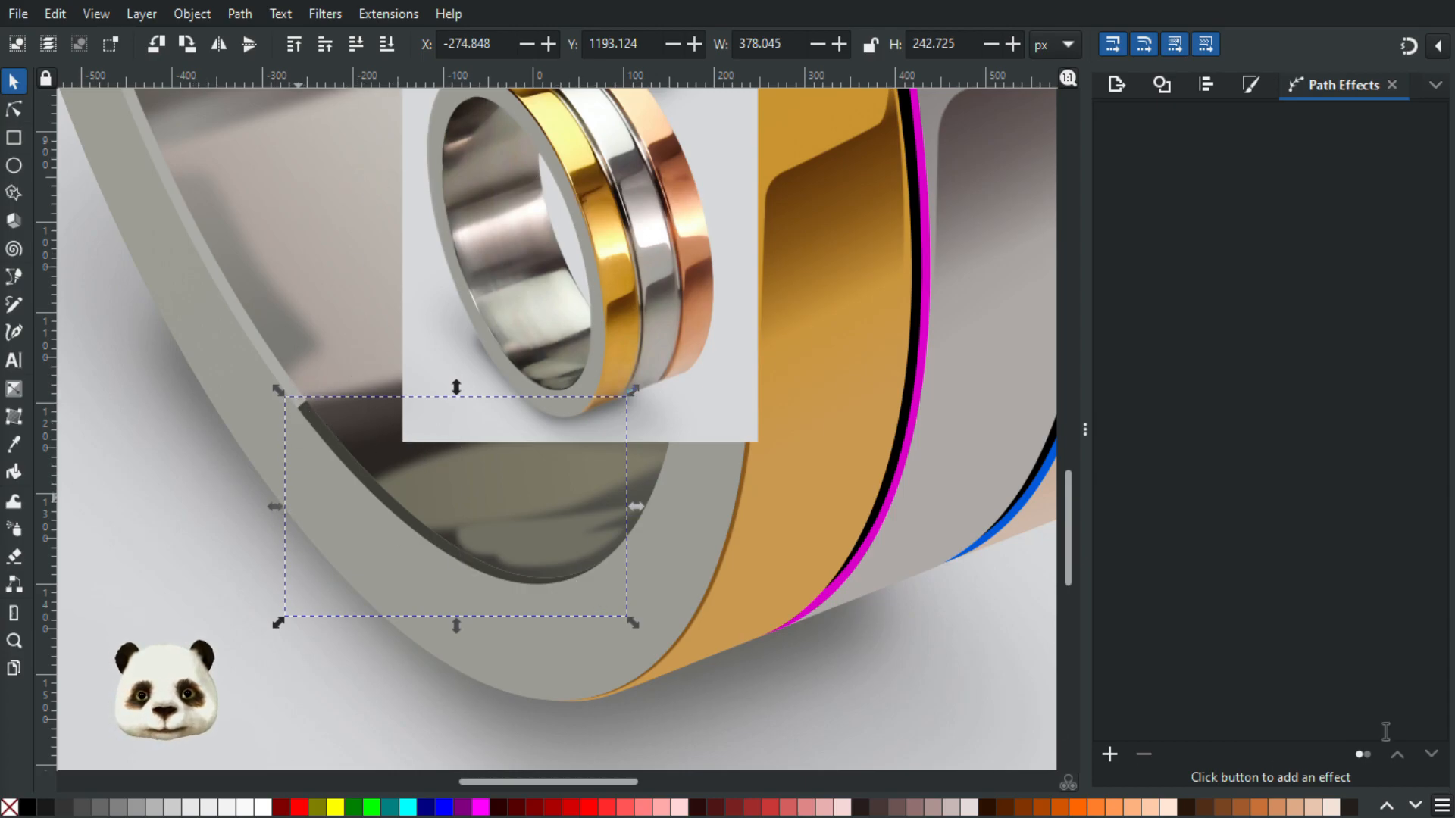
Step: Set the blur of the clipped dark shading to 30%
{"action": "key", "text": "ctrl+shift+f"}
{"action": "left_click_drag", "start_coordinate": [1134, 726], "coordinate": [1151, 726]}
{"action": "left_click", "coordinate": [1179, 726]}
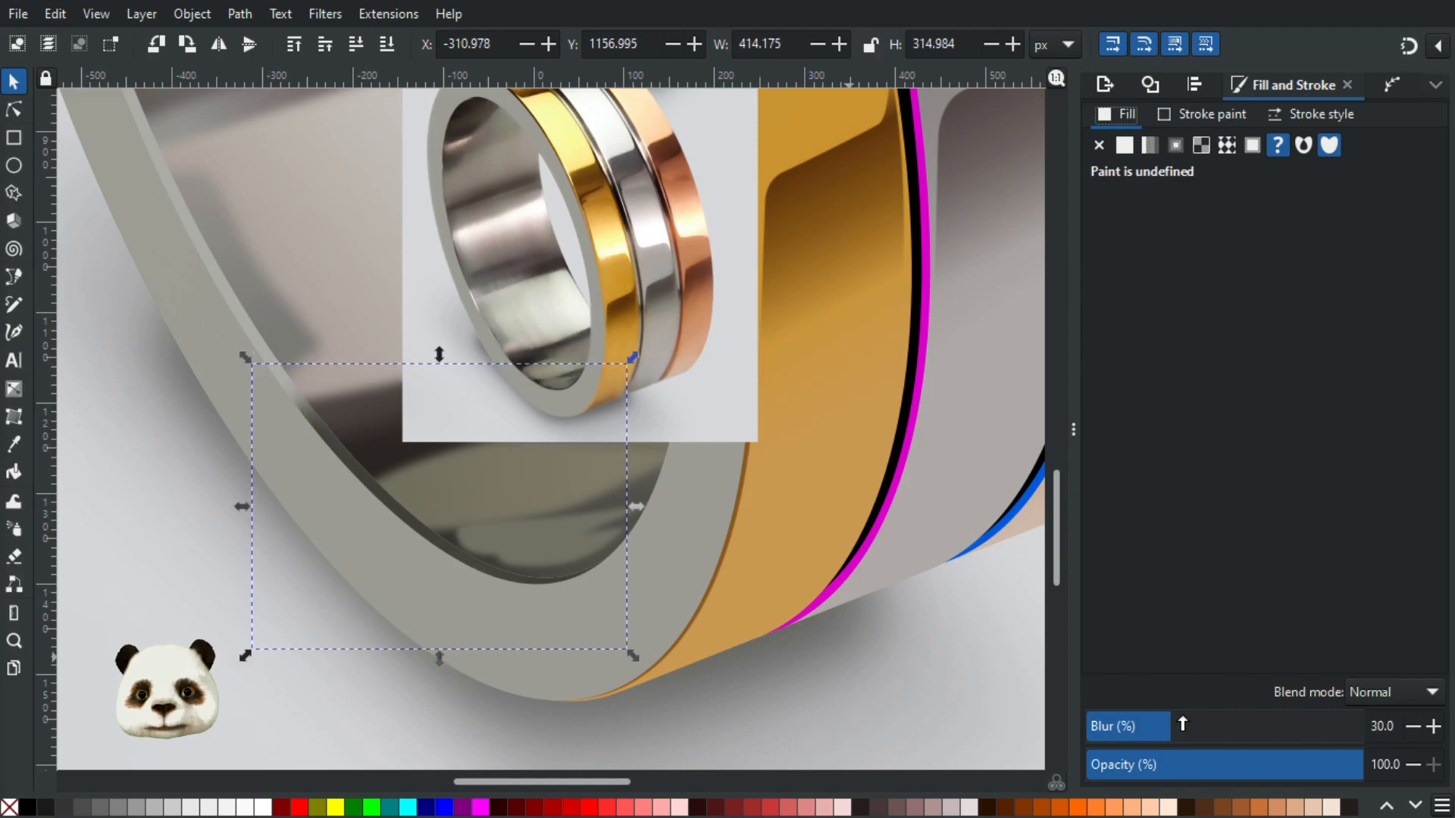
Step: Compare the shading with the reference photo's inner rim and select the dark shape inside the blurred clipped object
{"action": "scroll", "coordinate": [568, 287], "scroll_direction": "up", "scroll_amount": 2}
{"action": "scroll", "coordinate": [452, 400], "scroll_direction": "up", "scroll_amount": 3}
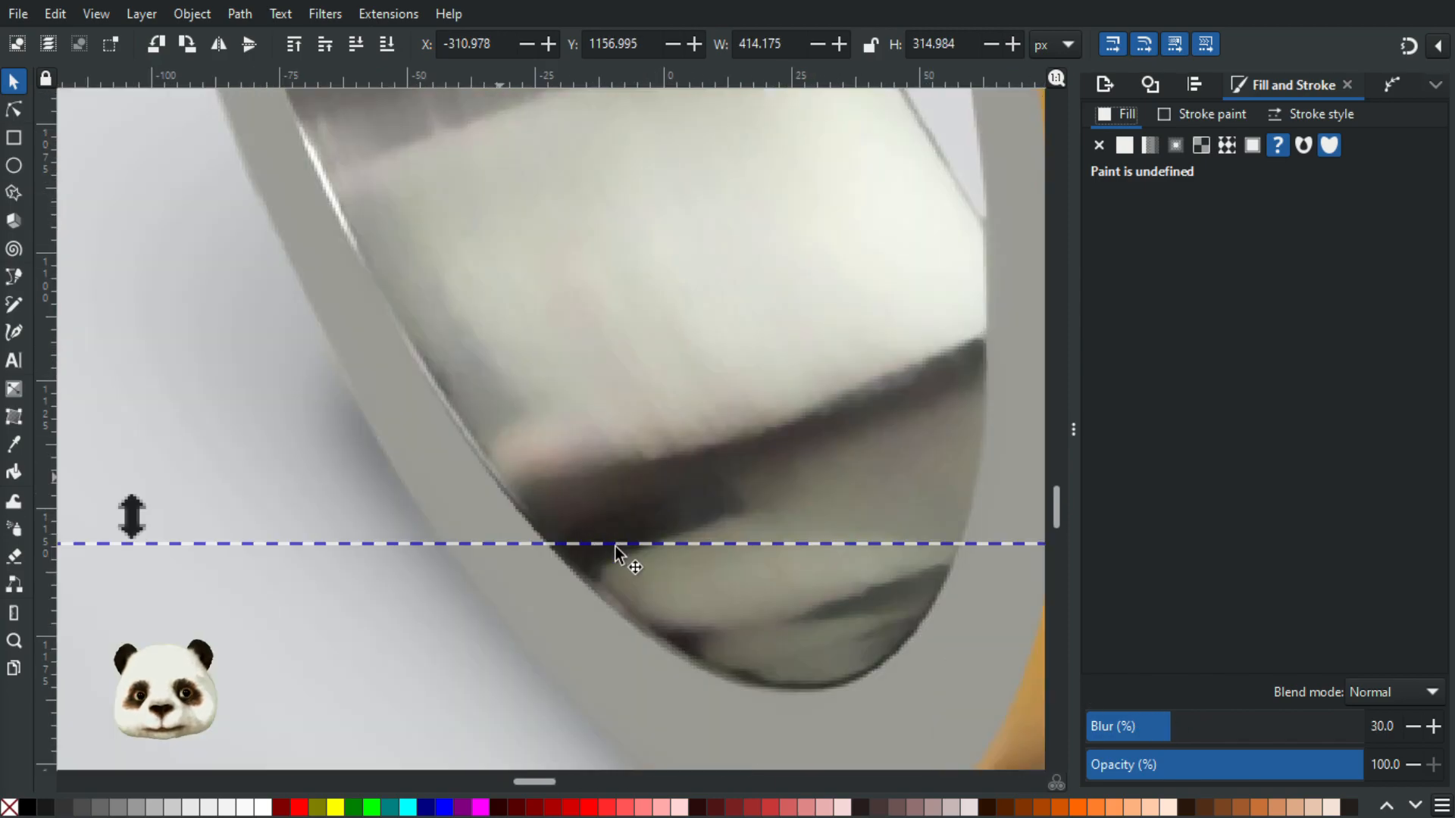
{"action": "scroll", "coordinate": [607, 588], "scroll_direction": "down", "scroll_amount": 1}
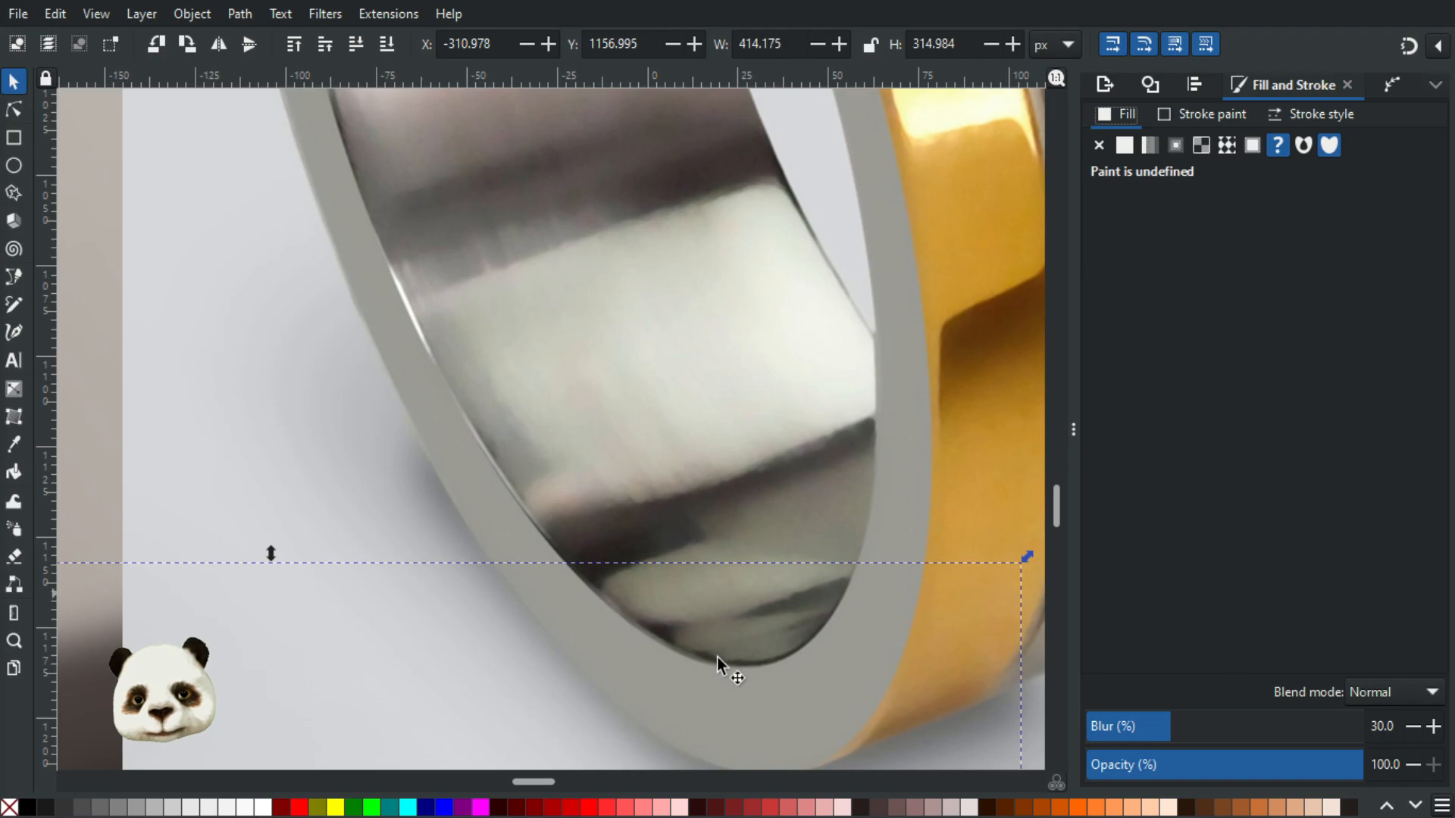
{"action": "scroll", "coordinate": [588, 643], "scroll_direction": "down", "scroll_amount": 2}
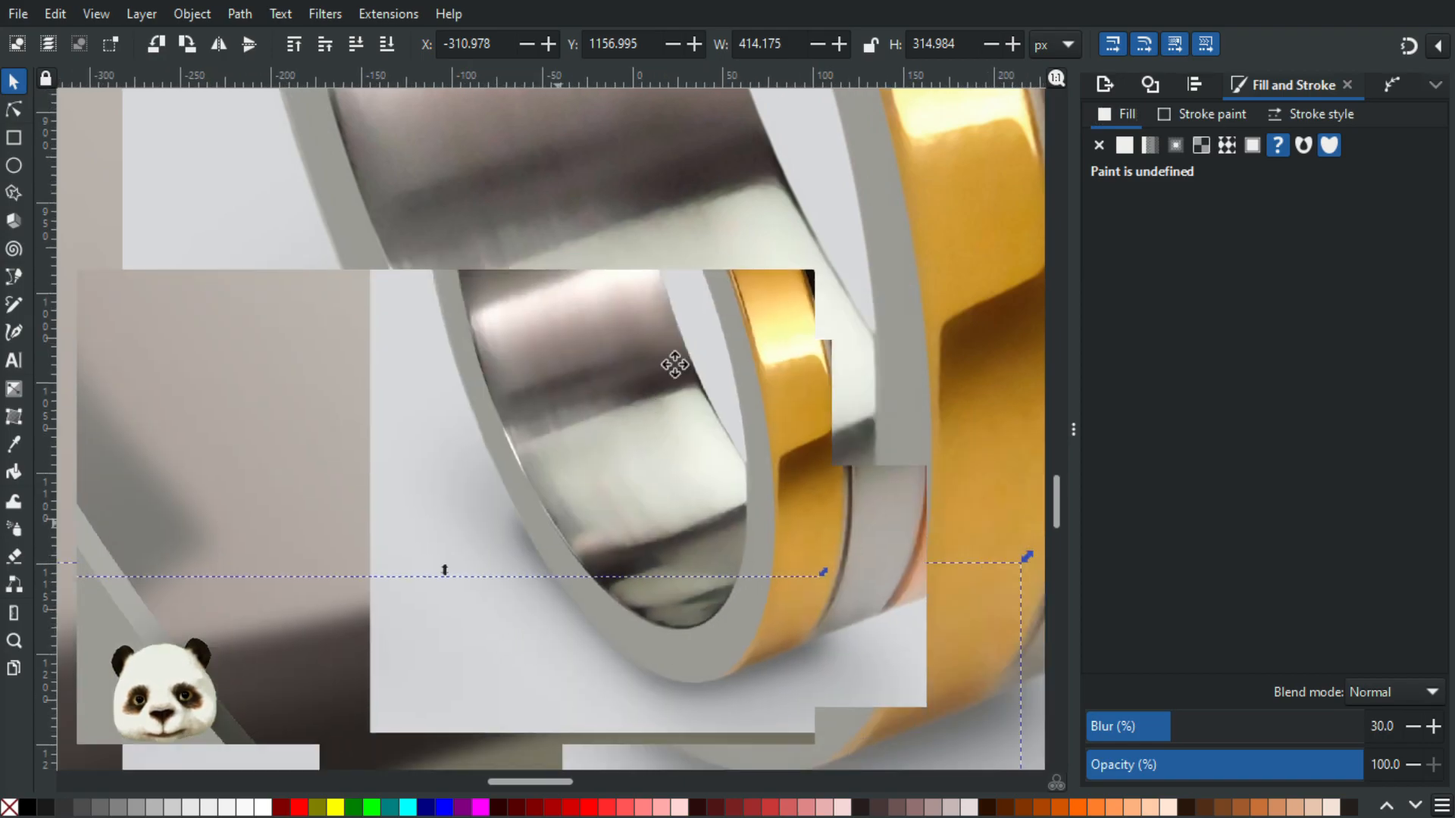
{"action": "scroll", "coordinate": [637, 534], "scroll_direction": "down", "scroll_amount": 3}
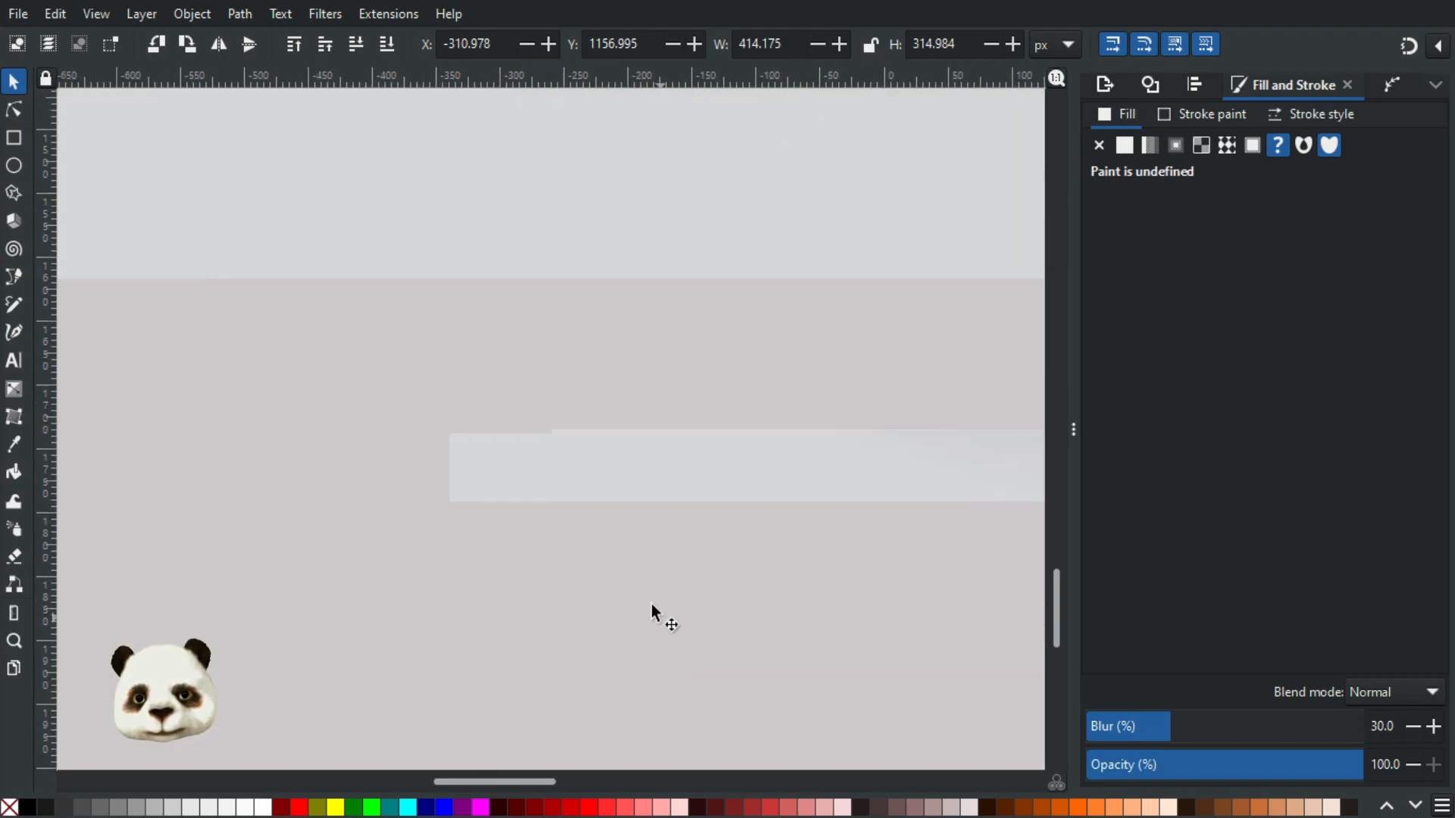
{"action": "scroll", "coordinate": [603, 442], "scroll_direction": "up", "scroll_amount": 1}
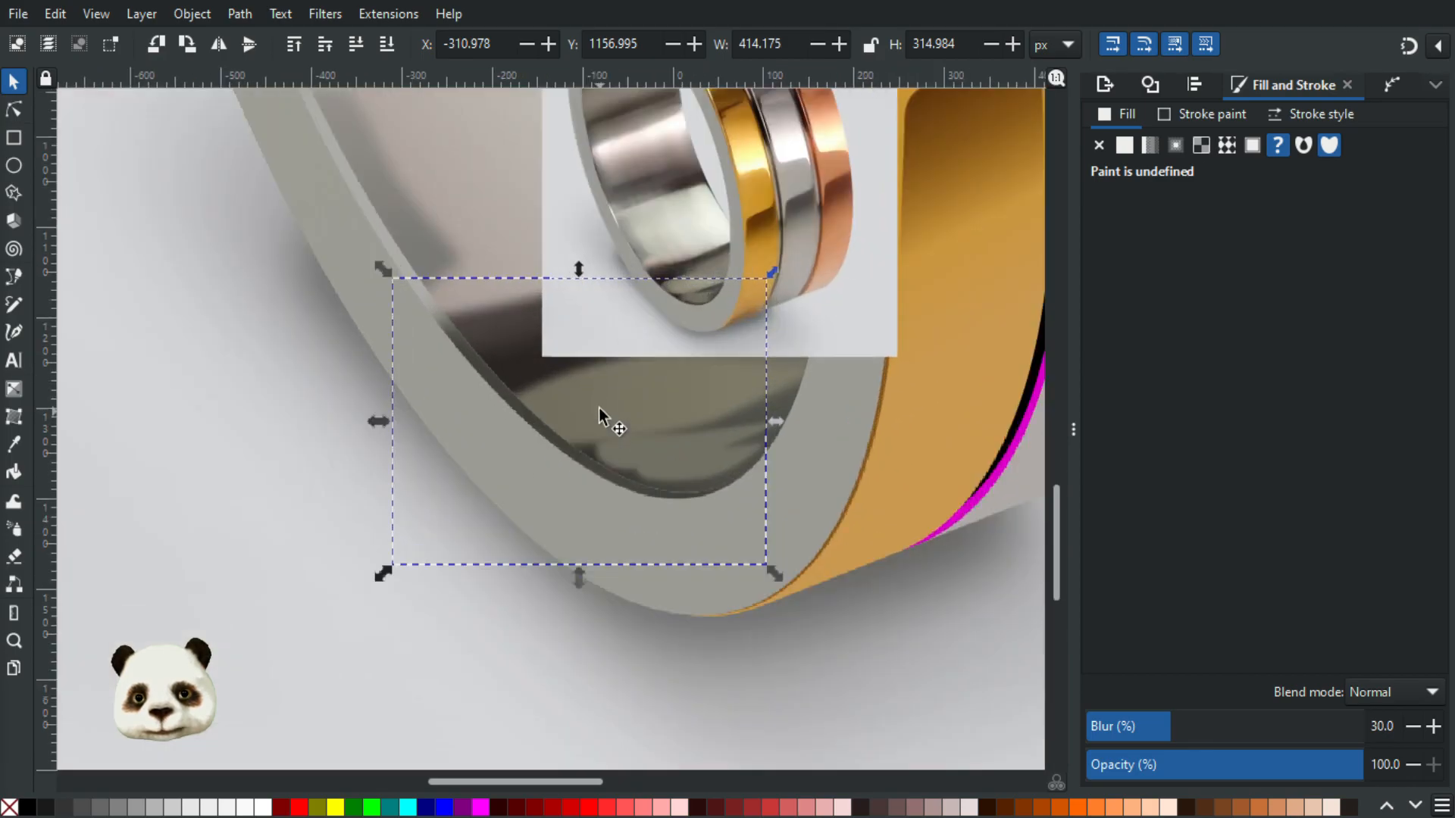
{"action": "key", "text": "b"}
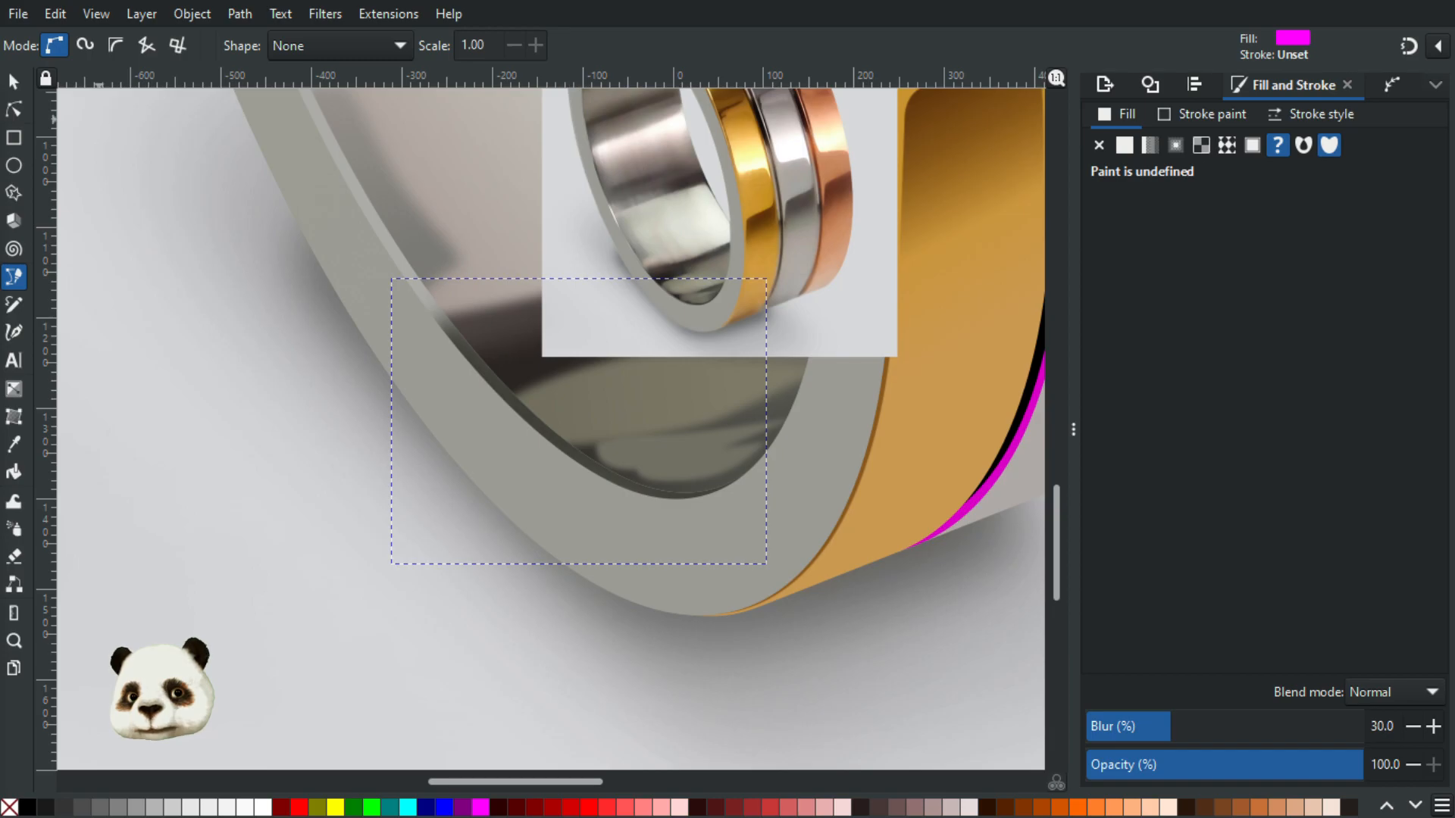
{"action": "left_click", "coordinate": [14, 110]}
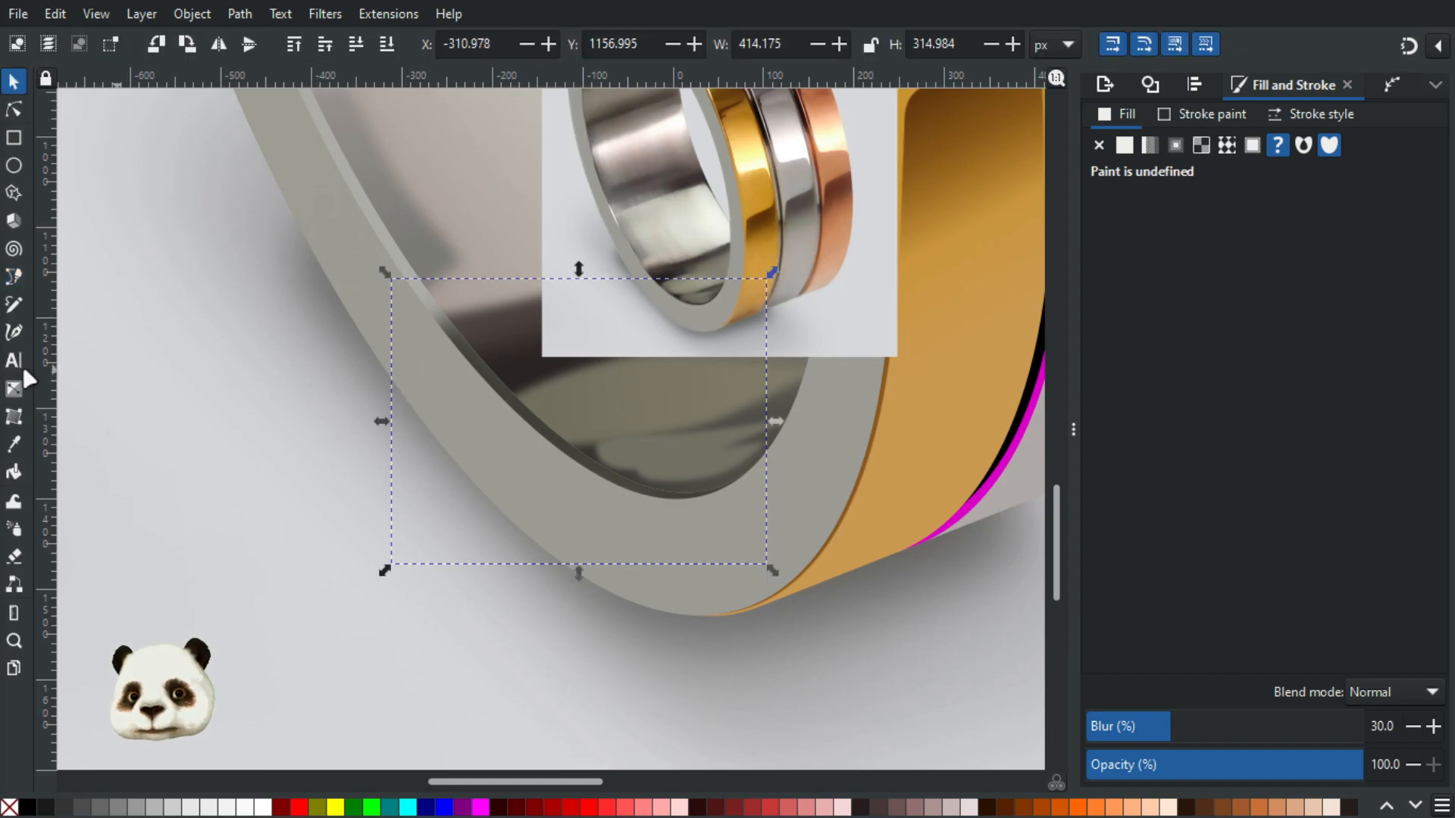
{"action": "left_click", "coordinate": [506, 393]}
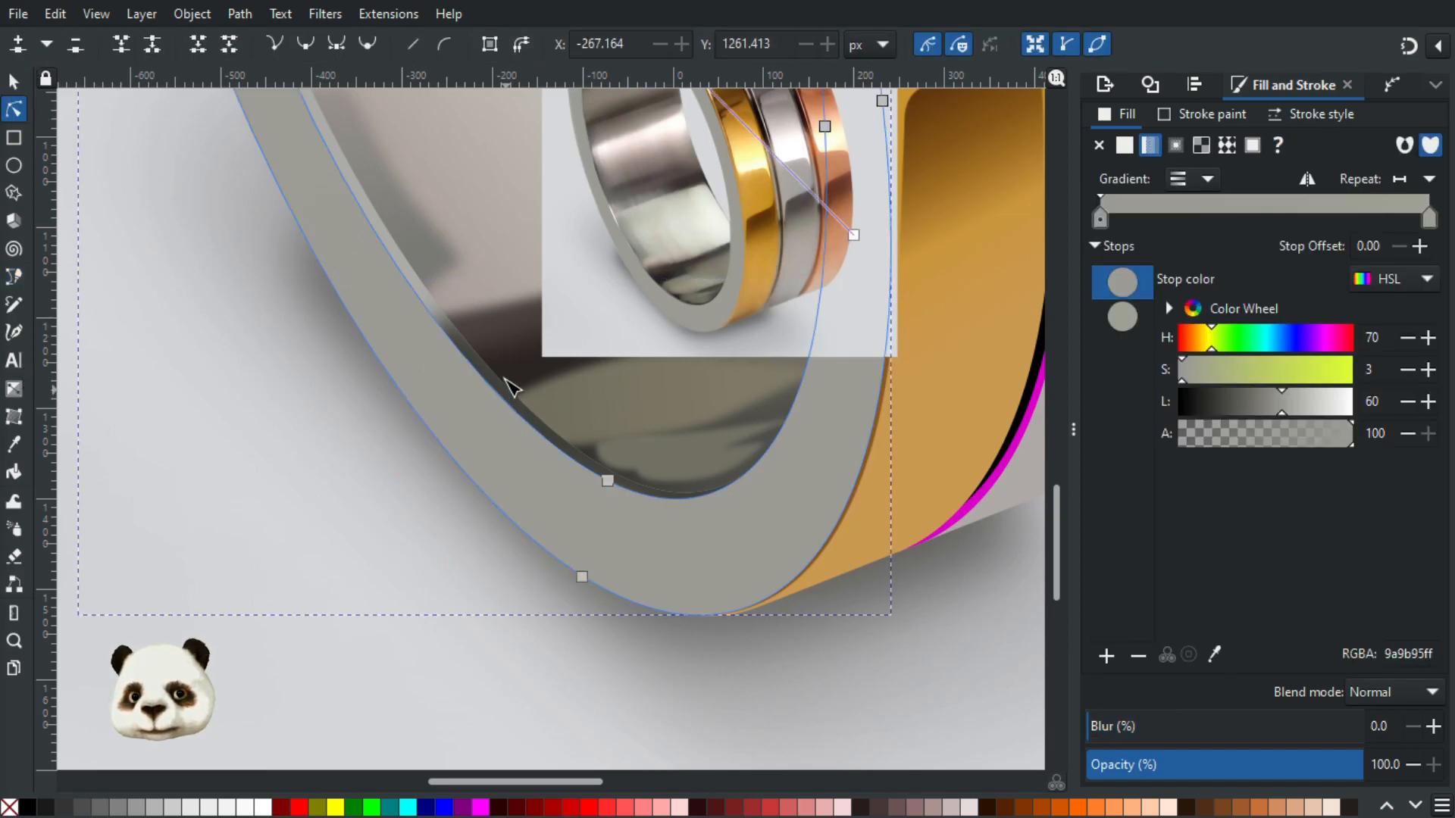
{"action": "left_click", "coordinate": [506, 393]}
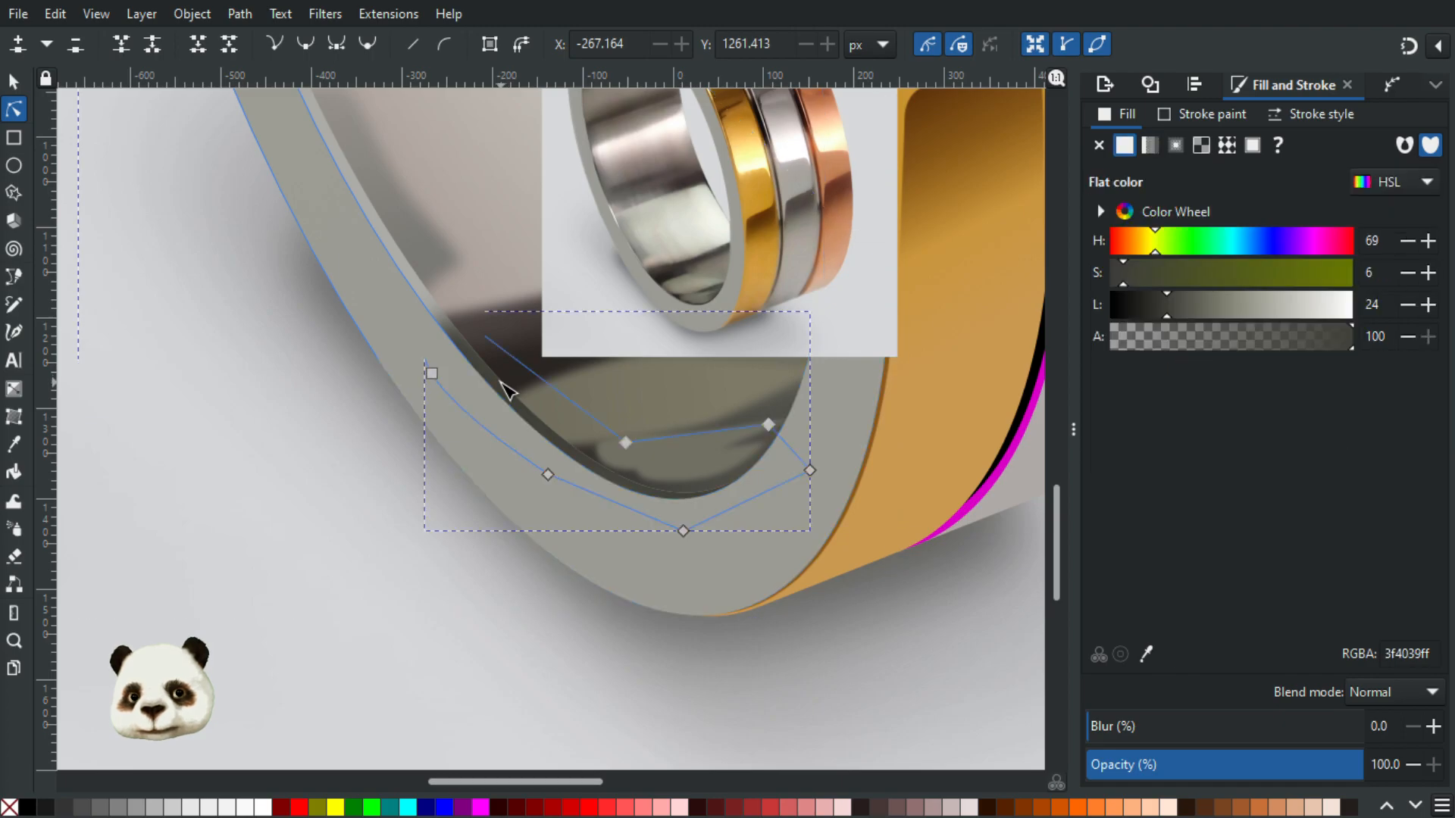
{"action": "left_click", "coordinate": [13, 82]}
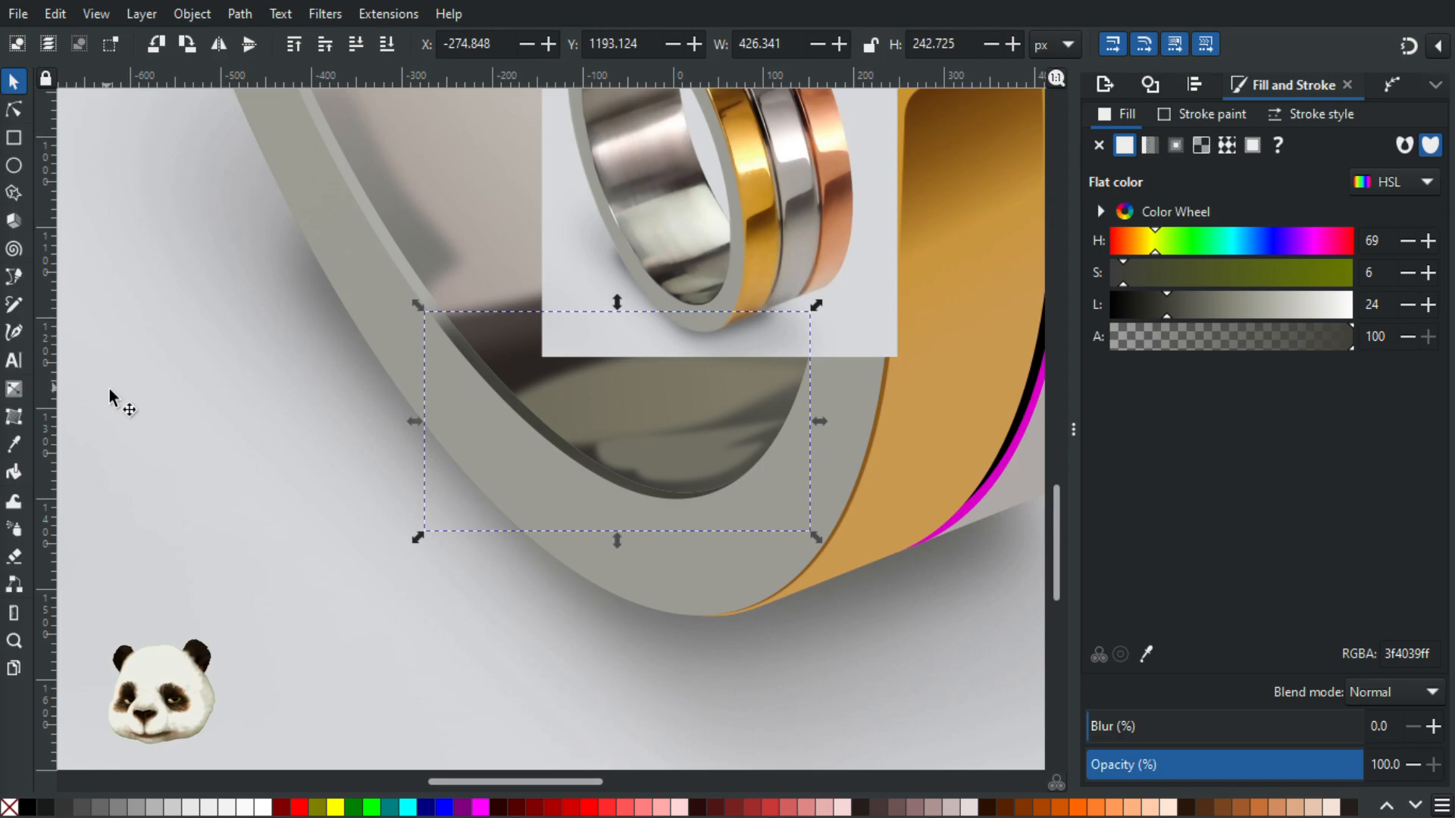
Step: Draw a closed, curved magenta shape across the ring's lower inner rim and send it to the bottom of the stack
{"action": "key", "text": "b"}
{"action": "left_click", "coordinate": [491, 391]}
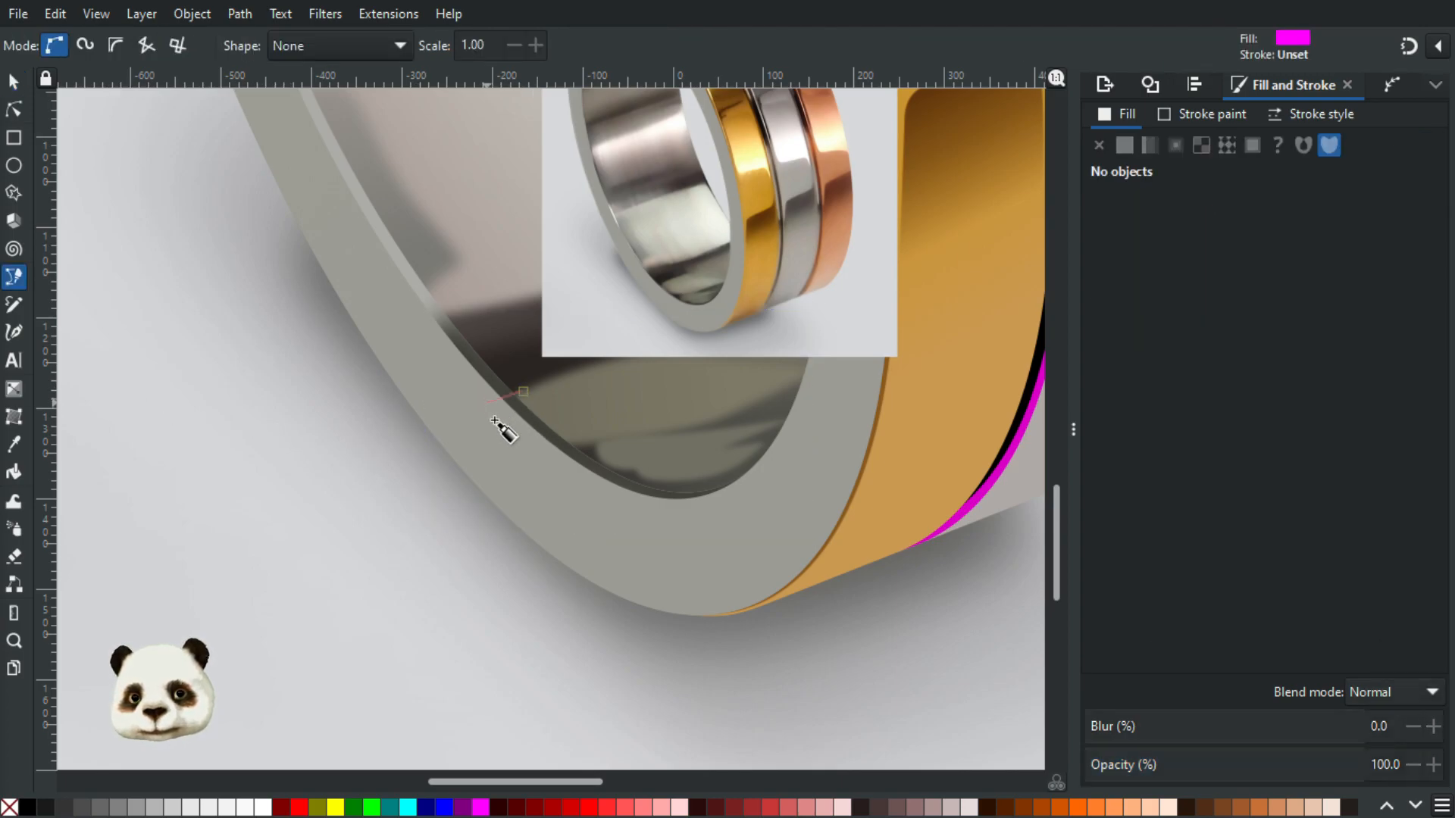
{"action": "left_click", "coordinate": [501, 448]}
{"action": "left_click_drag", "start_coordinate": [598, 490], "coordinate": [630, 493]}
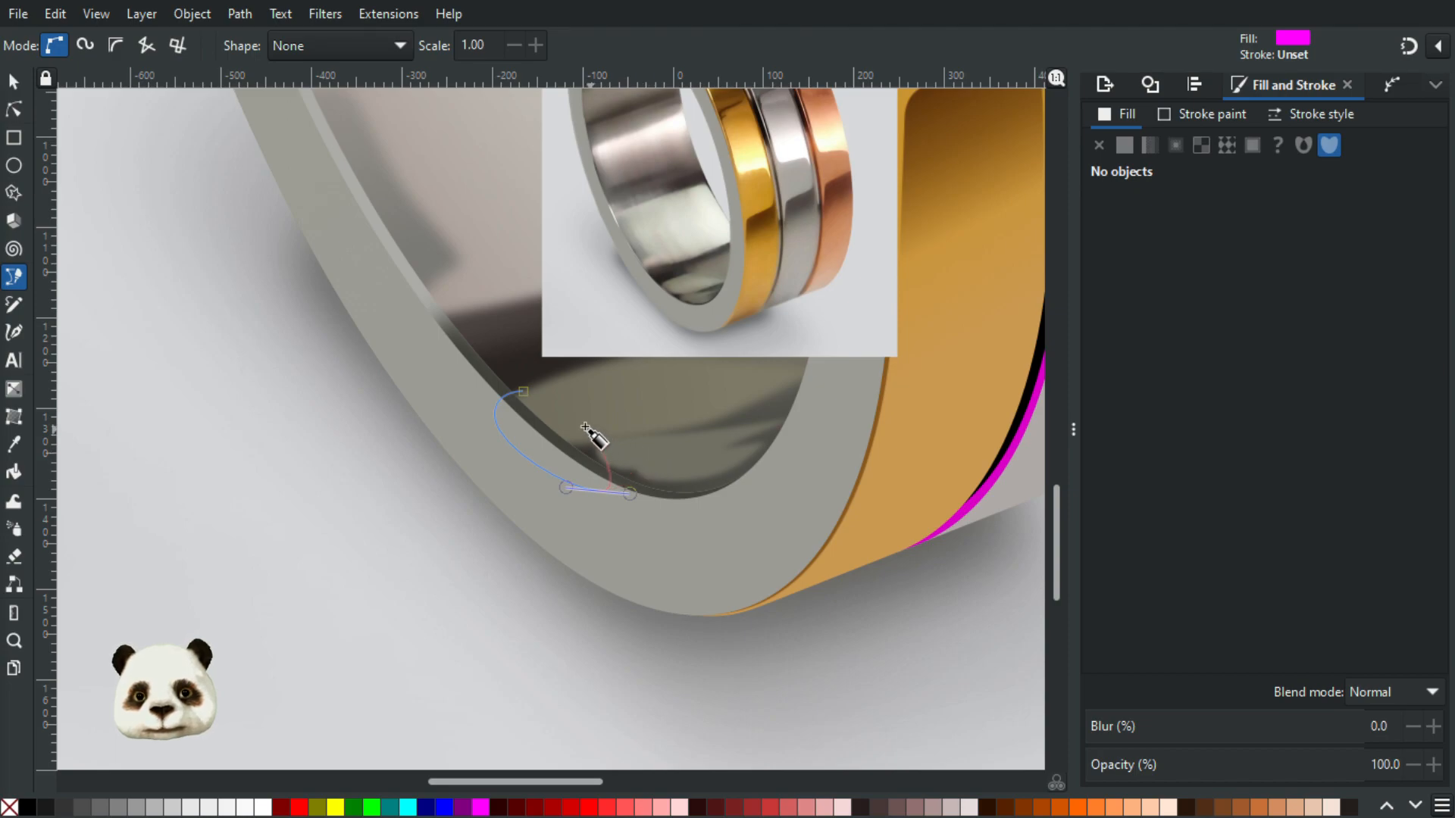
{"action": "left_click", "coordinate": [523, 391]}
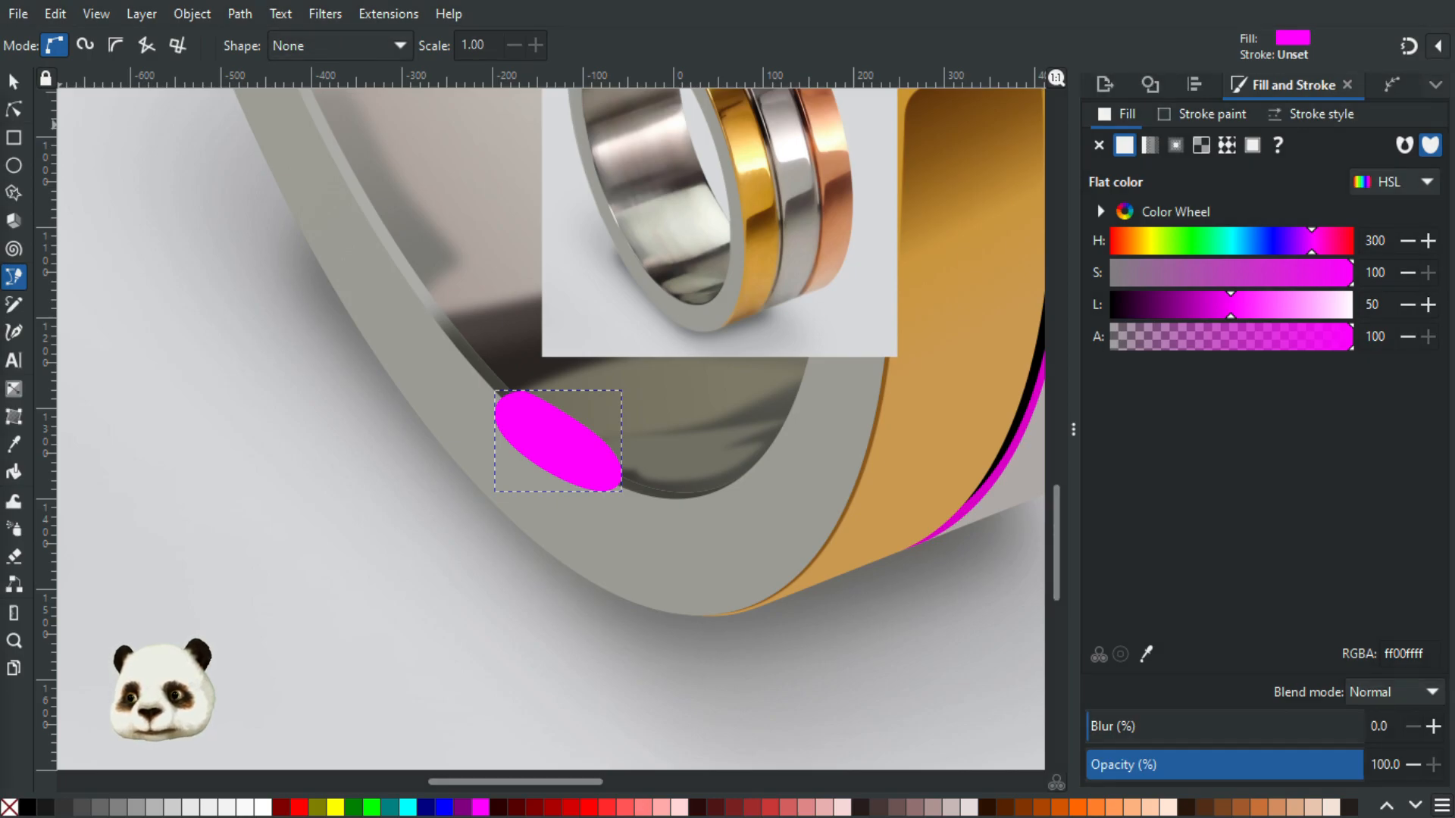
{"action": "key", "text": "End"}
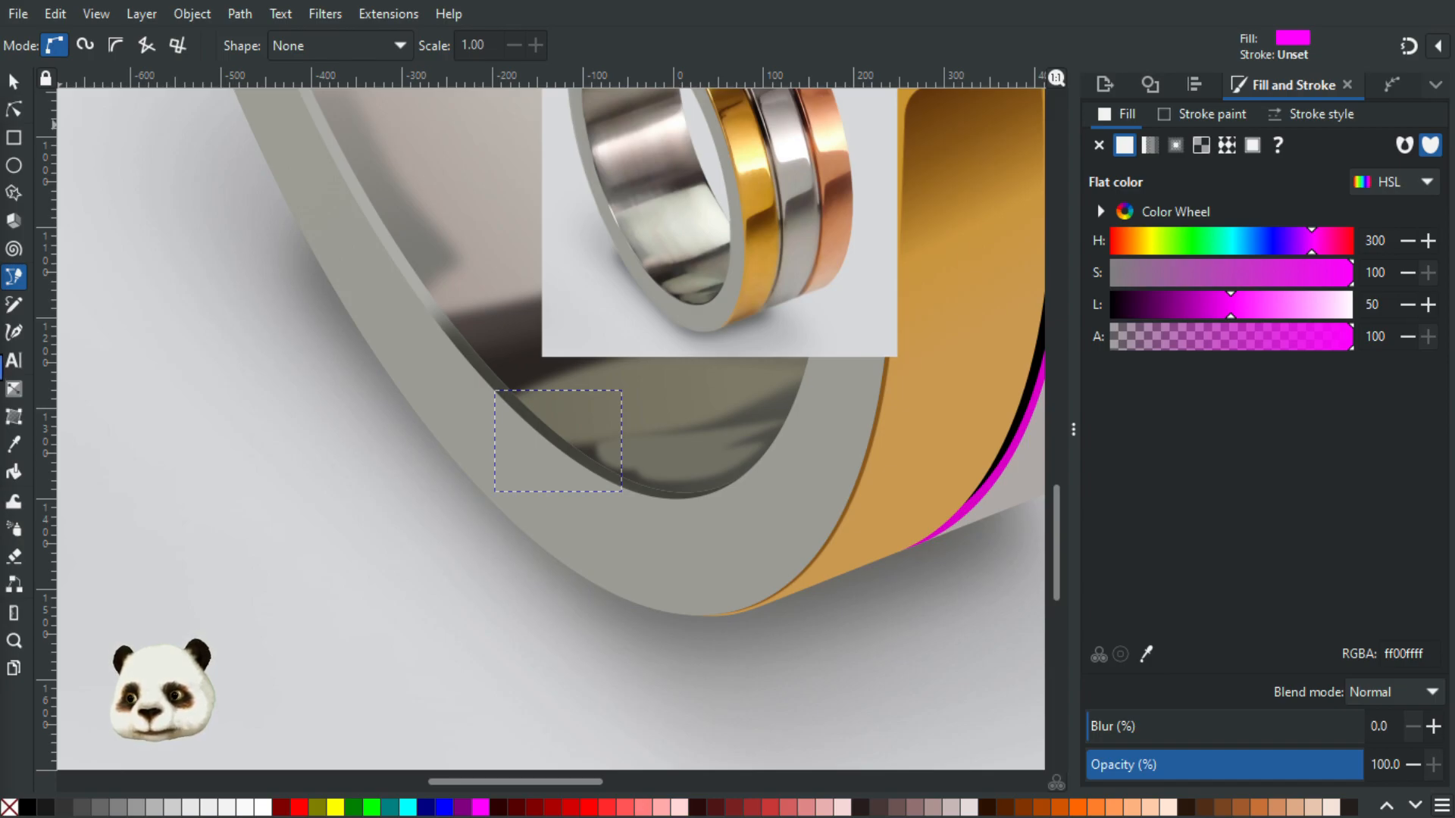
Step: Blur the new magenta rim shape to 48.9% and recolour it with the brownish grey 645e57 sampled from the photo's inner rim
{"action": "left_click", "coordinate": [1222, 725]}
{"action": "left_click_drag", "start_coordinate": [410, 332], "coordinate": [103, 476]}
{"action": "key", "text": "d"}
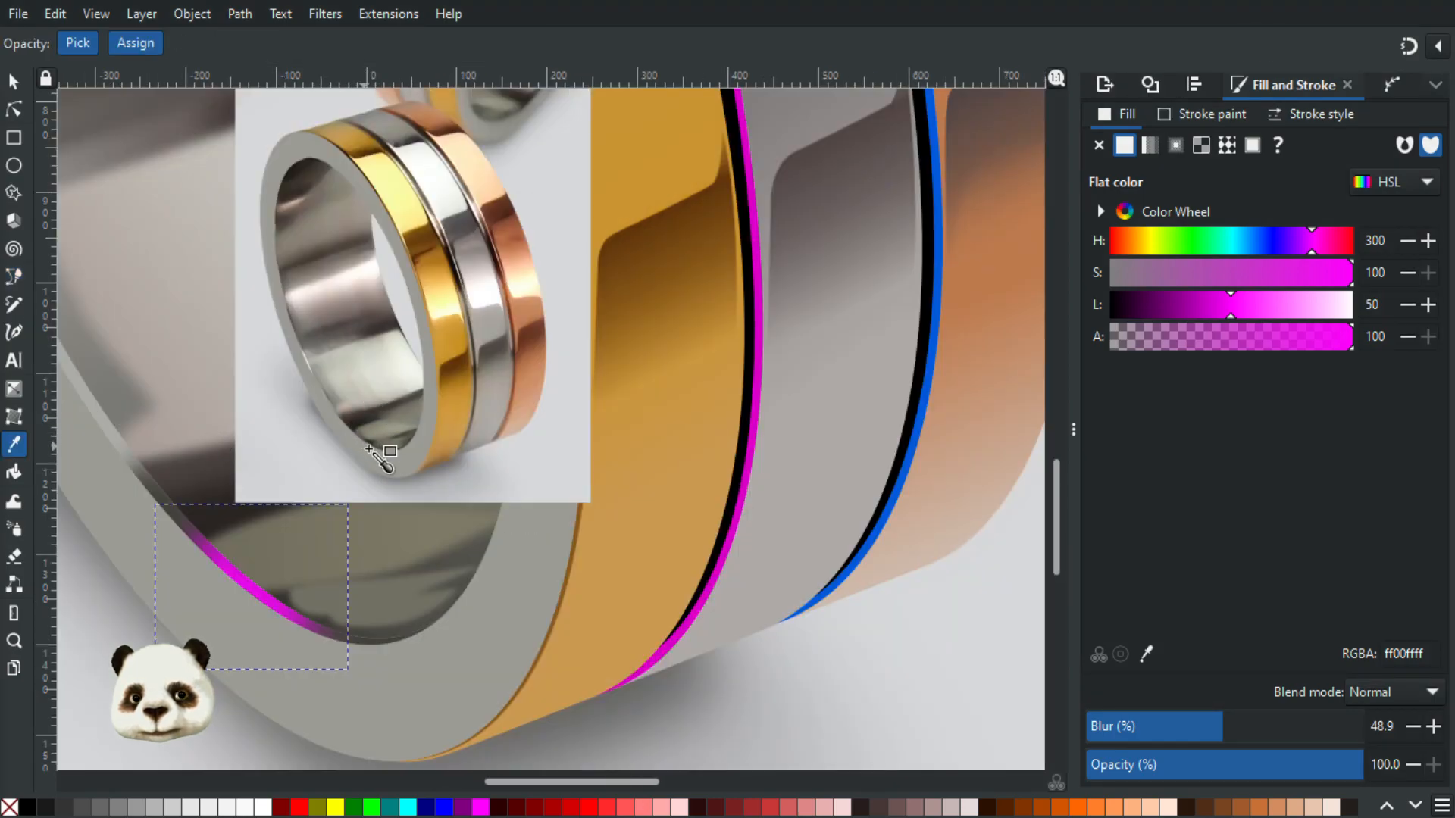
{"action": "scroll", "coordinate": [370, 446], "scroll_direction": "up", "scroll_amount": 2, "text": "ctrl"}
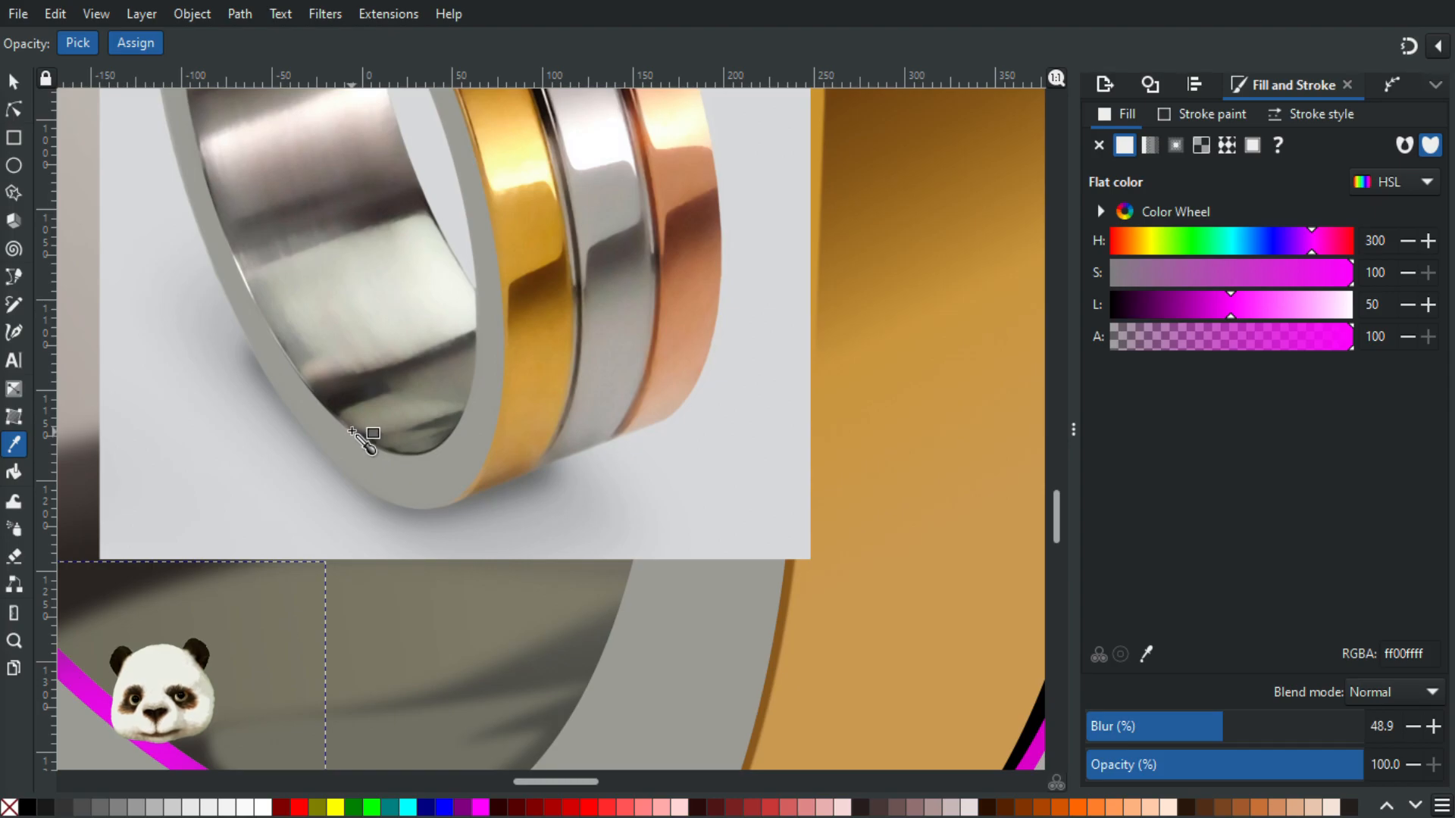
{"action": "left_click", "coordinate": [351, 431]}
Step: Examine the layered rim shading by cycling the selection between the brownish shape, the dark shape and the blurred clipped object
{"action": "scroll", "coordinate": [286, 513], "scroll_direction": "left", "scroll_amount": 5}
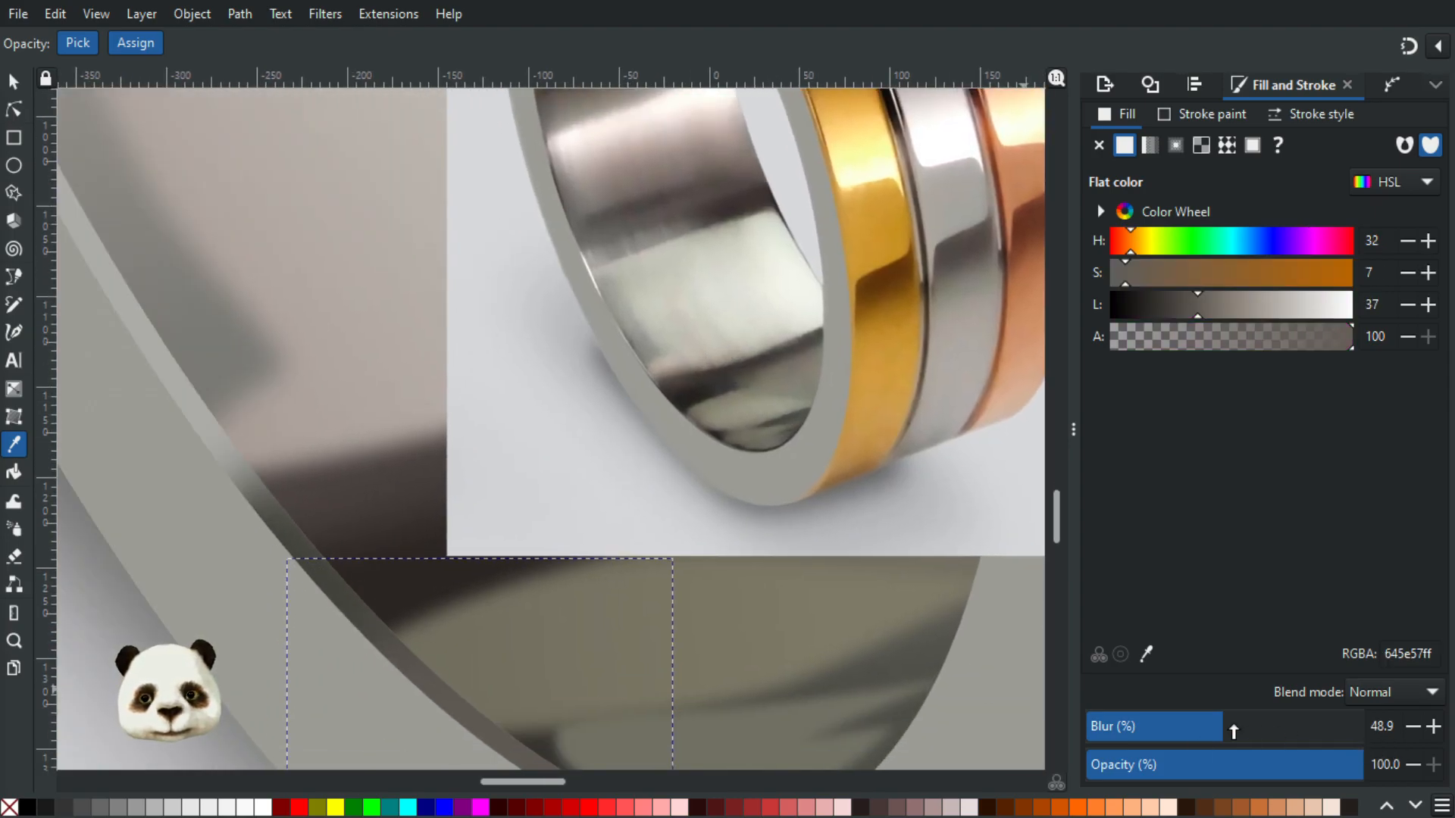
{"action": "scroll", "coordinate": [700, 648], "scroll_direction": "down", "scroll_amount": 1}
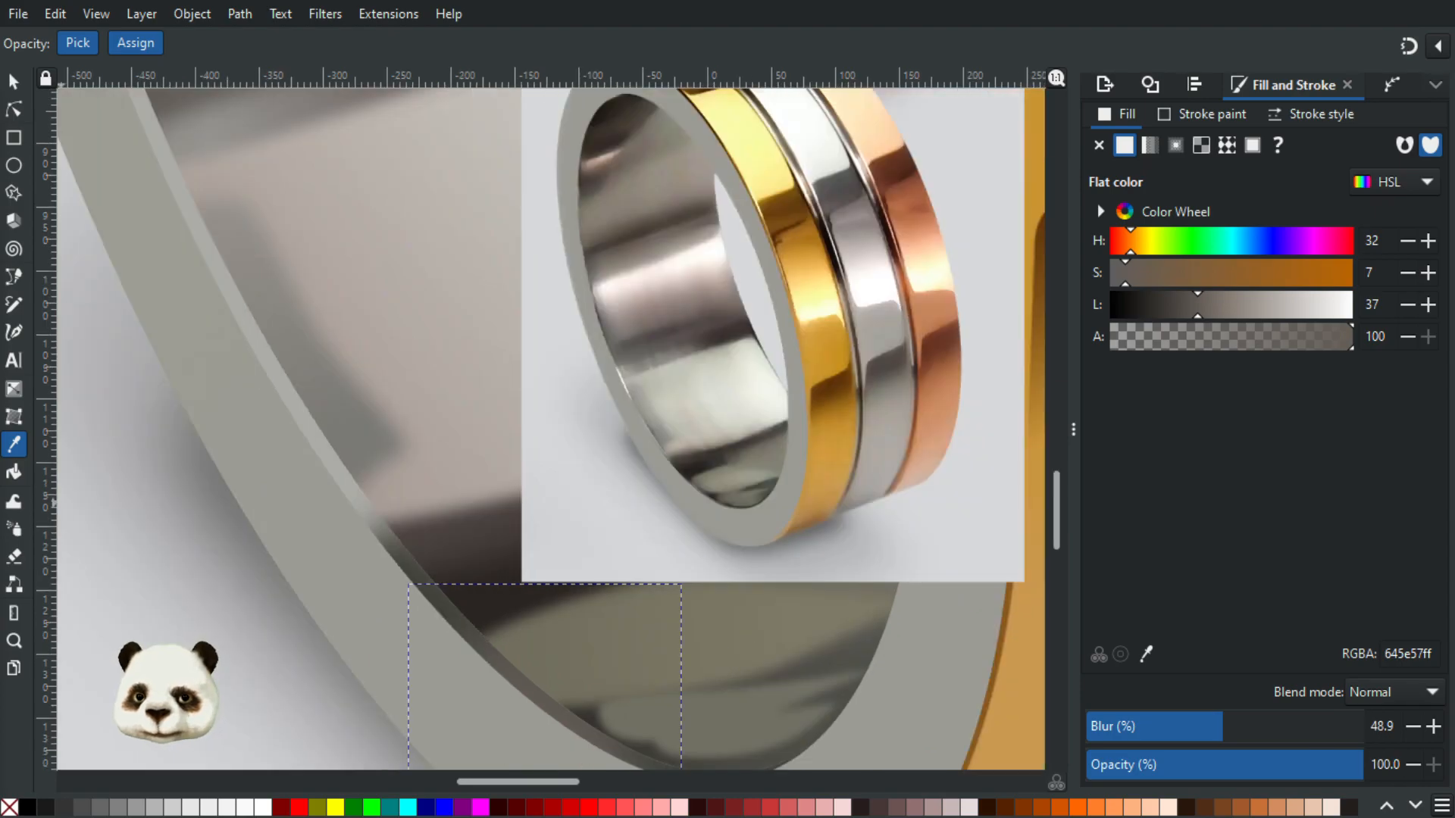
{"action": "key", "text": "shift+Tab"}
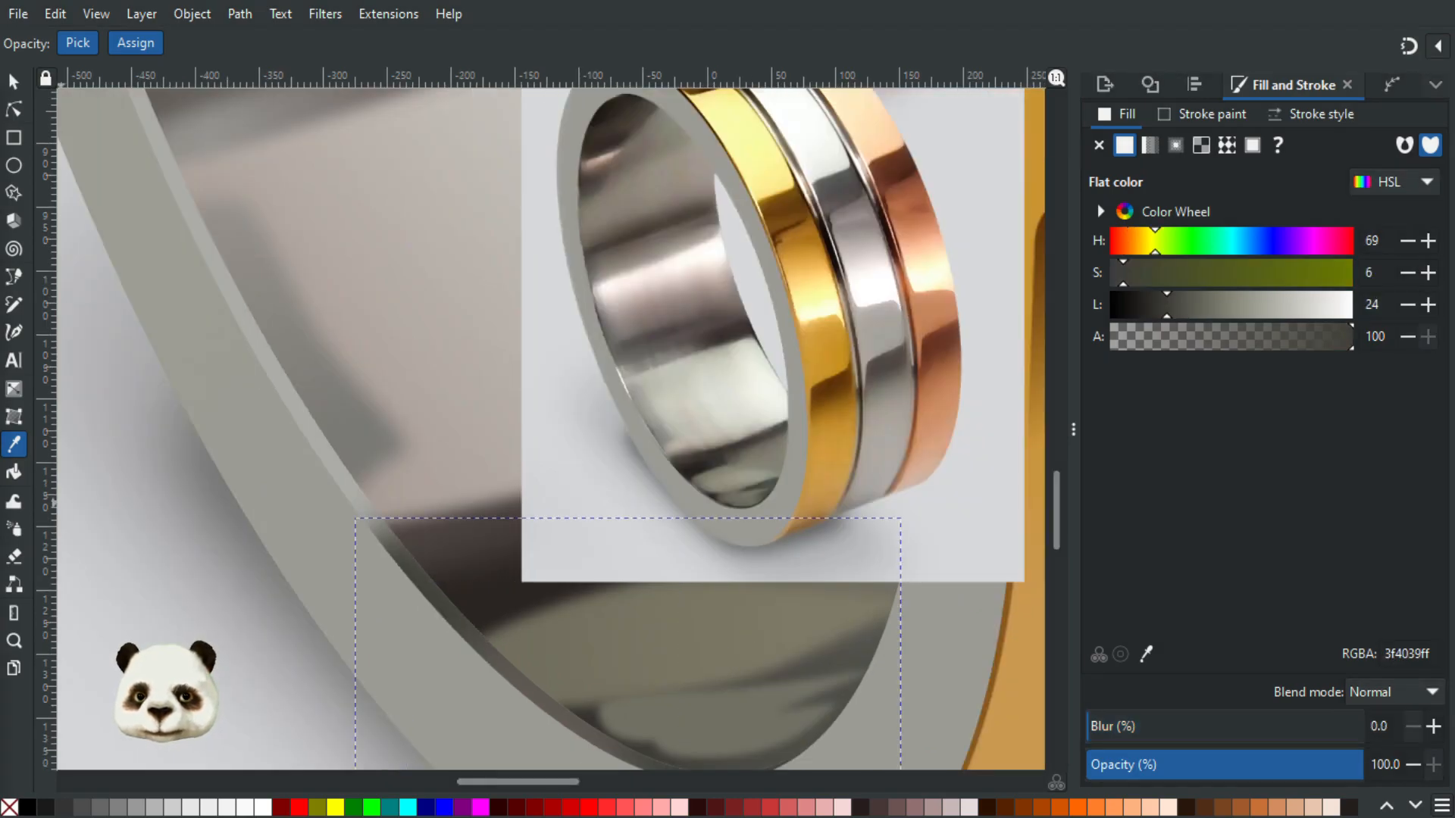
{"action": "key", "text": "Tab"}
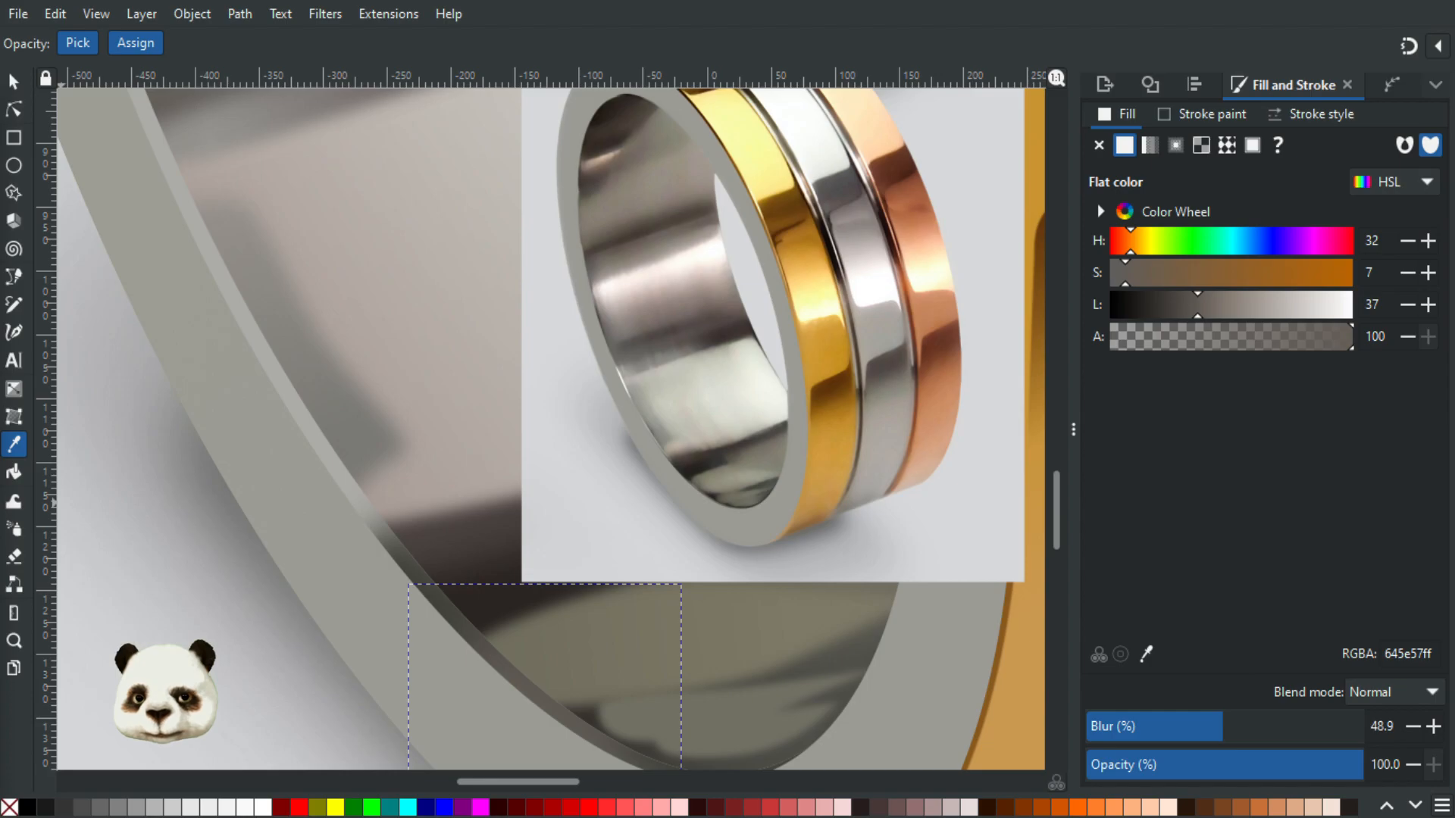
{"action": "key", "text": "shift+Tab"}
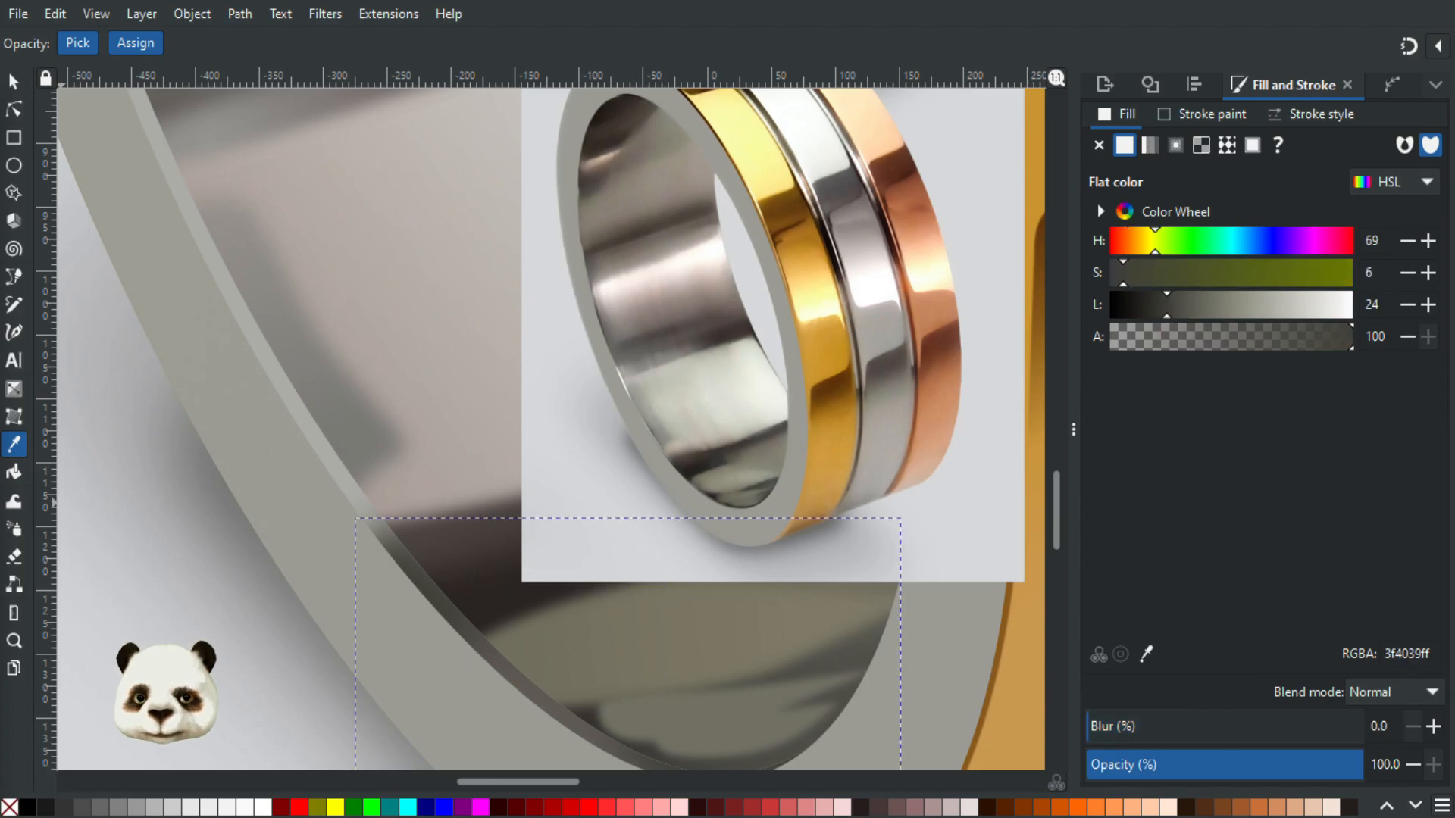
{"action": "key", "text": "shift+Tab"}
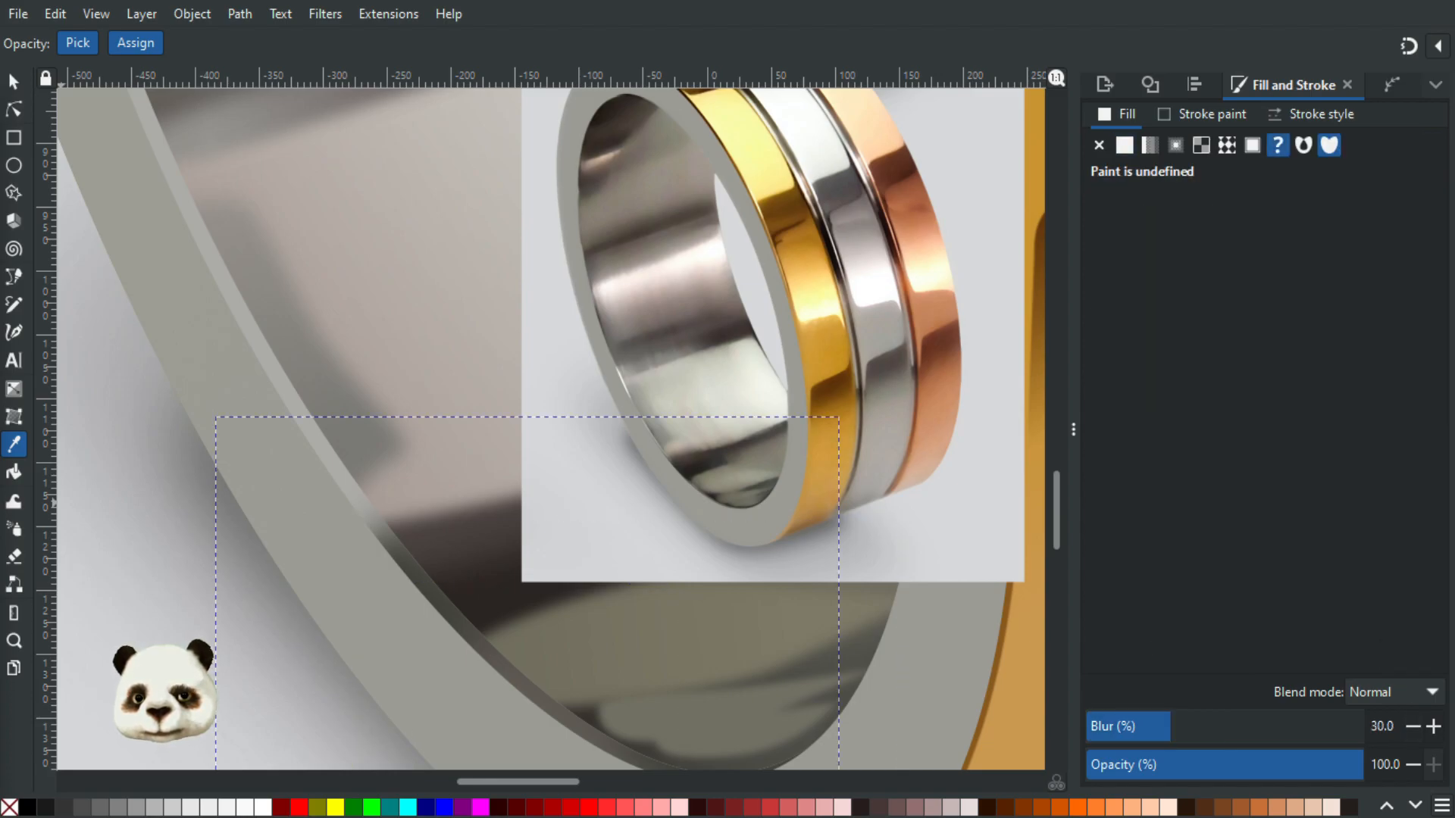
{"action": "key", "text": "Tab"}
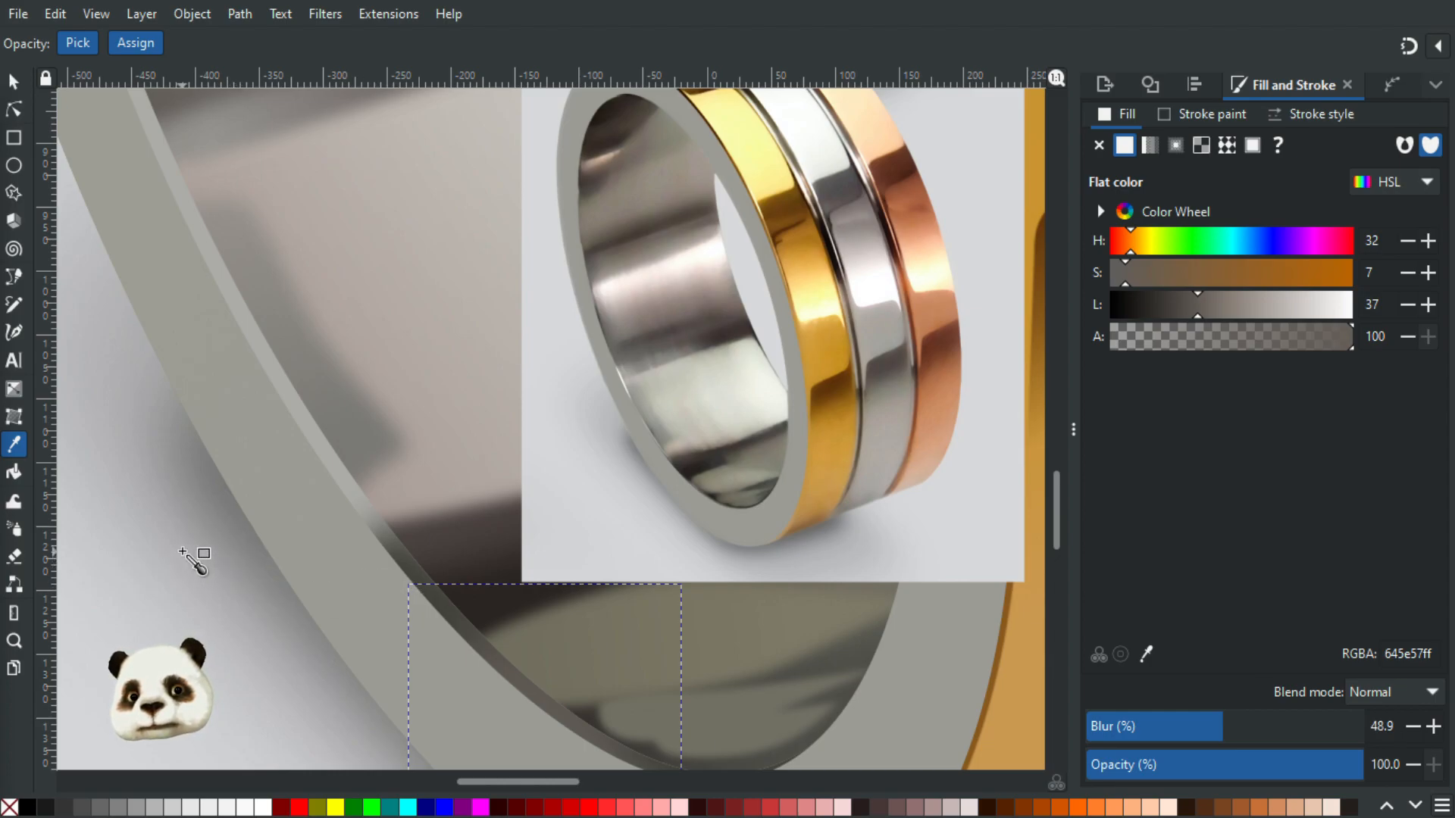
{"action": "key", "text": "Tab"}
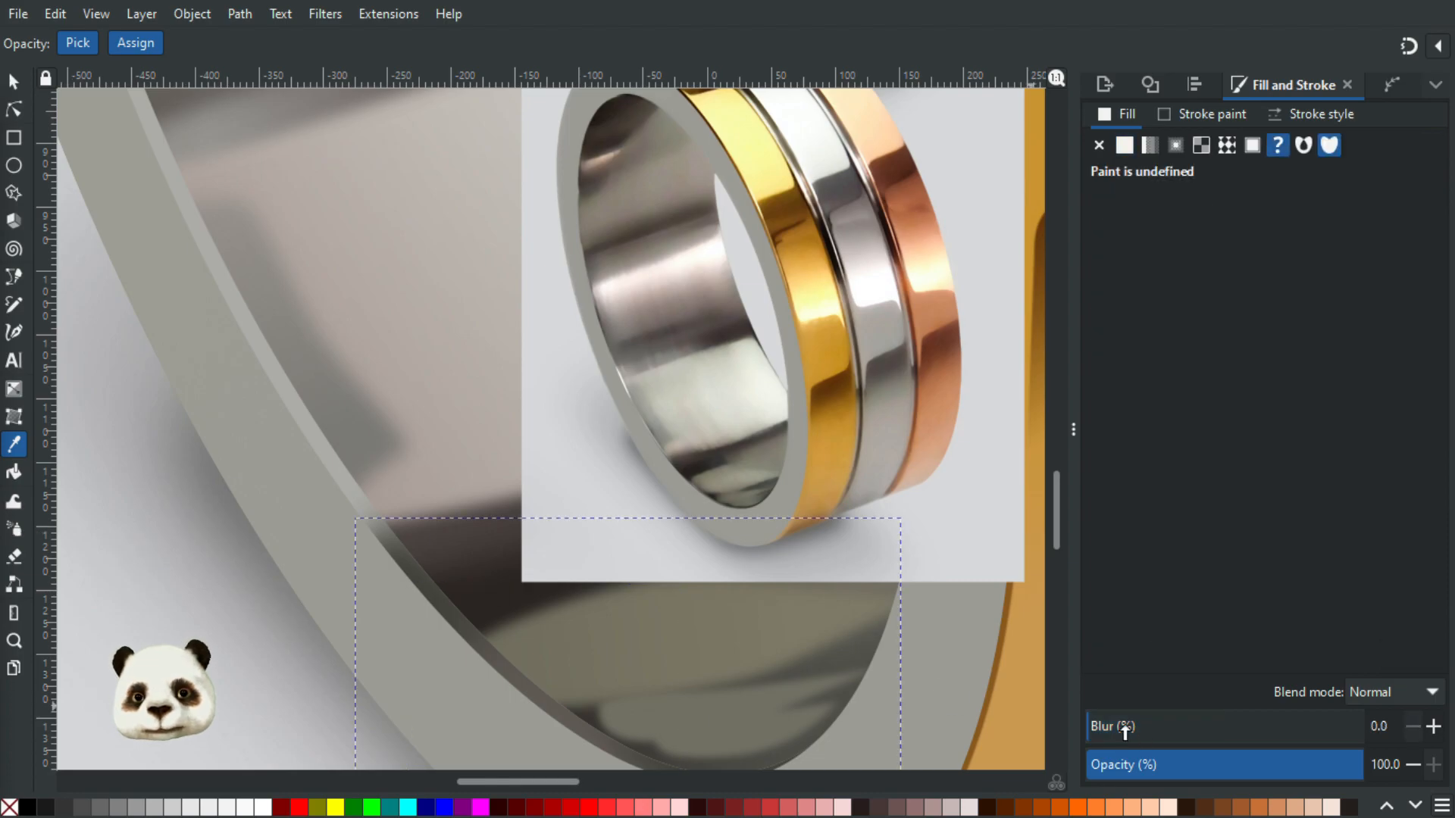
{"action": "left_click", "coordinate": [1171, 726]}
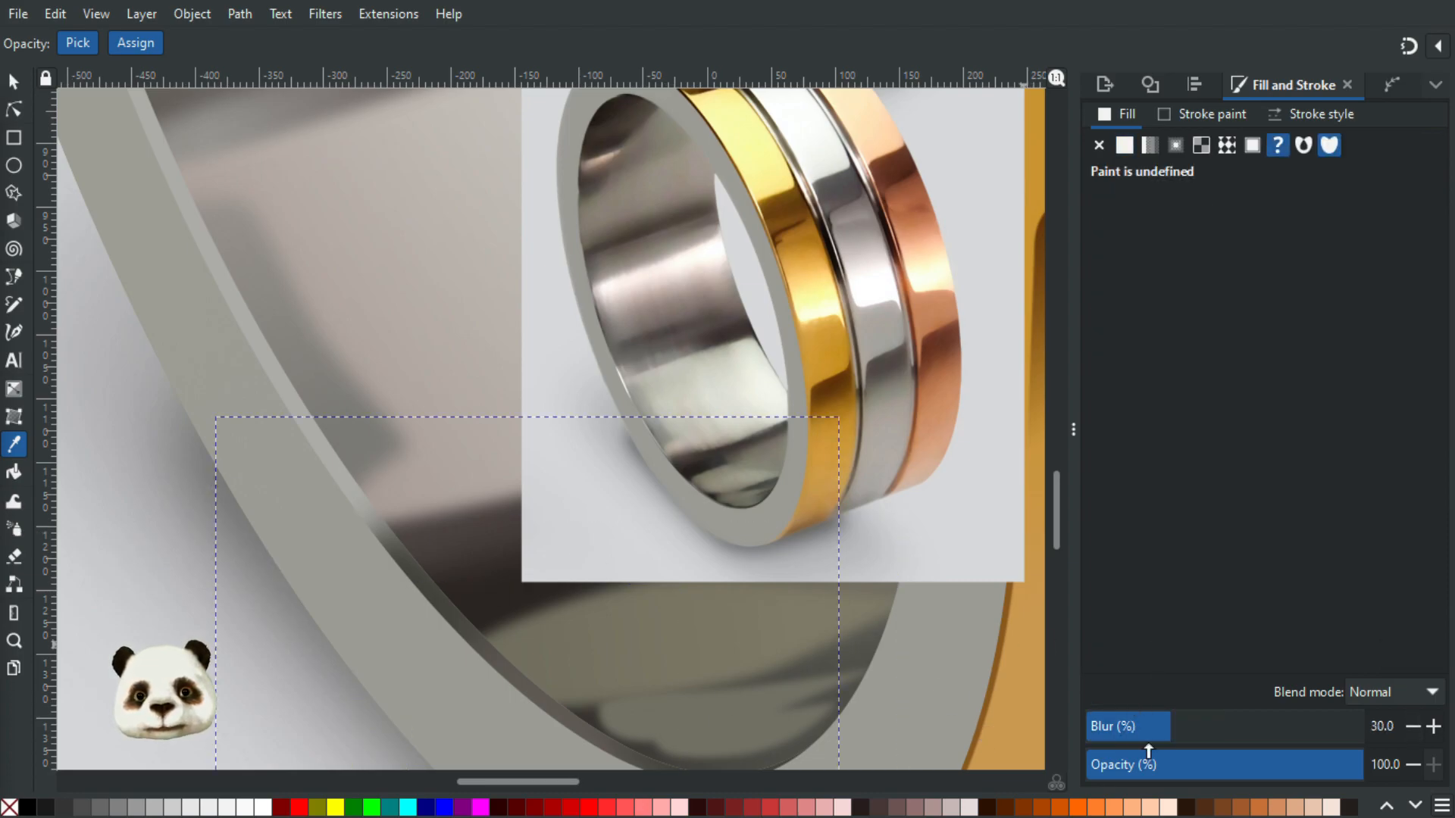
{"action": "key", "text": "ctrl+z"}
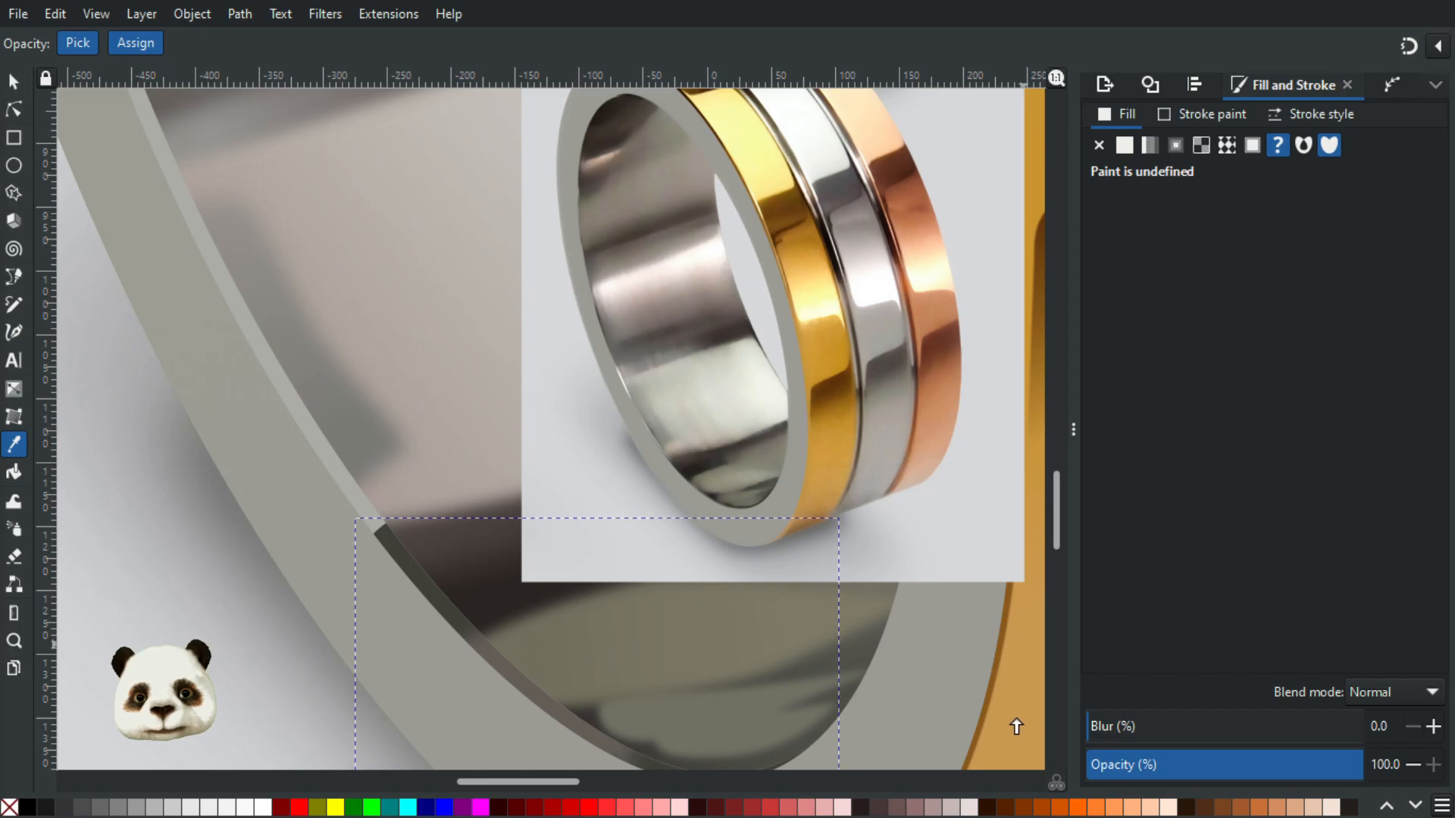
{"action": "key", "text": "ctrl+z"}
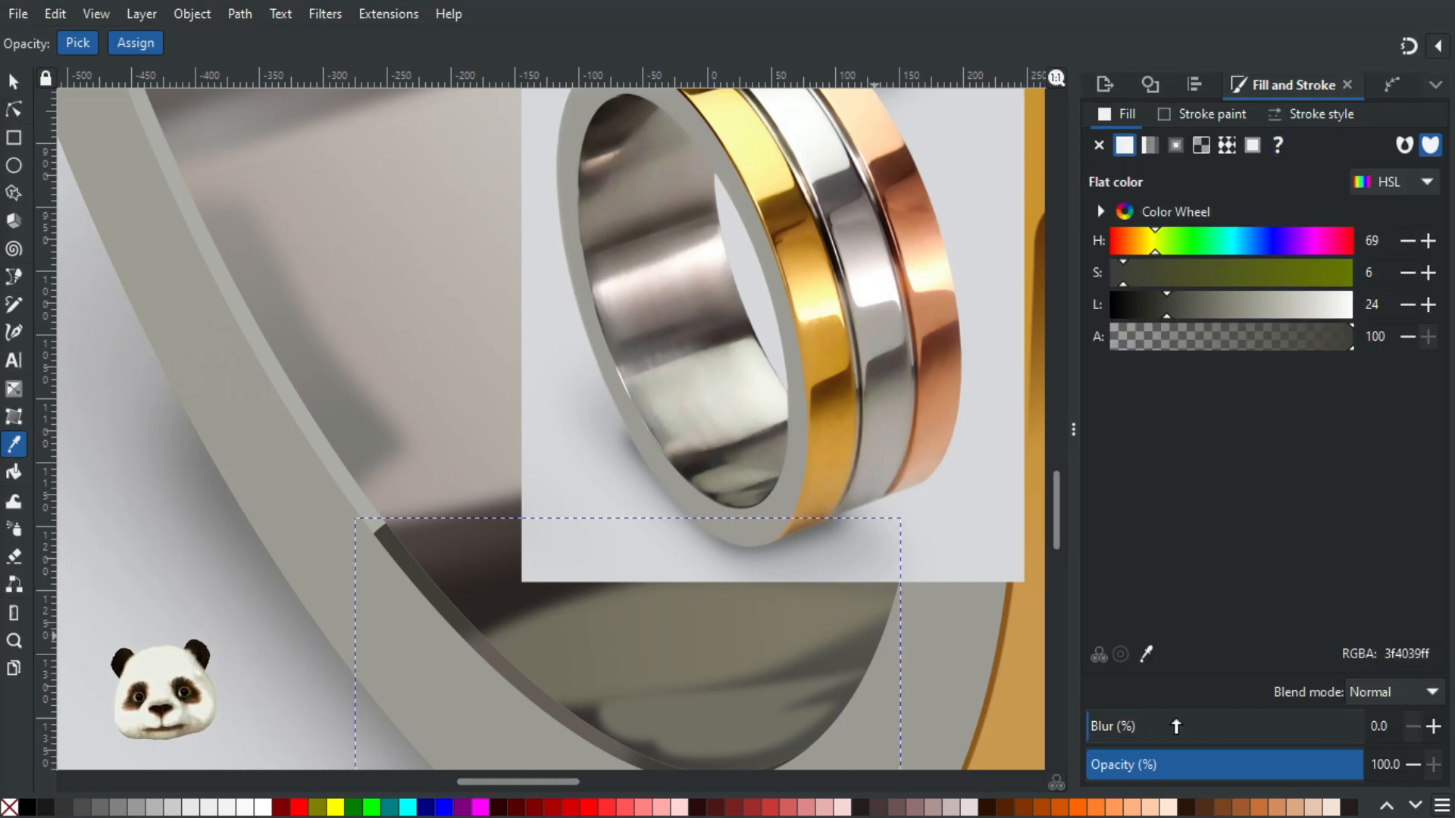
Step: Blur the dark rim shape to 30% and the brownish rim shape to 40%
{"action": "left_click", "coordinate": [1173, 726]}
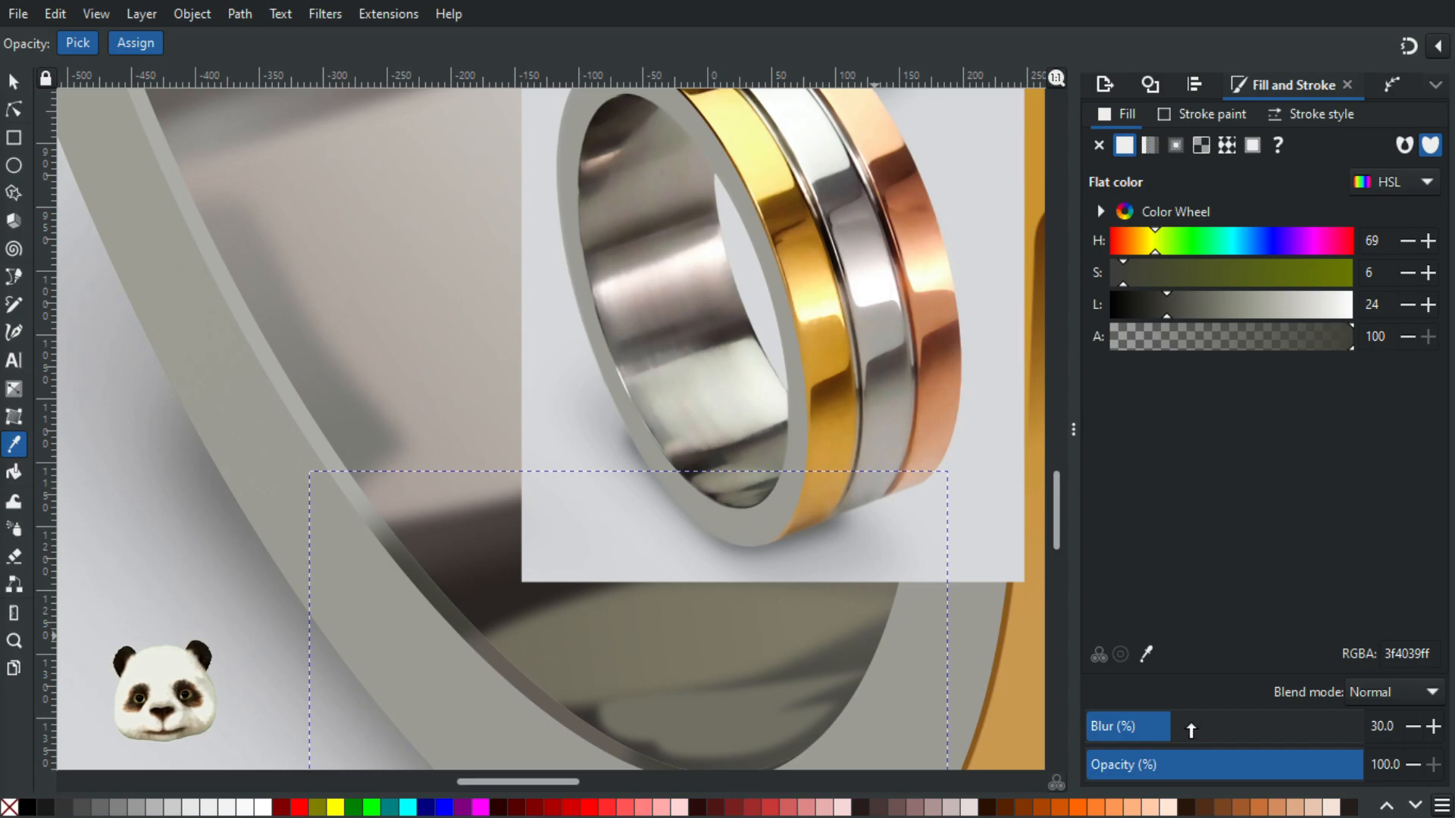
{"action": "left_click", "coordinate": [1201, 727]}
{"action": "left_click", "coordinate": [1154, 725]}
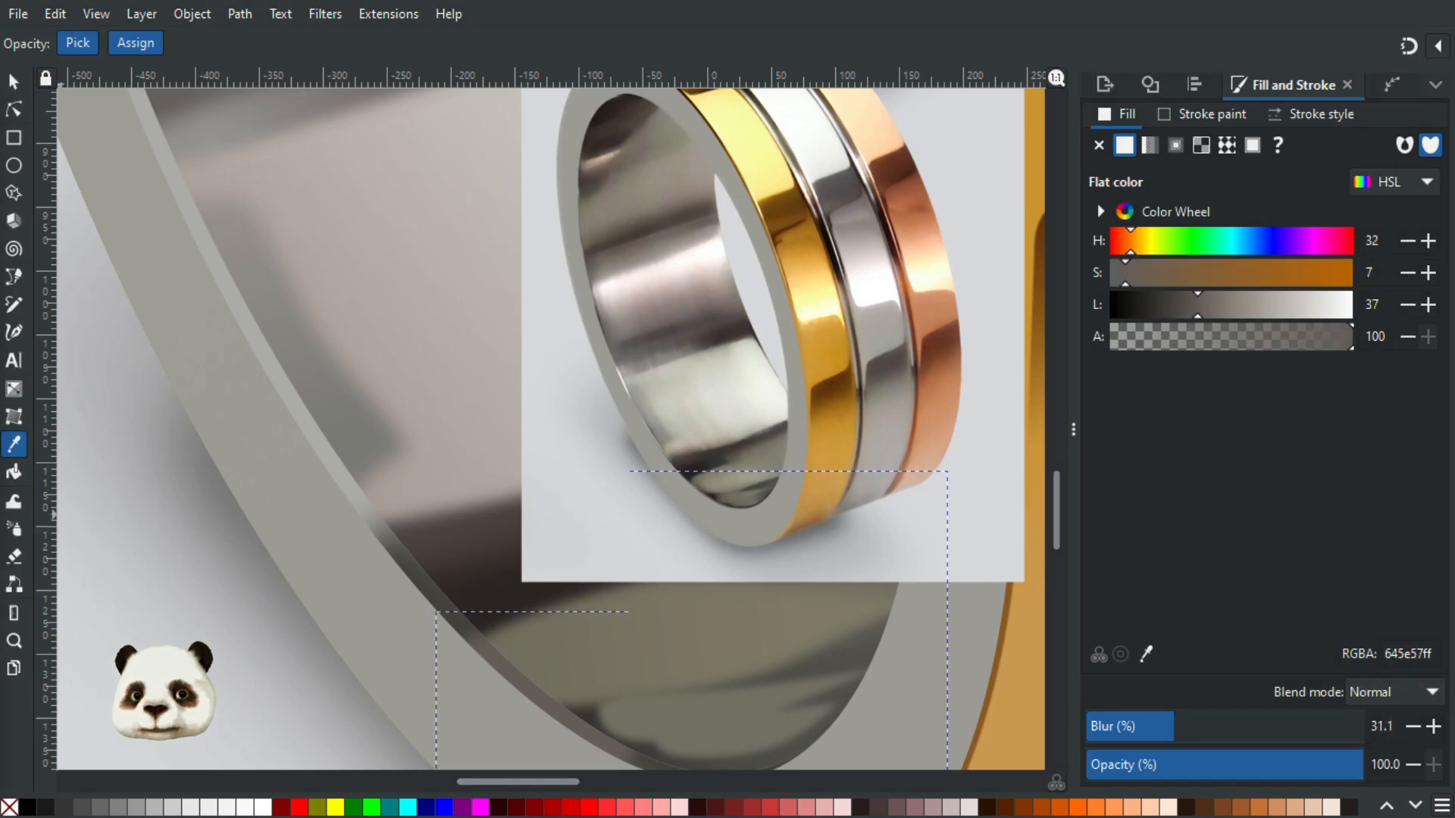
{"action": "mouse_move", "coordinate": [1202, 723]}
{"action": "left_mouse_down"}
{"action": "mouse_move", "coordinate": [1238, 740]}
{"action": "mouse_move", "coordinate": [1195, 734]}
{"action": "left_mouse_up"}
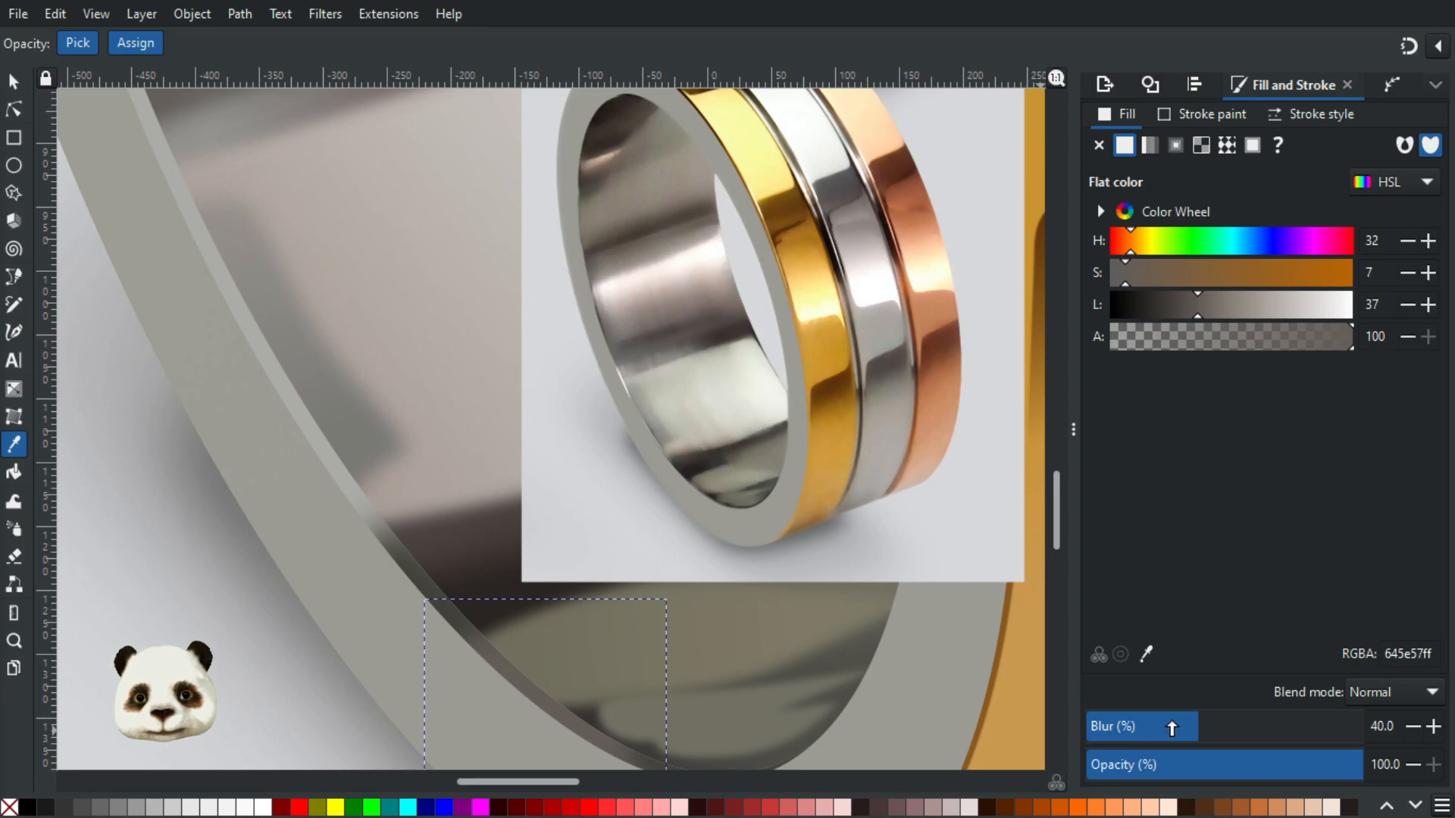
{"action": "left_click", "coordinate": [1171, 728]}
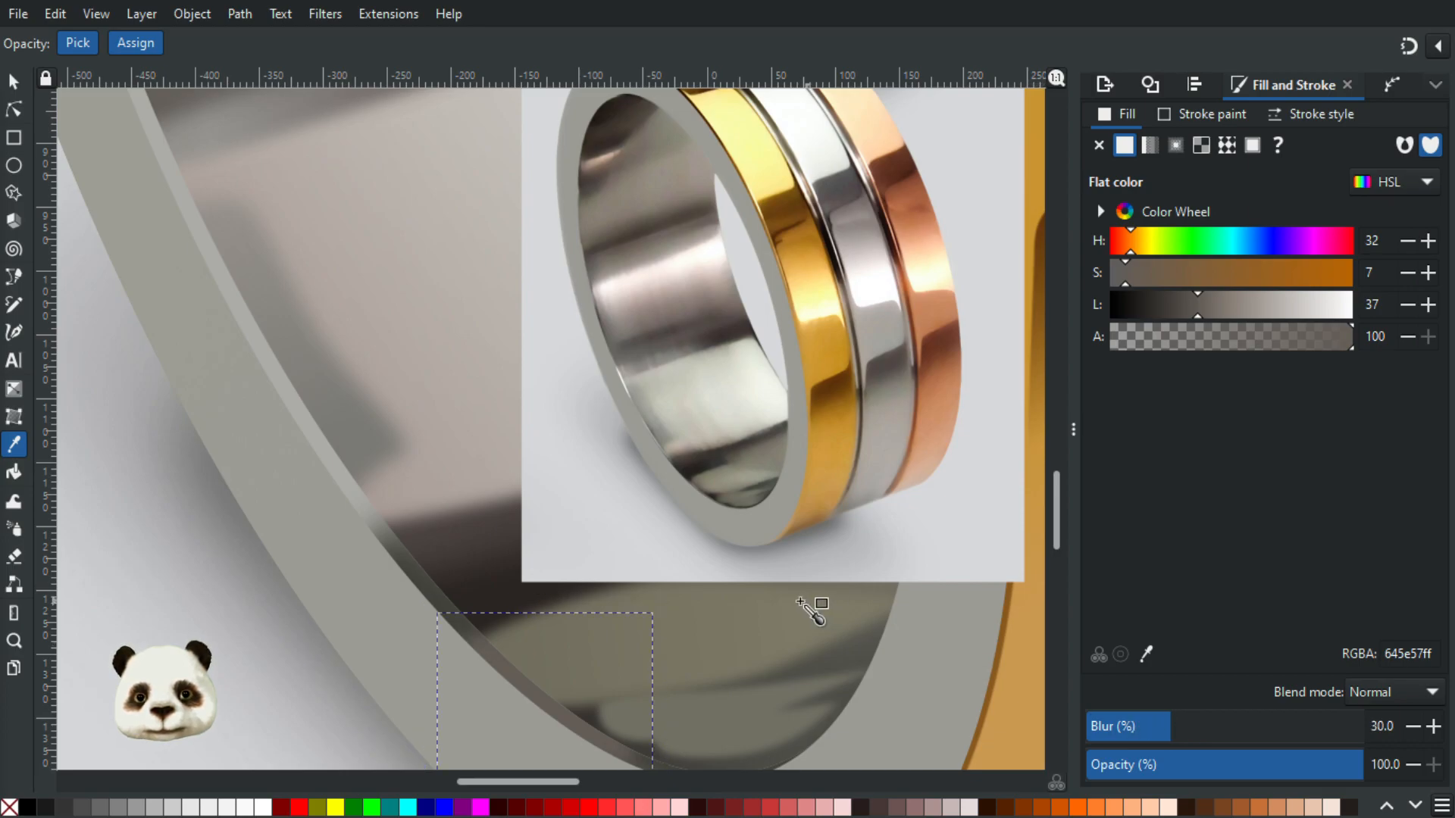
{"action": "scroll", "coordinate": [812, 610], "scroll_direction": "down", "scroll_amount": 4}
{"action": "left_click", "coordinate": [1203, 727]}
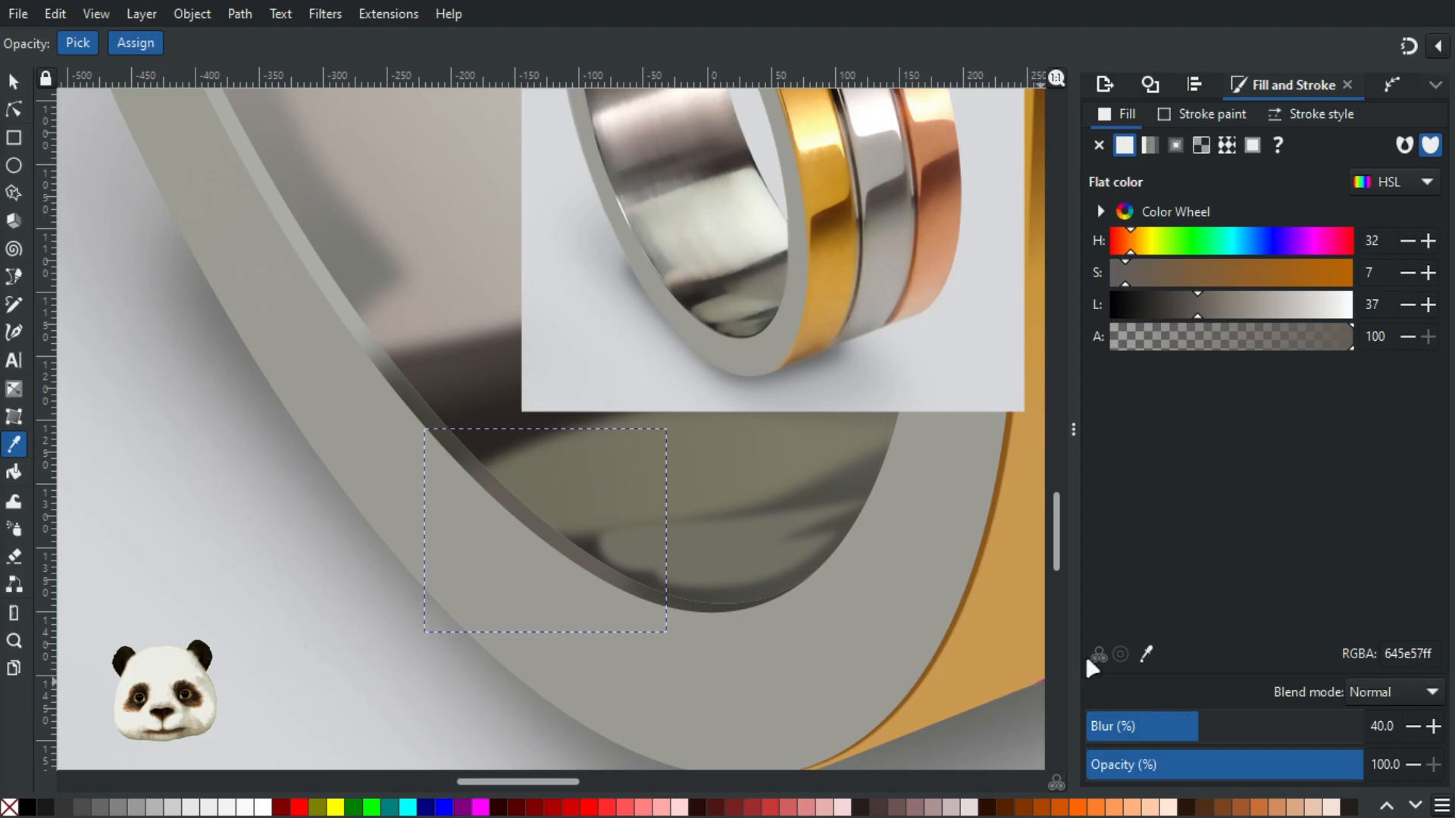
Step: Give the brownish rim shape a linear gradient that fades to transparent along the rim towards the ring's lowest point
{"action": "scroll", "coordinate": [750, 334], "scroll_direction": "up", "scroll_amount": 4}
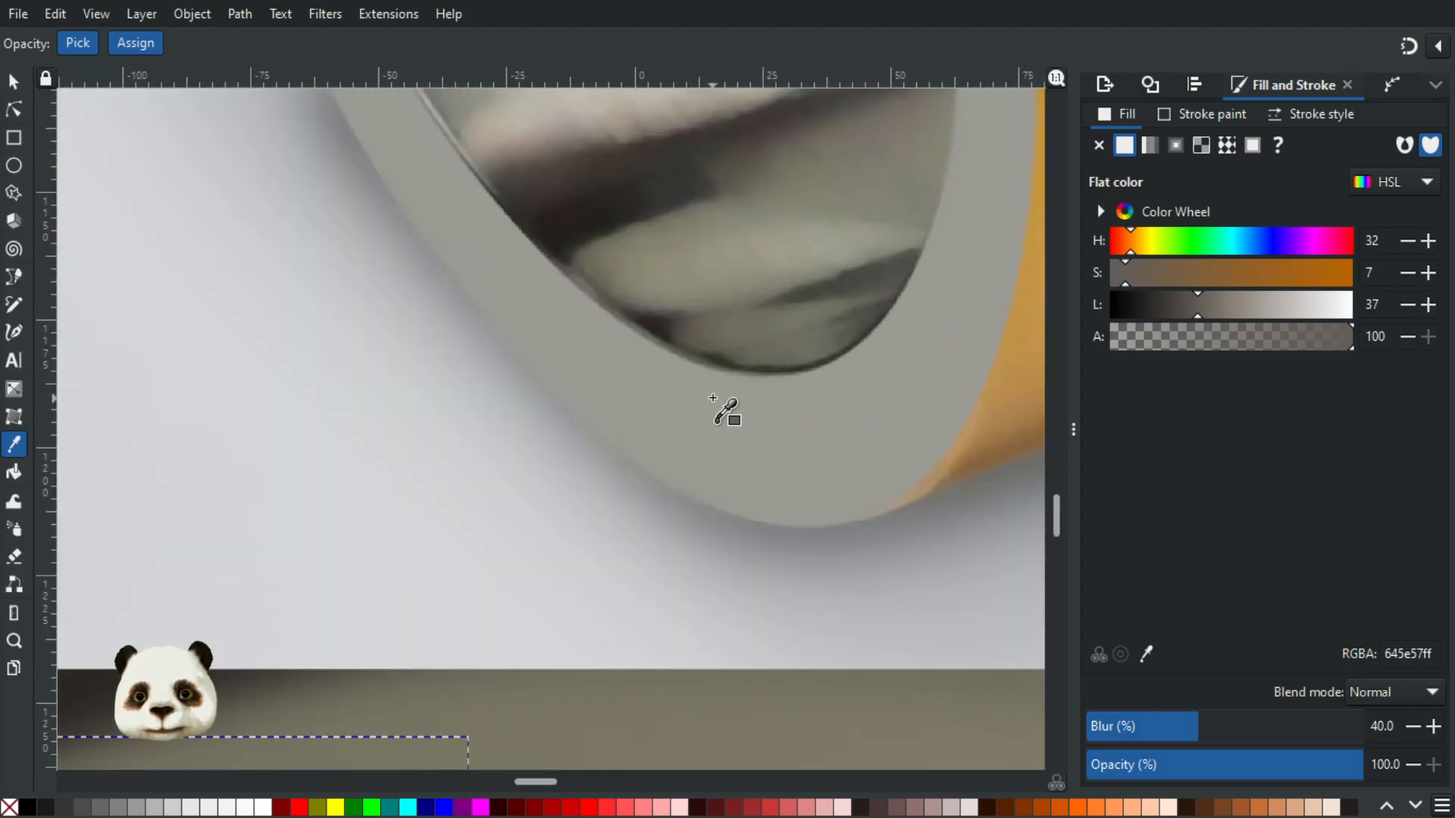
{"action": "scroll", "coordinate": [713, 398], "scroll_direction": "down", "scroll_amount": 1}
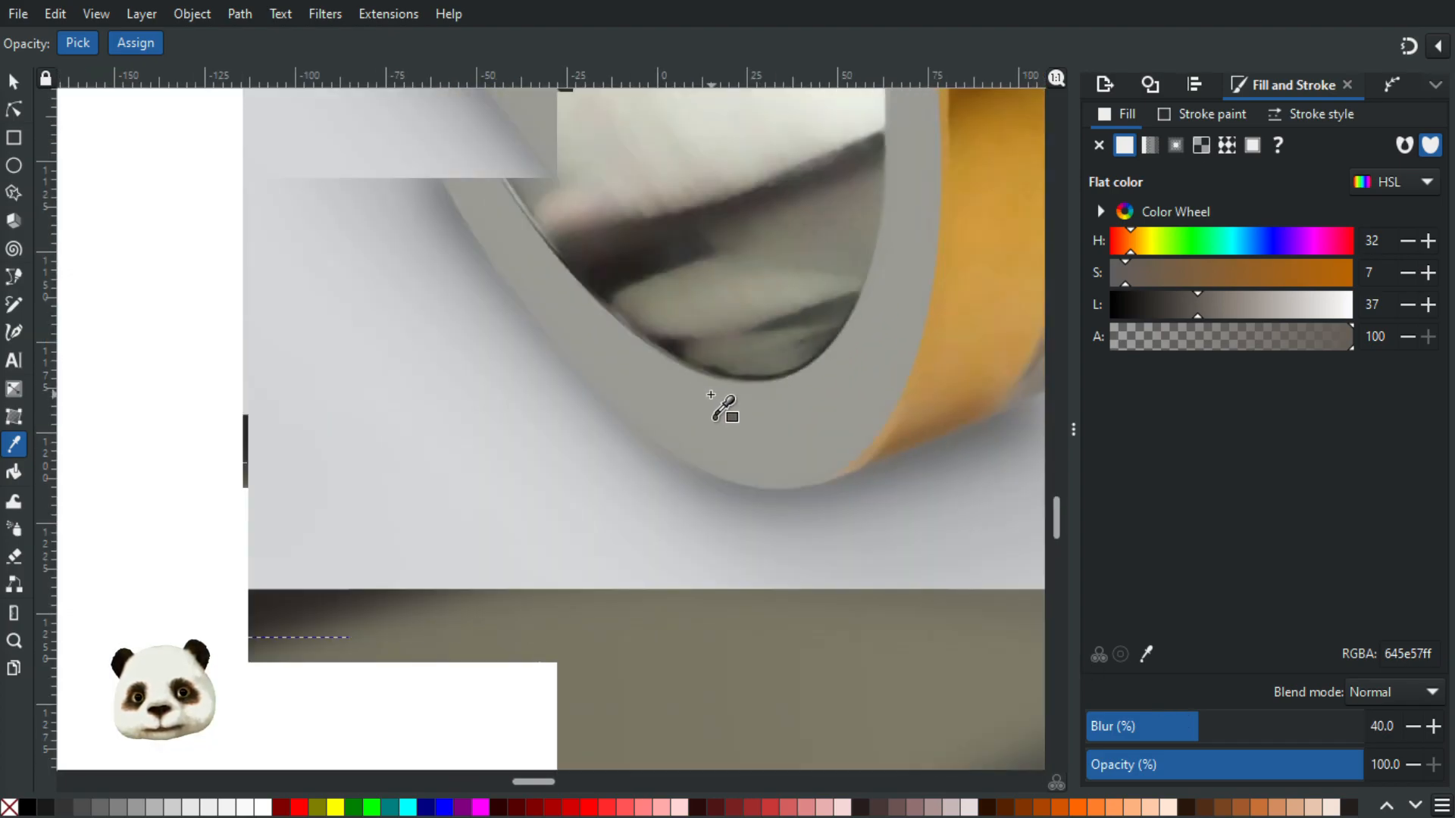
{"action": "scroll", "coordinate": [716, 401], "scroll_direction": "down", "scroll_amount": 2}
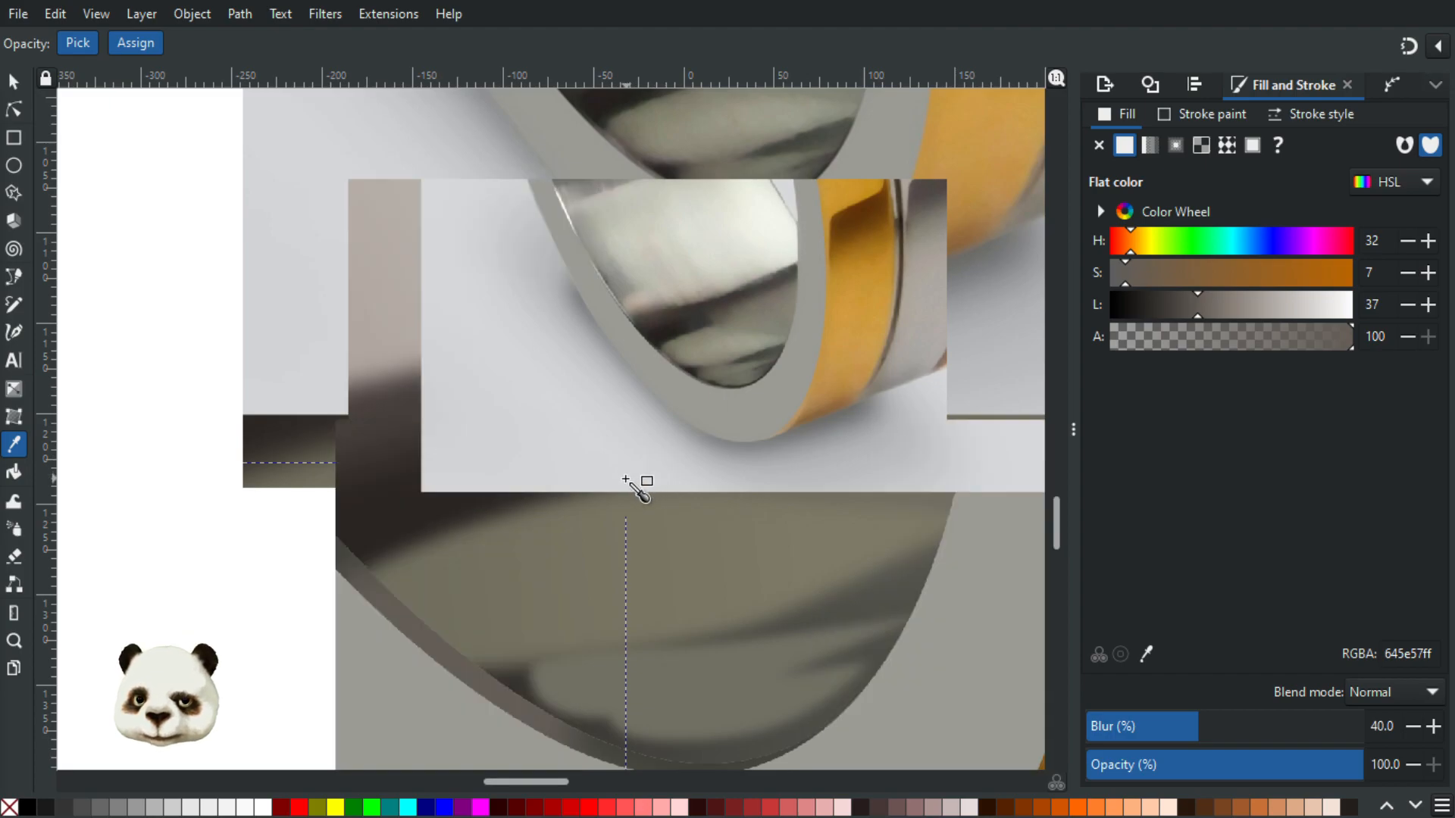
{"action": "key", "text": "g"}
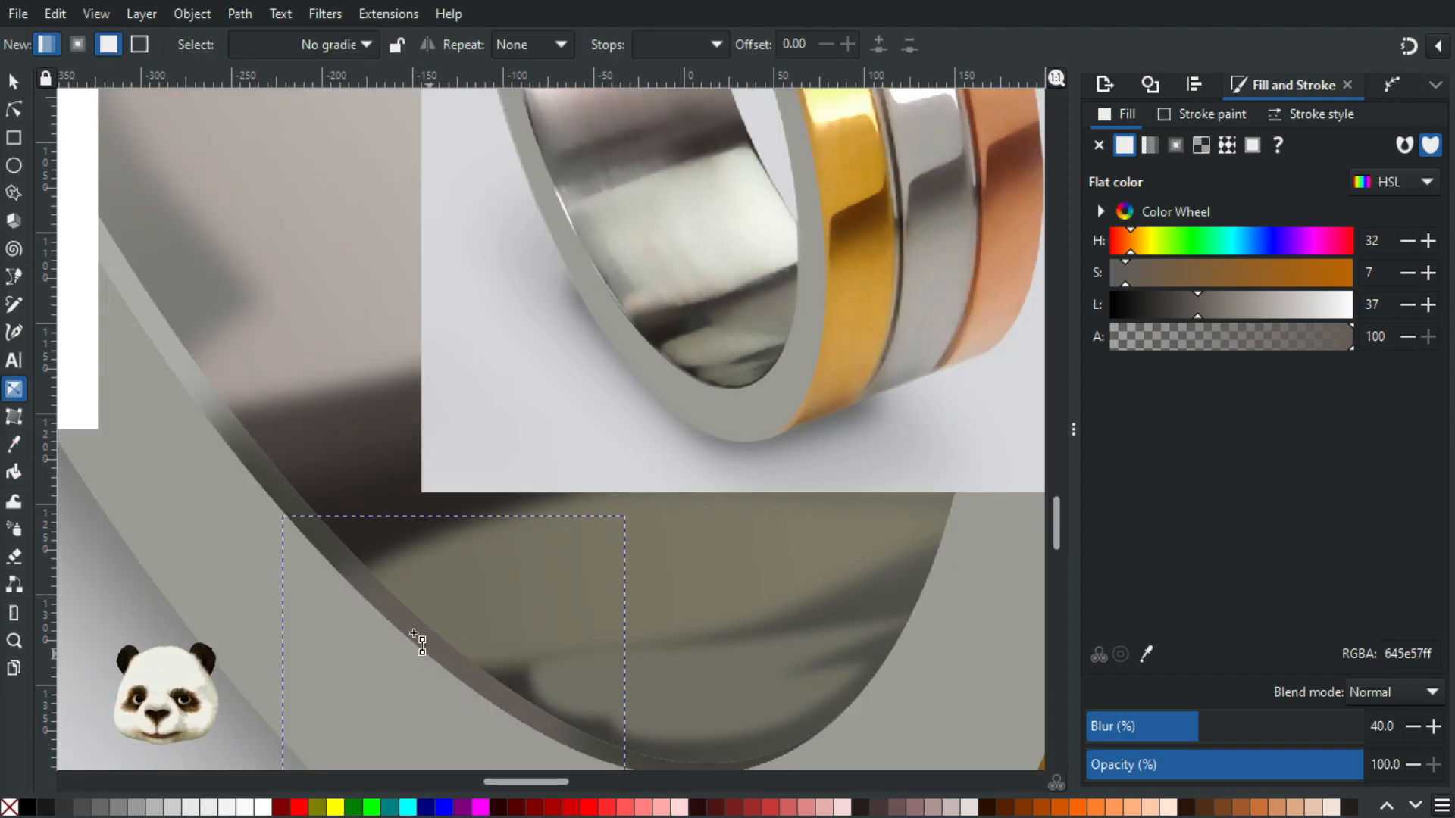
{"action": "left_click_drag", "start_coordinate": [393, 607], "coordinate": [770, 719]}
{"action": "scroll", "coordinate": [667, 675], "scroll_direction": "down", "scroll_amount": 2}
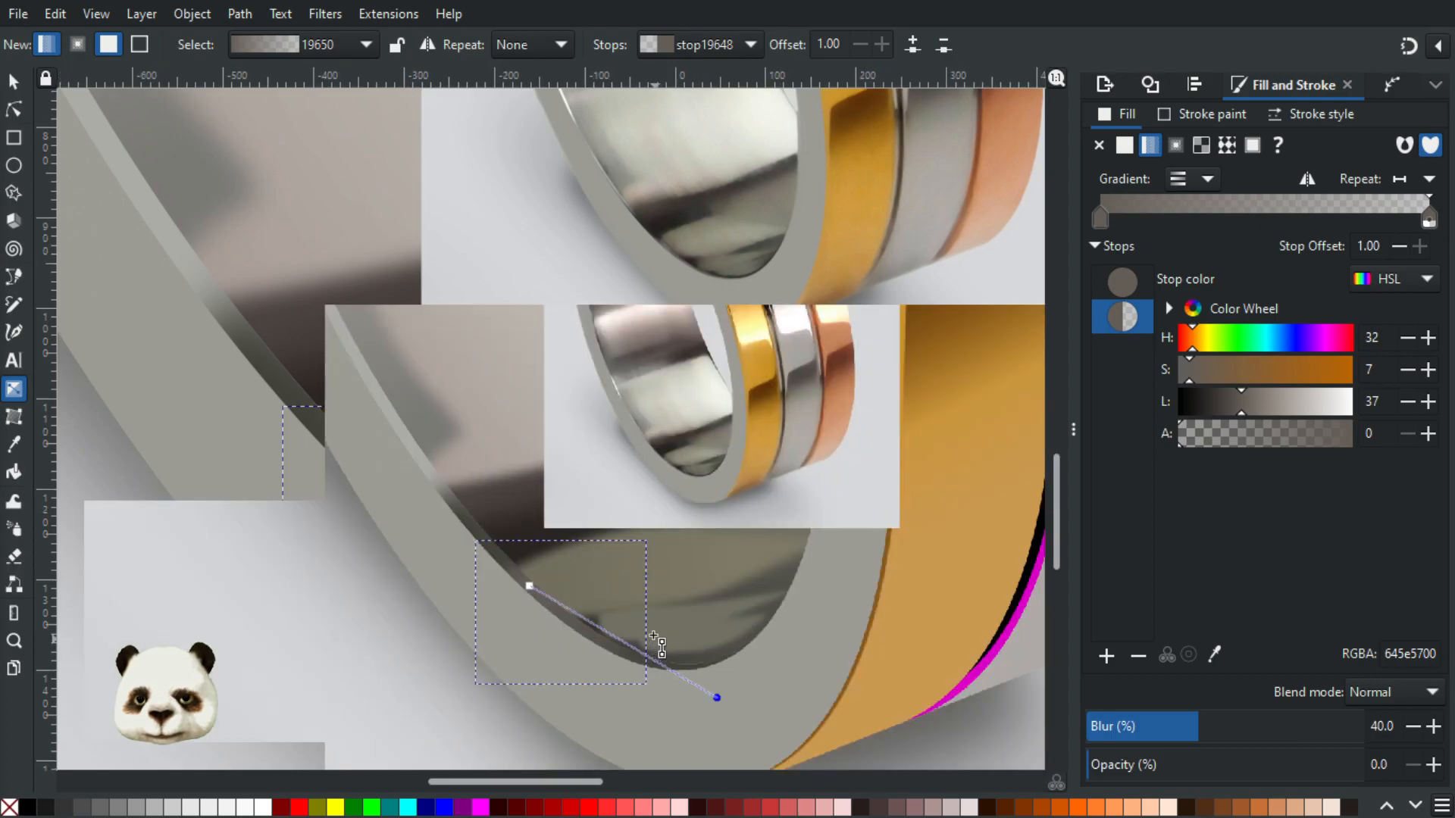
{"action": "left_click_drag", "start_coordinate": [715, 696], "coordinate": [695, 688]}
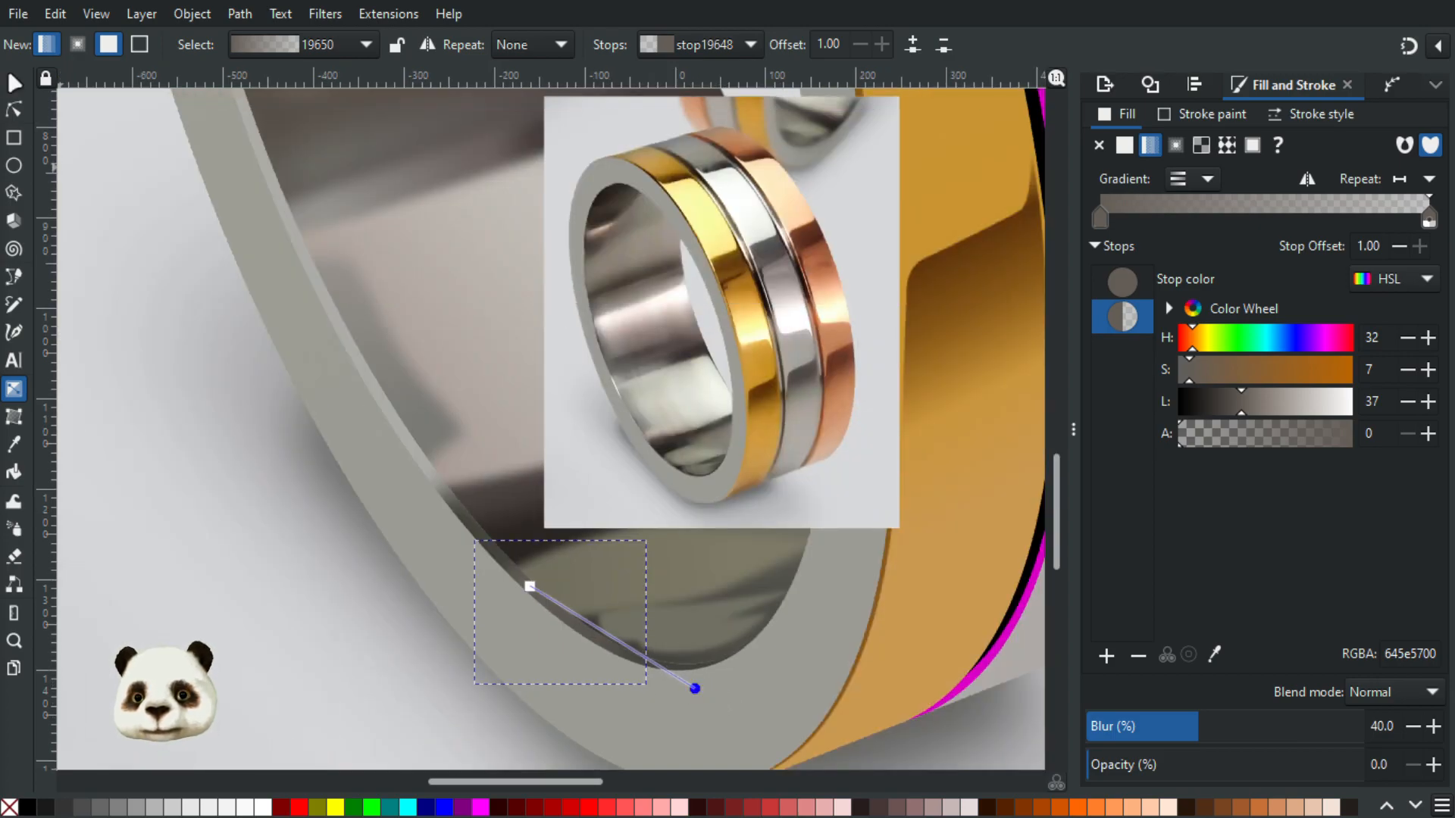
Step: Lower the opacity of the brownish gradient shape to 90%
{"action": "left_click", "coordinate": [13, 81]}
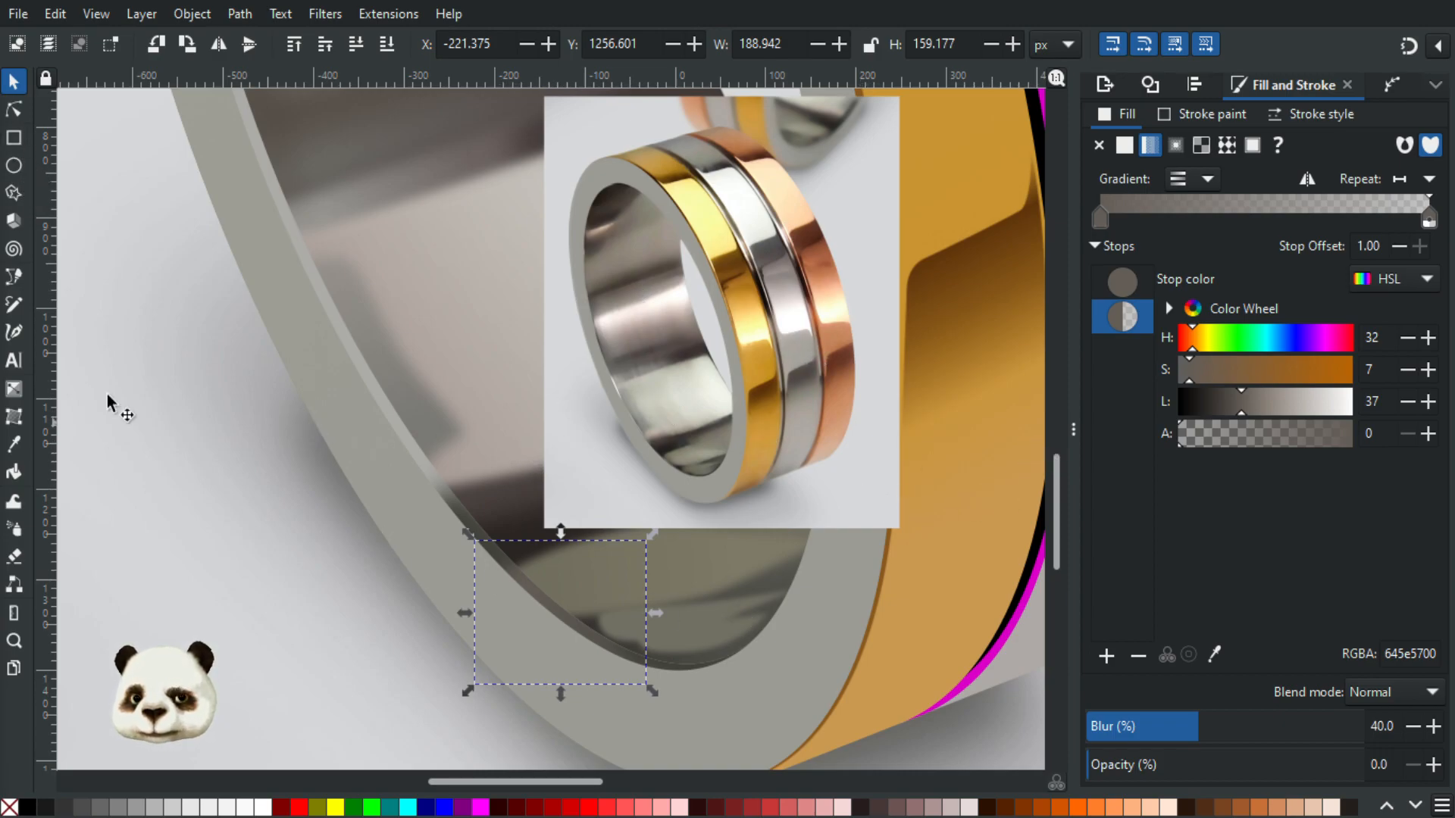
{"action": "key", "text": "Tab"}
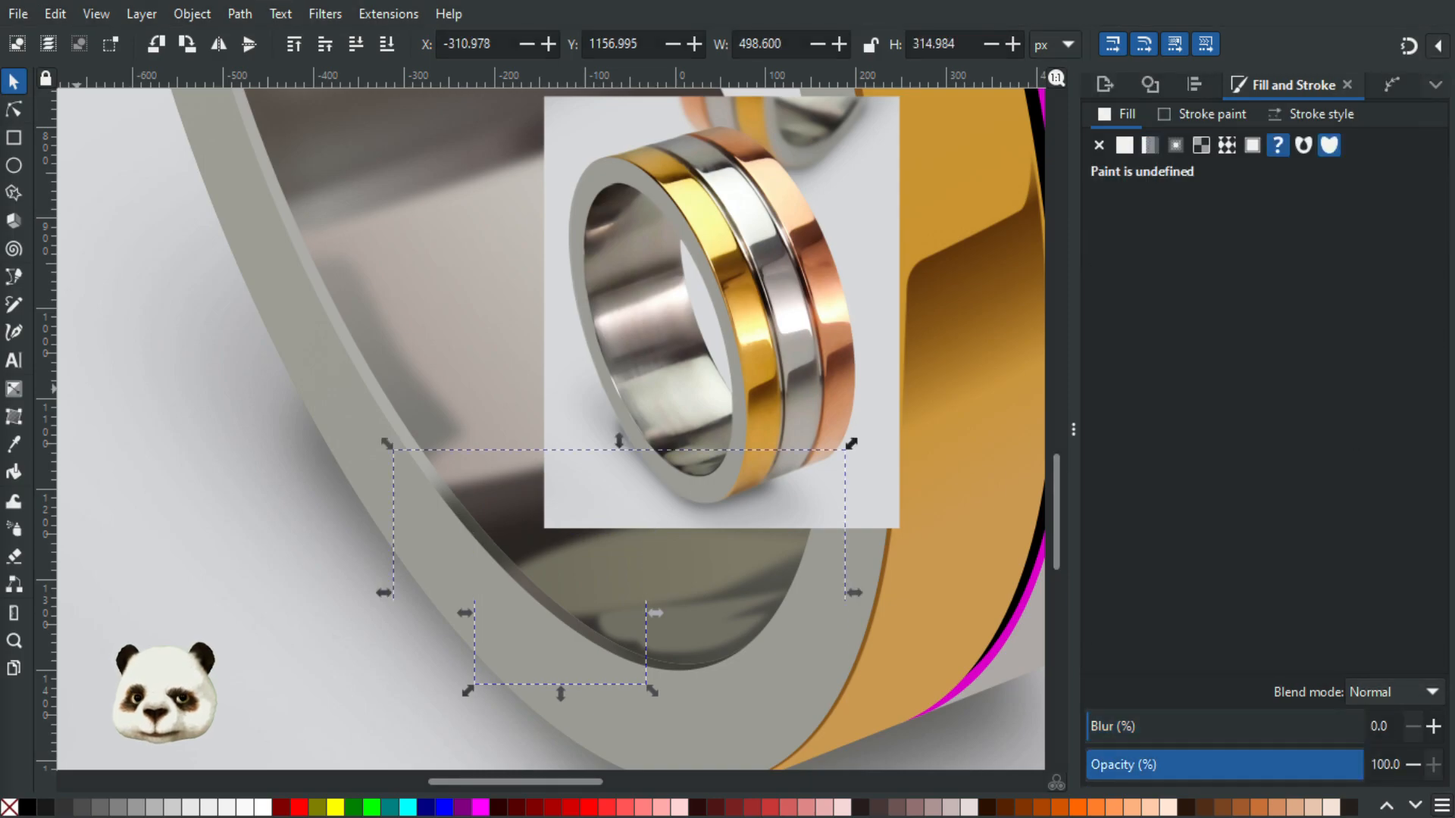
{"action": "key", "text": "Tab"}
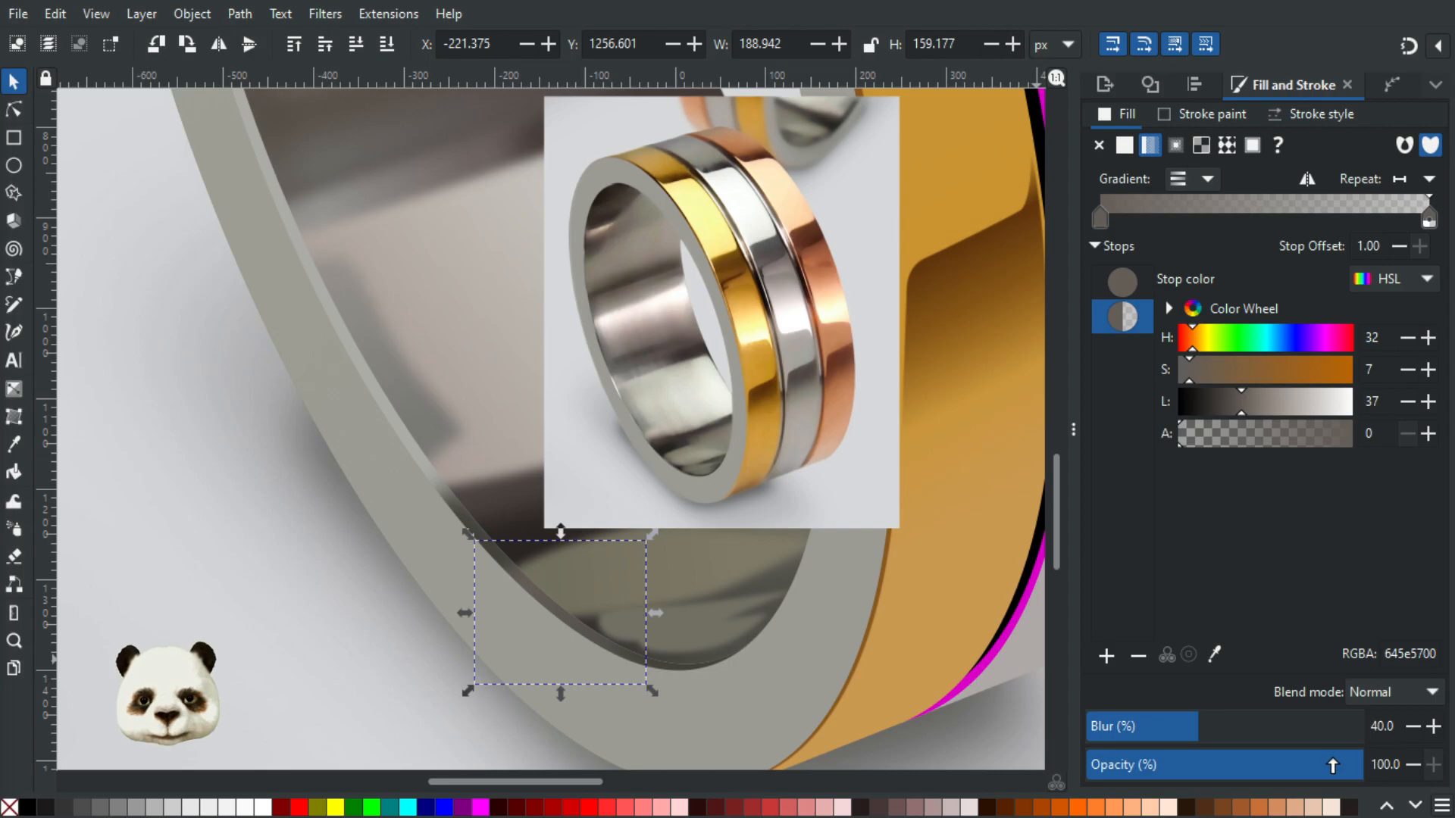
{"action": "left_click", "coordinate": [1331, 765]}
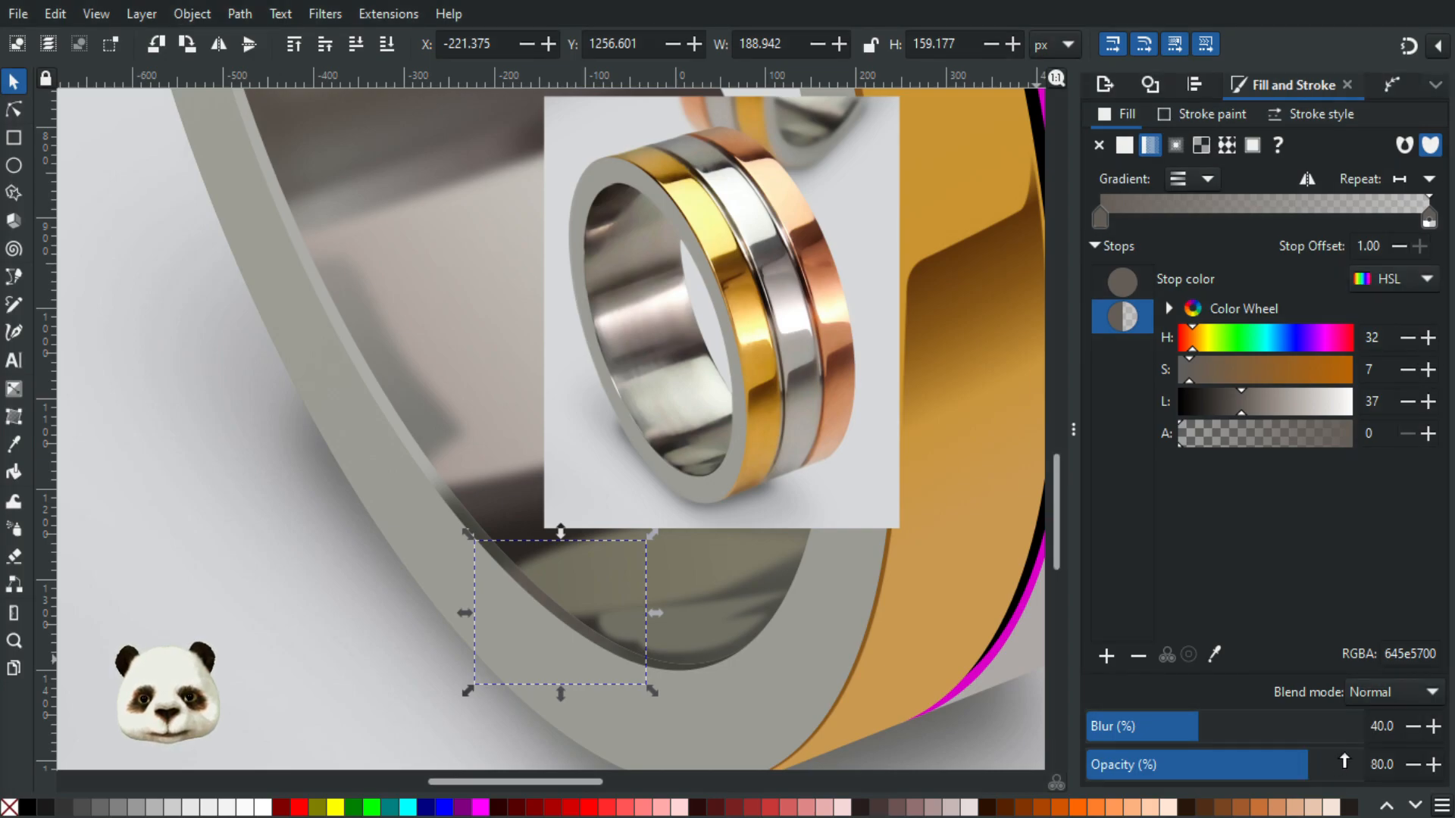
{"action": "left_click", "coordinate": [1309, 762]}
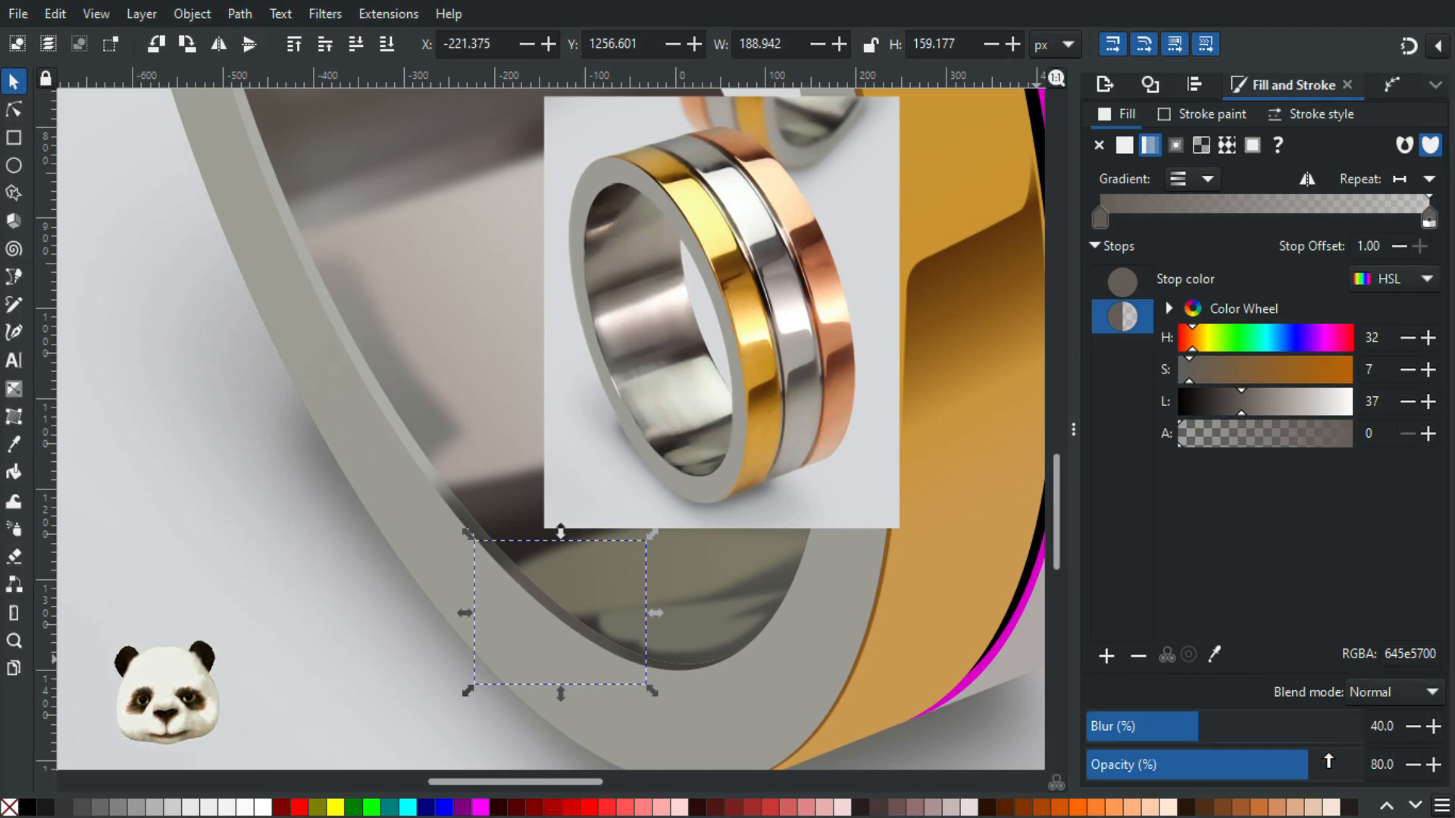
{"action": "left_click", "coordinate": [1332, 764]}
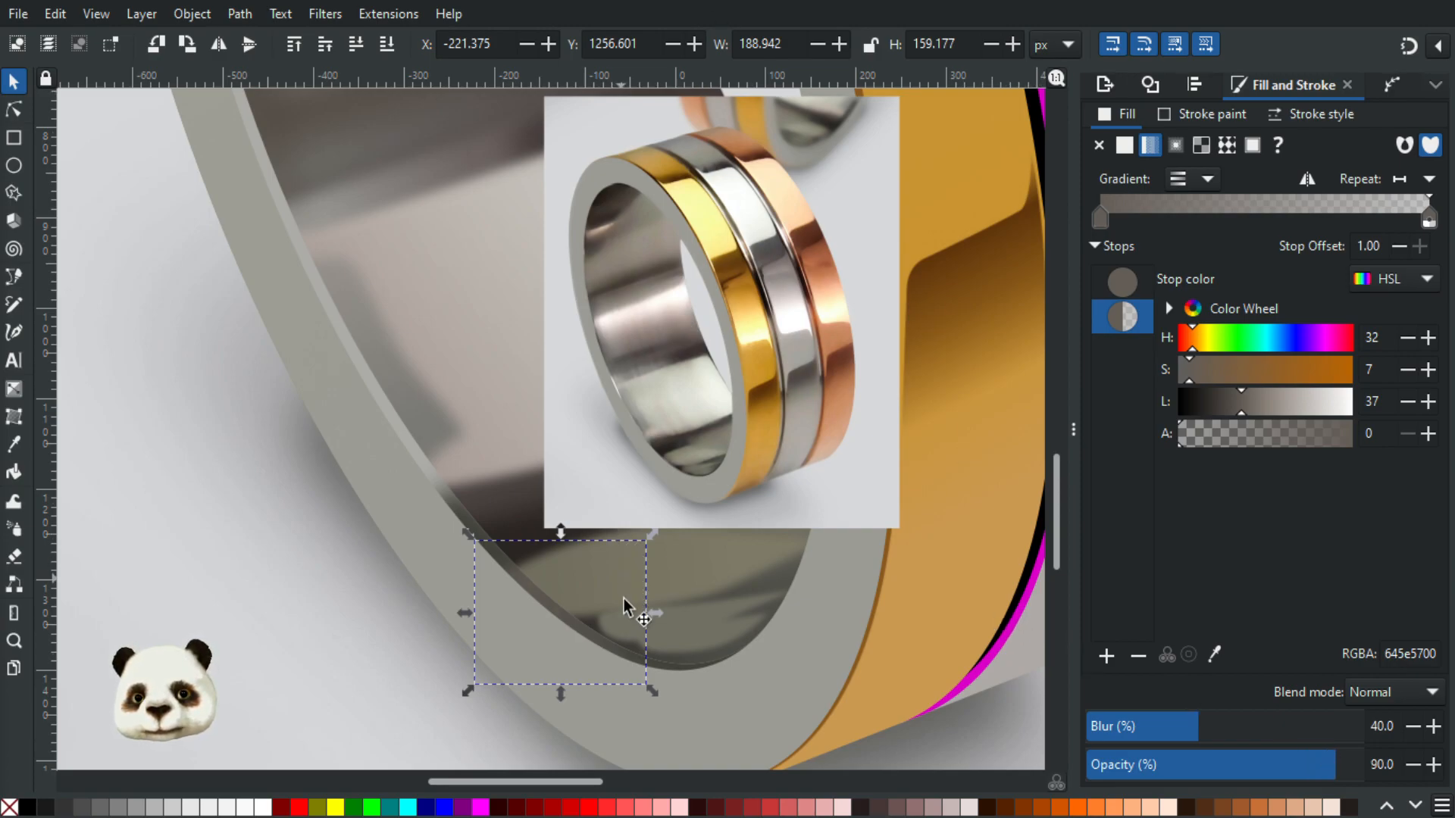
Step: Compare the dark rim shape with the reference photo and set its blur to 26%
{"action": "scroll", "coordinate": [615, 478], "scroll_direction": "up", "scroll_amount": 1}
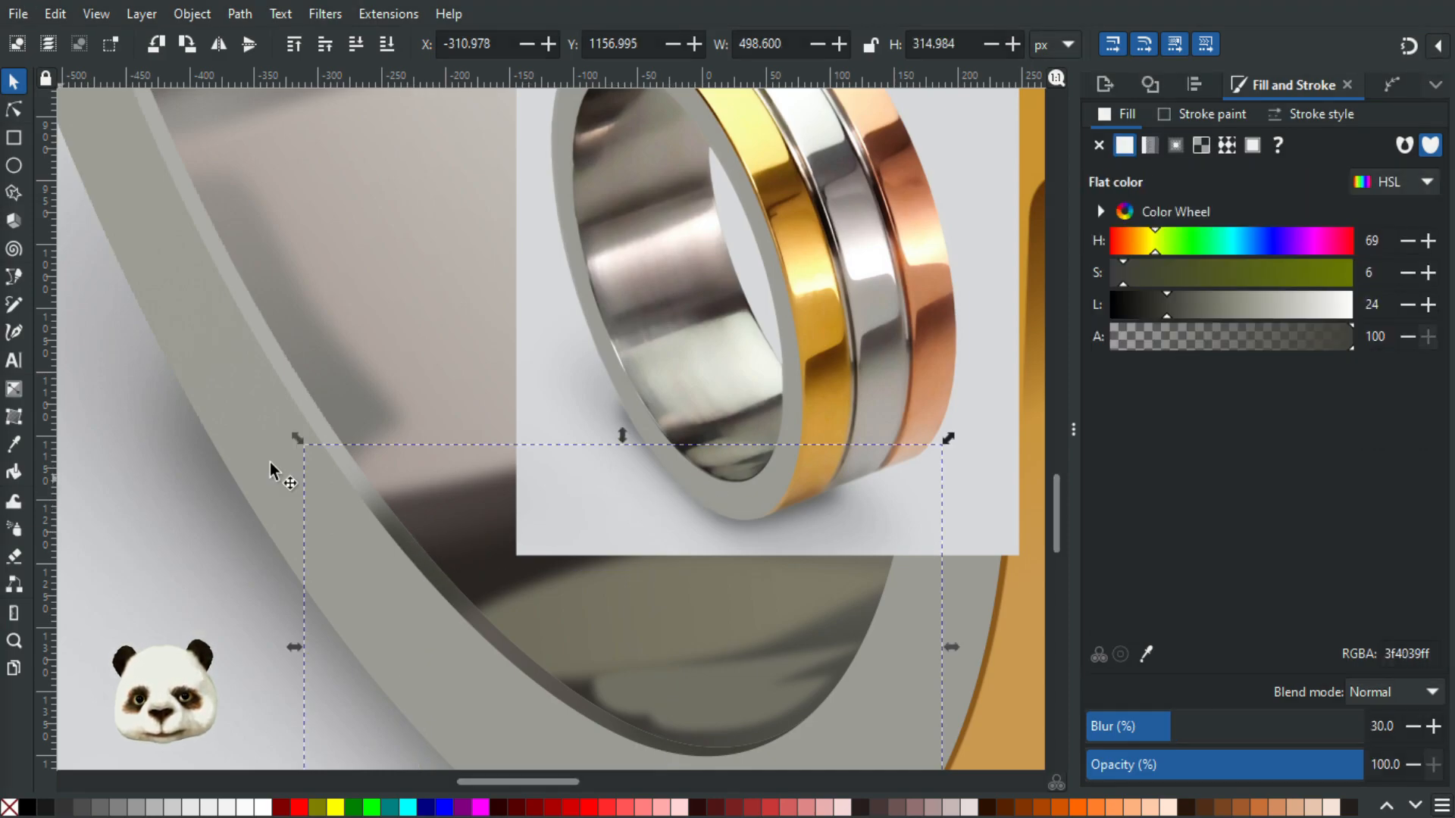
{"action": "key", "text": "d"}
{"action": "scroll", "coordinate": [687, 453], "scroll_direction": "up", "scroll_amount": 4}
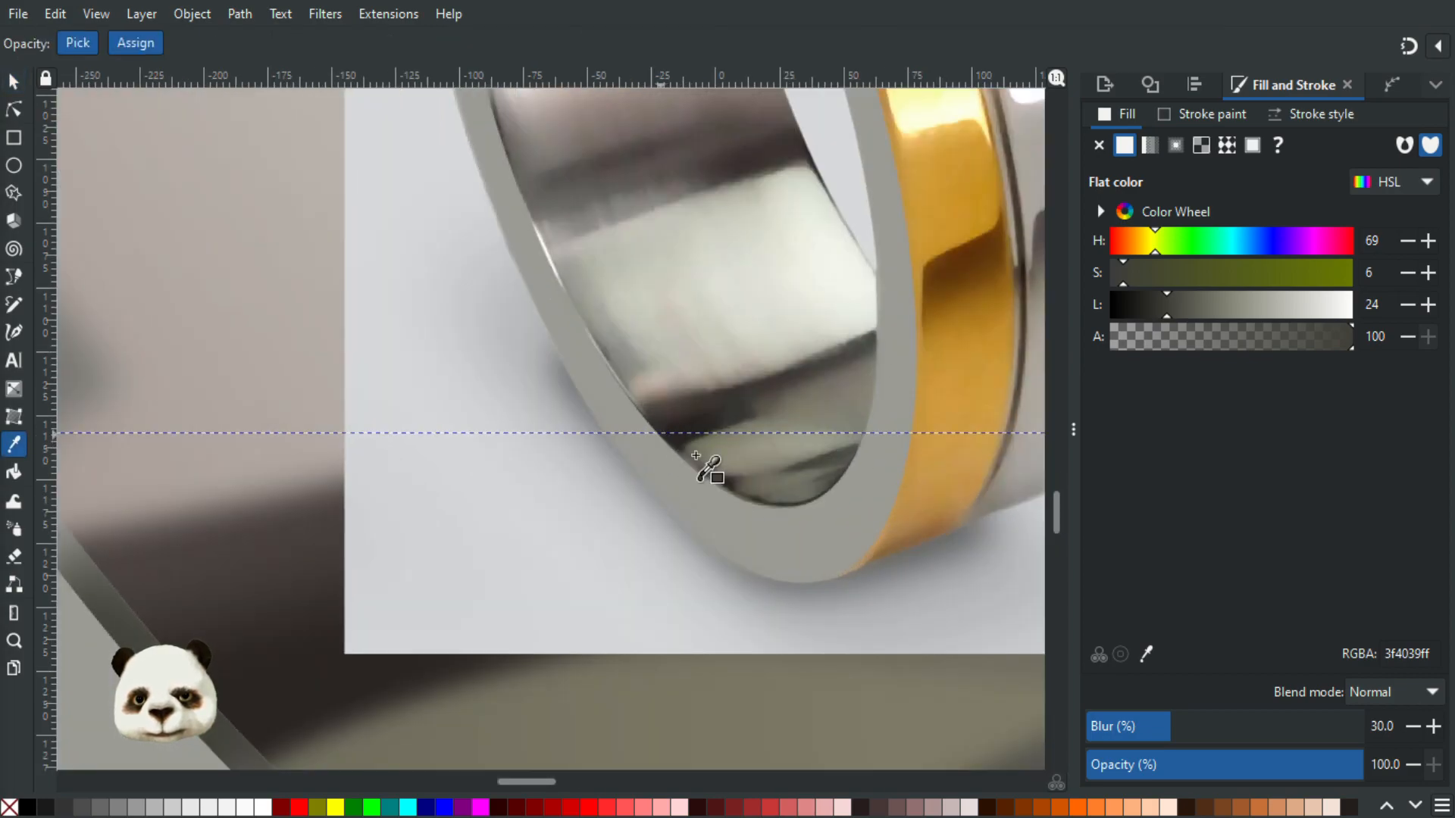
{"action": "scroll", "coordinate": [656, 486], "scroll_direction": "down", "scroll_amount": 2}
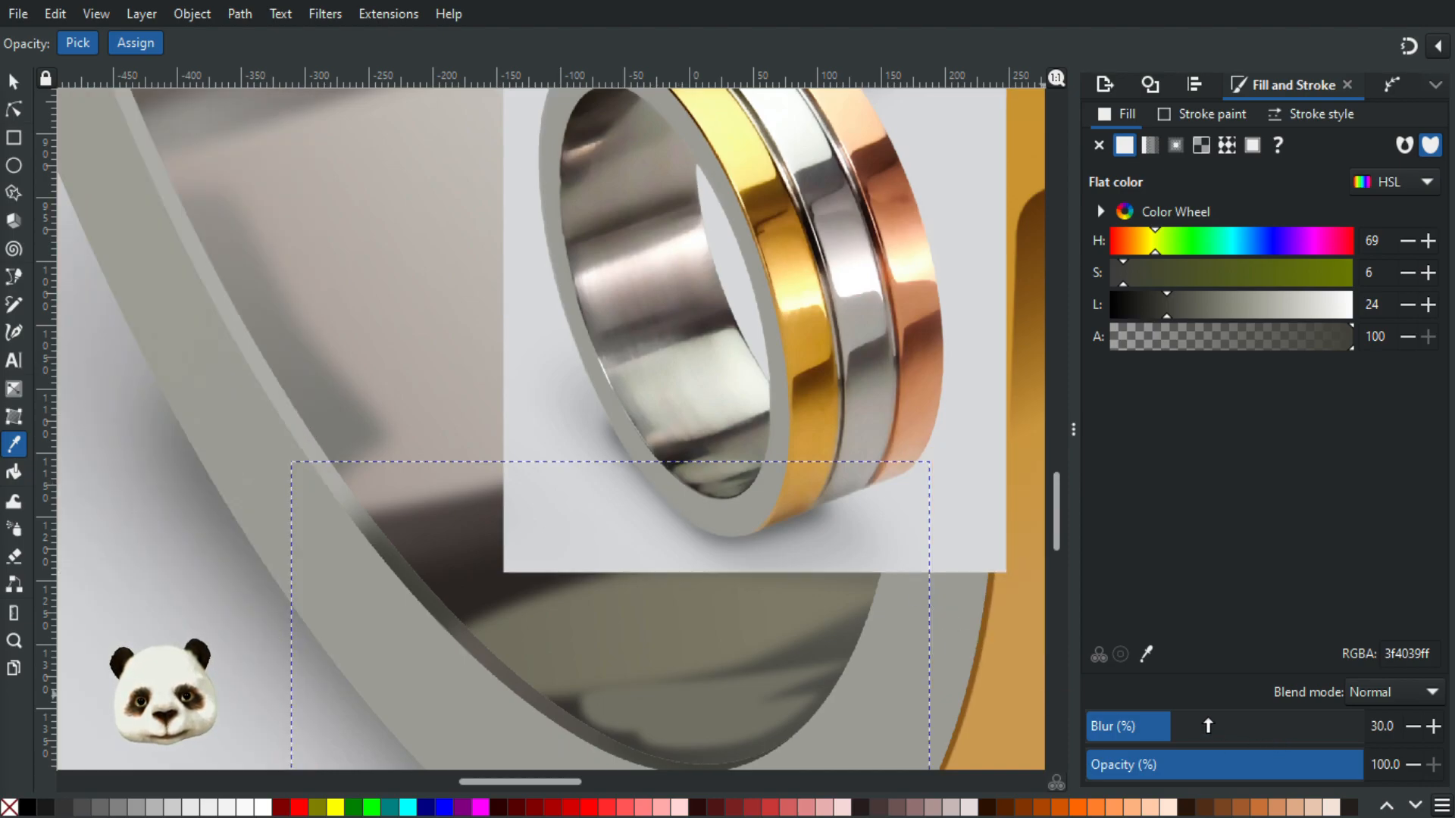
{"action": "left_click", "coordinate": [1144, 726]}
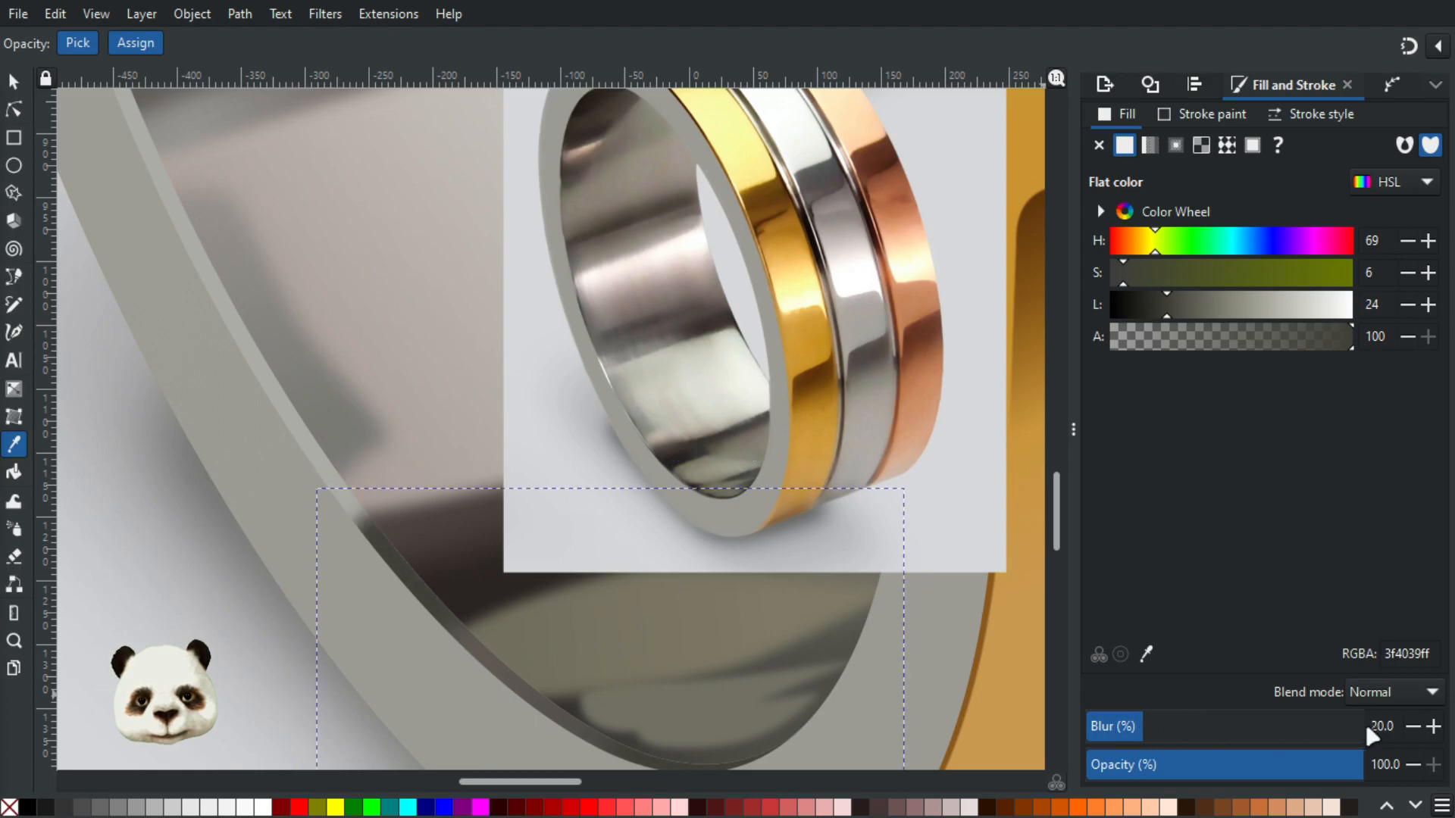
{"action": "left_click", "coordinate": [1430, 723]}
{"action": "left_click", "coordinate": [1430, 724]}
{"action": "left_click", "coordinate": [1430, 723]}
{"action": "left_click", "coordinate": [1430, 724]}
{"action": "left_click", "coordinate": [1431, 723]}
{"action": "left_click", "coordinate": [1431, 723]}
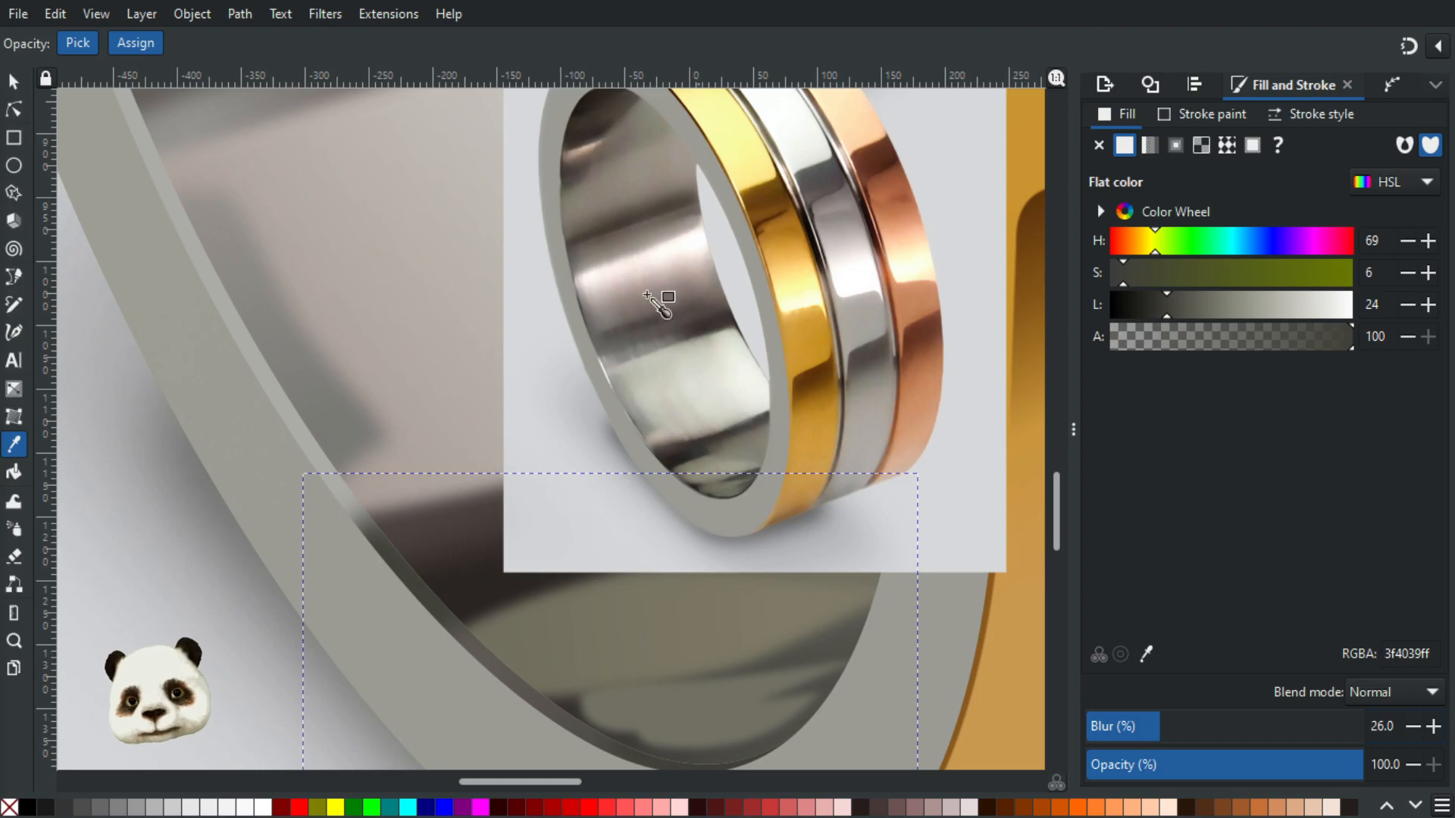
Step: Draw a small closed shape across the ring's lower-left inner rim and fill it with the olive grey 747260 sampled from the inner surface
{"action": "scroll", "coordinate": [689, 485], "scroll_direction": "up", "scroll_amount": 3}
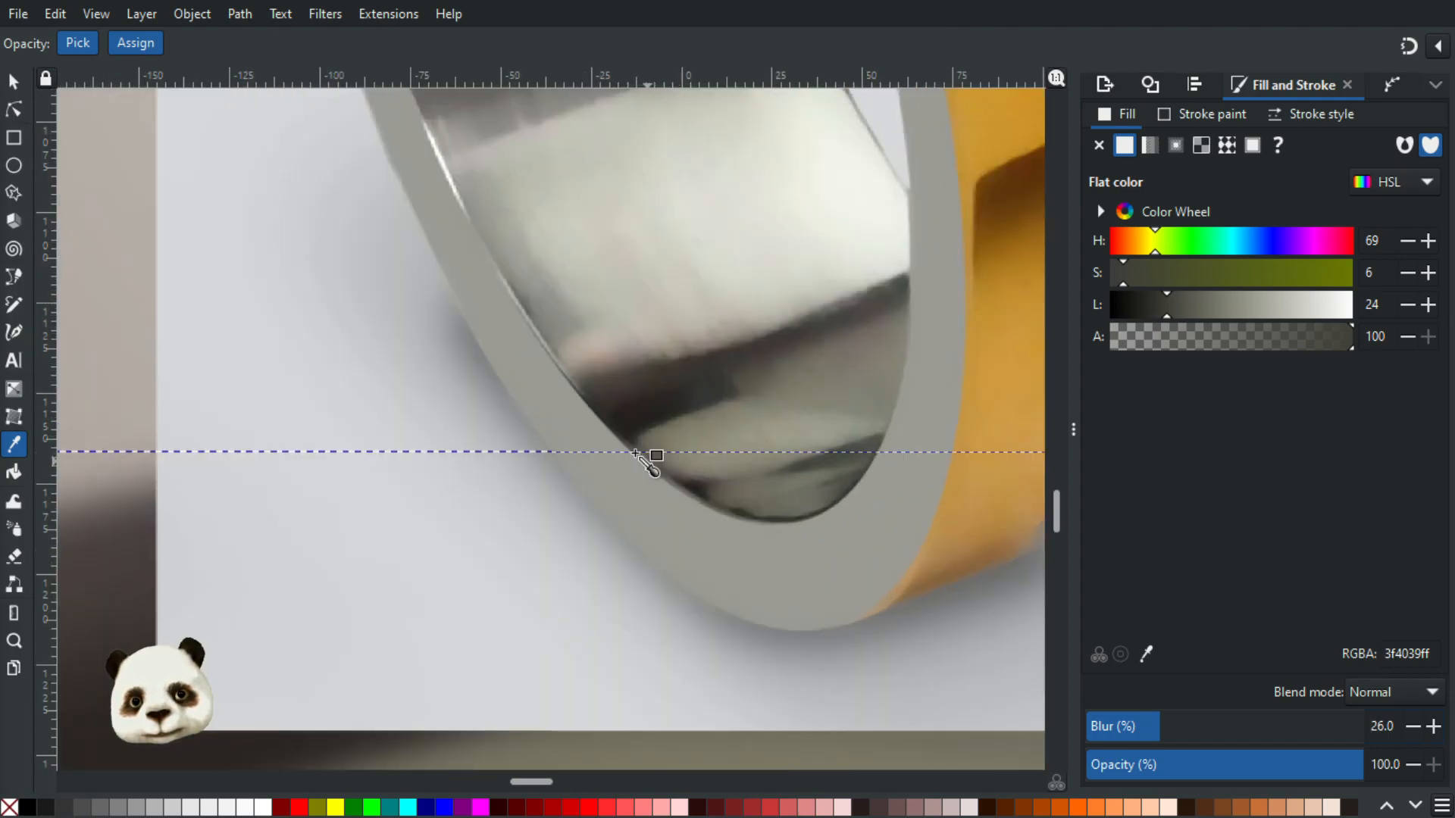
{"action": "scroll", "coordinate": [635, 557], "scroll_direction": "down", "scroll_amount": 1}
{"action": "scroll", "coordinate": [635, 556], "scroll_direction": "down", "scroll_amount": 3}
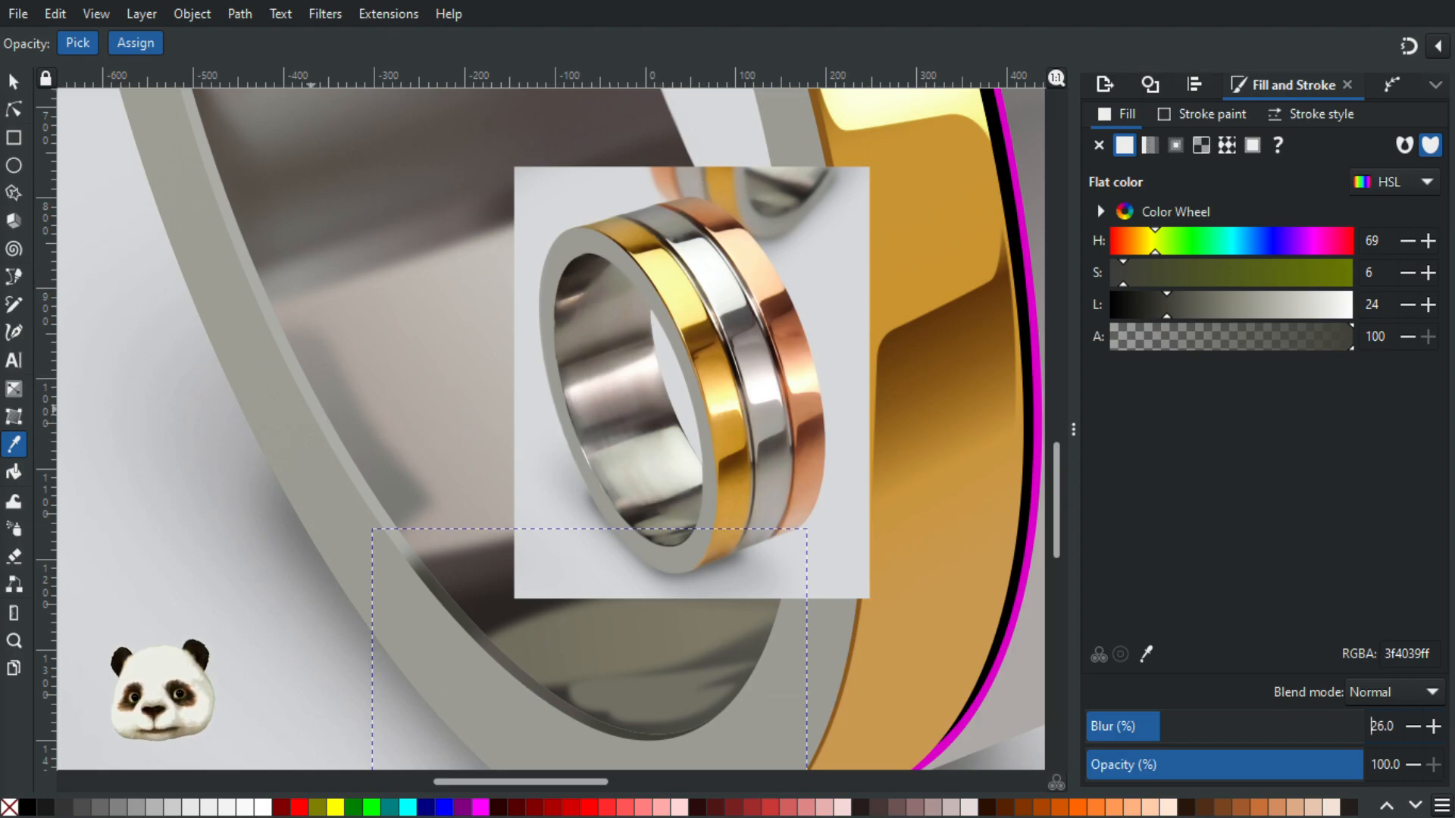
{"action": "left_click", "coordinate": [14, 81]}
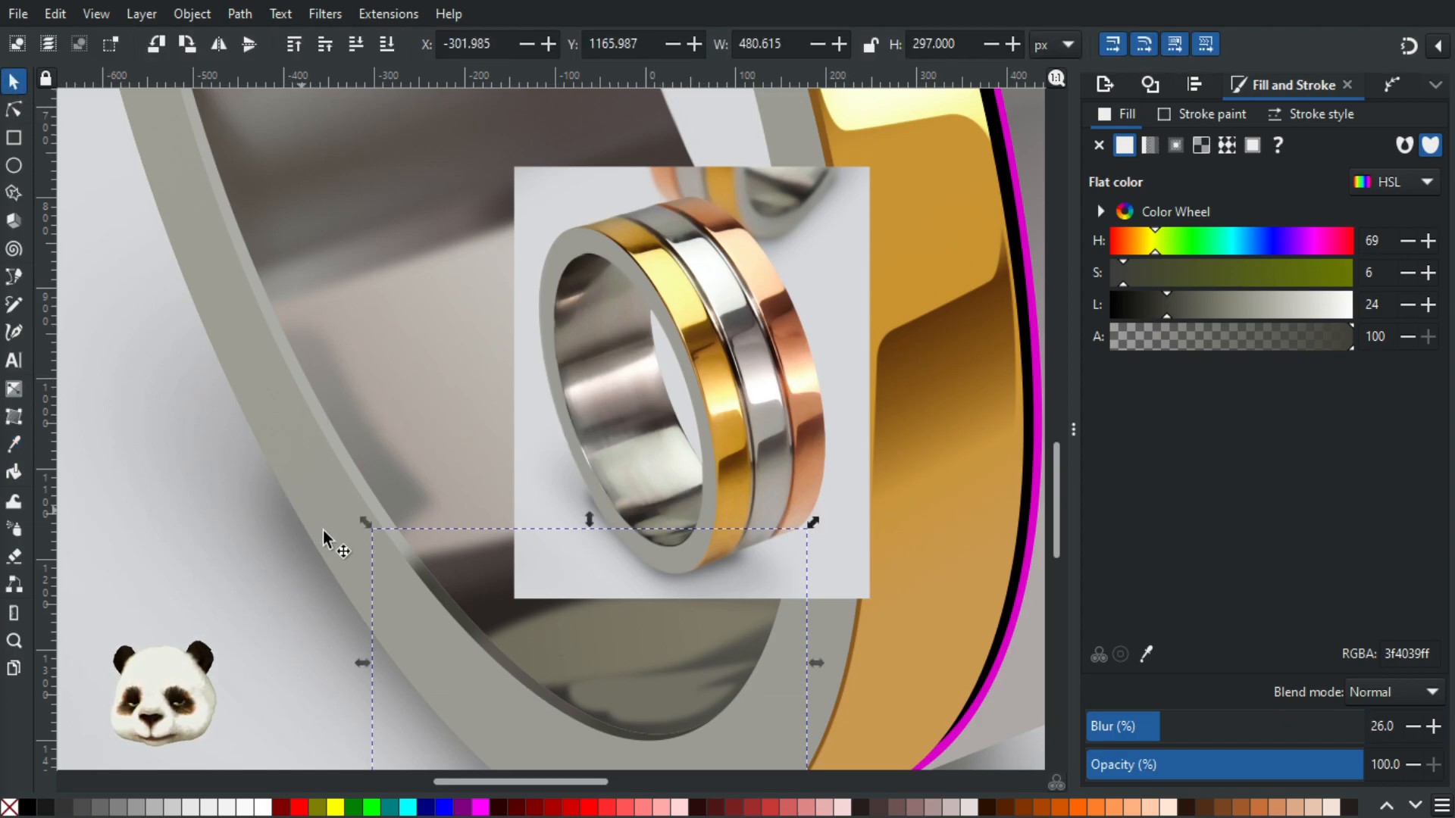
{"action": "key", "text": "b"}
{"action": "scroll", "coordinate": [543, 708], "scroll_direction": "up", "scroll_amount": 1}
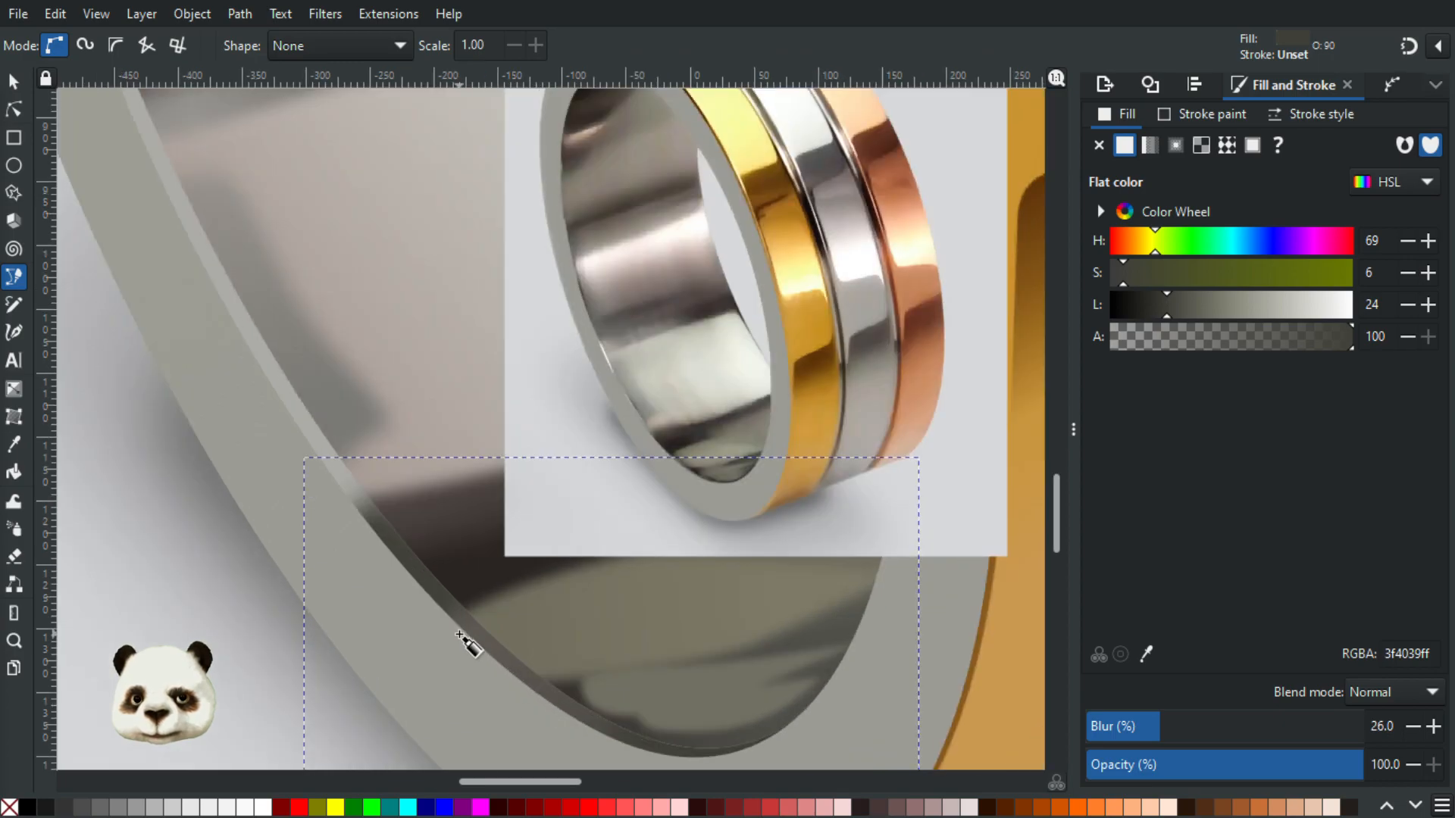
{"action": "left_click", "coordinate": [446, 617]}
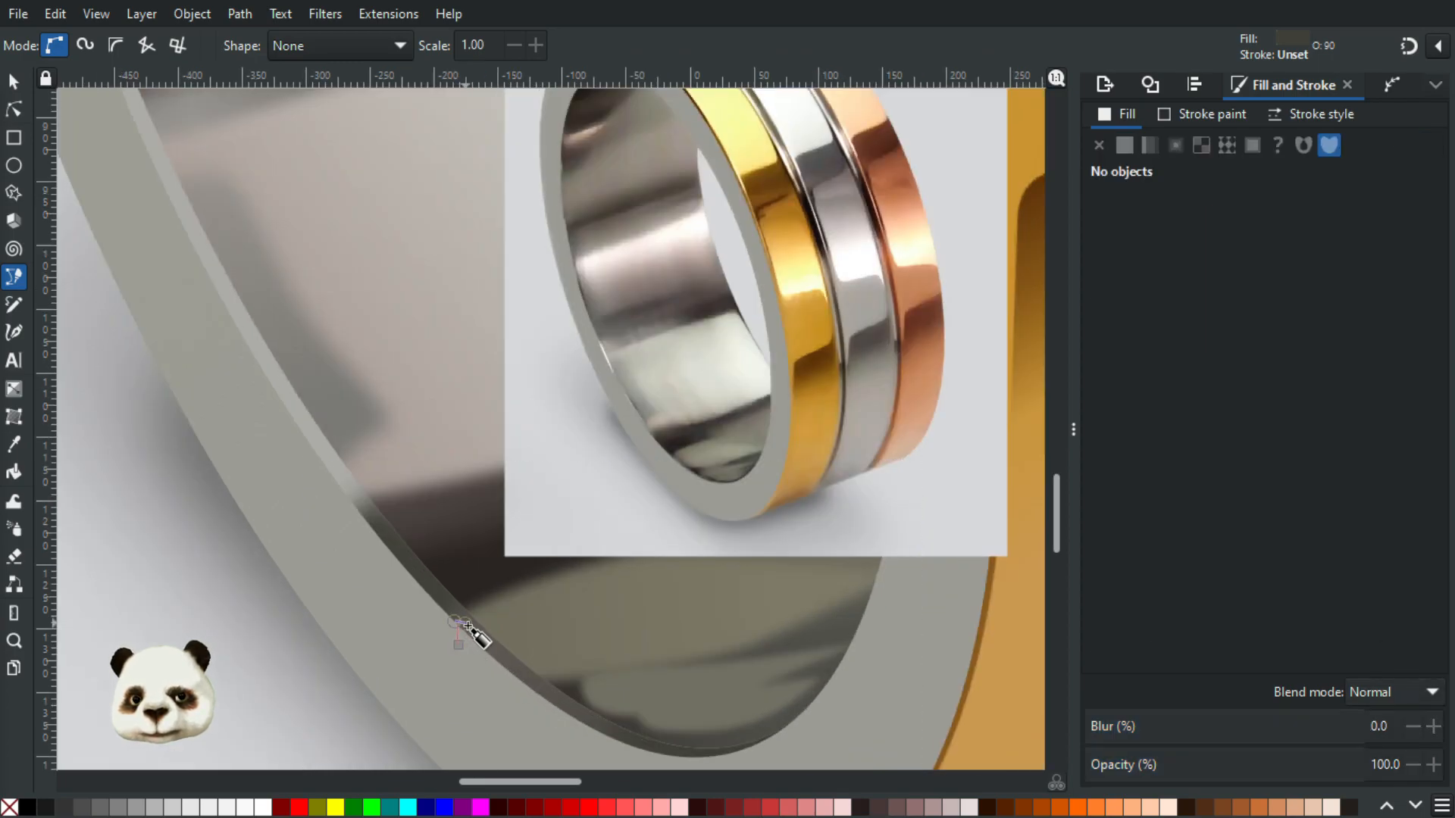
{"action": "left_click_drag", "start_coordinate": [517, 670], "coordinate": [526, 686]}
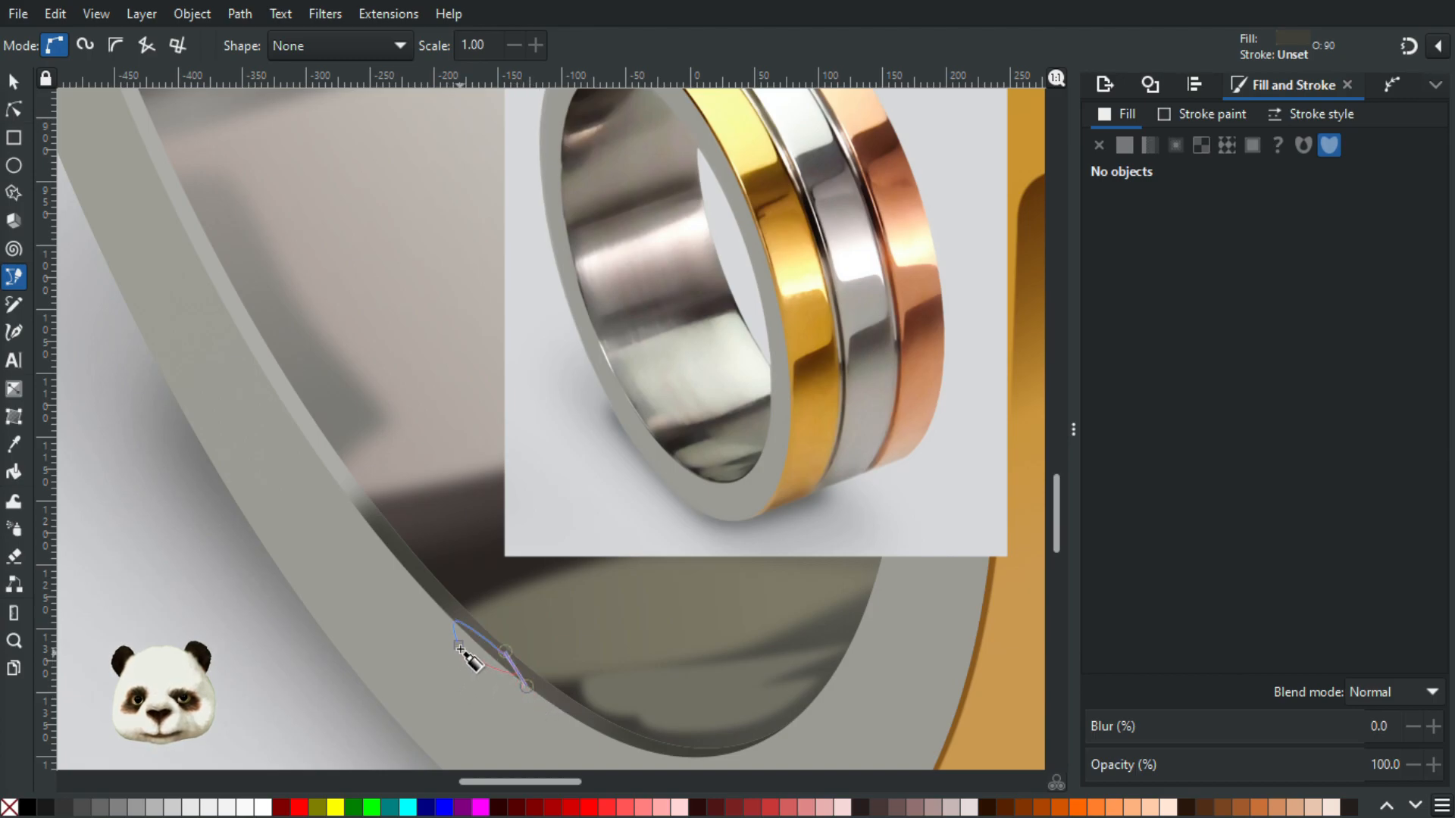
{"action": "left_click", "coordinate": [453, 624]}
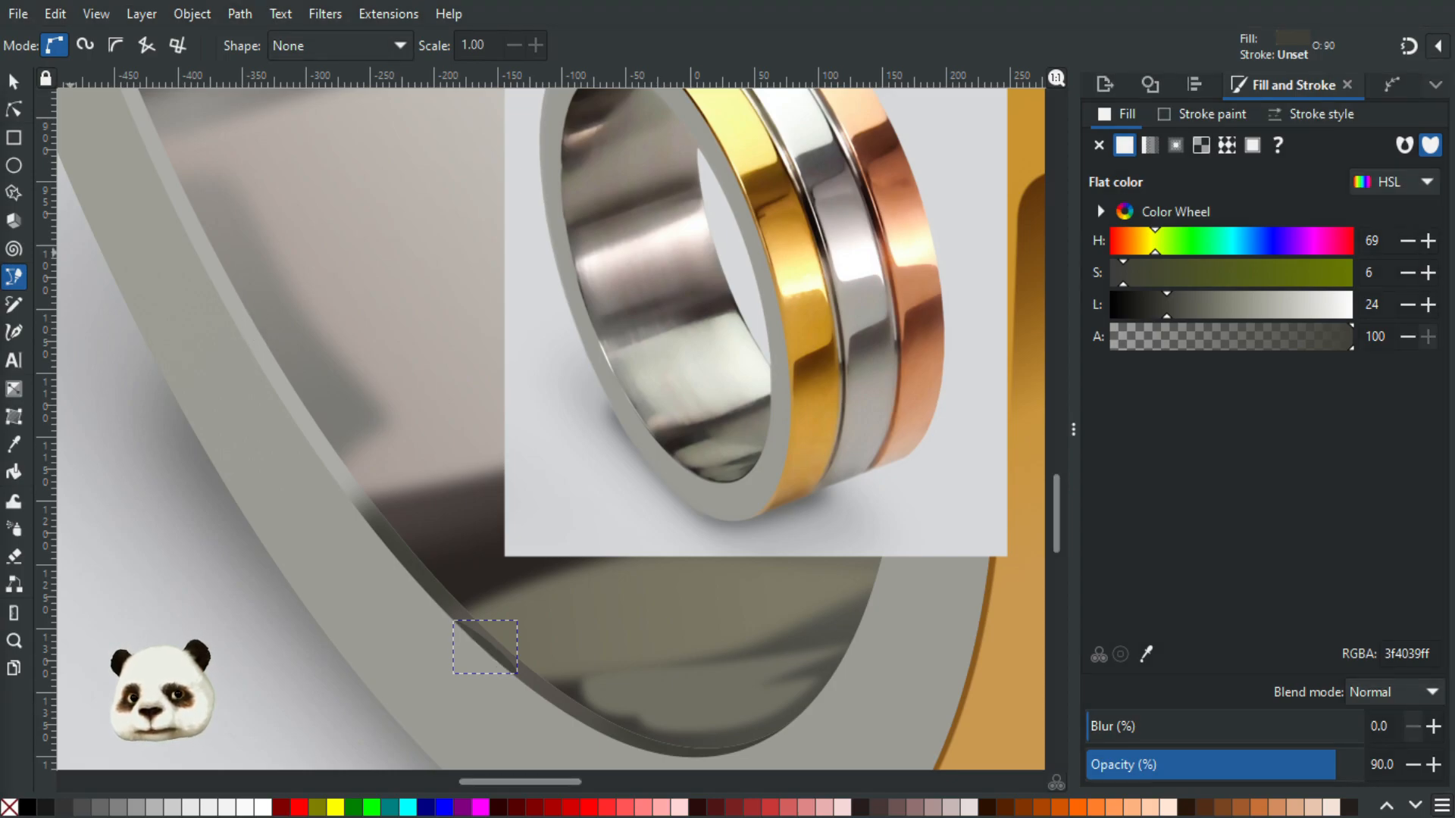
{"action": "key", "text": "d"}
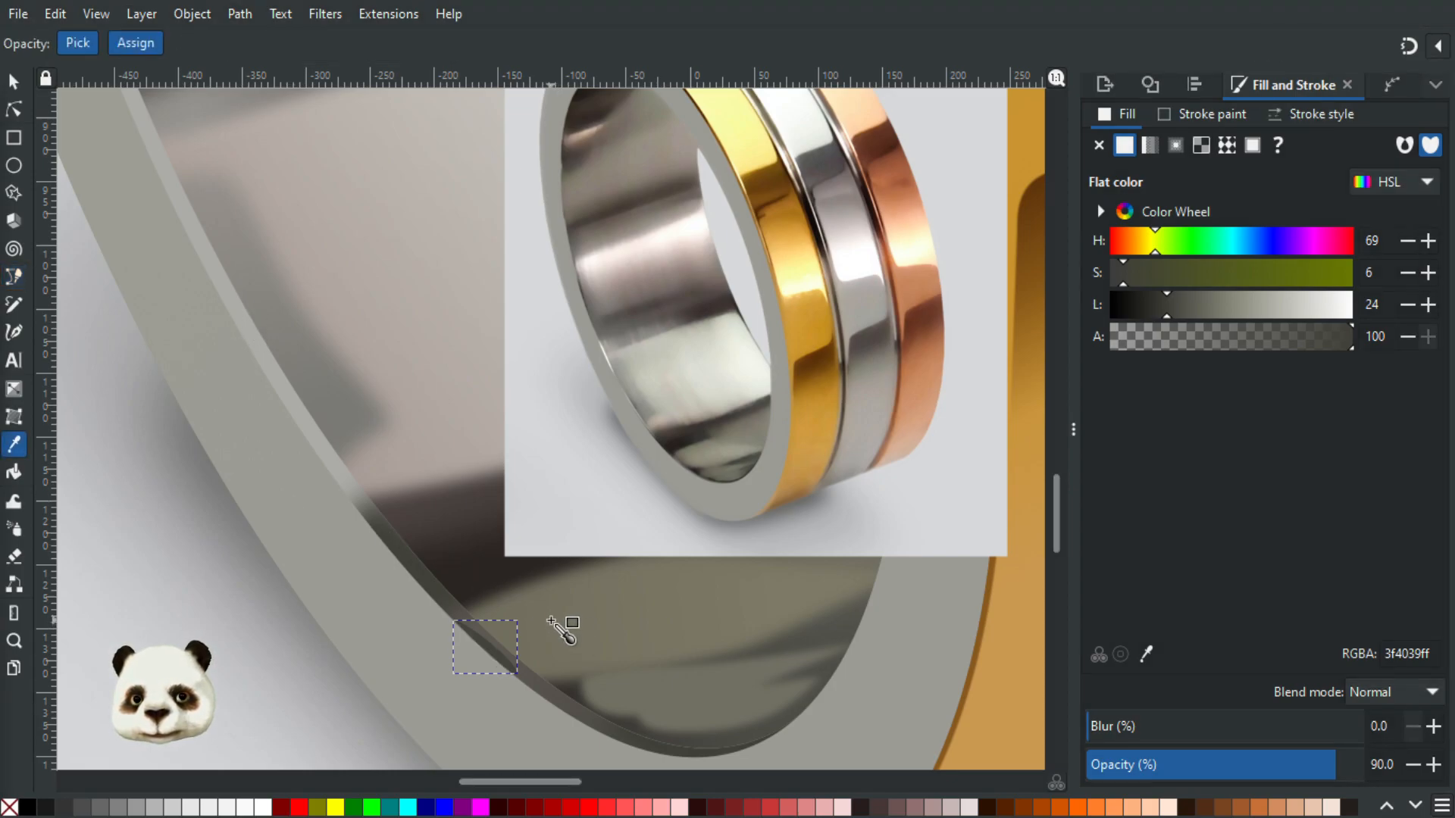
{"action": "left_click", "coordinate": [559, 622]}
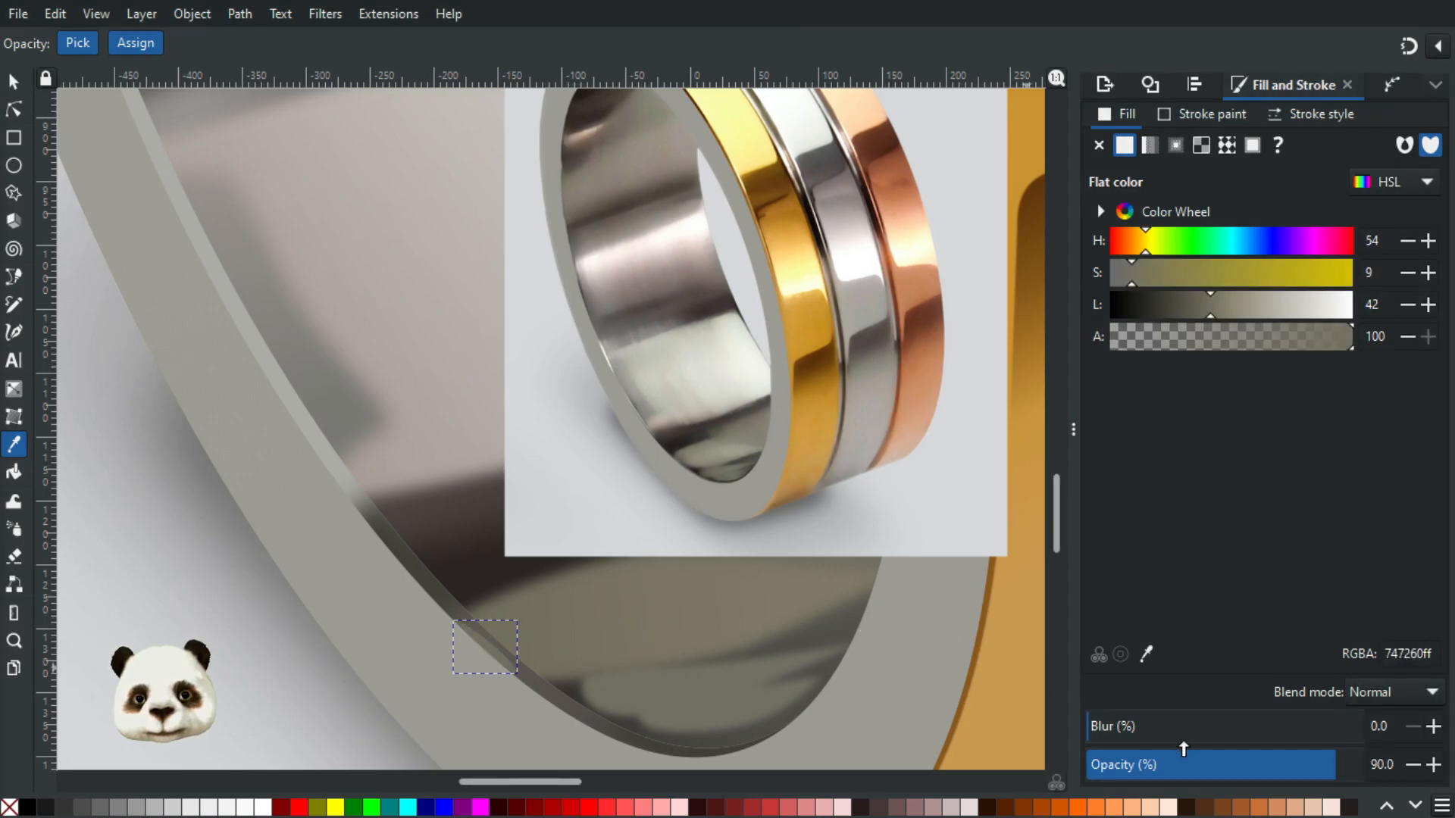
Step: Set the small olive-grey rim shape's opacity to 100% and its blur to 30%
{"action": "left_click_drag", "start_coordinate": [1351, 773], "coordinate": [1388, 766]}
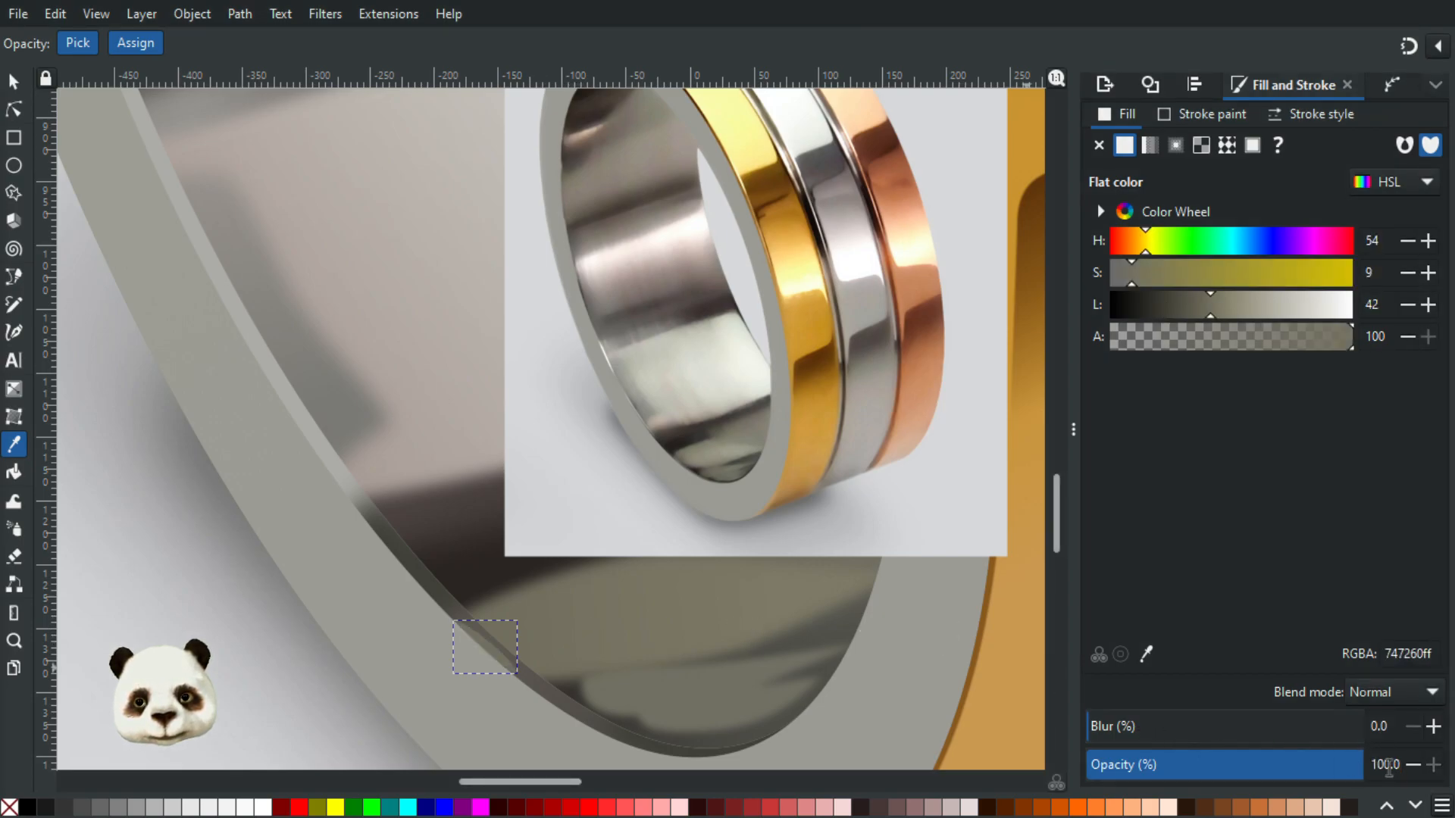
{"action": "left_click_drag", "start_coordinate": [1115, 726], "coordinate": [1195, 727]}
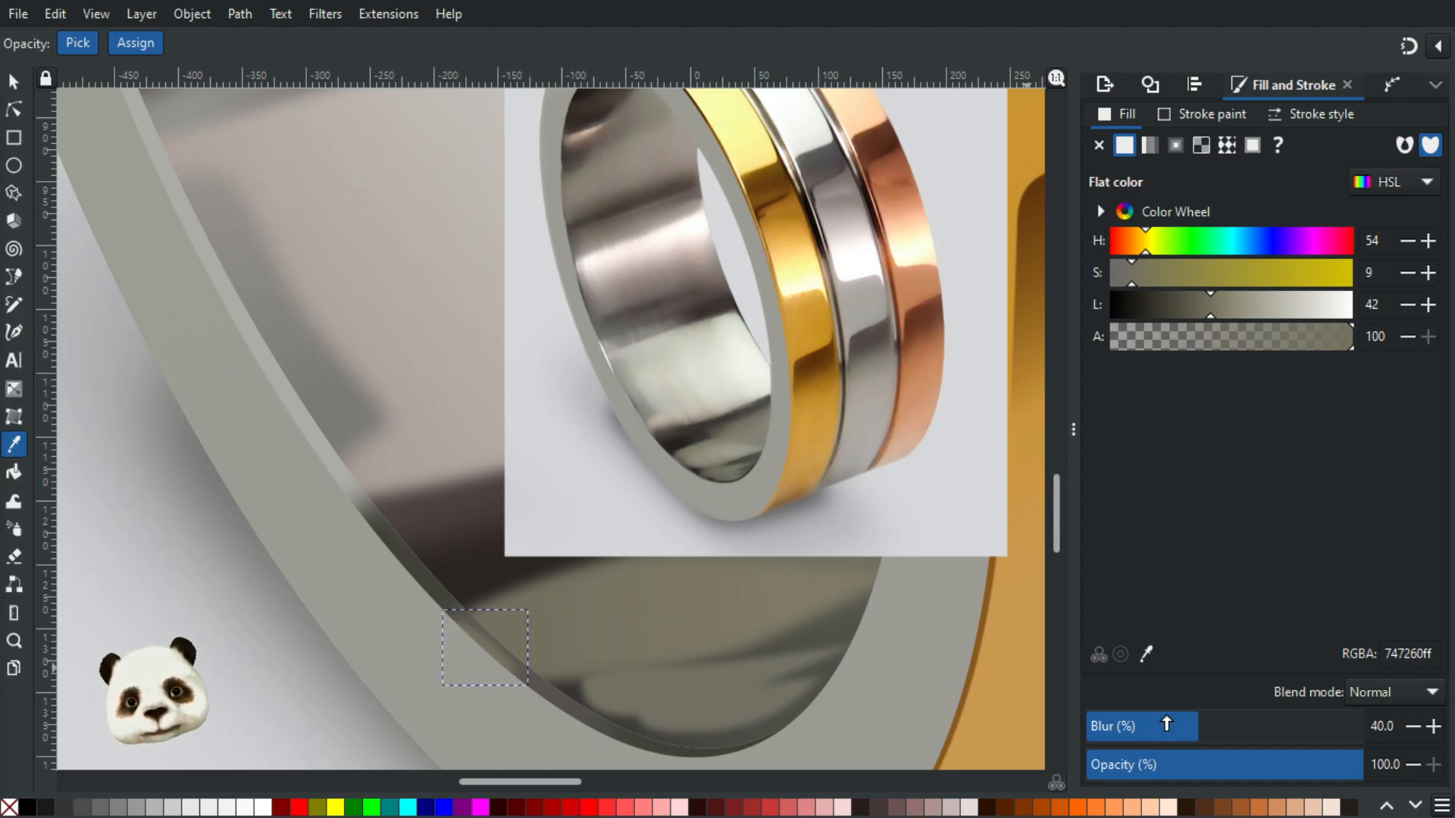
{"action": "left_click", "coordinate": [1167, 725]}
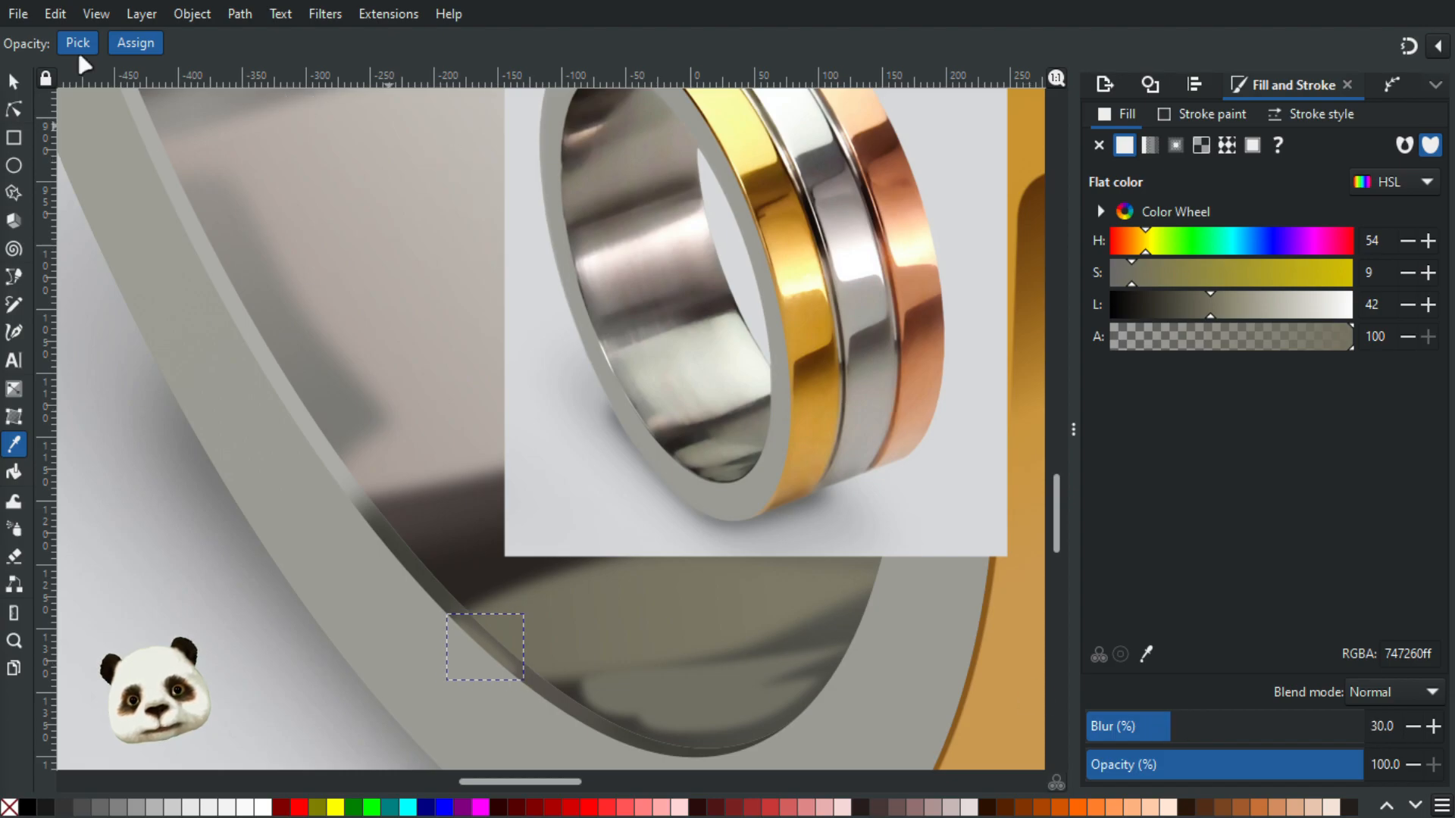
{"action": "left_click", "coordinate": [12, 83]}
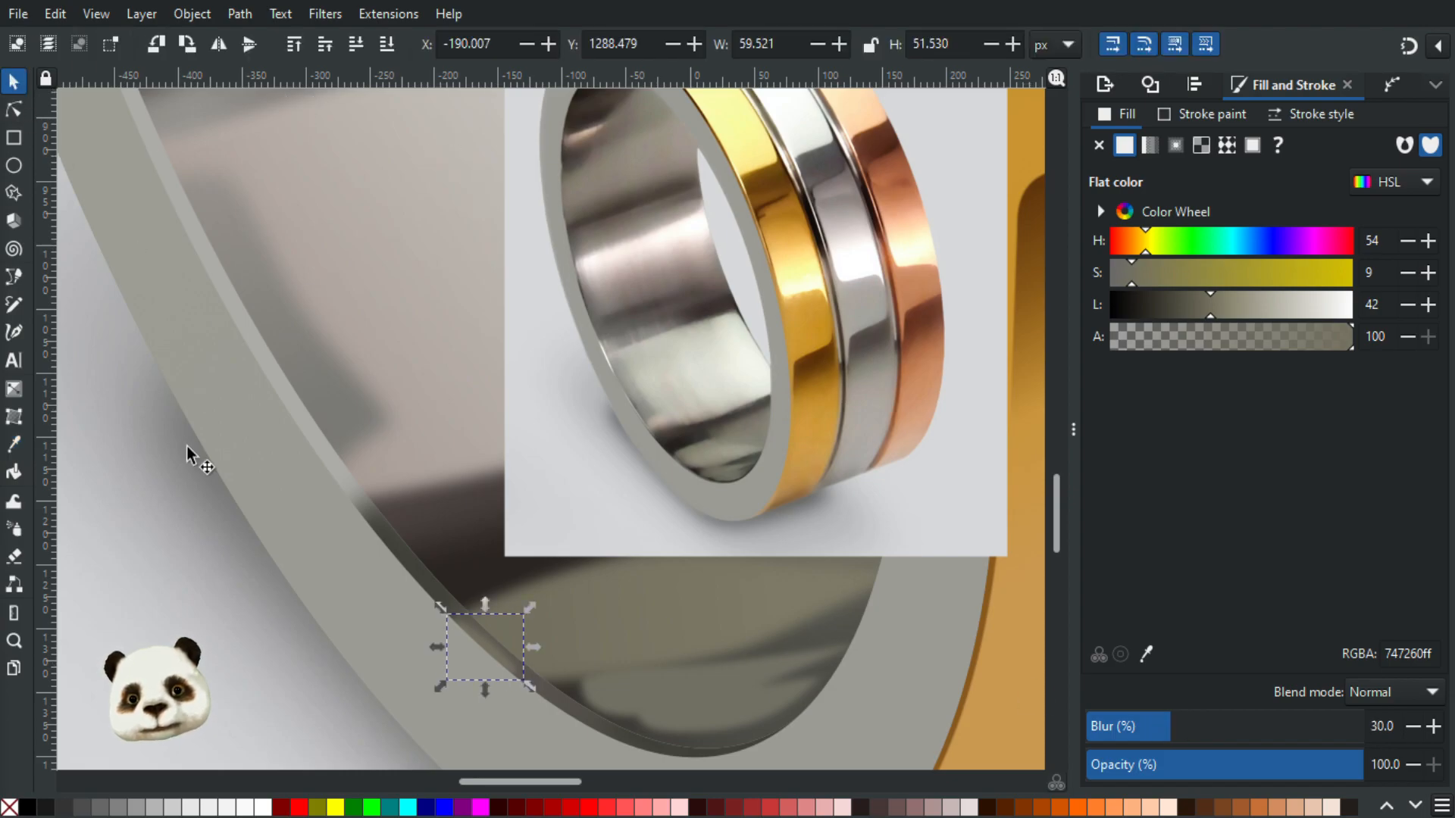
{"action": "left_click", "coordinate": [166, 492]}
Step: Compare the ring's inner rim shading and overall look with the reference photo at close and full view
{"action": "scroll", "coordinate": [164, 490], "scroll_direction": "down", "scroll_amount": 3}
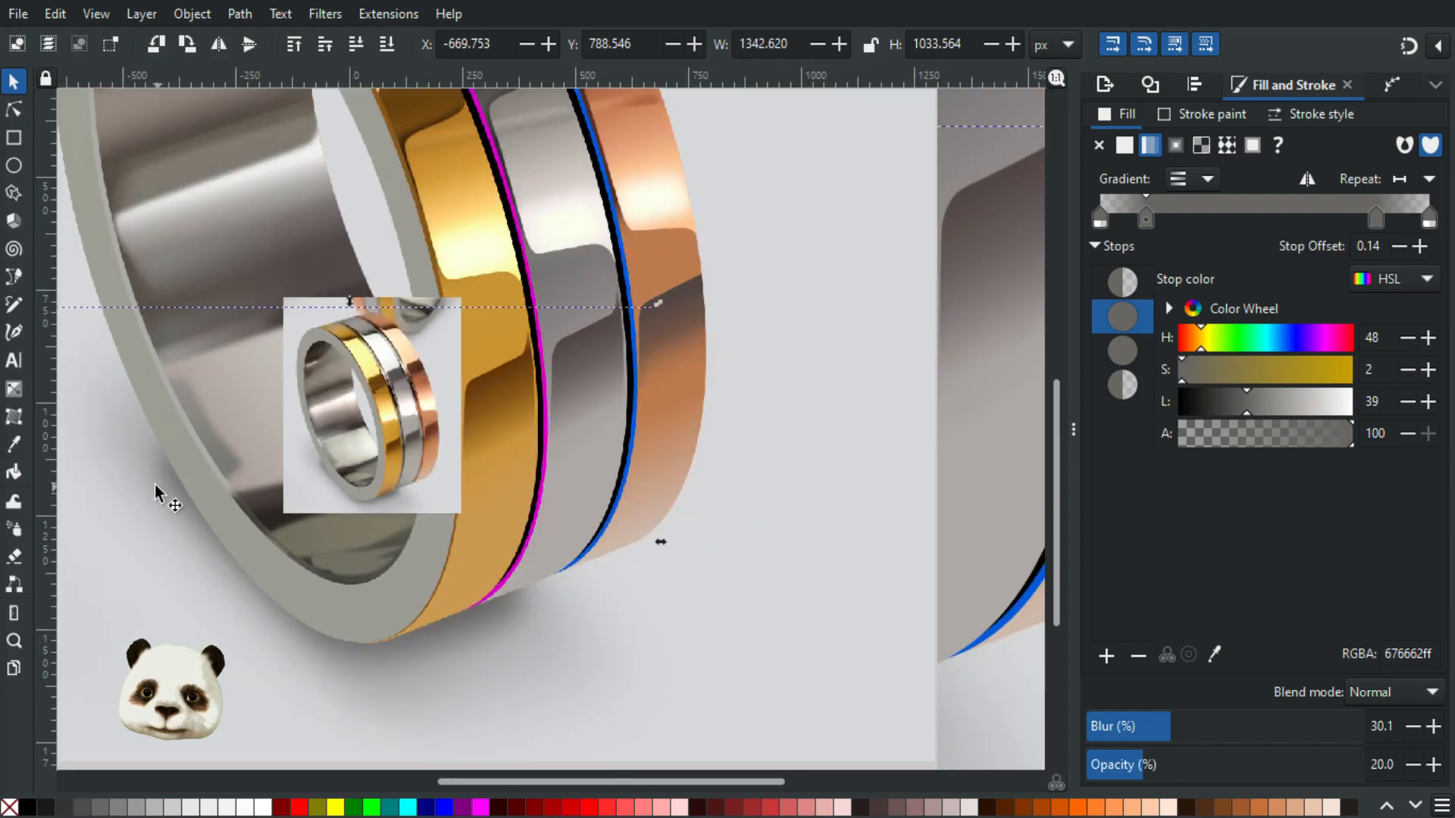
{"action": "scroll", "coordinate": [154, 484], "scroll_direction": "up", "scroll_amount": 3}
{"action": "left_click_drag", "start_coordinate": [253, 461], "coordinate": [392, 554]}
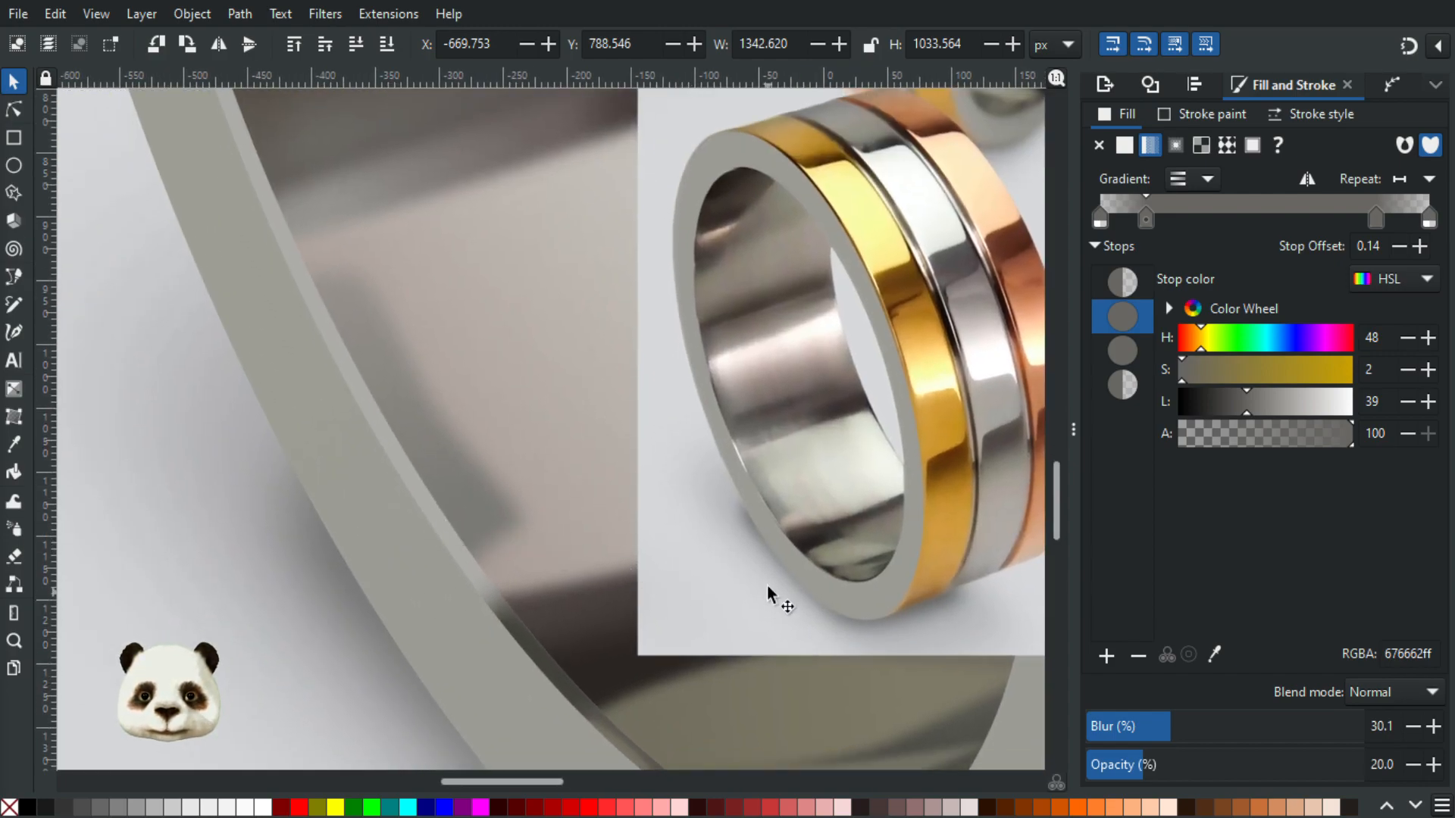
{"action": "scroll", "coordinate": [808, 543], "scroll_direction": "up", "scroll_amount": 1}
{"action": "scroll", "coordinate": [794, 542], "scroll_direction": "up", "scroll_amount": 2}
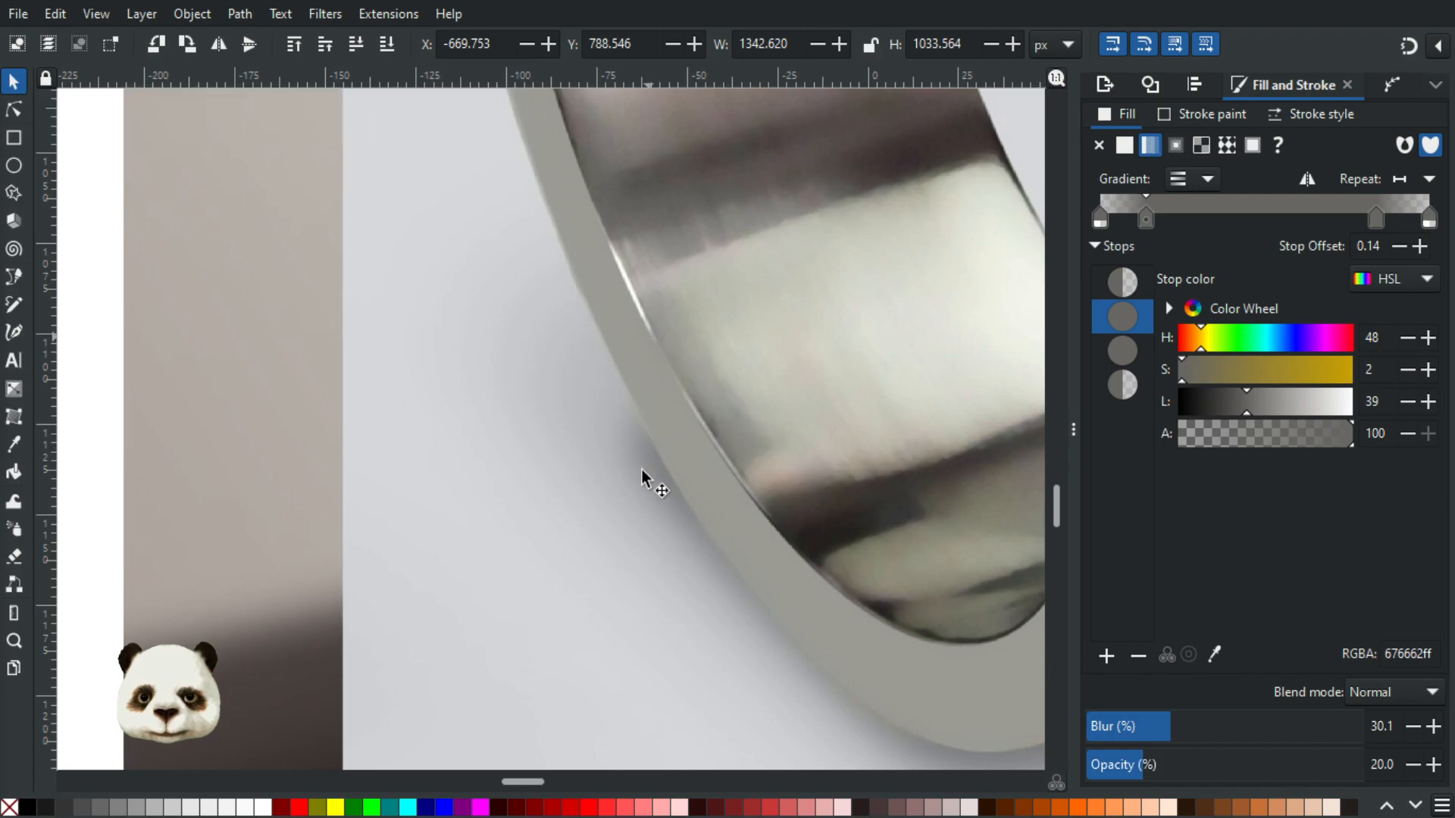
{"action": "scroll", "coordinate": [649, 510], "scroll_direction": "down", "scroll_amount": 2}
{"action": "scroll", "coordinate": [422, 470], "scroll_direction": "down", "scroll_amount": 3}
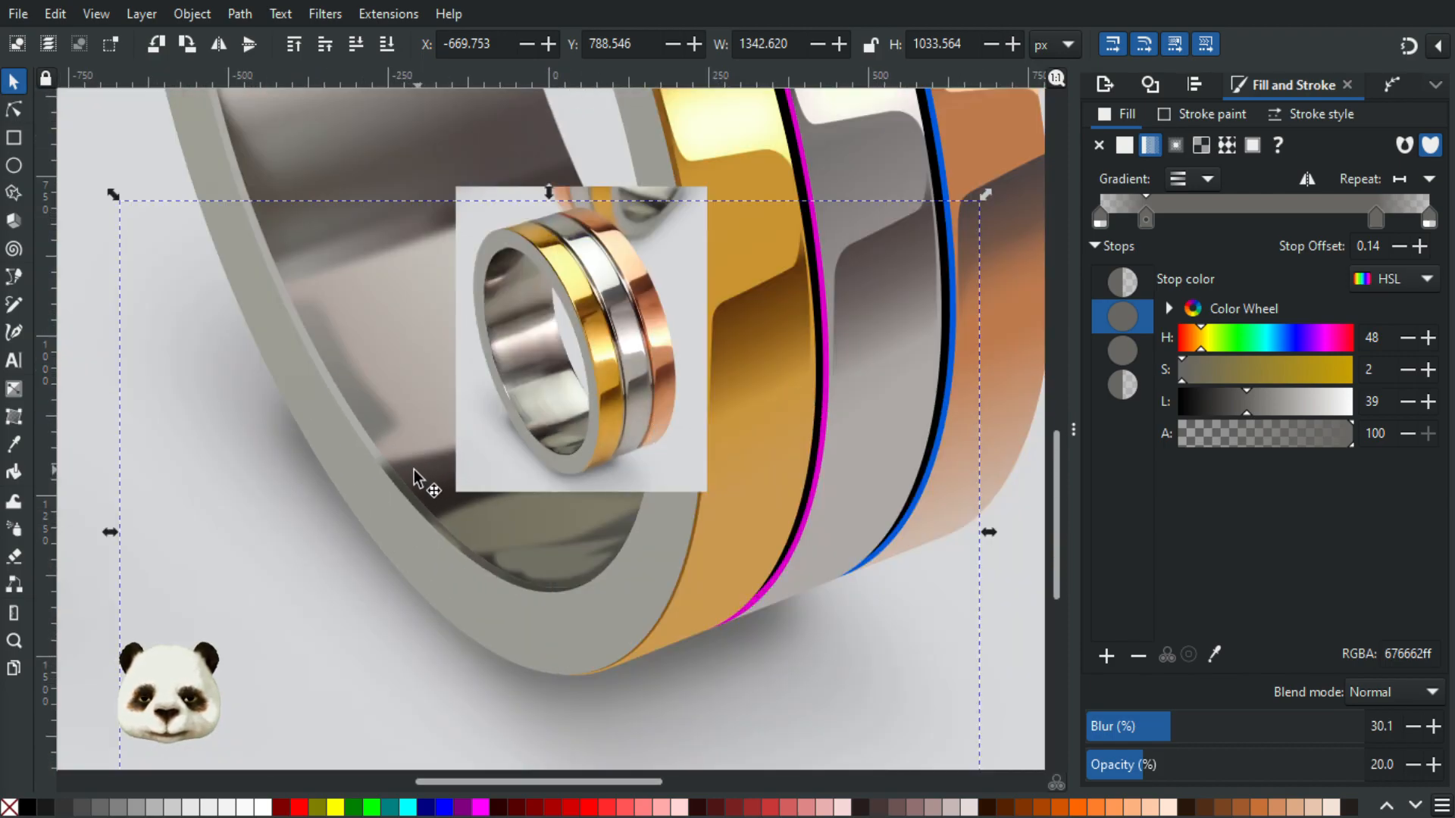
{"action": "left_click_drag", "start_coordinate": [417, 456], "coordinate": [444, 589]}
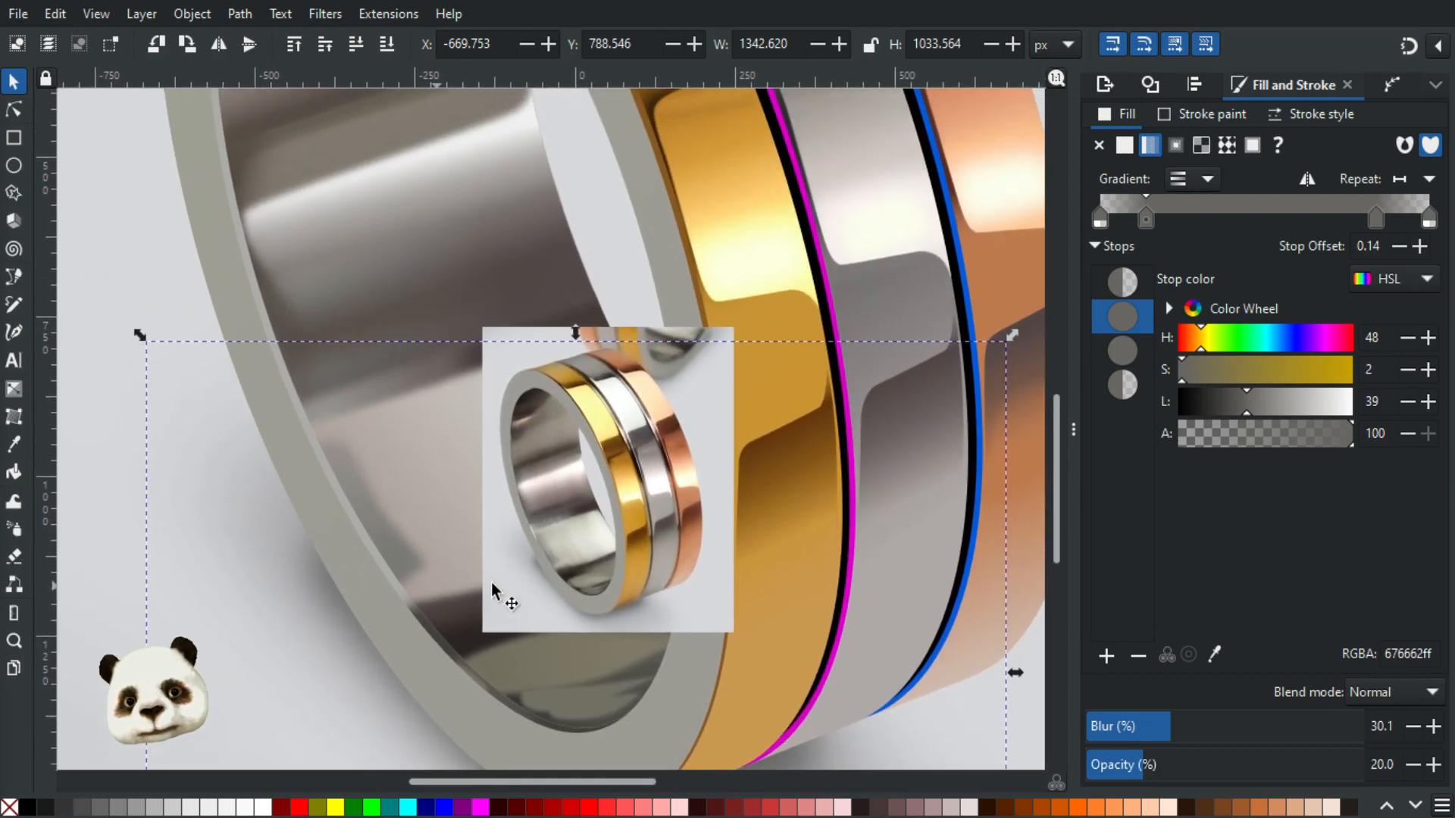
{"action": "scroll", "coordinate": [432, 610], "scroll_direction": "down", "scroll_amount": 2}
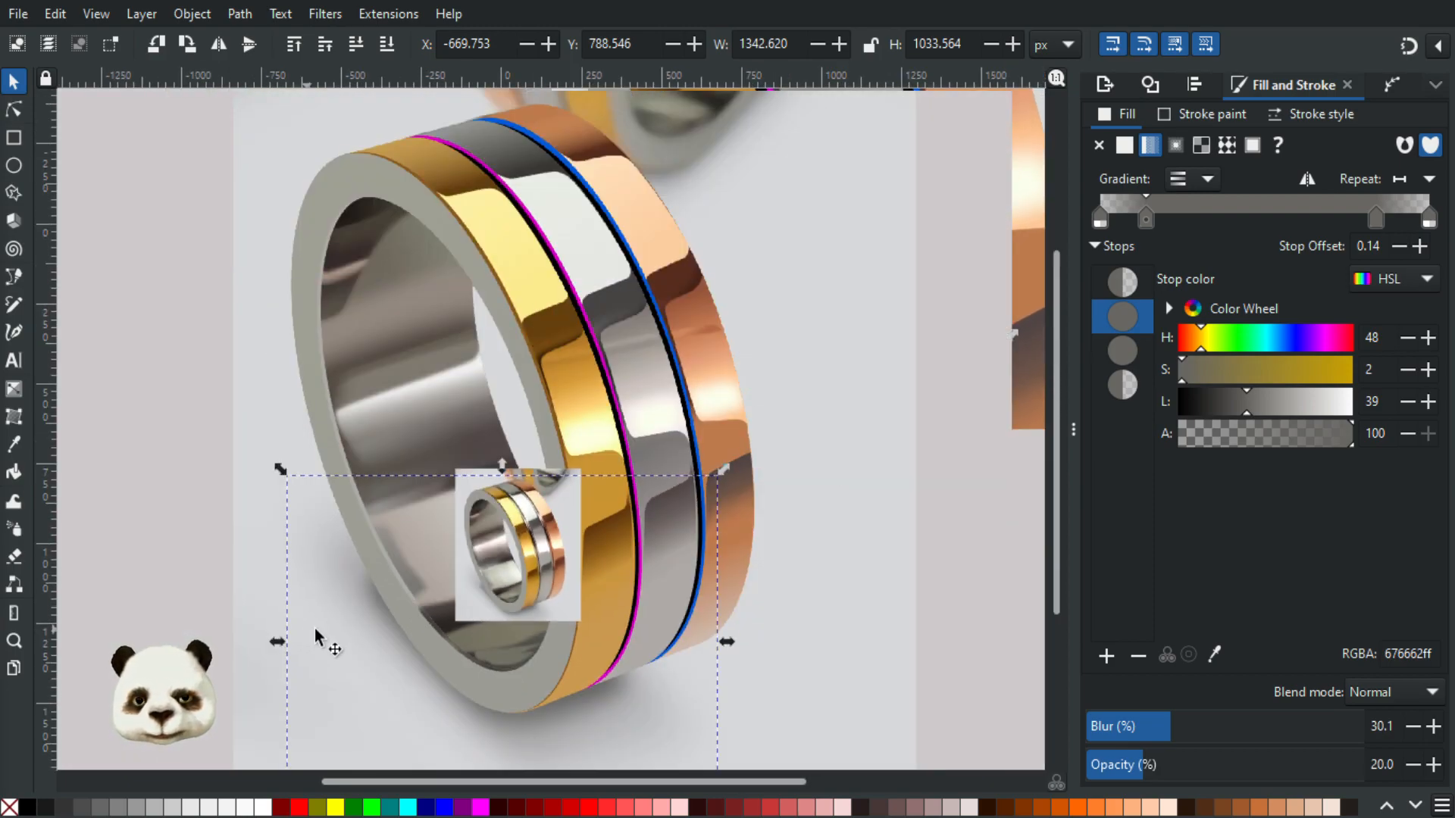
{"action": "scroll", "coordinate": [401, 617], "scroll_direction": "up", "scroll_amount": 2}
{"action": "scroll", "coordinate": [485, 658], "scroll_direction": "up", "scroll_amount": 3}
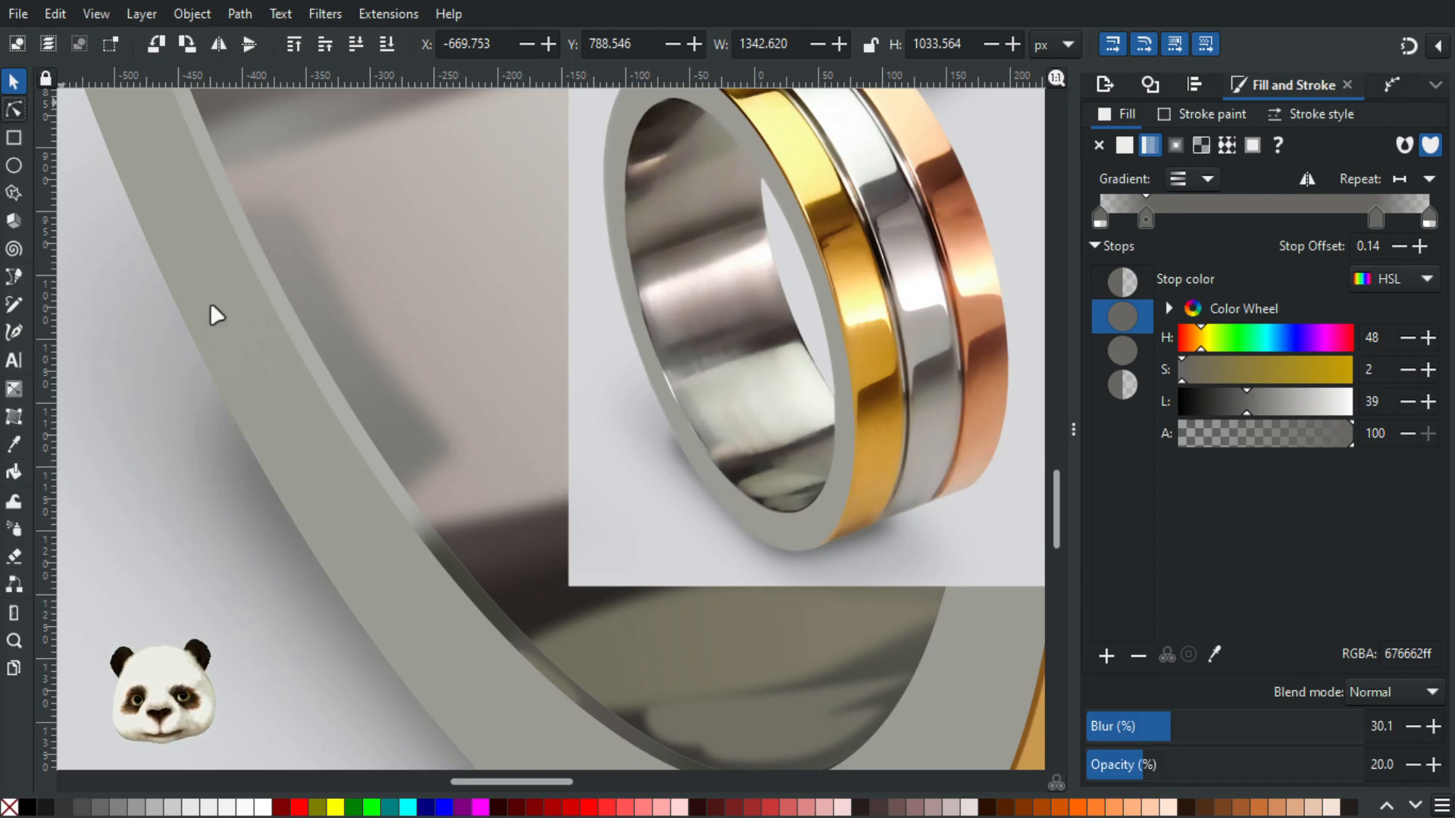
Step: Select the clipped rim shading group and move its lower inner-rim clip node to X -59.265, Y 1369.092
{"action": "key", "text": "n"}
{"action": "left_click", "coordinate": [447, 558]}
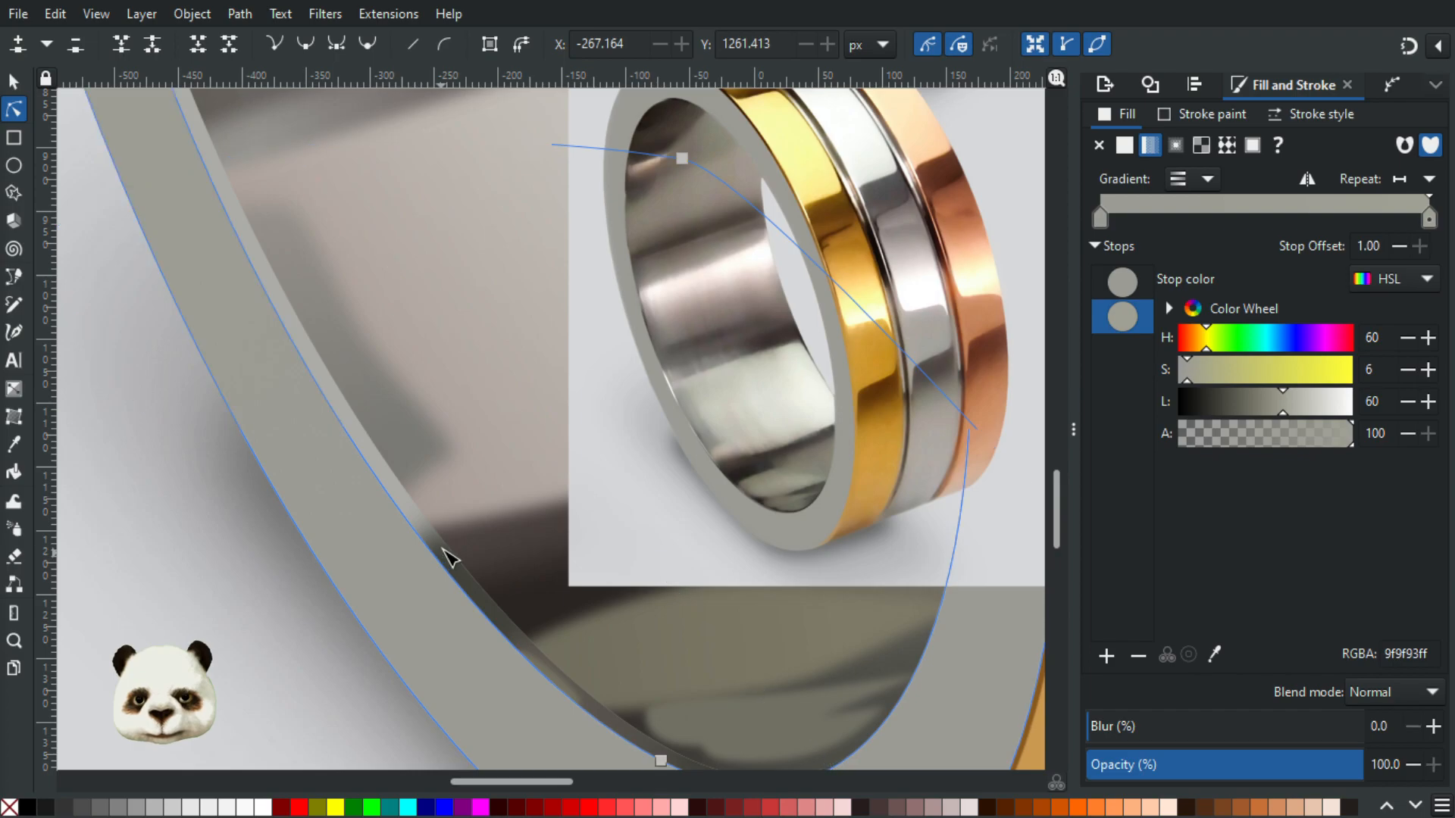
{"action": "left_click", "coordinate": [413, 538]}
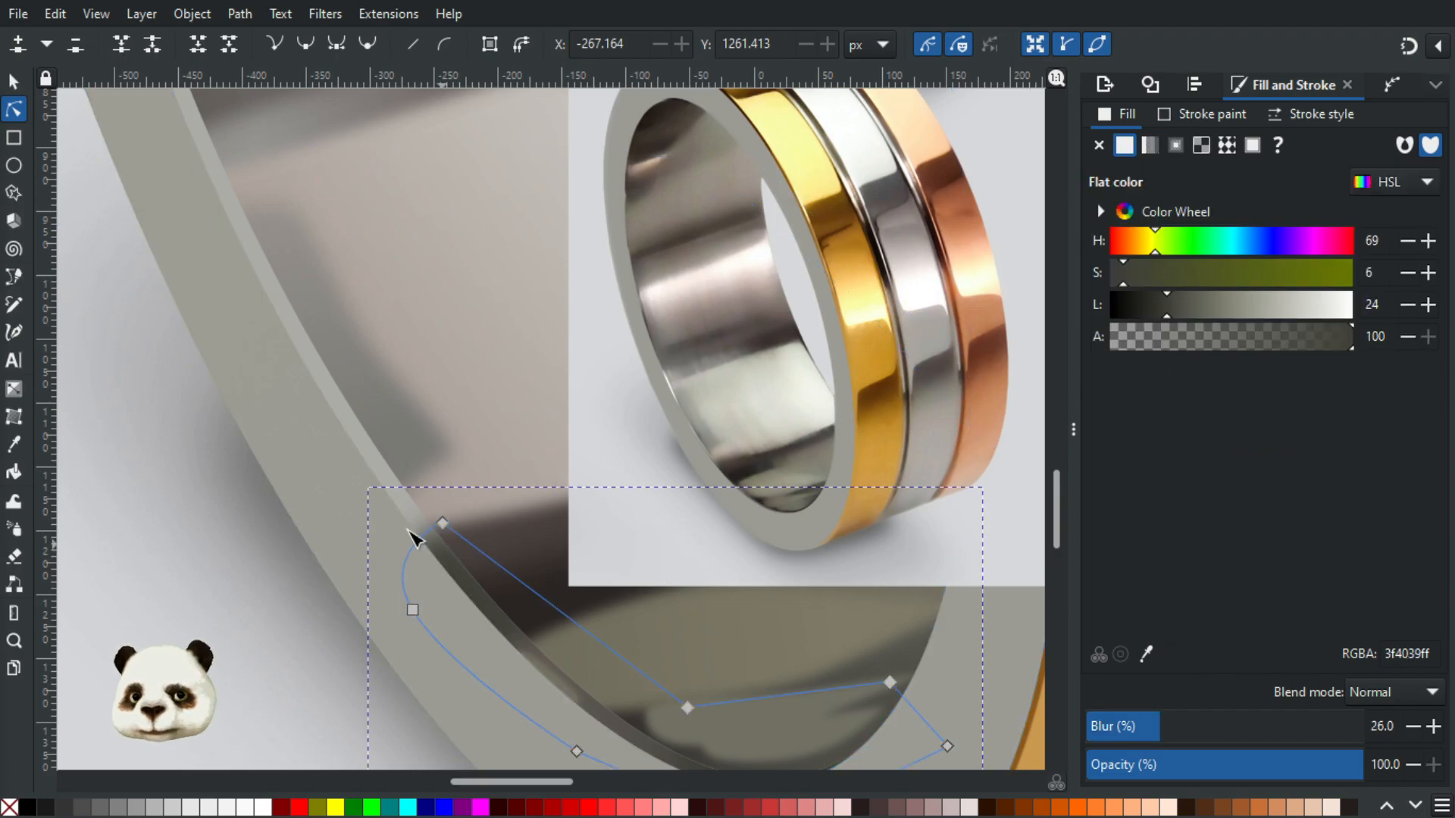
{"action": "key", "text": "ctrl+g"}
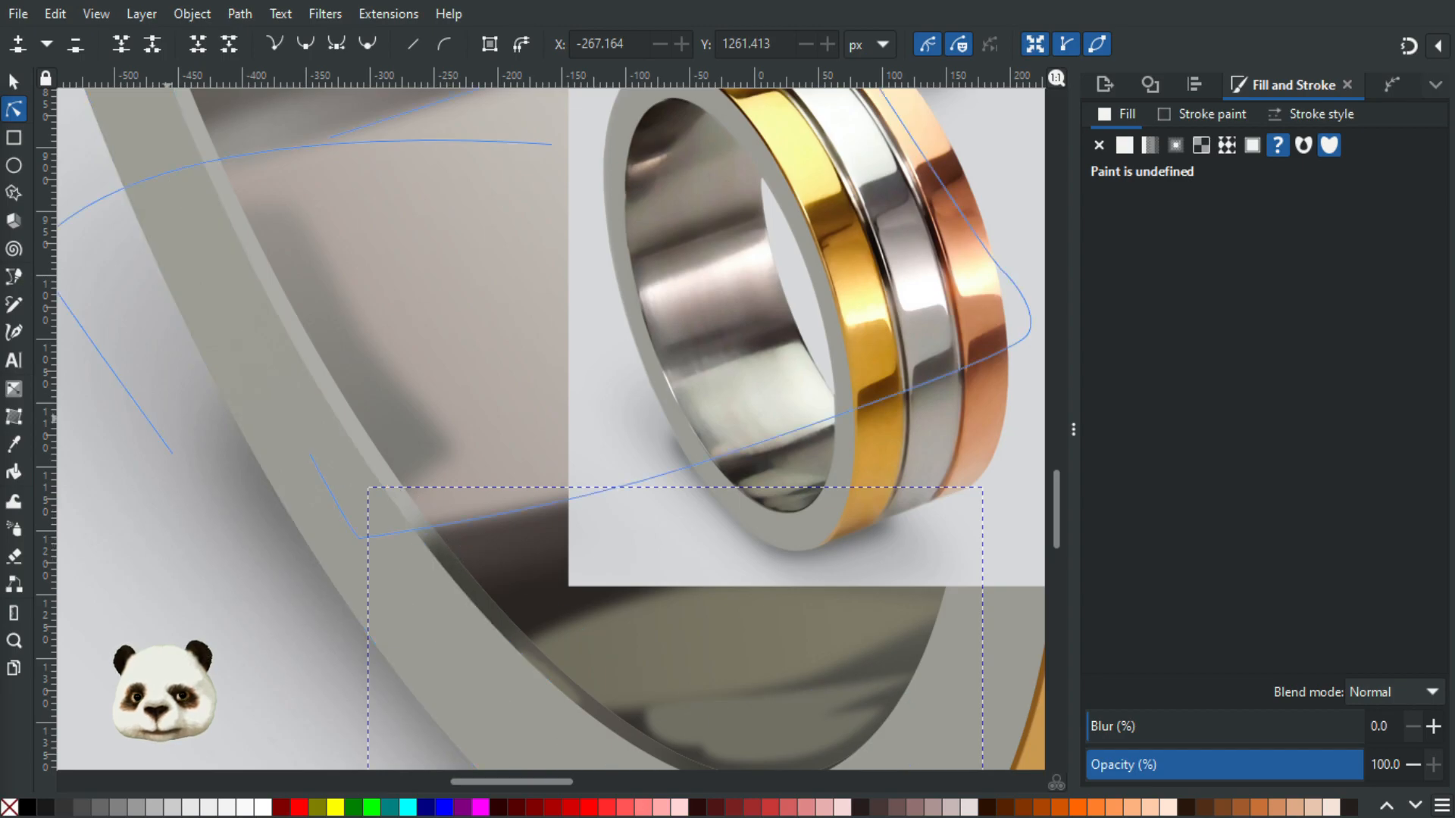
{"action": "key", "text": "ctrl+z"}
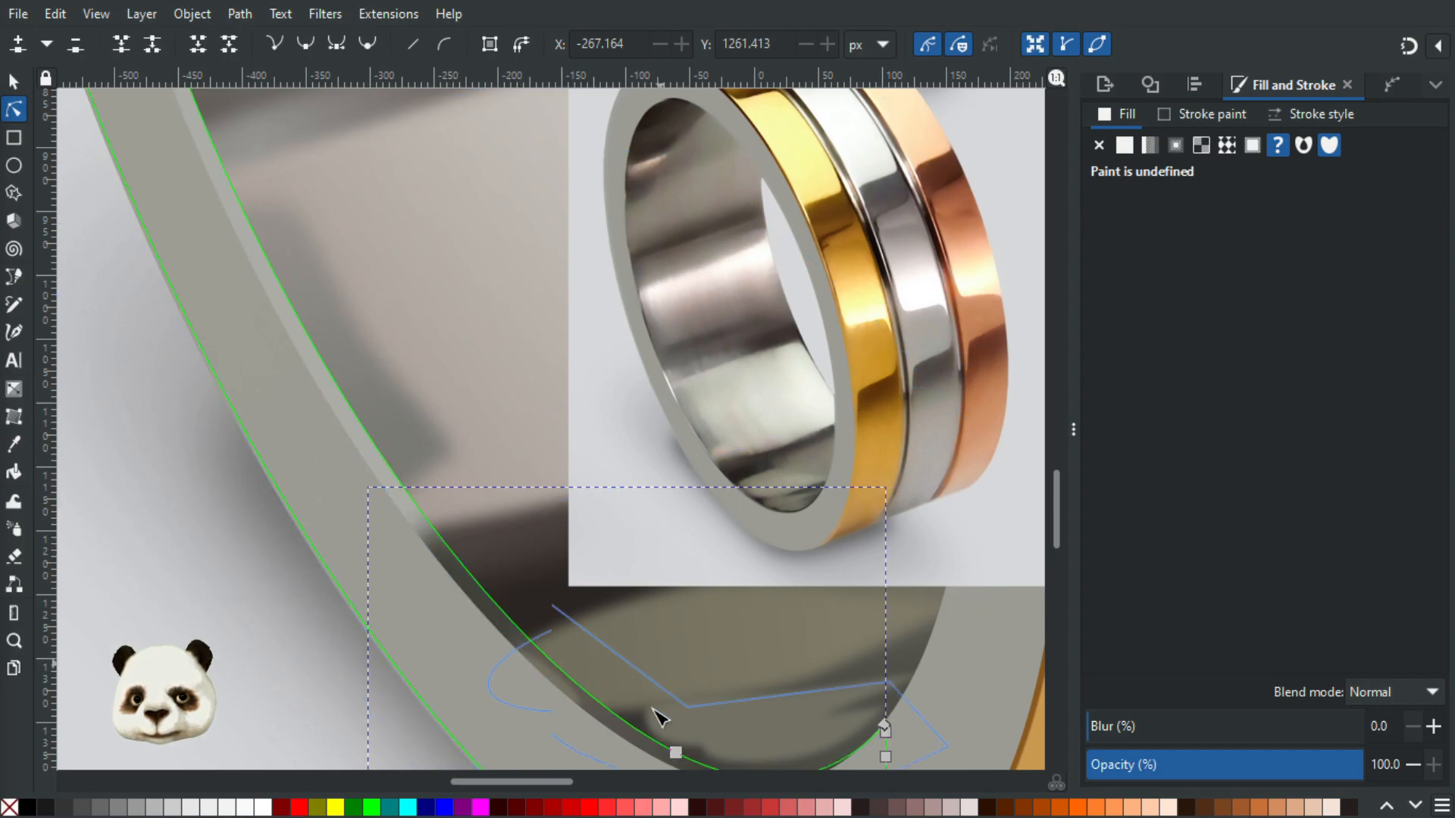
{"action": "left_click", "coordinate": [676, 754]}
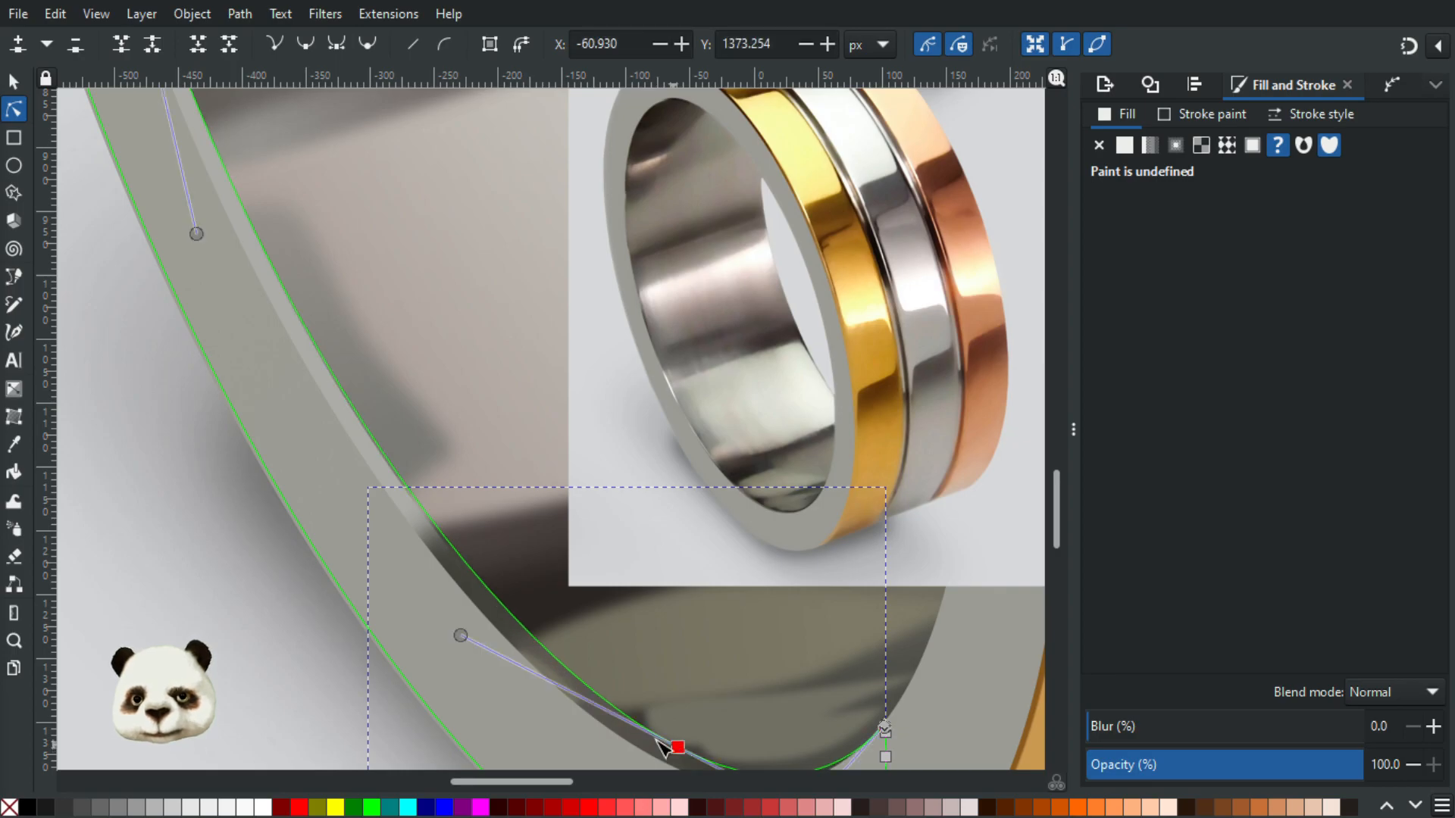
{"action": "left_click", "coordinate": [148, 553]}
Step: Fine-tune the shading group's lower inner-rim clip node to X -60.930, Y 1370.900
{"action": "scroll", "coordinate": [147, 560], "scroll_direction": "down", "scroll_amount": 1, "text": "ctrl"}
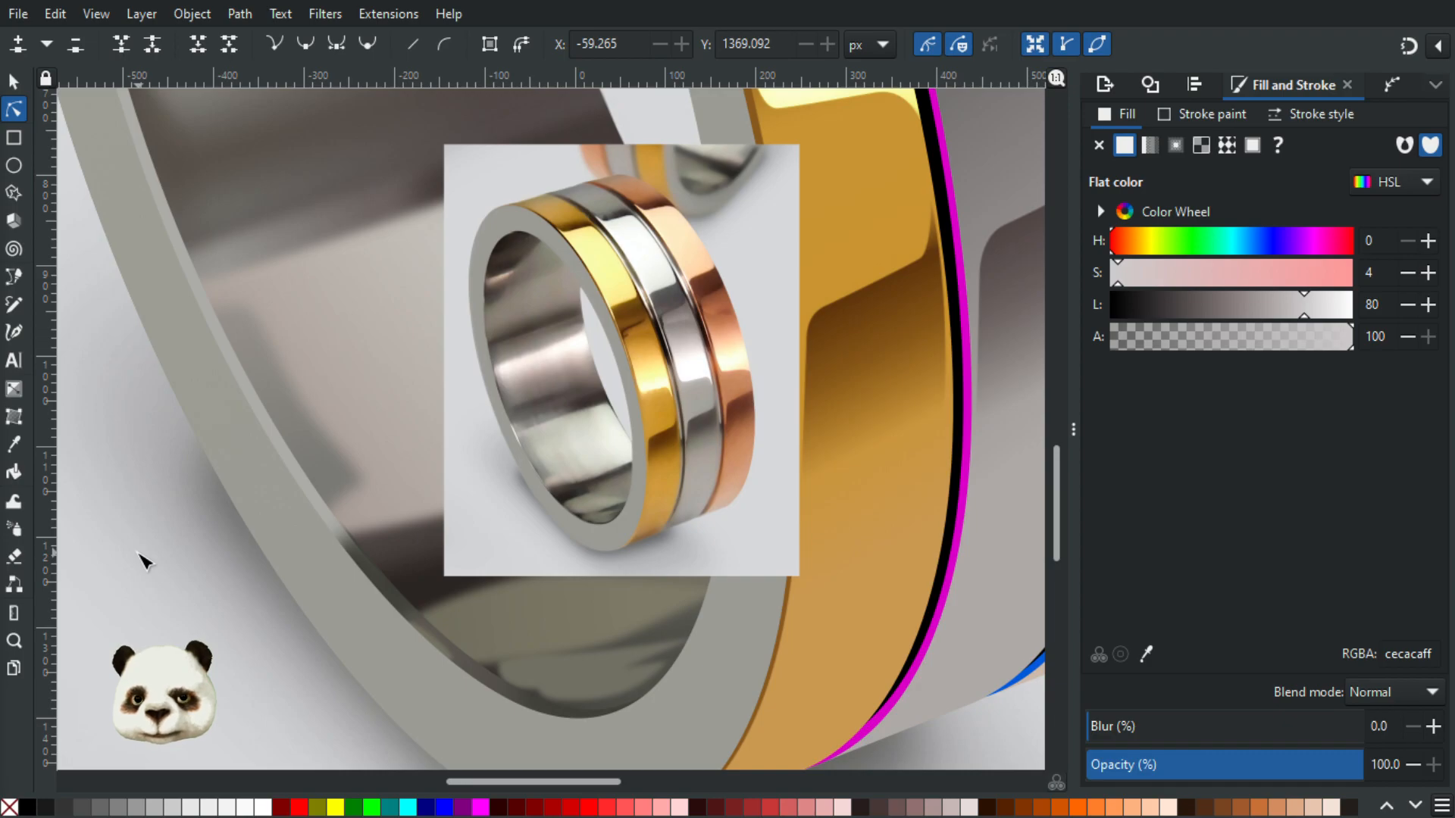
{"action": "scroll", "coordinate": [553, 686], "scroll_direction": "up", "scroll_amount": 2, "text": "ctrl"}
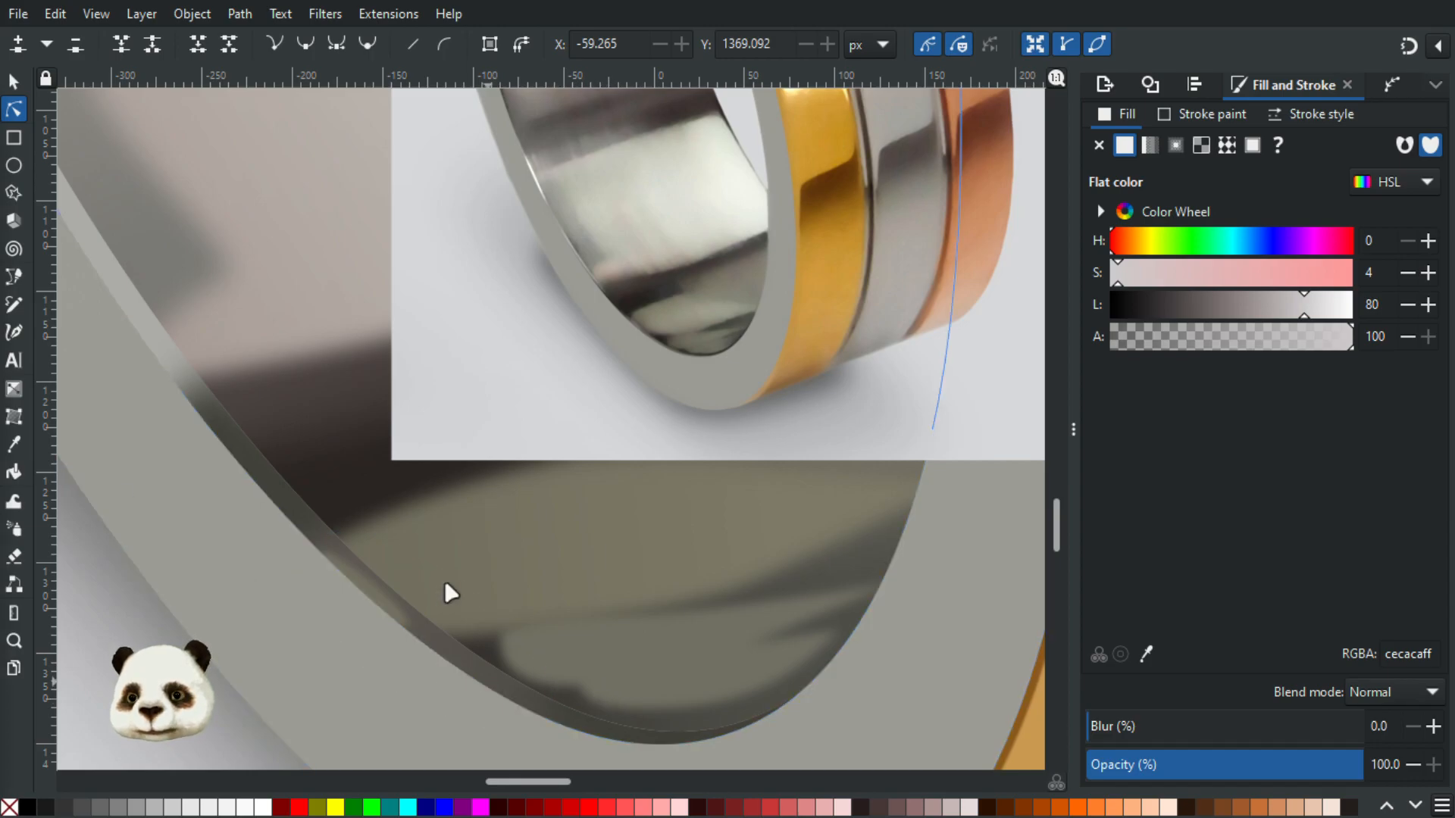
{"action": "left_click", "coordinate": [545, 697]}
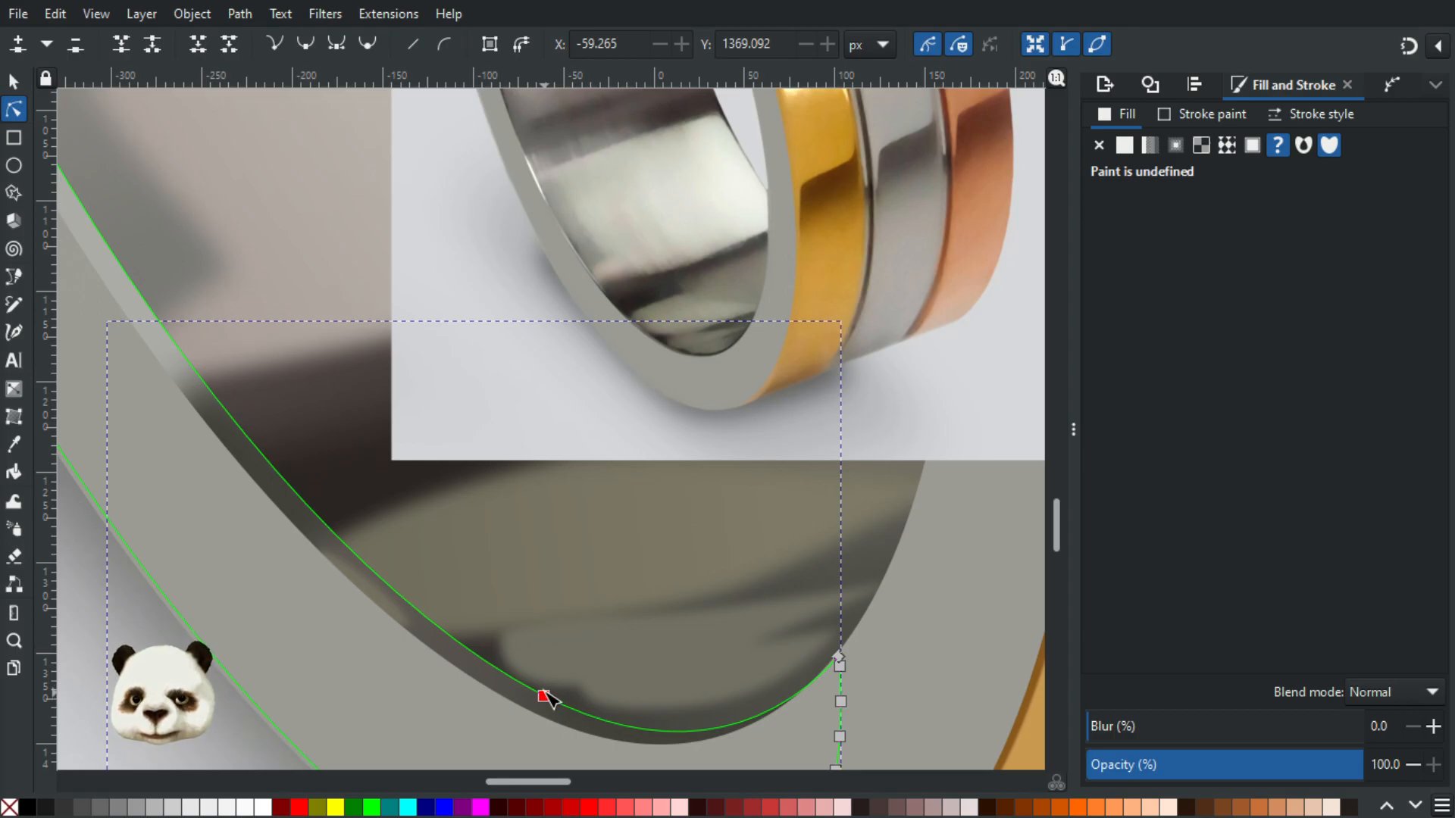
{"action": "left_click_drag", "start_coordinate": [547, 695], "coordinate": [548, 691]}
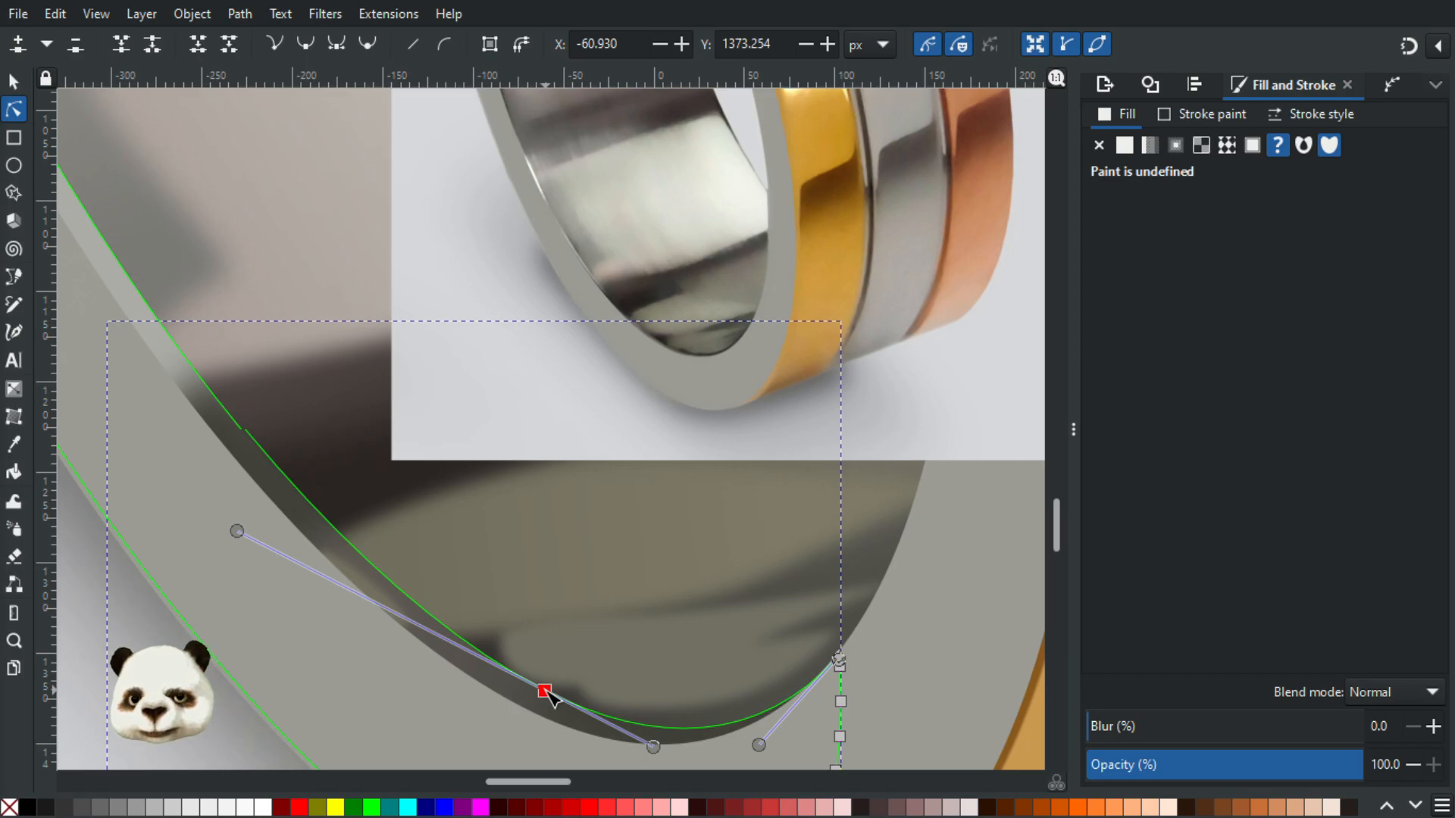
{"action": "left_click_drag", "start_coordinate": [546, 691], "coordinate": [544, 692]}
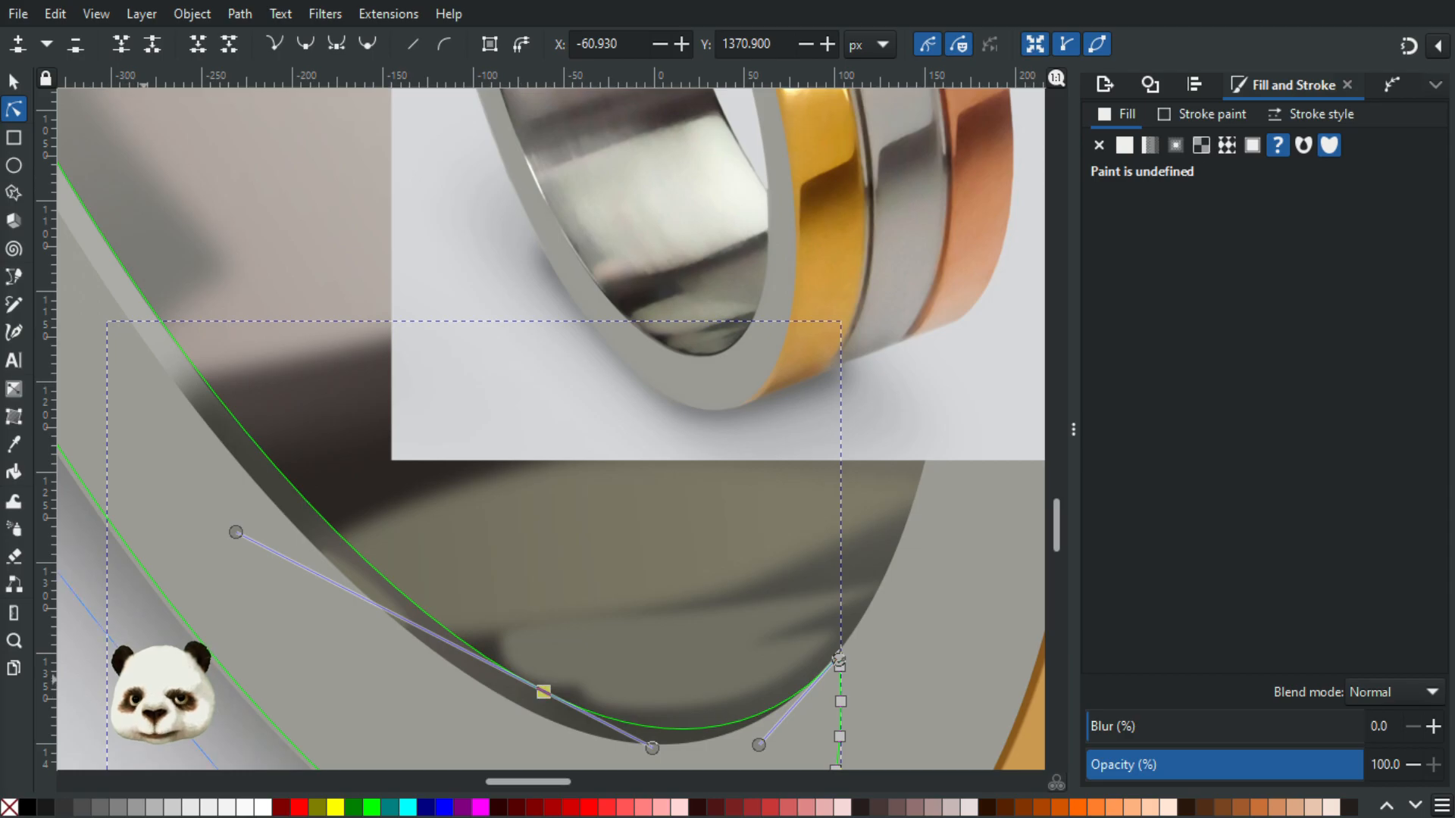
{"action": "left_click", "coordinate": [144, 680]}
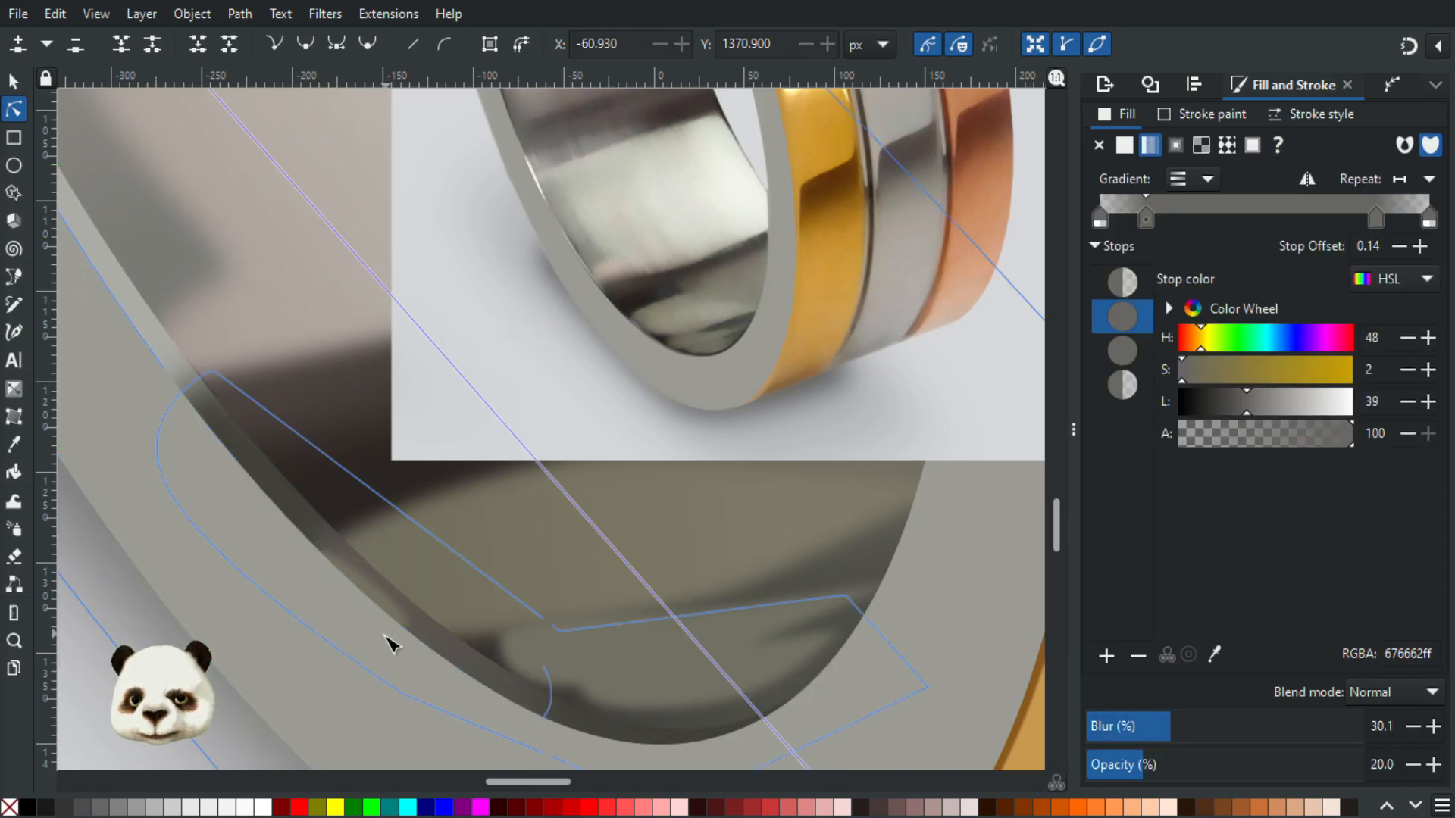
{"action": "scroll", "coordinate": [387, 642], "scroll_direction": "down", "scroll_amount": 5}
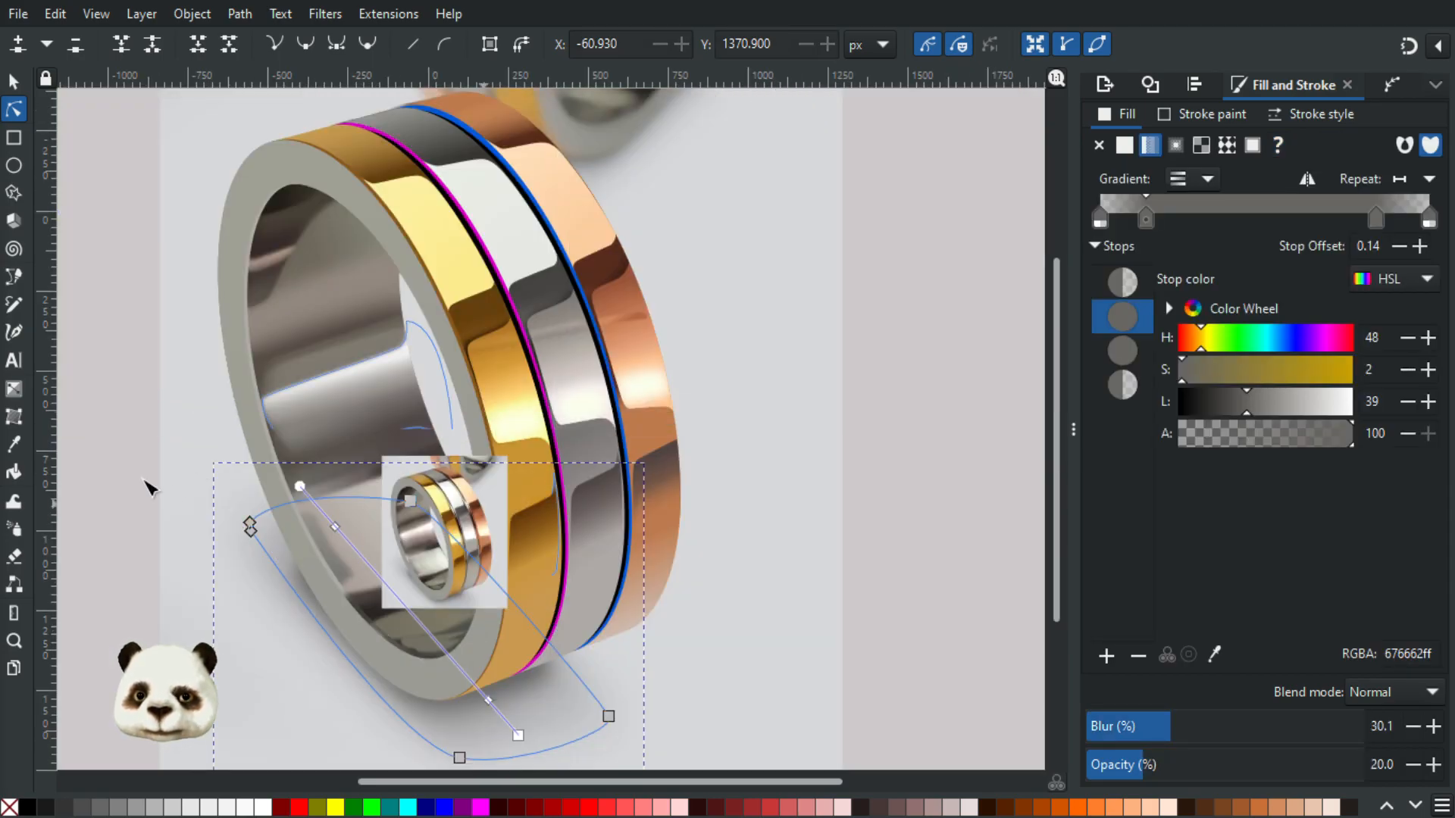
{"action": "left_click", "coordinate": [179, 454]}
Step: Recolour the light strip along the ring's inner rim with the grey 999b94 sampled from the reference photo's inner edge
{"action": "scroll", "coordinate": [386, 647], "scroll_direction": "up", "scroll_amount": 2}
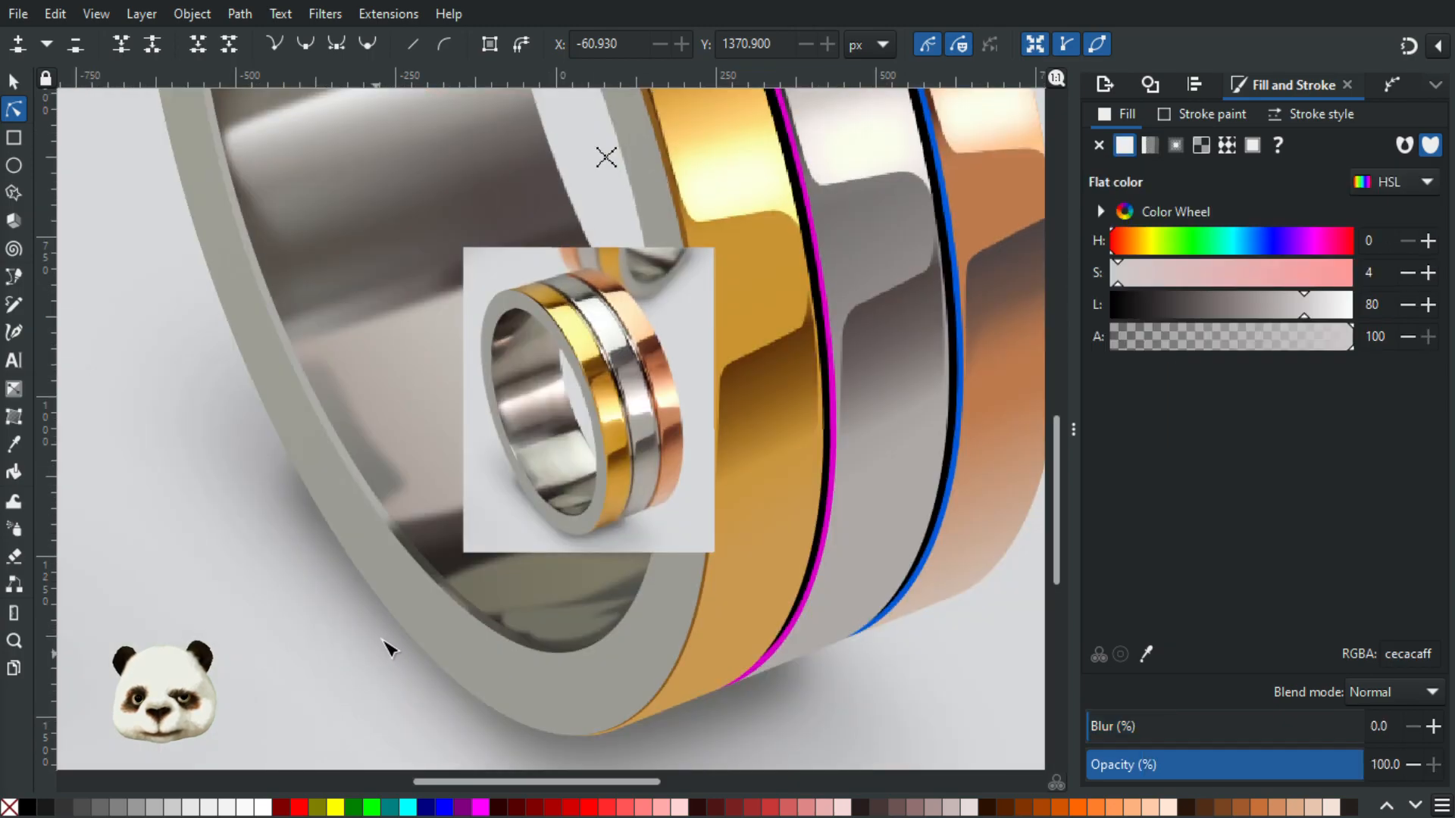
{"action": "scroll", "coordinate": [388, 648], "scroll_direction": "up", "scroll_amount": 1}
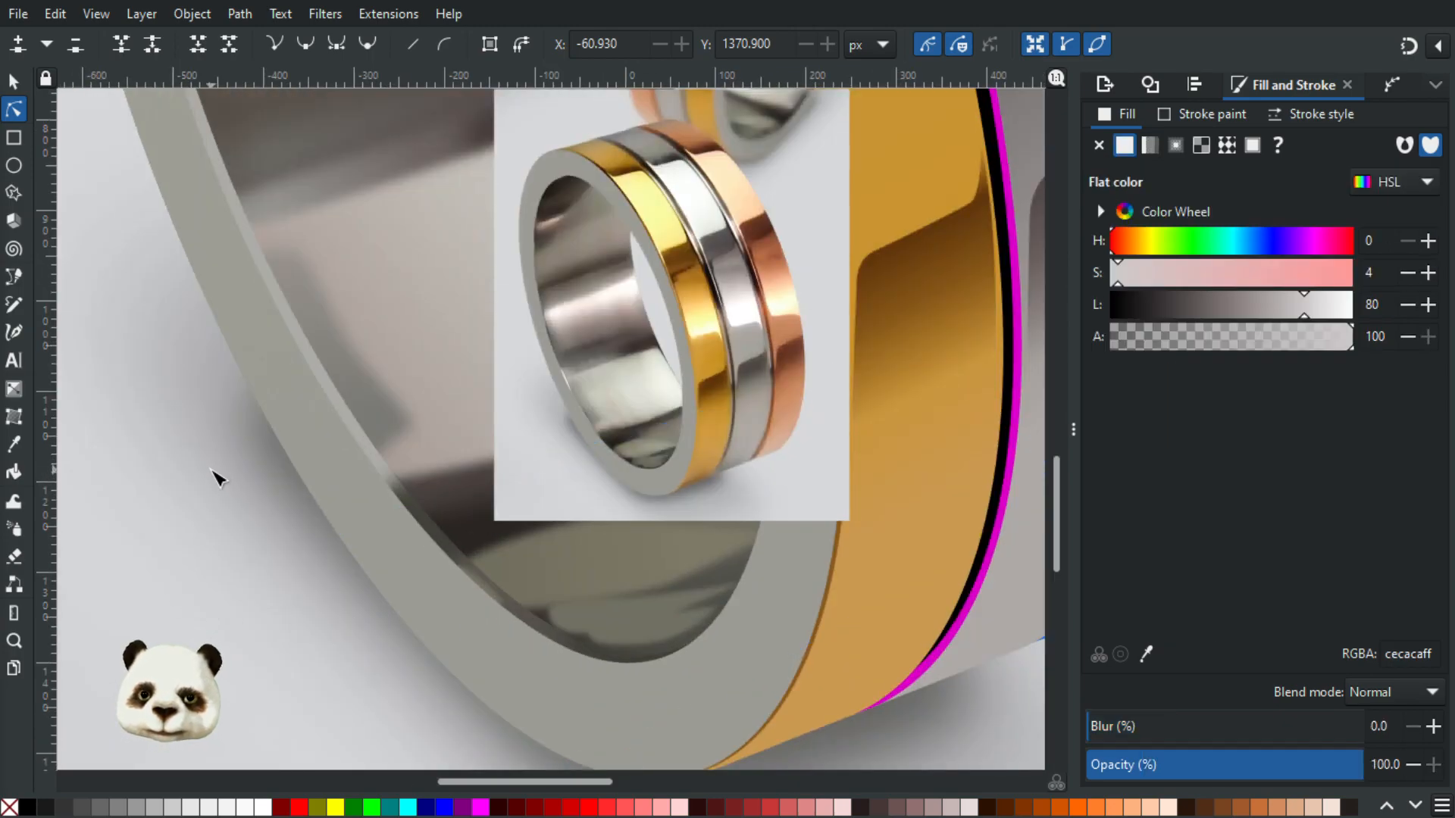
{"action": "scroll", "coordinate": [513, 435], "scroll_direction": "up", "scroll_amount": 2}
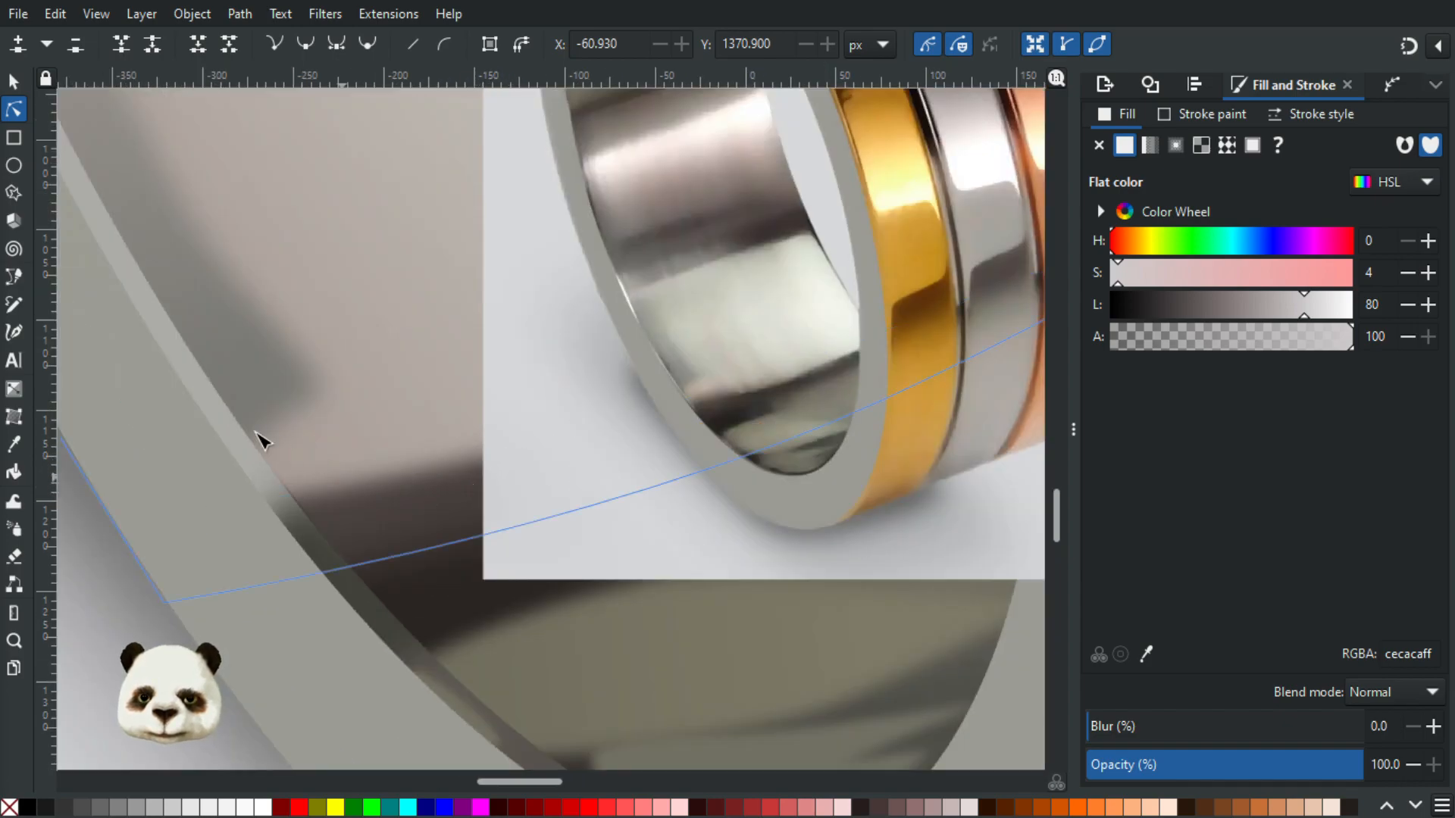
{"action": "left_click", "coordinate": [252, 457]}
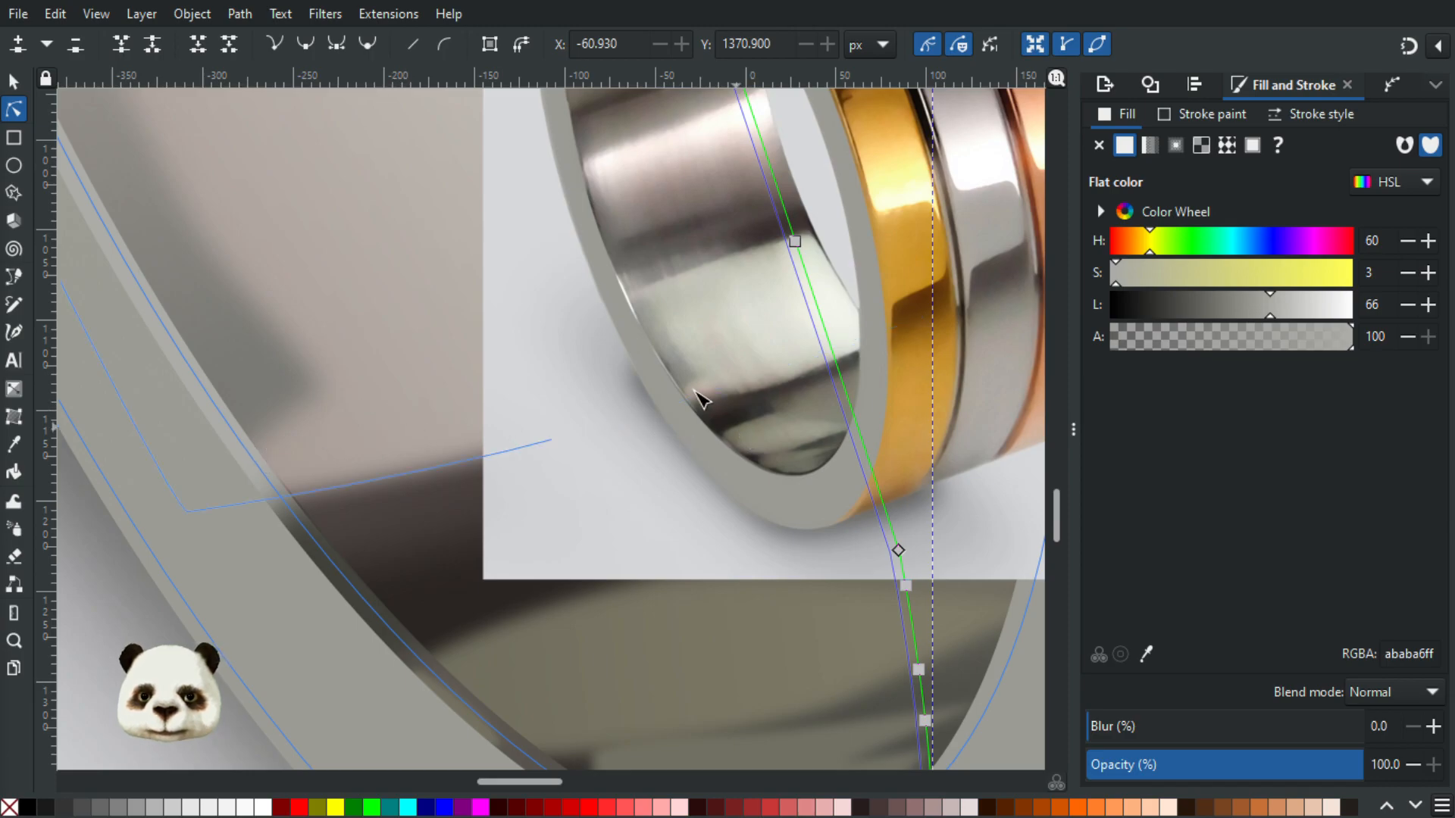
{"action": "scroll", "coordinate": [701, 397], "scroll_direction": "up", "scroll_amount": 1}
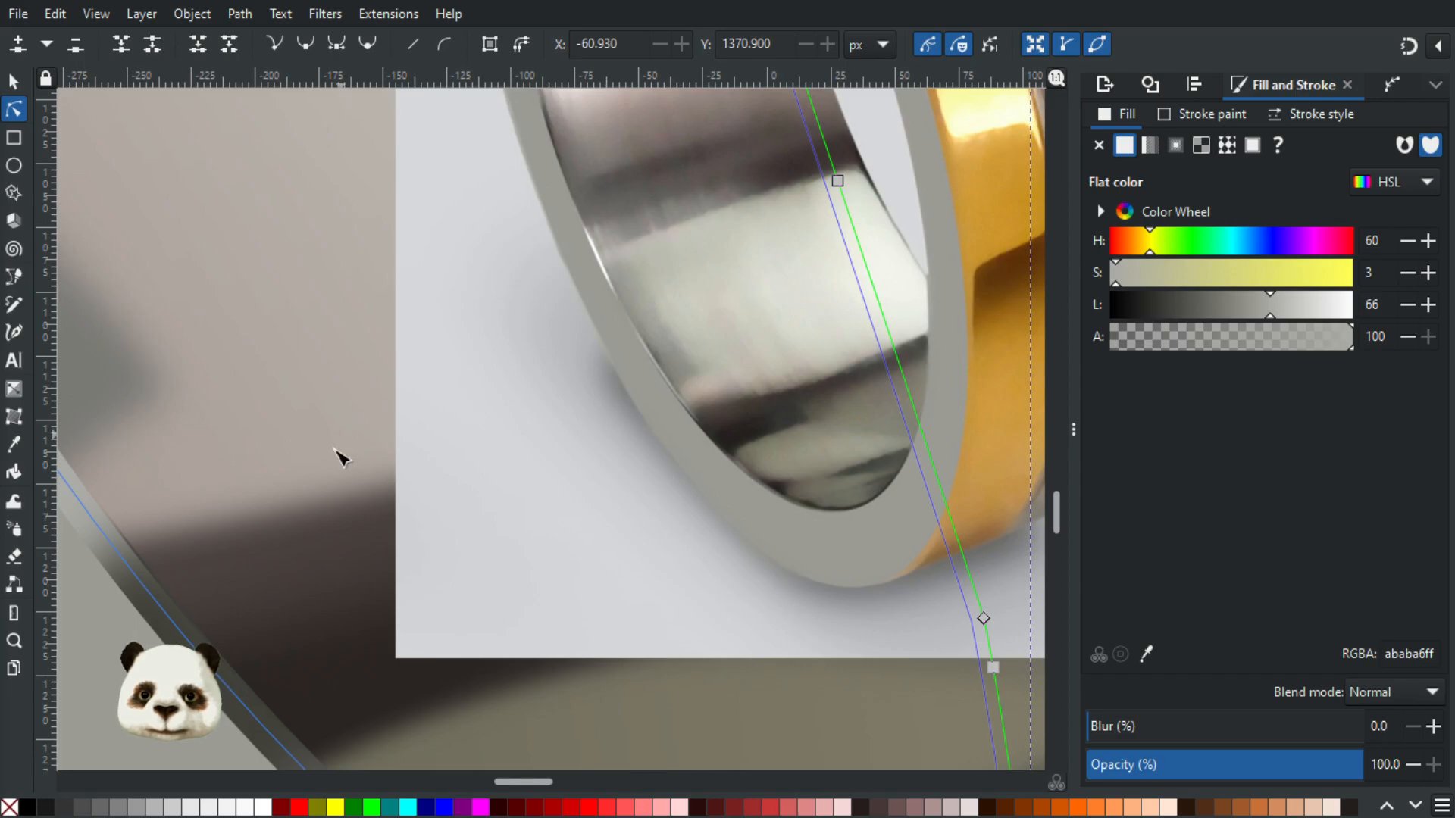
{"action": "scroll", "coordinate": [611, 530], "scroll_direction": "left", "scroll_amount": 5}
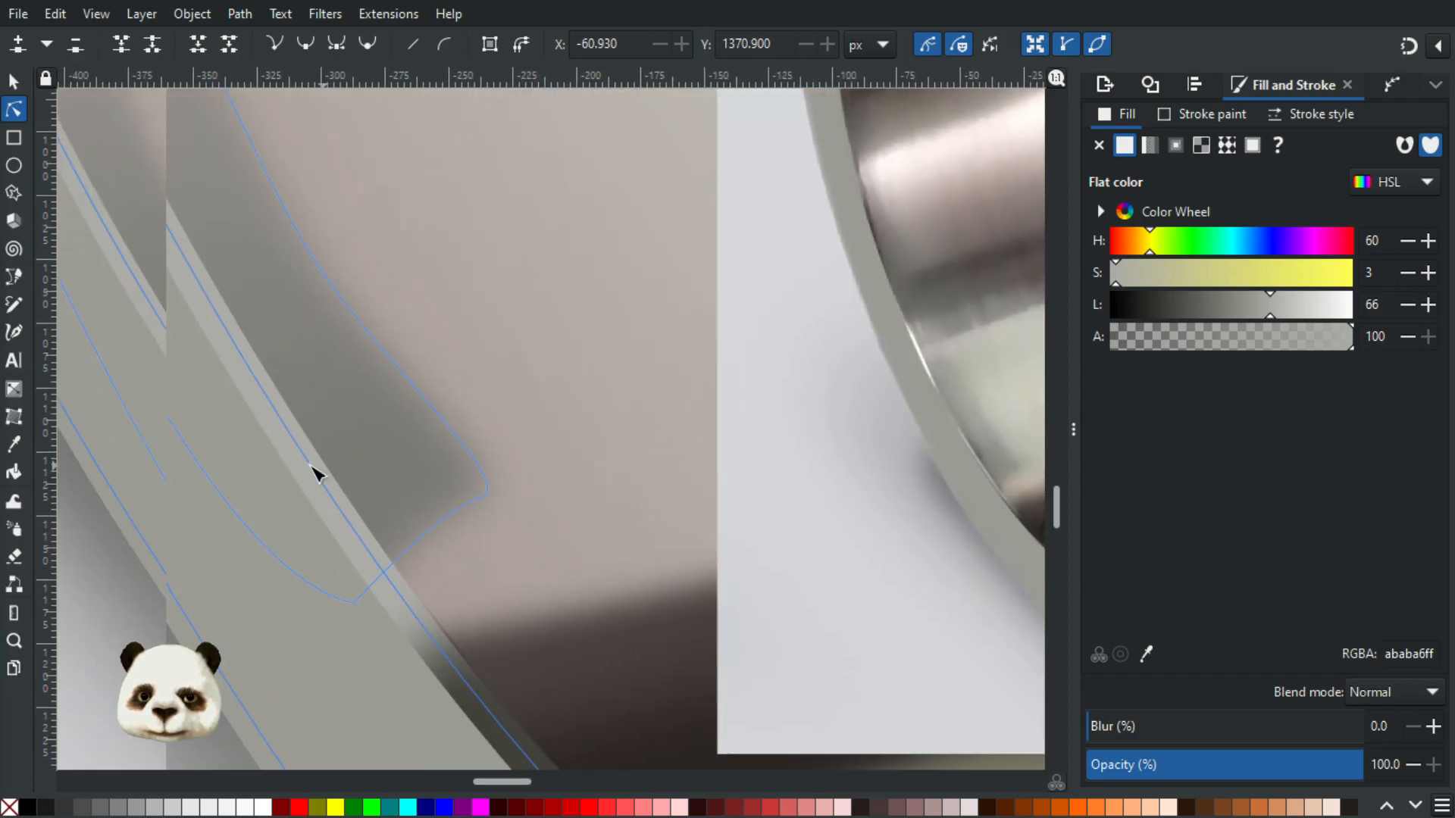
{"action": "scroll", "coordinate": [314, 479], "scroll_direction": "down", "scroll_amount": 2}
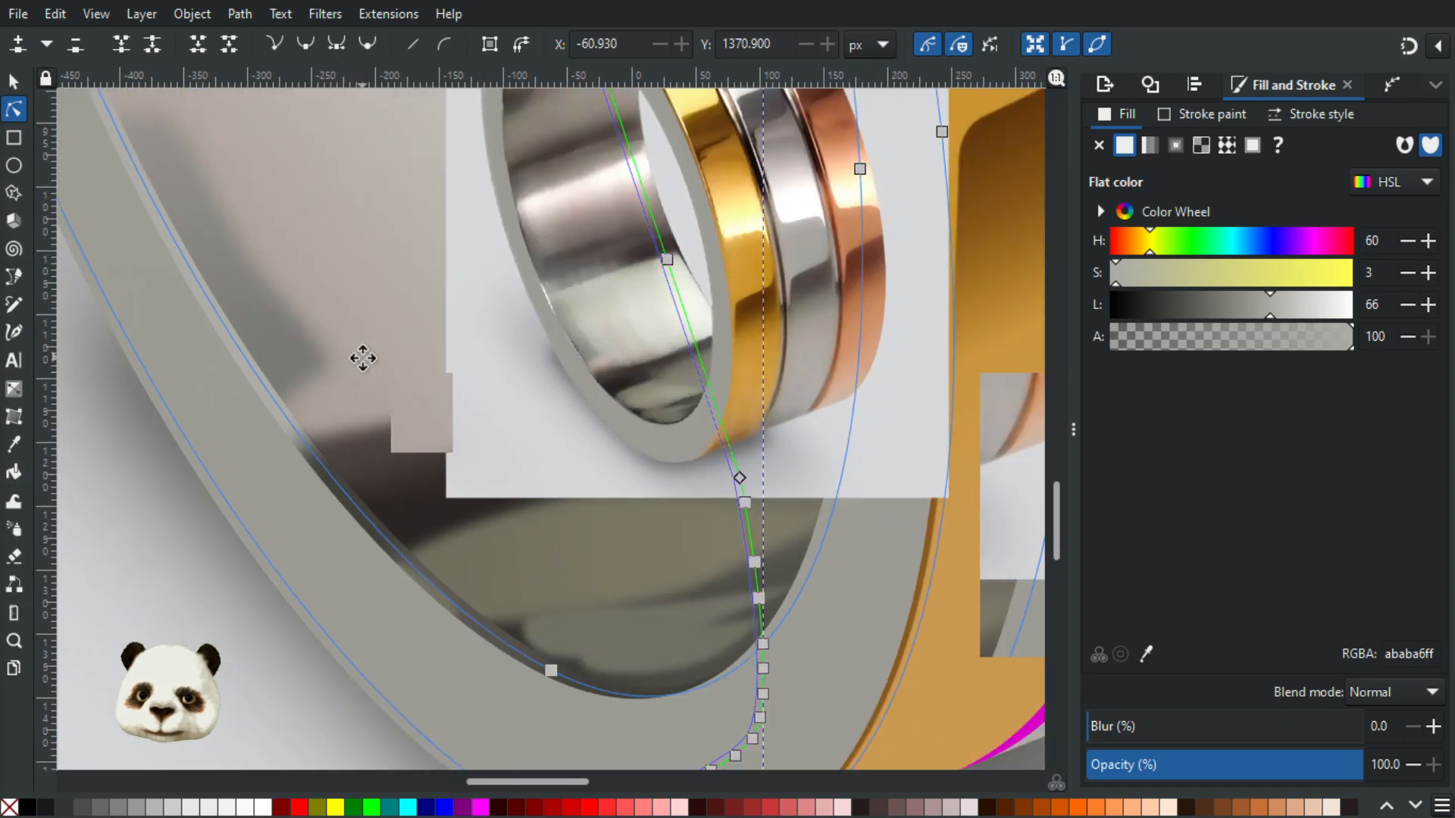
{"action": "left_click_drag", "start_coordinate": [364, 357], "coordinate": [315, 436]}
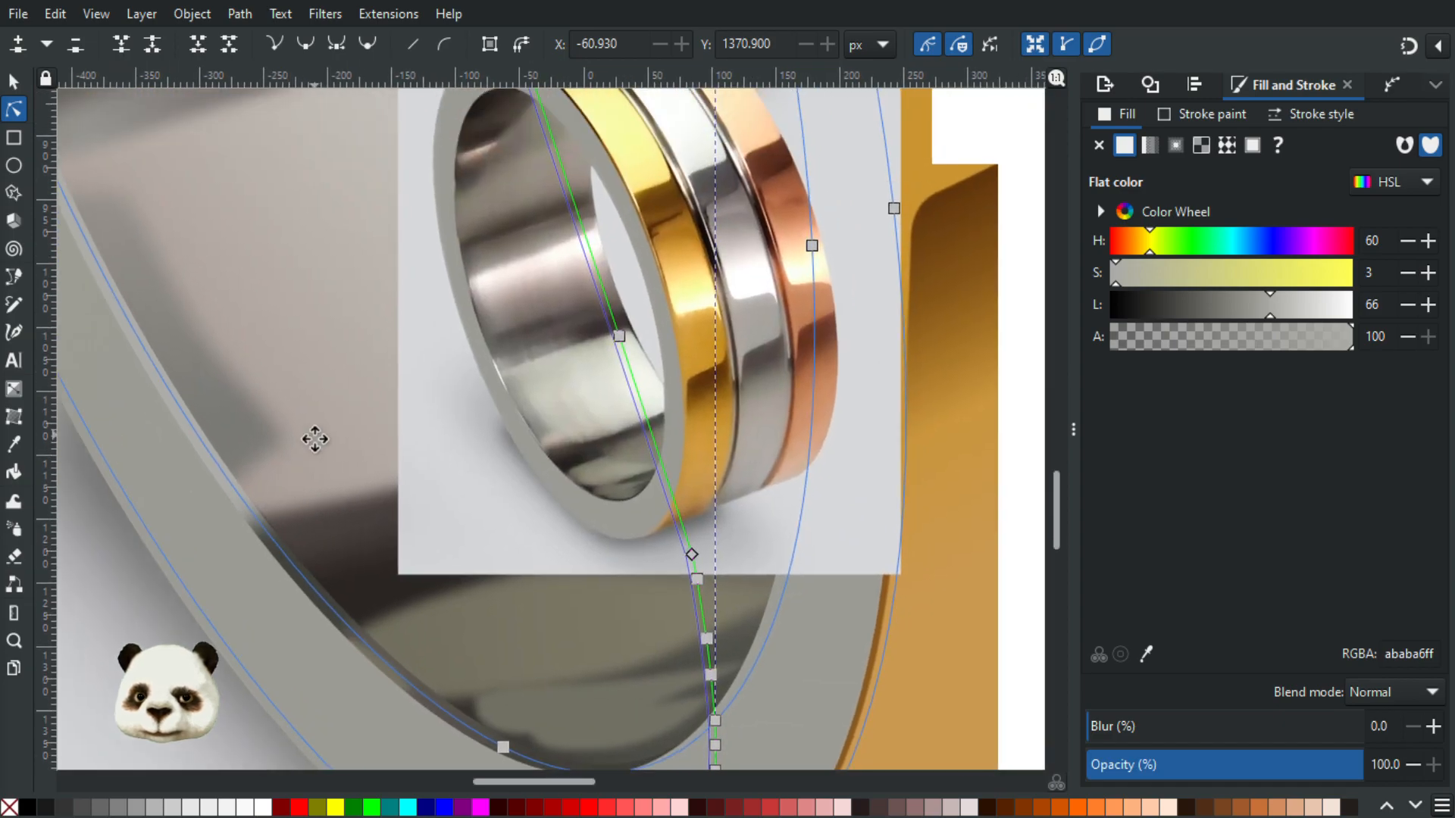
{"action": "key", "text": "d"}
{"action": "scroll", "coordinate": [540, 428], "scroll_direction": "up", "scroll_amount": 2}
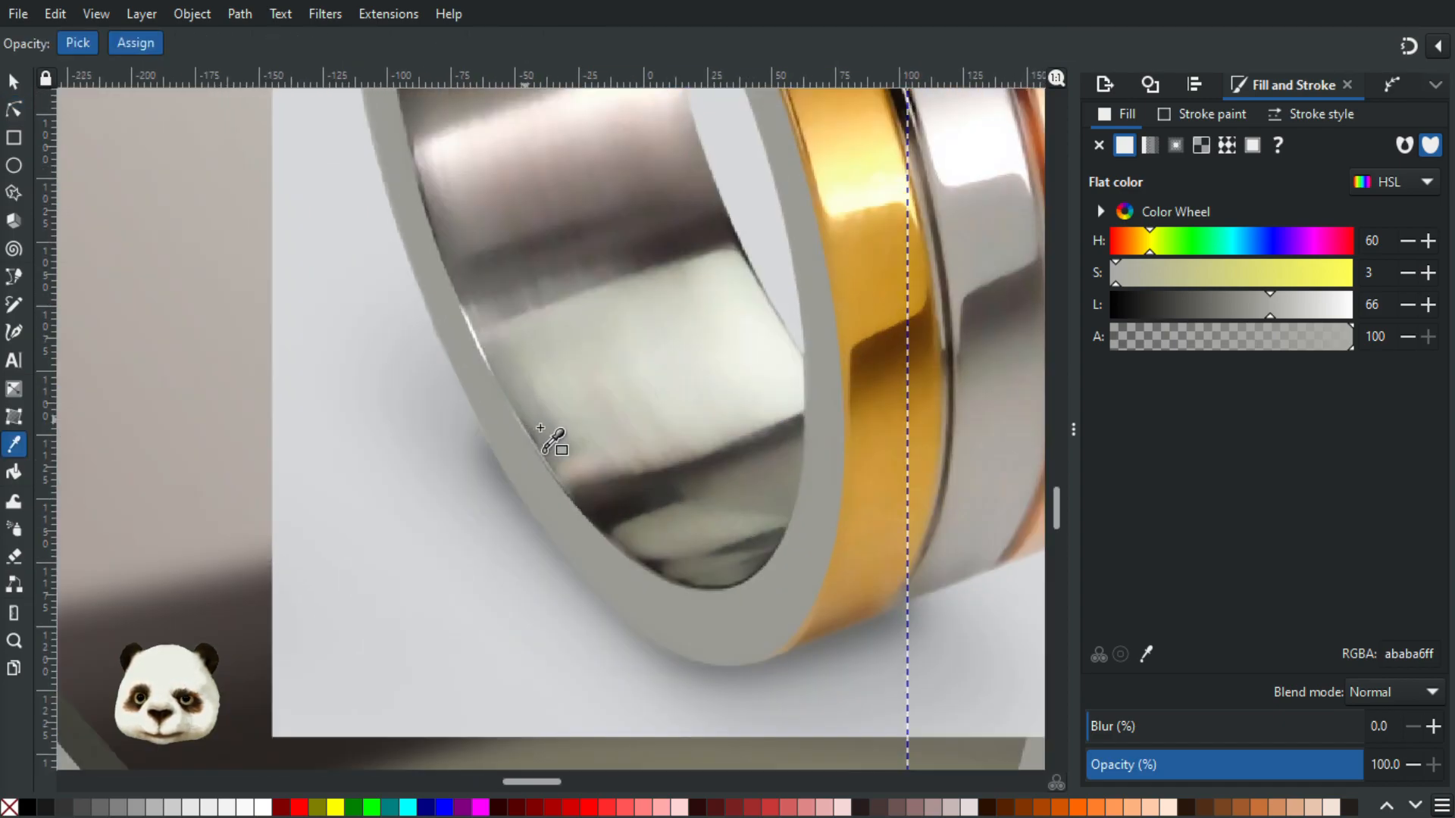
{"action": "left_click", "coordinate": [506, 397]}
{"action": "scroll", "coordinate": [296, 550], "scroll_direction": "down", "scroll_amount": 2}
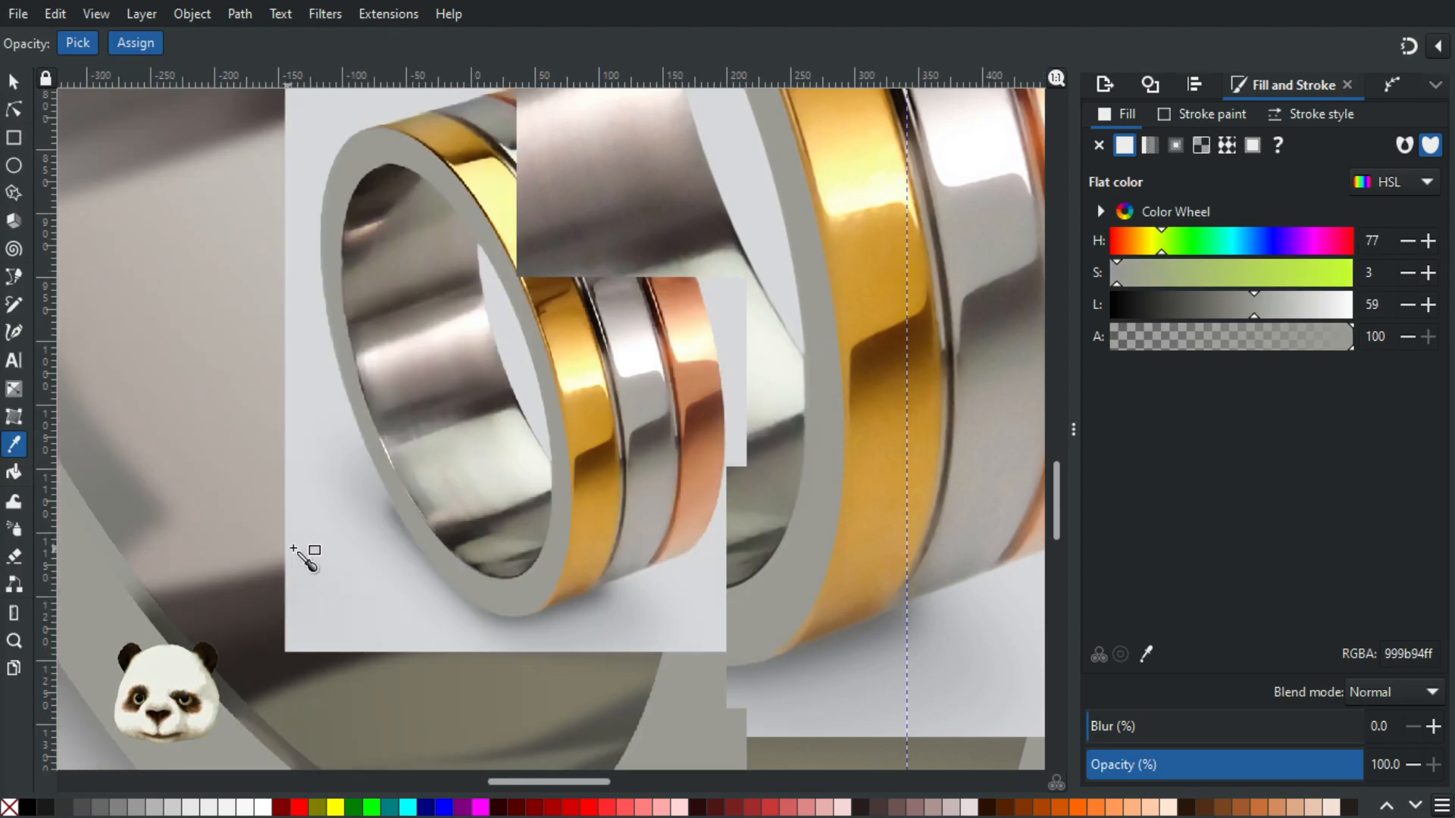
{"action": "left_click_drag", "start_coordinate": [293, 549], "coordinate": [575, 598]}
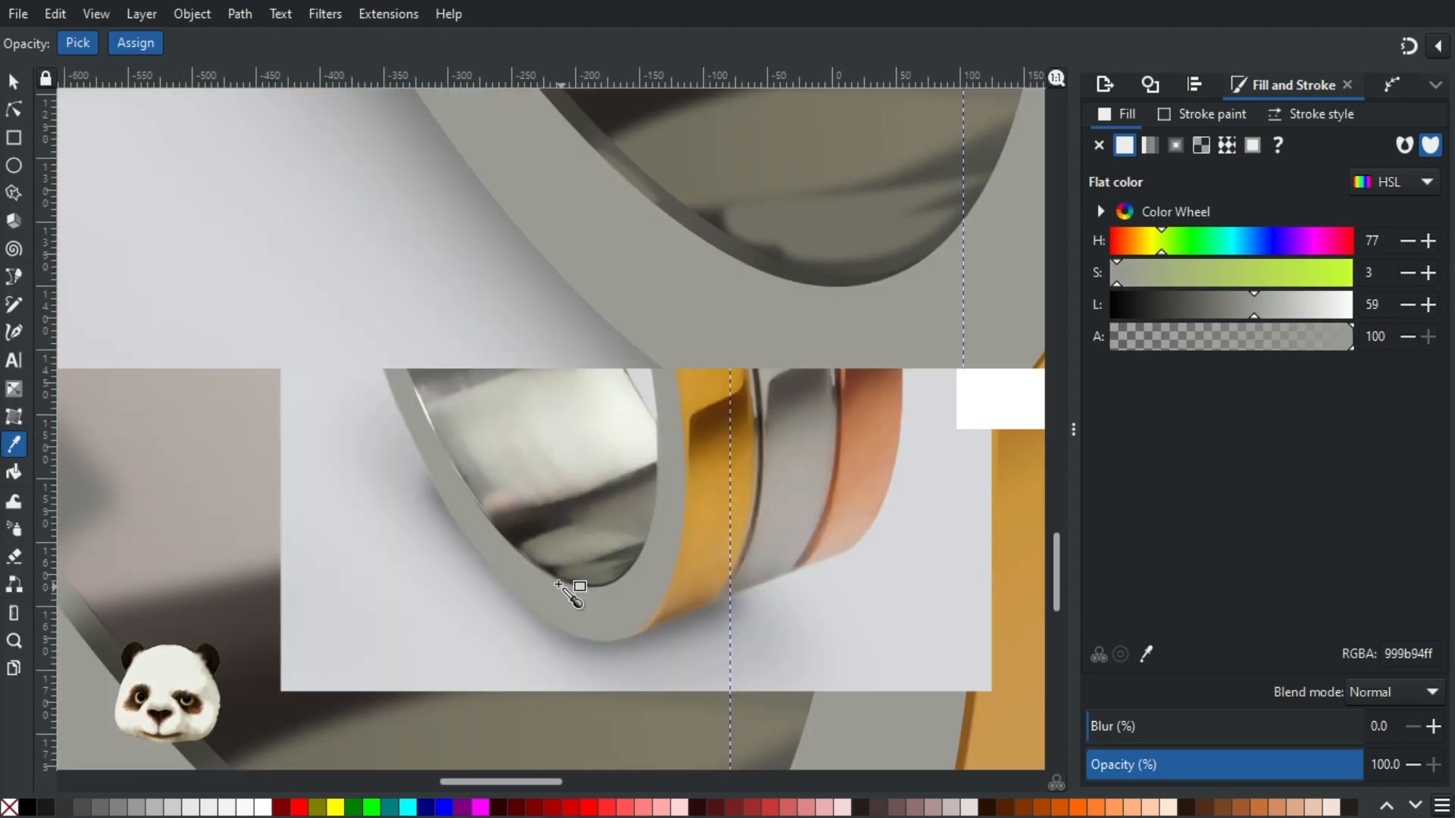
{"action": "scroll", "coordinate": [500, 542], "scroll_direction": "down", "scroll_amount": 3}
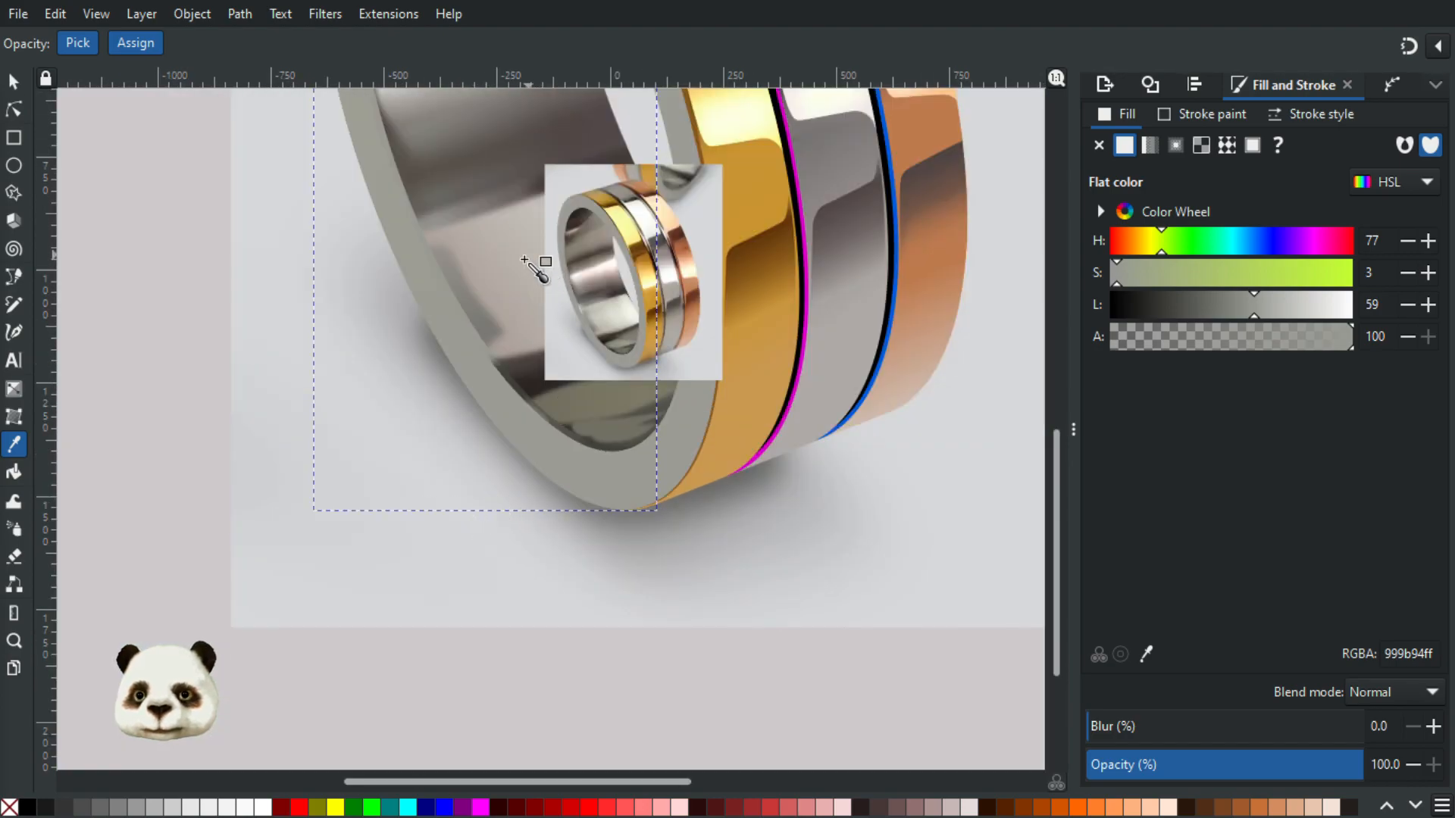
Step: Draw a closed shape along the ring's left inner rim beside the pale reflection and lower it one level in the stacking order
{"action": "scroll", "coordinate": [525, 260], "scroll_direction": "up", "scroll_amount": 2}
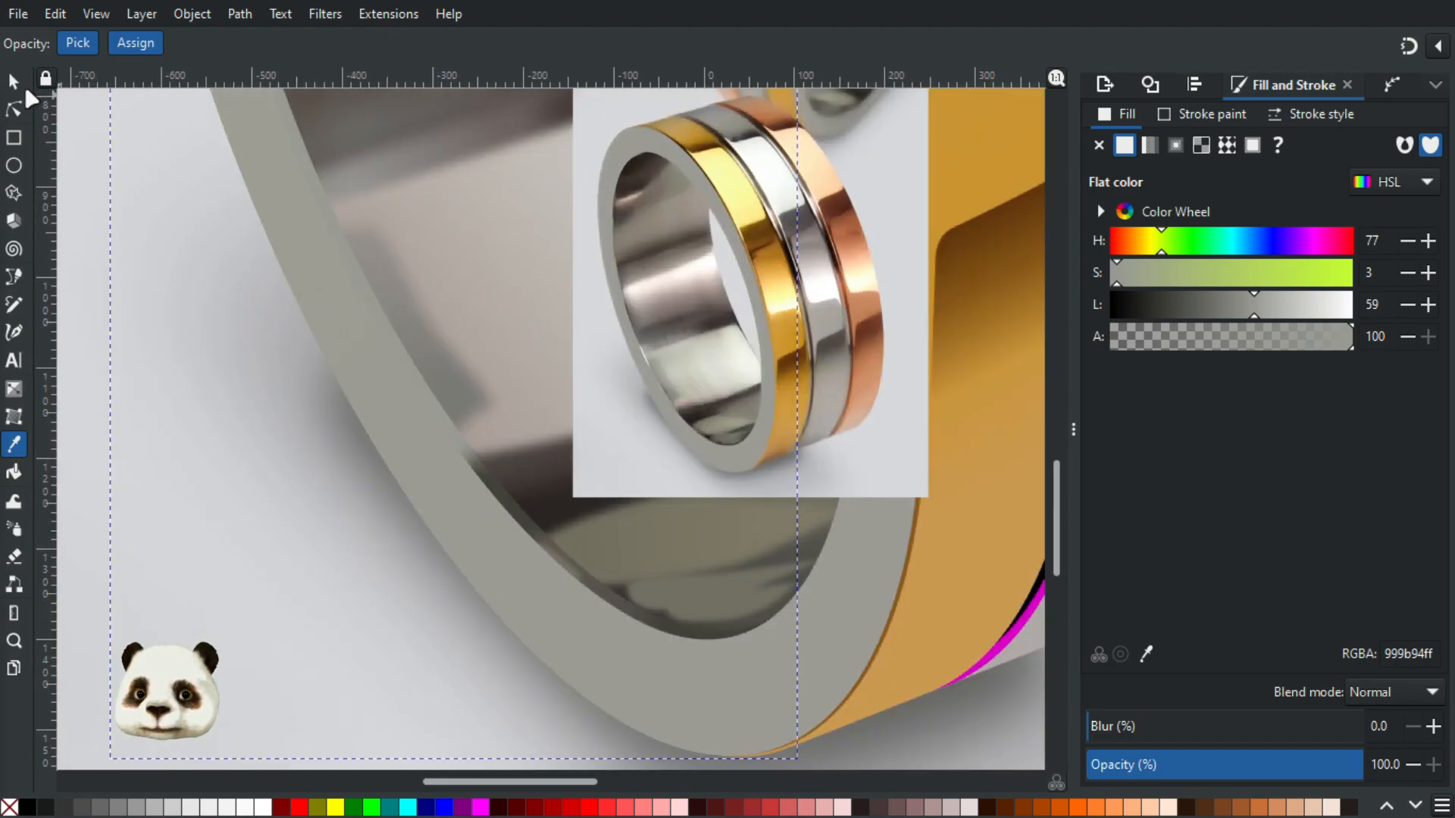
{"action": "left_click", "coordinate": [15, 81]}
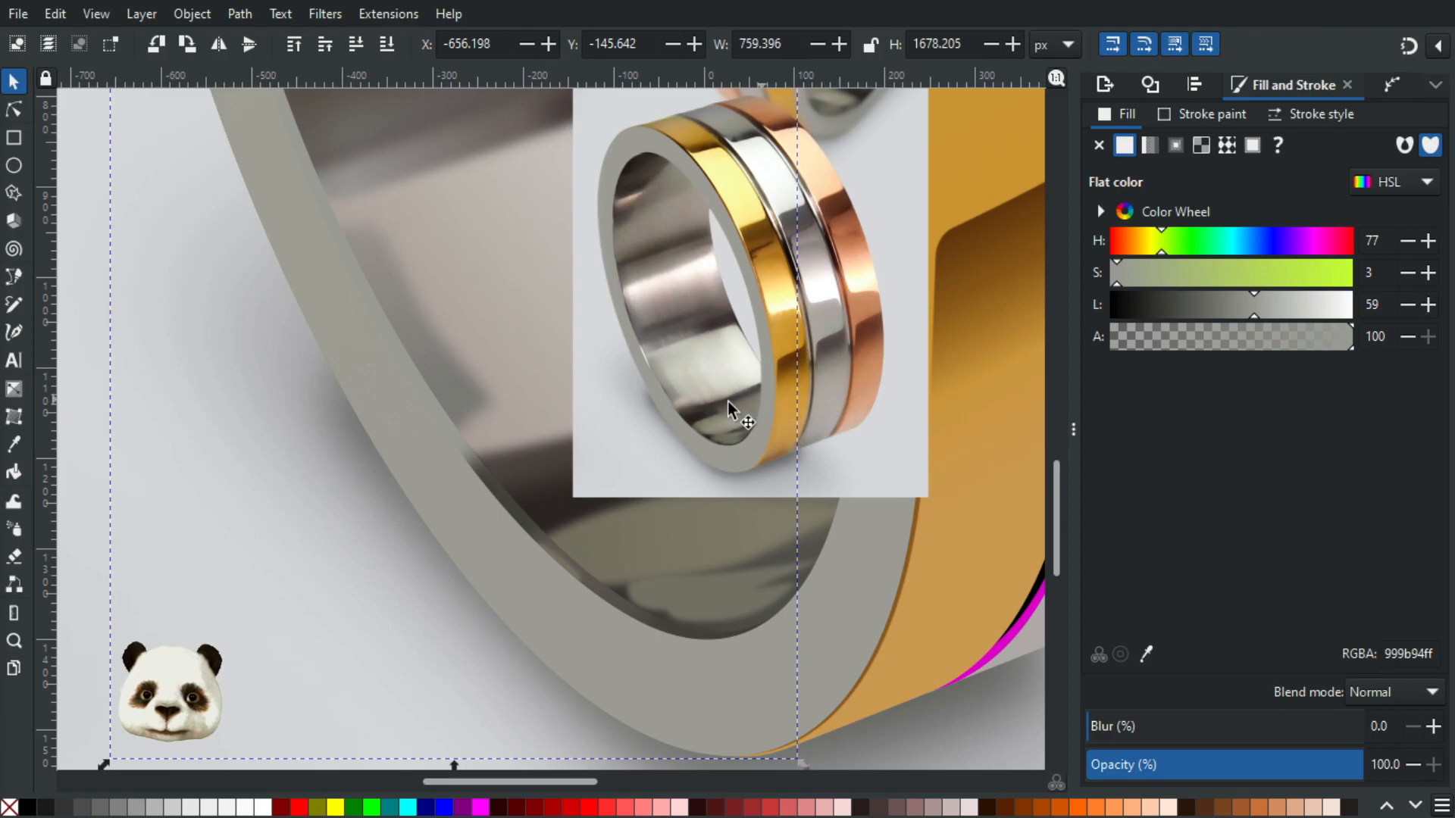
{"action": "scroll", "coordinate": [675, 366], "scroll_direction": "up", "scroll_amount": 2}
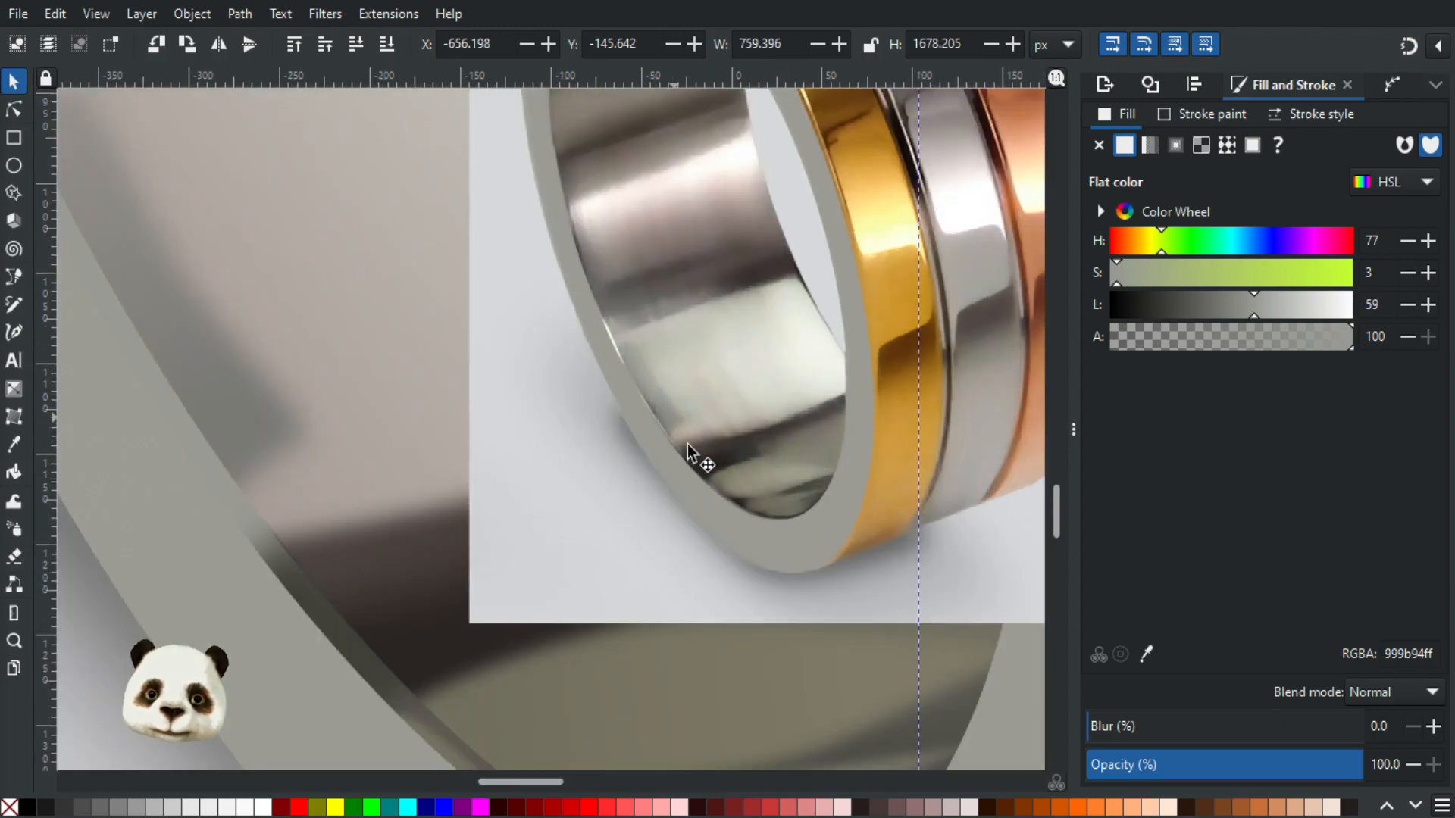
{"action": "scroll", "coordinate": [692, 470], "scroll_direction": "up", "scroll_amount": 2}
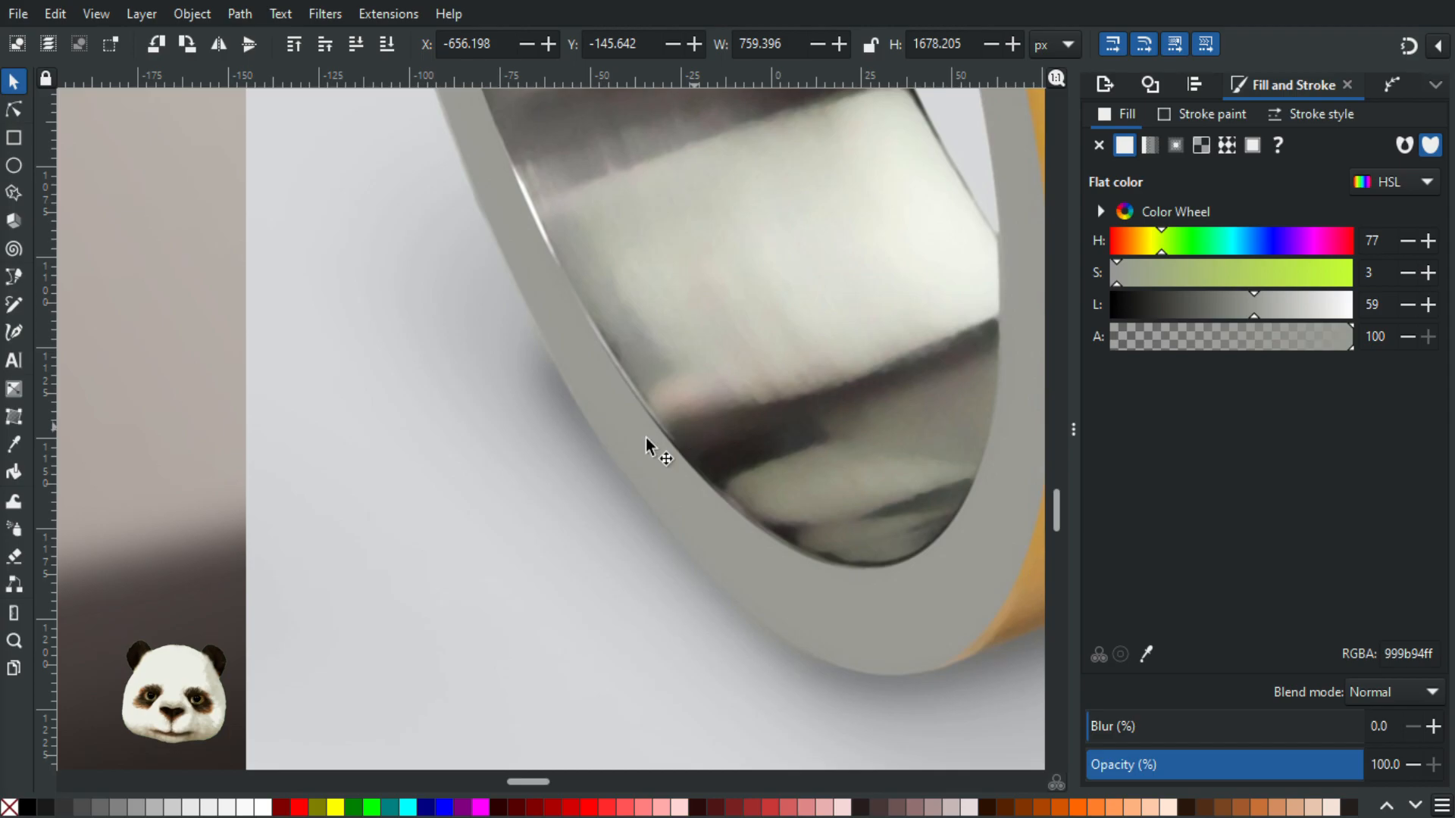
{"action": "scroll", "coordinate": [565, 443], "scroll_direction": "down", "scroll_amount": 5}
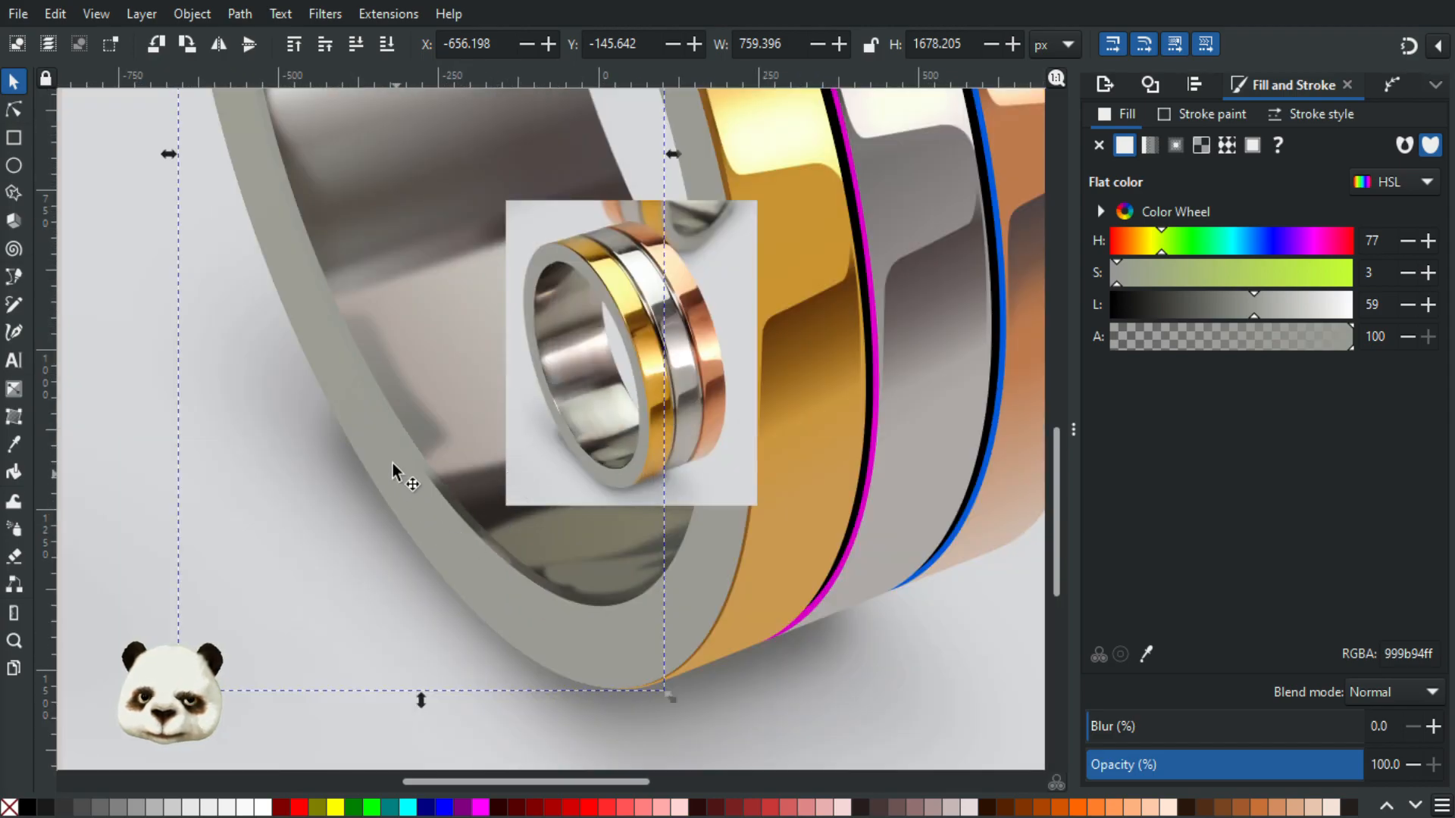
{"action": "scroll", "coordinate": [393, 467], "scroll_direction": "up", "scroll_amount": 1}
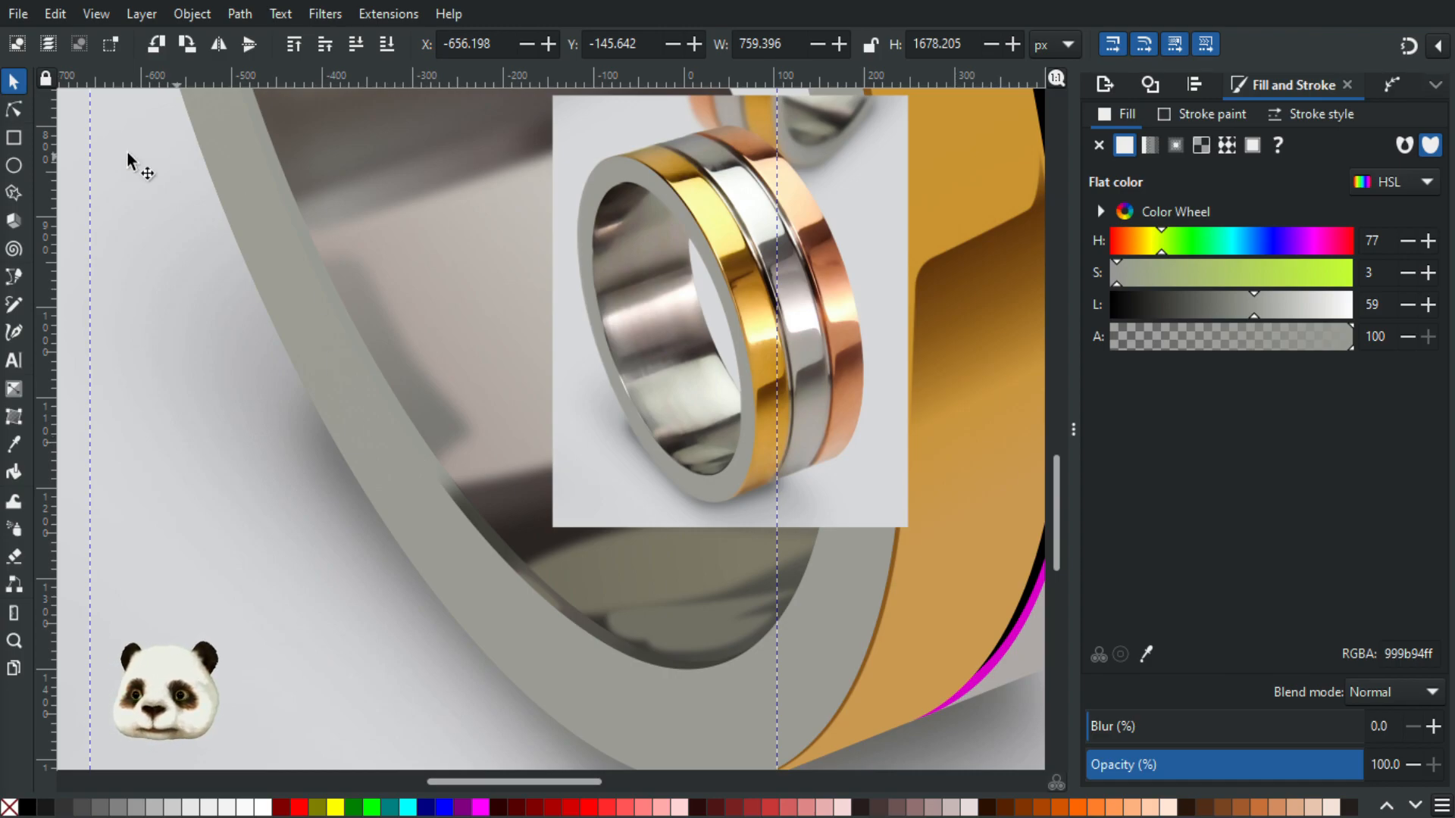
{"action": "key", "text": "b"}
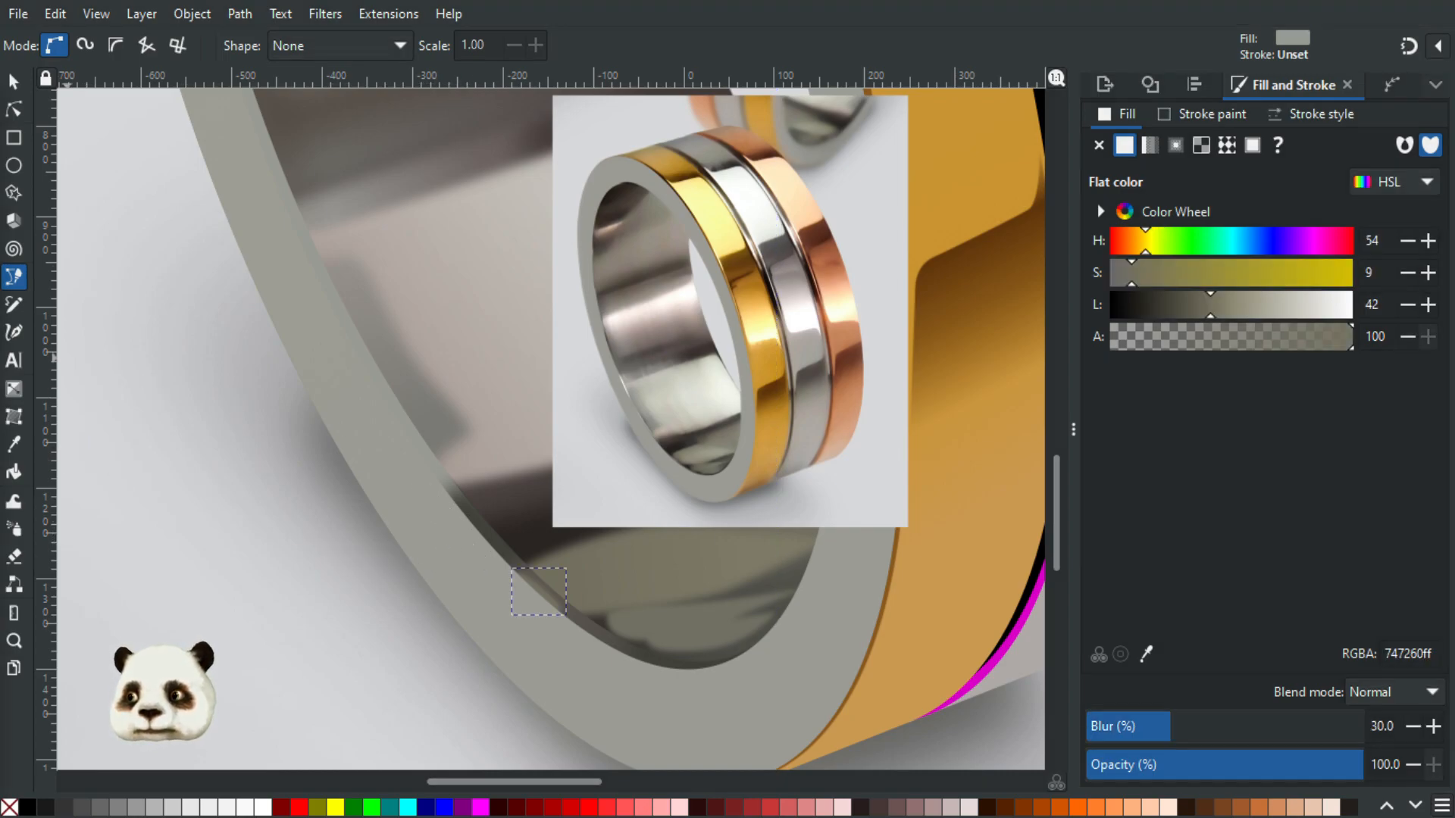
{"action": "left_click", "coordinate": [475, 504]}
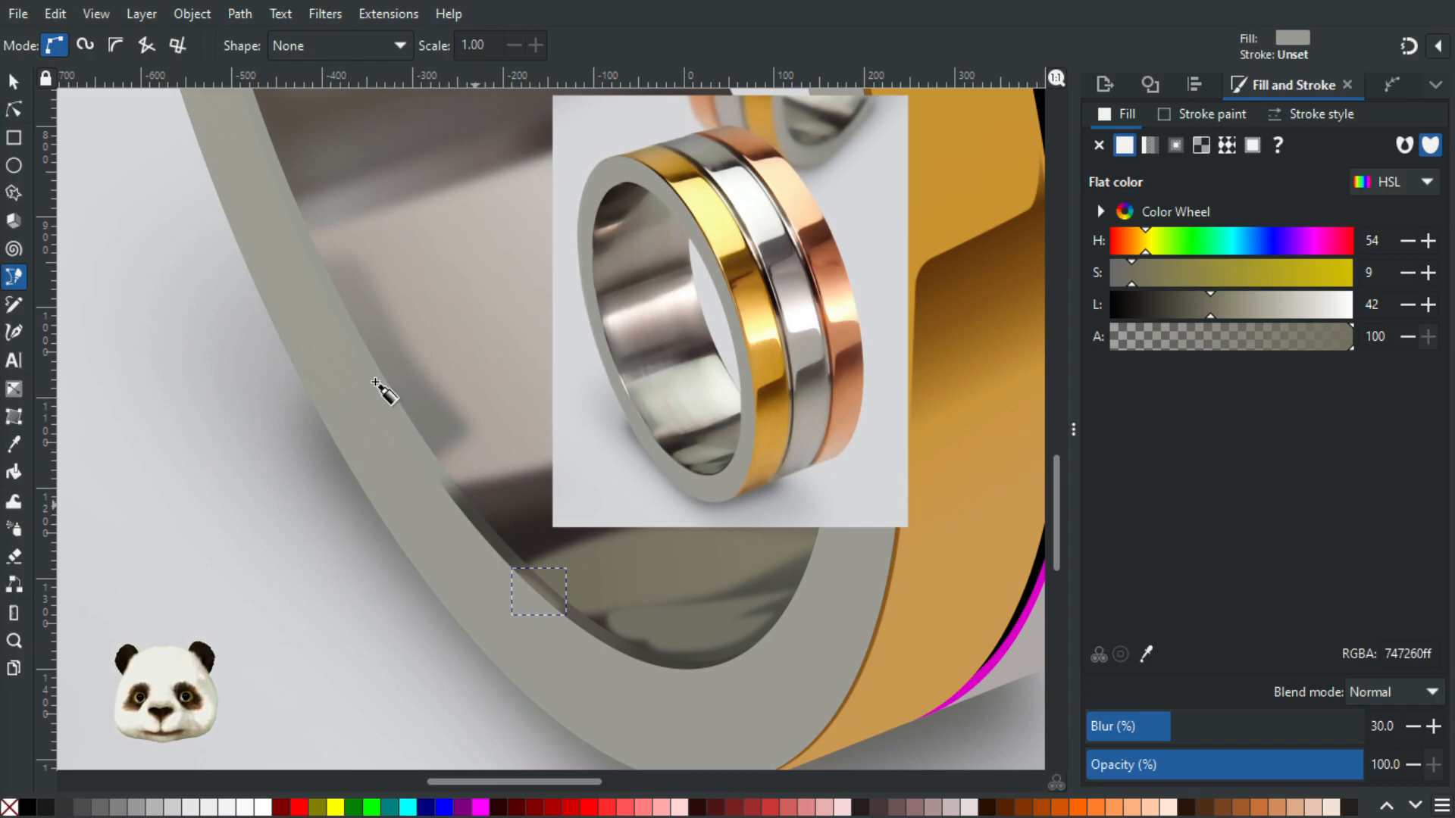
{"action": "left_click", "coordinate": [403, 421]}
{"action": "left_click", "coordinate": [343, 332]}
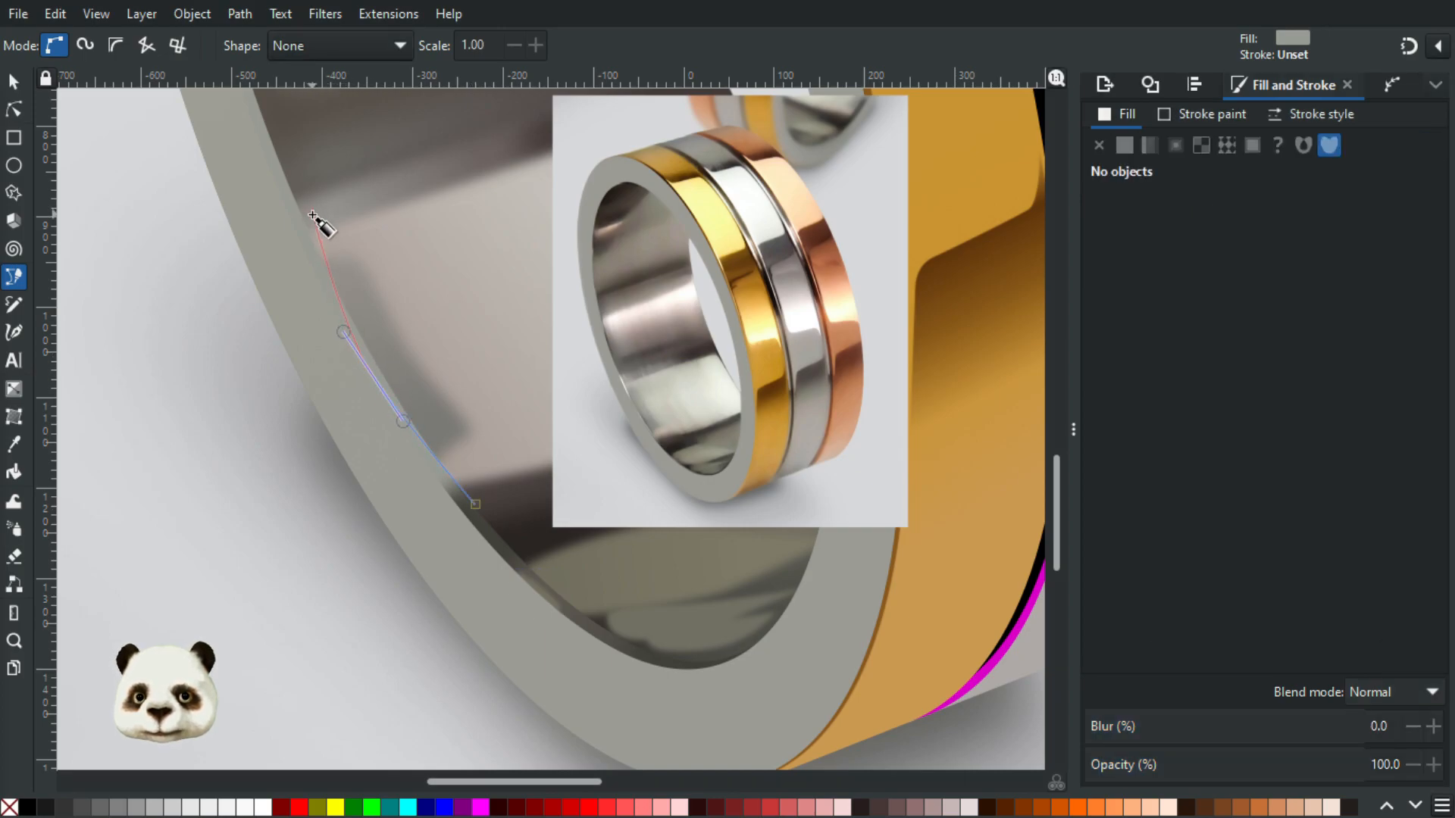
{"action": "left_click", "coordinate": [309, 225]}
{"action": "left_click", "coordinate": [449, 311]}
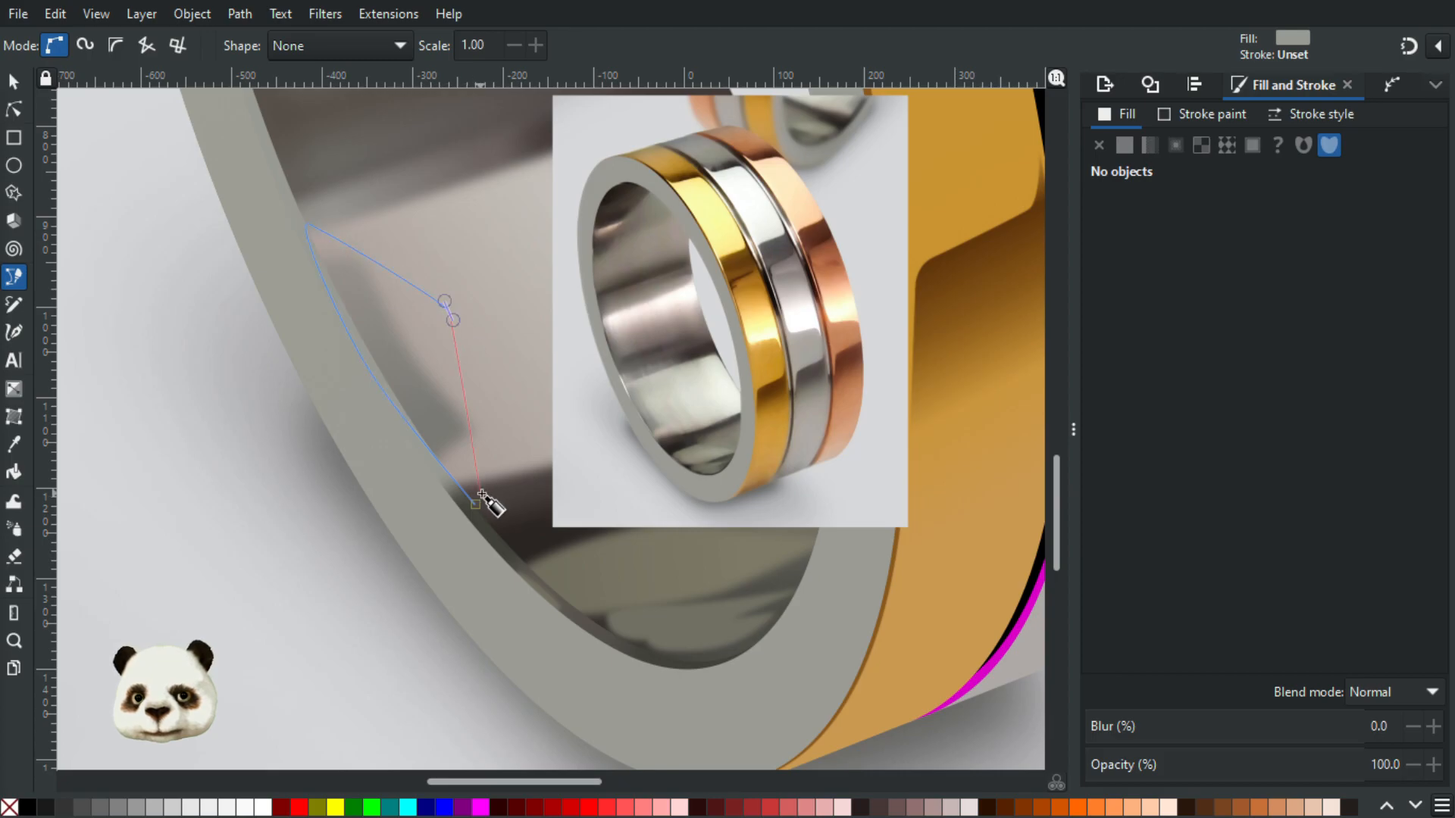
{"action": "left_click", "coordinate": [476, 504]}
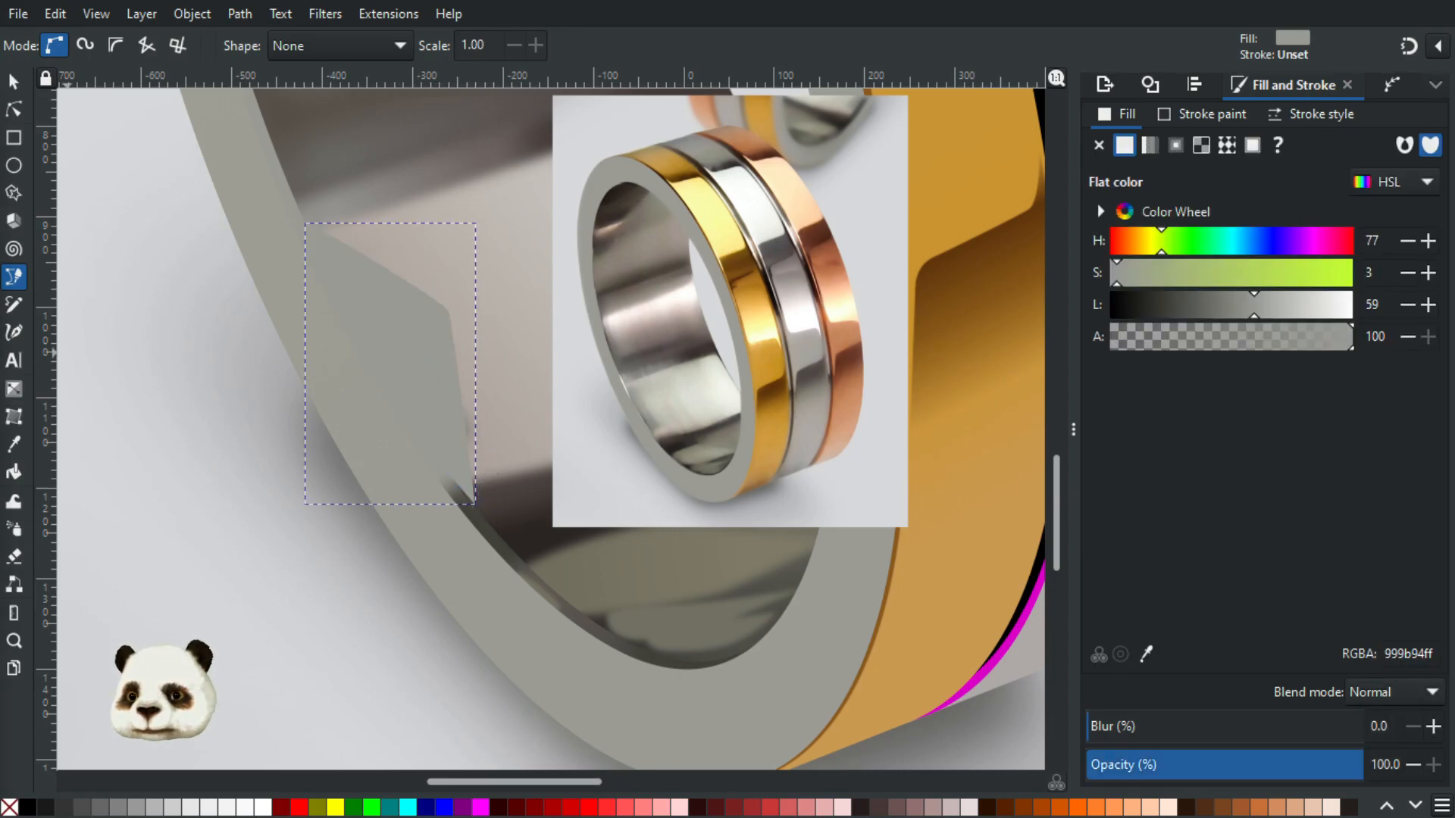
{"action": "key", "text": "Page_Down"}
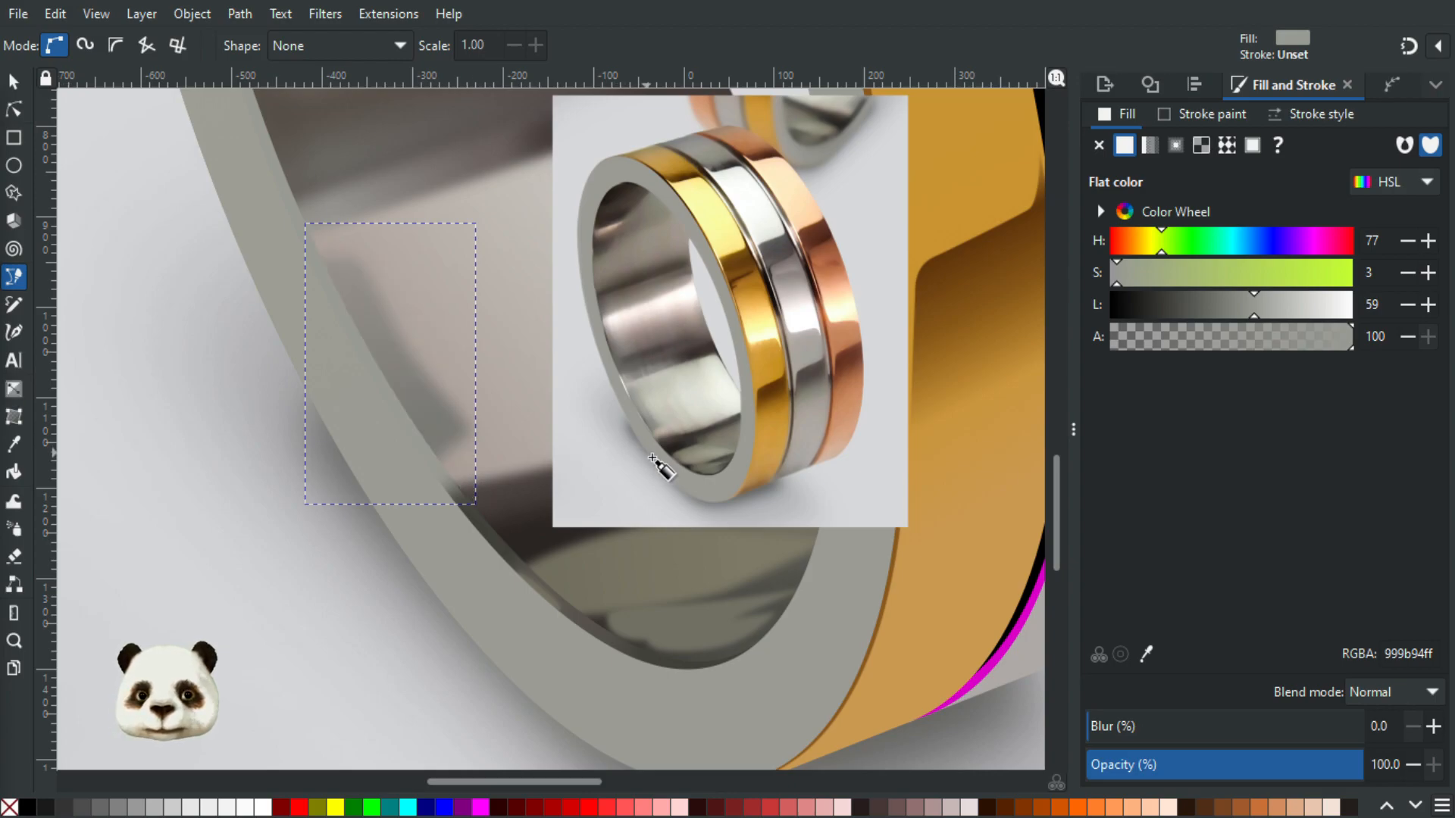
Step: Recolour the new rim shape by sampling the reference photo's inner edge highlight, finishing with the light grey b2b3ae
{"action": "key", "text": "d"}
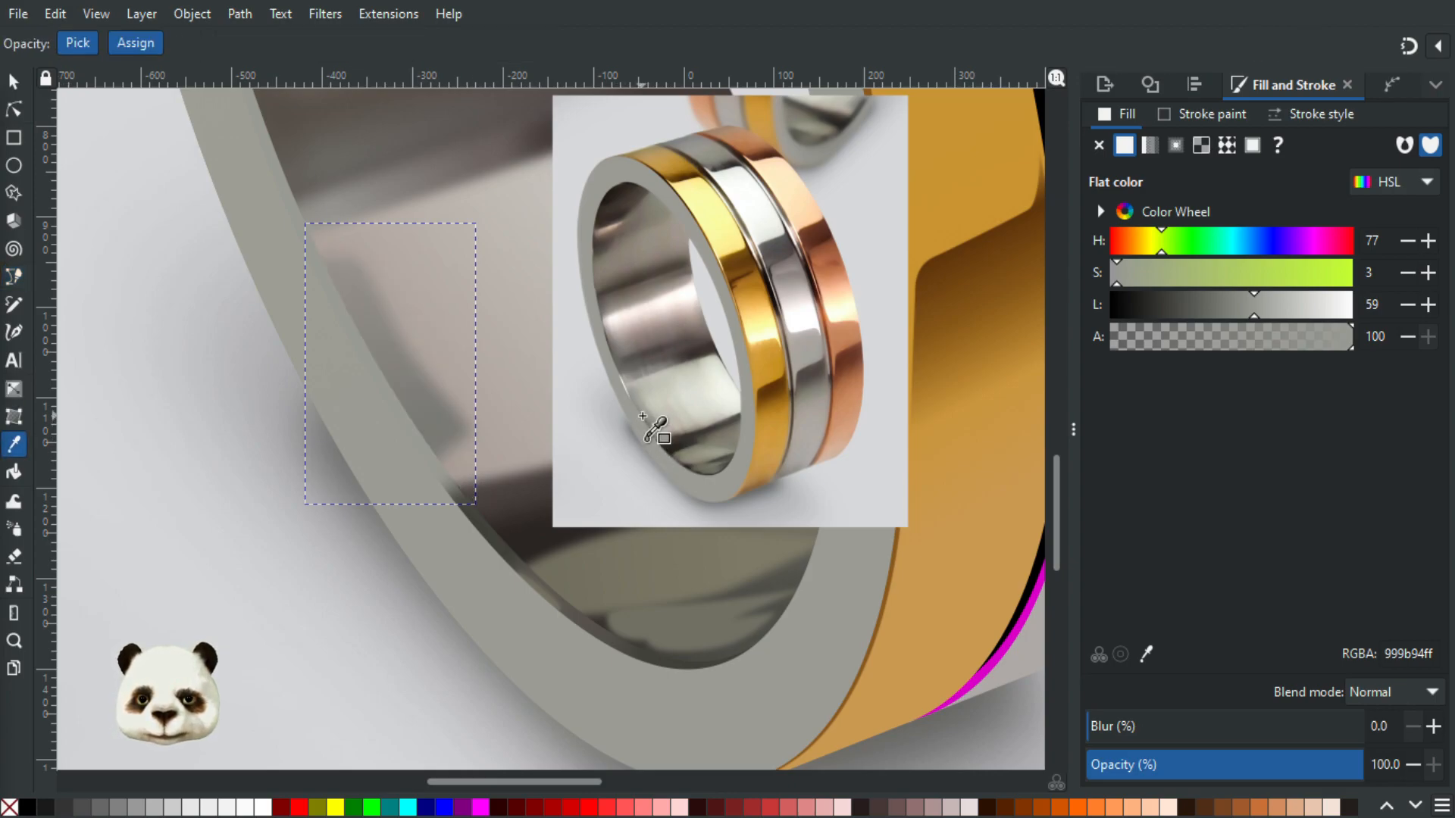
{"action": "scroll", "coordinate": [643, 416], "scroll_direction": "up", "scroll_amount": 4}
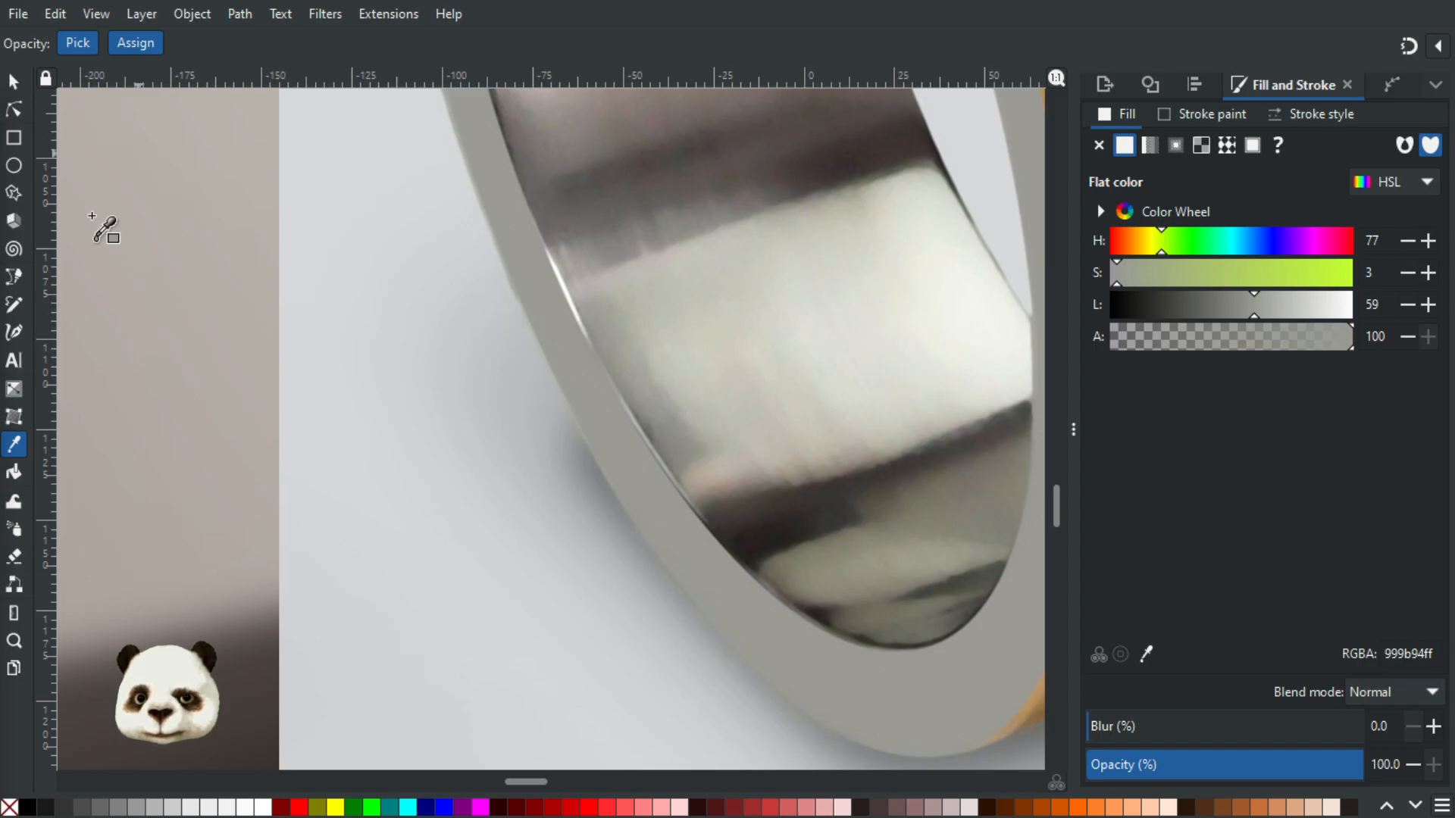
{"action": "scroll", "coordinate": [529, 292], "scroll_direction": "down", "scroll_amount": 3}
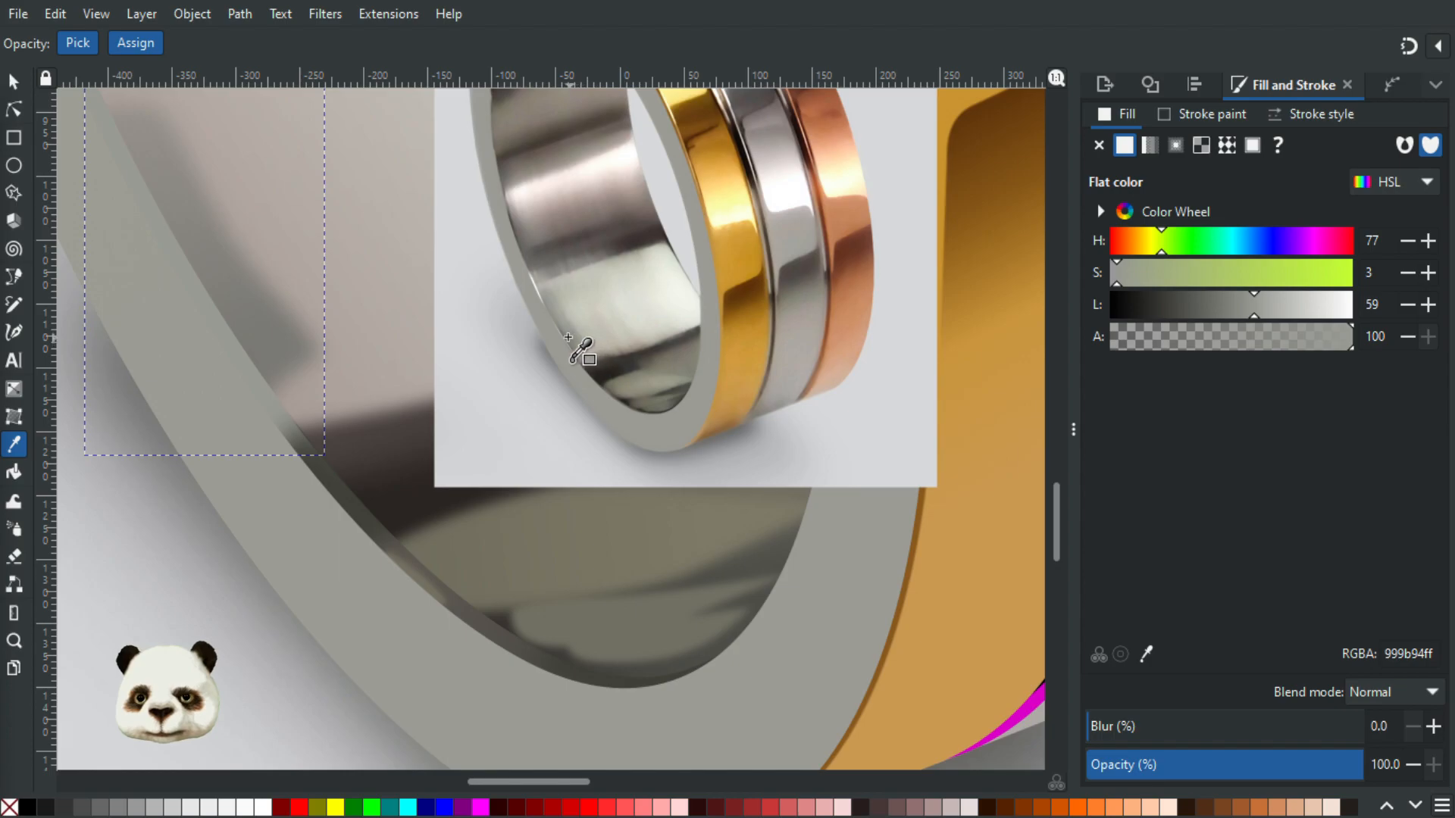
{"action": "scroll", "coordinate": [575, 343], "scroll_direction": "up", "scroll_amount": 3}
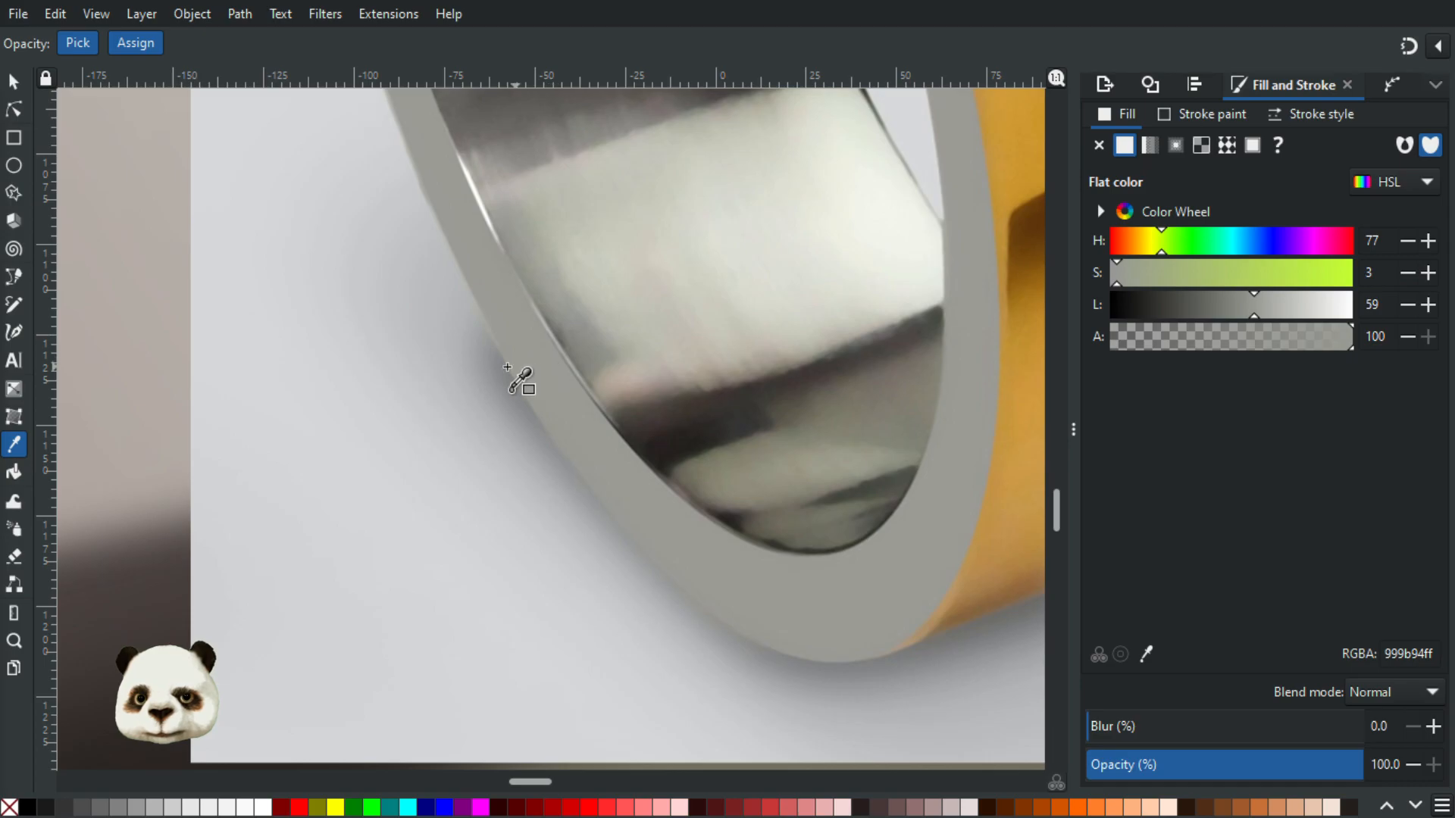
{"action": "scroll", "coordinate": [515, 371], "scroll_direction": "down", "scroll_amount": 5}
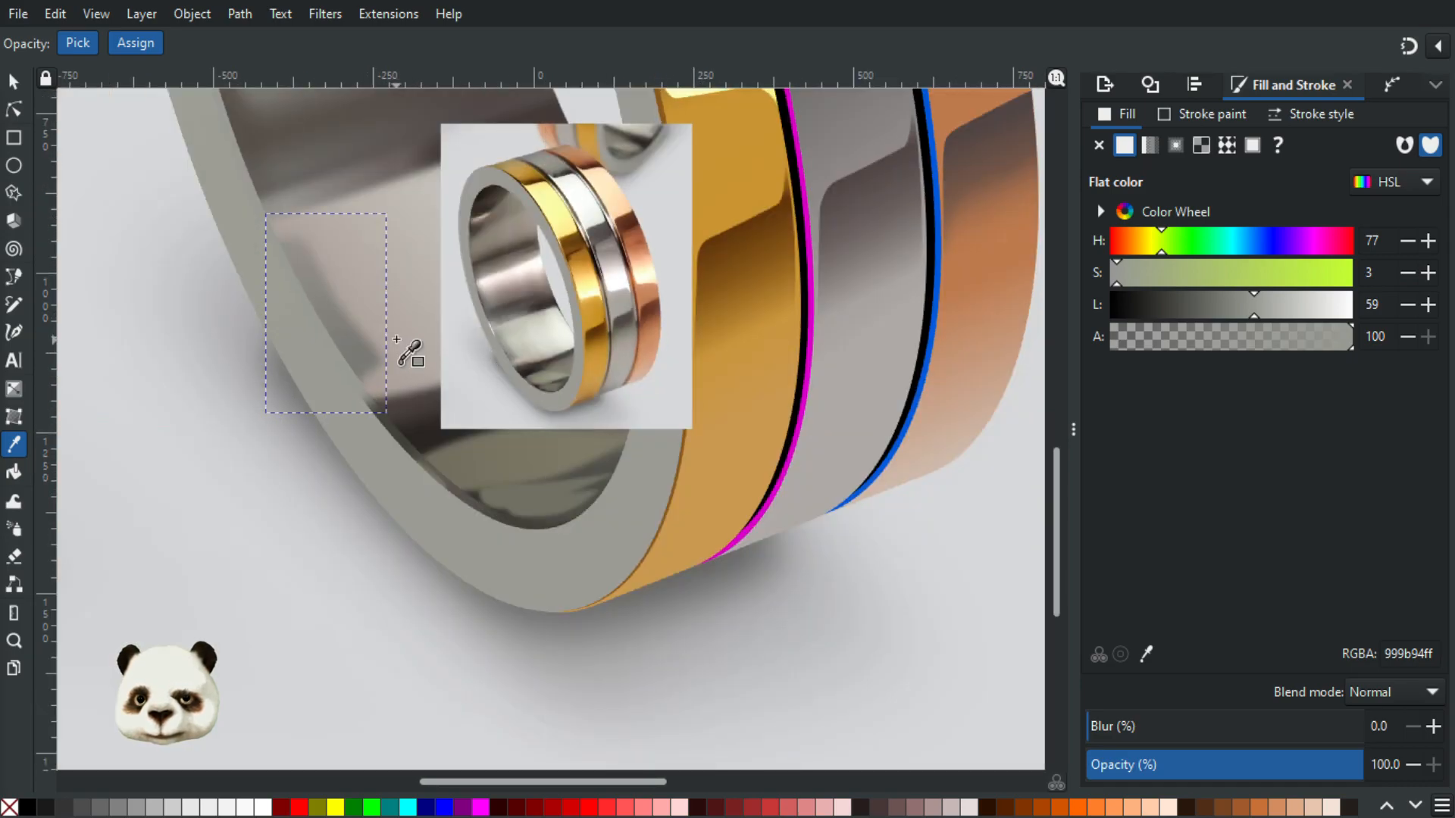
{"action": "scroll", "coordinate": [422, 373], "scroll_direction": "up", "scroll_amount": 1}
{"action": "left_click", "coordinate": [556, 246]}
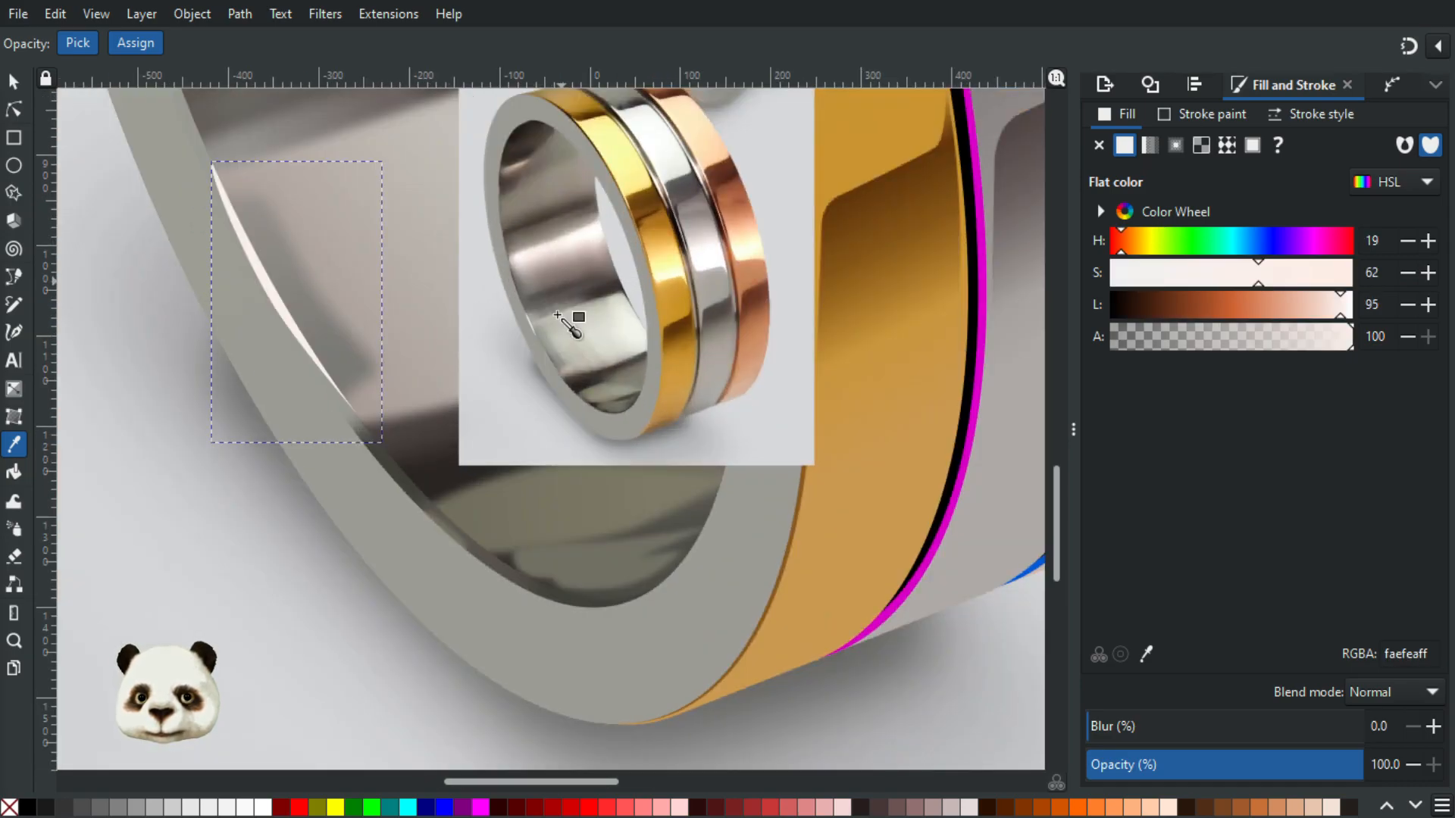
{"action": "scroll", "coordinate": [554, 362], "scroll_direction": "up", "scroll_amount": 1}
{"action": "scroll", "coordinate": [553, 362], "scroll_direction": "up", "scroll_amount": 1}
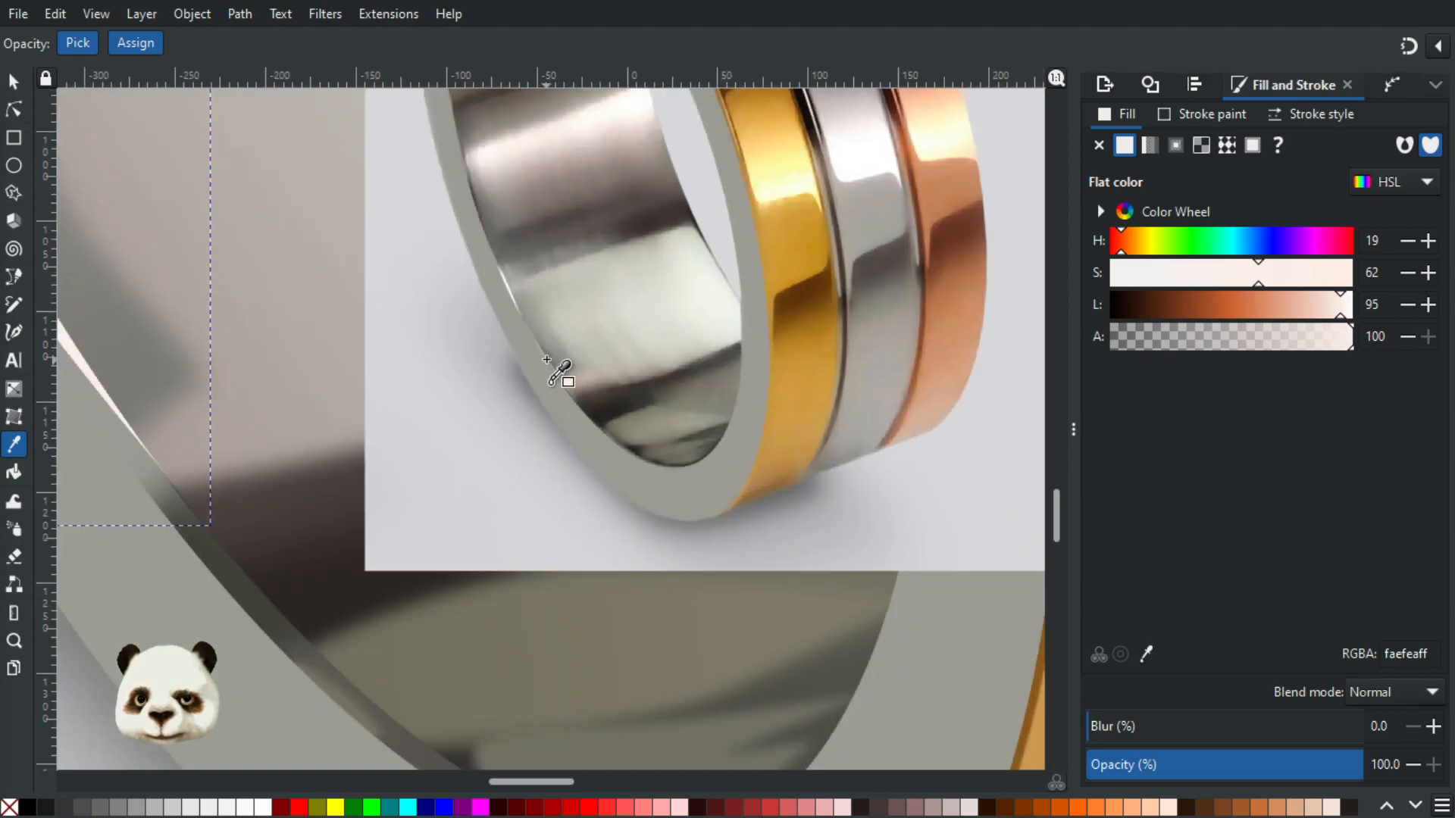
{"action": "scroll", "coordinate": [553, 362], "scroll_direction": "up", "scroll_amount": 3}
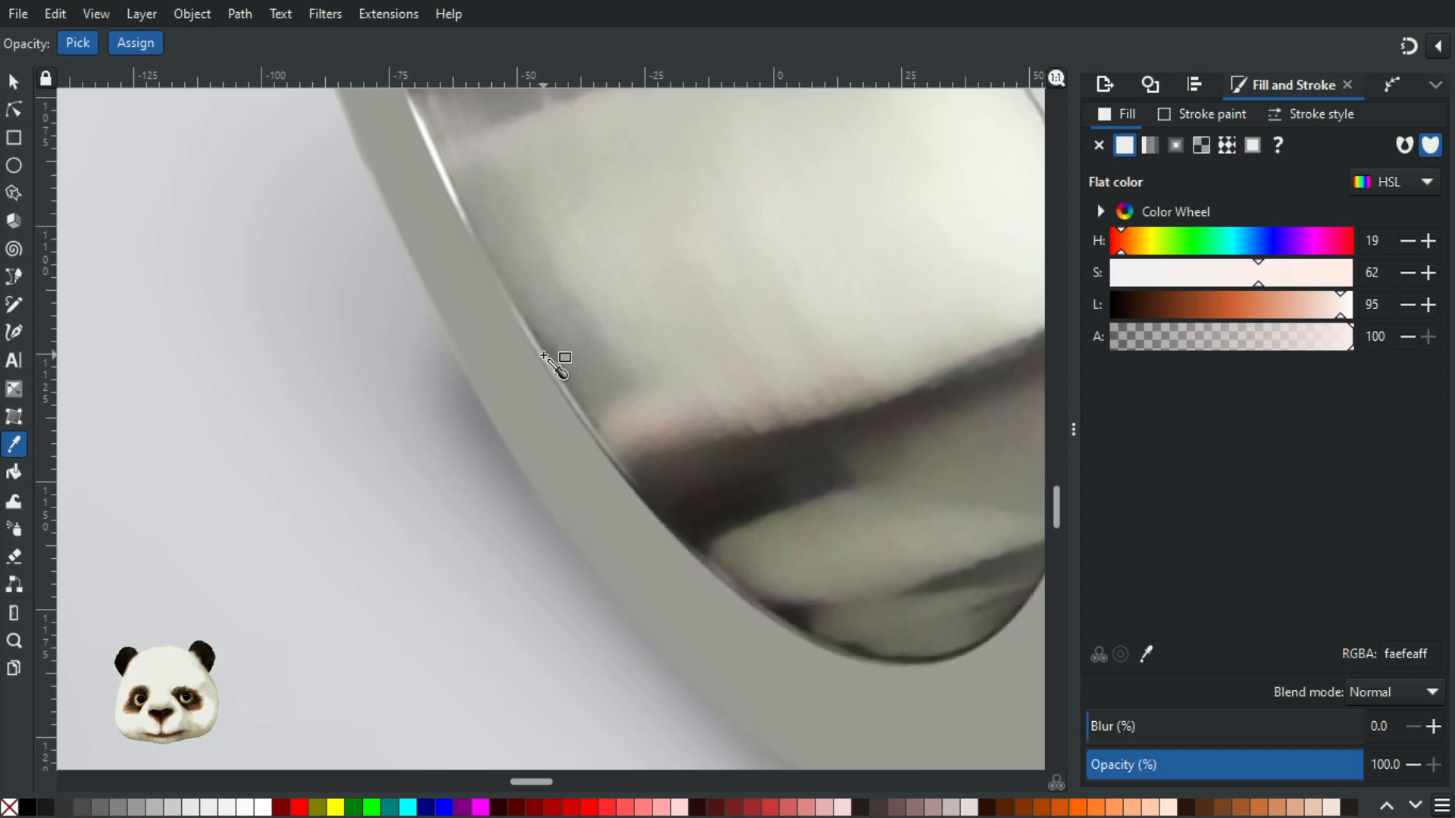
{"action": "left_click", "coordinate": [552, 360]}
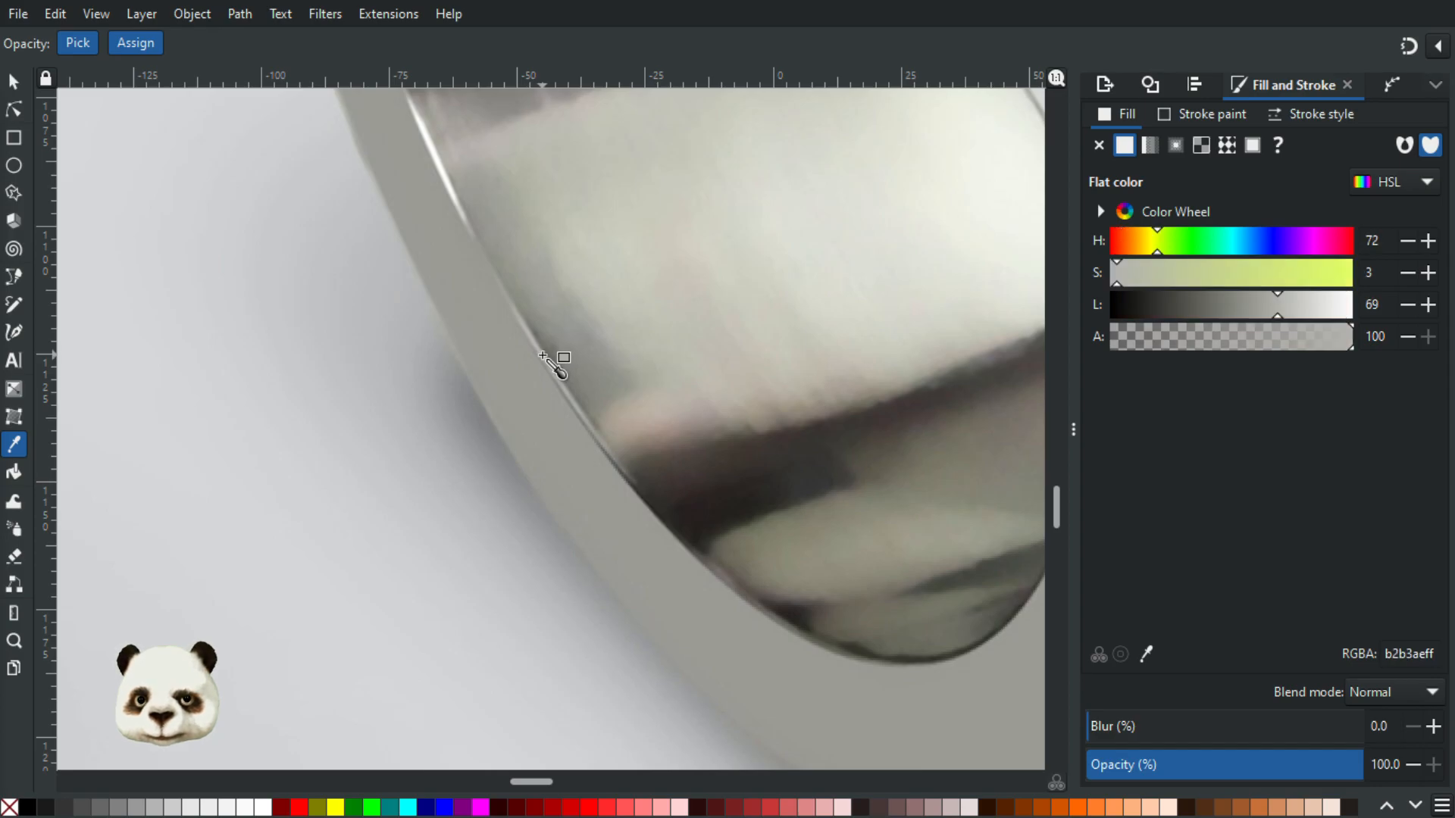
Step: Set the blur of the light grey rim shape to 10%
{"action": "scroll", "coordinate": [409, 428], "scroll_direction": "down", "scroll_amount": 6}
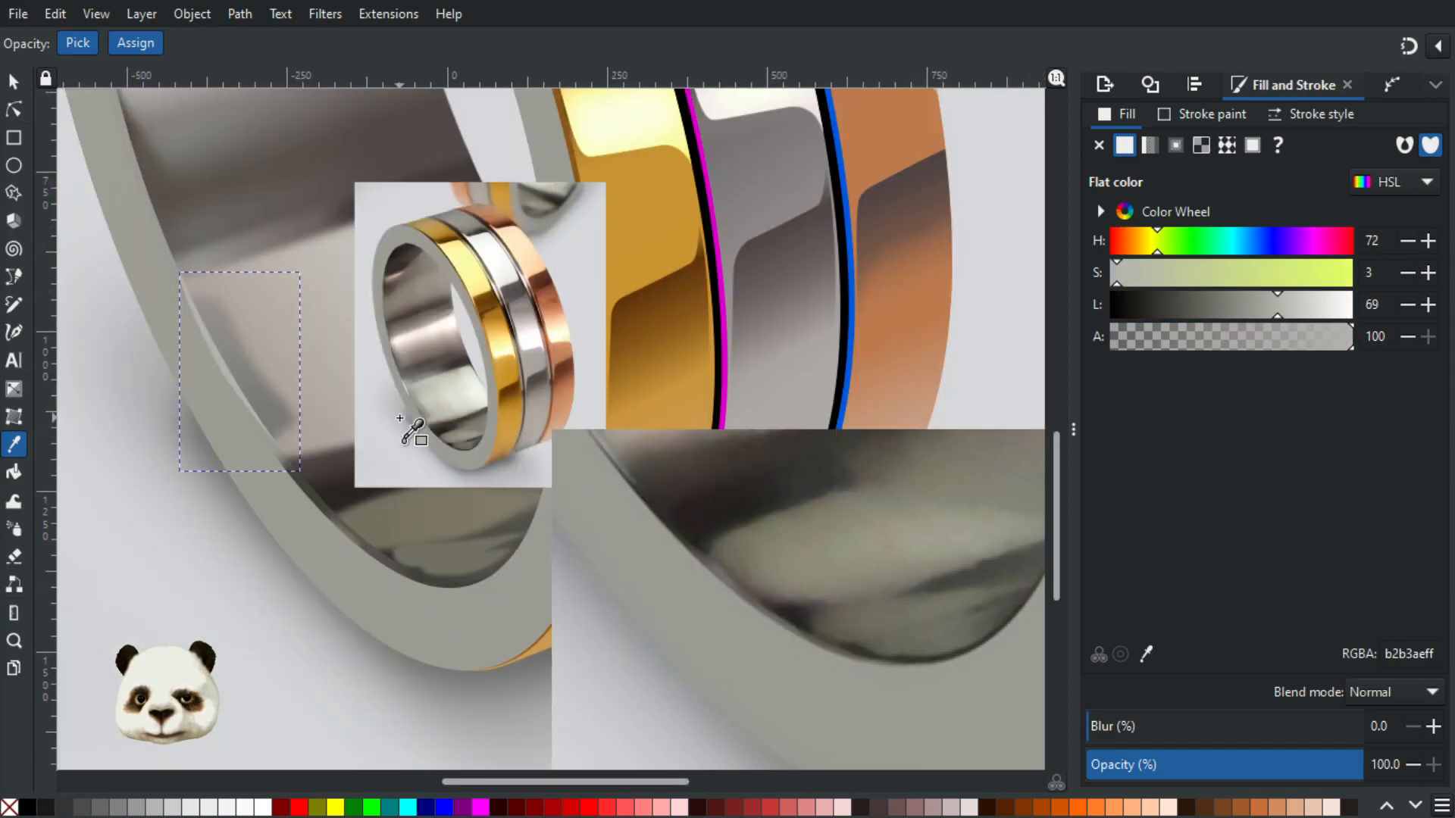
{"action": "left_click_drag", "start_coordinate": [1137, 733], "coordinate": [1098, 726]}
{"action": "left_click", "coordinate": [1145, 729]}
{"action": "left_click", "coordinate": [1117, 728]}
Step: Select the dark blurred shading path at the lower inner rim for node editing and compare its edge with the reference ring
{"action": "scroll", "coordinate": [383, 379], "scroll_direction": "up", "scroll_amount": 2}
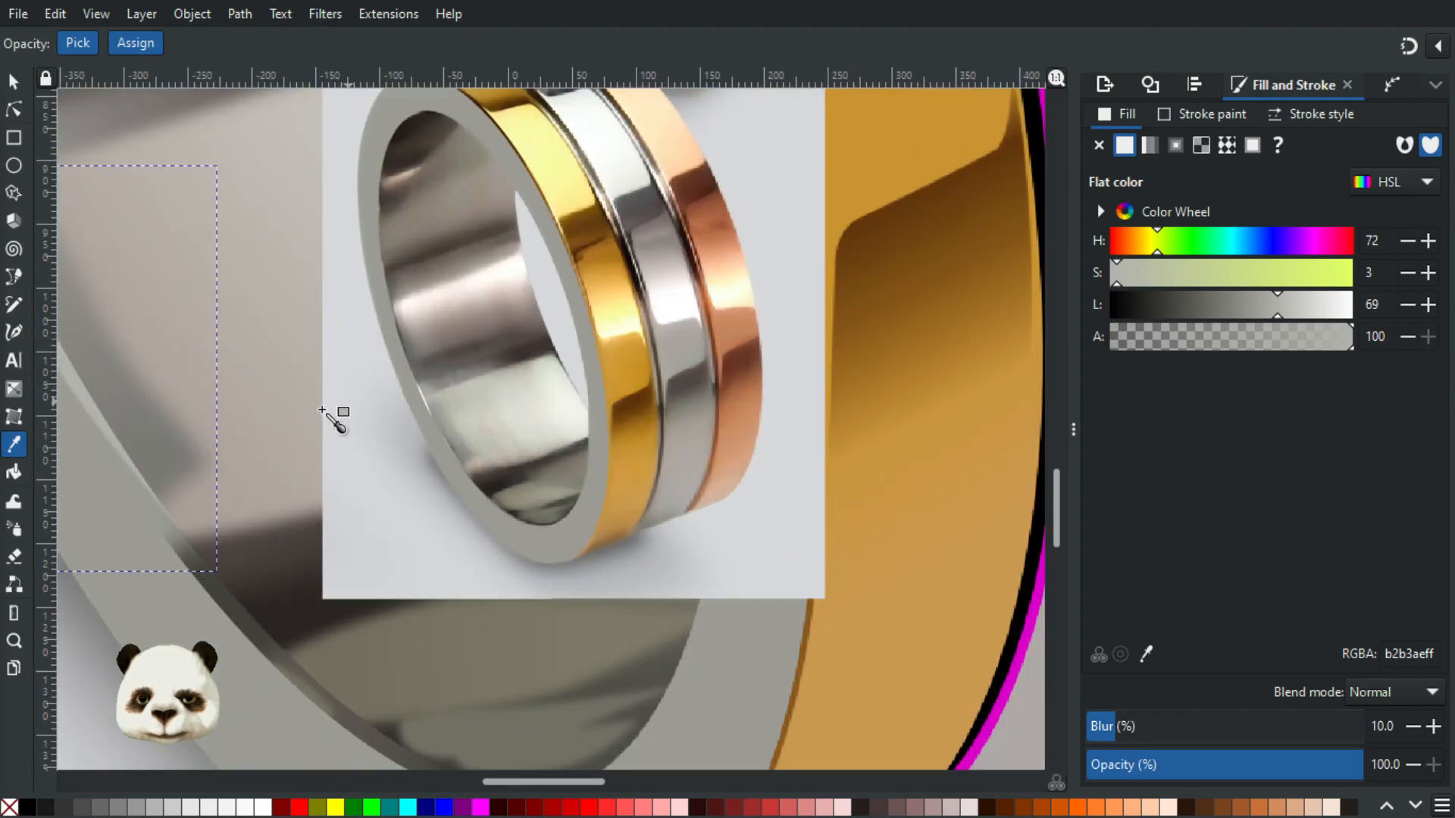
{"action": "left_click_drag", "start_coordinate": [377, 492], "coordinate": [634, 539]}
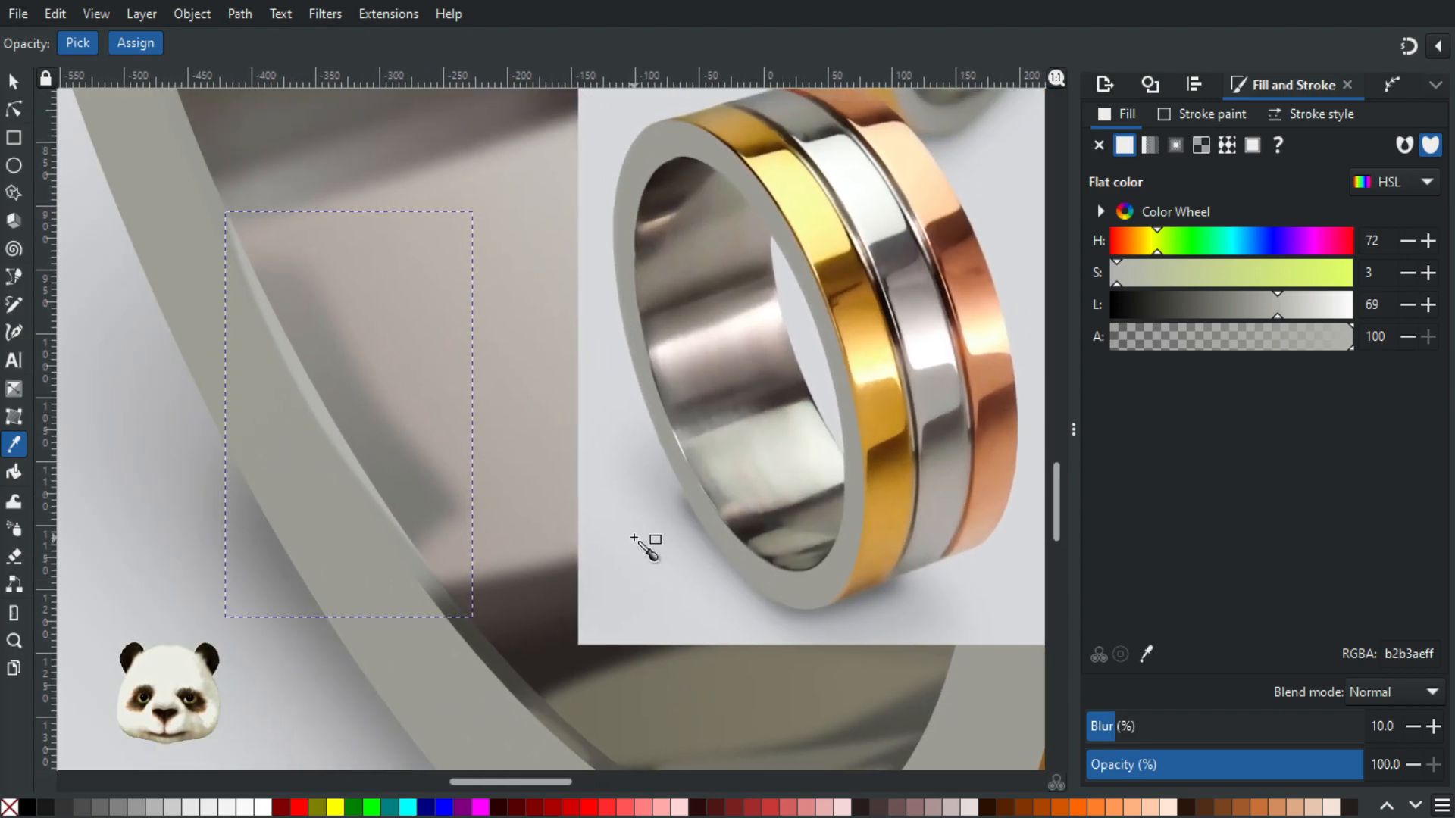
{"action": "left_click", "coordinate": [14, 112]}
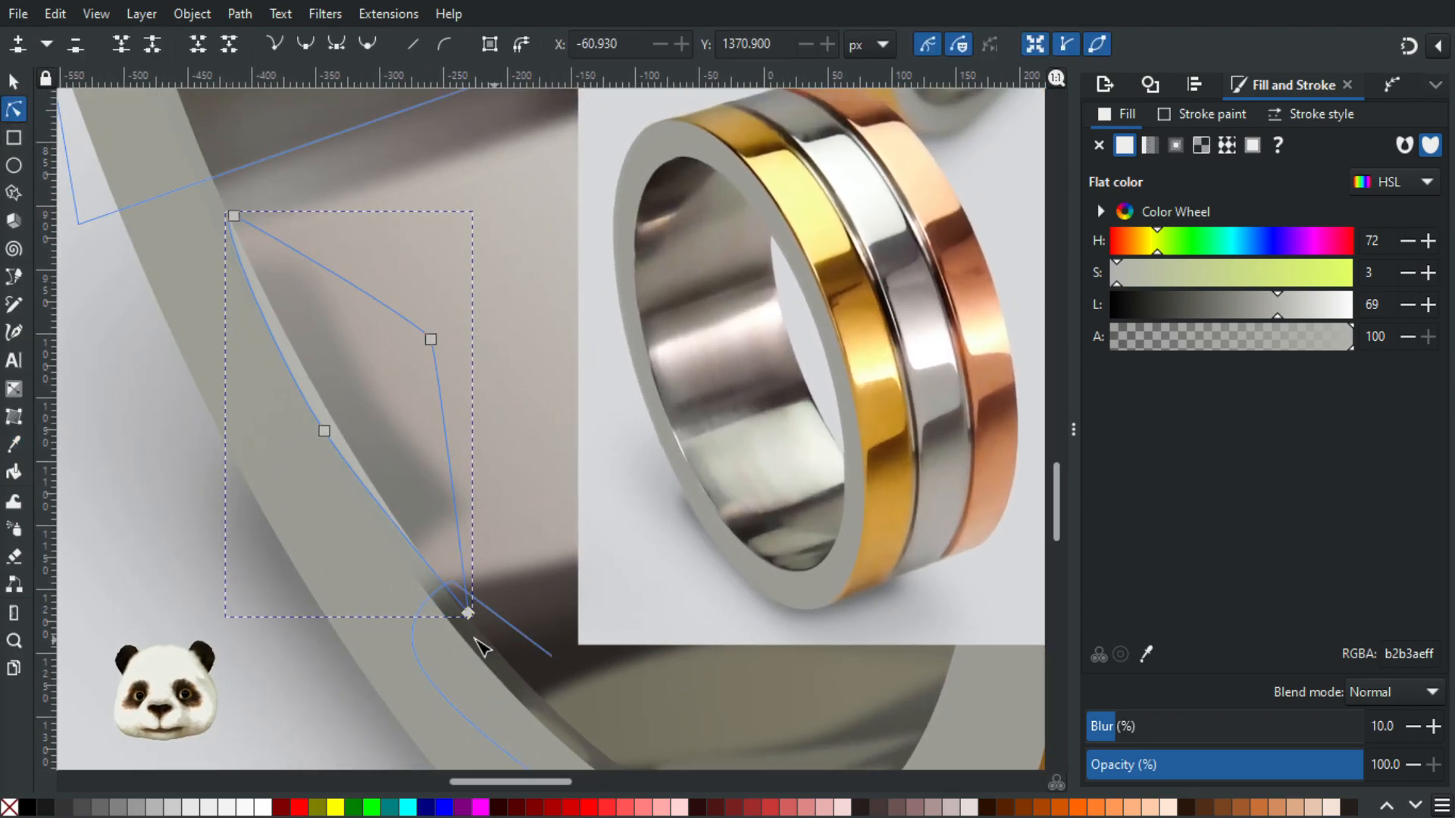
{"action": "left_click", "coordinate": [454, 633]}
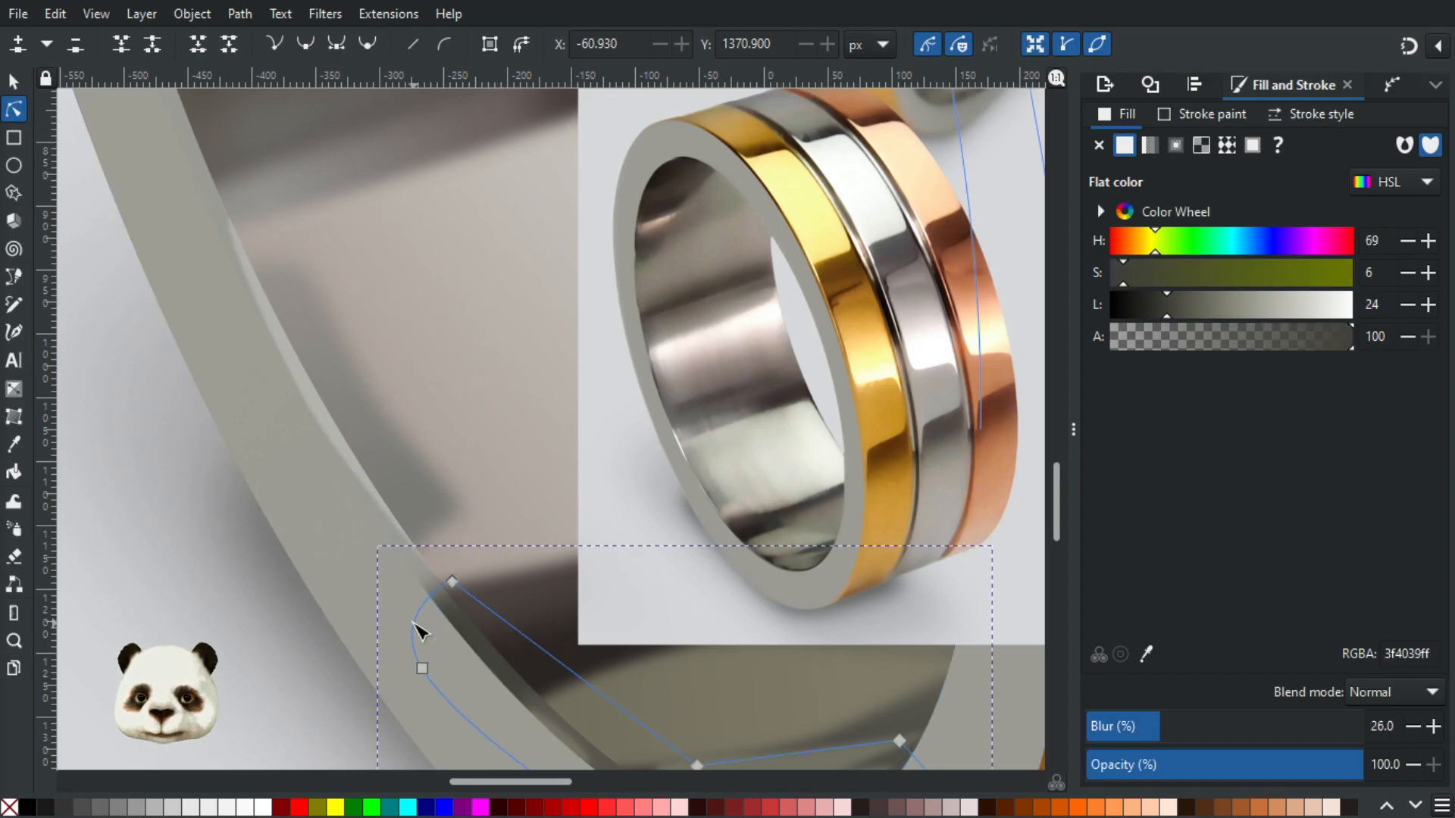
{"action": "left_click", "coordinate": [415, 625]}
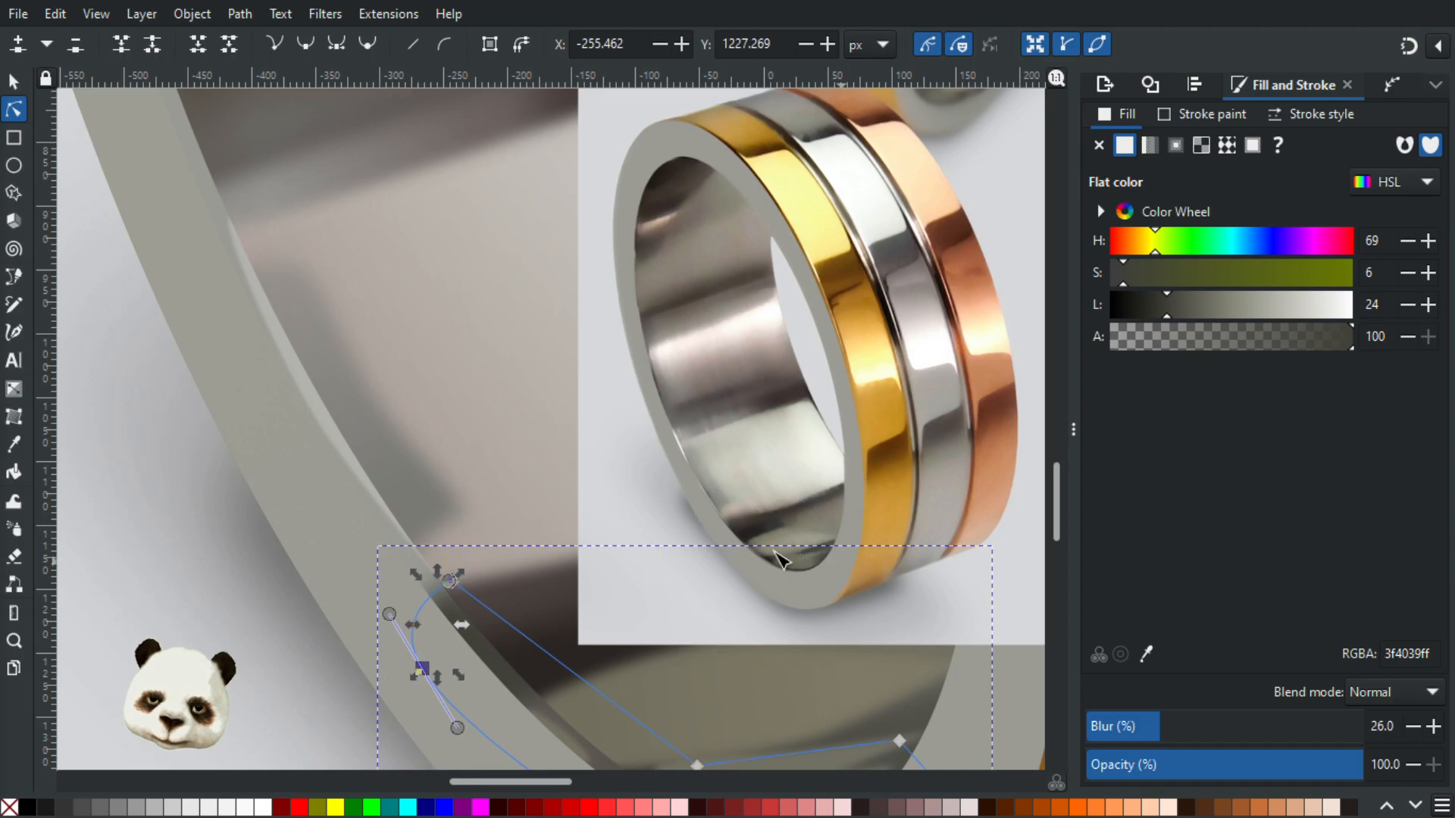
{"action": "scroll", "coordinate": [809, 560], "scroll_direction": "up", "scroll_amount": 3}
{"action": "scroll", "coordinate": [669, 552], "scroll_direction": "down", "scroll_amount": 4}
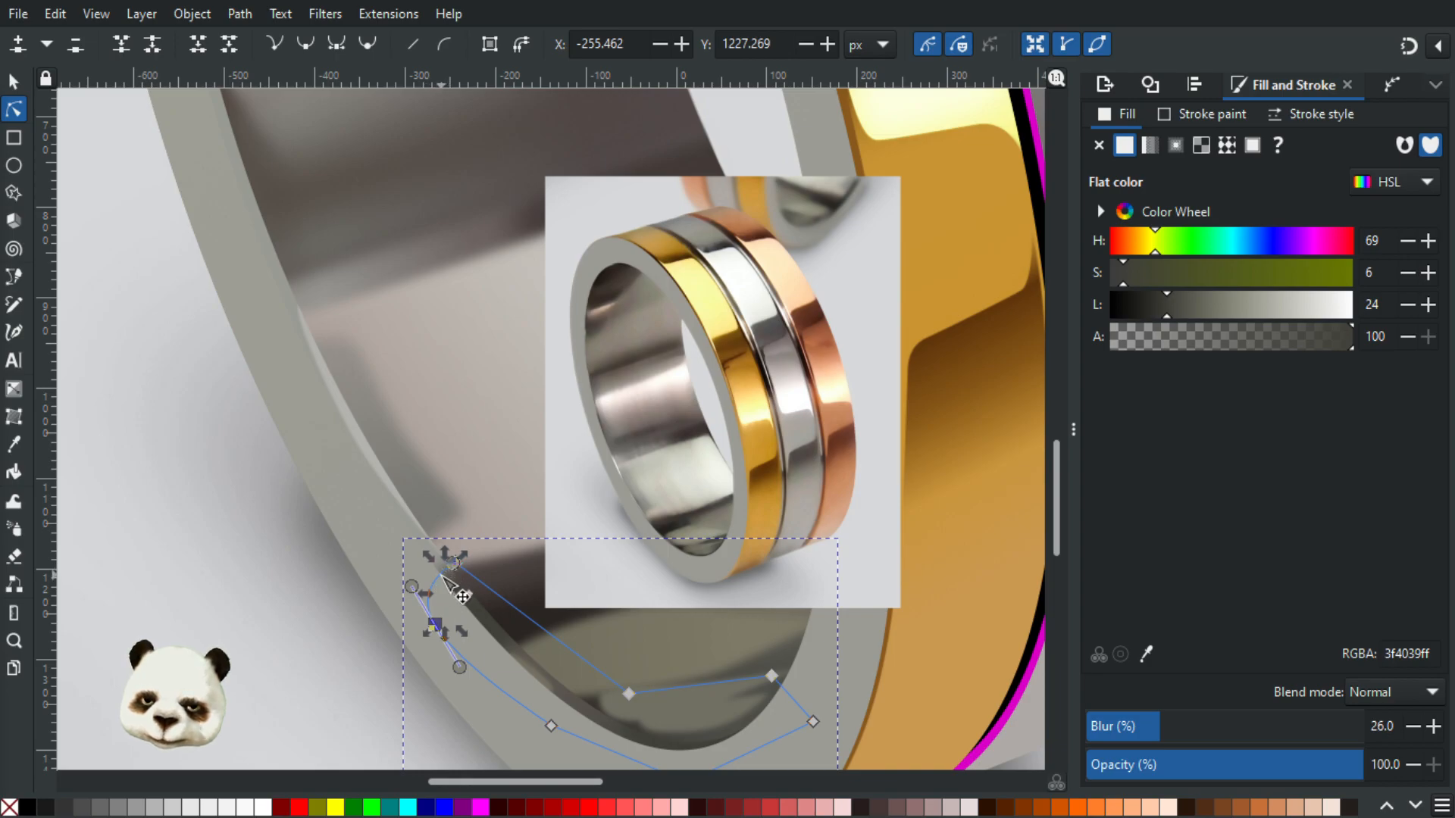
Step: Add a node to the dark shading path's upper-left segment and move it up along the rim to extend the shading
{"action": "scroll", "coordinate": [448, 633], "scroll_direction": "up", "scroll_amount": 1, "text": "ctrl"}
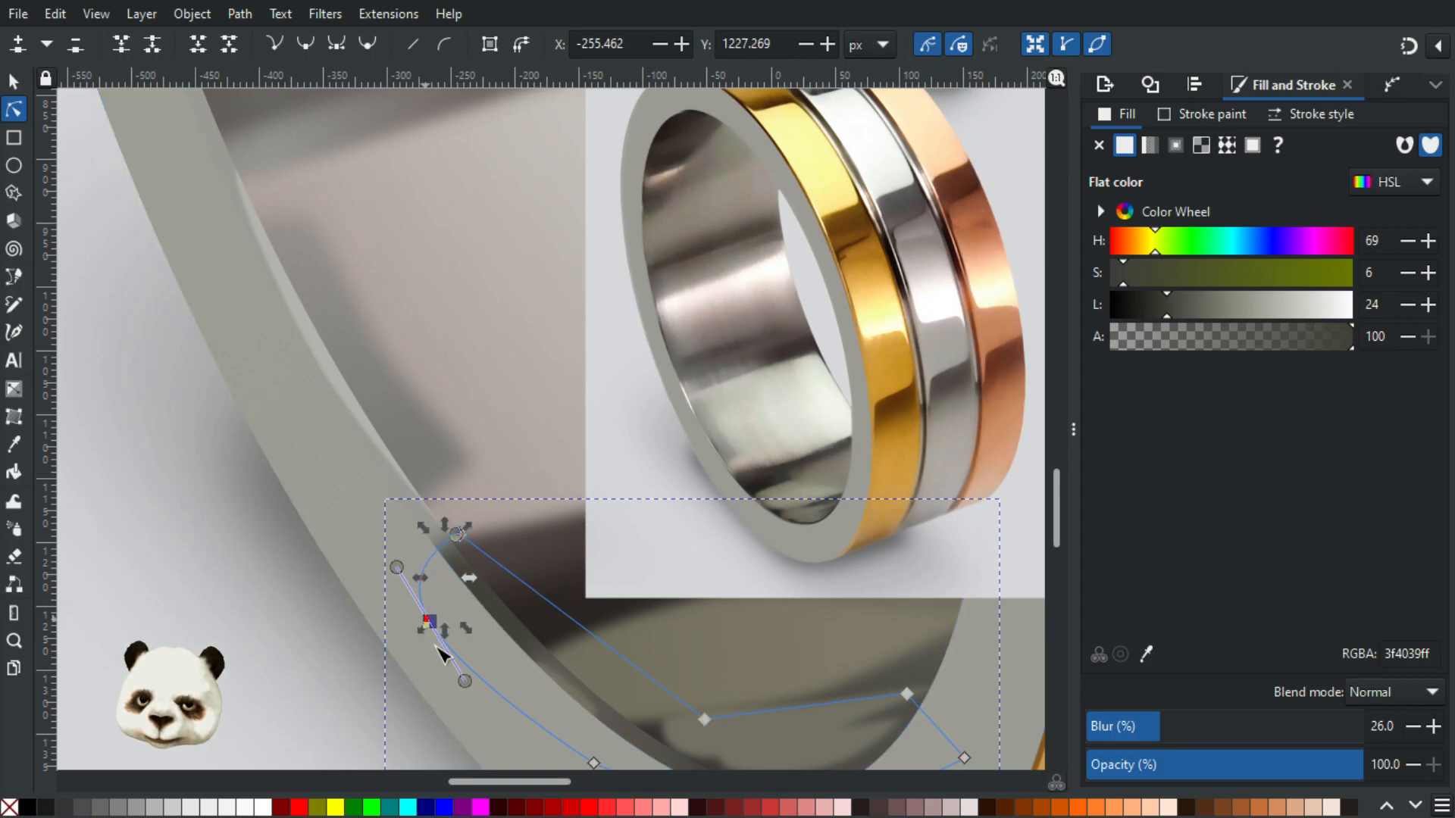
{"action": "left_click", "coordinate": [464, 662]}
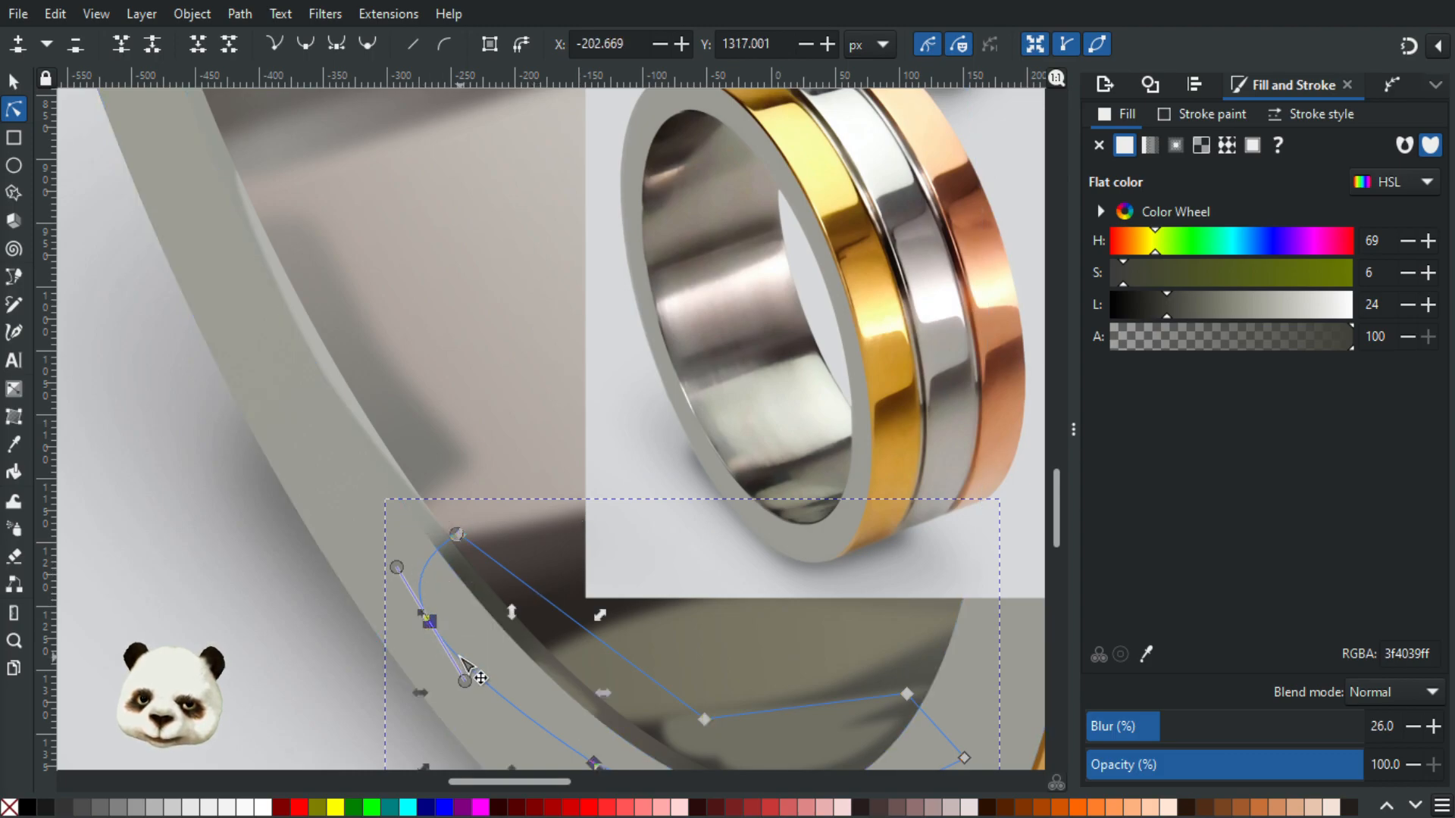
{"action": "left_click", "coordinate": [425, 587]}
{"action": "left_click", "coordinate": [526, 629]}
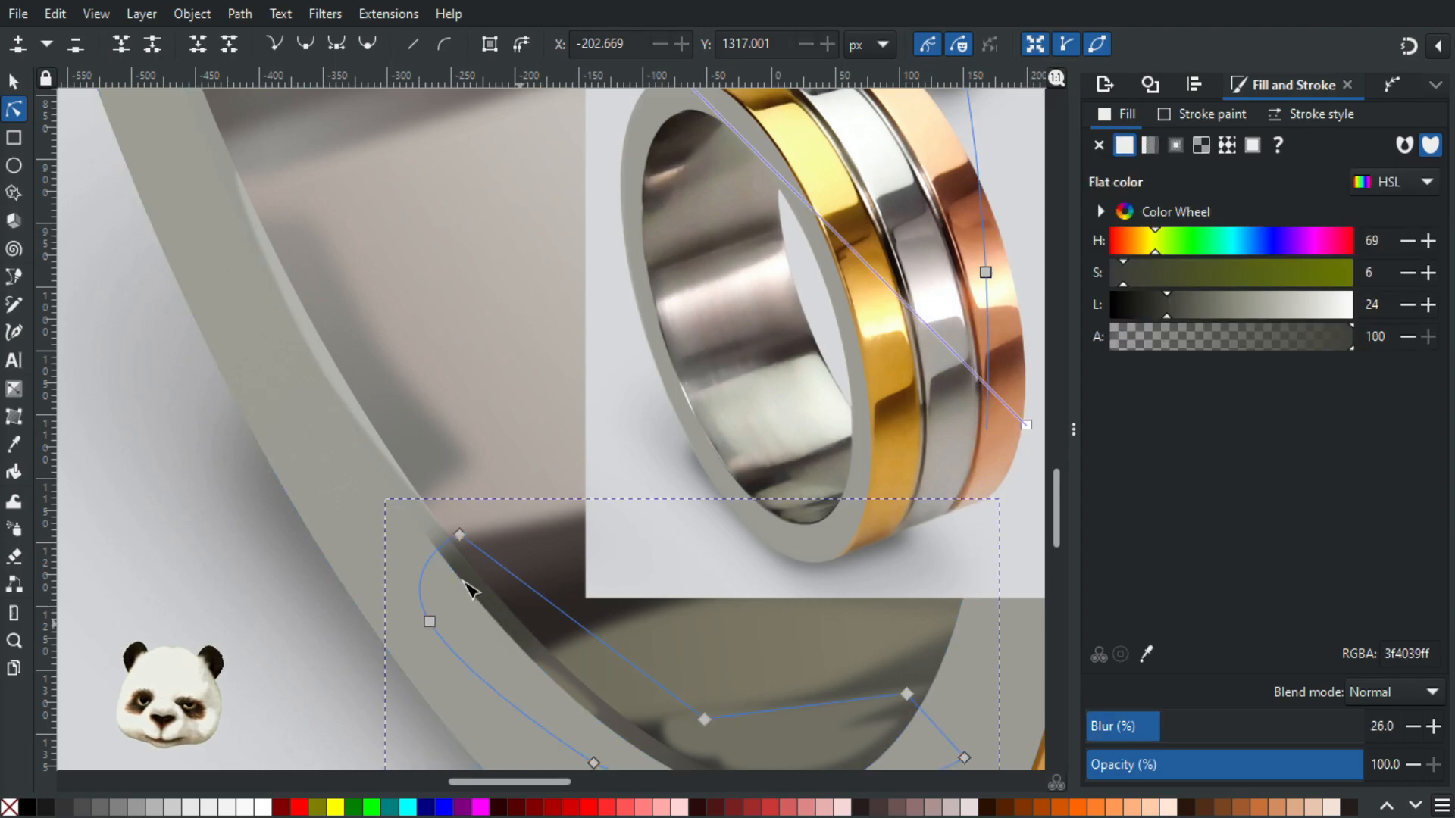
{"action": "left_click", "coordinate": [436, 565]}
{"action": "left_click", "coordinate": [487, 593]}
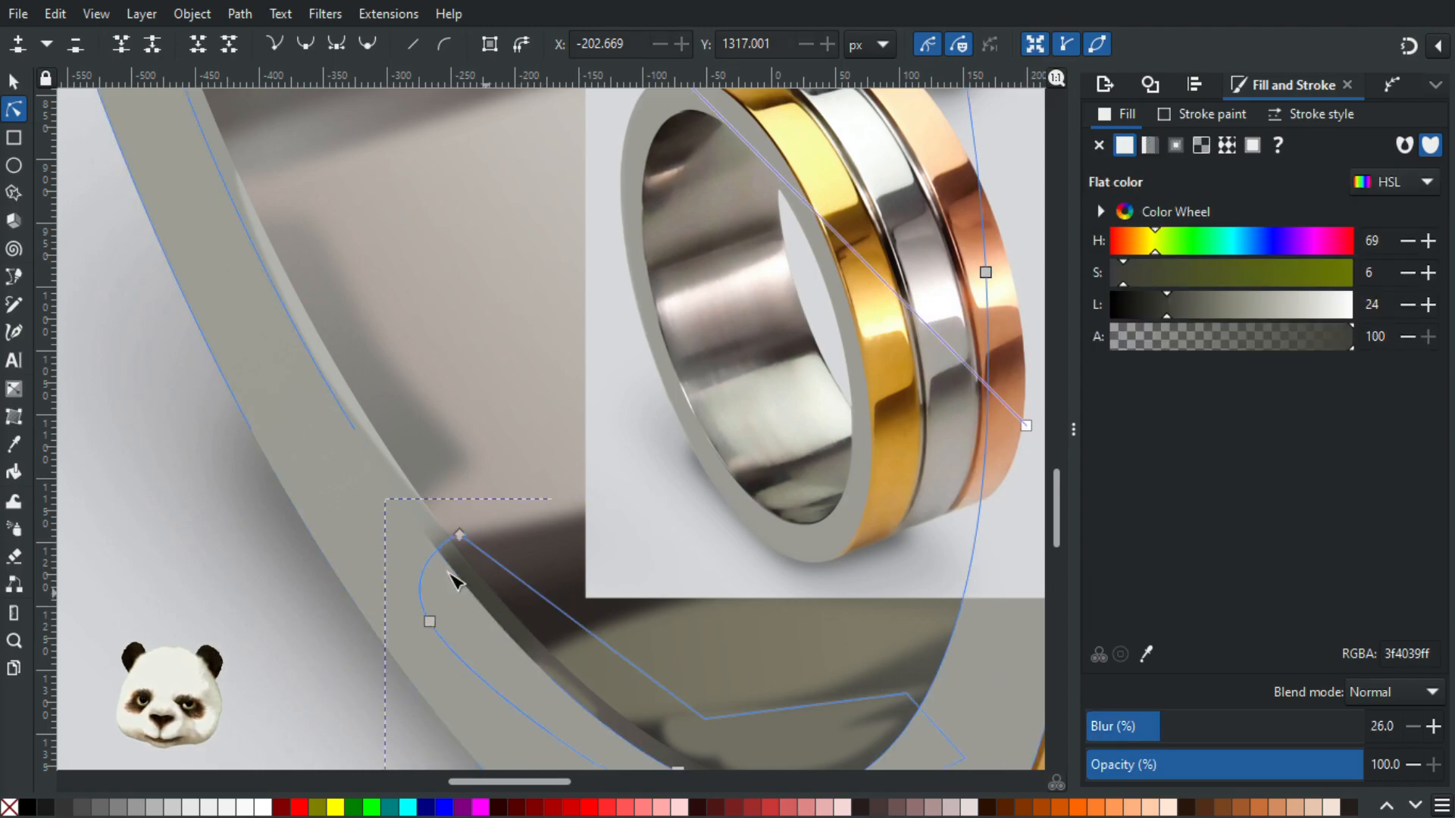
{"action": "double_click", "coordinate": [427, 566]}
{"action": "left_click_drag", "start_coordinate": [427, 564], "coordinate": [292, 403]}
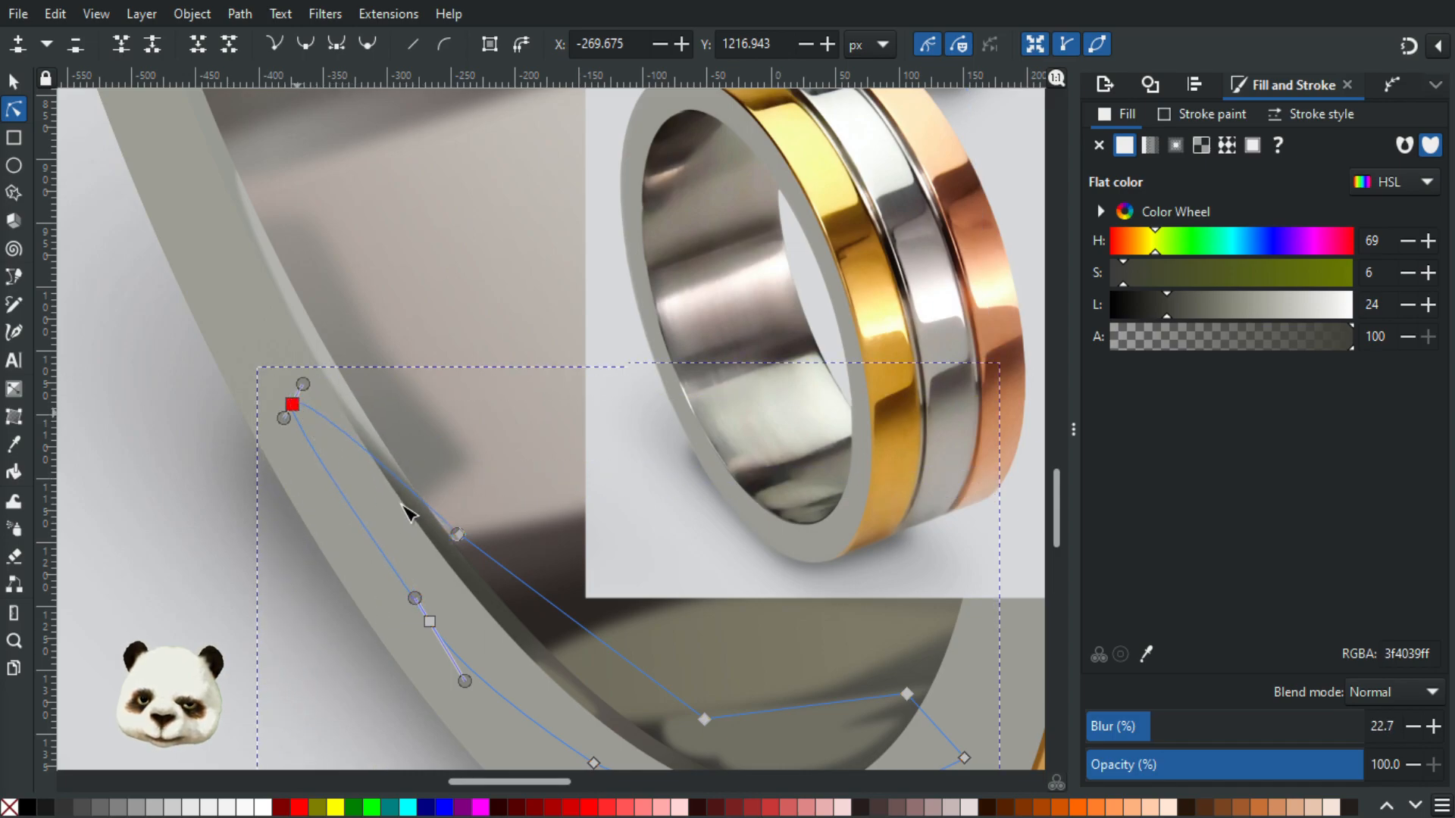
Step: Add a node on the extended dark shading's inner segment and move it to X -290.822, Y 1149.869
{"action": "left_click", "coordinate": [405, 480]}
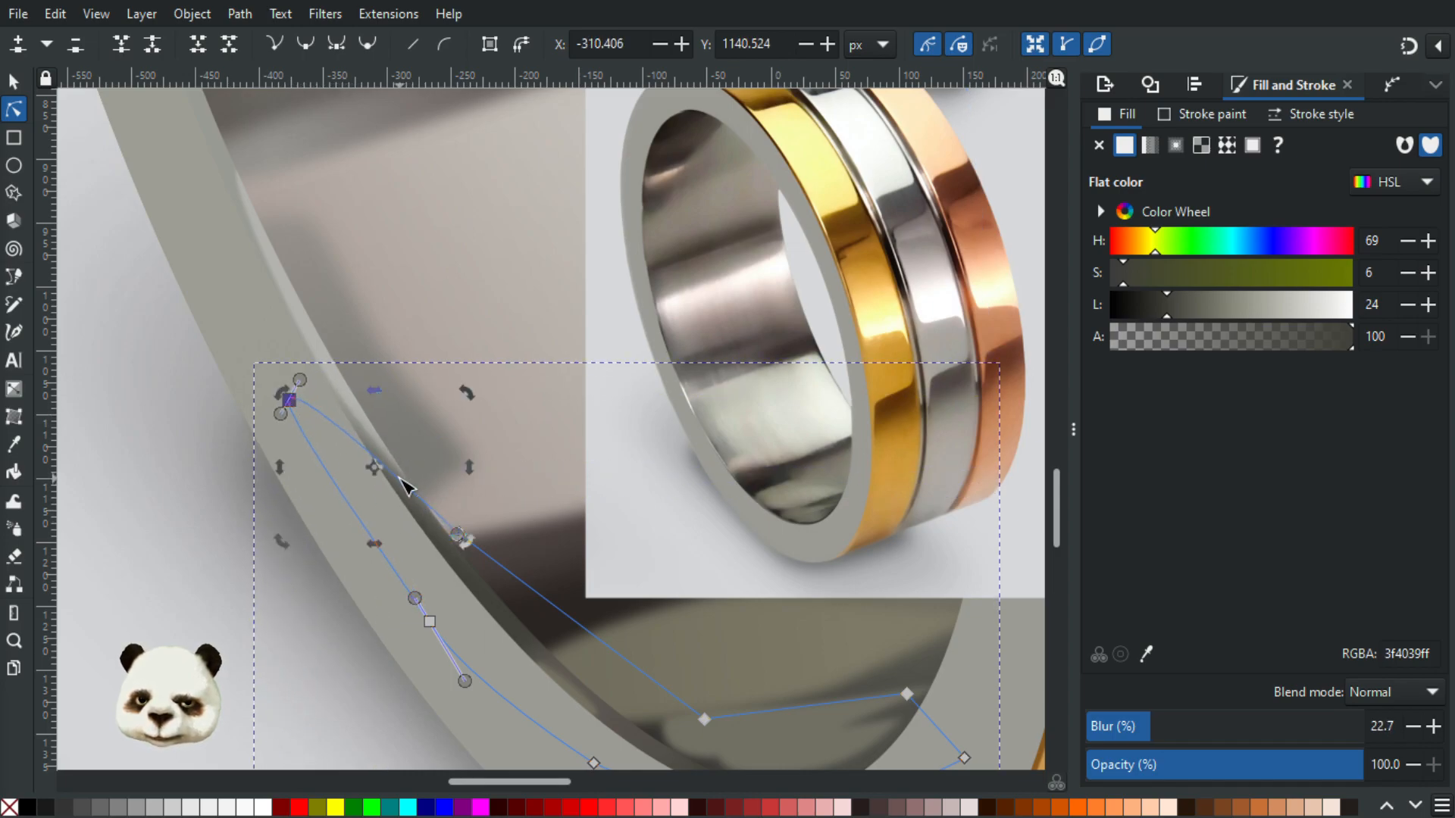
{"action": "double_click", "coordinate": [399, 478]}
{"action": "left_click_drag", "start_coordinate": [395, 482], "coordinate": [399, 497]}
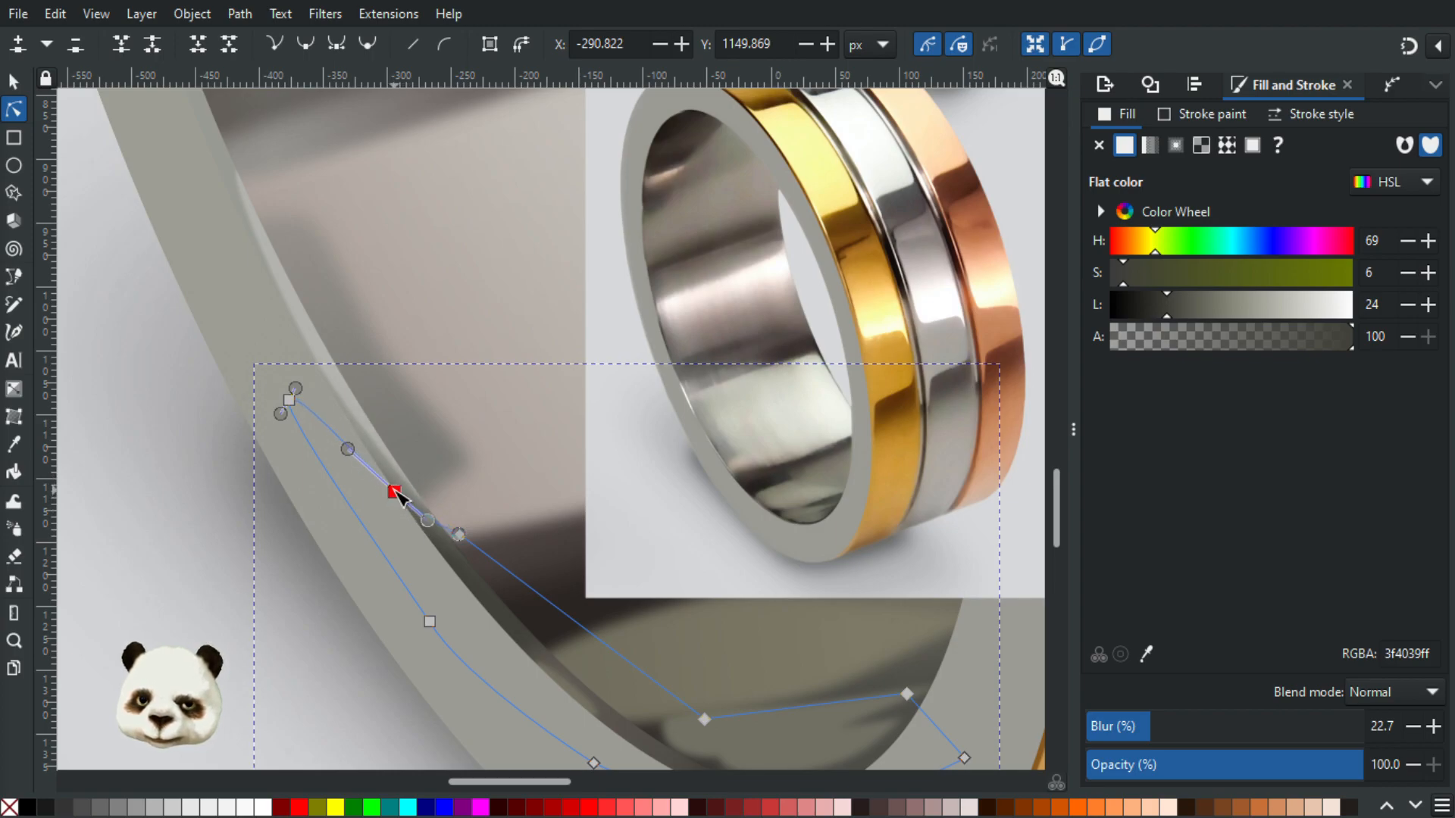
Step: Move the dark rim shading's top node farther up the rim, adjust its upper curve, and move the inner node to X -182.996, Y 1236.408
{"action": "left_click_drag", "start_coordinate": [292, 399], "coordinate": [294, 364]}
{"action": "left_click_drag", "start_coordinate": [352, 451], "coordinate": [346, 432]}
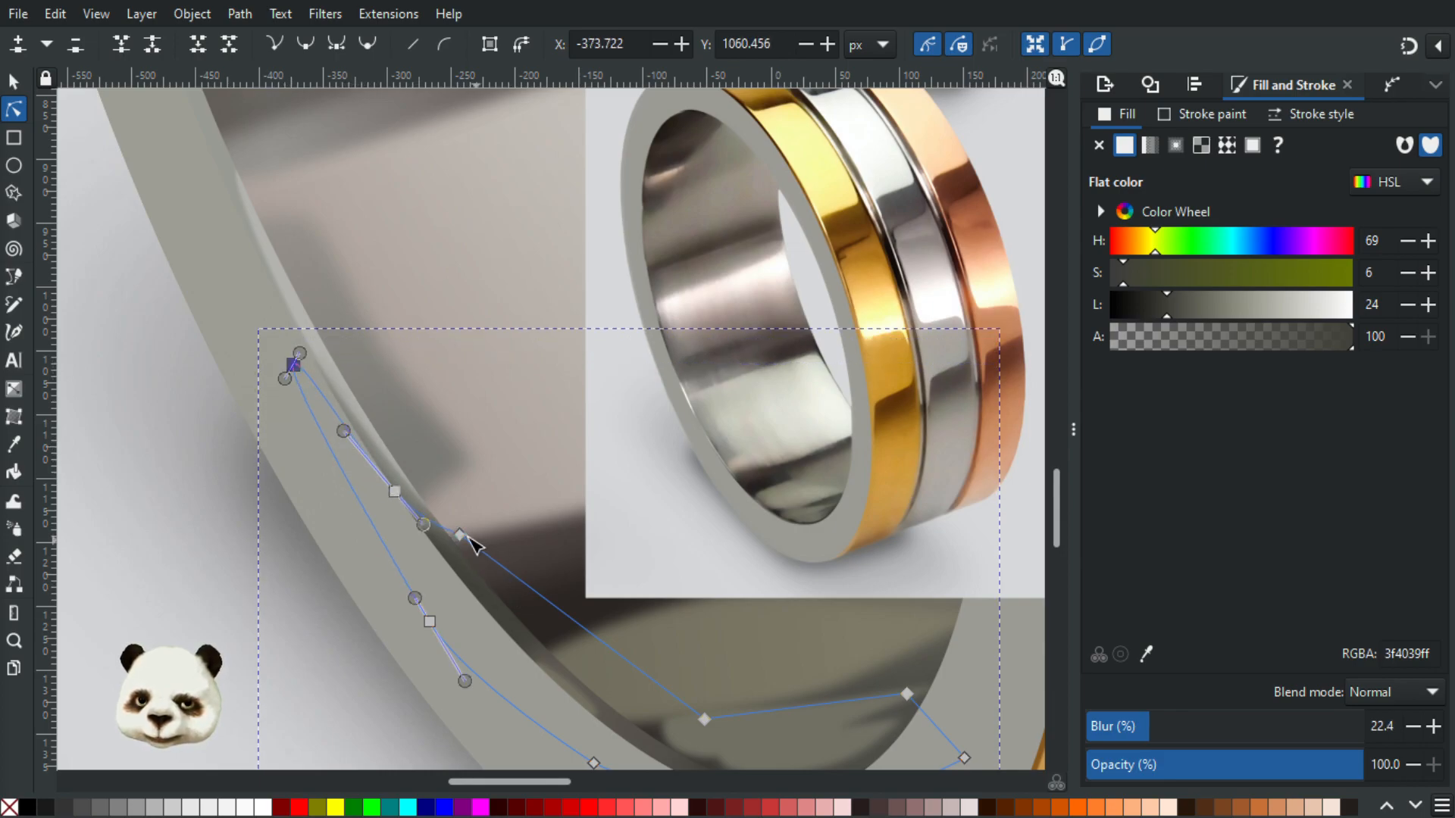
{"action": "left_click_drag", "start_coordinate": [476, 547], "coordinate": [540, 597]}
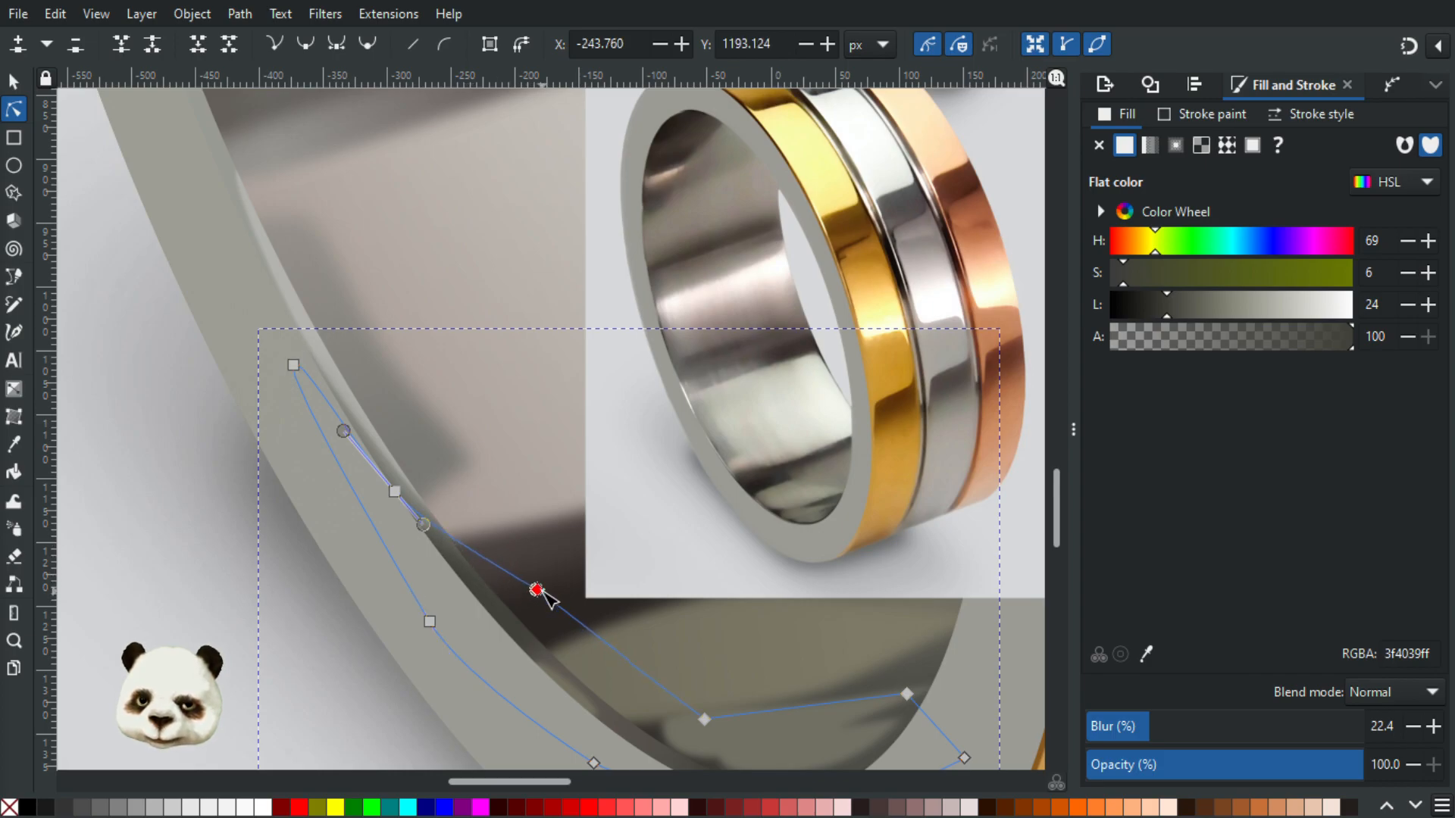
{"action": "scroll", "coordinate": [471, 594], "scroll_direction": "down", "scroll_amount": 3}
{"action": "left_click", "coordinate": [169, 459]}
{"action": "left_click", "coordinate": [147, 448]}
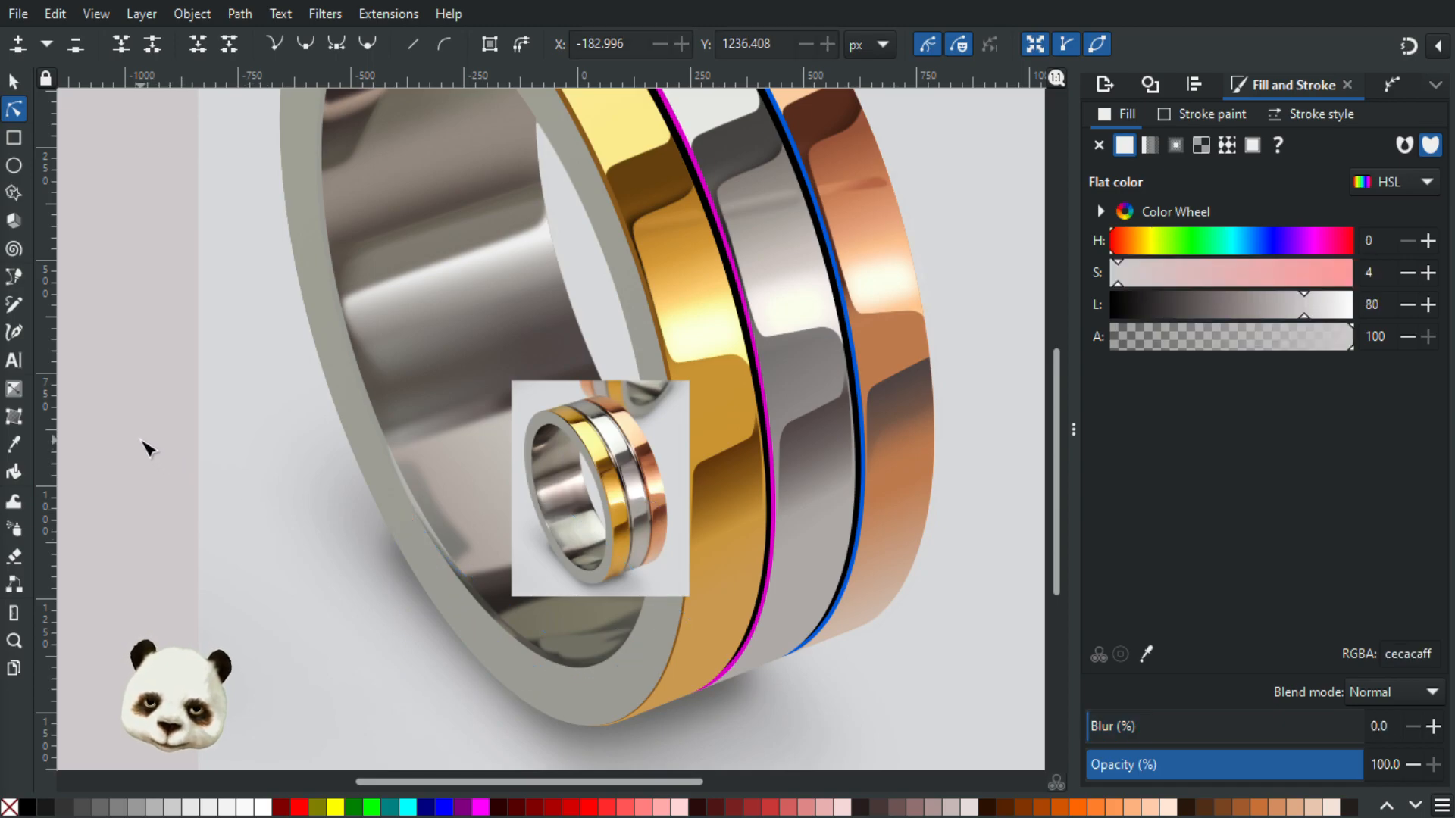
Step: Select the small blurred olive-grey shape on the lower inner rim and nudge its upper and lower nodes slightly to fit the edge
{"action": "scroll", "coordinate": [141, 441], "scroll_direction": "down", "scroll_amount": 2}
{"action": "scroll", "coordinate": [144, 443], "scroll_direction": "up", "scroll_amount": 2}
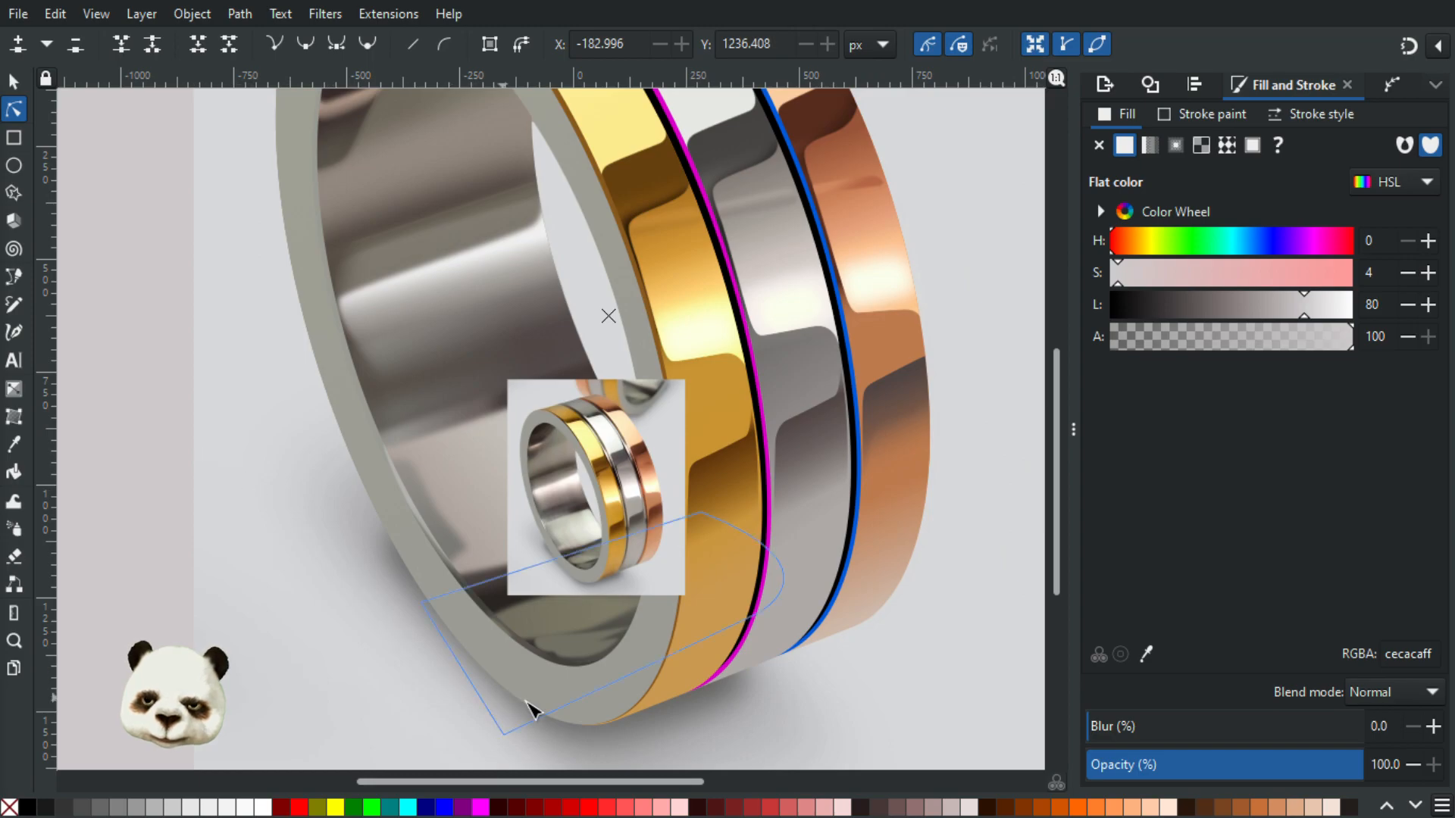
{"action": "scroll", "coordinate": [528, 709], "scroll_direction": "up", "scroll_amount": 2}
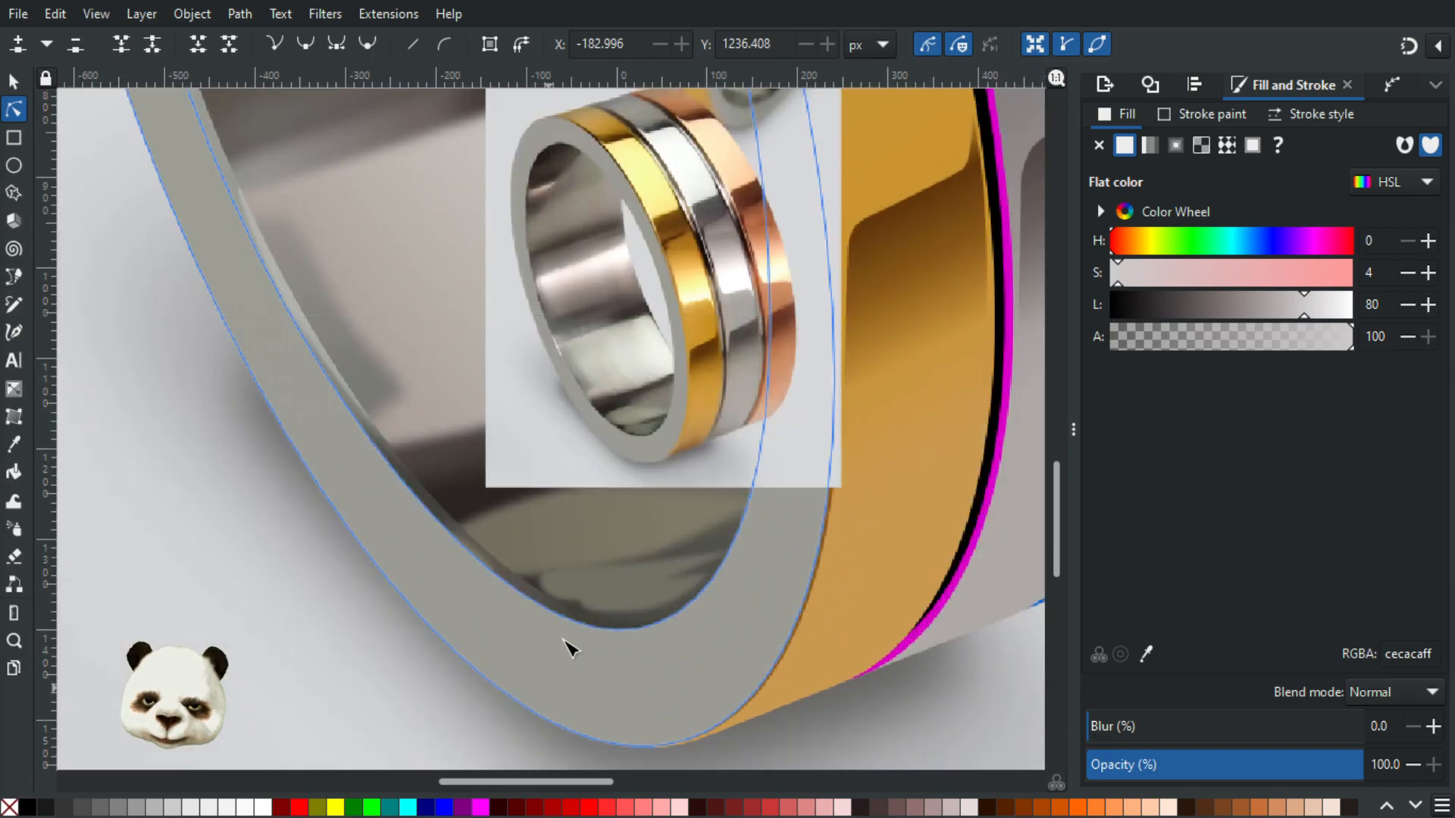
{"action": "left_click", "coordinate": [483, 559]}
{"action": "left_click", "coordinate": [491, 560]}
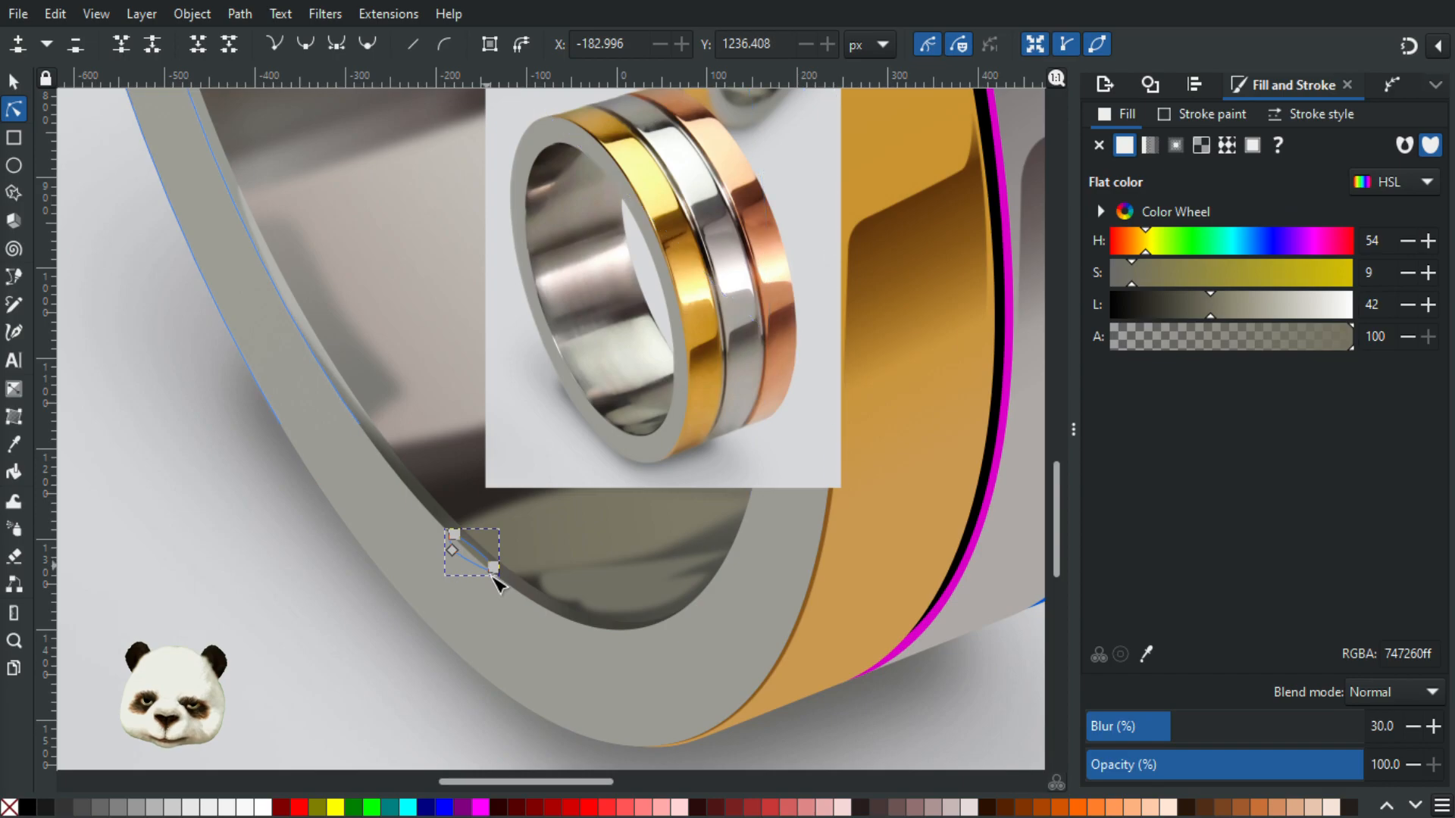
{"action": "scroll", "coordinate": [493, 563], "scroll_direction": "up", "scroll_amount": 2}
{"action": "left_click_drag", "start_coordinate": [425, 498], "coordinate": [426, 496]}
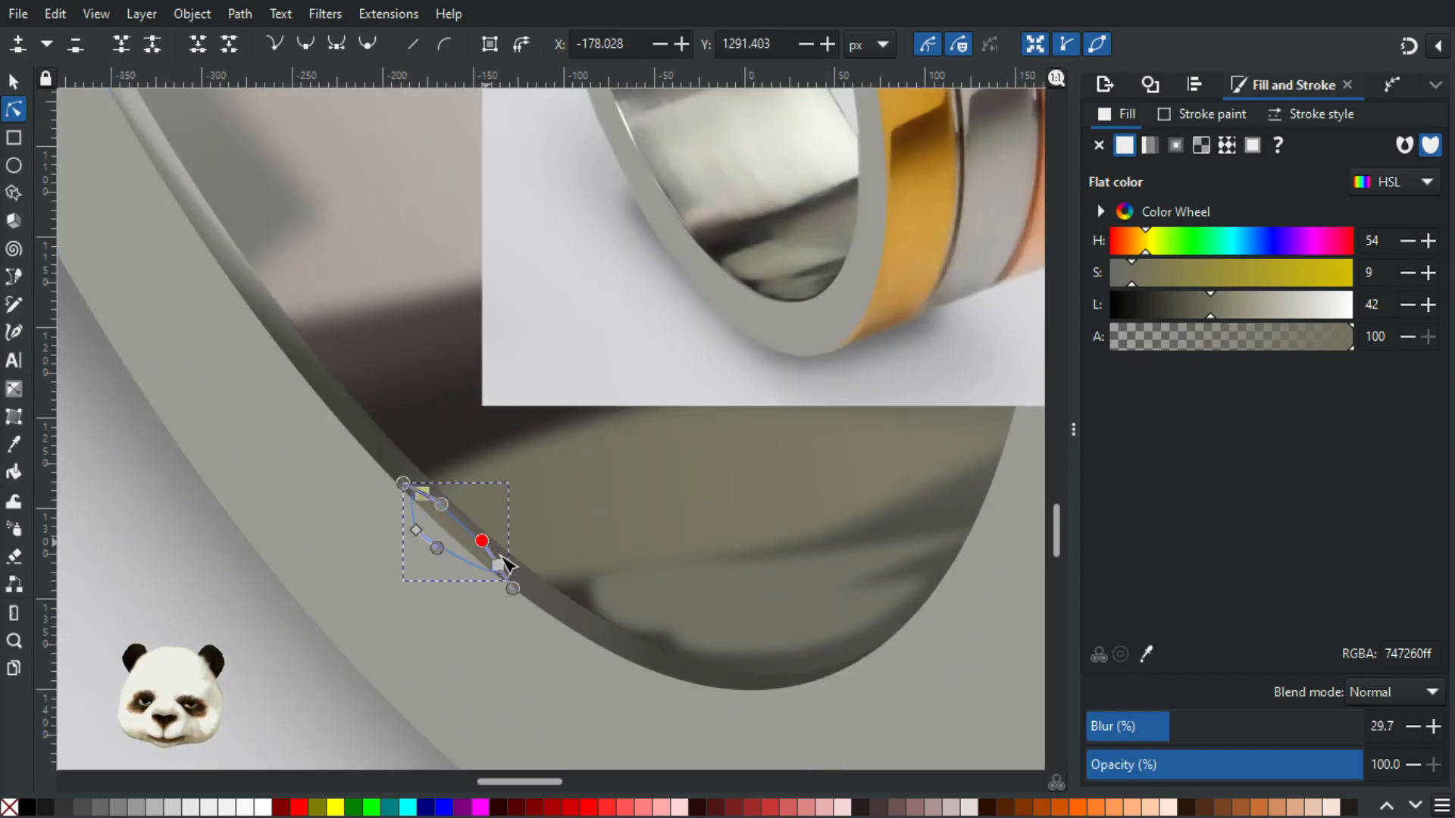
{"action": "left_click_drag", "start_coordinate": [509, 570], "coordinate": [511, 569]}
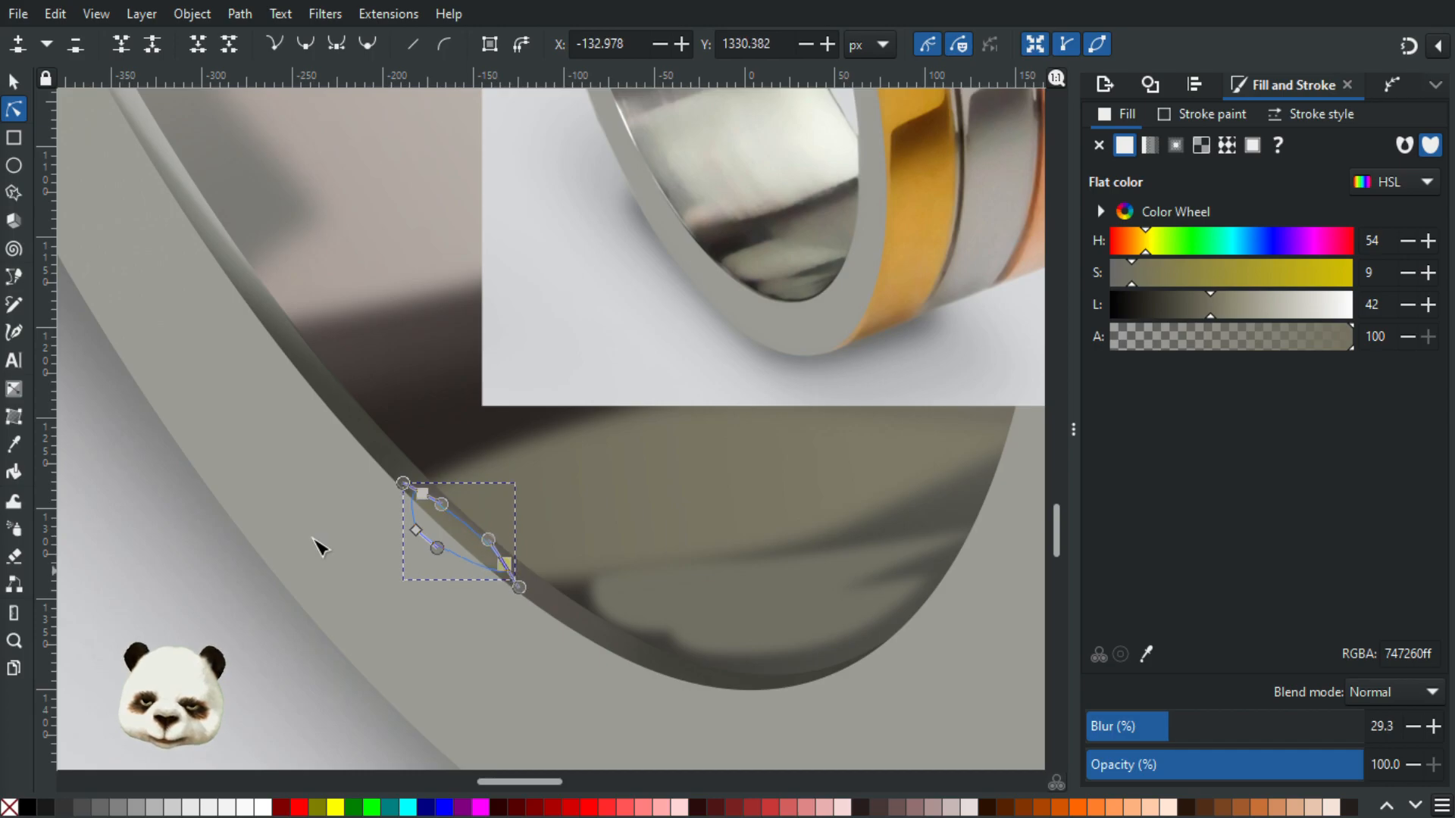
{"action": "left_click", "coordinate": [188, 606]}
Step: Compare the lower inner rim's shading and highlights with the reference ring
{"action": "scroll", "coordinate": [186, 622], "scroll_direction": "down", "scroll_amount": 5}
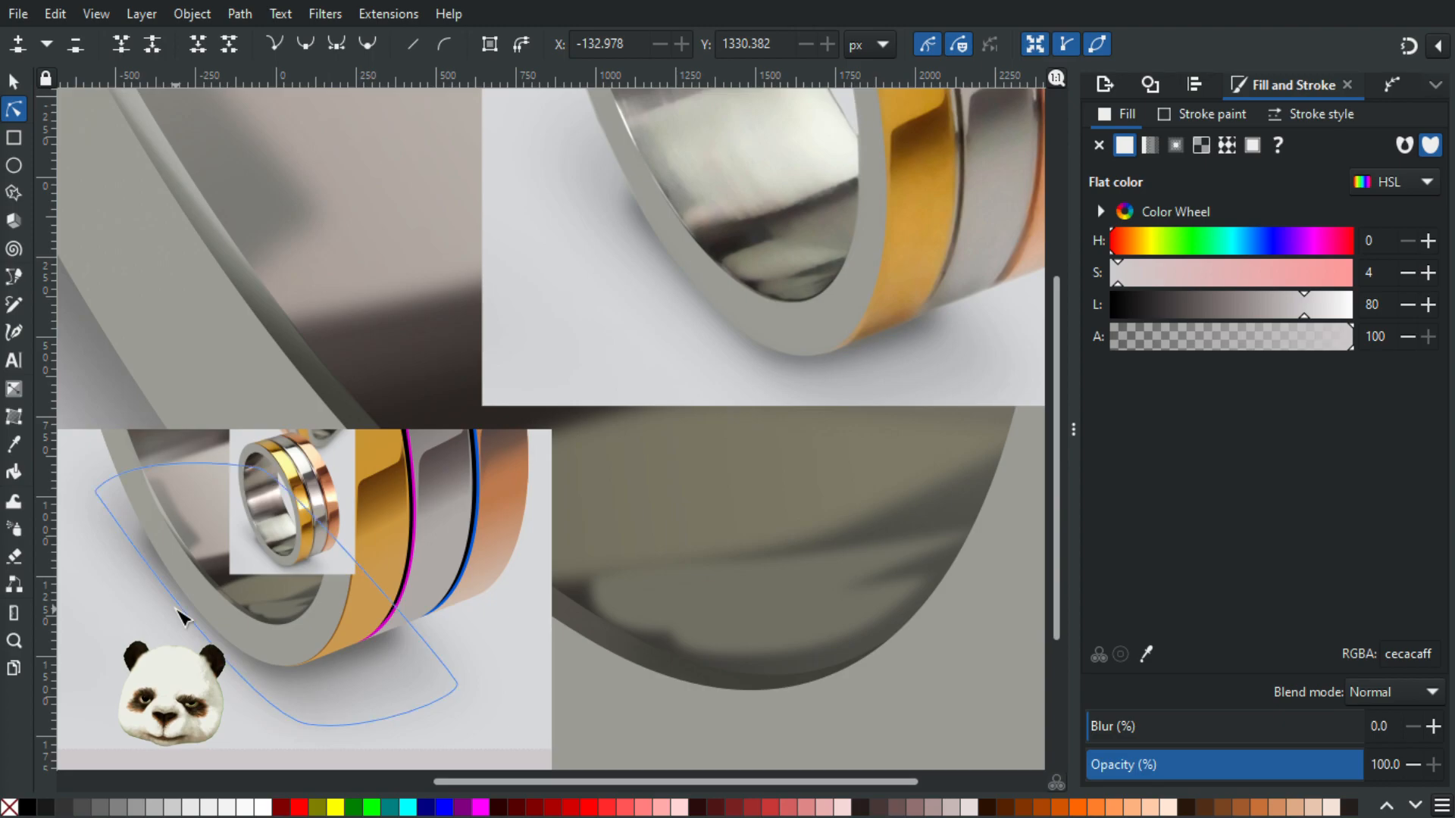
{"action": "left_click_drag", "start_coordinate": [198, 617], "coordinate": [464, 663]}
{"action": "scroll", "coordinate": [436, 625], "scroll_direction": "up", "scroll_amount": 1}
{"action": "scroll", "coordinate": [363, 577], "scroll_direction": "up", "scroll_amount": 1}
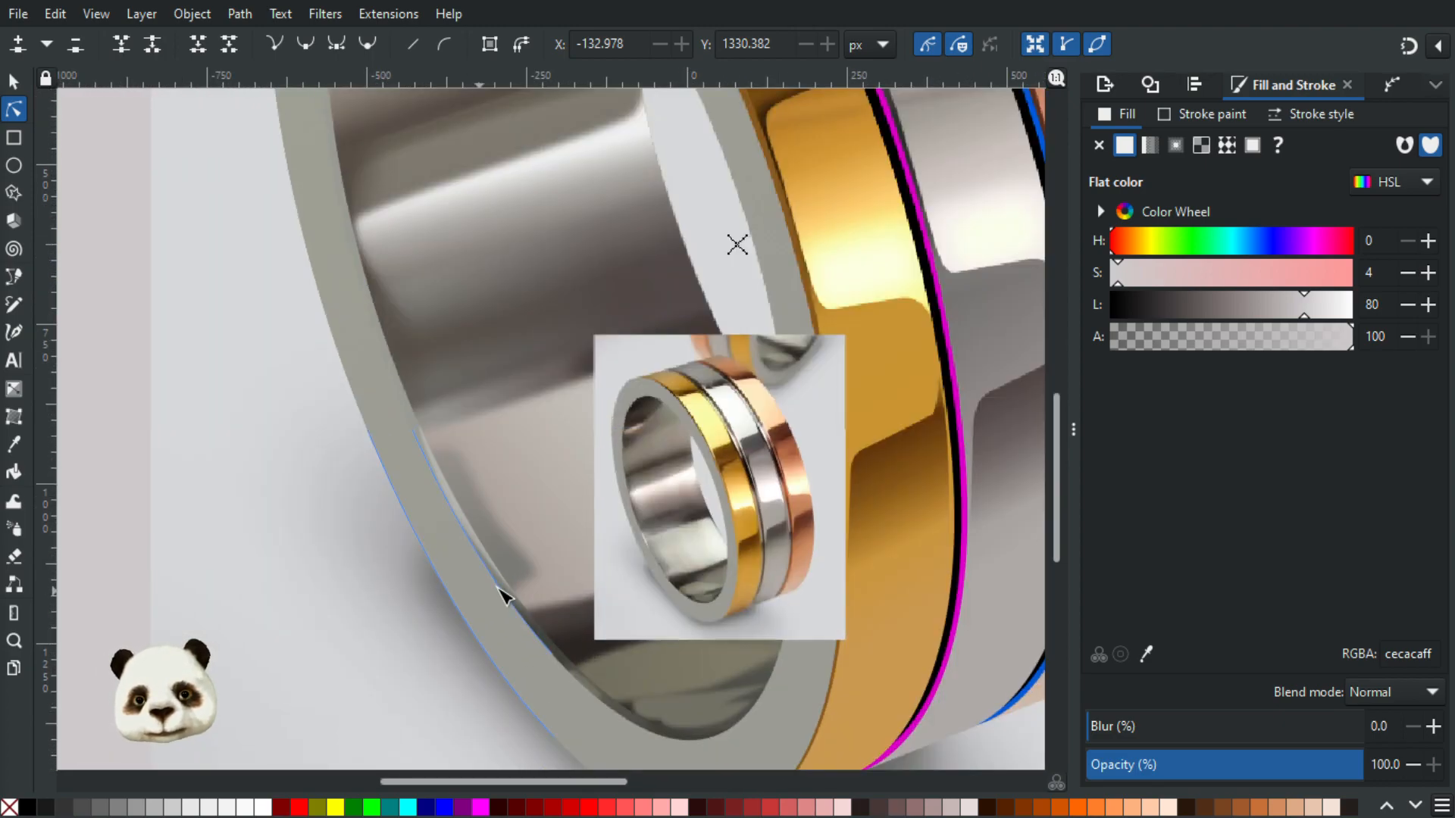
{"action": "scroll", "coordinate": [705, 568], "scroll_direction": "up", "scroll_amount": 2}
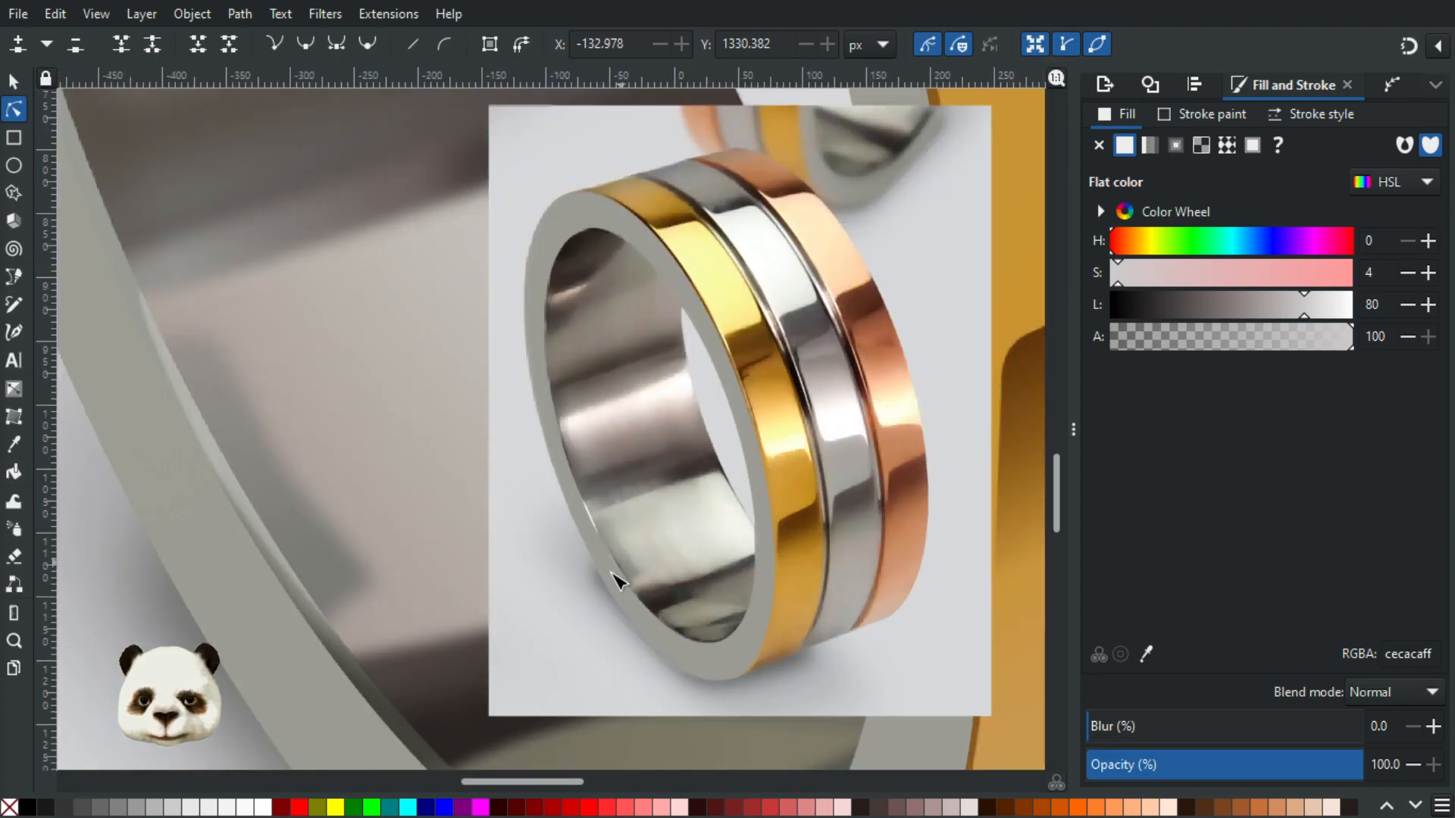
{"action": "scroll", "coordinate": [619, 576], "scroll_direction": "up", "scroll_amount": 1}
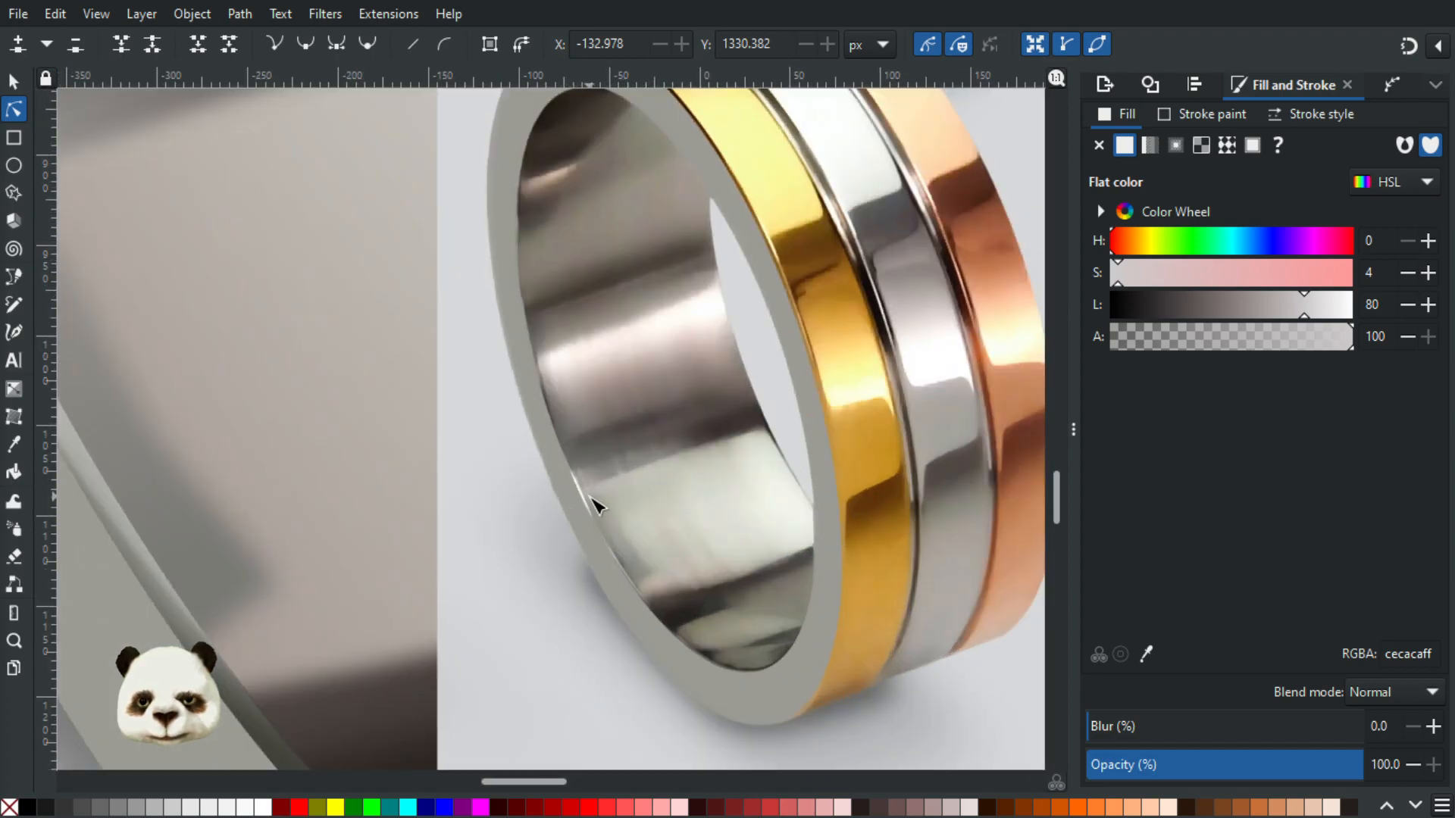
{"action": "scroll", "coordinate": [489, 541], "scroll_direction": "down", "scroll_amount": 2}
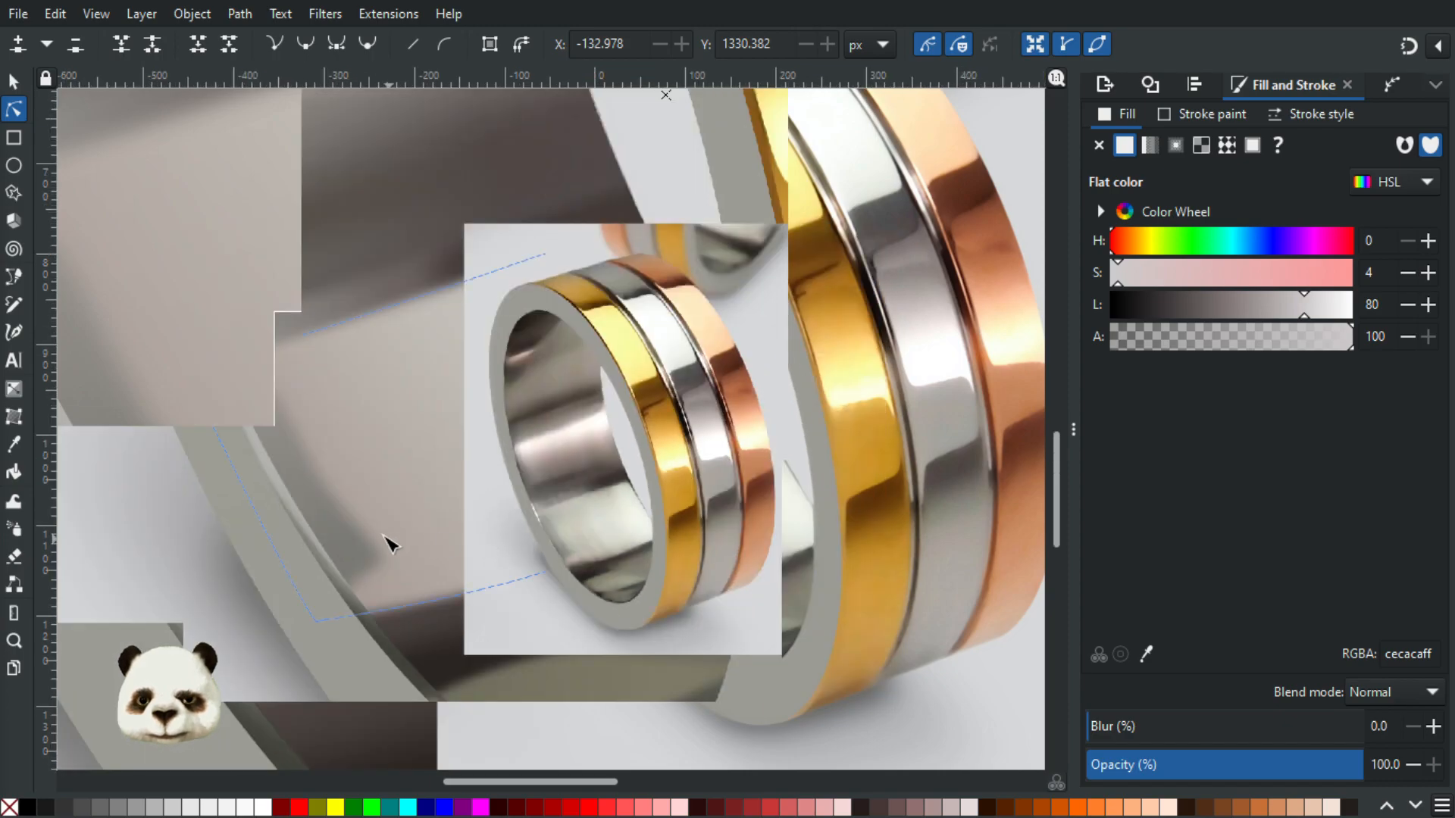
{"action": "scroll", "coordinate": [302, 497], "scroll_direction": "up", "scroll_amount": 2}
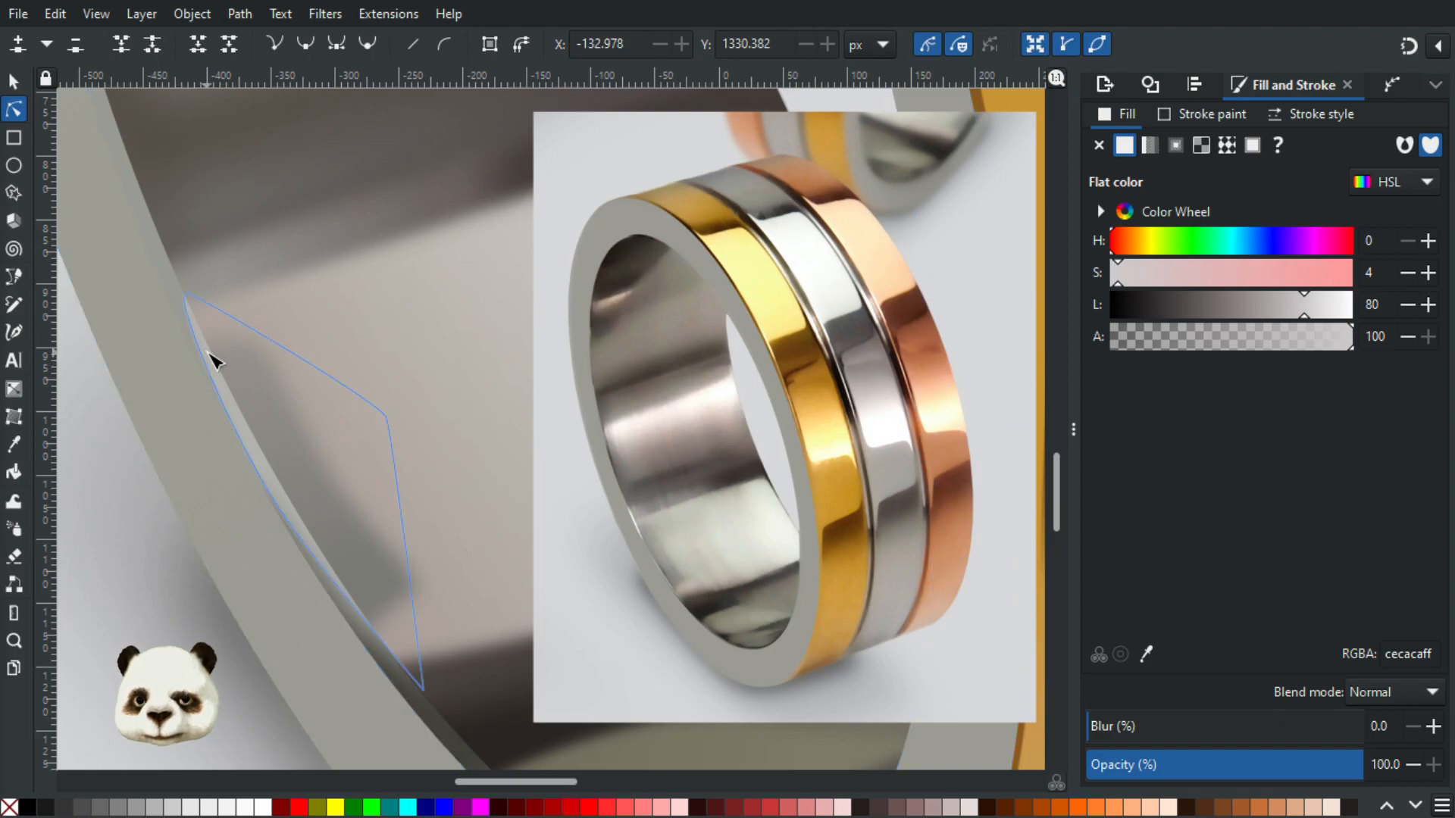
Step: Shorten the light grey rim shape at both ends, placing its lower node at X -239.879, Y 1208.370, and refine its rim-side curve
{"action": "left_click", "coordinate": [195, 300]}
{"action": "left_click_drag", "start_coordinate": [196, 300], "coordinate": [244, 382]}
{"action": "left_click", "coordinate": [279, 508]}
{"action": "left_click_drag", "start_coordinate": [324, 578], "coordinate": [324, 585]}
{"action": "left_click", "coordinate": [422, 690]}
{"action": "left_click_drag", "start_coordinate": [423, 690], "coordinate": [410, 677]}
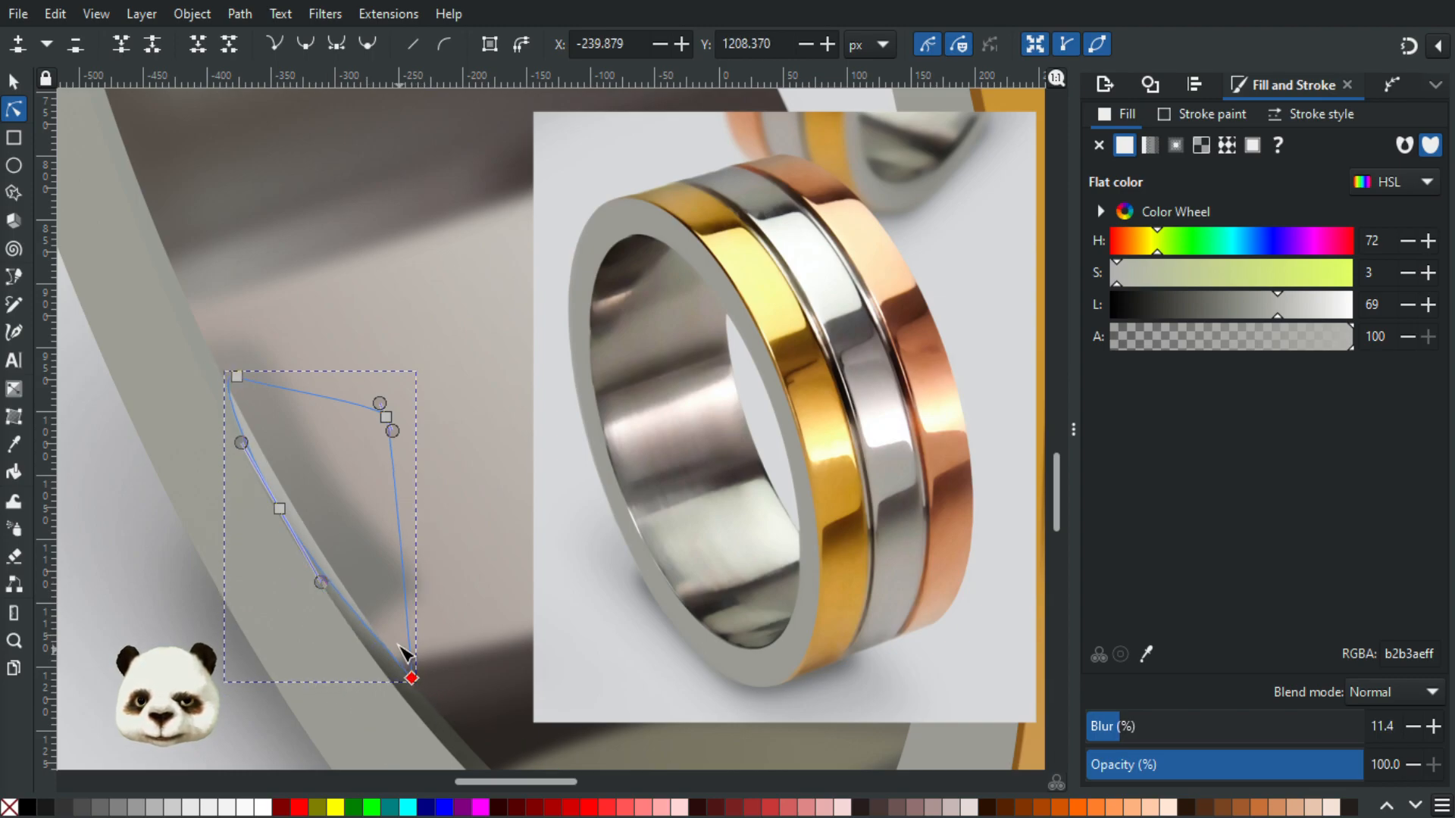
{"action": "left_click_drag", "start_coordinate": [366, 629], "coordinate": [358, 633]}
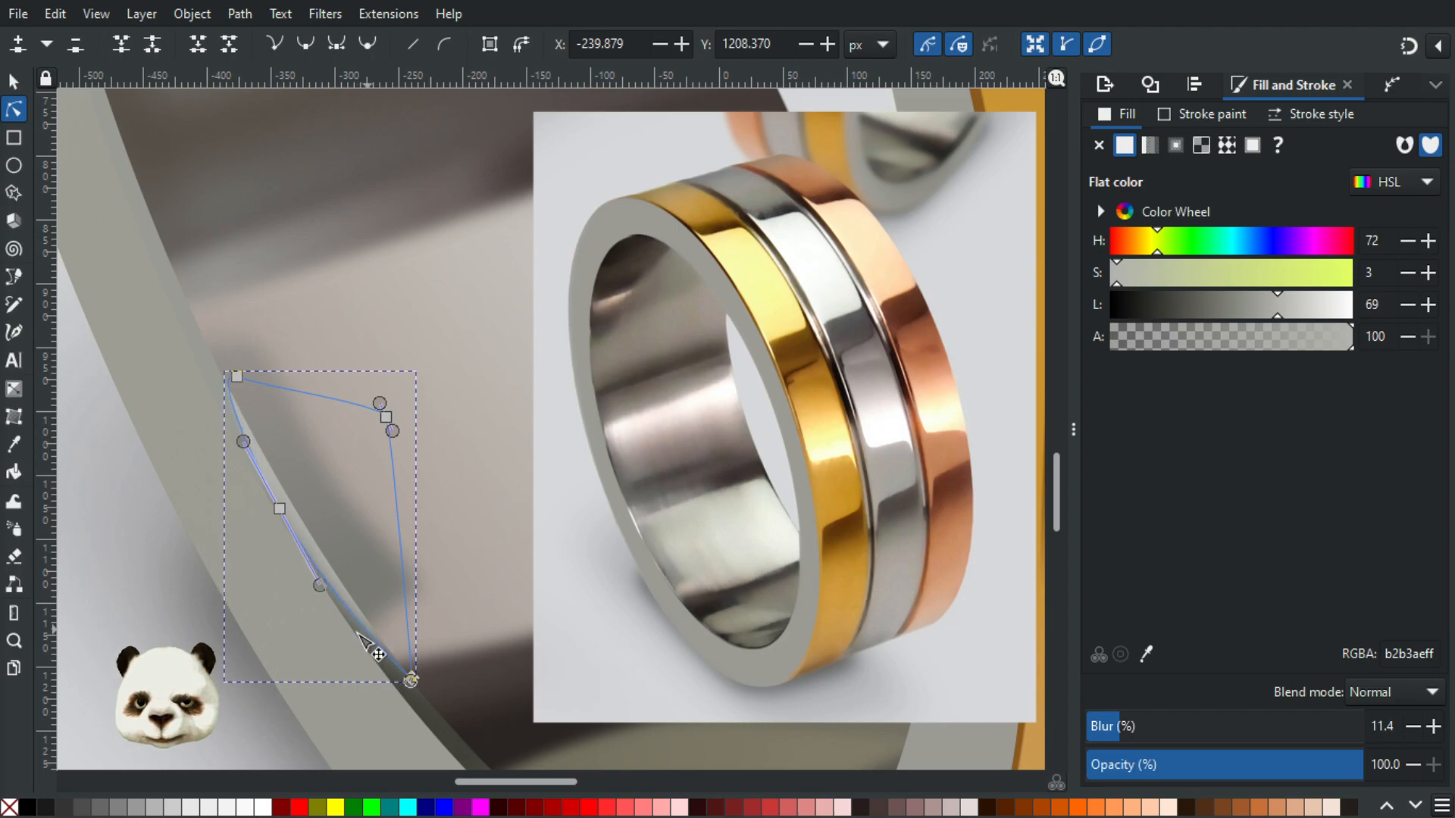
{"action": "left_click", "coordinate": [134, 615]}
Step: Draw a slim closed highlight shape about 45 by 110 px on the inner rim, just above the light grey shape
{"action": "scroll", "coordinate": [167, 606], "scroll_direction": "up", "scroll_amount": 3}
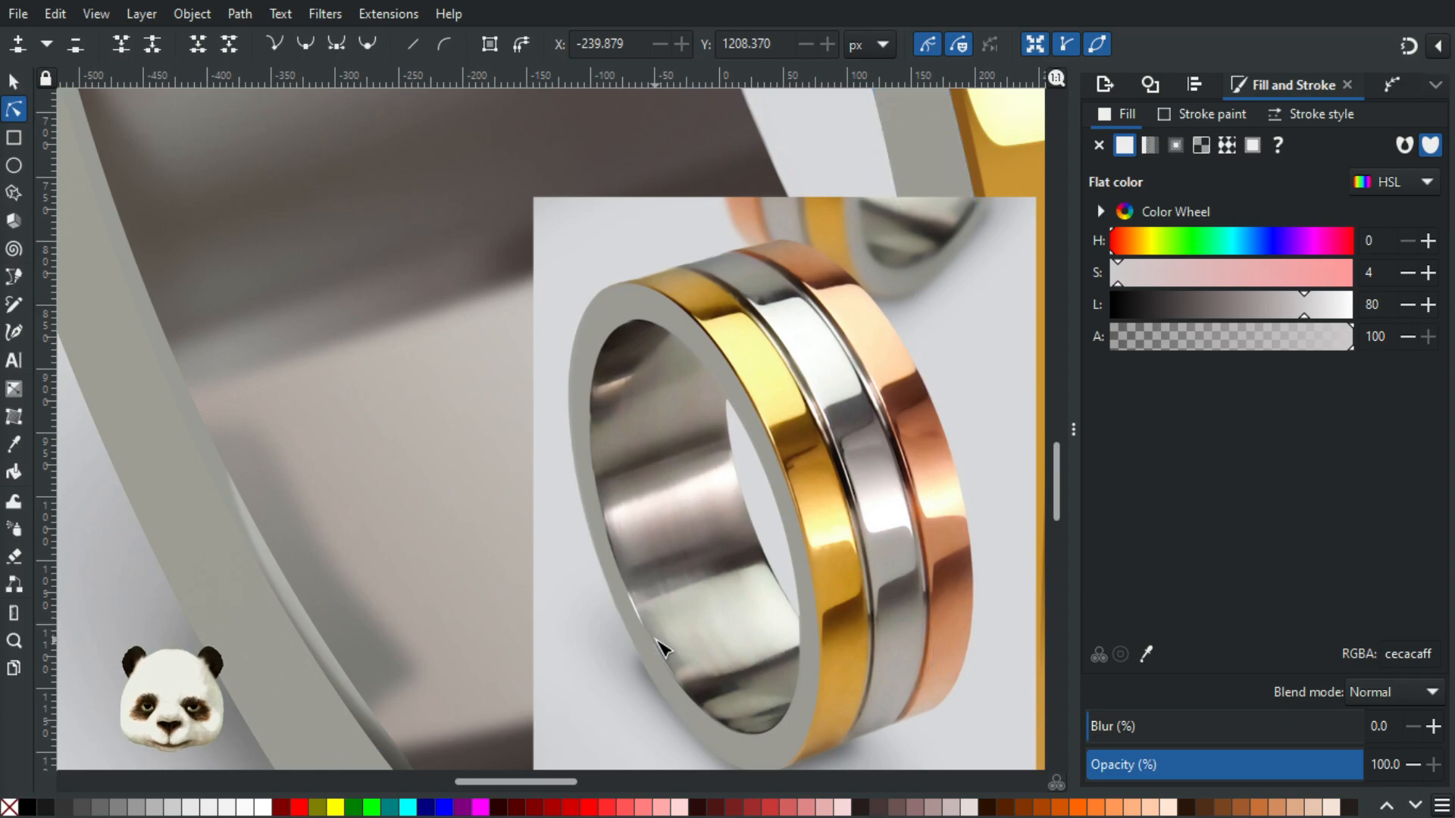
{"action": "scroll", "coordinate": [655, 641], "scroll_direction": "up", "scroll_amount": 1}
{"action": "scroll", "coordinate": [654, 641], "scroll_direction": "down", "scroll_amount": 1}
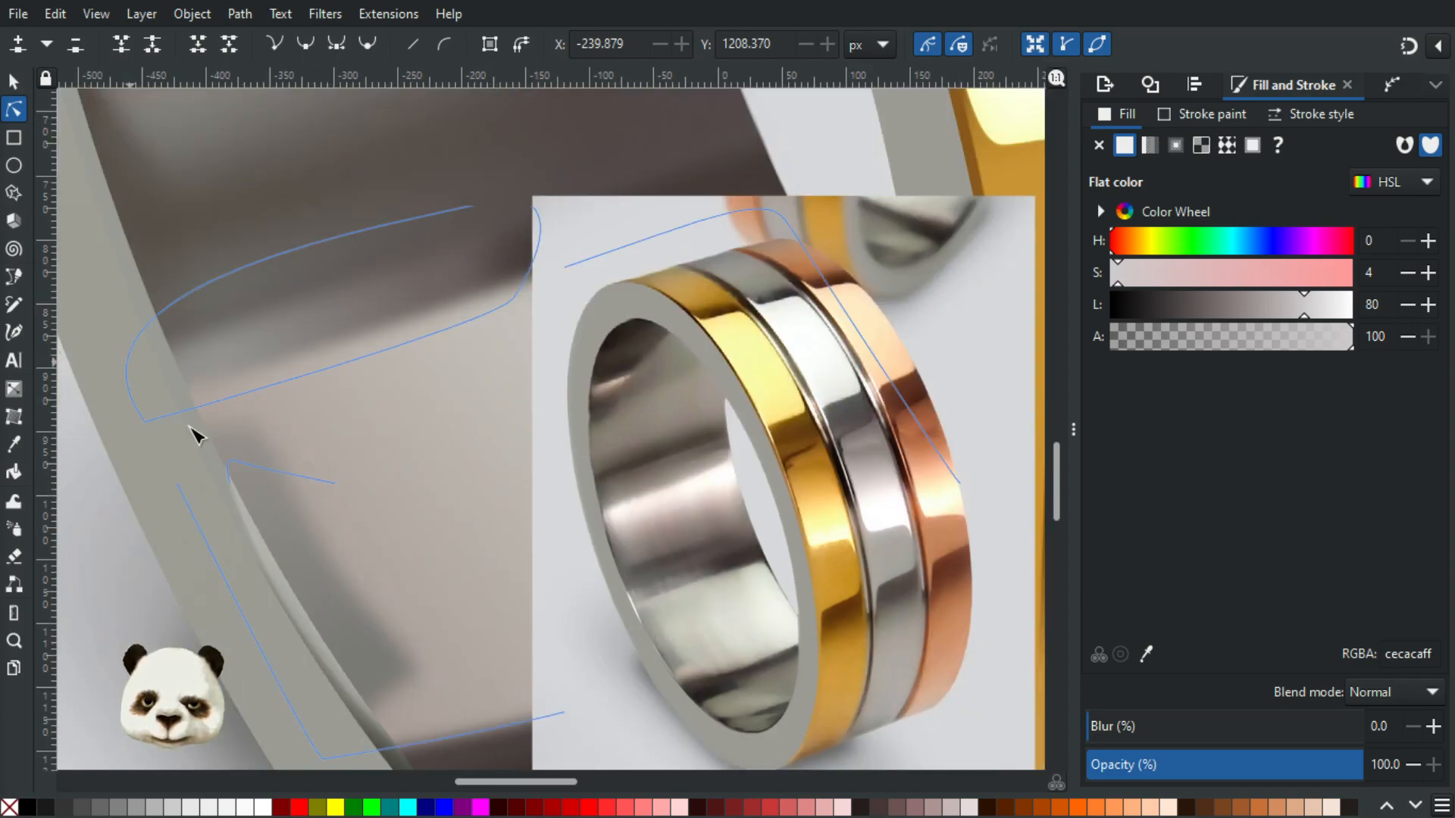
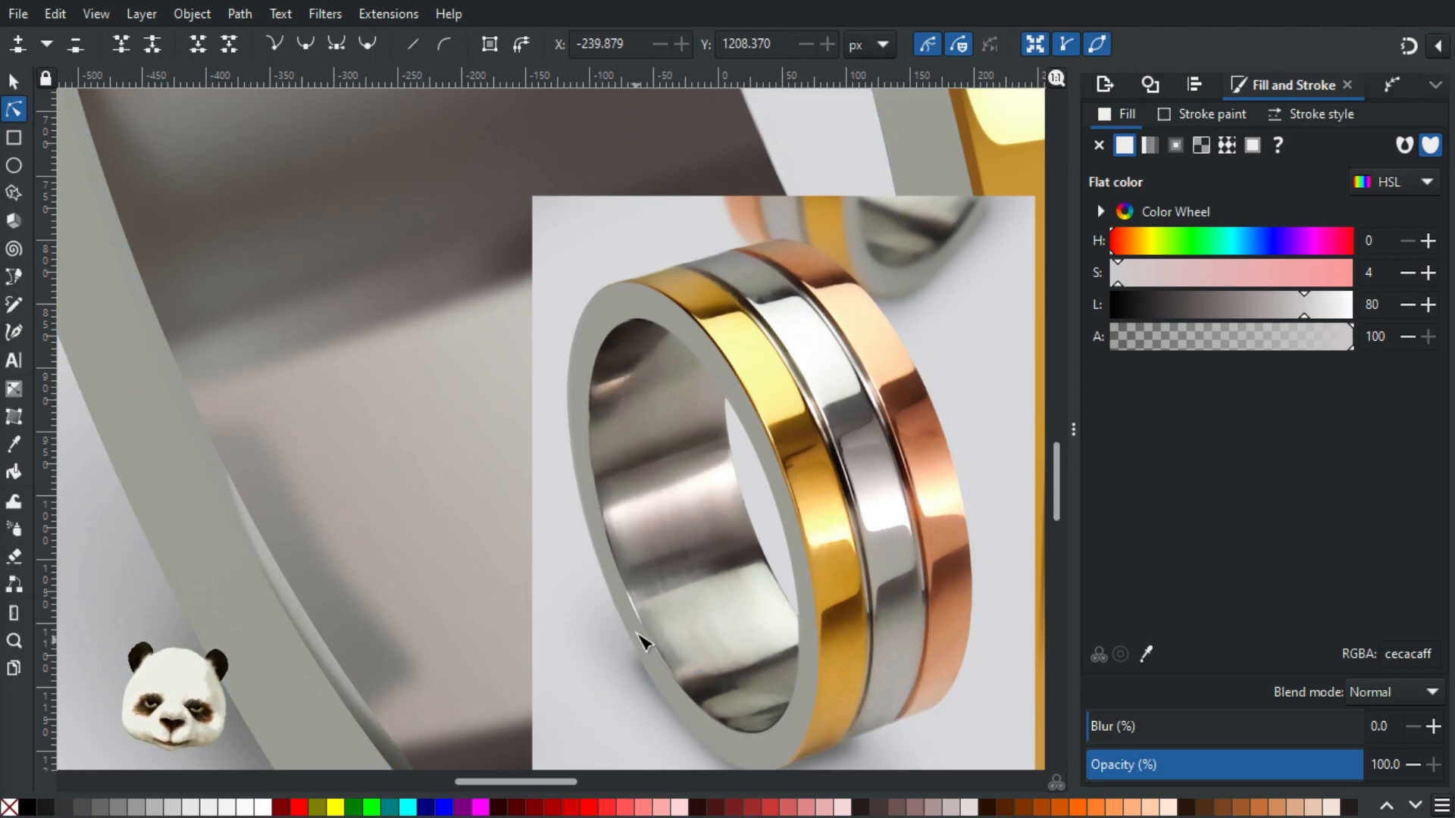
{"action": "scroll", "coordinate": [653, 616], "scroll_direction": "up", "scroll_amount": 1}
{"action": "scroll", "coordinate": [655, 616], "scroll_direction": "up", "scroll_amount": 2}
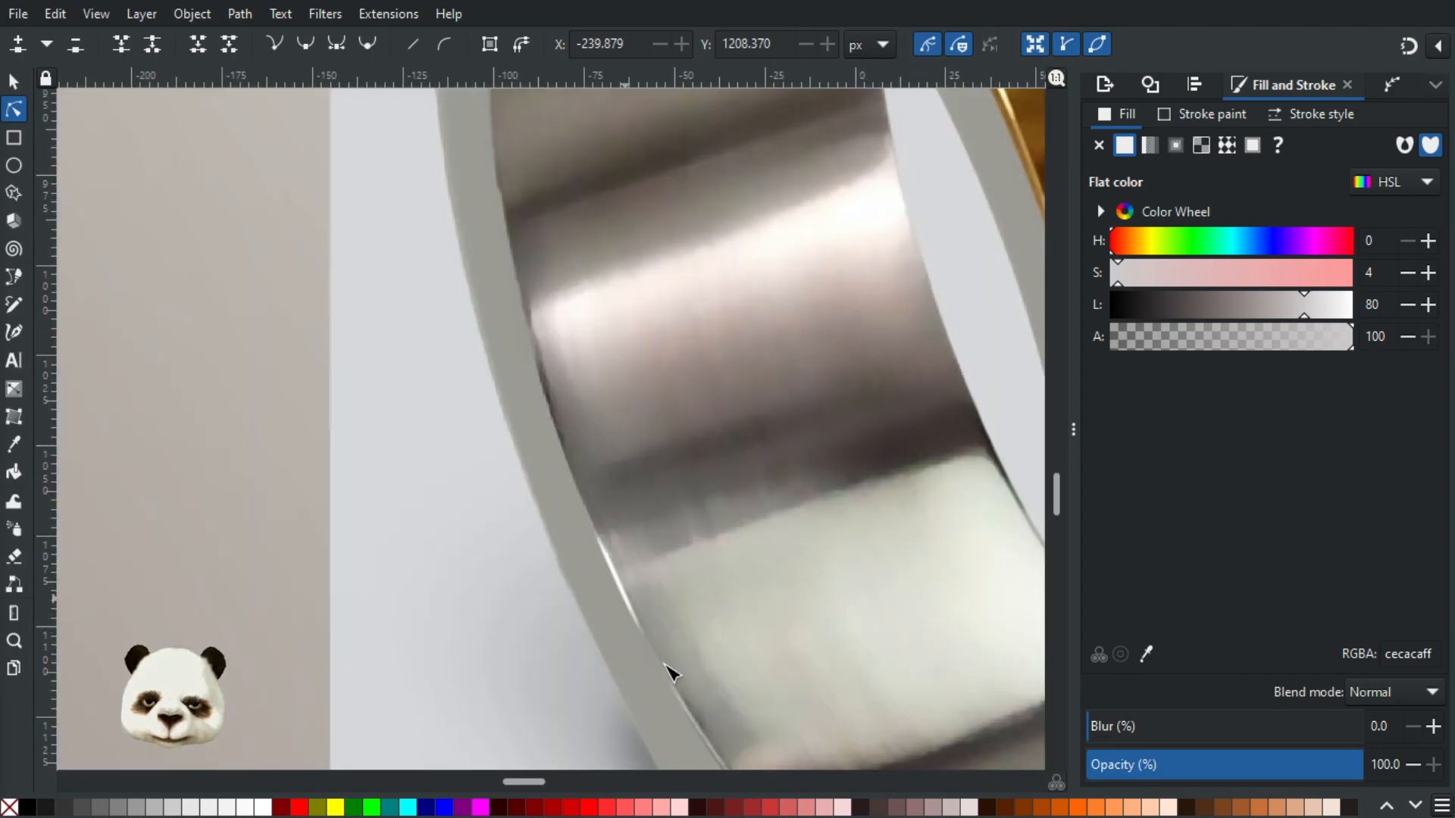
{"action": "scroll", "coordinate": [636, 640], "scroll_direction": "down", "scroll_amount": 3}
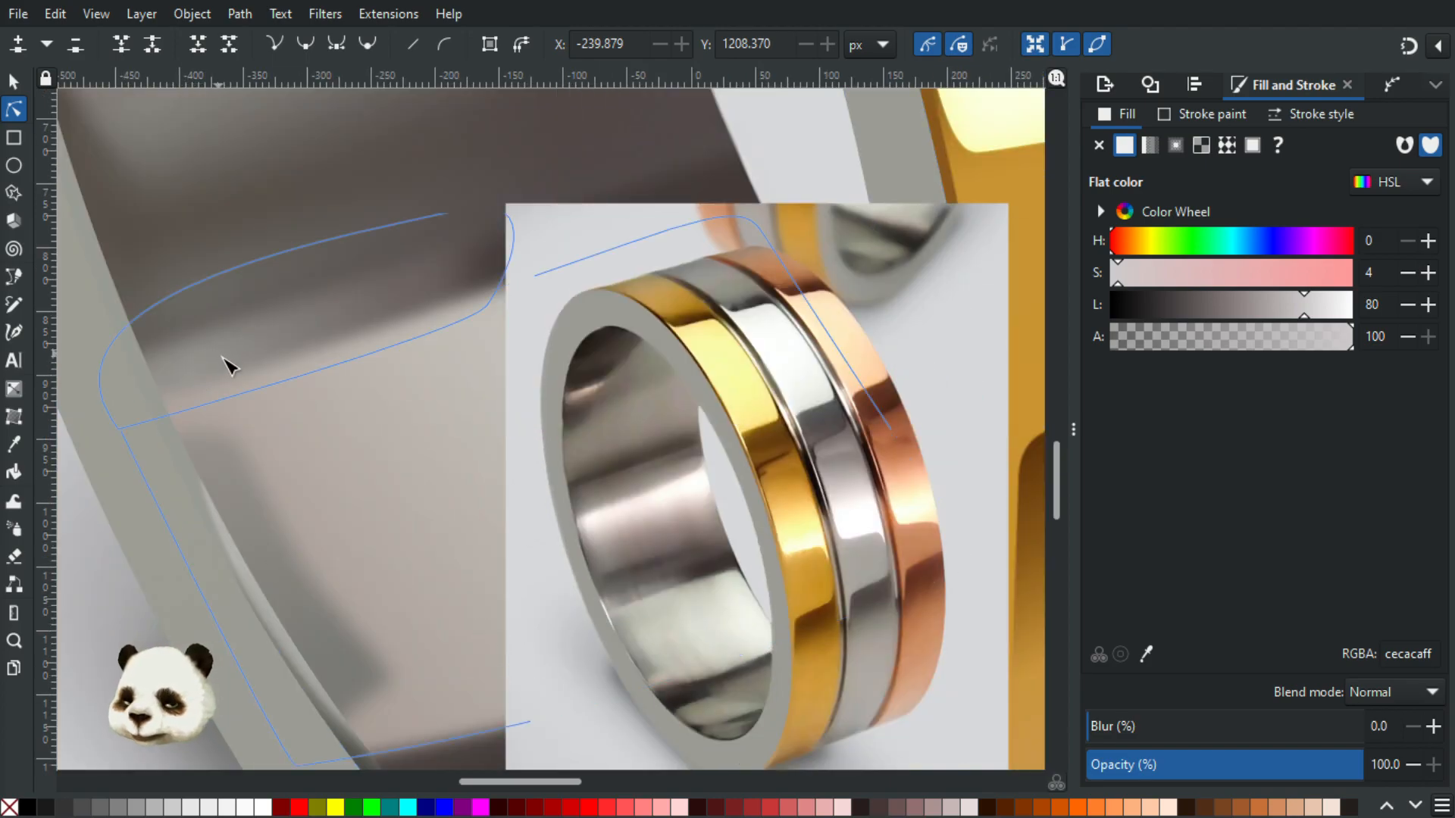
{"action": "key", "text": "b"}
{"action": "left_click_drag", "start_coordinate": [191, 433], "coordinate": [276, 488]}
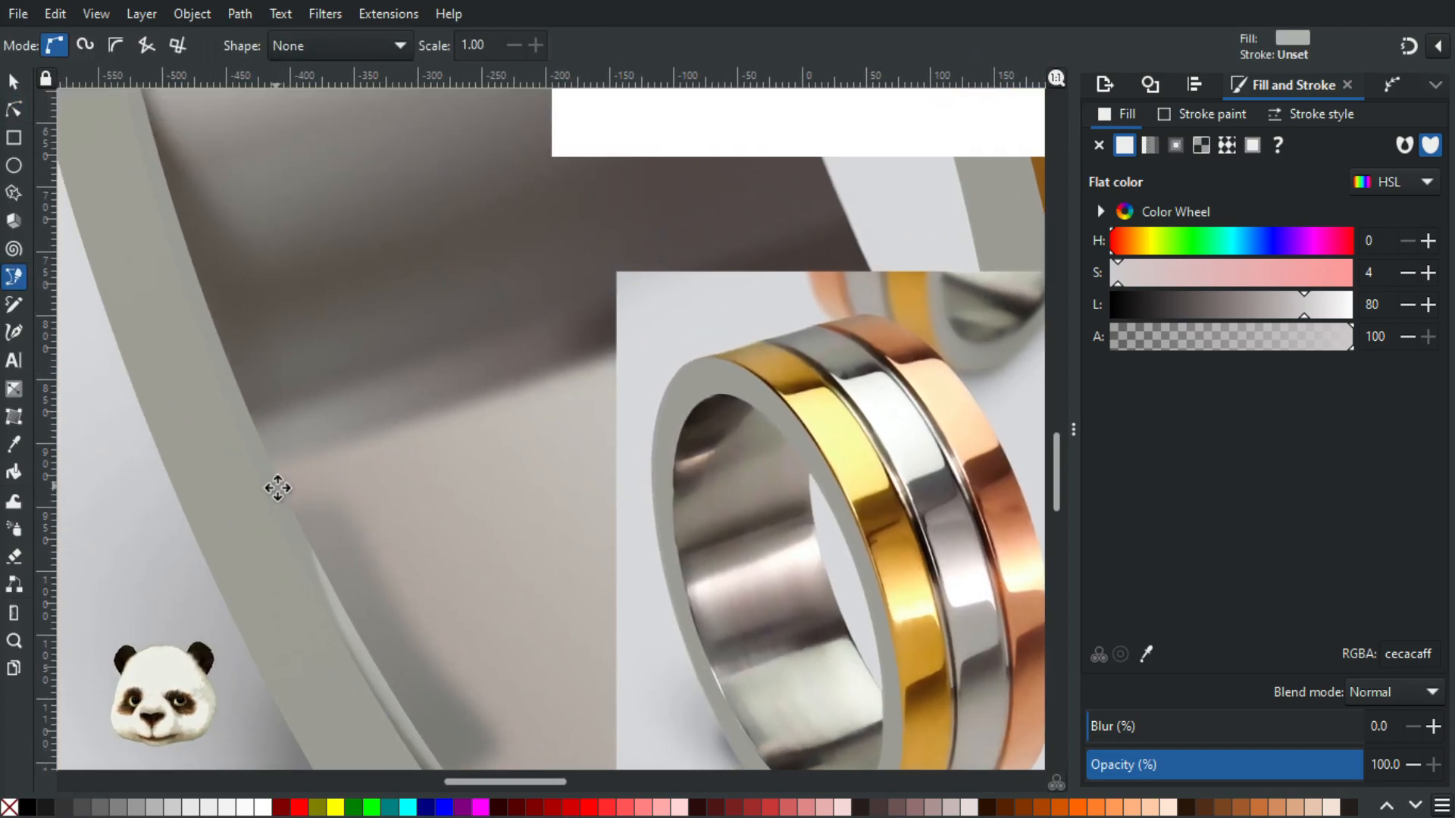
{"action": "left_click", "coordinate": [233, 387]}
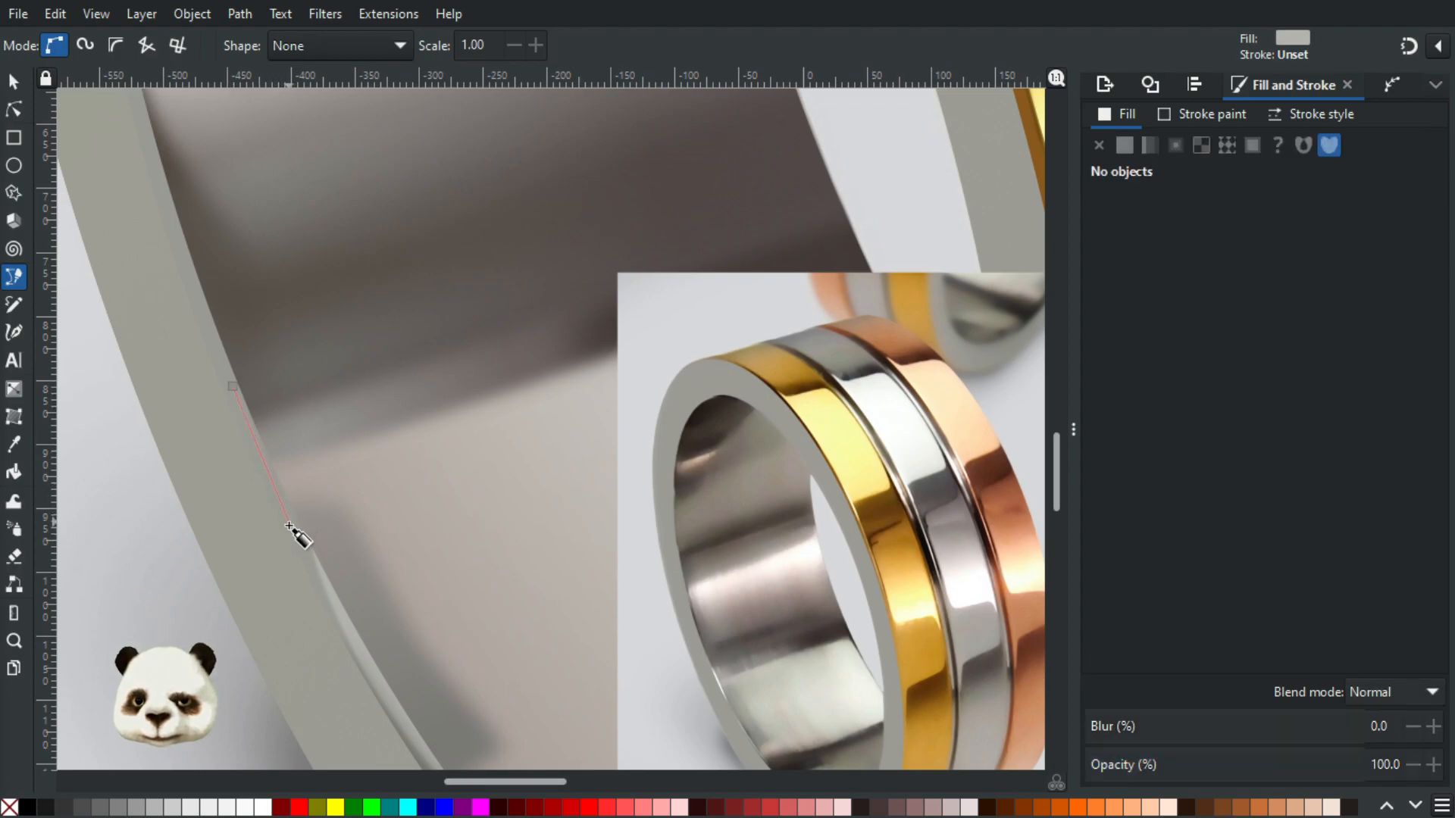
{"action": "mouse_move", "coordinate": [273, 510]}
{"action": "left_mouse_down"}
{"action": "mouse_move", "coordinate": [325, 569]}
{"action": "mouse_move", "coordinate": [296, 497]}
{"action": "left_mouse_up"}
{"action": "left_click_drag", "start_coordinate": [232, 386], "coordinate": [200, 355]}
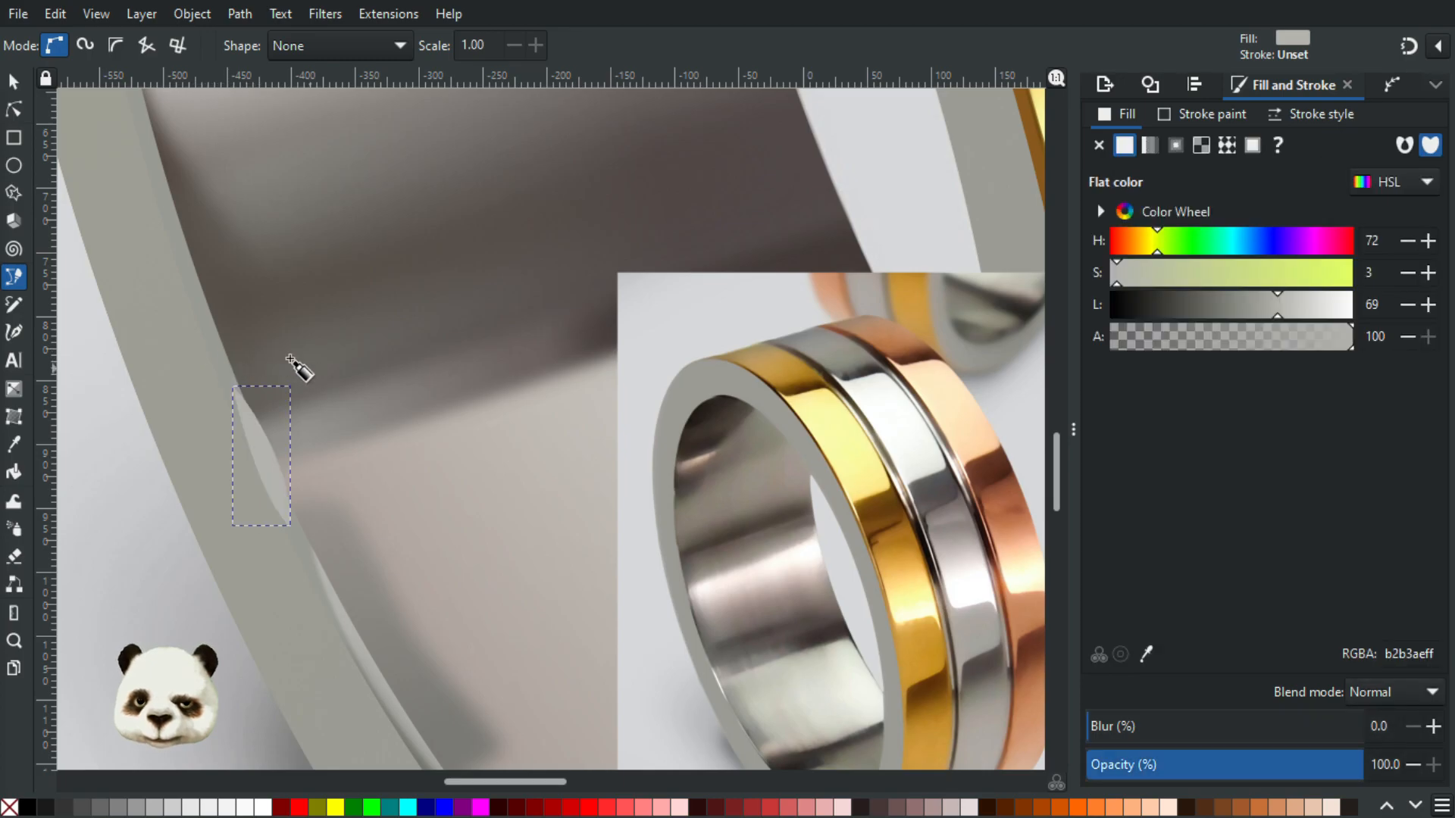
Step: Fill the new highlight with the near-white e6e8e5 sampled from the reference ring's rim and set its blur to 14%
{"action": "left_click", "coordinate": [14, 82]}
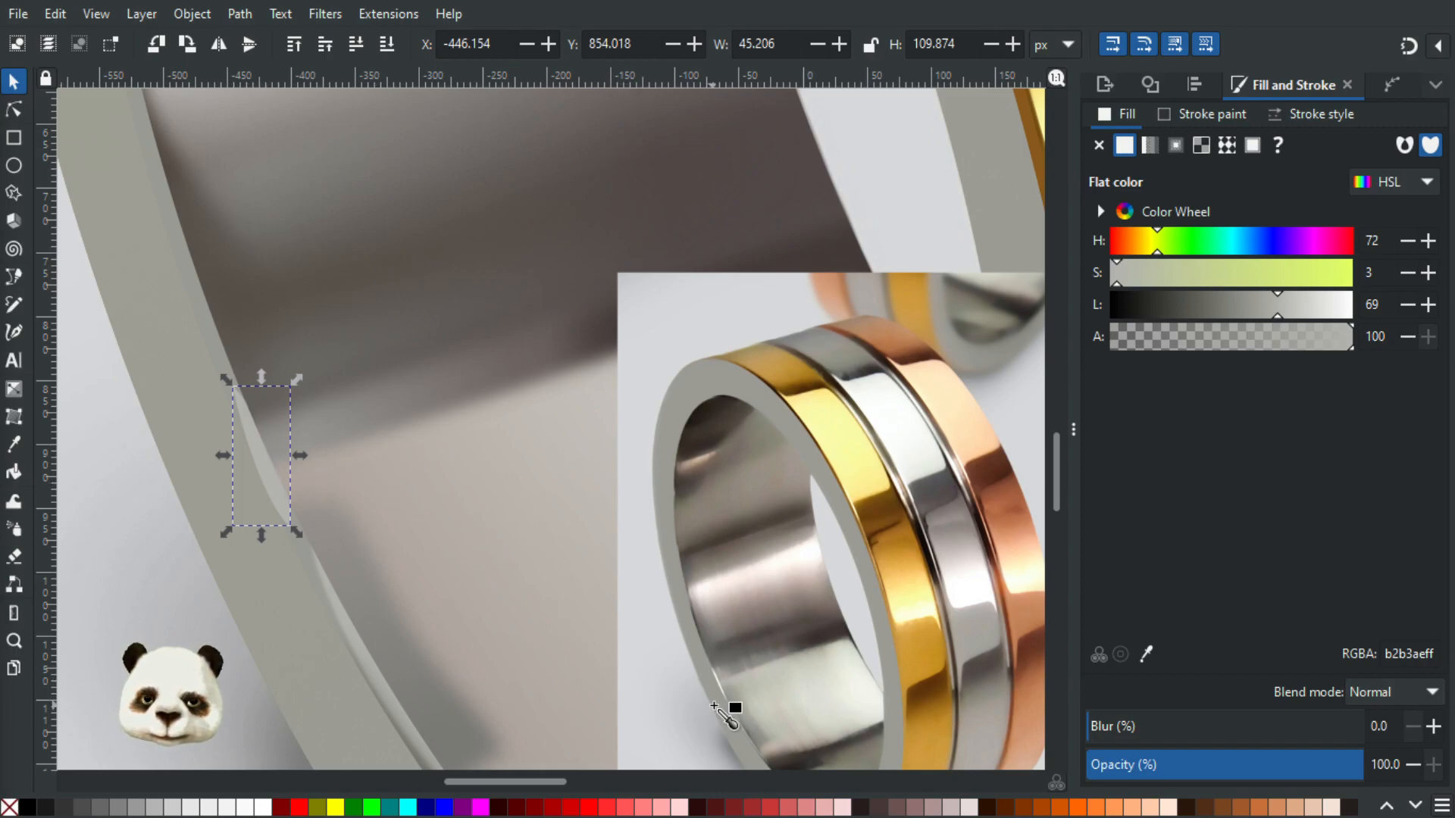
{"action": "key", "text": "d"}
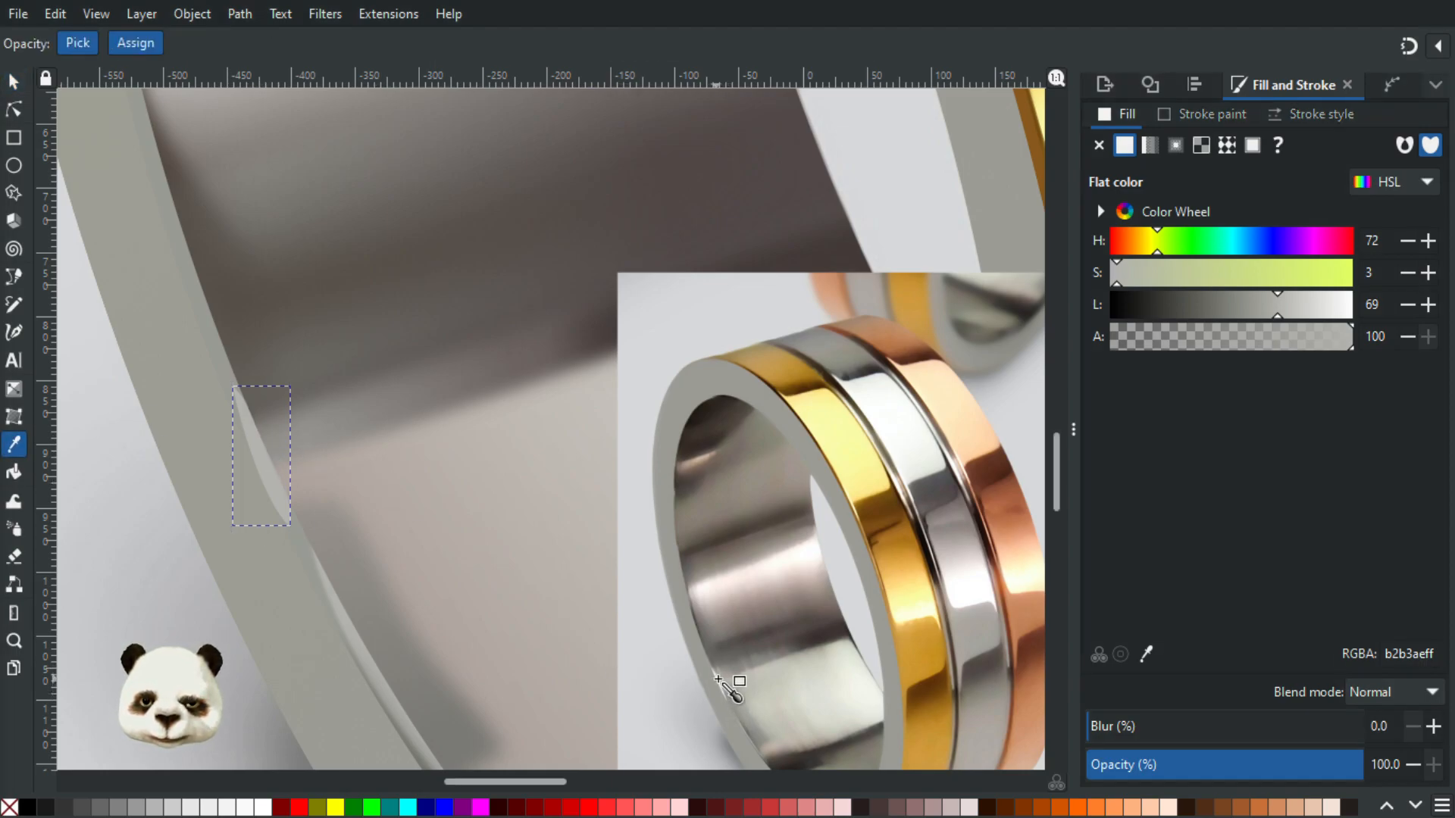
{"action": "left_click", "coordinate": [716, 680]}
{"action": "mouse_move", "coordinate": [1113, 726]}
{"action": "left_mouse_down"}
{"action": "mouse_move", "coordinate": [1154, 728]}
{"action": "mouse_move", "coordinate": [1127, 727]}
{"action": "left_mouse_up"}
{"action": "left_click", "coordinate": [1432, 726]}
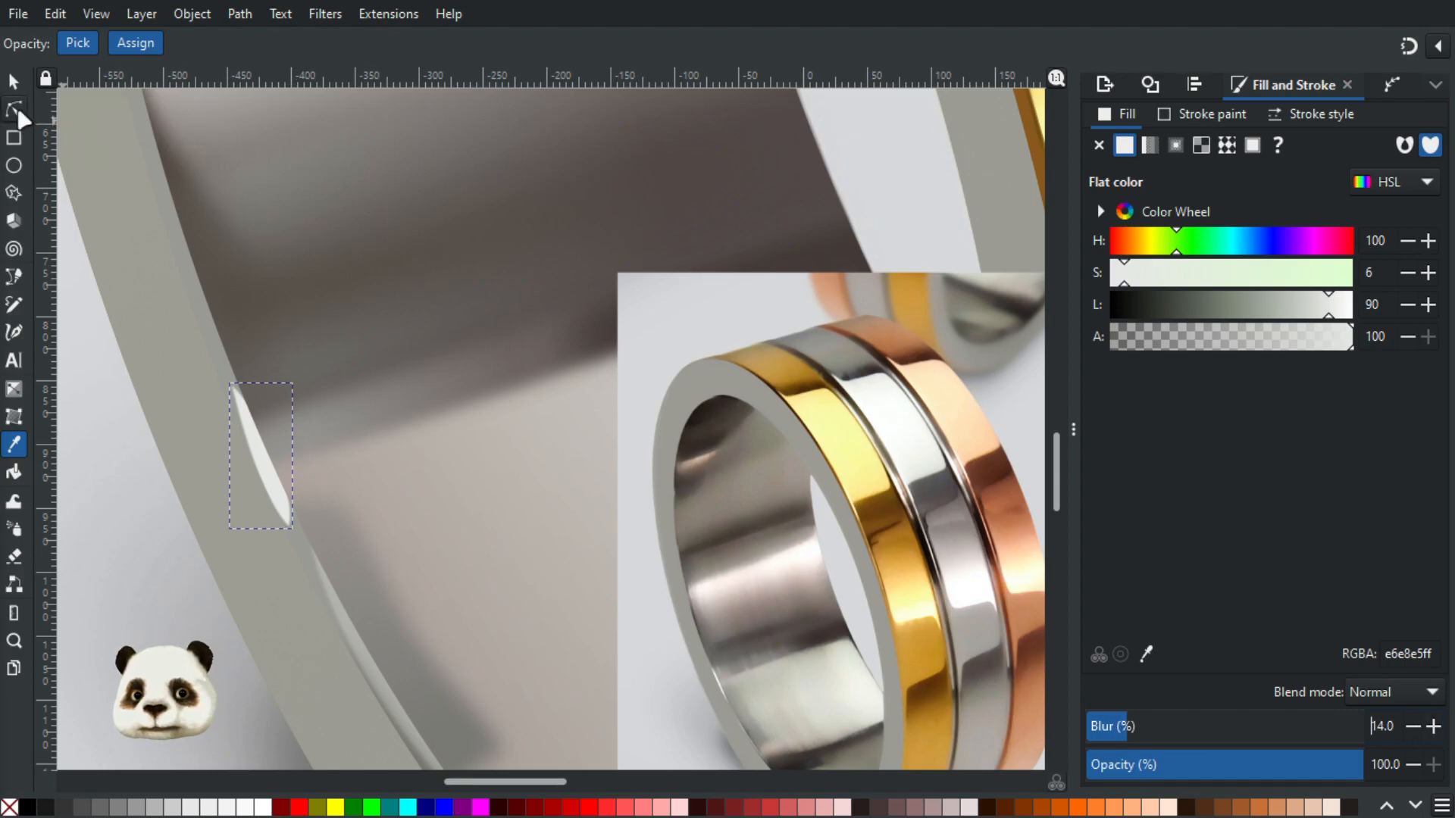
Step: Pull in both handles of the highlight's inner curve so its edge follows the rim more closely
{"action": "left_click", "coordinate": [15, 109]}
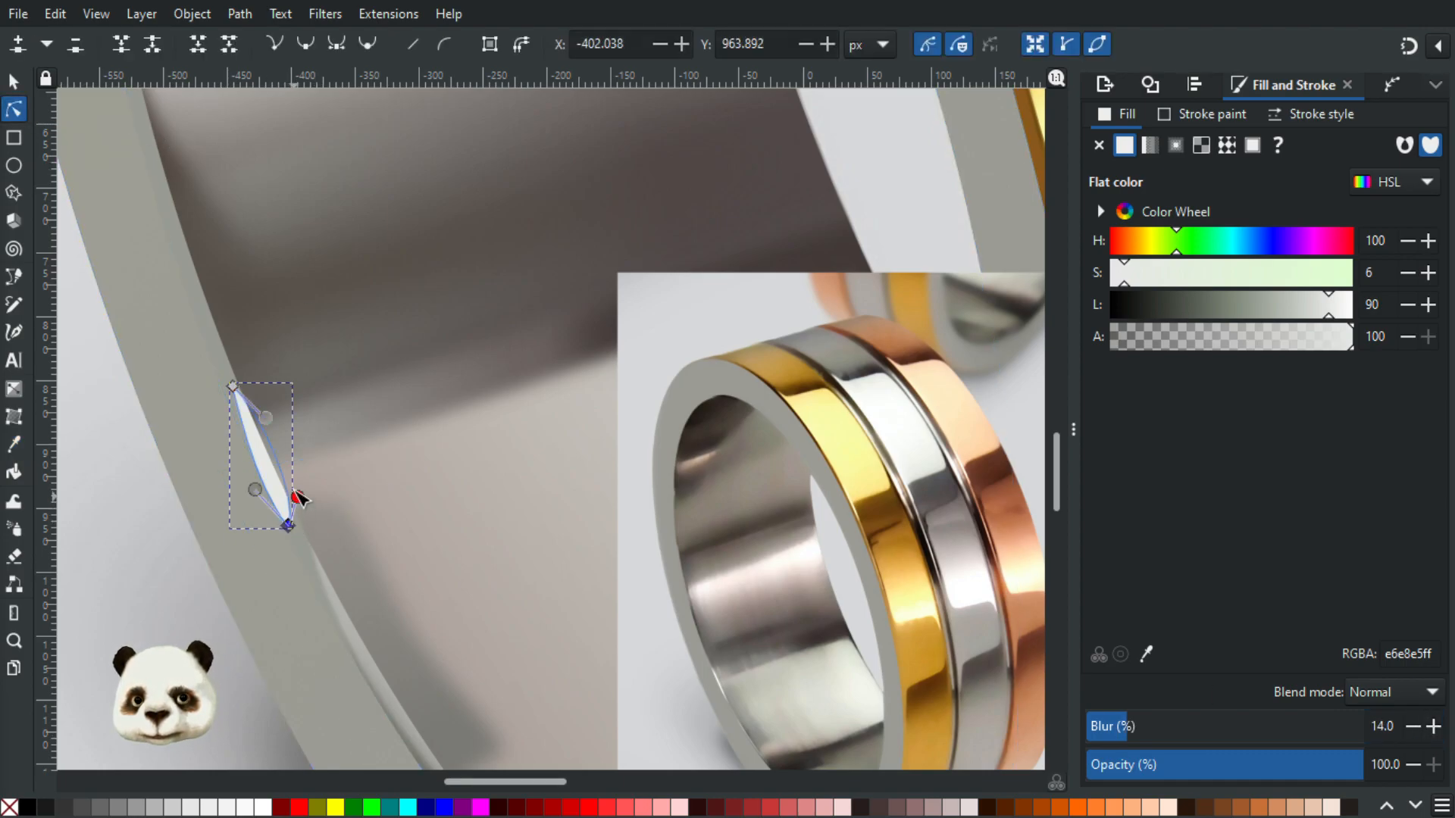
{"action": "left_click_drag", "start_coordinate": [298, 500], "coordinate": [287, 480]}
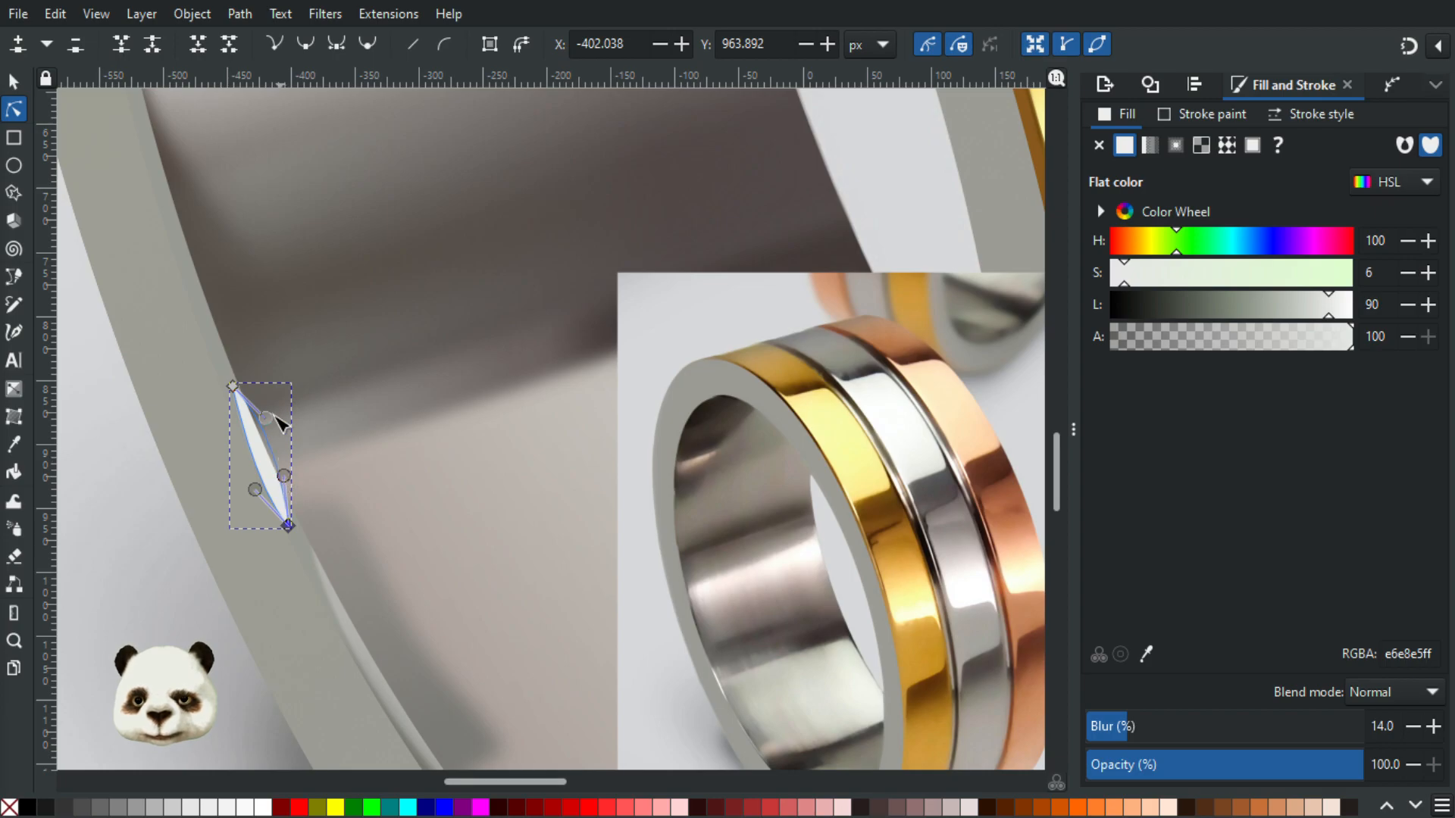
{"action": "left_click_drag", "start_coordinate": [266, 418], "coordinate": [269, 432]}
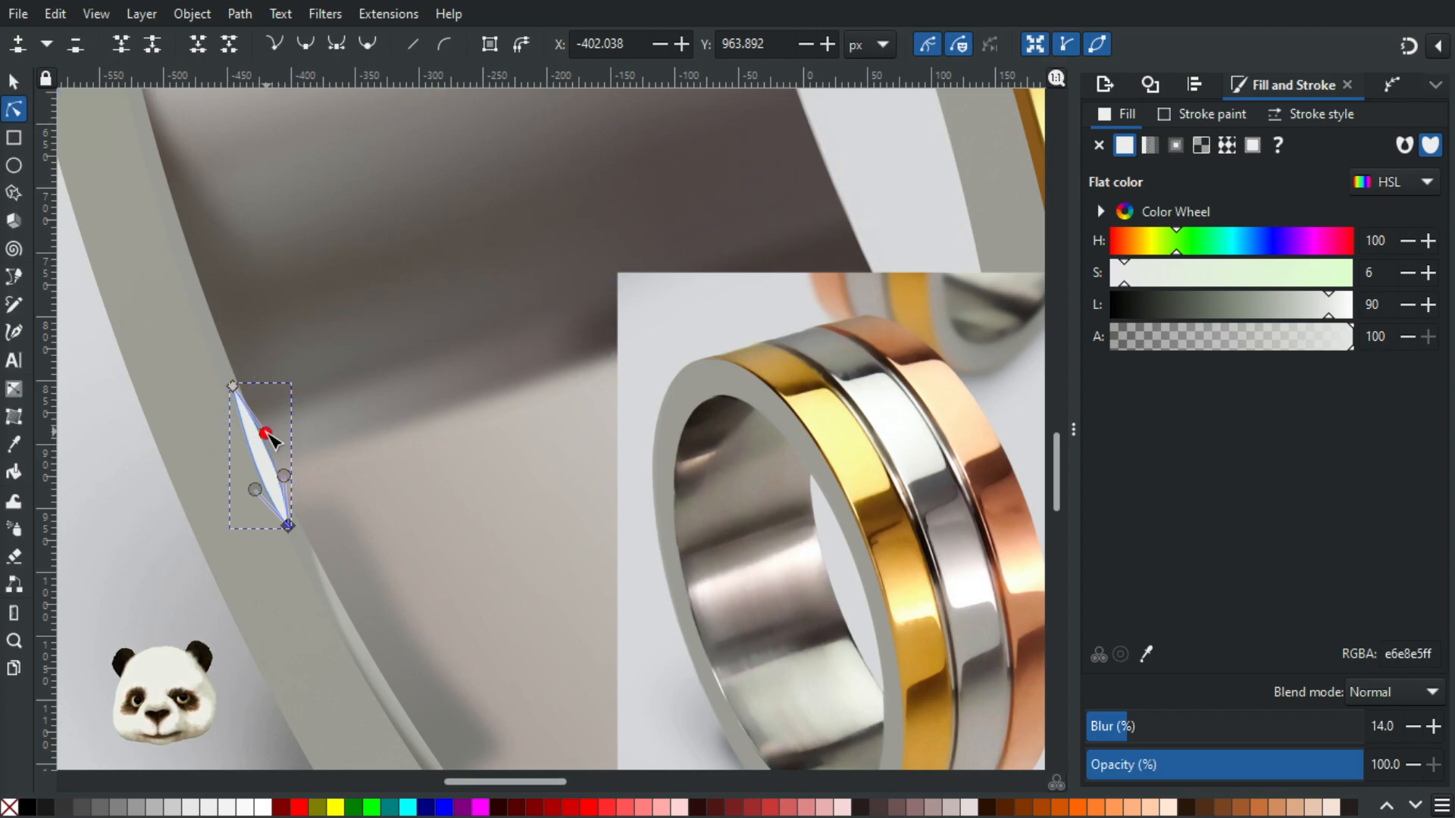
{"action": "left_click", "coordinate": [122, 545]}
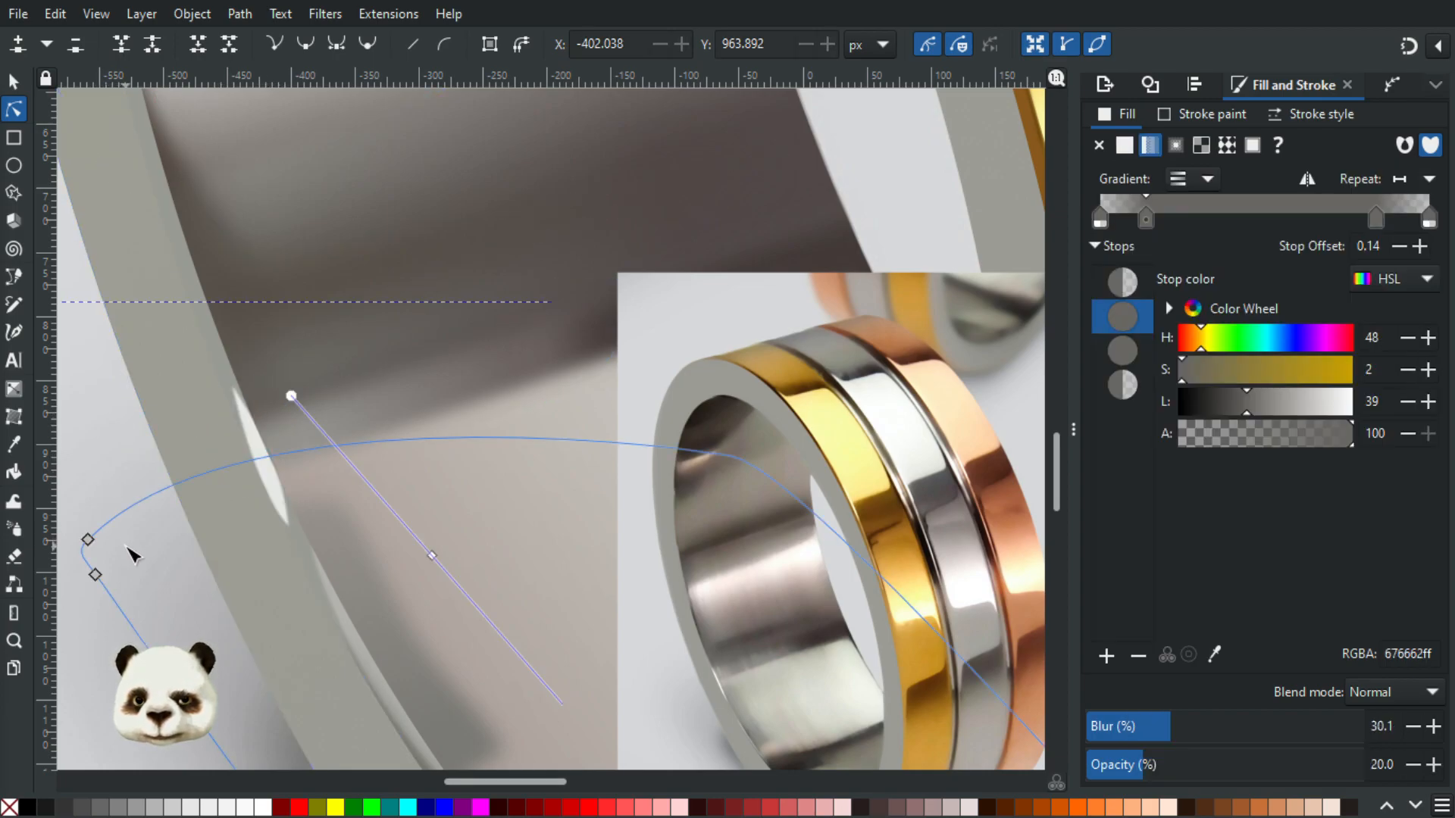
Step: Reselect the near-white rim highlight, increase its blur by one increment, and check it against the reference ring
{"action": "left_click", "coordinate": [266, 485]}
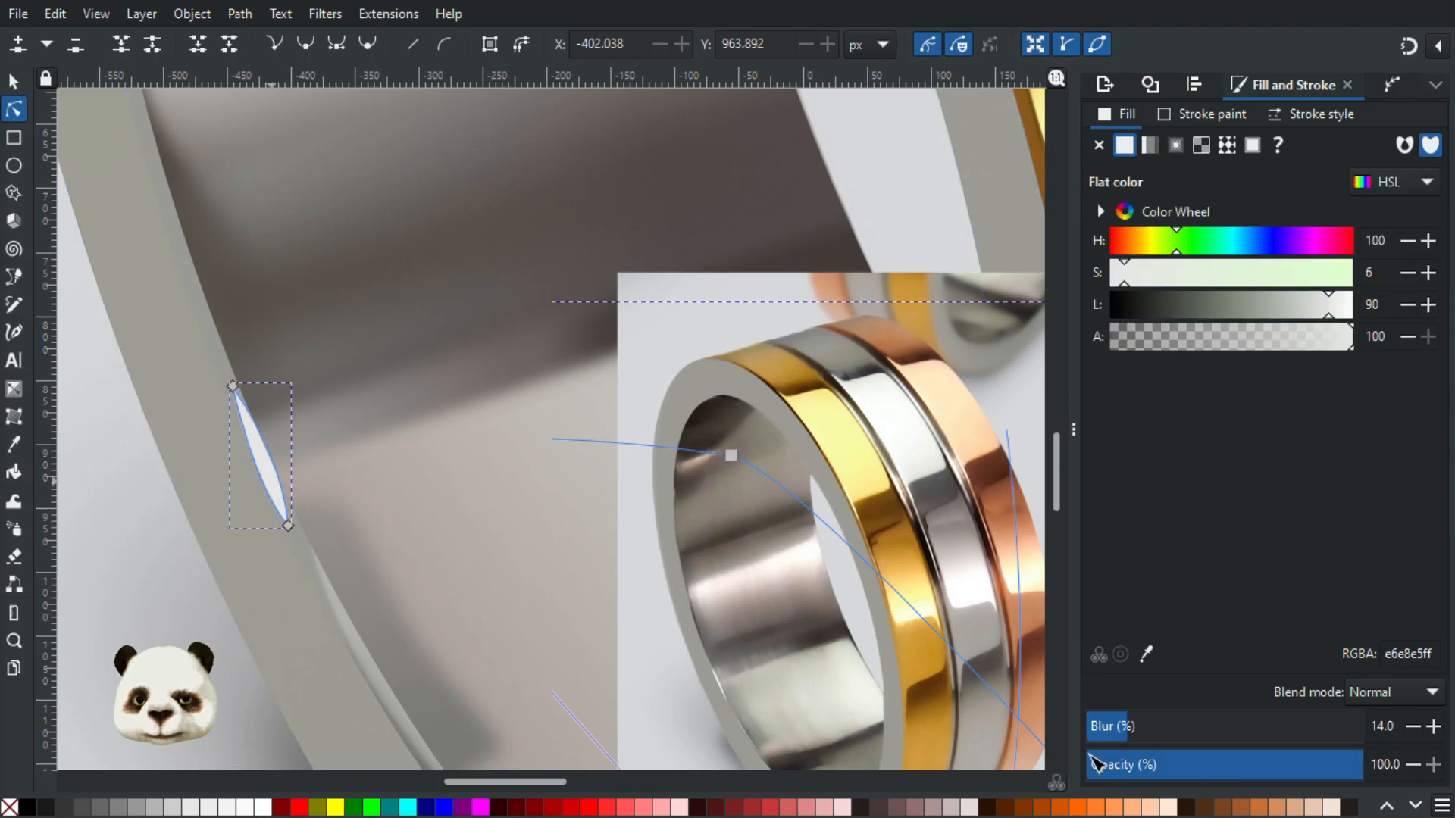
{"action": "left_click", "coordinate": [1431, 727]}
{"action": "left_click", "coordinate": [103, 644]}
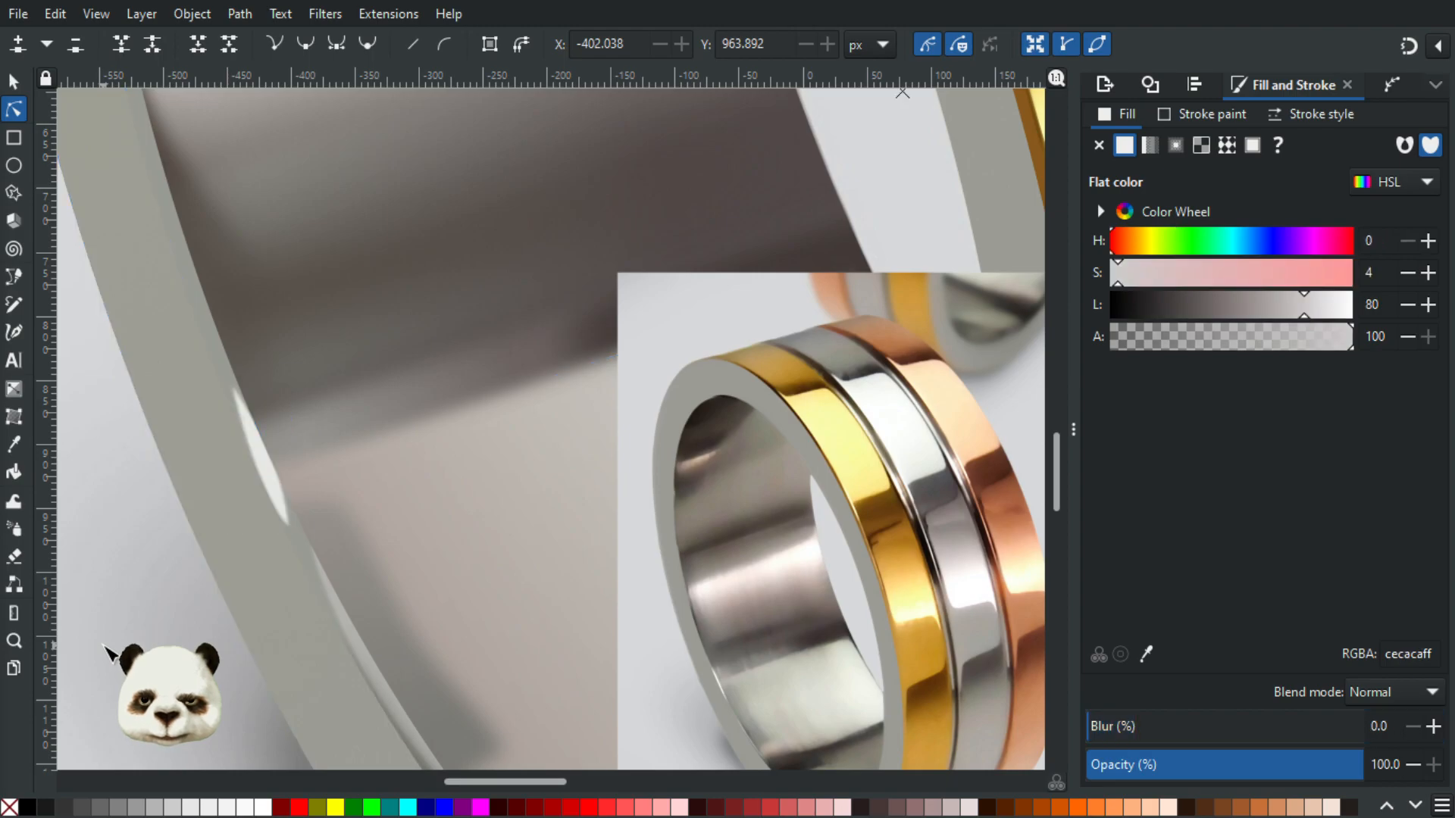
{"action": "scroll", "coordinate": [103, 637], "scroll_direction": "down", "scroll_amount": 4}
{"action": "scroll", "coordinate": [106, 642], "scroll_direction": "up", "scroll_amount": 5}
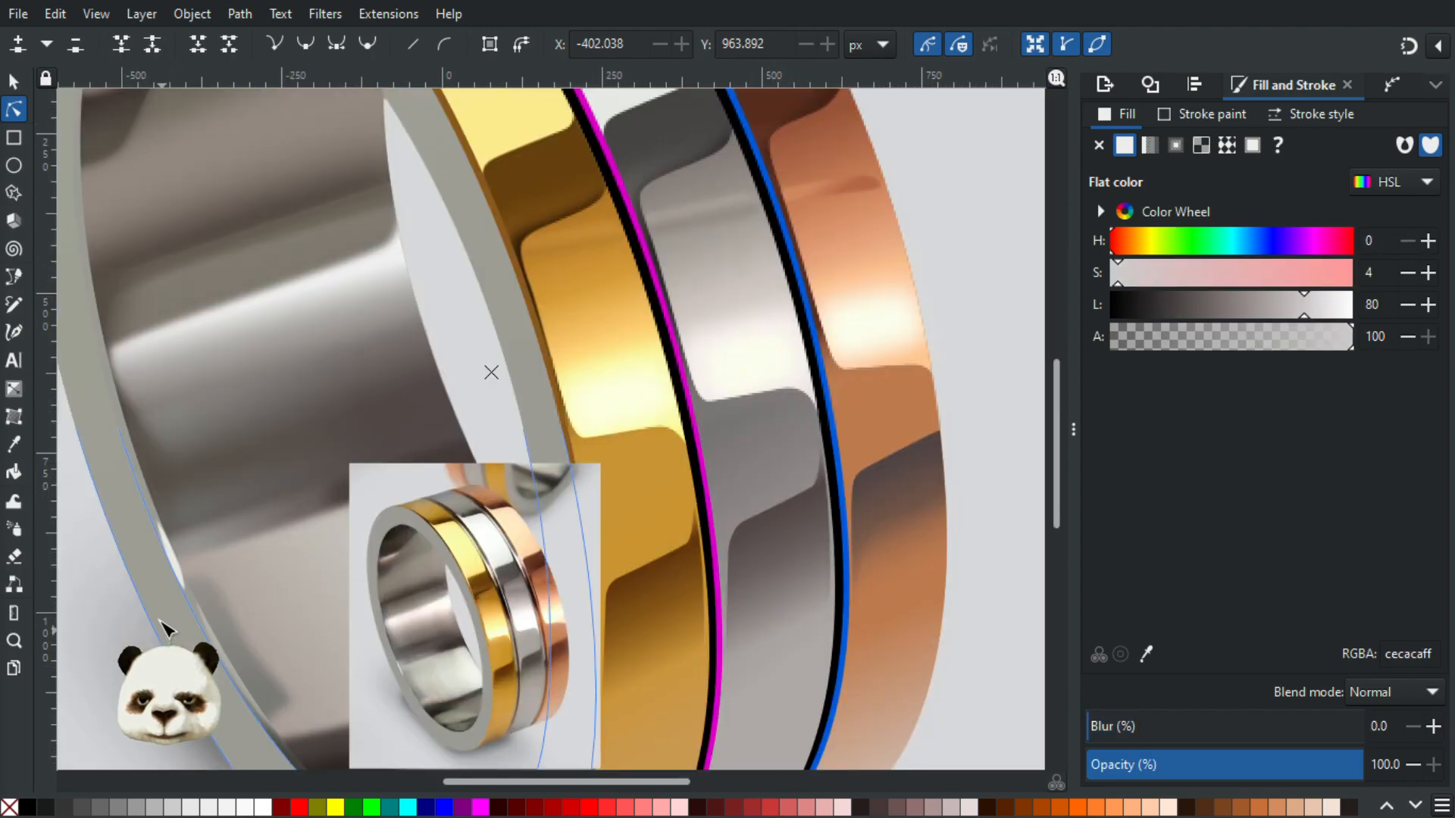
{"action": "scroll", "coordinate": [216, 628], "scroll_direction": "down", "scroll_amount": 3}
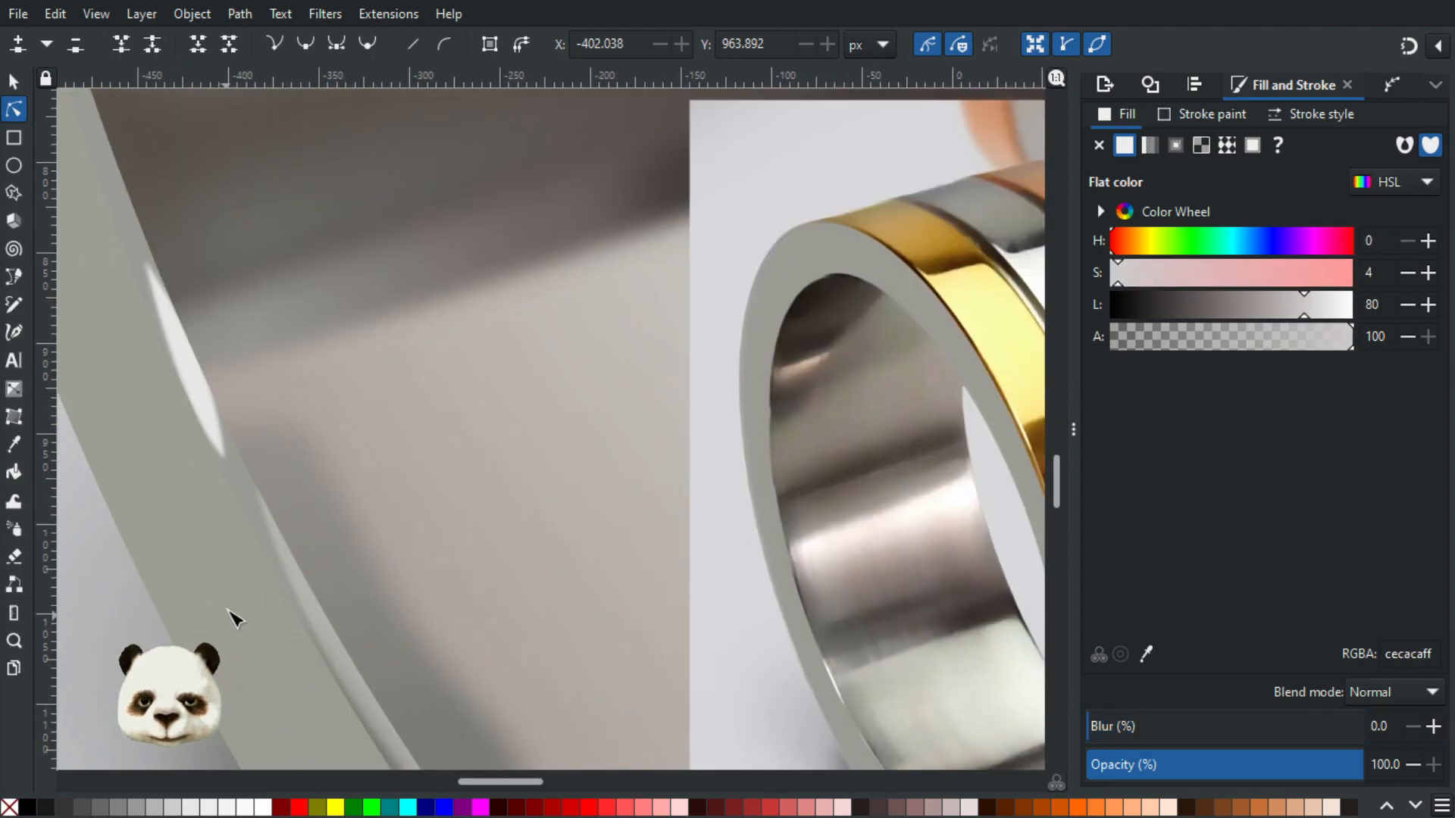
Step: Extend the near-white highlight's lower tip further down the inner rim and reshape the handle there to narrow that end
{"action": "left_click", "coordinate": [228, 457]}
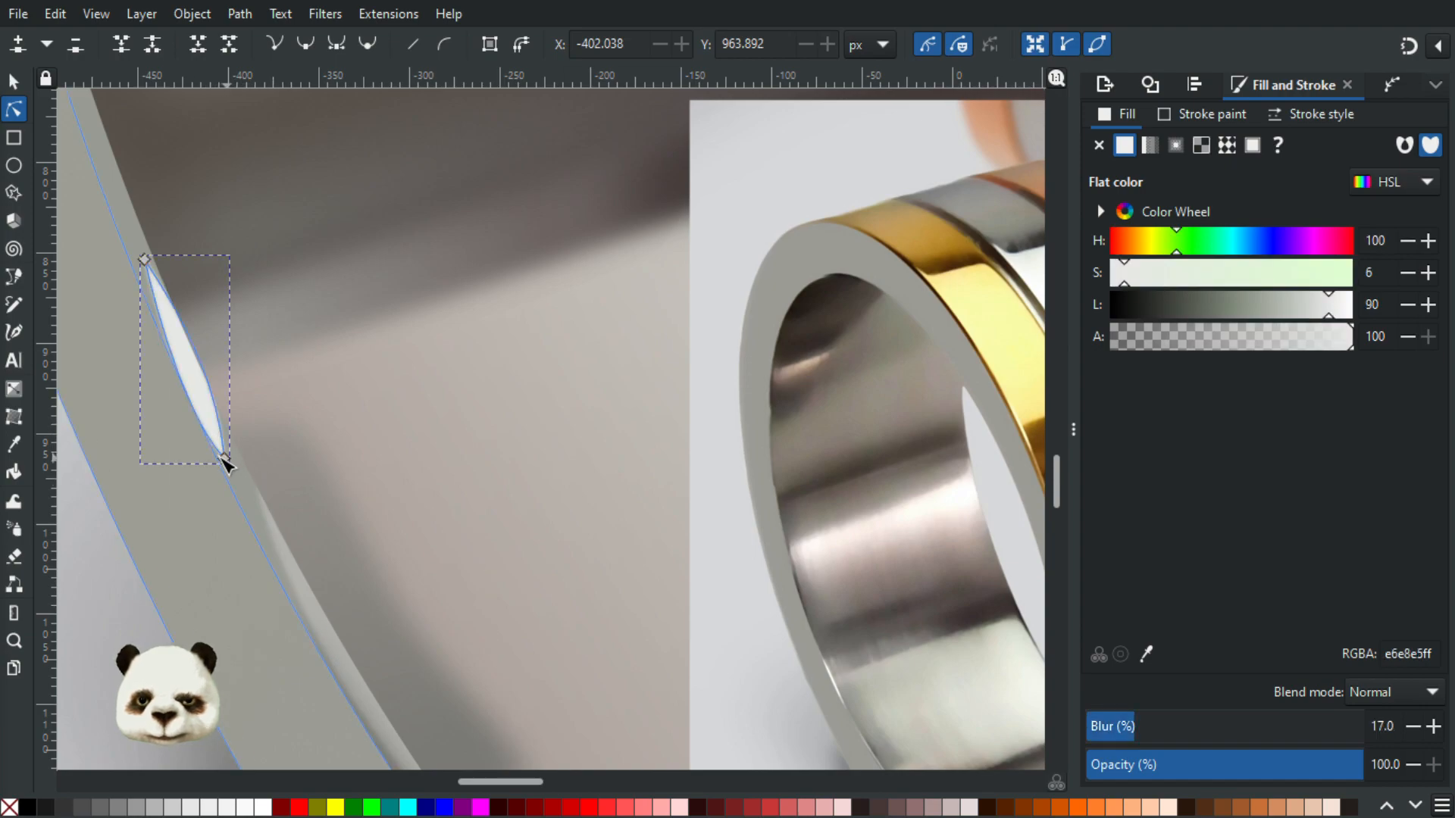
{"action": "left_click_drag", "start_coordinate": [228, 462], "coordinate": [242, 484]}
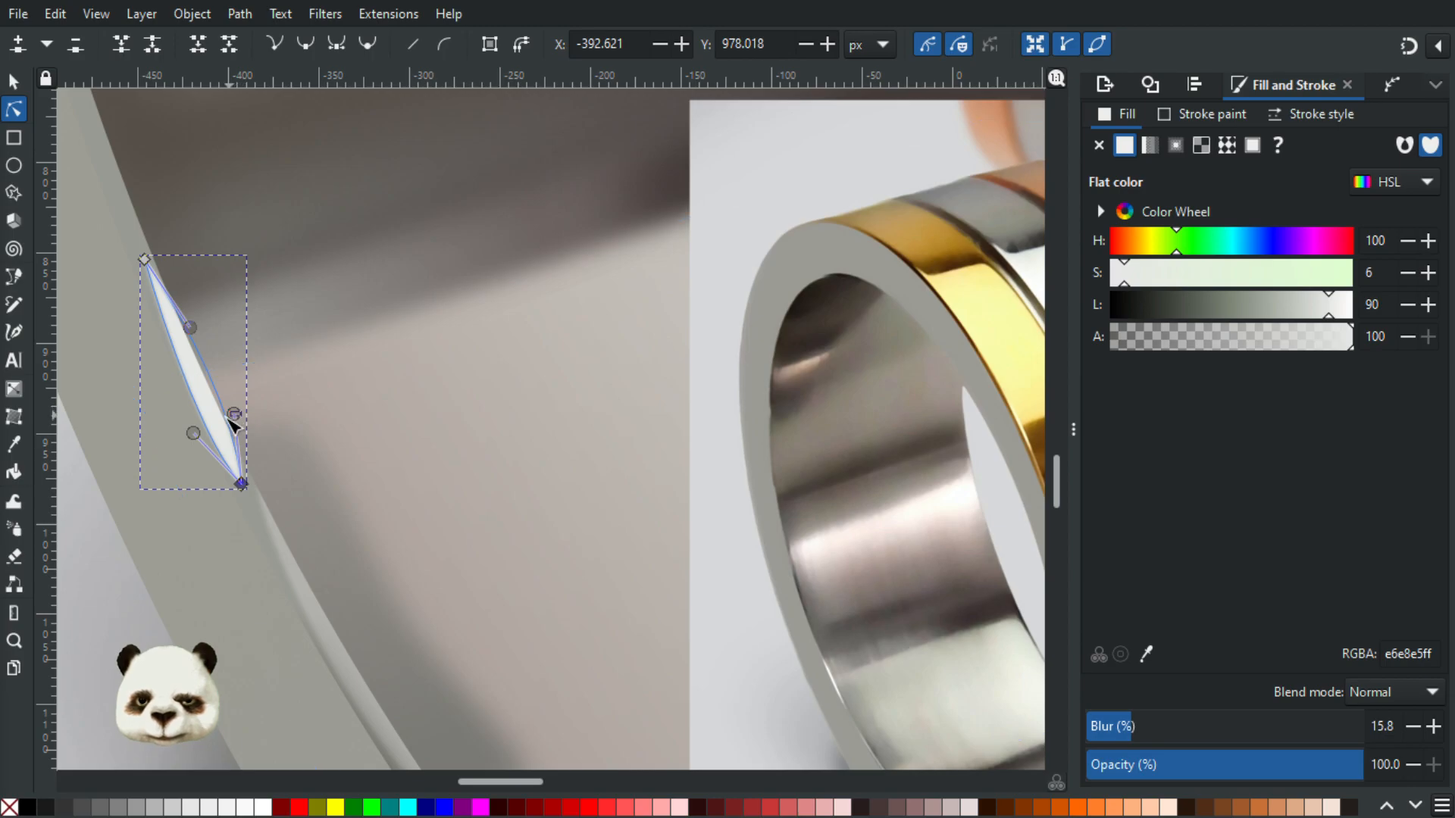
{"action": "key", "text": "Escape"}
{"action": "left_click", "coordinate": [241, 483]}
{"action": "left_click_drag", "start_coordinate": [235, 416], "coordinate": [175, 396]}
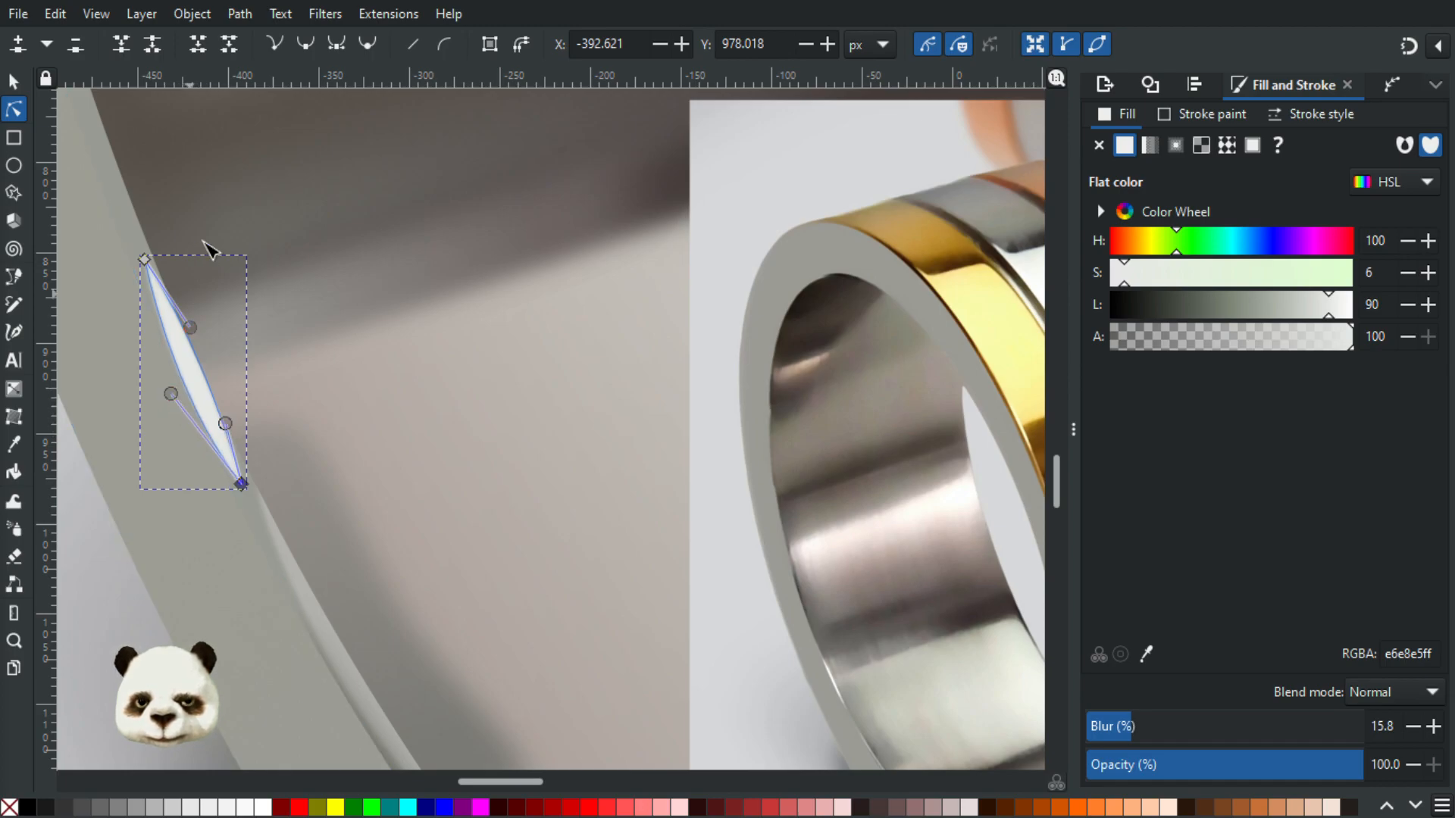
{"action": "left_click", "coordinate": [152, 298]}
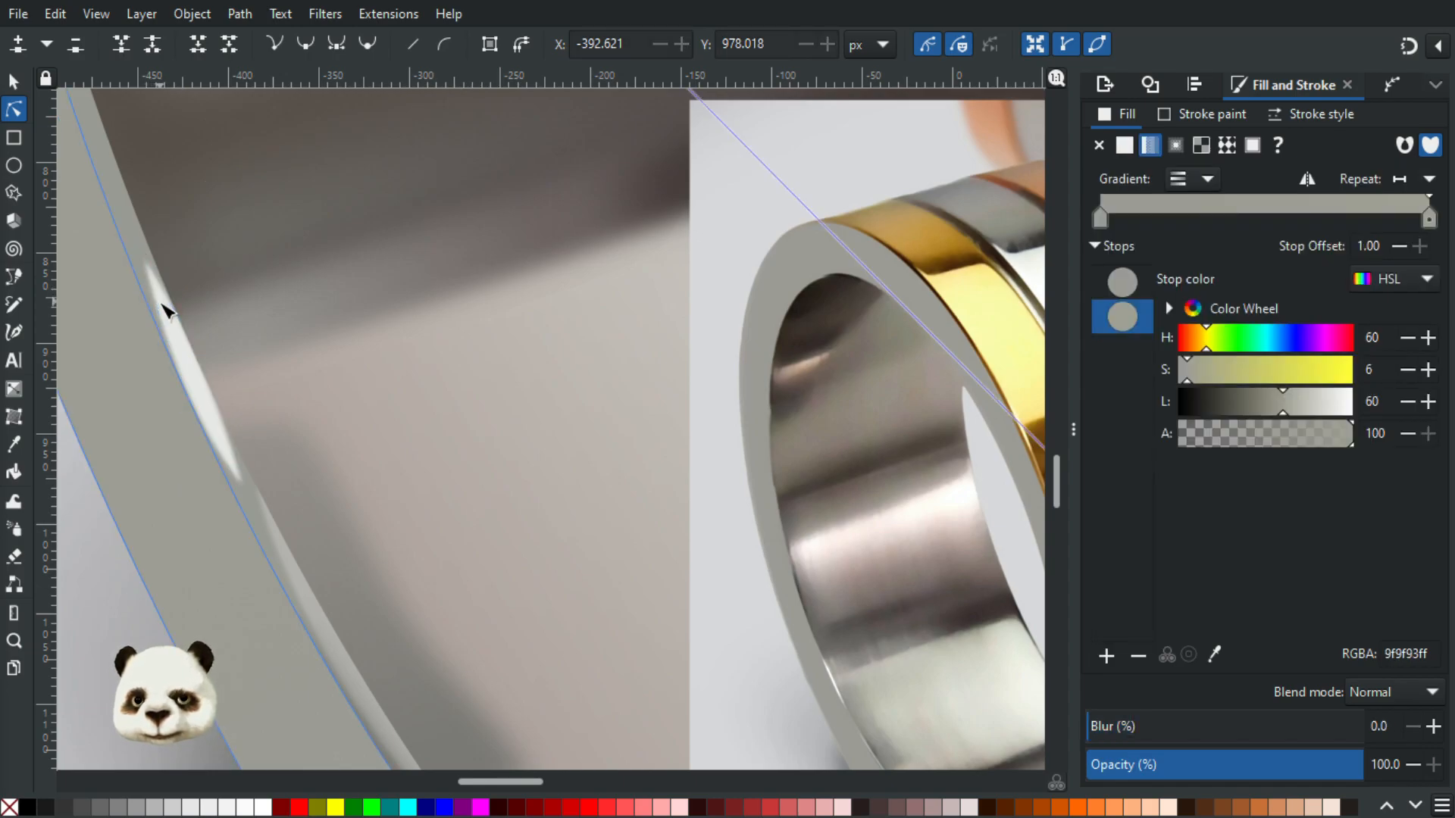
Step: Add a node on each edge of the highlight just below its upper tip and adjust both to follow the rim
{"action": "left_click", "coordinate": [162, 306]}
{"action": "double_click", "coordinate": [157, 307]}
{"action": "left_click_drag", "start_coordinate": [157, 308], "coordinate": [148, 309]}
{"action": "left_click", "coordinate": [166, 294]}
{"action": "double_click", "coordinate": [169, 295]}
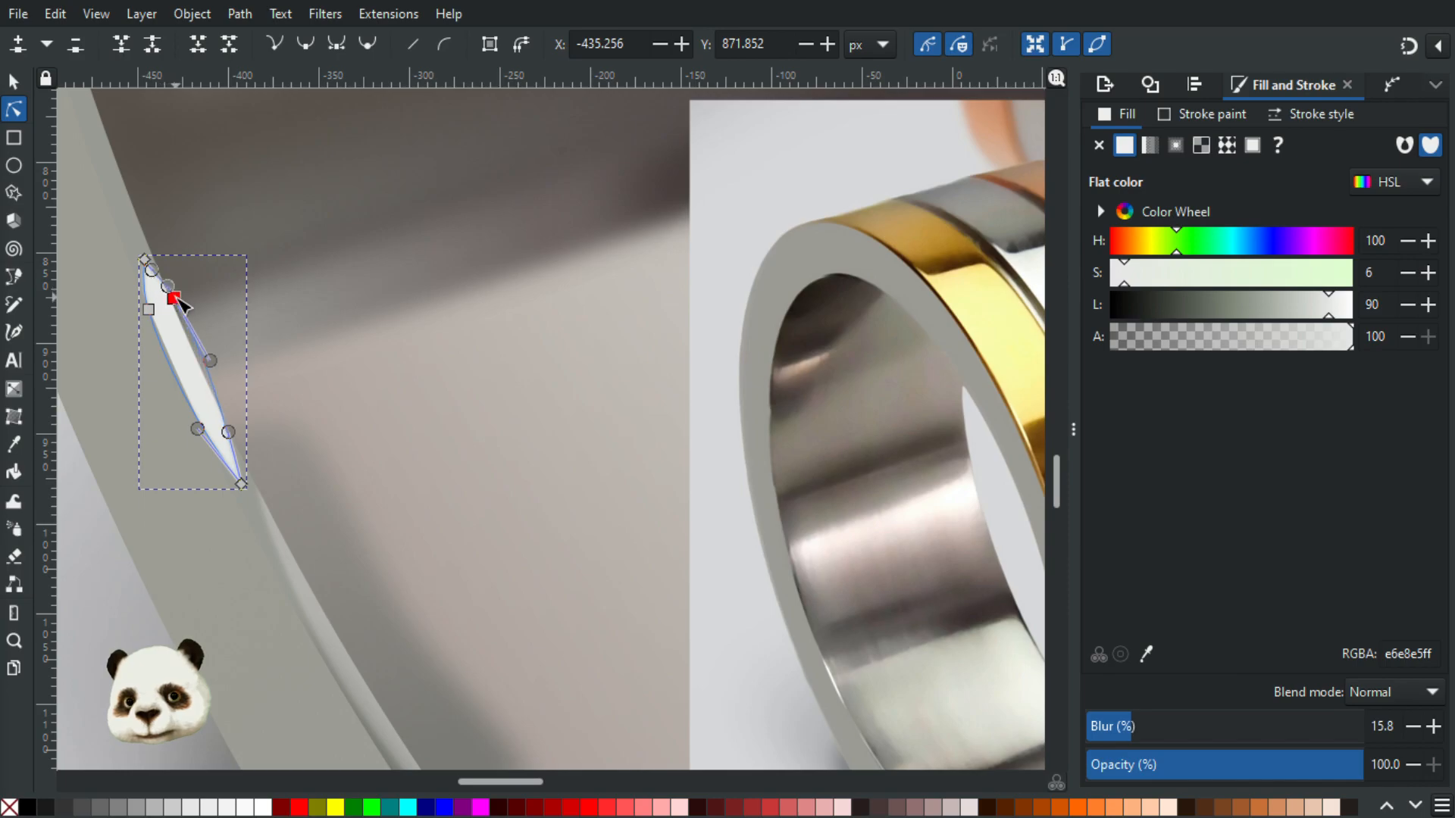
{"action": "left_click_drag", "start_coordinate": [177, 304], "coordinate": [177, 309]}
Step: Add a node on each edge just above the highlight's lower tip and move that tip slightly down the rim
{"action": "left_click", "coordinate": [217, 449]}
{"action": "left_click_drag", "start_coordinate": [216, 449], "coordinate": [253, 499]}
{"action": "left_click", "coordinate": [232, 448]}
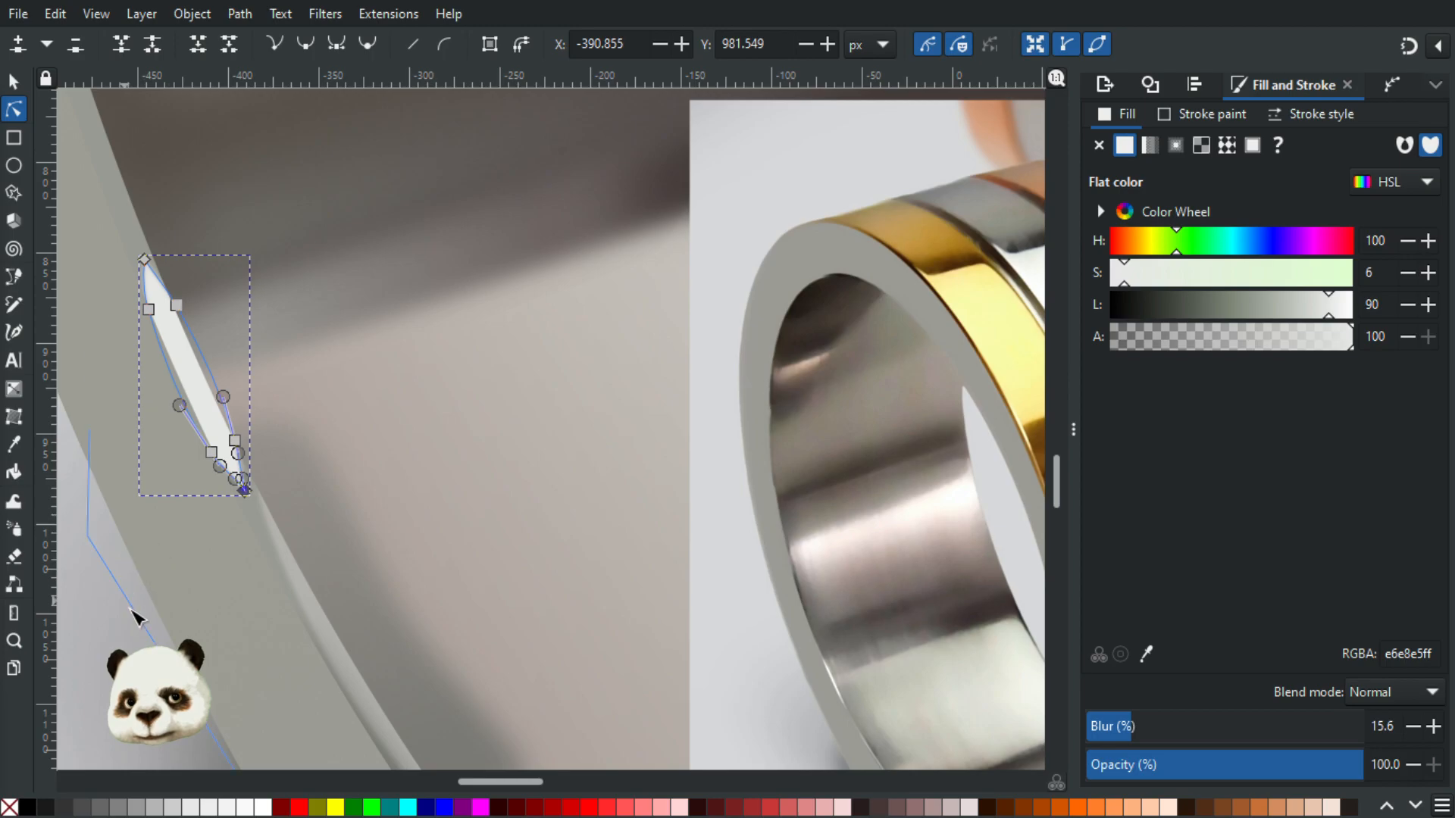
Step: Set the near-white rim highlight's blur to 17% and its opacity to 90%
{"action": "left_click", "coordinate": [130, 633]}
{"action": "scroll", "coordinate": [129, 636], "scroll_direction": "down", "scroll_amount": 3, "text": "ctrl"}
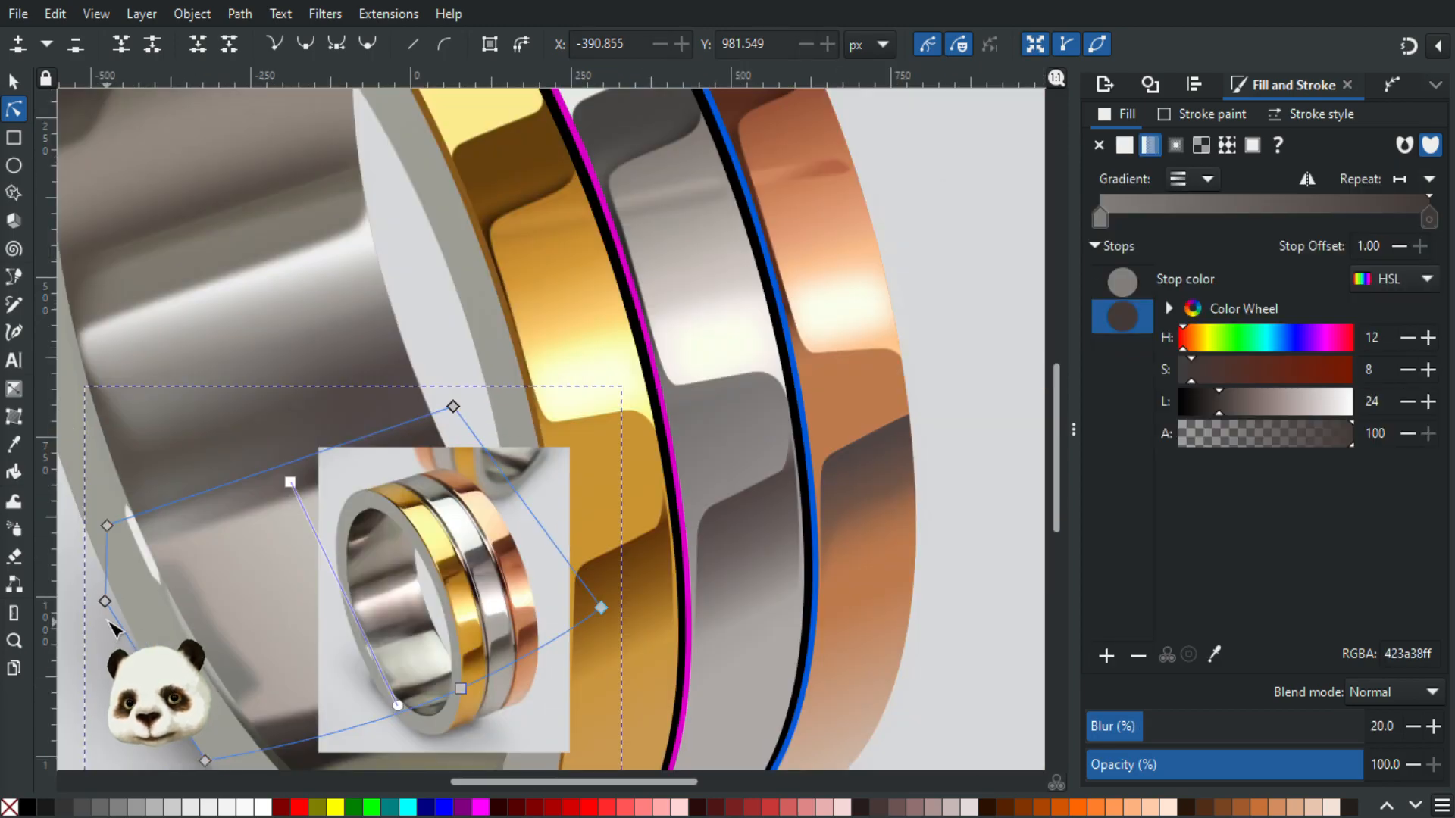
{"action": "scroll", "coordinate": [135, 595], "scroll_direction": "up", "scroll_amount": 1, "text": "ctrl"}
{"action": "left_click", "coordinate": [160, 534]}
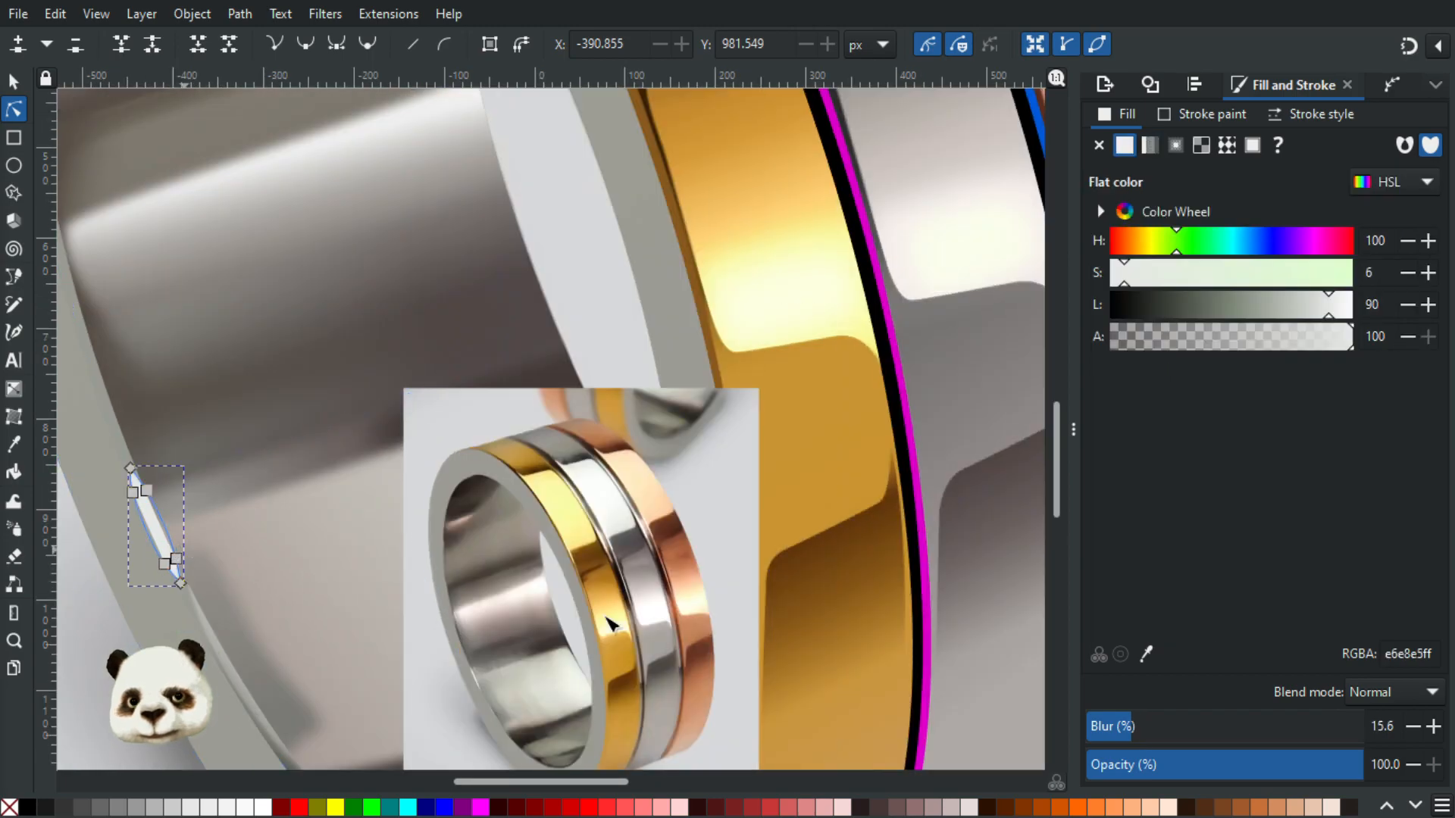
{"action": "left_click", "coordinate": [1432, 727]}
{"action": "left_click_drag", "start_coordinate": [1397, 726], "coordinate": [1263, 727]}
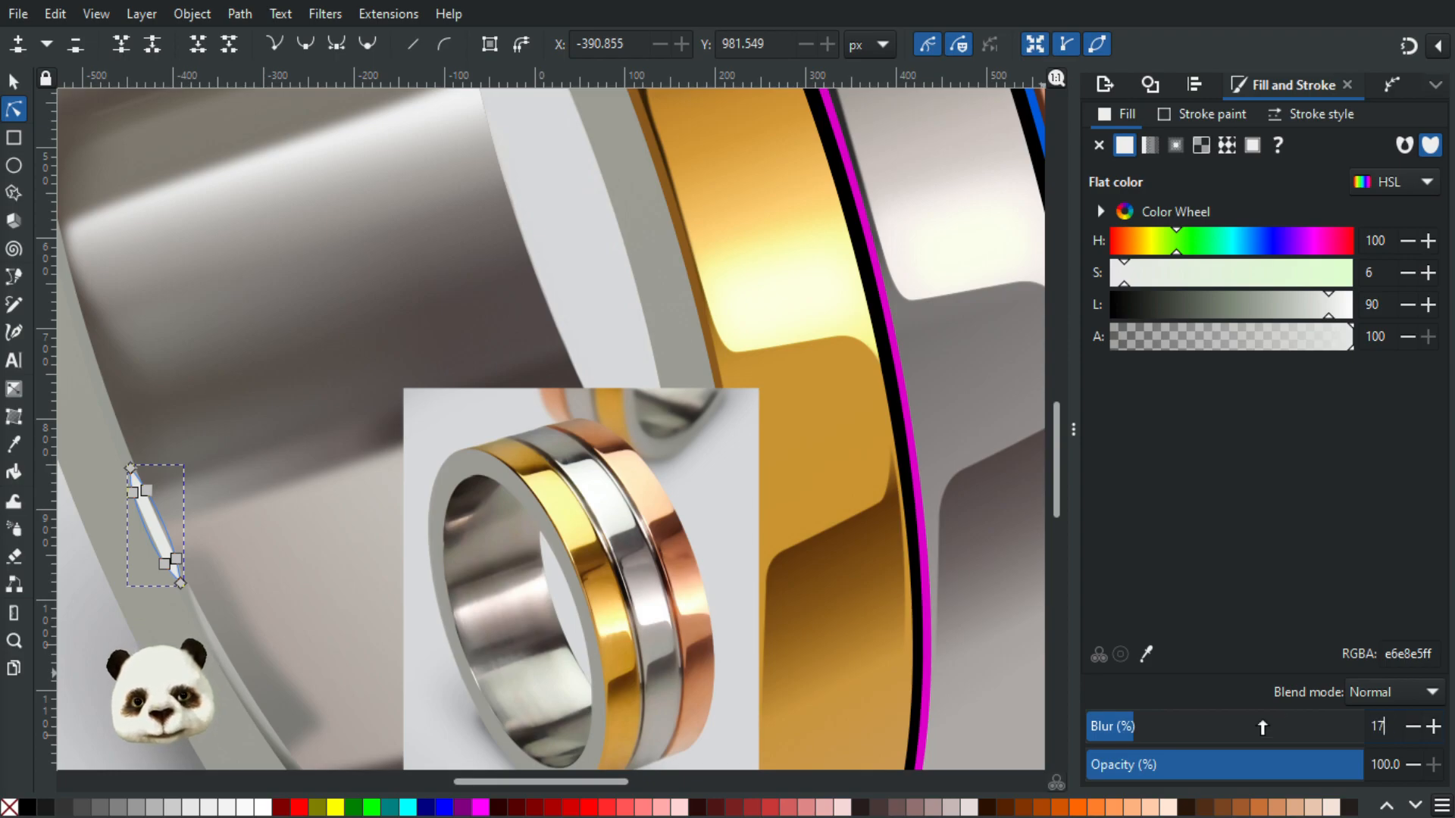
{"action": "left_click", "coordinate": [1333, 765]}
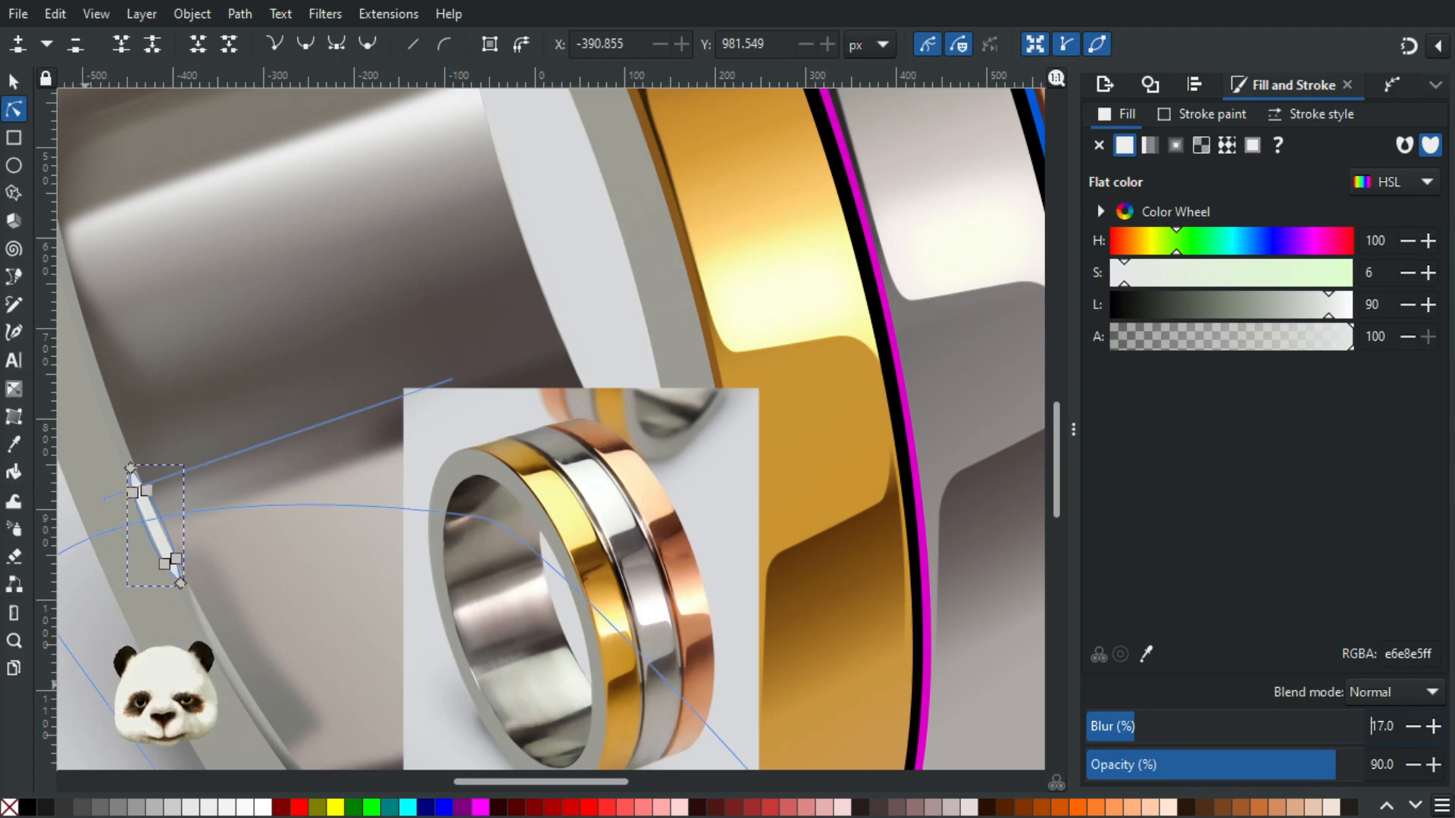
Step: Examine the softened rim highlight on the whole ring and up close against the reference photo
{"action": "left_click", "coordinate": [119, 691]}
{"action": "scroll", "coordinate": [119, 691], "scroll_direction": "down", "scroll_amount": 3}
{"action": "scroll", "coordinate": [119, 691], "scroll_direction": "down", "scroll_amount": 1}
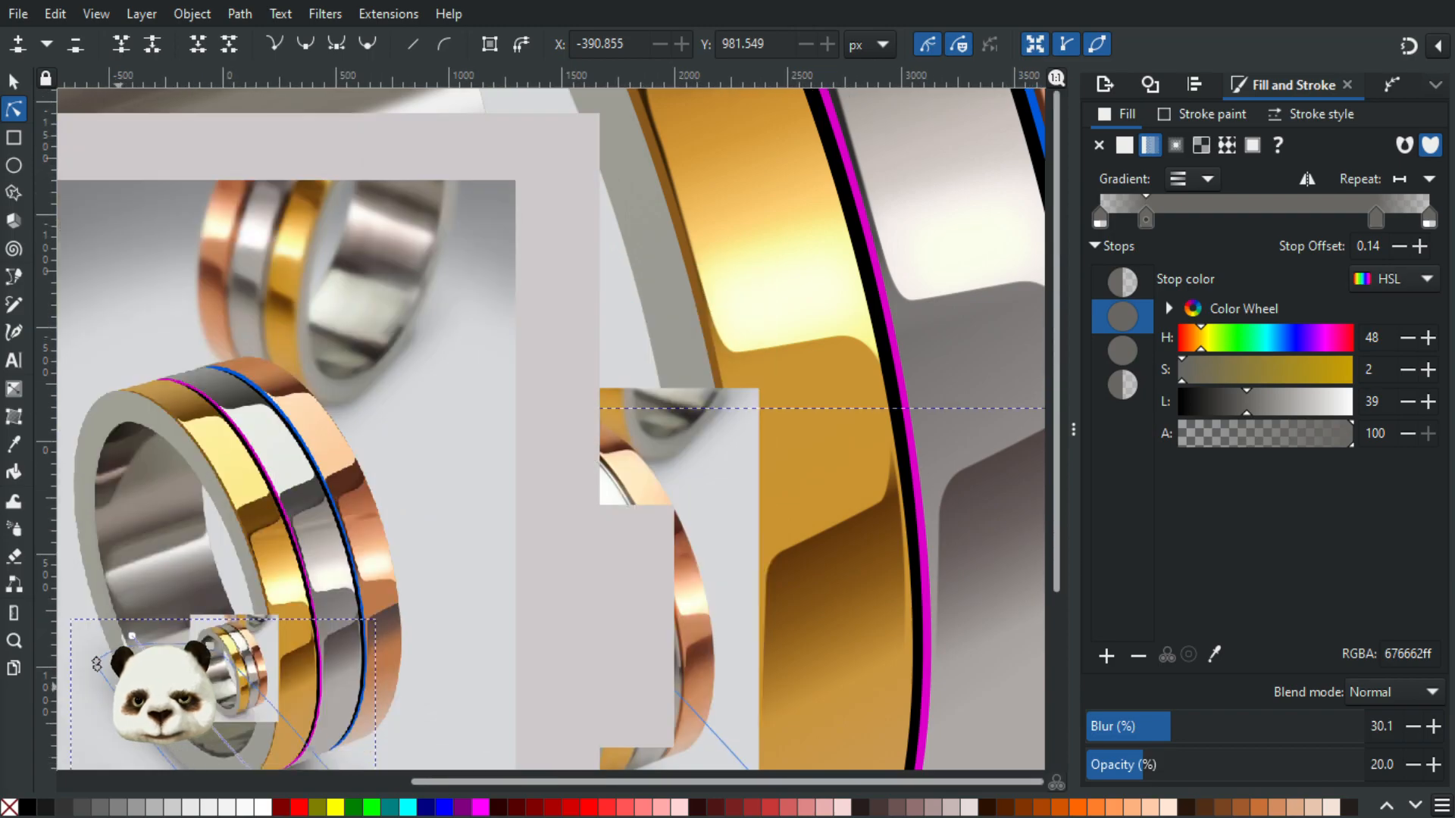
{"action": "left_click", "coordinate": [913, 561]}
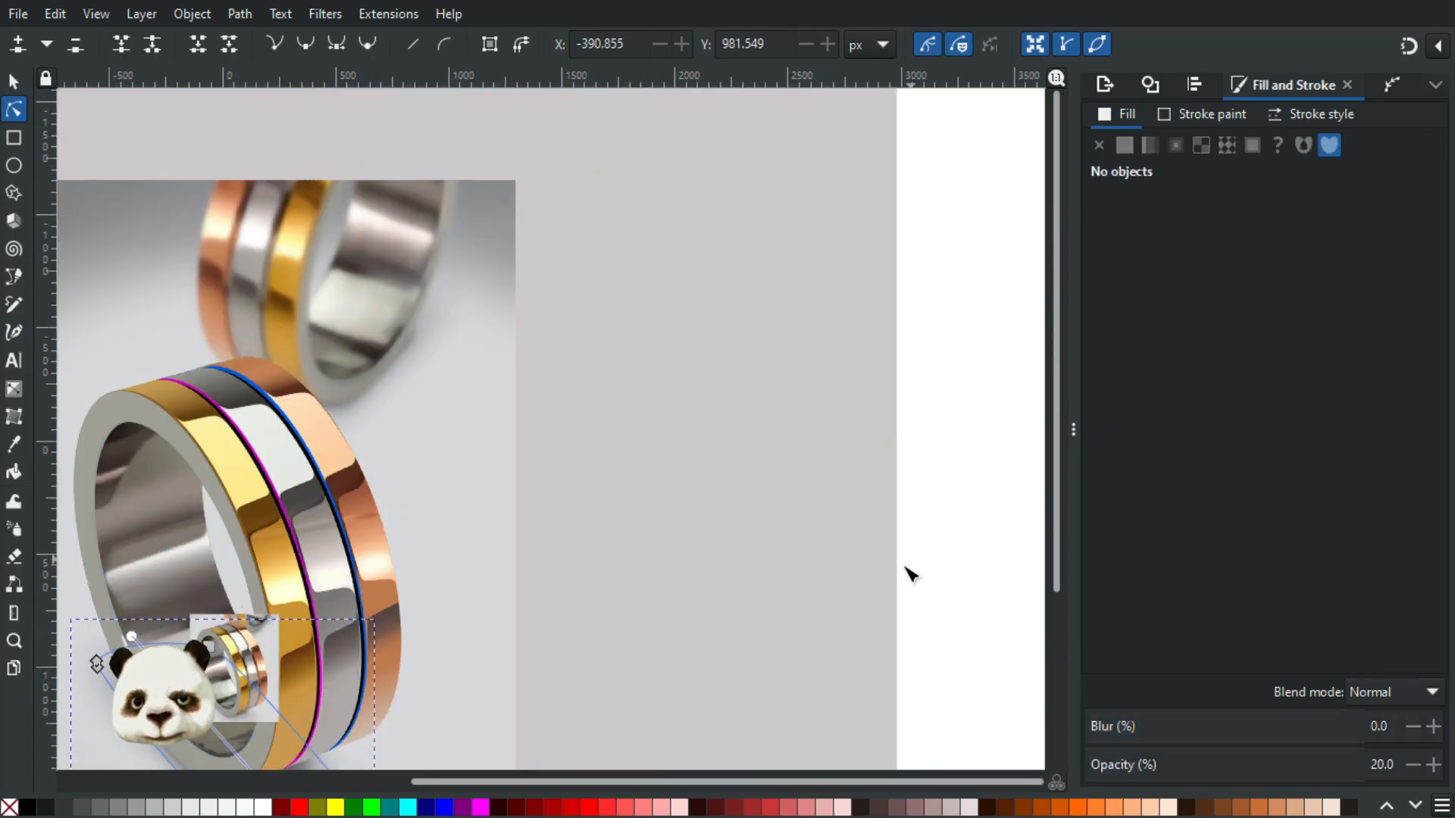
{"action": "left_click_drag", "start_coordinate": [492, 622], "coordinate": [700, 475]}
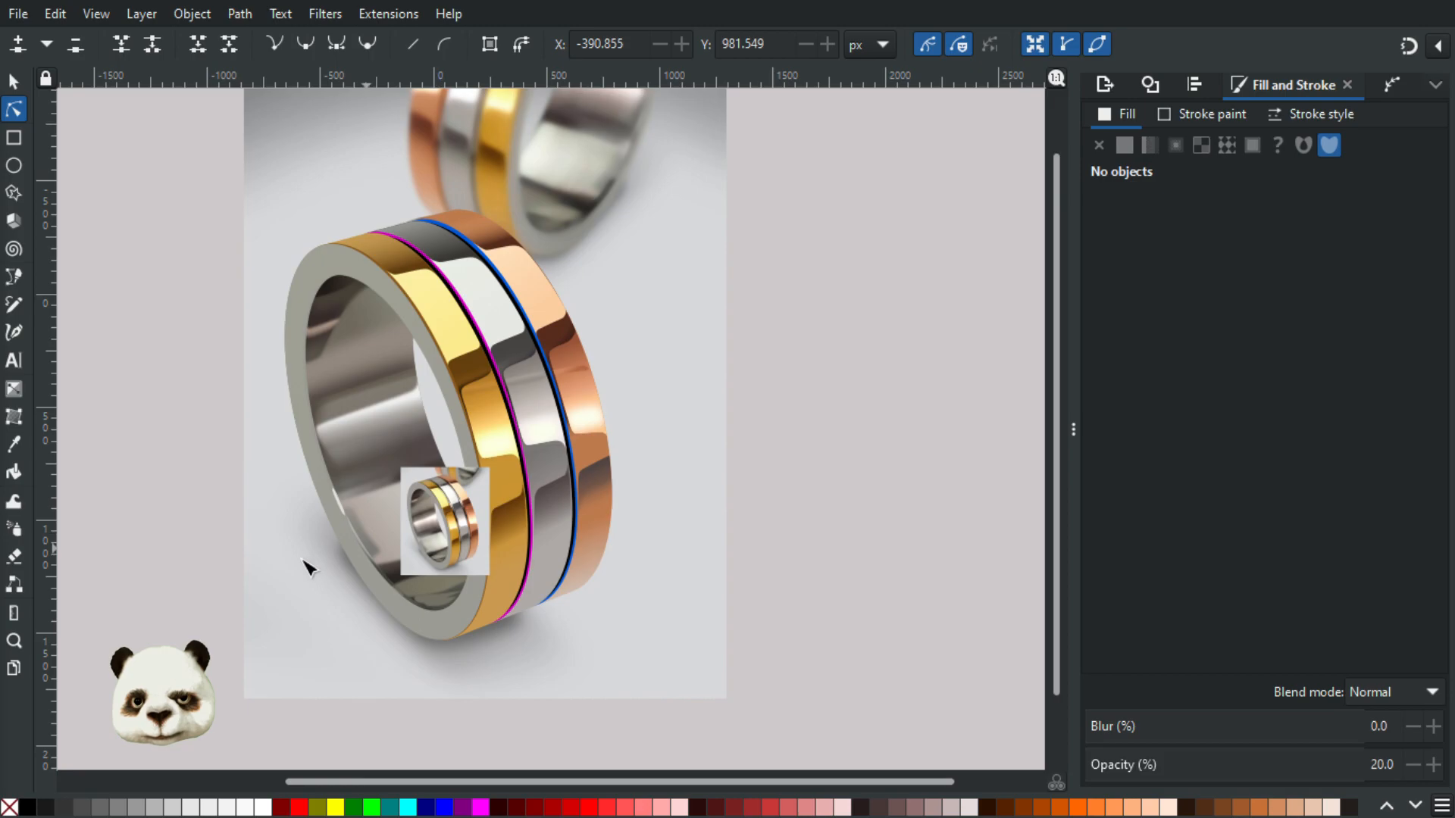
{"action": "scroll", "coordinate": [307, 567], "scroll_direction": "up", "scroll_amount": 2}
{"action": "scroll", "coordinate": [308, 532], "scroll_direction": "up", "scroll_amount": 1}
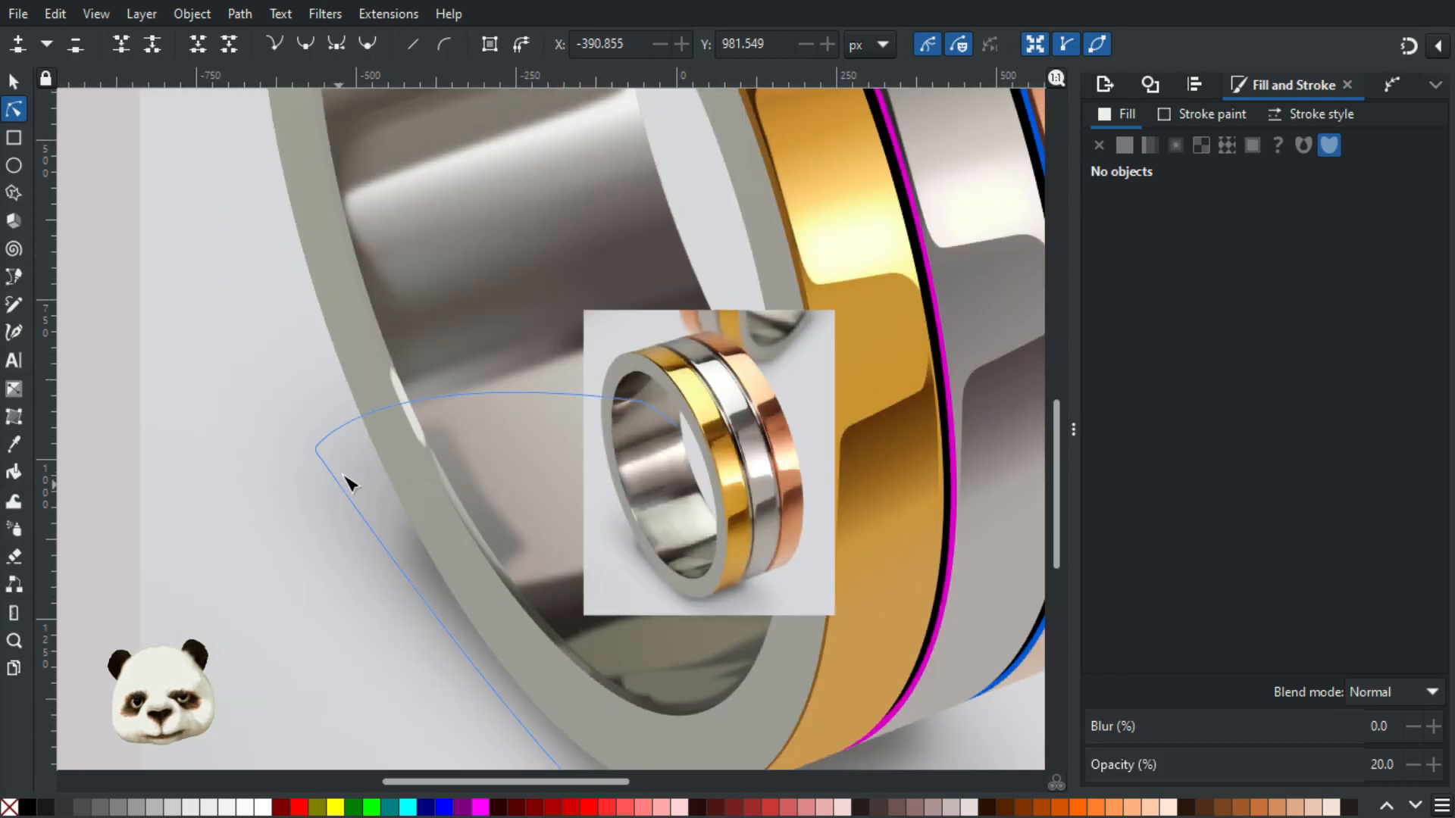
{"action": "scroll", "coordinate": [375, 455], "scroll_direction": "up", "scroll_amount": 1}
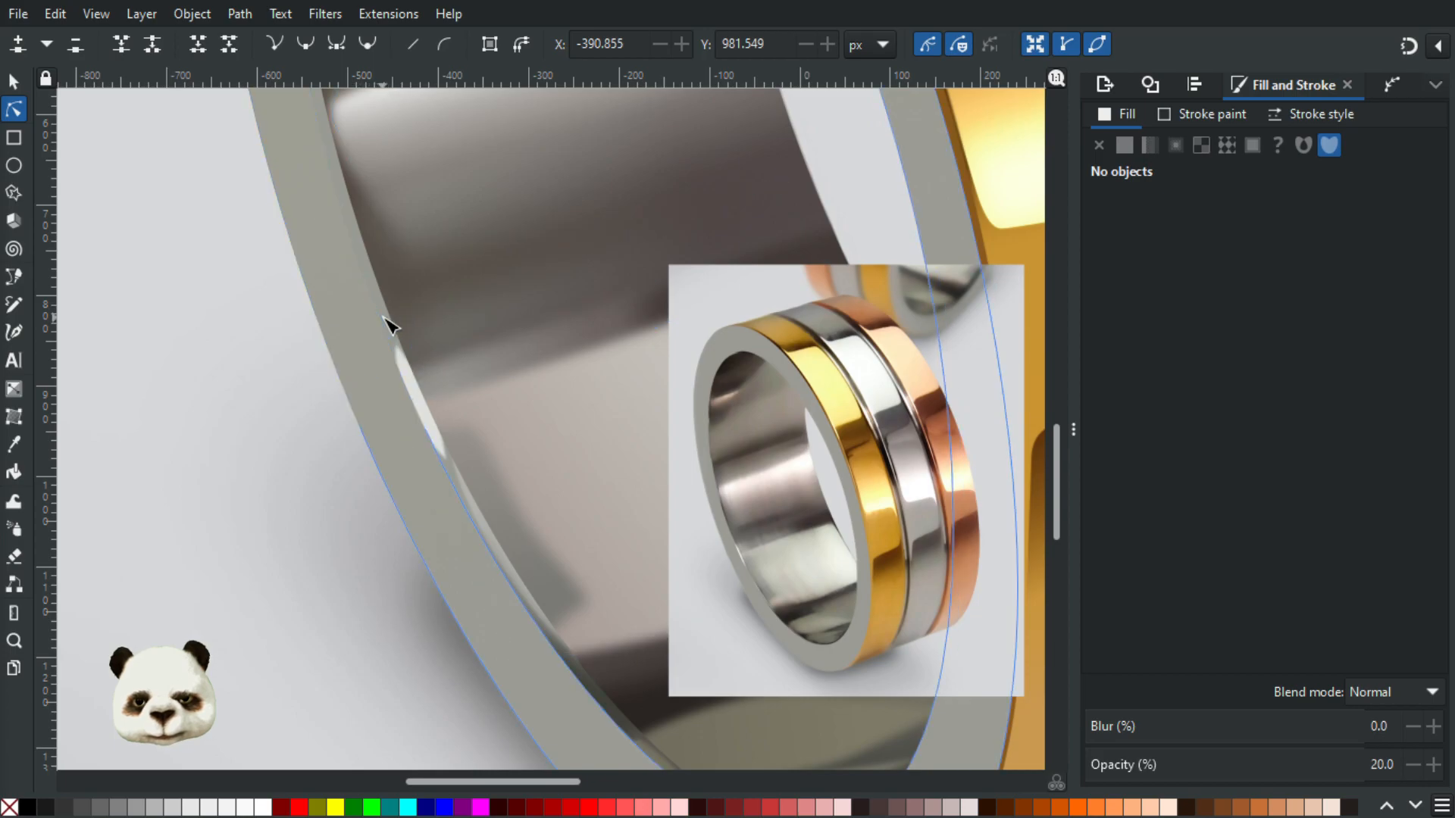
Step: Extend the highlight's upper tip up the rim and move the two outer-edge nodes inward to slim the shape
{"action": "left_click", "coordinate": [399, 364]}
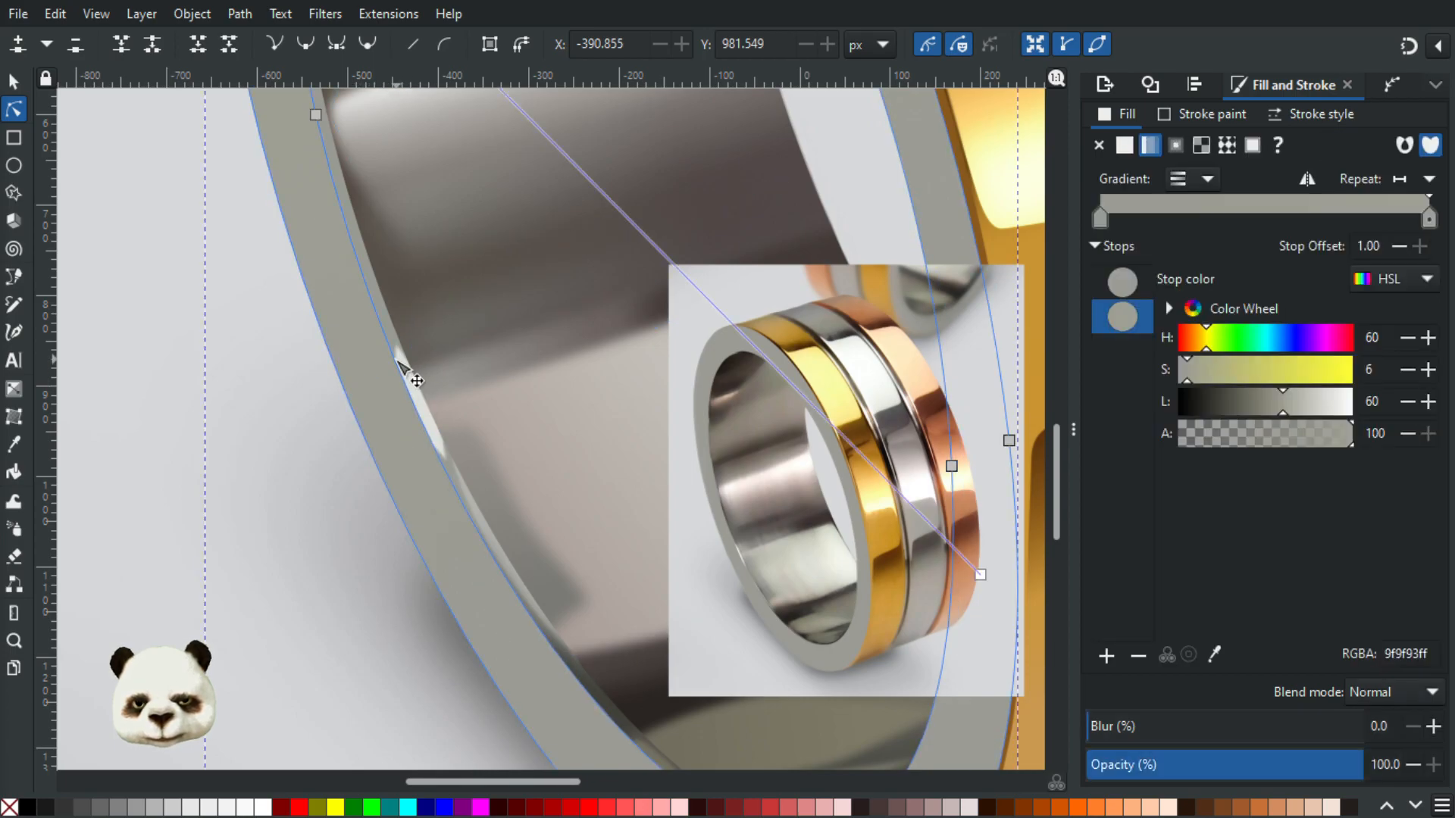
{"action": "scroll", "coordinate": [417, 378], "scroll_direction": "up", "scroll_amount": 2}
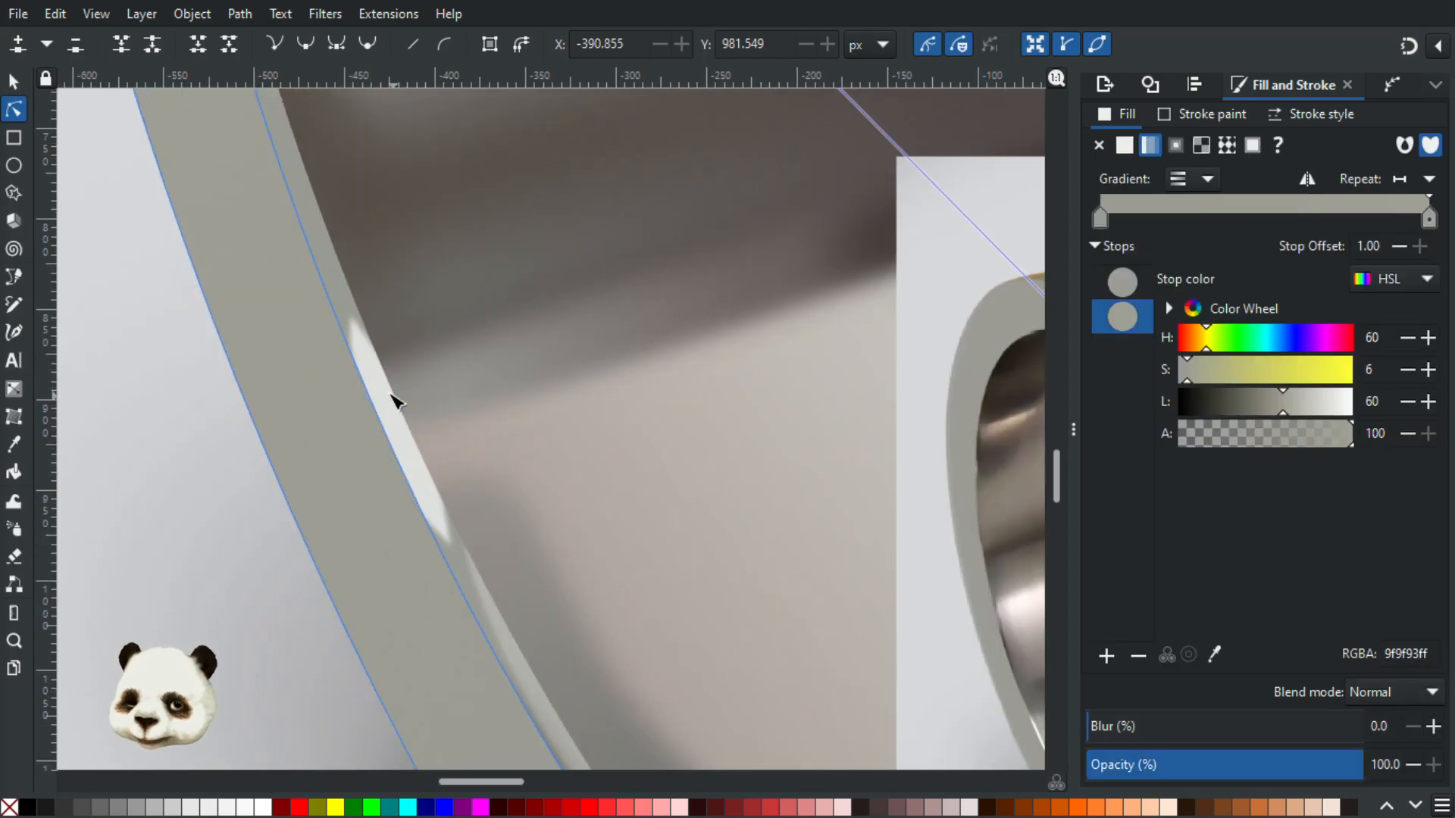
{"action": "left_click", "coordinate": [357, 325]}
{"action": "left_click_drag", "start_coordinate": [347, 309], "coordinate": [339, 293]}
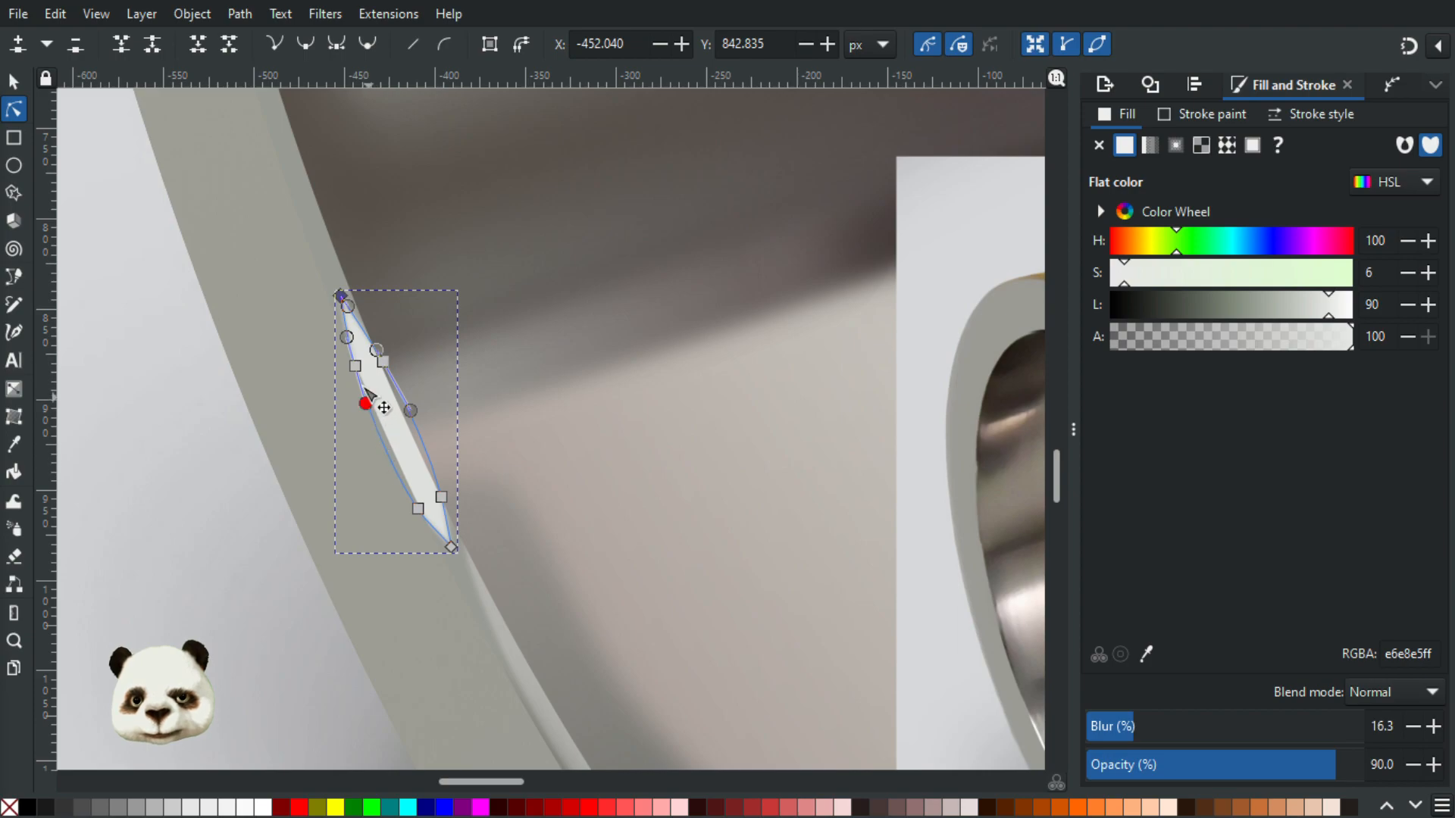
{"action": "left_click_drag", "start_coordinate": [359, 368], "coordinate": [365, 369]}
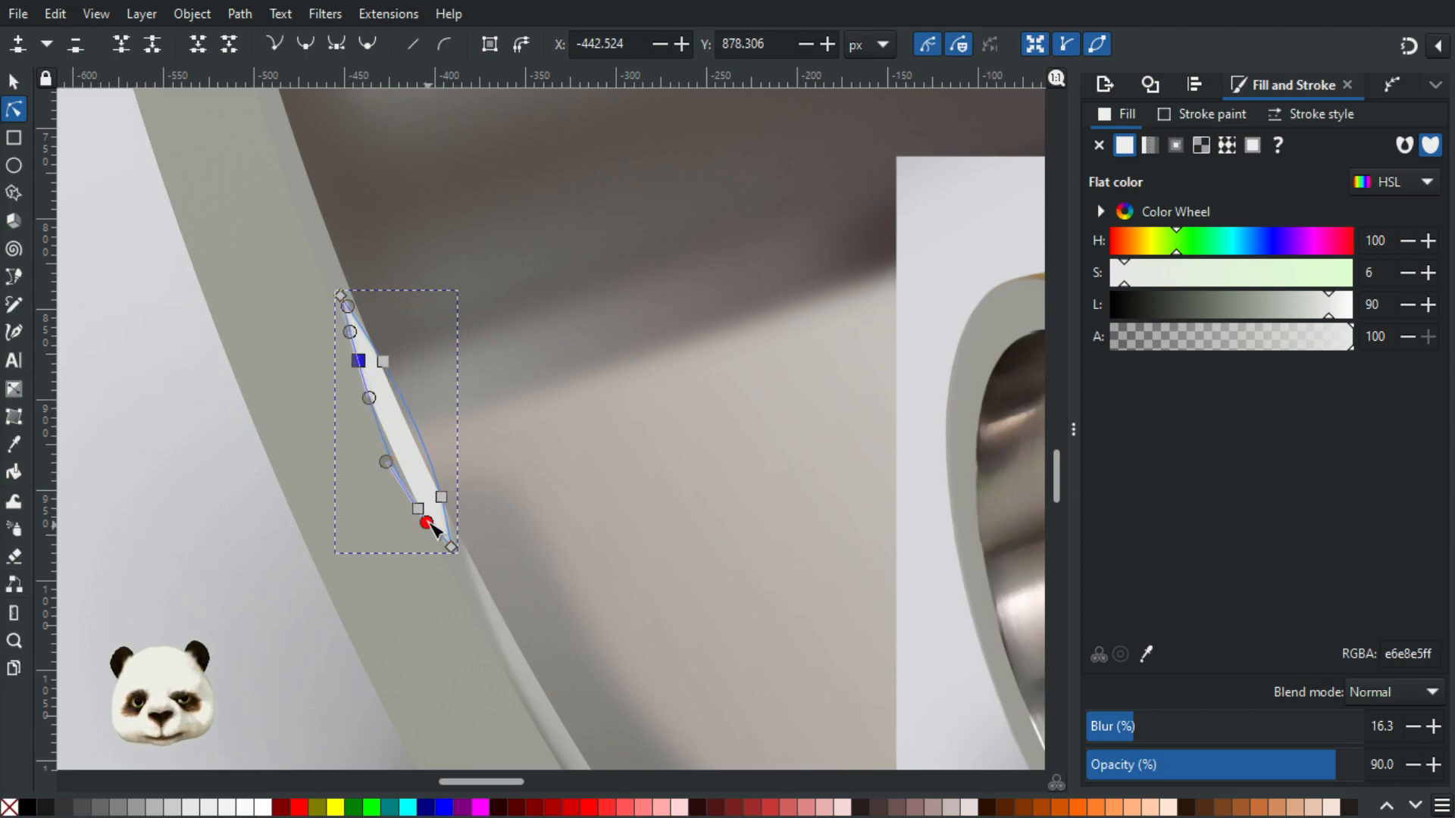
{"action": "left_click_drag", "start_coordinate": [422, 509], "coordinate": [428, 495]}
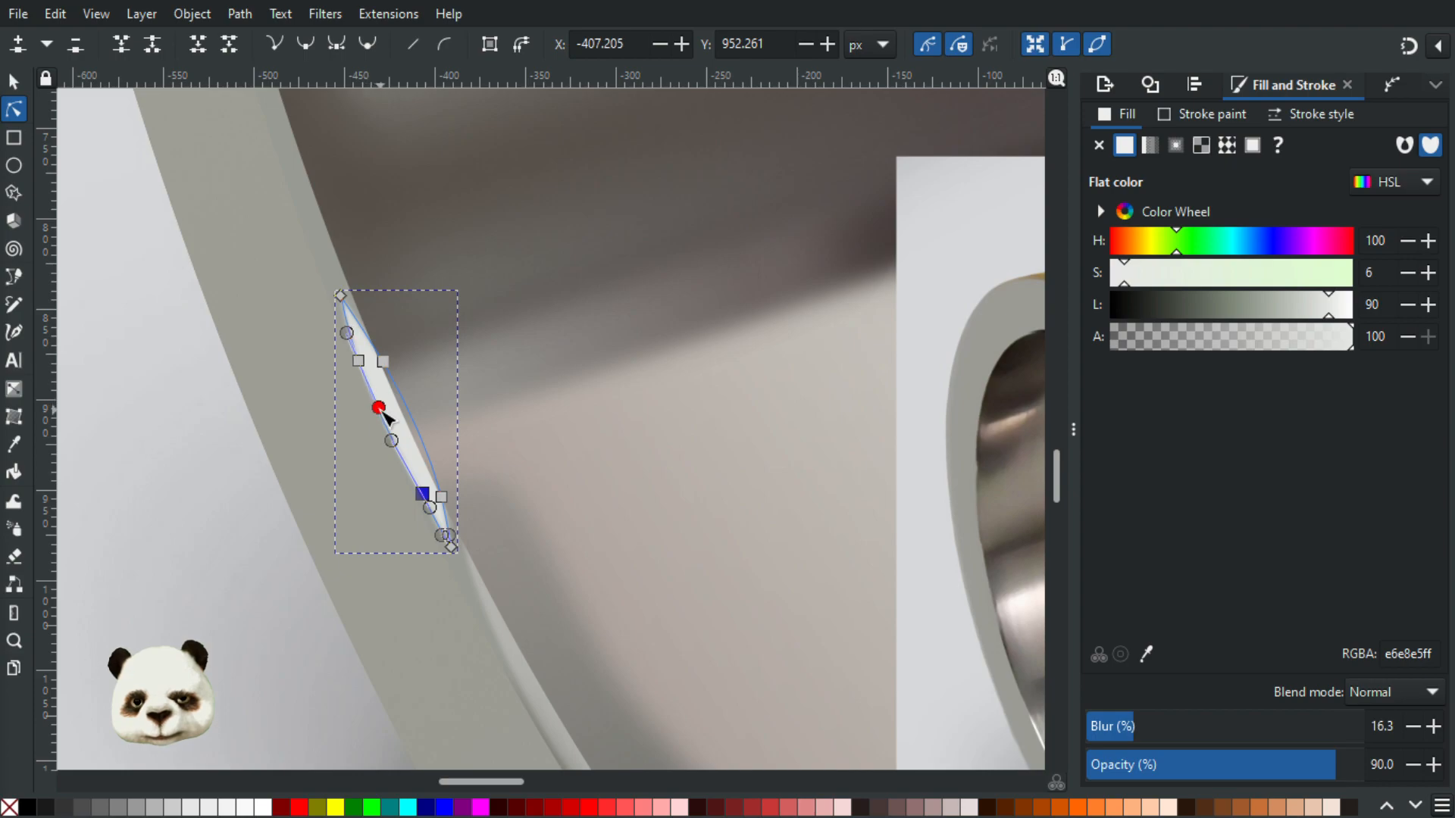
Step: Move the two inner-edge nodes of the highlight inward and adjust the lower one's handle to smooth the edge
{"action": "left_click", "coordinate": [380, 362]}
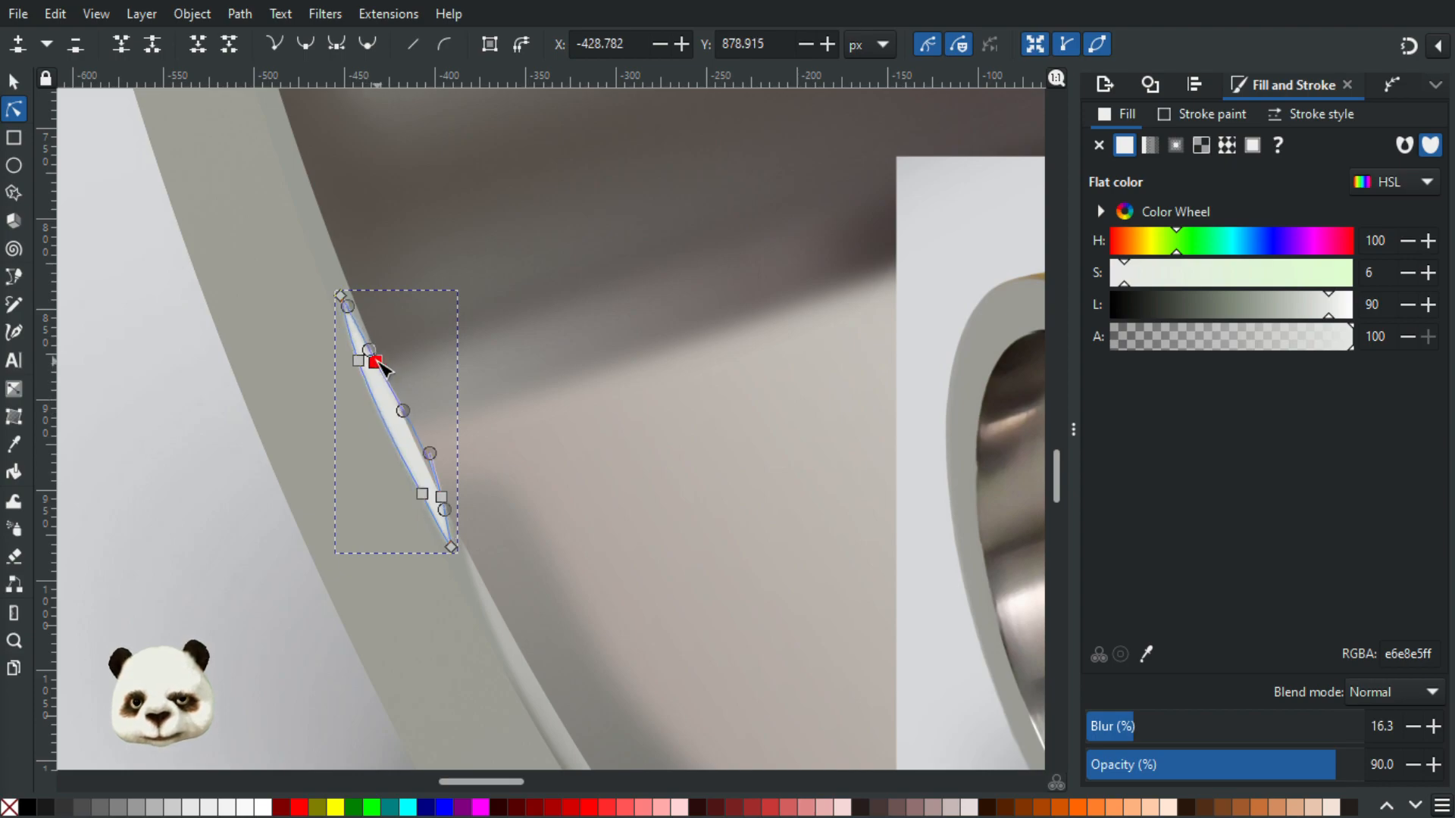
{"action": "left_click", "coordinate": [435, 498]}
{"action": "left_click_drag", "start_coordinate": [437, 496], "coordinate": [445, 515]}
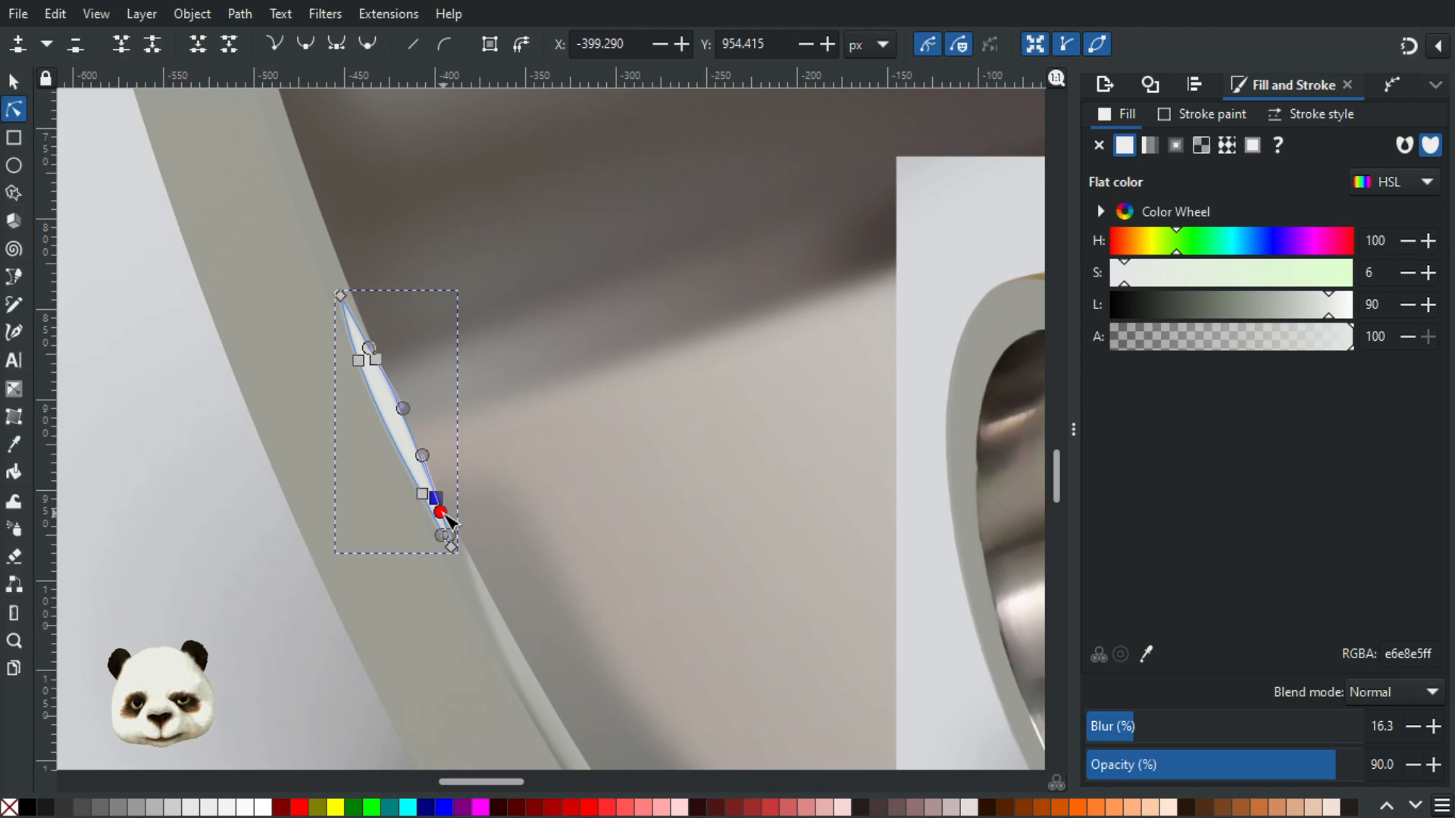
{"action": "left_click", "coordinate": [195, 542]}
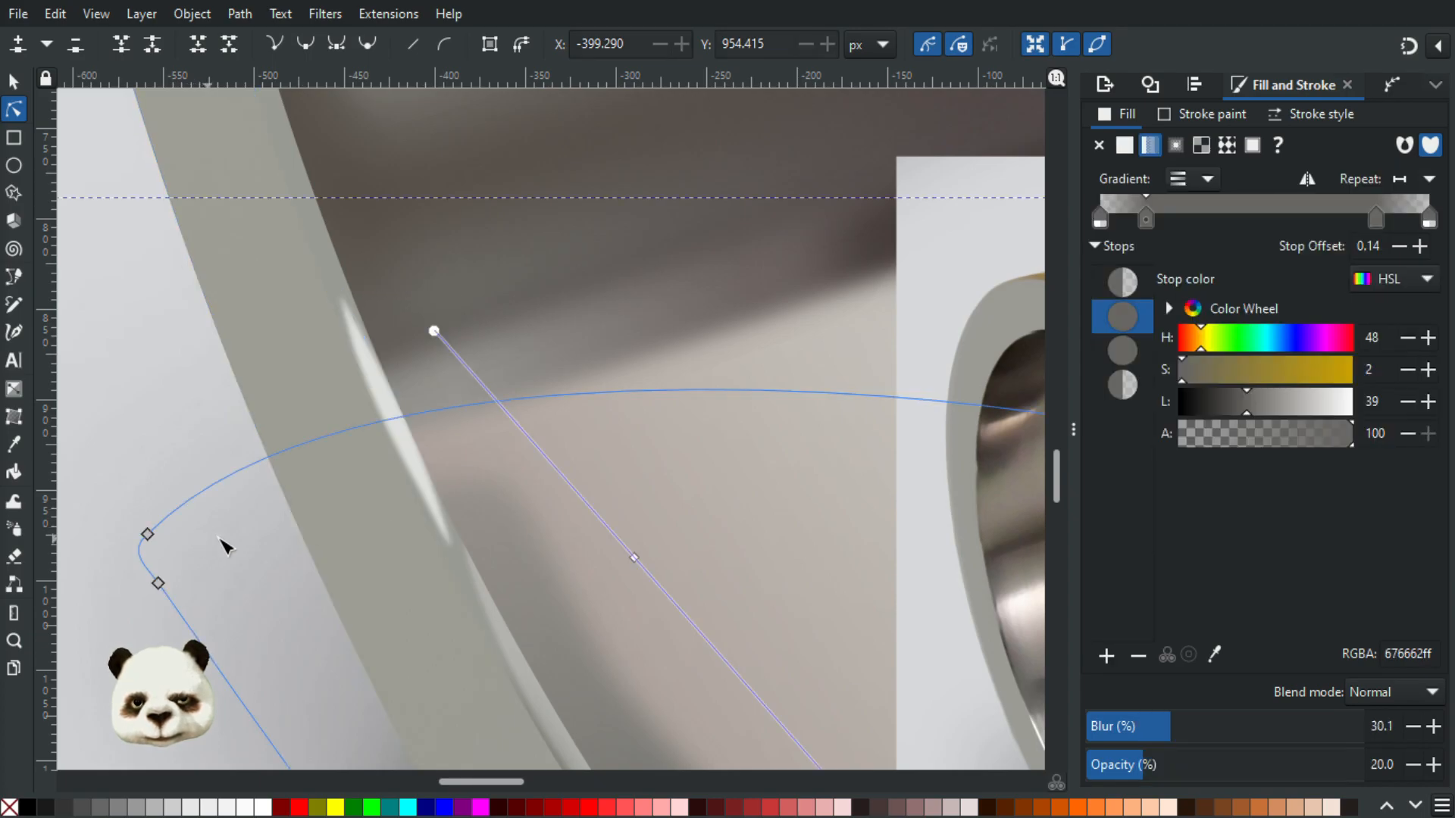
Step: Reselect the highlight, nudge its upper tip and the nearby outer-edge node slightly up the rim, and check the shape
{"action": "left_click", "coordinate": [392, 413]}
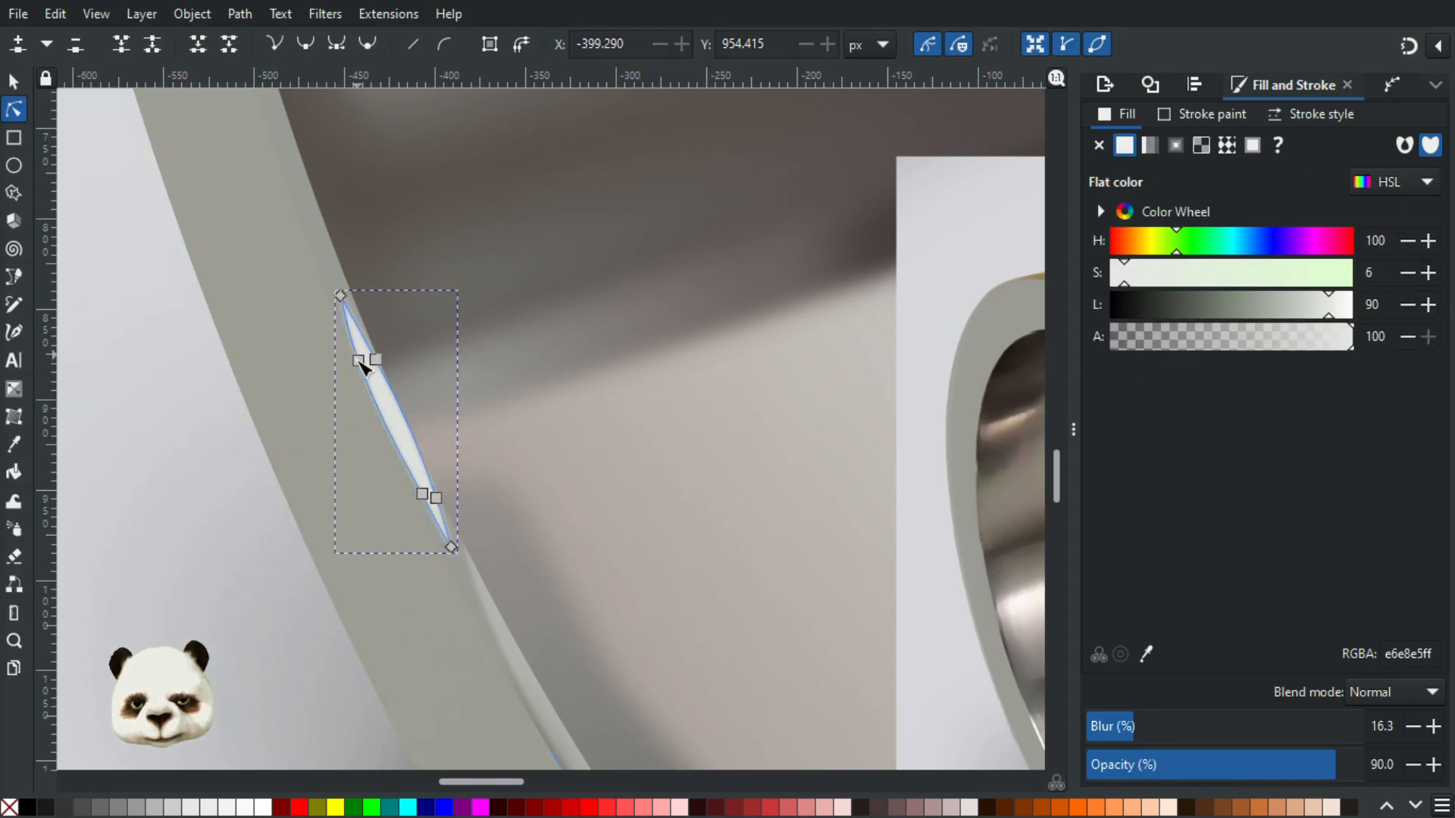
{"action": "left_click", "coordinate": [359, 362]}
{"action": "left_click_drag", "start_coordinate": [358, 359], "coordinate": [360, 356]}
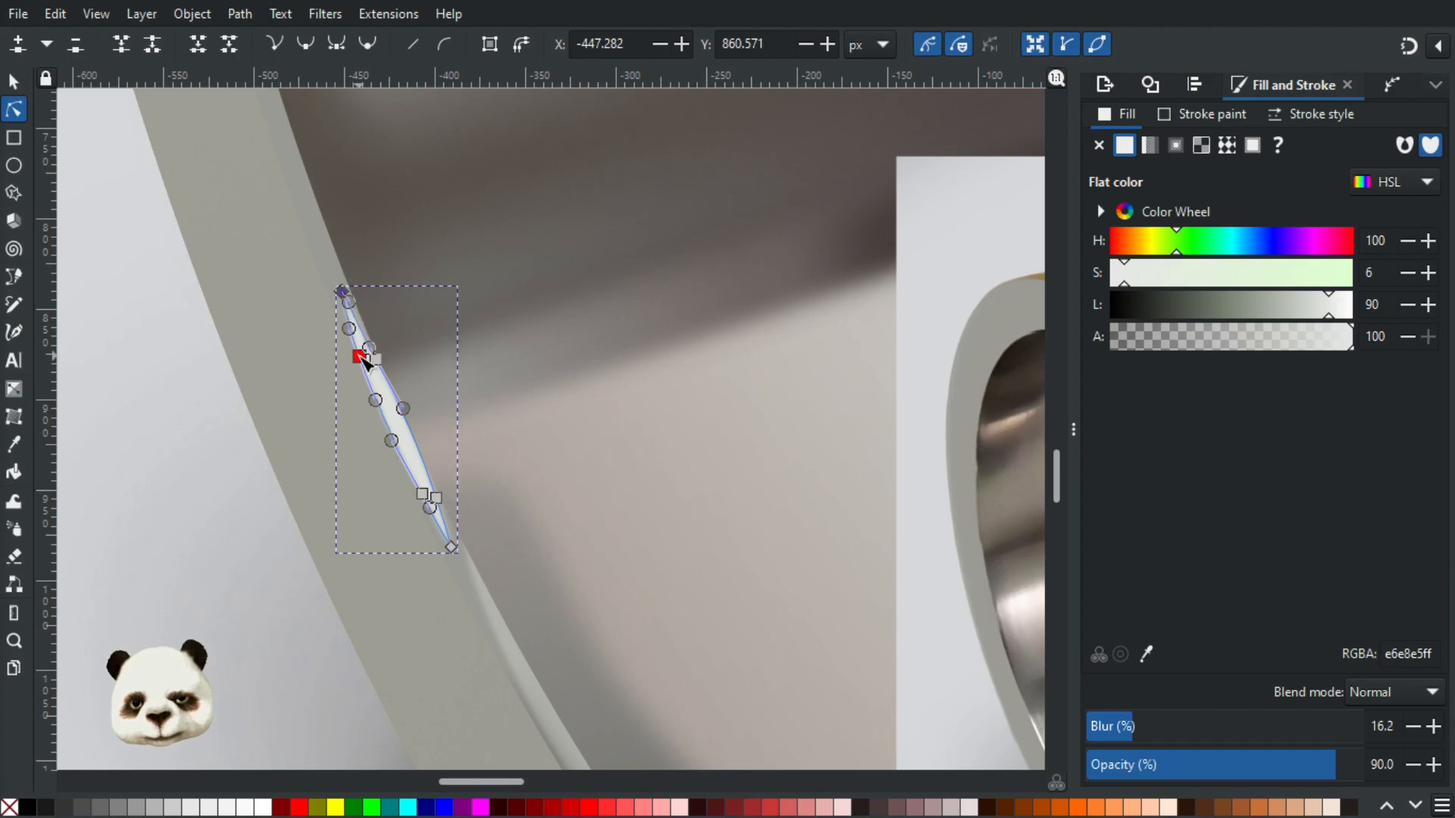
{"action": "left_click", "coordinate": [133, 484]}
{"action": "scroll", "coordinate": [139, 482], "scroll_direction": "down", "scroll_amount": 2}
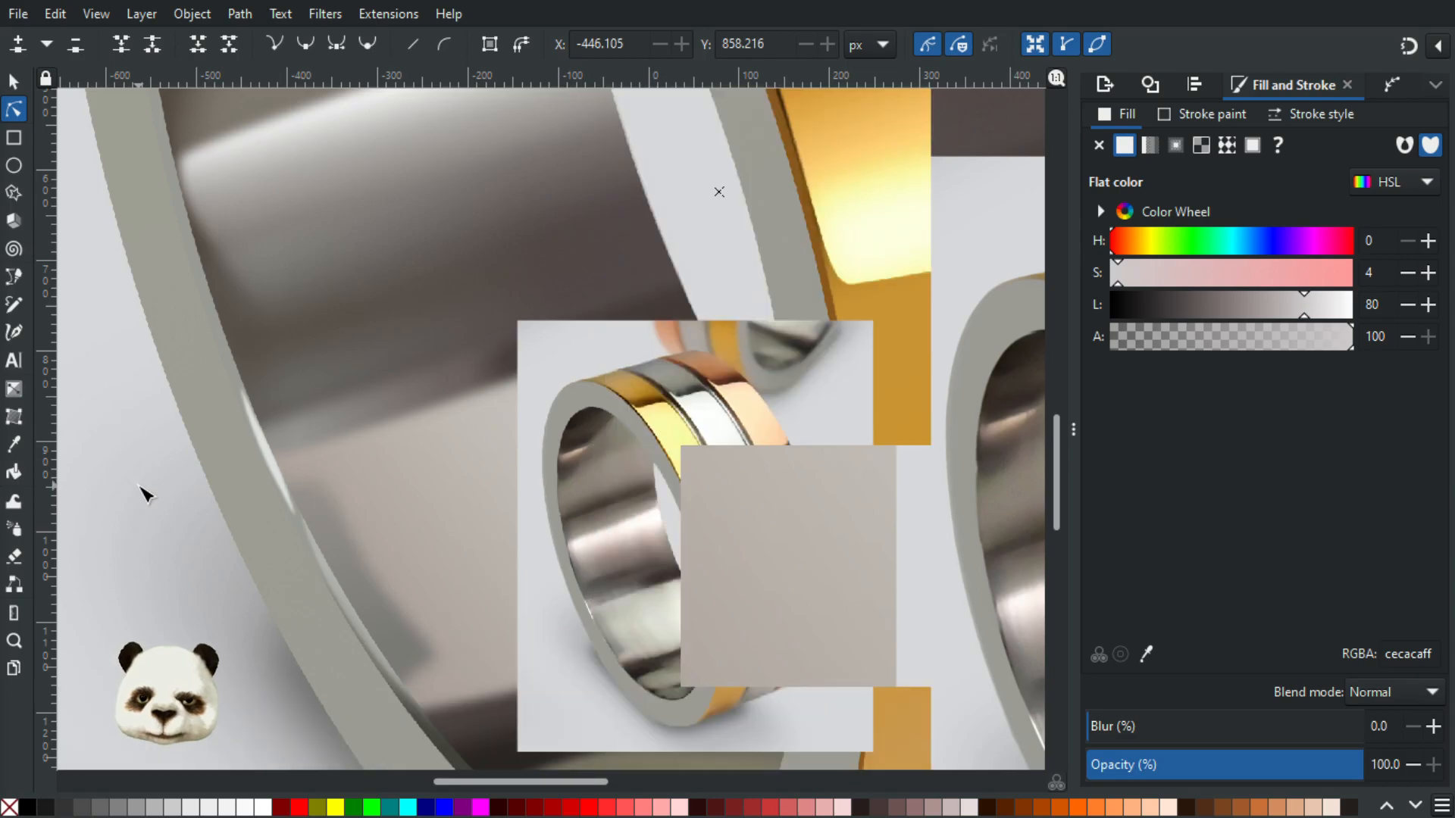
{"action": "scroll", "coordinate": [140, 485], "scroll_direction": "up", "scroll_amount": 2}
Step: Adjust the curve handles at the highlight's lower tip to taper the end smoothly along the rim
{"action": "left_click", "coordinate": [443, 515]}
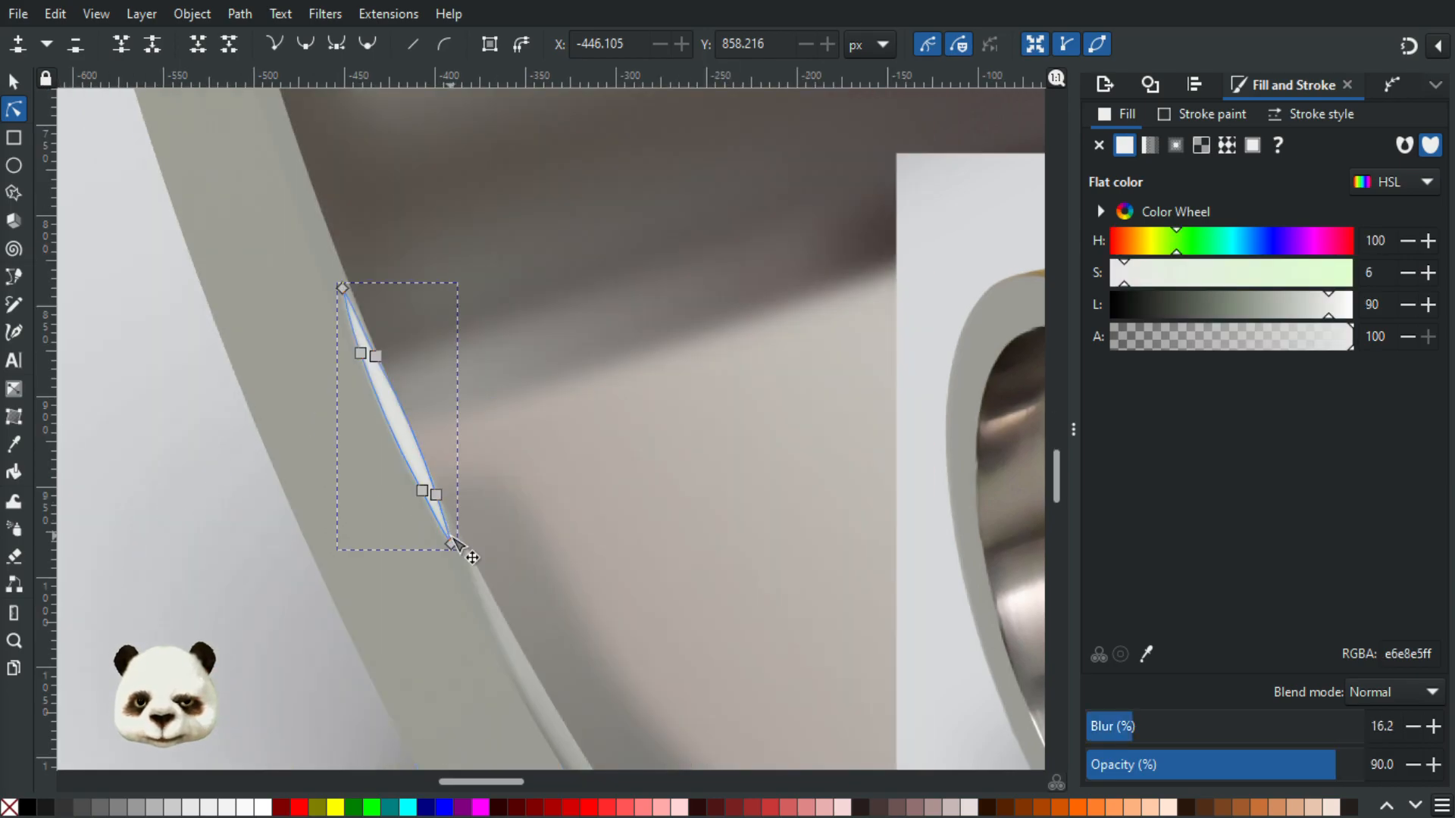
{"action": "scroll", "coordinate": [456, 552], "scroll_direction": "up", "scroll_amount": 2}
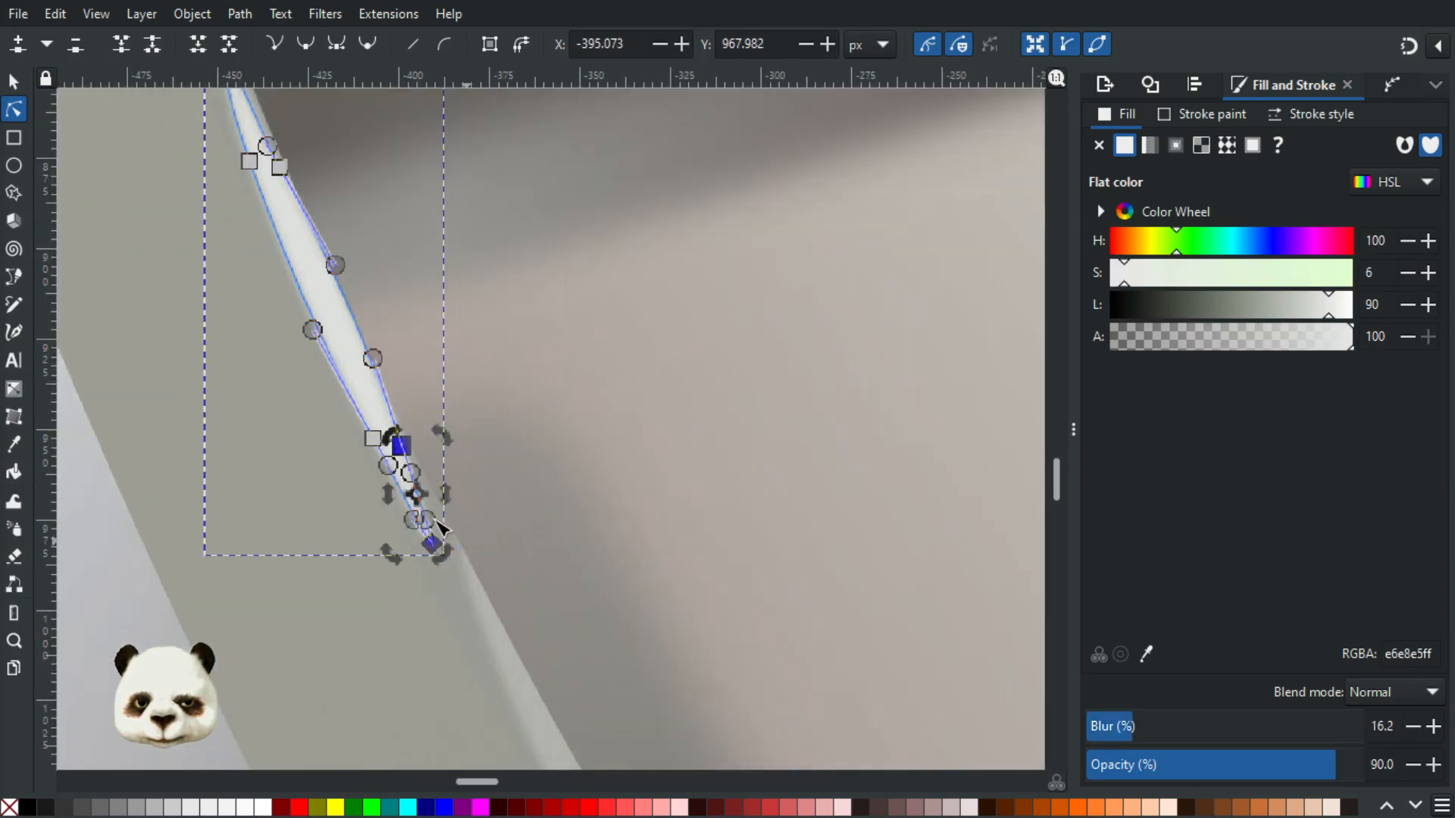
{"action": "left_click_drag", "start_coordinate": [422, 479], "coordinate": [404, 510]}
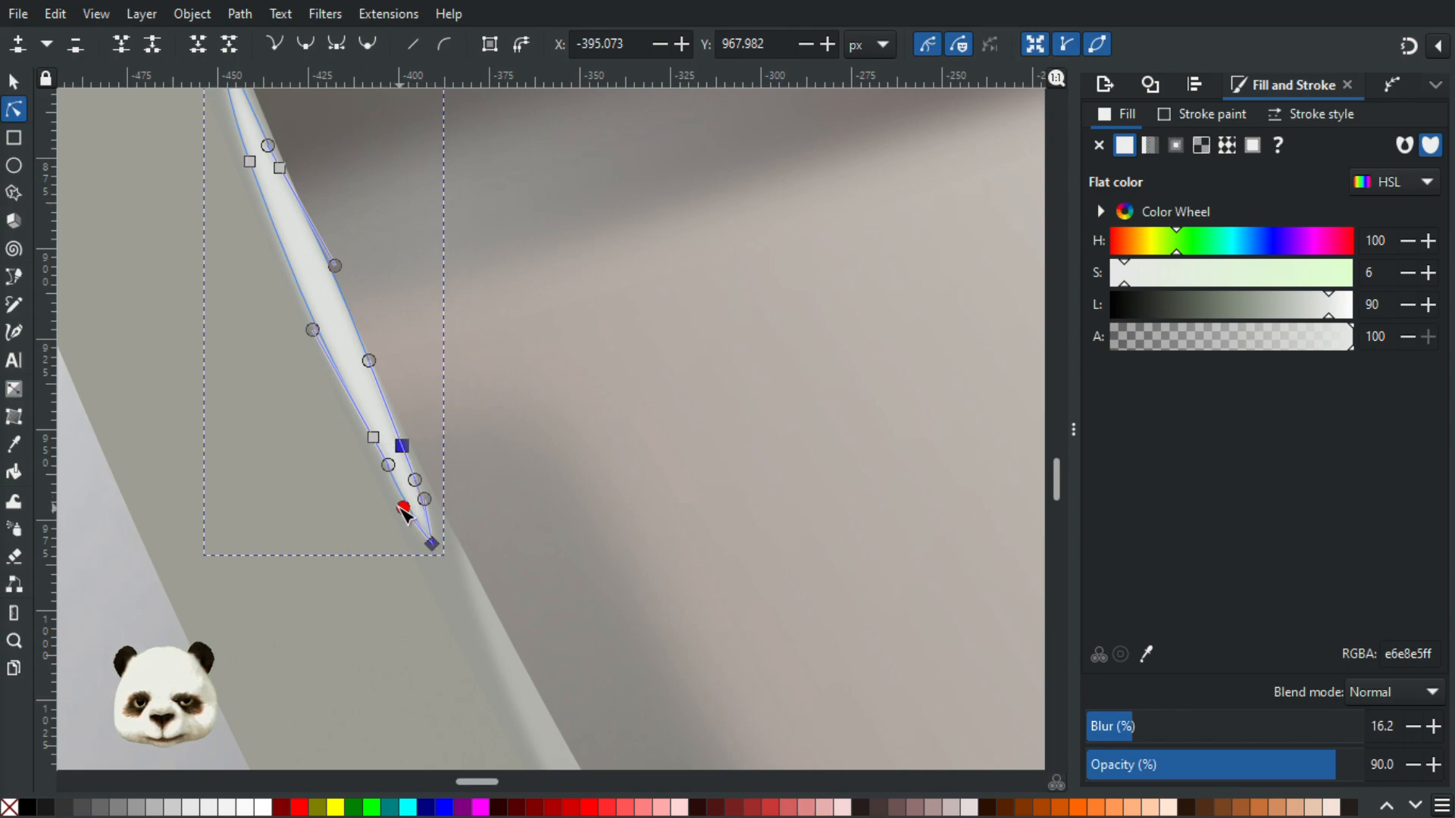
Step: Replace the highlight's lower node on the rim-face edge with one slightly higher, nudge it inward and adjust the curve above it
{"action": "left_click", "coordinate": [374, 438]}
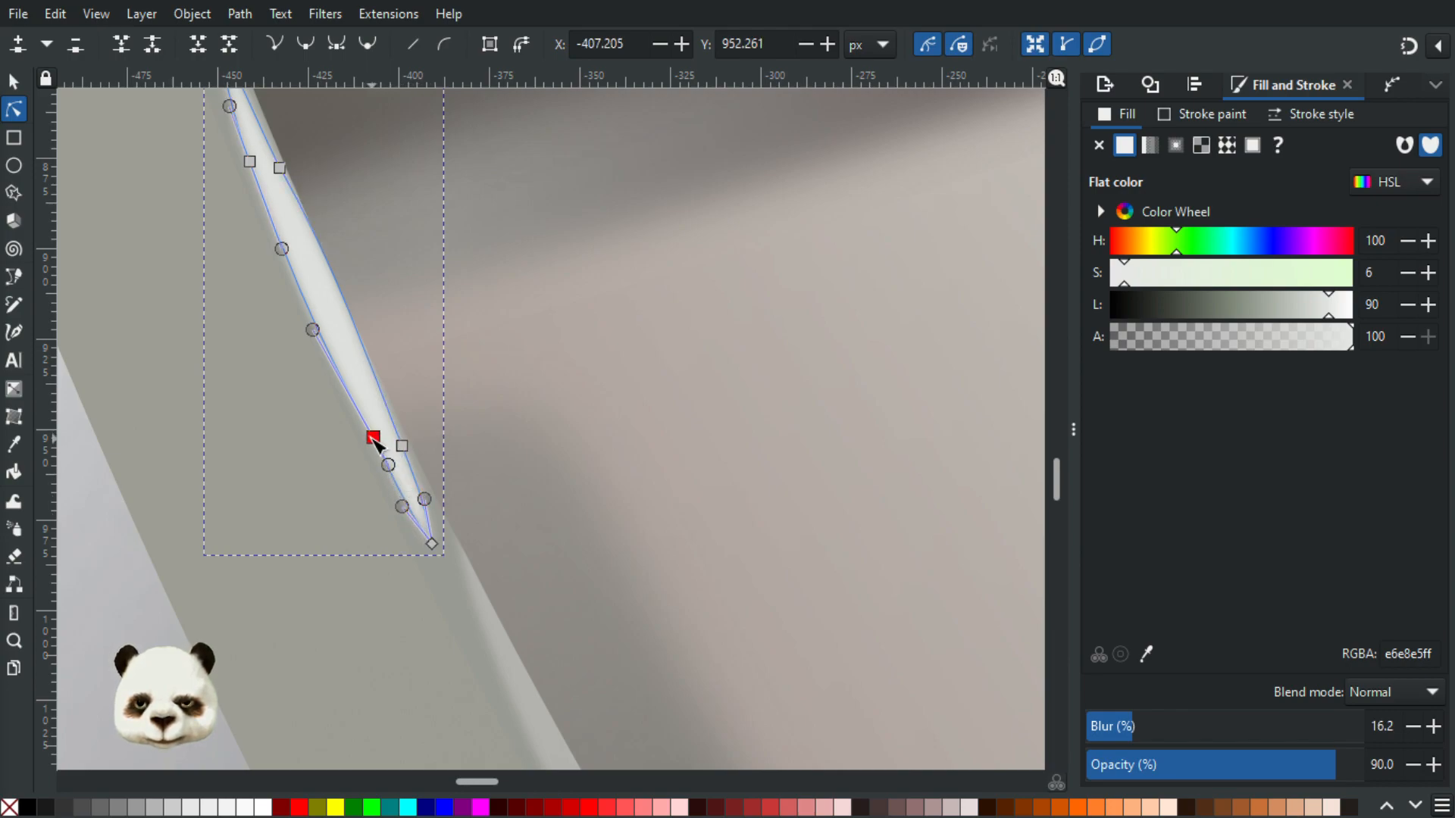
{"action": "key", "text": "Delete"}
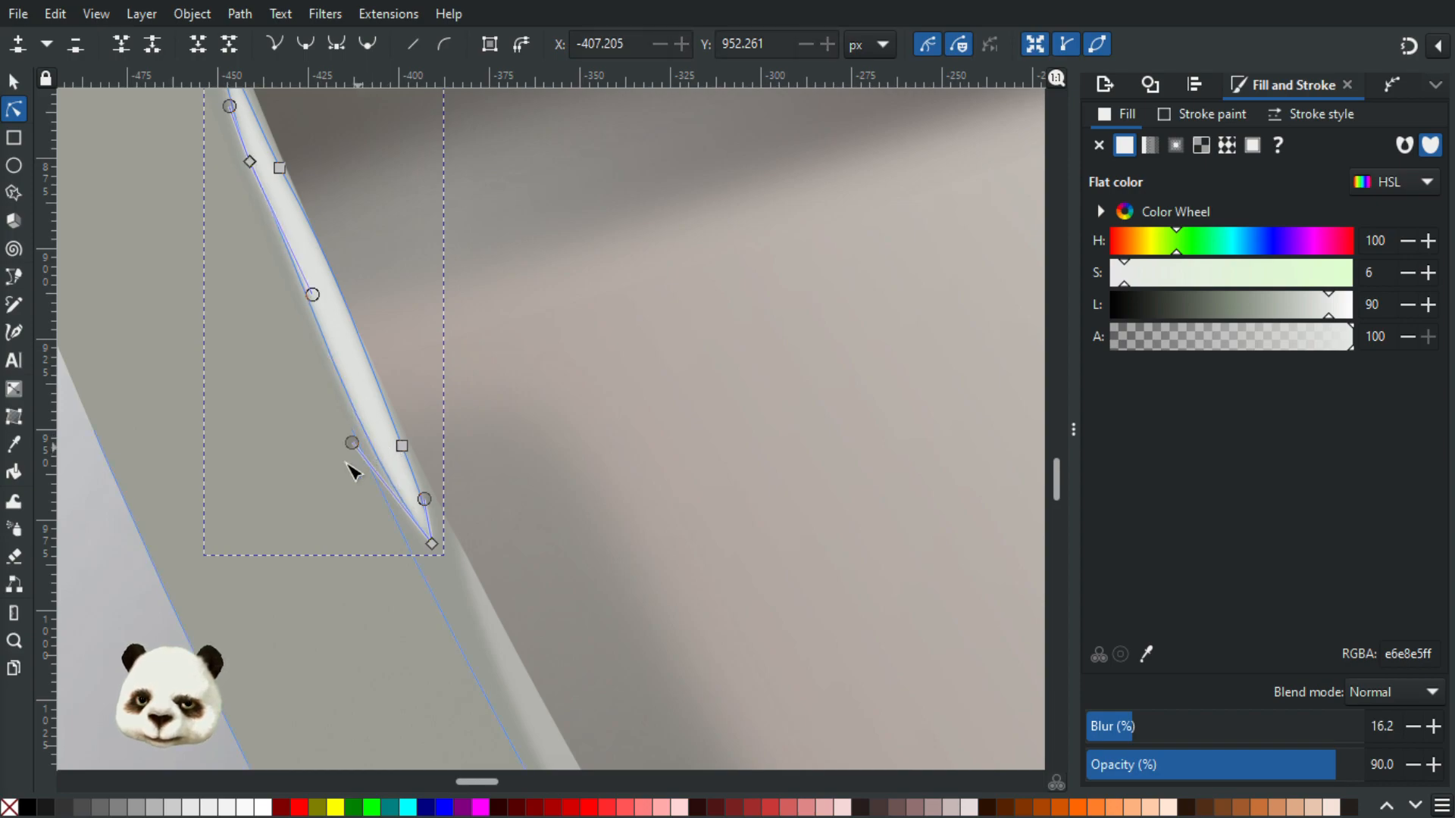
{"action": "double_click", "coordinate": [363, 425]}
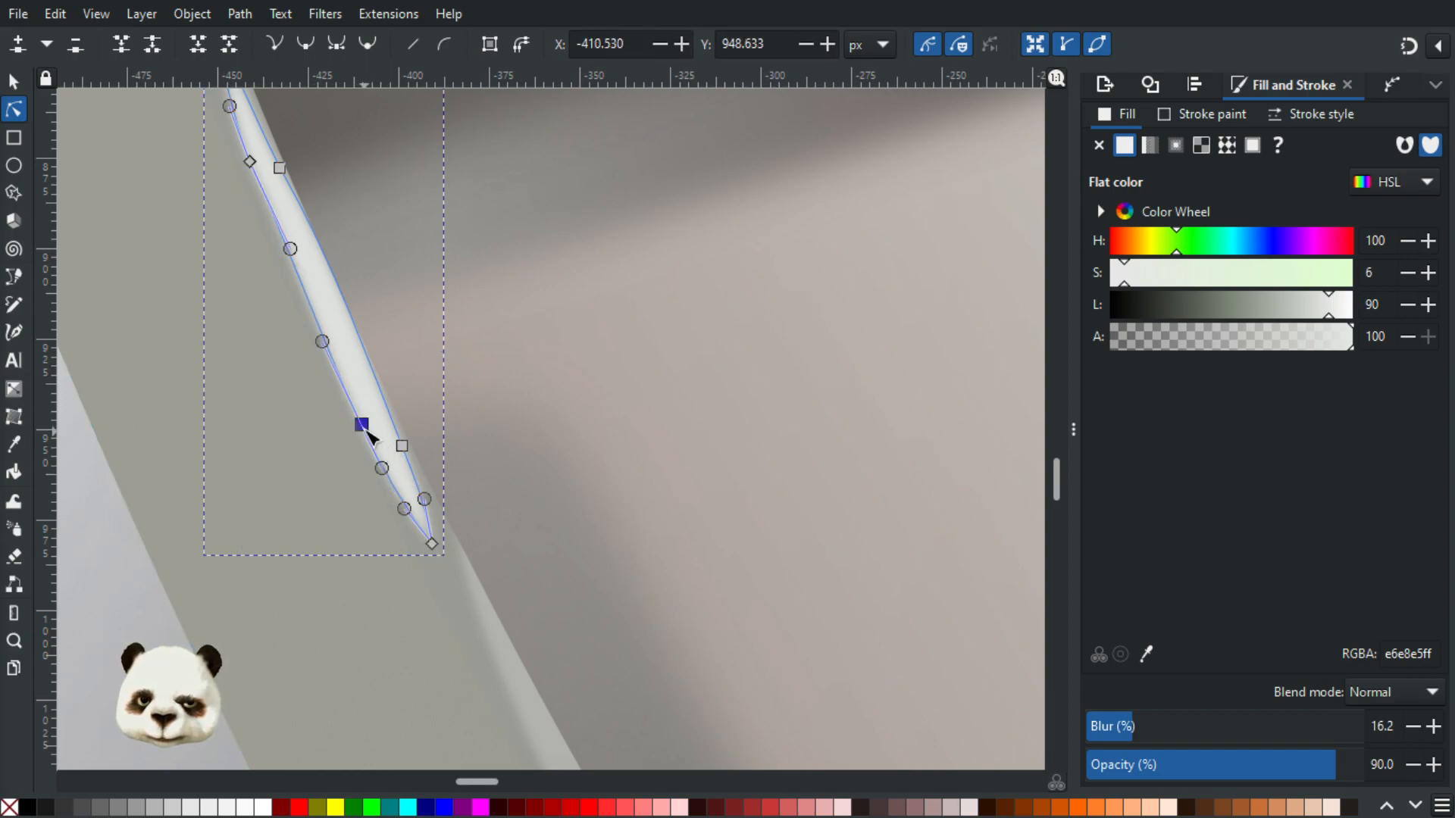
{"action": "left_click_drag", "start_coordinate": [362, 423], "coordinate": [367, 425]}
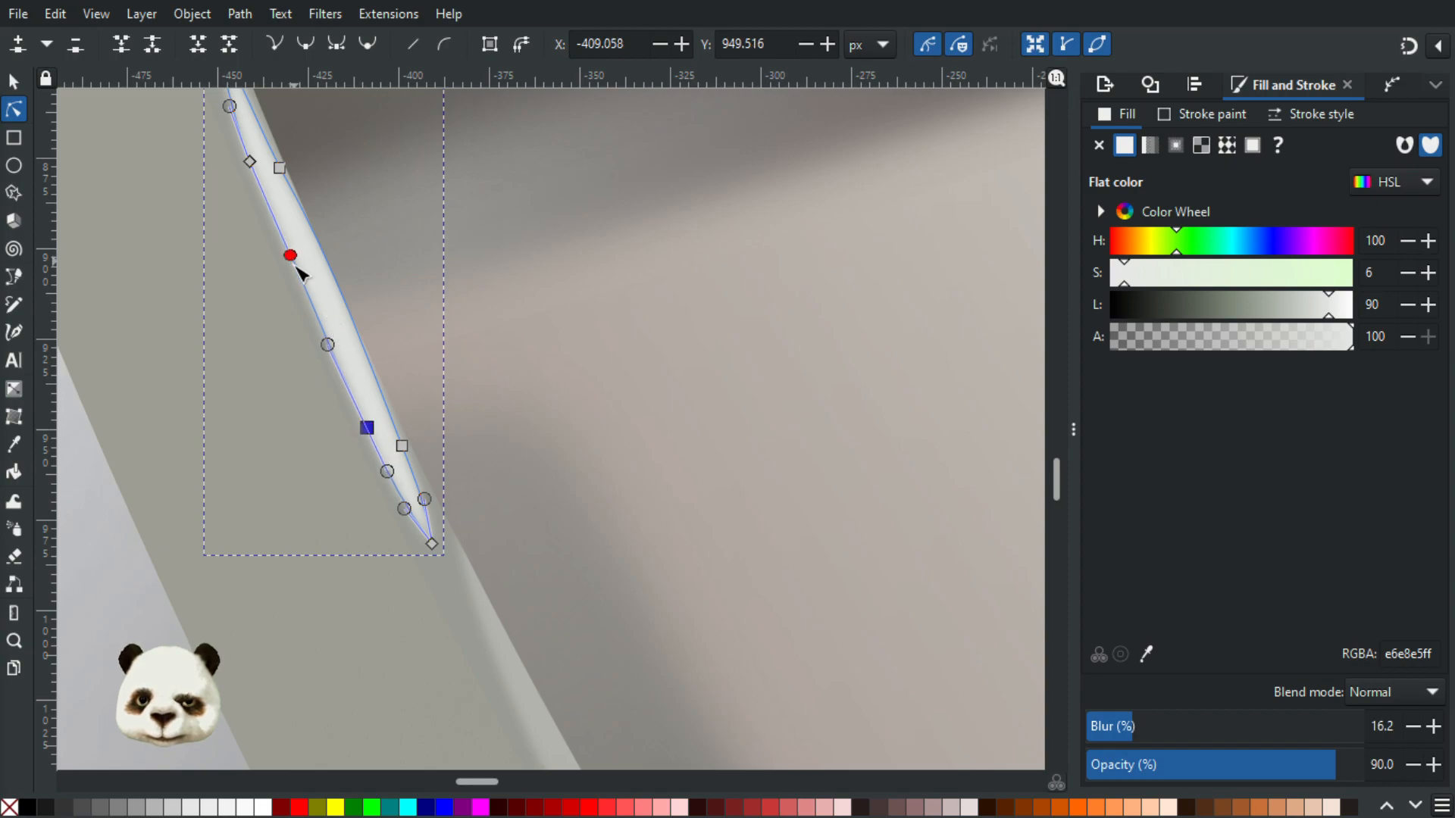
{"action": "left_click_drag", "start_coordinate": [290, 259], "coordinate": [277, 246]}
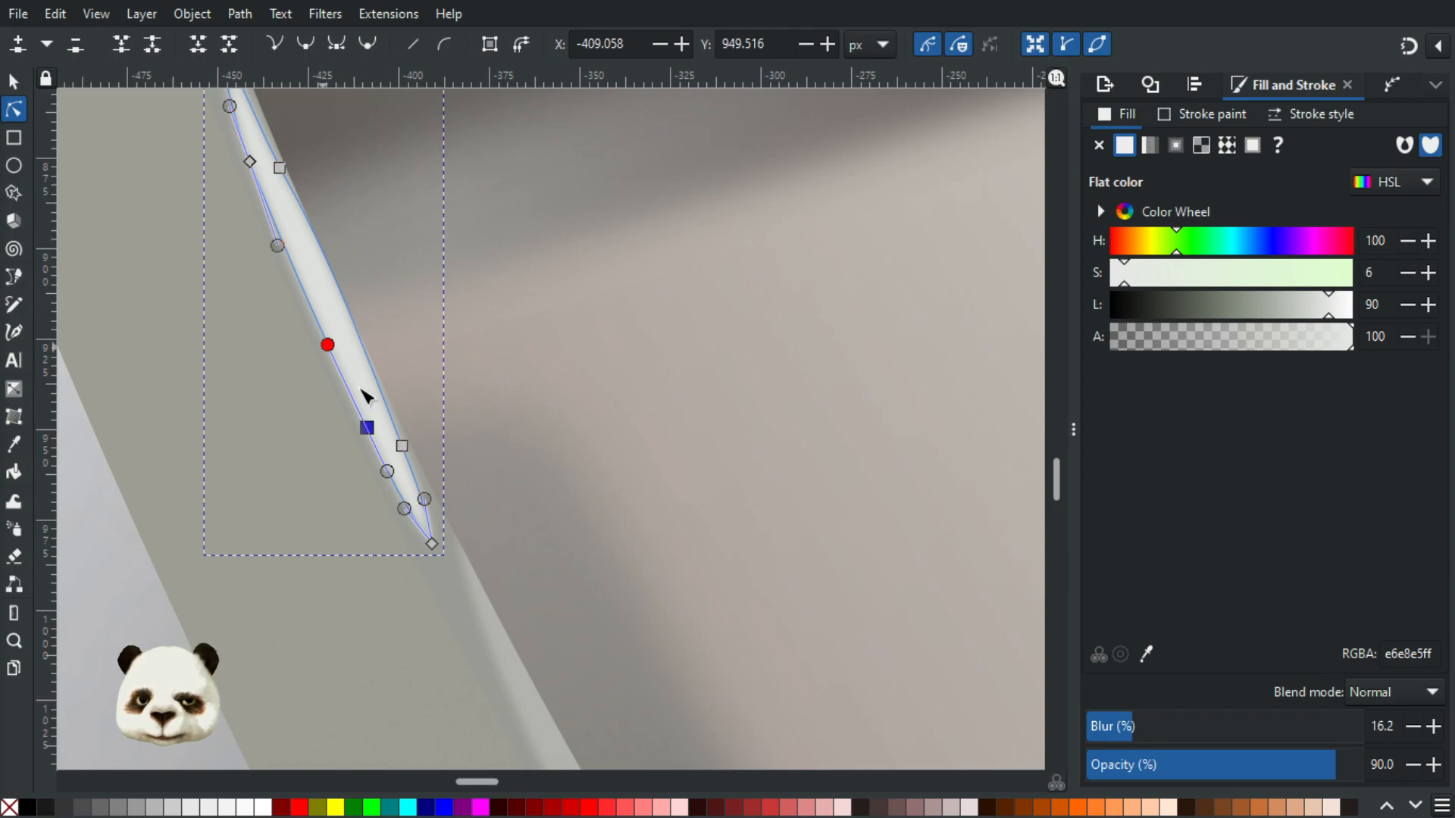
Step: Adjust the lower curve handle of the upper node on the highlight's interior-facing edge, then deselect the highlight and check its shape
{"action": "left_click", "coordinate": [280, 168]}
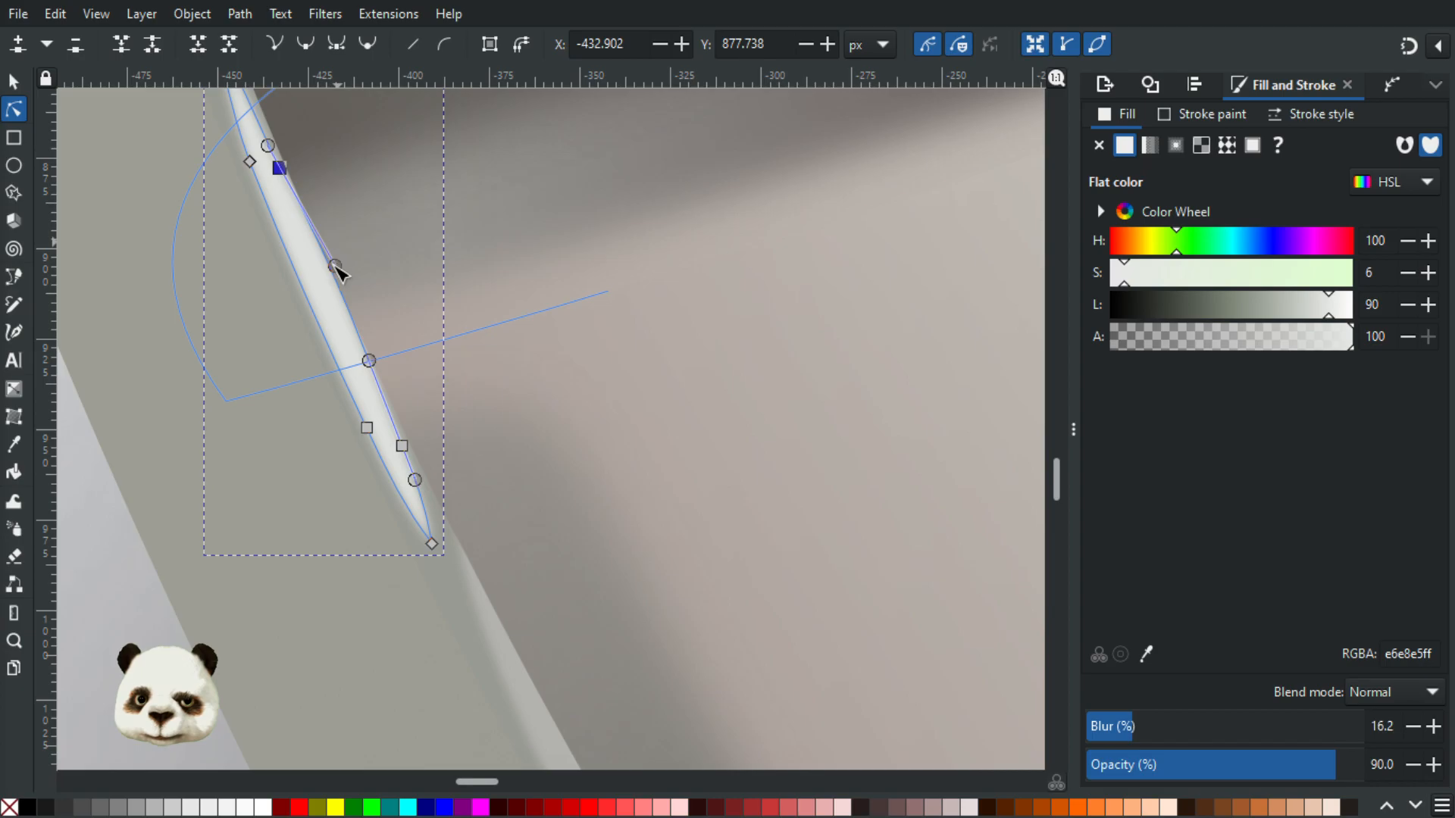
{"action": "left_click_drag", "start_coordinate": [335, 268], "coordinate": [333, 274]}
{"action": "scroll", "coordinate": [211, 481], "scroll_direction": "down", "scroll_amount": 2}
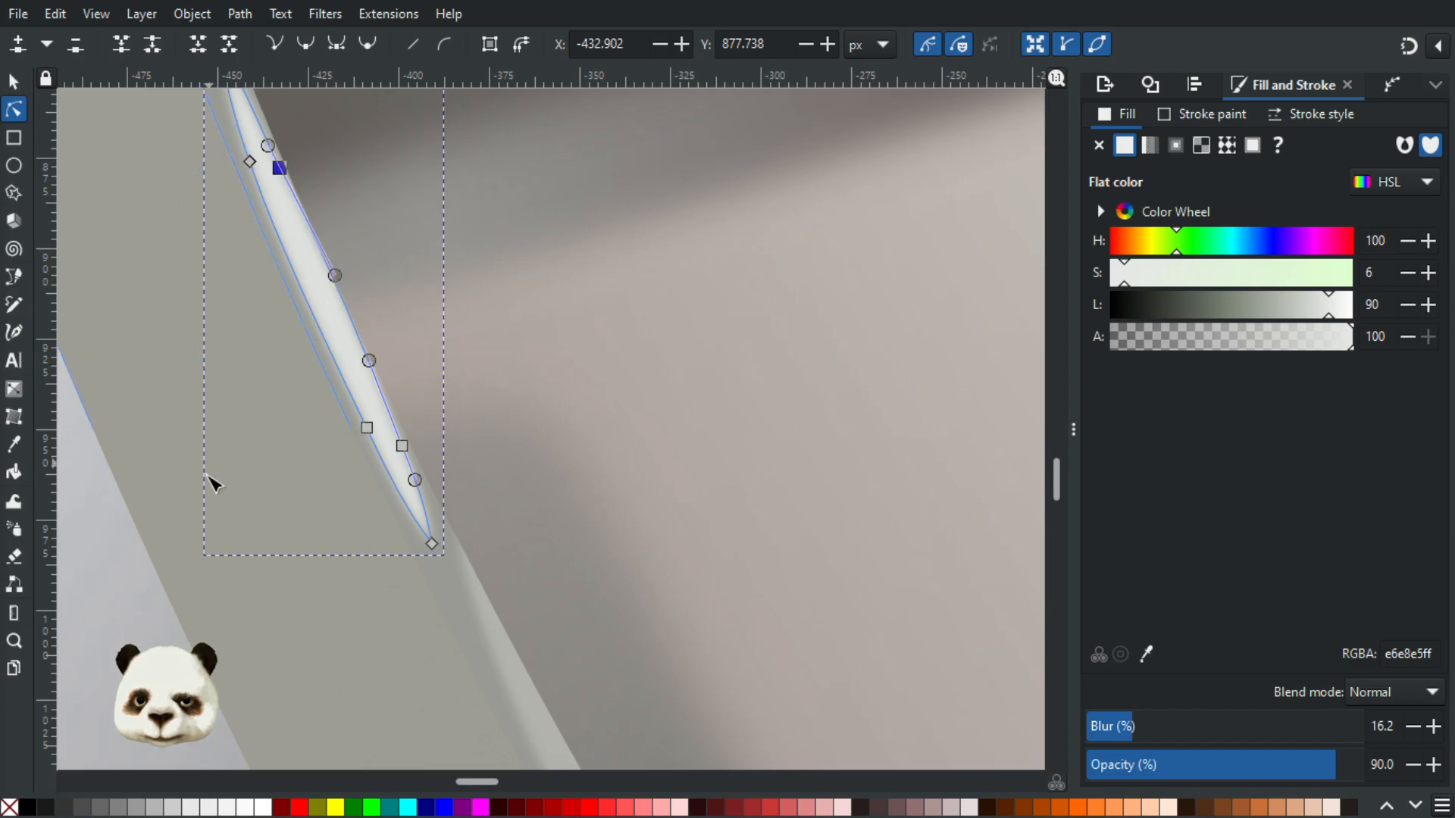
{"action": "left_click", "coordinate": [144, 595]}
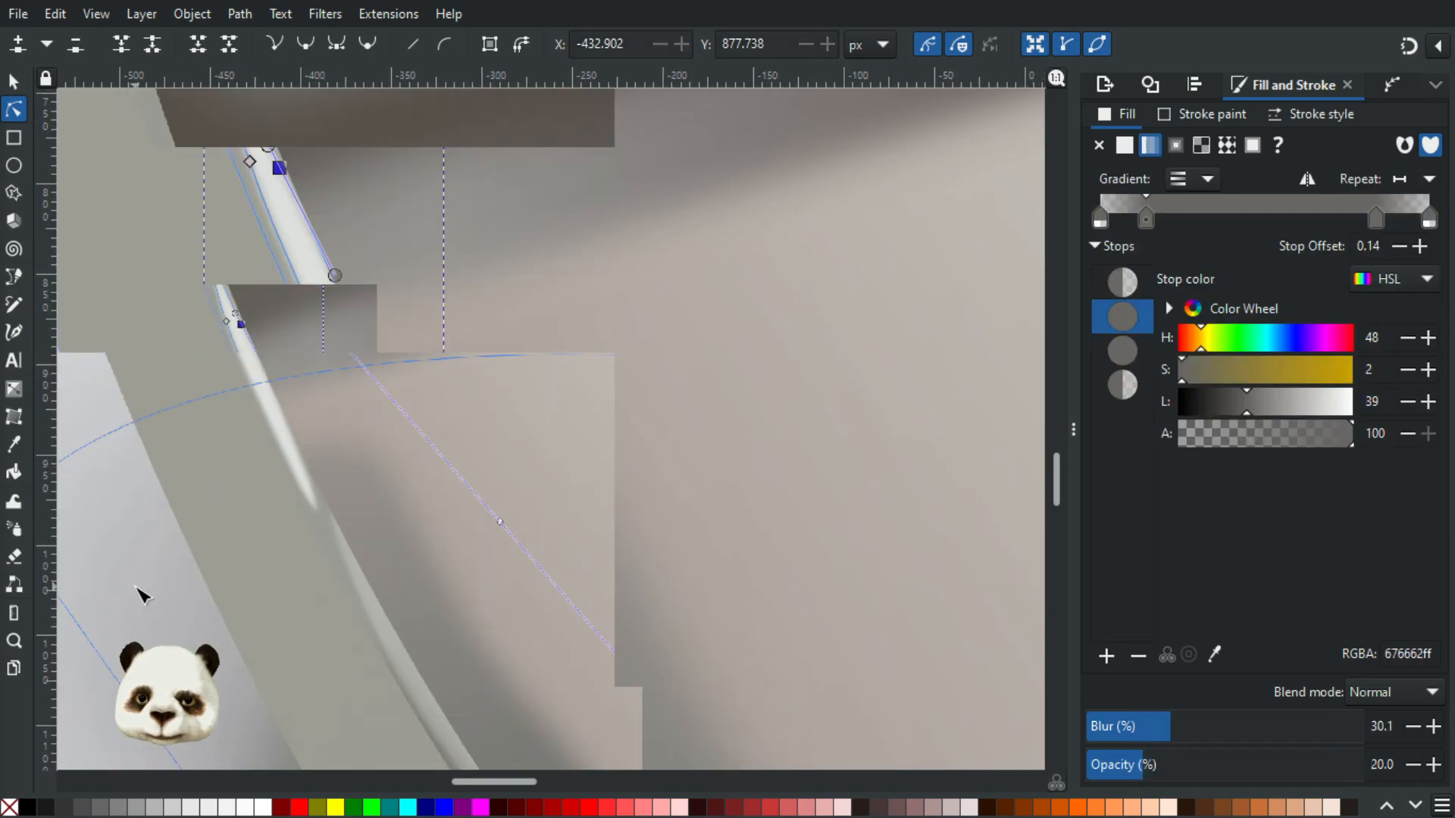
{"action": "scroll", "coordinate": [154, 597], "scroll_direction": "down", "scroll_amount": 3}
{"action": "scroll", "coordinate": [154, 597], "scroll_direction": "down", "scroll_amount": 1}
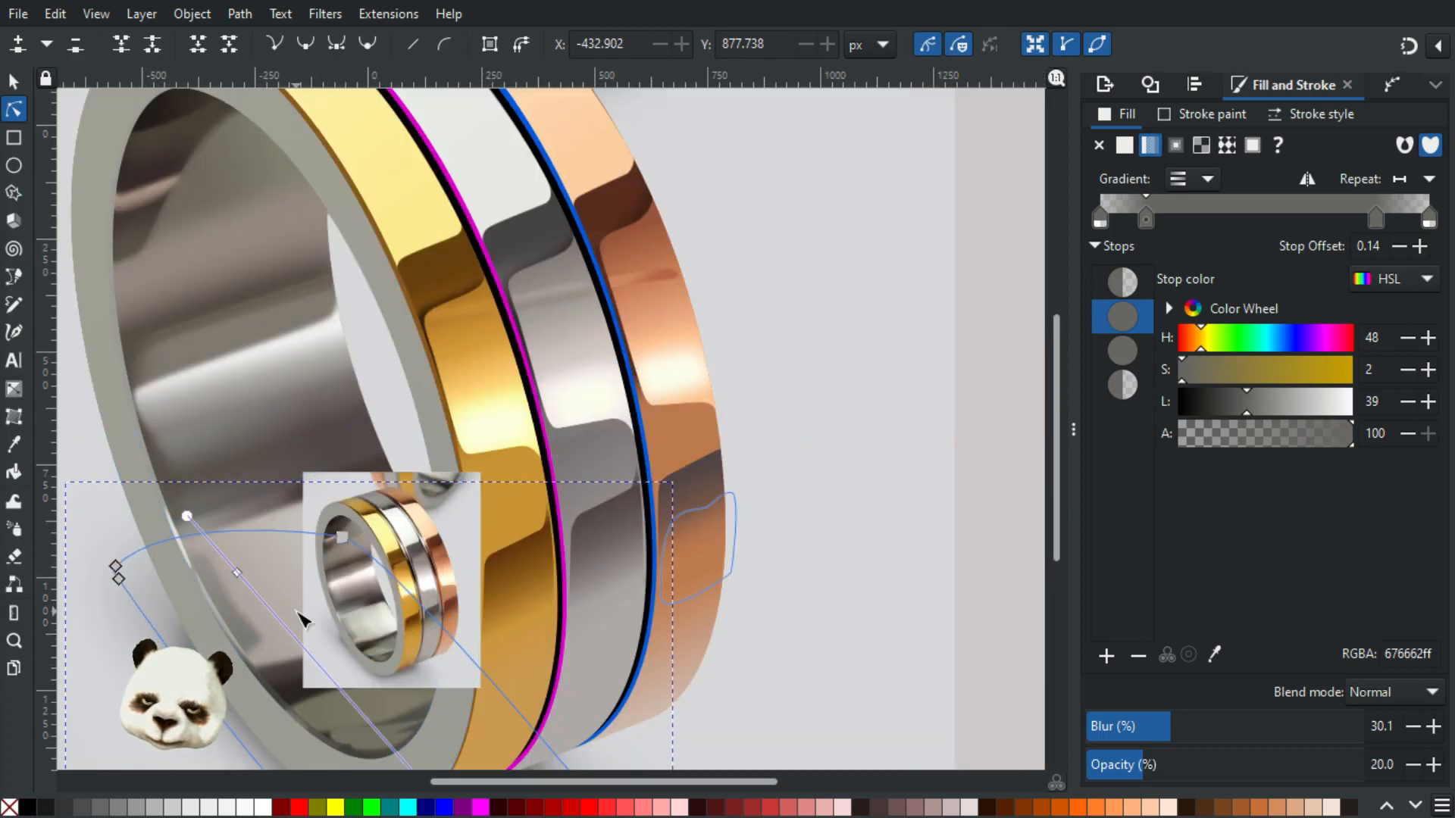
Step: Shorten the highlight by moving its upper tip and the two nodes beside it together down along the rim
{"action": "scroll", "coordinate": [295, 613], "scroll_direction": "up", "scroll_amount": 2}
{"action": "left_click_drag", "start_coordinate": [229, 614], "coordinate": [359, 621]}
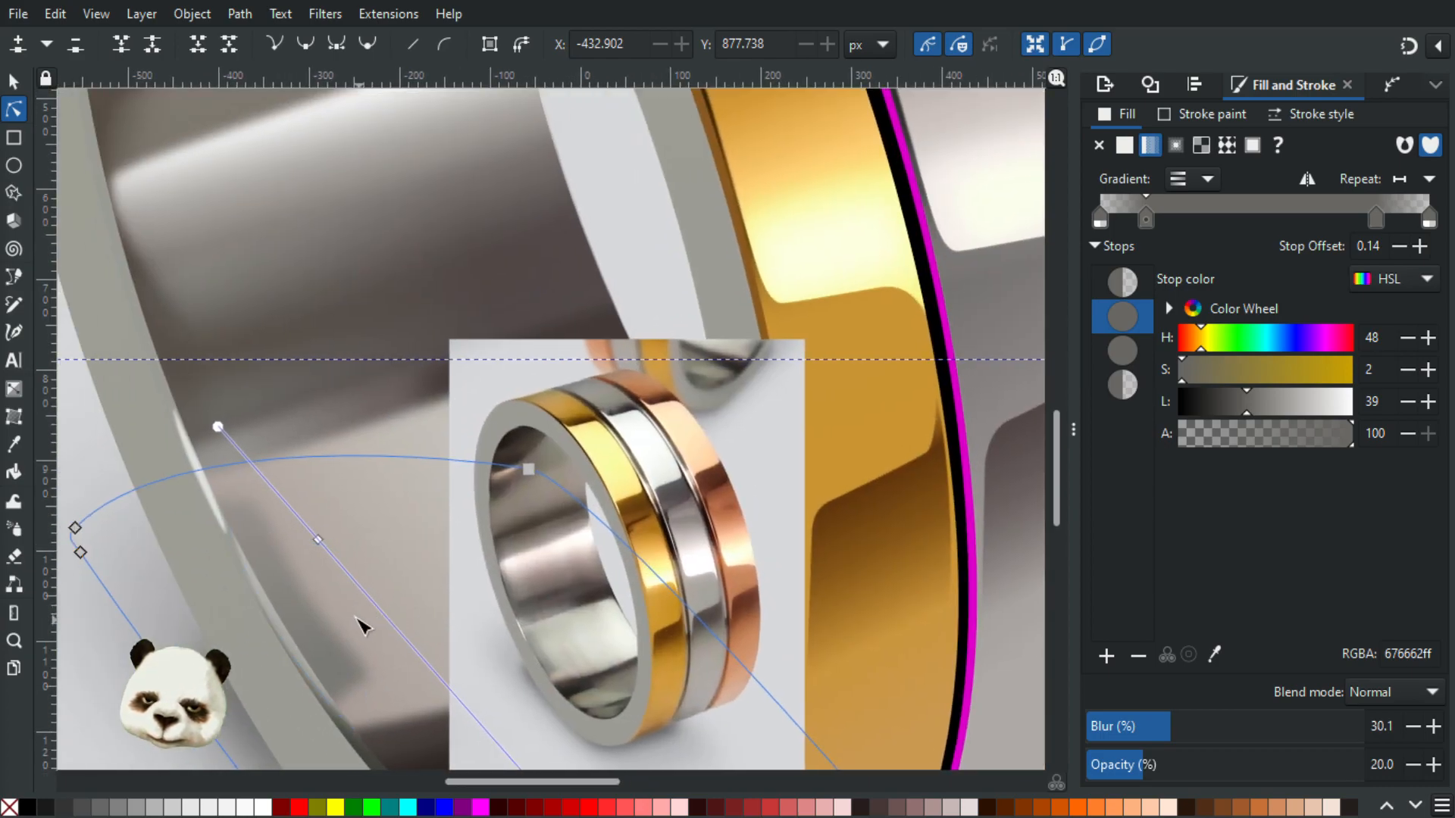
{"action": "left_click", "coordinate": [228, 531]}
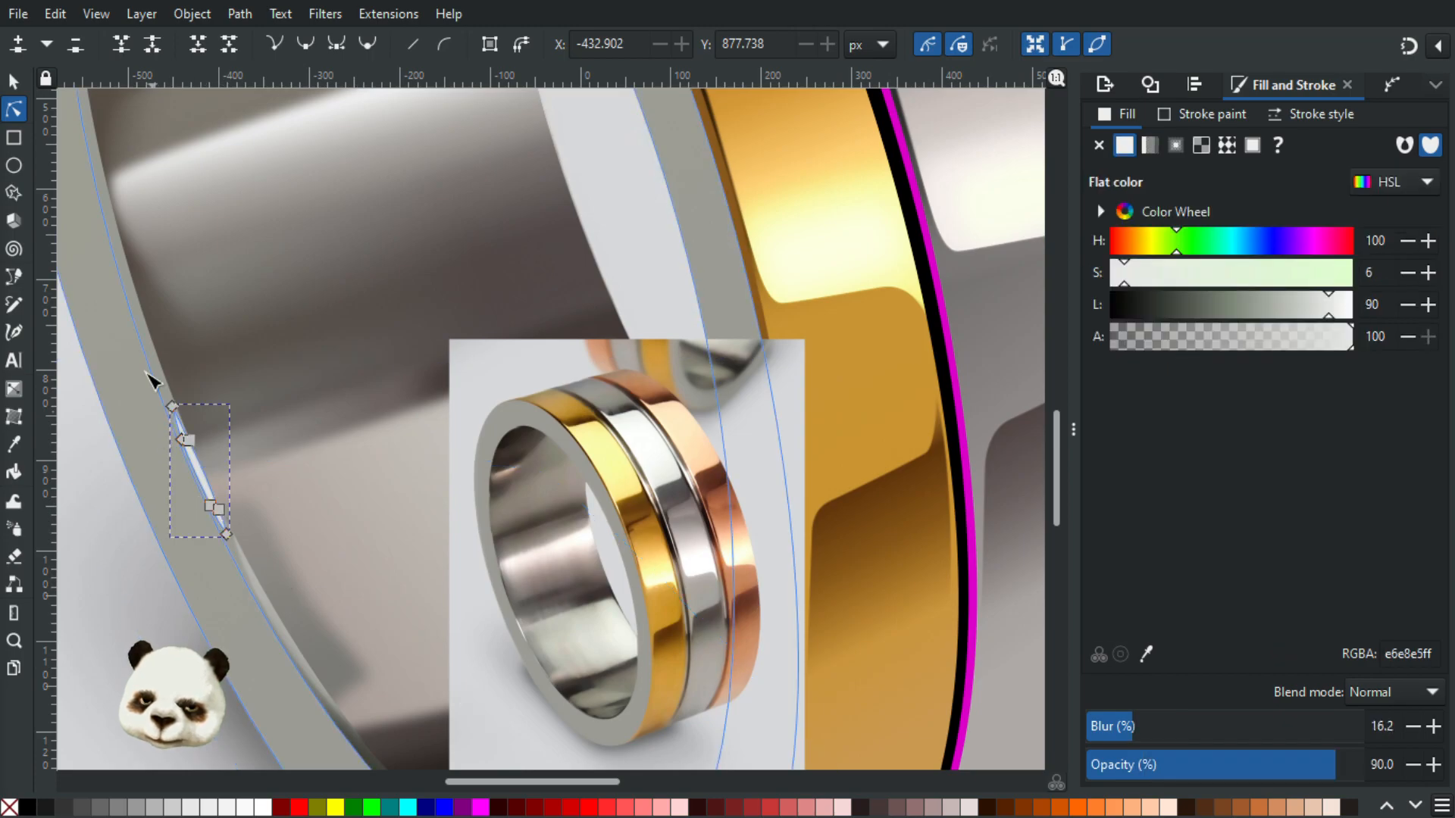
{"action": "left_click", "coordinate": [181, 440]}
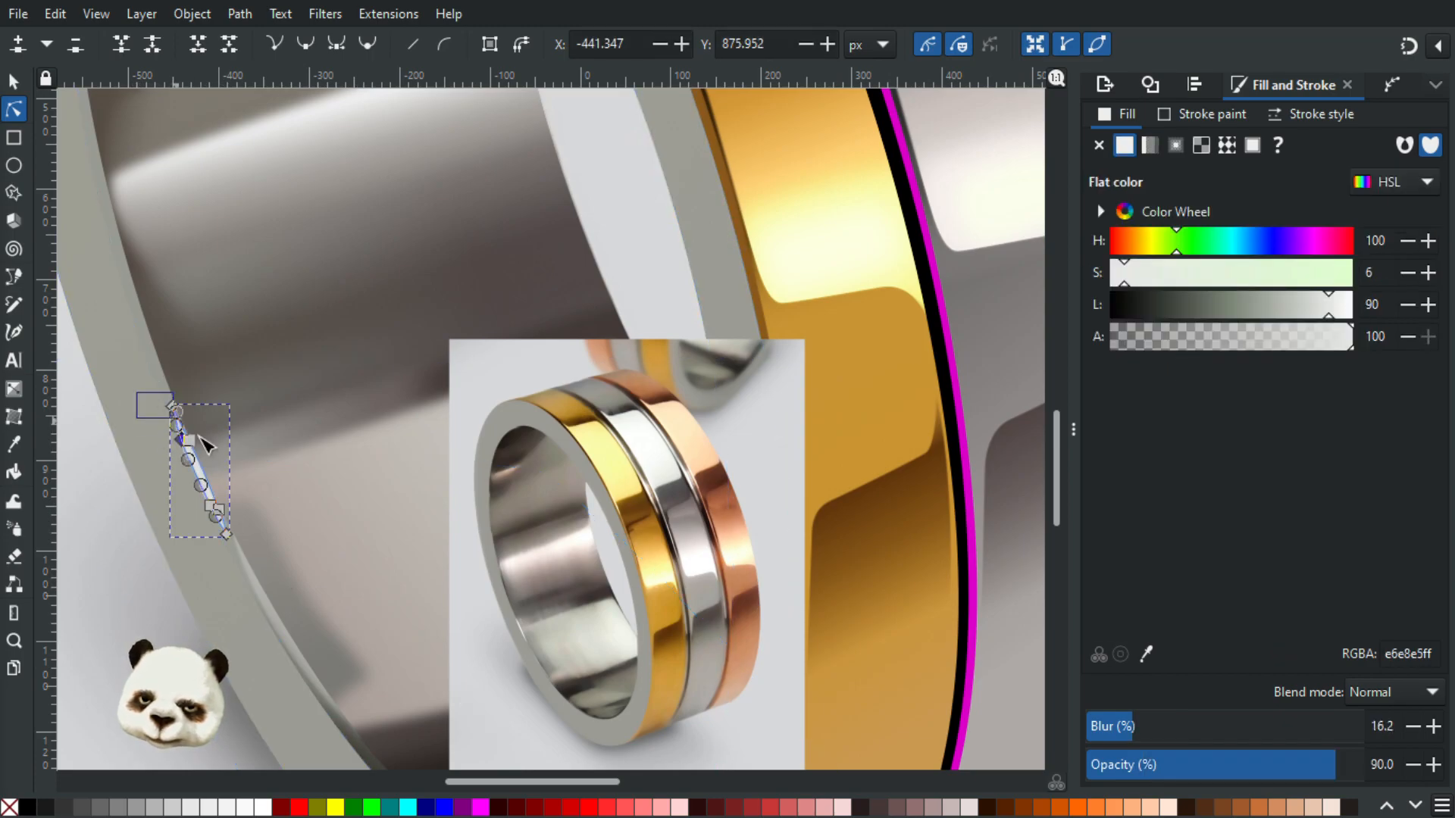
{"action": "left_click_drag", "start_coordinate": [139, 394], "coordinate": [226, 472]}
{"action": "scroll", "coordinate": [212, 450], "scroll_direction": "up", "scroll_amount": 2}
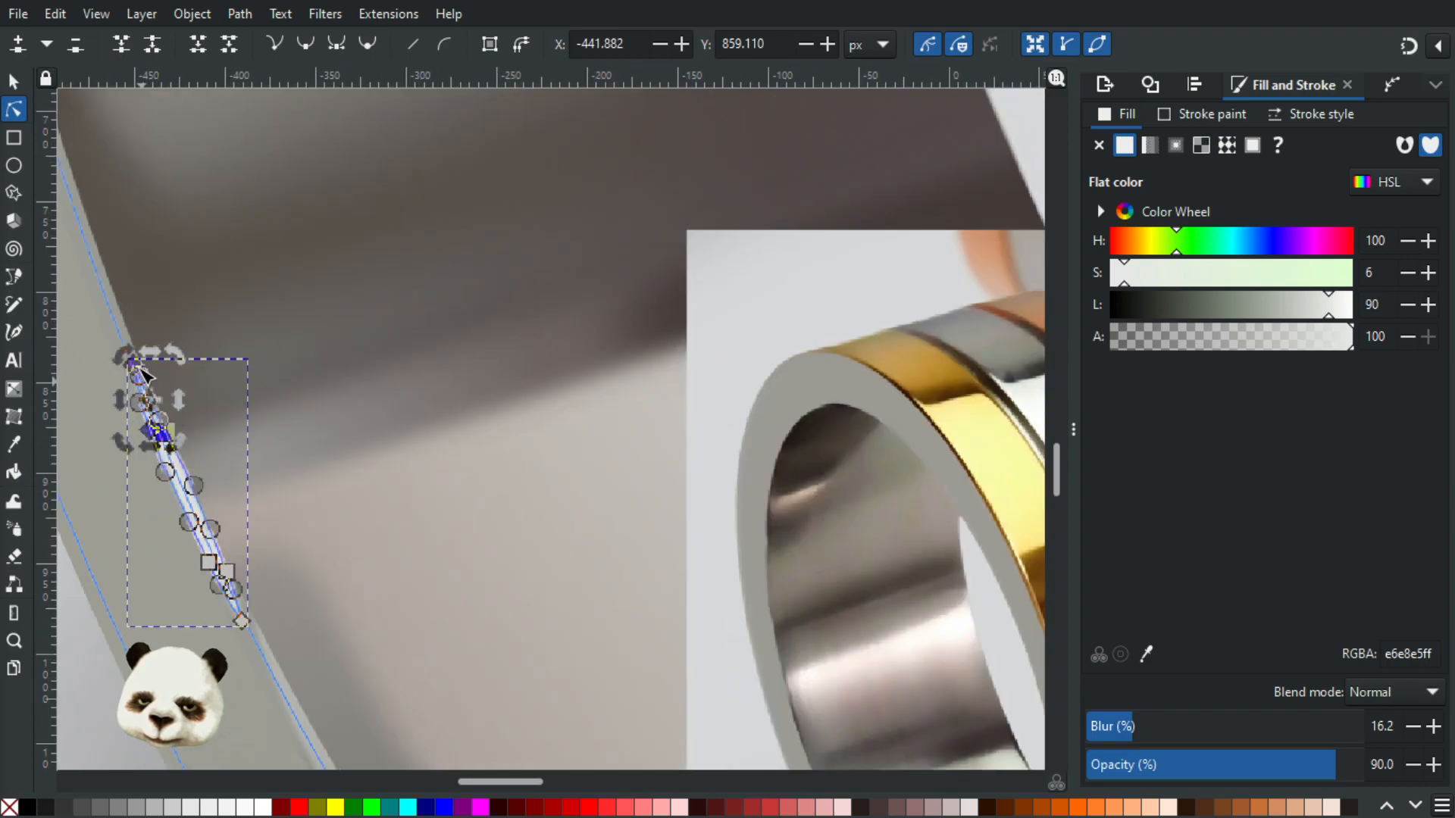
{"action": "left_click_drag", "start_coordinate": [138, 367], "coordinate": [150, 390]}
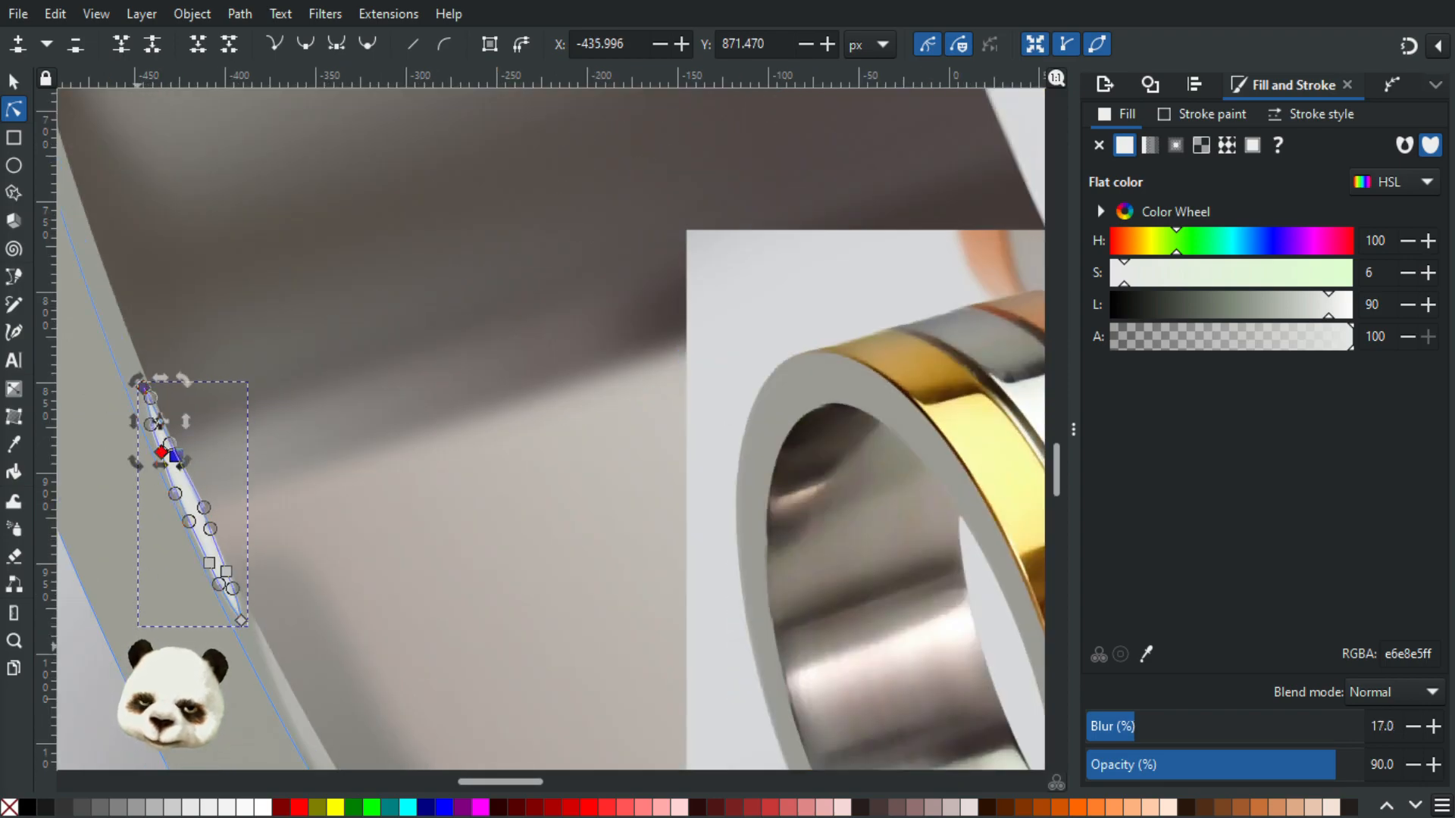
{"action": "left_click", "coordinate": [118, 726]}
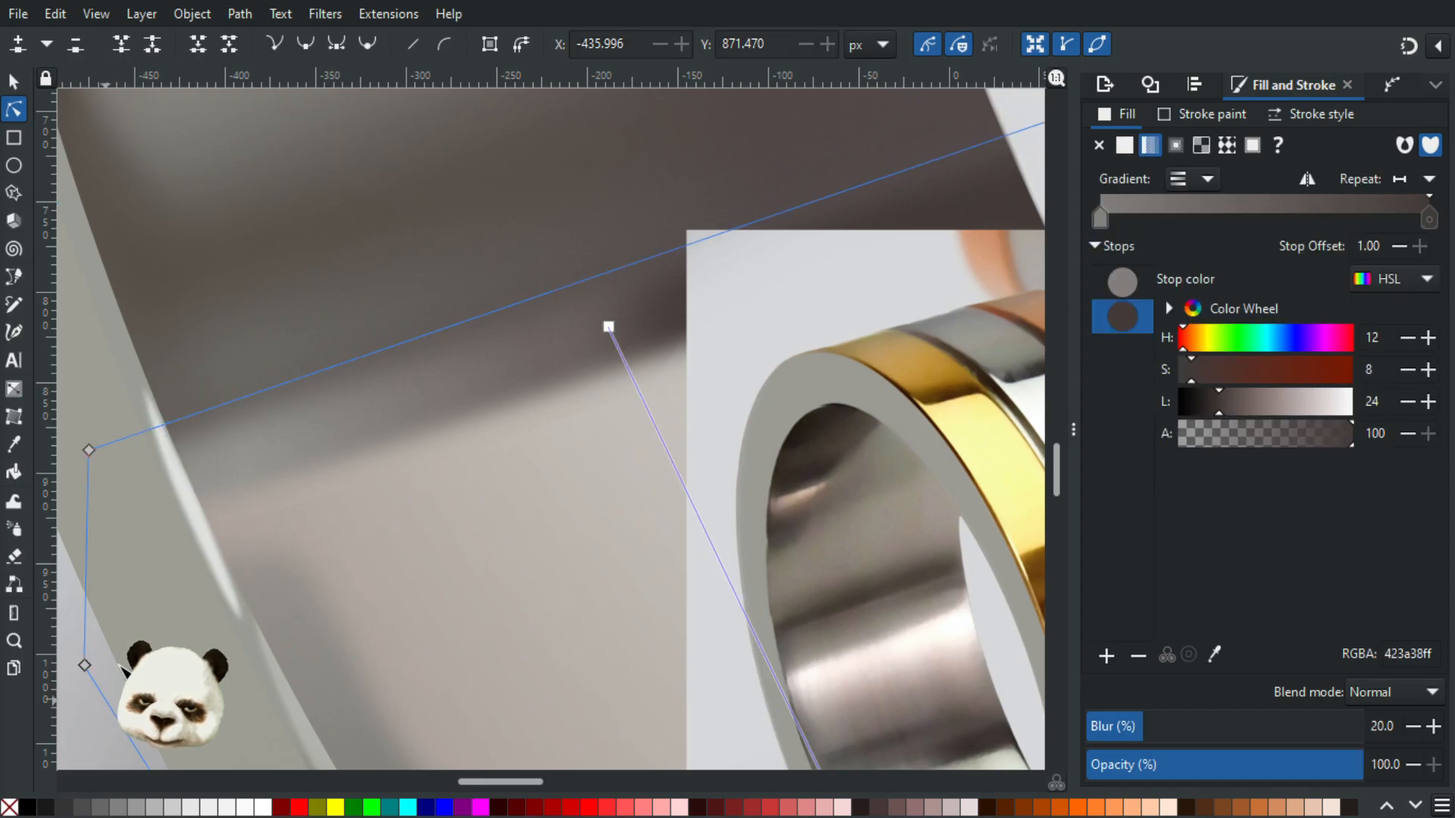
Step: Reselect the highlight, nudge its upper tip slightly outward up the rim, and deselect it to check the result
{"action": "left_click", "coordinate": [194, 492]}
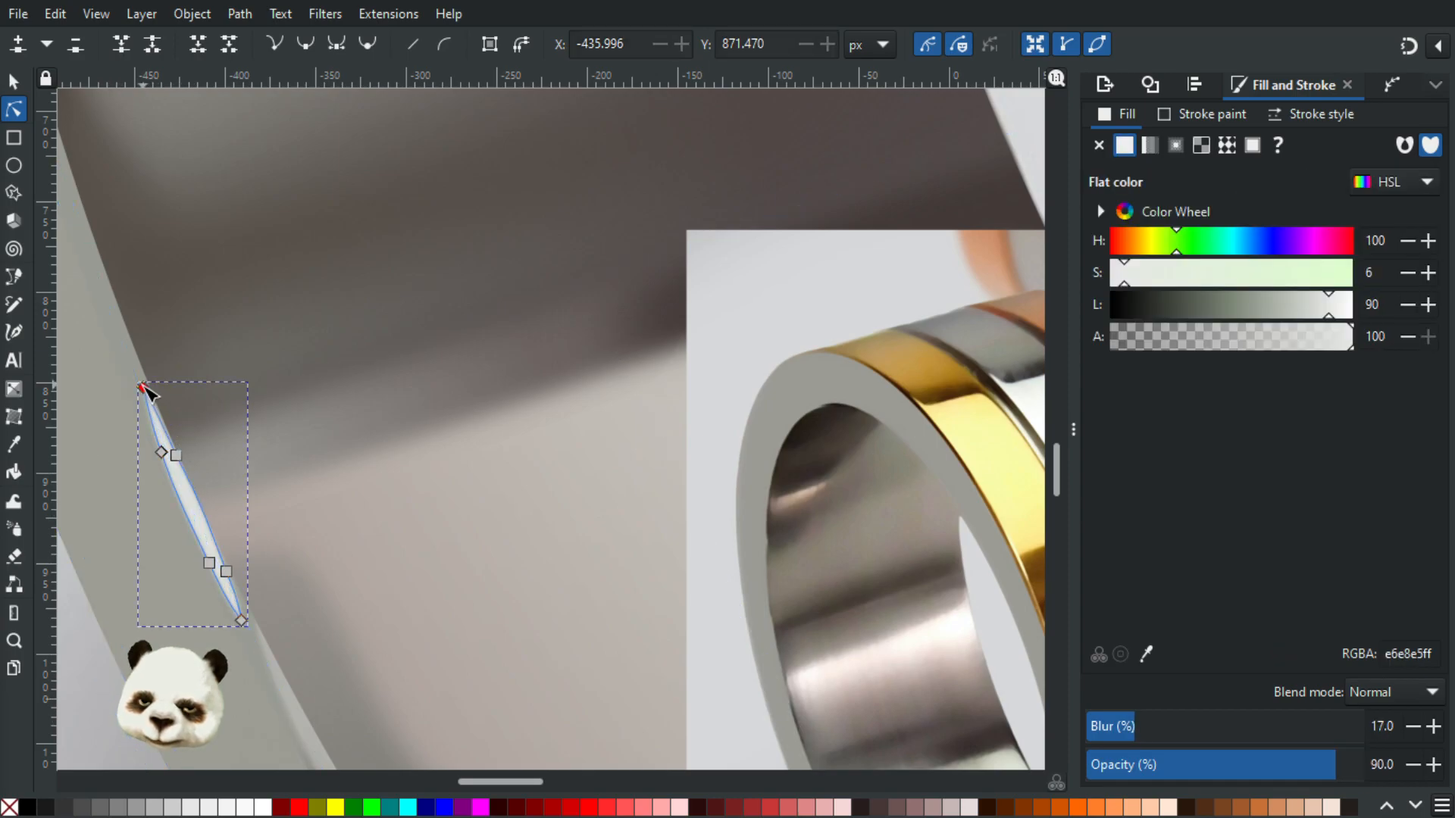
{"action": "left_click_drag", "start_coordinate": [144, 390], "coordinate": [139, 385]}
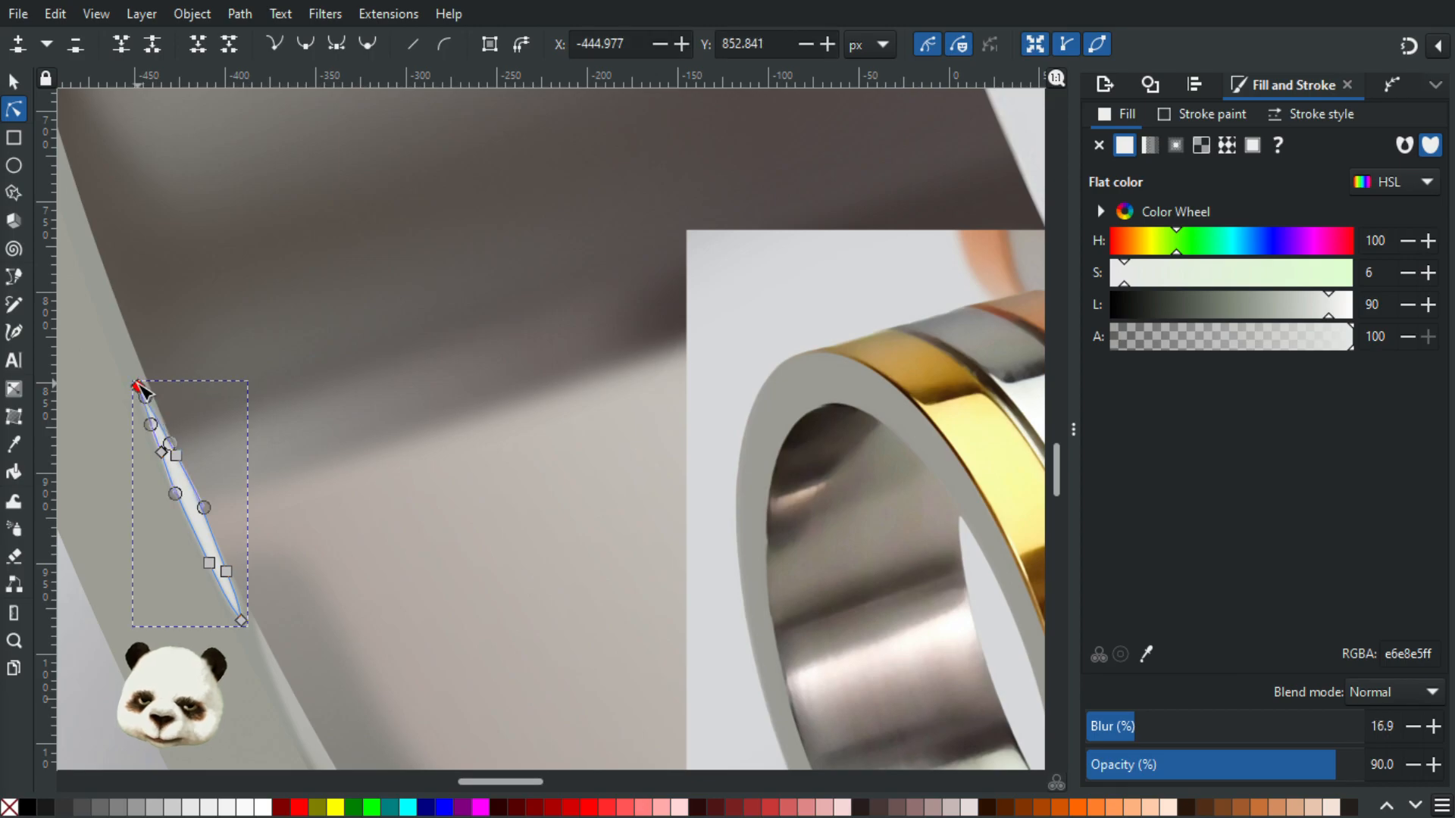
{"action": "left_click", "coordinate": [114, 701]}
{"action": "scroll", "coordinate": [112, 705], "scroll_direction": "down", "scroll_amount": 4}
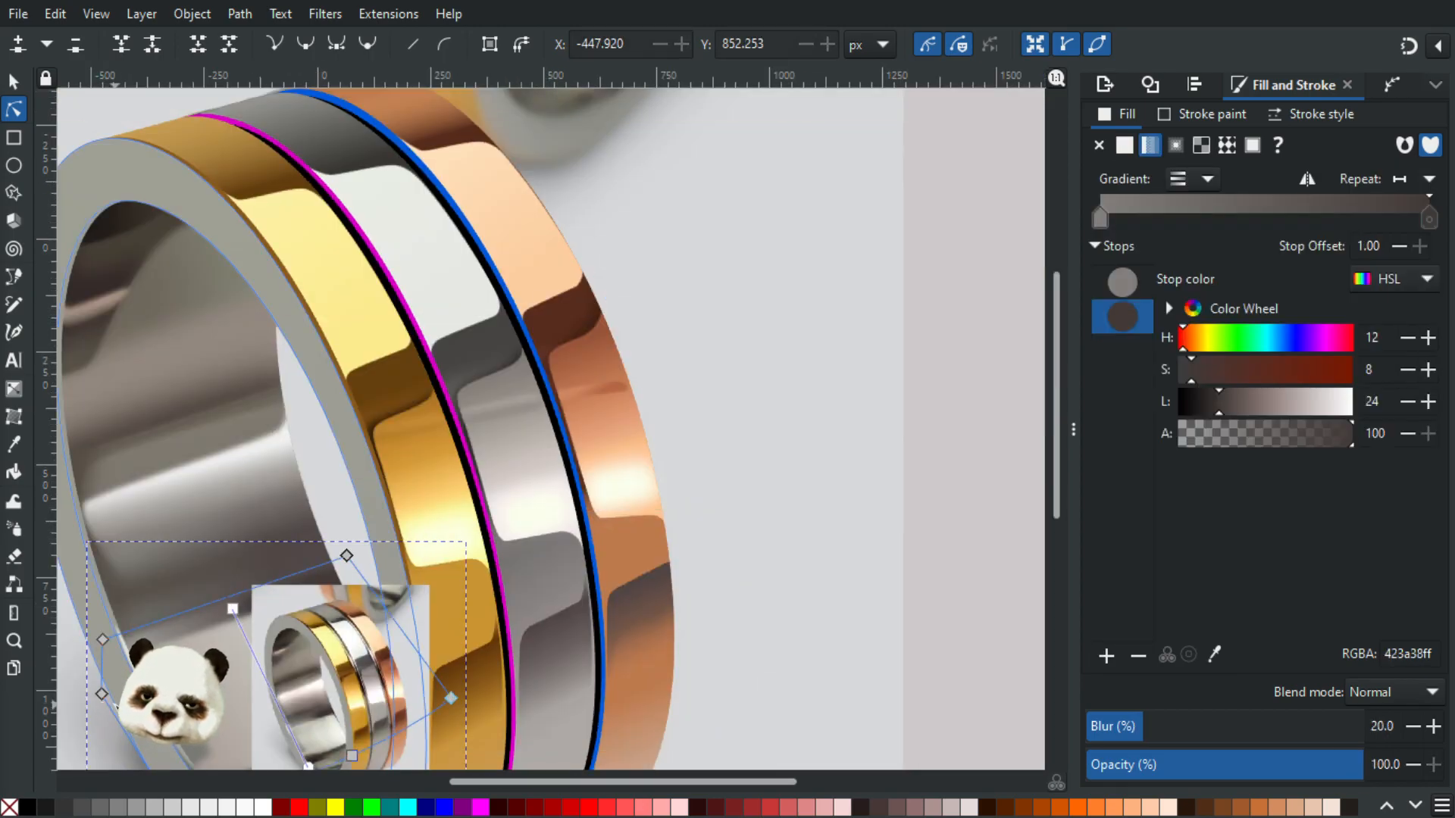
Step: Move the highlight's lower node on the interior-facing edge slightly up the rim to slim the lower end
{"action": "scroll", "coordinate": [112, 708], "scroll_direction": "up", "scroll_amount": 2}
{"action": "scroll", "coordinate": [144, 644], "scroll_direction": "up", "scroll_amount": 2}
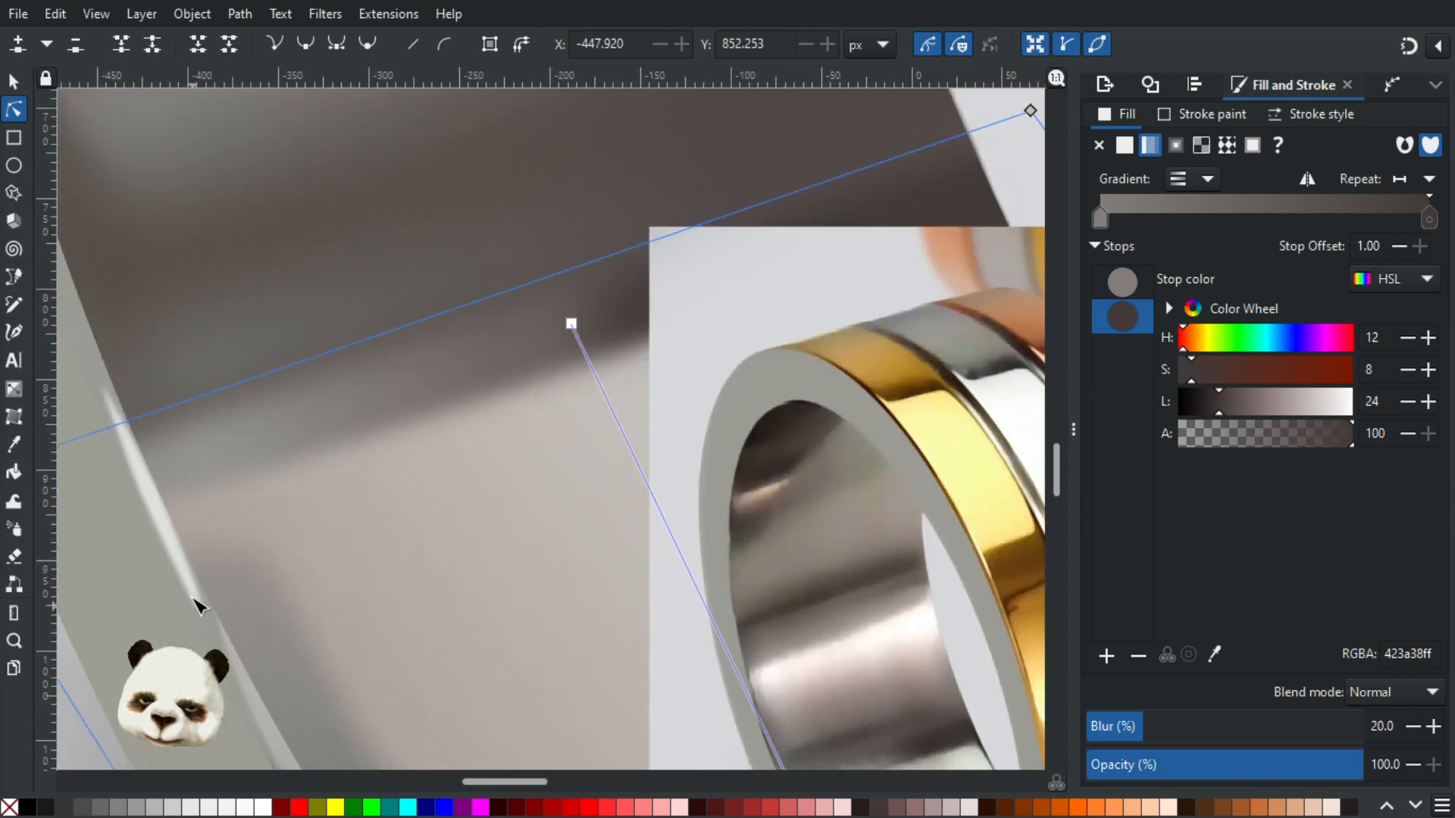
{"action": "left_click", "coordinate": [202, 574]}
{"action": "left_click_drag", "start_coordinate": [189, 568], "coordinate": [175, 521]}
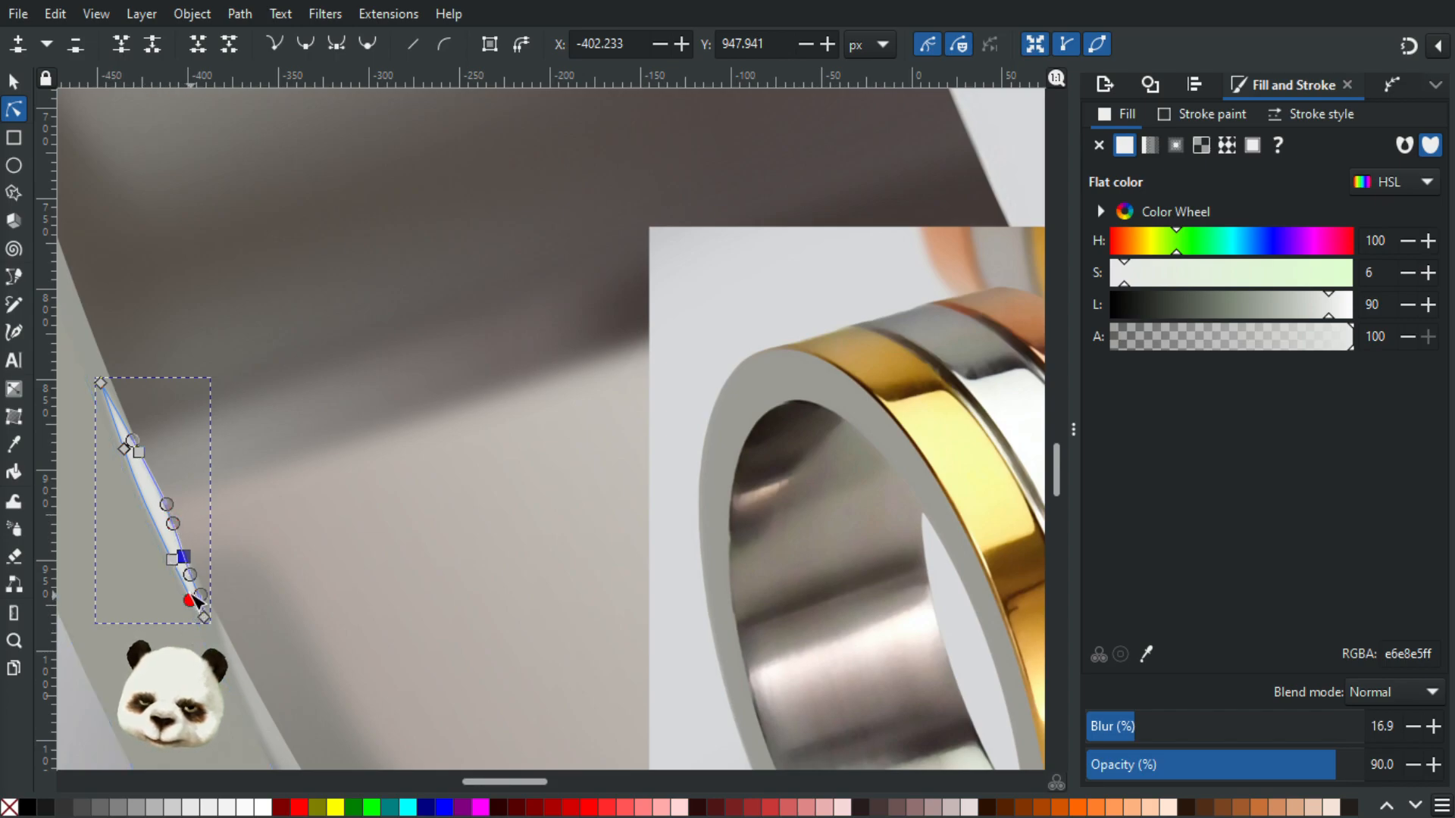
{"action": "left_click", "coordinate": [118, 667]}
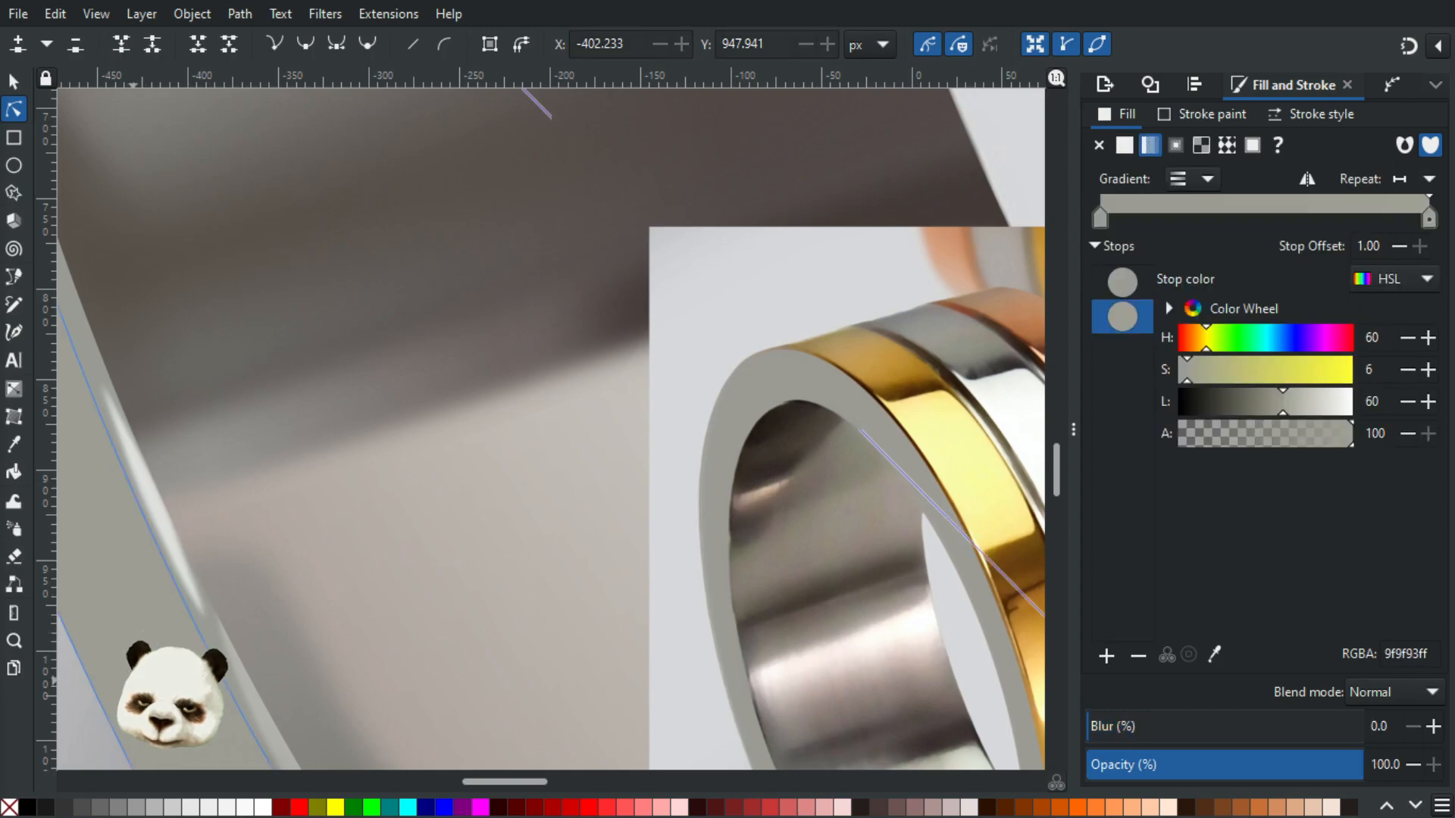
Step: Examine the bright and dark edge details along the inner rim in the reference photo
{"action": "scroll", "coordinate": [113, 679], "scroll_direction": "down", "scroll_amount": 3}
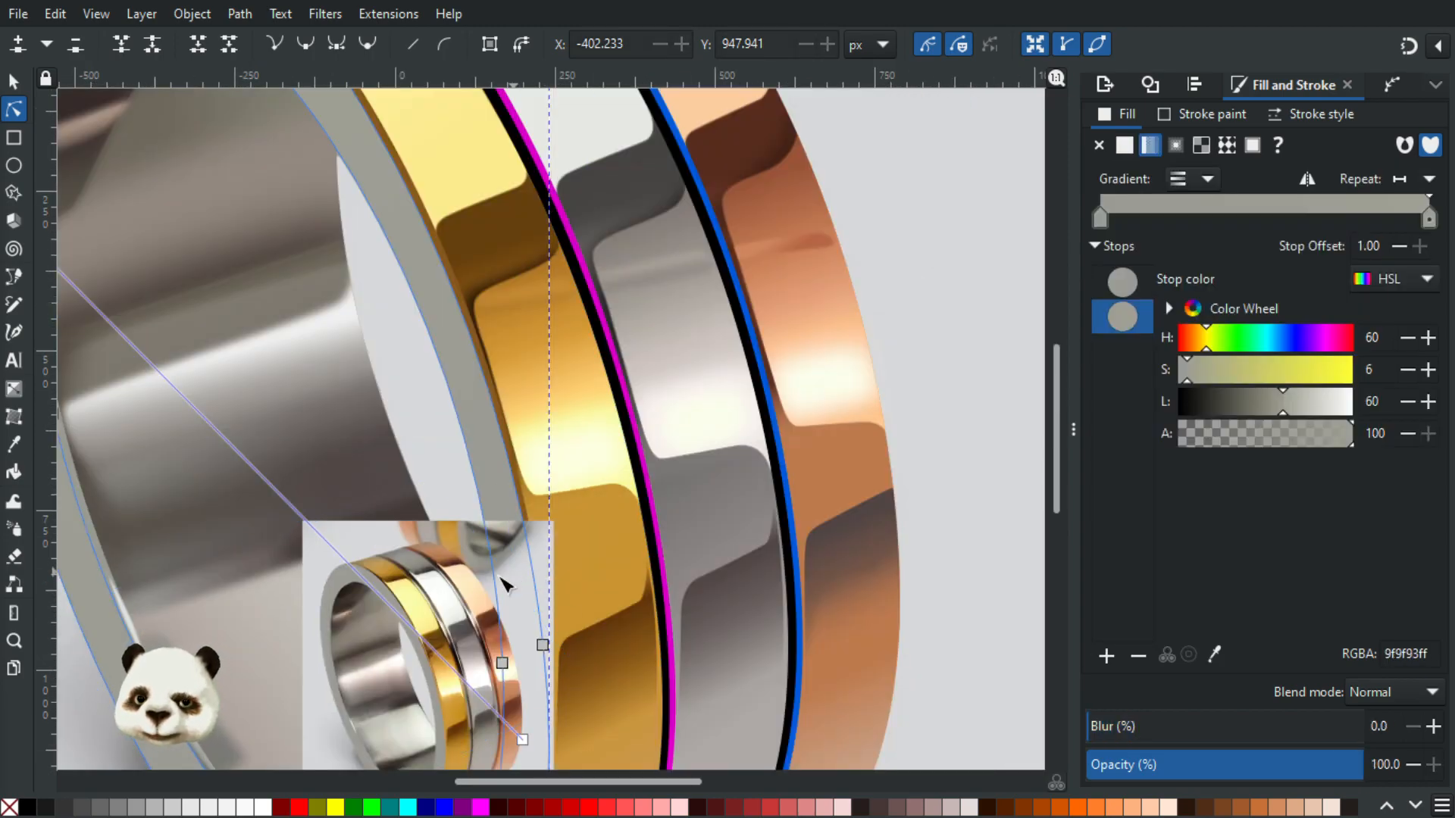
{"action": "scroll", "coordinate": [510, 584], "scroll_direction": "down", "scroll_amount": 1}
{"action": "scroll", "coordinate": [322, 657], "scroll_direction": "up", "scroll_amount": 1}
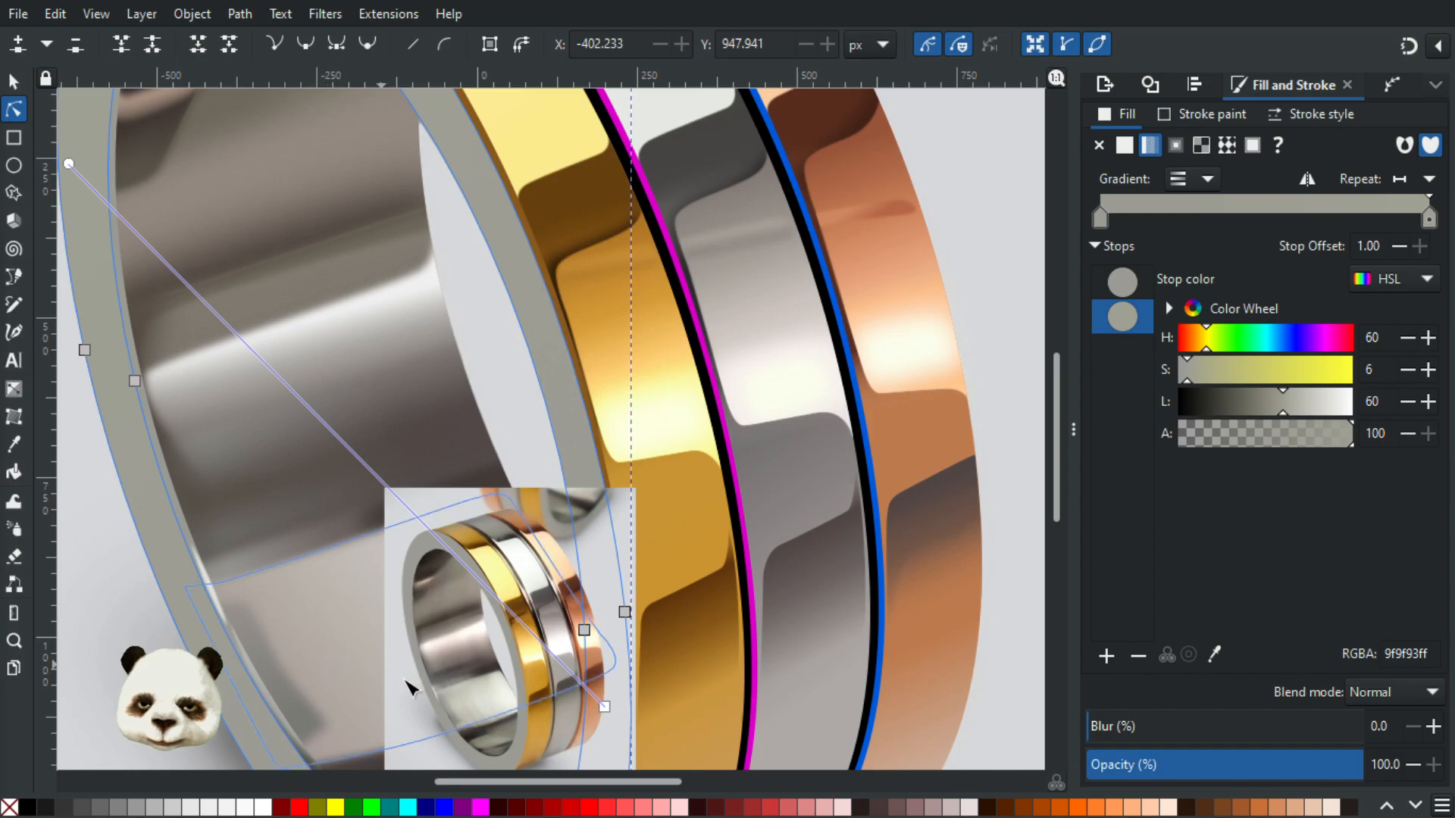
{"action": "scroll", "coordinate": [409, 684], "scroll_direction": "up", "scroll_amount": 2}
{"action": "scroll", "coordinate": [509, 571], "scroll_direction": "up", "scroll_amount": 2}
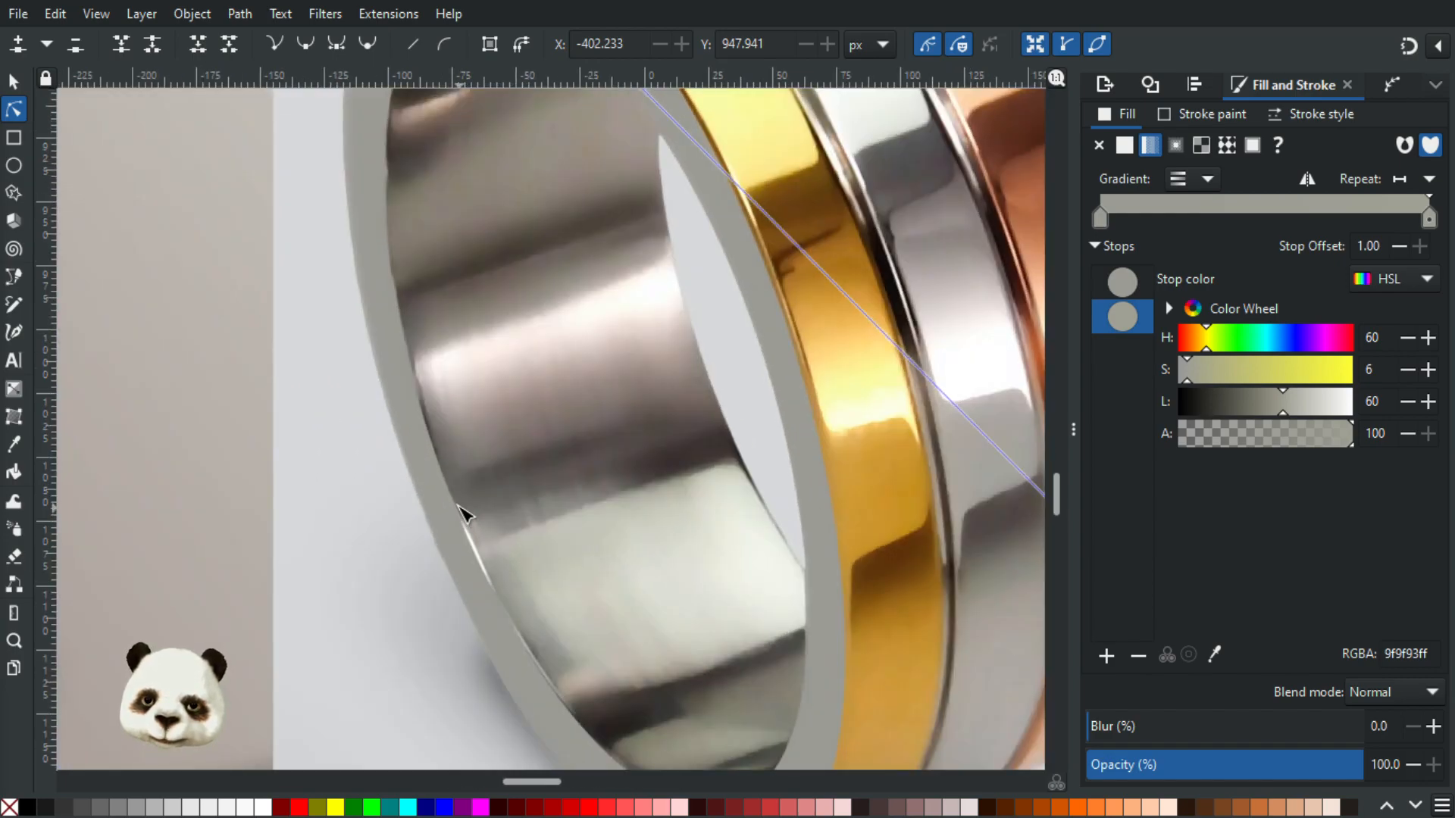
{"action": "scroll", "coordinate": [479, 530], "scroll_direction": "up", "scroll_amount": 2}
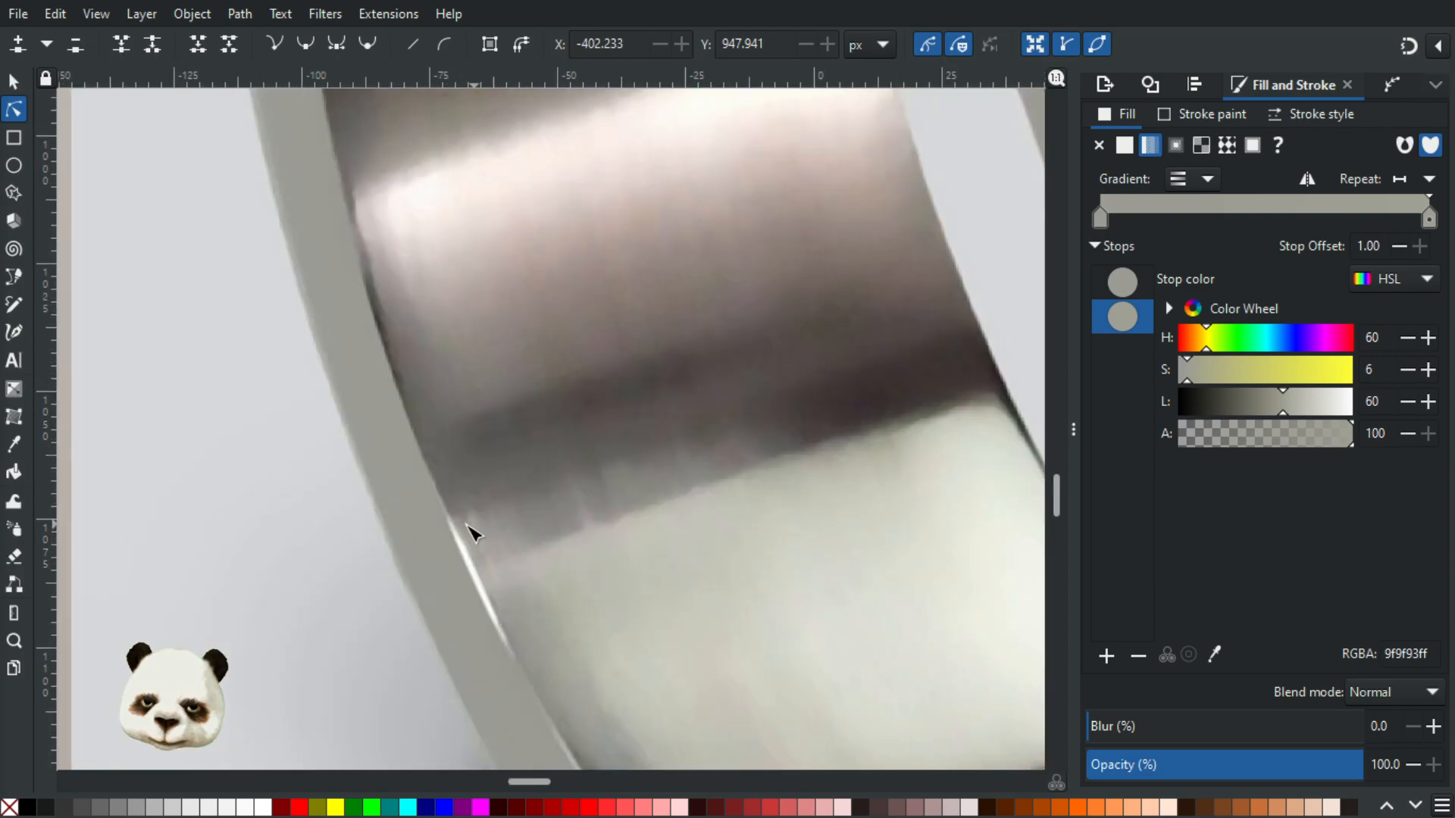
{"action": "scroll", "coordinate": [475, 533], "scroll_direction": "down", "scroll_amount": 3}
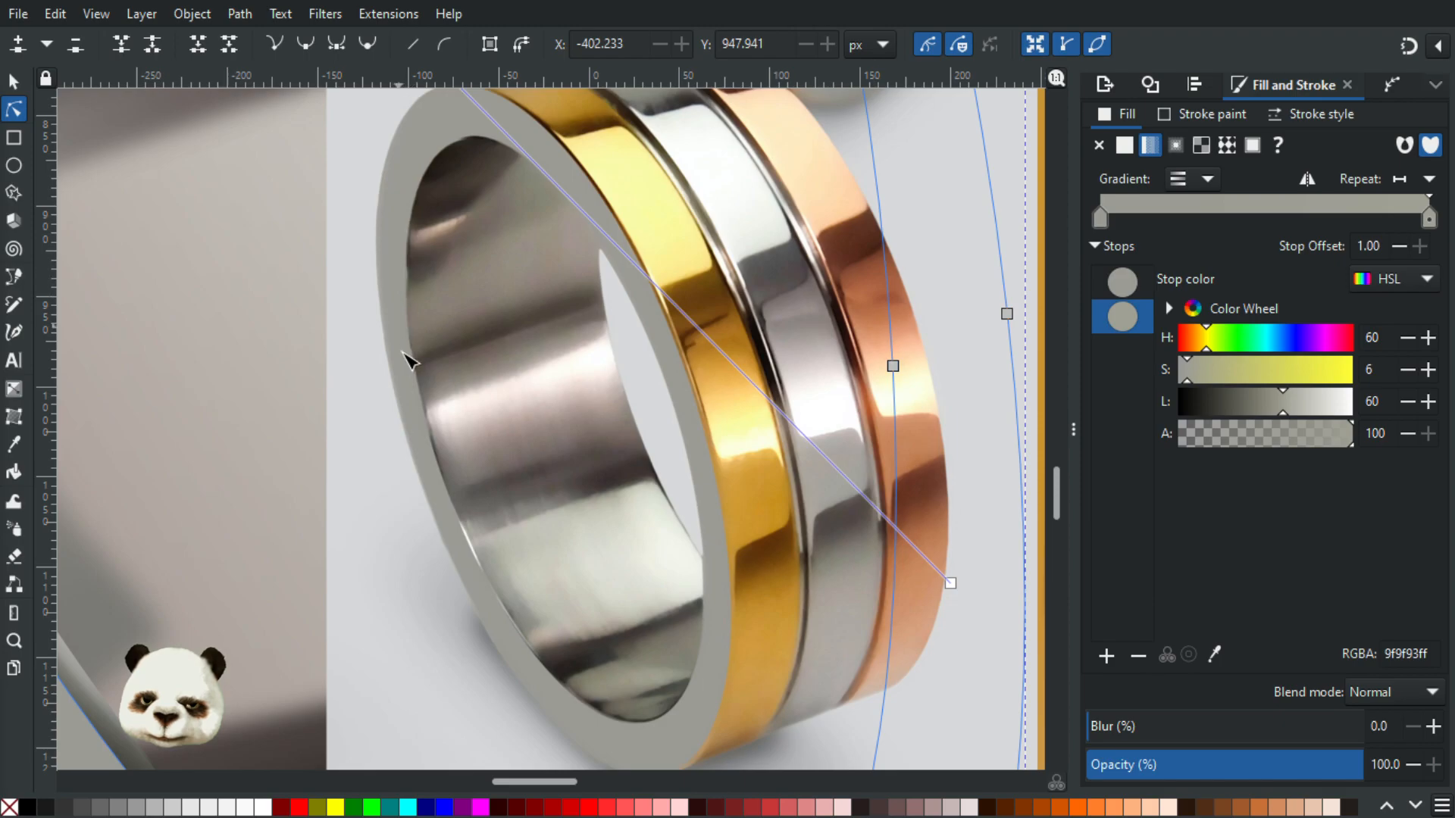
{"action": "scroll", "coordinate": [422, 389], "scroll_direction": "up", "scroll_amount": 3}
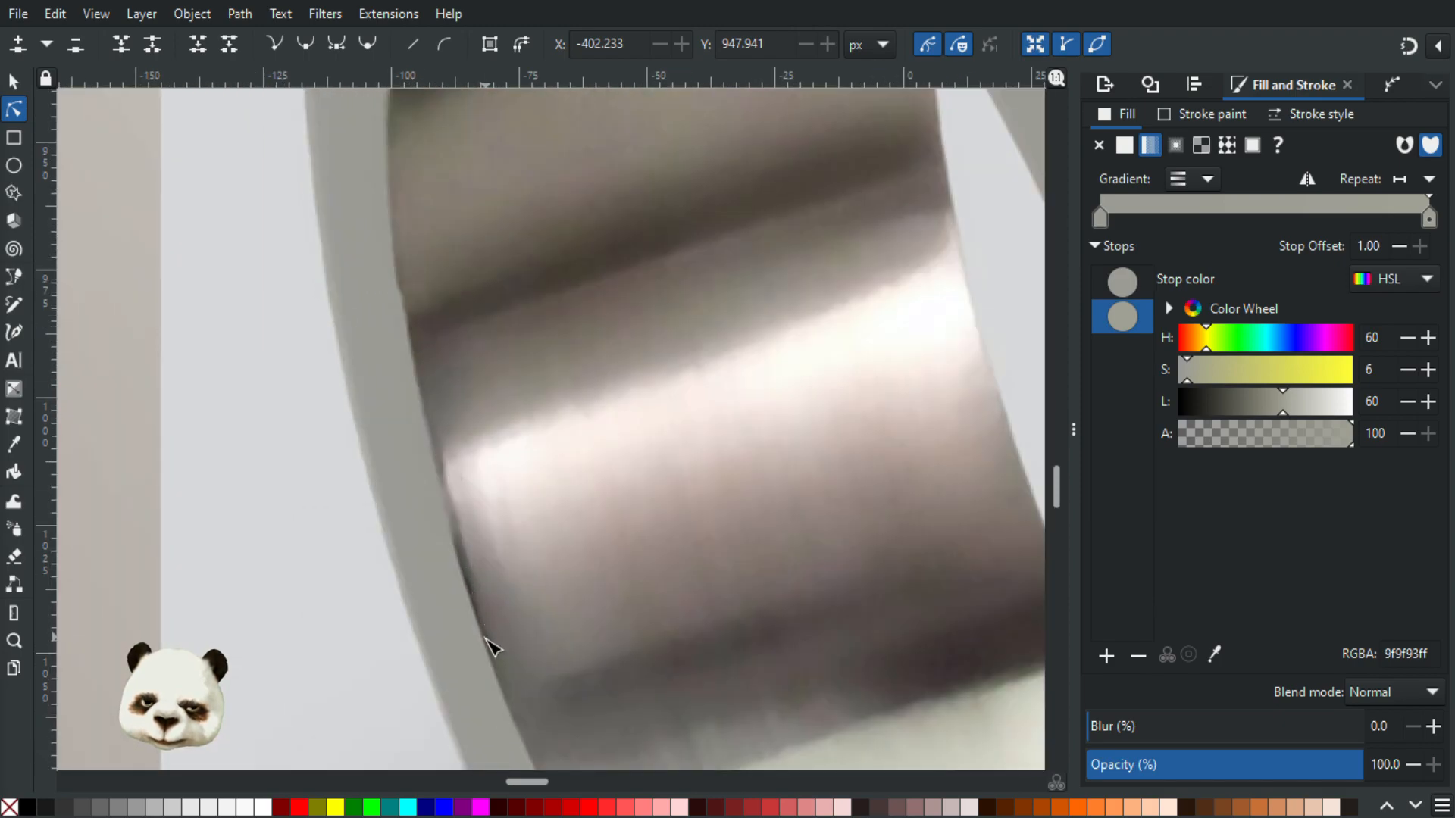
{"action": "scroll", "coordinate": [491, 645], "scroll_direction": "down", "scroll_amount": 3}
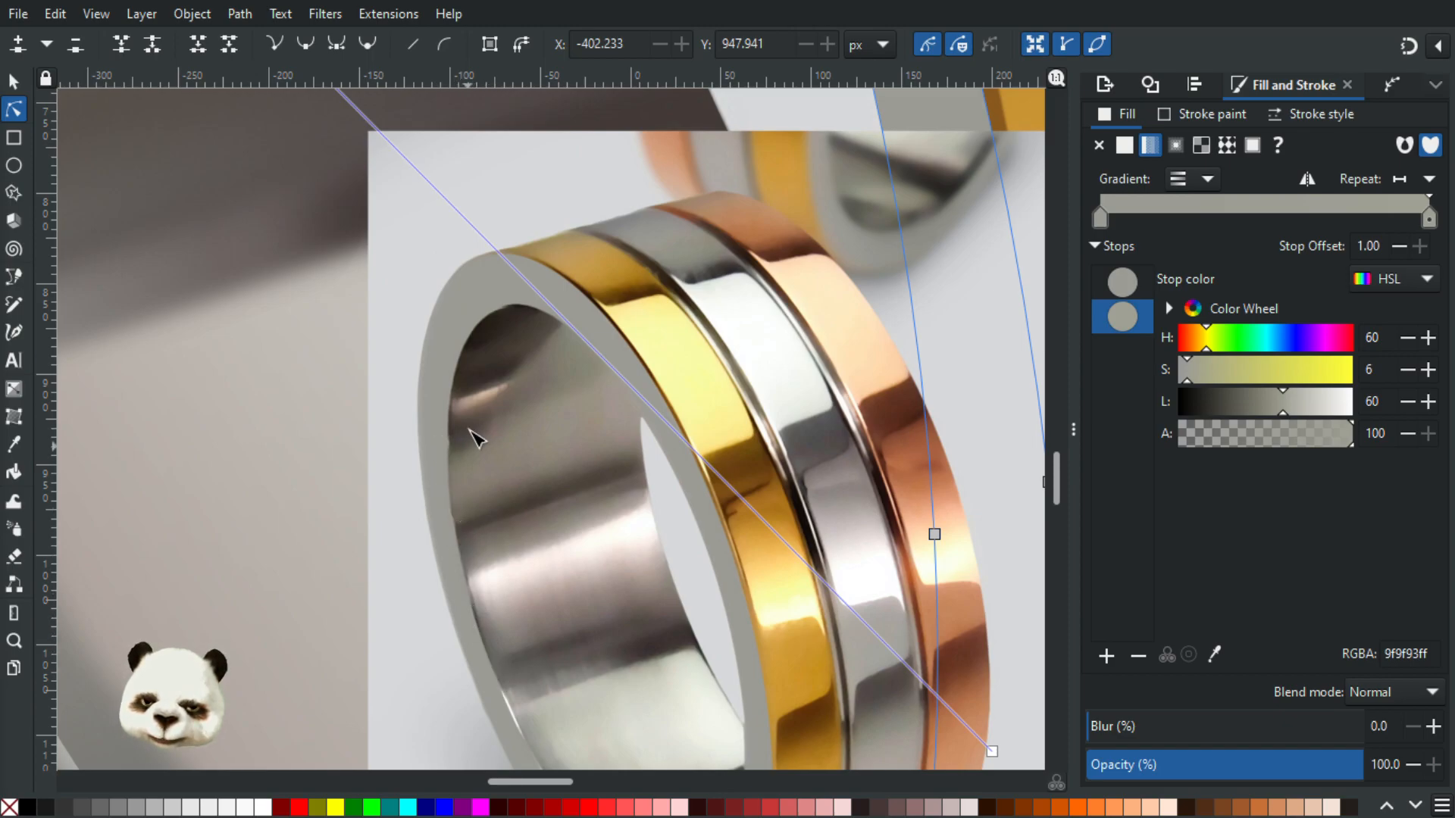
Step: Compare the drawn rim highlights and the whole ring with the reference photo at different scales
{"action": "left_click_drag", "start_coordinate": [250, 559], "coordinate": [733, 551]}
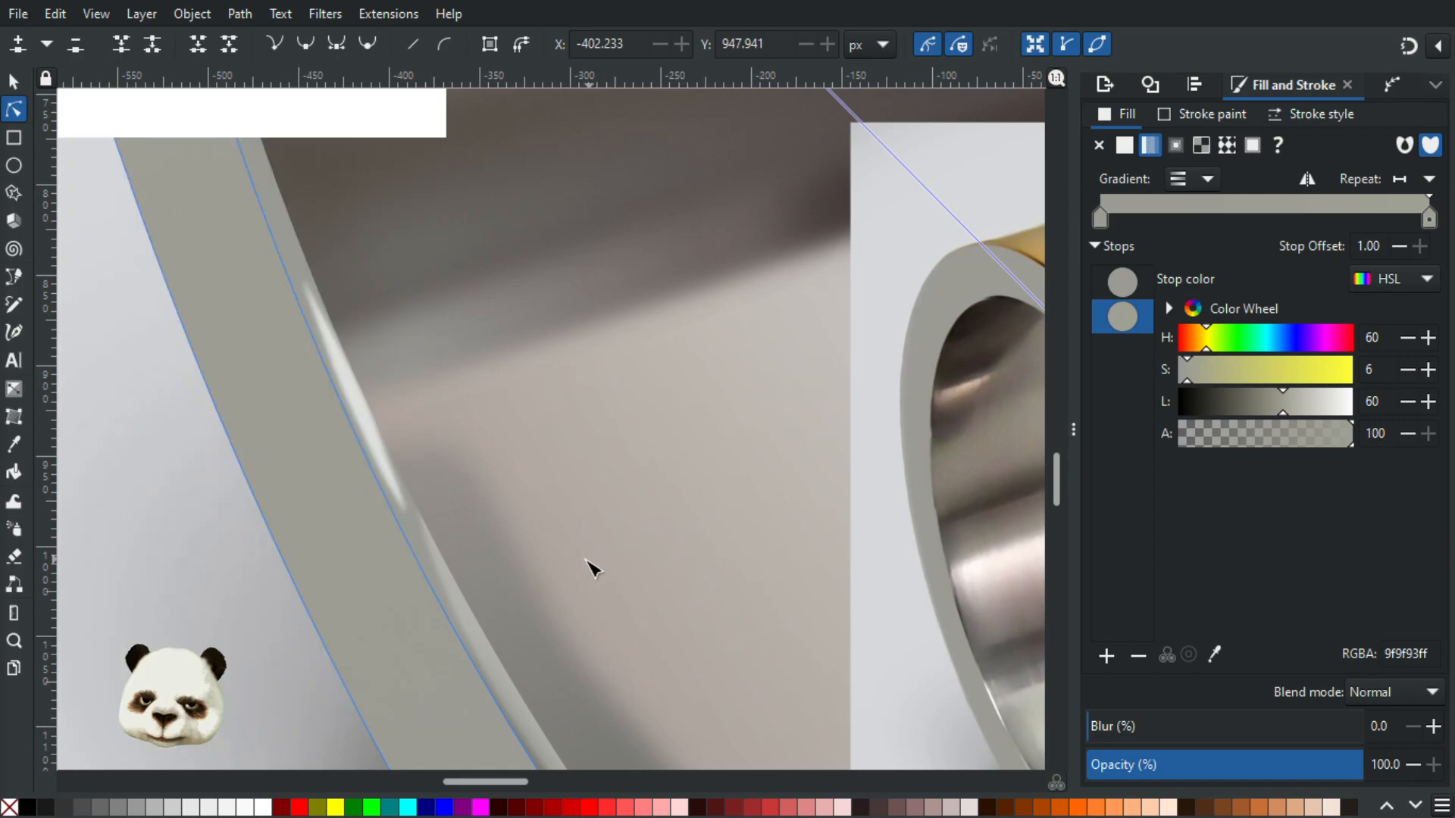
{"action": "scroll", "coordinate": [573, 559], "scroll_direction": "down", "scroll_amount": 4}
{"action": "scroll", "coordinate": [561, 565], "scroll_direction": "down", "scroll_amount": 1}
{"action": "left_click", "coordinate": [280, 577]}
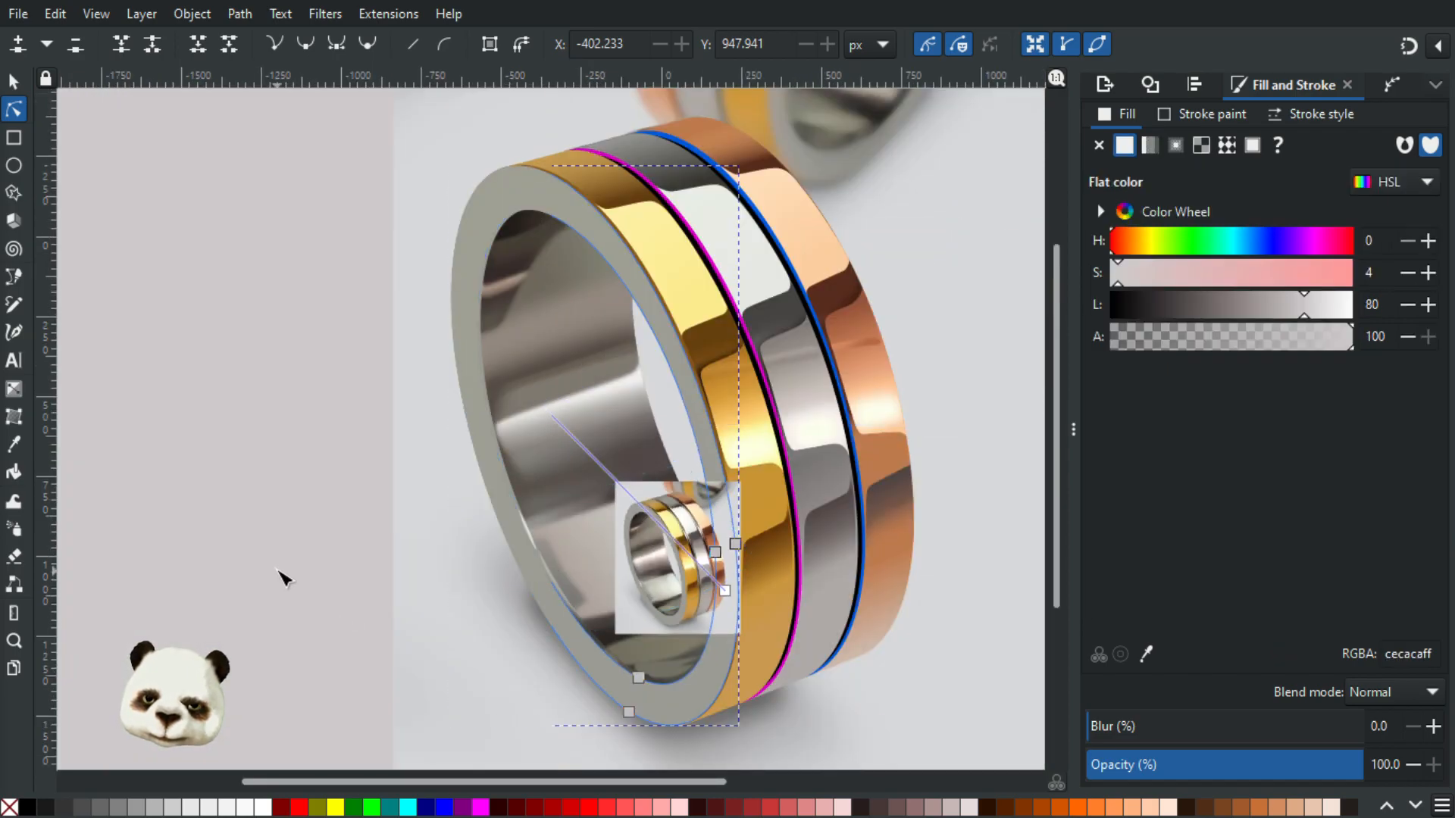
{"action": "scroll", "coordinate": [279, 570], "scroll_direction": "down", "scroll_amount": 3}
{"action": "scroll", "coordinate": [296, 561], "scroll_direction": "up", "scroll_amount": 3}
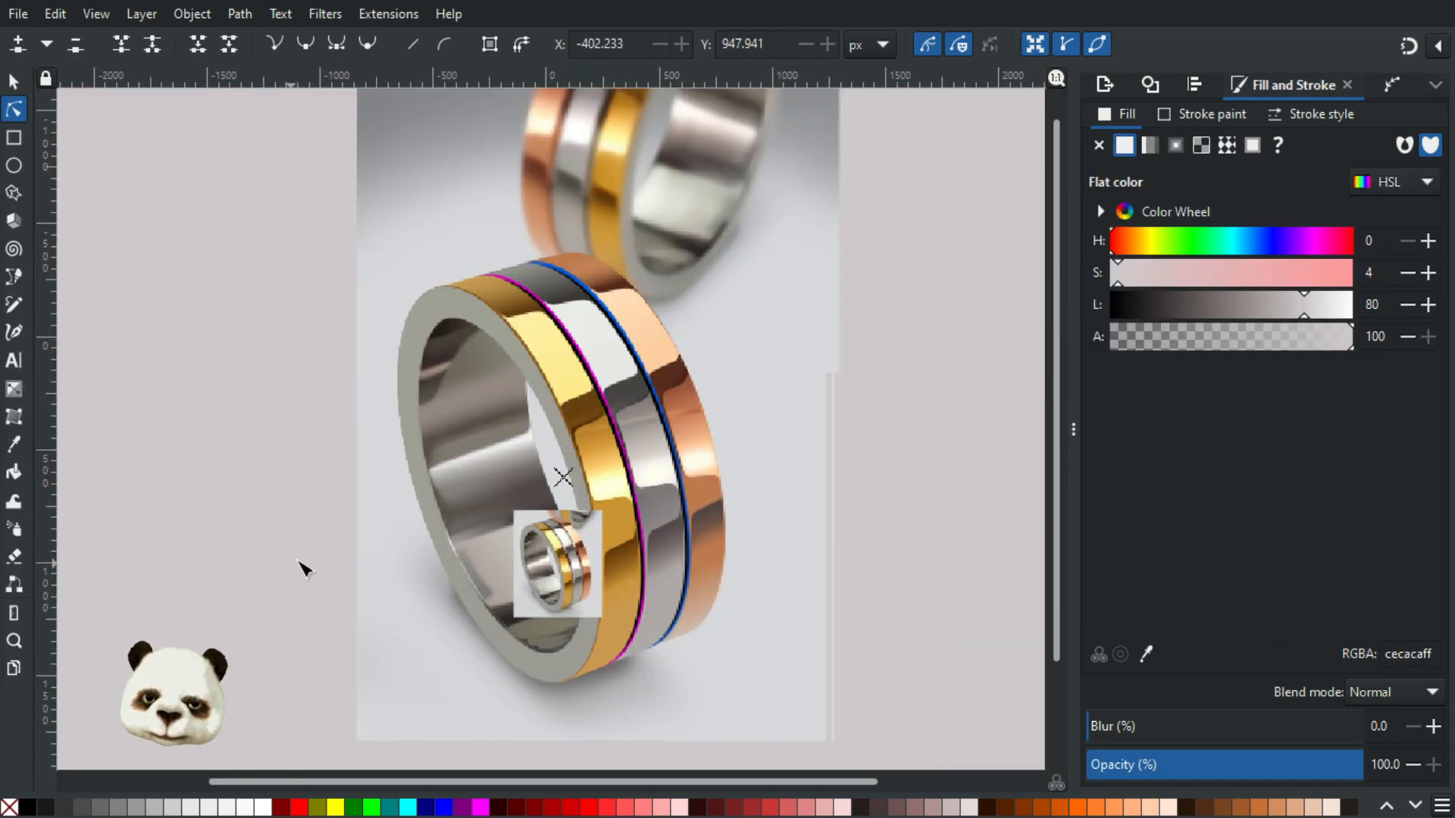
{"action": "scroll", "coordinate": [413, 531], "scroll_direction": "up", "scroll_amount": 1}
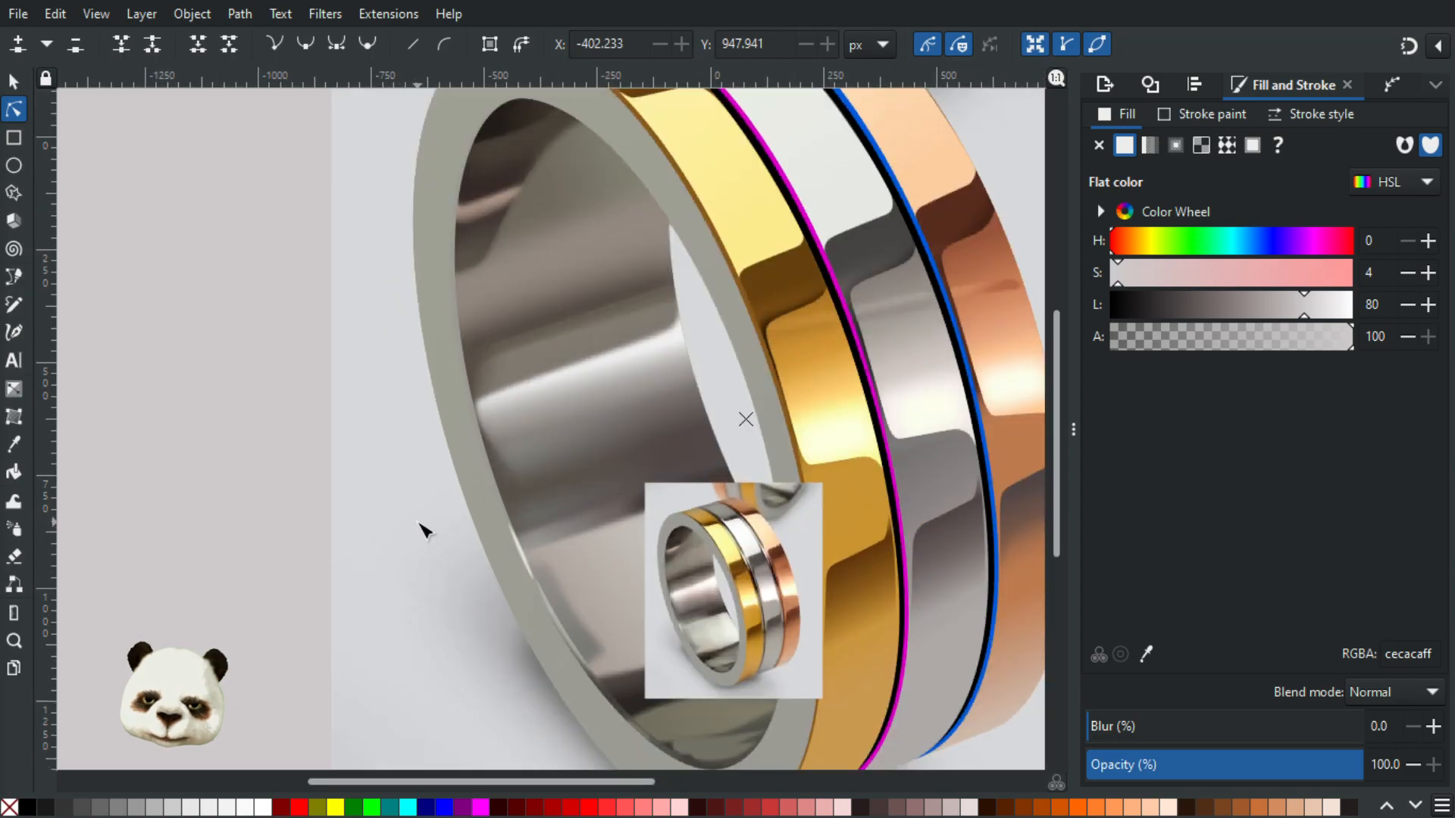
{"action": "scroll", "coordinate": [464, 518], "scroll_direction": "up", "scroll_amount": 1}
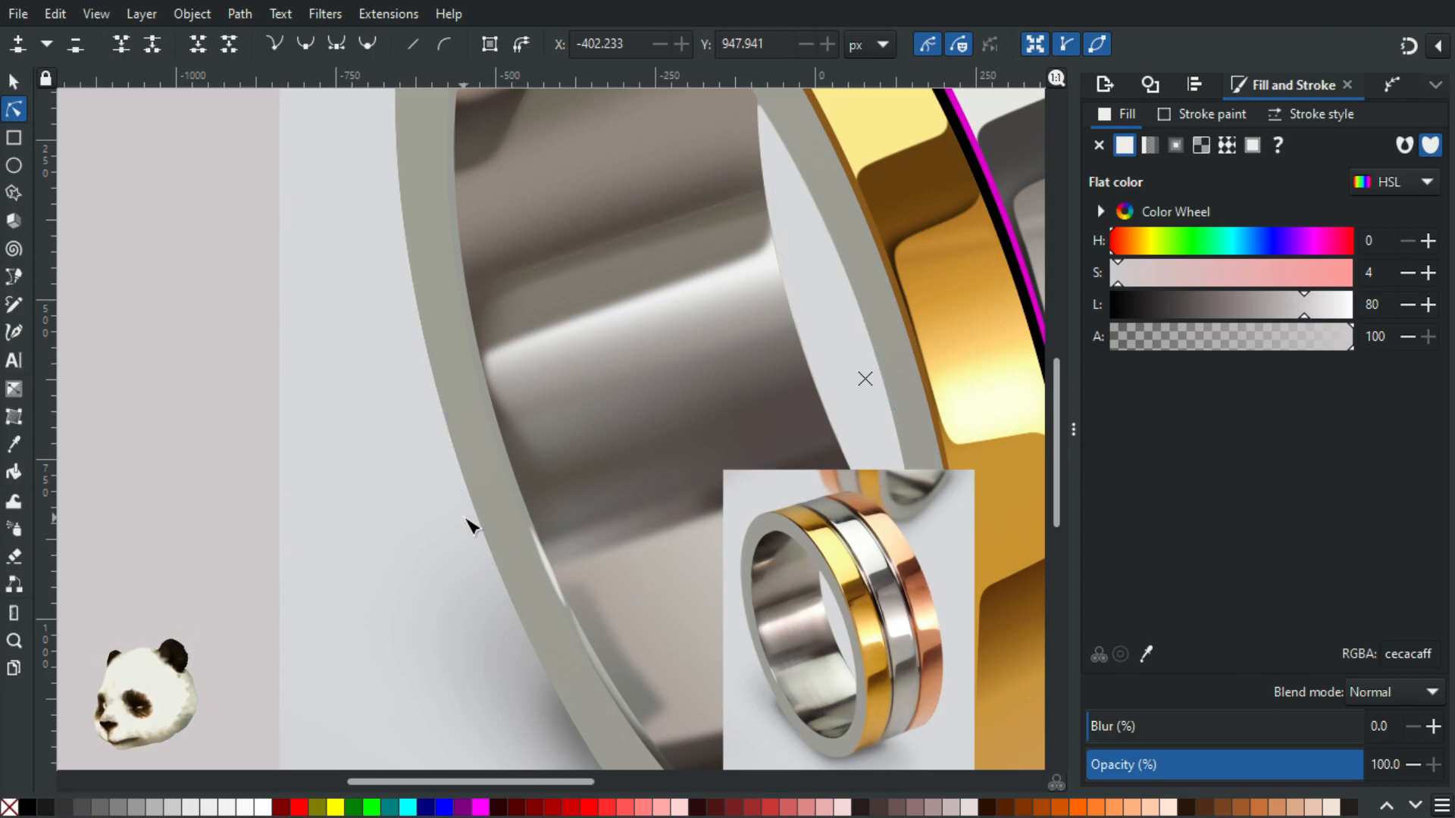
Step: Draw a closed sliver about 114 px wide and 395 px high along the ring's inner rim, tapering at both ends
{"action": "key", "text": "b"}
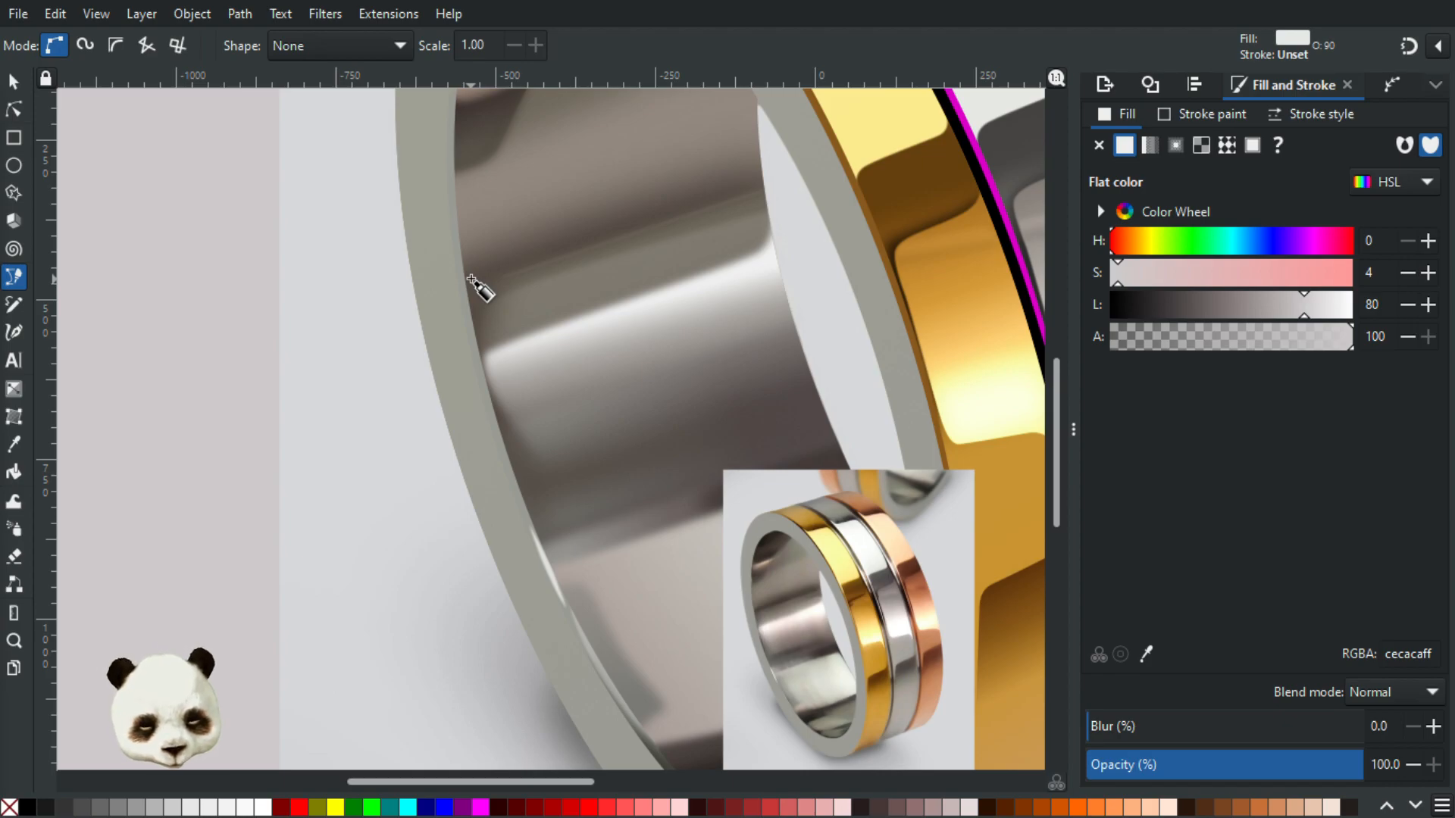
{"action": "left_click", "coordinate": [470, 279]}
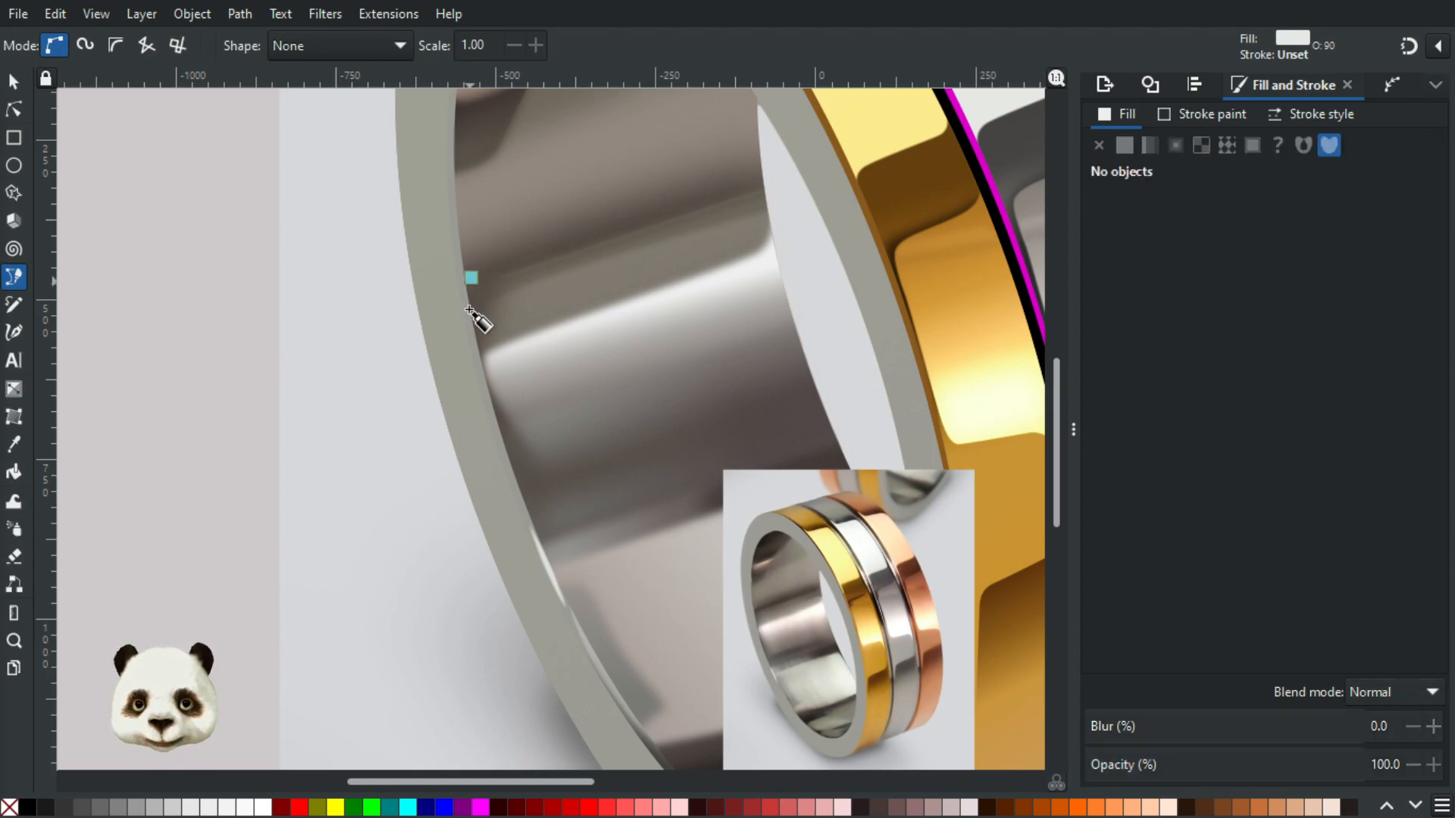
{"action": "left_click", "coordinate": [480, 379]}
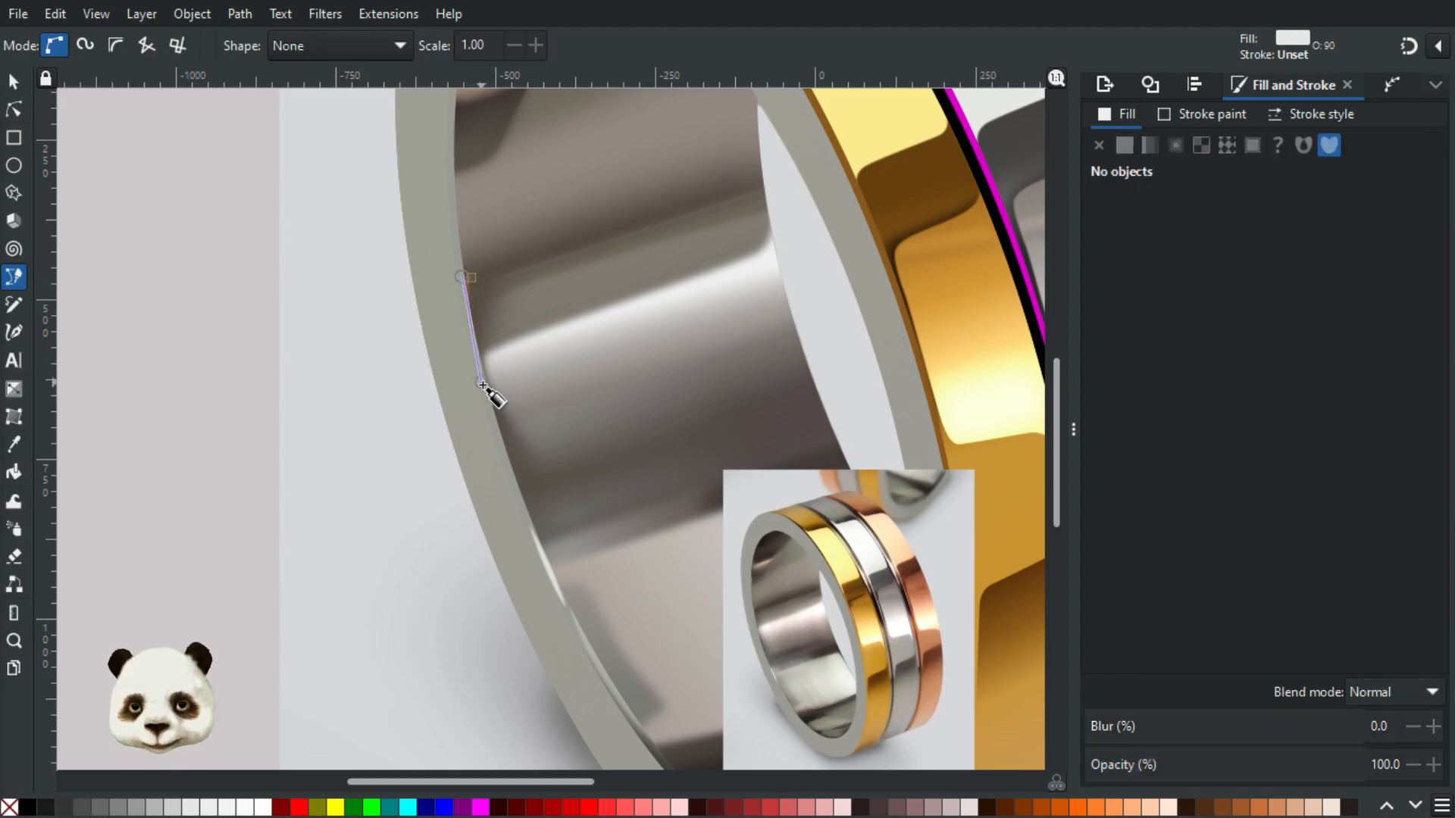
{"action": "left_click_drag", "start_coordinate": [539, 531], "coordinate": [535, 476]}
{"action": "left_click", "coordinate": [466, 273]}
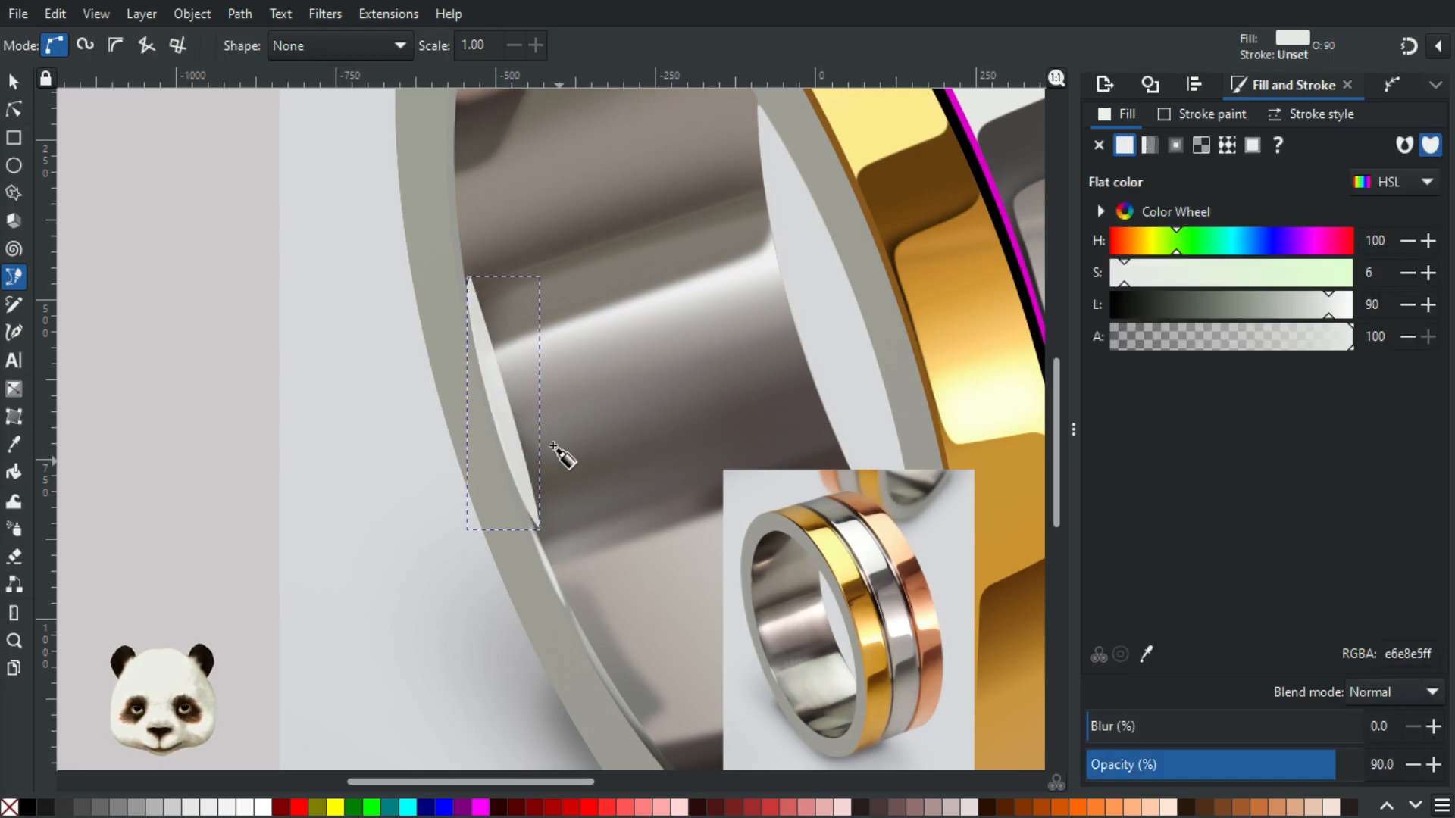
Step: Fill the new rim sliver with dark brown-grey 58534b sampled from the ring's interior and set its opacity to 100%
{"action": "key", "text": "s"}
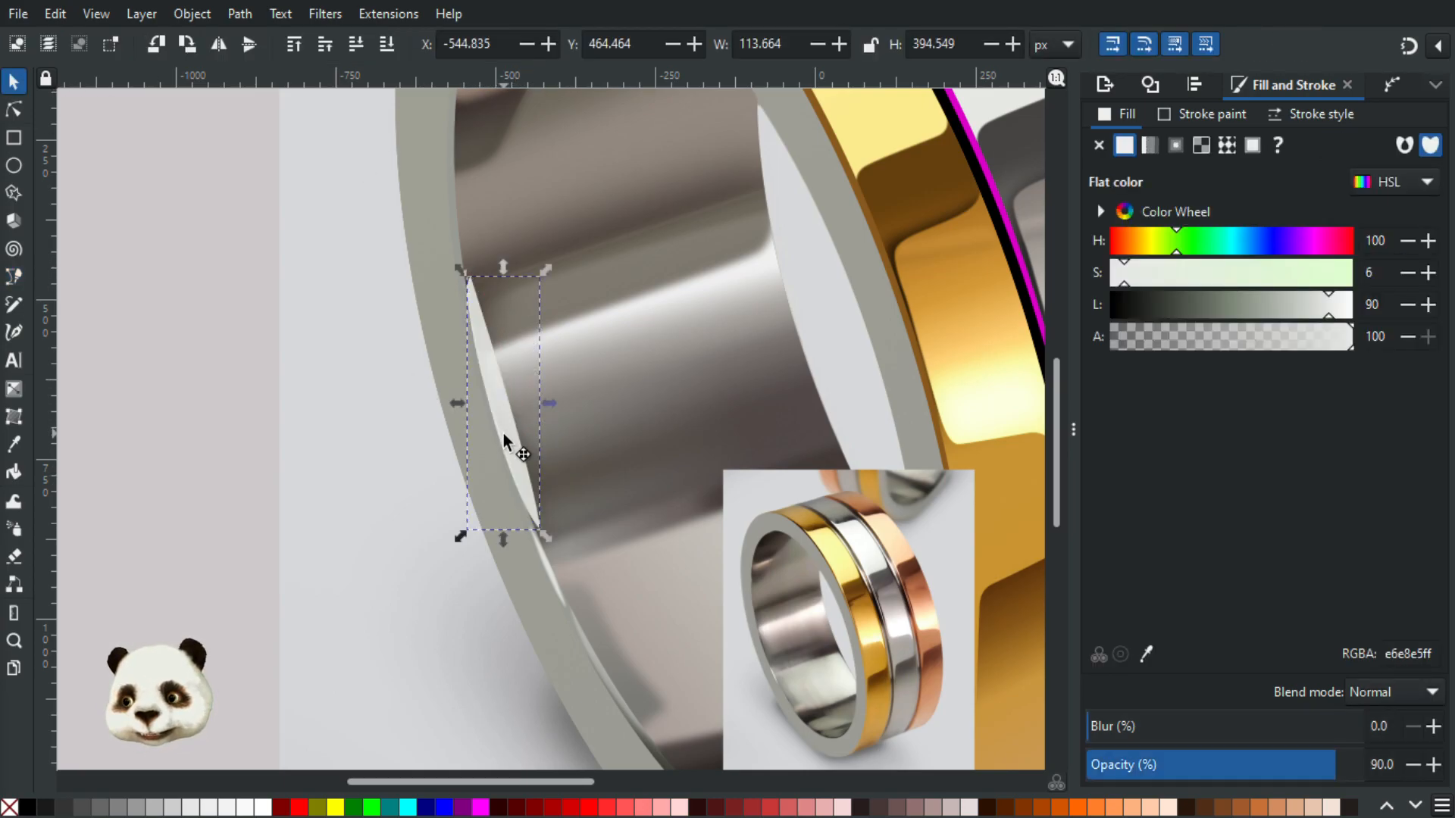
{"action": "key", "text": "d"}
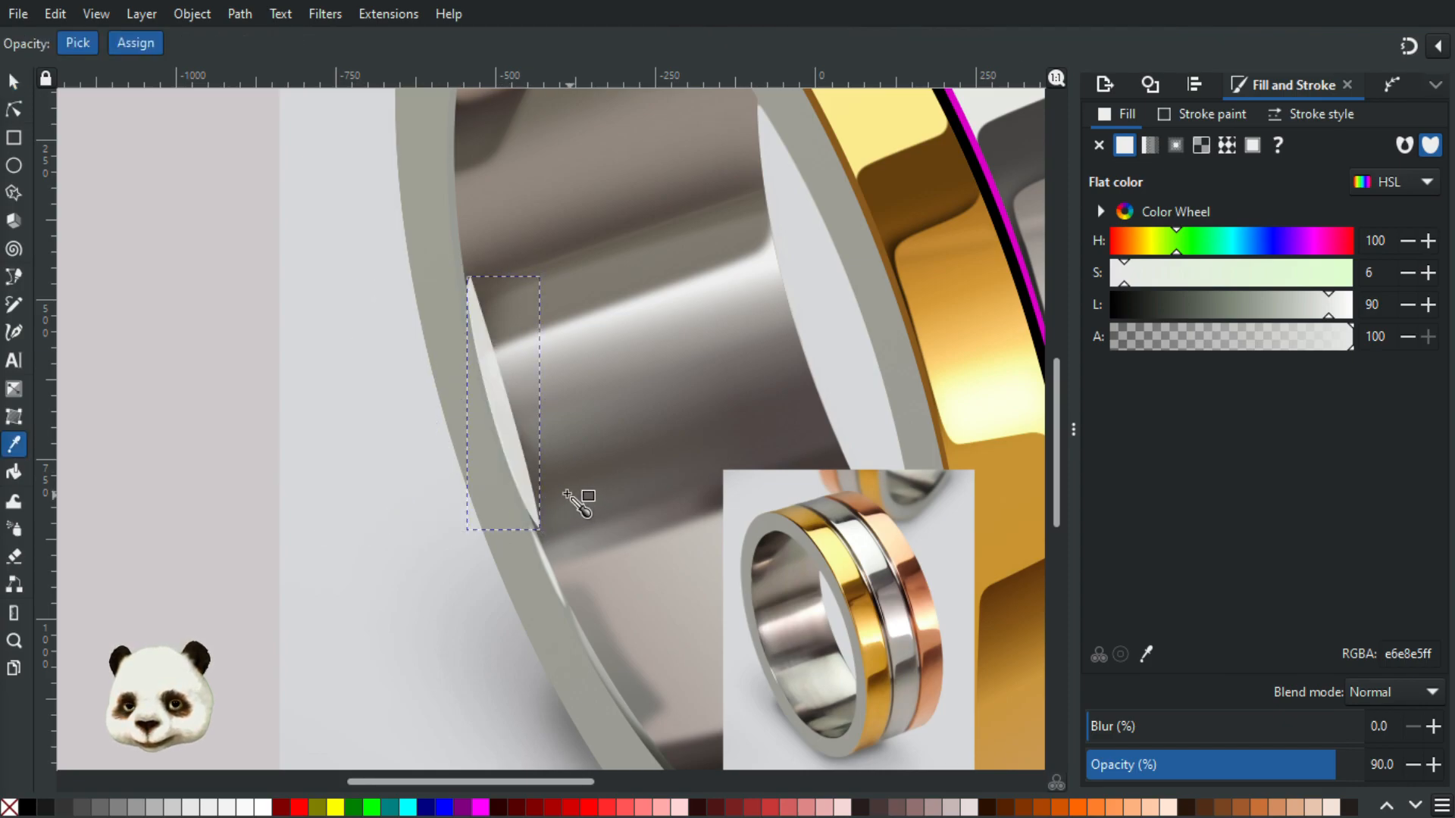
{"action": "left_click", "coordinate": [567, 494]}
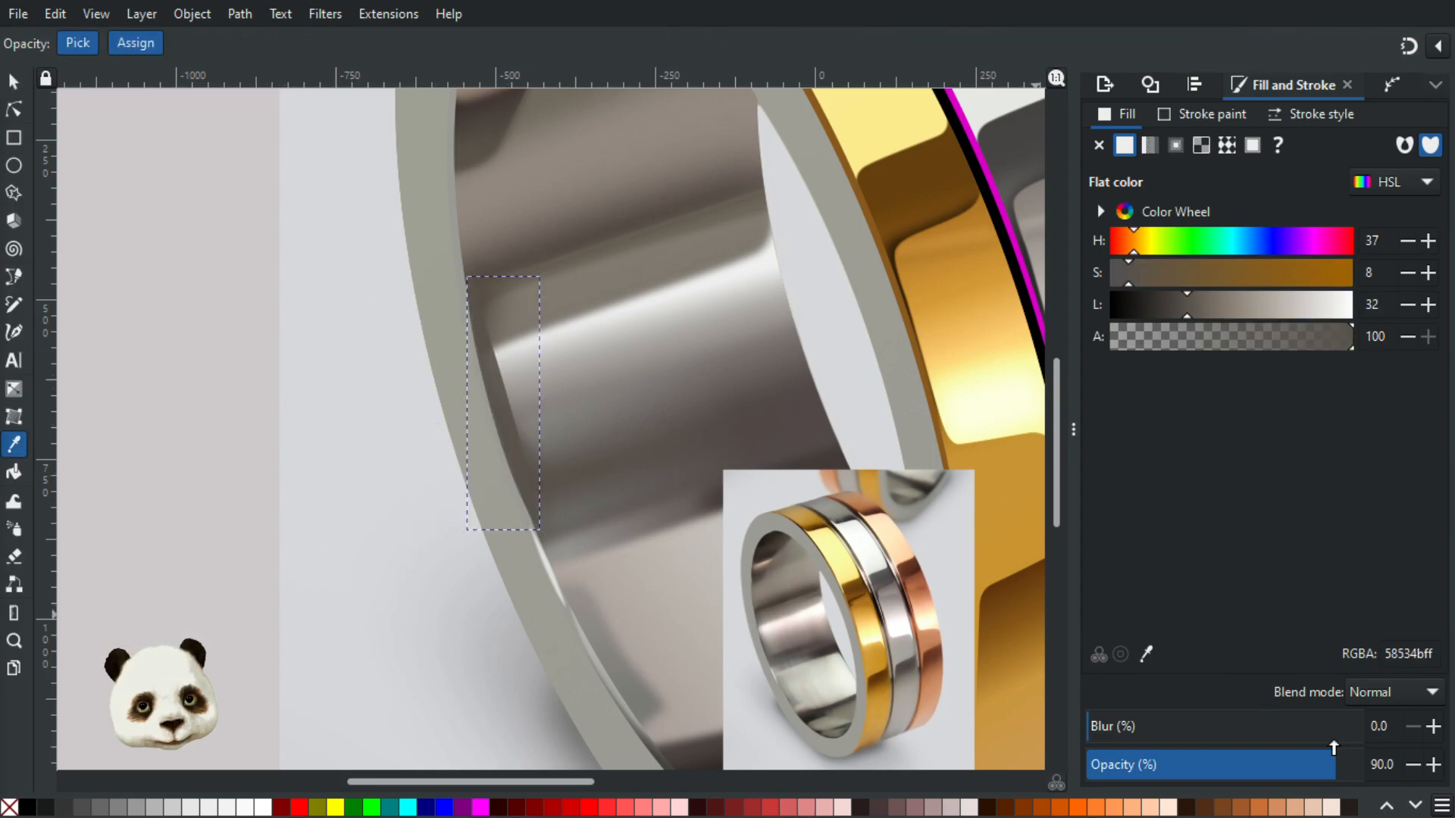
{"action": "left_click_drag", "start_coordinate": [1348, 765], "coordinate": [1364, 766]}
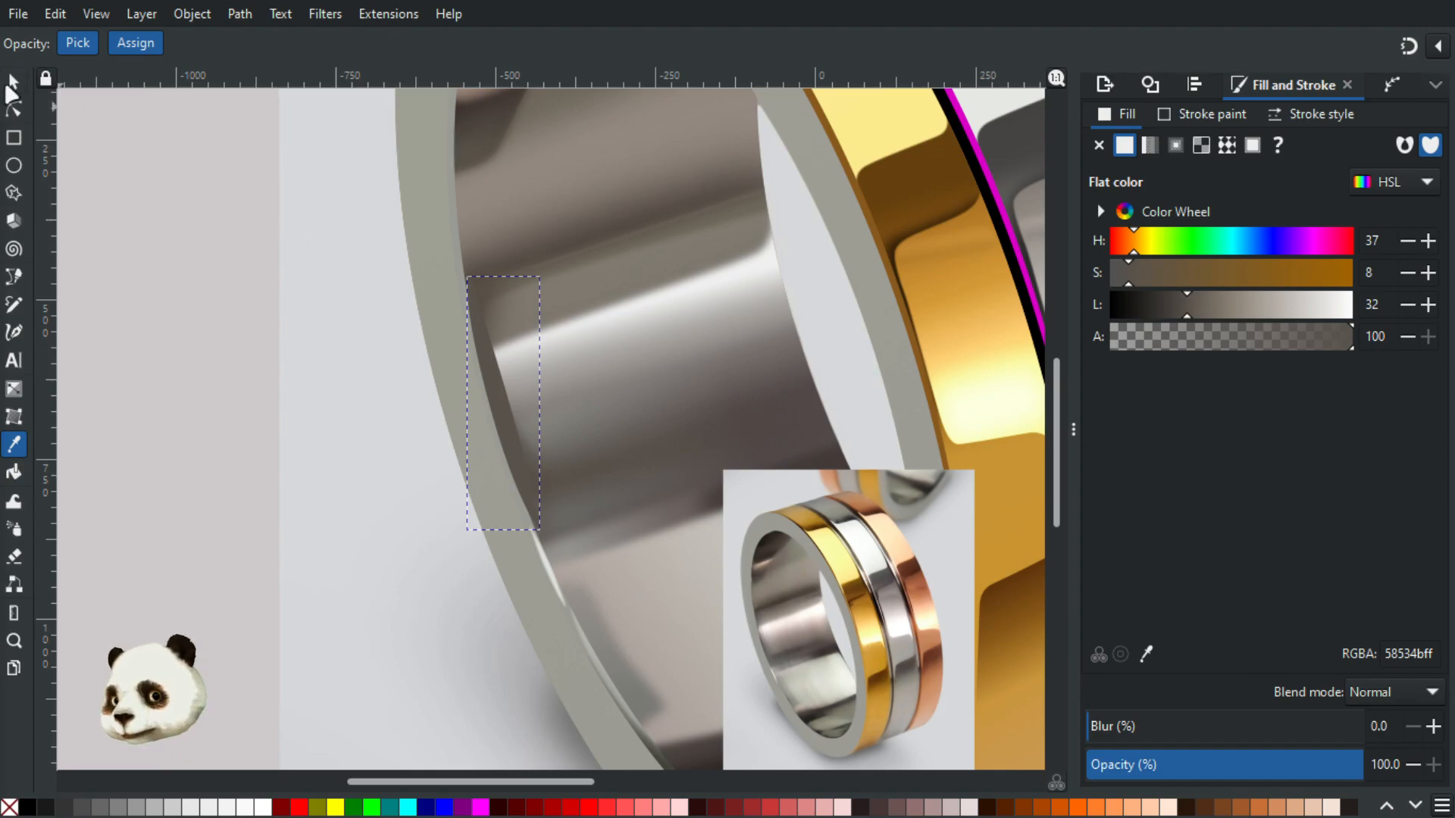
{"action": "left_click", "coordinate": [14, 81]}
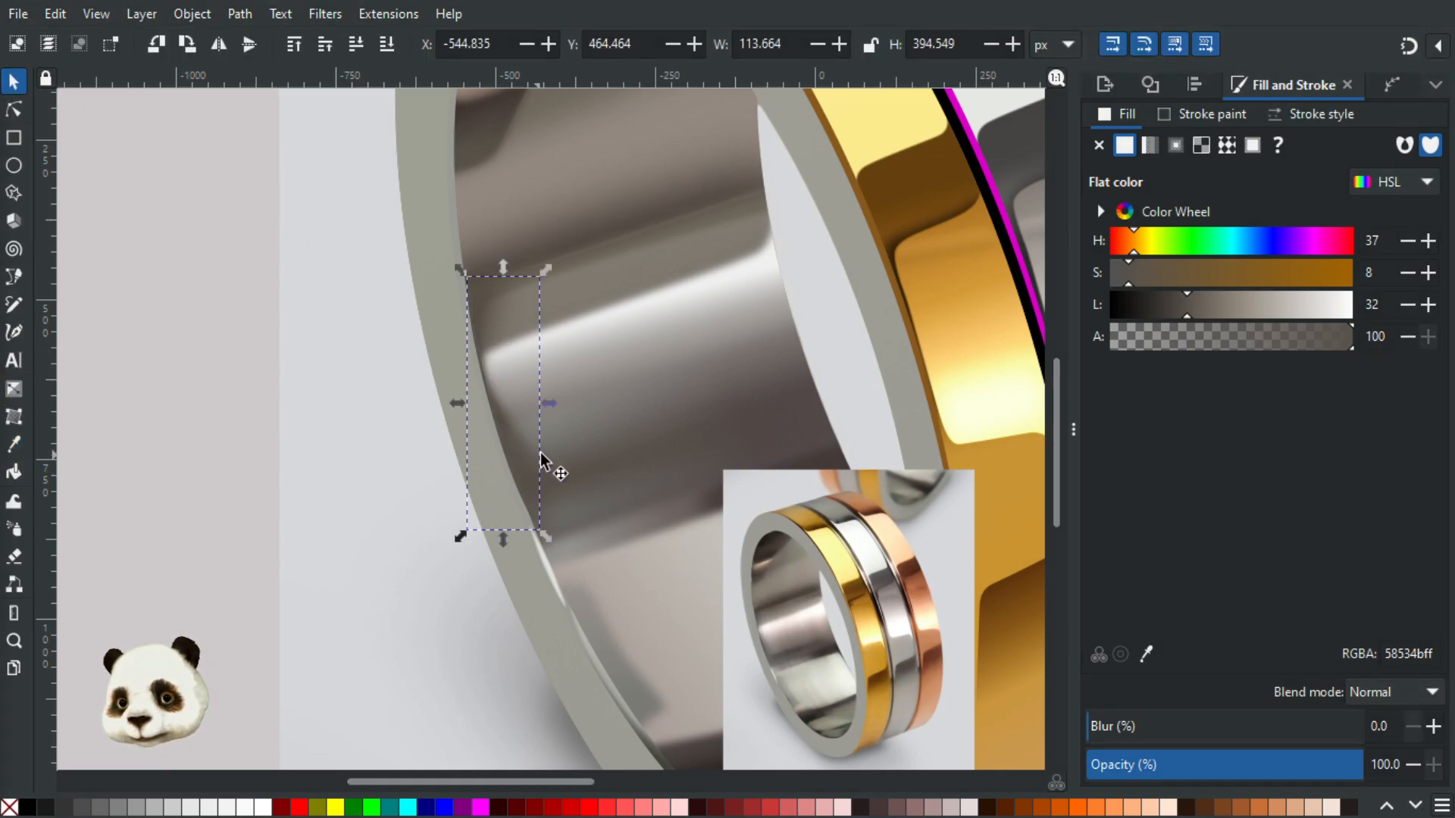
Step: Move the clipping outline's node on the inner rim slightly towards the ring's interior, to X -521.795 px, and deselect
{"action": "scroll", "coordinate": [543, 461], "scroll_direction": "up", "scroll_amount": 3}
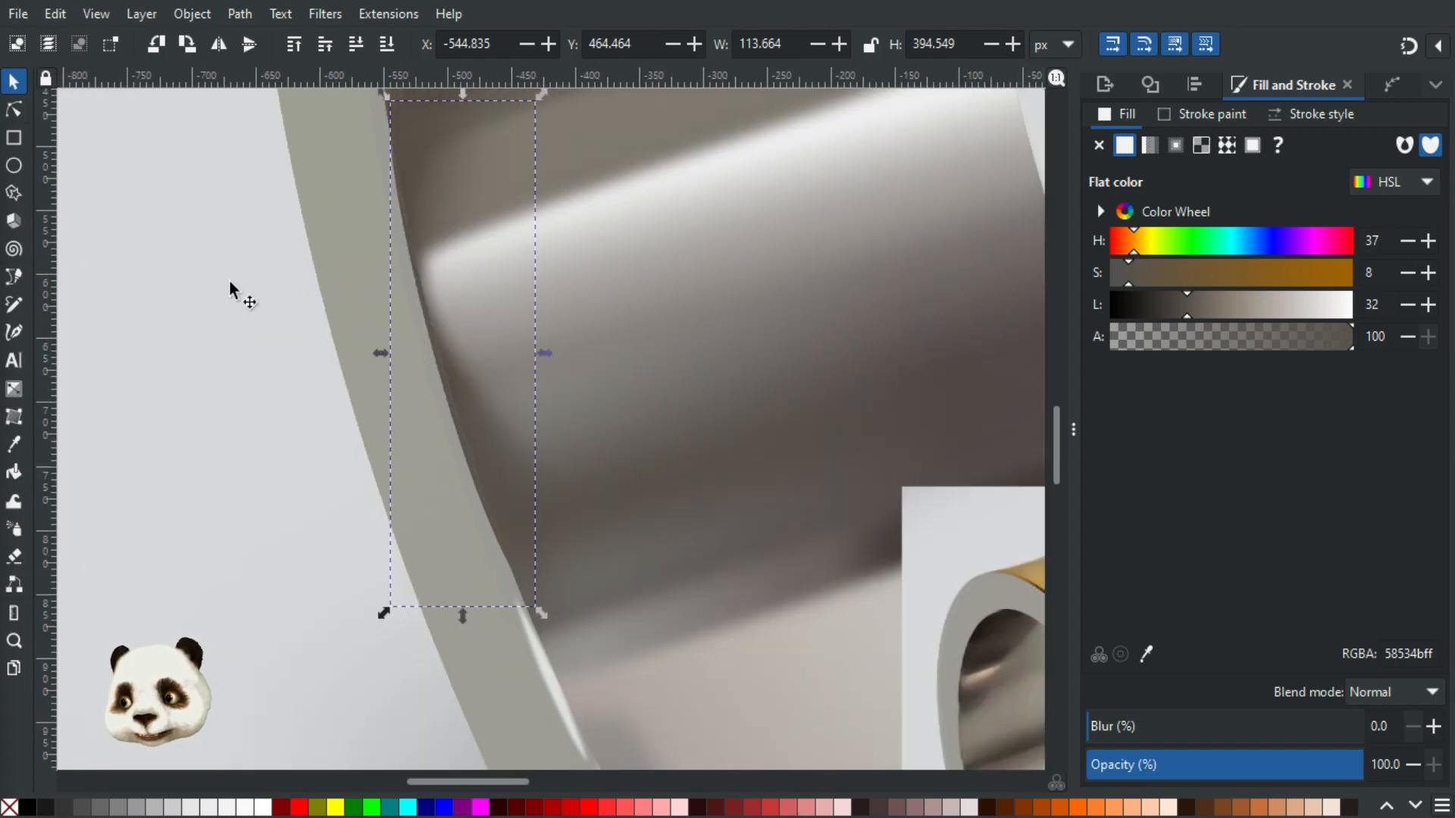
{"action": "left_click", "coordinate": [14, 112]}
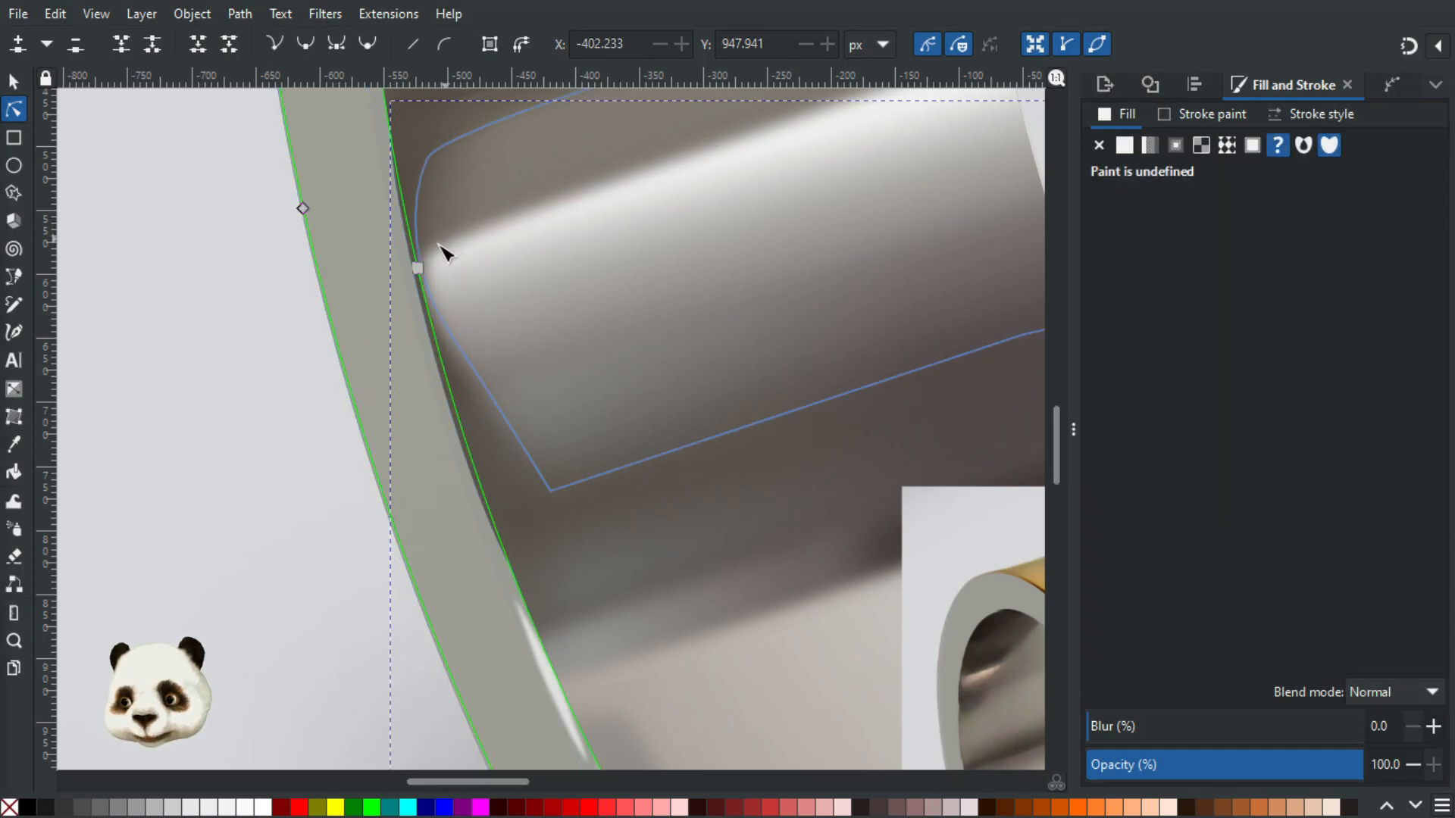
{"action": "scroll", "coordinate": [413, 281], "scroll_direction": "up", "scroll_amount": 1}
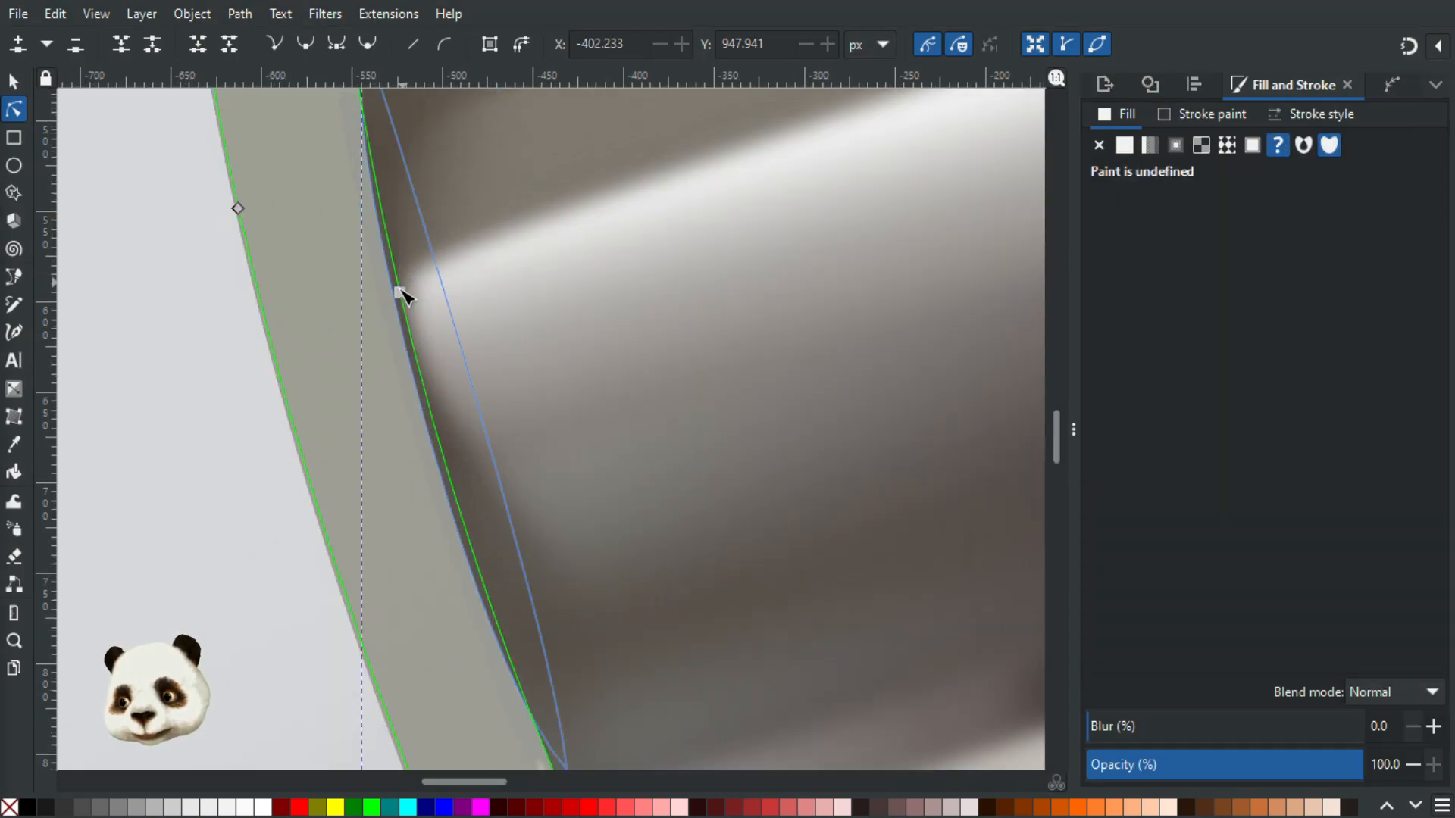
{"action": "left_click", "coordinate": [400, 294]}
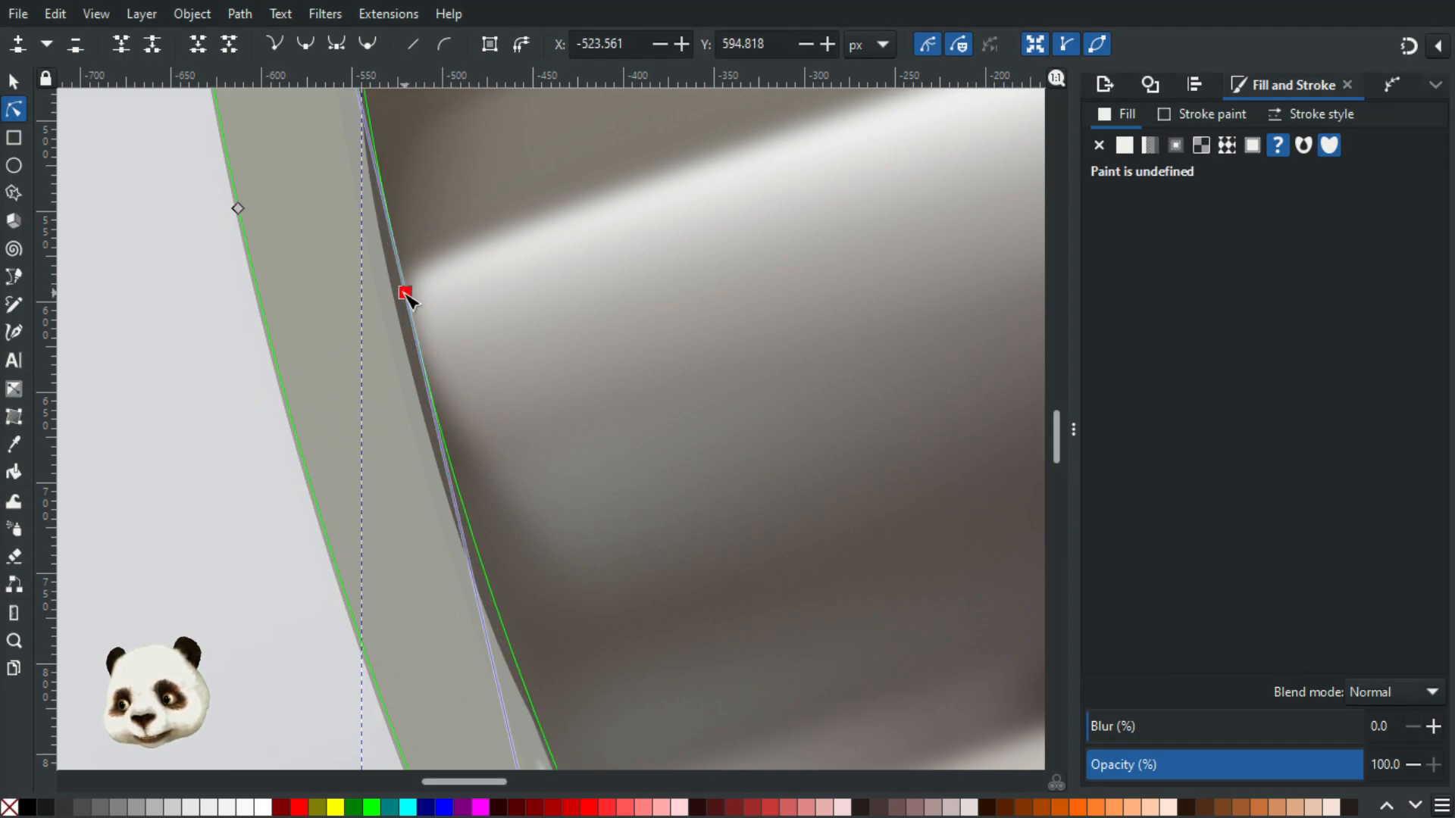
{"action": "key", "text": "Right"}
{"action": "left_click", "coordinate": [146, 442]}
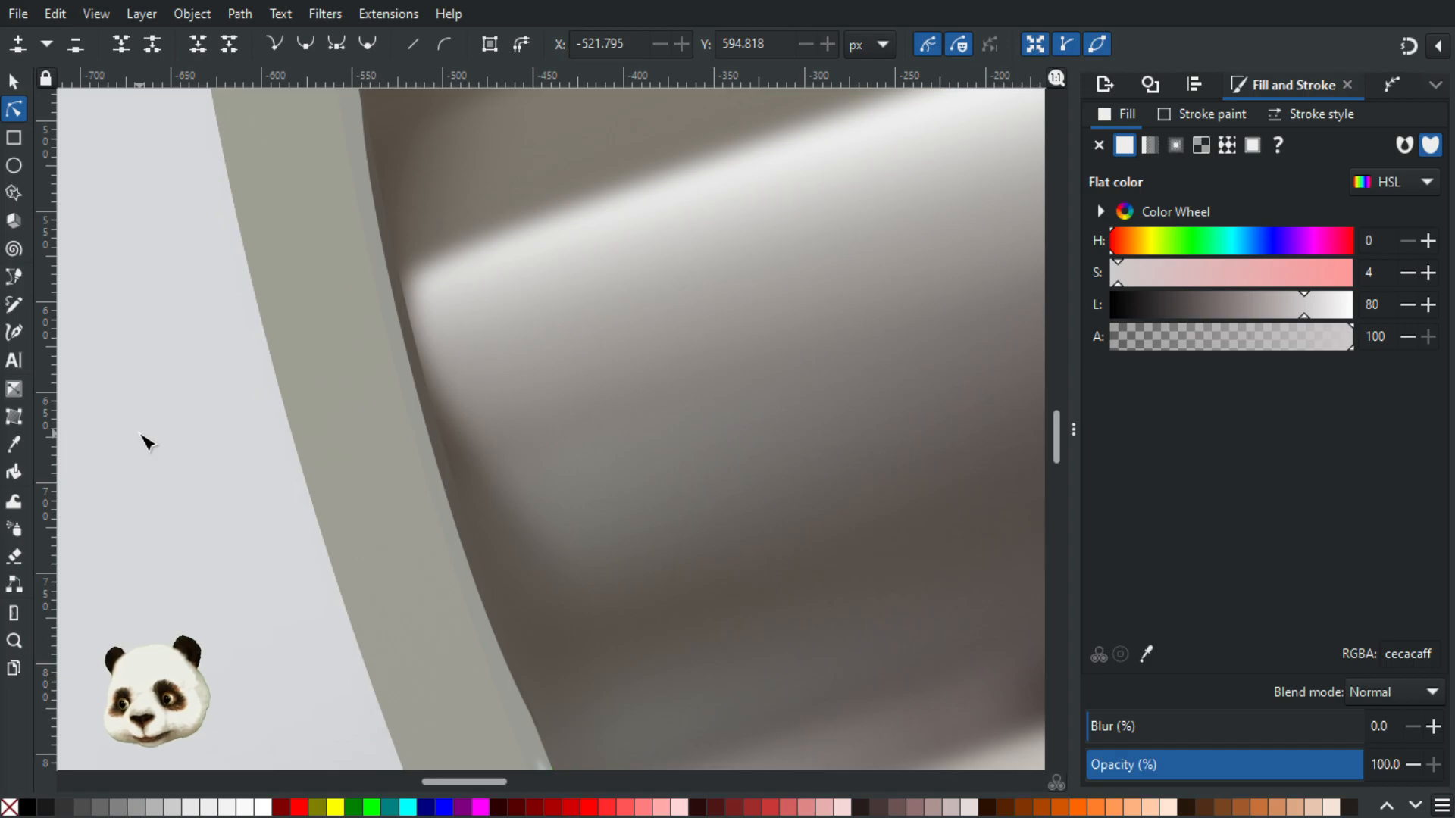
Step: Set the dark rim sliver's blur to 30% and its opacity to 90%, and deselect it to check the result
{"action": "scroll", "coordinate": [146, 442], "scroll_direction": "down", "scroll_amount": 3}
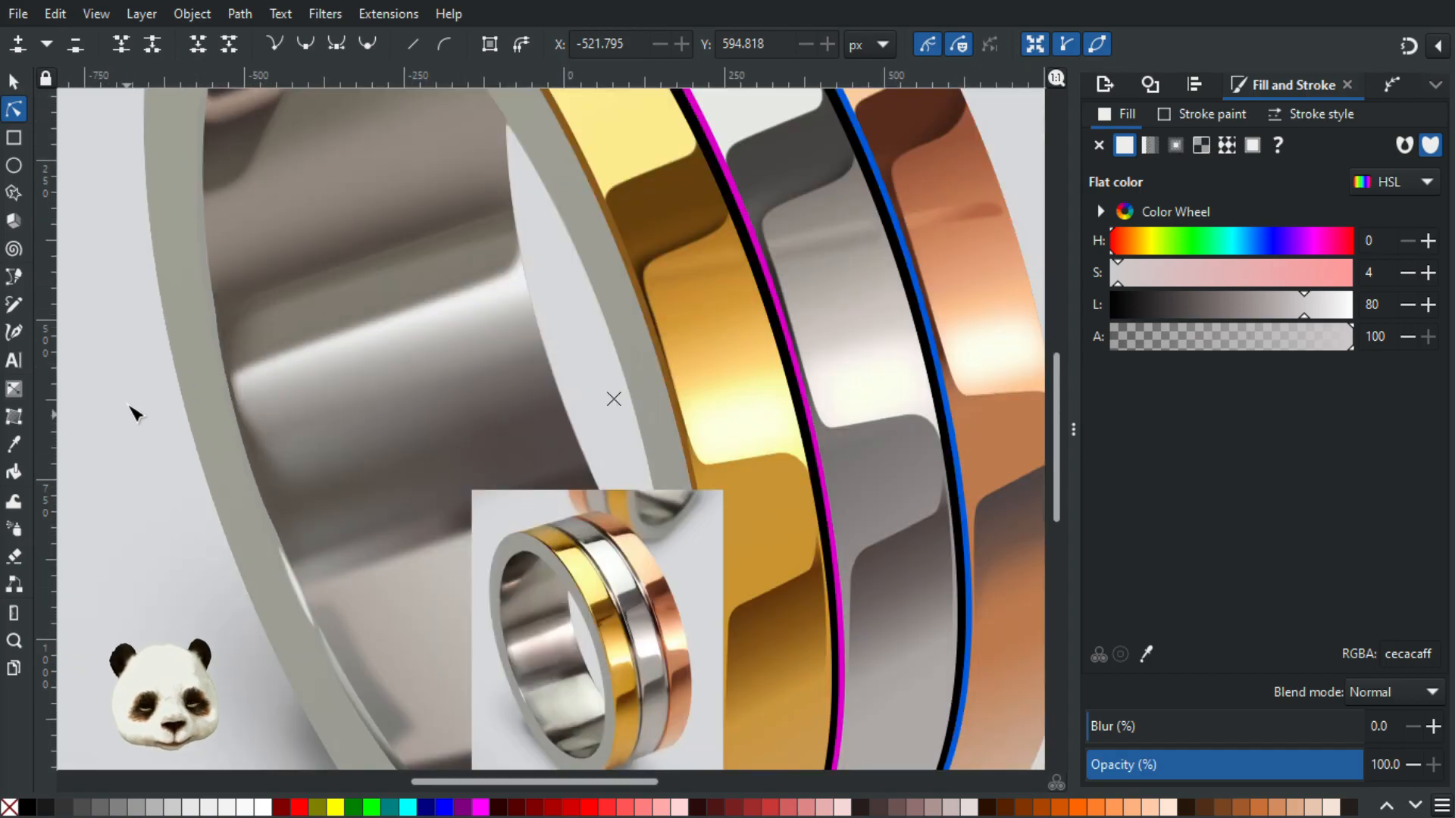
{"action": "scroll", "coordinate": [247, 485], "scroll_direction": "up", "scroll_amount": 2}
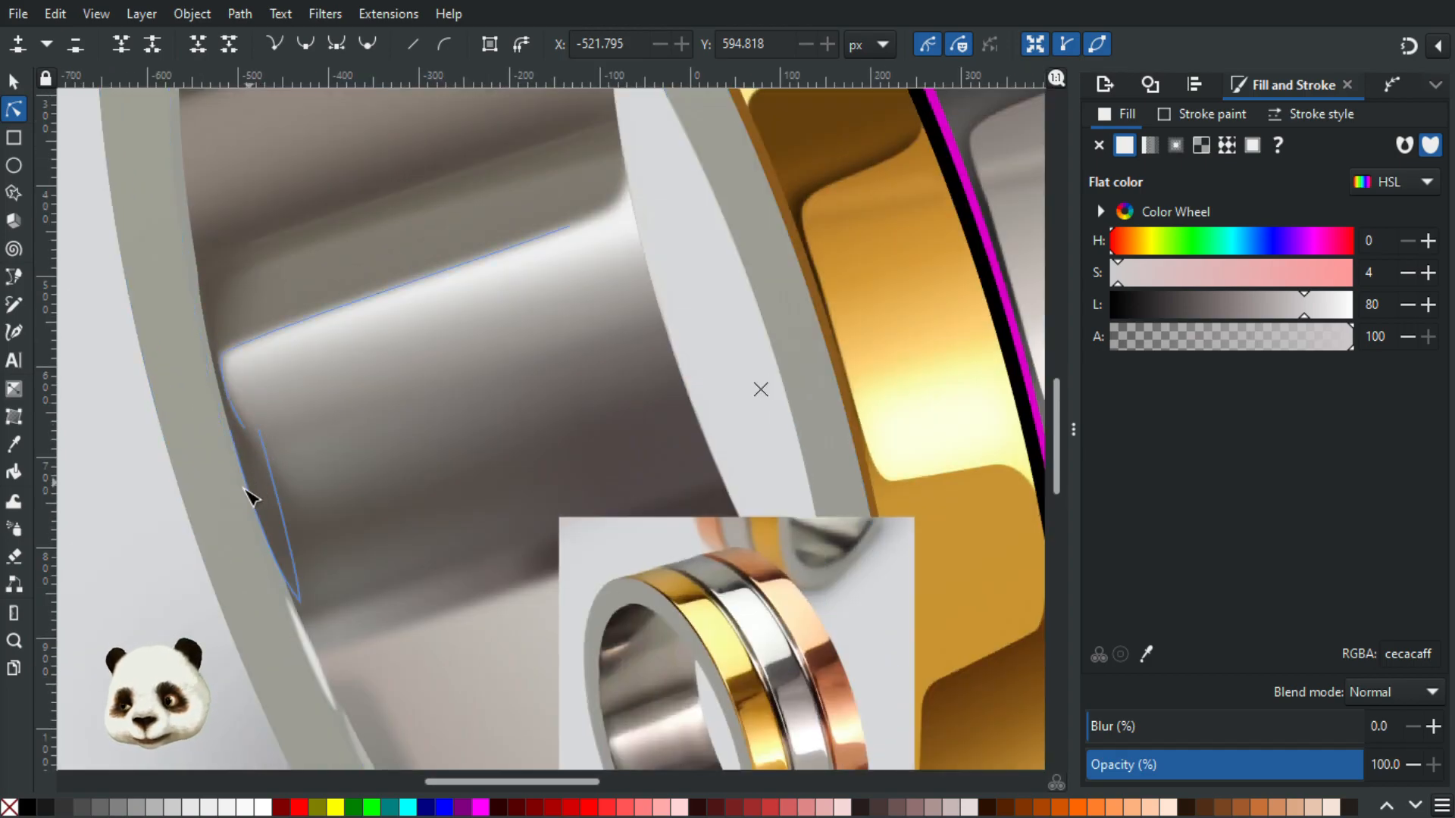
{"action": "scroll", "coordinate": [239, 451], "scroll_direction": "up", "scroll_amount": 2}
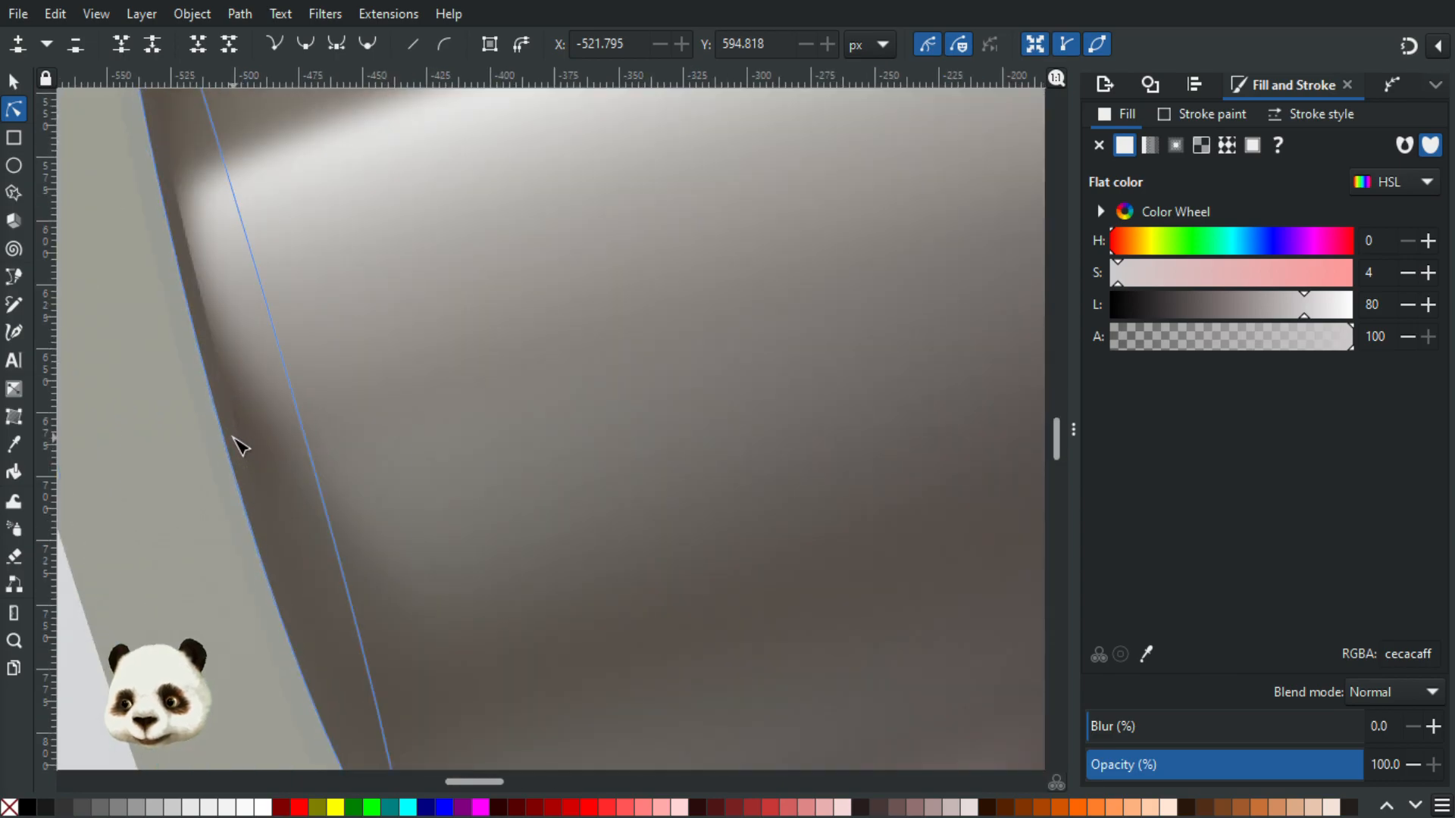
{"action": "left_click", "coordinate": [235, 444]}
{"action": "scroll", "coordinate": [235, 446], "scroll_direction": "down", "scroll_amount": 4}
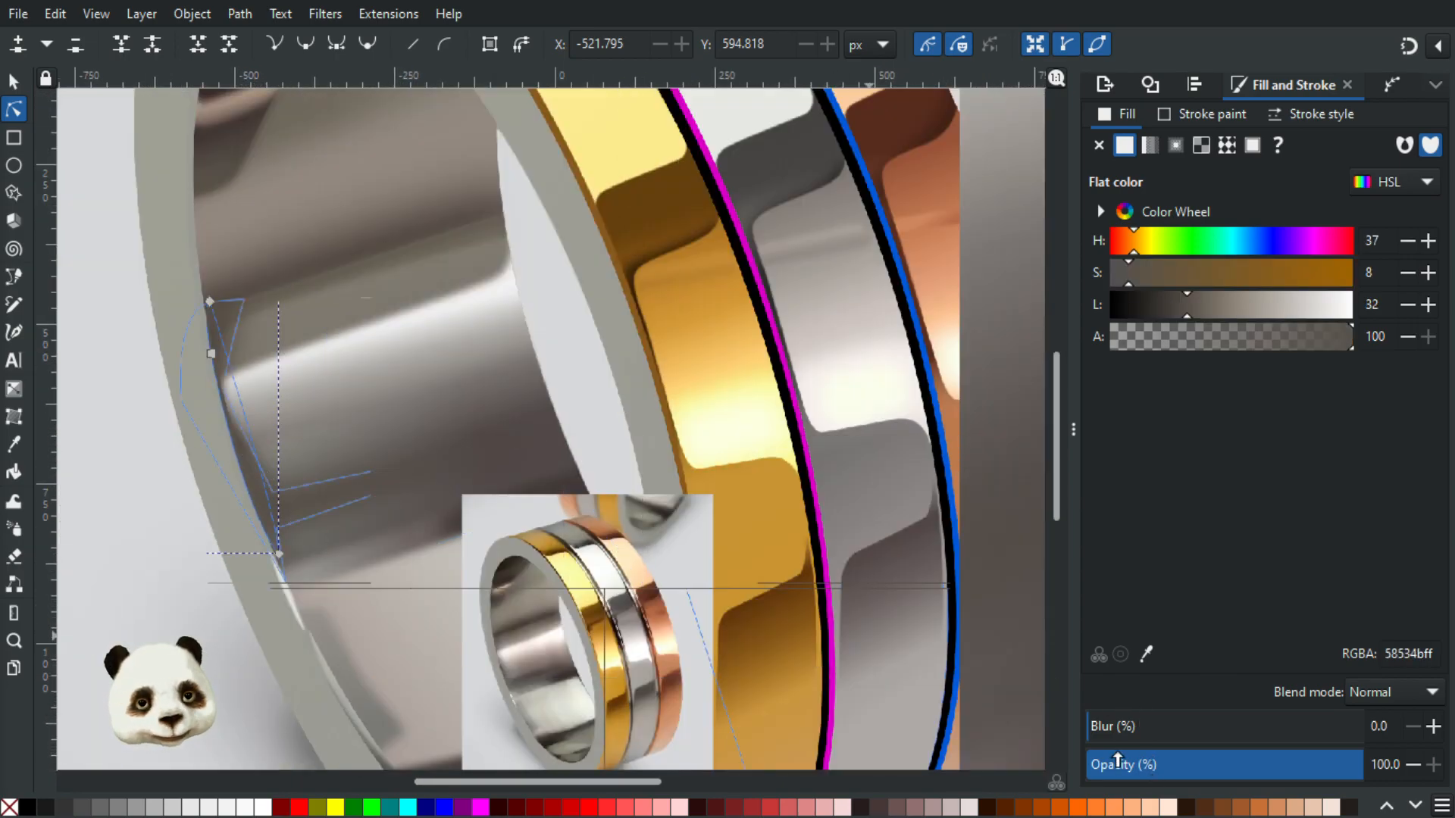
{"action": "left_click", "coordinate": [1163, 720]}
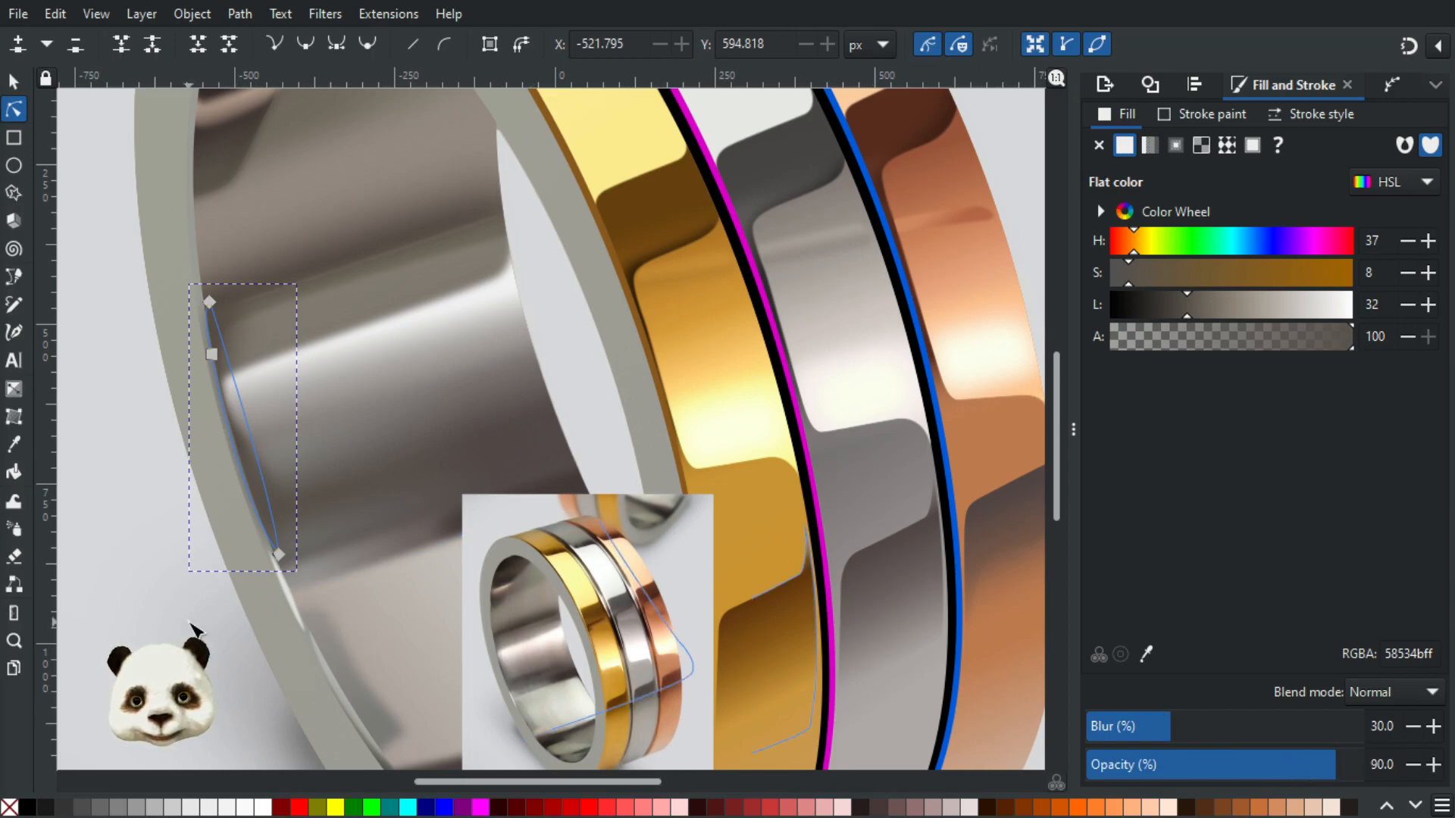
{"action": "left_click", "coordinate": [604, 403]}
{"action": "scroll", "coordinate": [104, 632], "scroll_direction": "down", "scroll_amount": 2}
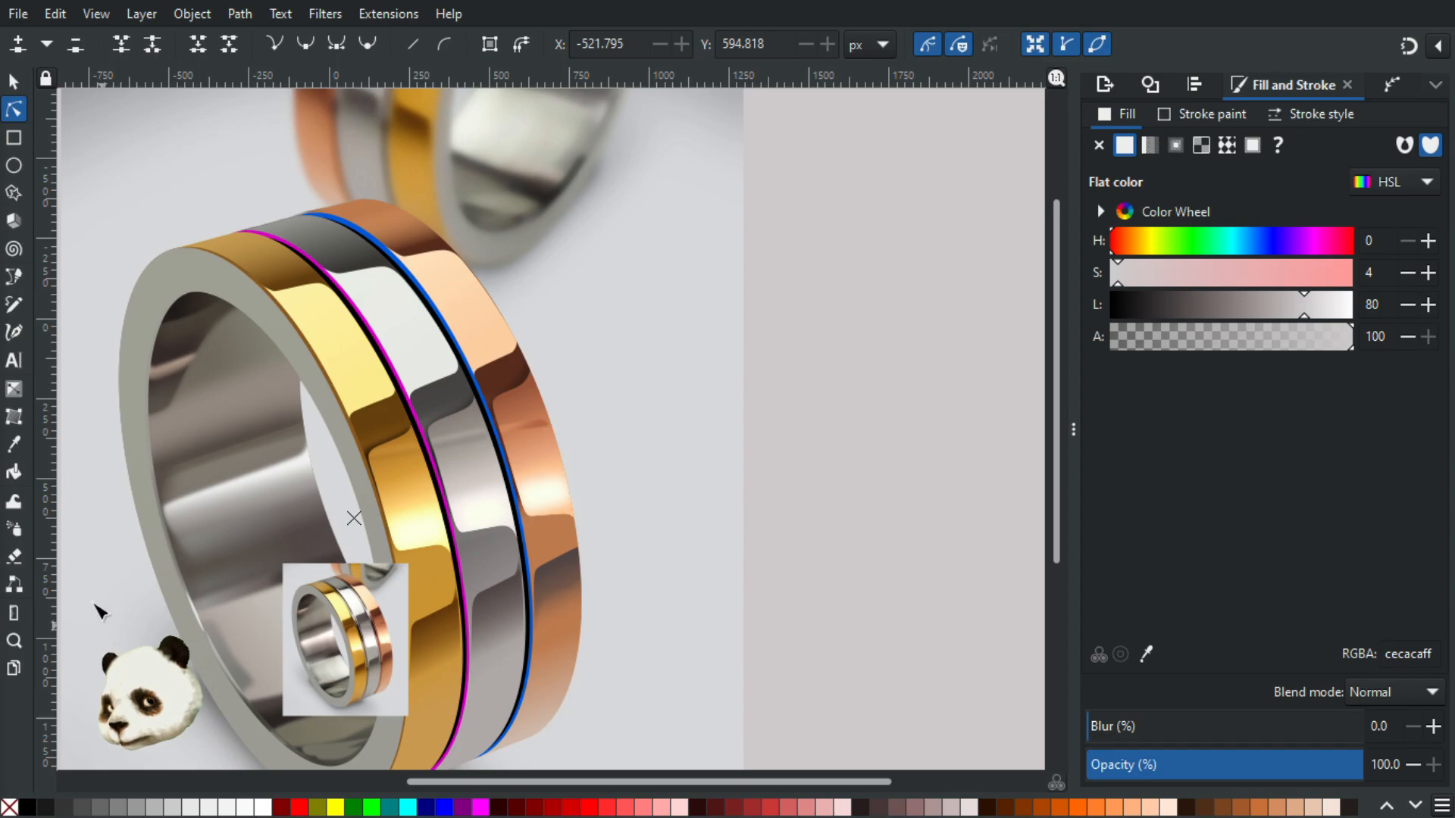
Step: Shorten the dark sliver by moving its lower tip up the rim and its upper tip slightly down, and deselect it
{"action": "scroll", "coordinate": [101, 612], "scroll_direction": "up", "scroll_amount": 2}
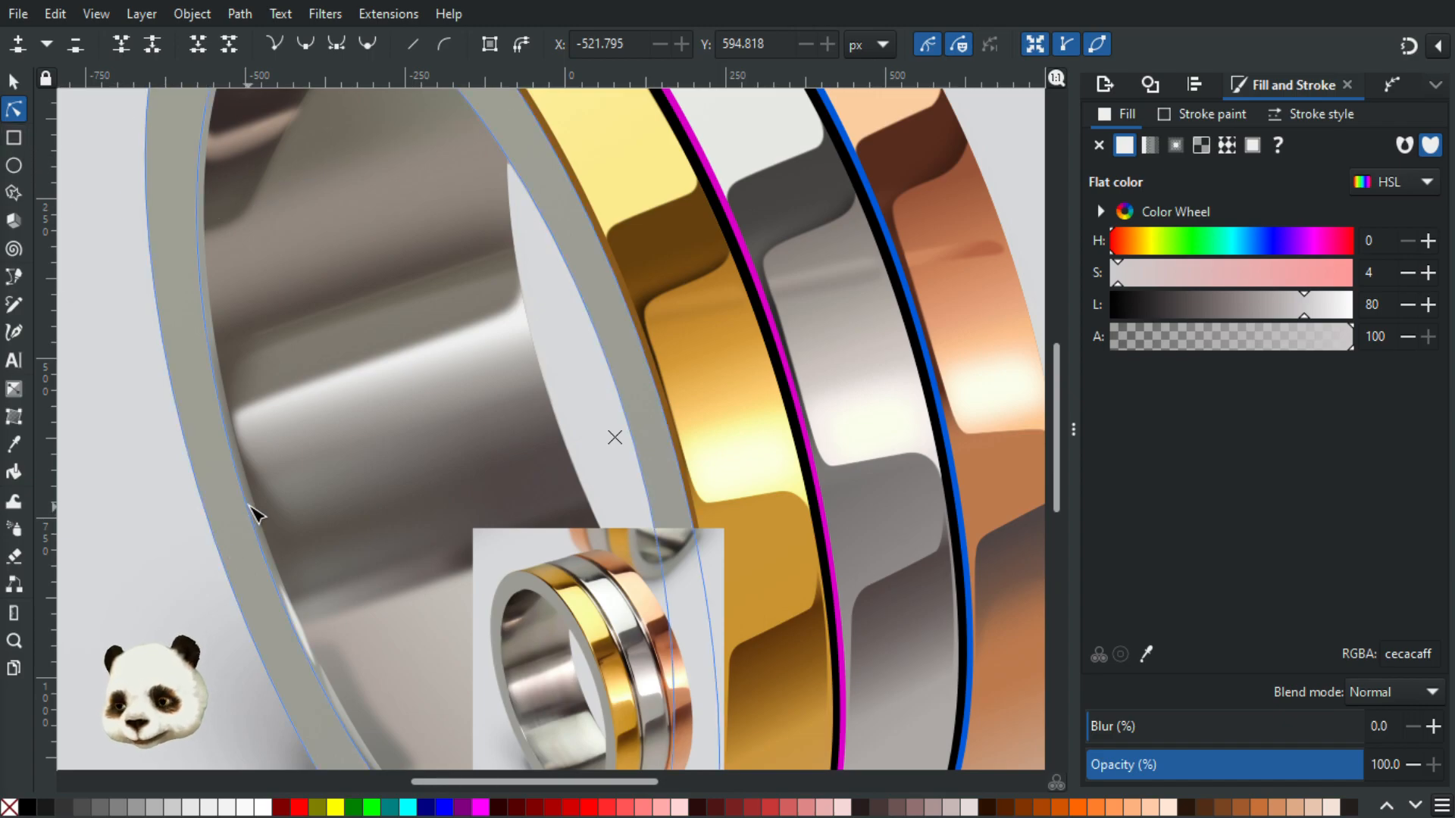
{"action": "left_click", "coordinate": [284, 545]}
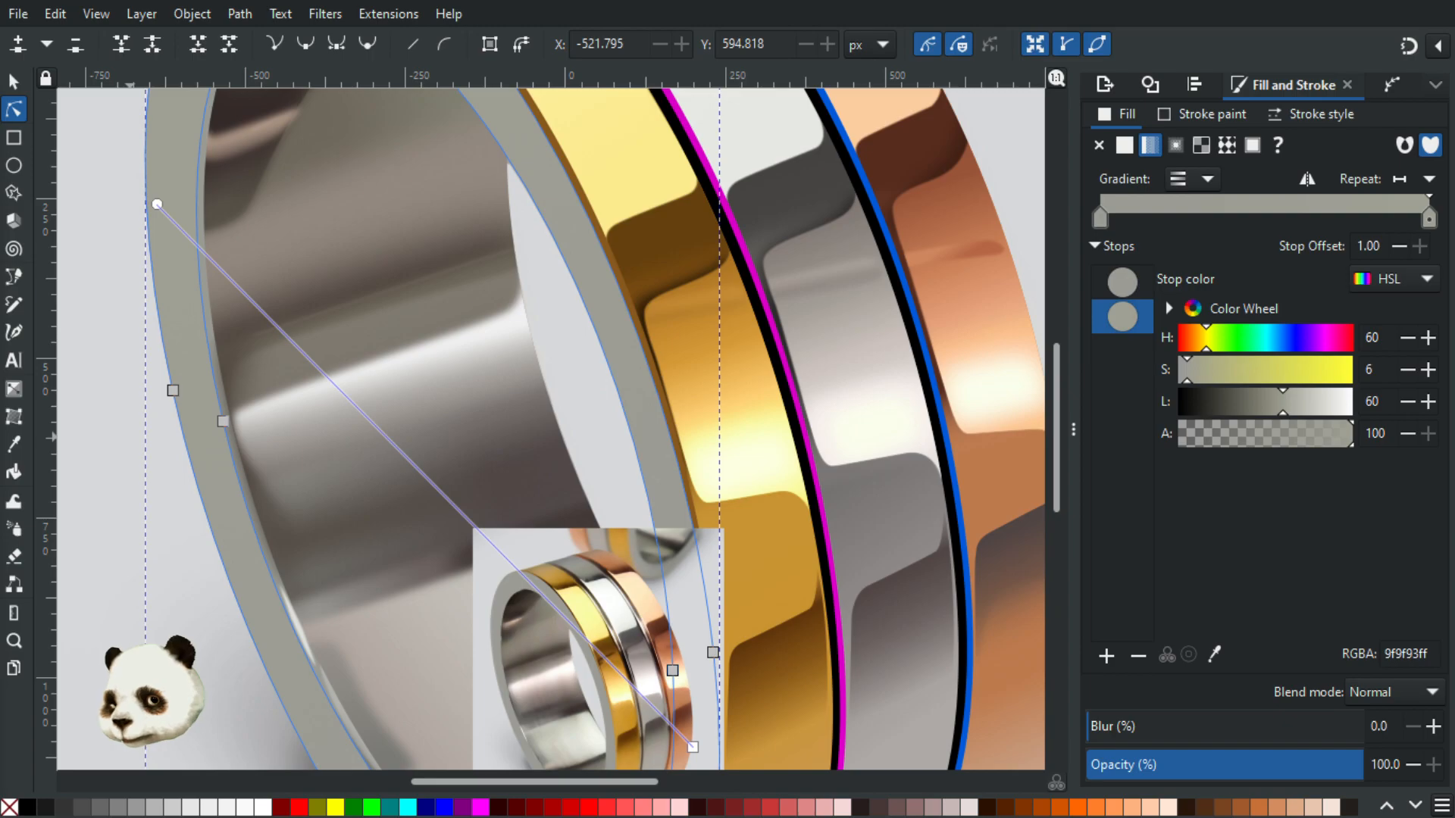
{"action": "left_click", "coordinate": [246, 485]}
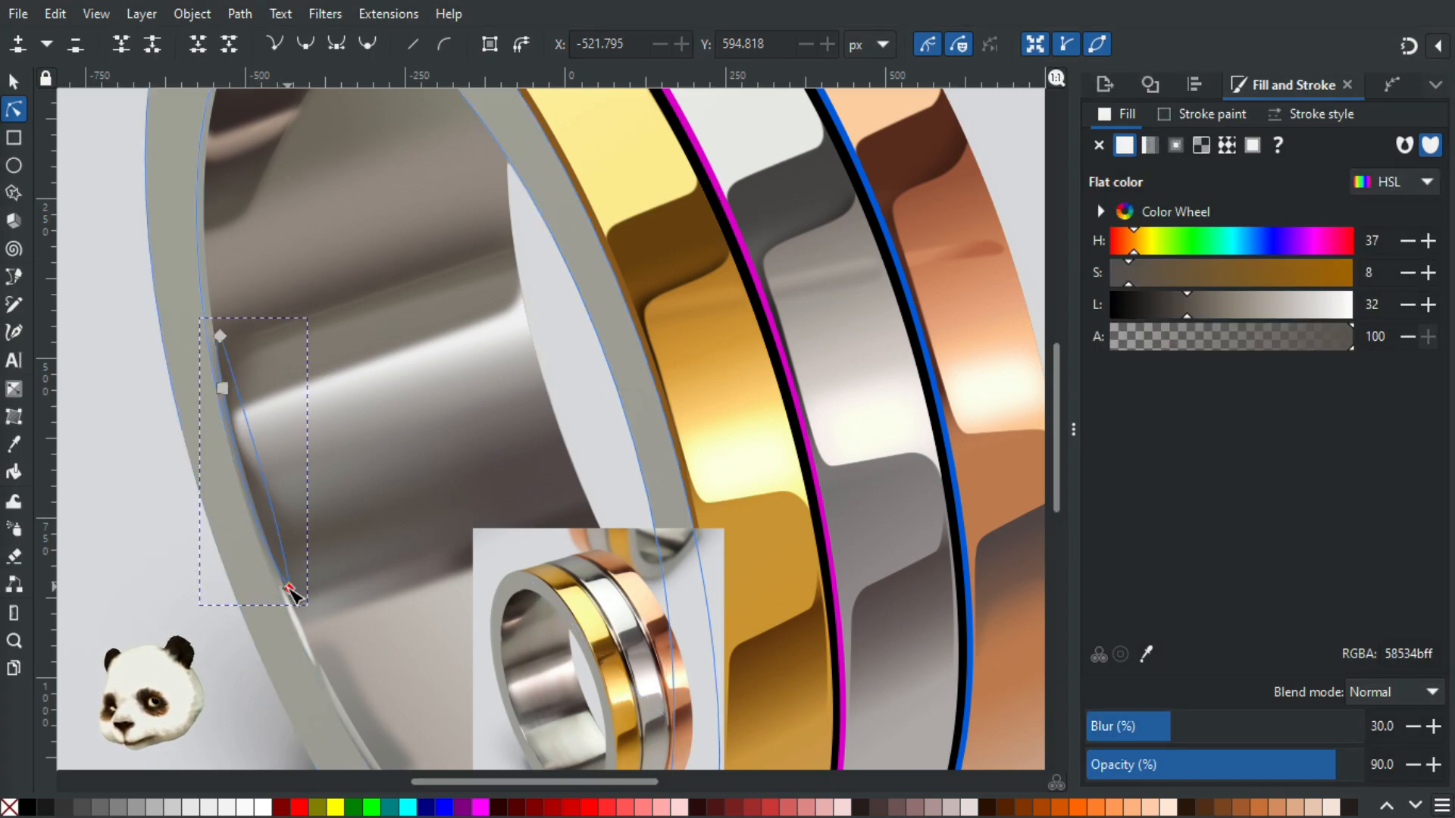
{"action": "left_click_drag", "start_coordinate": [288, 588], "coordinate": [282, 570]}
{"action": "left_click_drag", "start_coordinate": [227, 343], "coordinate": [228, 353]}
{"action": "left_click", "coordinate": [124, 494]}
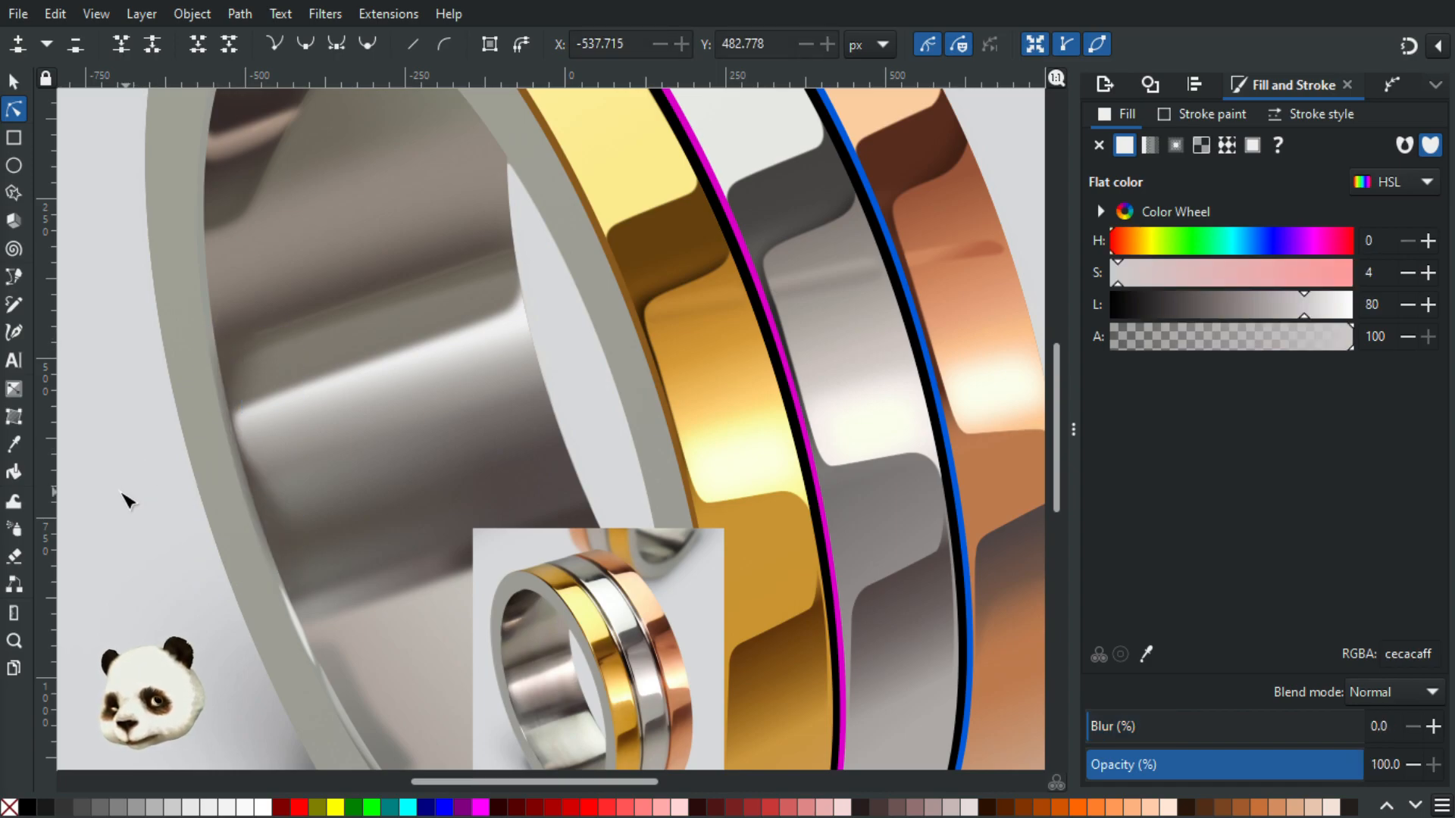
Step: Examine the dark and bright edge details along the upper inner rim in the reference photo
{"action": "left_click_drag", "start_coordinate": [86, 430], "coordinate": [129, 543]}
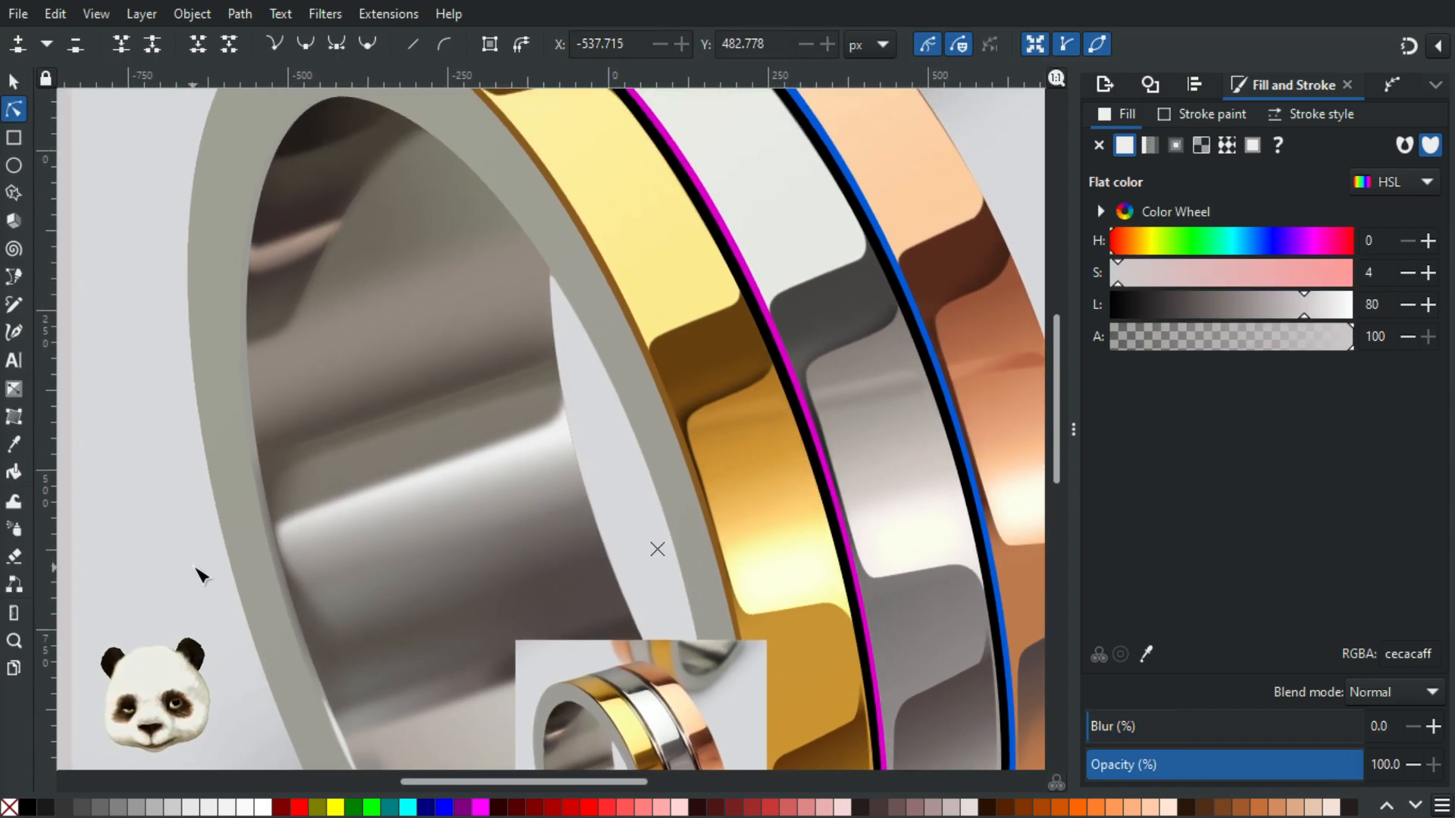
{"action": "scroll", "coordinate": [265, 583], "scroll_direction": "down", "scroll_amount": 1}
{"action": "left_click_drag", "start_coordinate": [473, 709], "coordinate": [399, 479]}
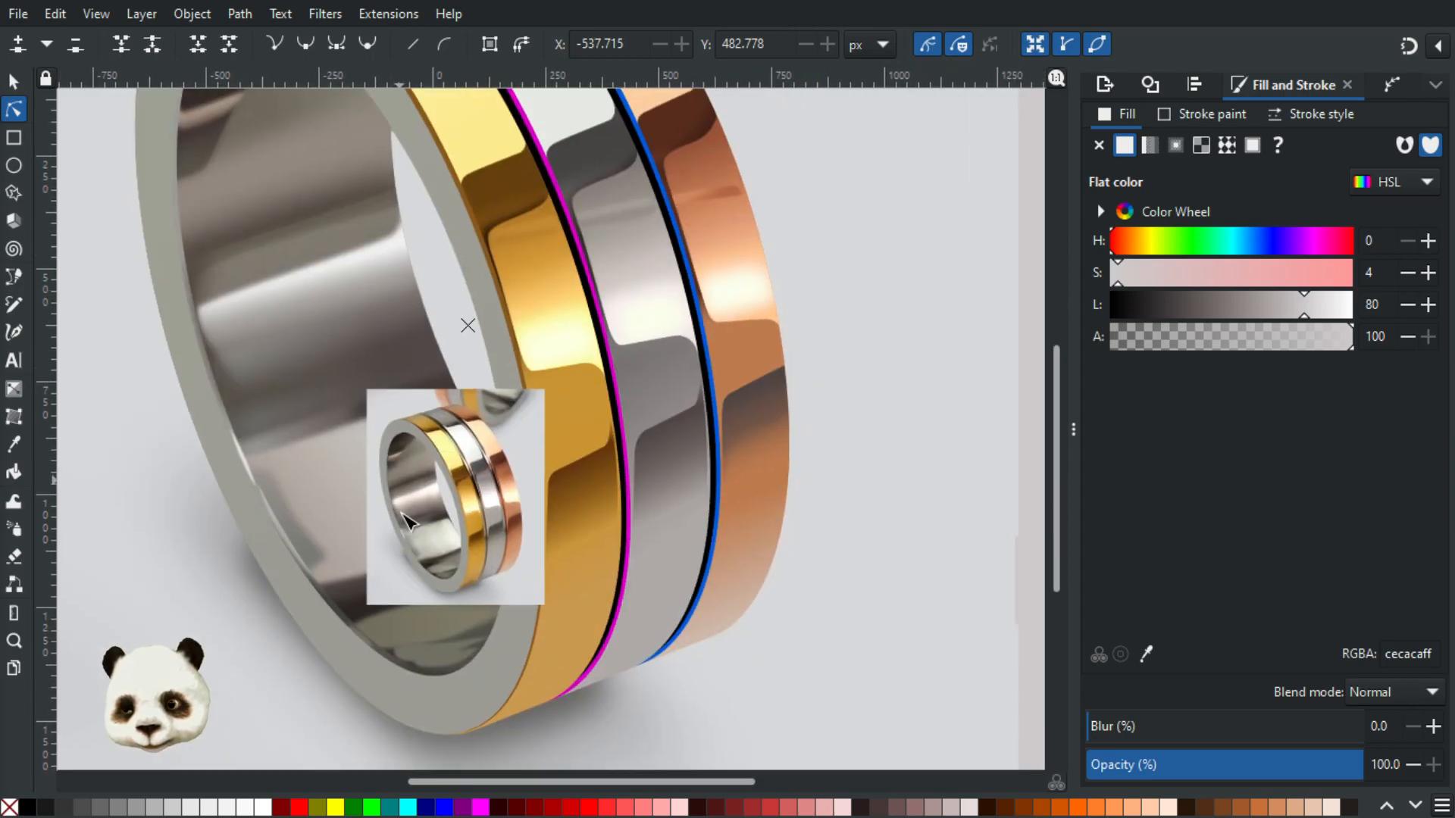
{"action": "scroll", "coordinate": [407, 515], "scroll_direction": "up", "scroll_amount": 2}
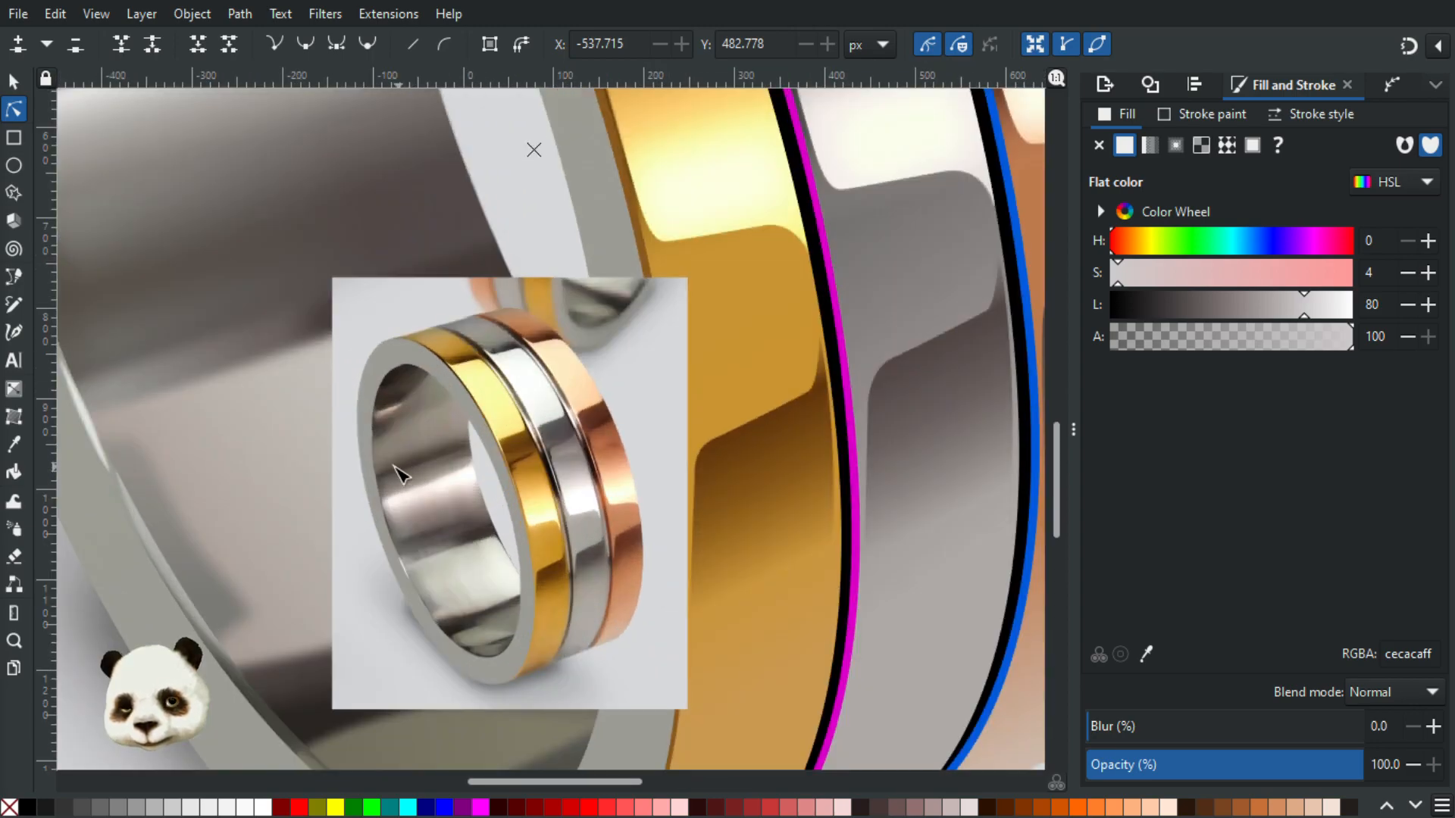
{"action": "scroll", "coordinate": [402, 473], "scroll_direction": "up", "scroll_amount": 1}
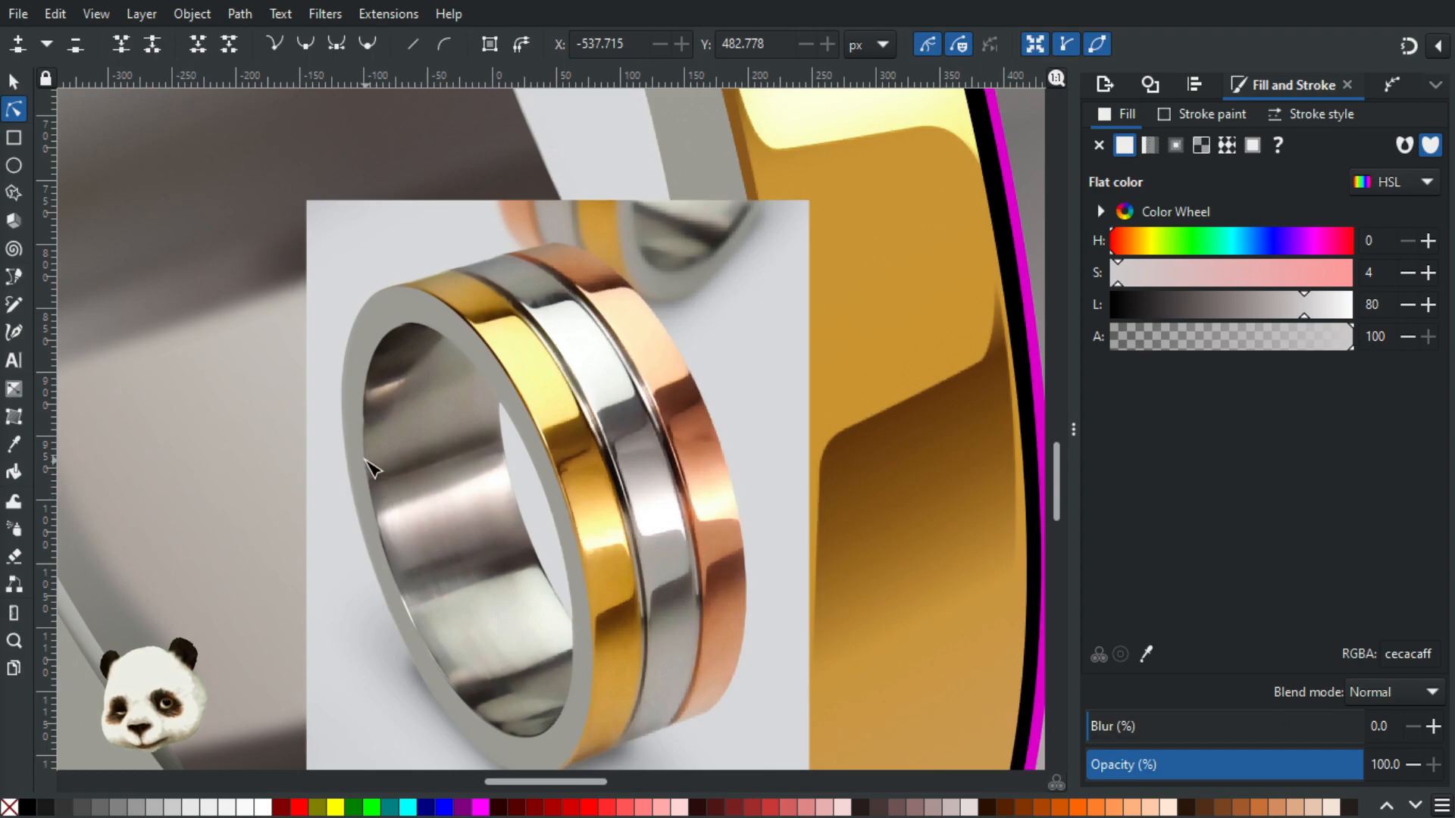
{"action": "scroll", "coordinate": [368, 466], "scroll_direction": "up", "scroll_amount": 1}
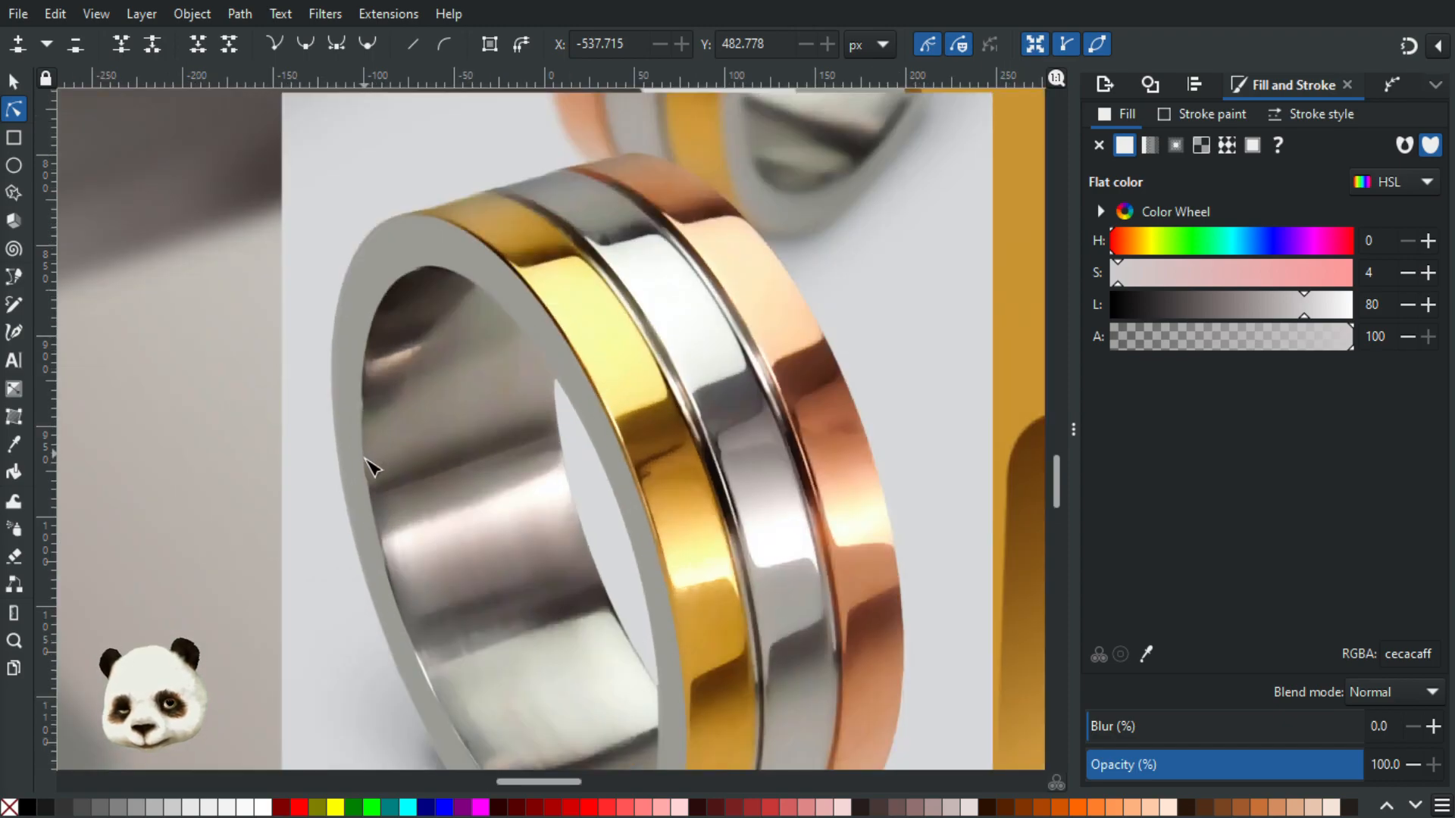
{"action": "scroll", "coordinate": [379, 529], "scroll_direction": "up", "scroll_amount": 1}
{"action": "scroll", "coordinate": [381, 526], "scroll_direction": "down", "scroll_amount": 1}
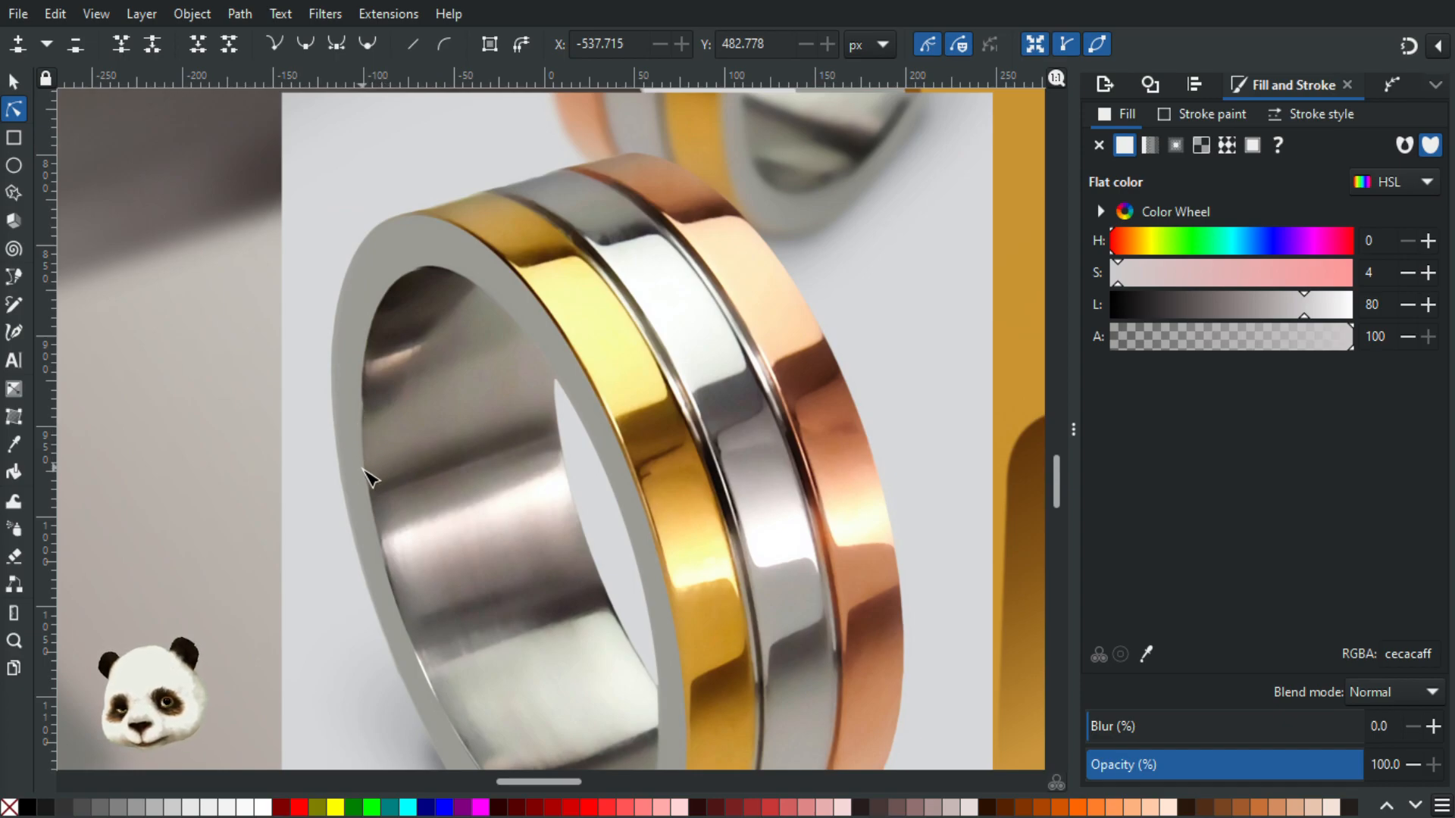
{"action": "scroll", "coordinate": [362, 474], "scroll_direction": "up", "scroll_amount": 1}
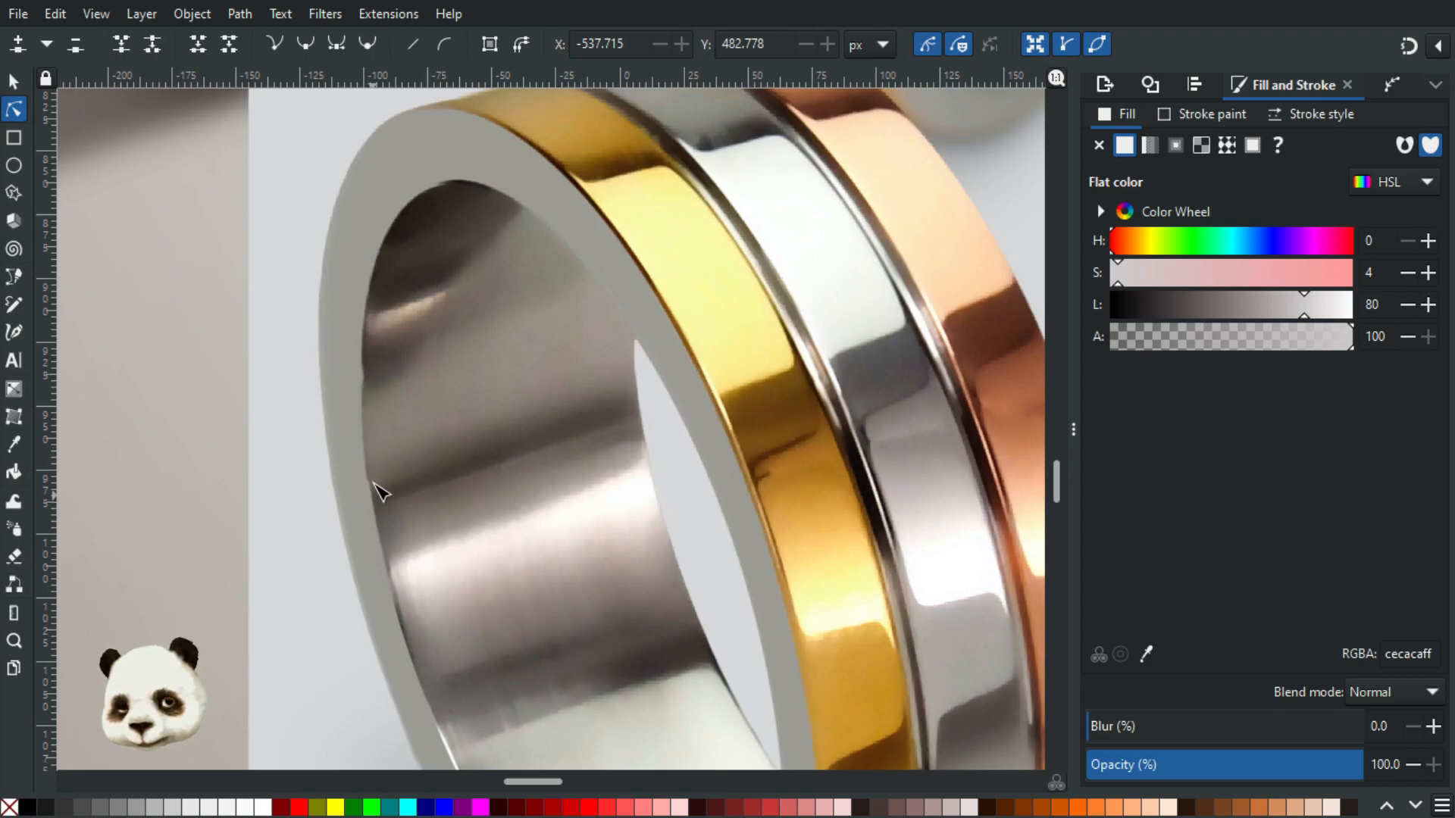
{"action": "scroll", "coordinate": [364, 467], "scroll_direction": "down", "scroll_amount": 1}
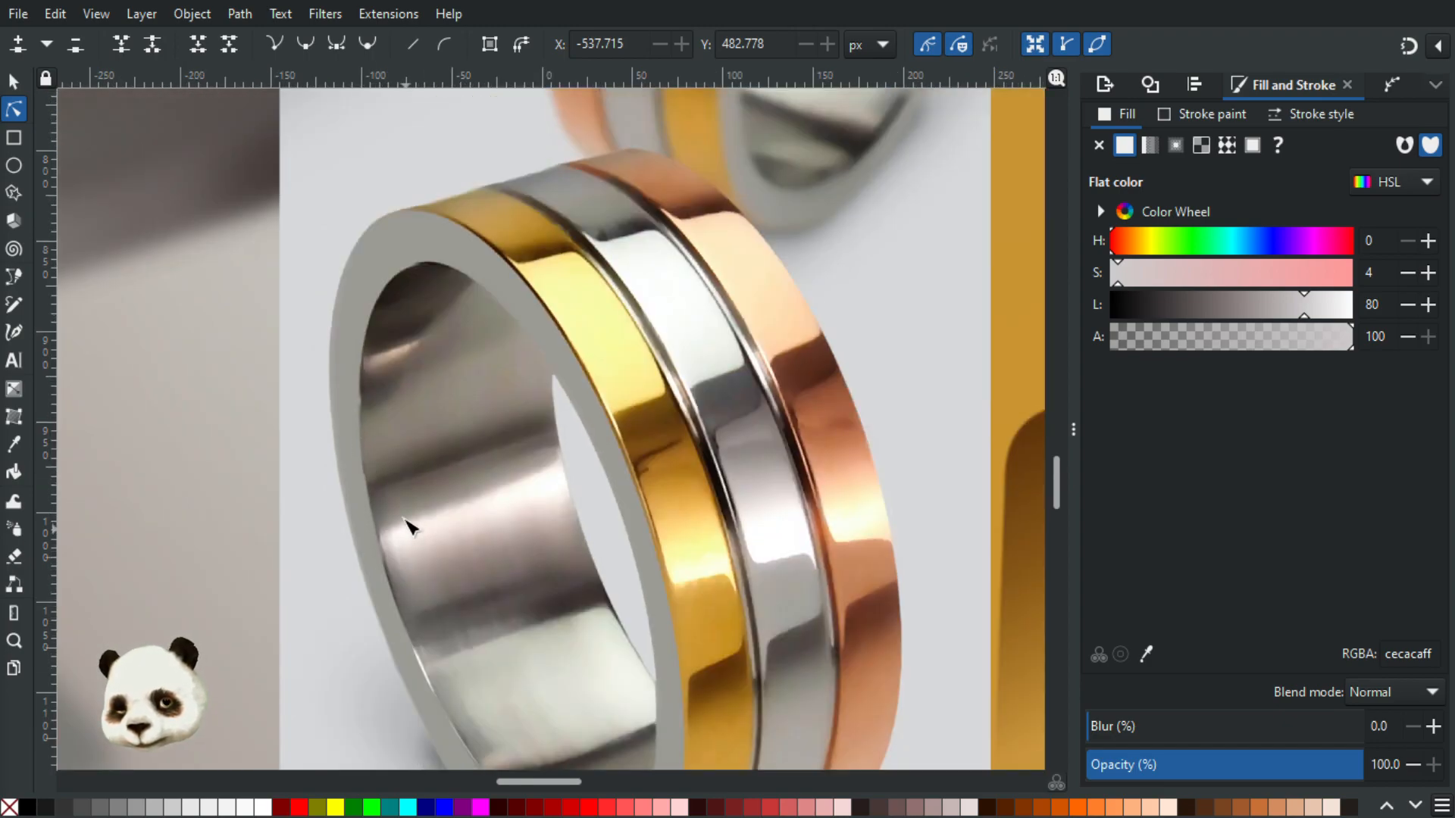
Step: Compare the drawn ring's inner rim shading with the reference photo at several scales
{"action": "scroll", "coordinate": [377, 508], "scroll_direction": "down", "scroll_amount": 1}
{"action": "left_click_drag", "start_coordinate": [194, 503], "coordinate": [564, 618]}
{"action": "scroll", "coordinate": [377, 512], "scroll_direction": "down", "scroll_amount": 2}
{"action": "left_click_drag", "start_coordinate": [341, 524], "coordinate": [401, 551]}
{"action": "left_click_drag", "start_coordinate": [307, 302], "coordinate": [172, 347]}
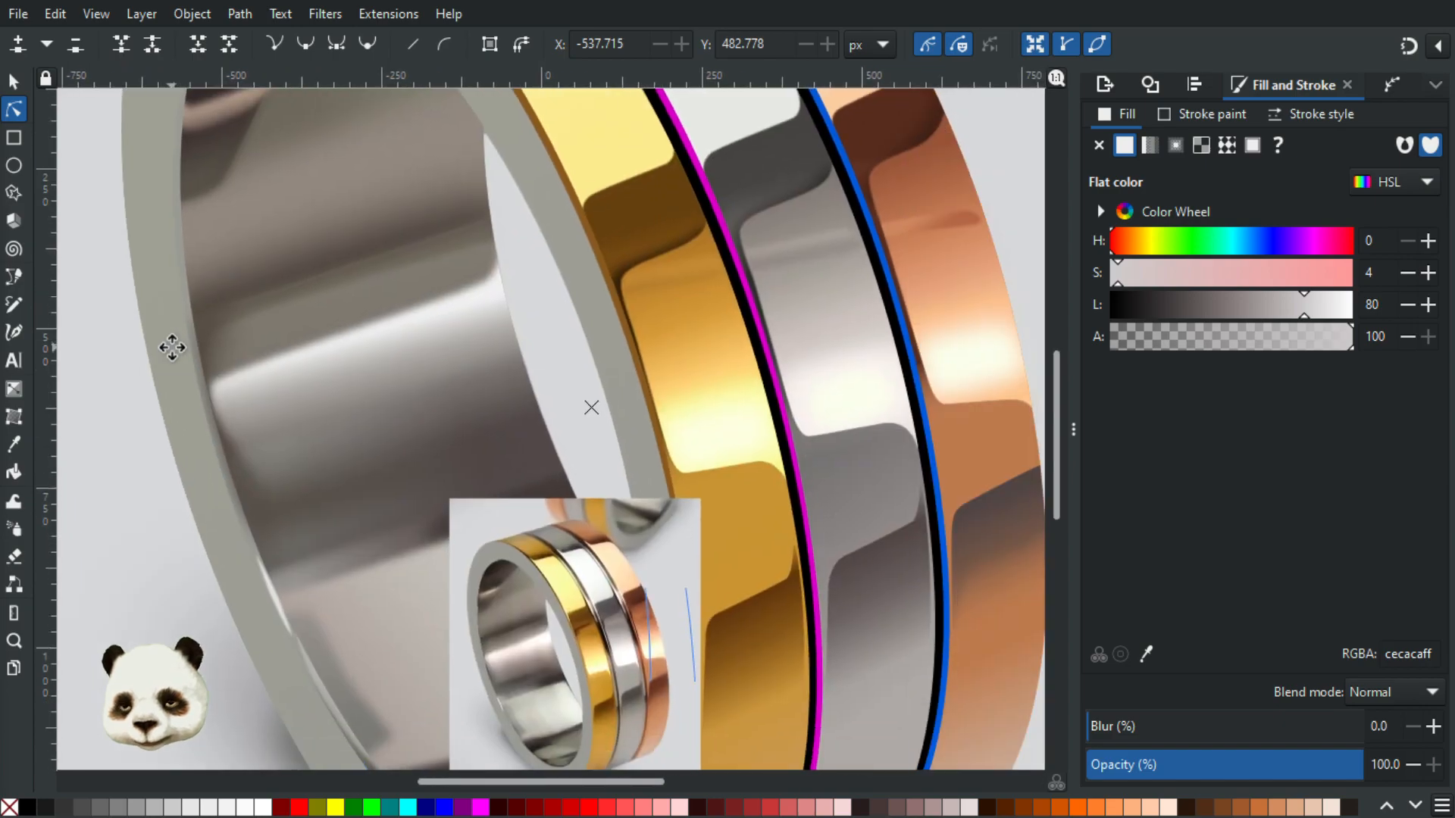
{"action": "scroll", "coordinate": [458, 658], "scroll_direction": "up", "scroll_amount": 2}
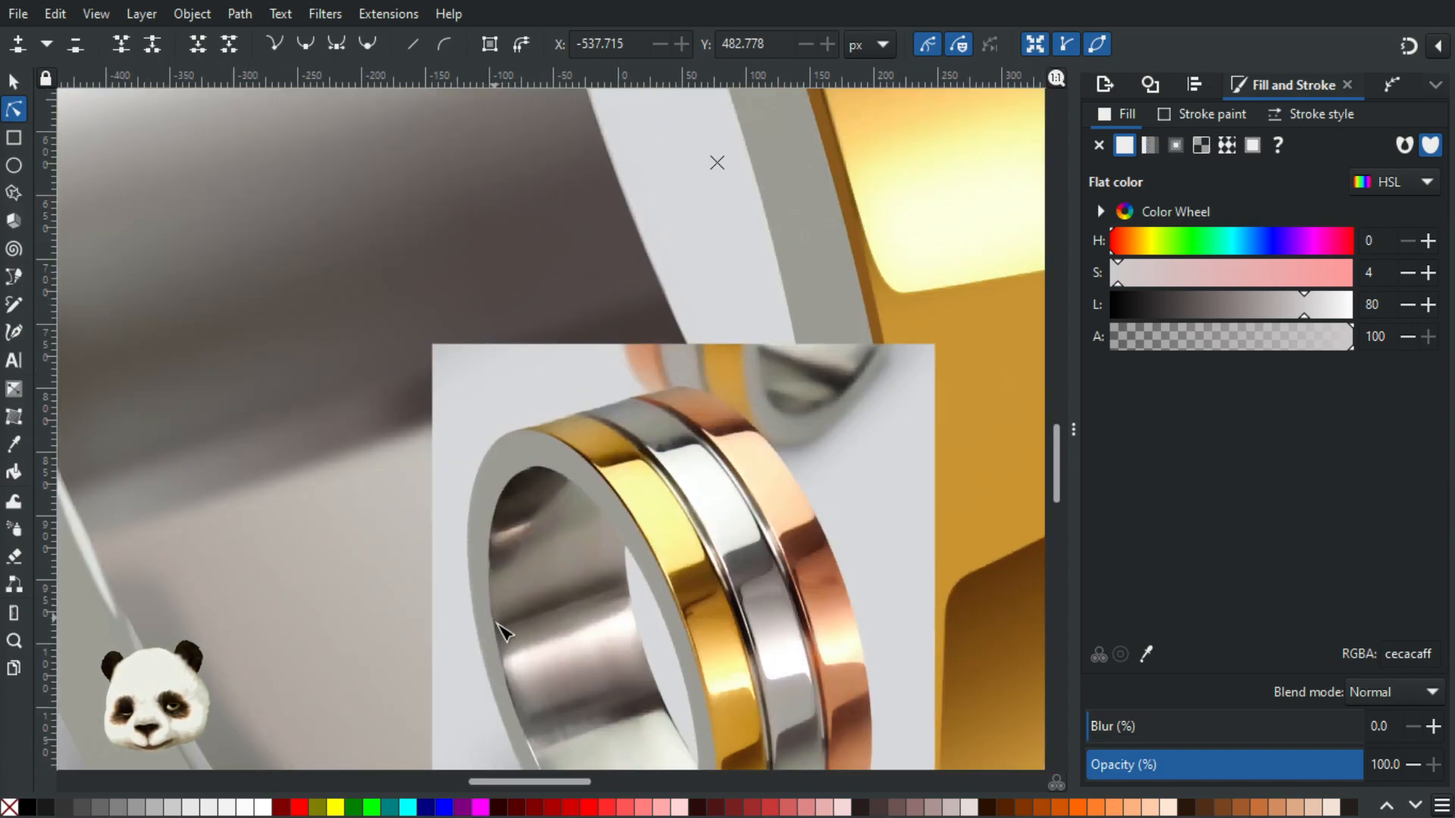
{"action": "scroll", "coordinate": [500, 639], "scroll_direction": "down", "scroll_amount": 3}
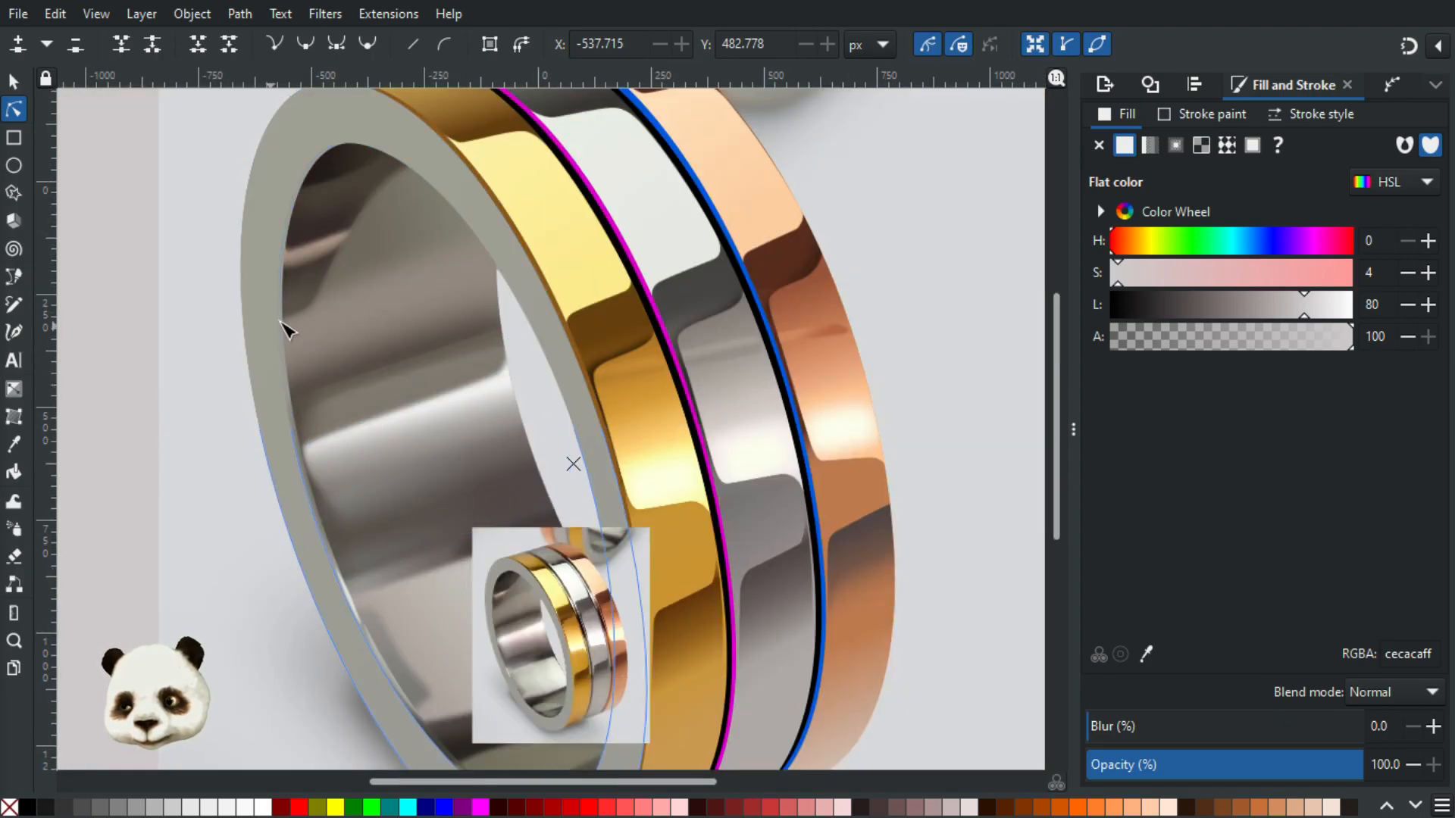
Step: Draw two small closed slivers along the ring's inner rim, one beside the dark reflection and one above the bright band
{"action": "scroll", "coordinate": [291, 326], "scroll_direction": "up", "scroll_amount": 2}
{"action": "key", "text": "Escape"}
{"action": "key", "text": "b"}
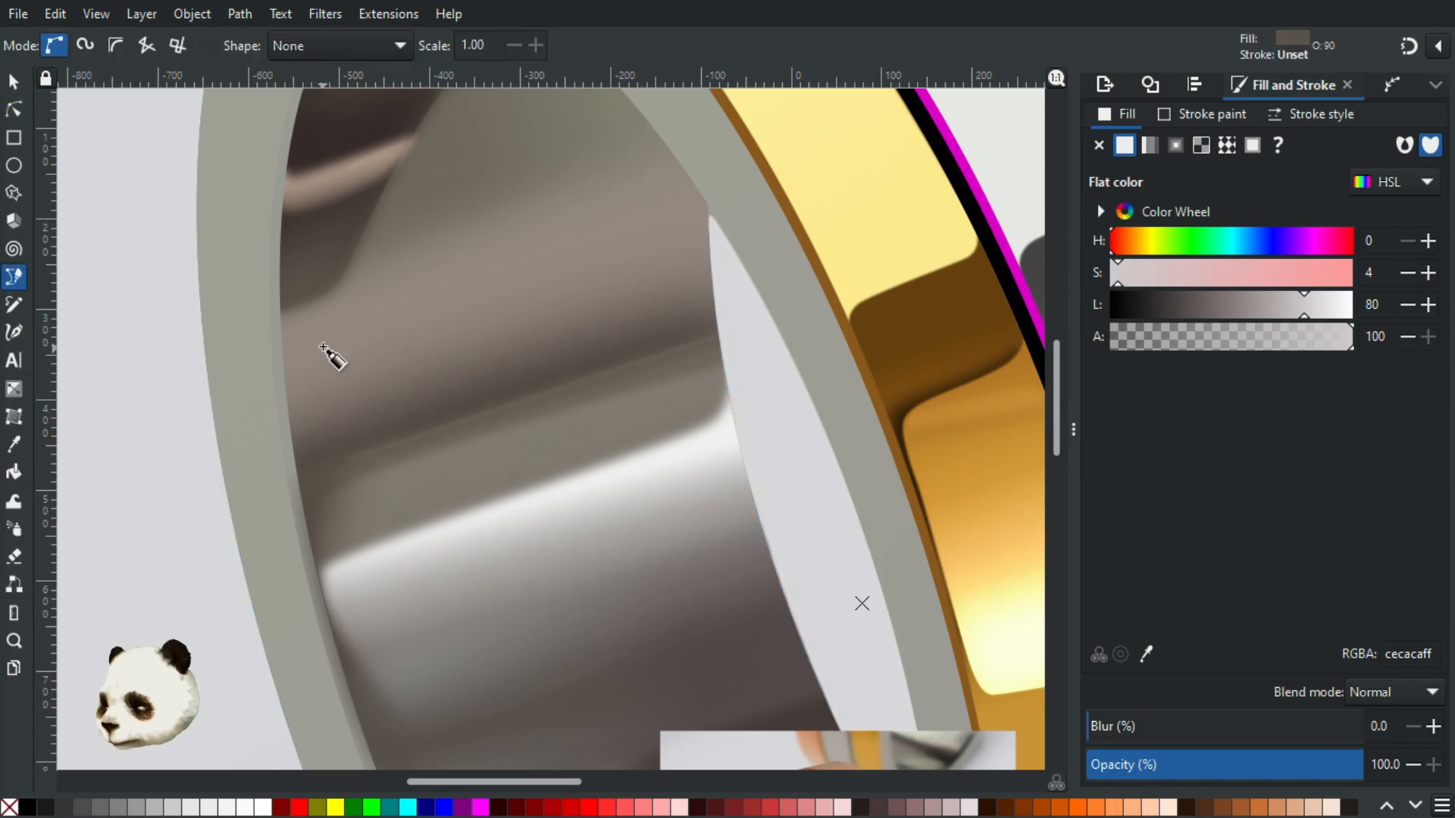
{"action": "left_click", "coordinate": [272, 292]}
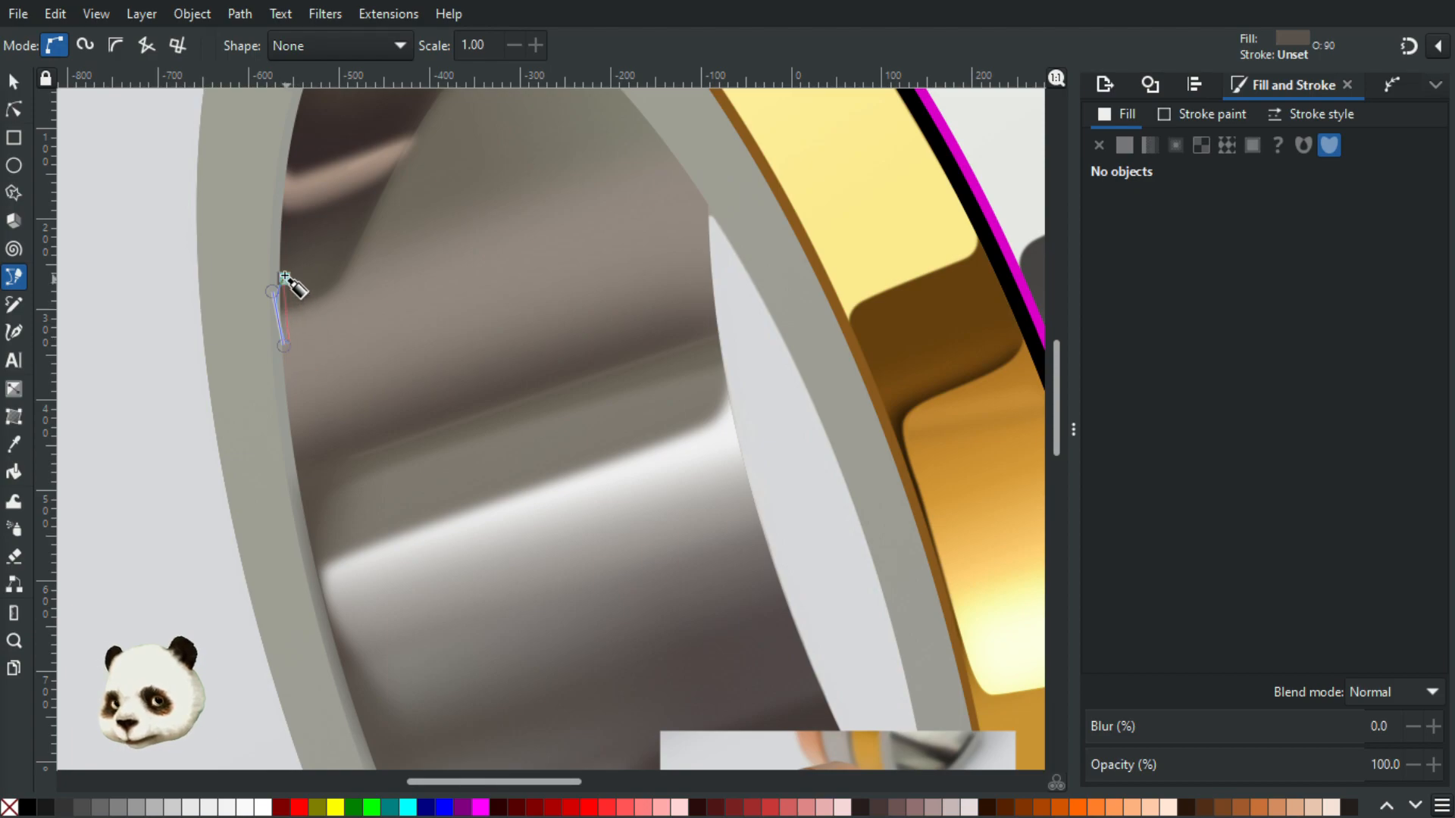
{"action": "left_click", "coordinate": [273, 292]}
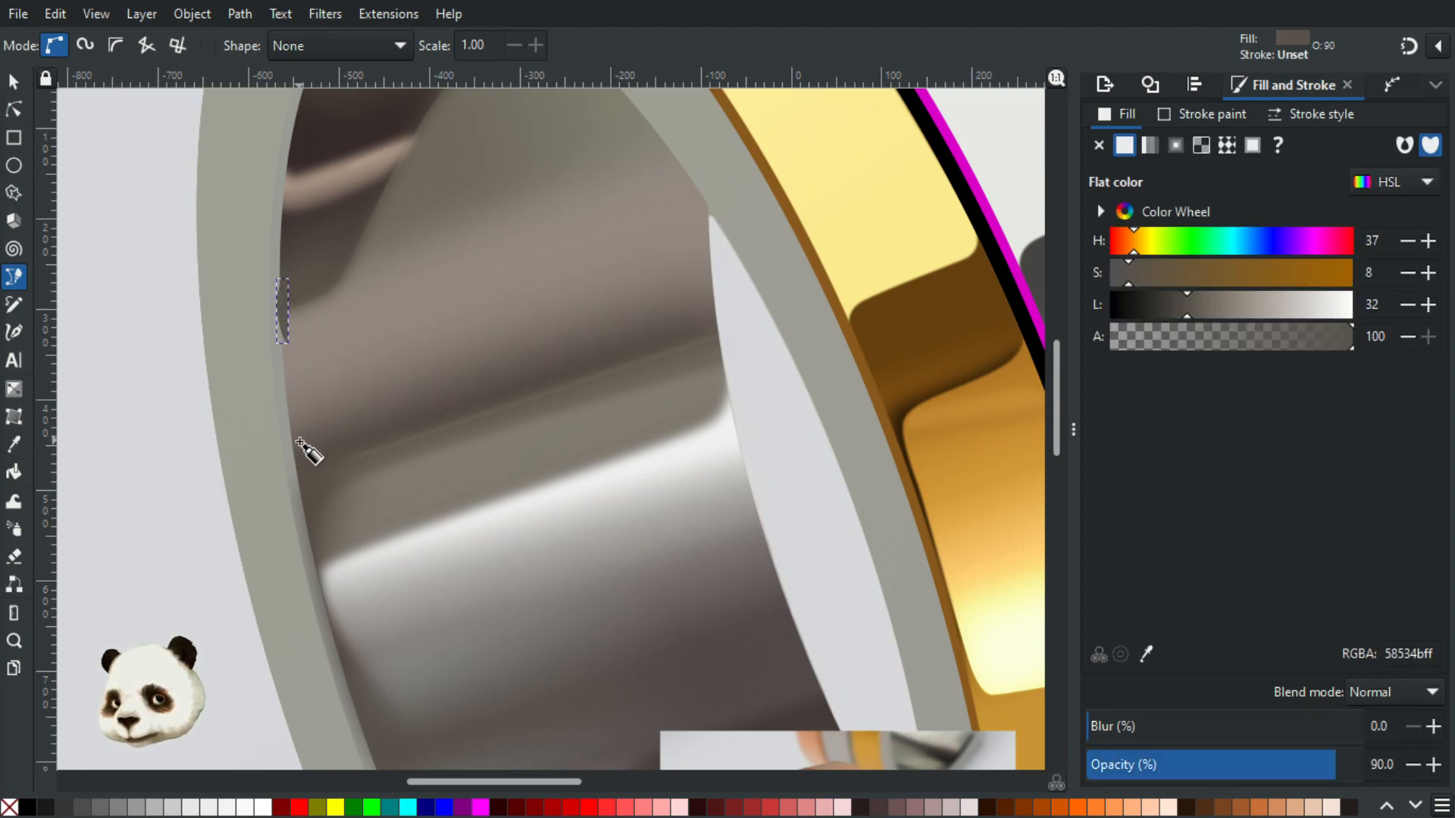
{"action": "left_click_drag", "start_coordinate": [284, 466], "coordinate": [297, 496]}
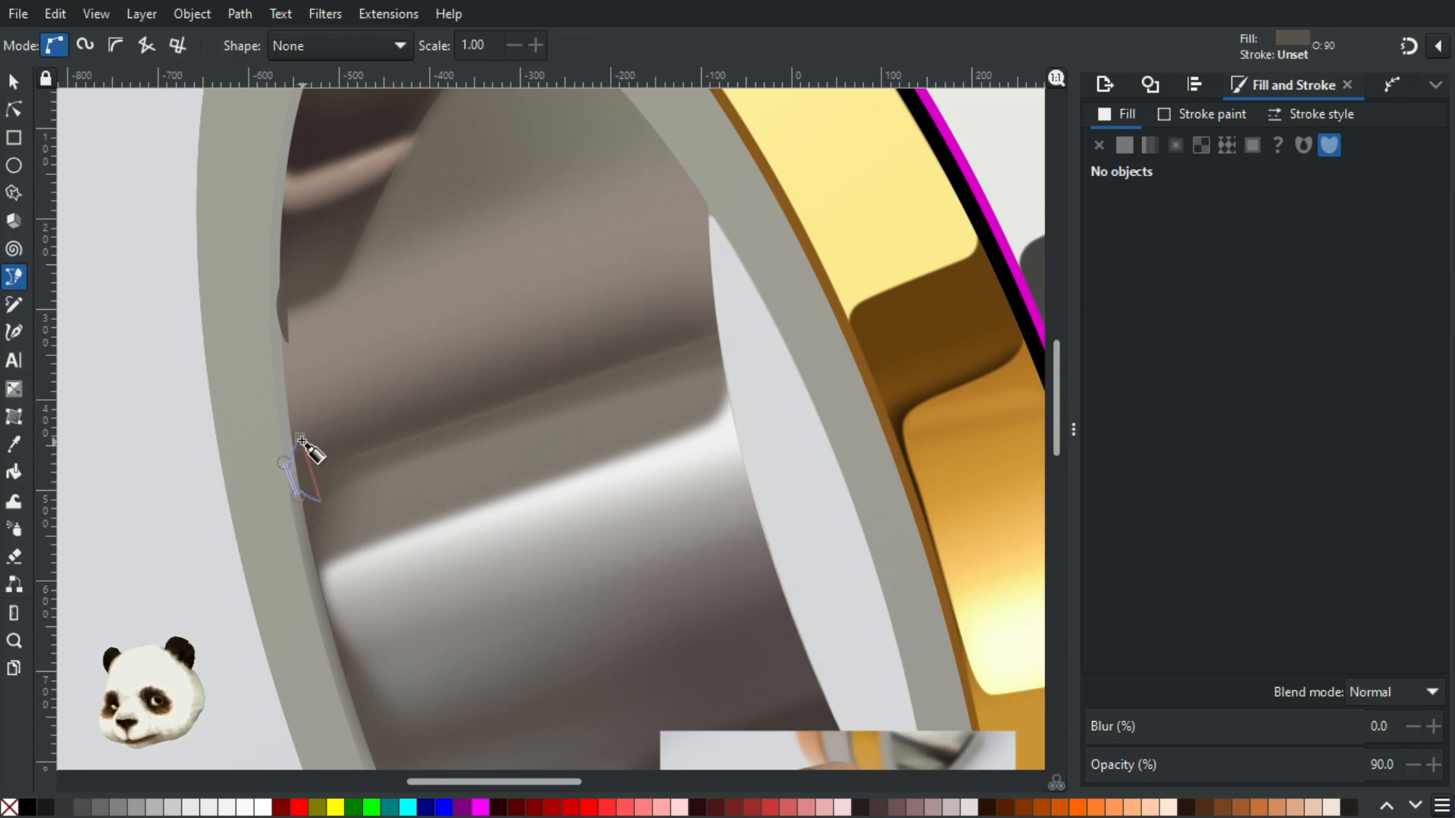
{"action": "left_click", "coordinate": [300, 438]}
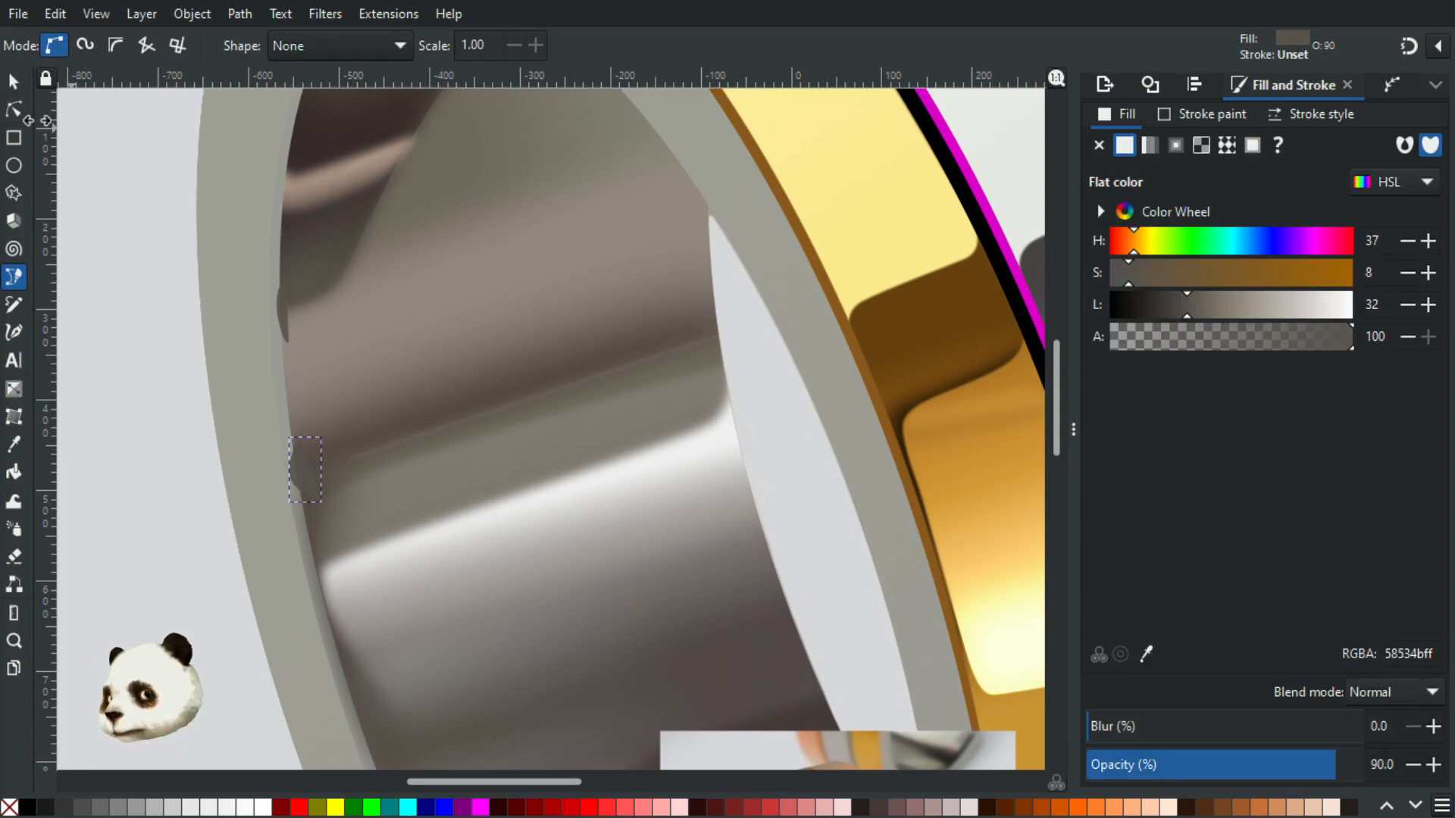
Step: Select both new slivers and fill them with the light grey acada8 sampled from the lower inner rim
{"action": "left_click", "coordinate": [13, 81]}
{"action": "left_click", "coordinate": [282, 302], "text": "shift"}
{"action": "scroll", "coordinate": [365, 442], "scroll_direction": "down", "scroll_amount": 3}
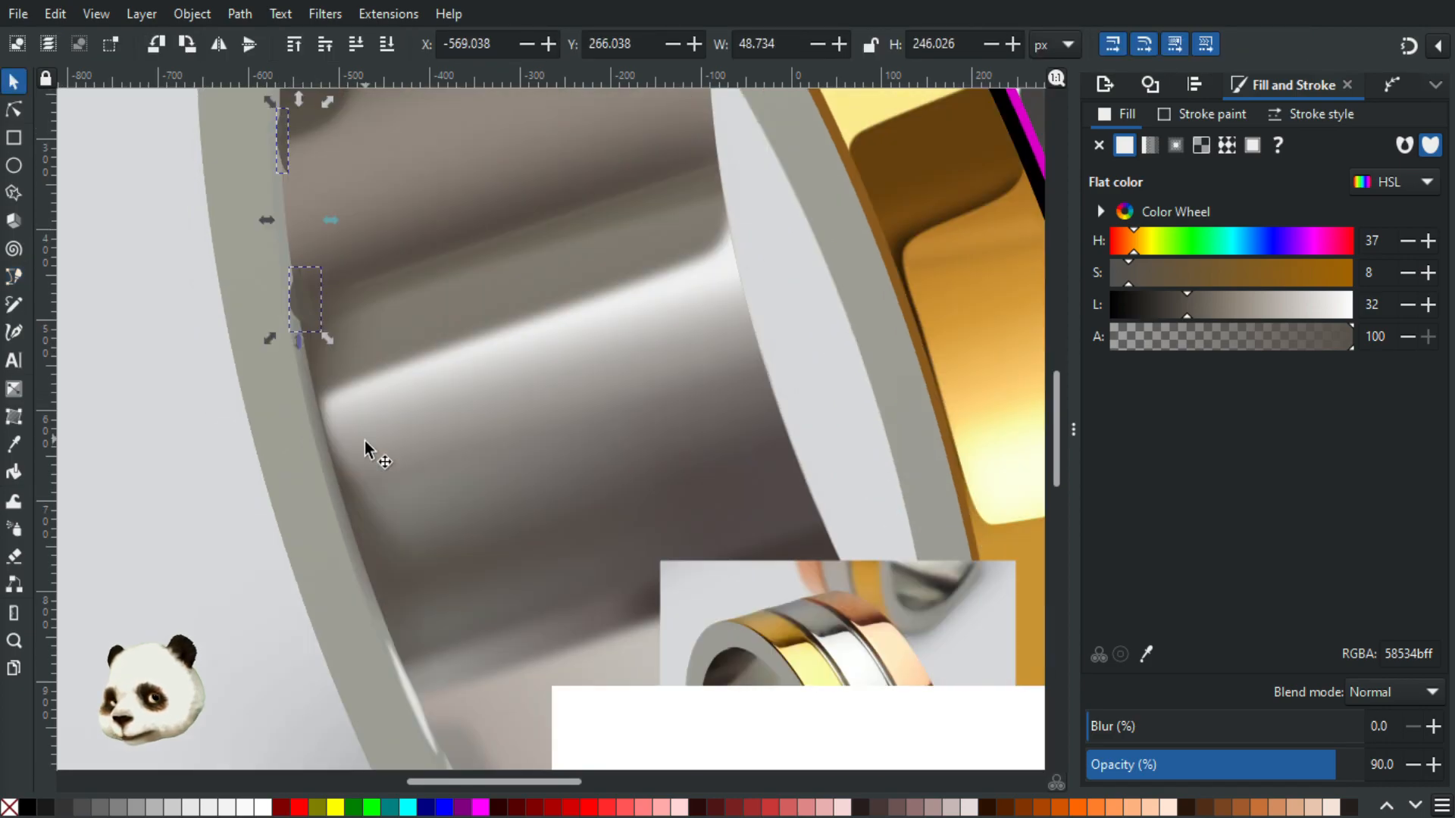
{"action": "scroll", "coordinate": [371, 451], "scroll_direction": "down", "scroll_amount": 3}
{"action": "scroll", "coordinate": [447, 606], "scroll_direction": "up", "scroll_amount": 3}
{"action": "key", "text": "d"}
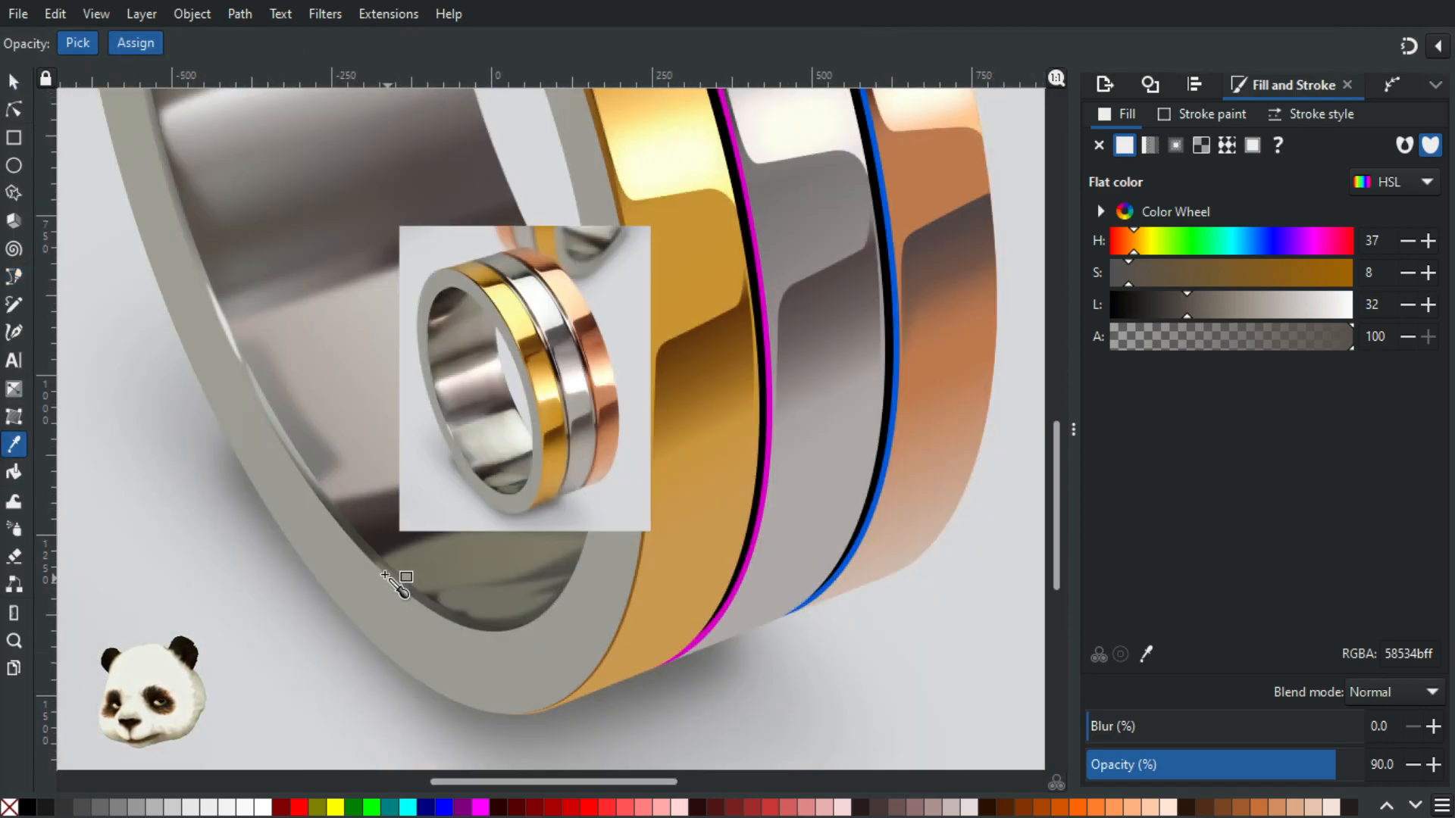
{"action": "left_click", "coordinate": [281, 429]}
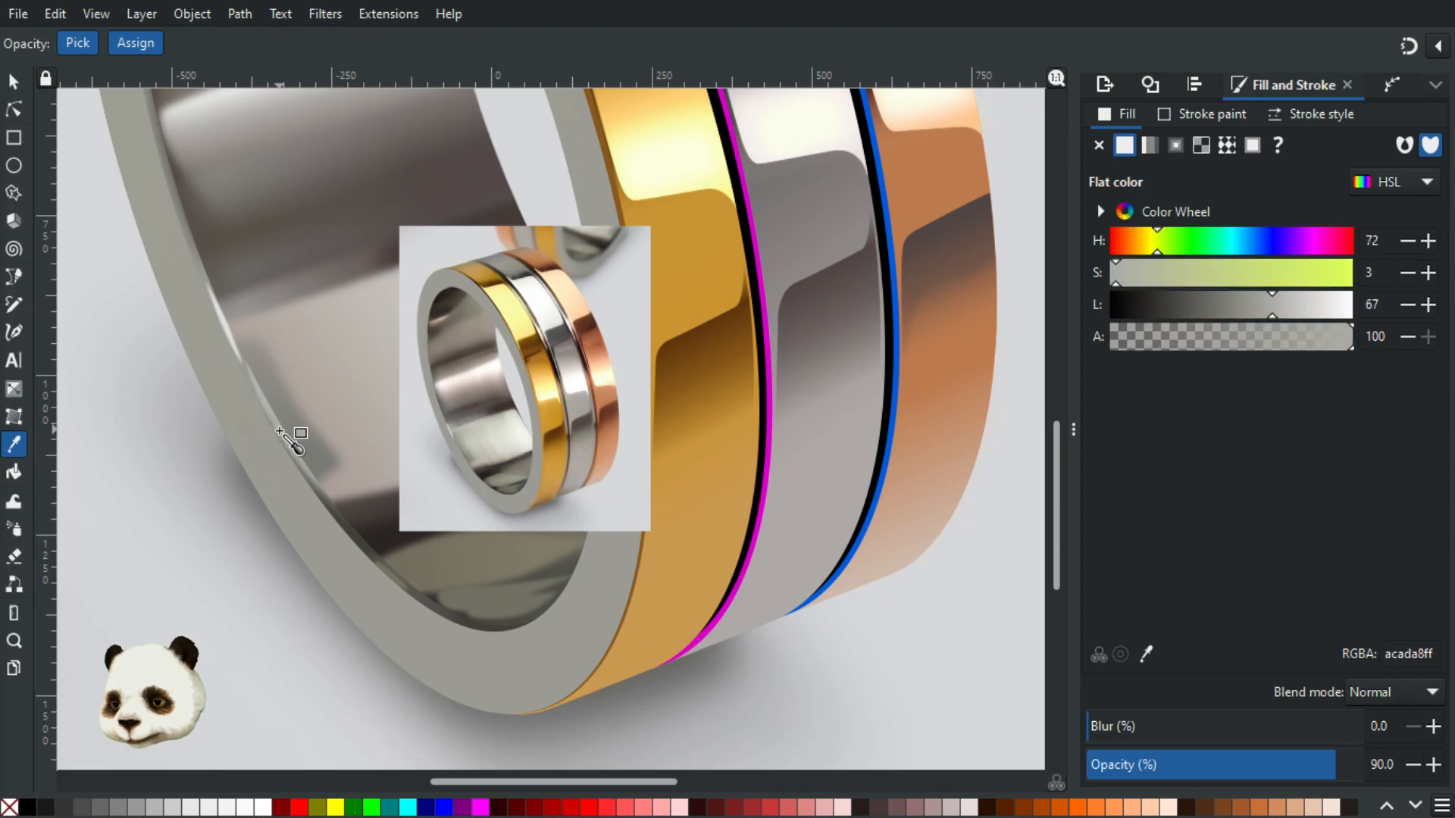
Step: Set the blur of the two light grey slivers to 20%
{"action": "scroll", "coordinate": [307, 453], "scroll_direction": "down", "scroll_amount": 3}
{"action": "scroll", "coordinate": [266, 429], "scroll_direction": "up", "scroll_amount": 3}
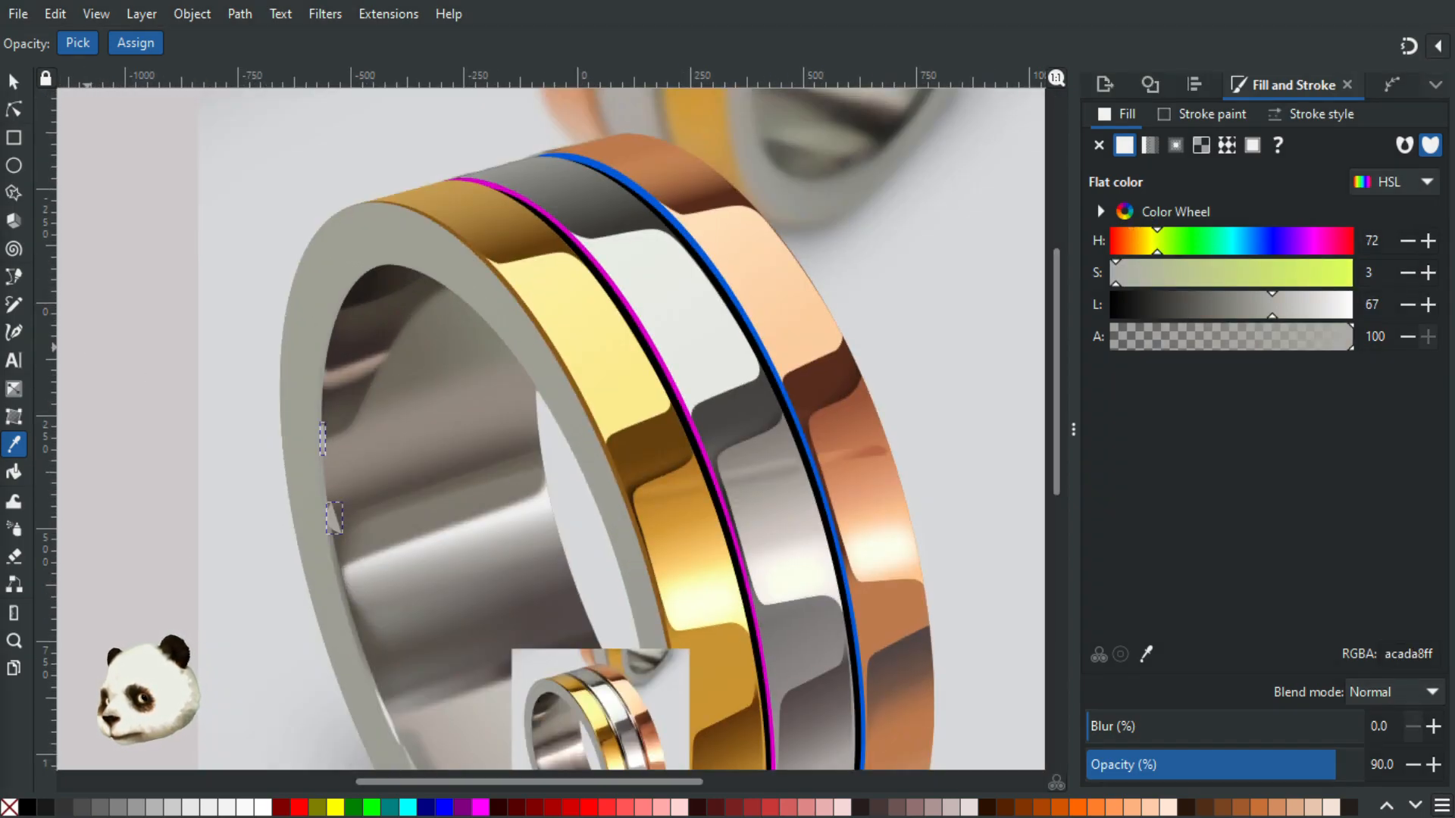
{"action": "scroll", "coordinate": [334, 520], "scroll_direction": "up", "scroll_amount": 3}
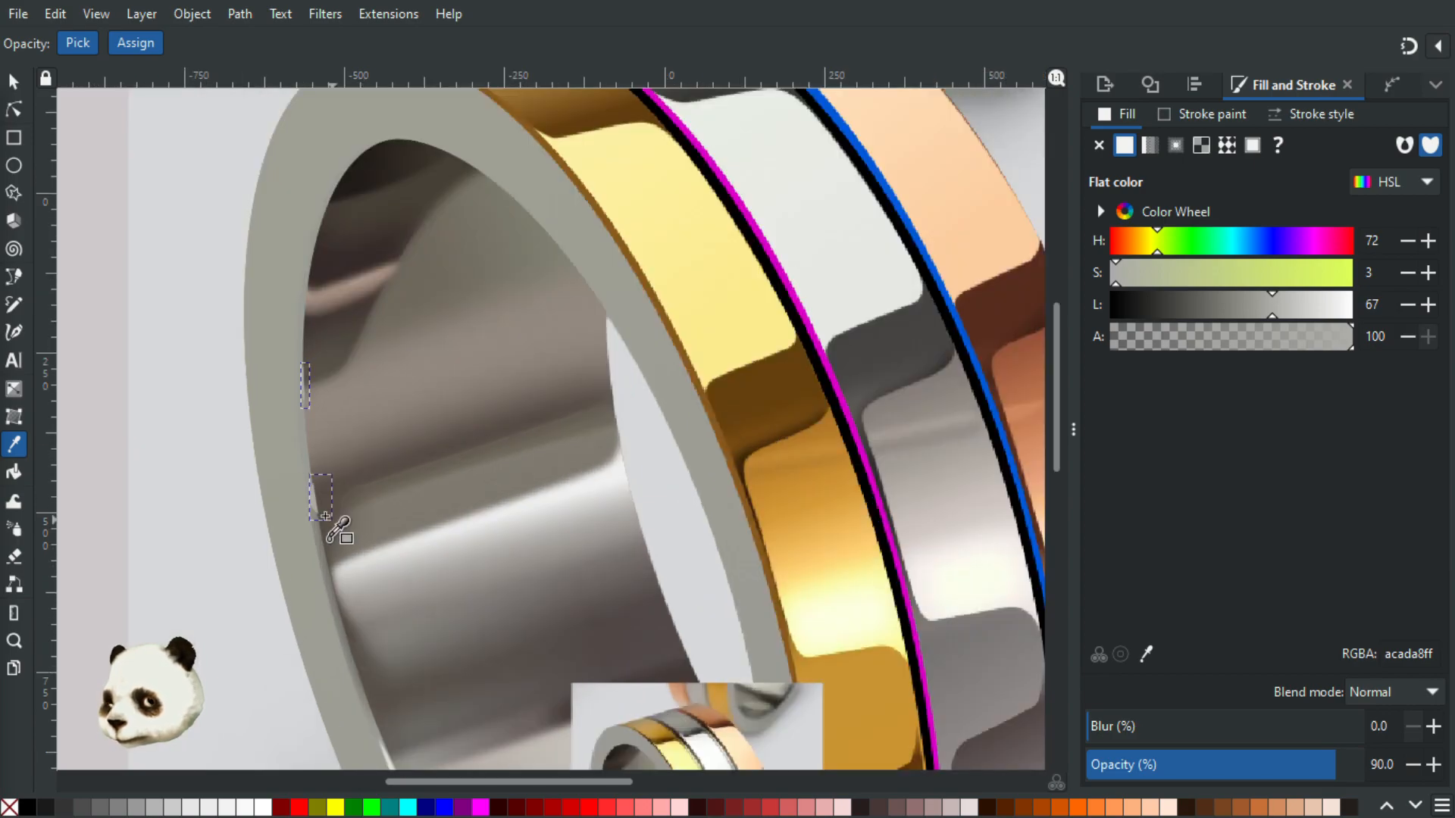
{"action": "left_click", "coordinate": [1131, 726]}
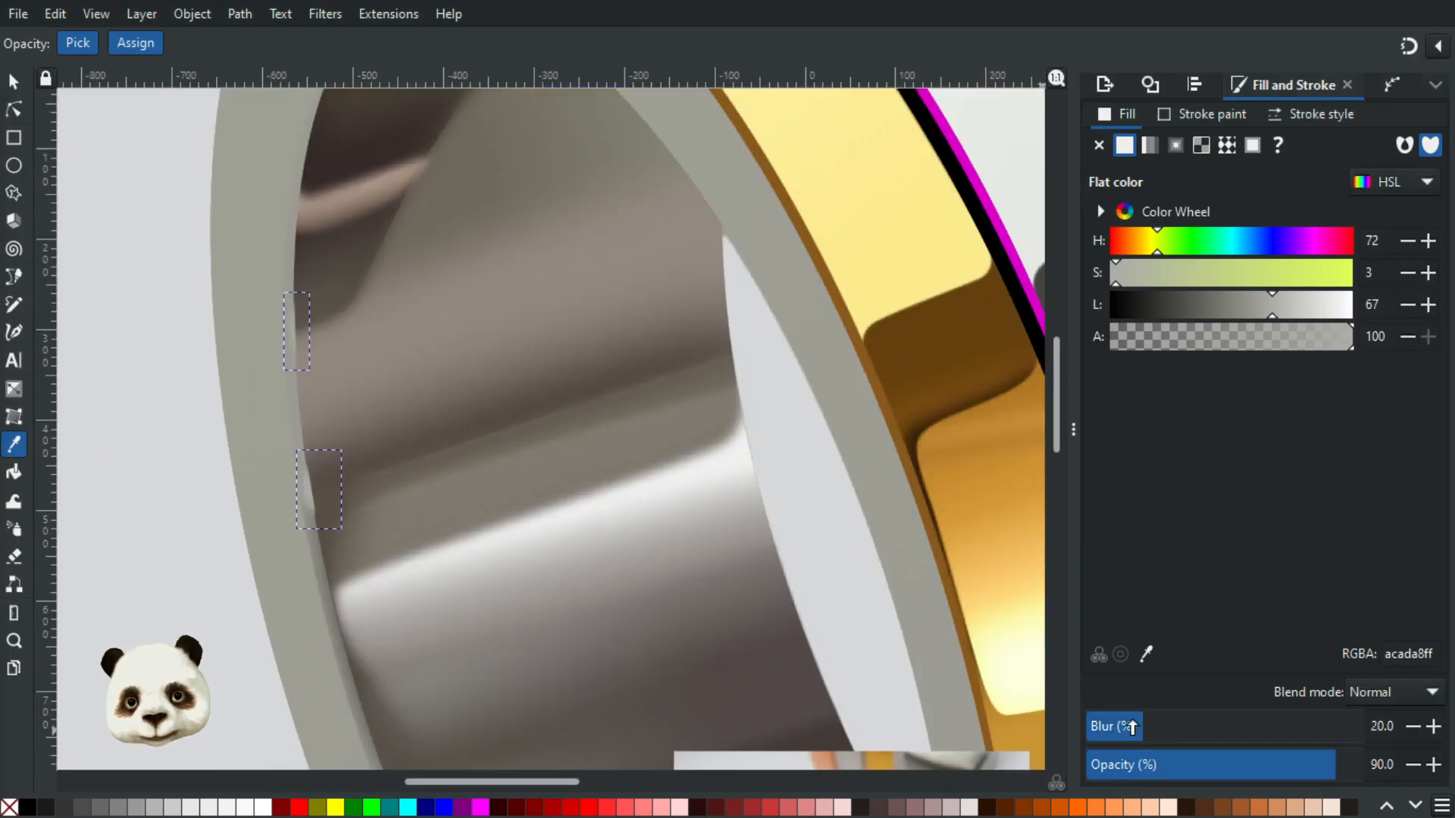
{"action": "left_click", "coordinate": [1115, 726]}
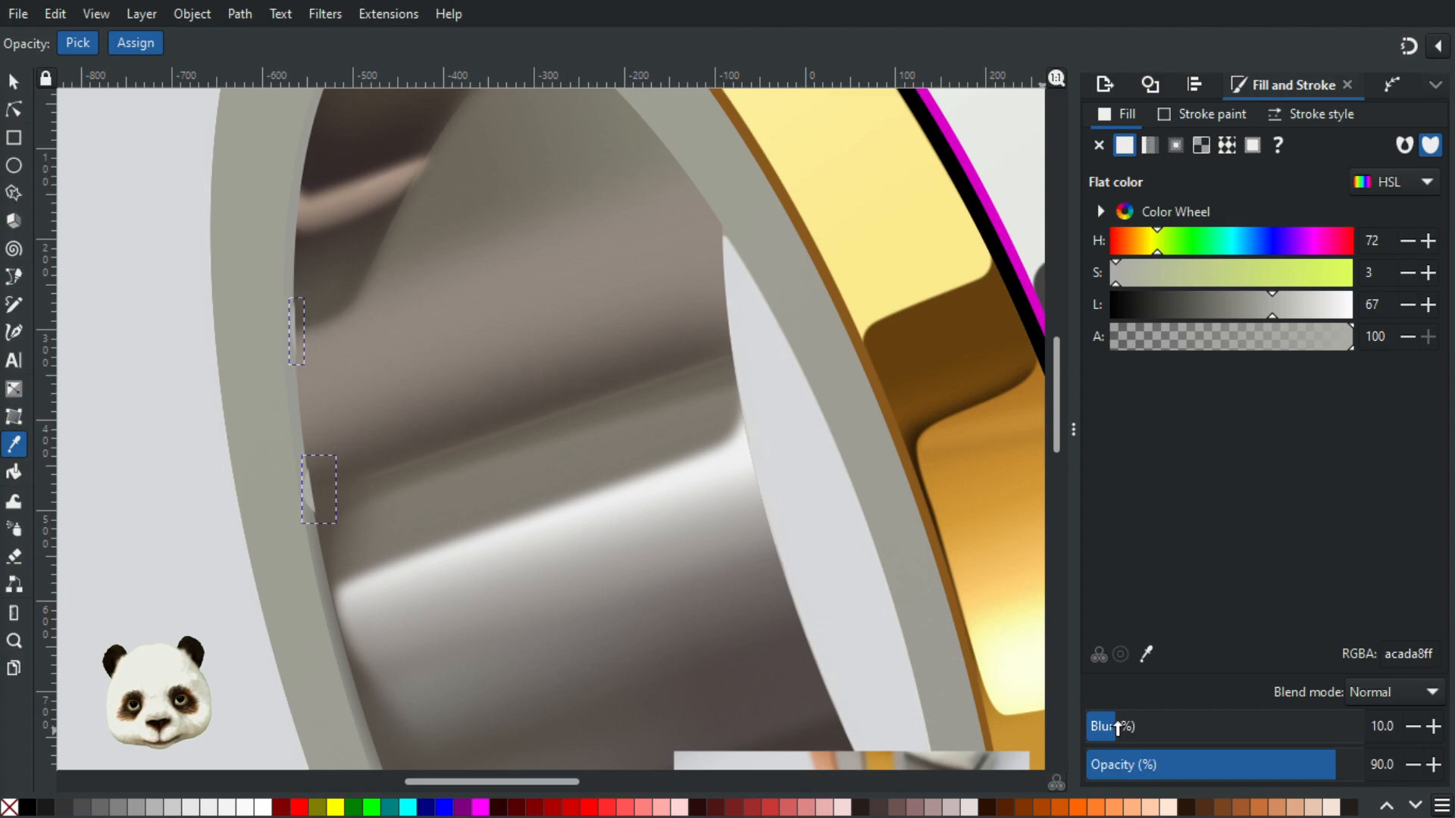
{"action": "left_click", "coordinate": [1142, 727]}
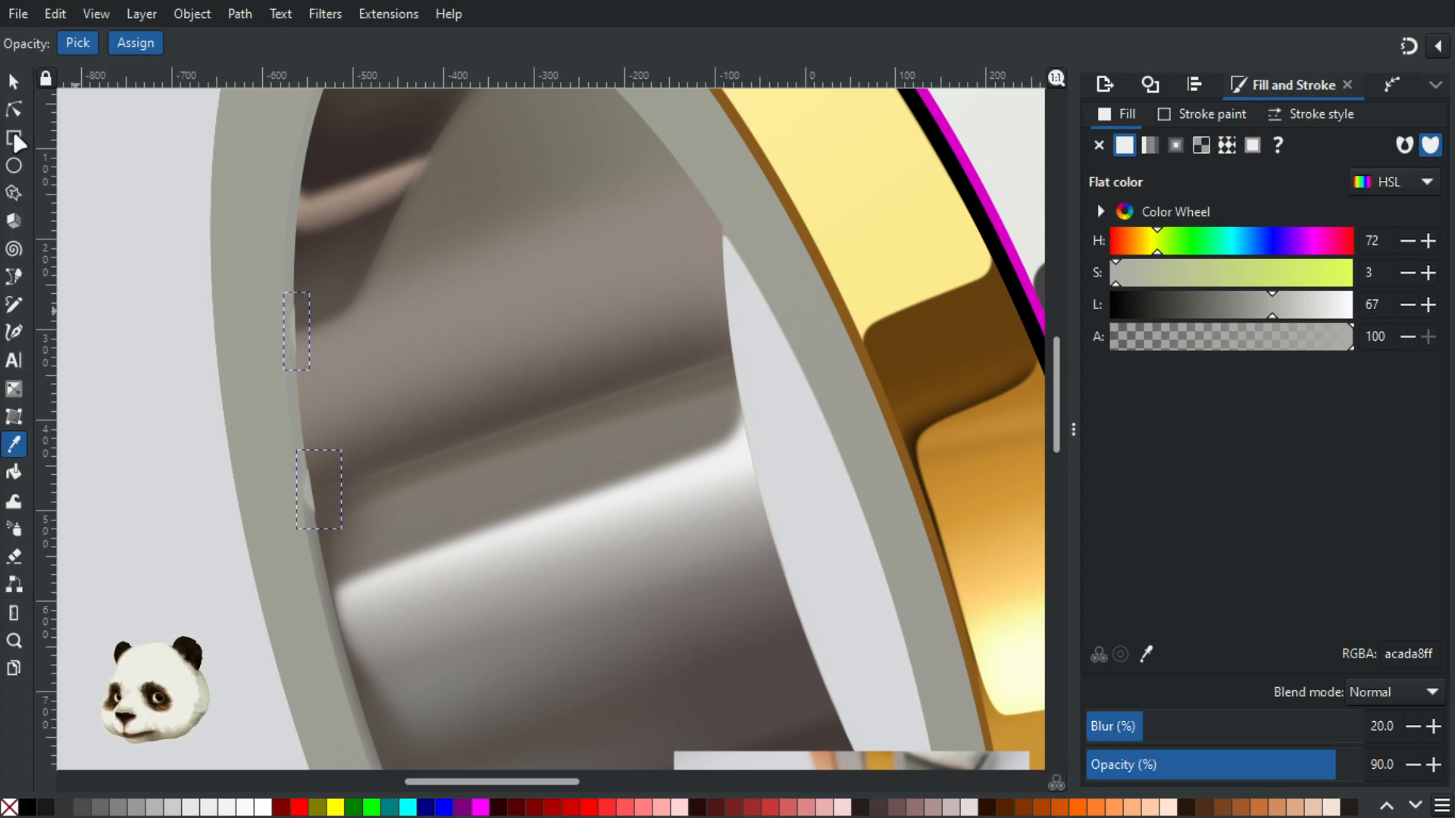
Step: Shift the upper sliver's middle node slightly outward, extend the lower sliver's bottom tip down along the rim, and deselect both
{"action": "left_click", "coordinate": [15, 109]}
{"action": "left_click_drag", "start_coordinate": [292, 337], "coordinate": [290, 338]}
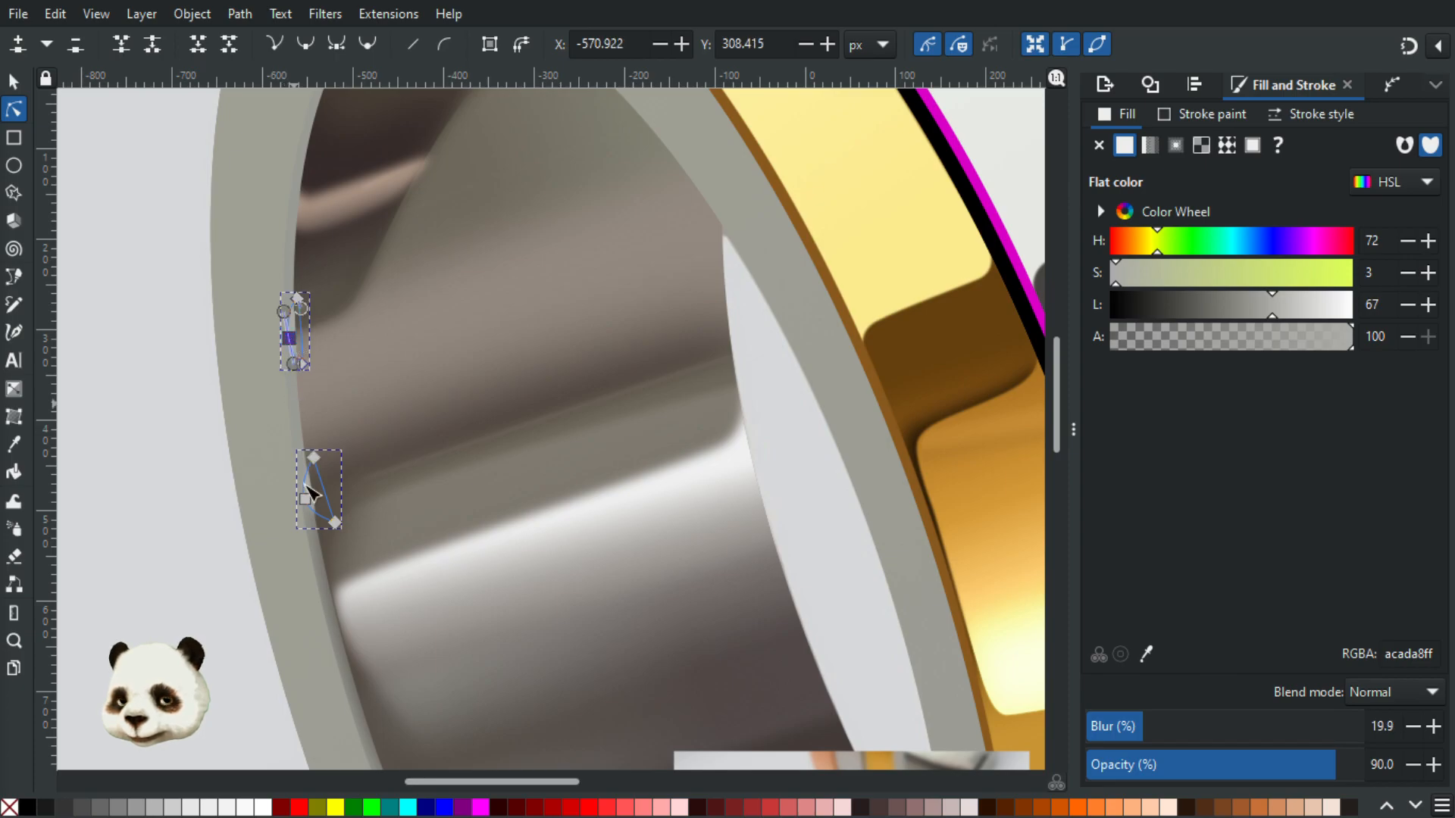
{"action": "left_click_drag", "start_coordinate": [335, 522], "coordinate": [325, 535]}
{"action": "left_click", "coordinate": [134, 430]}
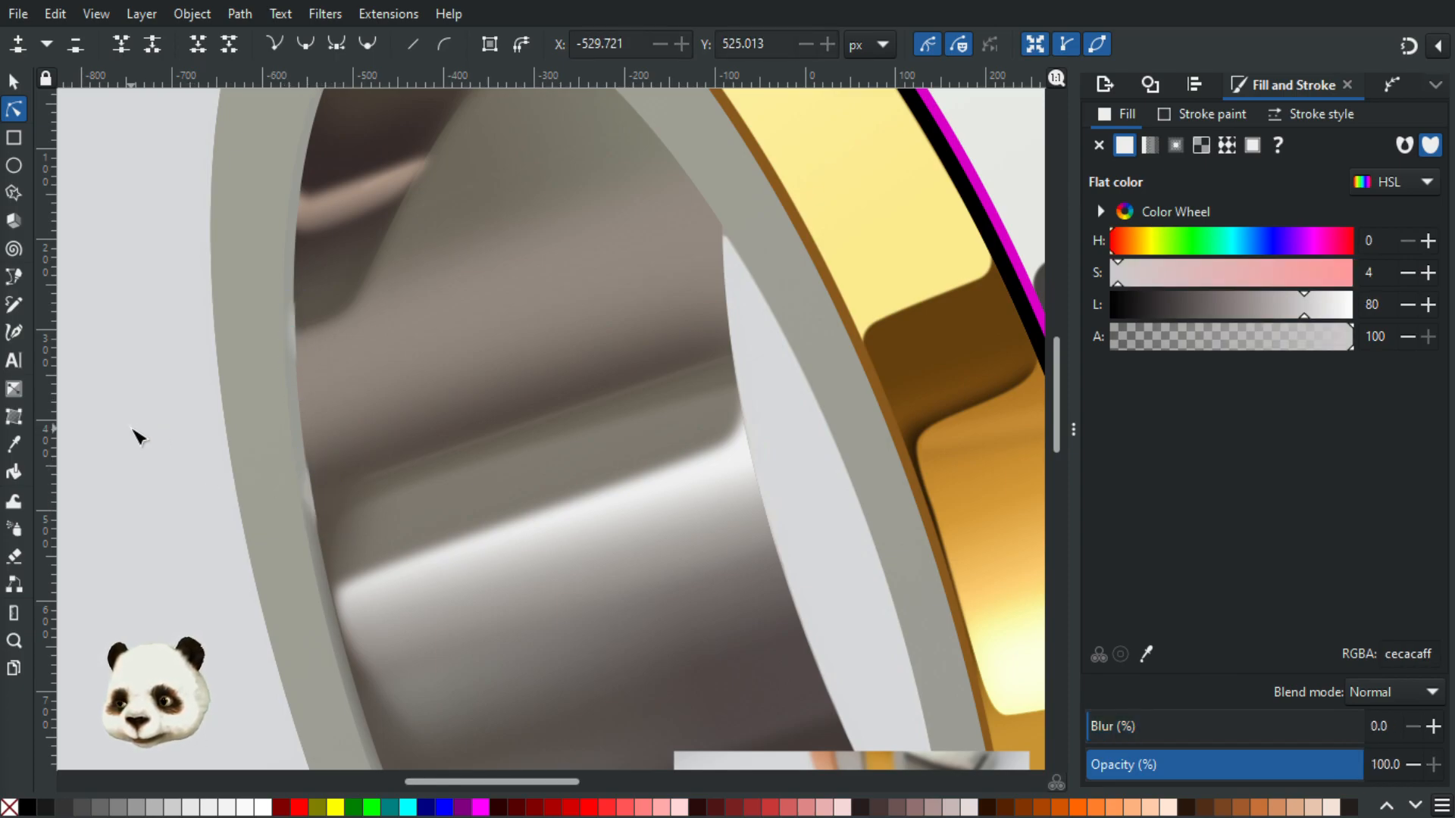
Step: Reshape the upper light sliver by adjusting its top tip and curve handle to follow the rim, and deselect it
{"action": "left_click", "coordinate": [299, 316]}
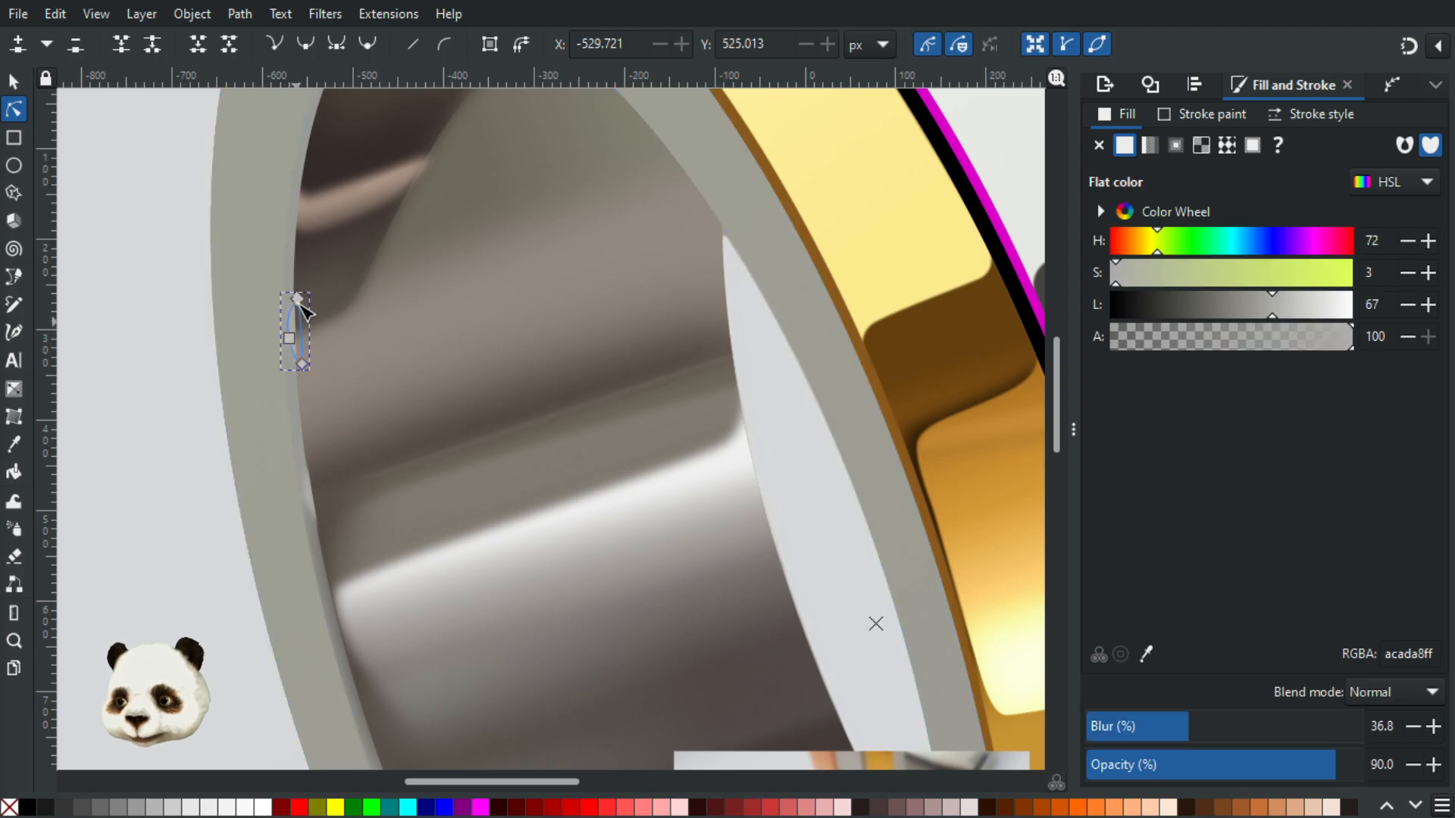
{"action": "scroll", "coordinate": [194, 360], "scroll_direction": "down", "scroll_amount": 3, "text": "ctrl"}
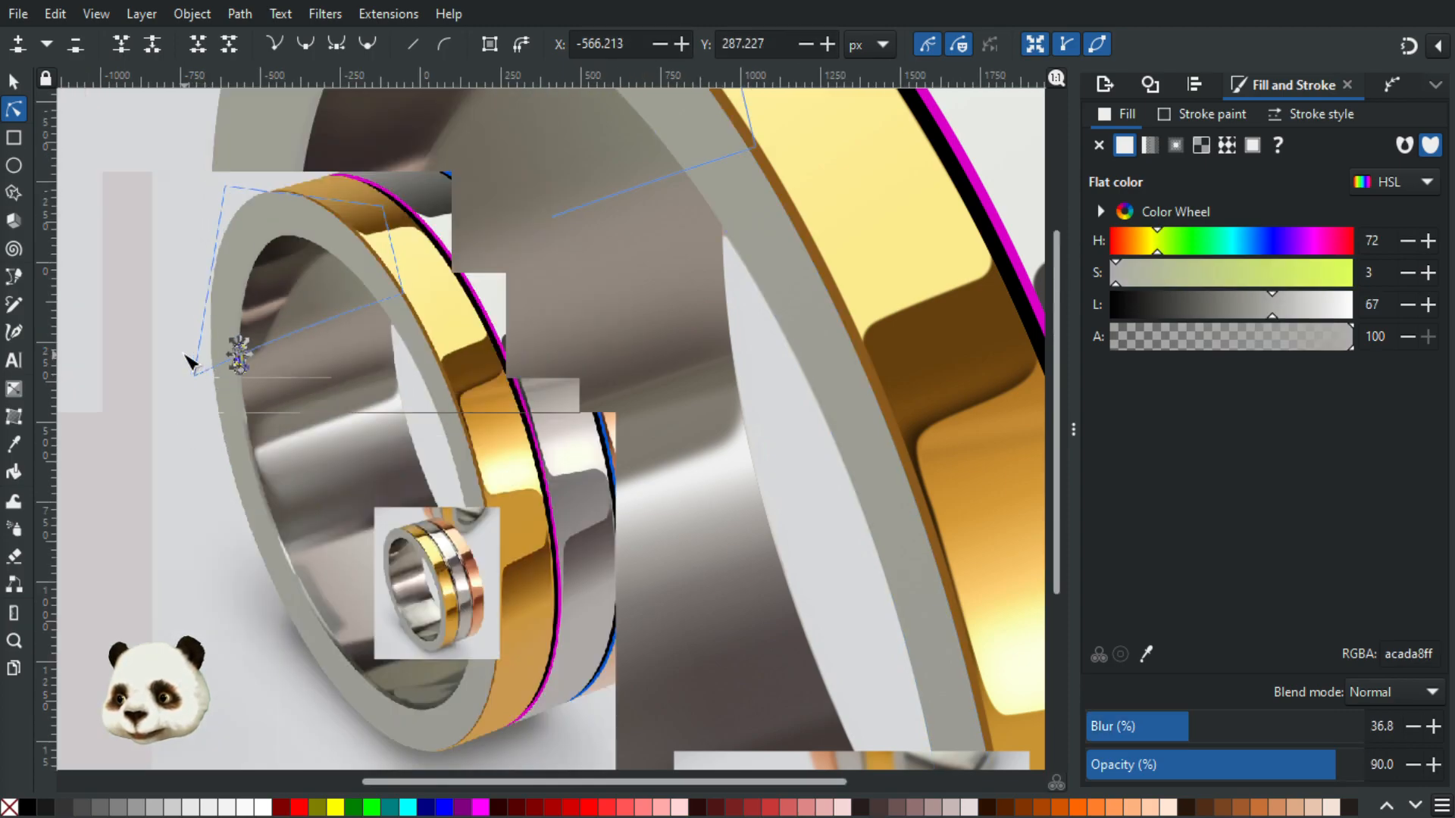
{"action": "scroll", "coordinate": [189, 361], "scroll_direction": "up", "scroll_amount": 4, "text": "ctrl"}
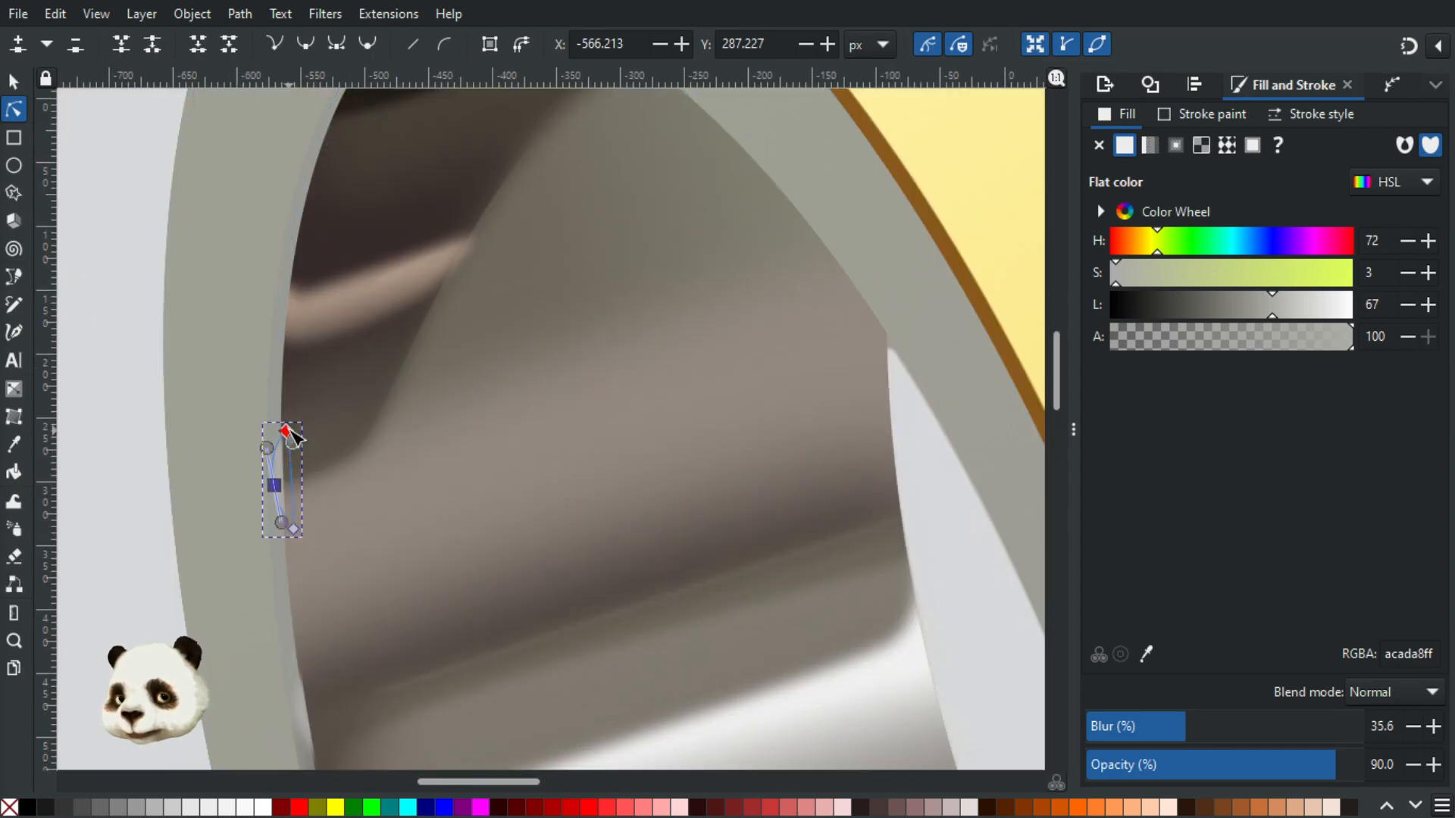
{"action": "mouse_move", "coordinate": [266, 456]}
{"action": "left_mouse_down"}
{"action": "mouse_move", "coordinate": [290, 427]}
{"action": "mouse_move", "coordinate": [290, 443]}
{"action": "left_mouse_up"}
{"action": "left_click", "coordinate": [128, 512]}
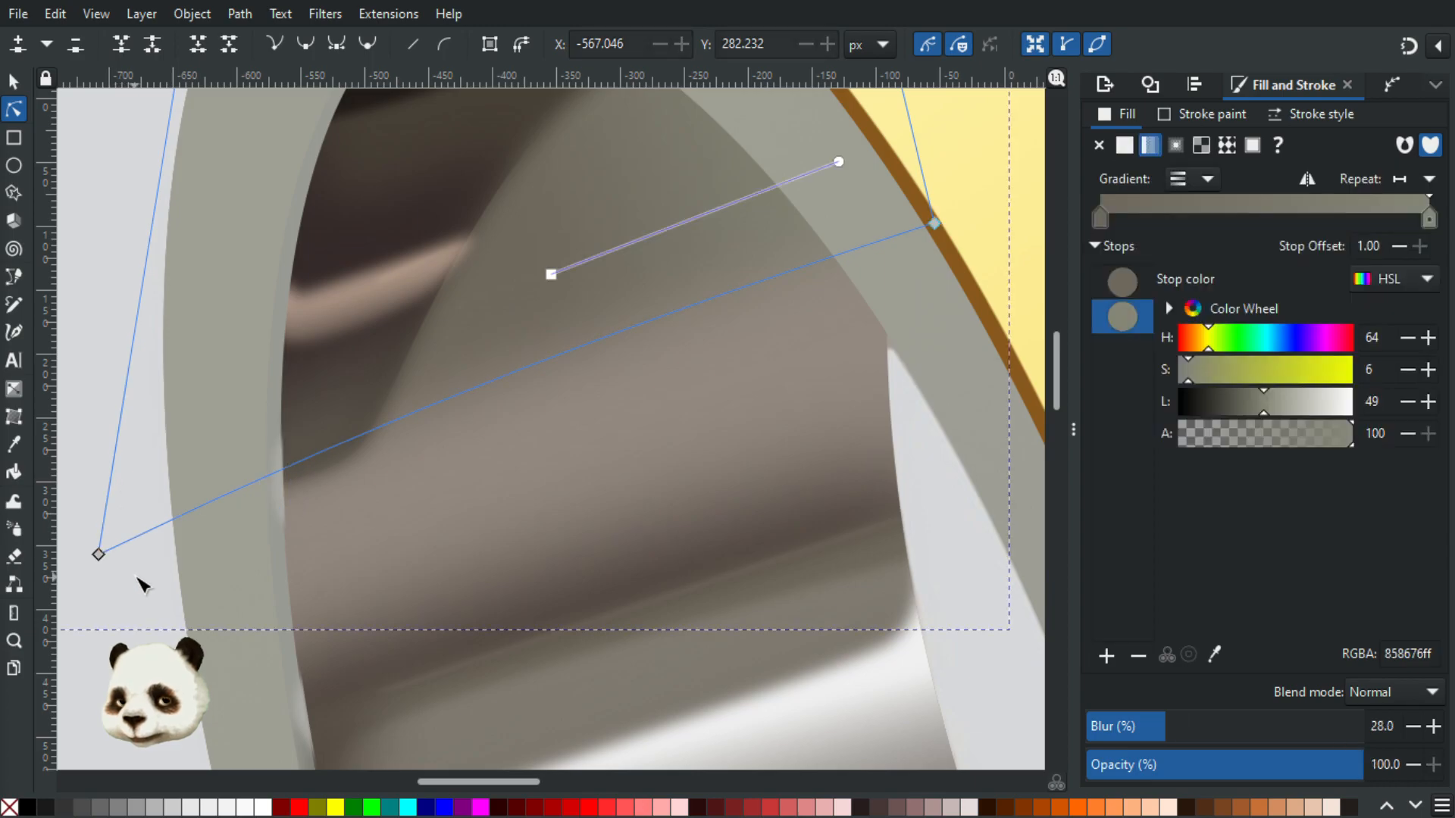
{"action": "scroll", "coordinate": [139, 584], "scroll_direction": "down", "scroll_amount": 4}
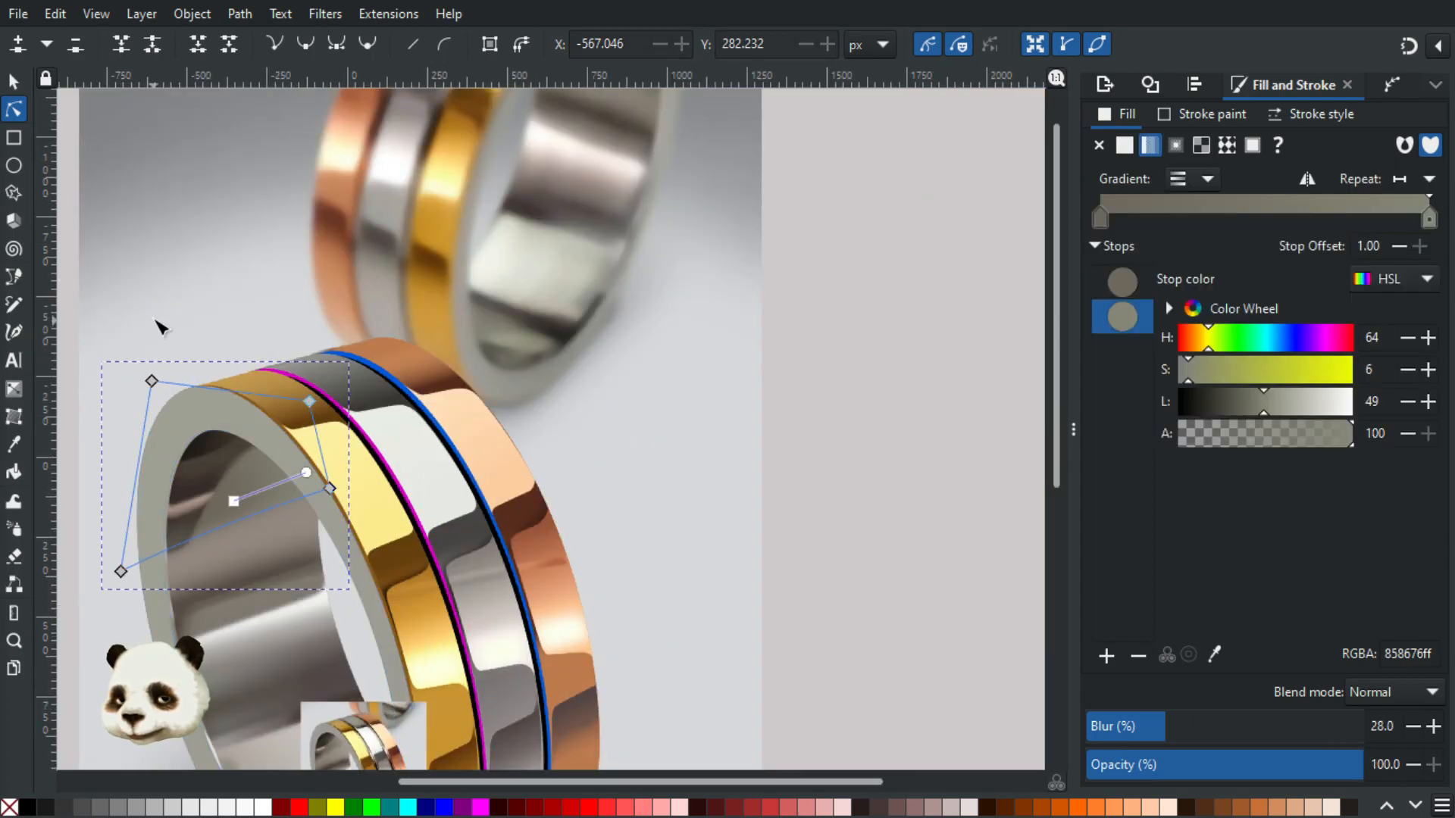
{"action": "left_click", "coordinate": [158, 328]}
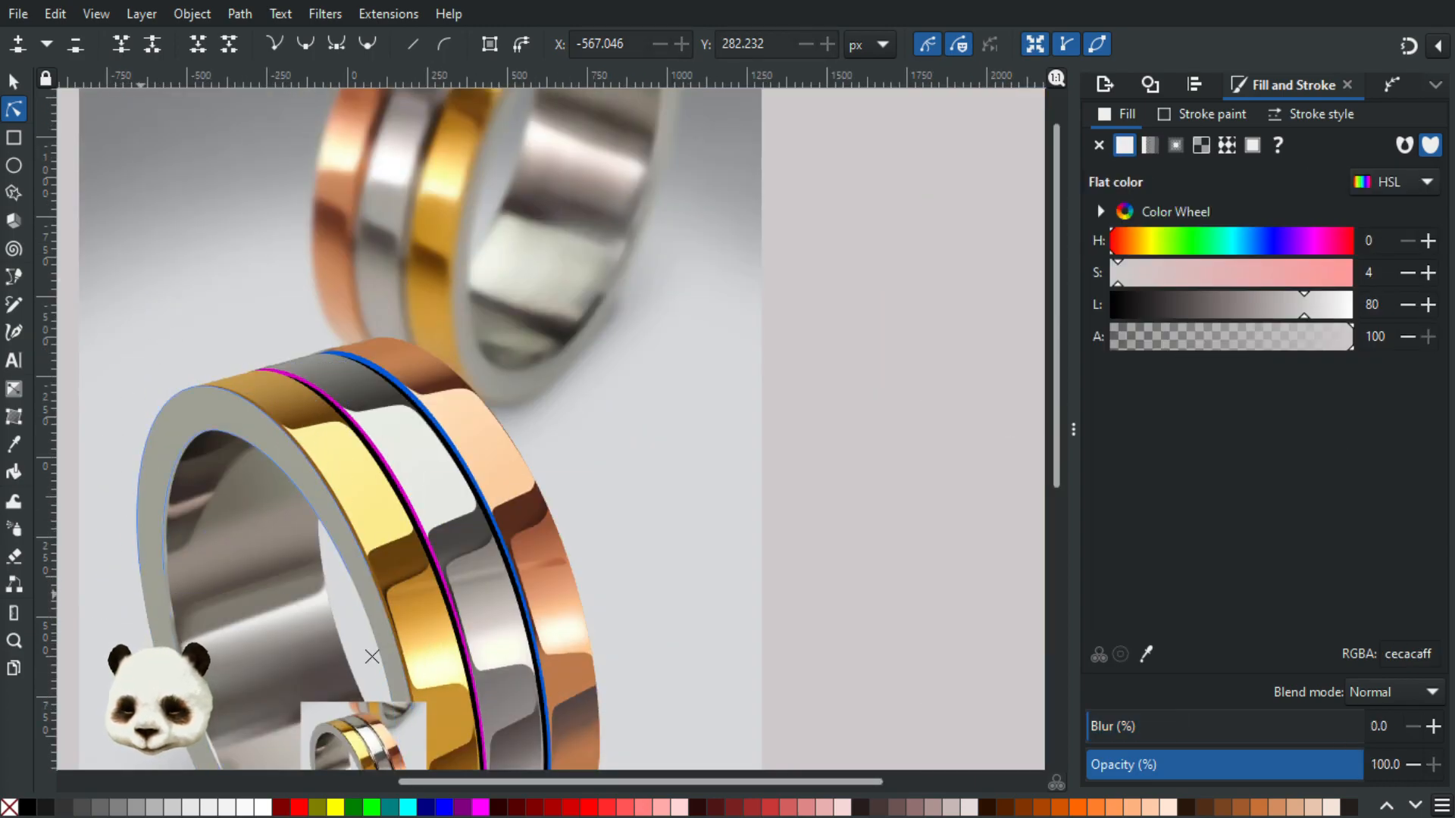
Step: Fine-tune the nodes of the light slivers, moving the upper one's bottom tip slightly inward, and deselect them
{"action": "scroll", "coordinate": [371, 657], "scroll_direction": "up", "scroll_amount": 1}
{"action": "scroll", "coordinate": [141, 577], "scroll_direction": "up", "scroll_amount": 3}
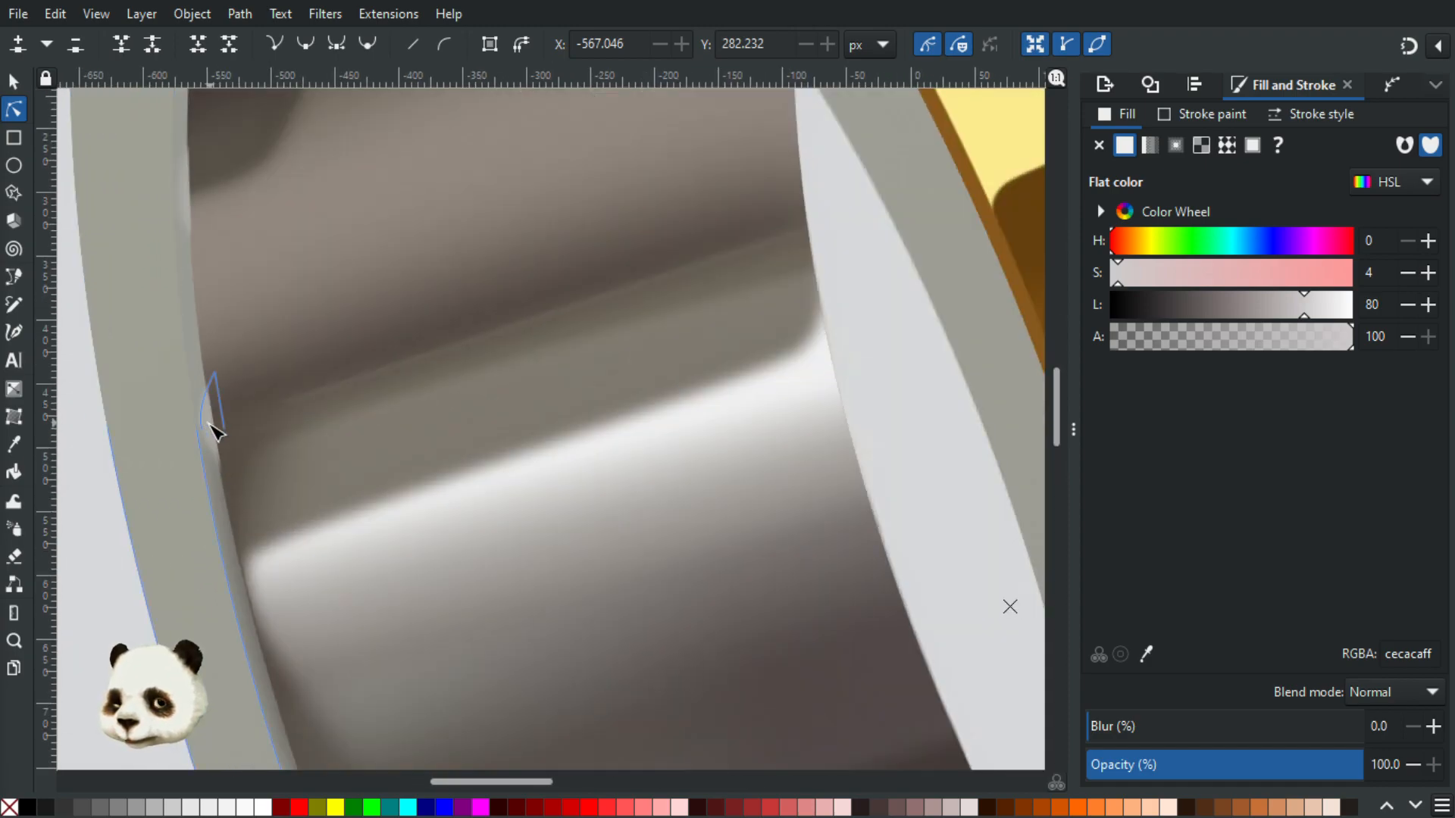
{"action": "left_click", "coordinate": [216, 432]}
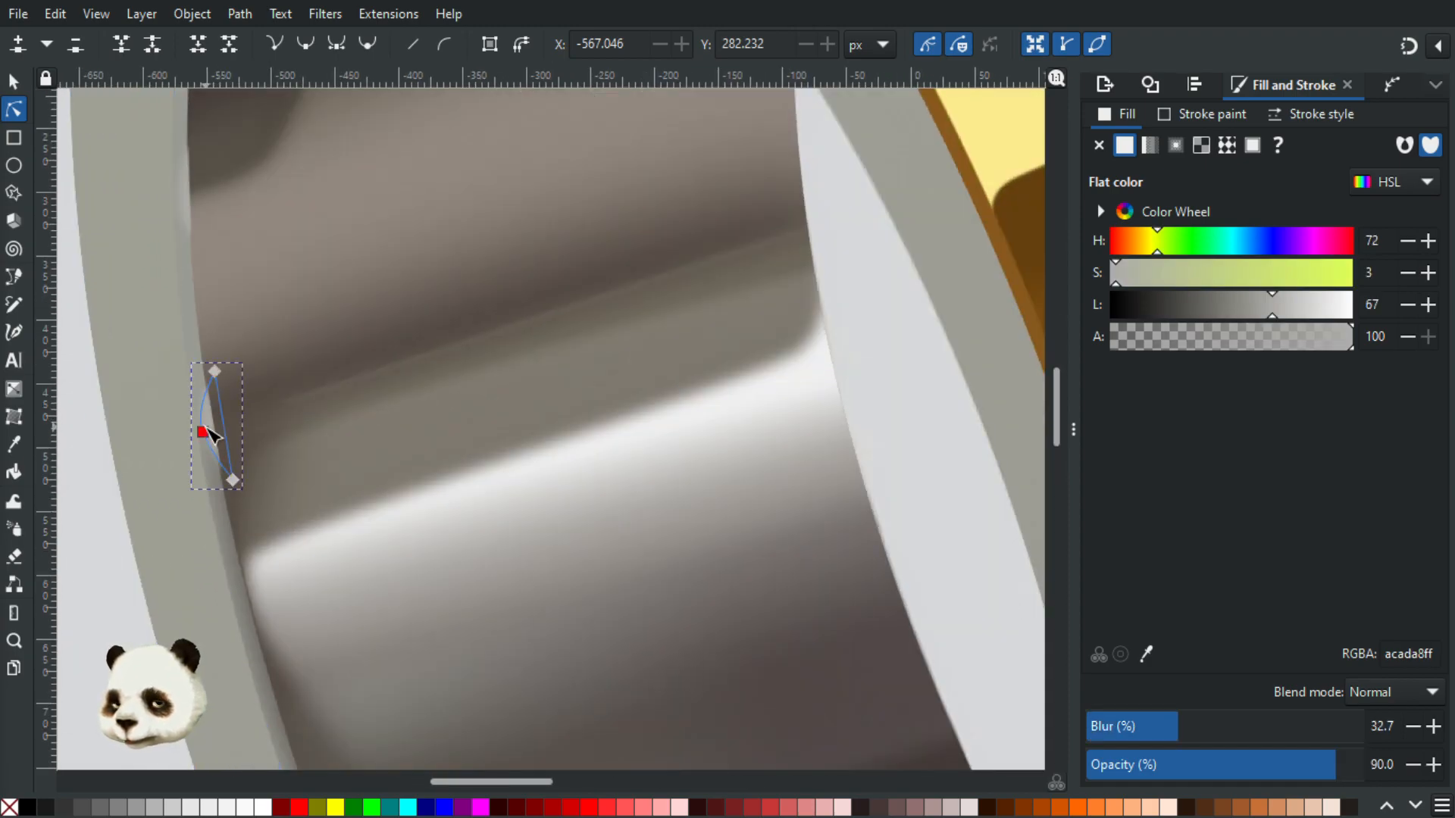
{"action": "left_click", "coordinate": [210, 432]}
{"action": "left_click_drag", "start_coordinate": [212, 434], "coordinate": [189, 202]}
{"action": "left_click", "coordinate": [187, 200]}
{"action": "left_click", "coordinate": [200, 241]}
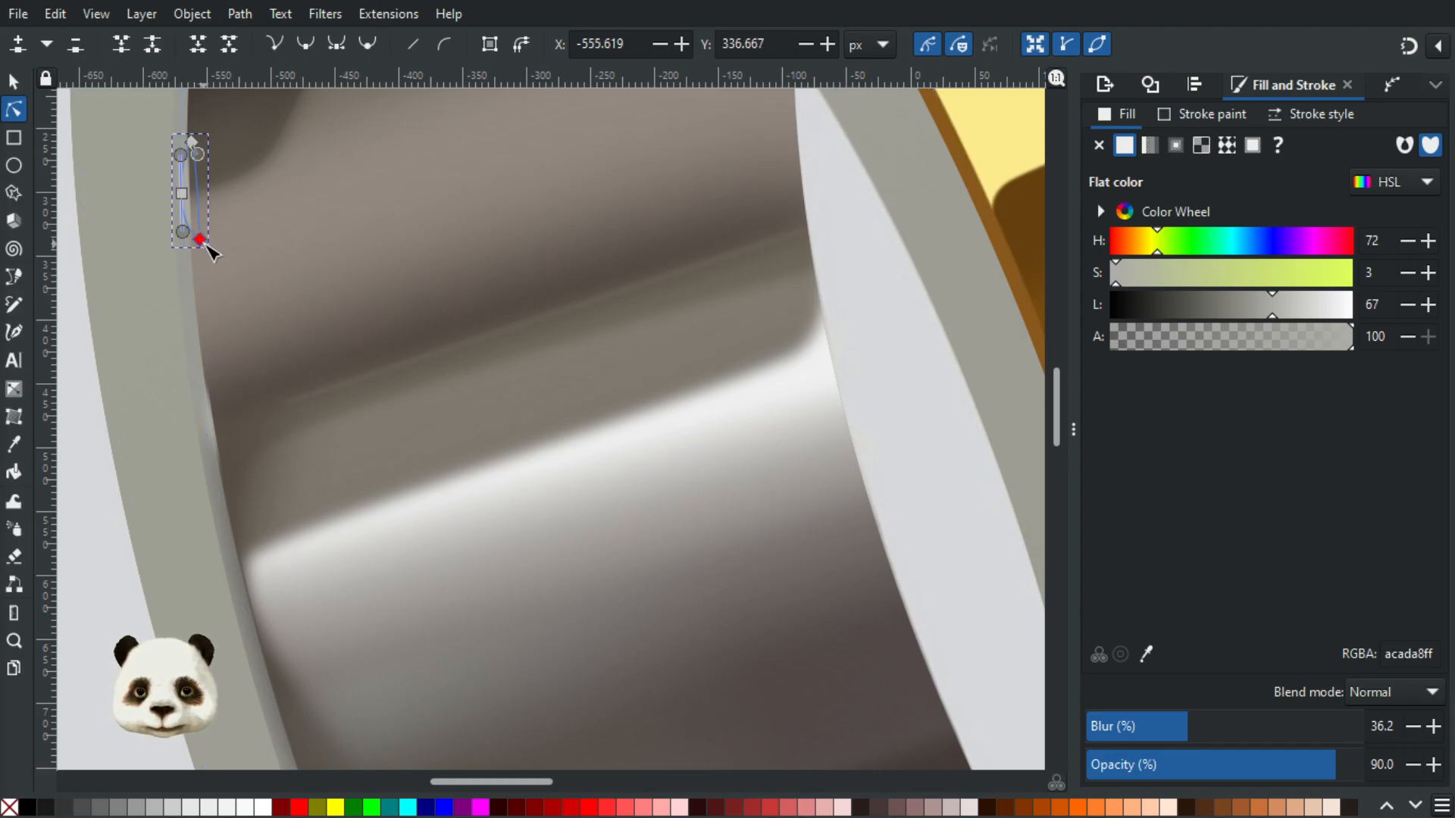
{"action": "left_click_drag", "start_coordinate": [201, 242], "coordinate": [206, 245]}
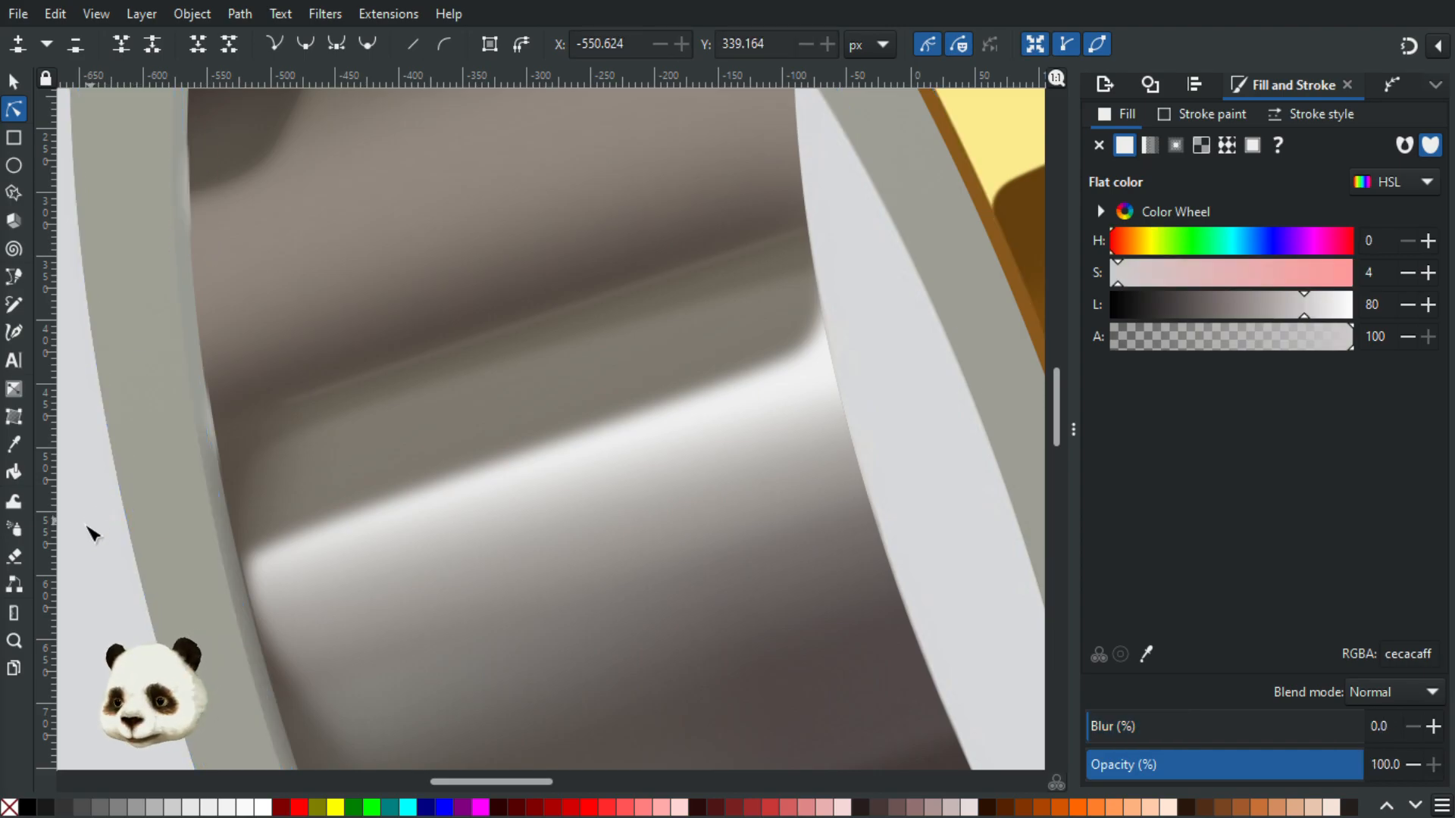
Step: Draw a long, thin closed sliver along the inner rim spanning the gap between the two light highlights
{"action": "scroll", "coordinate": [84, 553], "scroll_direction": "down", "scroll_amount": 4}
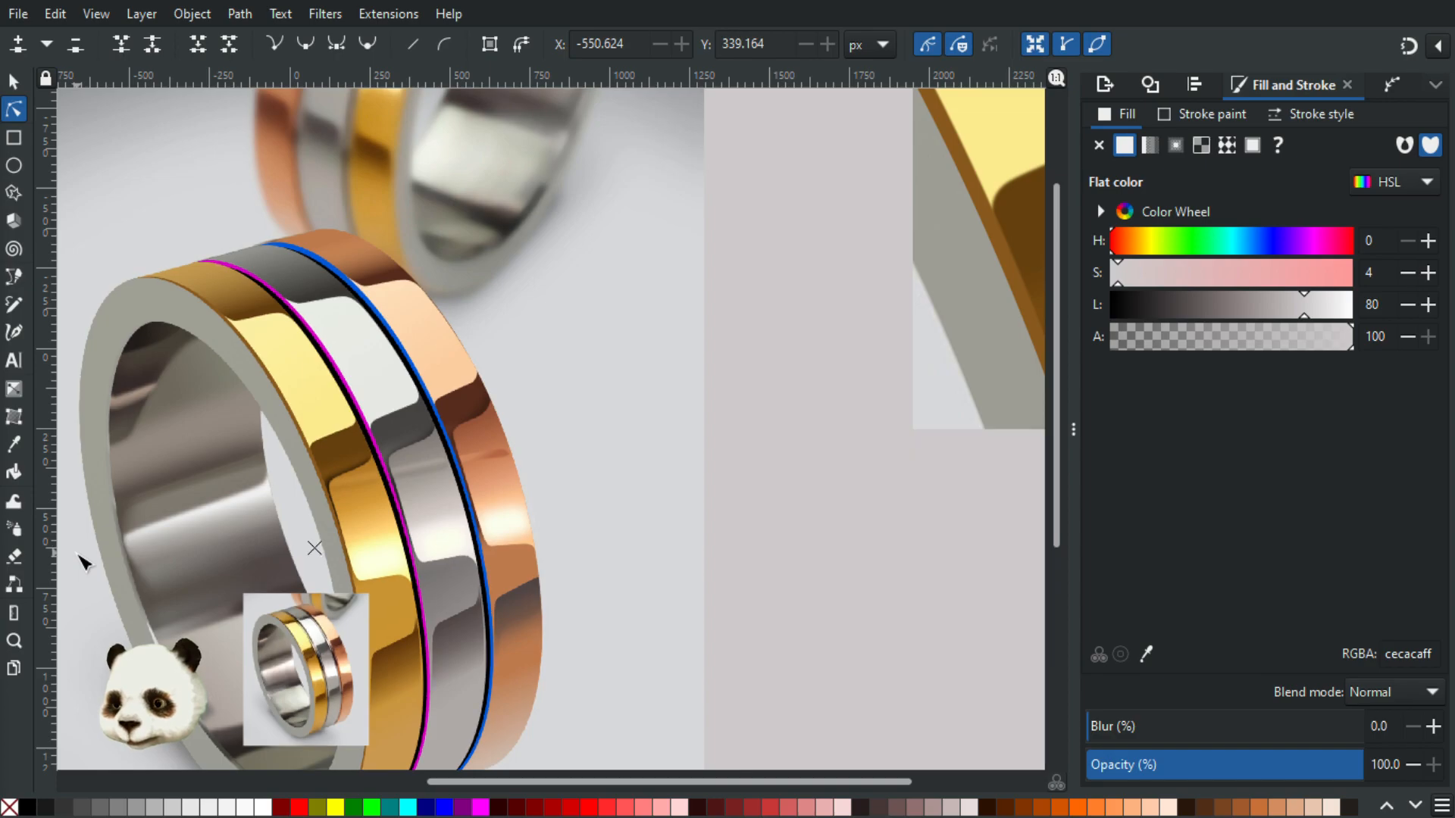
{"action": "scroll", "coordinate": [83, 560], "scroll_direction": "up", "scroll_amount": 1}
{"action": "scroll", "coordinate": [89, 553], "scroll_direction": "up", "scroll_amount": 1}
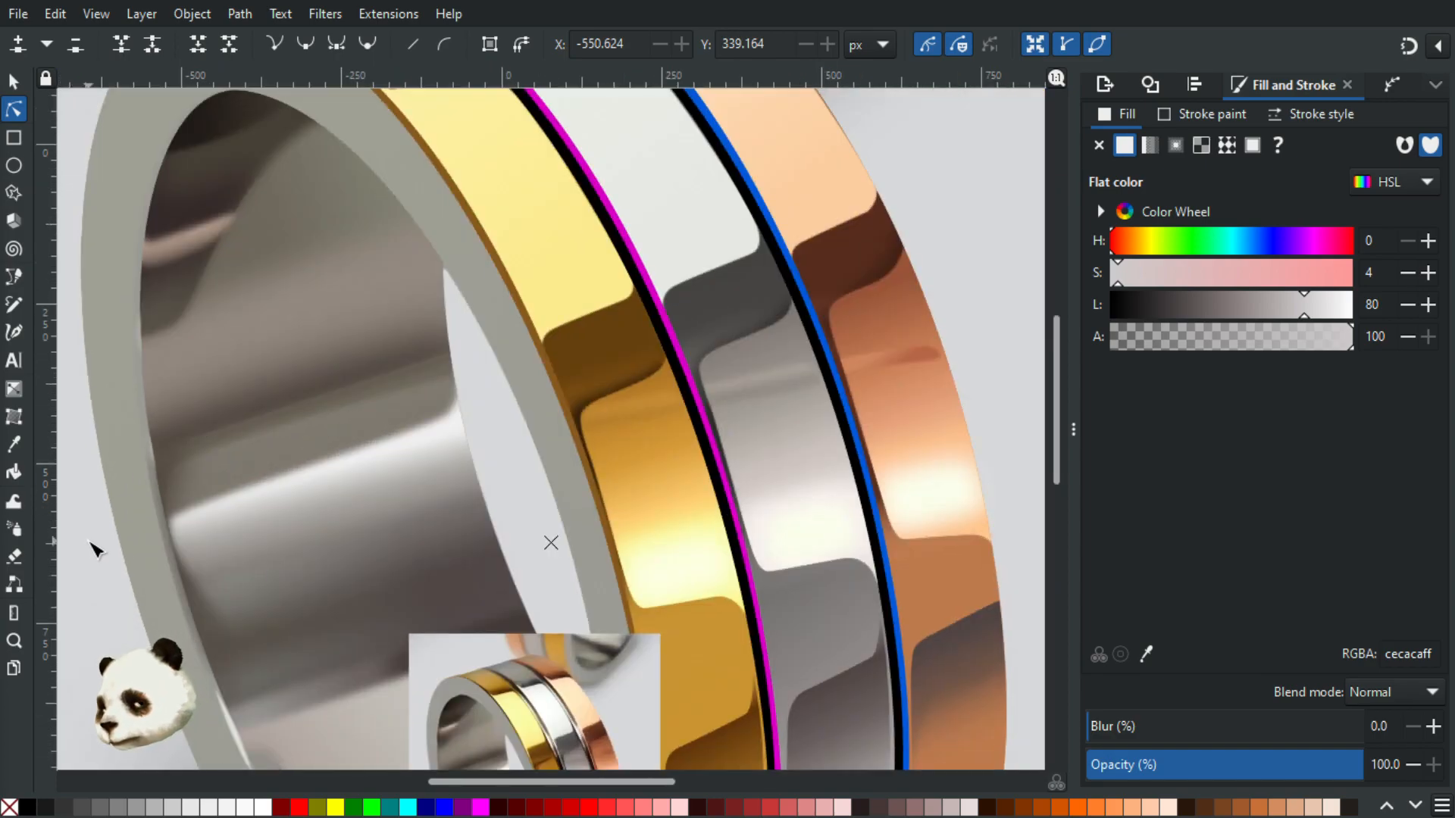
{"action": "key", "text": "b"}
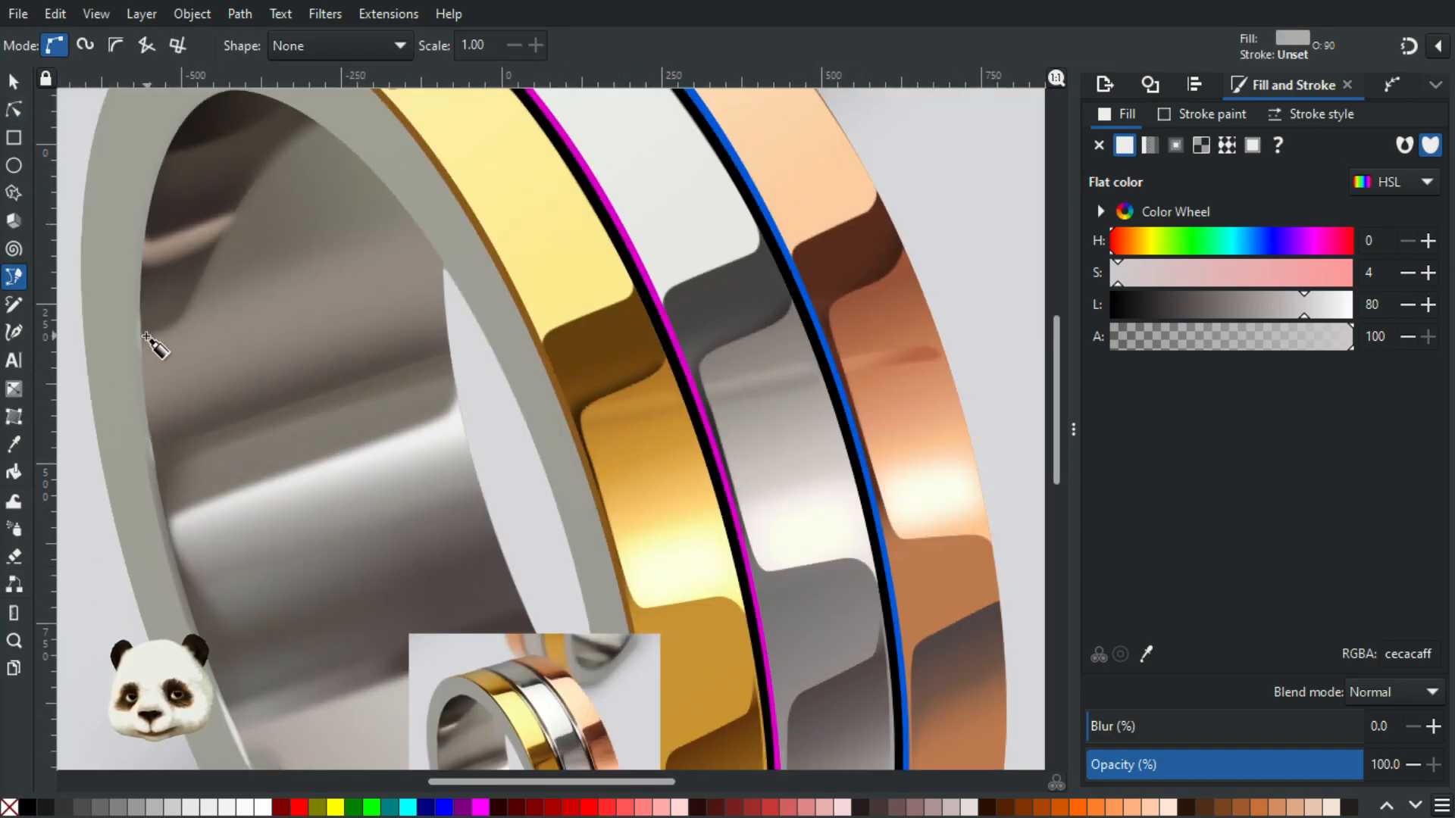
{"action": "left_click", "coordinate": [148, 336]}
{"action": "left_click_drag", "start_coordinate": [142, 397], "coordinate": [148, 438]}
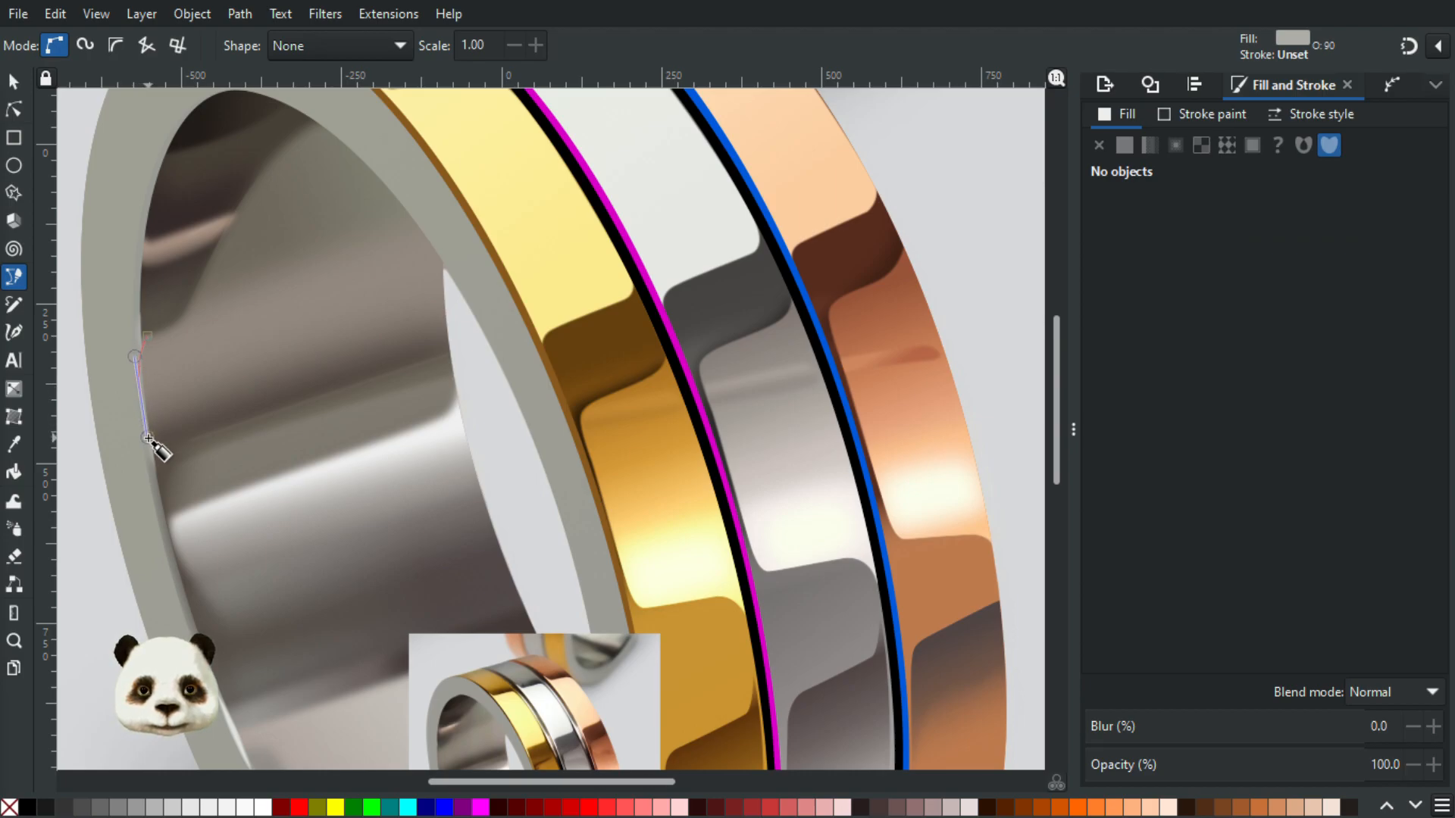
{"action": "left_click", "coordinate": [144, 331]}
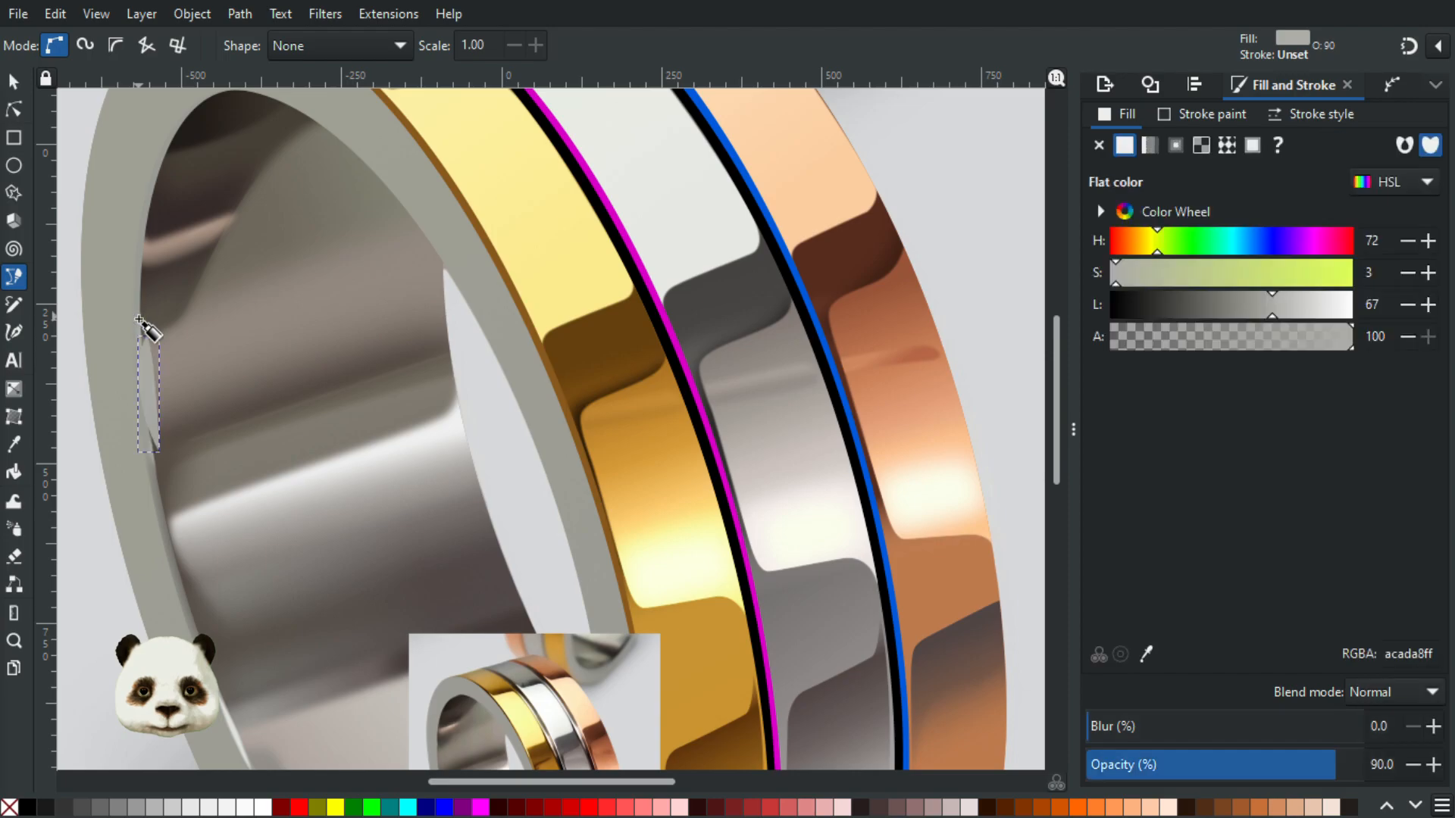
Step: Fill the long sliver with the brownish grey 70665e sampled from the ring's inner surface, and set its blur to 30%
{"action": "key", "text": "d"}
{"action": "left_click", "coordinate": [173, 567]}
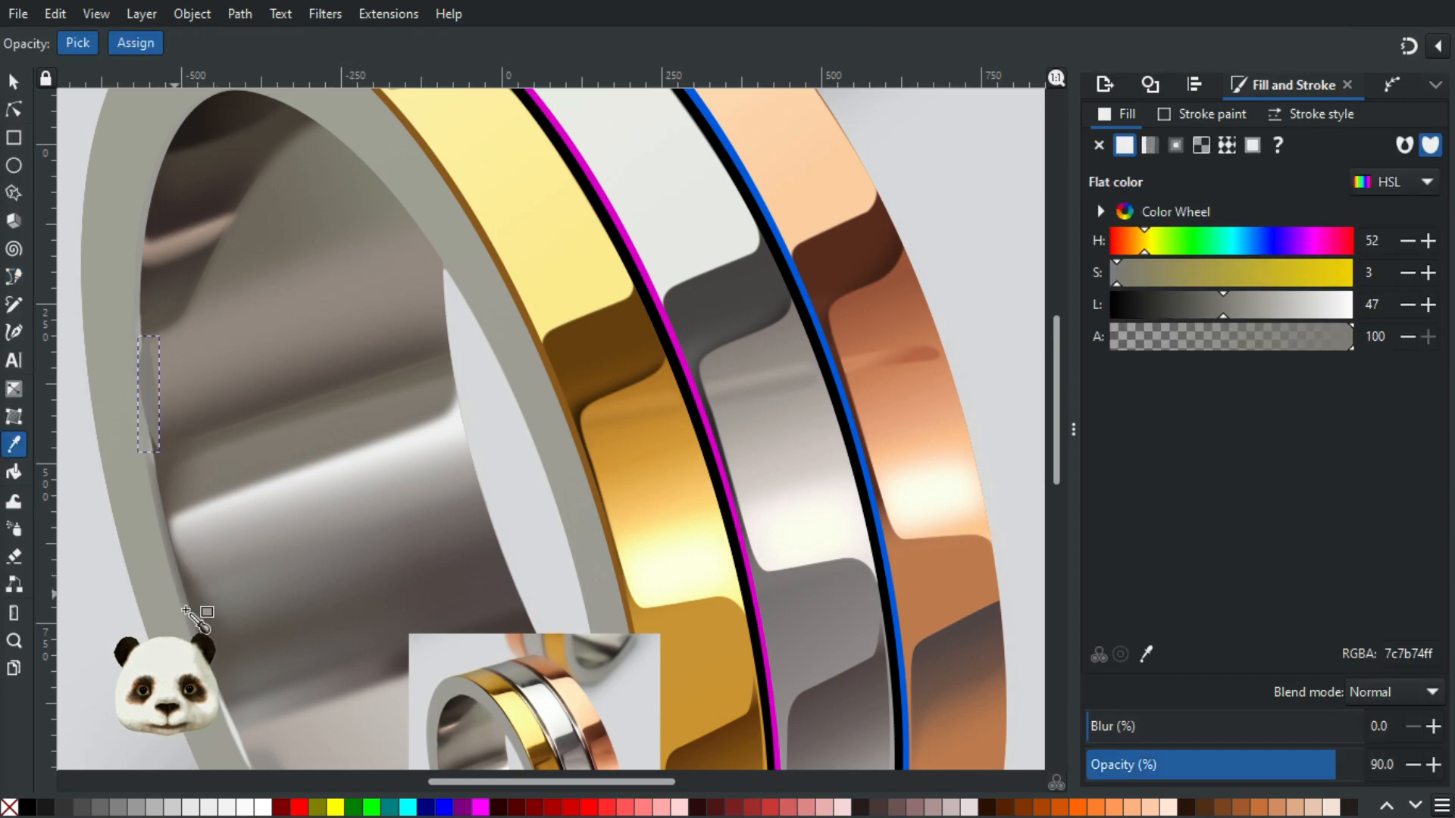
{"action": "left_click", "coordinate": [253, 581]}
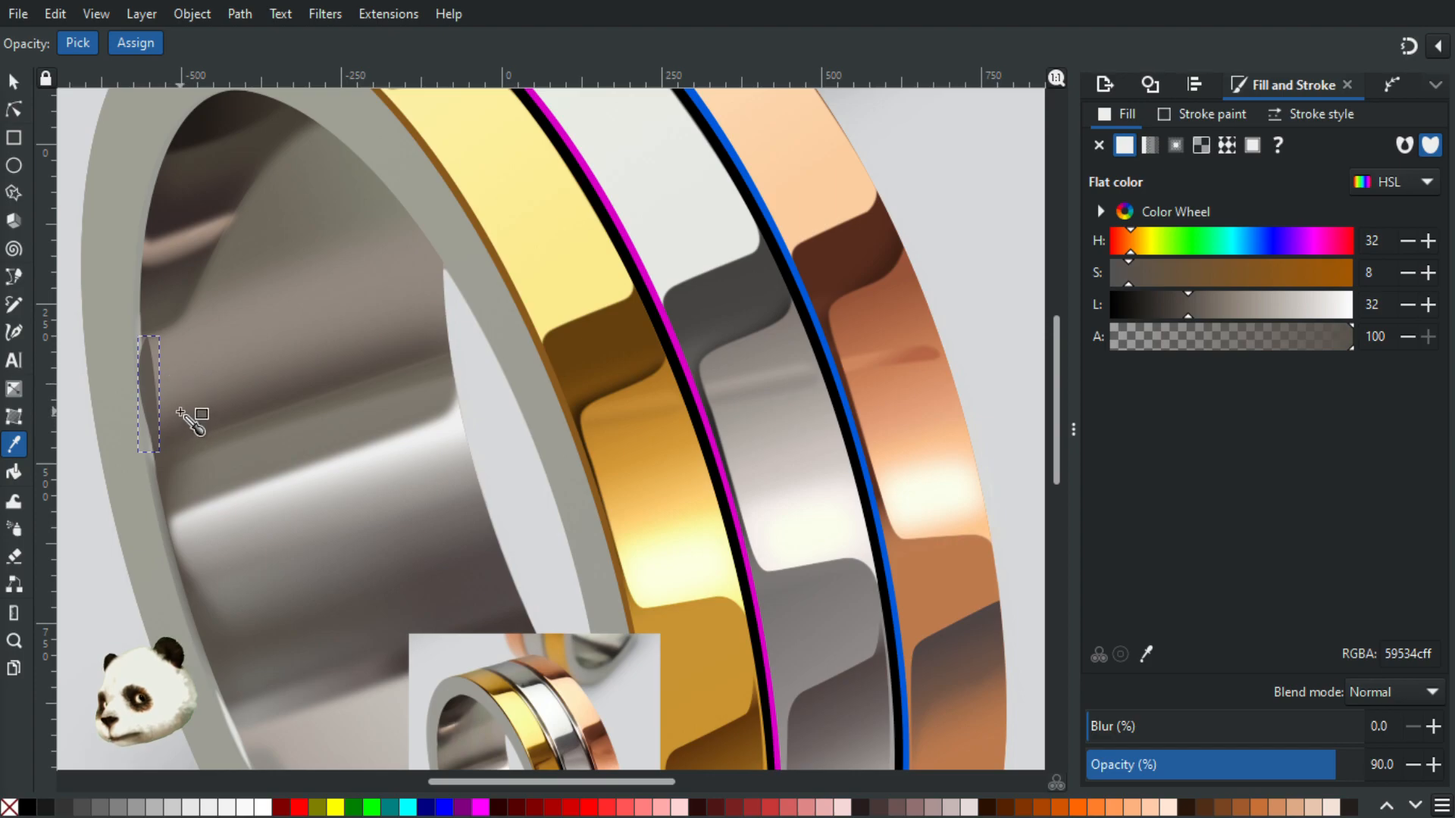
{"action": "left_click", "coordinate": [183, 413]}
{"action": "left_click", "coordinate": [192, 406]}
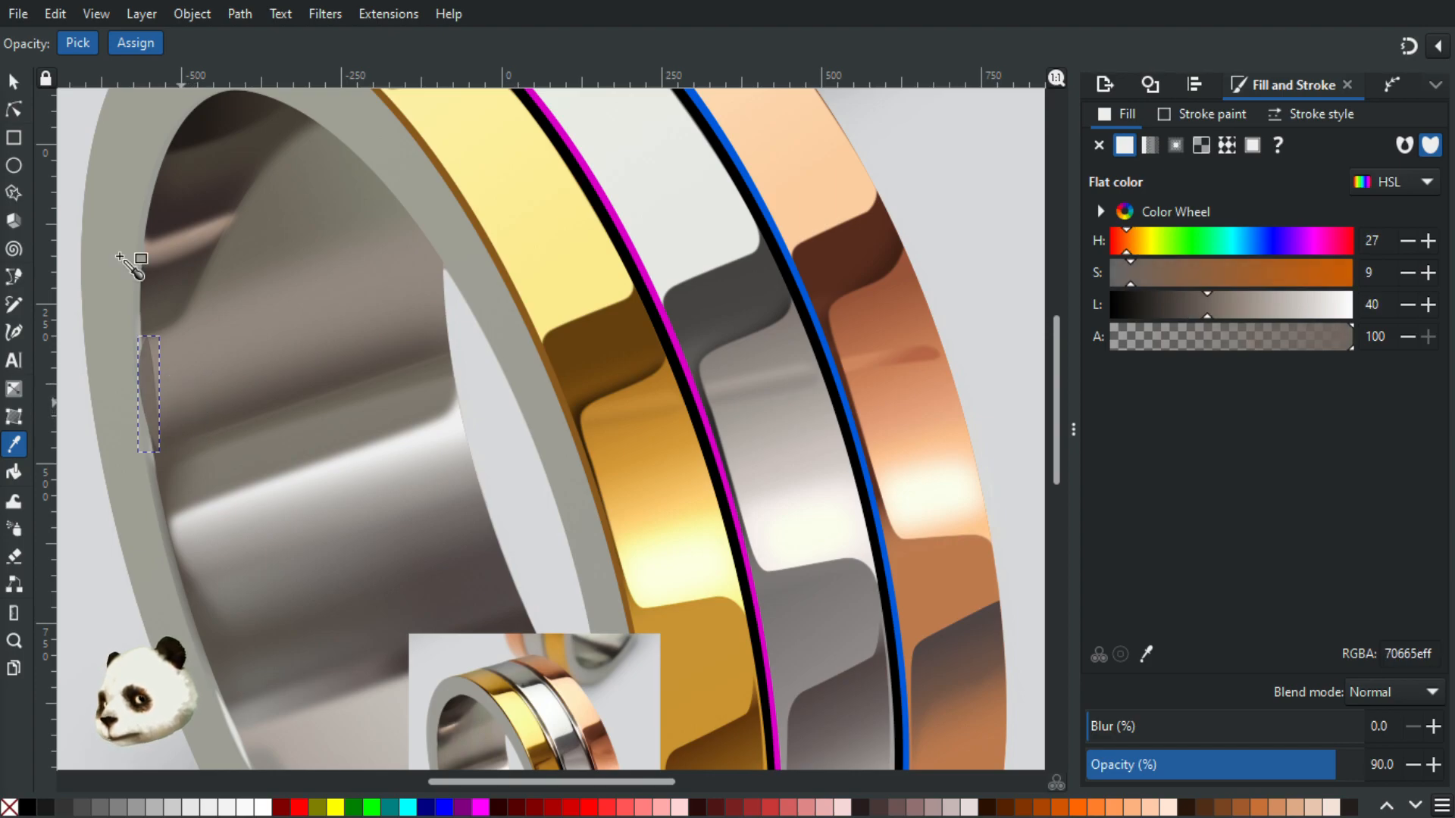
{"action": "left_click", "coordinate": [14, 81]}
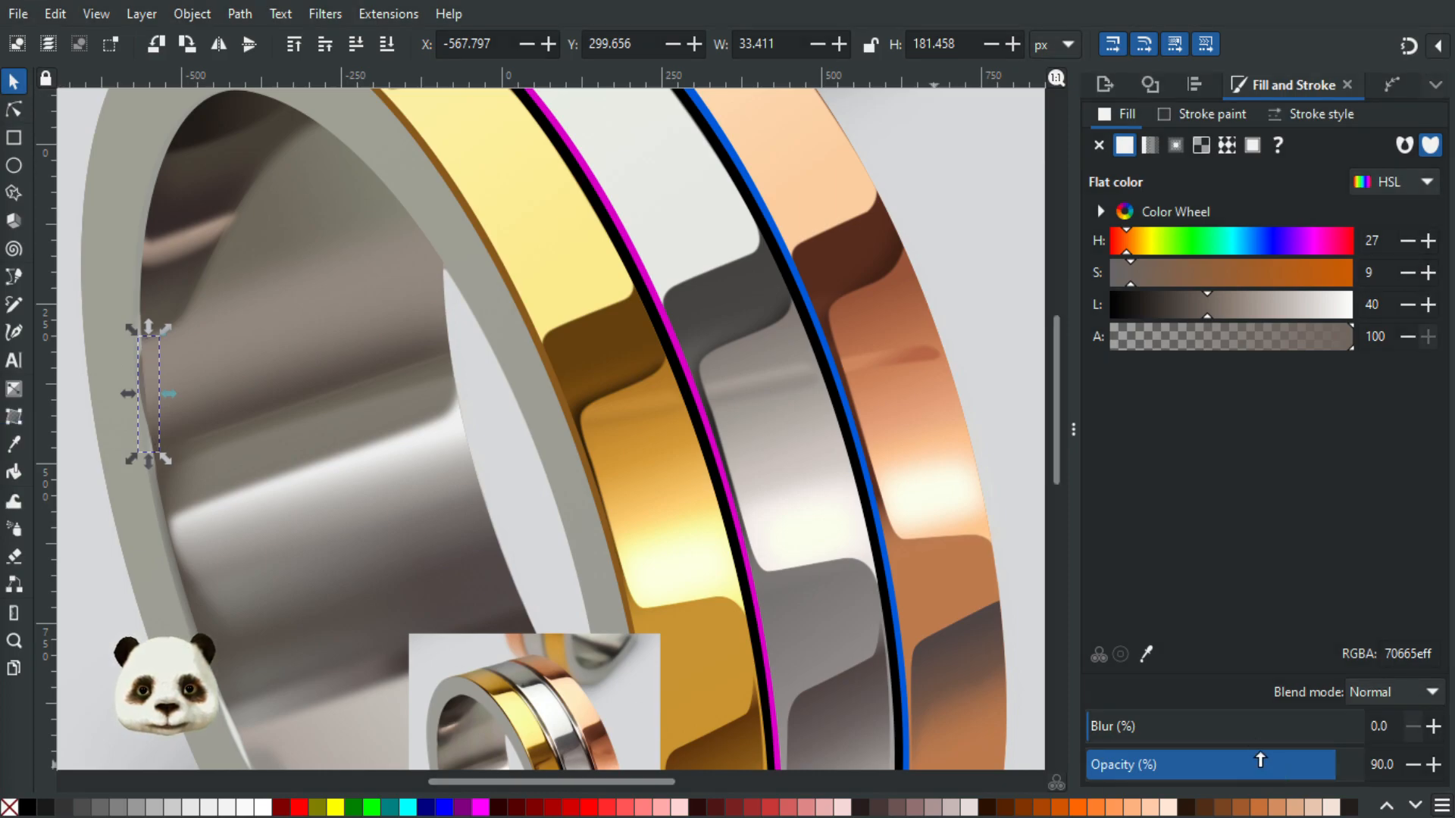
{"action": "left_click_drag", "start_coordinate": [1120, 725], "coordinate": [1159, 724]}
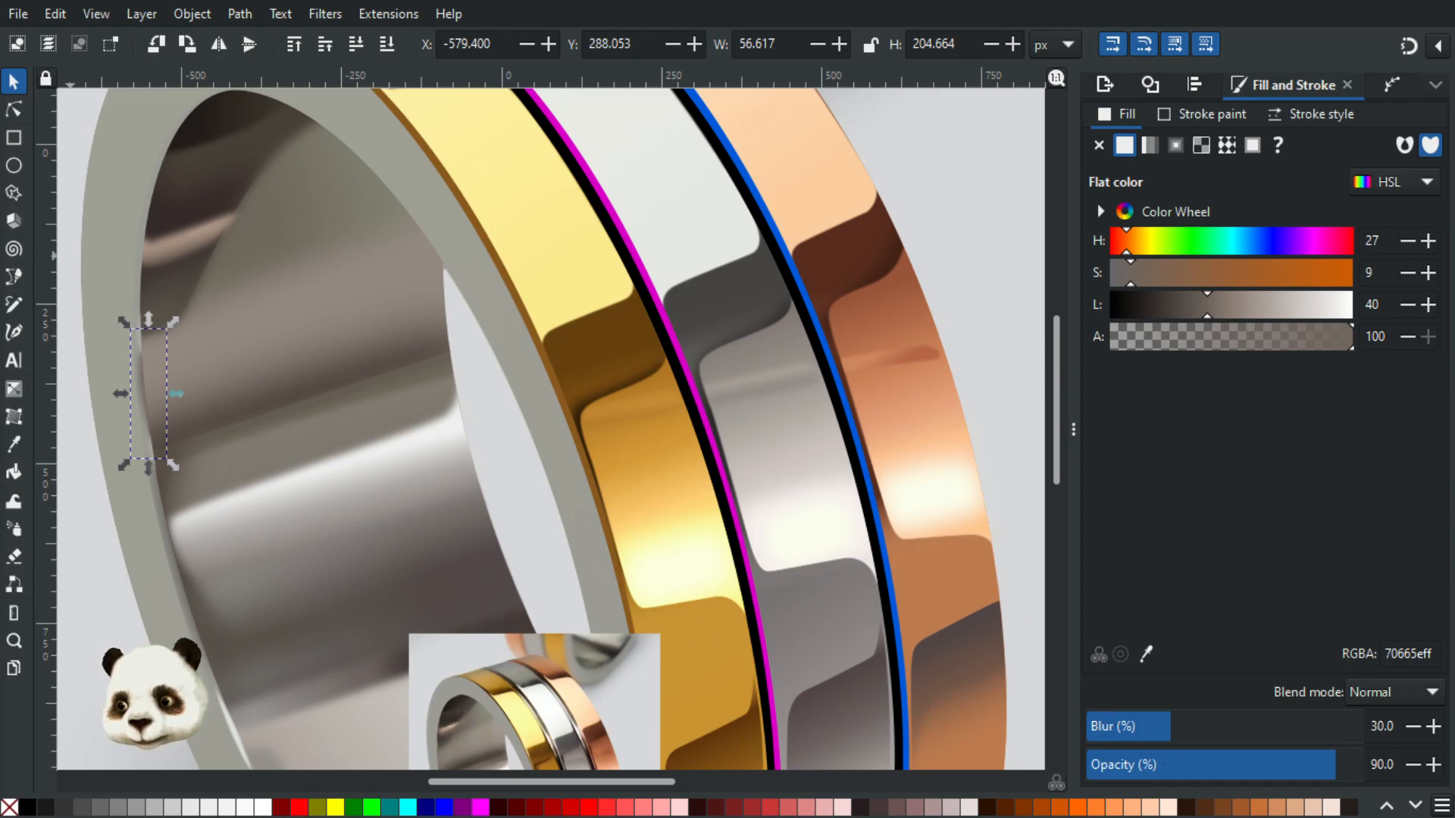
Step: Adjust the bottom tip of the long brownish grey sliver so it tapers along the inner rim
{"action": "left_click", "coordinate": [16, 111]}
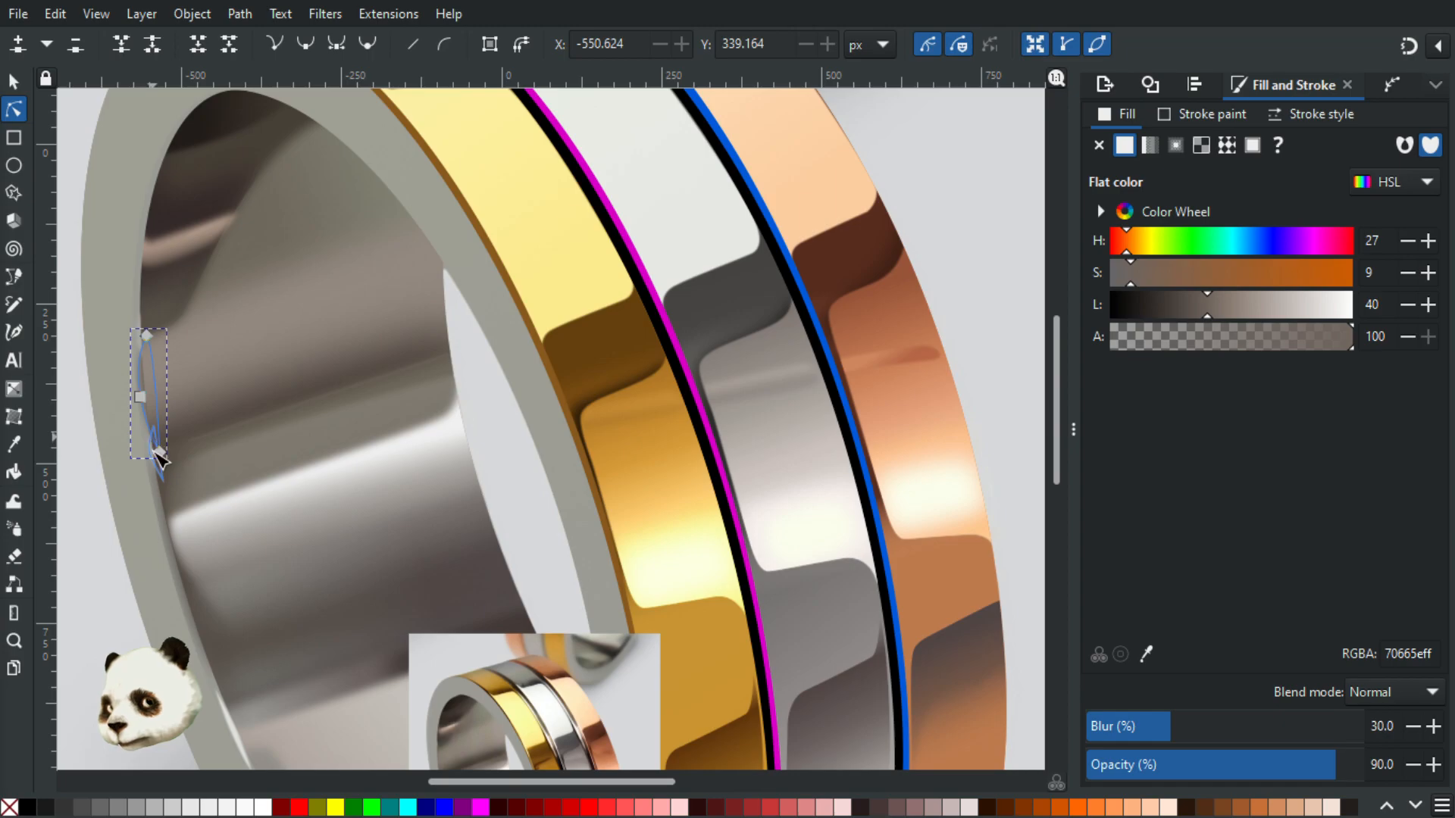
{"action": "left_click_drag", "start_coordinate": [160, 458], "coordinate": [149, 431]}
{"action": "scroll", "coordinate": [155, 456], "scroll_direction": "up", "scroll_amount": 1}
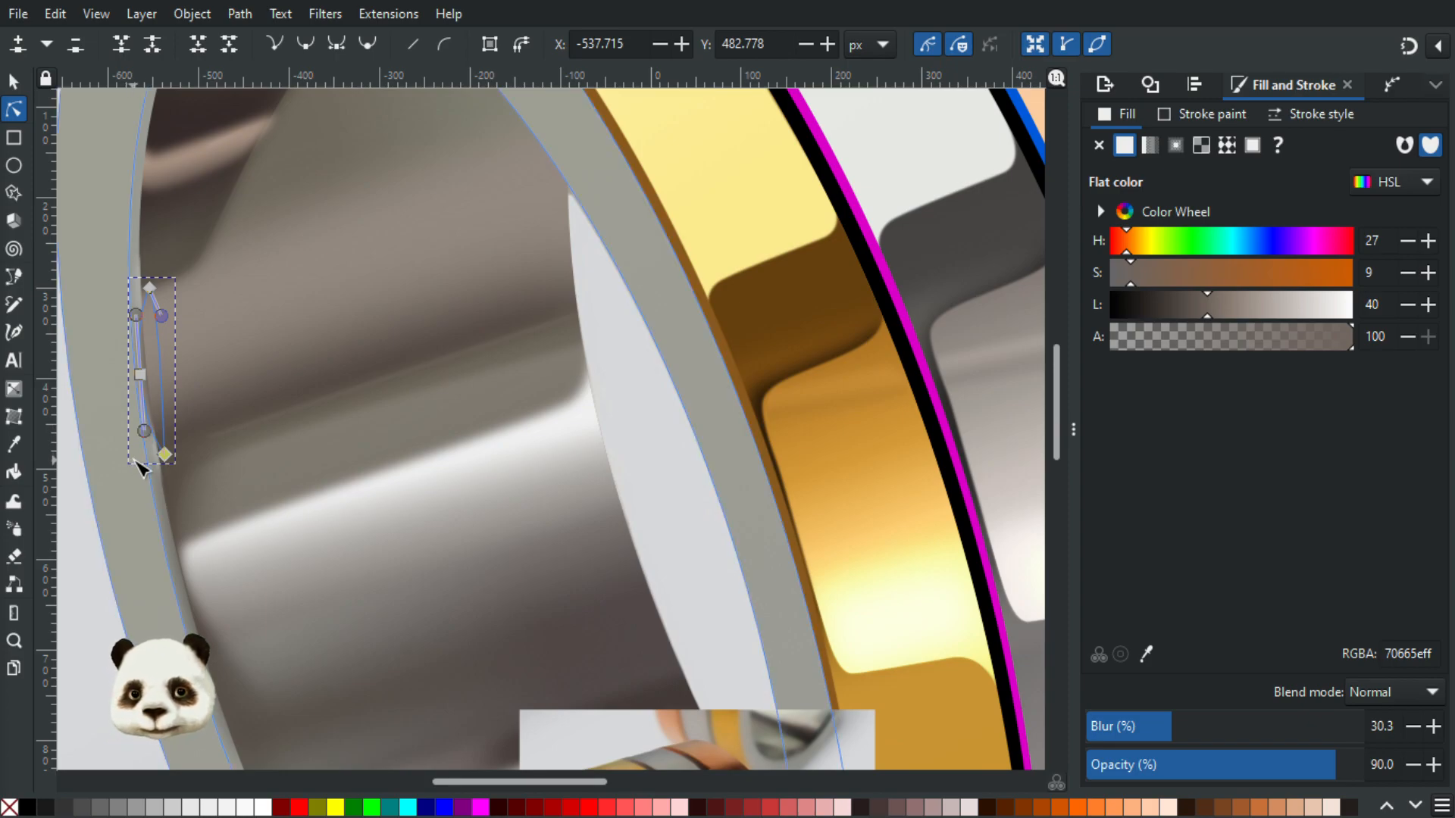
Step: Set the brownish grey sliver's opacity to 70% and its fill lightness to 50, and deselect it
{"action": "left_click", "coordinate": [1280, 763]}
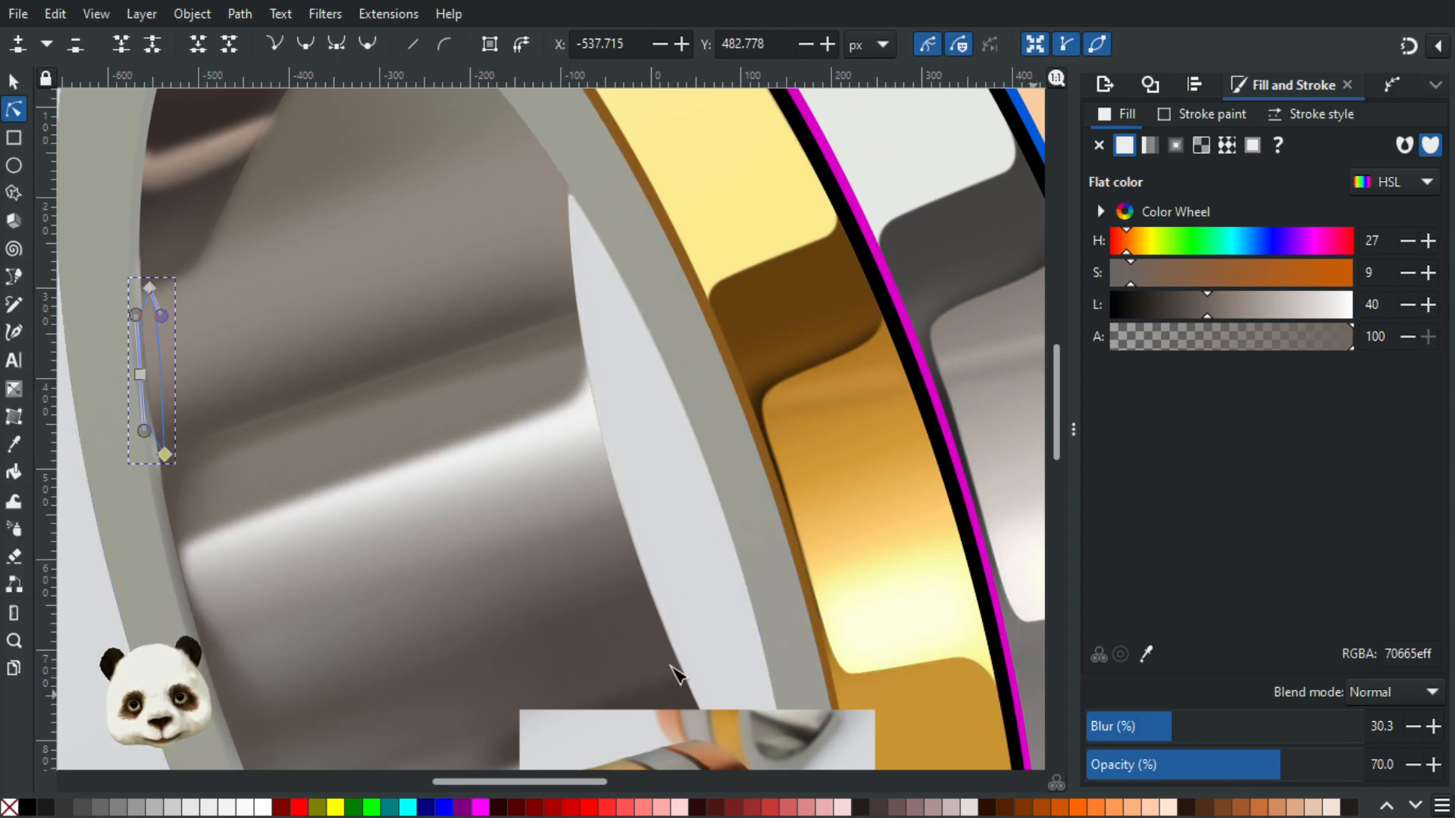
{"action": "left_click", "coordinate": [91, 644]}
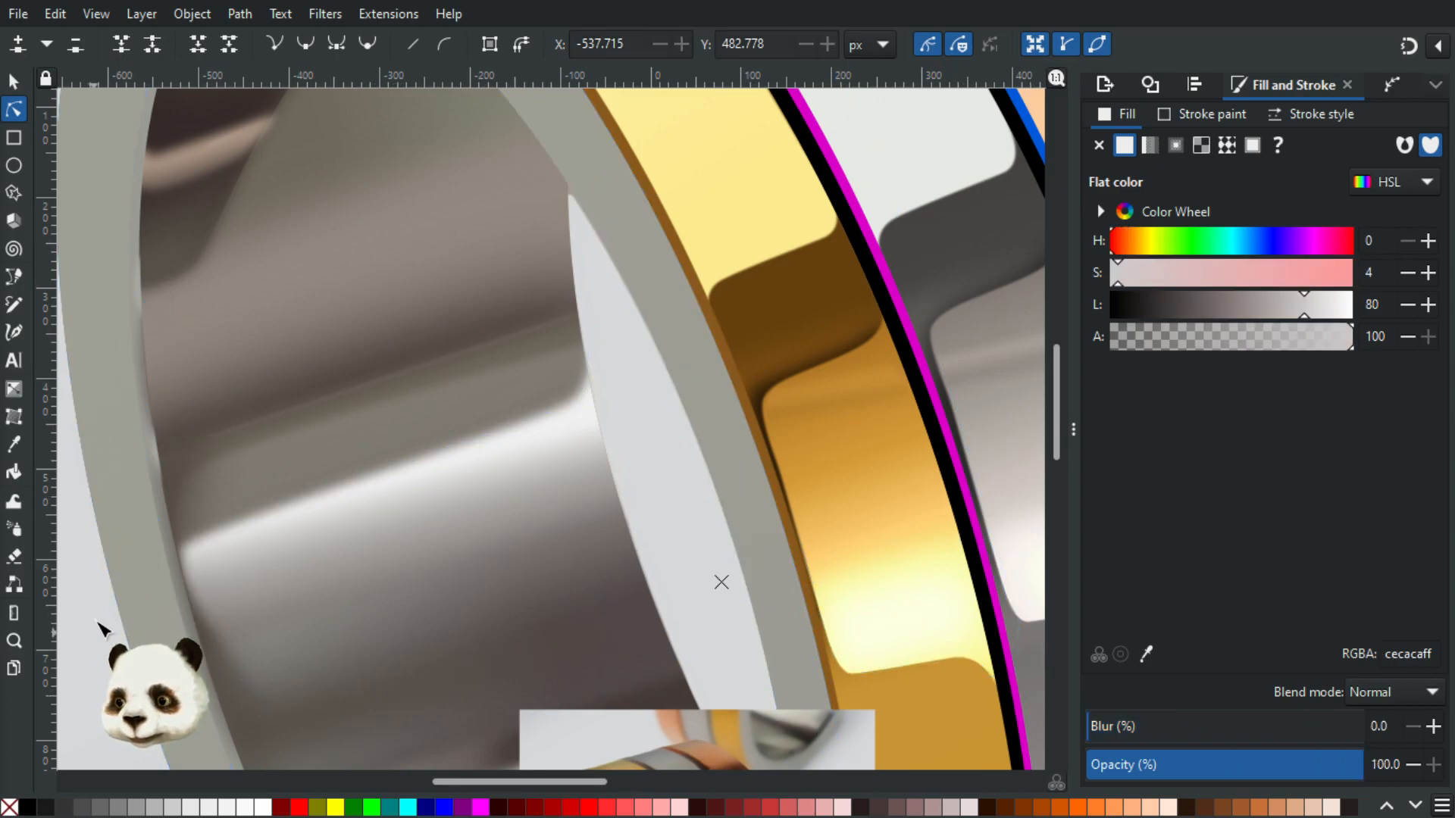
{"action": "scroll", "coordinate": [102, 620], "scroll_direction": "down", "scroll_amount": 3, "text": "ctrl"}
{"action": "scroll", "coordinate": [103, 619], "scroll_direction": "up", "scroll_amount": 1, "text": "ctrl"}
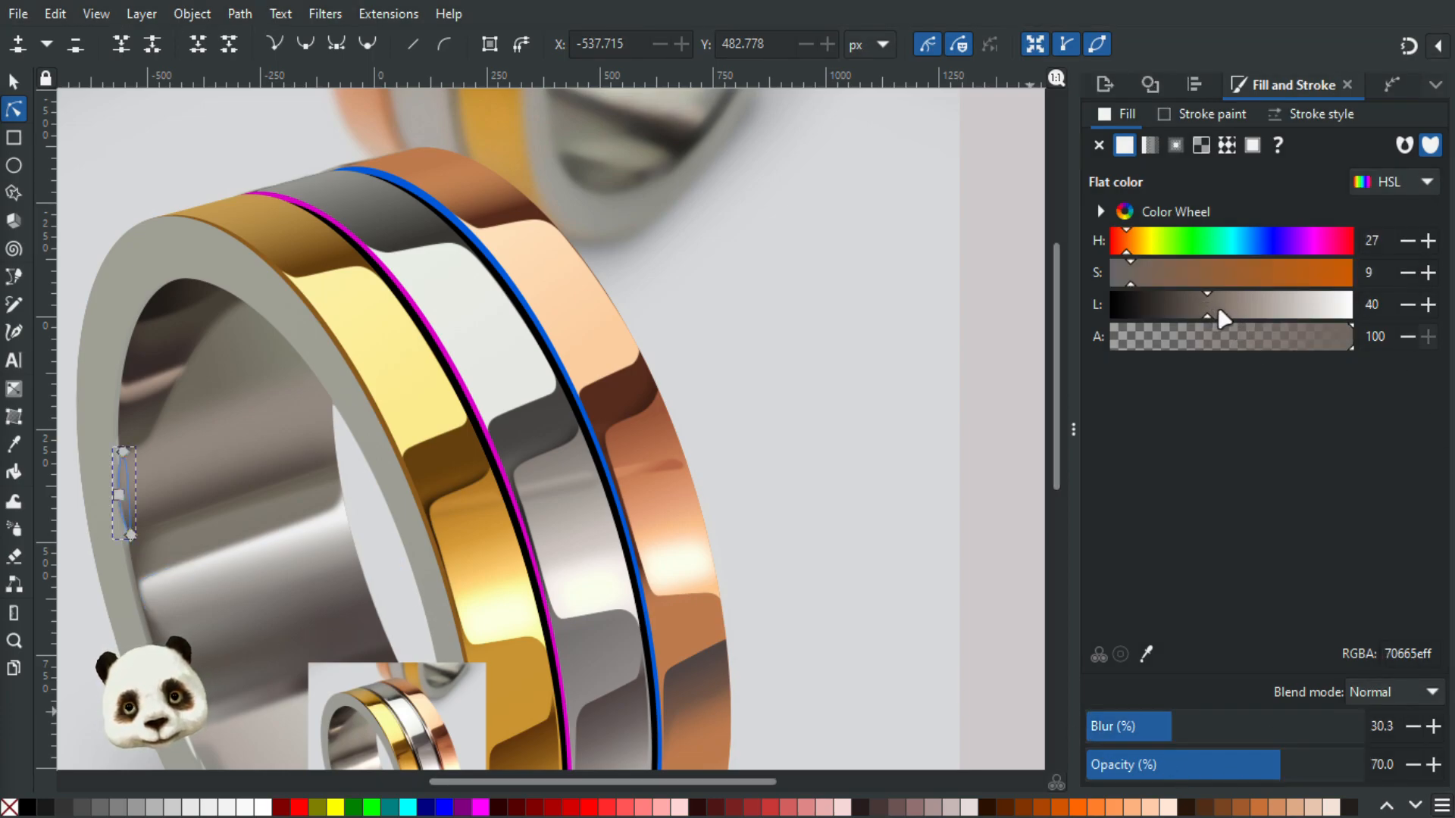
{"action": "left_click", "coordinate": [1229, 310]}
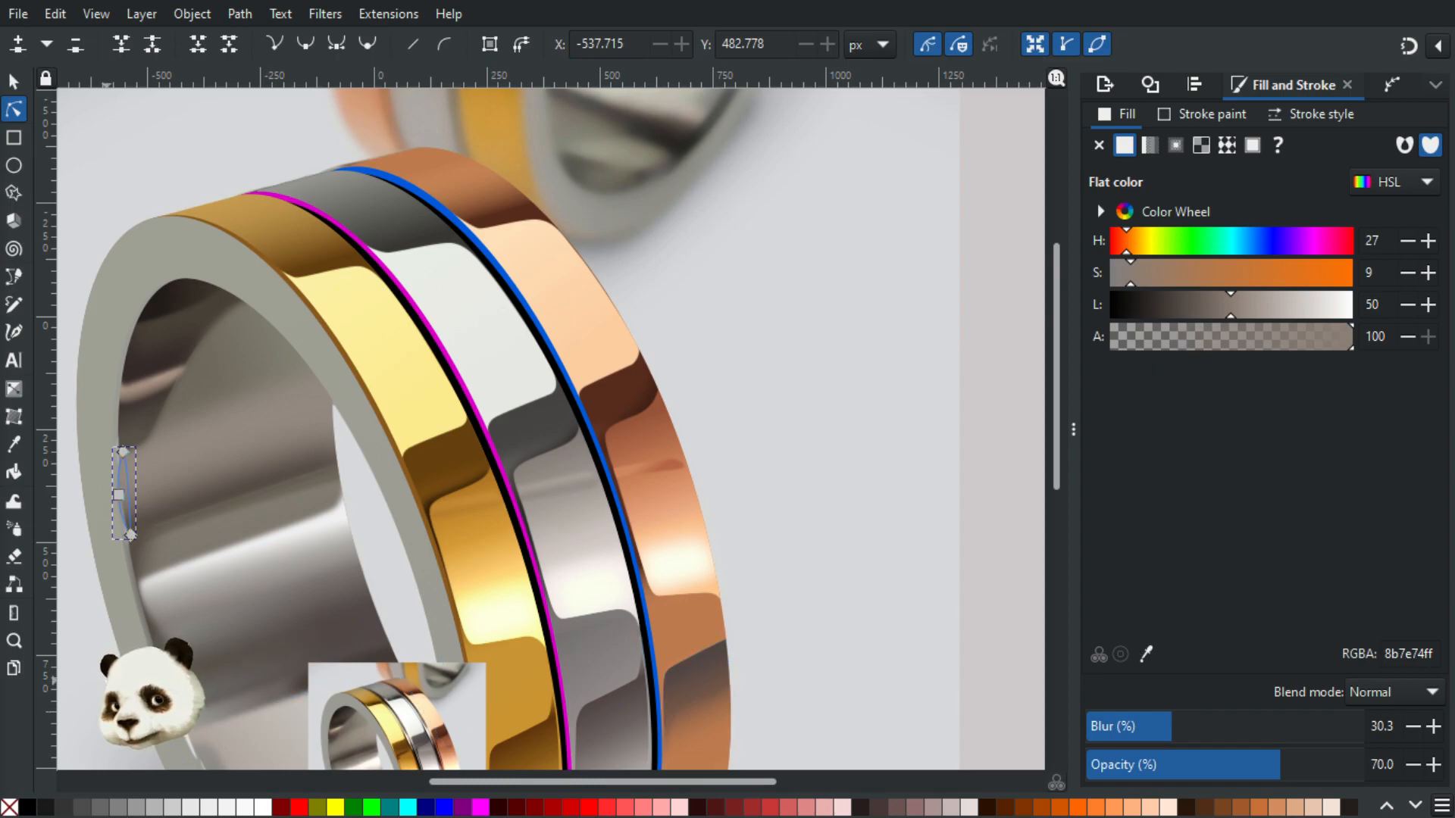
{"action": "left_click", "coordinate": [409, 599]}
Step: Compare the shading along the ring's inner rim with the reference photo
{"action": "scroll", "coordinate": [409, 599], "scroll_direction": "down", "scroll_amount": 1, "text": "ctrl"}
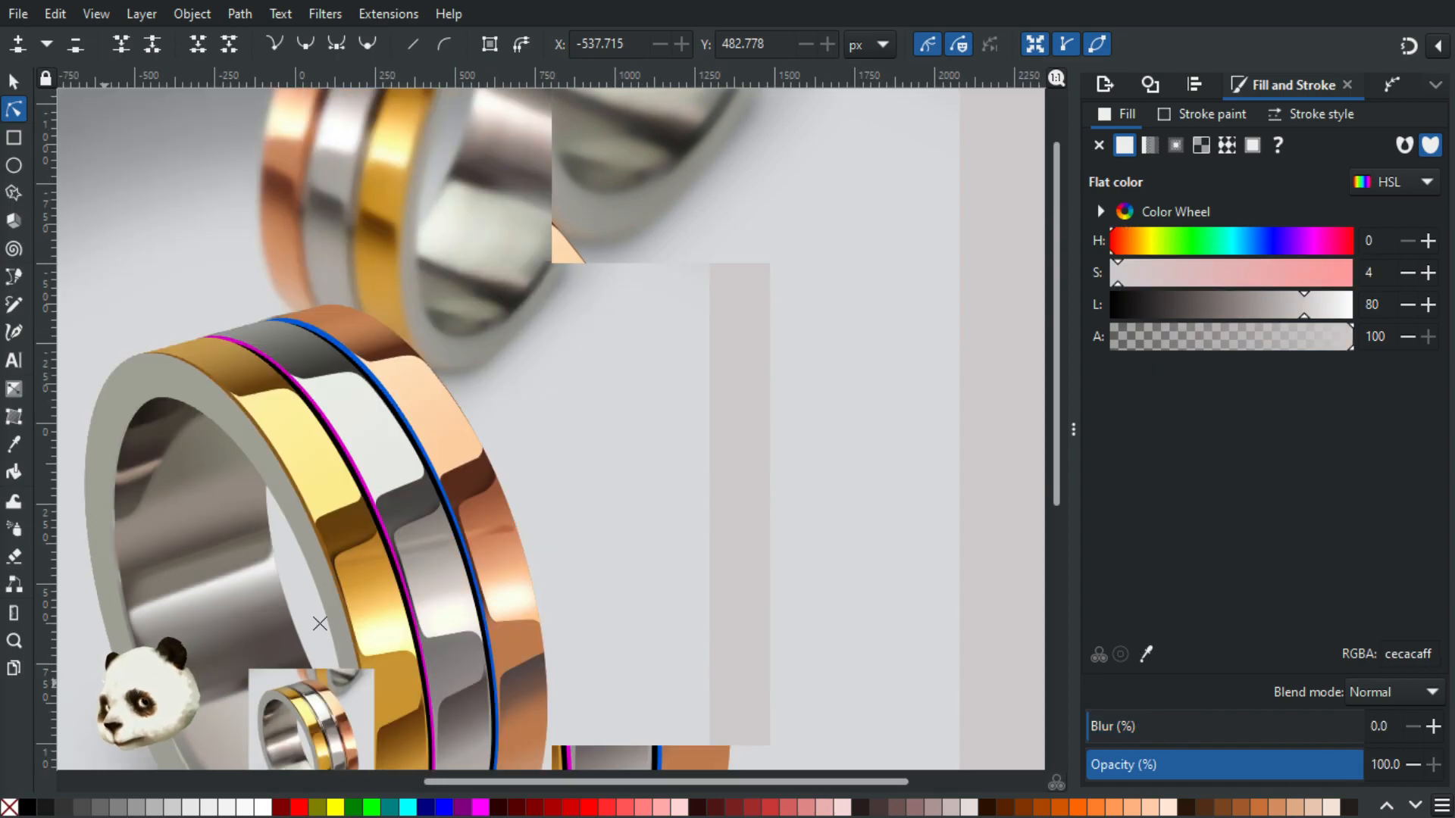
{"action": "scroll", "coordinate": [105, 683], "scroll_direction": "up", "scroll_amount": 2, "text": "ctrl"}
{"action": "scroll", "coordinate": [114, 663], "scroll_direction": "down", "scroll_amount": 2, "text": "ctrl"}
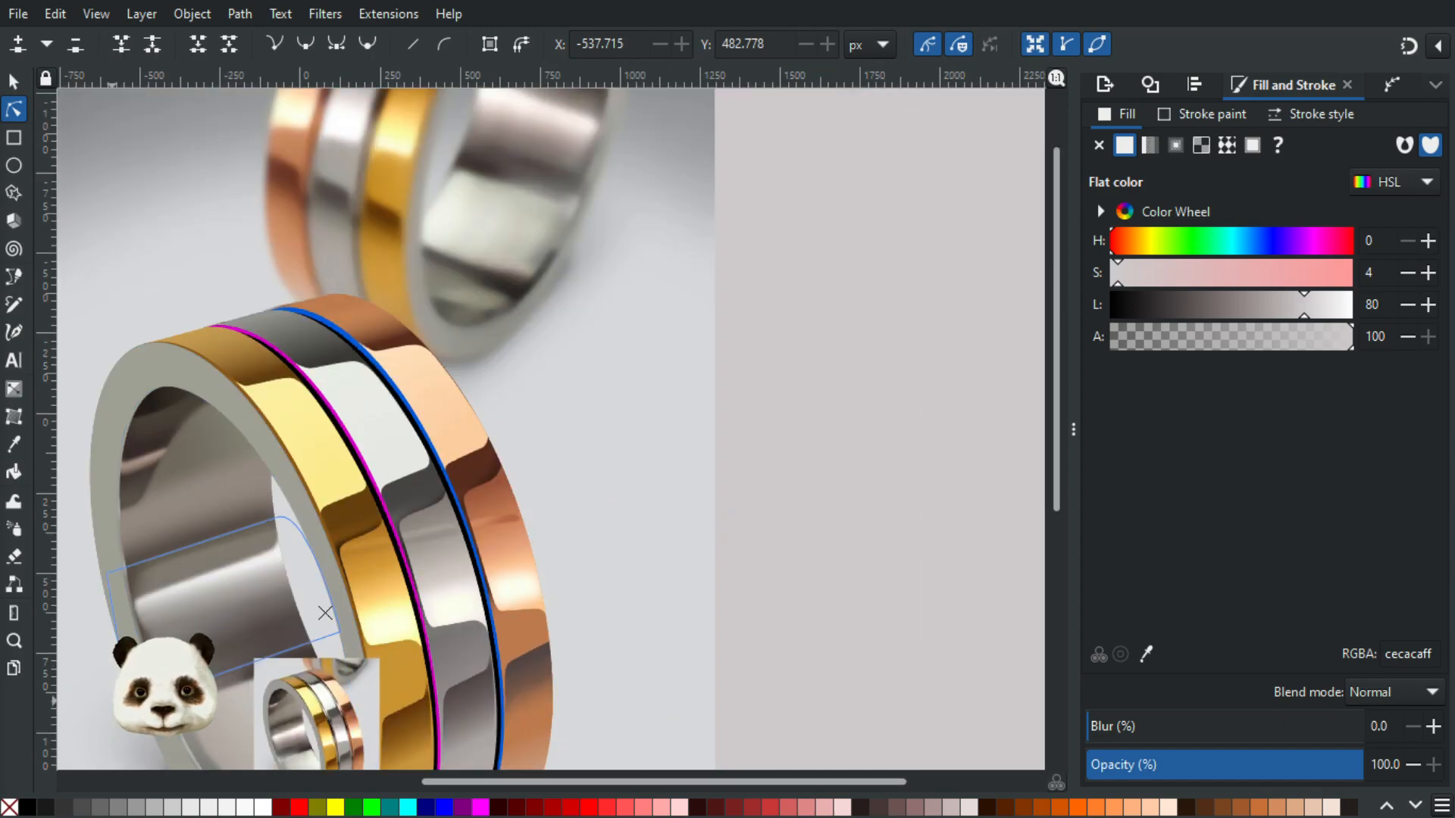
{"action": "scroll", "coordinate": [390, 598], "scroll_direction": "down", "scroll_amount": 5}
{"action": "scroll", "coordinate": [314, 496], "scroll_direction": "up", "scroll_amount": 3, "text": "ctrl"}
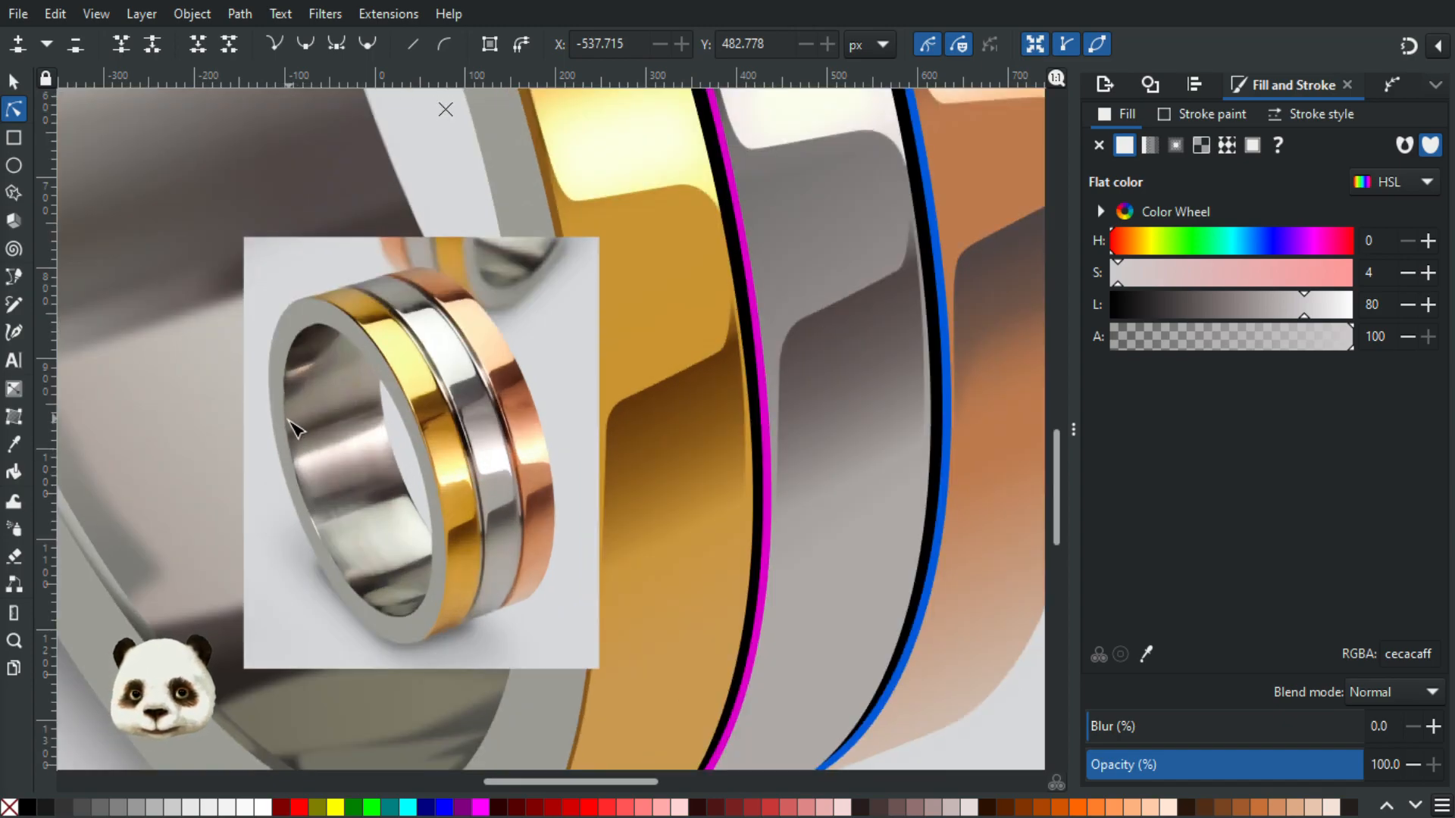
{"action": "left_click_drag", "start_coordinate": [428, 464], "coordinate": [878, 795]}
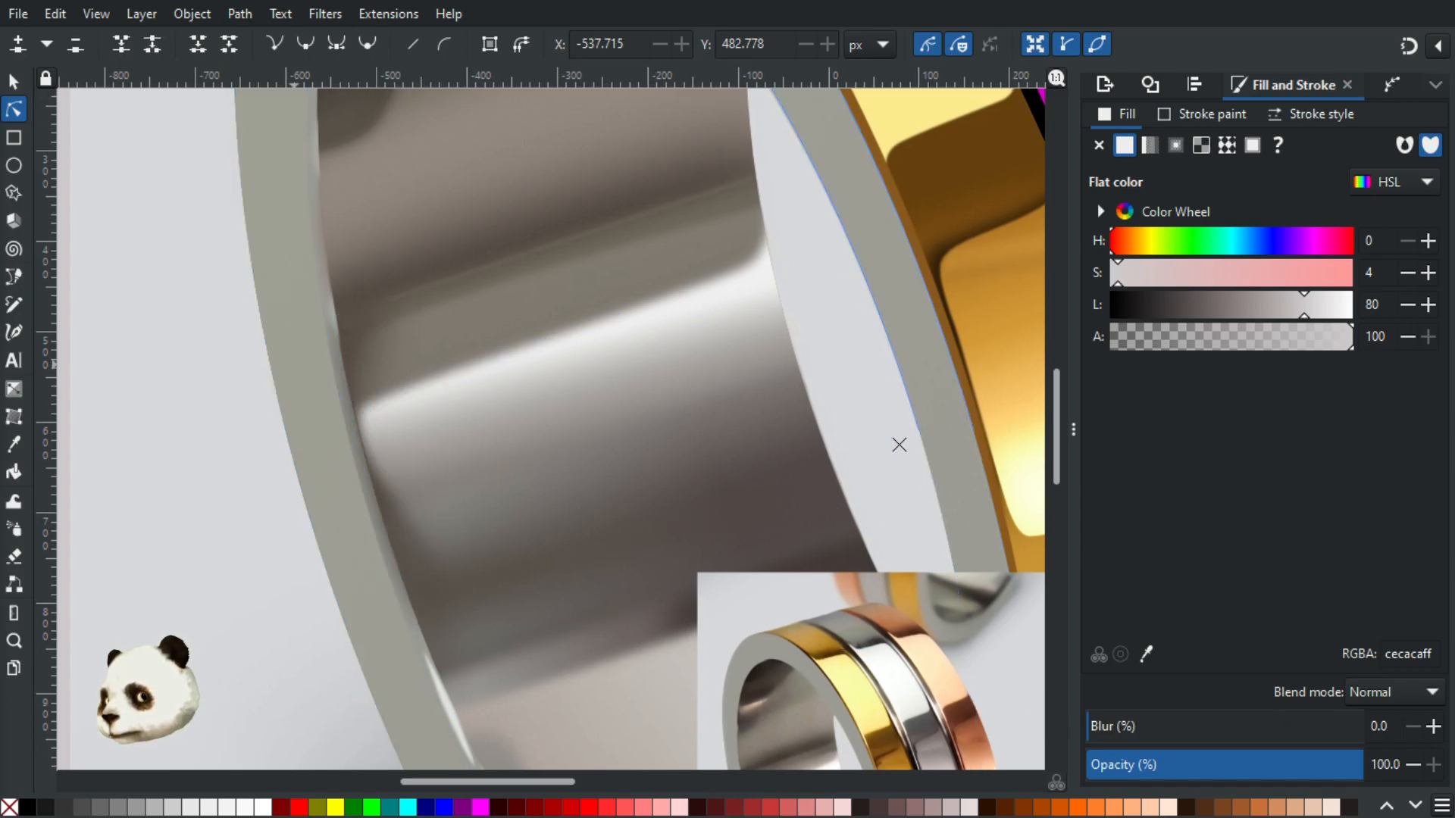
Step: Recolour the narrow blurred shape on the ring's left inner rim with the dark brown 575248 sampled from the artwork
{"action": "left_click", "coordinate": [333, 304]}
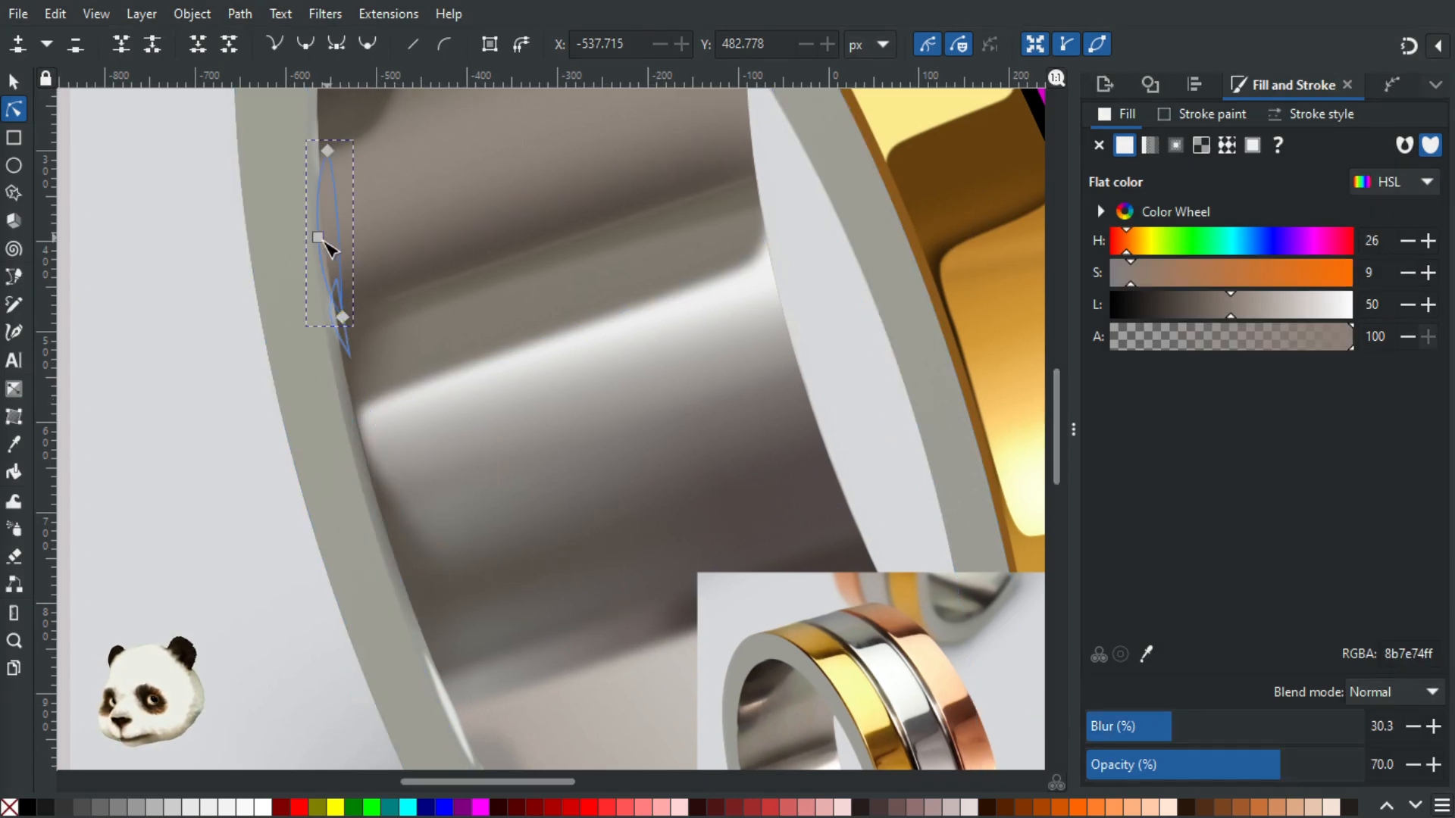
{"action": "key", "text": "d"}
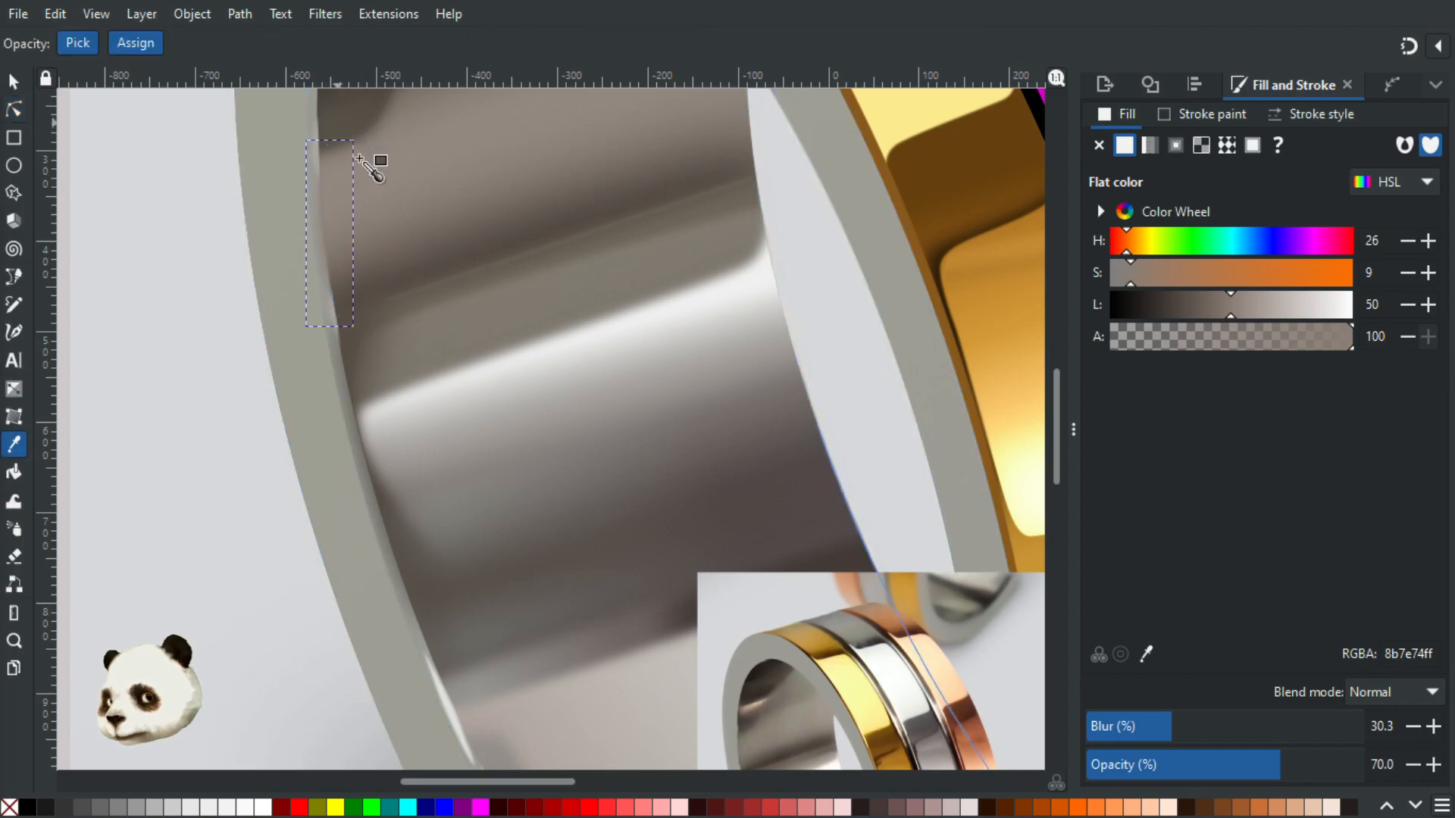
{"action": "left_click", "coordinate": [335, 138]}
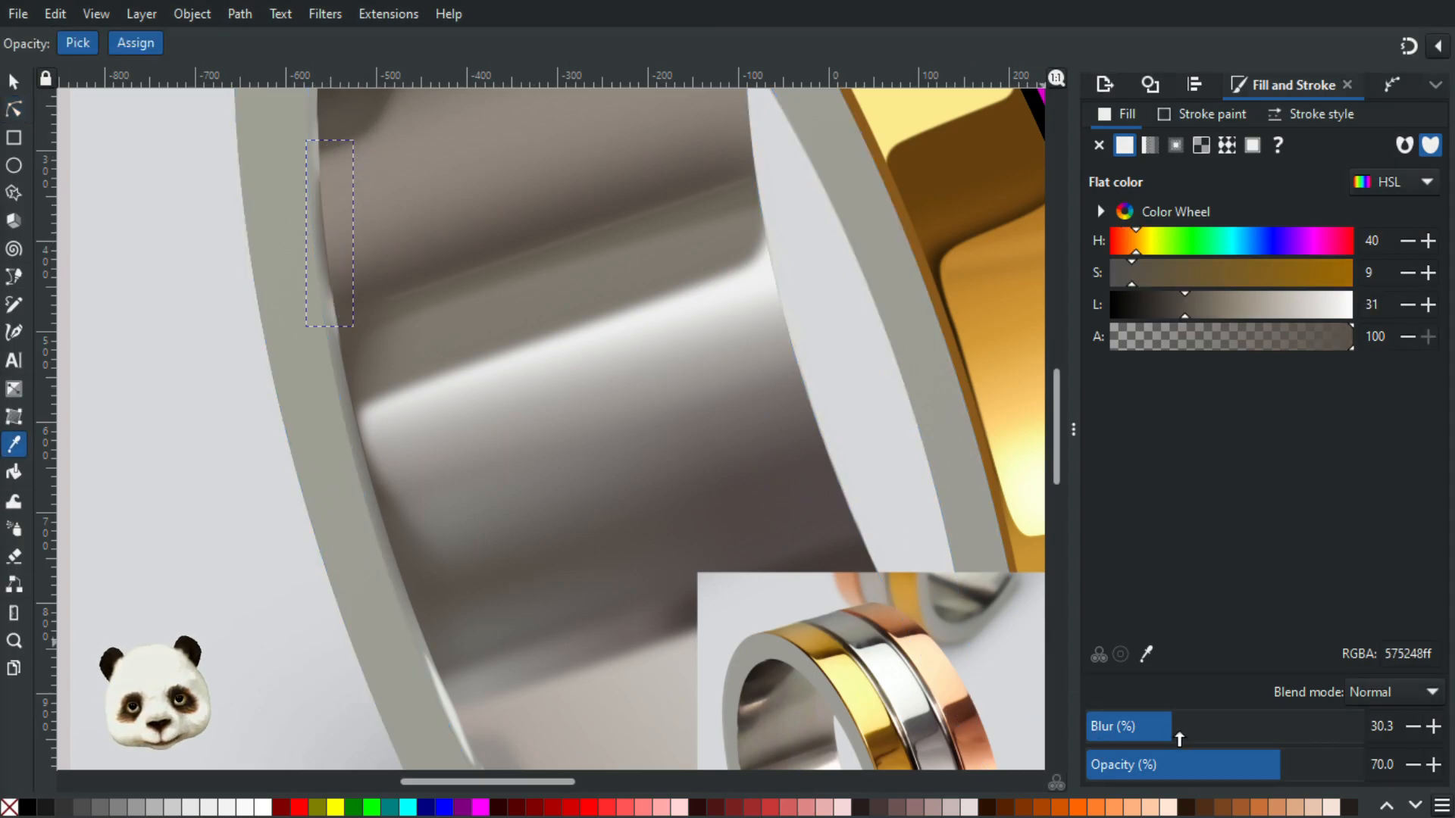
Step: Set the rim shading shape's blur to 23% and its opacity to 40%, then deselect it
{"action": "left_click_drag", "start_coordinate": [1125, 726], "coordinate": [1139, 726]}
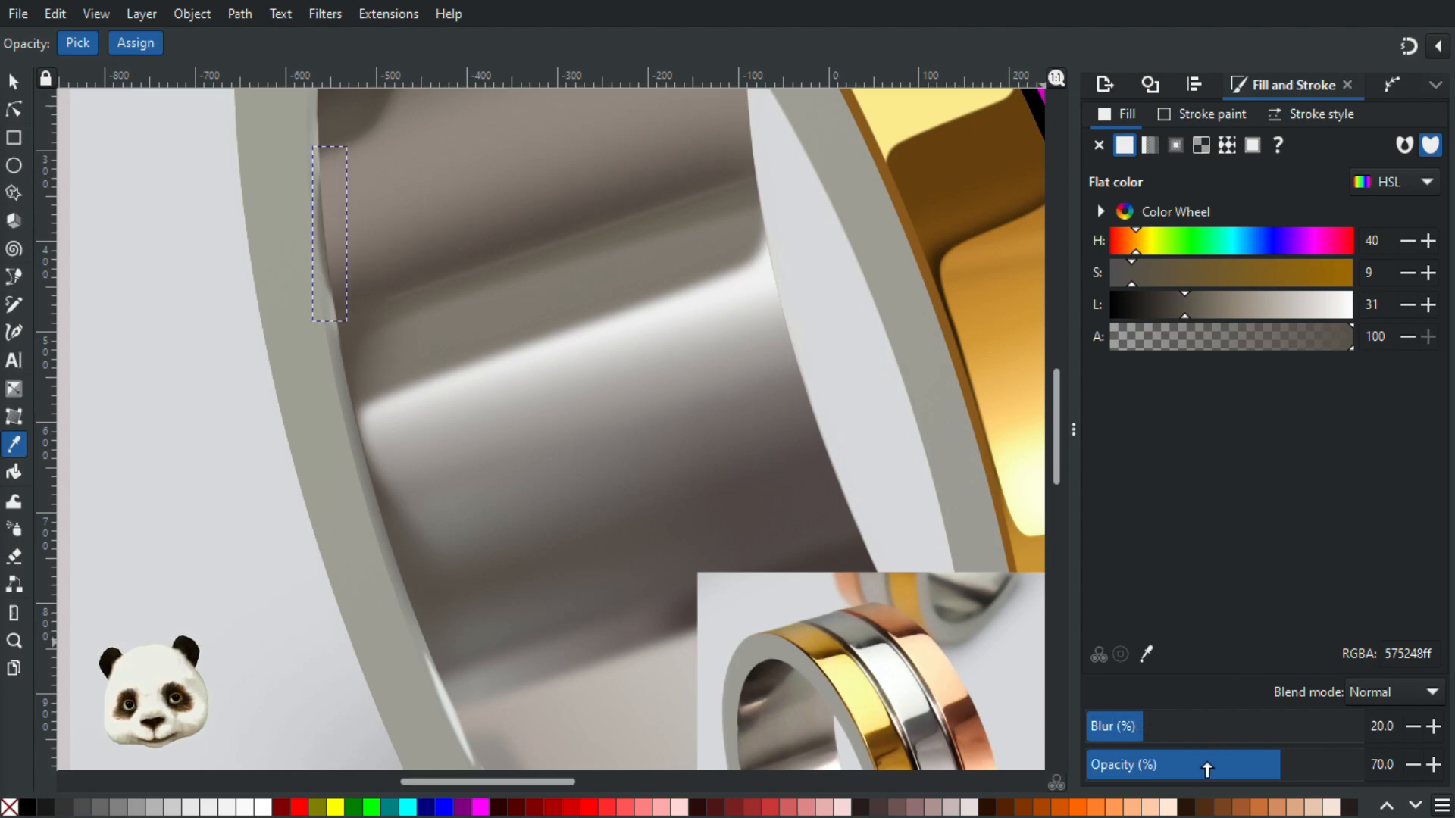
{"action": "left_click_drag", "start_coordinate": [1207, 769], "coordinate": [1202, 773]}
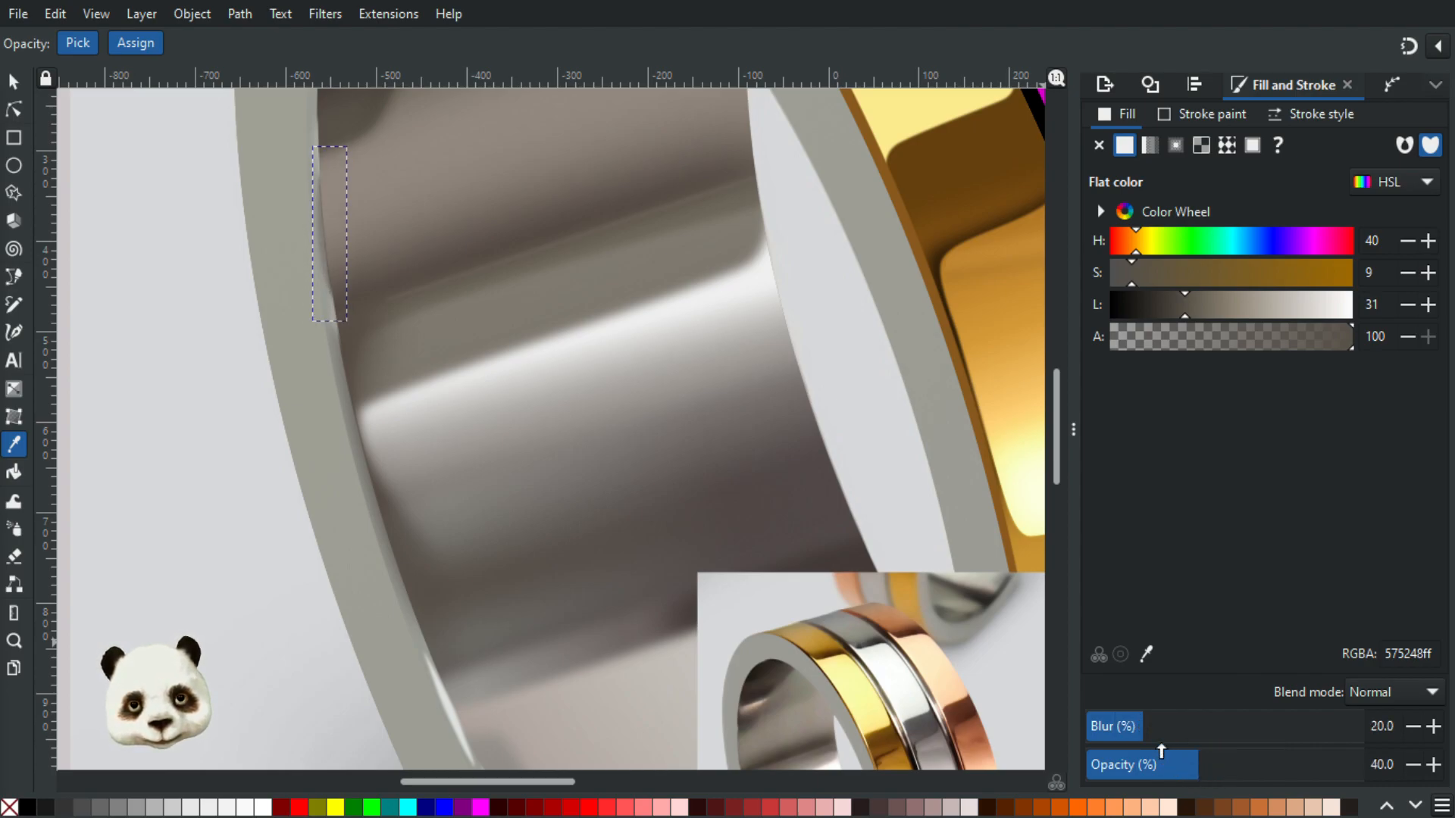
{"action": "left_click", "coordinate": [1435, 727]}
{"action": "left_click", "coordinate": [1434, 726]}
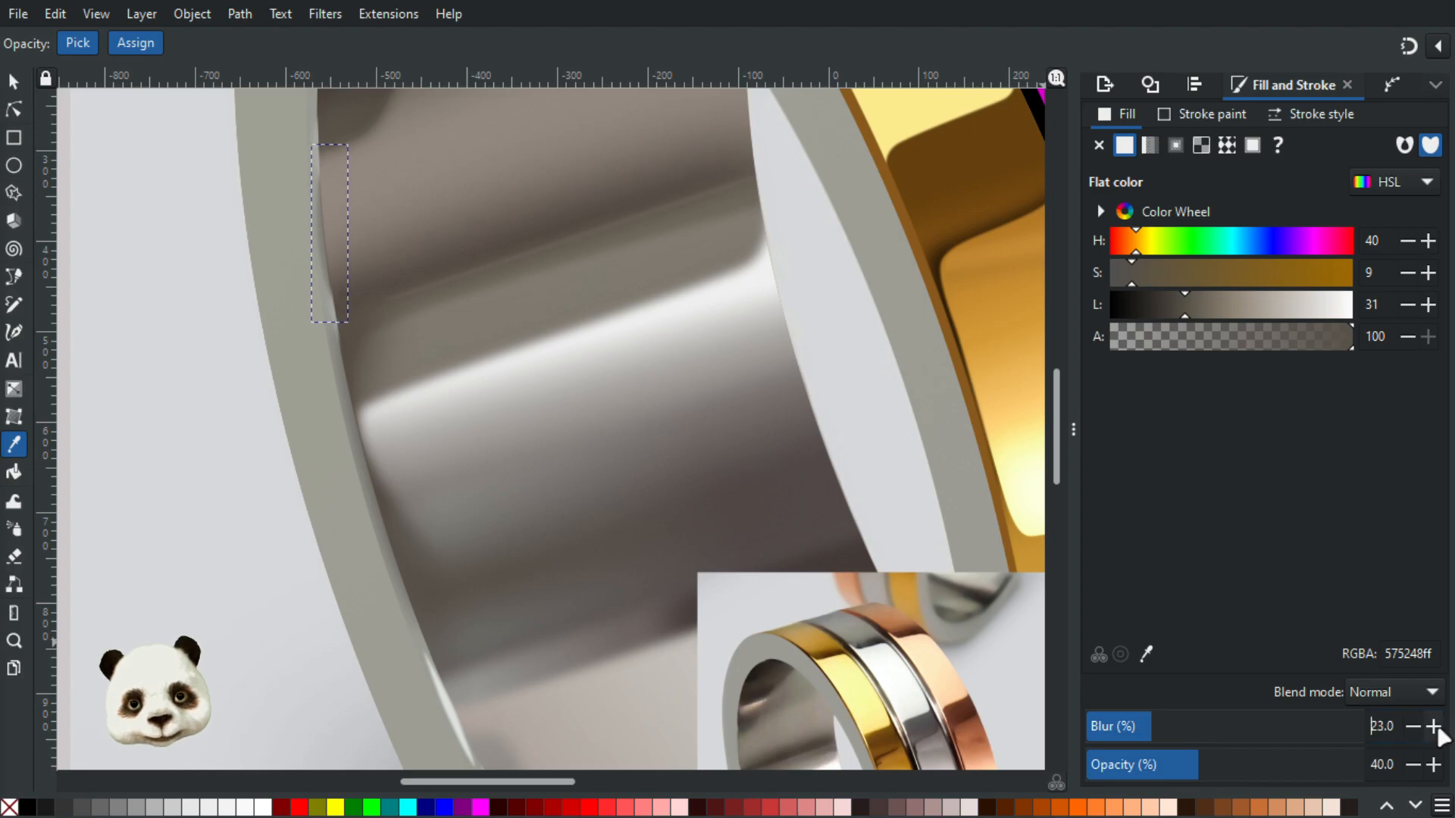
{"action": "left_click_drag", "start_coordinate": [520, 318], "coordinate": [474, 463]}
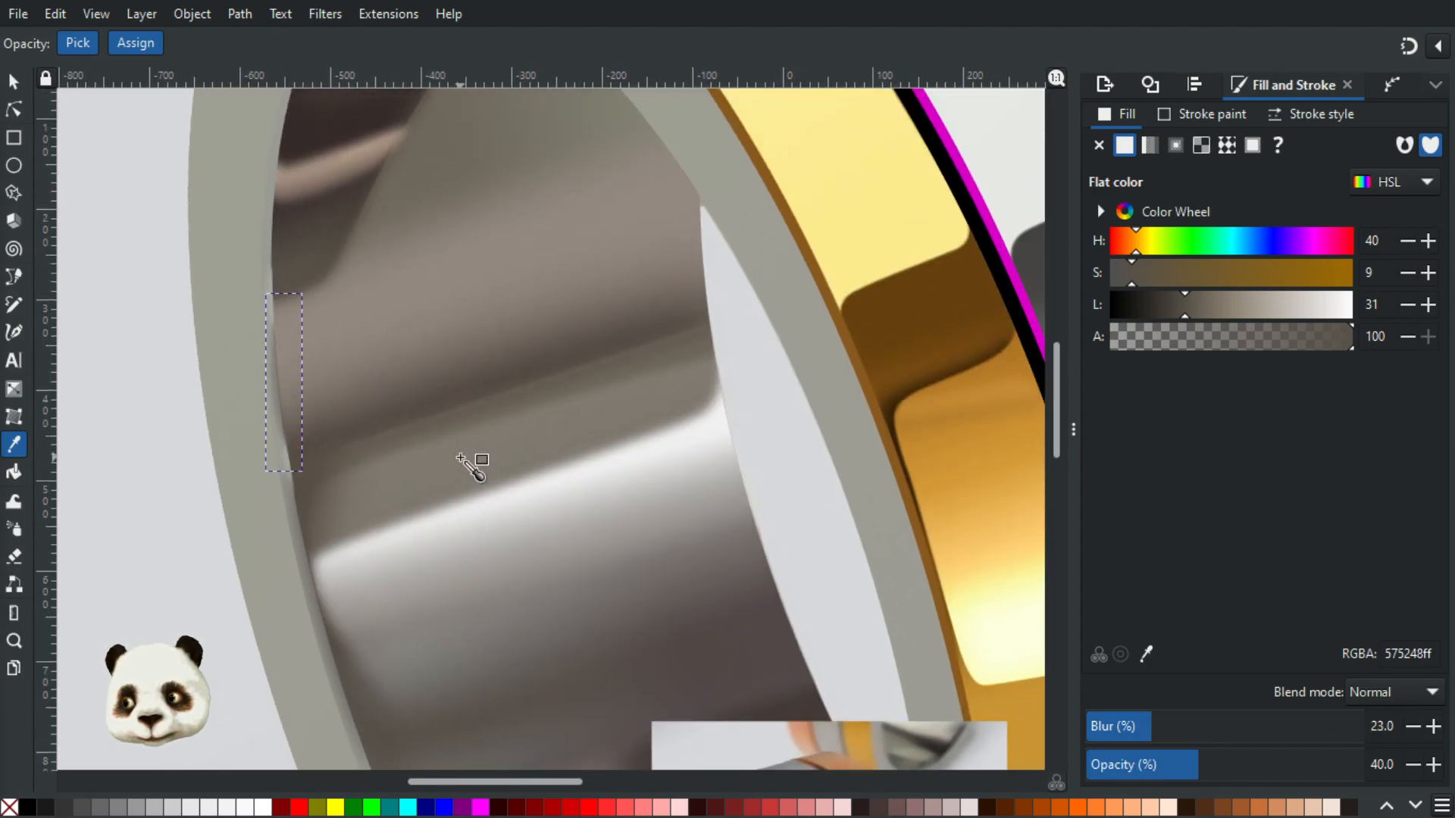
{"action": "left_click", "coordinate": [13, 81]}
{"action": "left_click", "coordinate": [150, 331]}
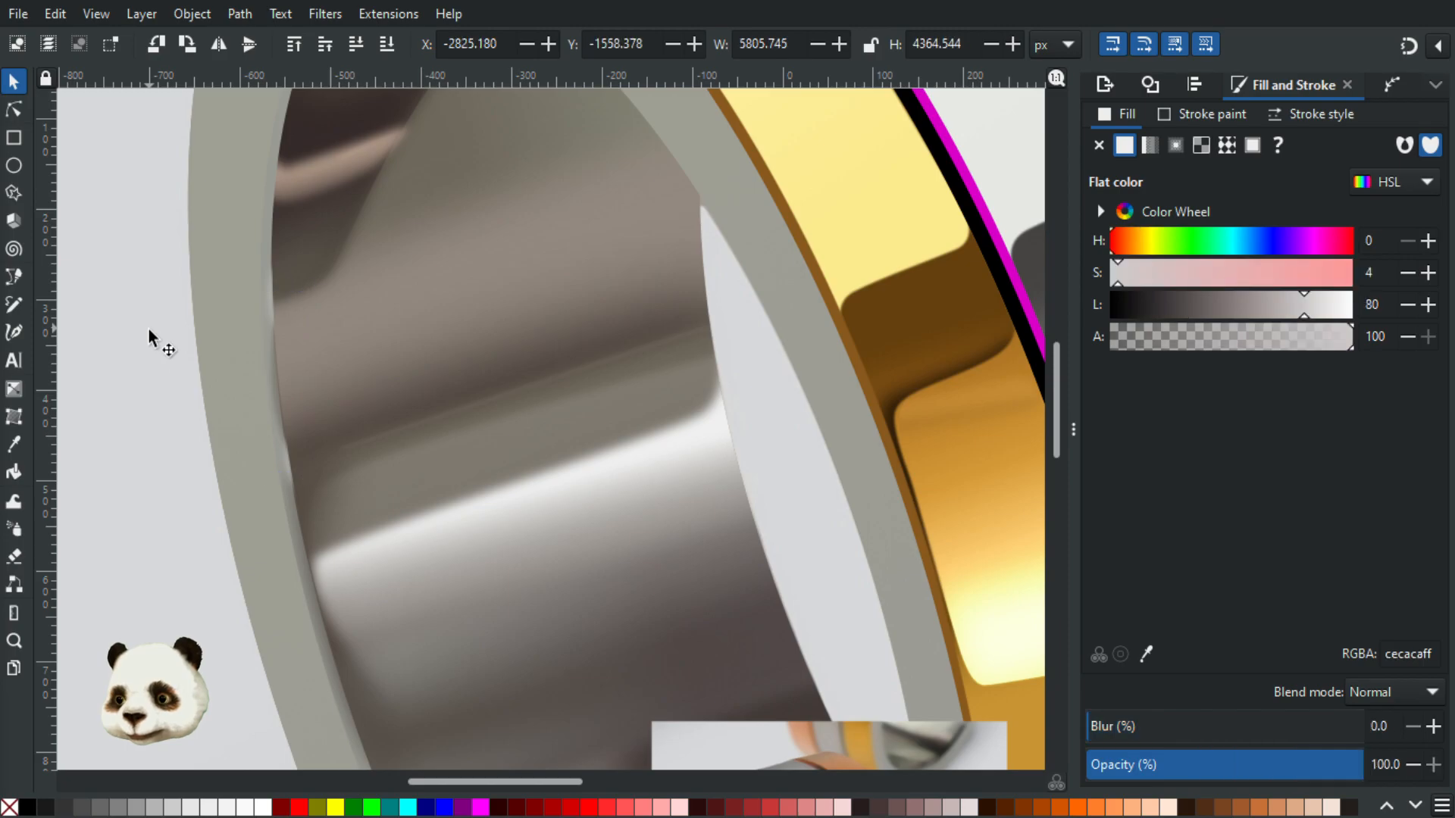
{"action": "scroll", "coordinate": [155, 349], "scroll_direction": "down", "scroll_amount": 2}
{"action": "scroll", "coordinate": [156, 383], "scroll_direction": "down", "scroll_amount": 2}
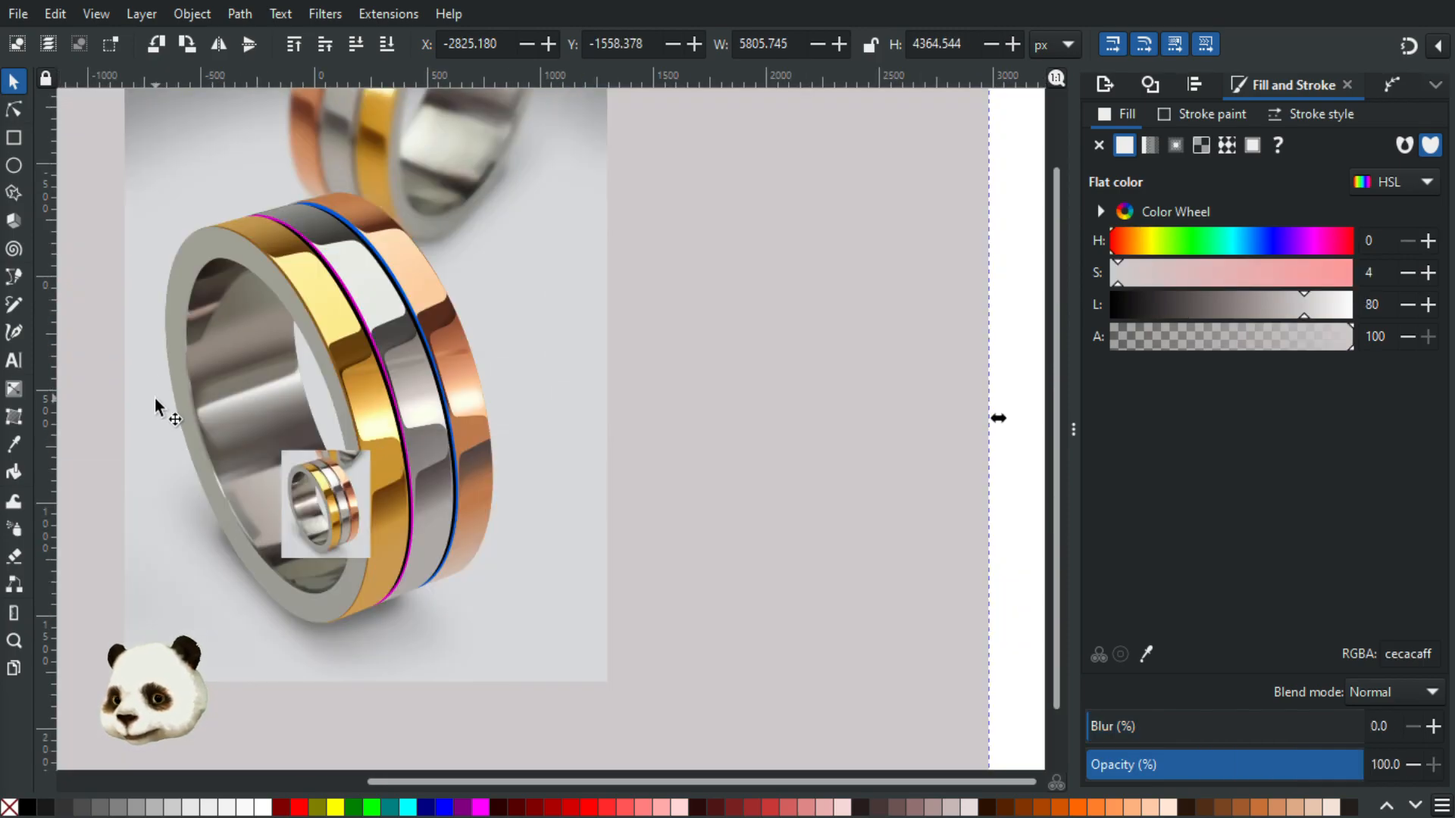
{"action": "scroll", "coordinate": [155, 398], "scroll_direction": "up", "scroll_amount": 4}
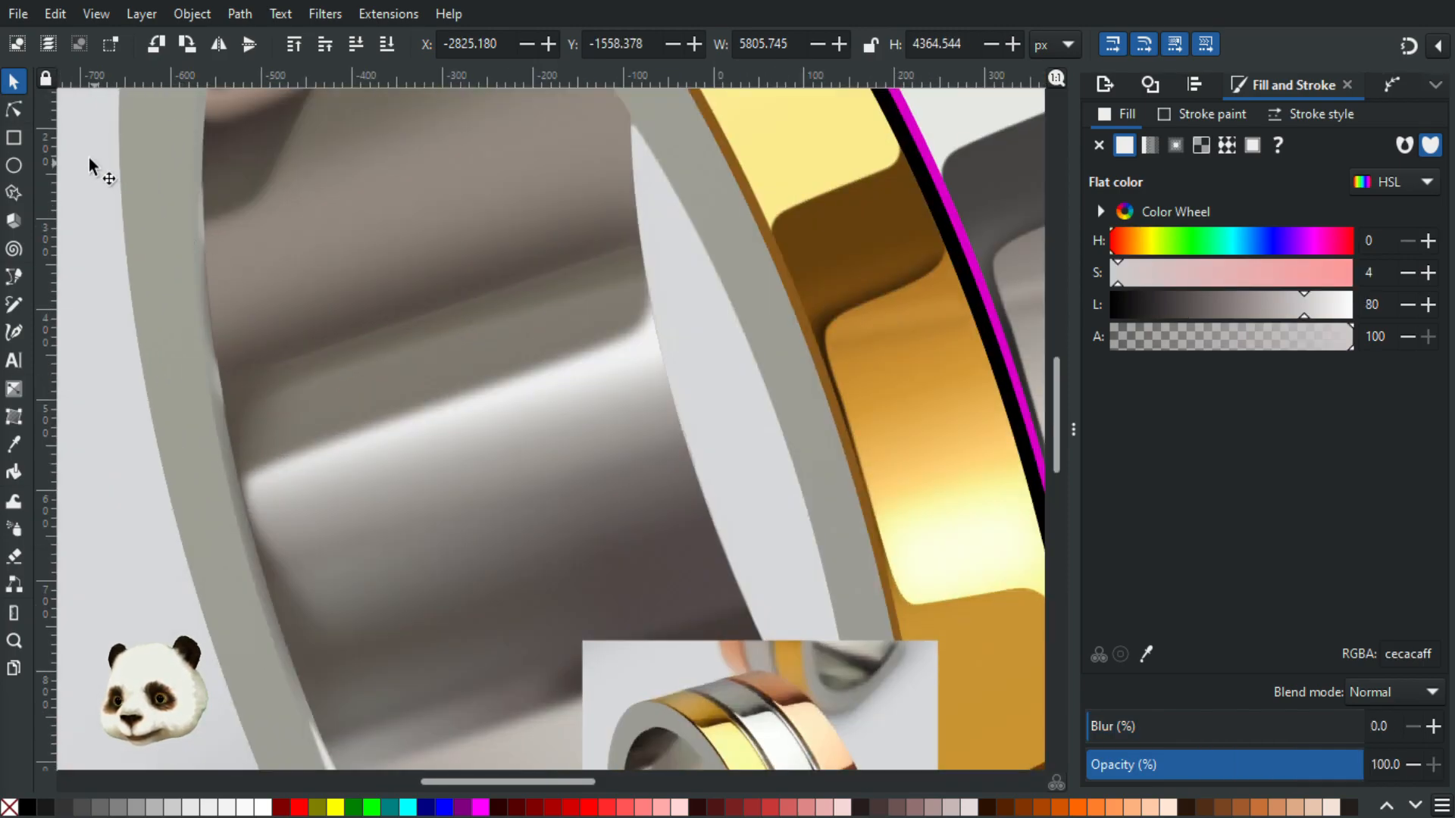
Step: Add two nodes to the rim shading shape's outer edge, above and below its middle node, and shift them slightly outward along the rim
{"action": "key", "text": "n"}
{"action": "left_click", "coordinate": [211, 322]}
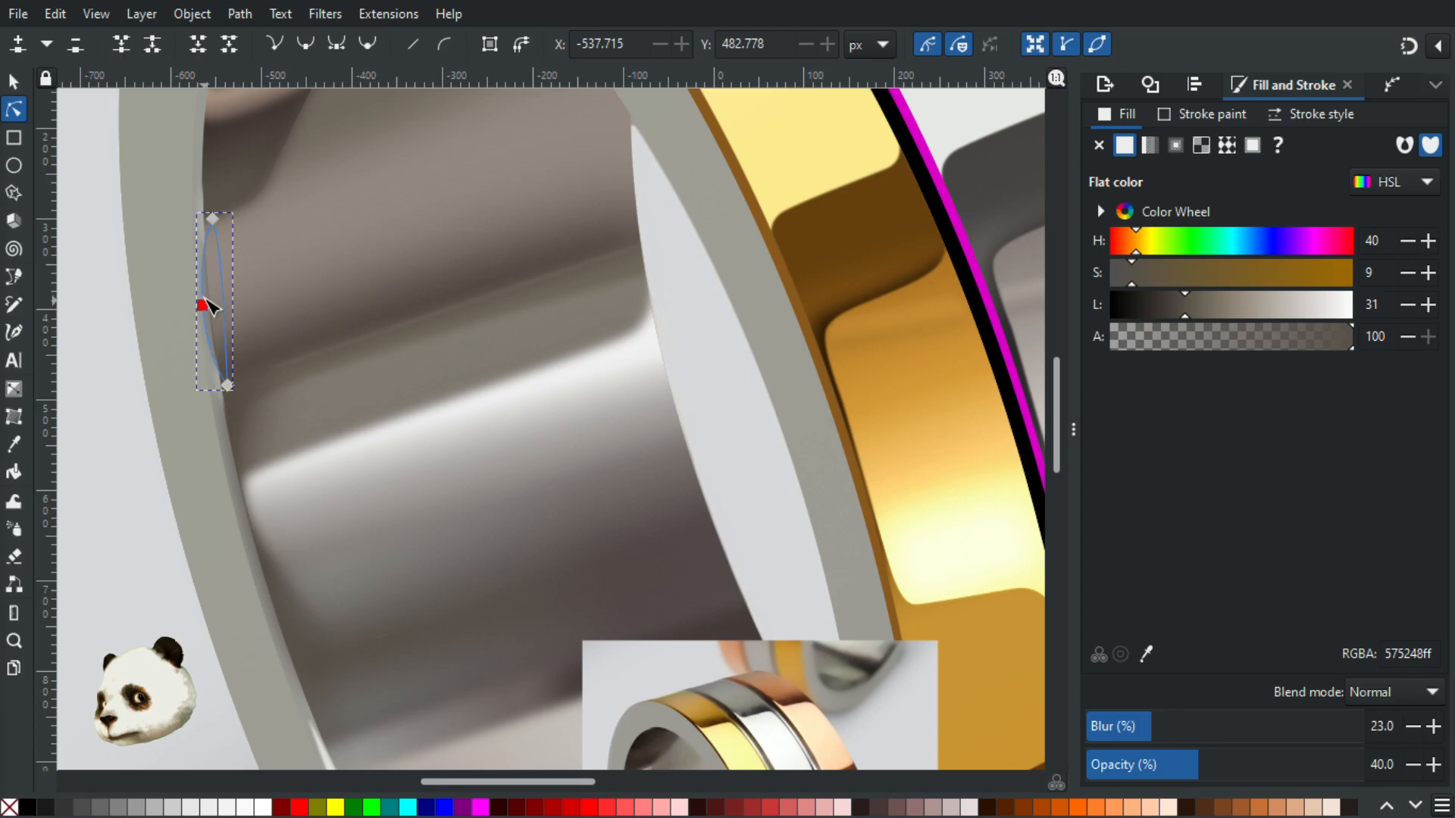
{"action": "left_click", "coordinate": [203, 303]}
{"action": "scroll", "coordinate": [213, 266], "scroll_direction": "up", "scroll_amount": 2}
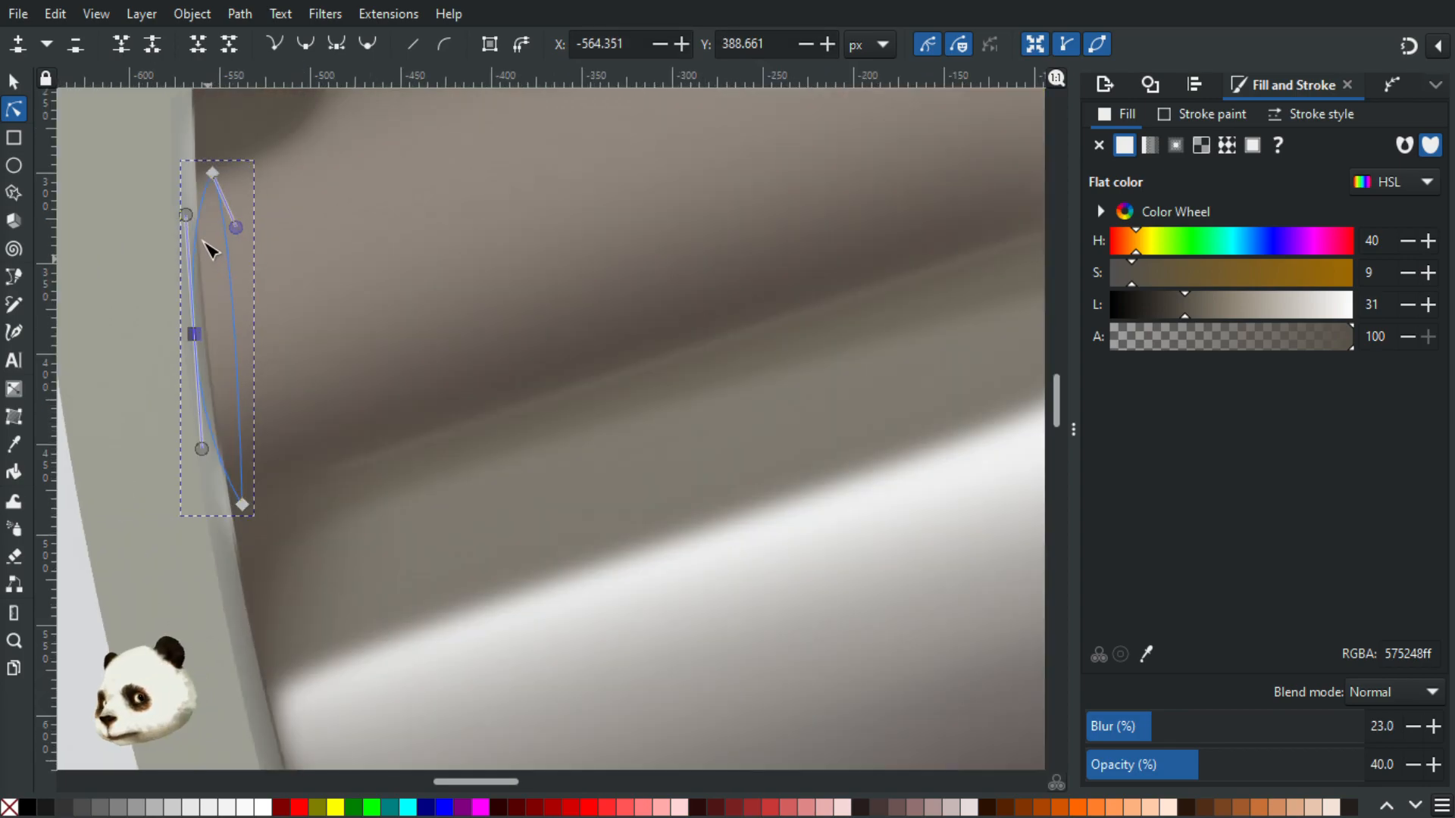
{"action": "double_click", "coordinate": [200, 236]}
{"action": "left_click_drag", "start_coordinate": [199, 237], "coordinate": [189, 234]}
{"action": "double_click", "coordinate": [218, 452]}
{"action": "left_click_drag", "start_coordinate": [217, 453], "coordinate": [214, 455]}
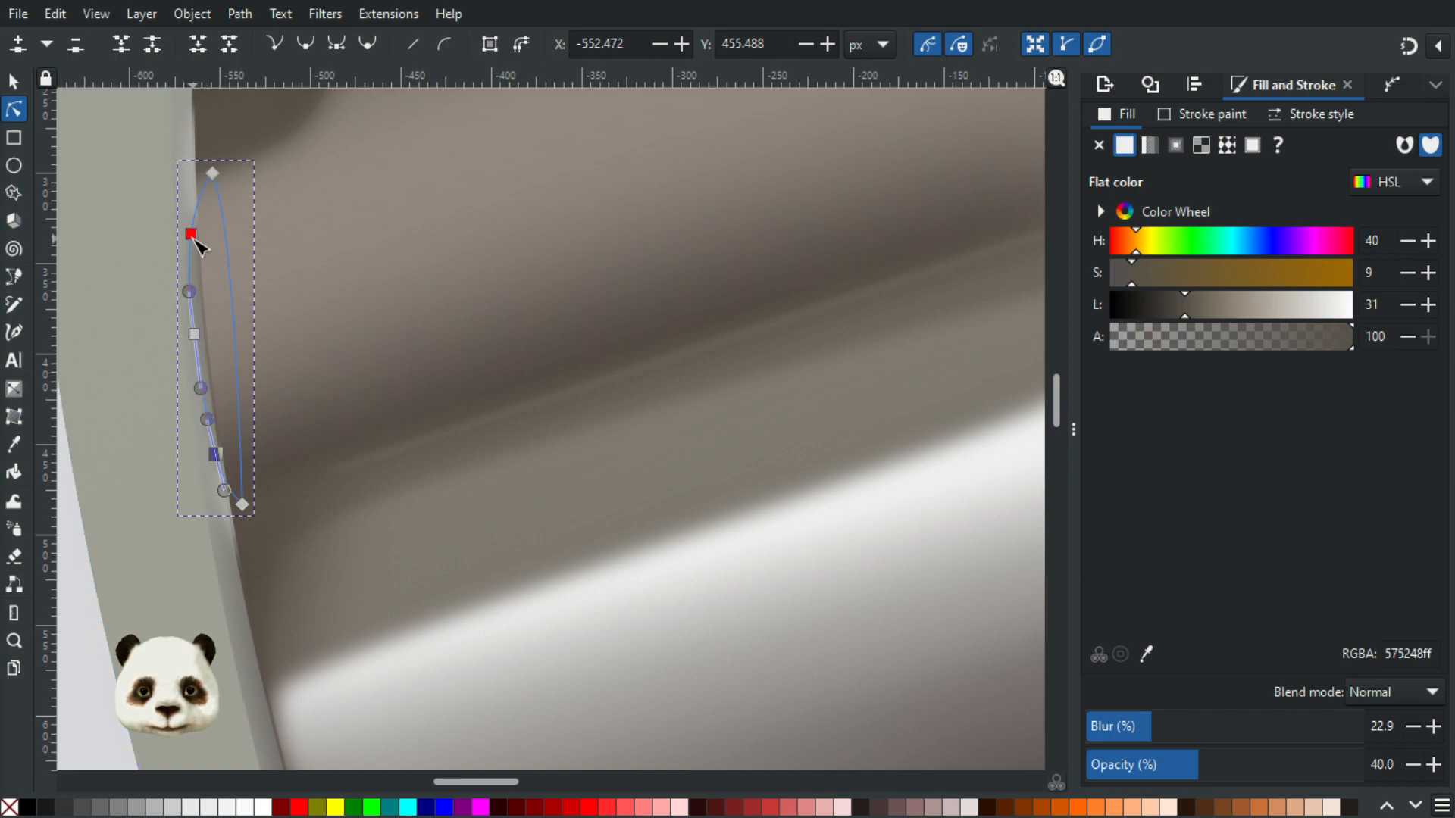
{"action": "left_click", "coordinate": [195, 241]}
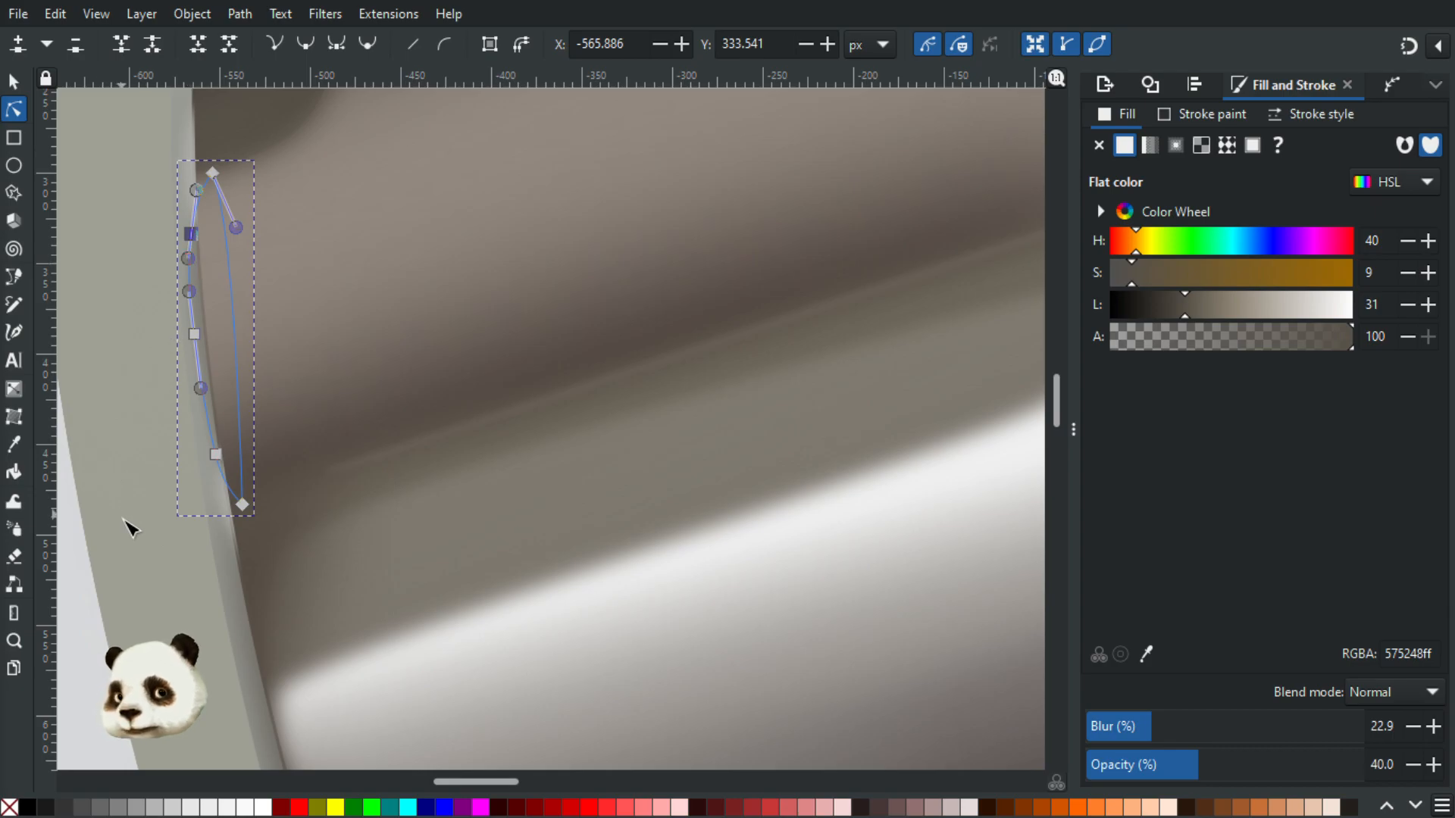
{"action": "scroll", "coordinate": [129, 523], "scroll_direction": "down", "scroll_amount": 5}
{"action": "left_click", "coordinate": [129, 591]}
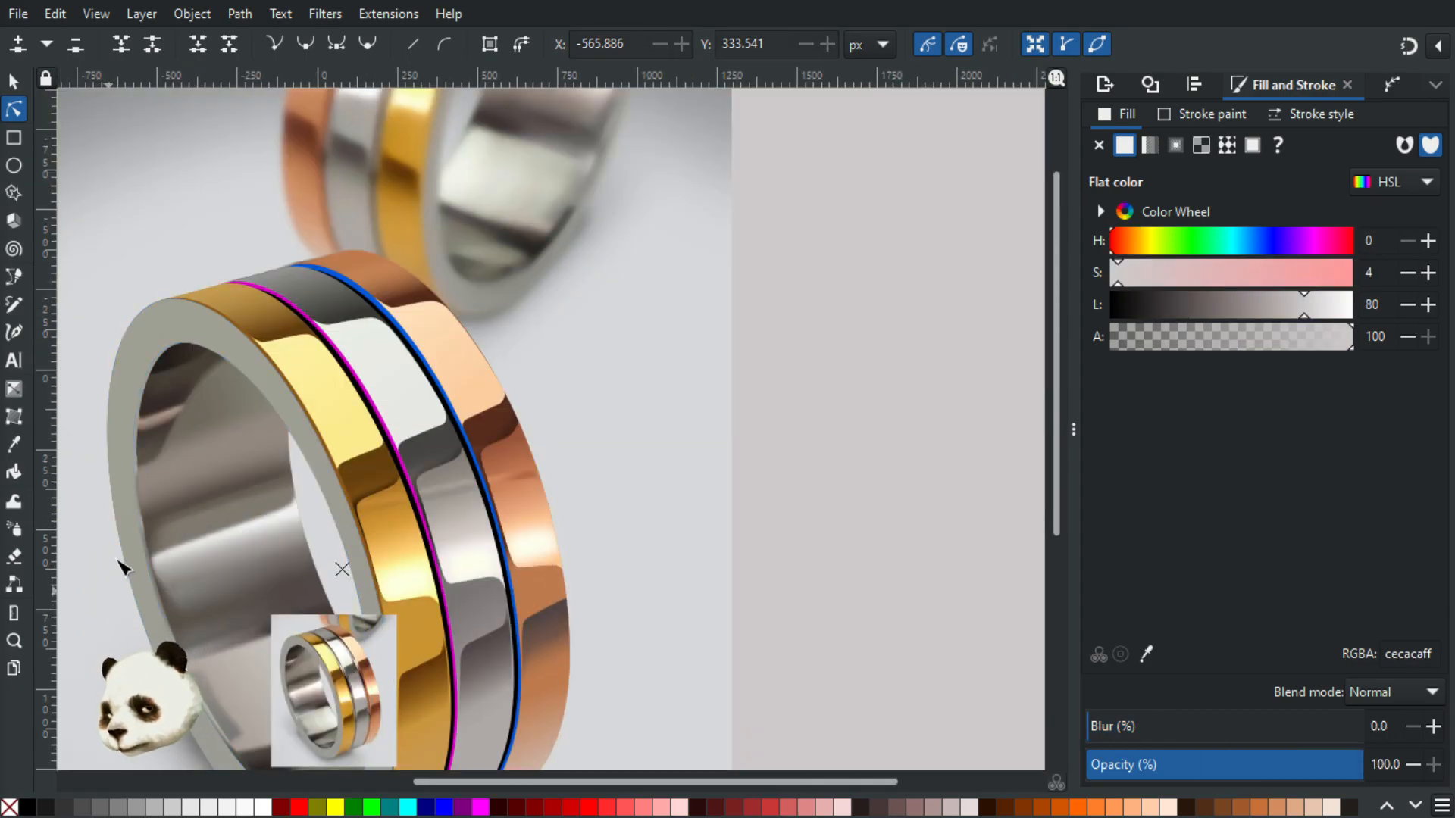
Step: Nudge the upper and middle nodes of the rim shading shape, and the middle node's upper handle, slightly inward
{"action": "scroll", "coordinate": [122, 567], "scroll_direction": "up", "scroll_amount": 3}
{"action": "left_click", "coordinate": [163, 386]}
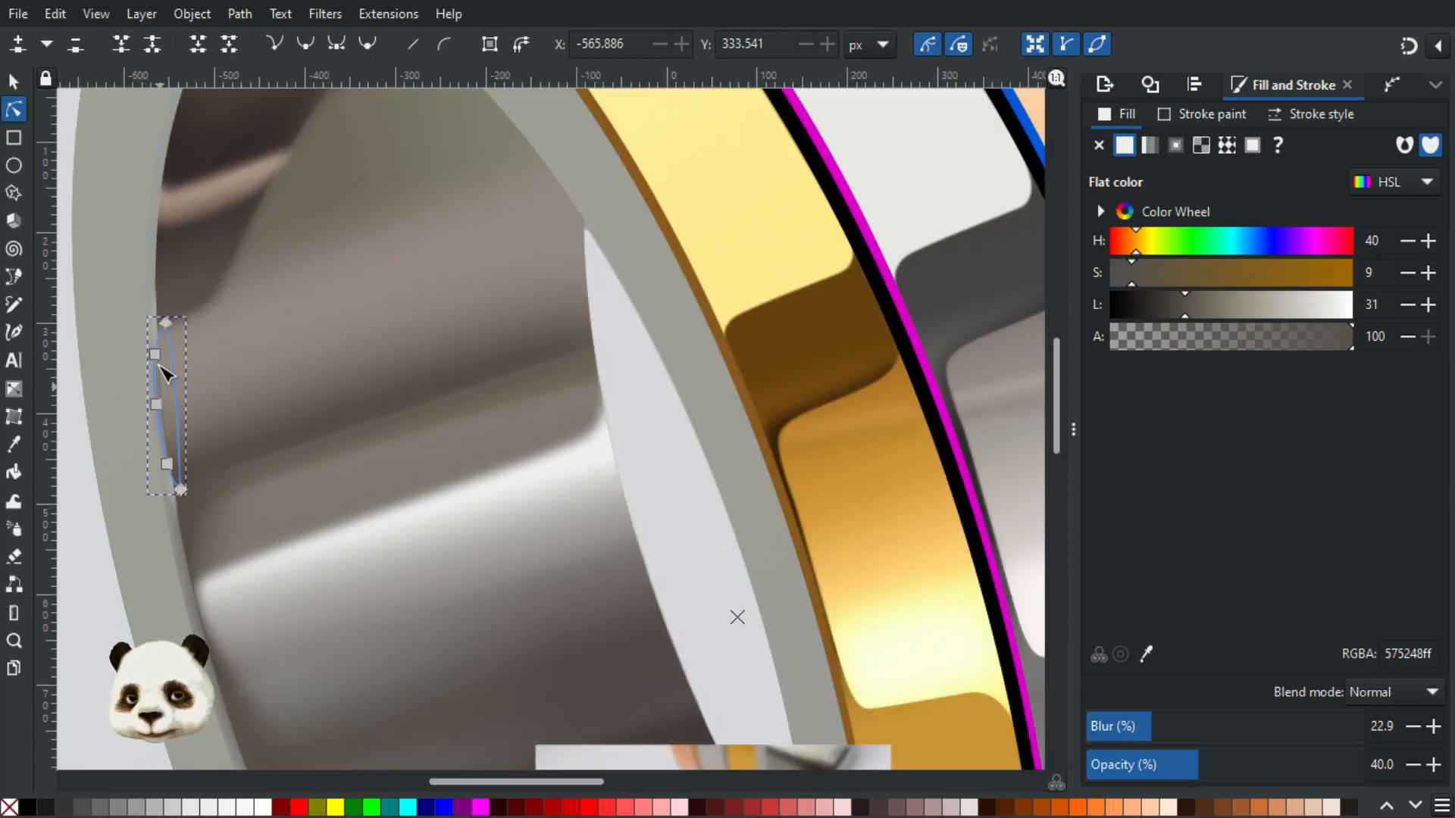
{"action": "left_click", "coordinate": [156, 354]}
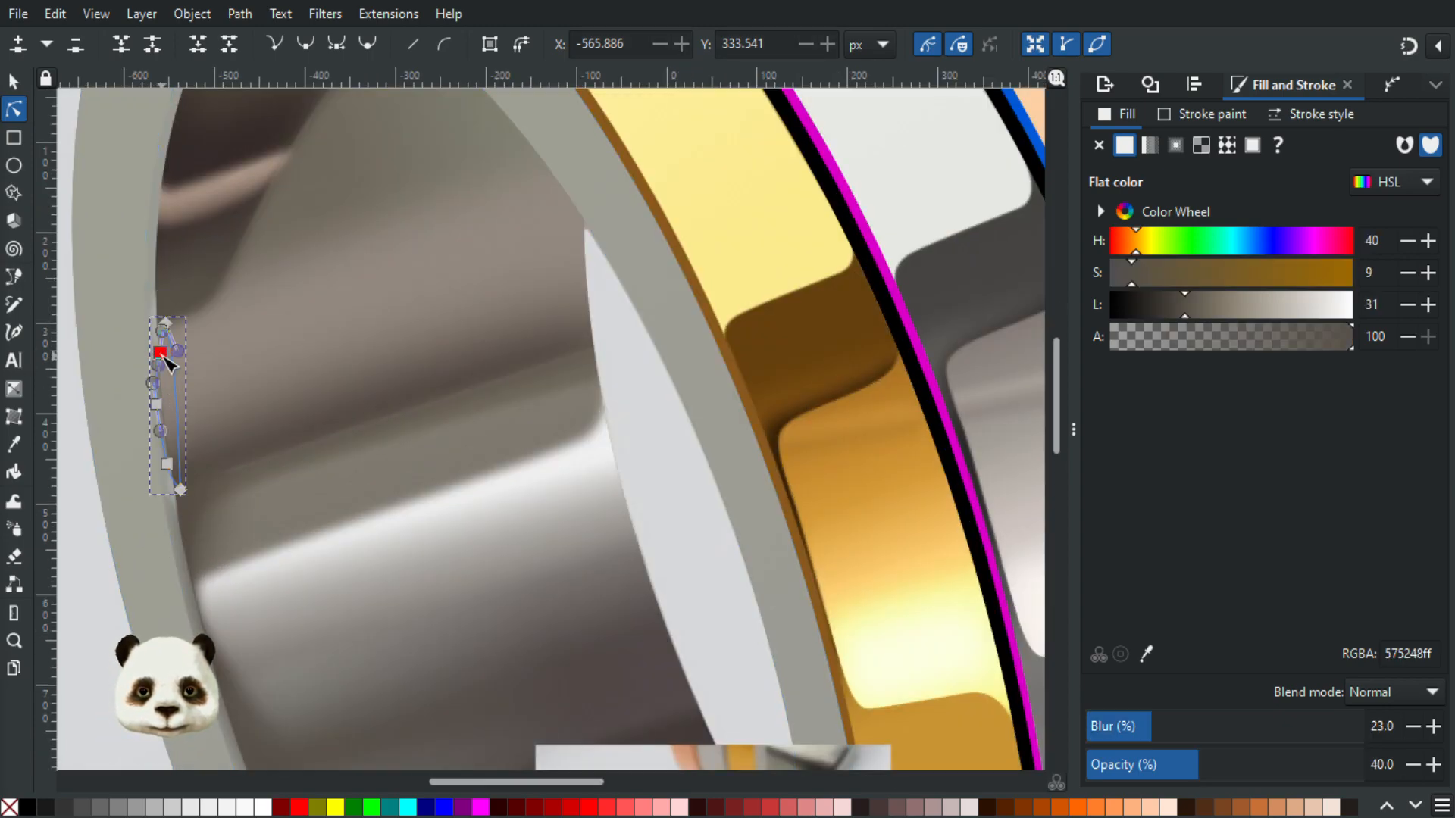
{"action": "left_click", "coordinate": [156, 405]}
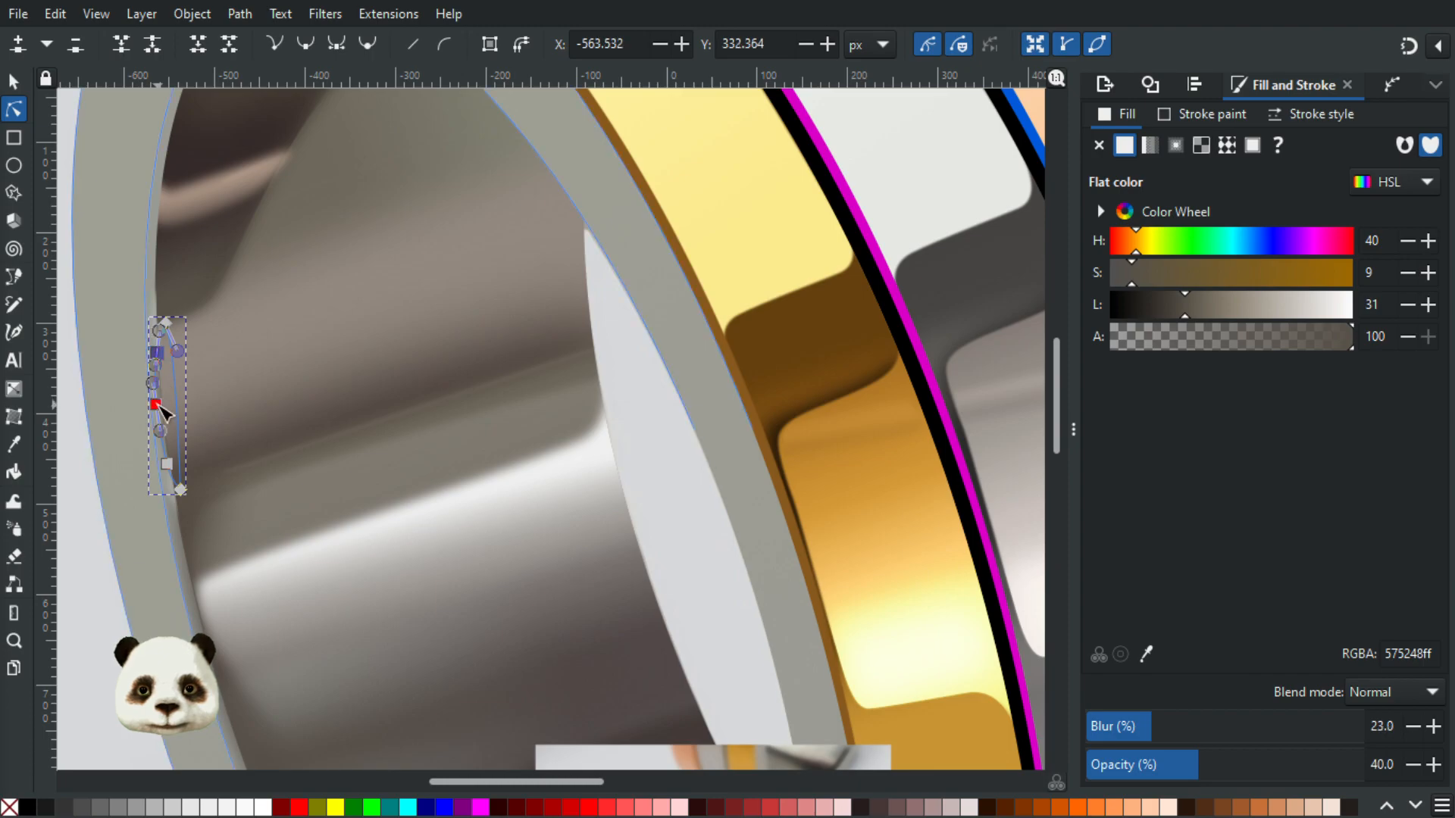
{"action": "left_click_drag", "start_coordinate": [156, 405], "coordinate": [159, 404]}
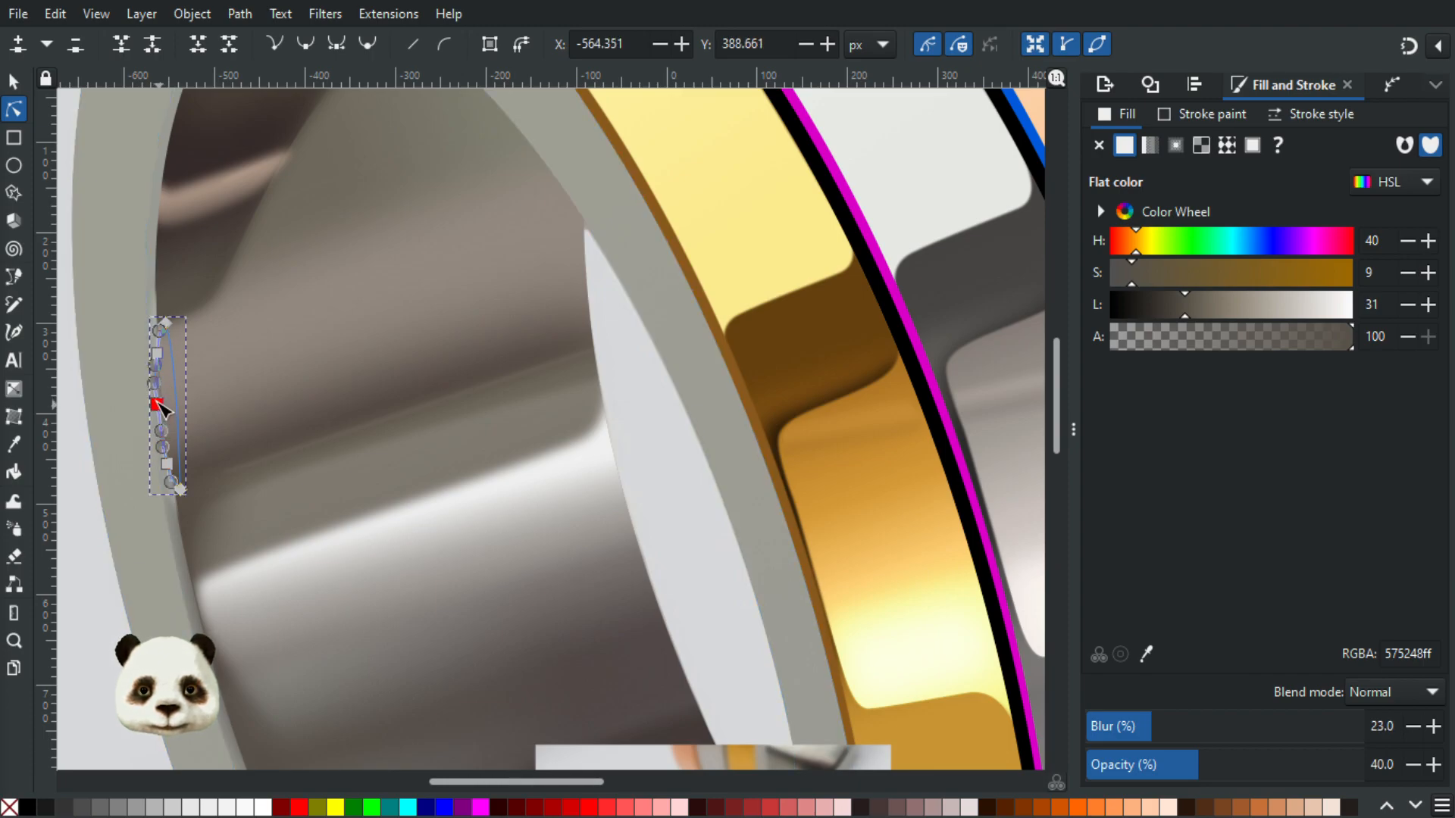
{"action": "left_click_drag", "start_coordinate": [154, 384], "coordinate": [157, 384]}
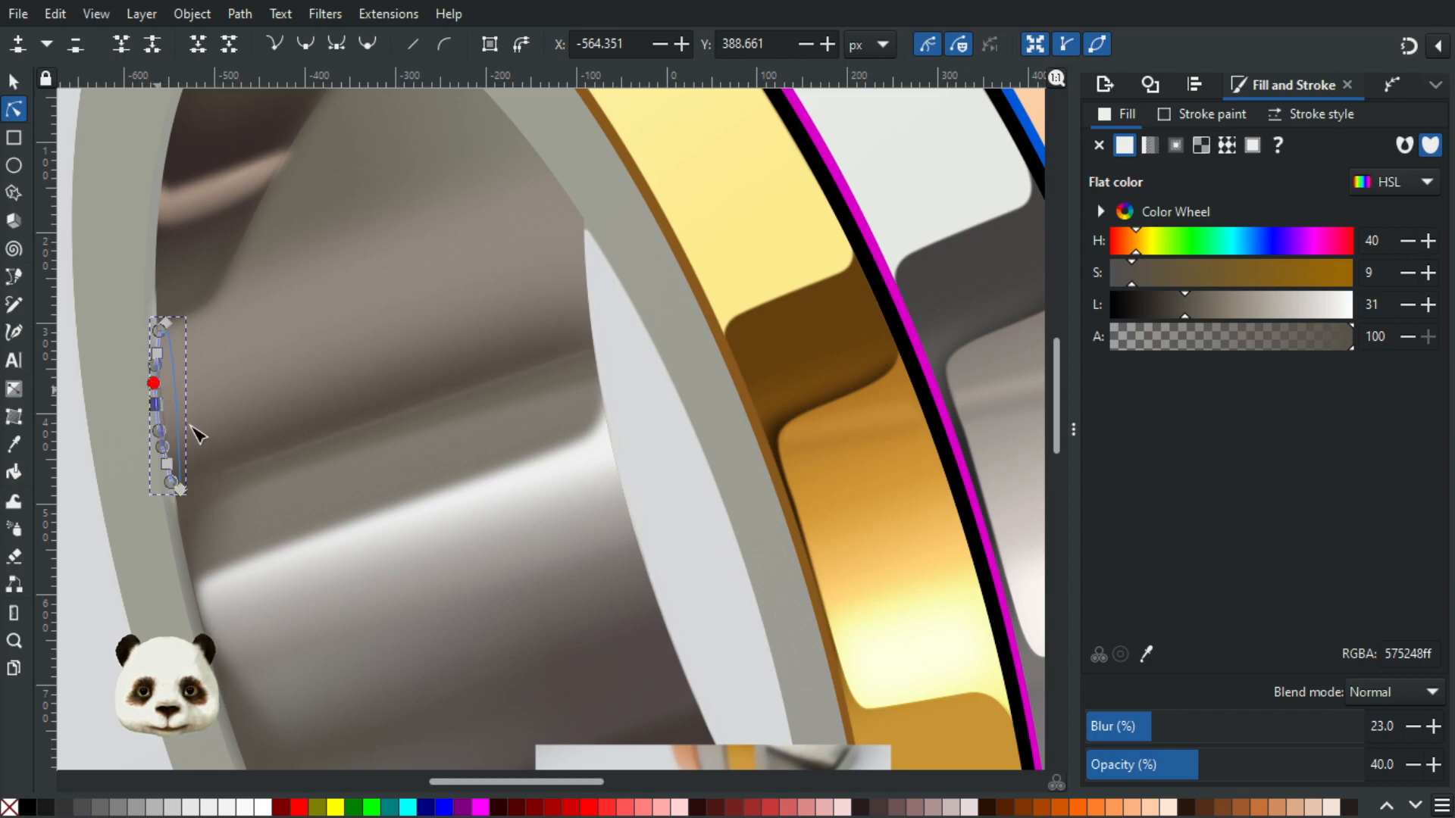
Step: Refine the curve below the rim shading shape's middle node by moving its lower handle slightly inward, then deselect the shape
{"action": "scroll", "coordinate": [186, 420], "scroll_direction": "up", "scroll_amount": 4}
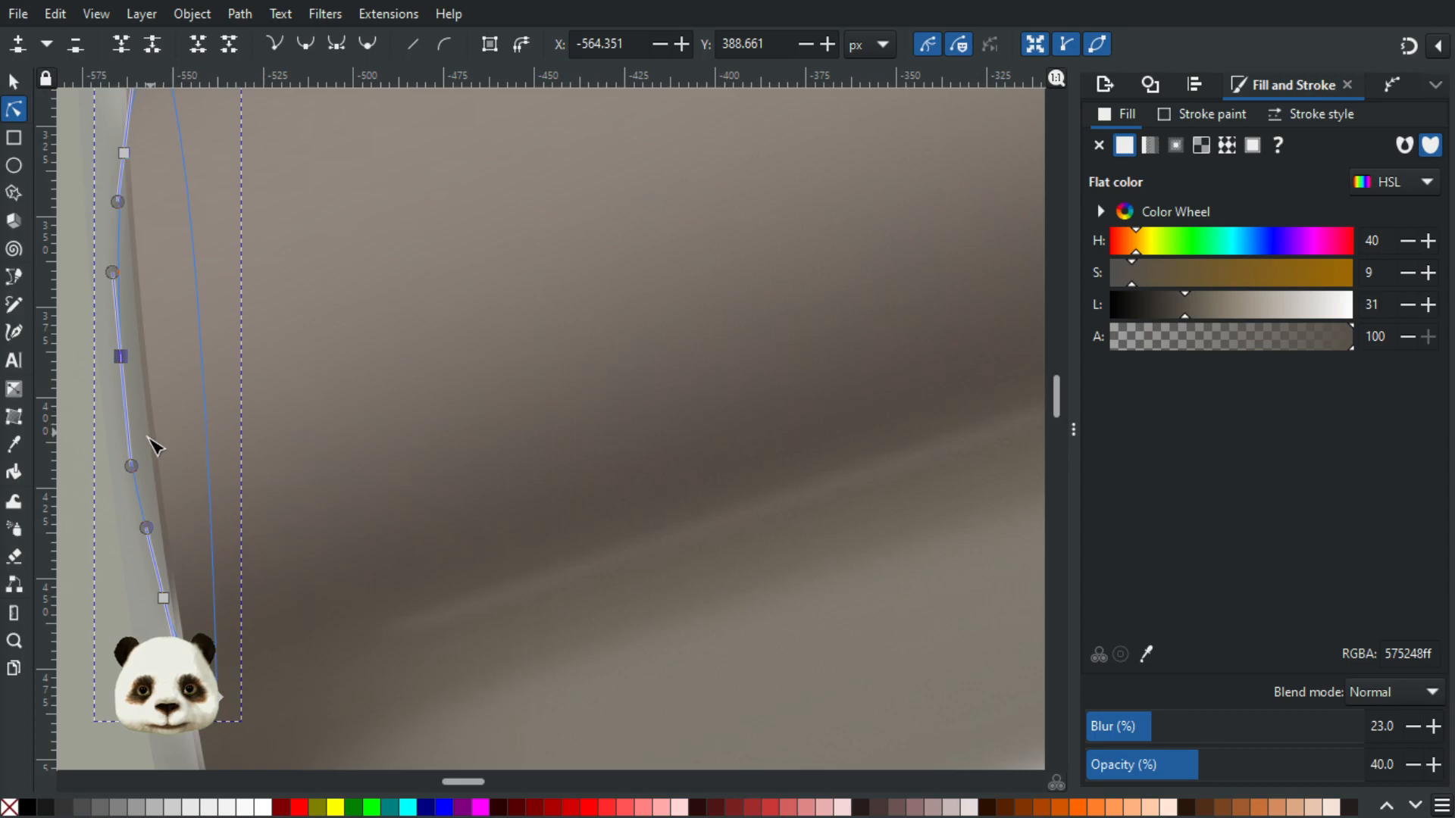
{"action": "scroll", "coordinate": [148, 448], "scroll_direction": "down", "scroll_amount": 4}
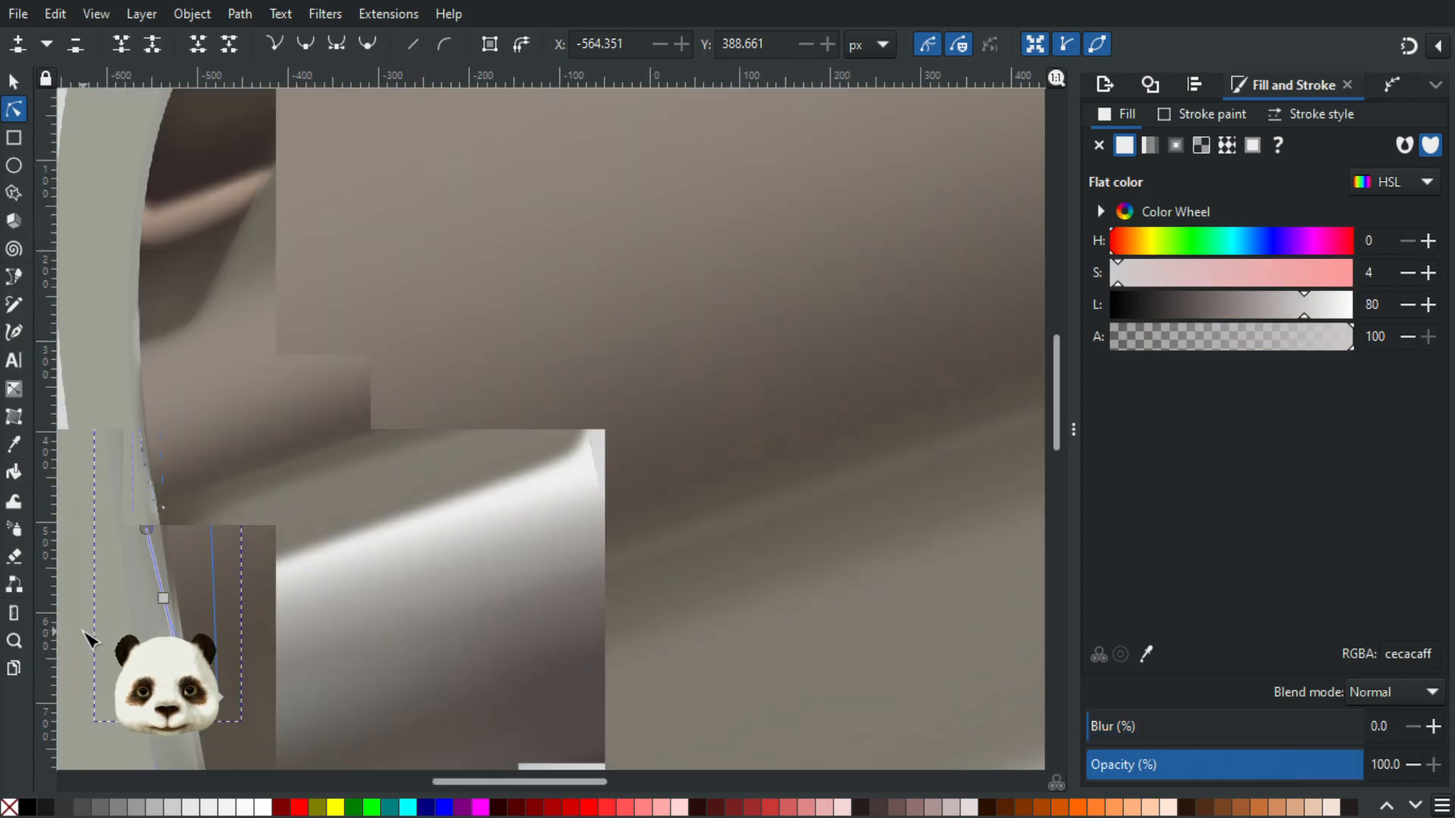
{"action": "left_click", "coordinate": [151, 440]}
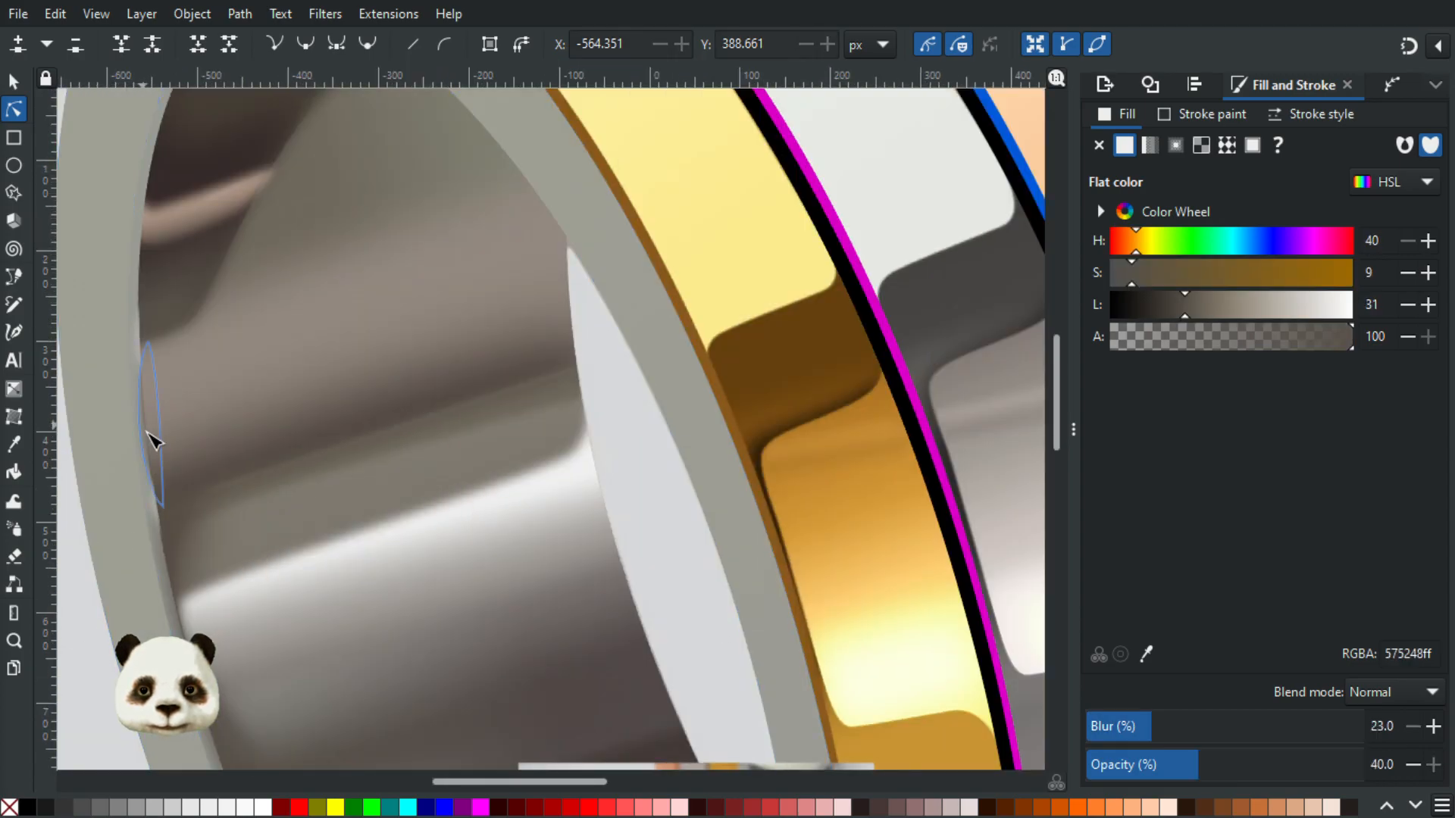
{"action": "scroll", "coordinate": [146, 458], "scroll_direction": "up", "scroll_amount": 2}
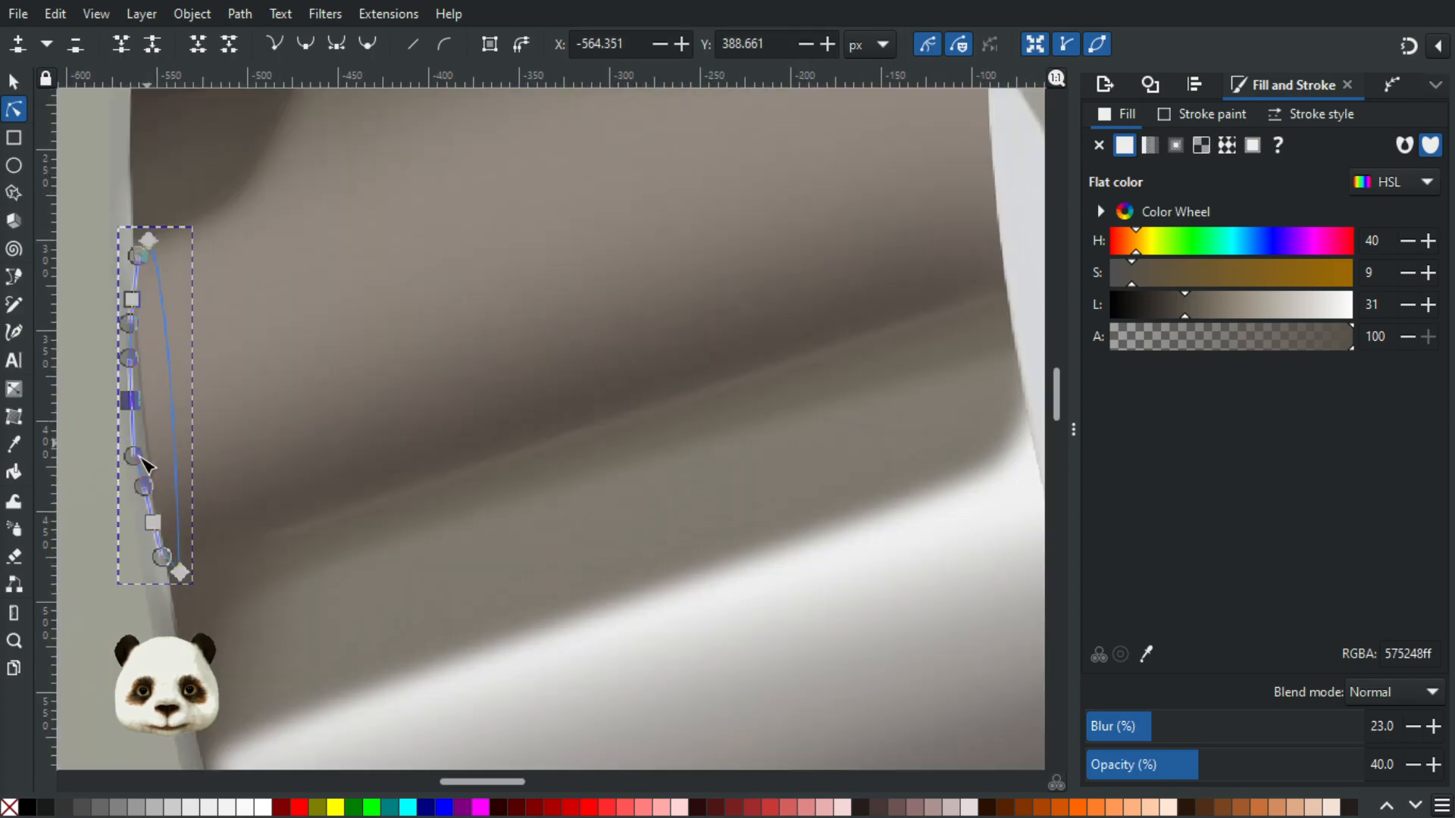
{"action": "left_click_drag", "start_coordinate": [137, 459], "coordinate": [141, 458]}
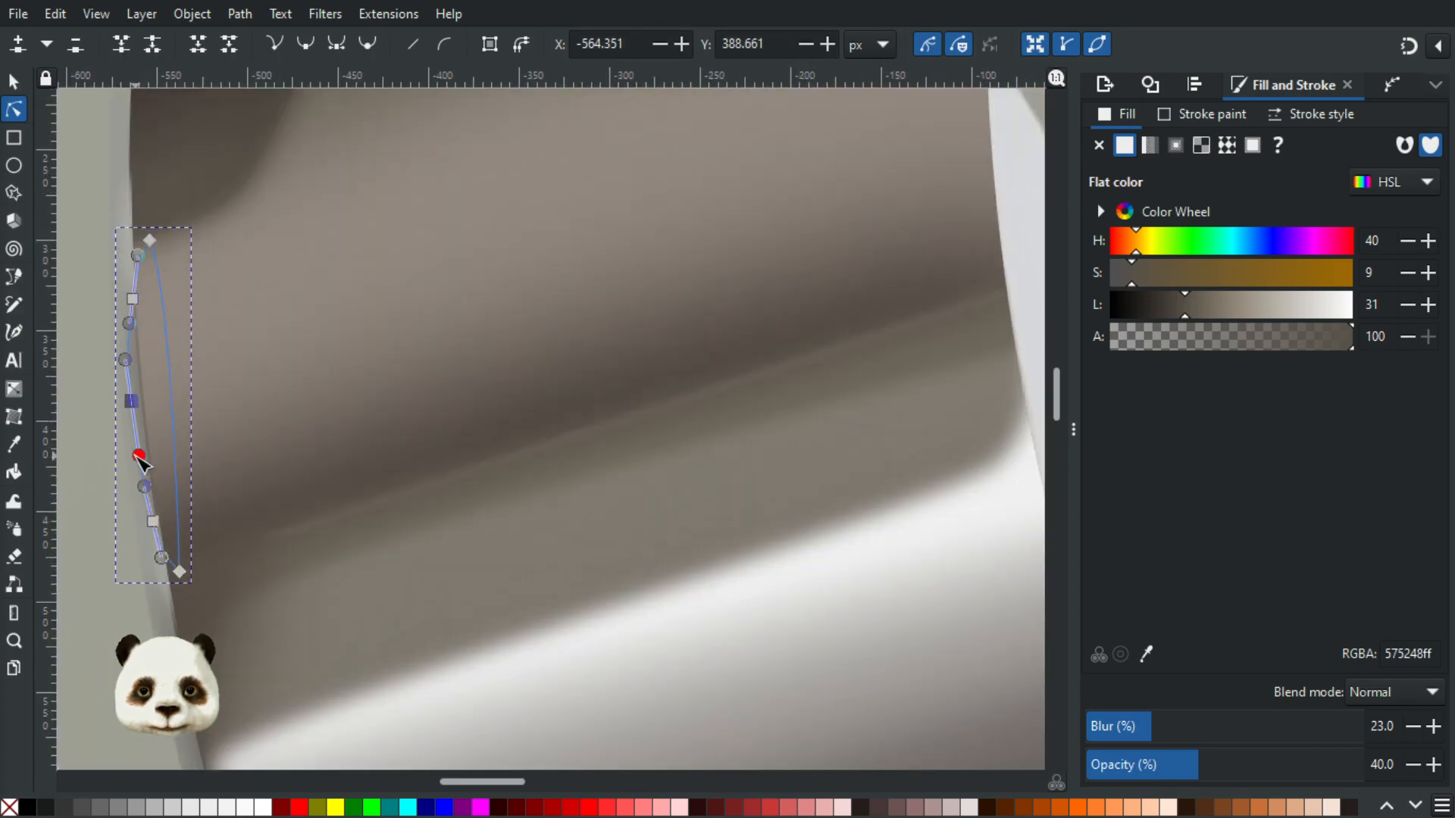
{"action": "scroll", "coordinate": [99, 561], "scroll_direction": "down", "scroll_amount": 4}
{"action": "left_click", "coordinate": [89, 701]}
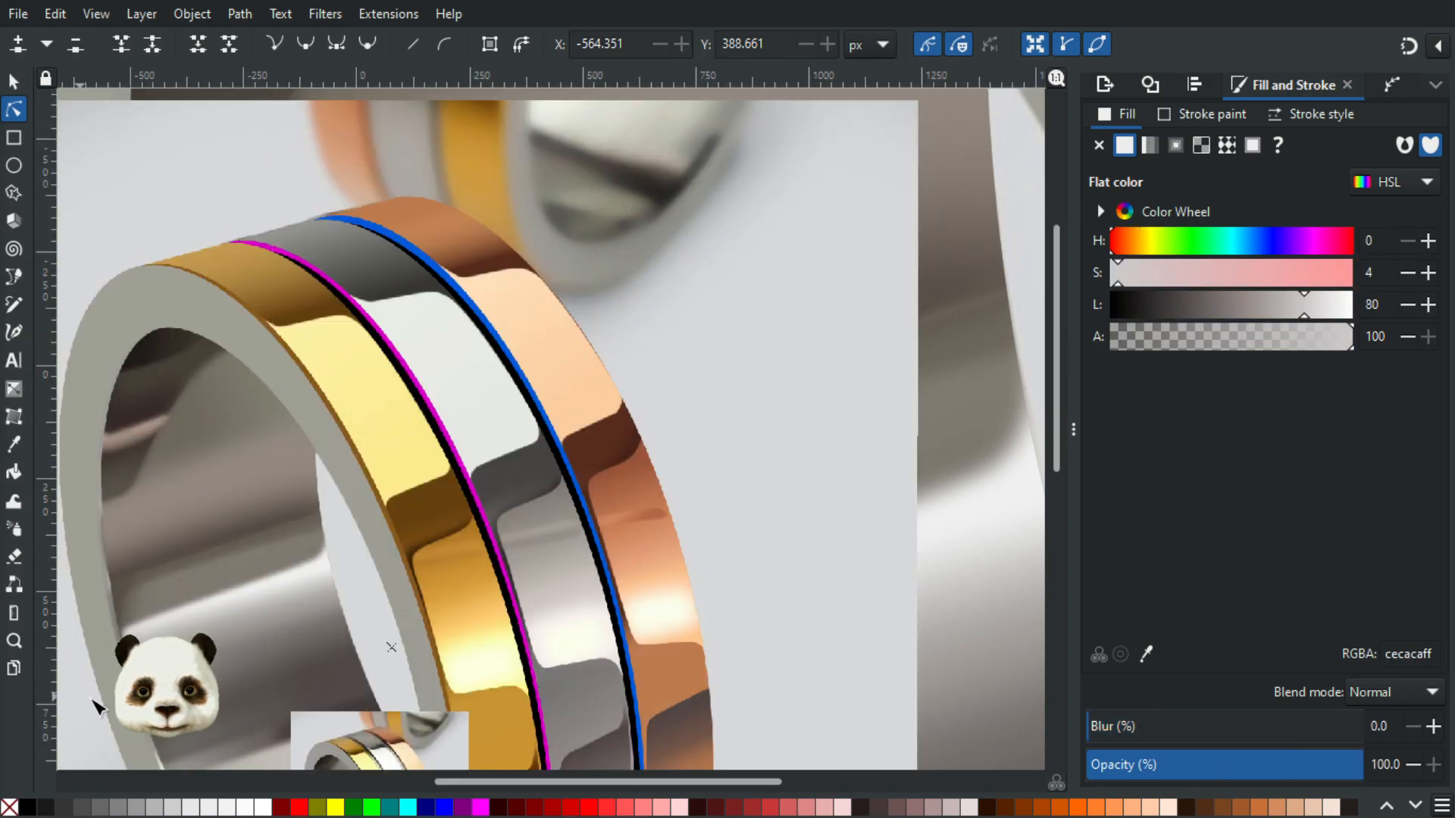
Step: Compare the inner rim shading of the large ring with the small reference picture of the ring
{"action": "scroll", "coordinate": [89, 701], "scroll_direction": "down", "scroll_amount": 3}
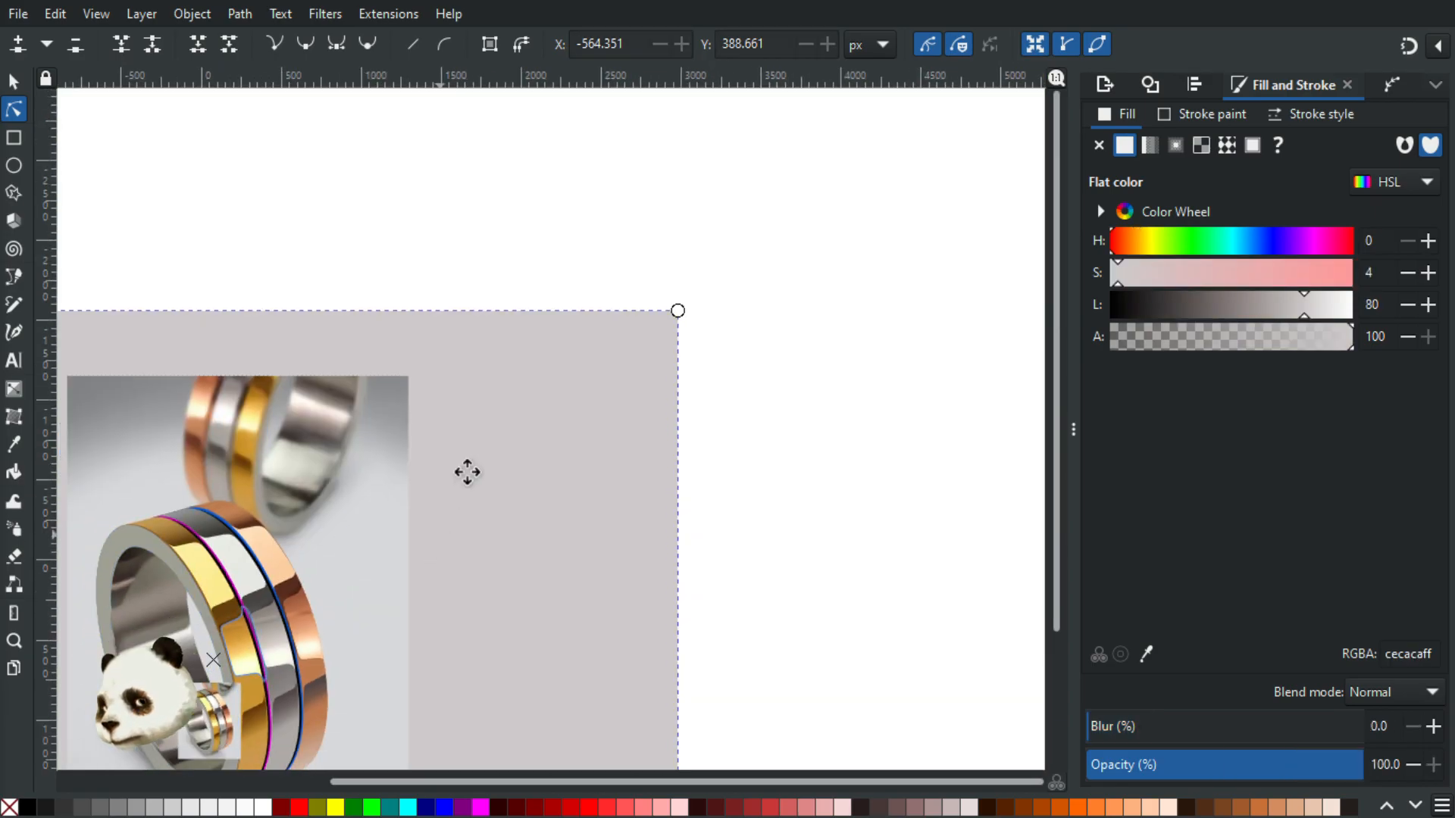
{"action": "left_click_drag", "start_coordinate": [467, 472], "coordinate": [556, 330]}
{"action": "scroll", "coordinate": [130, 476], "scroll_direction": "up", "scroll_amount": 2}
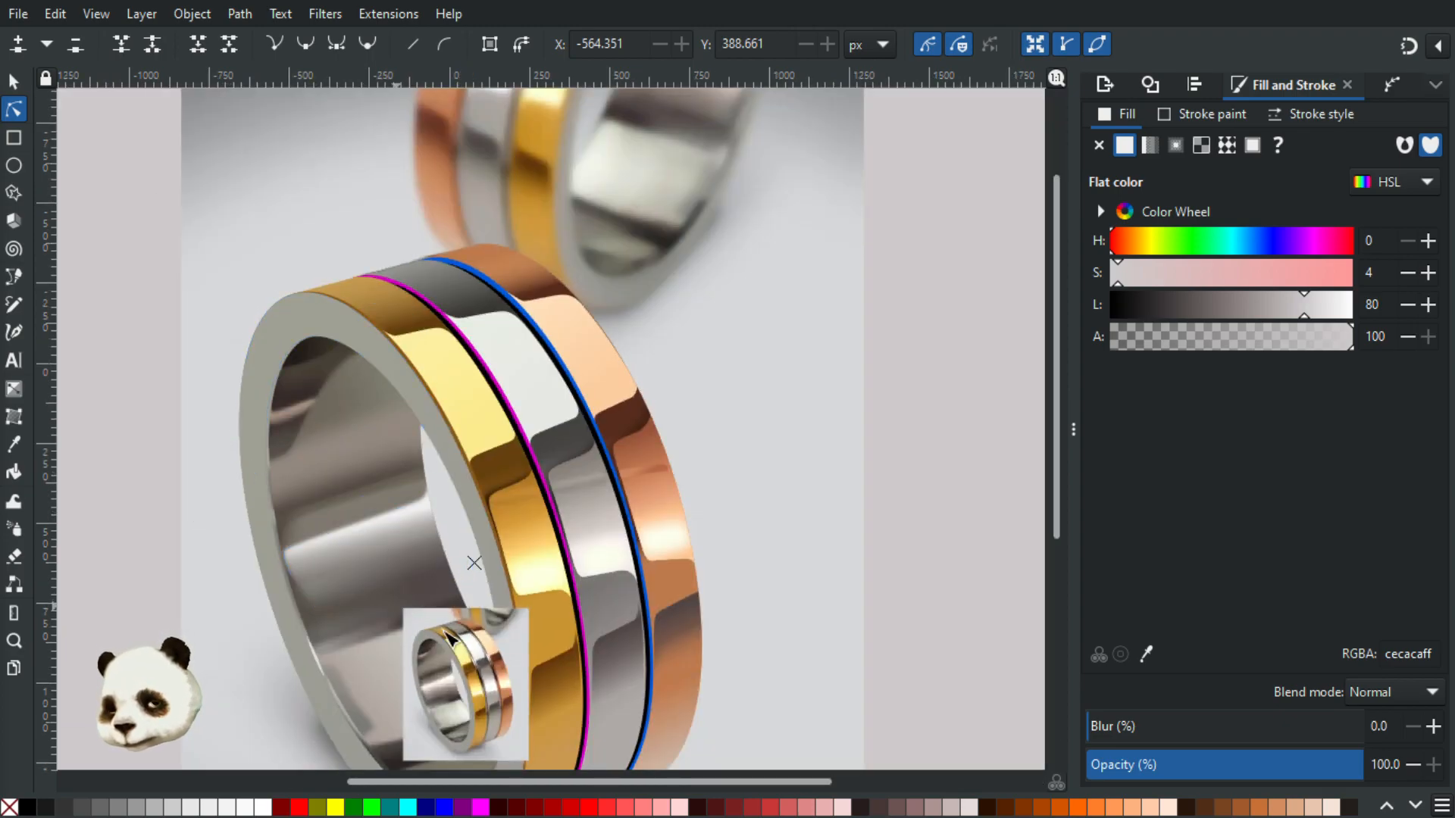
{"action": "scroll", "coordinate": [413, 685], "scroll_direction": "up", "scroll_amount": 3}
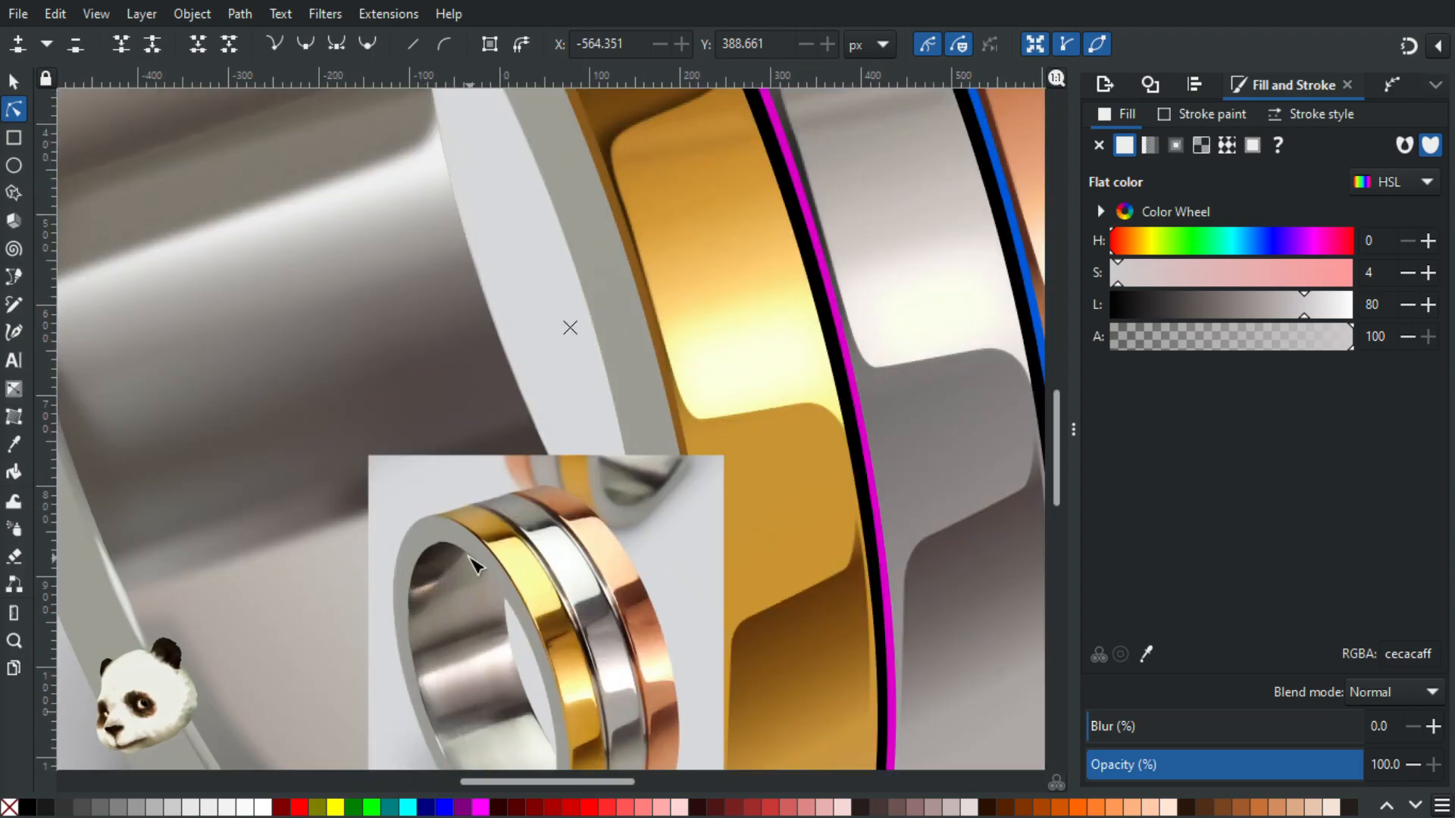
{"action": "scroll", "coordinate": [473, 565], "scroll_direction": "up", "scroll_amount": 2}
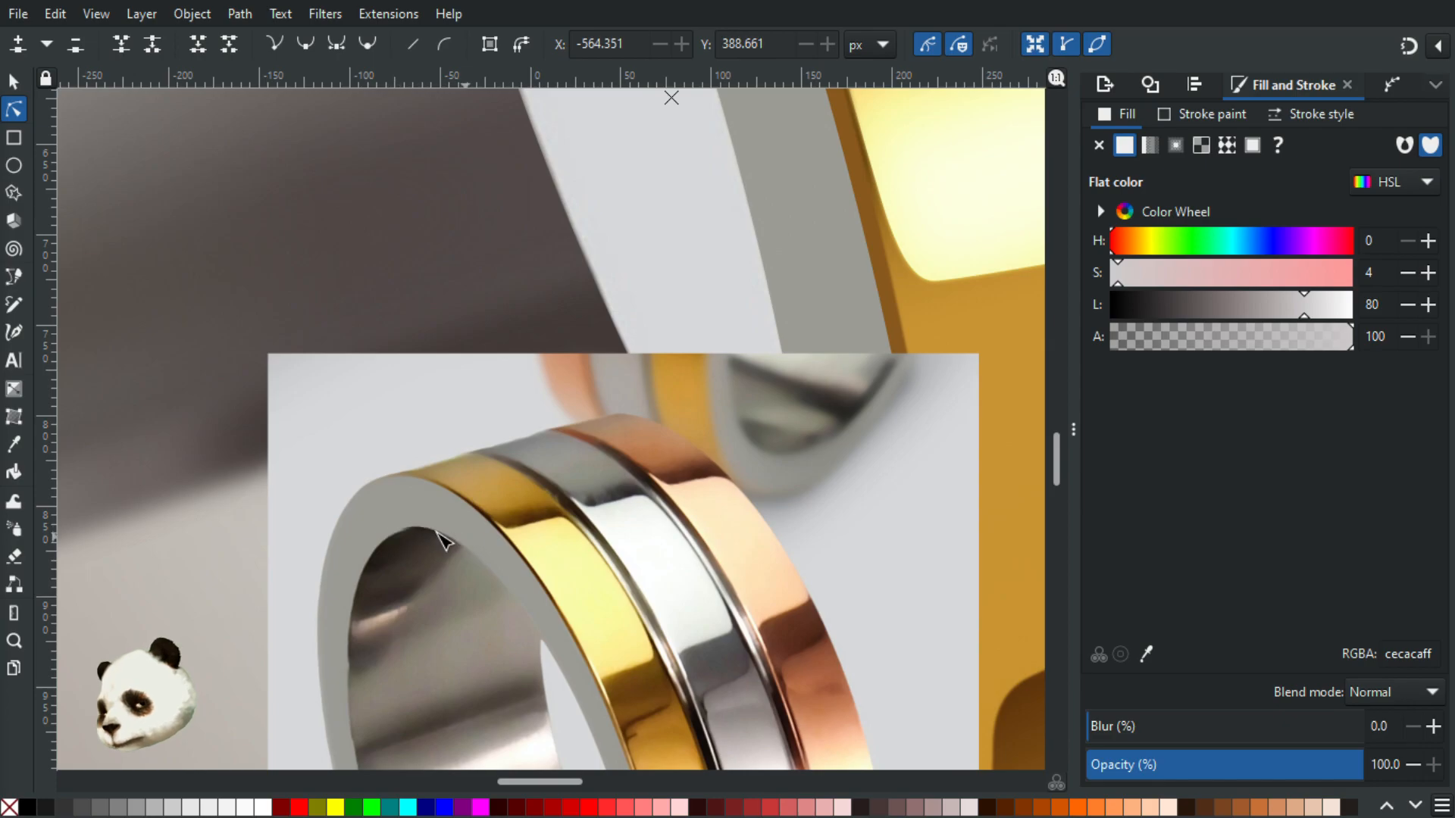
{"action": "scroll", "coordinate": [456, 547], "scroll_direction": "down", "scroll_amount": 4}
{"action": "left_click_drag", "start_coordinate": [353, 398], "coordinate": [452, 592]}
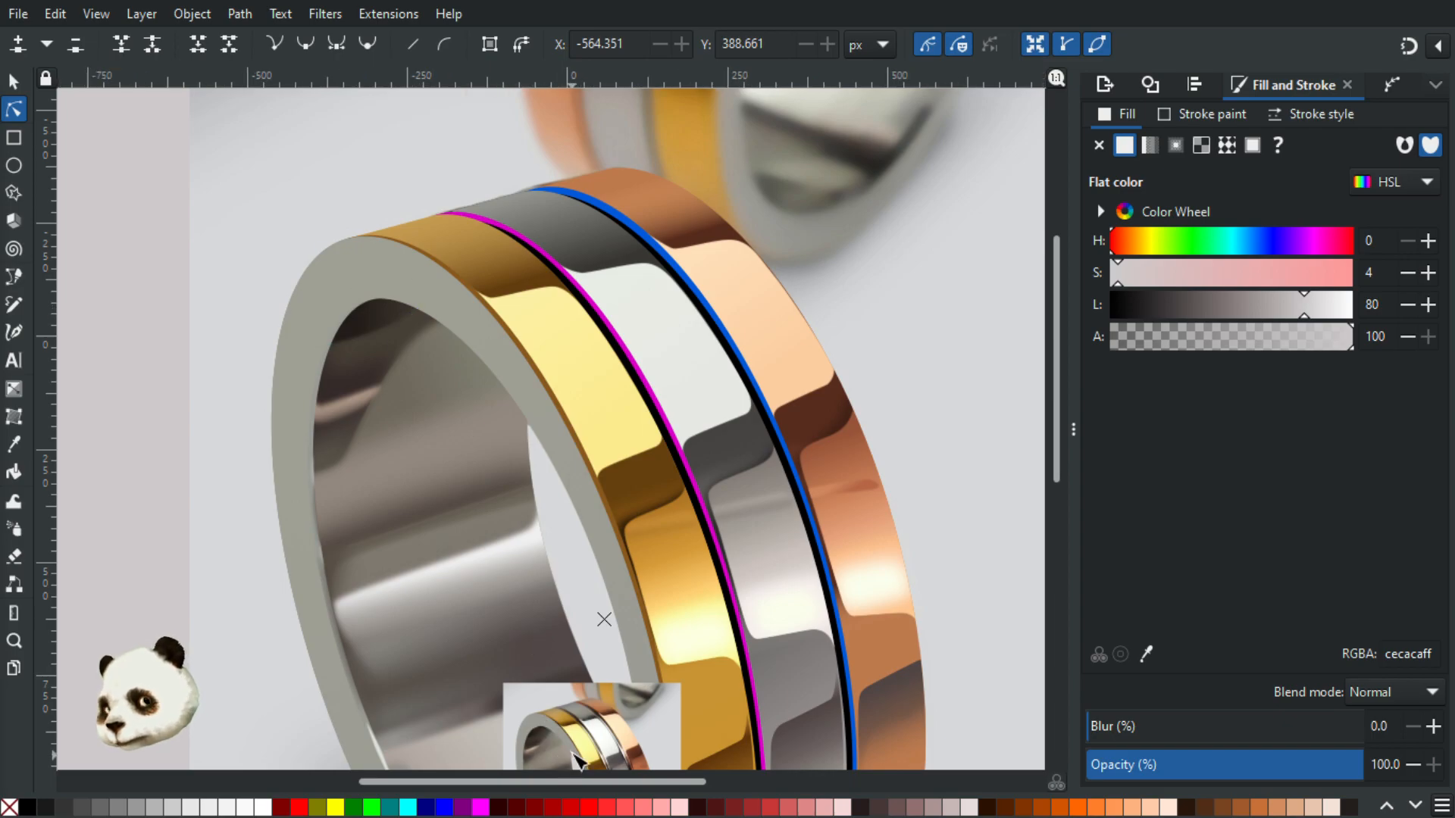
{"action": "scroll", "coordinate": [573, 755], "scroll_direction": "up", "scroll_amount": 2}
{"action": "scroll", "coordinate": [523, 720], "scroll_direction": "down", "scroll_amount": 2}
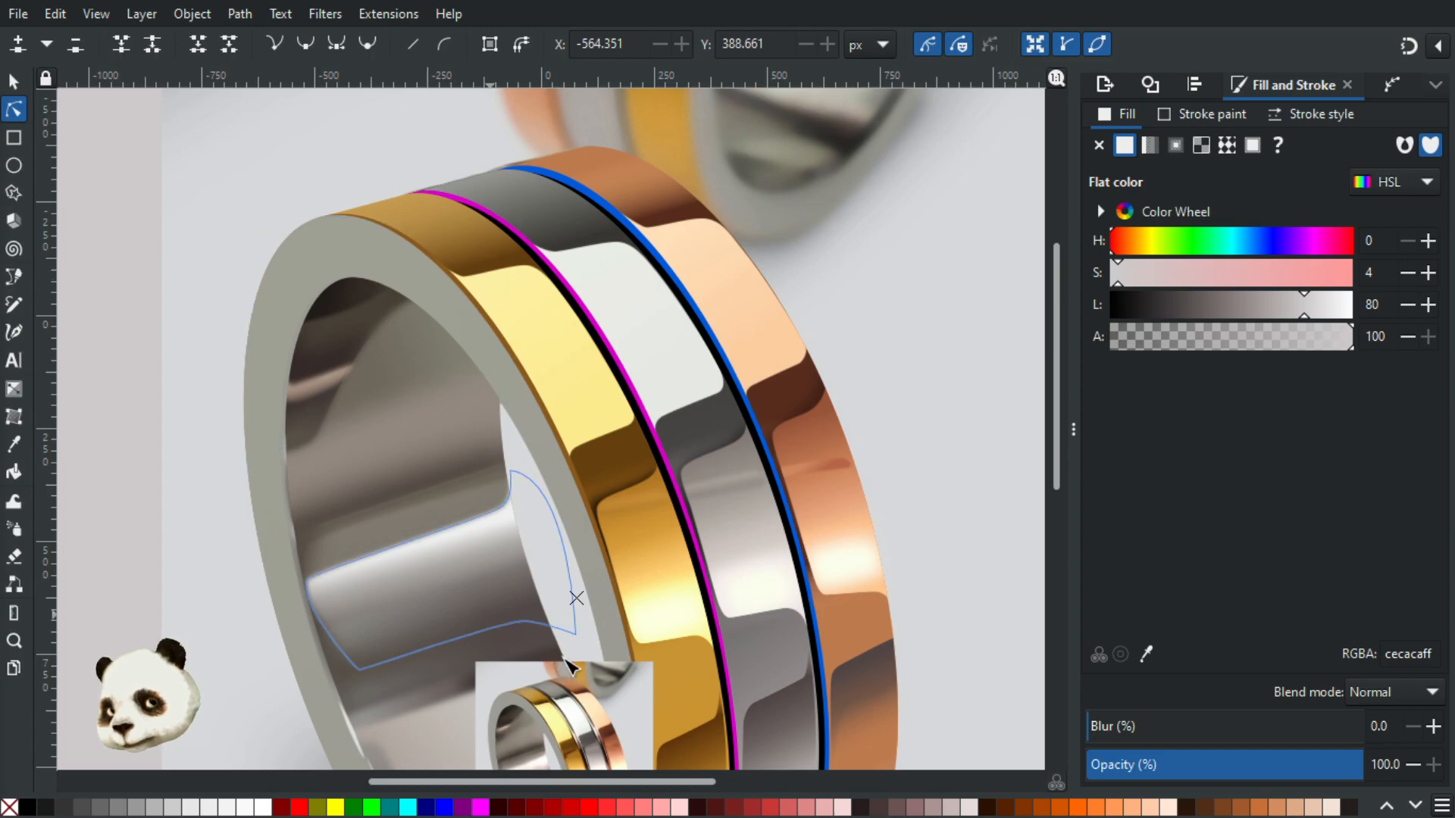
{"action": "scroll", "coordinate": [502, 615], "scroll_direction": "up", "scroll_amount": 1}
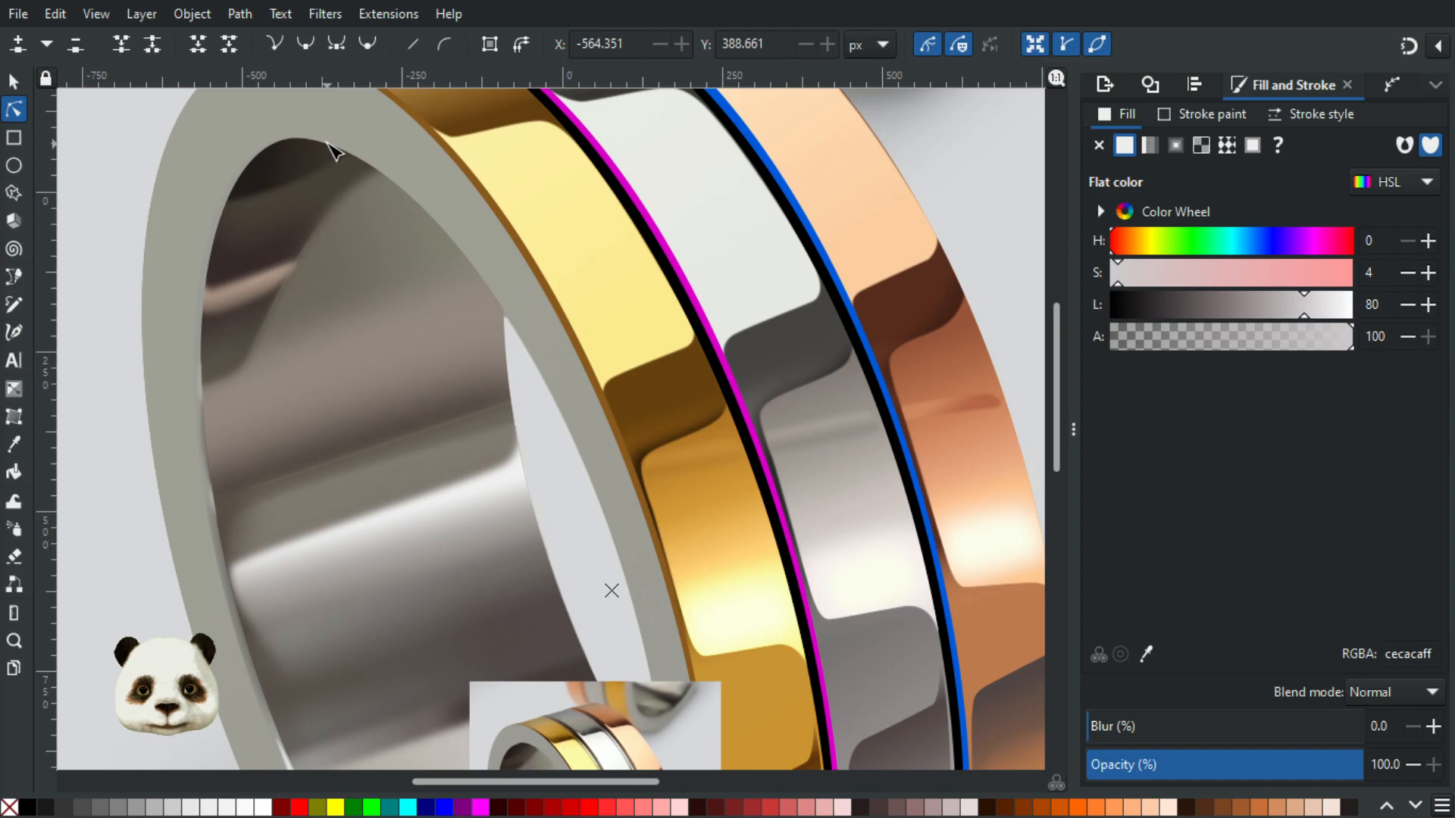
Step: Shift the two nodes of the rim shading's clipping outline at the inner opening's top, one along the edge and the other slightly outward
{"action": "key", "text": "b"}
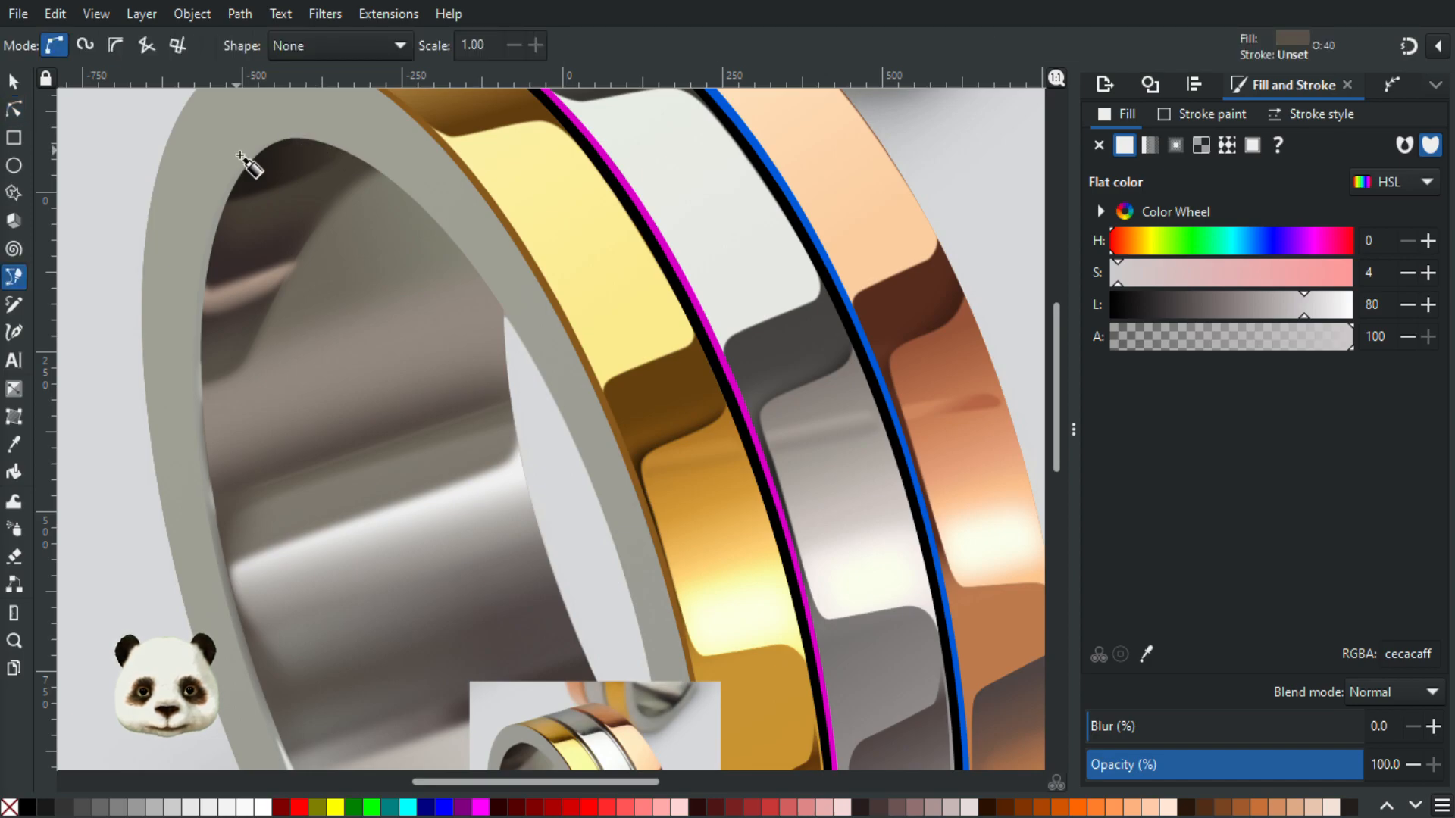
{"action": "scroll", "coordinate": [313, 238], "scroll_direction": "up", "scroll_amount": 2}
{"action": "scroll", "coordinate": [314, 238], "scroll_direction": "left", "scroll_amount": 2}
{"action": "scroll", "coordinate": [314, 238], "scroll_direction": "up", "scroll_amount": 2}
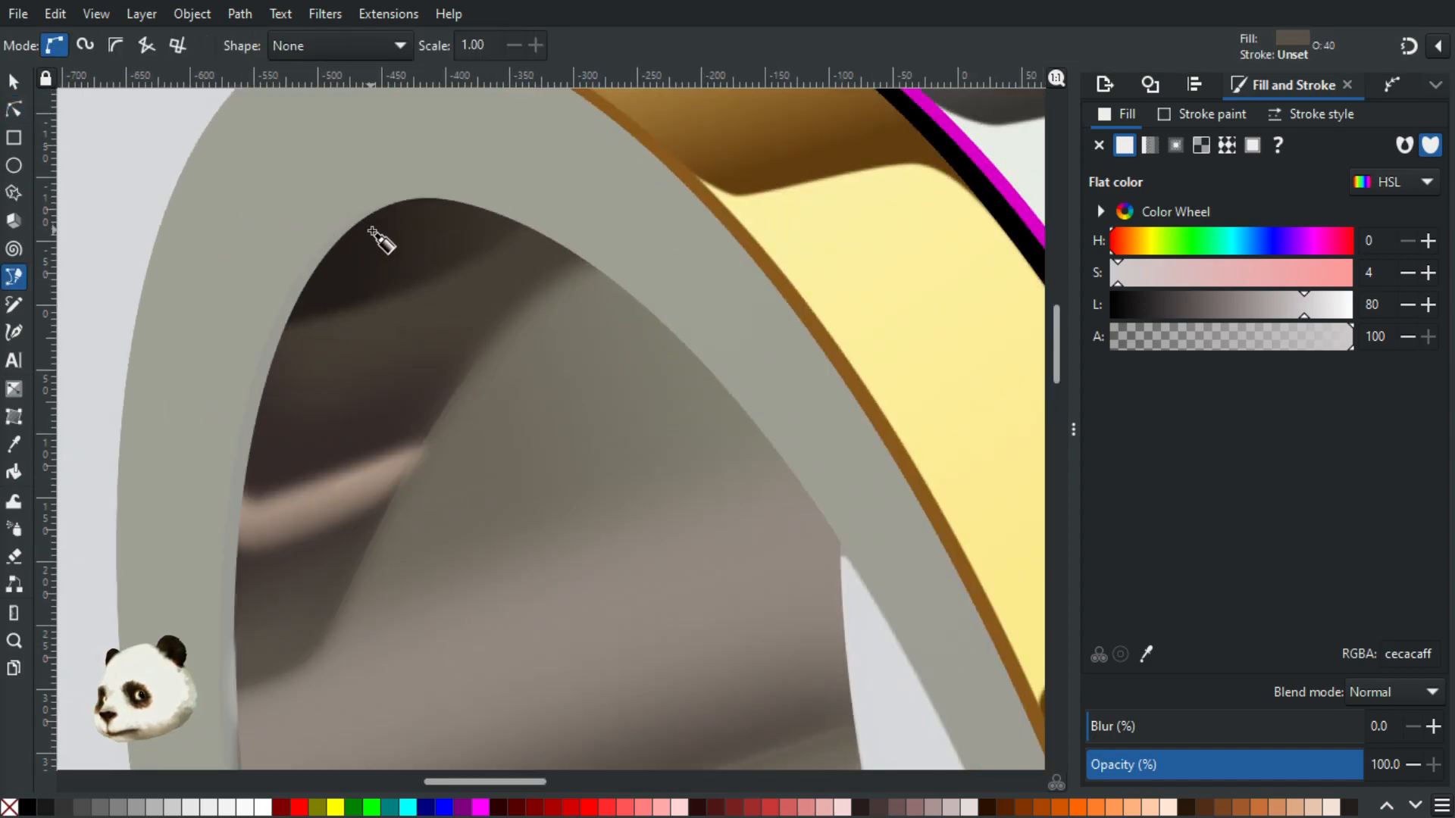
{"action": "left_click", "coordinate": [14, 109]}
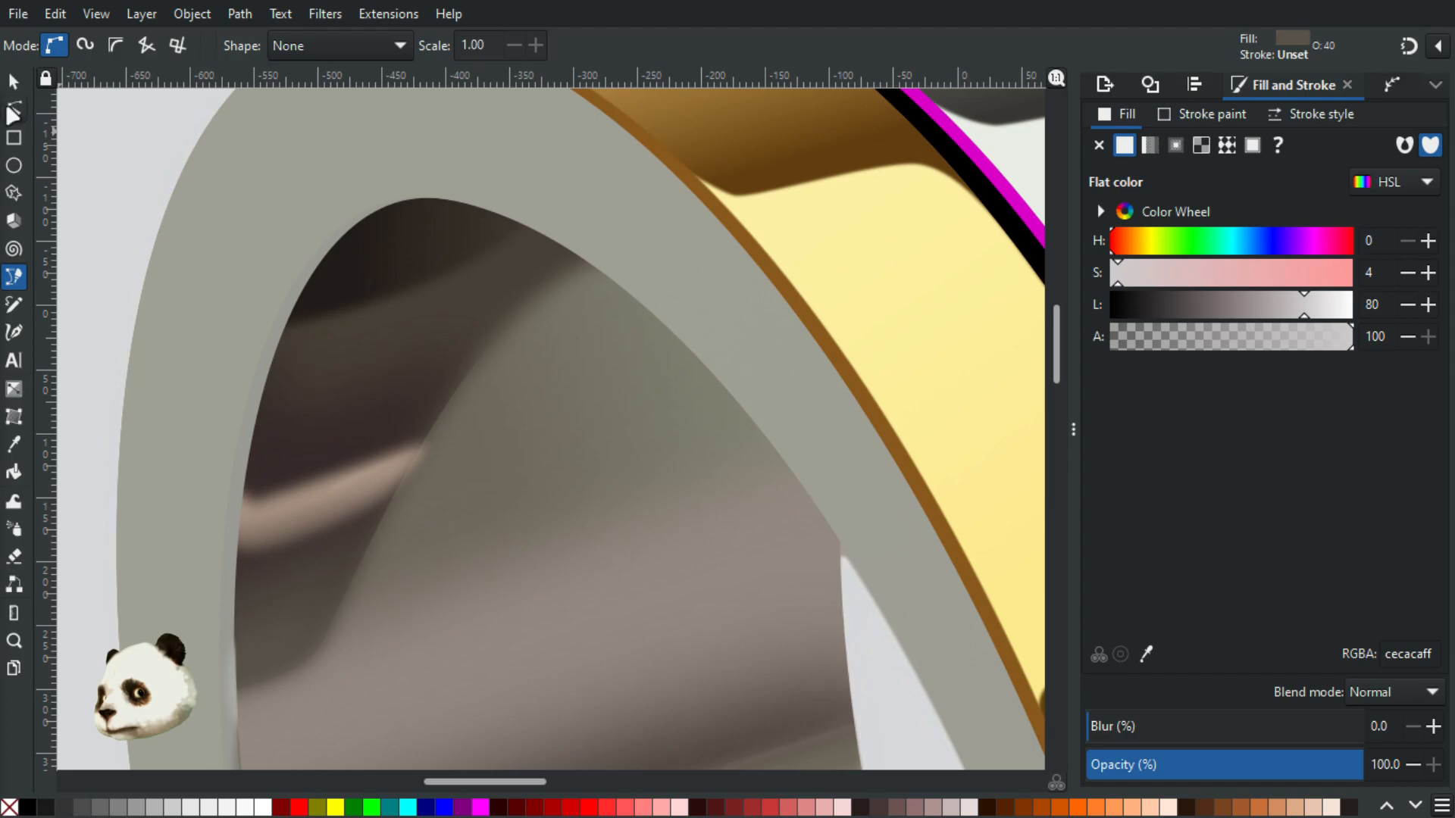
{"action": "left_click", "coordinate": [317, 279]}
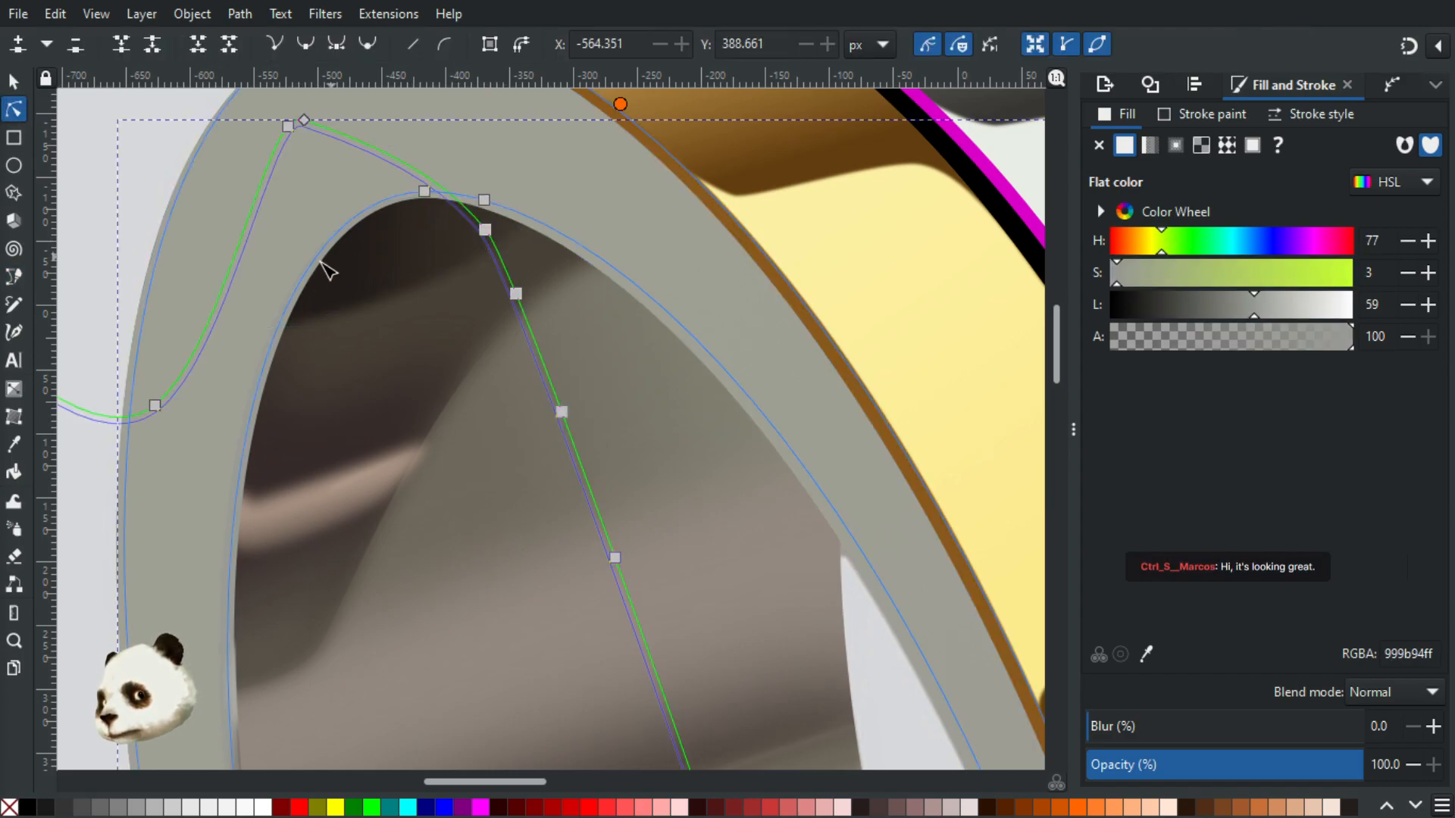
{"action": "scroll", "coordinate": [341, 340], "scroll_direction": "down", "scroll_amount": 3}
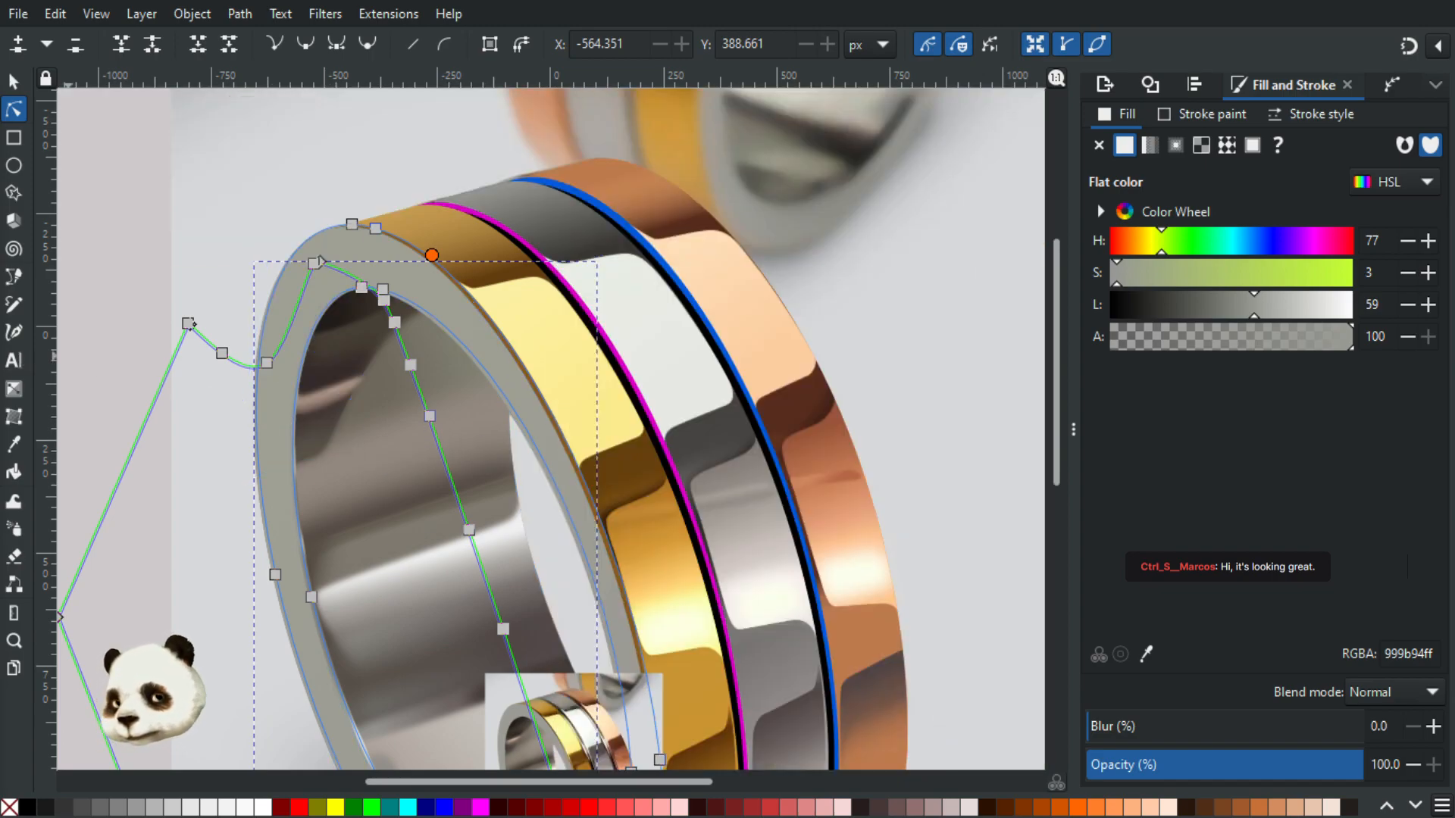
{"action": "key", "text": "ctrl+asterisk"}
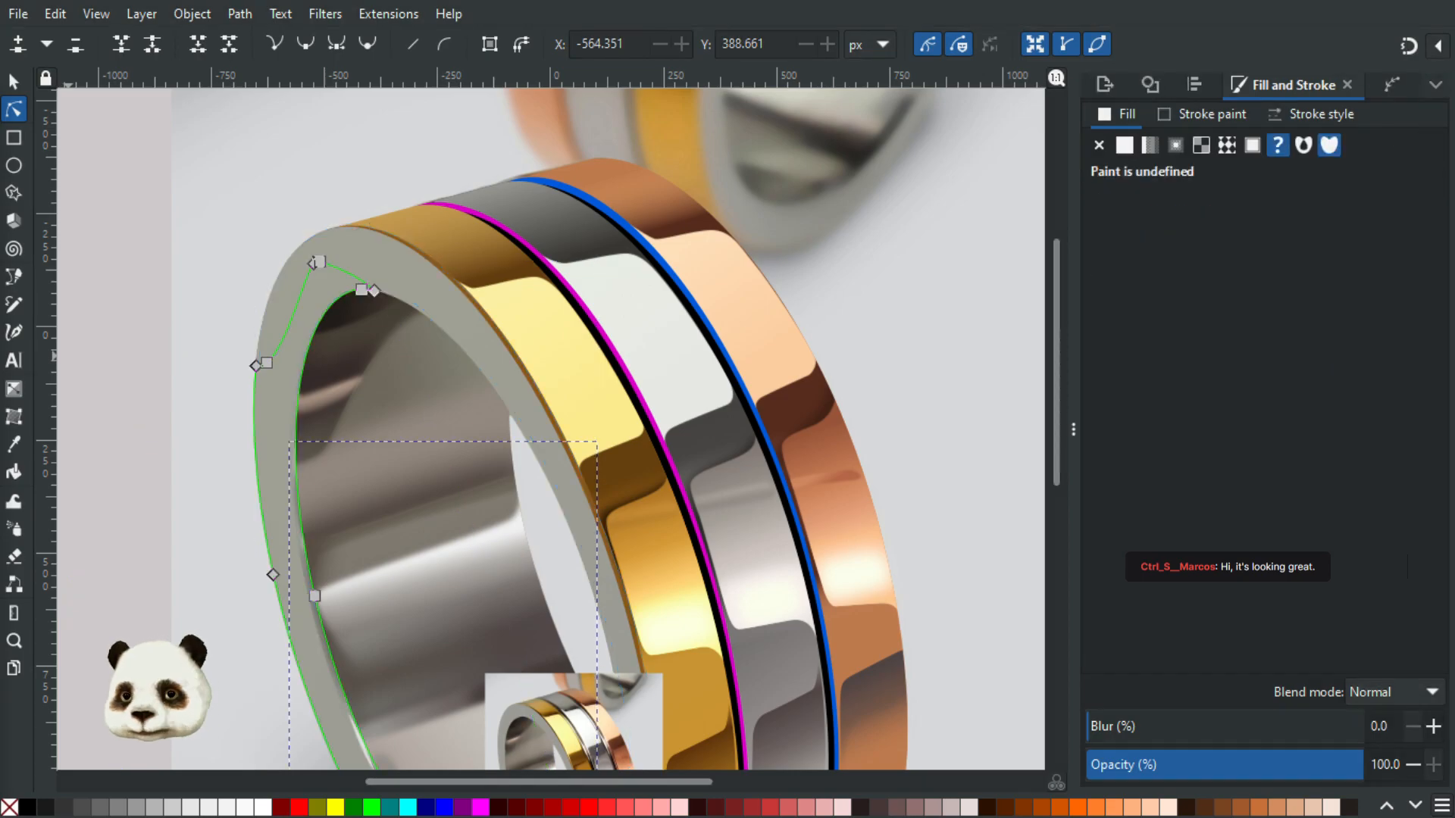
{"action": "scroll", "coordinate": [354, 317], "scroll_direction": "up", "scroll_amount": 2}
{"action": "scroll", "coordinate": [396, 302], "scroll_direction": "up", "scroll_amount": 3}
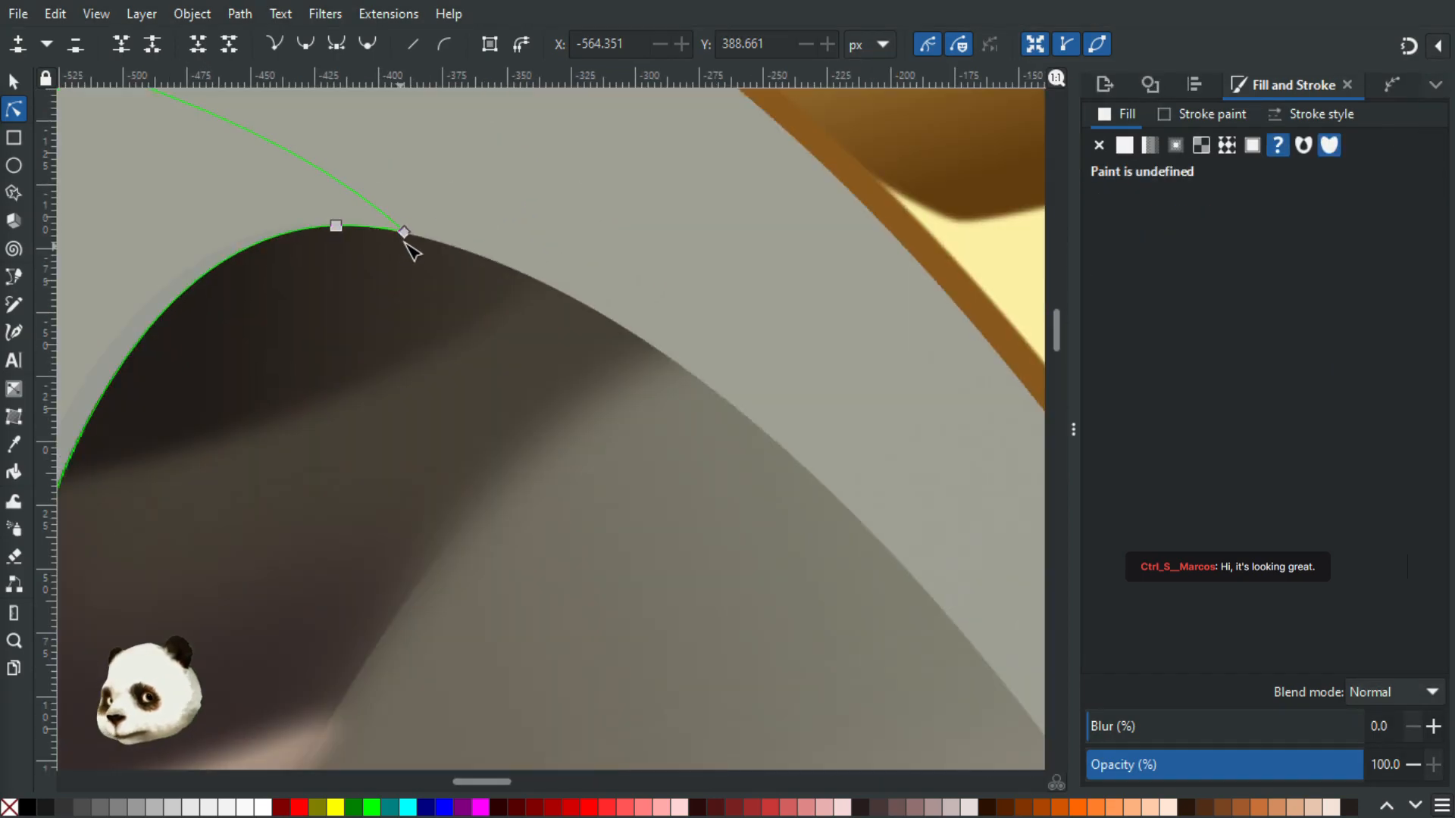
{"action": "scroll", "coordinate": [405, 241], "scroll_direction": "up", "scroll_amount": 2}
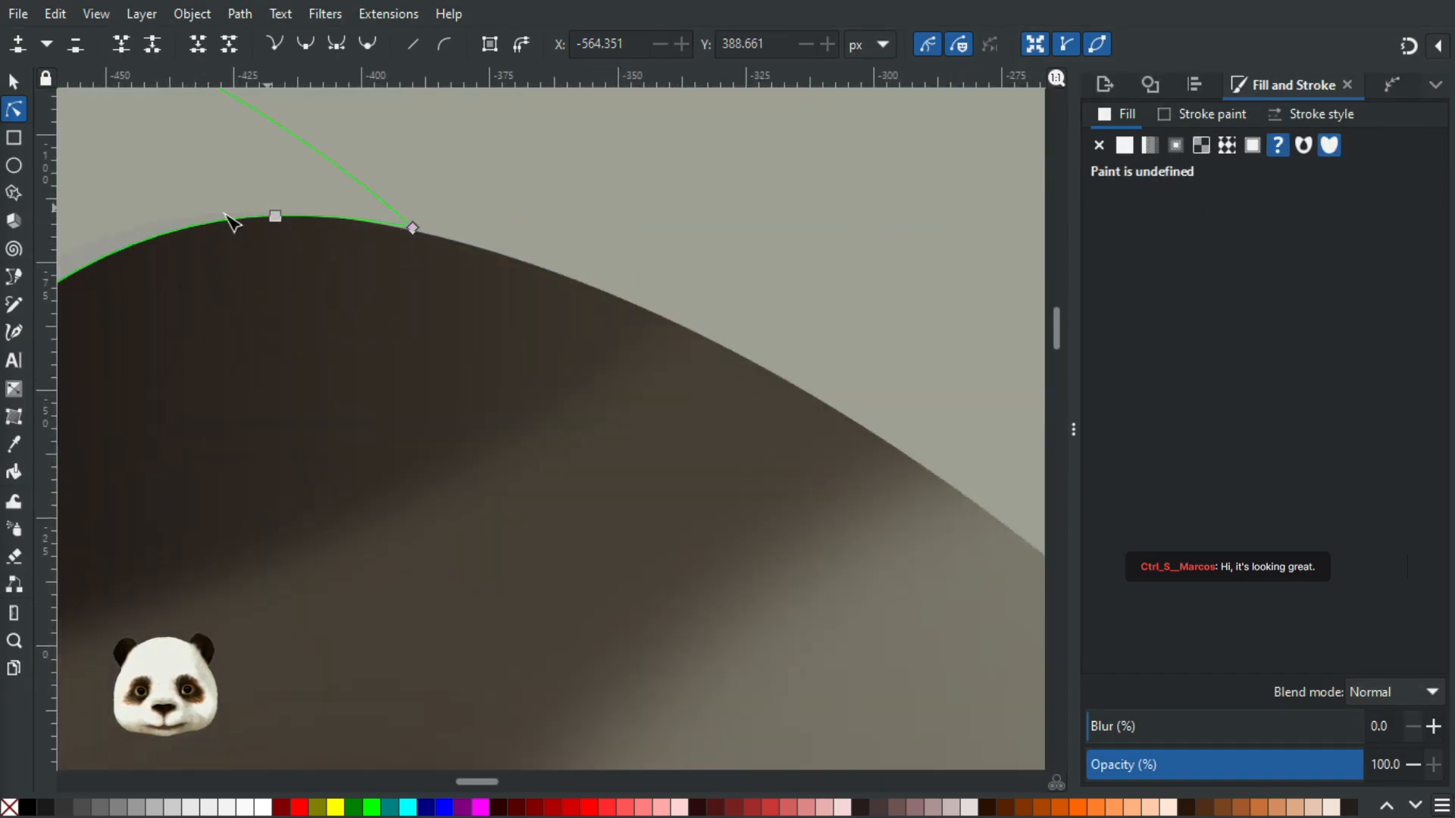
{"action": "scroll", "coordinate": [158, 247], "scroll_direction": "down", "scroll_amount": 2}
{"action": "scroll", "coordinate": [223, 233], "scroll_direction": "up", "scroll_amount": 3}
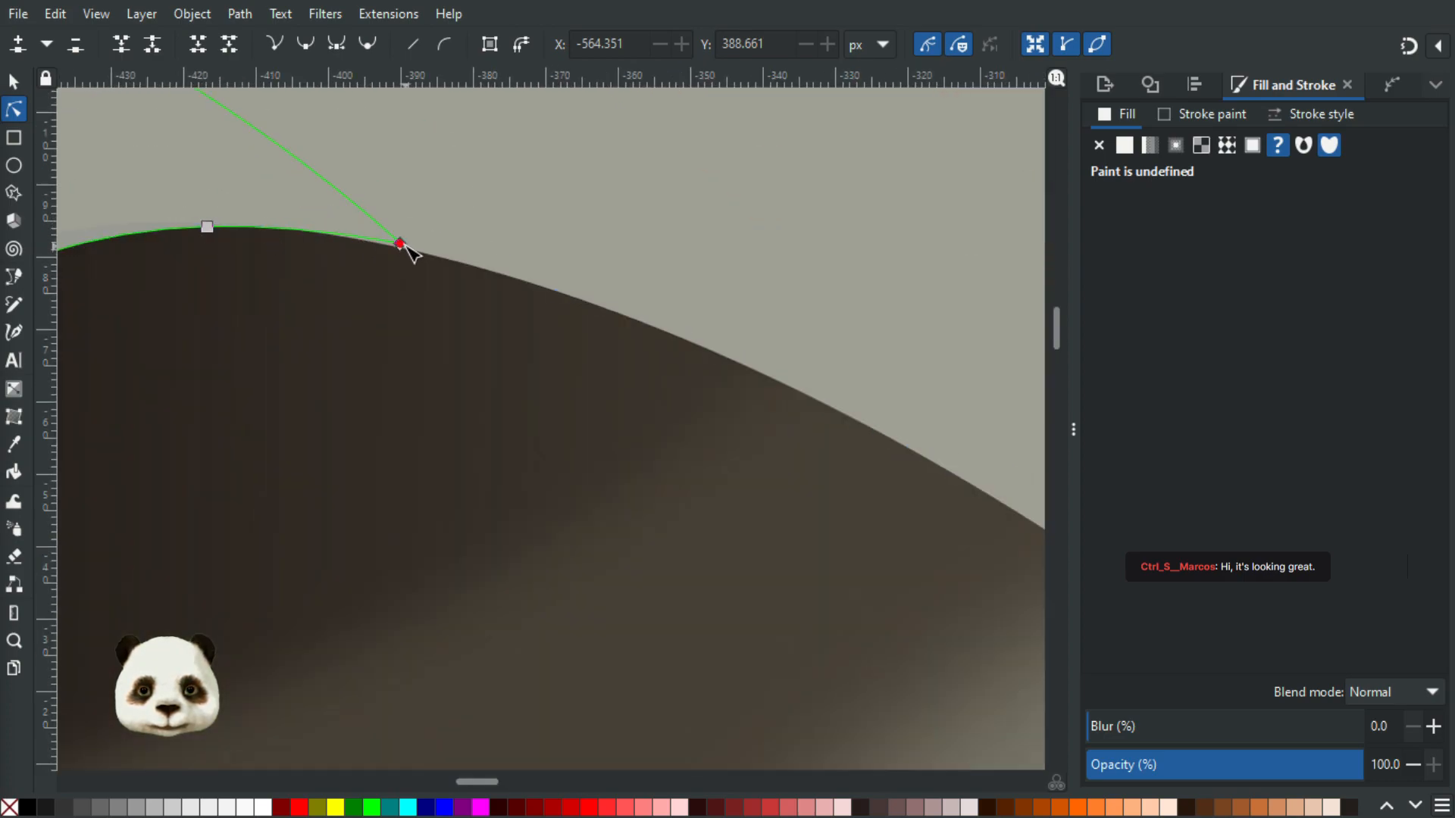
{"action": "left_click_drag", "start_coordinate": [406, 250], "coordinate": [480, 278]}
{"action": "left_click_drag", "start_coordinate": [210, 234], "coordinate": [203, 233]}
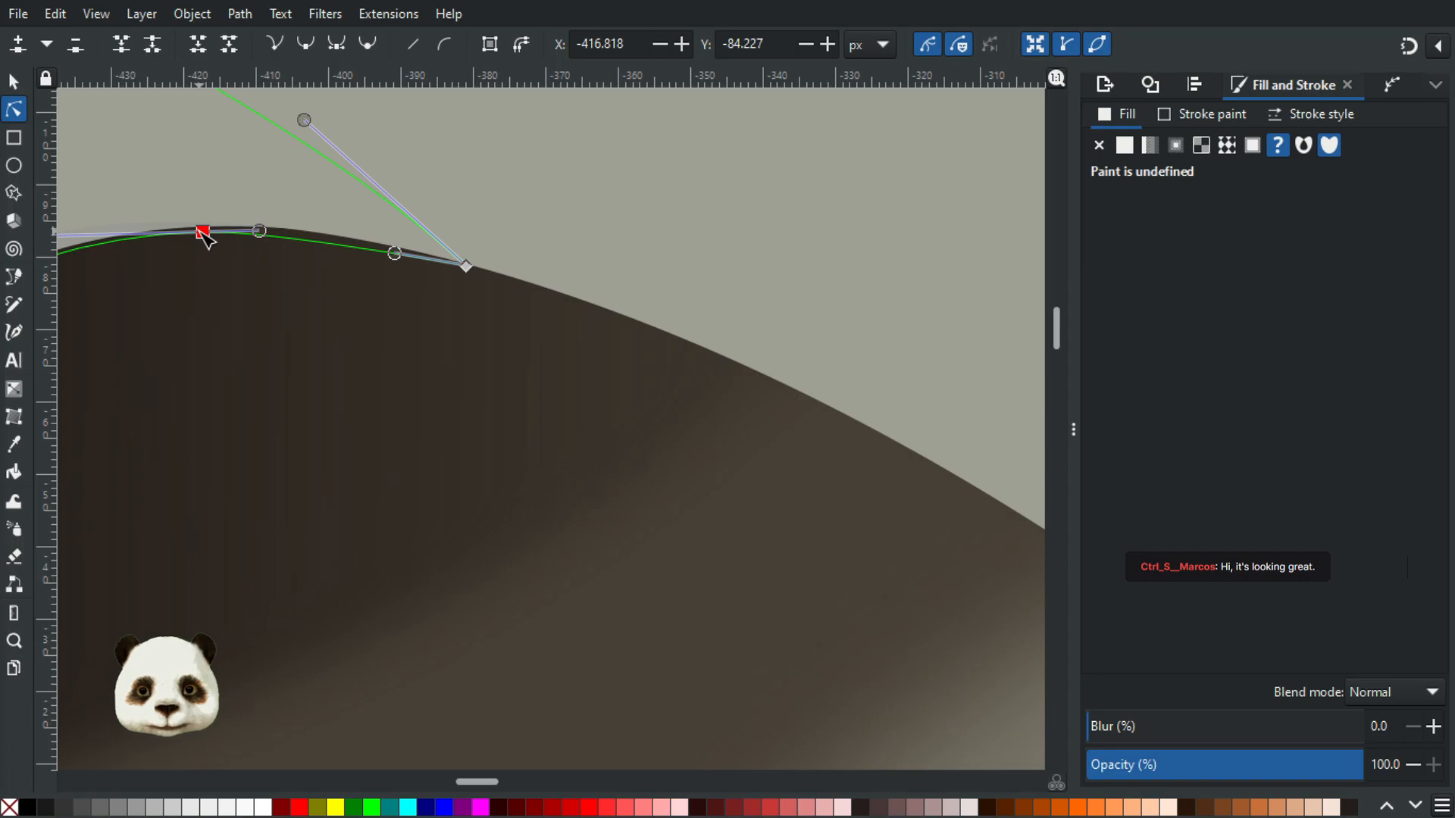
{"action": "left_click_drag", "start_coordinate": [187, 269], "coordinate": [395, 300]}
{"action": "scroll", "coordinate": [388, 311], "scroll_direction": "down", "scroll_amount": 1}
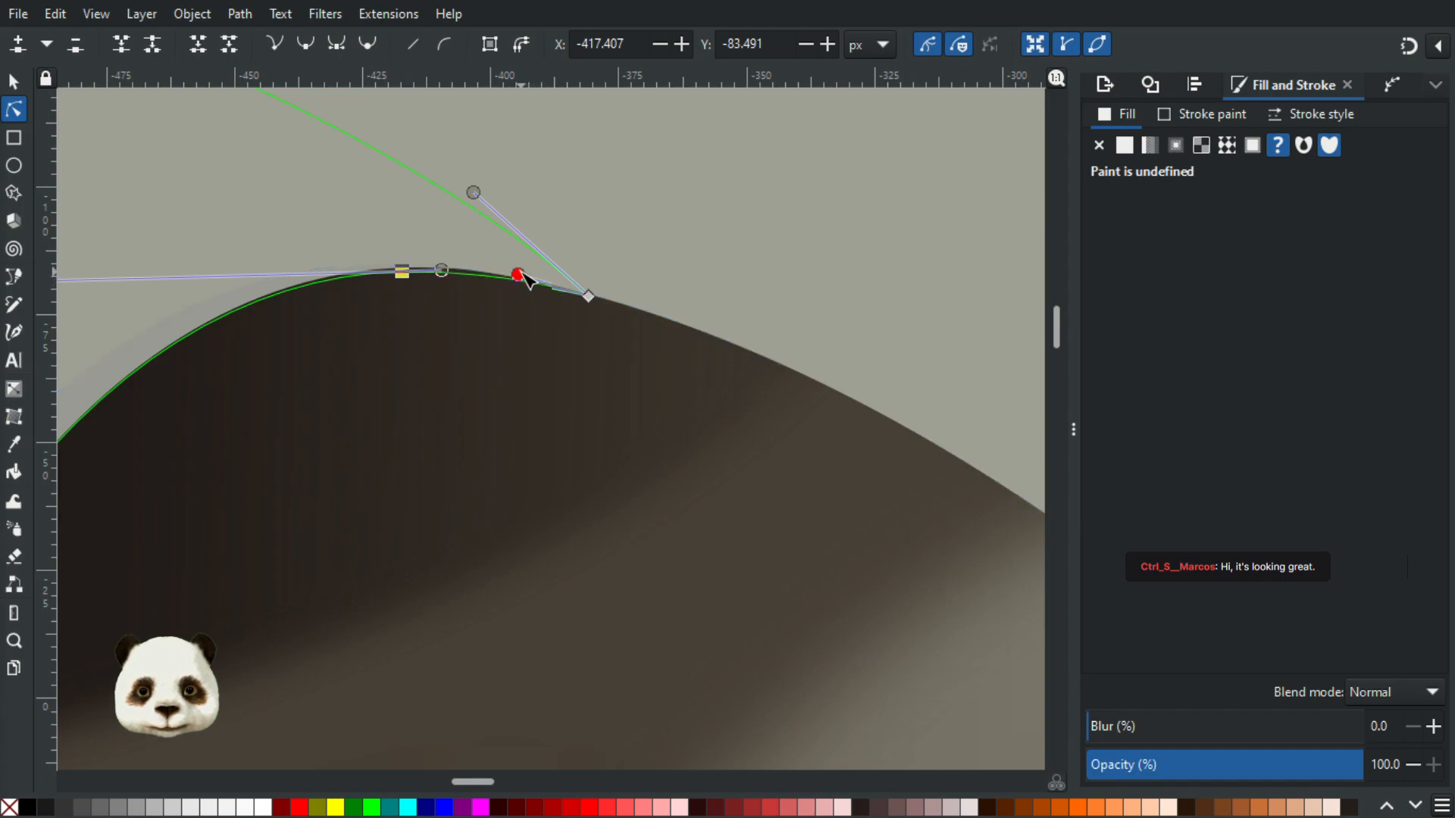
{"action": "scroll", "coordinate": [422, 341], "scroll_direction": "down", "scroll_amount": 3}
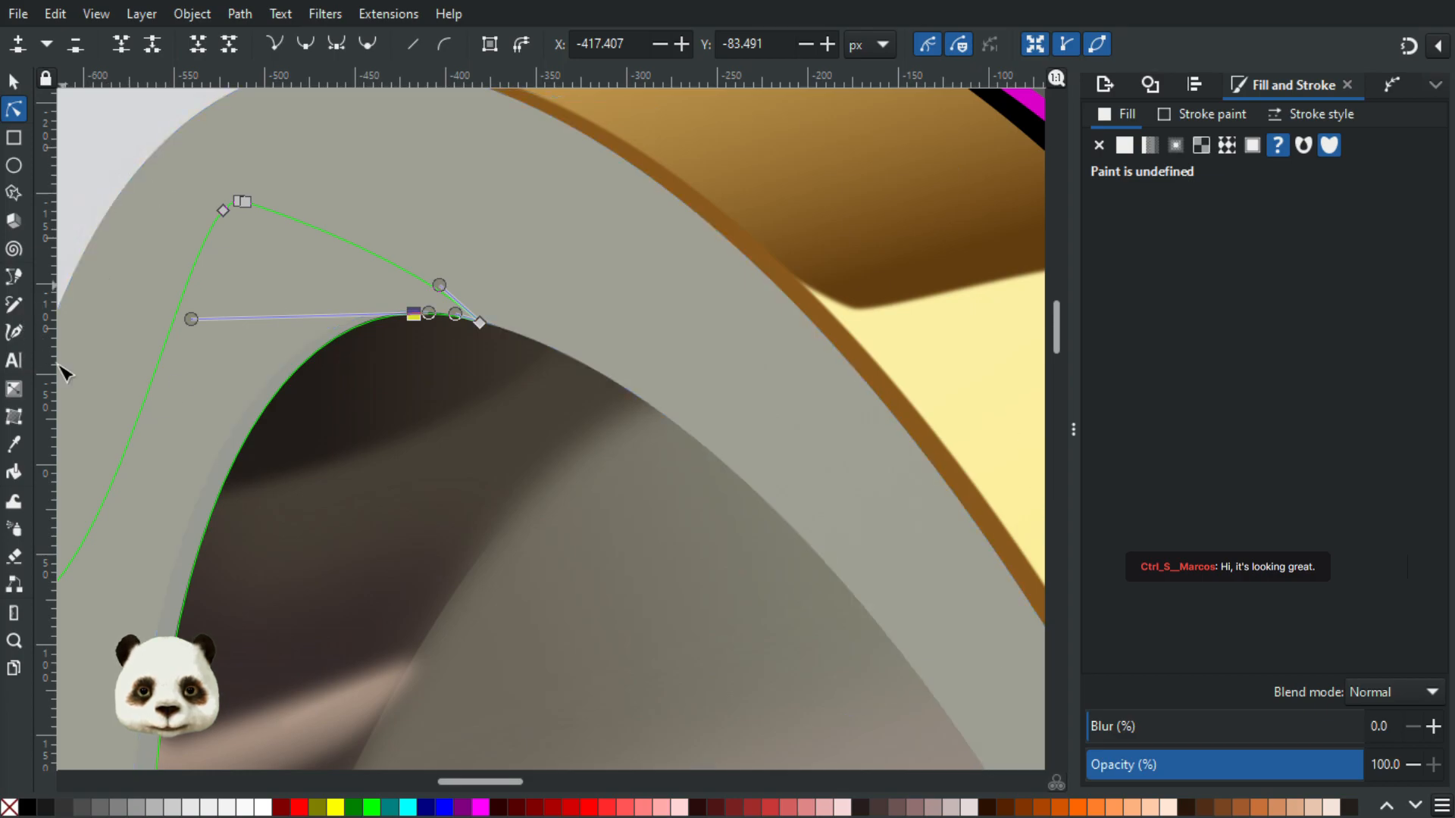
Step: Draw a small closed patch with the Pen tool over the rim's edge at the top of the ring's inner opening
{"action": "key", "text": "b"}
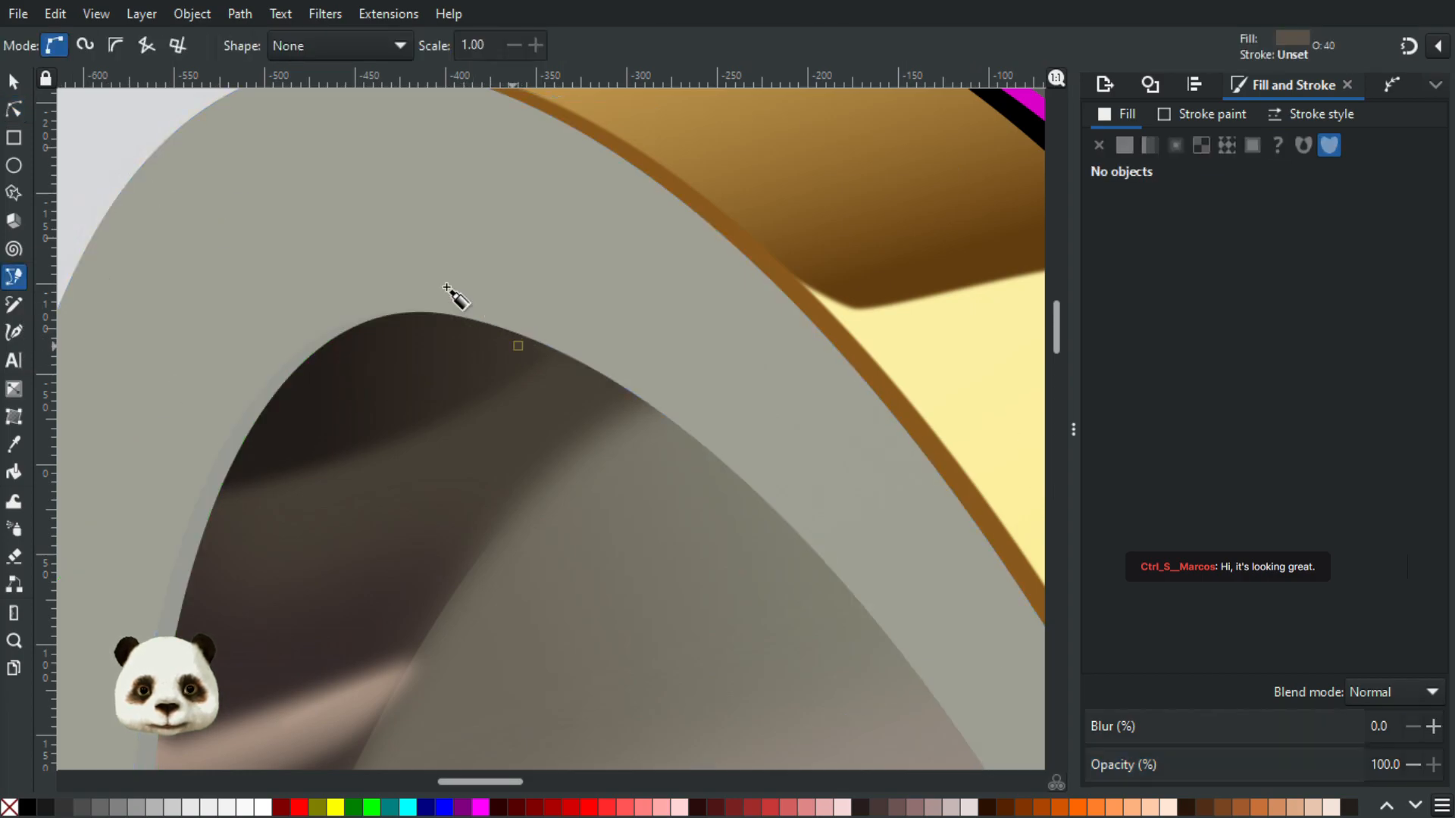
{"action": "left_click_drag", "start_coordinate": [454, 251], "coordinate": [446, 249]}
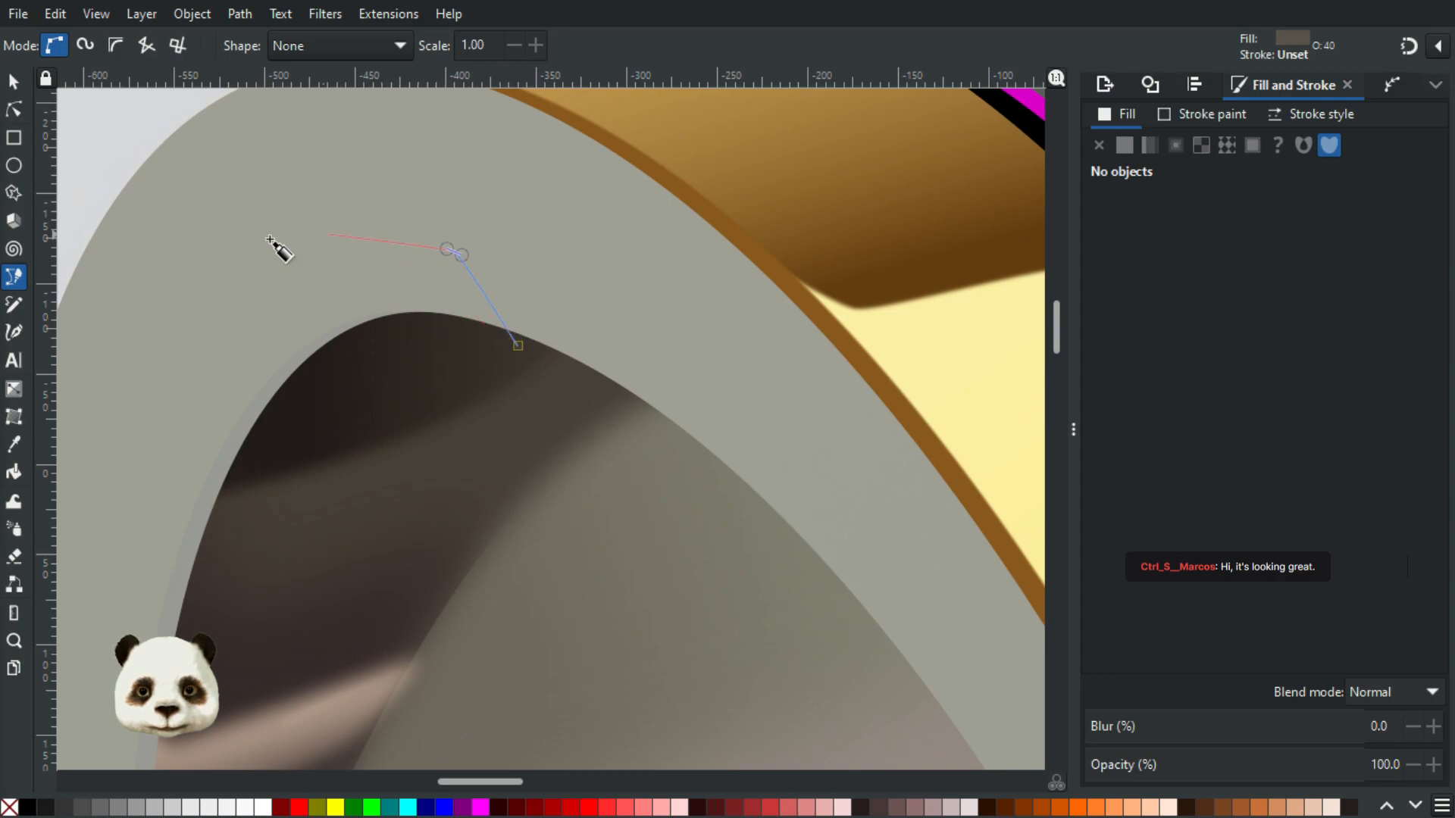
{"action": "left_click", "coordinate": [208, 268]}
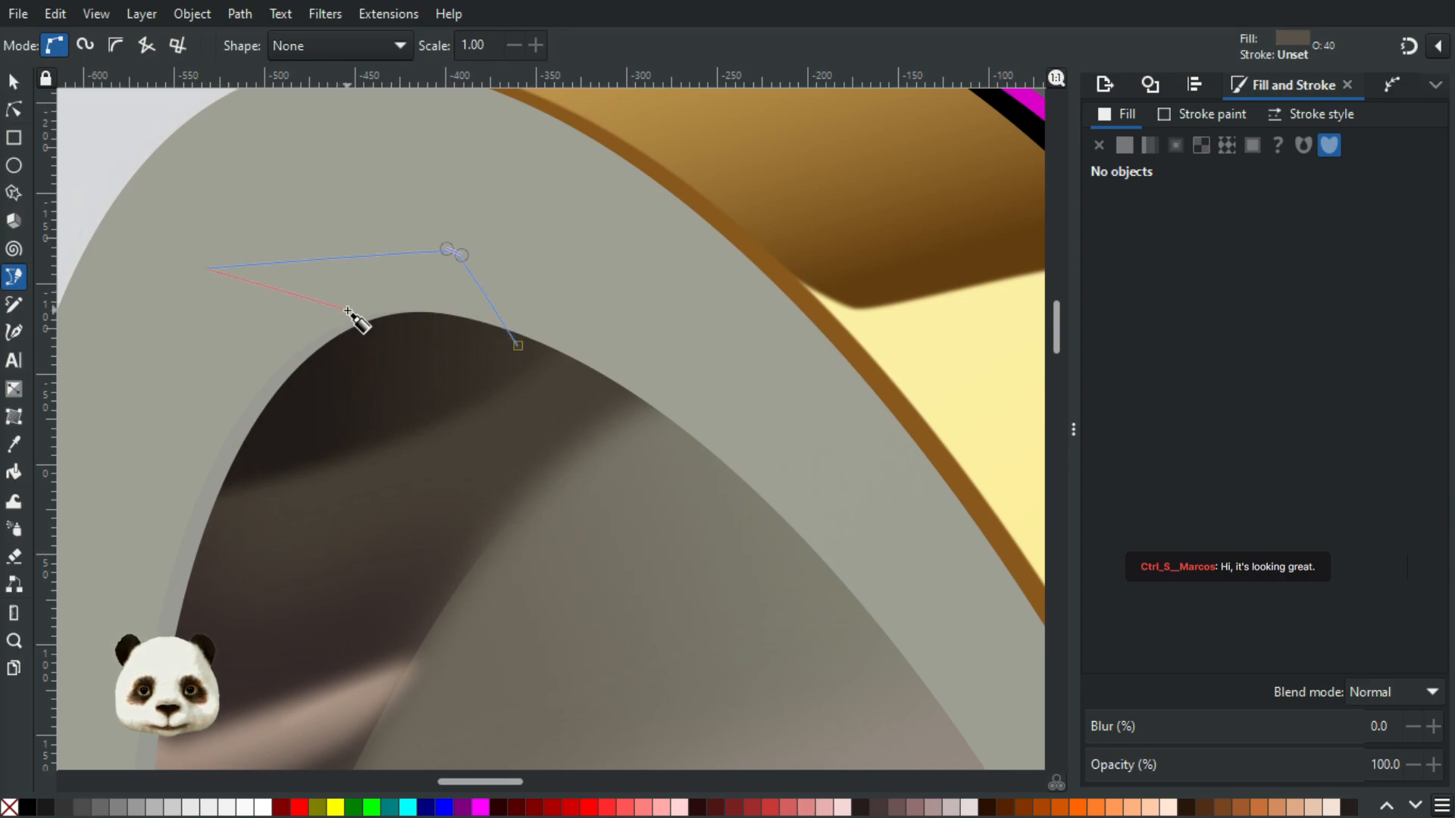
{"action": "scroll", "coordinate": [383, 320], "scroll_direction": "down", "scroll_amount": 3}
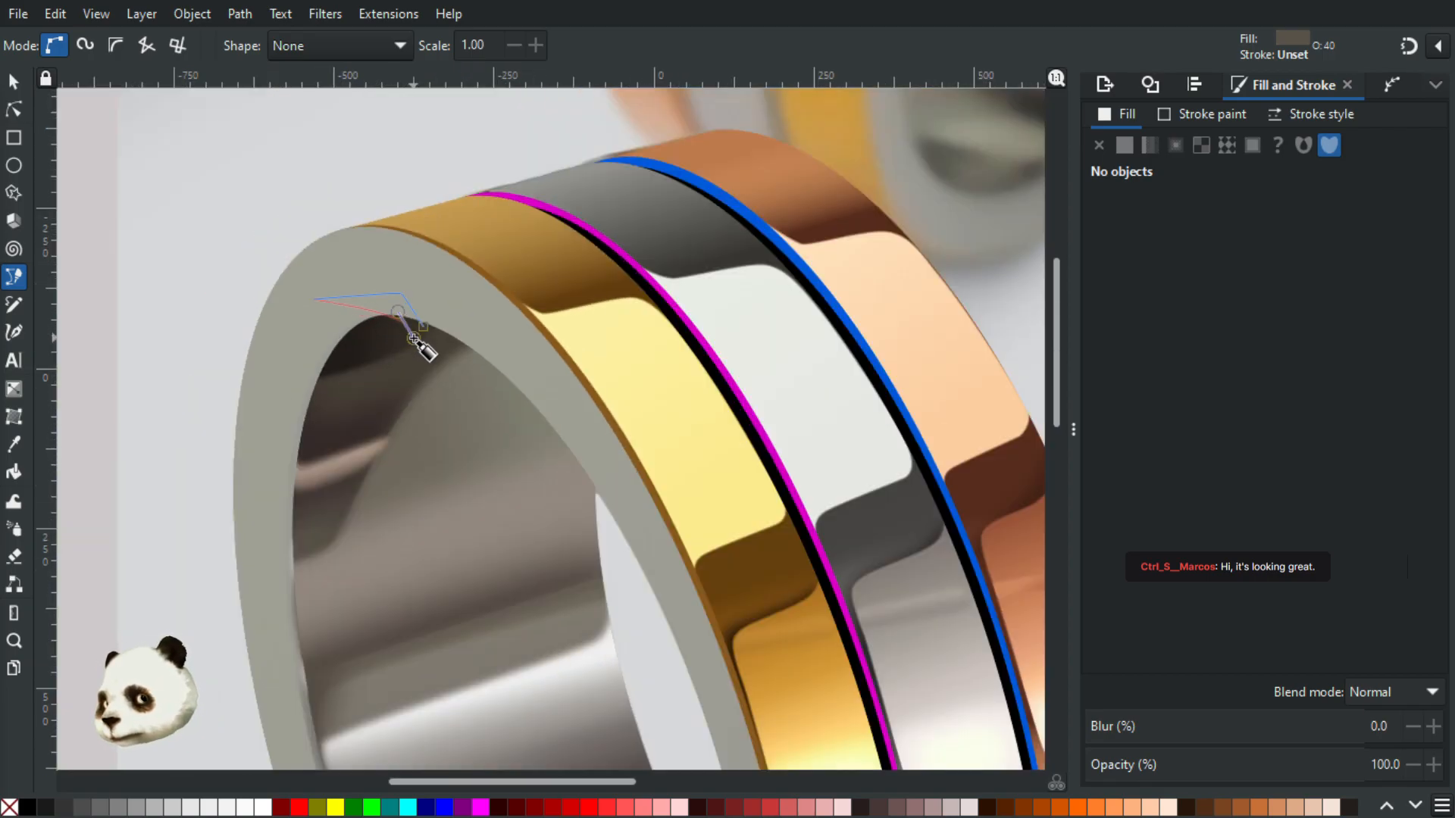
{"action": "left_click", "coordinate": [422, 327]}
{"action": "scroll", "coordinate": [396, 349], "scroll_direction": "up", "scroll_amount": 2}
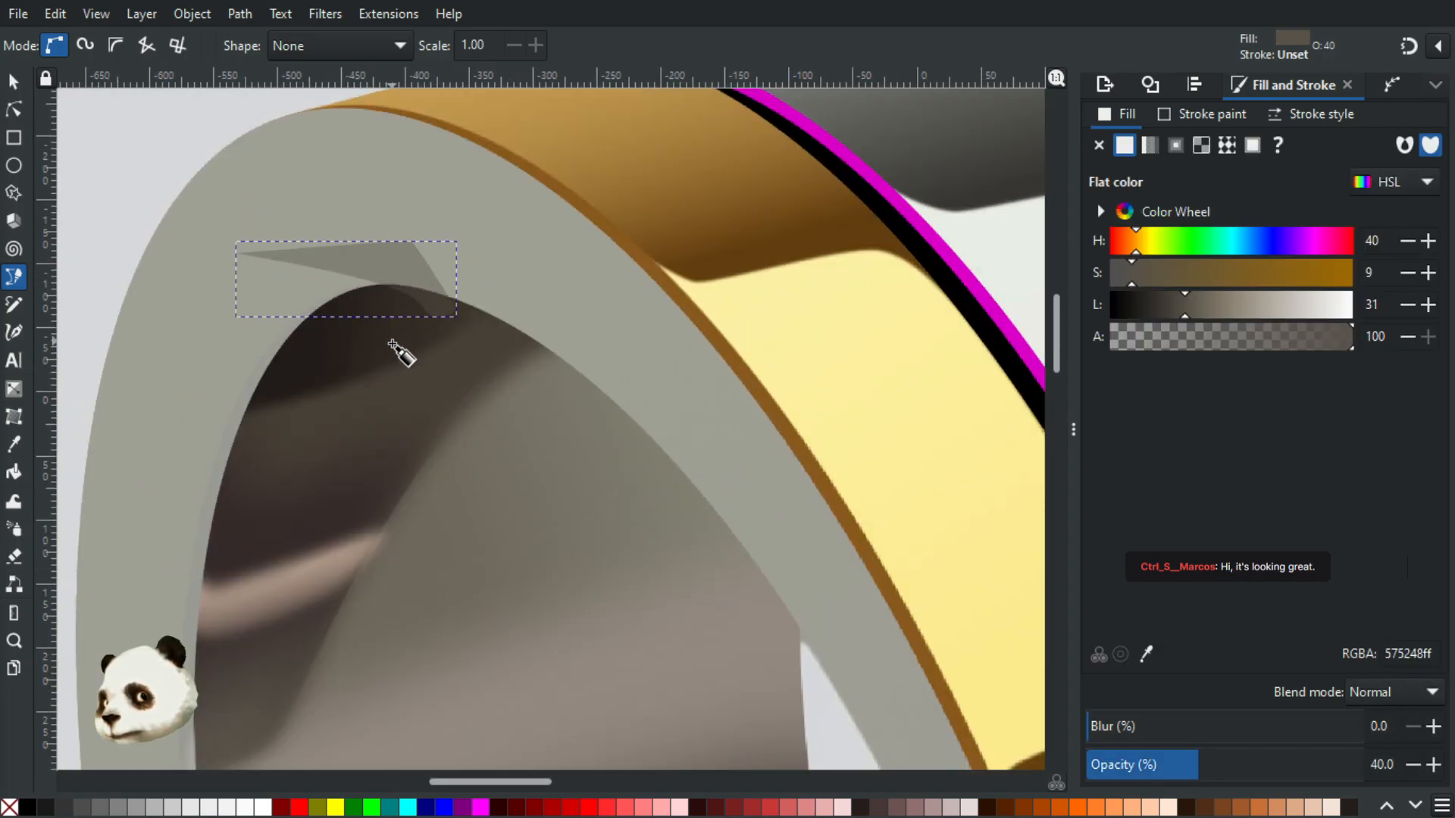
Step: Lower the new patch to the bottom of the stack and set its opacity to 100%
{"action": "scroll", "coordinate": [400, 353], "scroll_direction": "down", "scroll_amount": 2}
{"action": "scroll", "coordinate": [397, 351], "scroll_direction": "up", "scroll_amount": 1}
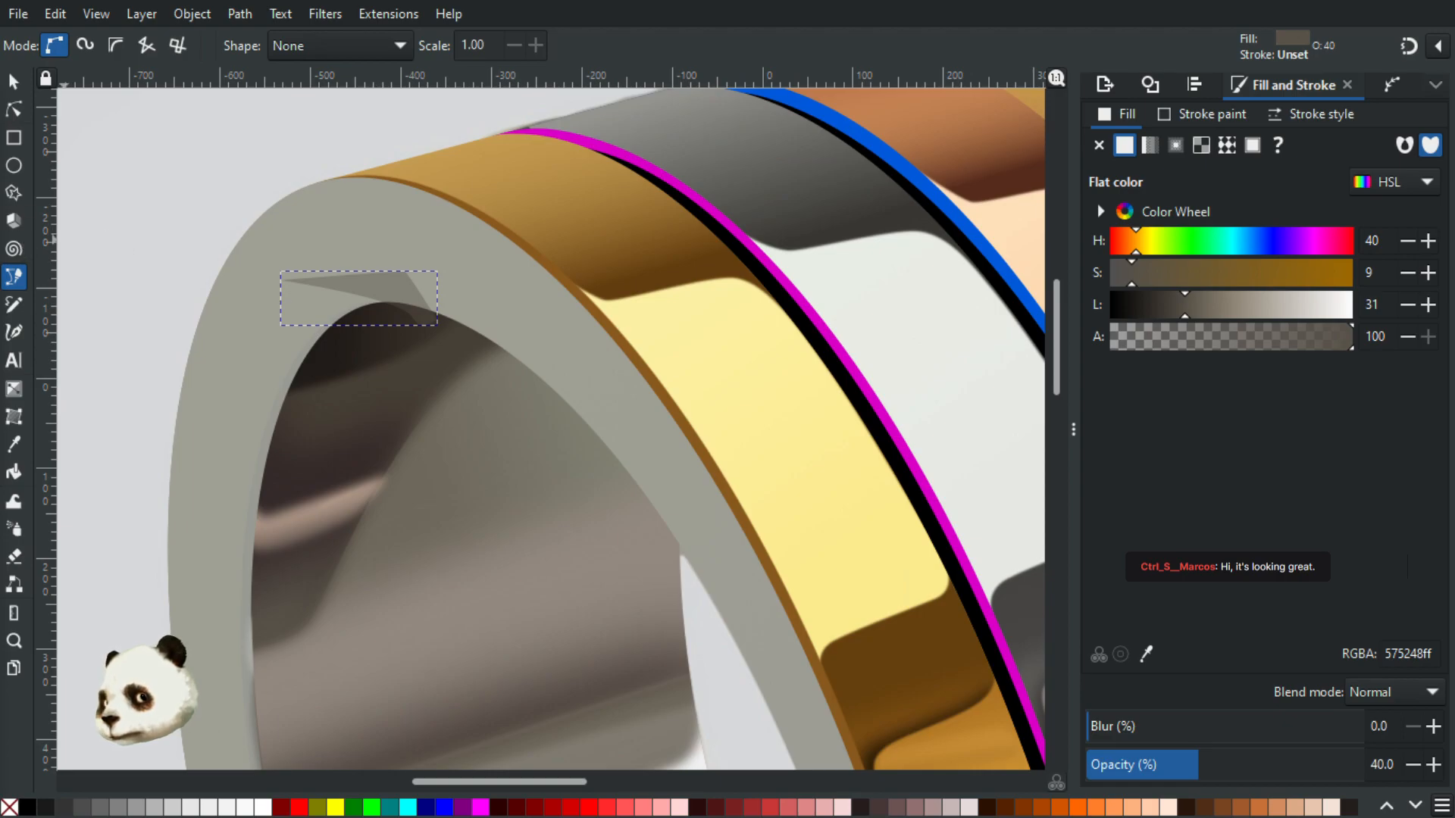
{"action": "key", "text": "End"}
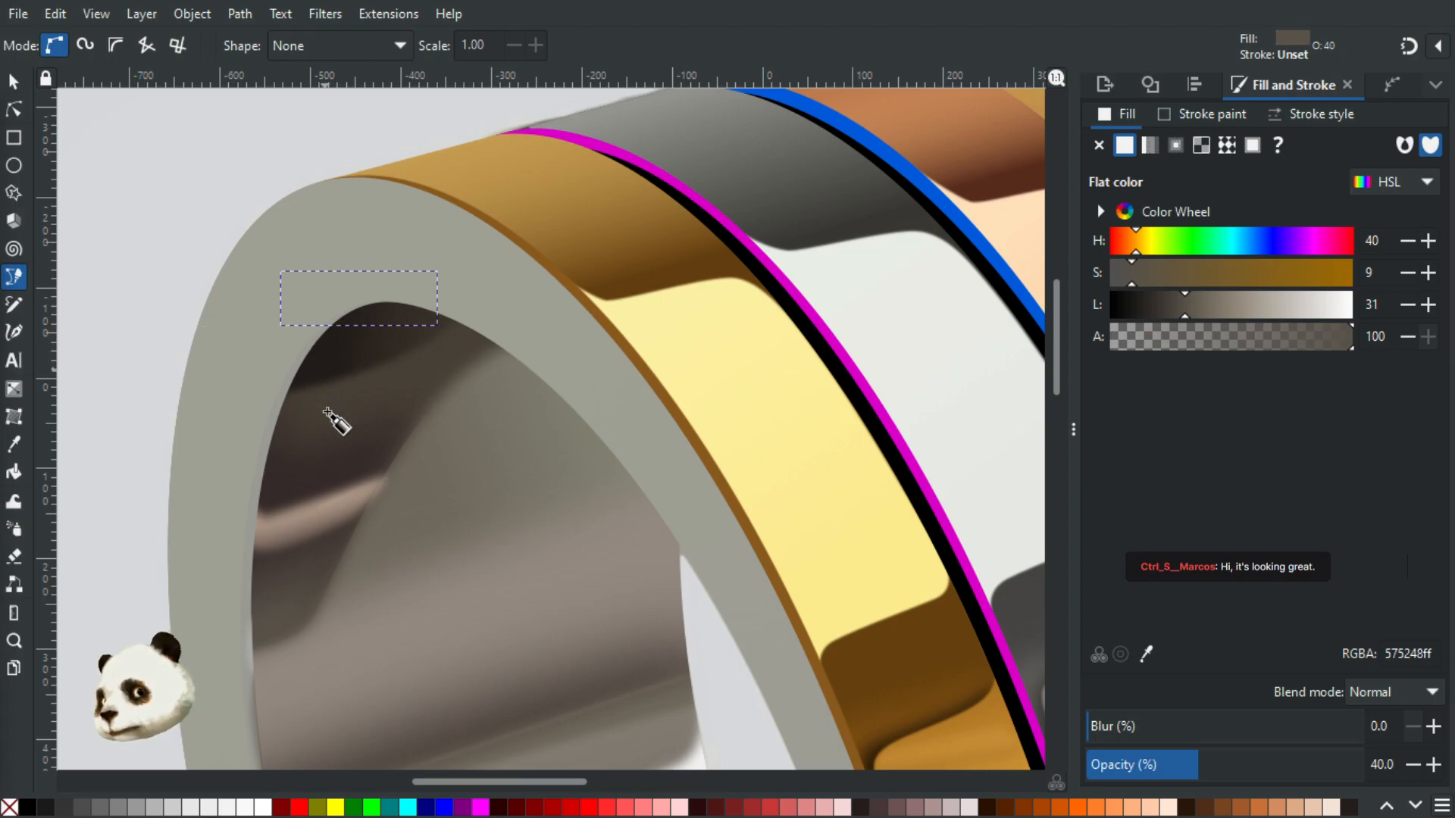
{"action": "left_click_drag", "start_coordinate": [1335, 758], "coordinate": [1449, 766]}
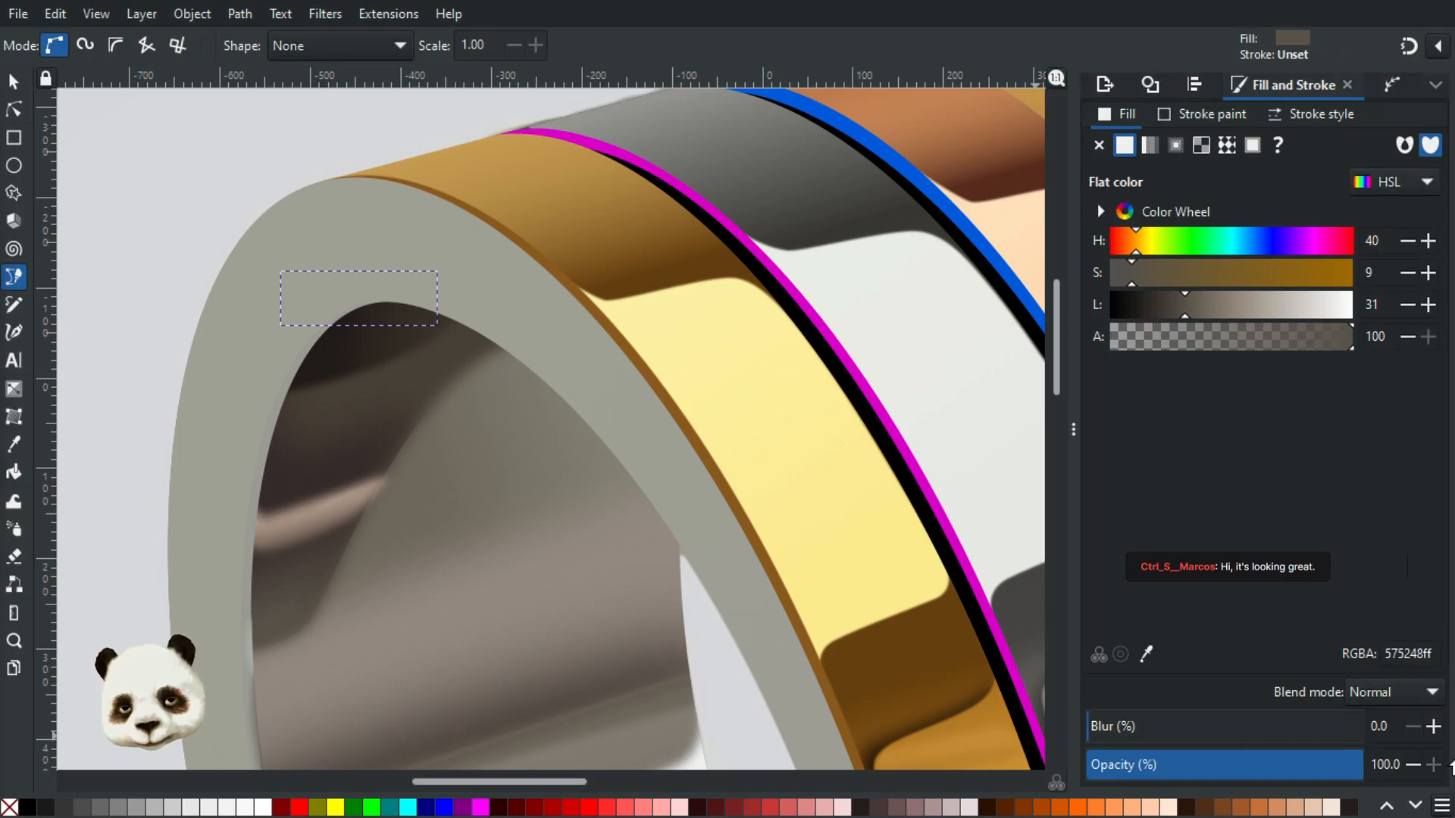
Step: Move the patch's leftmost node down and slightly outward, to about X -543, Y -78 px
{"action": "scroll", "coordinate": [306, 279], "scroll_direction": "up", "scroll_amount": 3, "text": "ctrl"}
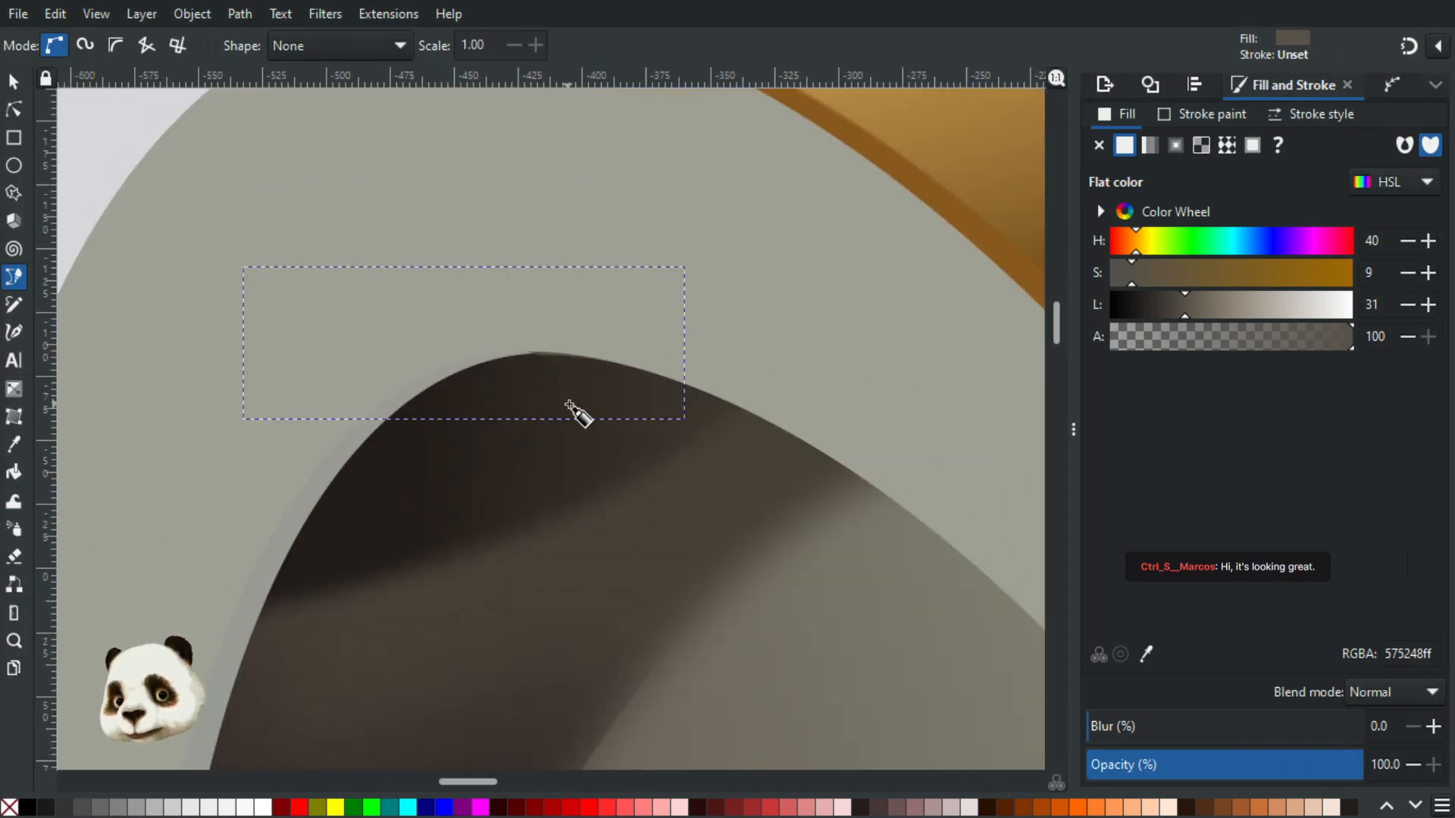
{"action": "scroll", "coordinate": [562, 379], "scroll_direction": "up", "scroll_amount": 2, "text": "ctrl"}
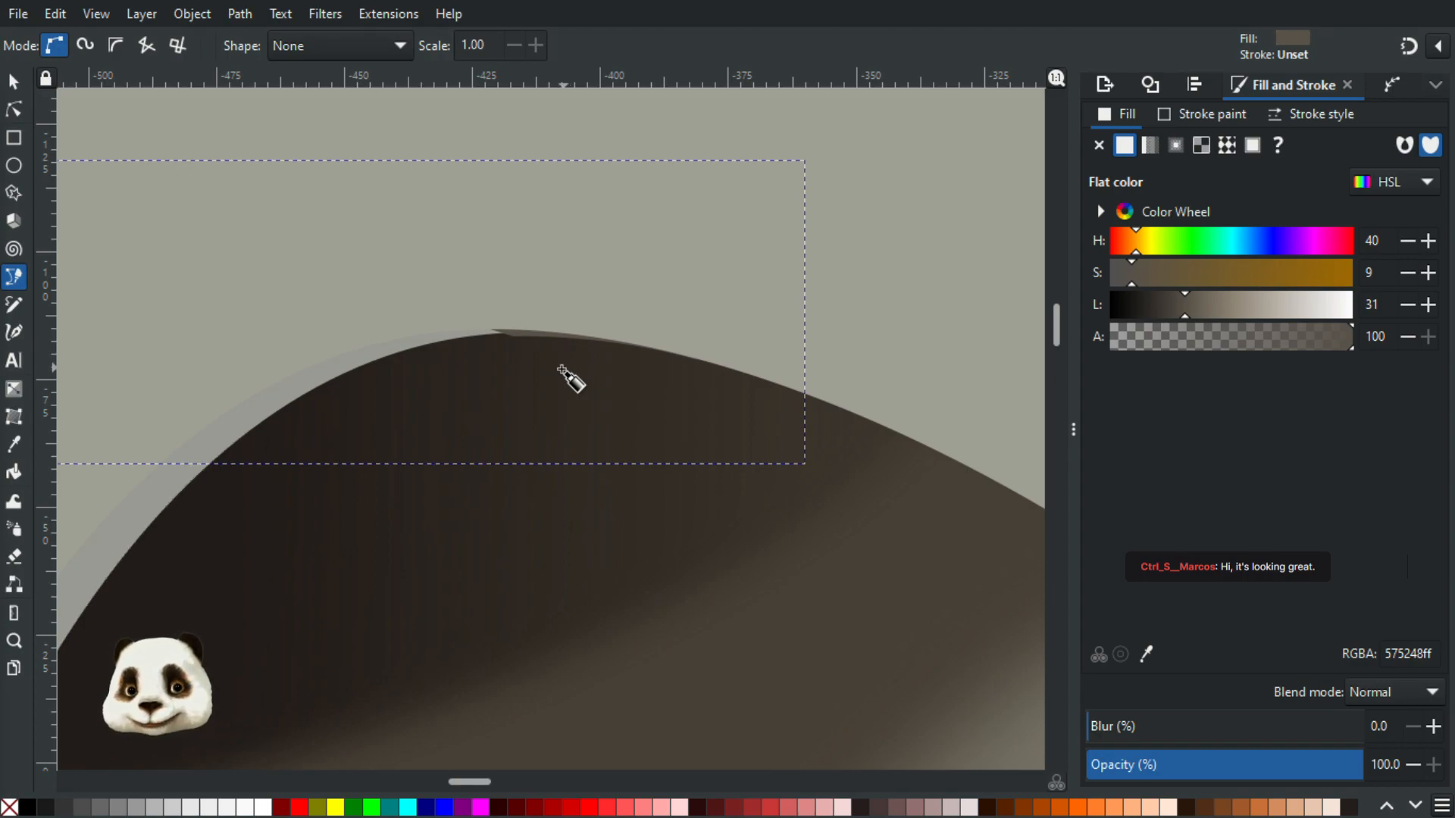
{"action": "scroll", "coordinate": [542, 368], "scroll_direction": "down", "scroll_amount": 3, "text": "ctrl"}
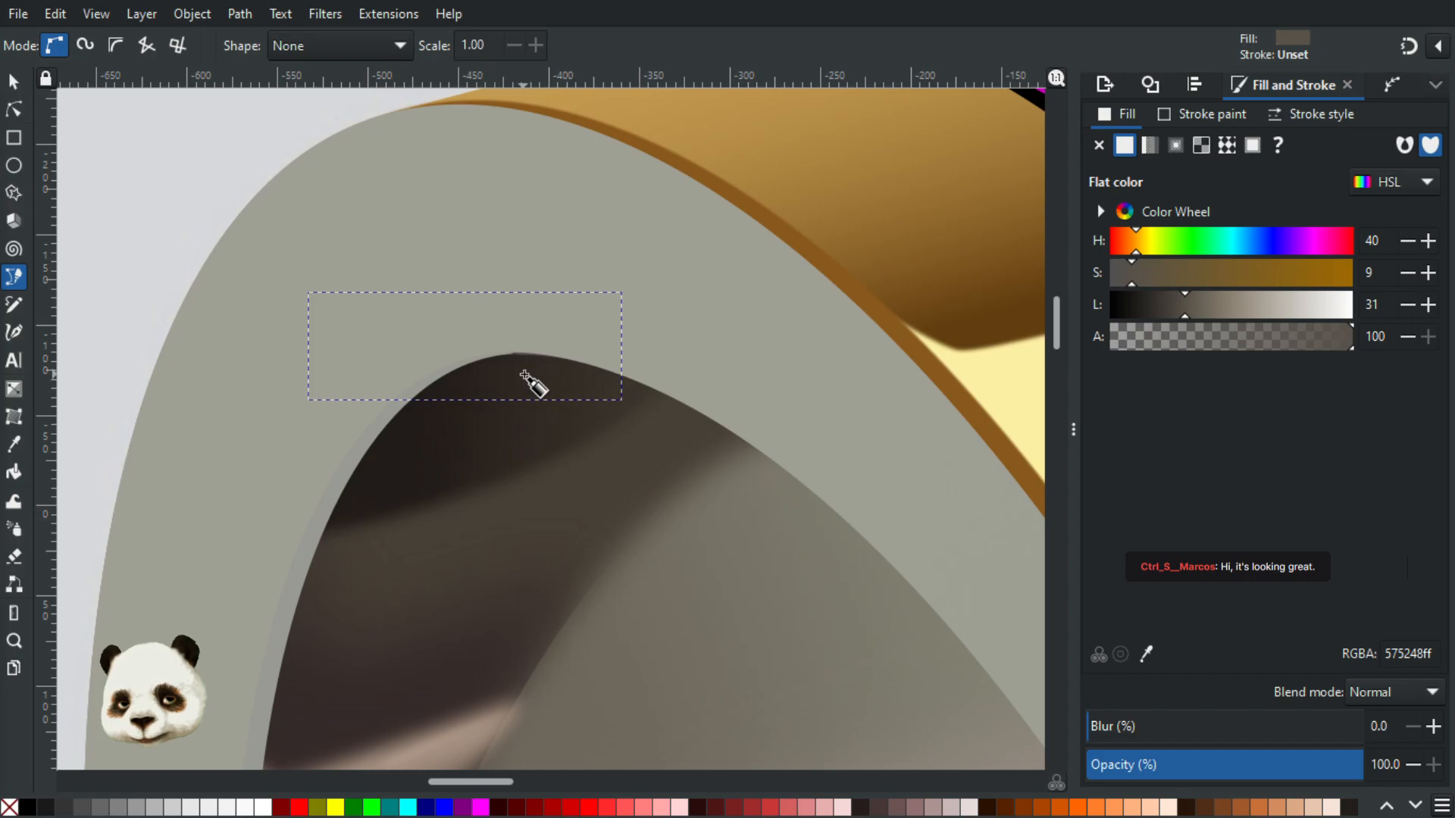
{"action": "scroll", "coordinate": [526, 376], "scroll_direction": "up", "scroll_amount": 3, "text": "ctrl"}
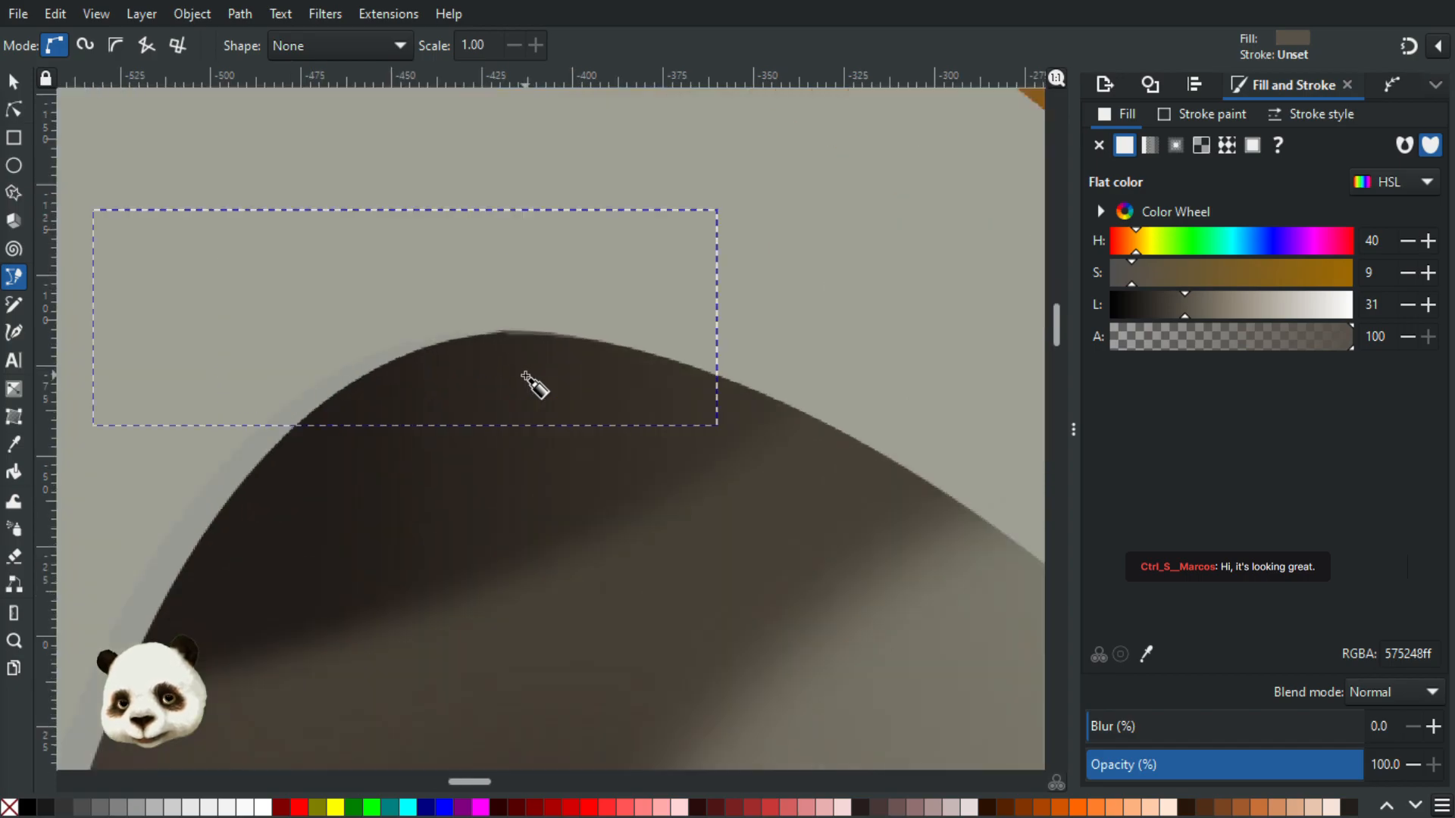
{"action": "scroll", "coordinate": [526, 376], "scroll_direction": "down", "scroll_amount": 5, "text": "ctrl"}
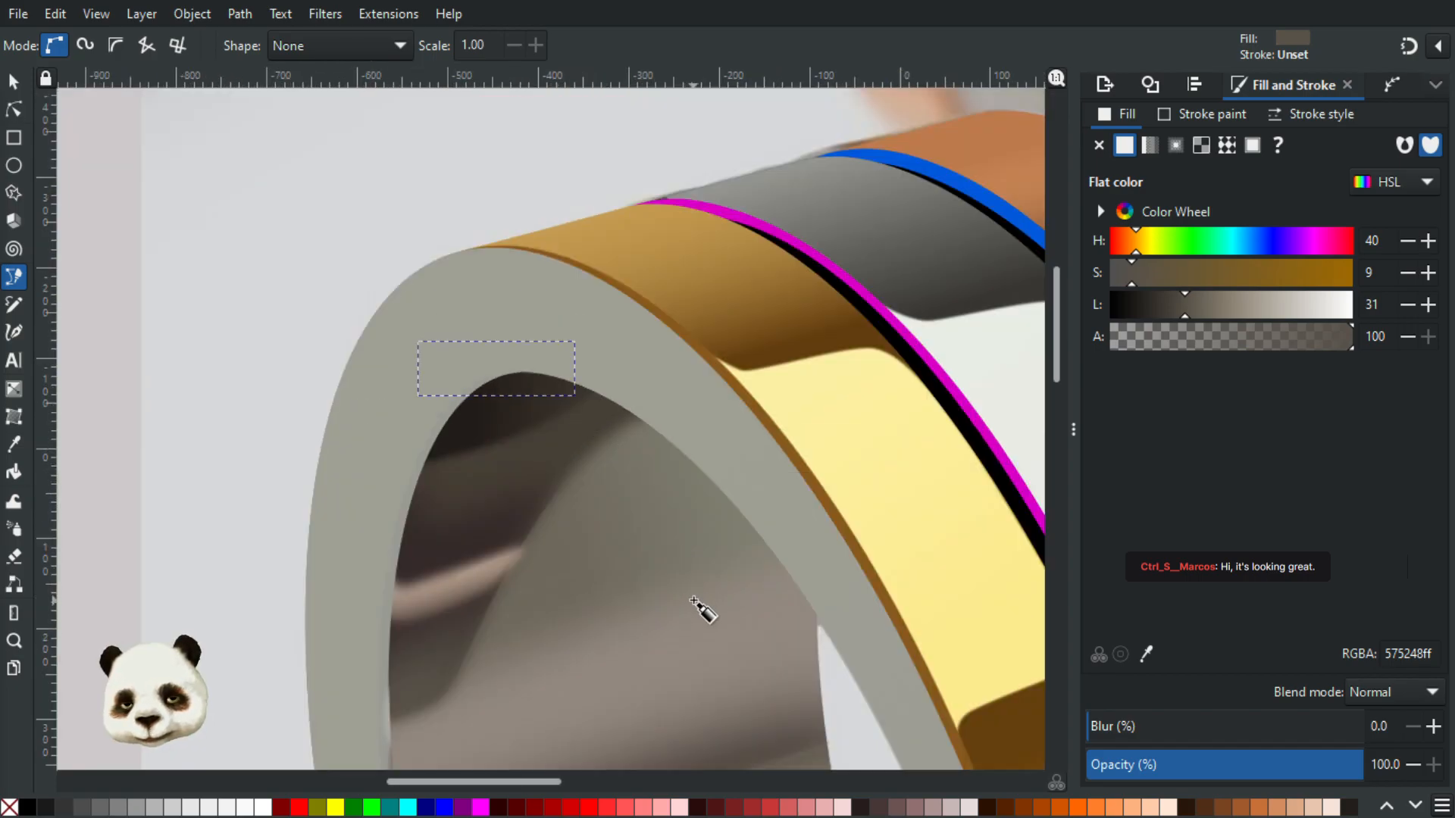
{"action": "left_click_drag", "start_coordinate": [688, 588], "coordinate": [727, 553]}
{"action": "scroll", "coordinate": [513, 371], "scroll_direction": "up", "scroll_amount": 3, "text": "ctrl"}
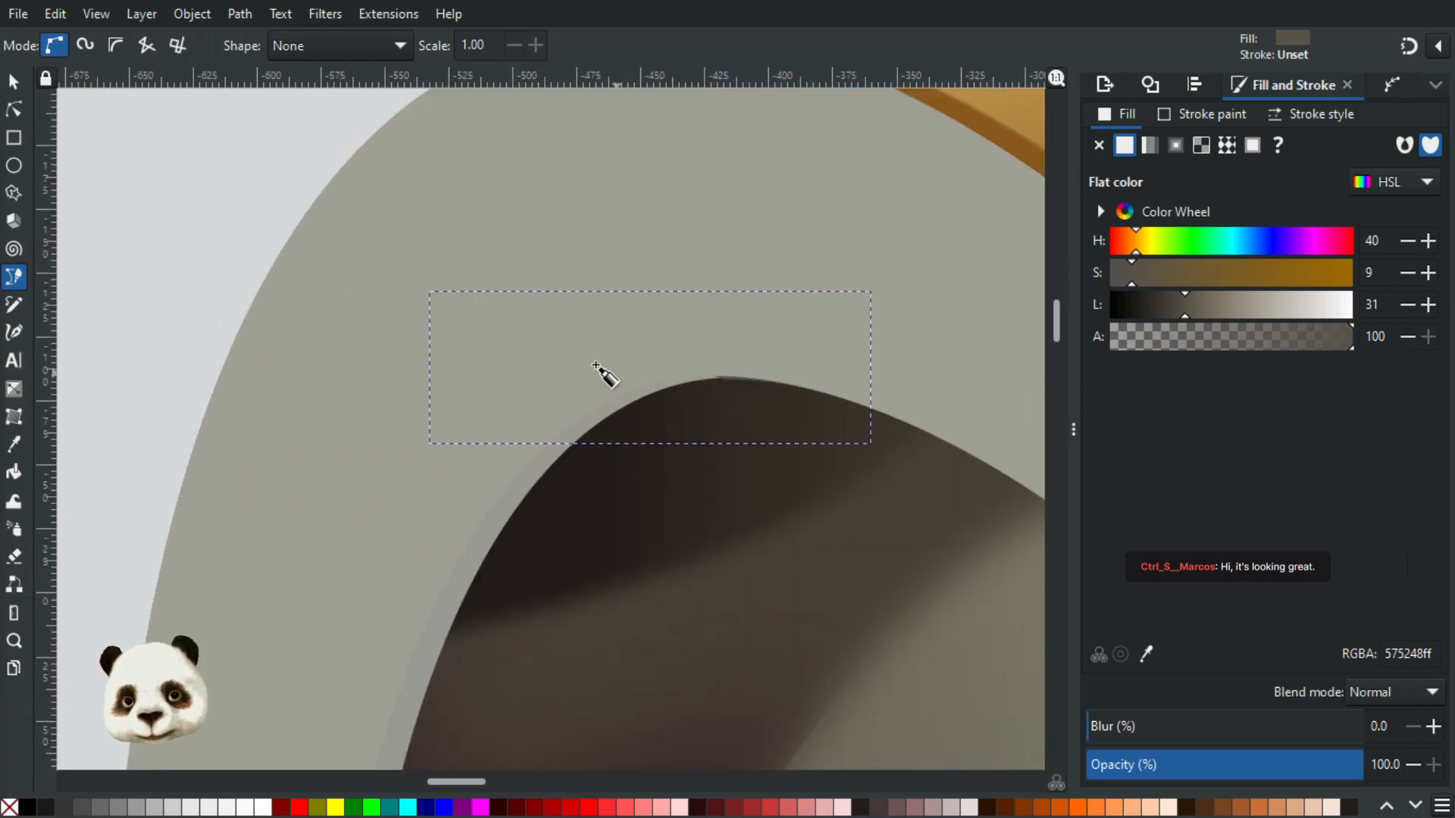
{"action": "left_click", "coordinate": [17, 112]}
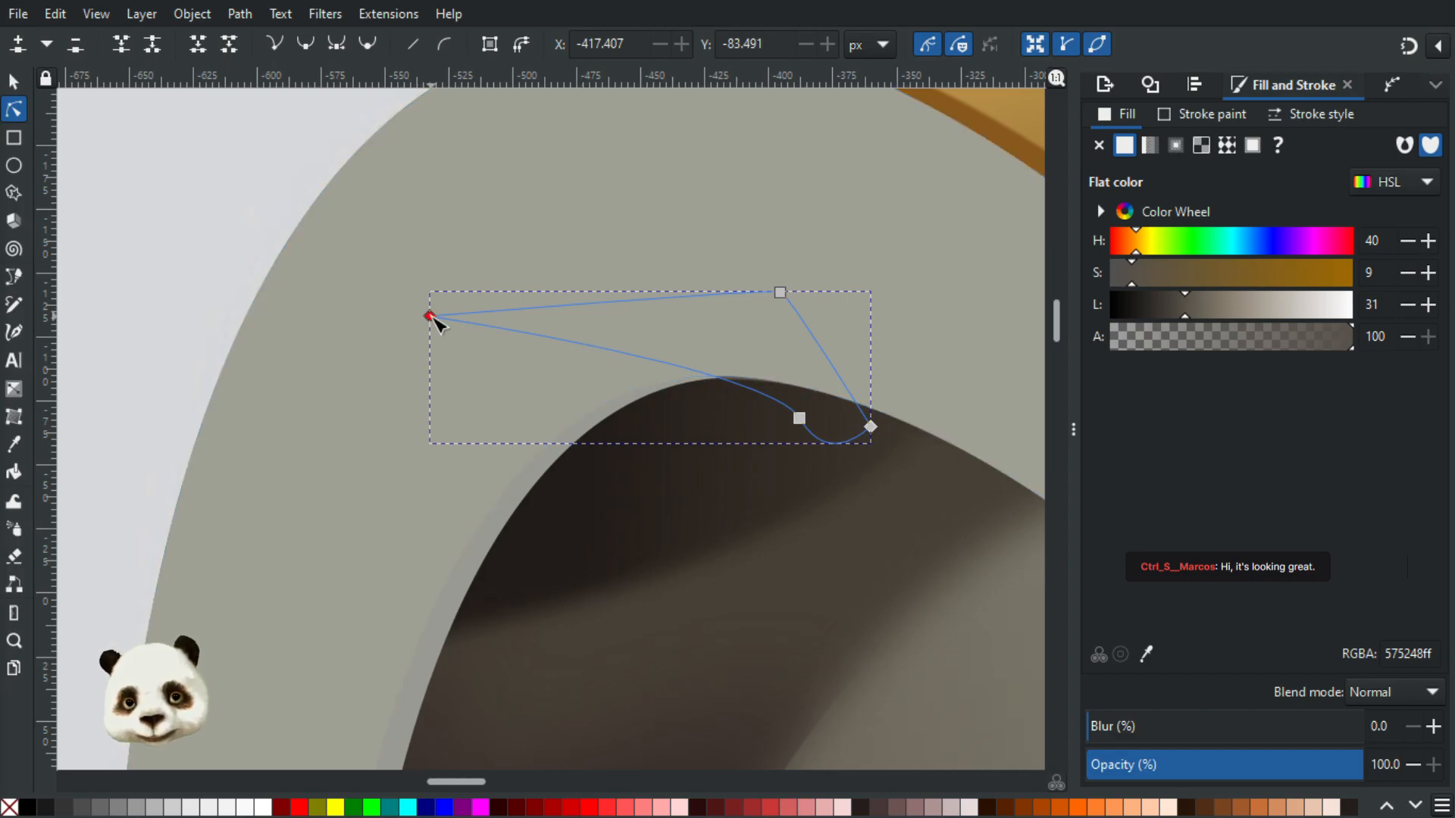
{"action": "left_click_drag", "start_coordinate": [430, 316], "coordinate": [401, 393]}
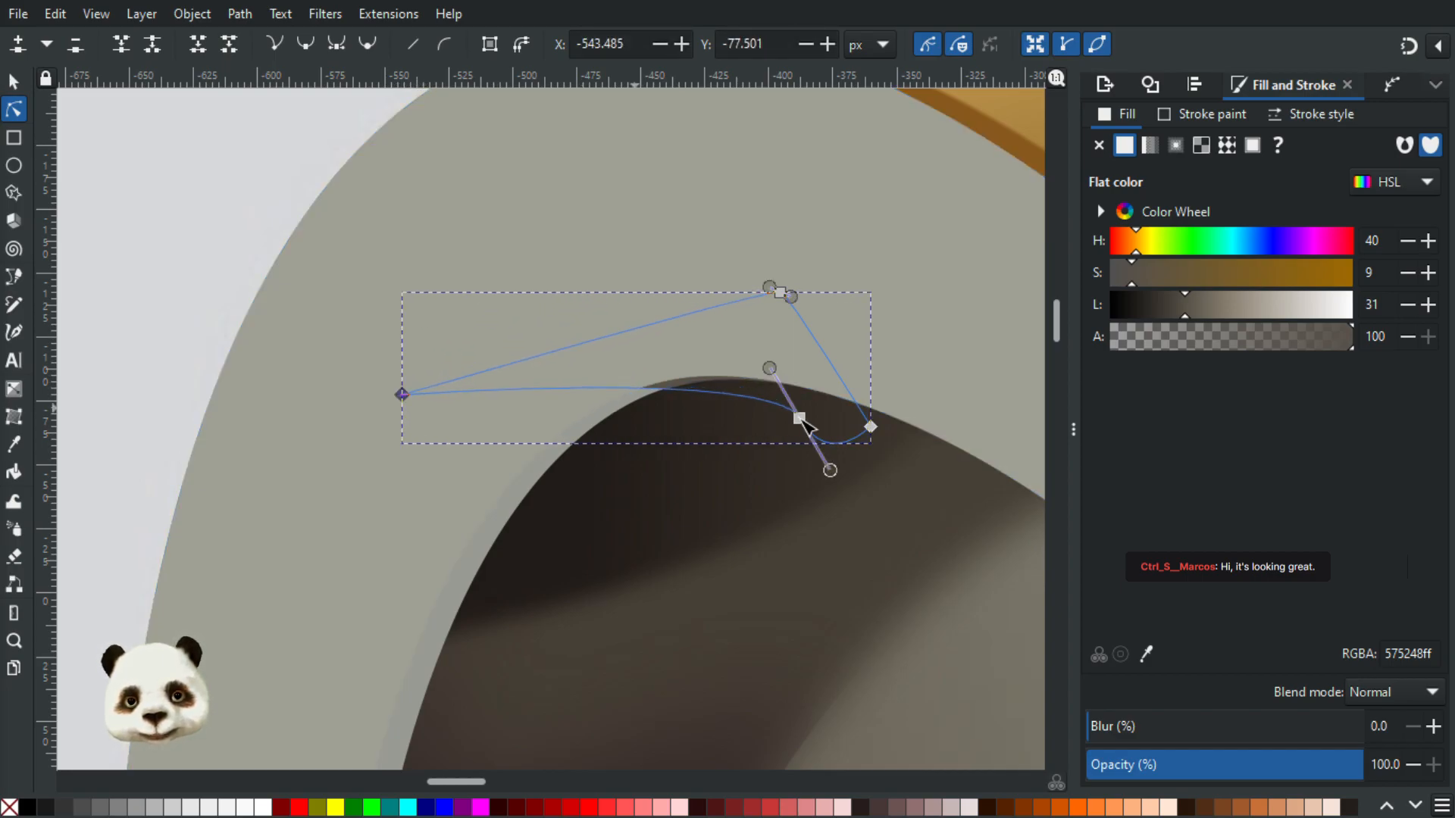
Step: Fill the patch with the dark brown 211b19ff sampled from the ring's inner surface in the small reference picture
{"action": "scroll", "coordinate": [792, 545], "scroll_direction": "down", "scroll_amount": 2}
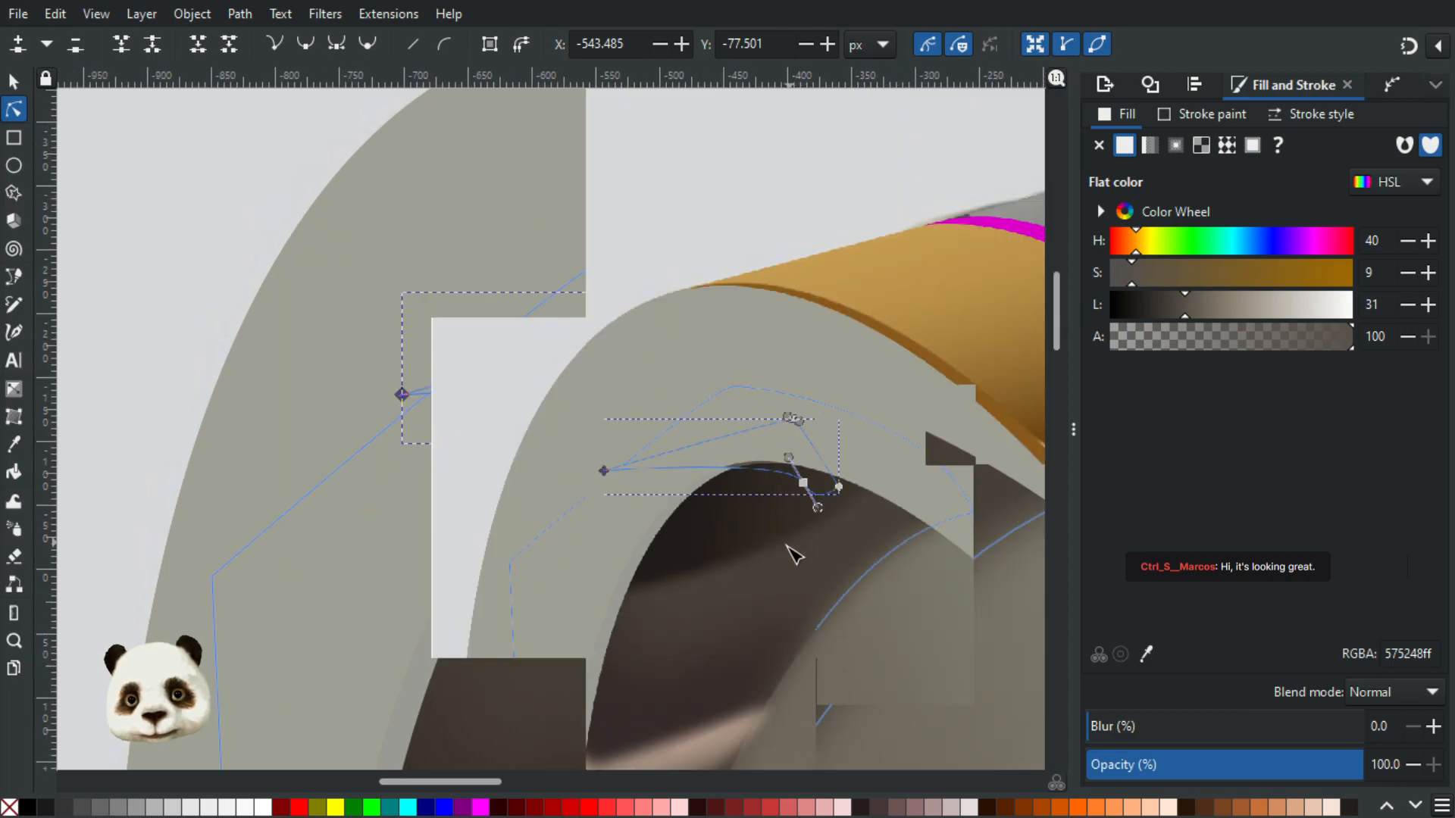
{"action": "scroll", "coordinate": [841, 620], "scroll_direction": "down", "scroll_amount": 3}
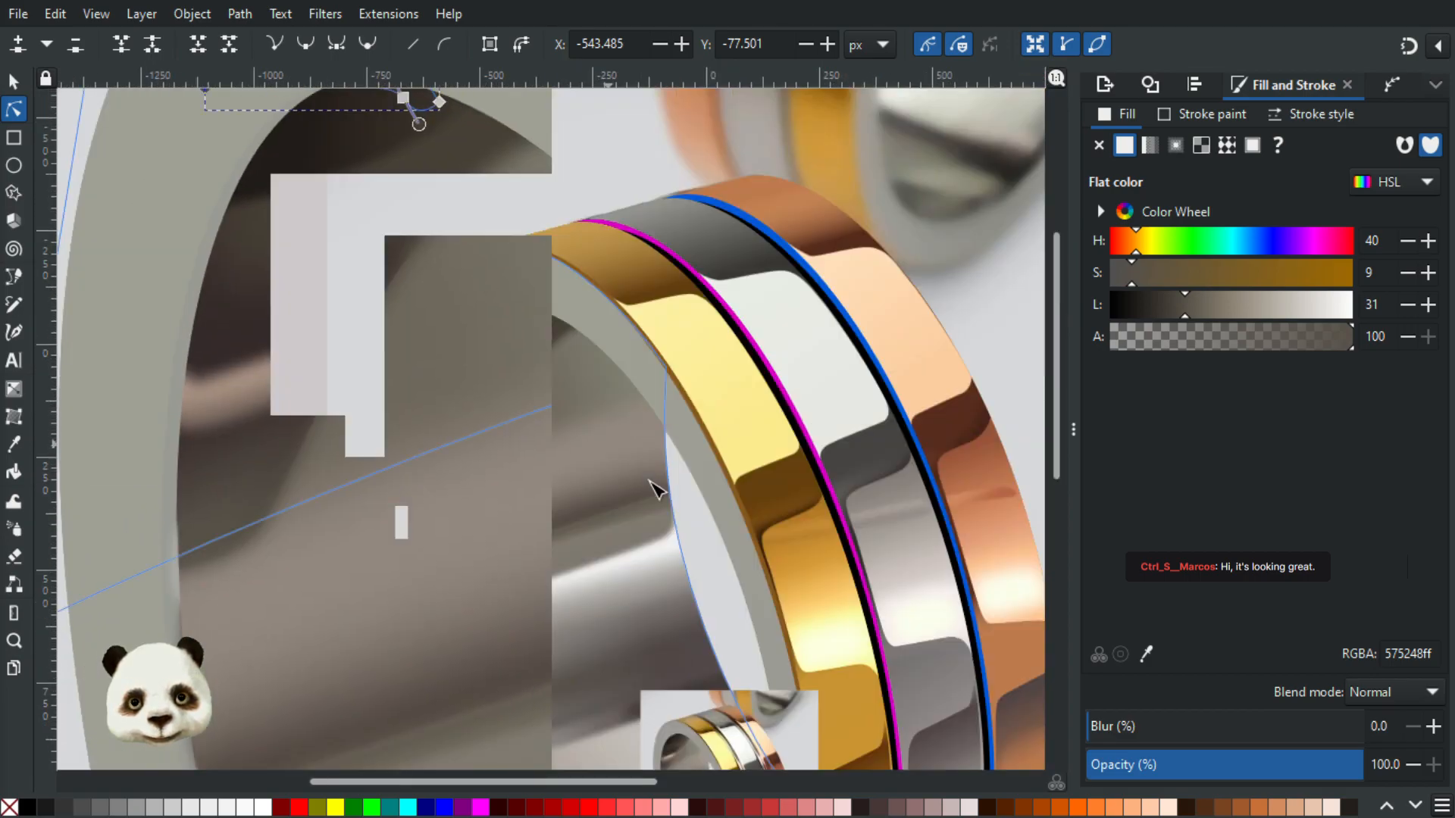
{"action": "scroll", "coordinate": [697, 530], "scroll_direction": "down", "scroll_amount": 3}
{"action": "key", "text": "d"}
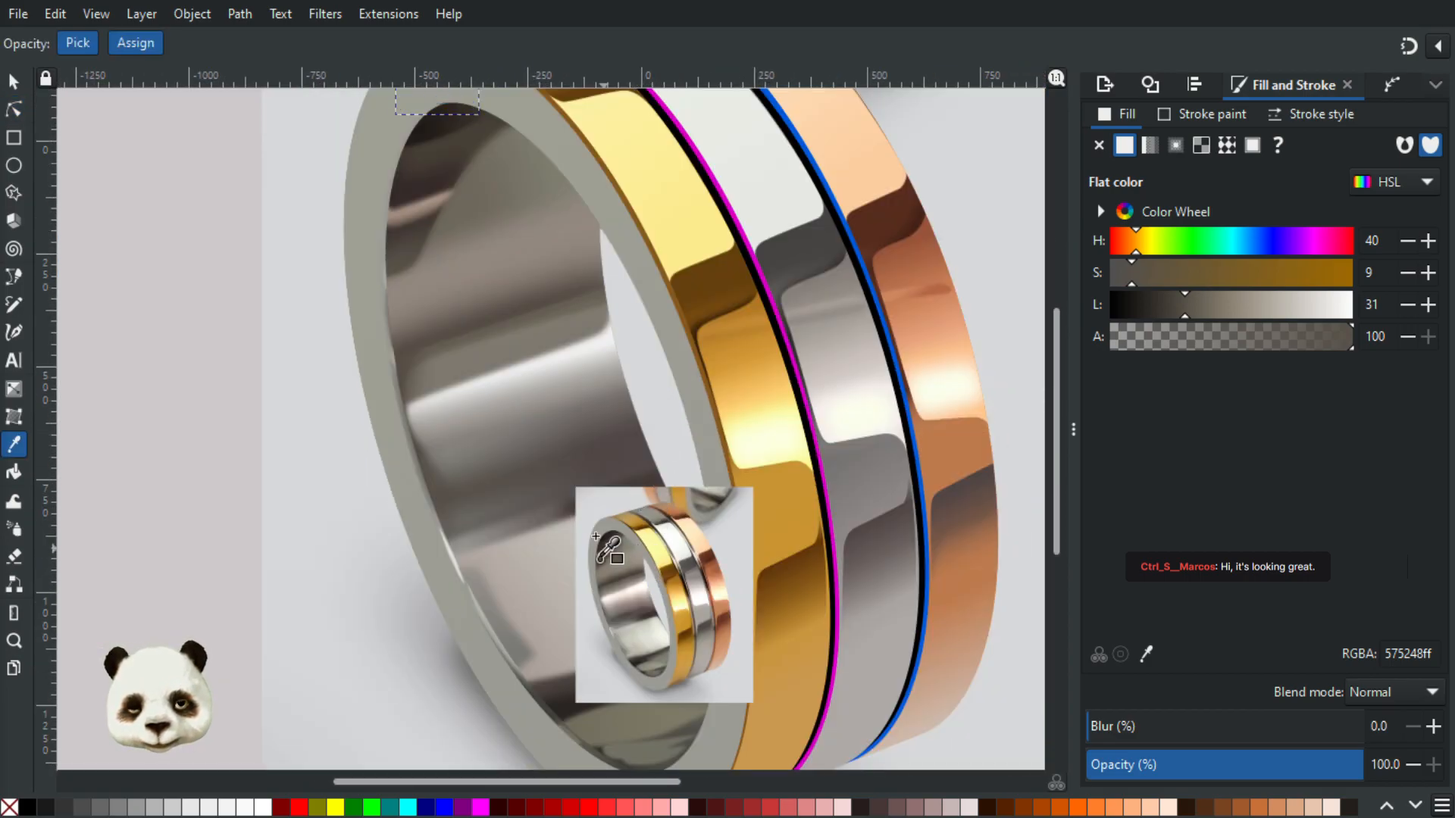
{"action": "scroll", "coordinate": [644, 533], "scroll_direction": "up", "scroll_amount": 3}
{"action": "left_click", "coordinate": [629, 517]}
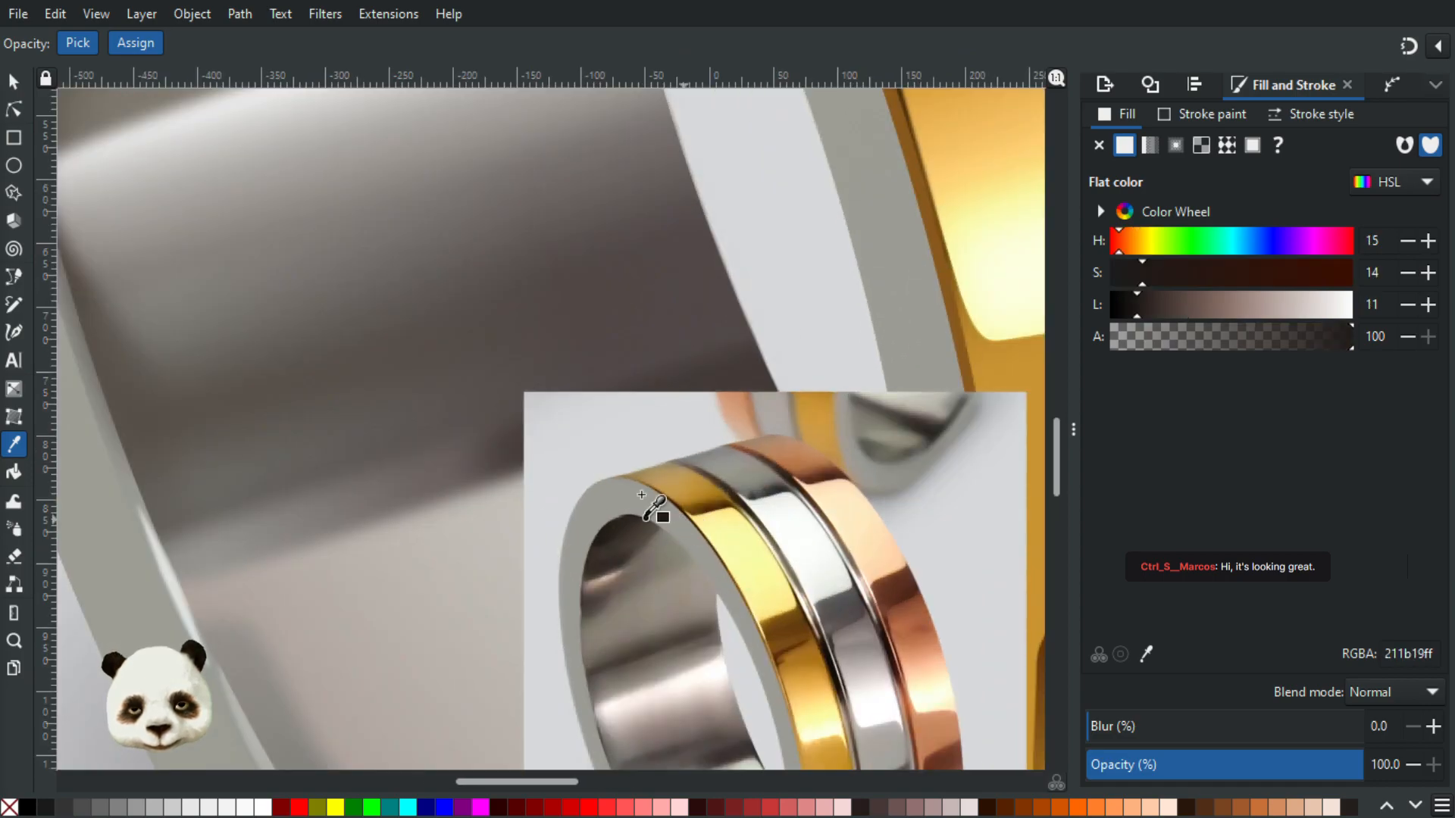
Step: Move the dark patch's leftmost node to about X -552, Y -68 px and set the patch's blur to 20%
{"action": "scroll", "coordinate": [552, 380], "scroll_direction": "down", "scroll_amount": 5}
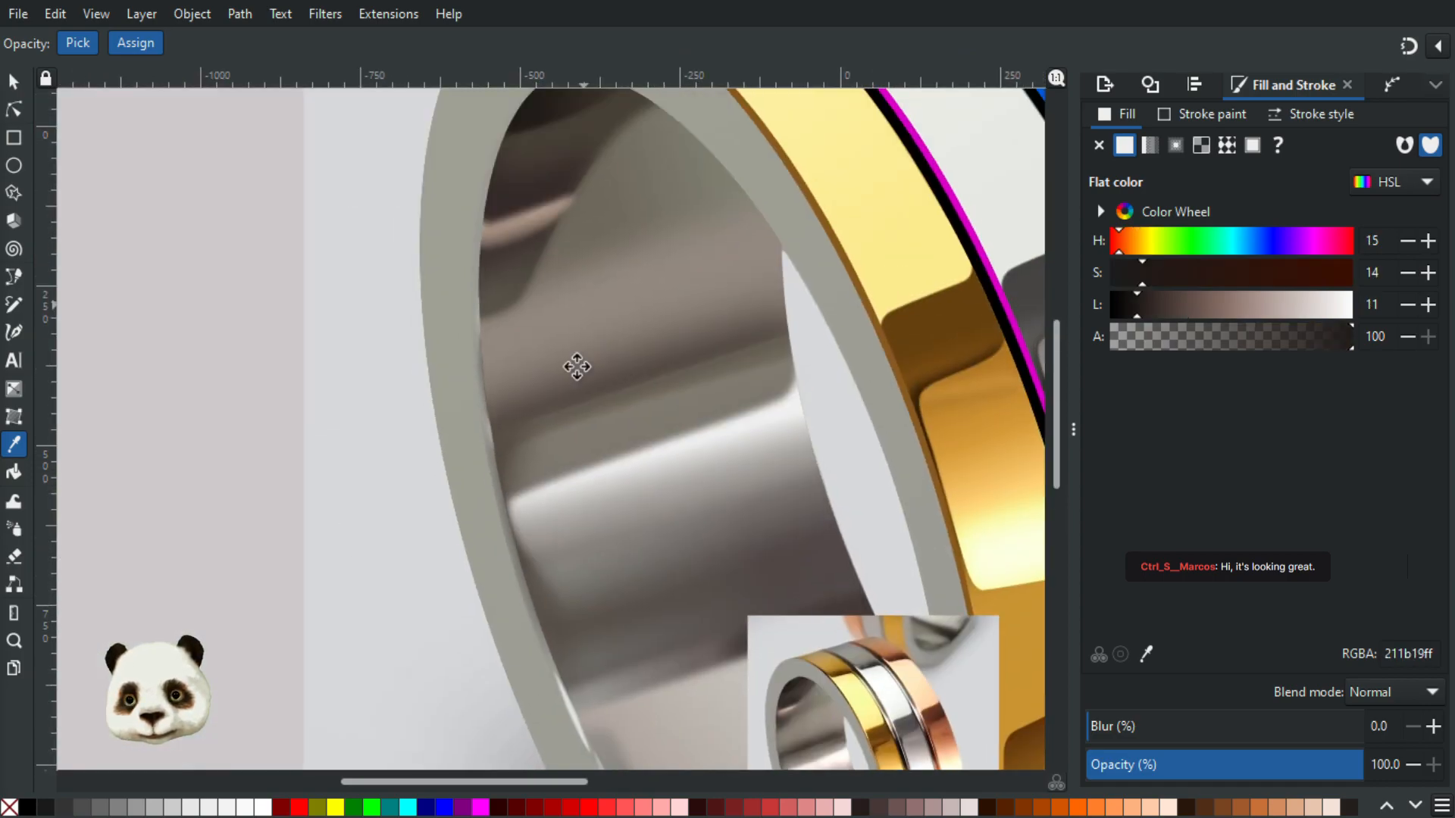
{"action": "left_click_drag", "start_coordinate": [576, 367], "coordinate": [552, 552]}
{"action": "scroll", "coordinate": [539, 266], "scroll_direction": "up", "scroll_amount": 3}
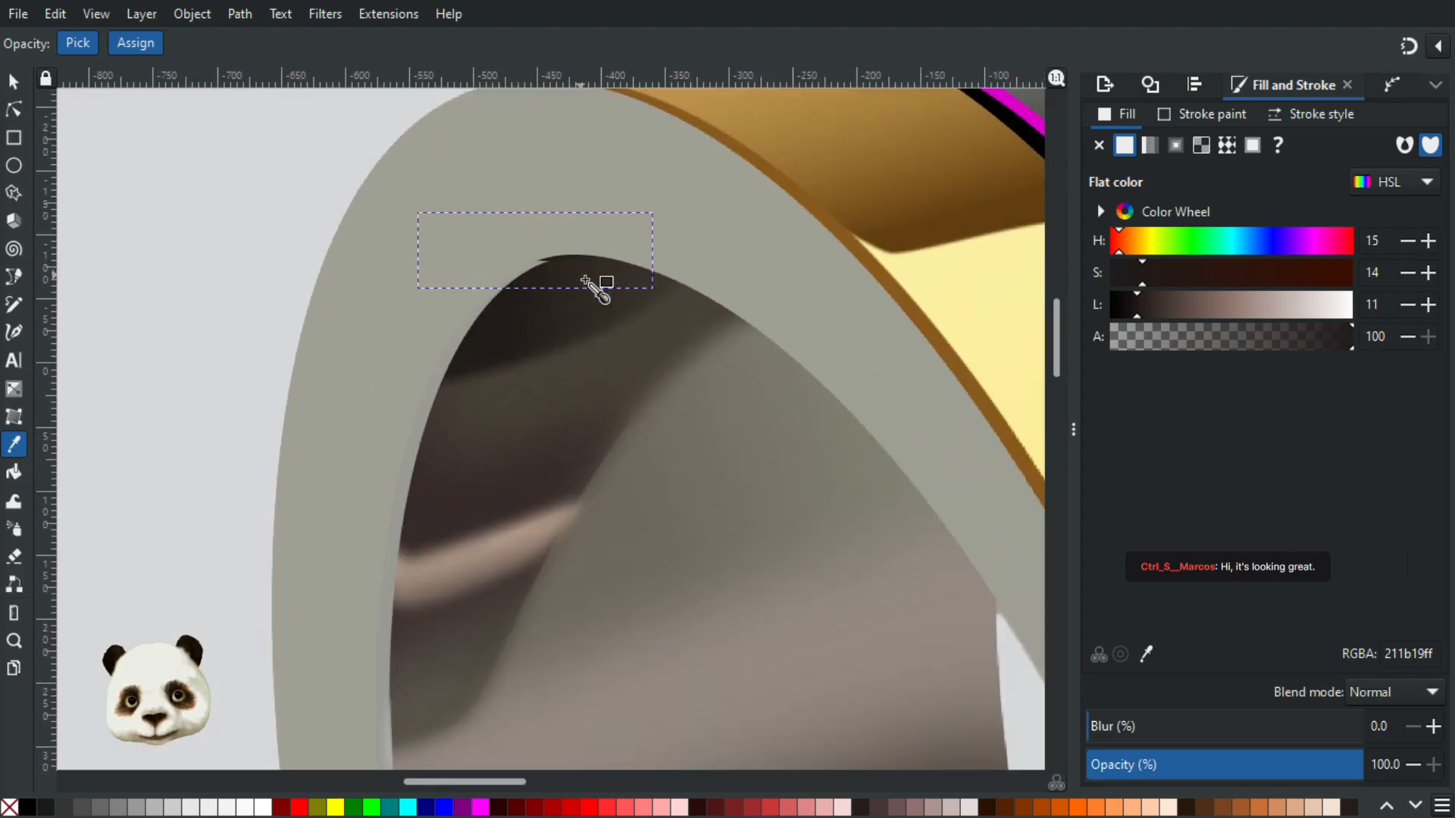
{"action": "left_click", "coordinate": [13, 109]}
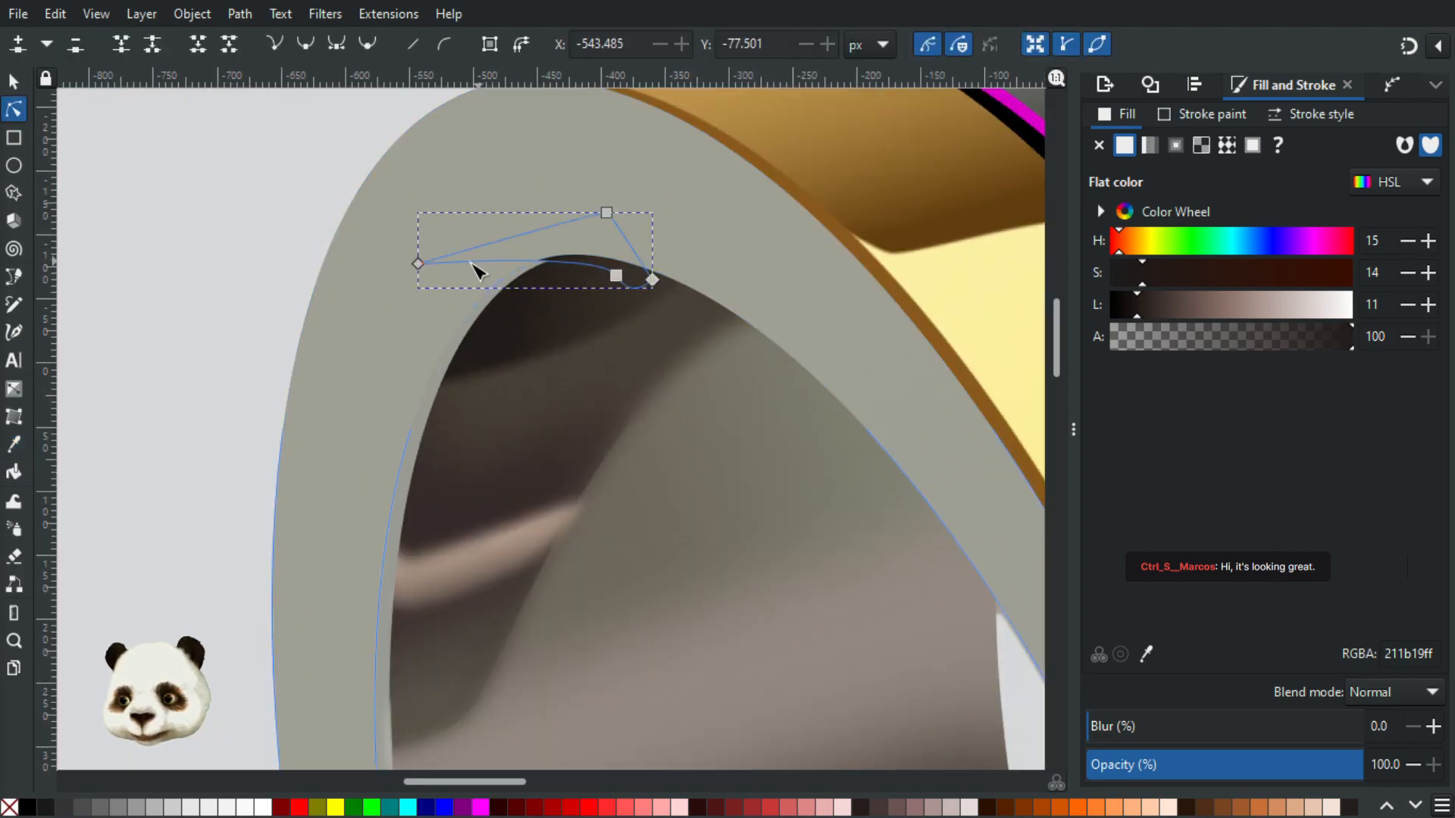
{"action": "left_click_drag", "start_coordinate": [411, 270], "coordinate": [402, 281]}
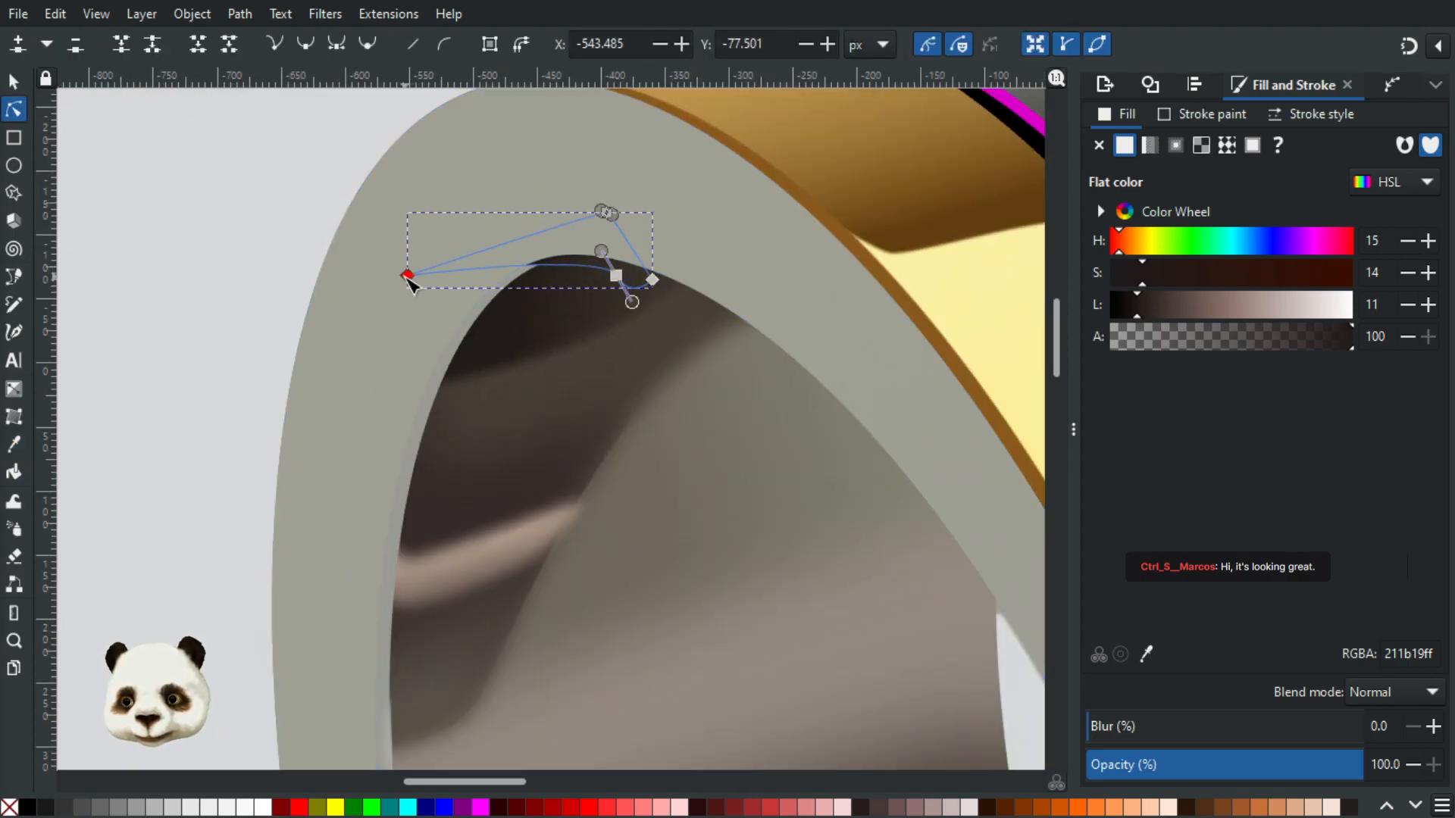
{"action": "left_click", "coordinate": [1142, 725]}
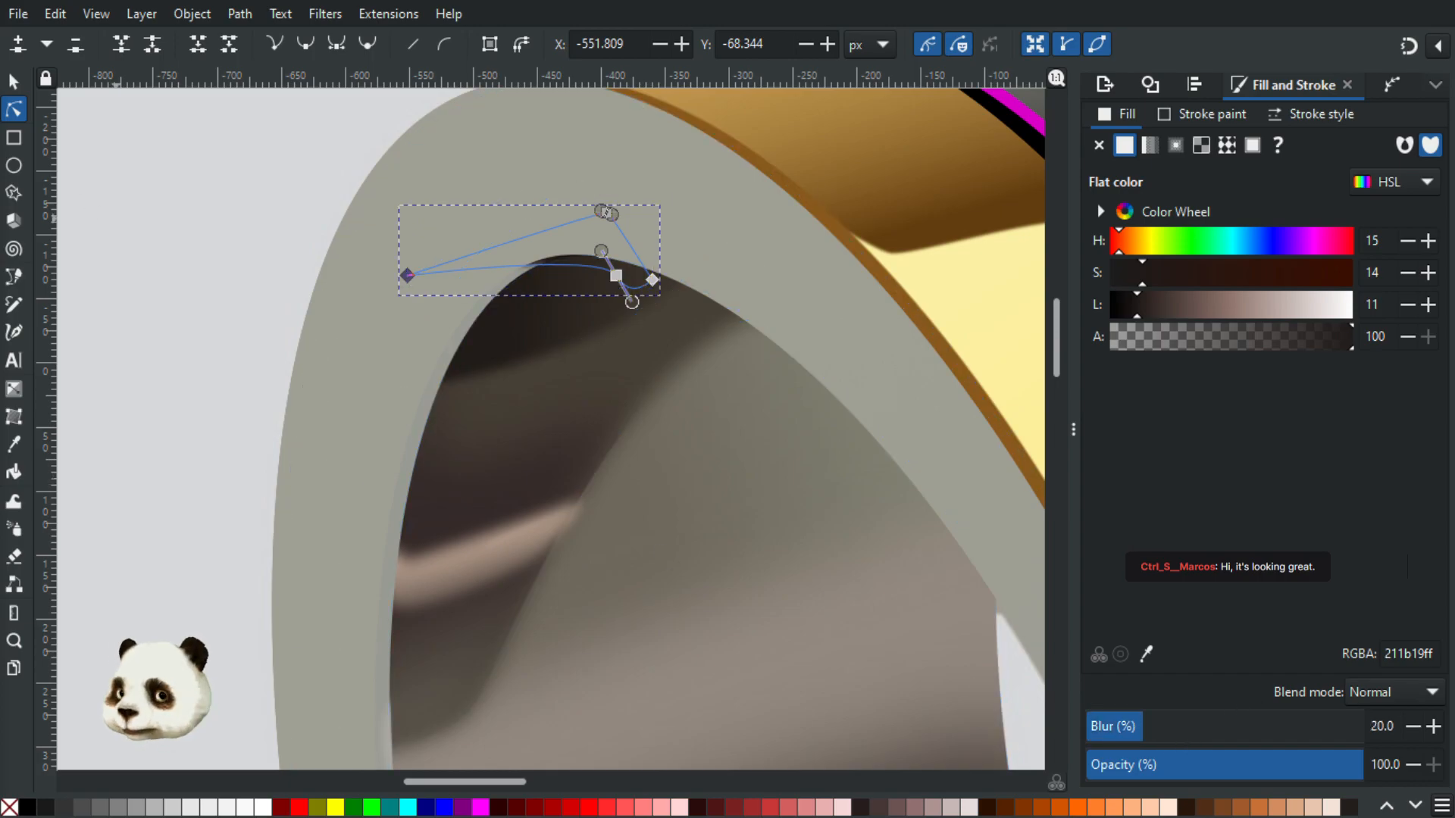
{"action": "left_click", "coordinate": [13, 80]}
{"action": "left_click", "coordinate": [199, 215]}
Step: Raise the blur of the dark patch at the top of the ring's inner opening to 30%
{"action": "scroll", "coordinate": [194, 221], "scroll_direction": "down", "scroll_amount": 4}
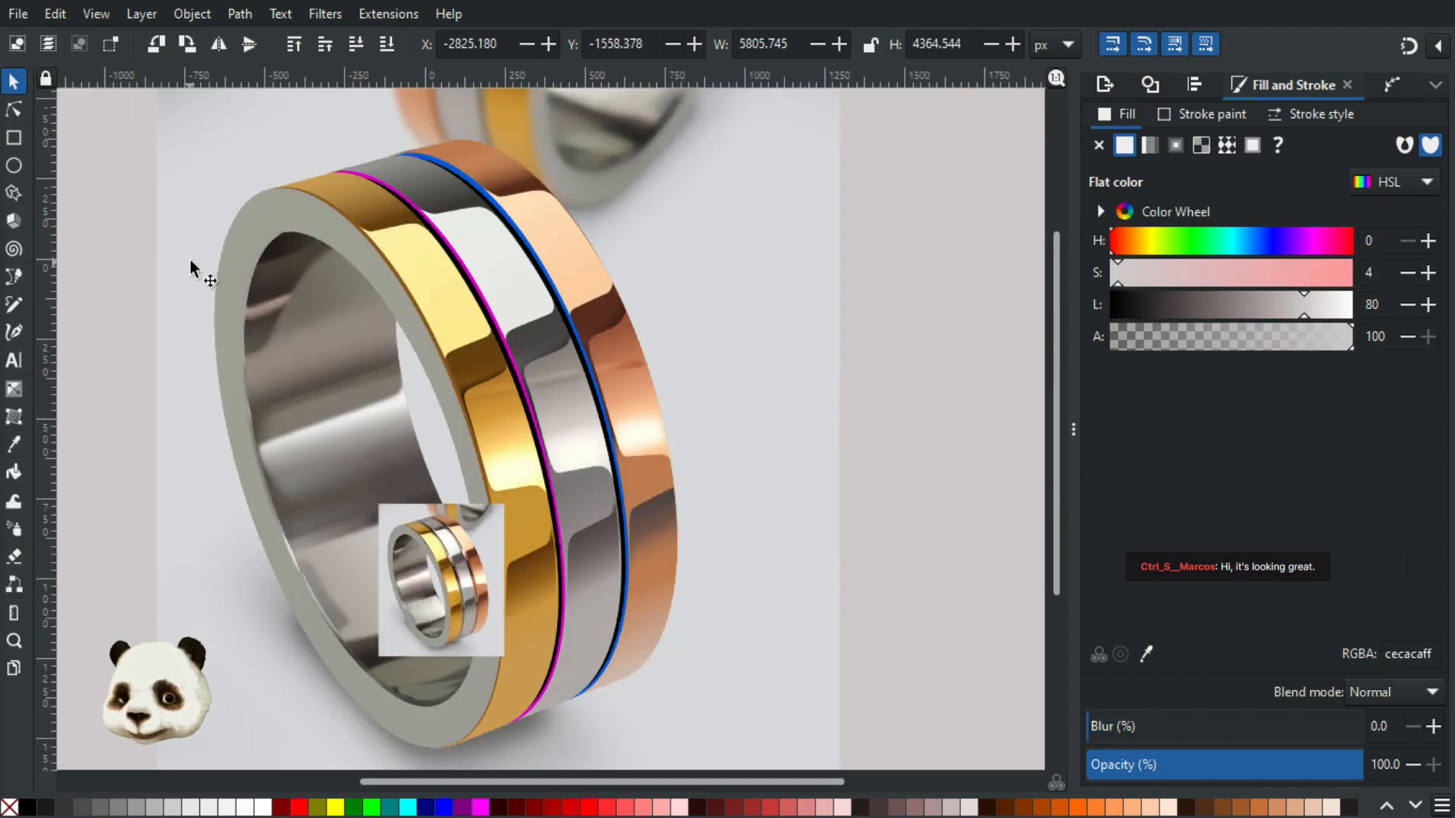
{"action": "scroll", "coordinate": [190, 261], "scroll_direction": "up", "scroll_amount": 1}
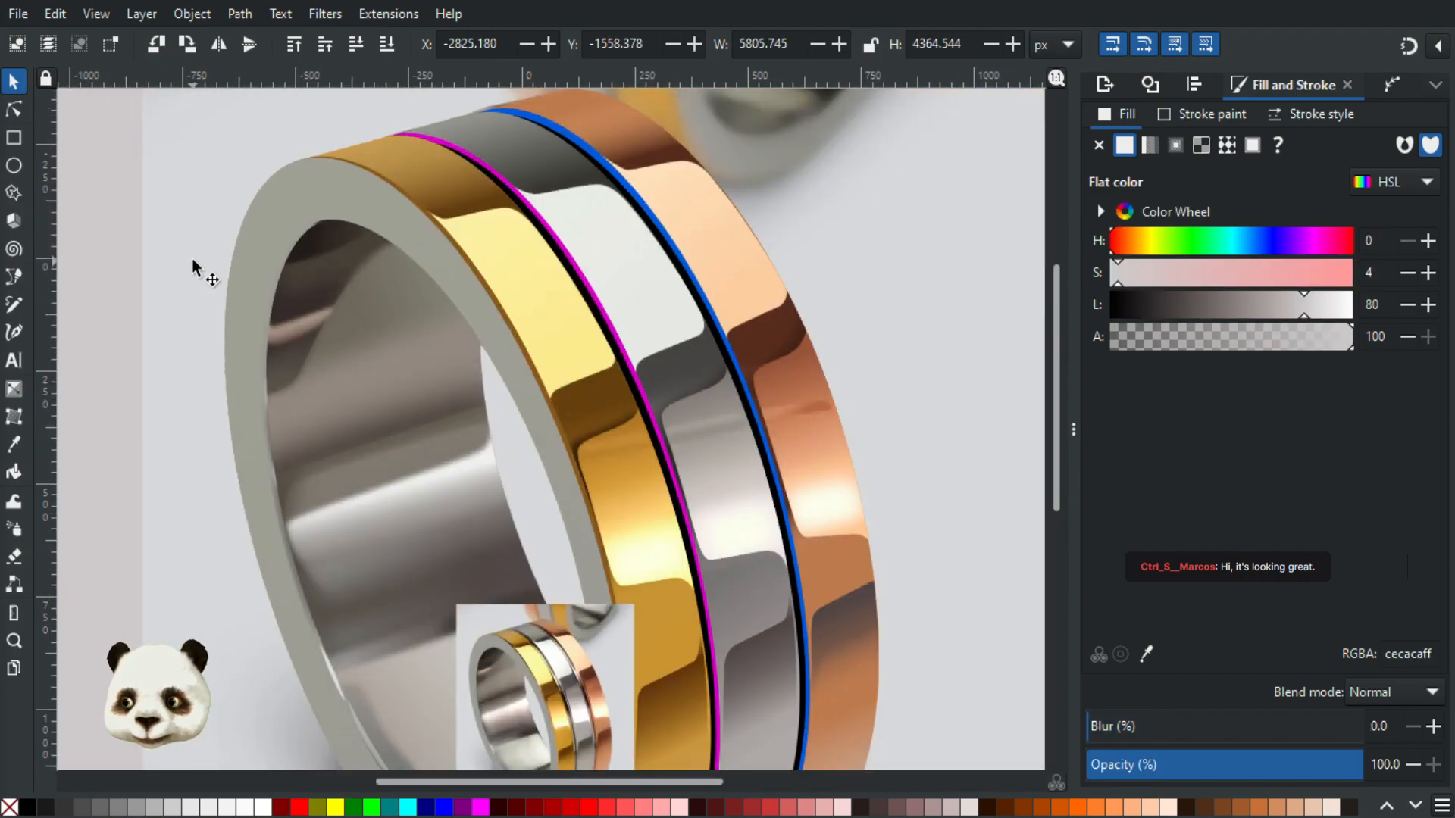
{"action": "scroll", "coordinate": [222, 244], "scroll_direction": "up", "scroll_amount": 1}
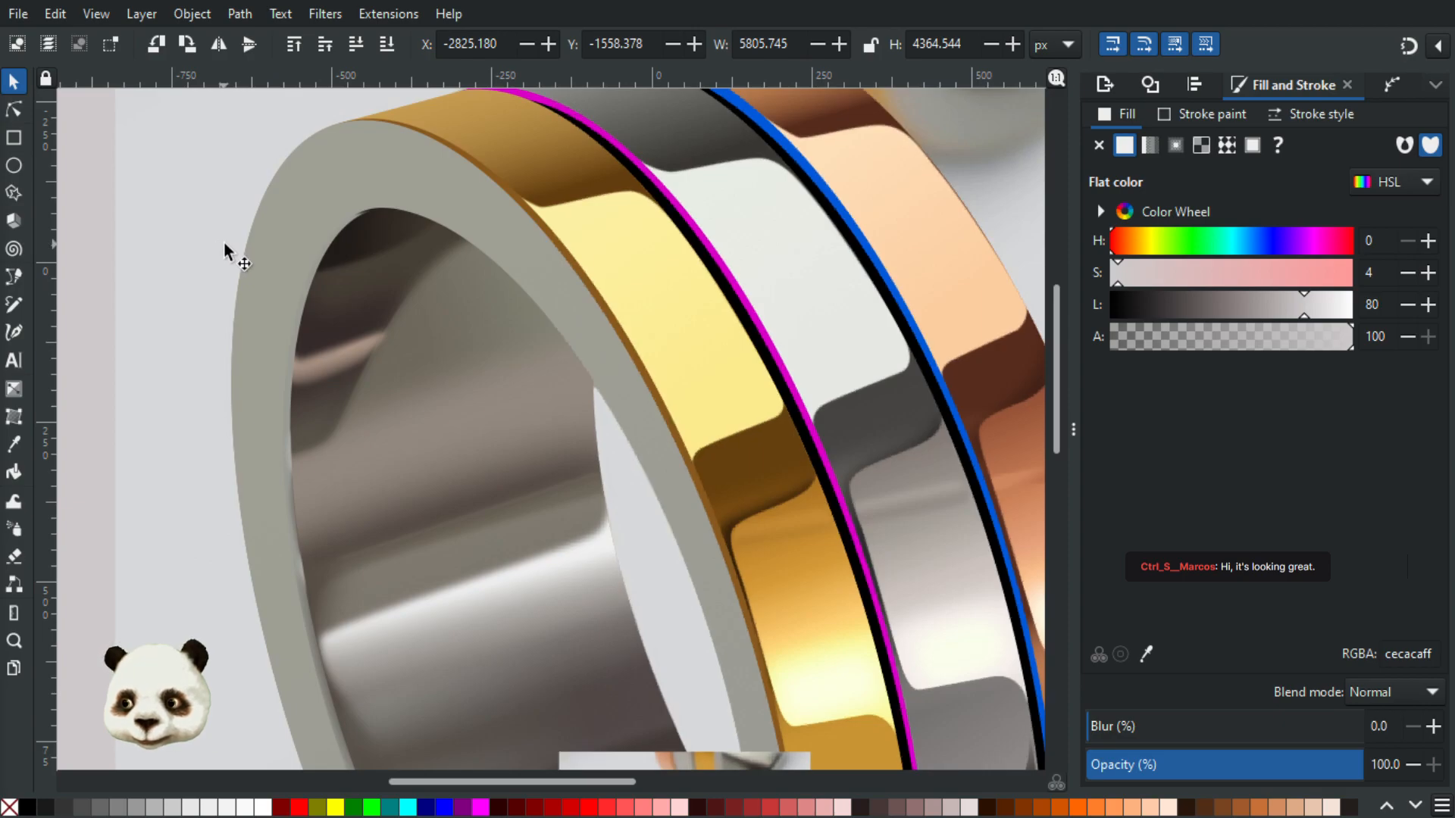
{"action": "scroll", "coordinate": [234, 219], "scroll_direction": "up", "scroll_amount": 1}
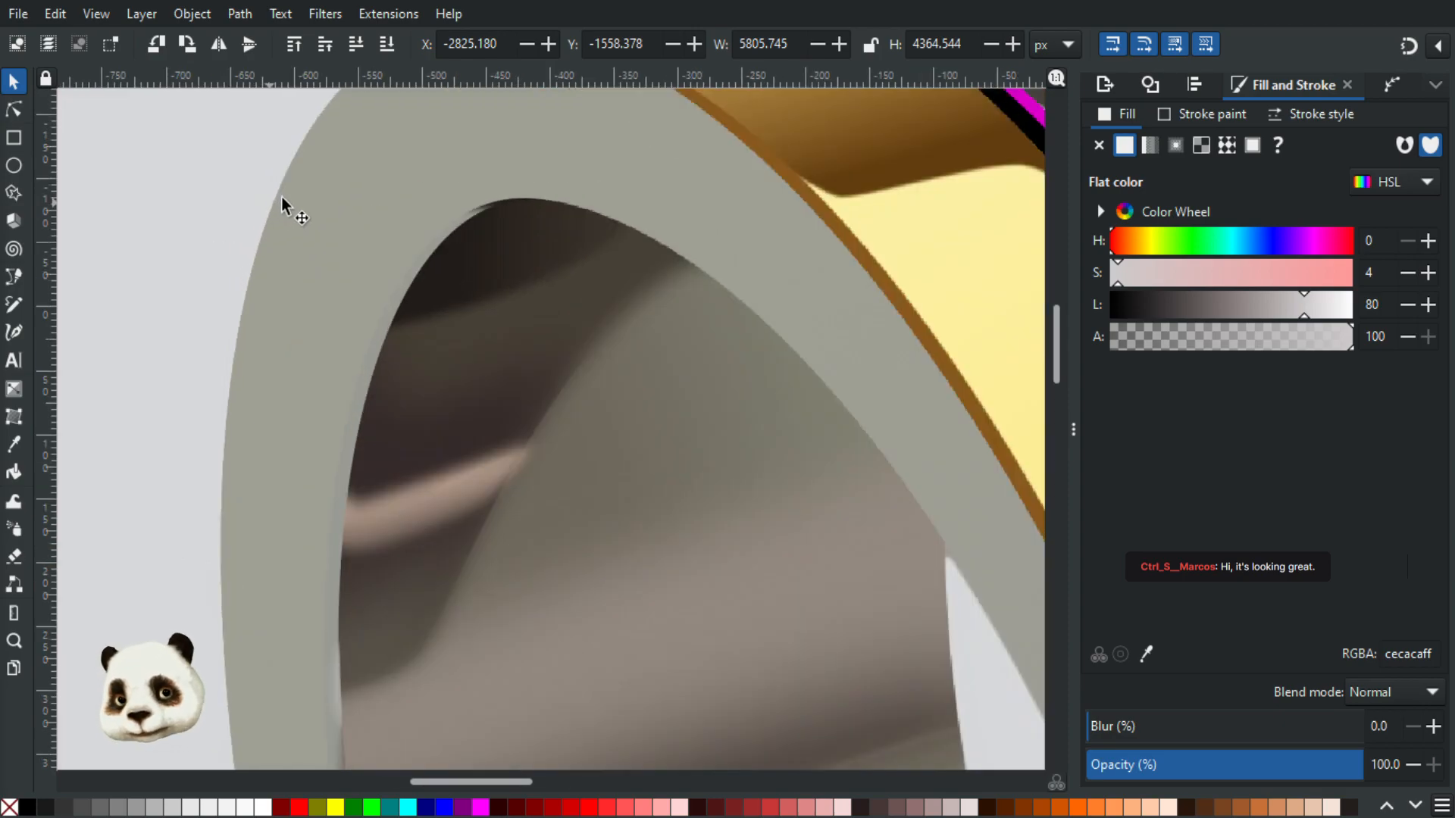
{"action": "scroll", "coordinate": [282, 205], "scroll_direction": "down", "scroll_amount": 1}
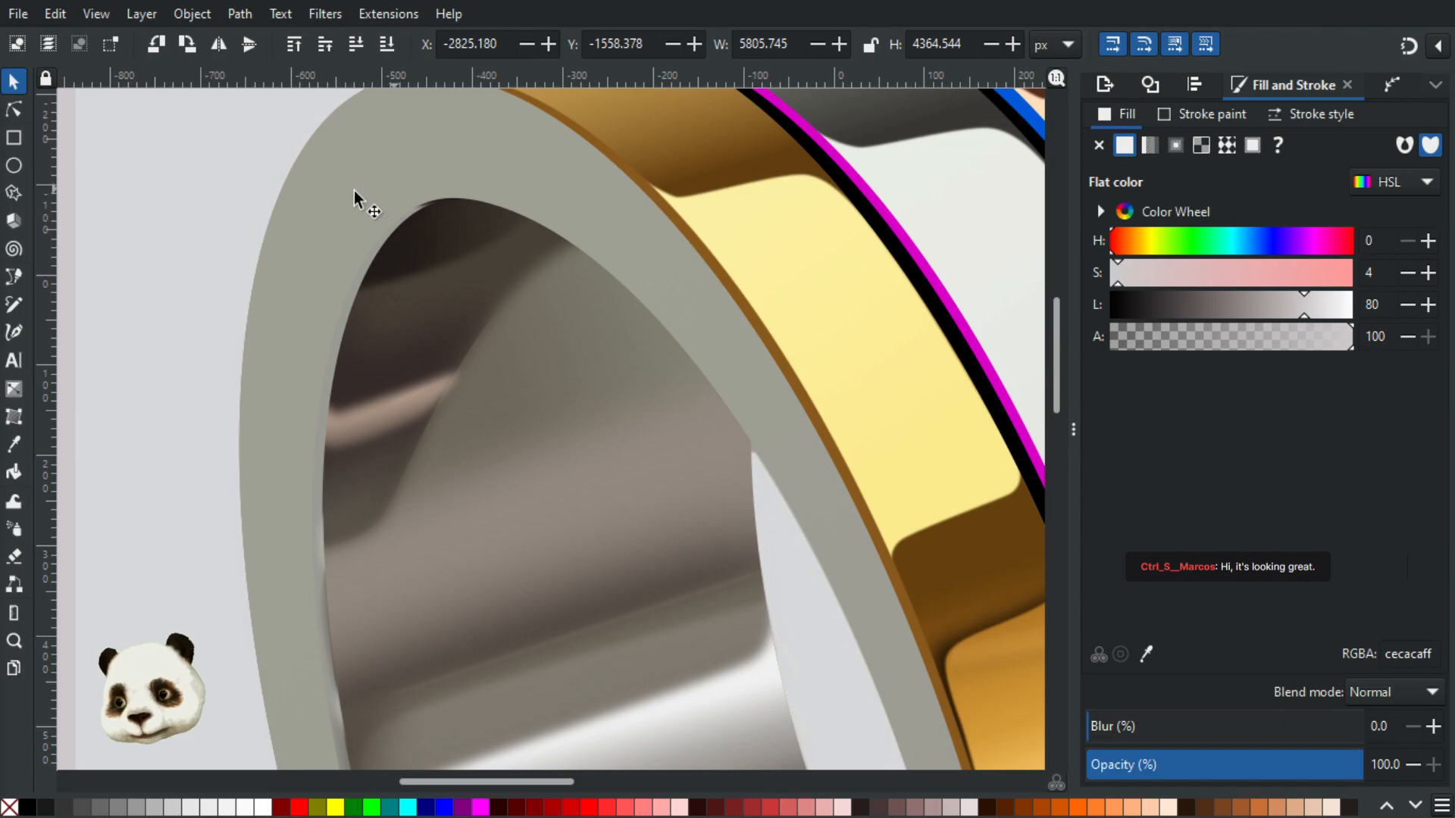
{"action": "left_click", "coordinate": [14, 109]}
{"action": "scroll", "coordinate": [454, 212], "scroll_direction": "up", "scroll_amount": 1}
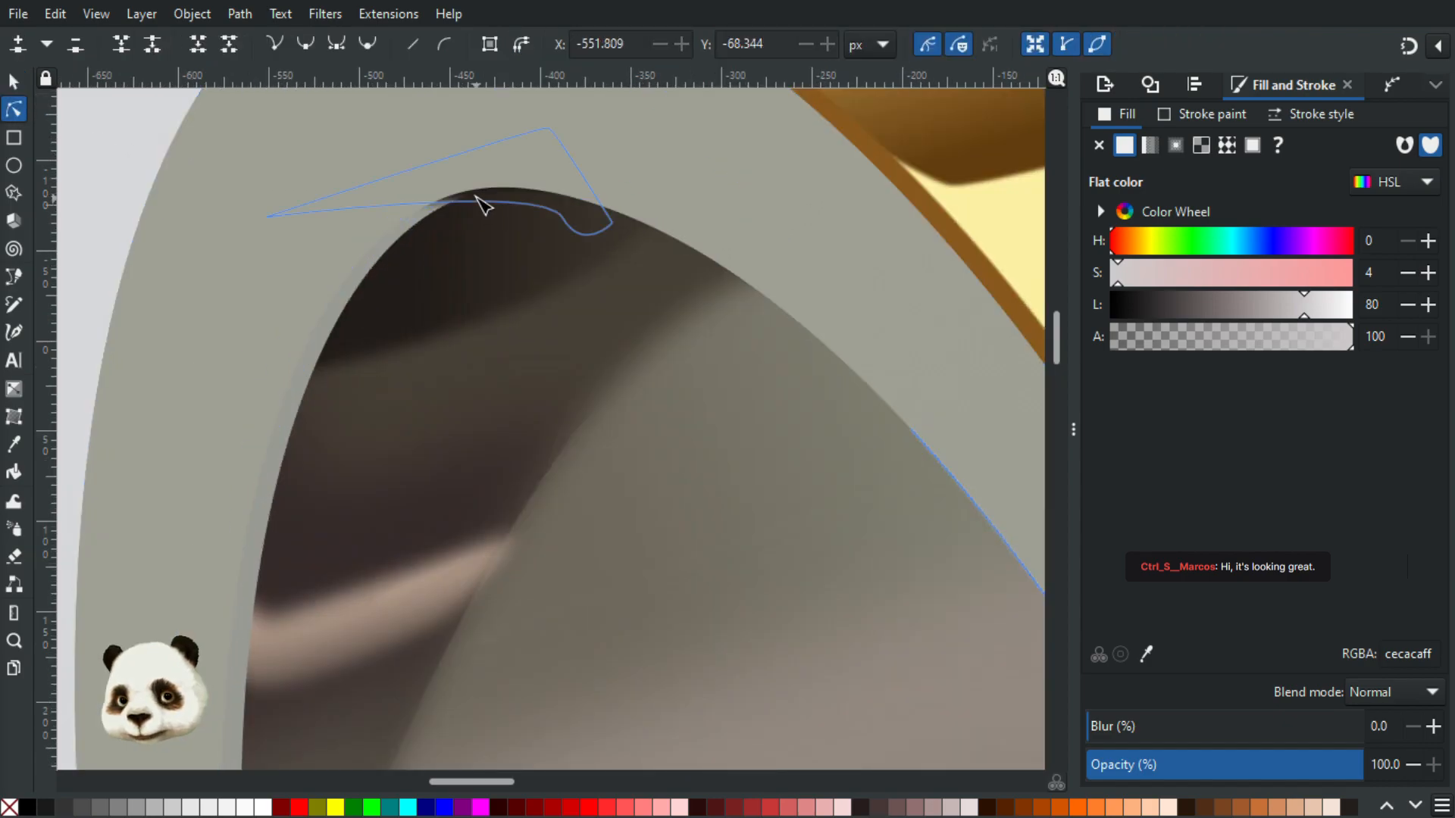
{"action": "left_click", "coordinate": [494, 204]}
{"action": "left_click", "coordinate": [489, 206]}
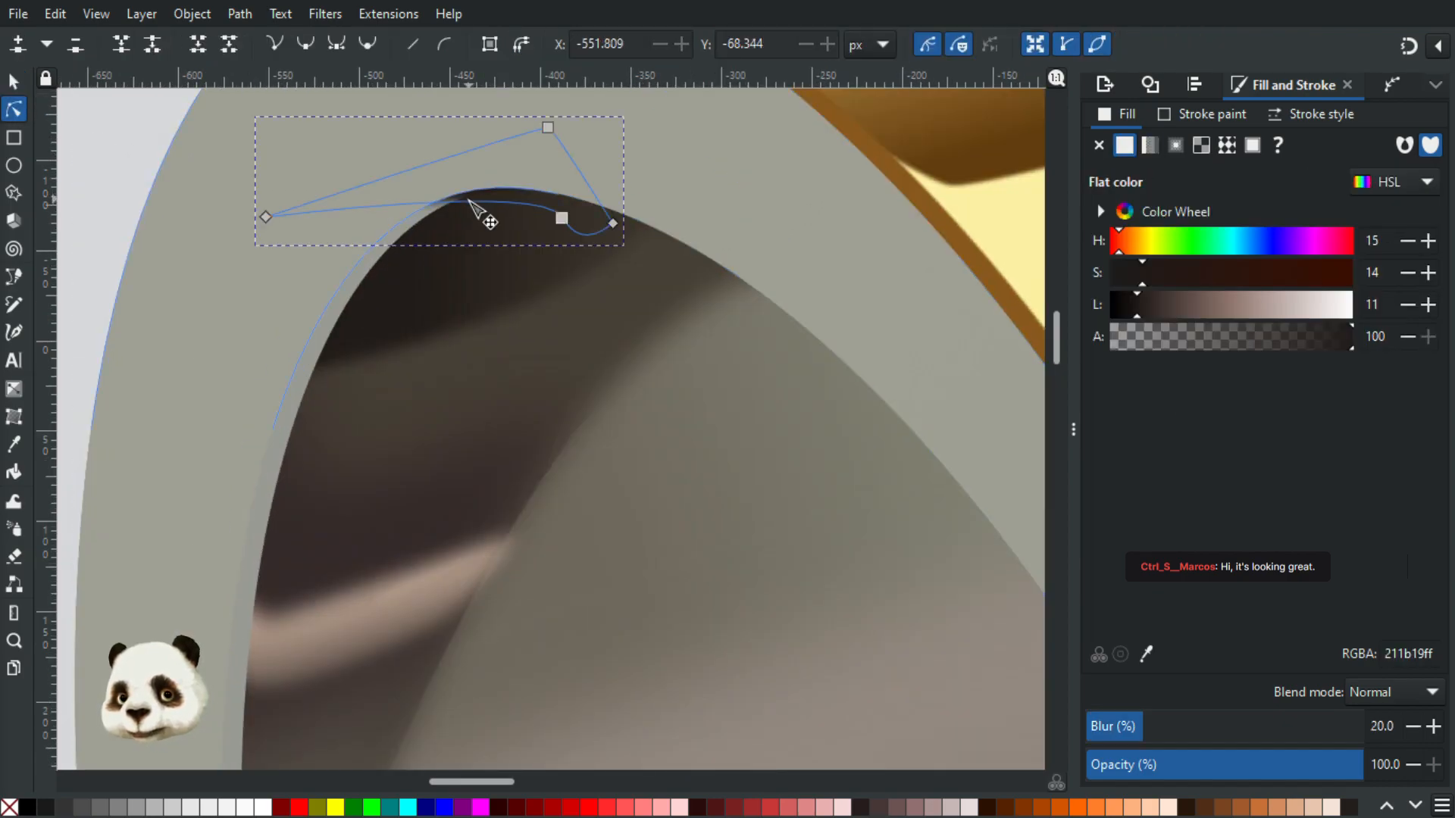
{"action": "left_click", "coordinate": [1177, 727]}
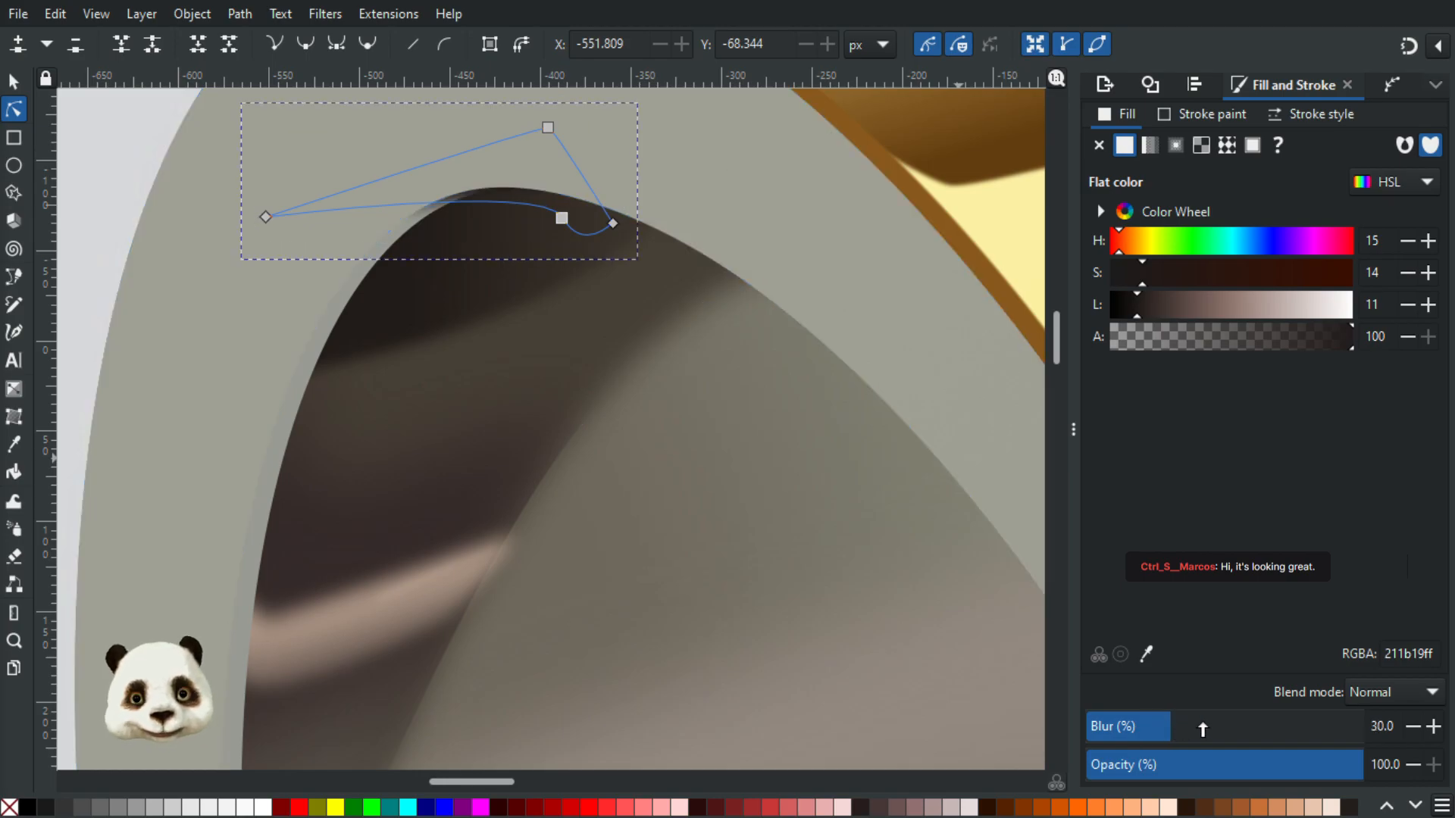
Step: Set the small olive-brown patch on the lower inner rim edge to 90% opacity and 50% blur
{"action": "scroll", "coordinate": [390, 429], "scroll_direction": "down", "scroll_amount": 4}
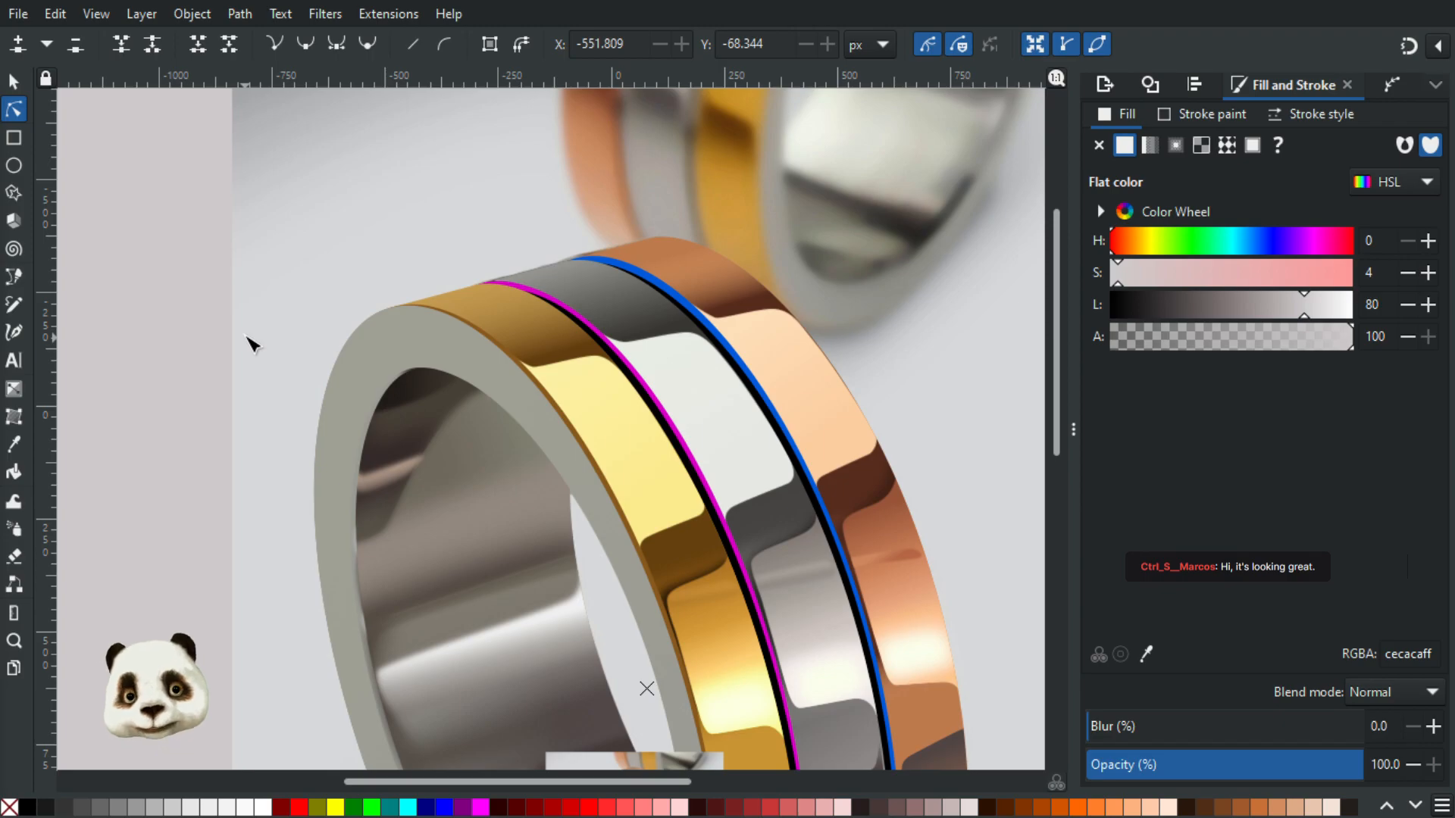
{"action": "scroll", "coordinate": [256, 350], "scroll_direction": "down", "scroll_amount": 2}
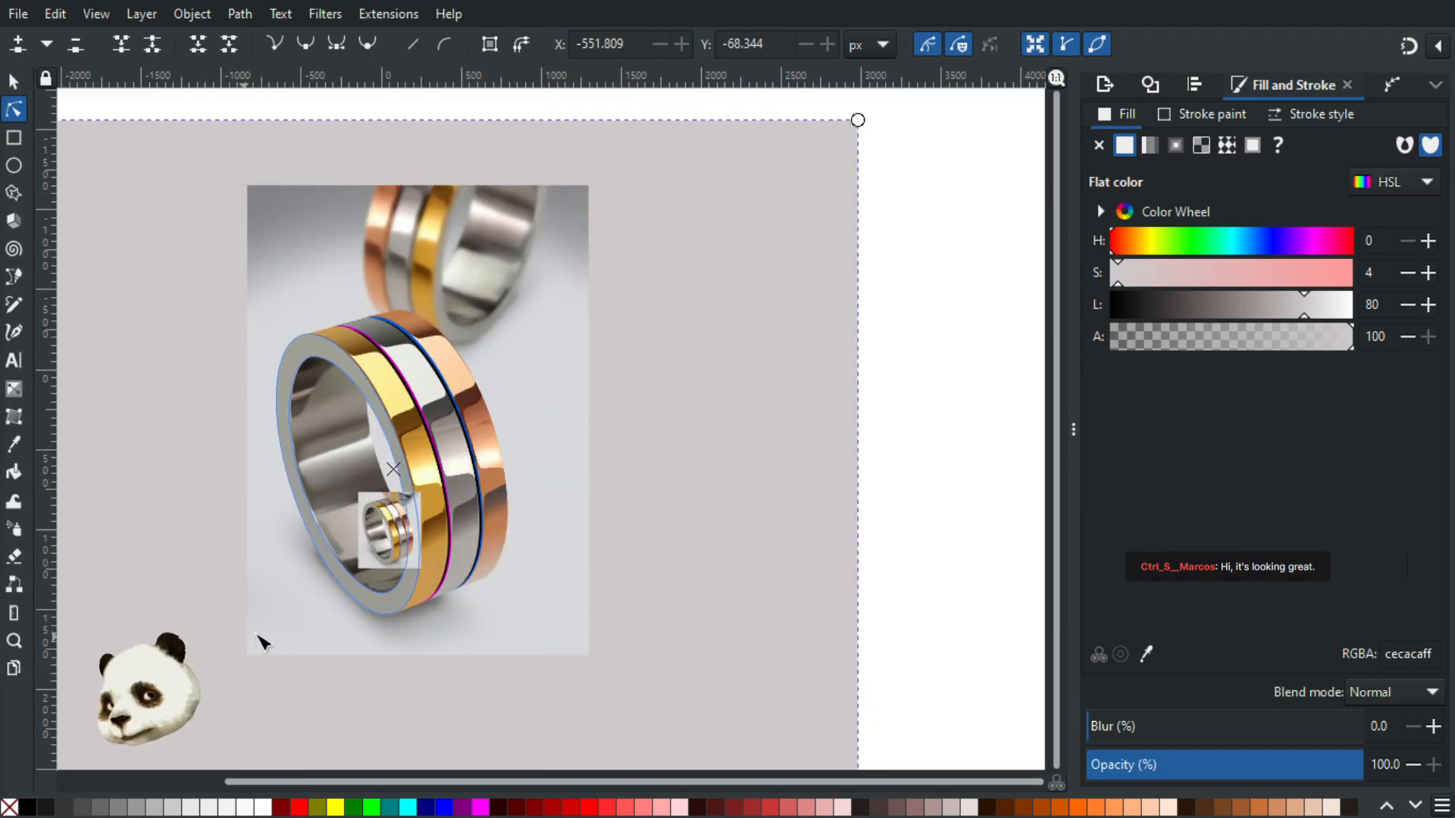
{"action": "scroll", "coordinate": [351, 552], "scroll_direction": "up", "scroll_amount": 1}
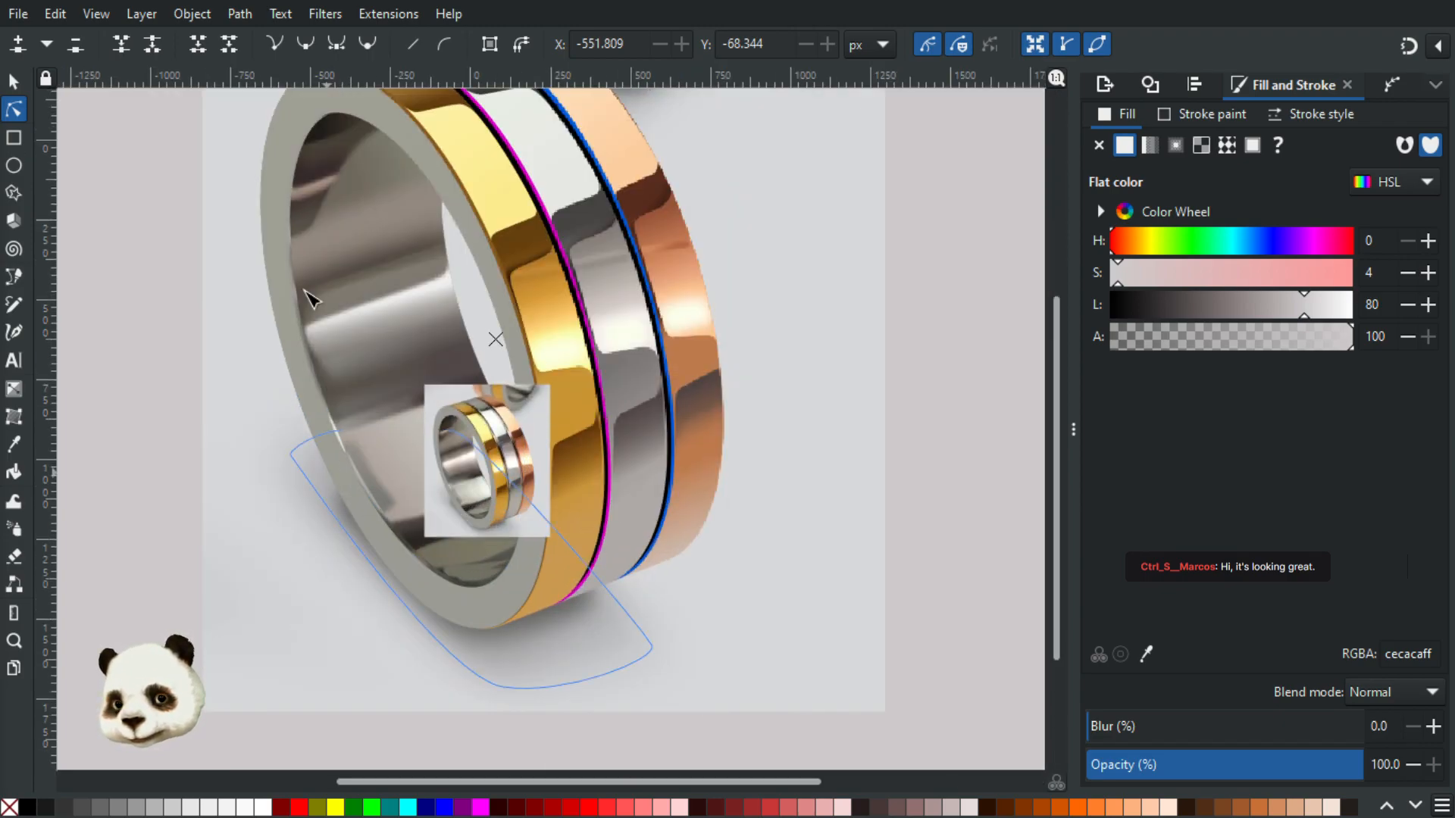
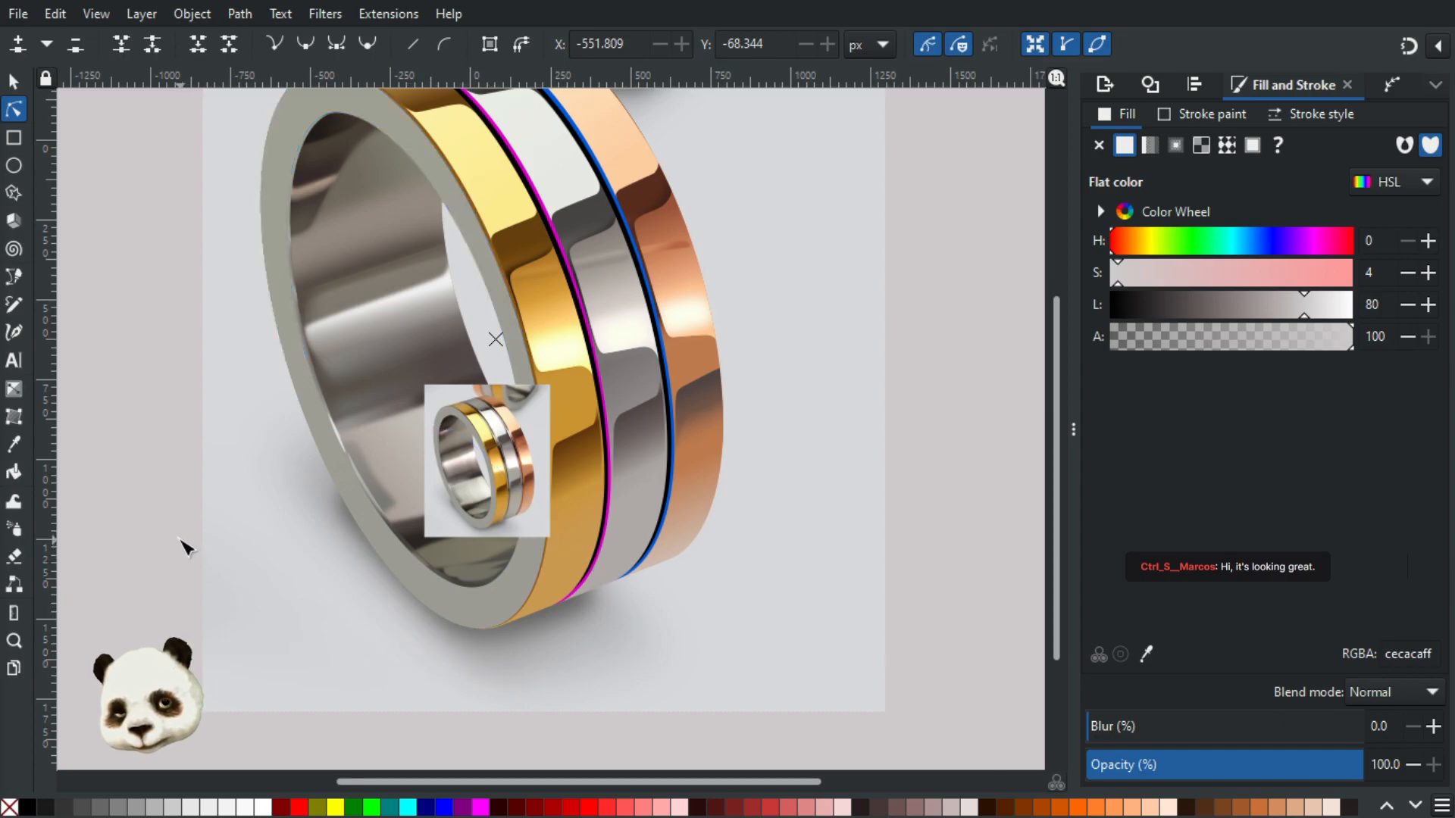
{"action": "scroll", "coordinate": [353, 618], "scroll_direction": "up", "scroll_amount": 2, "text": "ctrl"}
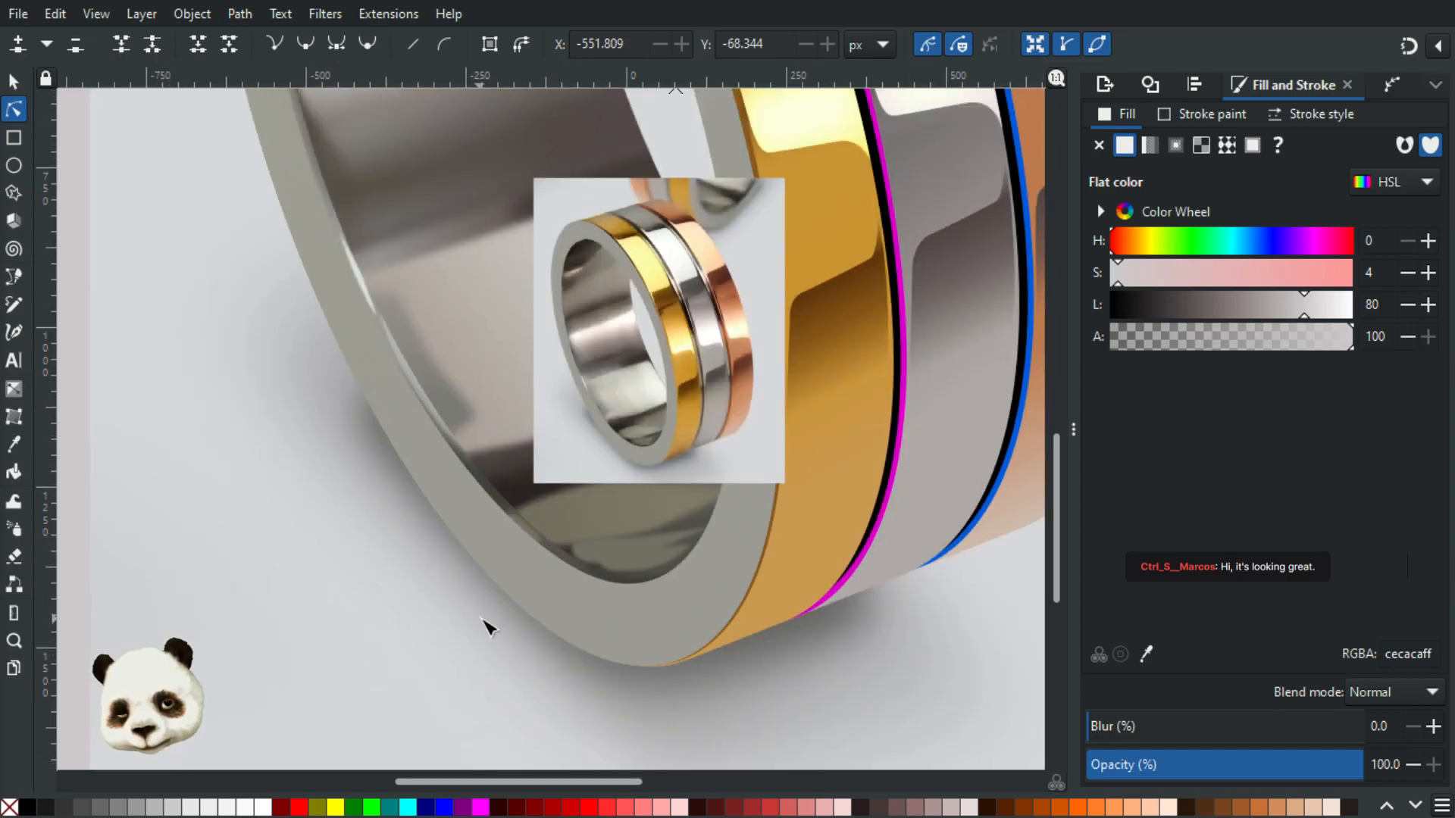
{"action": "left_click", "coordinate": [529, 528]}
{"action": "scroll", "coordinate": [530, 529], "scroll_direction": "up", "scroll_amount": 3, "text": "ctrl"}
{"action": "left_click", "coordinate": [531, 523]}
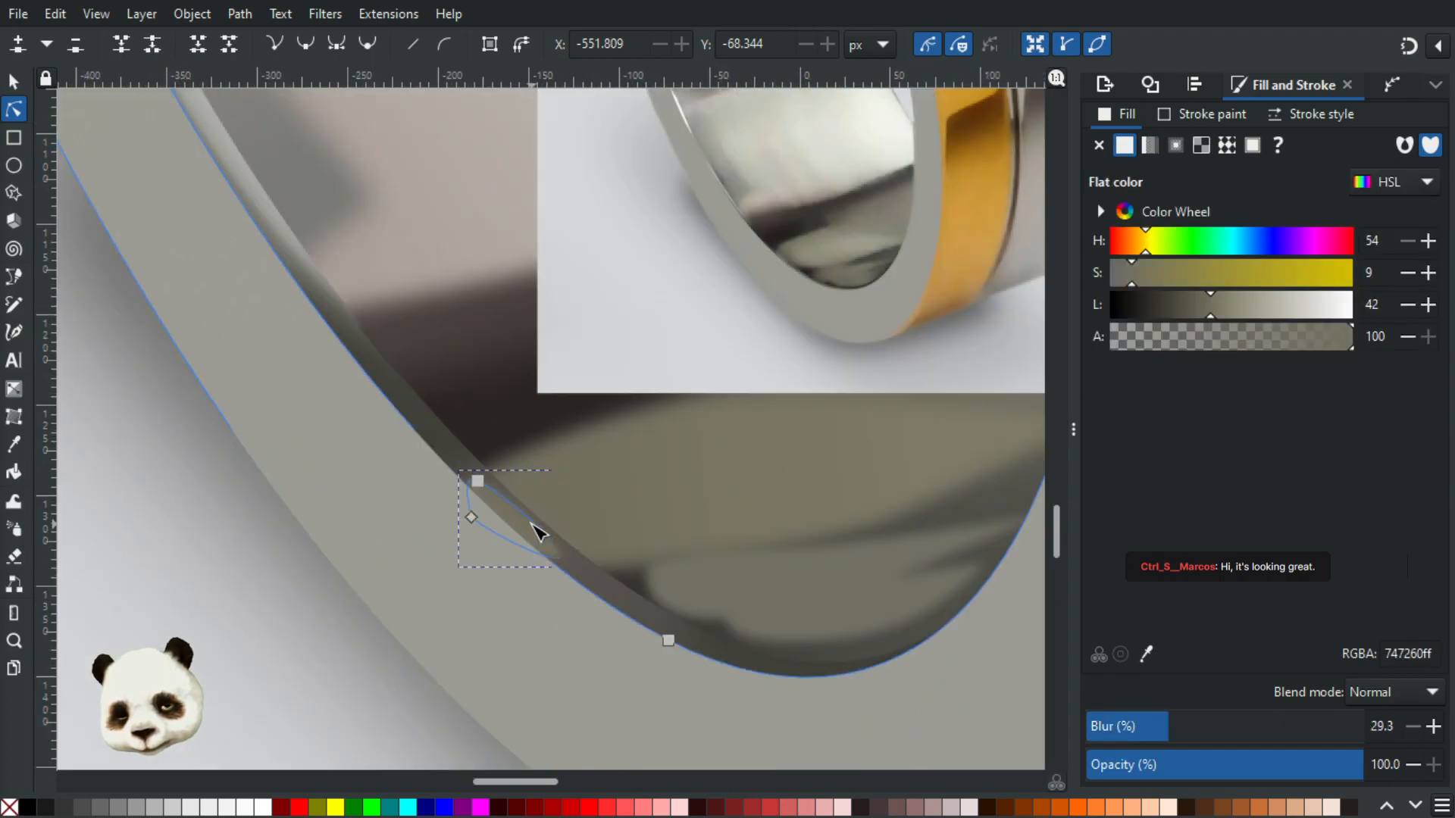
{"action": "left_click", "coordinate": [1333, 764]}
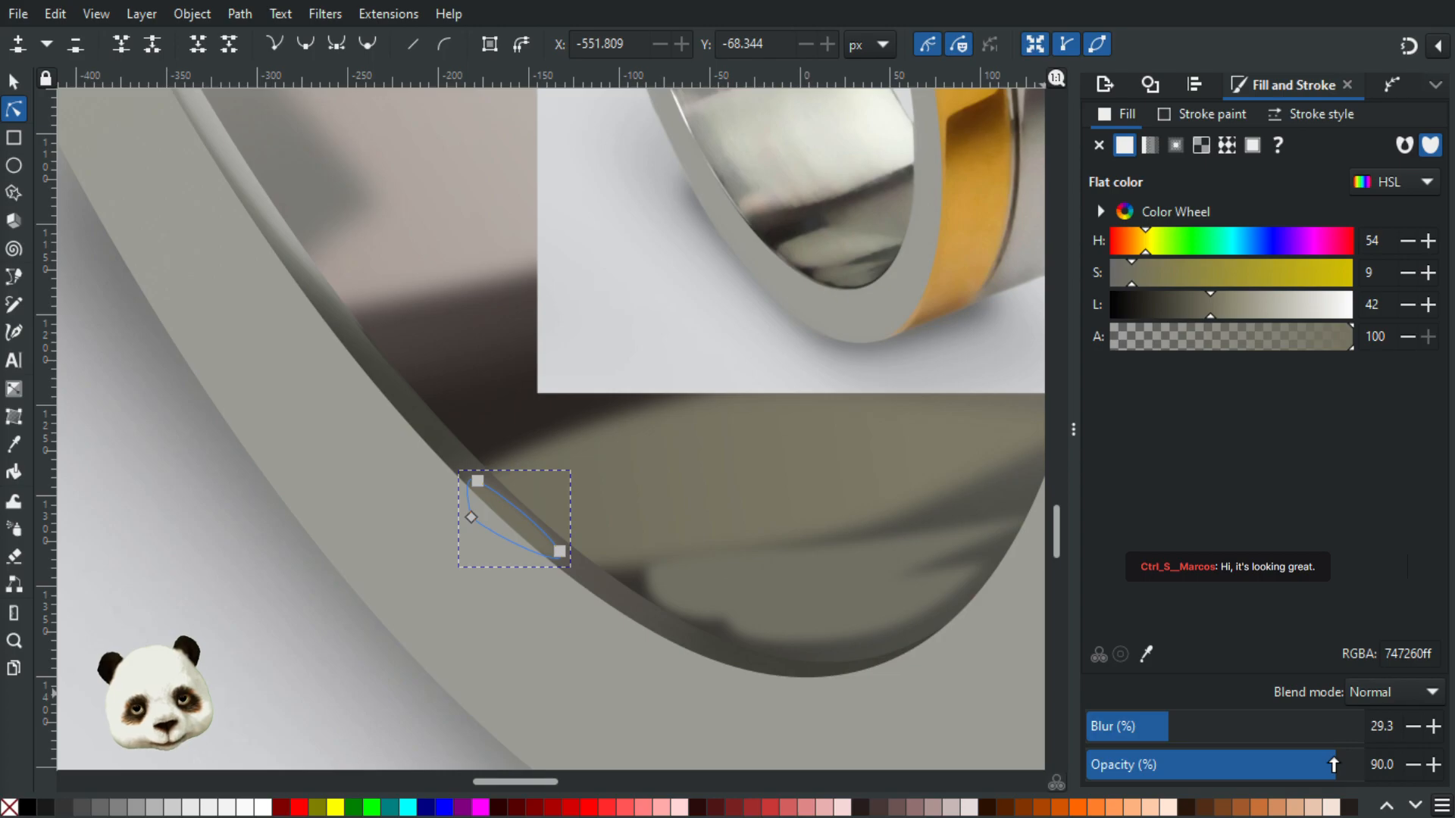
{"action": "left_click_drag", "start_coordinate": [1178, 729], "coordinate": [1207, 727]}
{"action": "left_click", "coordinate": [1225, 727]}
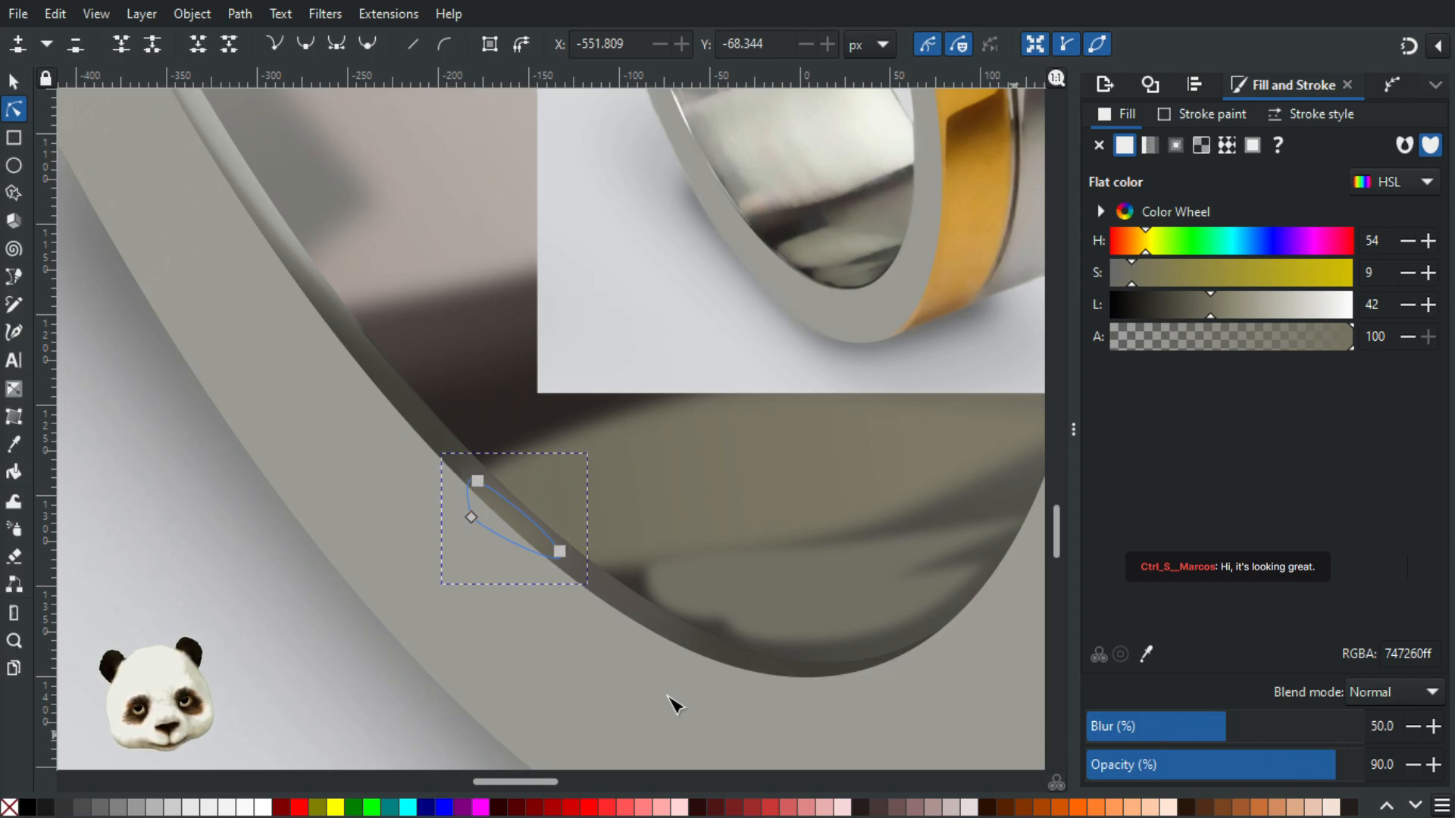
Step: Move the small reference picture off the ring onto the empty background beside it, at about X 914, Y 529 px
{"action": "left_click", "coordinate": [292, 633]}
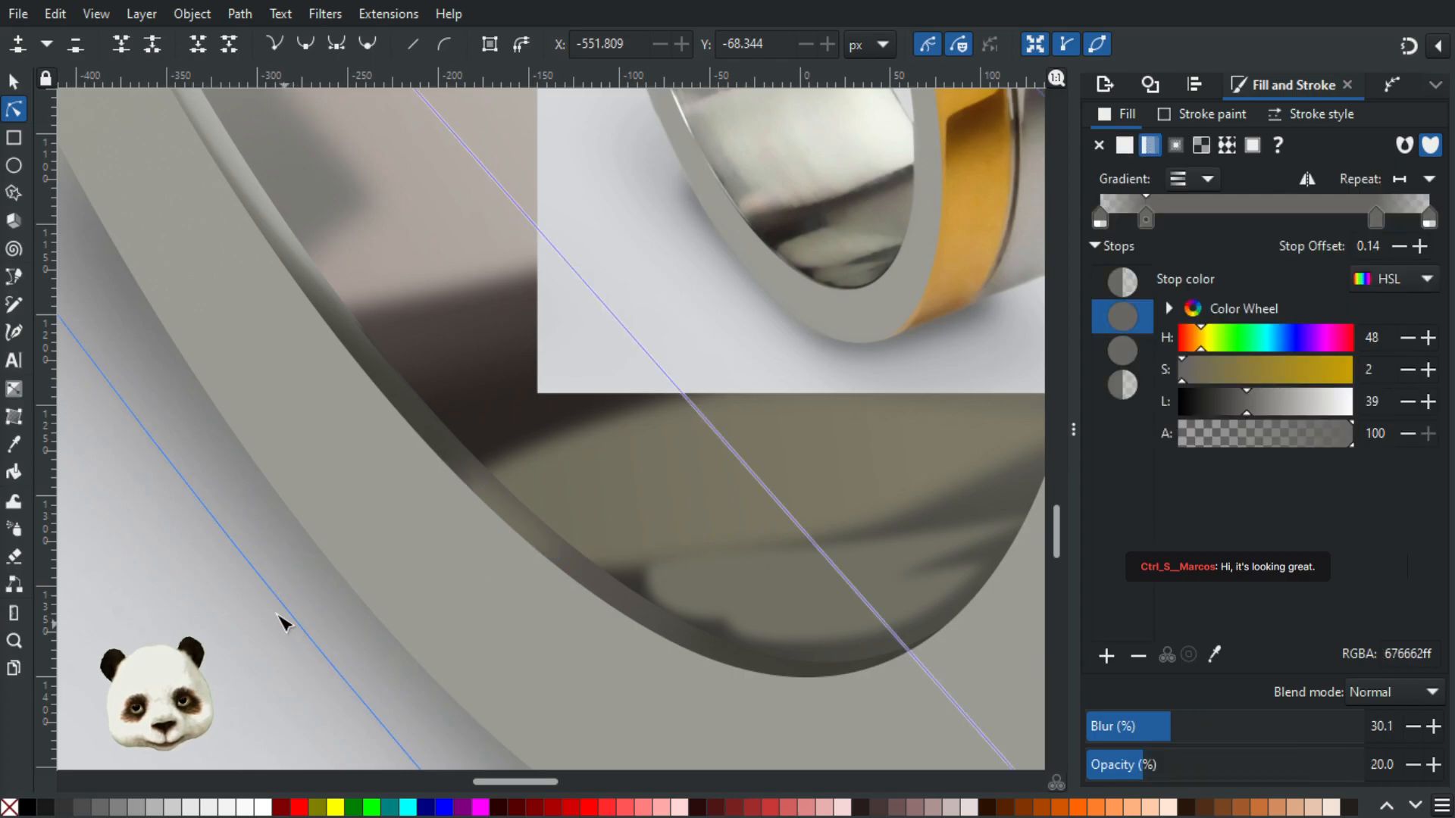
{"action": "scroll", "coordinate": [280, 623], "scroll_direction": "down", "scroll_amount": 5}
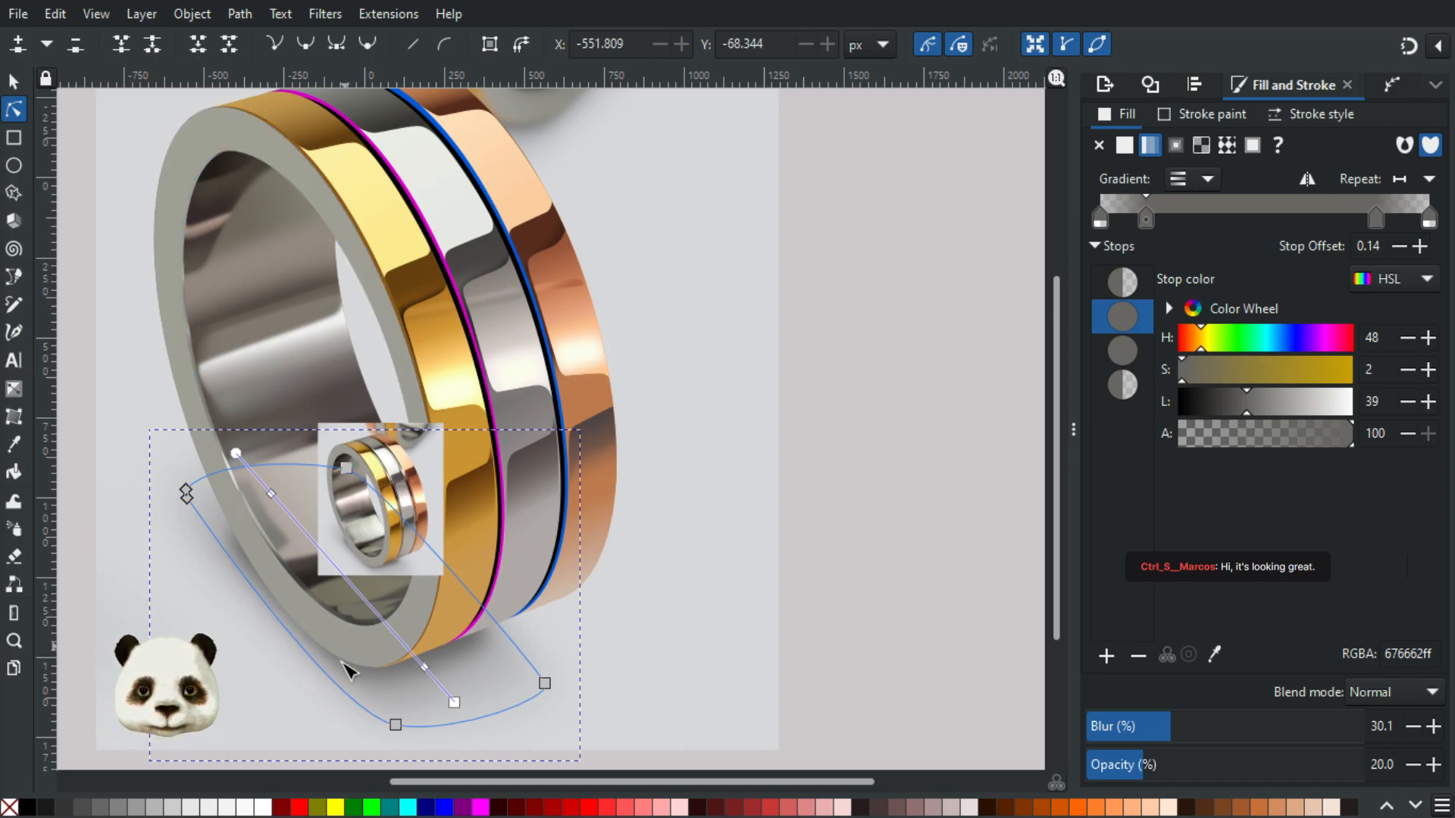
{"action": "scroll", "coordinate": [347, 661], "scroll_direction": "up", "scroll_amount": 1}
{"action": "scroll", "coordinate": [336, 636], "scroll_direction": "down", "scroll_amount": 2}
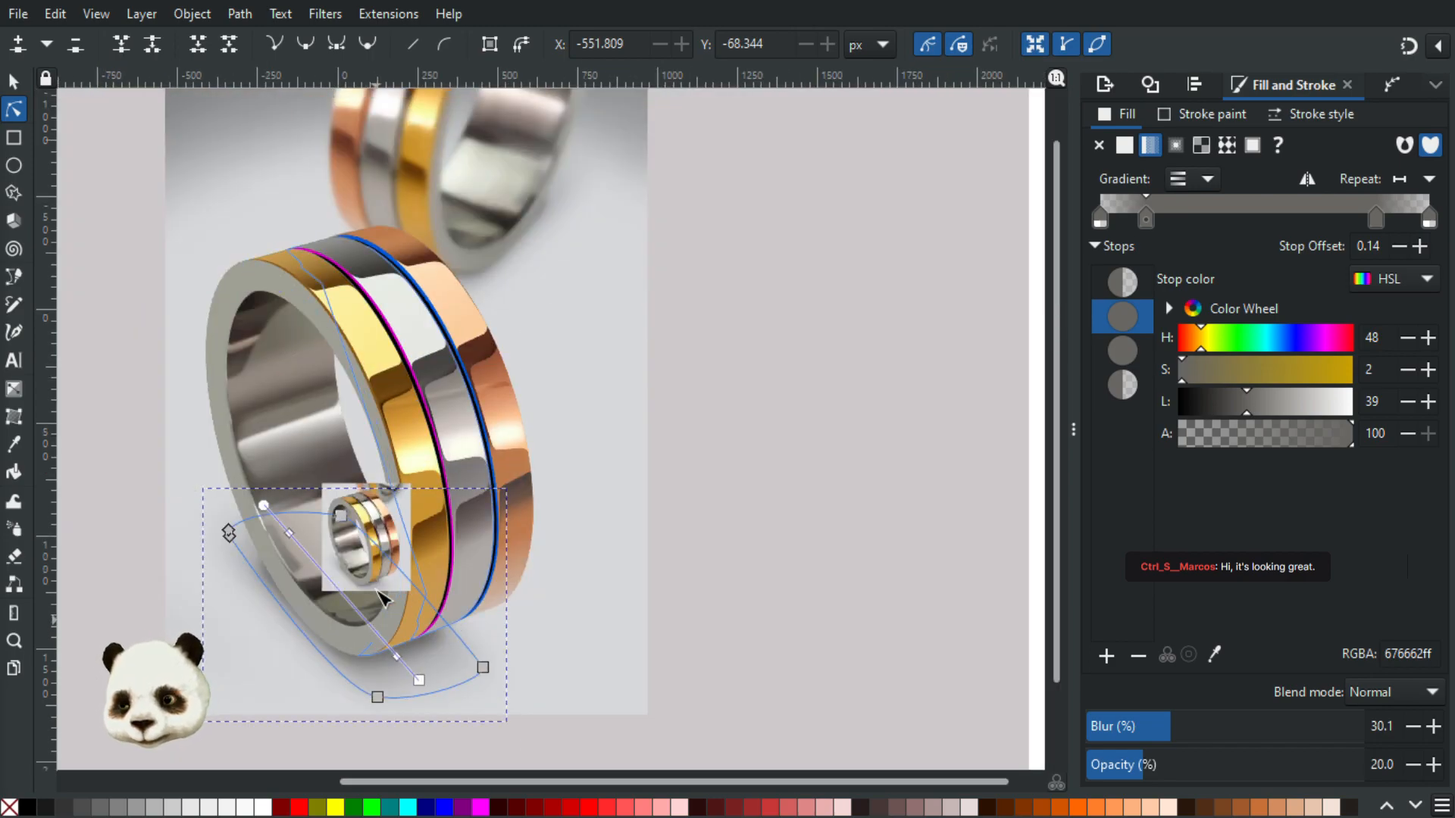
{"action": "scroll", "coordinate": [370, 607], "scroll_direction": "up", "scroll_amount": 1}
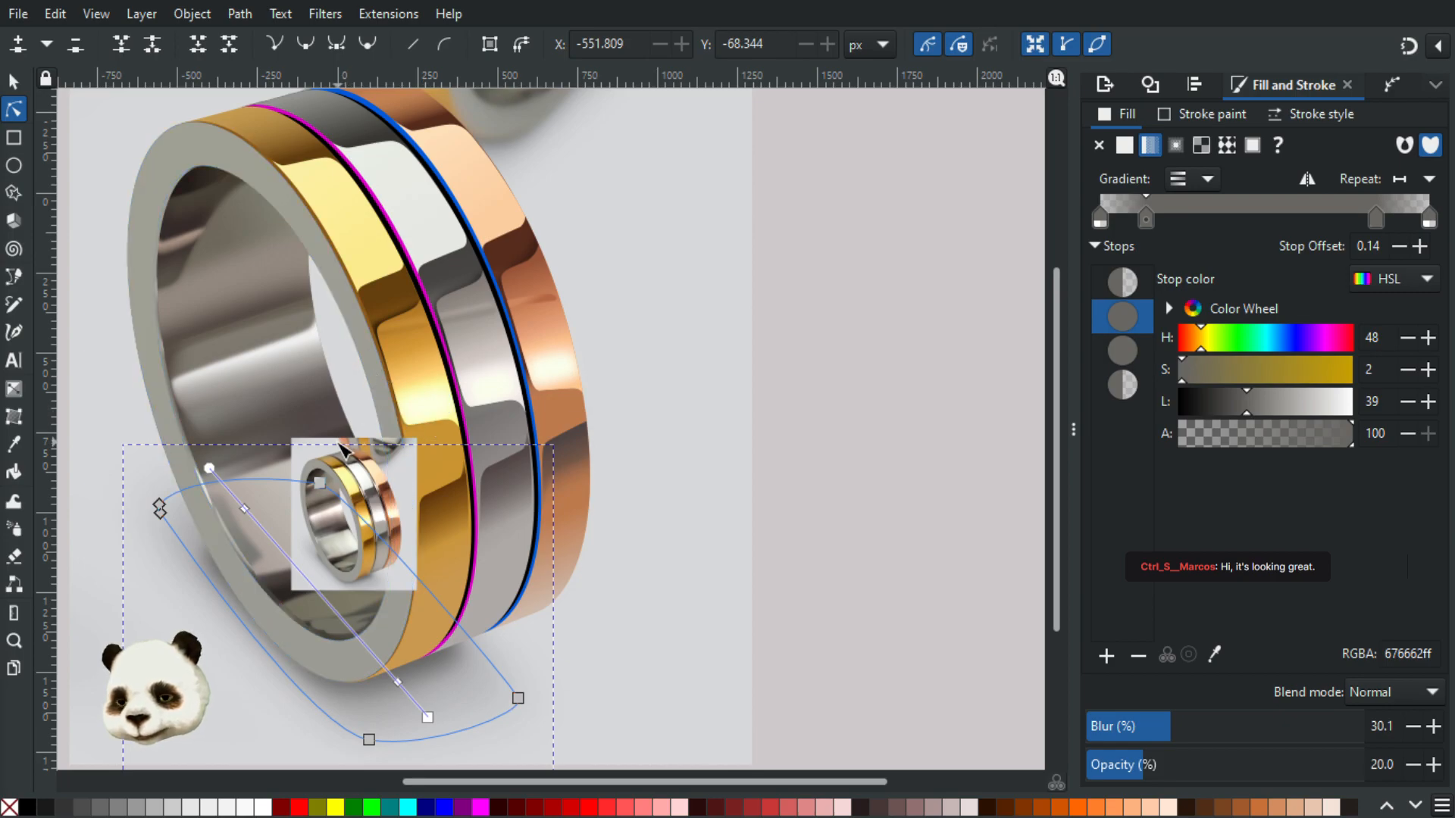
{"action": "left_click", "coordinate": [13, 80]}
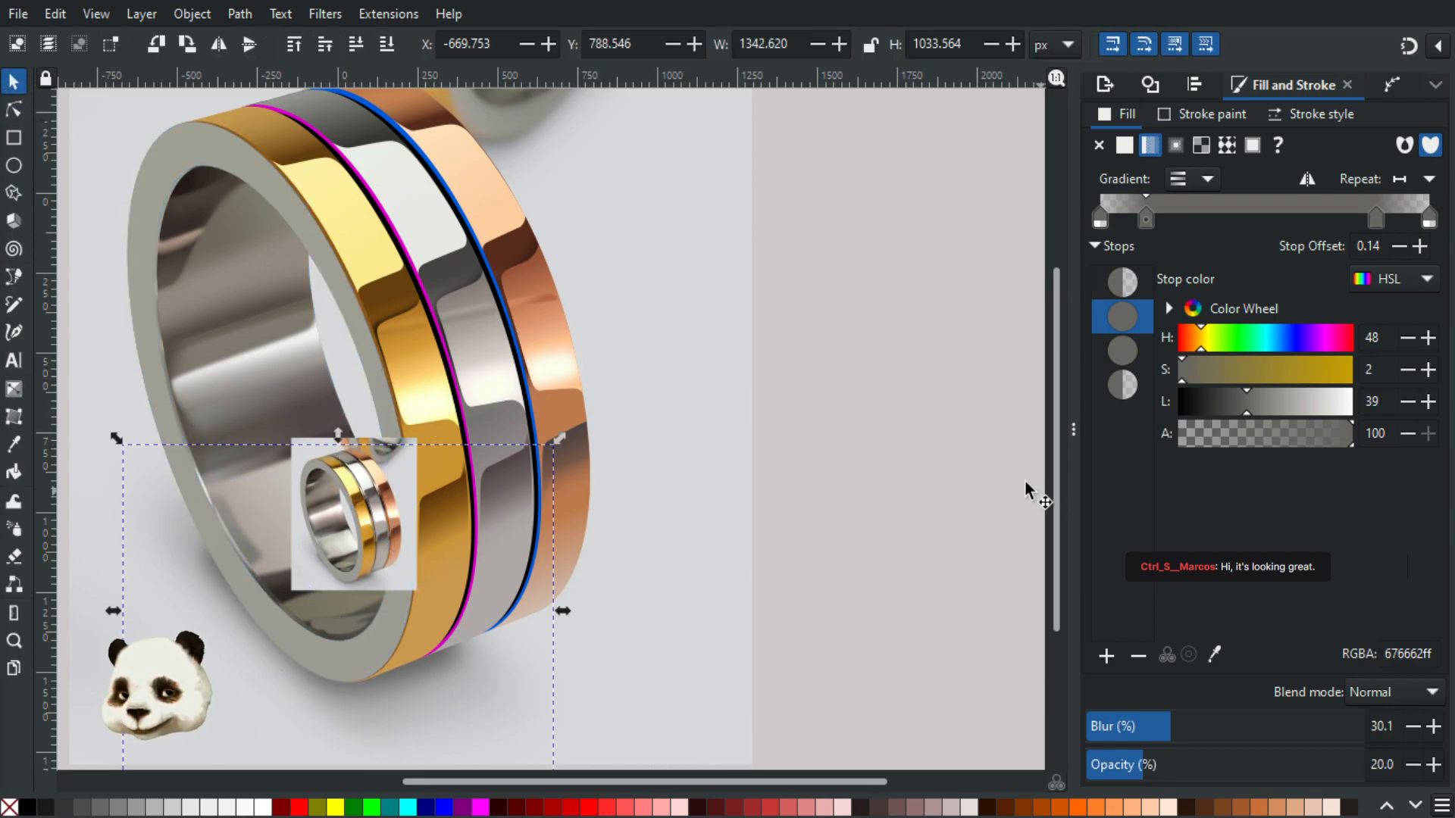
{"action": "left_click", "coordinate": [371, 510]}
{"action": "left_click_drag", "start_coordinate": [399, 512], "coordinate": [709, 447]}
Step: Examine the shading of the grey rim face in the reference picture and compare it with the drawn ring
{"action": "scroll", "coordinate": [705, 515], "scroll_direction": "up", "scroll_amount": 5}
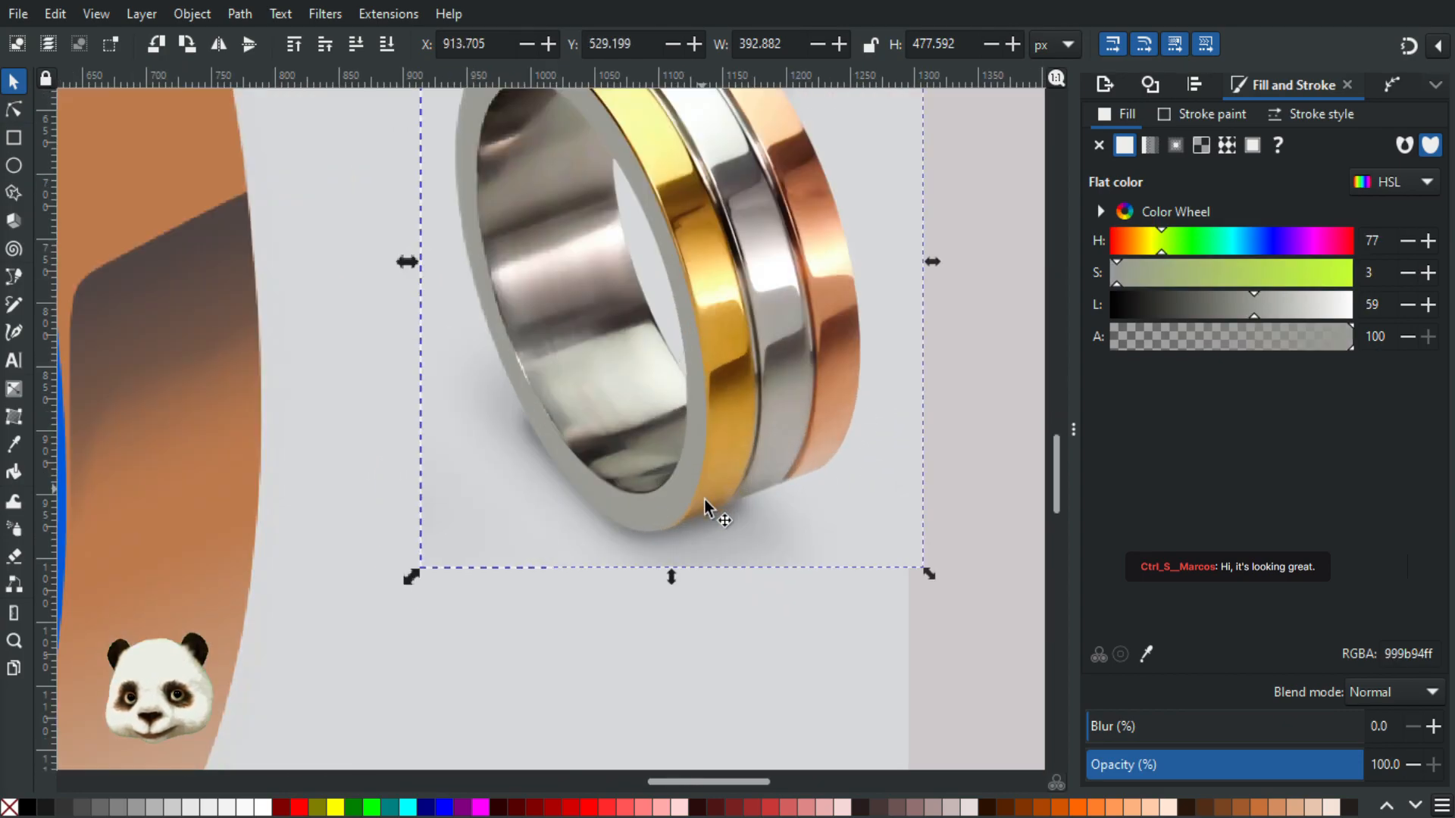
{"action": "scroll", "coordinate": [689, 531], "scroll_direction": "up", "scroll_amount": 1}
{"action": "scroll", "coordinate": [682, 520], "scroll_direction": "down", "scroll_amount": 2}
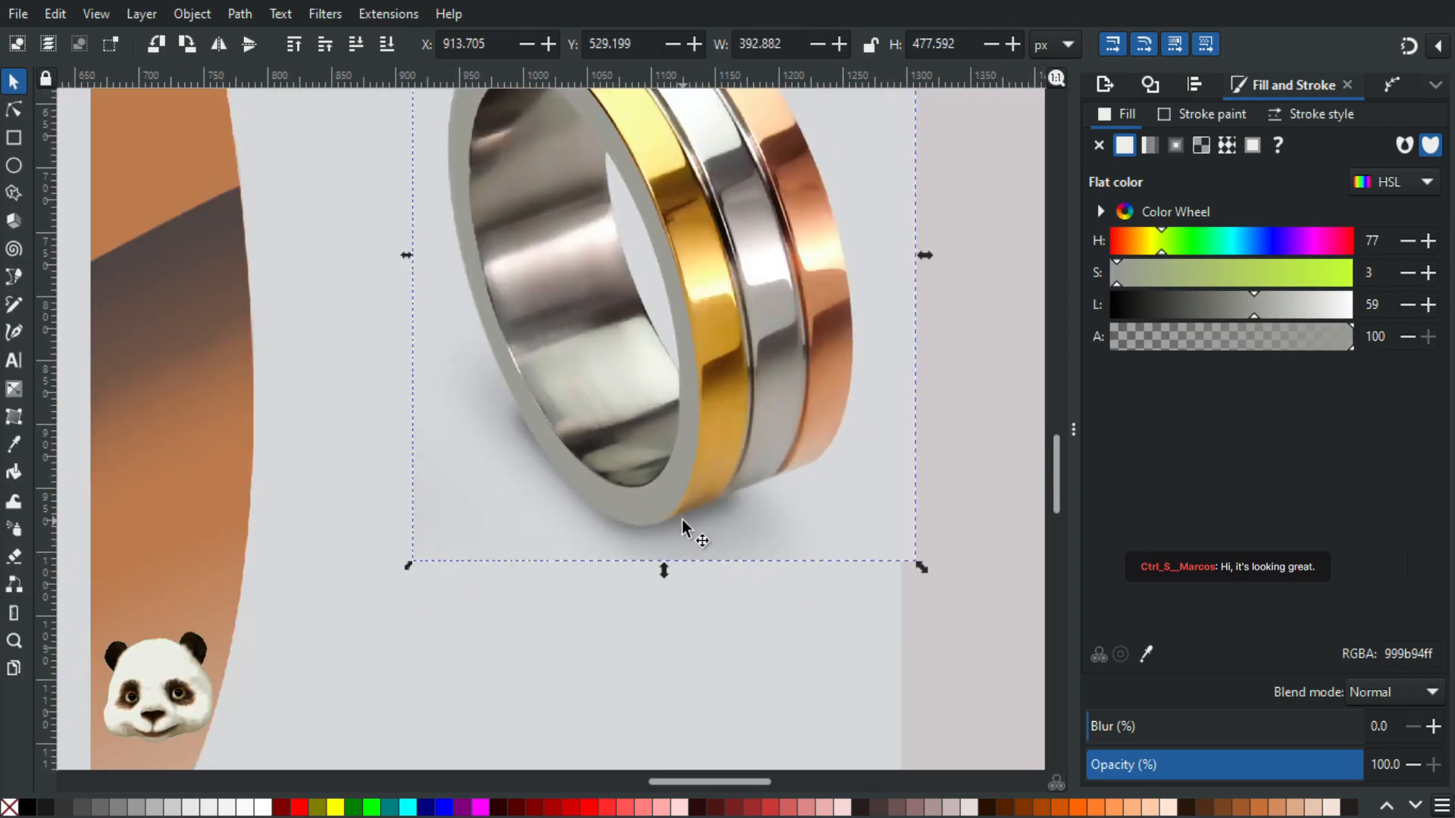
{"action": "scroll", "coordinate": [674, 515], "scroll_direction": "down", "scroll_amount": 3}
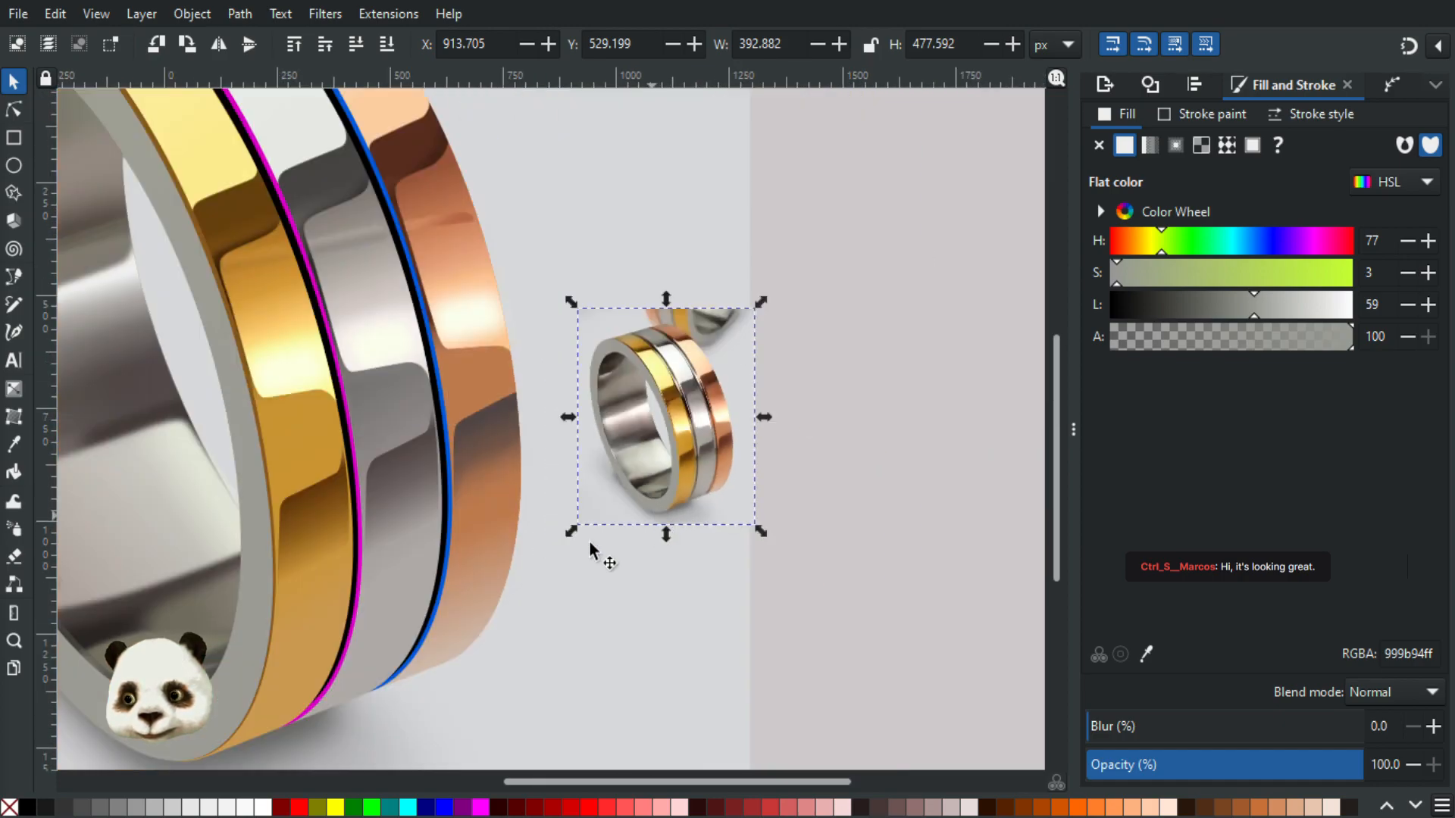
{"action": "left_click_drag", "start_coordinate": [315, 669], "coordinate": [352, 603]}
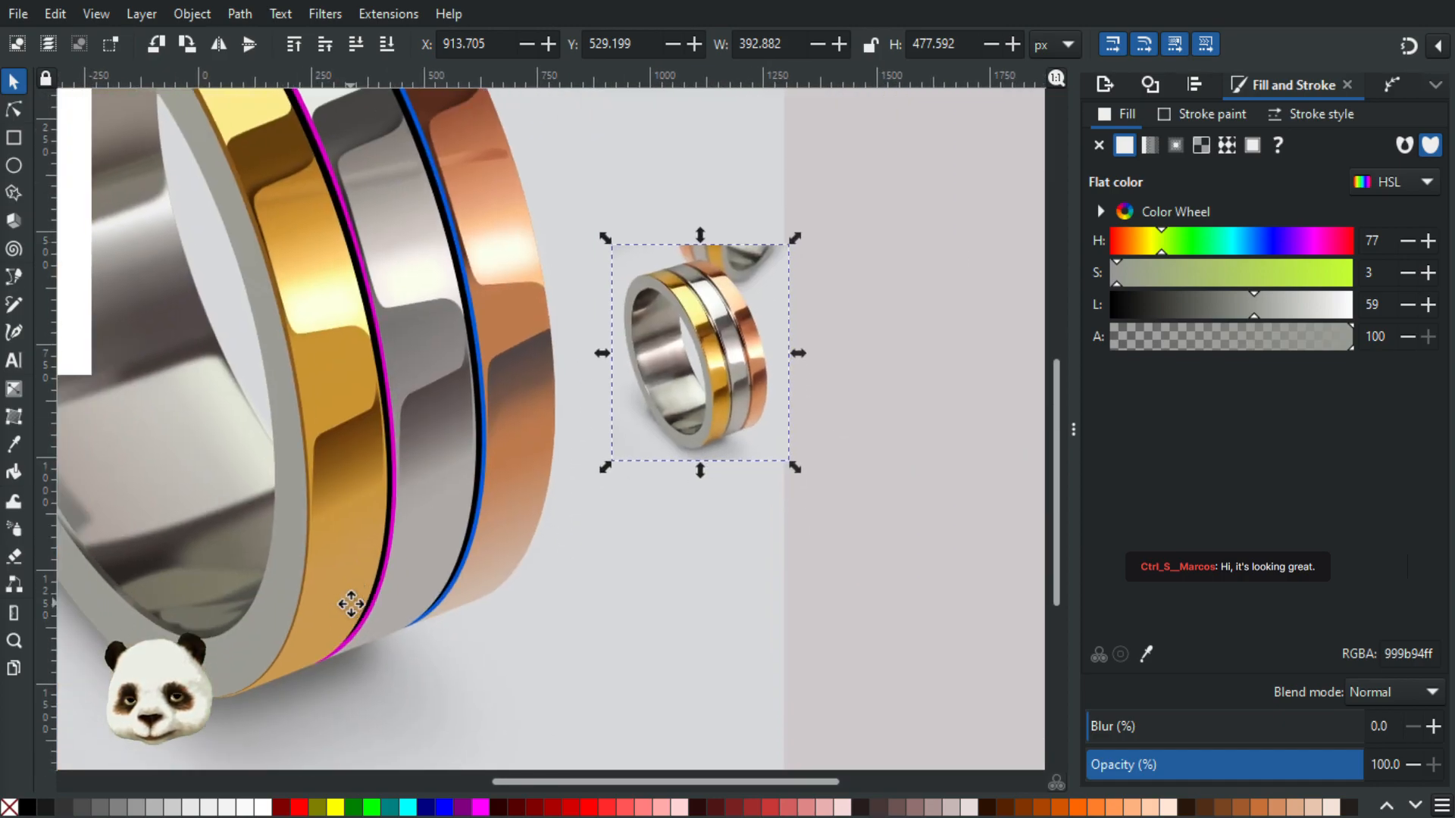
{"action": "scroll", "coordinate": [716, 390], "scroll_direction": "up", "scroll_amount": 3}
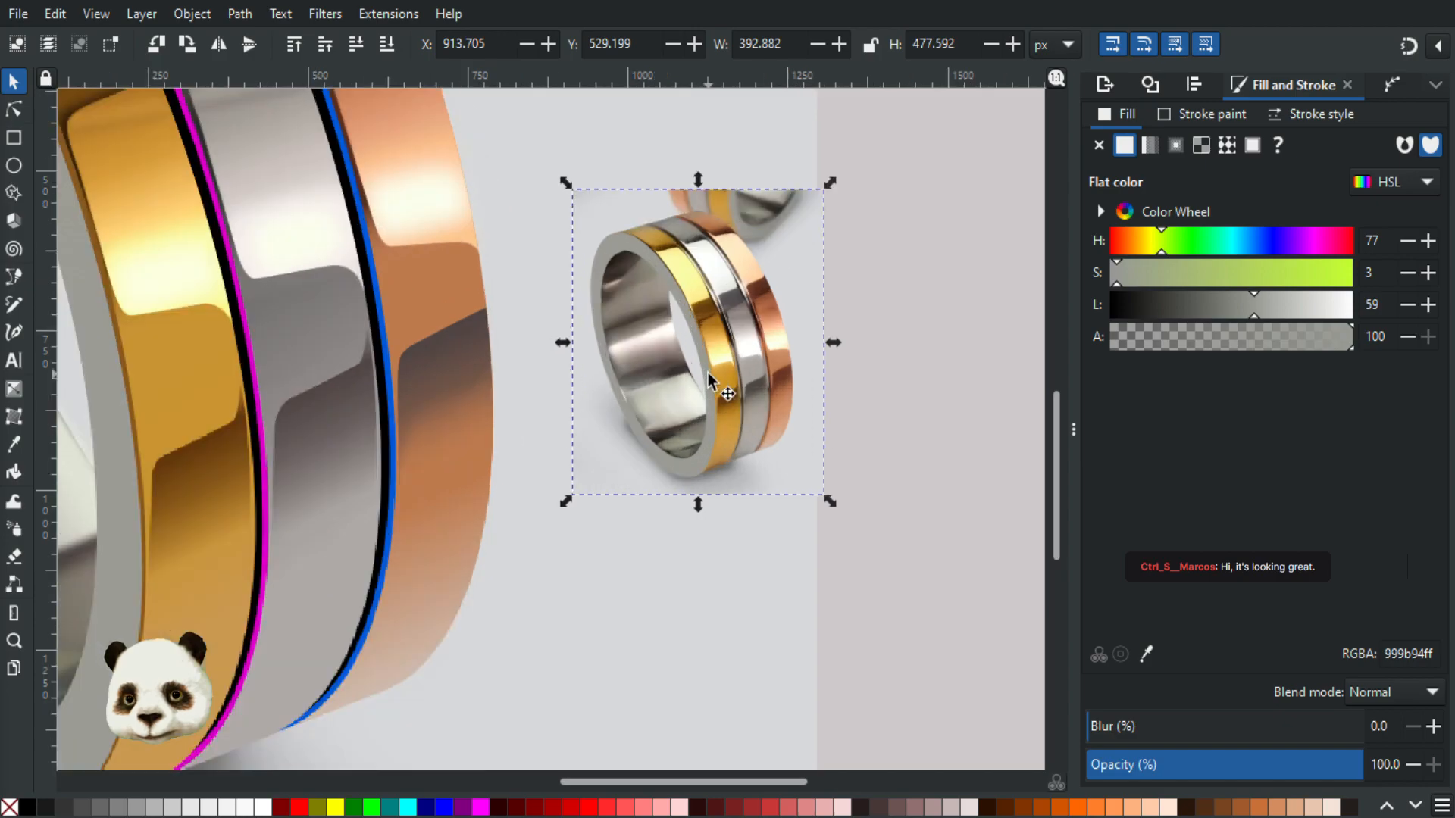
{"action": "scroll", "coordinate": [728, 478], "scroll_direction": "down", "scroll_amount": 1}
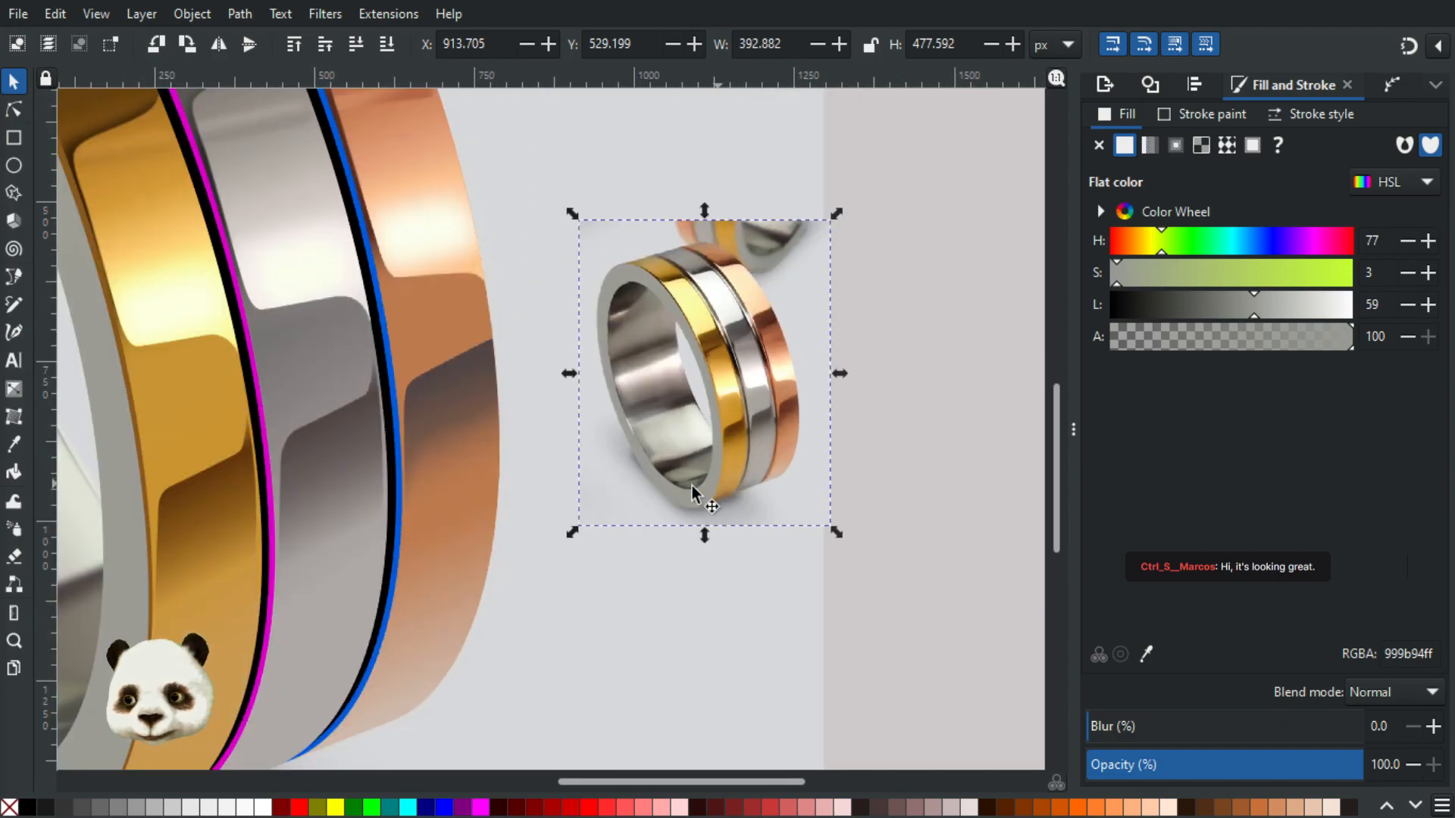
Step: Re-aim the grey rim face's linear gradient so it runs vertically along the rim's side beside the gold band
{"action": "left_click", "coordinate": [78, 203]}
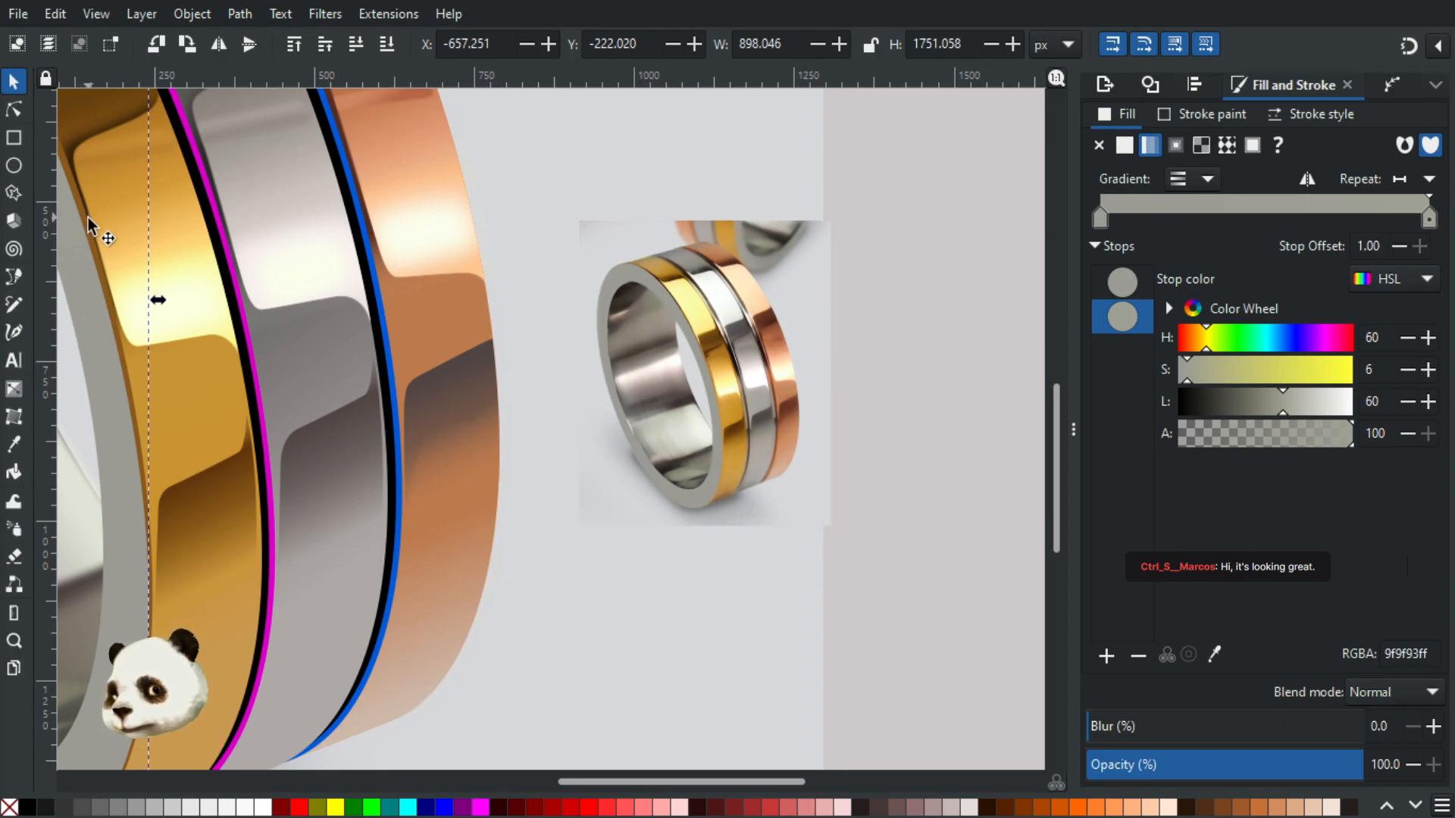
{"action": "left_click_drag", "start_coordinate": [309, 454], "coordinate": [566, 322]}
{"action": "scroll", "coordinate": [515, 339], "scroll_direction": "down", "scroll_amount": 2}
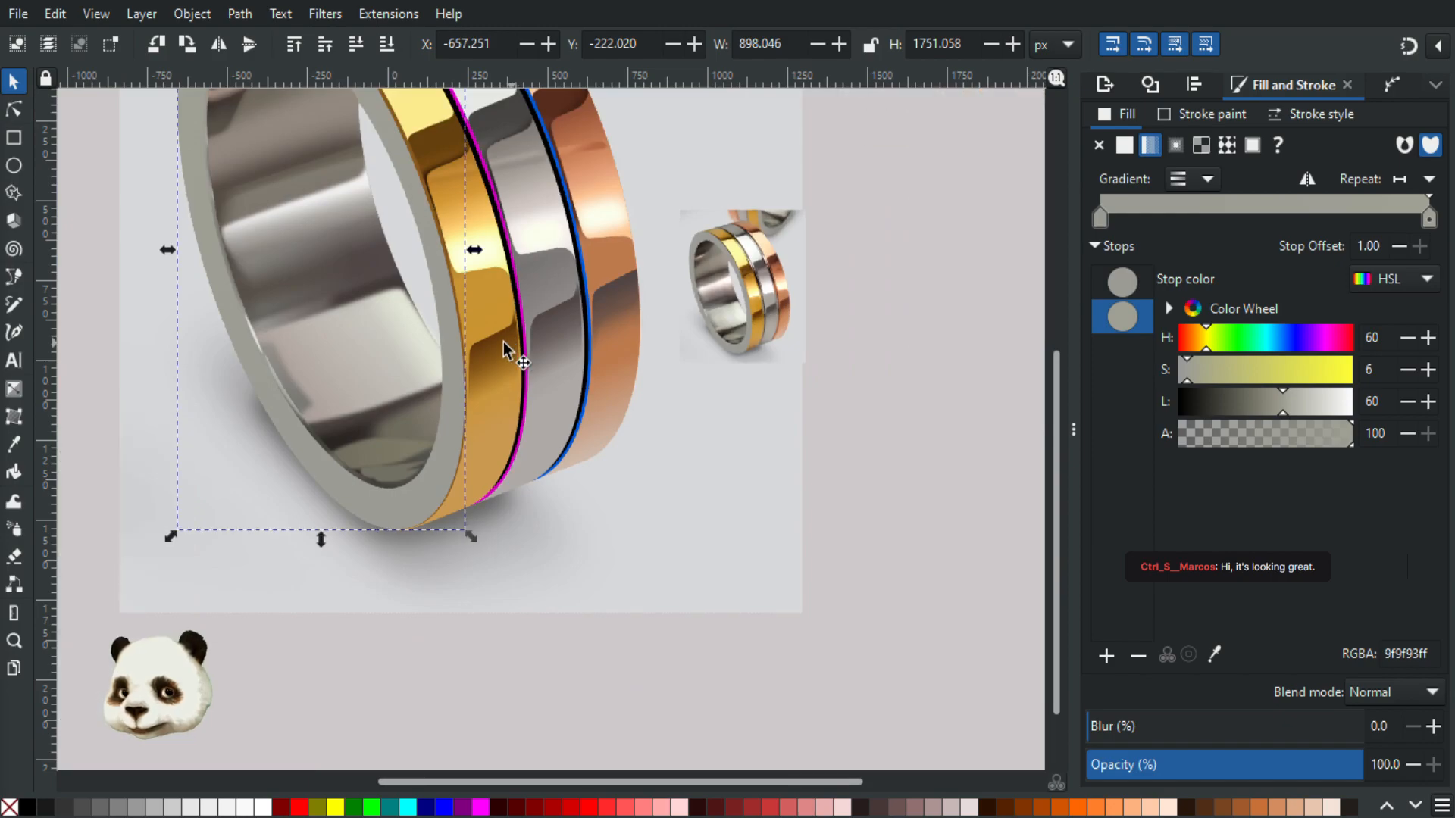
{"action": "key", "text": "g"}
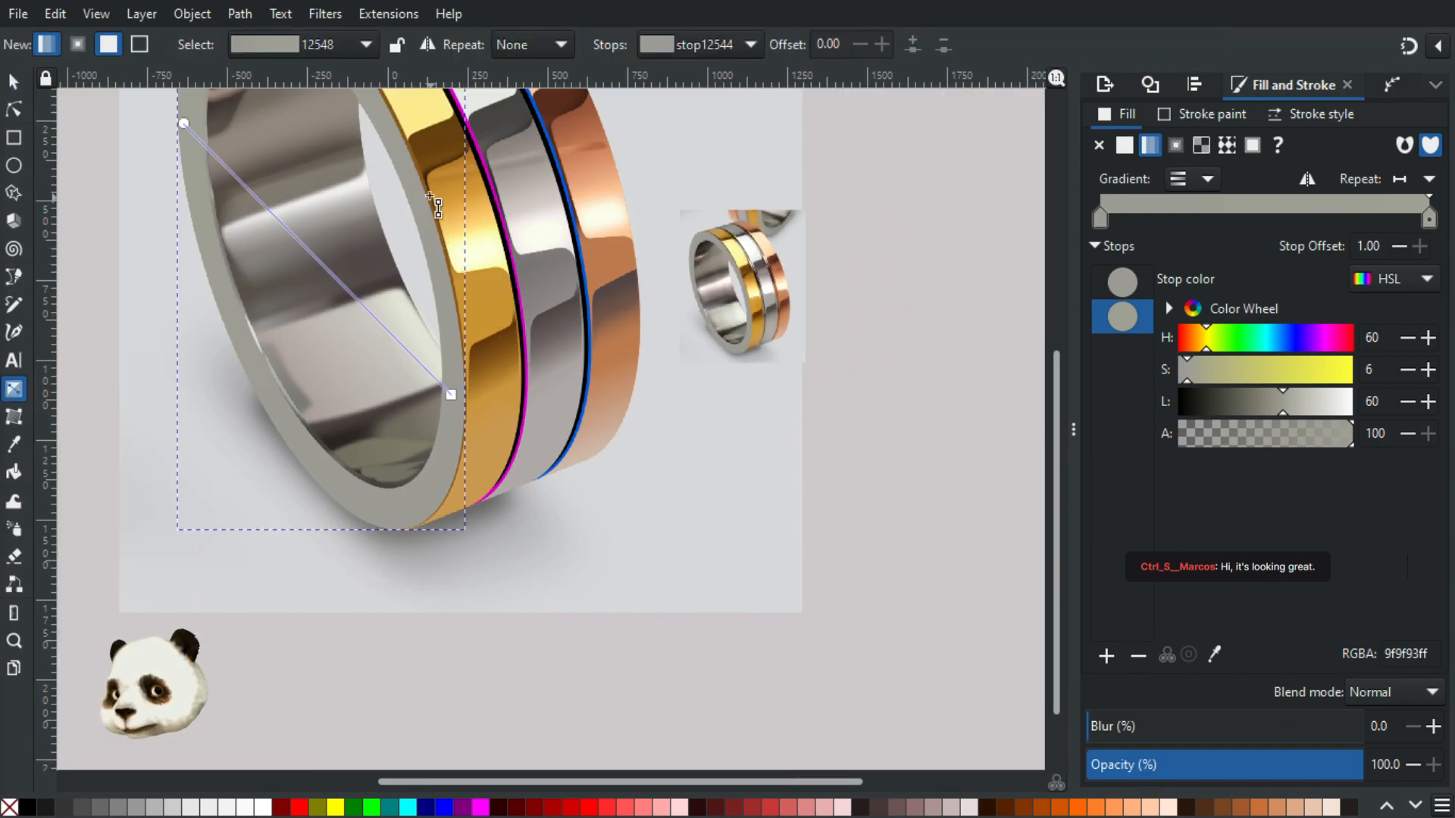
{"action": "left_click_drag", "start_coordinate": [449, 224], "coordinate": [416, 313]}
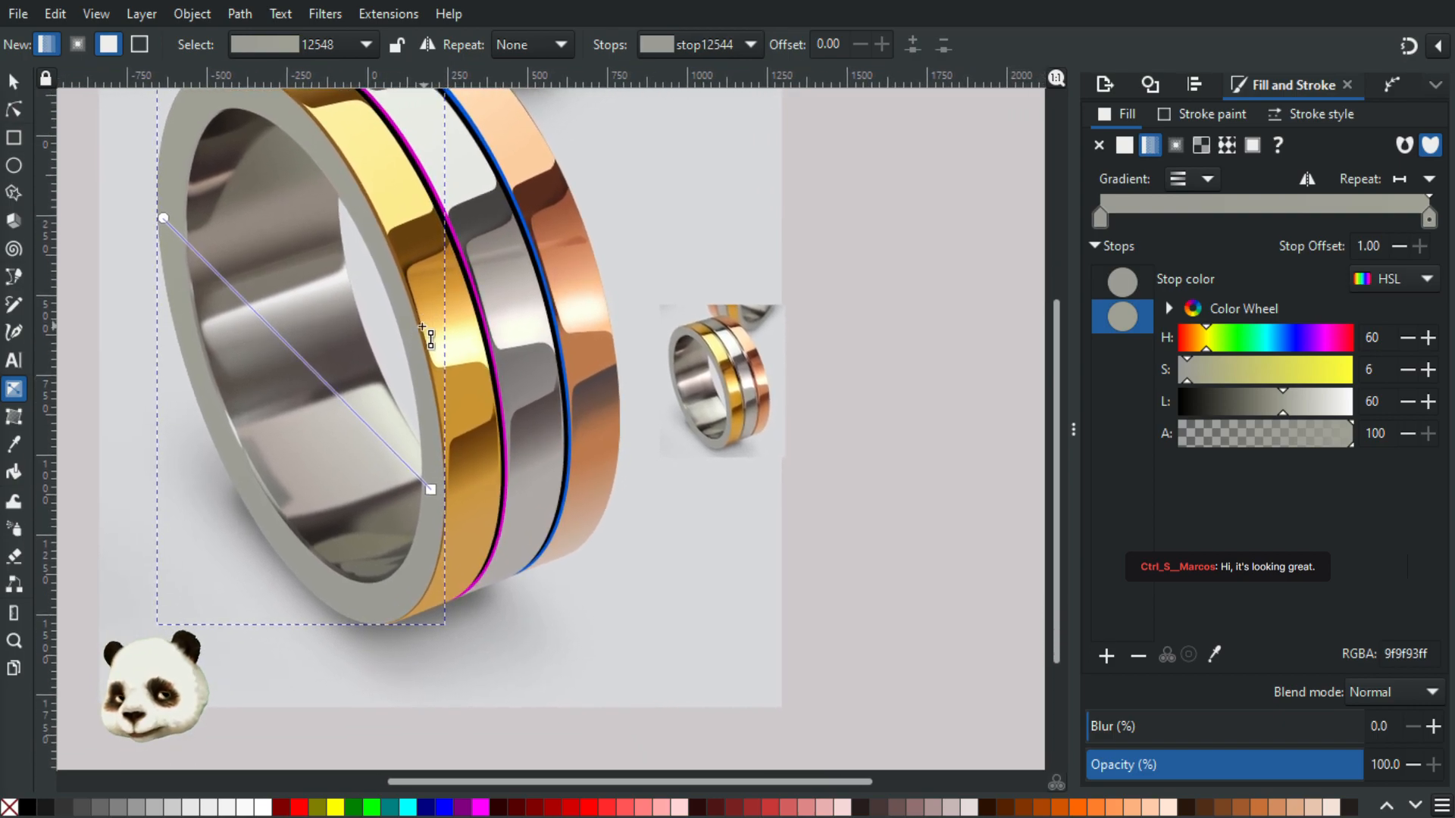
{"action": "left_click_drag", "start_coordinate": [163, 219], "coordinate": [410, 225]}
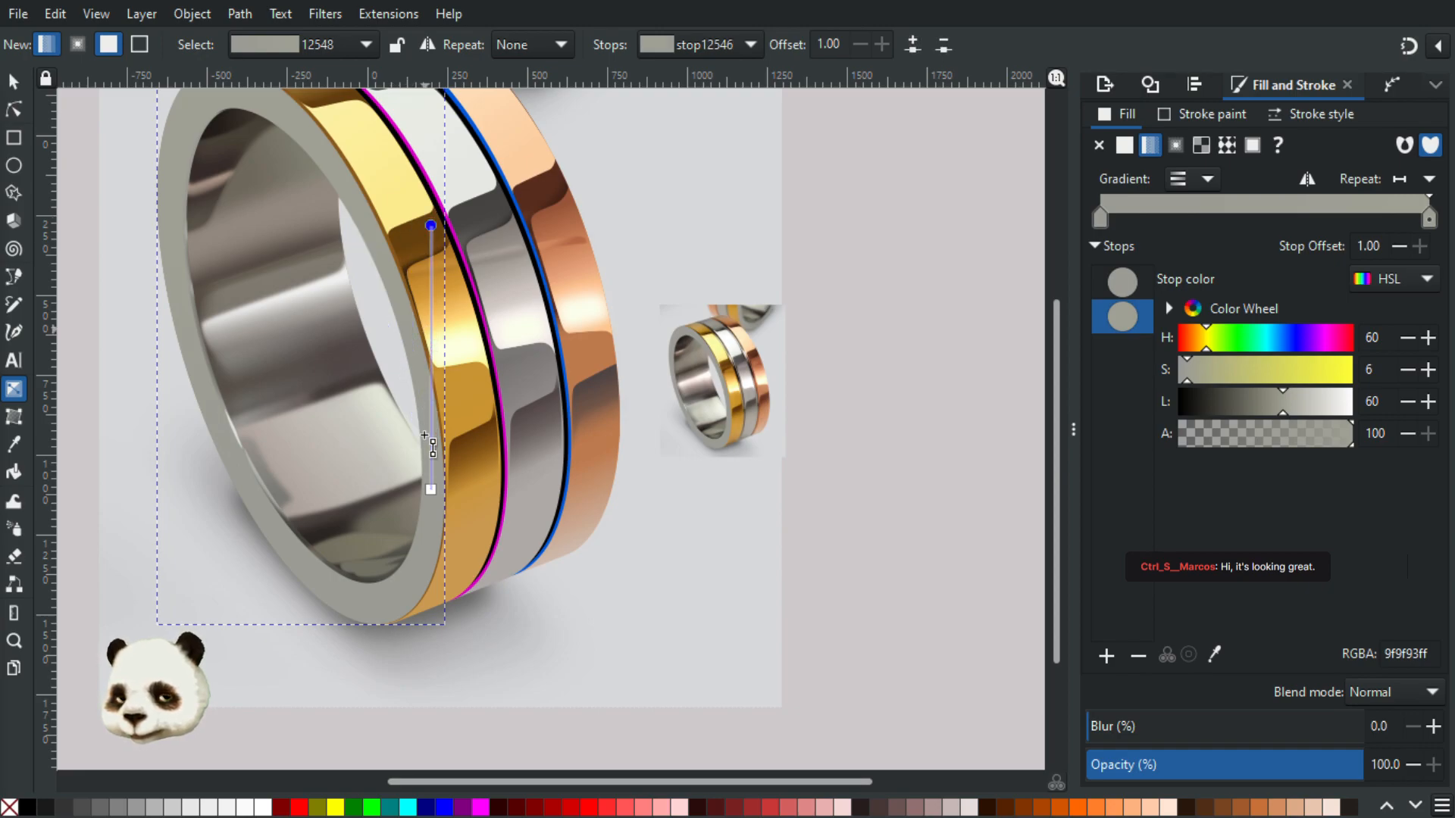
Step: Try fading the grey rim face by lowering the alpha of its gradient's lower stop to 0, and undo the transparency change
{"action": "left_click", "coordinate": [430, 488]}
{"action": "key", "text": "d"}
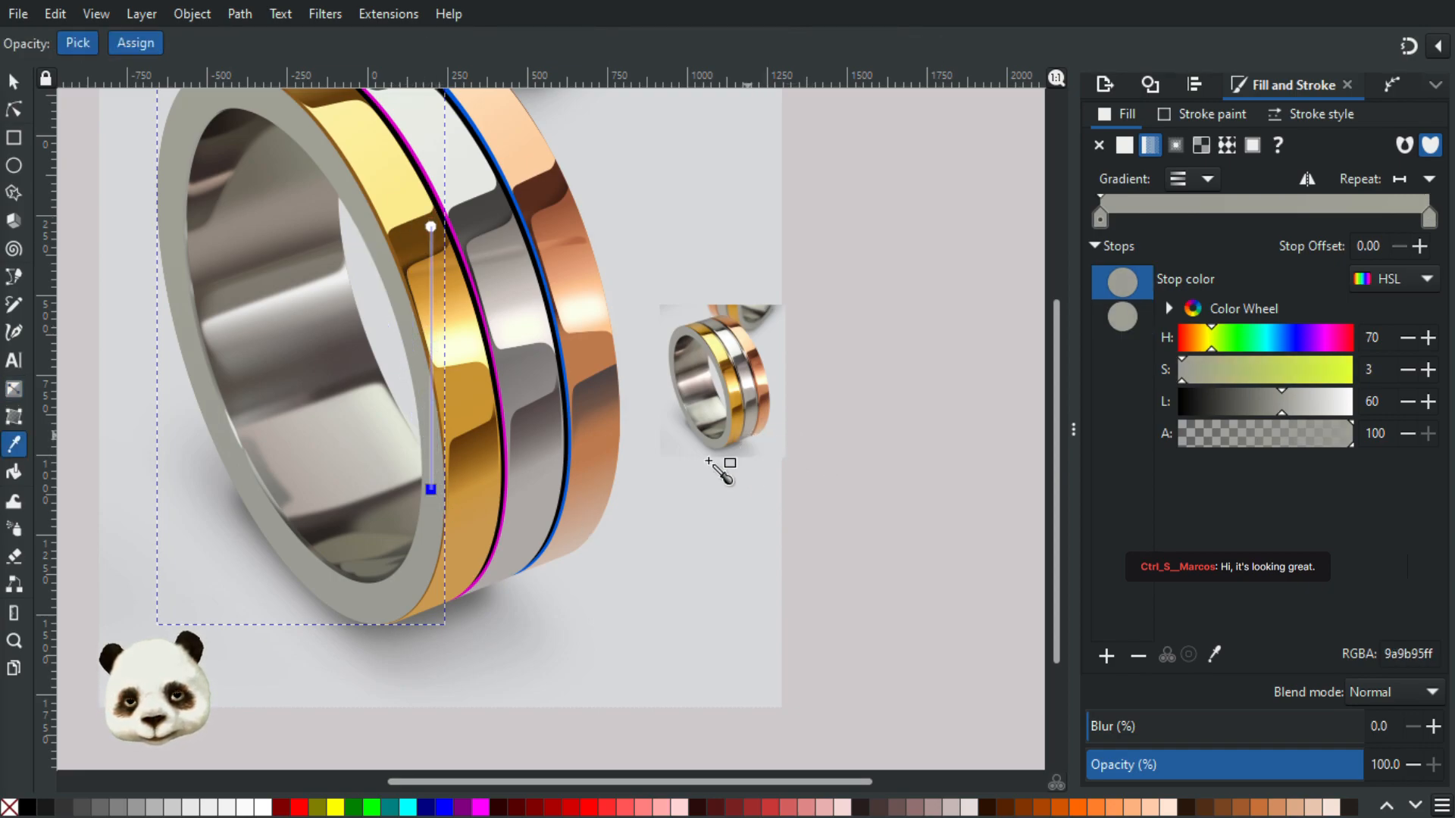
{"action": "left_click_drag", "start_coordinate": [1327, 447], "coordinate": [1127, 453]}
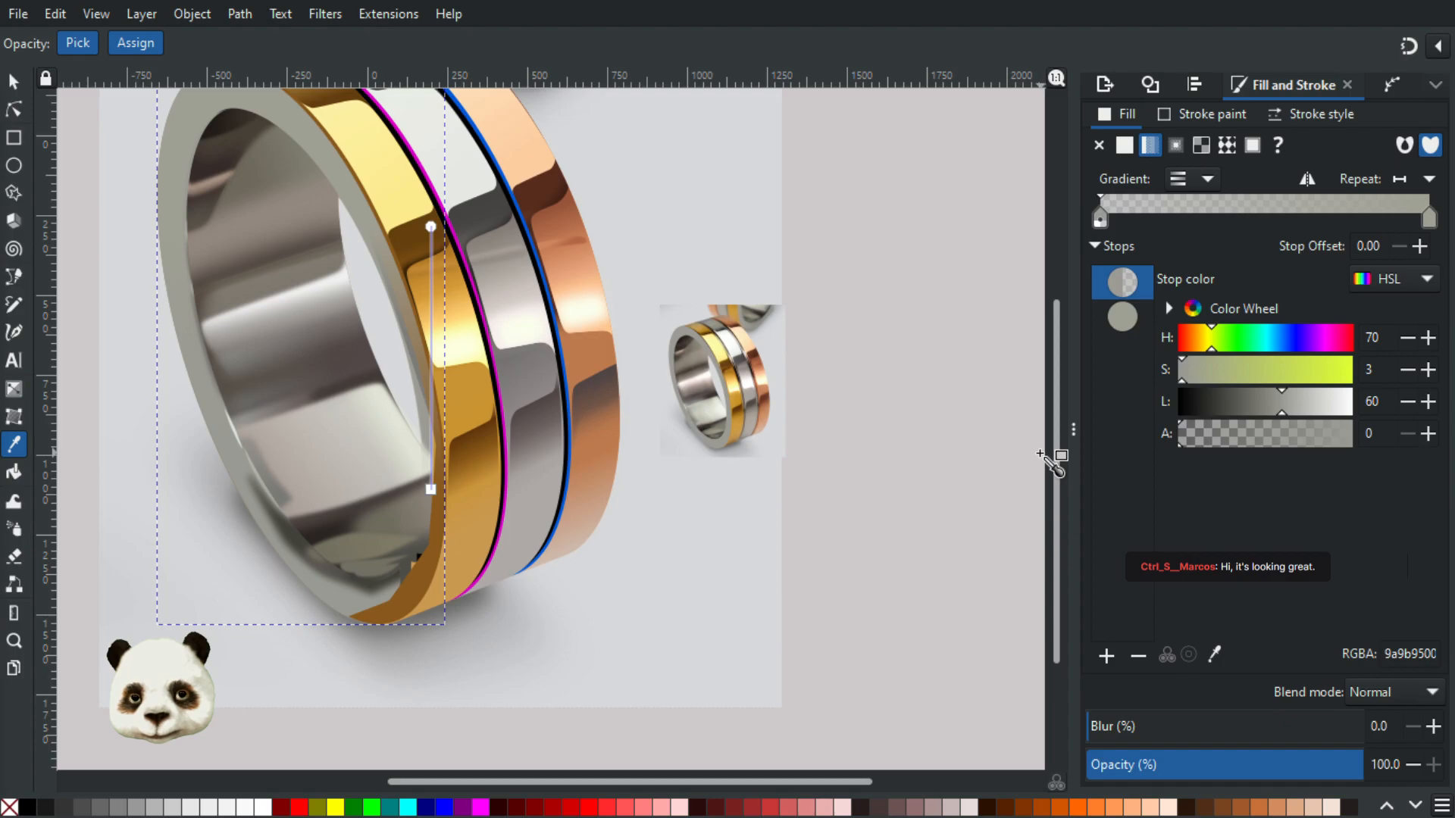
{"action": "key", "text": "ctrl+z"}
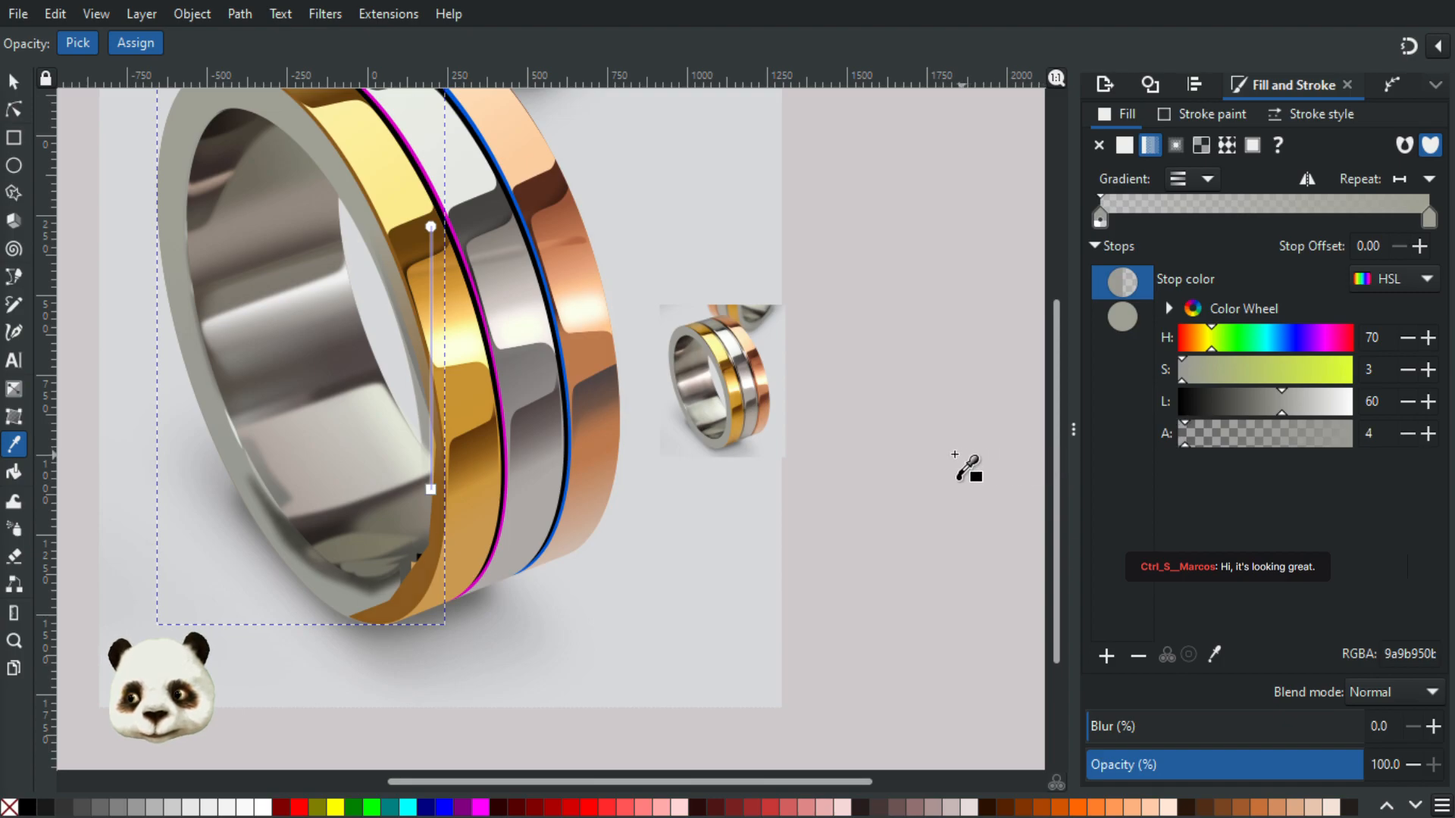
{"action": "key", "text": "s"}
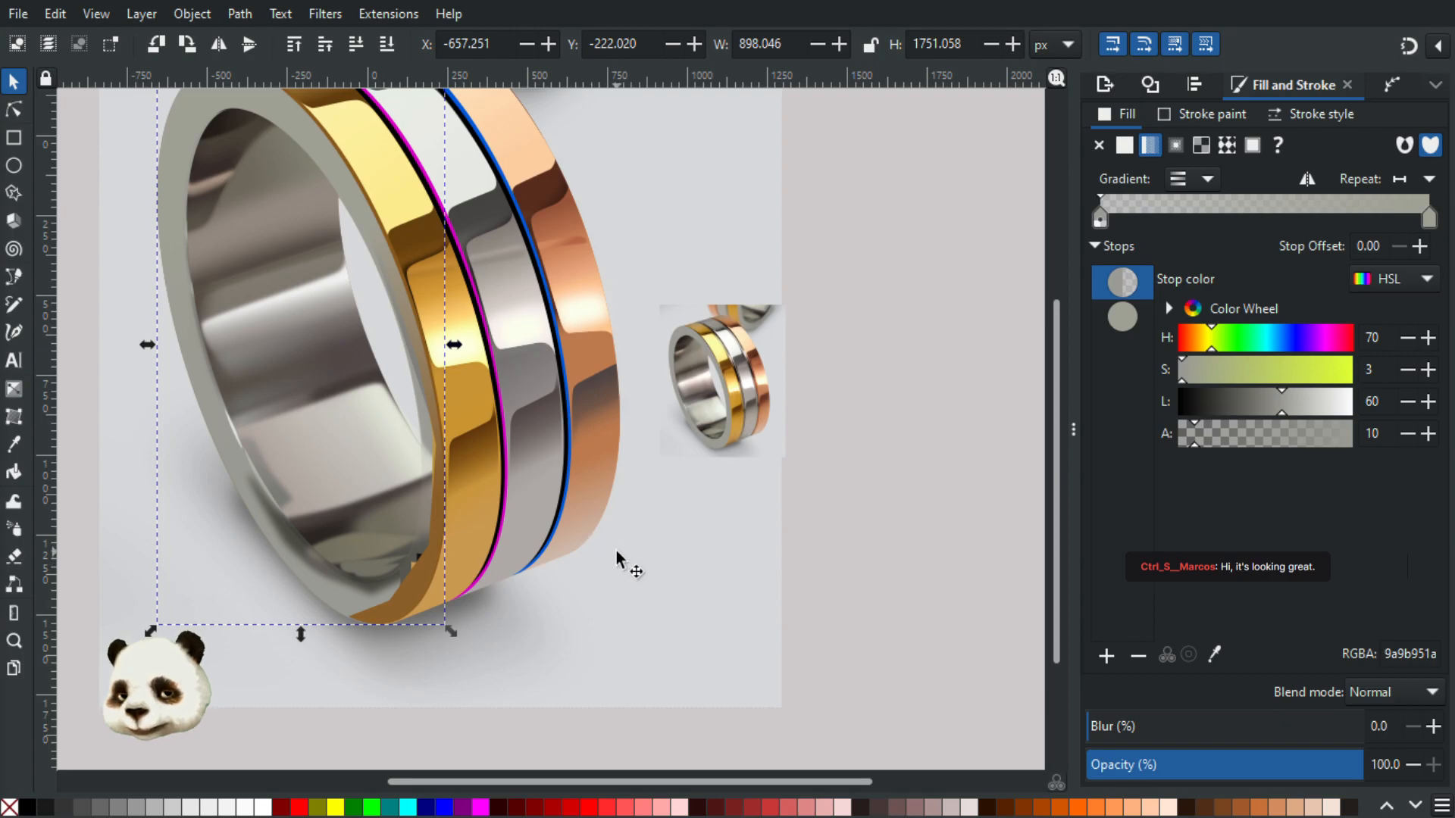
{"action": "left_click", "coordinate": [614, 551]}
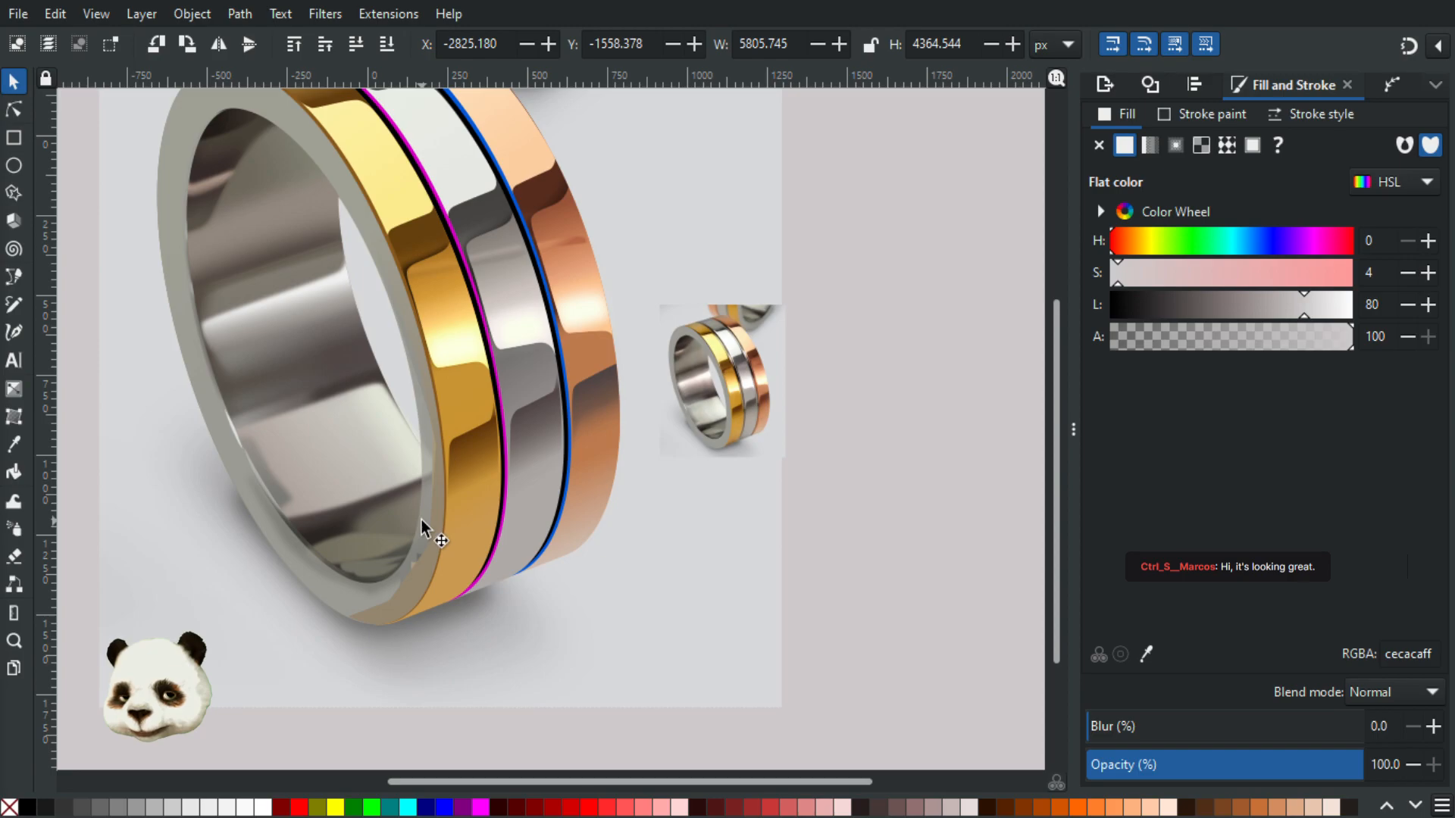
{"action": "left_click", "coordinate": [421, 520]}
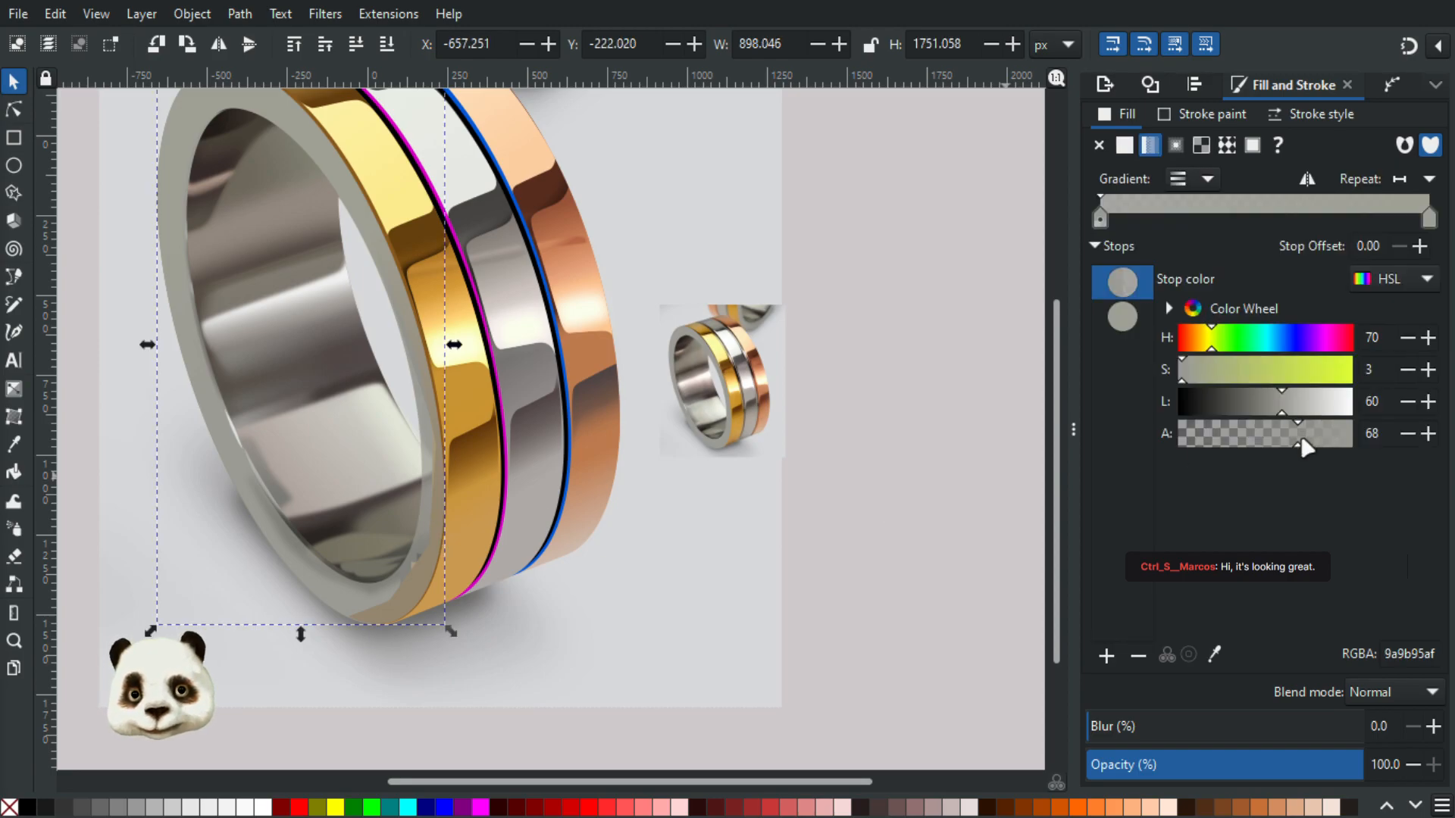
{"action": "left_click", "coordinate": [1324, 441]}
{"action": "key", "text": "ctrl+z"}
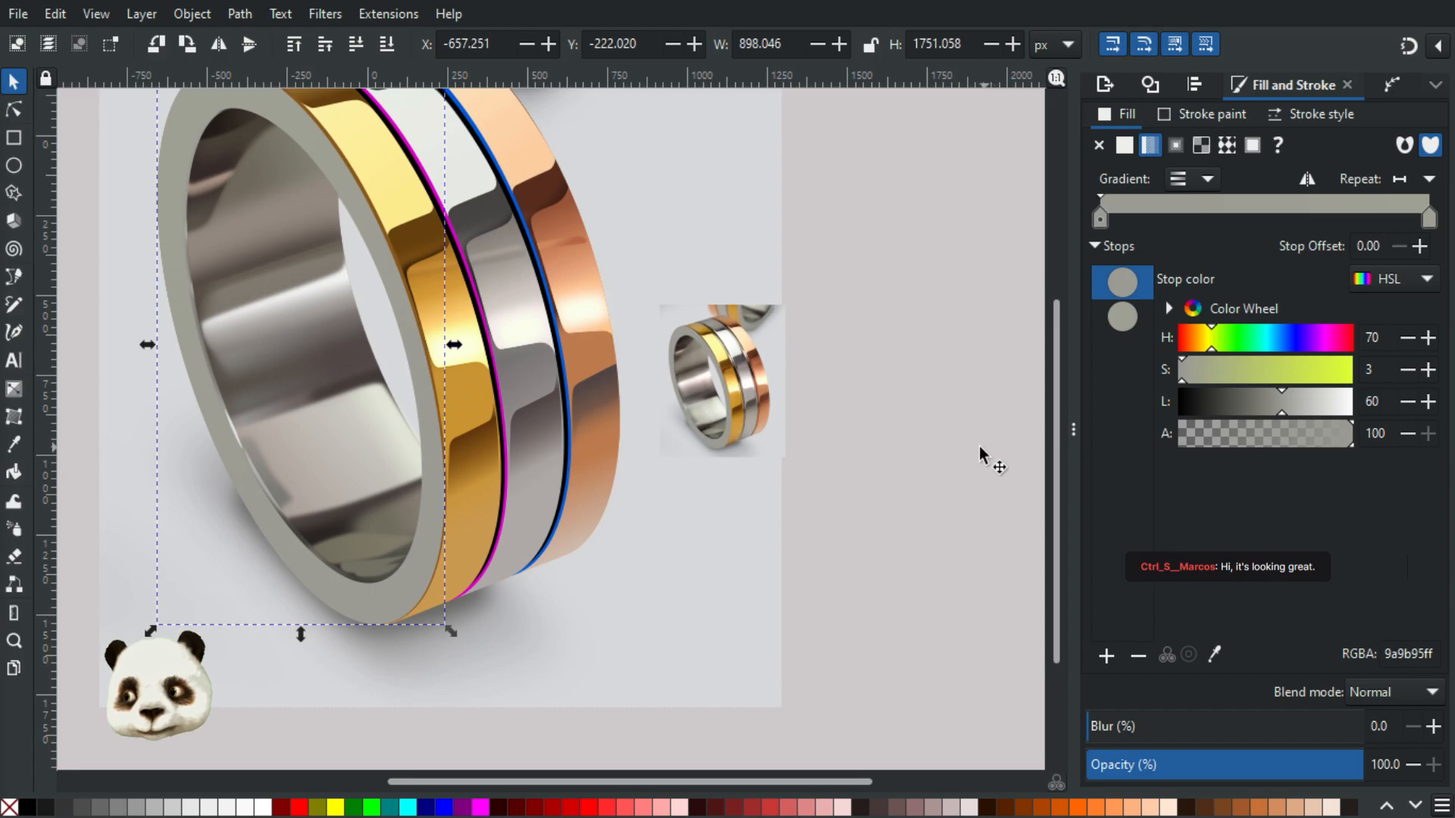
{"action": "key", "text": "ctrl+shift+z"}
{"action": "key", "text": "ctrl+z"}
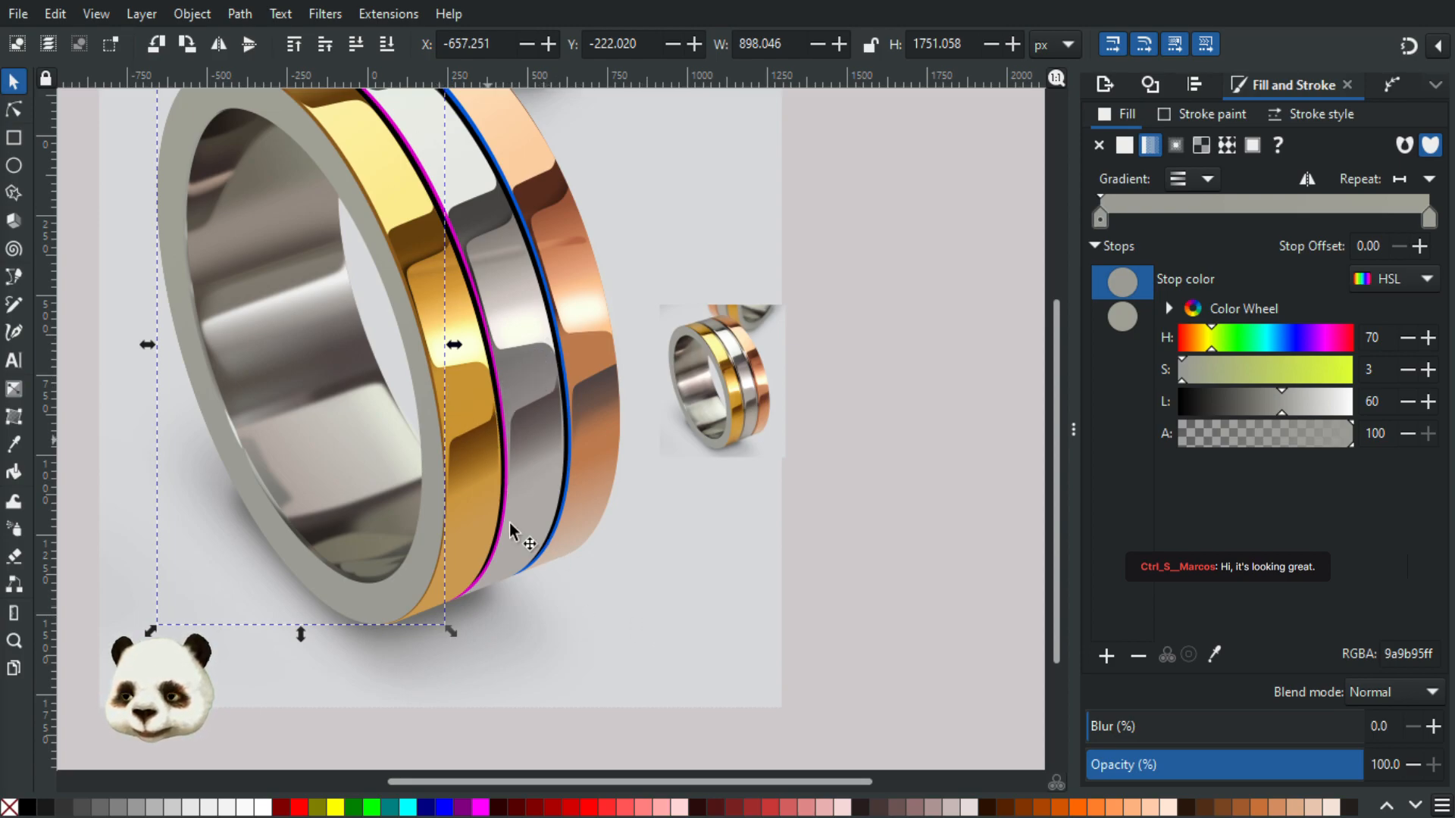
Step: Select the thin brown strip between the grey rim face and the gold band for gradient editing
{"action": "scroll", "coordinate": [430, 469], "scroll_direction": "up", "scroll_amount": 2}
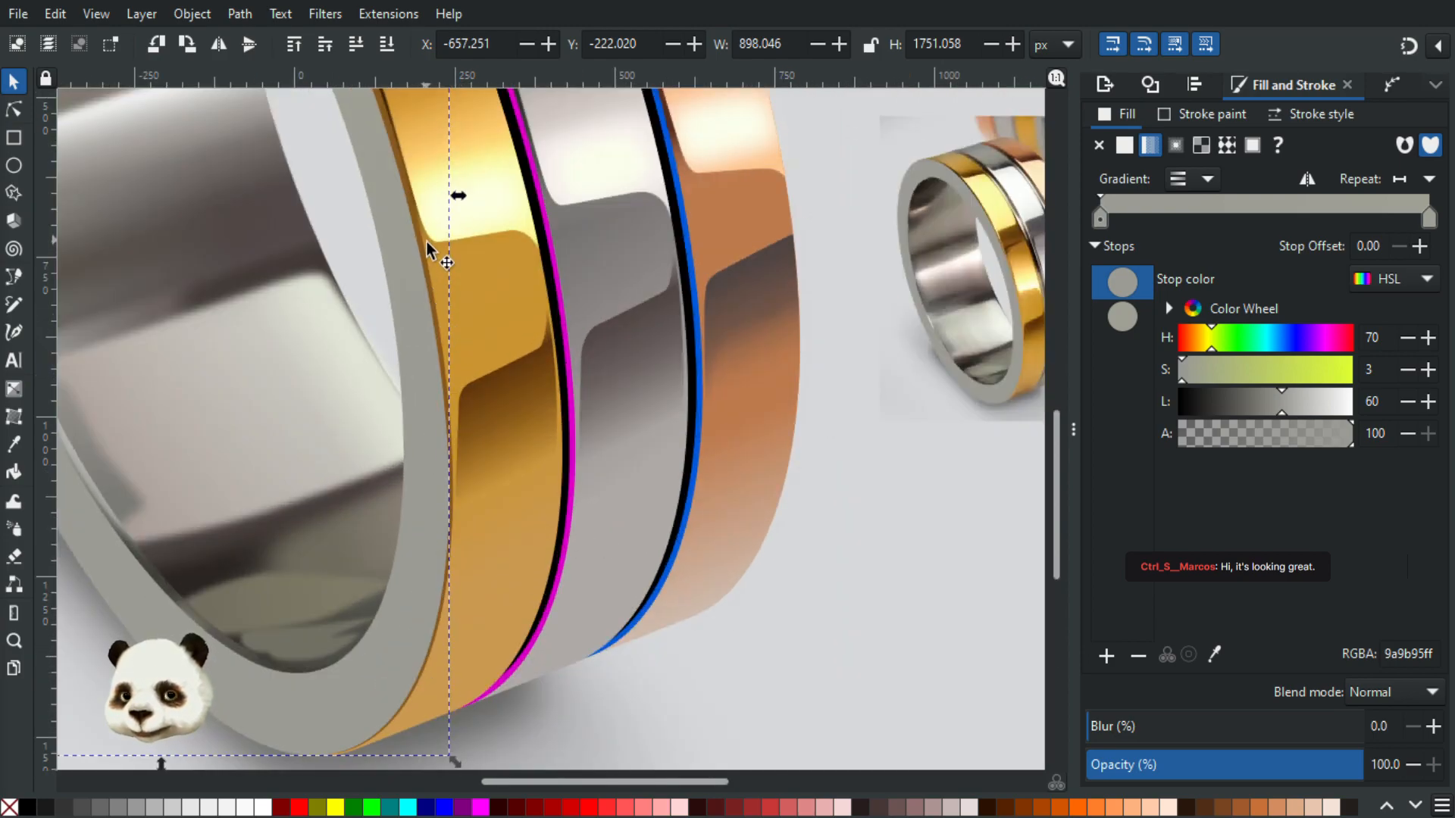
{"action": "left_click", "coordinate": [488, 318]}
{"action": "left_click", "coordinate": [433, 297]}
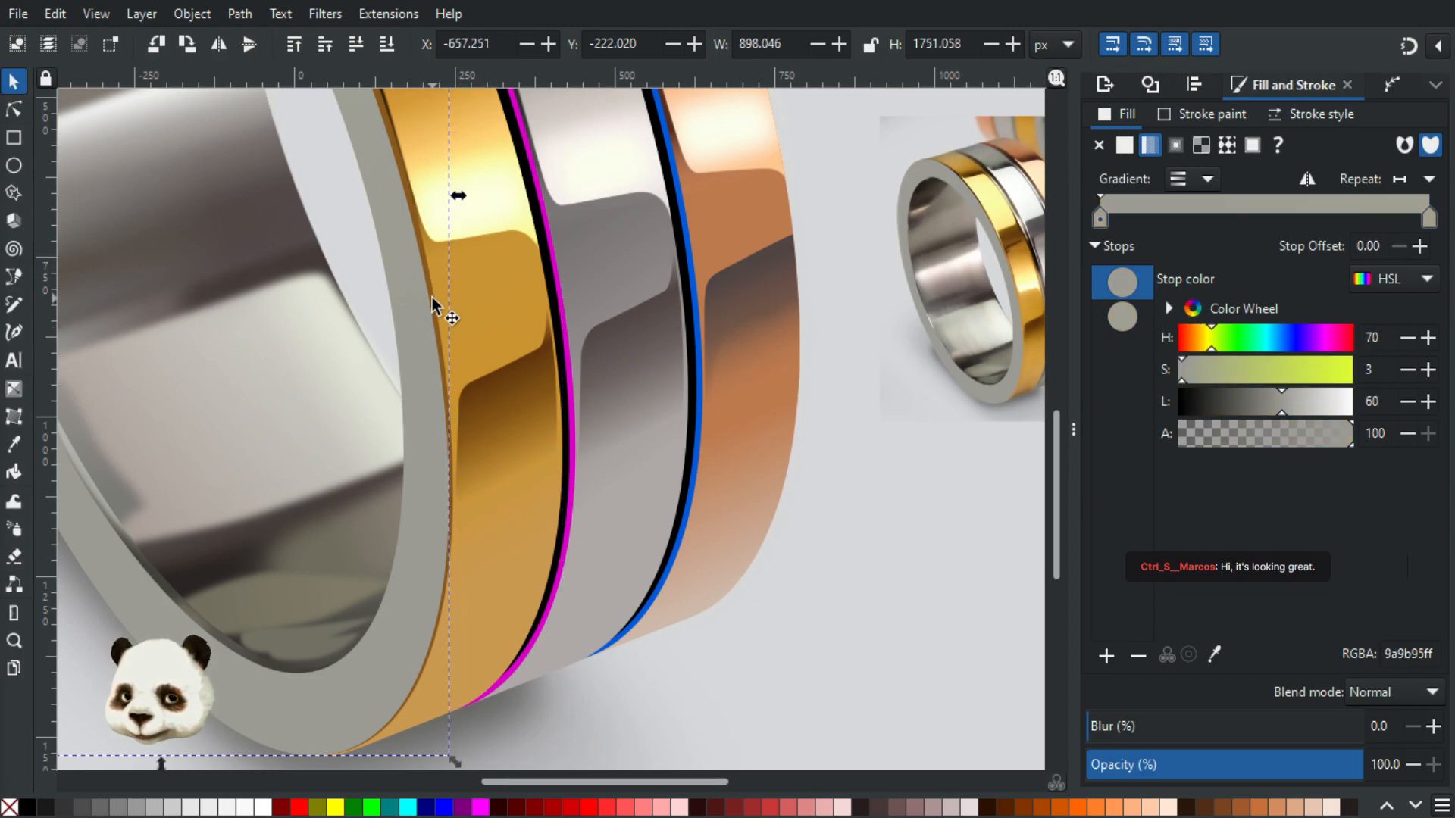
{"action": "scroll", "coordinate": [438, 292], "scroll_direction": "up", "scroll_amount": 4}
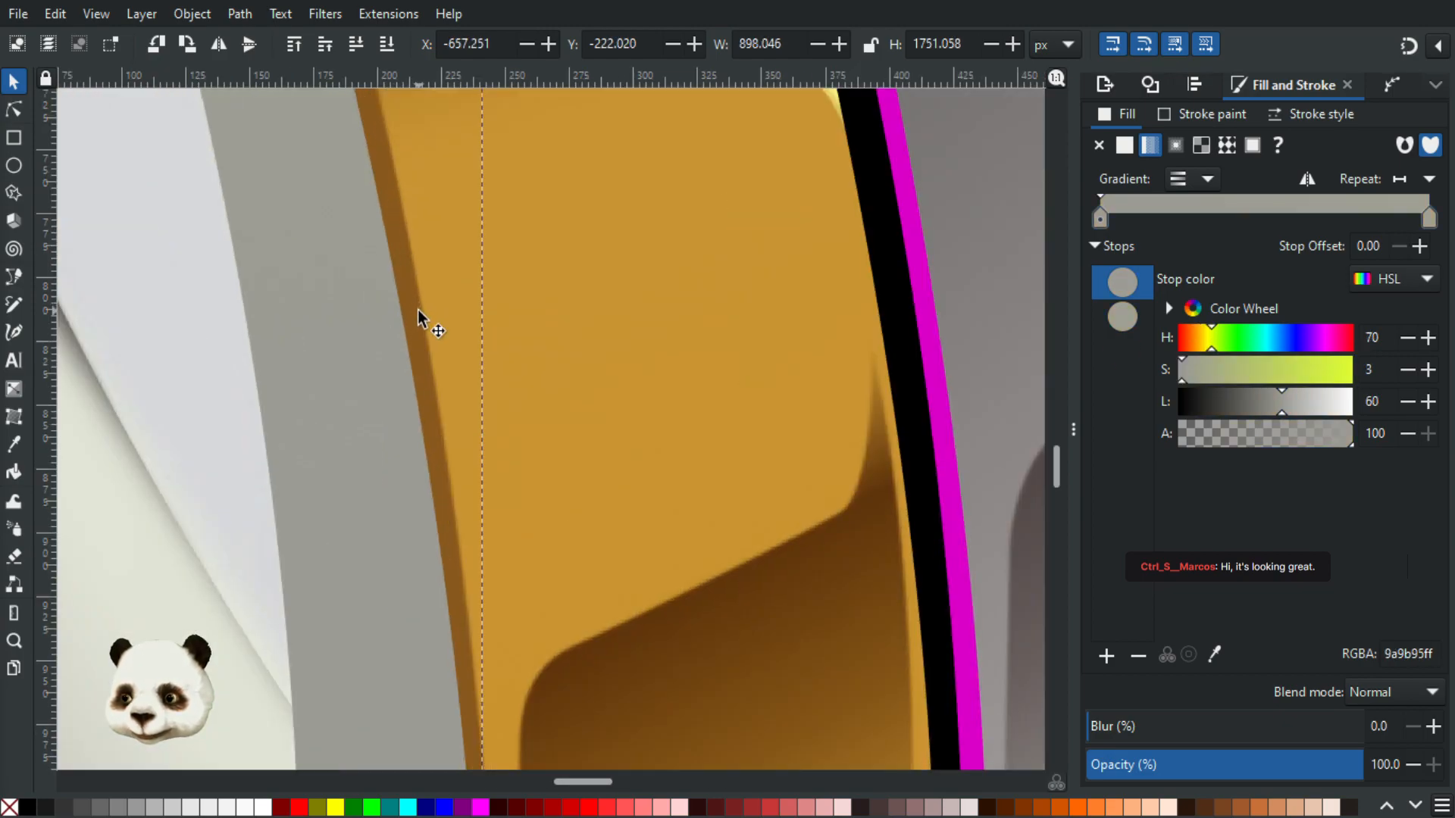
{"action": "left_click", "coordinate": [417, 310]}
{"action": "scroll", "coordinate": [493, 371], "scroll_direction": "down", "scroll_amount": 3}
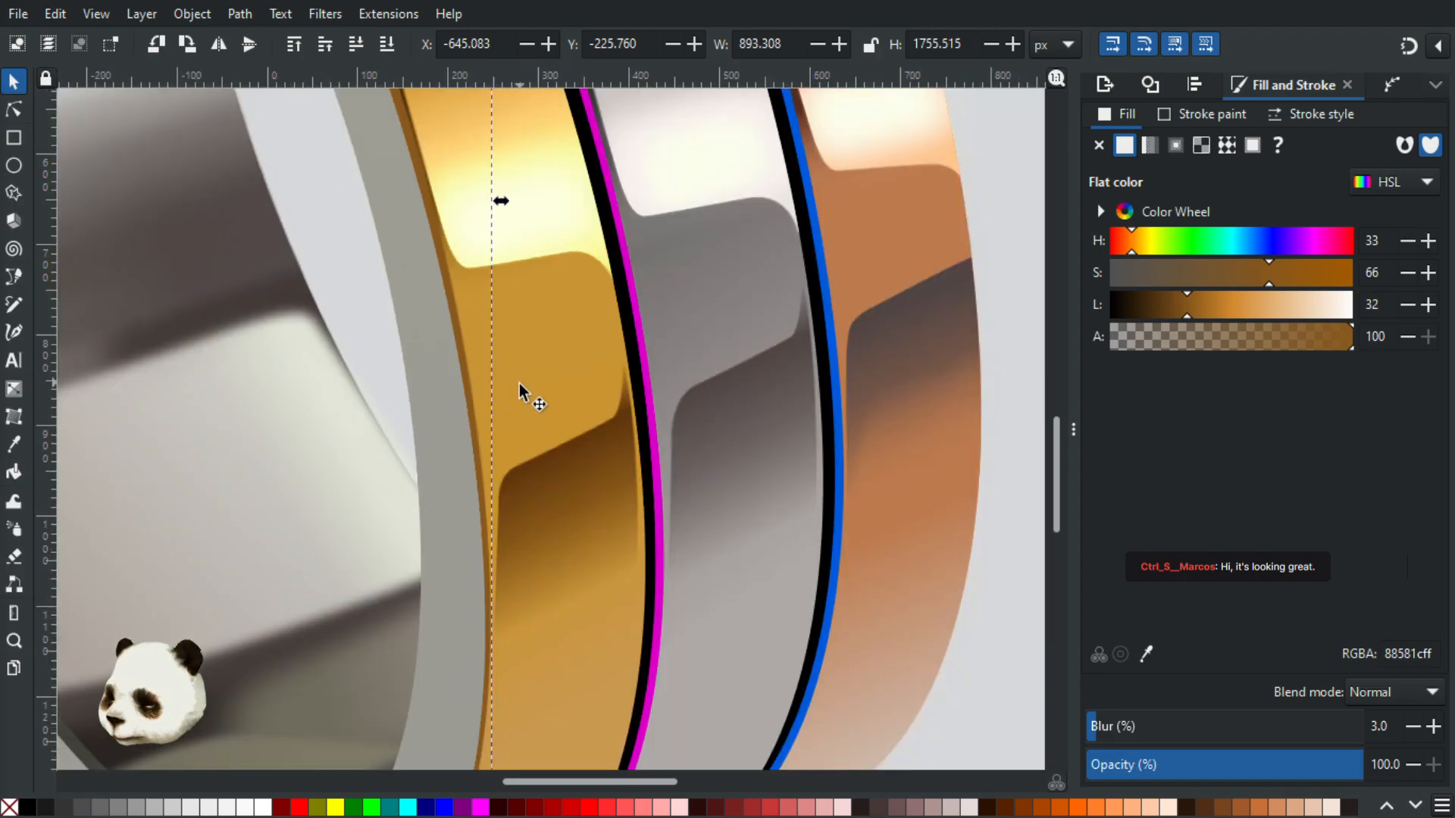
{"action": "key", "text": "g"}
{"action": "scroll", "coordinate": [494, 374], "scroll_direction": "down", "scroll_amount": 3}
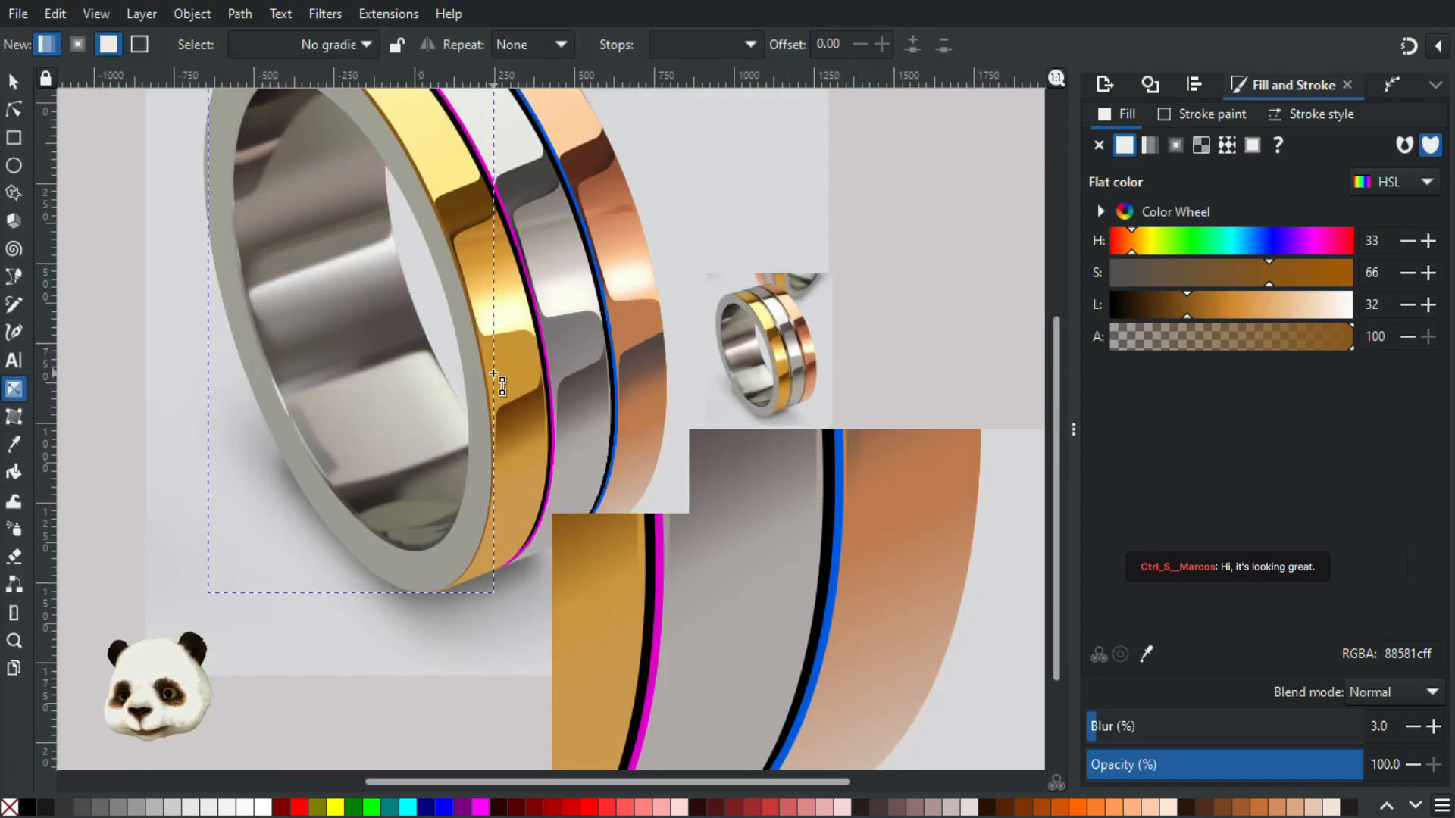
{"action": "scroll", "coordinate": [501, 386], "scroll_direction": "up", "scroll_amount": 3}
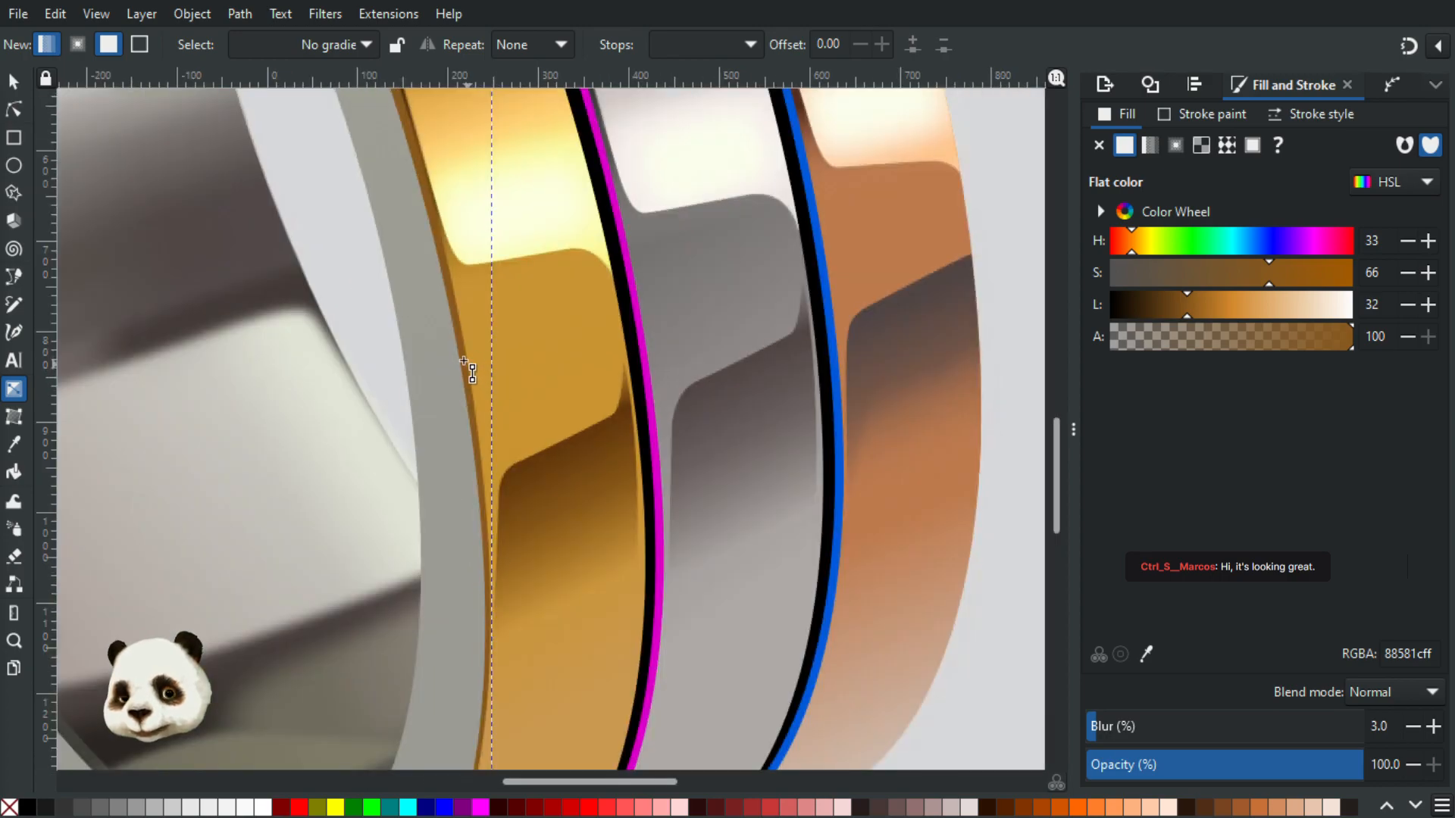
Step: Try drawing a short vertical linear gradient on the thin brown strip beside the gold band's flat highlight edge
{"action": "left_click_drag", "start_coordinate": [461, 348], "coordinate": [443, 675]}
{"action": "left_click", "coordinate": [459, 338]}
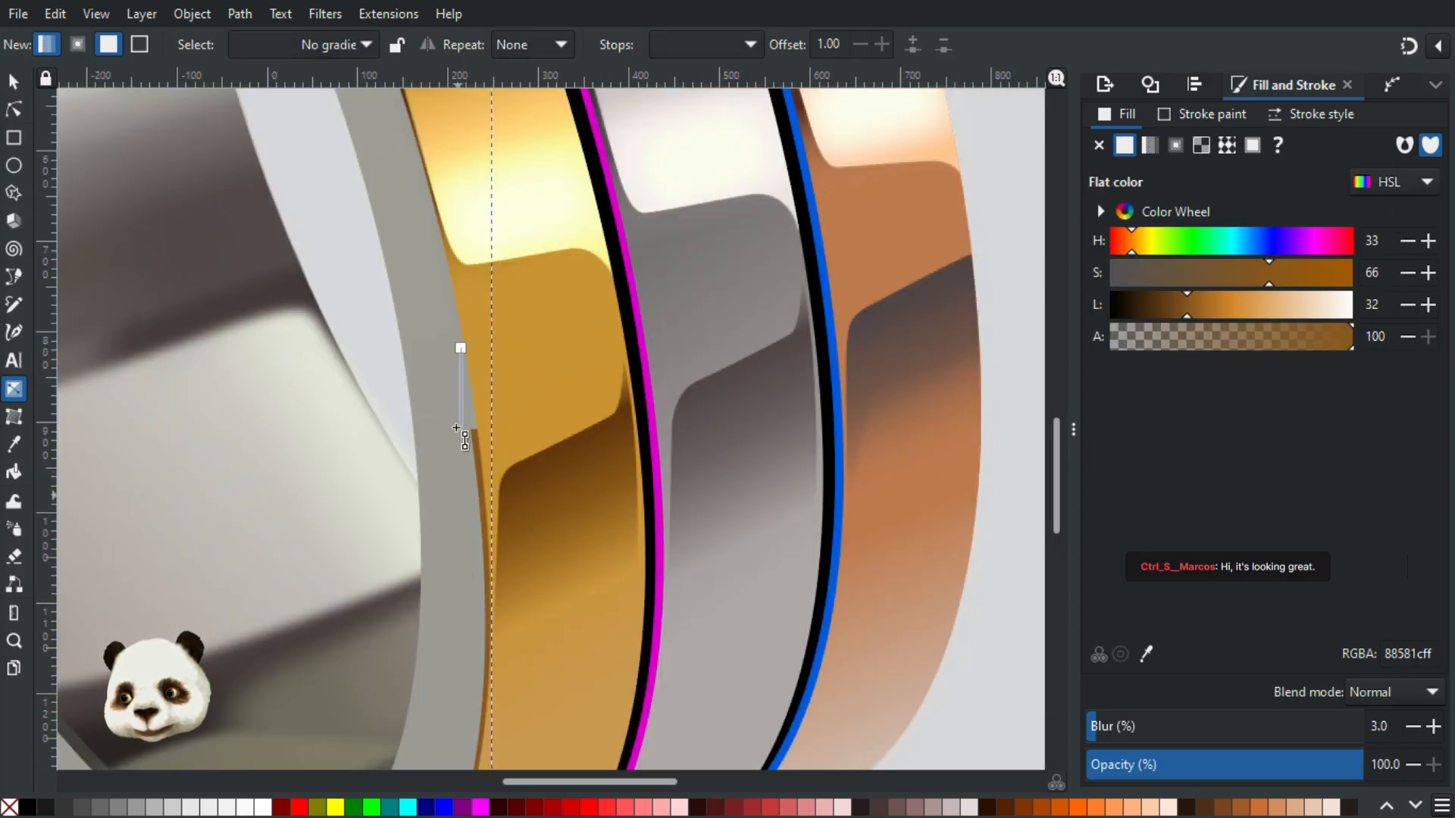
{"action": "left_click", "coordinate": [456, 320]}
{"action": "left_click", "coordinate": [459, 312]}
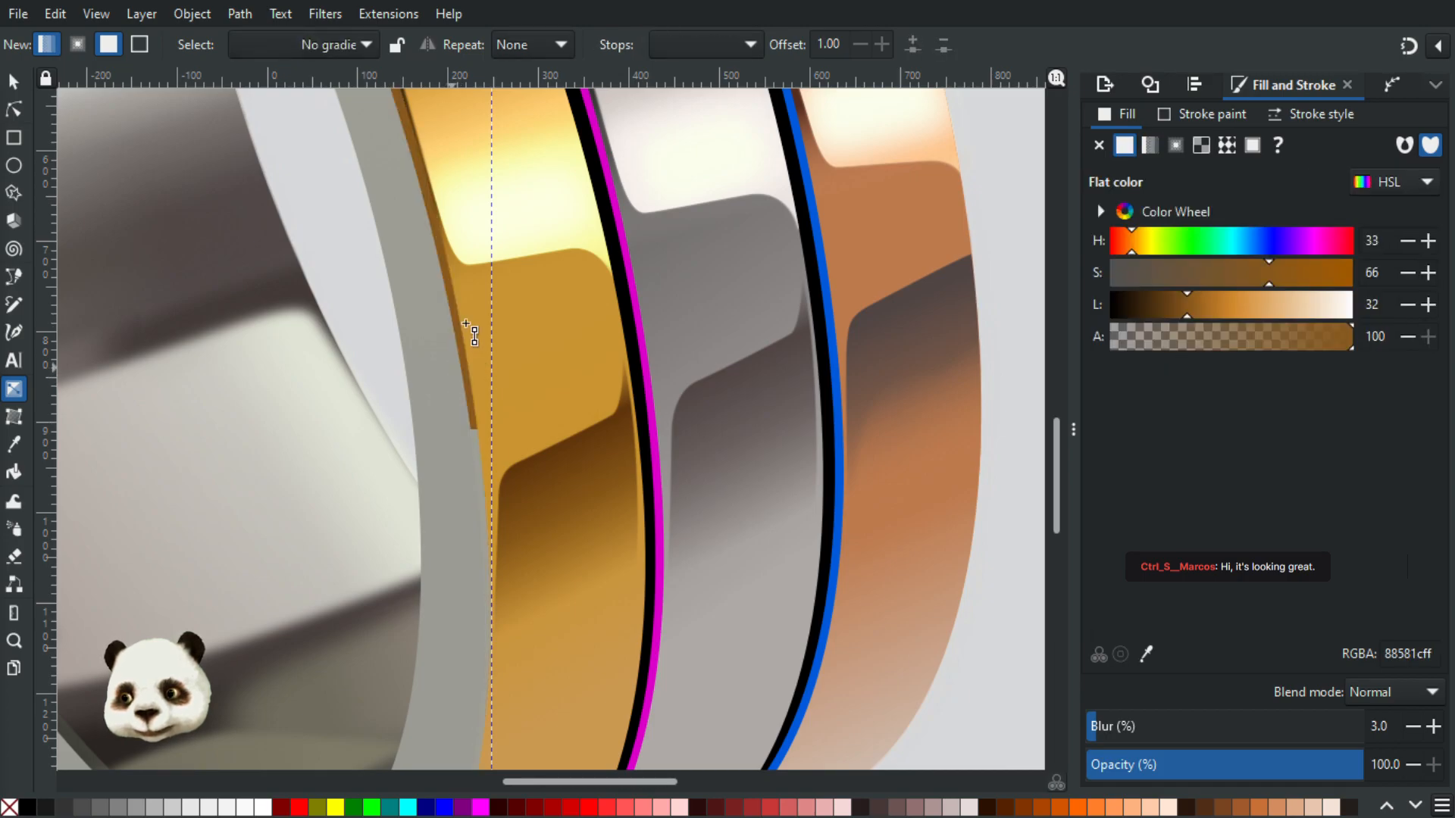
{"action": "left_click", "coordinate": [458, 311]}
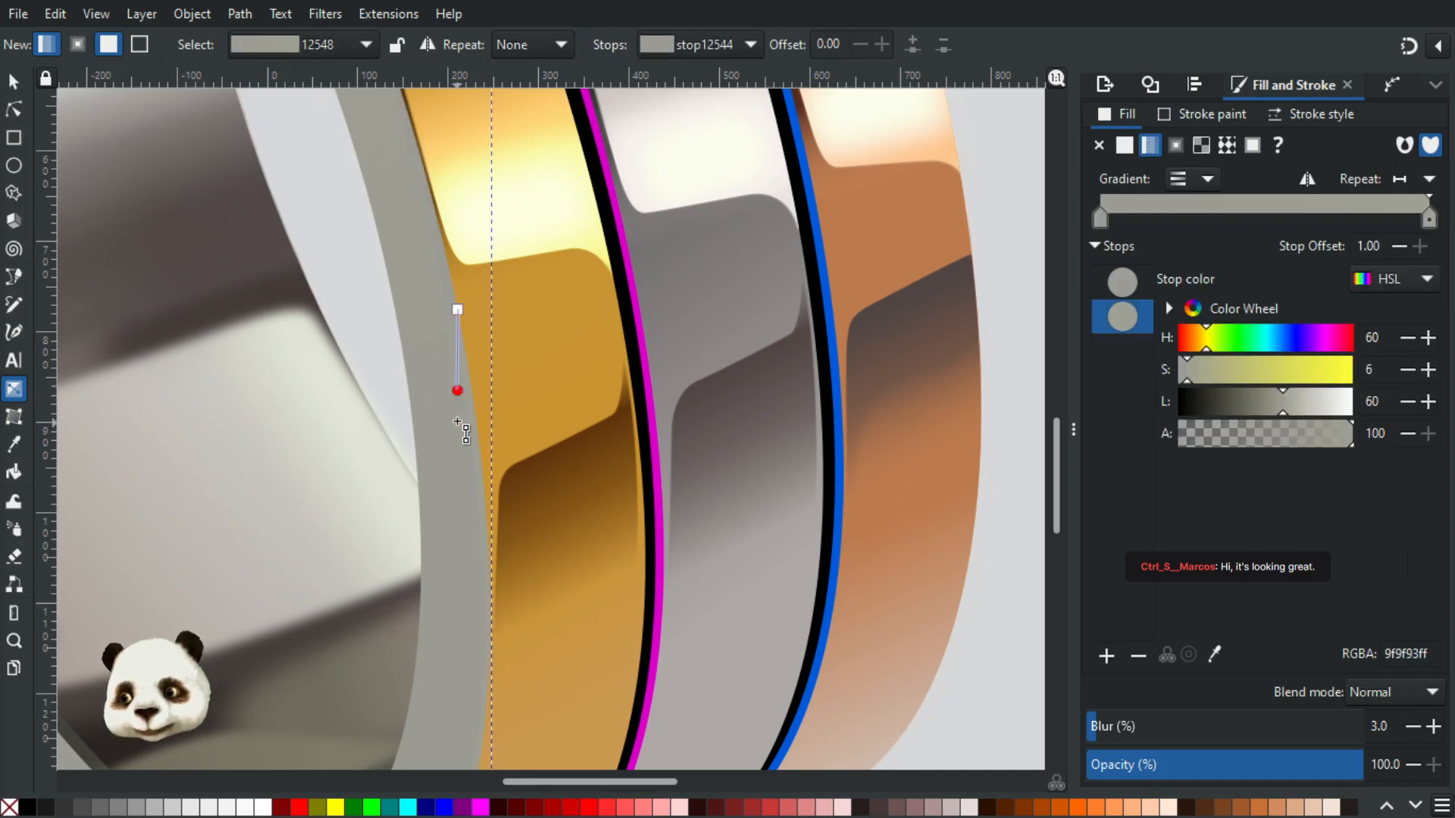
{"action": "left_click", "coordinate": [463, 315]}
Step: Apply a linear gradient to the thin brown strip, fading from brown 88581c to full transparency
{"action": "scroll", "coordinate": [479, 327], "scroll_direction": "up", "scroll_amount": 4}
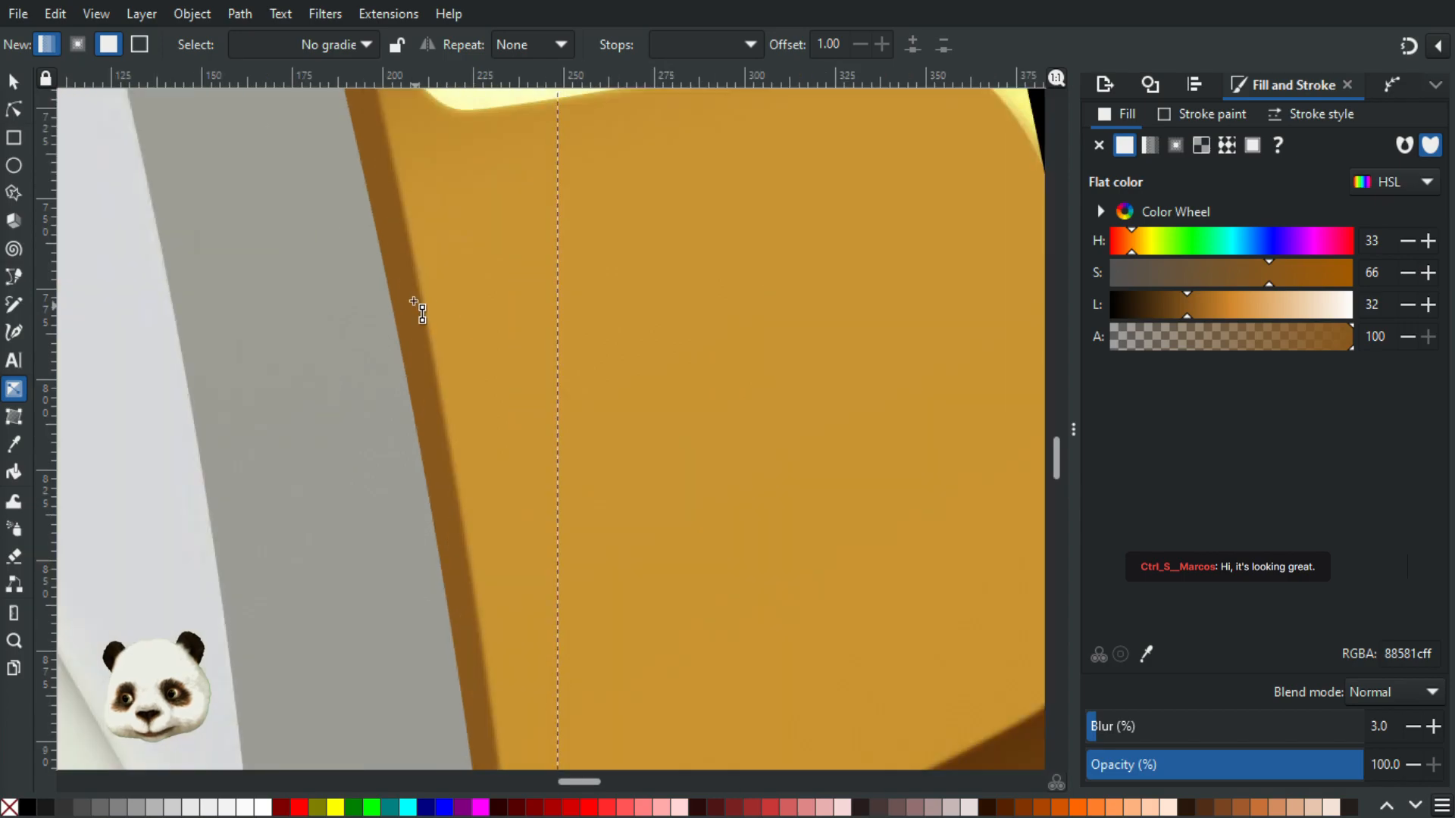
{"action": "left_click_drag", "start_coordinate": [410, 297], "coordinate": [518, 363]}
{"action": "scroll", "coordinate": [409, 530], "scroll_direction": "down", "scroll_amount": 8}
{"action": "scroll", "coordinate": [442, 549], "scroll_direction": "down", "scroll_amount": 1}
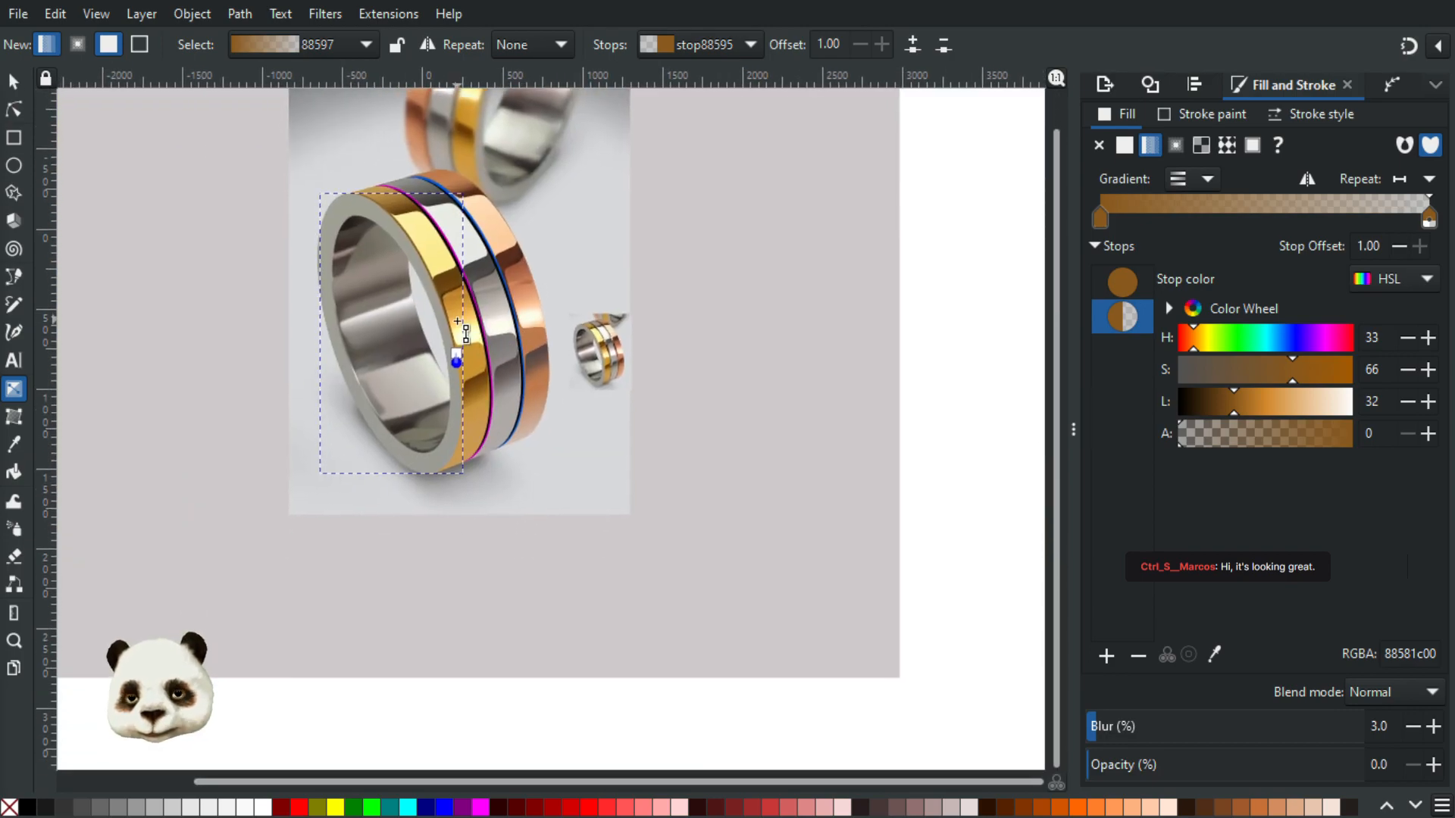
Step: Lengthen the brown strip's fade by moving its opaque gradient stop far up, level with the gold band's upper pale section
{"action": "scroll", "coordinate": [544, 364], "scroll_direction": "up", "scroll_amount": 4}
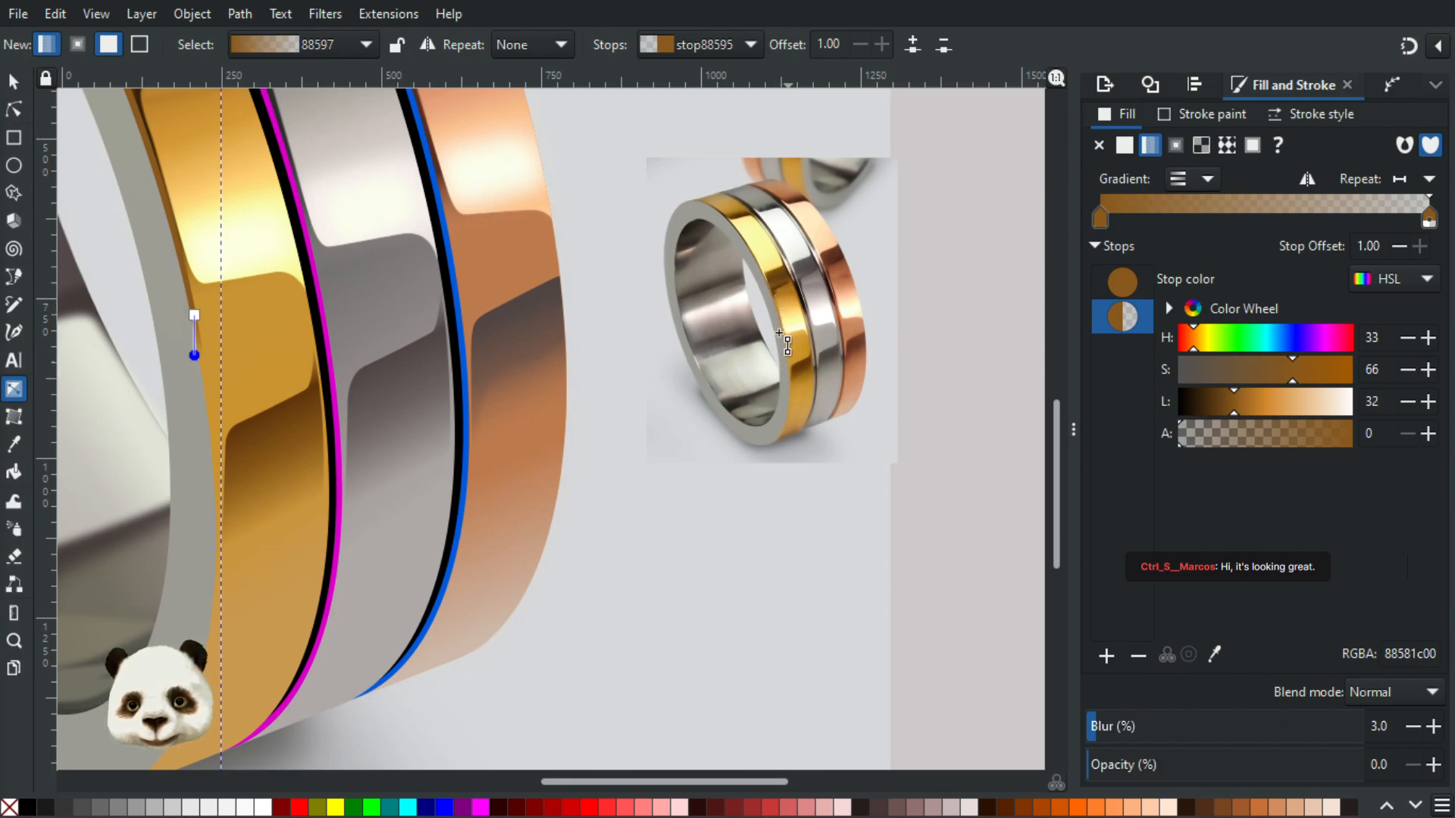
{"action": "scroll", "coordinate": [609, 353], "scroll_direction": "down", "scroll_amount": 2}
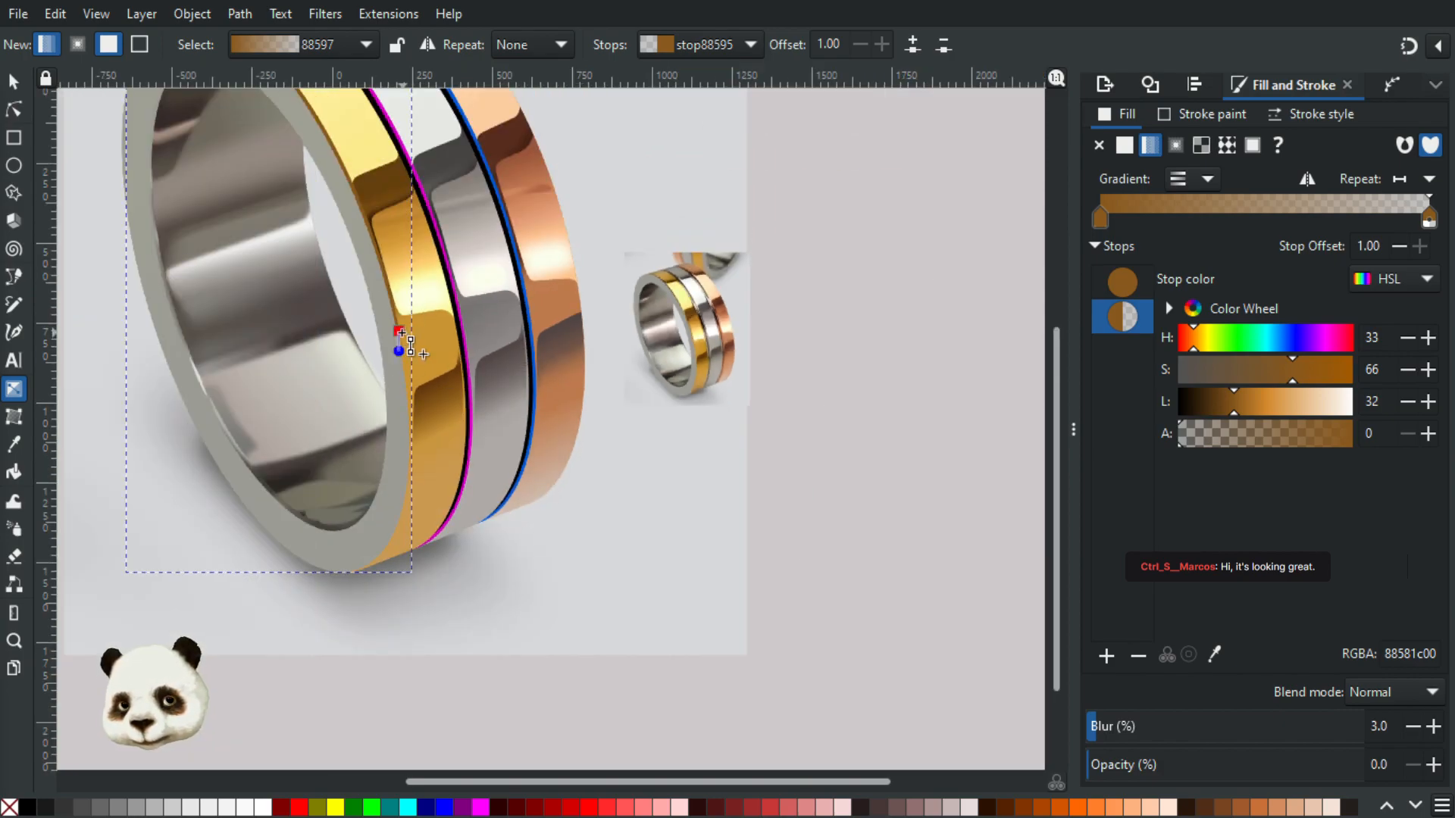
{"action": "left_click_drag", "start_coordinate": [407, 336], "coordinate": [414, 119]}
{"action": "mouse_move", "coordinate": [398, 351]}
{"action": "left_mouse_down"}
{"action": "mouse_move", "coordinate": [403, 500]}
{"action": "mouse_move", "coordinate": [405, 357]}
{"action": "left_mouse_up"}
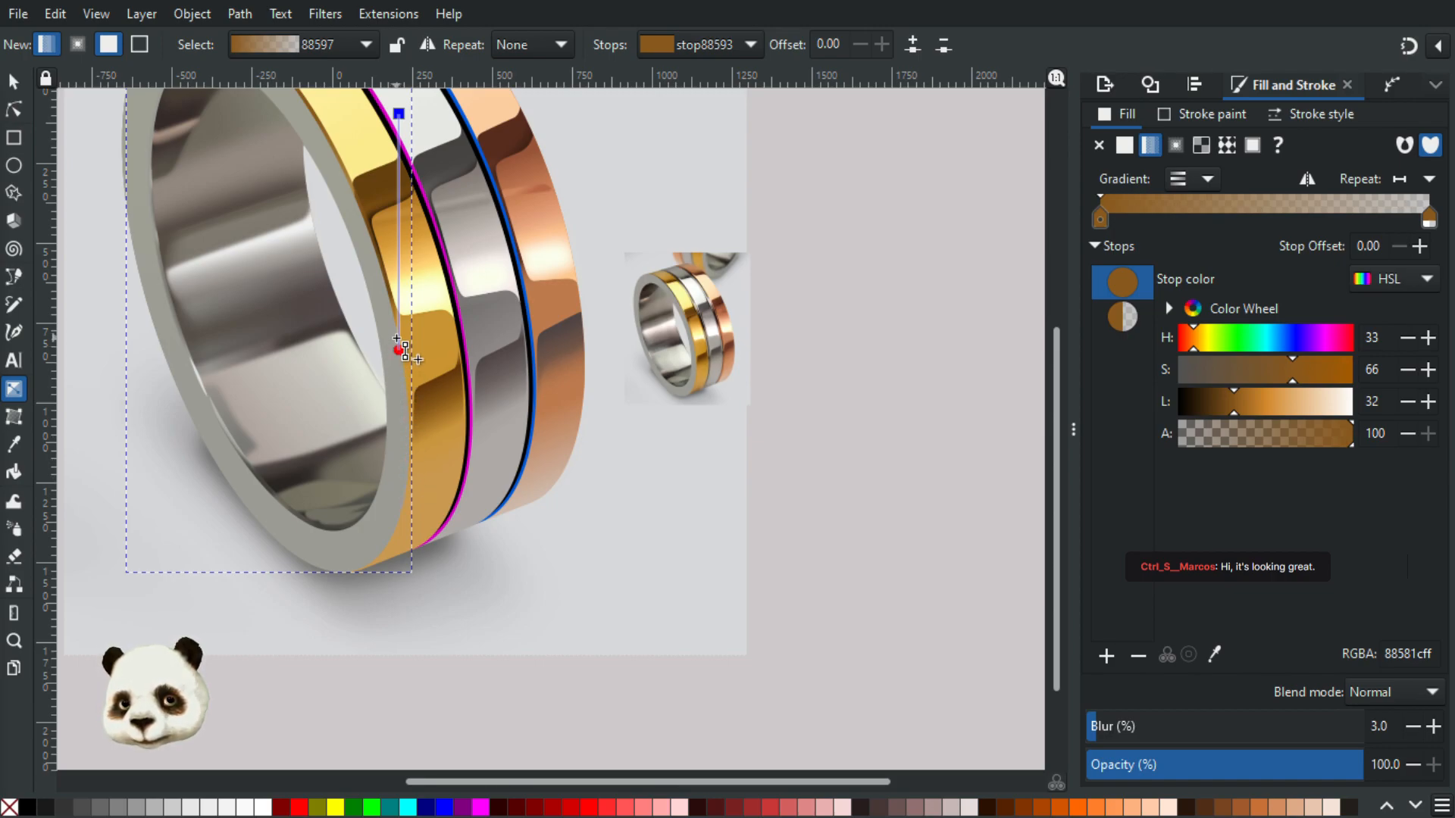
{"action": "key", "text": "Tab"}
Step: Examine how the lower gold band meets the grey rim in the reference picture and compare it with the drawn ring
{"action": "scroll", "coordinate": [729, 399], "scroll_direction": "up", "scroll_amount": 3}
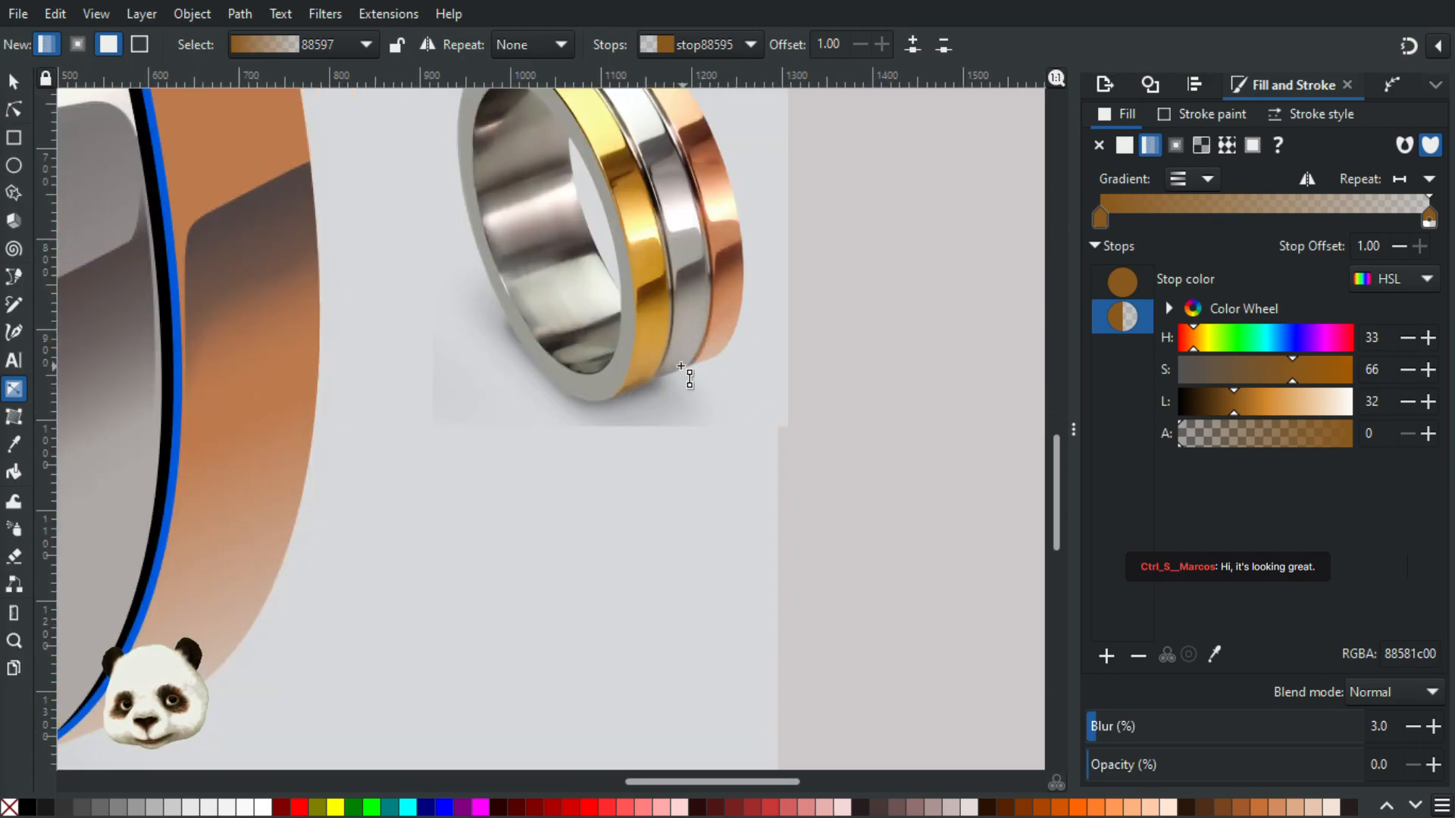
{"action": "scroll", "coordinate": [676, 367], "scroll_direction": "up", "scroll_amount": 1}
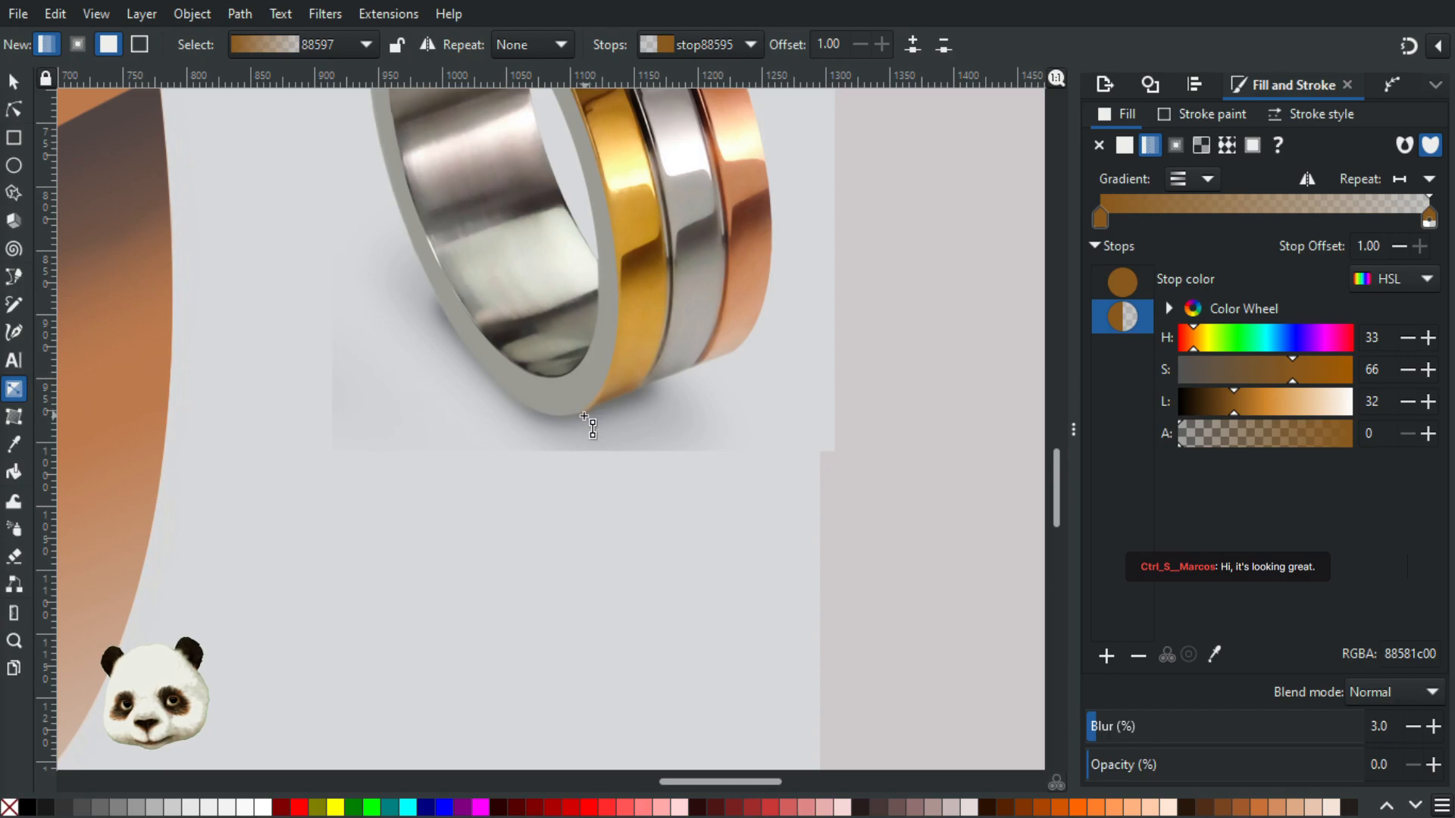
{"action": "scroll", "coordinate": [624, 400], "scroll_direction": "up", "scroll_amount": 3}
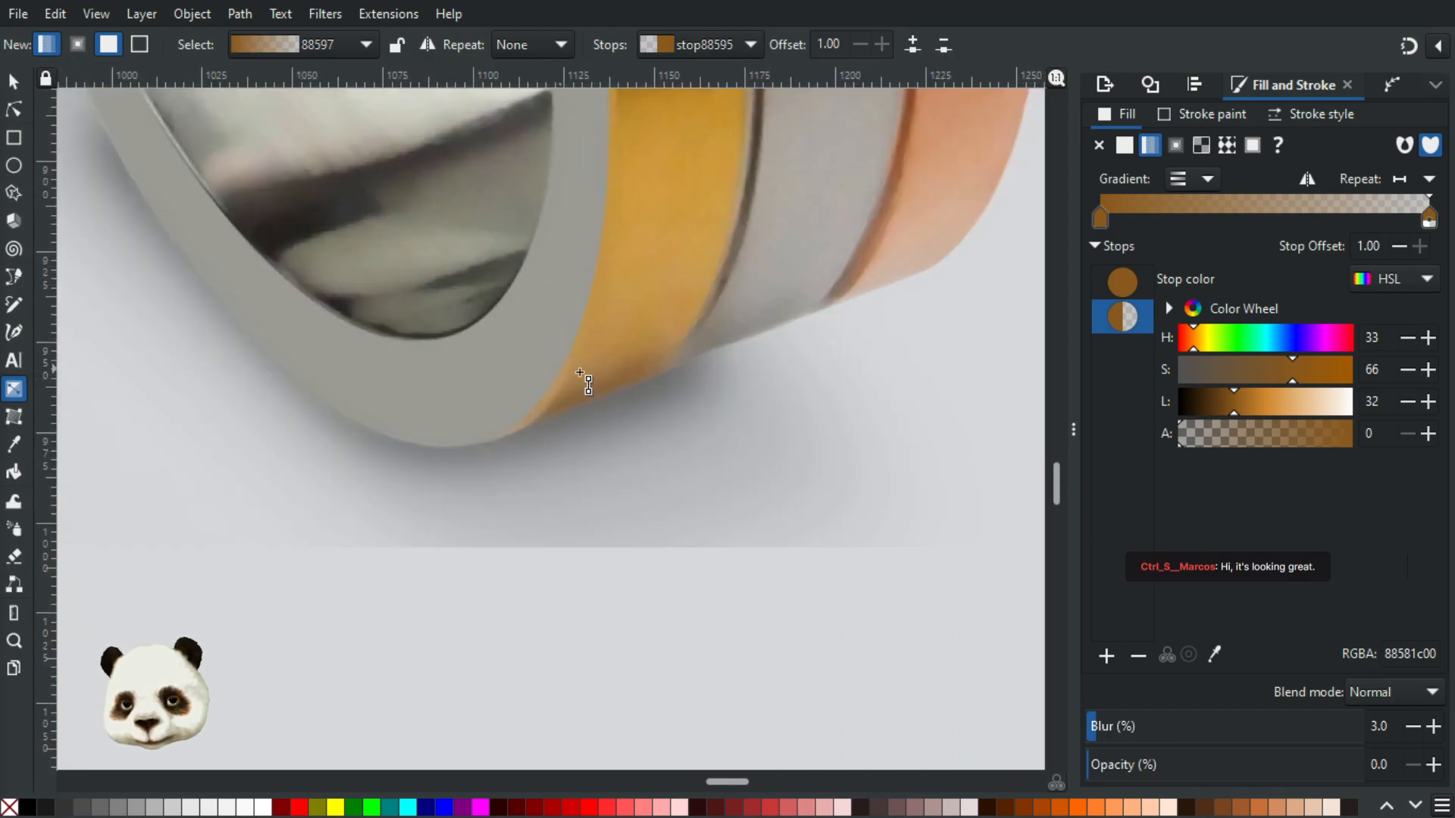
{"action": "scroll", "coordinate": [526, 422], "scroll_direction": "down", "scroll_amount": 3}
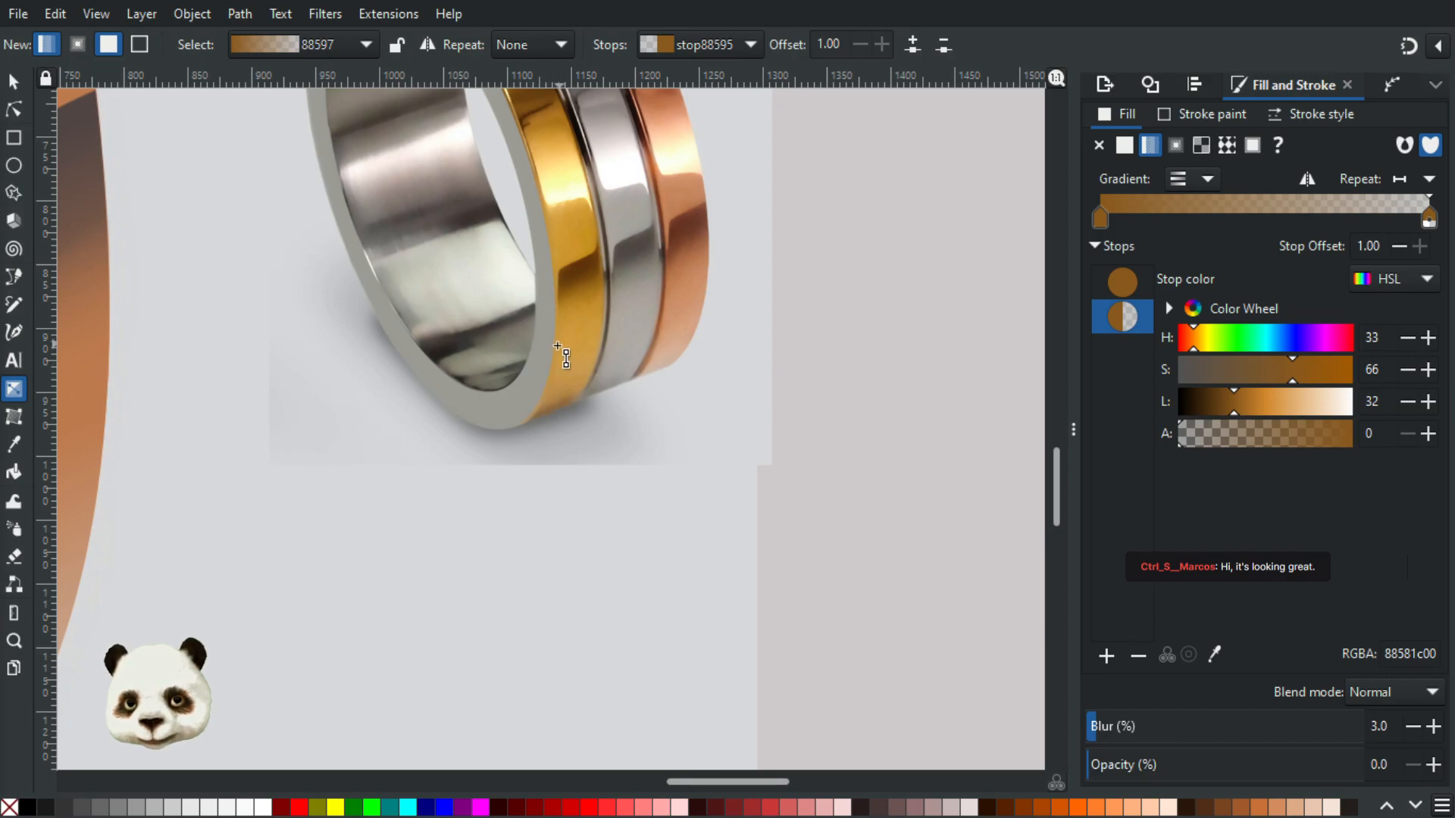
{"action": "scroll", "coordinate": [561, 352], "scroll_direction": "down", "scroll_amount": 4}
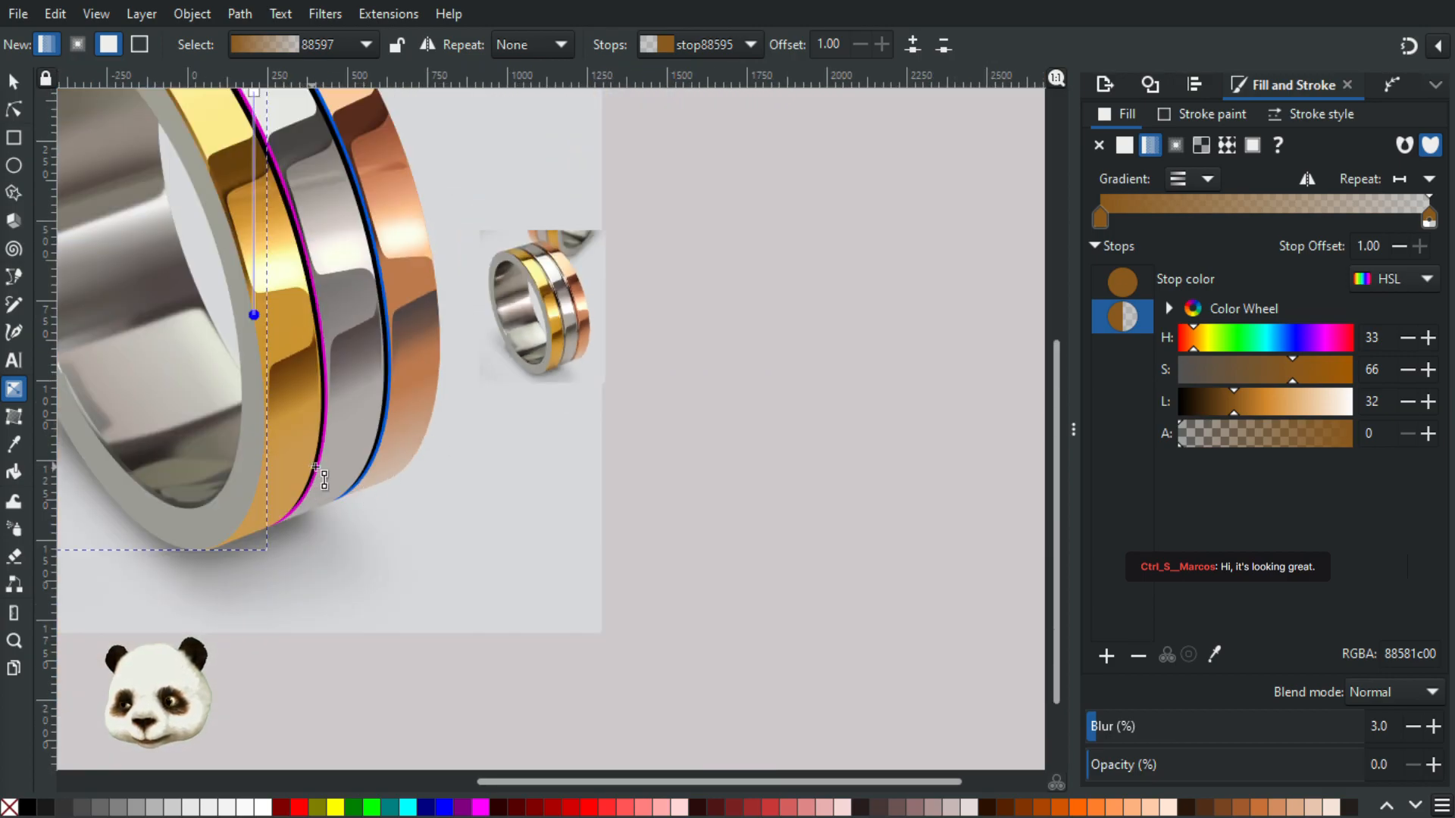
{"action": "left_click_drag", "start_coordinate": [315, 466], "coordinate": [471, 472]}
{"action": "scroll", "coordinate": [433, 483], "scroll_direction": "up", "scroll_amount": 2}
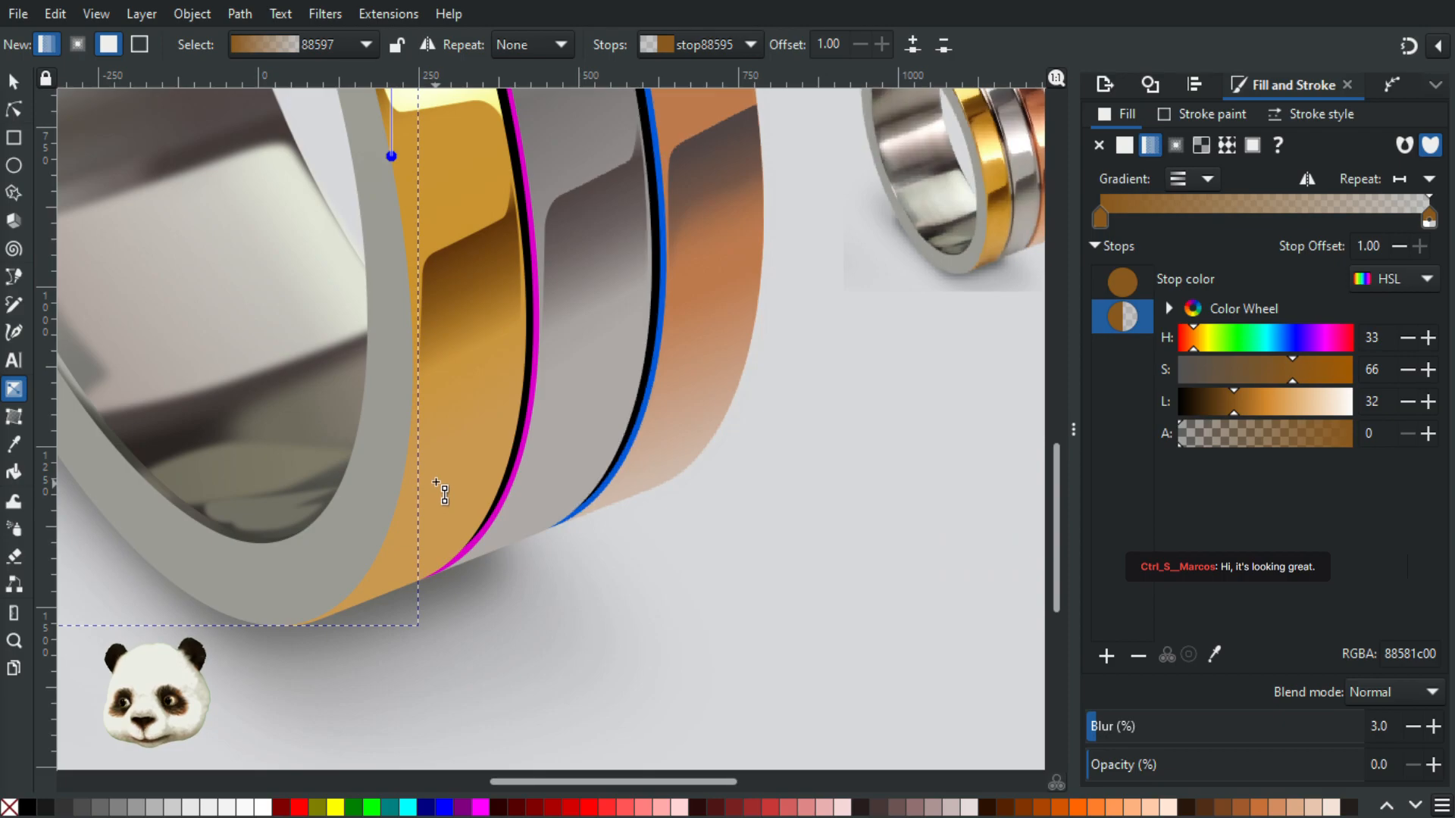
{"action": "scroll", "coordinate": [435, 479], "scroll_direction": "down", "scroll_amount": 2}
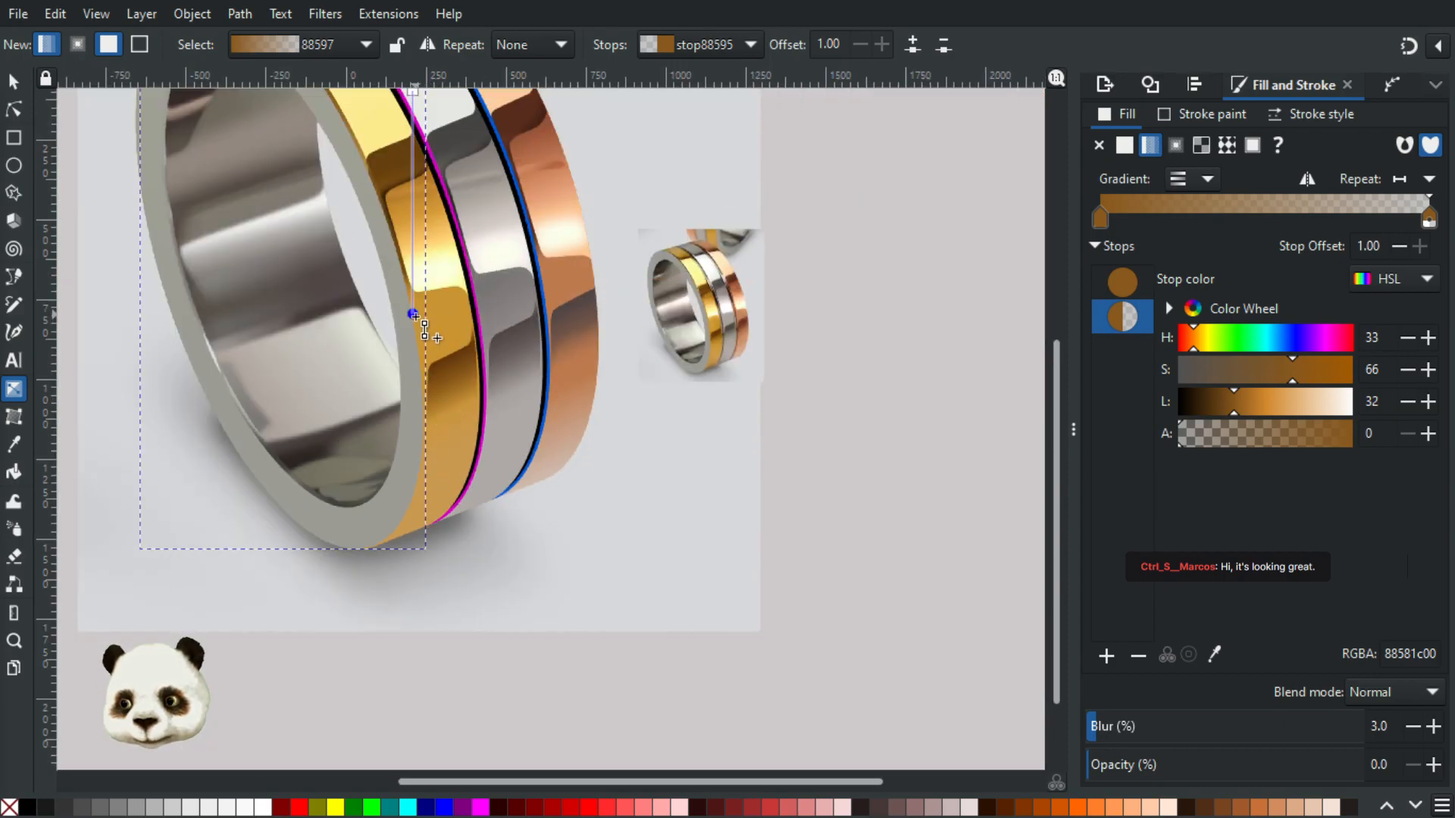
{"action": "key", "text": "d"}
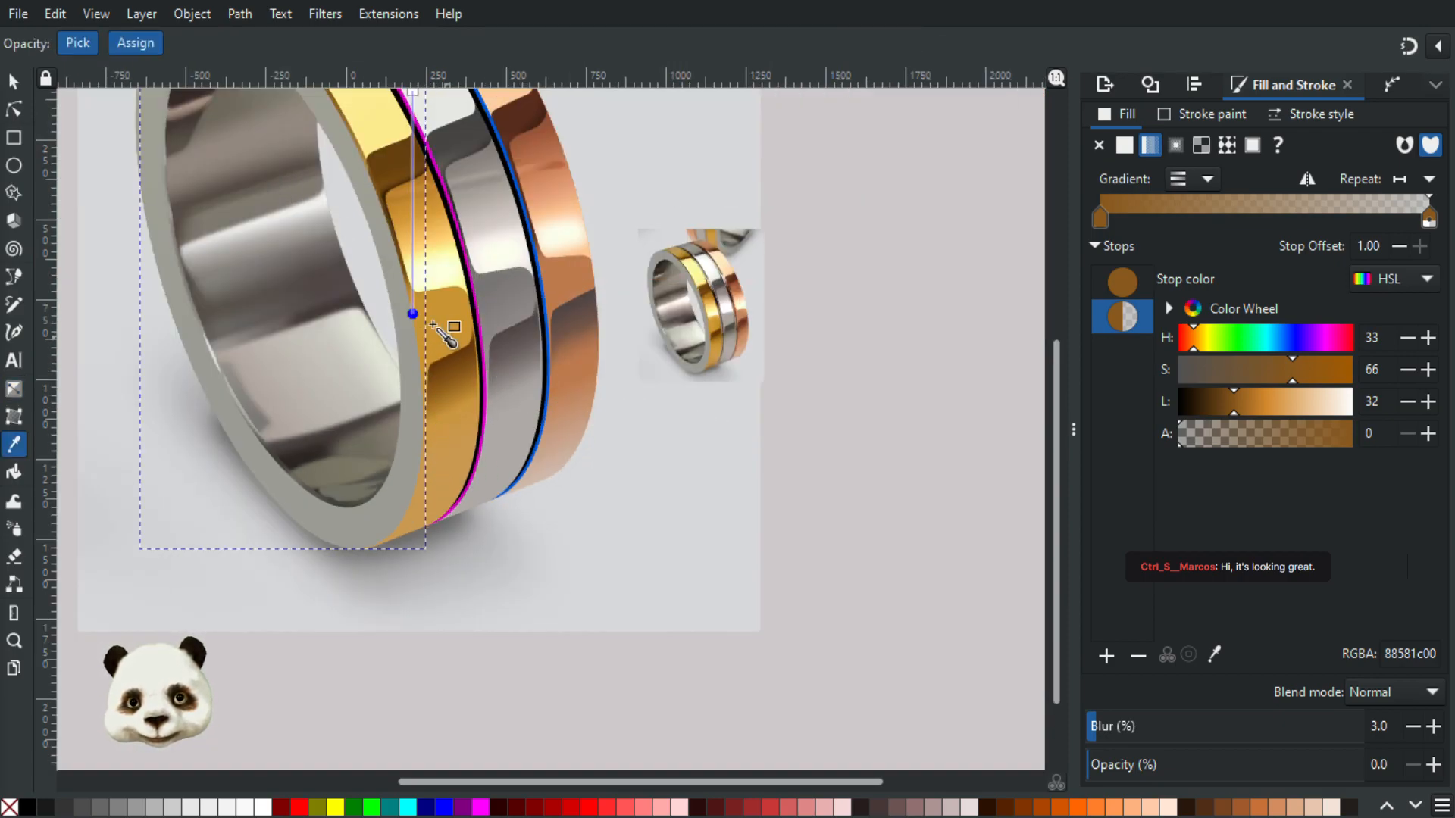
Step: Stretch the thin edge strip's gradient down the gold band and recolour its end stop with the sampled lower-band gold, lightness 64
{"action": "left_click_drag", "start_coordinate": [412, 314], "coordinate": [412, 456]}
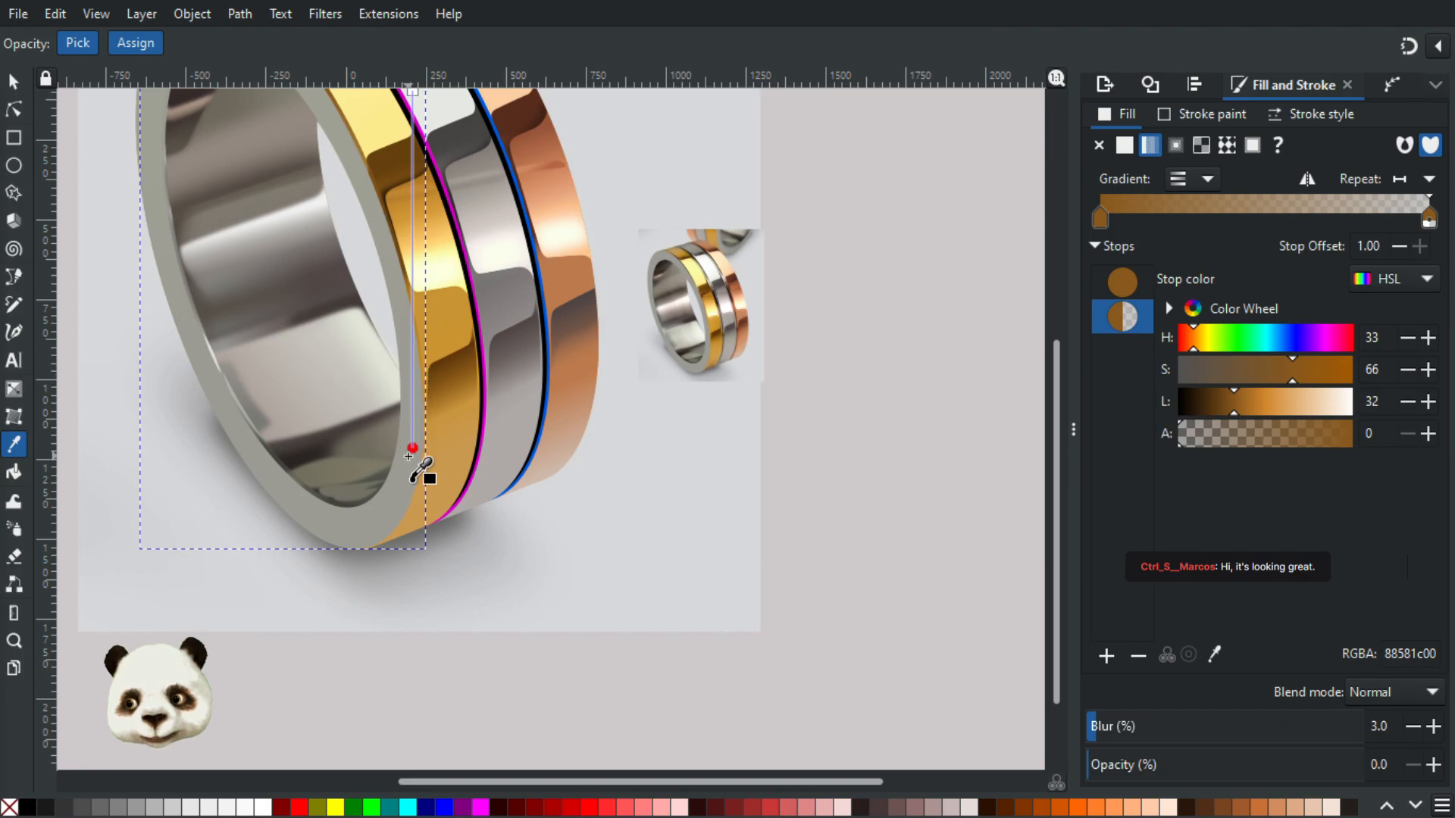
{"action": "left_click", "coordinate": [417, 519]}
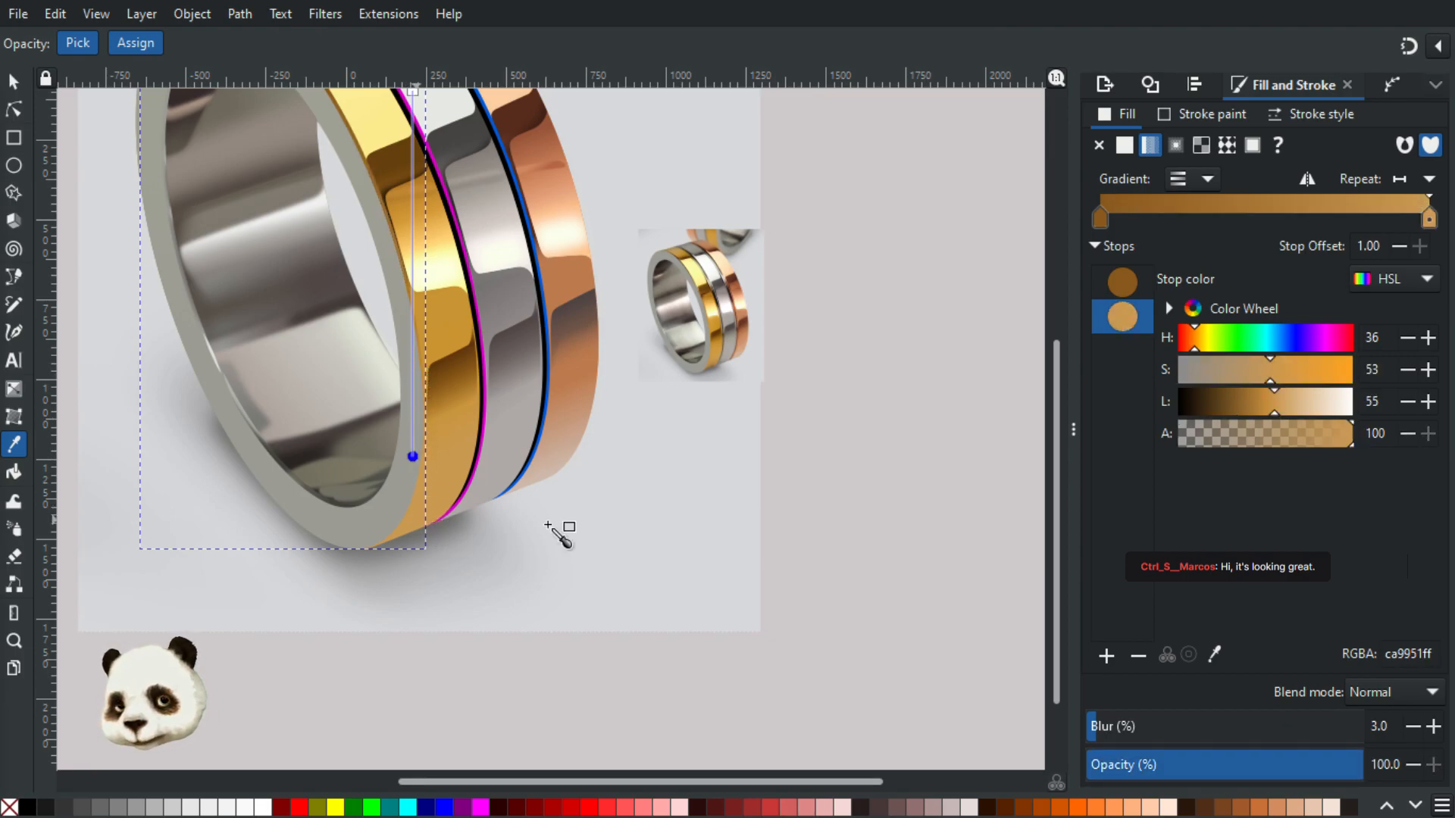
{"action": "left_click", "coordinate": [1429, 401]}
{"action": "left_click", "coordinate": [1429, 402]}
{"action": "left_click", "coordinate": [1429, 402]}
{"action": "left_click", "coordinate": [1429, 401]}
{"action": "left_click", "coordinate": [1428, 401]}
{"action": "left_click", "coordinate": [1429, 401]}
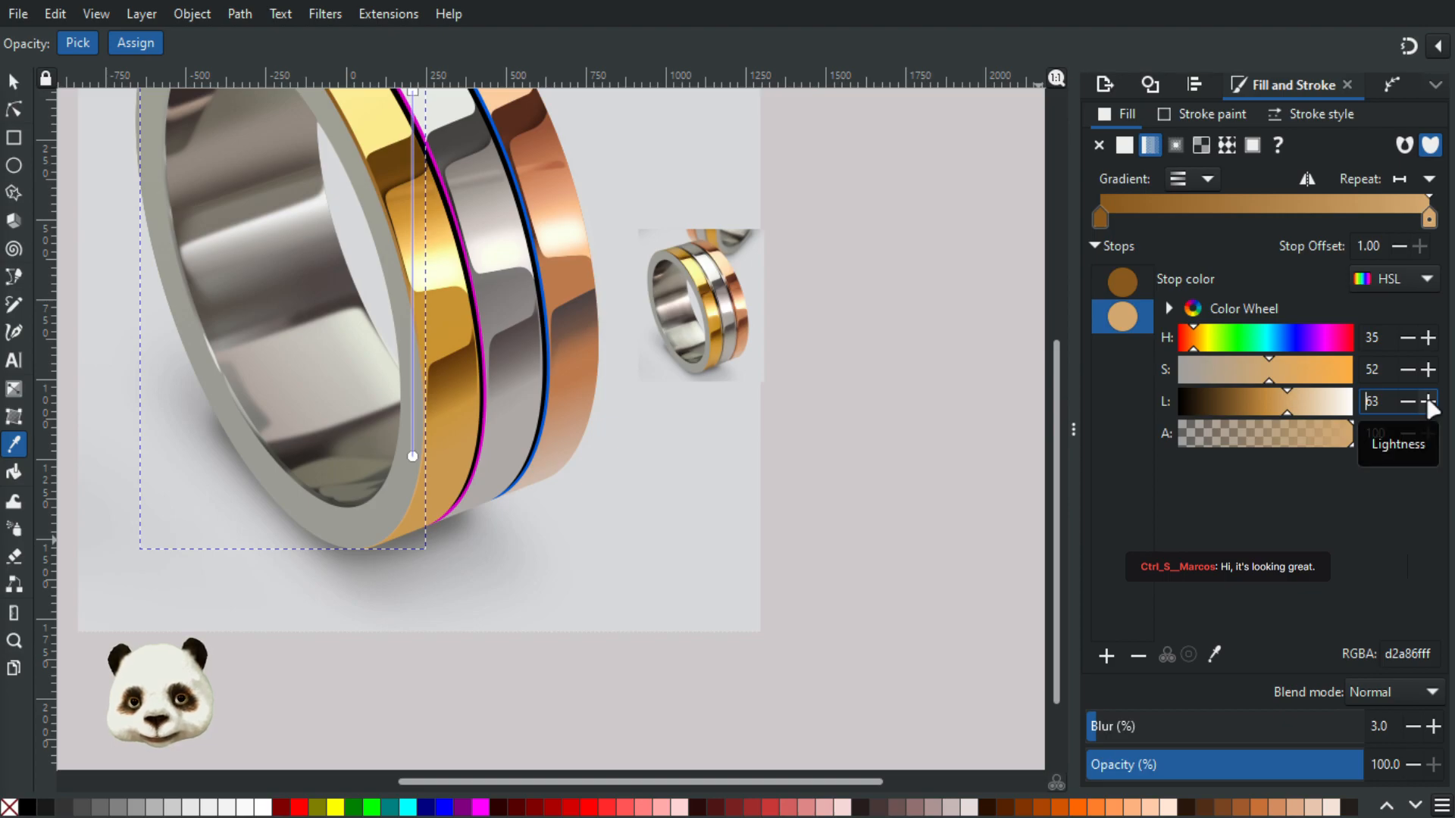
{"action": "left_click", "coordinate": [1429, 402]}
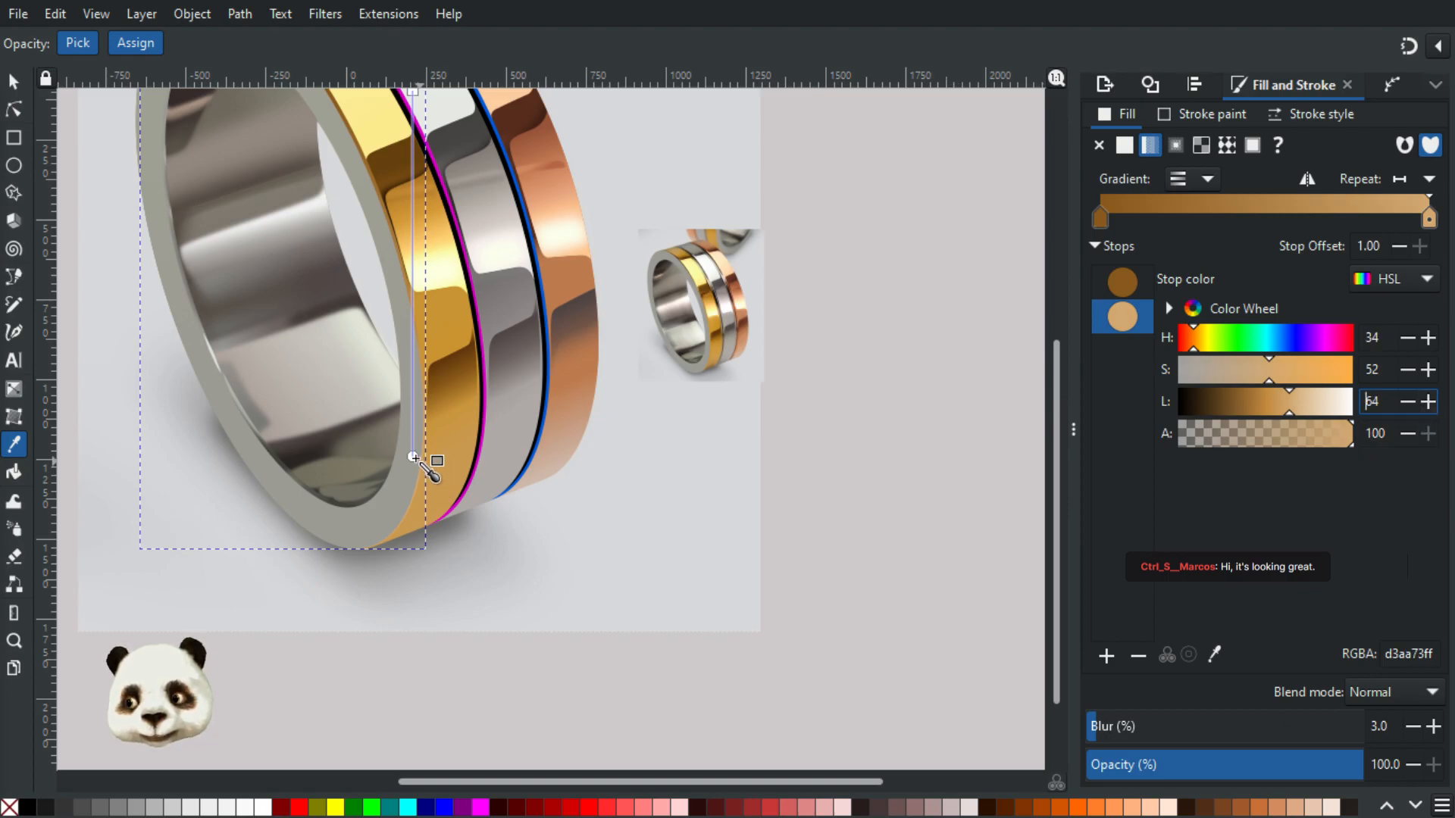
Step: Move the strip gradient's brown stop to just above the gold band's upper dark brown patch
{"action": "left_click", "coordinate": [14, 81]}
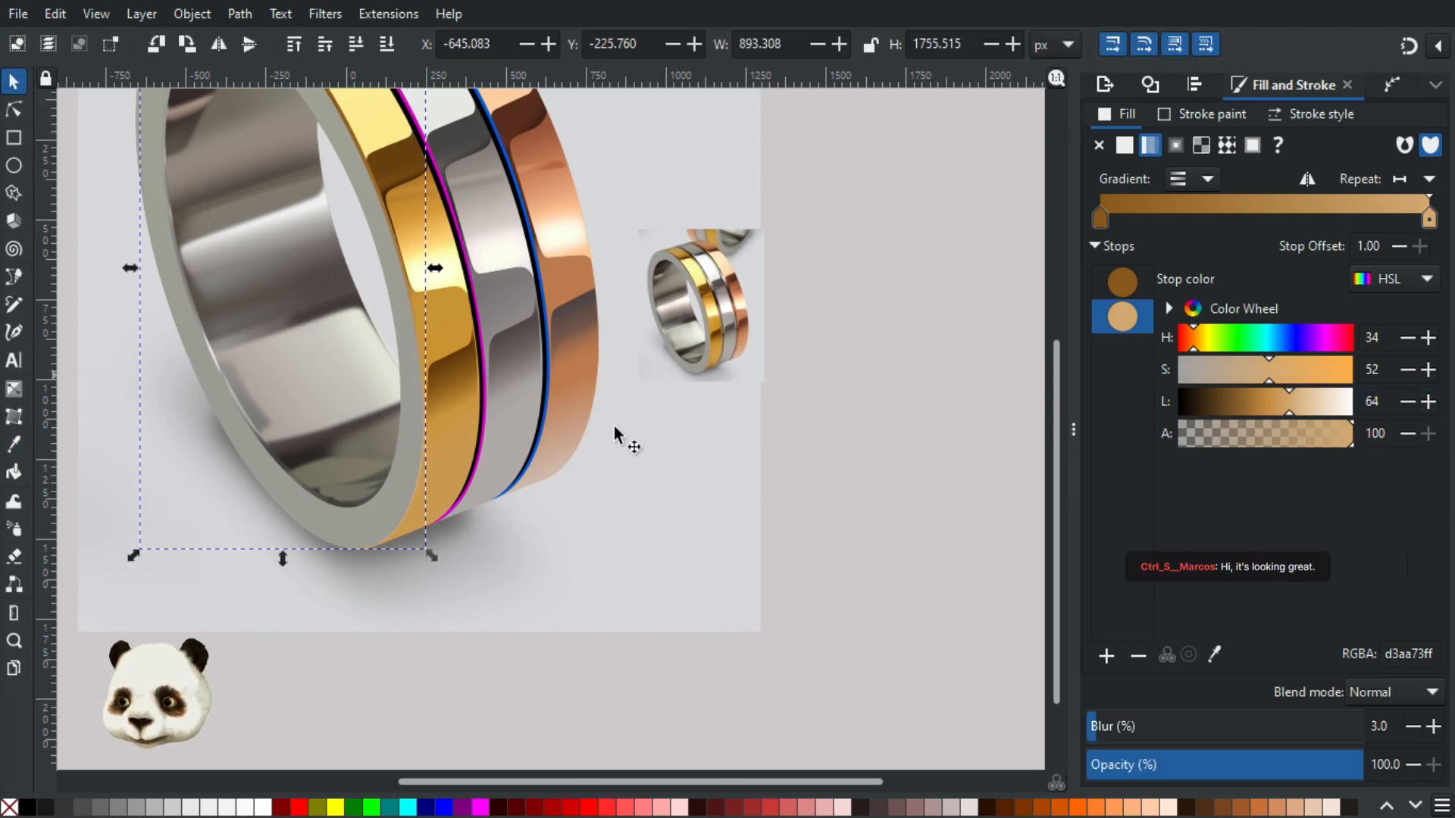
{"action": "scroll", "coordinate": [796, 531], "scroll_direction": "up", "scroll_amount": 3}
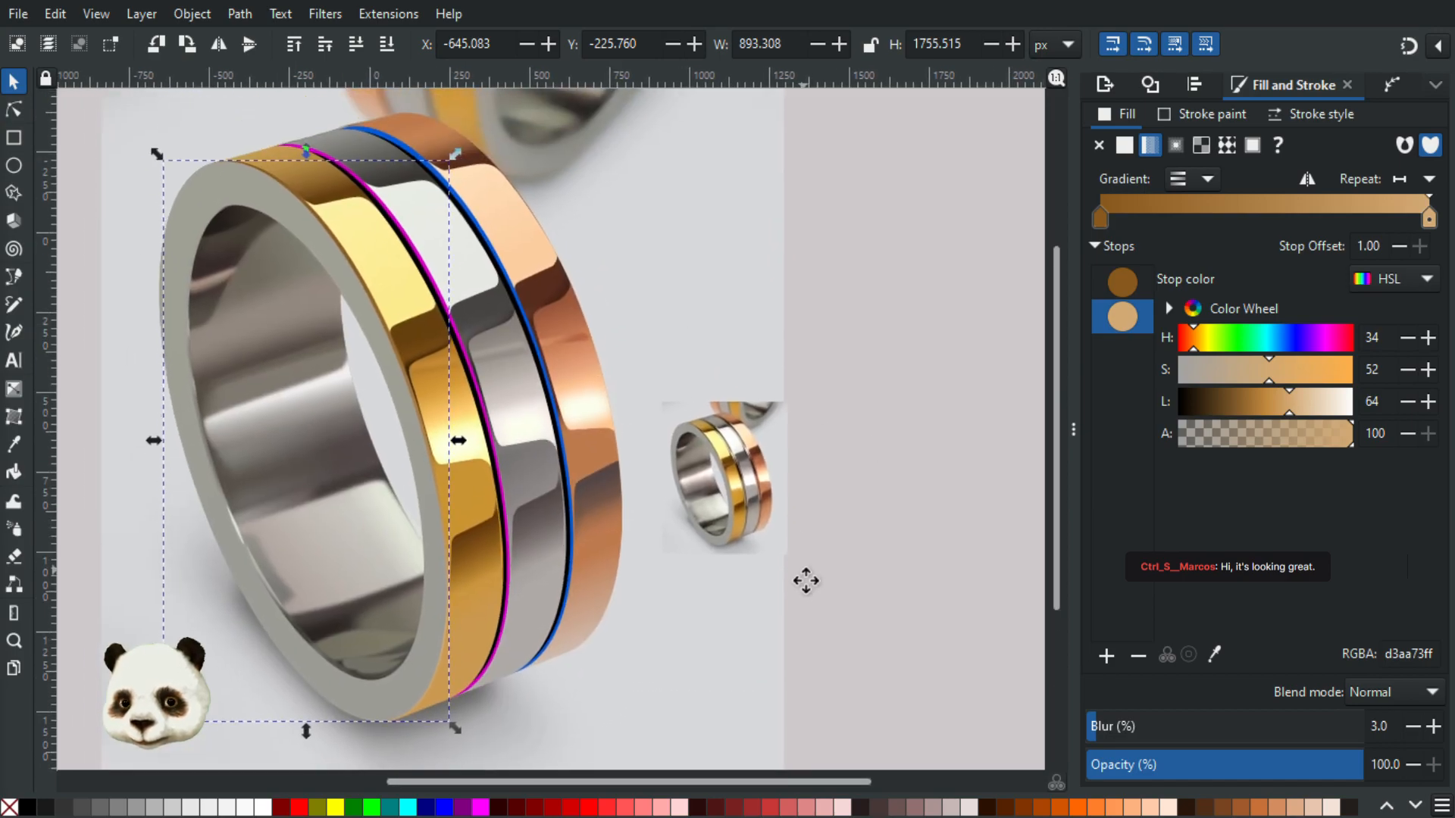
{"action": "key", "text": "g"}
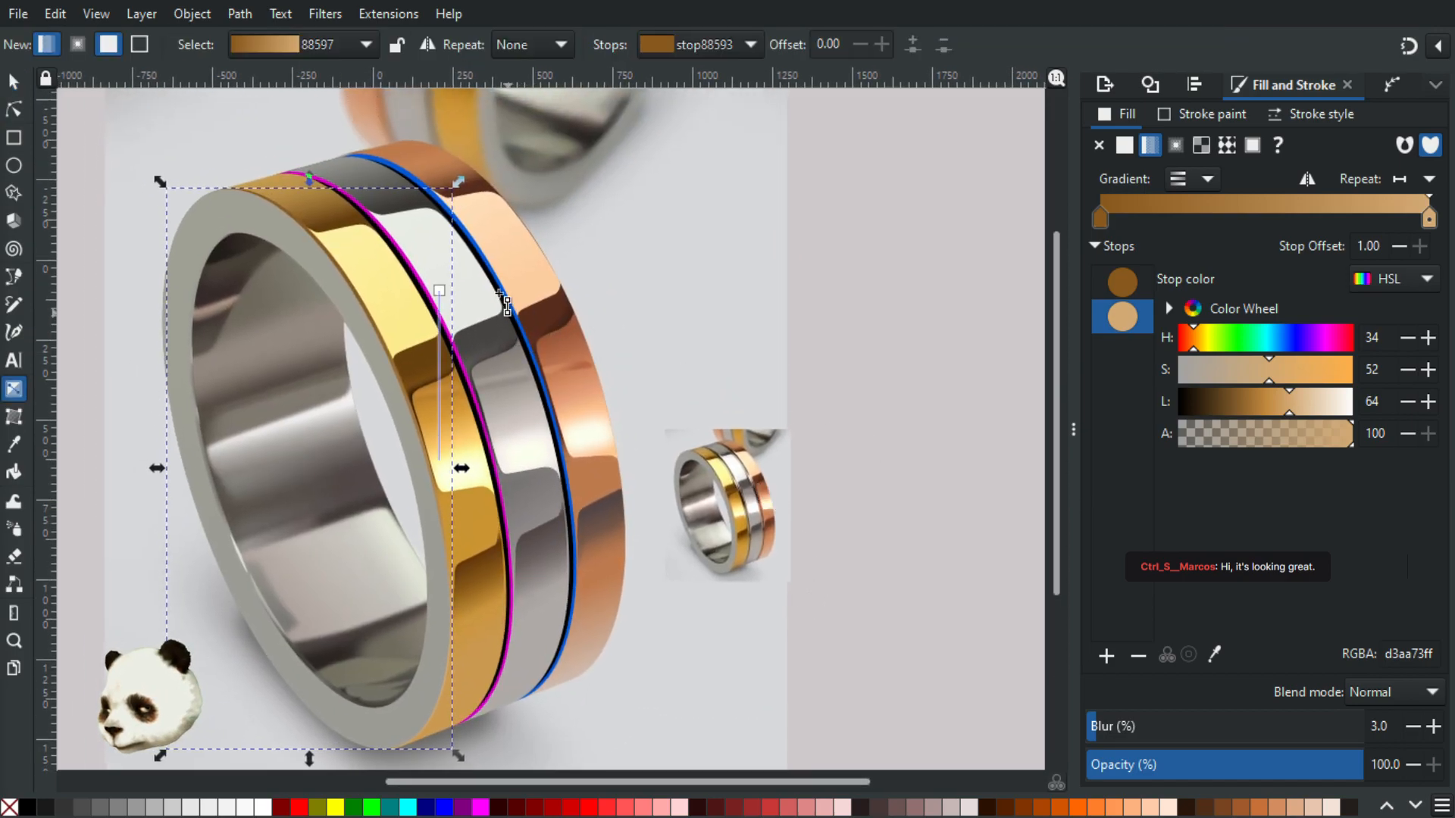
{"action": "left_click_drag", "start_coordinate": [446, 308], "coordinate": [453, 343]}
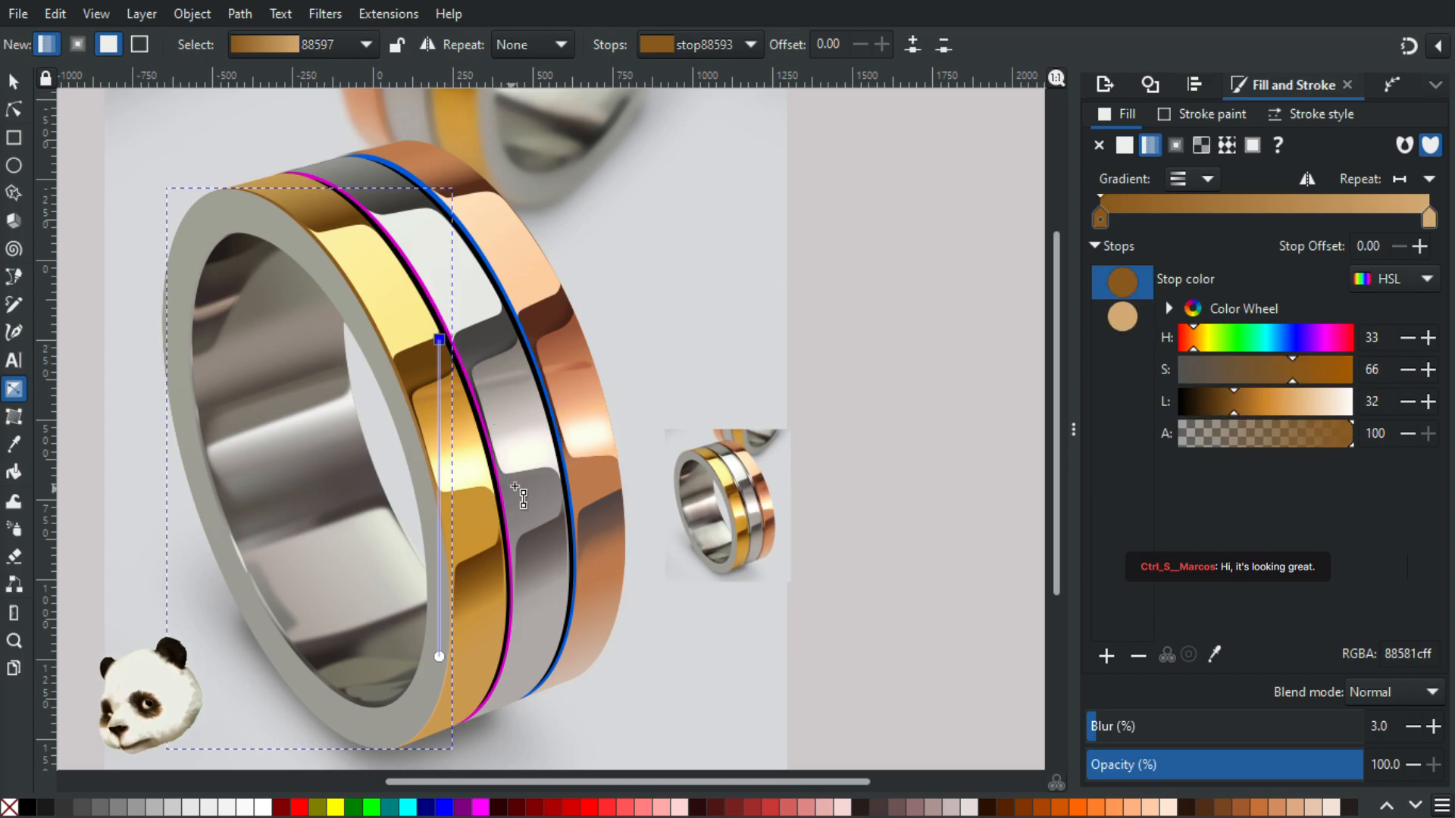
{"action": "scroll", "coordinate": [515, 489], "scroll_direction": "down", "scroll_amount": 4}
{"action": "scroll", "coordinate": [515, 489], "scroll_direction": "right", "scroll_amount": 1}
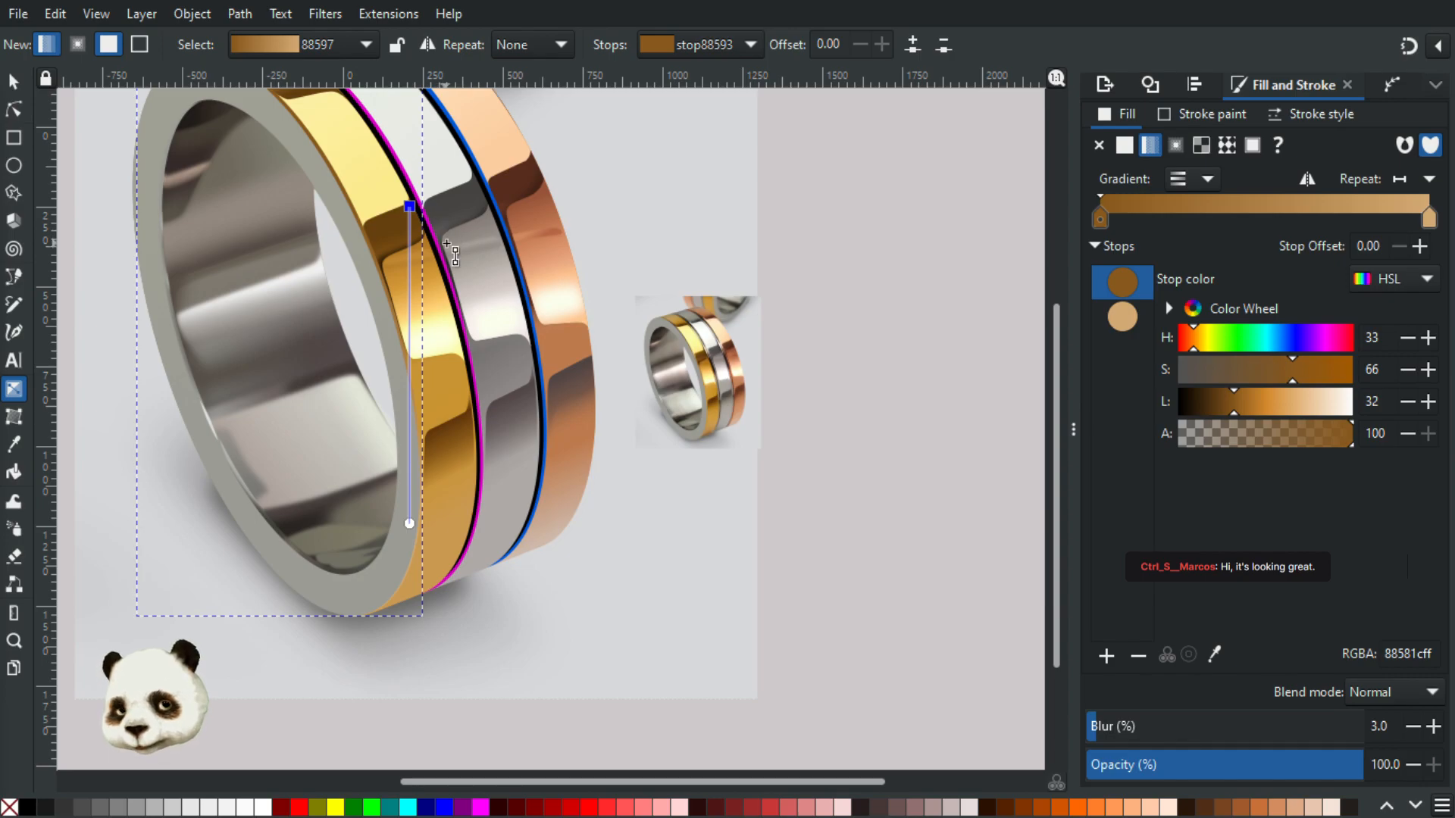
{"action": "left_click_drag", "start_coordinate": [409, 206], "coordinate": [409, 173]}
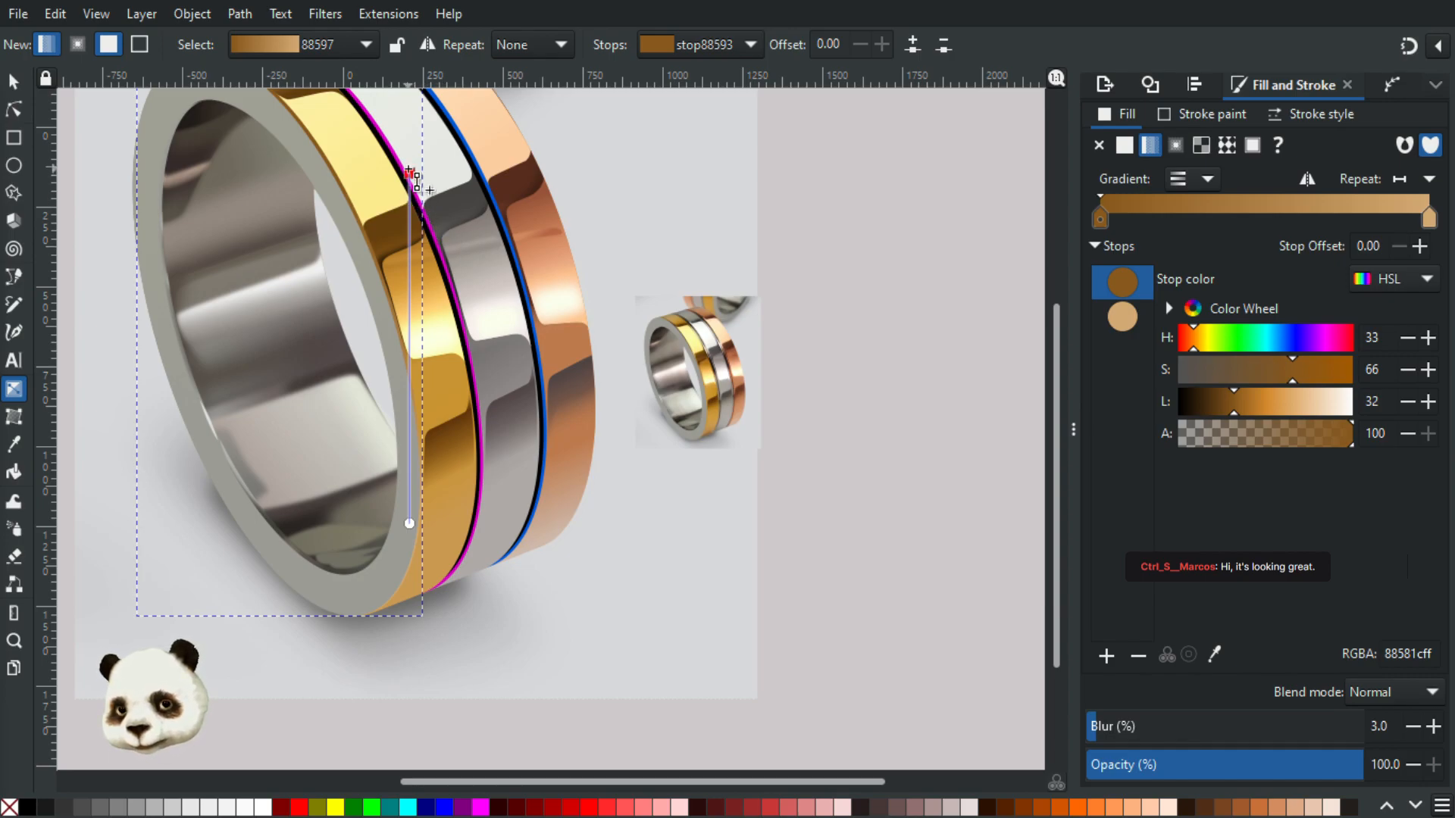
Step: Shift both gradient stops toward the ring's opening and raise the brown stop level with the top of the gold band's pale section
{"action": "left_click", "coordinate": [412, 525], "text": "shift"}
{"action": "left_click_drag", "start_coordinate": [420, 534], "coordinate": [379, 534]}
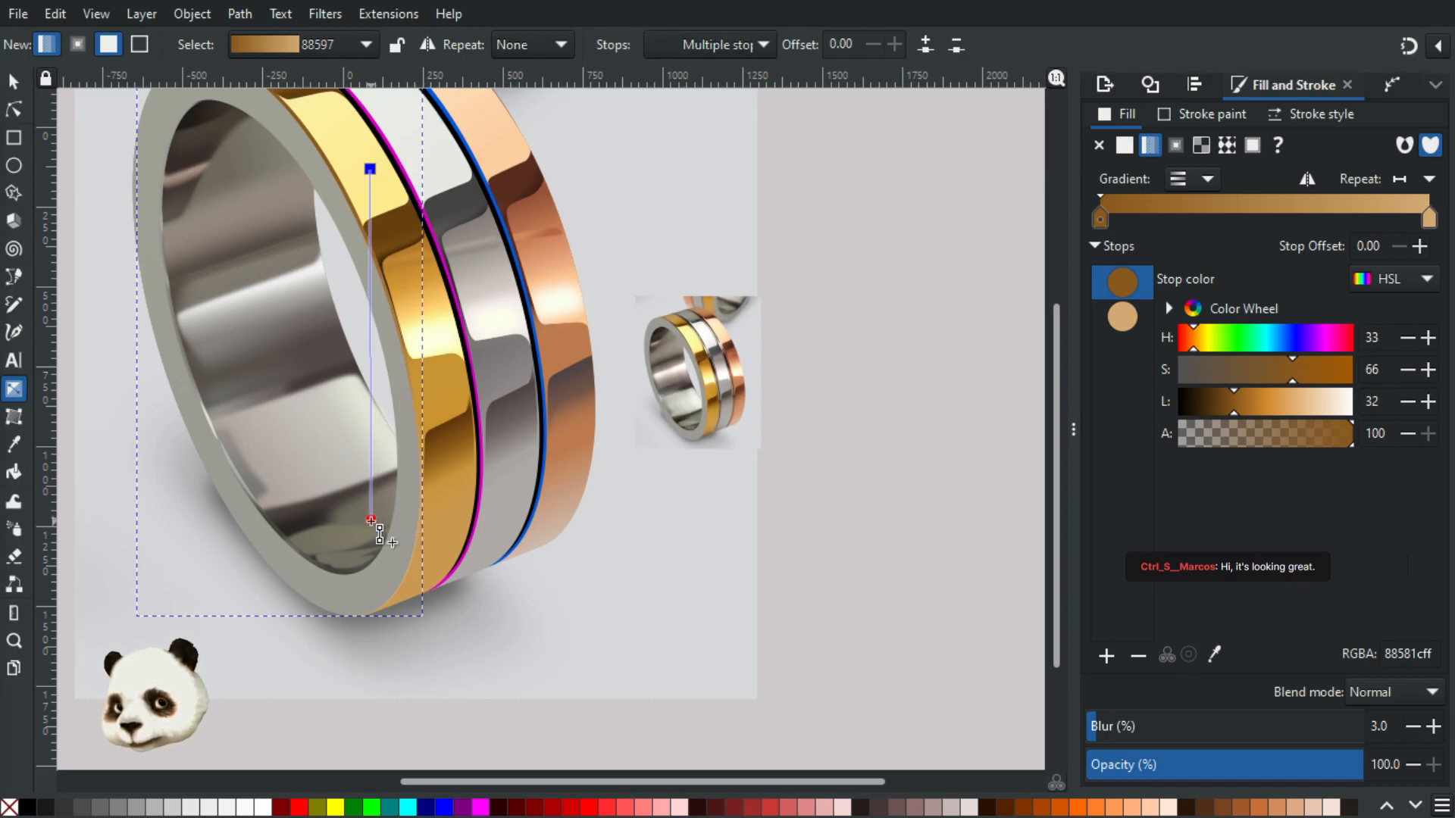
{"action": "left_click", "coordinate": [382, 178]}
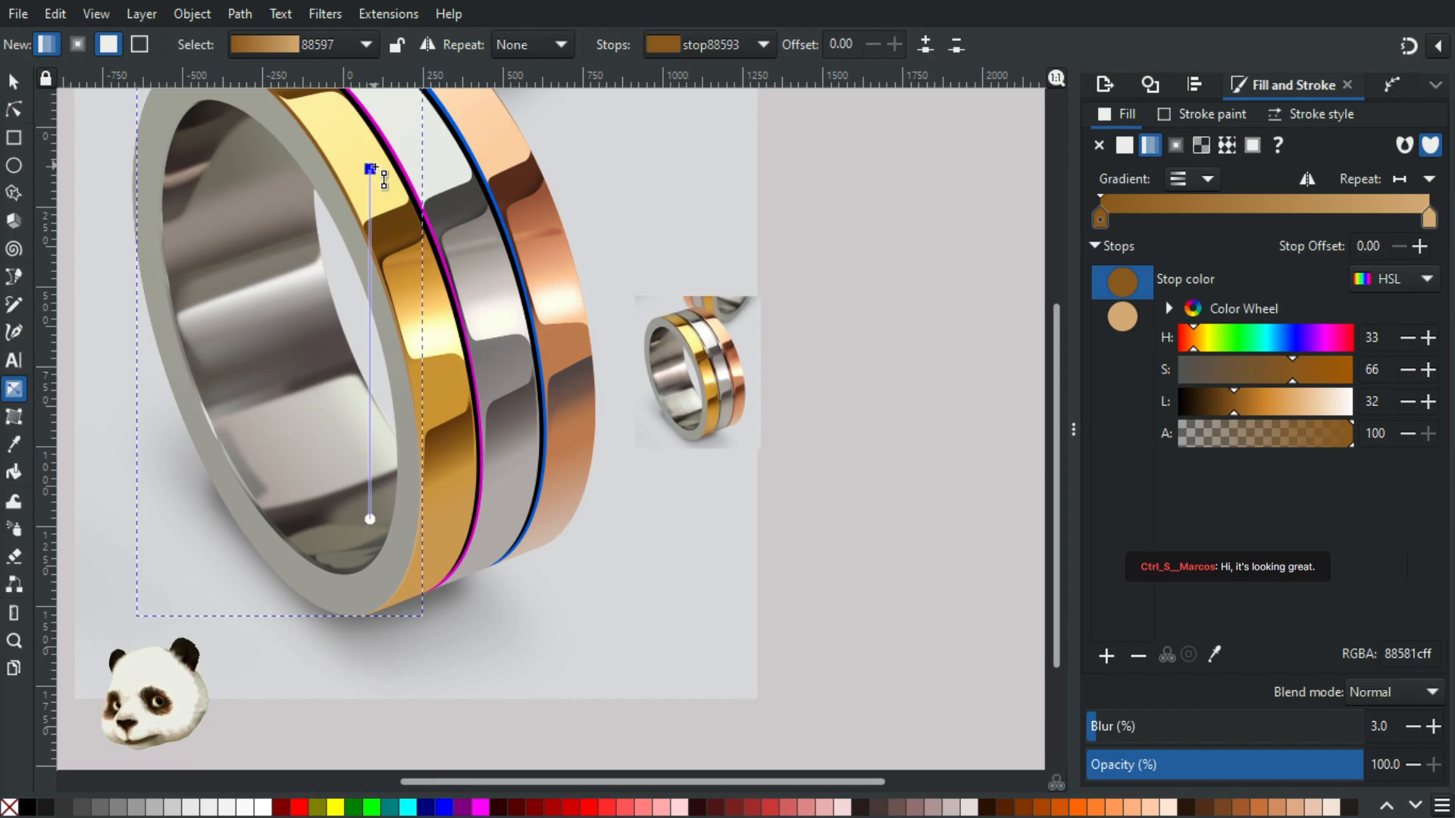
{"action": "left_click_drag", "start_coordinate": [371, 169], "coordinate": [369, 101]}
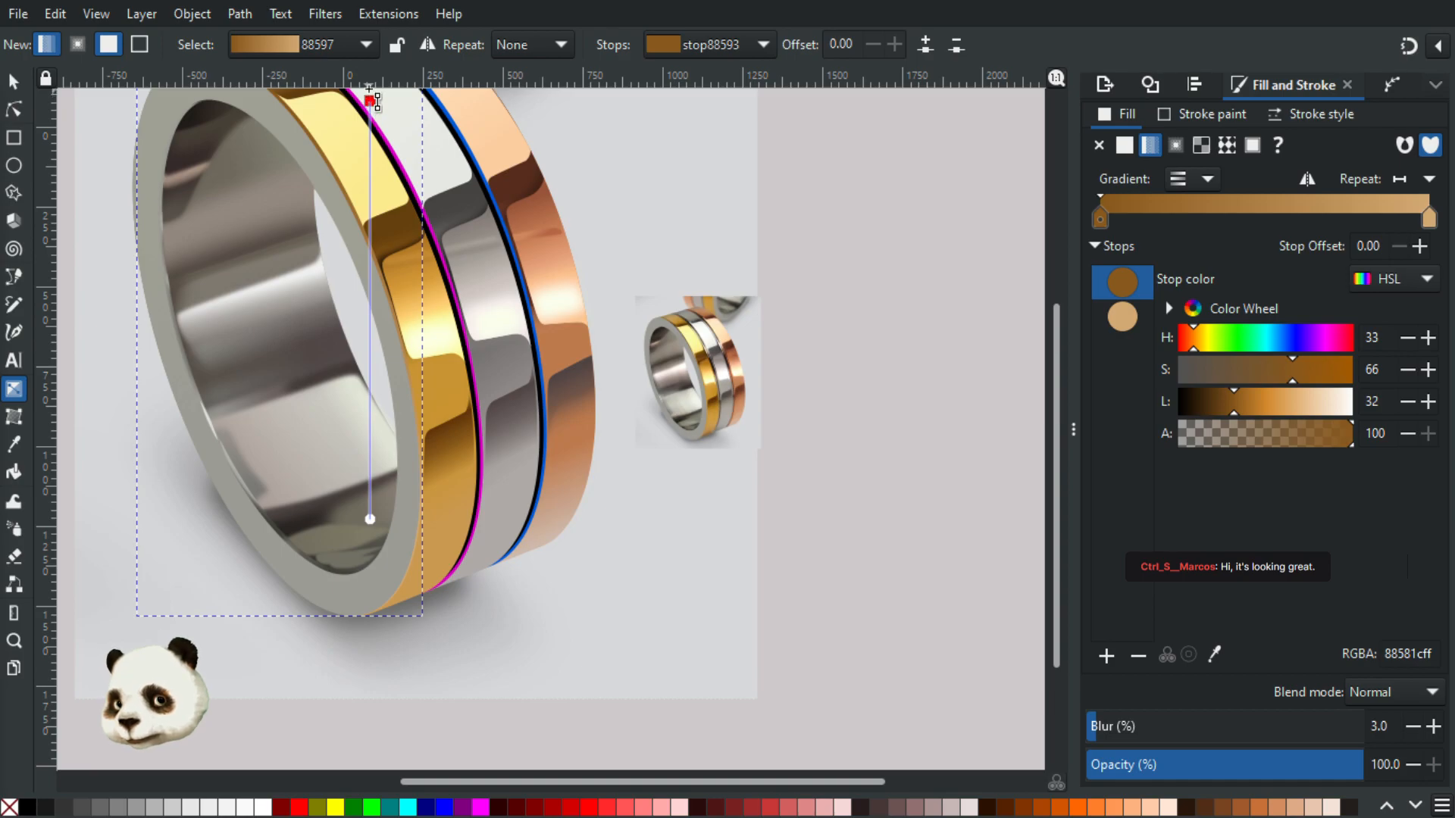
{"action": "scroll", "coordinate": [493, 341], "scroll_direction": "up", "scroll_amount": 4}
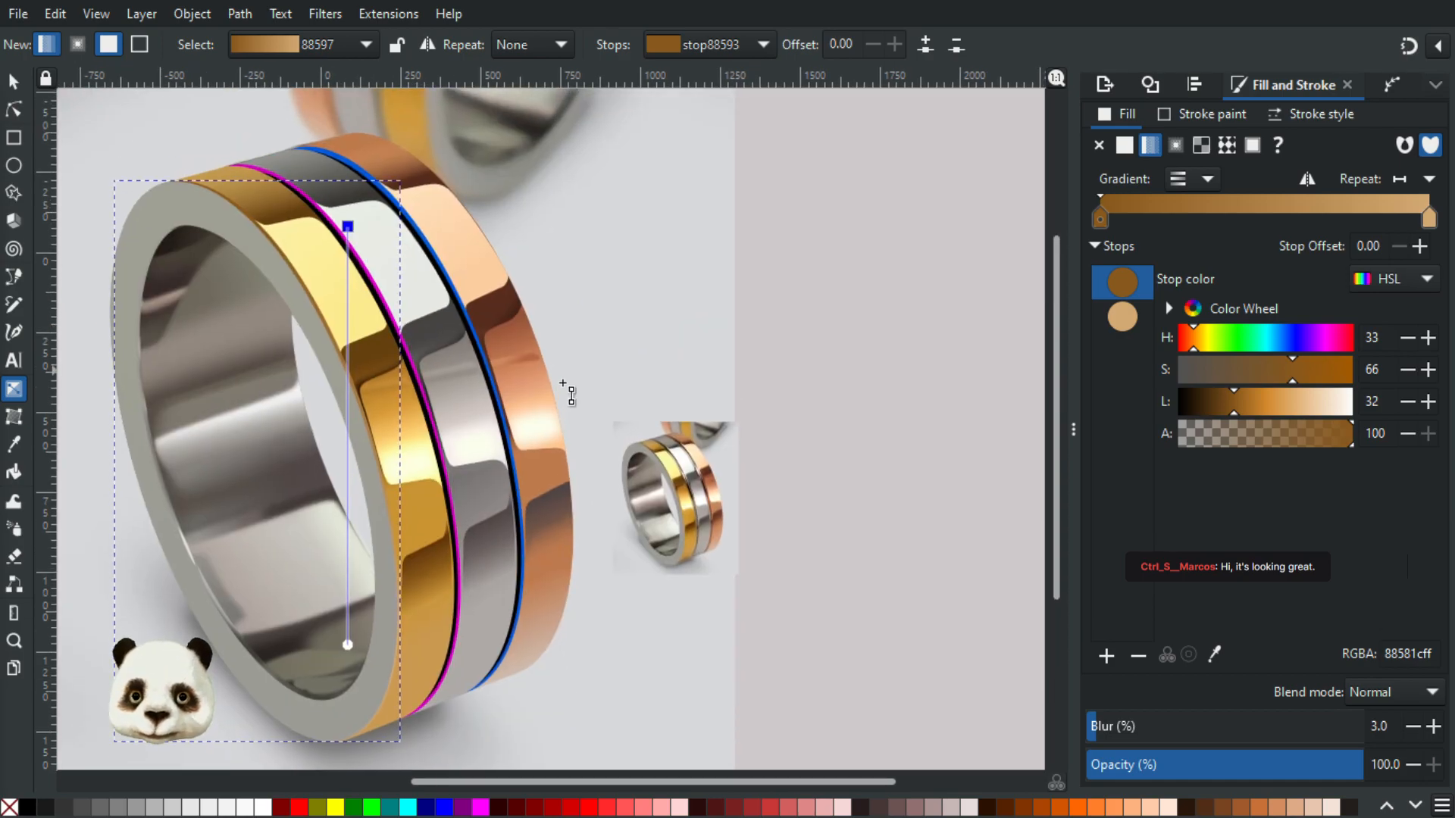
{"action": "key", "text": "s"}
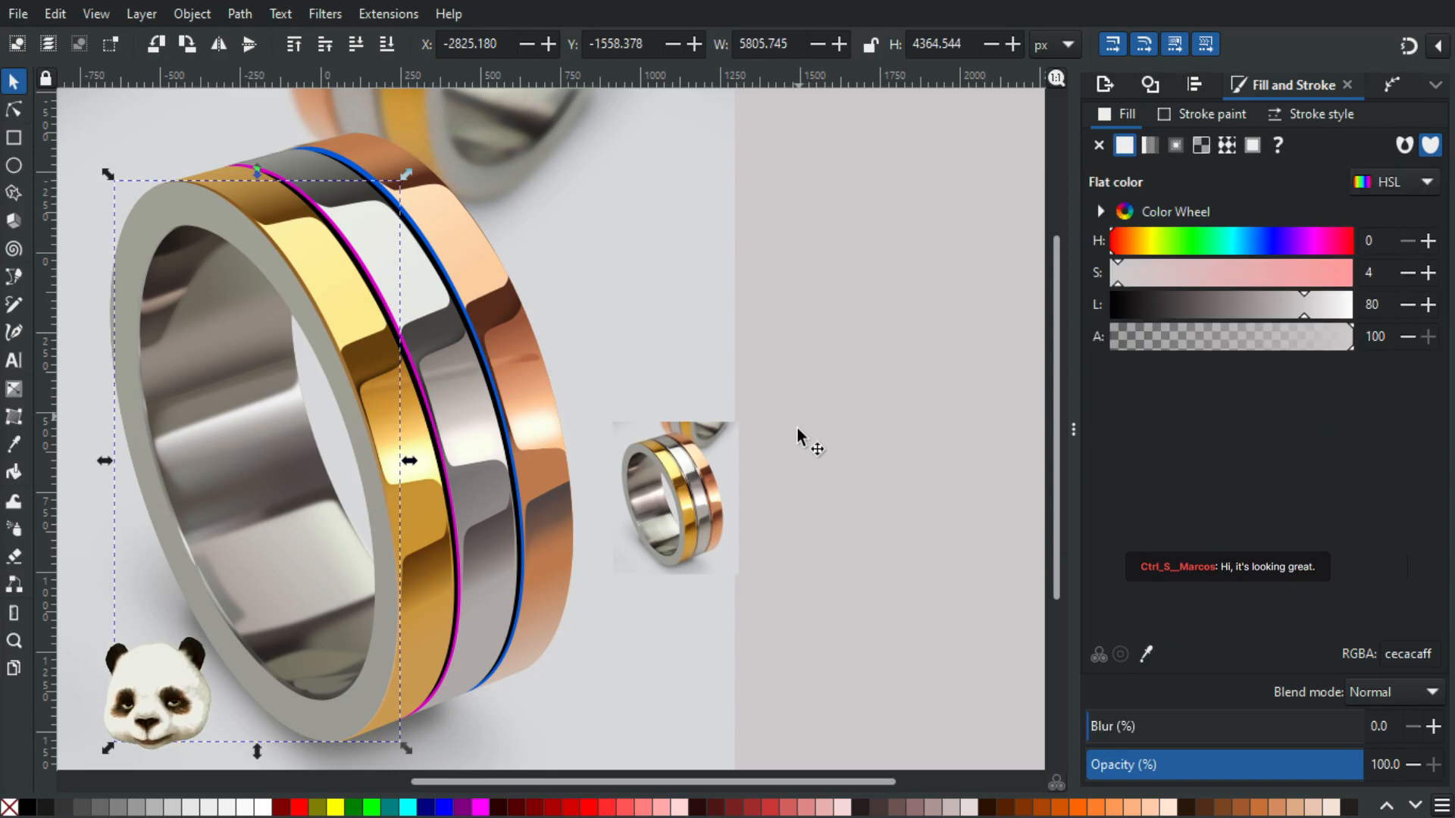
{"action": "key", "text": "Escape"}
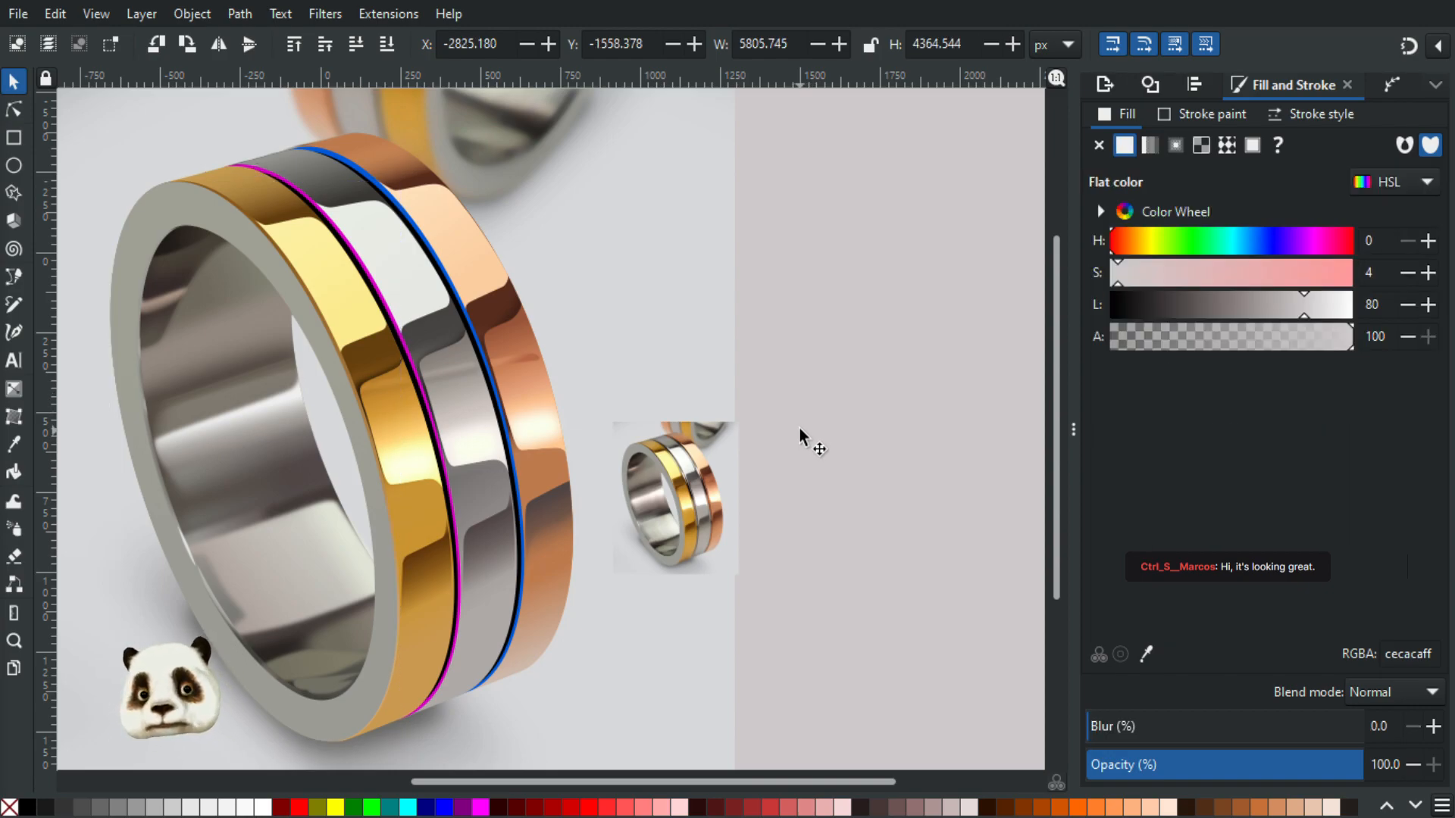
Step: Inspect the lower end of the gold band's edge strip against the same area in the reference picture
{"action": "scroll", "coordinate": [778, 453], "scroll_direction": "down", "scroll_amount": 3}
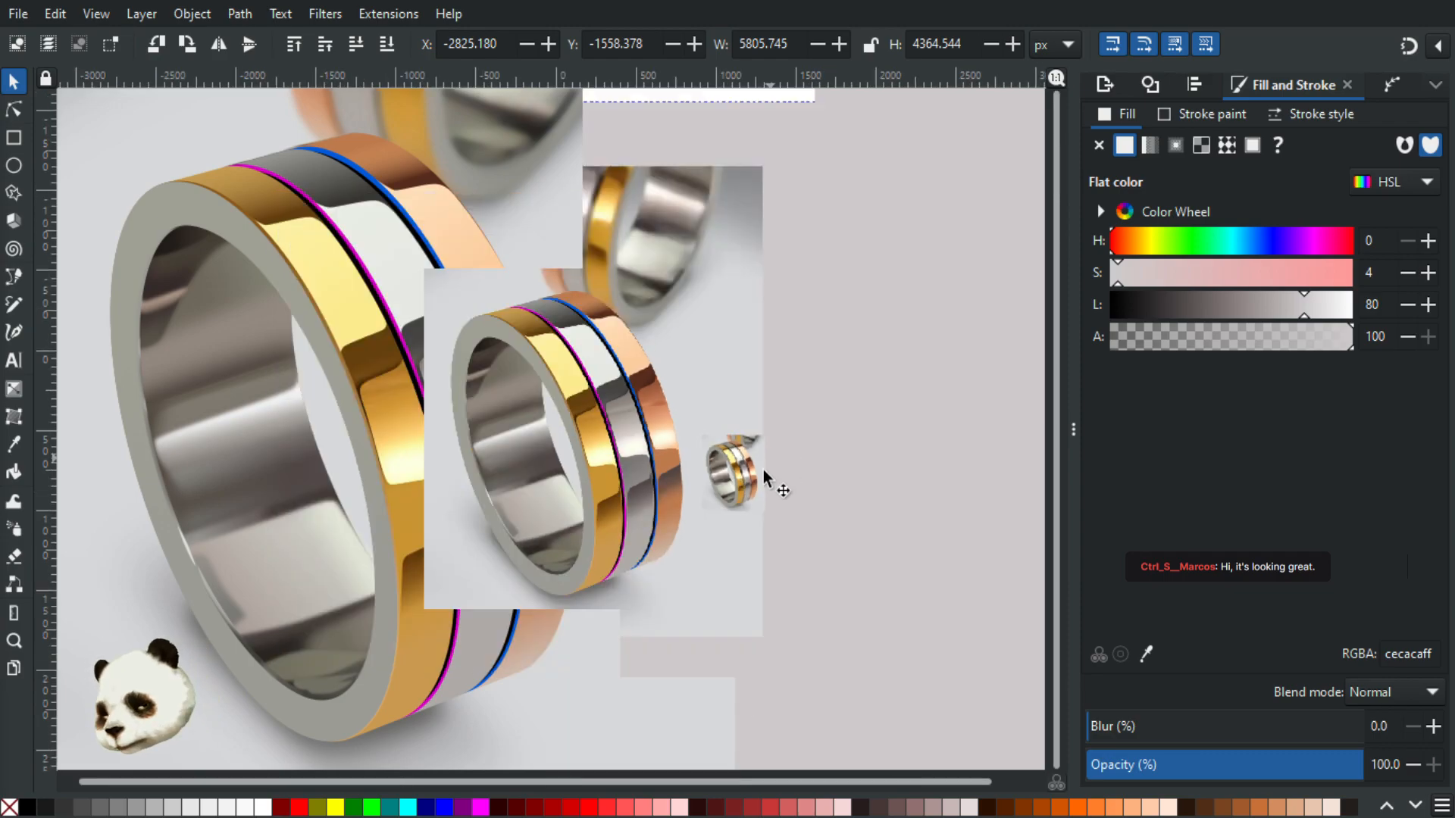
{"action": "scroll", "coordinate": [695, 539], "scroll_direction": "up", "scroll_amount": 1}
{"action": "scroll", "coordinate": [785, 500], "scroll_direction": "up", "scroll_amount": 2}
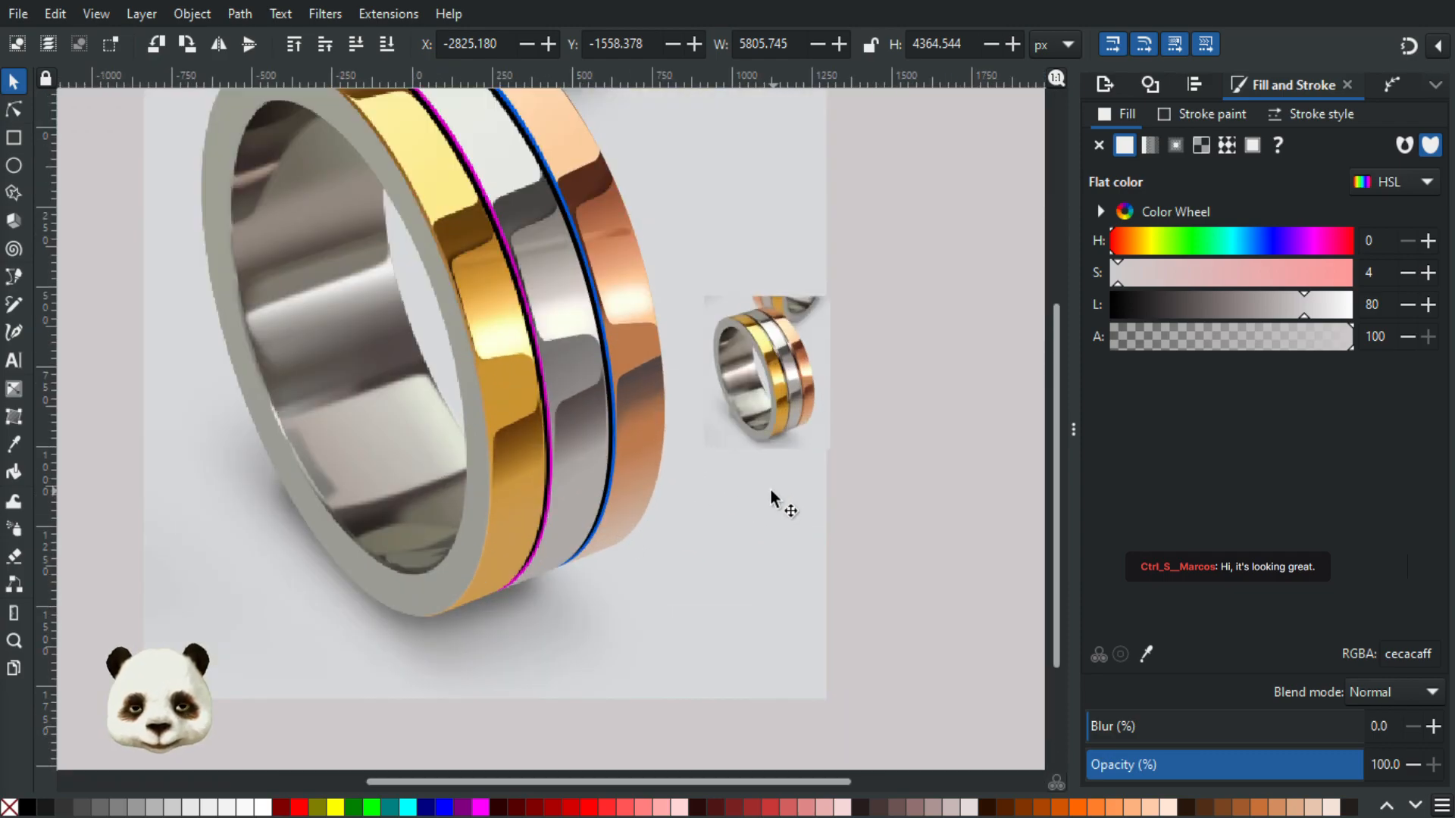
{"action": "scroll", "coordinate": [772, 497], "scroll_direction": "up", "scroll_amount": 2}
{"action": "scroll", "coordinate": [778, 407], "scroll_direction": "up", "scroll_amount": 1}
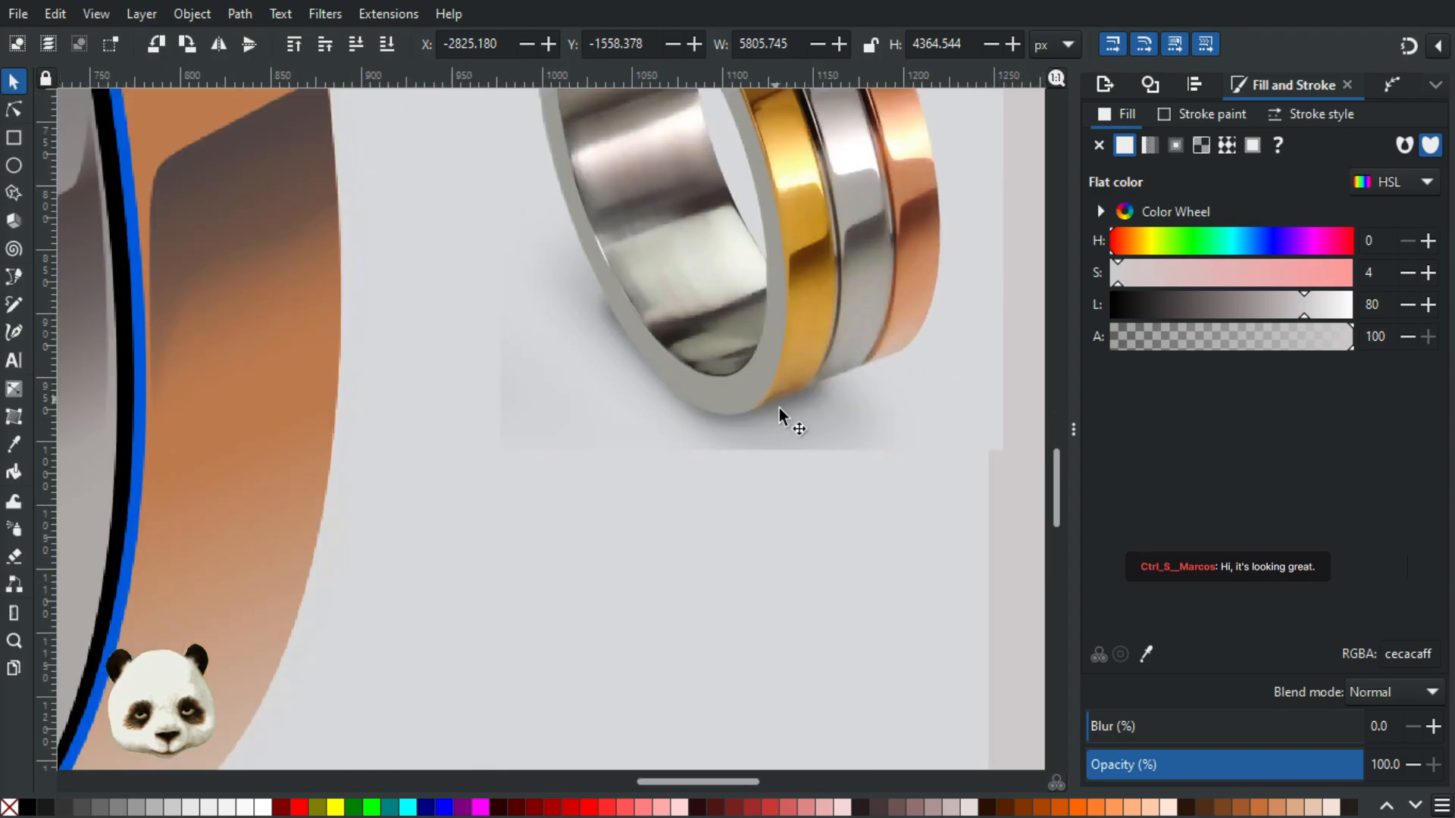
{"action": "scroll", "coordinate": [768, 413], "scroll_direction": "up", "scroll_amount": 1}
{"action": "scroll", "coordinate": [762, 415], "scroll_direction": "down", "scroll_amount": 4}
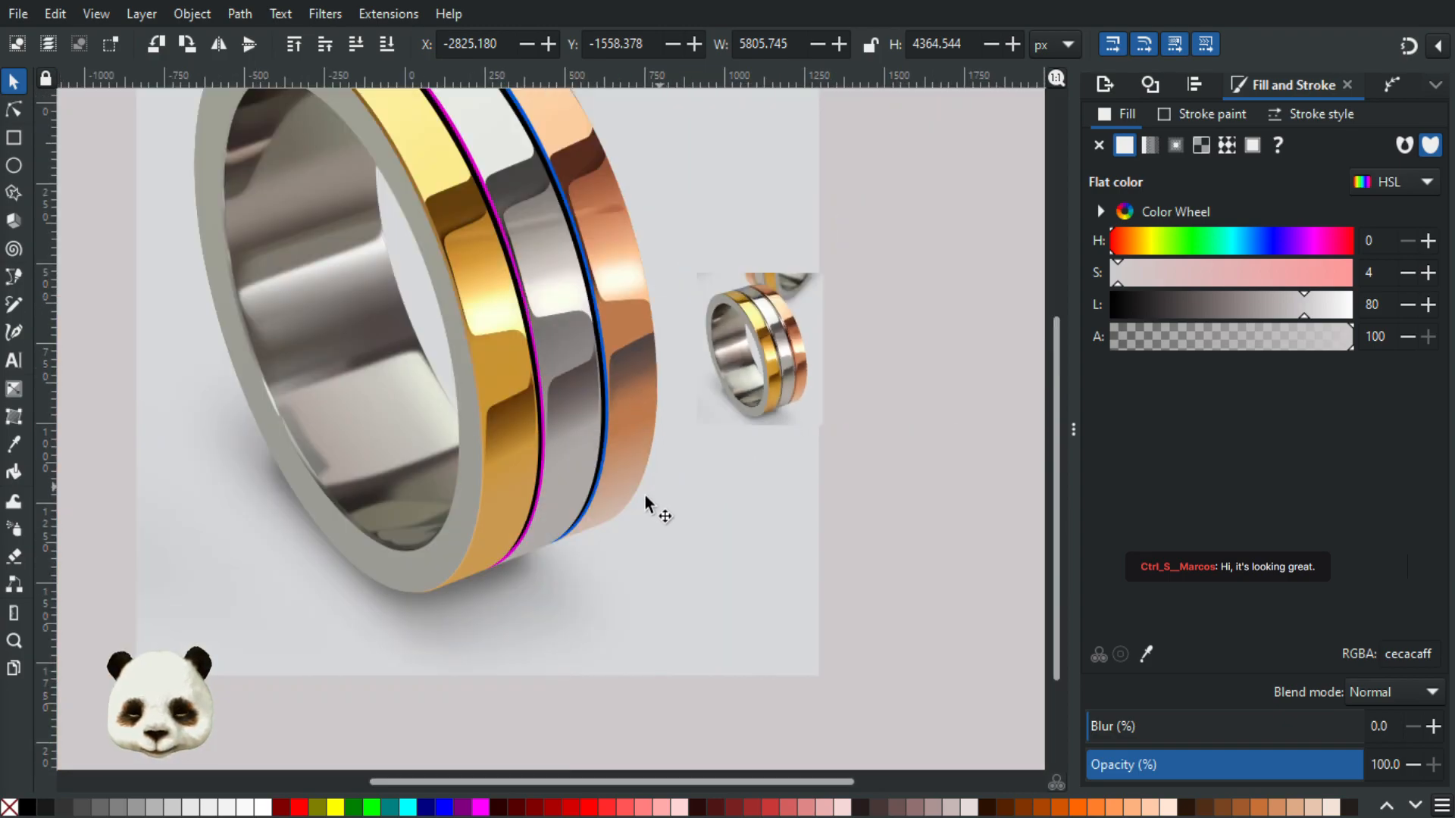
{"action": "scroll", "coordinate": [550, 539], "scroll_direction": "up", "scroll_amount": 1}
{"action": "scroll", "coordinate": [408, 606], "scroll_direction": "up", "scroll_amount": 1}
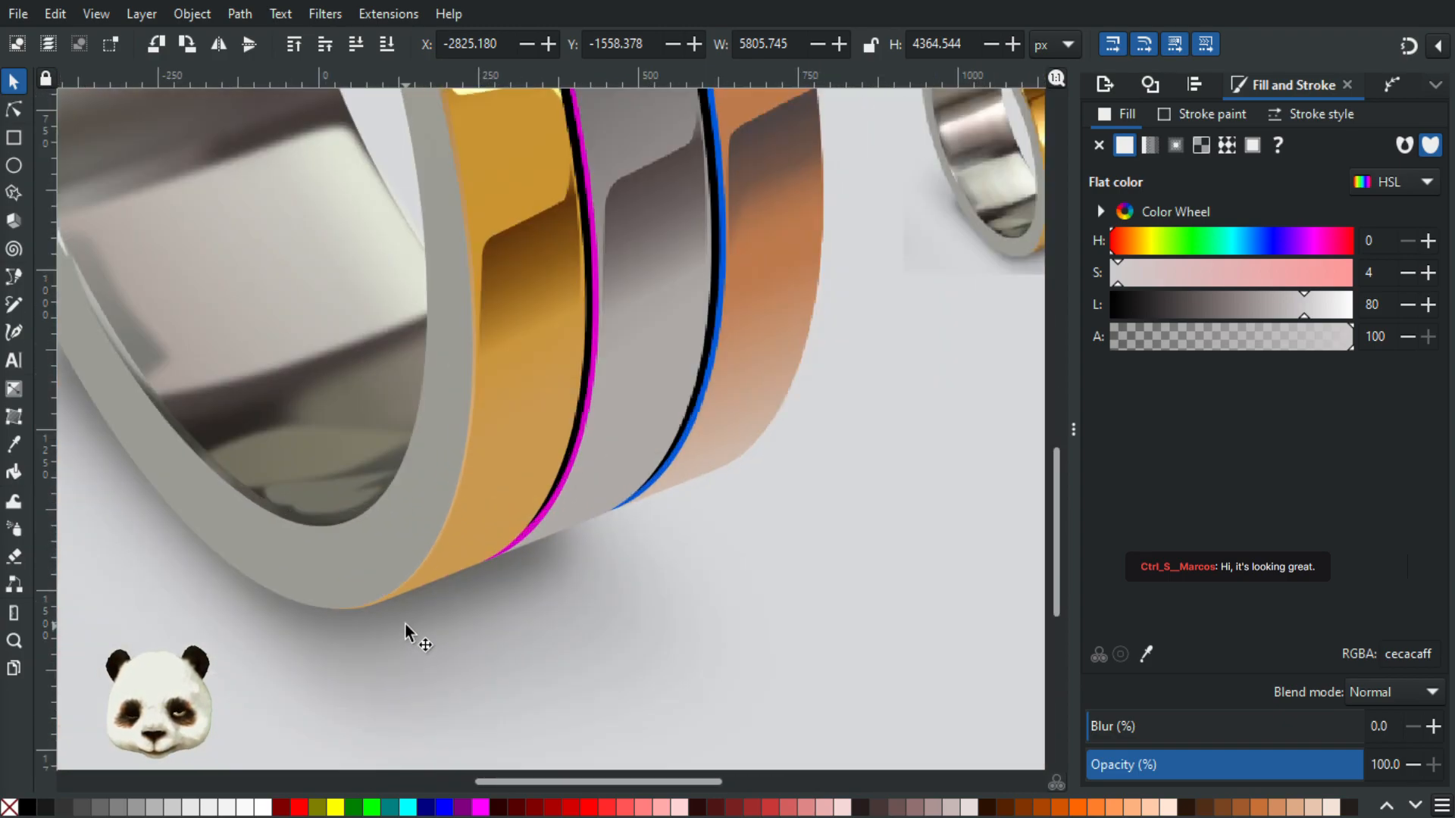
{"action": "scroll", "coordinate": [408, 607], "scroll_direction": "up", "scroll_amount": 1}
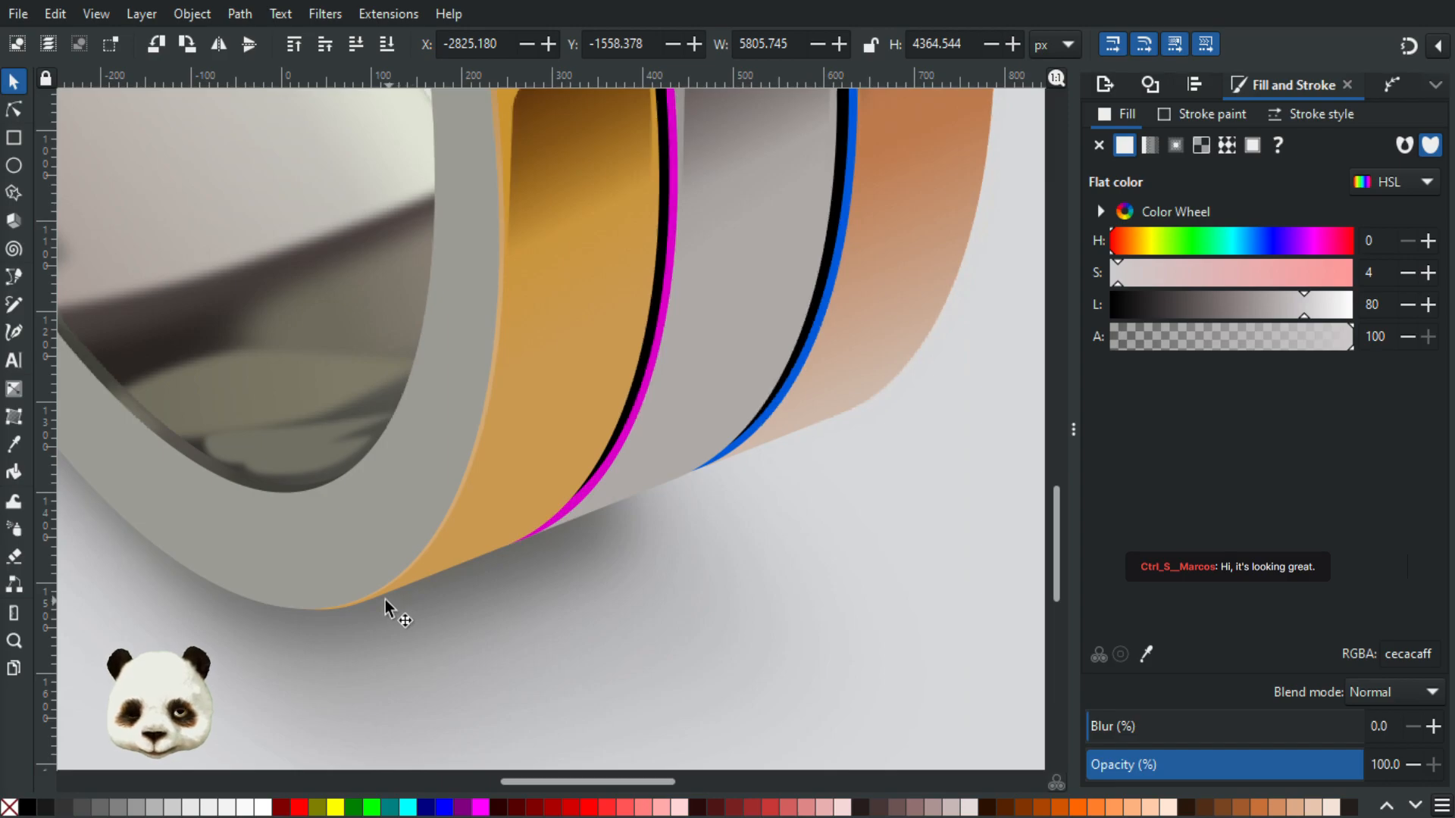
{"action": "scroll", "coordinate": [387, 598], "scroll_direction": "down", "scroll_amount": 1}
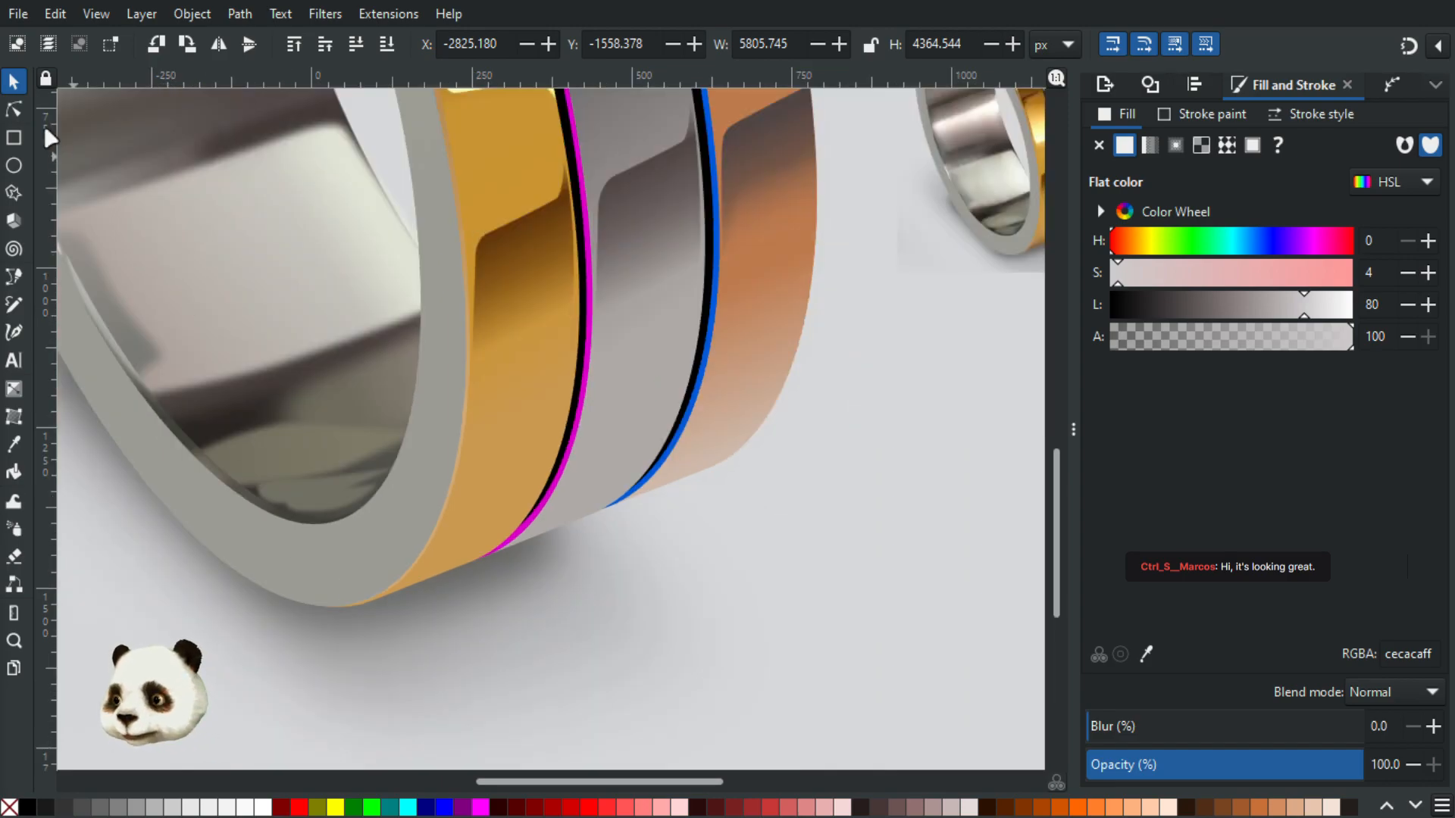
Step: Select the thin edge strip between the grey rim and the gold band and inspect its path nodes
{"action": "left_click", "coordinate": [14, 109]}
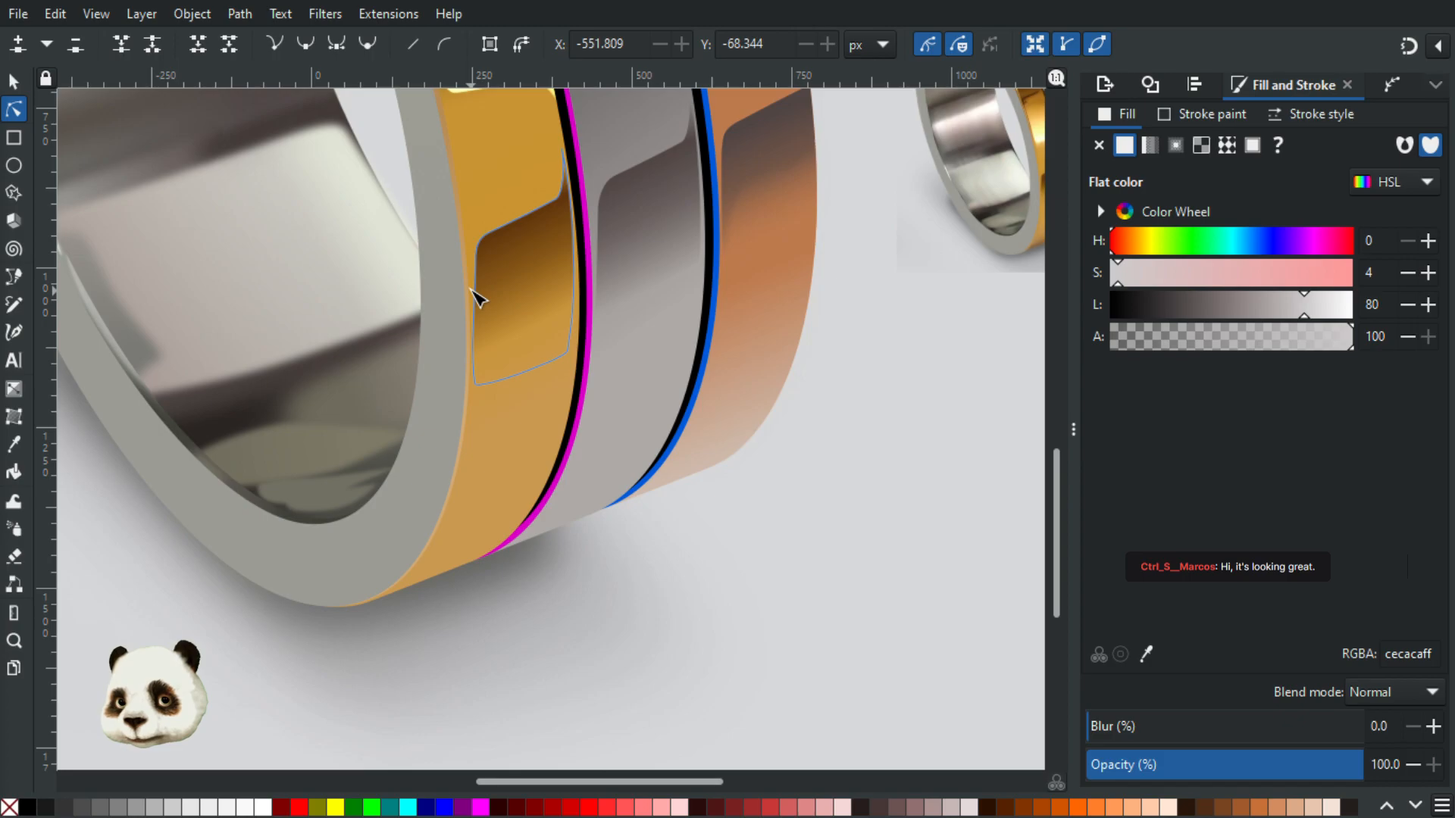
{"action": "left_click", "coordinate": [465, 279]}
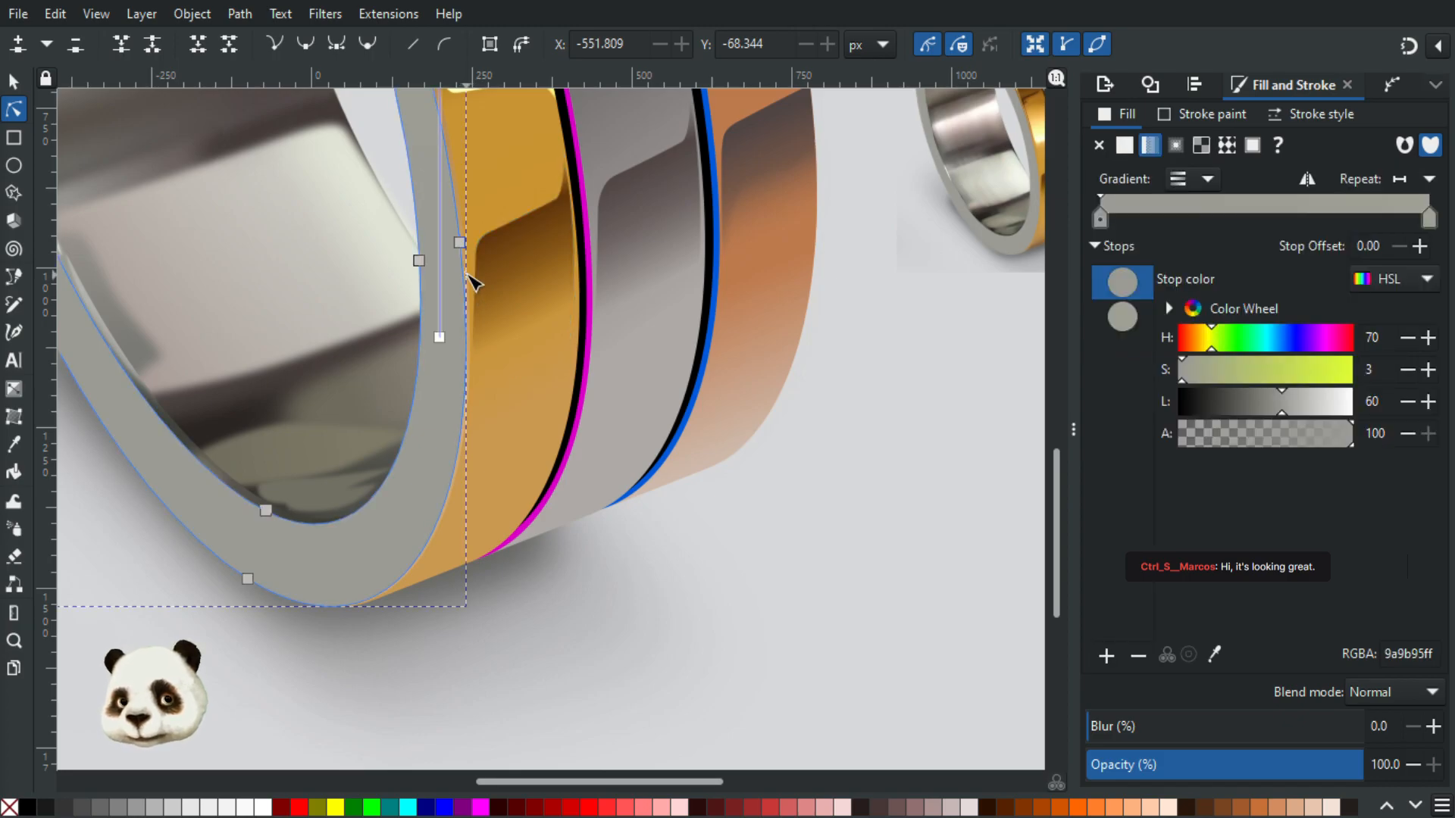
{"action": "left_click", "coordinate": [474, 277]}
{"action": "left_click", "coordinate": [465, 182]}
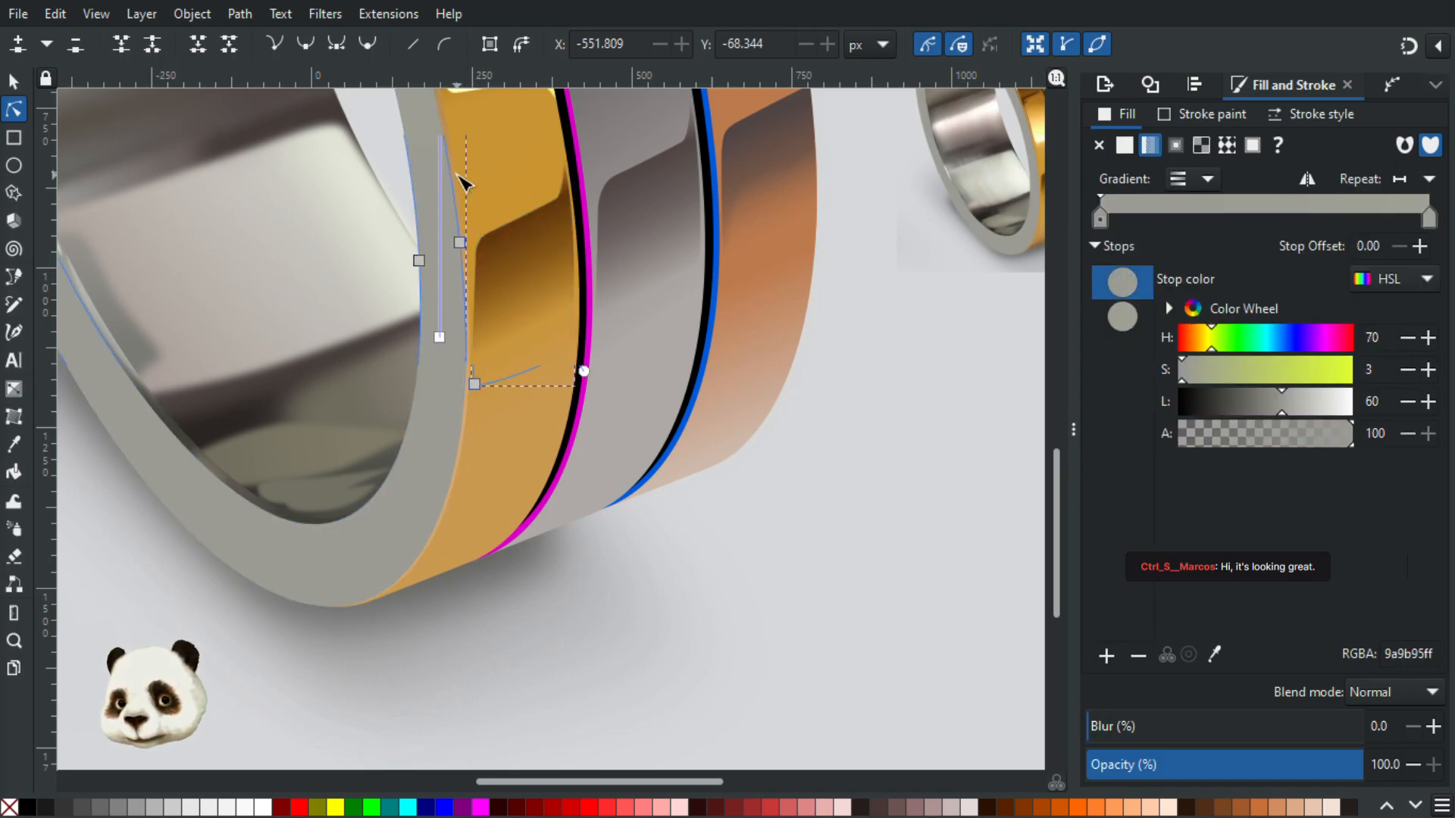
{"action": "scroll", "coordinate": [465, 182], "scroll_direction": "up", "scroll_amount": 3, "text": "ctrl"}
{"action": "left_click", "coordinate": [464, 218]}
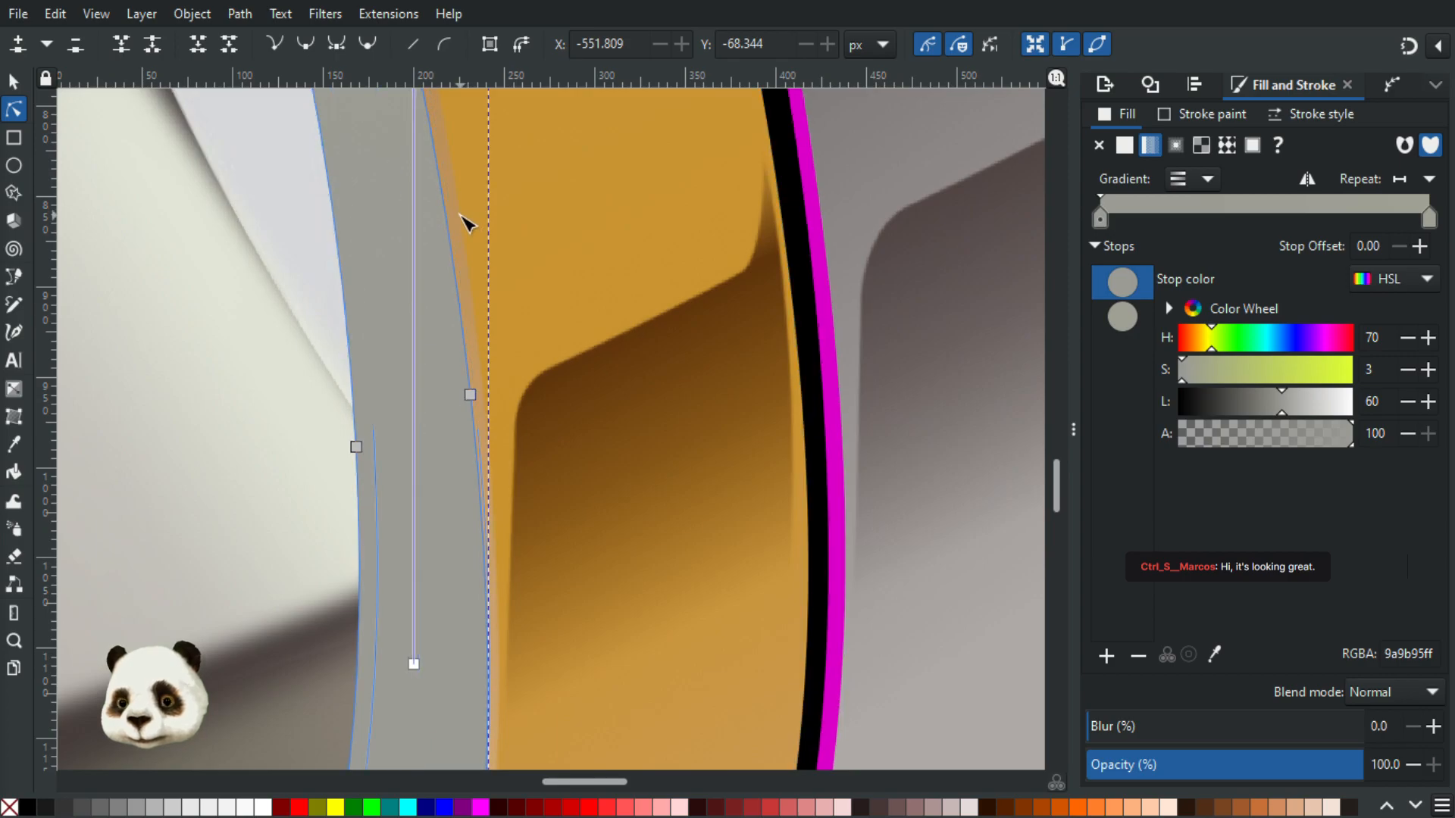
{"action": "scroll", "coordinate": [491, 379], "scroll_direction": "down", "scroll_amount": 5}
{"action": "scroll", "coordinate": [496, 394], "scroll_direction": "down", "scroll_amount": 1, "text": "ctrl"}
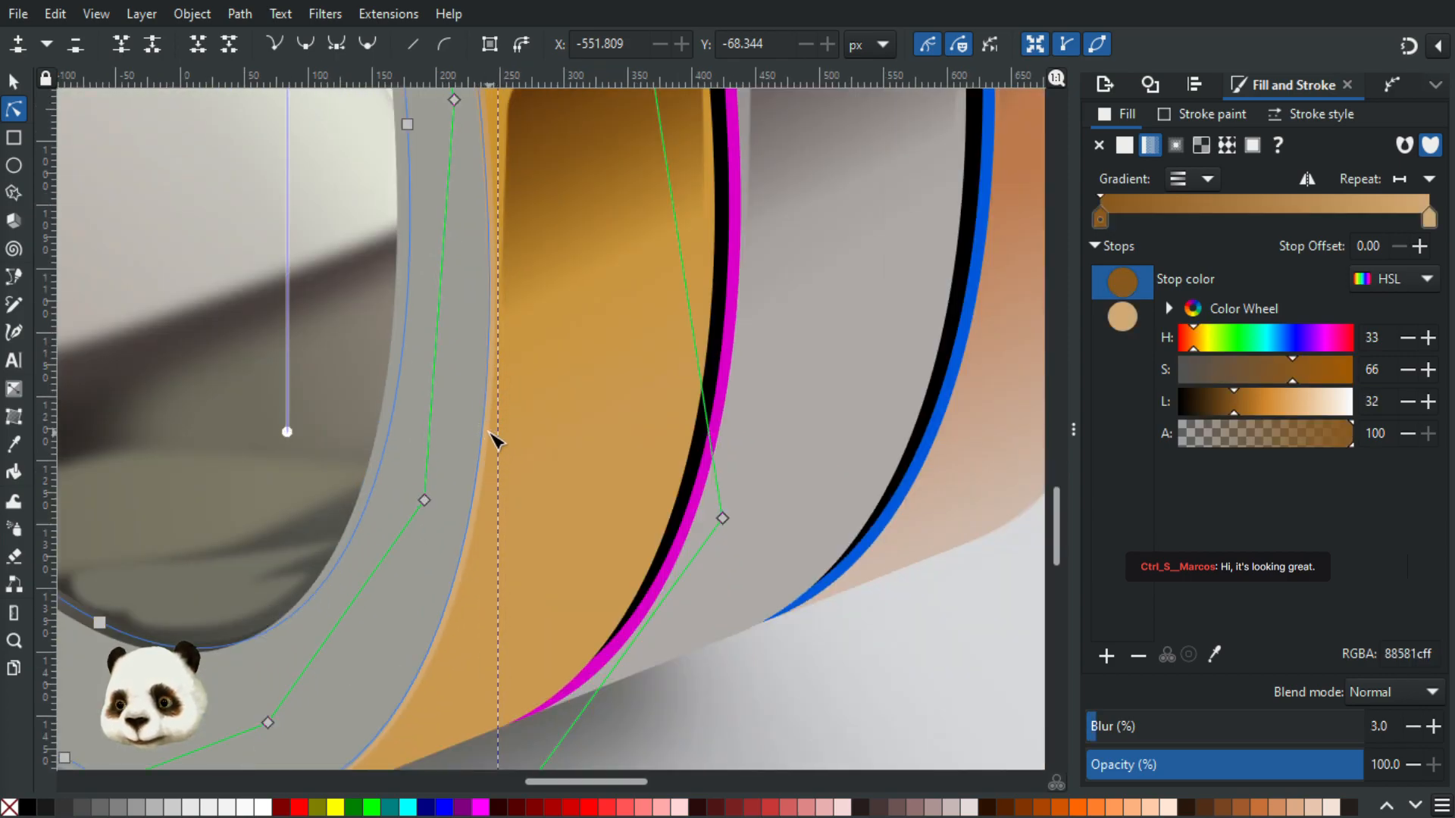
{"action": "left_click", "coordinate": [494, 436]}
{"action": "scroll", "coordinate": [506, 292], "scroll_direction": "up", "scroll_amount": 2, "text": "ctrl"}
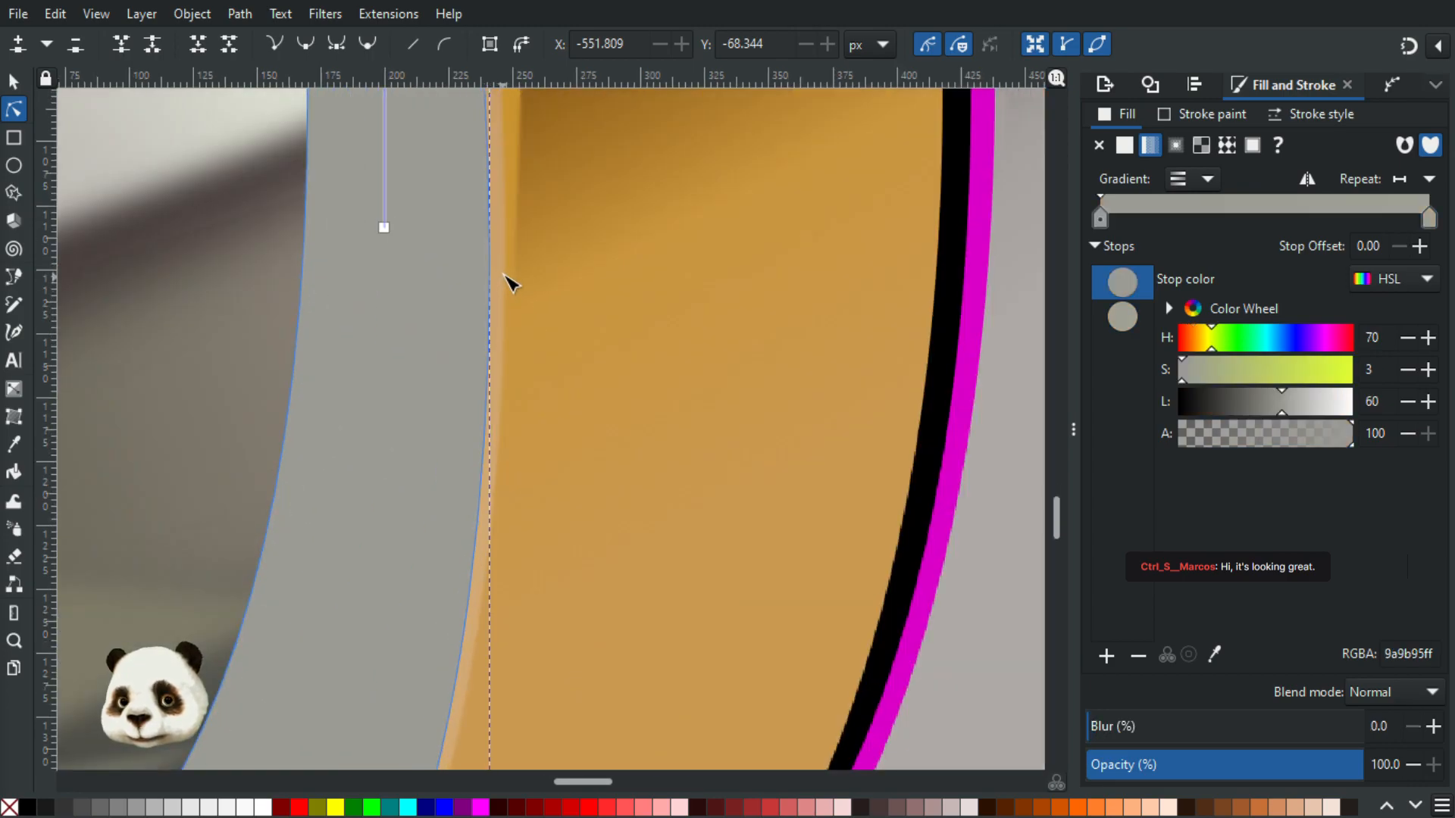
{"action": "left_click", "coordinate": [506, 287]}
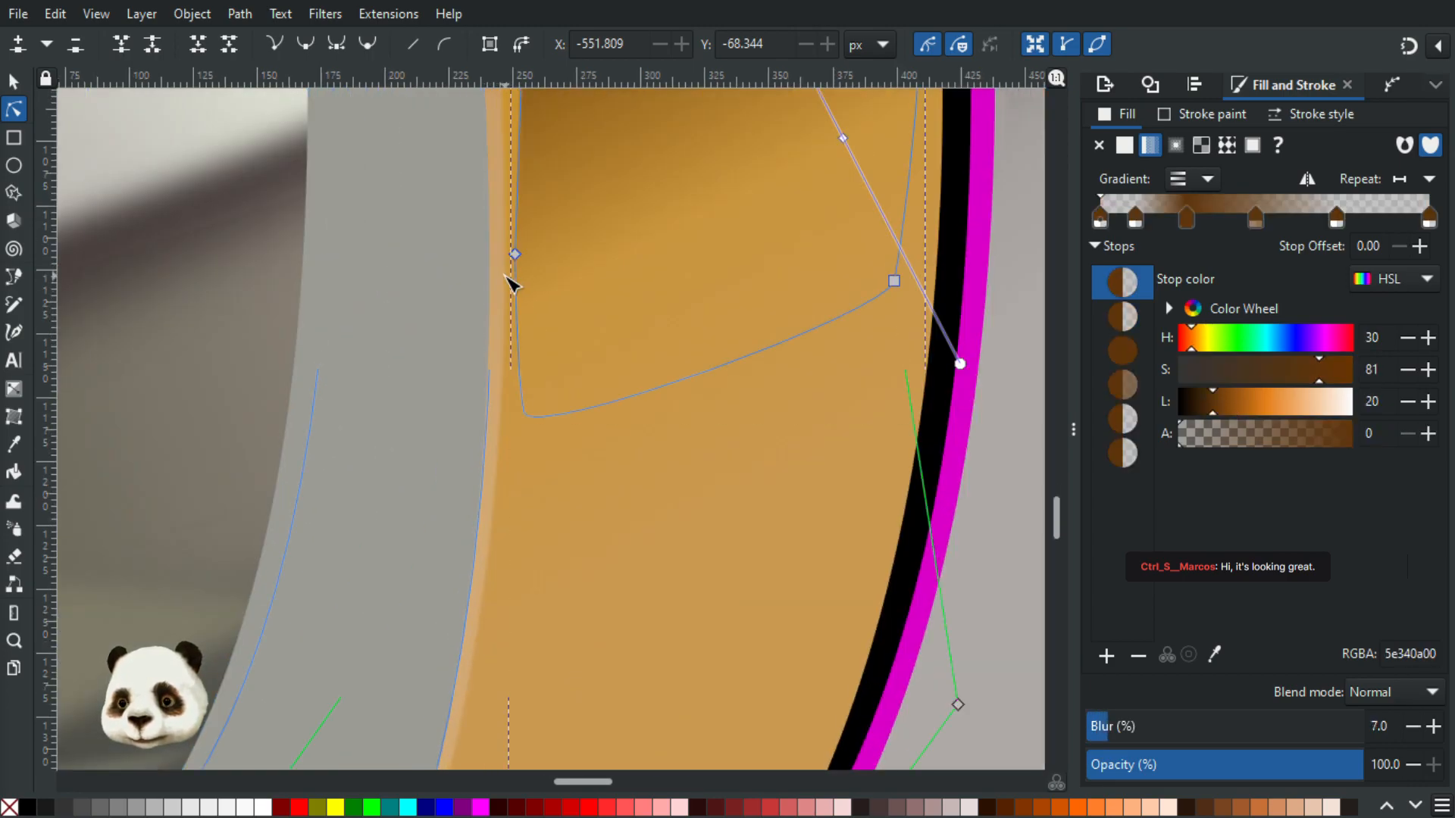
{"action": "left_click", "coordinate": [507, 285]}
Step: Review the whole drawn ring beside the reference picture and select the reference picture
{"action": "scroll", "coordinate": [515, 353], "scroll_direction": "down", "scroll_amount": 4, "text": "ctrl"}
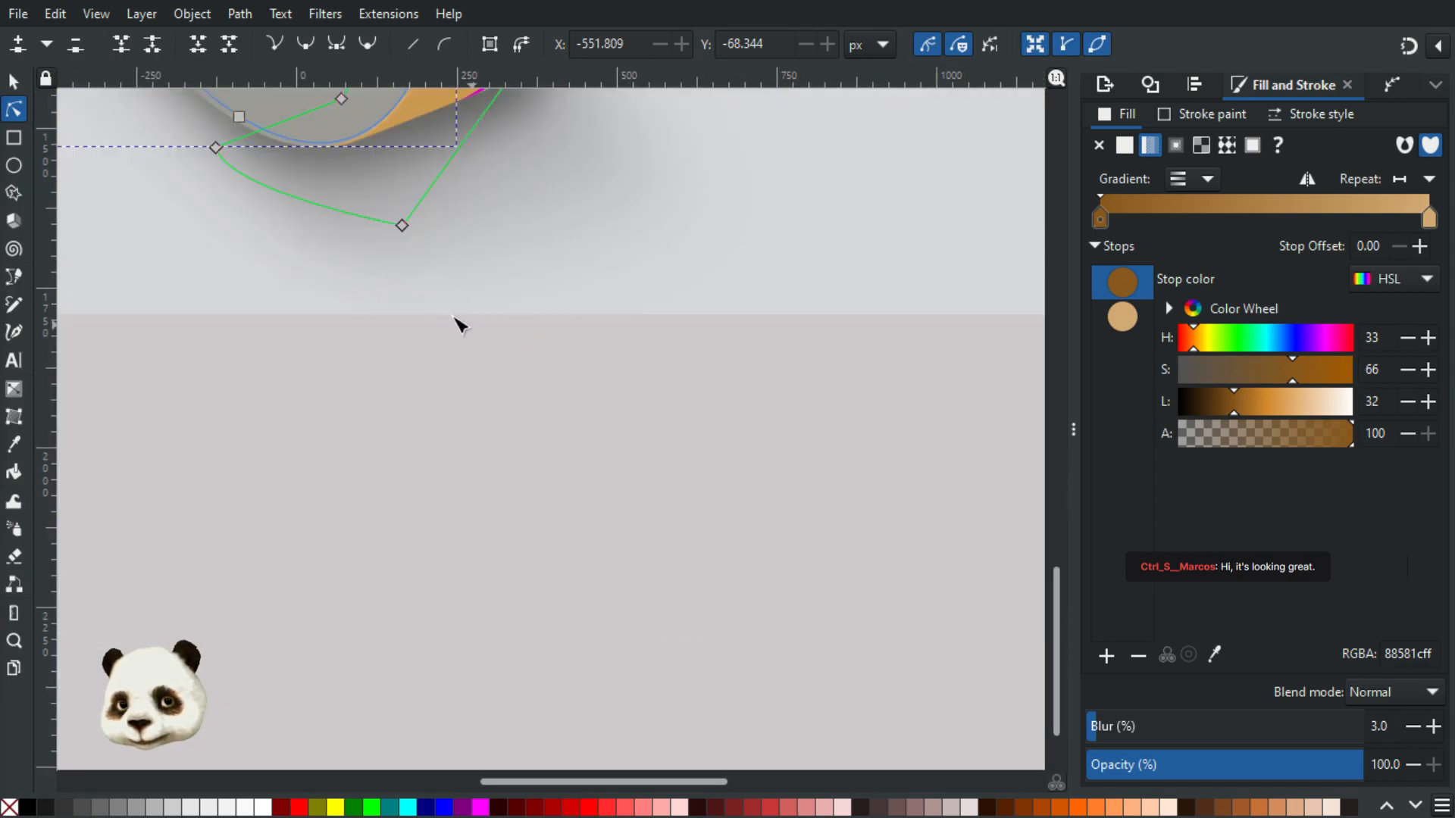
{"action": "scroll", "coordinate": [455, 322], "scroll_direction": "down", "scroll_amount": 4, "text": "ctrl"}
{"action": "left_click_drag", "start_coordinate": [476, 317], "coordinate": [434, 522]}
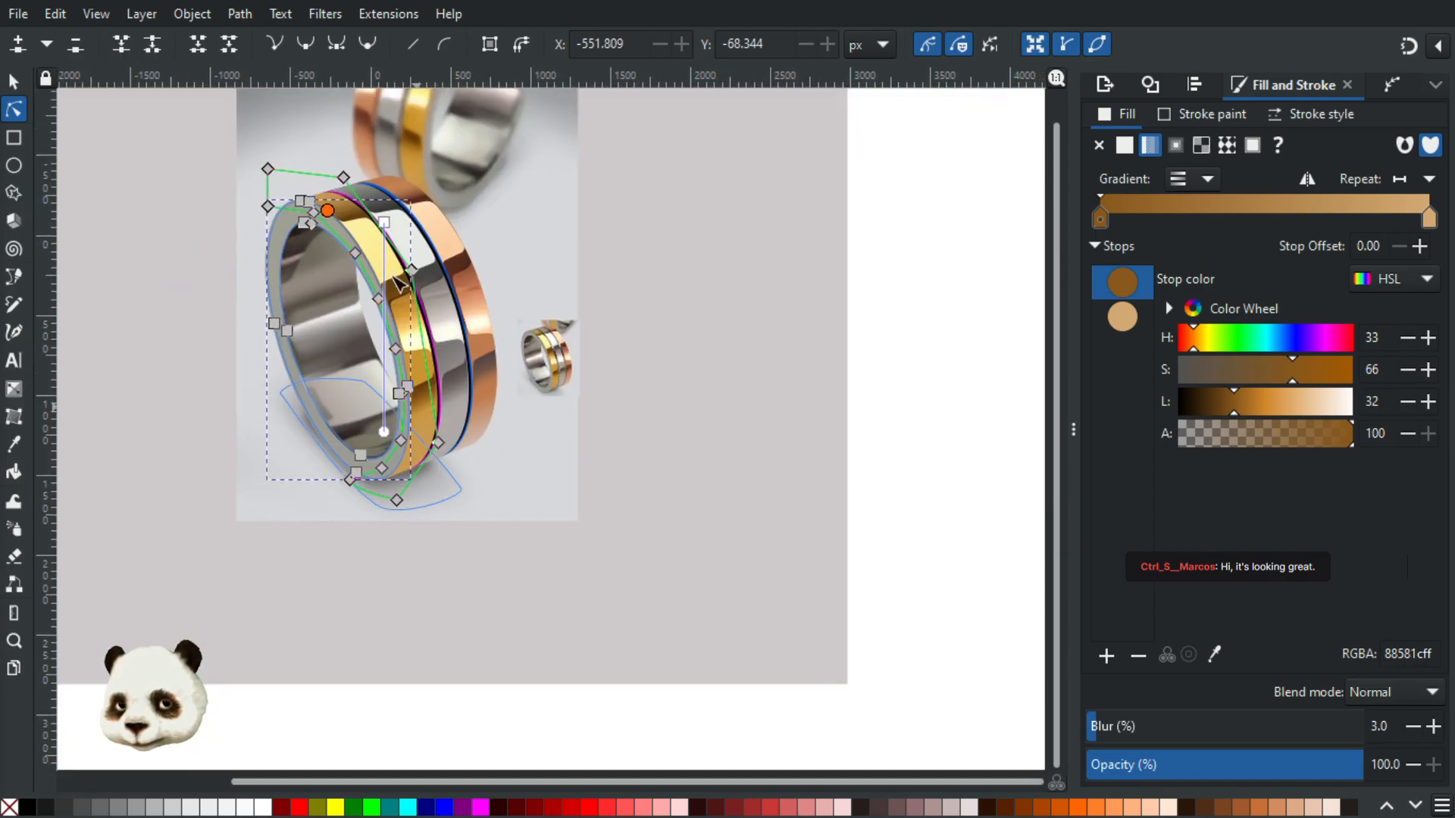
{"action": "scroll", "coordinate": [424, 522], "scroll_direction": "up", "scroll_amount": 2, "text": "ctrl"}
{"action": "key", "text": "s"}
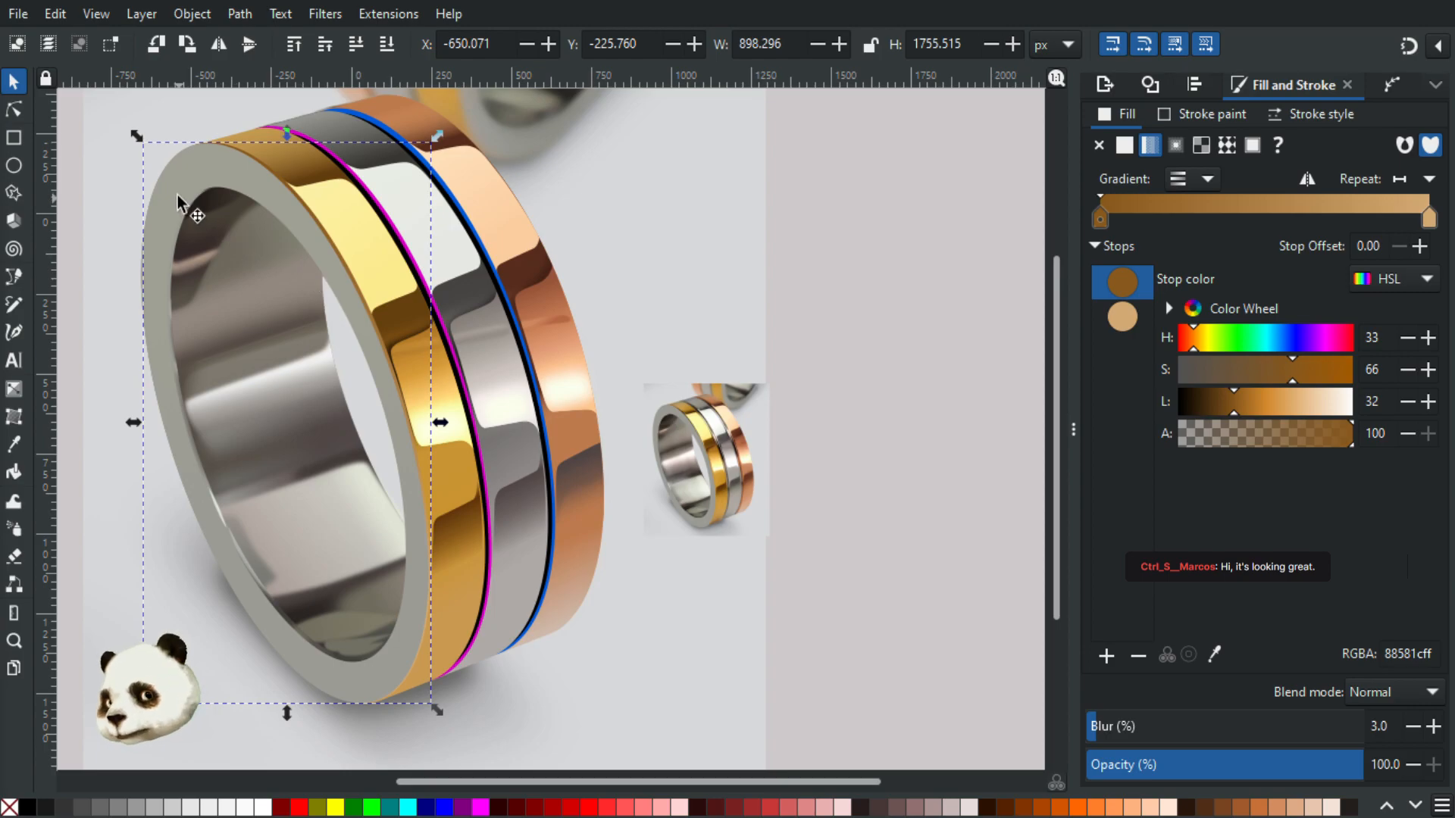
{"action": "scroll", "coordinate": [209, 156], "scroll_direction": "up", "scroll_amount": 2, "text": "ctrl"}
{"action": "scroll", "coordinate": [252, 176], "scroll_direction": "down", "scroll_amount": 2, "text": "ctrl"}
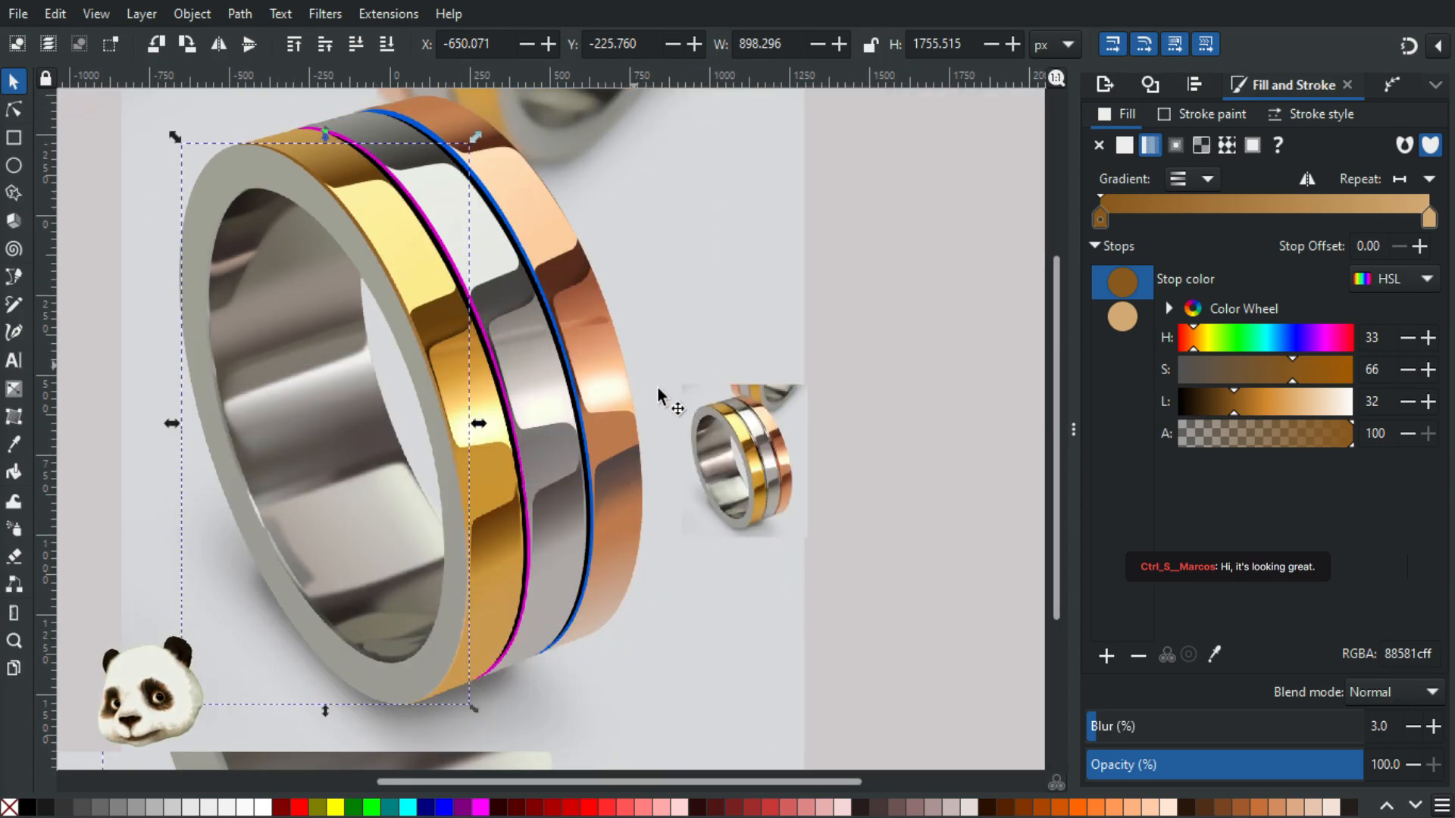
{"action": "left_click", "coordinate": [807, 467]}
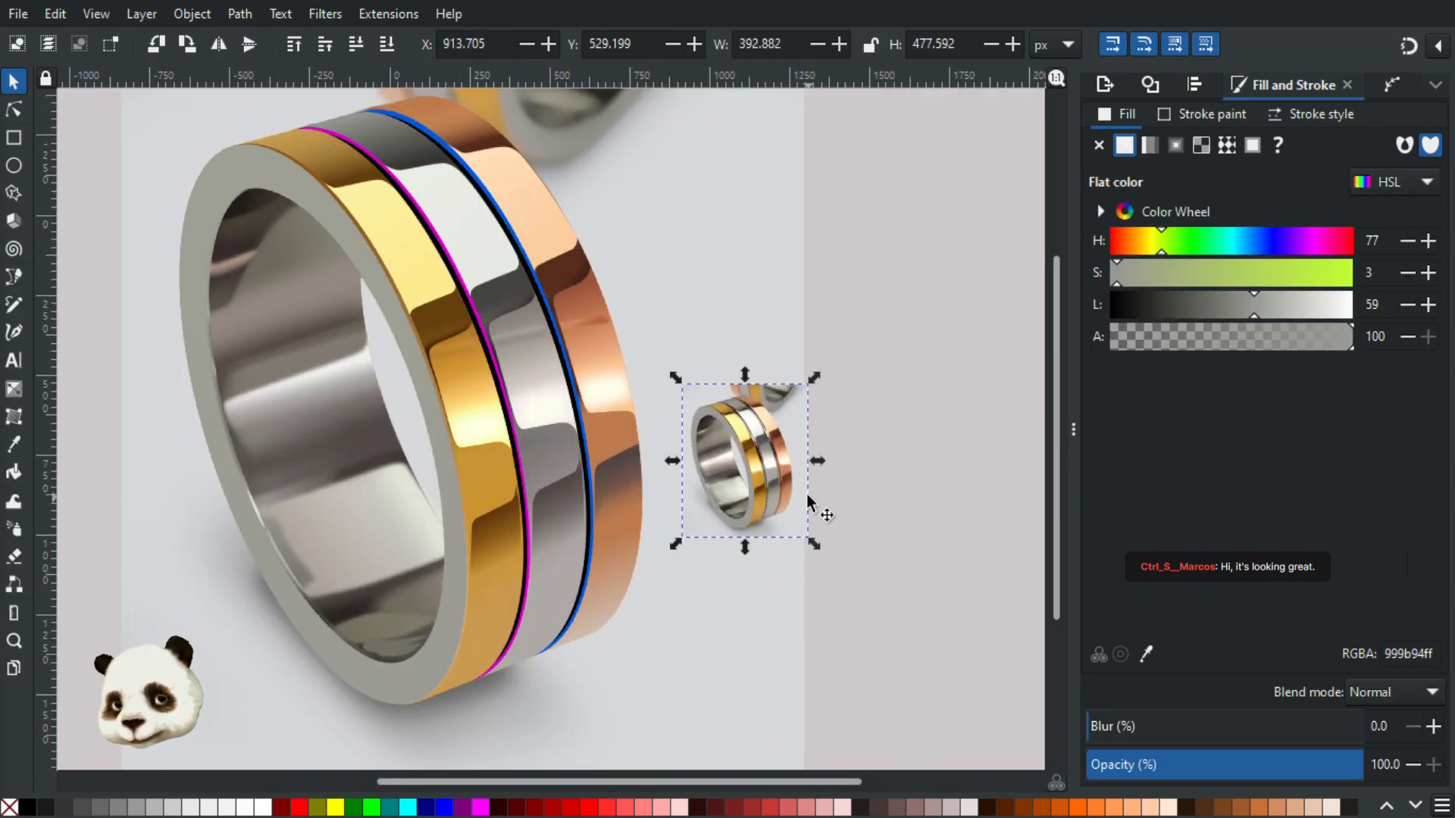
Step: Examine the reference ring's rim, band edges and highlights up close and compare them with the drawn ring
{"action": "scroll", "coordinate": [695, 406], "scroll_direction": "up", "scroll_amount": 5, "text": "ctrl"}
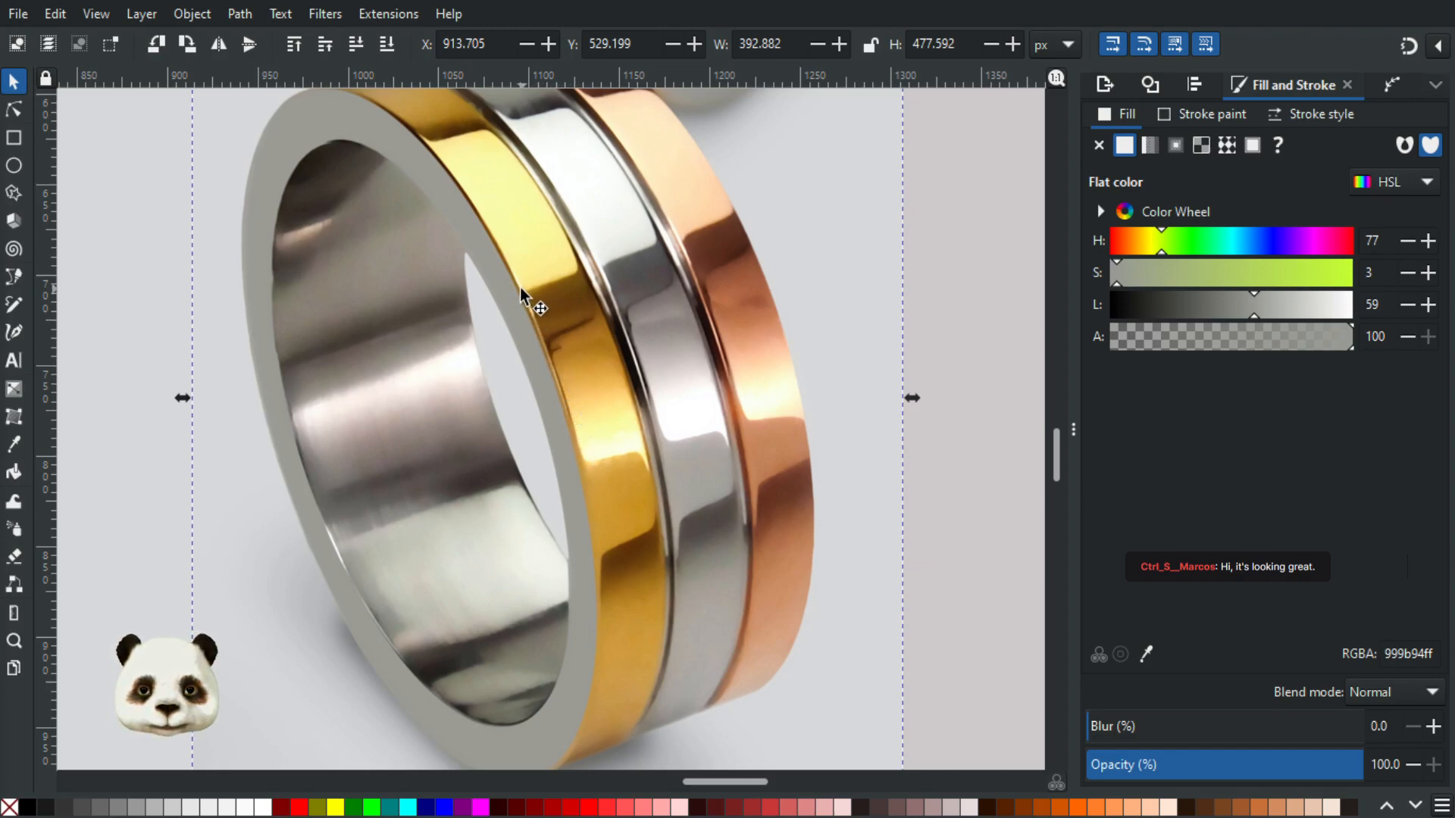
{"action": "left_click_drag", "start_coordinate": [512, 271], "coordinate": [562, 439]}
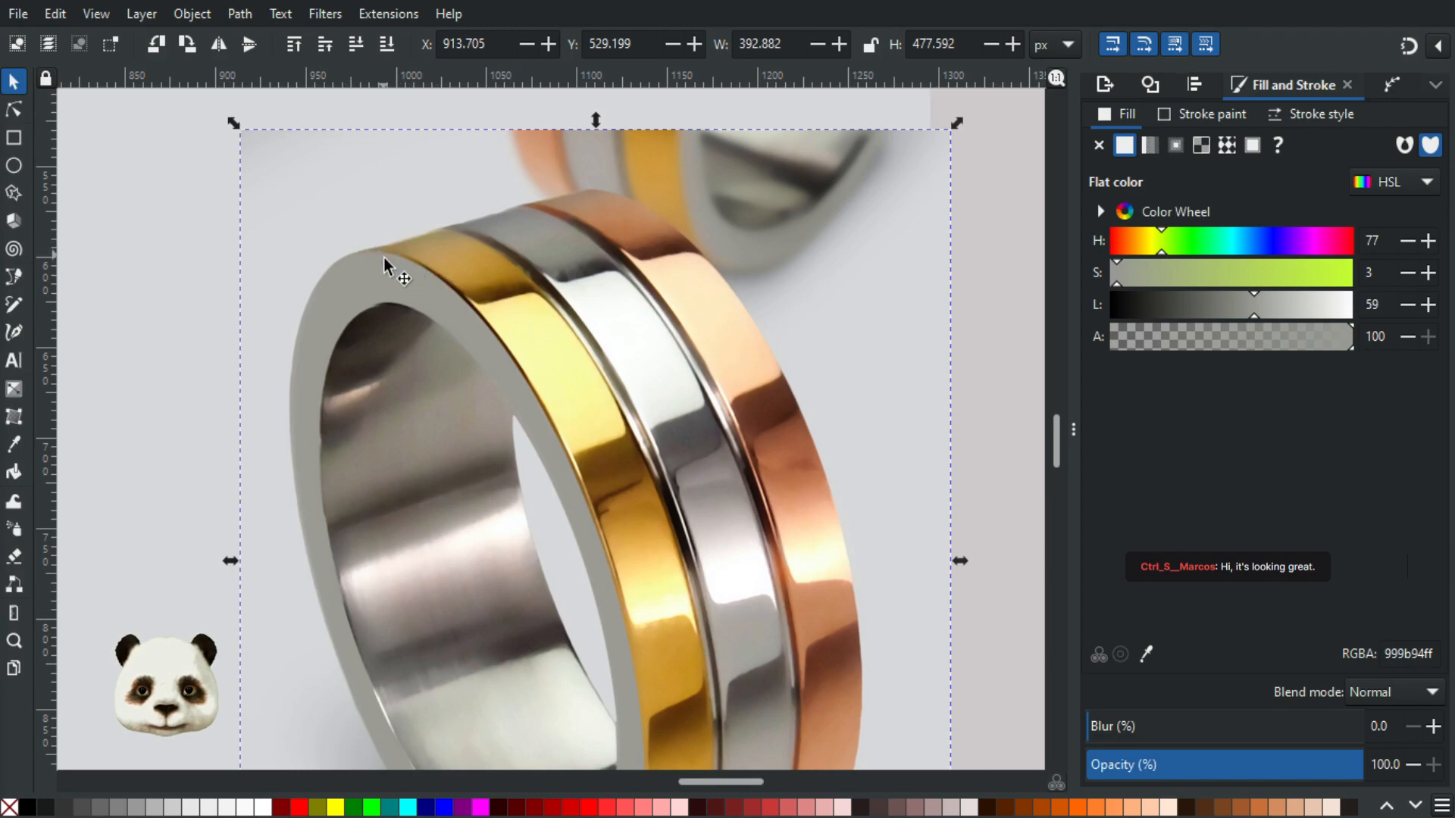
{"action": "scroll", "coordinate": [368, 283], "scroll_direction": "down", "scroll_amount": 5}
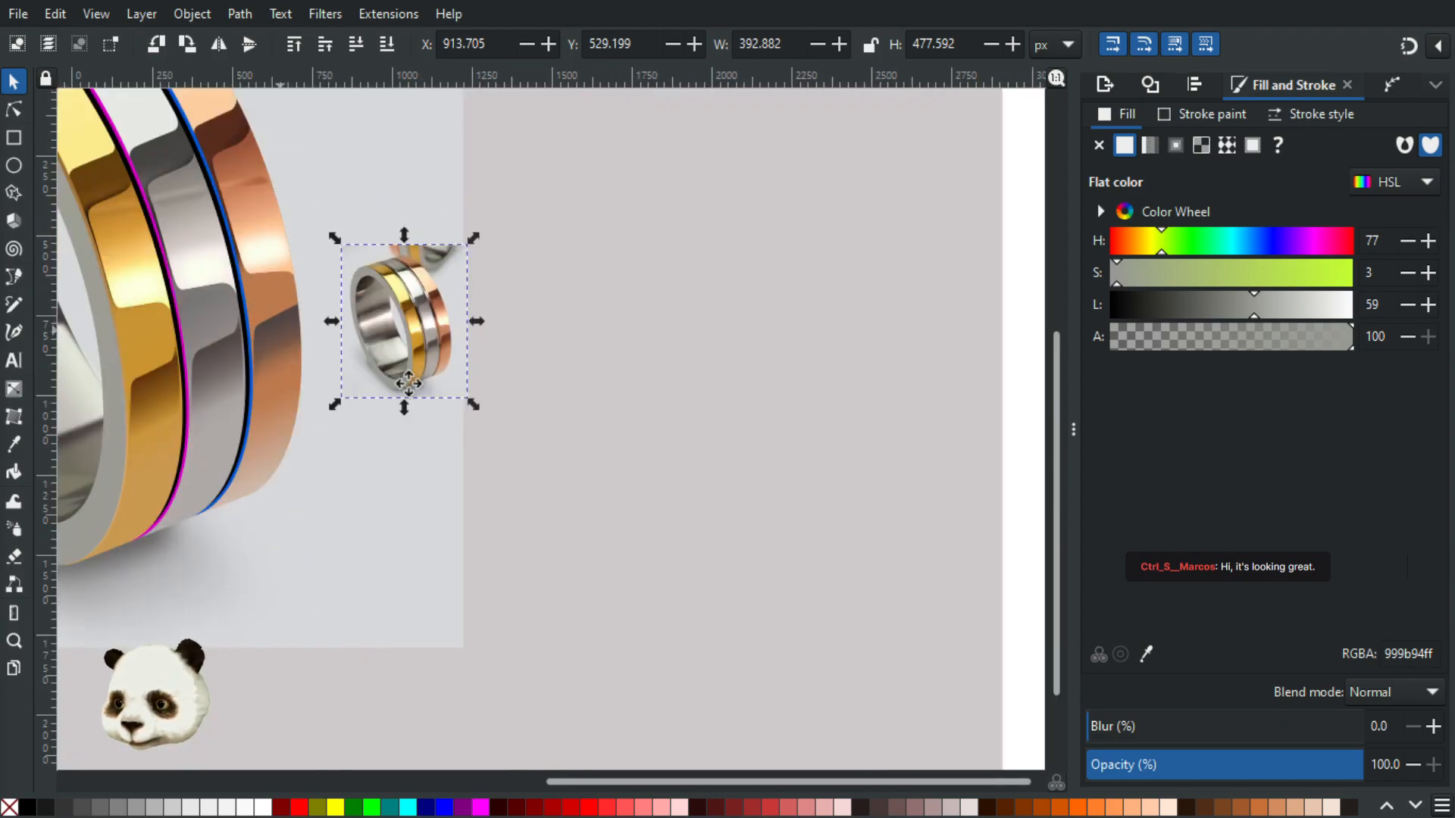
{"action": "left_click_drag", "start_coordinate": [321, 352], "coordinate": [529, 471]}
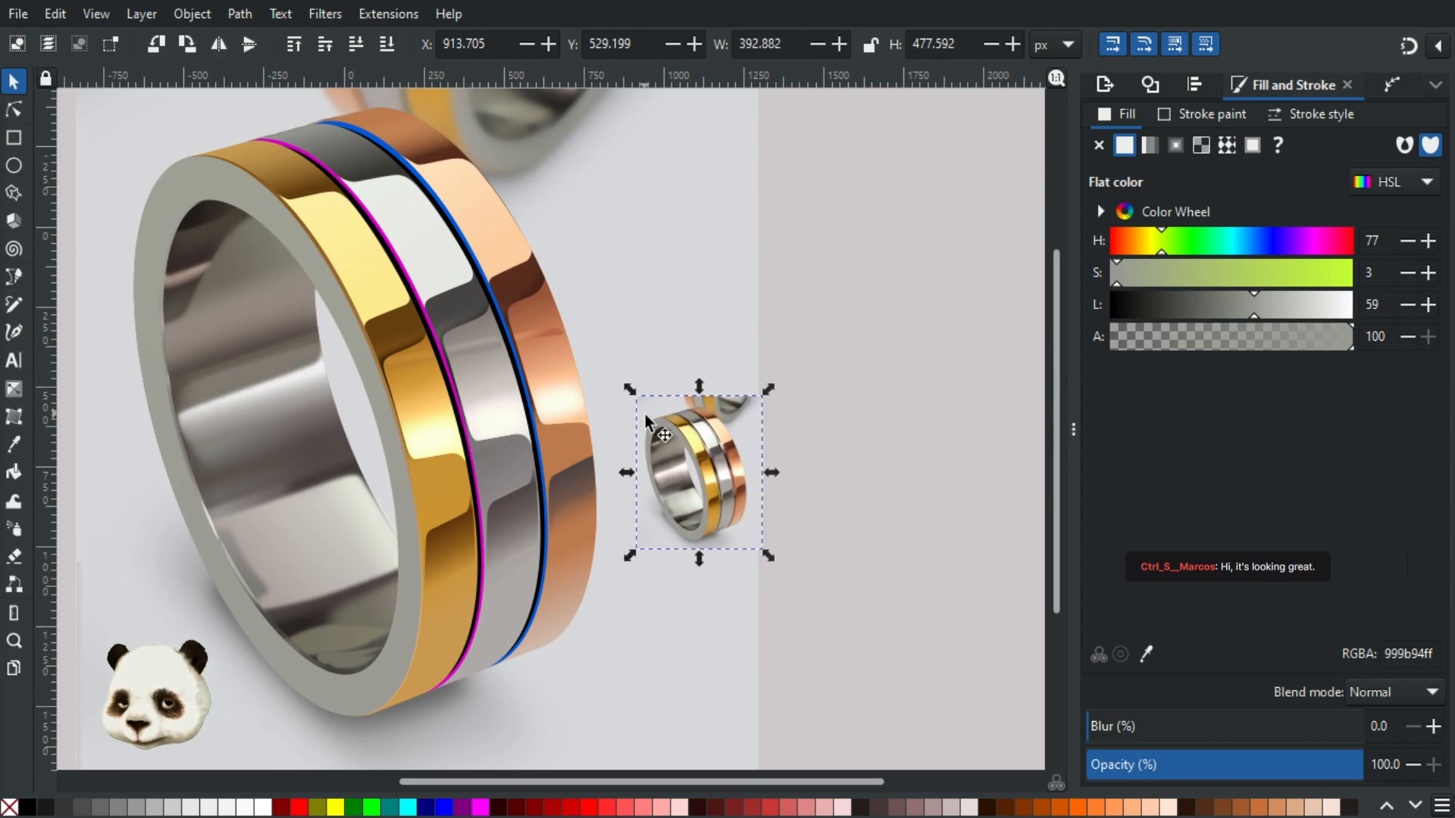
{"action": "scroll", "coordinate": [646, 418], "scroll_direction": "up", "scroll_amount": 1}
{"action": "scroll", "coordinate": [727, 482], "scroll_direction": "up", "scroll_amount": 2}
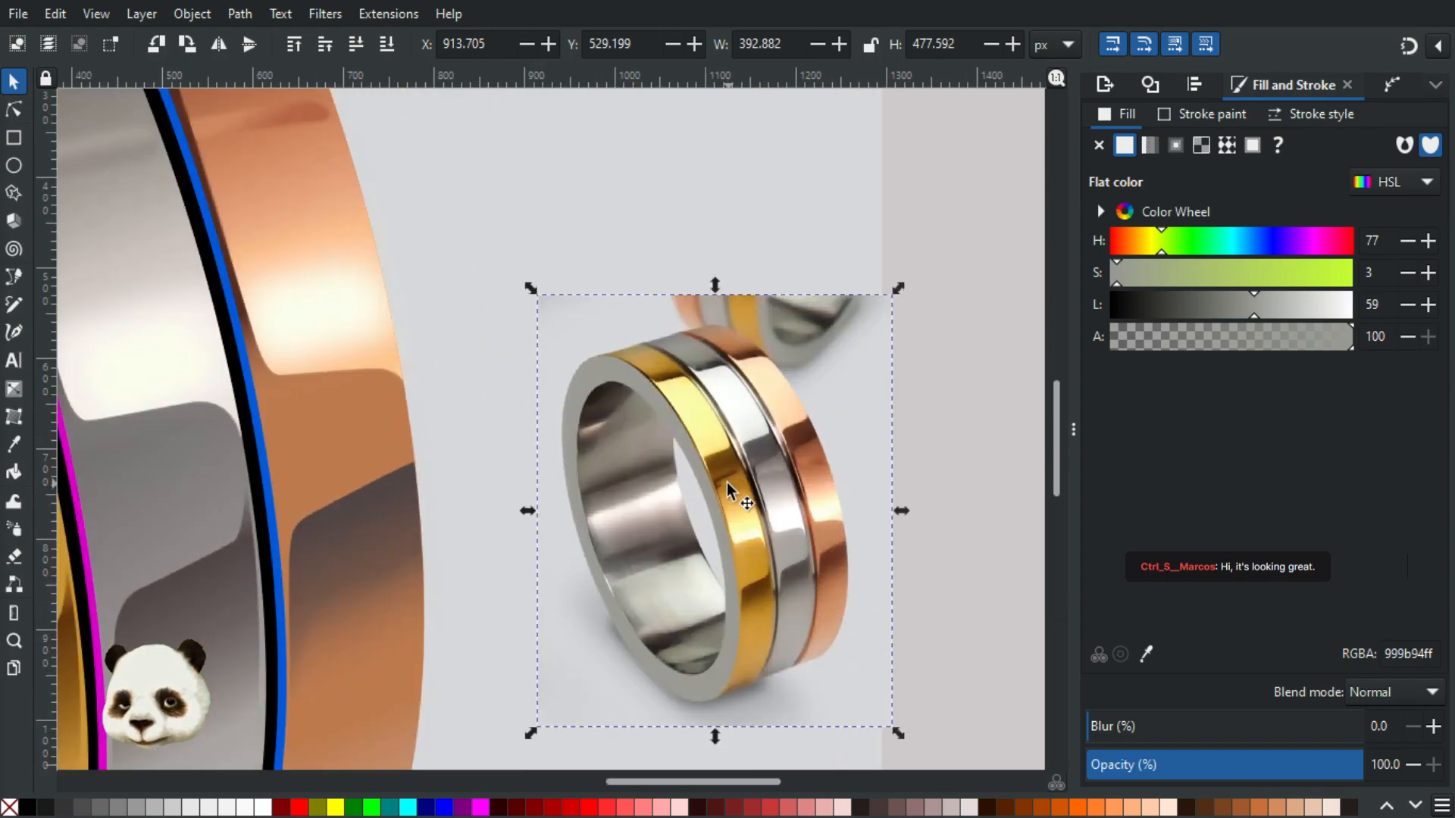
{"action": "scroll", "coordinate": [712, 462], "scroll_direction": "up", "scroll_amount": 1}
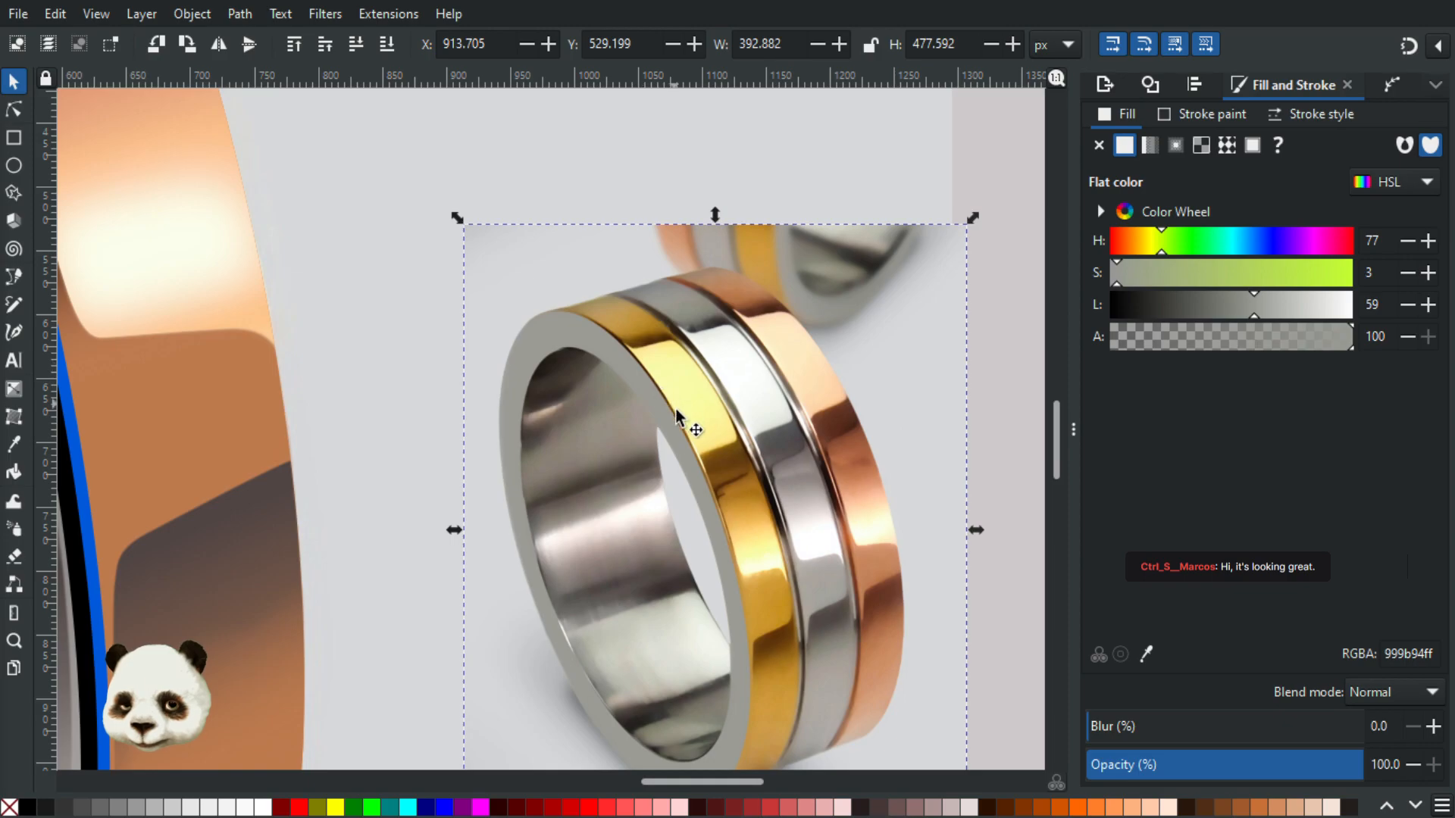
{"action": "scroll", "coordinate": [739, 545], "scroll_direction": "up", "scroll_amount": 3}
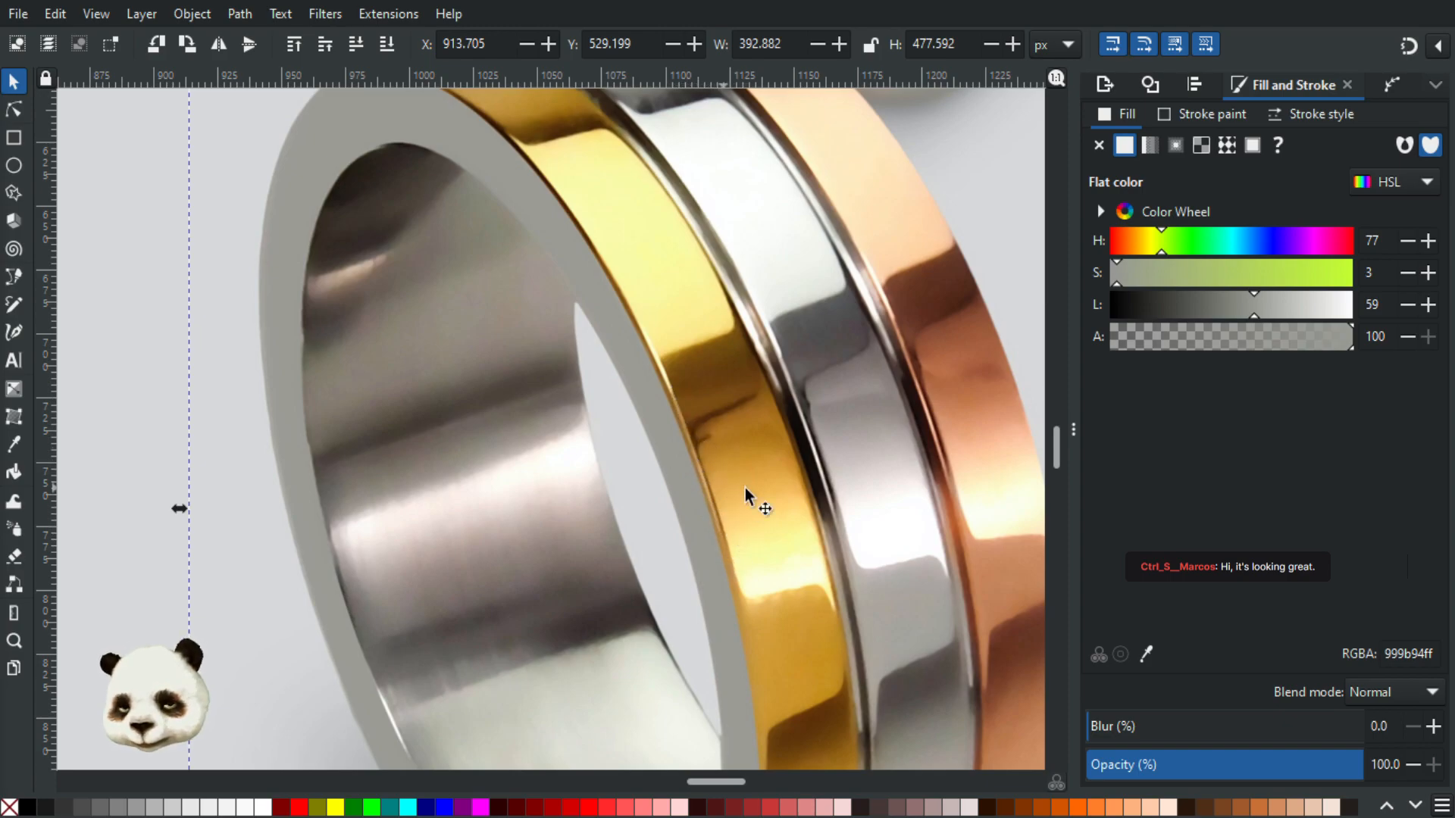
{"action": "scroll", "coordinate": [665, 434], "scroll_direction": "down", "scroll_amount": 3}
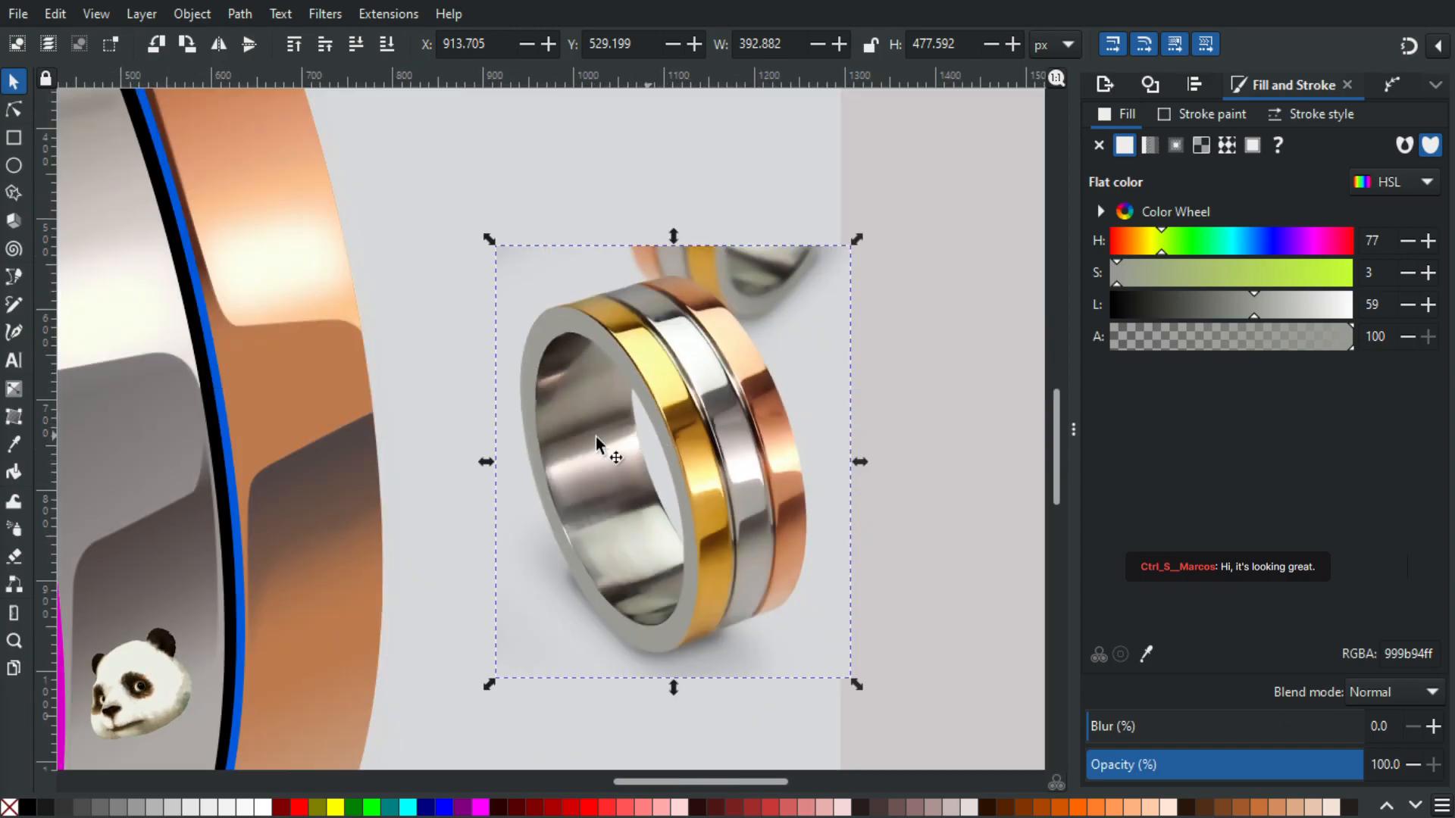
{"action": "scroll", "coordinate": [379, 497], "scroll_direction": "down", "scroll_amount": 2}
{"action": "mouse_move", "coordinate": [264, 485]}
{"action": "left_mouse_down"}
{"action": "mouse_move", "coordinate": [398, 464]}
{"action": "mouse_move", "coordinate": [553, 474]}
{"action": "left_mouse_up"}
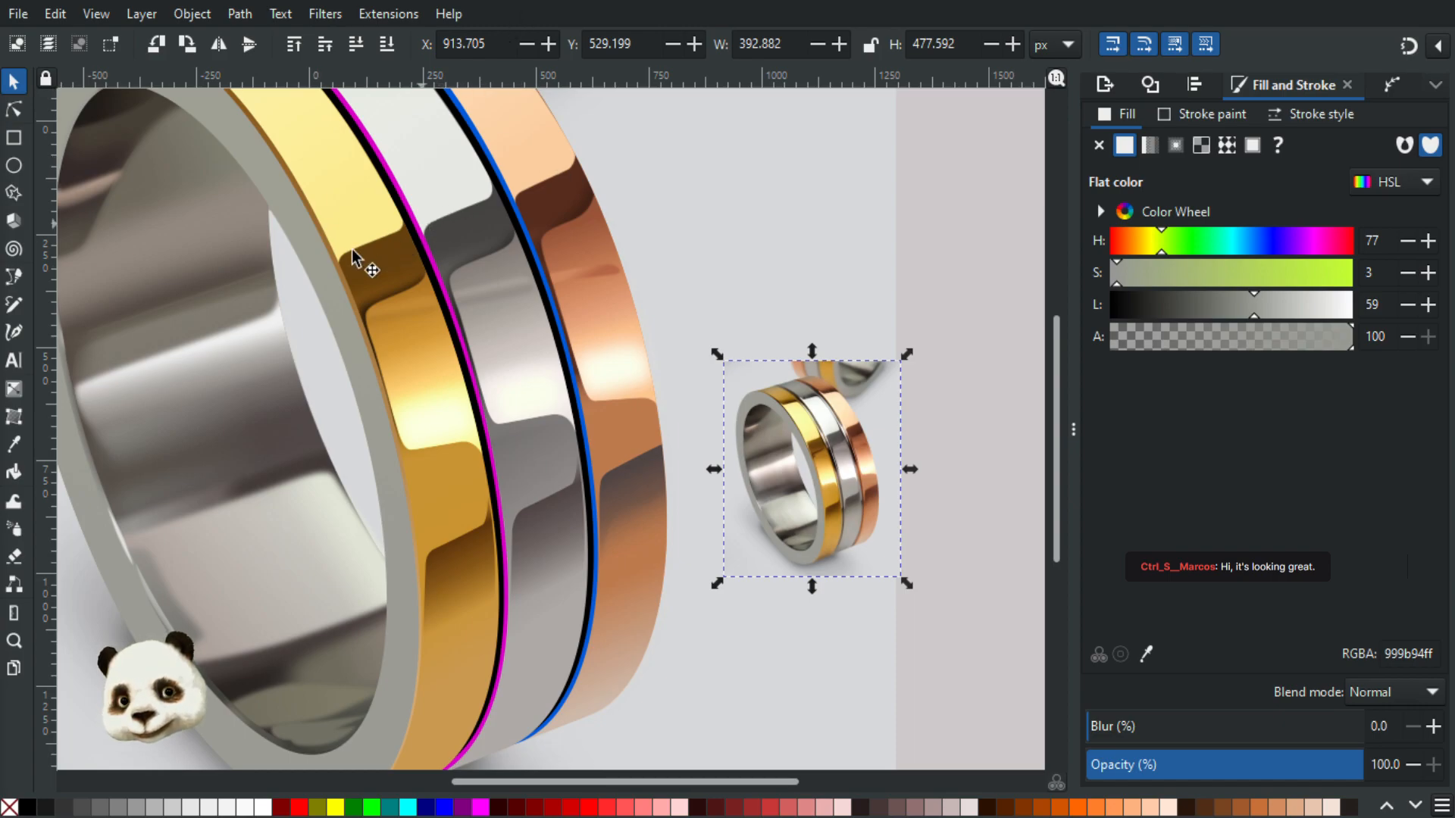
Step: Select the thin brown edge strip between the grey rim and the gold band and bring it in front of the rim
{"action": "scroll", "coordinate": [351, 249], "scroll_direction": "up", "scroll_amount": 3}
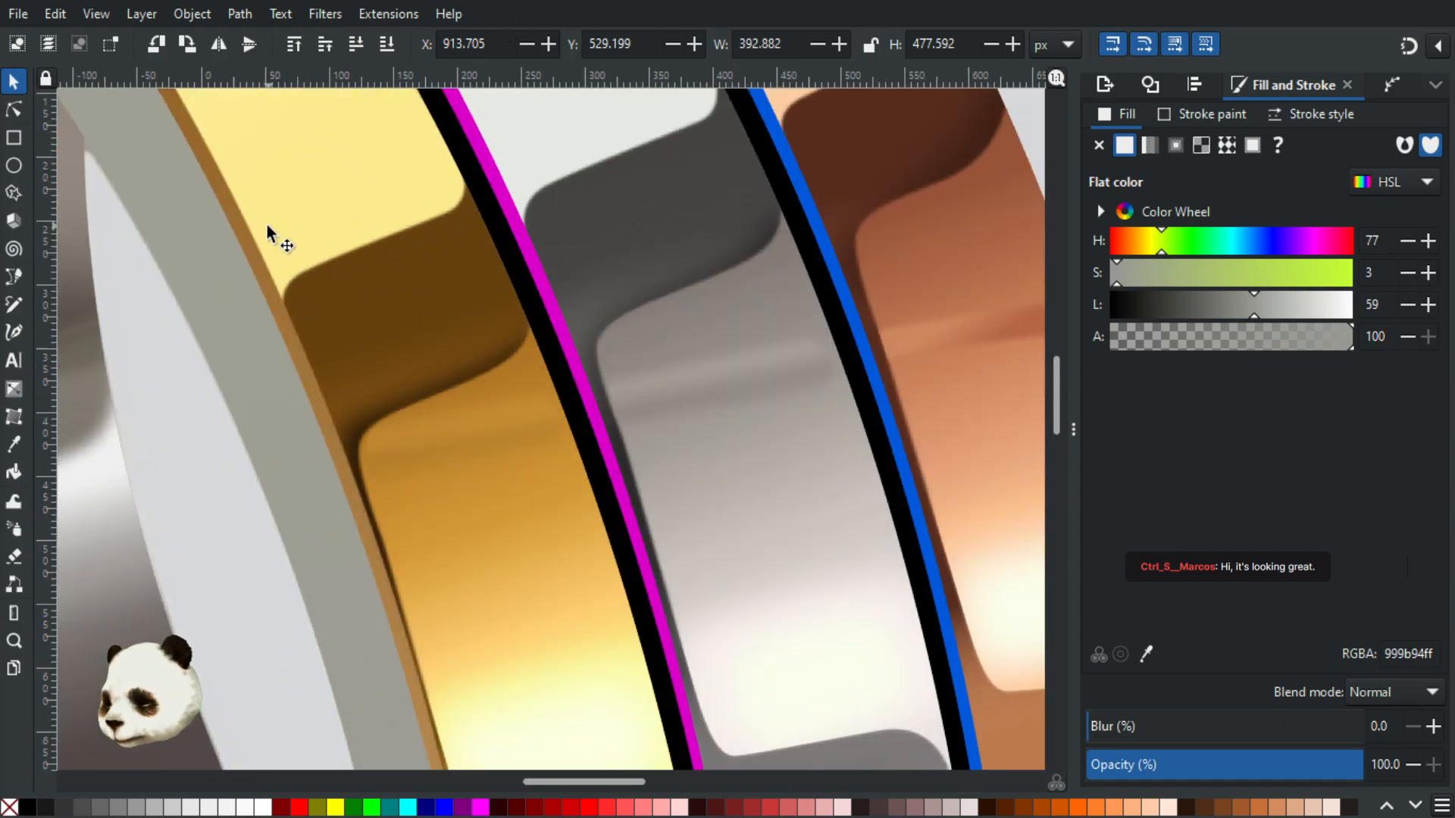
{"action": "left_click", "coordinate": [14, 110]}
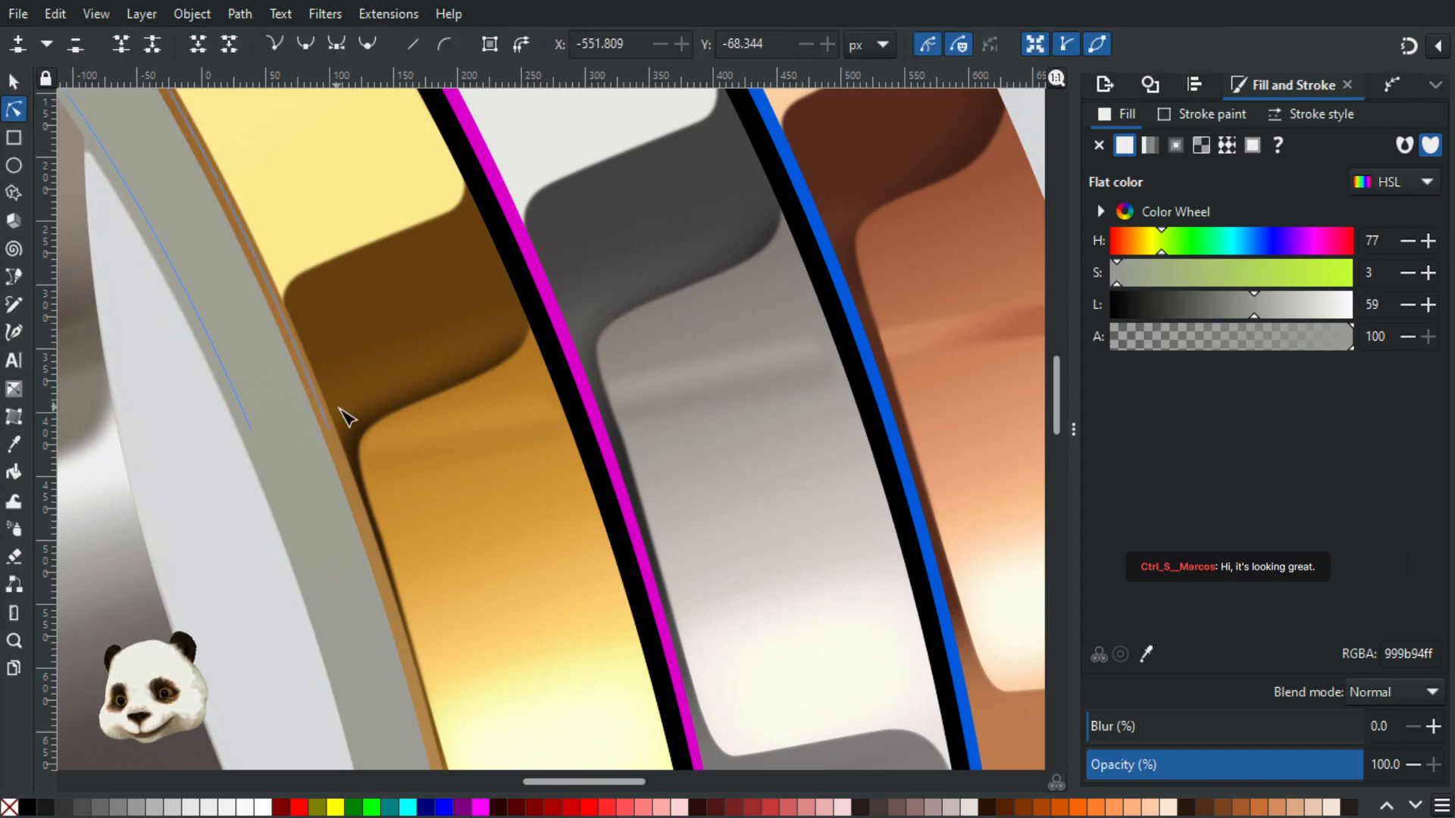
{"action": "left_click", "coordinate": [324, 399]}
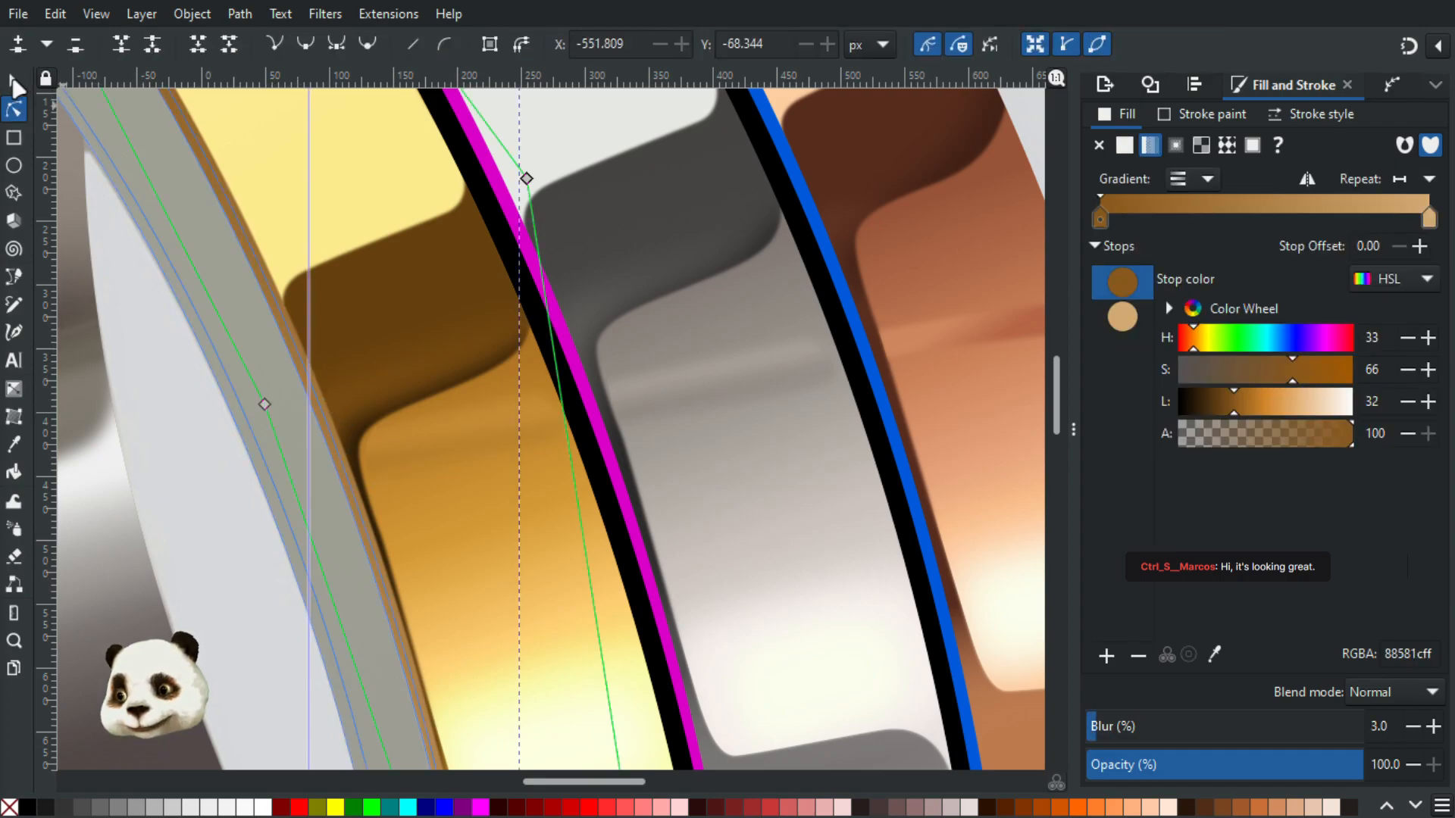
{"action": "left_click", "coordinate": [13, 82]}
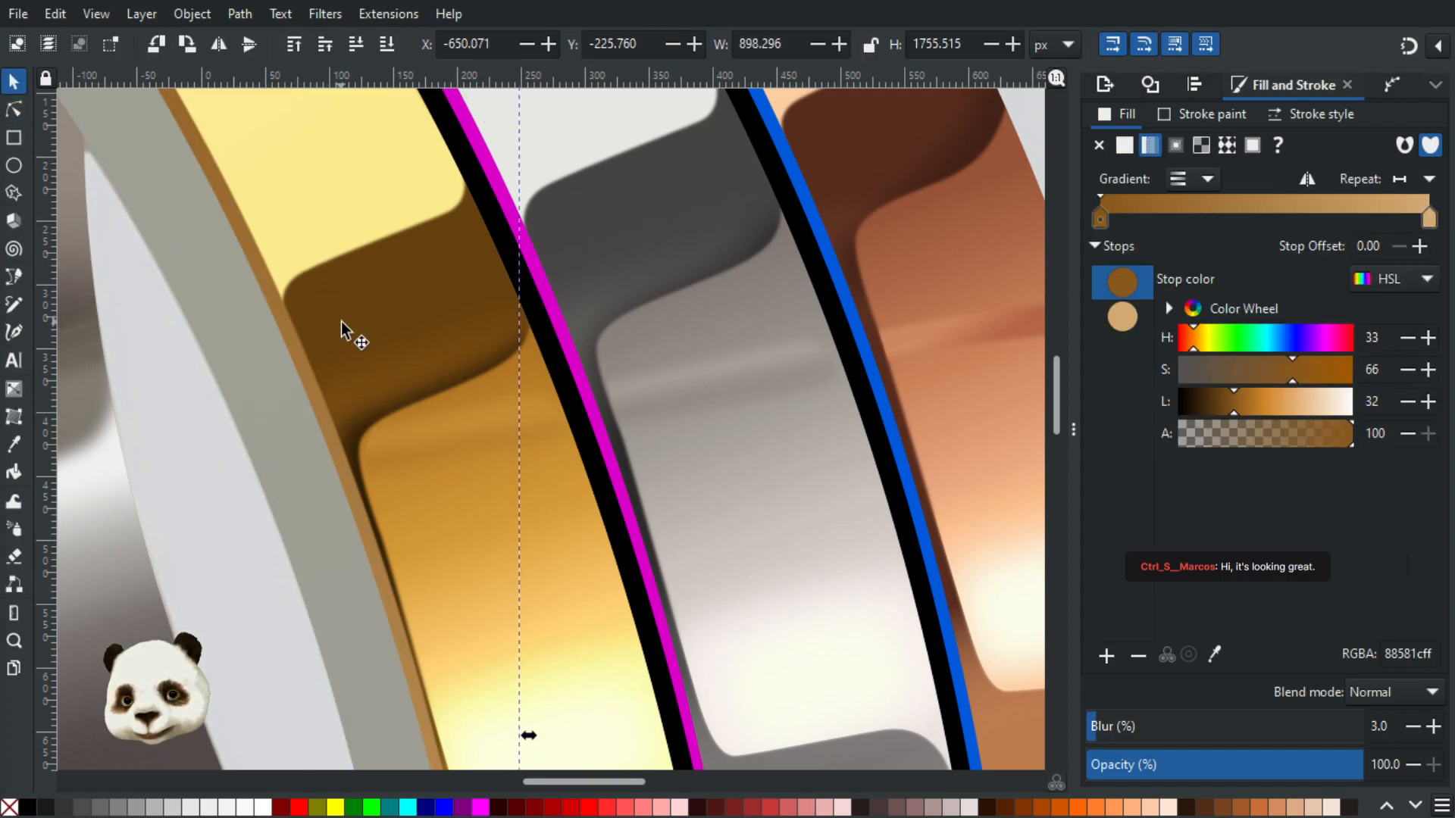
{"action": "scroll", "coordinate": [292, 371], "scroll_direction": "down", "scroll_amount": 2, "text": "ctrl"}
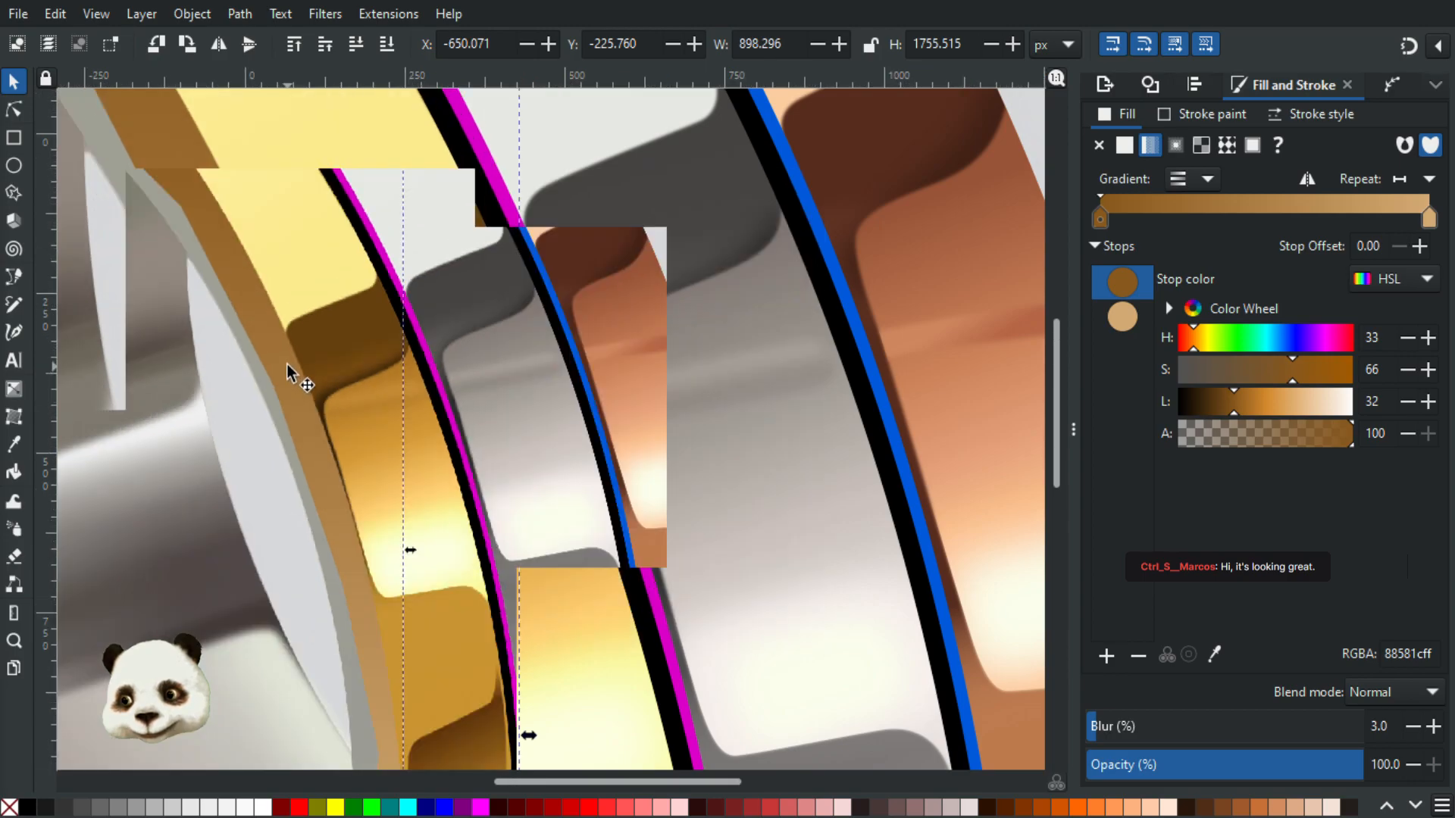
{"action": "scroll", "coordinate": [287, 364], "scroll_direction": "down", "scroll_amount": 1, "text": "ctrl"}
Step: Try releasing the clip on the brown edge strip and undo the last release
{"action": "right_click", "coordinate": [285, 359]}
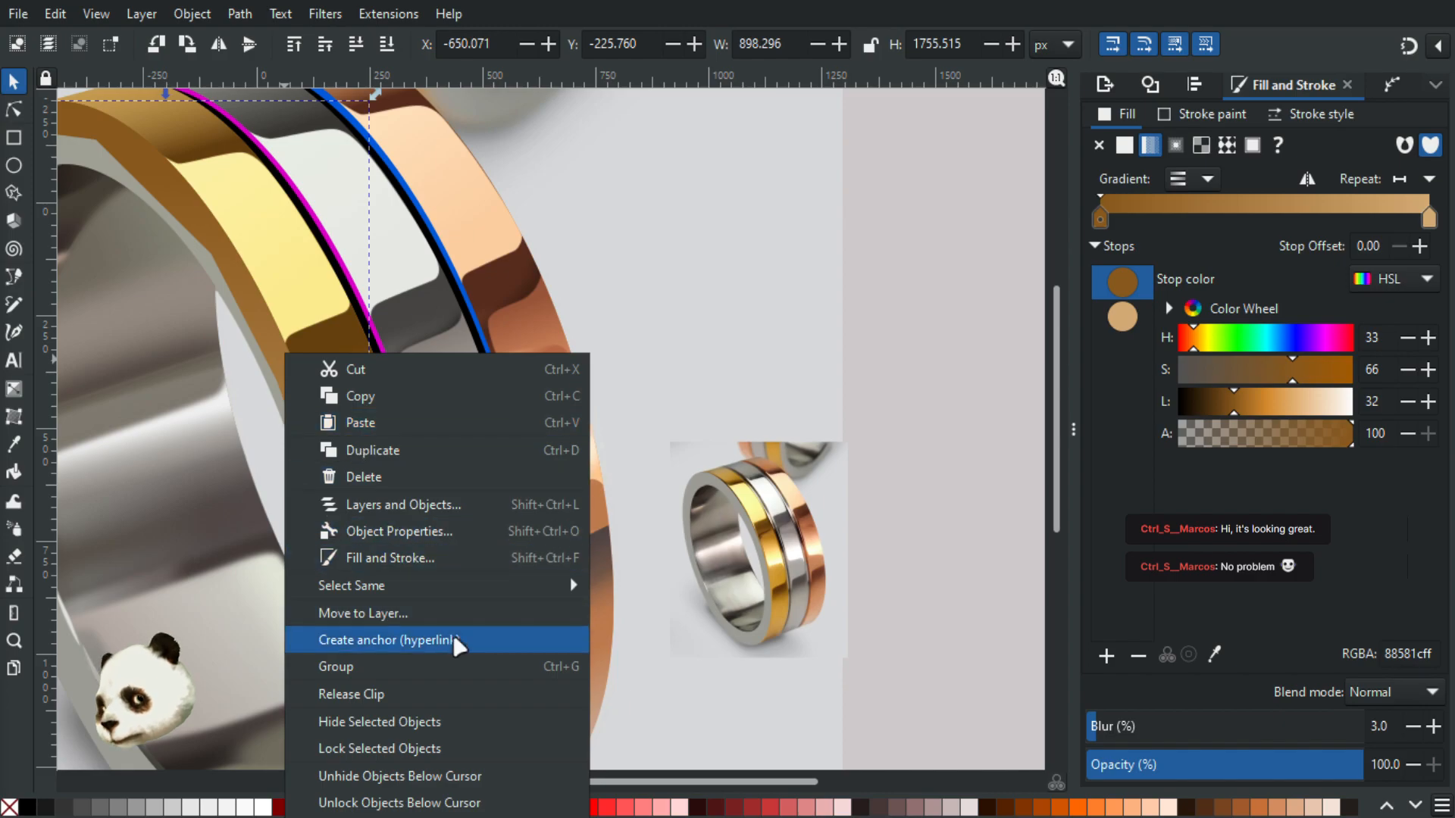
{"action": "left_click", "coordinate": [419, 694]}
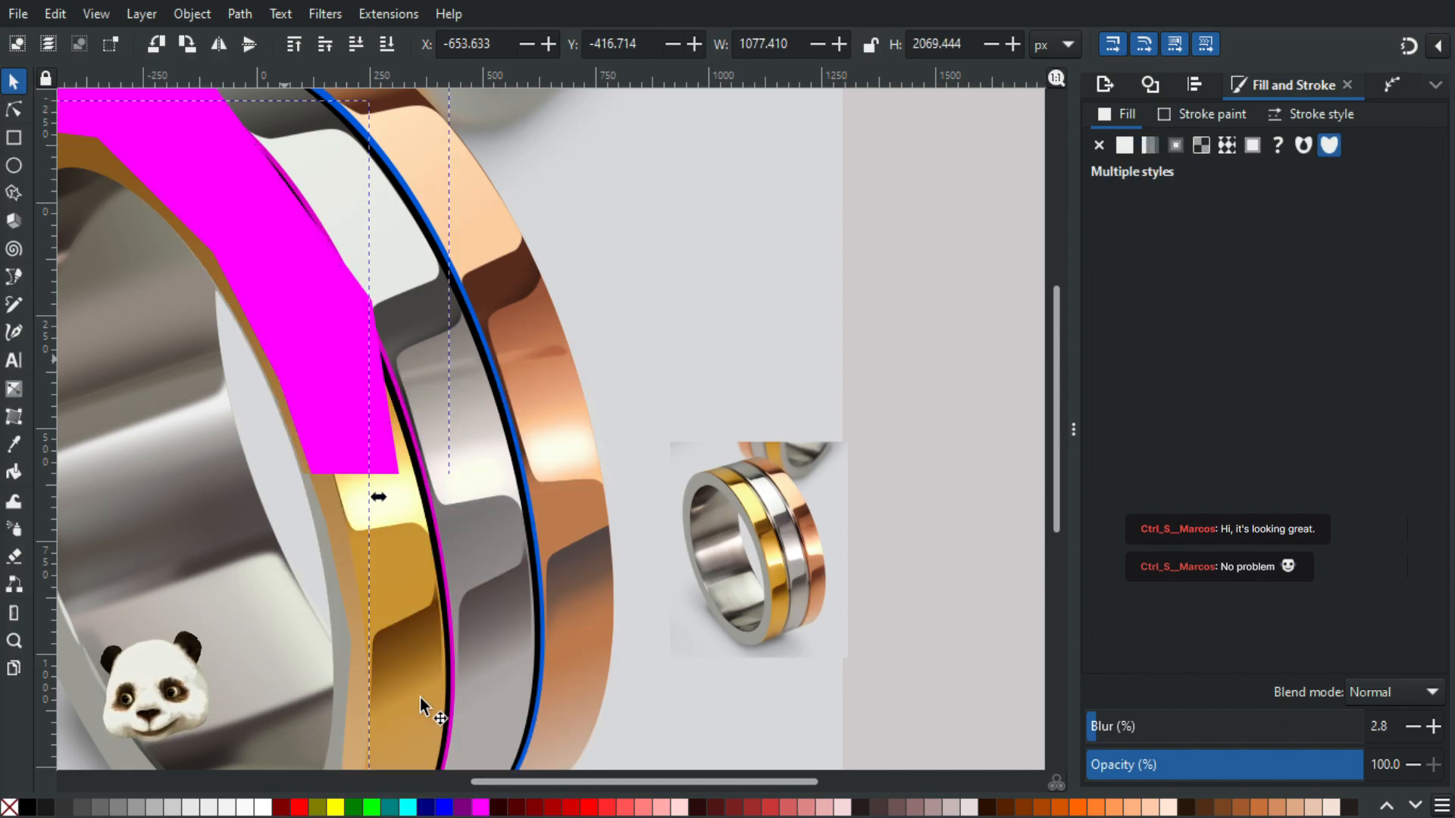
{"action": "left_click_drag", "start_coordinate": [321, 333], "coordinate": [691, 445]}
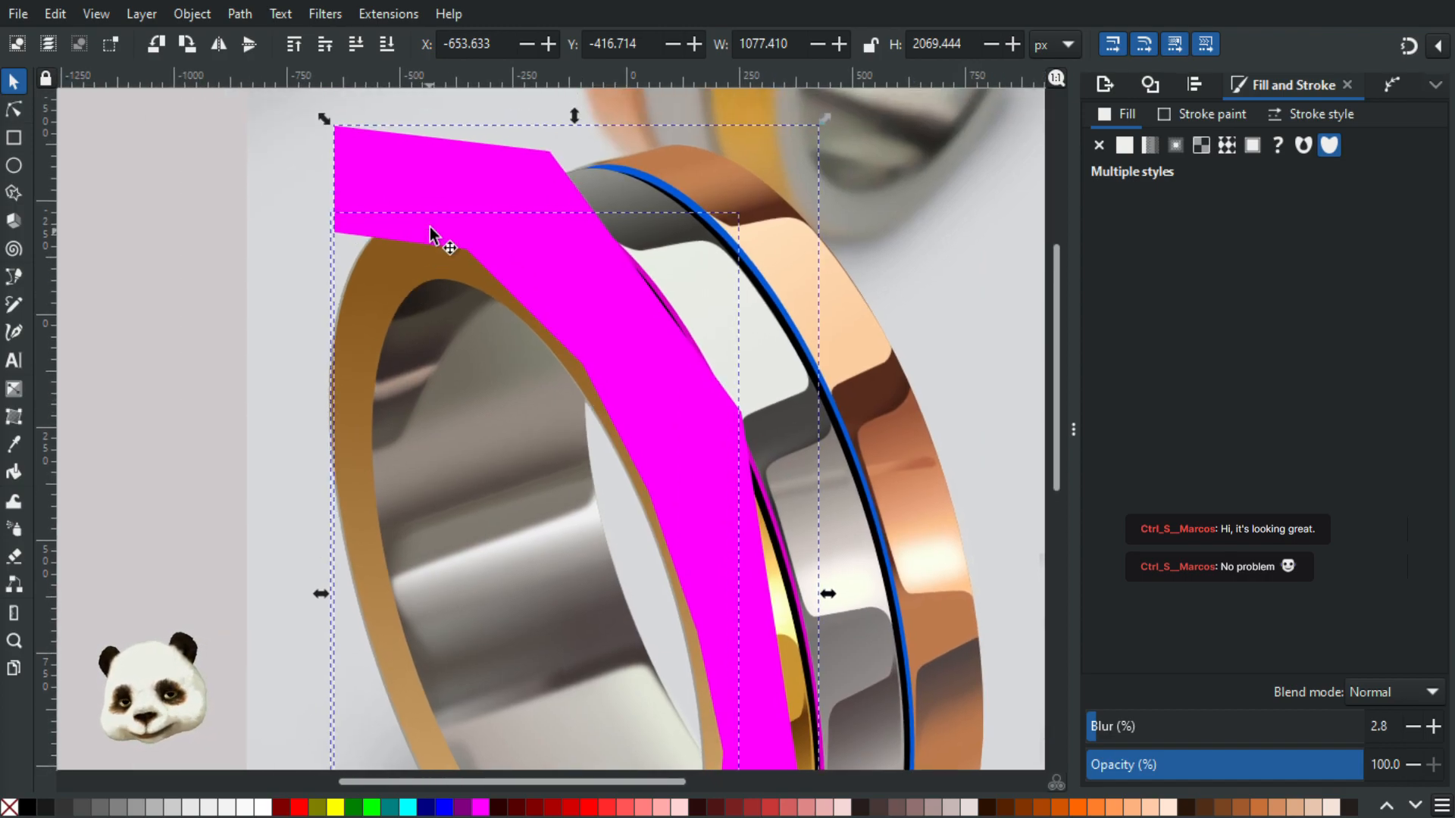
{"action": "key", "text": "ctrl+z"}
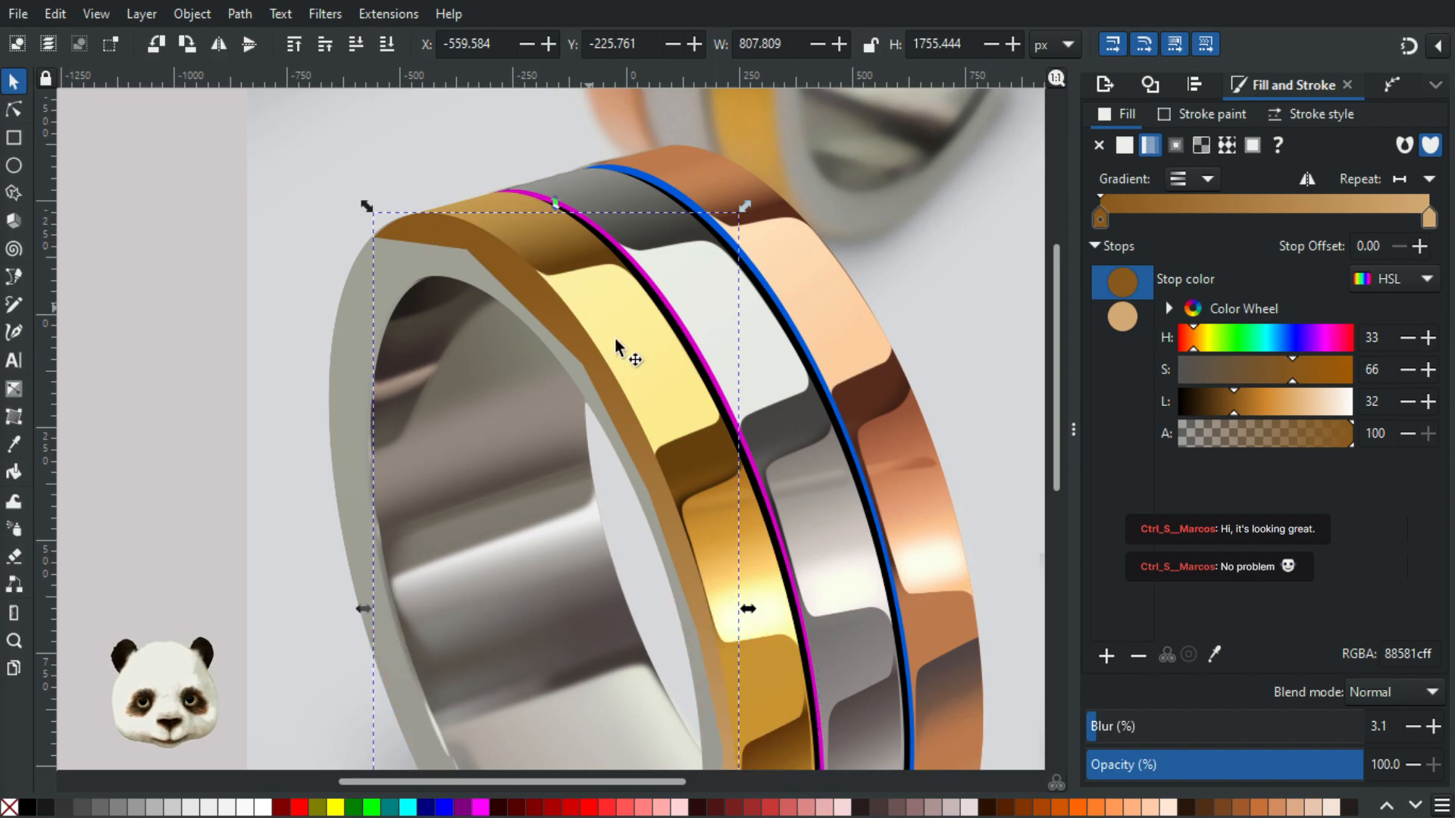
Step: Try raising the plain background rectangle above the large reference picture to judge the edge strip, and revert the changes
{"action": "scroll", "coordinate": [671, 382], "scroll_direction": "up", "scroll_amount": 1}
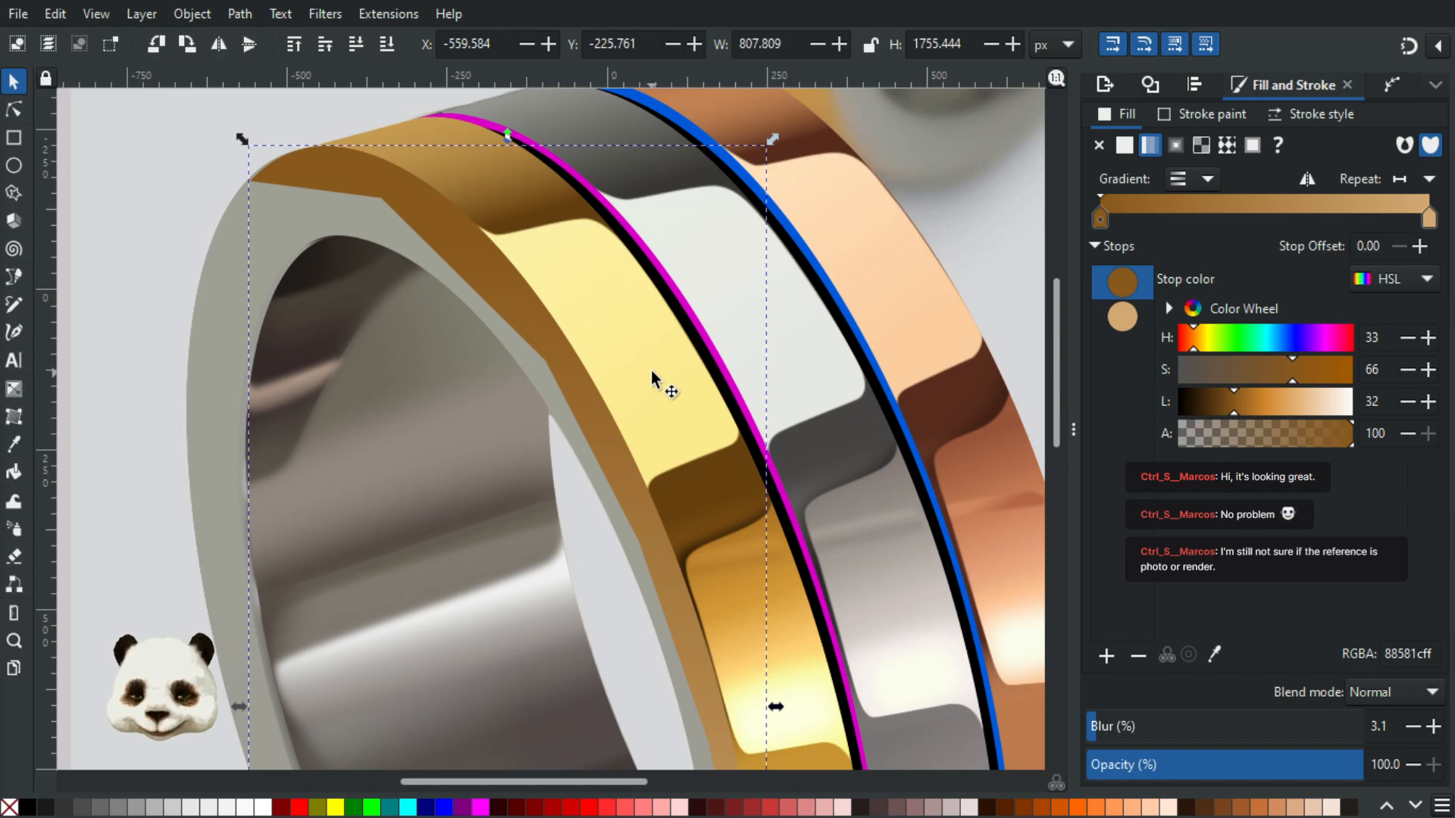
{"action": "scroll", "coordinate": [652, 372], "scroll_direction": "down", "scroll_amount": 4}
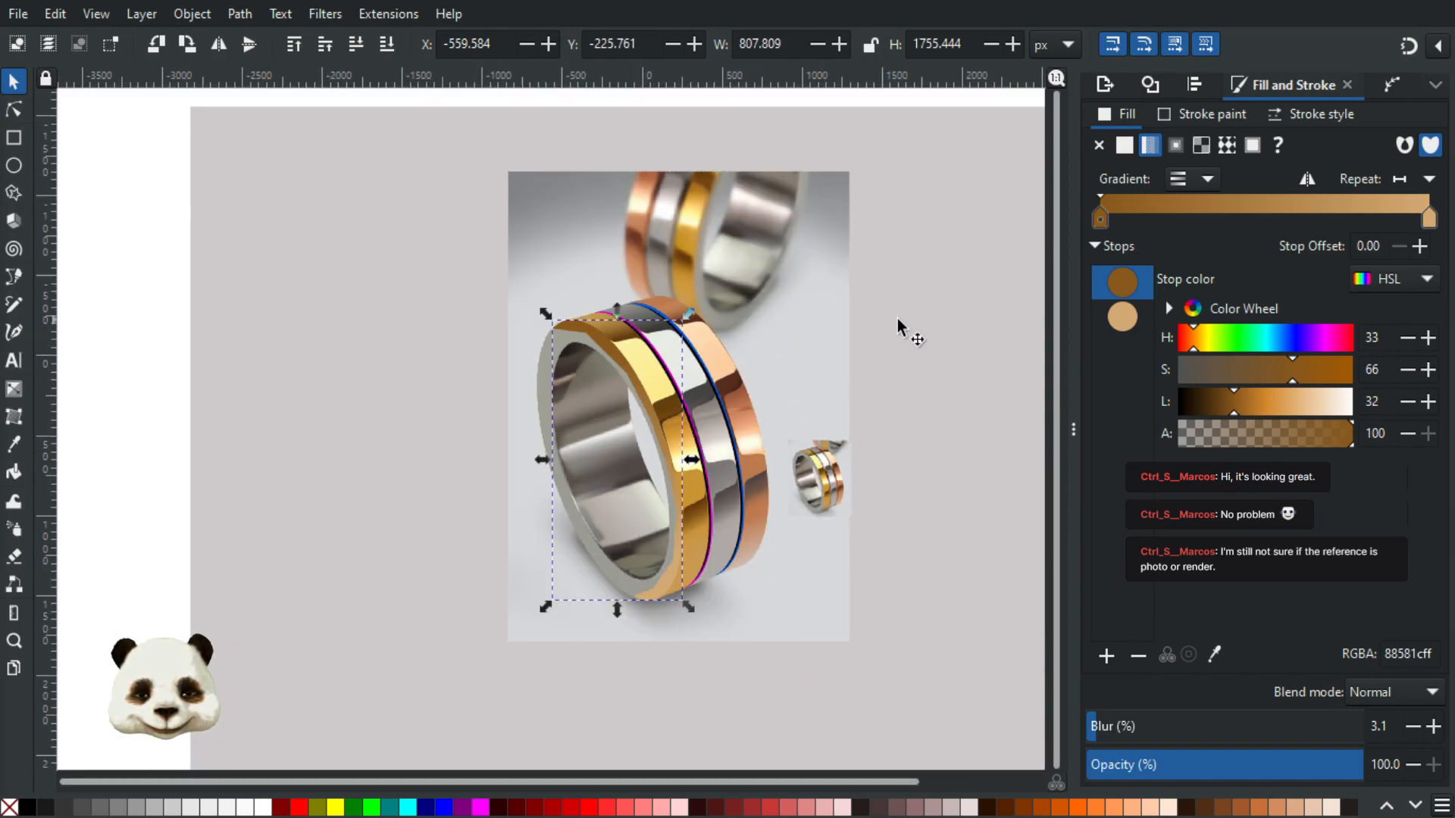
{"action": "left_click", "coordinate": [897, 317]}
{"action": "left_click", "coordinate": [809, 300]}
{"action": "left_click_drag", "start_coordinate": [696, 251], "coordinate": [503, 237]}
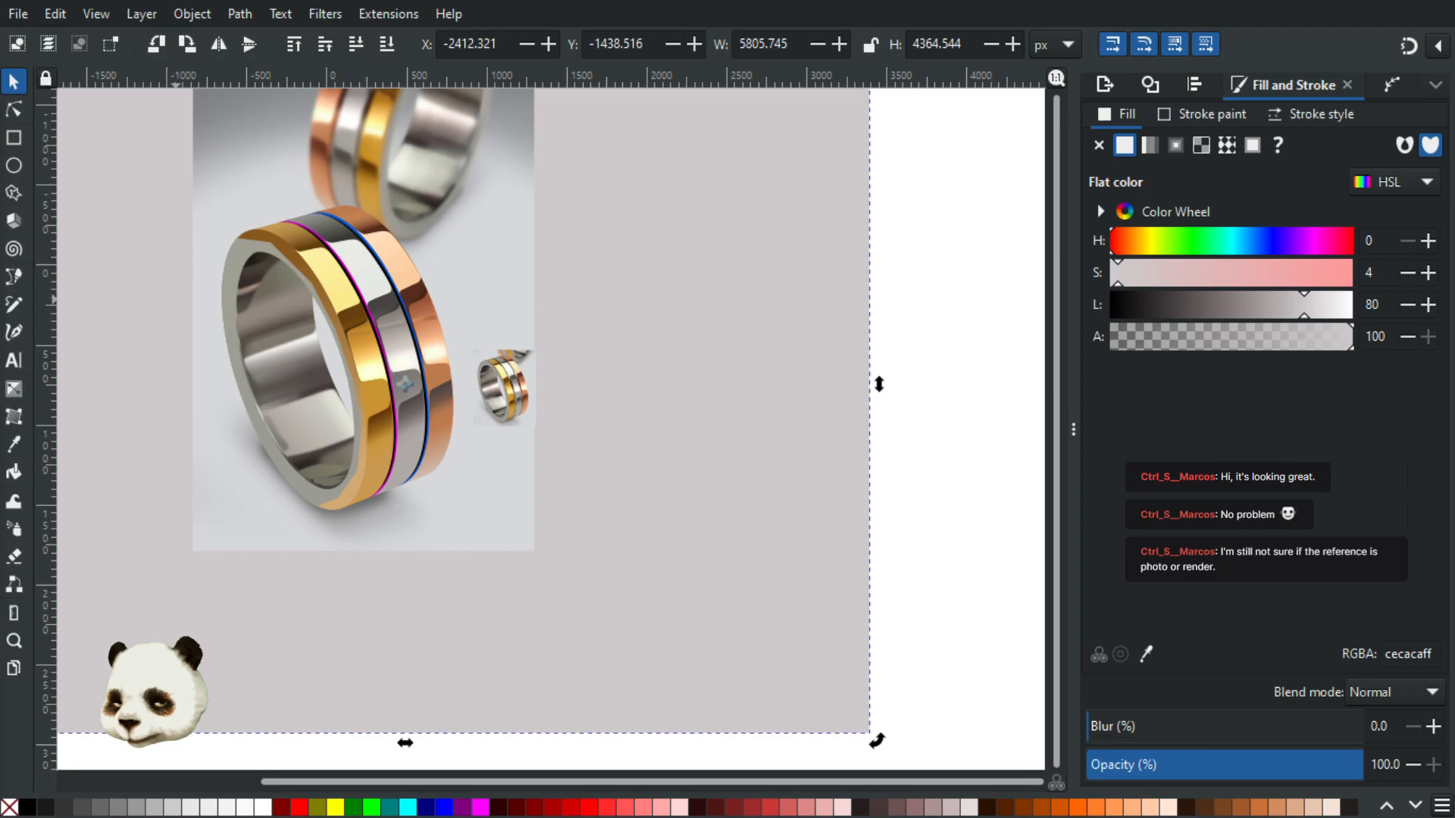
{"action": "key", "text": "Page_Up"}
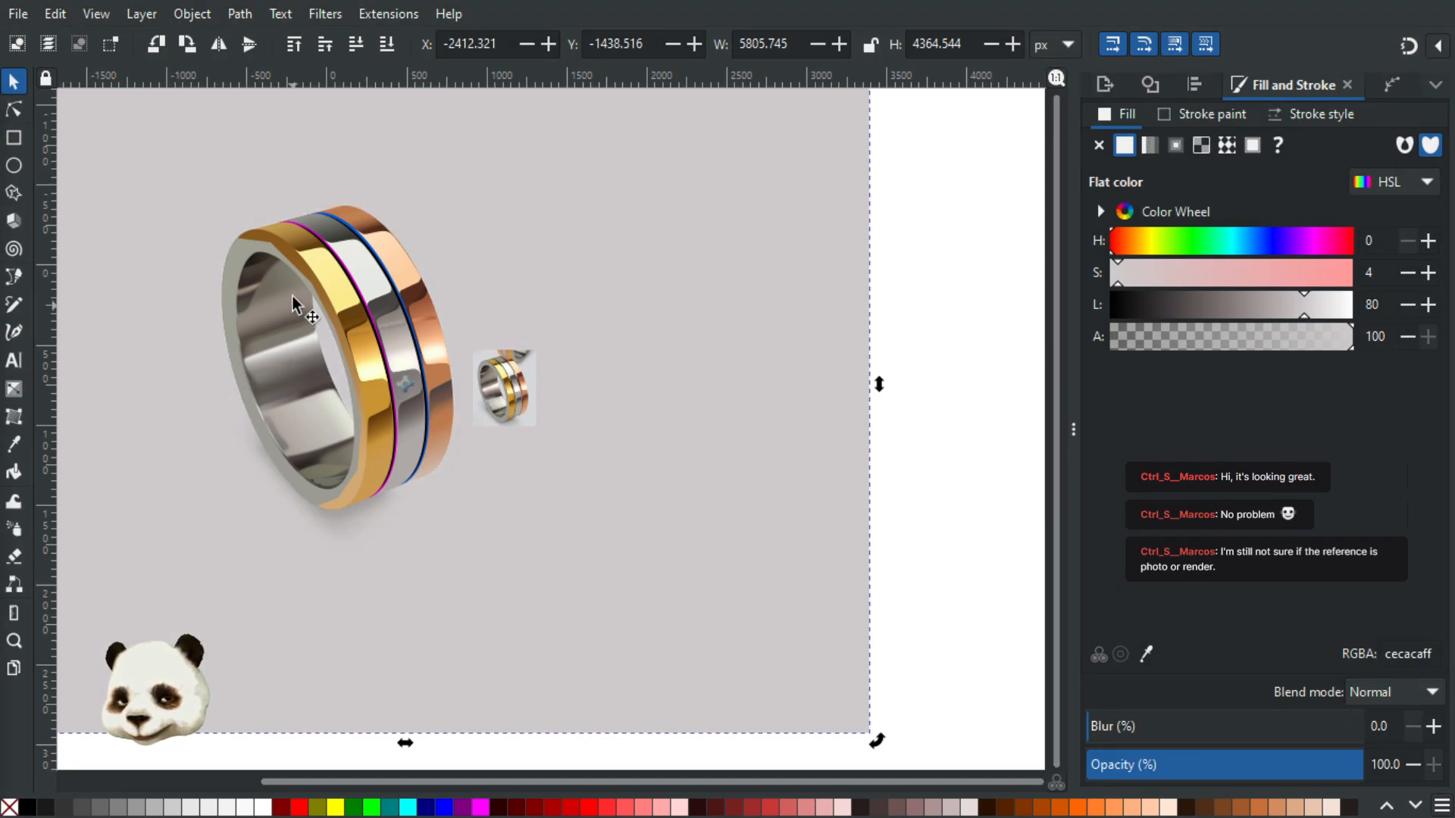
{"action": "left_click", "coordinate": [300, 273]}
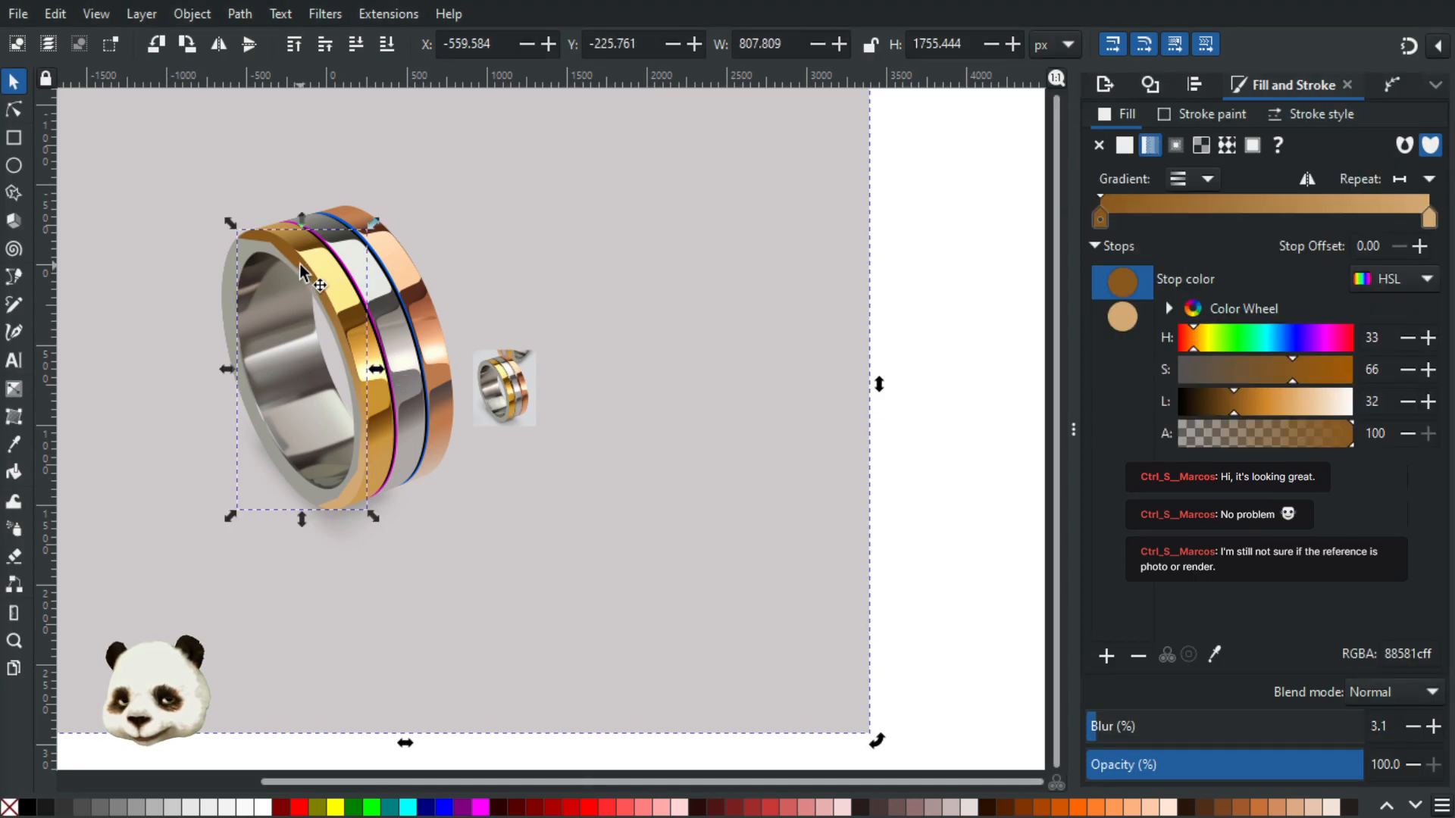
{"action": "scroll", "coordinate": [301, 273], "scroll_direction": "up", "scroll_amount": 2}
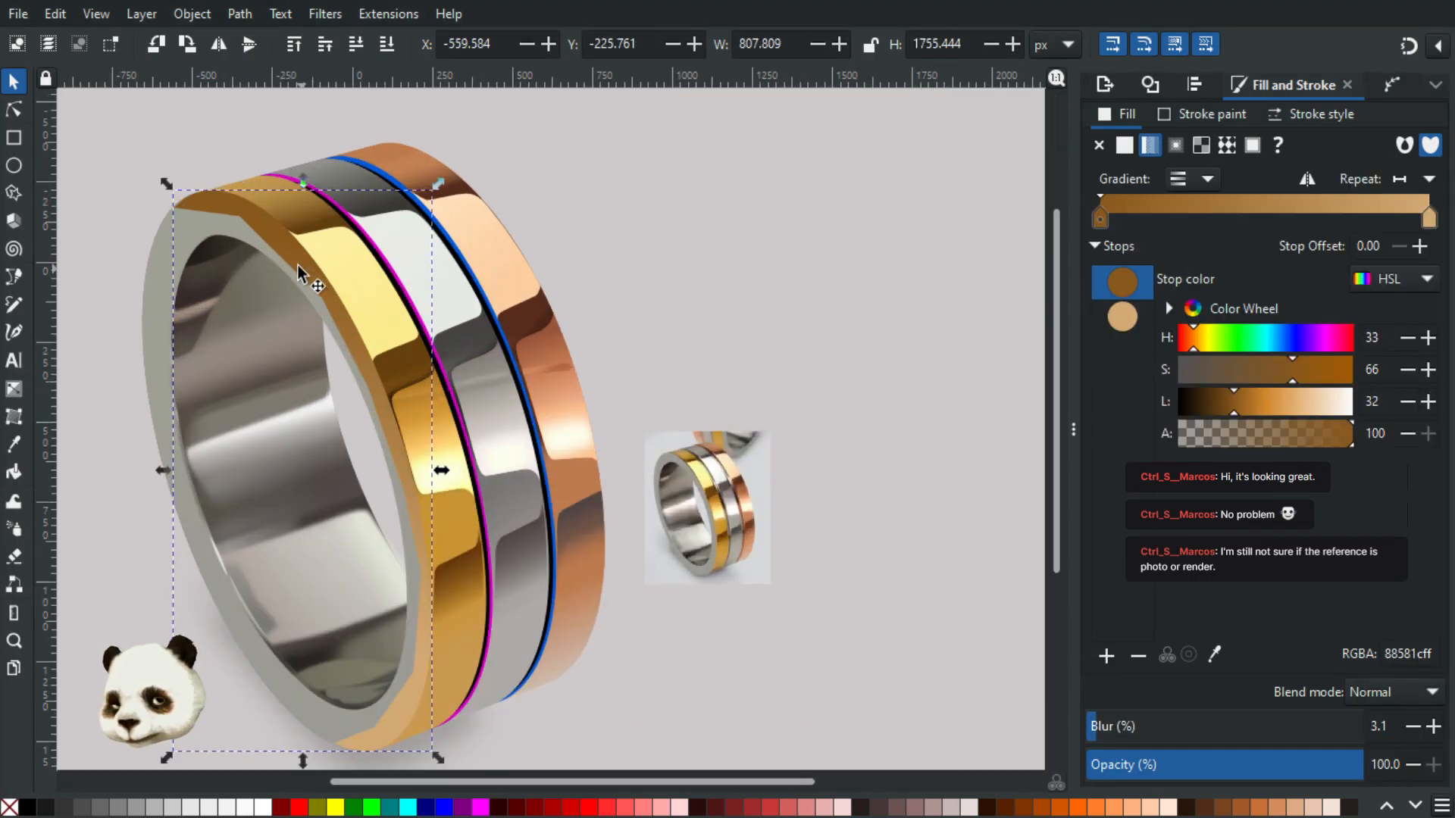
{"action": "scroll", "coordinate": [301, 273], "scroll_direction": "down", "scroll_amount": 3}
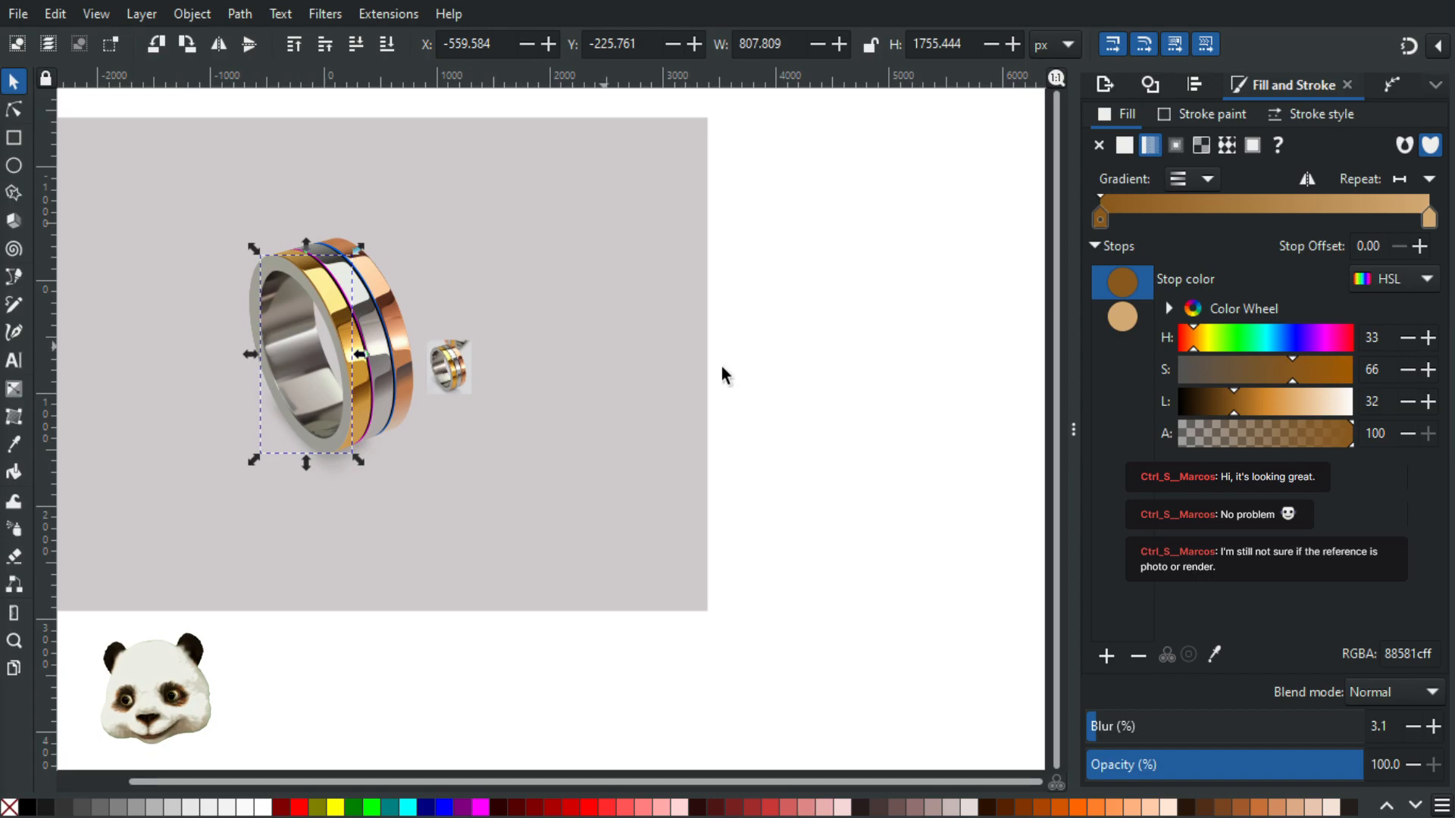
{"action": "key", "text": "Escape"}
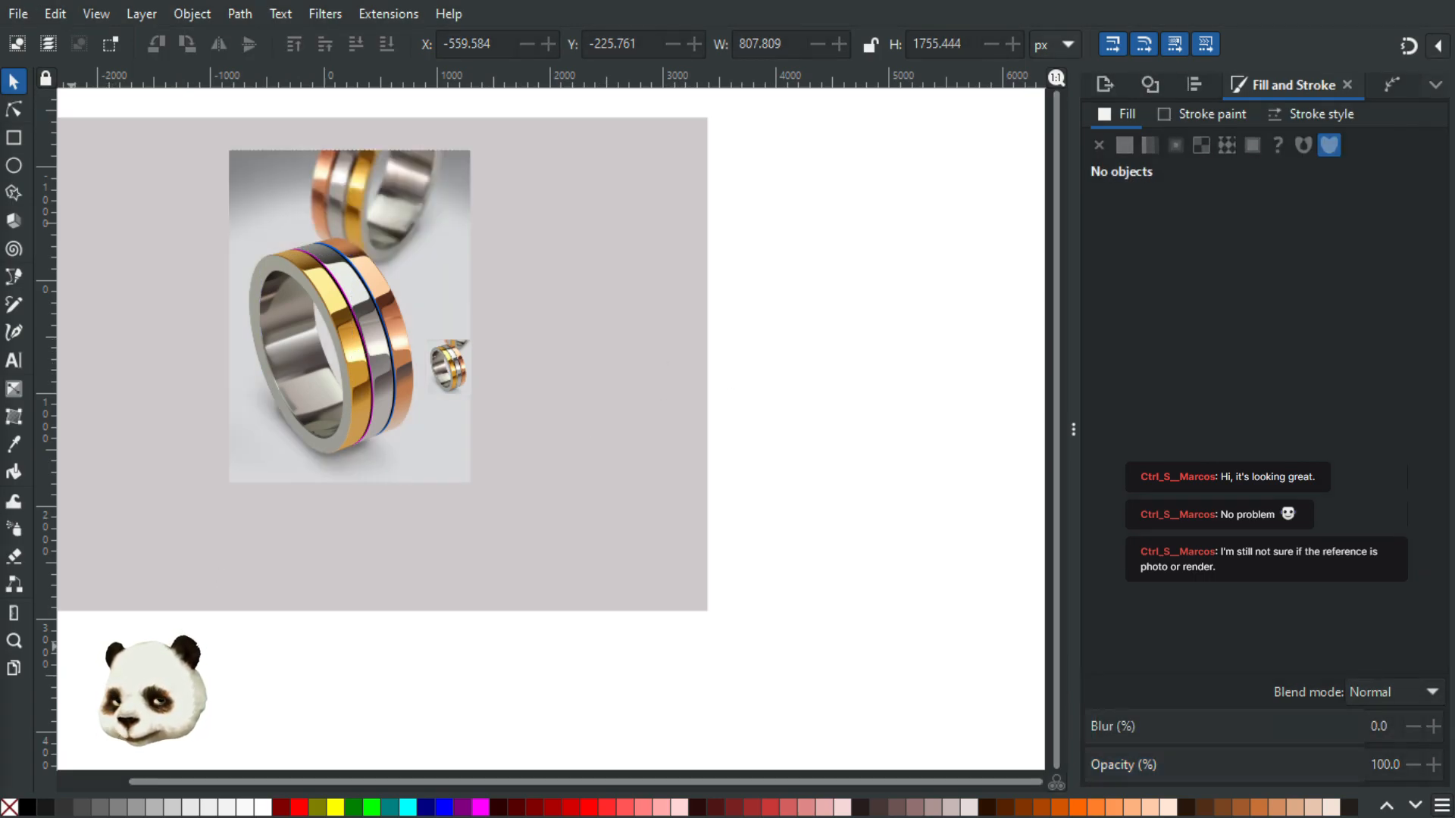
Step: Try moving the large reference picture beside the drawn ring and undo the move
{"action": "left_click", "coordinate": [335, 206]}
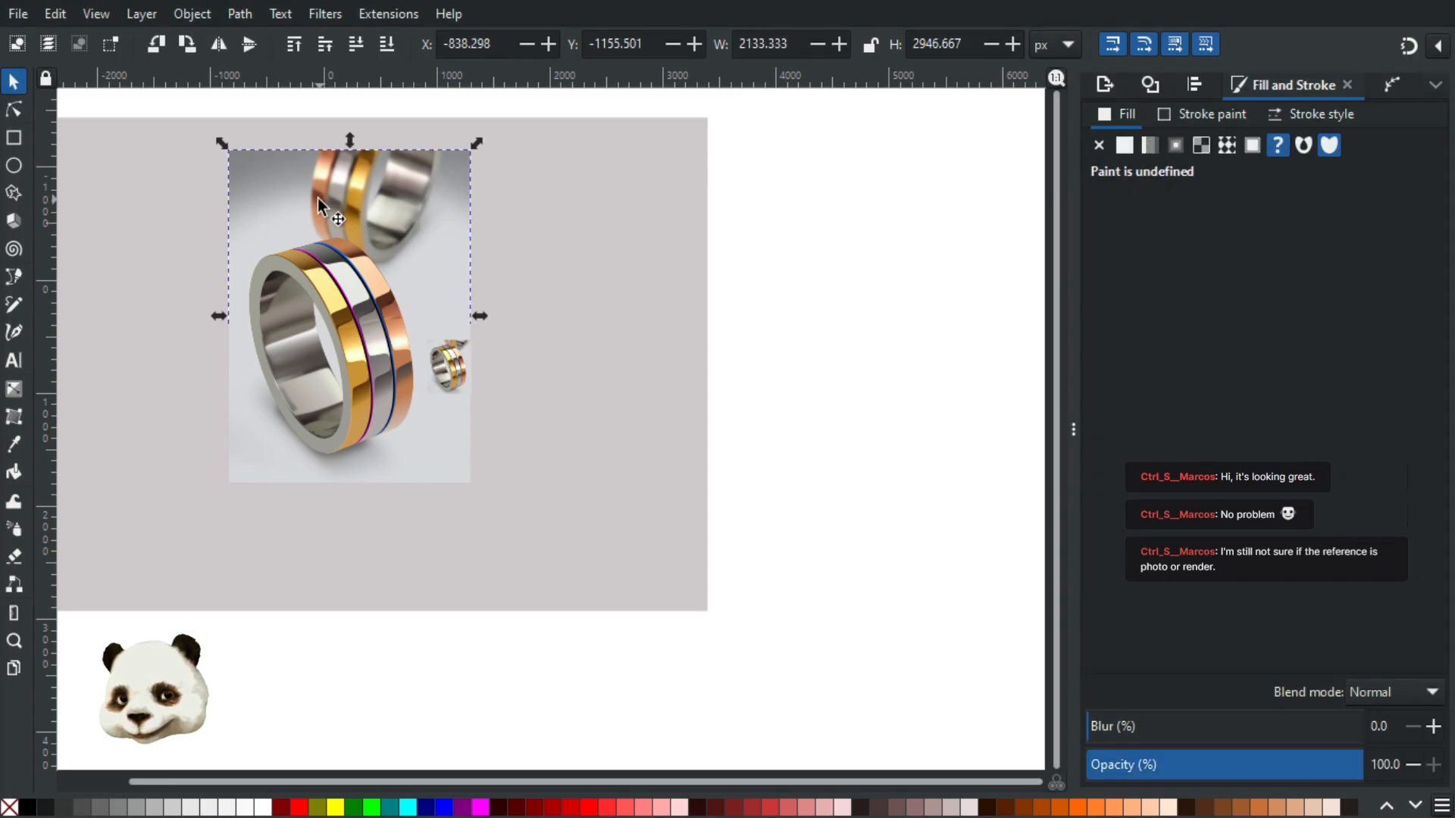
{"action": "left_click_drag", "start_coordinate": [494, 216], "coordinate": [685, 300]}
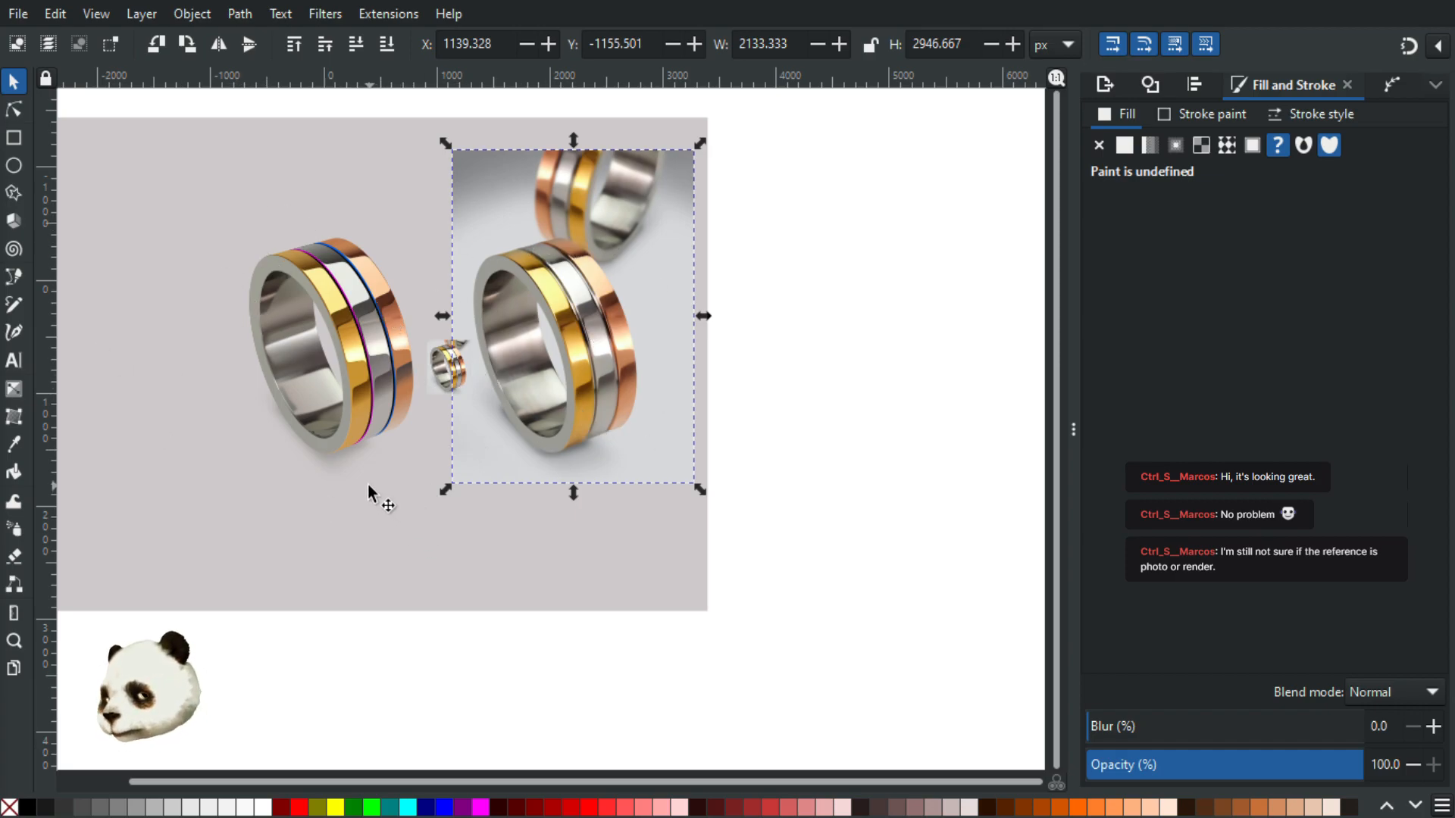
{"action": "key", "text": "ctrl+z"}
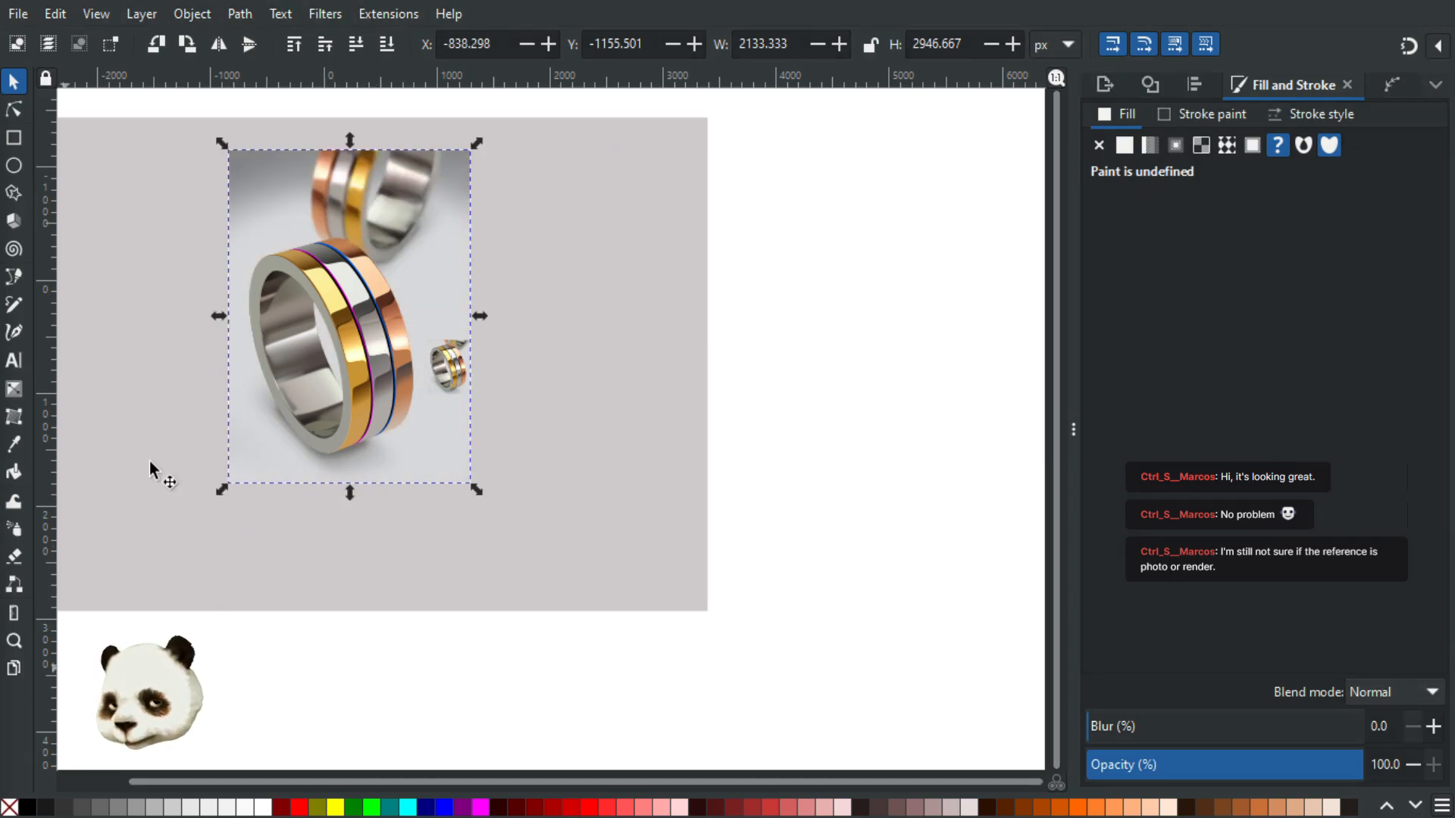
Step: Try lowering the brown edge strip behind the grey rim and nudging it sideways, and move it back
{"action": "scroll", "coordinate": [275, 303], "scroll_direction": "up", "scroll_amount": 1}
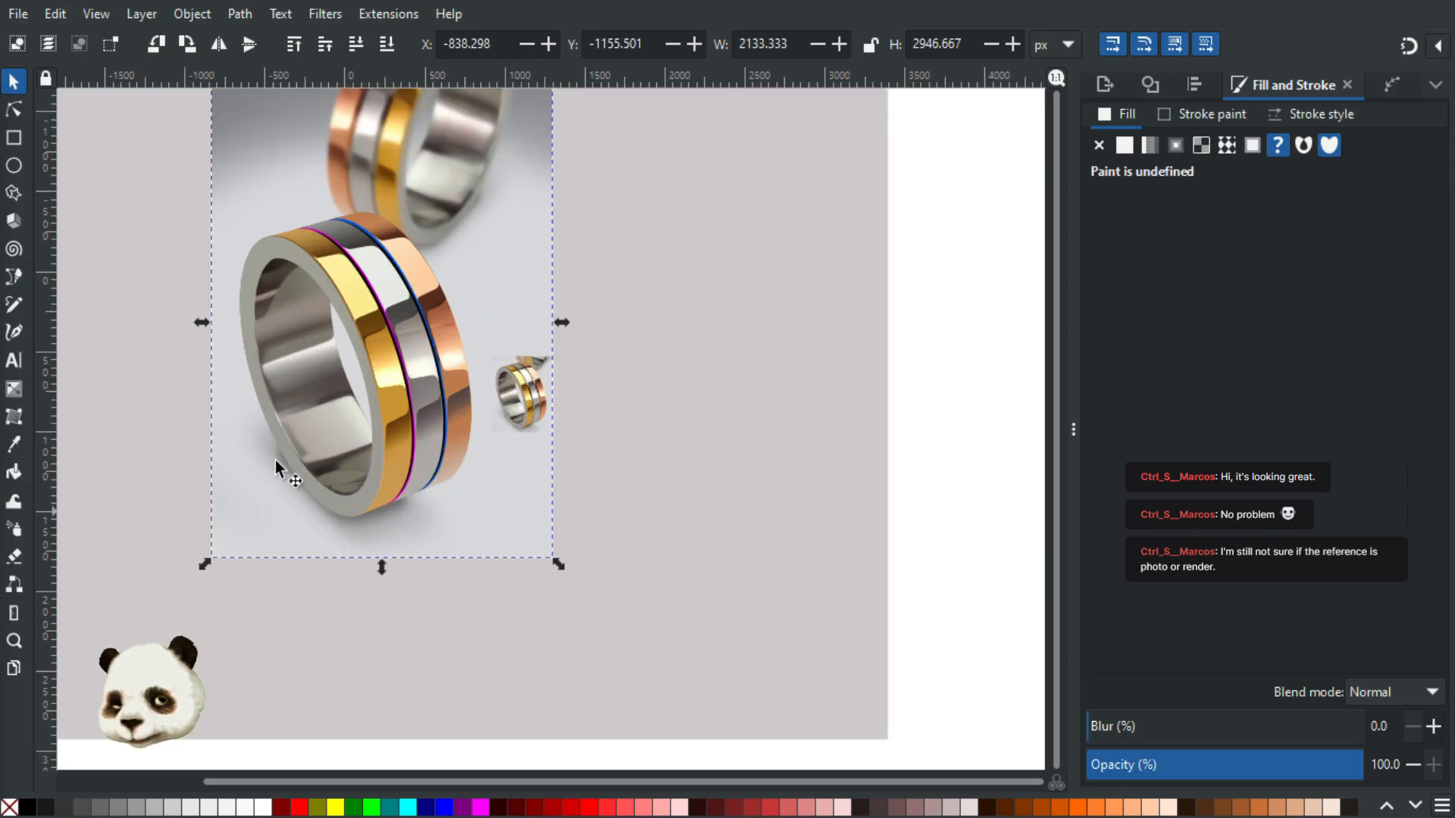
{"action": "scroll", "coordinate": [435, 408], "scroll_direction": "up", "scroll_amount": 1}
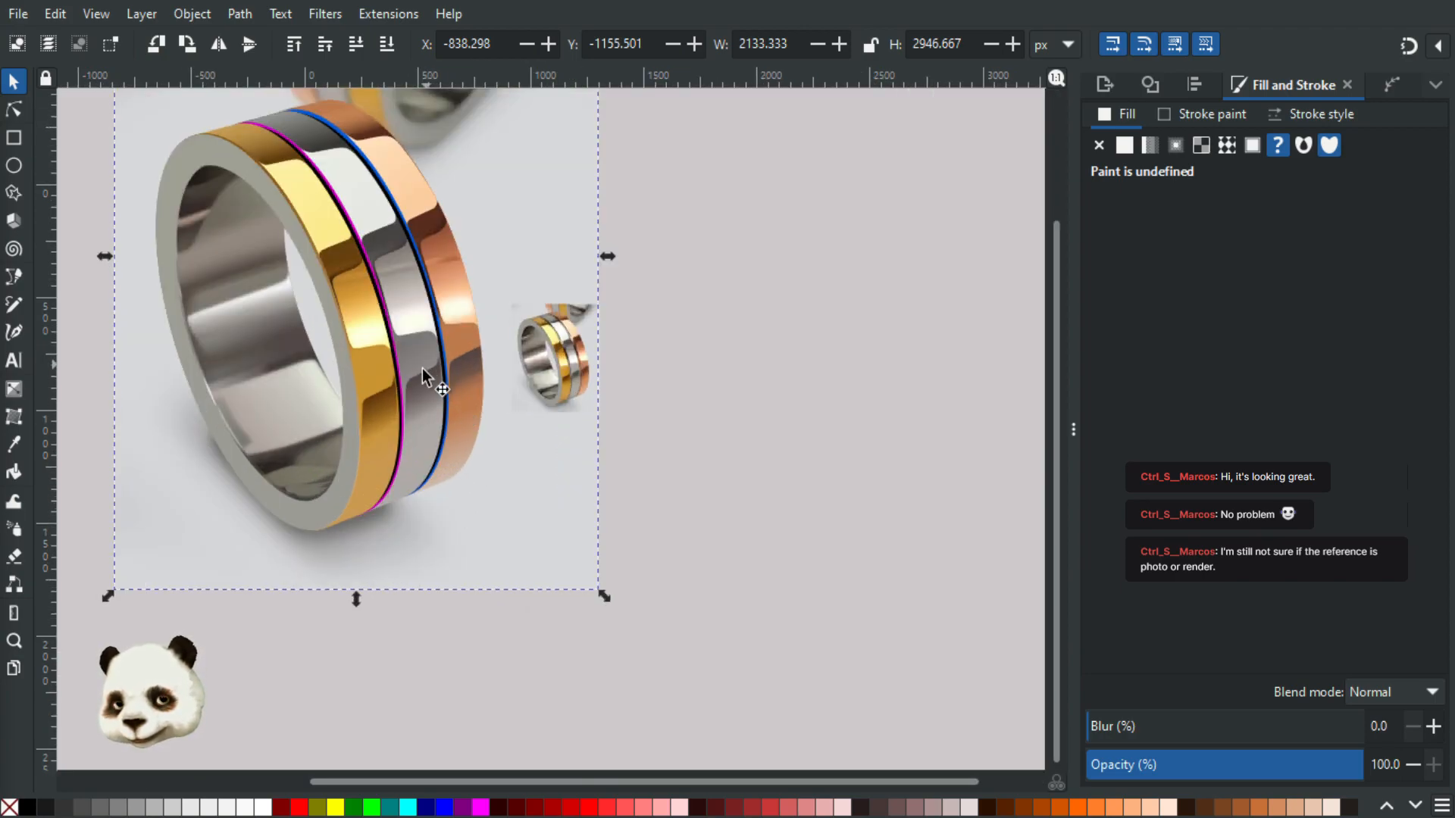
{"action": "left_click_drag", "start_coordinate": [423, 388], "coordinate": [570, 498]}
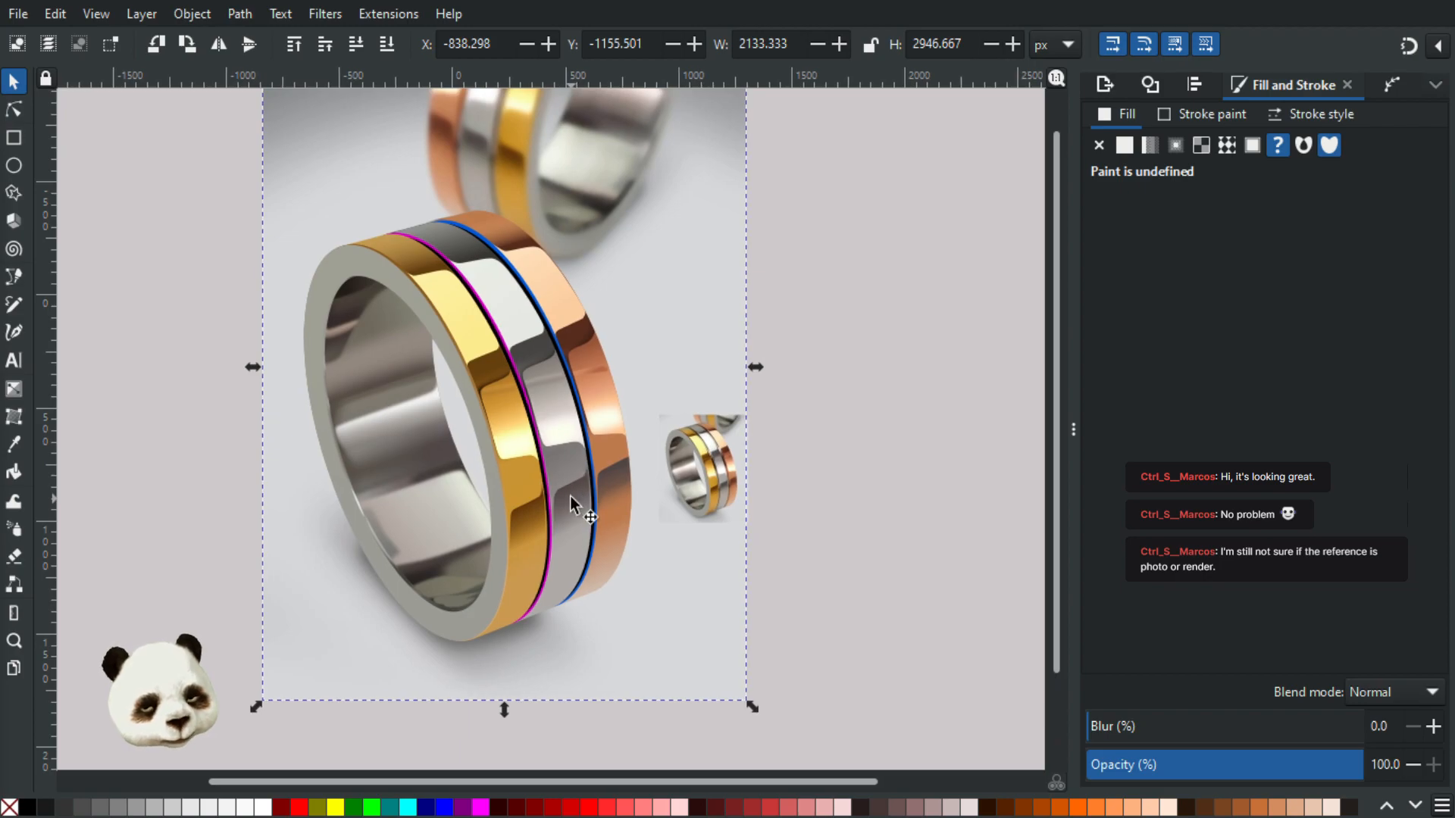
{"action": "scroll", "coordinate": [489, 348], "scroll_direction": "up", "scroll_amount": 1}
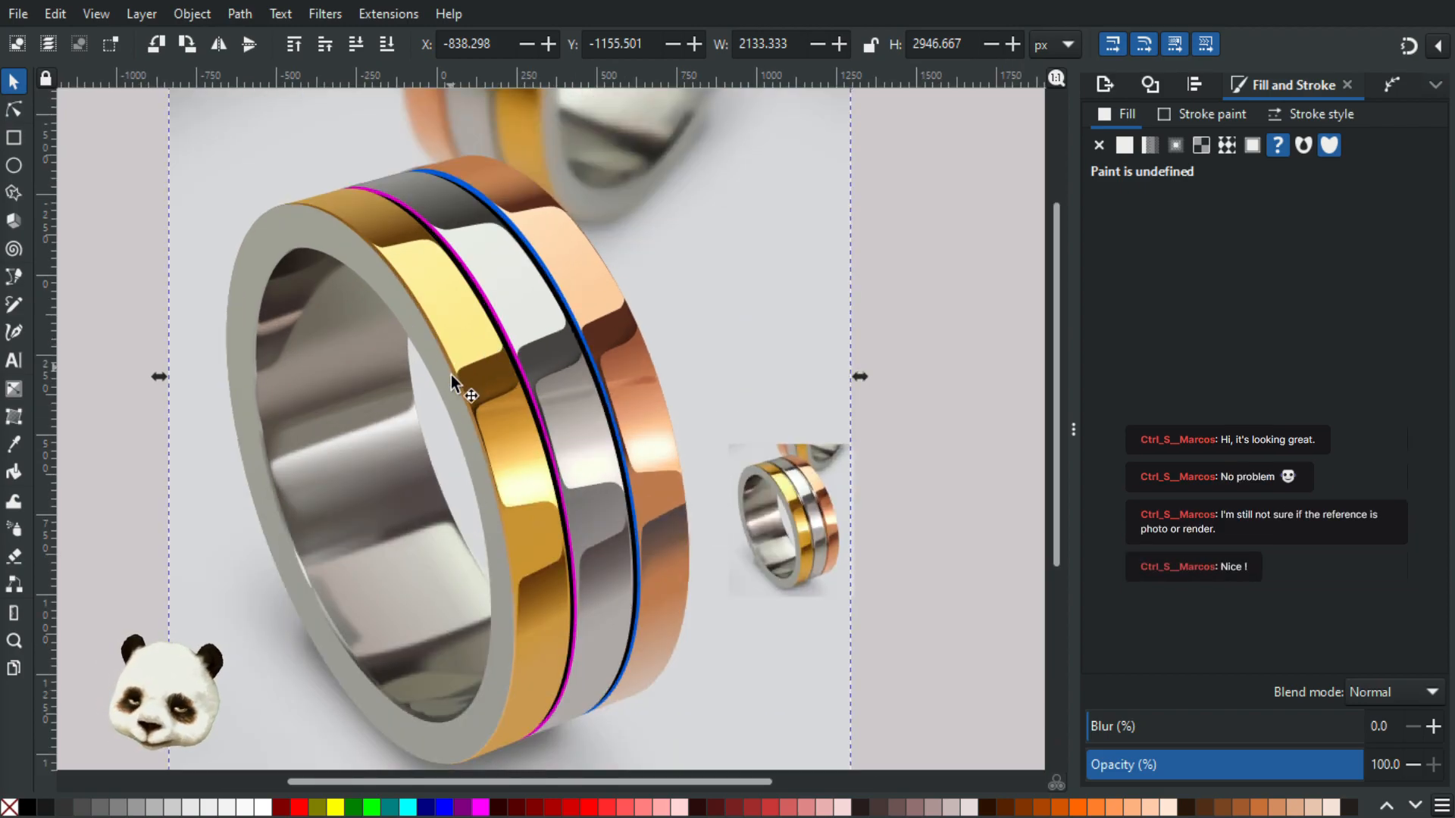
{"action": "scroll", "coordinate": [467, 376], "scroll_direction": "up", "scroll_amount": 2}
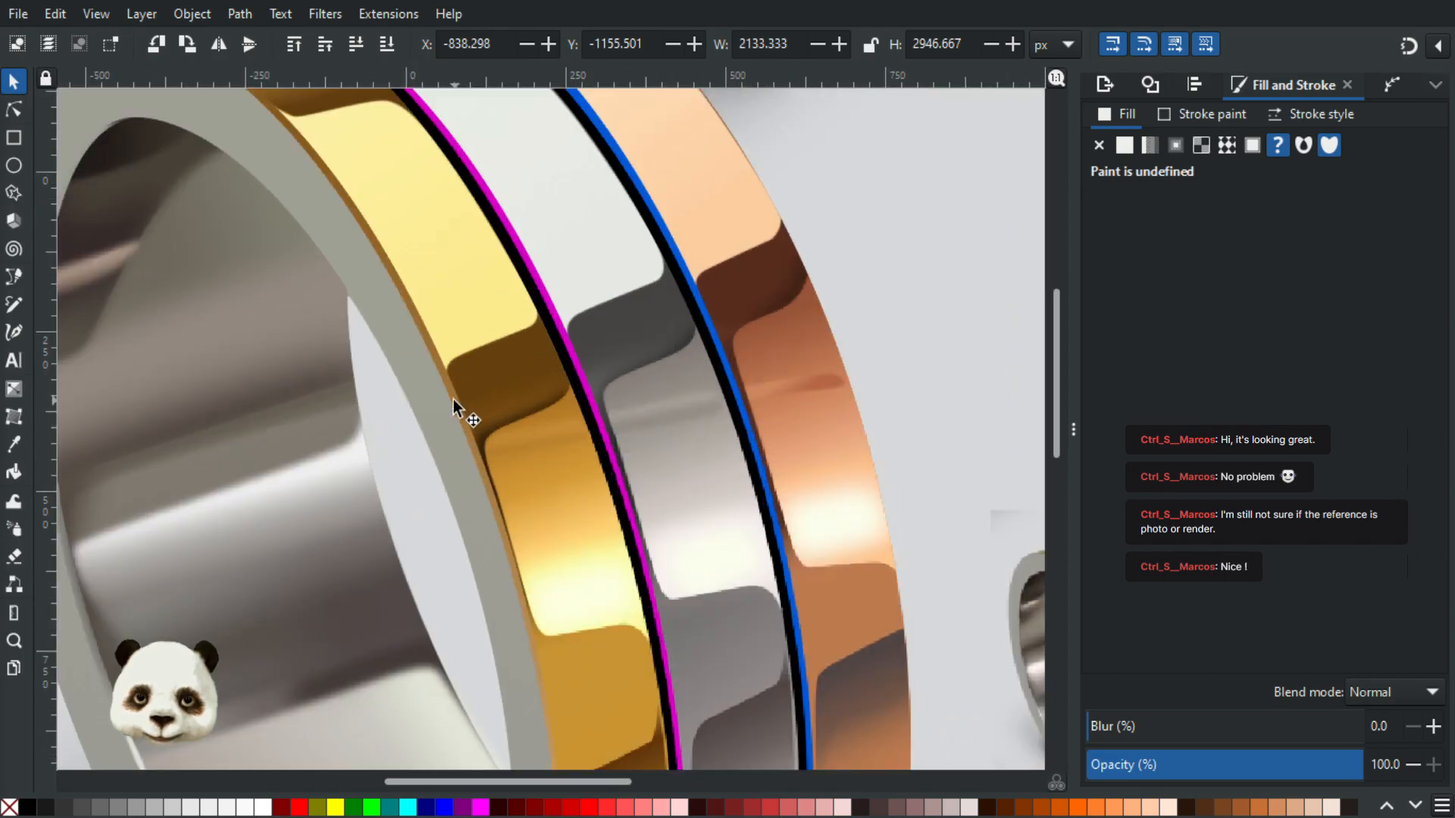
{"action": "left_click", "coordinate": [451, 384]}
{"action": "mouse_move", "coordinate": [451, 384]}
{"action": "left_mouse_down"}
{"action": "mouse_move", "coordinate": [536, 384]}
{"action": "mouse_move", "coordinate": [423, 384]}
{"action": "left_mouse_up"}
{"action": "left_click", "coordinate": [423, 385]}
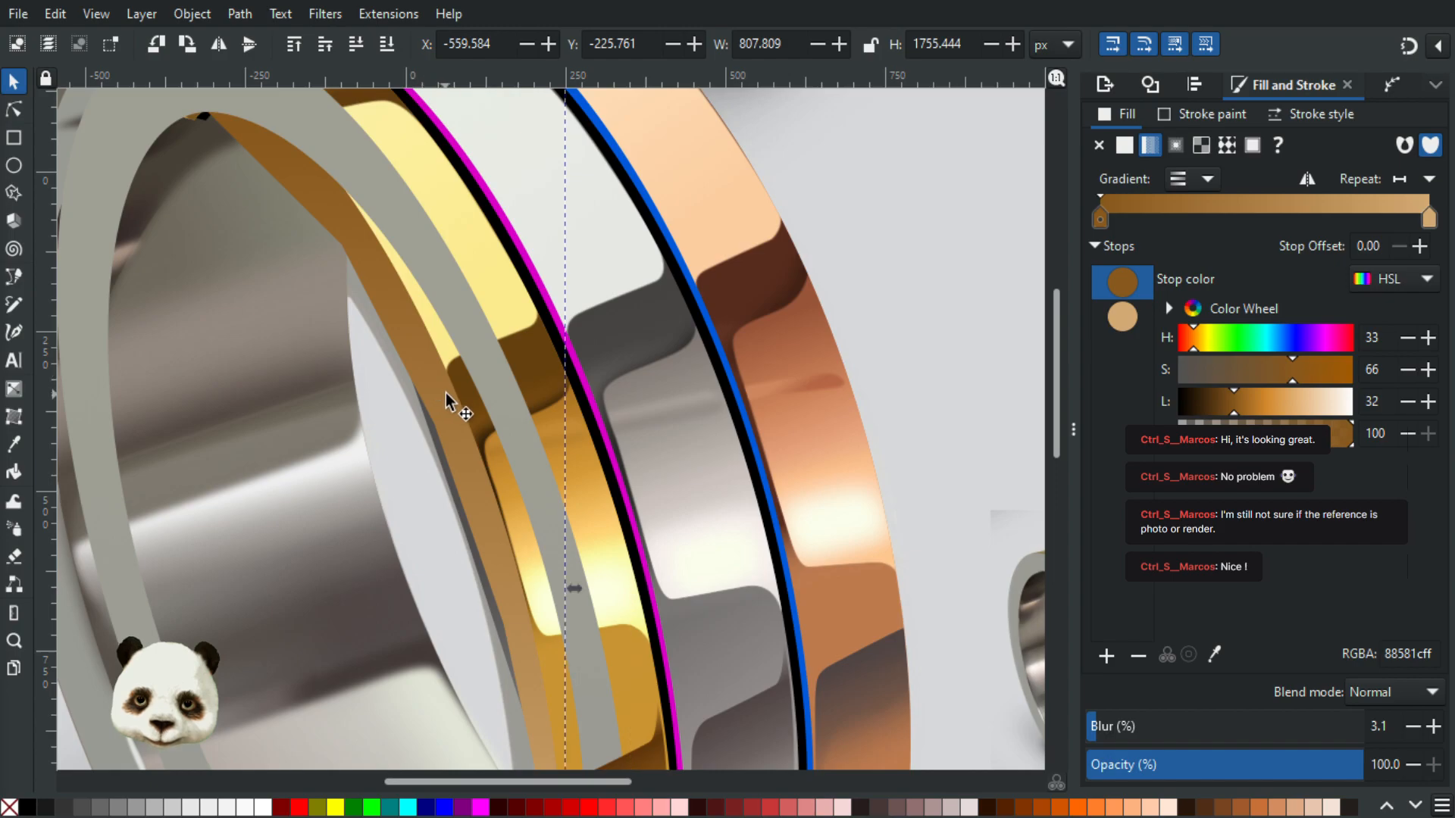
{"action": "key", "text": "Page_Down"}
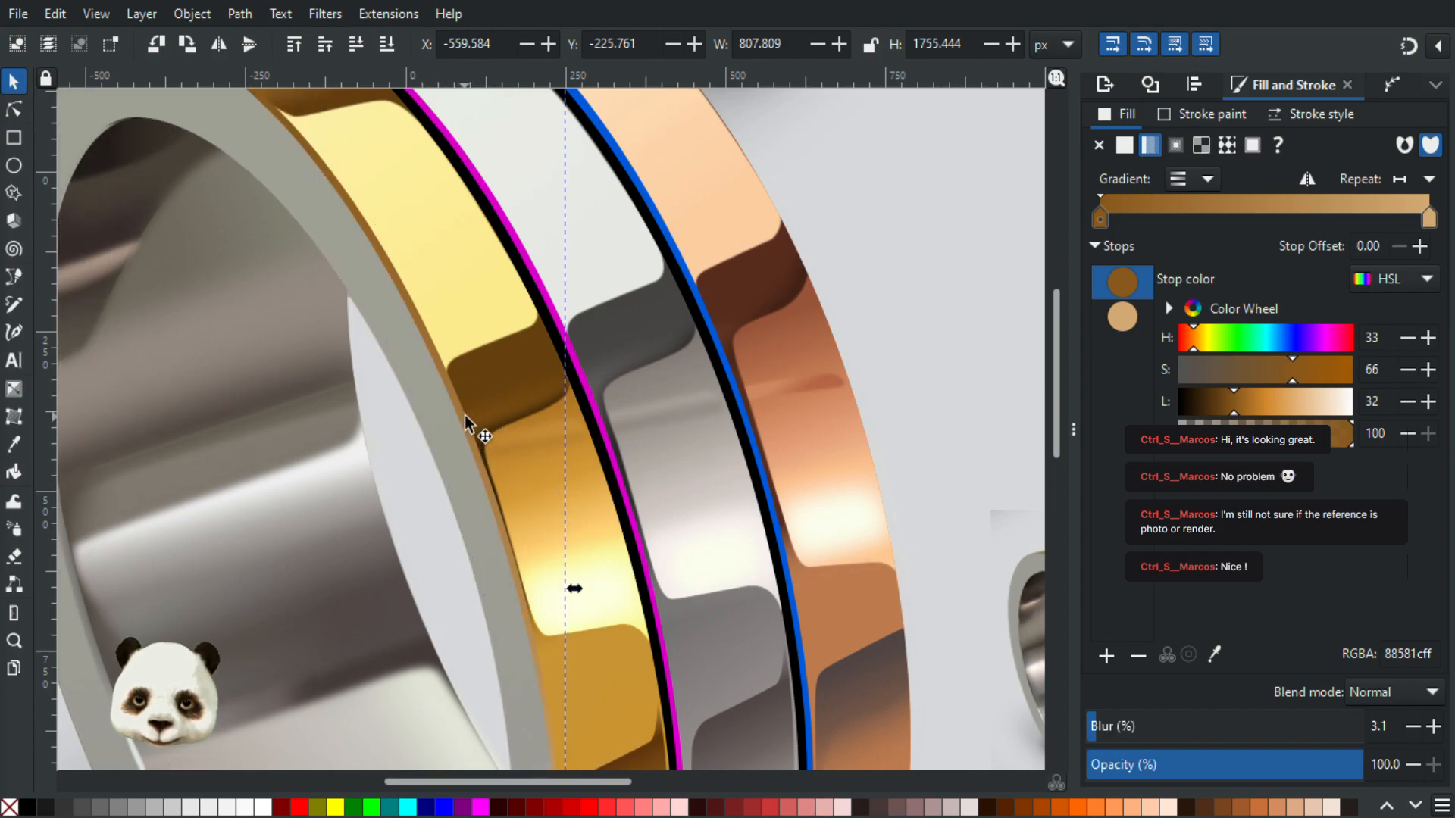
{"action": "key", "text": "shift+Right"}
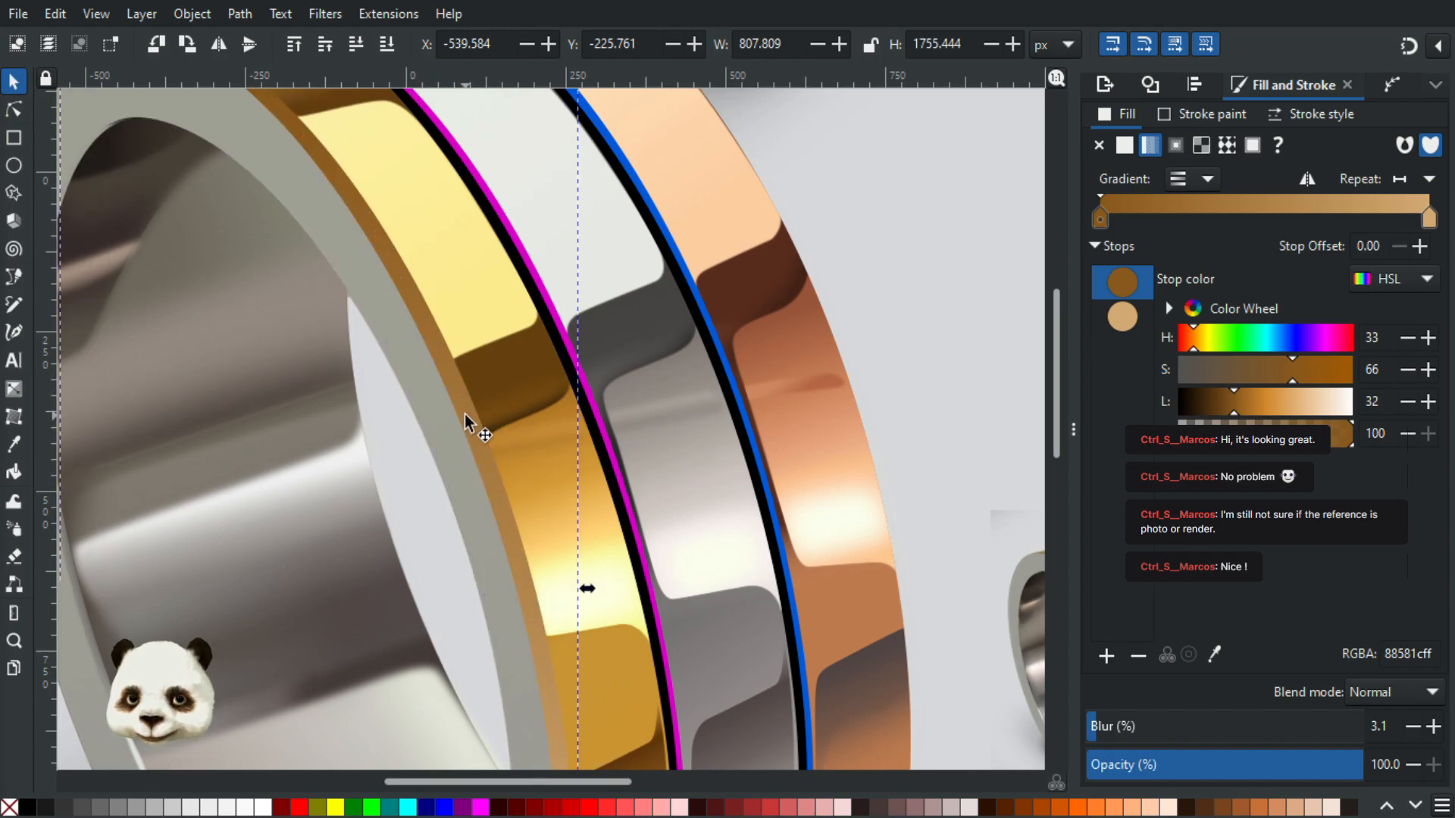
{"action": "key", "text": "shift+Left"}
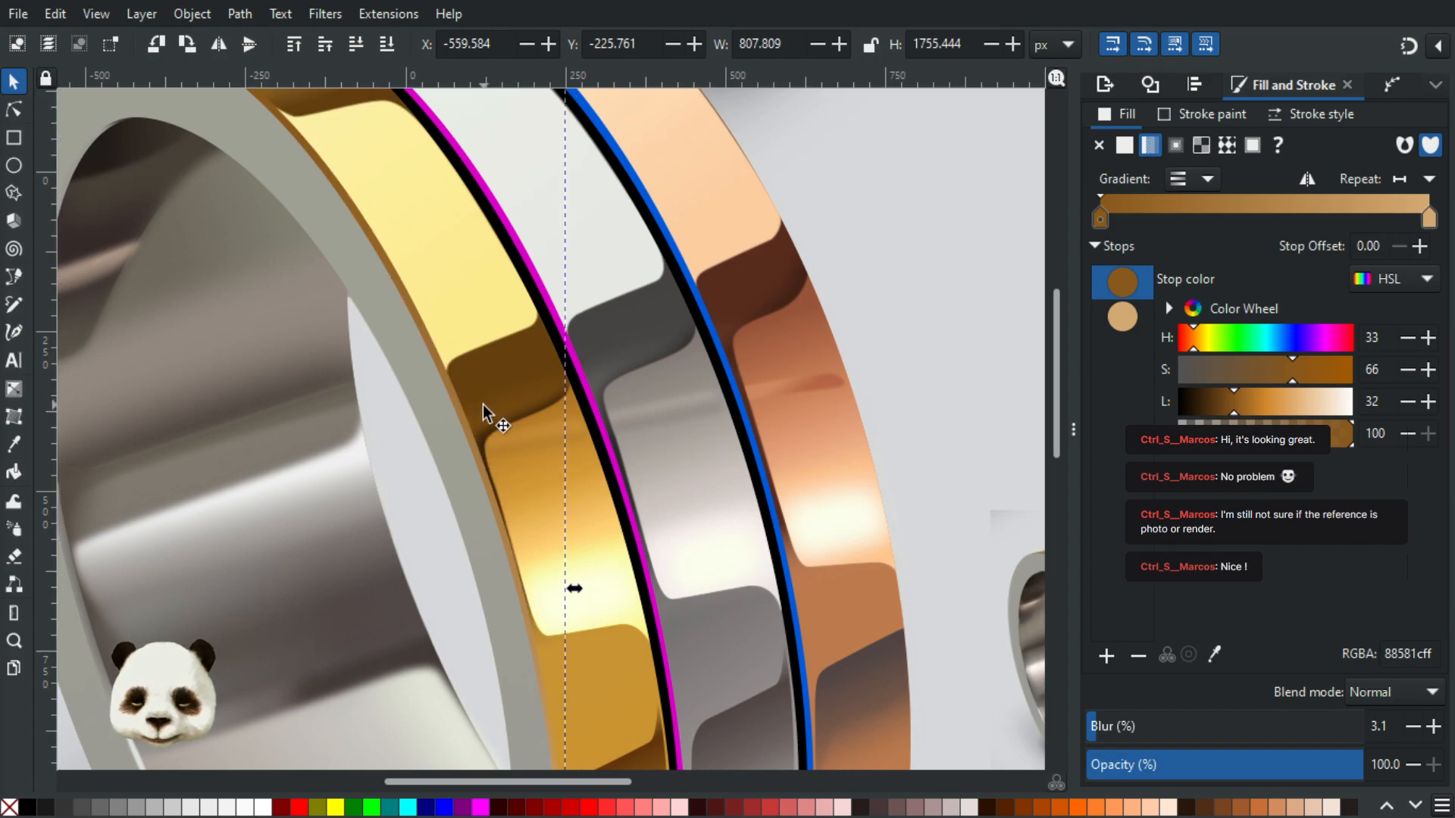
Step: Bring a copy of the brown edge strip in front of the rim, fill it with flat magenta ff00ff, and set its opacity to 20%
{"action": "key", "text": "Page_Up"}
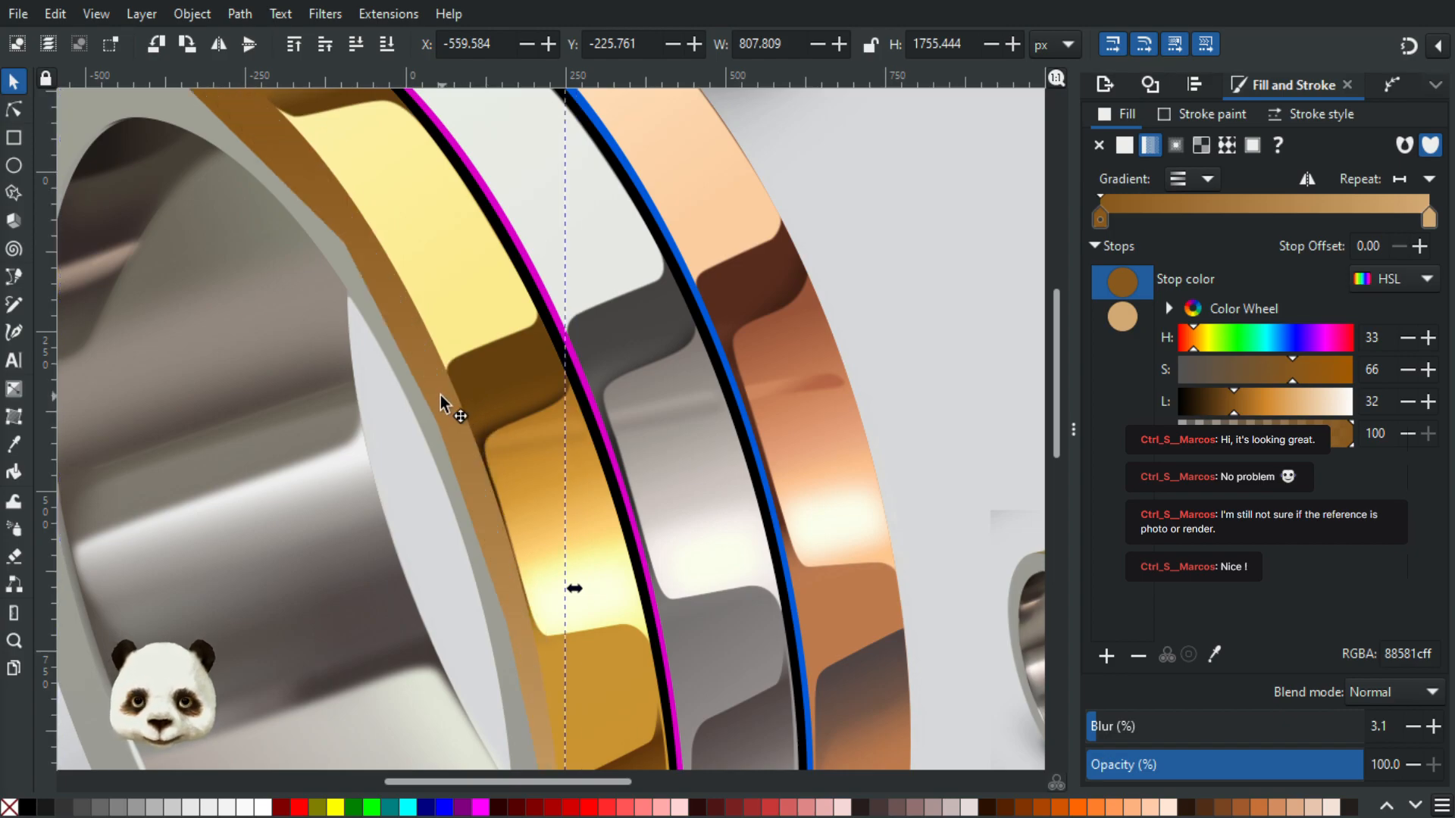
{"action": "left_click_drag", "start_coordinate": [441, 394], "coordinate": [301, 418]}
{"action": "key", "text": "ctrl+z"}
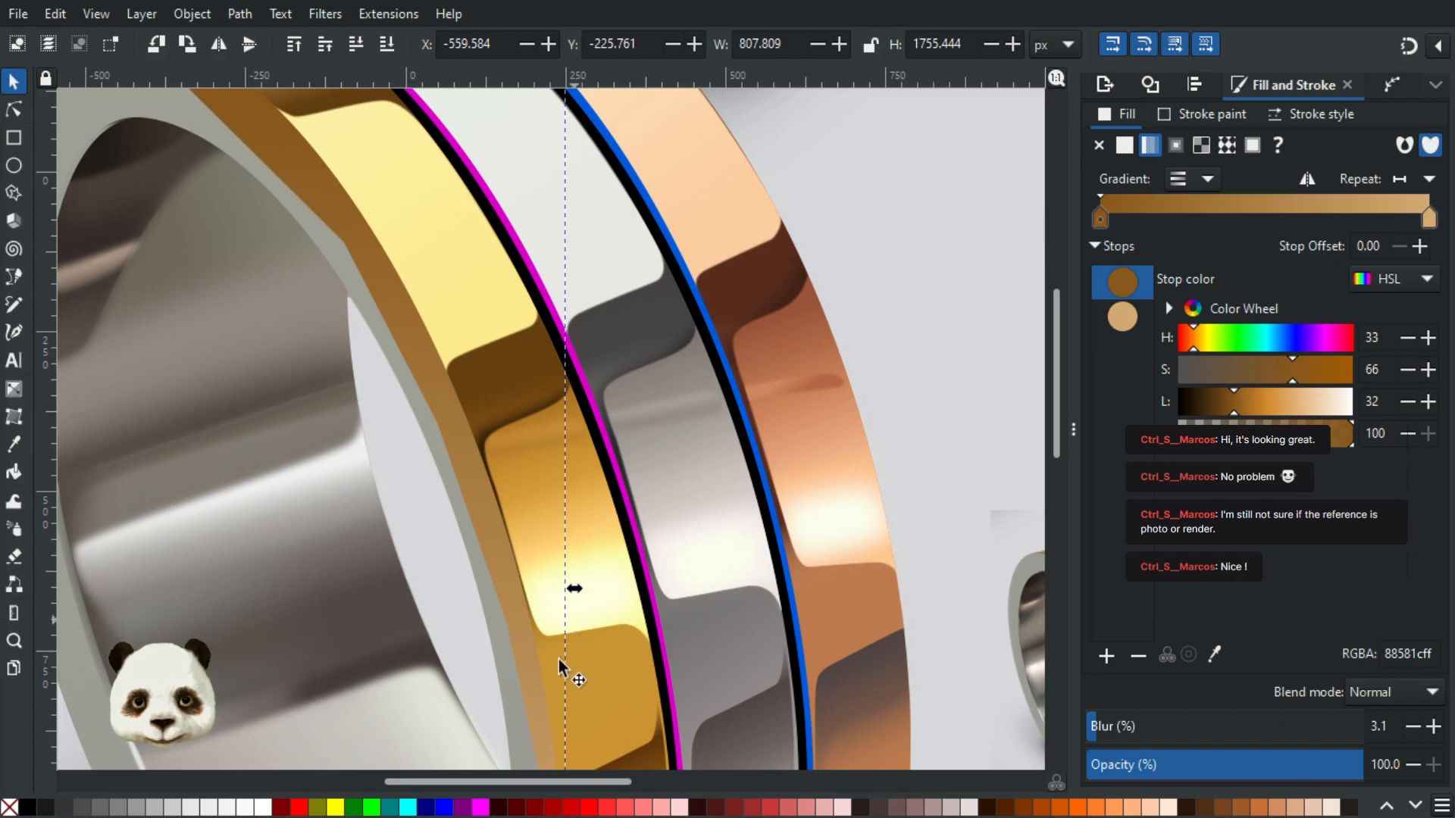
{"action": "left_click", "coordinate": [481, 807]}
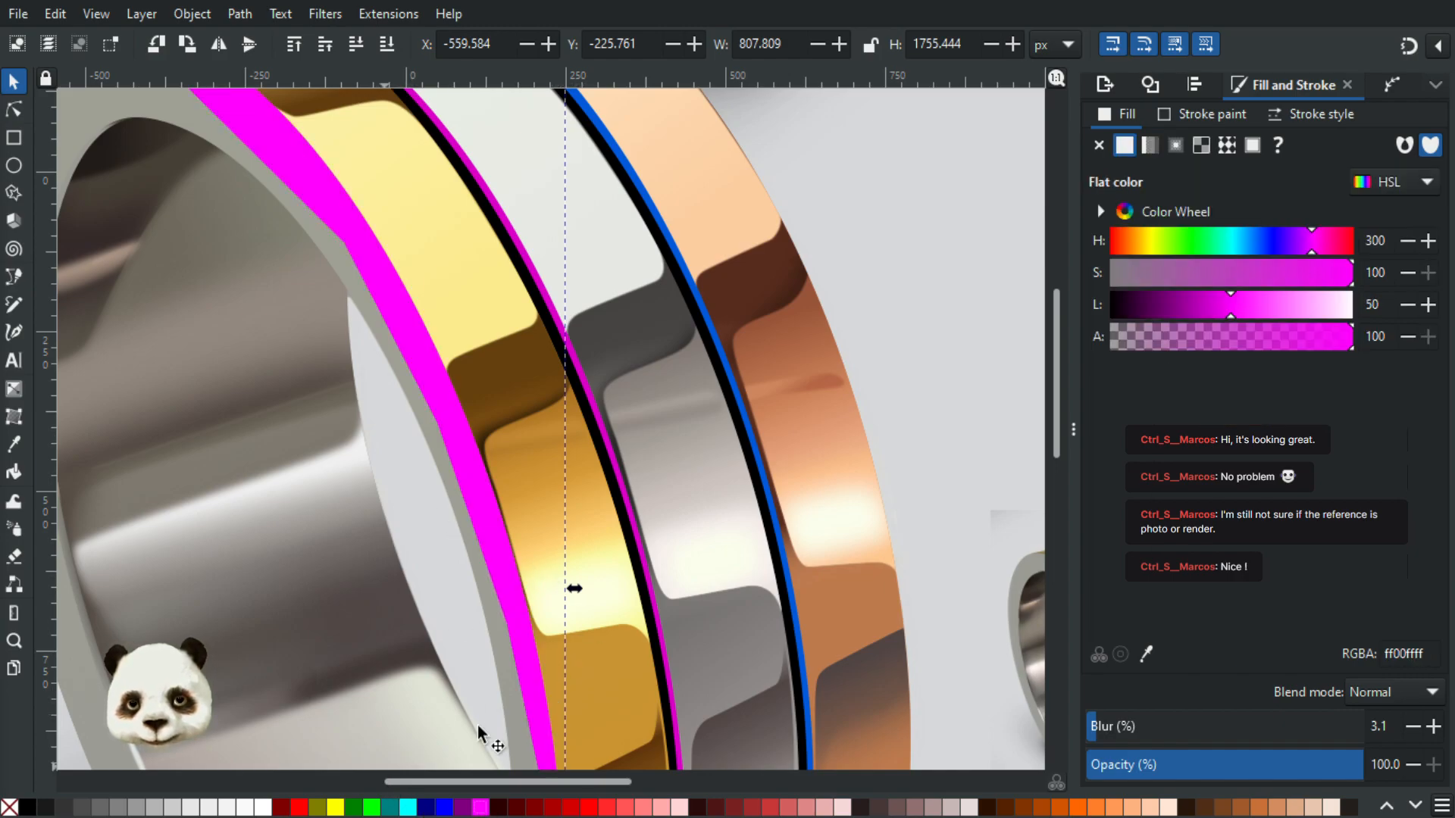
{"action": "scroll", "coordinate": [432, 584], "scroll_direction": "down", "scroll_amount": 2, "text": "ctrl"}
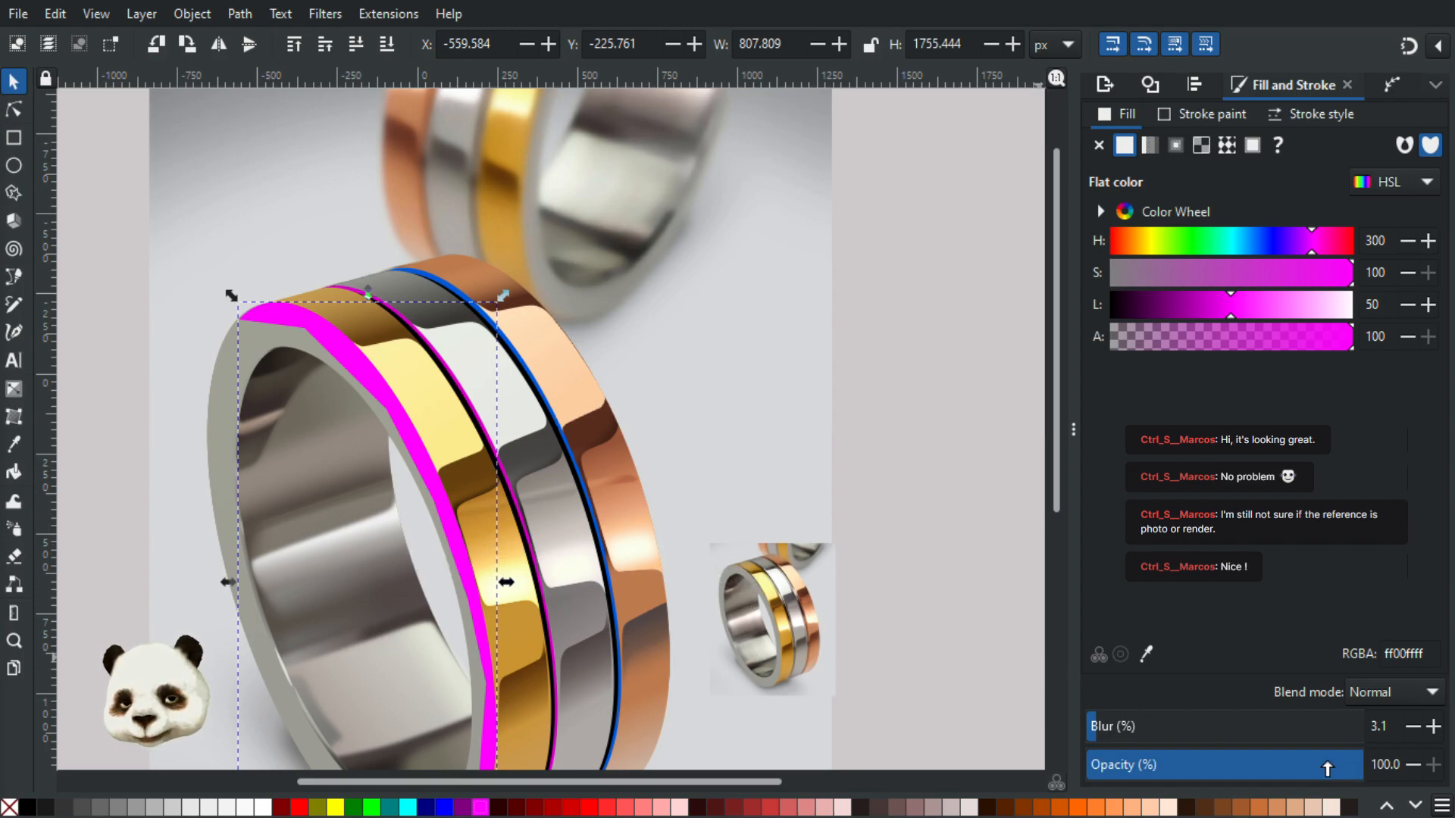
{"action": "left_click", "coordinate": [1251, 764]}
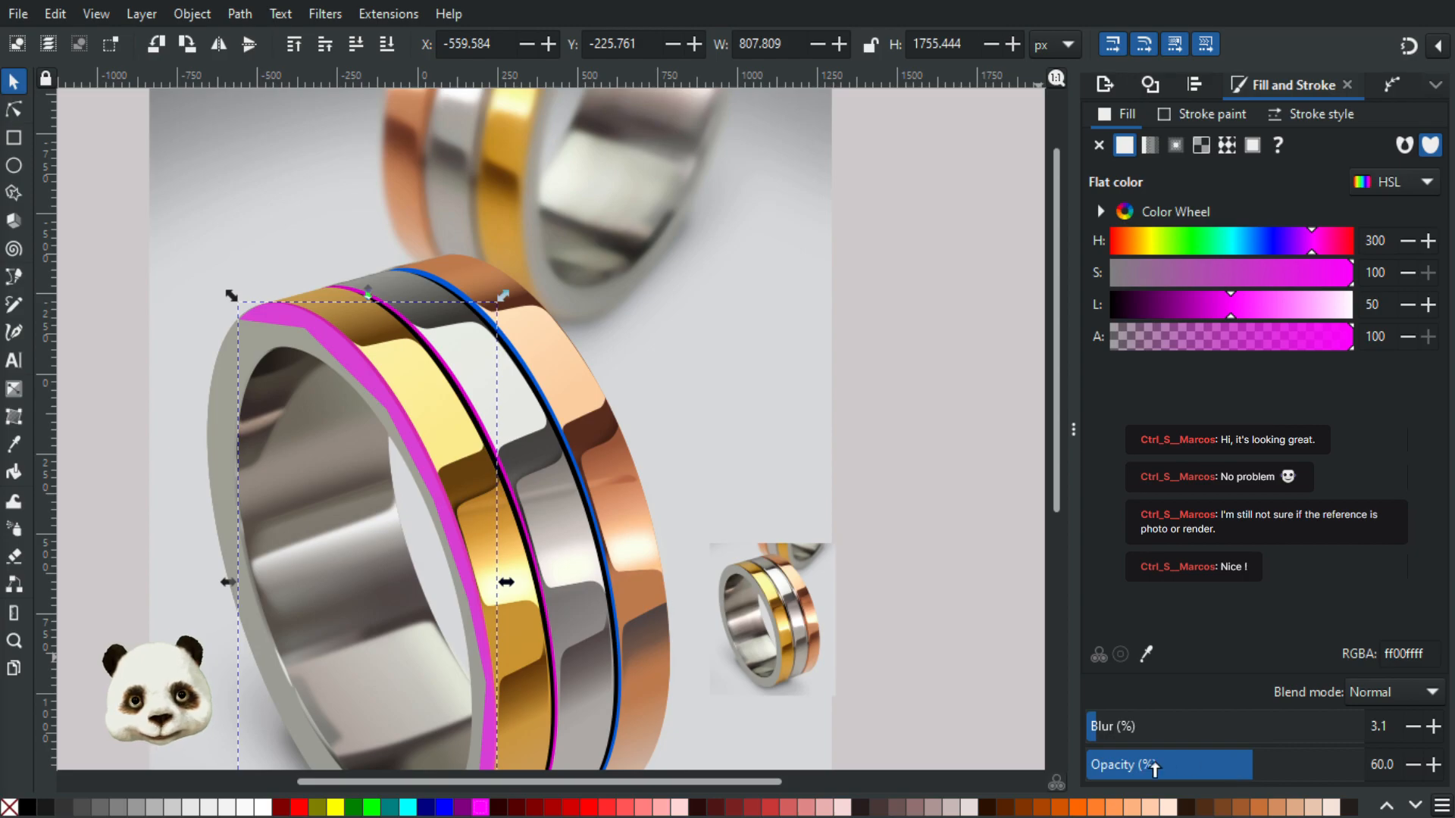
{"action": "left_click", "coordinate": [1140, 765]}
Step: Draw a thin closed sliver about 80 by 192 px along the gold band's inner edge, beside its dark brown reflection
{"action": "scroll", "coordinate": [459, 417], "scroll_direction": "up", "scroll_amount": 2}
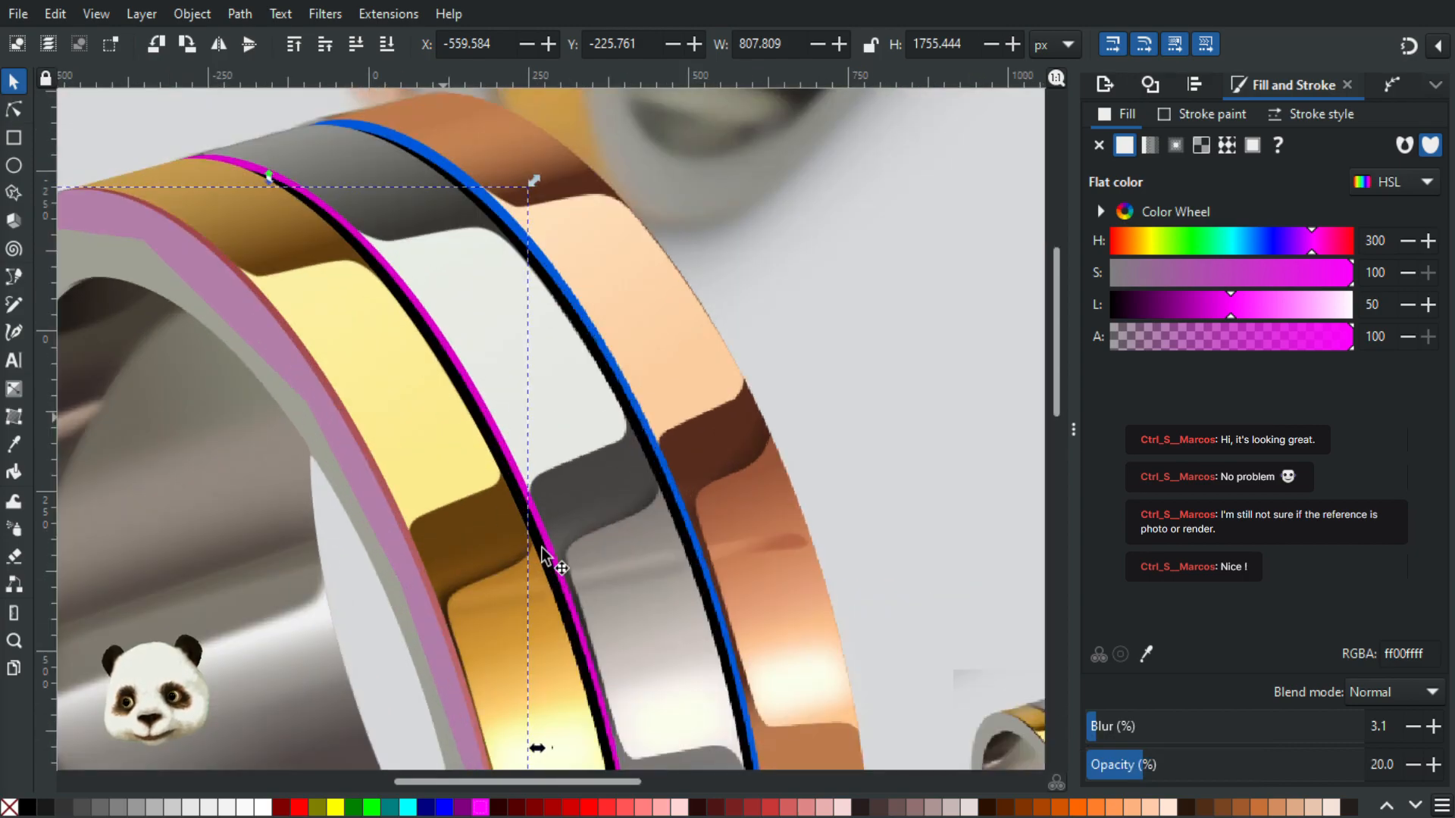
{"action": "scroll", "coordinate": [530, 401], "scroll_direction": "down", "scroll_amount": 5}
{"action": "scroll", "coordinate": [531, 402], "scroll_direction": "right", "scroll_amount": 3}
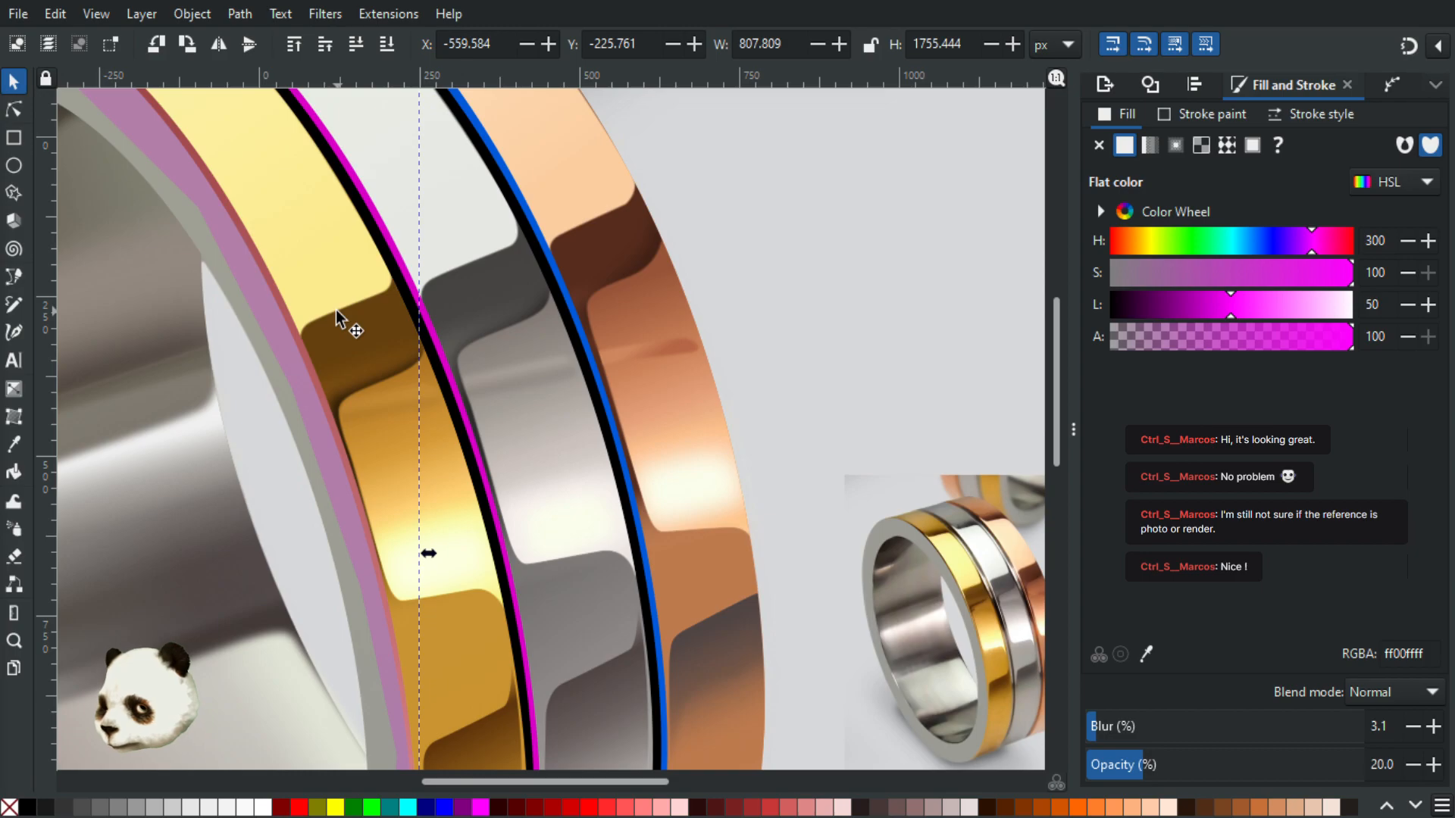
{"action": "key", "text": "a"}
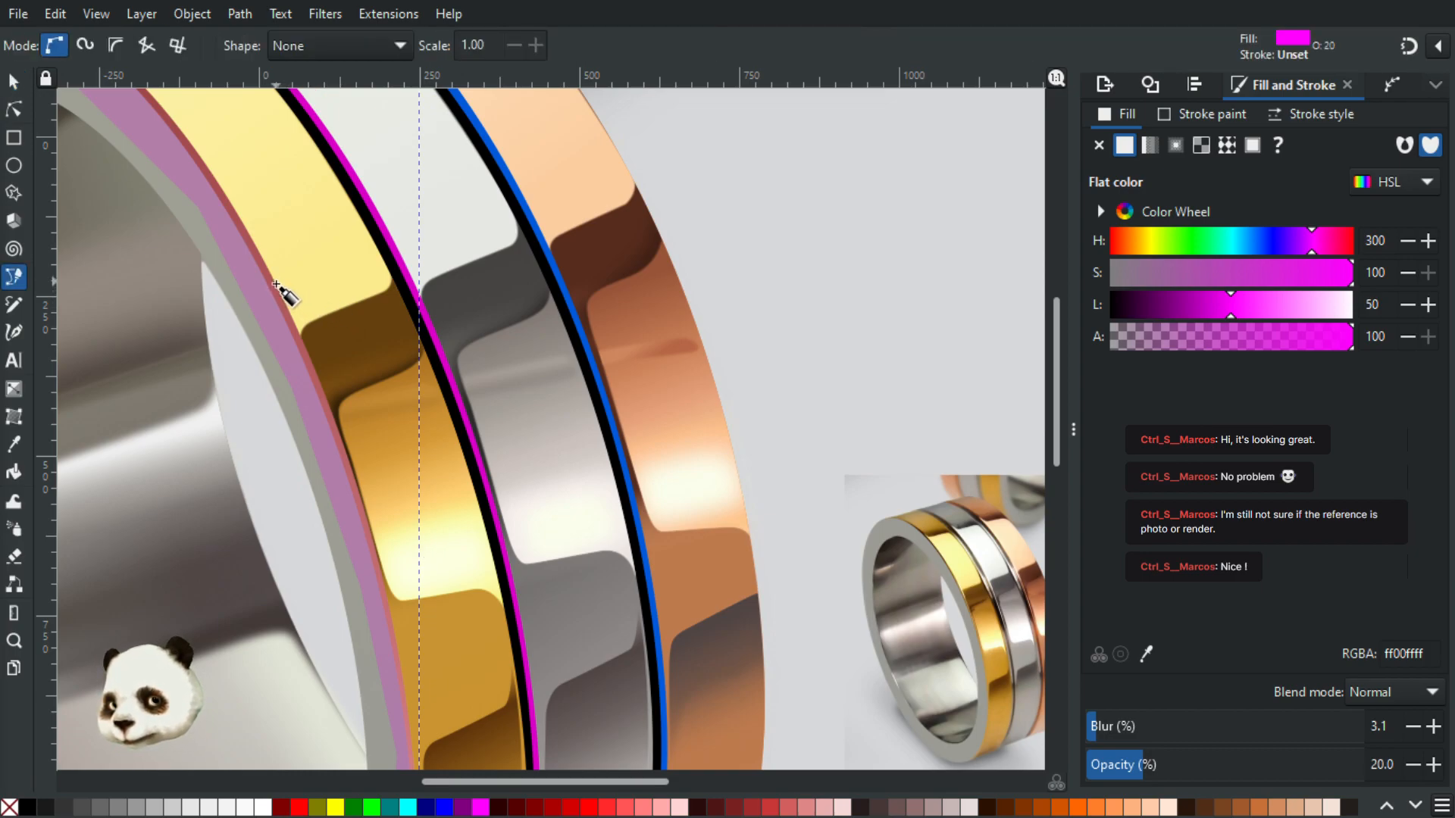
{"action": "key", "text": "Escape"}
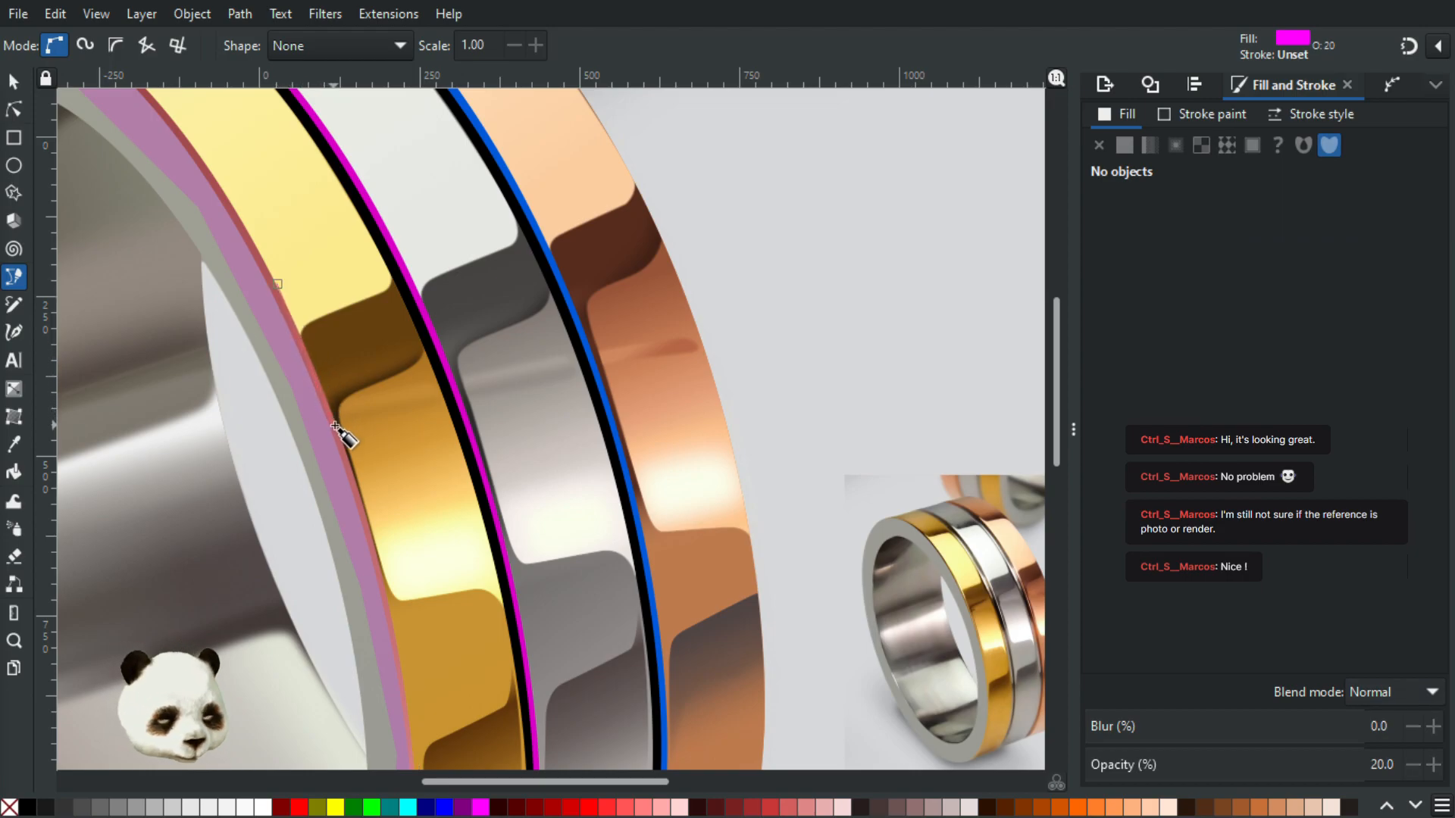
{"action": "scroll", "coordinate": [335, 427], "scroll_direction": "up", "scroll_amount": 1}
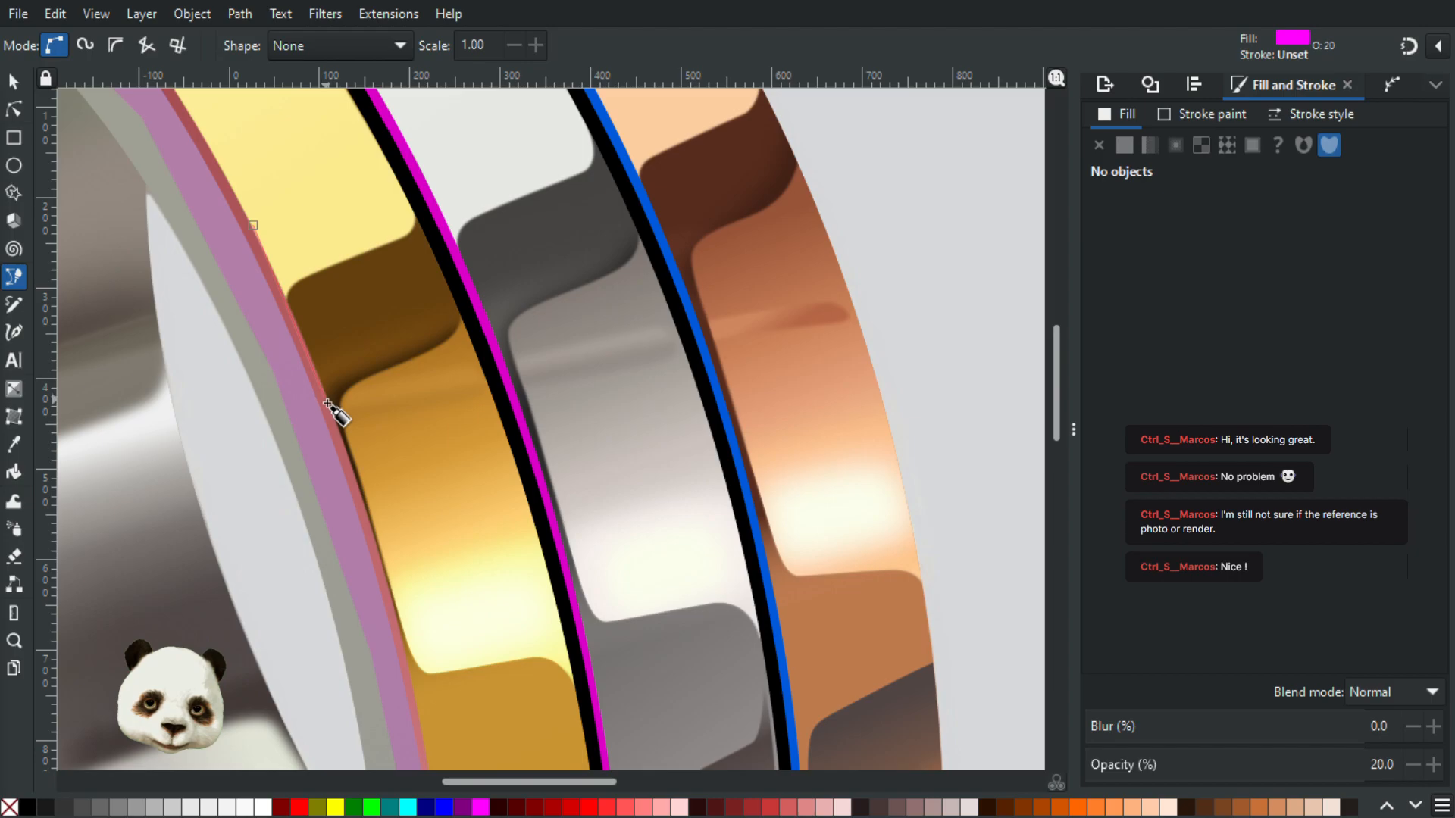
{"action": "left_click_drag", "start_coordinate": [339, 422], "coordinate": [313, 273]}
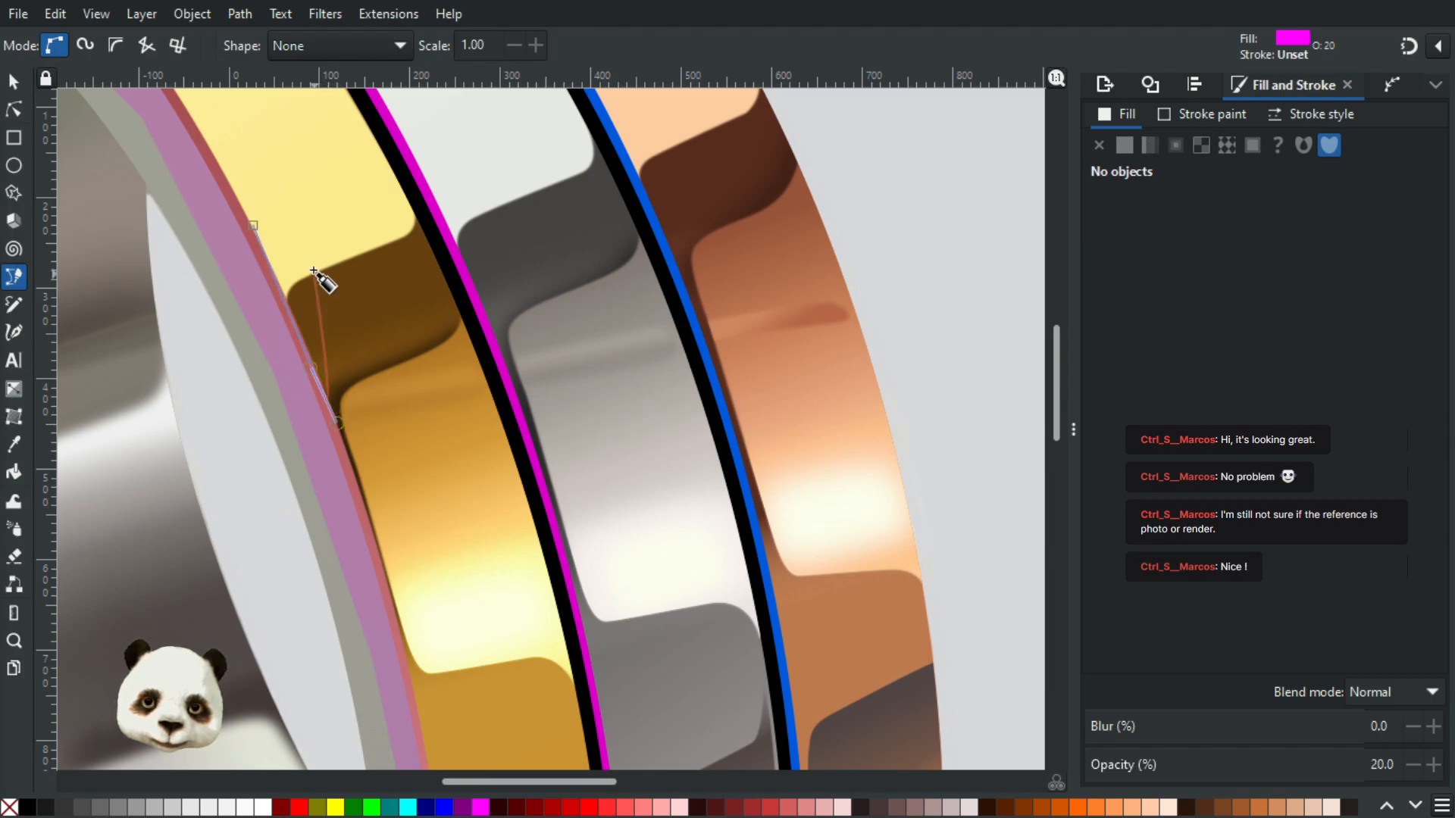
{"action": "left_click_drag", "start_coordinate": [253, 225], "coordinate": [220, 198]}
{"action": "scroll", "coordinate": [390, 376], "scroll_direction": "down", "scroll_amount": 1}
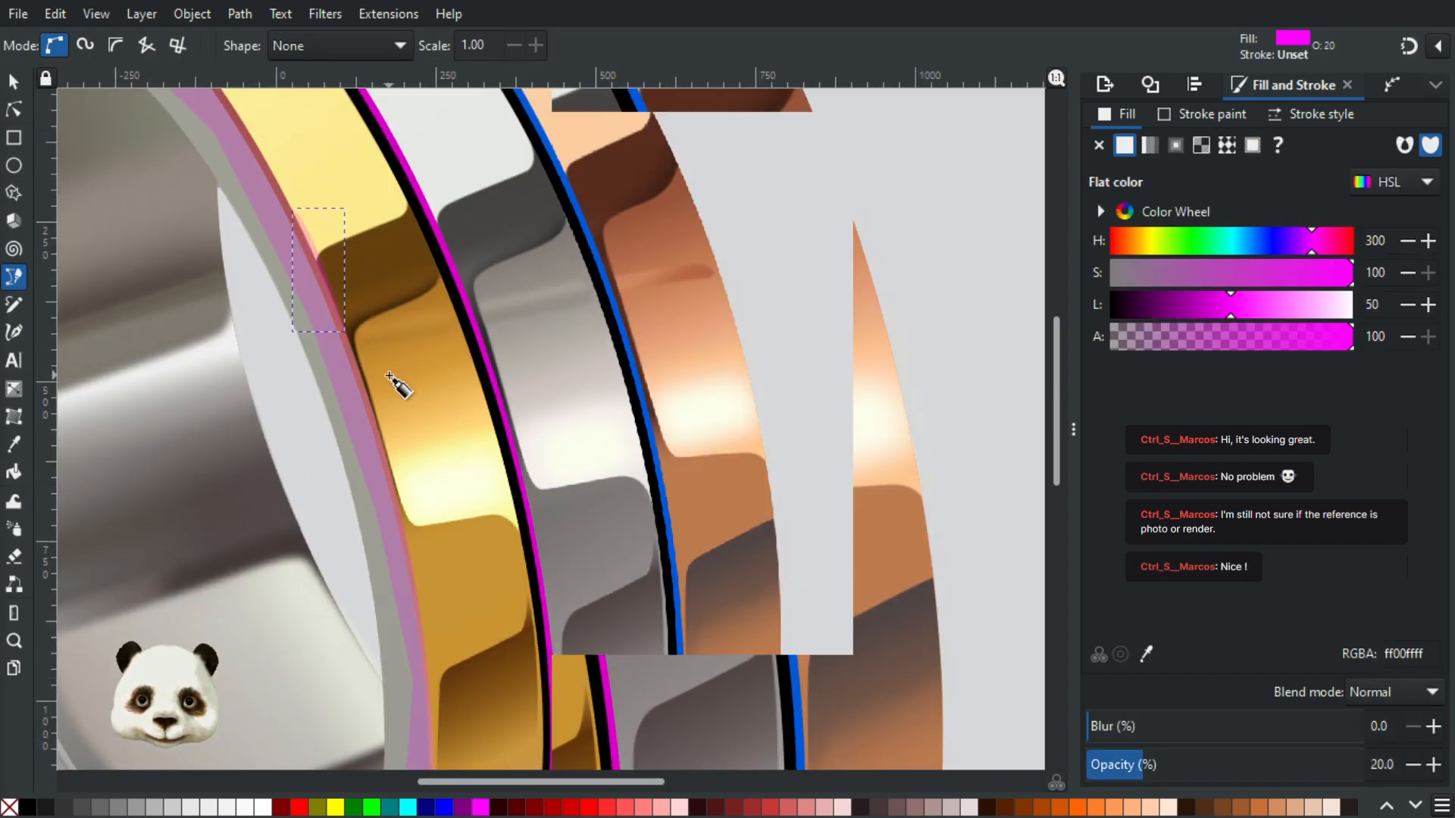
Step: Fill the sliver with pale yellow fbf5bc sampled from the small reference ring's gold band edge, and set its opacity to 100%
{"action": "scroll", "coordinate": [390, 377], "scroll_direction": "right", "scroll_amount": 10}
{"action": "scroll", "coordinate": [601, 438], "scroll_direction": "up", "scroll_amount": 3}
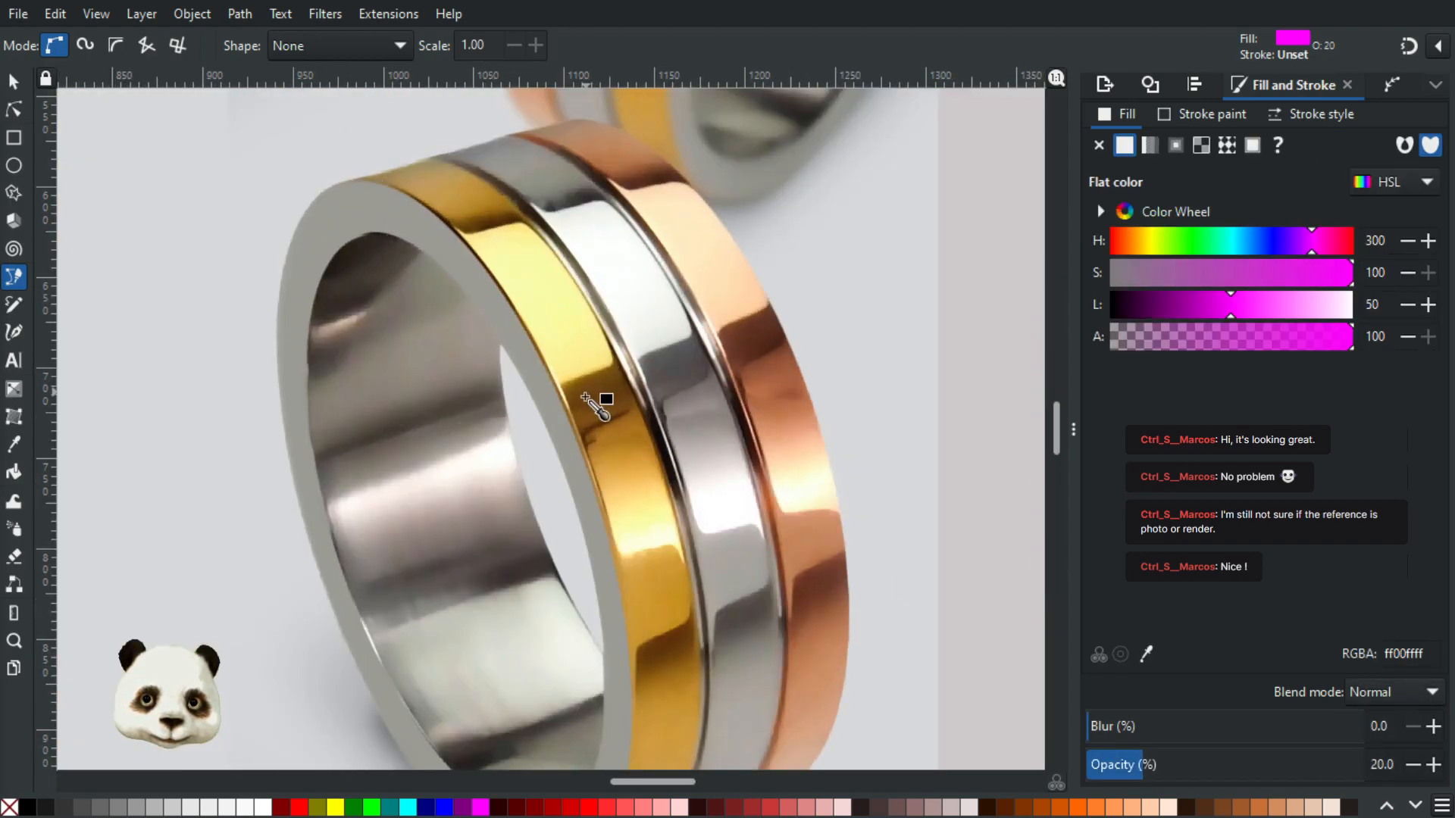
{"action": "key", "text": "d"}
{"action": "left_click", "coordinate": [555, 459]}
{"action": "scroll", "coordinate": [458, 459], "scroll_direction": "down", "scroll_amount": 2}
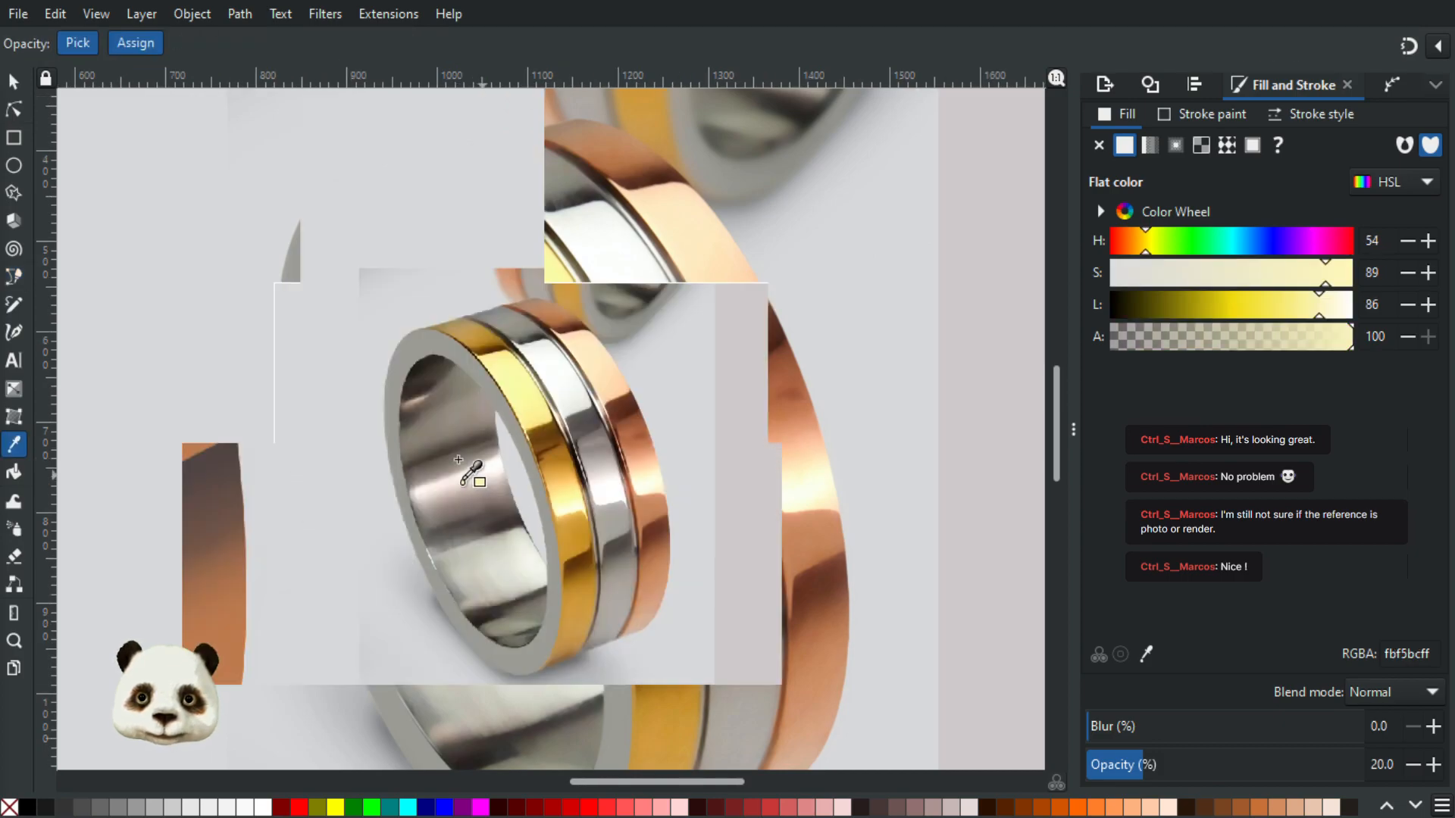
{"action": "scroll", "coordinate": [458, 459], "scroll_direction": "down", "scroll_amount": 3}
{"action": "left_click_drag", "start_coordinate": [421, 431], "coordinate": [681, 494]}
{"action": "scroll", "coordinate": [509, 419], "scroll_direction": "up", "scroll_amount": 2}
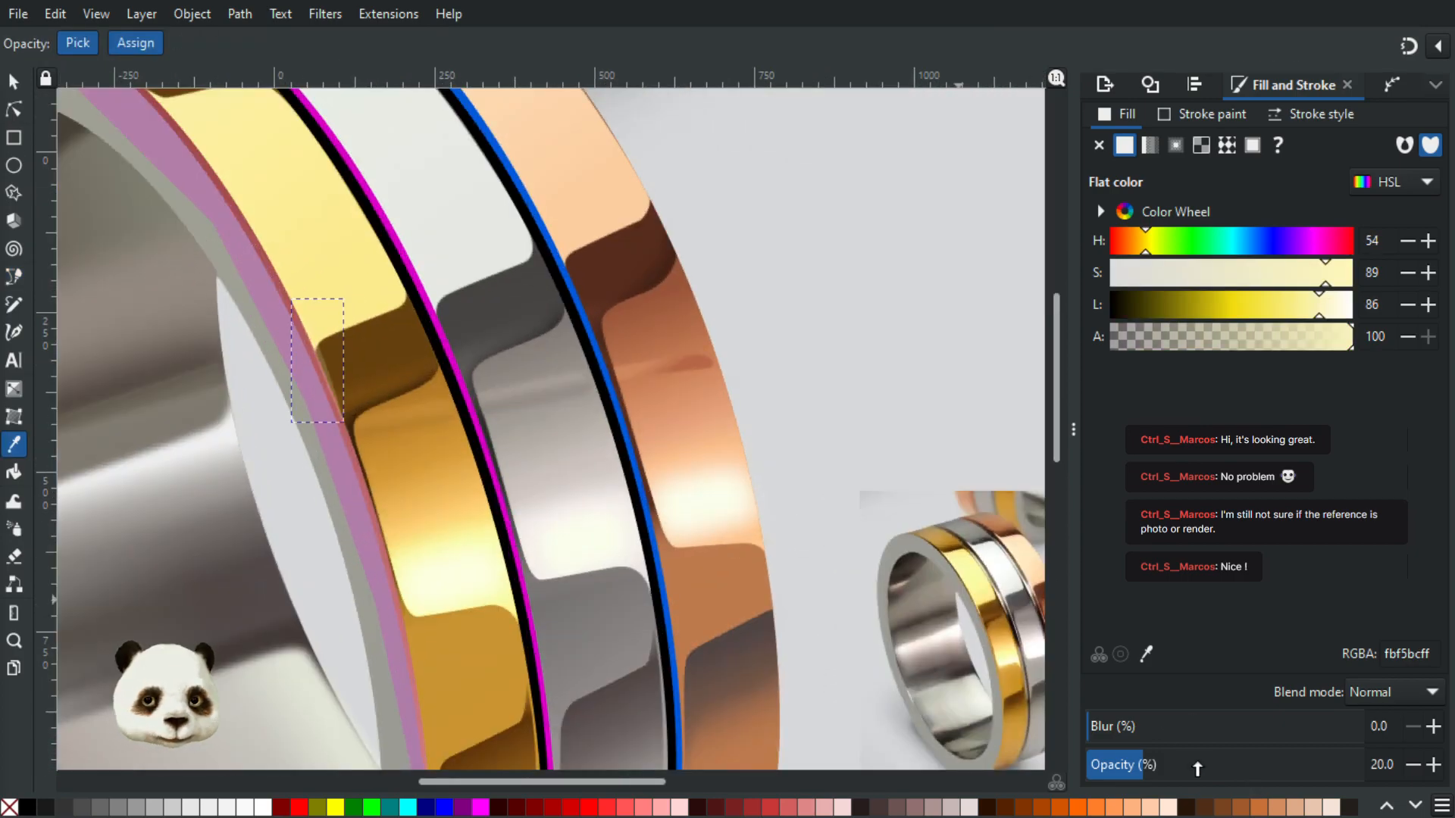
{"action": "left_click_drag", "start_coordinate": [1197, 767], "coordinate": [1450, 784]}
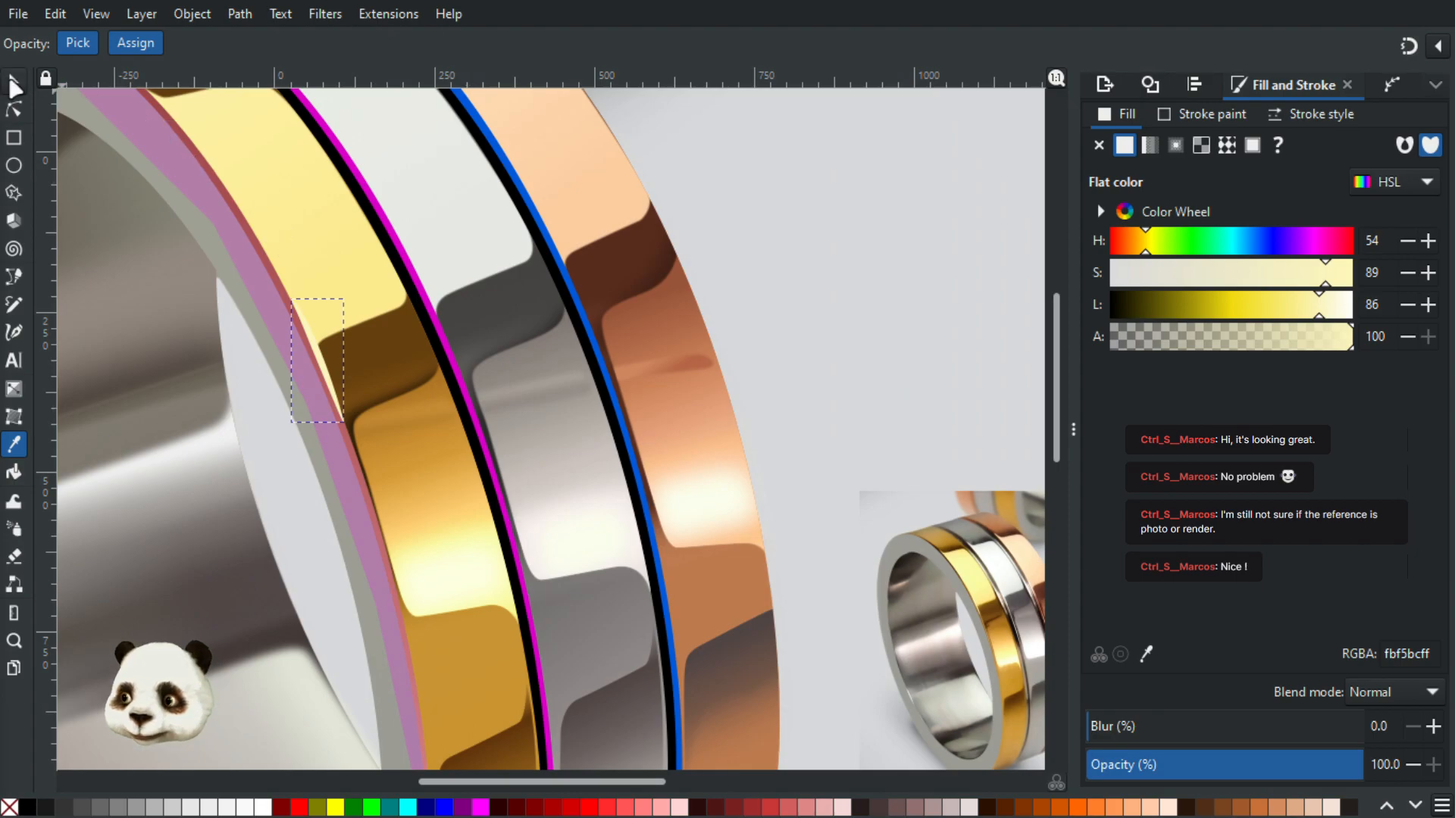
Step: Group the pale yellow sliver, and set the magenta strip to 100% opacity and 0 blur
{"action": "key", "text": "s"}
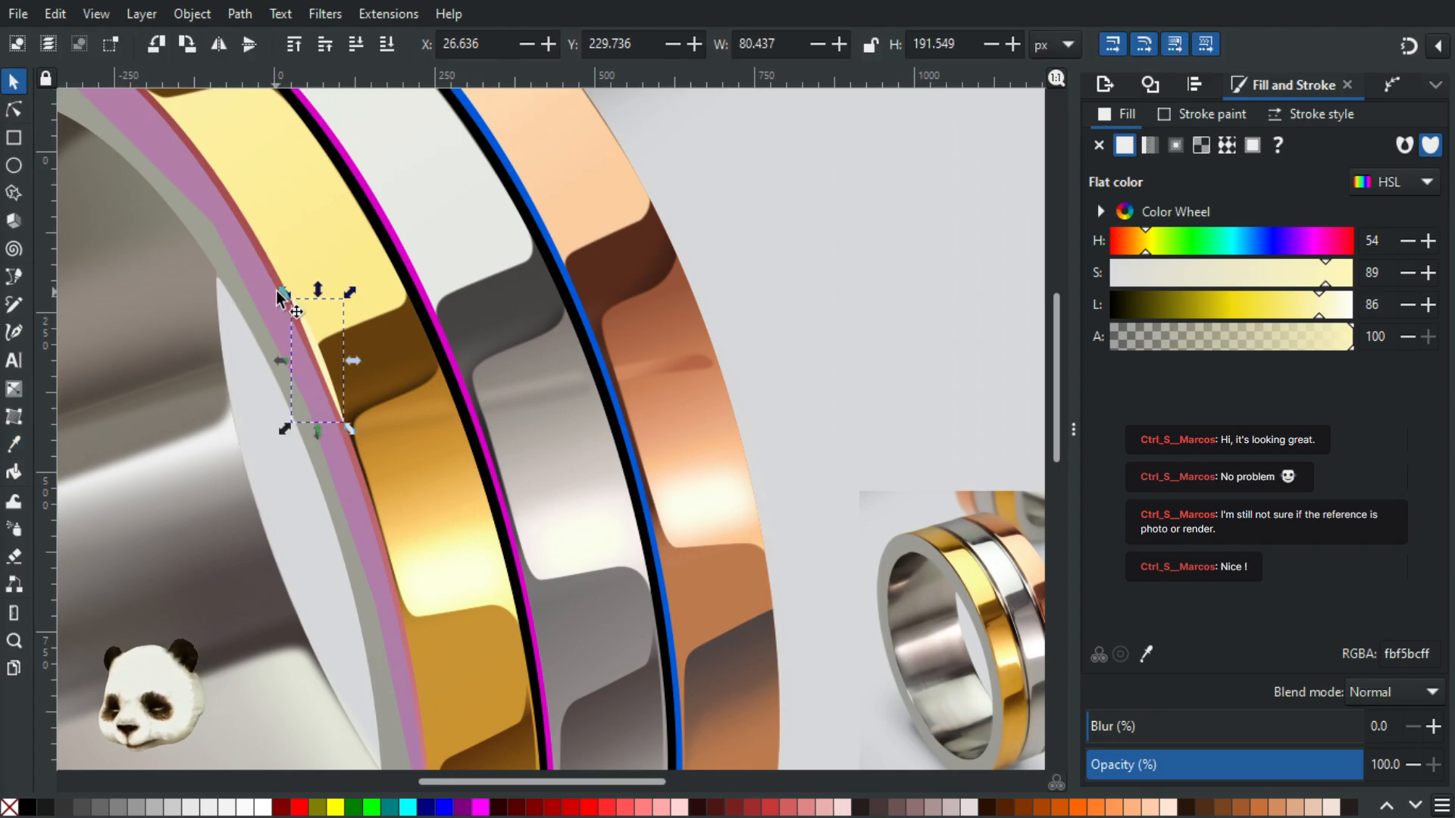
{"action": "key", "text": "ctrl+g"}
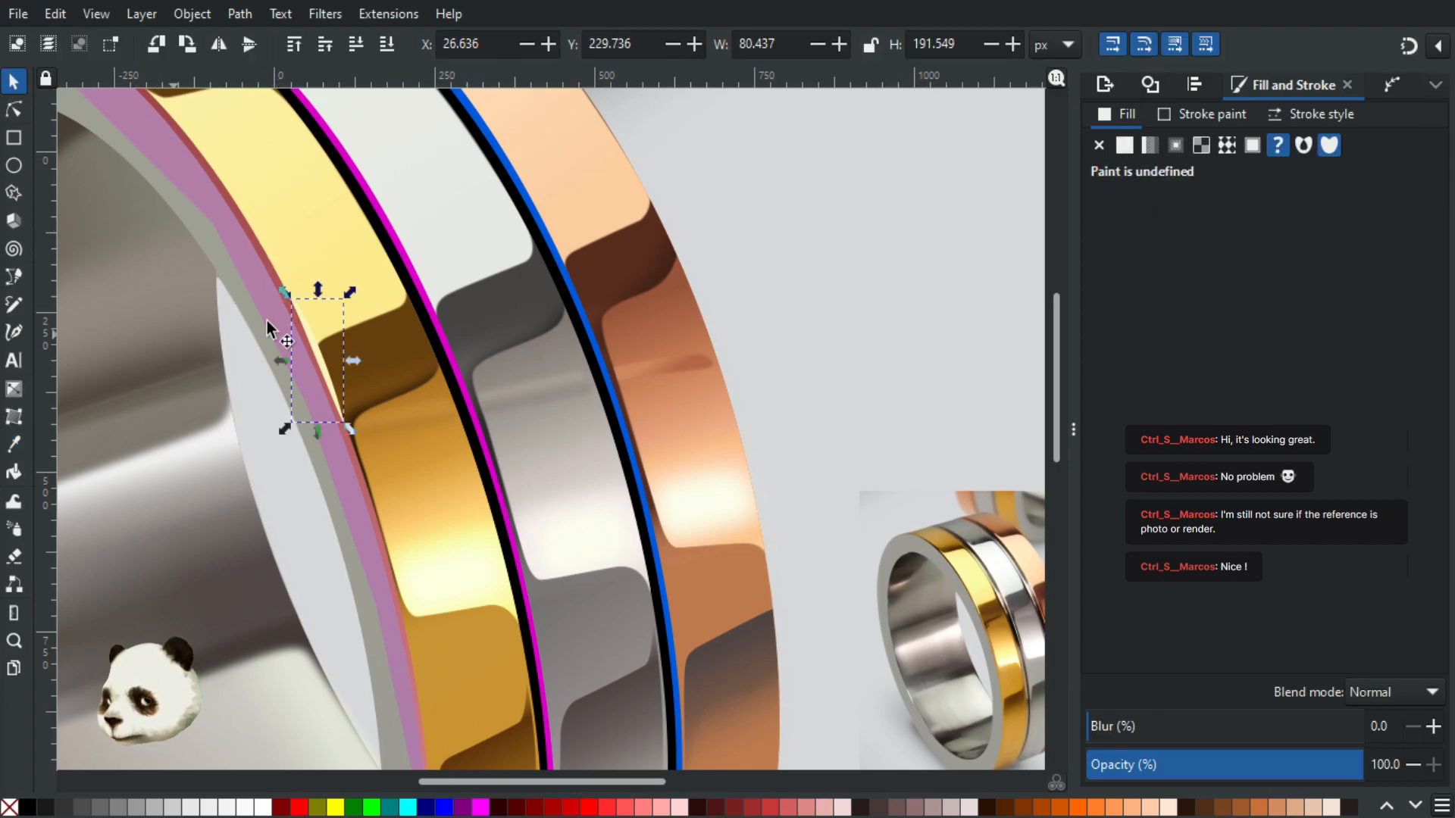
{"action": "left_click", "coordinate": [248, 264]}
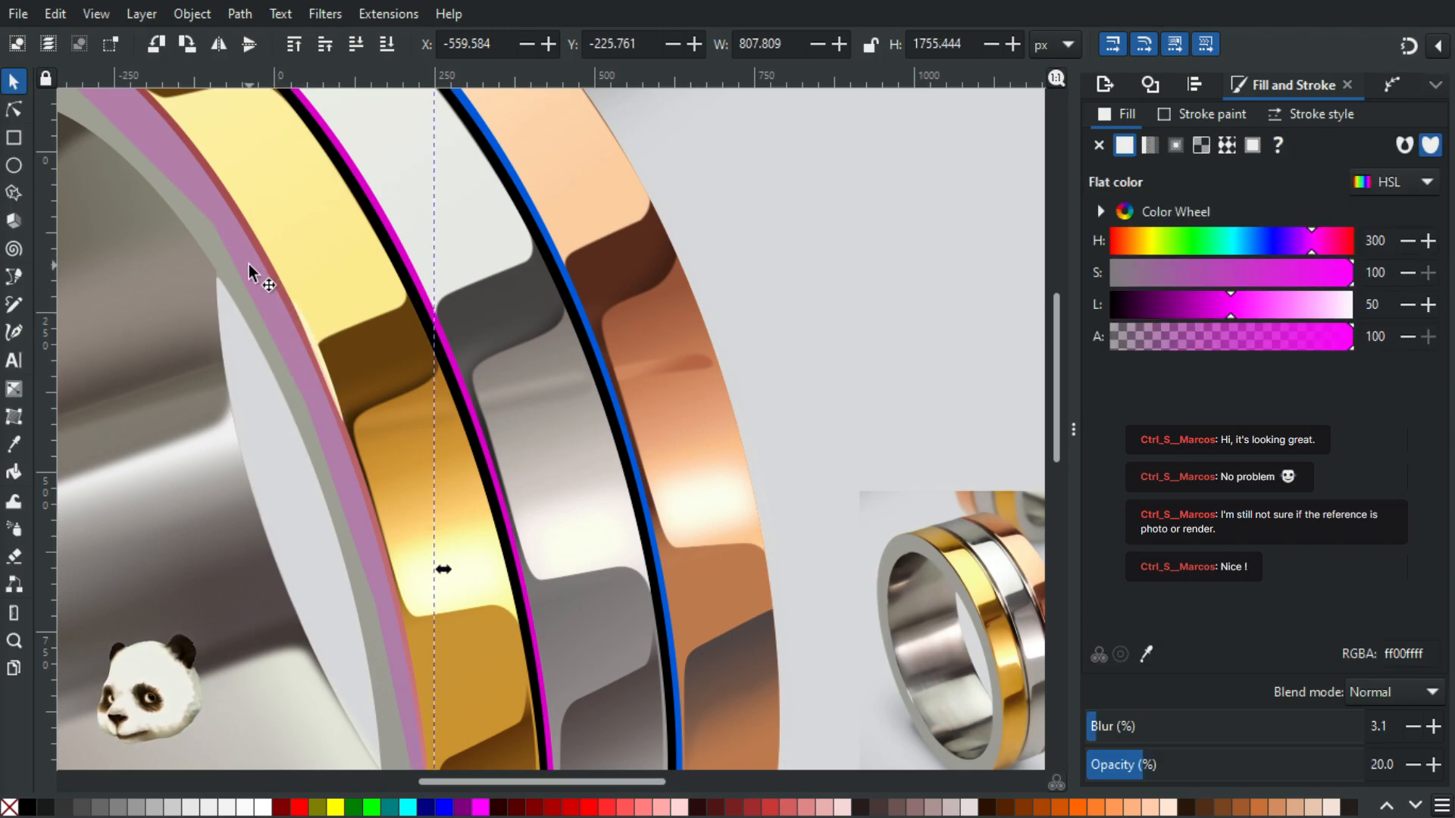
{"action": "left_click", "coordinate": [248, 264]}
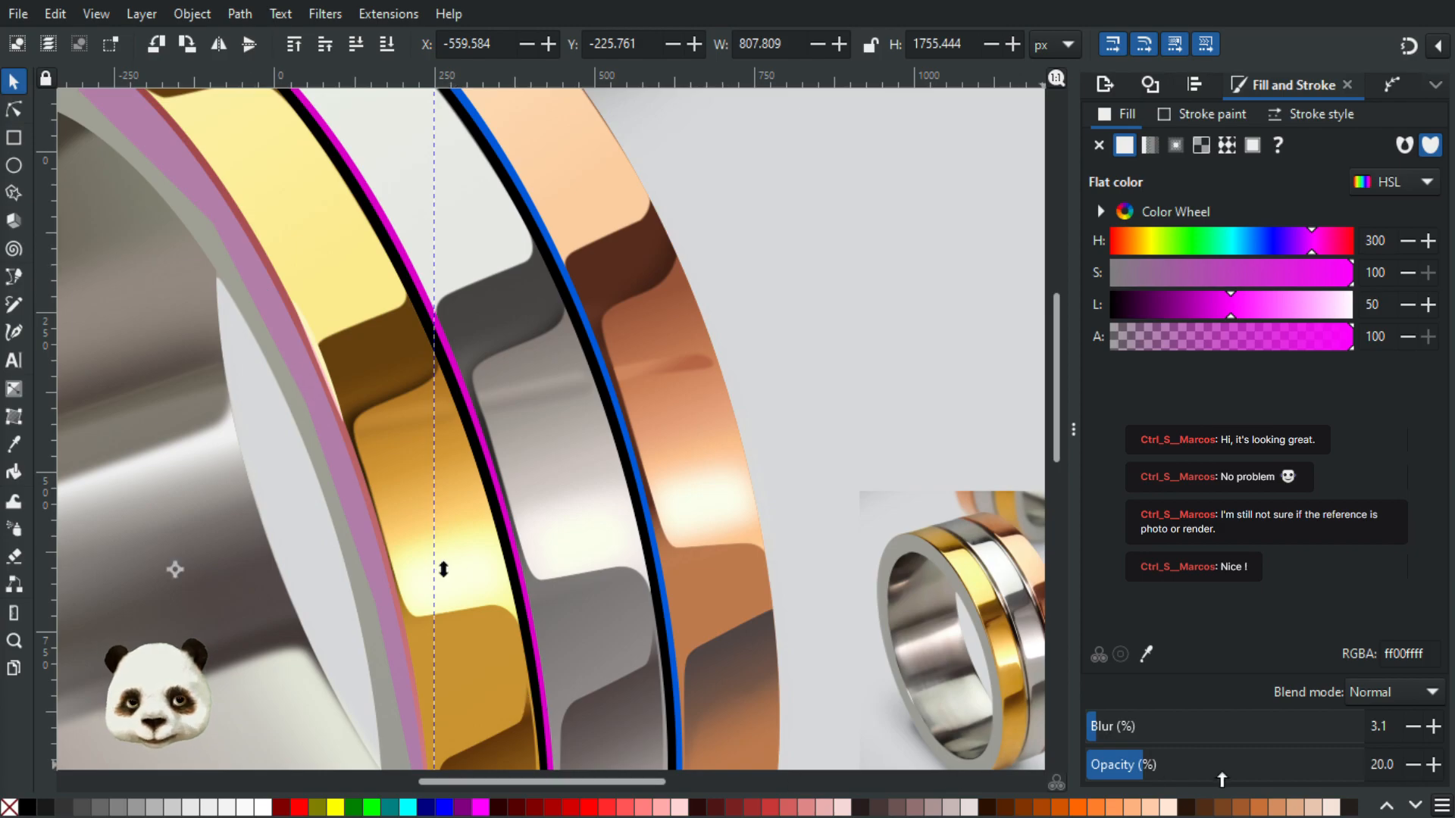
{"action": "left_click_drag", "start_coordinate": [1250, 765], "coordinate": [1437, 762]}
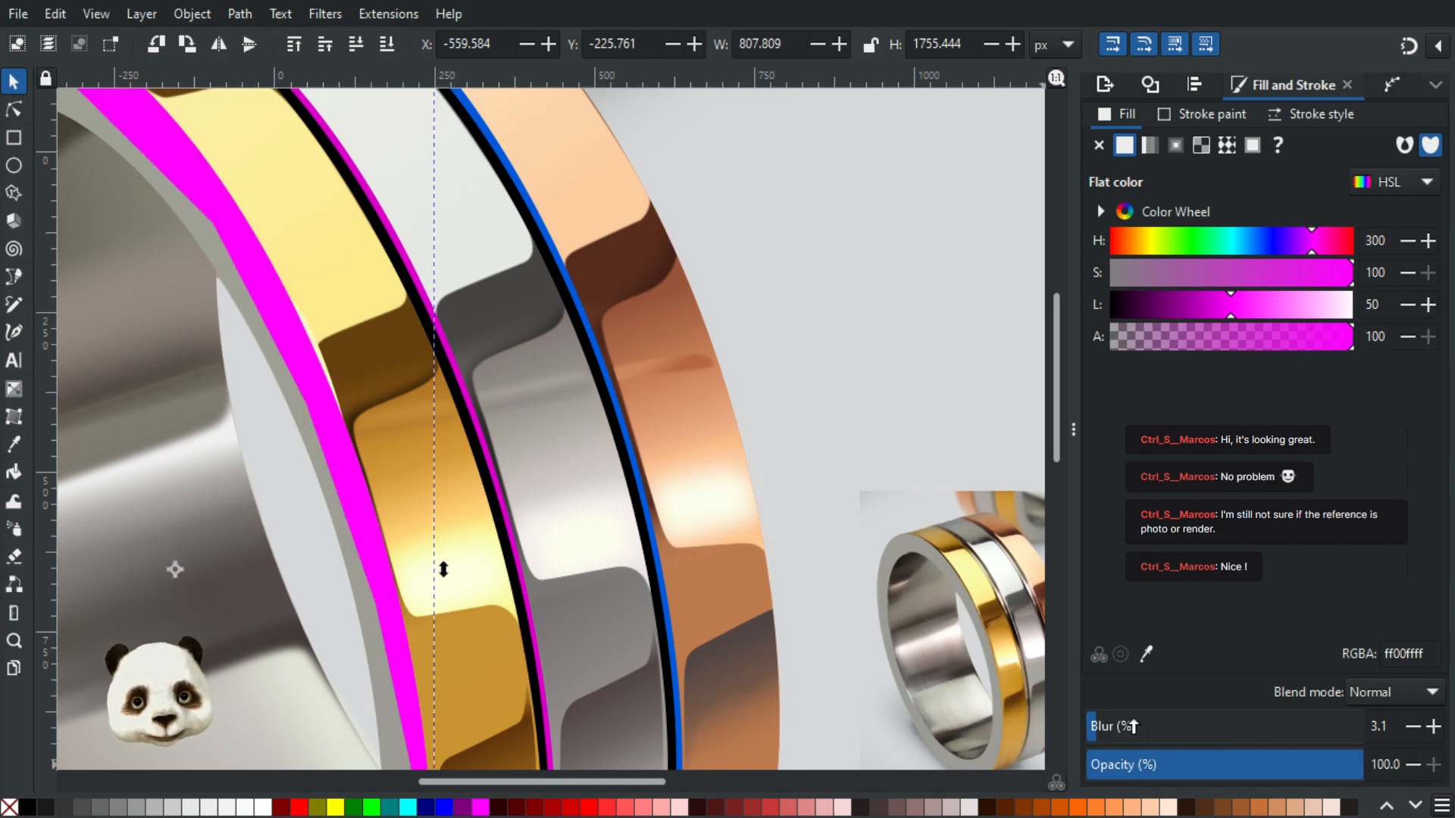
{"action": "left_click_drag", "start_coordinate": [1097, 728], "coordinate": [1086, 728]}
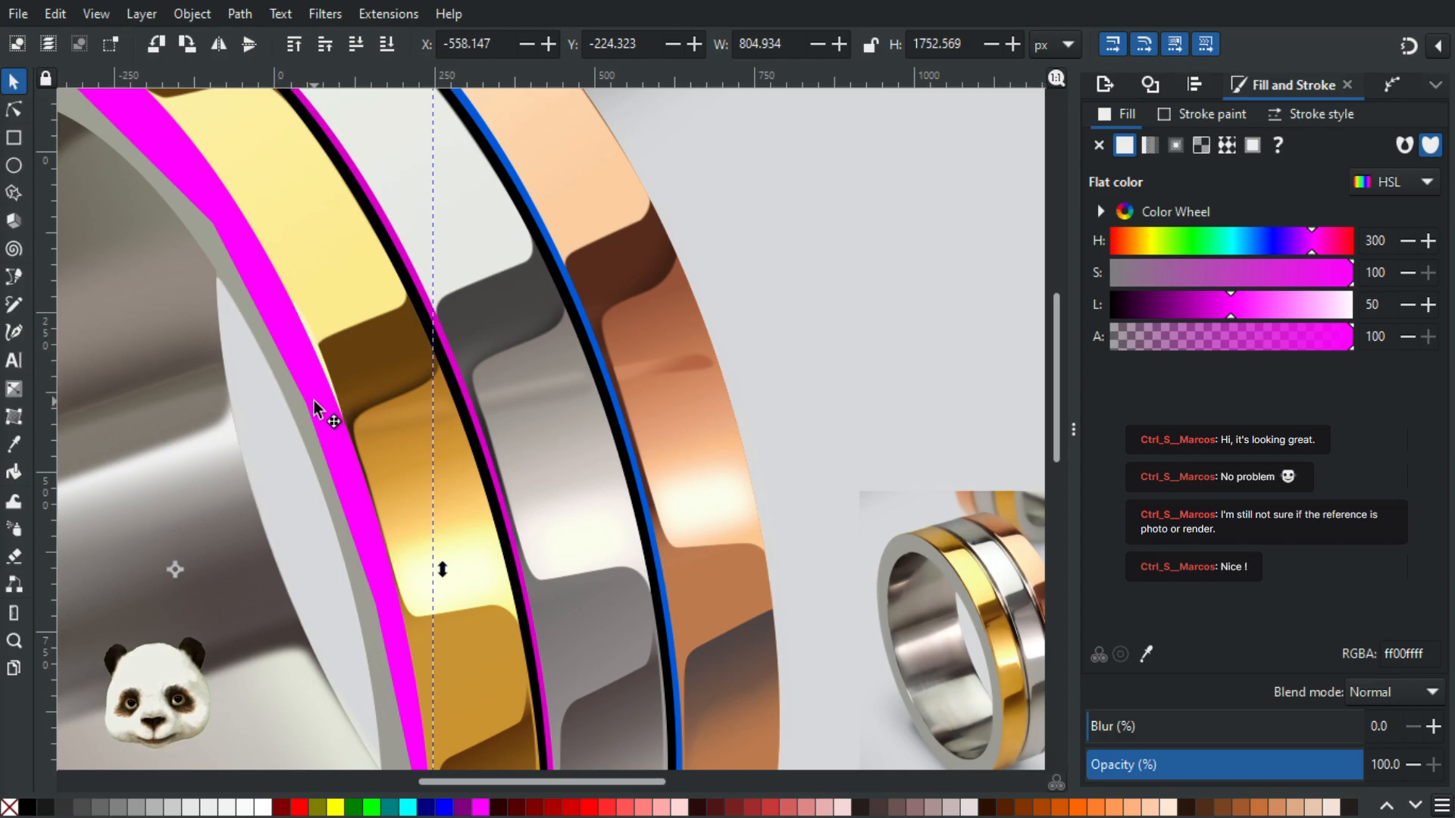
Step: Undo the magenta strip's trial displacement and use the strip as a clip on the grouped pale yellow sliver
{"action": "left_click_drag", "start_coordinate": [328, 411], "coordinate": [189, 430]}
{"action": "left_click", "coordinate": [321, 353], "text": "shift"}
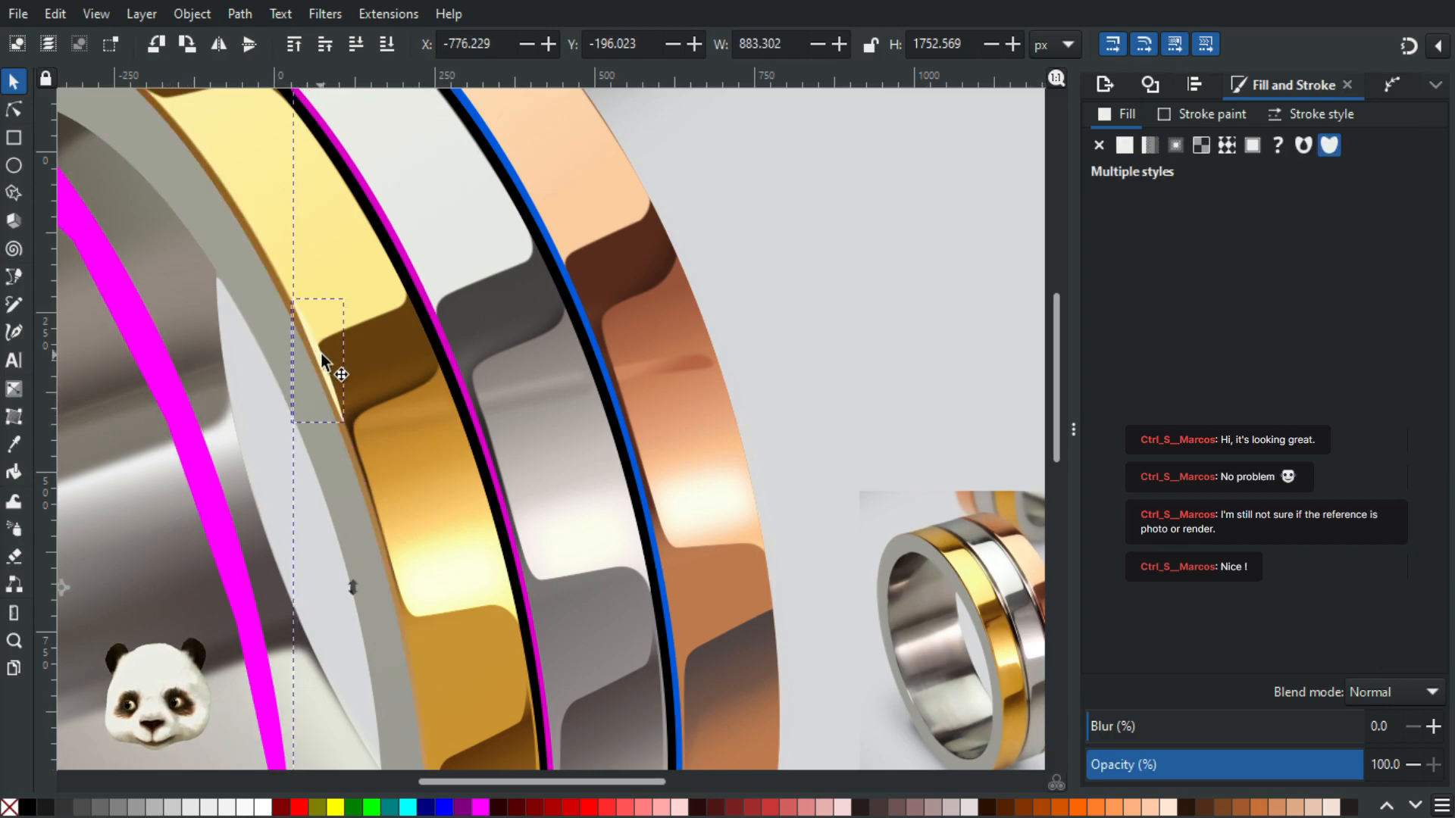
{"action": "key", "text": "ctrl+z"}
{"action": "right_click", "coordinate": [321, 370]}
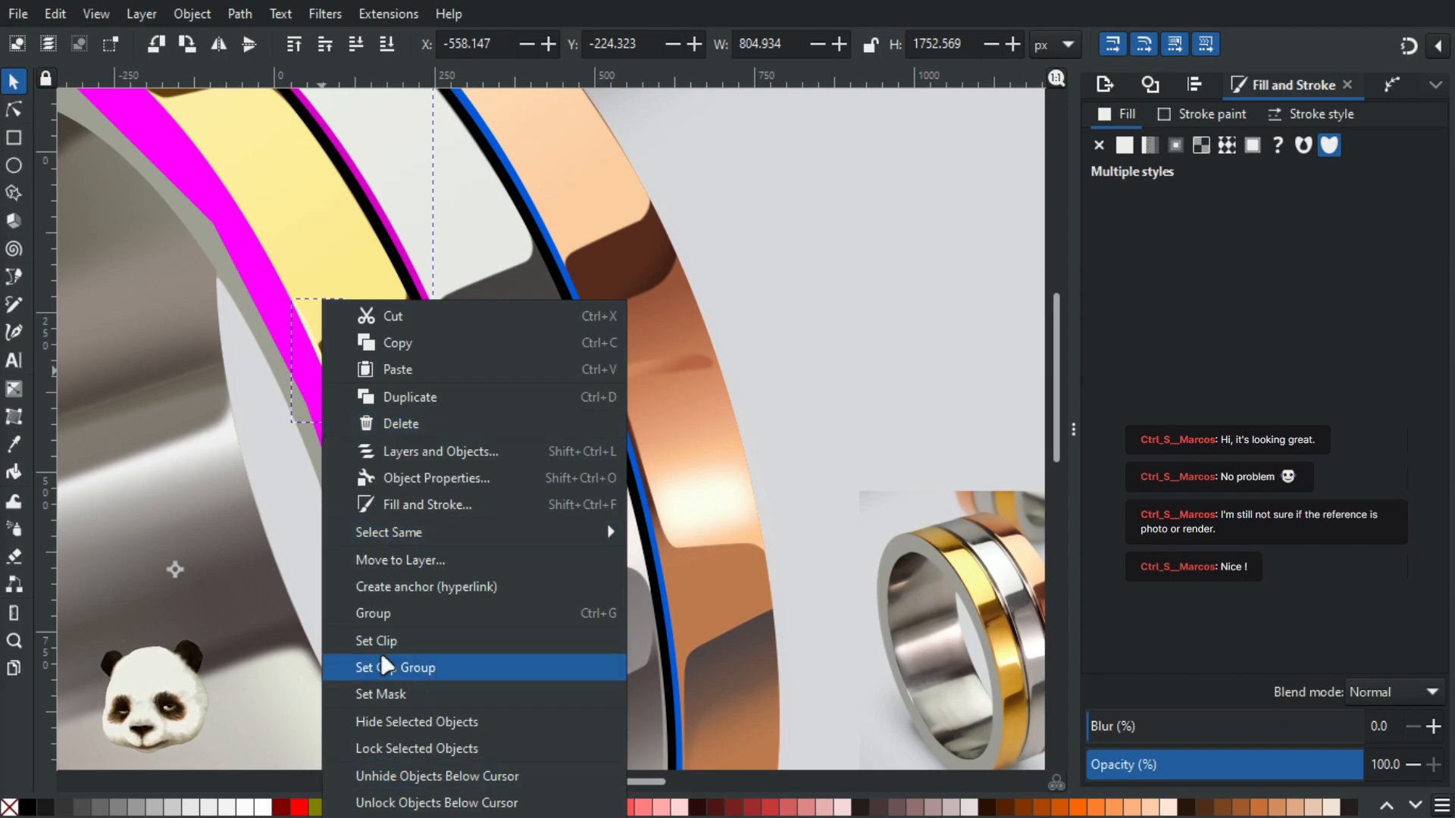
{"action": "left_click", "coordinate": [416, 640]}
Step: Select the clipped pale yellow sliver beside the gold band's dark brown reflection and change the node type at its lower end
{"action": "scroll", "coordinate": [359, 422], "scroll_direction": "up", "scroll_amount": 2}
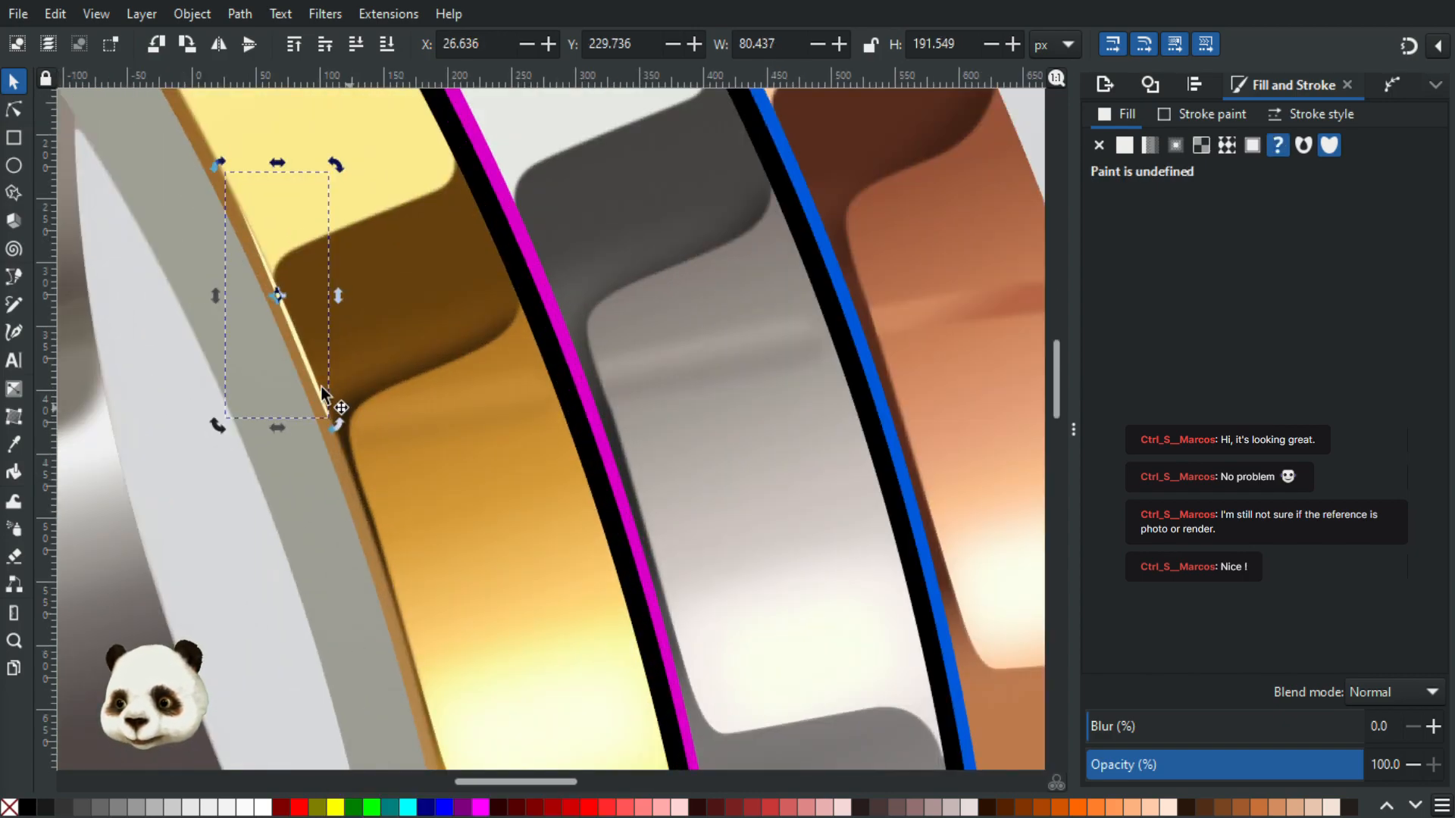
{"action": "left_click", "coordinate": [13, 109]}
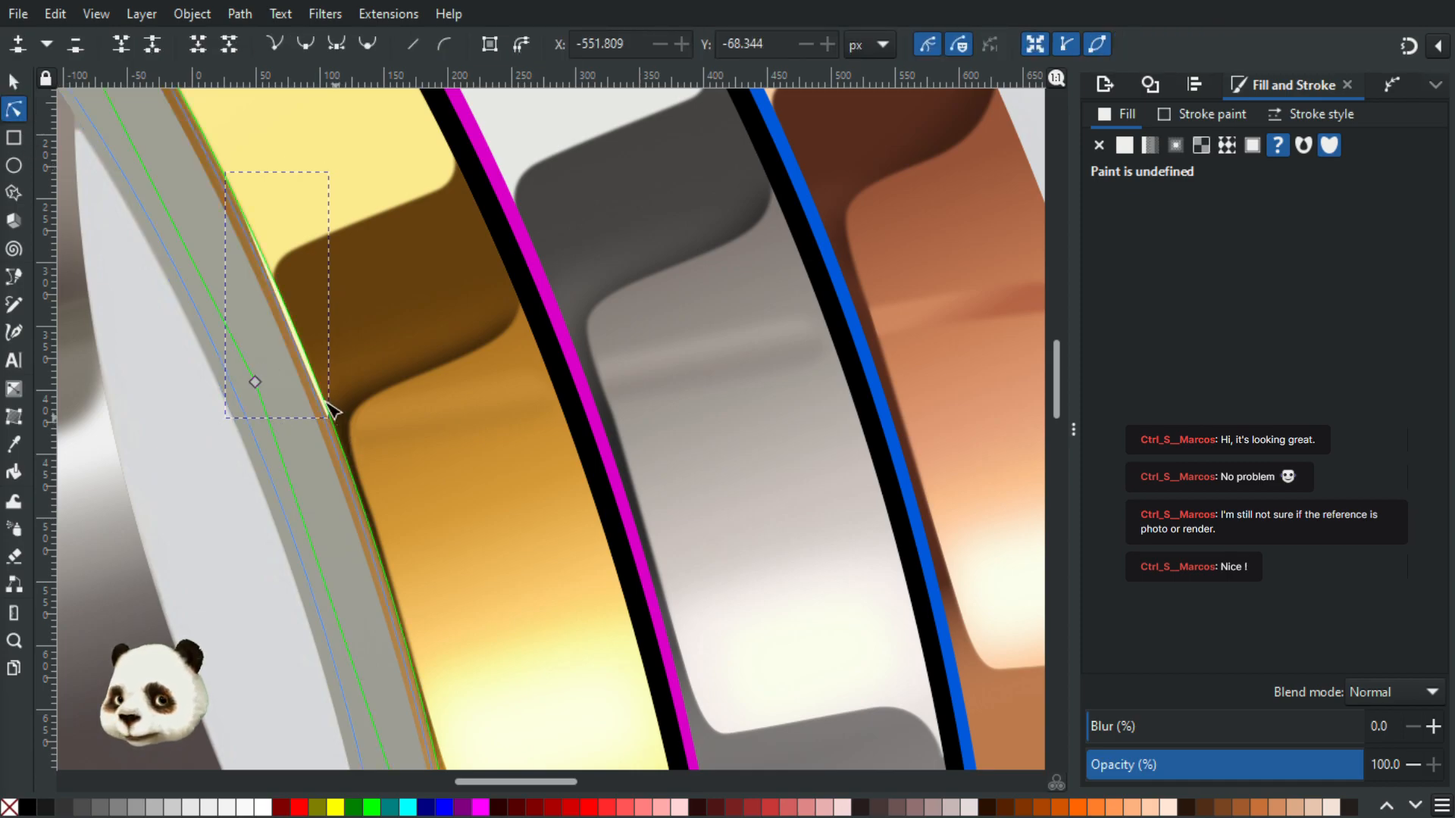
{"action": "left_click", "coordinate": [292, 324]}
{"action": "left_click", "coordinate": [327, 414]}
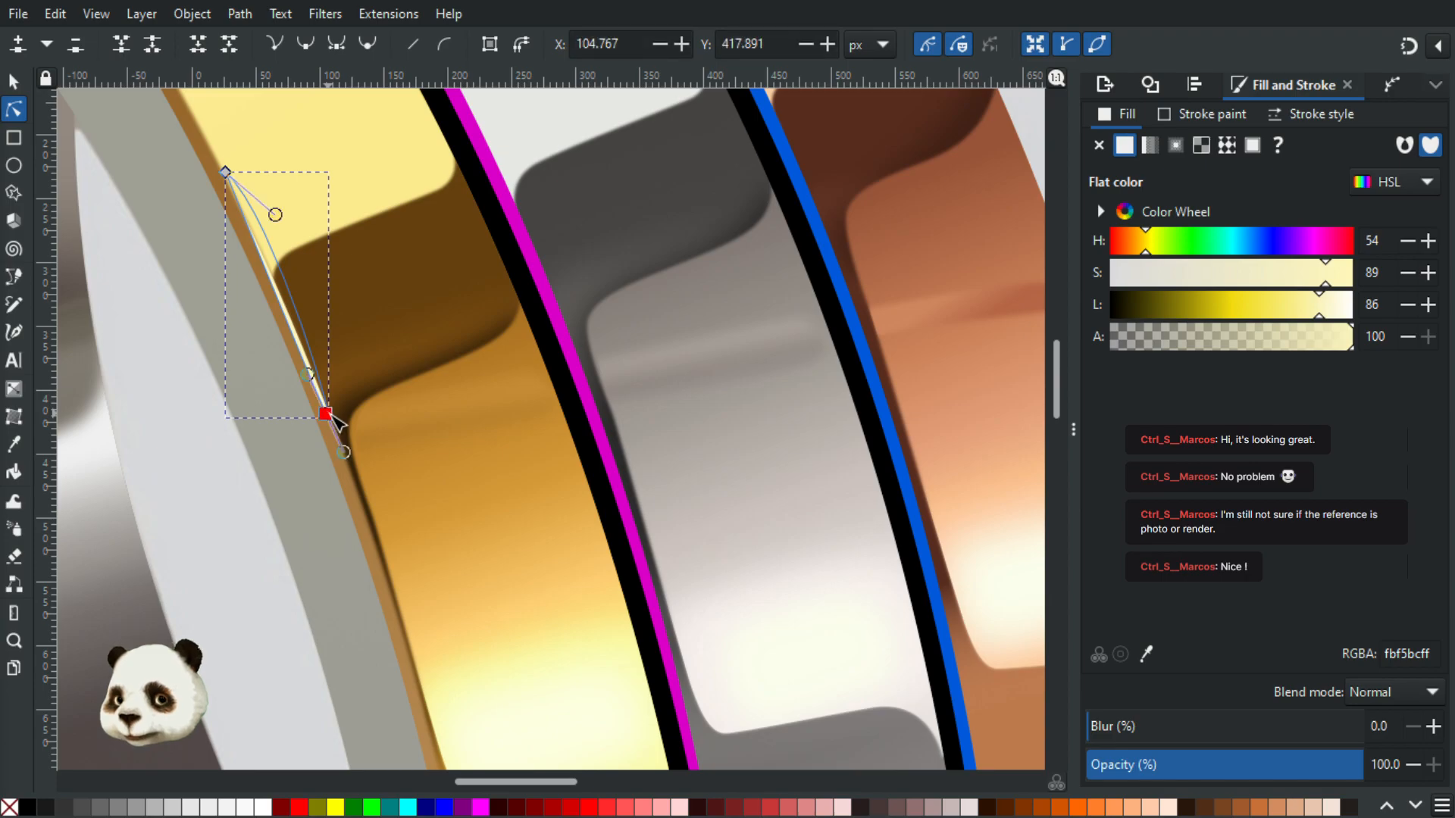
{"action": "scroll", "coordinate": [332, 417], "scroll_direction": "up", "scroll_amount": 2}
{"action": "key", "text": "shift+c"}
{"action": "scroll", "coordinate": [329, 421], "scroll_direction": "down", "scroll_amount": 2}
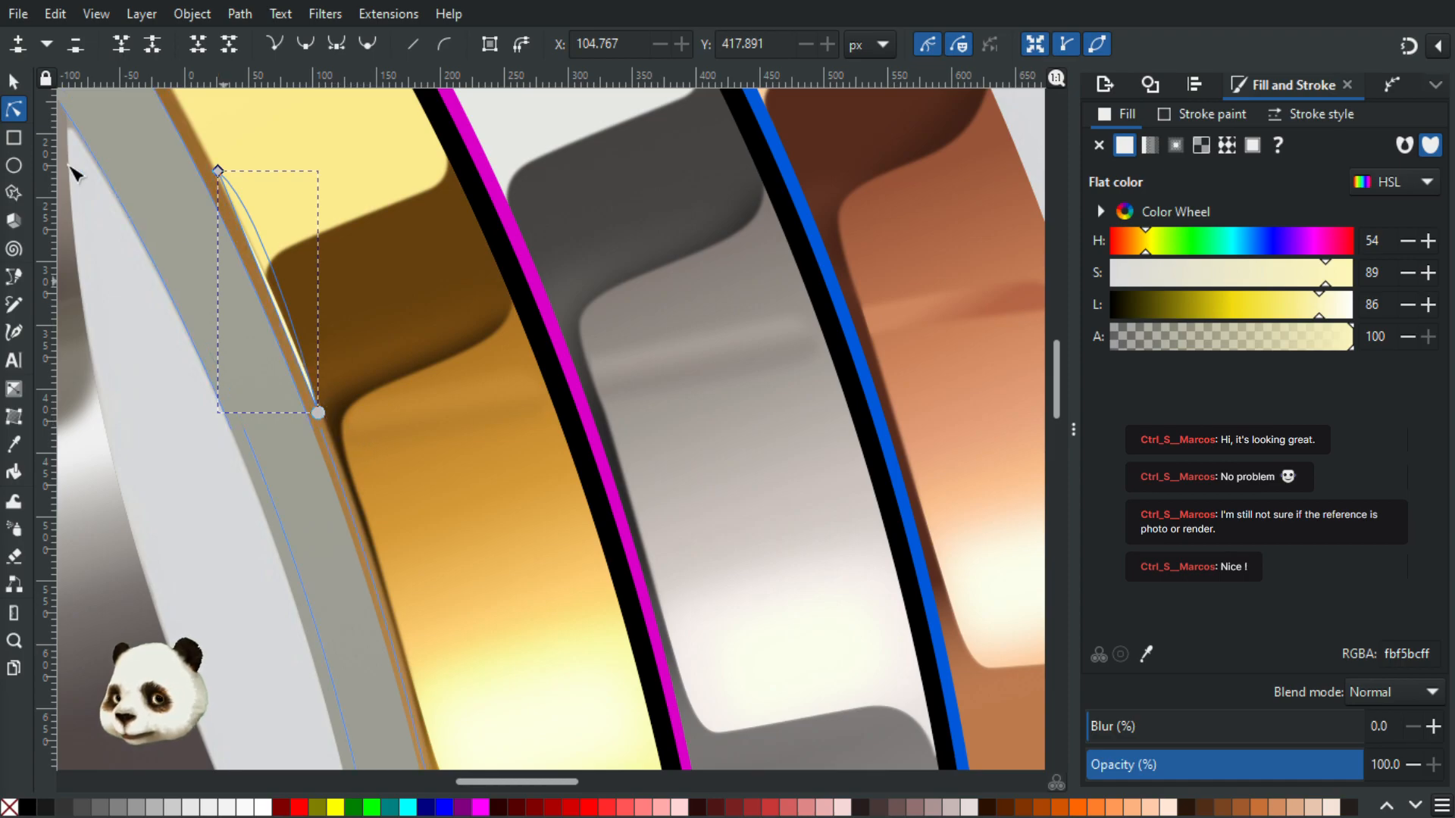
Step: Compare 10% and 20% blur on the pale yellow sliver and keep 10%
{"action": "left_click", "coordinate": [1126, 727]}
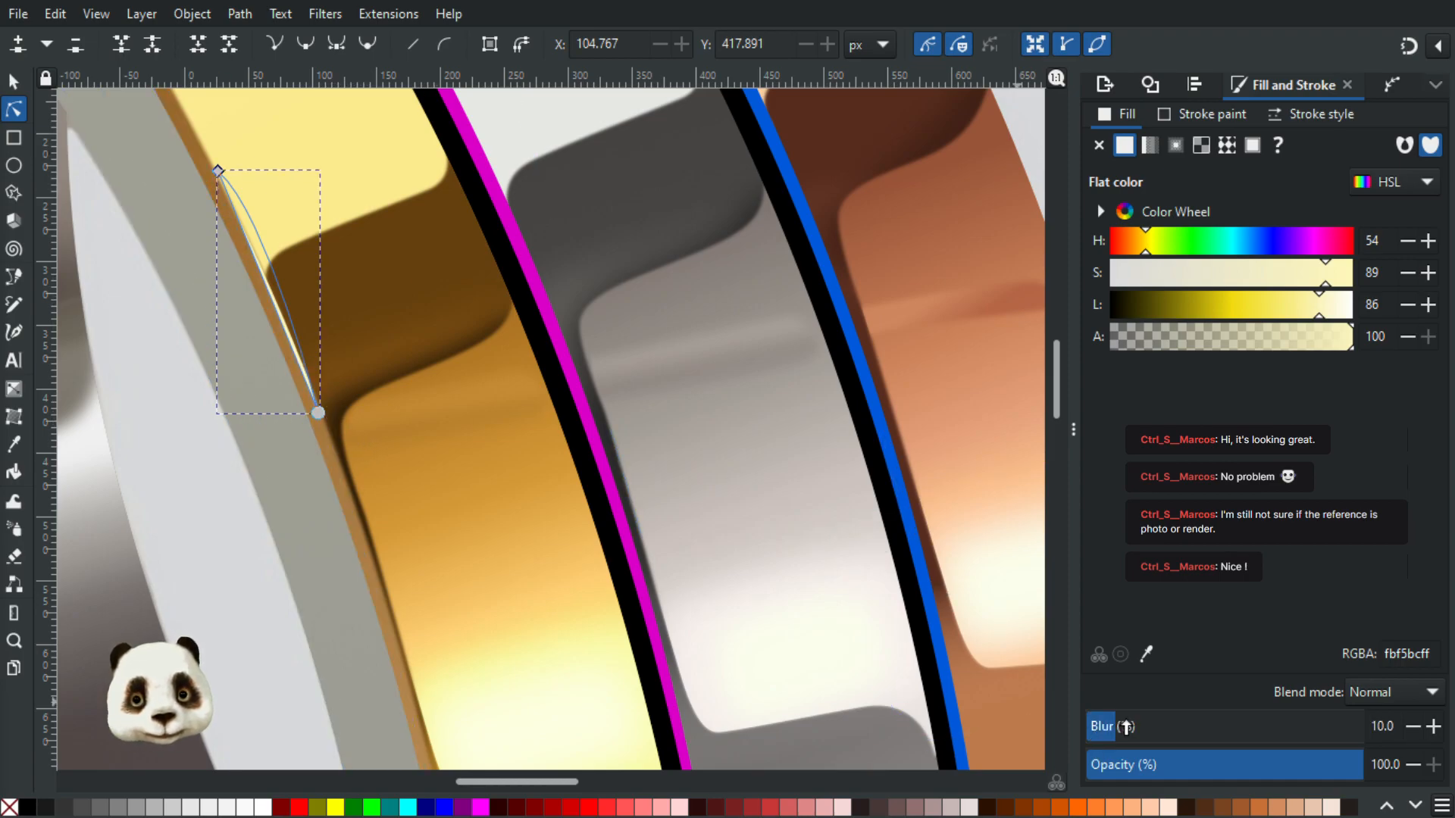
{"action": "left_click", "coordinate": [1156, 729]}
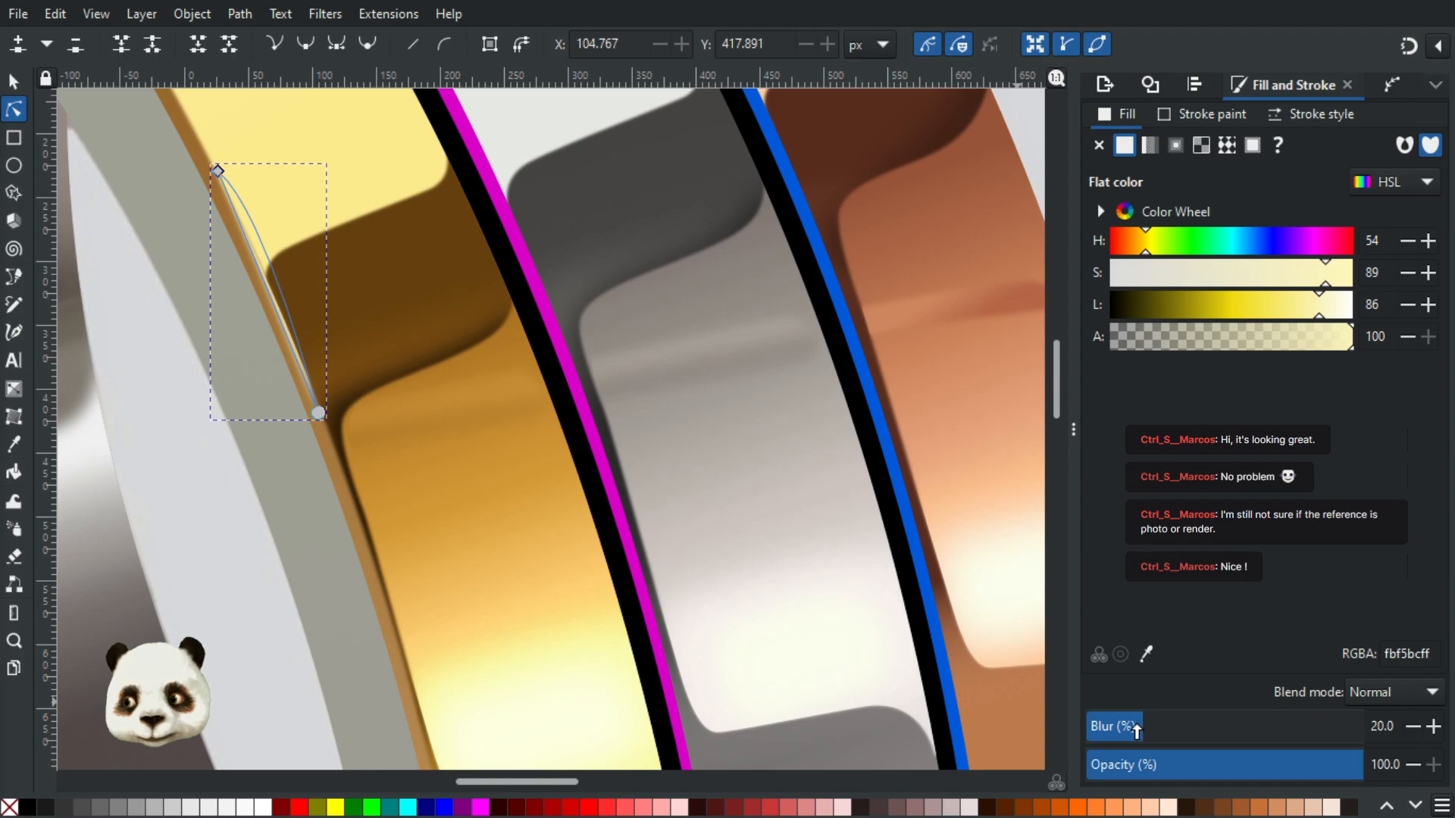
{"action": "left_click", "coordinate": [877, 627]}
{"action": "scroll", "coordinate": [877, 626], "scroll_direction": "down", "scroll_amount": 2}
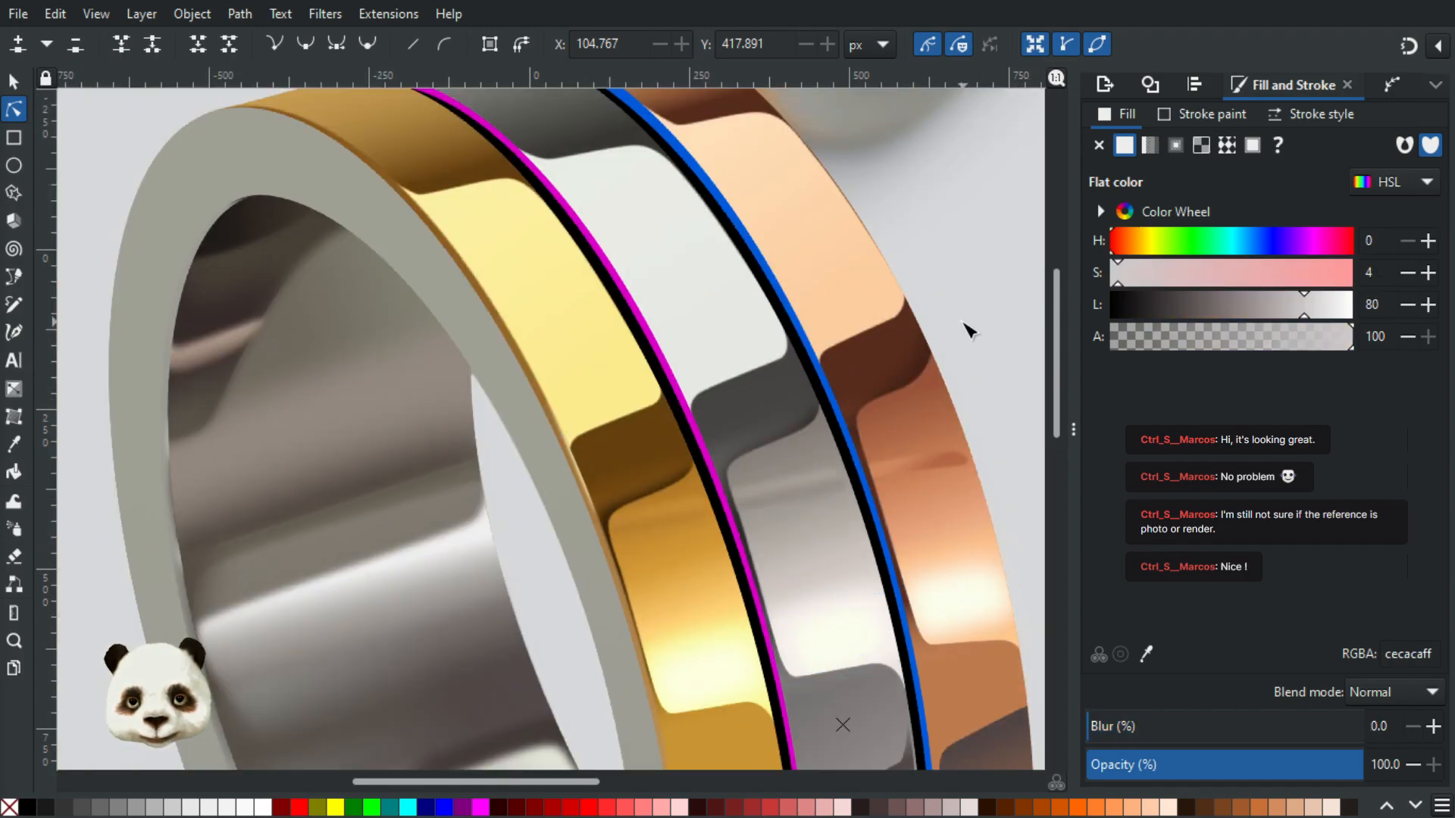
{"action": "scroll", "coordinate": [599, 506], "scroll_direction": "up", "scroll_amount": 2}
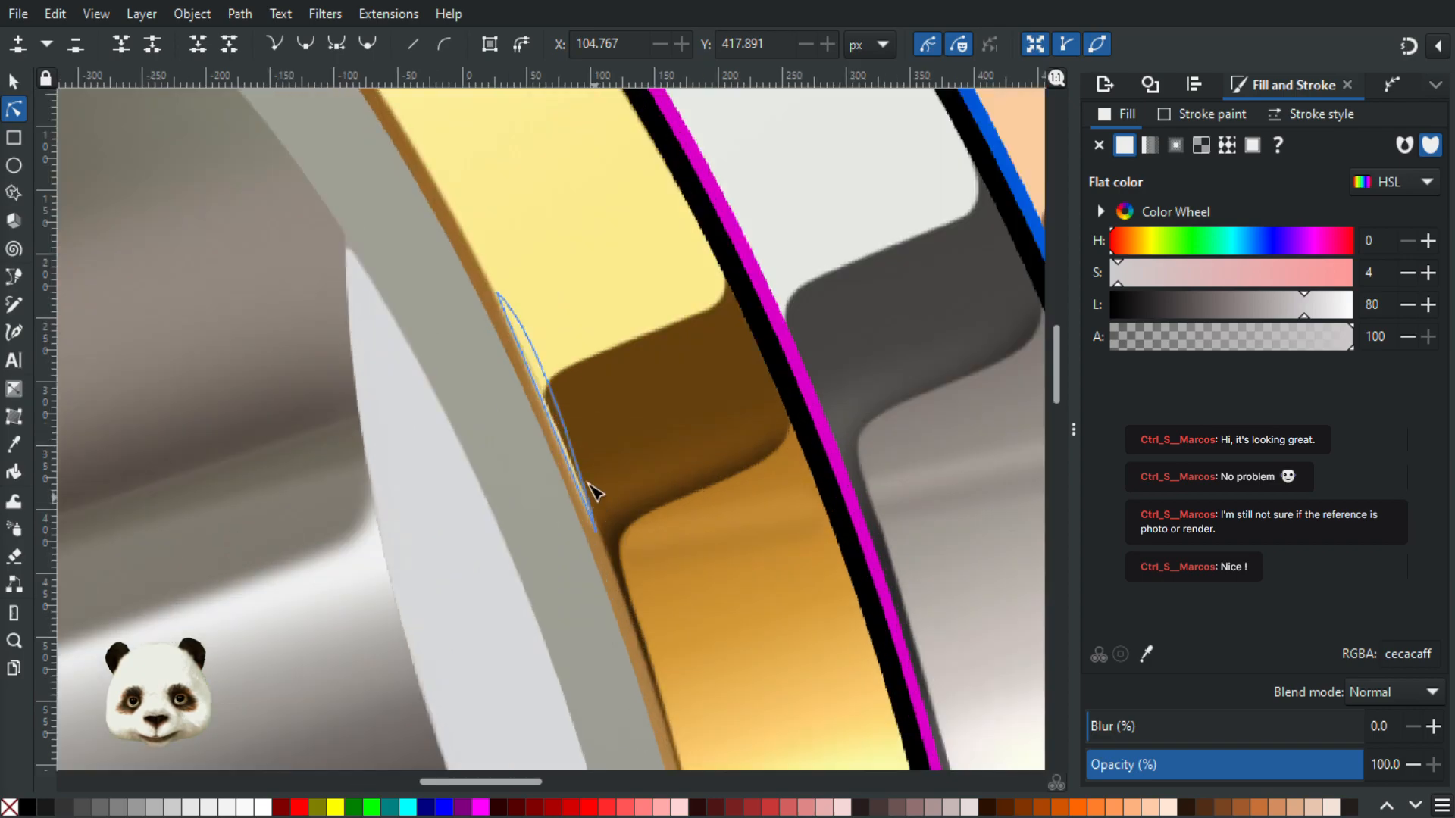
{"action": "left_click", "coordinate": [559, 445]}
{"action": "left_click", "coordinate": [1123, 727]}
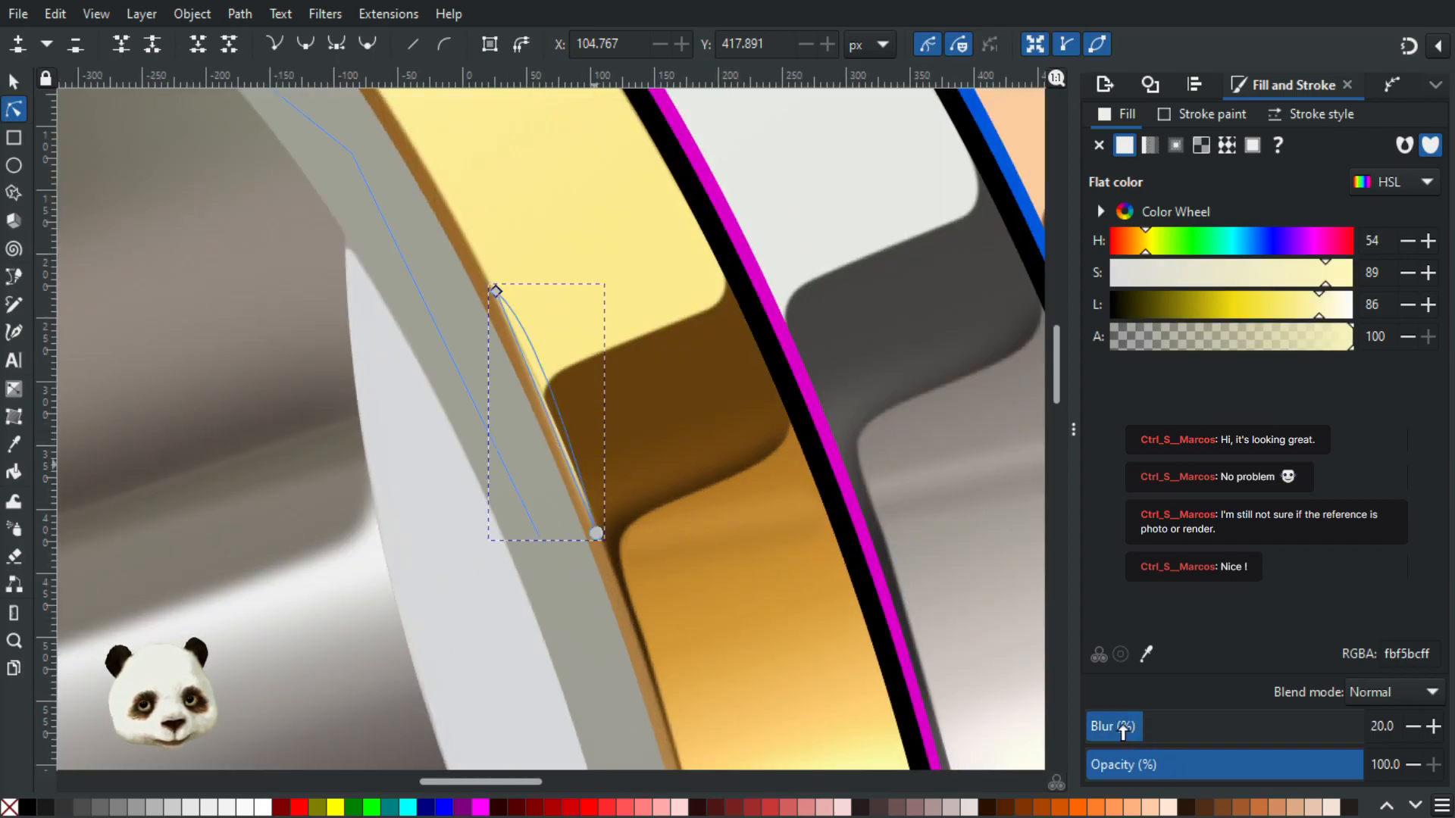
{"action": "left_click", "coordinate": [1114, 725]}
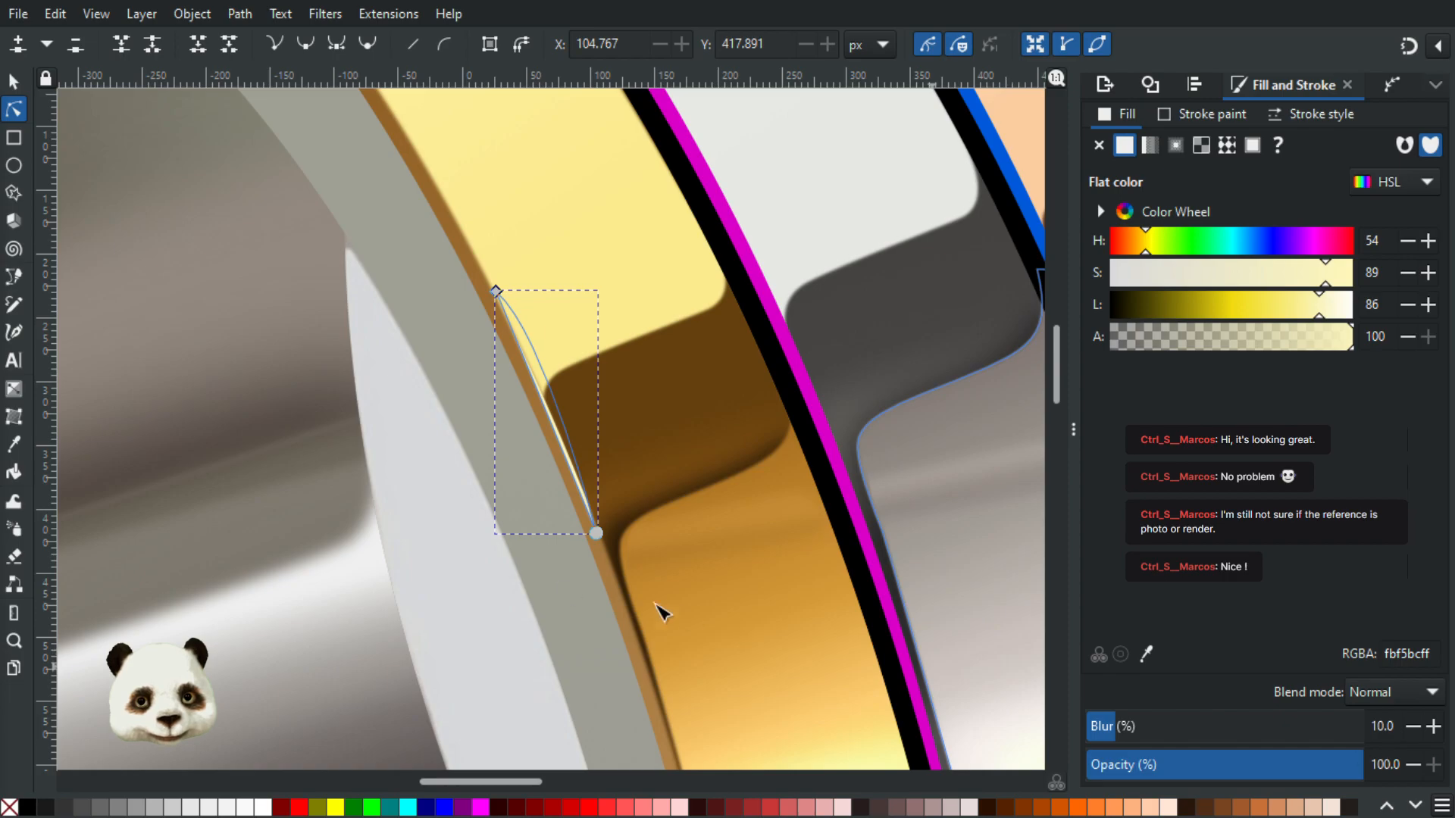
{"action": "left_click", "coordinate": [377, 562]}
{"action": "scroll", "coordinate": [380, 557], "scroll_direction": "down", "scroll_amount": 3}
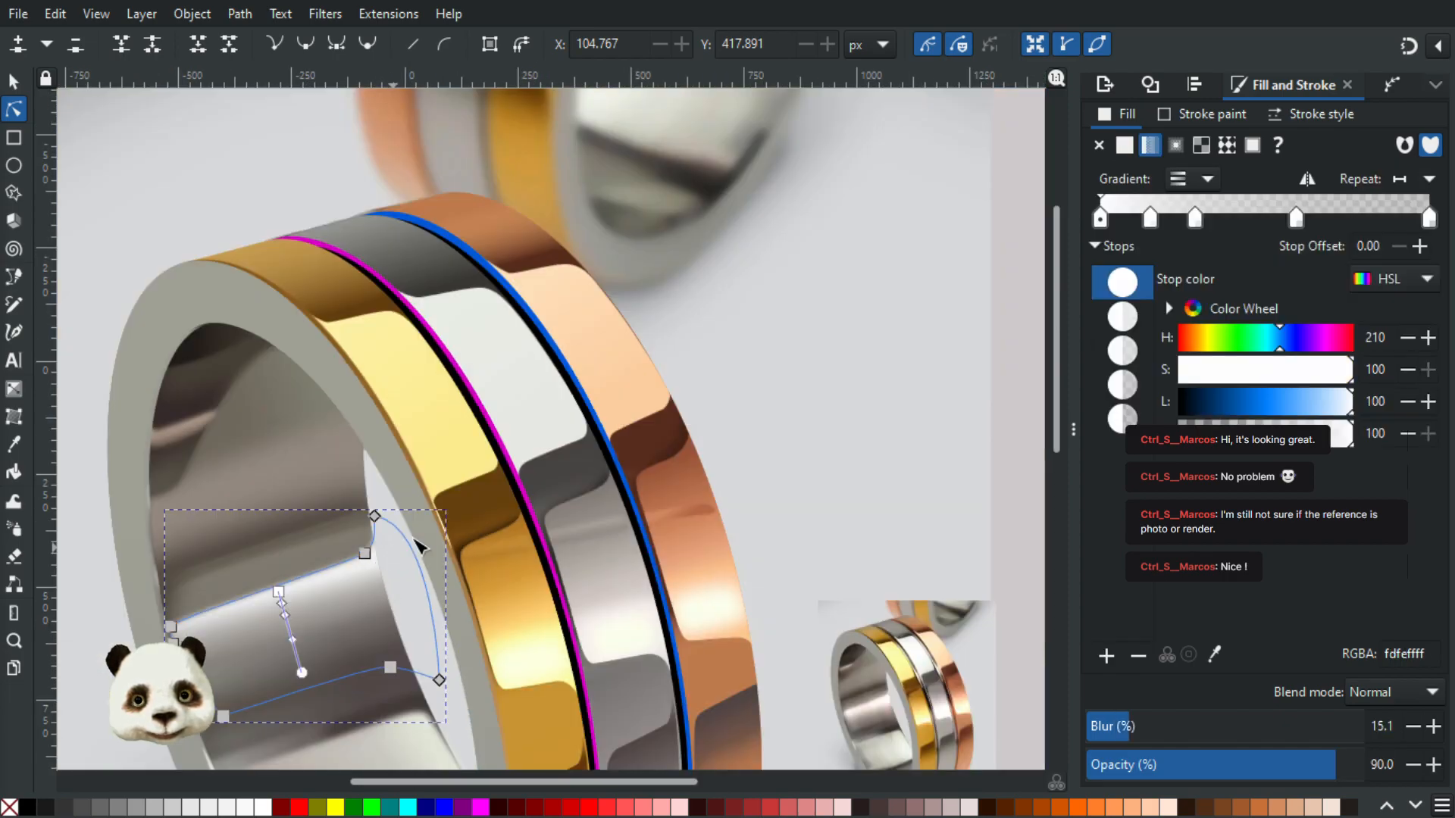
{"action": "scroll", "coordinate": [464, 516], "scroll_direction": "up", "scroll_amount": 2}
{"action": "scroll", "coordinate": [493, 502], "scroll_direction": "up", "scroll_amount": 1}
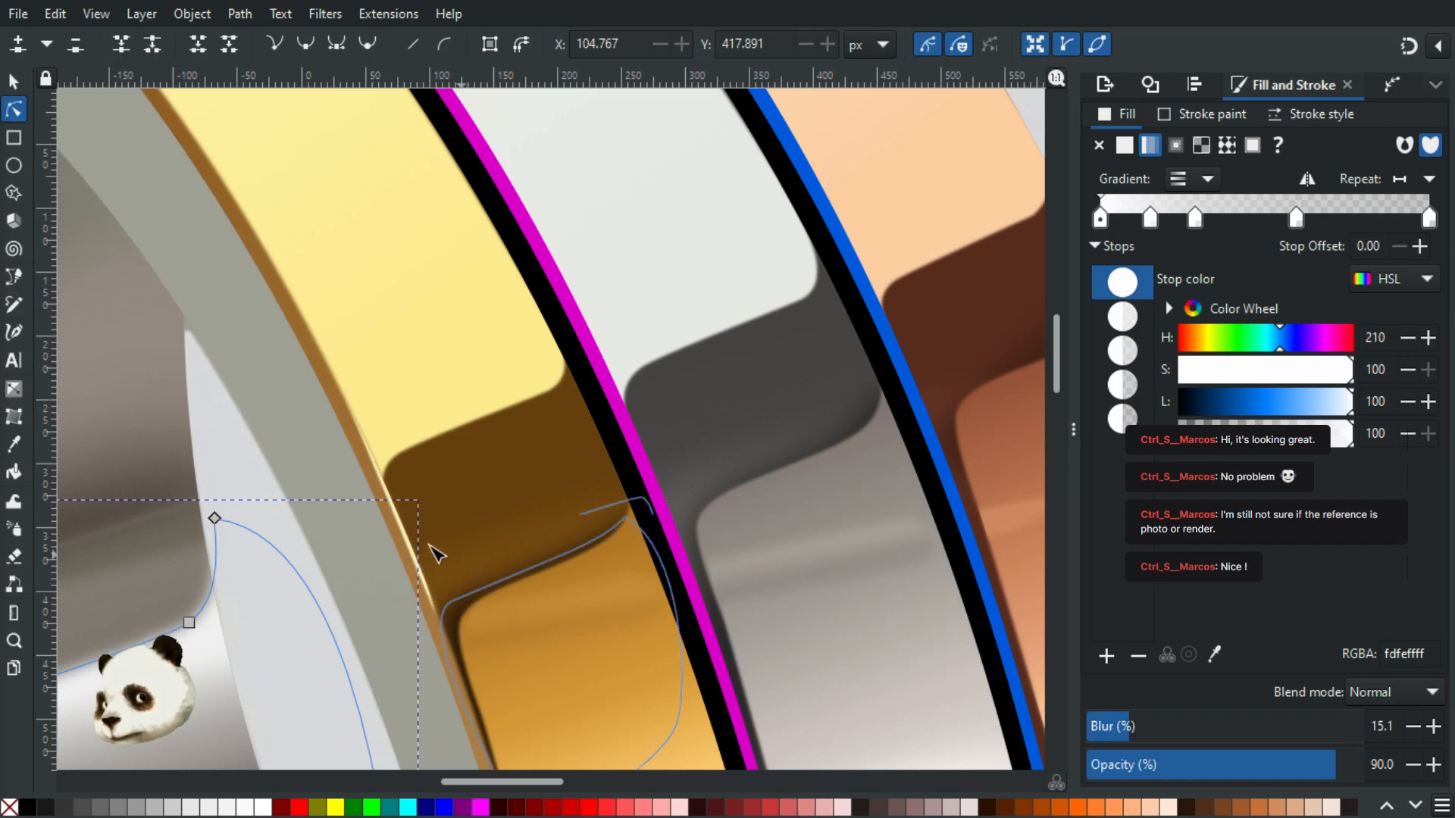
Step: On the sliver's clip path, move the node near the top of the gold band's inner edge to about X -381, Y -215
{"action": "left_click", "coordinate": [413, 532]}
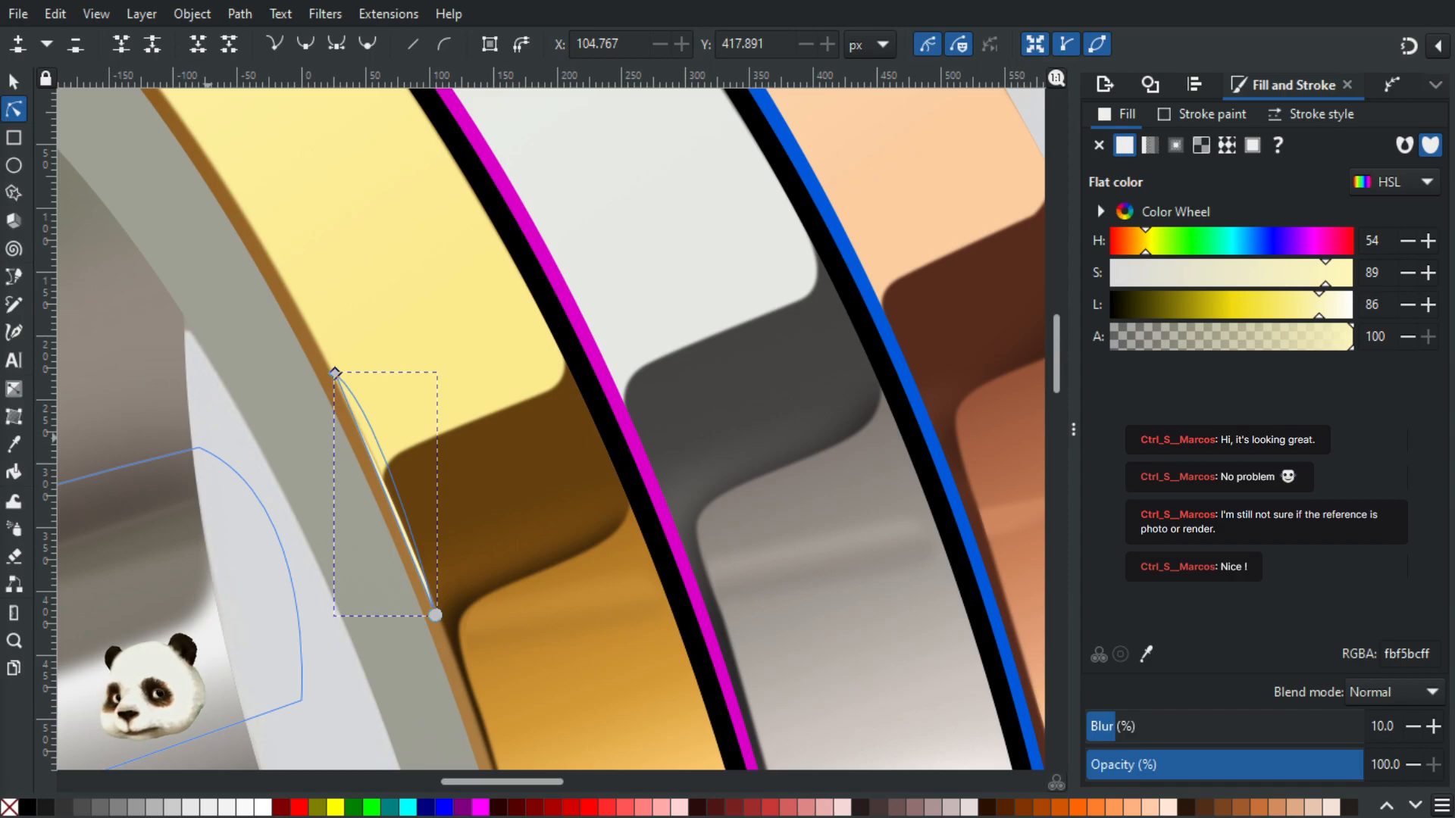
{"action": "key", "text": "ctrl+g"}
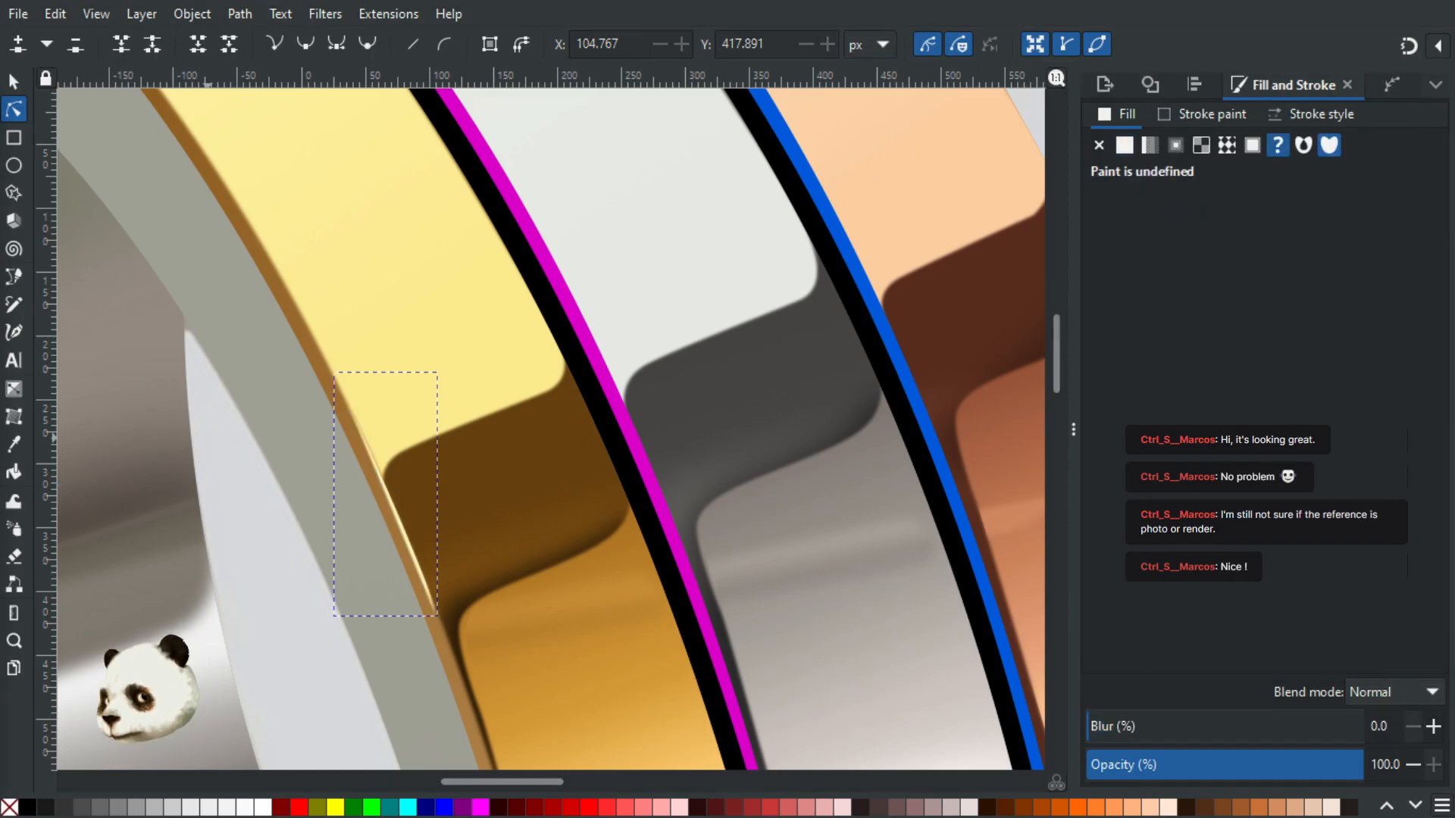
{"action": "key", "text": "ctrl+z"}
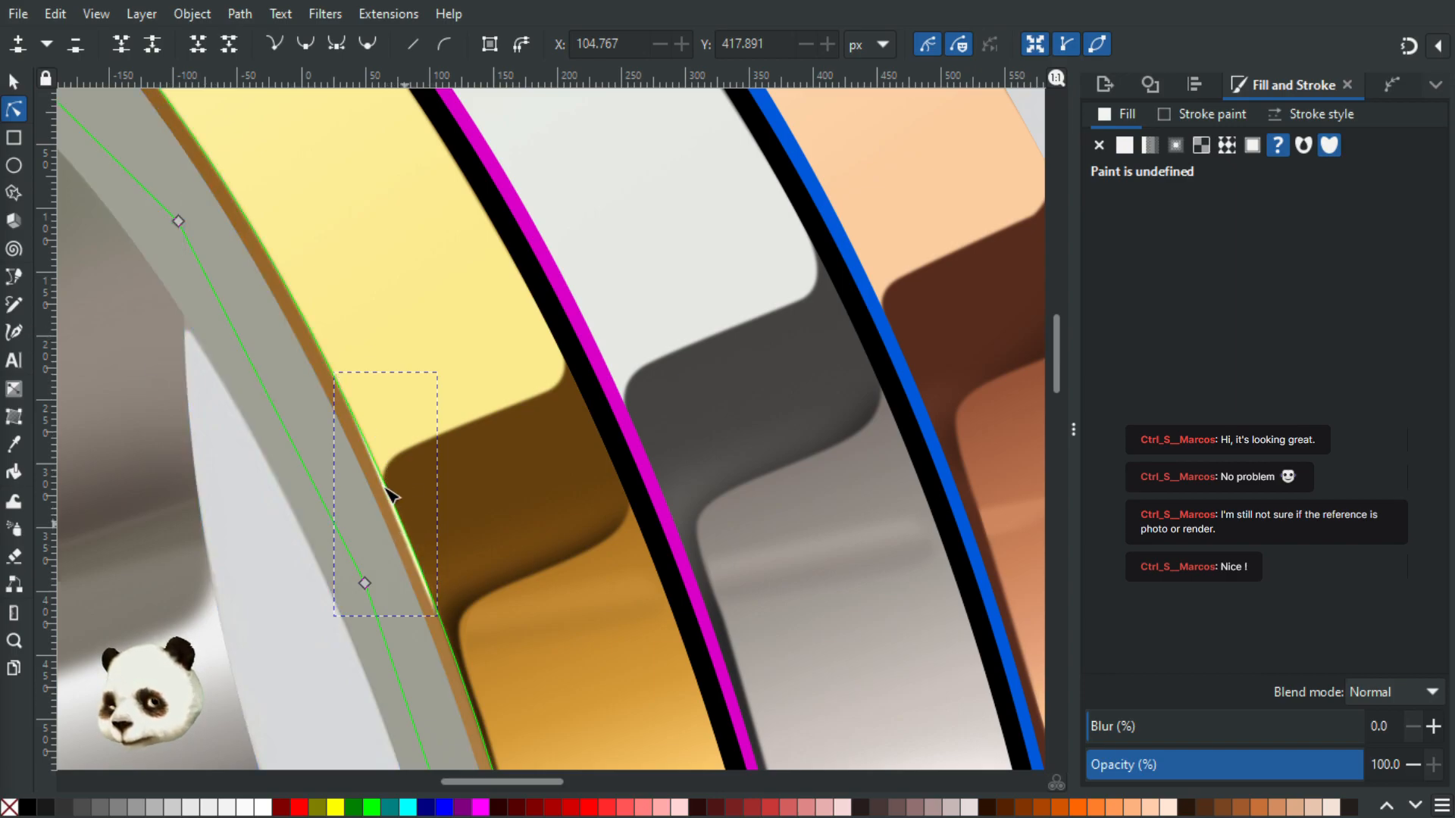
{"action": "scroll", "coordinate": [383, 594], "scroll_direction": "up", "scroll_amount": 10}
{"action": "scroll", "coordinate": [383, 594], "scroll_direction": "left", "scroll_amount": 4}
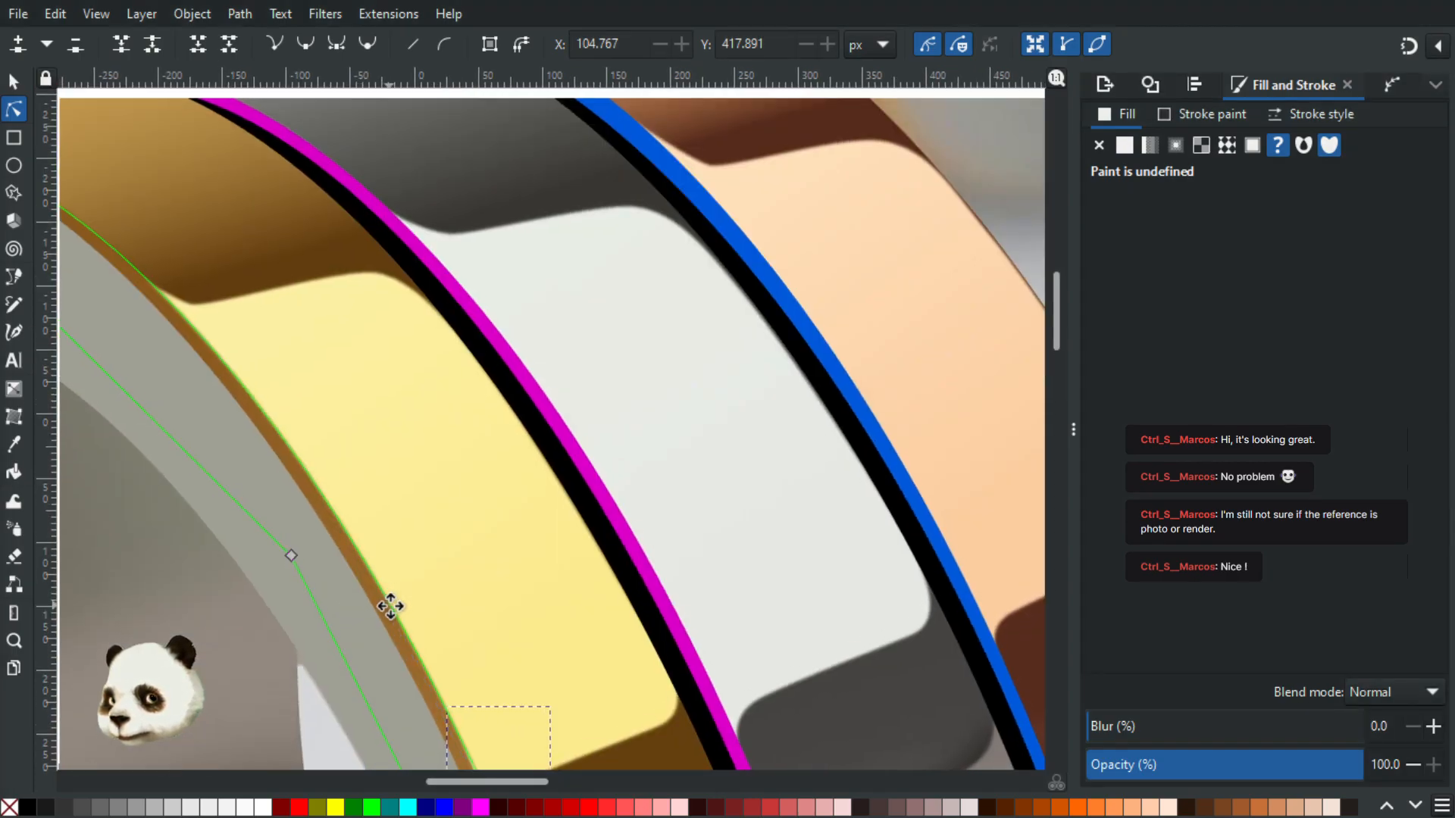
{"action": "scroll", "coordinate": [383, 564], "scroll_direction": "down", "scroll_amount": 2}
{"action": "scroll", "coordinate": [153, 340], "scroll_direction": "up", "scroll_amount": 2}
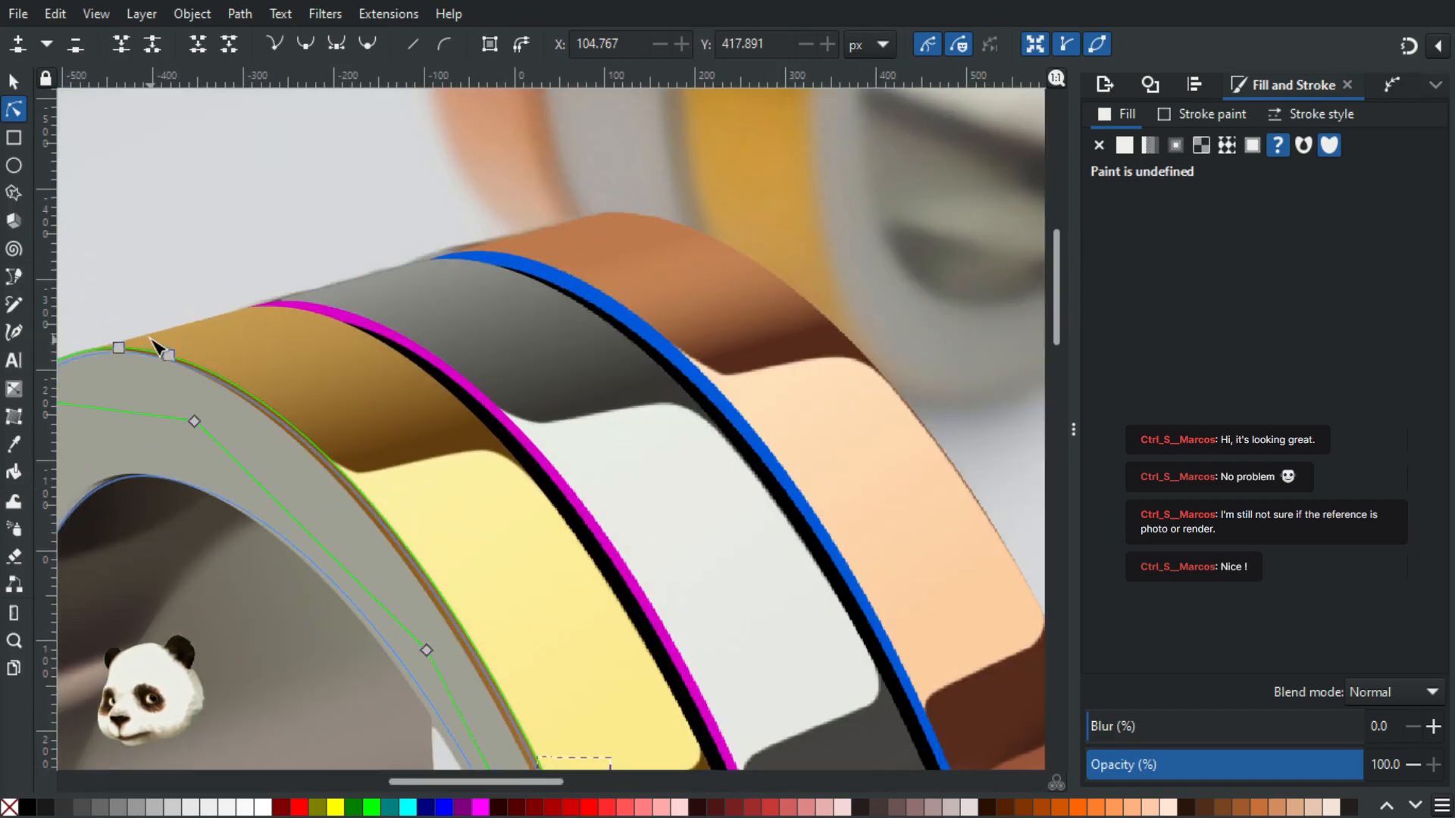
{"action": "scroll", "coordinate": [171, 367], "scroll_direction": "up", "scroll_amount": 1}
{"action": "left_click", "coordinate": [178, 365]}
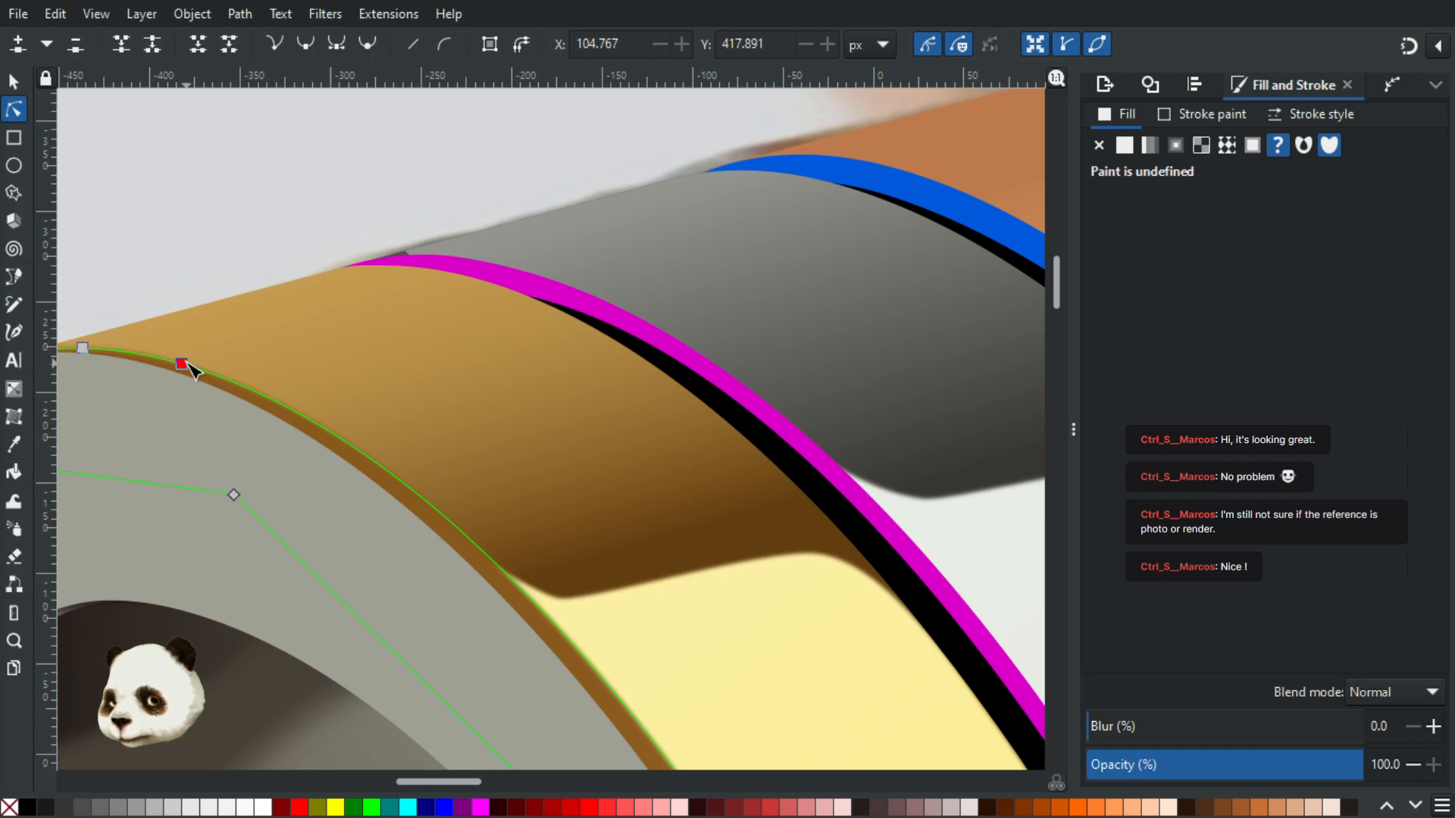
{"action": "left_click_drag", "start_coordinate": [185, 363], "coordinate": [191, 371]}
Step: Examine how the clipped sliver highlight follows the gold band's inner edge beside the dark brown reflection
{"action": "scroll", "coordinate": [617, 598], "scroll_direction": "down", "scroll_amount": 10}
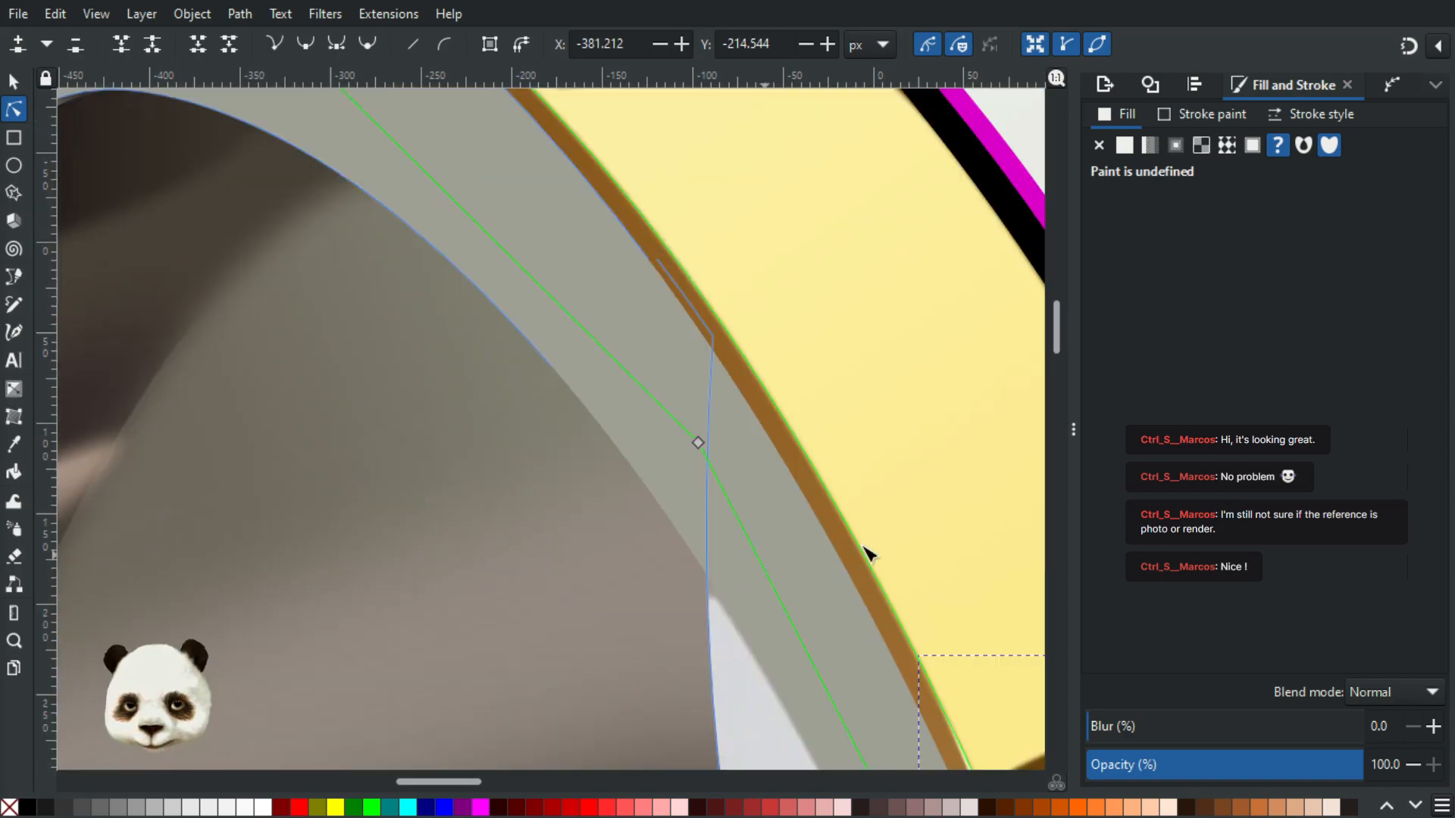
{"action": "scroll", "coordinate": [462, 333], "scroll_direction": "right", "scroll_amount": 10}
{"action": "scroll", "coordinate": [485, 334], "scroll_direction": "down", "scroll_amount": 7}
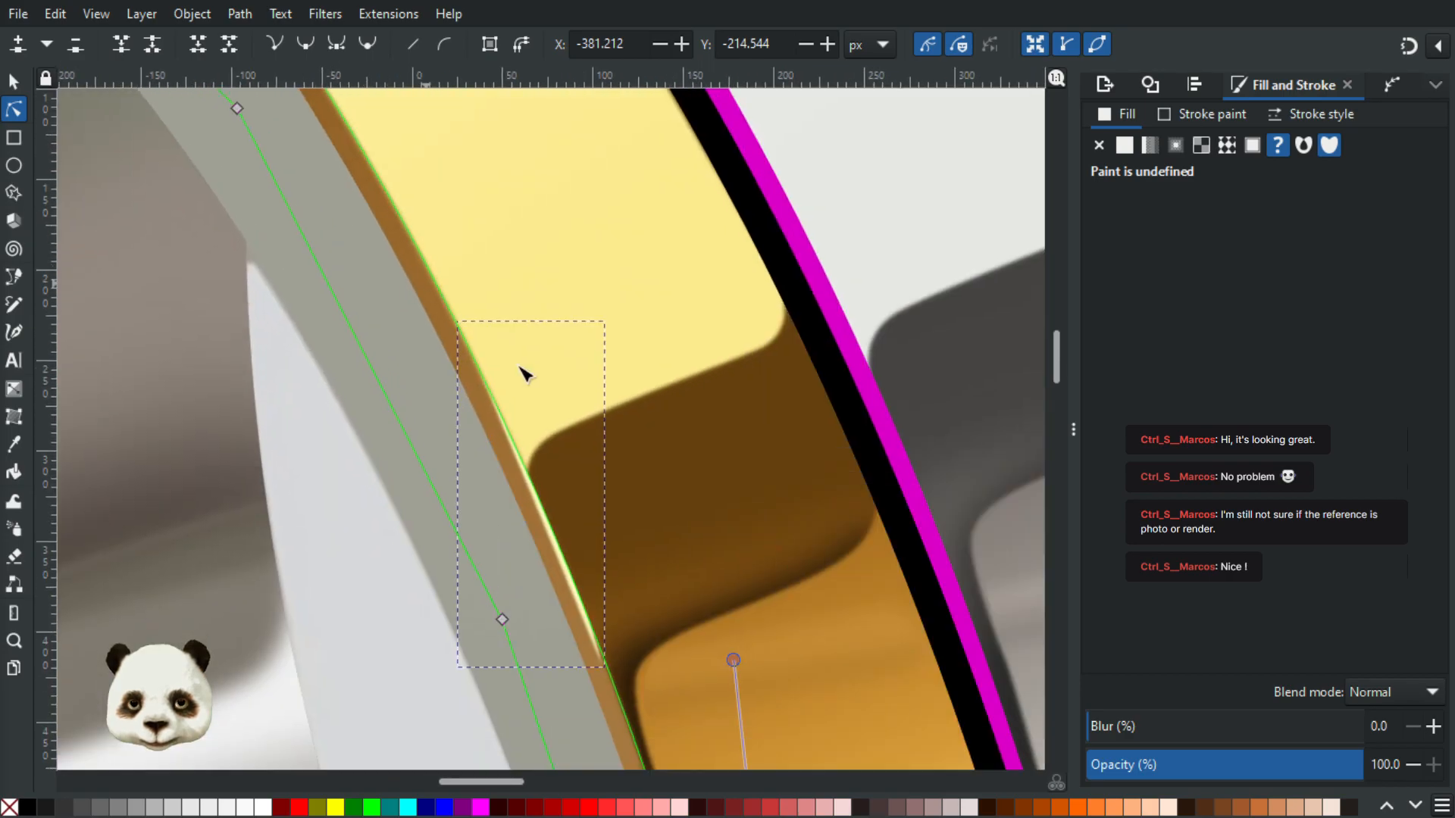
{"action": "scroll", "coordinate": [594, 470], "scroll_direction": "down", "scroll_amount": 2}
{"action": "scroll", "coordinate": [594, 469], "scroll_direction": "right", "scroll_amount": 1}
{"action": "left_click", "coordinate": [698, 480]}
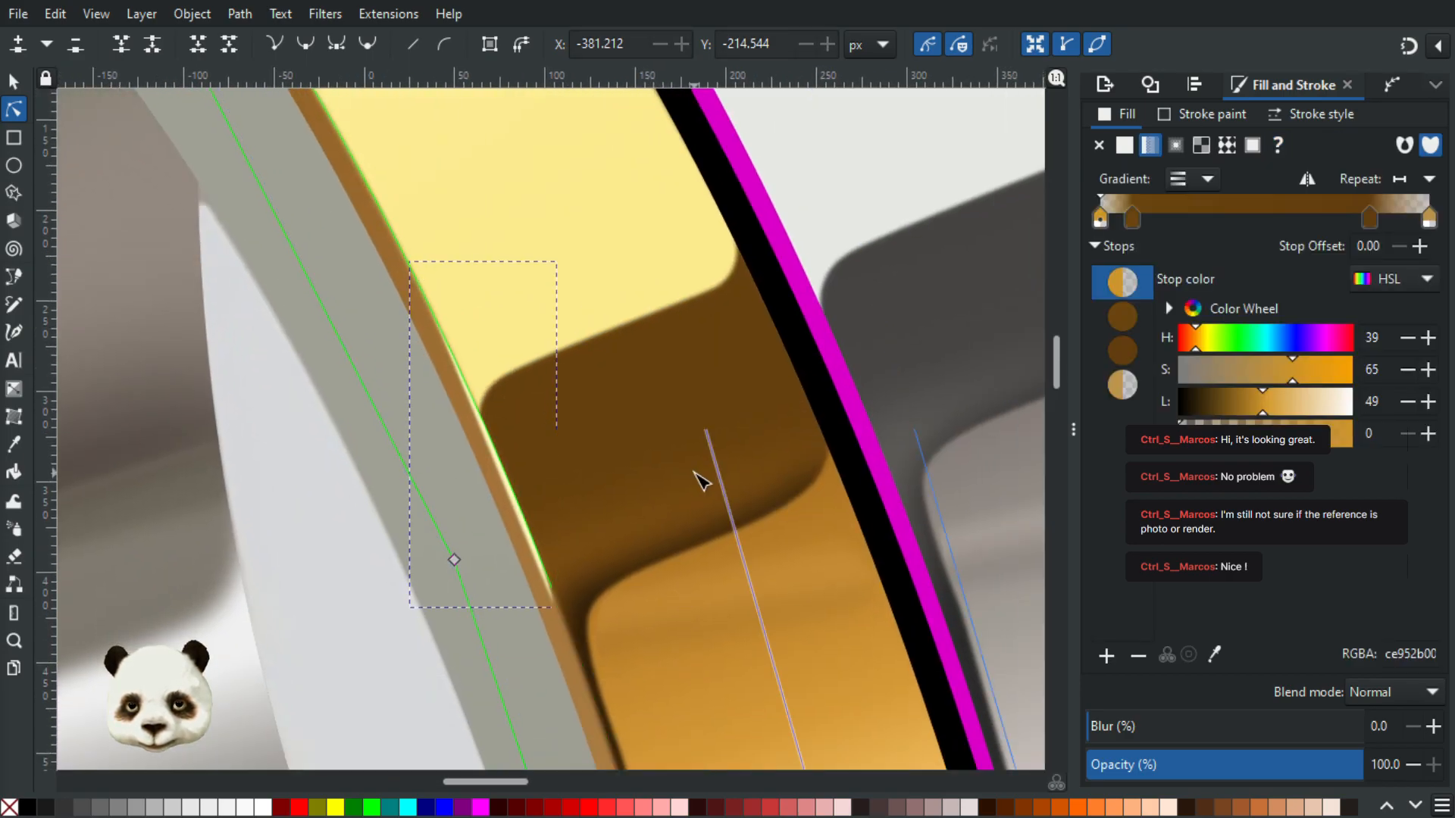
{"action": "scroll", "coordinate": [686, 474], "scroll_direction": "down", "scroll_amount": 2}
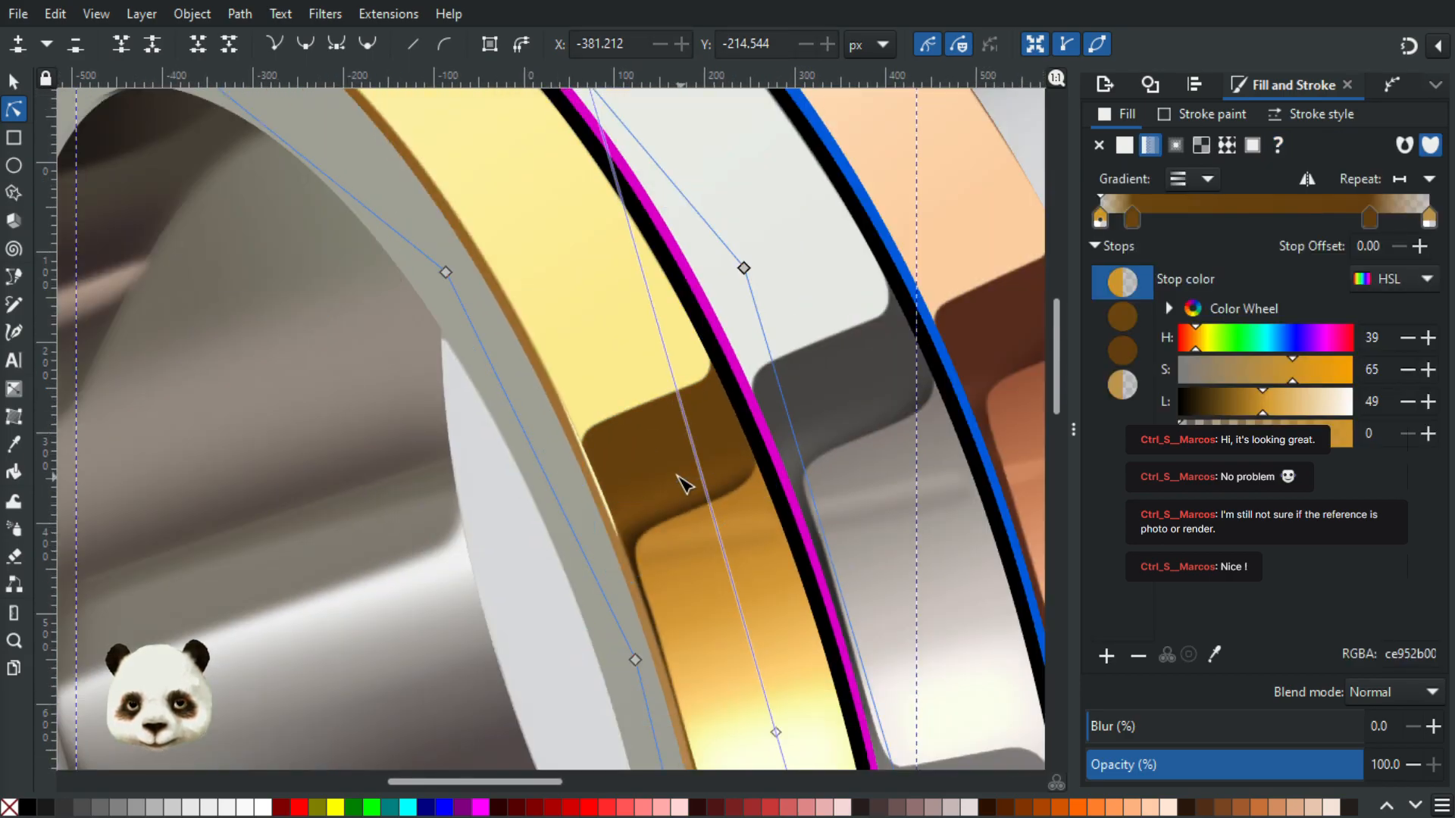
{"action": "scroll", "coordinate": [669, 468], "scroll_direction": "up", "scroll_amount": 2}
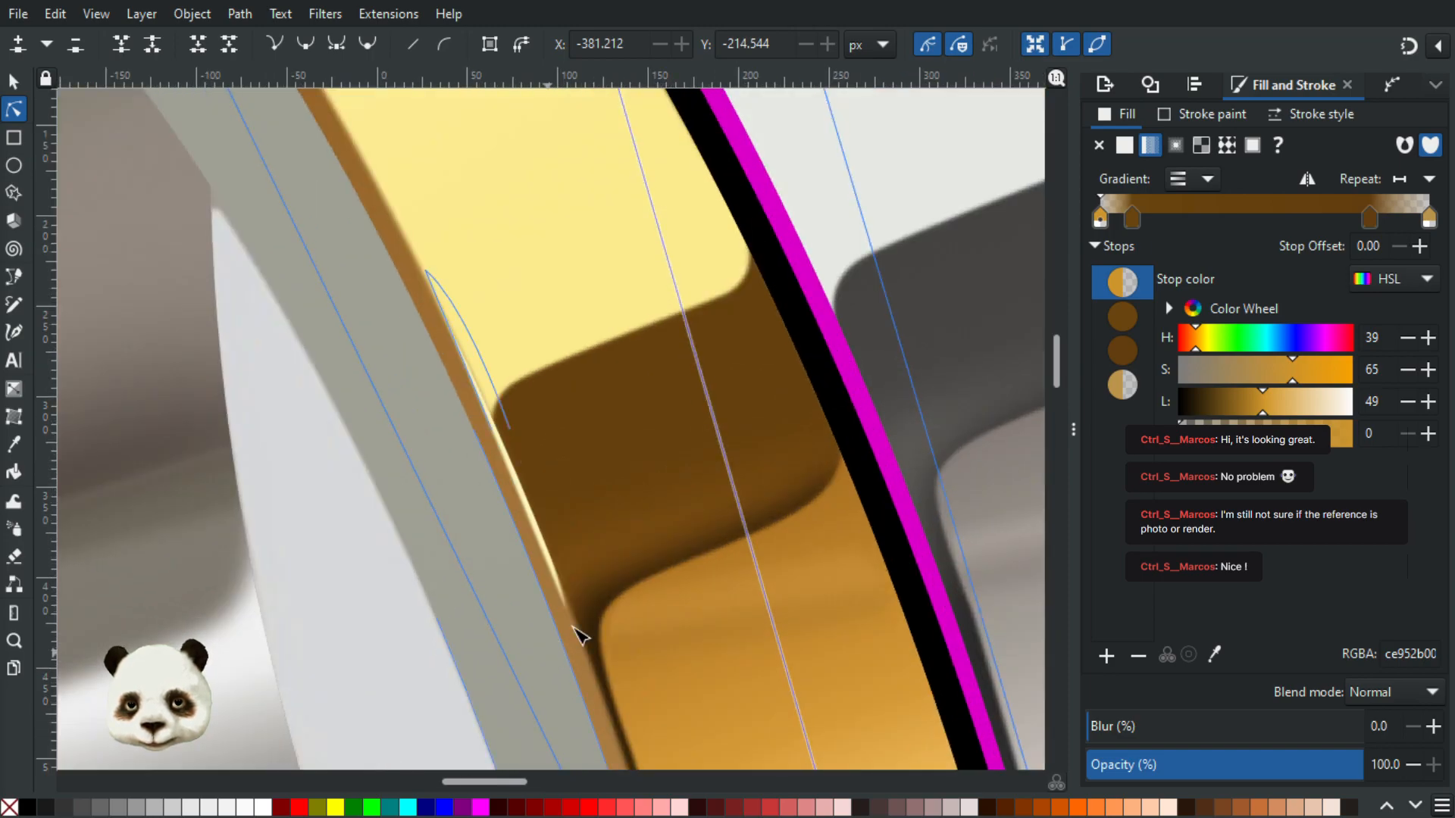
{"action": "left_click", "coordinate": [555, 580]}
{"action": "left_click", "coordinate": [562, 606]}
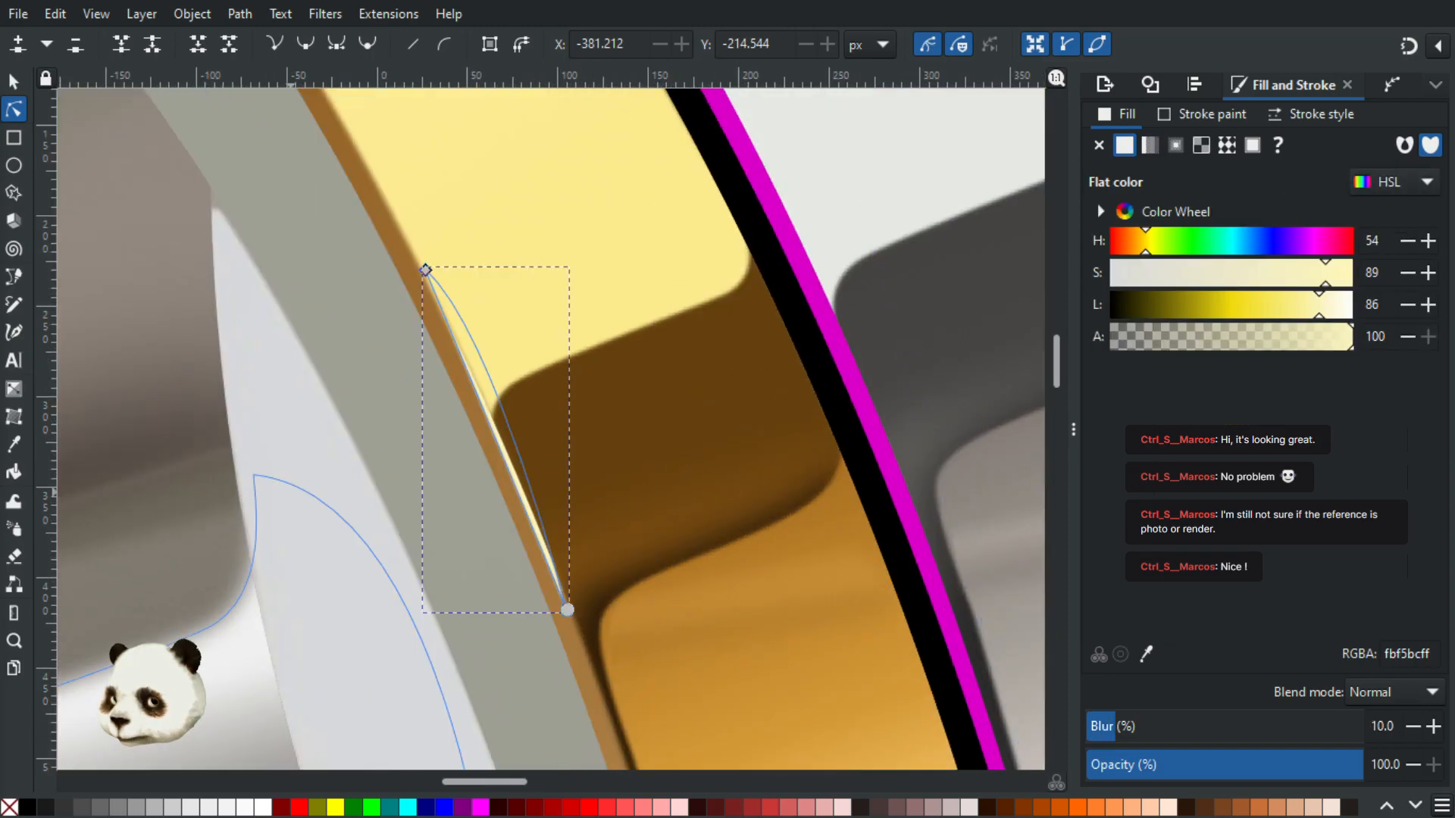
Step: Move the clip path's node beside the gold band's lower brown reflection to about X 237.3, Y 944.2
{"action": "left_click", "coordinate": [666, 520]}
{"action": "scroll", "coordinate": [741, 519], "scroll_direction": "down", "scroll_amount": 10}
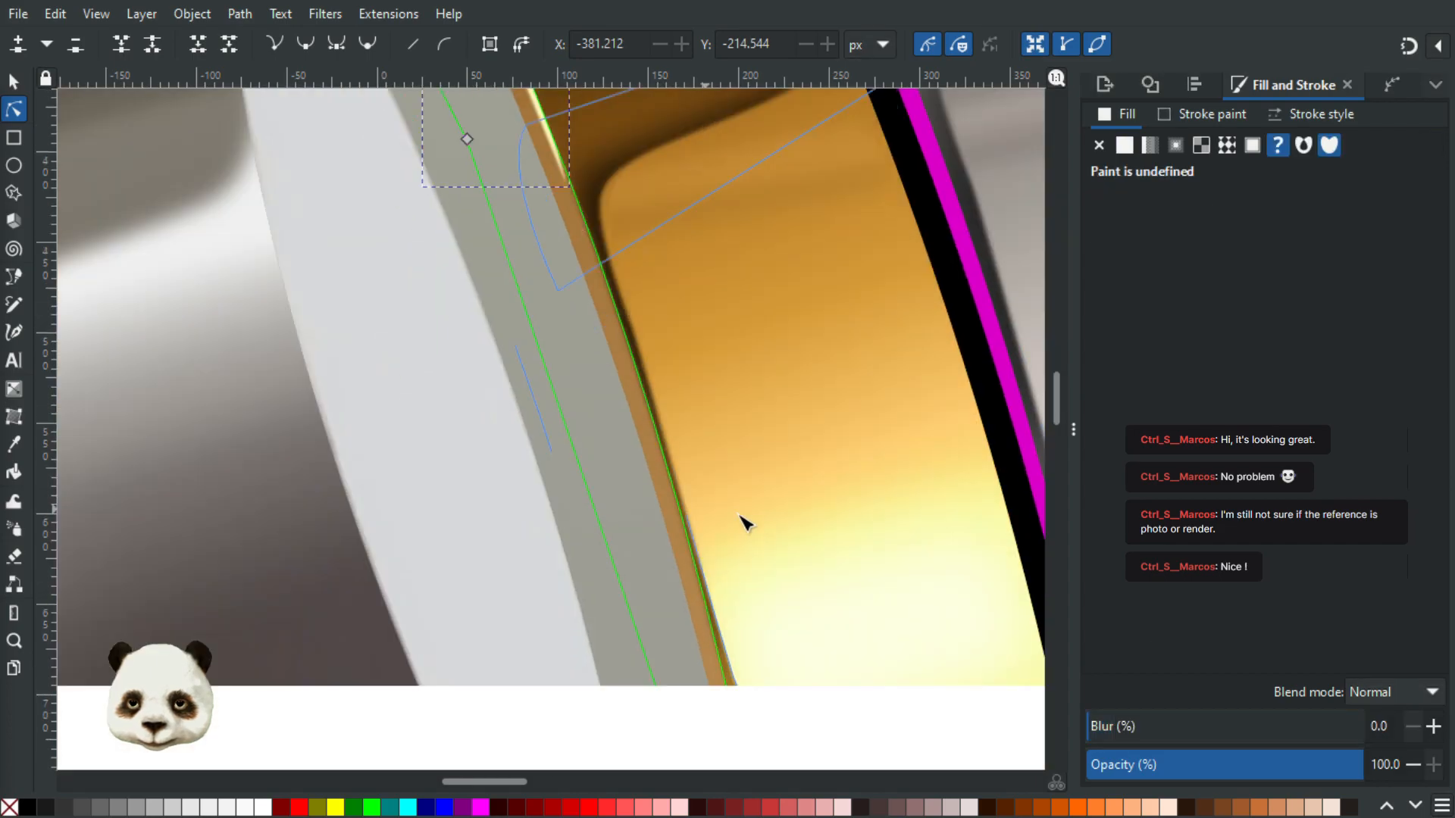
{"action": "scroll", "coordinate": [832, 536], "scroll_direction": "down", "scroll_amount": 5}
{"action": "scroll", "coordinate": [848, 535], "scroll_direction": "down", "scroll_amount": 5}
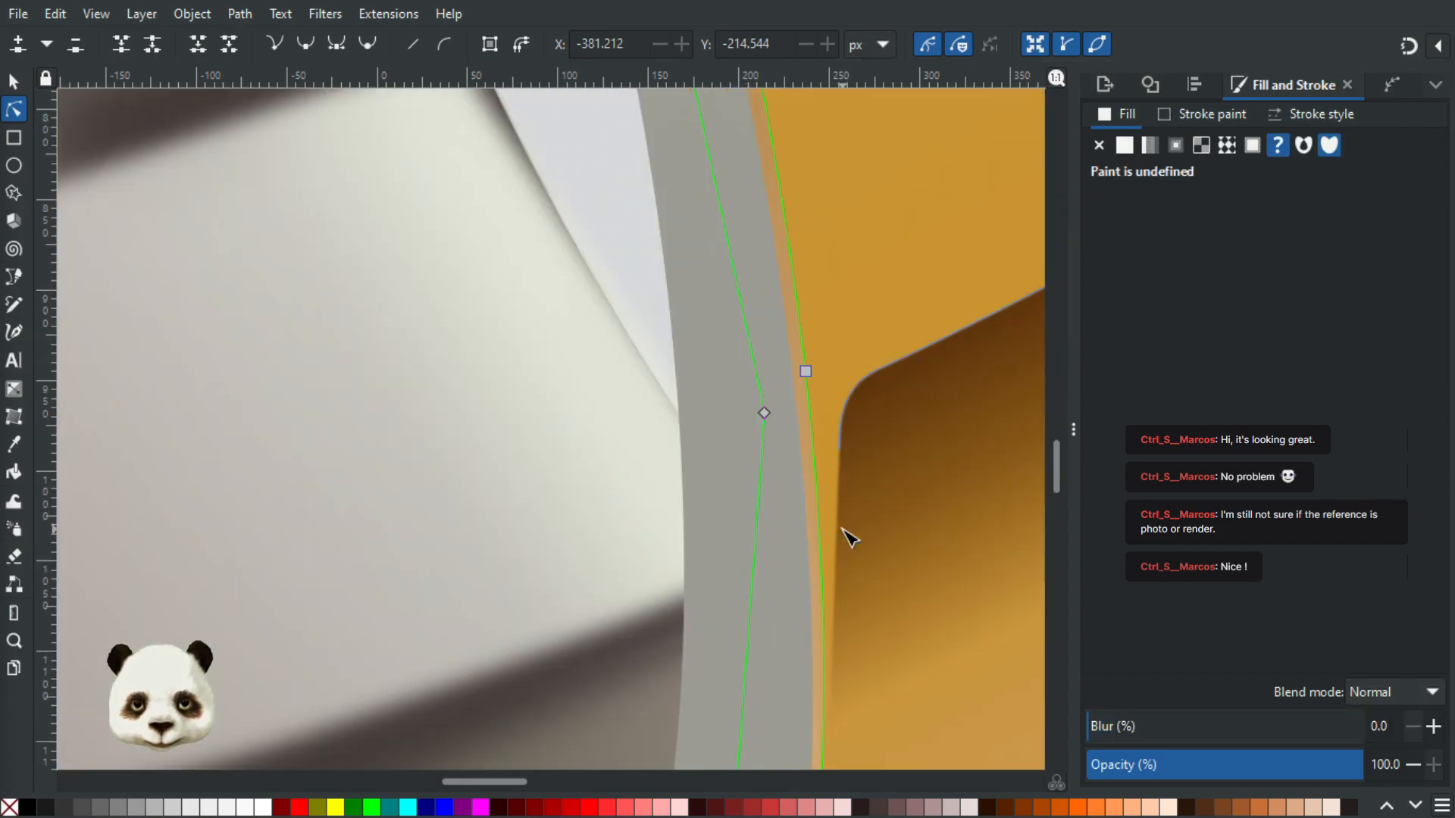
{"action": "scroll", "coordinate": [850, 536], "scroll_direction": "down", "scroll_amount": 2, "text": "ctrl"}
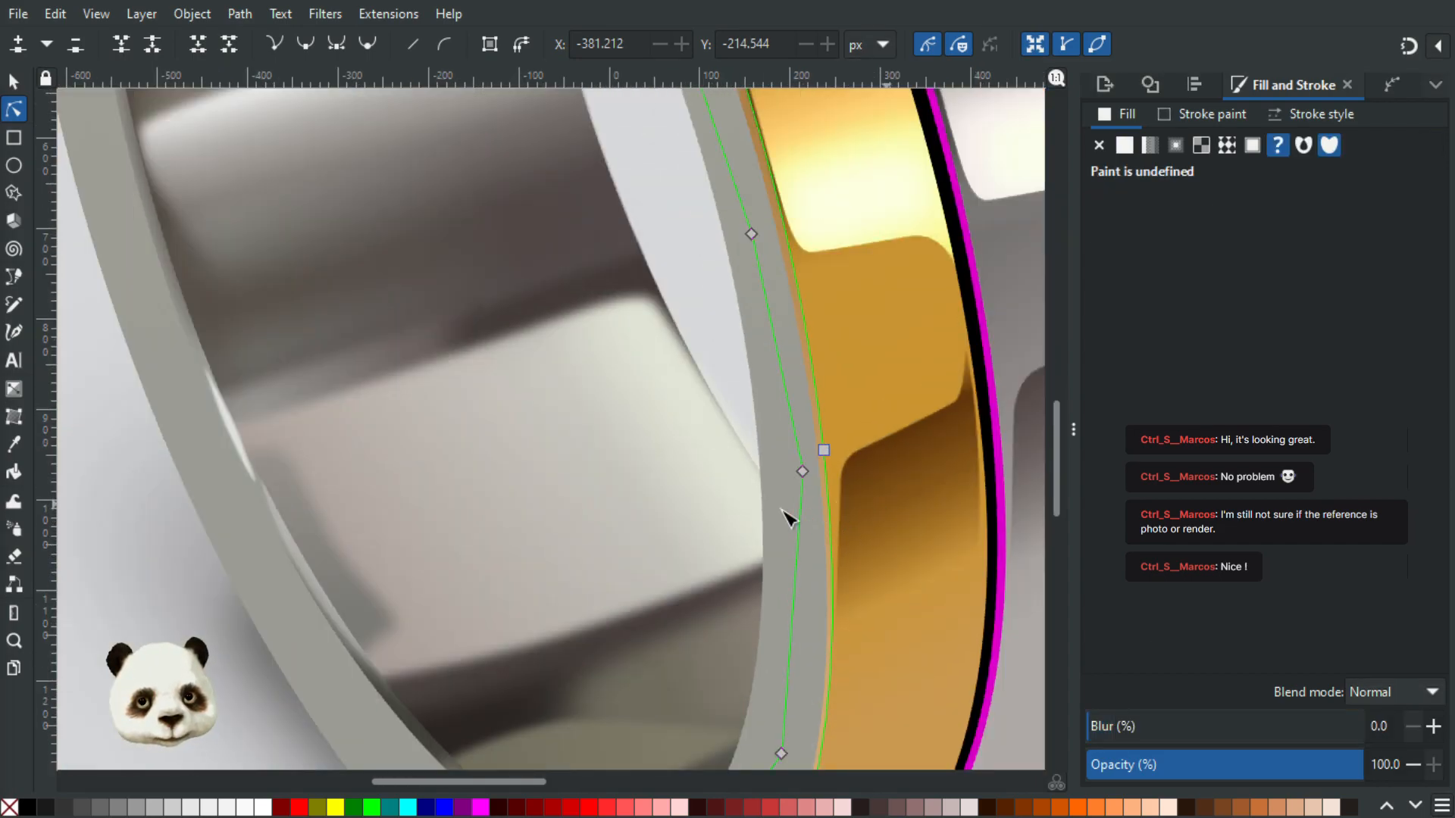
{"action": "scroll", "coordinate": [692, 516], "scroll_direction": "right", "scroll_amount": 5}
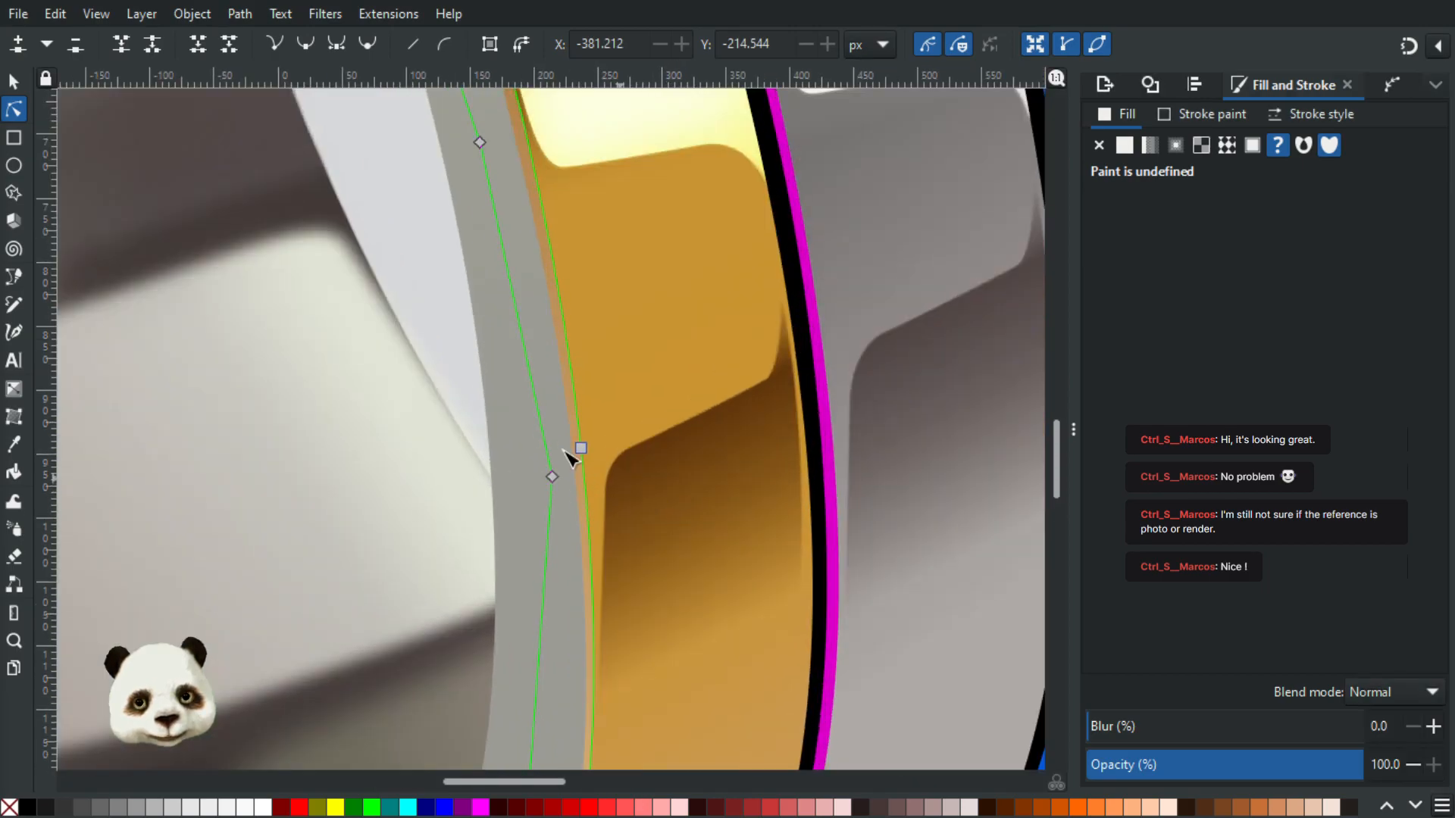
{"action": "scroll", "coordinate": [579, 453], "scroll_direction": "up", "scroll_amount": 1}
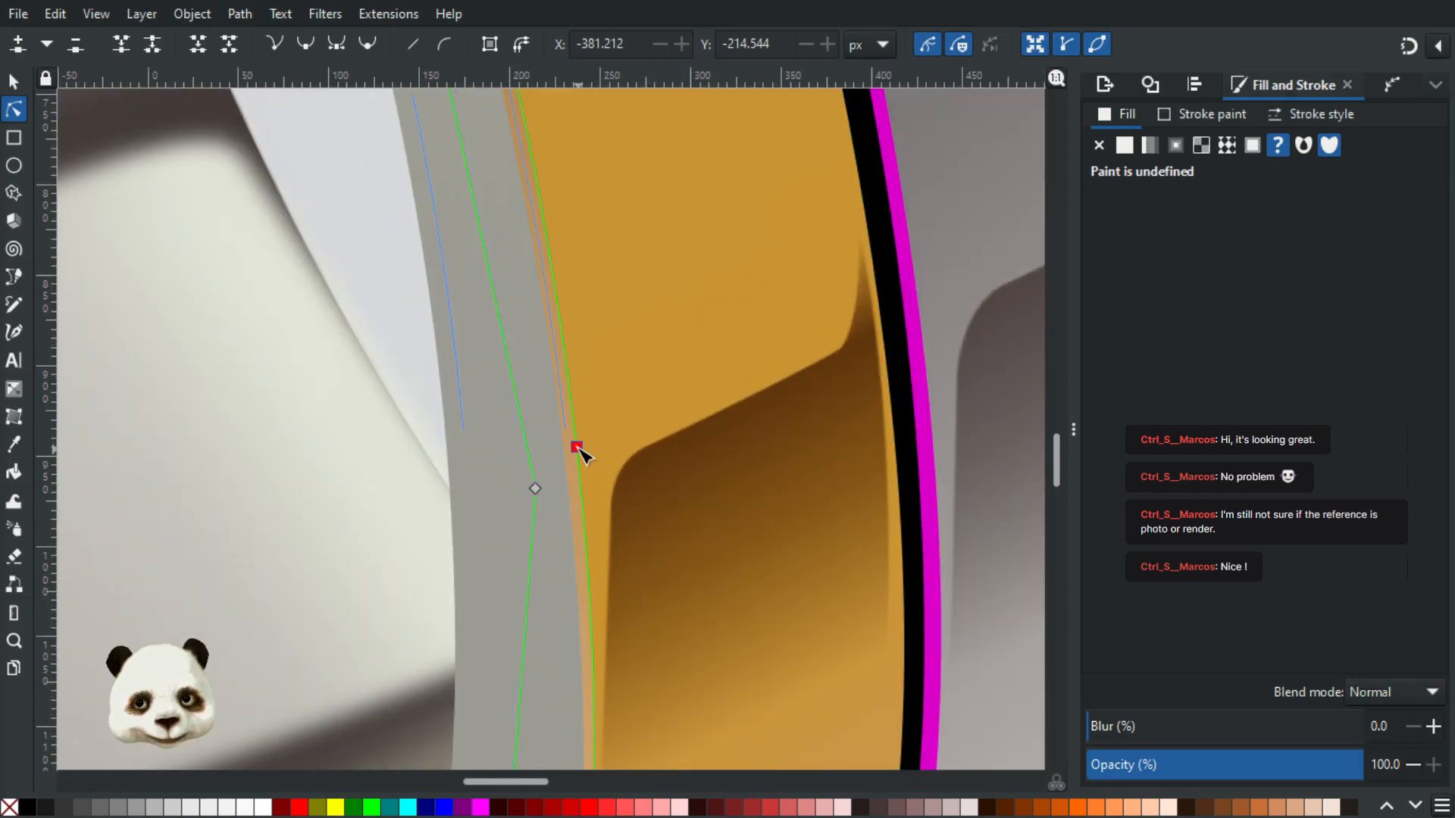
{"action": "left_click", "coordinate": [578, 448]}
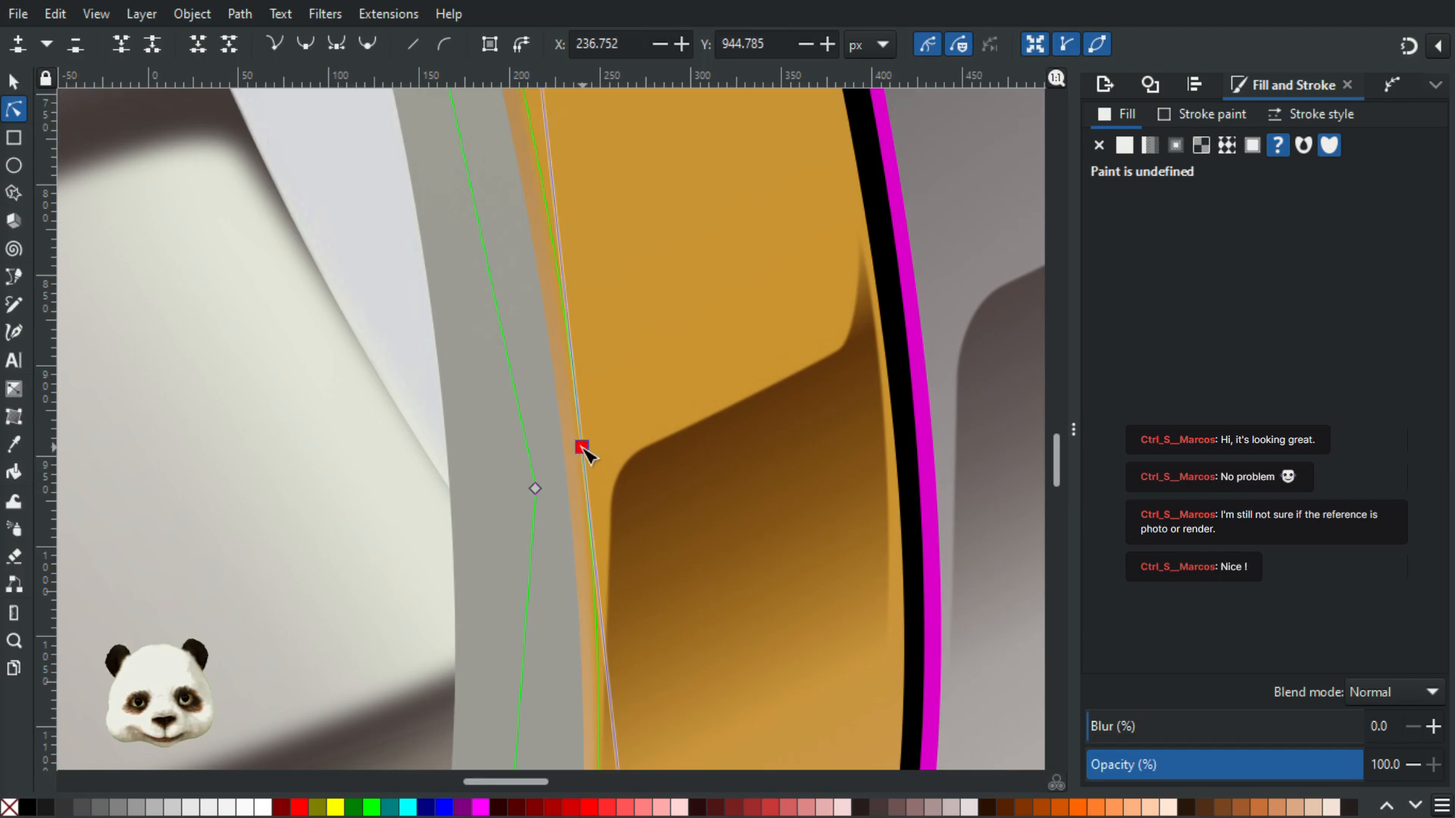
Step: Move the upper end node of the pale yellow sliver to about X 24.1, Y 226.0
{"action": "scroll", "coordinate": [555, 428], "scroll_direction": "down", "scroll_amount": 3}
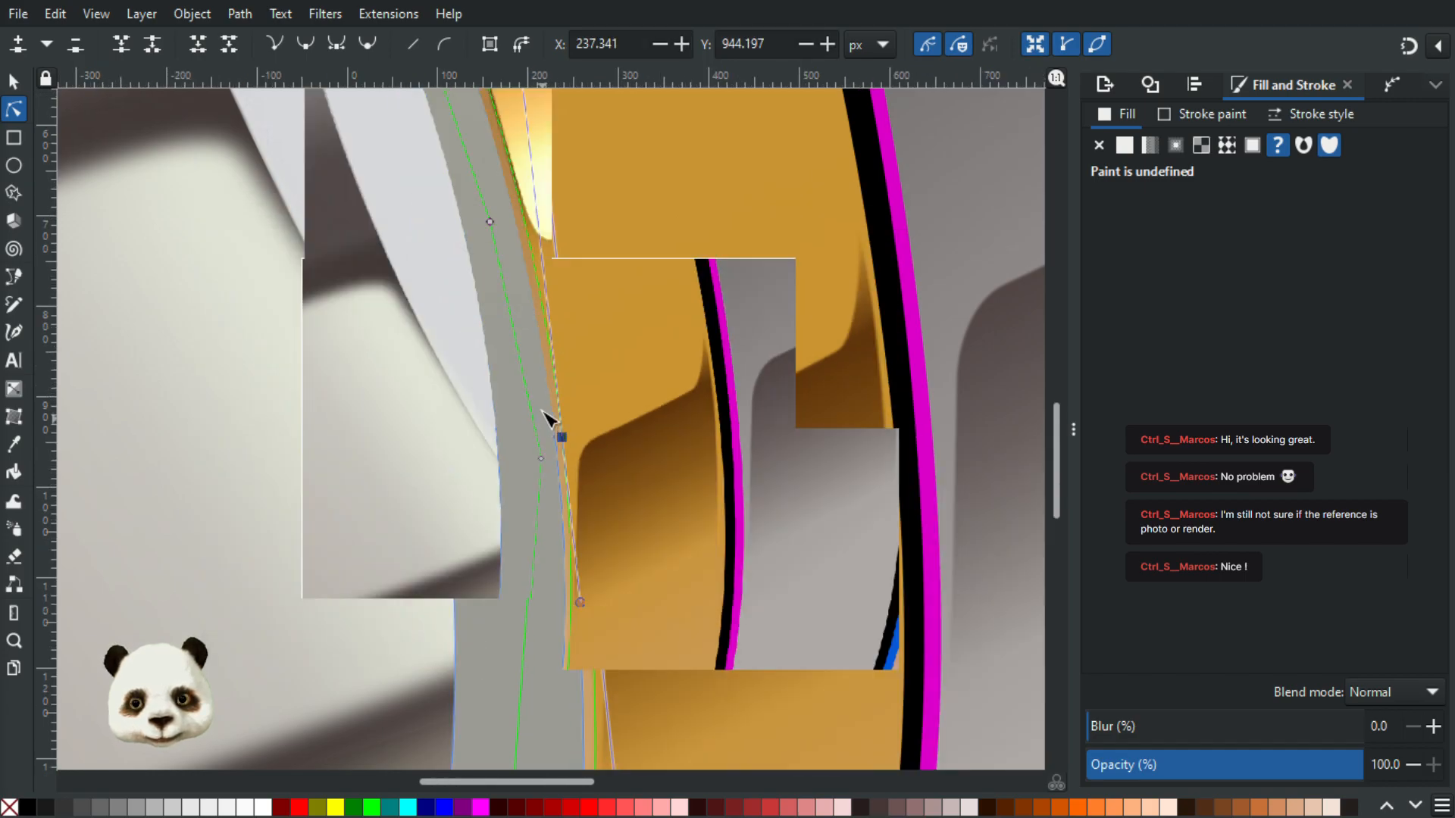
{"action": "scroll", "coordinate": [470, 393], "scroll_direction": "up", "scroll_amount": 1}
{"action": "scroll", "coordinate": [503, 377], "scroll_direction": "up", "scroll_amount": 1}
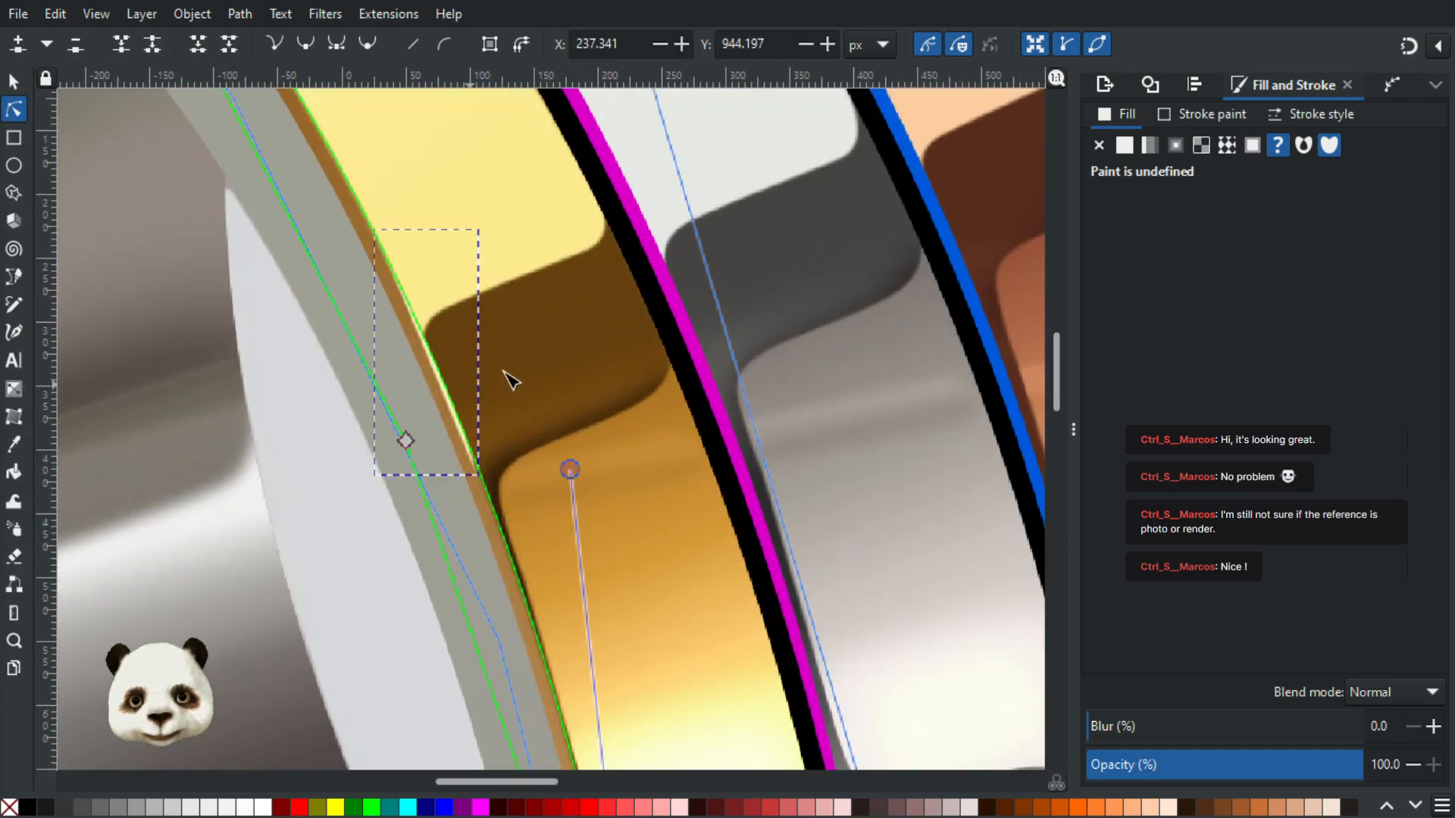
{"action": "left_click", "coordinate": [523, 367]}
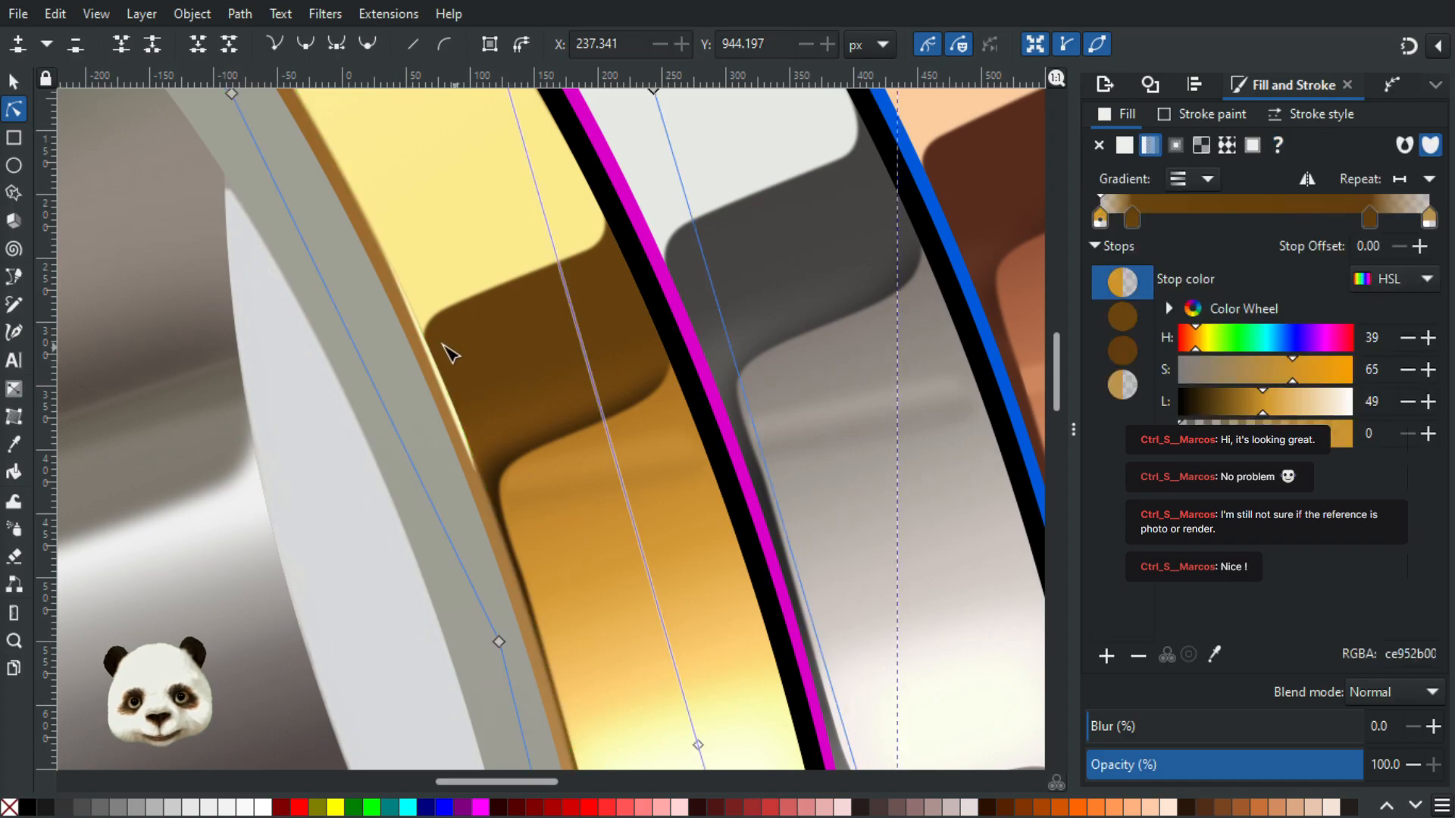
{"action": "left_click", "coordinate": [444, 372]}
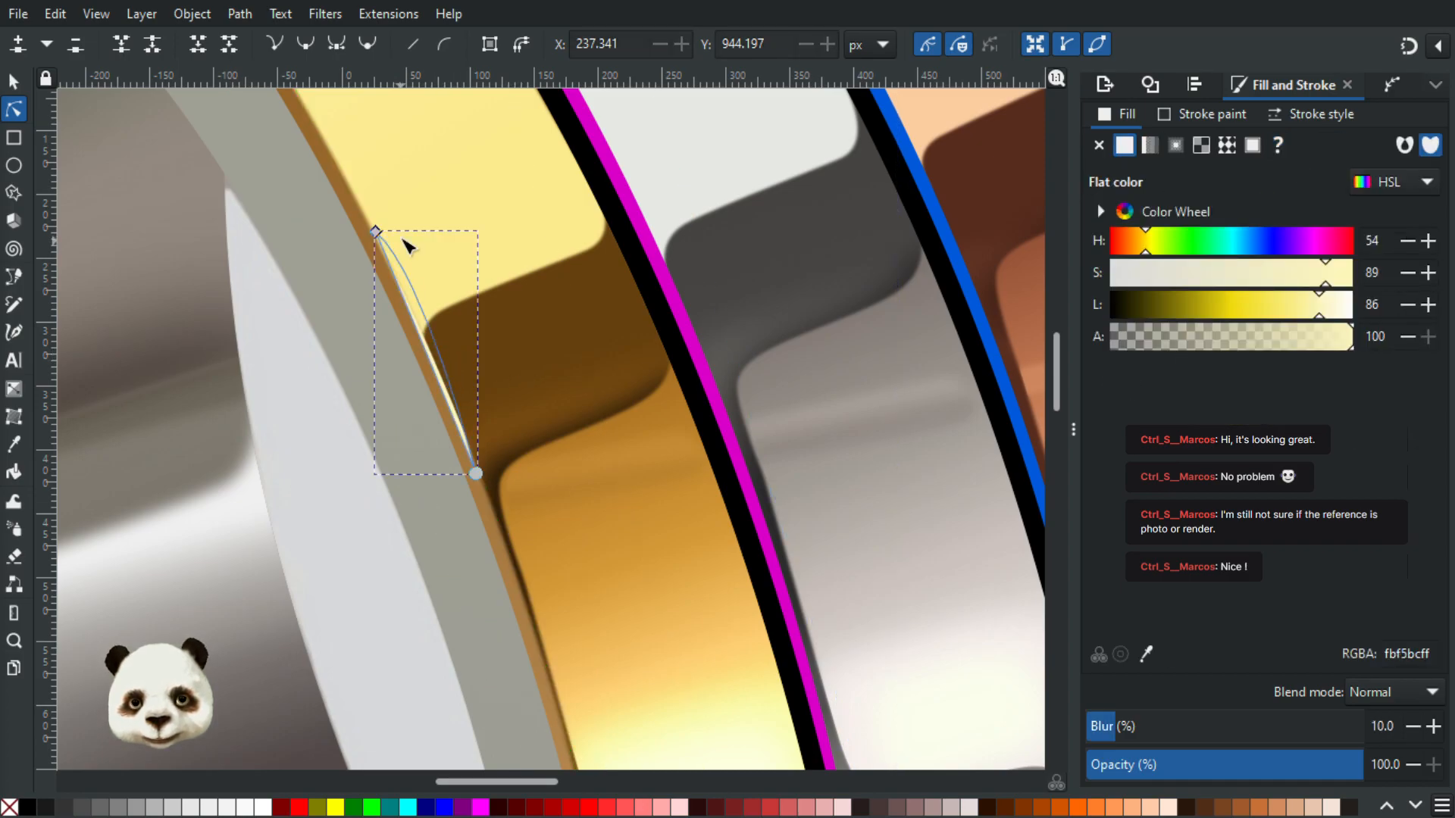
{"action": "scroll", "coordinate": [402, 239], "scroll_direction": "up", "scroll_amount": 2}
{"action": "left_click_drag", "start_coordinate": [350, 226], "coordinate": [343, 217]}
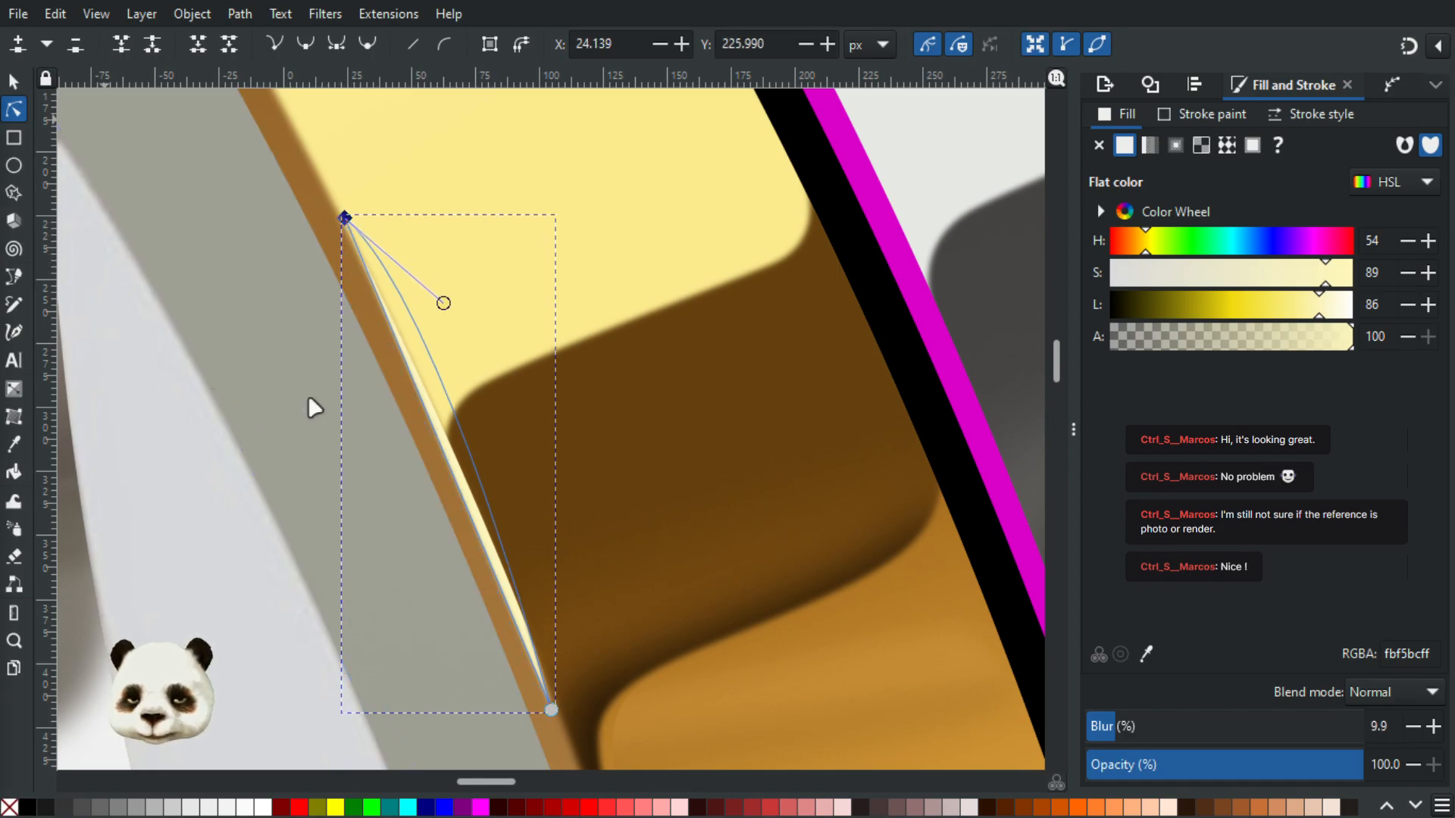
Step: Place the clip path's node on the gold band's inner edge, beside the dark brown reflection's upper corner, at about X 57.1, Y 294.0
{"action": "left_click", "coordinate": [441, 424]}
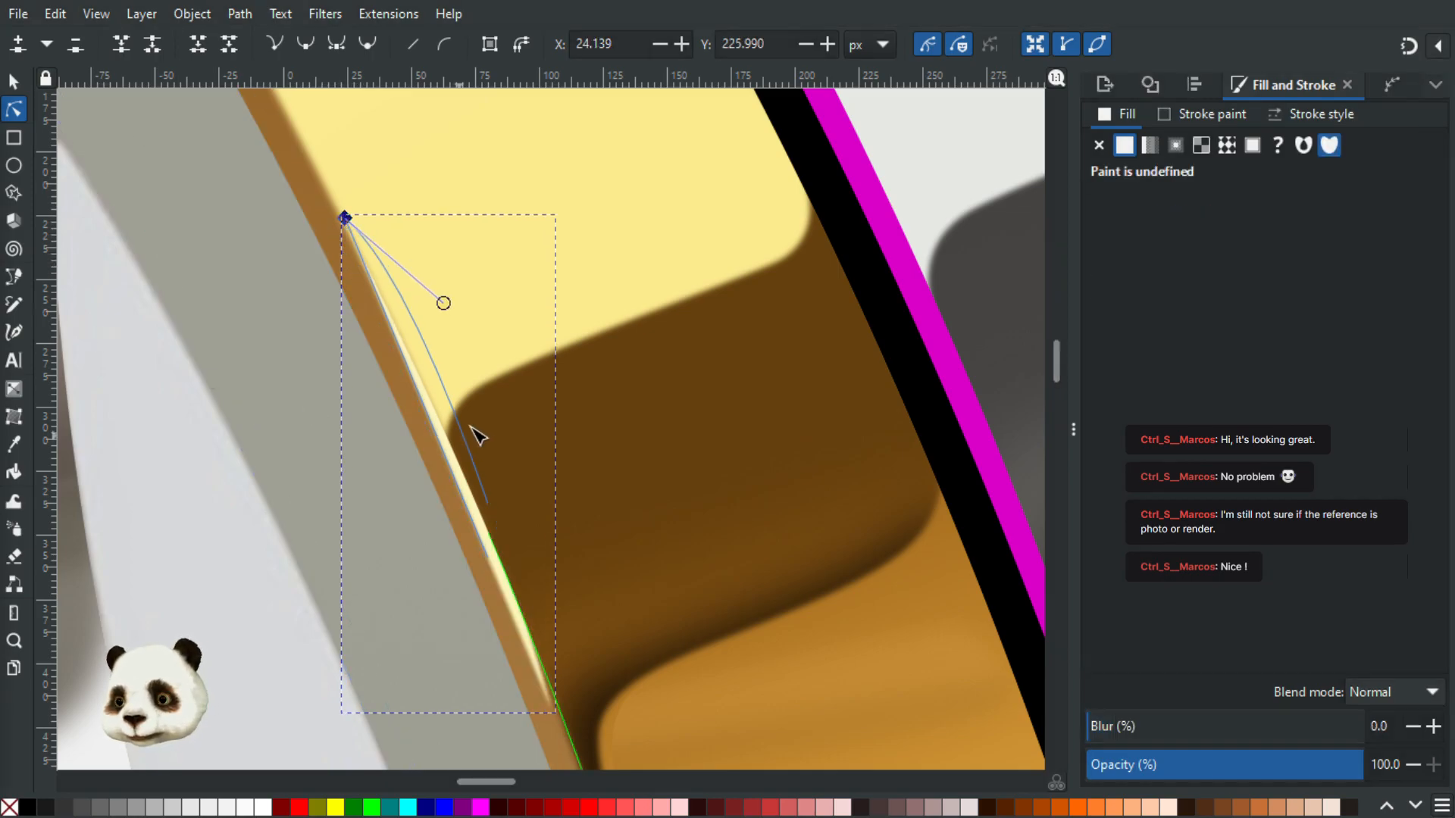
{"action": "left_click", "coordinate": [434, 405]}
{"action": "left_click", "coordinate": [431, 395]}
{"action": "left_click_drag", "start_coordinate": [433, 396], "coordinate": [433, 398]}
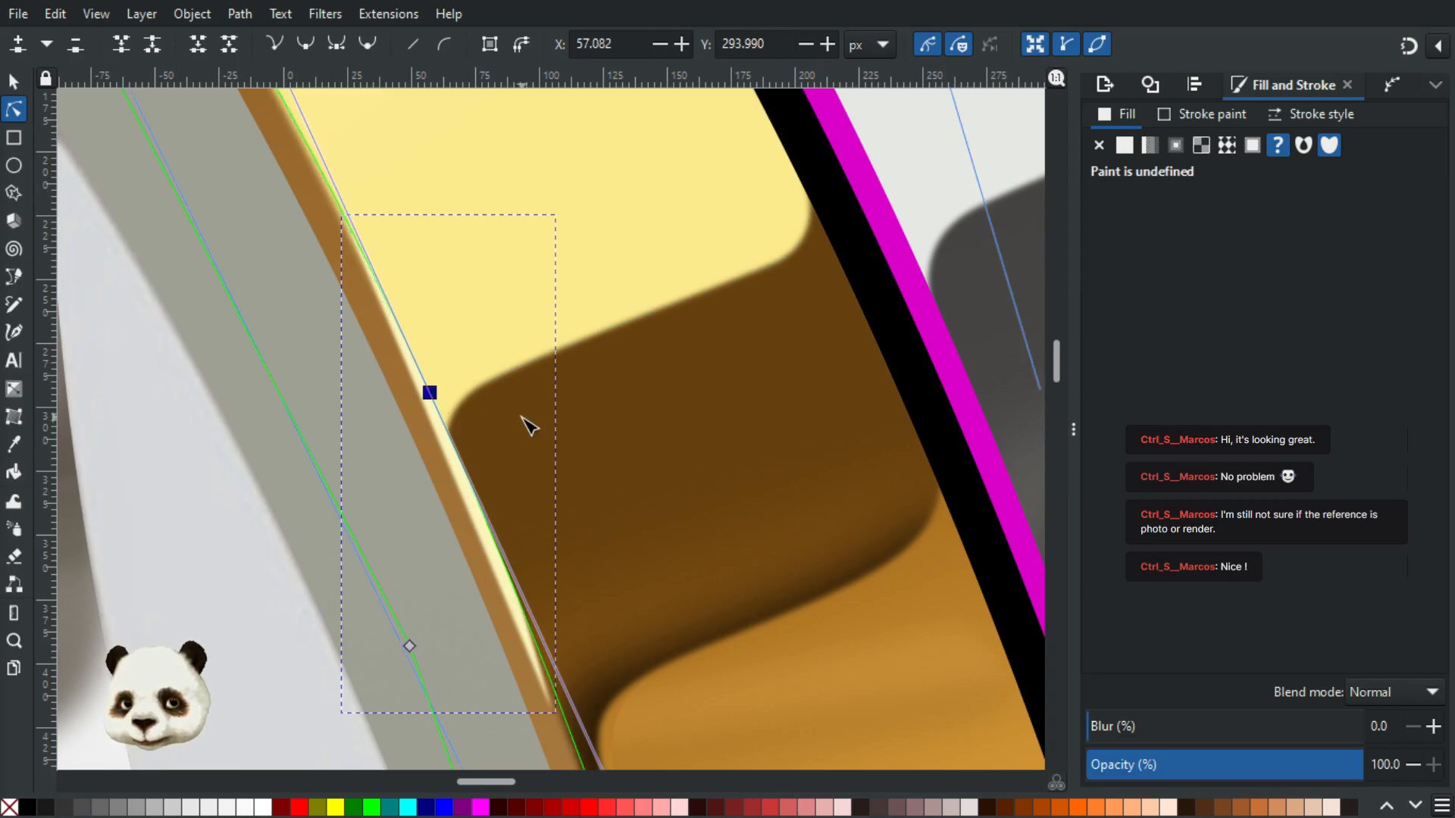
Step: Move the lower end node of the pale yellow sliver to about X 107.1, Y 417.0
{"action": "left_click", "coordinate": [527, 424]}
{"action": "scroll", "coordinate": [528, 427], "scroll_direction": "down", "scroll_amount": 5}
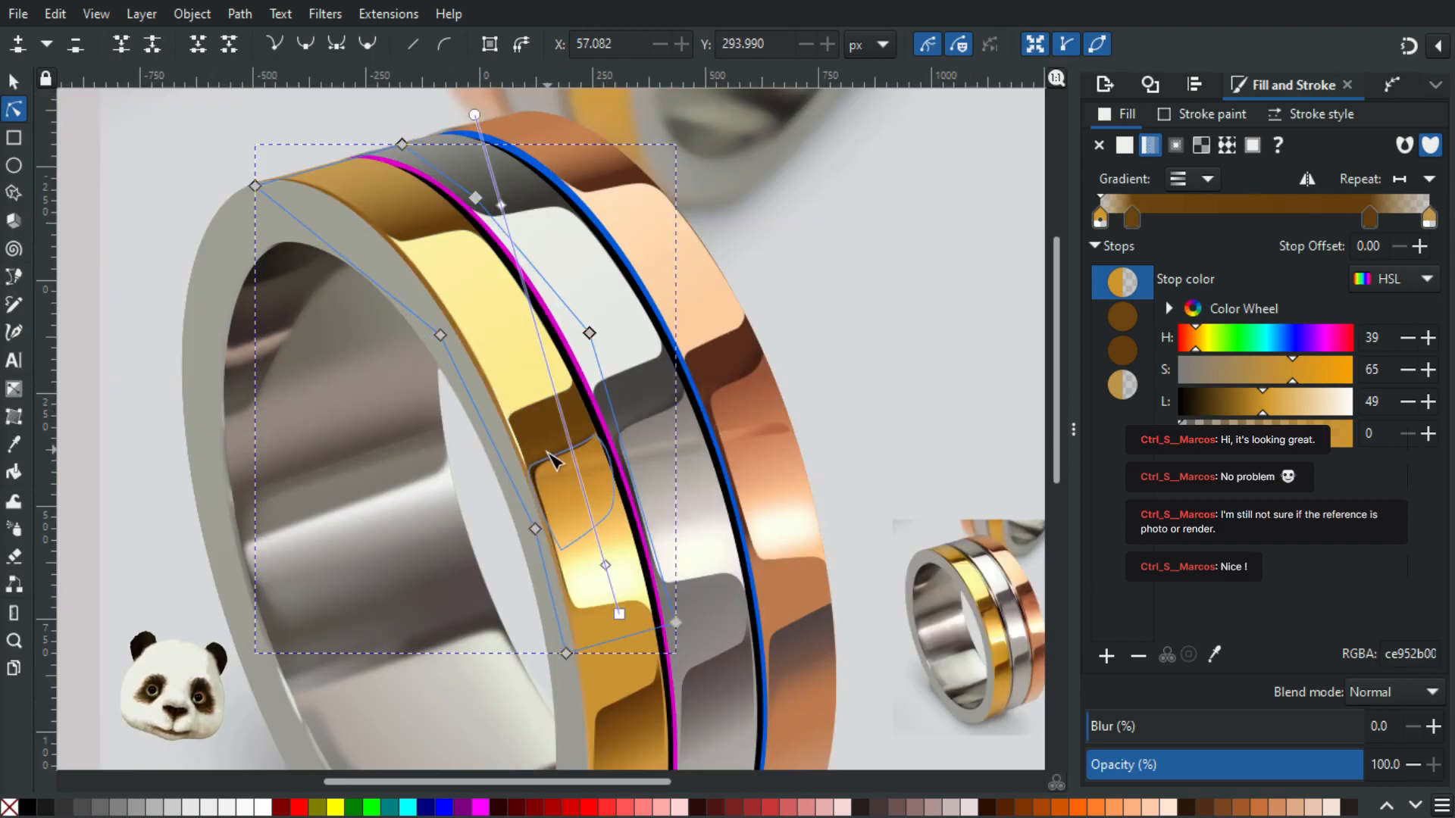
{"action": "scroll", "coordinate": [553, 455], "scroll_direction": "up", "scroll_amount": 3}
{"action": "scroll", "coordinate": [530, 462], "scroll_direction": "up", "scroll_amount": 2}
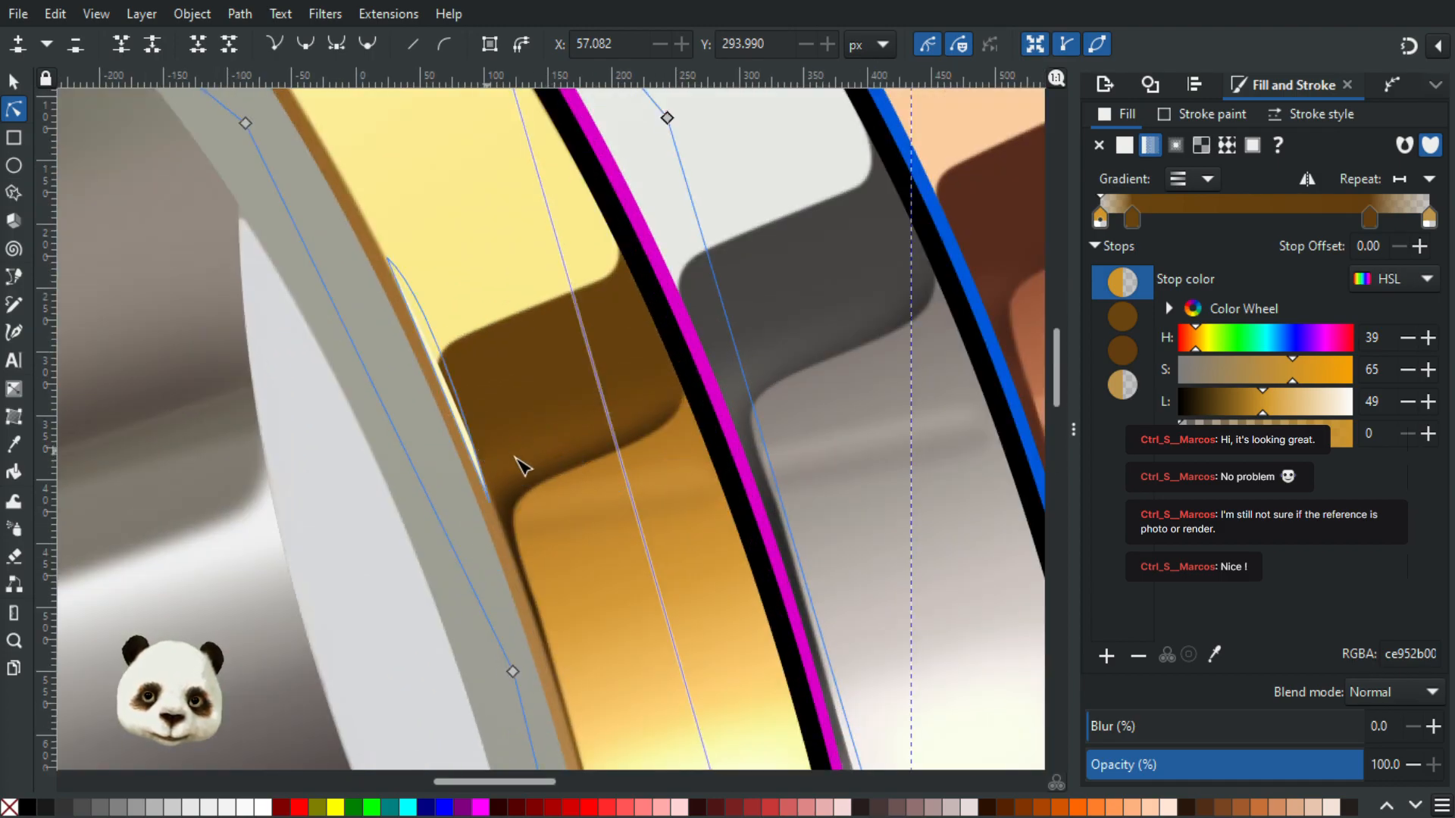
{"action": "scroll", "coordinate": [511, 488], "scroll_direction": "up", "scroll_amount": 2}
{"action": "left_click", "coordinate": [445, 563]}
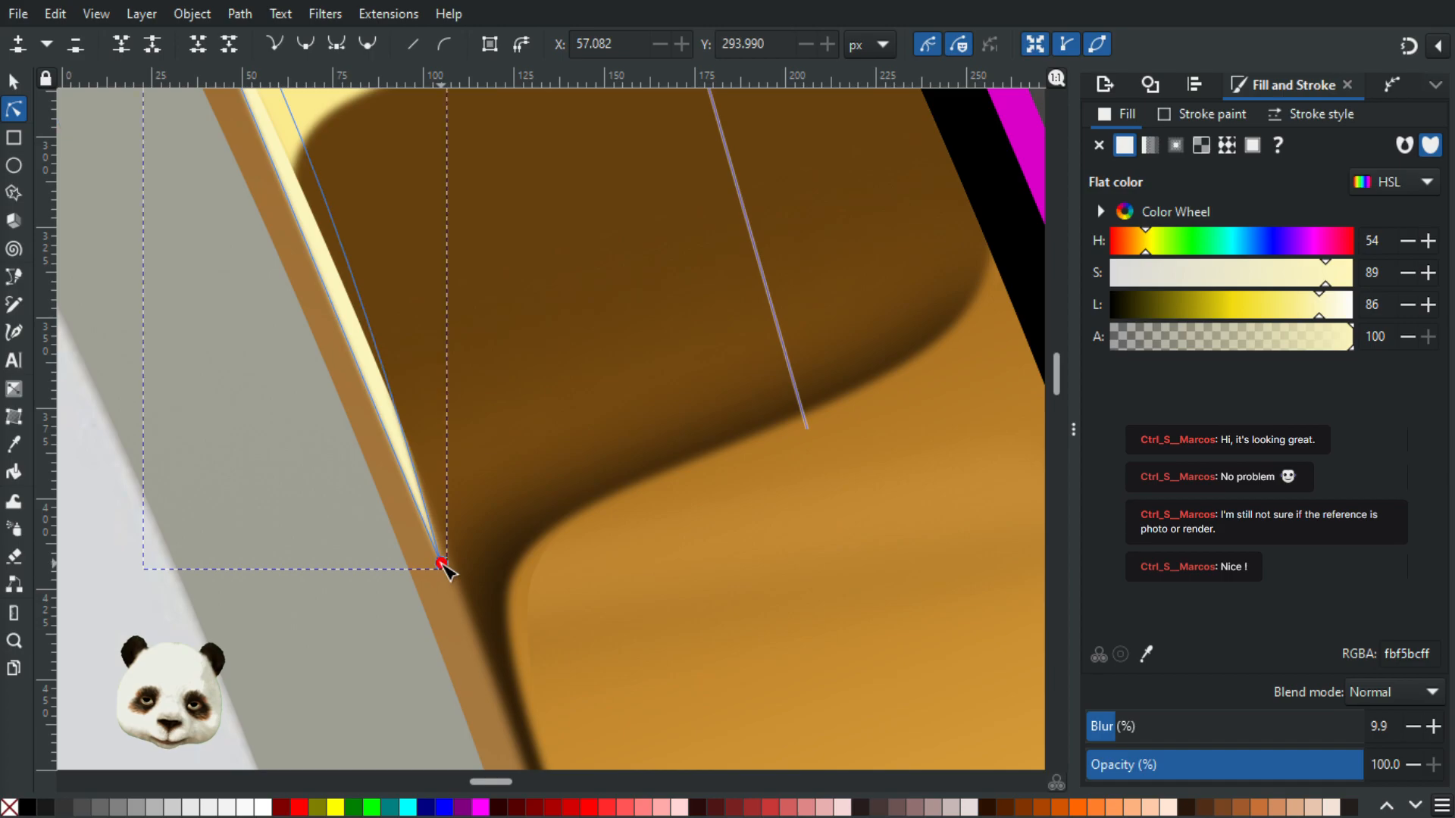
{"action": "left_click_drag", "start_coordinate": [449, 559], "coordinate": [451, 559]}
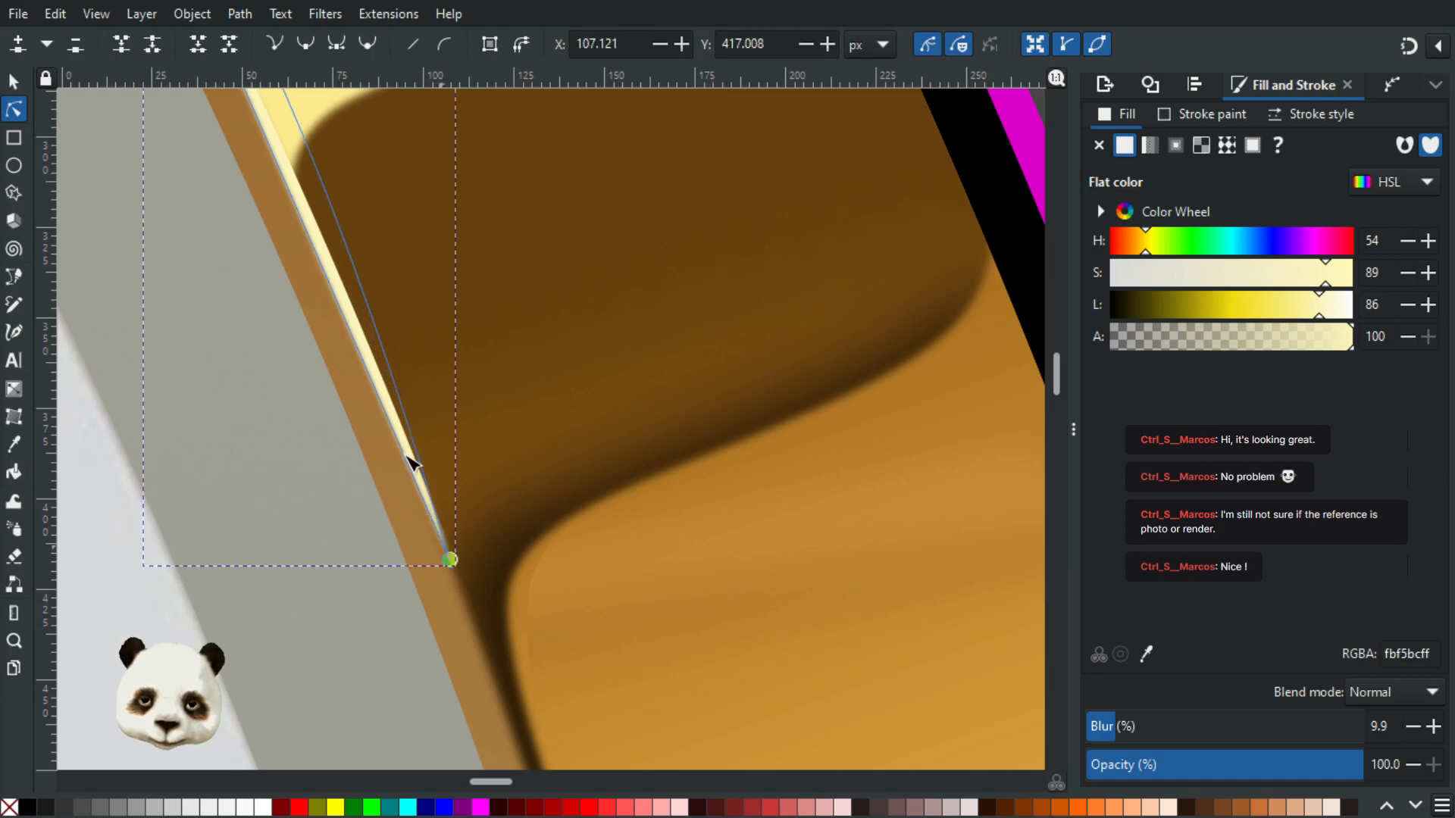
{"action": "scroll", "coordinate": [363, 402], "scroll_direction": "down", "scroll_amount": 4}
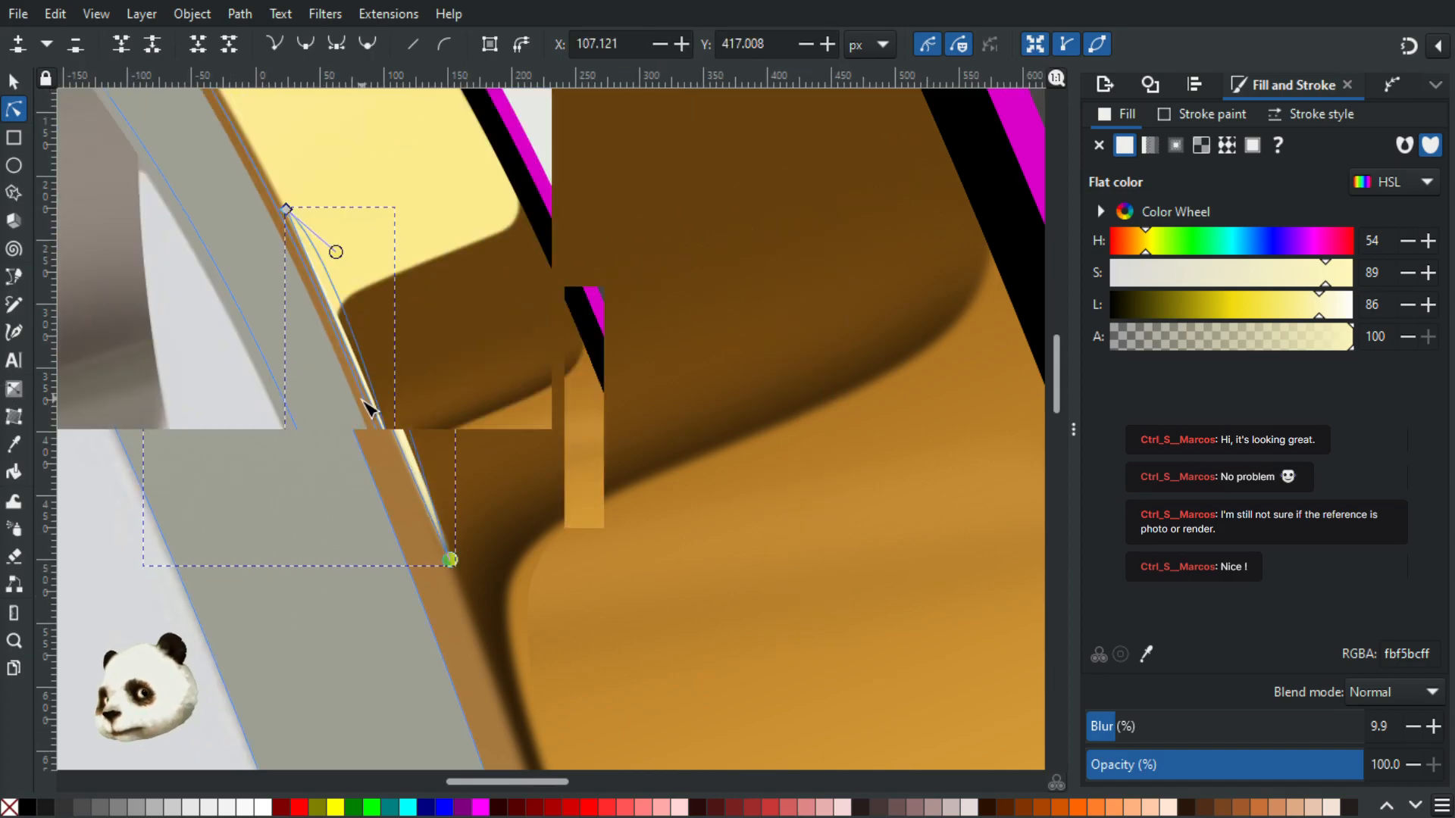
Step: Bend the sliver's long inner segment slightly towards the dark brown reflection
{"action": "scroll", "coordinate": [340, 333], "scroll_direction": "up", "scroll_amount": 1}
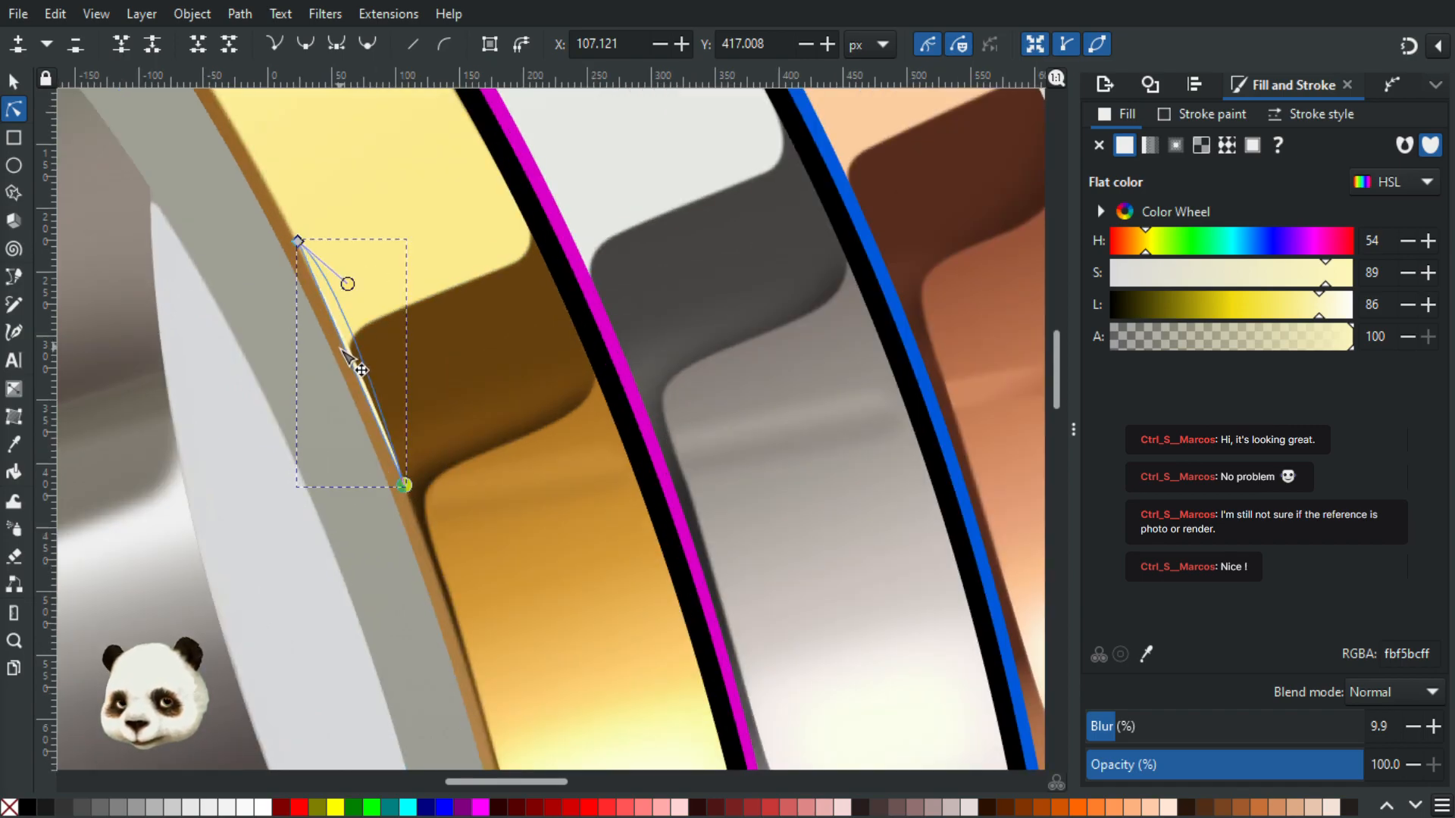
{"action": "left_click", "coordinate": [351, 360]}
{"action": "left_click_drag", "start_coordinate": [343, 353], "coordinate": [348, 352]}
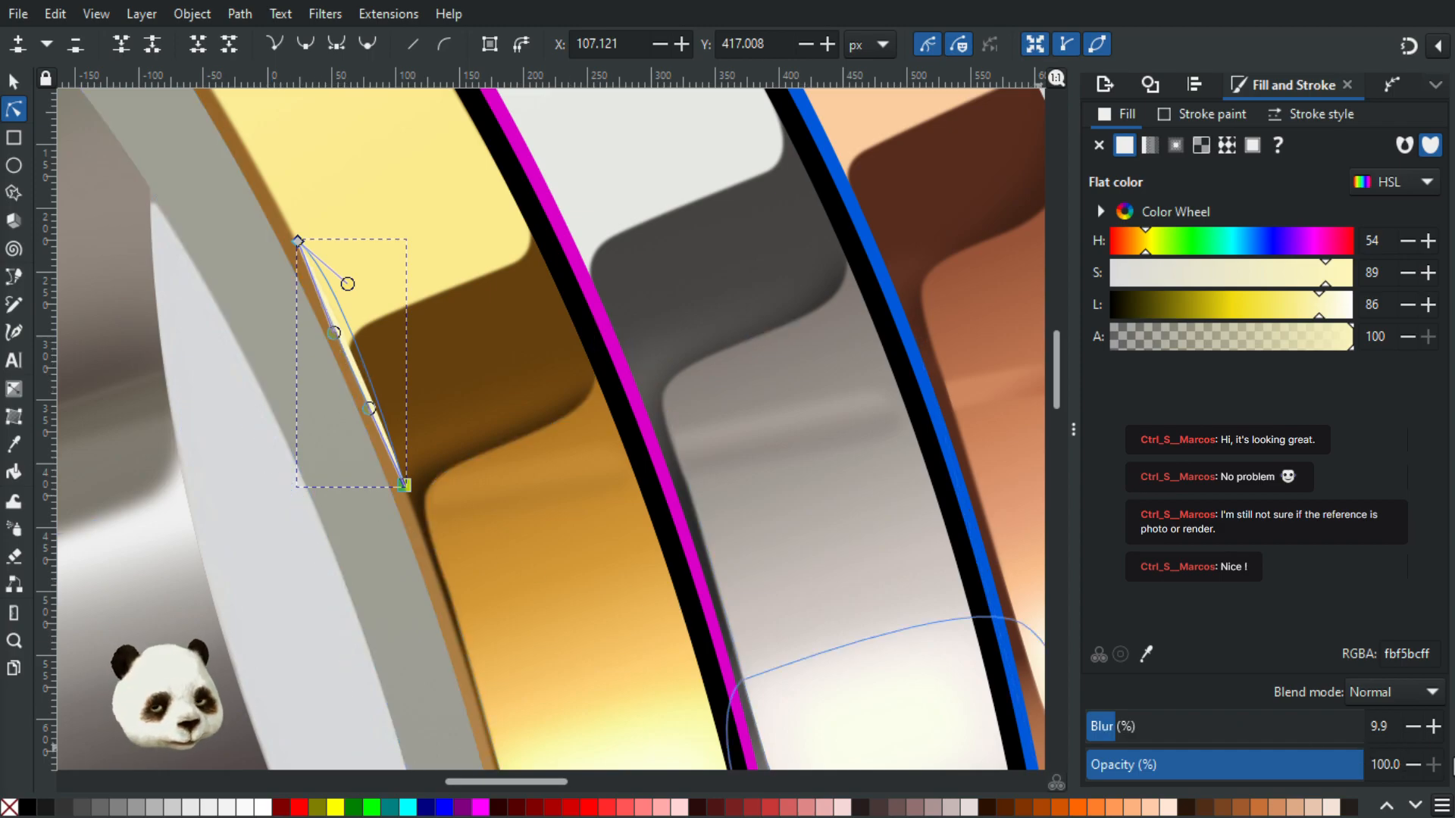
Step: Set the blur of the pale yellow sliver to 13%
{"action": "left_click", "coordinate": [1431, 727]}
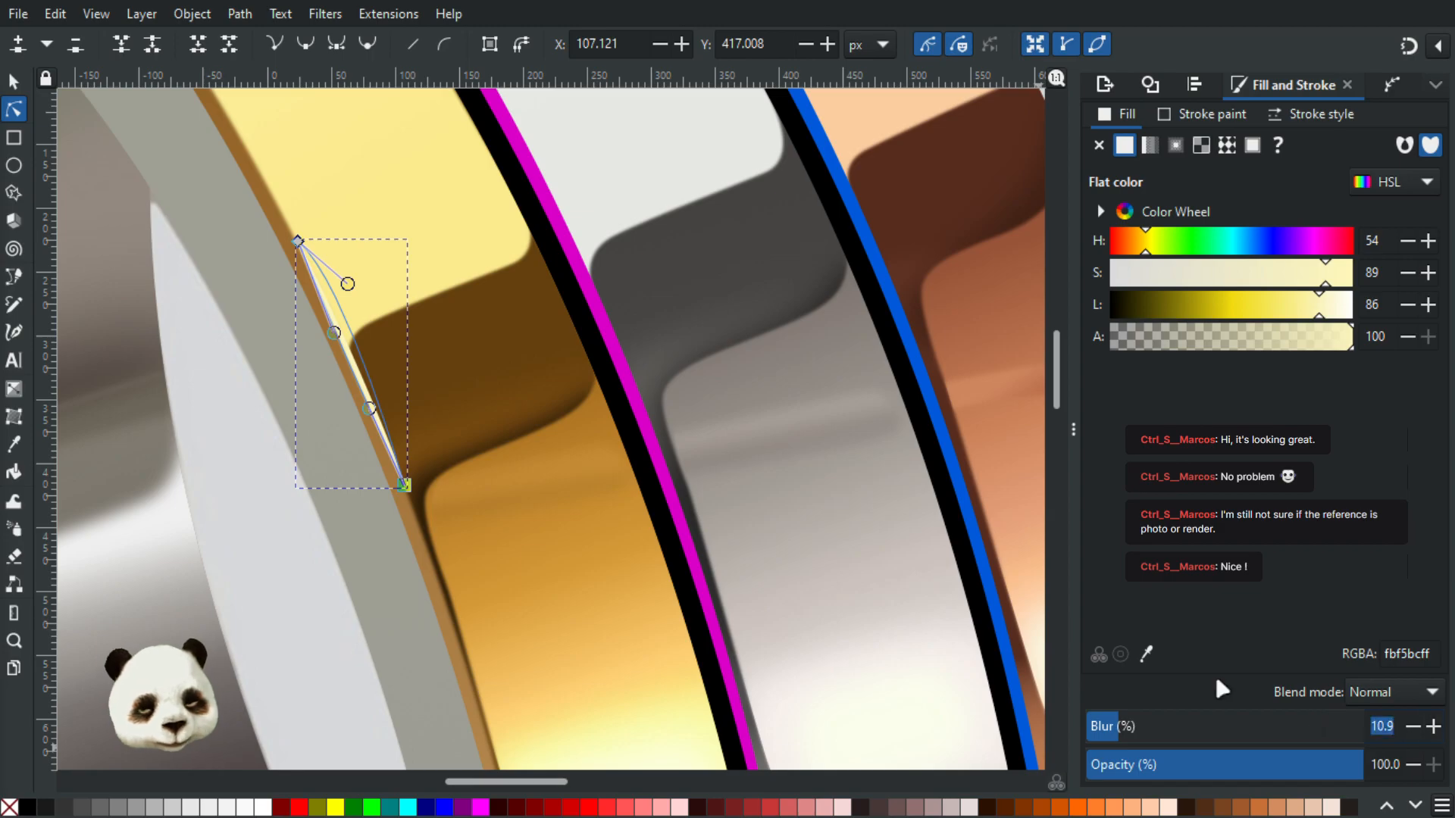
{"action": "type", "text": "13"}
{"action": "key", "text": "Return"}
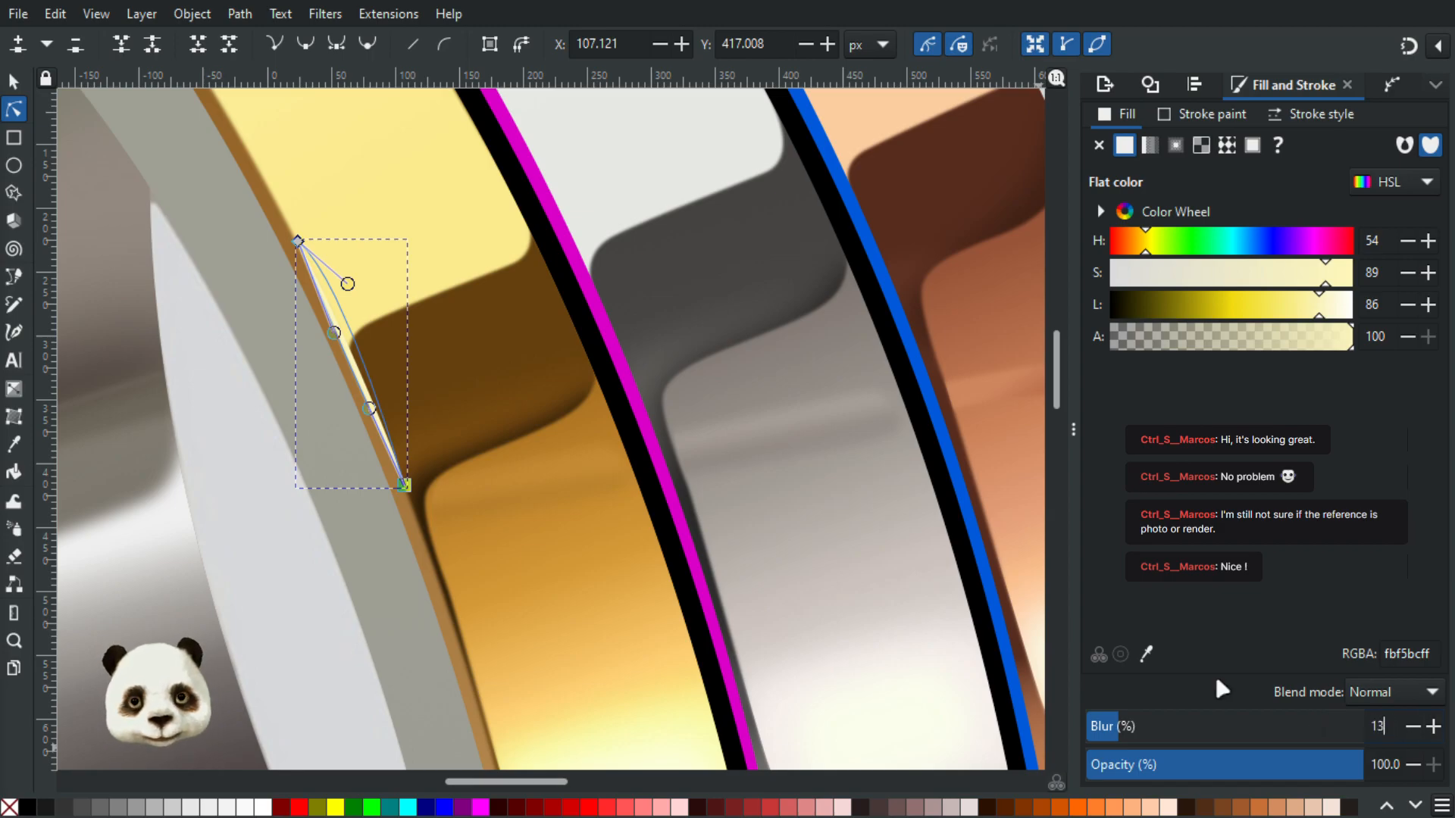
{"action": "left_click", "coordinate": [532, 354]}
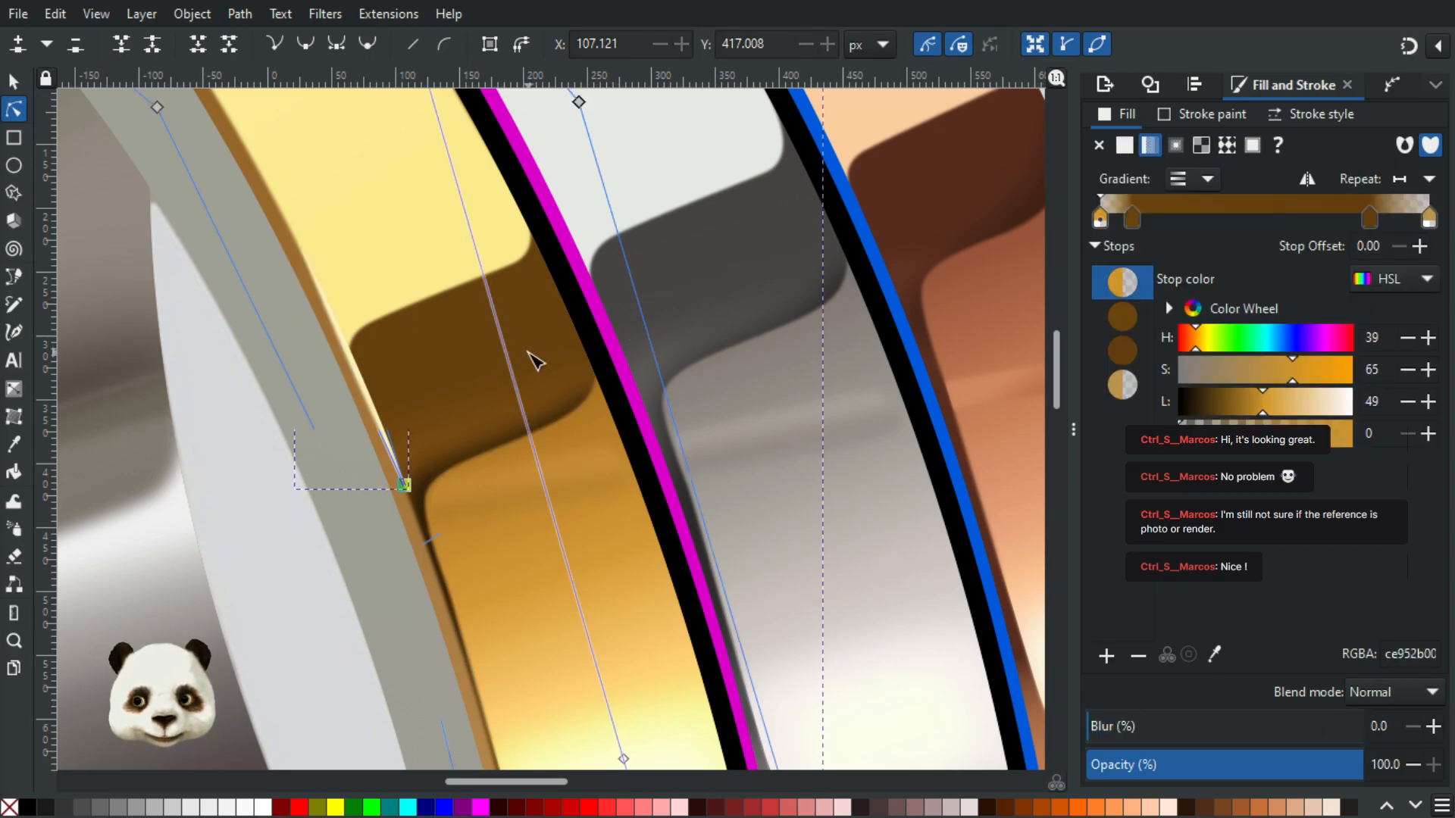
Step: Compare the sliver highlight on the gold band's inner edge with the same edge in the reference picture
{"action": "scroll", "coordinate": [533, 357], "scroll_direction": "down", "scroll_amount": 2}
{"action": "scroll", "coordinate": [568, 390], "scroll_direction": "down", "scroll_amount": 2}
{"action": "scroll", "coordinate": [609, 420], "scroll_direction": "up", "scroll_amount": 2}
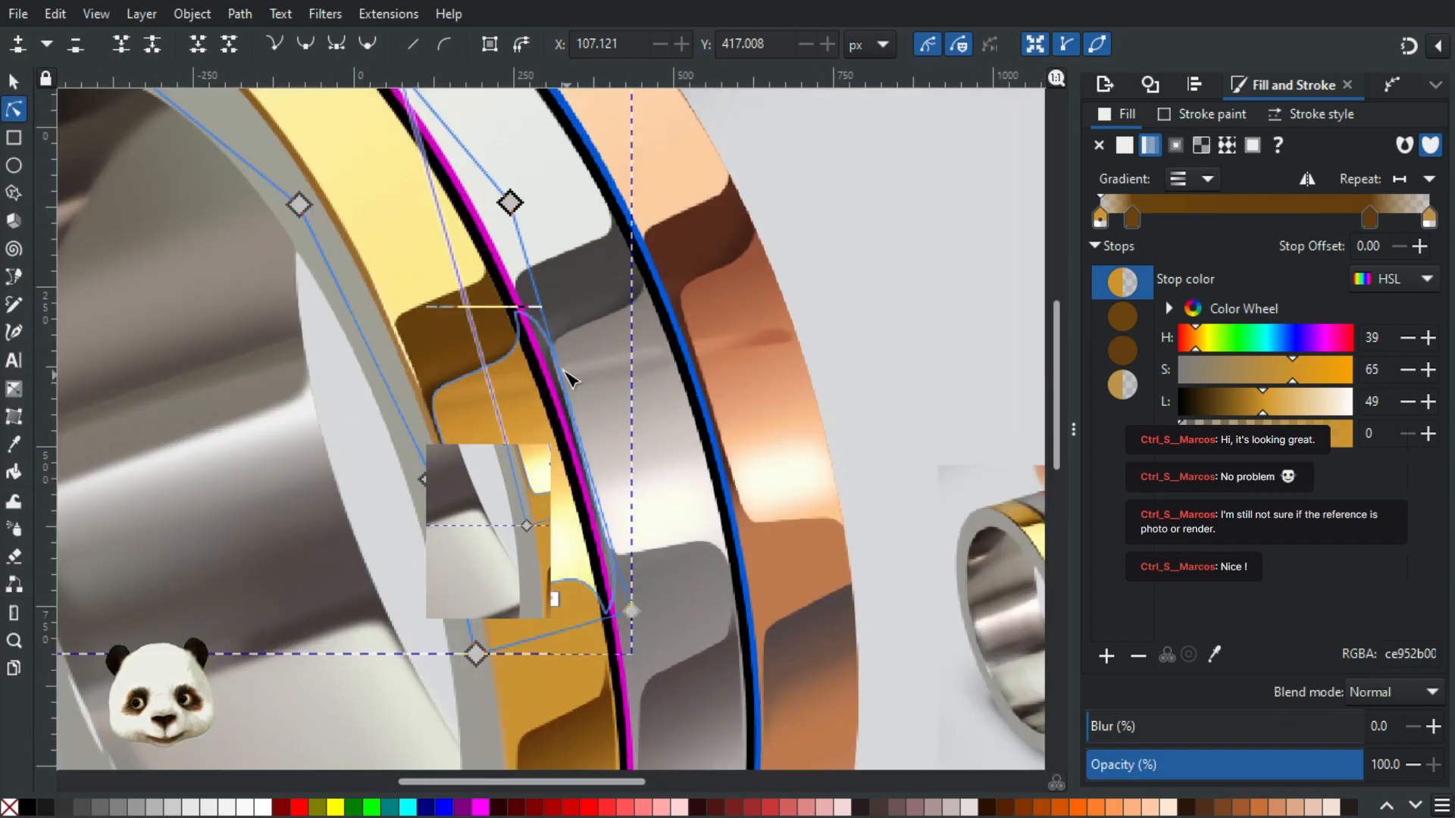
{"action": "left_click_drag", "start_coordinate": [661, 479], "coordinate": [377, 319]}
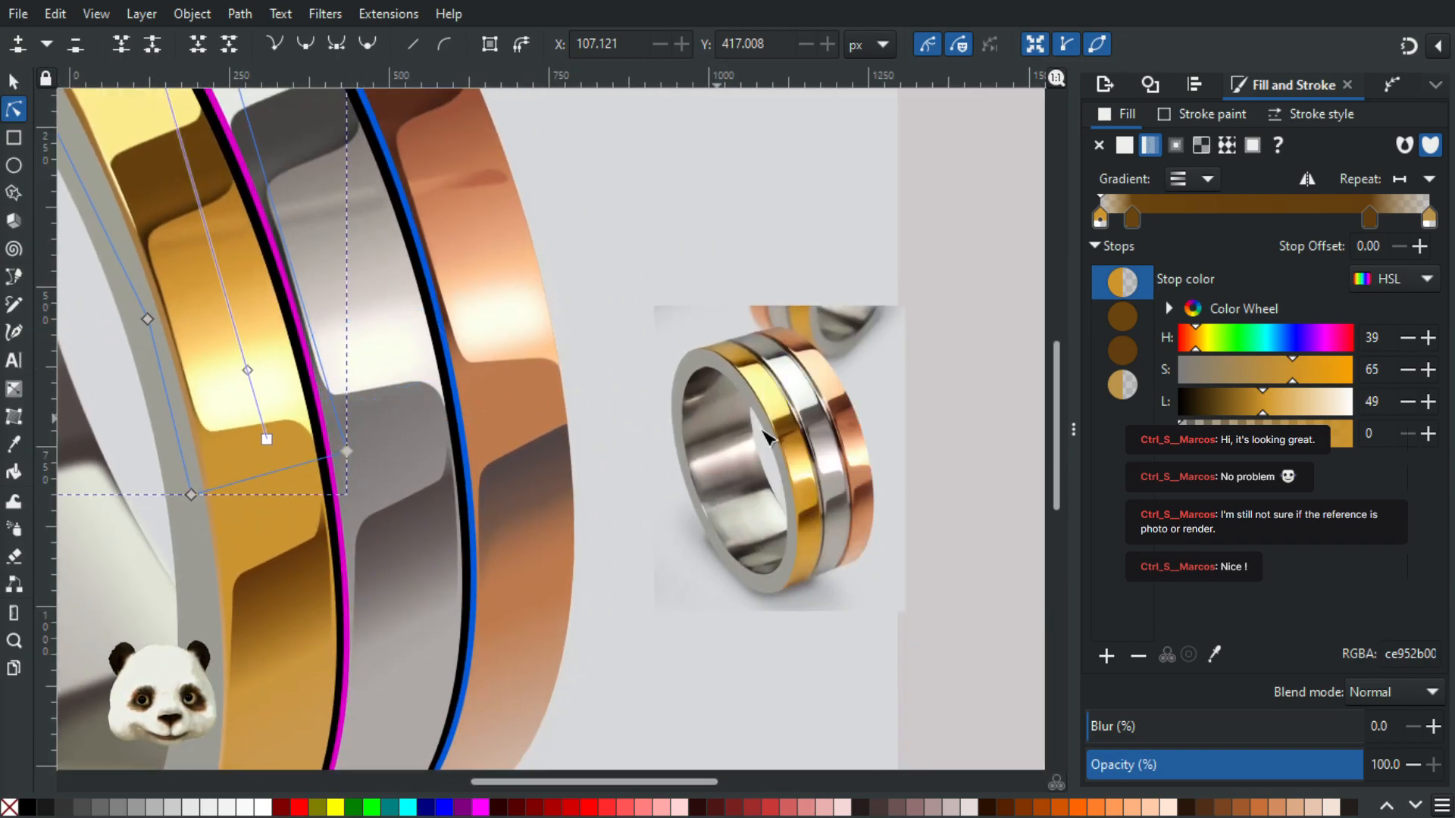
{"action": "scroll", "coordinate": [805, 427], "scroll_direction": "up", "scroll_amount": 2}
{"action": "scroll", "coordinate": [854, 434], "scroll_direction": "up", "scroll_amount": 1}
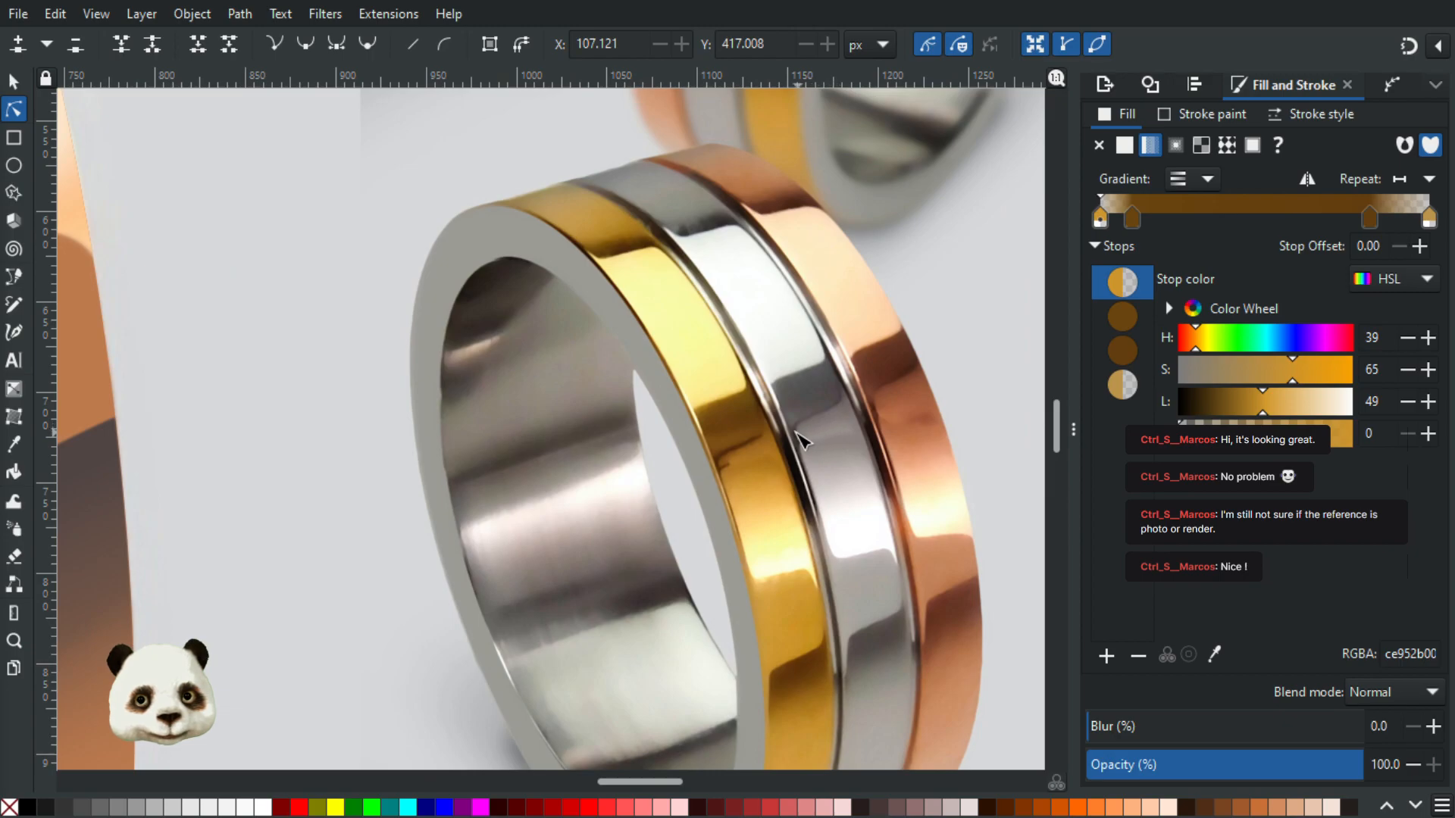
{"action": "scroll", "coordinate": [788, 431], "scroll_direction": "down", "scroll_amount": 5}
{"action": "scroll", "coordinate": [398, 300], "scroll_direction": "up", "scroll_amount": 3}
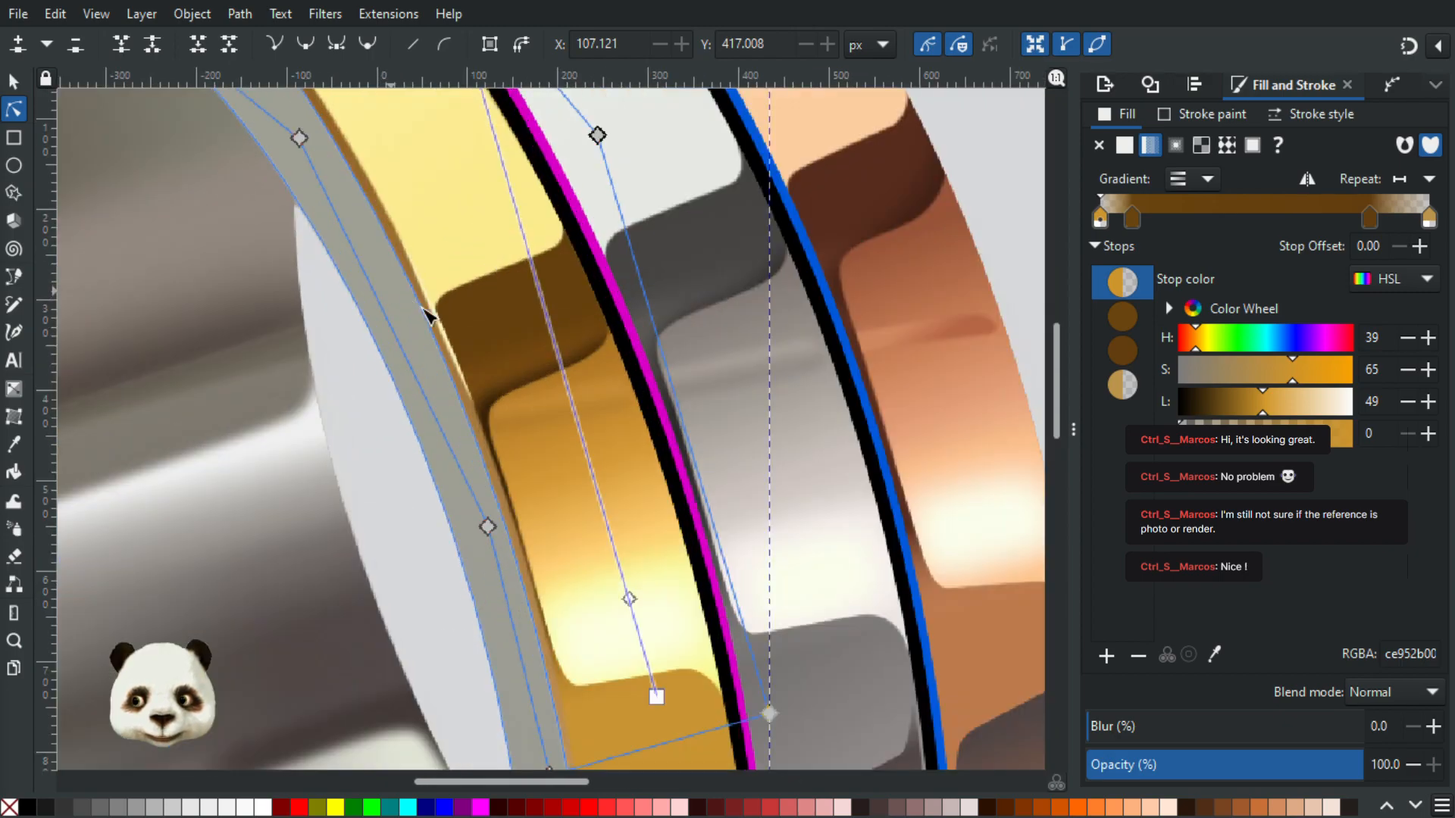
Step: Raise the lightness of the pale yellow sliver's fill to 89
{"action": "scroll", "coordinate": [428, 316], "scroll_direction": "up", "scroll_amount": 1}
{"action": "left_click", "coordinate": [467, 353]}
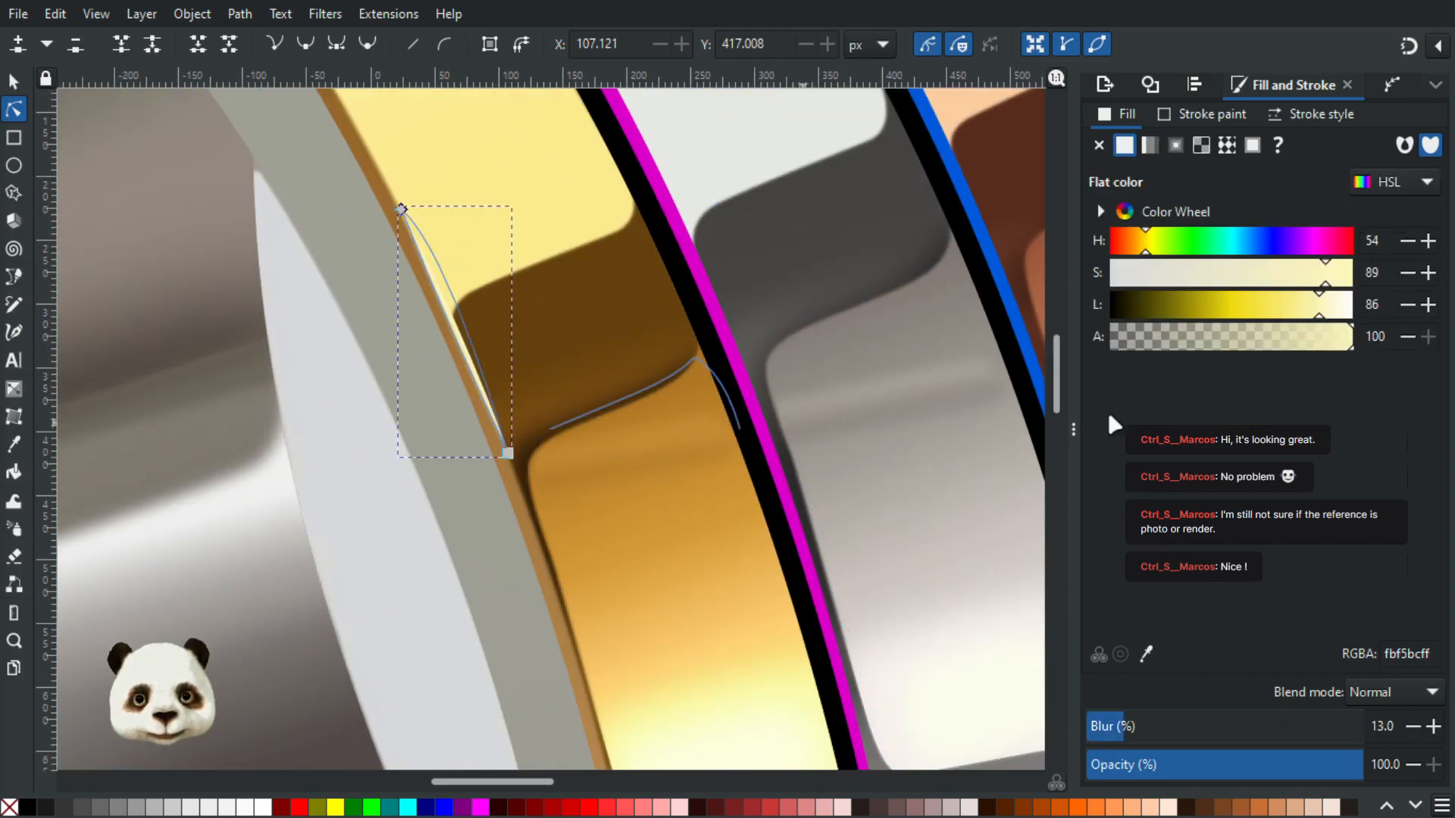
{"action": "left_click", "coordinate": [1428, 305]}
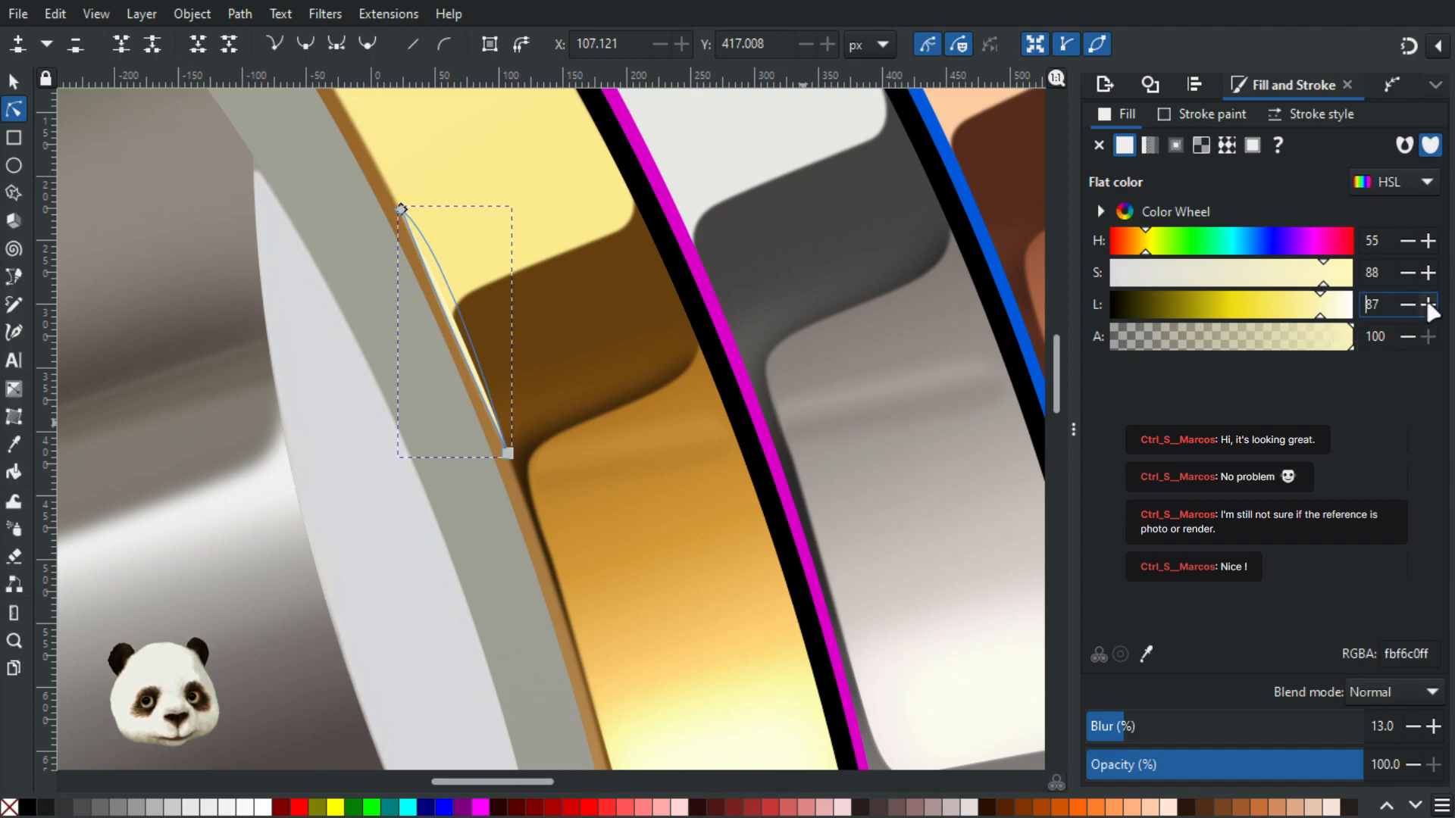
{"action": "left_click", "coordinate": [1428, 304]}
{"action": "left_click", "coordinate": [1428, 304]}
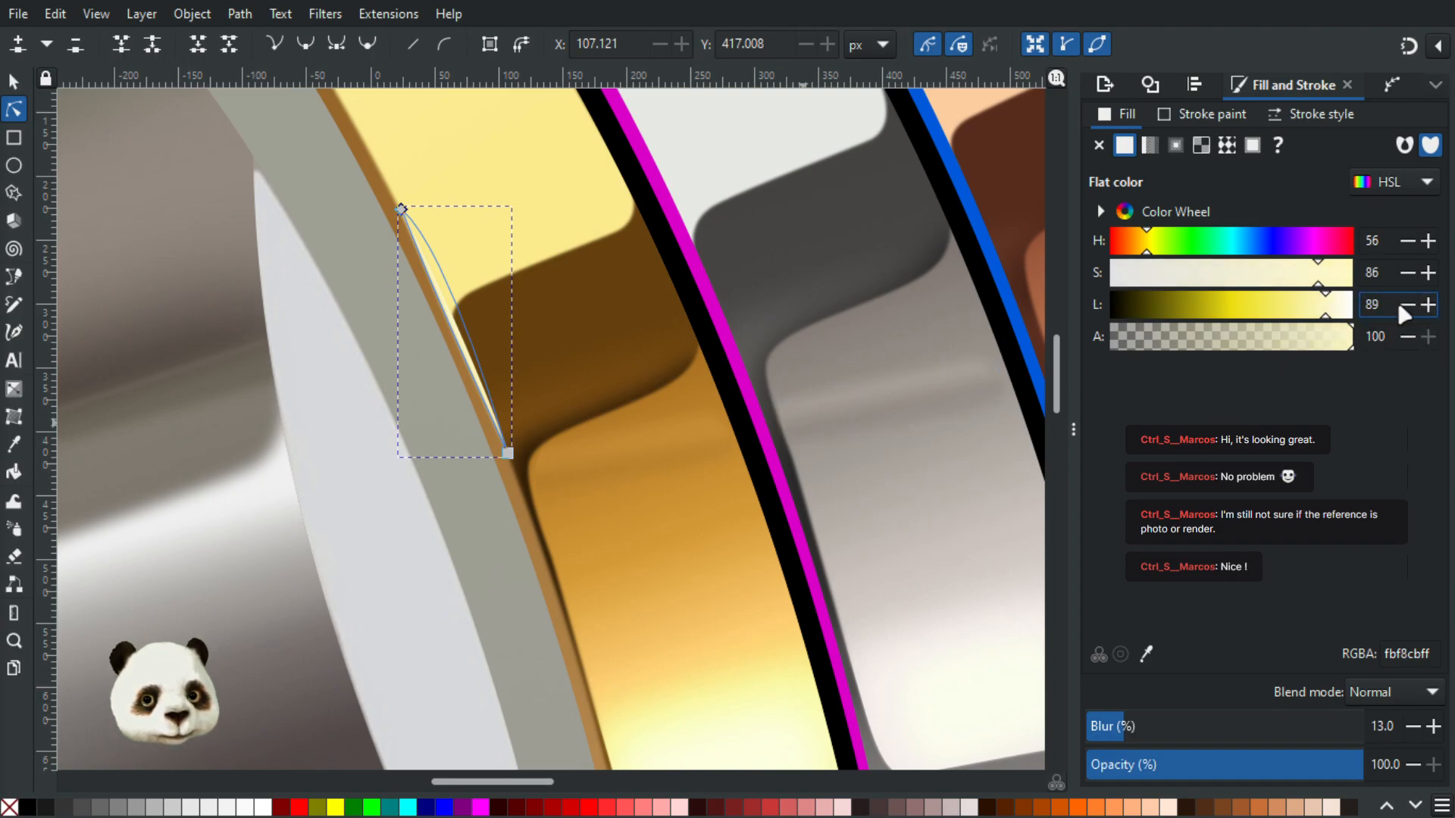
{"action": "left_click", "coordinate": [633, 328]}
Step: After checking the reference picture, move the light yellow reflection's lower inner corner node to about X 57.4, Y 324.3
{"action": "scroll", "coordinate": [634, 337], "scroll_direction": "down", "scroll_amount": 3}
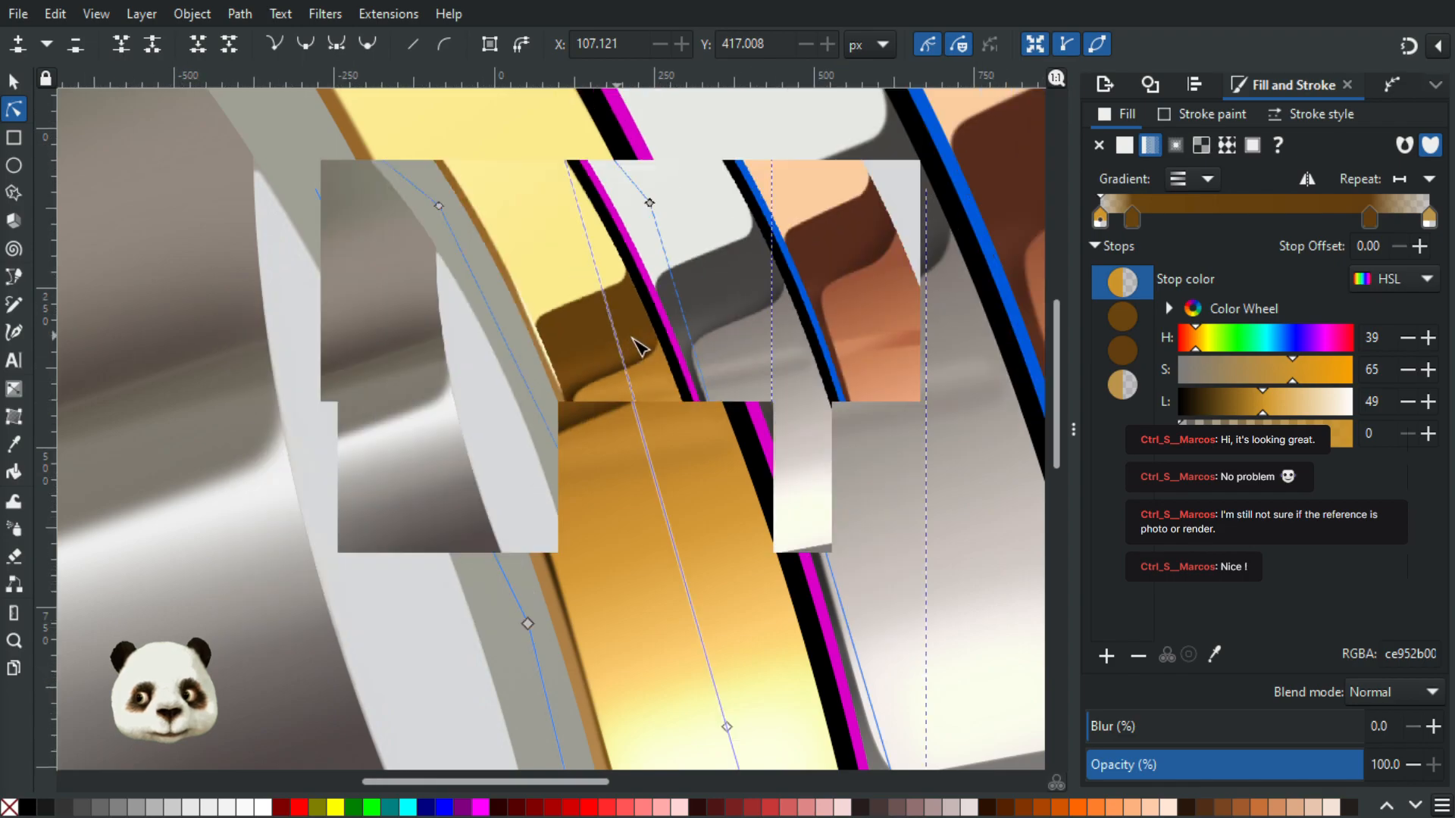
{"action": "left_click_drag", "start_coordinate": [895, 332], "coordinate": [666, 252]}
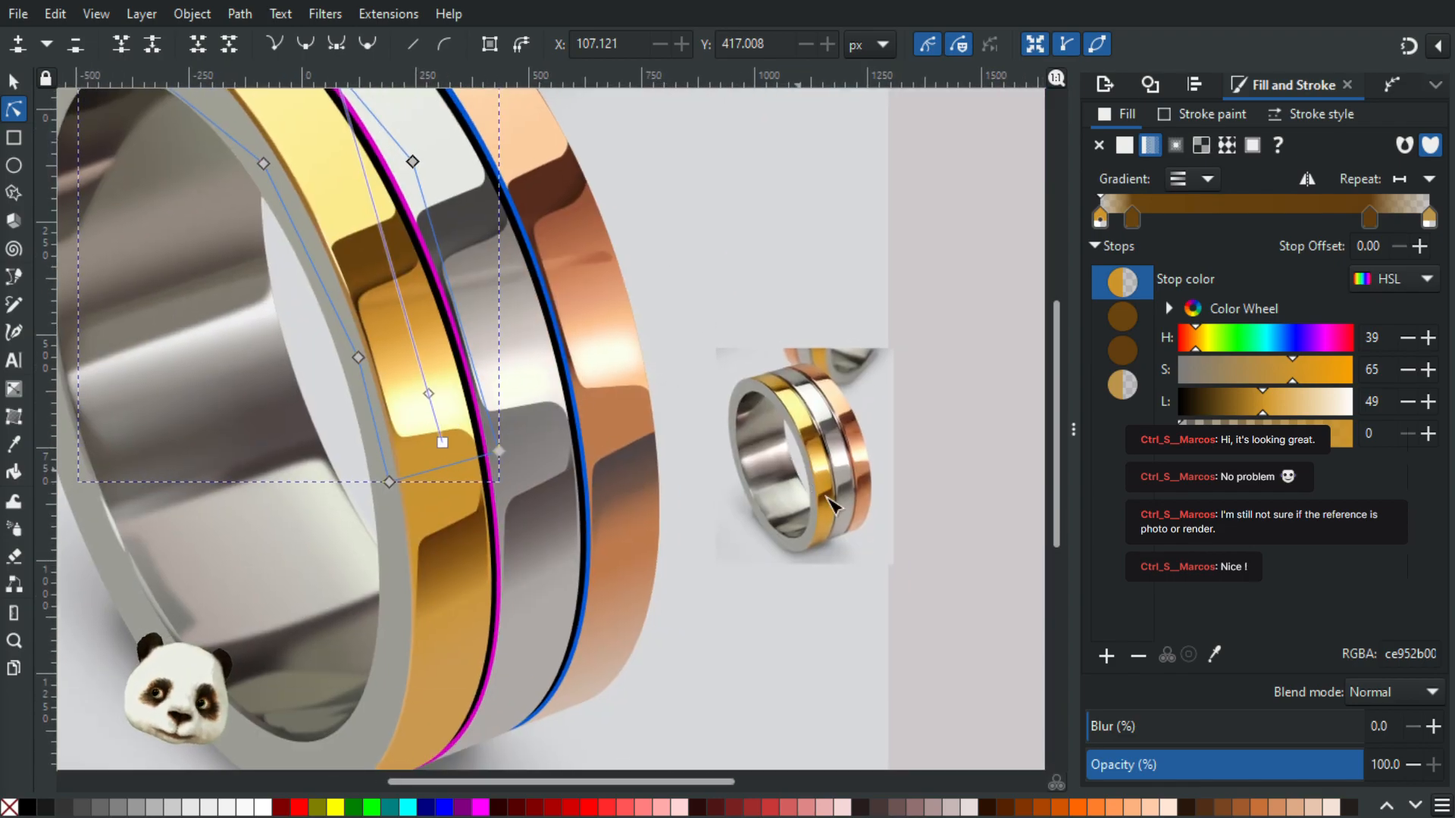
{"action": "scroll", "coordinate": [826, 491], "scroll_direction": "up", "scroll_amount": 3}
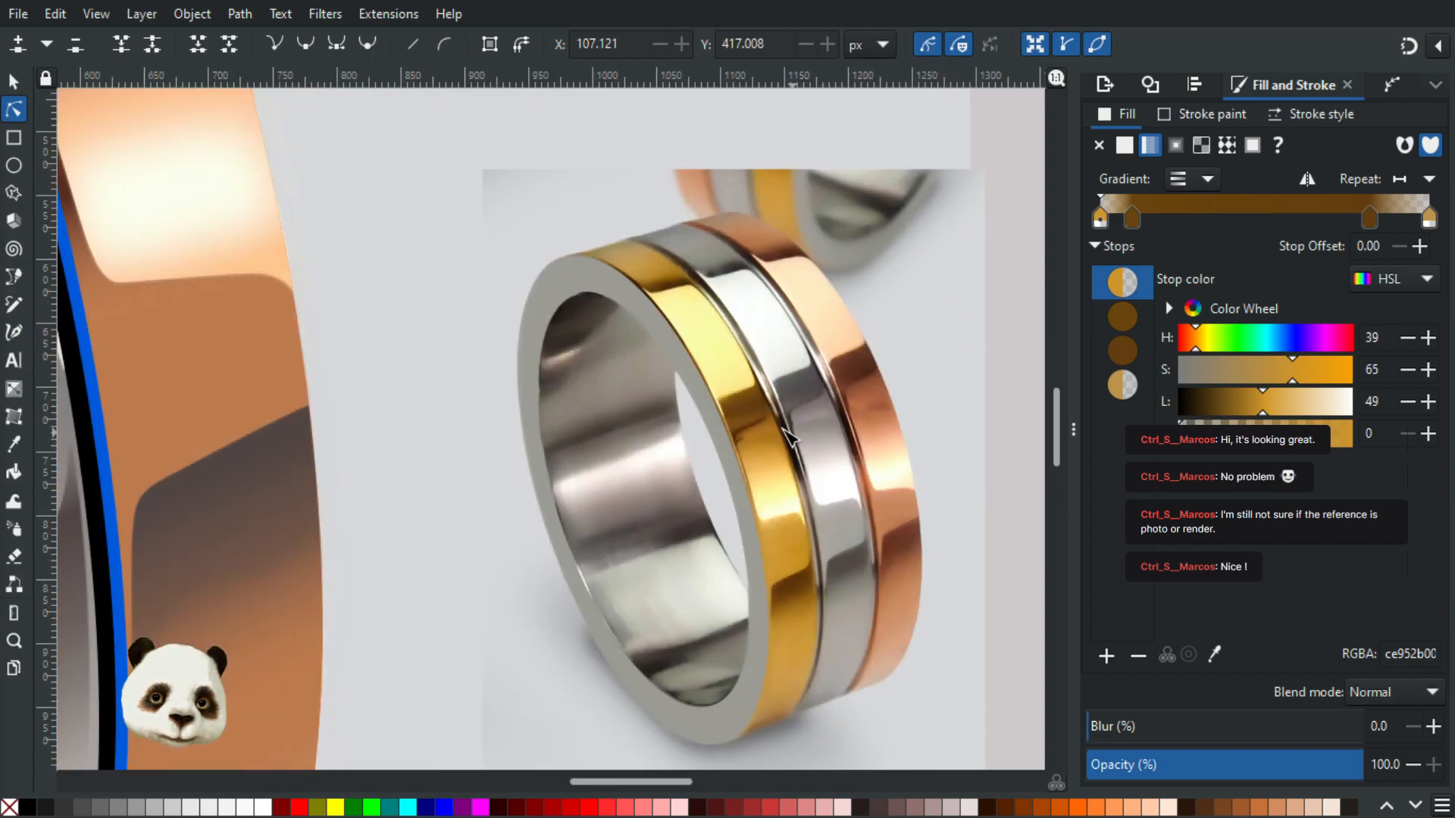
{"action": "scroll", "coordinate": [788, 435], "scroll_direction": "down", "scroll_amount": 3}
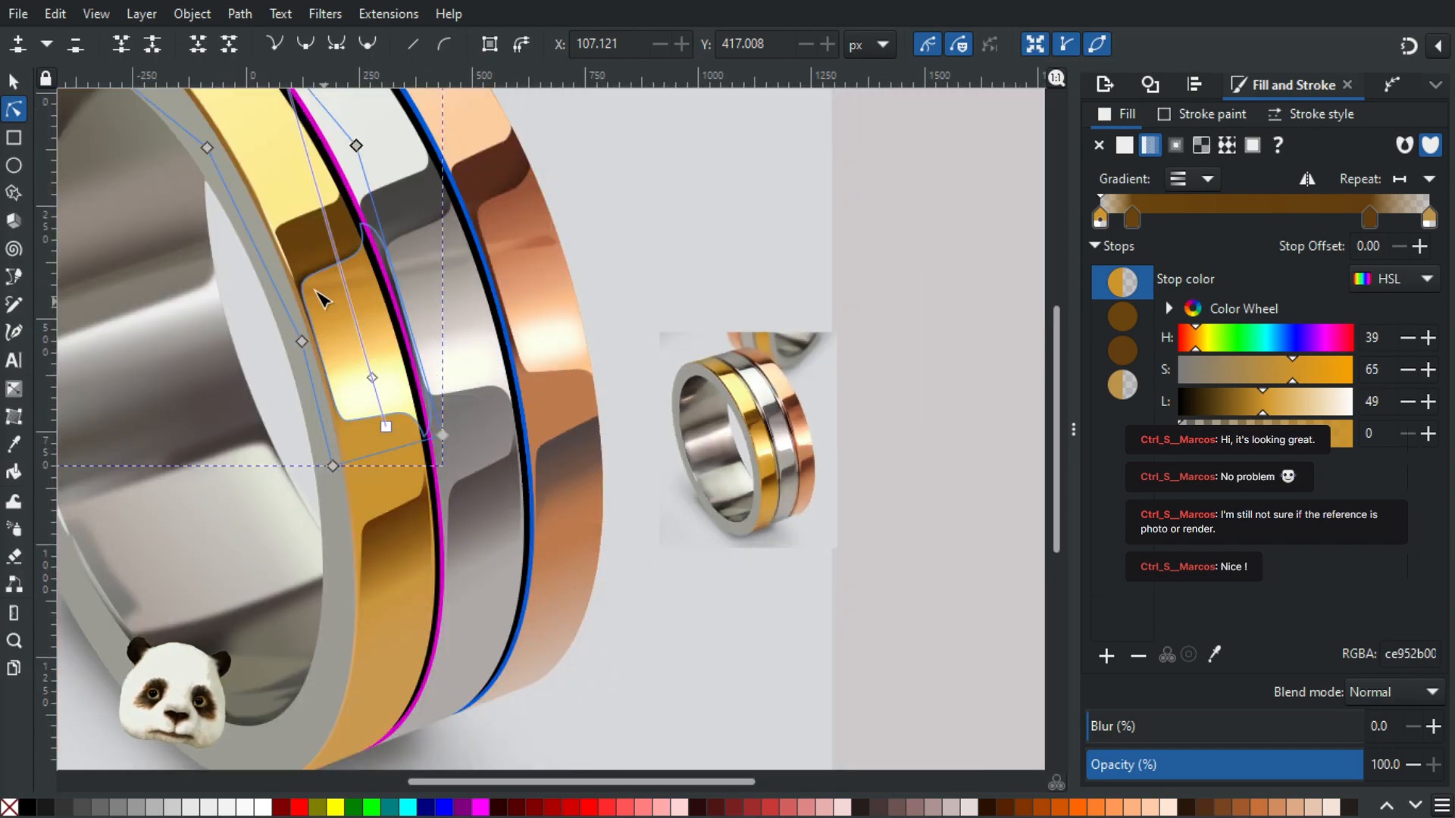
{"action": "scroll", "coordinate": [266, 214], "scroll_direction": "up", "scroll_amount": 2}
{"action": "left_click", "coordinate": [281, 248]}
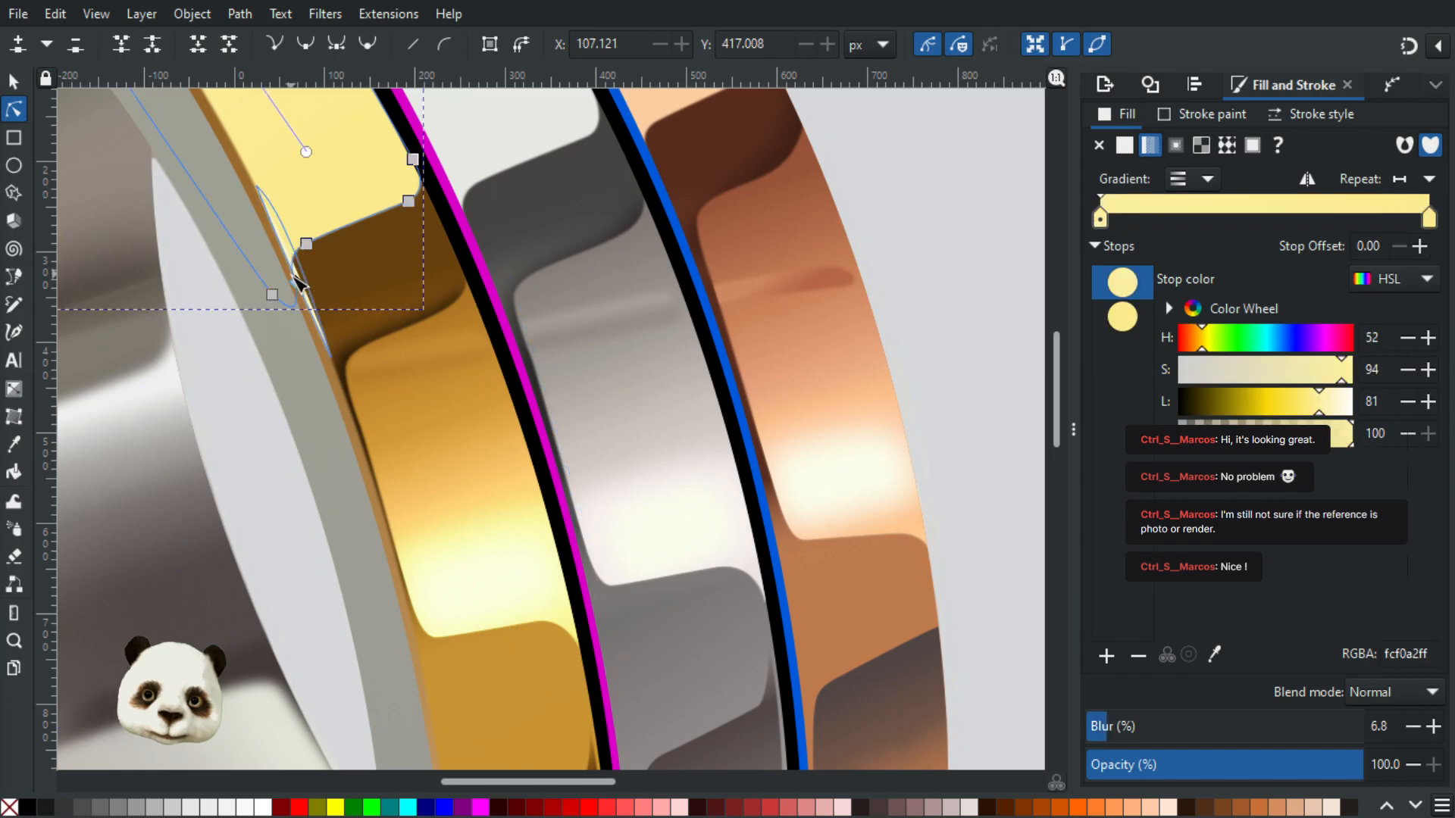
{"action": "left_click", "coordinate": [294, 281]}
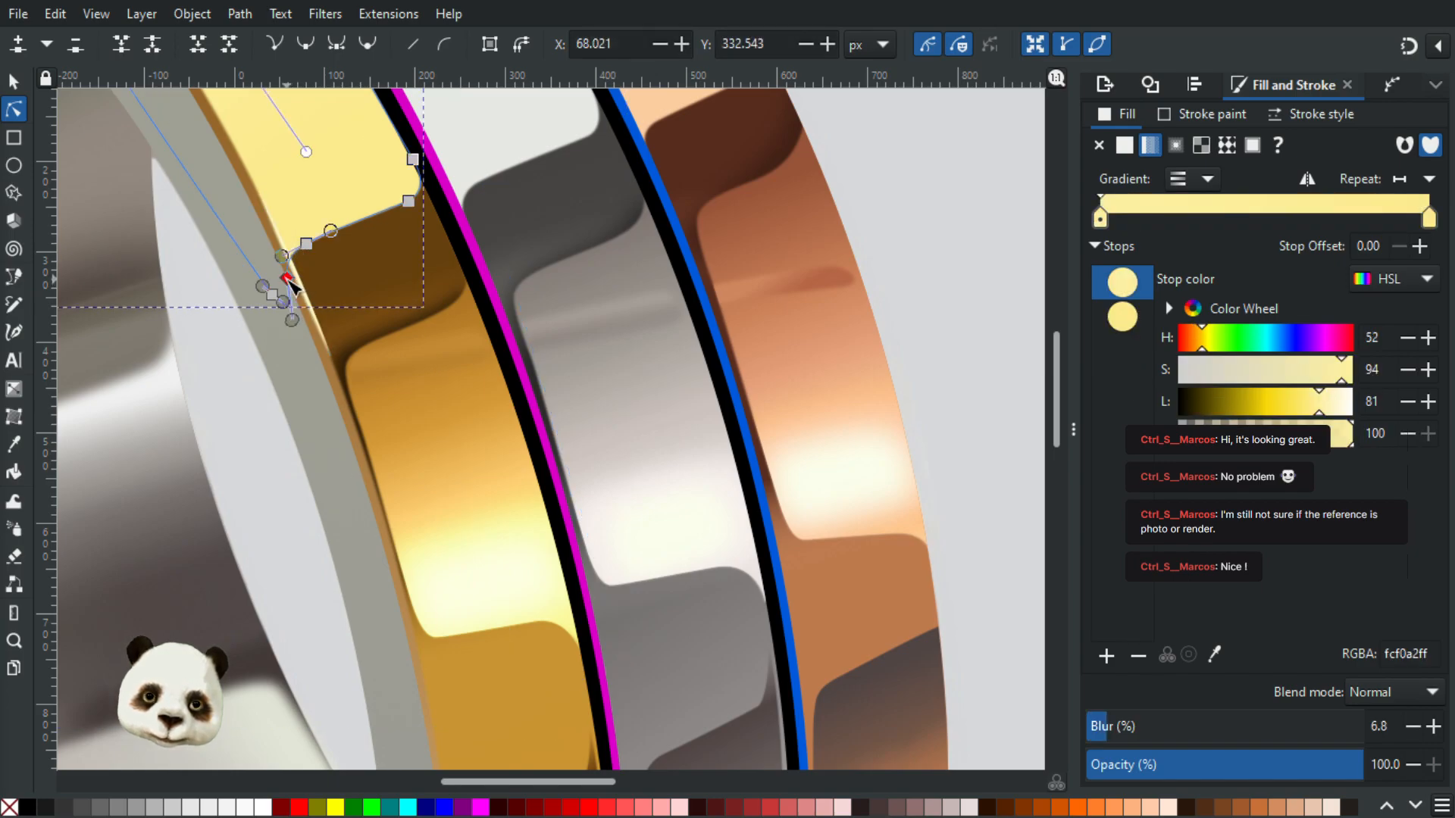
{"action": "left_click", "coordinate": [371, 318]}
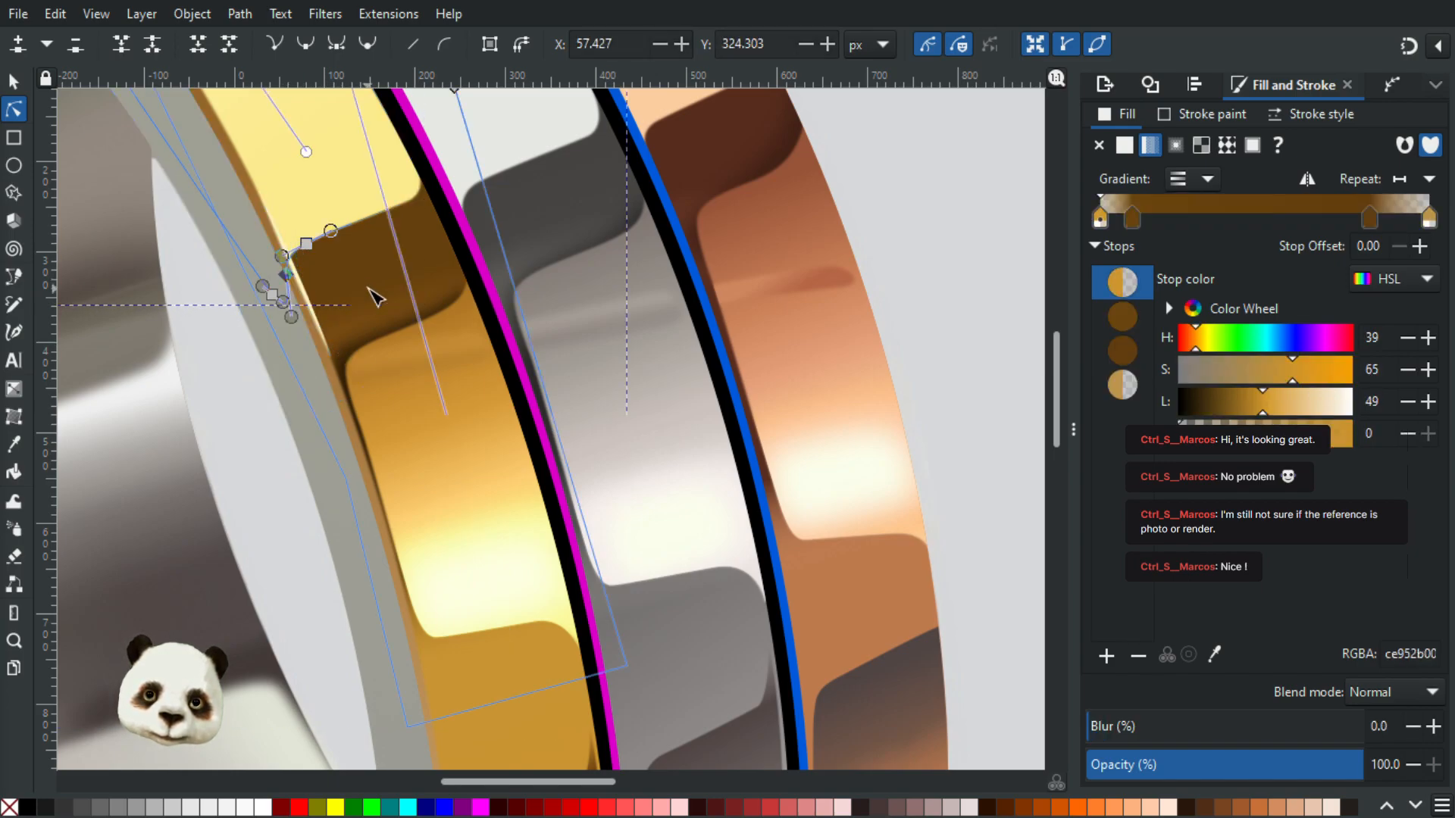
Step: Examine the whole ring illustration against the reference, focusing on the reflections and edges of the gold band
{"action": "scroll", "coordinate": [435, 350], "scroll_direction": "down", "scroll_amount": 2}
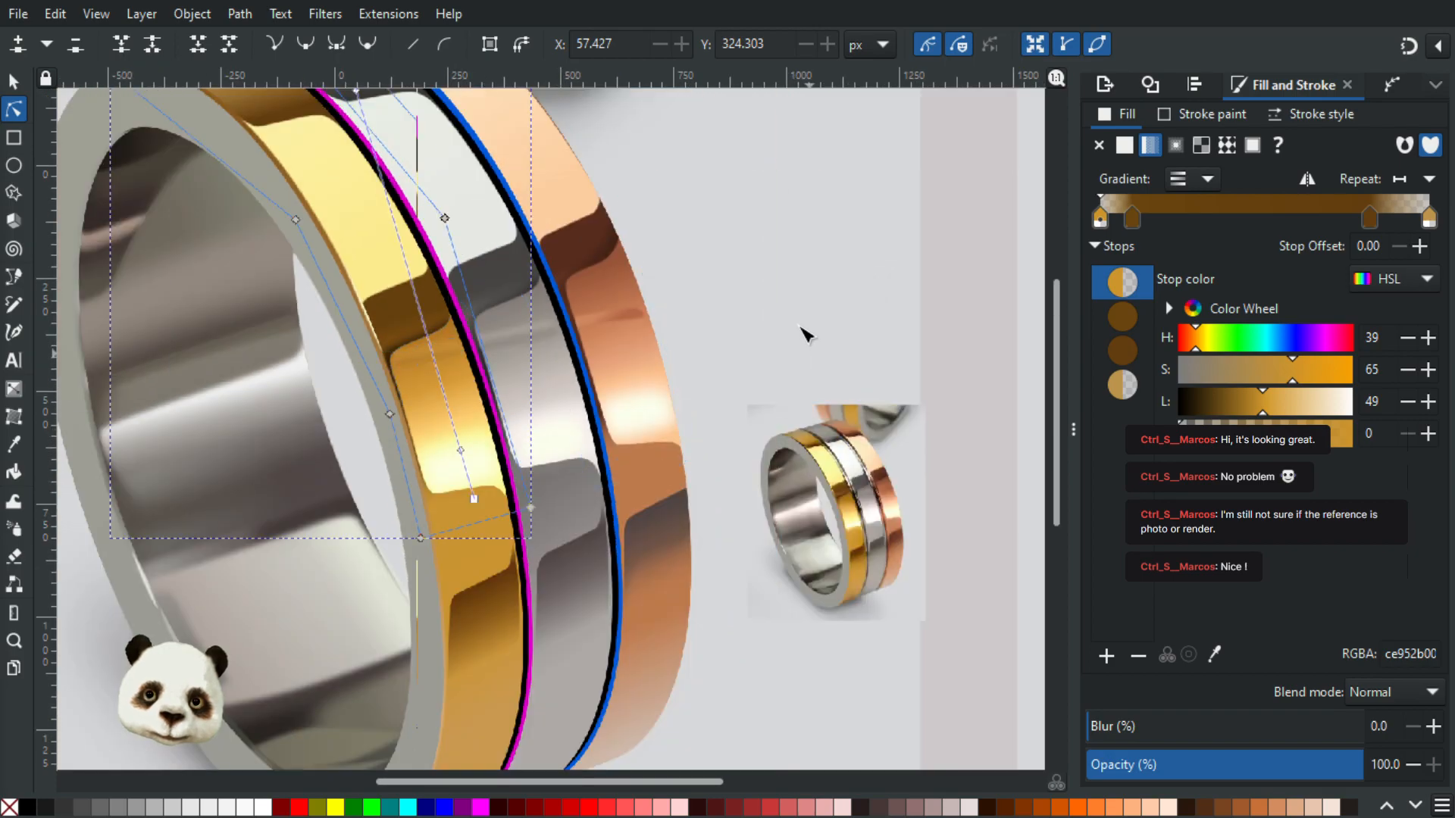
{"action": "left_click", "coordinate": [808, 334]}
{"action": "scroll", "coordinate": [825, 364], "scroll_direction": "up", "scroll_amount": 3}
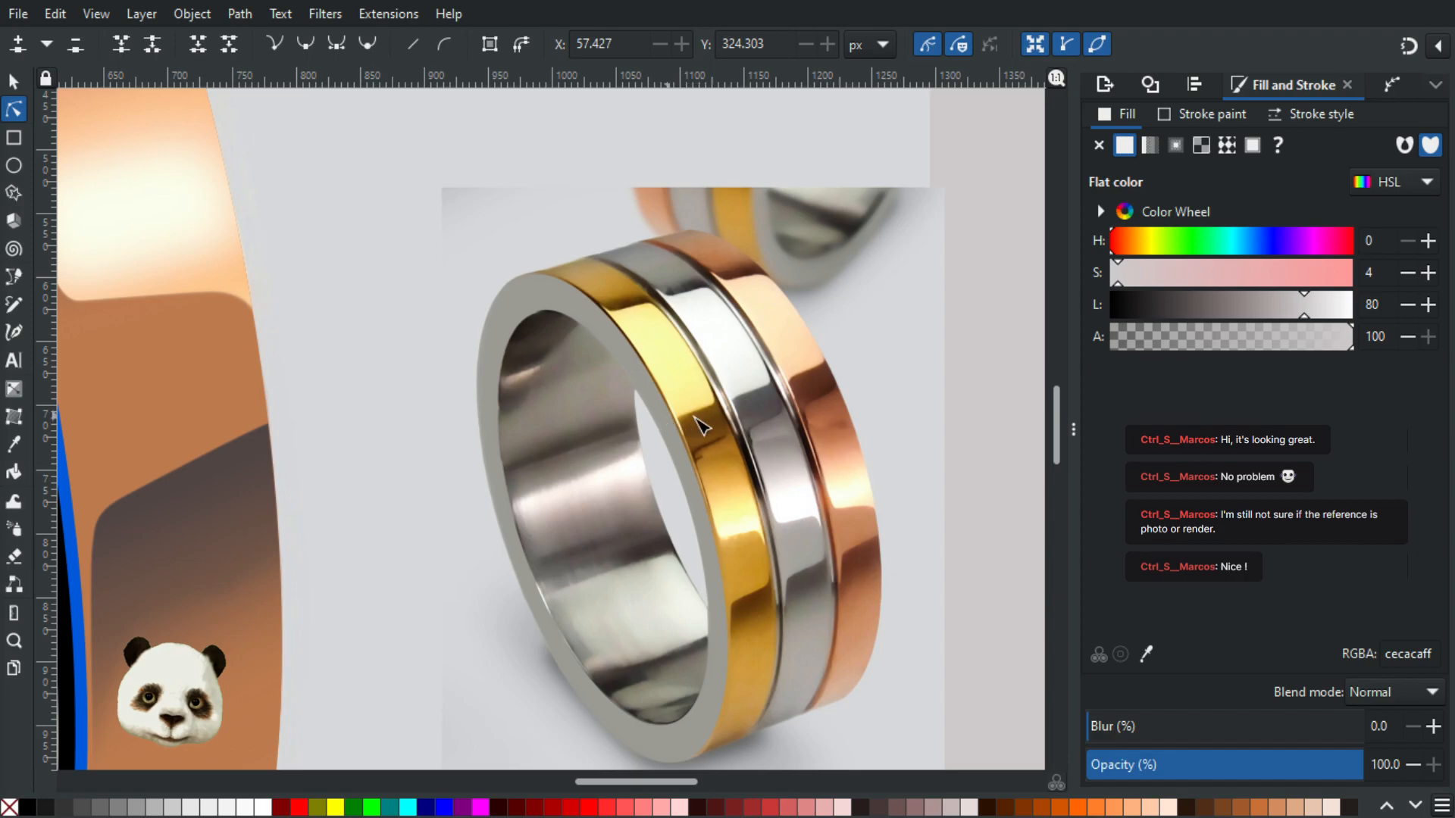
{"action": "scroll", "coordinate": [421, 416], "scroll_direction": "down", "scroll_amount": 3}
{"action": "mouse_move", "coordinate": [386, 393]}
{"action": "left_mouse_down"}
{"action": "mouse_move", "coordinate": [633, 460]}
{"action": "mouse_move", "coordinate": [698, 494]}
{"action": "left_mouse_up"}
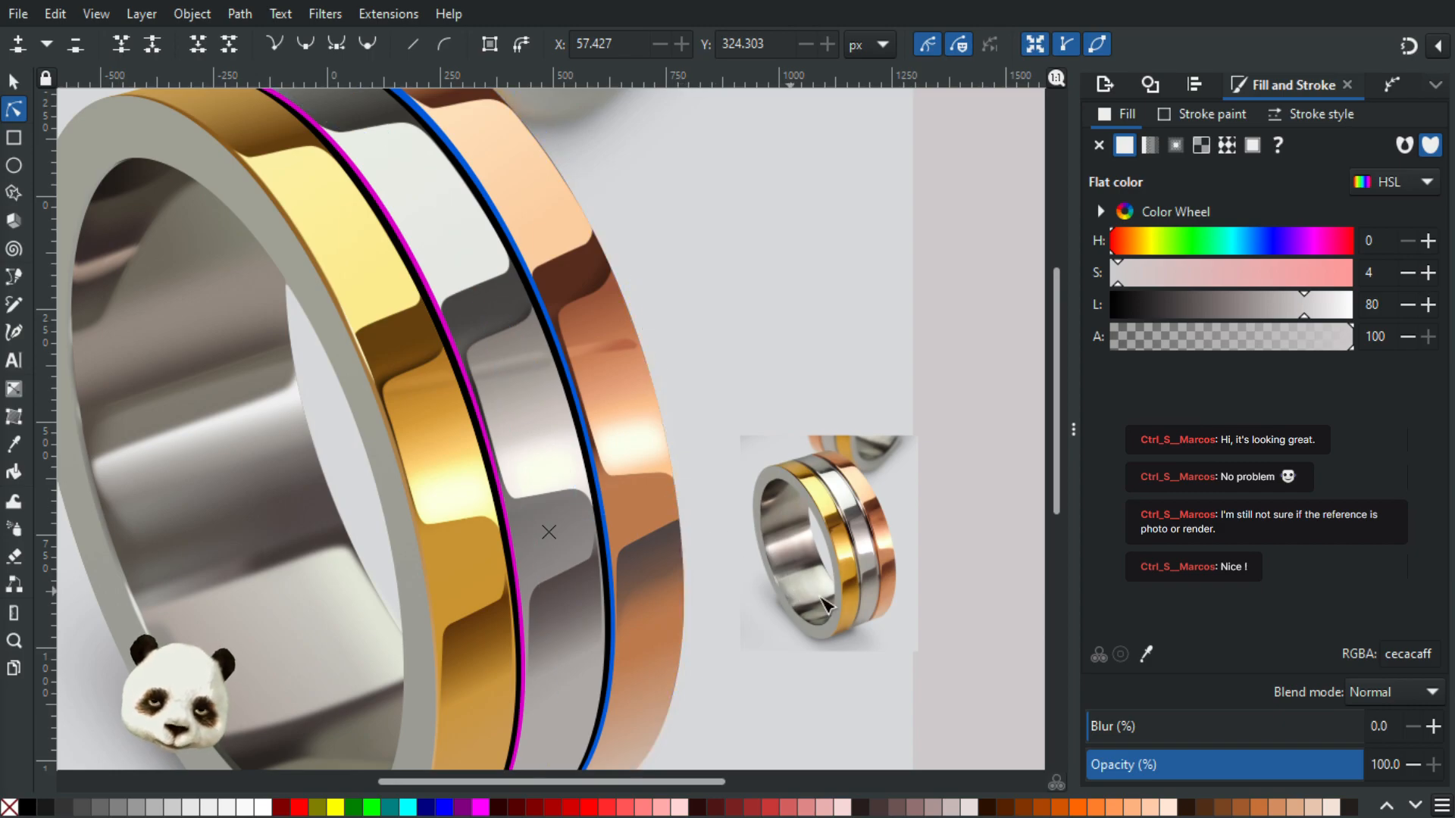
{"action": "scroll", "coordinate": [832, 606], "scroll_direction": "down", "scroll_amount": 2}
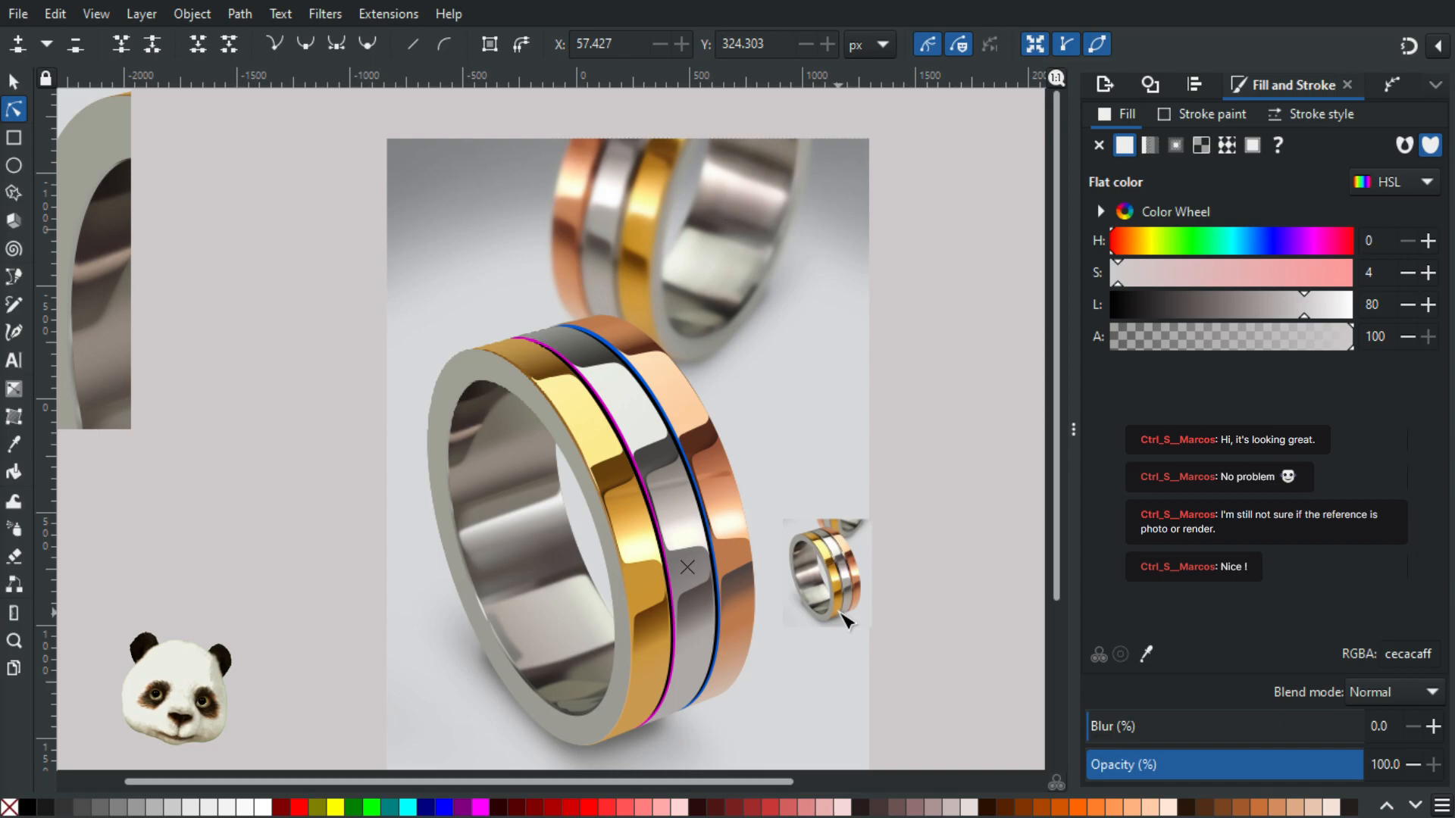
{"action": "scroll", "coordinate": [839, 613], "scroll_direction": "down", "scroll_amount": 2}
{"action": "scroll", "coordinate": [838, 613], "scroll_direction": "up", "scroll_amount": 2}
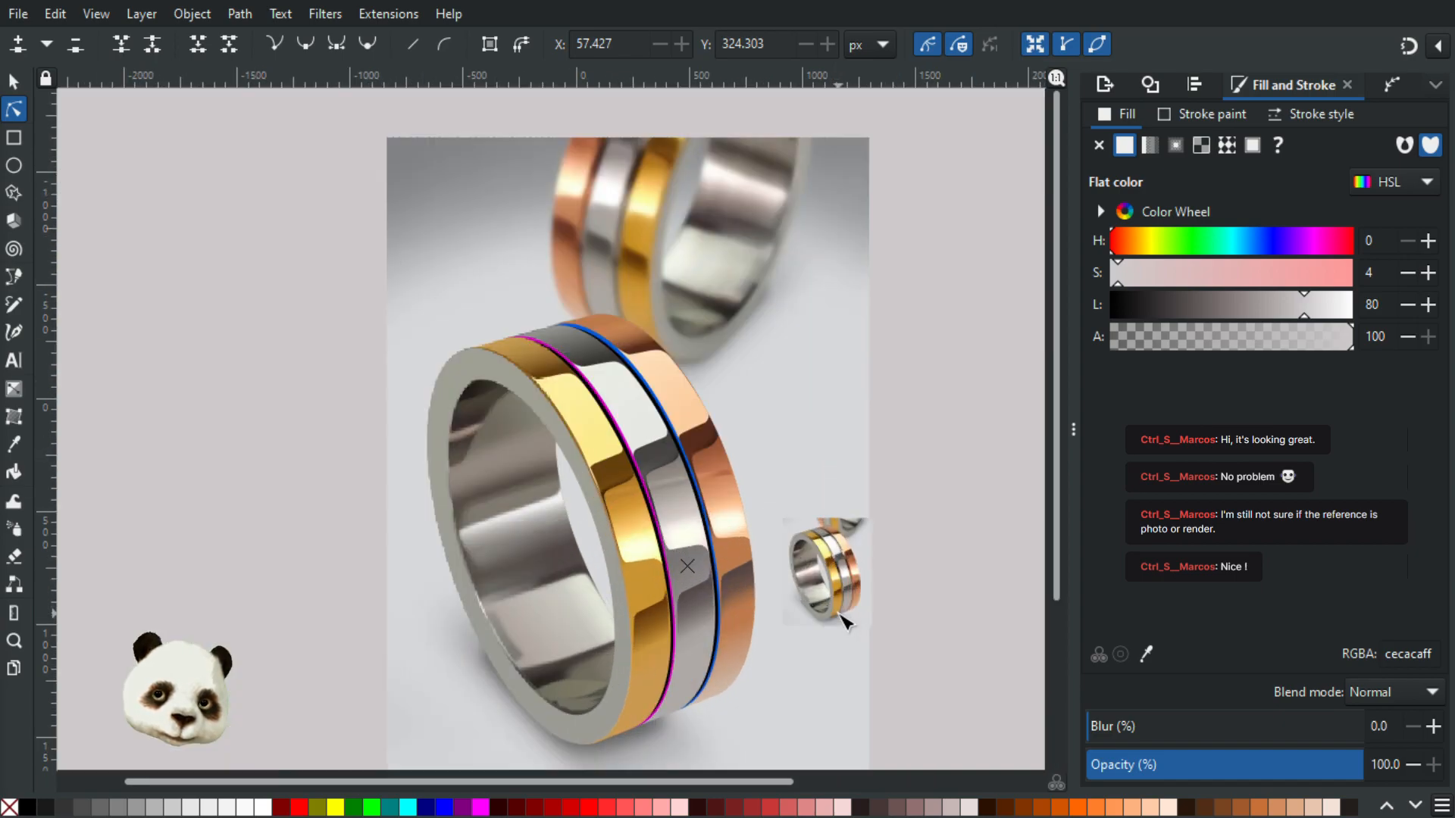
{"action": "scroll", "coordinate": [836, 617], "scroll_direction": "down", "scroll_amount": 1}
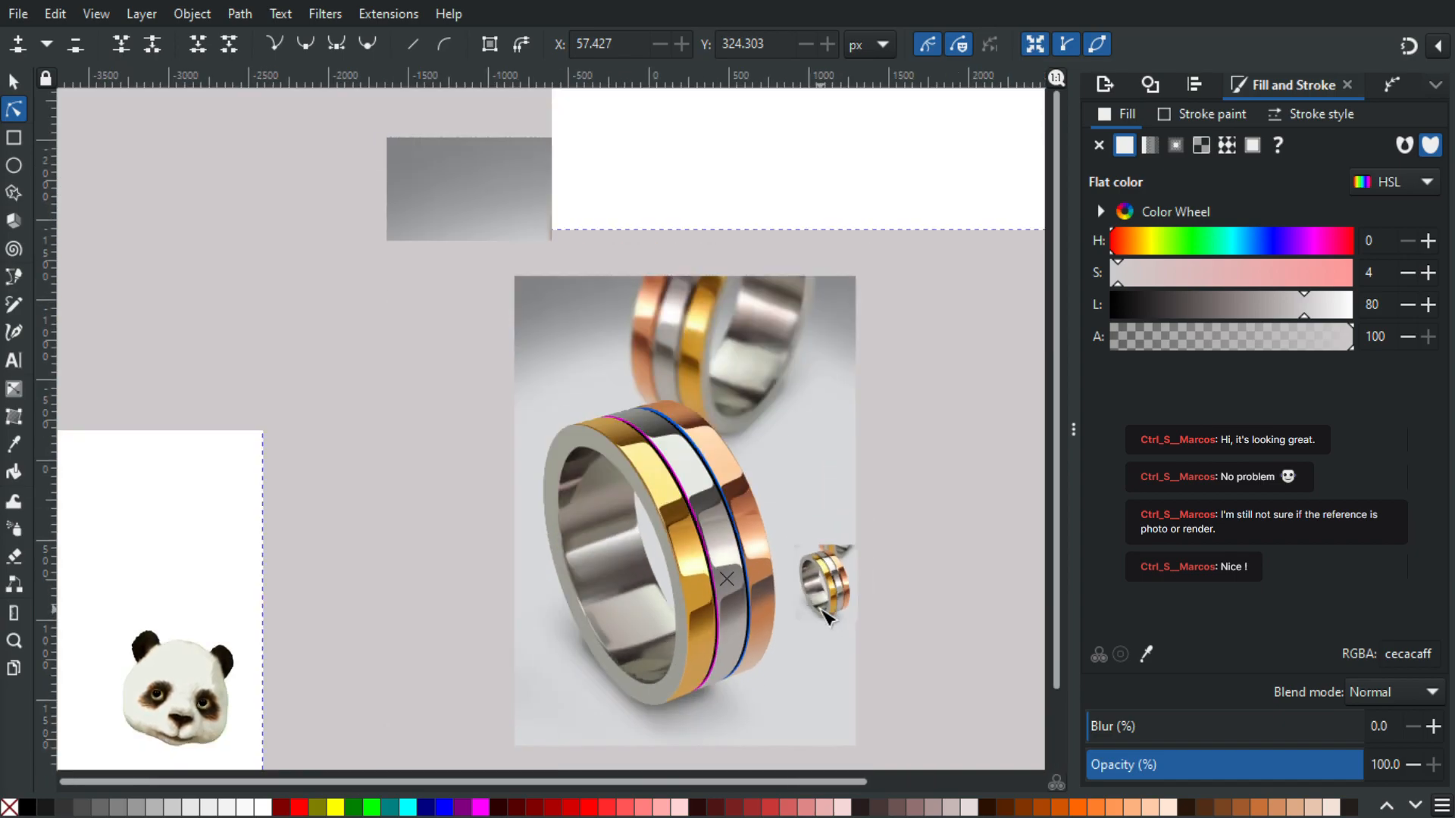
{"action": "scroll", "coordinate": [822, 610], "scroll_direction": "up", "scroll_amount": 3}
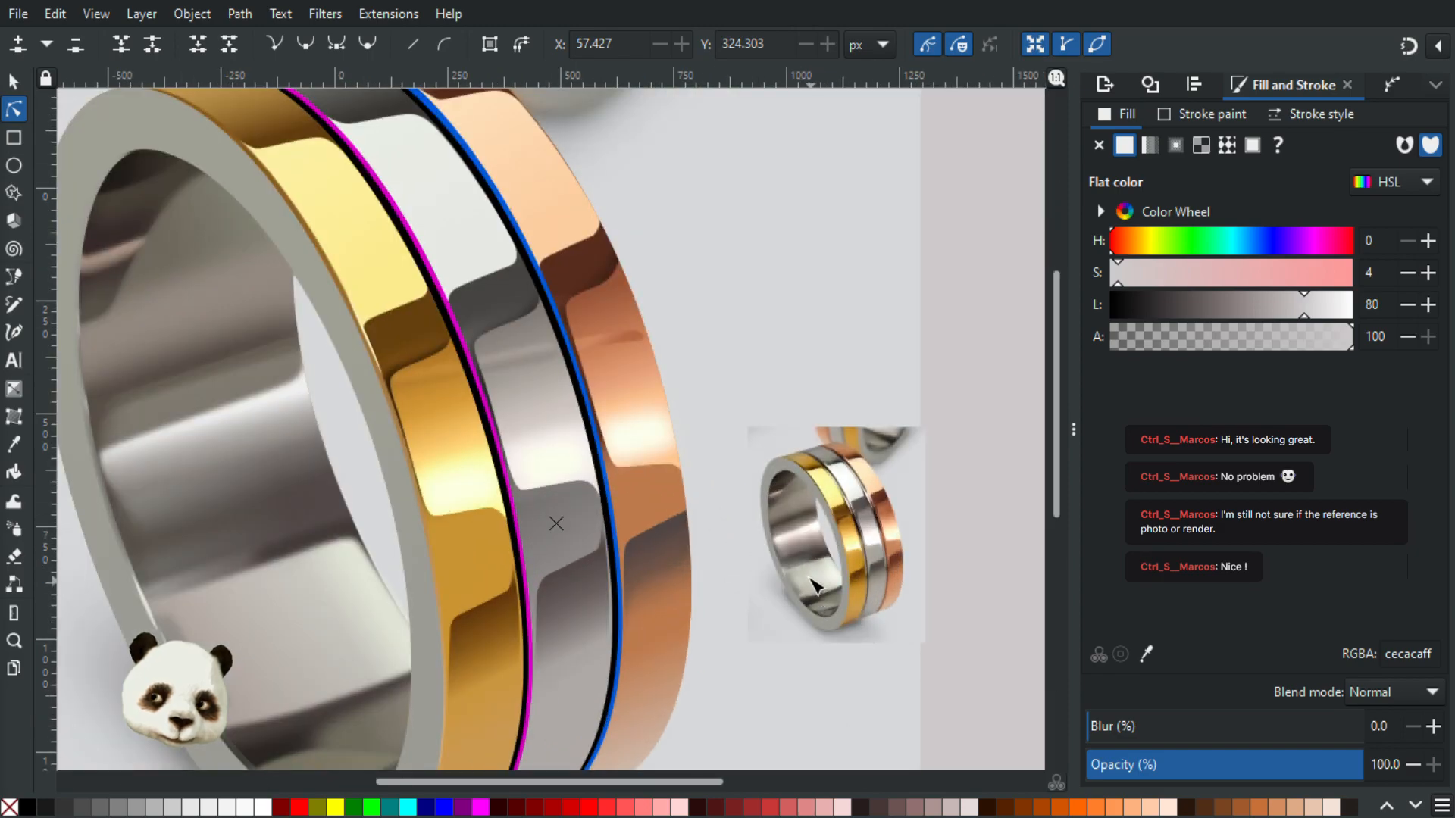
{"action": "scroll", "coordinate": [870, 552], "scroll_direction": "up", "scroll_amount": 3}
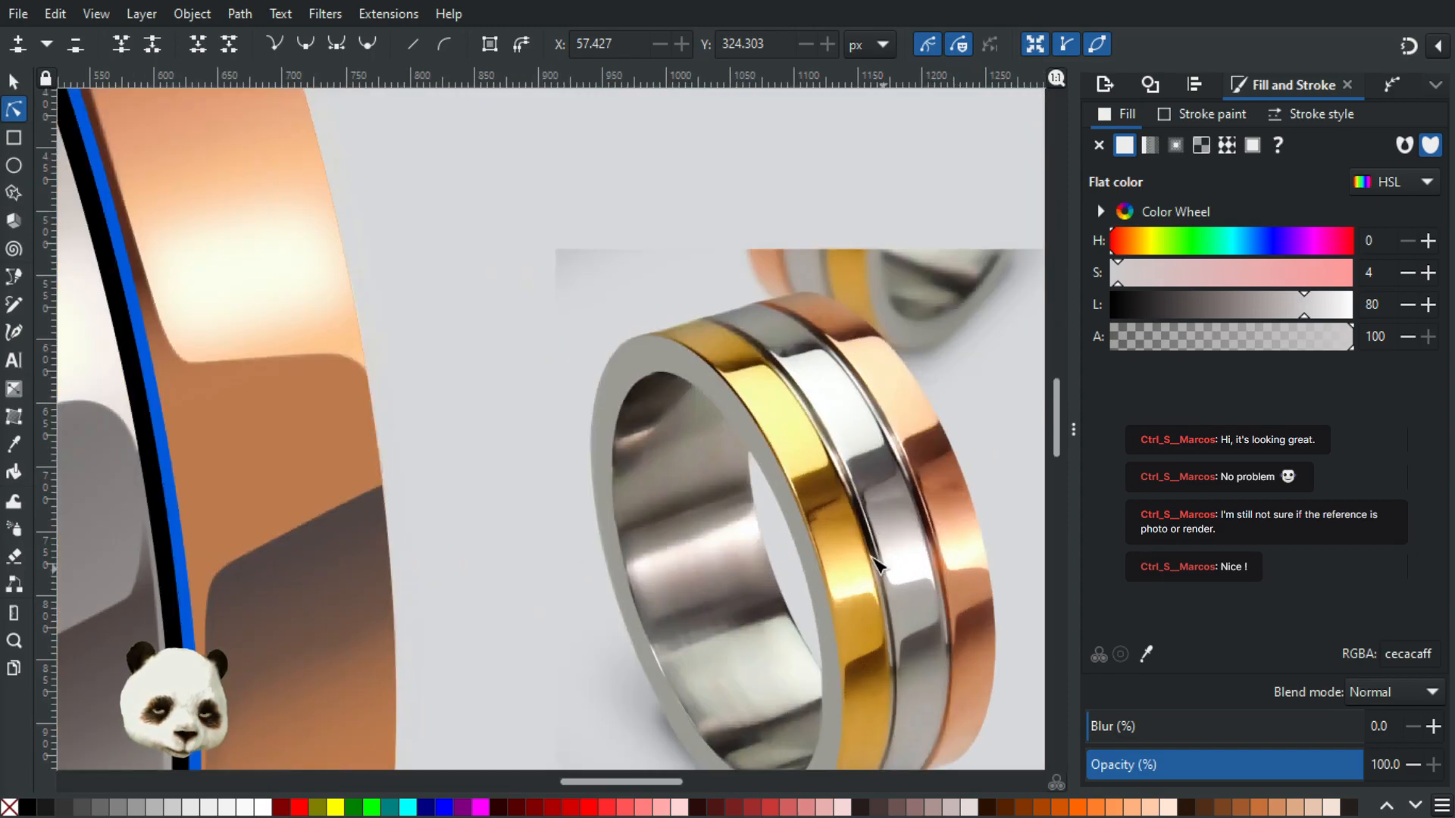
{"action": "scroll", "coordinate": [850, 543], "scroll_direction": "up", "scroll_amount": 1}
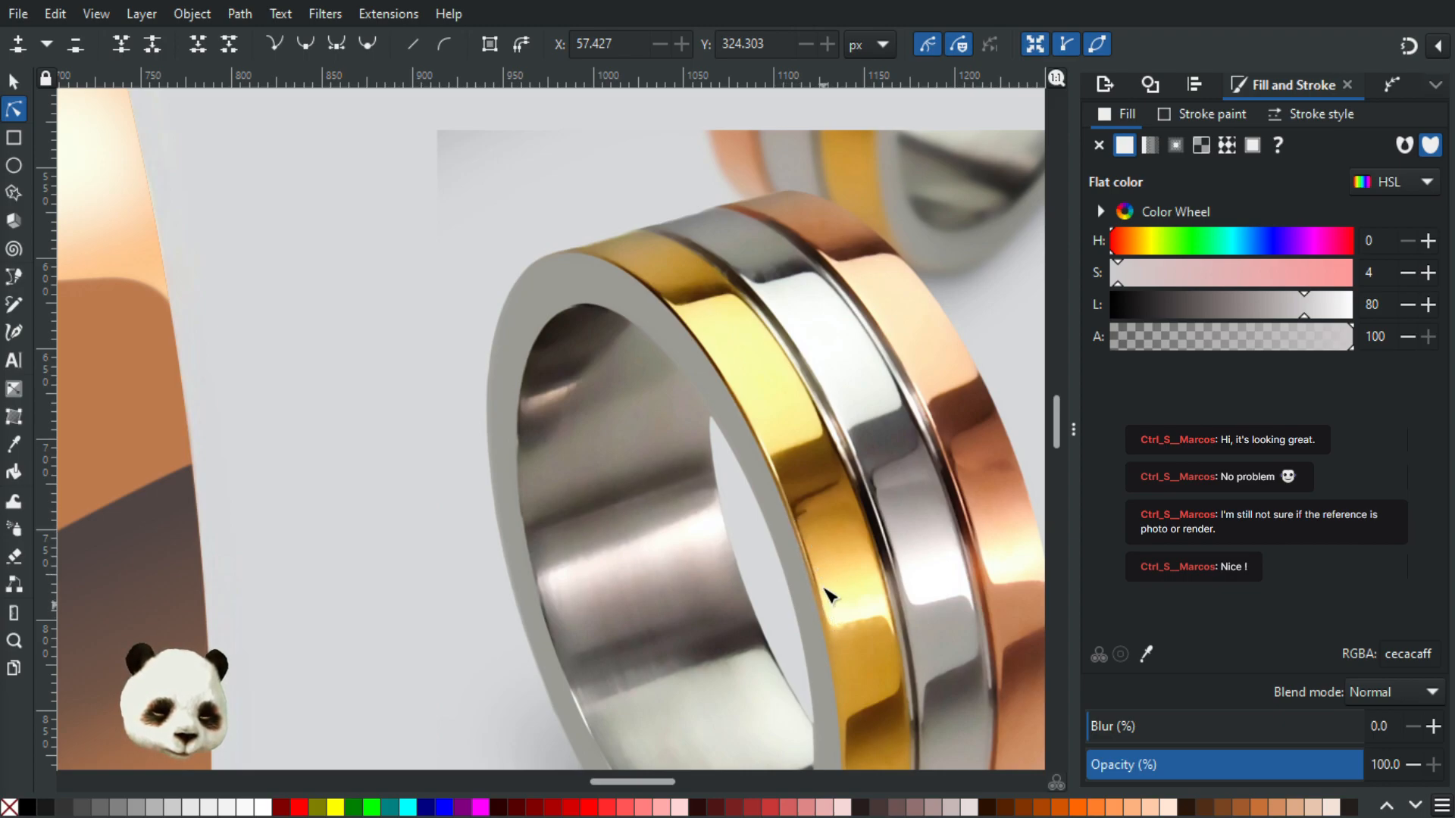
Step: Draw a closed pale yellow sliver along the gold band's inner edge, from the dark reflection's upper corner to the bright reflection, and lower it in the stack
{"action": "scroll", "coordinate": [605, 590], "scroll_direction": "down", "scroll_amount": 5}
{"action": "left_click_drag", "start_coordinate": [484, 510], "coordinate": [653, 487]}
{"action": "scroll", "coordinate": [565, 453], "scroll_direction": "up", "scroll_amount": 2}
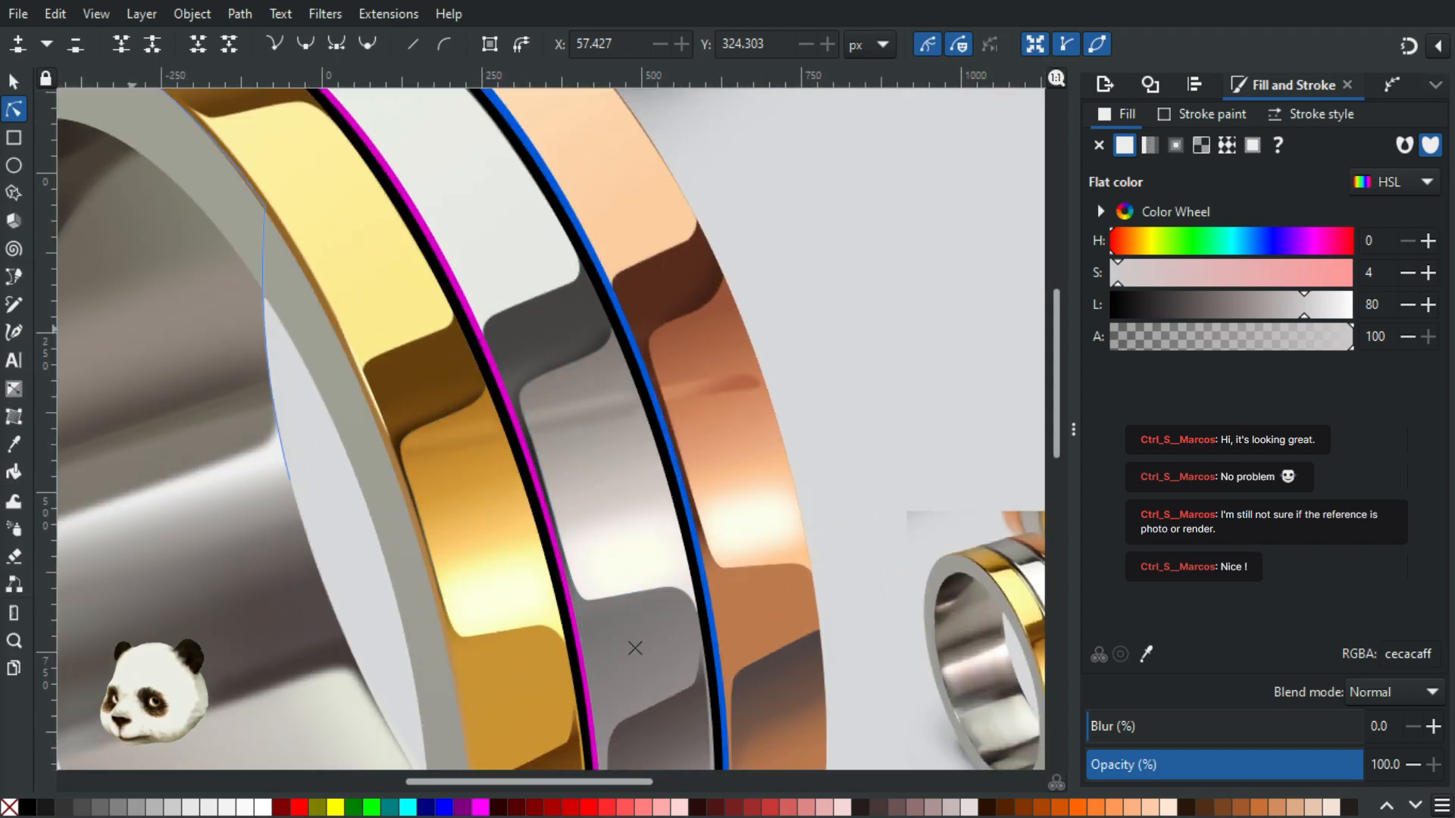
{"action": "key", "text": "b"}
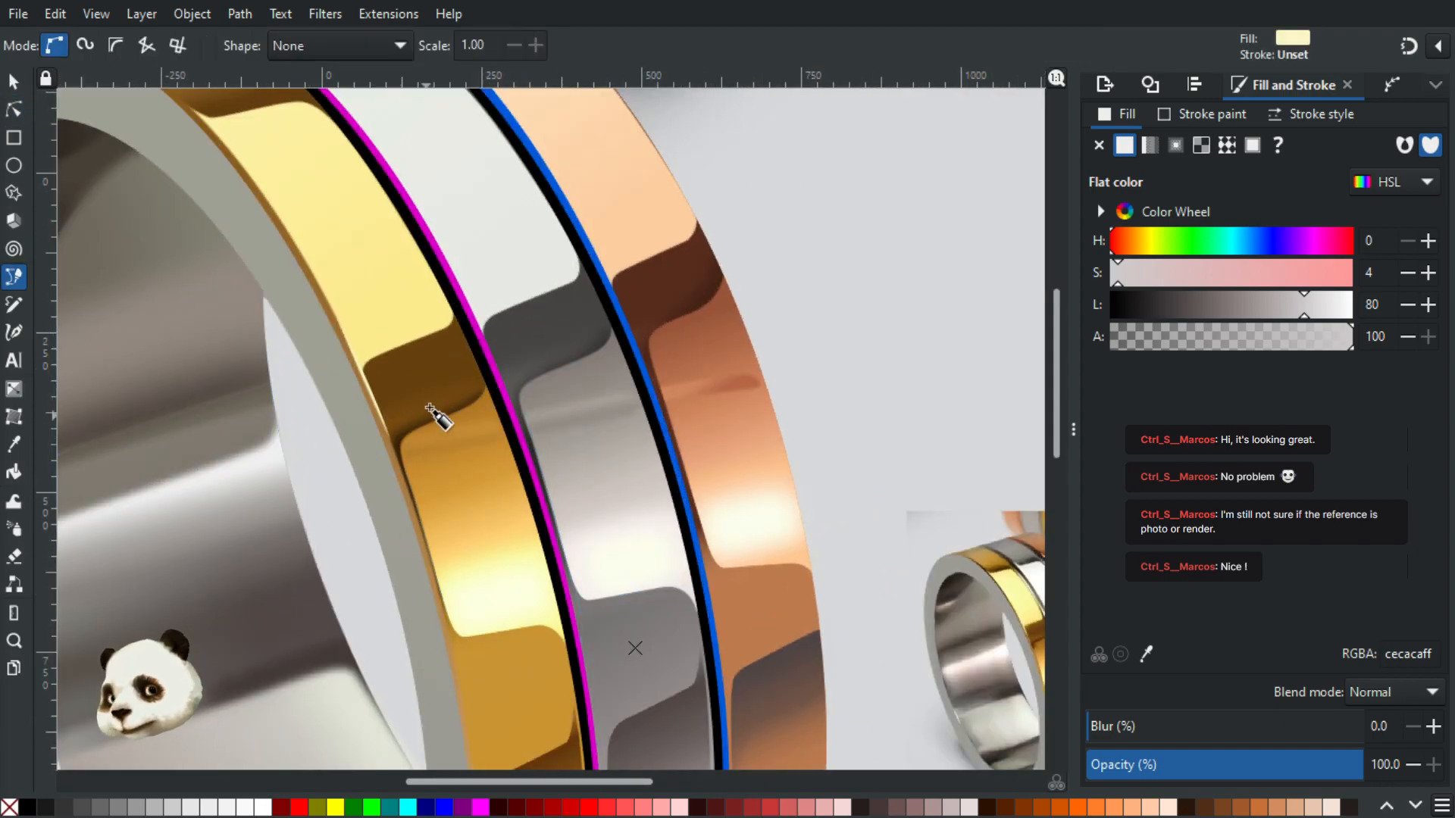
{"action": "left_click", "coordinate": [362, 369]}
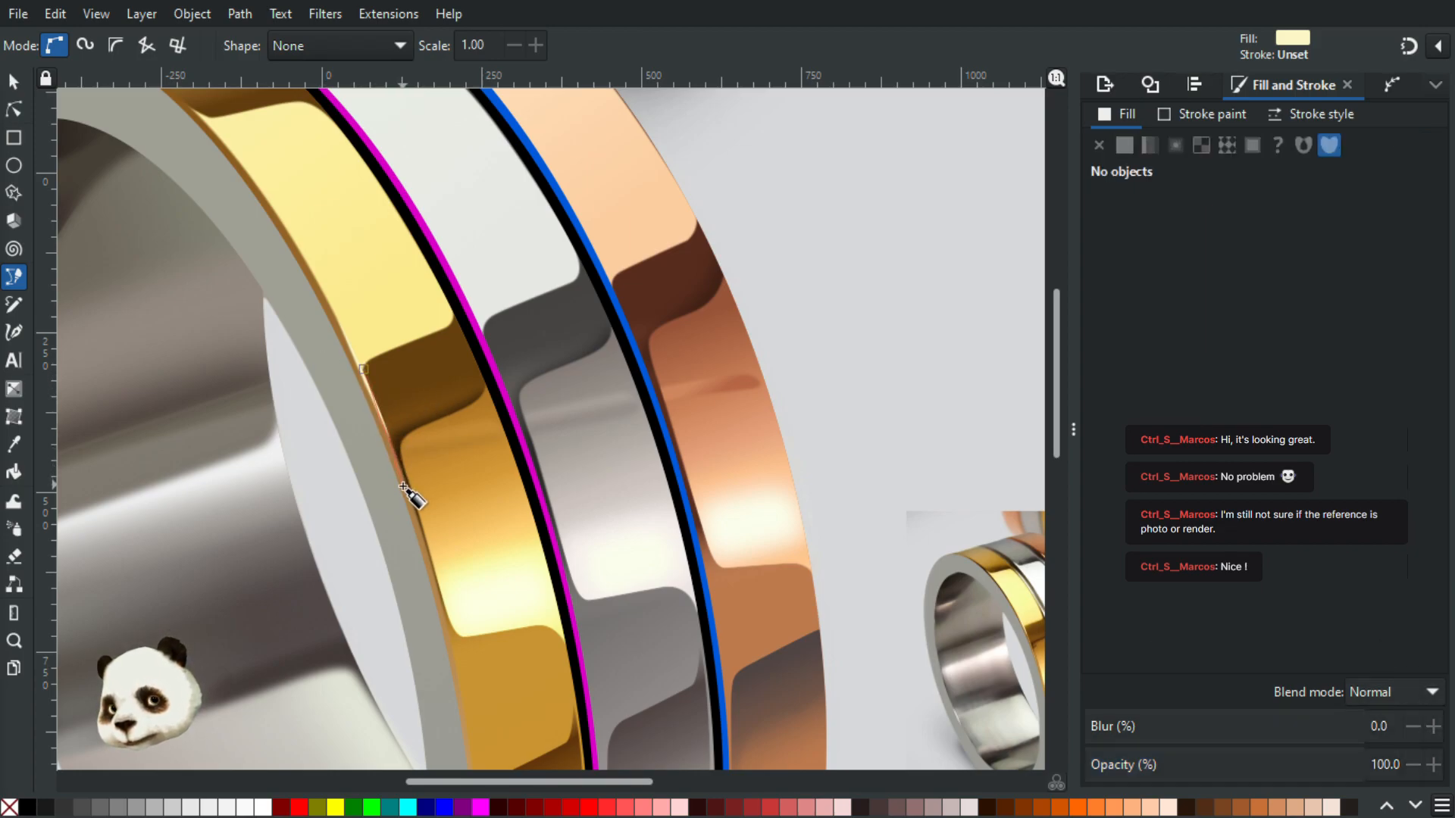
{"action": "scroll", "coordinate": [410, 499], "scroll_direction": "up", "scroll_amount": 2}
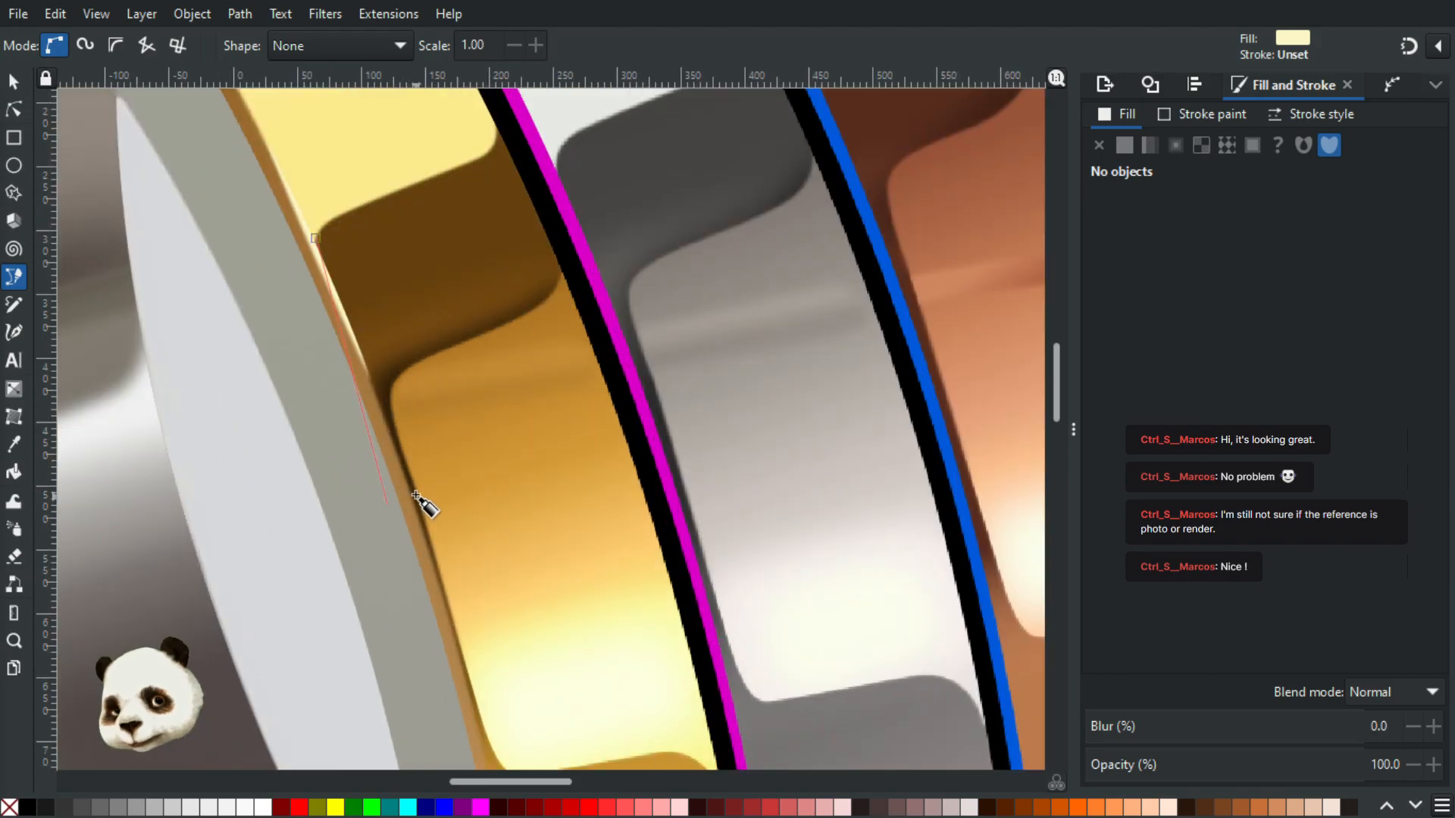
{"action": "left_click_drag", "start_coordinate": [411, 512], "coordinate": [417, 525]}
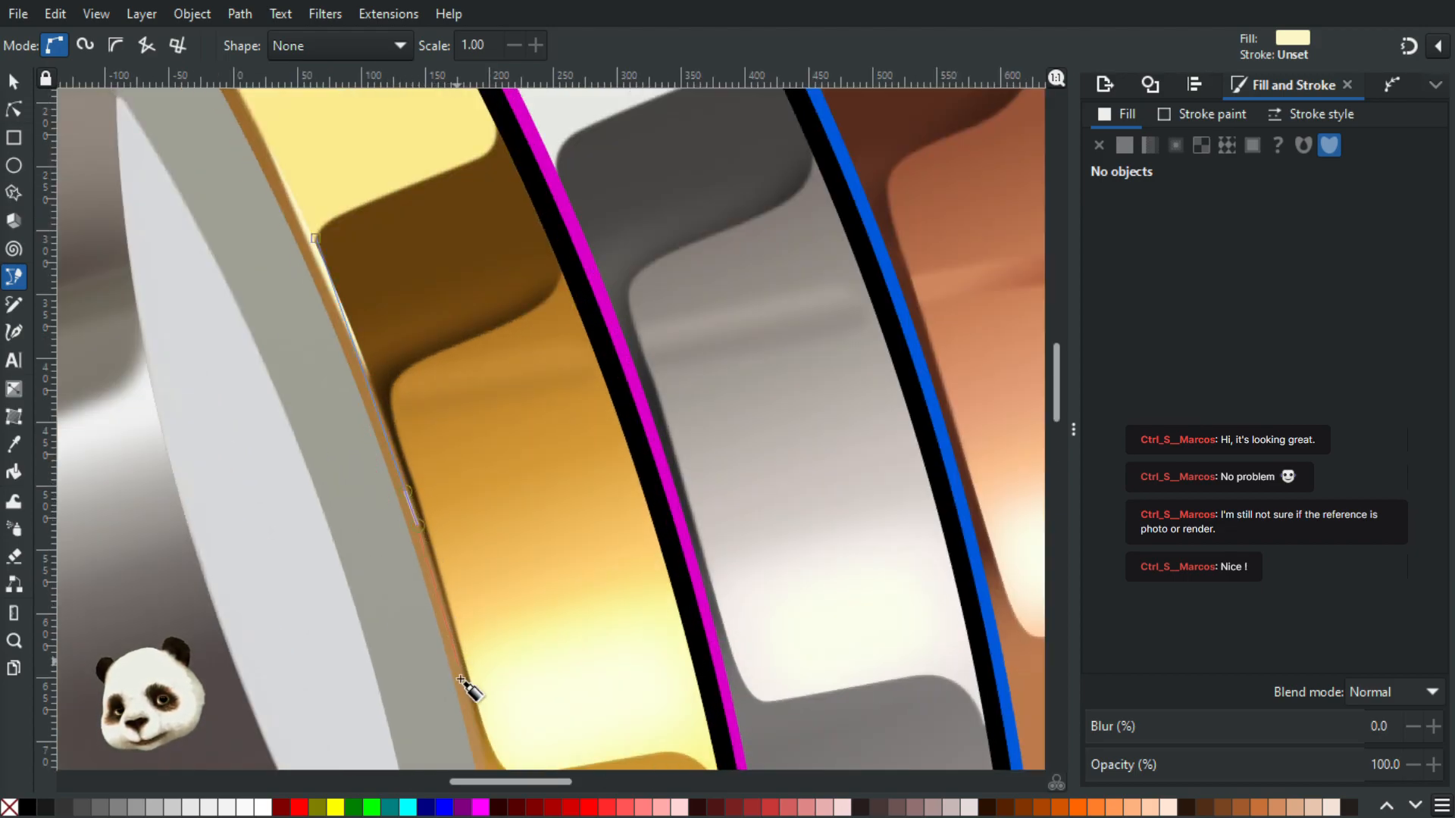
{"action": "left_click", "coordinate": [474, 705]}
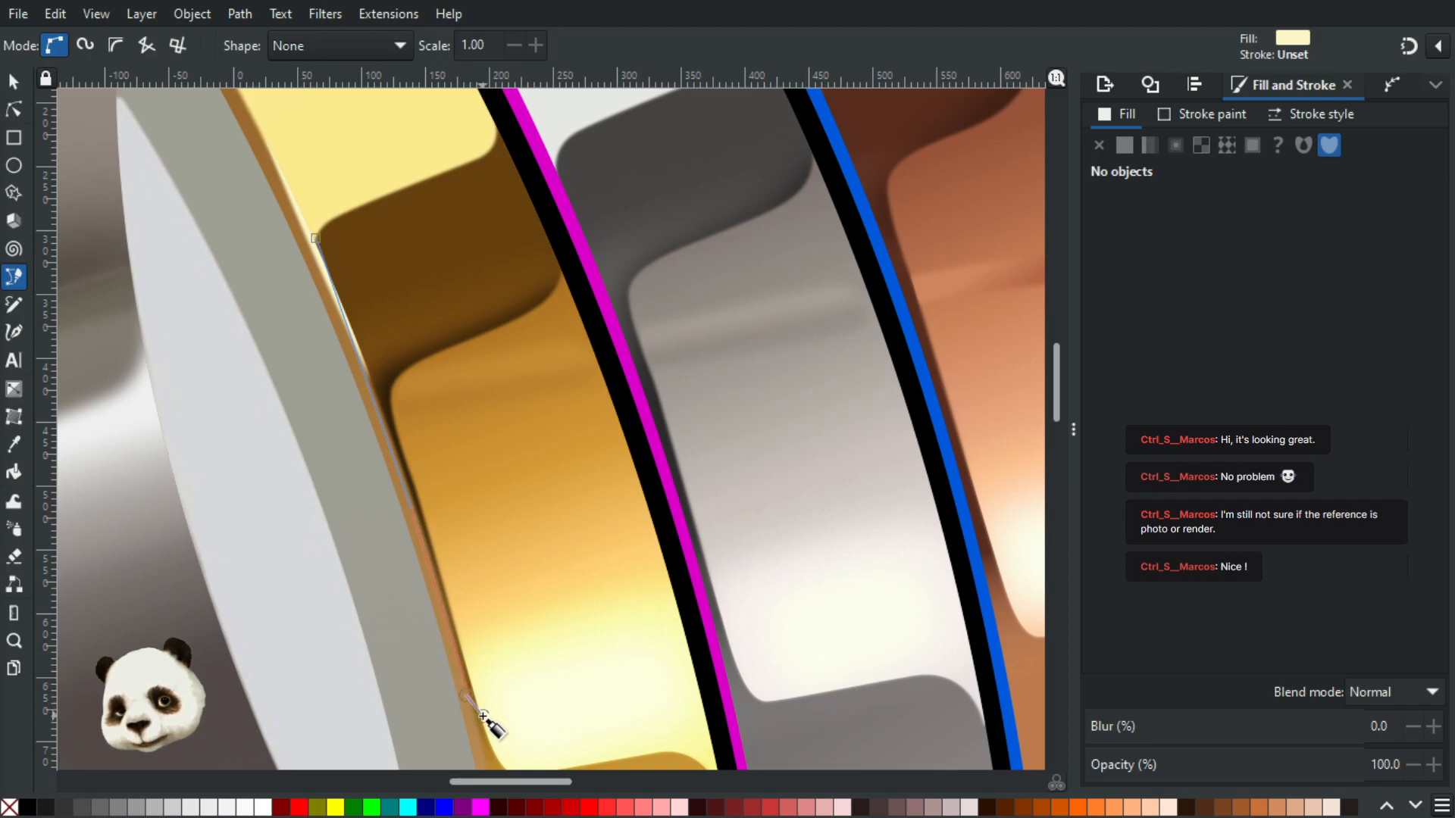
{"action": "left_click_drag", "start_coordinate": [427, 397], "coordinate": [419, 378]}
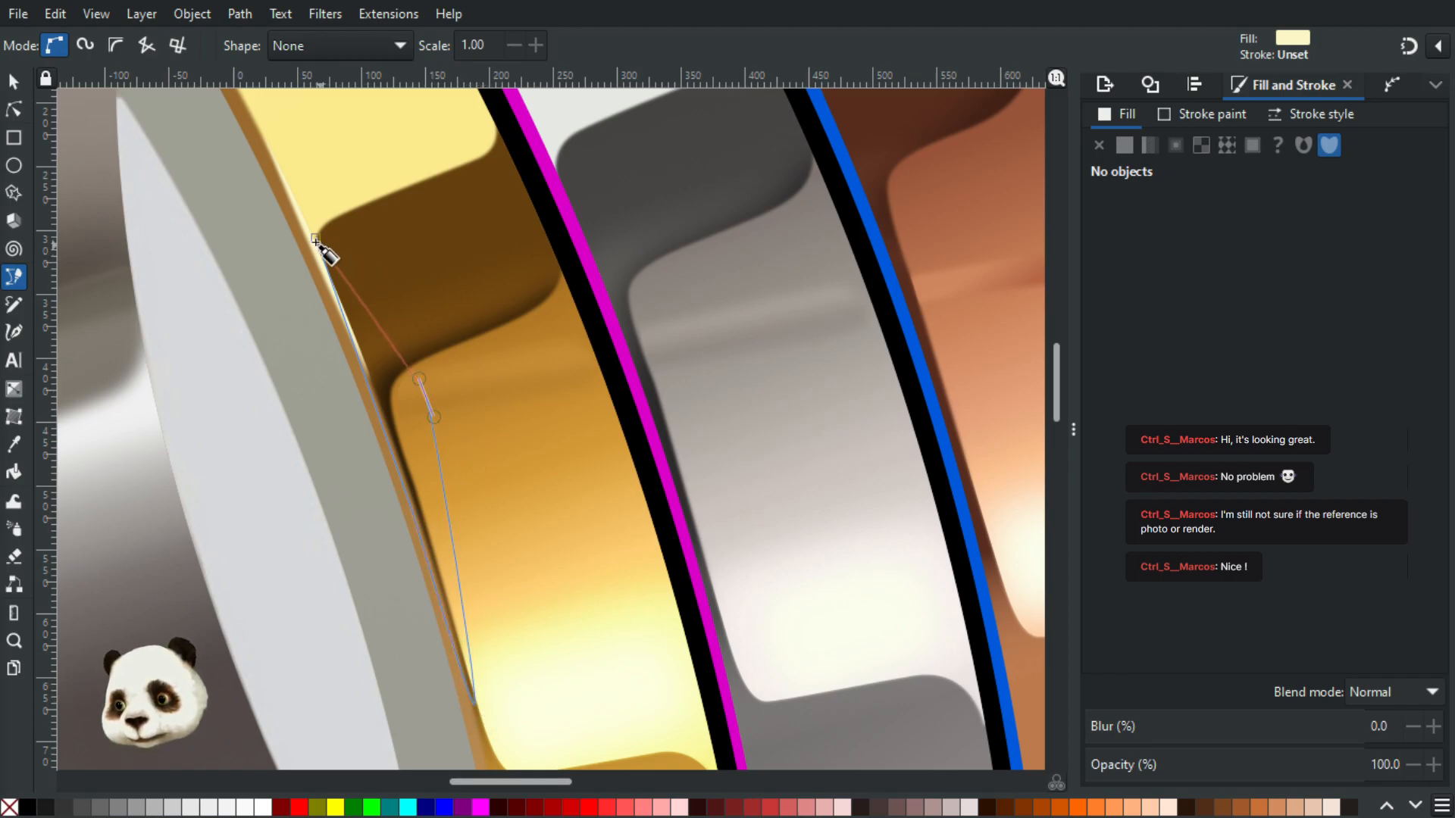
{"action": "left_click", "coordinate": [315, 239]}
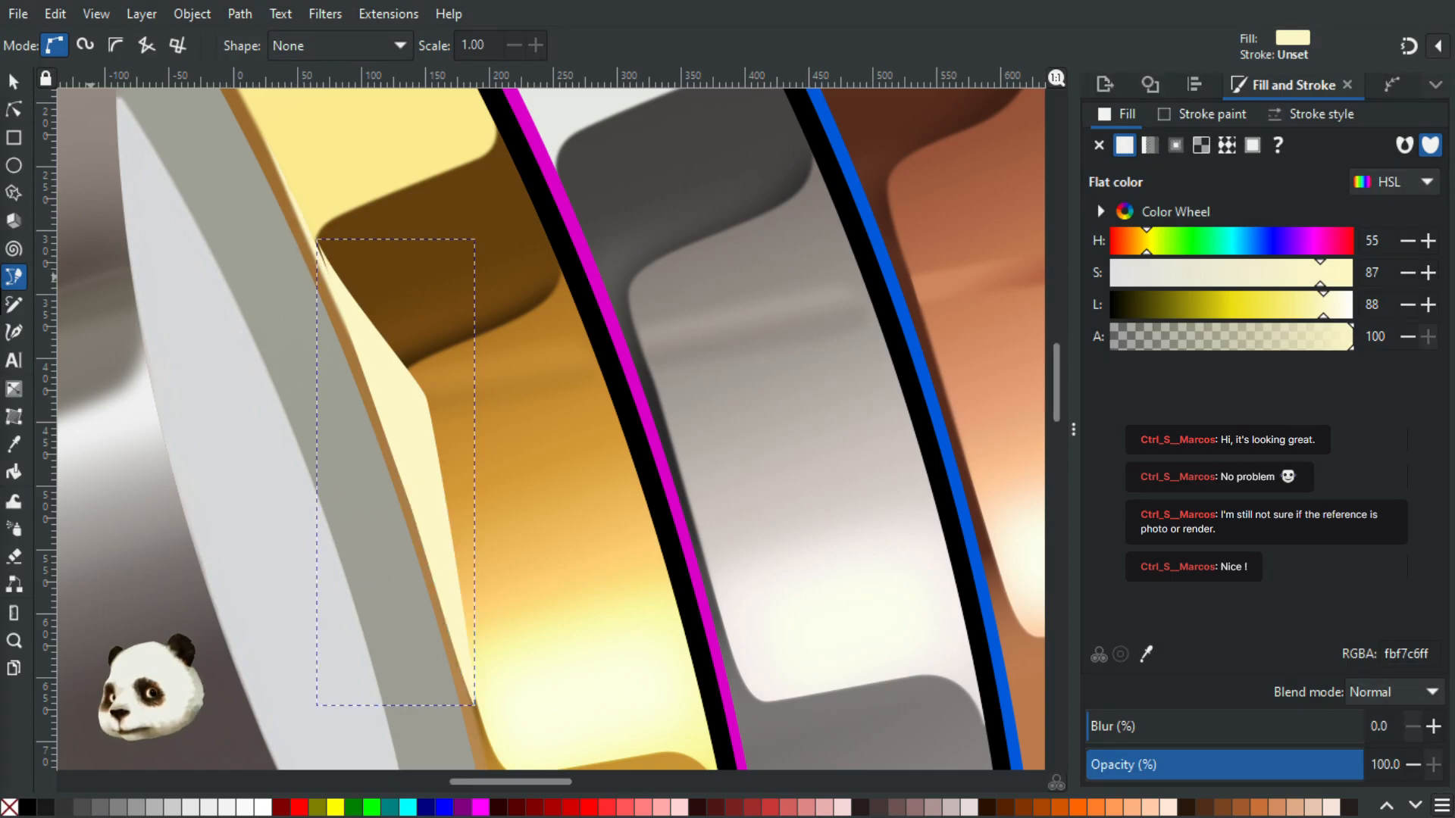
{"action": "key", "text": "Page_Down"}
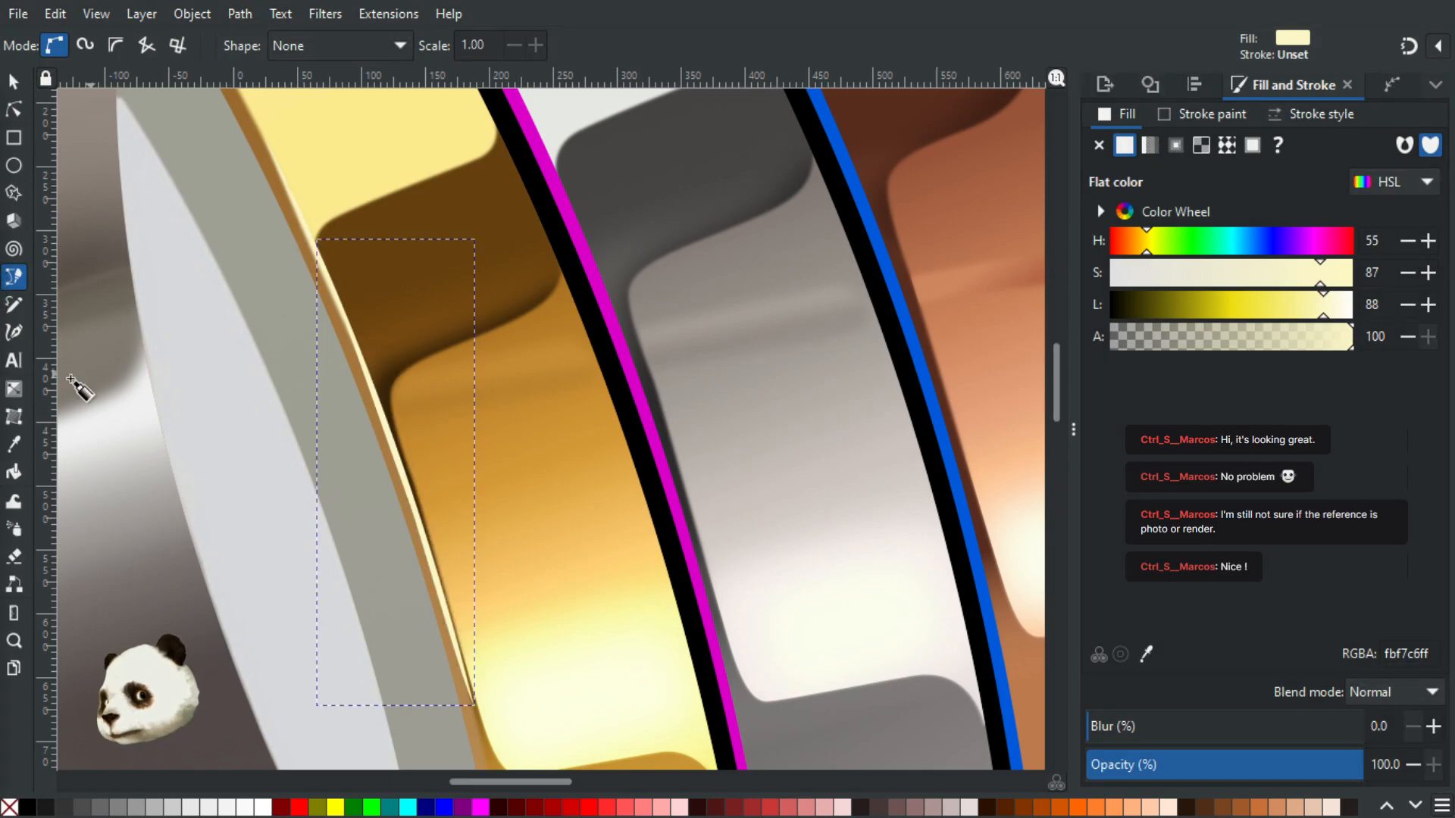
Step: Check the reference picture and set the new sliver's blur to 13%
{"action": "scroll", "coordinate": [80, 382], "scroll_direction": "down", "scroll_amount": 3}
{"action": "scroll", "coordinate": [597, 604], "scroll_direction": "up", "scroll_amount": 2}
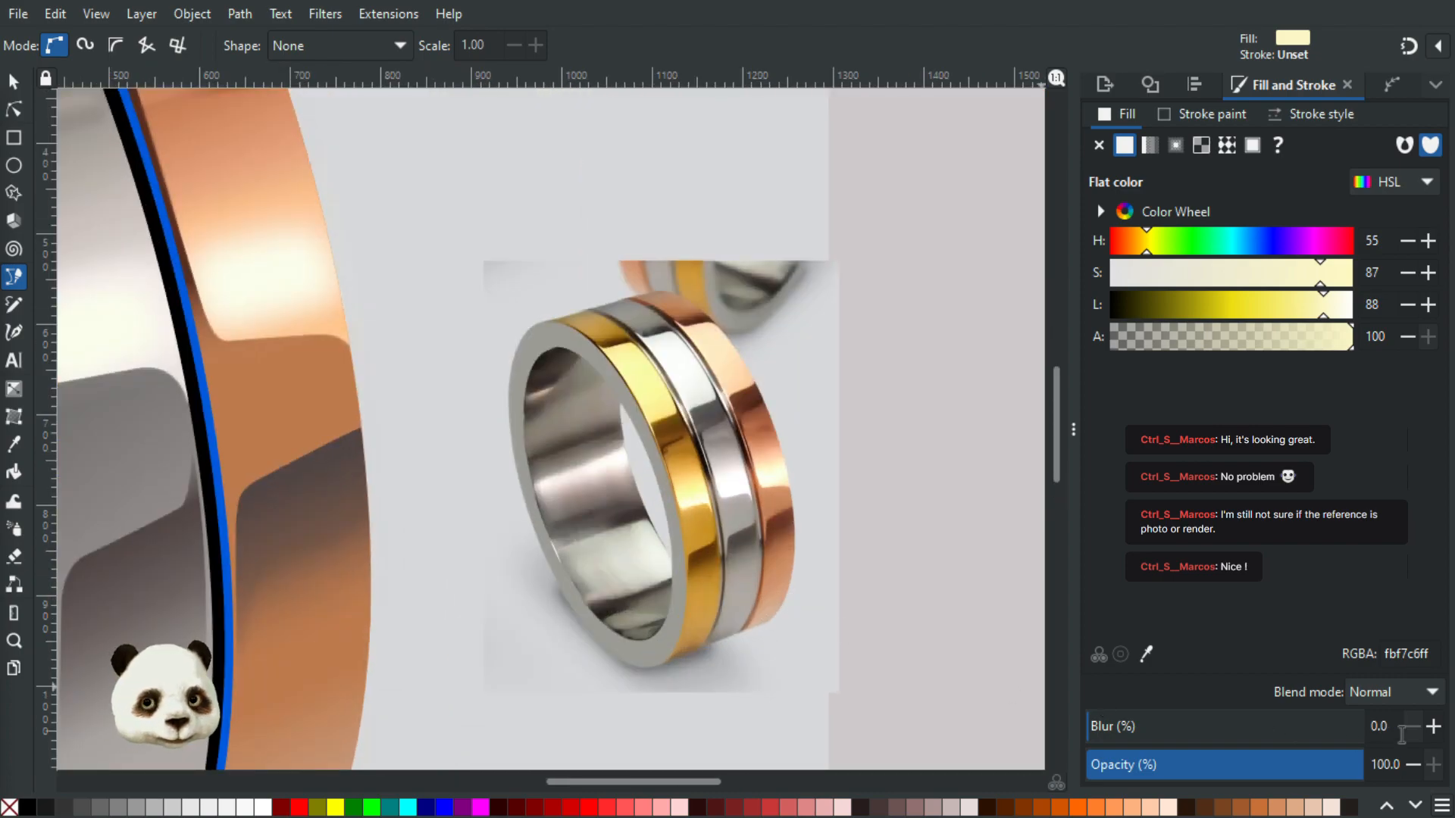
{"action": "double_click", "coordinate": [1378, 726]}
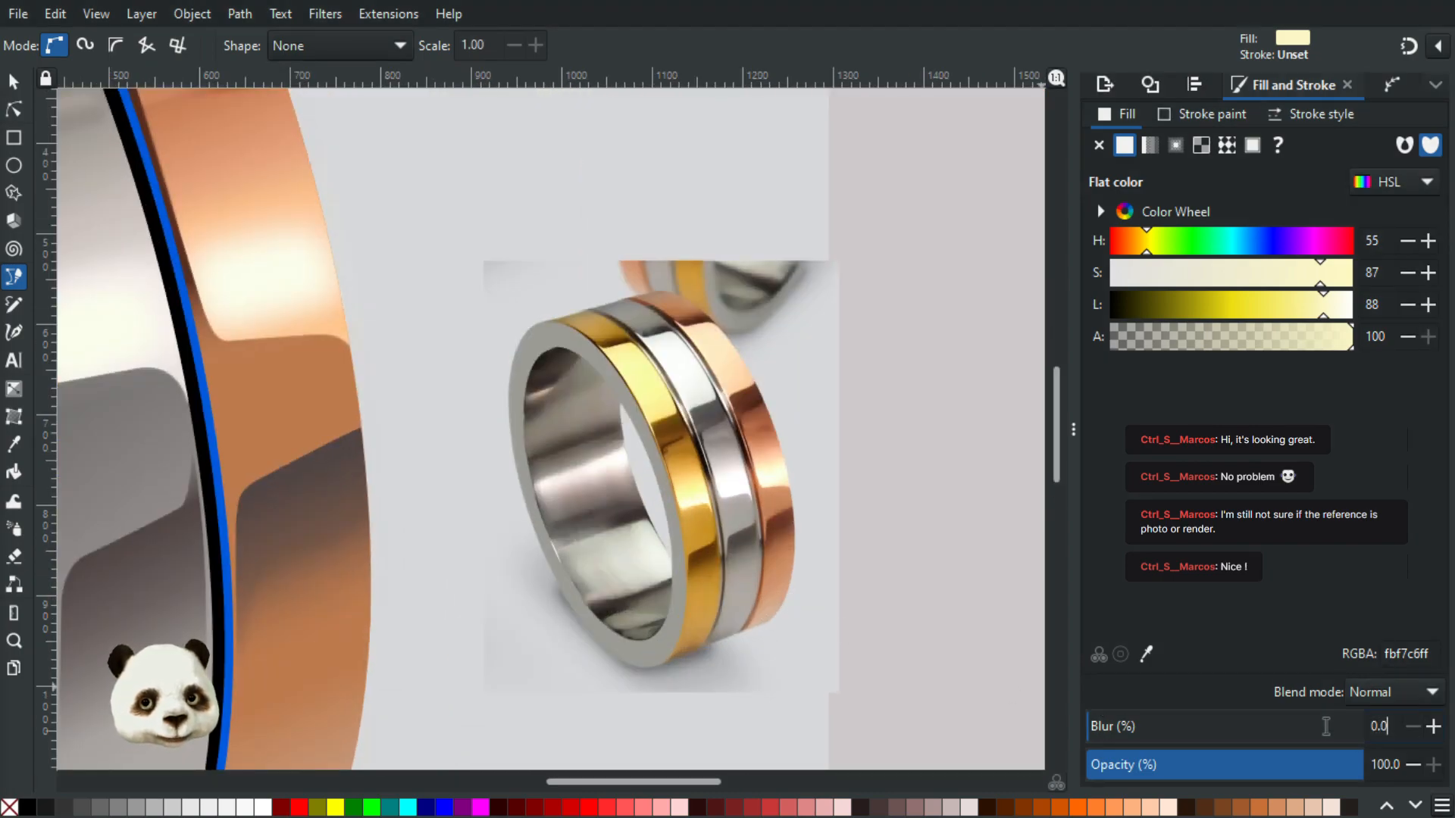
{"action": "type", "text": "13"}
{"action": "key", "text": "Return"}
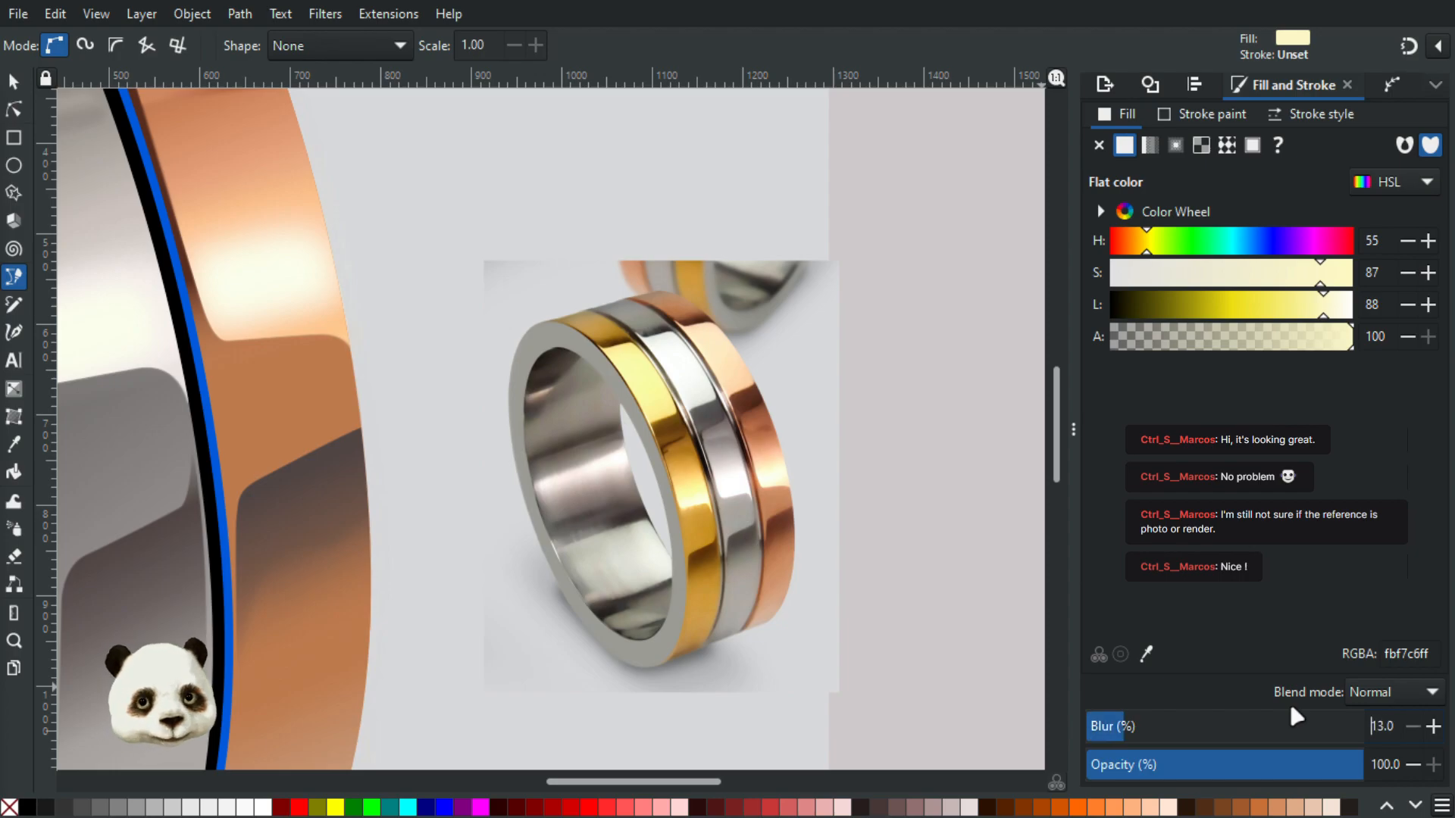
Step: Recolour the new sliver with the brown sampled from the reference gold band's inner edge and set its lightness to 58
{"action": "scroll", "coordinate": [629, 516], "scroll_direction": "up", "scroll_amount": 3}
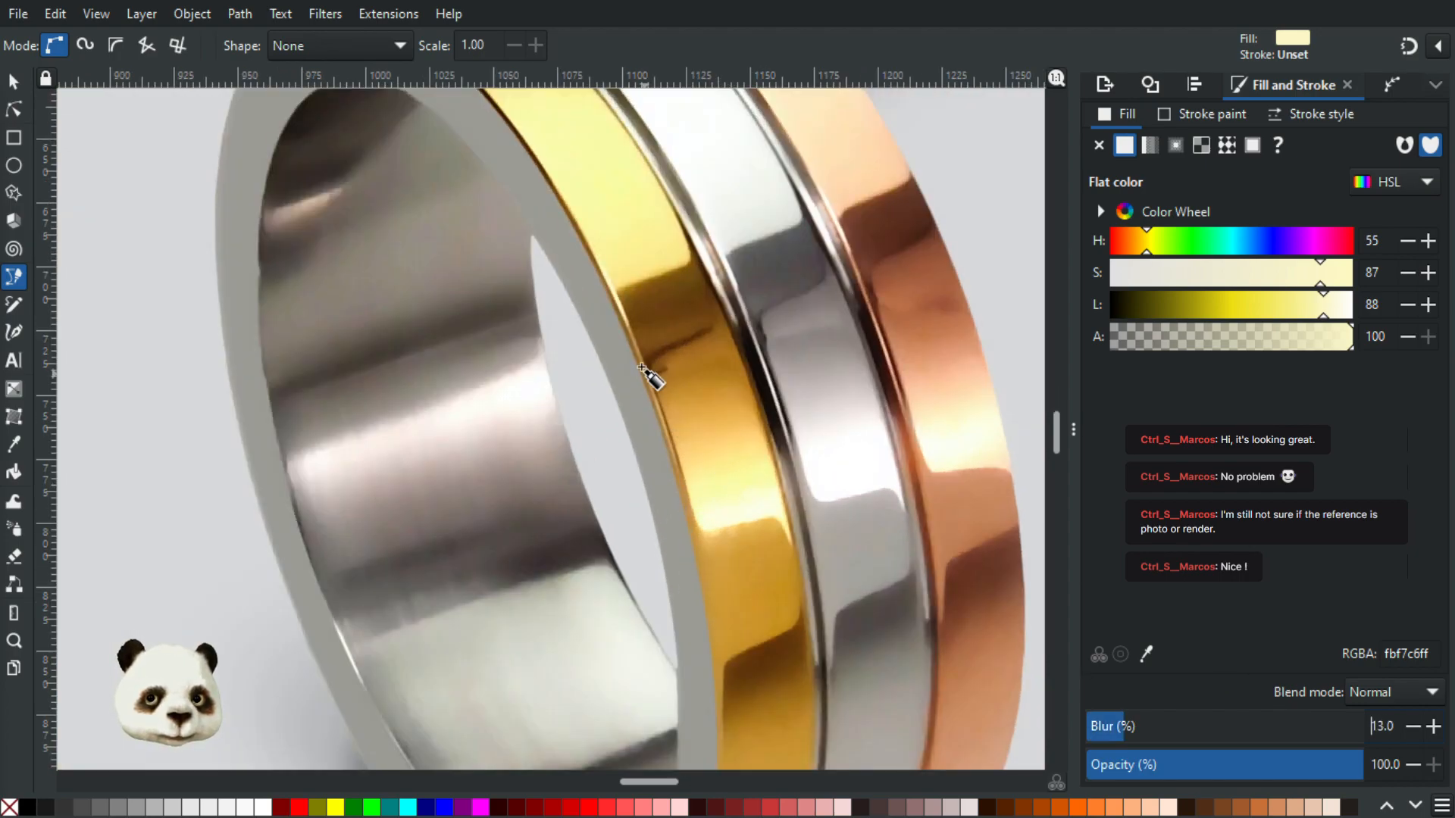
{"action": "scroll", "coordinate": [529, 334], "scroll_direction": "down", "scroll_amount": 4}
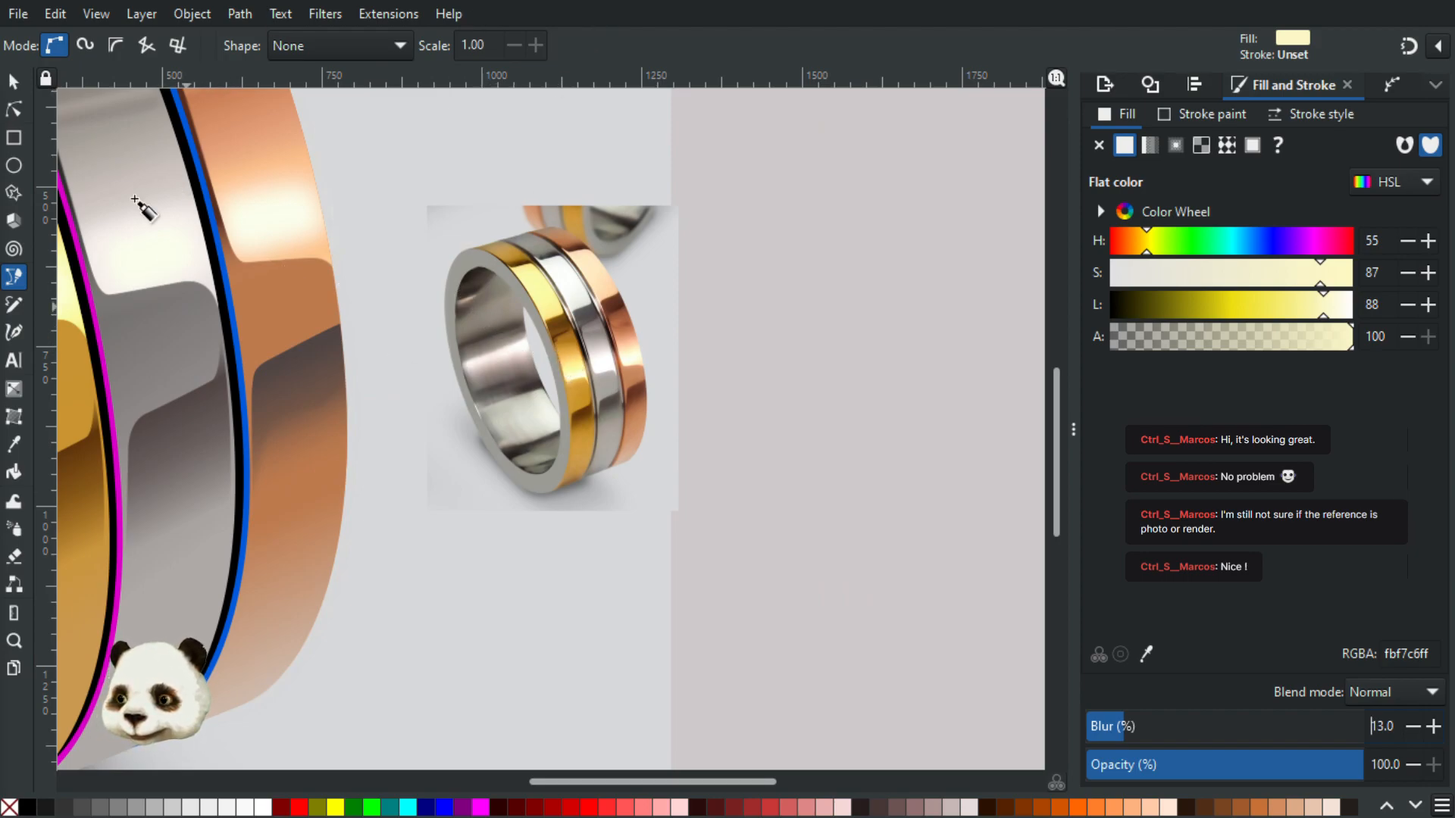
{"action": "left_click", "coordinate": [17, 78]}
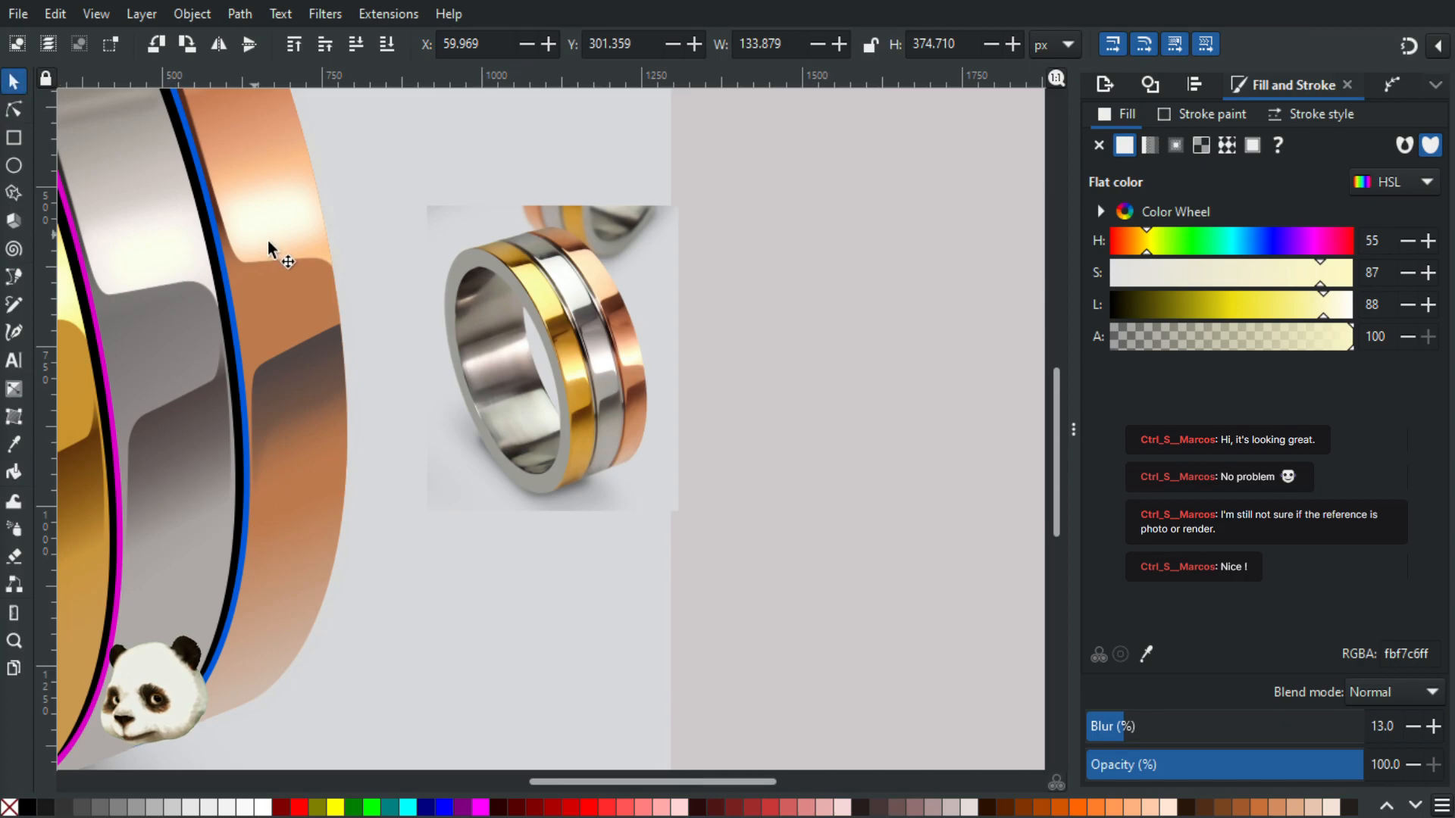
{"action": "key", "text": "d"}
{"action": "scroll", "coordinate": [573, 363], "scroll_direction": "up", "scroll_amount": 4, "text": "ctrl"}
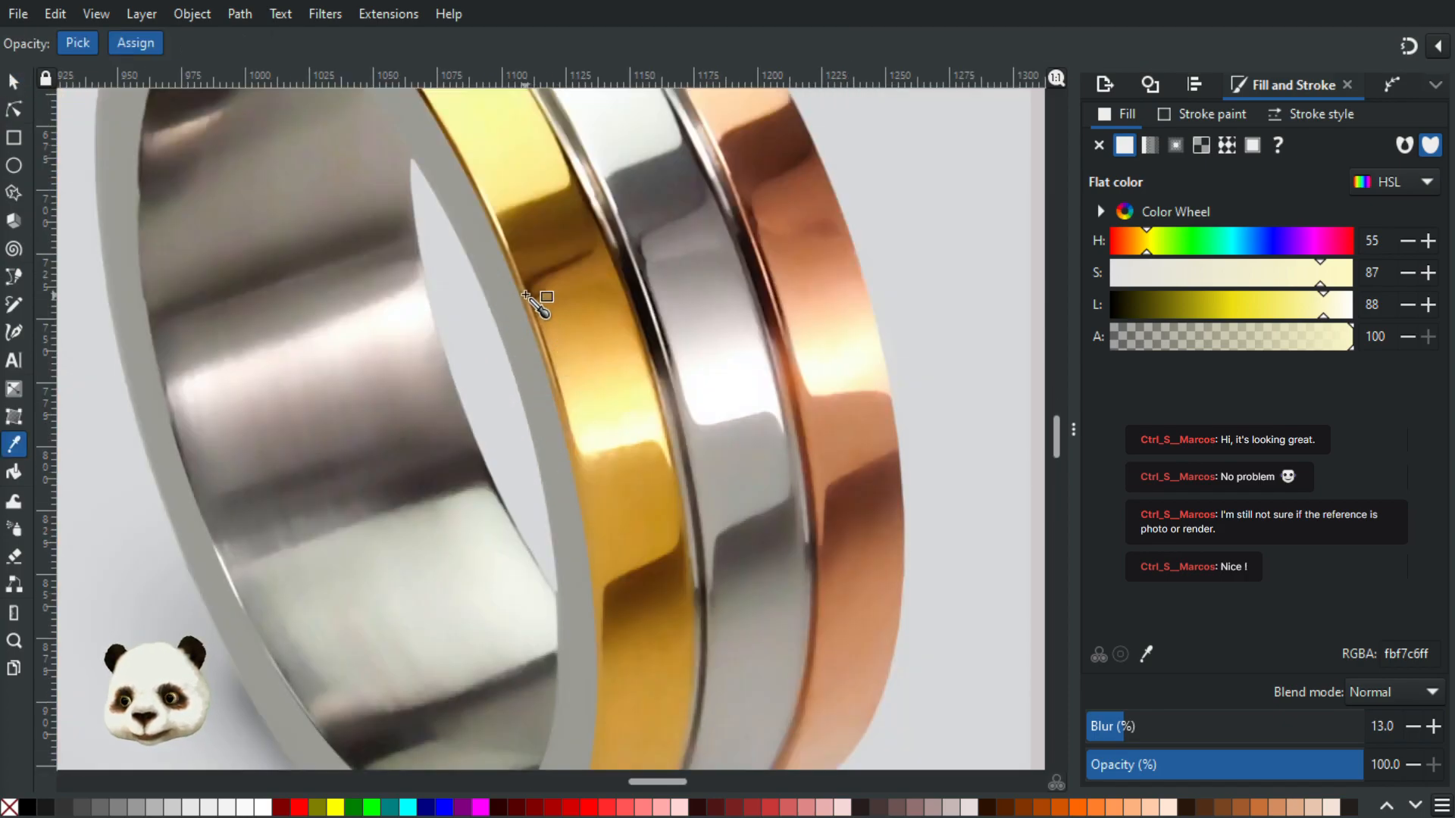
{"action": "left_click", "coordinate": [491, 354]}
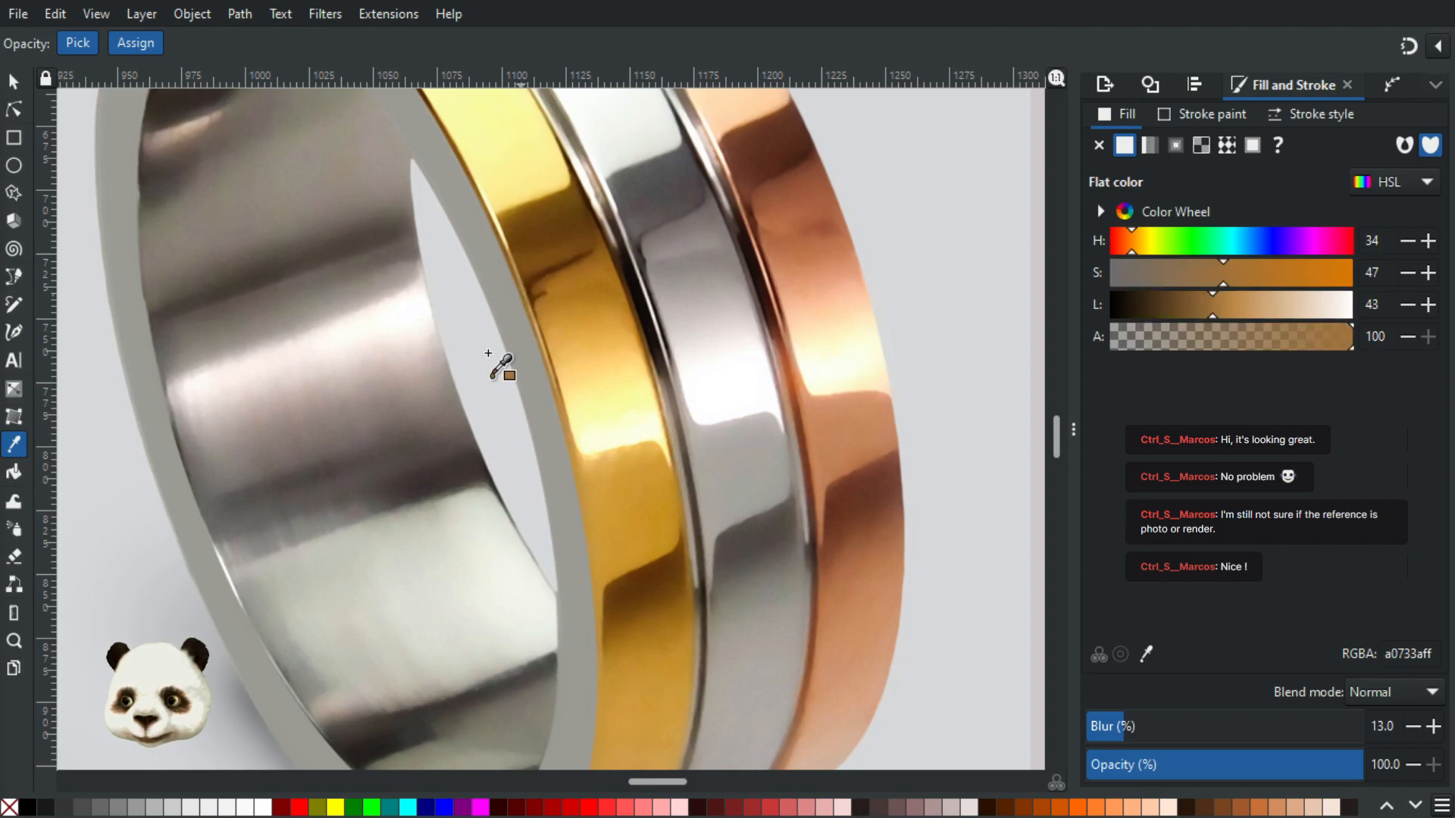
{"action": "scroll", "coordinate": [485, 386], "scroll_direction": "down", "scroll_amount": 5, "text": "ctrl"}
{"action": "scroll", "coordinate": [293, 308], "scroll_direction": "up", "scroll_amount": 3, "text": "ctrl"}
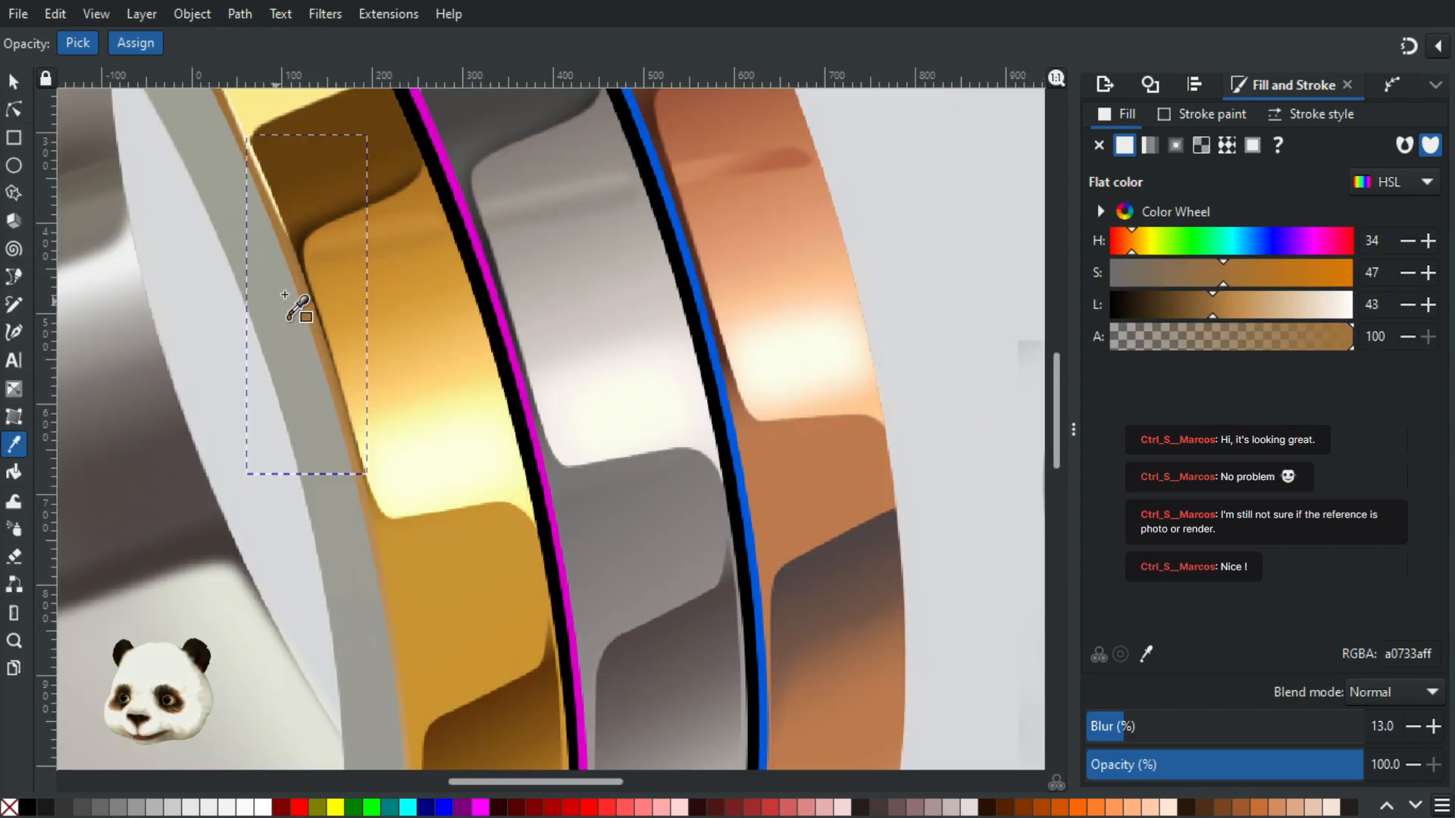
{"action": "scroll", "coordinate": [357, 308], "scroll_direction": "up", "scroll_amount": 1, "text": "ctrl"}
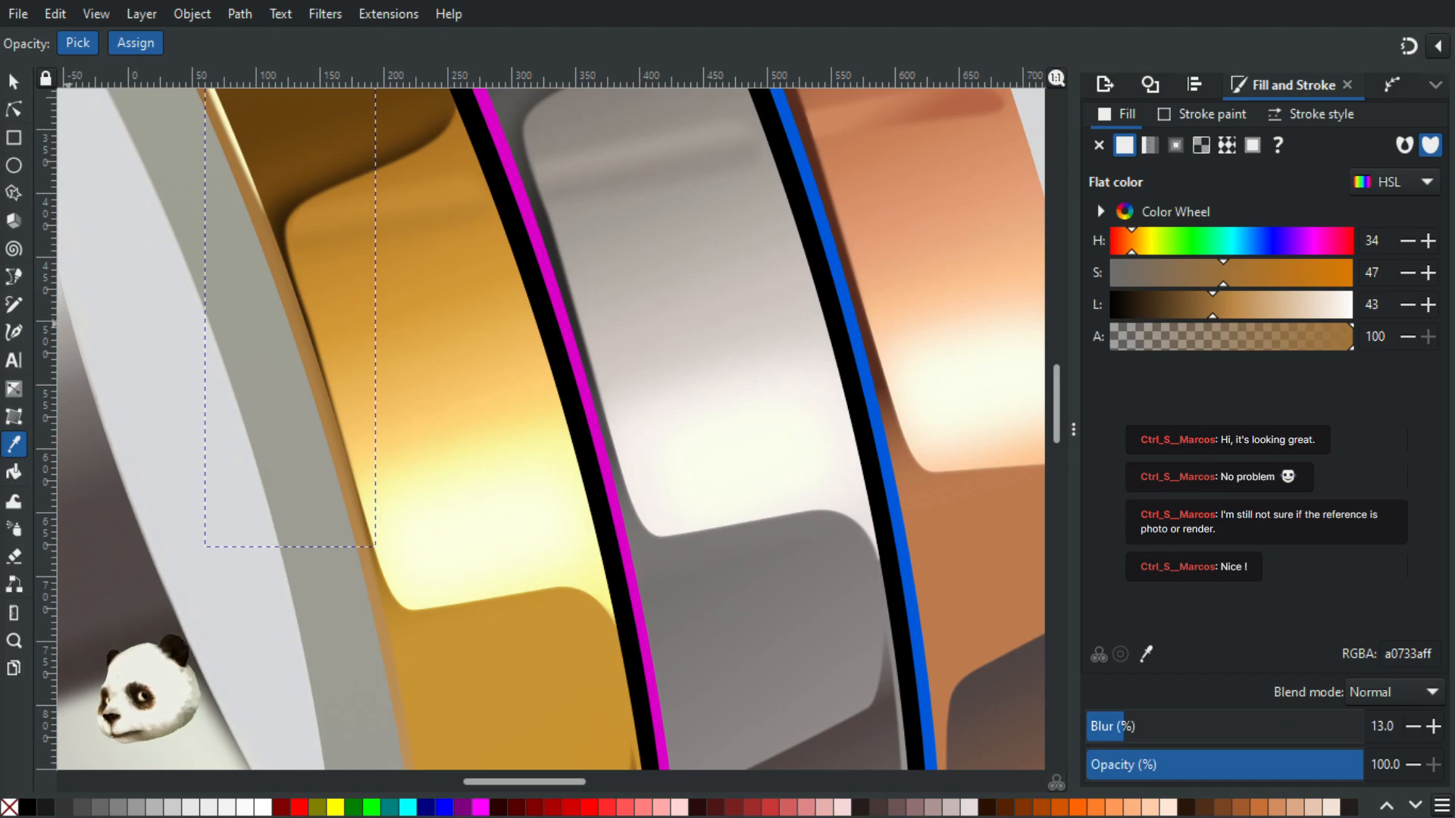
{"action": "mouse_move", "coordinate": [1240, 306]}
{"action": "left_mouse_down"}
{"action": "mouse_move", "coordinate": [1269, 305]}
{"action": "mouse_move", "coordinate": [1252, 306]}
{"action": "left_mouse_up"}
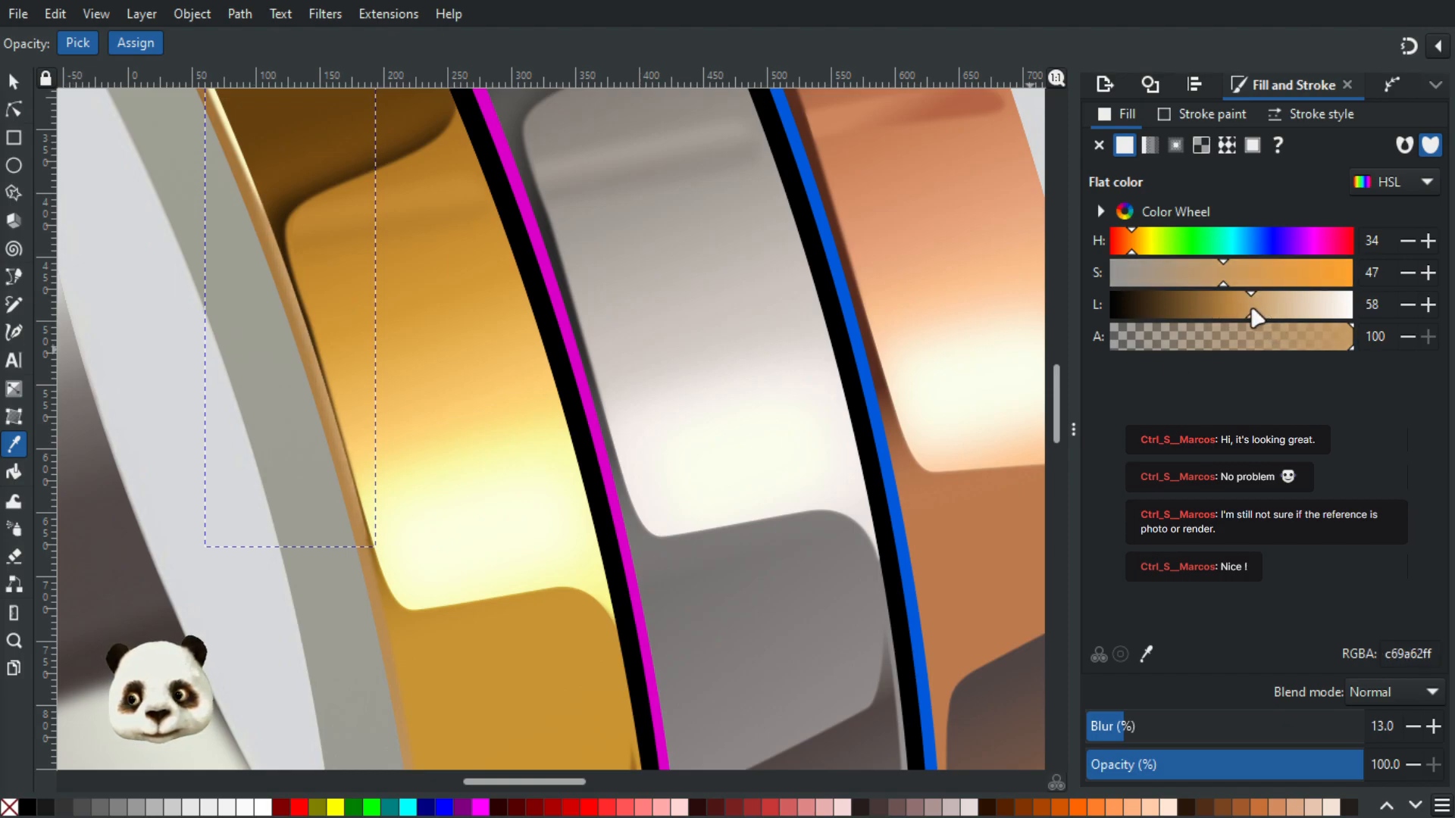
Step: Set the brown sliver's blur to 10% and check the edge at different magnifications
{"action": "left_click", "coordinate": [1395, 726]}
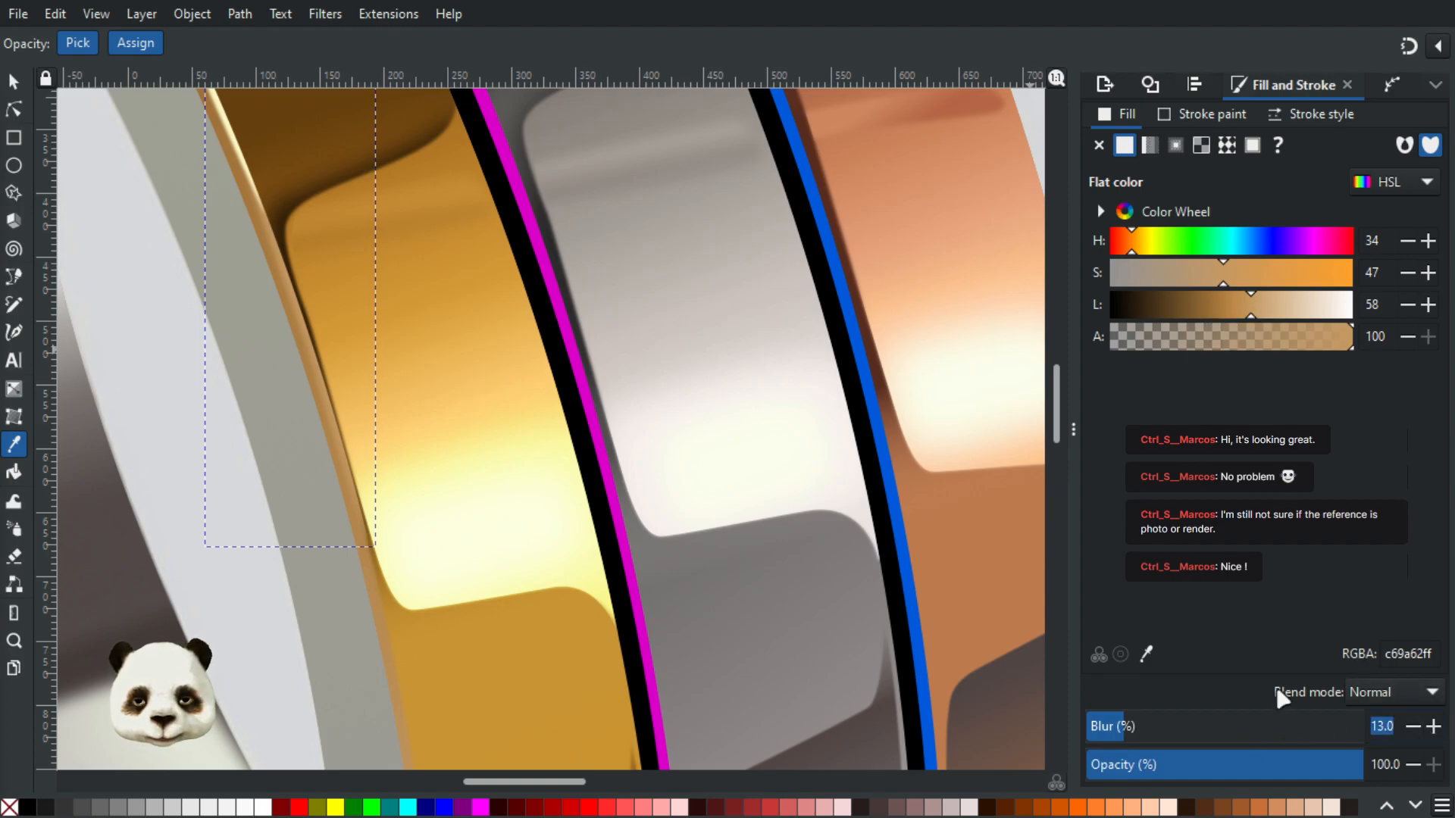
{"action": "key", "text": "Return"}
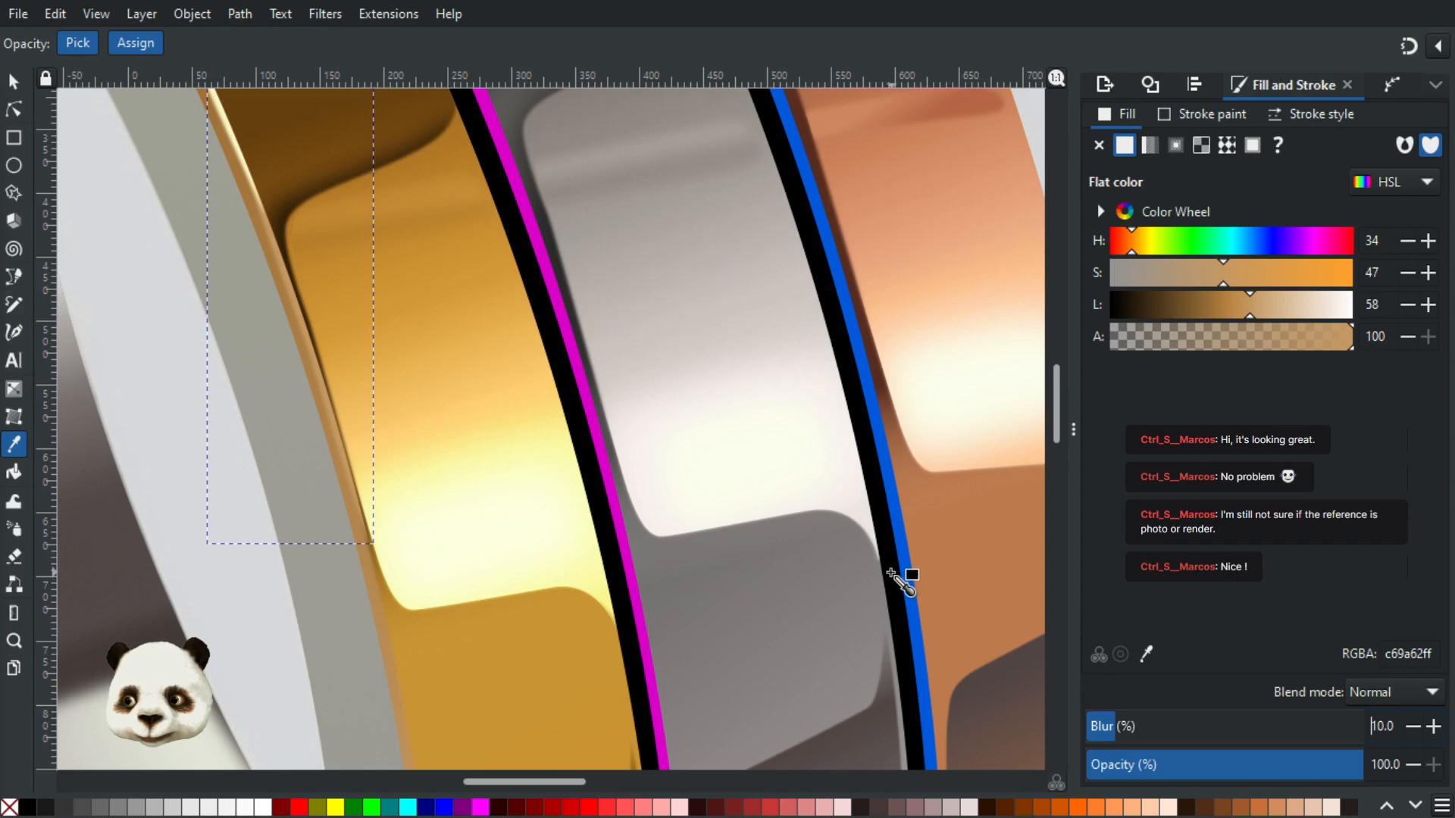
{"action": "scroll", "coordinate": [863, 568], "scroll_direction": "down", "scroll_amount": 2}
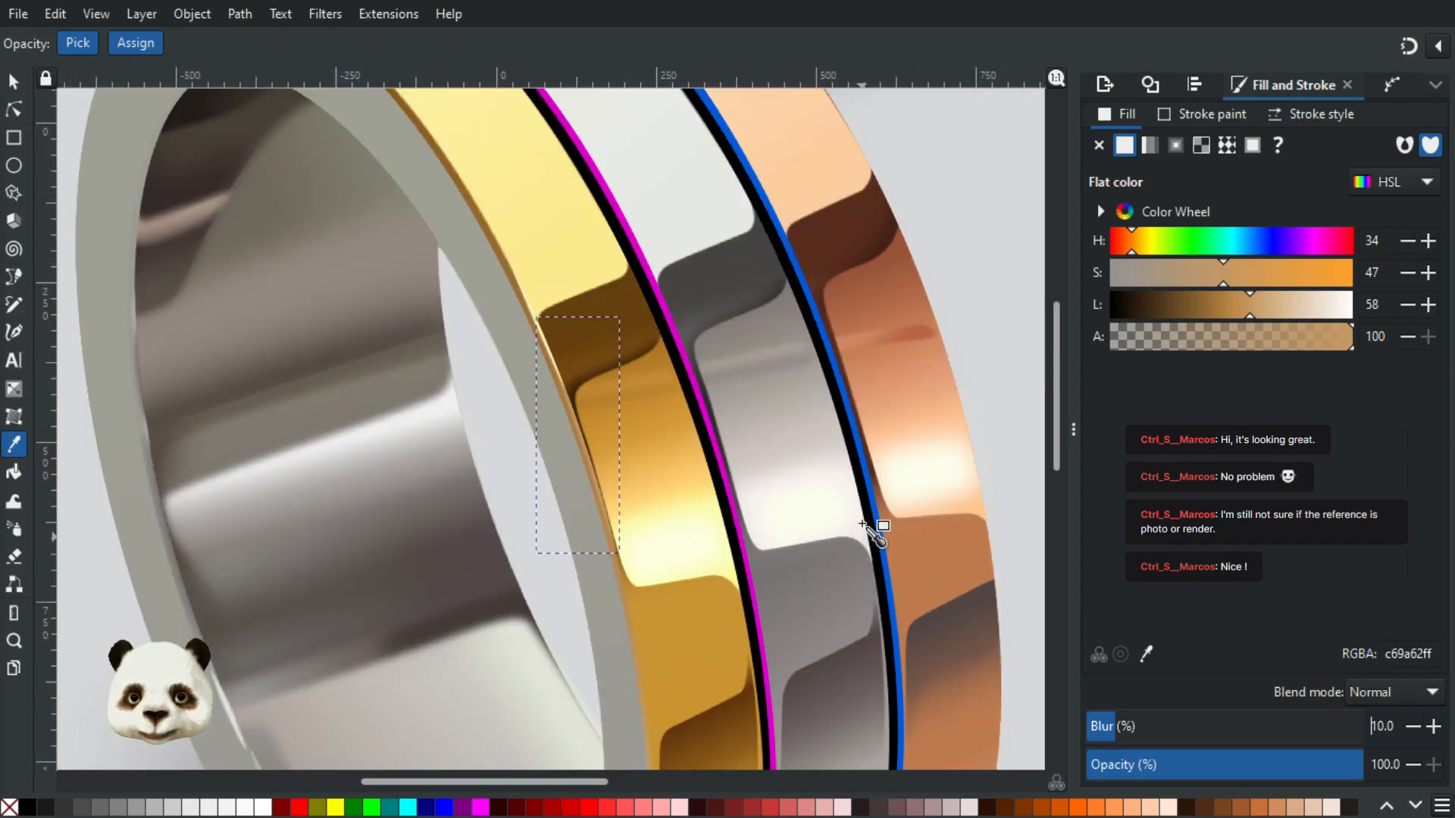
{"action": "scroll", "coordinate": [901, 503], "scroll_direction": "up", "scroll_amount": 1}
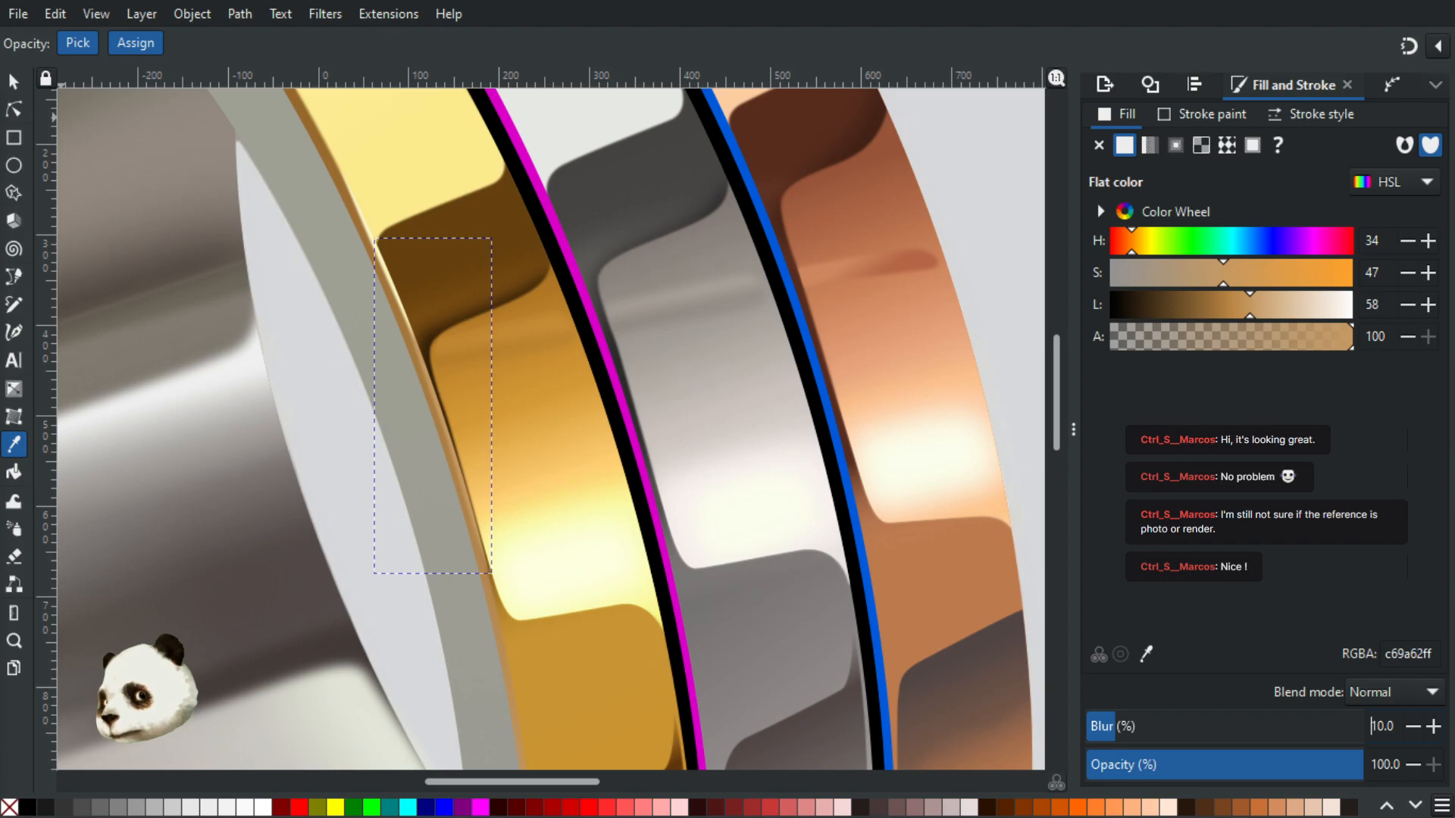
Step: Place a copy of the pale yellow sliver farther down the gold band's inner edge, rotate it to follow the curve and nudge it 2 px left
{"action": "left_click_drag", "start_coordinate": [491, 573], "coordinate": [492, 356]}
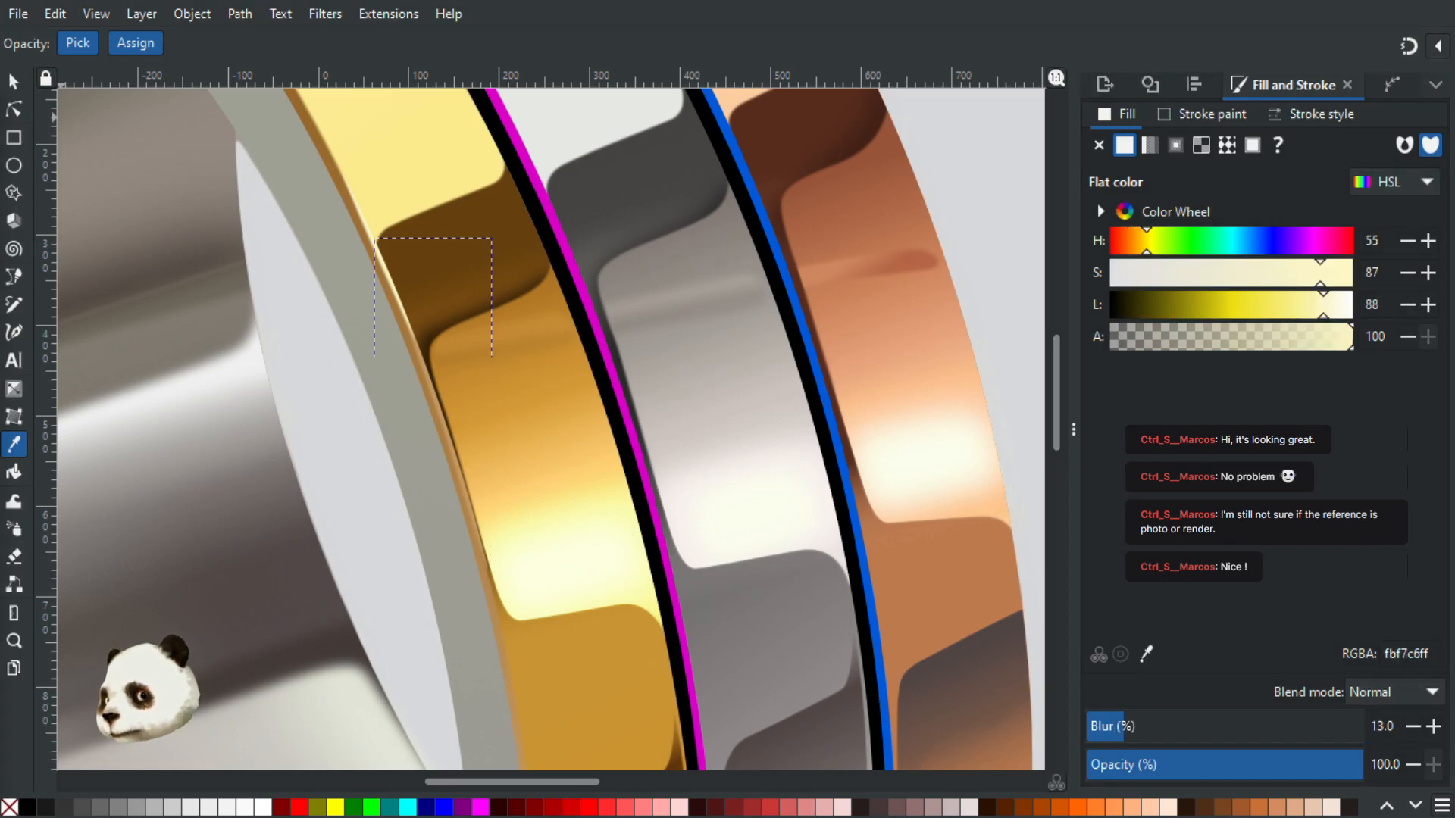
{"action": "key", "text": "ctrl+z"}
{"action": "key", "text": "ctrl+shift+z"}
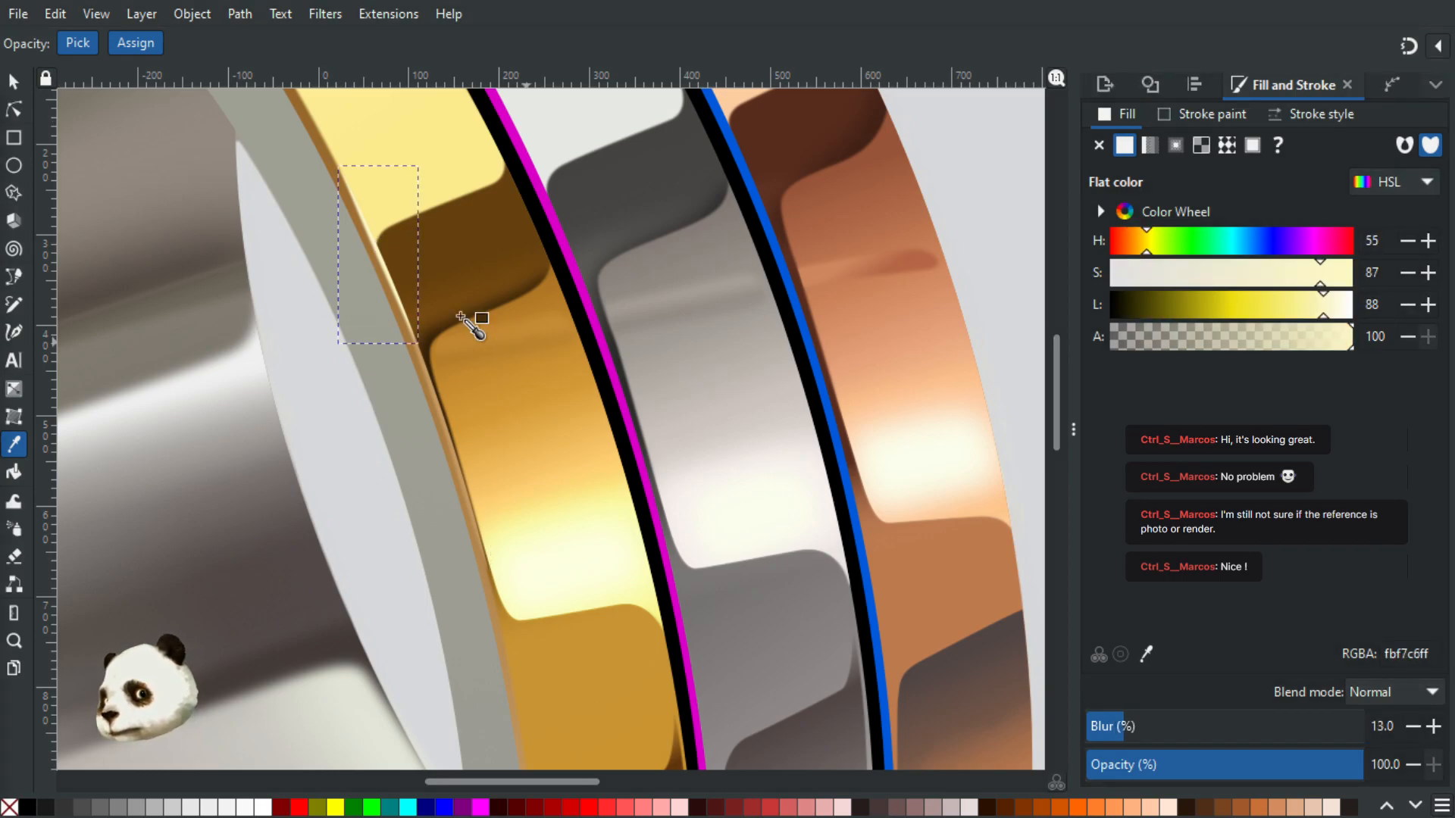
{"action": "key", "text": "s"}
{"action": "left_click", "coordinate": [386, 266]}
{"action": "left_click_drag", "start_coordinate": [383, 265], "coordinate": [489, 509]}
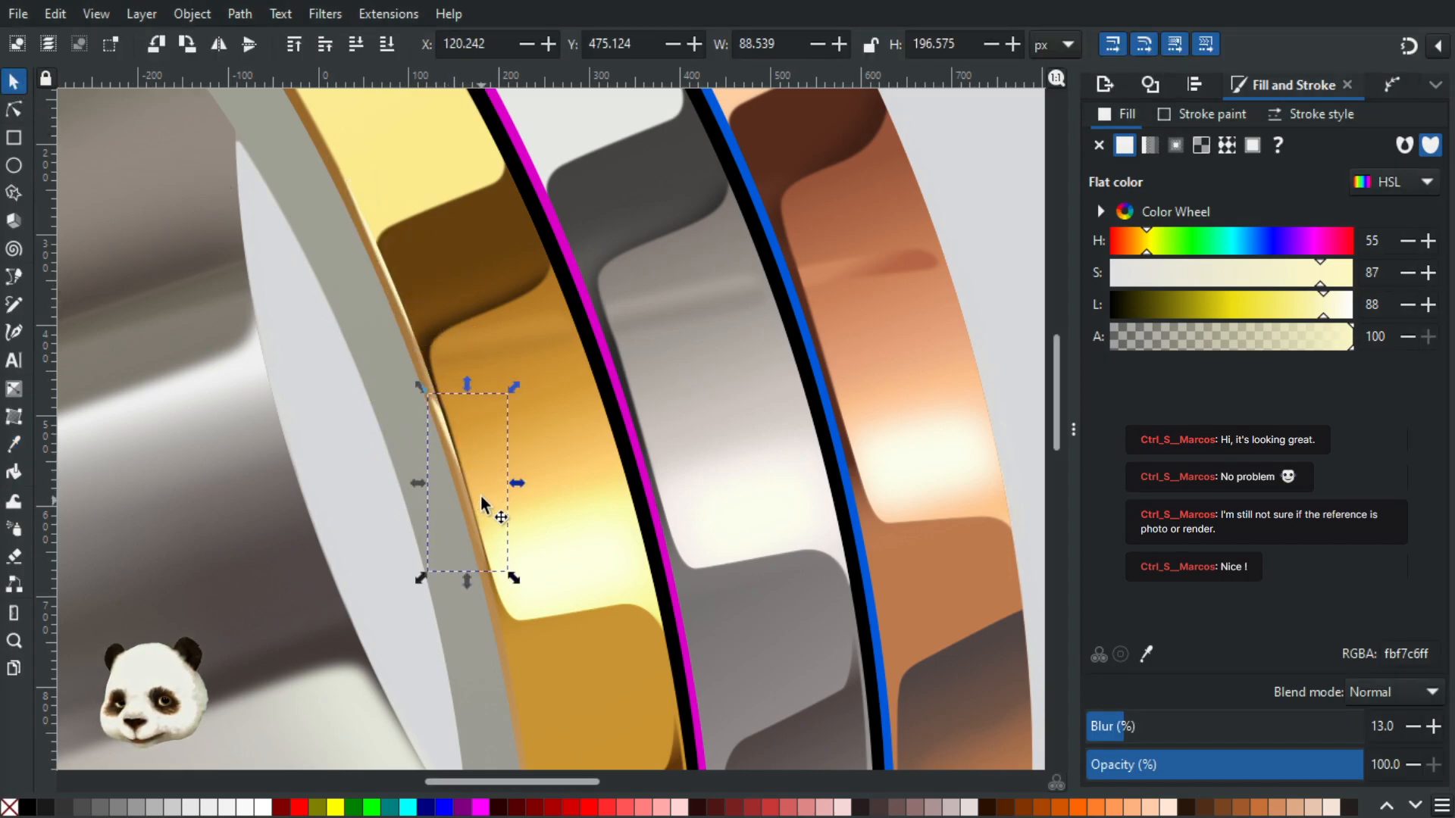
{"action": "left_click", "coordinate": [430, 409]}
{"action": "left_click_drag", "start_coordinate": [419, 388], "coordinate": [429, 387]}
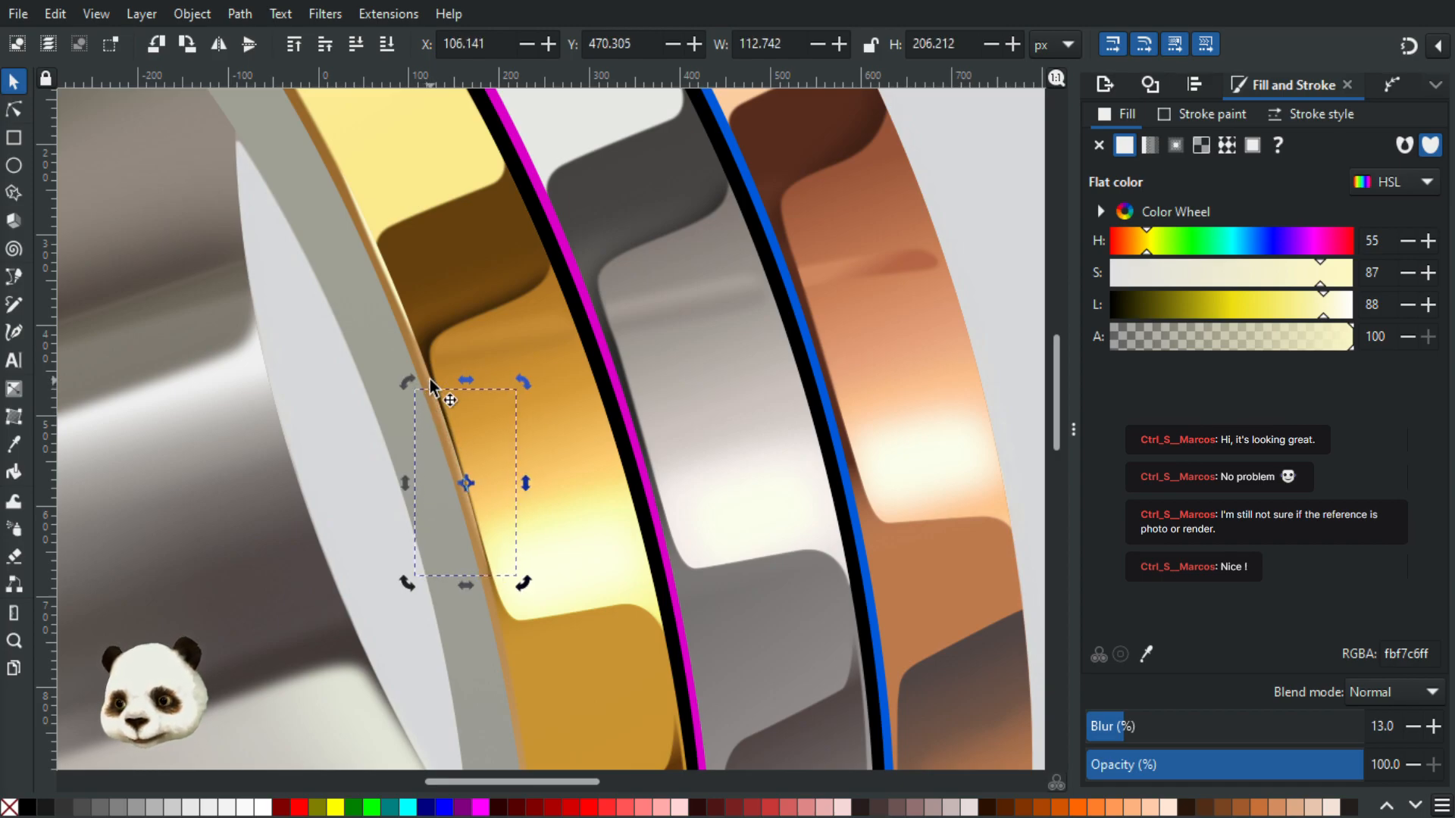
{"action": "key", "text": "Left"}
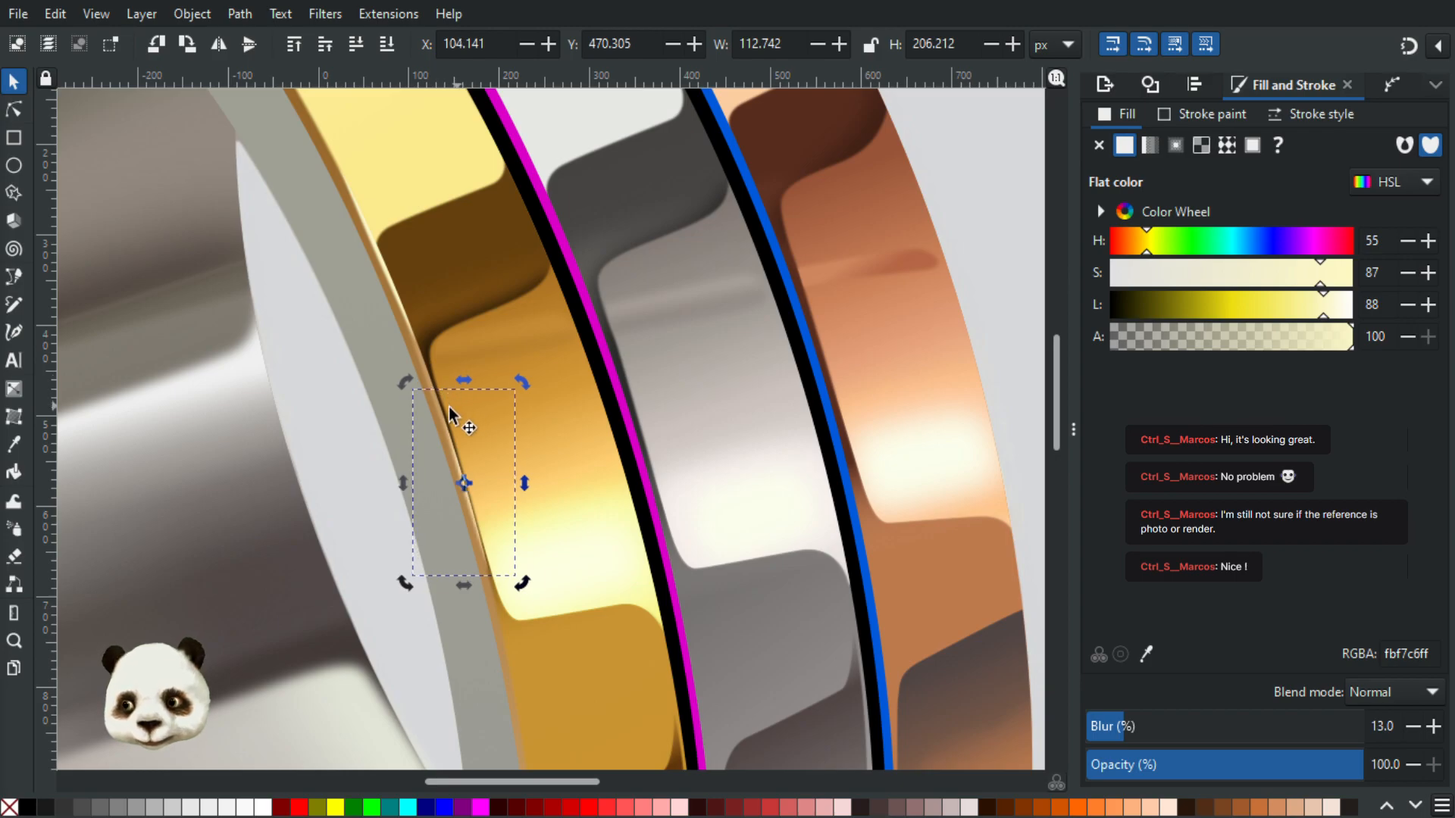
Step: Adjust the copied sliver's end nodes, placing the upper one at about X 131.5, Y 473.4 and the lower one at about X 187.2, Y 666.3
{"action": "scroll", "coordinate": [463, 477], "scroll_direction": "up", "scroll_amount": 2}
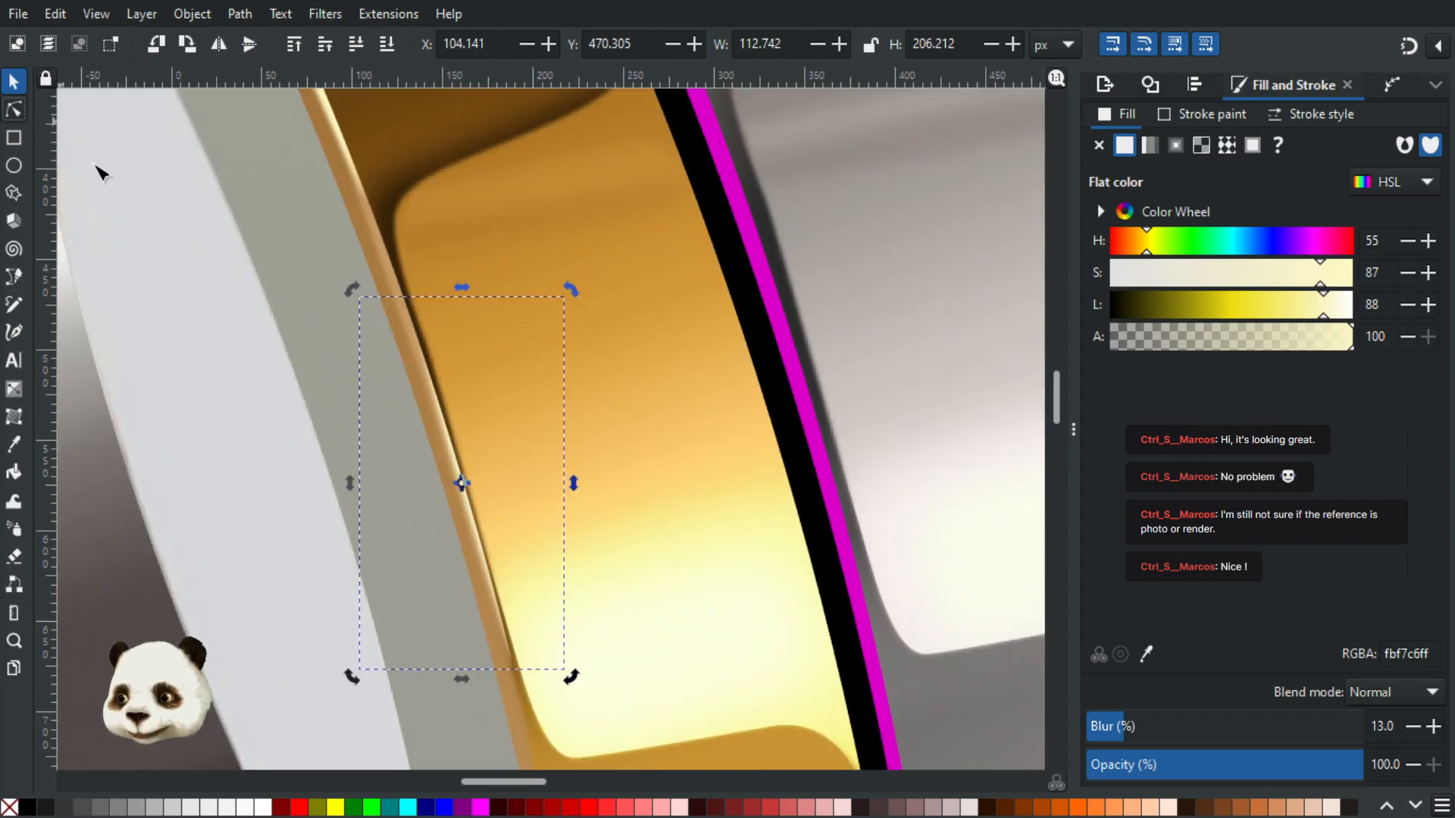
{"action": "left_click", "coordinate": [14, 109]}
{"action": "left_click_drag", "start_coordinate": [409, 302], "coordinate": [415, 321]}
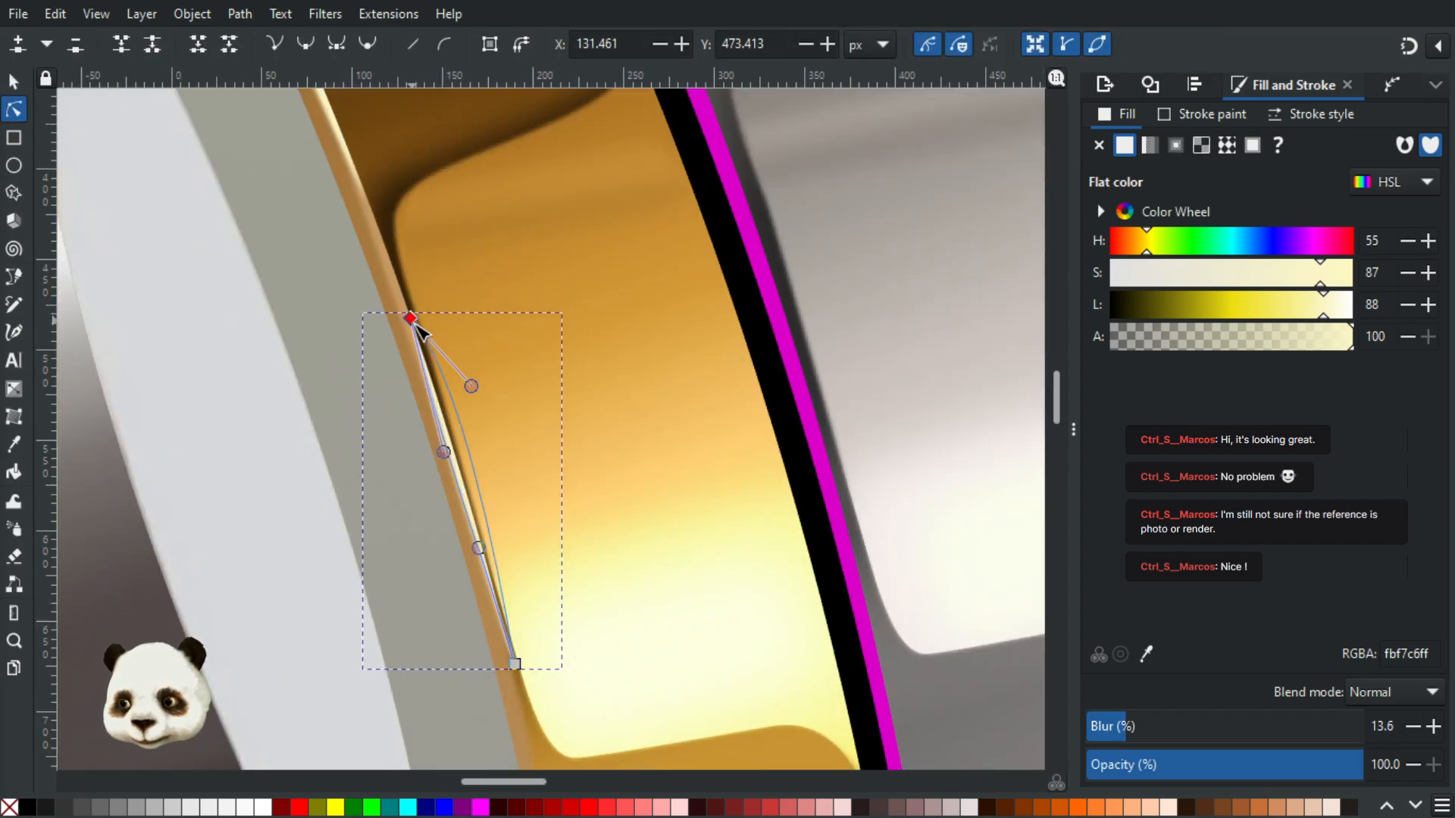
{"action": "left_click", "coordinate": [515, 664]}
{"action": "left_click_drag", "start_coordinate": [520, 674], "coordinate": [515, 662]}
Step: Compare the gold band's inner edge with the reference picture and set the copied sliver's opacity to 50%
{"action": "scroll", "coordinate": [559, 612], "scroll_direction": "down", "scroll_amount": 4}
{"action": "left_click_drag", "start_coordinate": [844, 688], "coordinate": [532, 493]}
{"action": "scroll", "coordinate": [693, 485], "scroll_direction": "up", "scroll_amount": 2}
{"action": "scroll", "coordinate": [696, 493], "scroll_direction": "up", "scroll_amount": 1}
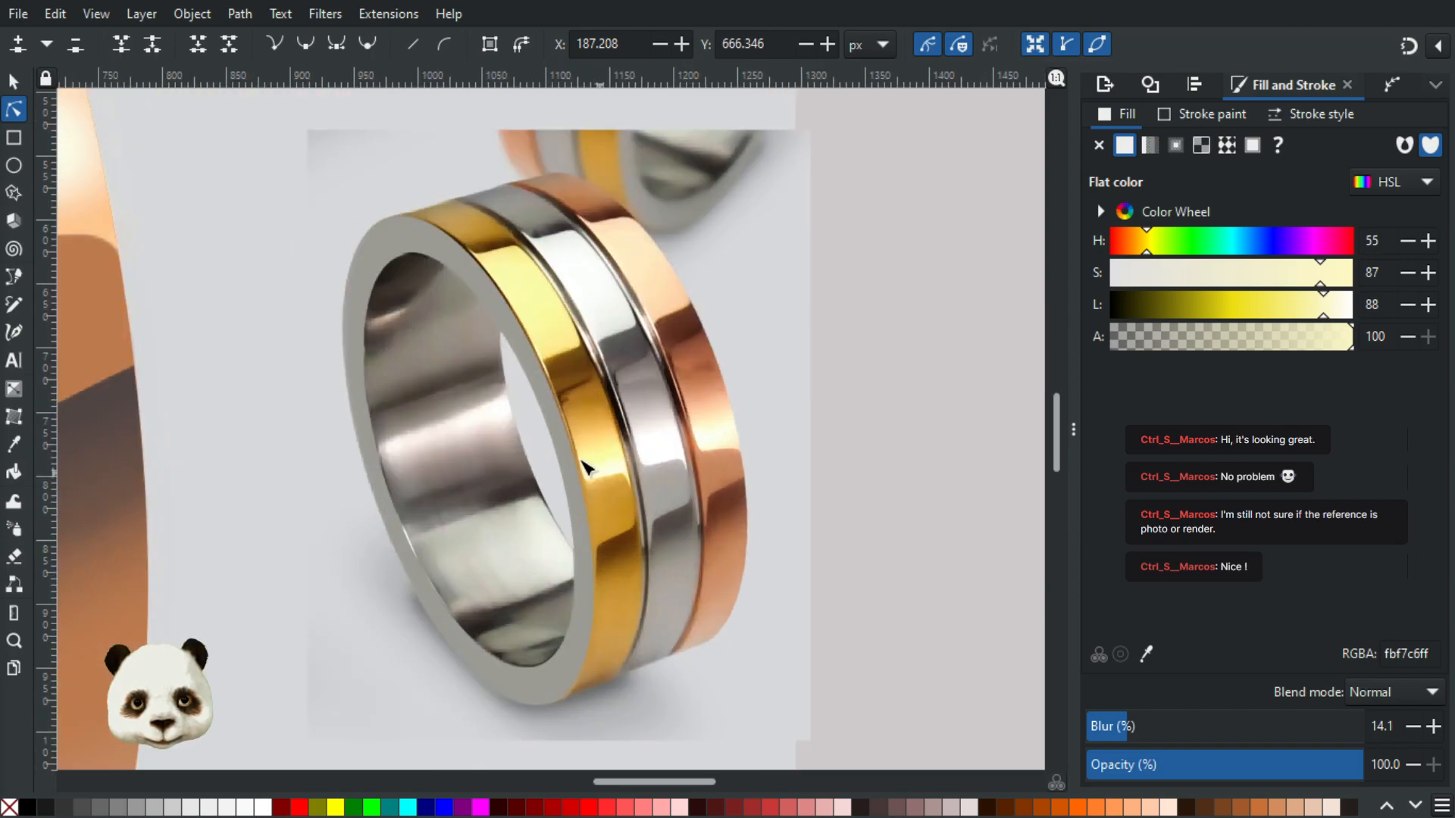
{"action": "scroll", "coordinate": [422, 484], "scroll_direction": "down", "scroll_amount": 2}
{"action": "left_click_drag", "start_coordinate": [298, 500], "coordinate": [822, 568]}
{"action": "scroll", "coordinate": [360, 387], "scroll_direction": "up", "scroll_amount": 2}
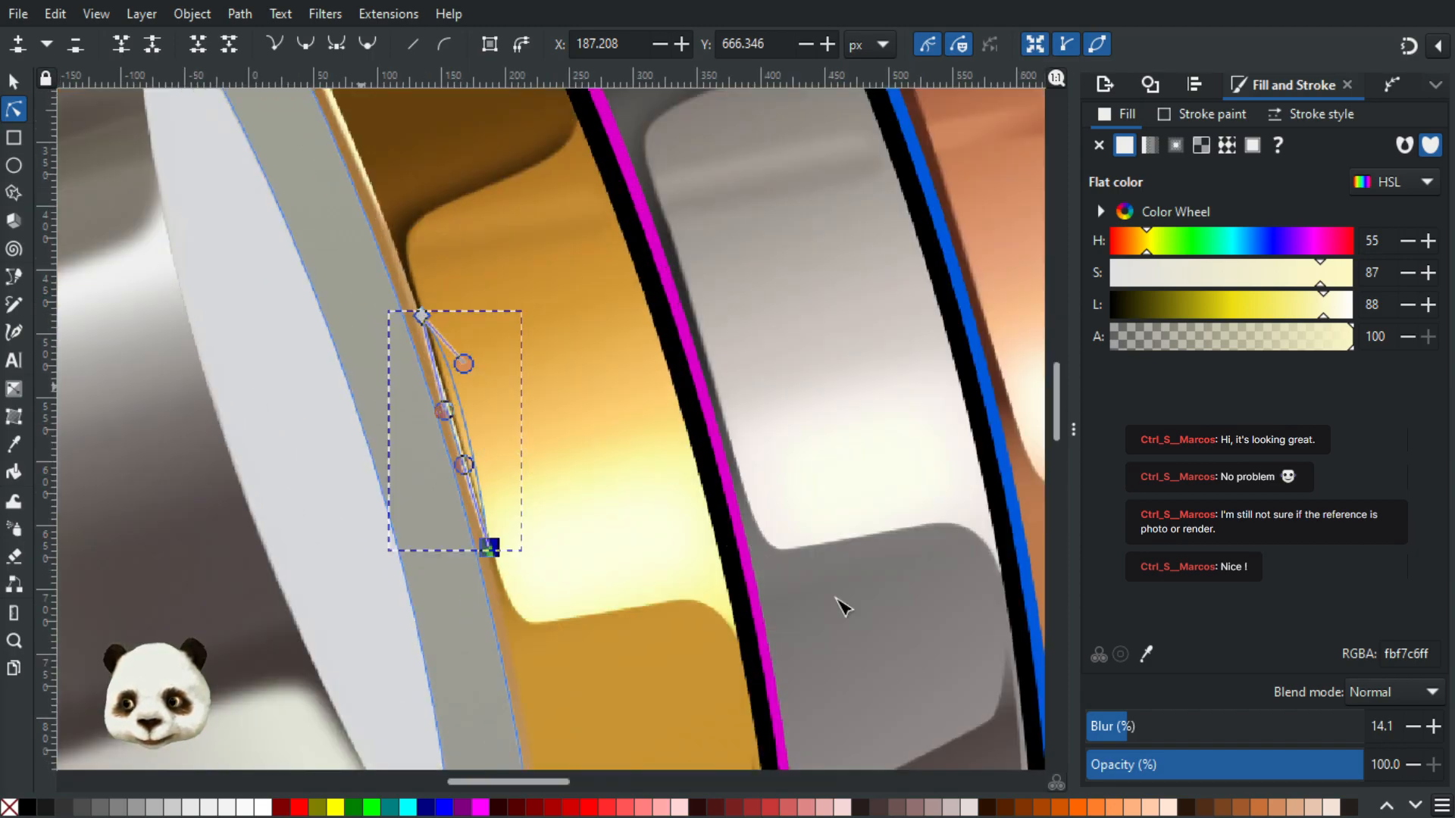
{"action": "left_click", "coordinate": [1237, 762]}
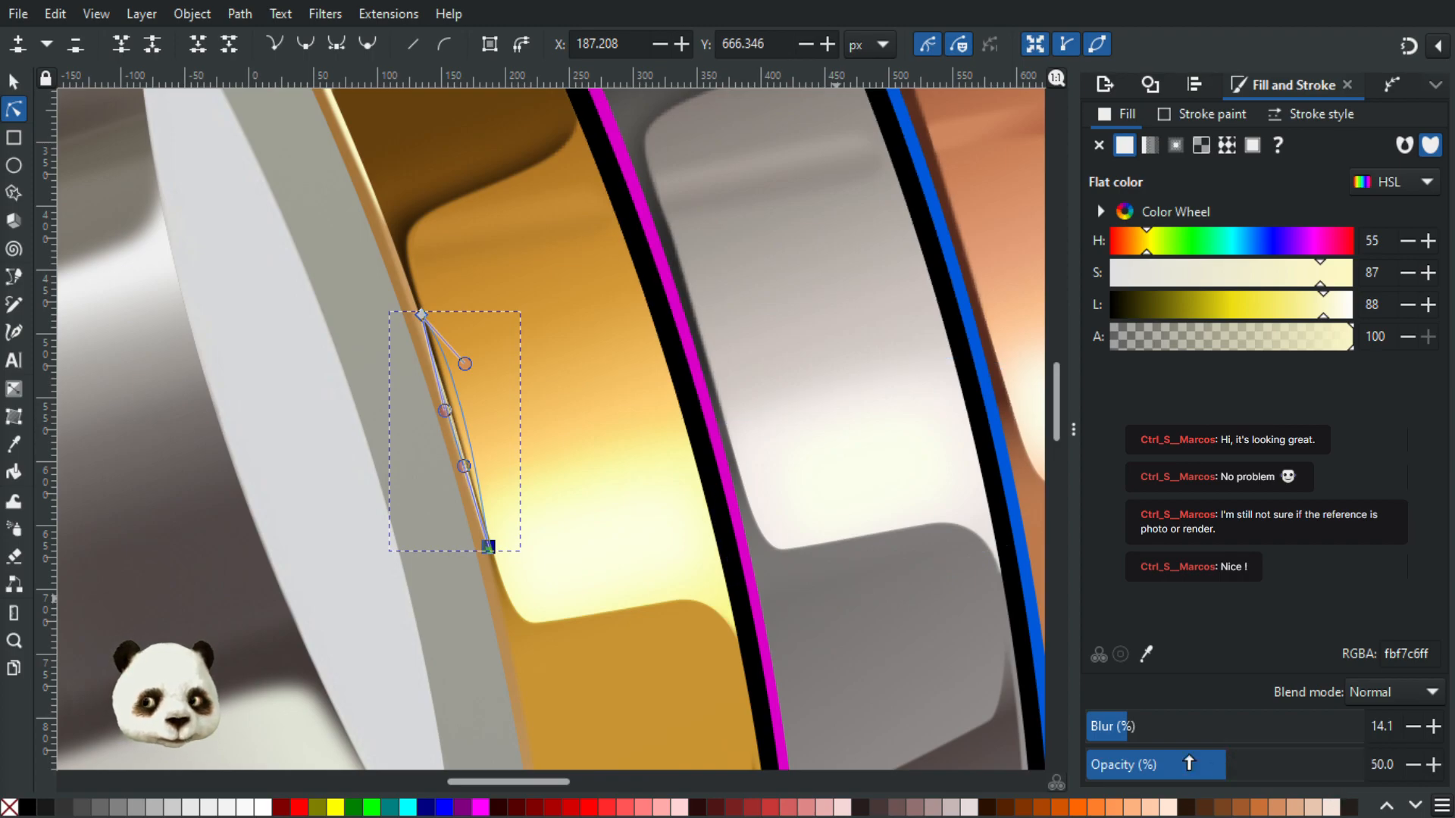
{"action": "left_click", "coordinate": [231, 454]}
{"action": "scroll", "coordinate": [231, 454], "scroll_direction": "down", "scroll_amount": 3}
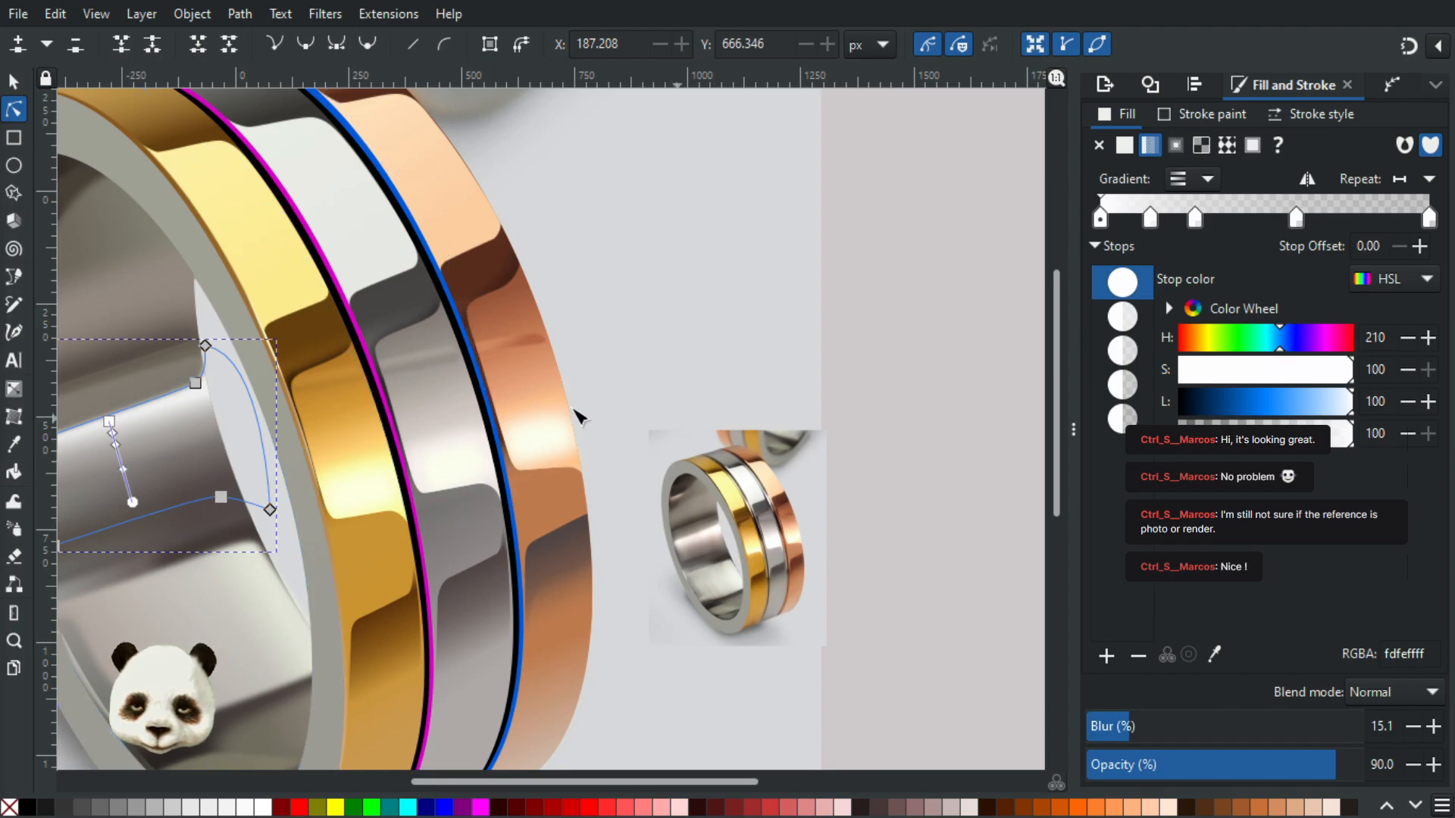
Step: Deselect the inner highlight and compare the gold band's upper inner edge with the same edge in the reference picture
{"action": "scroll", "coordinate": [493, 409], "scroll_direction": "up", "scroll_amount": 1}
{"action": "scroll", "coordinate": [583, 473], "scroll_direction": "down", "scroll_amount": 1}
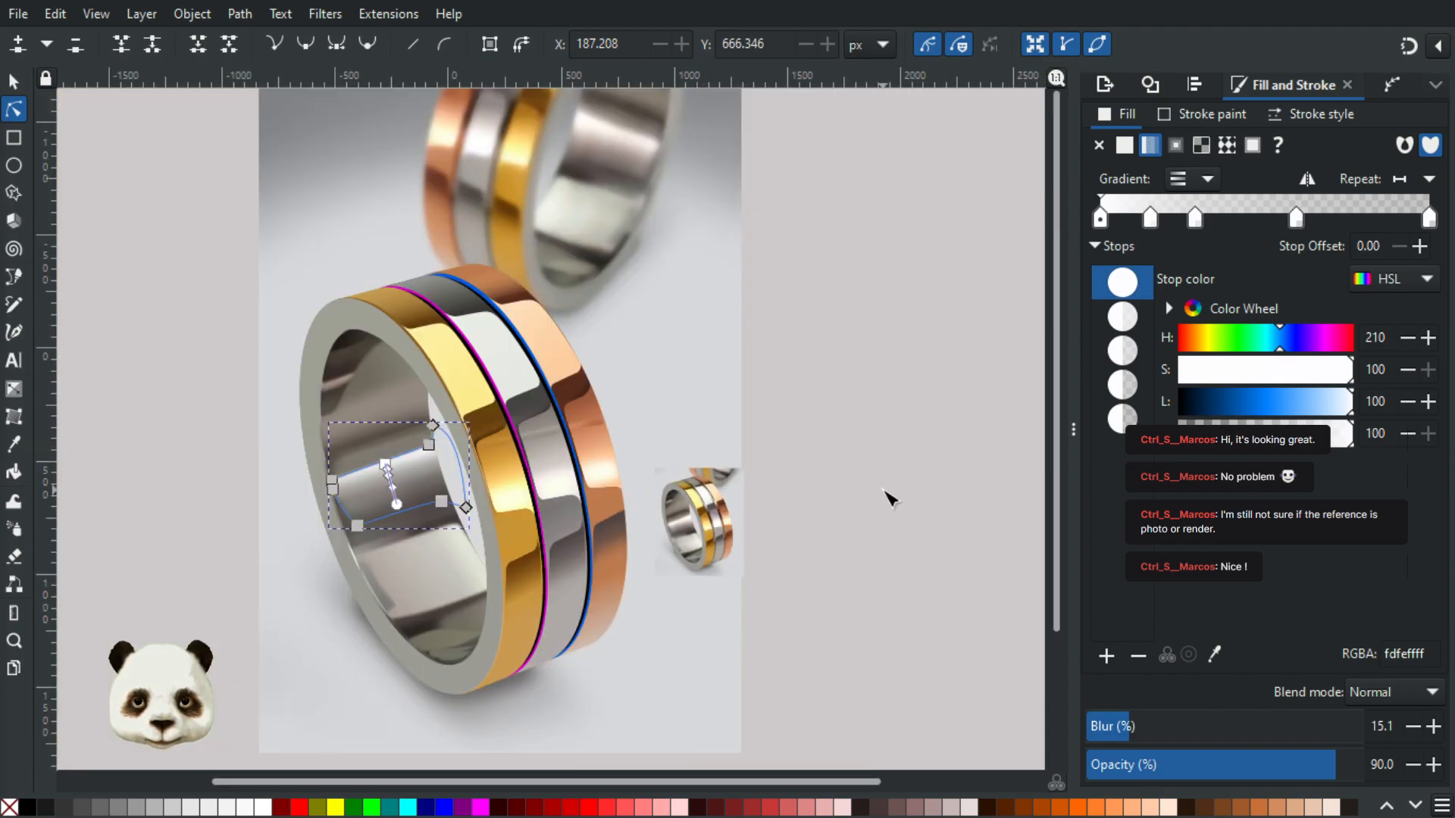
{"action": "left_click", "coordinate": [854, 496]}
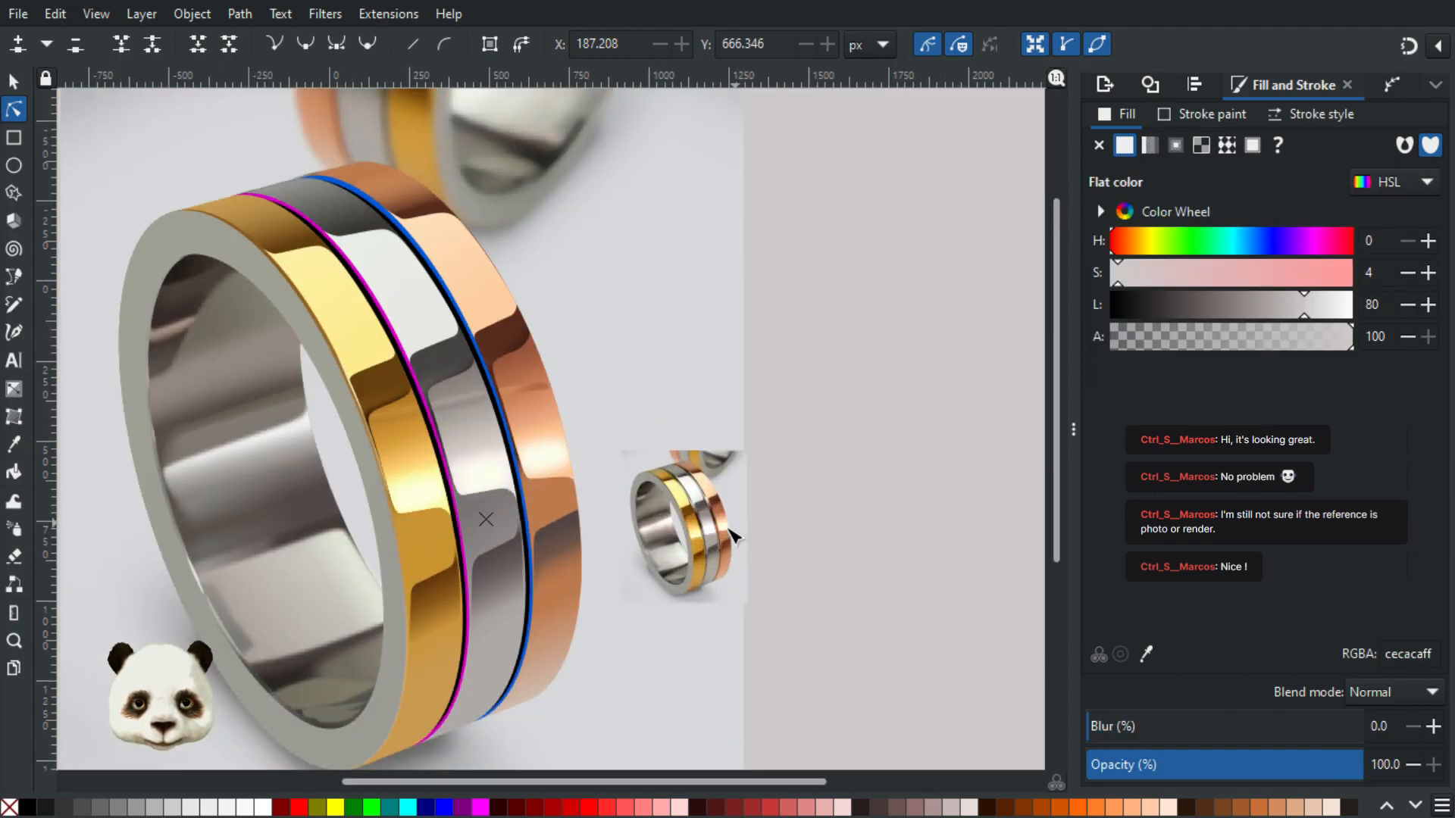
{"action": "scroll", "coordinate": [723, 538], "scroll_direction": "up", "scroll_amount": 4}
{"action": "scroll", "coordinate": [575, 468], "scroll_direction": "up", "scroll_amount": 2}
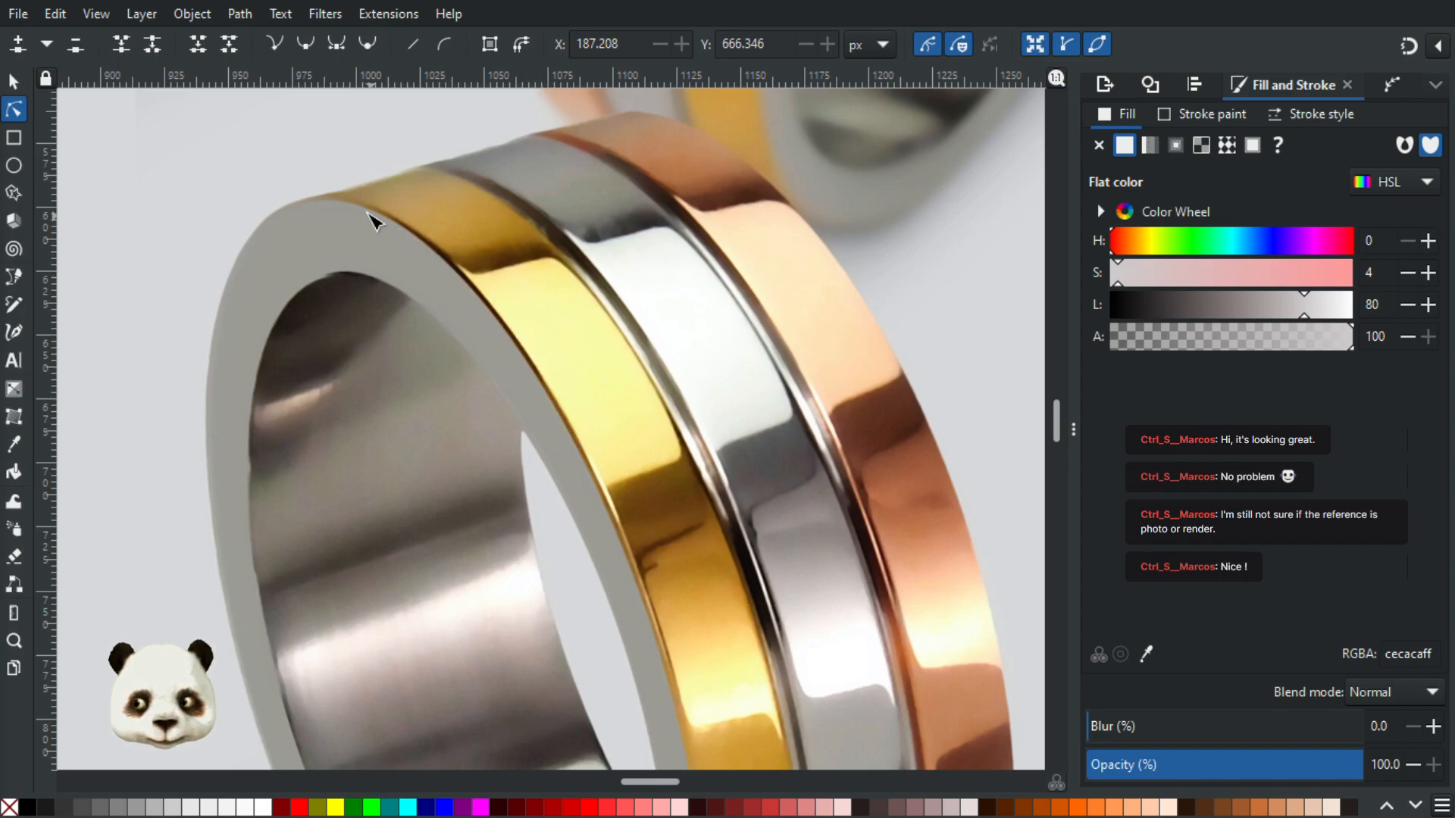
{"action": "scroll", "coordinate": [500, 401], "scroll_direction": "down", "scroll_amount": 3}
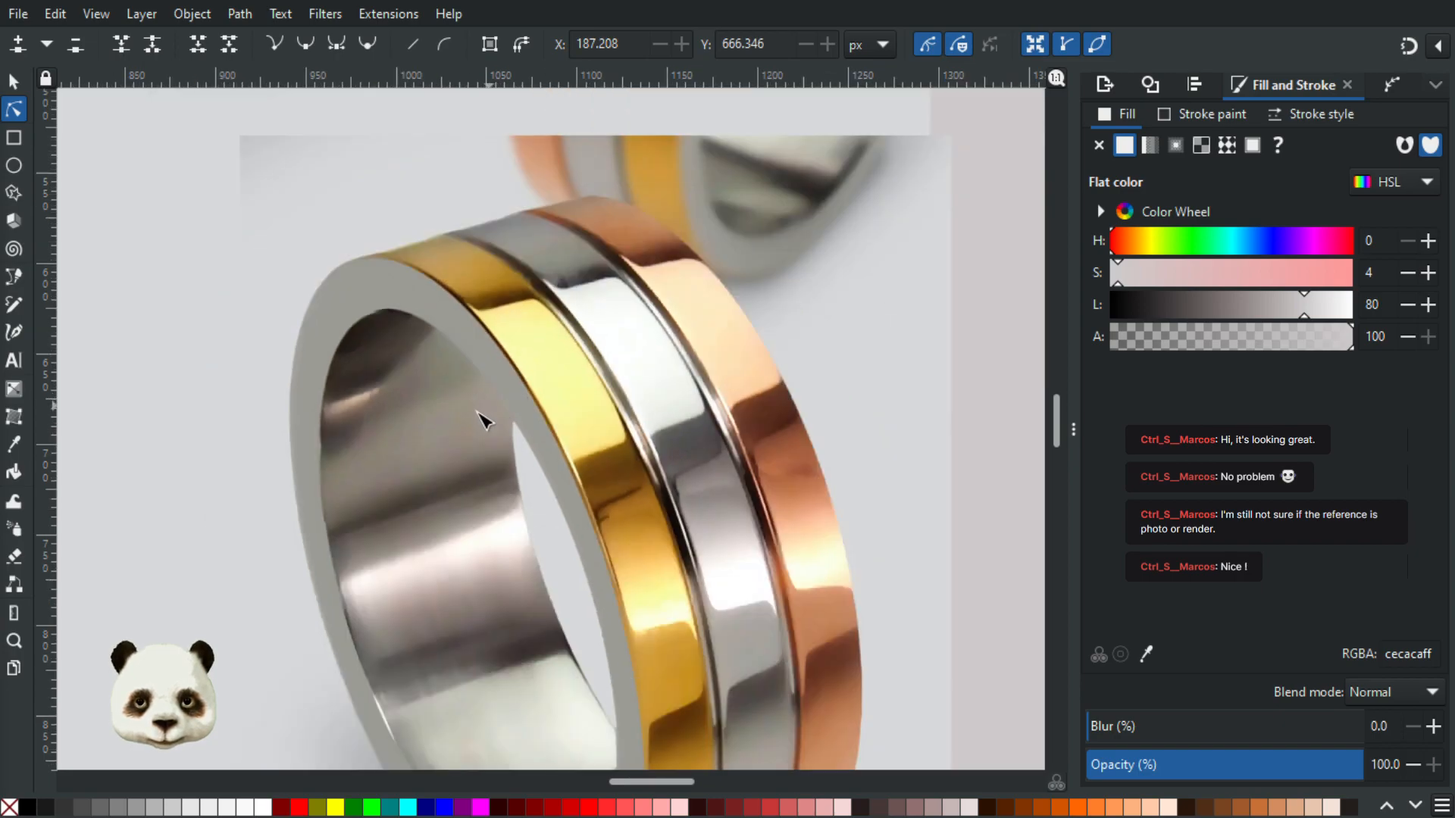
{"action": "scroll", "coordinate": [520, 396], "scroll_direction": "up", "scroll_amount": 3}
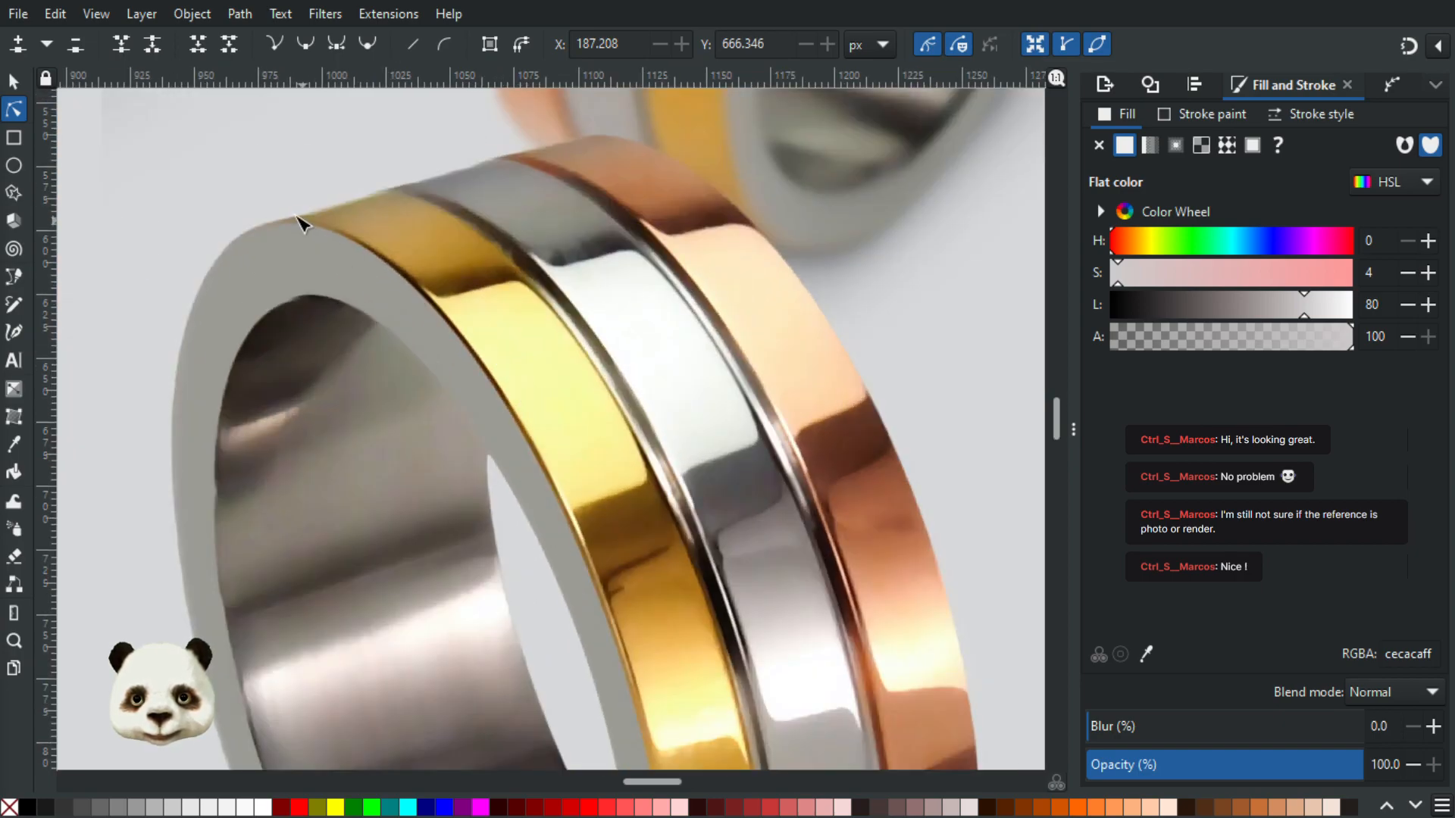
{"action": "scroll", "coordinate": [462, 387], "scroll_direction": "down", "scroll_amount": 4}
{"action": "scroll", "coordinate": [144, 360], "scroll_direction": "left", "scroll_amount": 6}
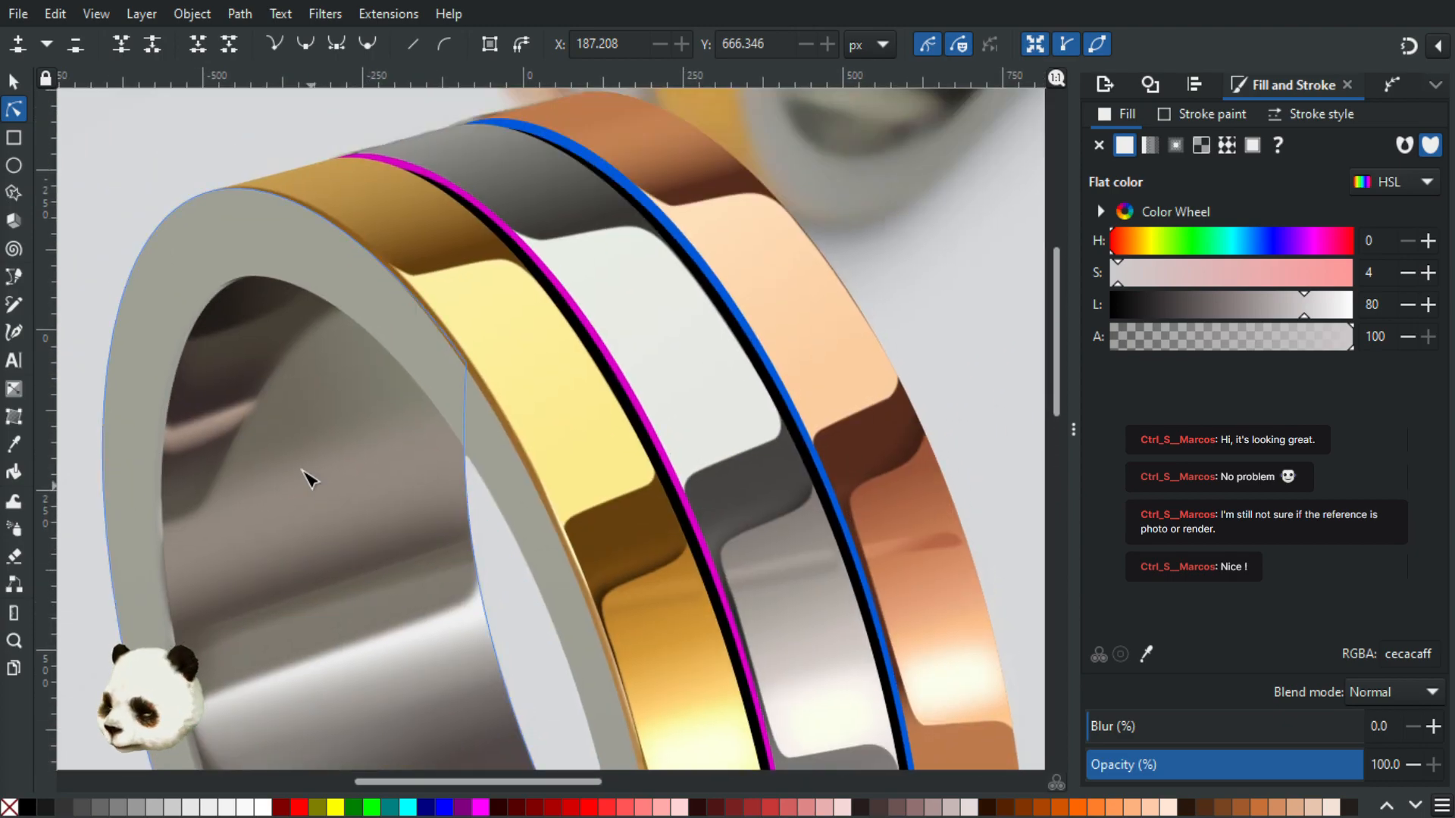
Step: Draw a closed curved shape about 367 by 419 px along the gold band's upper inner edge, overlapping the grey rim
{"action": "key", "text": "b"}
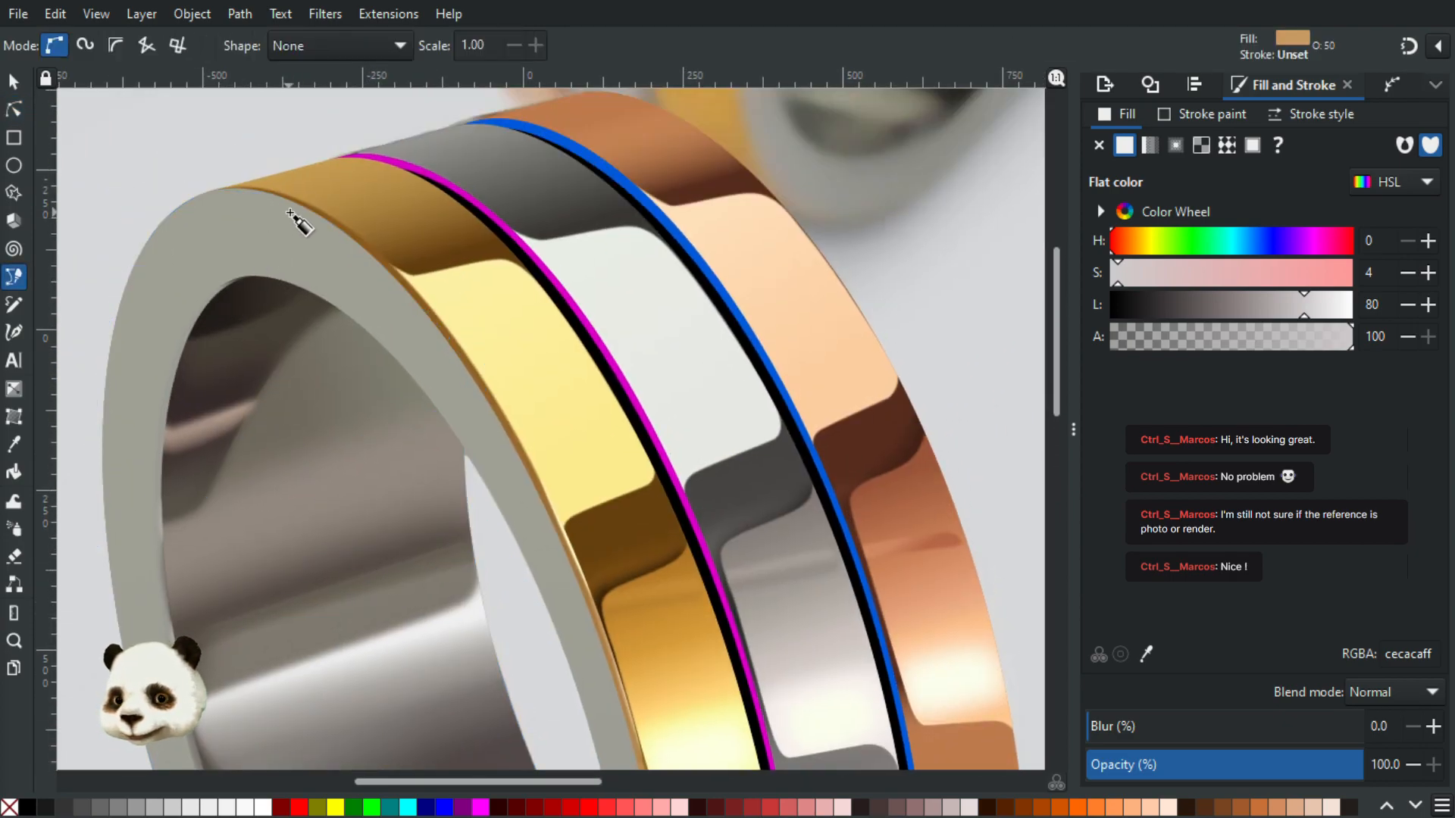
{"action": "left_click", "coordinate": [290, 213]}
{"action": "left_click_drag", "start_coordinate": [380, 260], "coordinate": [433, 306]}
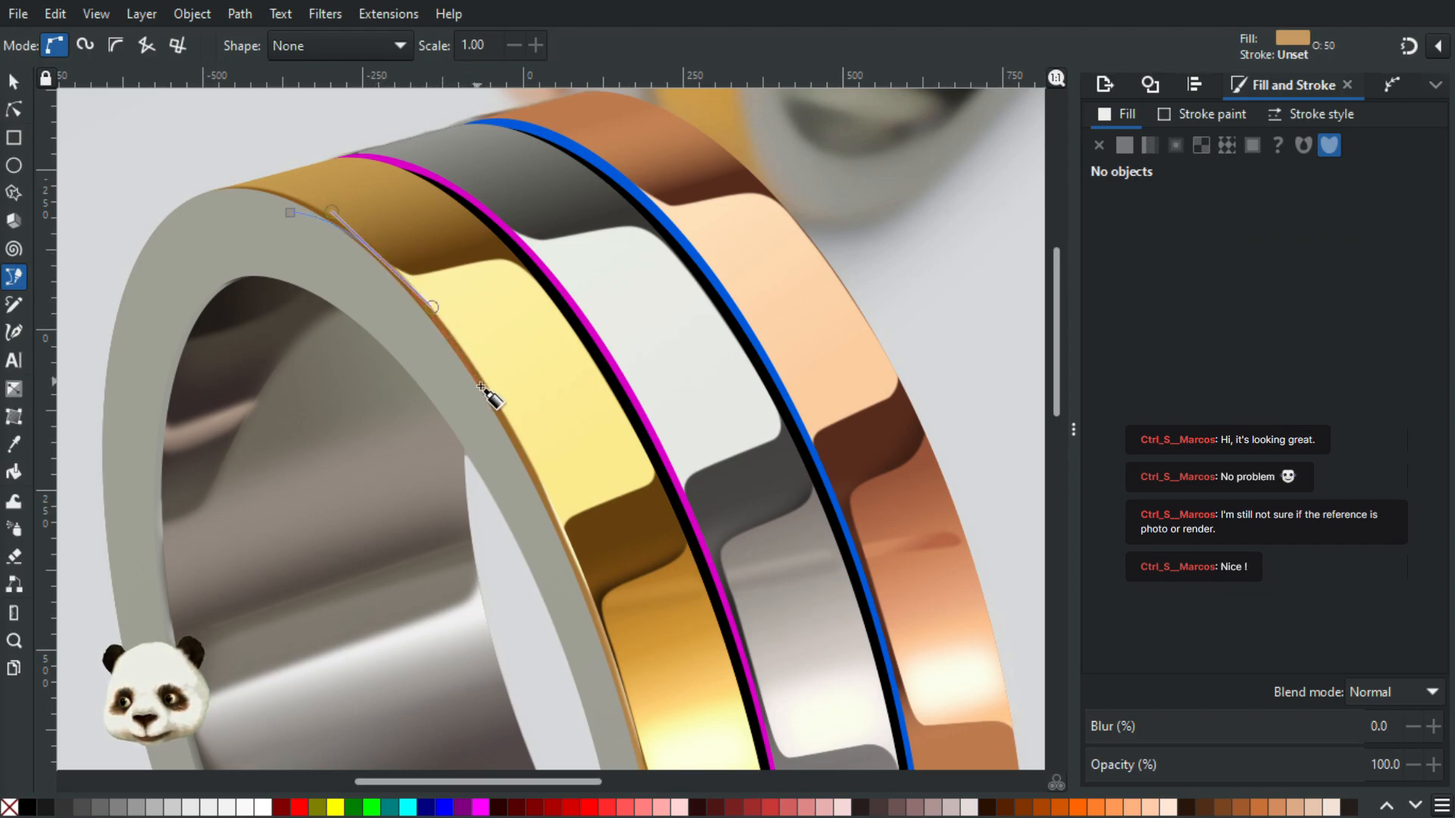
{"action": "key", "text": "BackSpace"}
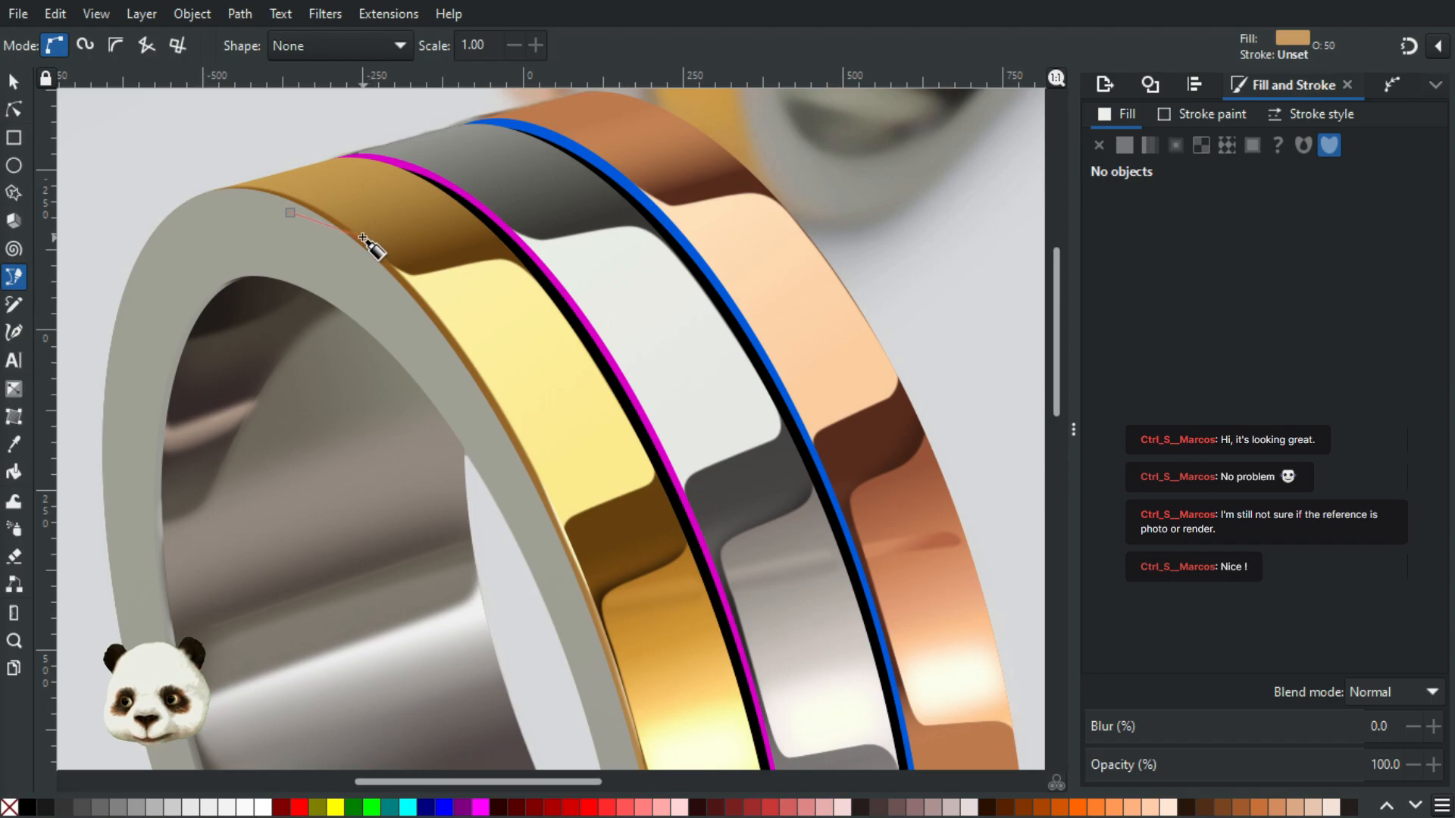
{"action": "left_click_drag", "start_coordinate": [363, 236], "coordinate": [468, 345]}
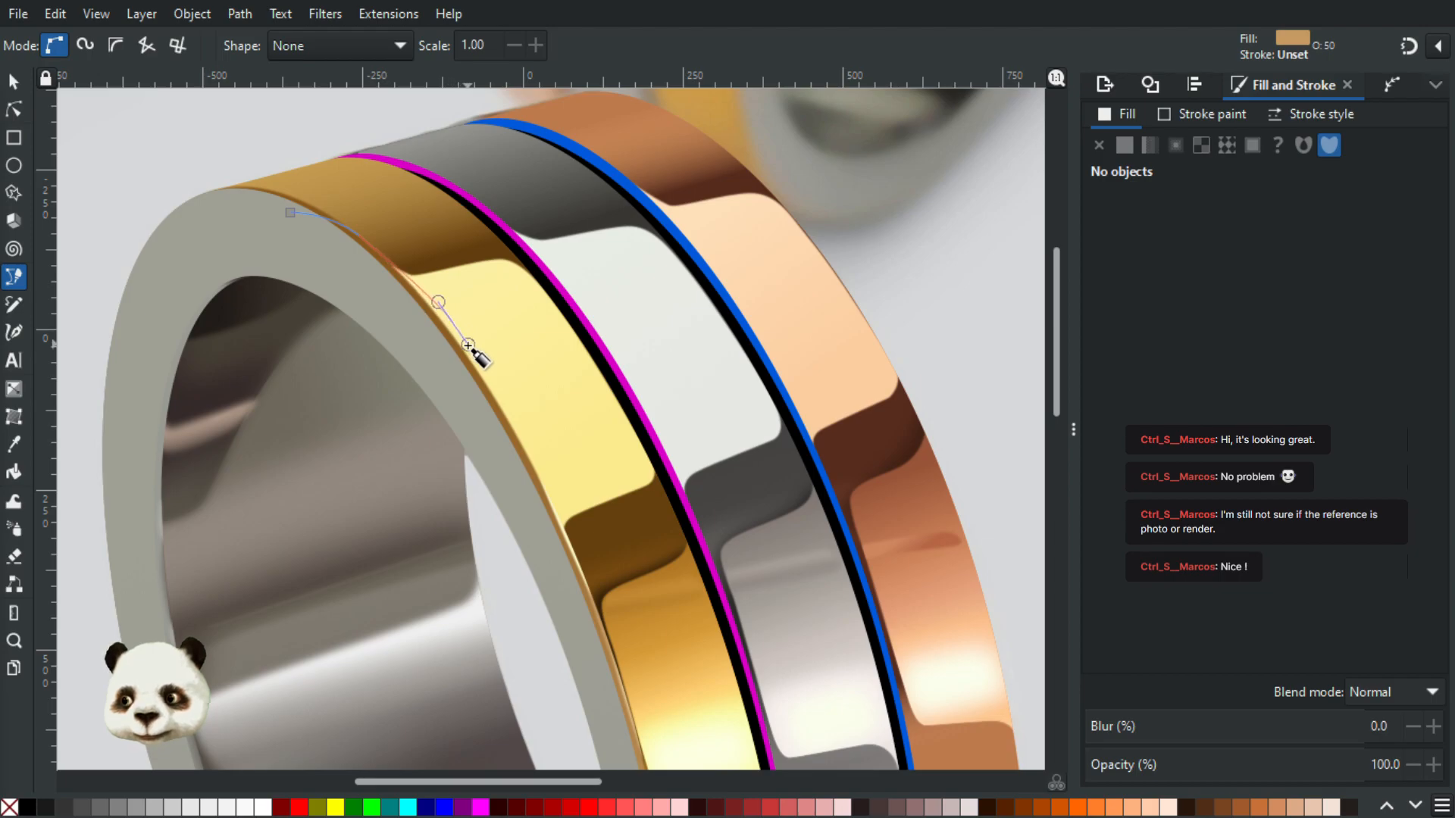
{"action": "left_click_drag", "start_coordinate": [723, 585], "coordinate": [127, 172]}
{"action": "scroll", "coordinate": [530, 332], "scroll_direction": "up", "scroll_amount": 2}
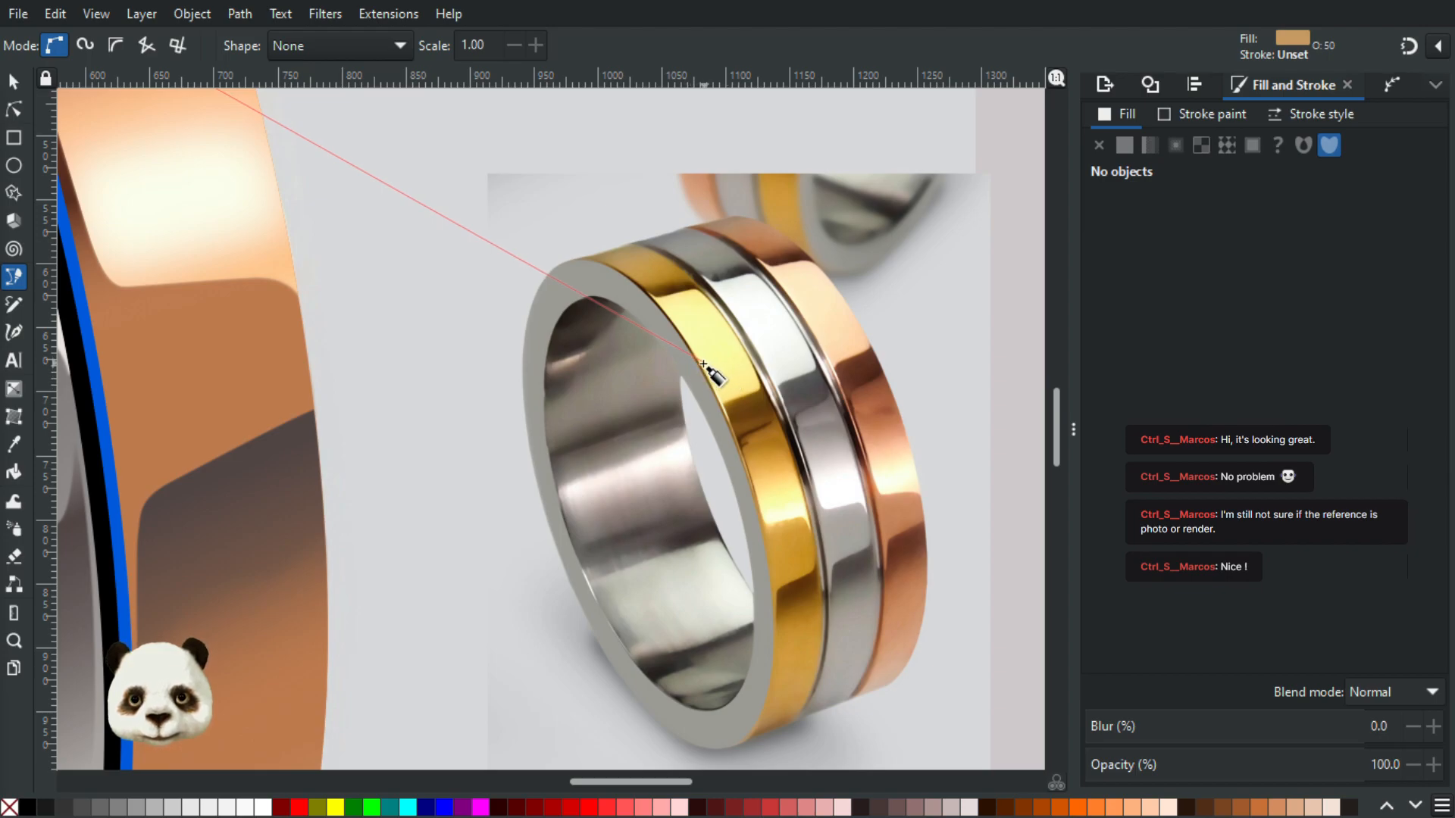
{"action": "scroll", "coordinate": [611, 367], "scroll_direction": "down", "scroll_amount": 3}
{"action": "left_click_drag", "start_coordinate": [450, 405], "coordinate": [776, 684]}
{"action": "scroll", "coordinate": [470, 392], "scroll_direction": "up", "scroll_amount": 1}
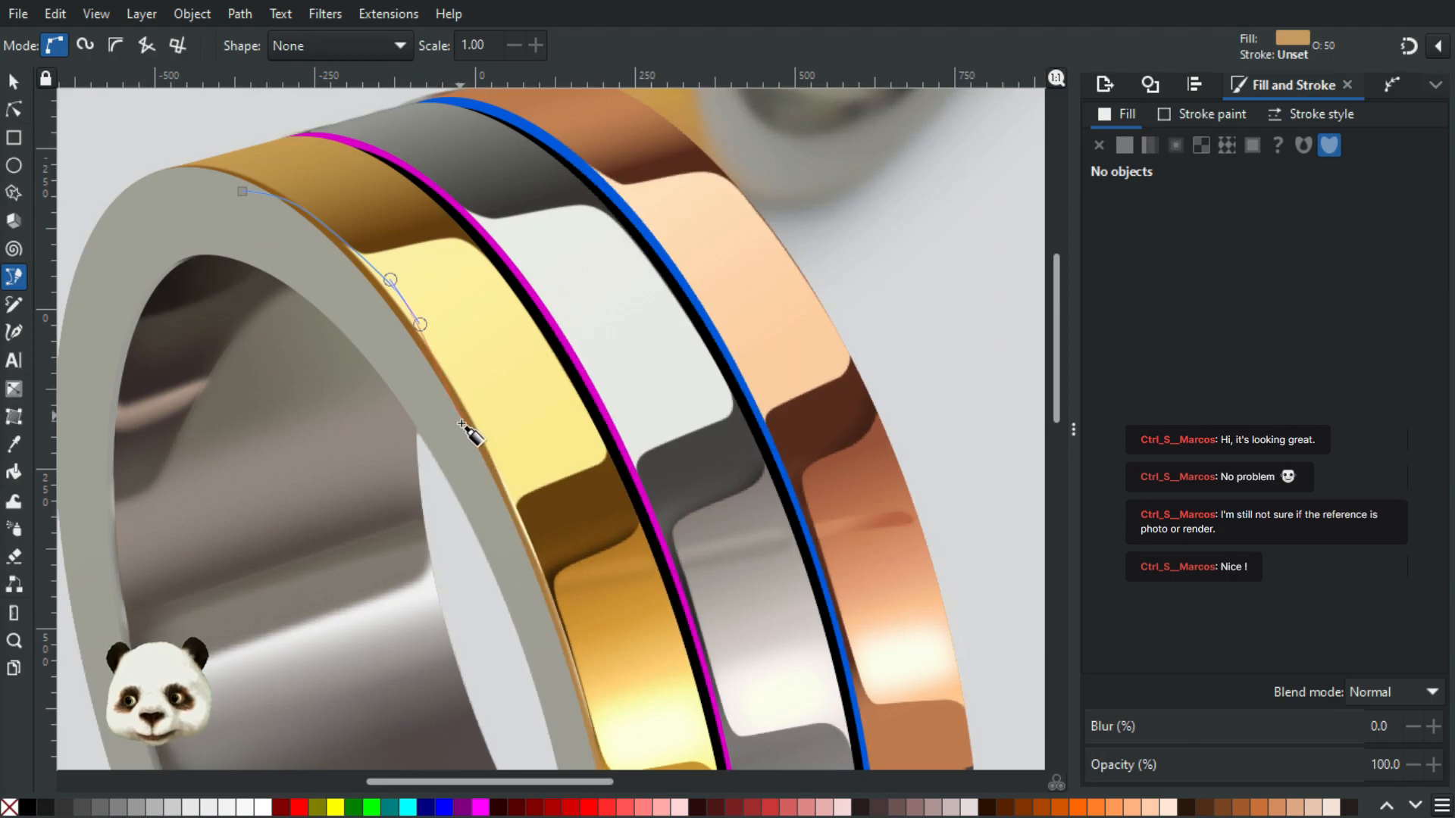
{"action": "left_click_drag", "start_coordinate": [463, 431], "coordinate": [472, 496]}
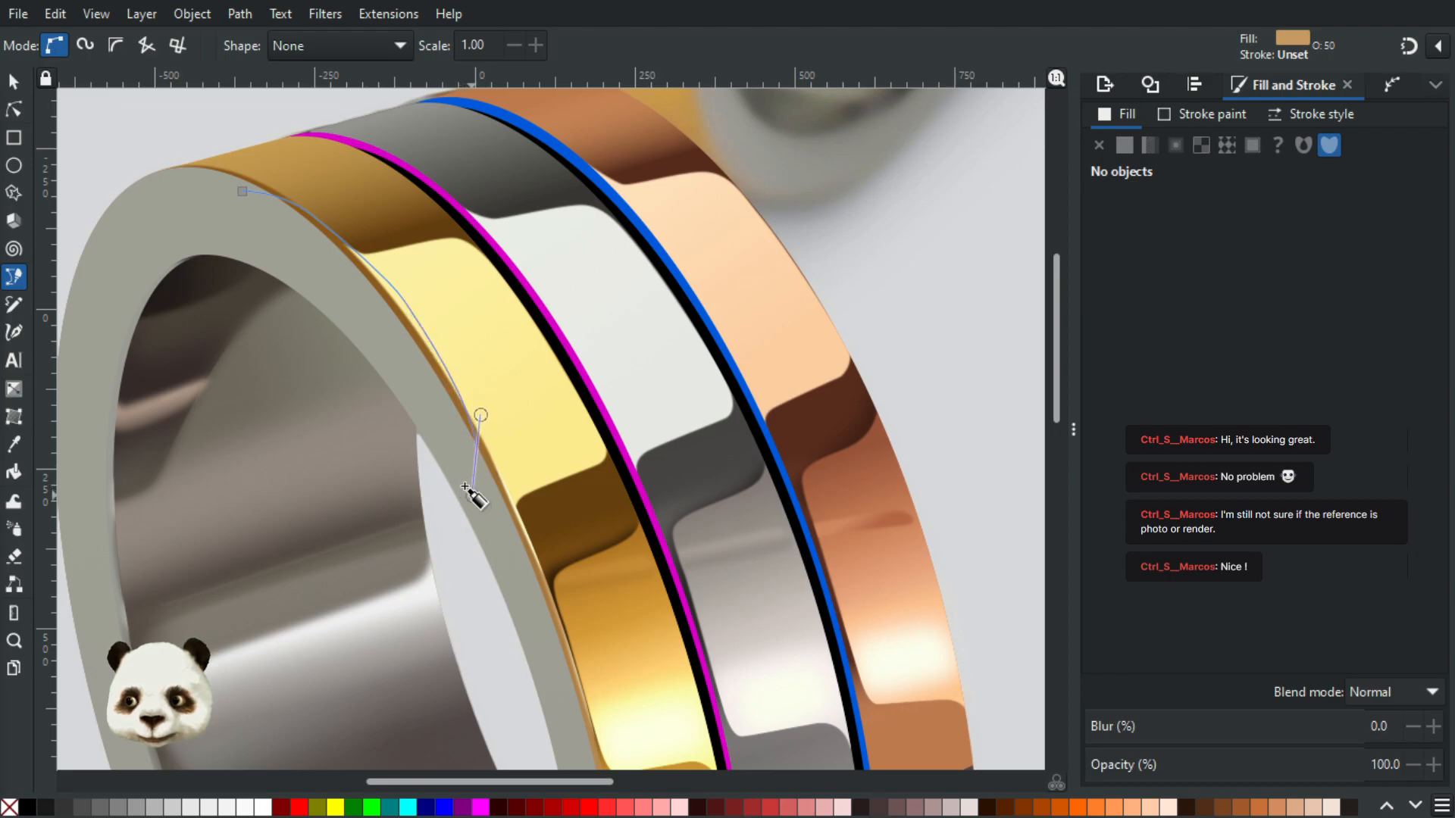
{"action": "left_click", "coordinate": [247, 194]}
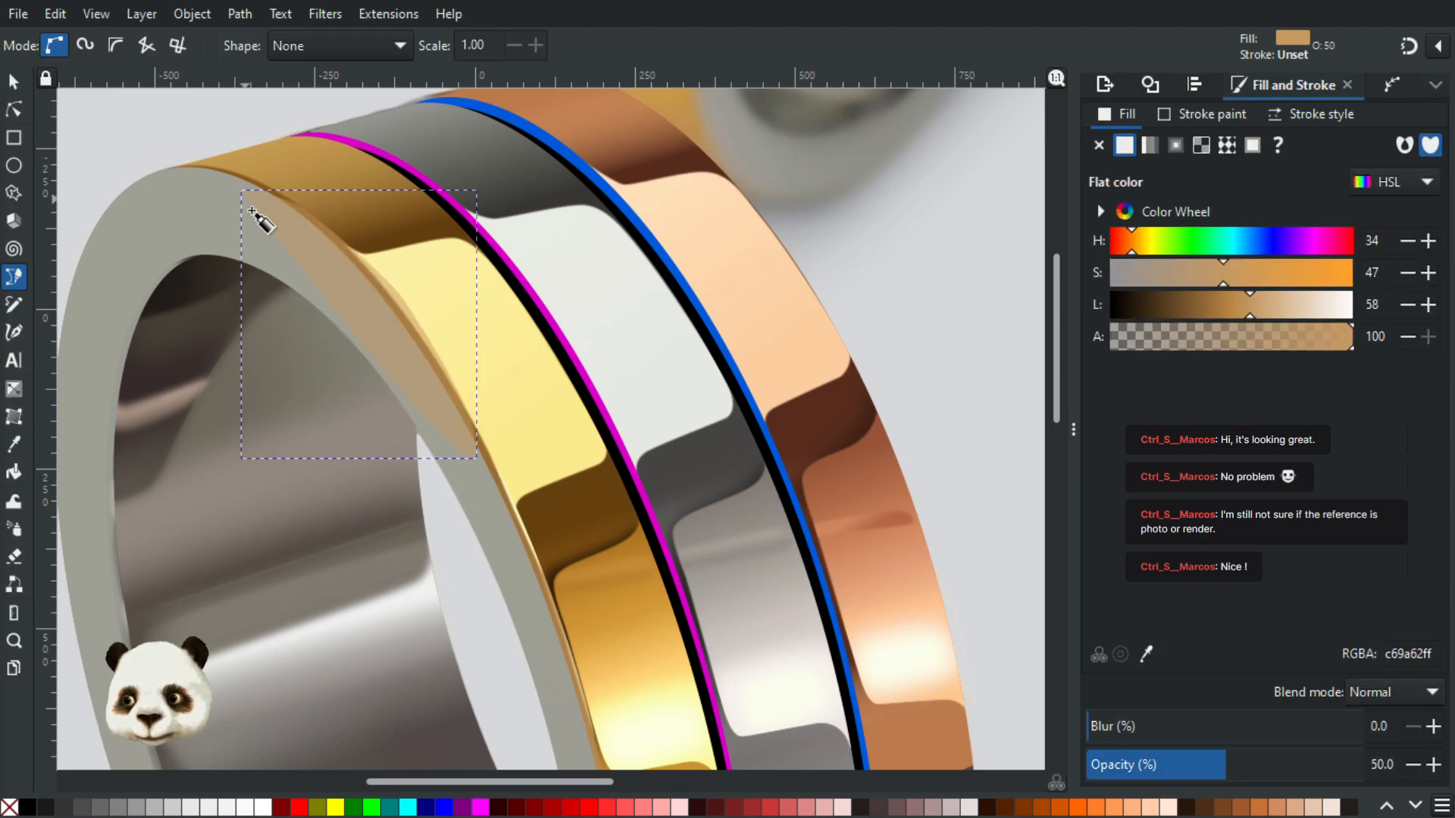
Step: Fill the new shape with dark brown 401c04 sampled from the reference picture's gold edge and set its opacity to 100%
{"action": "scroll", "coordinate": [260, 219], "scroll_direction": "down", "scroll_amount": 2}
{"action": "left_click_drag", "start_coordinate": [462, 429], "coordinate": [272, 331]}
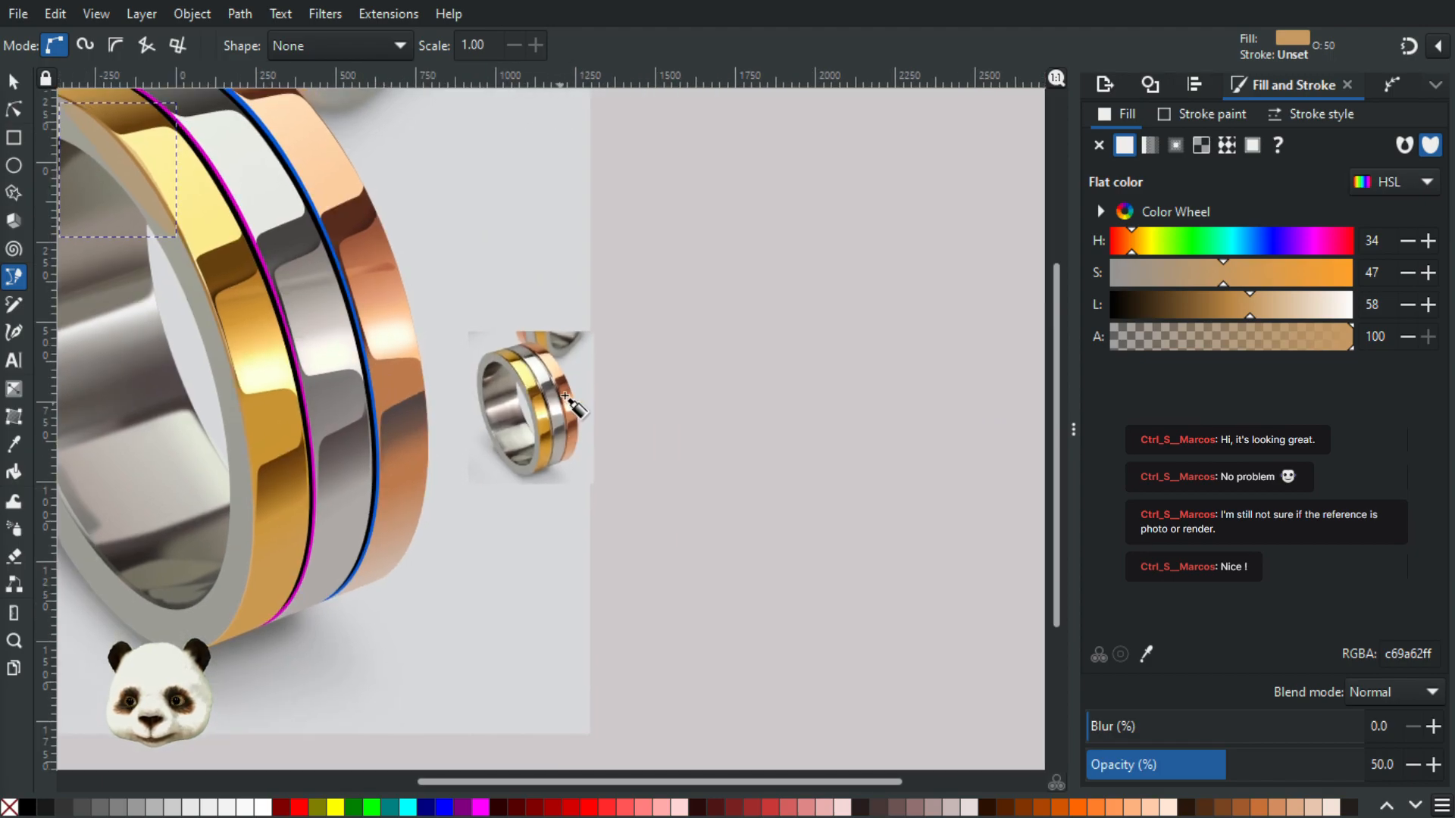
{"action": "scroll", "coordinate": [563, 397], "scroll_direction": "up", "scroll_amount": 4}
{"action": "key", "text": "d"}
{"action": "scroll", "coordinate": [334, 264], "scroll_direction": "up", "scroll_amount": 2}
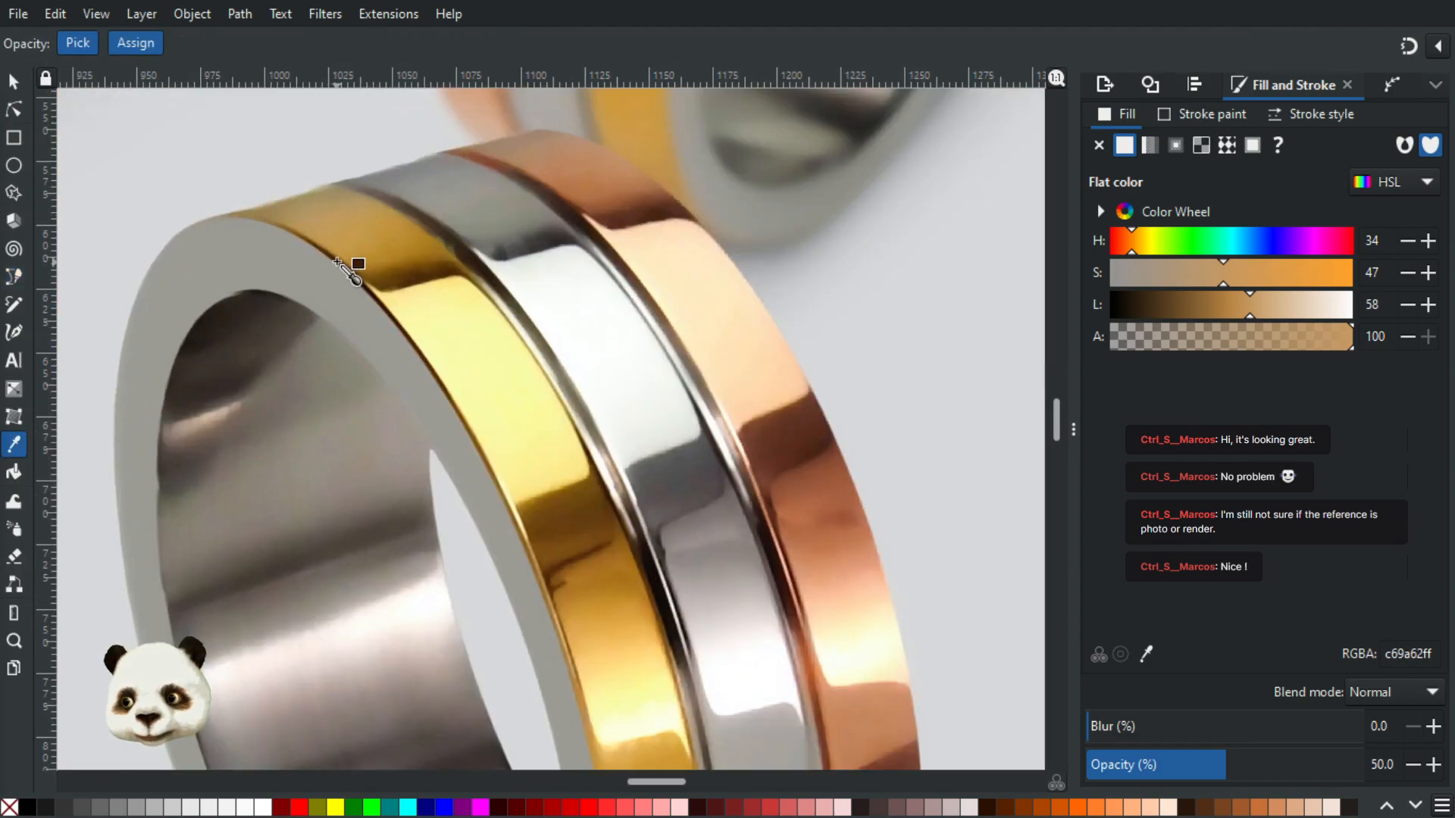
{"action": "left_click", "coordinate": [337, 262]}
{"action": "scroll", "coordinate": [341, 267], "scroll_direction": "down", "scroll_amount": 4}
{"action": "left_click_drag", "start_coordinate": [189, 331], "coordinate": [870, 572]}
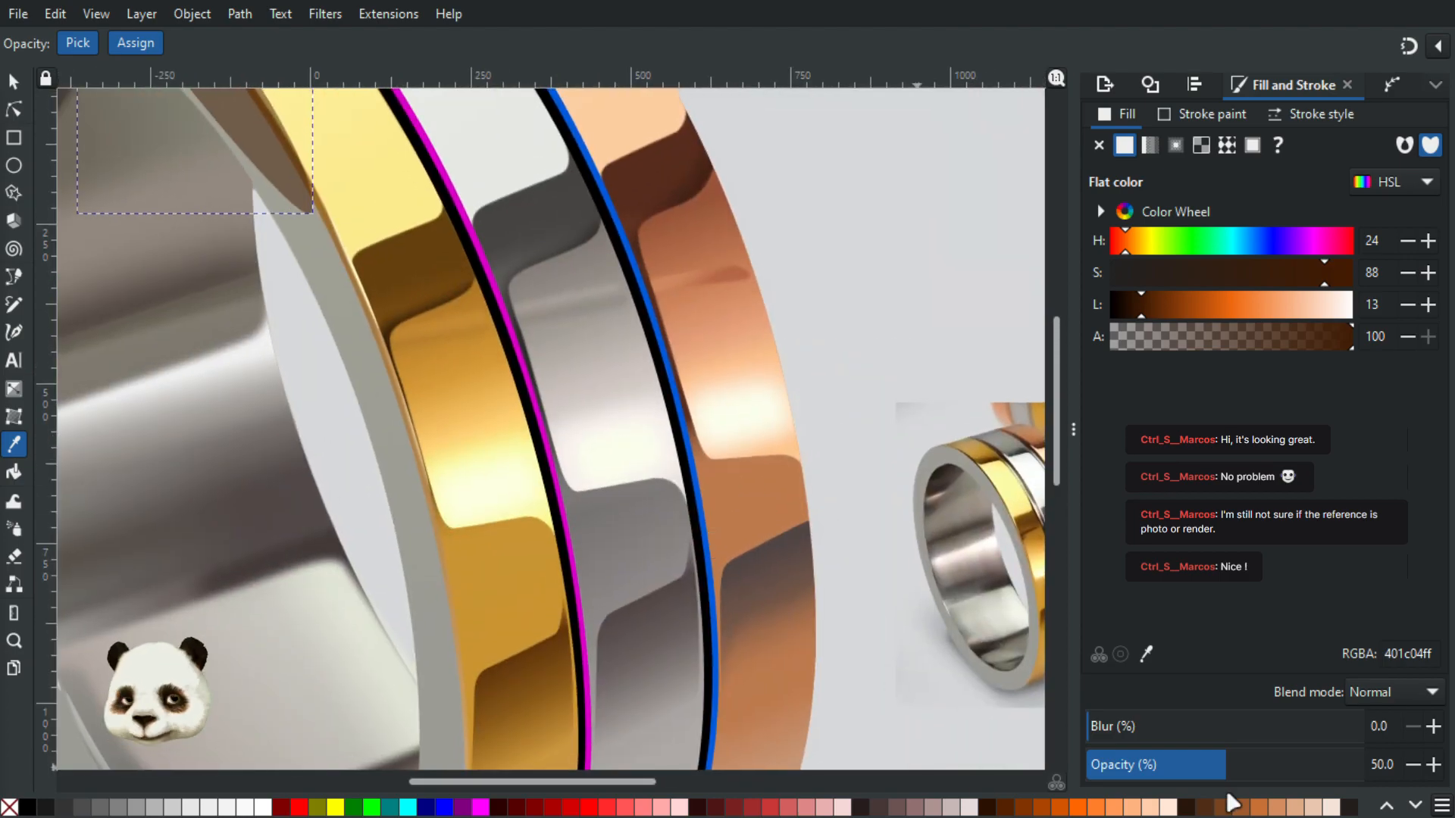
{"action": "left_click_drag", "start_coordinate": [1337, 760], "coordinate": [1440, 765]}
Step: Apply a linear gradient running down the length of the brown shape, with its end stop sampled from the reference as 865312 at full opacity
{"action": "key", "text": "g"}
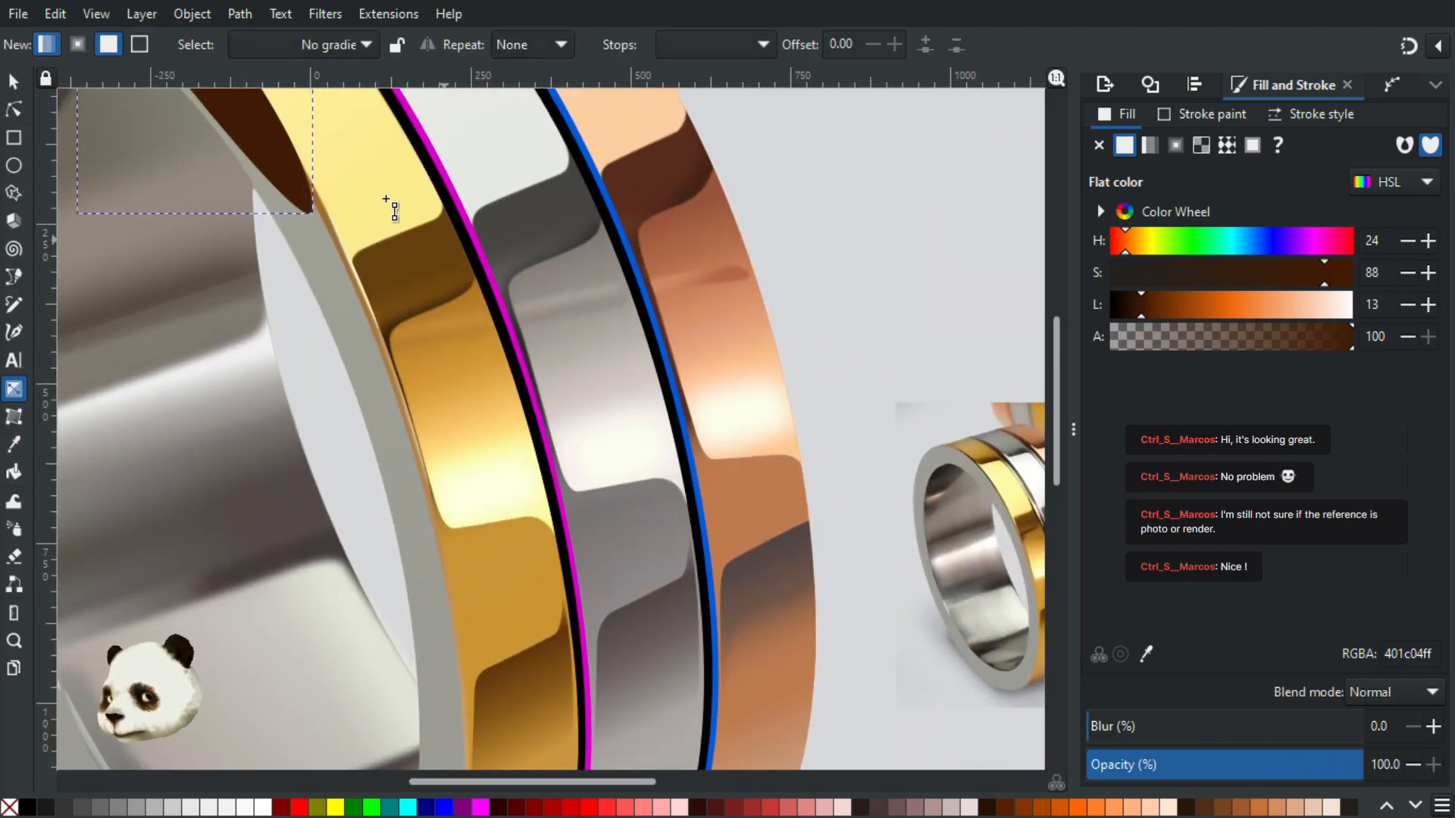
{"action": "left_click_drag", "start_coordinate": [390, 209], "coordinate": [489, 485]}
{"action": "left_click_drag", "start_coordinate": [294, 275], "coordinate": [427, 447]}
{"action": "left_click_drag", "start_coordinate": [672, 612], "coordinate": [127, 297]}
{"action": "scroll", "coordinate": [614, 534], "scroll_direction": "up", "scroll_amount": 4}
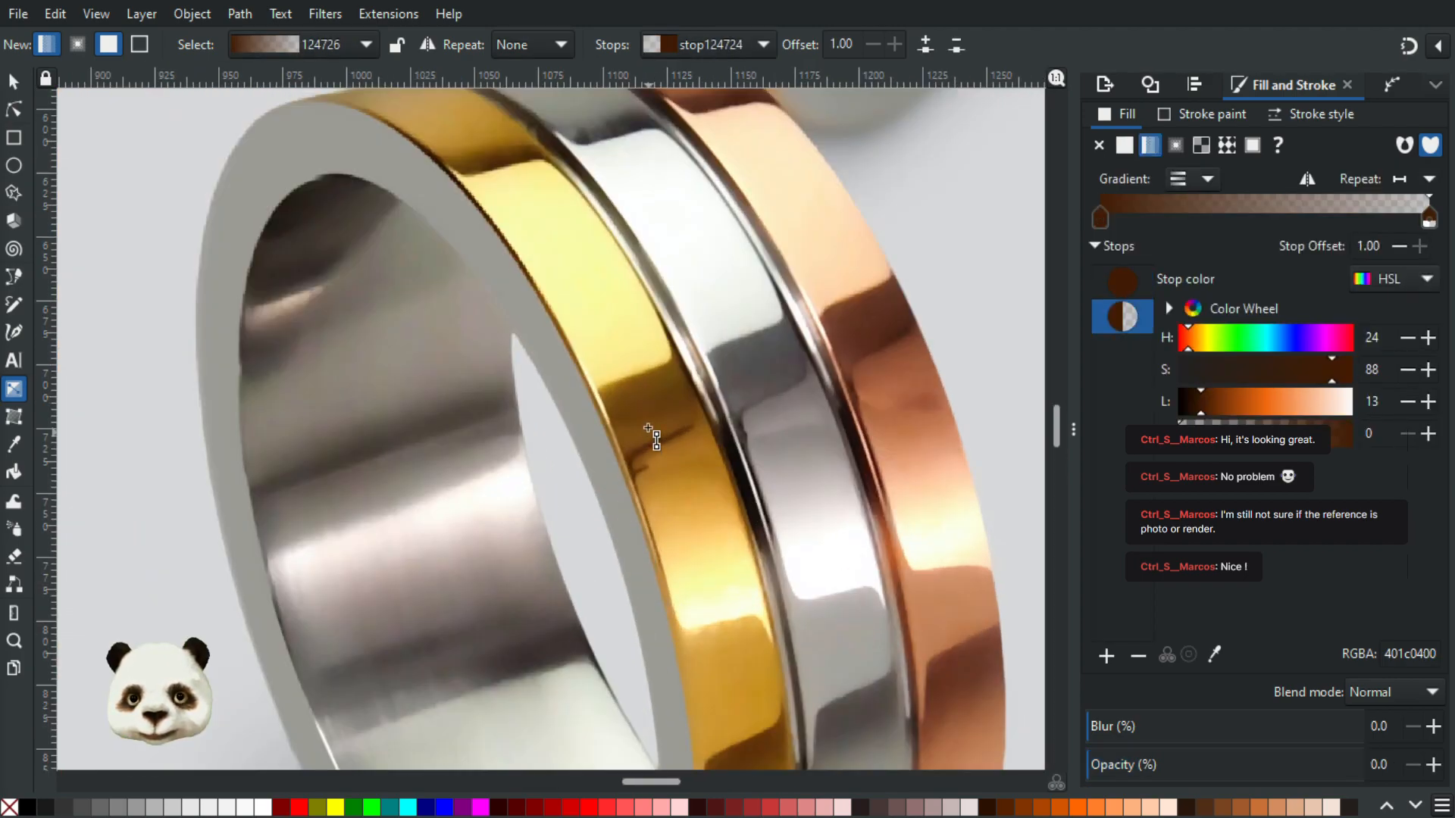
{"action": "key", "text": "d"}
{"action": "left_click", "coordinate": [567, 318]}
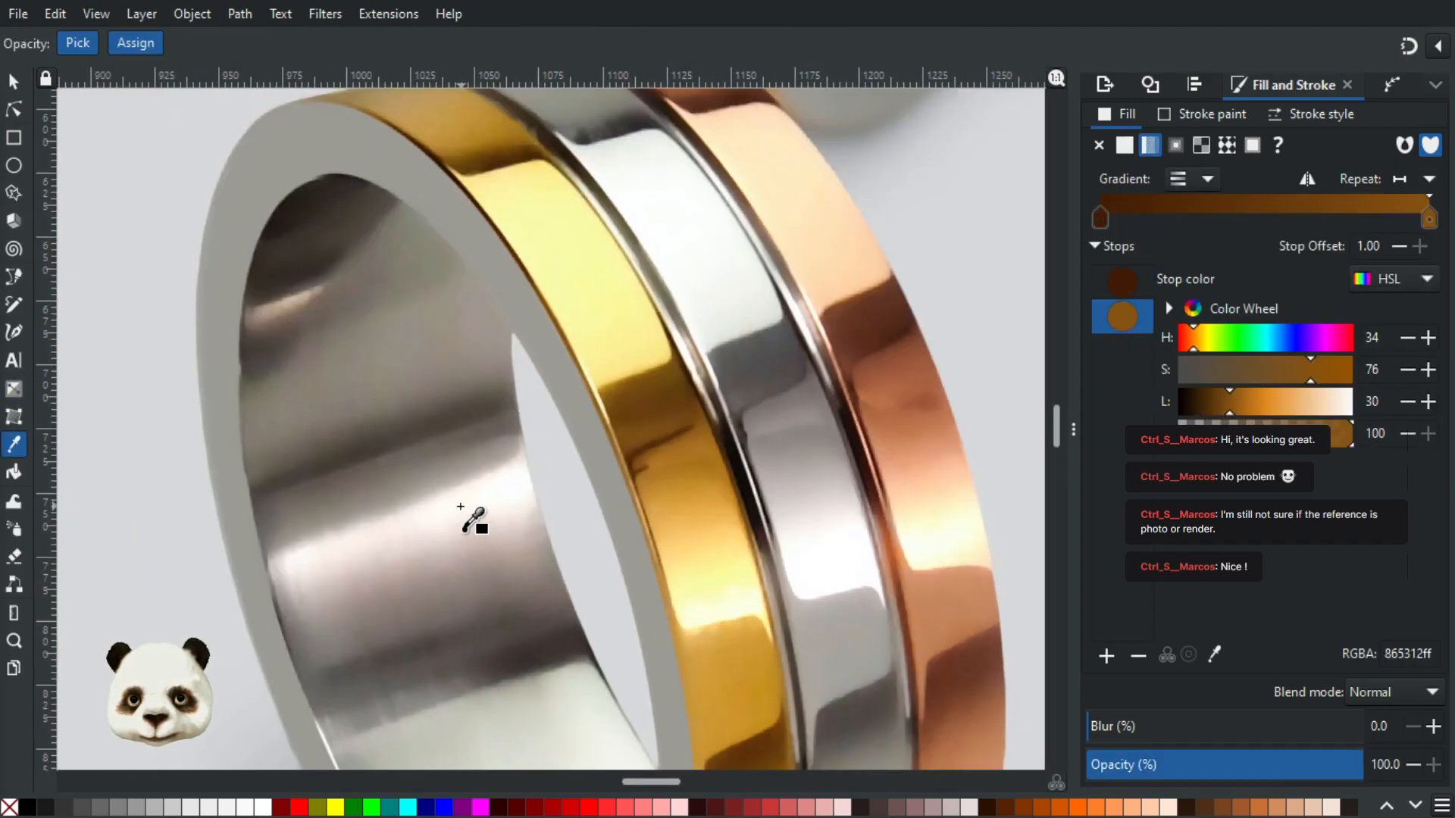
{"action": "scroll", "coordinate": [466, 508], "scroll_direction": "down", "scroll_amount": 5}
{"action": "left_click_drag", "start_coordinate": [103, 426], "coordinate": [705, 506]}
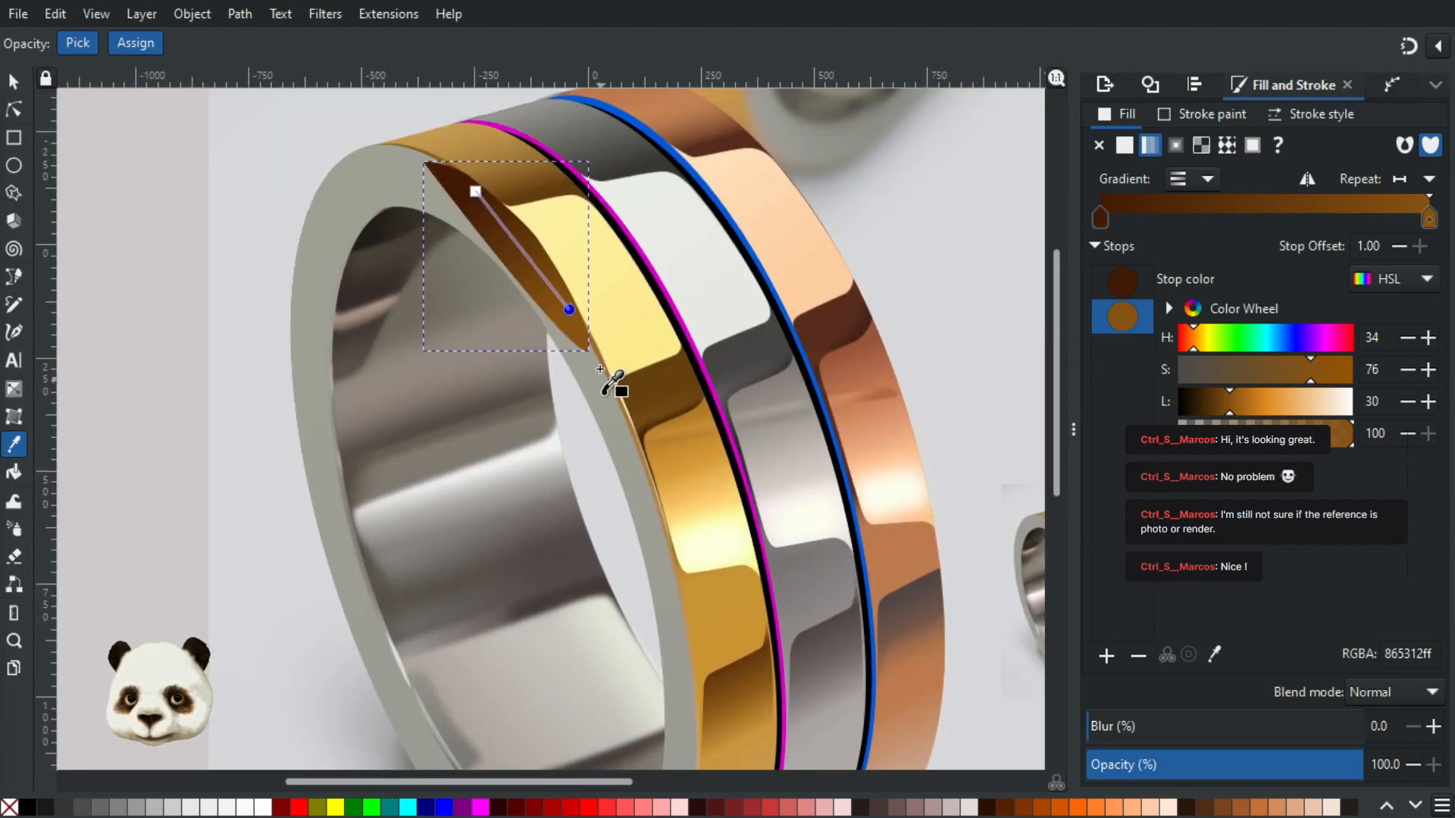
Step: Try lowering the brown gradient shape two levels in the stacking order and undo it
{"action": "scroll", "coordinate": [594, 357], "scroll_direction": "up", "scroll_amount": 2}
{"action": "scroll", "coordinate": [504, 335], "scroll_direction": "up", "scroll_amount": 6}
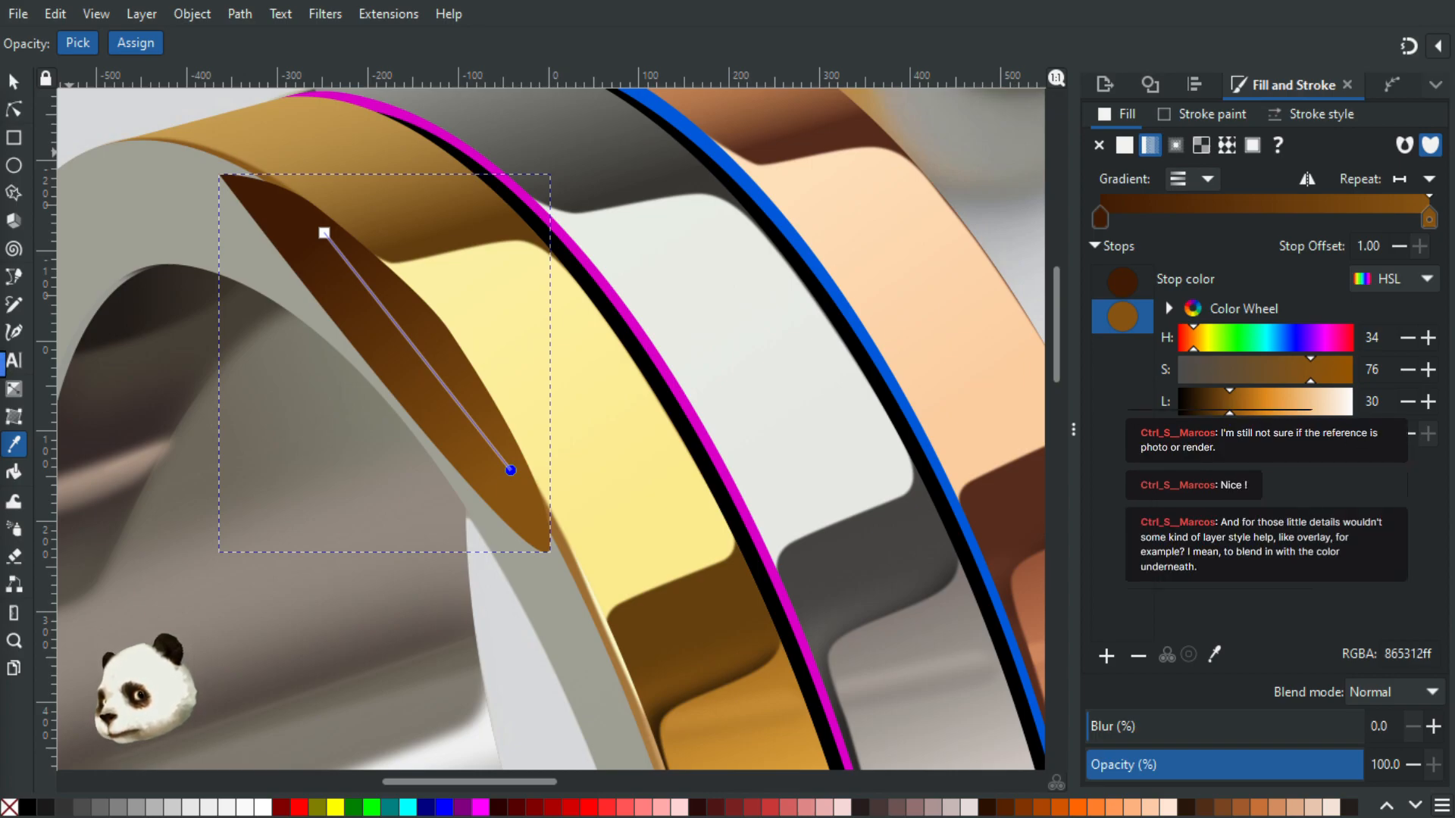
{"action": "key", "text": "Page_Down"}
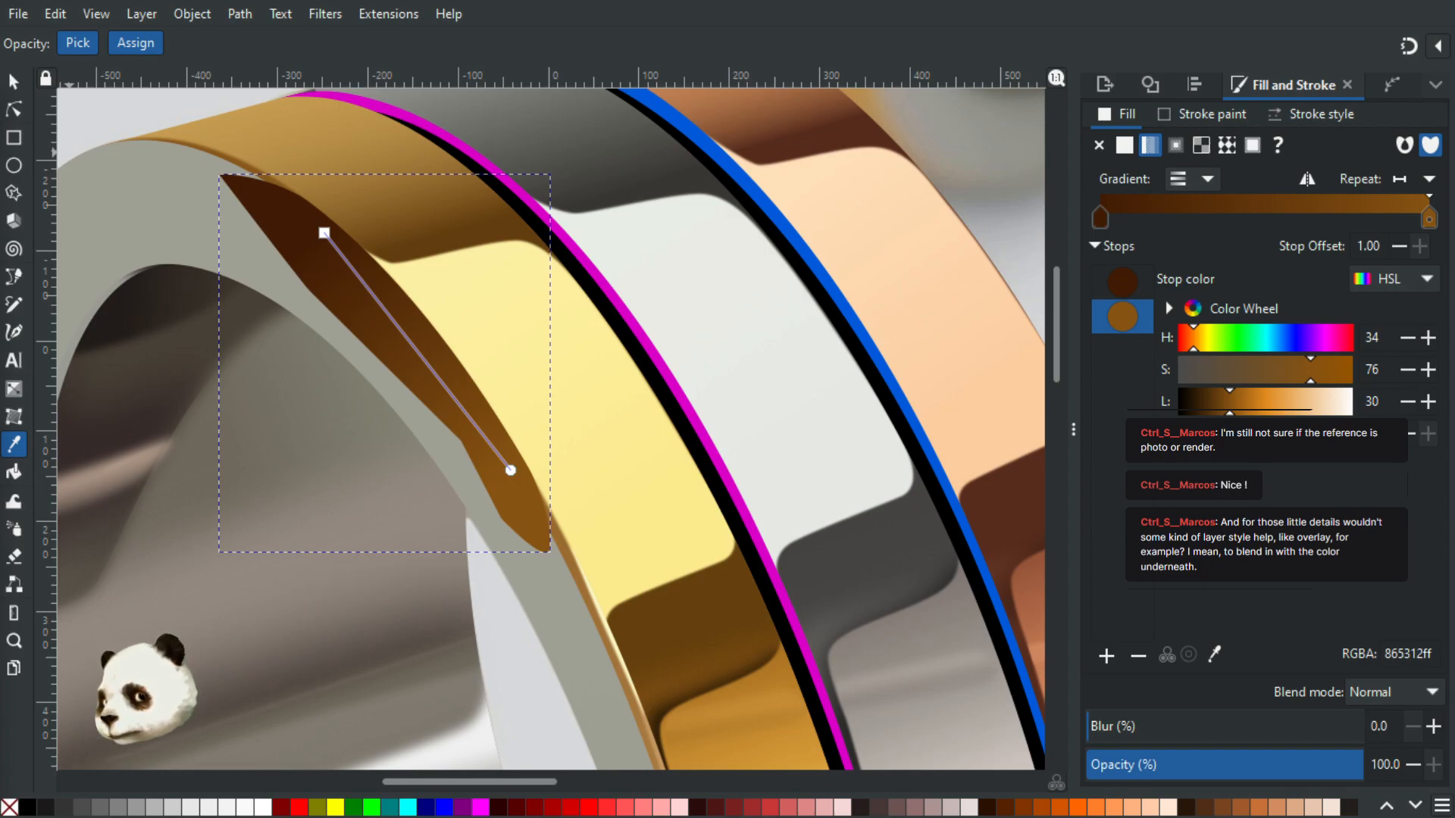
{"action": "key", "text": "Page_Down"}
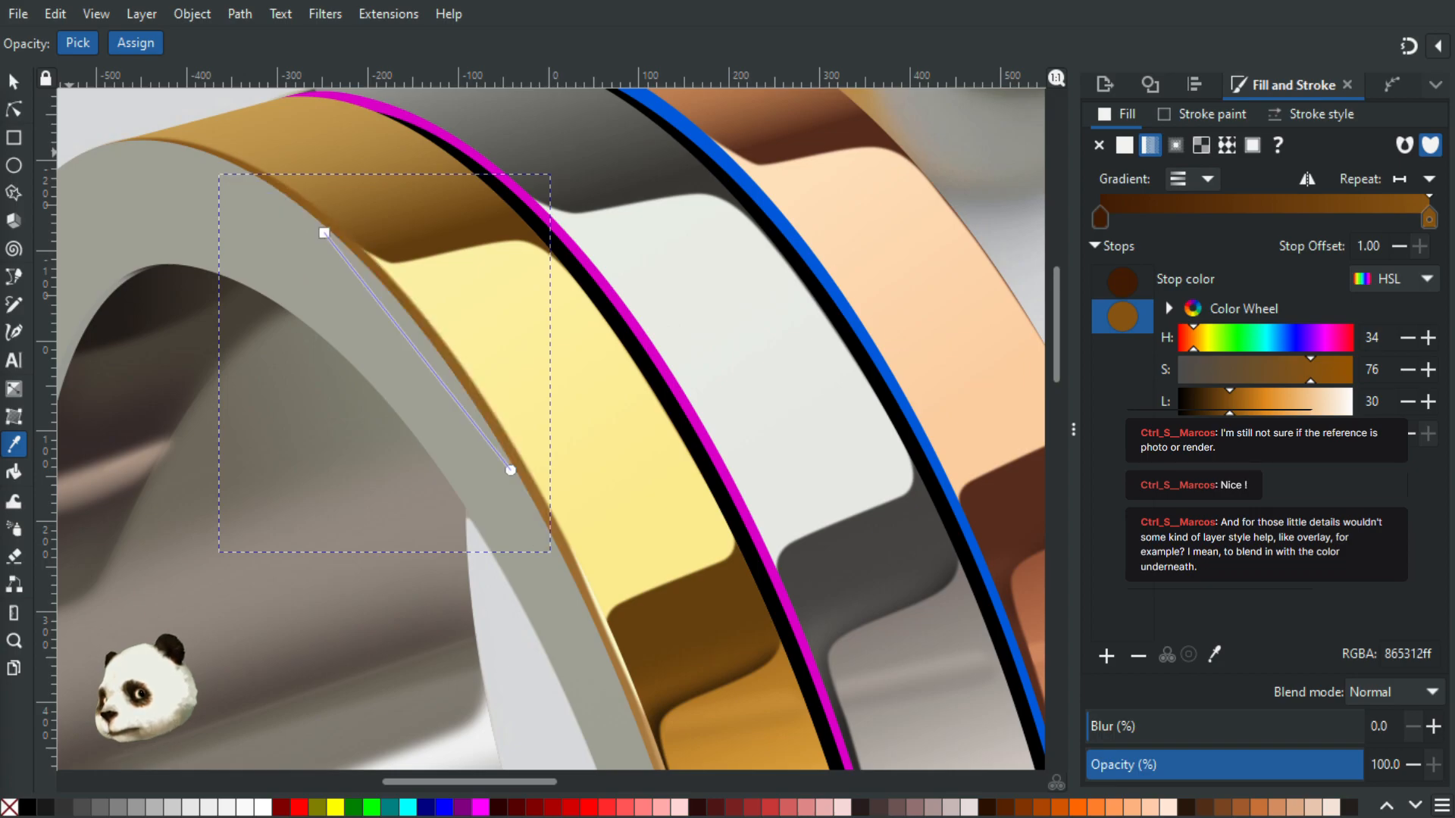
{"action": "key", "text": "ctrl+z"}
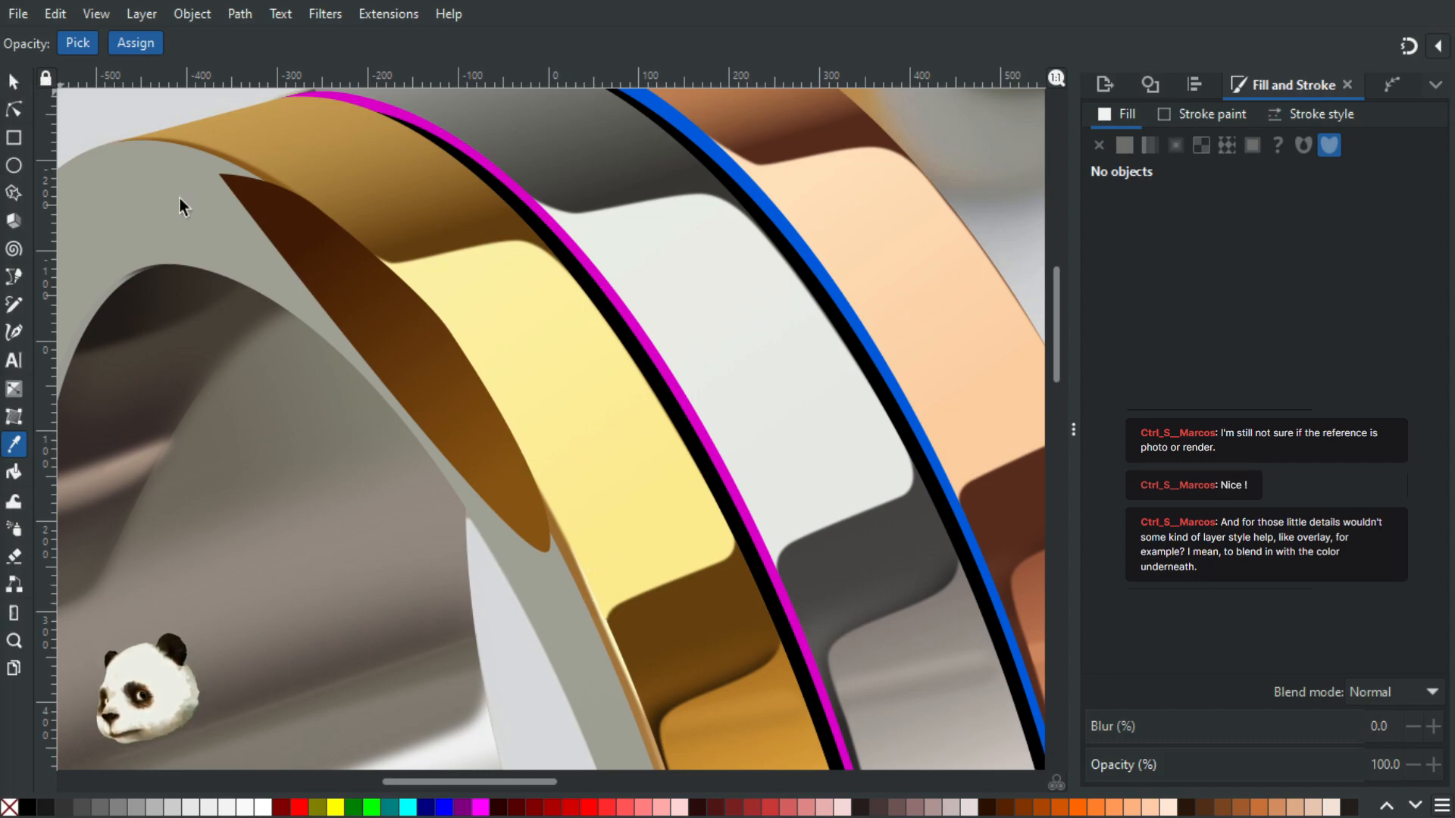
Step: Lower the brown gradient shape in the stacking order and raise the grey front rim above it
{"action": "key", "text": "s"}
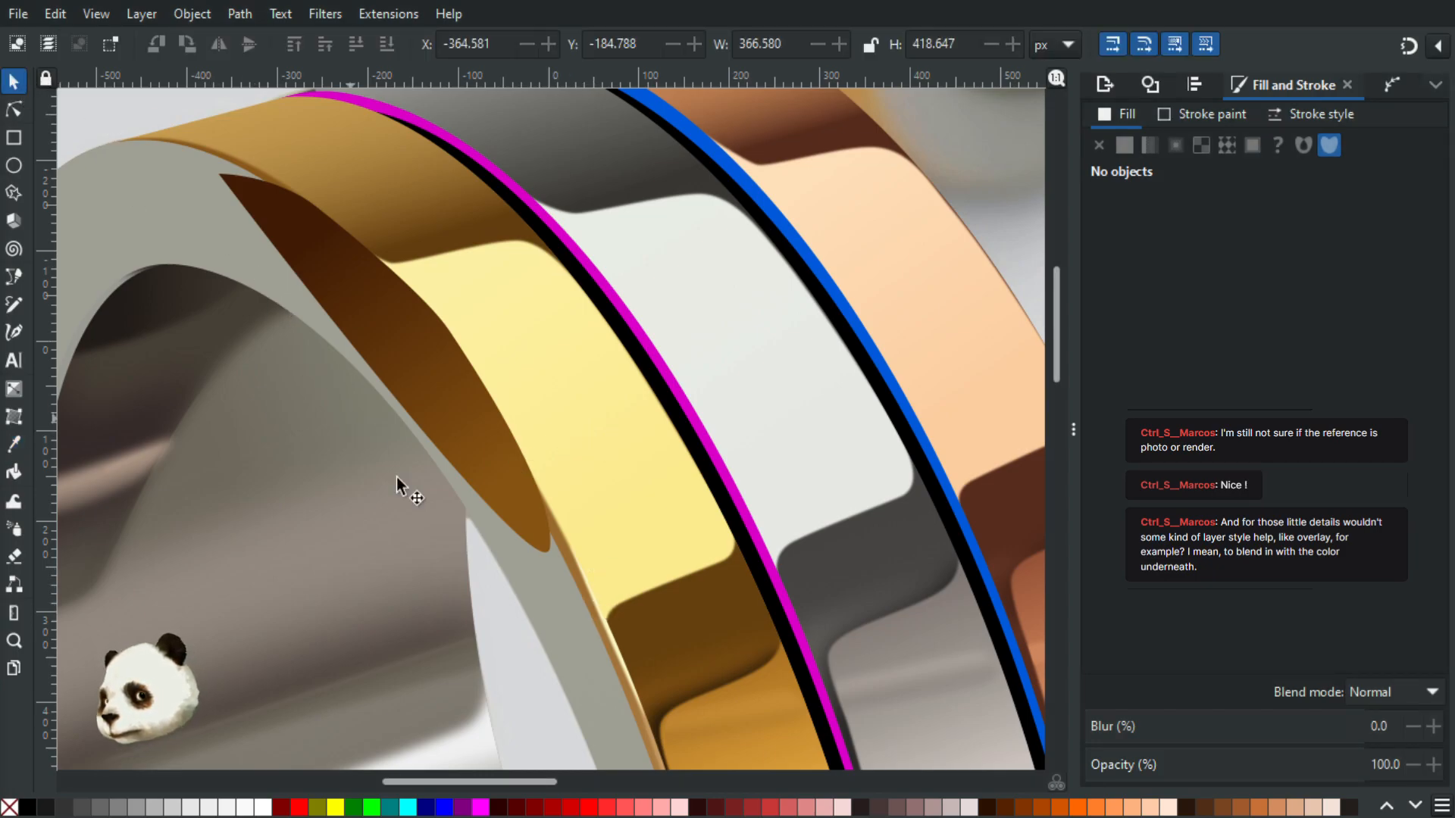
{"action": "left_click", "coordinate": [592, 603]}
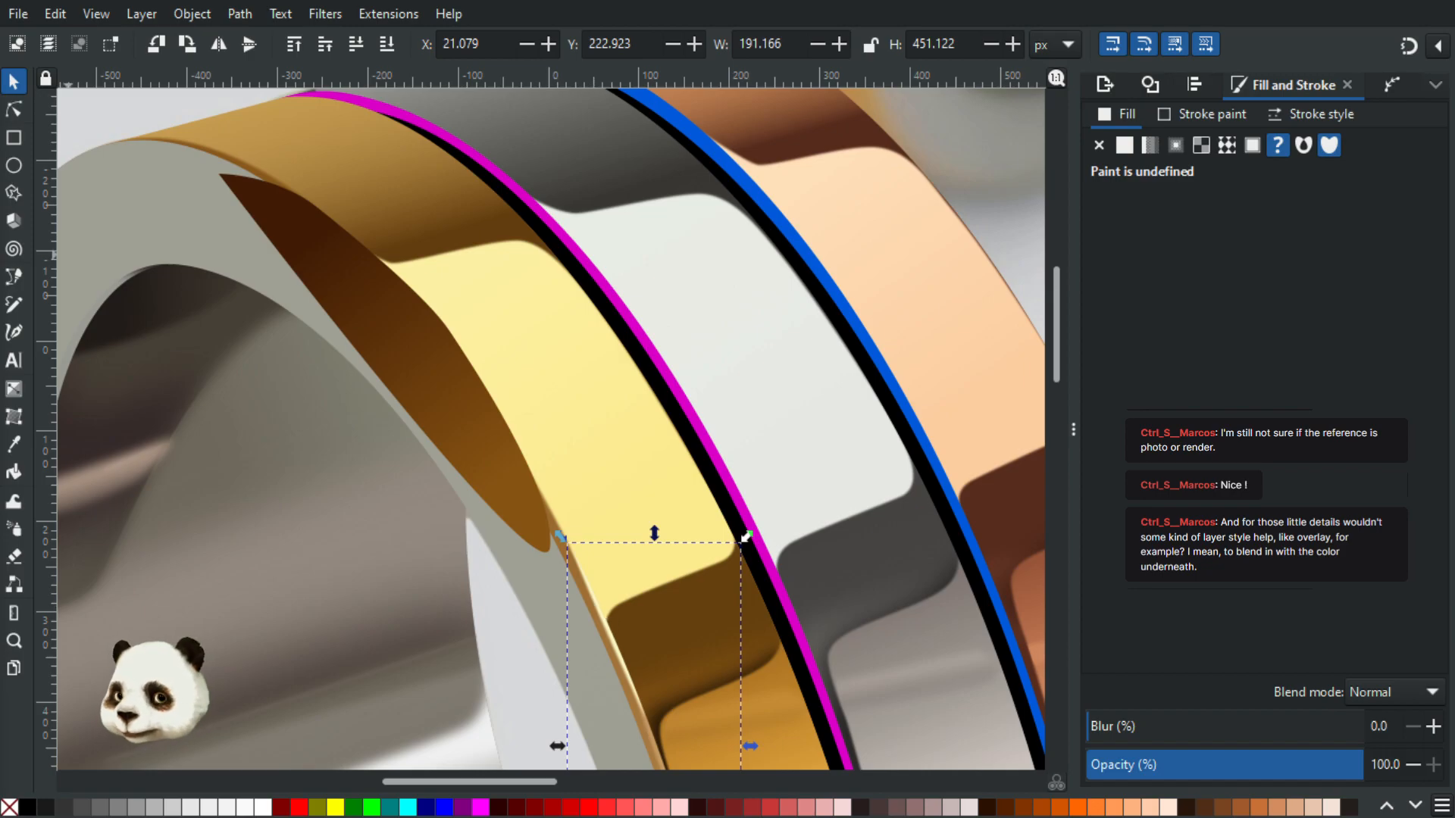
{"action": "left_click", "coordinate": [409, 363]}
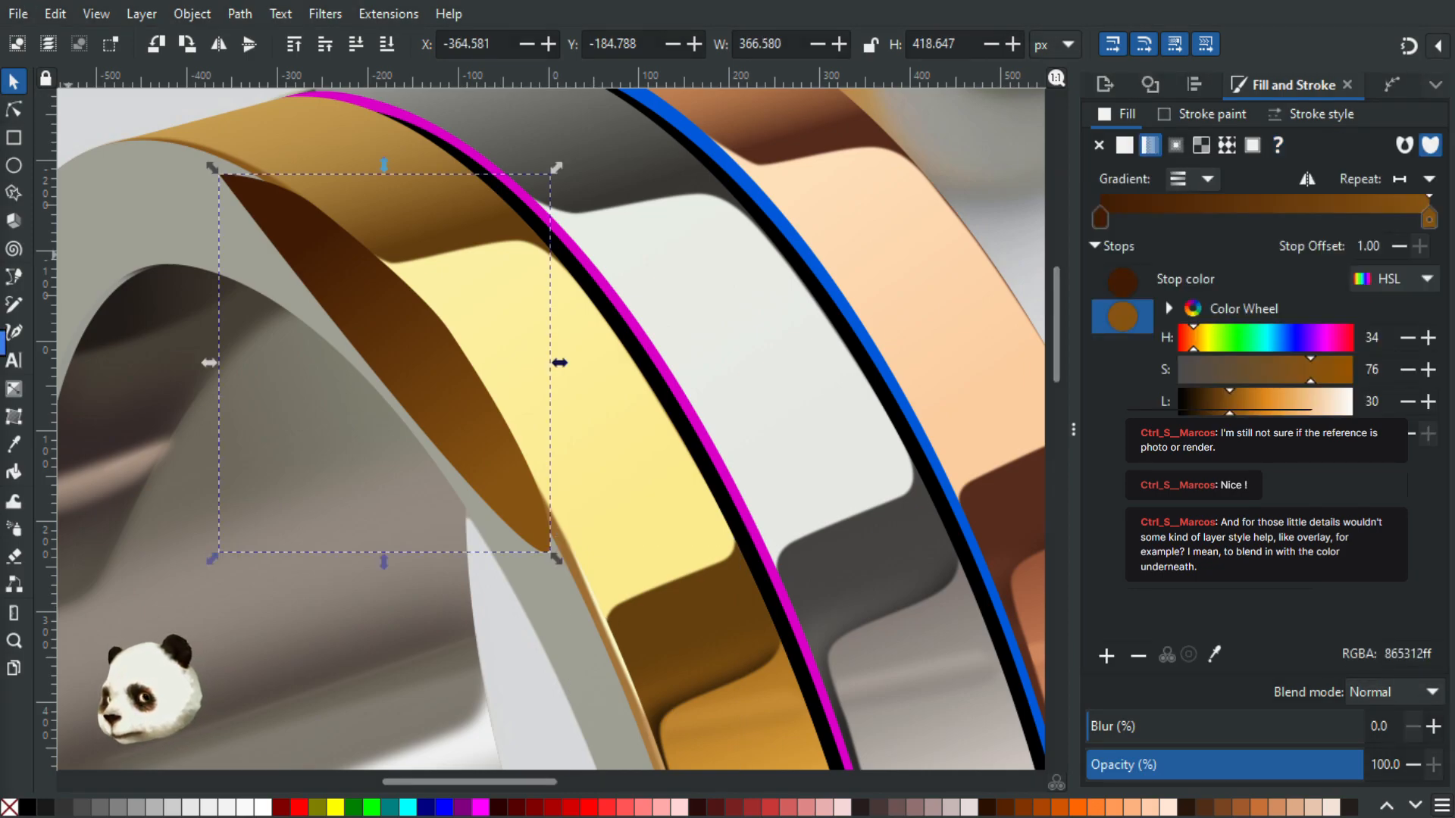
{"action": "left_click_drag", "start_coordinate": [6, 340], "coordinate": [0, 341]}
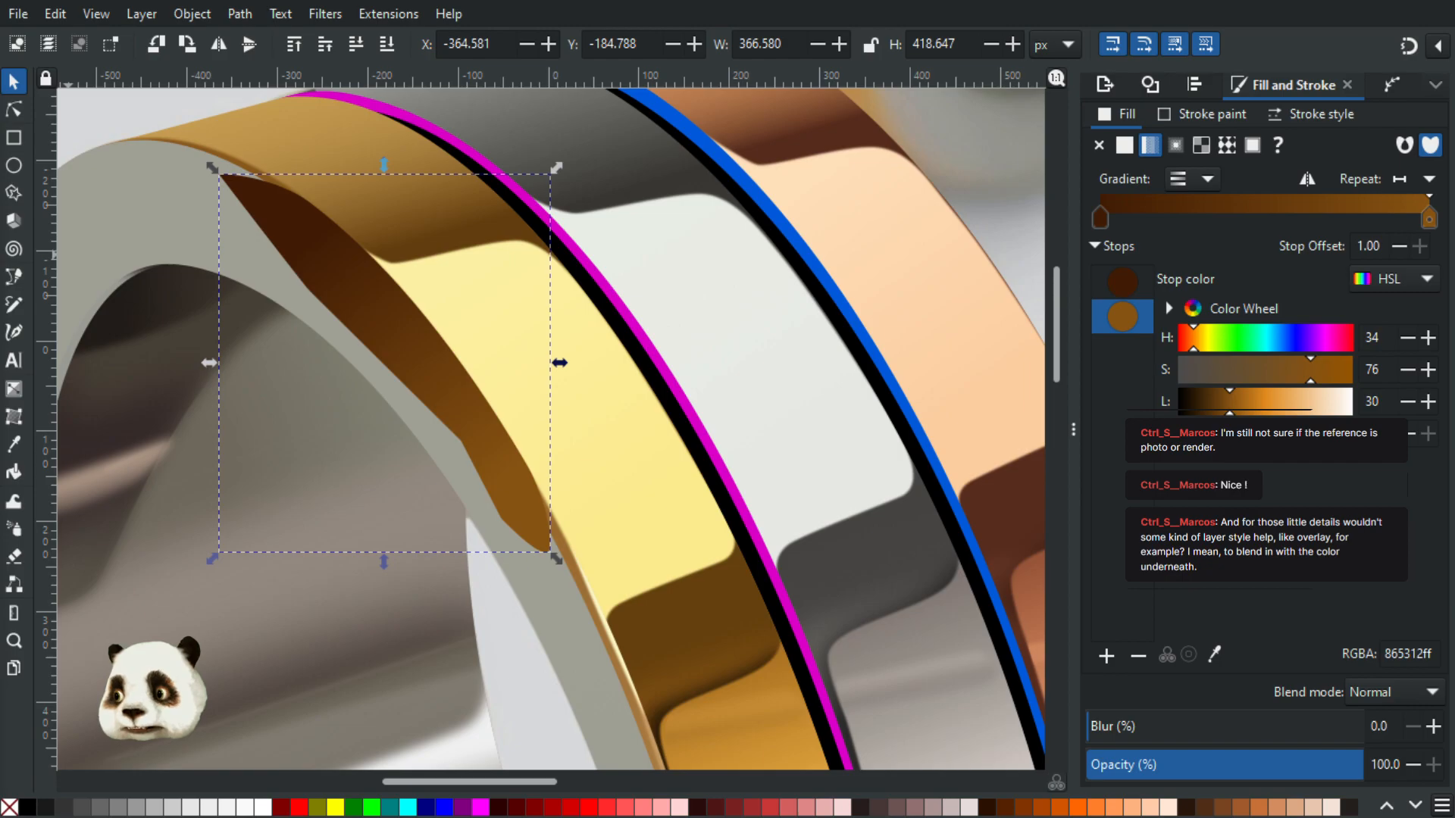
{"action": "left_click", "coordinate": [349, 280]}
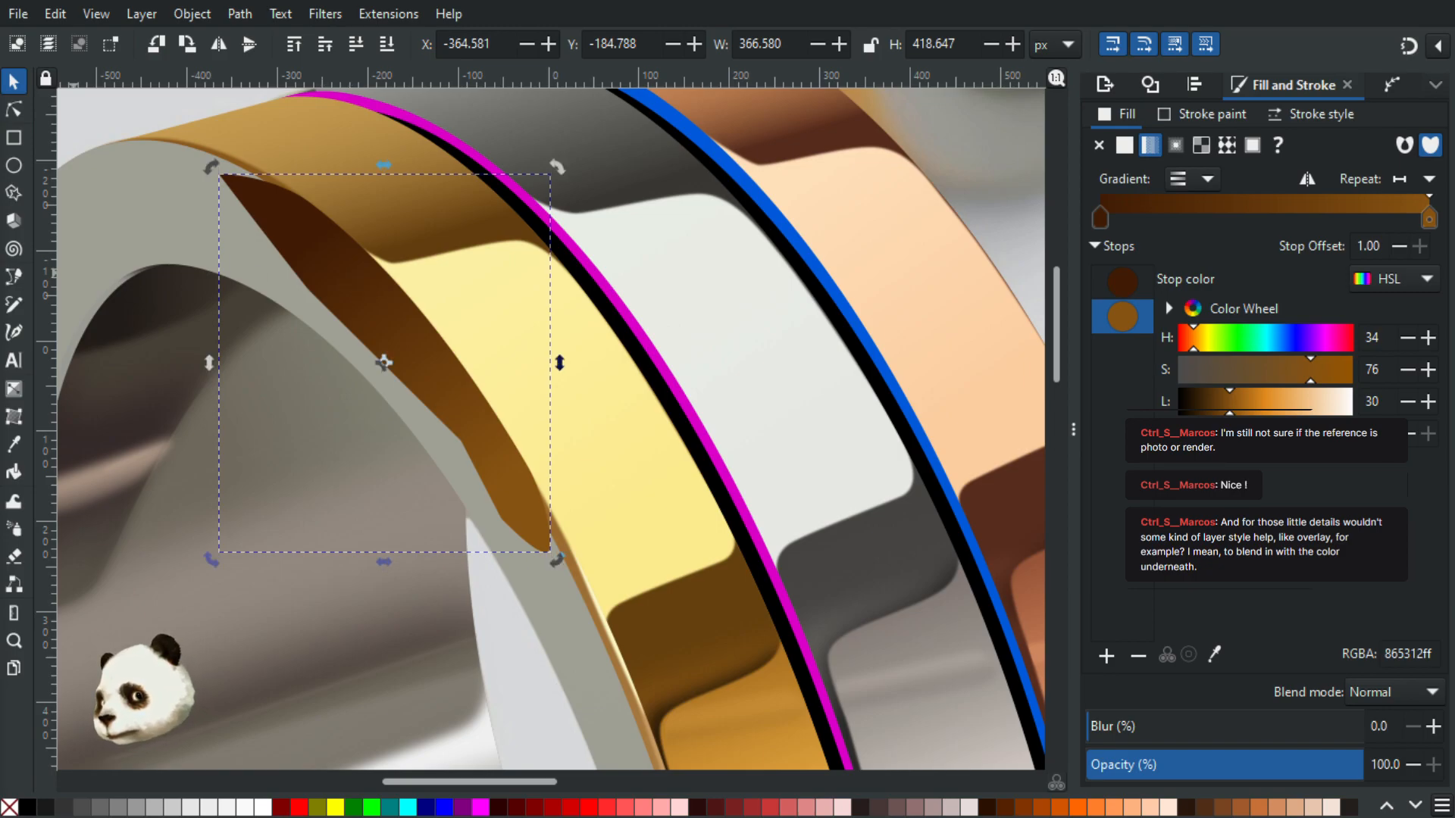
{"action": "left_click", "coordinate": [180, 206]}
{"action": "key", "text": "Page_Up"}
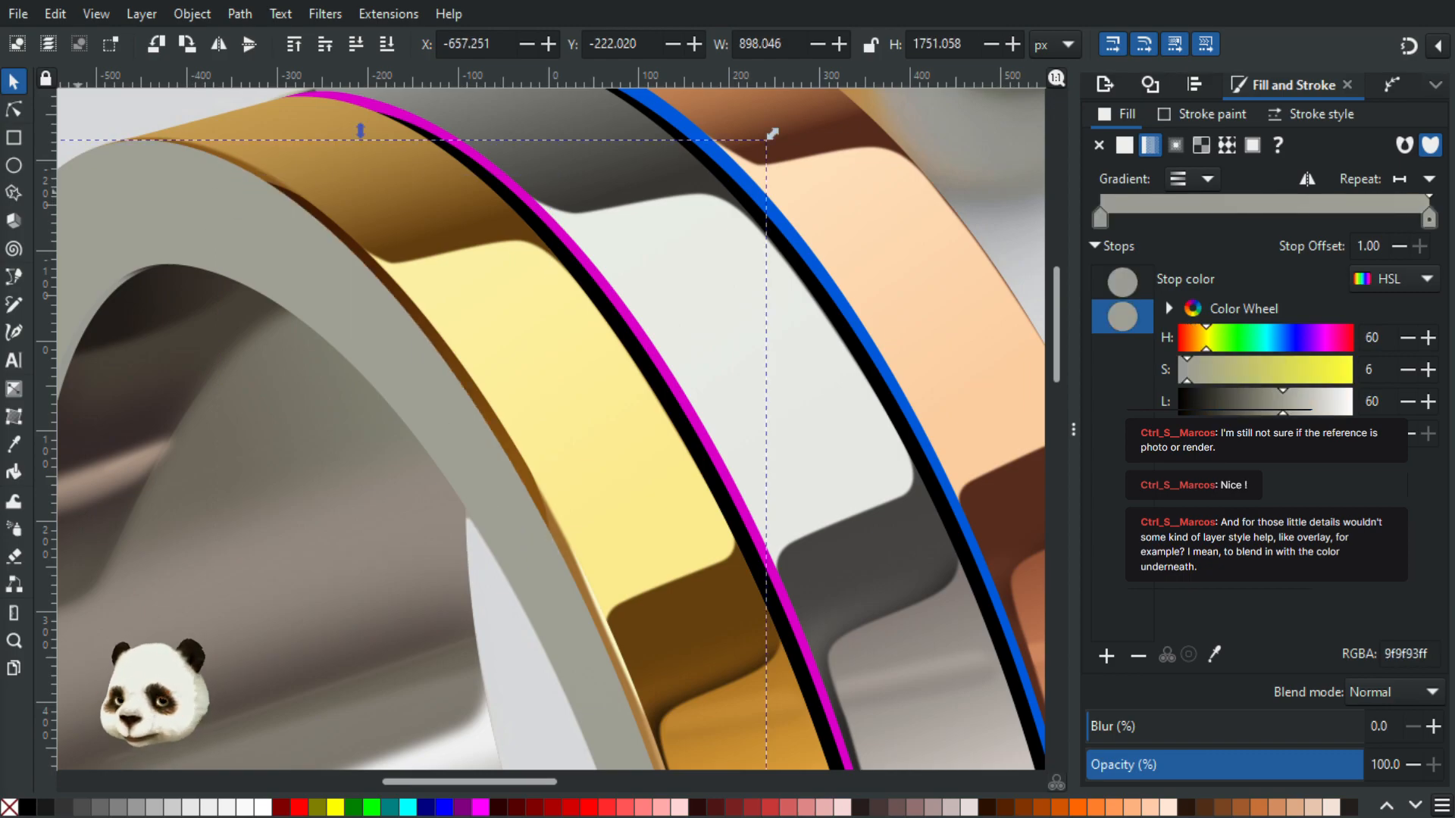
Step: Set the blur of the brown gradient shape along the gold band's upper inner edge to 18%
{"action": "left_click", "coordinate": [496, 440]}
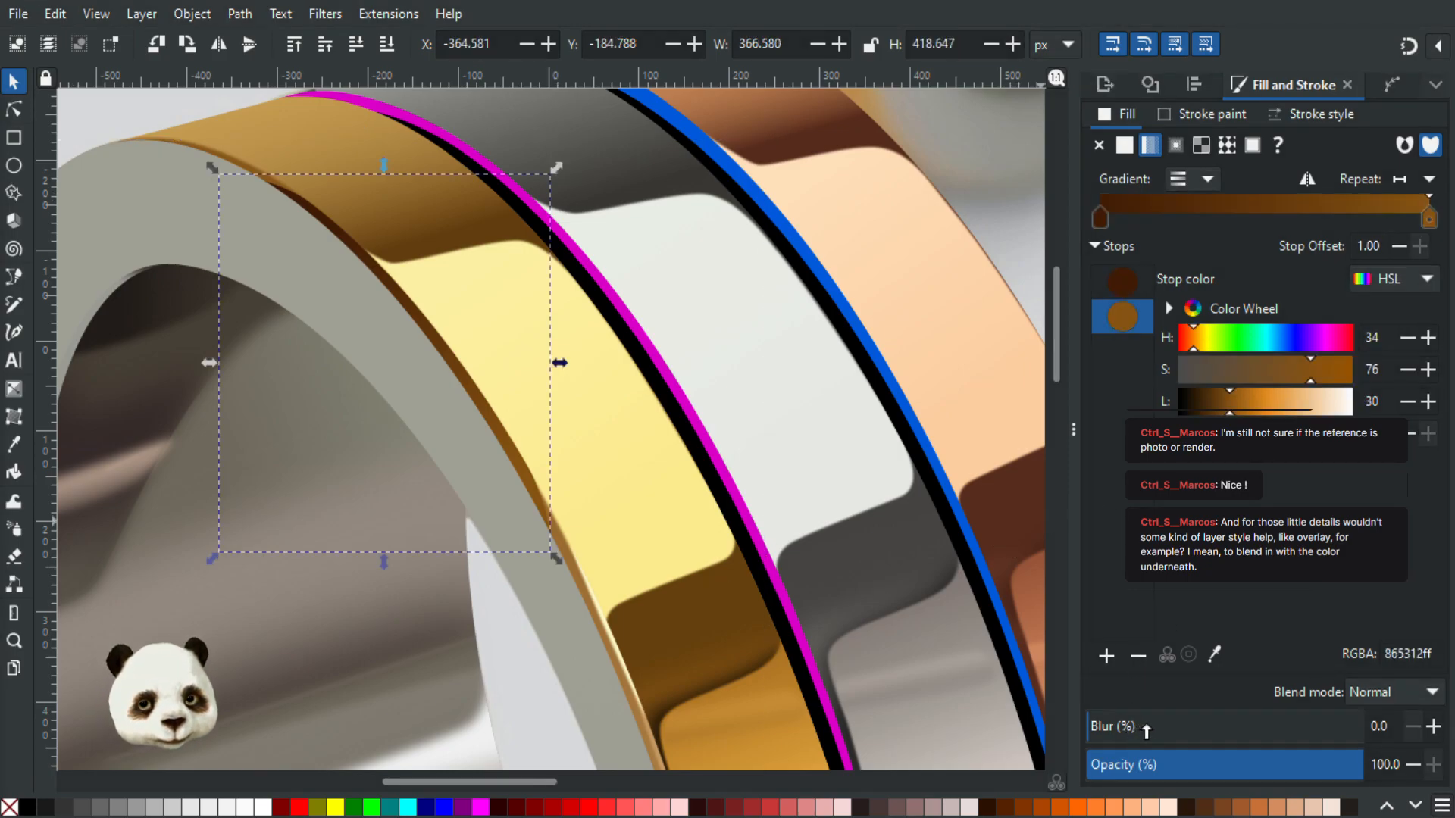
{"action": "left_click", "coordinate": [1184, 732]}
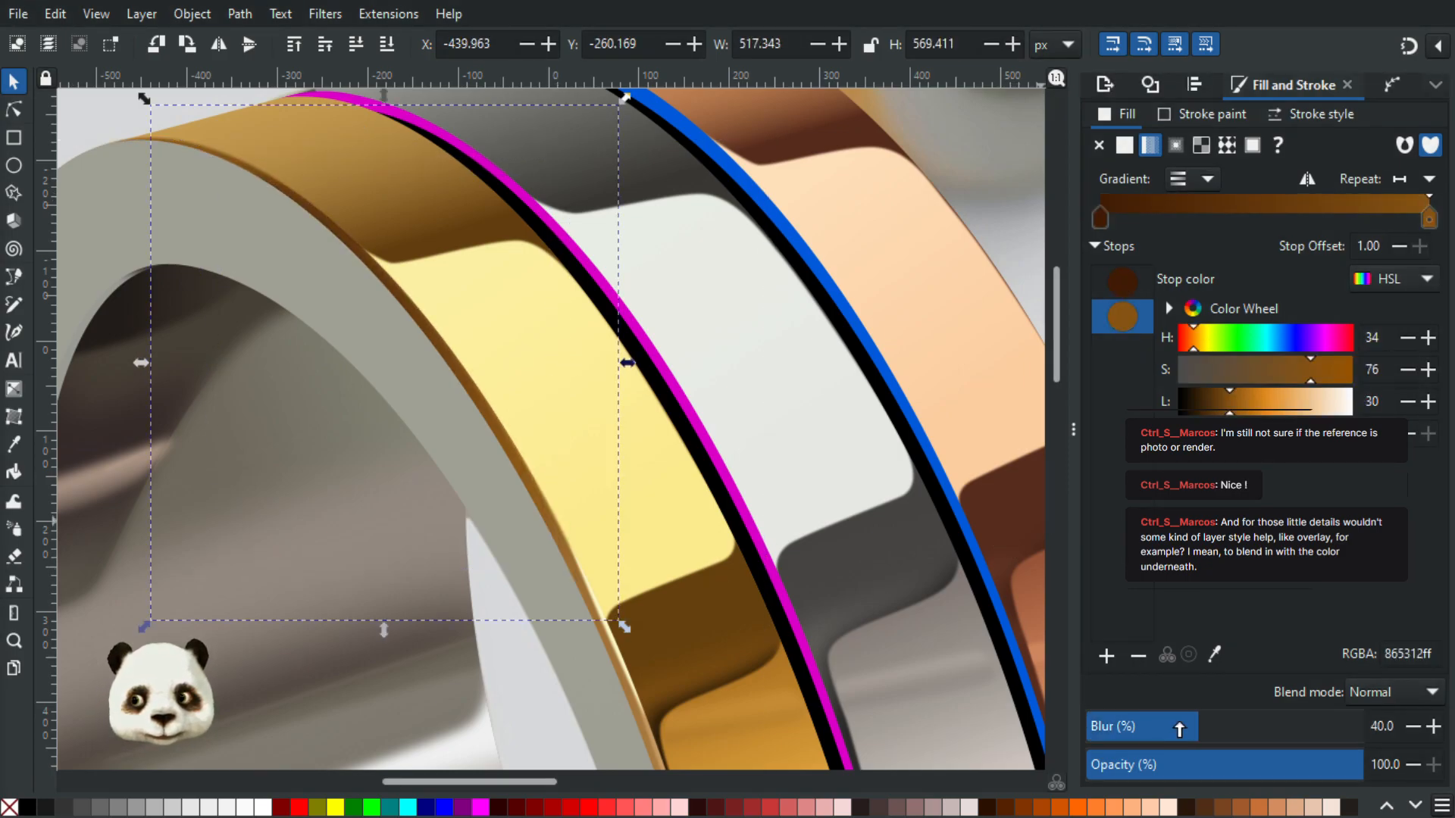
{"action": "left_click", "coordinate": [1142, 727]}
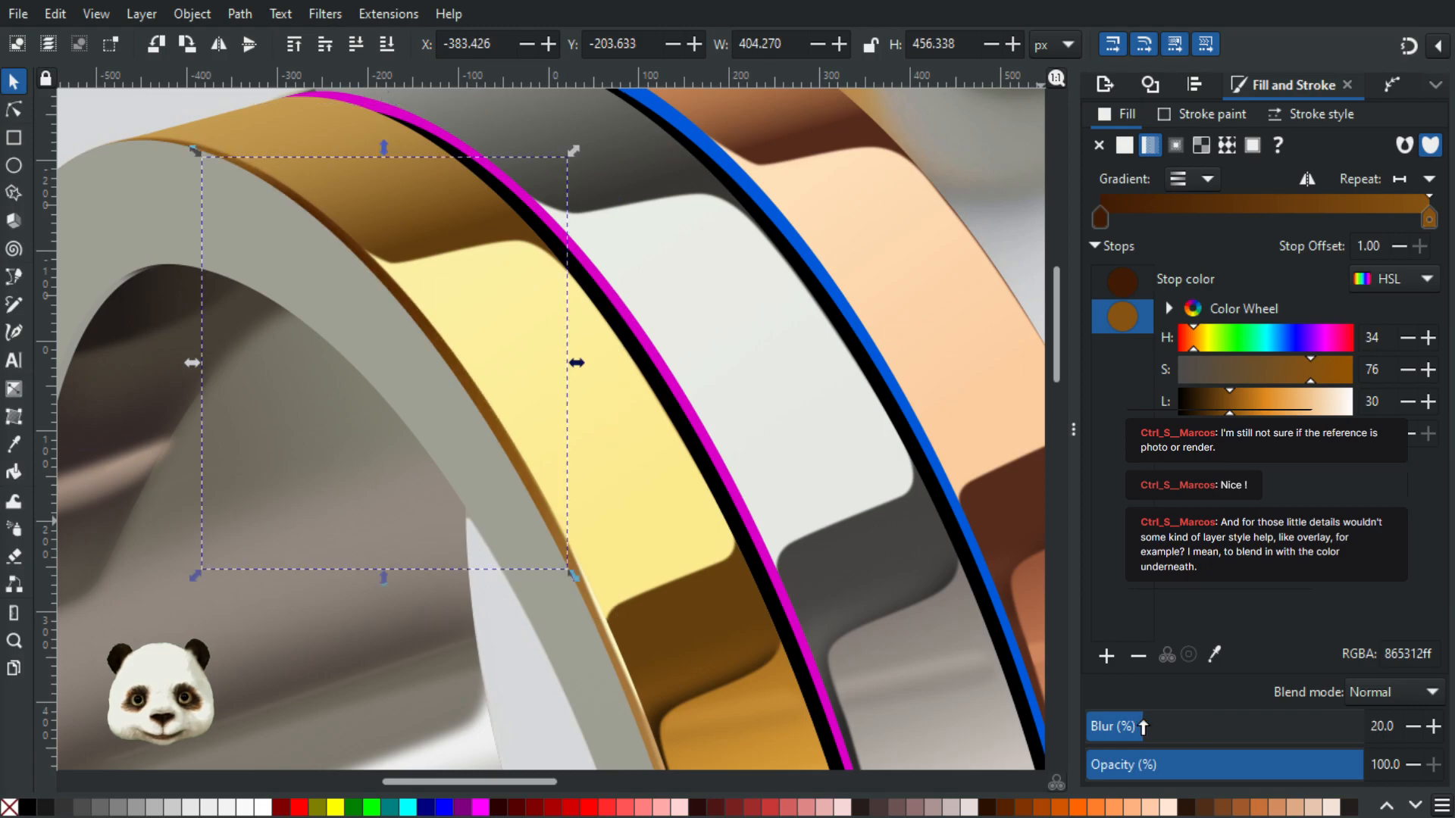
{"action": "left_click", "coordinate": [1415, 723]}
{"action": "left_click", "coordinate": [1416, 724]}
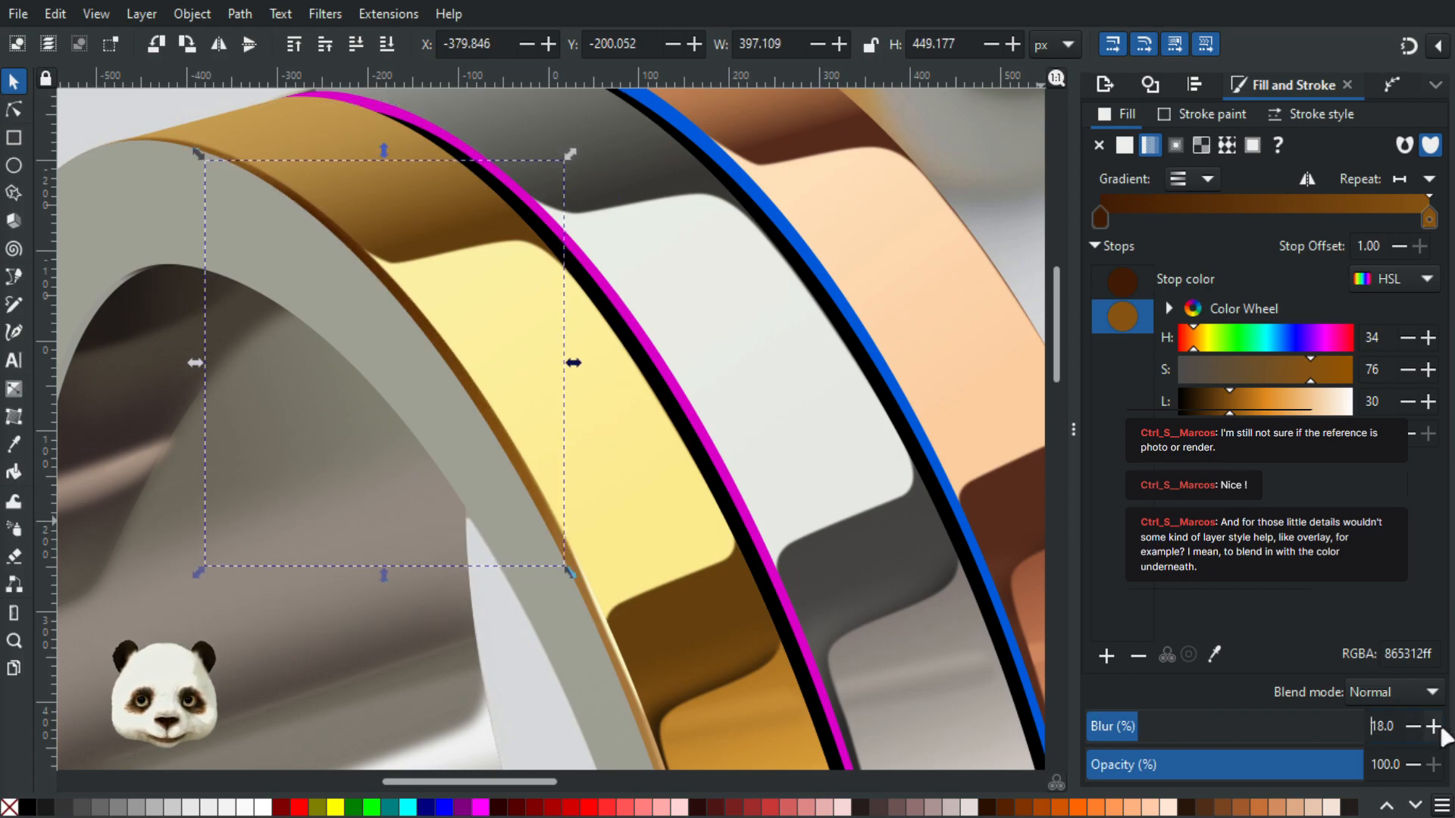
Step: Nudge the upper edge node of the brown gradient shape slightly to refine its curve along the gold band's inner edge
{"action": "left_click", "coordinate": [15, 111]}
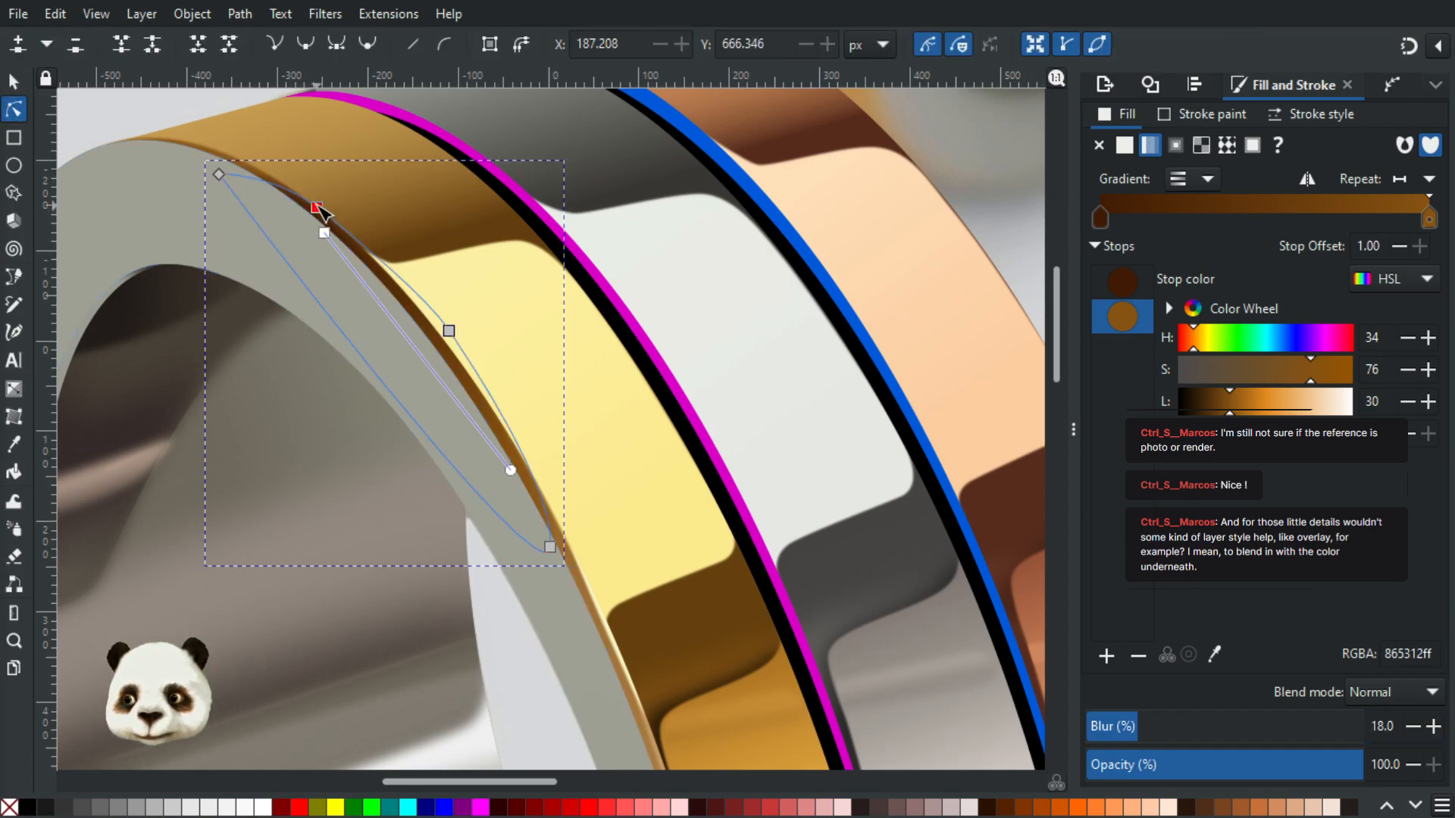
{"action": "left_click", "coordinate": [319, 207]}
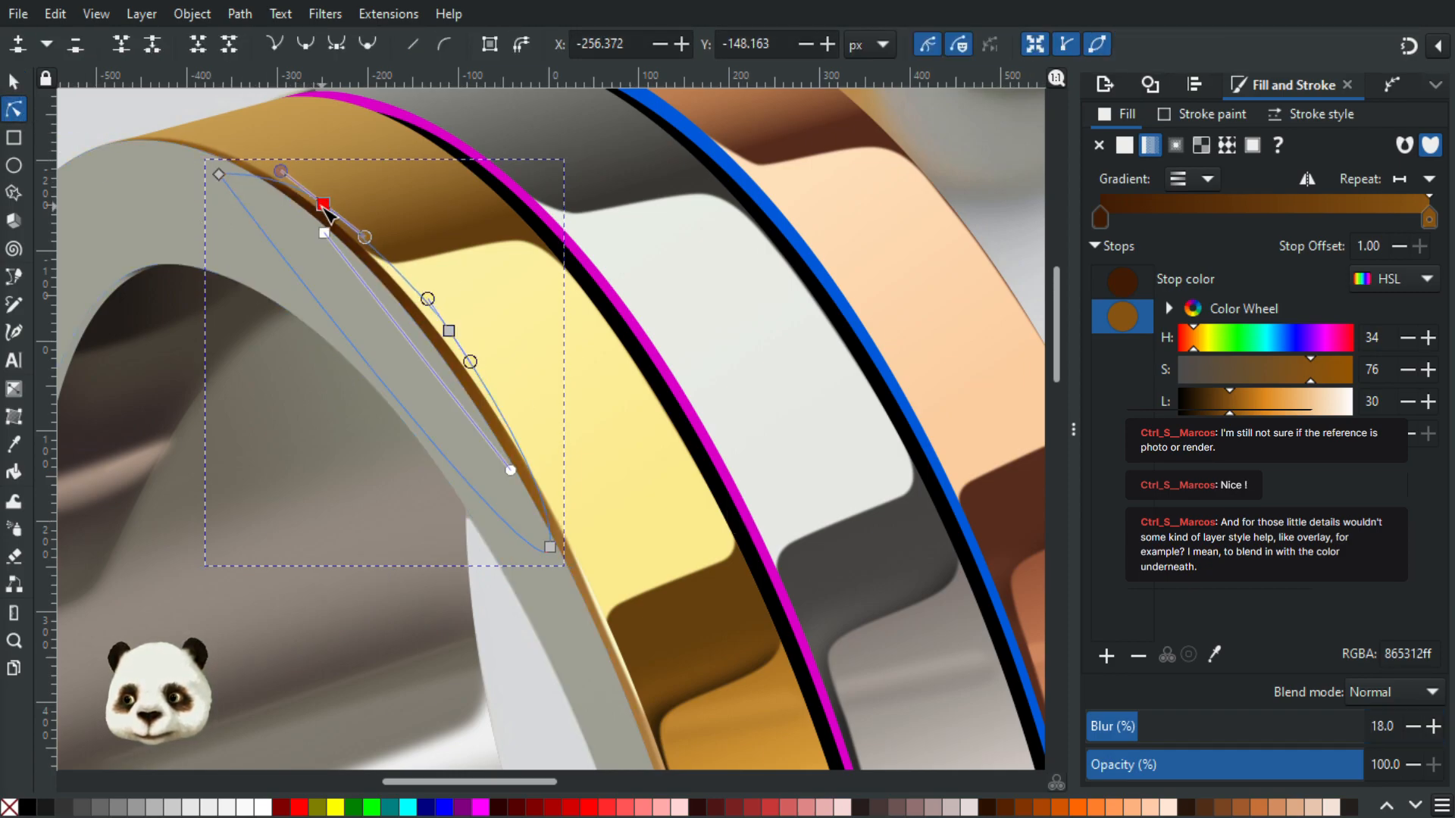
{"action": "left_click_drag", "start_coordinate": [322, 206], "coordinate": [321, 209]}
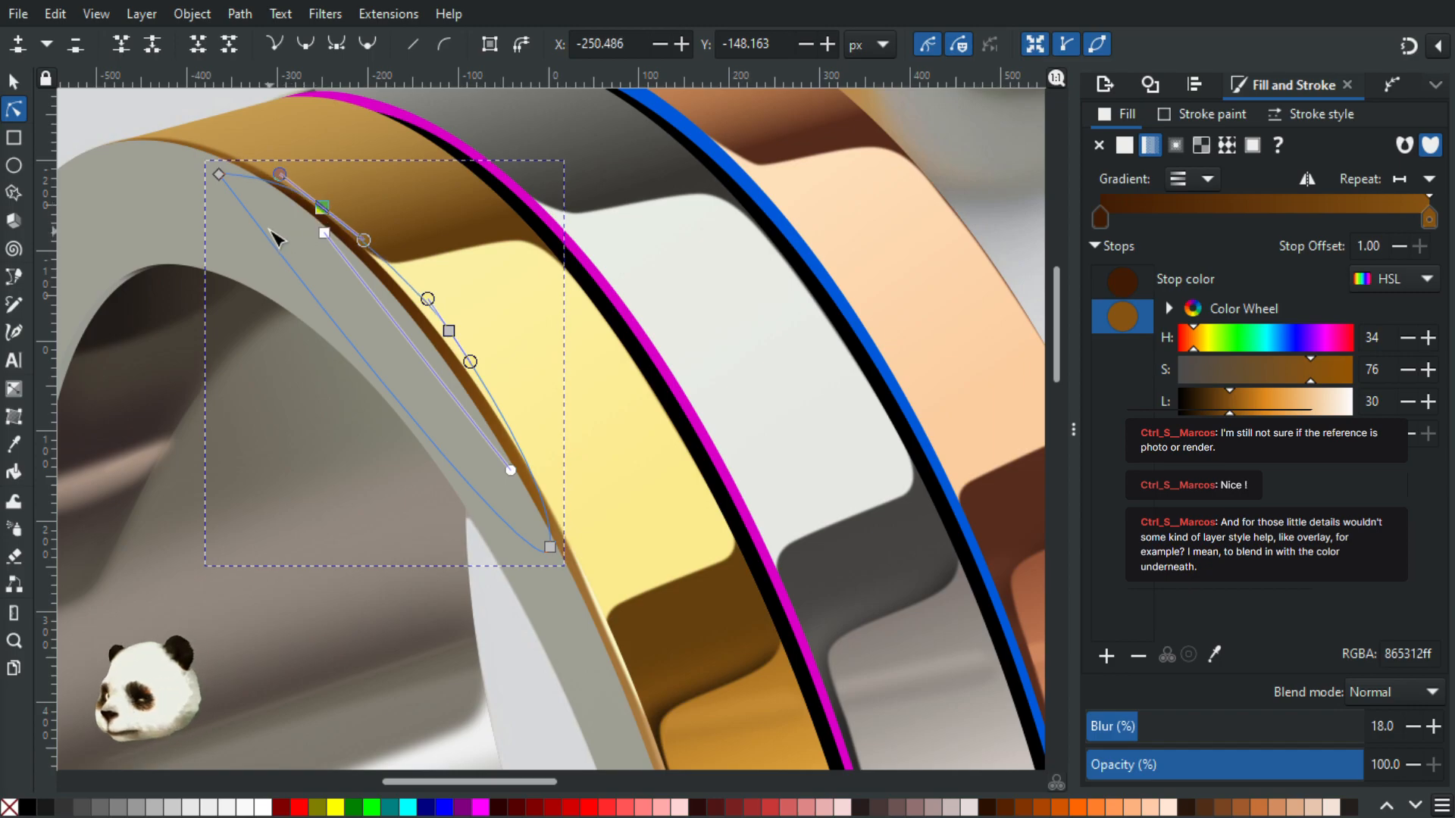
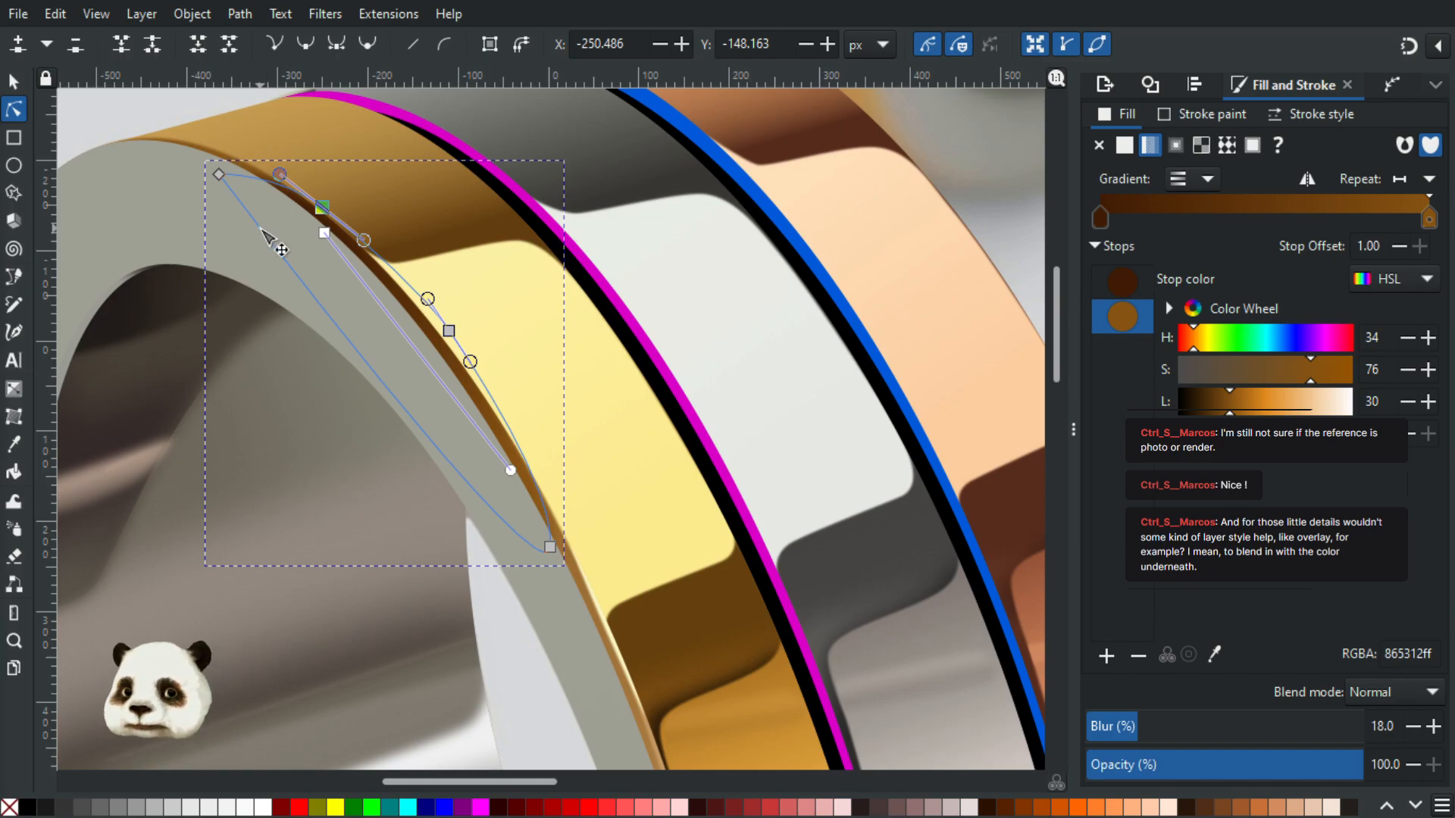
Step: Inspect group g98277 and its nested group g99151 in the object list, and examine the brown shading along the rim up close
{"action": "left_click_drag", "start_coordinate": [1, 121], "coordinate": [887, 137]}
{"action": "left_click", "coordinate": [875, 274]}
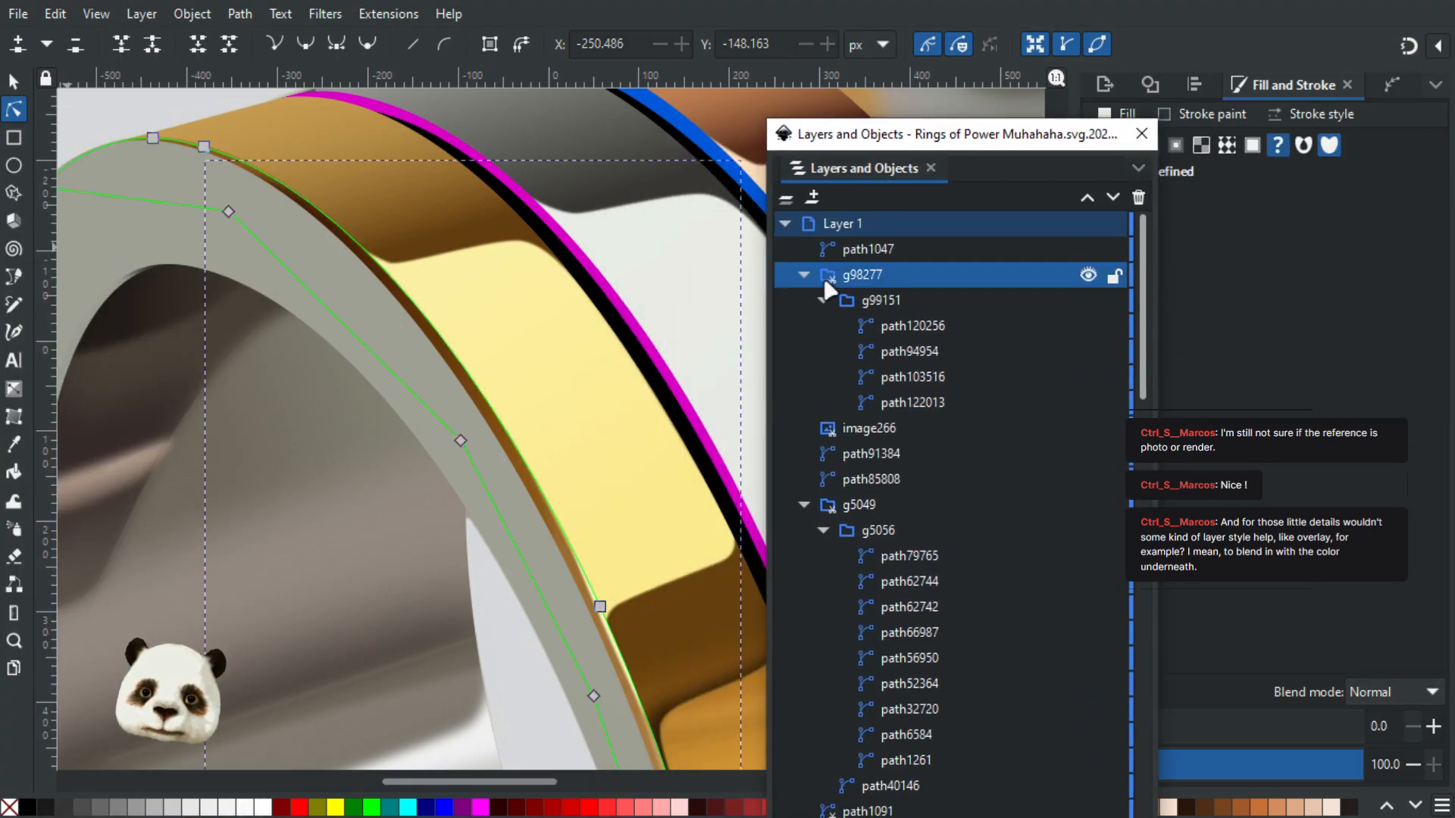
{"action": "left_click", "coordinate": [880, 302]}
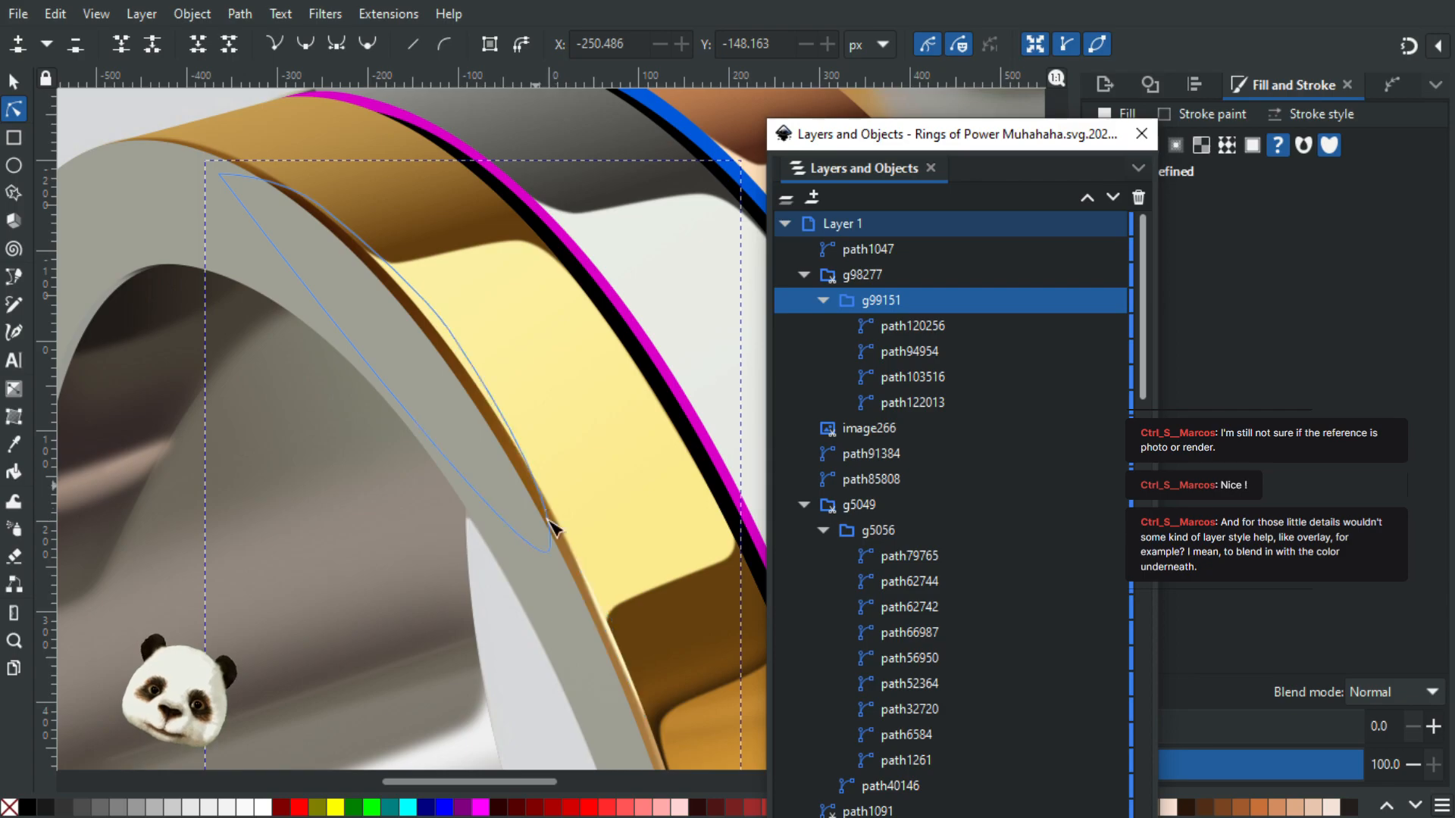
{"action": "scroll", "coordinate": [604, 600], "scroll_direction": "down", "scroll_amount": 3}
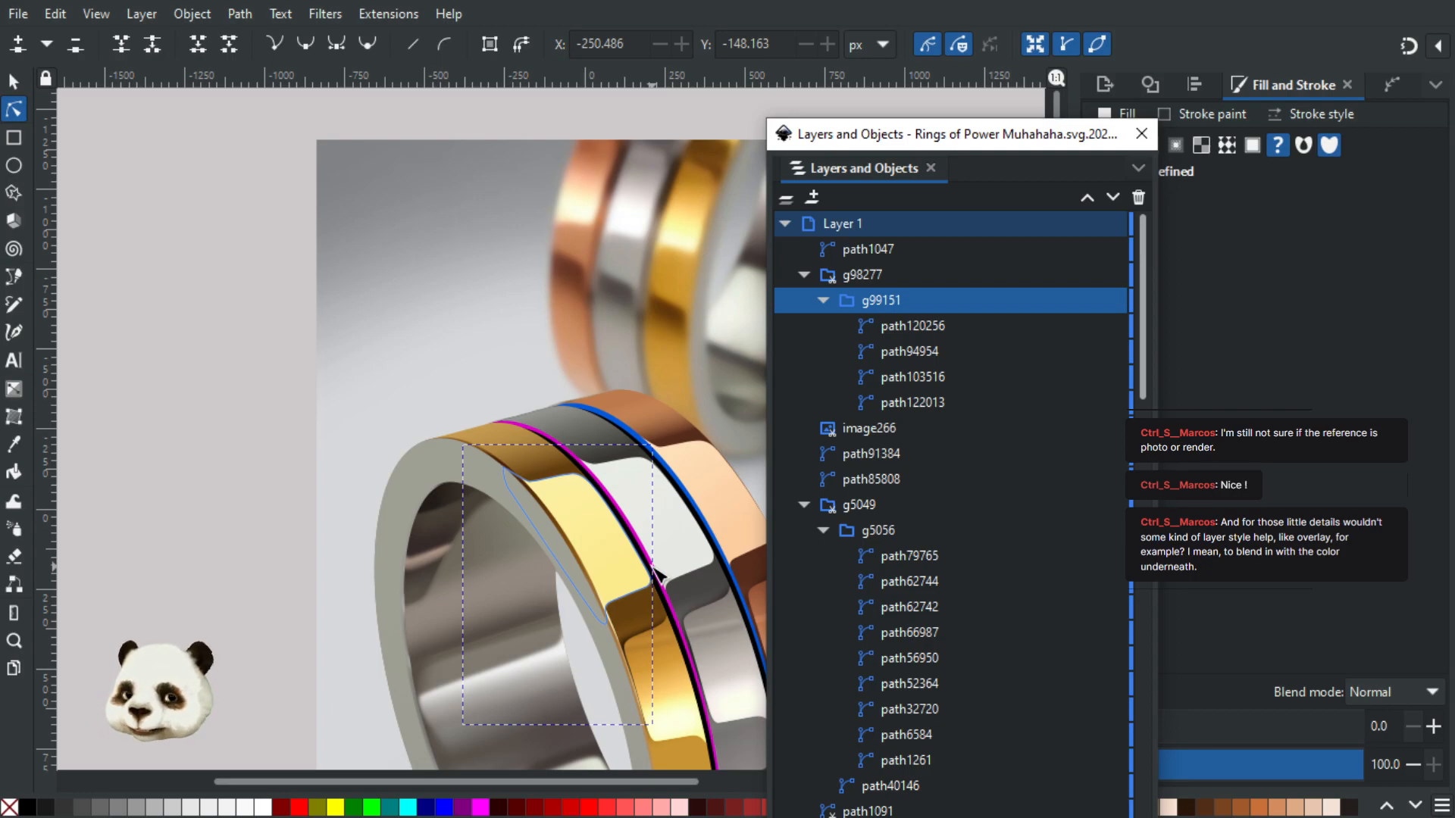
{"action": "scroll", "coordinate": [601, 549], "scroll_direction": "up", "scroll_amount": 3}
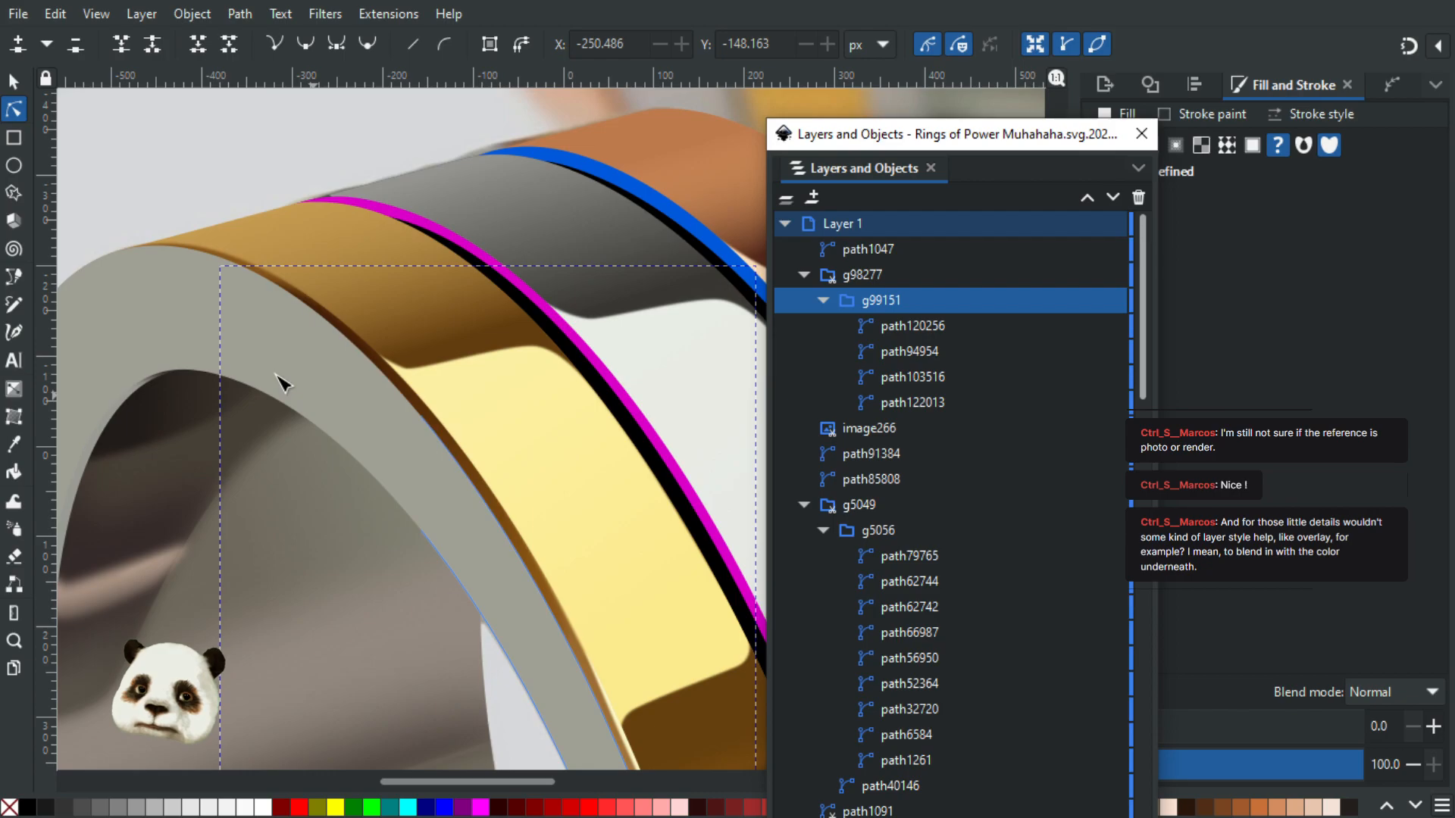
{"action": "scroll", "coordinate": [281, 382], "scroll_direction": "up", "scroll_amount": 1}
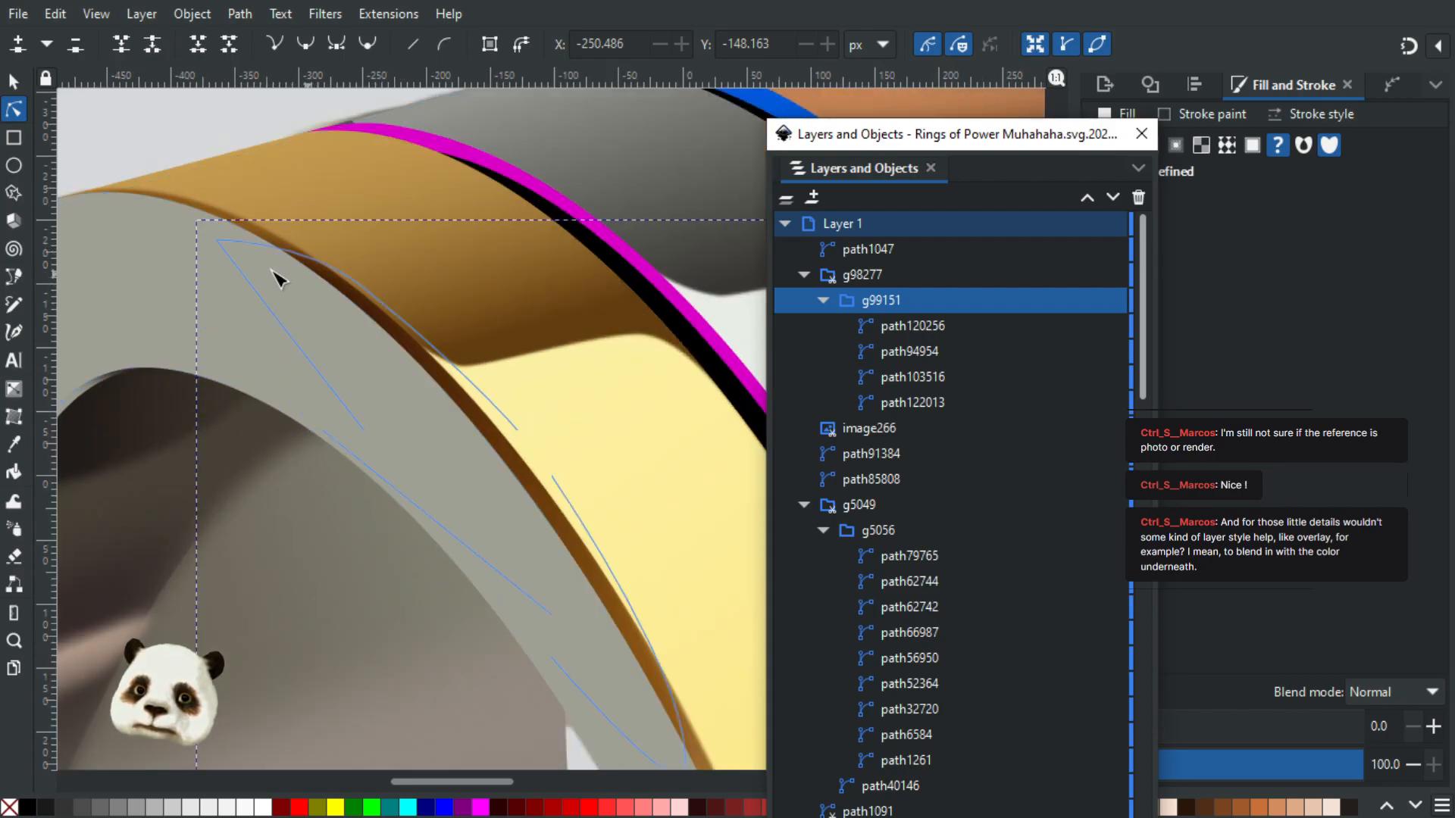
{"action": "scroll", "coordinate": [295, 262], "scroll_direction": "up", "scroll_amount": 3}
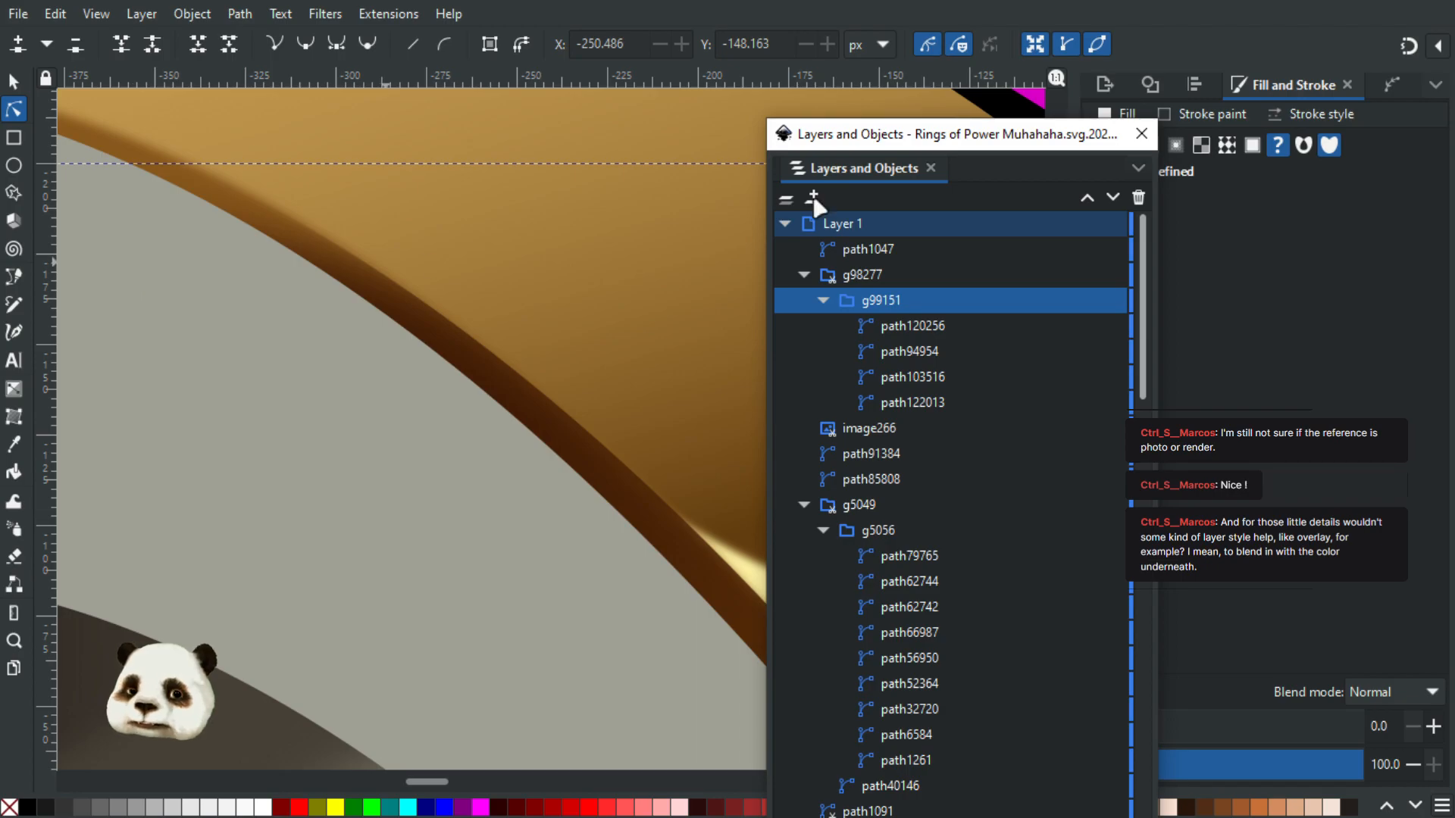
{"action": "left_click_drag", "start_coordinate": [1002, 144], "coordinate": [0, 134]}
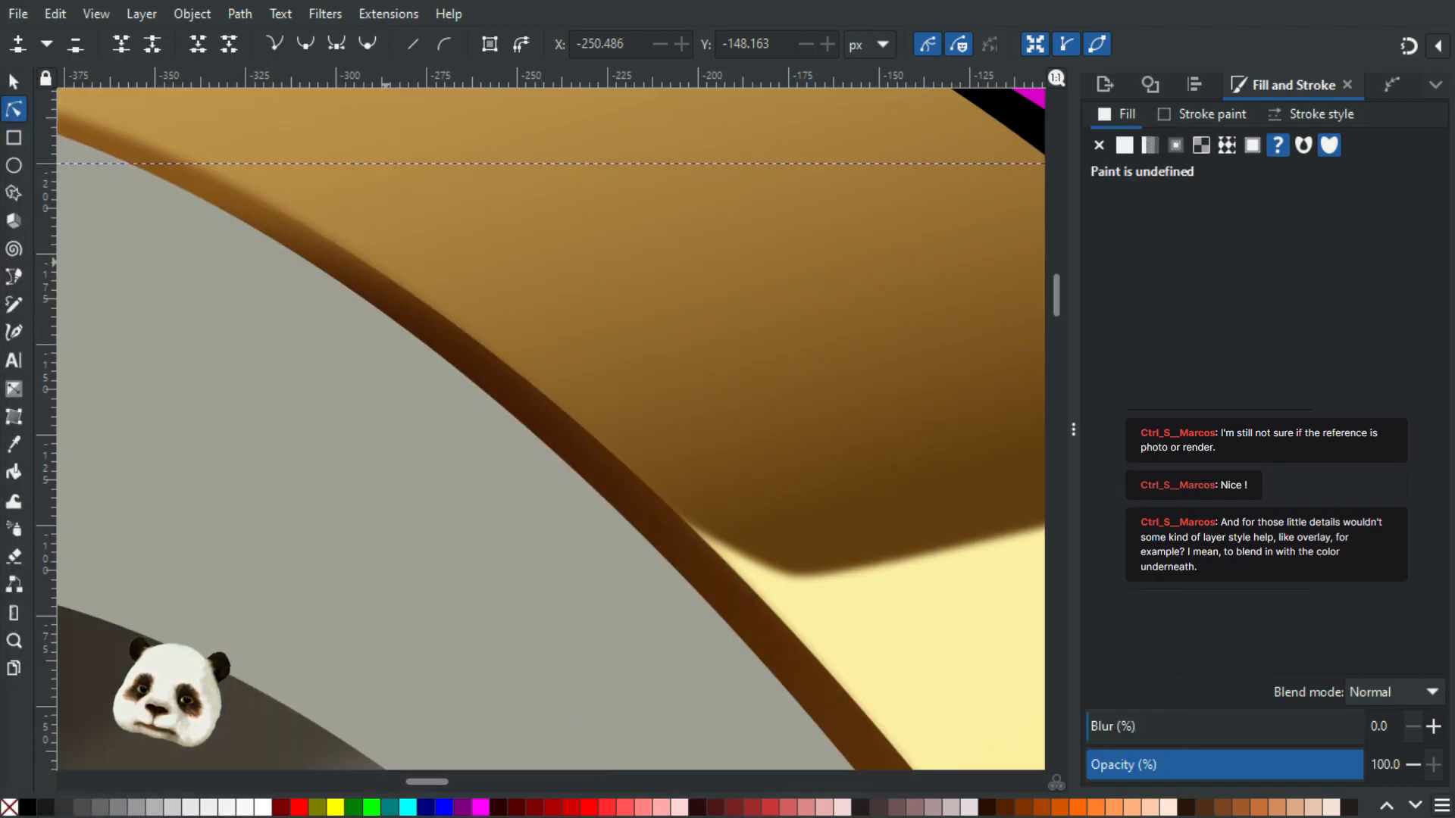
Step: Compare the painted ring's bands and rim edges with the small reference picture of the ring
{"action": "scroll", "coordinate": [630, 296], "scroll_direction": "down", "scroll_amount": 4}
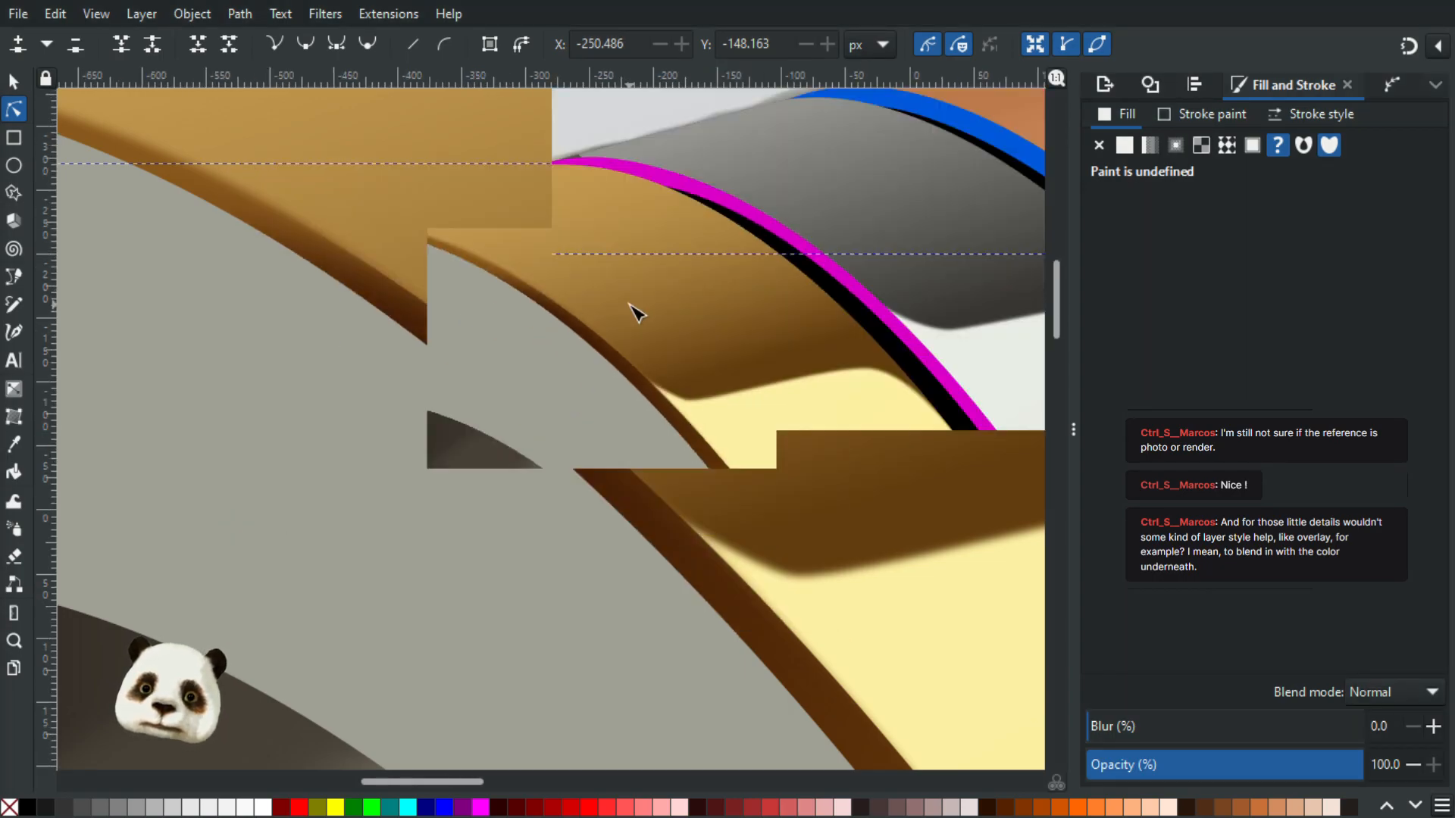
{"action": "left_click_drag", "start_coordinate": [740, 383], "coordinate": [478, 227]}
{"action": "scroll", "coordinate": [536, 310], "scroll_direction": "down", "scroll_amount": 1}
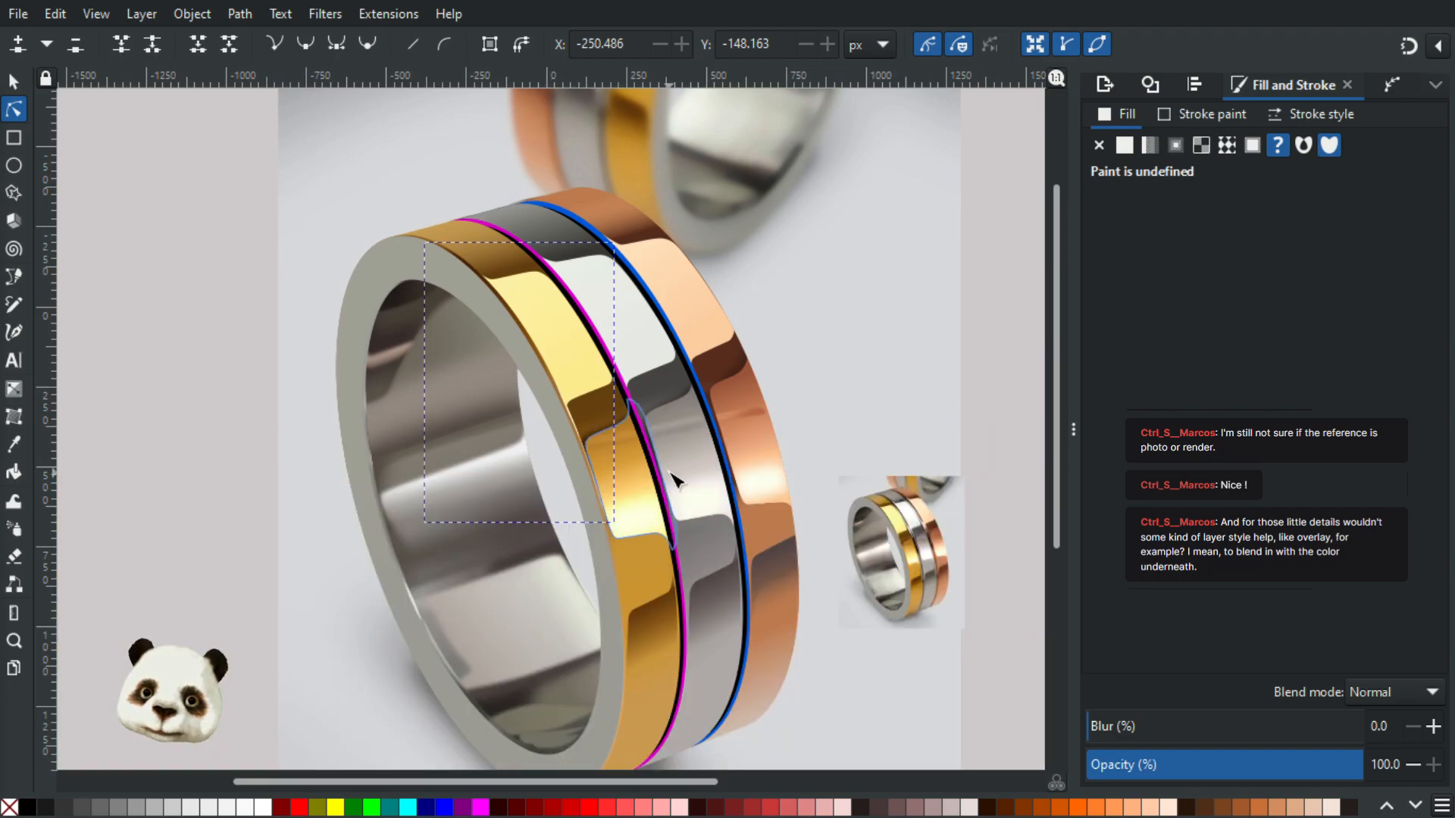
{"action": "scroll", "coordinate": [662, 458], "scroll_direction": "up", "scroll_amount": 1}
{"action": "scroll", "coordinate": [665, 454], "scroll_direction": "up", "scroll_amount": 1}
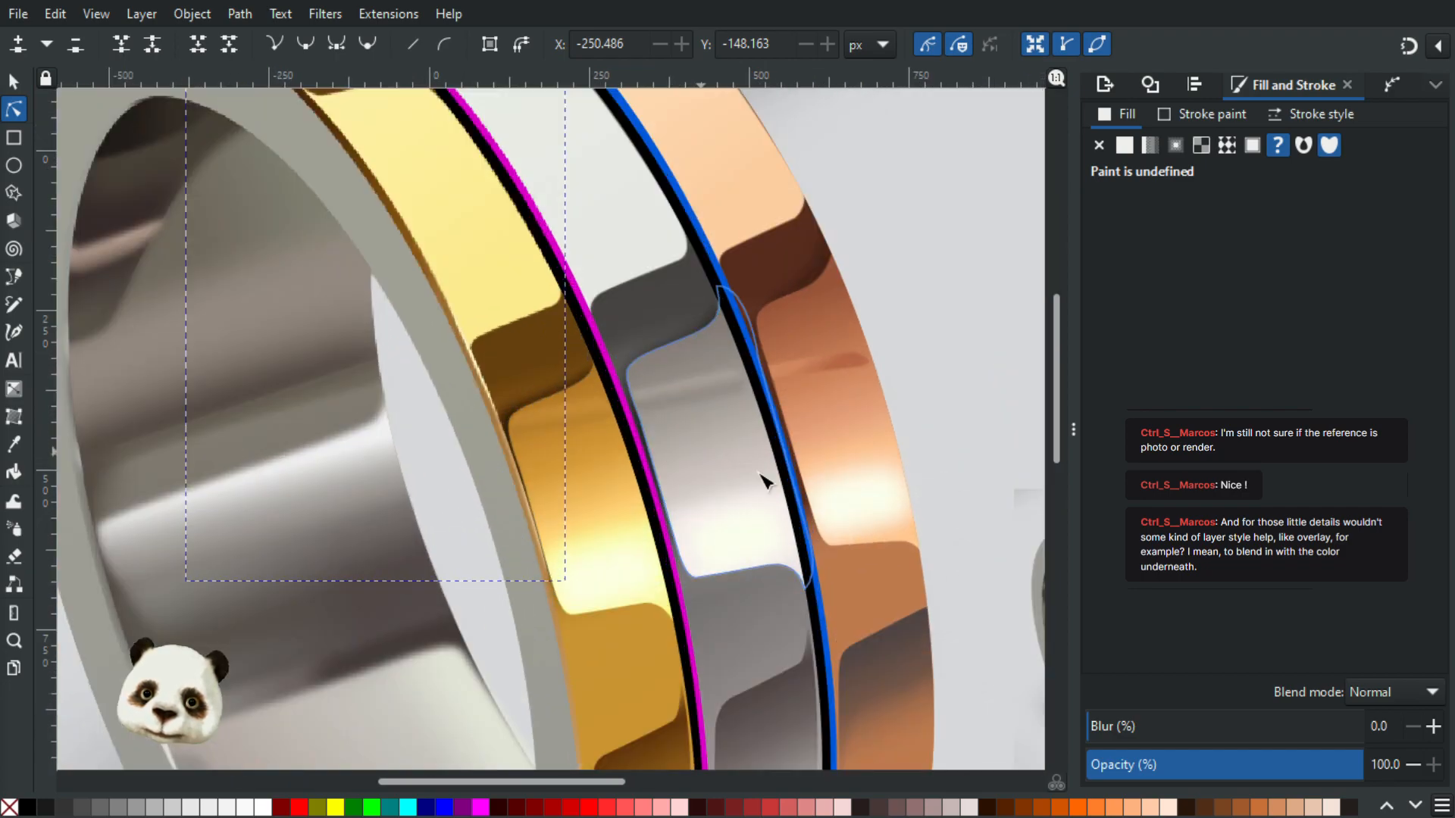
{"action": "scroll", "coordinate": [634, 416], "scroll_direction": "right", "scroll_amount": 10}
{"action": "scroll", "coordinate": [690, 455], "scroll_direction": "up", "scroll_amount": 3}
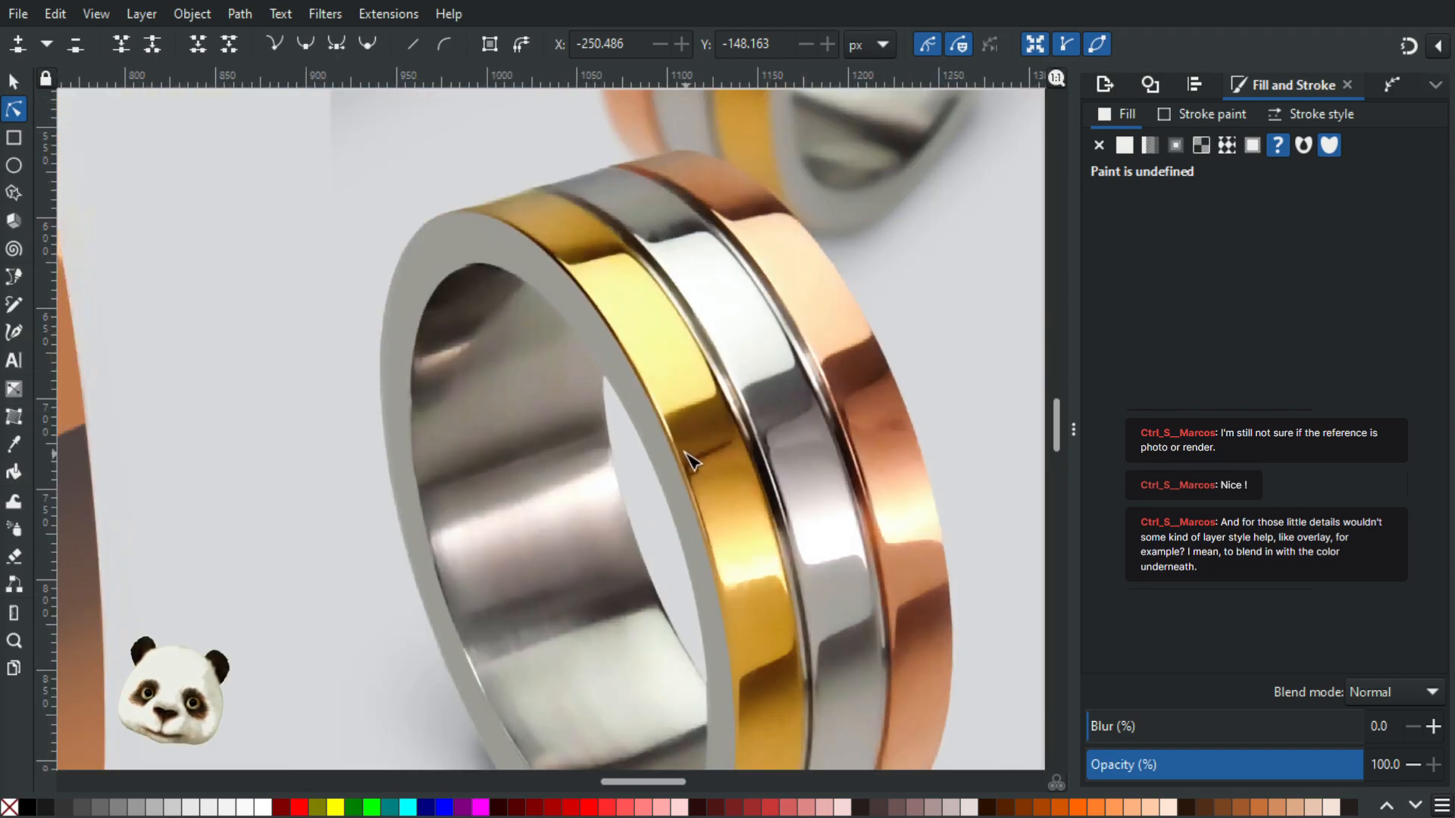
{"action": "scroll", "coordinate": [689, 462], "scroll_direction": "down", "scroll_amount": 3}
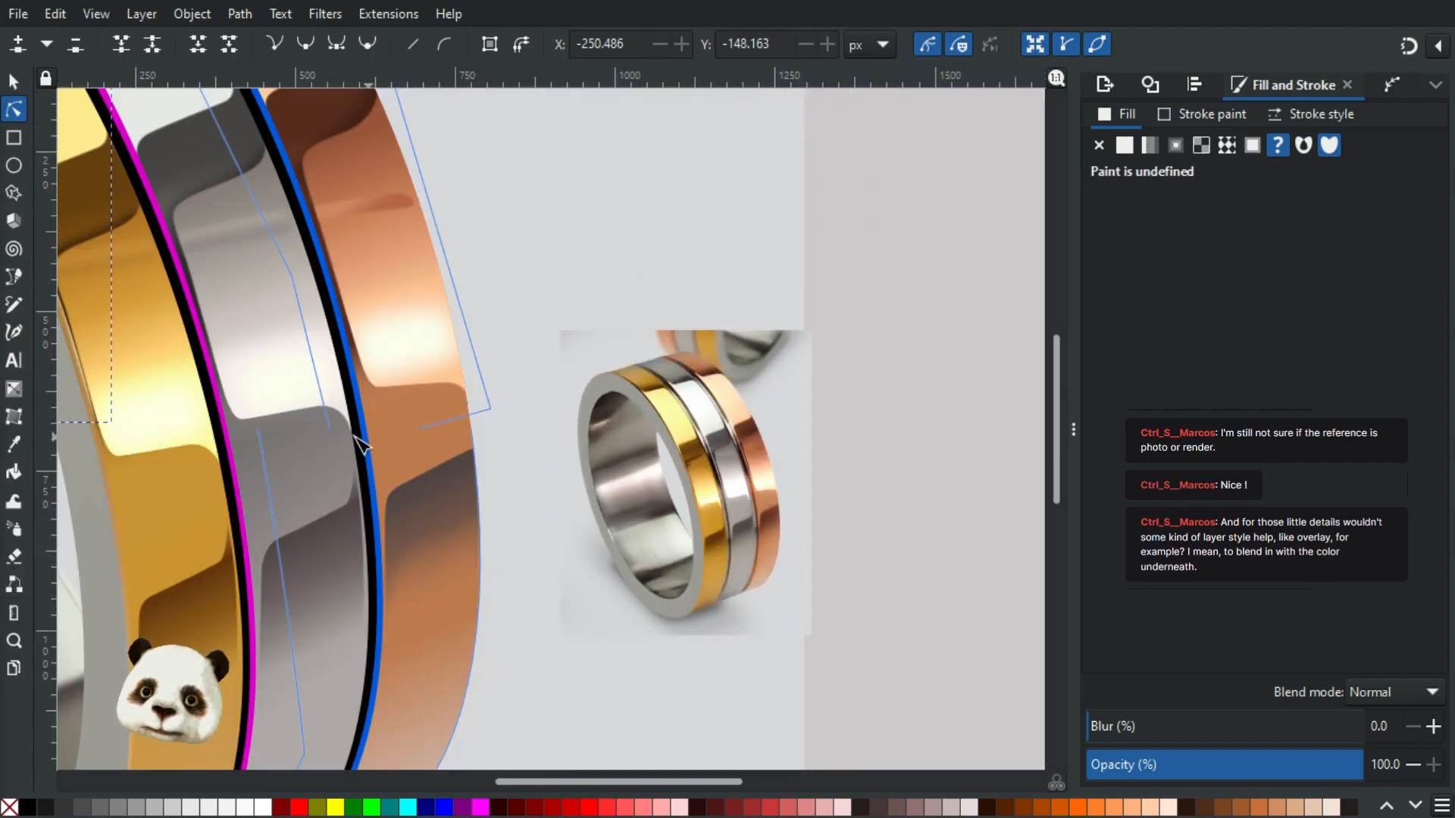
Step: Compare the drawn ring with the reference photo, examining the thin bright edge between the gray rim and the gold band
{"action": "left_click_drag", "start_coordinate": [357, 437], "coordinate": [744, 468]}
{"action": "scroll", "coordinate": [561, 454], "scroll_direction": "down", "scroll_amount": 2}
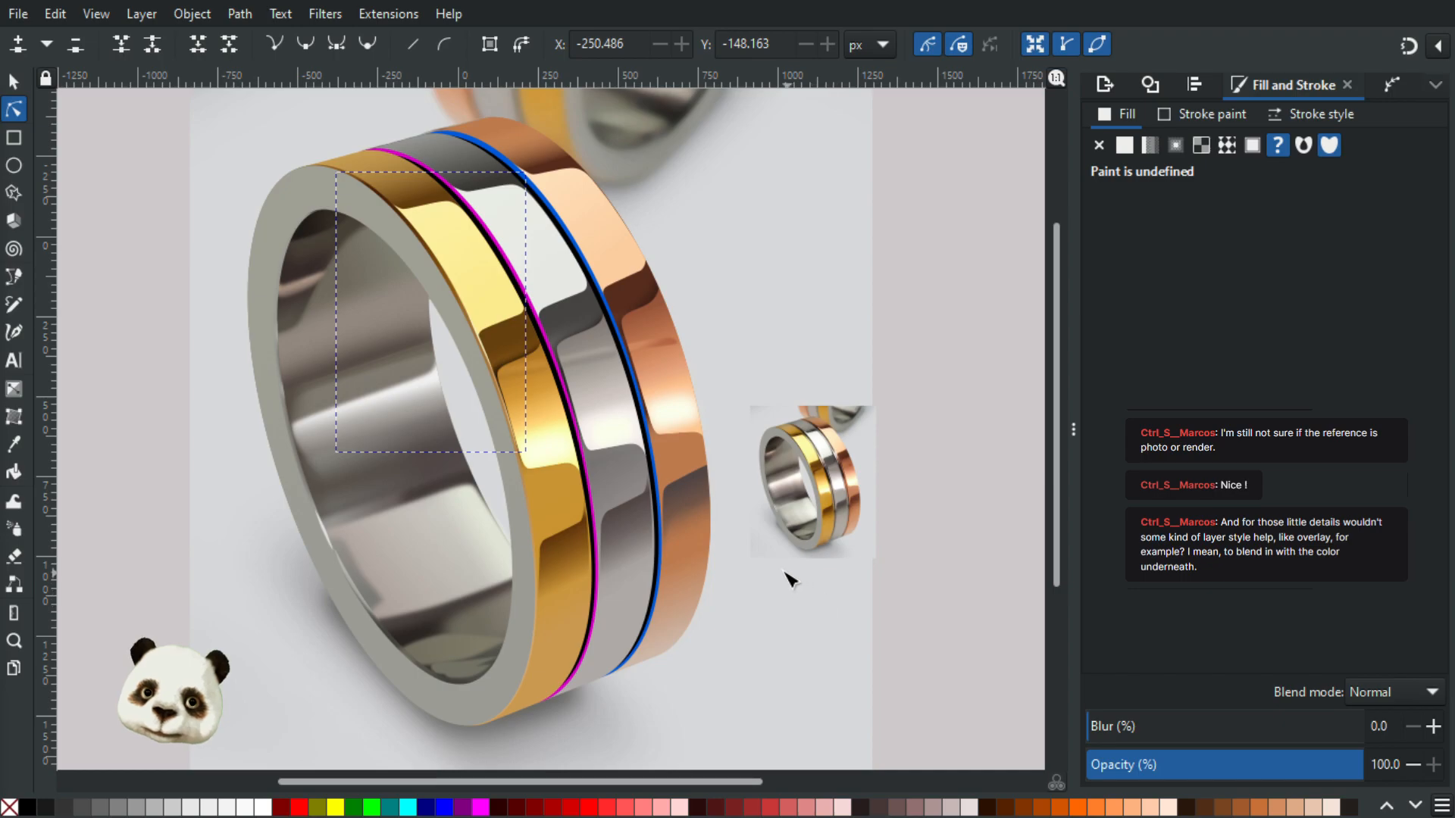
{"action": "scroll", "coordinate": [809, 557], "scroll_direction": "down", "scroll_amount": 2}
{"action": "left_click", "coordinate": [879, 512]}
{"action": "left_click_drag", "start_coordinate": [905, 582], "coordinate": [694, 533]}
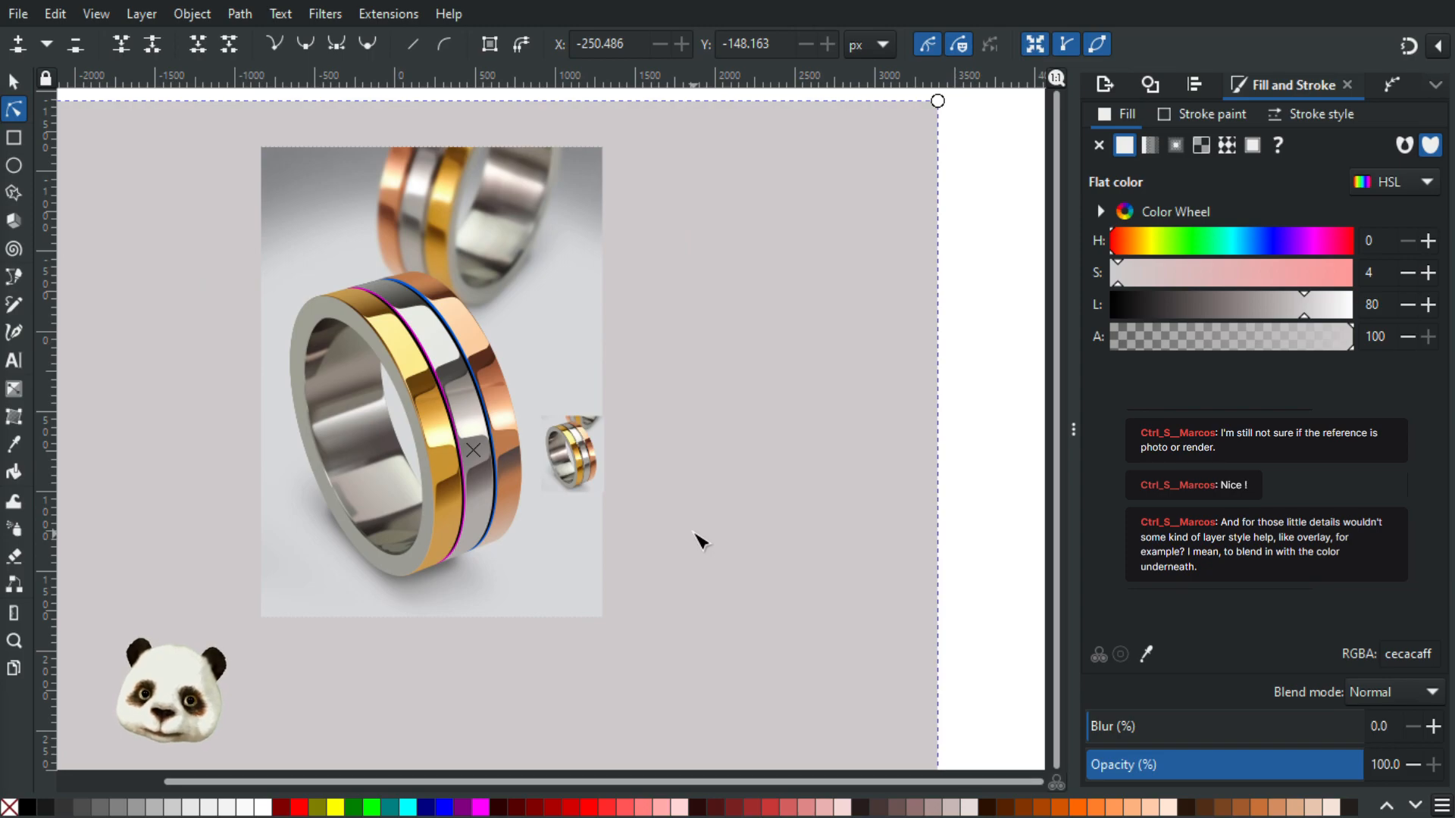
{"action": "scroll", "coordinate": [476, 455], "scroll_direction": "up", "scroll_amount": 2}
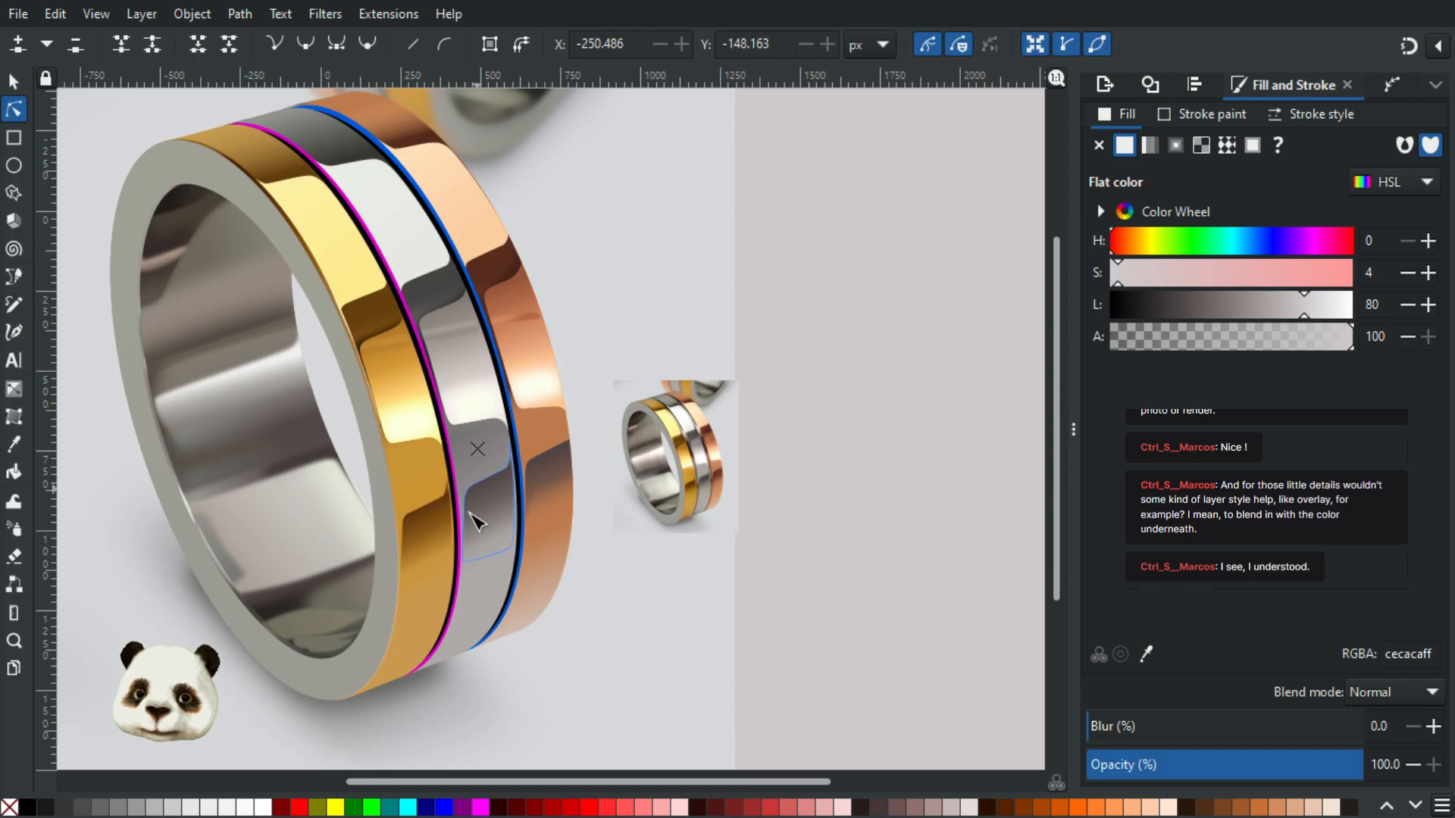
{"action": "scroll", "coordinate": [473, 516], "scroll_direction": "up", "scroll_amount": 1}
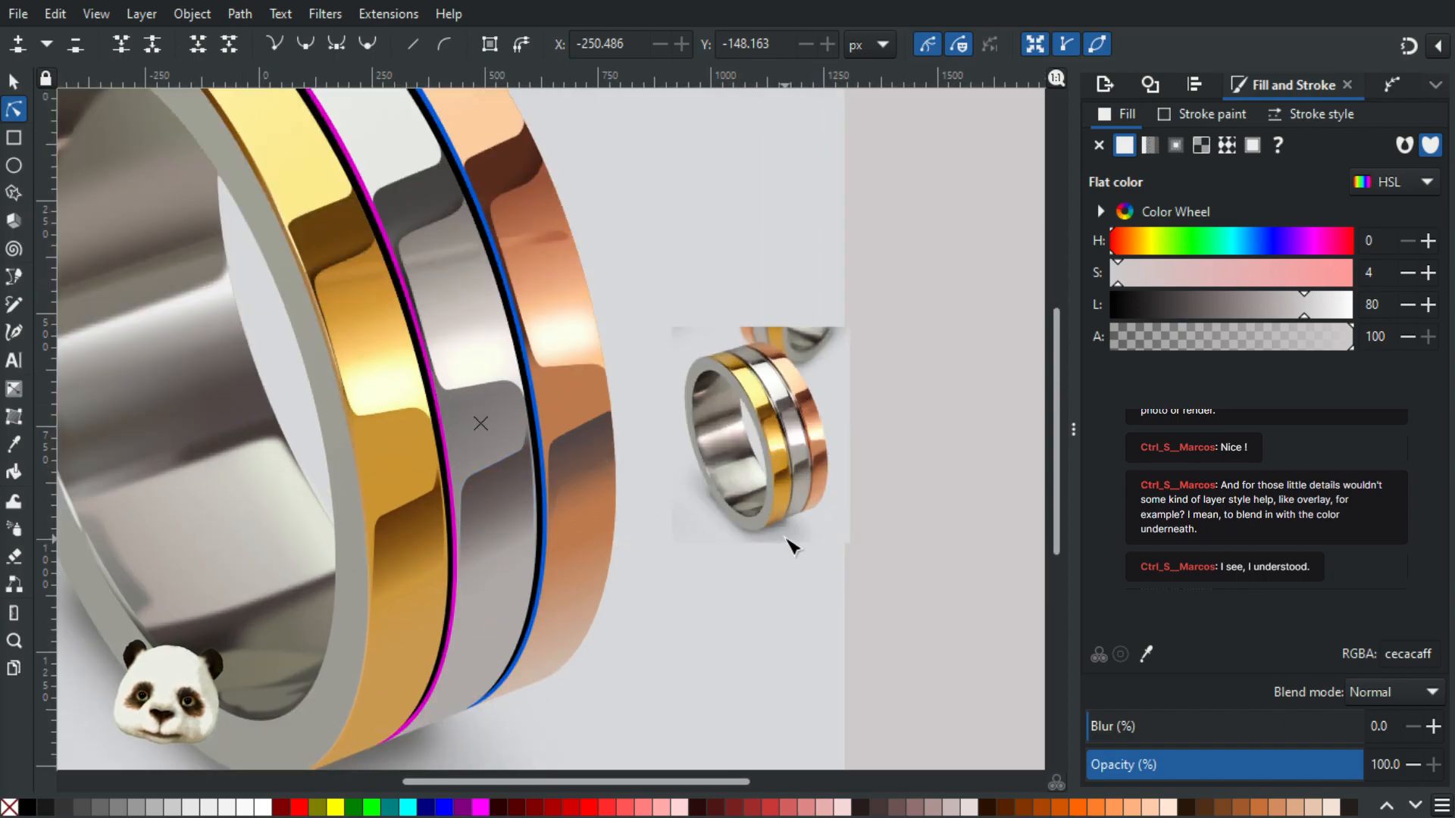
{"action": "scroll", "coordinate": [788, 540], "scroll_direction": "up", "scroll_amount": 1}
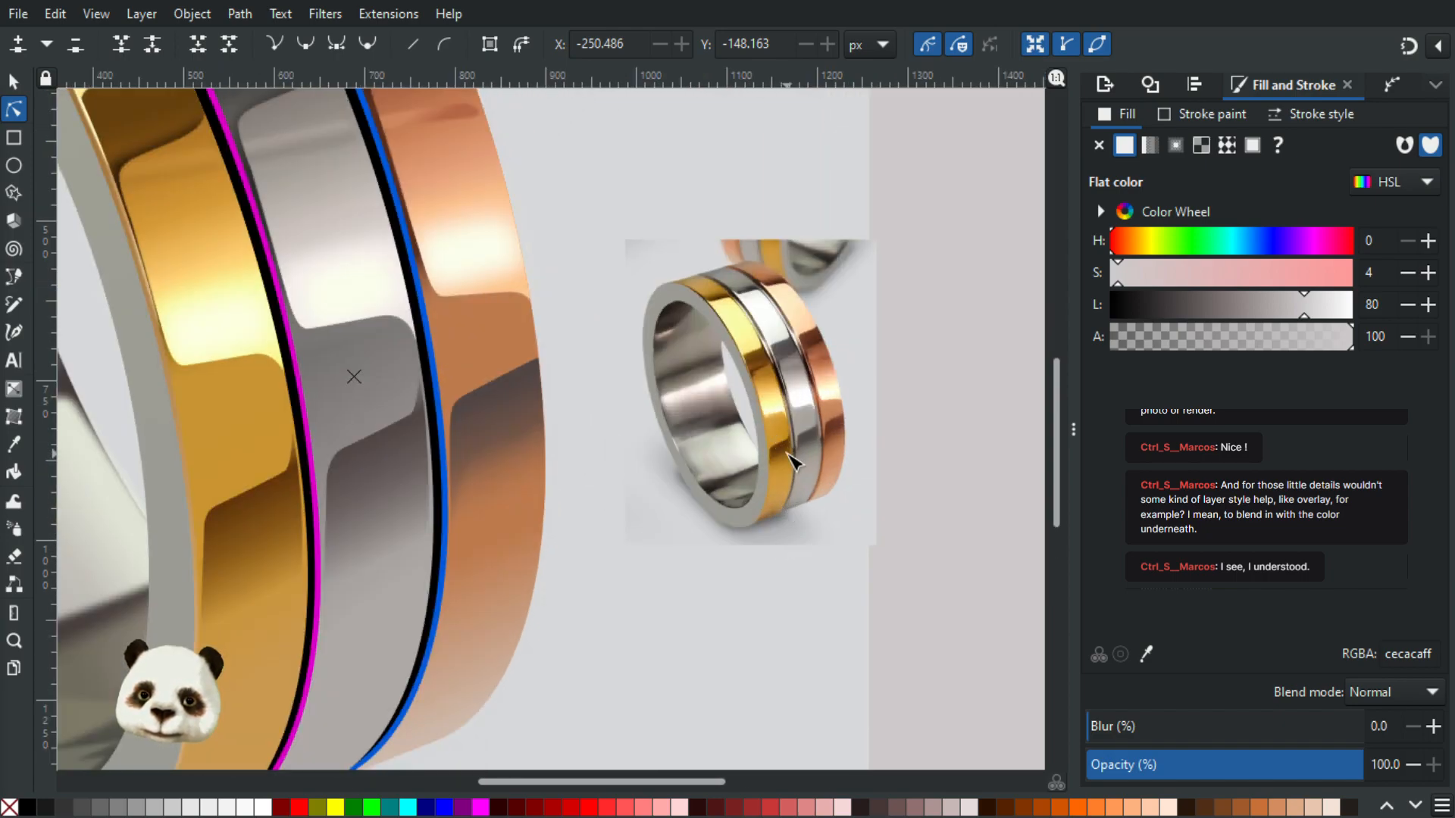
{"action": "scroll", "coordinate": [788, 451], "scroll_direction": "up", "scroll_amount": 1}
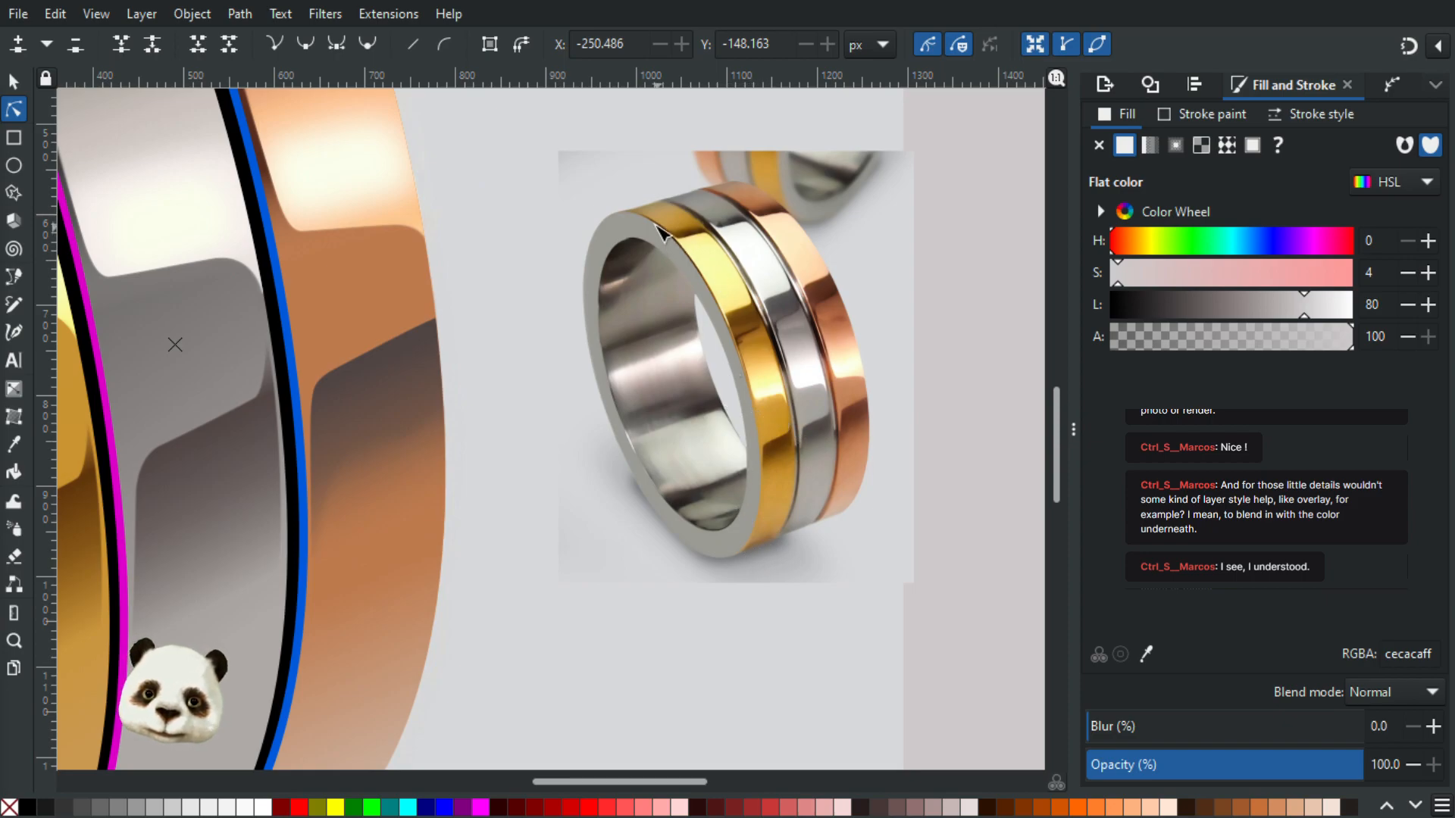
{"action": "scroll", "coordinate": [661, 231], "scroll_direction": "up", "scroll_amount": 2}
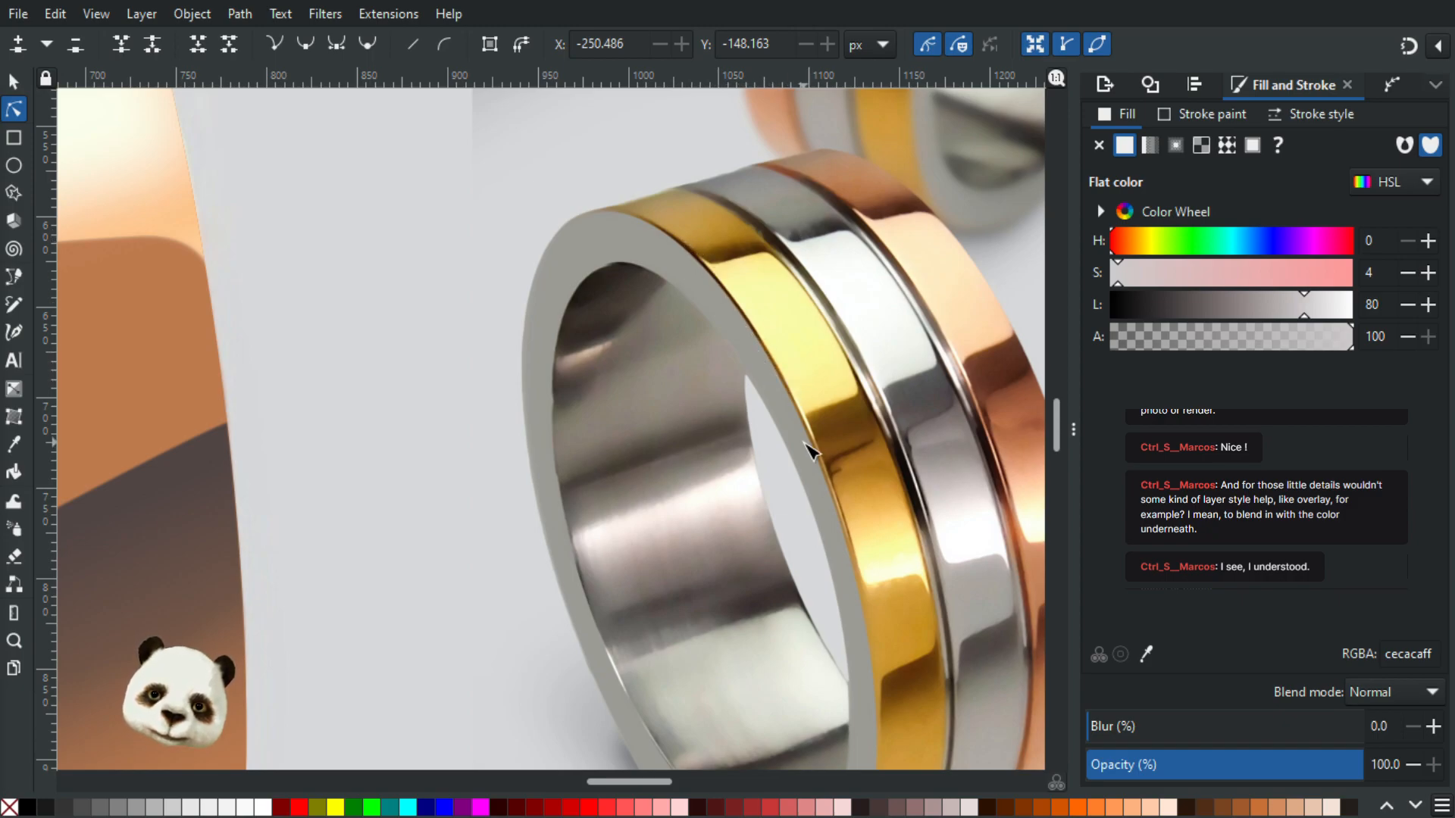
{"action": "scroll", "coordinate": [805, 432], "scroll_direction": "up", "scroll_amount": 3}
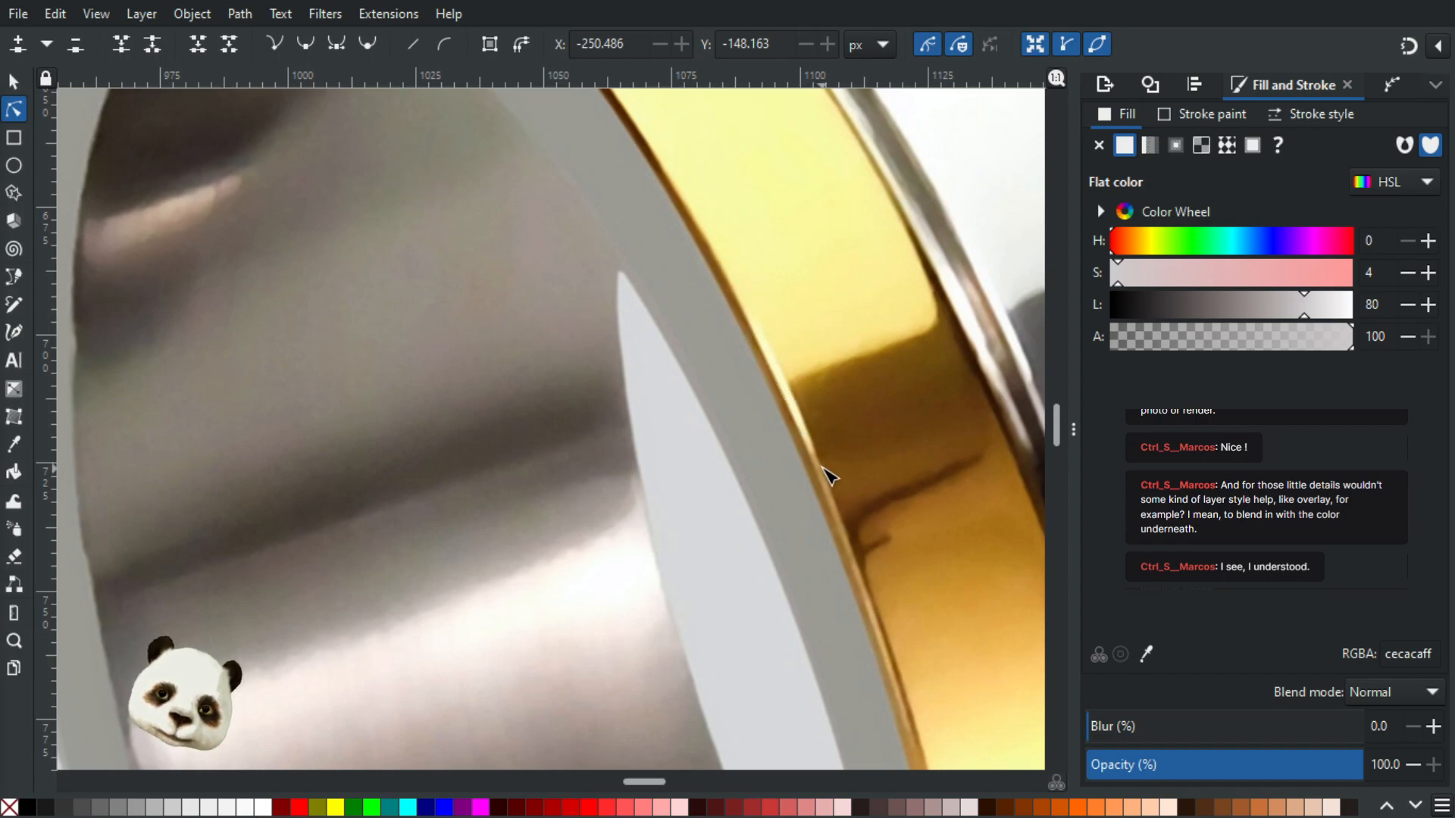
{"action": "scroll", "coordinate": [794, 415], "scroll_direction": "down", "scroll_amount": 1}
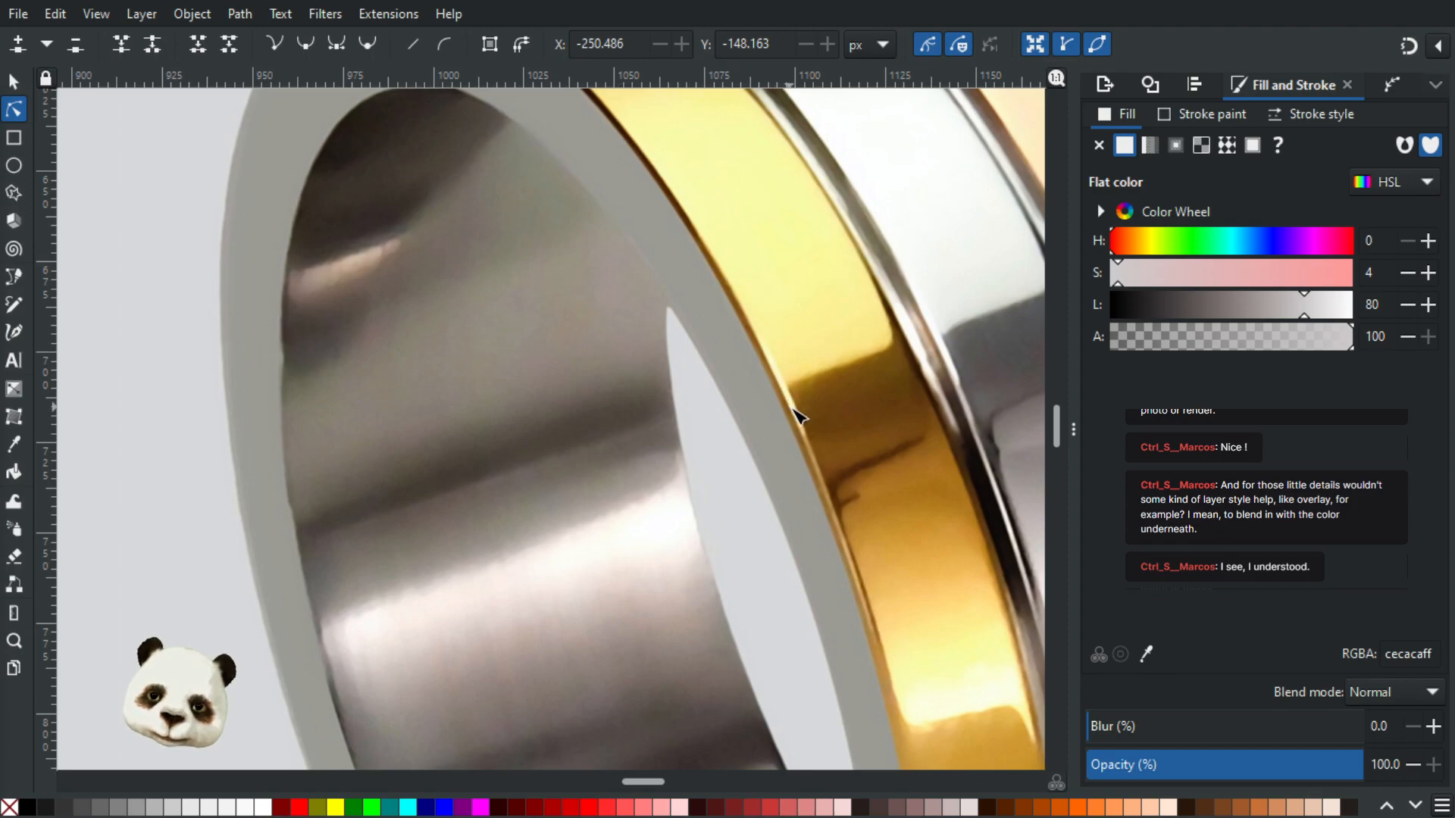
{"action": "scroll", "coordinate": [830, 434], "scroll_direction": "up", "scroll_amount": 1}
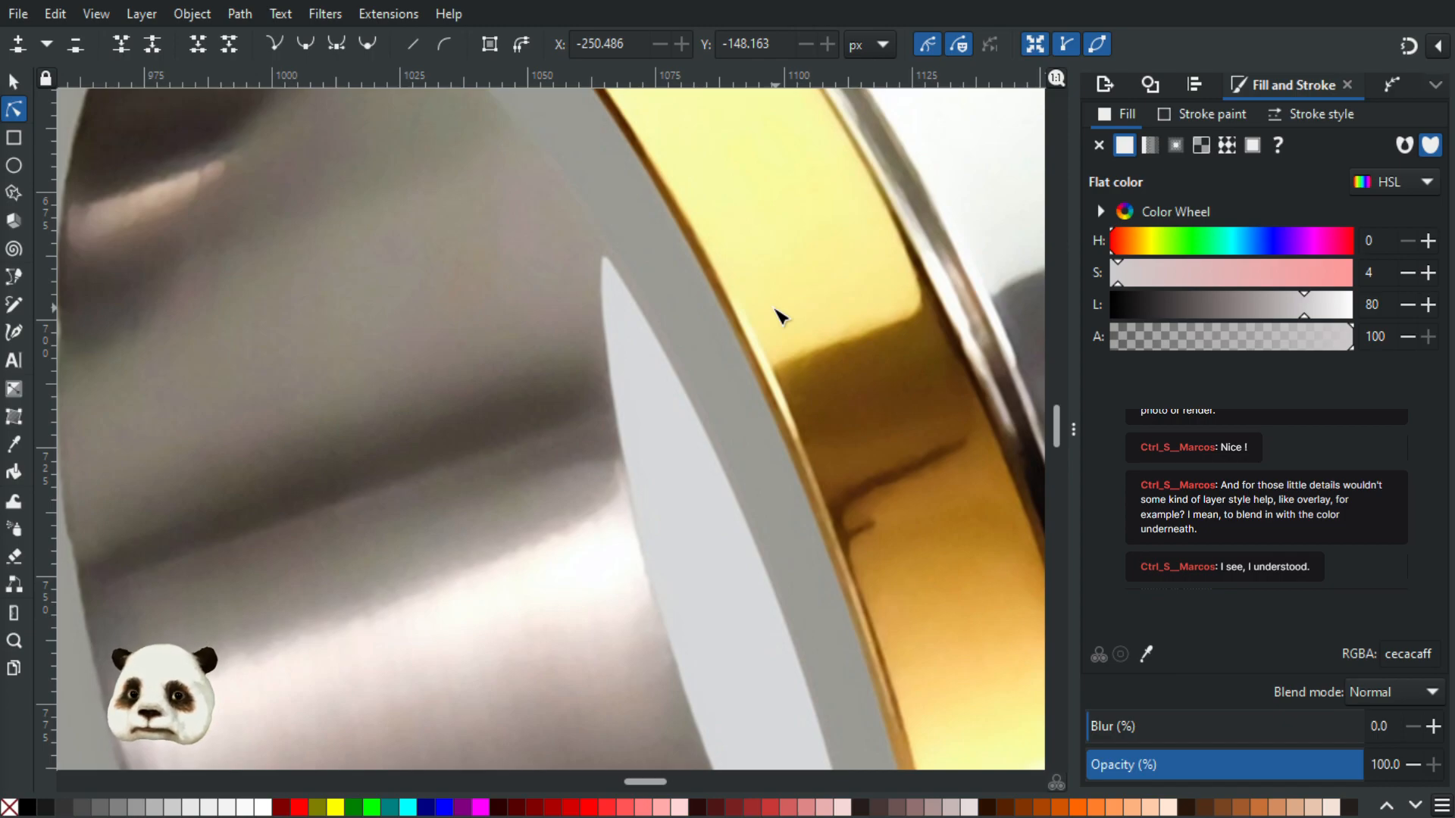
{"action": "scroll", "coordinate": [894, 477], "scroll_direction": "down", "scroll_amount": 4}
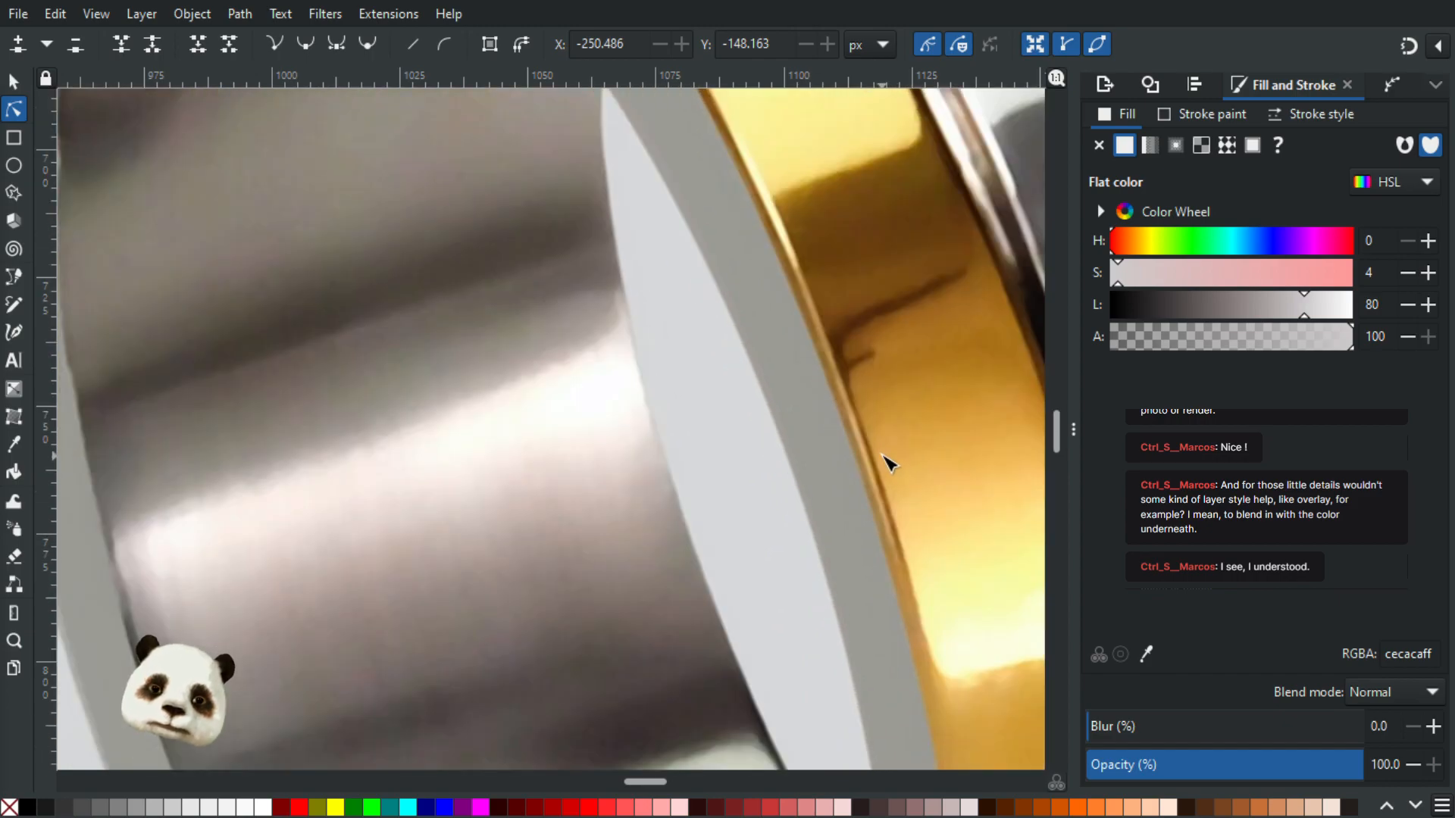
Step: Examine the lower part of the gold band's inner edge in the drawing and in the reference photo
{"action": "scroll", "coordinate": [886, 458], "scroll_direction": "down", "scroll_amount": 2, "text": "ctrl"}
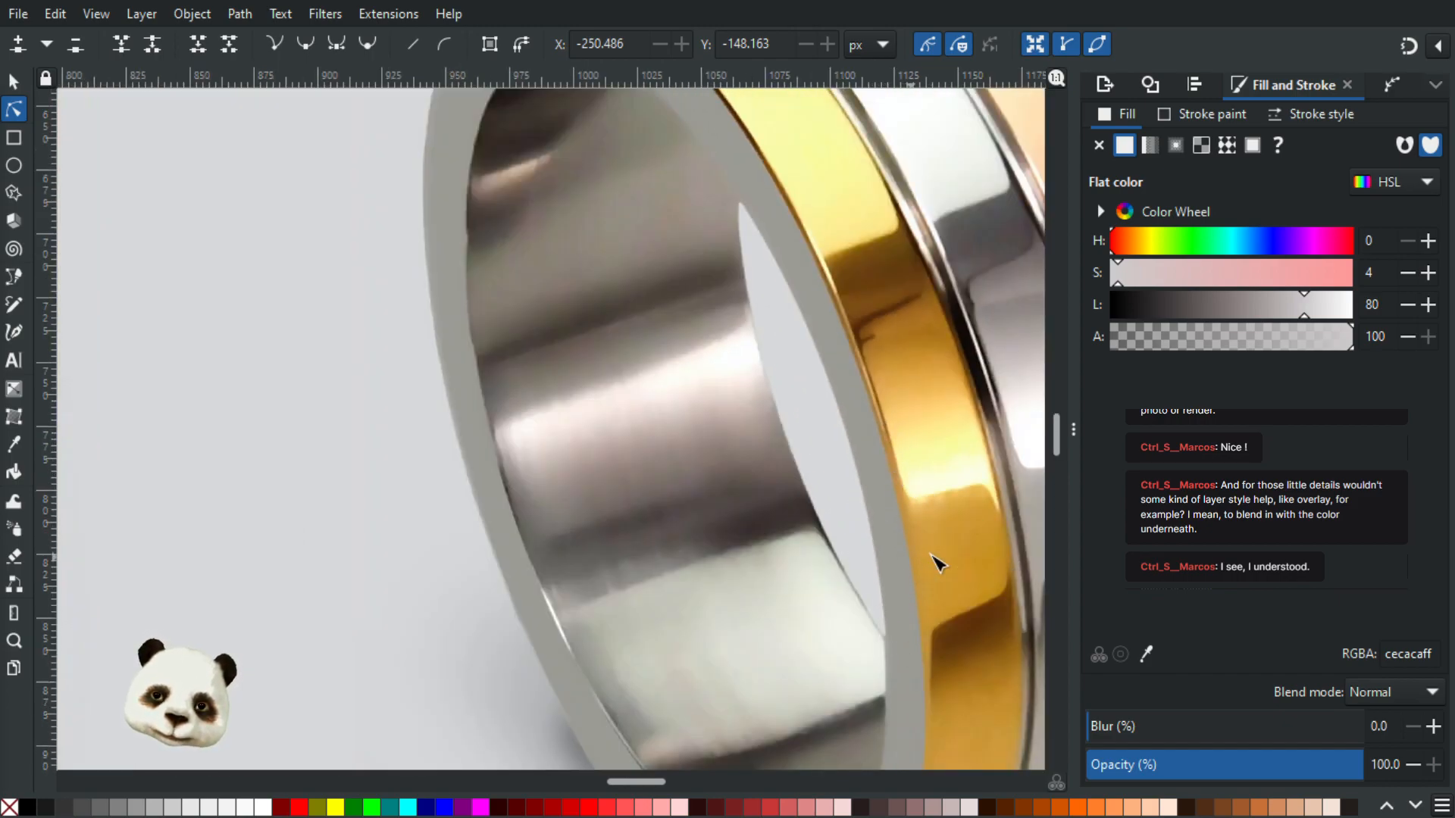
{"action": "scroll", "coordinate": [953, 582], "scroll_direction": "up", "scroll_amount": 1, "text": "ctrl"}
{"action": "scroll", "coordinate": [871, 576], "scroll_direction": "down", "scroll_amount": 5, "text": "ctrl"}
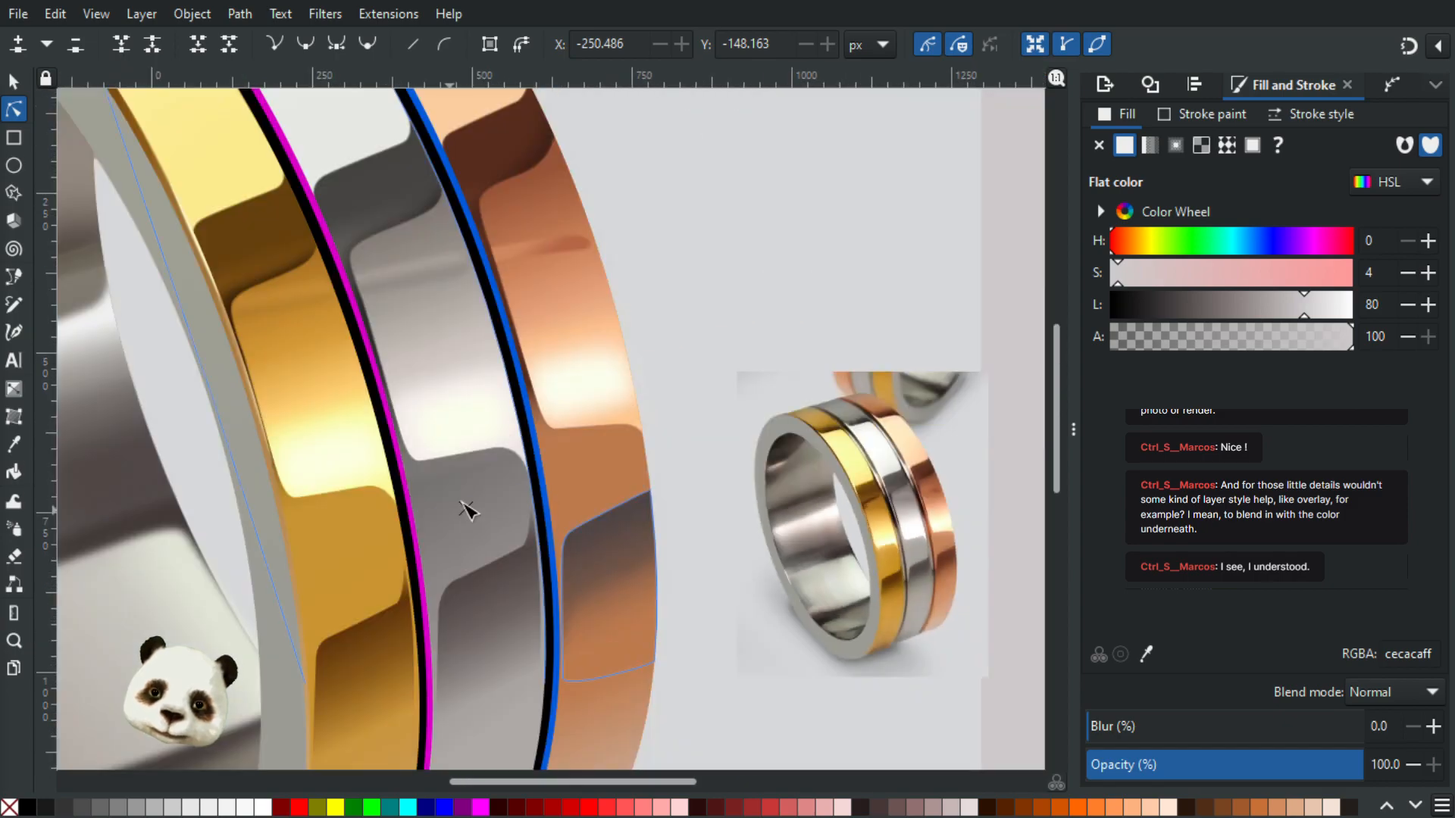
{"action": "scroll", "coordinate": [467, 511], "scroll_direction": "up", "scroll_amount": 2, "text": "ctrl"}
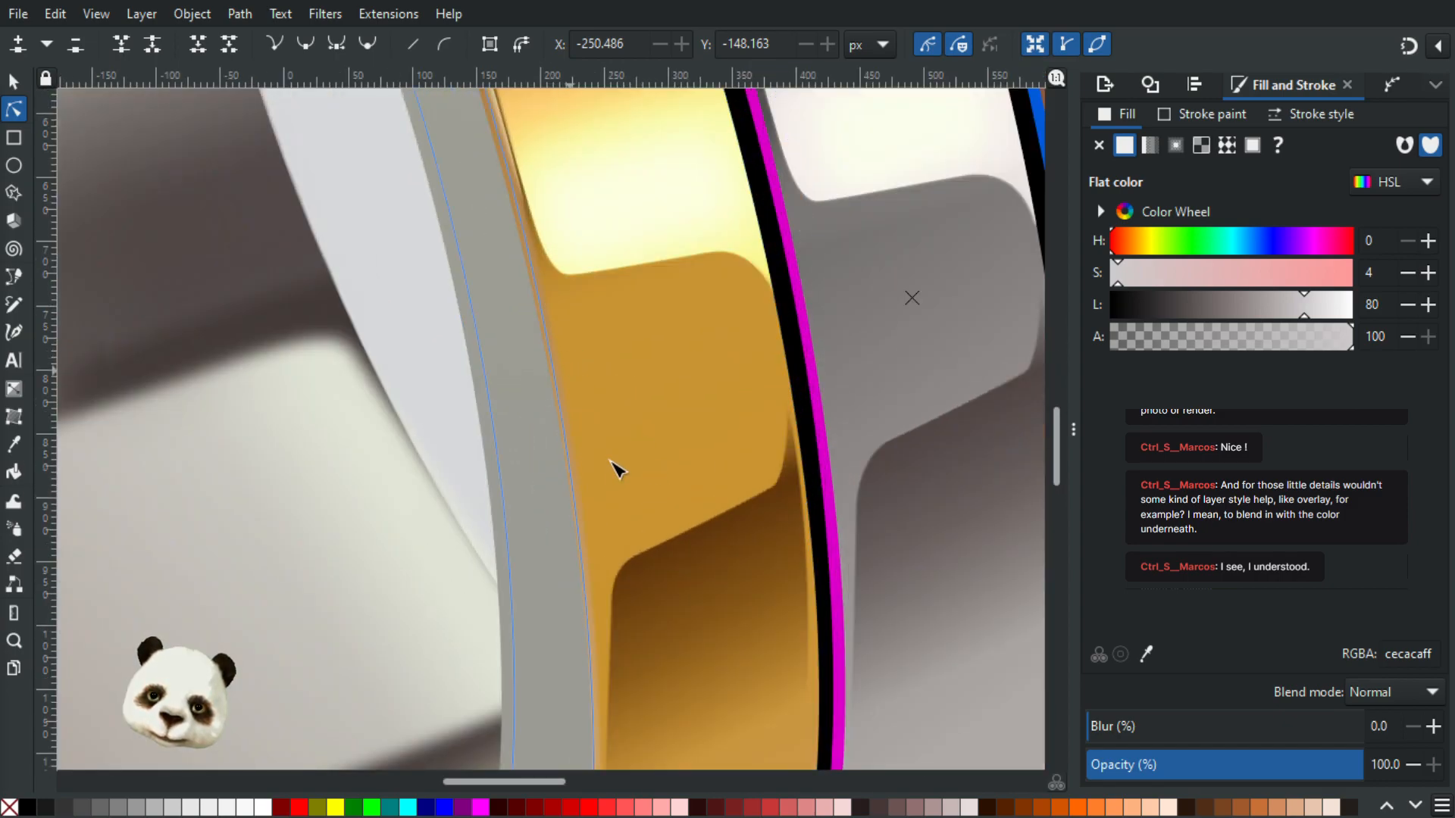
{"action": "scroll", "coordinate": [644, 523], "scroll_direction": "down", "scroll_amount": 3, "text": "ctrl"}
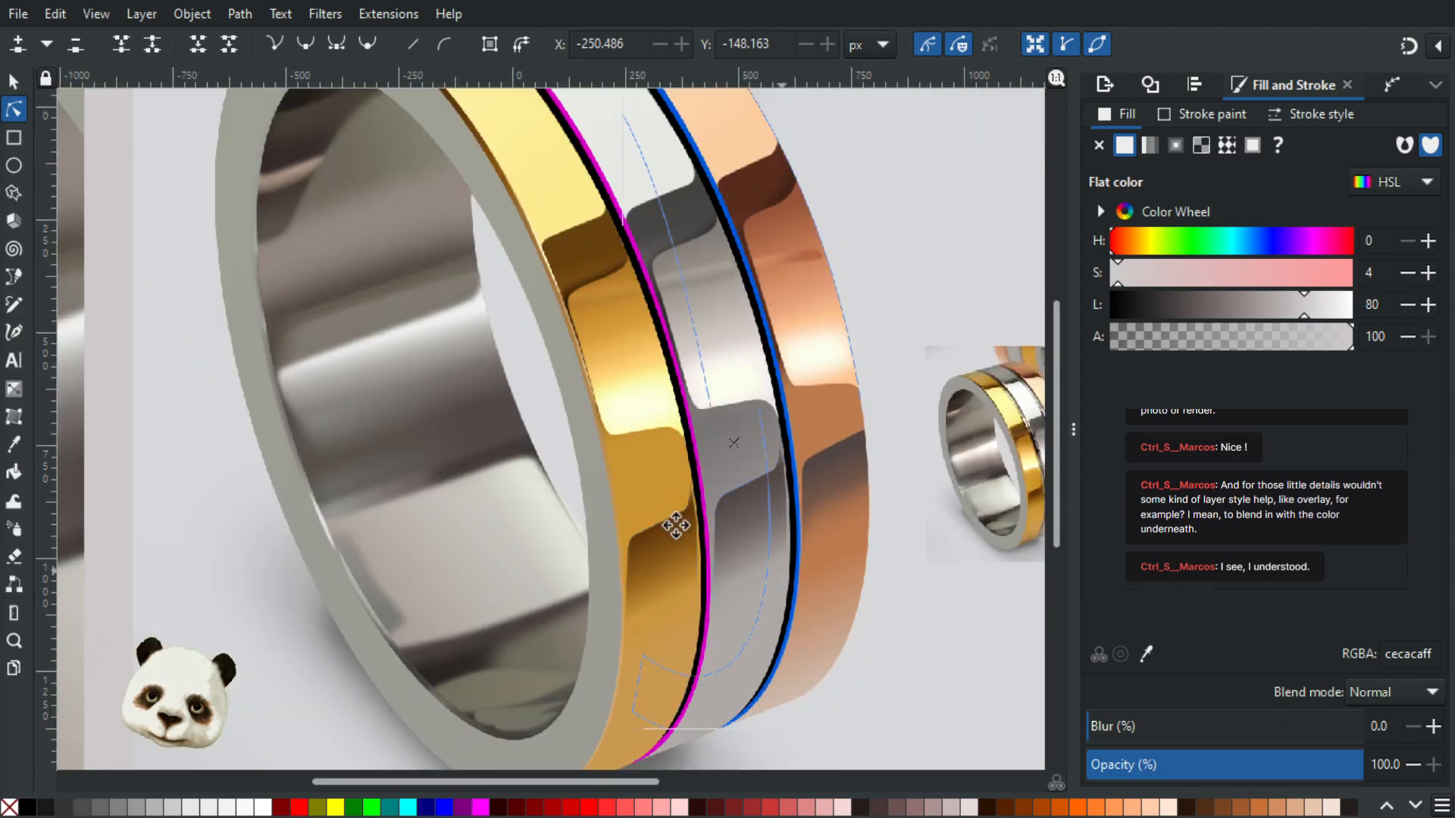
{"action": "left_click_drag", "start_coordinate": [676, 525], "coordinate": [387, 456]}
{"action": "scroll", "coordinate": [834, 531], "scroll_direction": "up", "scroll_amount": 3, "text": "ctrl"}
{"action": "left_click_drag", "start_coordinate": [475, 179], "coordinate": [573, 493]}
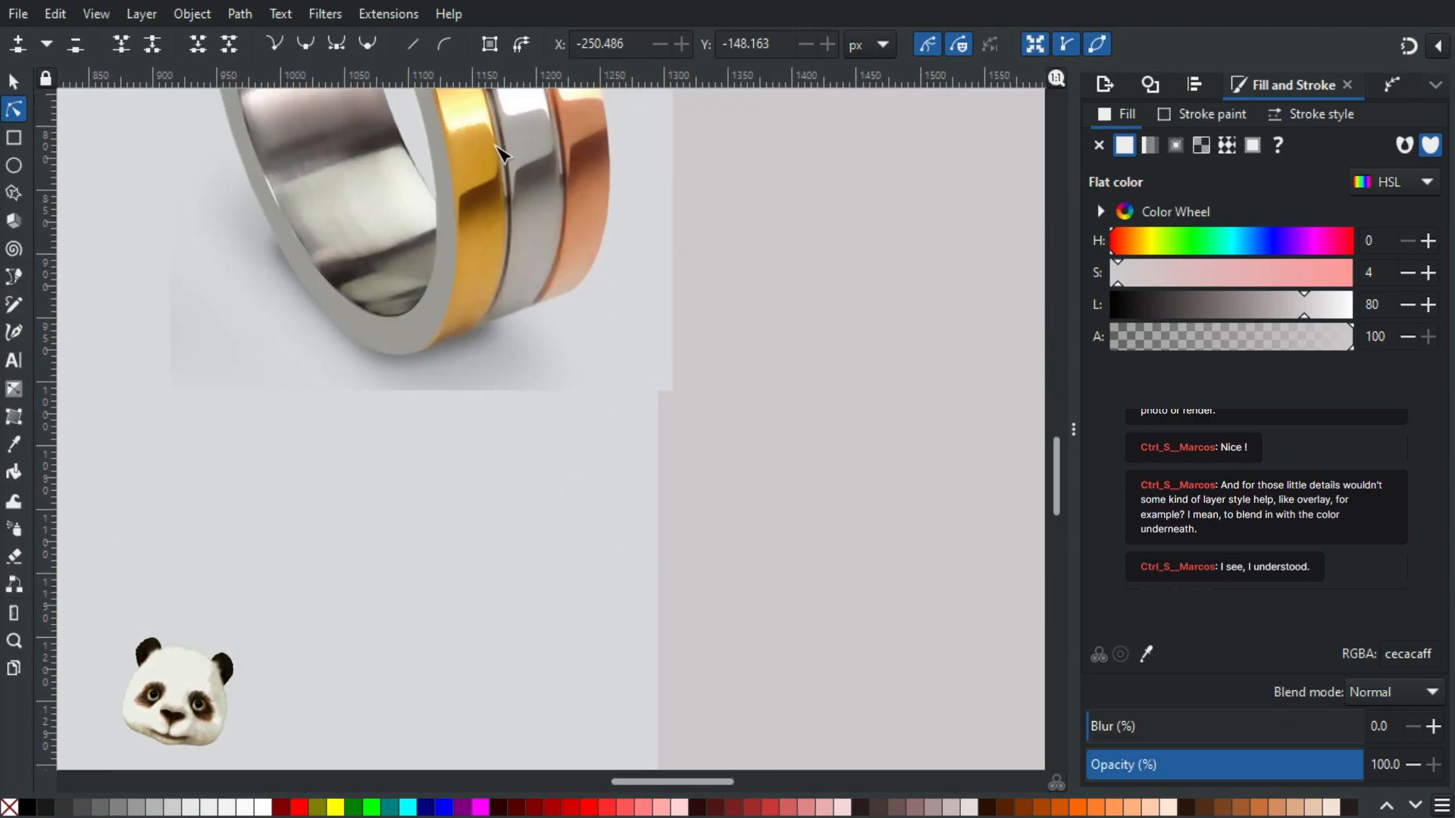
{"action": "scroll", "coordinate": [499, 147], "scroll_direction": "up", "scroll_amount": 2, "text": "ctrl"}
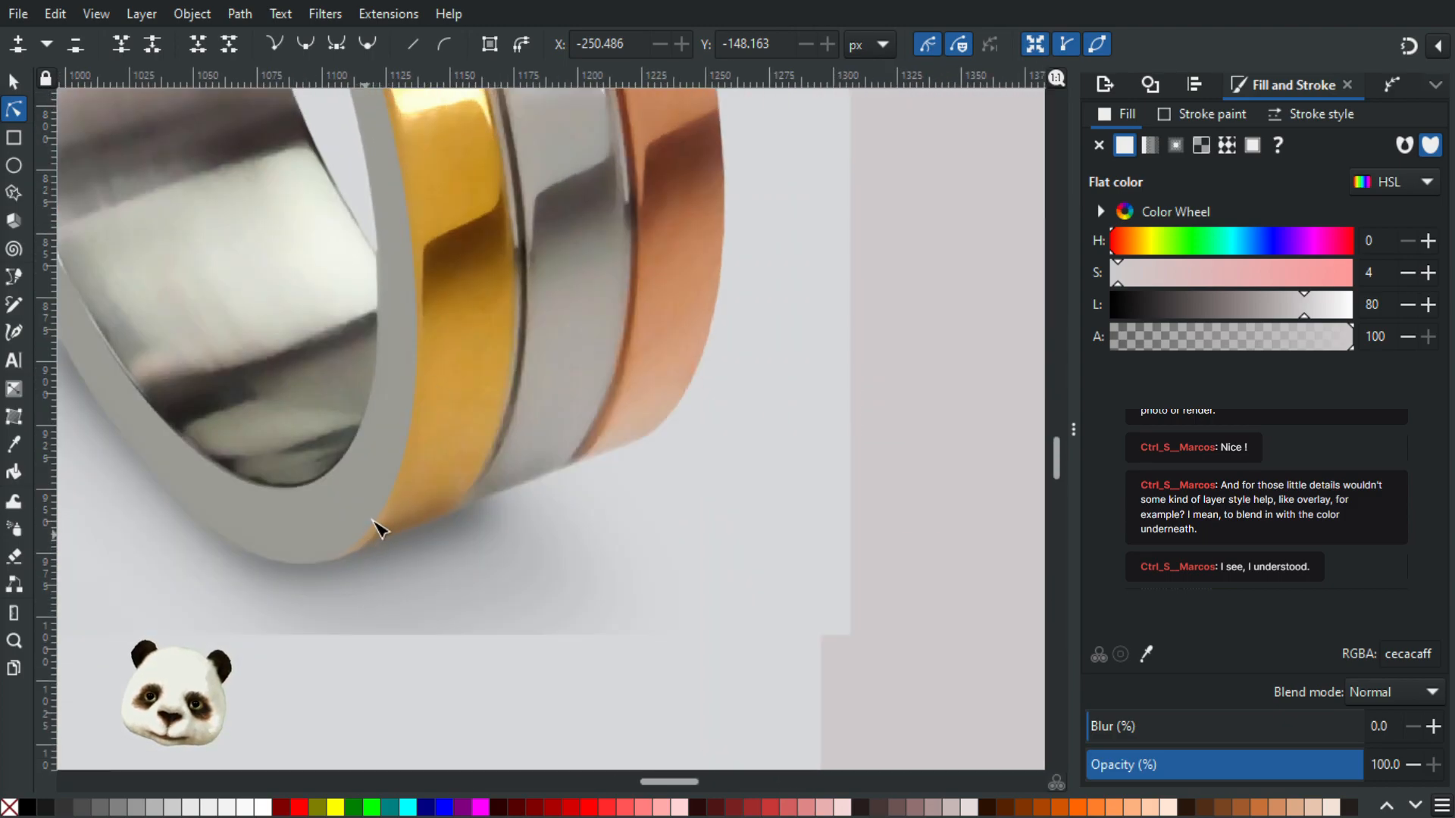
{"action": "scroll", "coordinate": [376, 546], "scroll_direction": "down", "scroll_amount": 4, "text": "ctrl"}
{"action": "left_click_drag", "start_coordinate": [292, 525], "coordinate": [885, 324]}
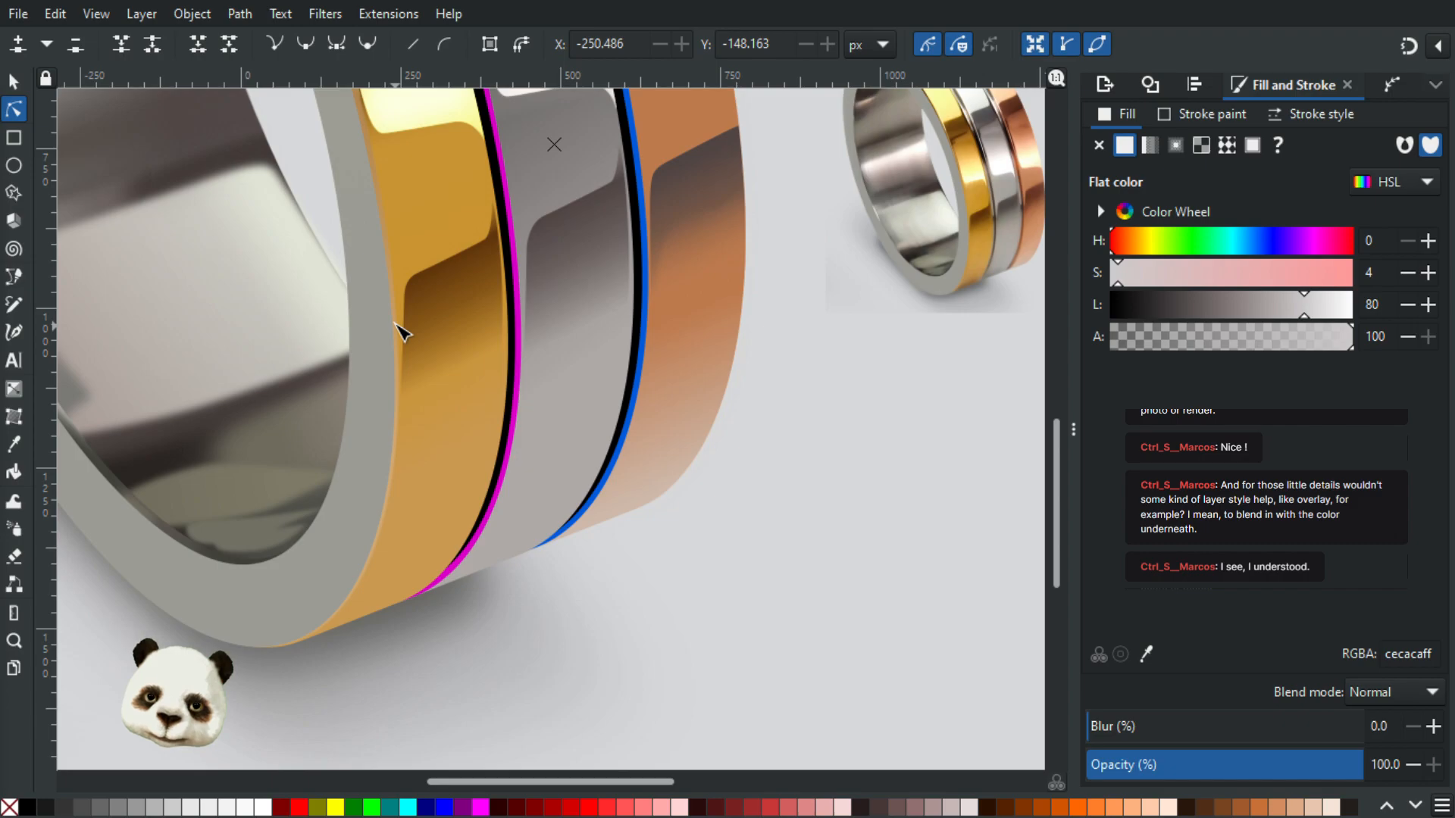
Step: Select the drawn ring's gray front rim to inspect its outline and gradient fill
{"action": "left_click", "coordinate": [400, 332]}
{"action": "left_click_drag", "start_coordinate": [444, 458], "coordinate": [506, 477]}
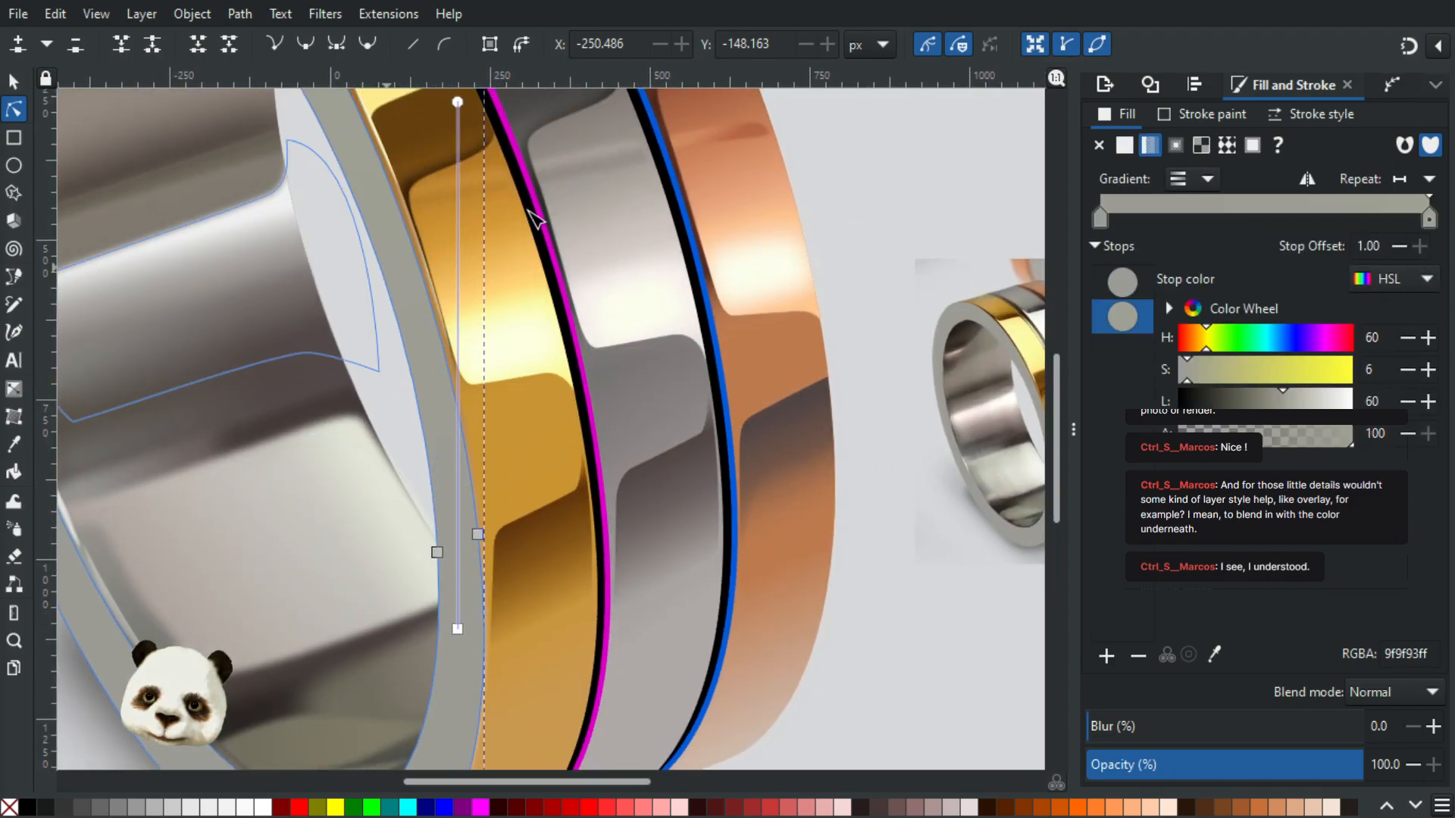
{"action": "scroll", "coordinate": [362, 302], "scroll_direction": "down", "scroll_amount": 3}
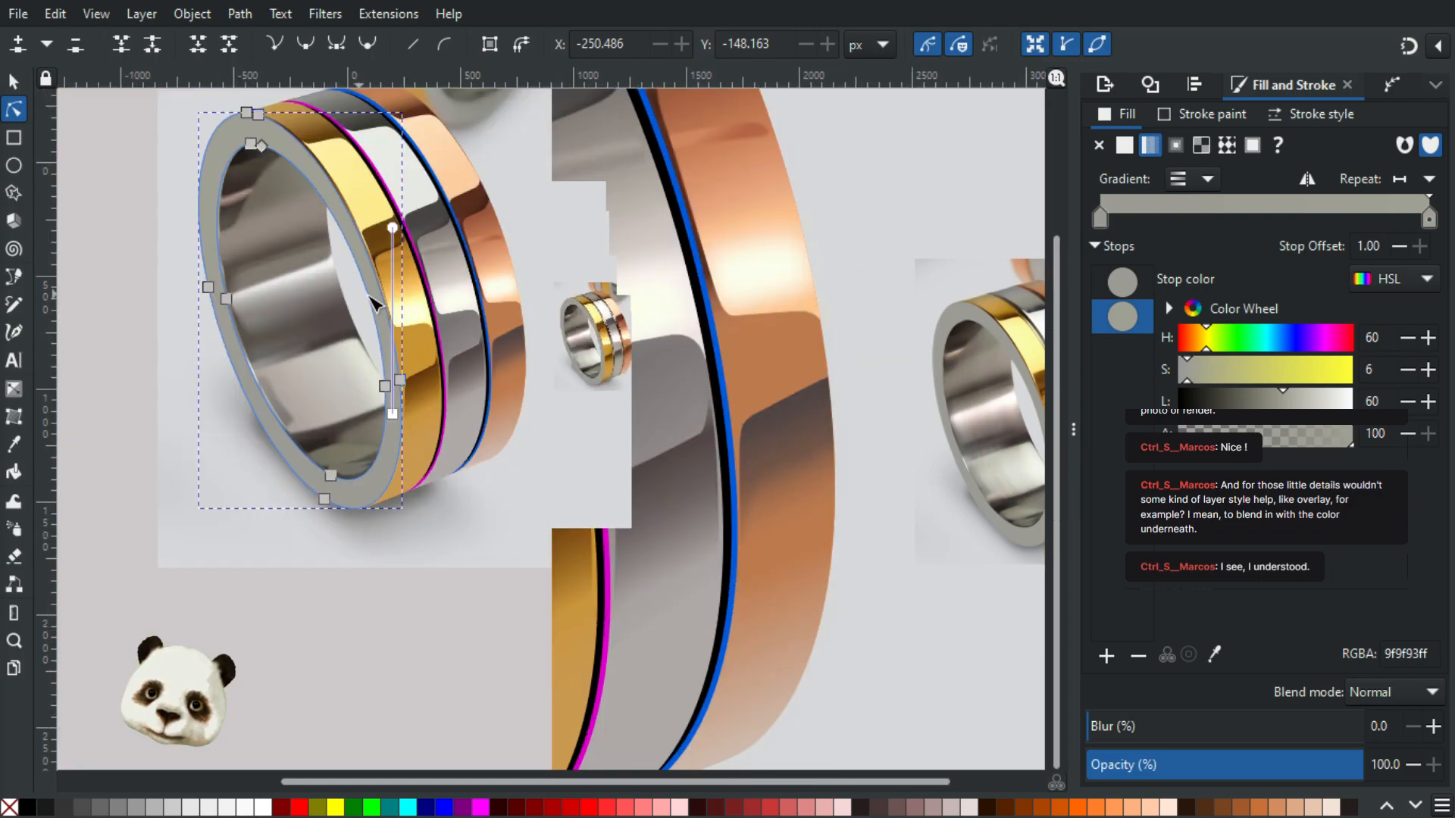
{"action": "left_click", "coordinate": [841, 411]}
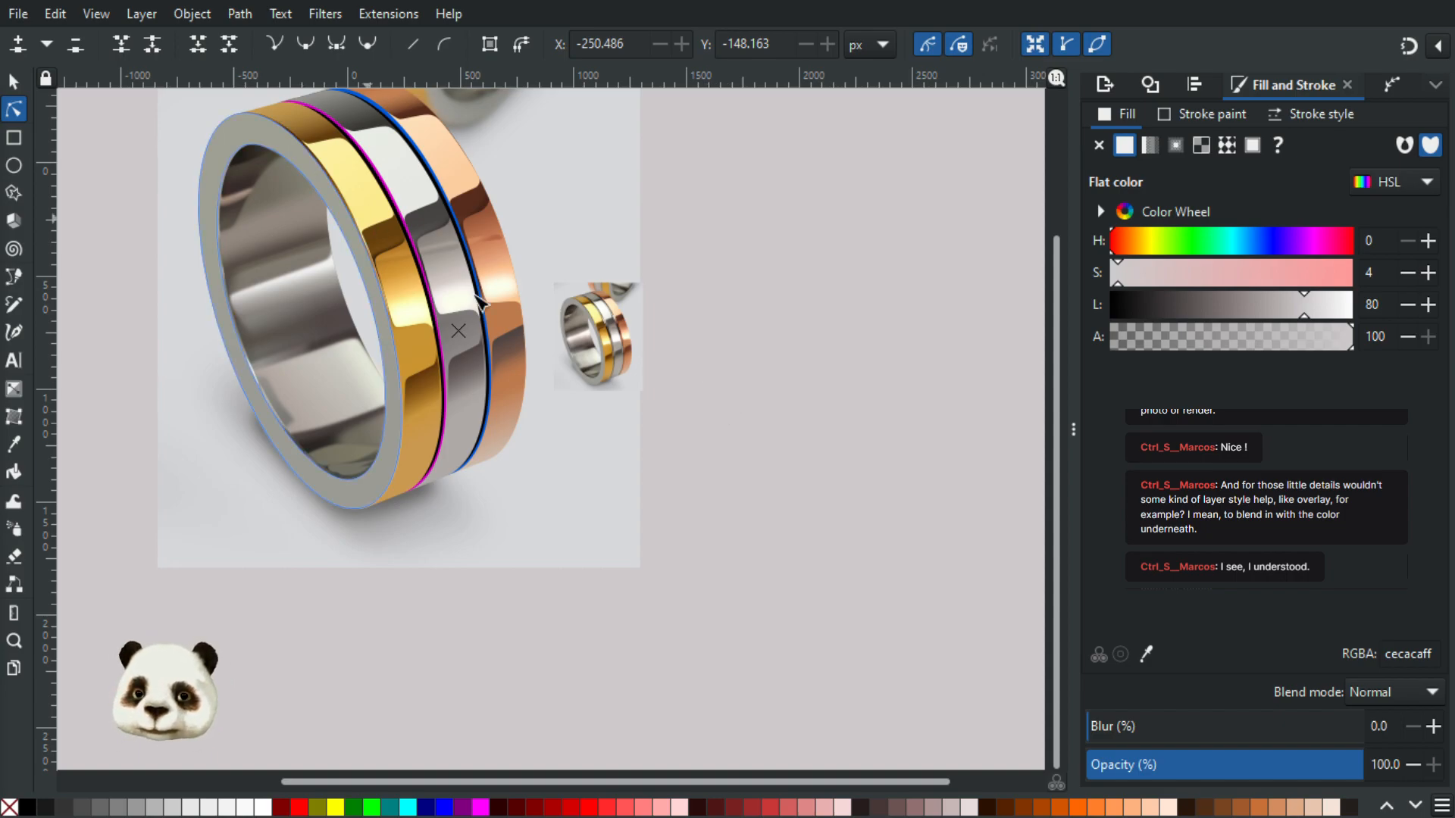
Step: Compare the drawn grooves with the reference photo, examining the lower end of the groove between the gold and silver bands
{"action": "scroll", "coordinate": [471, 295], "scroll_direction": "up", "scroll_amount": 2}
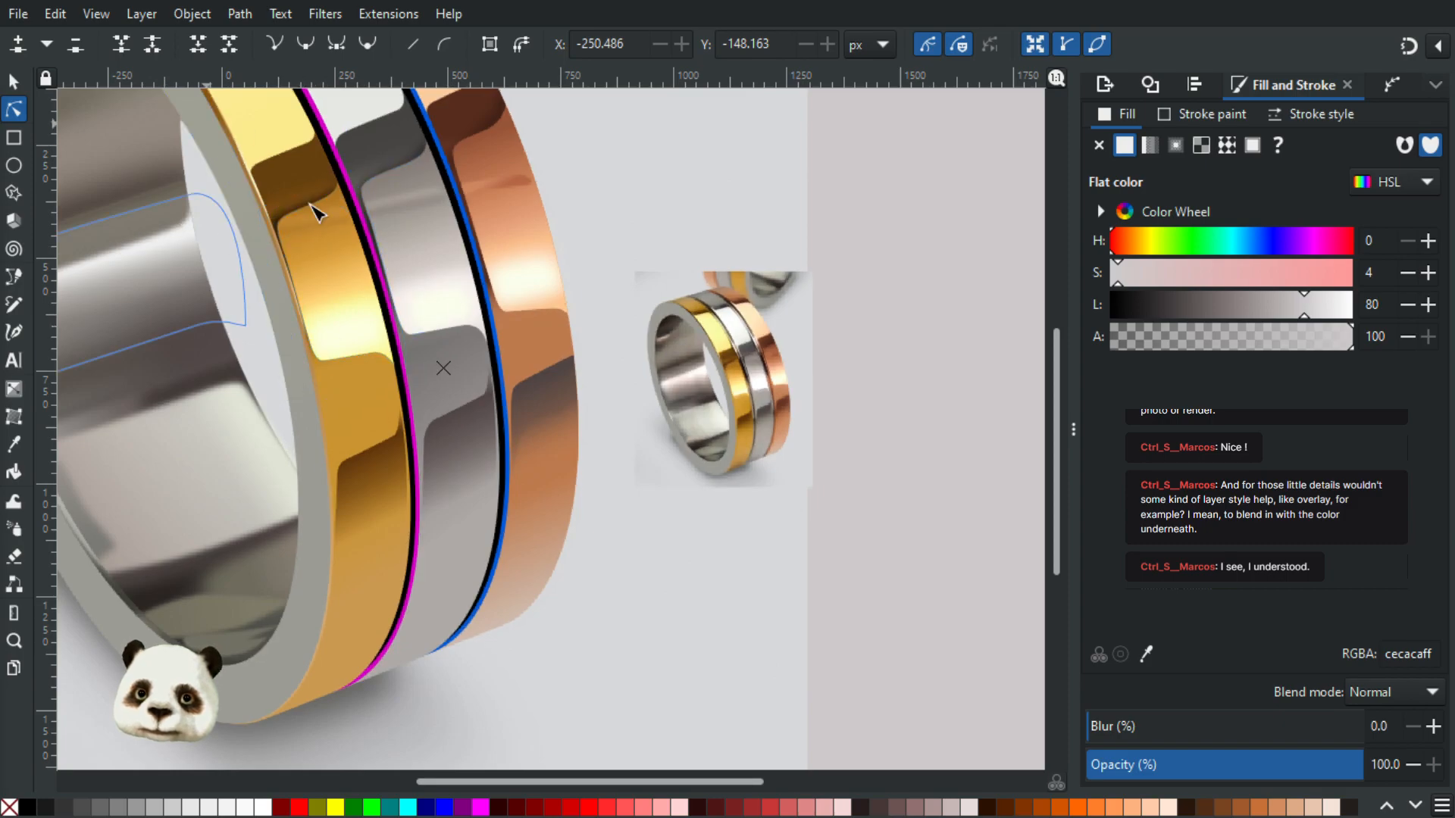
{"action": "left_click_drag", "start_coordinate": [369, 393], "coordinate": [627, 500]}
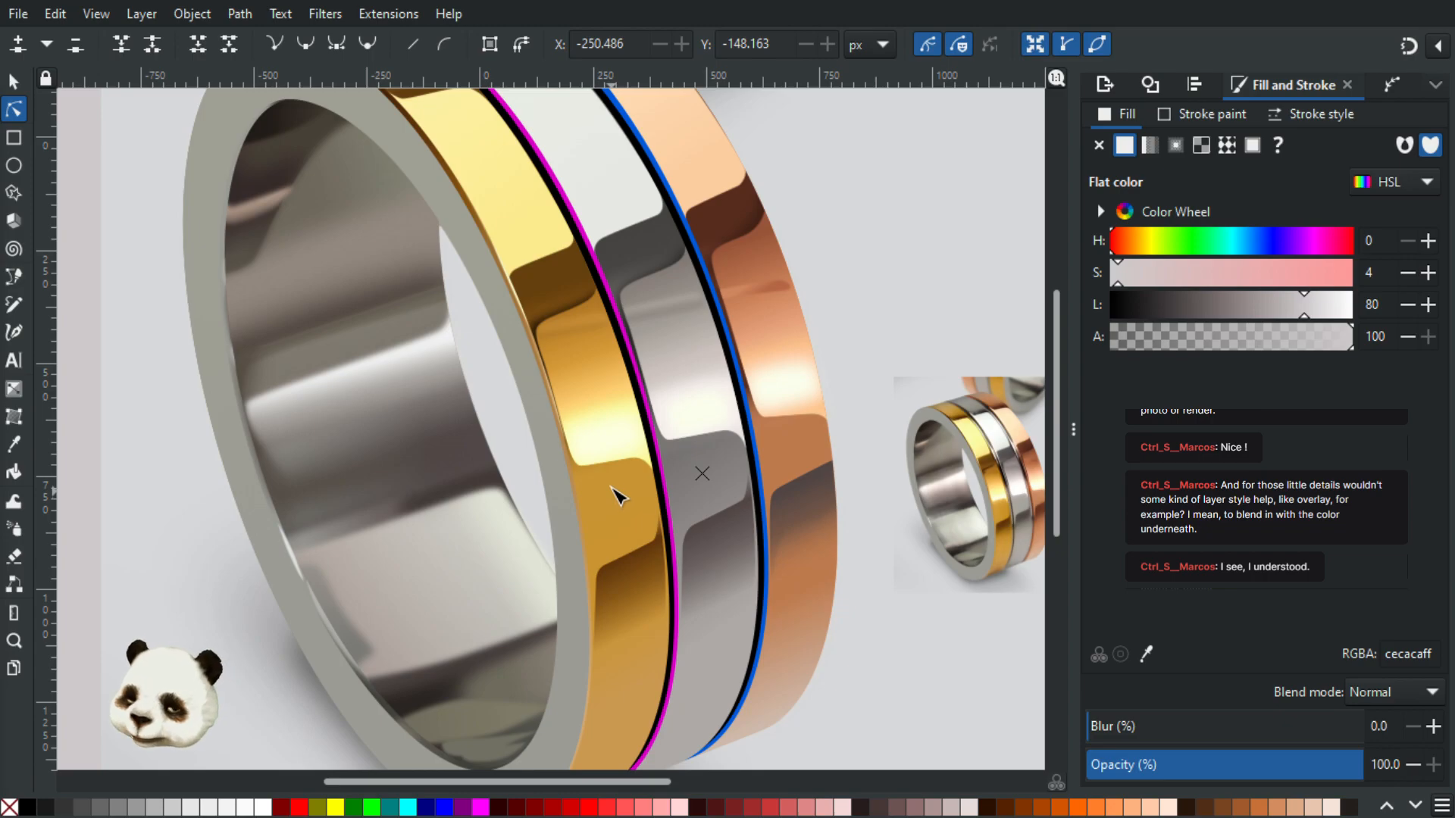
{"action": "left_click_drag", "start_coordinate": [627, 422], "coordinate": [388, 525]}
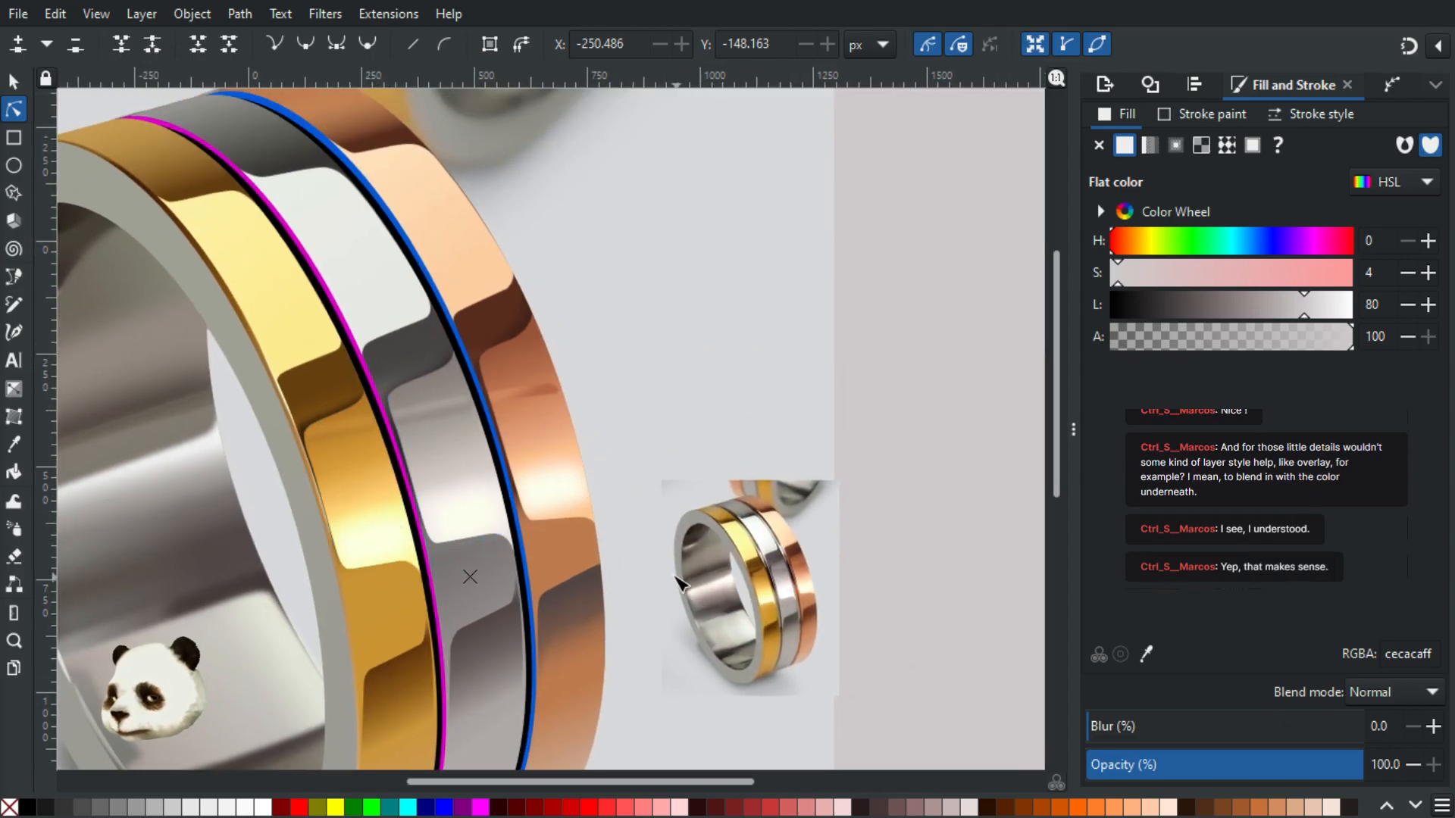
{"action": "scroll", "coordinate": [807, 615], "scroll_direction": "up", "scroll_amount": 3, "text": "ctrl"}
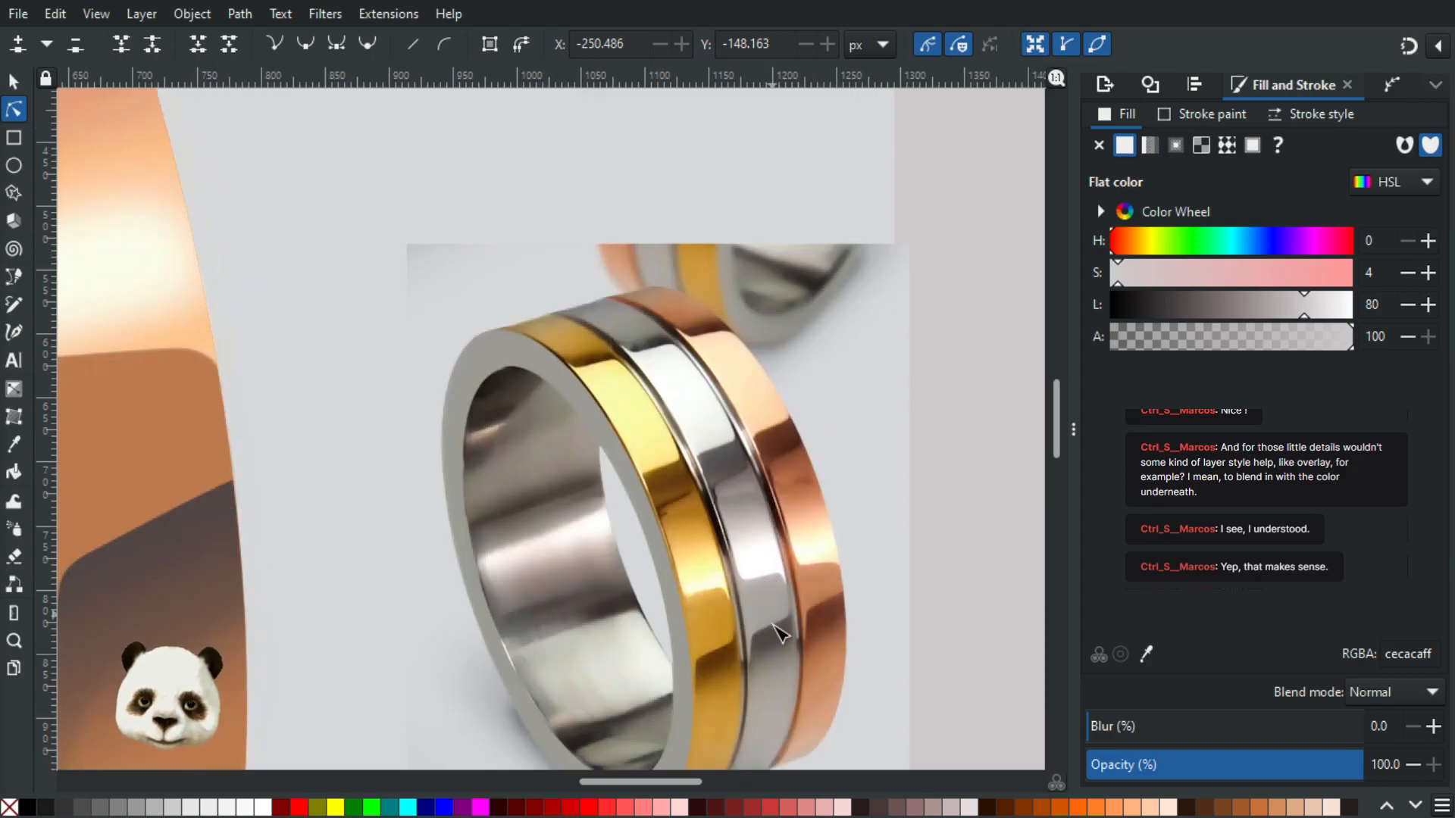
{"action": "scroll", "coordinate": [740, 470], "scroll_direction": "down", "scroll_amount": 5}
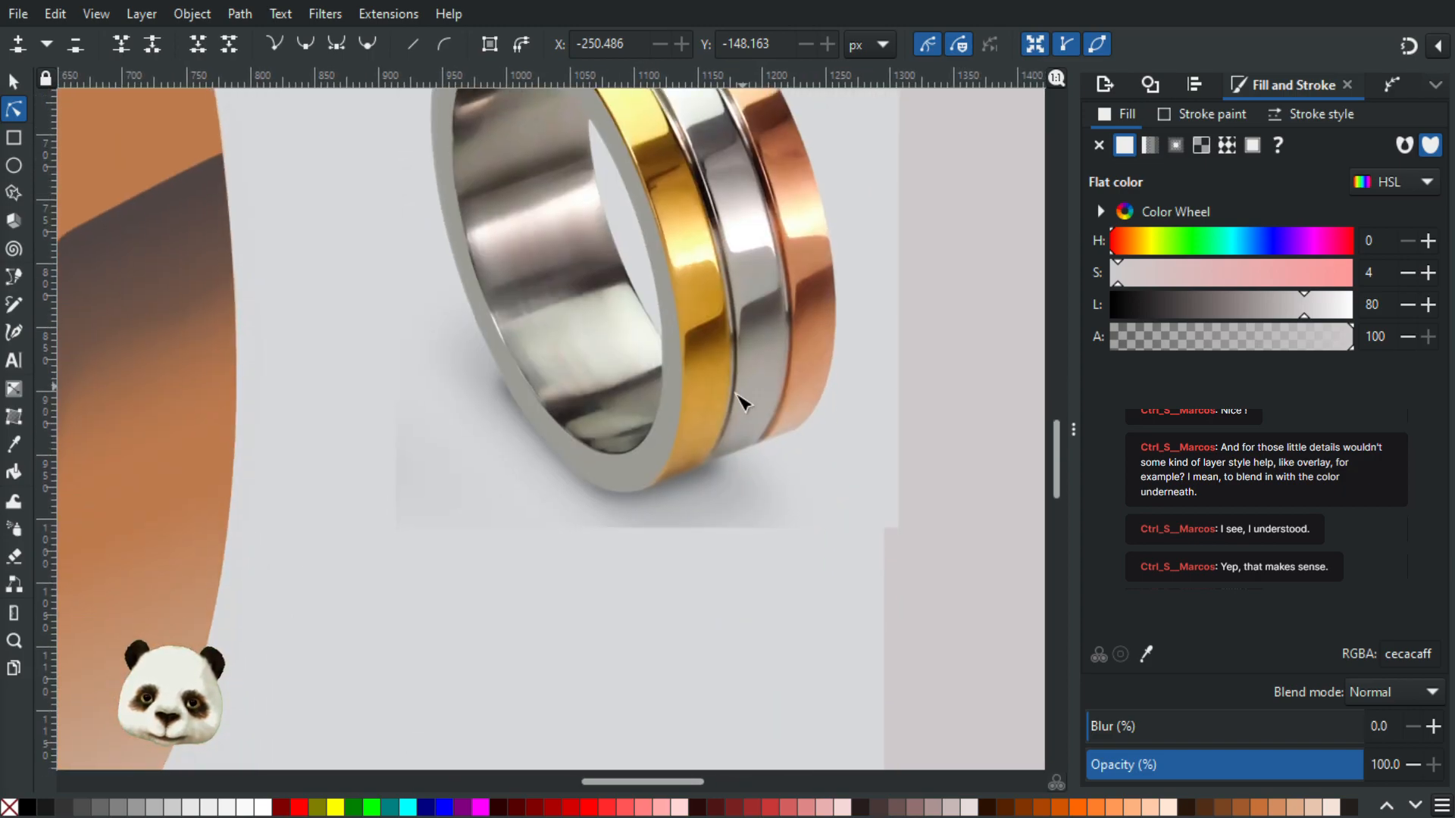
{"action": "scroll", "coordinate": [721, 469], "scroll_direction": "up", "scroll_amount": 2, "text": "ctrl"}
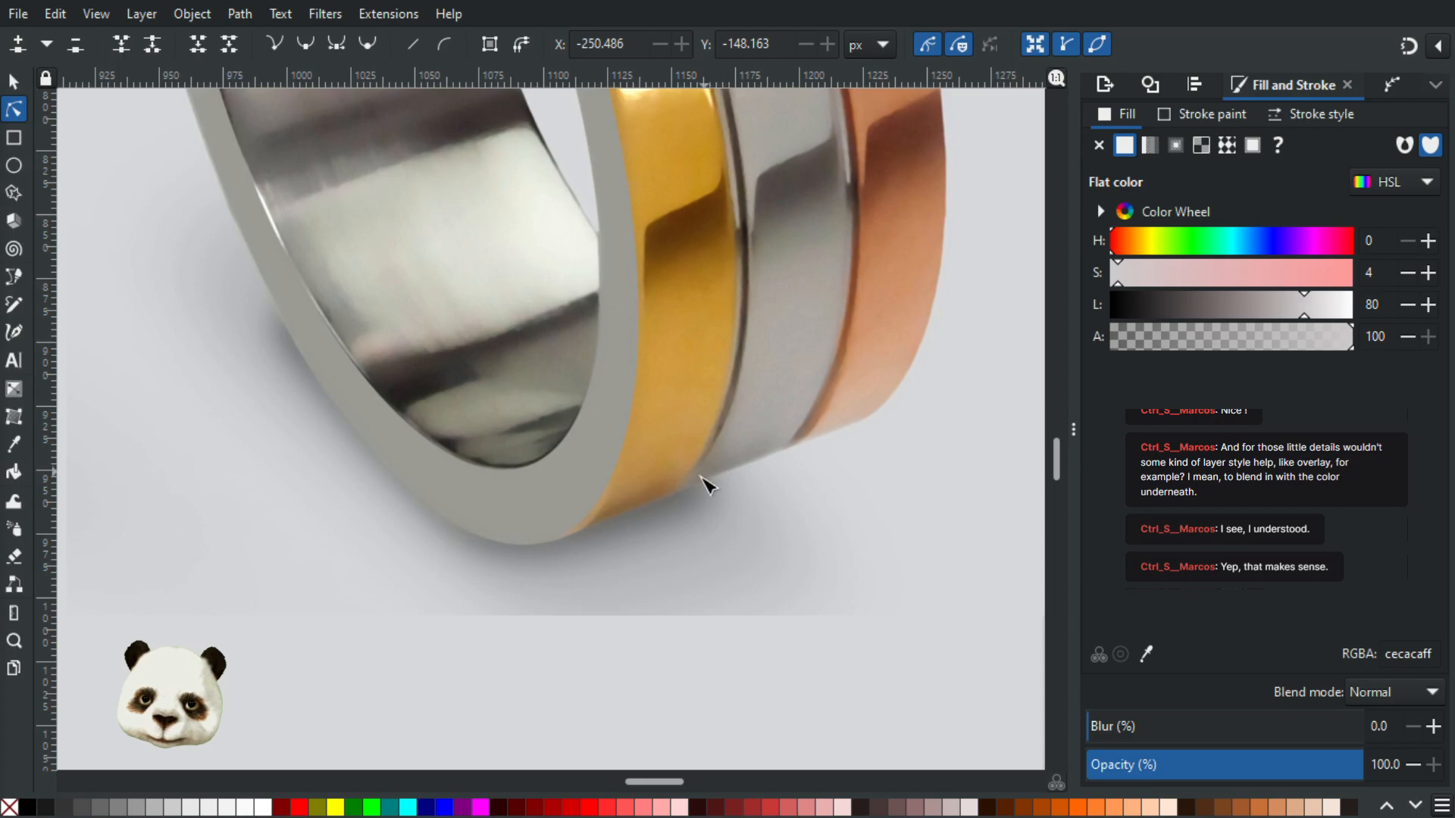
{"action": "scroll", "coordinate": [731, 375], "scroll_direction": "up", "scroll_amount": 1, "text": "ctrl"}
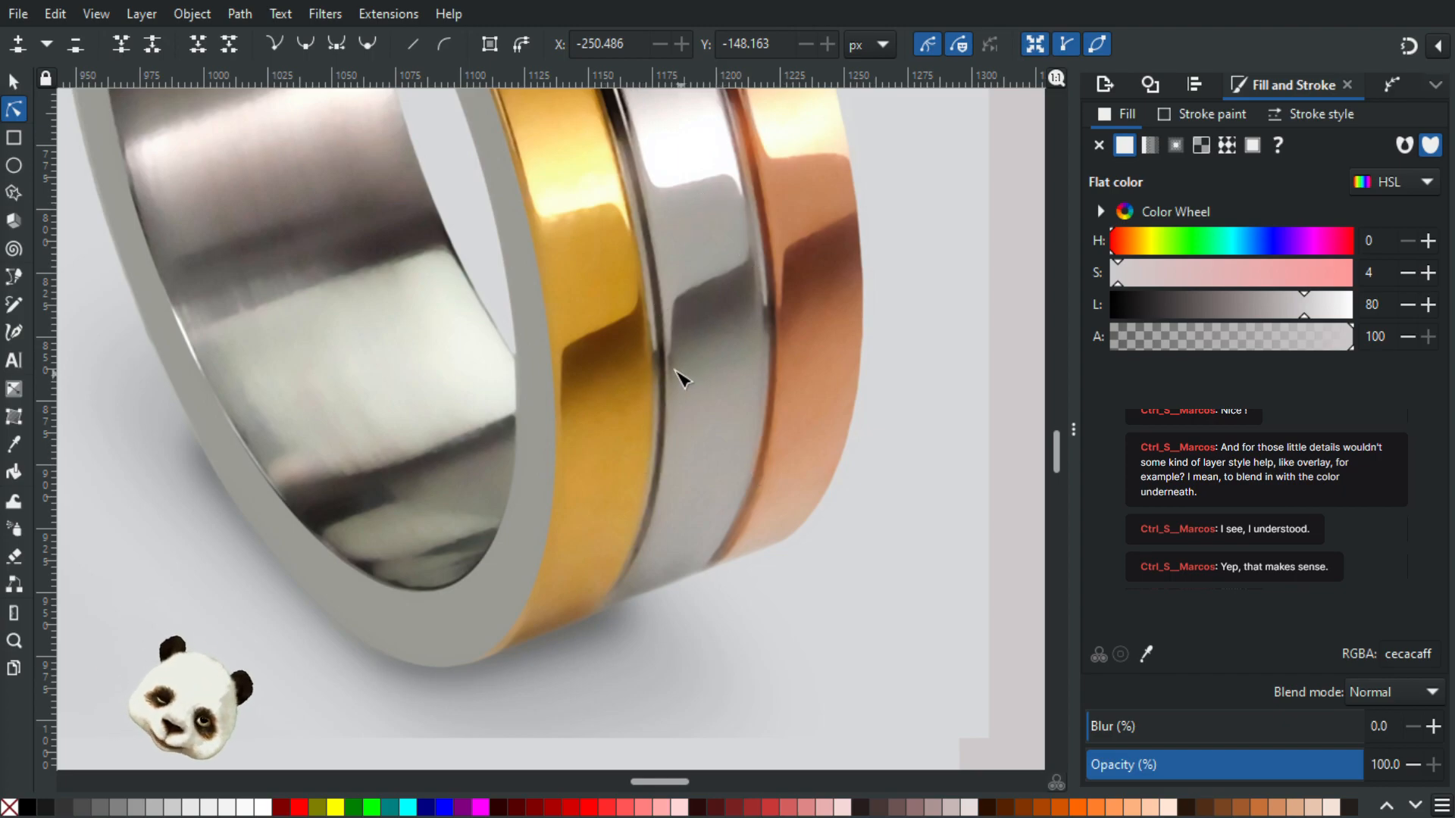
{"action": "scroll", "coordinate": [681, 394], "scroll_direction": "up", "scroll_amount": 1, "text": "ctrl"}
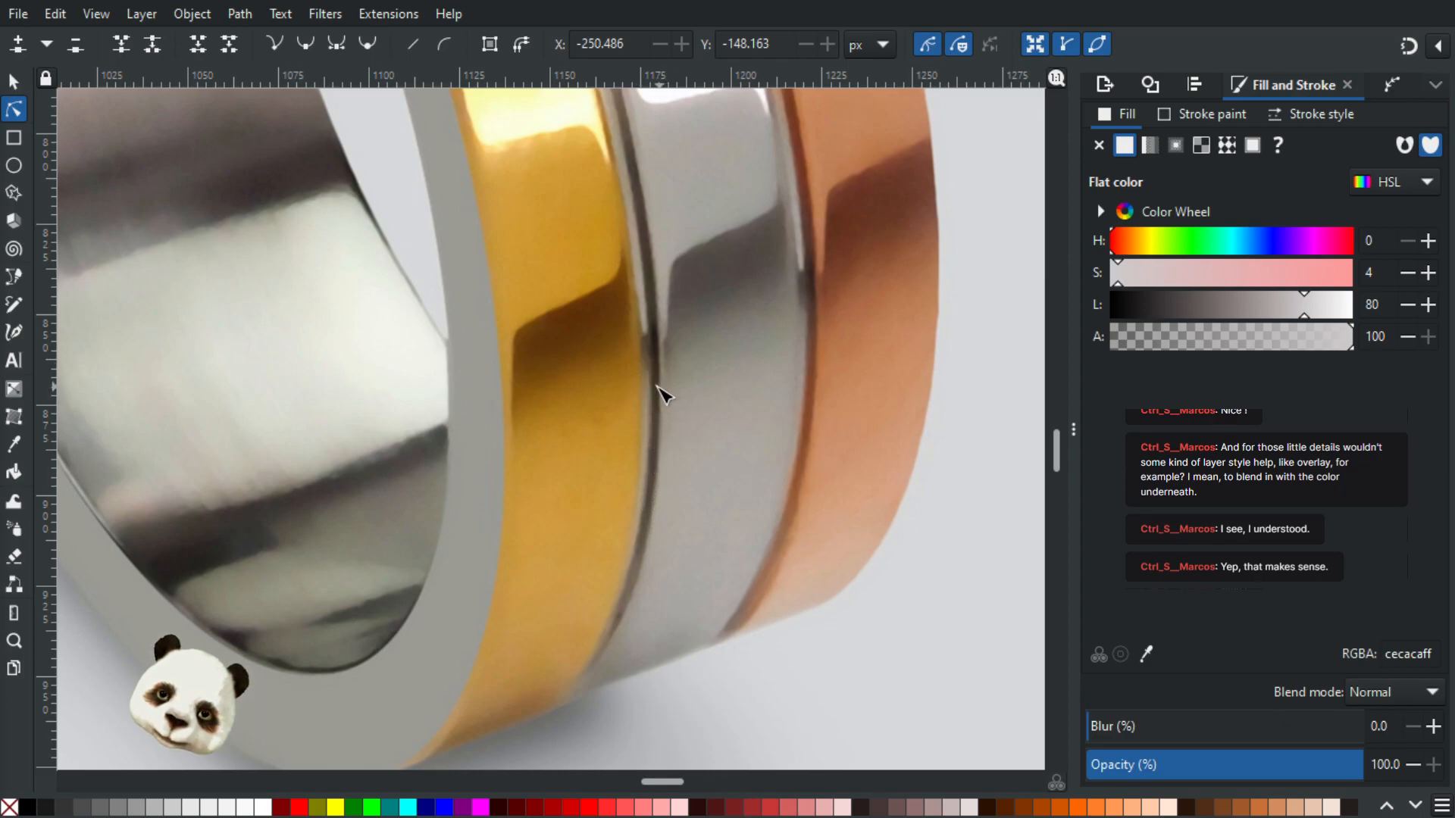
Step: Examine the dark lines and highlights along the gold-silver groove up to the top of the reference ring
{"action": "left_click_drag", "start_coordinate": [648, 329], "coordinate": [671, 489]}
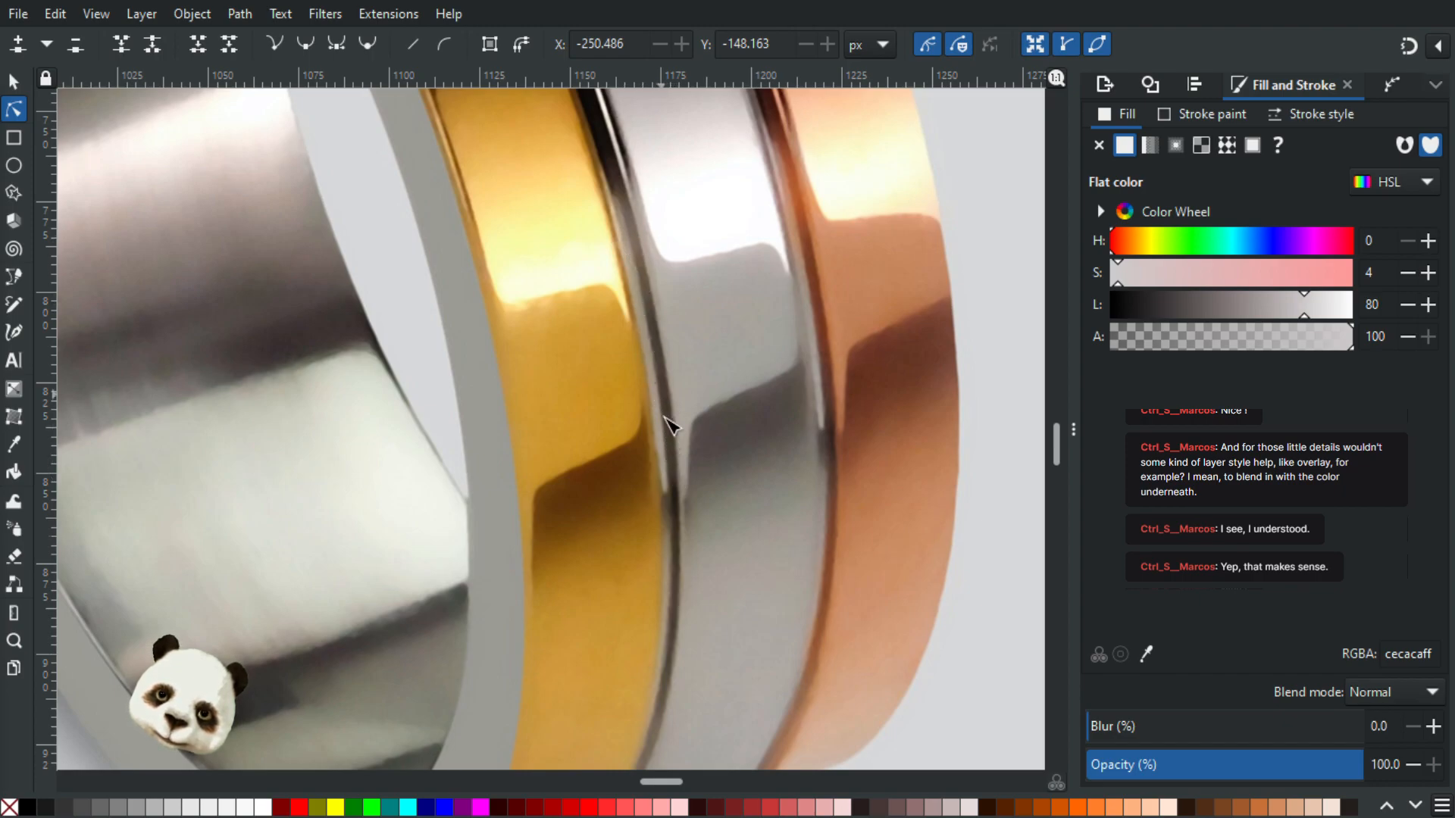
{"action": "scroll", "coordinate": [640, 294], "scroll_direction": "up", "scroll_amount": 5}
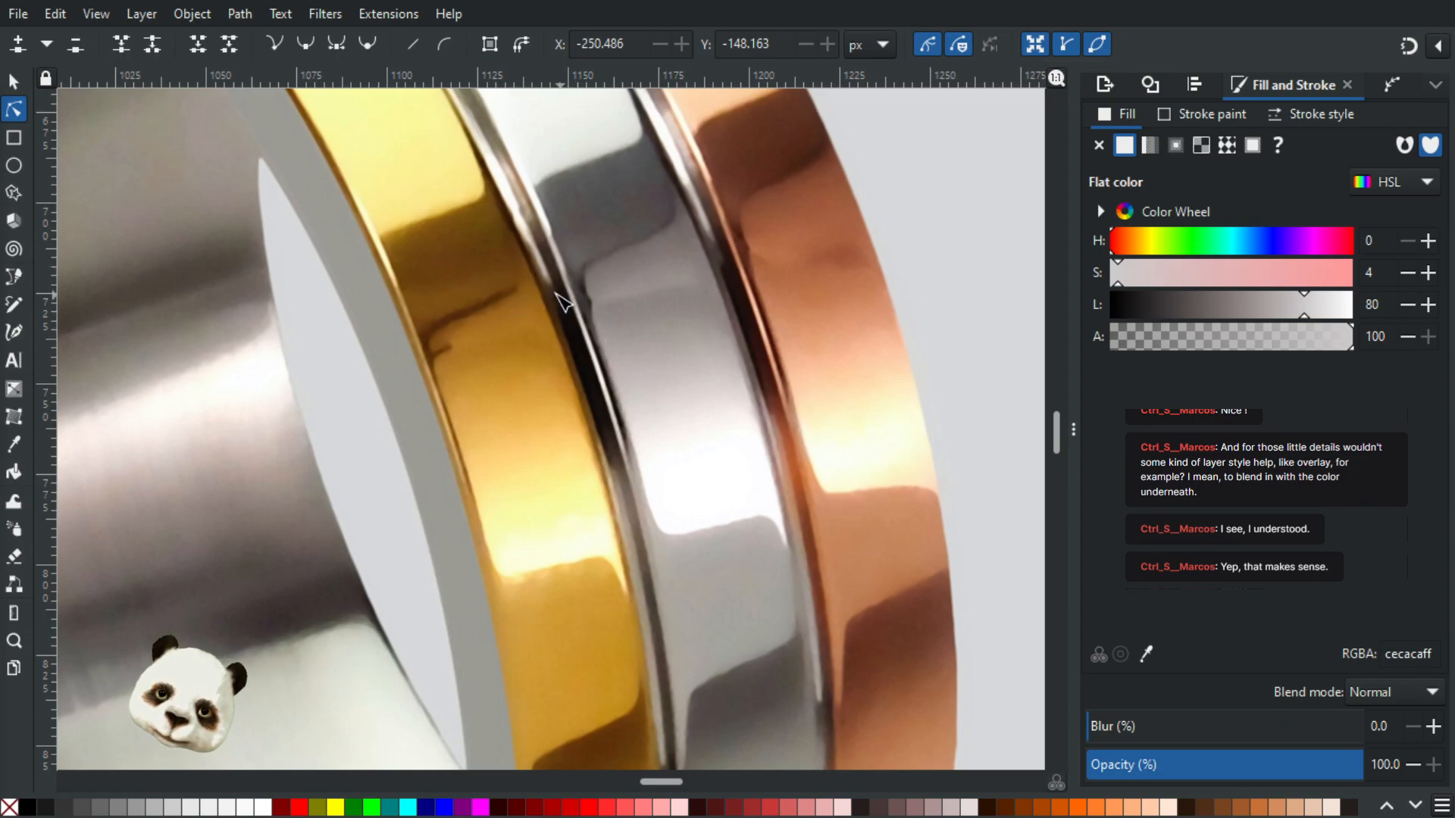
{"action": "left_click_drag", "start_coordinate": [515, 255], "coordinate": [464, 416]}
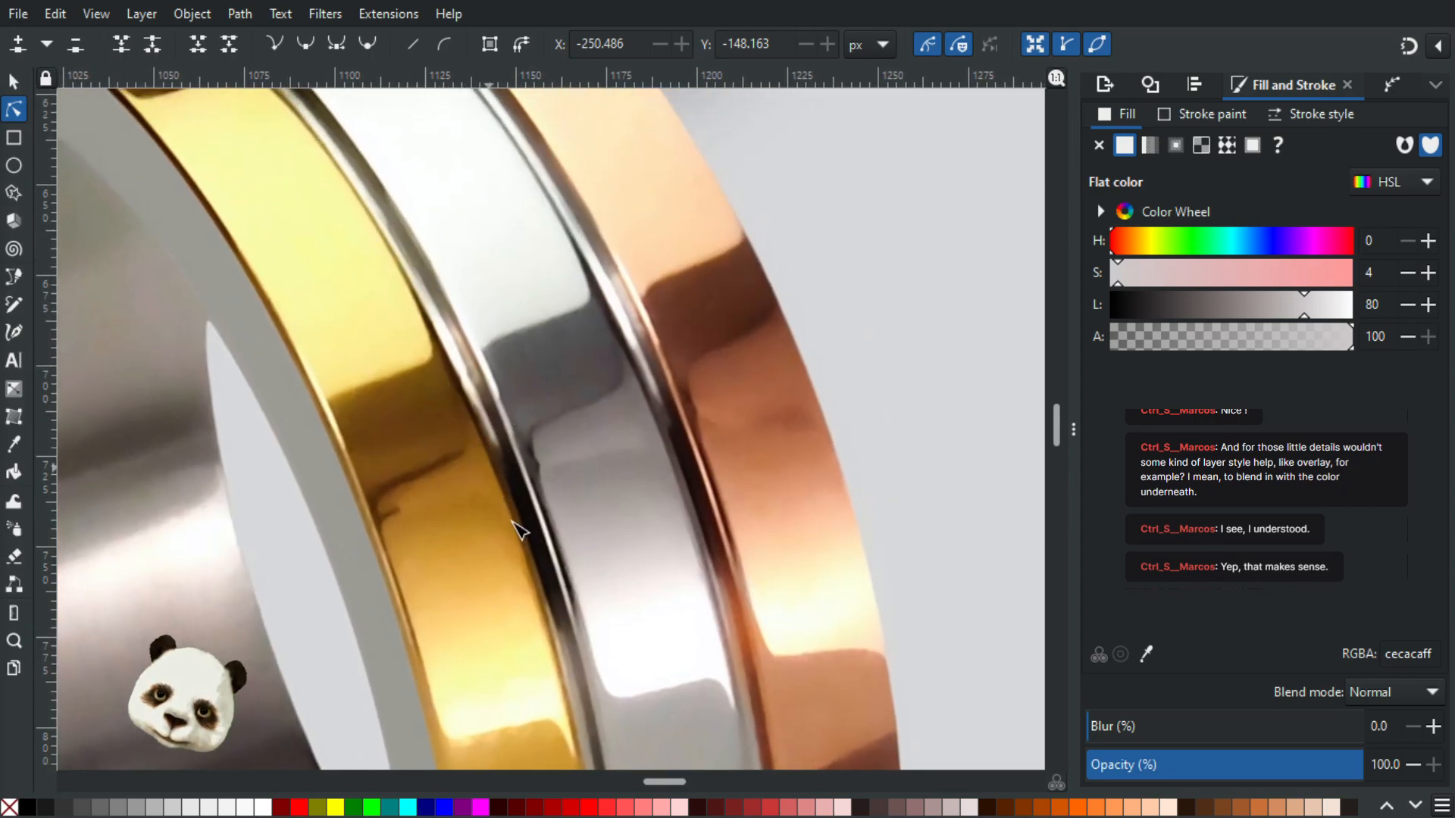
{"action": "left_click_drag", "start_coordinate": [487, 406], "coordinate": [452, 343]}
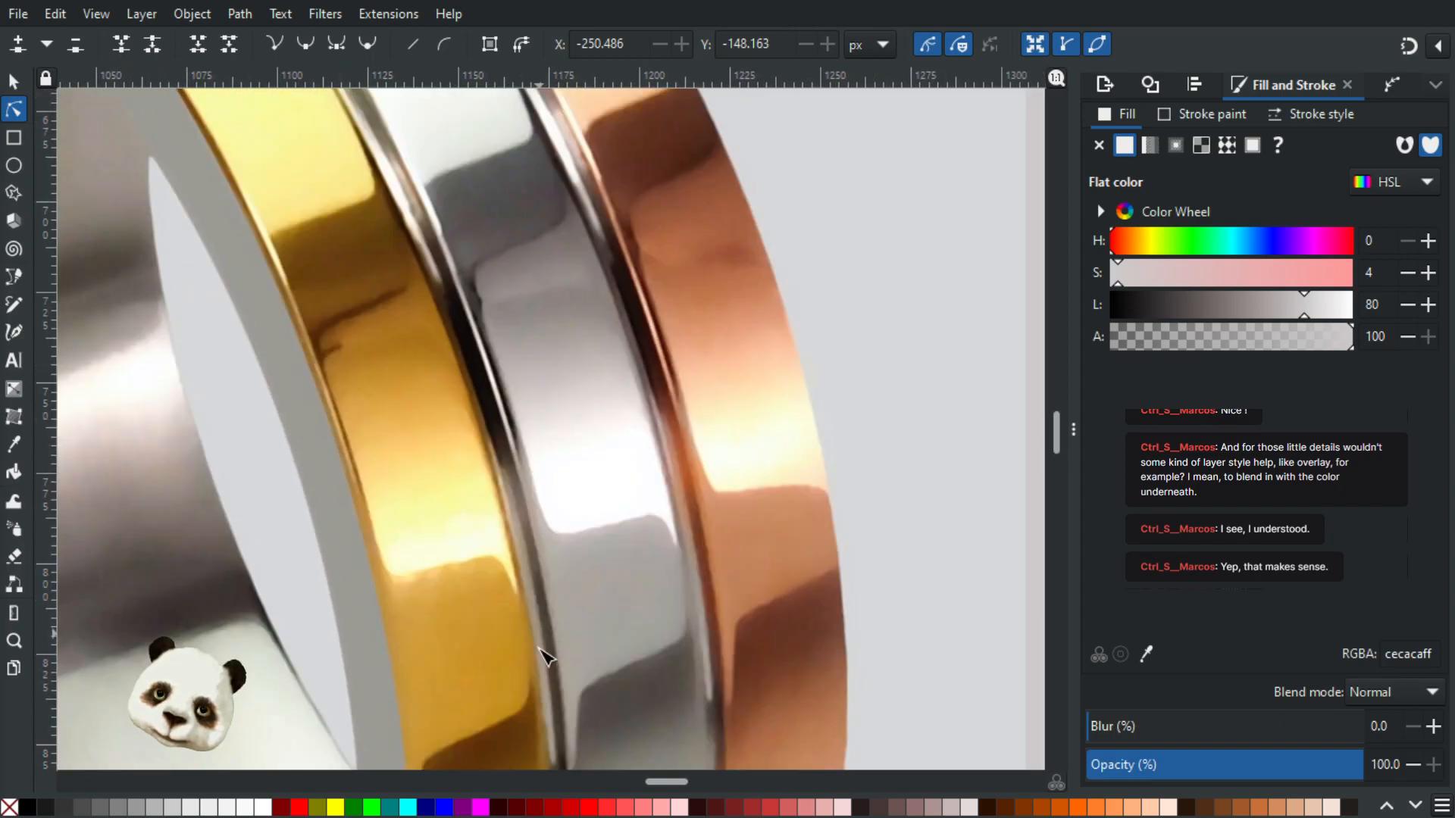
{"action": "left_click_drag", "start_coordinate": [447, 250], "coordinate": [520, 532]}
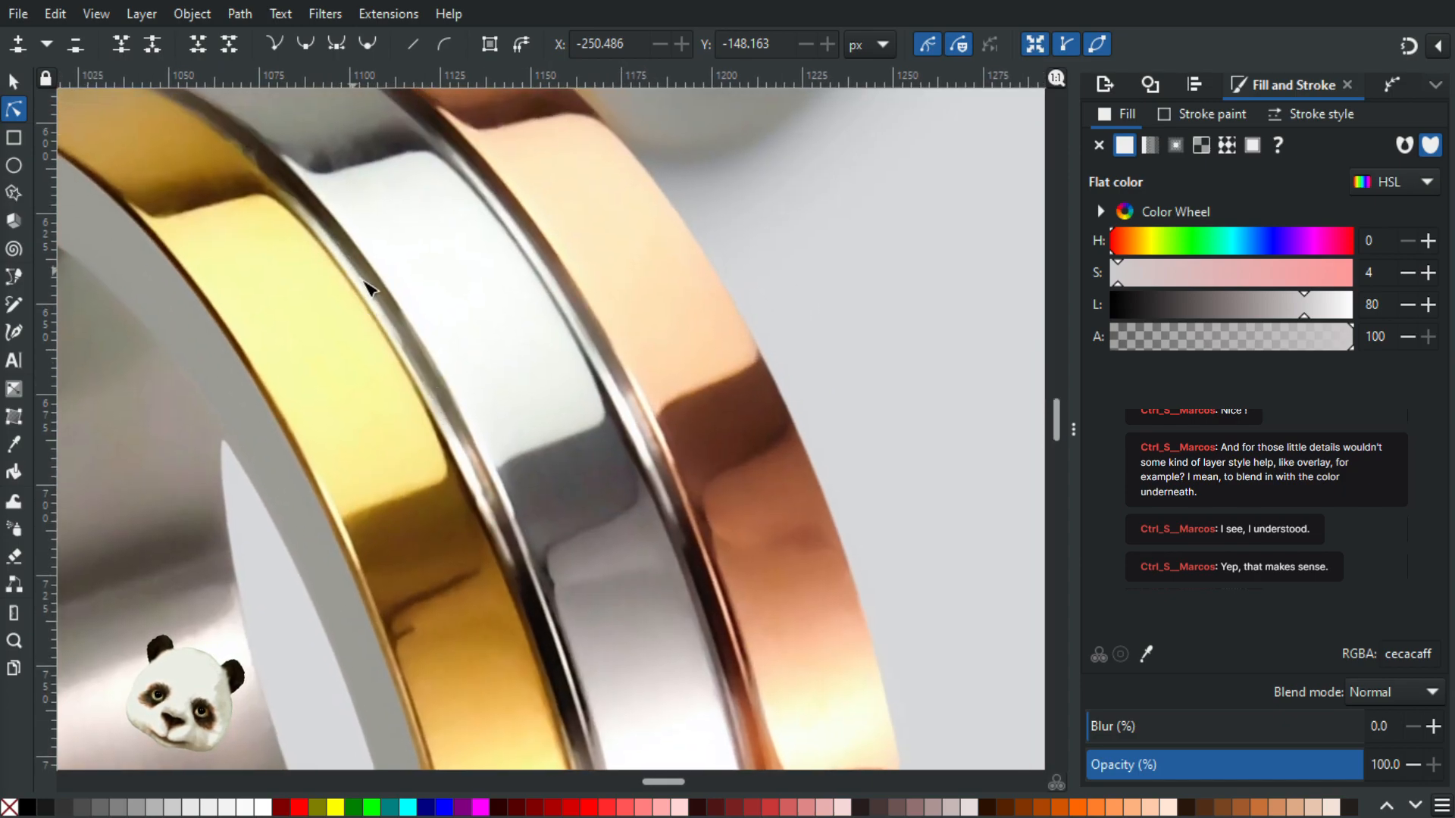
{"action": "left_click_drag", "start_coordinate": [282, 193], "coordinate": [363, 386]}
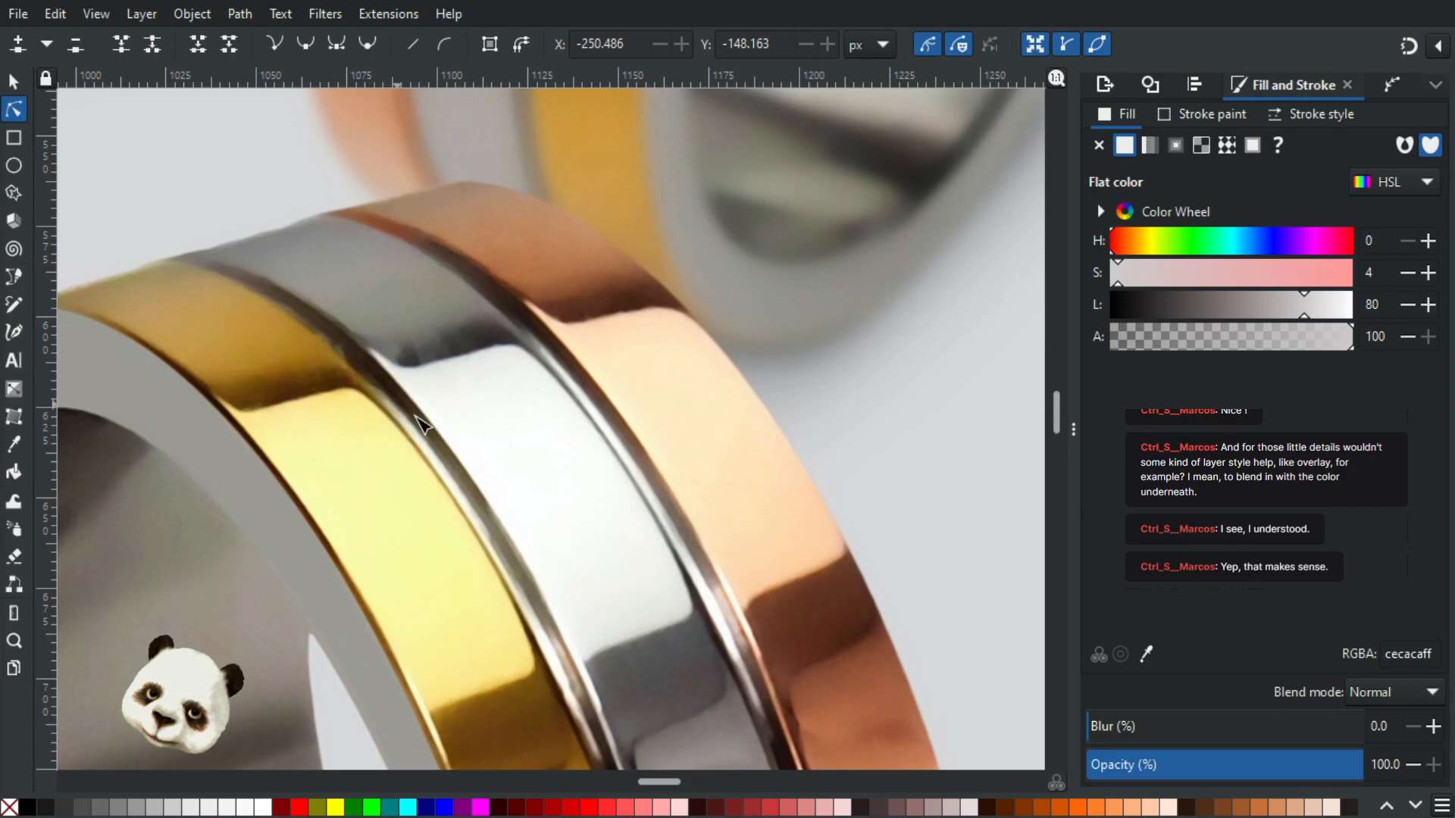
Step: Examine the dark lines and highlights along the gold-silver groove down to the lower end of the reference ring
{"action": "left_click_drag", "start_coordinate": [465, 477], "coordinate": [324, 250]}
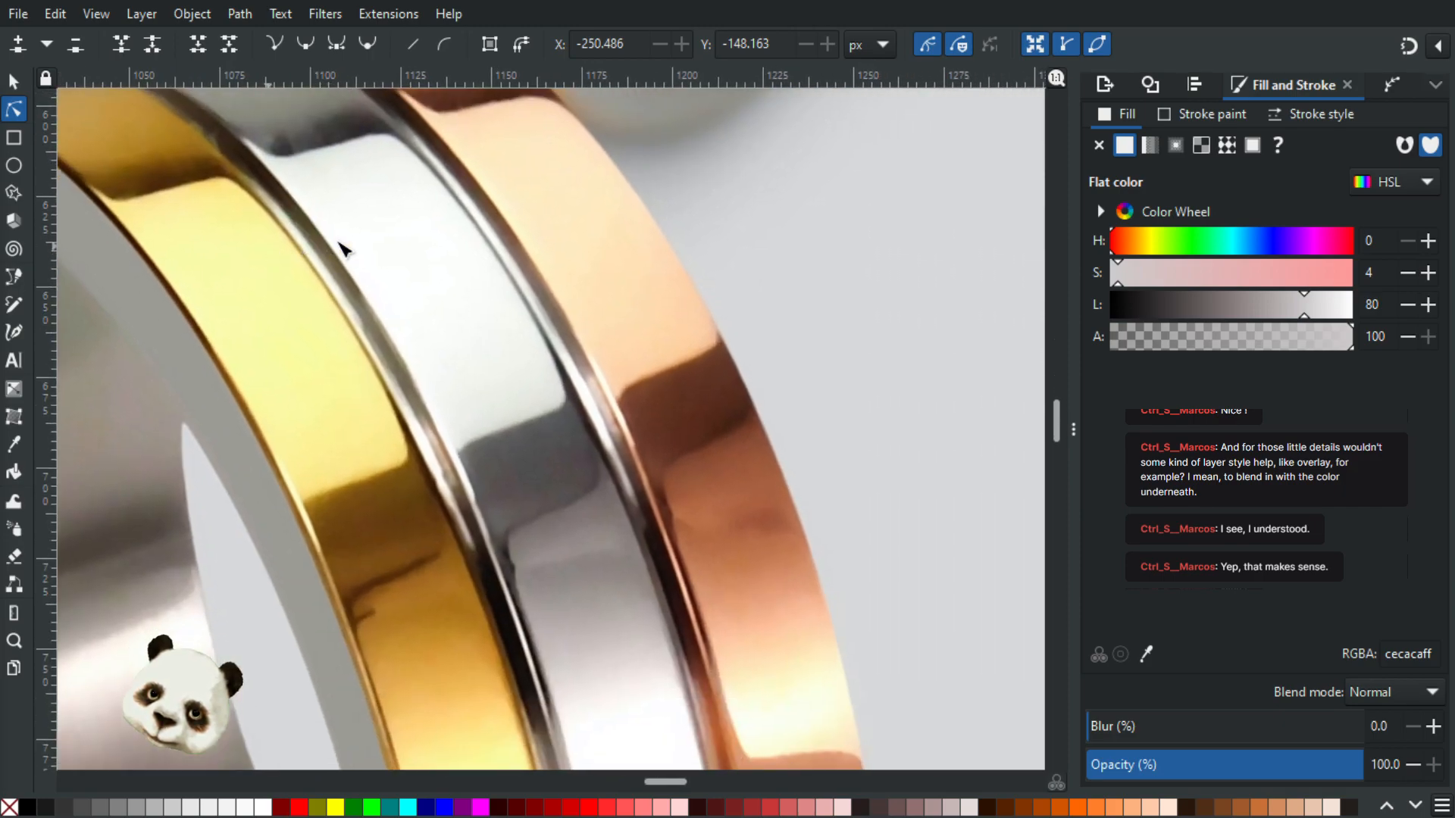
{"action": "left_click_drag", "start_coordinate": [459, 470], "coordinate": [354, 269]}
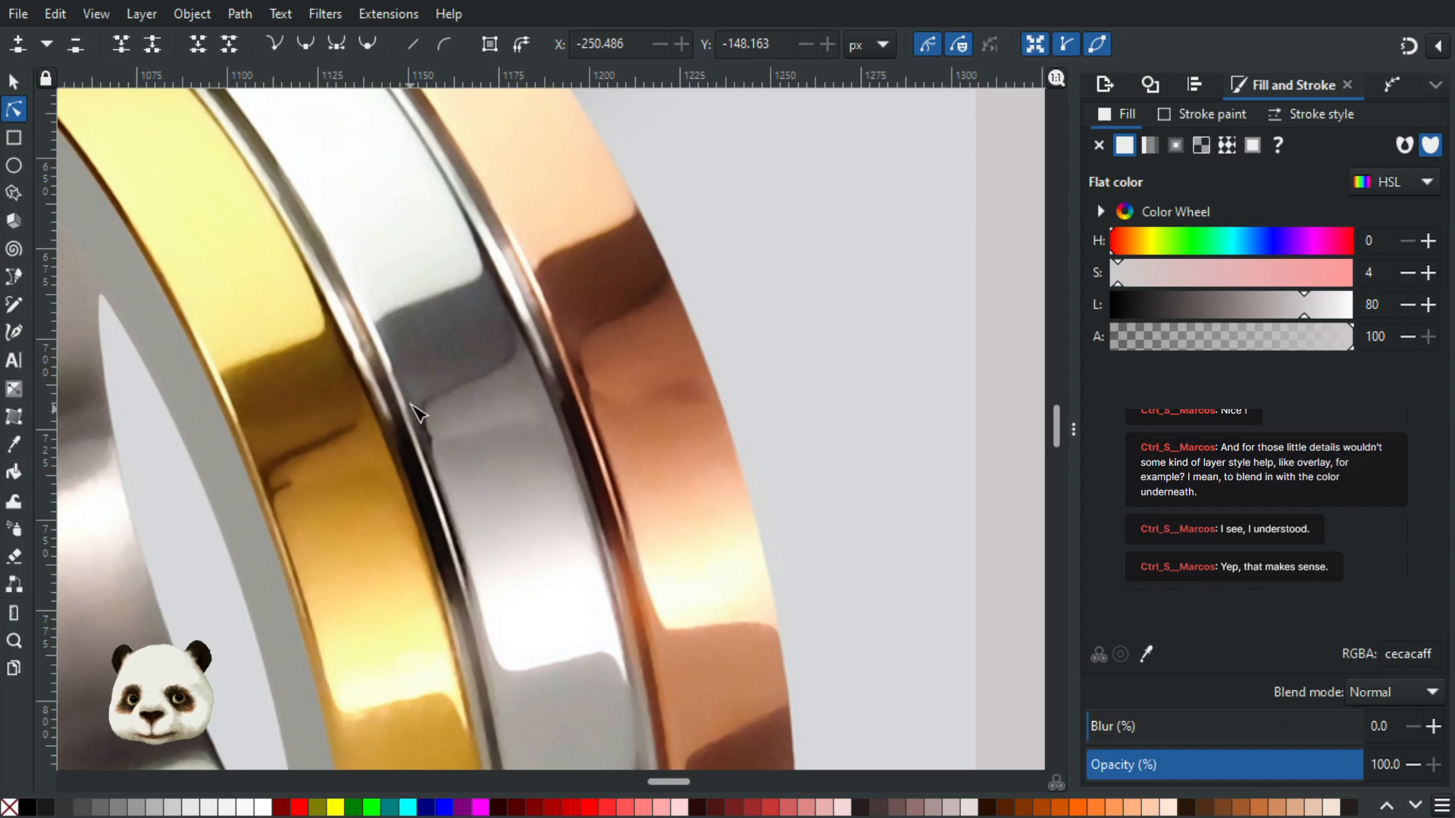
{"action": "left_click_drag", "start_coordinate": [407, 379], "coordinate": [353, 251]}
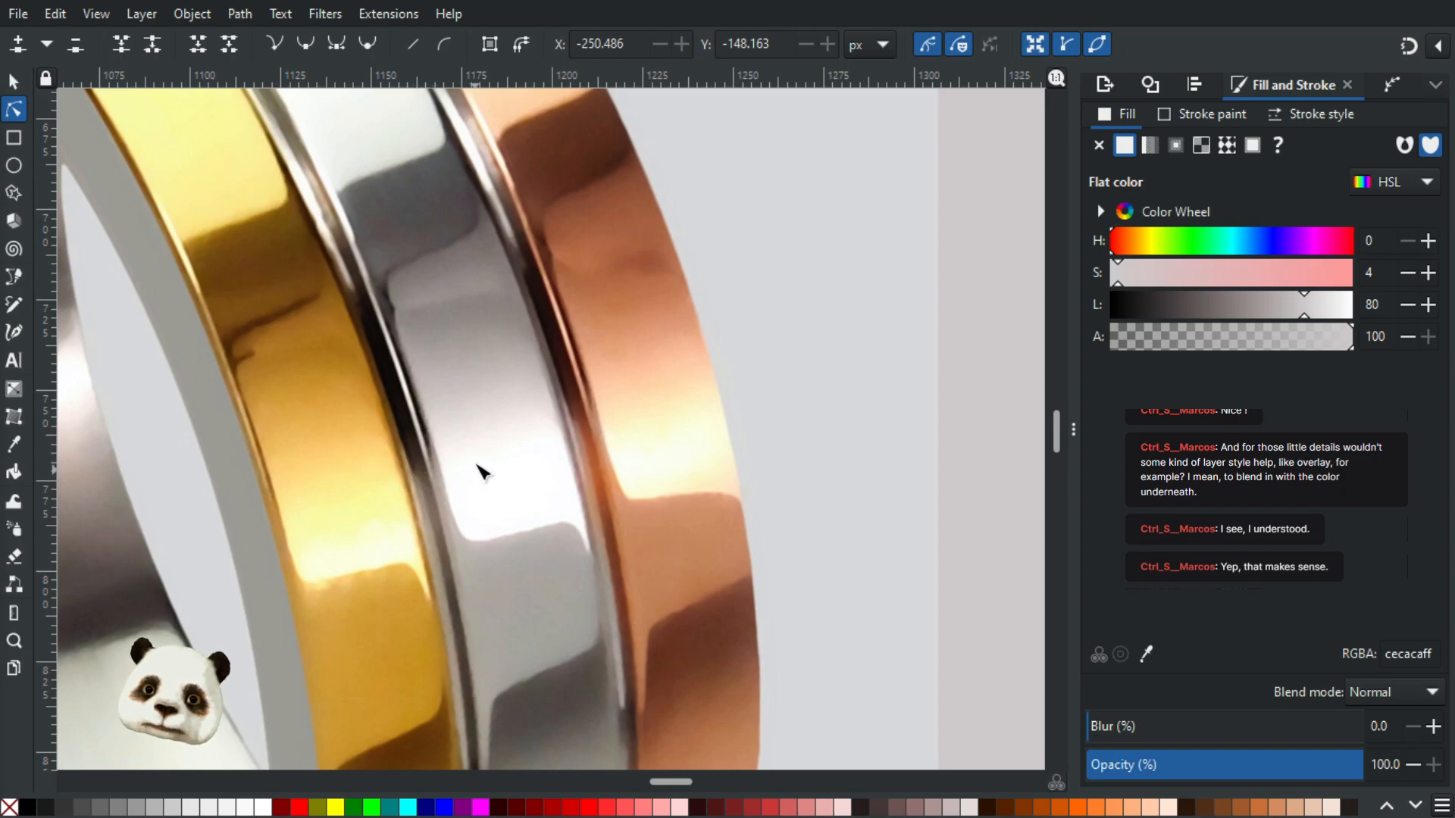
{"action": "scroll", "coordinate": [485, 478], "scroll_direction": "down", "scroll_amount": 4}
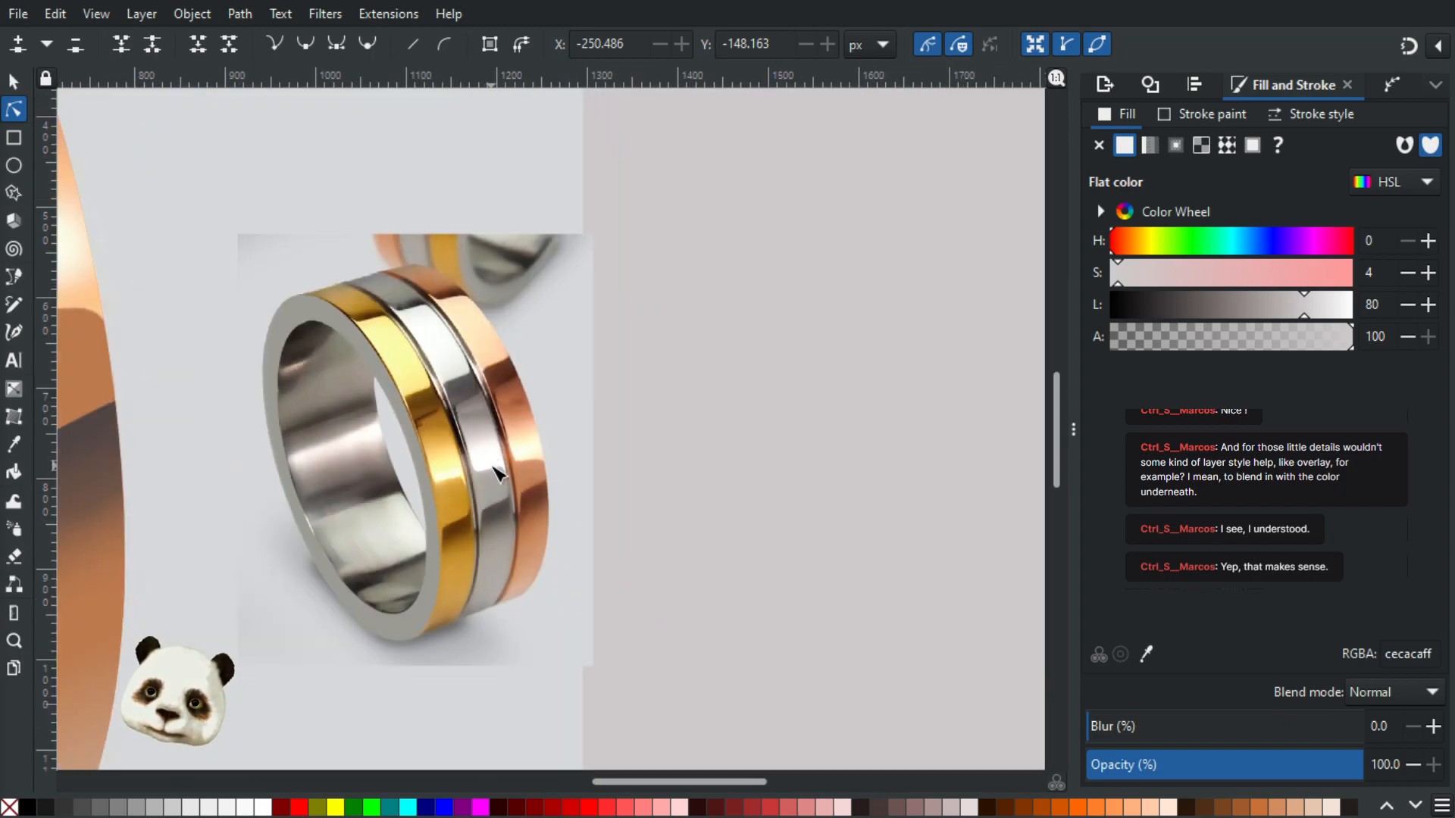
{"action": "scroll", "coordinate": [496, 473], "scroll_direction": "up", "scroll_amount": 1}
{"action": "scroll", "coordinate": [485, 474], "scroll_direction": "up", "scroll_amount": 3}
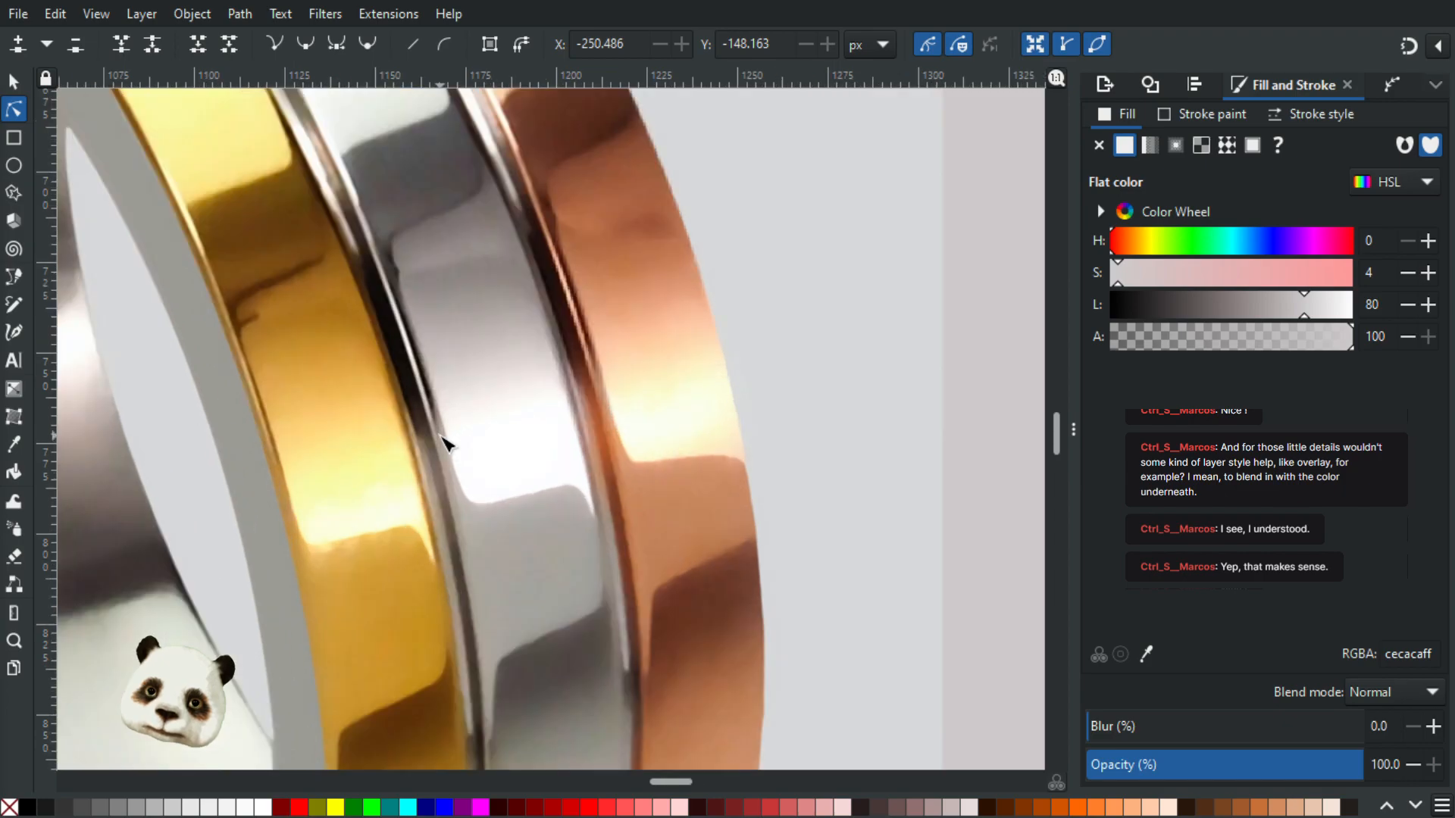
{"action": "left_click_drag", "start_coordinate": [445, 432], "coordinate": [409, 359]}
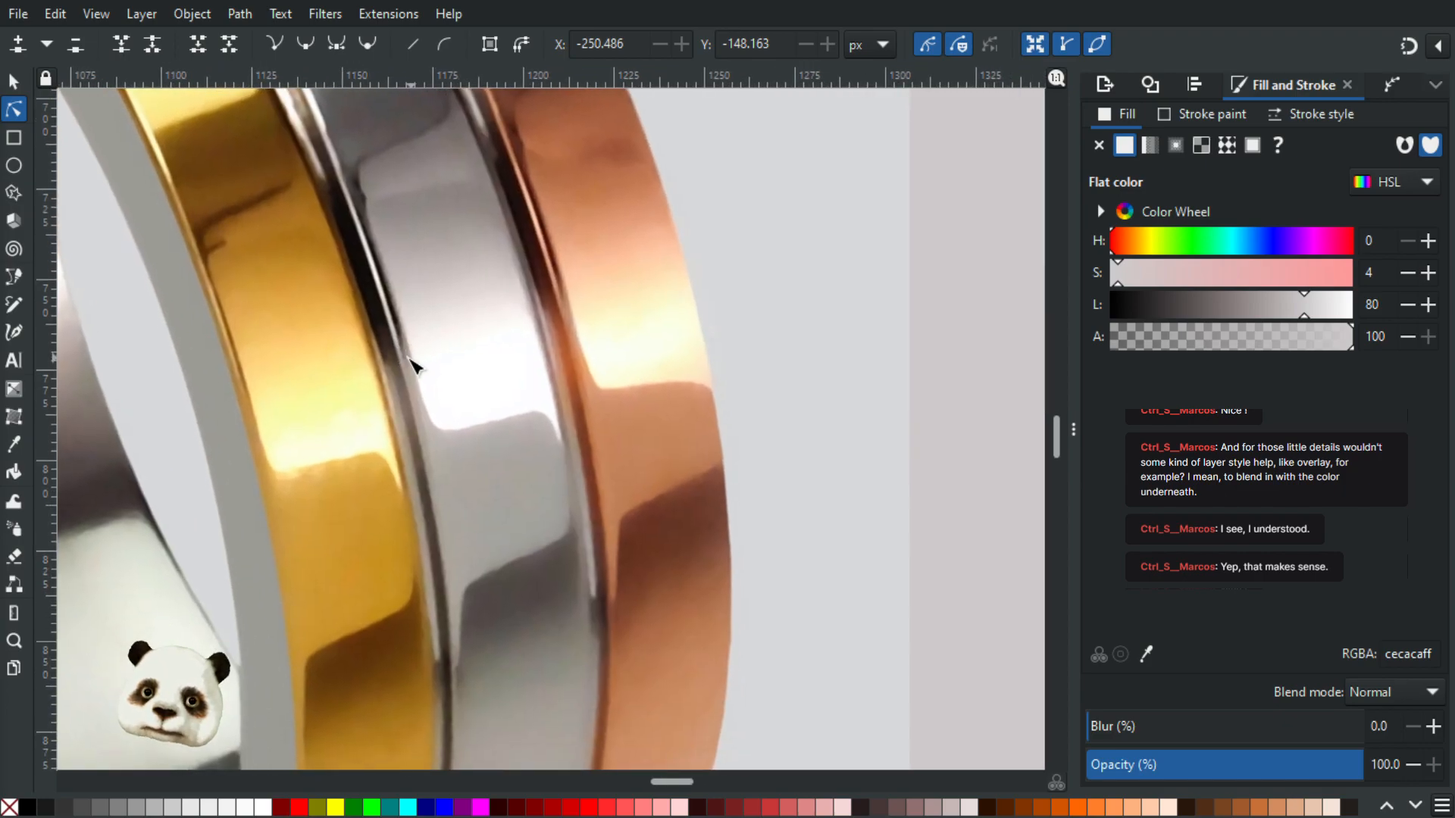
{"action": "left_click_drag", "start_coordinate": [436, 449], "coordinate": [394, 363]}
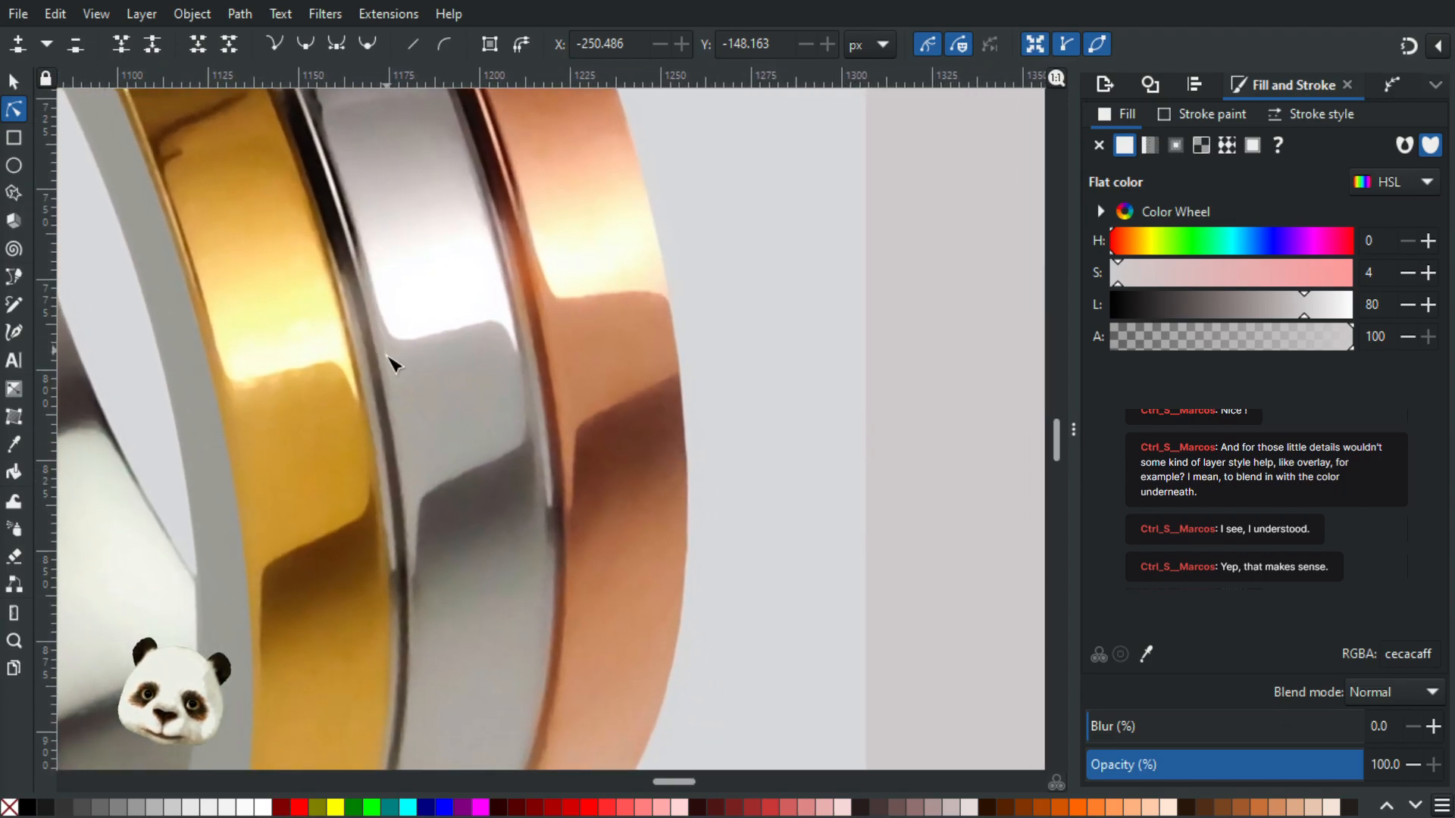
{"action": "scroll", "coordinate": [413, 403], "scroll_direction": "down", "scroll_amount": 1}
{"action": "left_click_drag", "start_coordinate": [413, 455], "coordinate": [462, 438]}
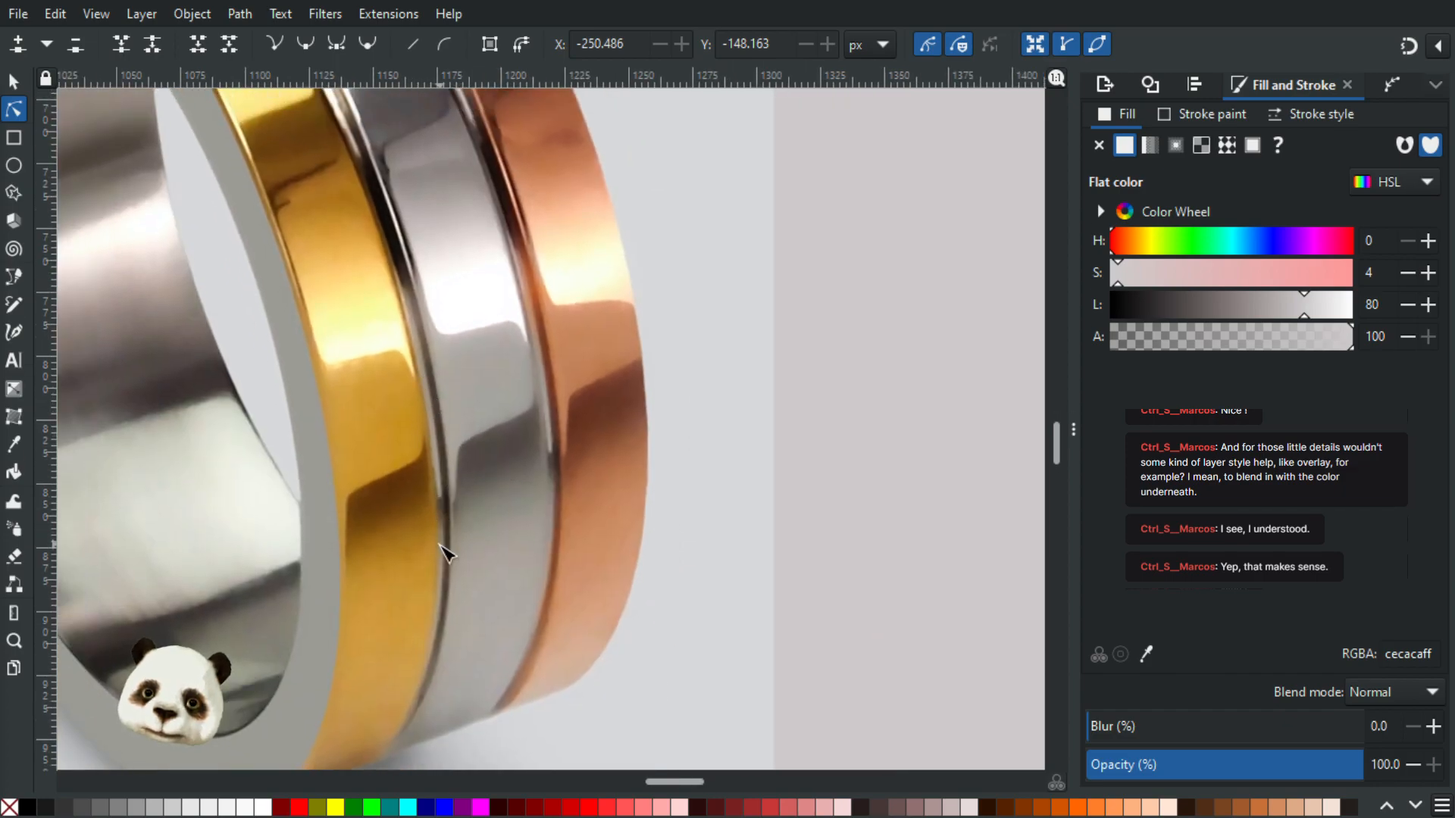
{"action": "scroll", "coordinate": [419, 534], "scroll_direction": "down", "scroll_amount": 3}
{"action": "left_click_drag", "start_coordinate": [397, 537], "coordinate": [900, 442]}
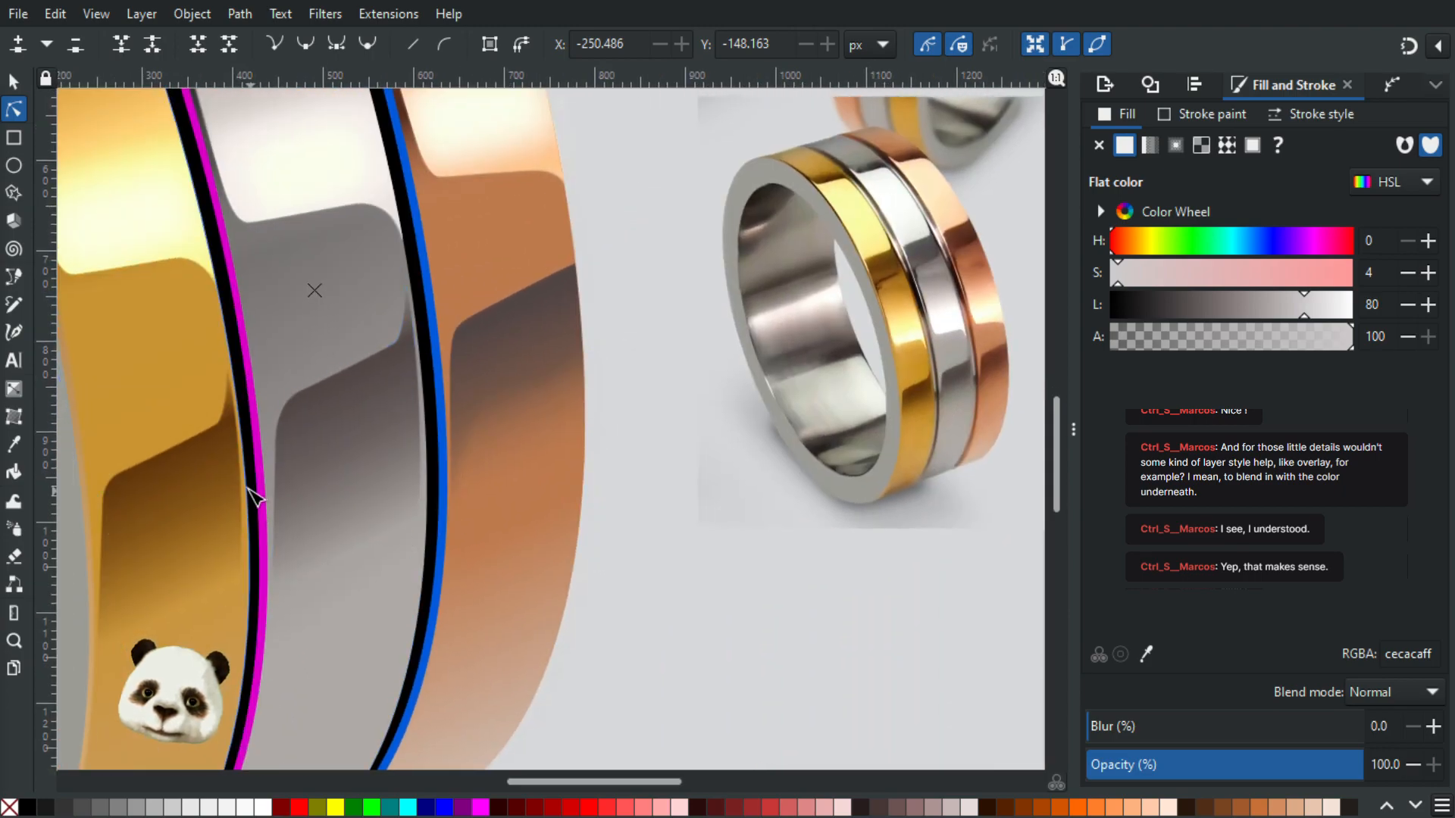
{"action": "left_click", "coordinate": [254, 488]}
{"action": "left_click_drag", "start_coordinate": [510, 500], "coordinate": [106, 584]}
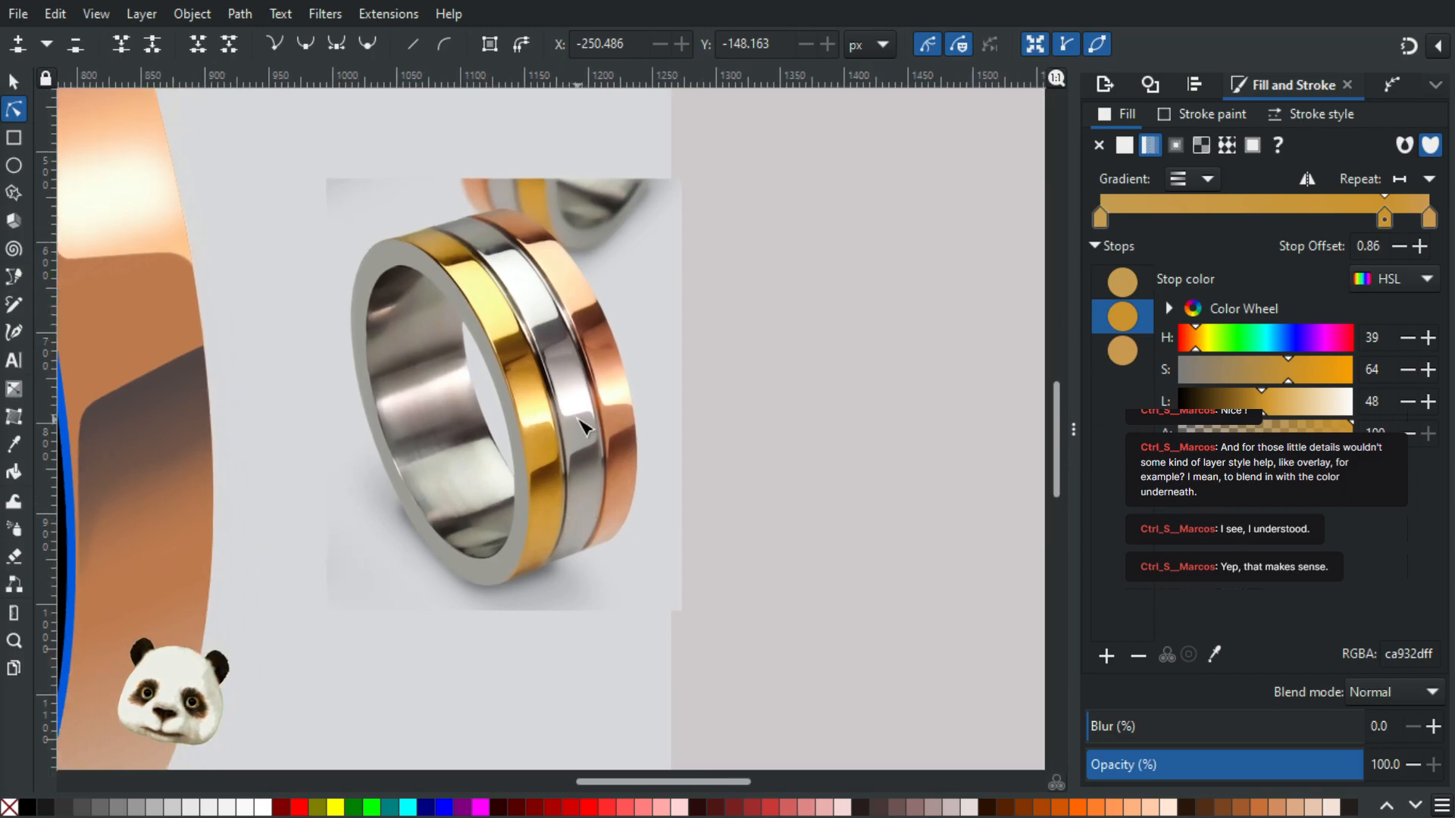
{"action": "scroll", "coordinate": [572, 525], "scroll_direction": "up", "scroll_amount": 4}
{"action": "key", "text": "d"}
{"action": "left_click", "coordinate": [505, 519]}
{"action": "scroll", "coordinate": [449, 635], "scroll_direction": "down", "scroll_amount": 6}
{"action": "left_click_drag", "start_coordinate": [341, 577], "coordinate": [531, 511]}
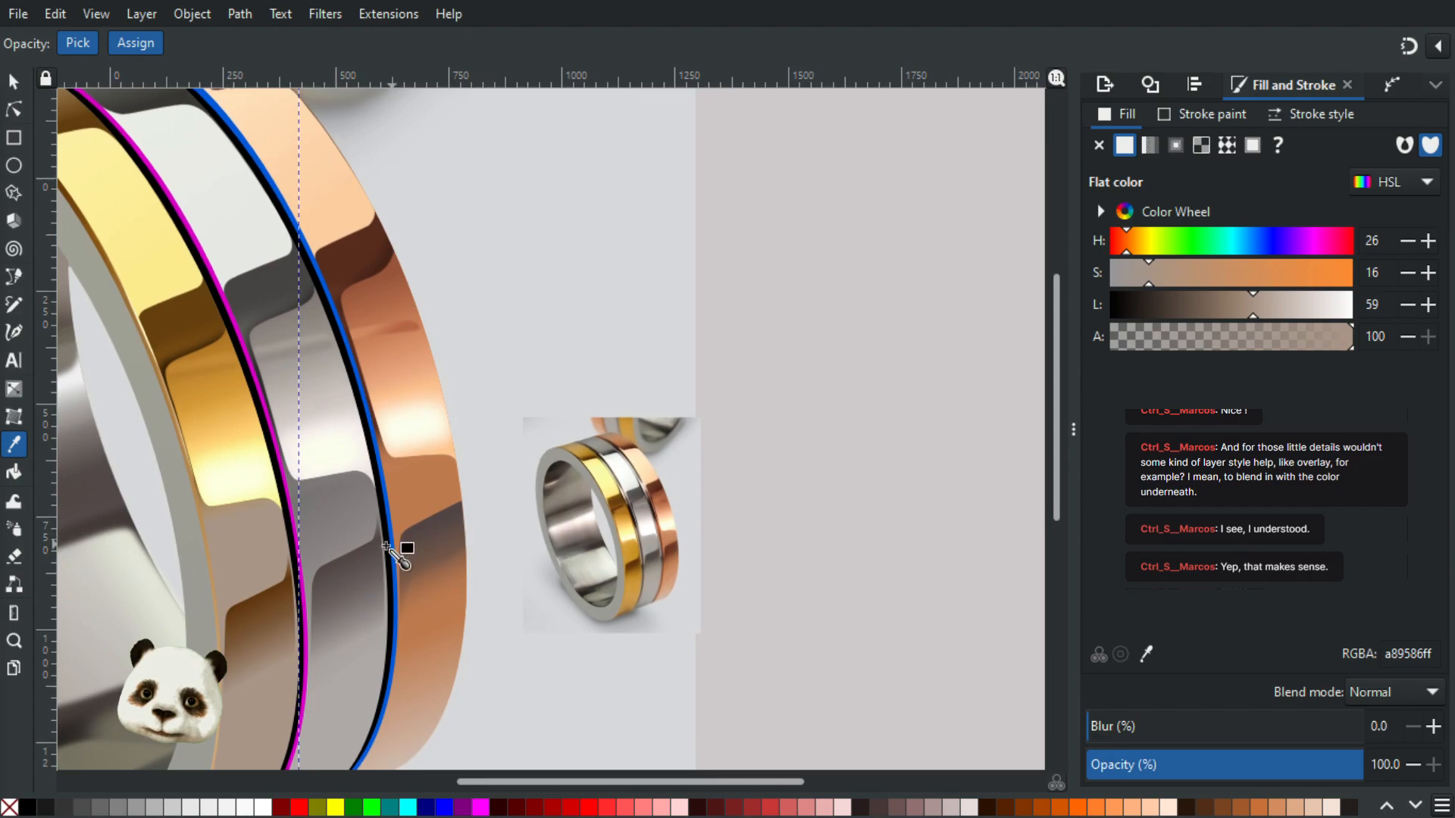
{"action": "scroll", "coordinate": [357, 530], "scroll_direction": "up", "scroll_amount": 2}
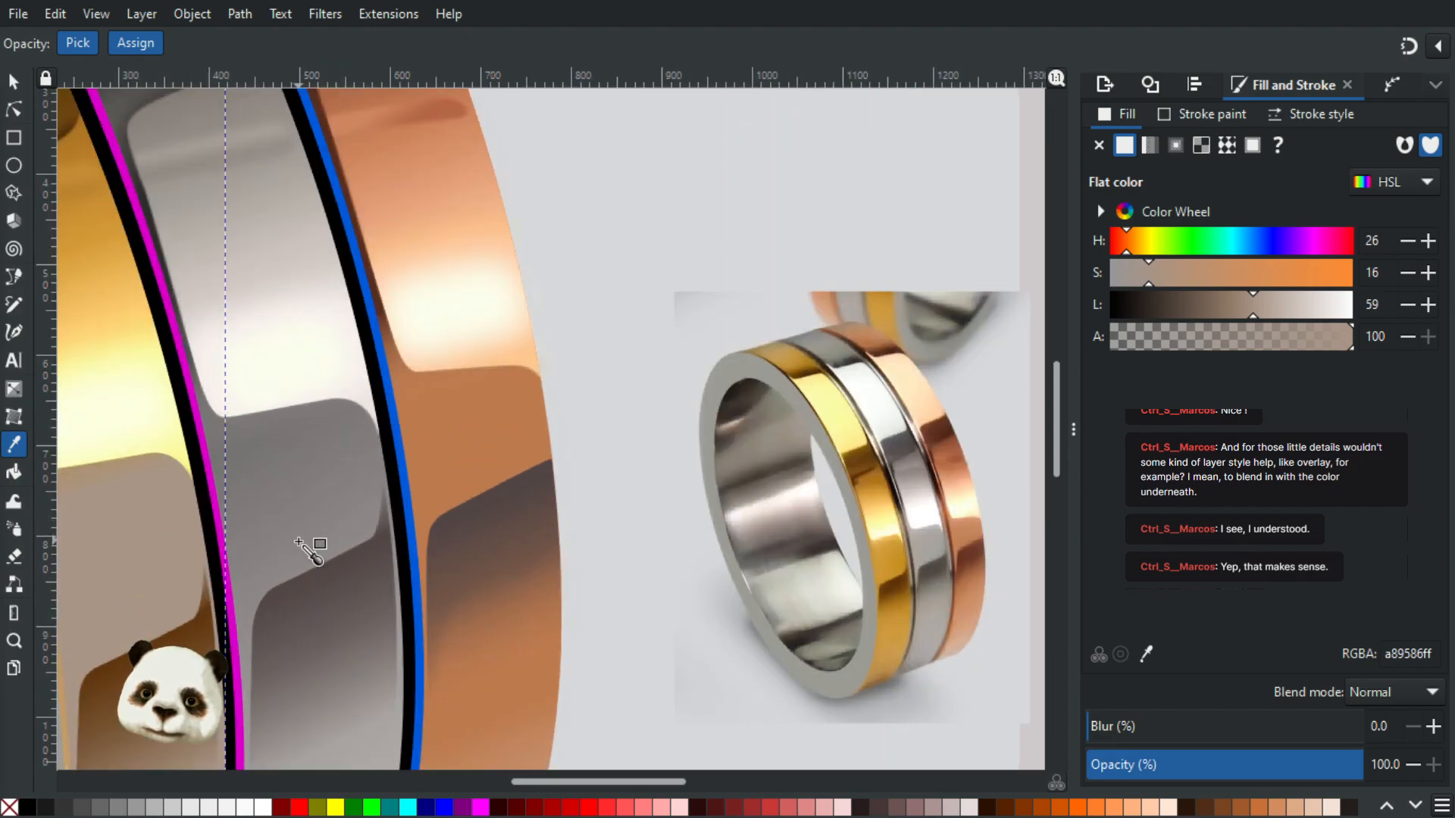
{"action": "key", "text": "ctrl+z"}
{"action": "scroll", "coordinate": [227, 416], "scroll_direction": "down", "scroll_amount": 5}
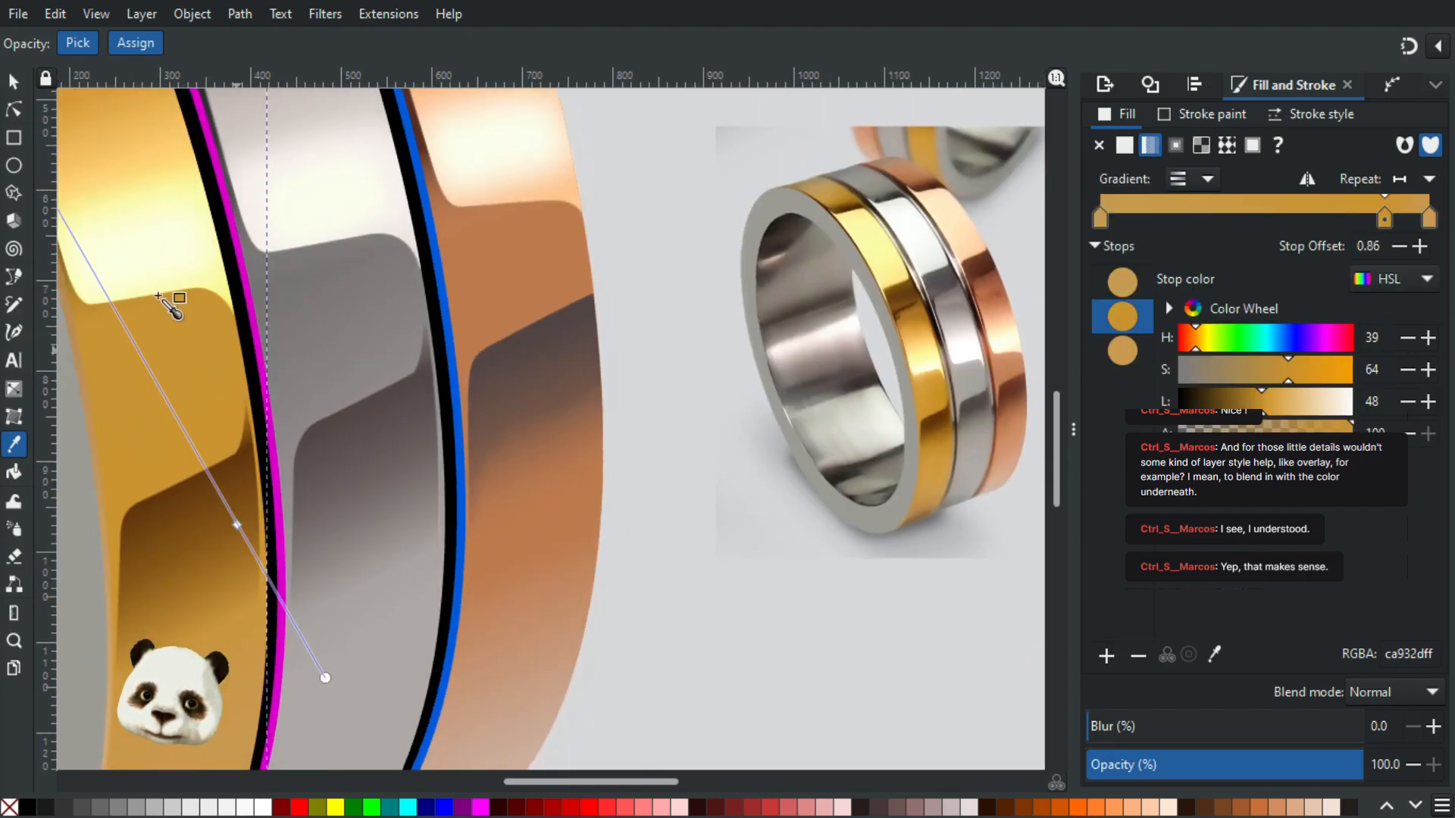
Step: Recolor the black groove strip between the gold and silver bands with gray-brown a89586 sampled from the reference ring's gold-silver groove
{"action": "left_click", "coordinate": [14, 114]}
{"action": "scroll", "coordinate": [250, 424], "scroll_direction": "up", "scroll_amount": 2}
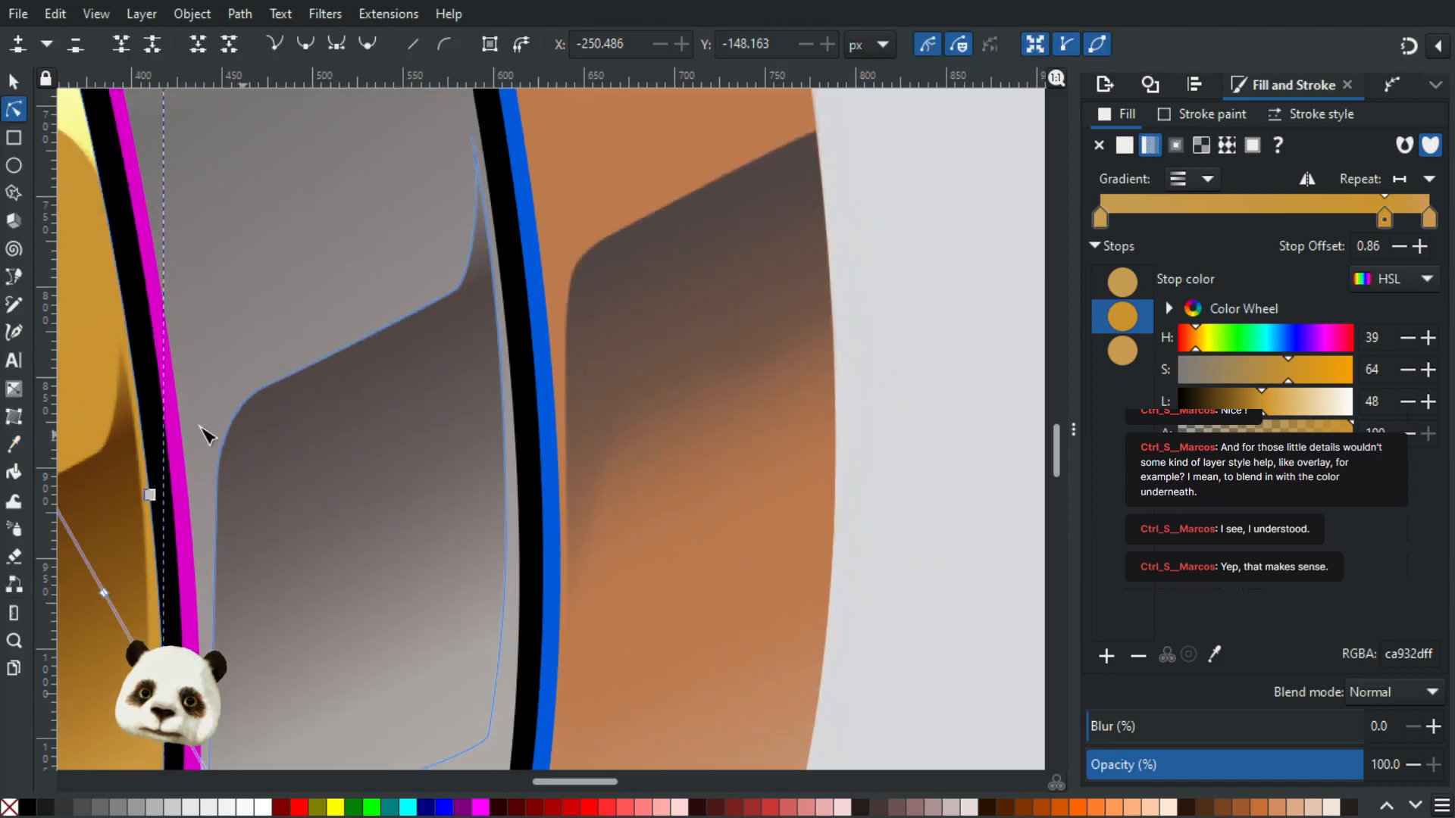
{"action": "left_click", "coordinate": [167, 430]}
{"action": "scroll", "coordinate": [380, 493], "scroll_direction": "down", "scroll_amount": 4}
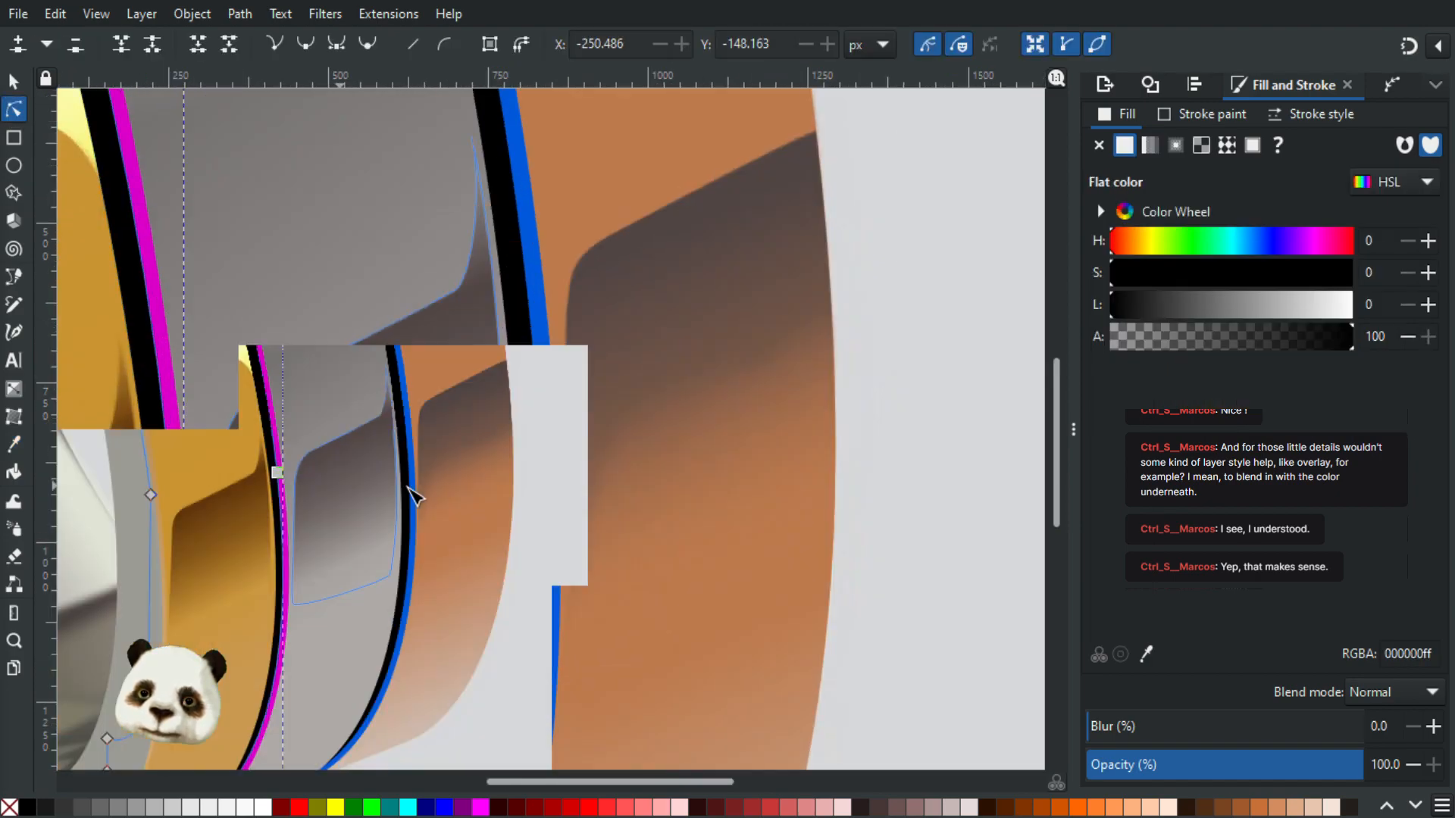
{"action": "scroll", "coordinate": [686, 462], "scroll_direction": "up", "scroll_amount": 4}
{"action": "key", "text": "d"}
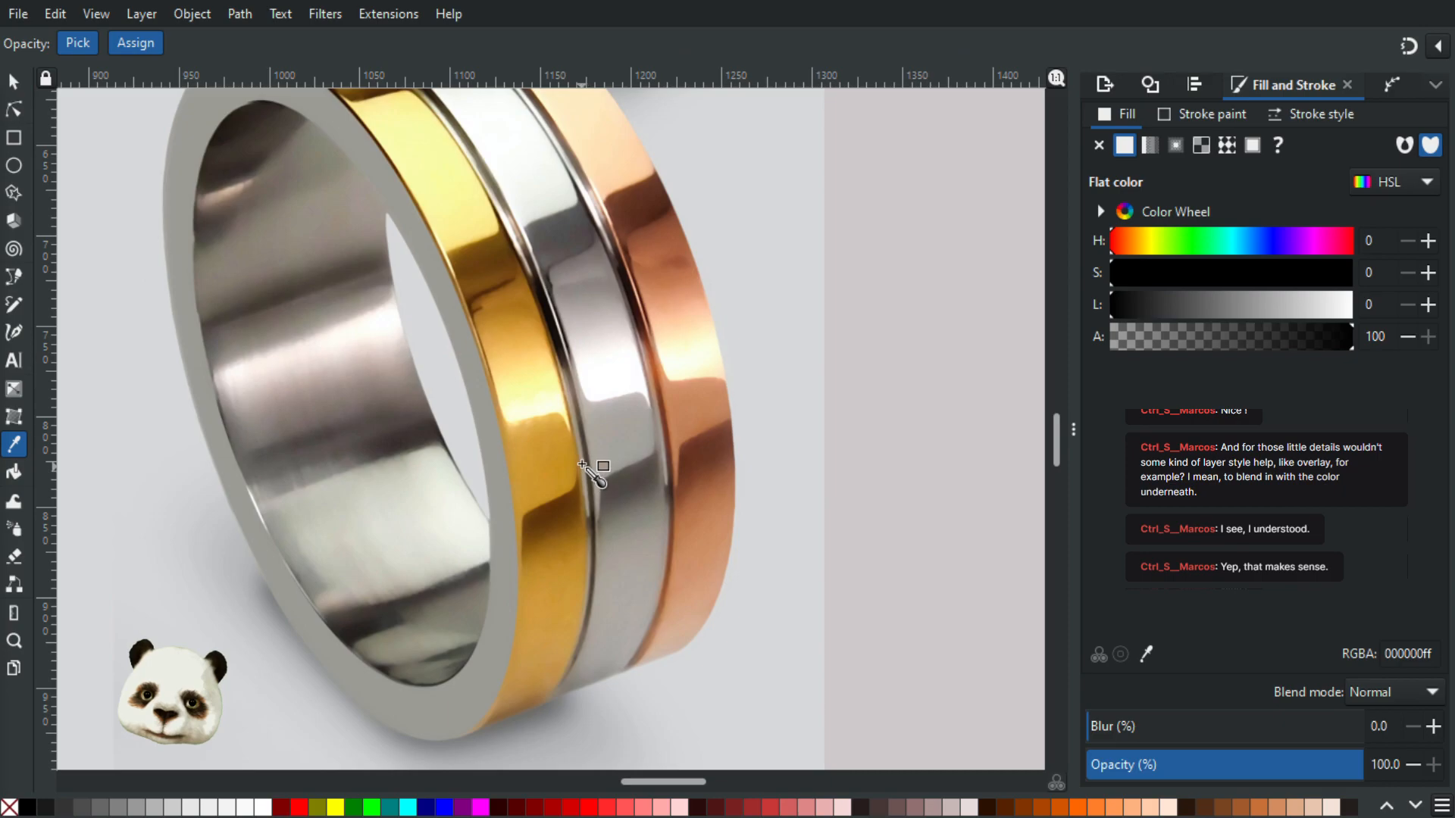
{"action": "left_click", "coordinate": [580, 461]}
{"action": "scroll", "coordinate": [326, 670], "scroll_direction": "down", "scroll_amount": 5}
{"action": "scroll", "coordinate": [490, 552], "scroll_direction": "up", "scroll_amount": 3}
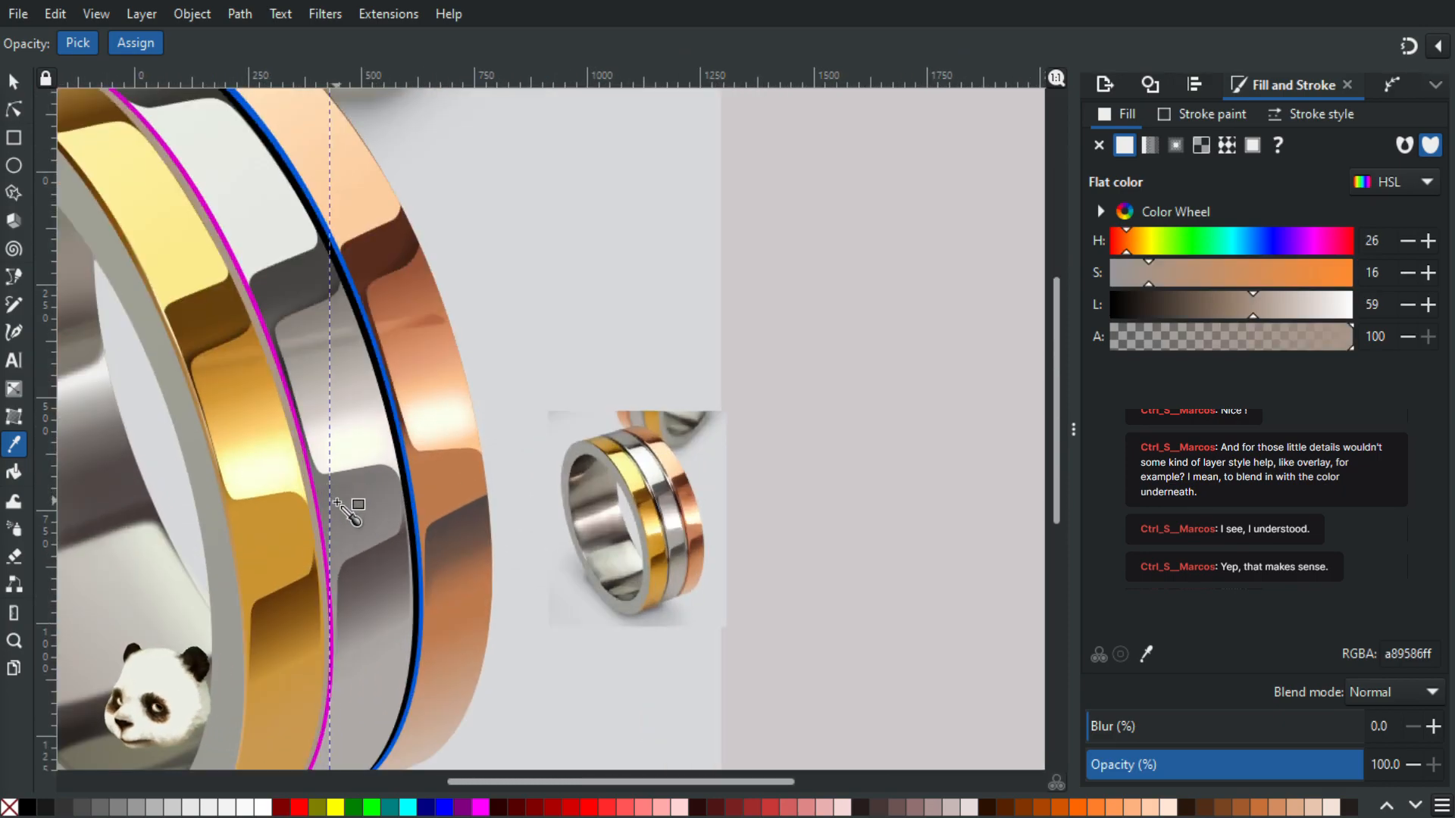
{"action": "scroll", "coordinate": [697, 587], "scroll_direction": "up", "scroll_amount": 4}
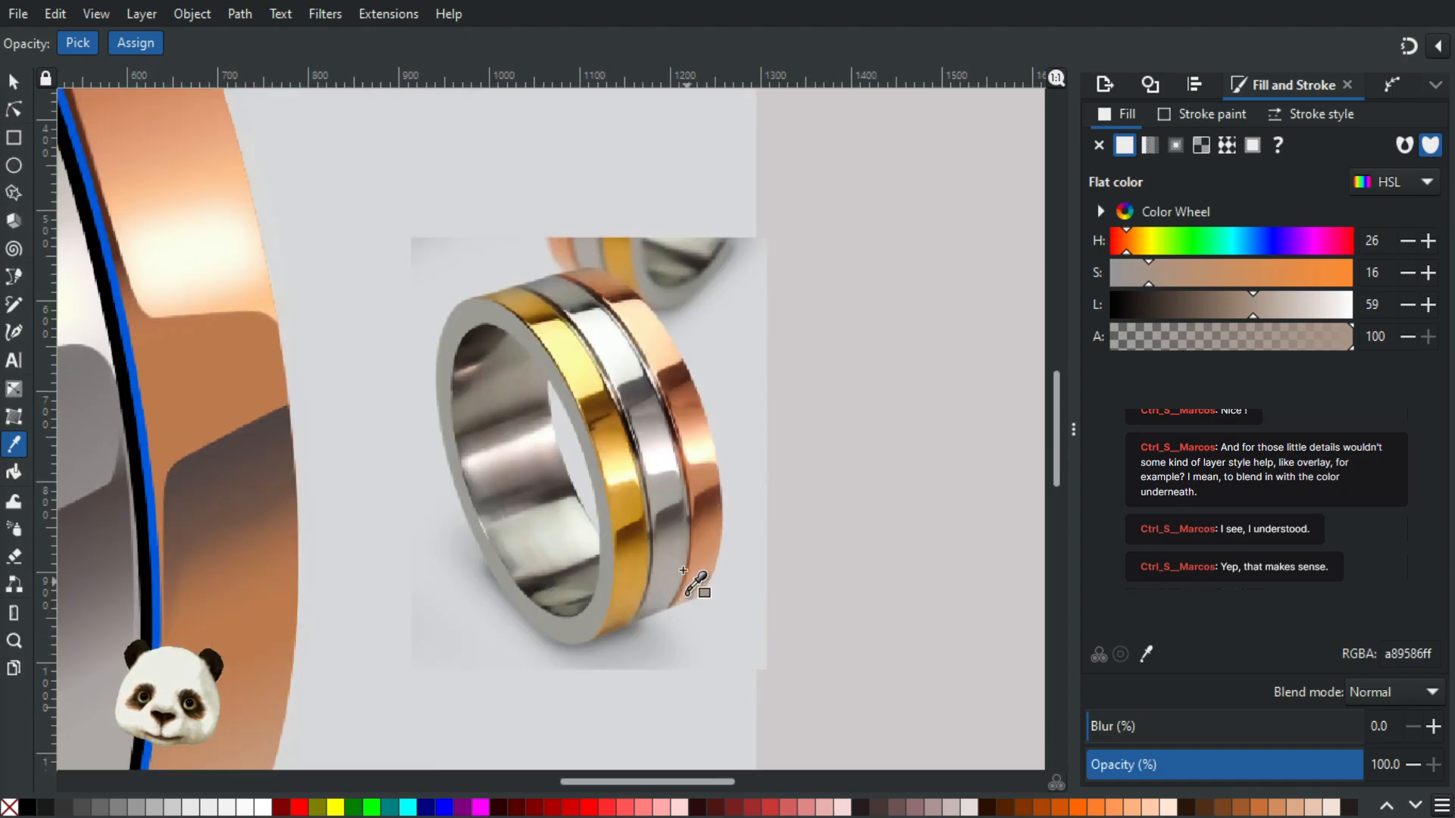
{"action": "scroll", "coordinate": [630, 550], "scroll_direction": "down", "scroll_amount": 2}
{"action": "left_click_drag", "start_coordinate": [385, 514], "coordinate": [665, 496]}
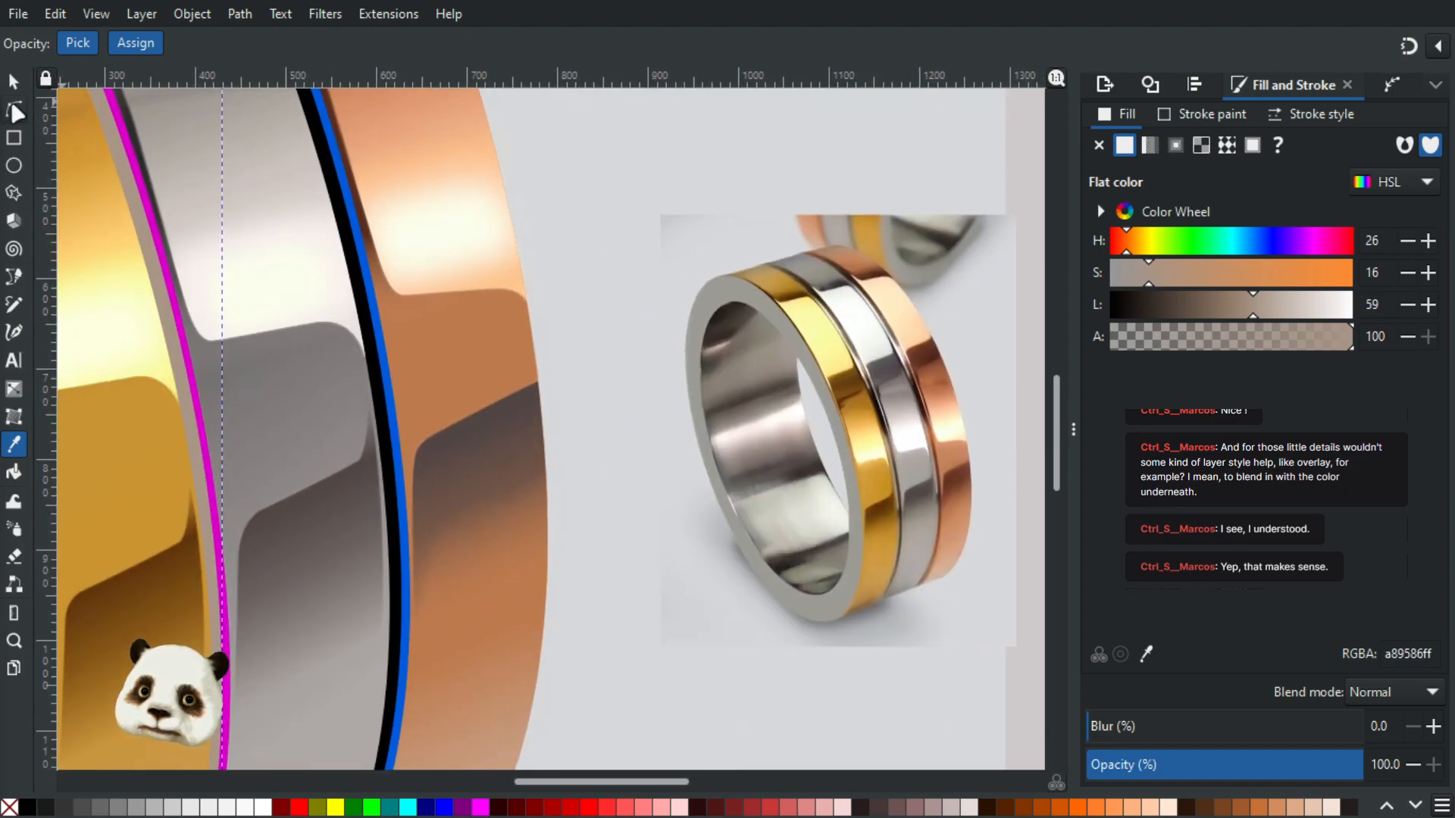
Step: Recolor the magenta groove strip beside the silver band with dark brown 2b1d12 sampled from the reference ring's groove
{"action": "left_click", "coordinate": [13, 109]}
{"action": "left_click", "coordinate": [178, 314]}
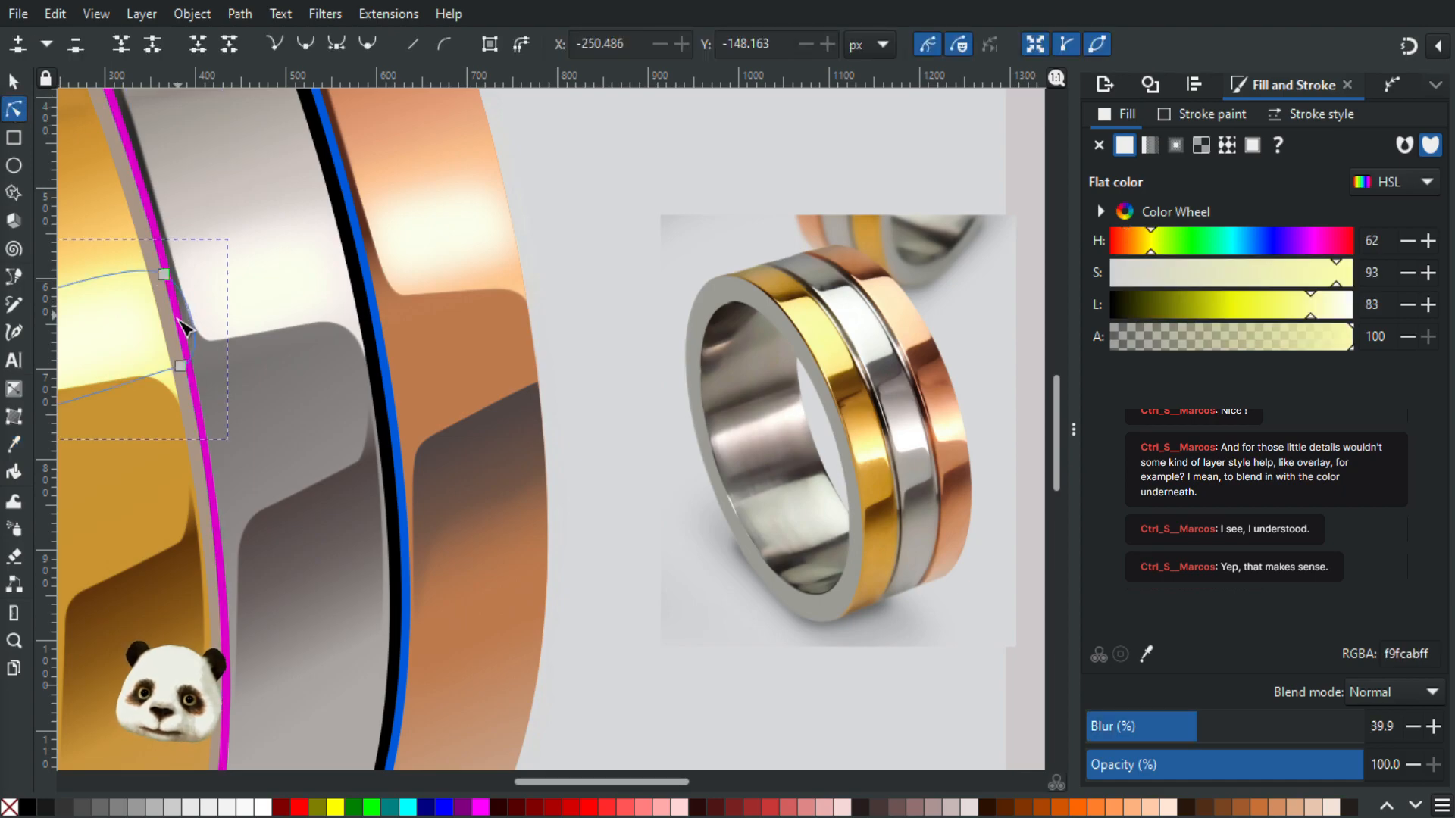
{"action": "left_click_drag", "start_coordinate": [160, 398], "coordinate": [244, 390]}
{"action": "left_click_drag", "start_coordinate": [482, 582], "coordinate": [376, 507]}
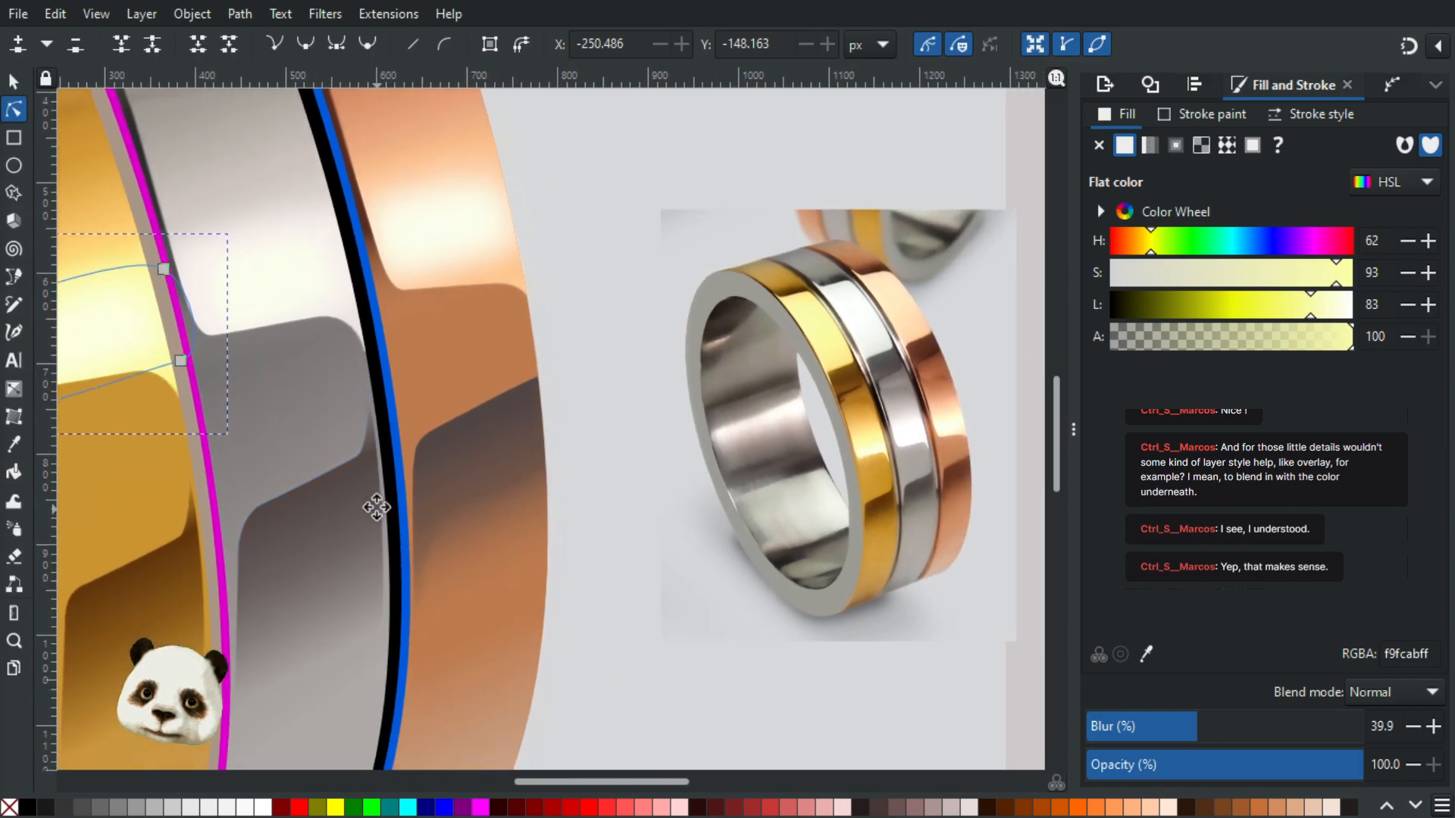
{"action": "left_click", "coordinate": [216, 513]}
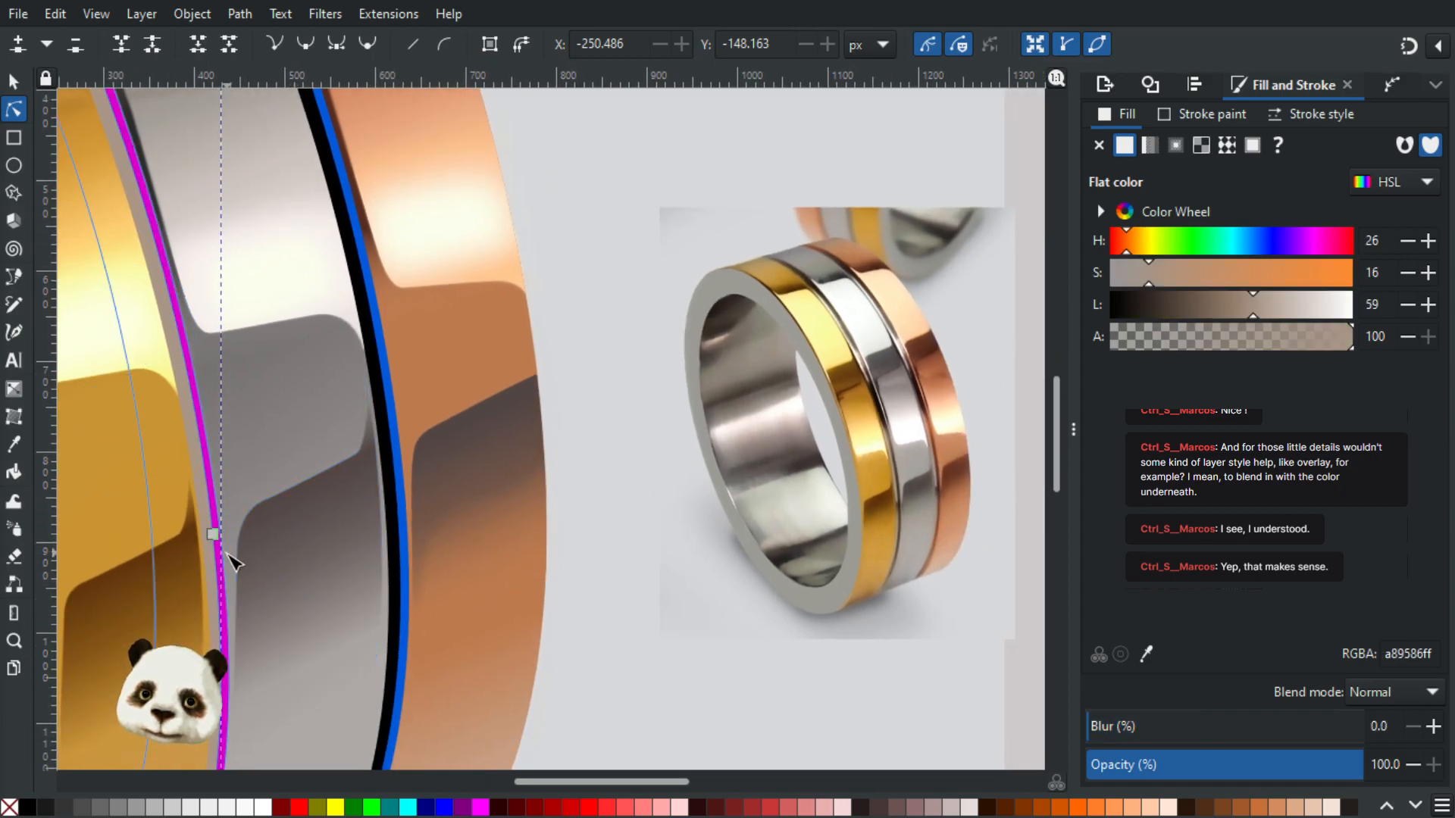
{"action": "scroll", "coordinate": [220, 477], "scroll_direction": "up", "scroll_amount": 2}
{"action": "left_click", "coordinate": [228, 477]}
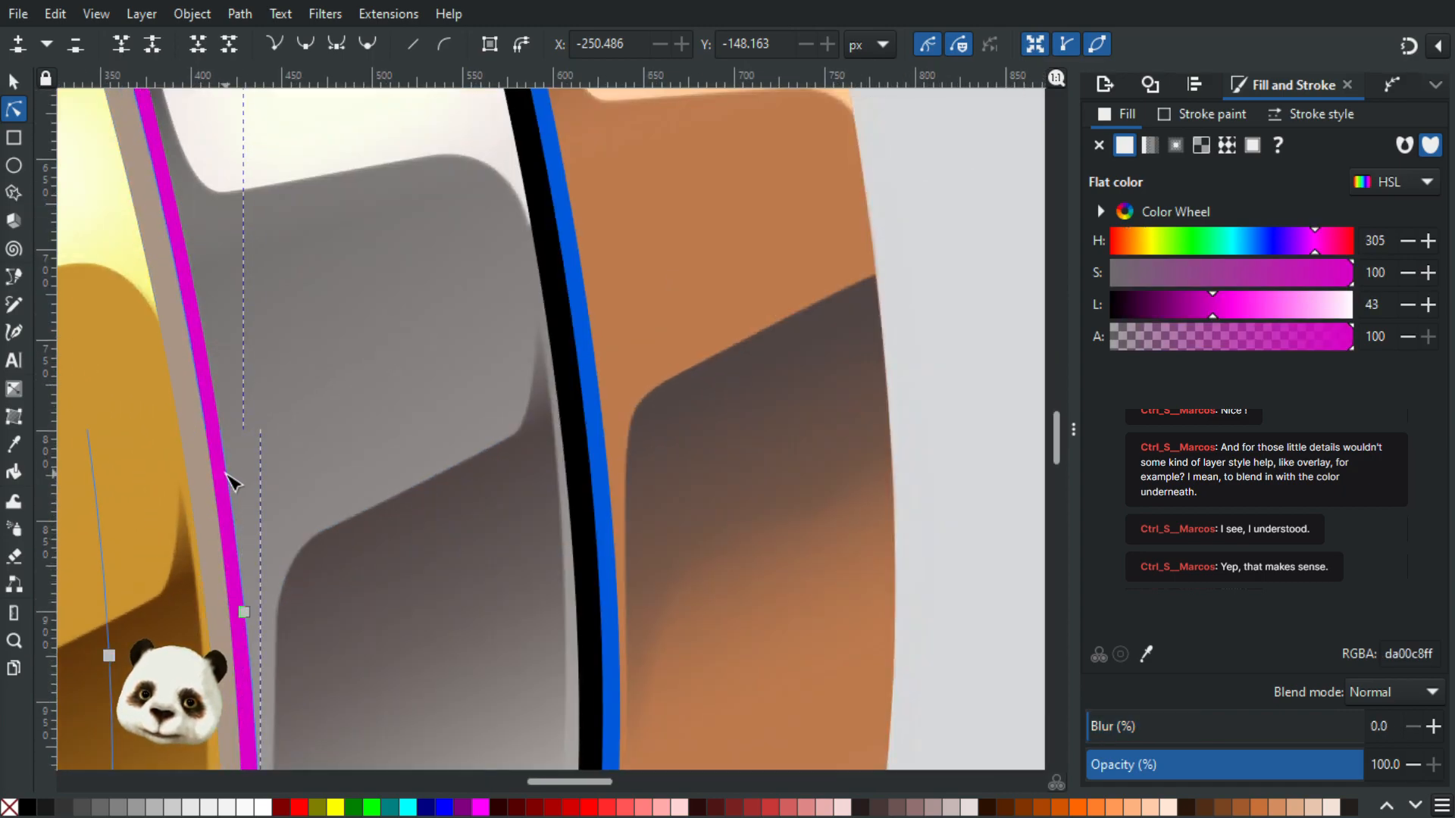
{"action": "scroll", "coordinate": [269, 492], "scroll_direction": "down", "scroll_amount": 3}
{"action": "scroll", "coordinate": [424, 534], "scroll_direction": "up", "scroll_amount": 3}
{"action": "scroll", "coordinate": [347, 588], "scroll_direction": "down", "scroll_amount": 4}
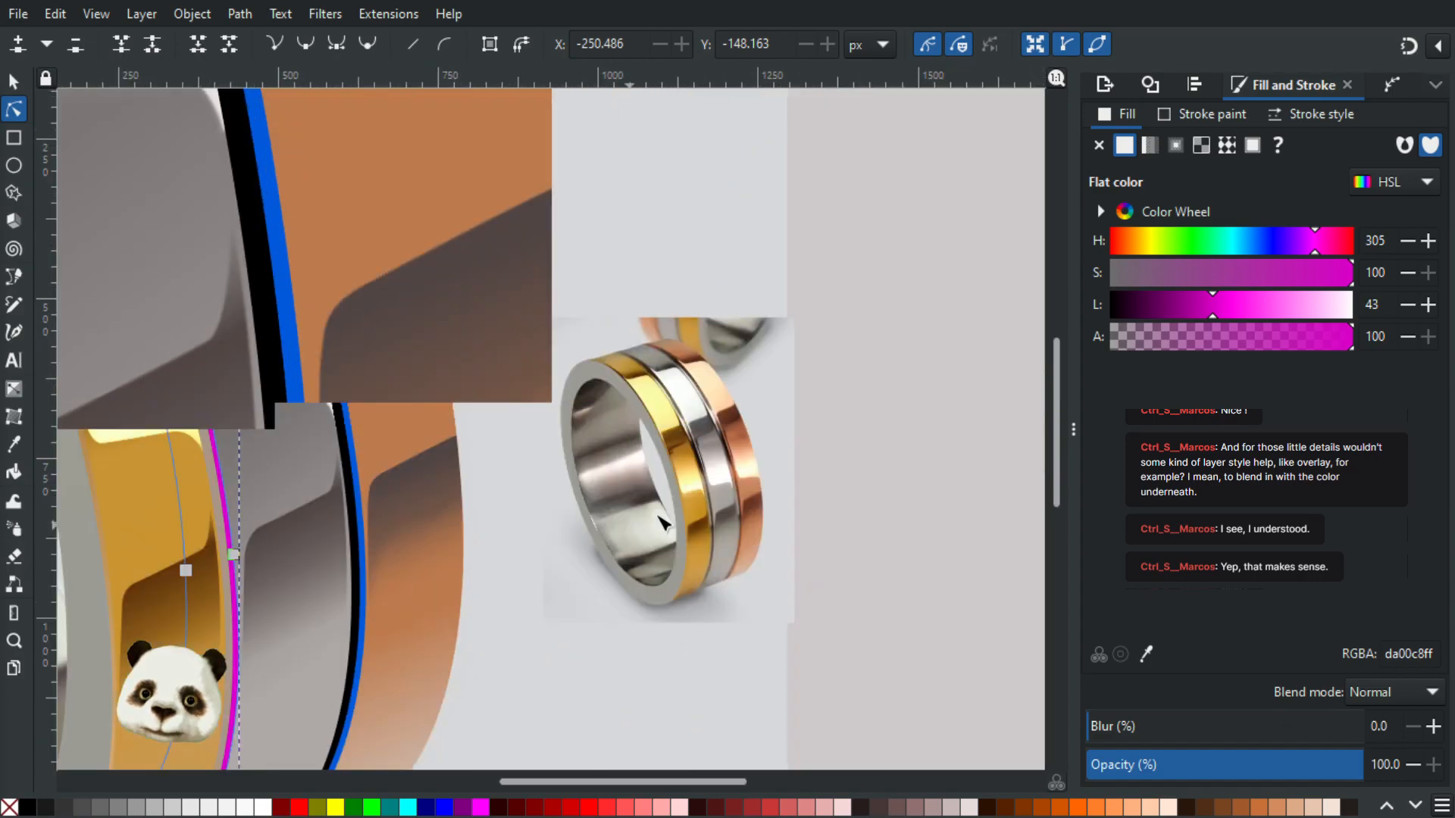
{"action": "scroll", "coordinate": [442, 411], "scroll_direction": "up", "scroll_amount": 5}
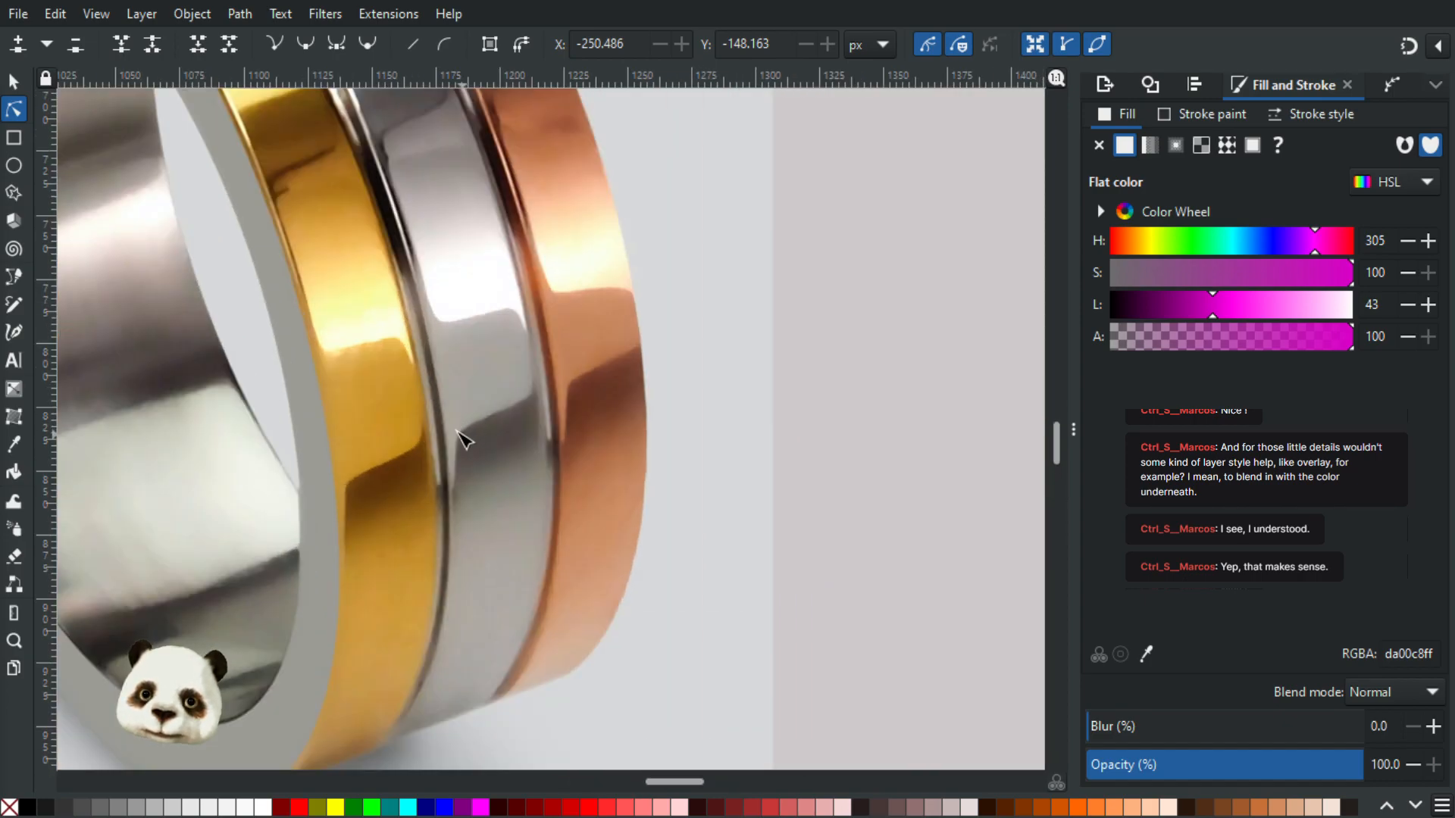
{"action": "key", "text": "d"}
{"action": "scroll", "coordinate": [447, 531], "scroll_direction": "down", "scroll_amount": 5}
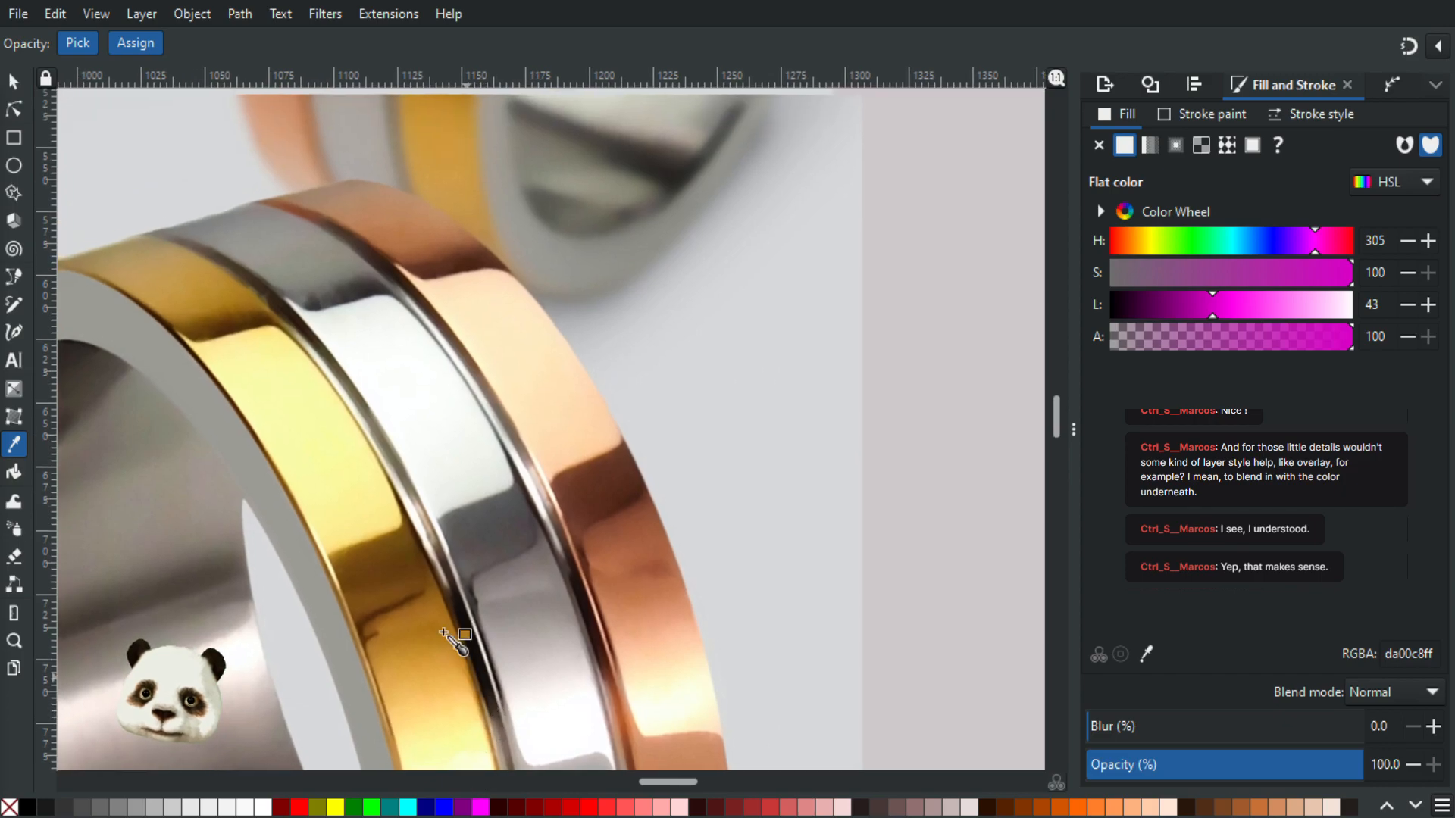
{"action": "left_click", "coordinate": [283, 307]}
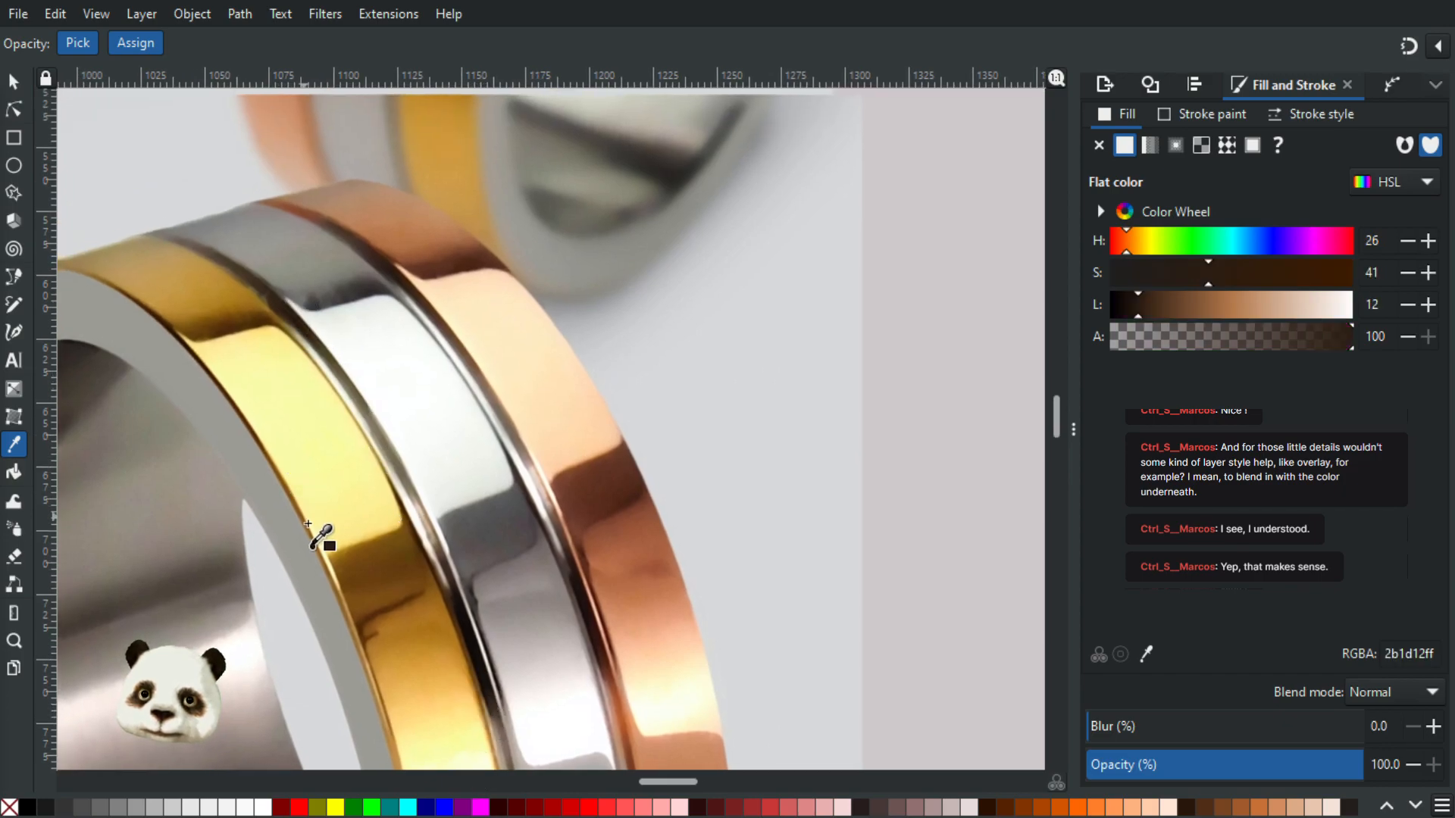
{"action": "scroll", "coordinate": [307, 525], "scroll_direction": "down", "scroll_amount": 5}
{"action": "mouse_move", "coordinate": [189, 625]}
{"action": "left_mouse_down"}
{"action": "mouse_move", "coordinate": [523, 365]}
{"action": "mouse_move", "coordinate": [578, 395]}
{"action": "left_mouse_up"}
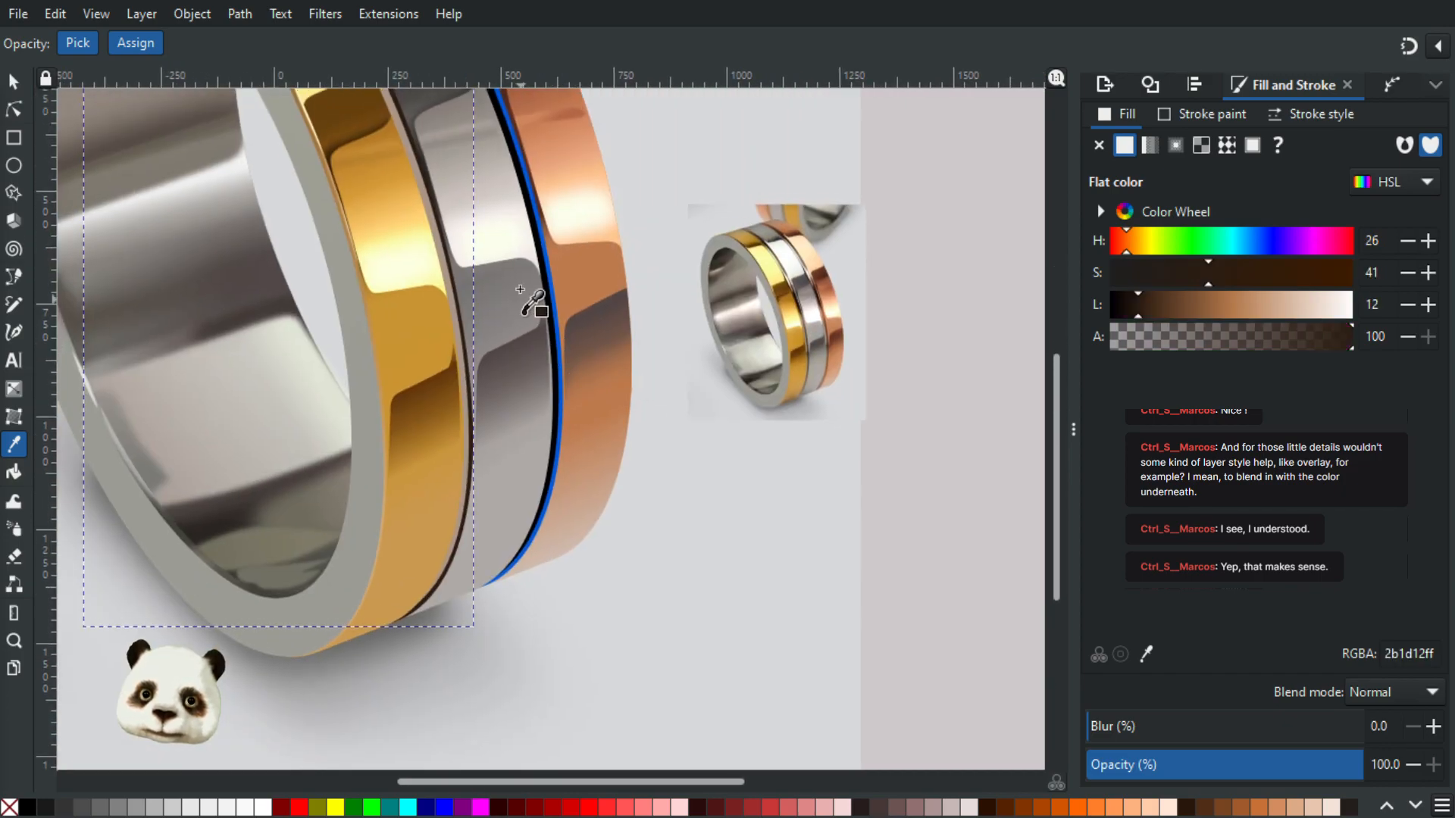
Step: Move the gray-brown groove strip's middle edge node slightly toward the gold band, to X 416.365, Y 891.275 px
{"action": "scroll", "coordinate": [520, 315], "scroll_direction": "up", "scroll_amount": 2}
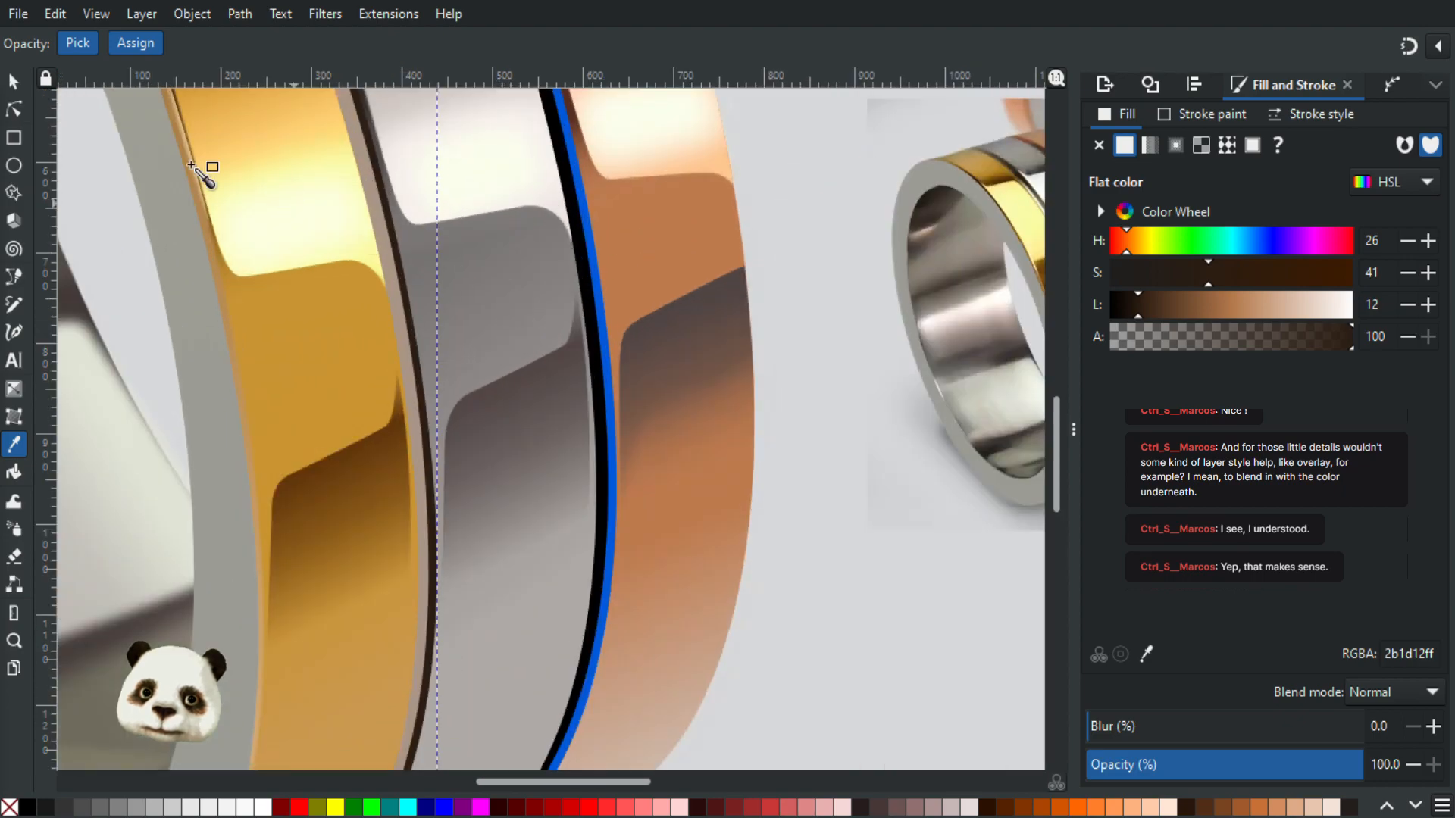
{"action": "left_click", "coordinate": [13, 110]}
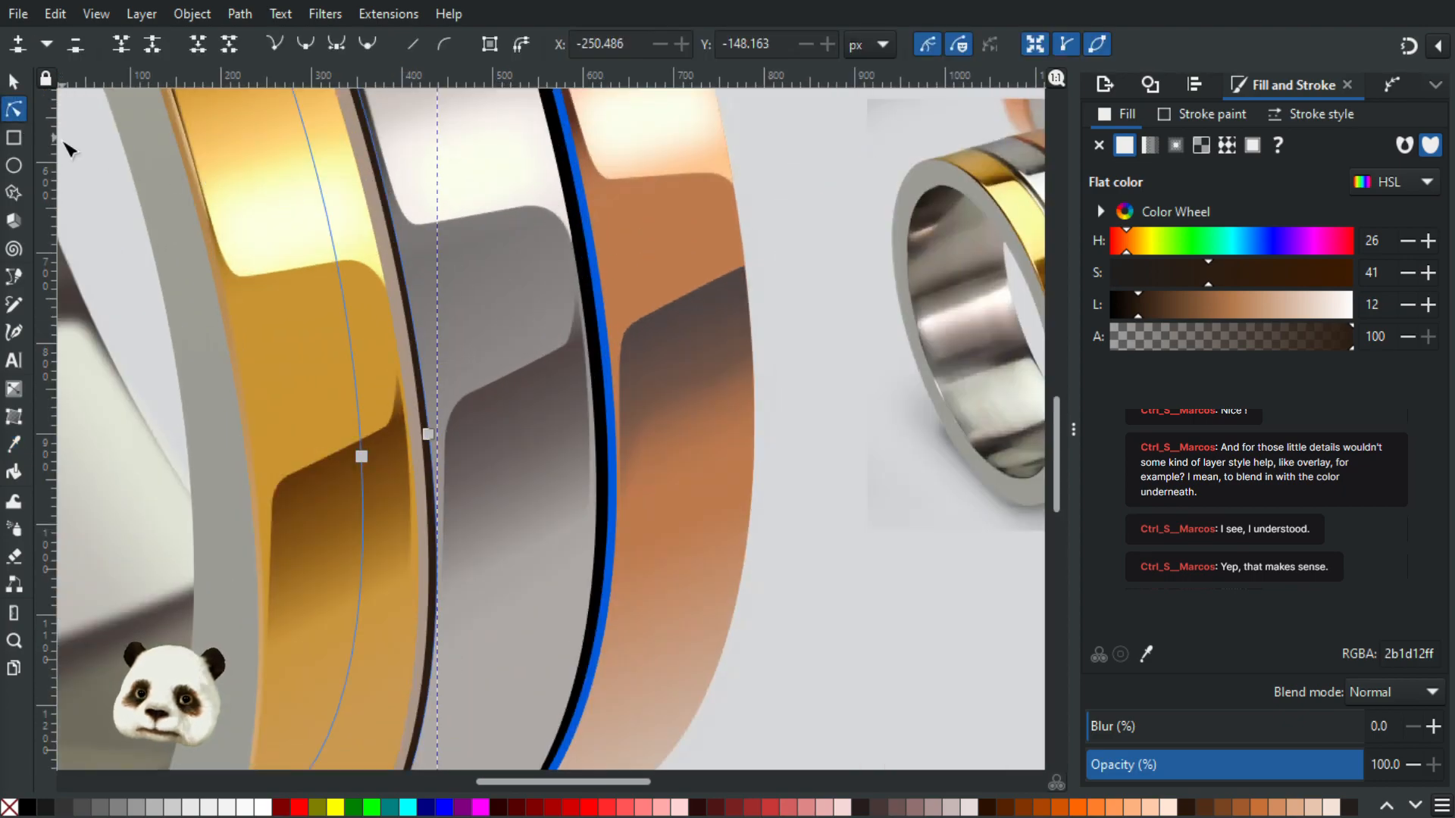
{"action": "left_click", "coordinate": [416, 357]}
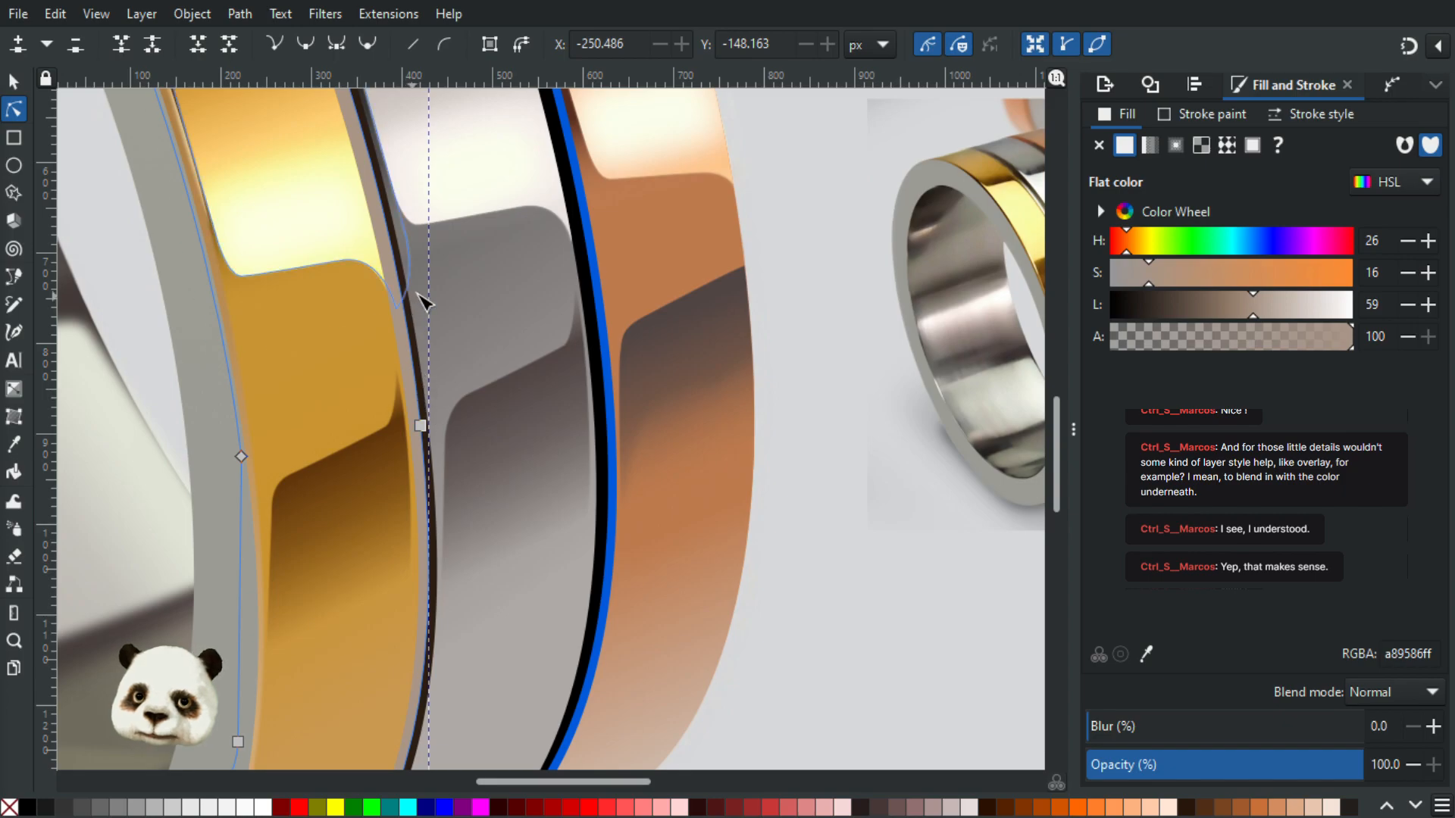
{"action": "scroll", "coordinate": [429, 442], "scroll_direction": "up", "scroll_amount": 1}
{"action": "left_click", "coordinate": [423, 480]}
{"action": "left_click_drag", "start_coordinate": [441, 265], "coordinate": [435, 349]}
{"action": "scroll", "coordinate": [409, 428], "scroll_direction": "down", "scroll_amount": 1}
{"action": "left_click_drag", "start_coordinate": [433, 435], "coordinate": [433, 440]}
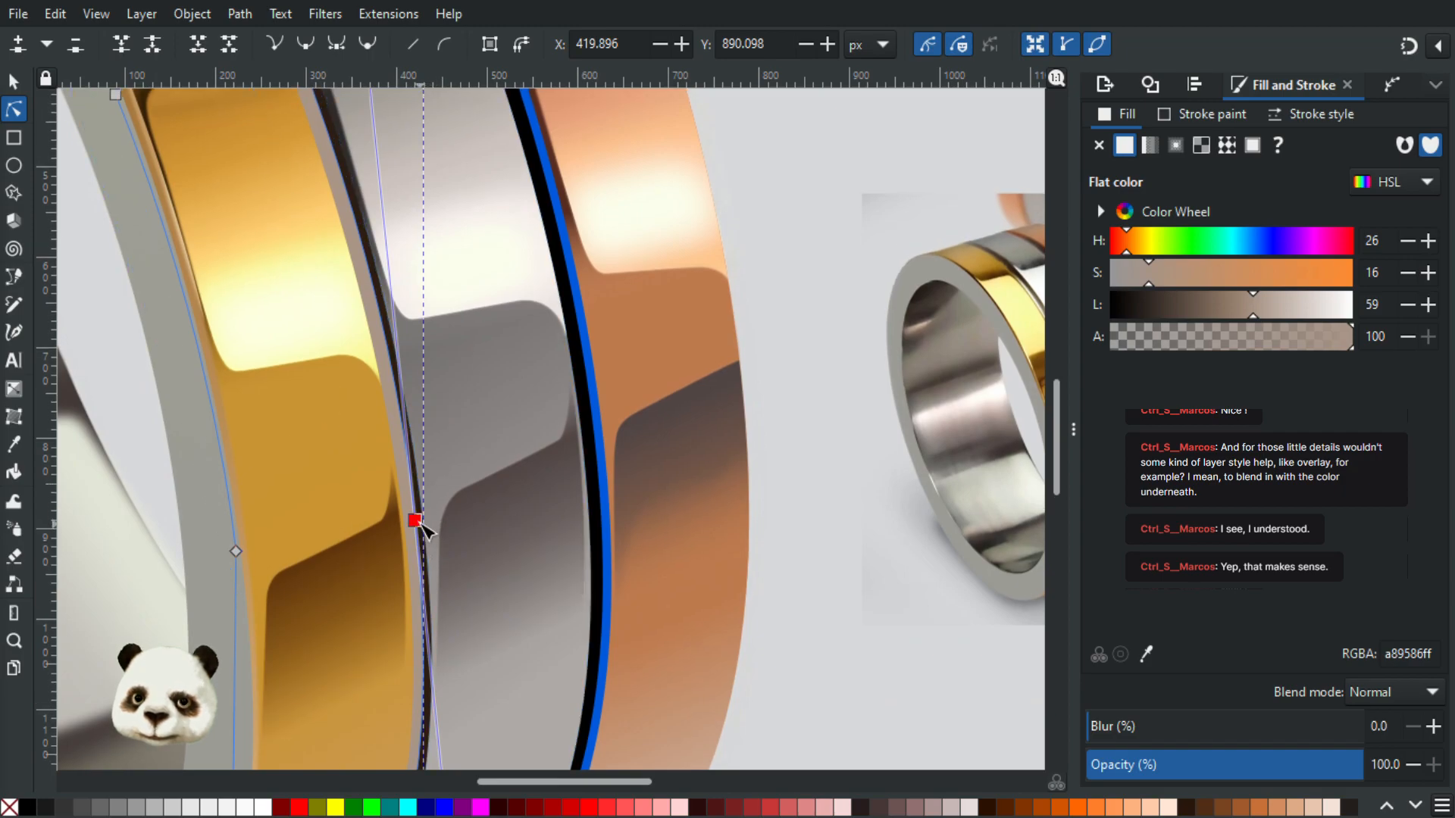
{"action": "left_click_drag", "start_coordinate": [414, 522], "coordinate": [497, 328]}
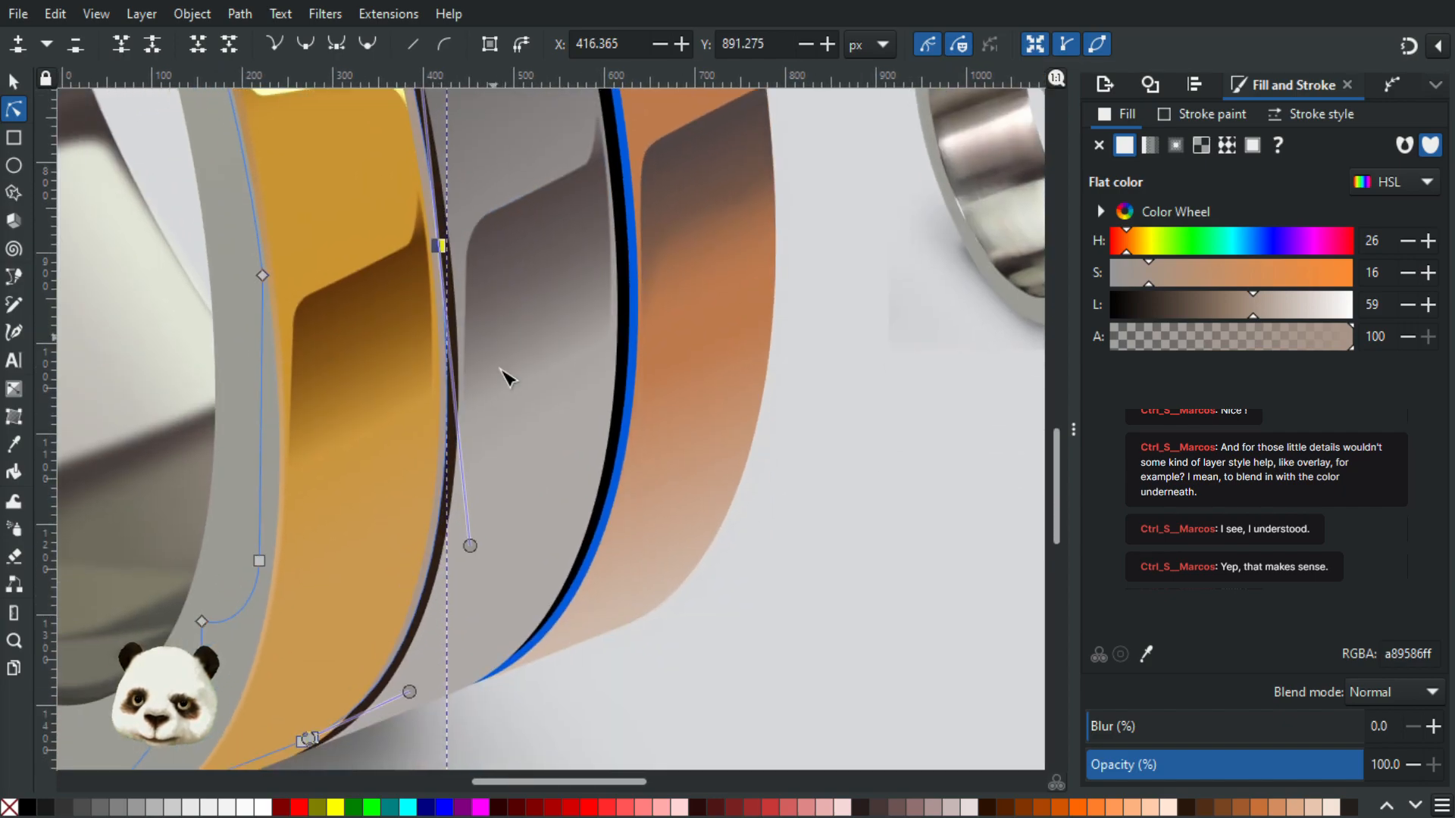
{"action": "left_click", "coordinate": [769, 623]}
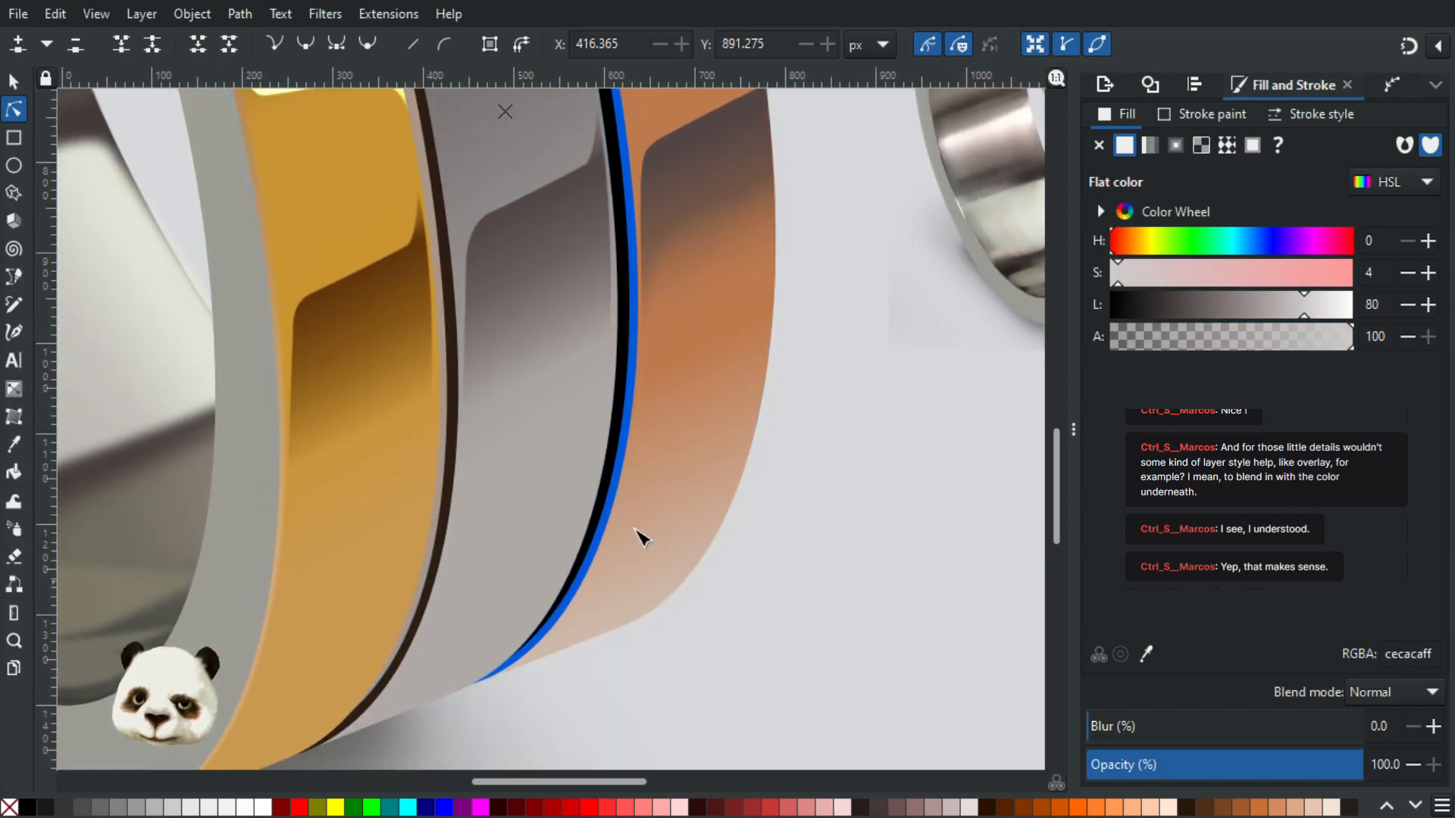
{"action": "scroll", "coordinate": [463, 294], "scroll_direction": "up", "scroll_amount": 2}
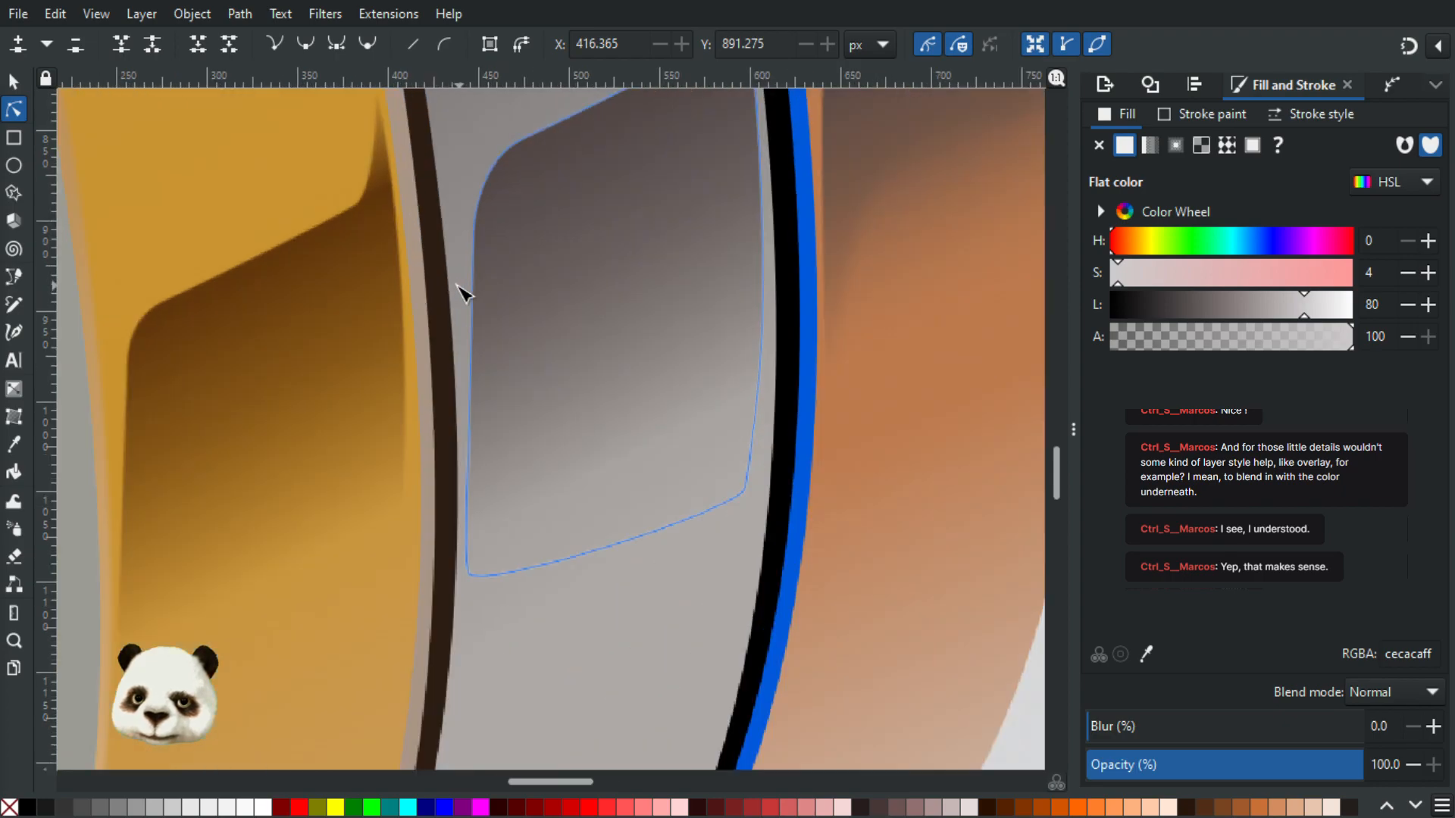
Step: Slightly shorten the lower curve handle of the gray-brown groove strip's middle edge node
{"action": "left_click", "coordinate": [425, 283]}
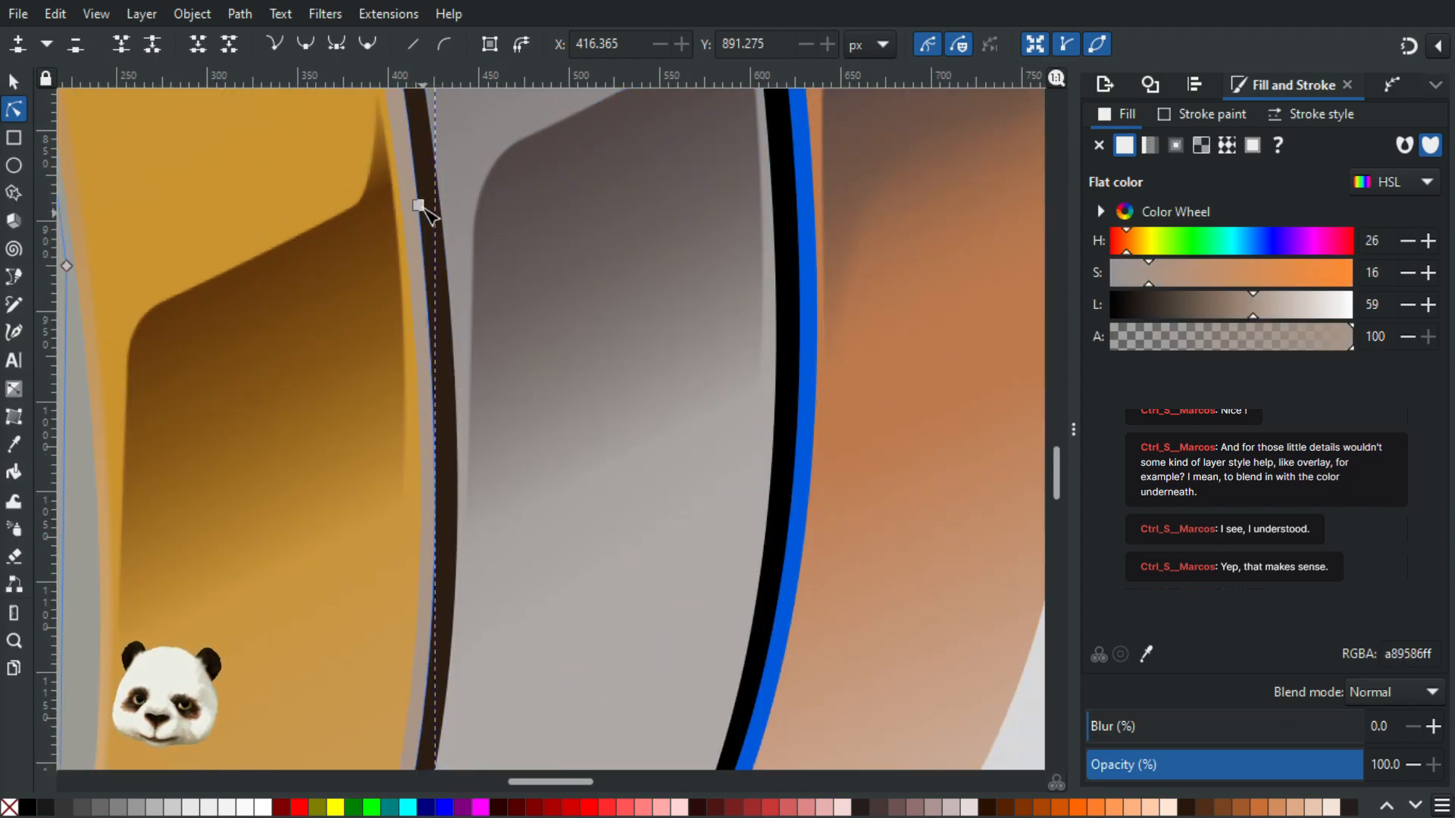
{"action": "scroll", "coordinate": [504, 583], "scroll_direction": "down", "scroll_amount": 3}
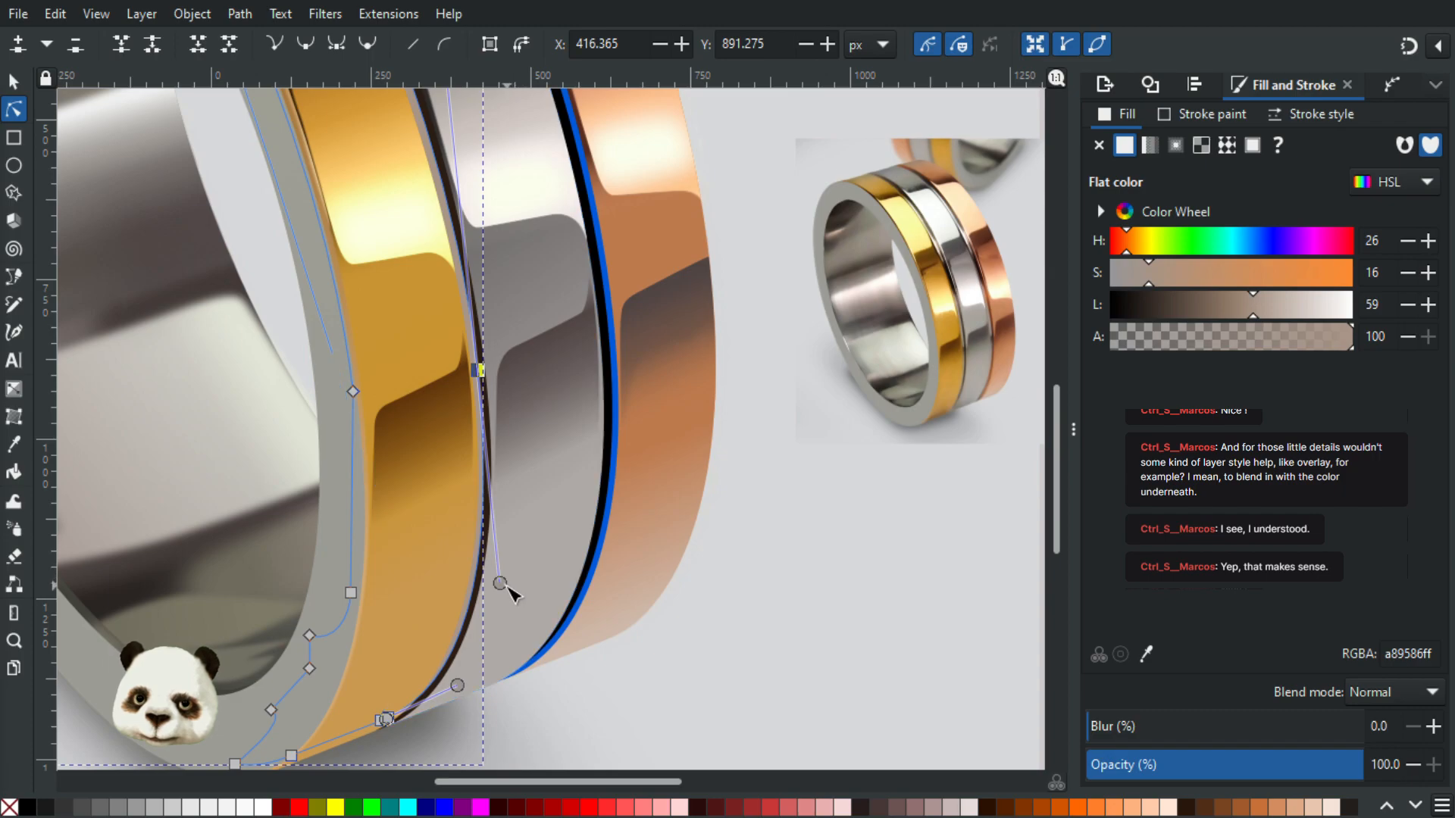
{"action": "left_click_drag", "start_coordinate": [505, 591], "coordinate": [501, 581]}
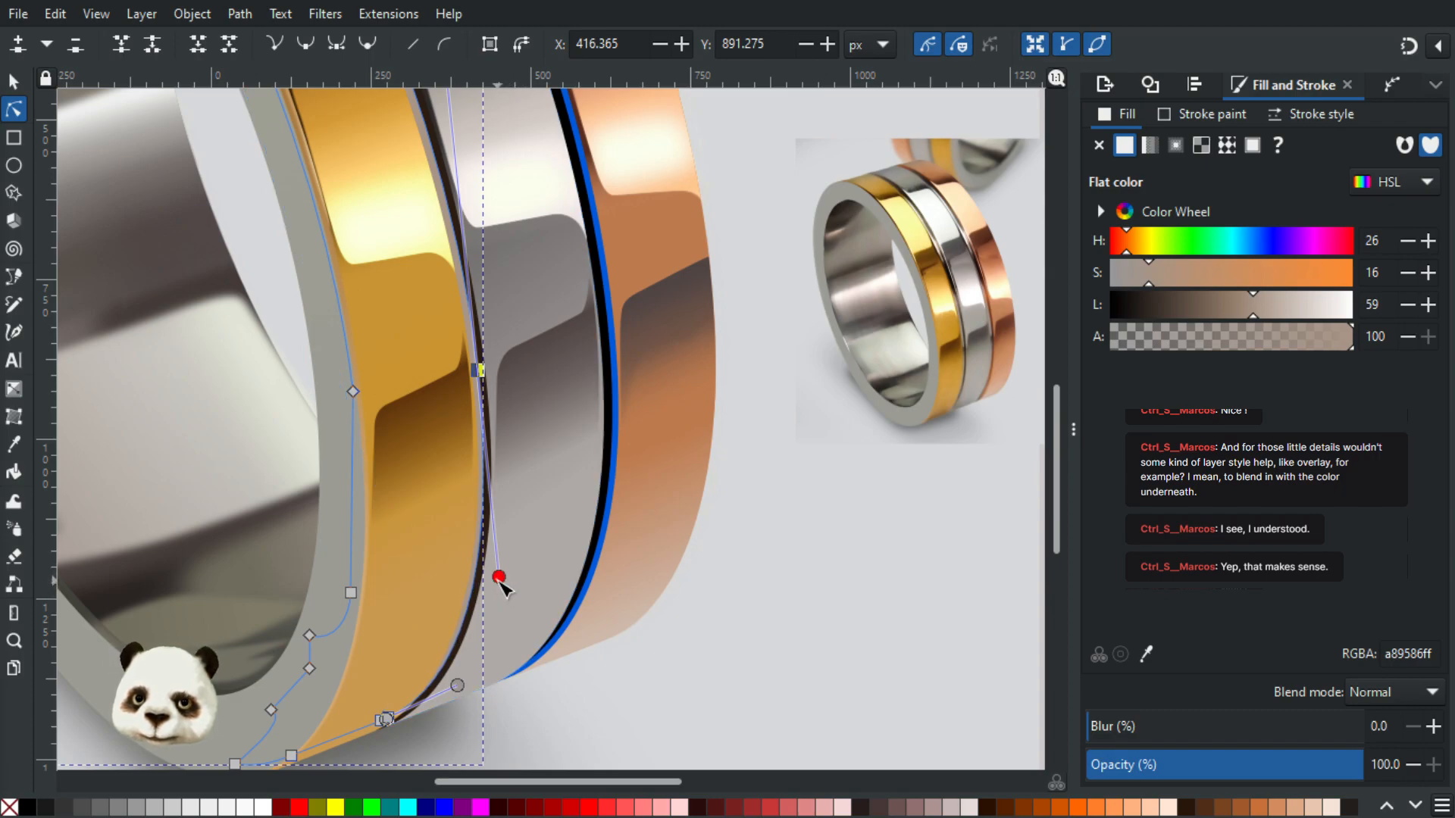
Step: Compare the groove's lower end with the reference ring and thin the gray-brown strip there by raising its bottom node's curve handle
{"action": "scroll", "coordinate": [966, 387], "scroll_direction": "up", "scroll_amount": 4}
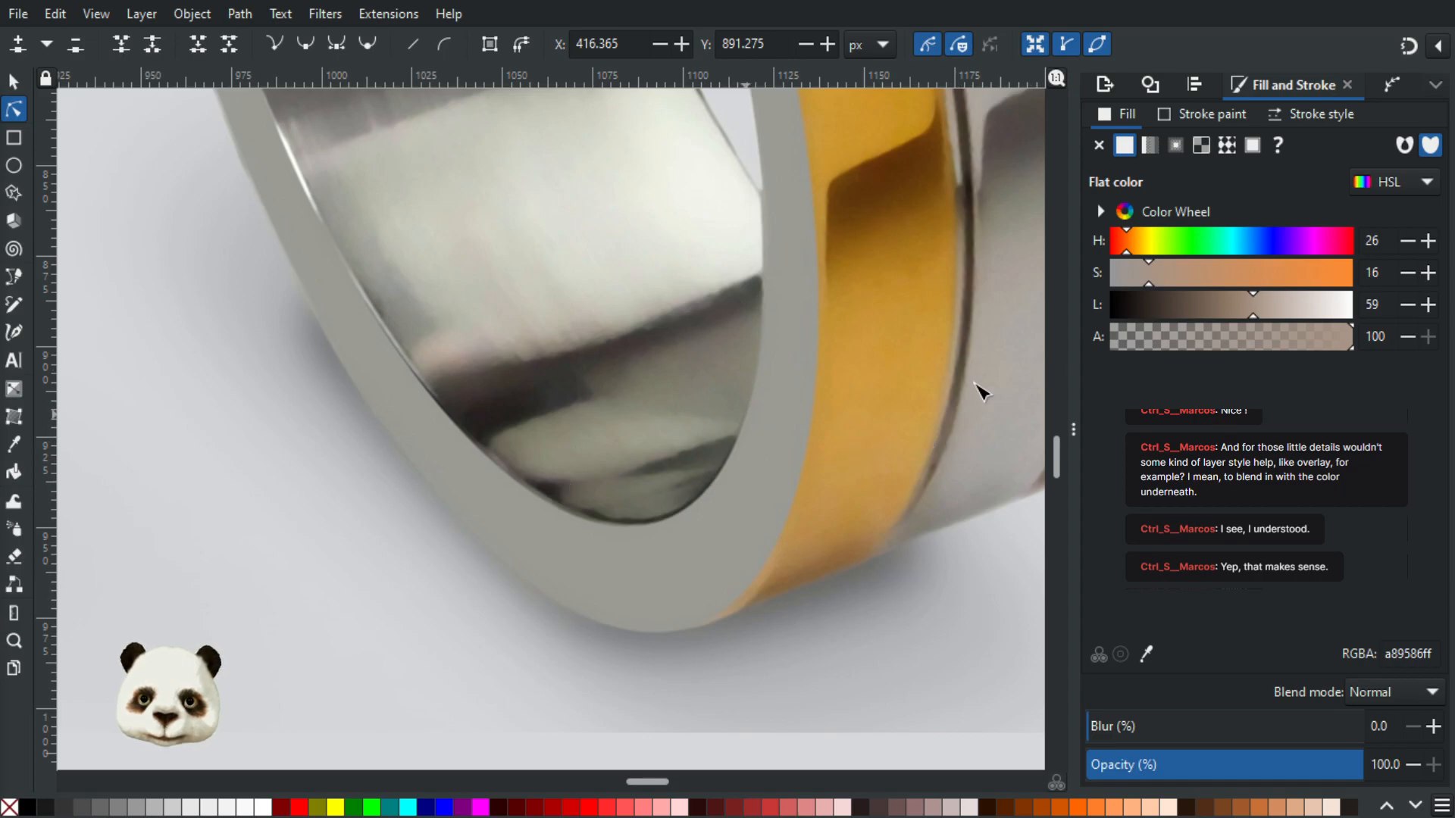
{"action": "scroll", "coordinate": [630, 496], "scroll_direction": "down", "scroll_amount": 4}
{"action": "mouse_move", "coordinate": [739, 413]}
{"action": "left_mouse_down"}
{"action": "mouse_move", "coordinate": [808, 344]}
{"action": "mouse_move", "coordinate": [788, 377]}
{"action": "left_mouse_up"}
{"action": "scroll", "coordinate": [481, 475], "scroll_direction": "down", "scroll_amount": 4}
{"action": "scroll", "coordinate": [326, 413], "scroll_direction": "up", "scroll_amount": 3}
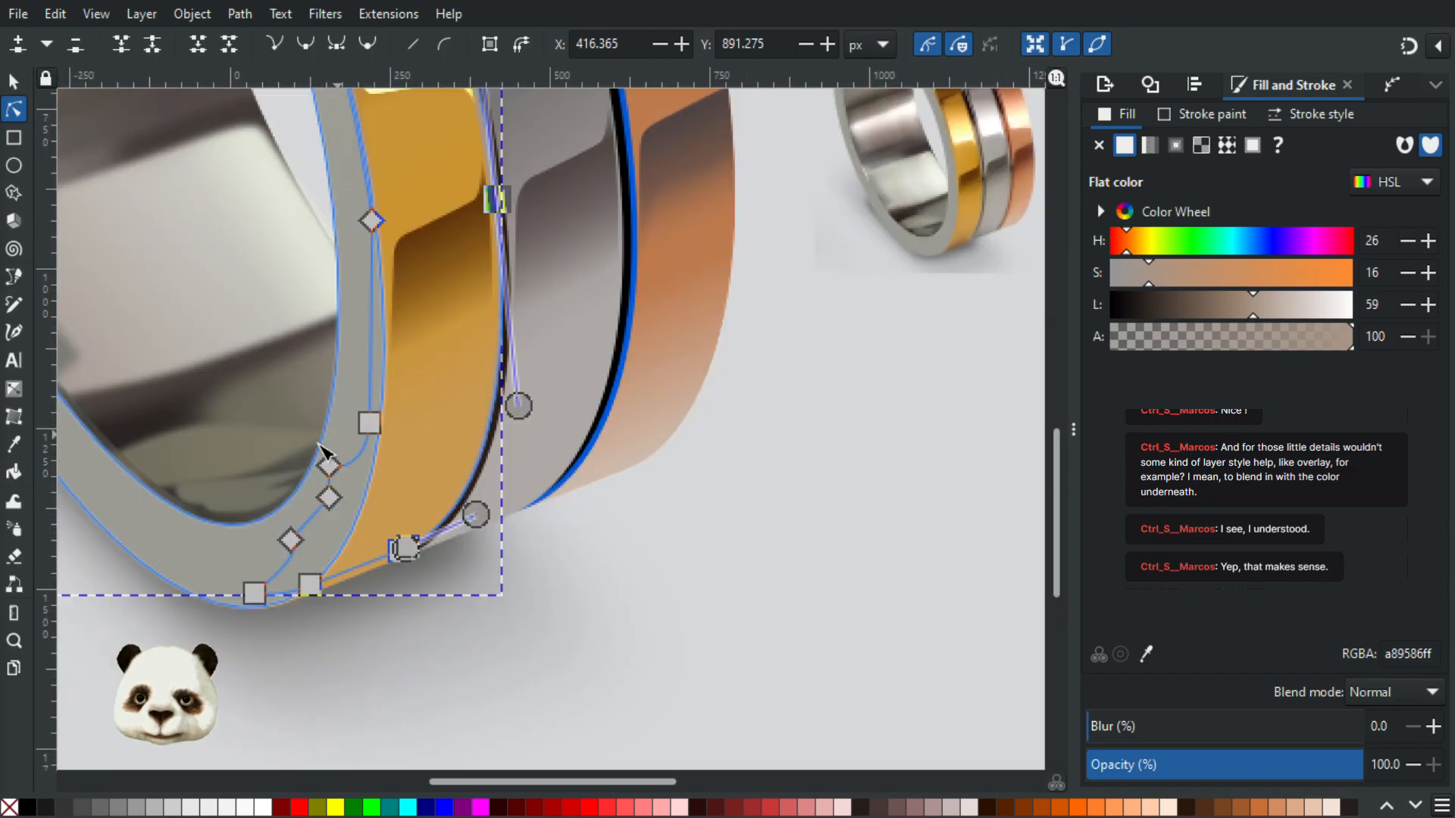
{"action": "scroll", "coordinate": [485, 432], "scroll_direction": "up", "scroll_amount": 2}
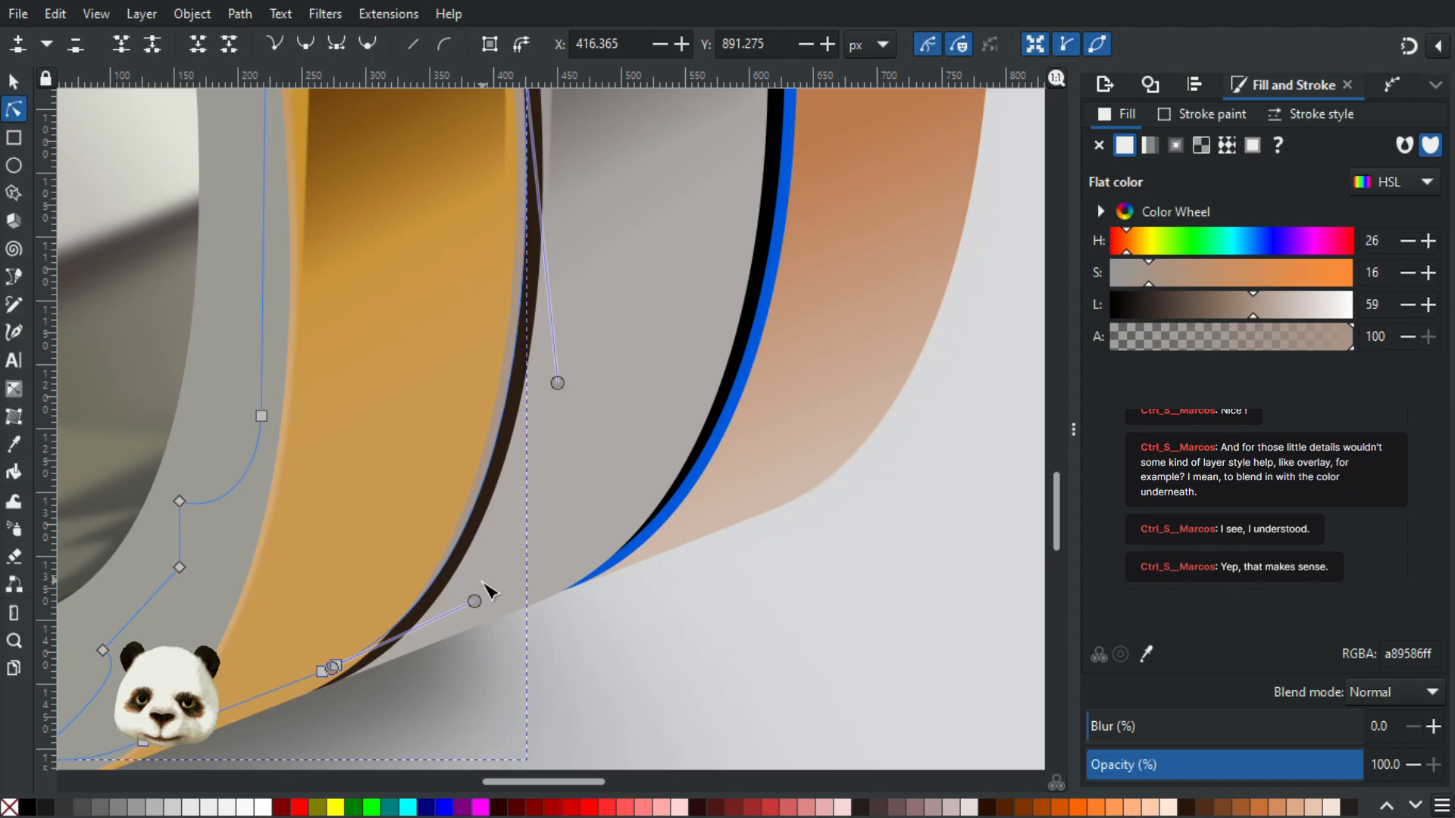
{"action": "left_click_drag", "start_coordinate": [472, 588], "coordinate": [469, 570]}
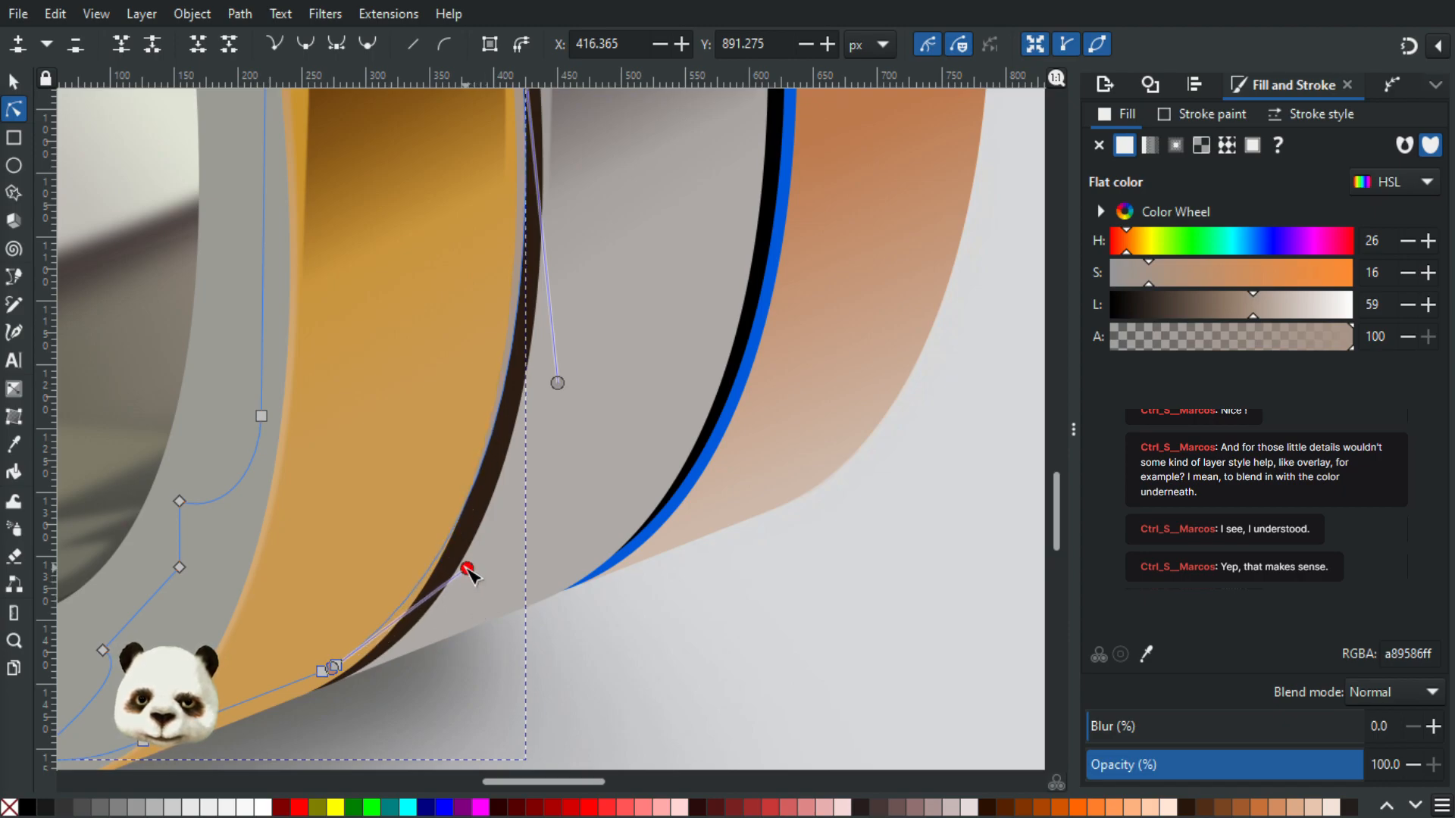
{"action": "scroll", "coordinate": [470, 574], "scroll_direction": "down", "scroll_amount": 2}
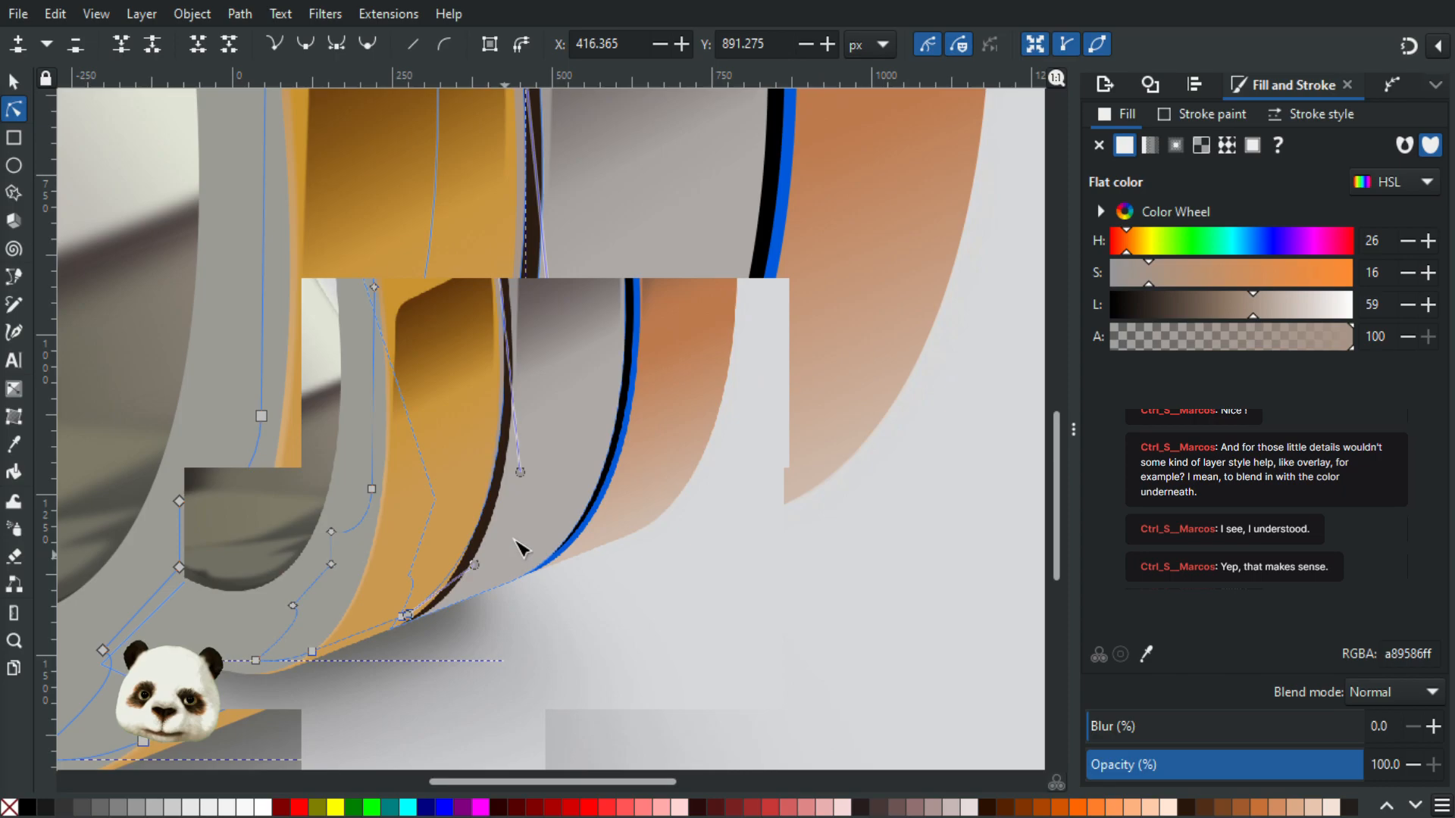
{"action": "left_click", "coordinate": [735, 561]}
{"action": "scroll", "coordinate": [724, 565], "scroll_direction": "down", "scroll_amount": 2}
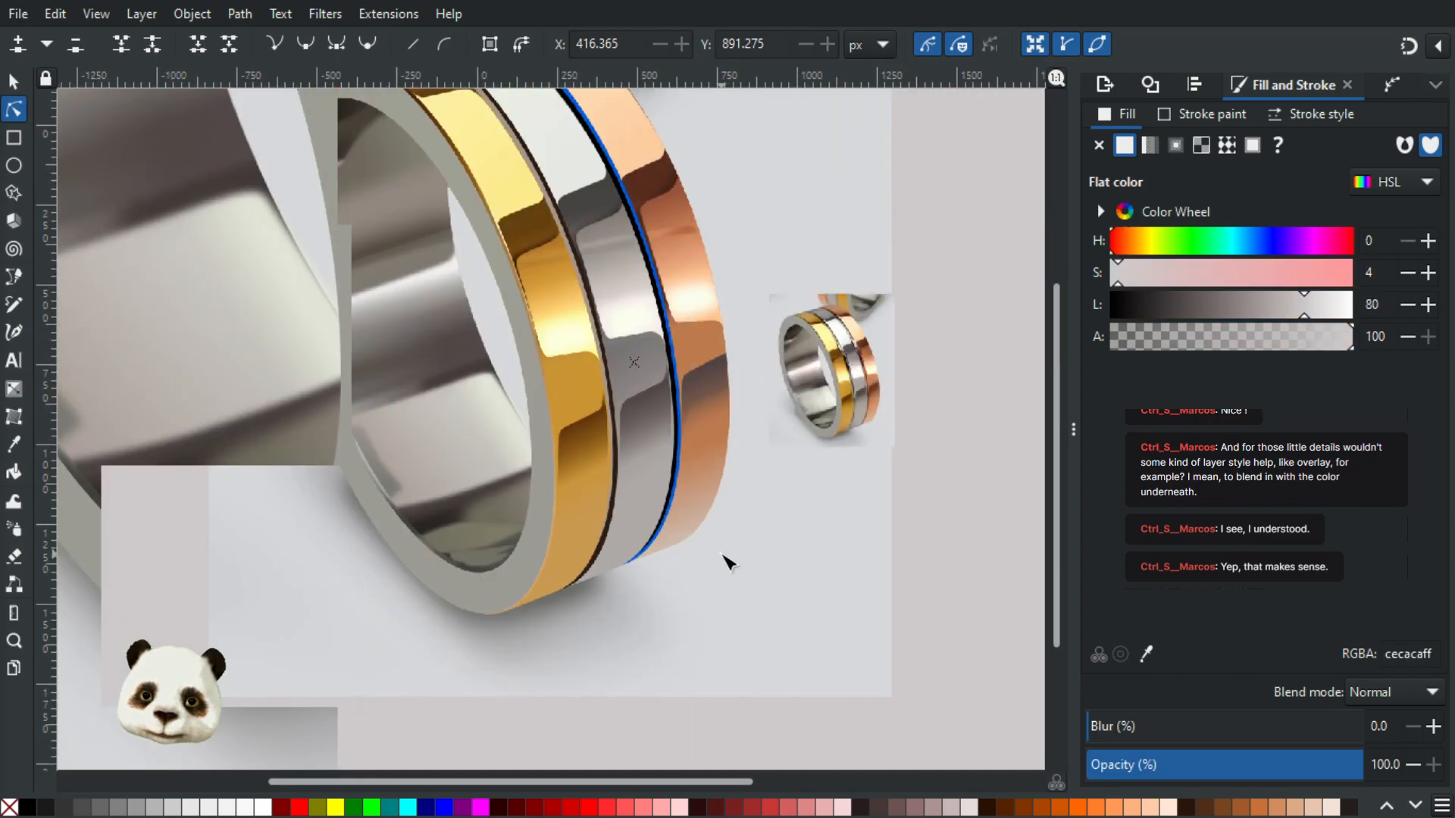
Step: Move the gray-brown groove strip's middle edge node slightly toward the silver band and down, to X 417.542, Y 895.984 px
{"action": "scroll", "coordinate": [681, 489], "scroll_direction": "up", "scroll_amount": 1}
{"action": "scroll", "coordinate": [637, 436], "scroll_direction": "up", "scroll_amount": 1}
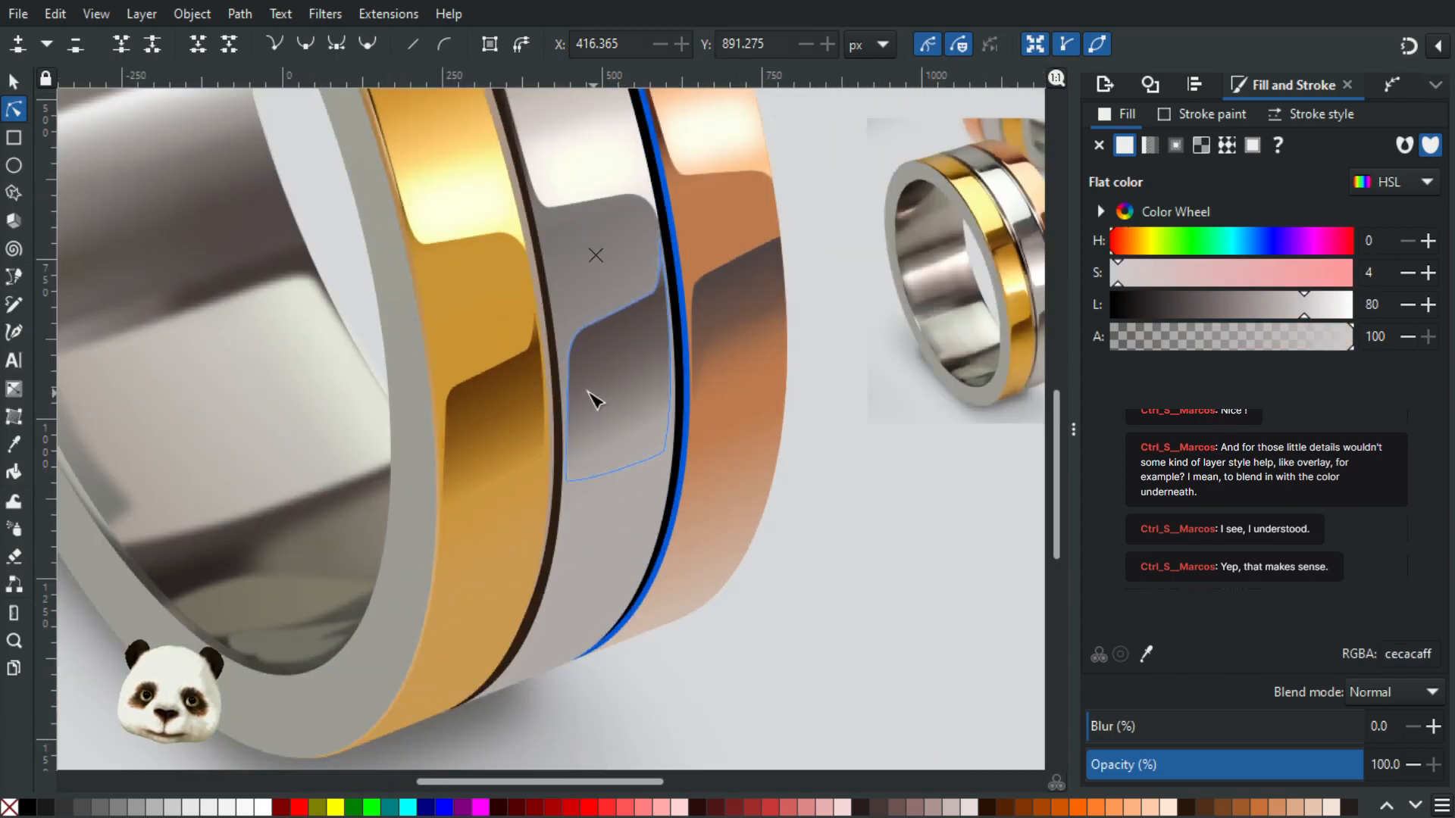
{"action": "scroll", "coordinate": [594, 400], "scroll_direction": "up", "scroll_amount": 1}
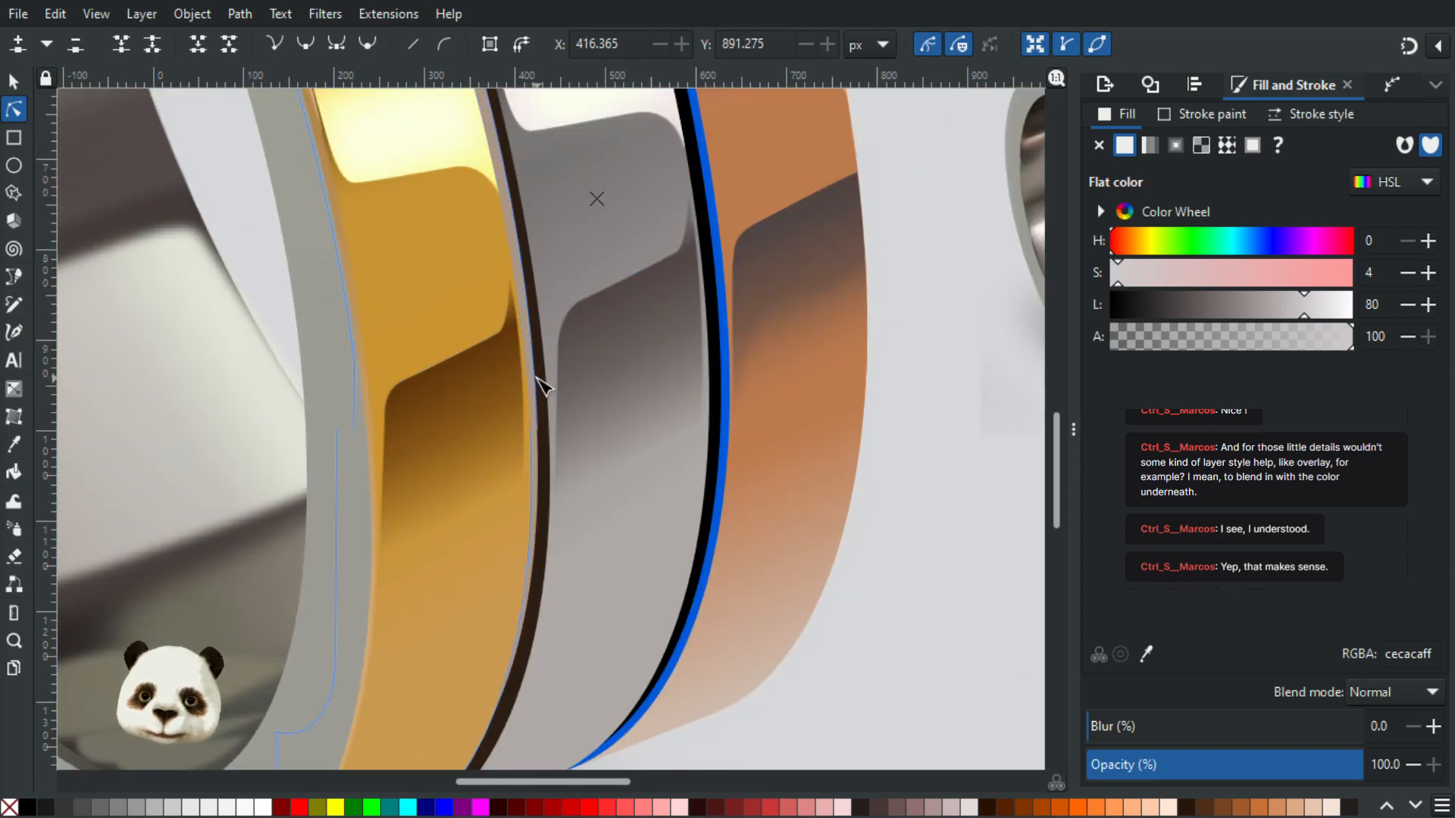
{"action": "left_click", "coordinate": [535, 379]}
{"action": "left_click", "coordinate": [536, 335]}
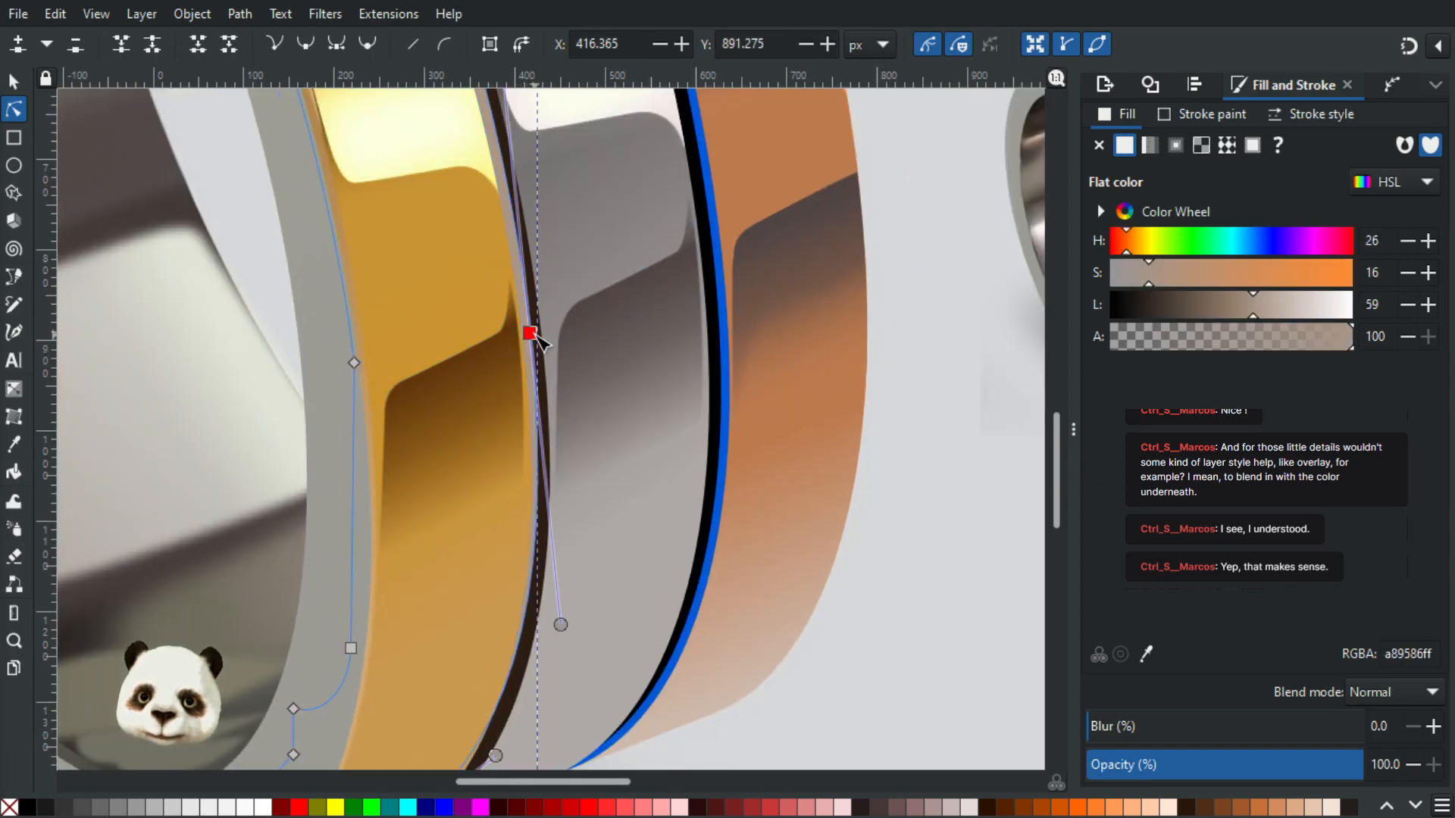
{"action": "scroll", "coordinate": [533, 334], "scroll_direction": "up", "scroll_amount": 1}
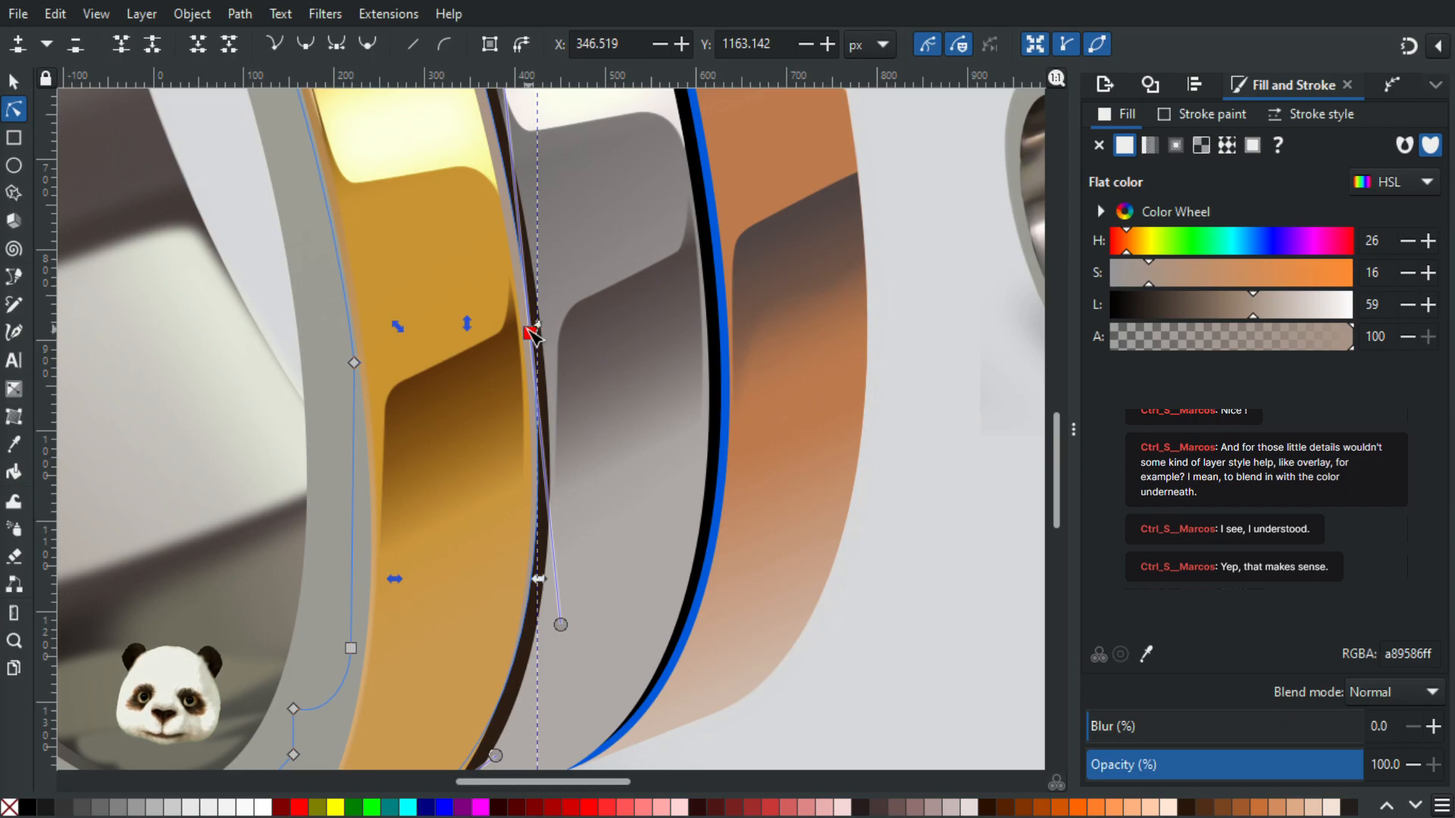
{"action": "left_click_drag", "start_coordinate": [530, 328], "coordinate": [535, 333]}
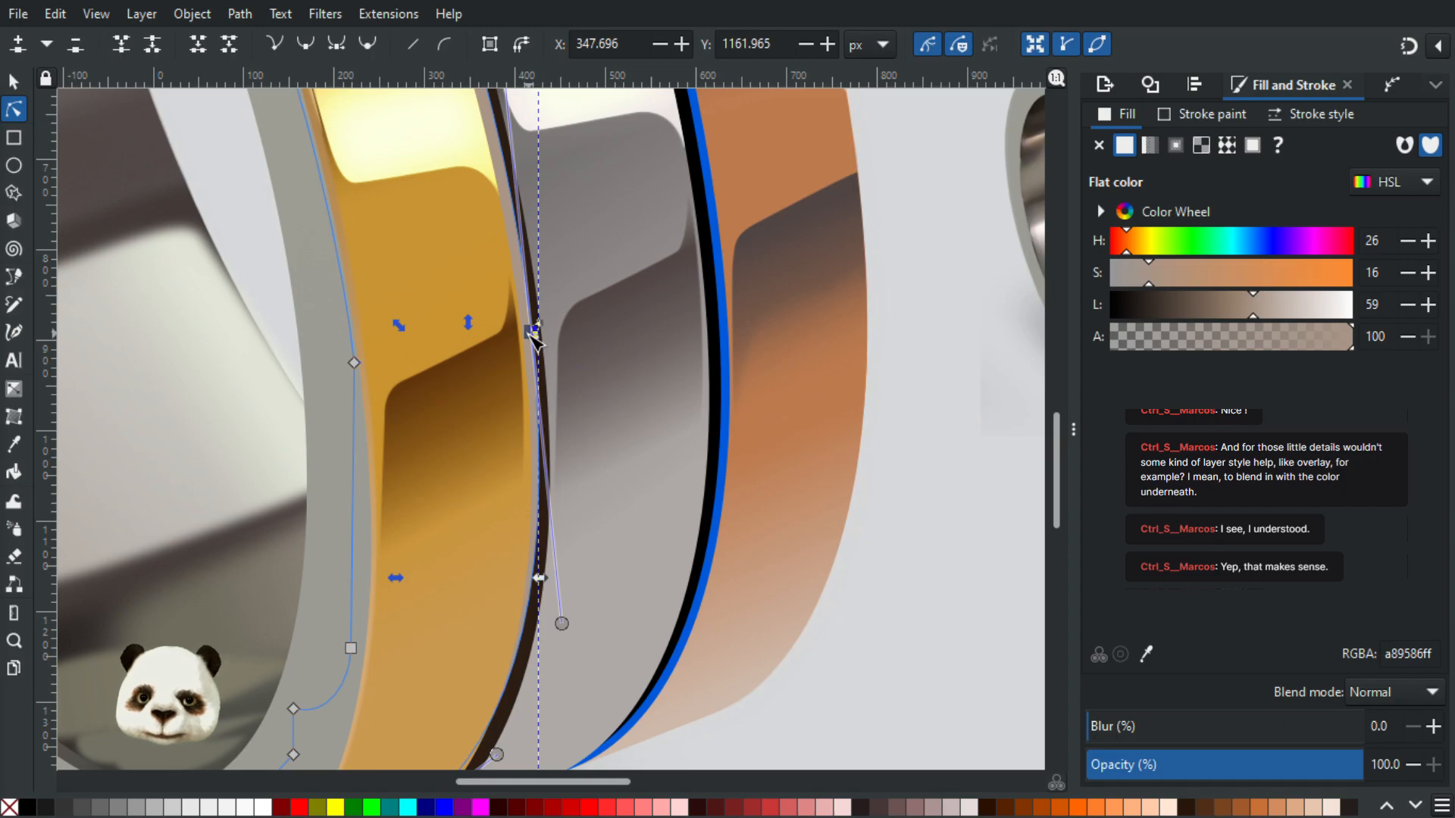
{"action": "left_click", "coordinate": [533, 335]}
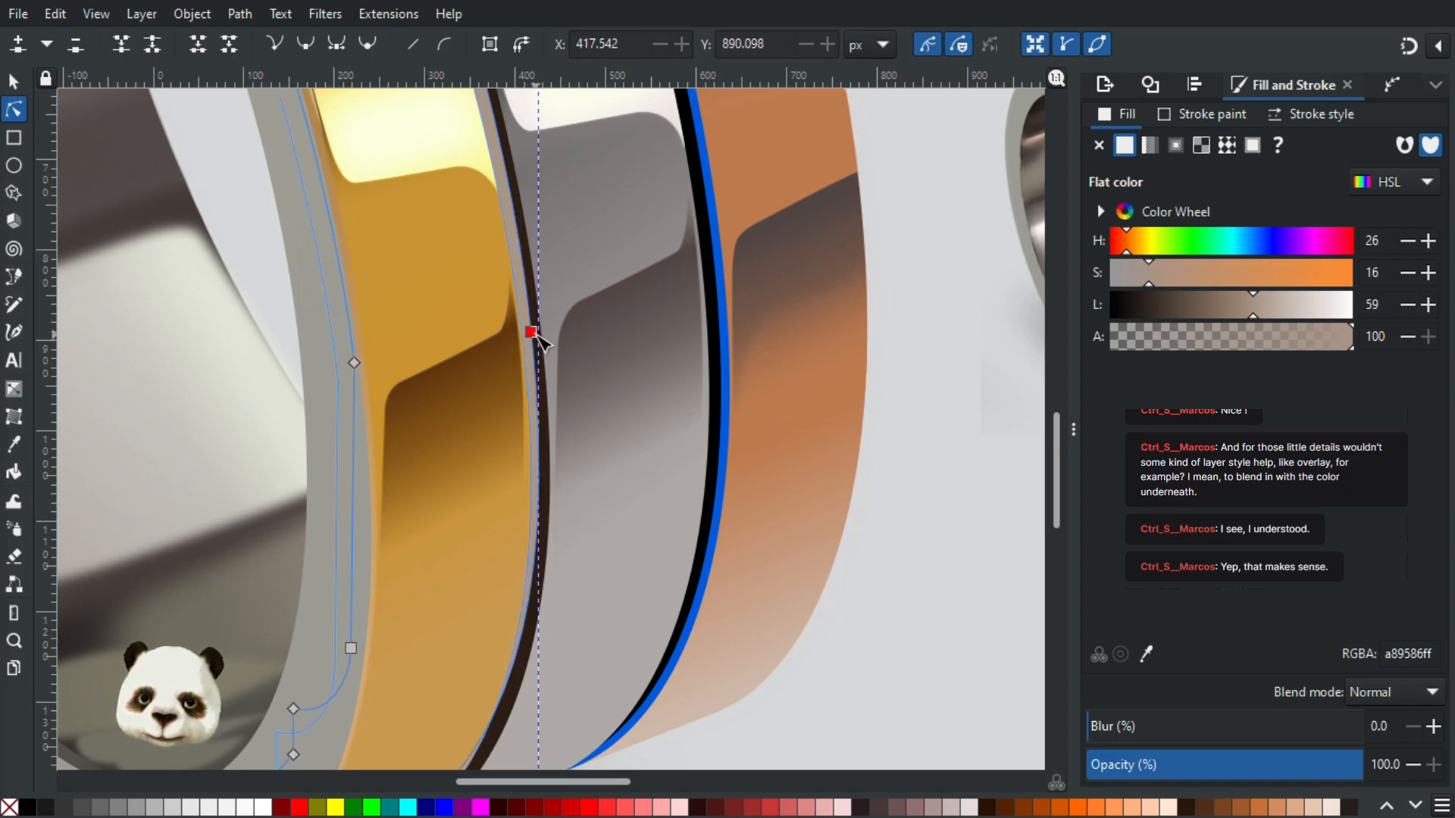
{"action": "left_click_drag", "start_coordinate": [535, 339], "coordinate": [538, 343]}
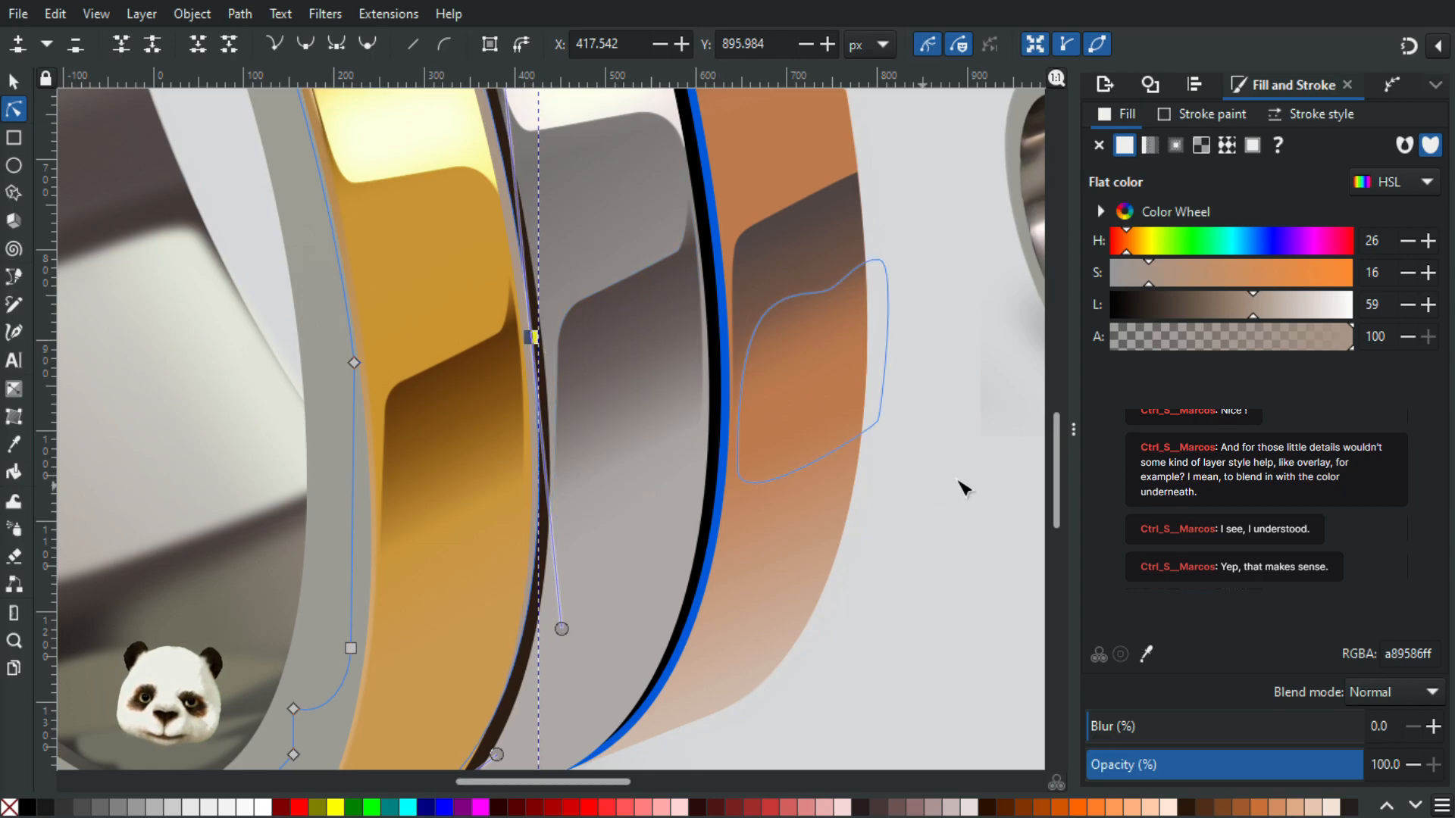
{"action": "left_click", "coordinate": [972, 499]}
{"action": "scroll", "coordinate": [963, 506], "scroll_direction": "down", "scroll_amount": 2}
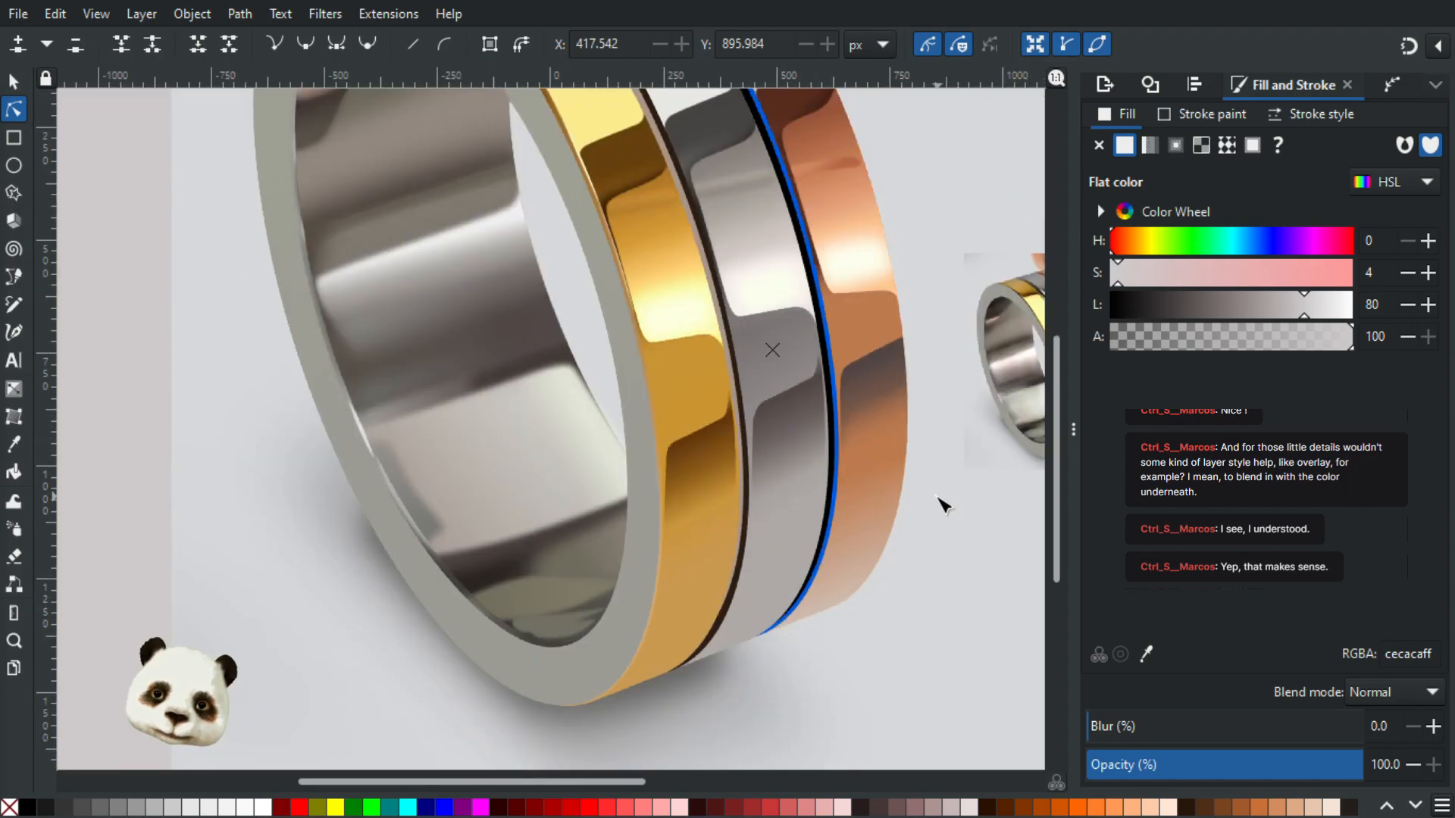
Step: Examine the highlights and dark lines along the upper gold-silver groove of the reference ring and compare them with the drawing
{"action": "left_click_drag", "start_coordinate": [899, 484], "coordinate": [591, 629]}
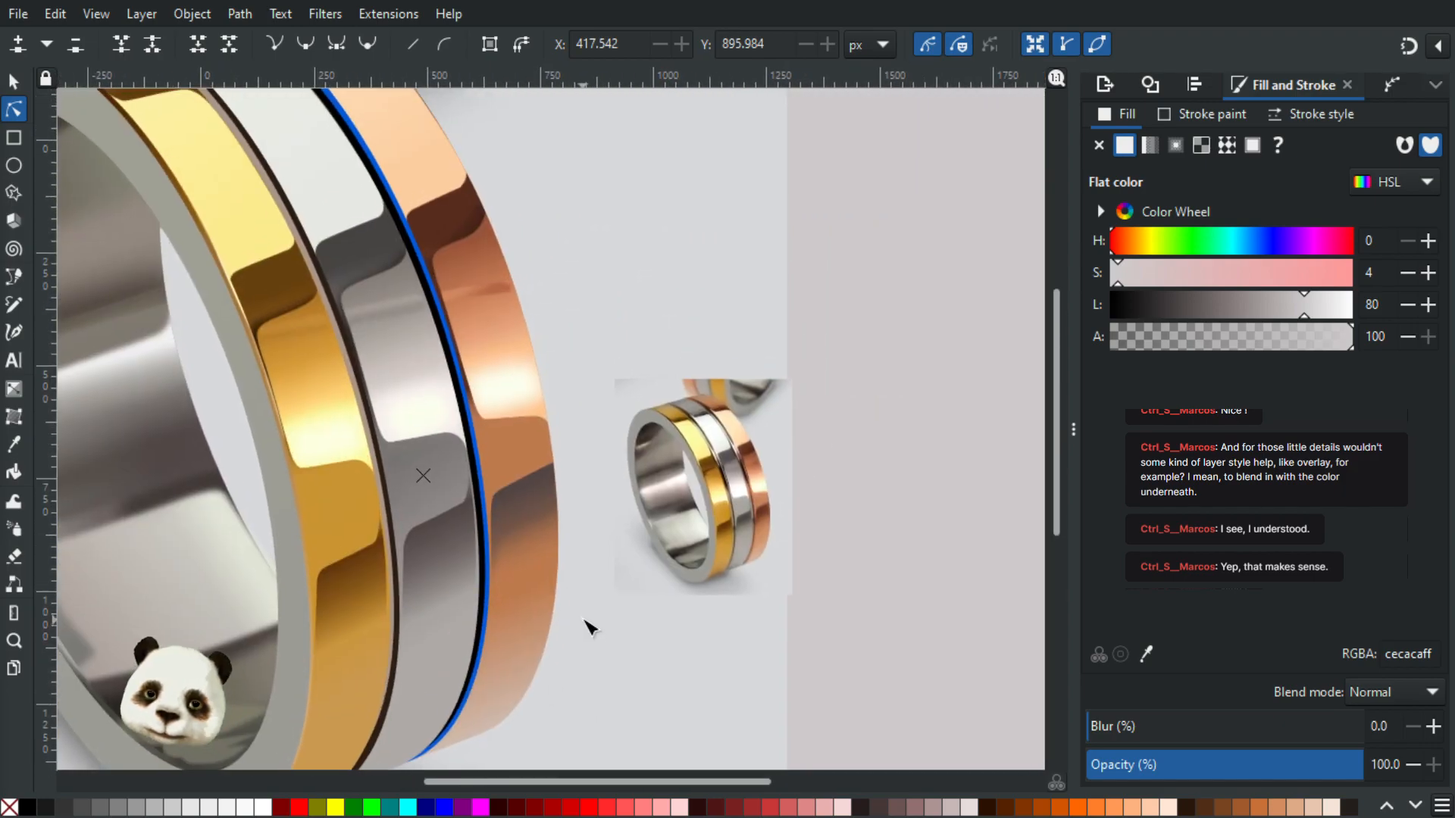
{"action": "scroll", "coordinate": [504, 489], "scroll_direction": "up", "scroll_amount": 2}
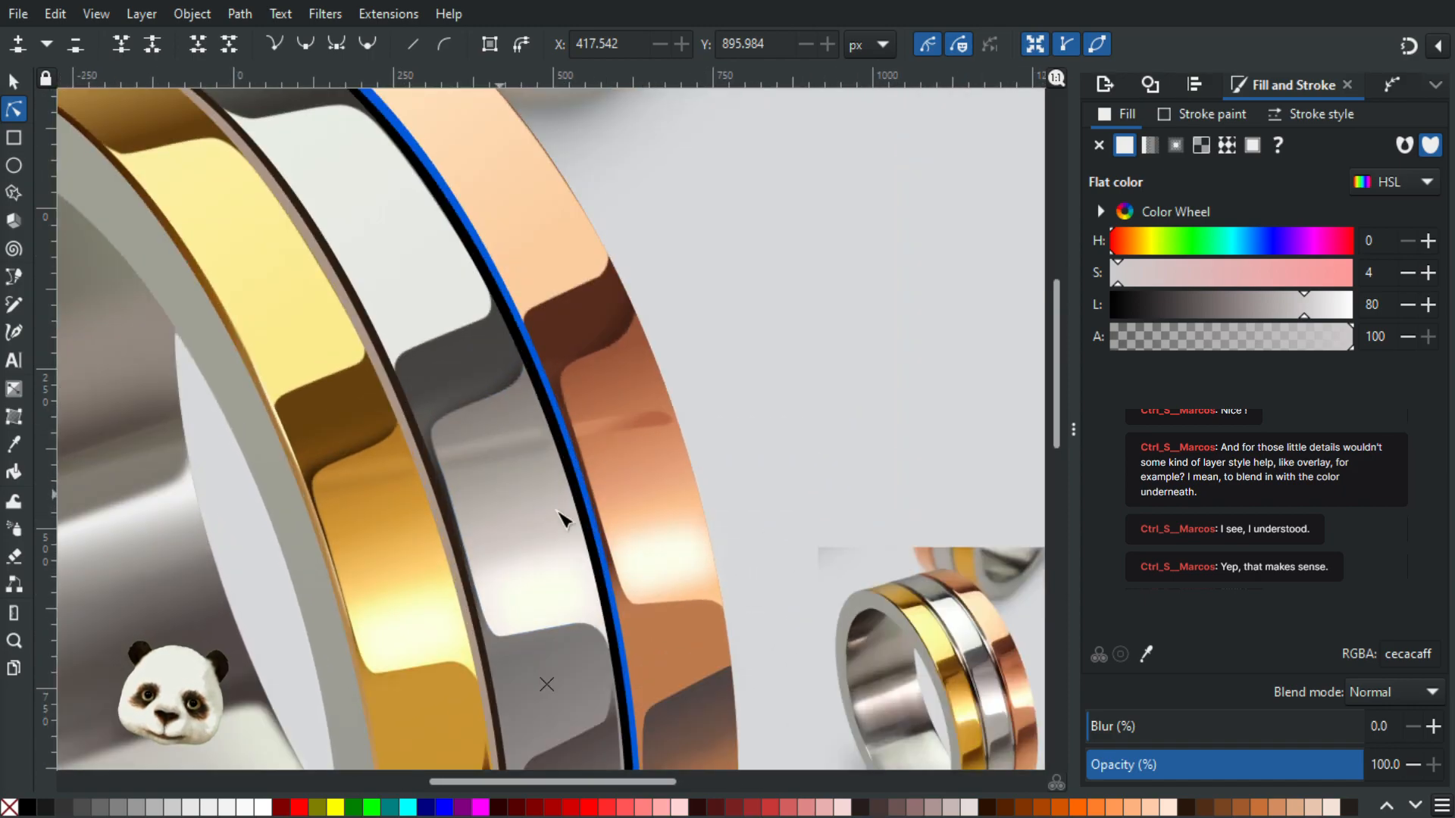
{"action": "left_click_drag", "start_coordinate": [560, 492], "coordinate": [236, 306]}
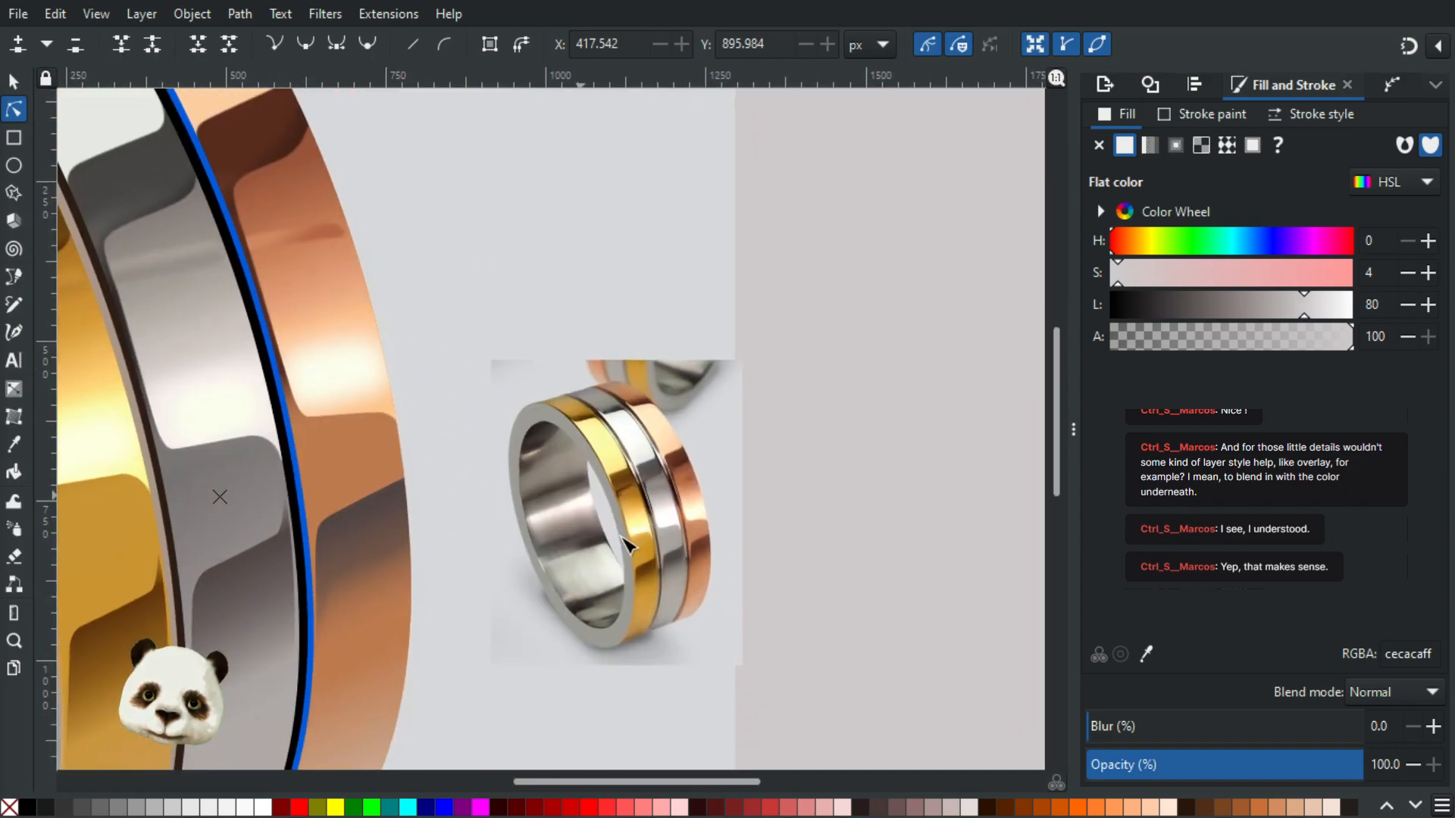
{"action": "scroll", "coordinate": [617, 533], "scroll_direction": "up", "scroll_amount": 3}
{"action": "scroll", "coordinate": [723, 385], "scroll_direction": "up", "scroll_amount": 3}
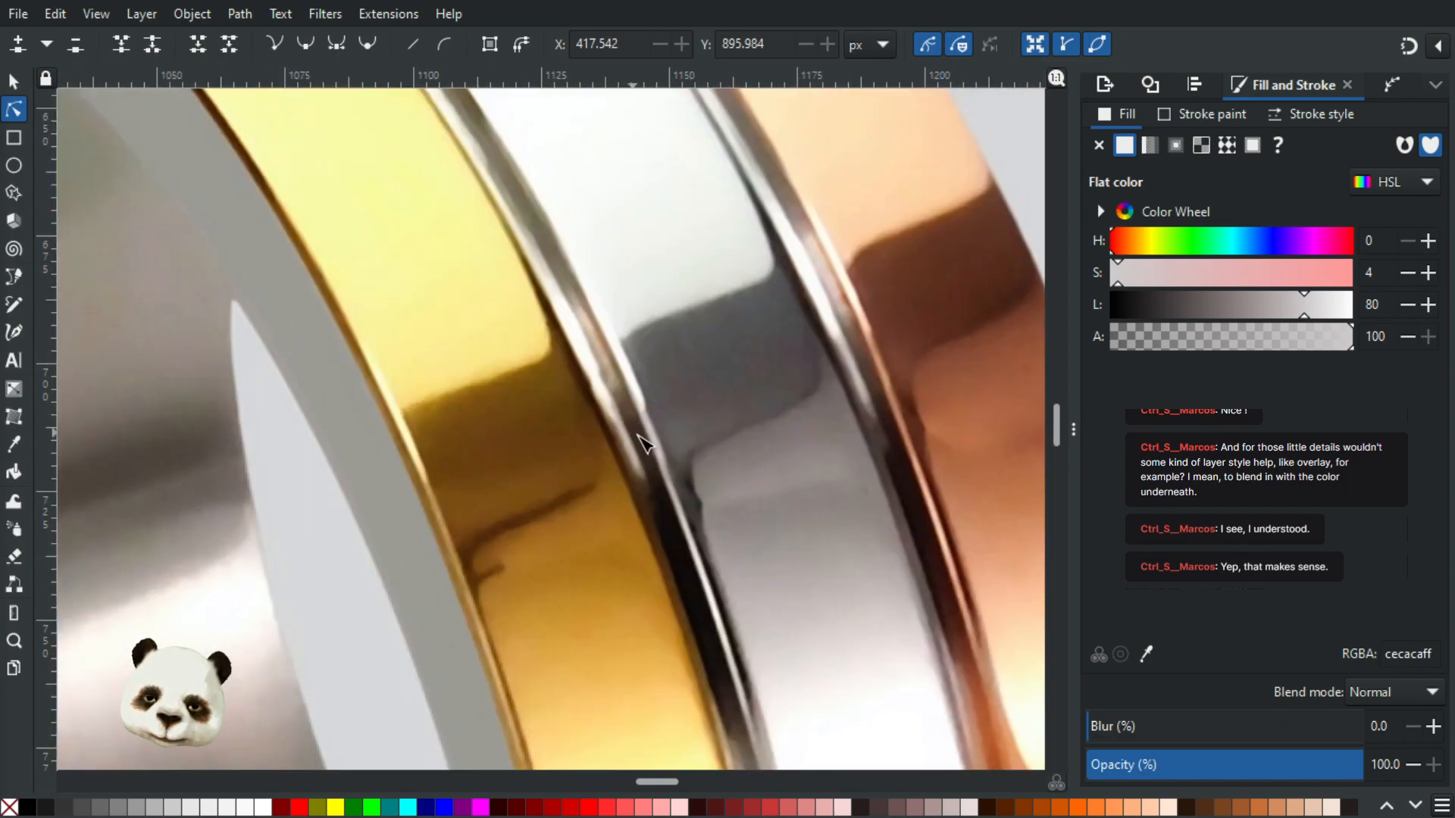
{"action": "scroll", "coordinate": [640, 443], "scroll_direction": "down", "scroll_amount": 2}
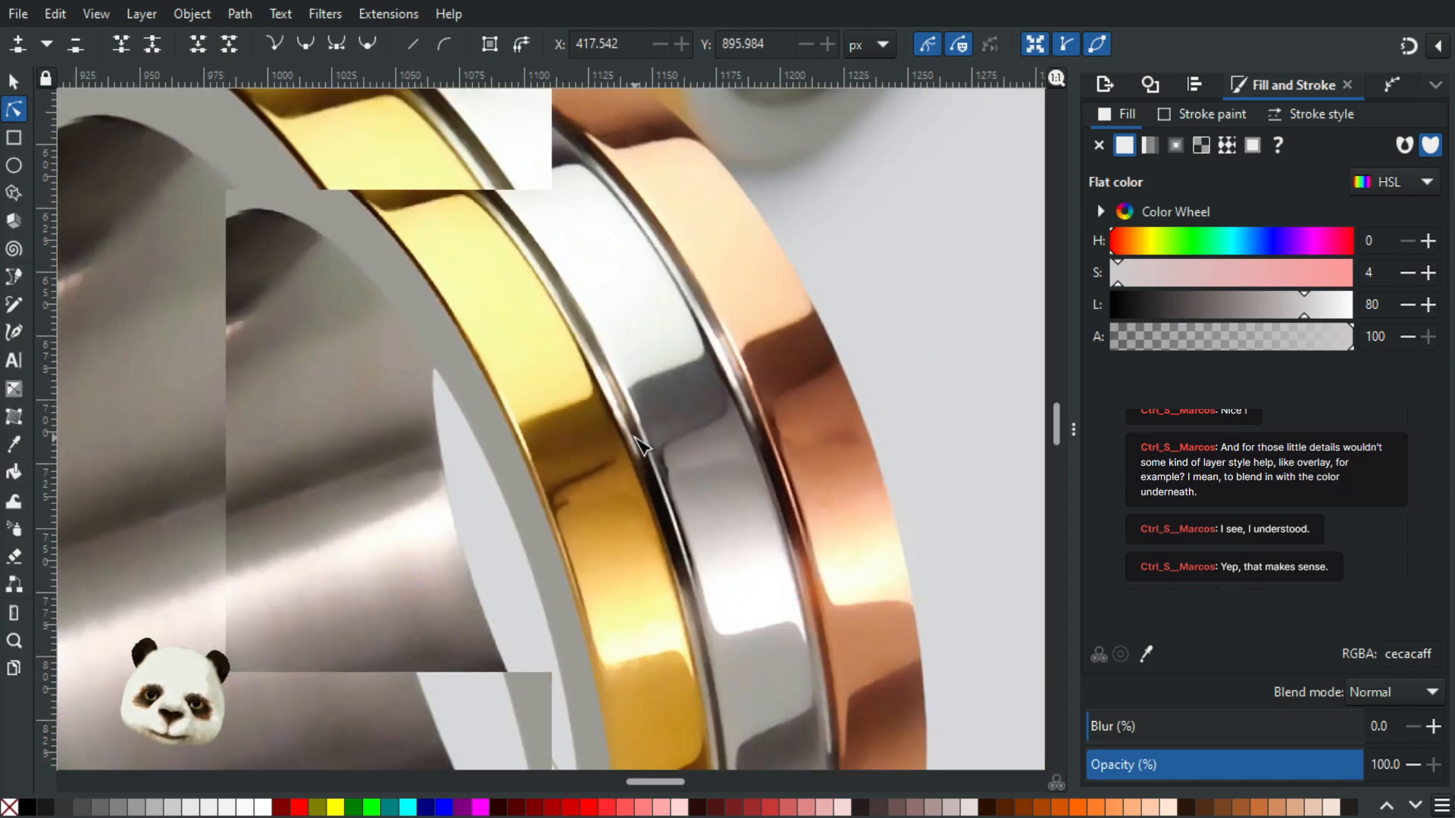
{"action": "scroll", "coordinate": [601, 471], "scroll_direction": "down", "scroll_amount": 2}
{"action": "left_click_drag", "start_coordinate": [496, 447], "coordinate": [970, 382]}
{"action": "left_click_drag", "start_coordinate": [269, 402], "coordinate": [455, 600]}
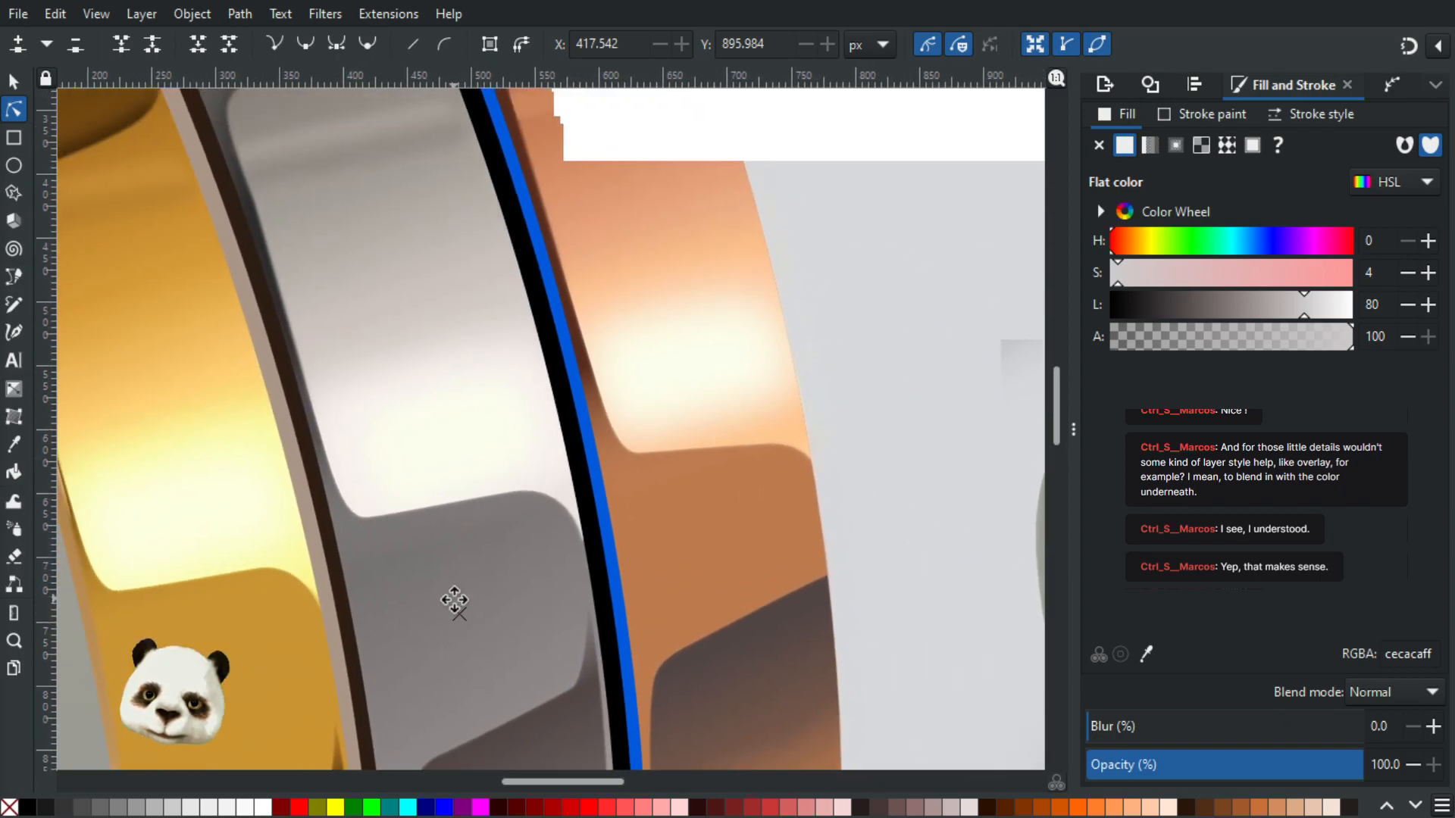
{"action": "left_click_drag", "start_coordinate": [399, 415], "coordinate": [0, 258]}
{"action": "scroll", "coordinate": [752, 447], "scroll_direction": "up", "scroll_amount": 2}
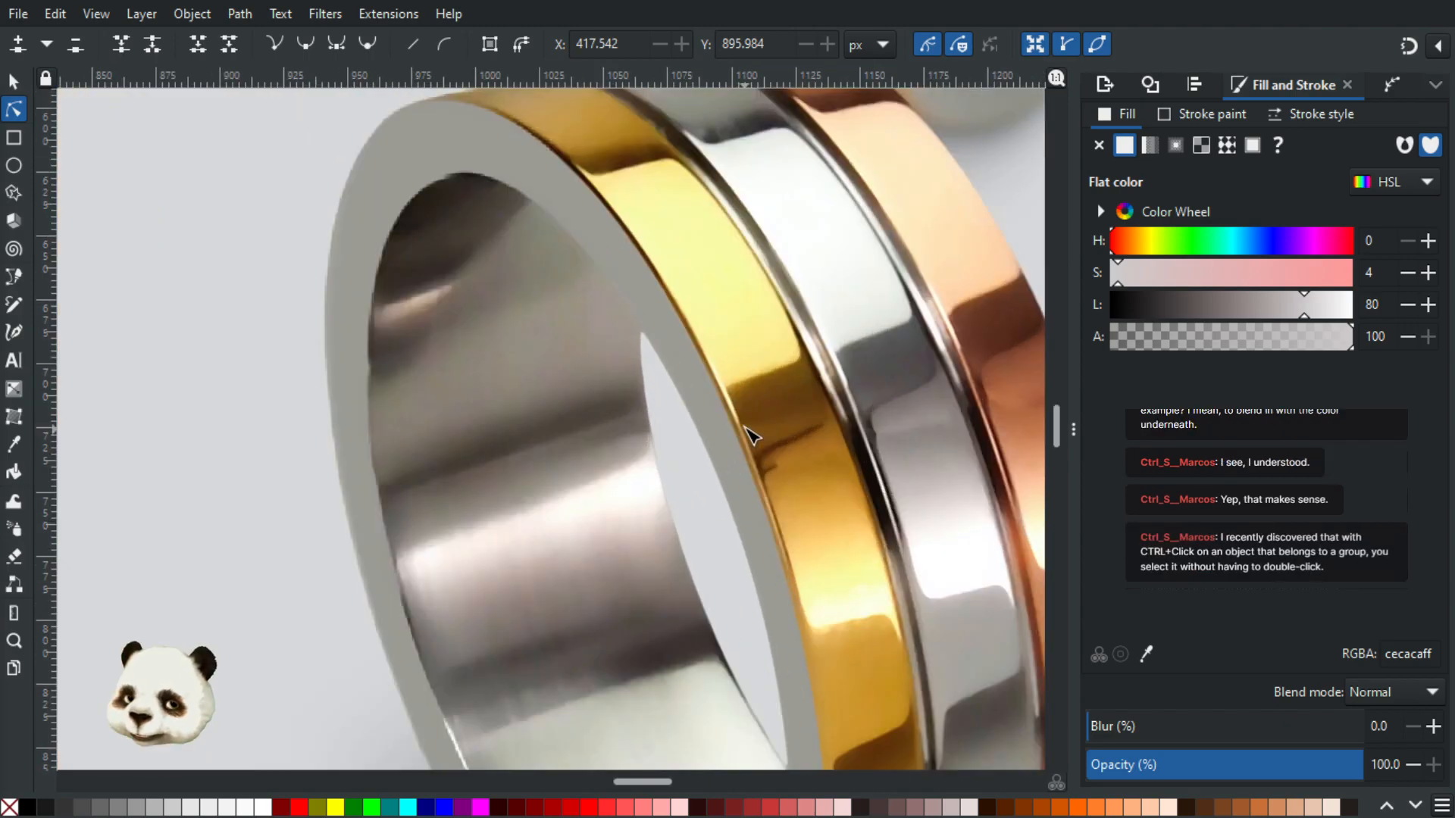
{"action": "scroll", "coordinate": [825, 455], "scroll_direction": "up", "scroll_amount": 2}
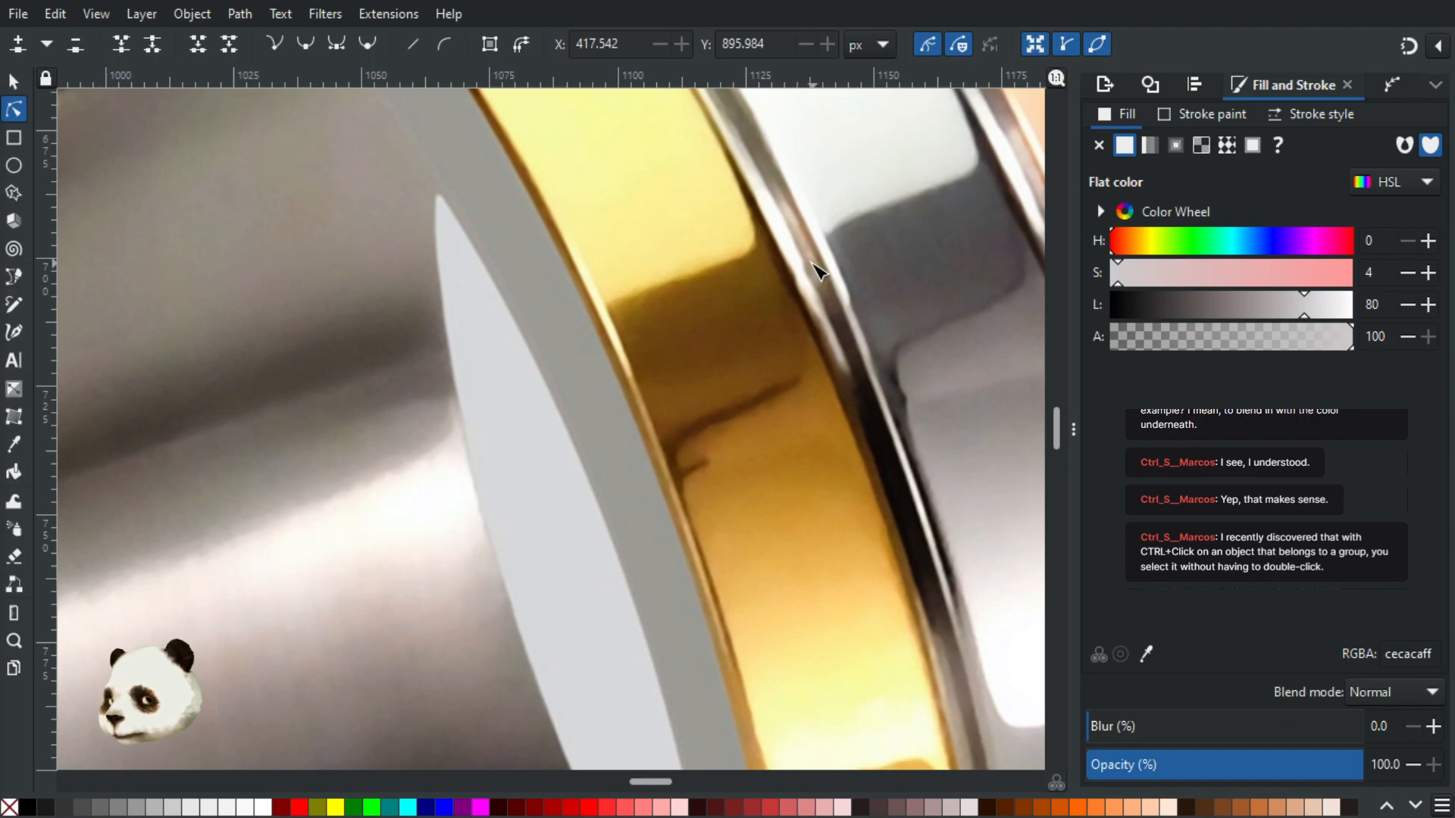
{"action": "scroll", "coordinate": [816, 270], "scroll_direction": "down", "scroll_amount": 4}
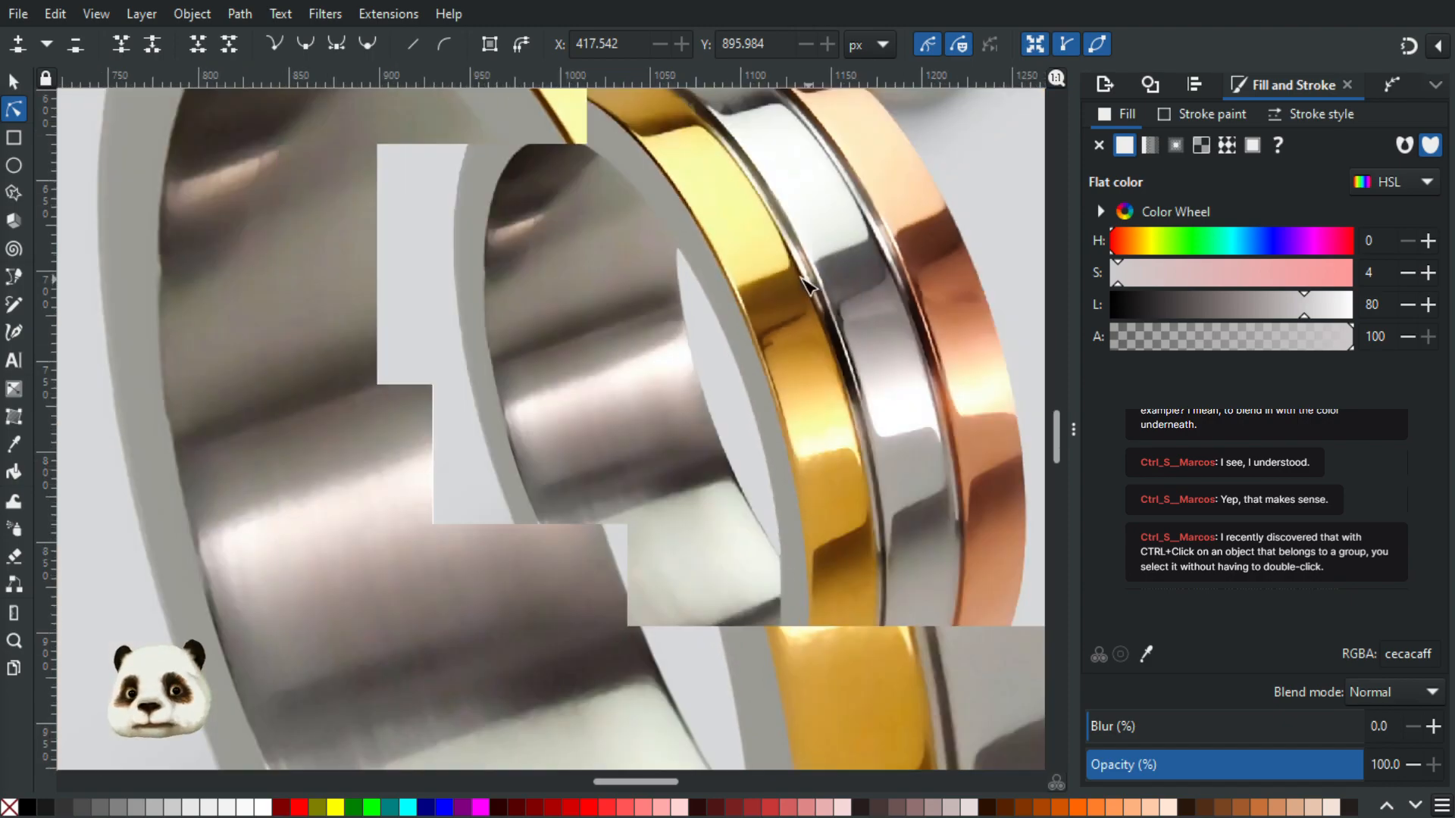
{"action": "scroll", "coordinate": [666, 413], "scroll_direction": "down", "scroll_amount": 4}
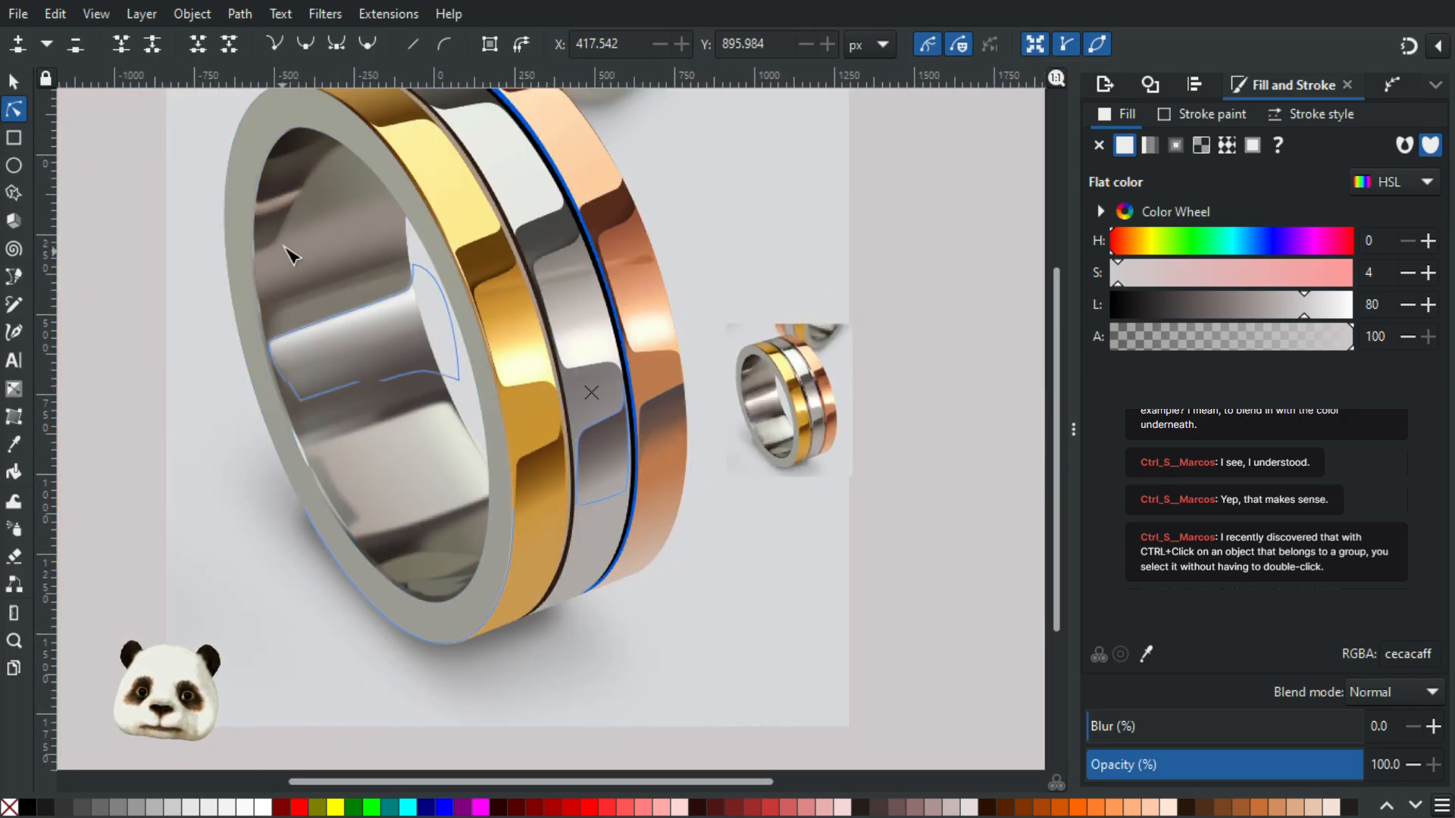
Step: Select the ring's inner-wall group, and pick out the light lower reflection shape inside it directly
{"action": "scroll", "coordinate": [570, 318], "scroll_direction": "up", "scroll_amount": 2}
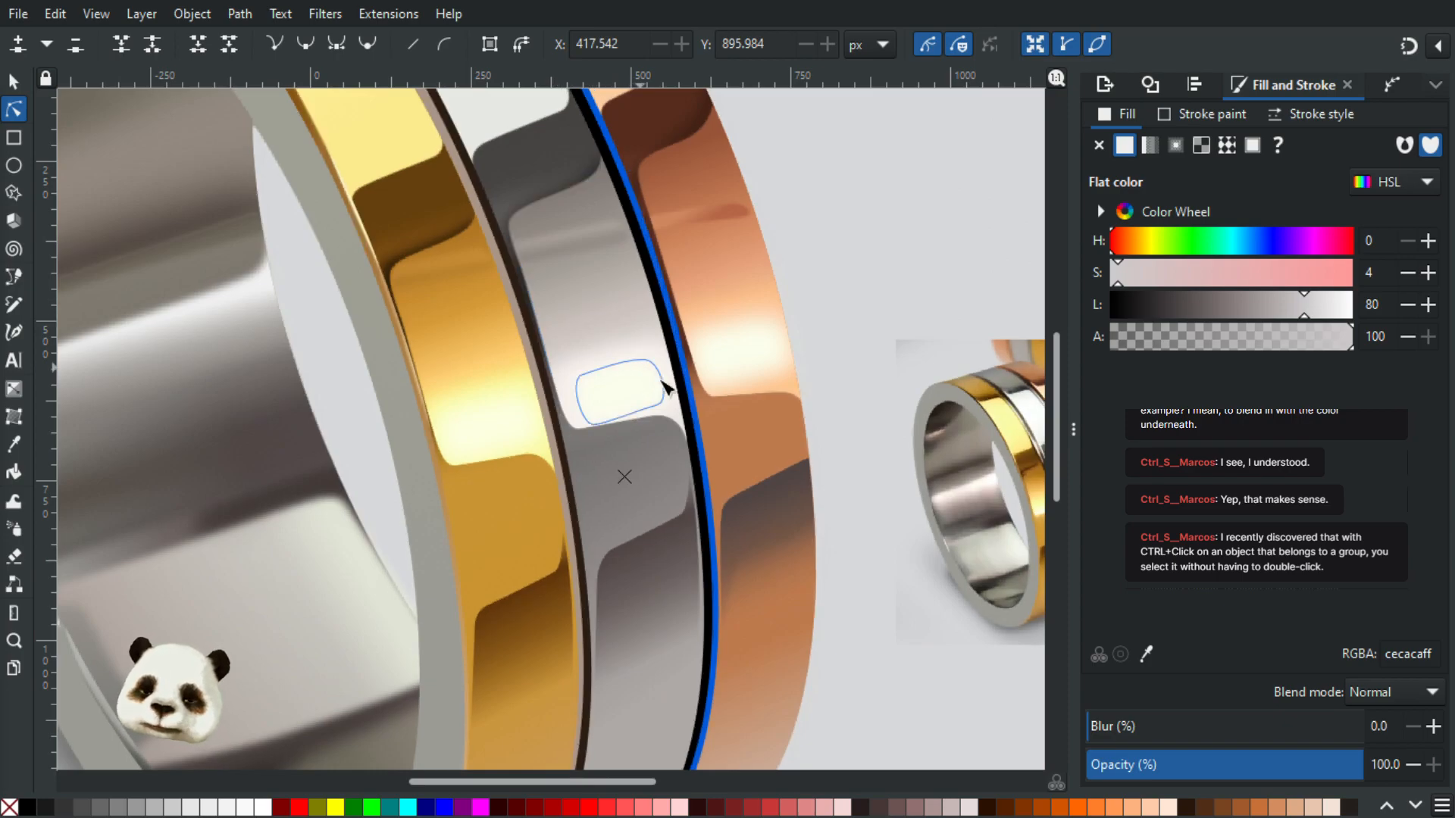
{"action": "left_click", "coordinate": [14, 82]}
{"action": "scroll", "coordinate": [303, 348], "scroll_direction": "down", "scroll_amount": 2}
{"action": "left_click_drag", "start_coordinate": [303, 348], "coordinate": [454, 268]}
{"action": "left_click_drag", "start_coordinate": [345, 338], "coordinate": [253, 580]}
{"action": "left_click", "coordinate": [358, 435]}
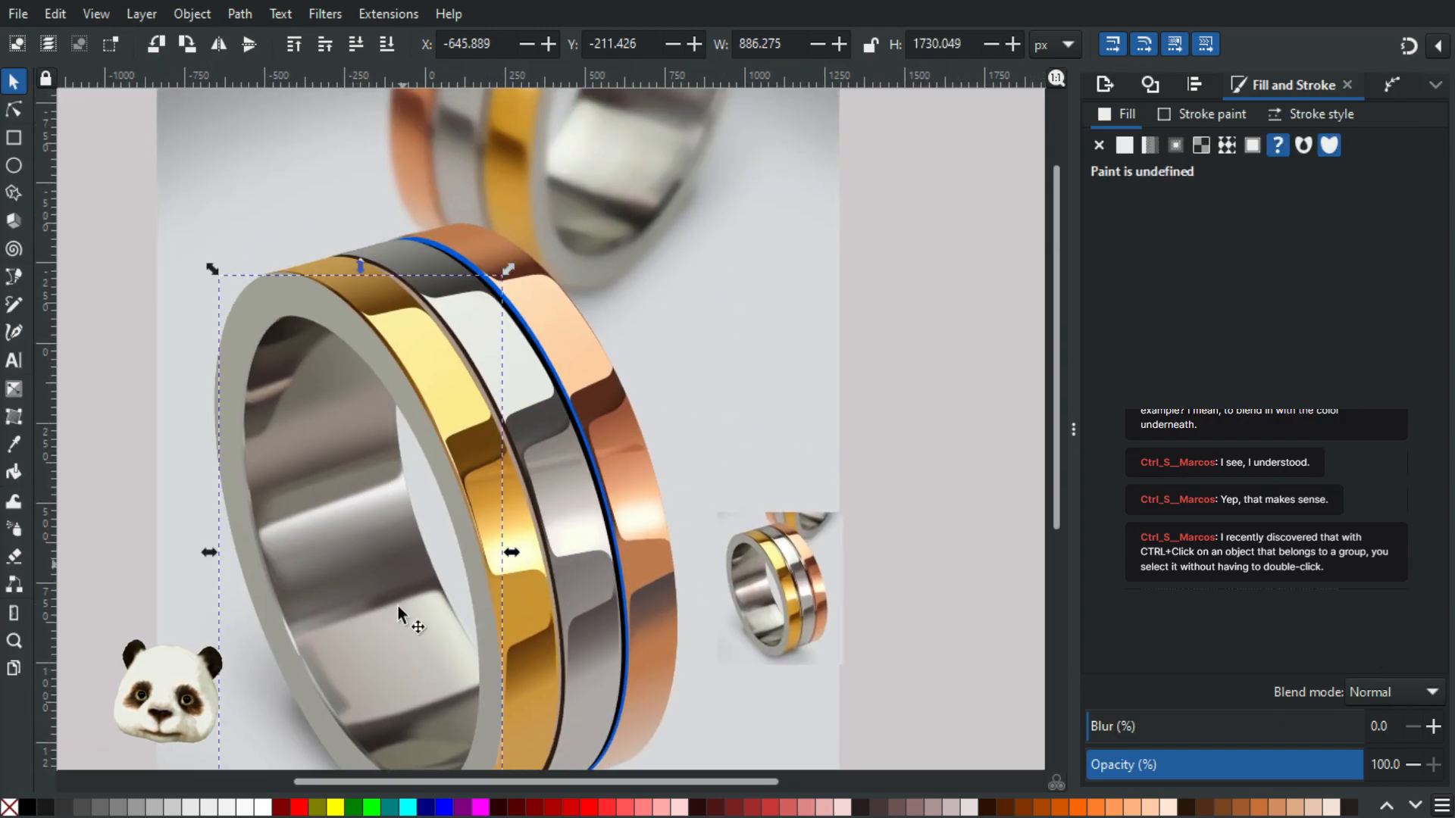
{"action": "left_click", "coordinate": [389, 640], "text": "ctrl"}
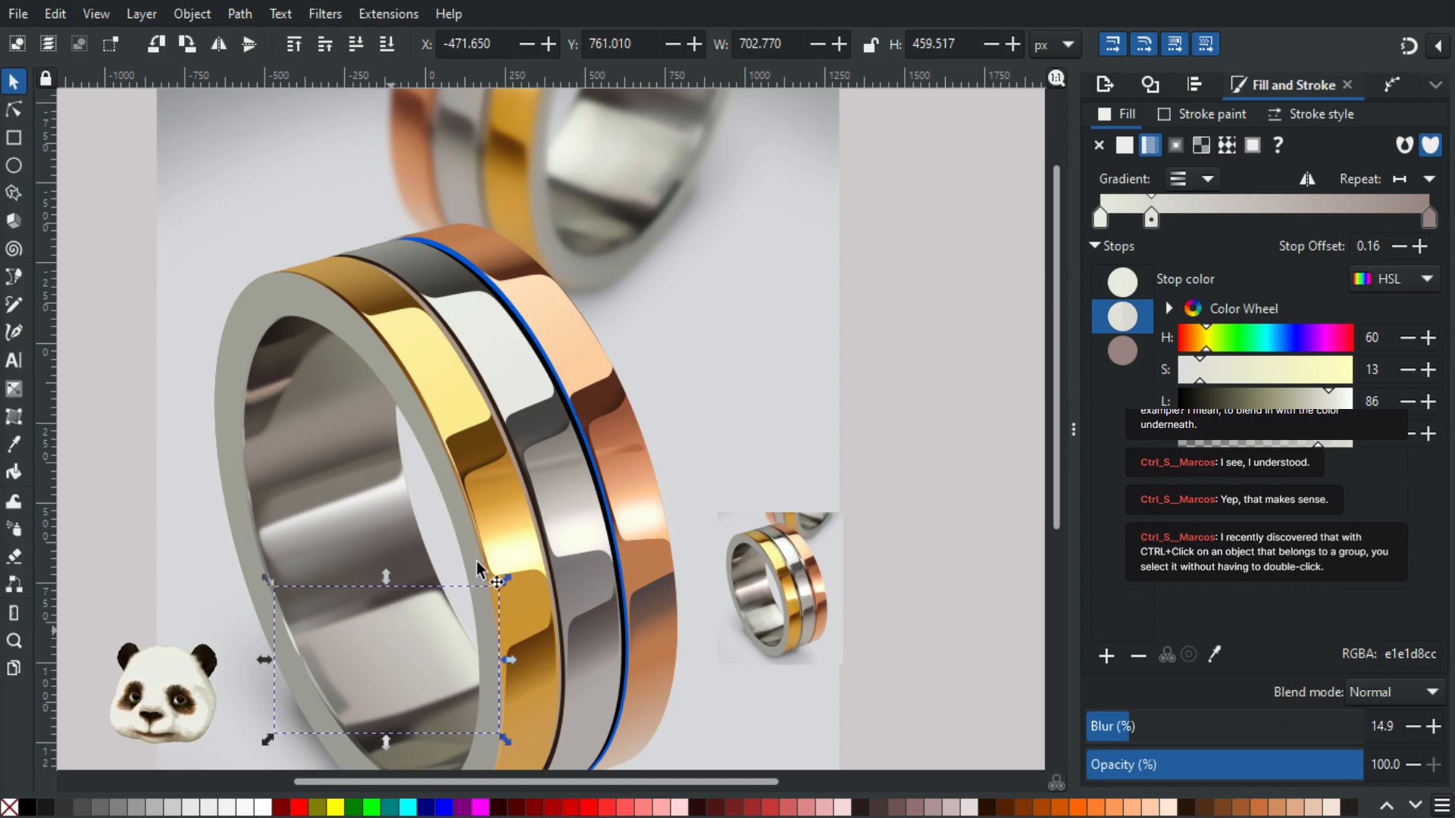
Step: Select the semi-transparent gray gradient shape across the middle of the inner wall and show its nodes
{"action": "left_click", "coordinate": [14, 110]}
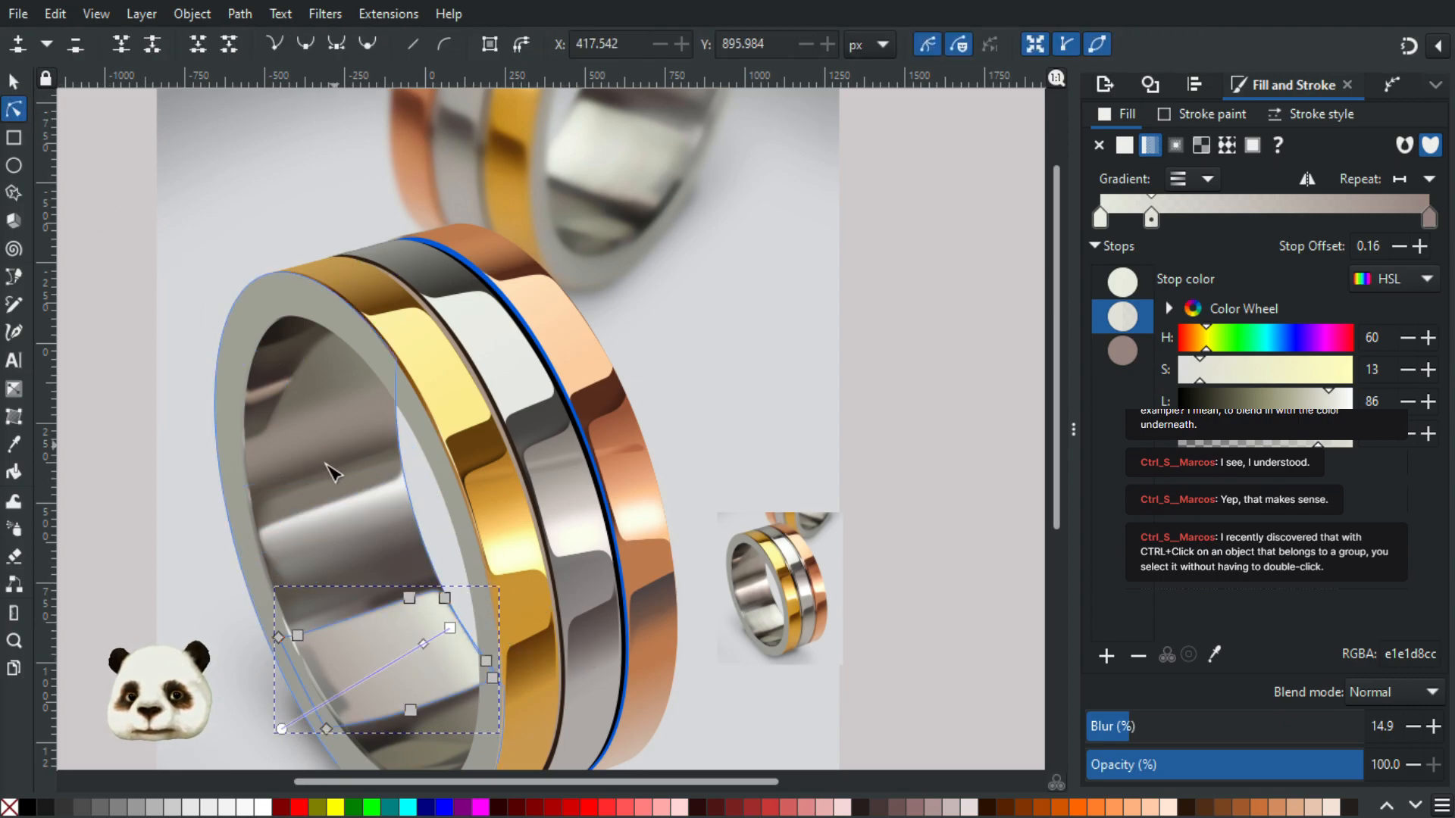
{"action": "left_click", "coordinate": [393, 515]}
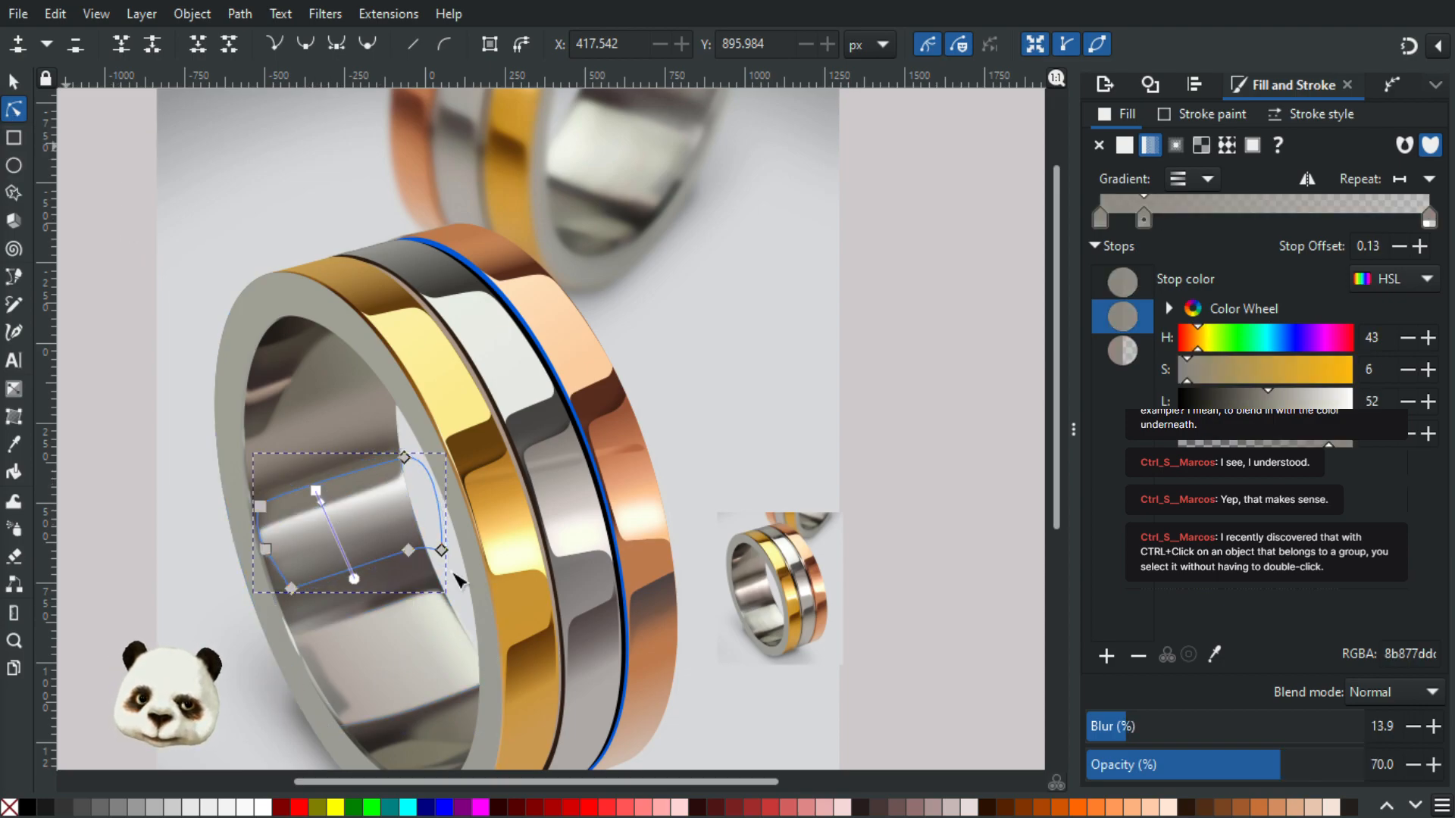
{"action": "left_click", "coordinate": [13, 81]}
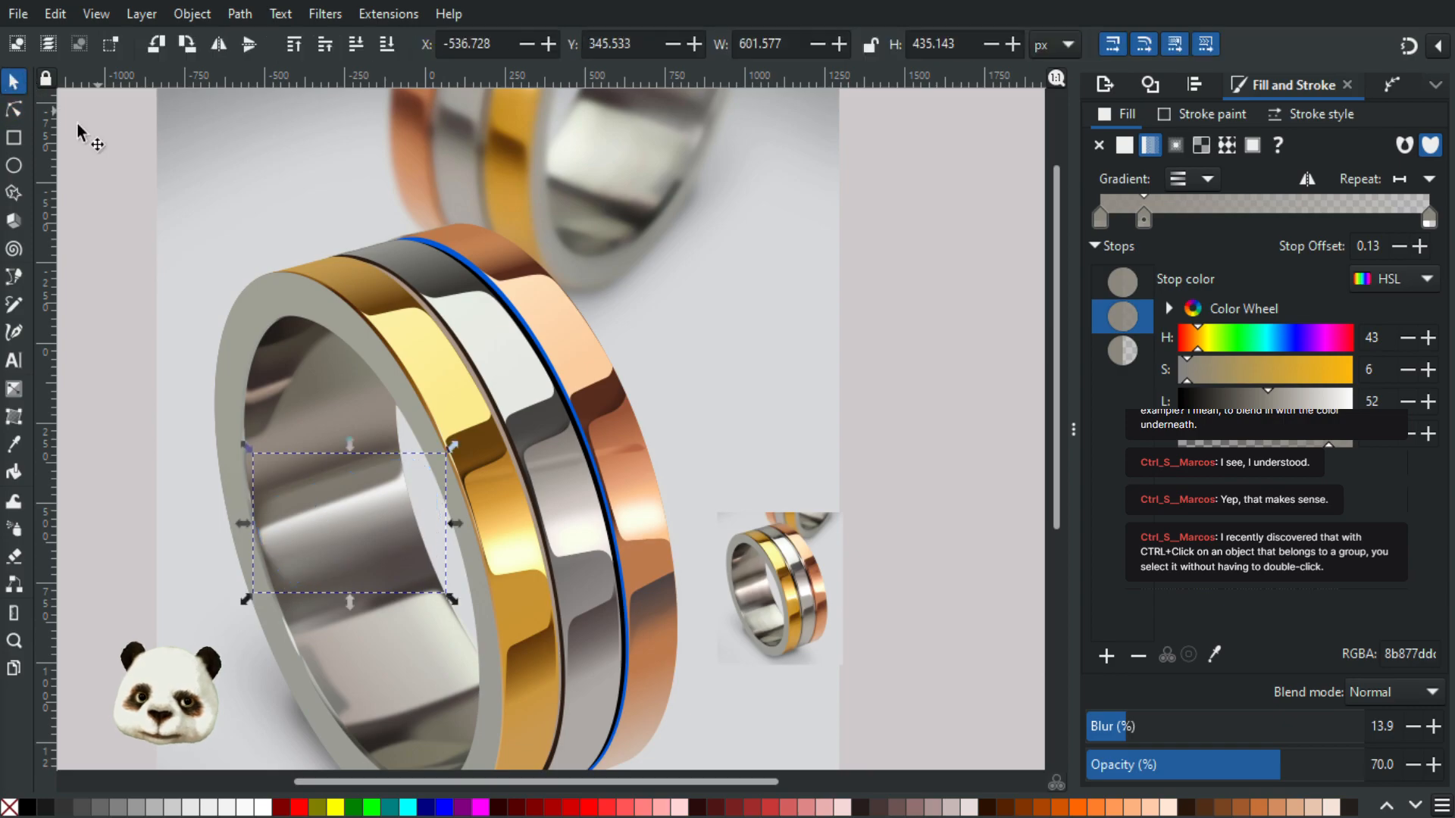
{"action": "left_click", "coordinate": [14, 110]}
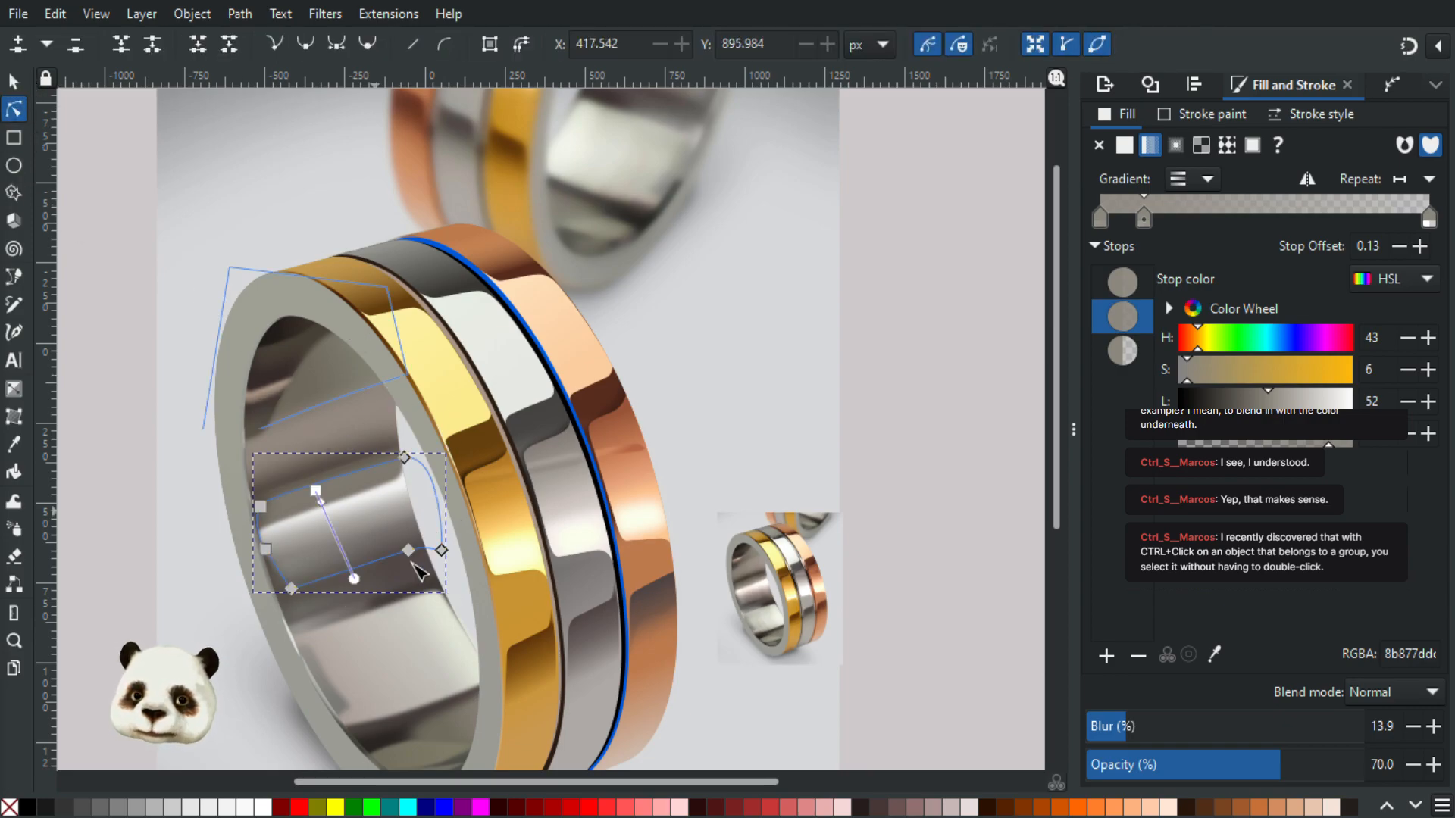
{"action": "scroll", "coordinate": [492, 492], "scroll_direction": "down", "scroll_amount": 5}
{"action": "scroll", "coordinate": [526, 546], "scroll_direction": "up", "scroll_amount": 2, "text": "ctrl"}
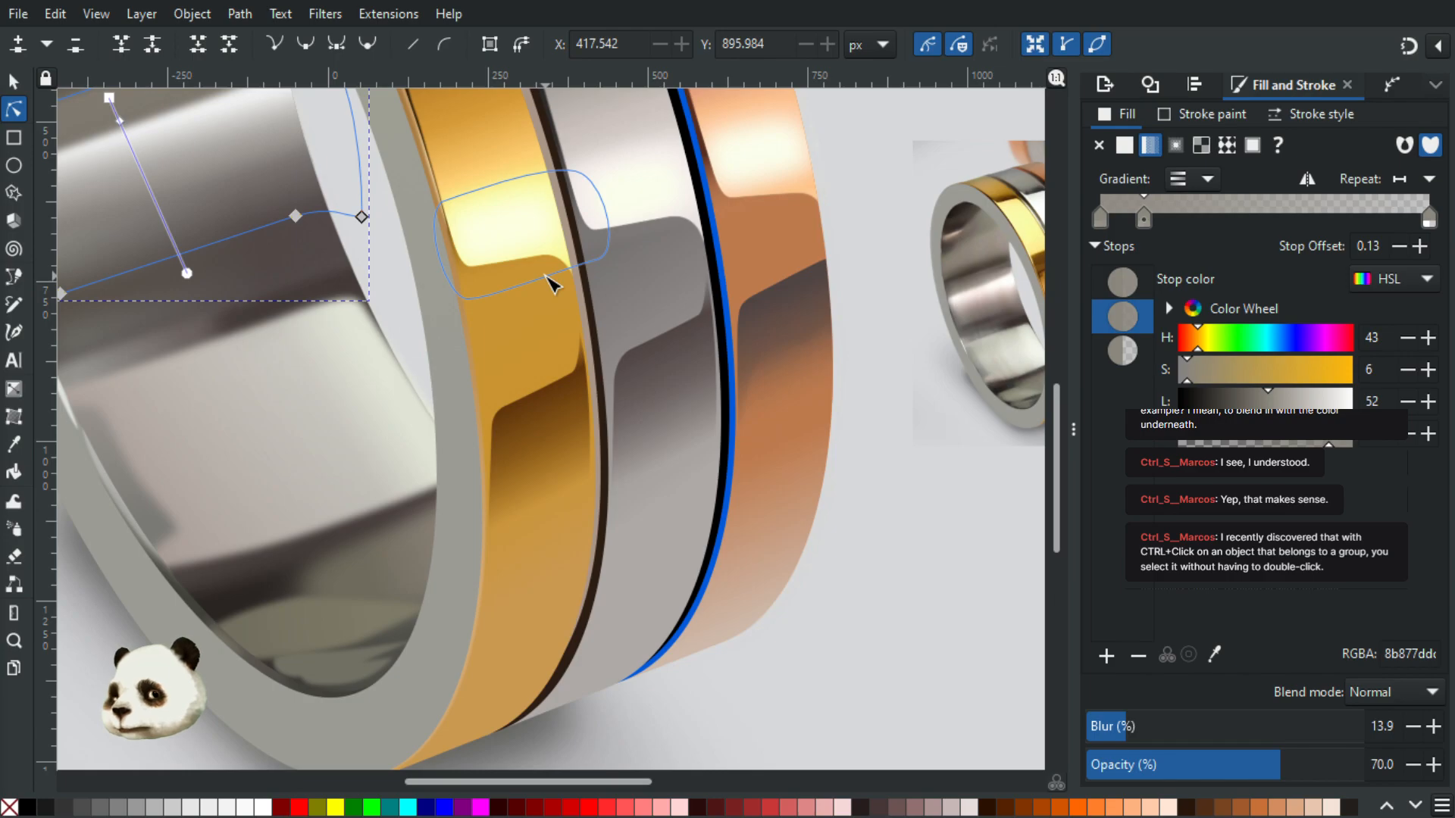
Step: Clear the selection and compare the drawing's bands, grooves and inner-wall reflections with the small reference ring photo
{"action": "key", "text": "s"}
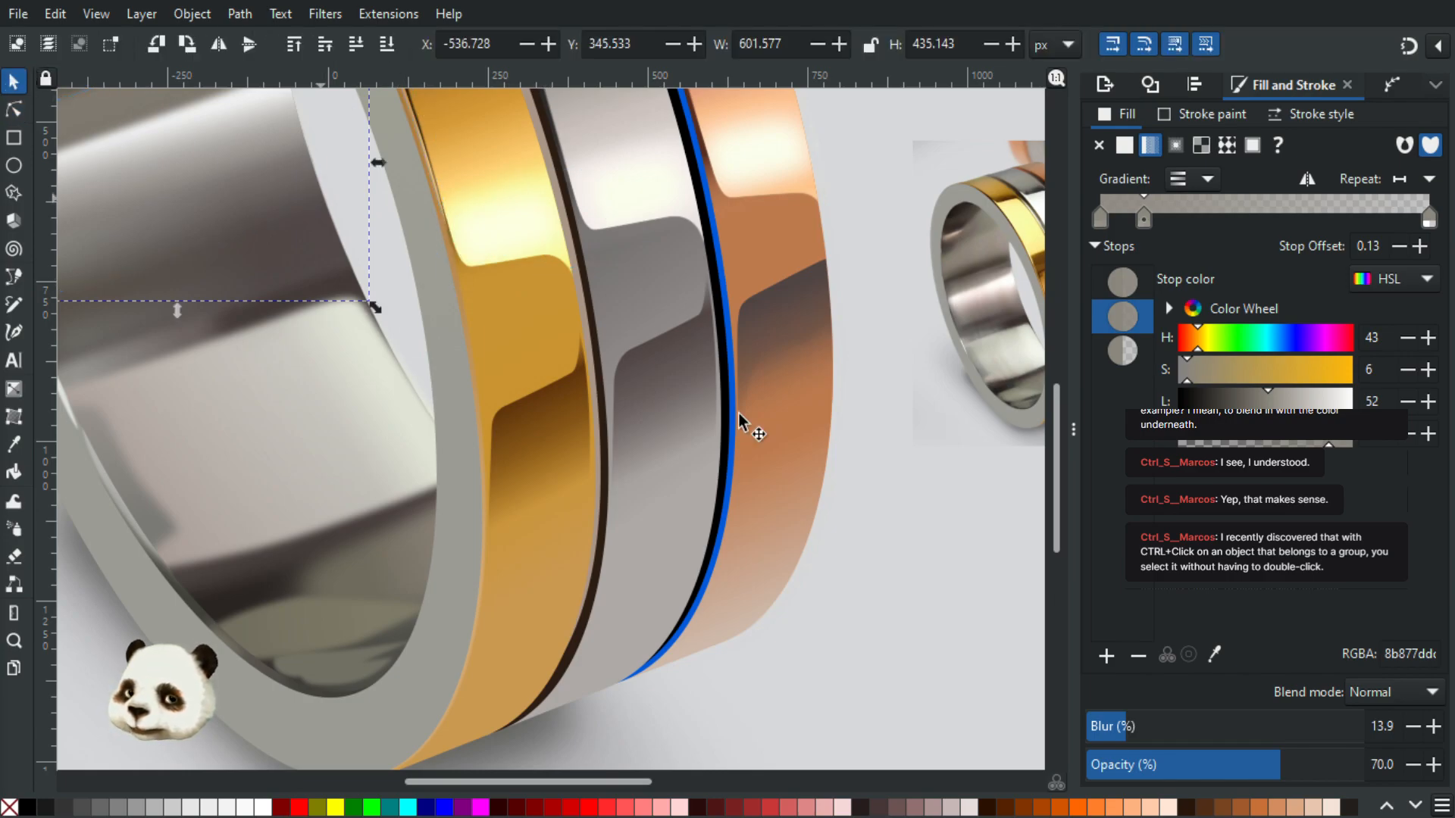
{"action": "key", "text": "Escape"}
{"action": "key", "text": "r"}
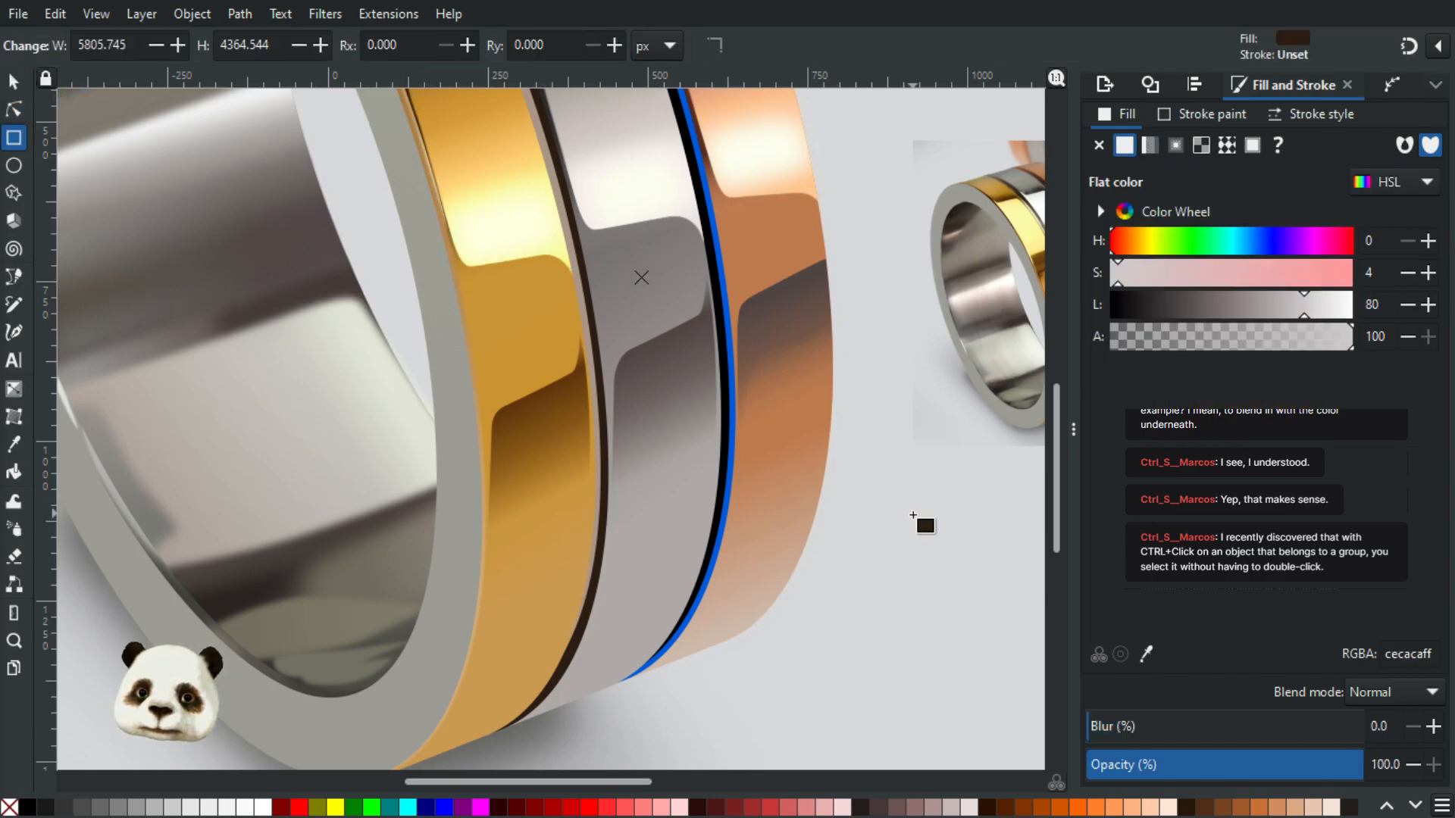
{"action": "scroll", "coordinate": [921, 522], "scroll_direction": "down", "scroll_amount": 2}
{"action": "scroll", "coordinate": [677, 410], "scroll_direction": "down", "scroll_amount": 1}
{"action": "left_click", "coordinate": [21, 83]}
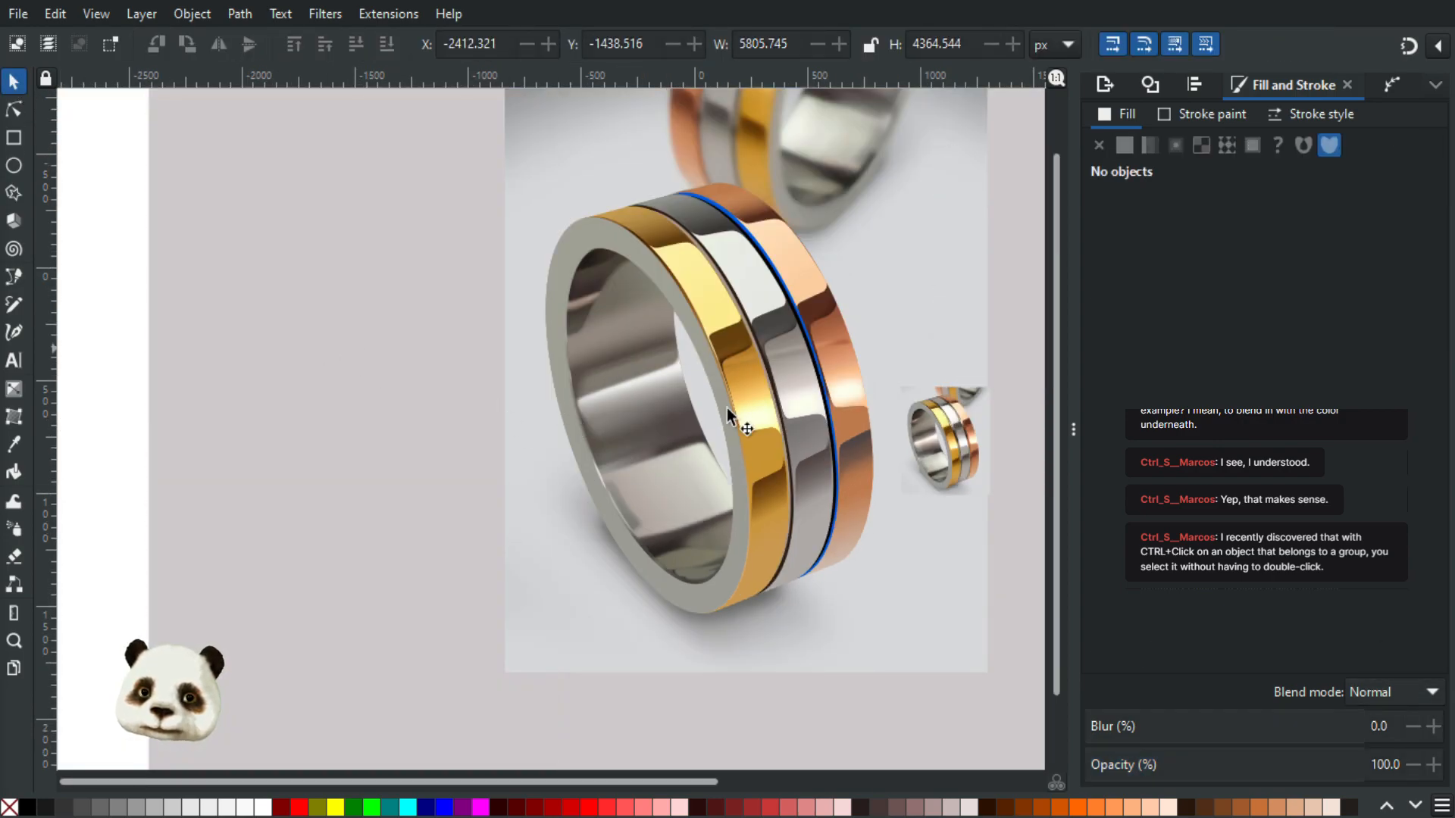
{"action": "scroll", "coordinate": [818, 408], "scroll_direction": "up", "scroll_amount": 1}
{"action": "left_click_drag", "start_coordinate": [850, 433], "coordinate": [625, 398]}
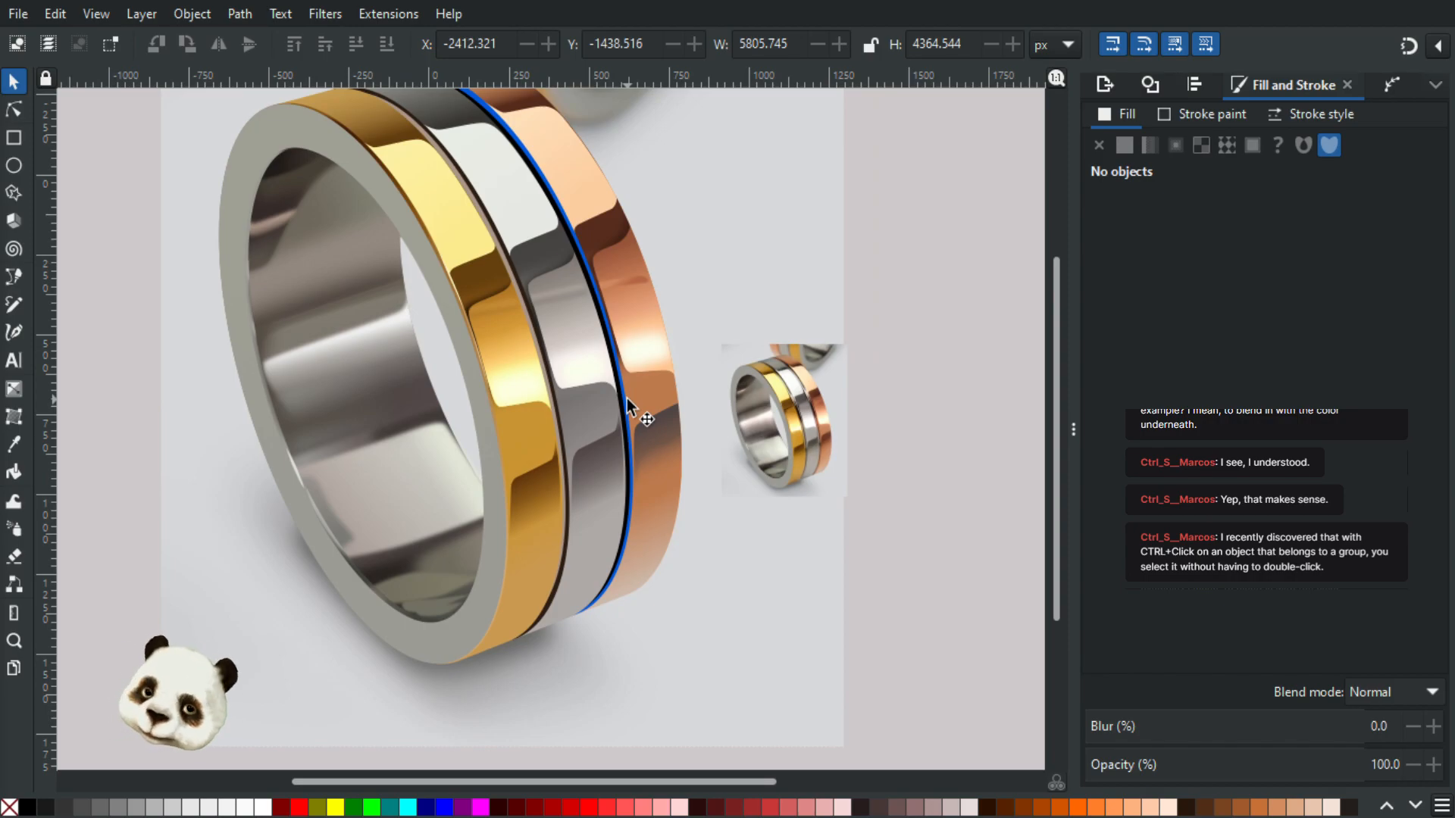
{"action": "scroll", "coordinate": [712, 405], "scroll_direction": "up", "scroll_amount": 1}
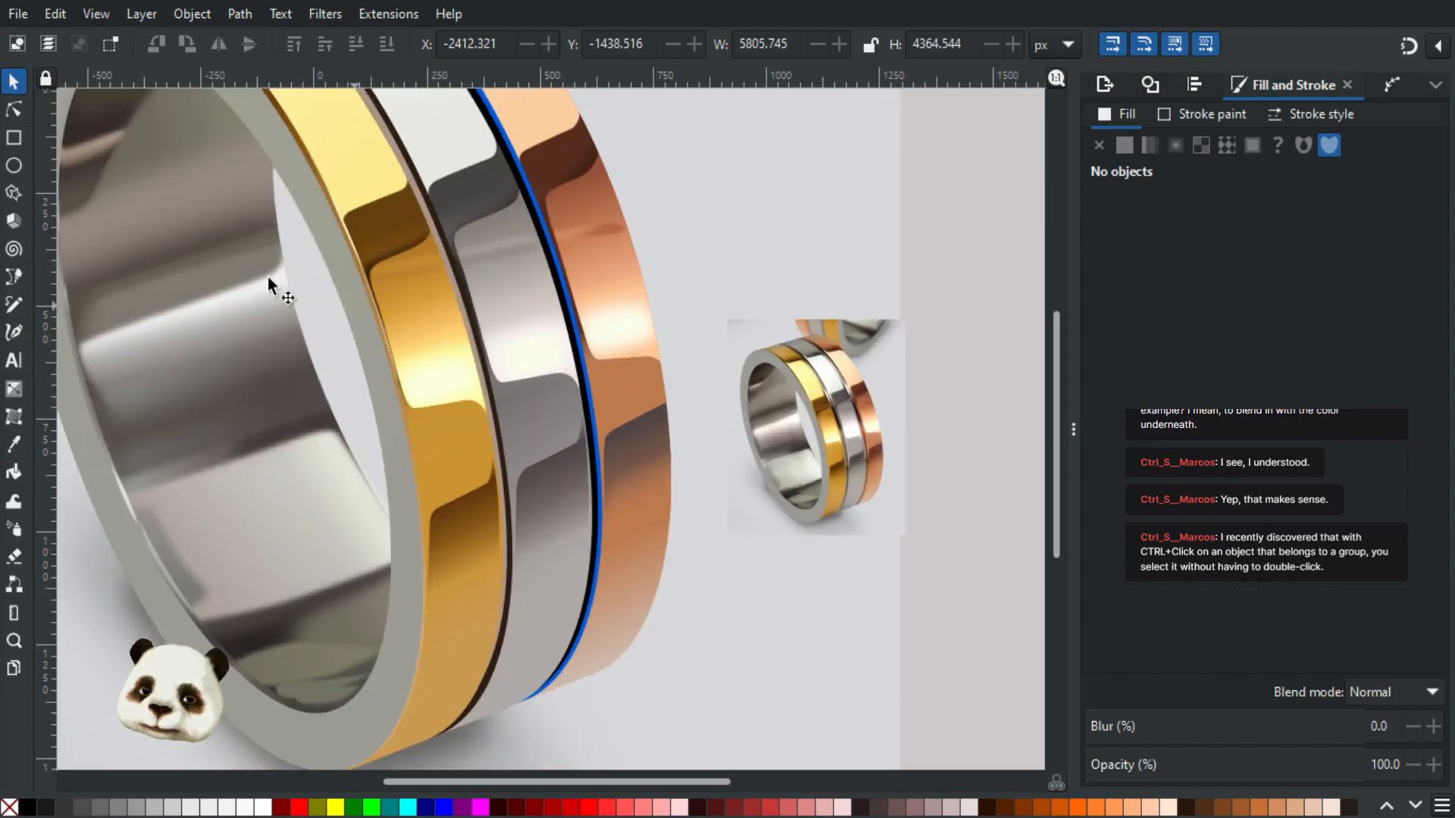
{"action": "left_click", "coordinate": [20, 107]}
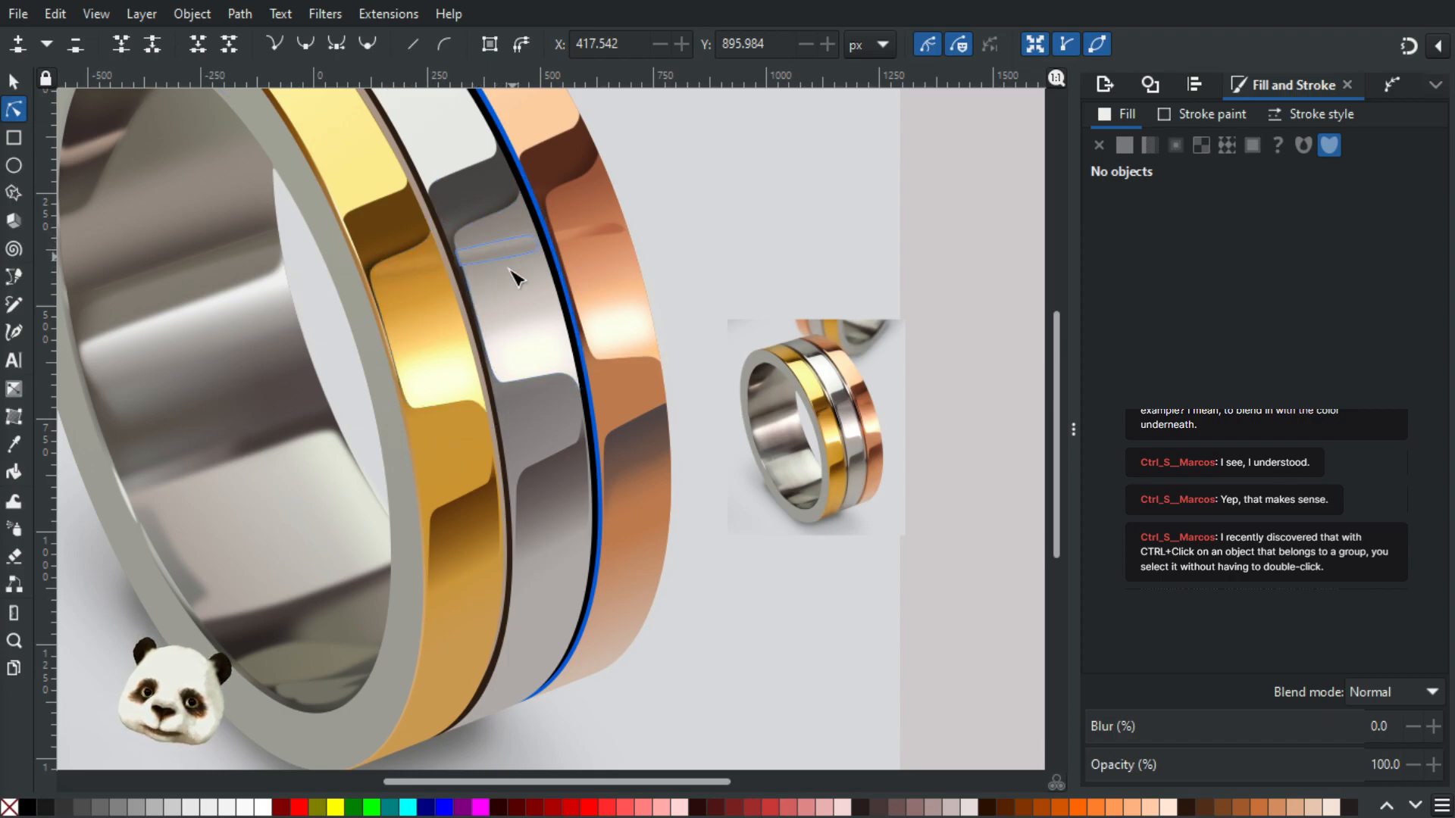
{"action": "left_click", "coordinate": [14, 81]}
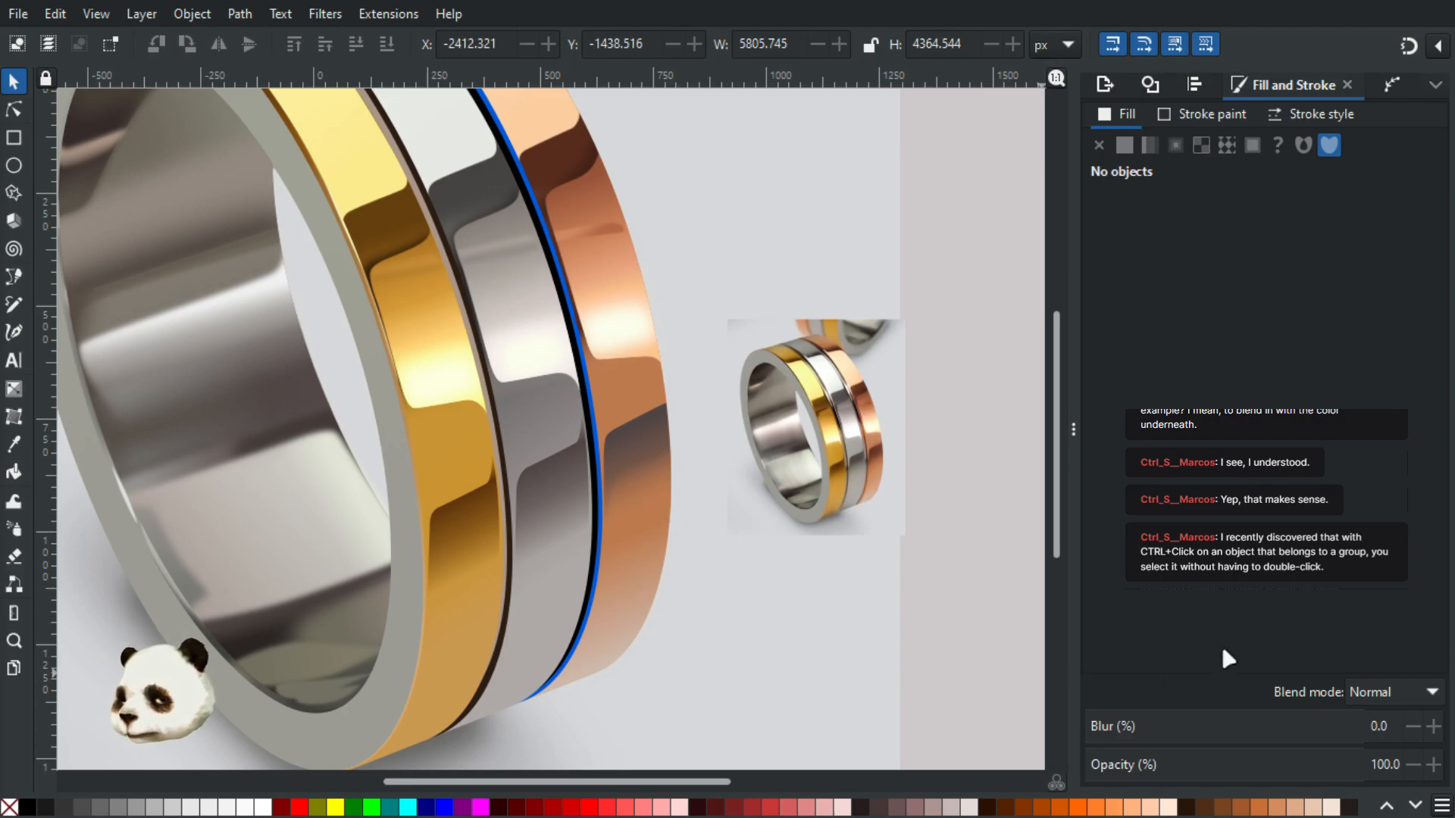
{"action": "scroll", "coordinate": [788, 488], "scroll_direction": "up", "scroll_amount": 2}
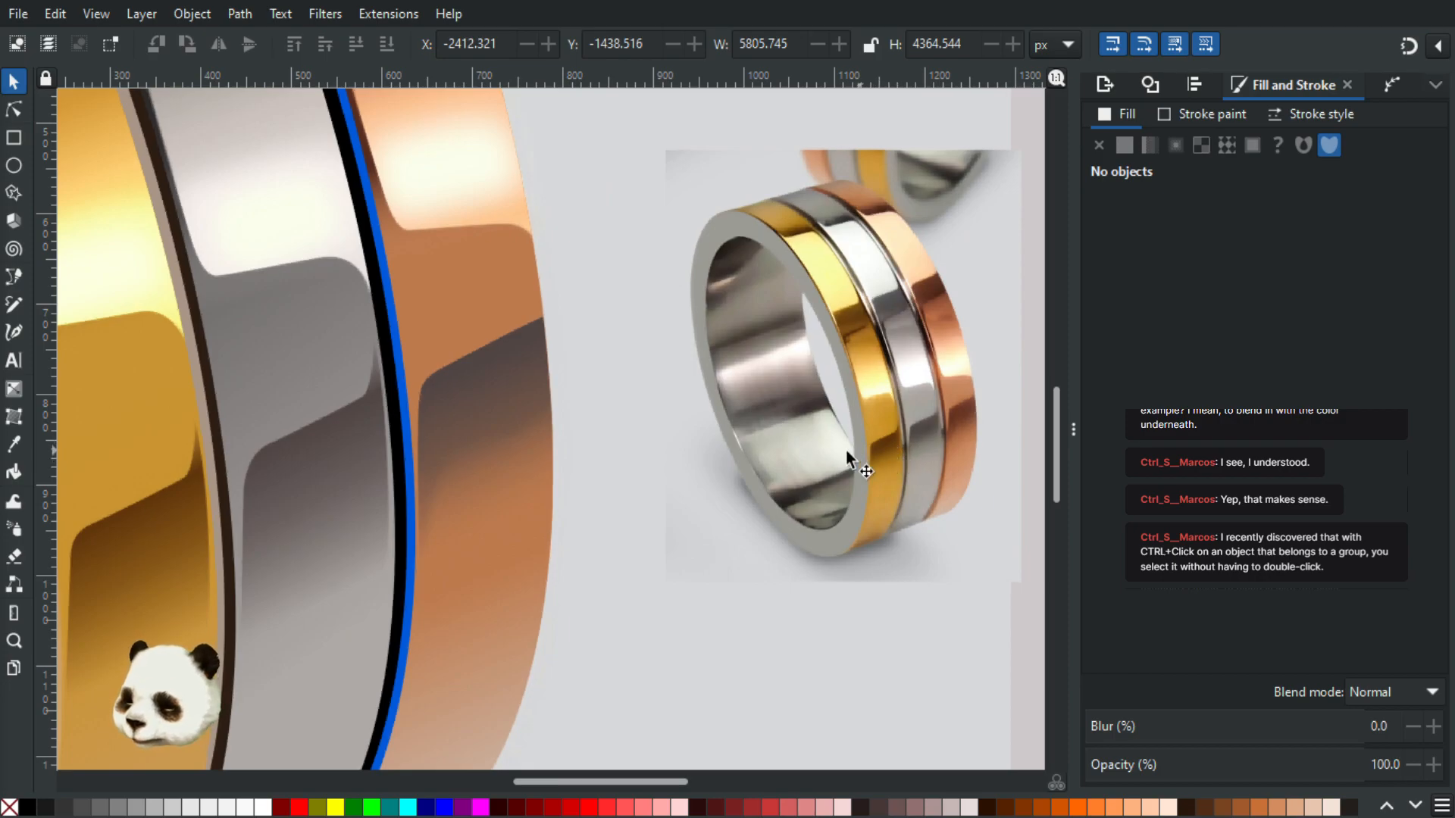
{"action": "left_click_drag", "start_coordinate": [461, 435], "coordinate": [529, 503]}
{"action": "scroll", "coordinate": [893, 407], "scroll_direction": "up", "scroll_amount": 3}
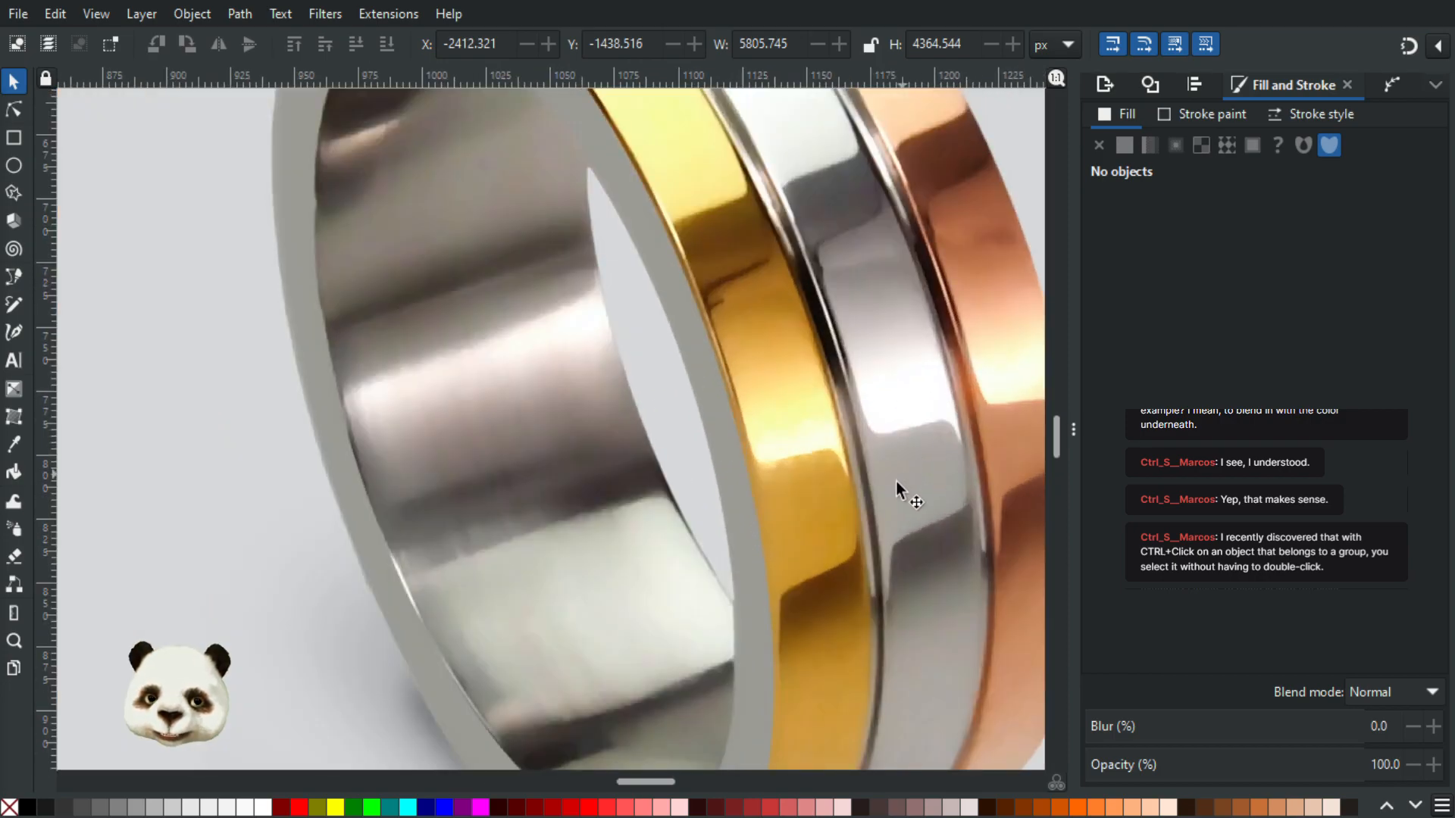
{"action": "scroll", "coordinate": [883, 590], "scroll_direction": "down", "scroll_amount": 3}
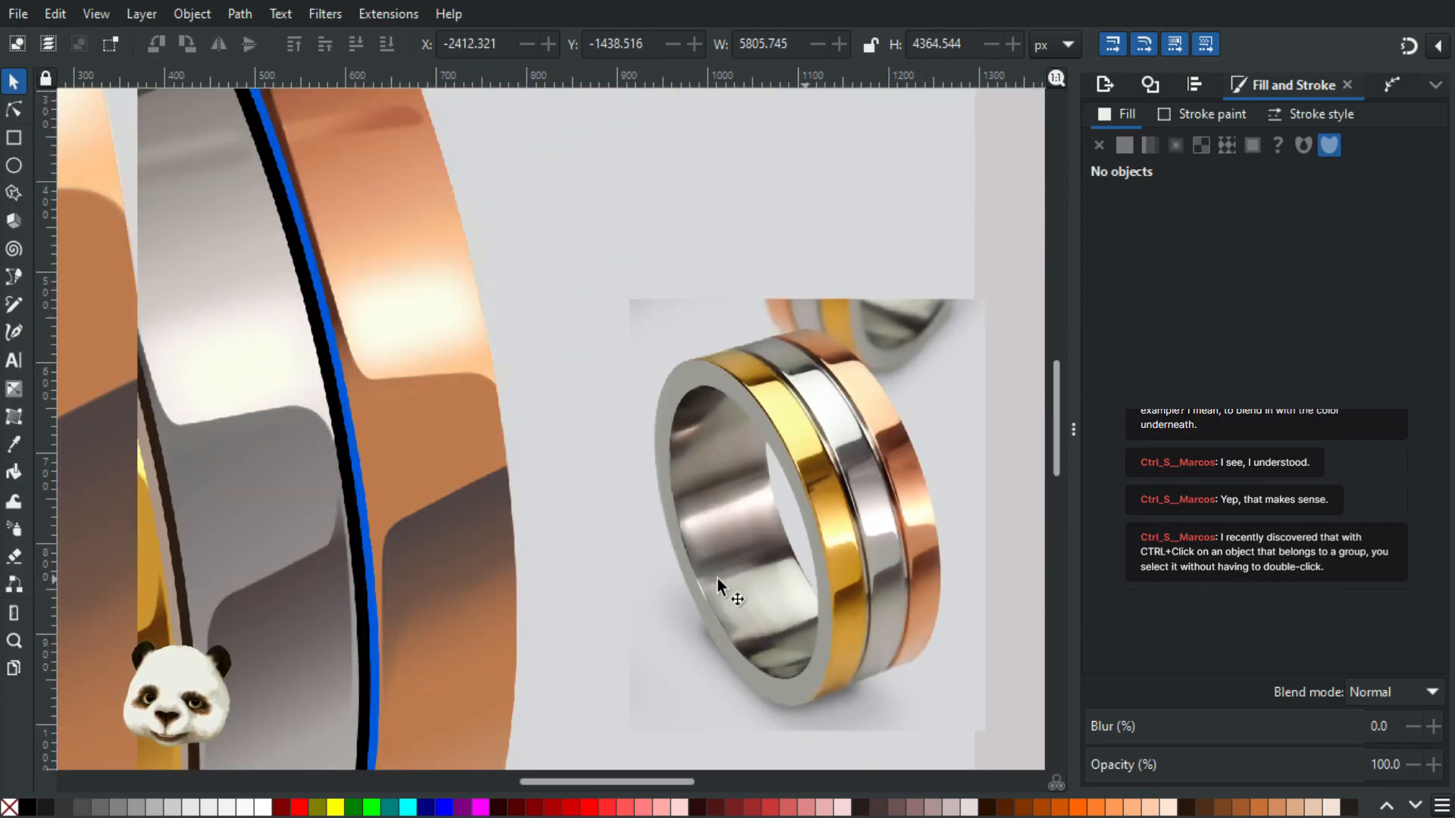
Step: Select the gray-brown groove strip beside the gold band and move its middle edge node to X 414.599, Y 897.750 px
{"action": "left_click_drag", "start_coordinate": [398, 522], "coordinate": [676, 400]}
{"action": "left_click", "coordinate": [14, 110]}
{"action": "left_click", "coordinate": [480, 334]}
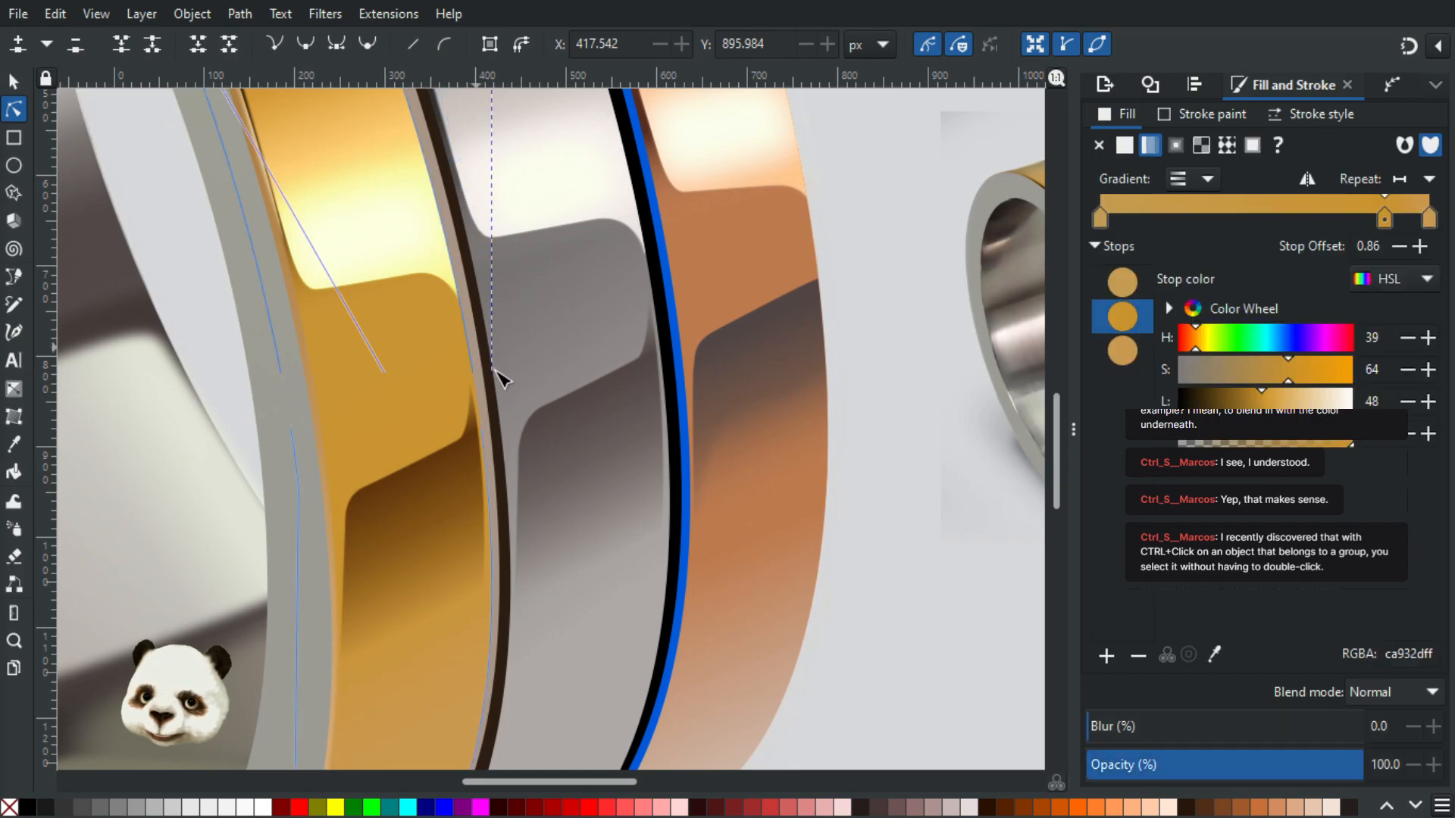
{"action": "left_click", "coordinate": [483, 369]}
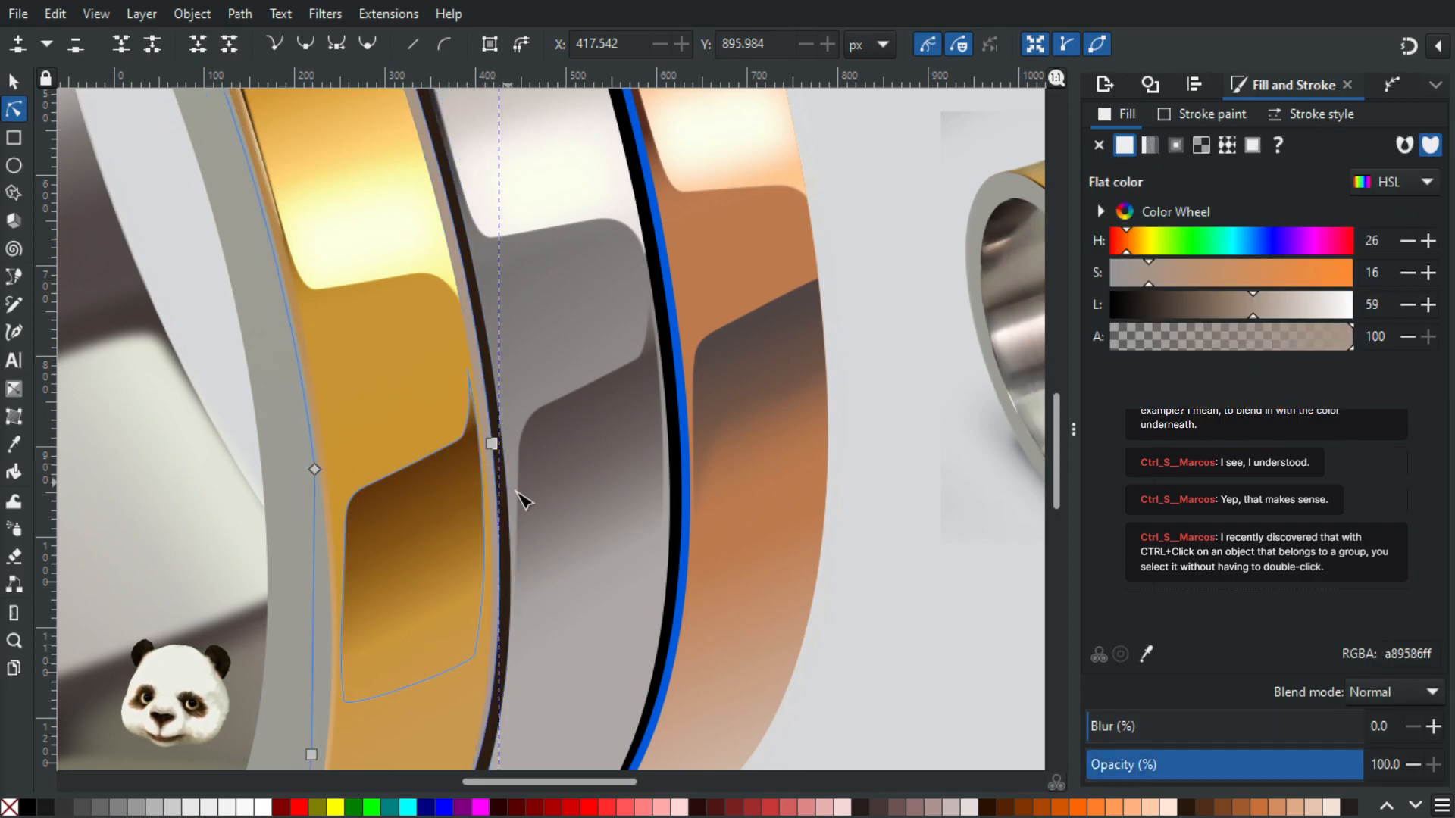
{"action": "scroll", "coordinate": [515, 458], "scroll_direction": "up", "scroll_amount": 2}
{"action": "left_click_drag", "start_coordinate": [477, 434], "coordinate": [471, 437]}
Step: Pull the curve handle at the strip's upper end slightly down to flatten the upper groove curve, and deselect the strip
{"action": "scroll", "coordinate": [467, 338], "scroll_direction": "down", "scroll_amount": 3}
{"action": "left_click_drag", "start_coordinate": [471, 228], "coordinate": [566, 644]}
{"action": "left_click_drag", "start_coordinate": [357, 192], "coordinate": [370, 404]}
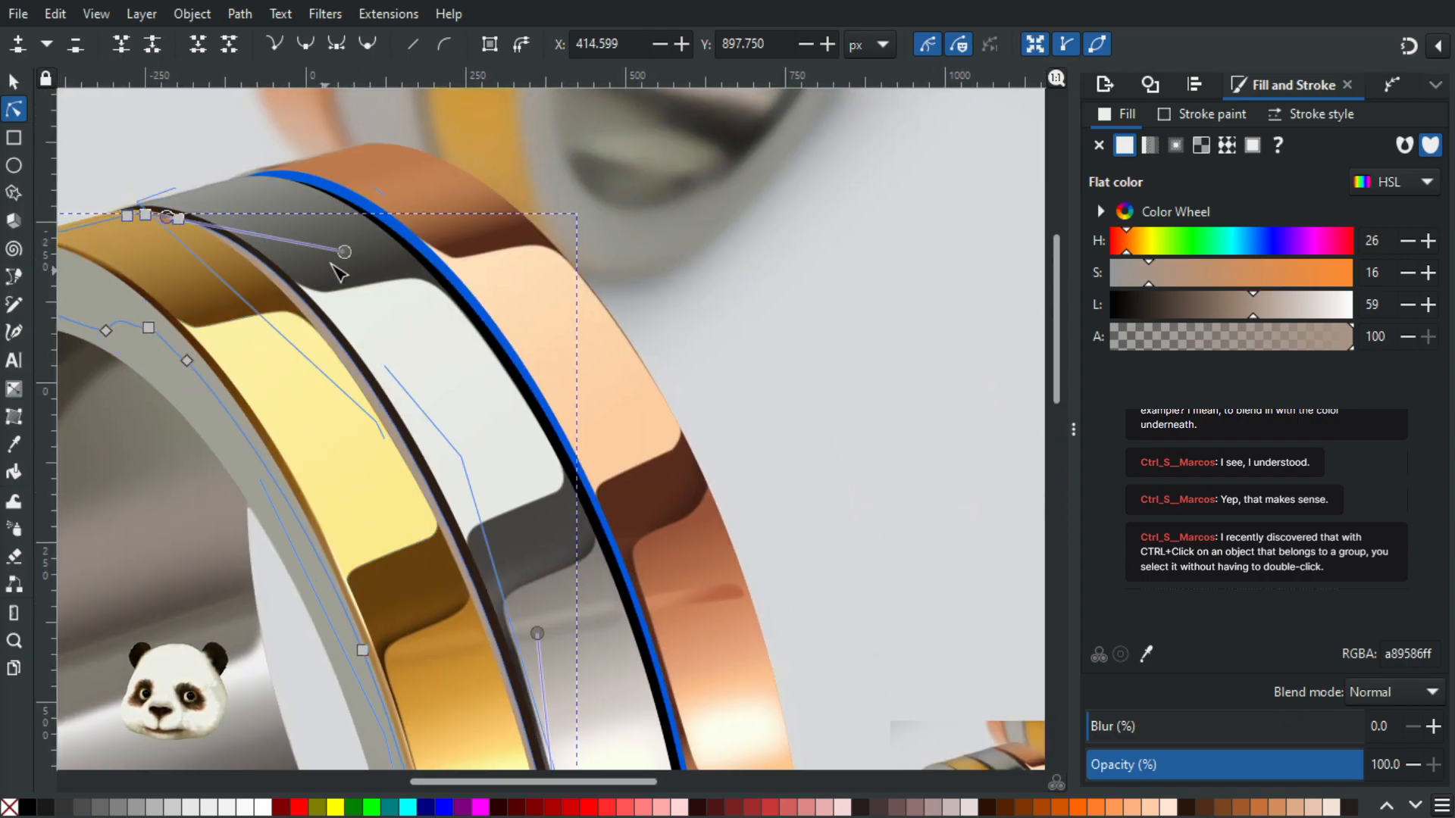
{"action": "left_click_drag", "start_coordinate": [345, 253], "coordinate": [347, 269]}
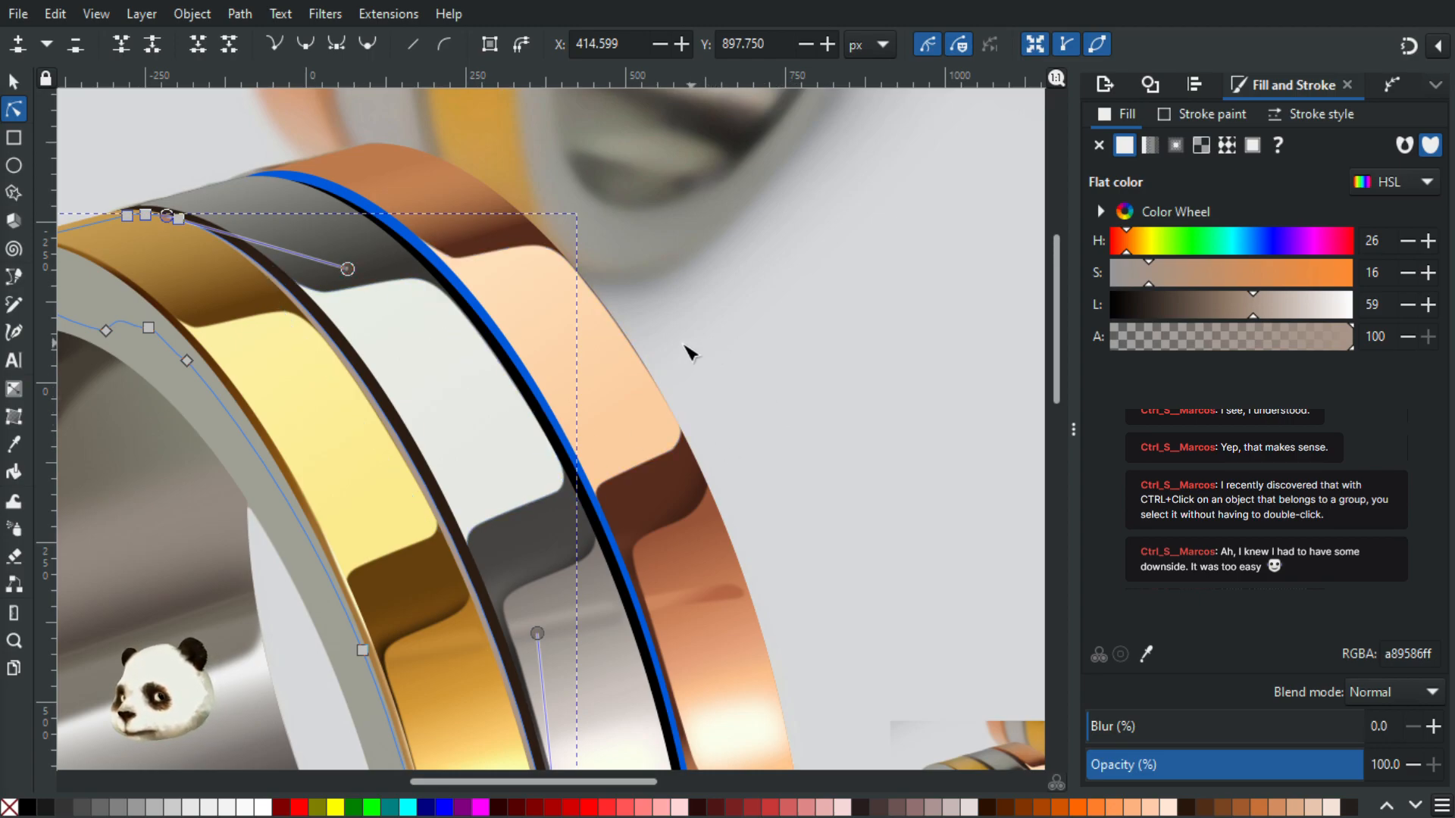
{"action": "scroll", "coordinate": [690, 352], "scroll_direction": "down", "scroll_amount": 1}
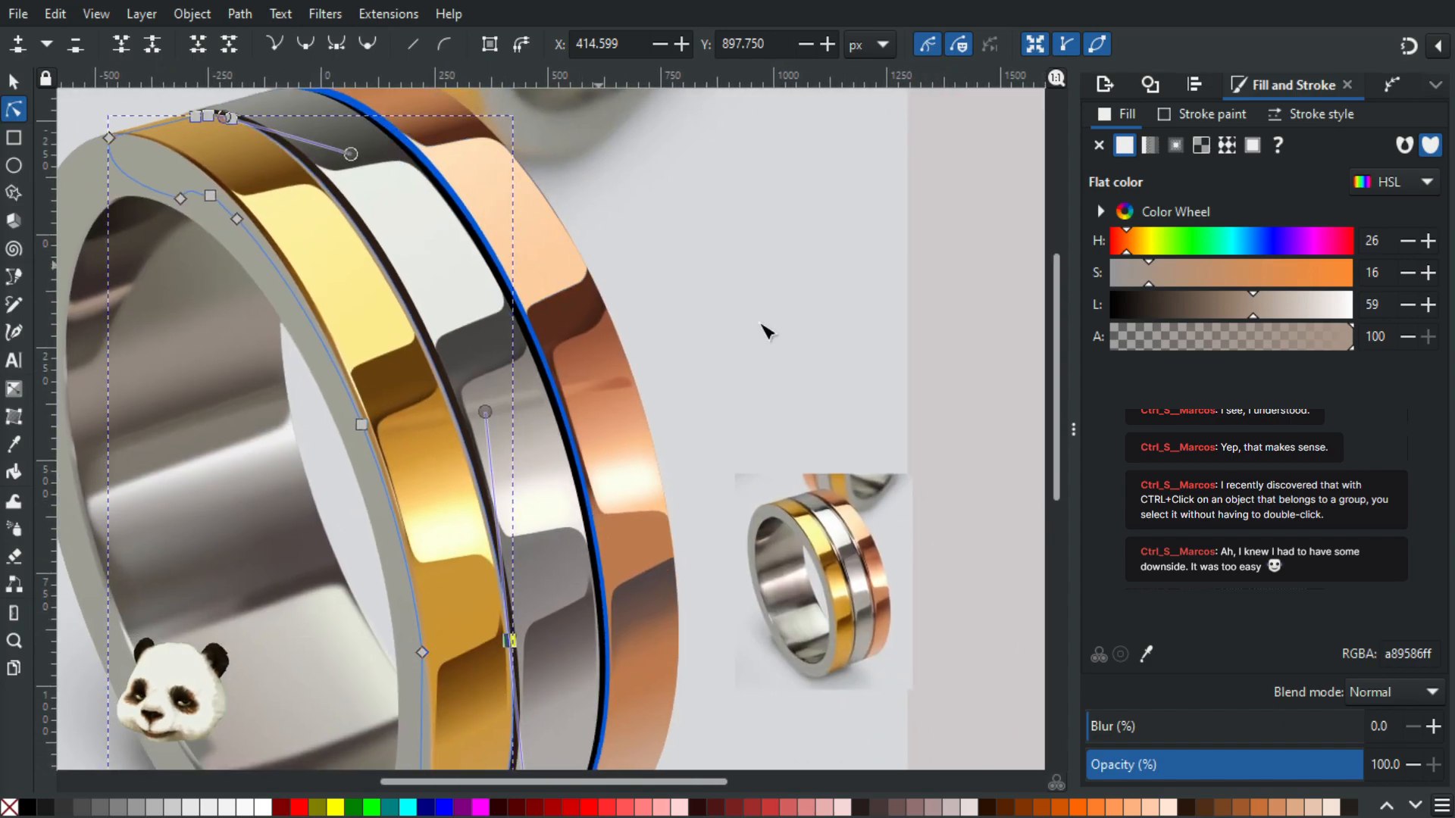
{"action": "left_click", "coordinate": [975, 367]}
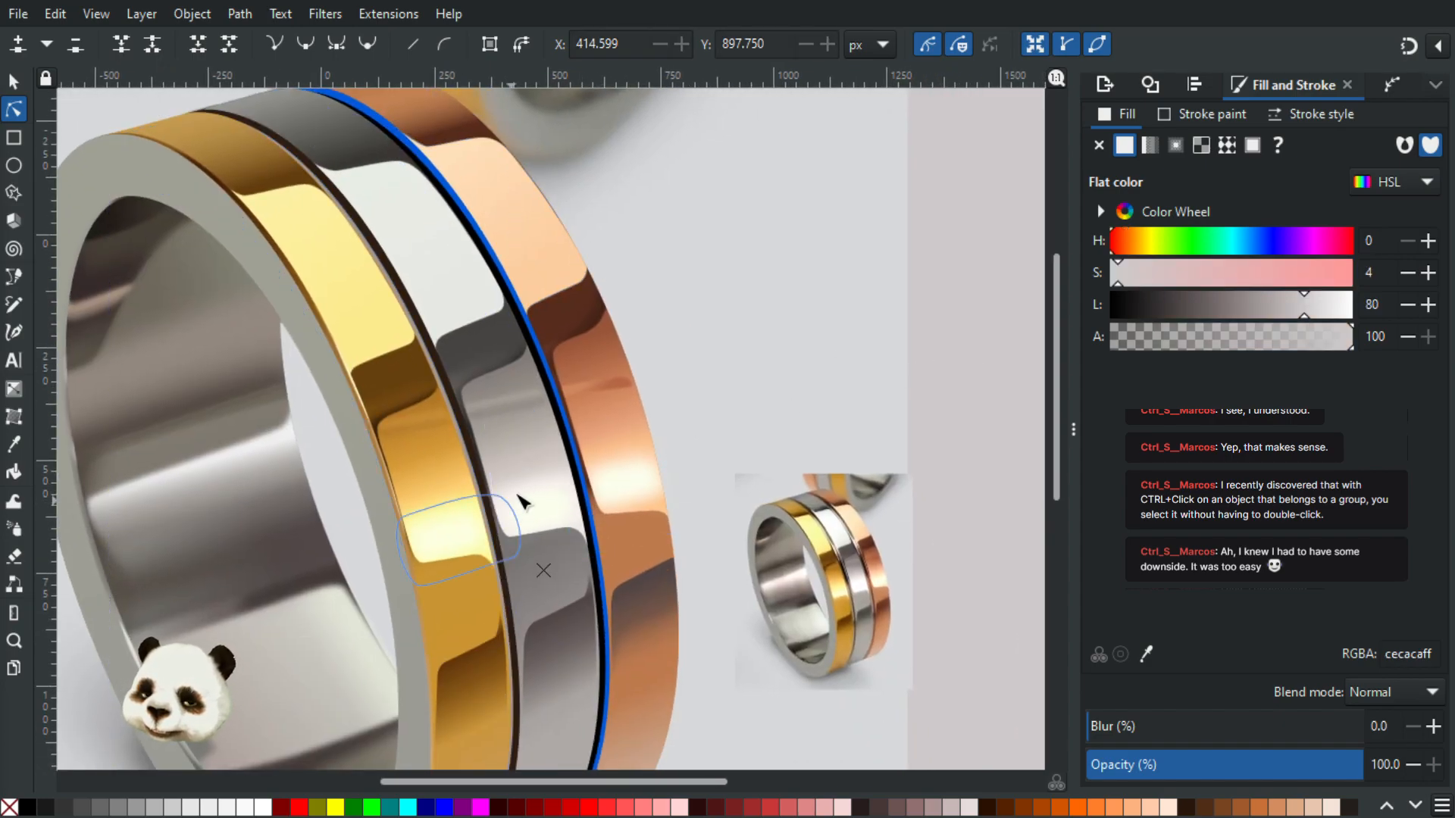
Step: Examine the upper gold-silver groove up close, inspecting the gold and dark brown reflection shapes that border the strip
{"action": "scroll", "coordinate": [517, 493], "scroll_direction": "up", "scroll_amount": 2}
{"action": "scroll", "coordinate": [439, 370], "scroll_direction": "down", "scroll_amount": 3}
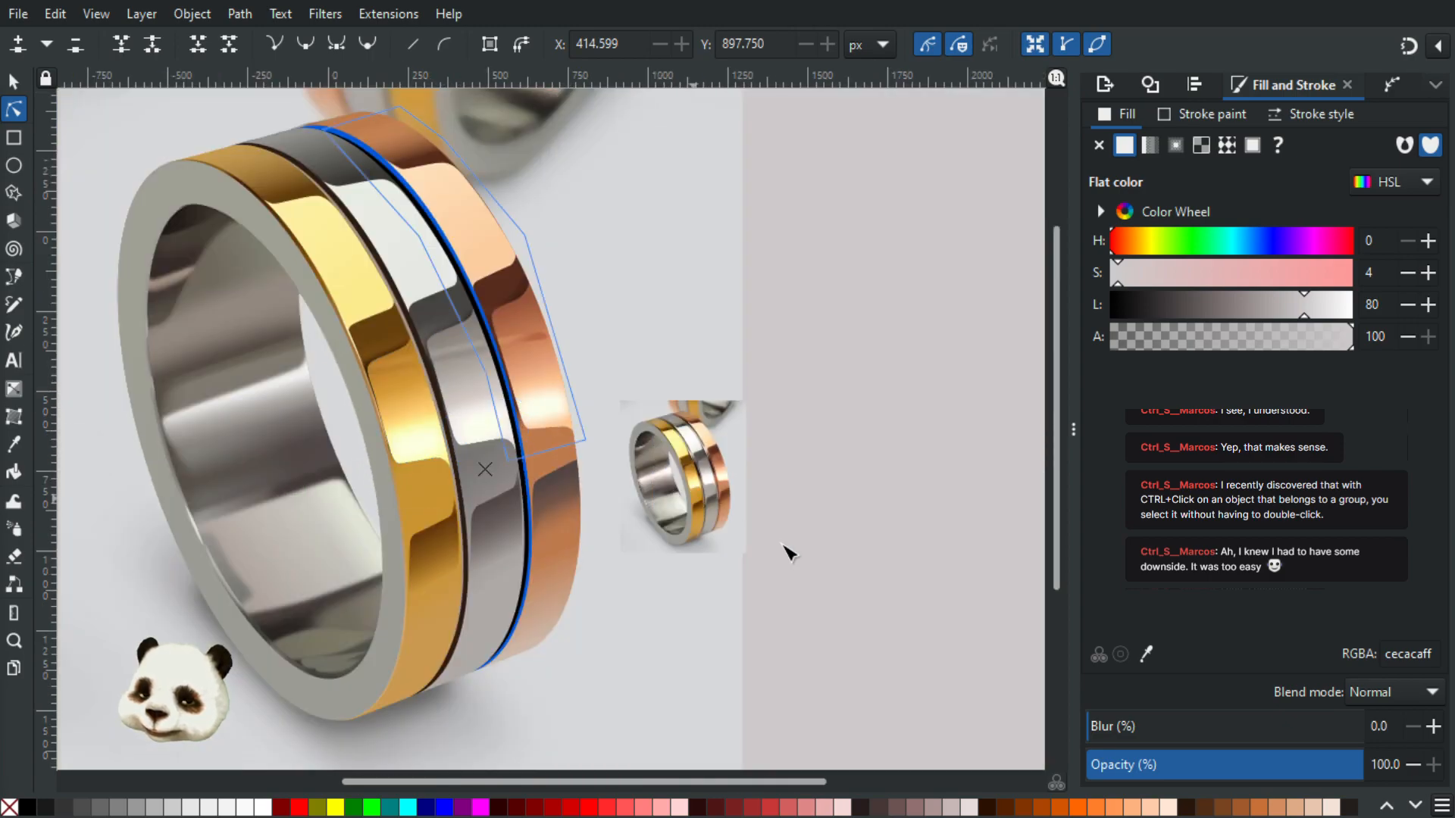
{"action": "scroll", "coordinate": [506, 427], "scroll_direction": "up", "scroll_amount": 3}
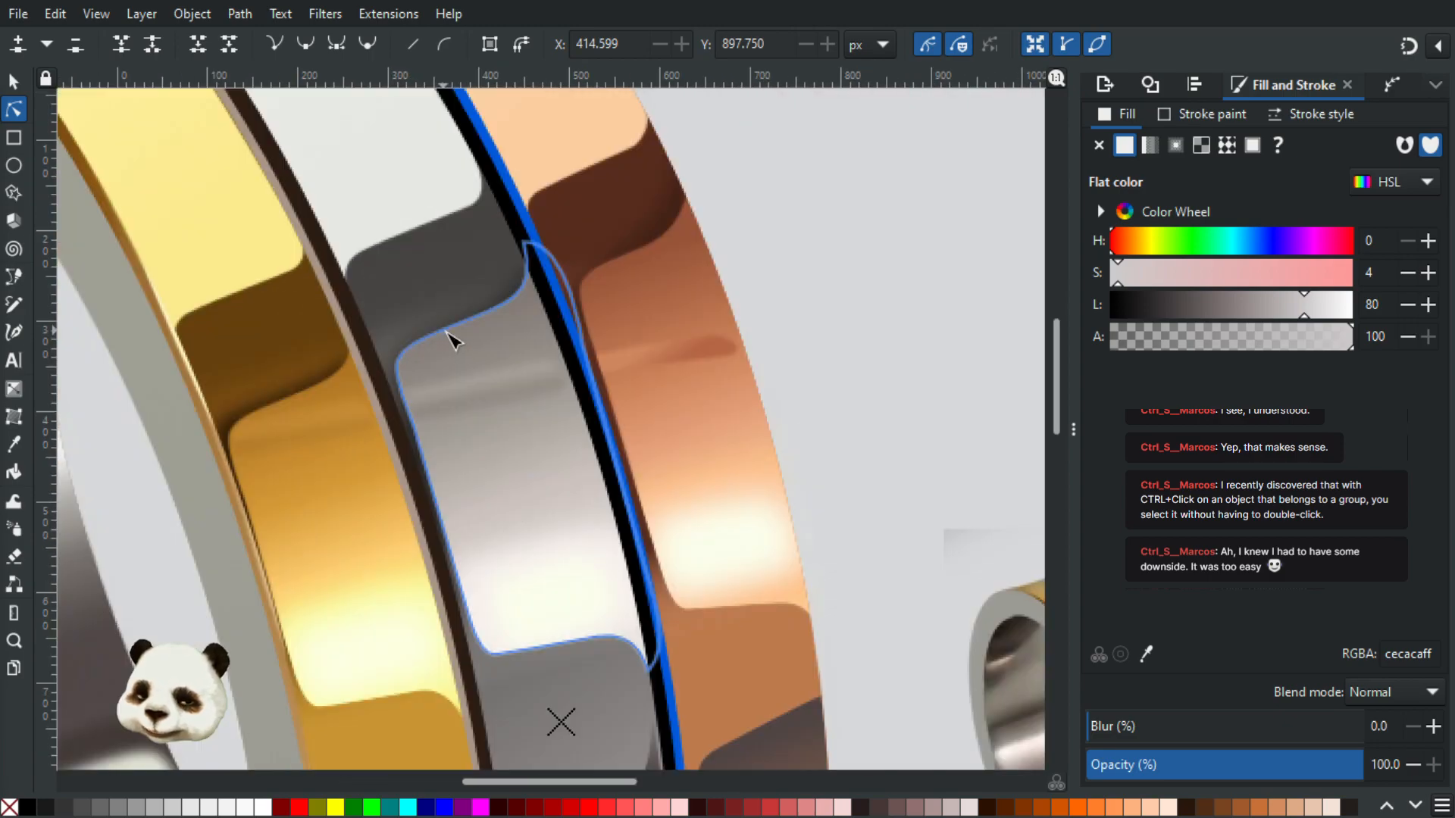
{"action": "left_click", "coordinate": [376, 397]}
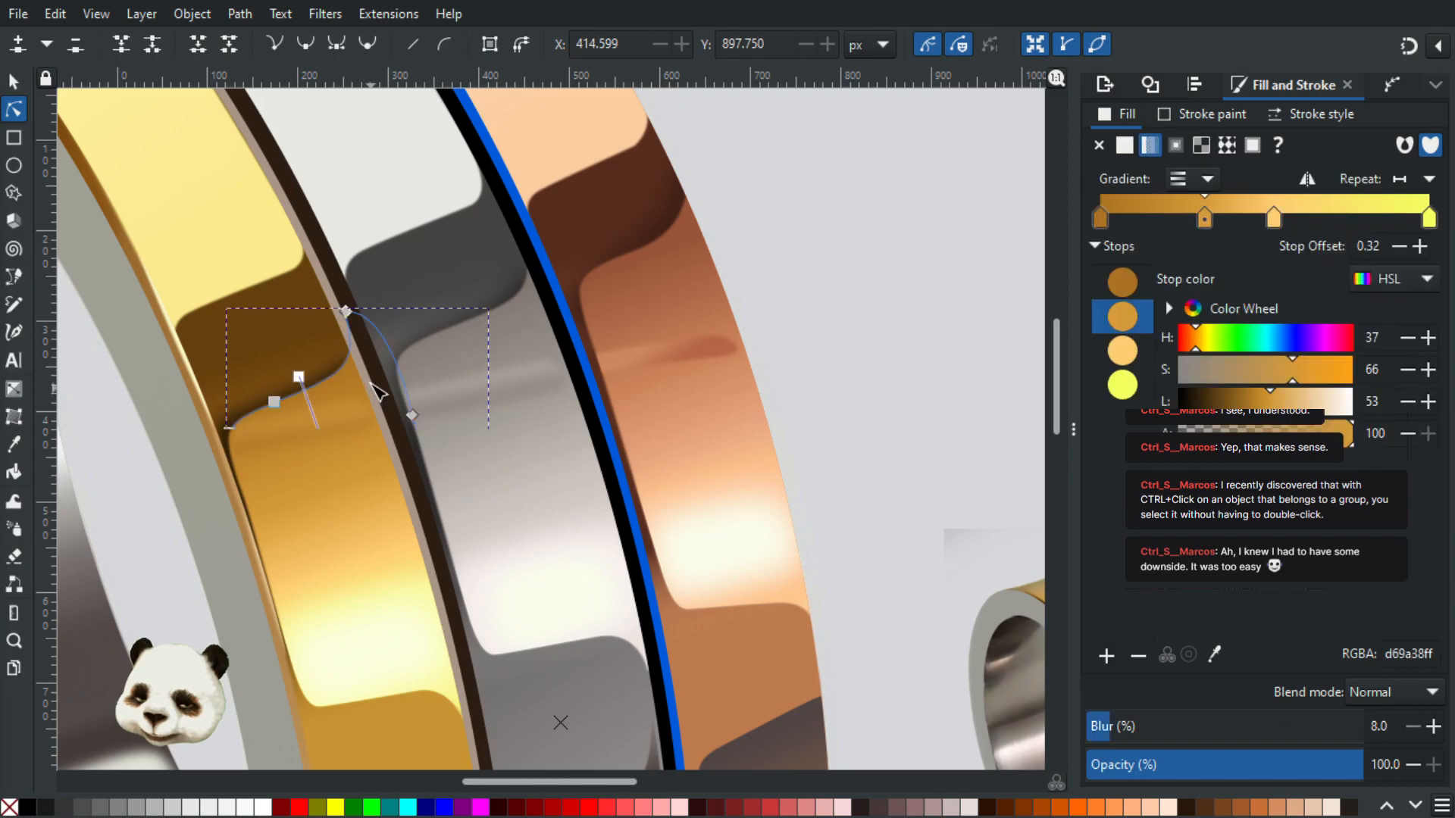
{"action": "left_click", "coordinate": [345, 311]}
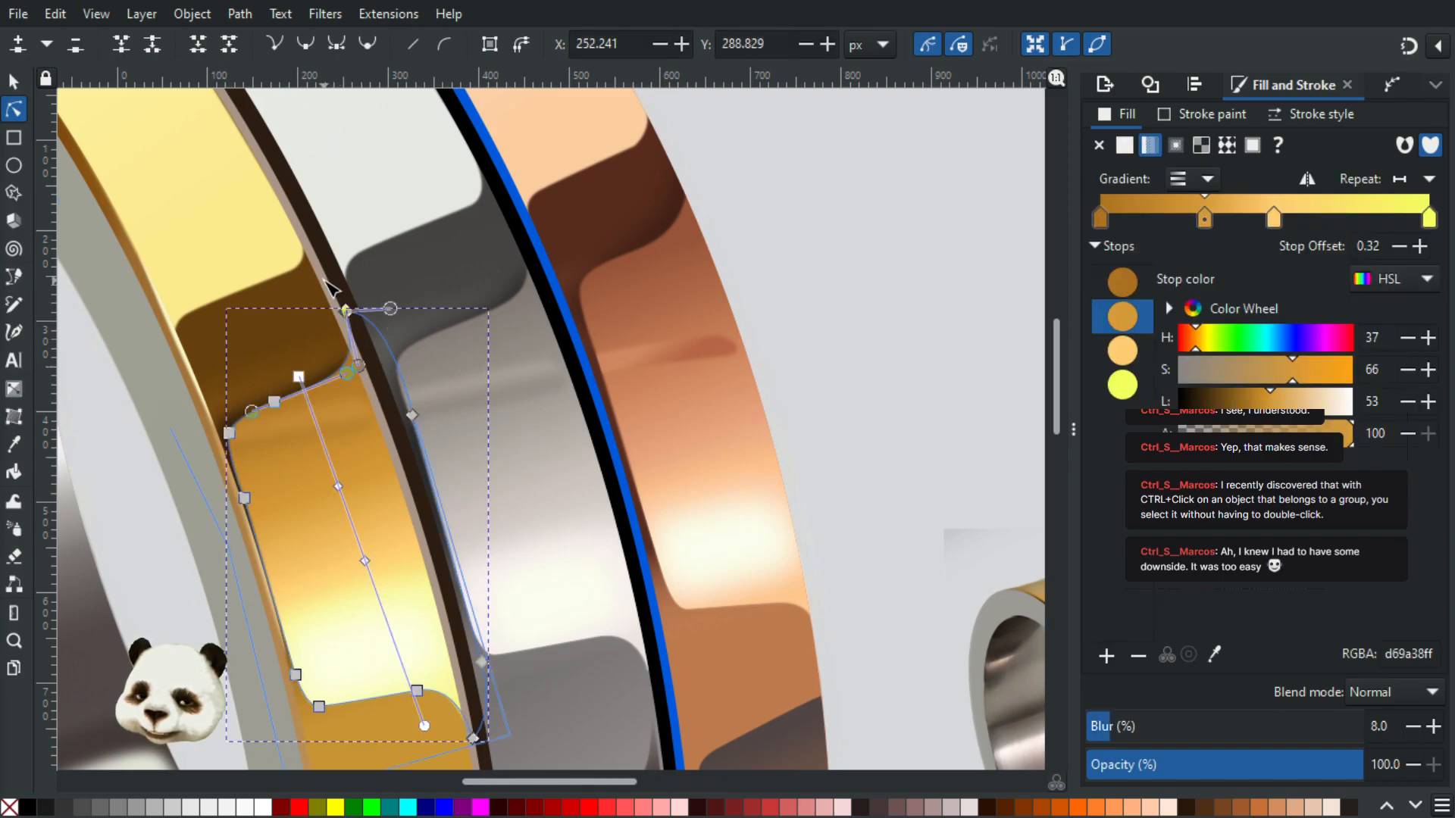
{"action": "left_click", "coordinate": [326, 317]}
{"action": "scroll", "coordinate": [325, 316], "scroll_direction": "up", "scroll_amount": 5}
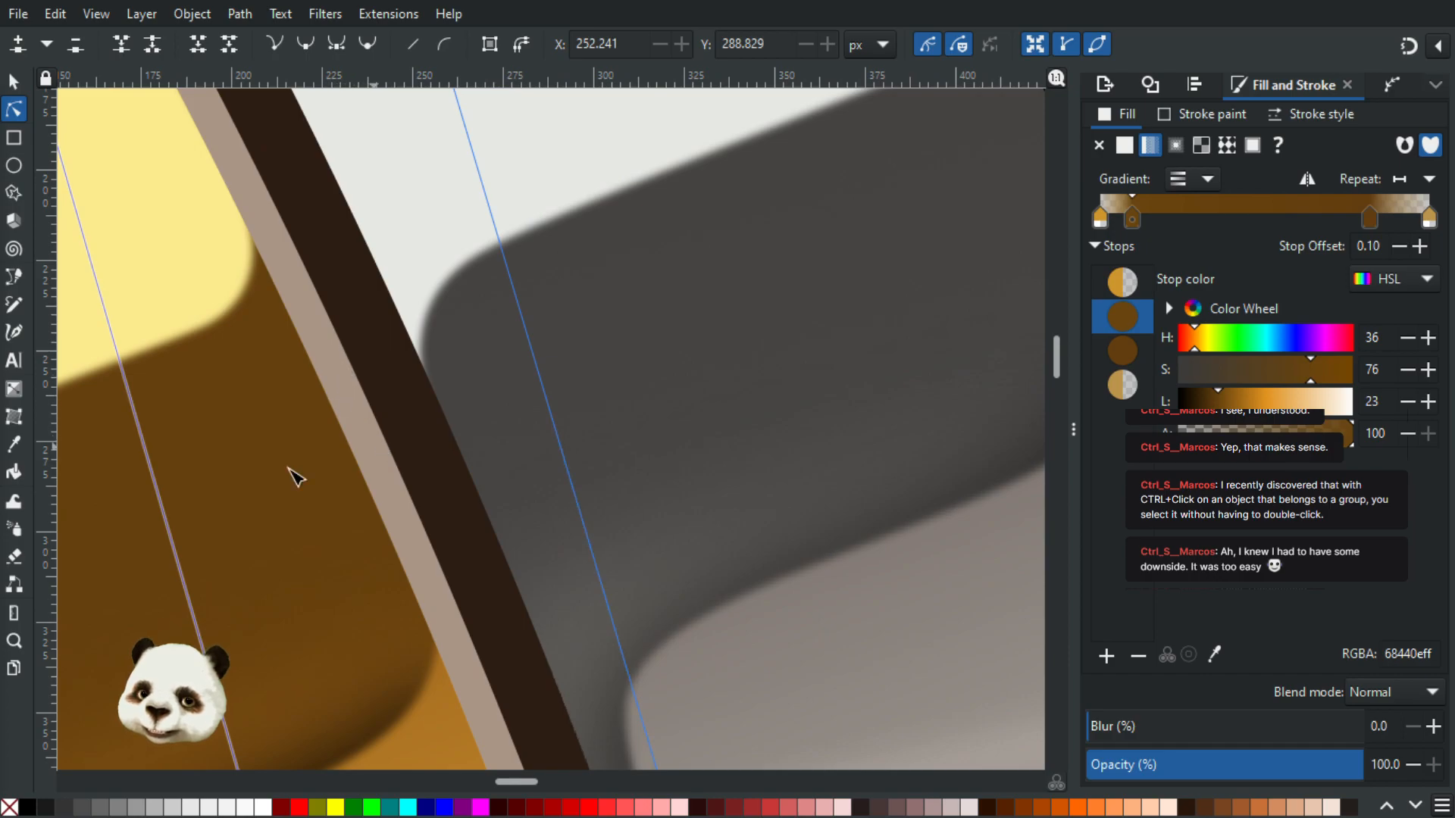
{"action": "scroll", "coordinate": [572, 364], "scroll_direction": "down", "scroll_amount": 1}
{"action": "scroll", "coordinate": [517, 397], "scroll_direction": "up", "scroll_amount": 2}
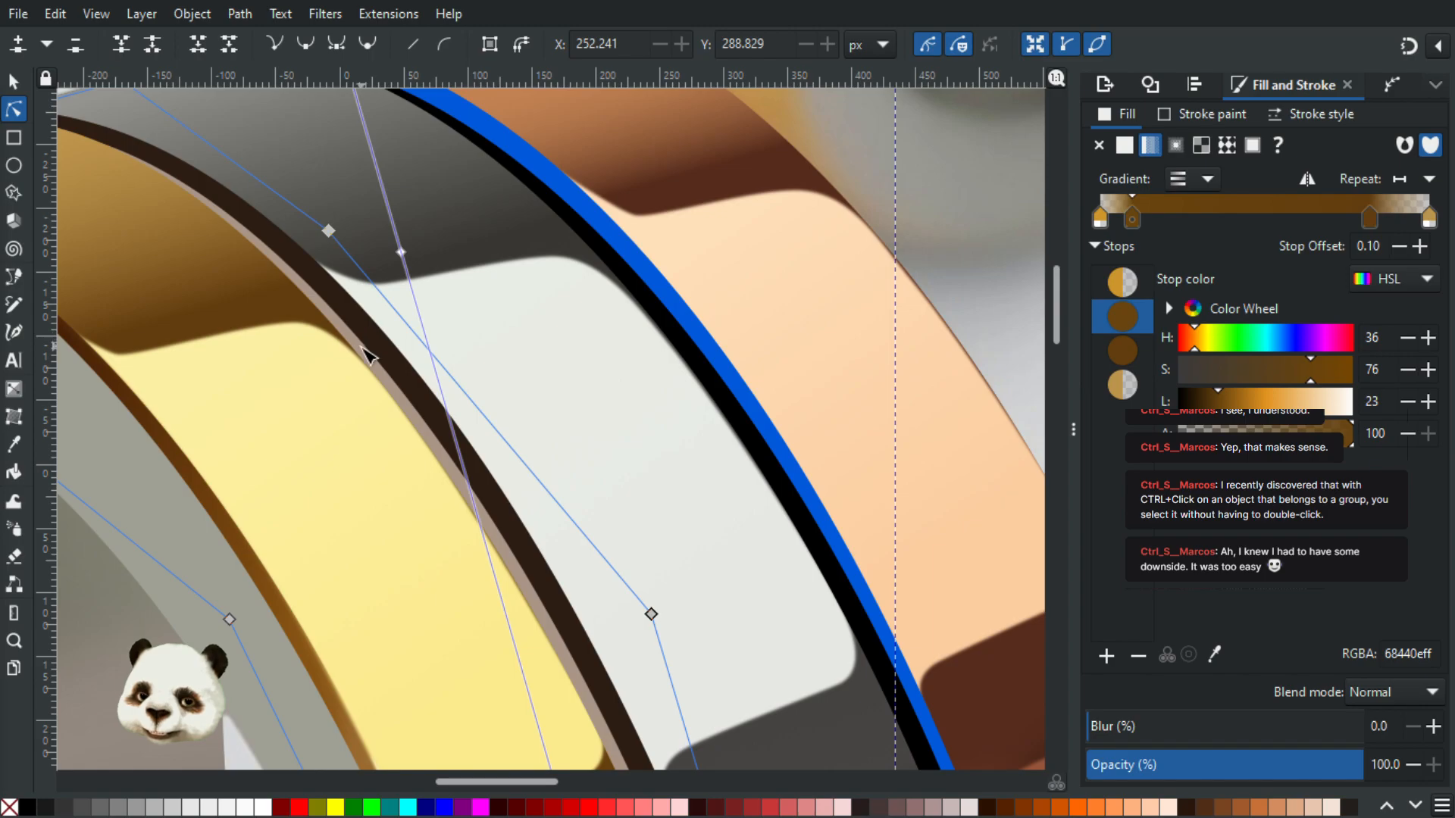
{"action": "scroll", "coordinate": [373, 369], "scroll_direction": "down", "scroll_amount": 3}
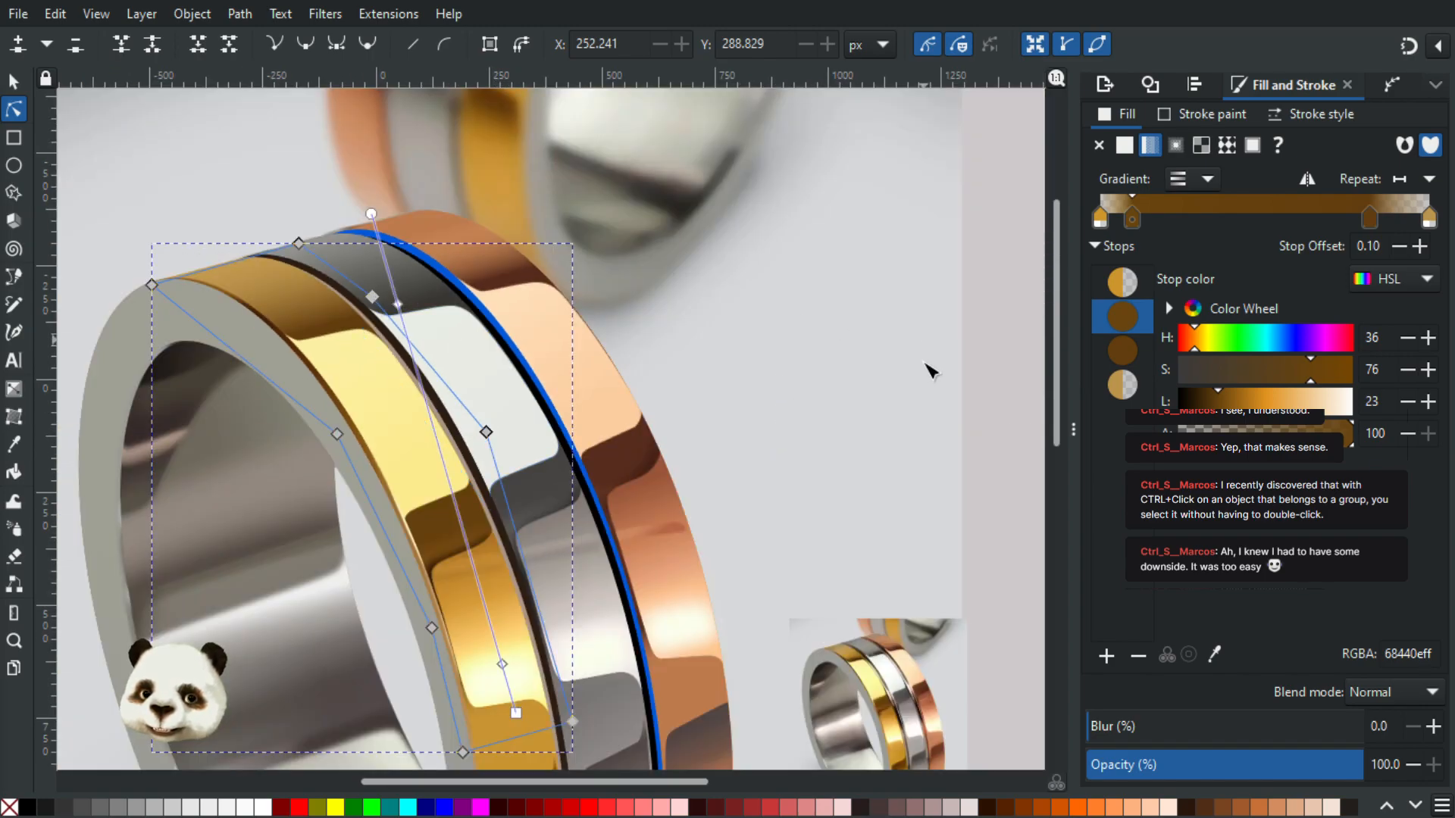
{"action": "left_click", "coordinate": [1003, 457]}
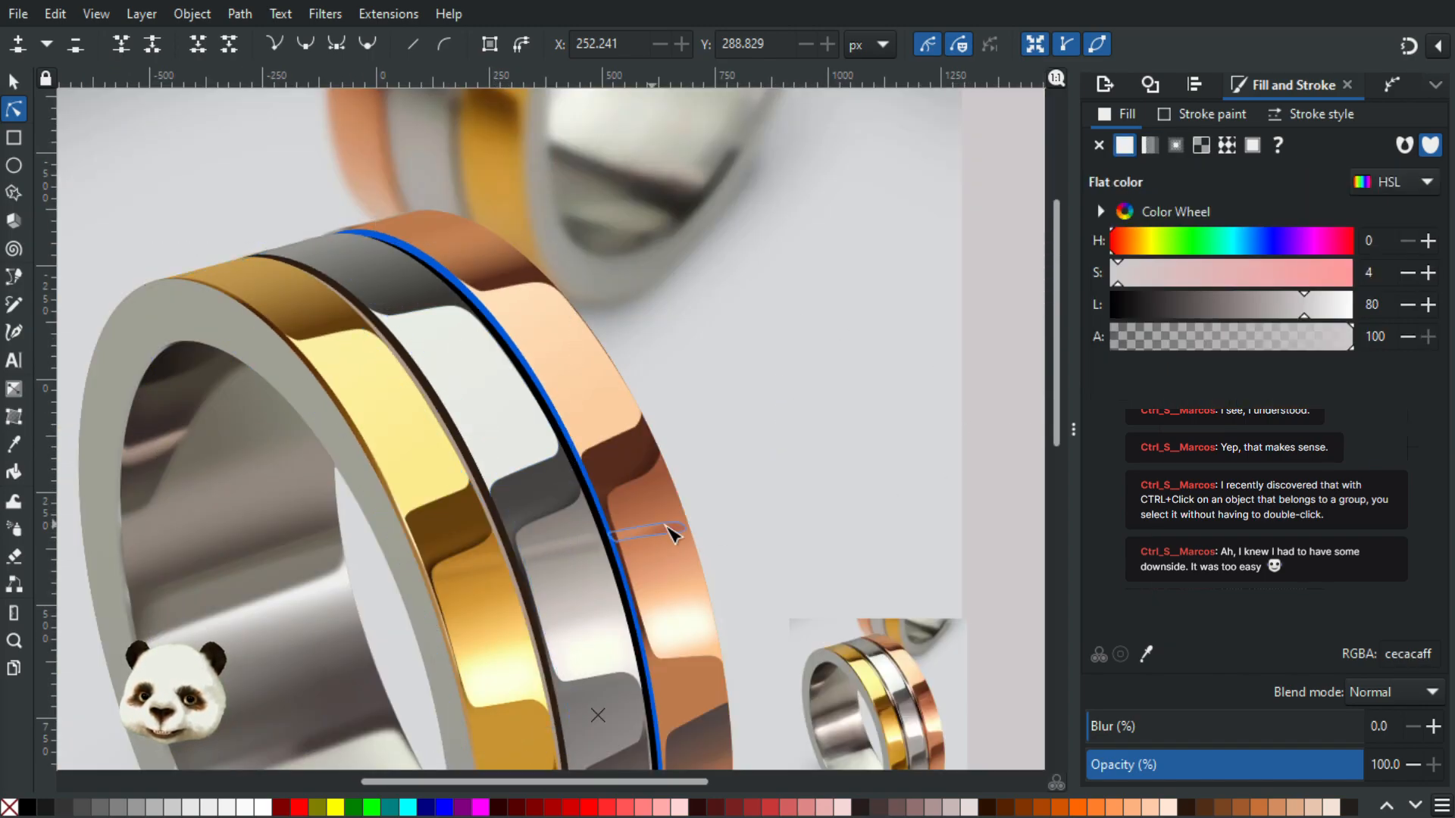
Step: Reselect the gray-brown groove strip and move its middle edge node slightly toward the silver band and down, to X 415.776, Y 903.635 px
{"action": "left_click_drag", "start_coordinate": [766, 467], "coordinate": [692, 207]}
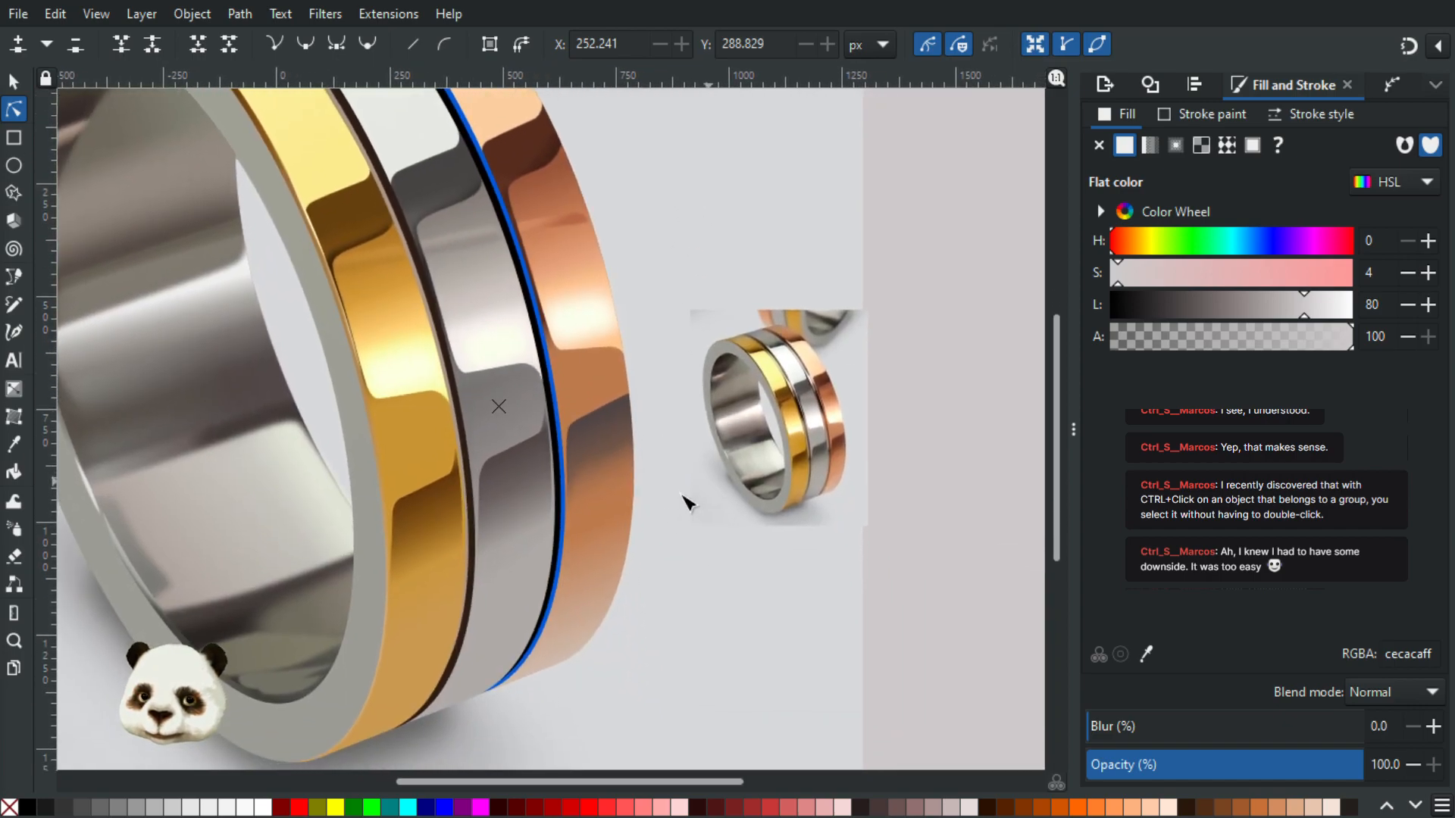
{"action": "scroll", "coordinate": [672, 561], "scroll_direction": "up", "scroll_amount": 2}
{"action": "scroll", "coordinate": [672, 562], "scroll_direction": "down", "scroll_amount": 1}
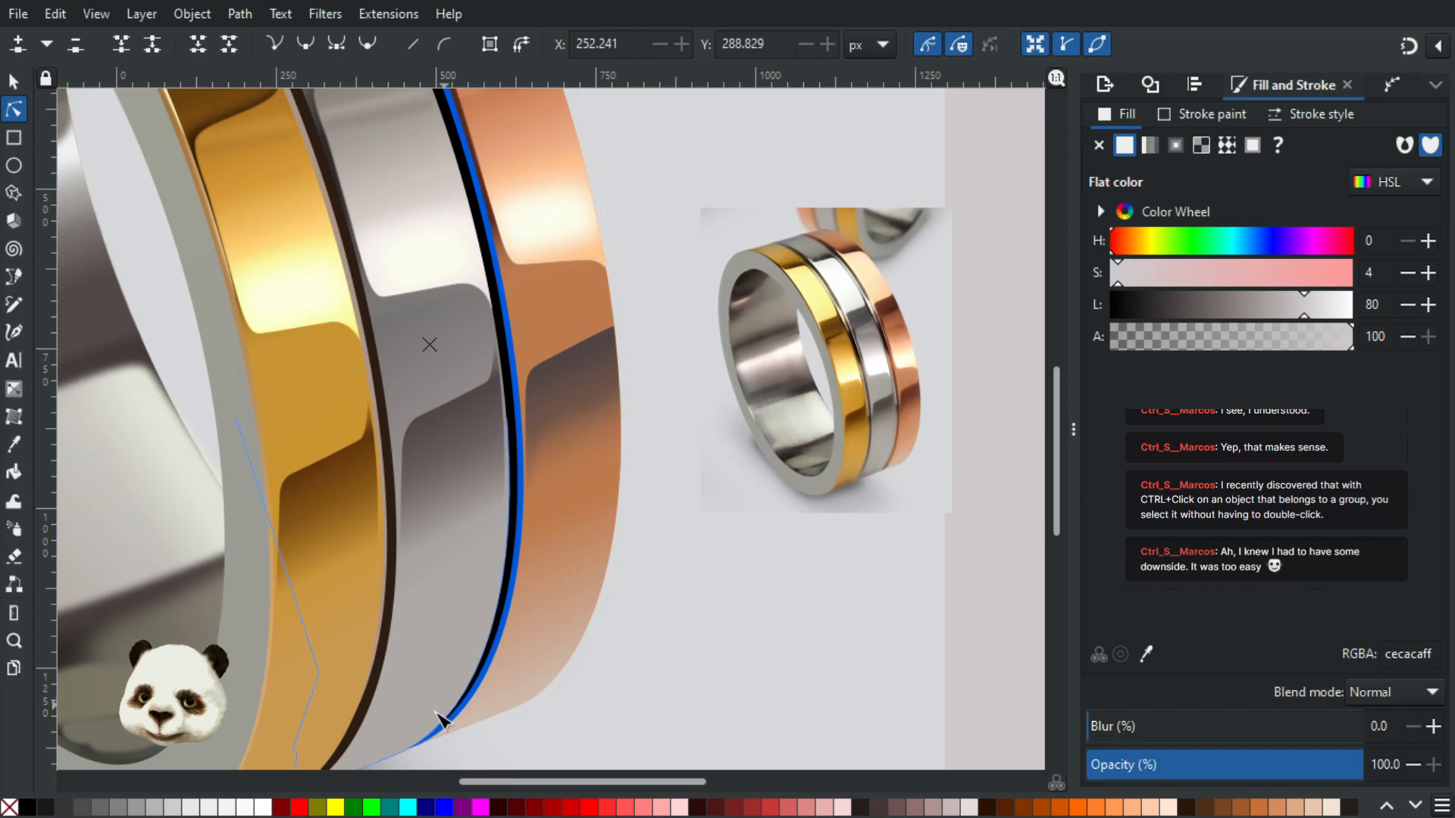
{"action": "scroll", "coordinate": [373, 503], "scroll_direction": "up", "scroll_amount": 2}
{"action": "scroll", "coordinate": [373, 473], "scroll_direction": "up", "scroll_amount": 1}
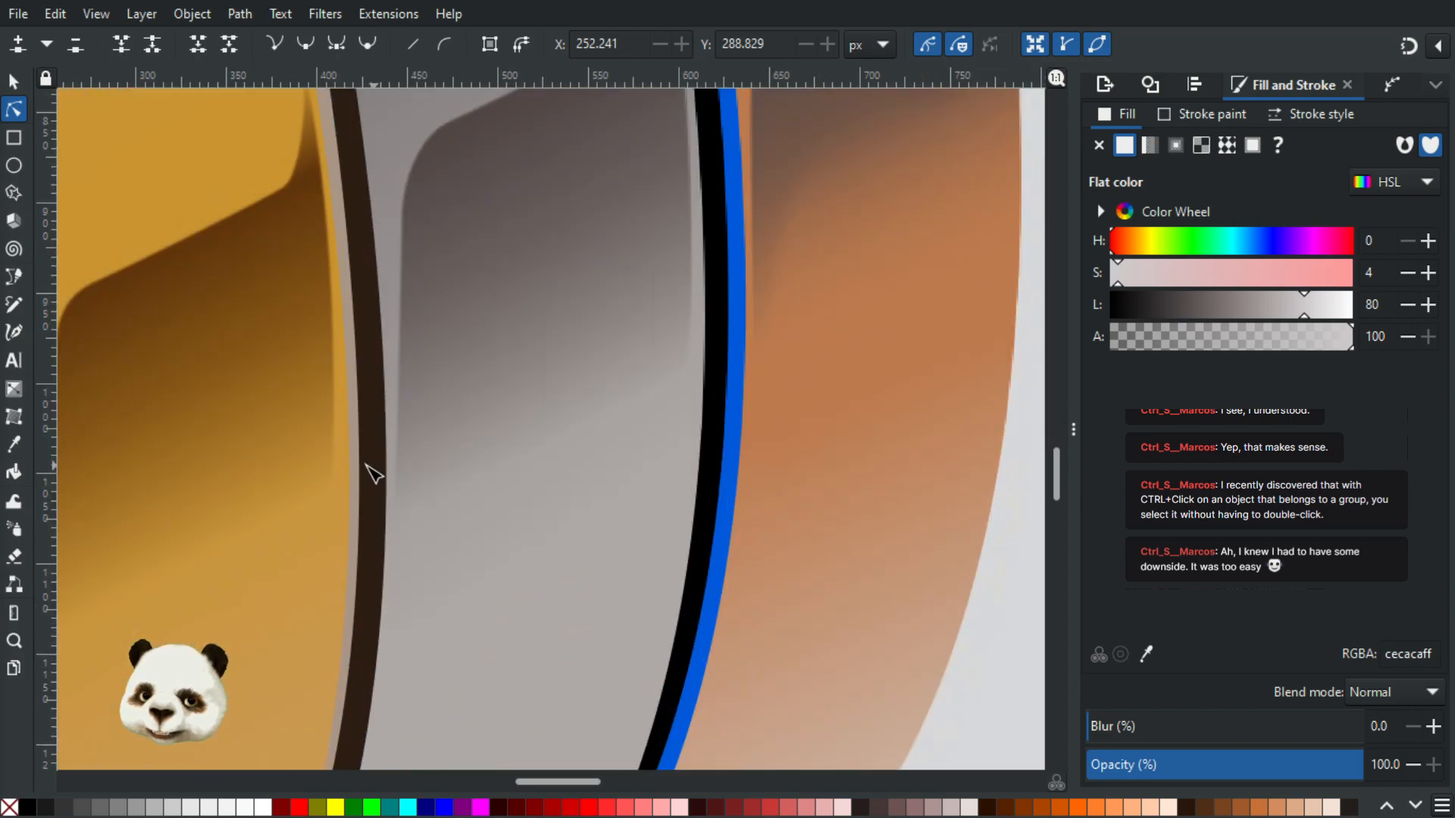
{"action": "left_click", "coordinate": [359, 464]}
{"action": "left_click_drag", "start_coordinate": [379, 506], "coordinate": [414, 338]}
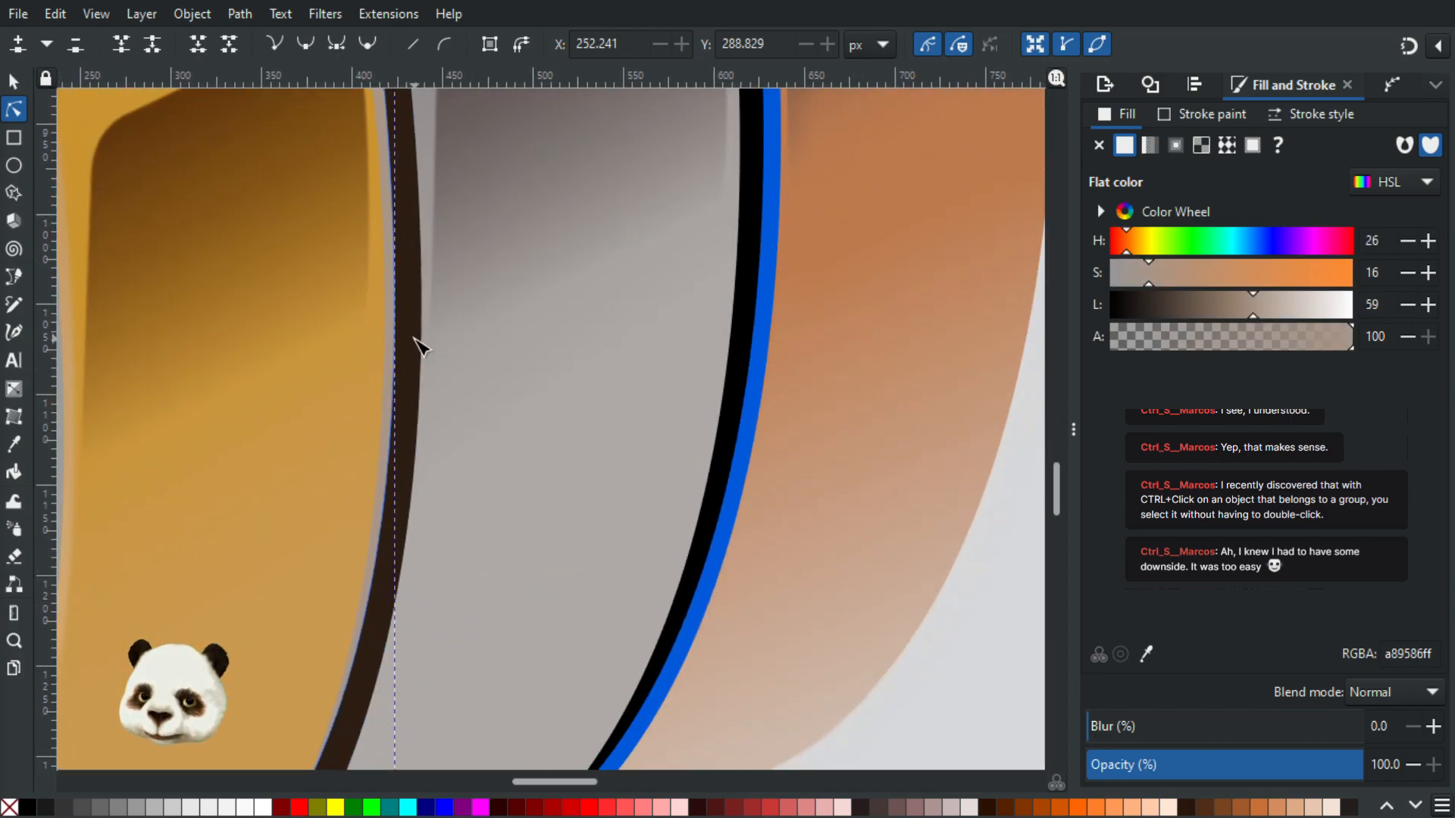
{"action": "scroll", "coordinate": [421, 347], "scroll_direction": "down", "scroll_amount": 2}
{"action": "left_click", "coordinate": [399, 184]}
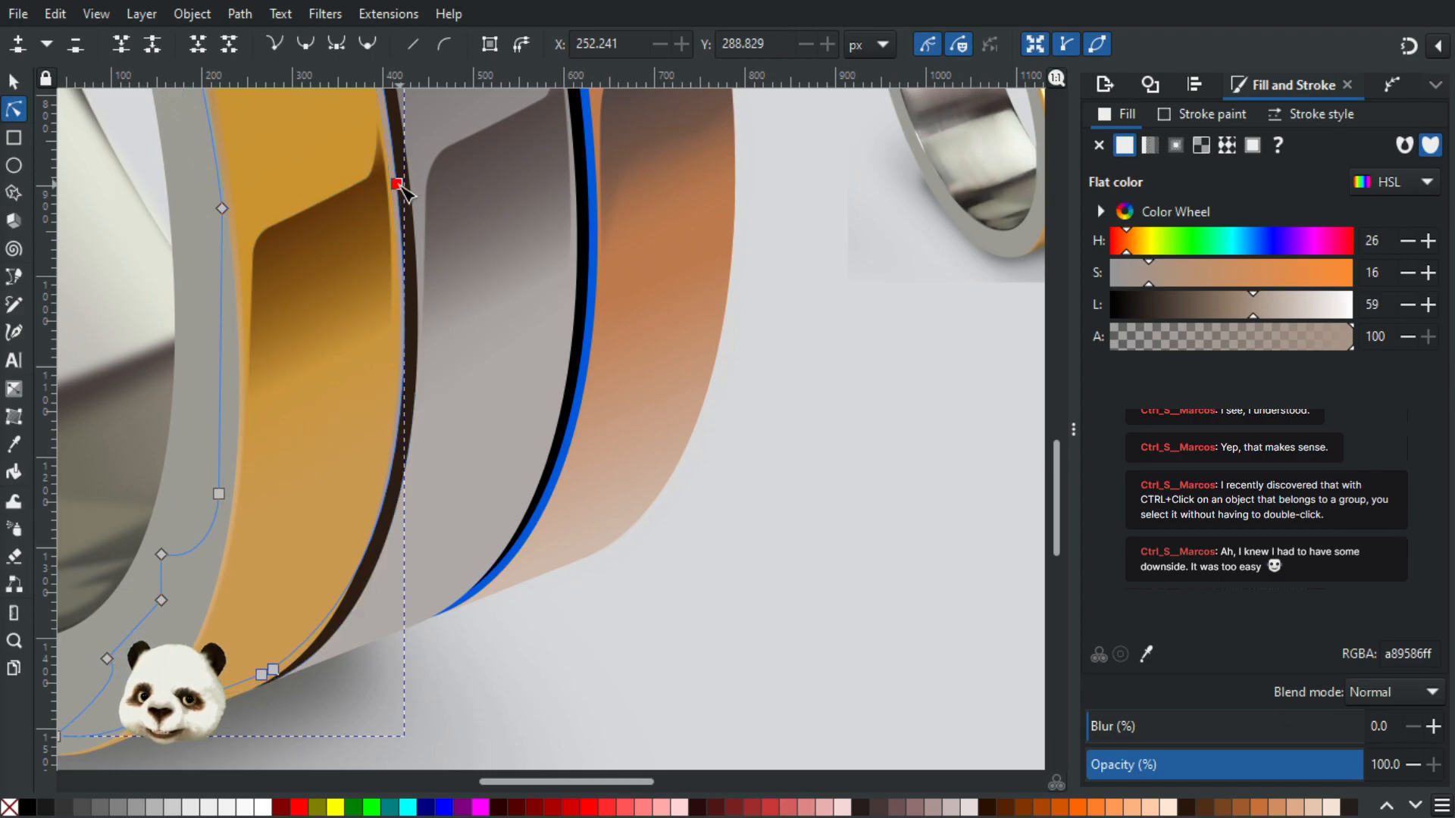
{"action": "left_click_drag", "start_coordinate": [407, 195], "coordinate": [404, 198]}
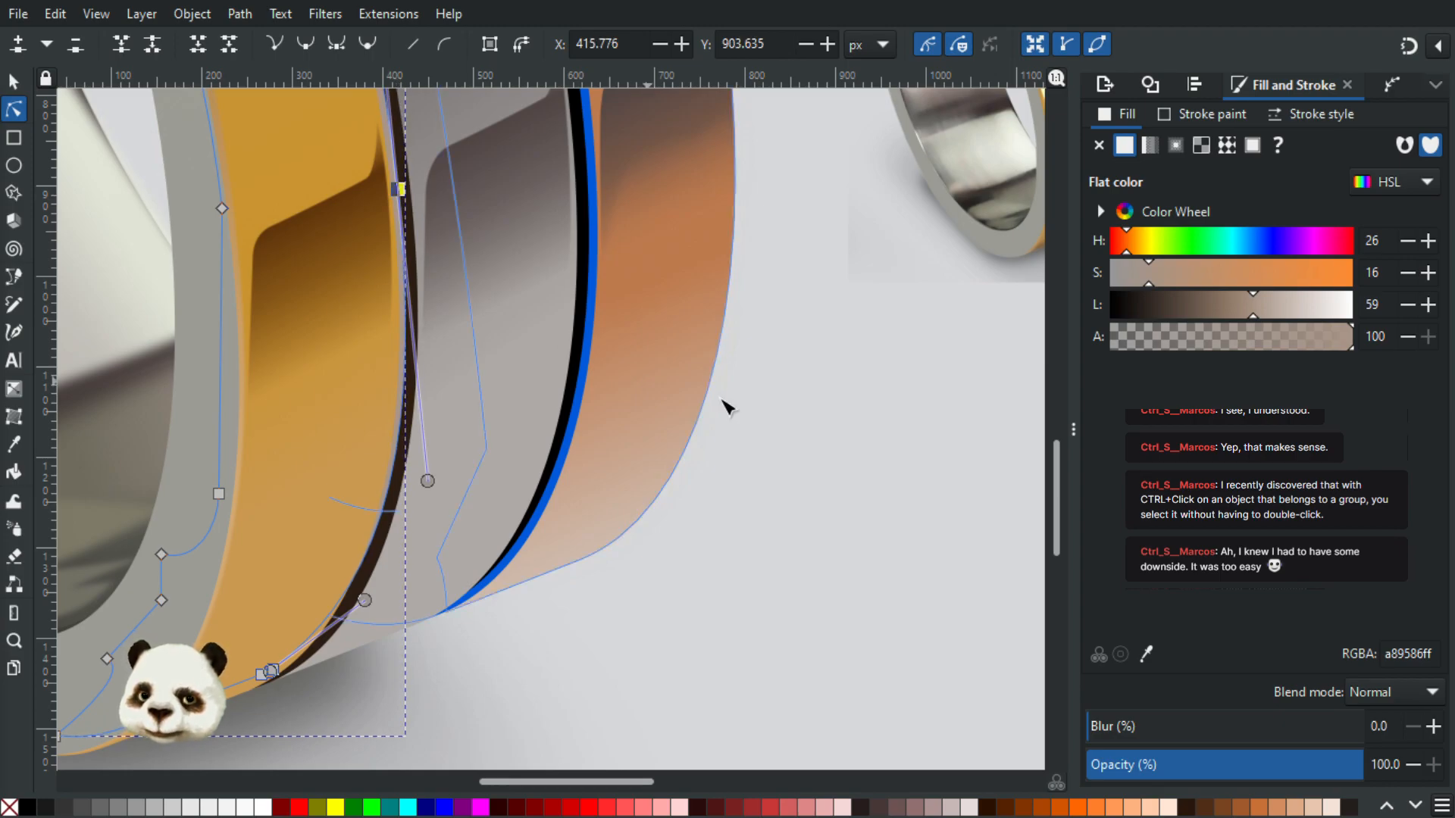
{"action": "left_click", "coordinate": [804, 388]}
Step: Examine the dark line and light edge along the lower gold-silver groove of the reference ring and compare them with the drawing
{"action": "left_click_drag", "start_coordinate": [820, 393], "coordinate": [468, 609]}
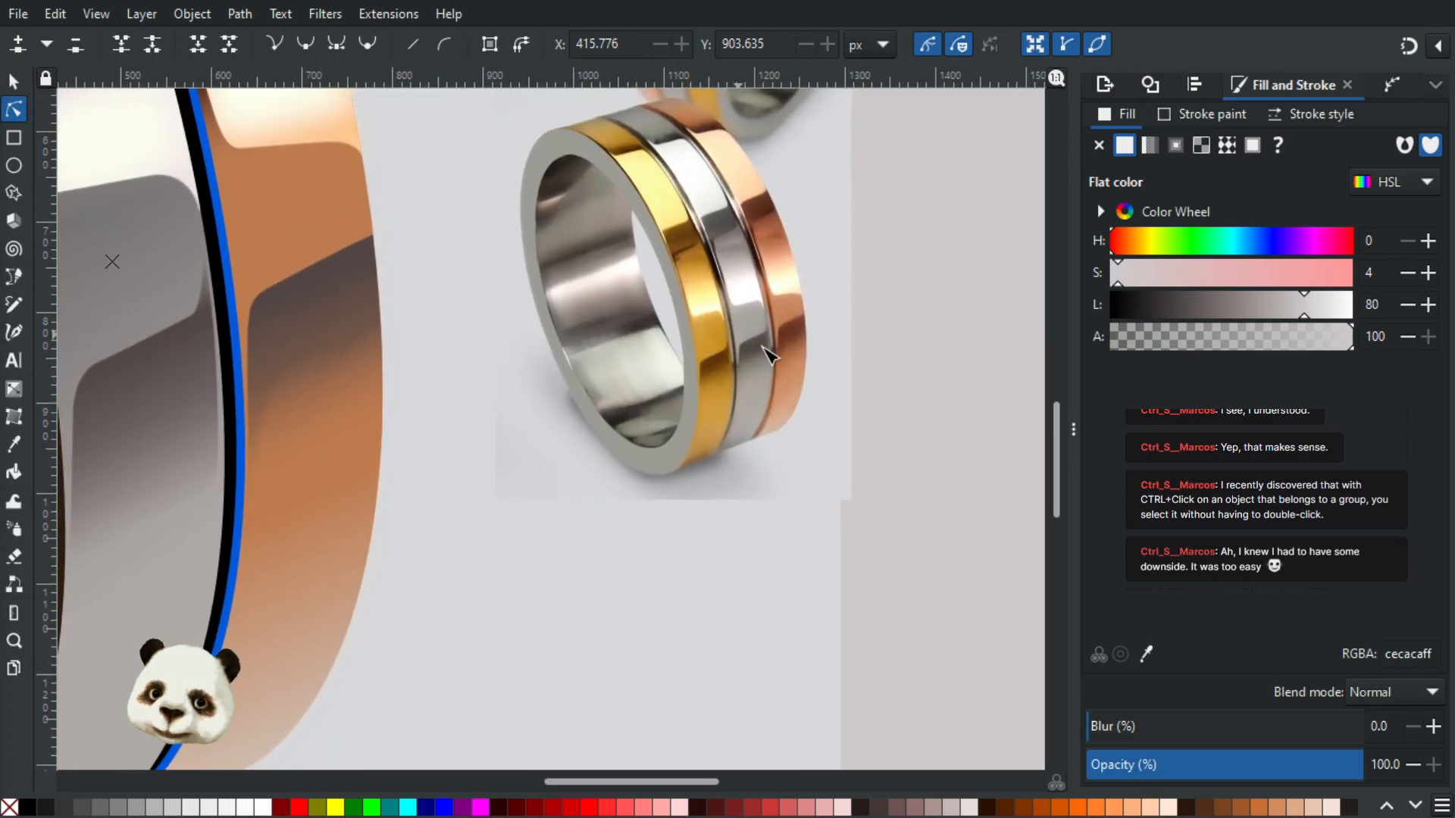
{"action": "scroll", "coordinate": [769, 355], "scroll_direction": "up", "scroll_amount": 3}
{"action": "scroll", "coordinate": [629, 451], "scroll_direction": "down", "scroll_amount": 4}
{"action": "left_click_drag", "start_coordinate": [396, 546], "coordinate": [899, 447]}
{"action": "left_click_drag", "start_coordinate": [815, 504], "coordinate": [554, 496]}
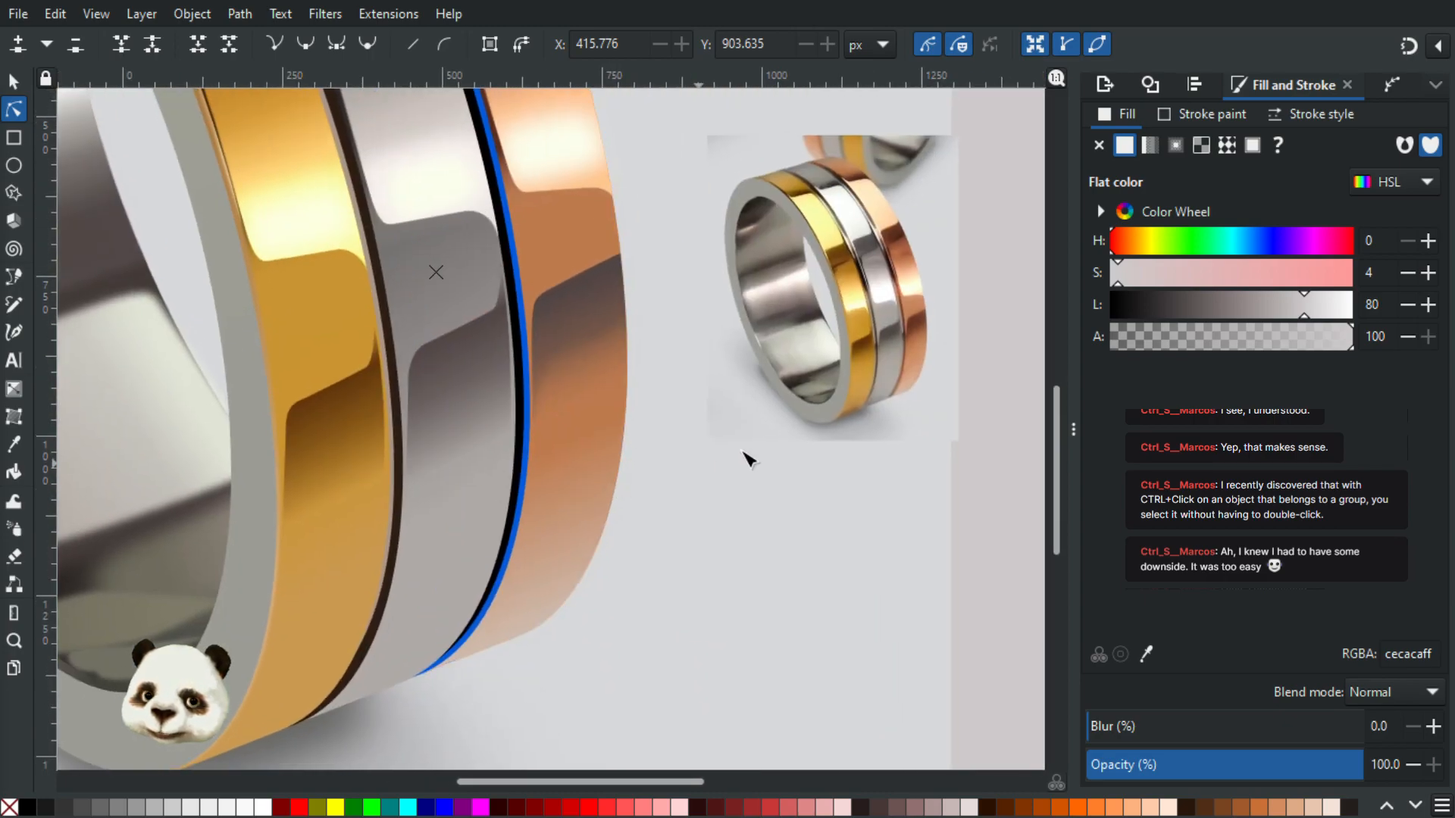
{"action": "scroll", "coordinate": [915, 393], "scroll_direction": "up", "scroll_amount": 3}
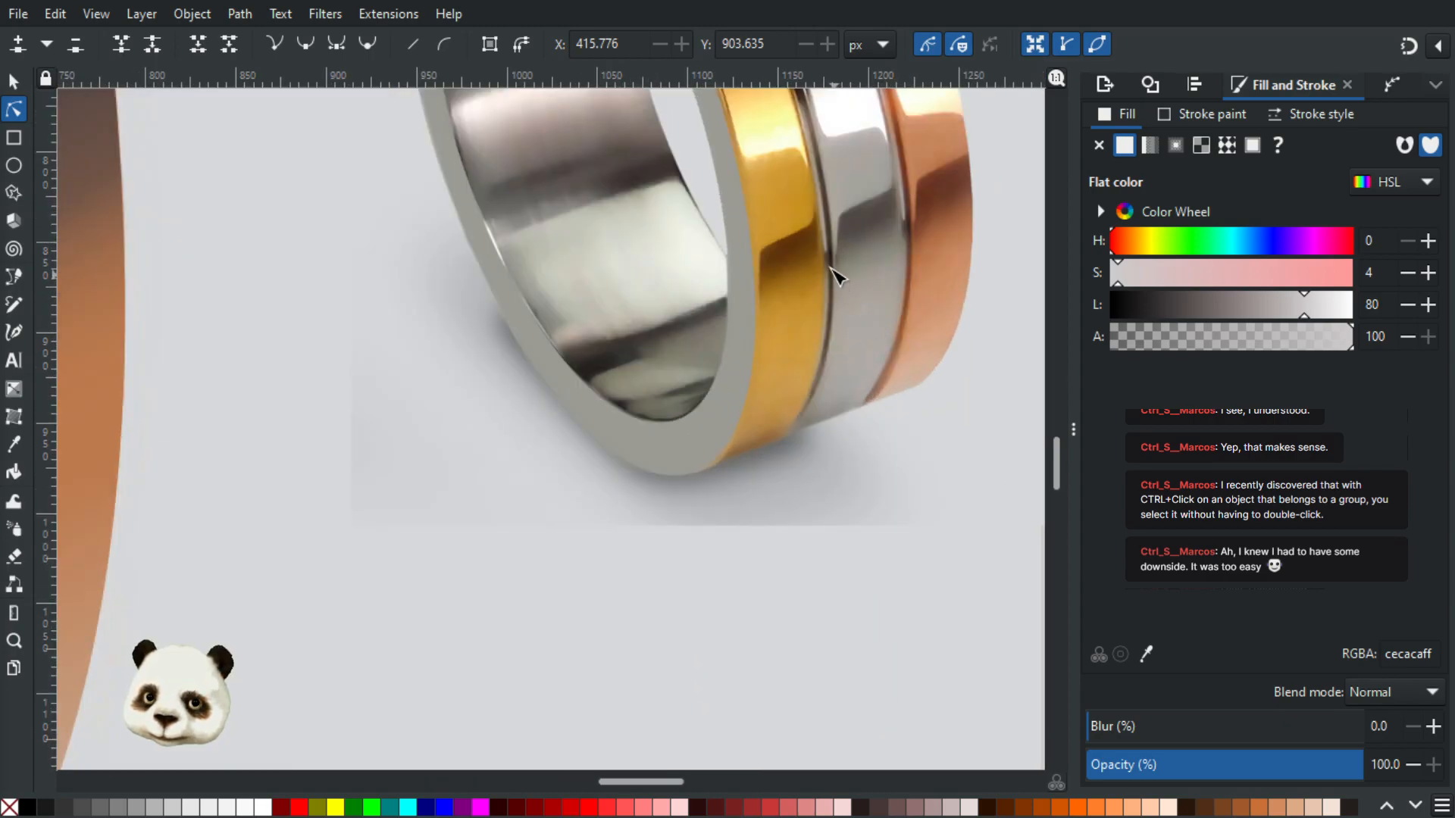
{"action": "scroll", "coordinate": [841, 288], "scroll_direction": "up", "scroll_amount": 3}
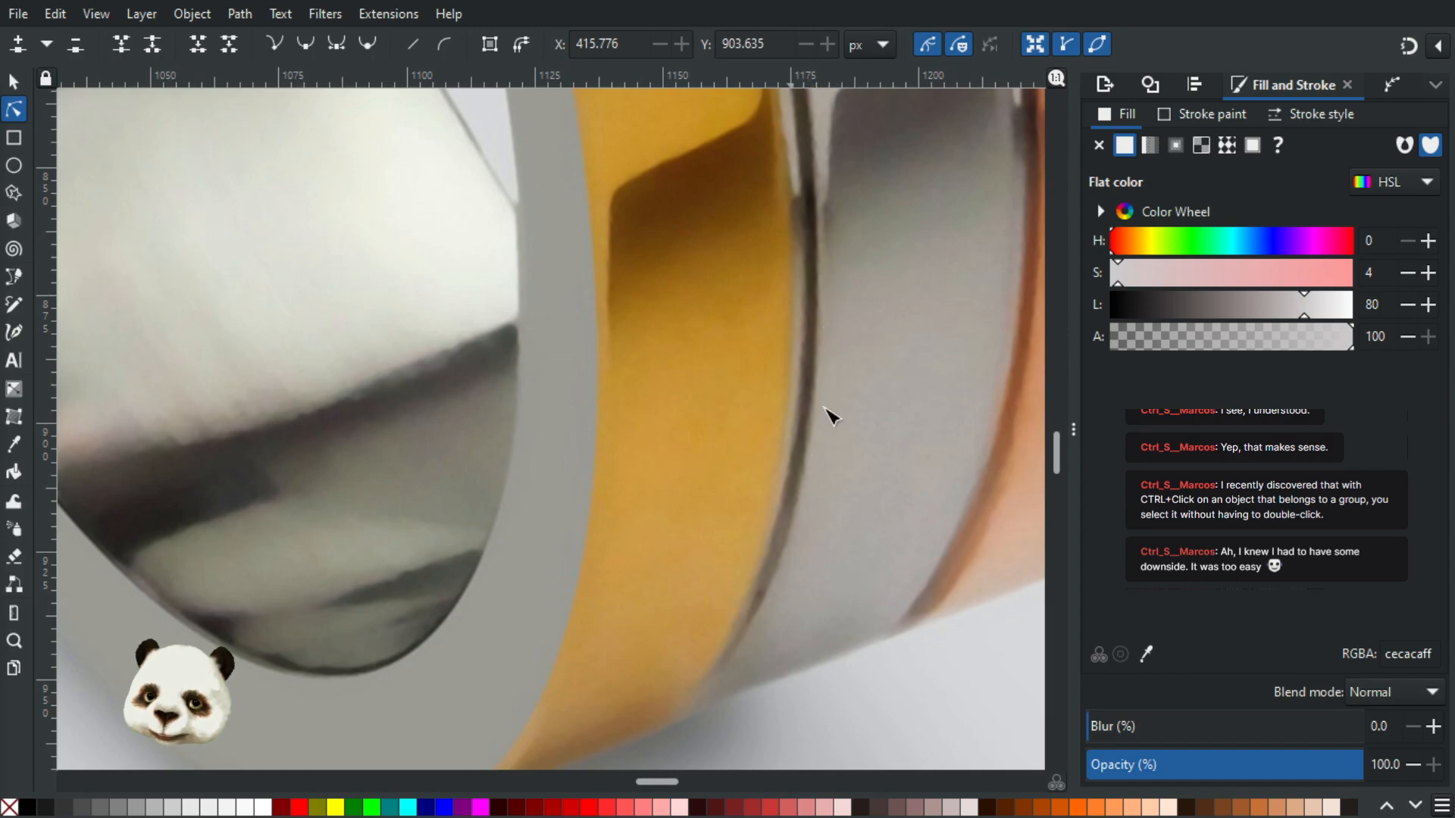
{"action": "scroll", "coordinate": [825, 272], "scroll_direction": "down", "scroll_amount": 3}
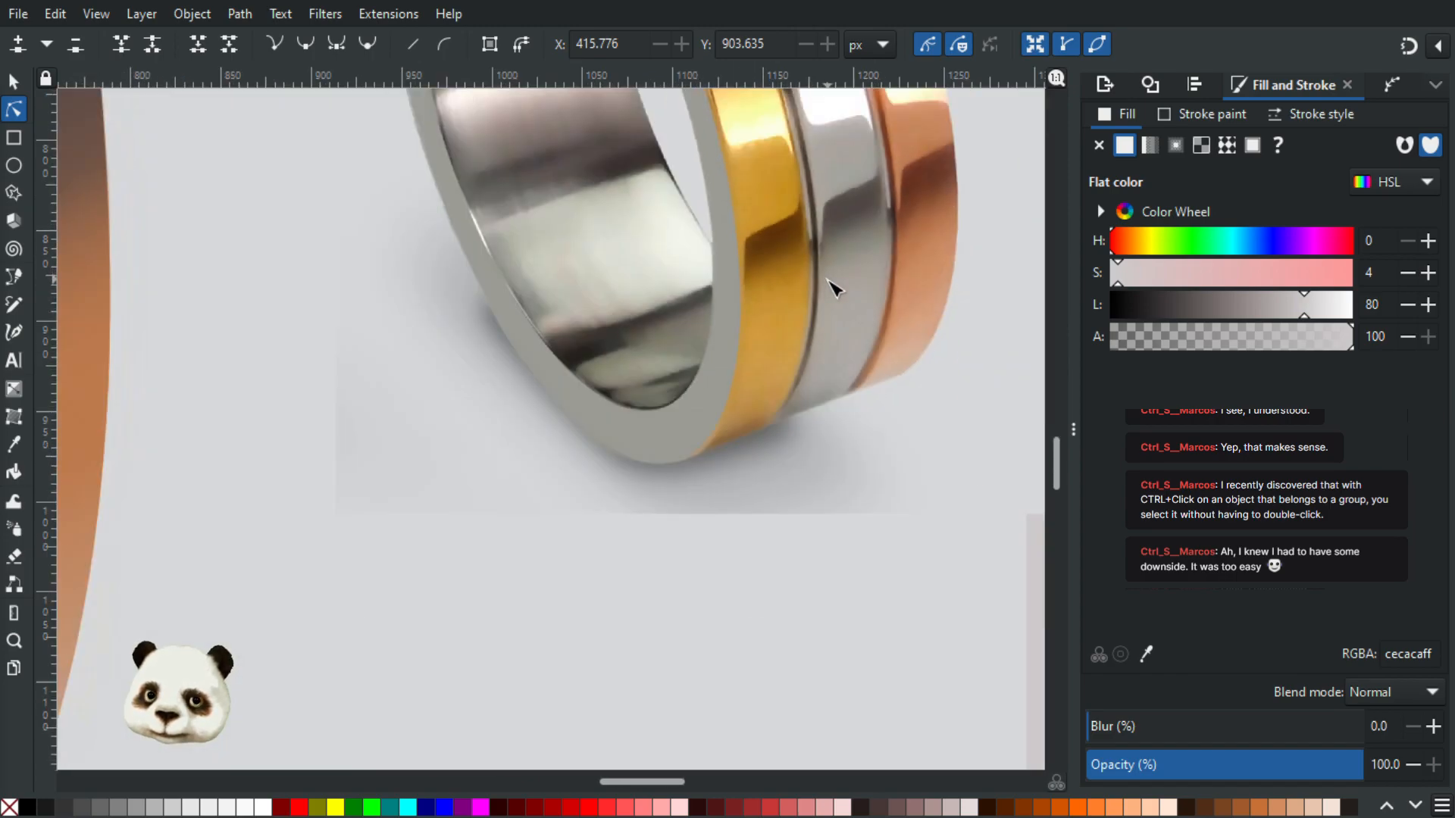
Step: Compare the gold-silver groove with the reference ring, place a copy of the gray-brown strip shape over the gold band, and fill it magenta (ff00ff)
{"action": "scroll", "coordinate": [743, 386], "scroll_direction": "up", "scroll_amount": 2}
{"action": "scroll", "coordinate": [730, 439], "scroll_direction": "up", "scroll_amount": 1}
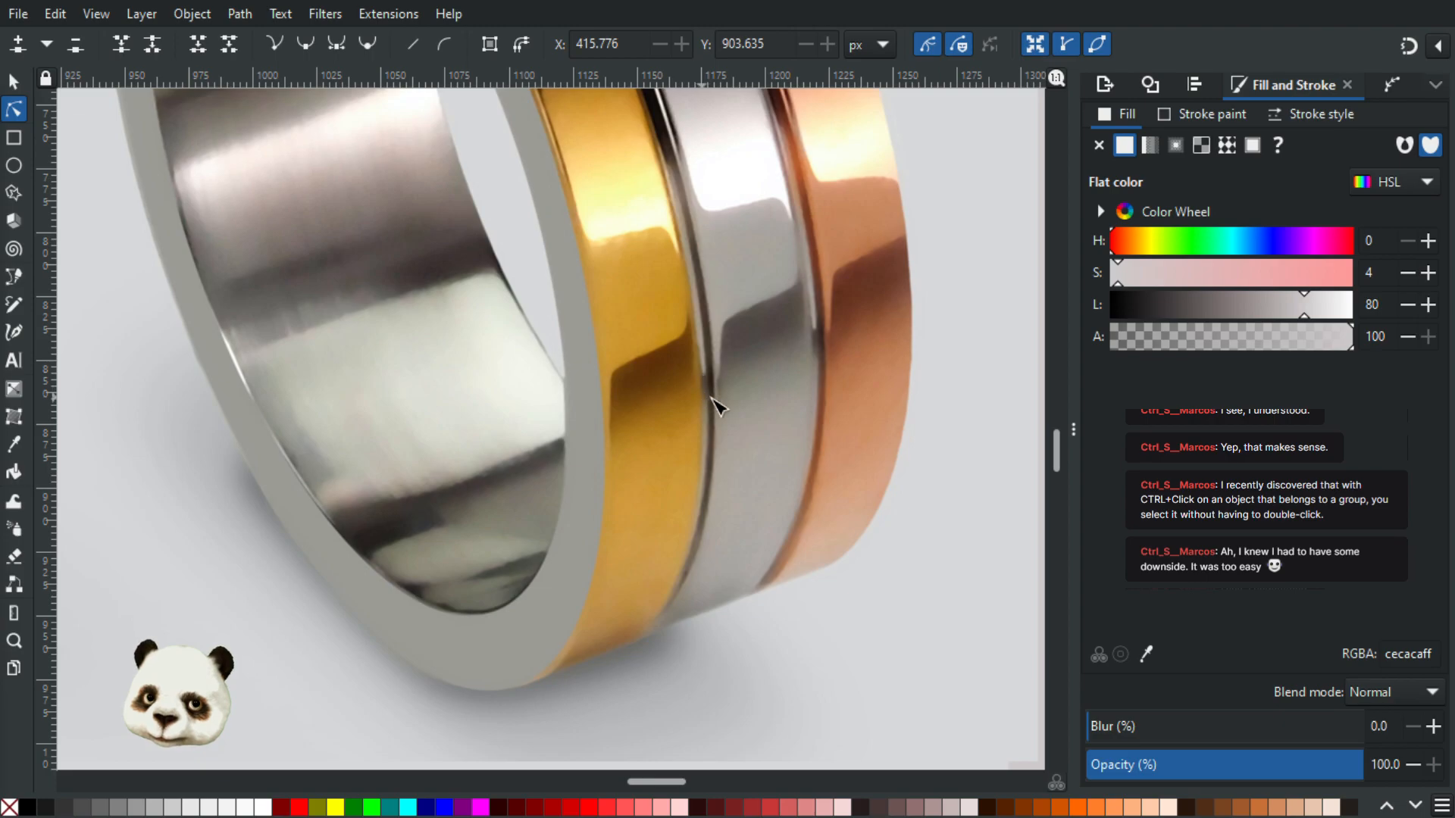
{"action": "scroll", "coordinate": [654, 527], "scroll_direction": "down", "scroll_amount": 2}
{"action": "scroll", "coordinate": [906, 432], "scroll_direction": "up", "scroll_amount": 3}
{"action": "scroll", "coordinate": [536, 384], "scroll_direction": "up", "scroll_amount": 2}
{"action": "key", "text": "s"}
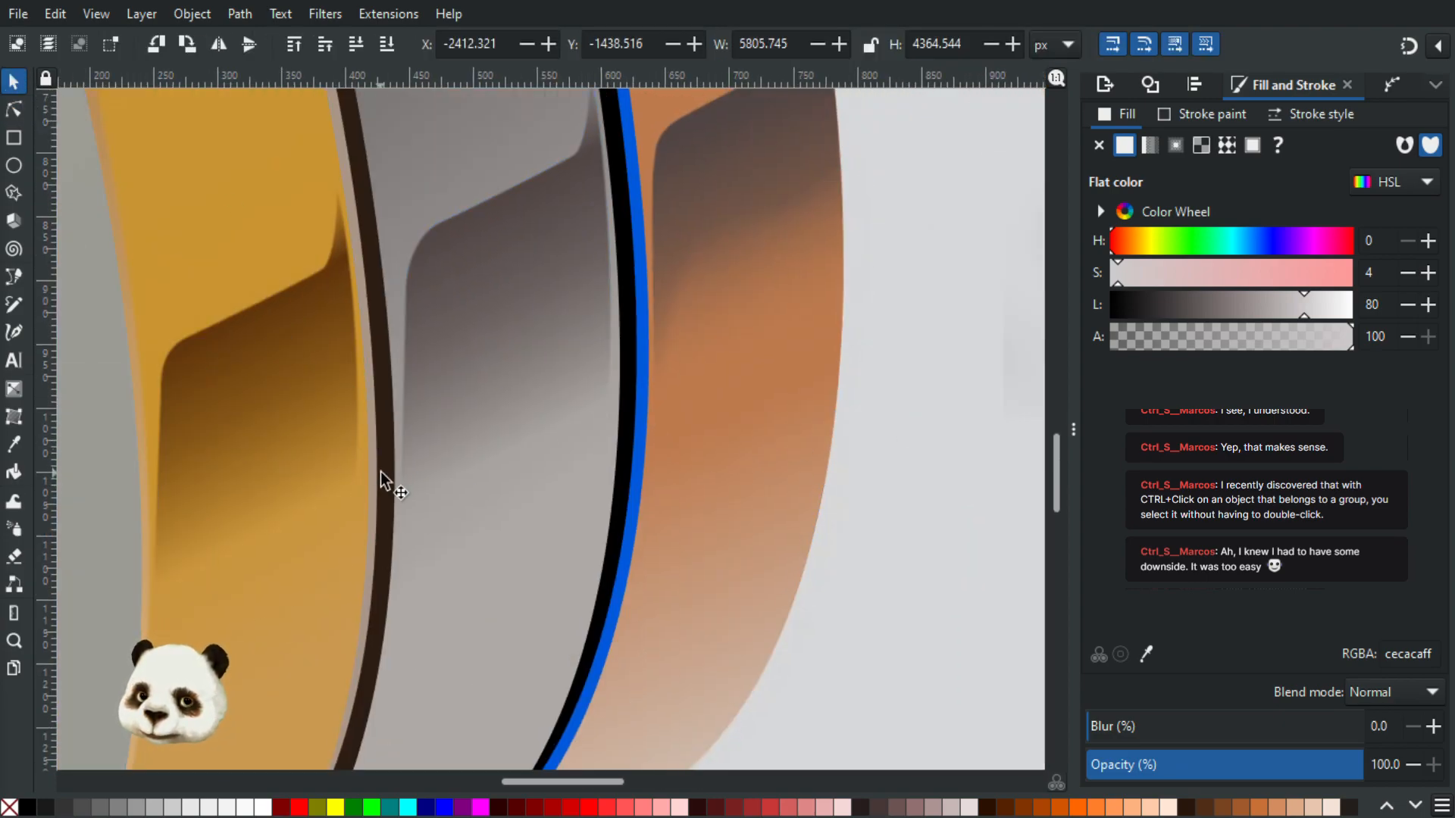
{"action": "left_click", "coordinate": [377, 473], "text": "ctrl"}
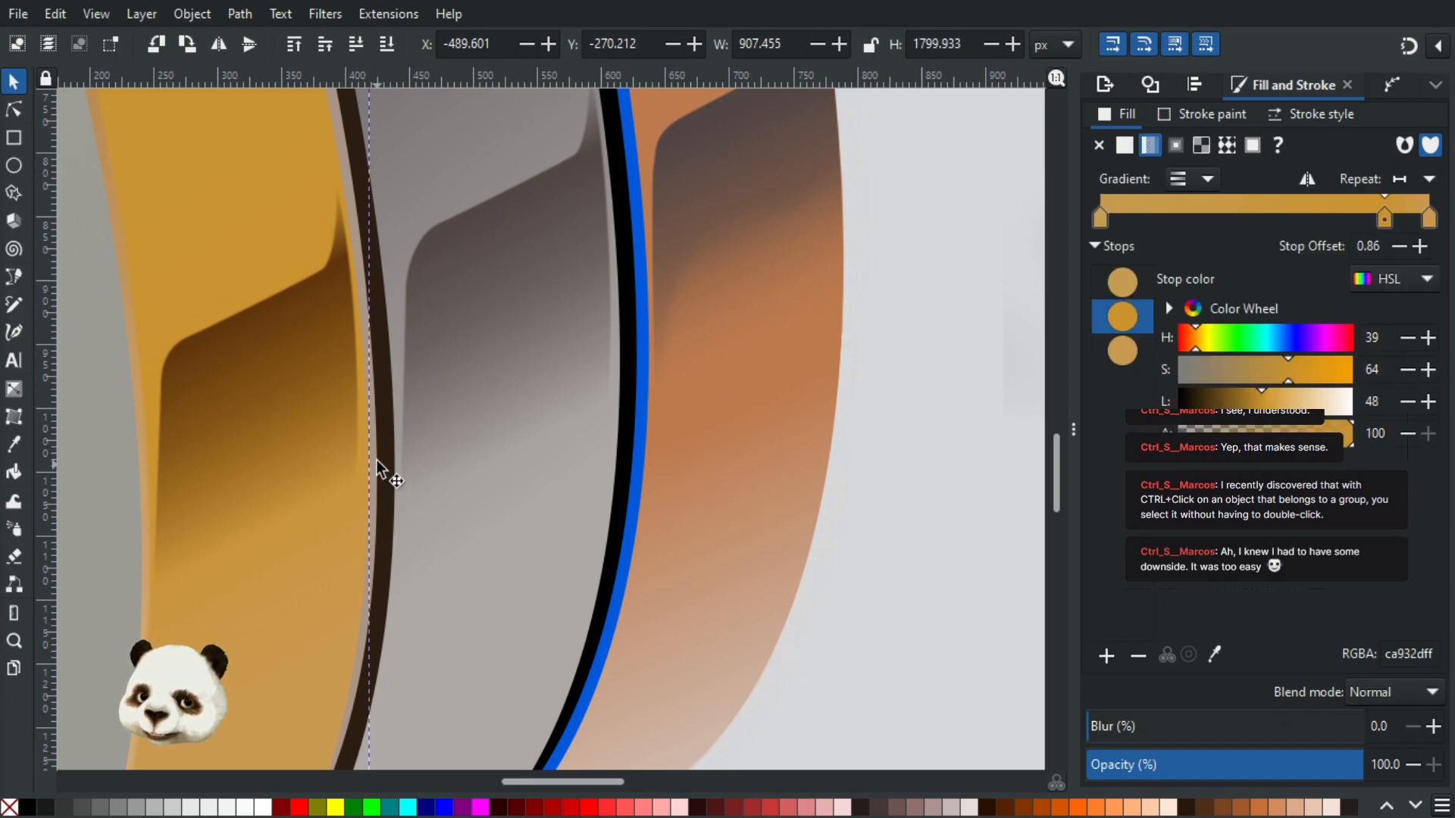
{"action": "scroll", "coordinate": [377, 463], "scroll_direction": "up", "scroll_amount": 2}
{"action": "left_click", "coordinate": [374, 459], "text": "ctrl"}
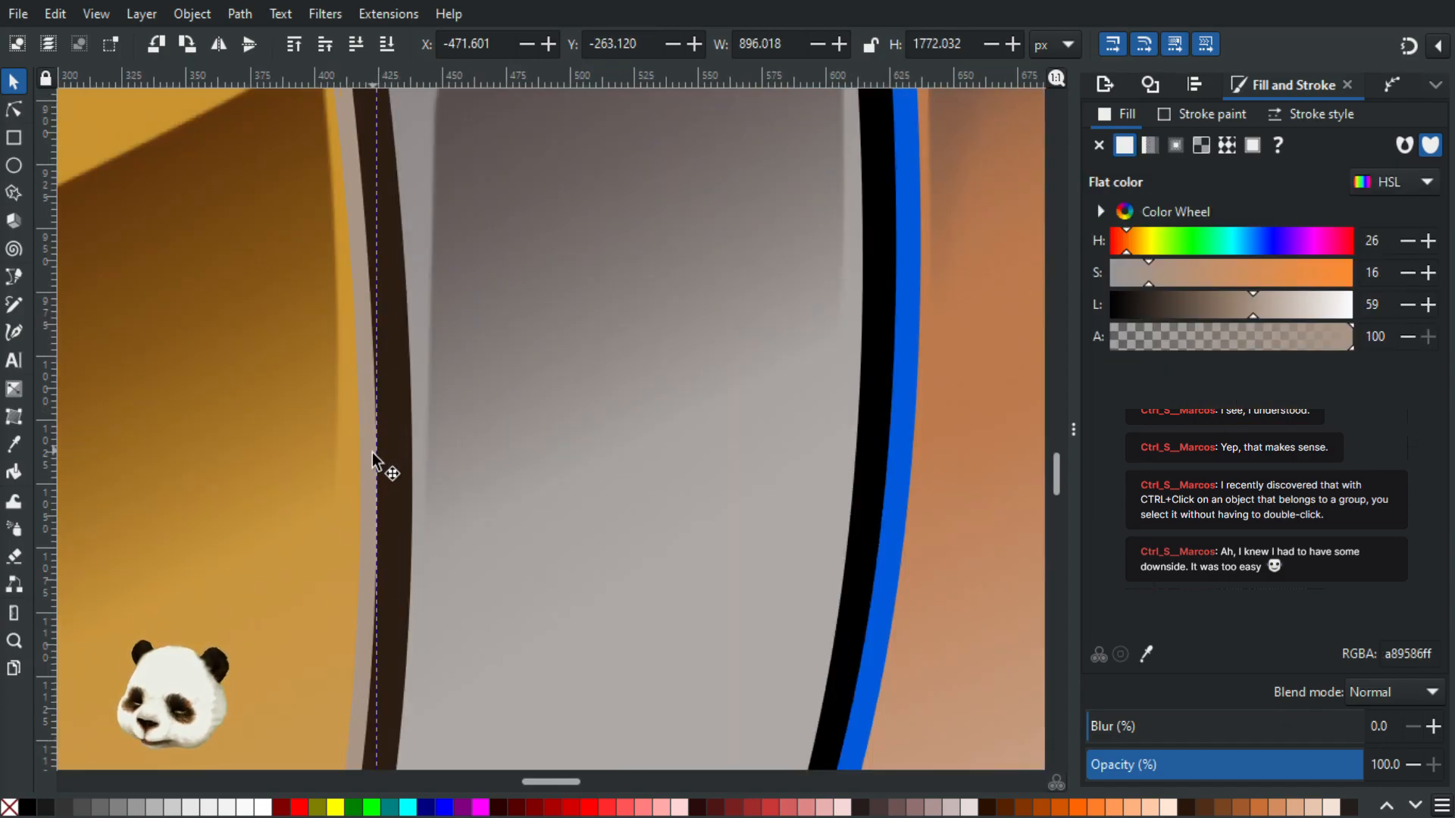
{"action": "scroll", "coordinate": [379, 462], "scroll_direction": "down", "scroll_amount": 3}
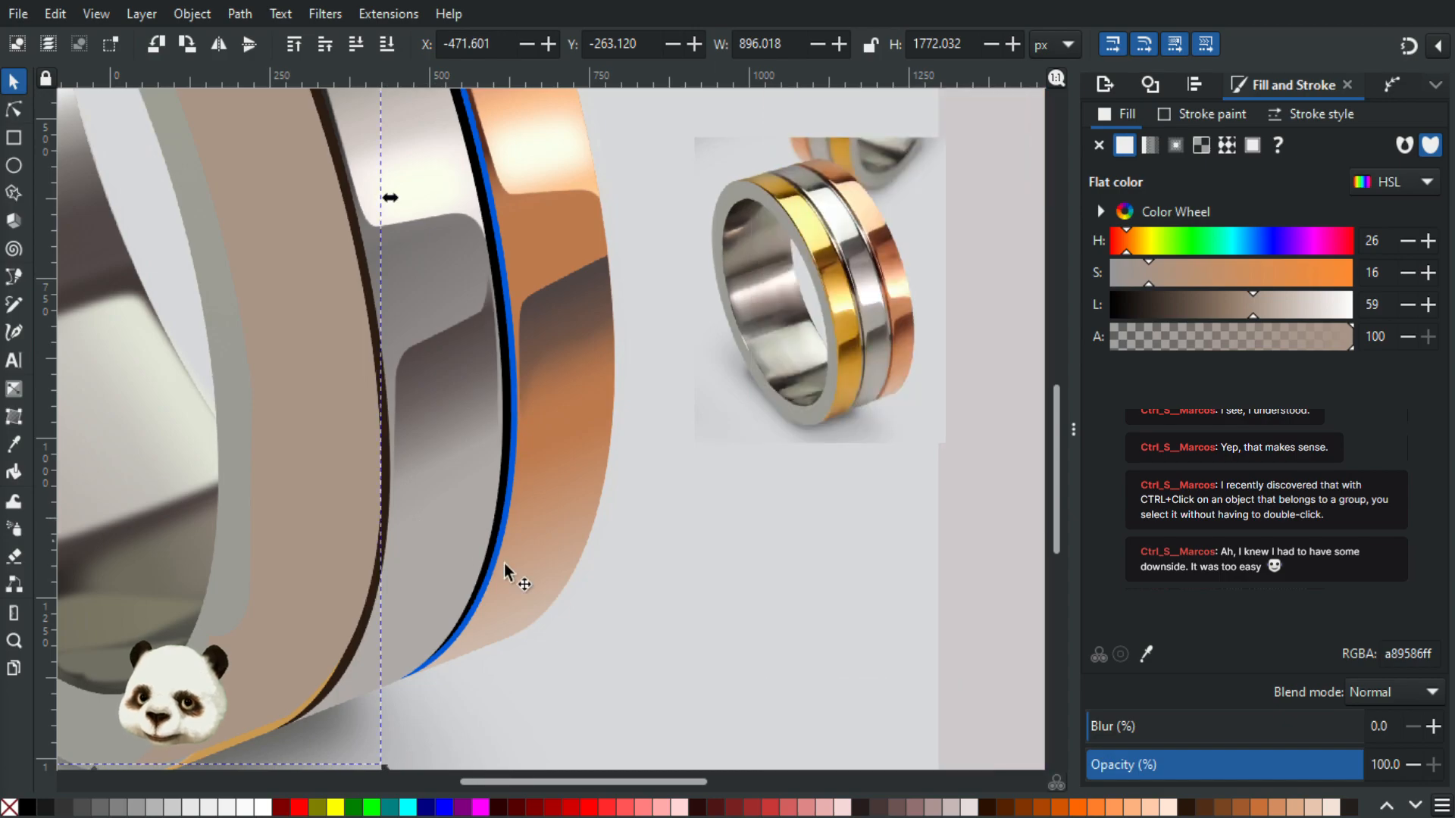
{"action": "left_click", "coordinate": [482, 807]}
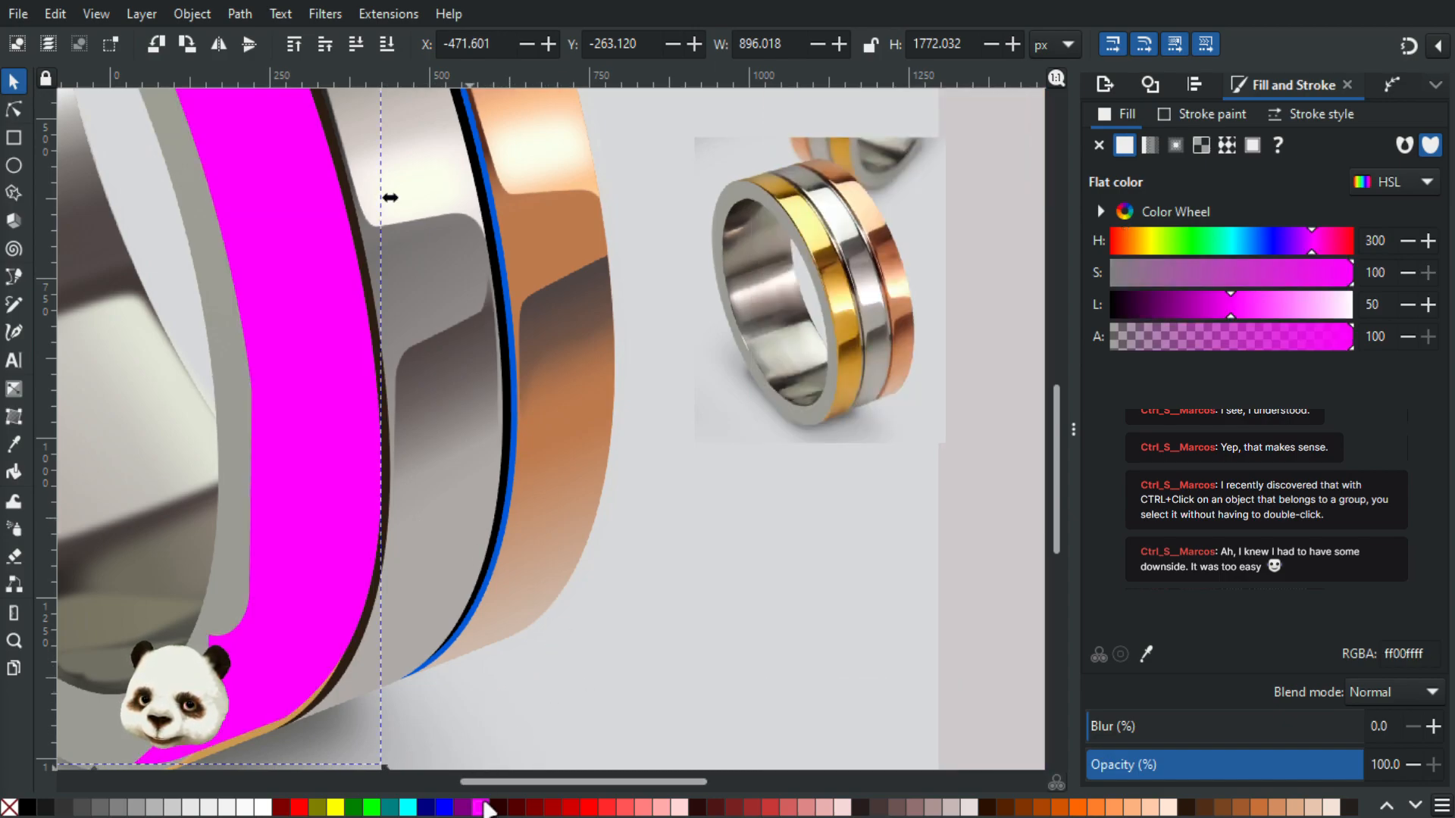
Step: Draw a closed patch about 201 px wide and 436 px high over the lower part of the gold-silver groove
{"action": "scroll", "coordinate": [535, 700], "scroll_direction": "up", "scroll_amount": 1}
{"action": "mouse_move", "coordinate": [551, 676]}
{"action": "left_mouse_down"}
{"action": "mouse_move", "coordinate": [659, 630]}
{"action": "mouse_move", "coordinate": [534, 677]}
{"action": "left_mouse_up"}
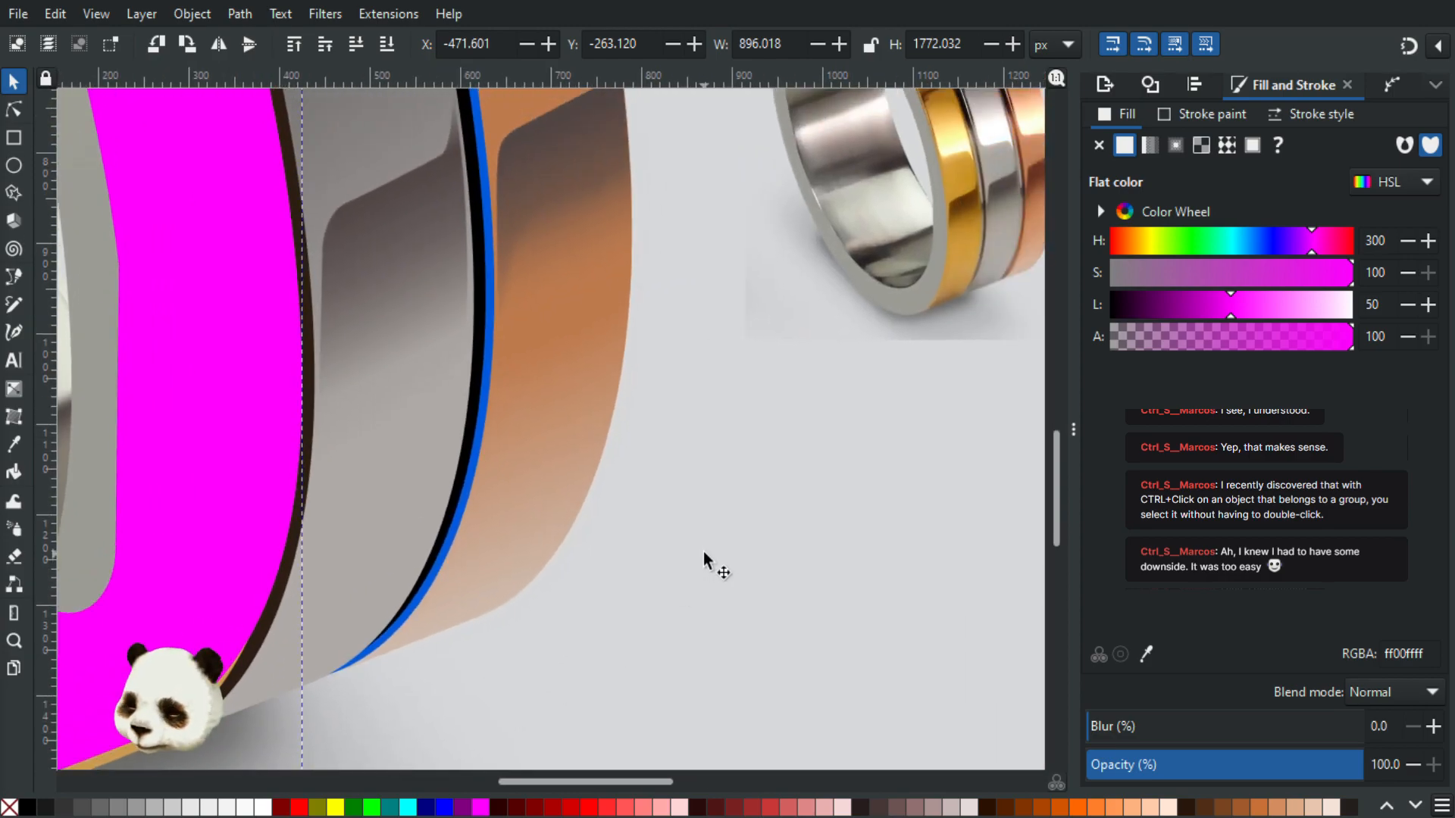
{"action": "key", "text": "b"}
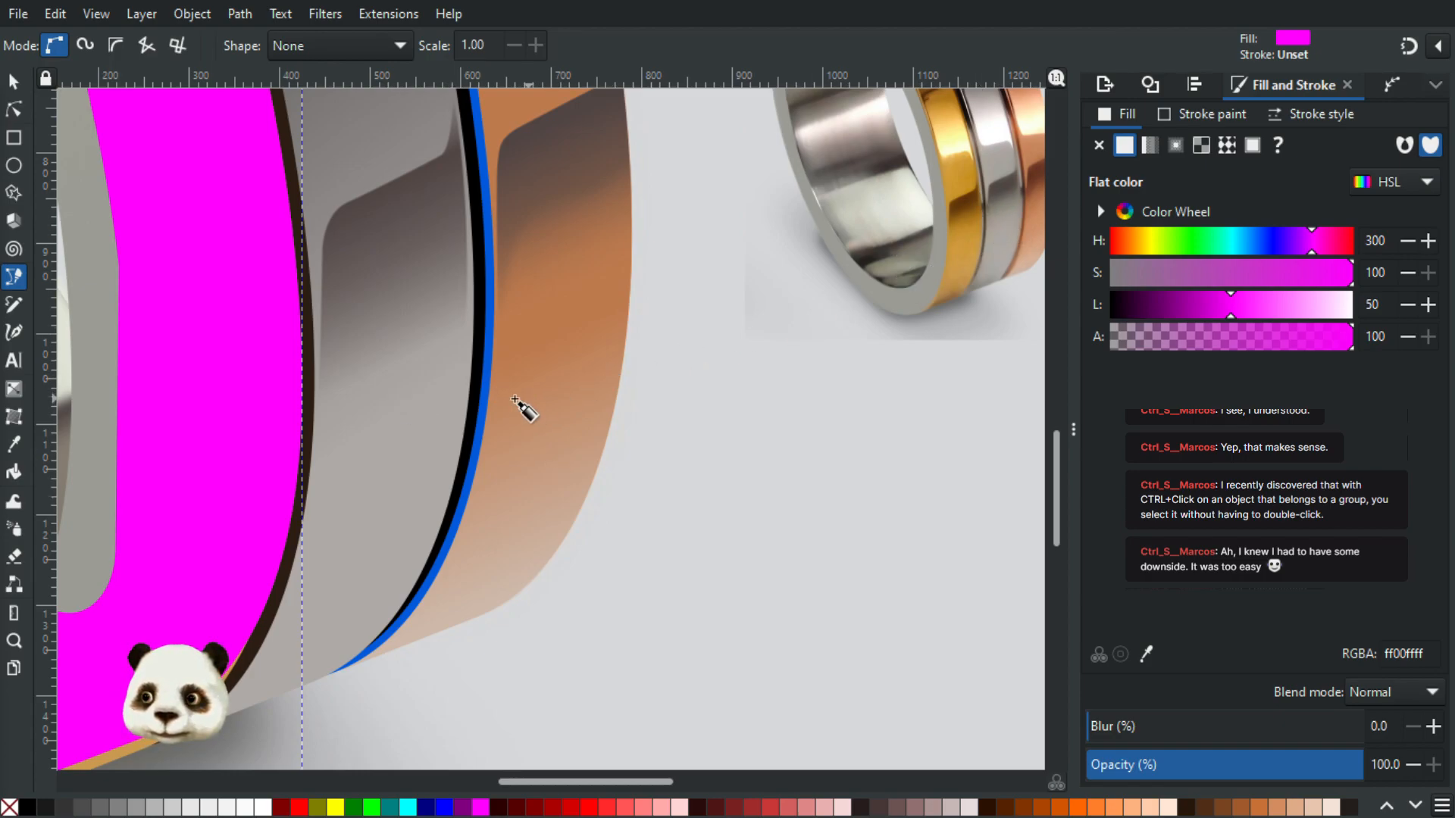
{"action": "left_click", "coordinate": [324, 386]}
{"action": "left_click_drag", "start_coordinate": [278, 388], "coordinate": [268, 415]}
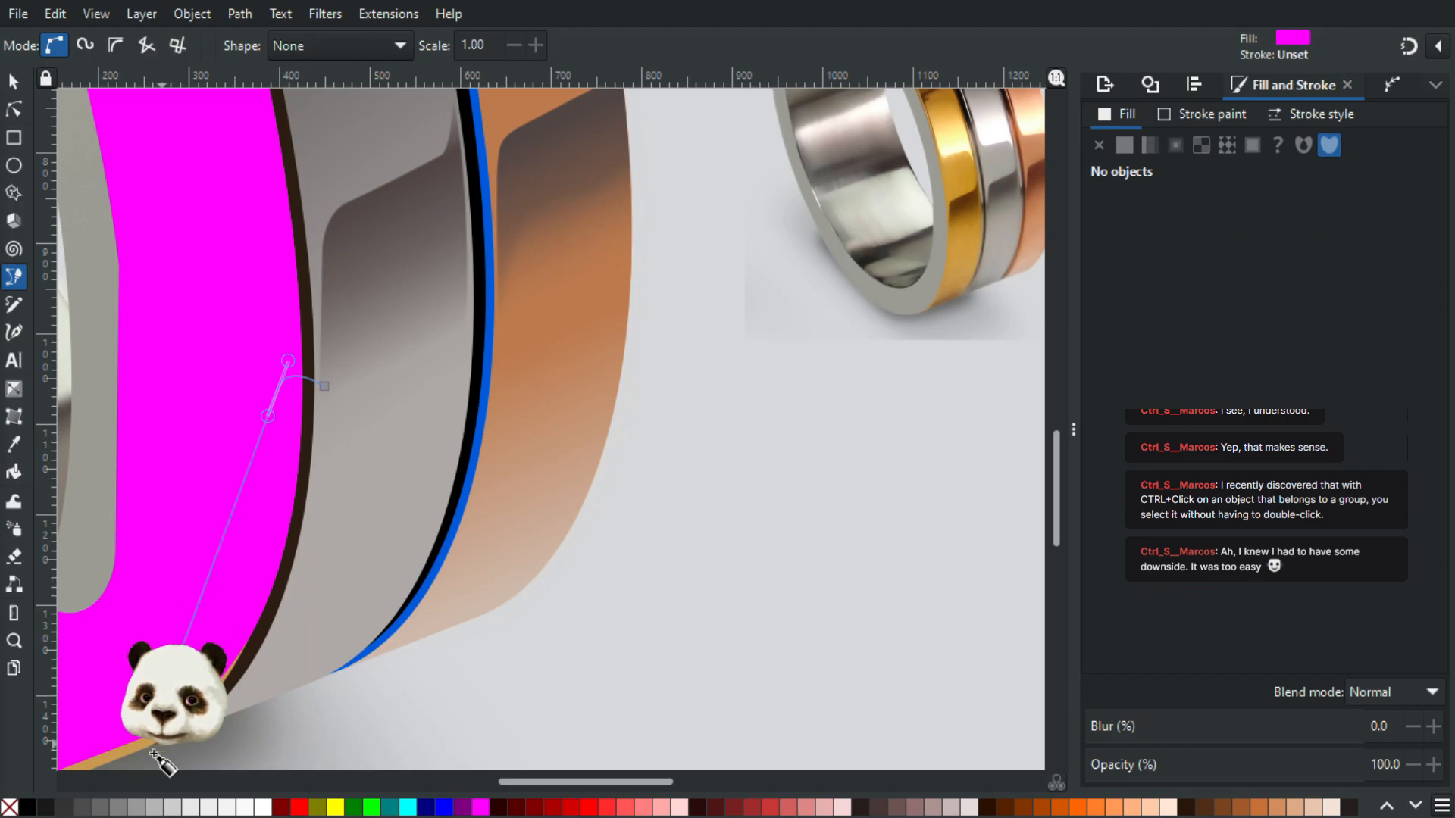
{"action": "left_click", "coordinate": [294, 744]}
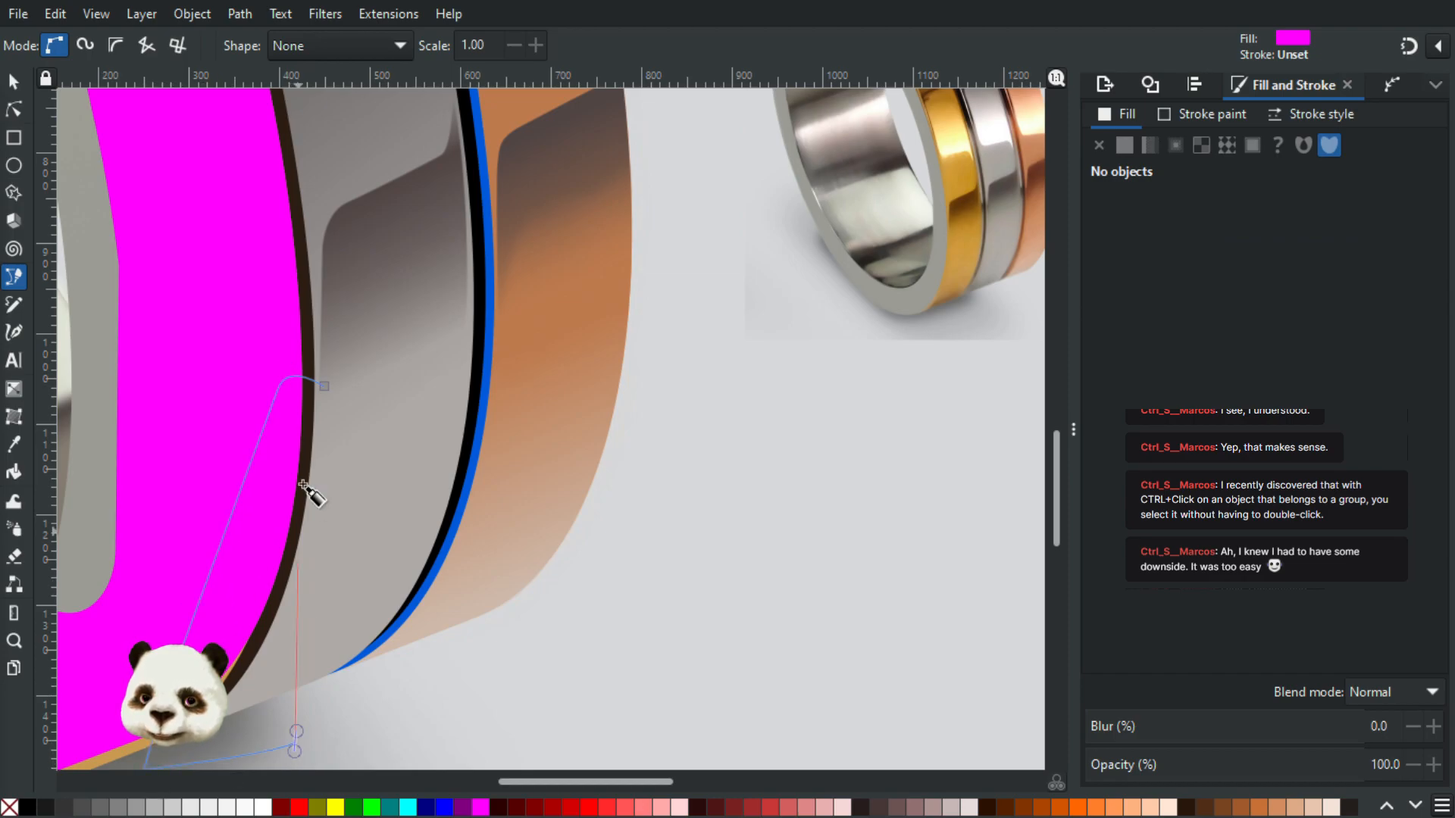
{"action": "left_click", "coordinate": [314, 377]}
Step: Fill the new patch with the gray-beige 9b8b71 sampled from the gold-silver groove edge of the reference ring
{"action": "left_click_drag", "start_coordinate": [621, 402], "coordinate": [354, 471]}
{"action": "scroll", "coordinate": [780, 262], "scroll_direction": "up", "scroll_amount": 3}
{"action": "key", "text": "d"}
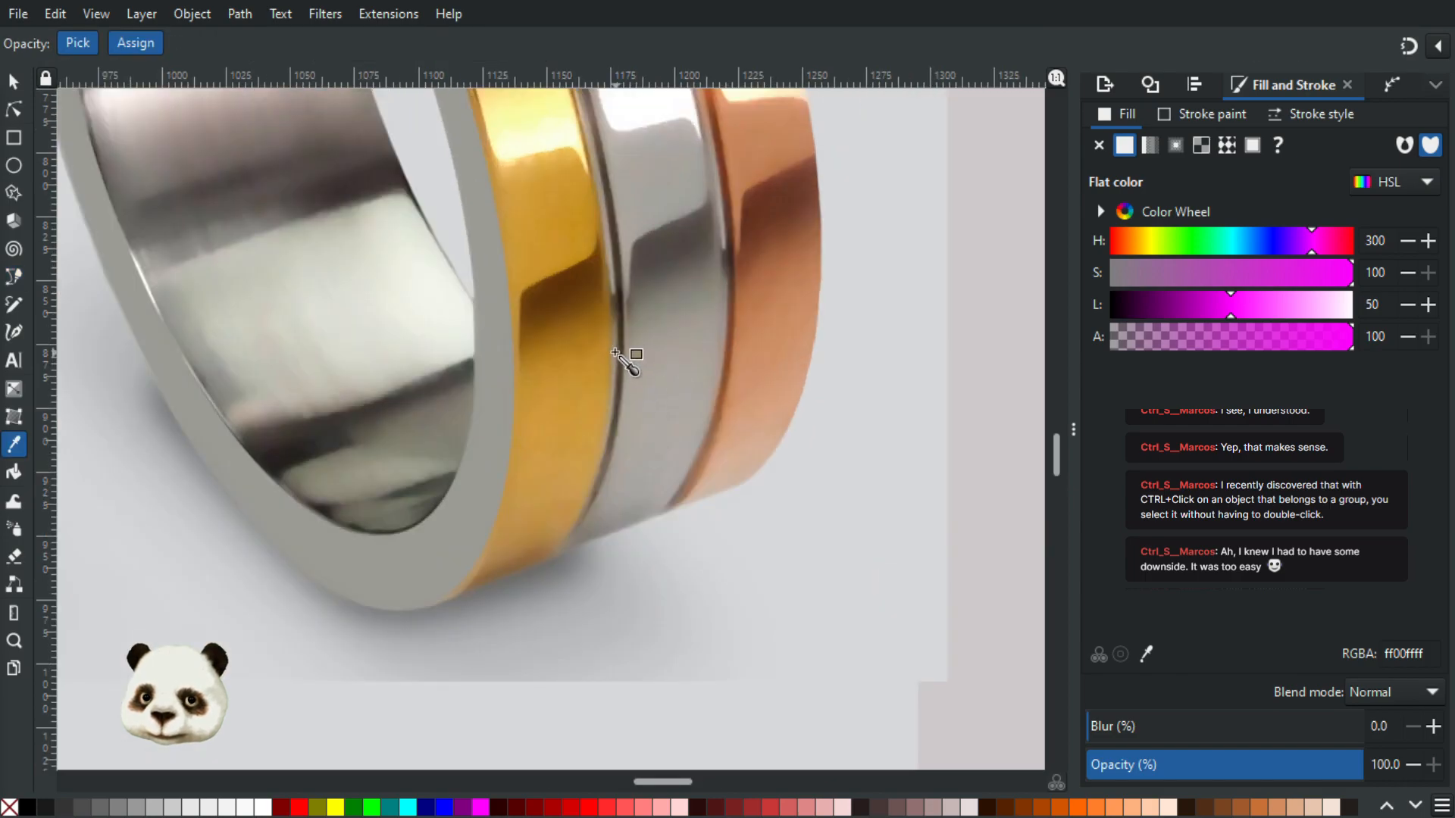
{"action": "left_click", "coordinate": [615, 353]}
{"action": "scroll", "coordinate": [496, 620], "scroll_direction": "down", "scroll_amount": 4}
{"action": "left_click_drag", "start_coordinate": [383, 570], "coordinate": [856, 325]}
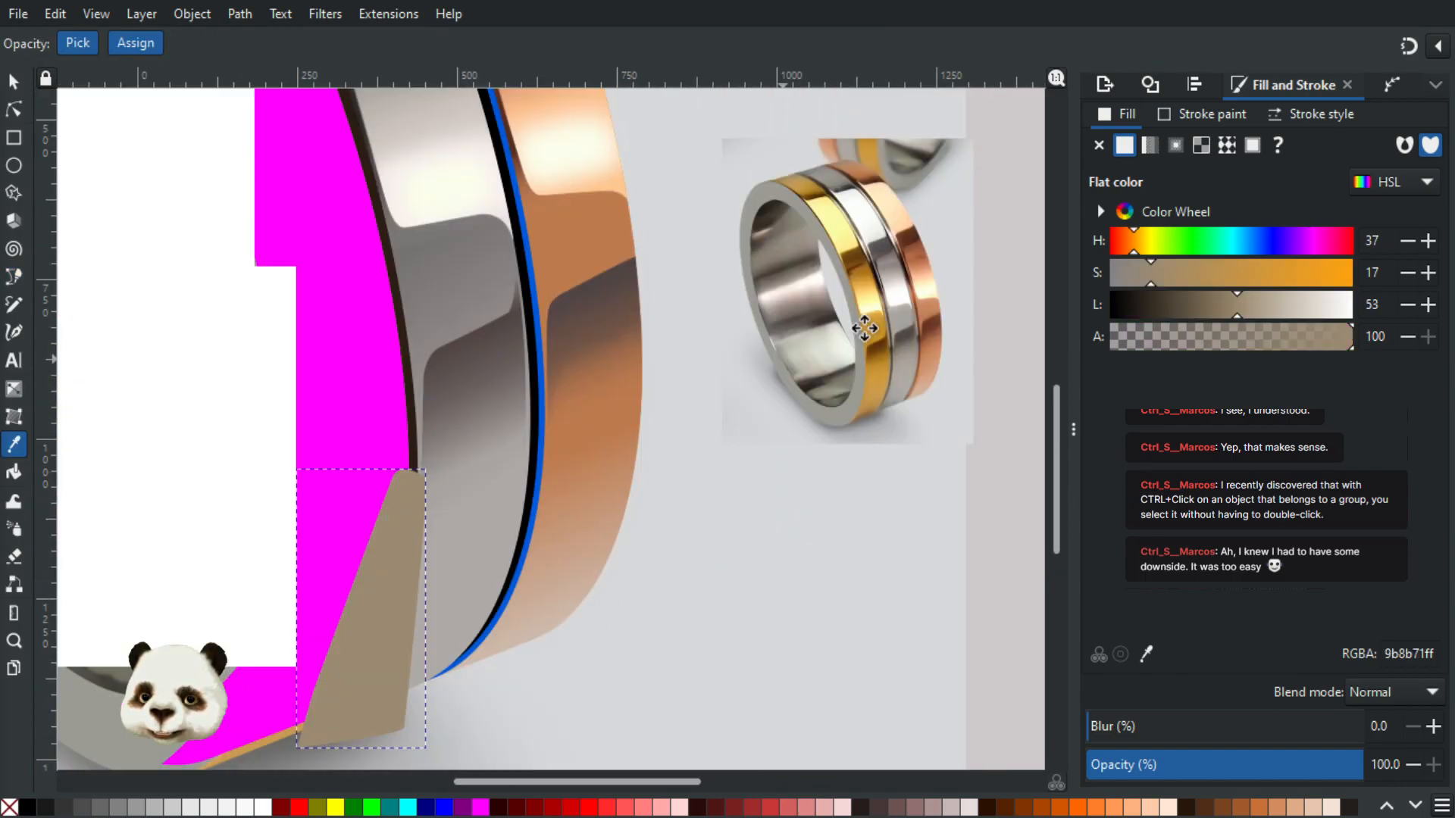
{"action": "scroll", "coordinate": [746, 397], "scroll_direction": "up", "scroll_amount": 1}
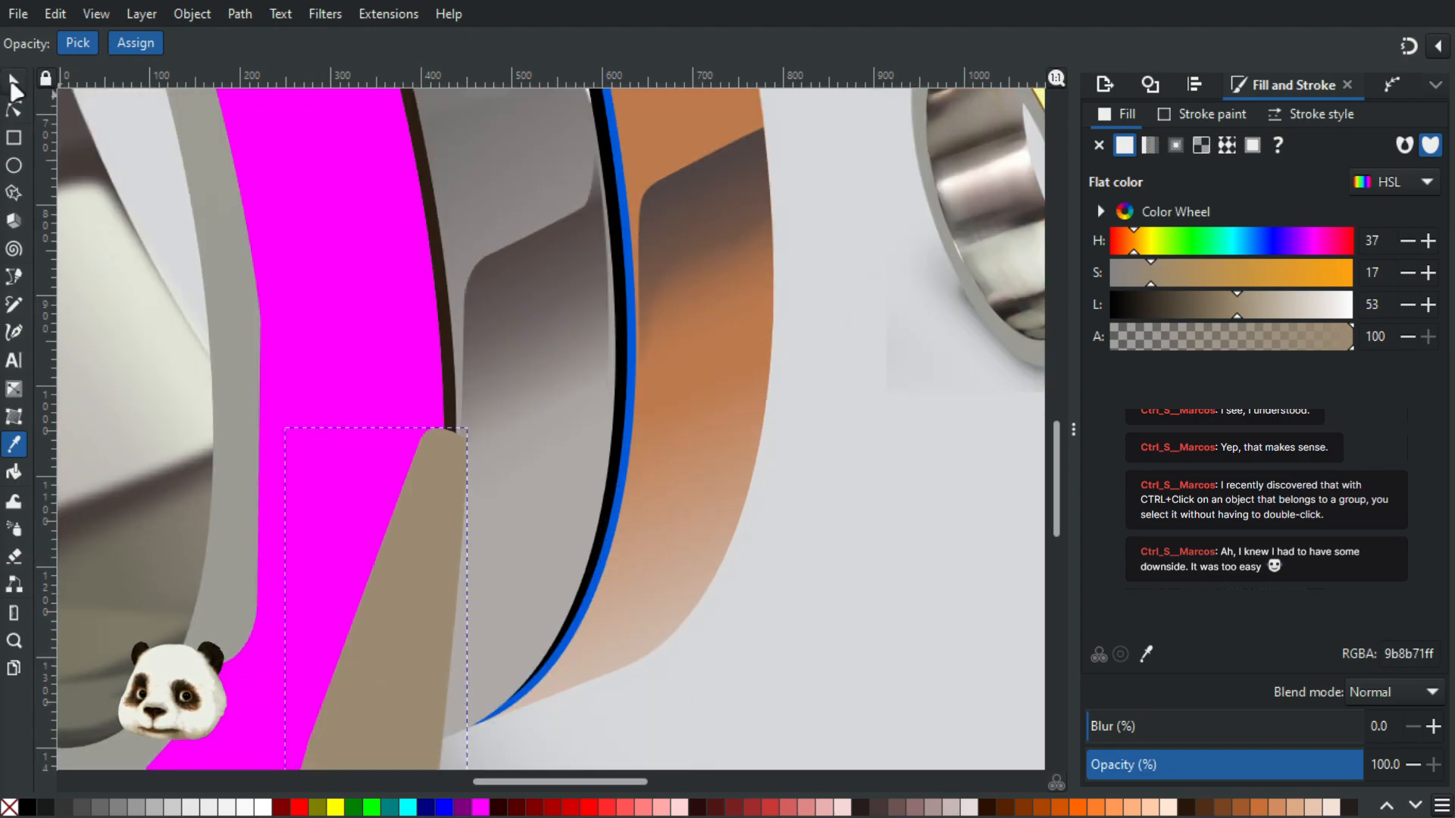
Step: Bring the magenta shape to the front so it covers the gray-beige patch
{"action": "left_click", "coordinate": [14, 81]}
{"action": "left_click", "coordinate": [388, 327]}
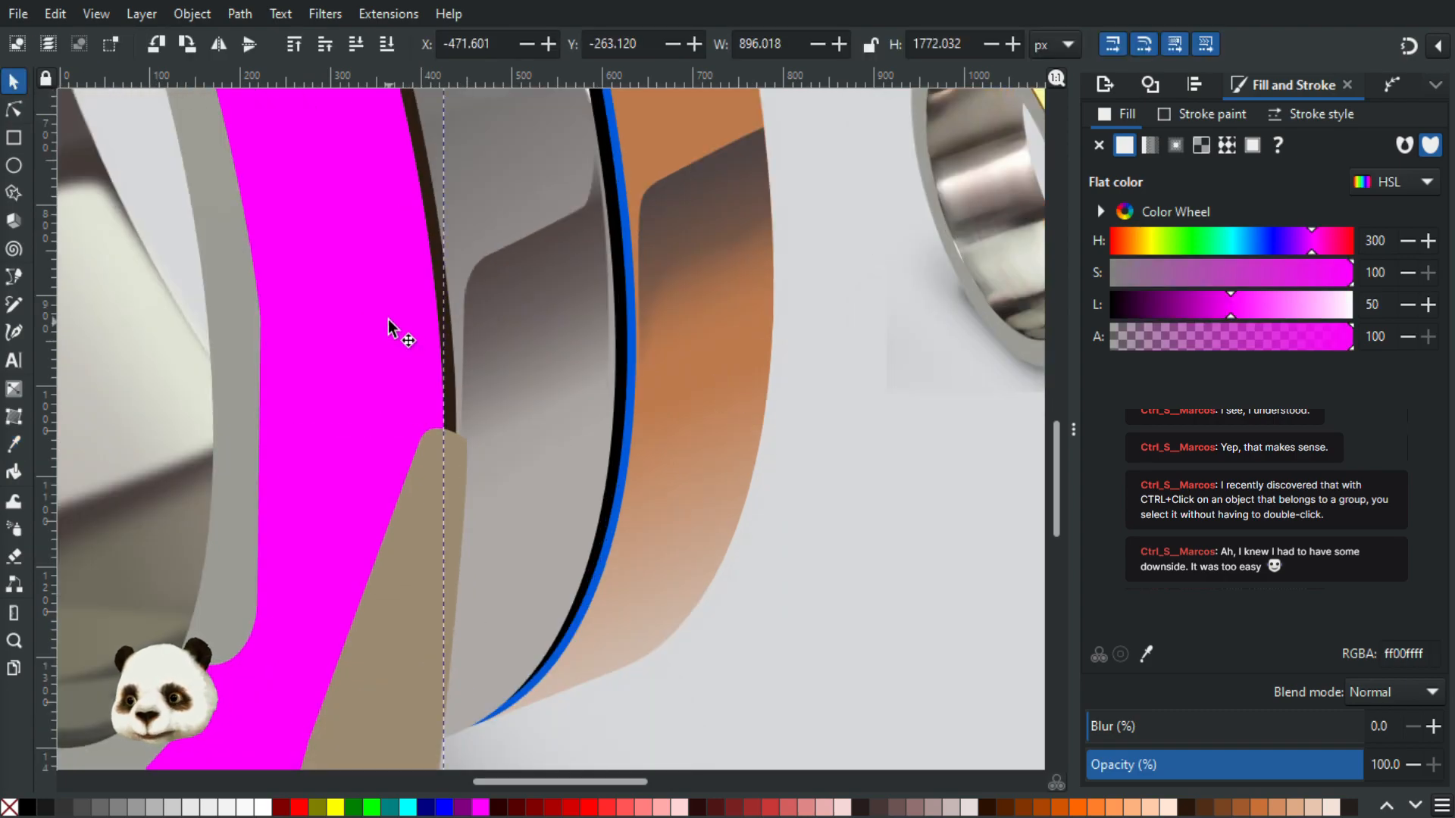
{"action": "key", "text": "Home"}
{"action": "left_click", "coordinate": [414, 731], "text": "shift"}
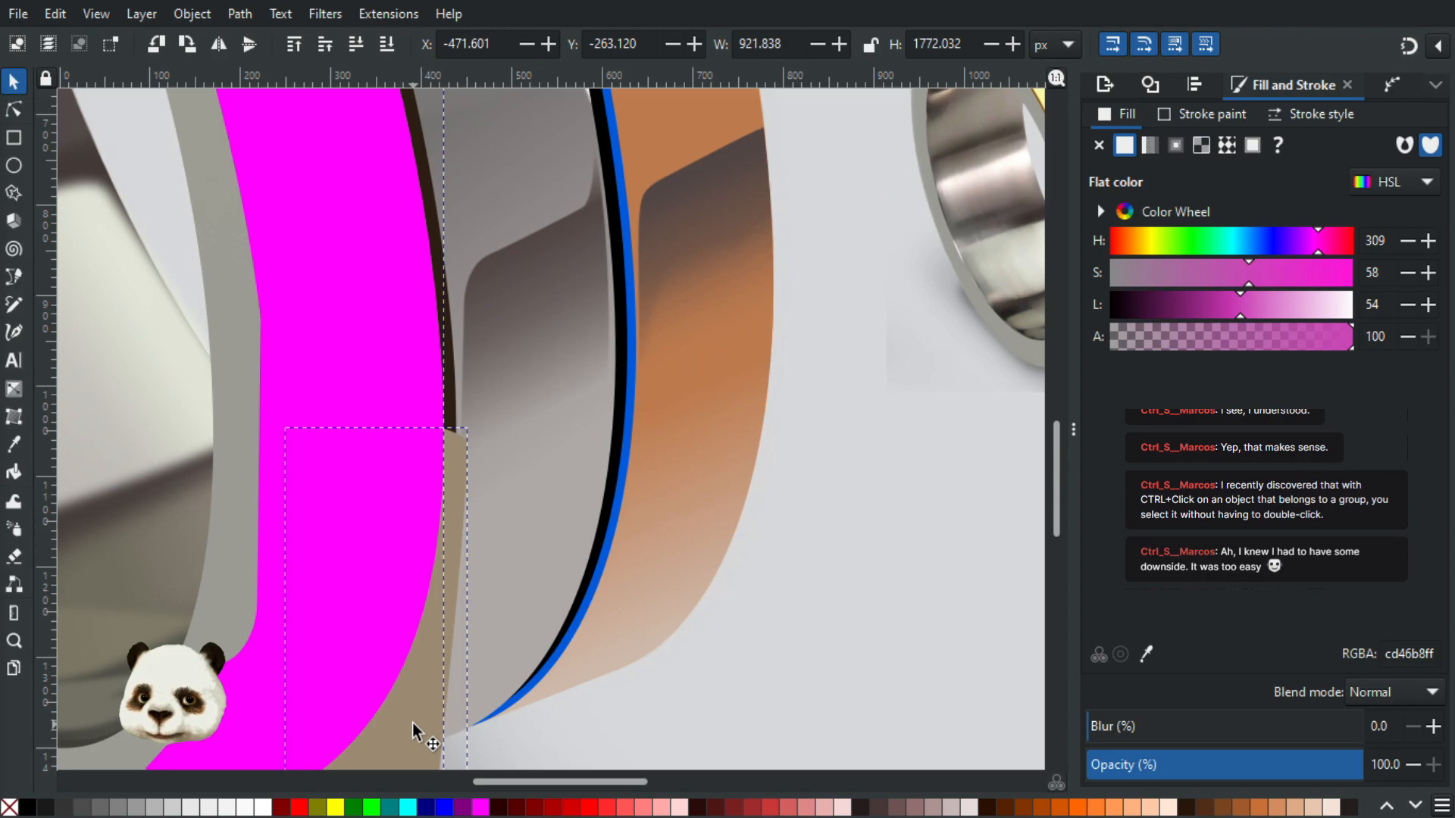
{"action": "right_click", "coordinate": [413, 727]}
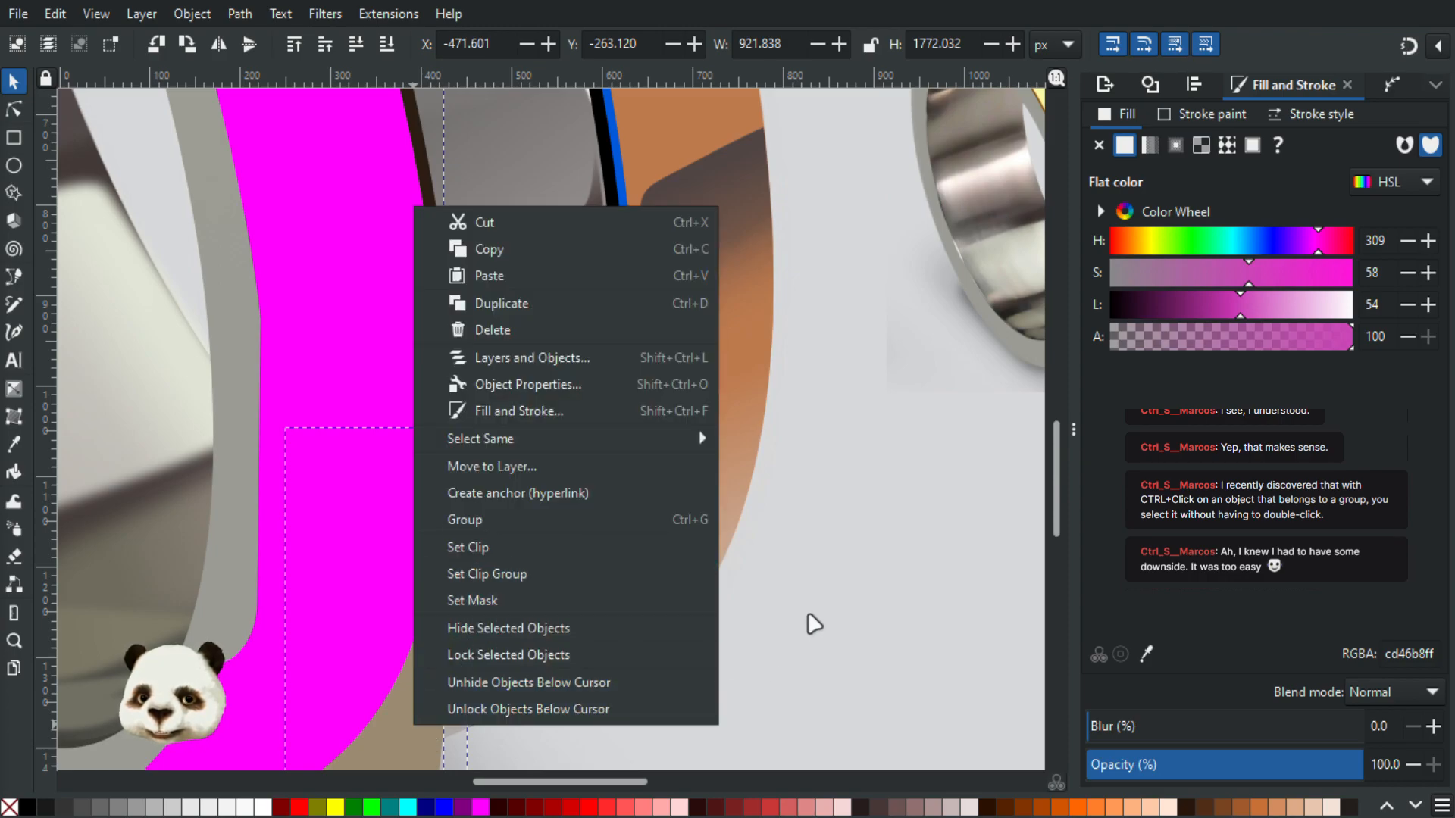
{"action": "left_click", "coordinate": [797, 635]}
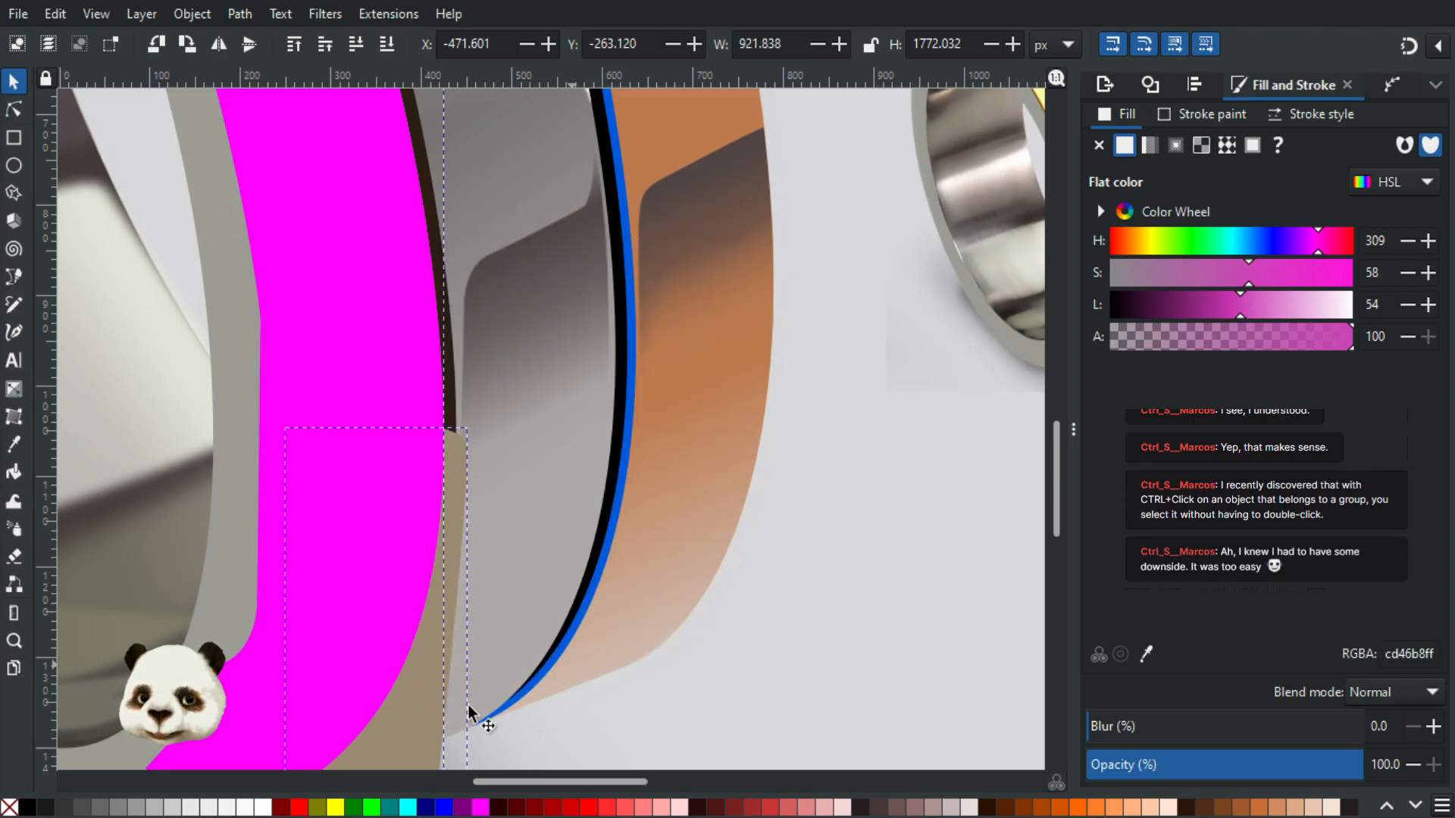
{"action": "left_click", "coordinate": [747, 685]}
Step: Group the gray-beige patch and clip the group with the magenta shape
{"action": "left_click", "coordinate": [427, 703]}
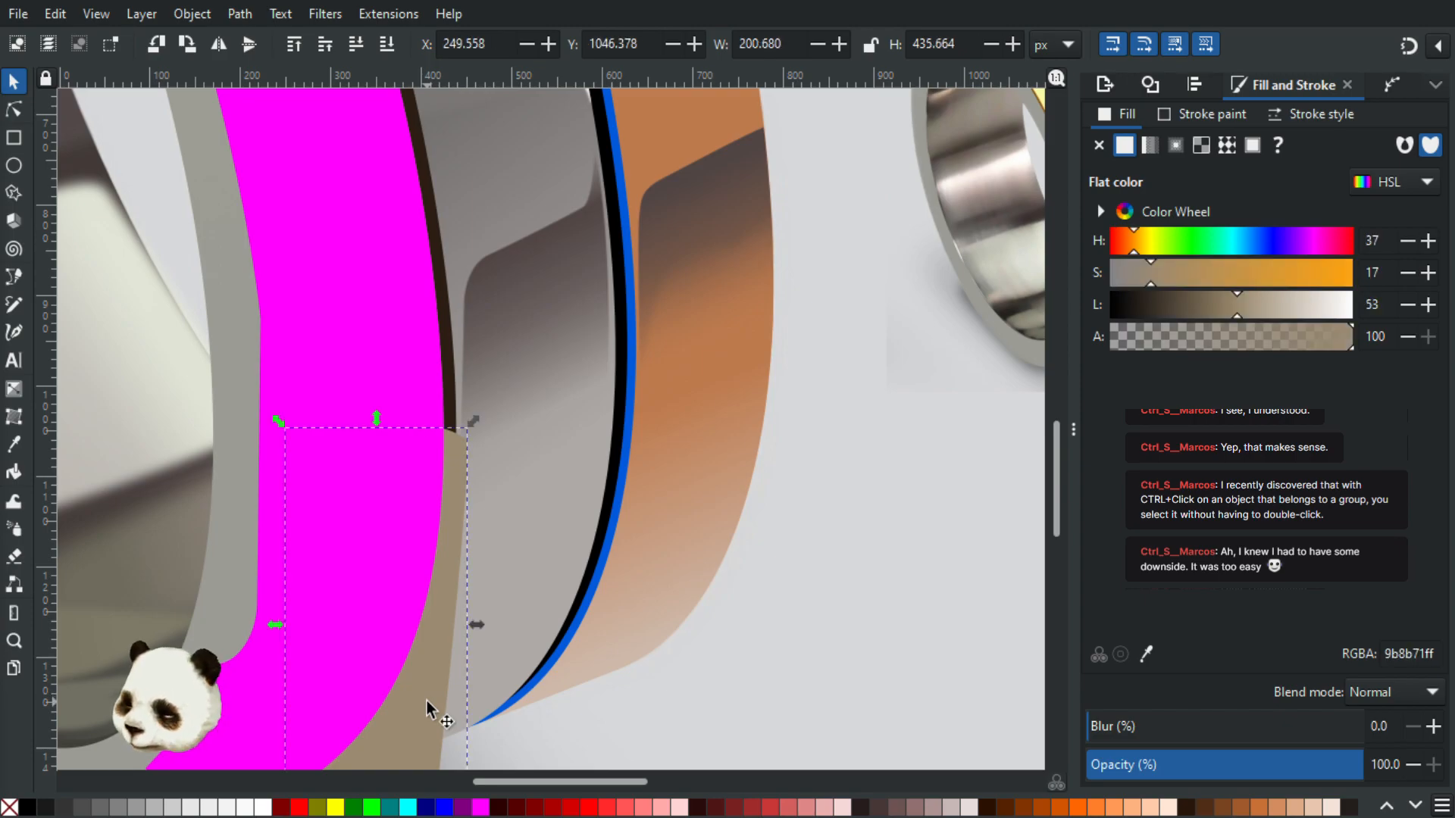
{"action": "key", "text": "ctrl+g"}
{"action": "left_click", "coordinate": [376, 346], "text": "shift"}
{"action": "right_click", "coordinate": [376, 345]}
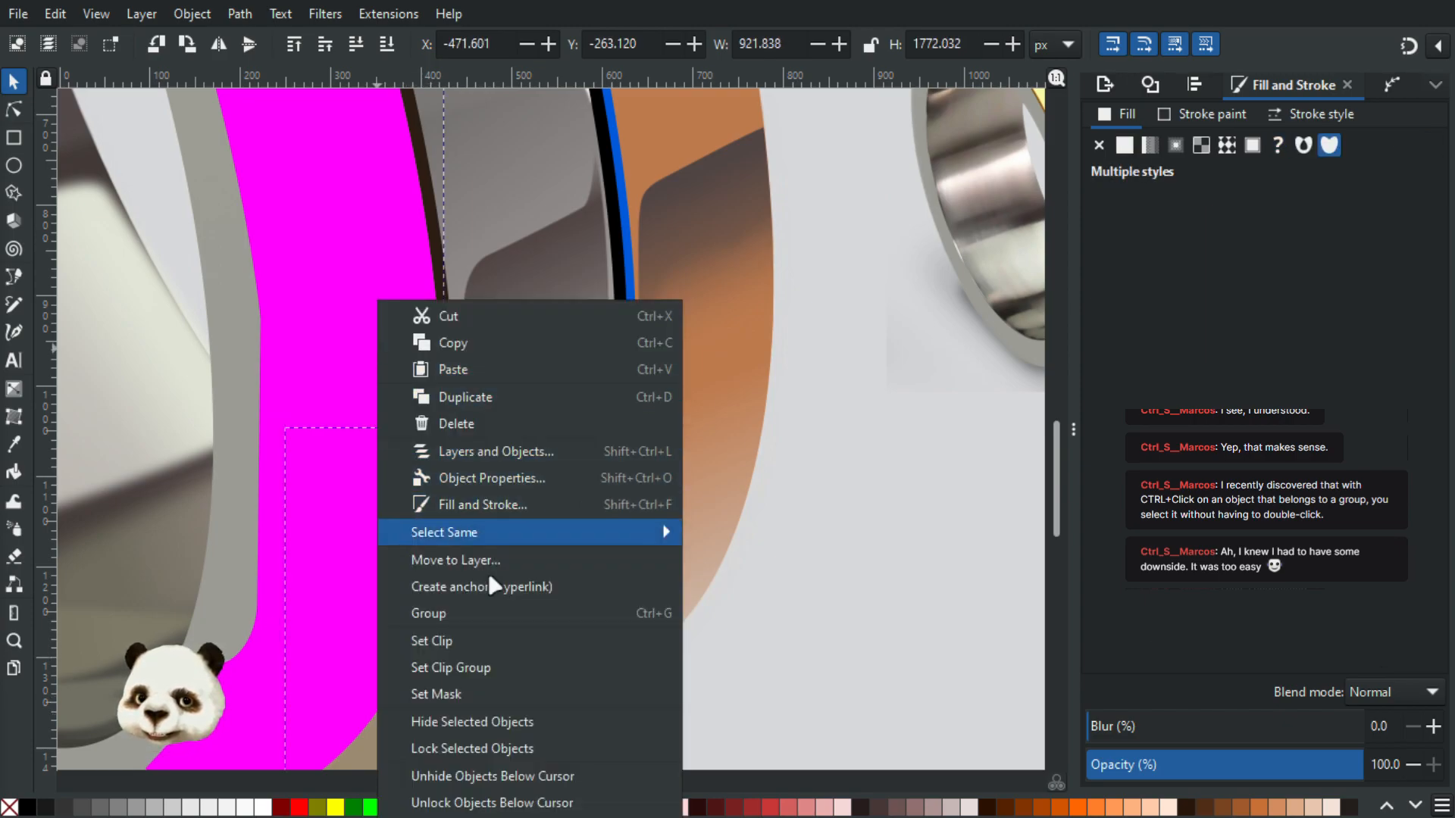
{"action": "left_click", "coordinate": [478, 650]}
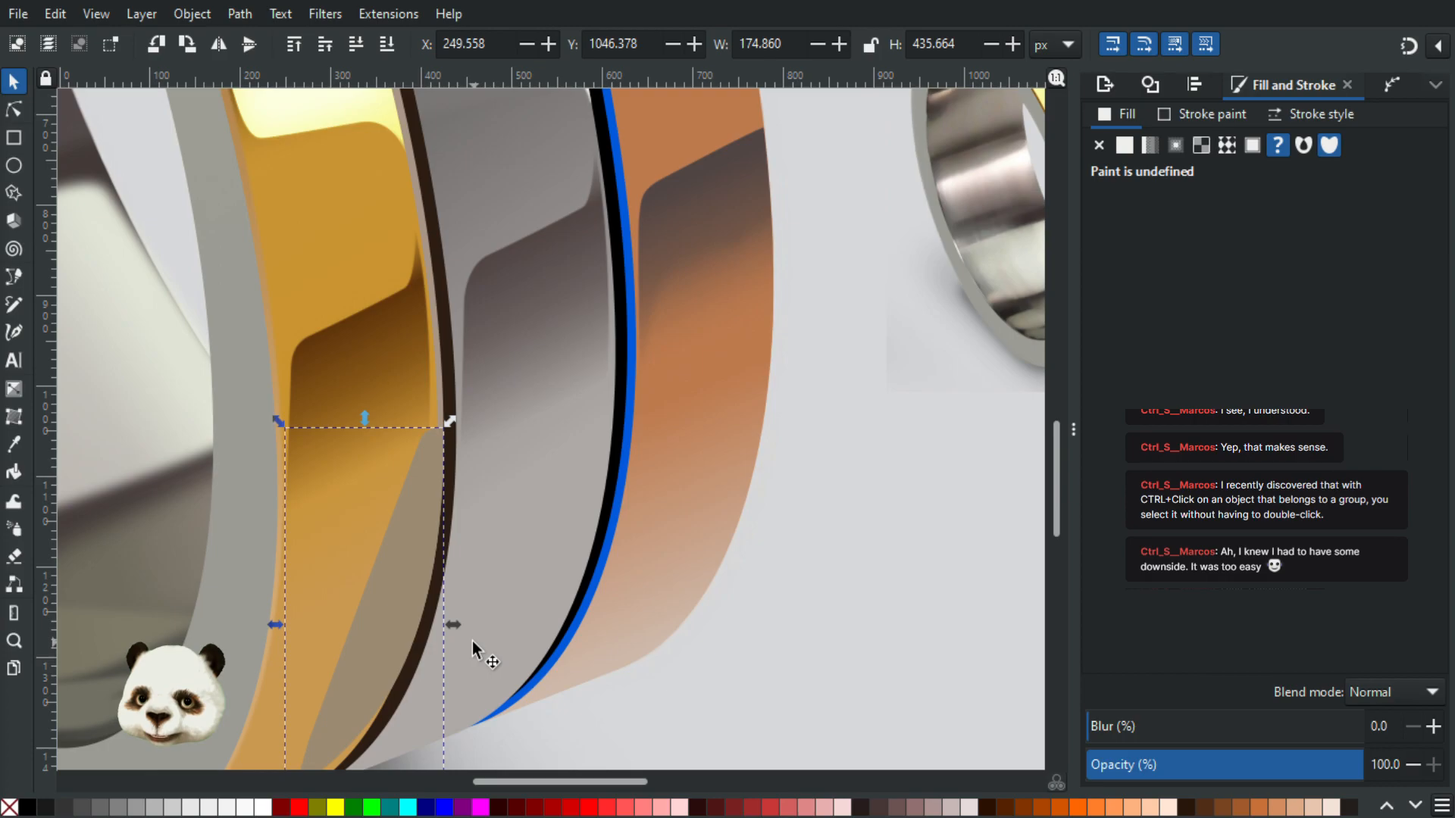
Step: Place the clipped gray-beige patch behind the gold band so it shows only along the groove edge
{"action": "left_click_drag", "start_coordinate": [482, 638], "coordinate": [554, 502]}
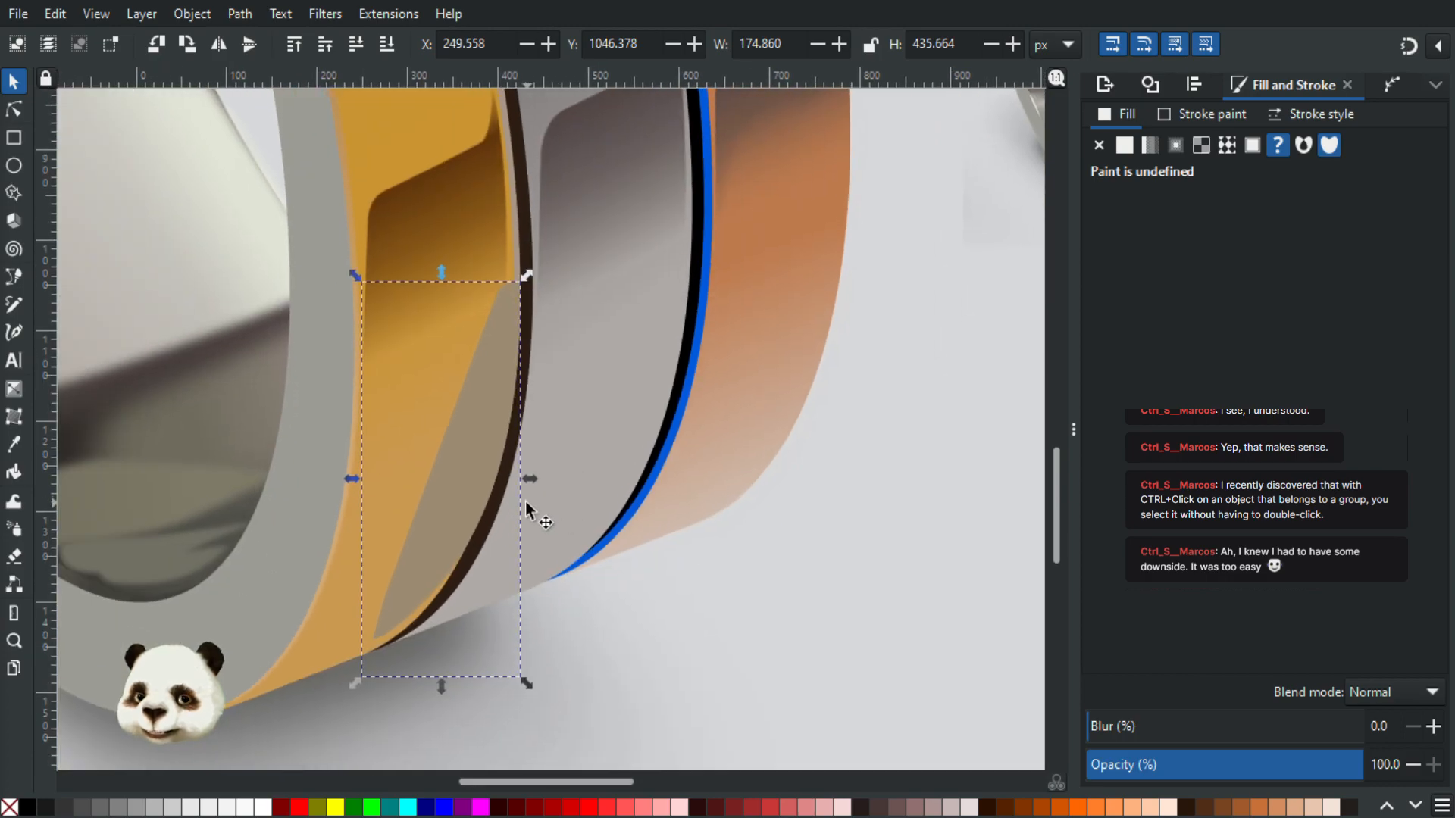
{"action": "left_click_drag", "start_coordinate": [530, 479], "coordinate": [553, 478]}
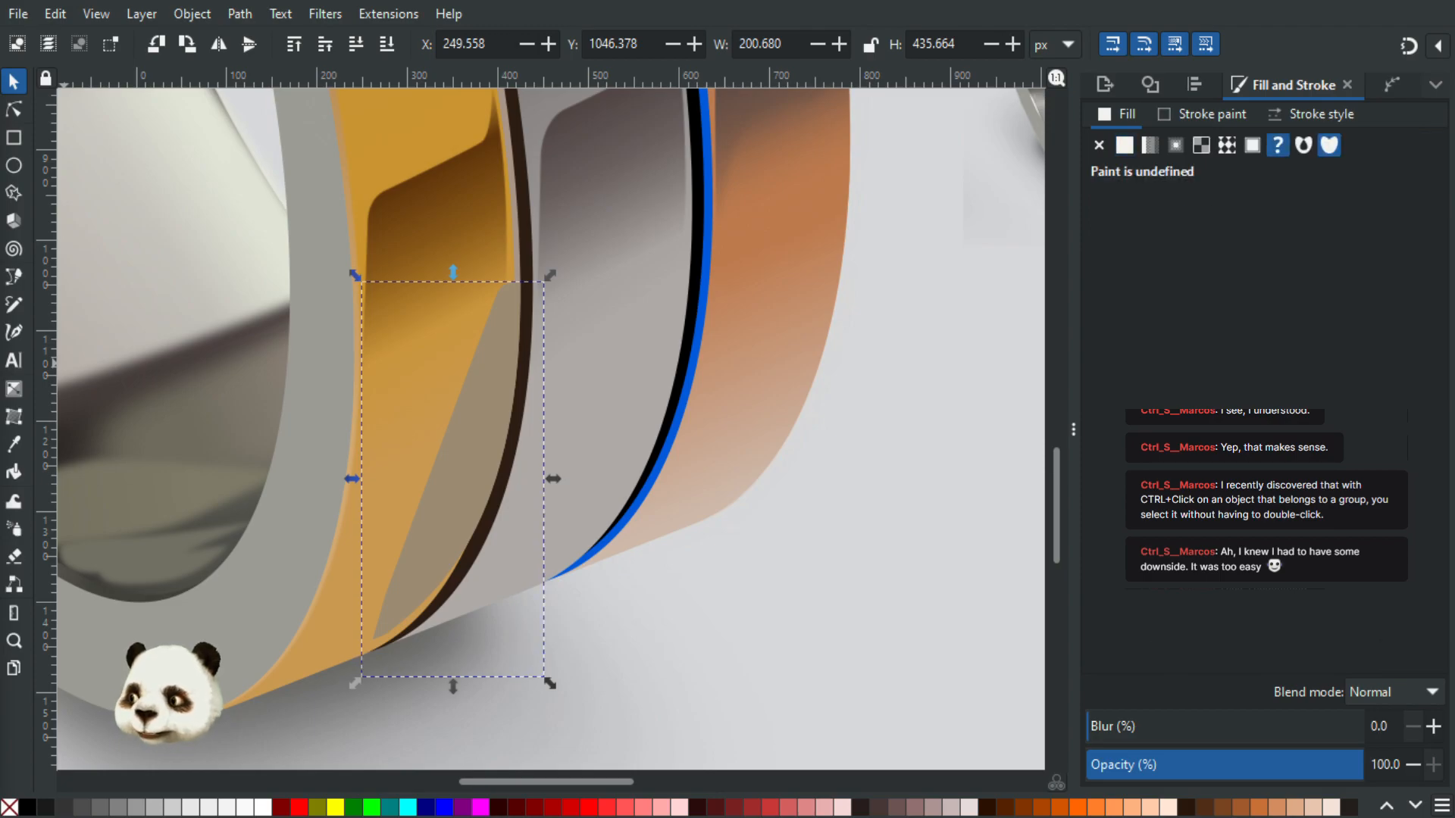
{"action": "left_click_drag", "start_coordinate": [553, 479], "coordinate": [530, 479]}
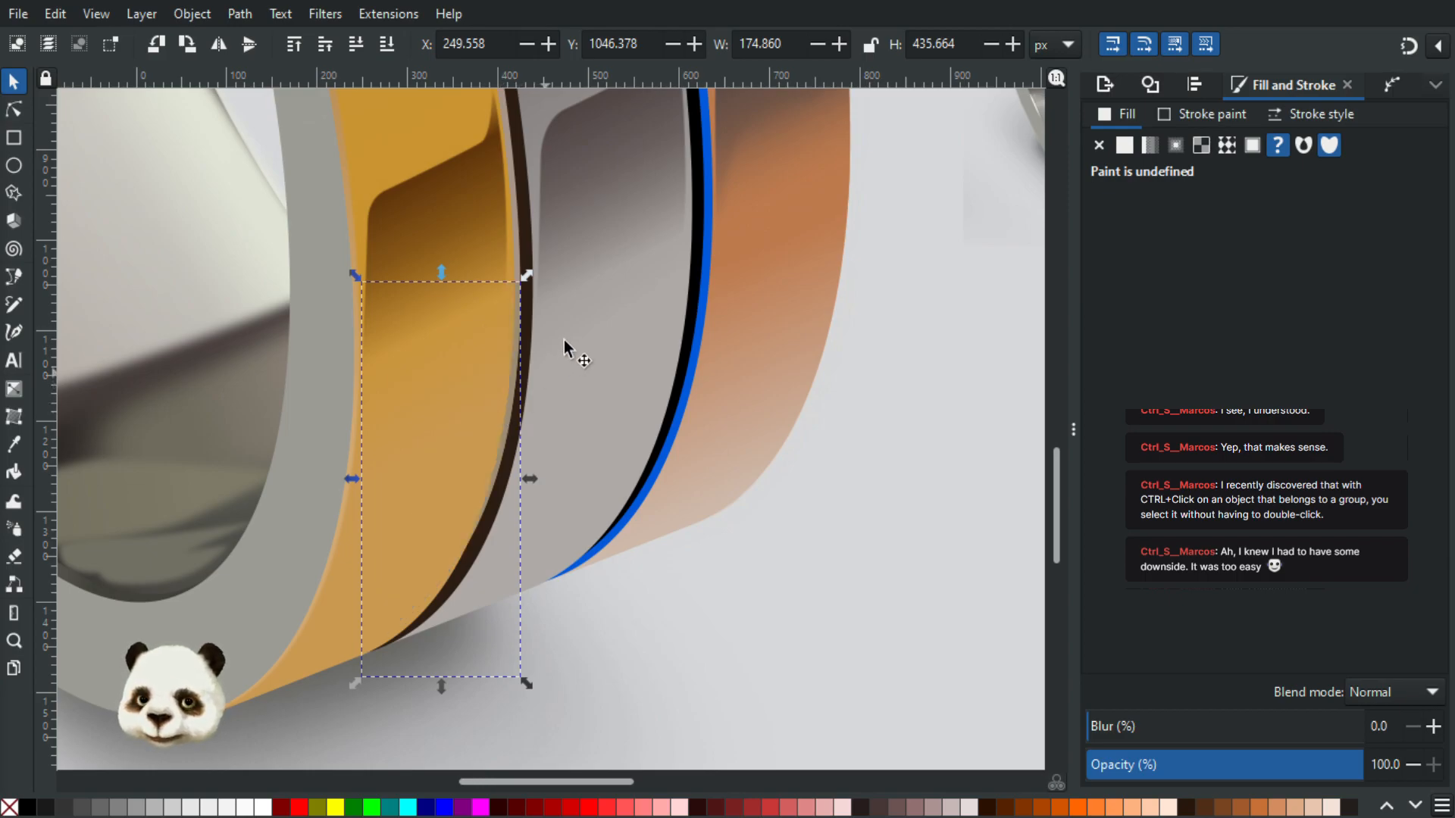
{"action": "scroll", "coordinate": [564, 341], "scroll_direction": "up", "scroll_amount": 3}
{"action": "scroll", "coordinate": [567, 339], "scroll_direction": "down", "scroll_amount": 2}
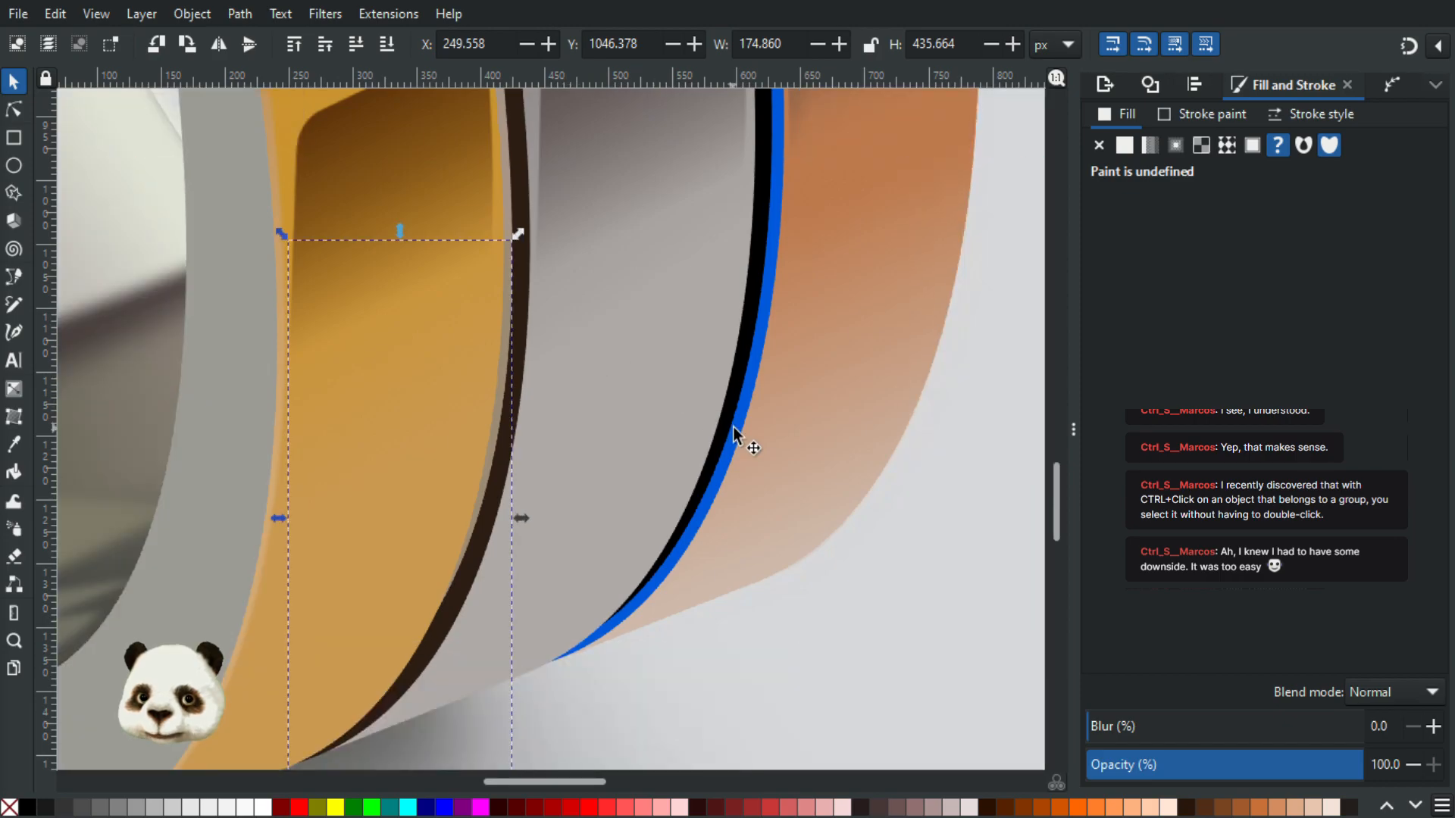
Step: Set the blur of the clipped gray-beige patch to 20%
{"action": "scroll", "coordinate": [734, 425], "scroll_direction": "down", "scroll_amount": 2}
{"action": "left_click_drag", "start_coordinate": [905, 418], "coordinate": [721, 449]}
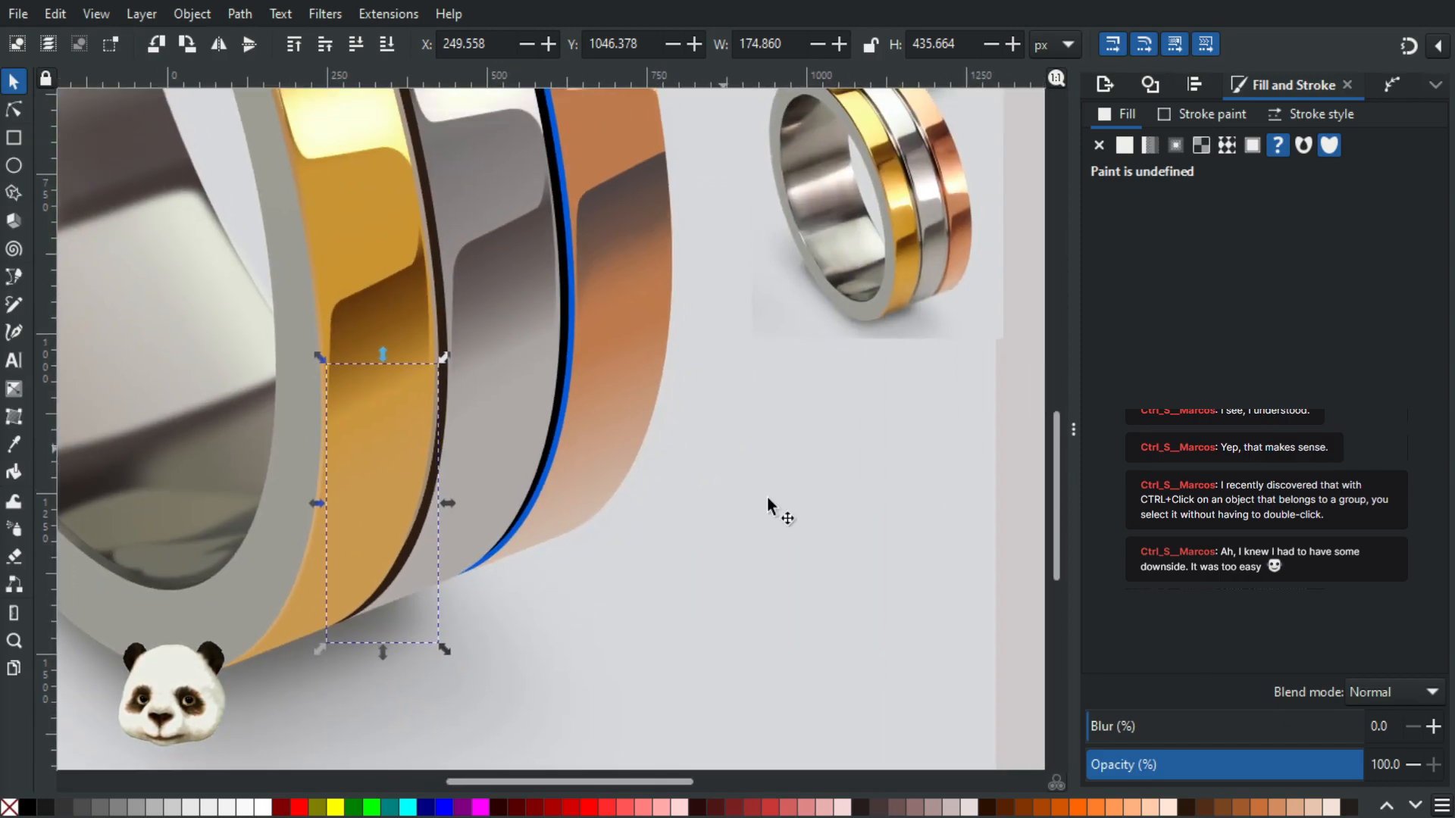
{"action": "left_click_drag", "start_coordinate": [1115, 726], "coordinate": [1168, 724]}
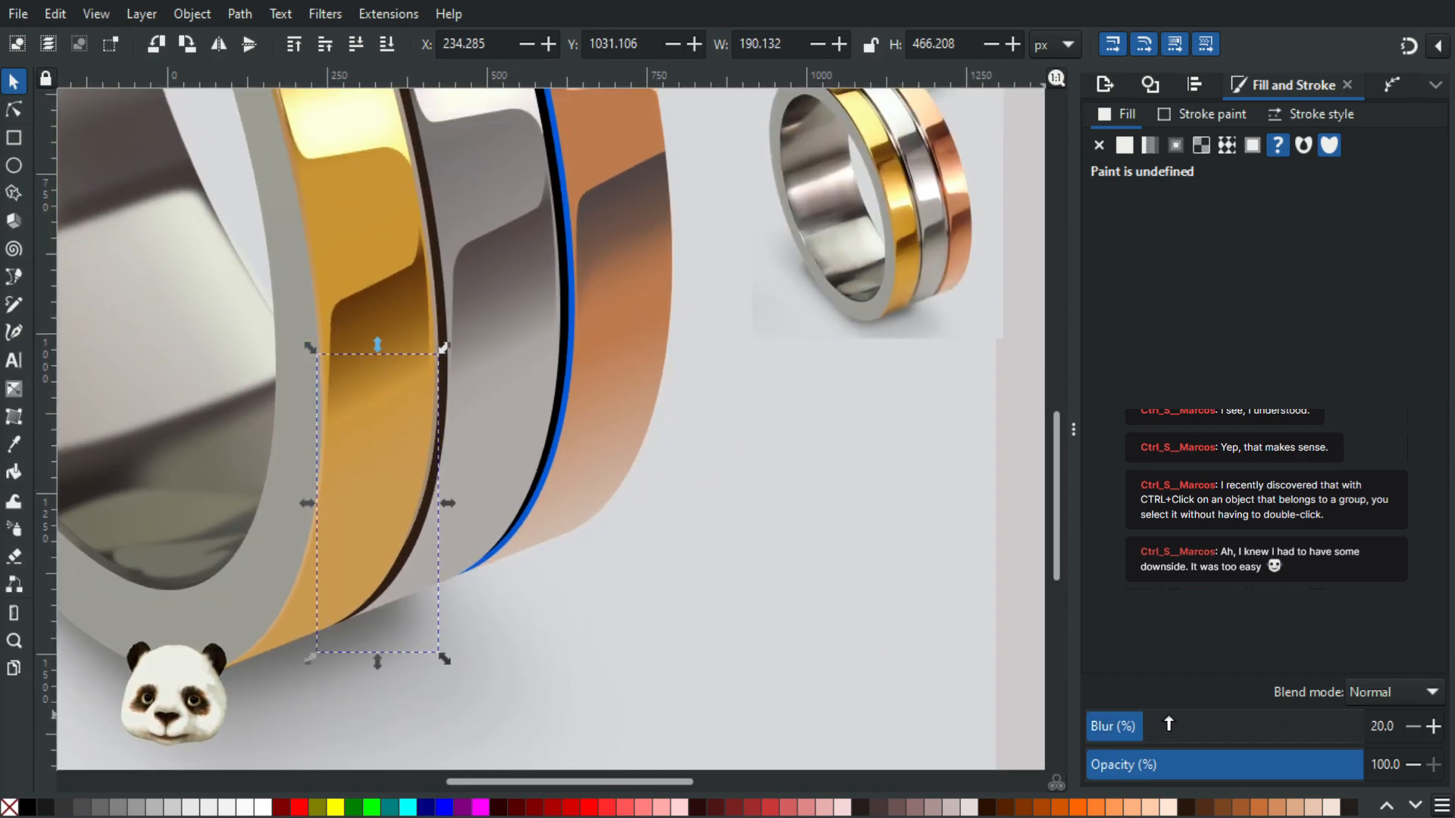
Step: Examine the lower gold-silver groove of the reference ring up close and compare it with the blurred patch in the drawing
{"action": "scroll", "coordinate": [734, 351], "scroll_direction": "up", "scroll_amount": 1}
{"action": "scroll", "coordinate": [773, 457], "scroll_direction": "up", "scroll_amount": 1}
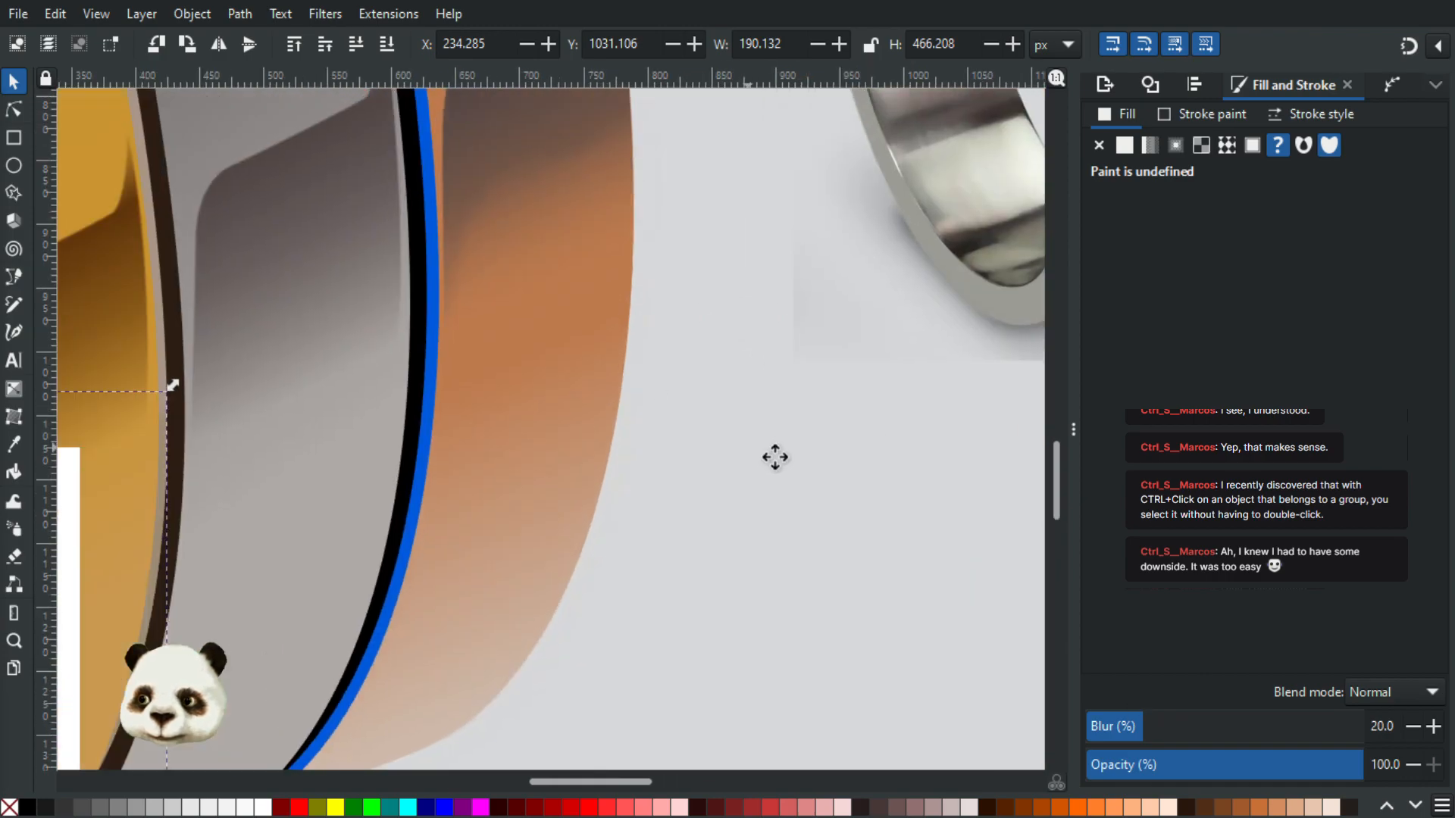
{"action": "left_click_drag", "start_coordinate": [775, 457], "coordinate": [454, 755]}
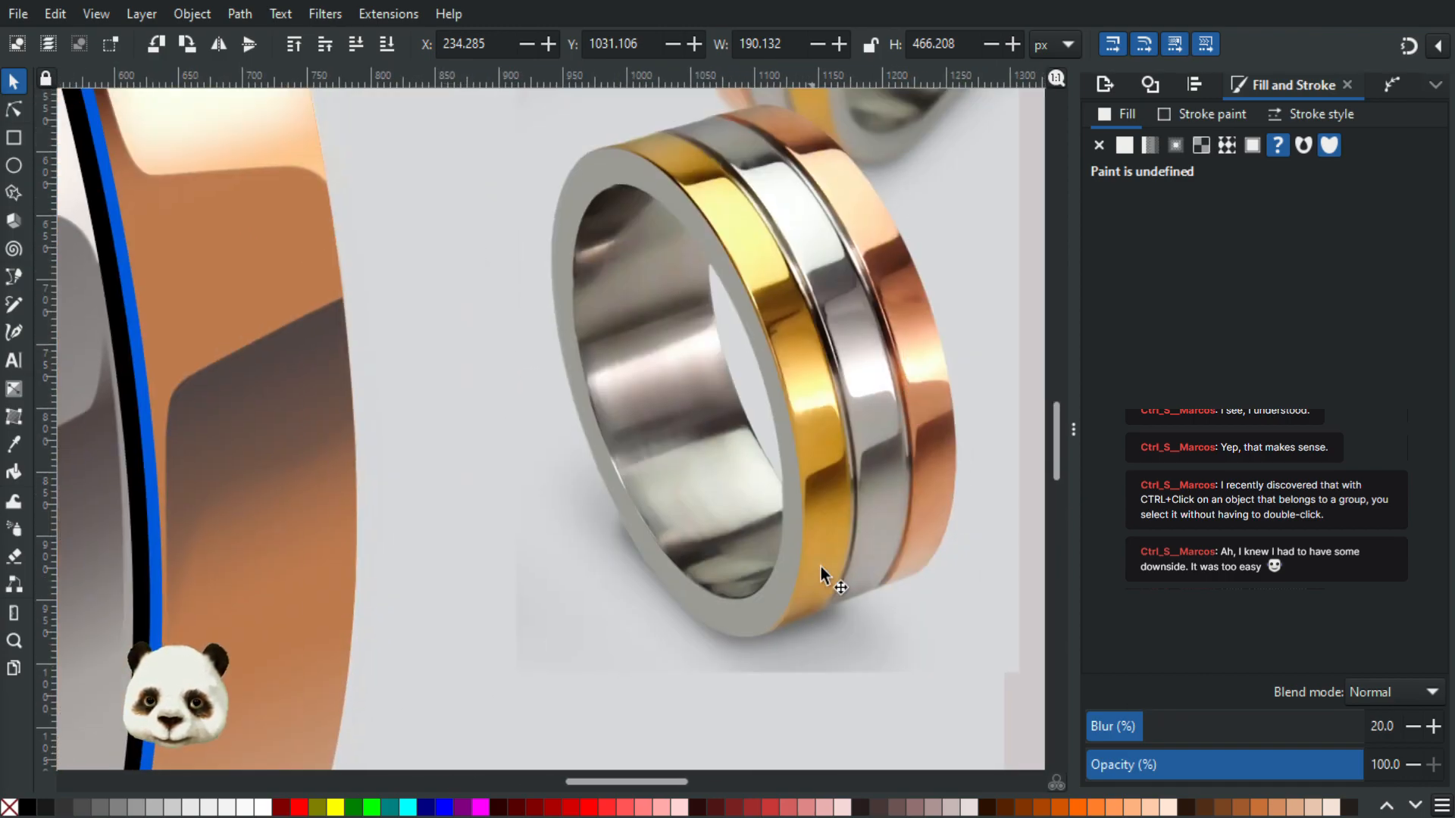
{"action": "scroll", "coordinate": [873, 530], "scroll_direction": "up", "scroll_amount": 3}
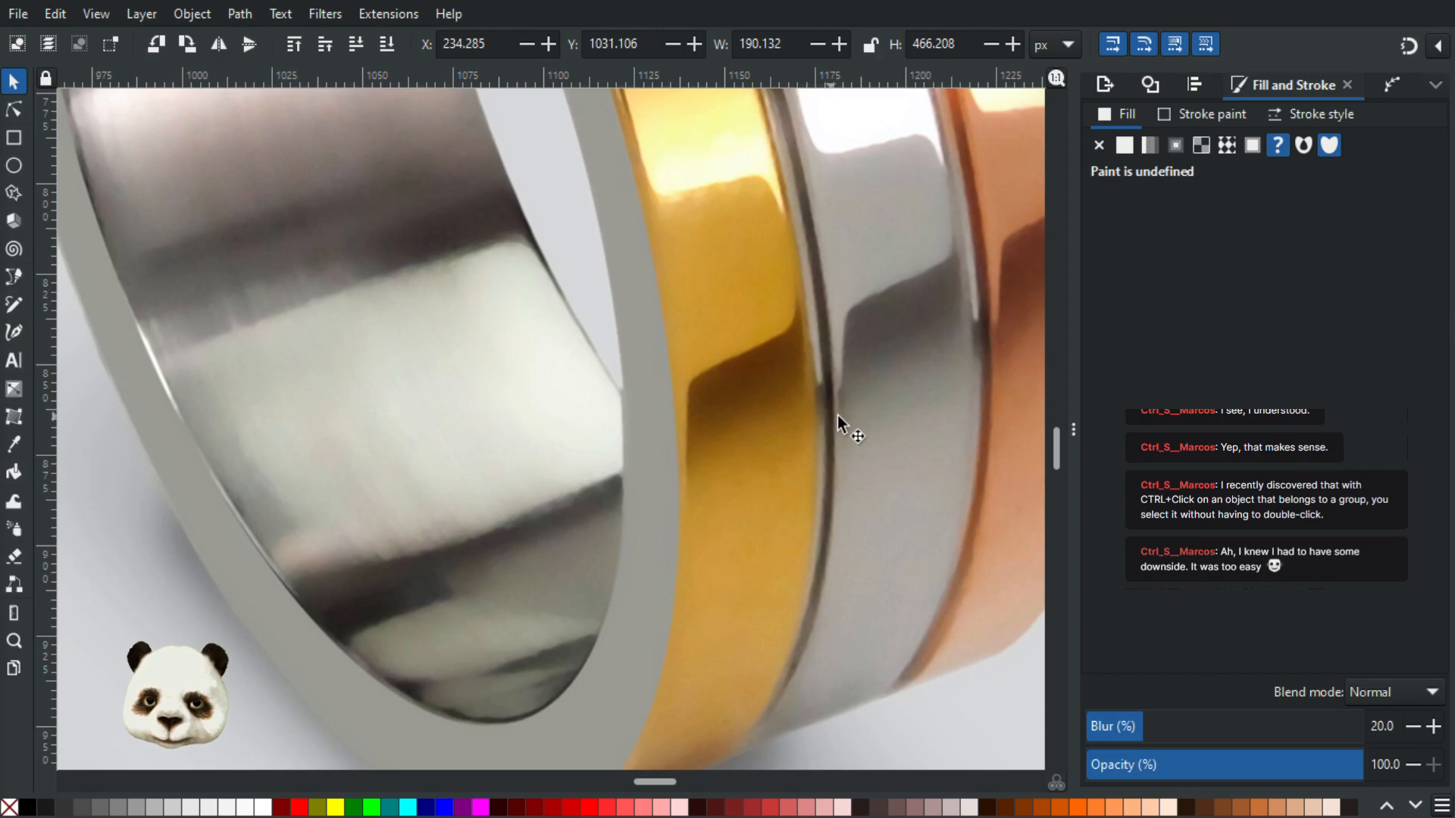
{"action": "scroll", "coordinate": [658, 511], "scroll_direction": "down", "scroll_amount": 4}
{"action": "left_click_drag", "start_coordinate": [365, 591], "coordinate": [817, 346]}
{"action": "scroll", "coordinate": [556, 399], "scroll_direction": "up", "scroll_amount": 1}
{"action": "scroll", "coordinate": [460, 374], "scroll_direction": "up", "scroll_amount": 1}
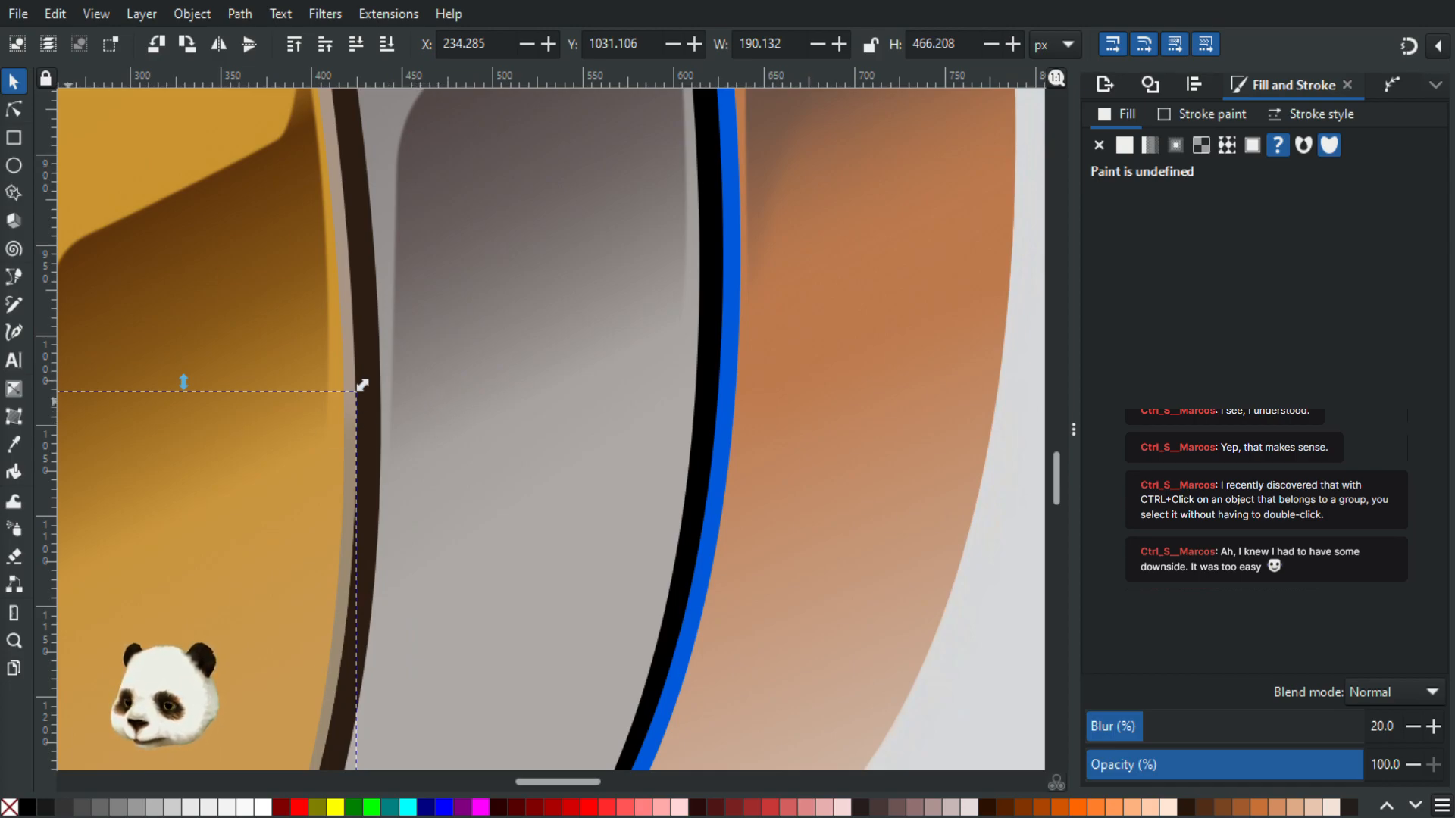
Step: Deselect the blurred patch and draw a small closed curved shape across the gold-silver groove at the patch's upper end
{"action": "key", "text": "b"}
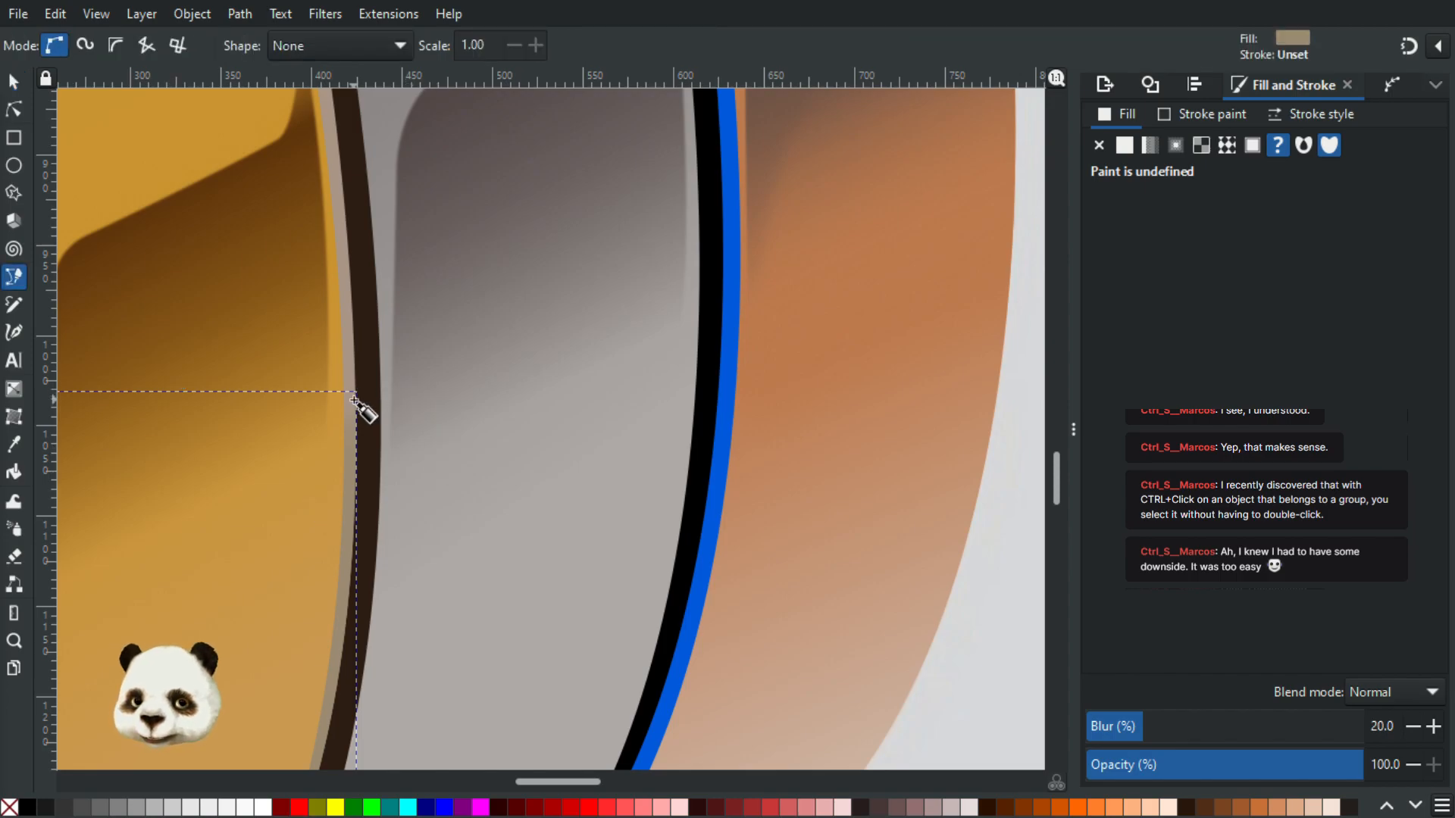
{"action": "key", "text": "Escape"}
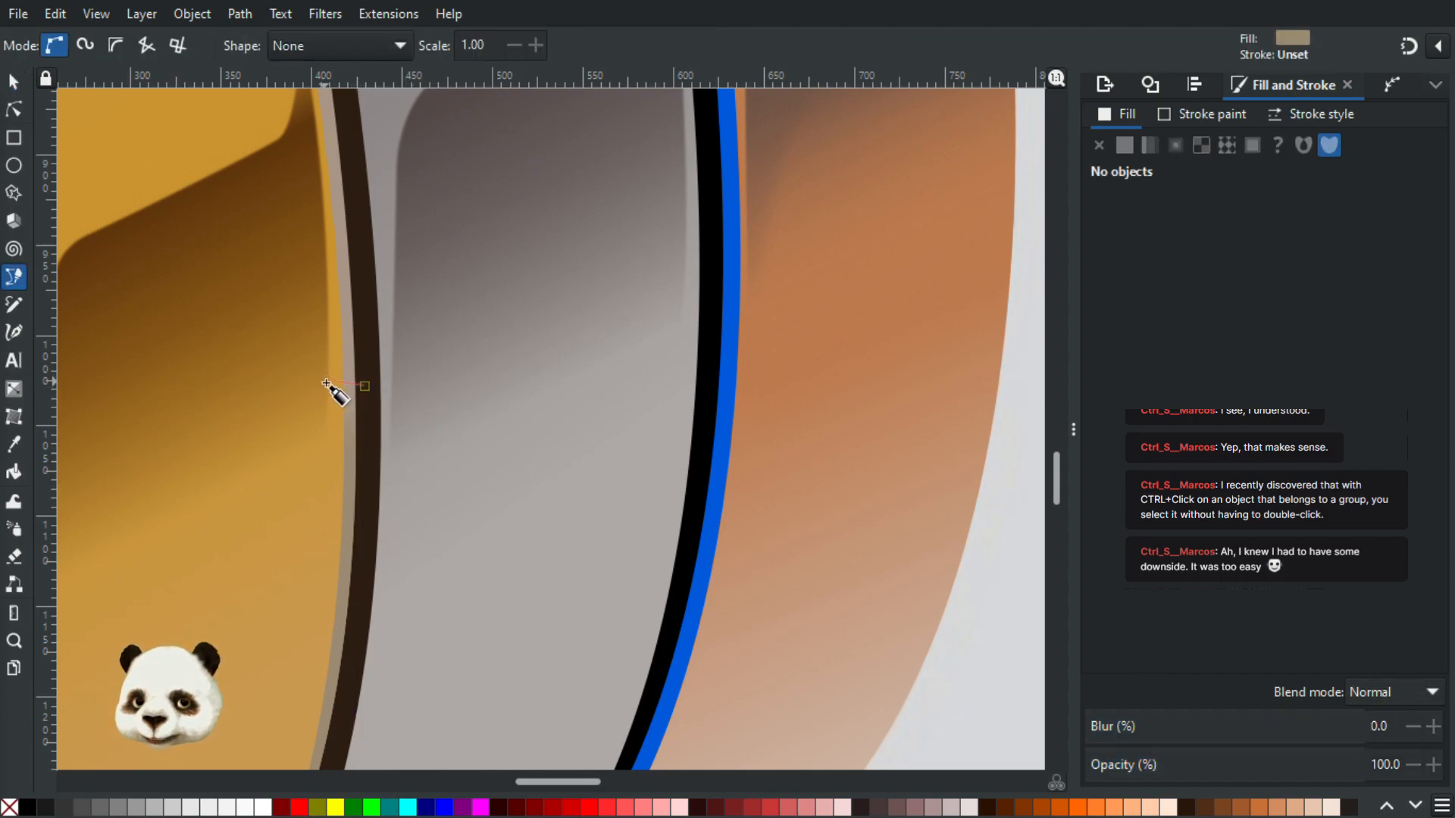
{"action": "left_click", "coordinate": [368, 354]}
{"action": "left_click_drag", "start_coordinate": [338, 379], "coordinate": [282, 320]}
{"action": "left_click_drag", "start_coordinate": [337, 449], "coordinate": [340, 449]}
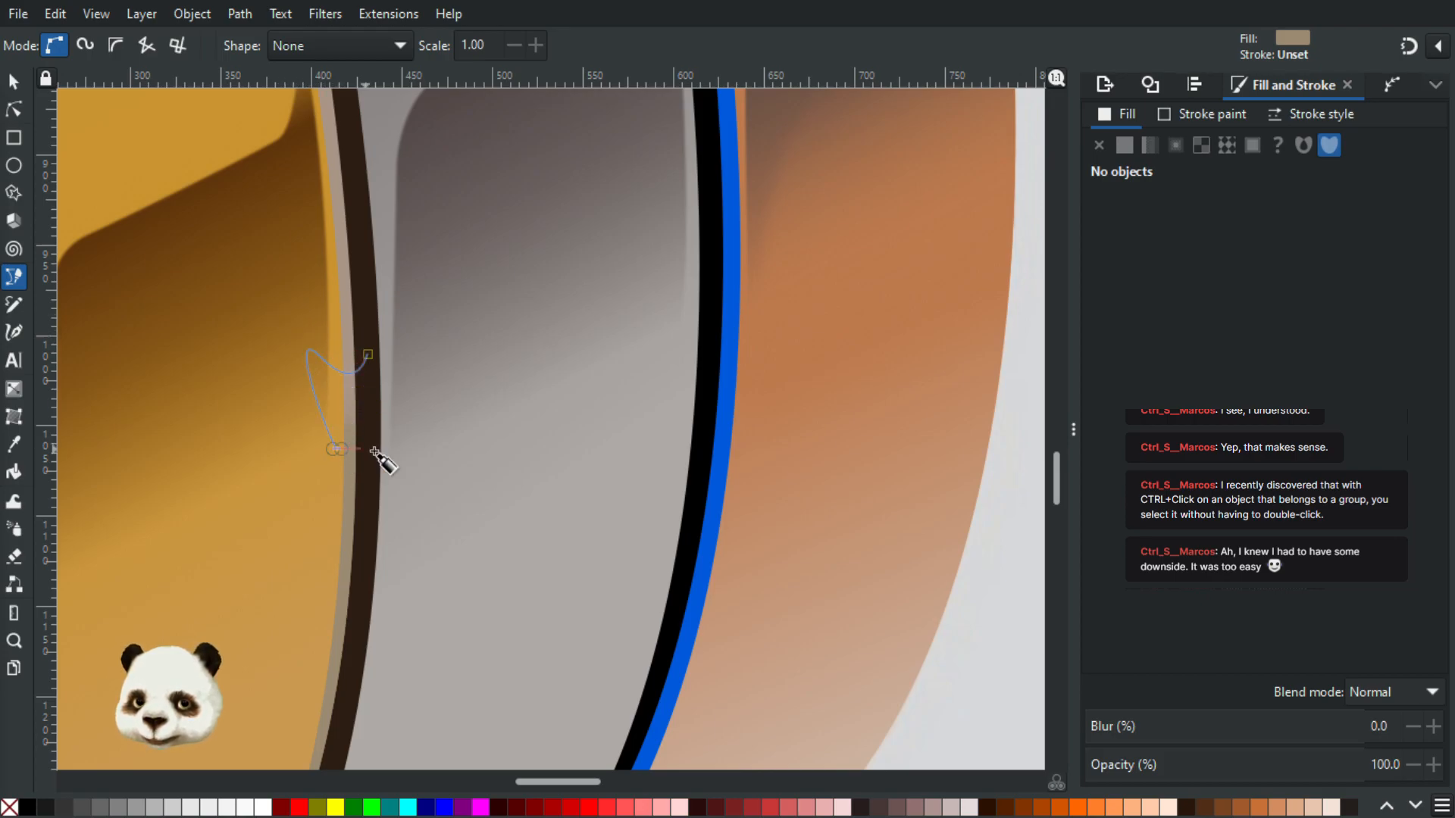
{"action": "left_click", "coordinate": [368, 354]}
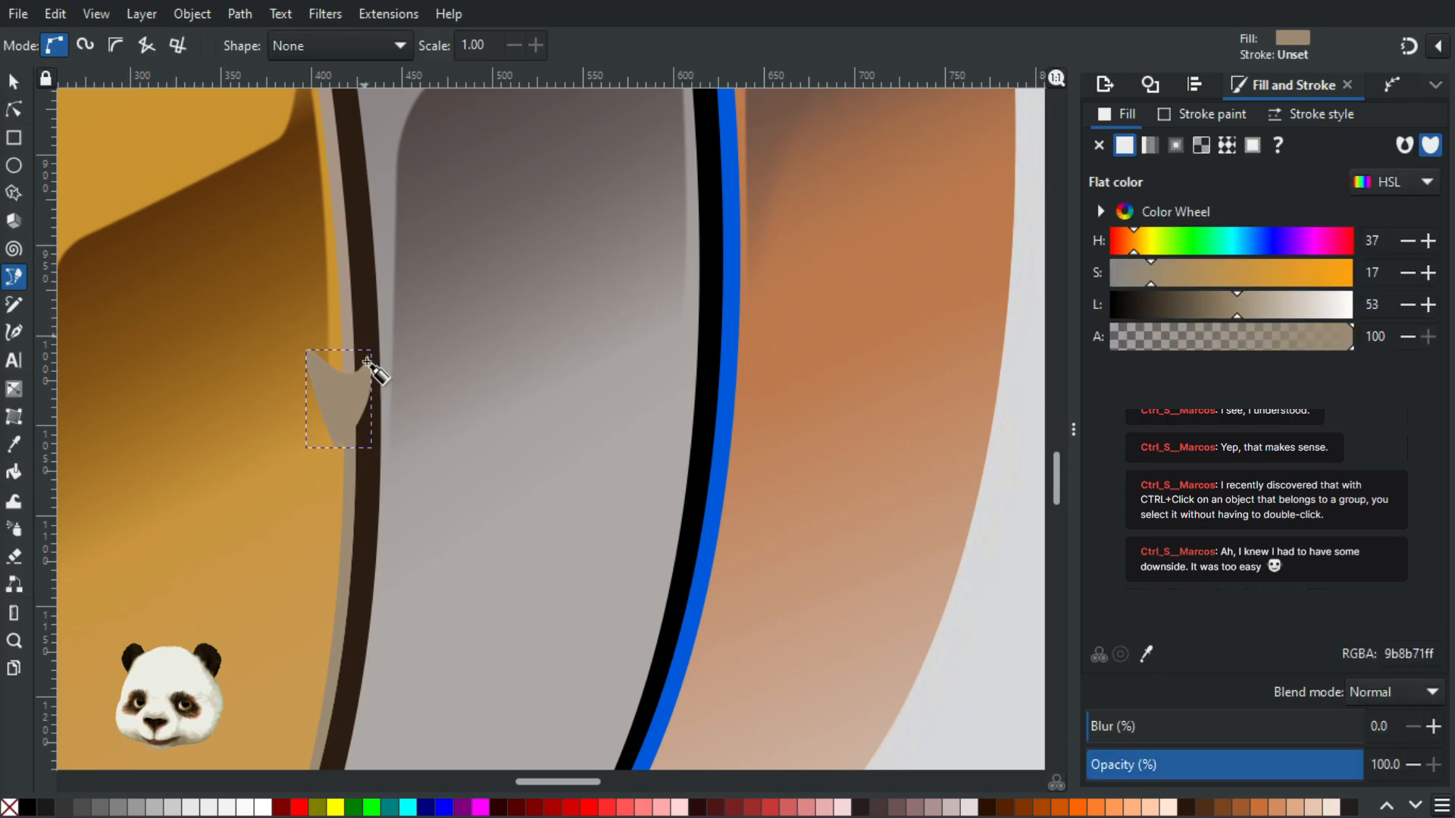
Step: Fill the small curved shape with the dark brown 473c2c sampled from the gold-silver groove of the reference ring
{"action": "scroll", "coordinate": [919, 425], "scroll_direction": "down", "scroll_amount": 3}
{"action": "left_click_drag", "start_coordinate": [903, 432], "coordinate": [277, 462]}
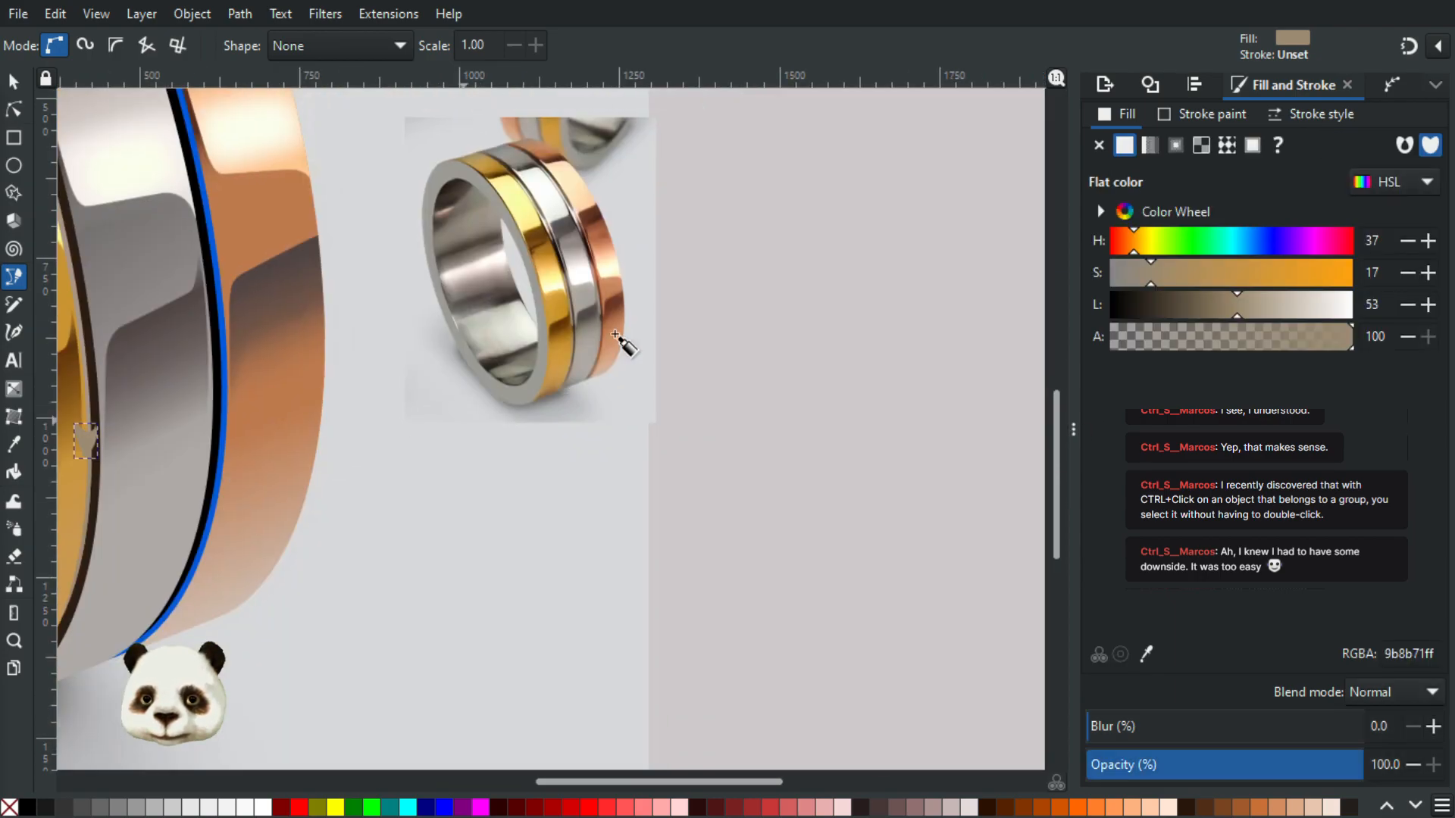
{"action": "scroll", "coordinate": [570, 390], "scroll_direction": "up", "scroll_amount": 6}
{"action": "key", "text": "d"}
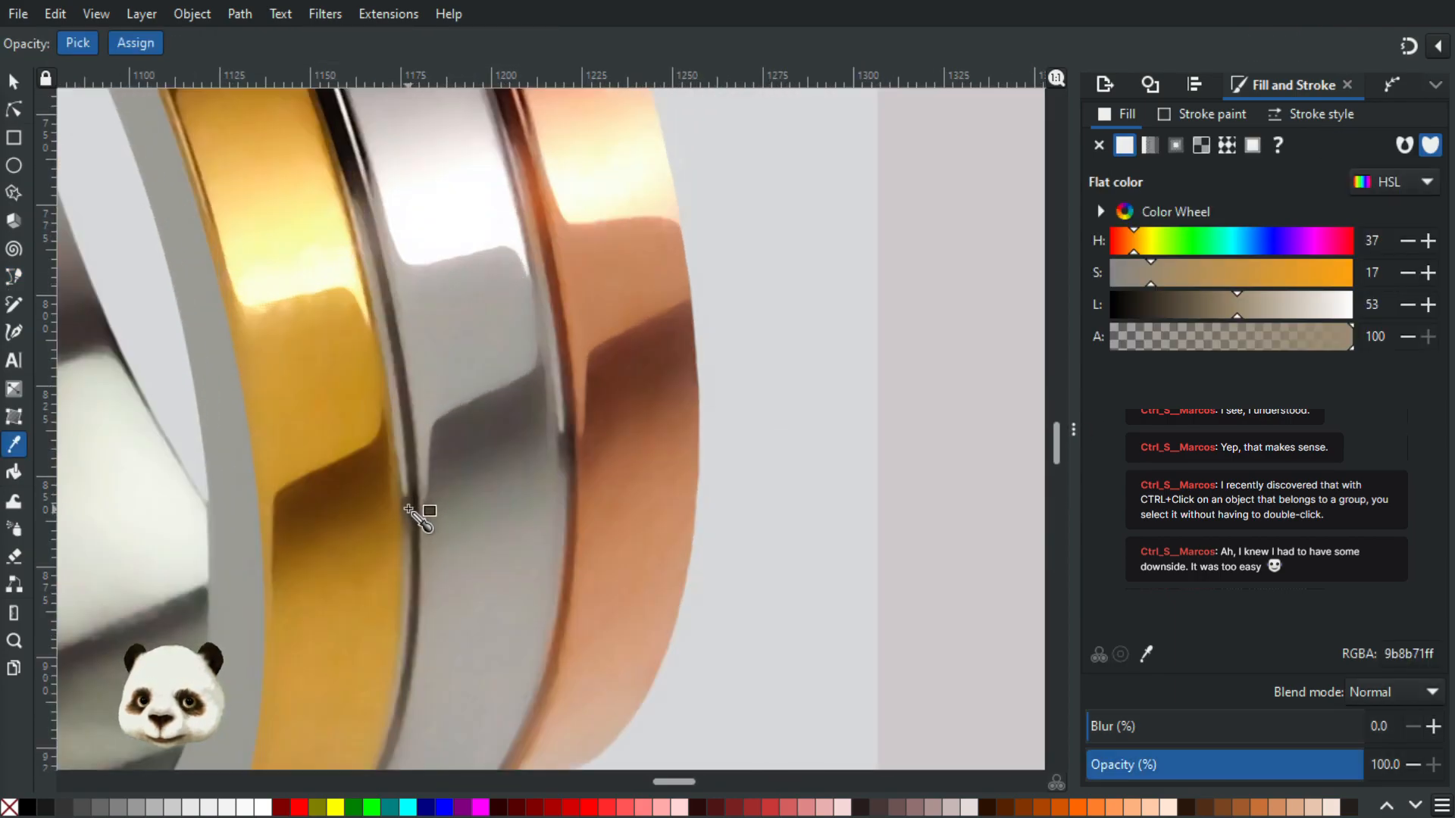
{"action": "left_click", "coordinate": [408, 509]}
{"action": "scroll", "coordinate": [309, 625], "scroll_direction": "down", "scroll_amount": 4}
{"action": "left_click_drag", "start_coordinate": [260, 611], "coordinate": [879, 377]}
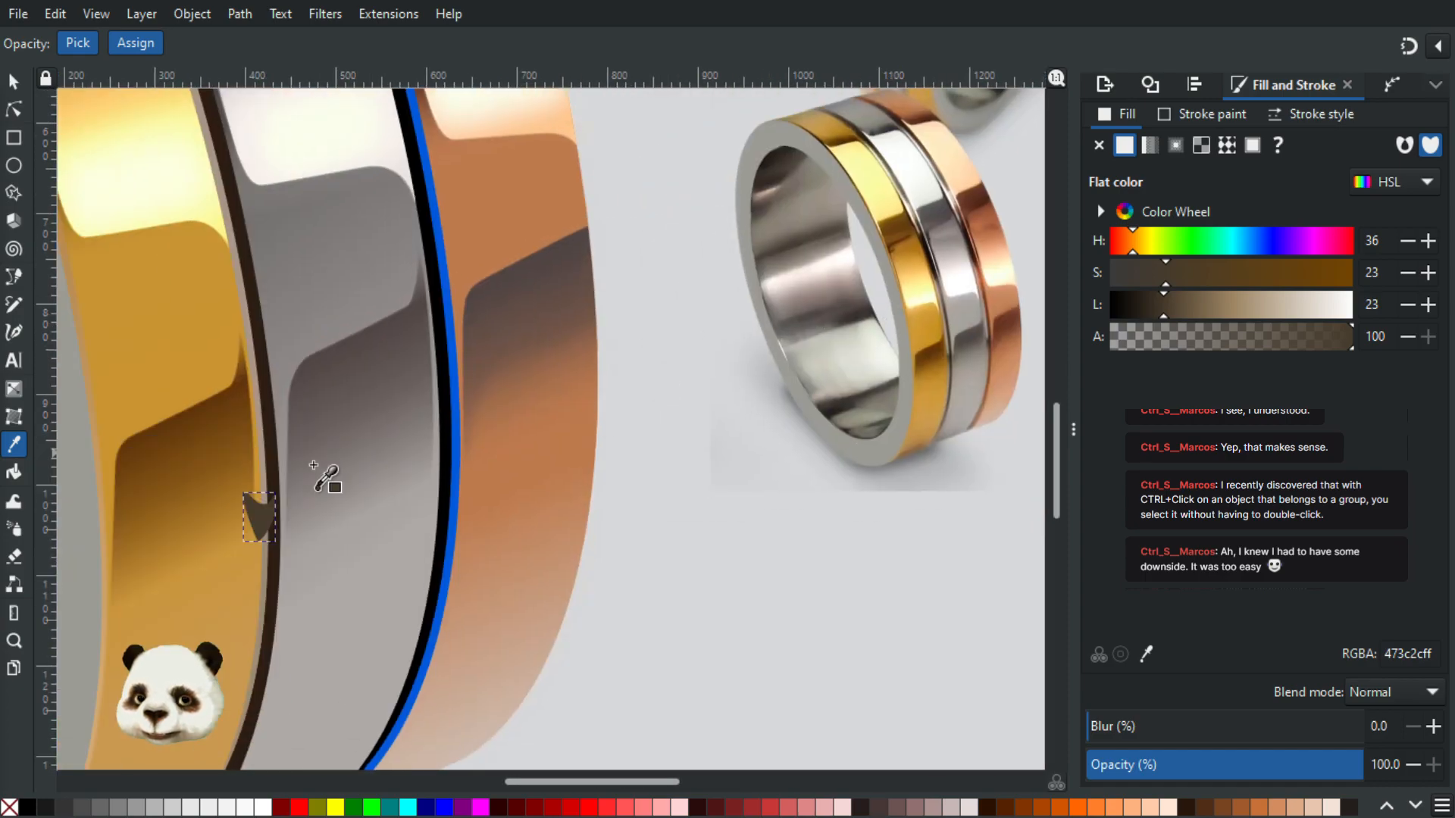
{"action": "scroll", "coordinate": [327, 477], "scroll_direction": "up", "scroll_amount": 2}
Step: Place the small dark shape inside the blurred, clipped groove group so it shows only along the groove edge behind the gold band
{"action": "left_click", "coordinate": [13, 81]}
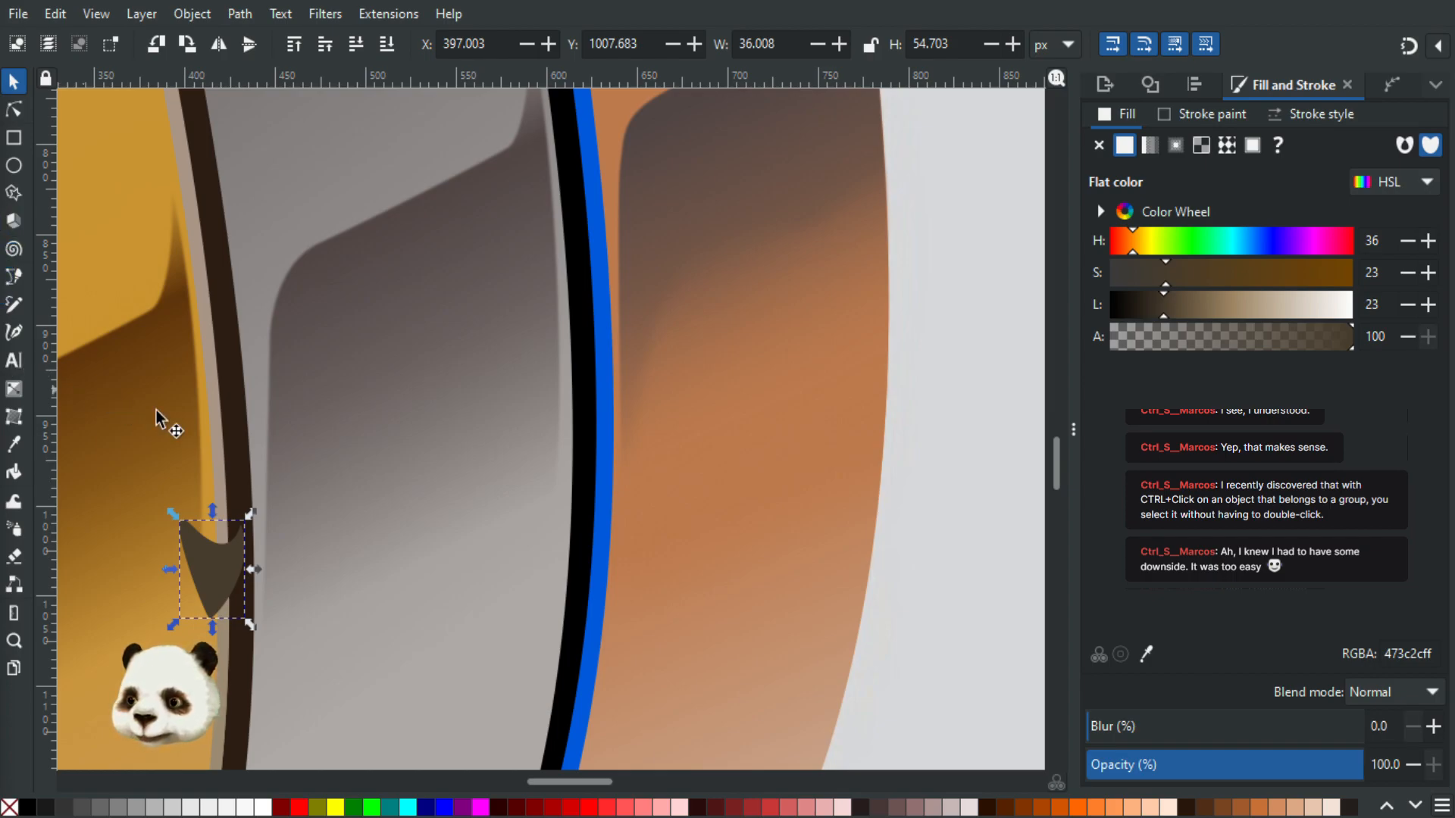
{"action": "scroll", "coordinate": [244, 564], "scroll_direction": "down", "scroll_amount": 5}
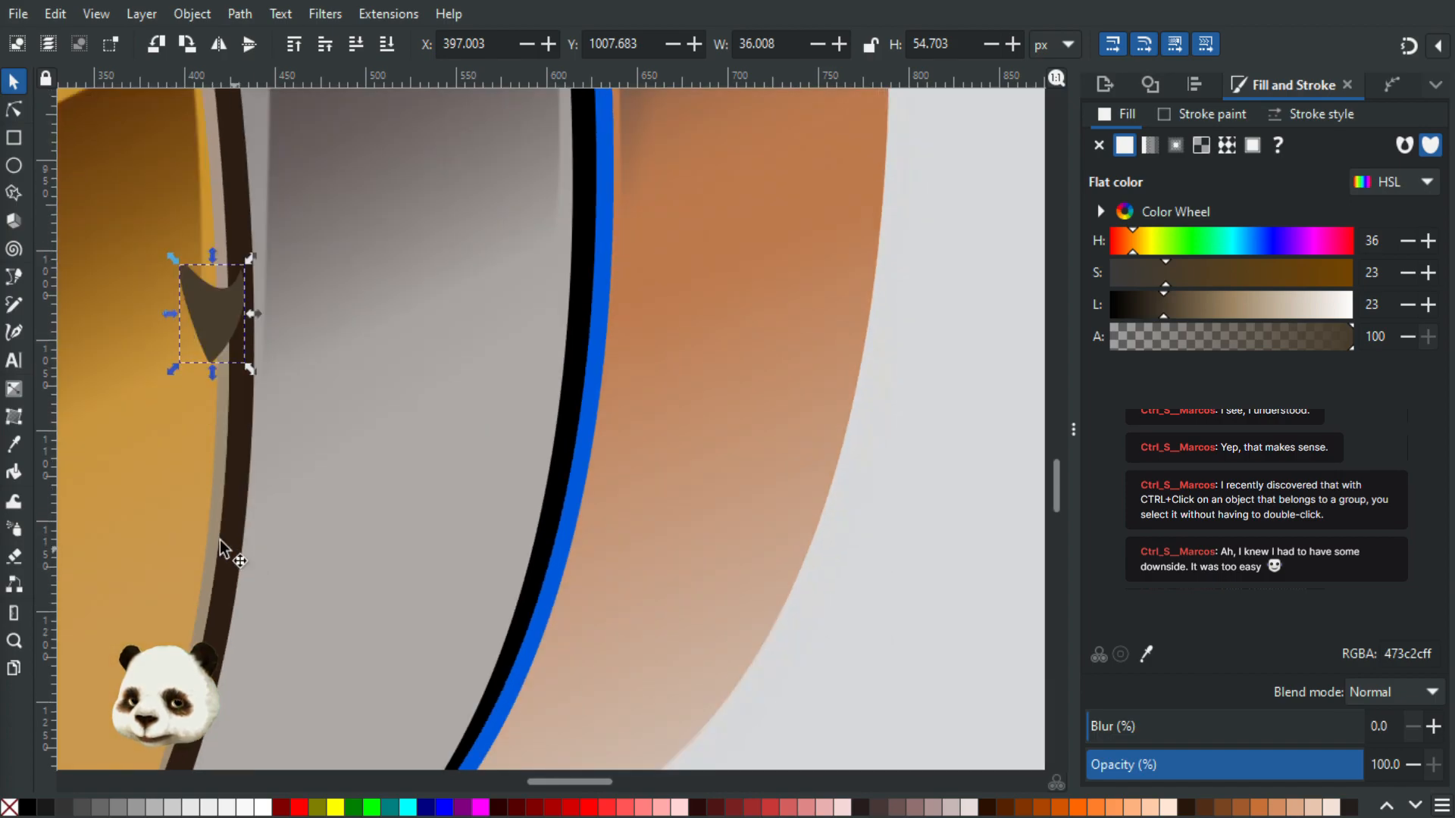
{"action": "left_click", "coordinate": [217, 476]}
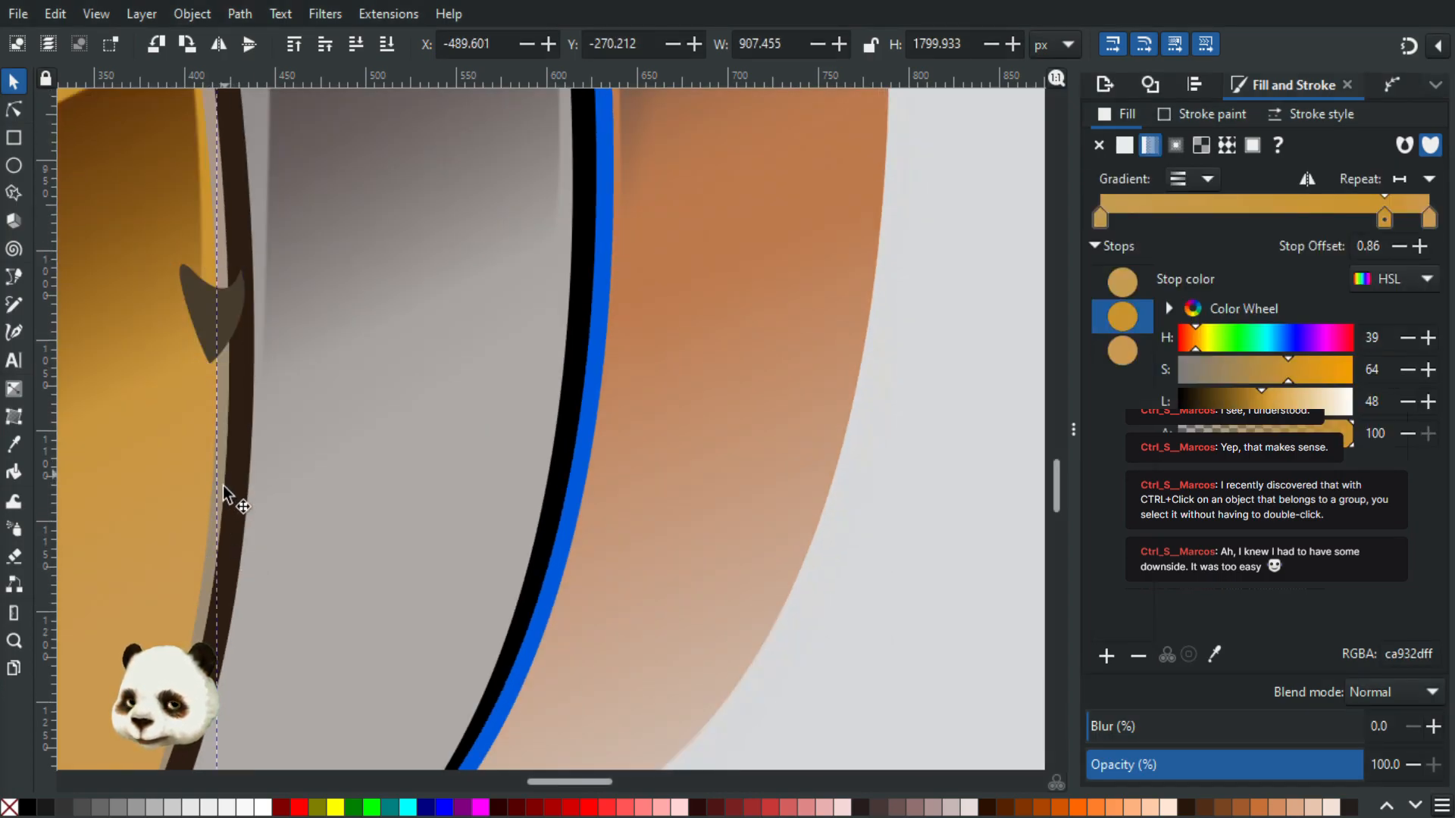
{"action": "left_click", "coordinate": [213, 574]}
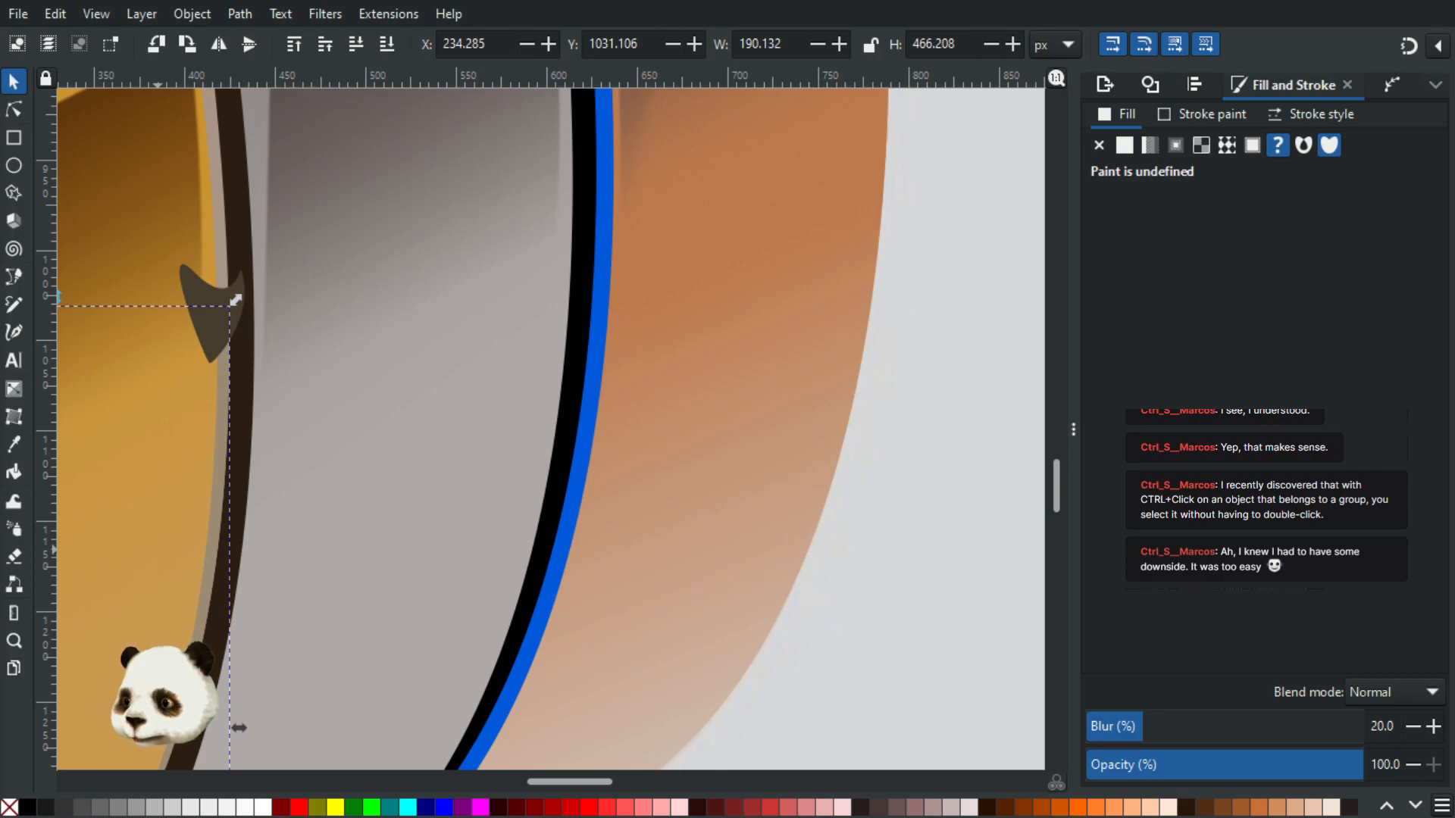
{"action": "left_click", "coordinate": [211, 315]}
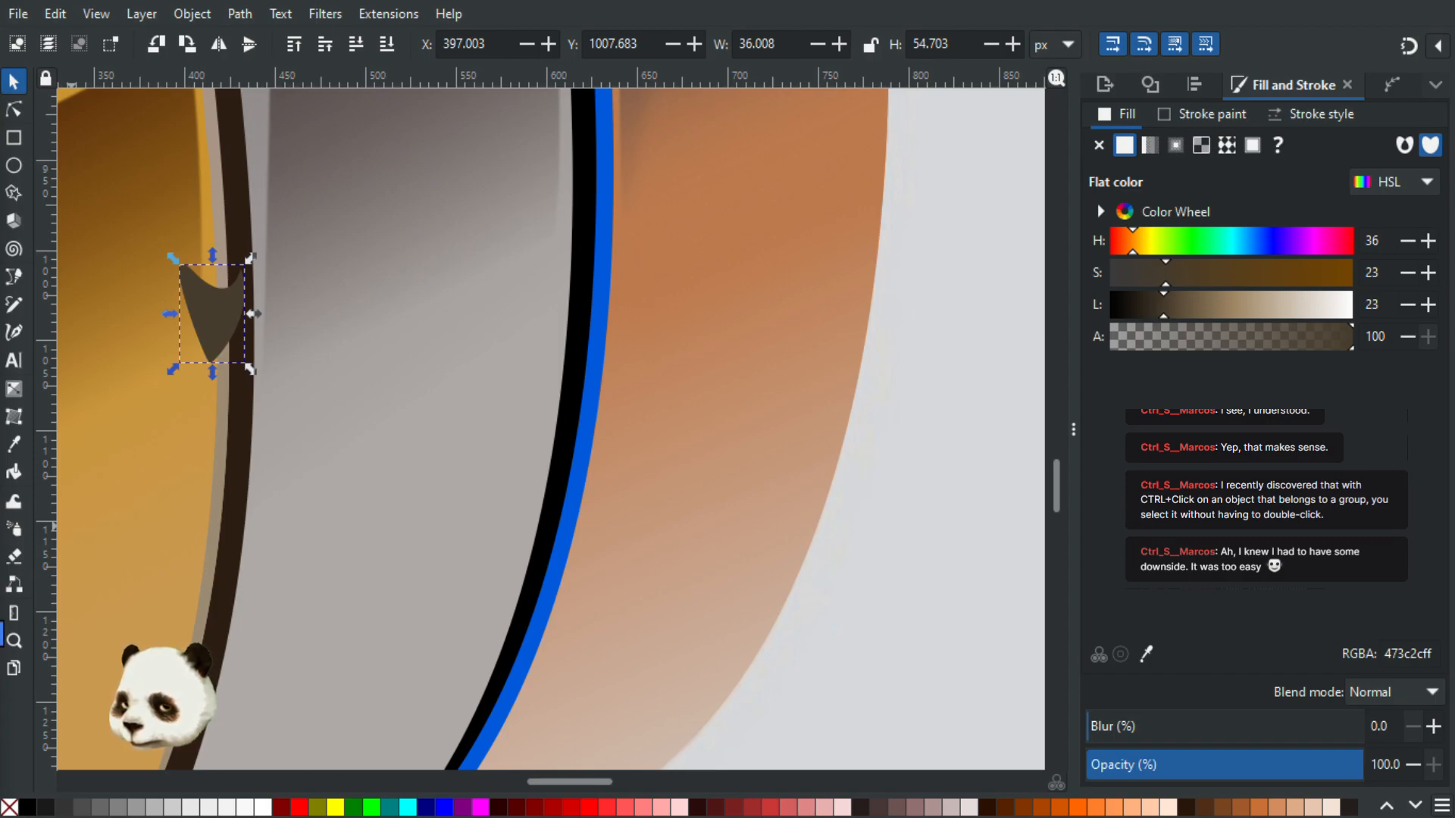
{"action": "key", "text": "End"}
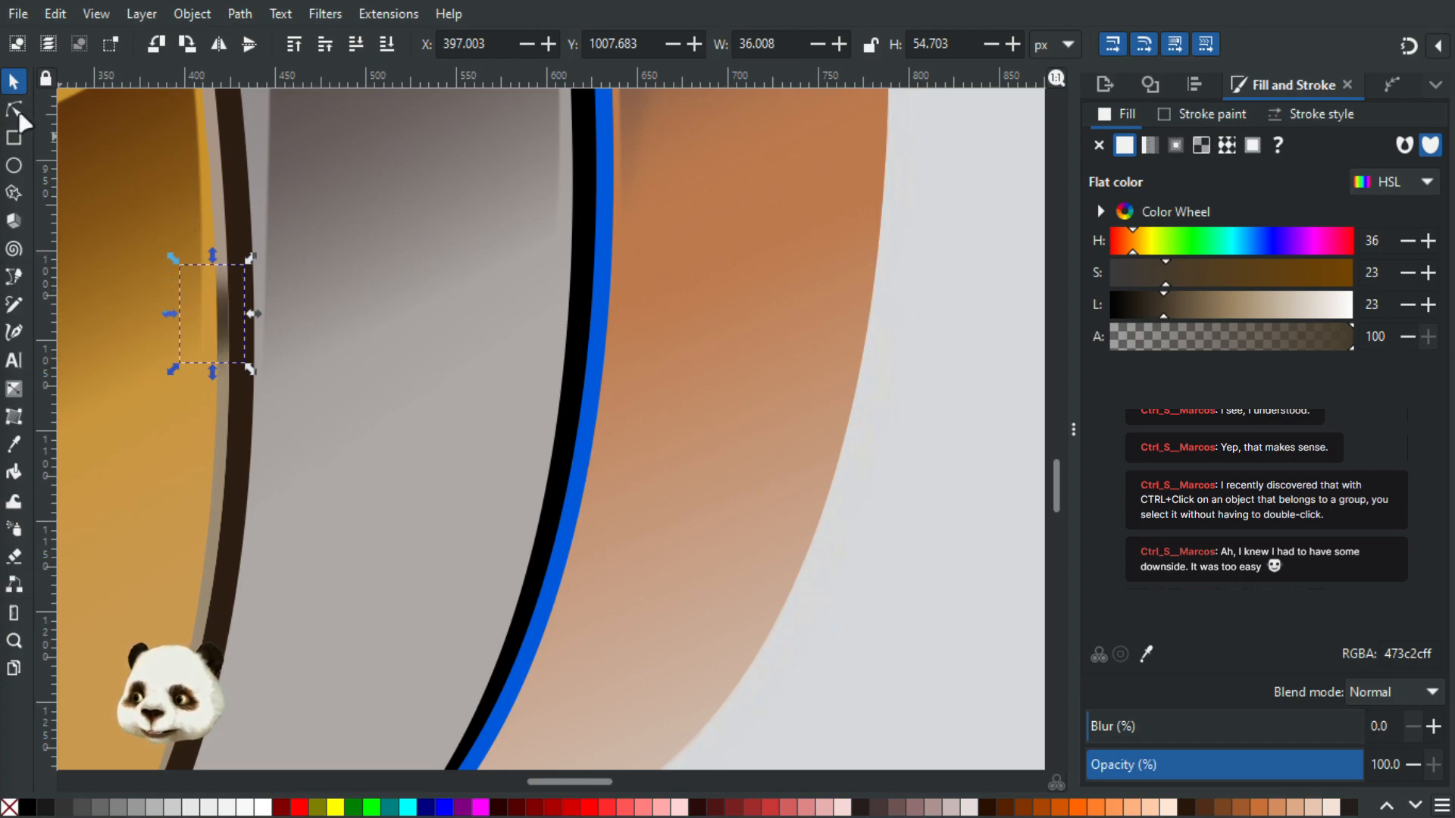
Step: Add two nodes to the lower right edge of the small dark shape, pull the lower one upward and inward, and deselect the shape
{"action": "key", "text": "n"}
{"action": "scroll", "coordinate": [231, 341], "scroll_direction": "up", "scroll_amount": 3}
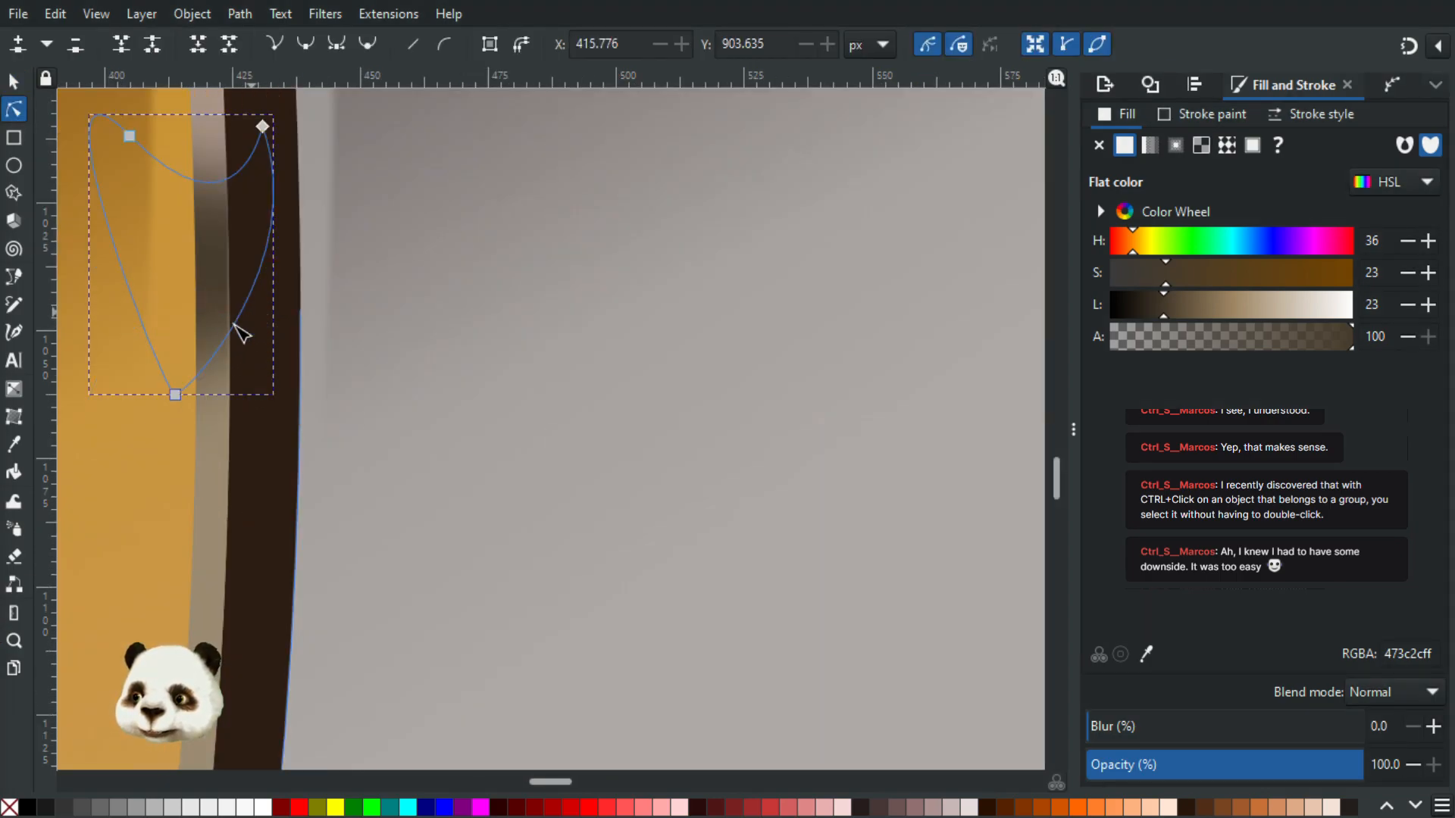
{"action": "double_click", "coordinate": [232, 331]}
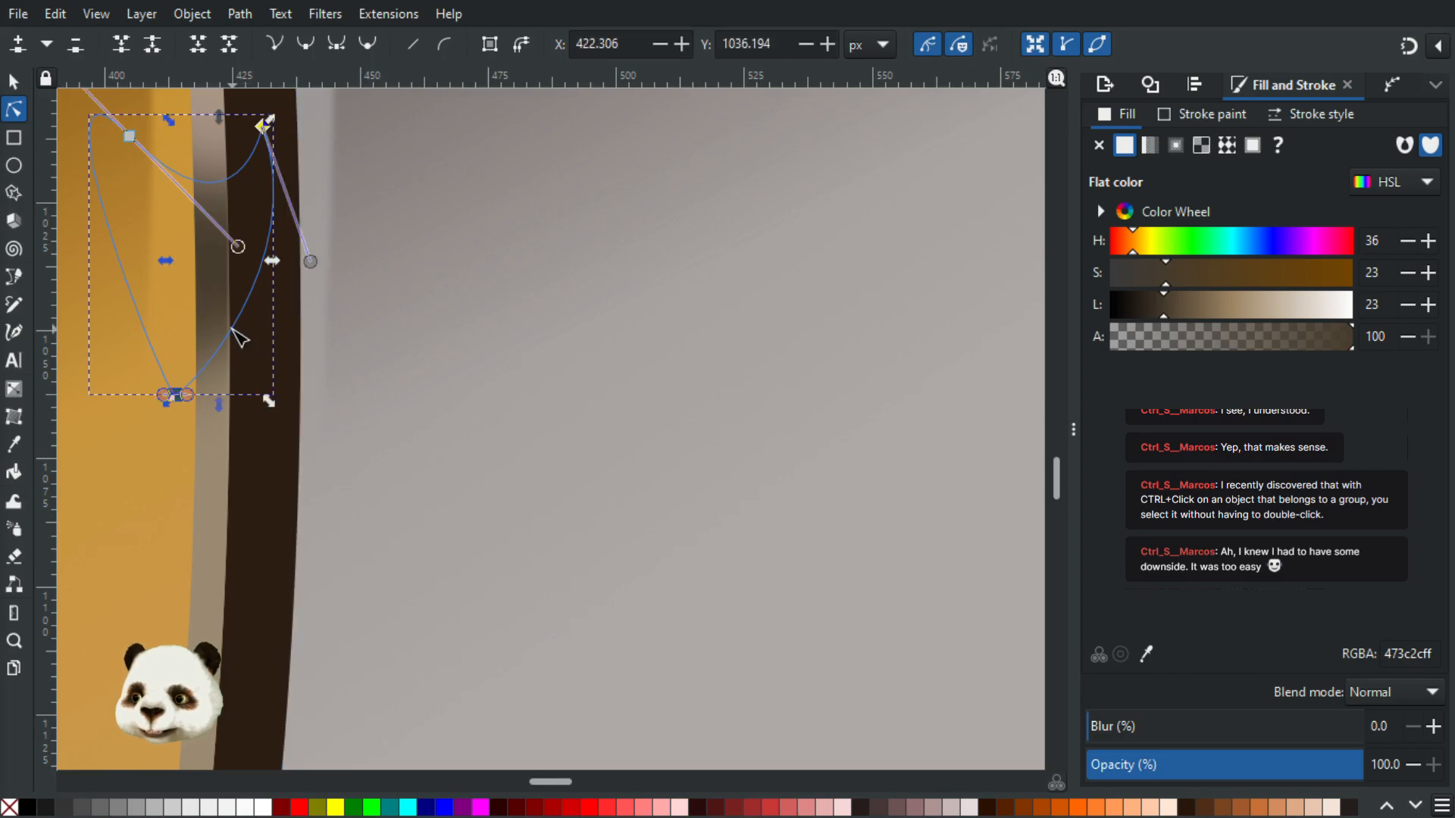
{"action": "double_click", "coordinate": [196, 376]}
{"action": "left_click_drag", "start_coordinate": [195, 376], "coordinate": [212, 309]}
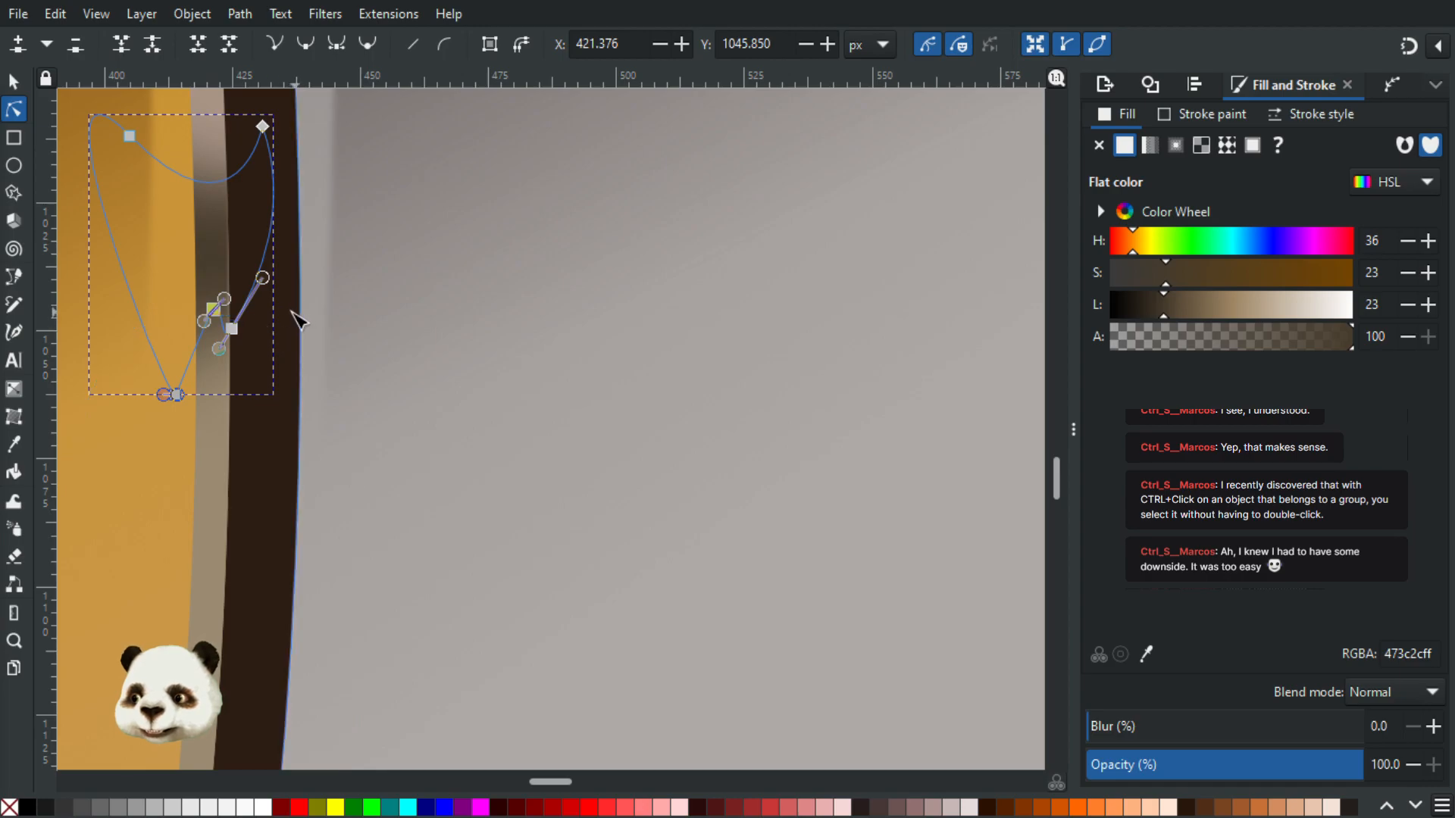
{"action": "scroll", "coordinate": [298, 333], "scroll_direction": "down", "scroll_amount": 5}
{"action": "left_click", "coordinate": [681, 480]}
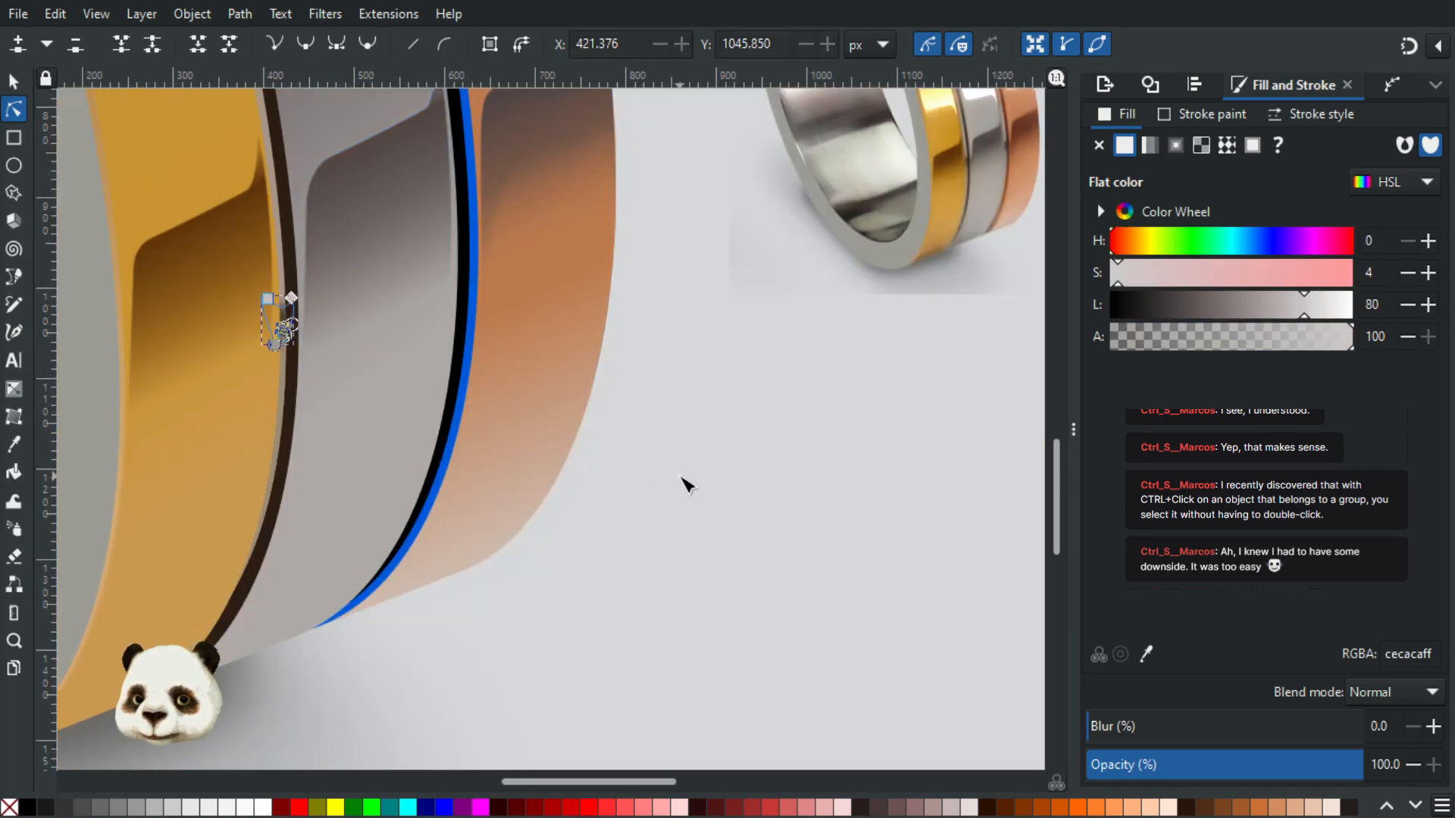
Step: Recolor the light strip beside the dark gold-silver groove with the beige a3937c sampled from the reference ring's groove
{"action": "left_click_drag", "start_coordinate": [728, 347], "coordinate": [598, 511]}
{"action": "scroll", "coordinate": [831, 276], "scroll_direction": "up", "scroll_amount": 2}
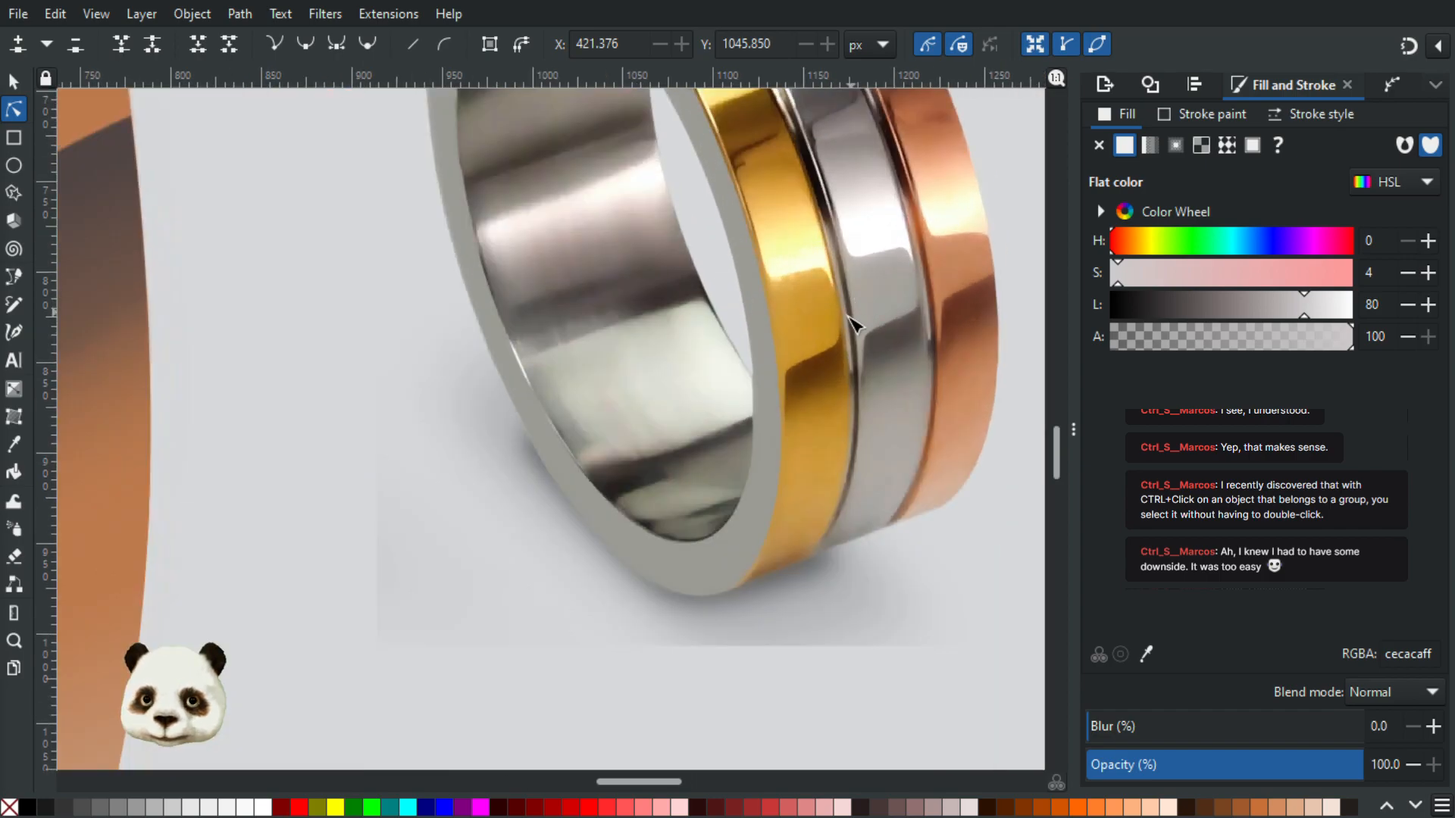
{"action": "scroll", "coordinate": [846, 327], "scroll_direction": "down", "scroll_amount": 1}
{"action": "left_click_drag", "start_coordinate": [557, 467], "coordinate": [933, 360]}
{"action": "left_click", "coordinate": [244, 376]}
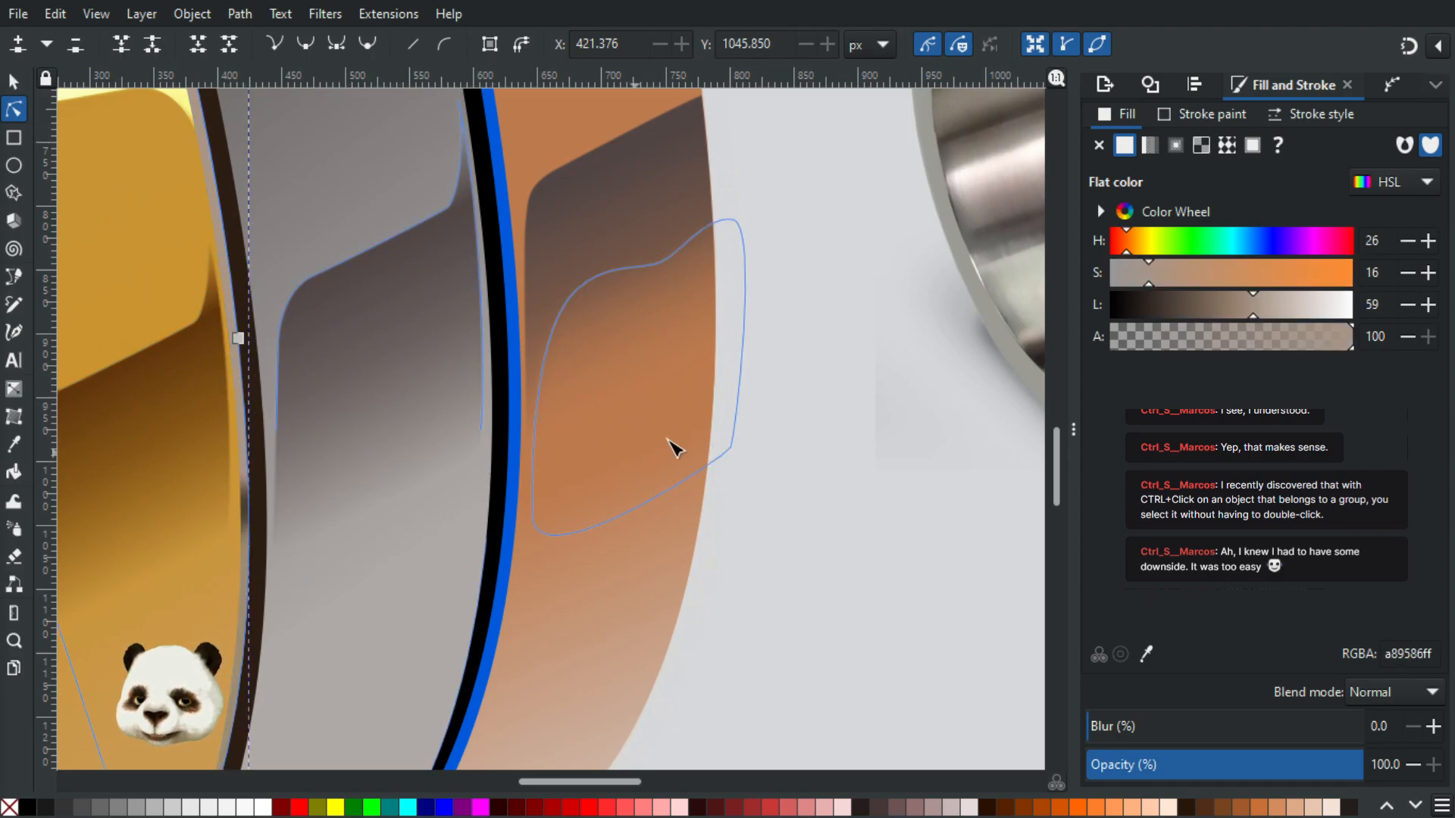
{"action": "scroll", "coordinate": [672, 444], "scroll_direction": "right", "scroll_amount": 6}
{"action": "left_click_drag", "start_coordinate": [459, 389], "coordinate": [296, 433]}
{"action": "scroll", "coordinate": [583, 370], "scroll_direction": "up", "scroll_amount": 2}
{"action": "key", "text": "d"}
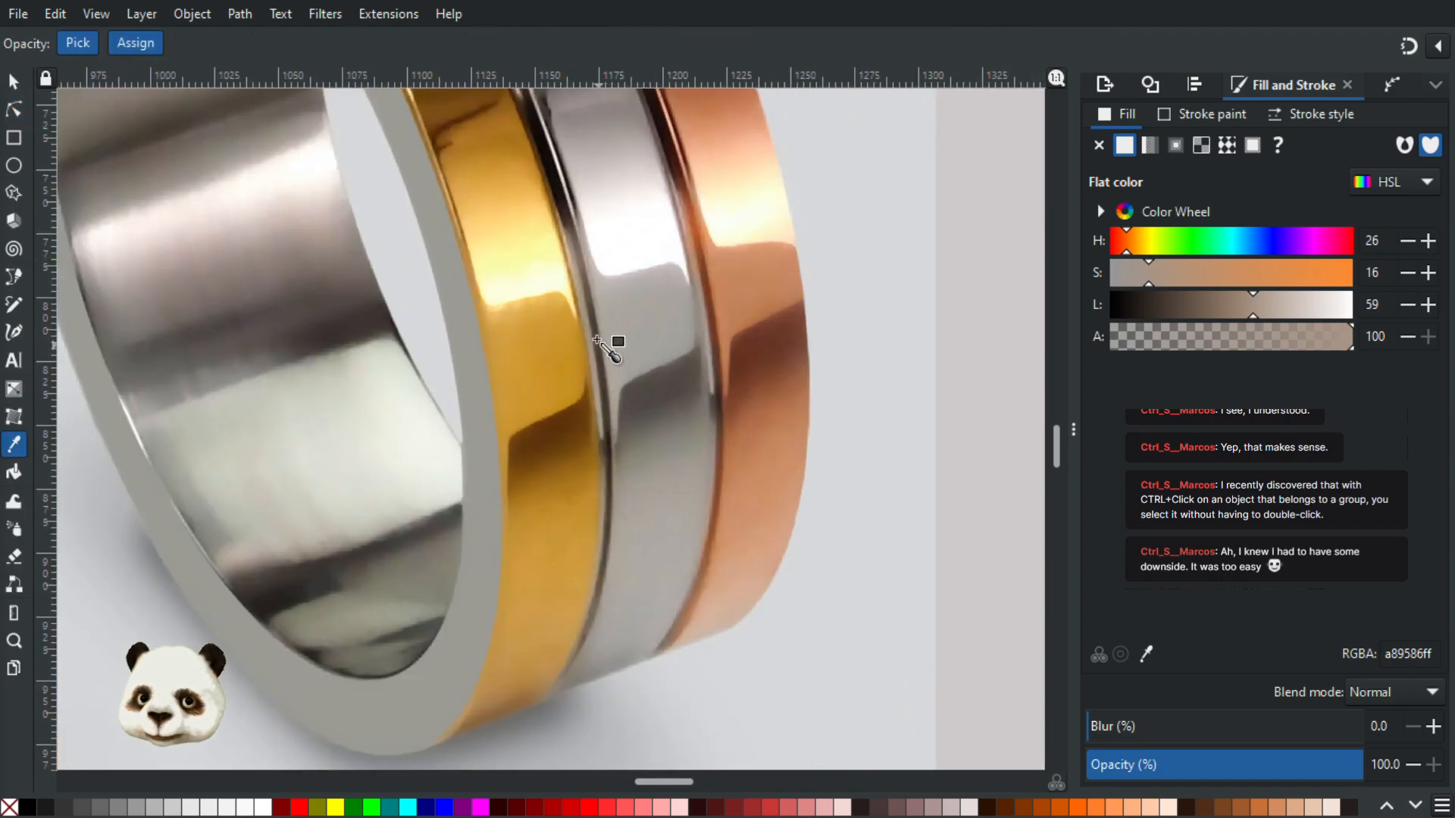
{"action": "left_click", "coordinate": [598, 415]}
{"action": "scroll", "coordinate": [306, 521], "scroll_direction": "down", "scroll_amount": 4}
{"action": "mouse_move", "coordinate": [269, 515]}
{"action": "left_mouse_down"}
{"action": "mouse_move", "coordinate": [563, 434]}
{"action": "mouse_move", "coordinate": [671, 422]}
{"action": "left_mouse_up"}
{"action": "scroll", "coordinate": [458, 478], "scroll_direction": "up", "scroll_amount": 2}
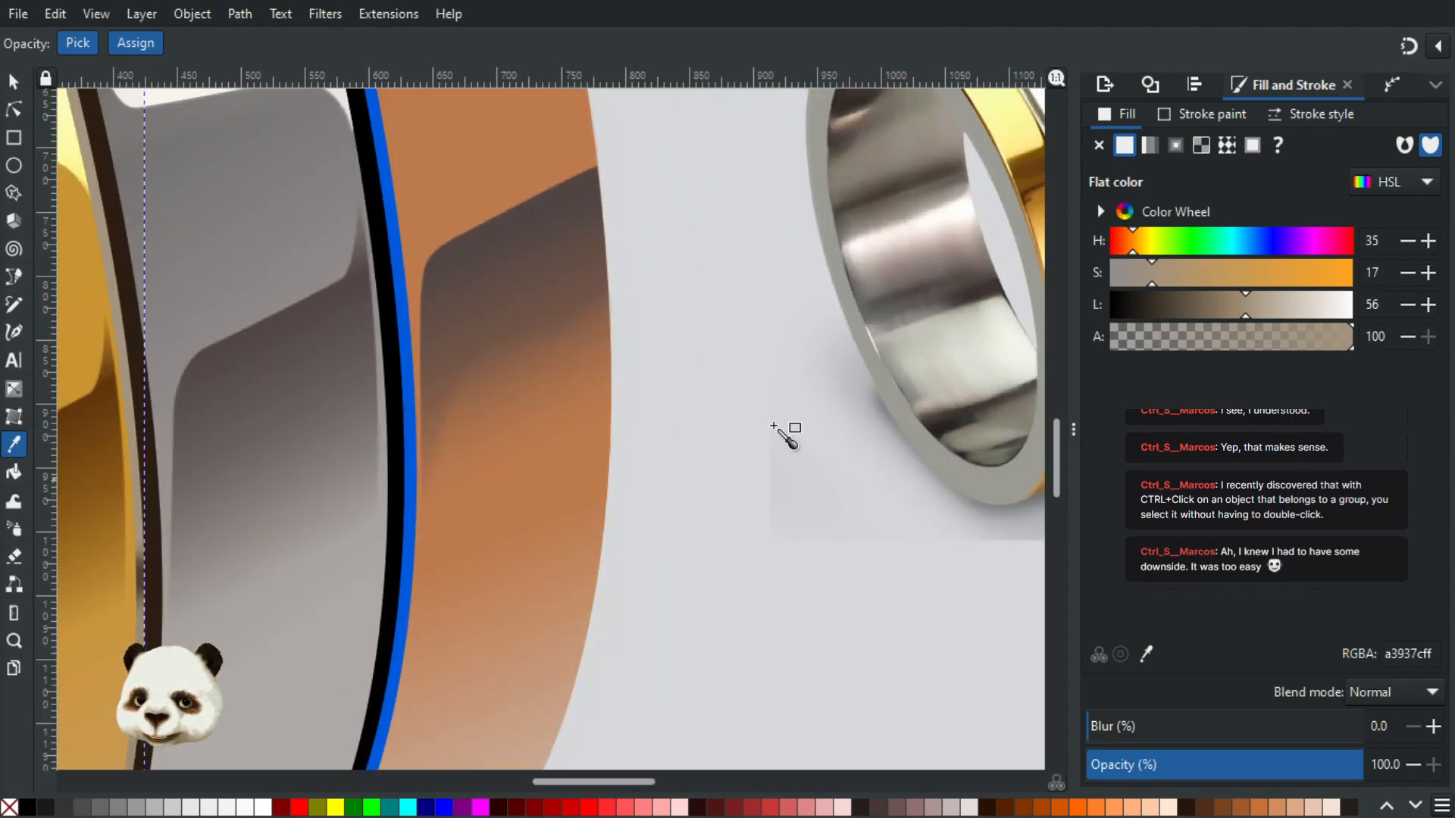
Step: Raise the lightness of the beige groove strip to 58
{"action": "left_click", "coordinate": [1428, 305]}
{"action": "left_click", "coordinate": [1428, 304]}
{"action": "scroll", "coordinate": [587, 453], "scroll_direction": "down", "scroll_amount": 2}
{"action": "left_click_drag", "start_coordinate": [656, 506], "coordinate": [682, 334]}
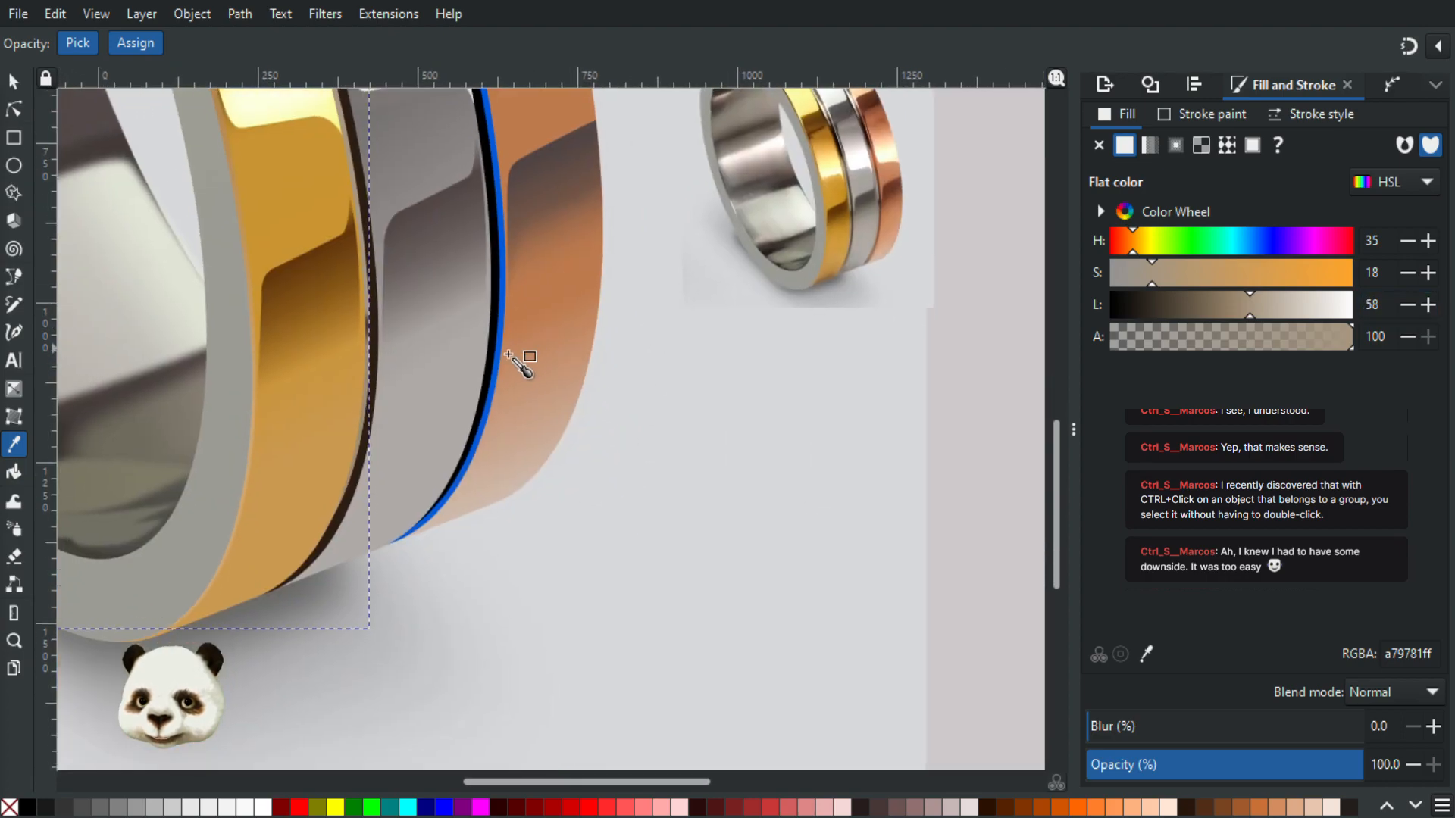
{"action": "scroll", "coordinate": [520, 354], "scroll_direction": "up", "scroll_amount": 1}
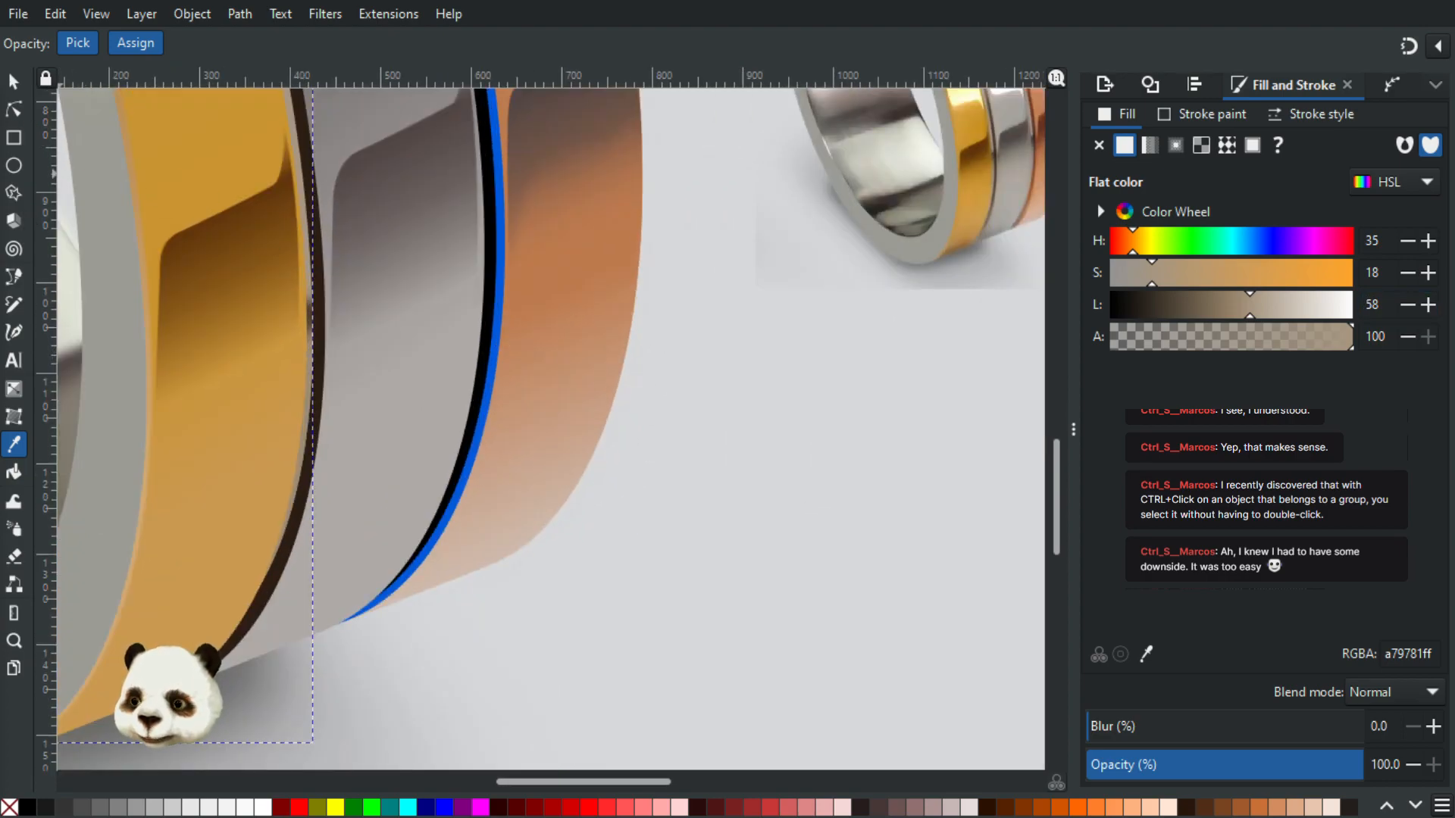
Step: Lower the lightness of the large clipped gray-beige patch to 51 and deselect it
{"action": "key", "text": "Tab"}
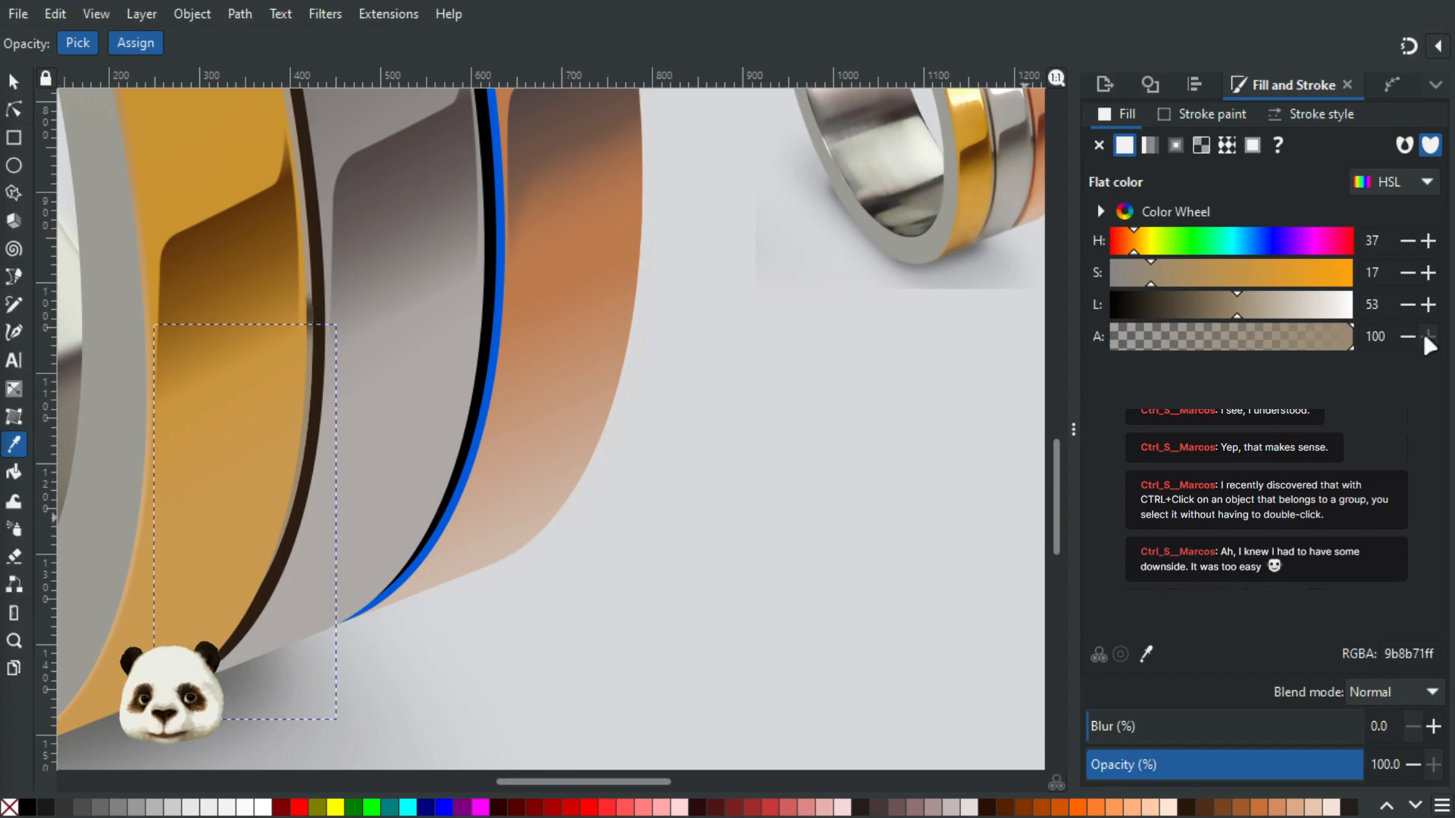
{"action": "left_click", "coordinate": [1408, 305]}
{"action": "left_click", "coordinate": [1407, 305]}
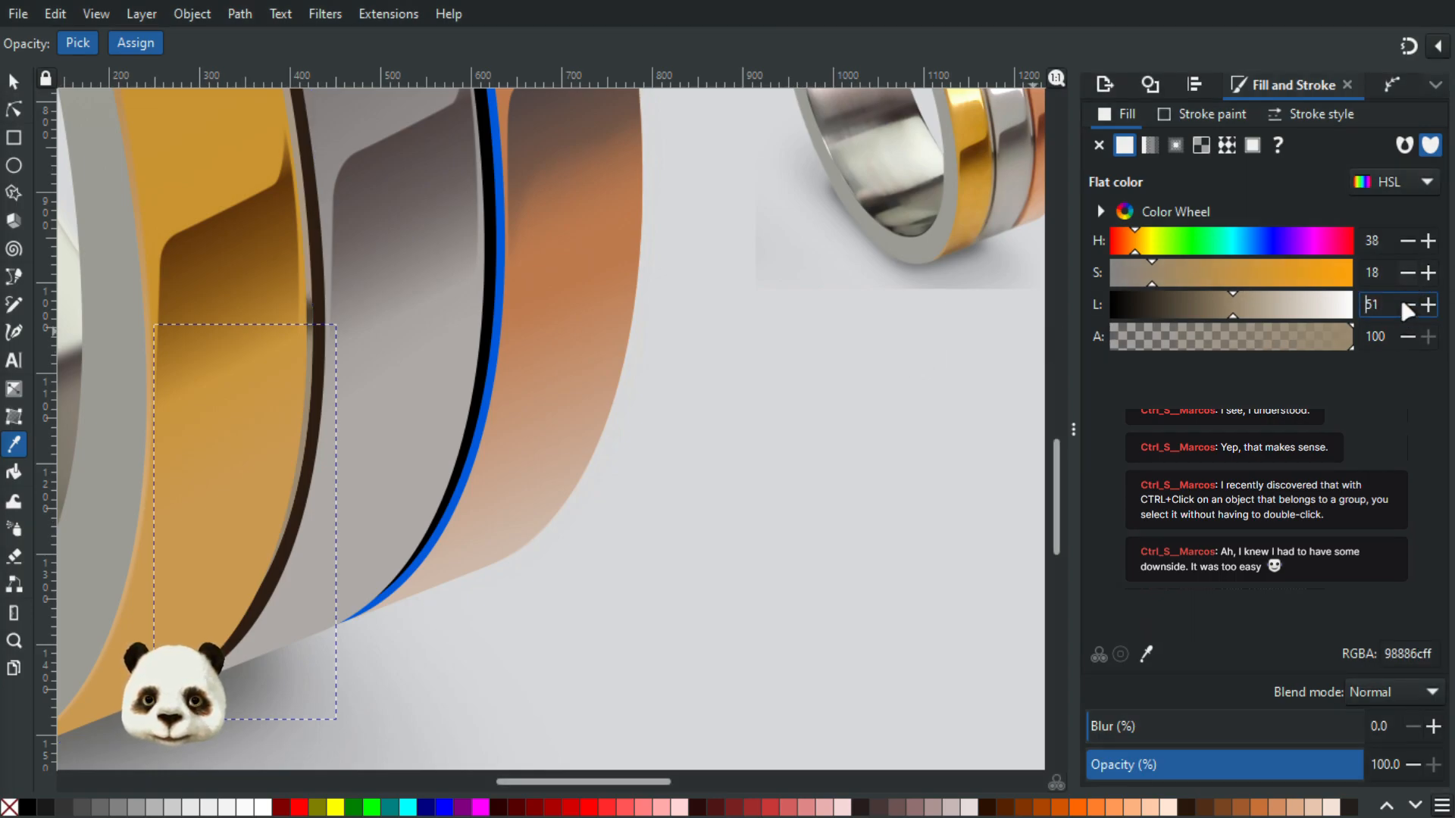
{"action": "left_click", "coordinate": [12, 80]}
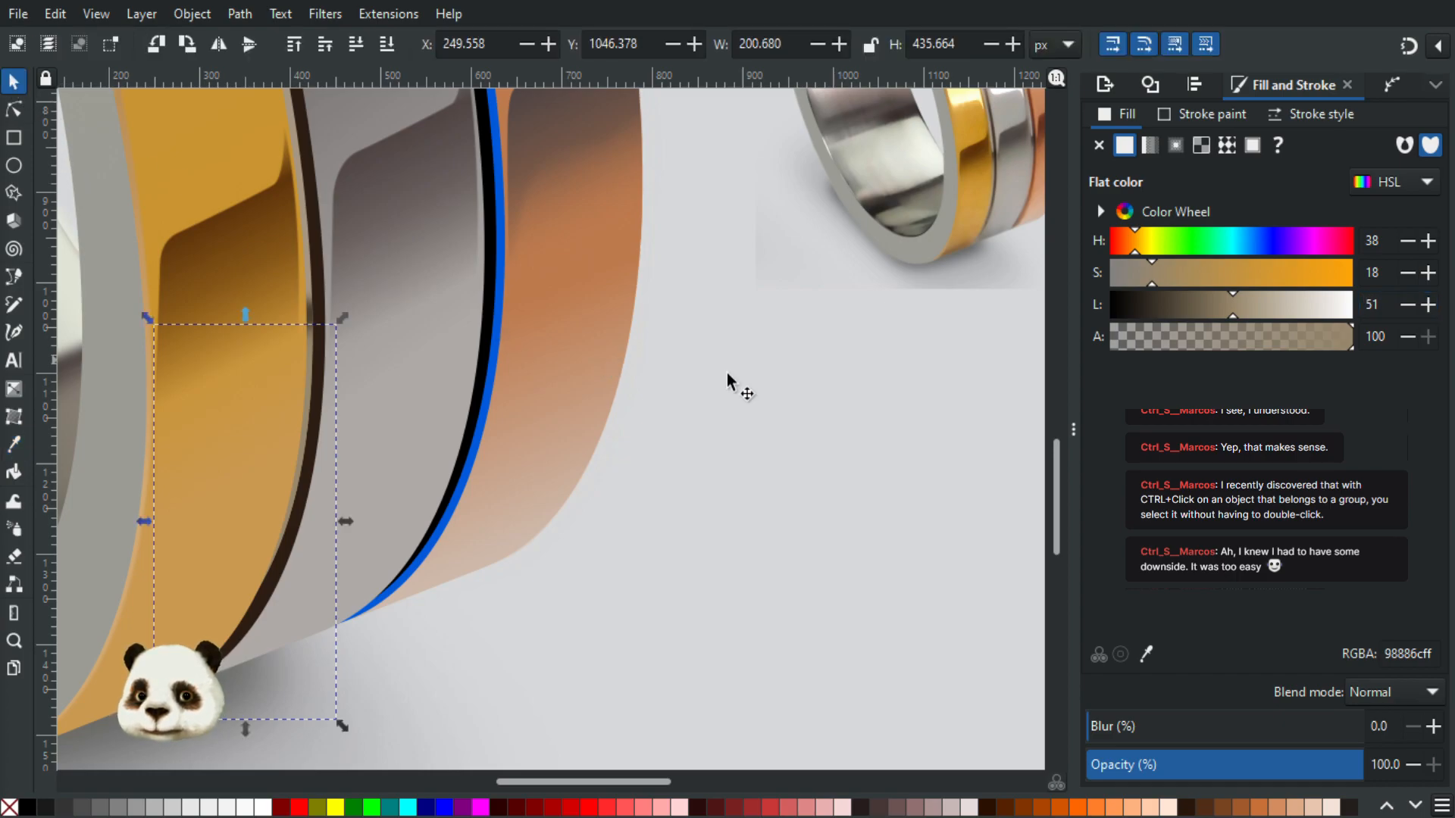
{"action": "left_click", "coordinate": [759, 374]}
Step: Compare the recolored gold-silver groove with the reference ring and examine the reference groove beside the bright highlights up close
{"action": "scroll", "coordinate": [755, 383], "scroll_direction": "down", "scroll_amount": 3}
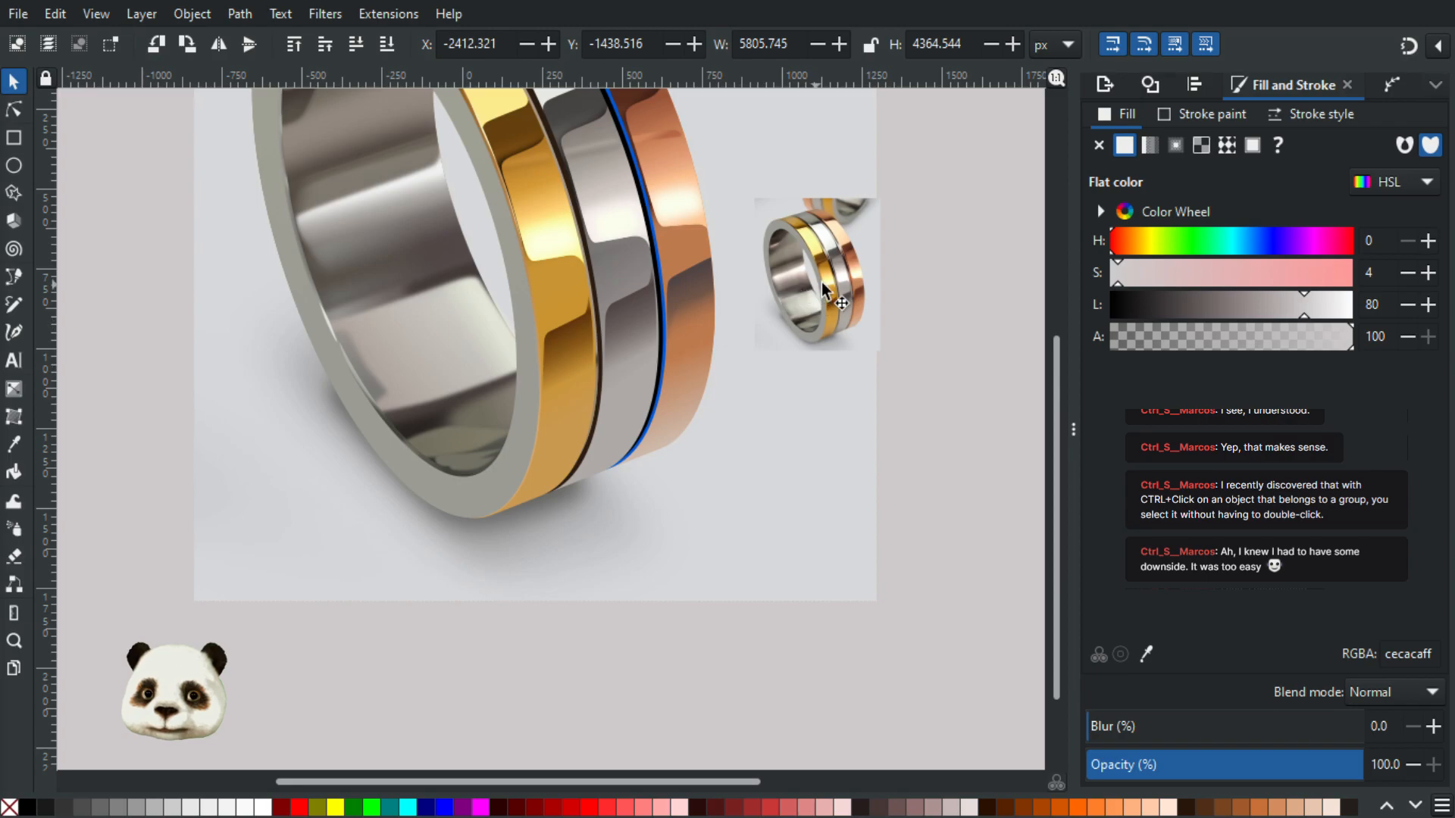
{"action": "scroll", "coordinate": [819, 282], "scroll_direction": "up", "scroll_amount": 2}
{"action": "scroll", "coordinate": [862, 339], "scroll_direction": "up", "scroll_amount": 2}
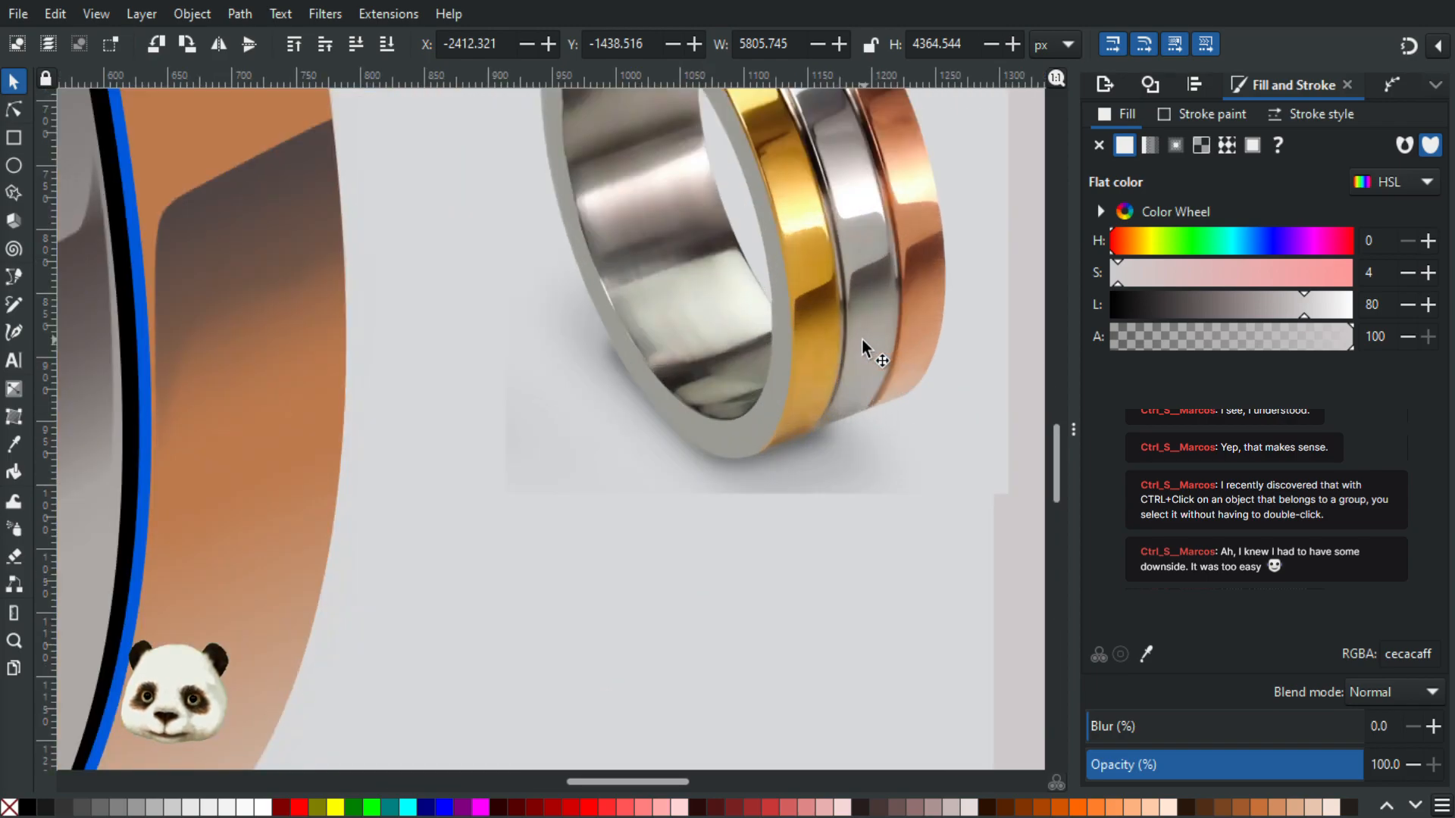
{"action": "scroll", "coordinate": [856, 341], "scroll_direction": "down", "scroll_amount": 2}
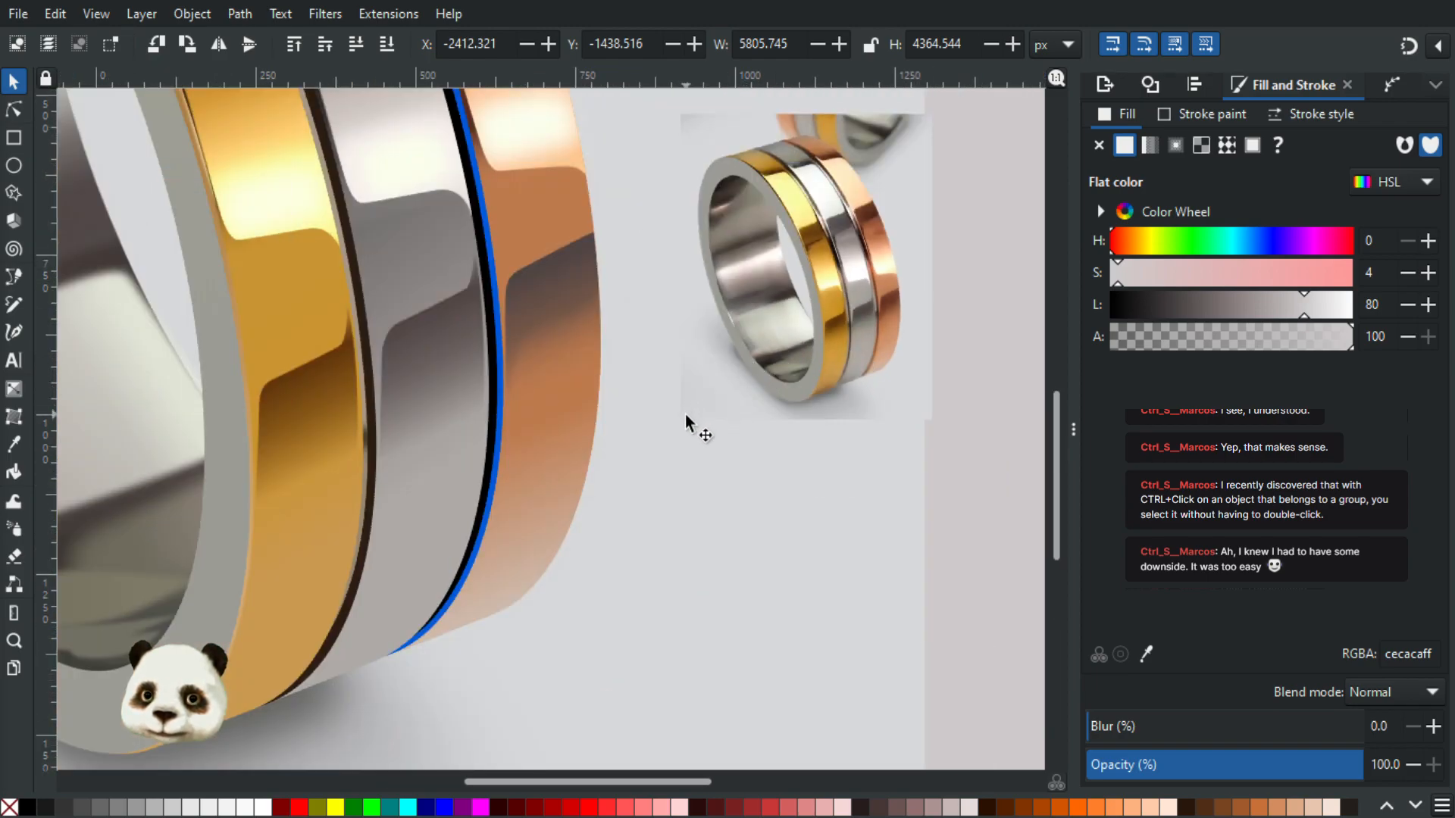
{"action": "scroll", "coordinate": [803, 379], "scroll_direction": "down", "scroll_amount": 1}
{"action": "scroll", "coordinate": [803, 378], "scroll_direction": "up", "scroll_amount": 3}
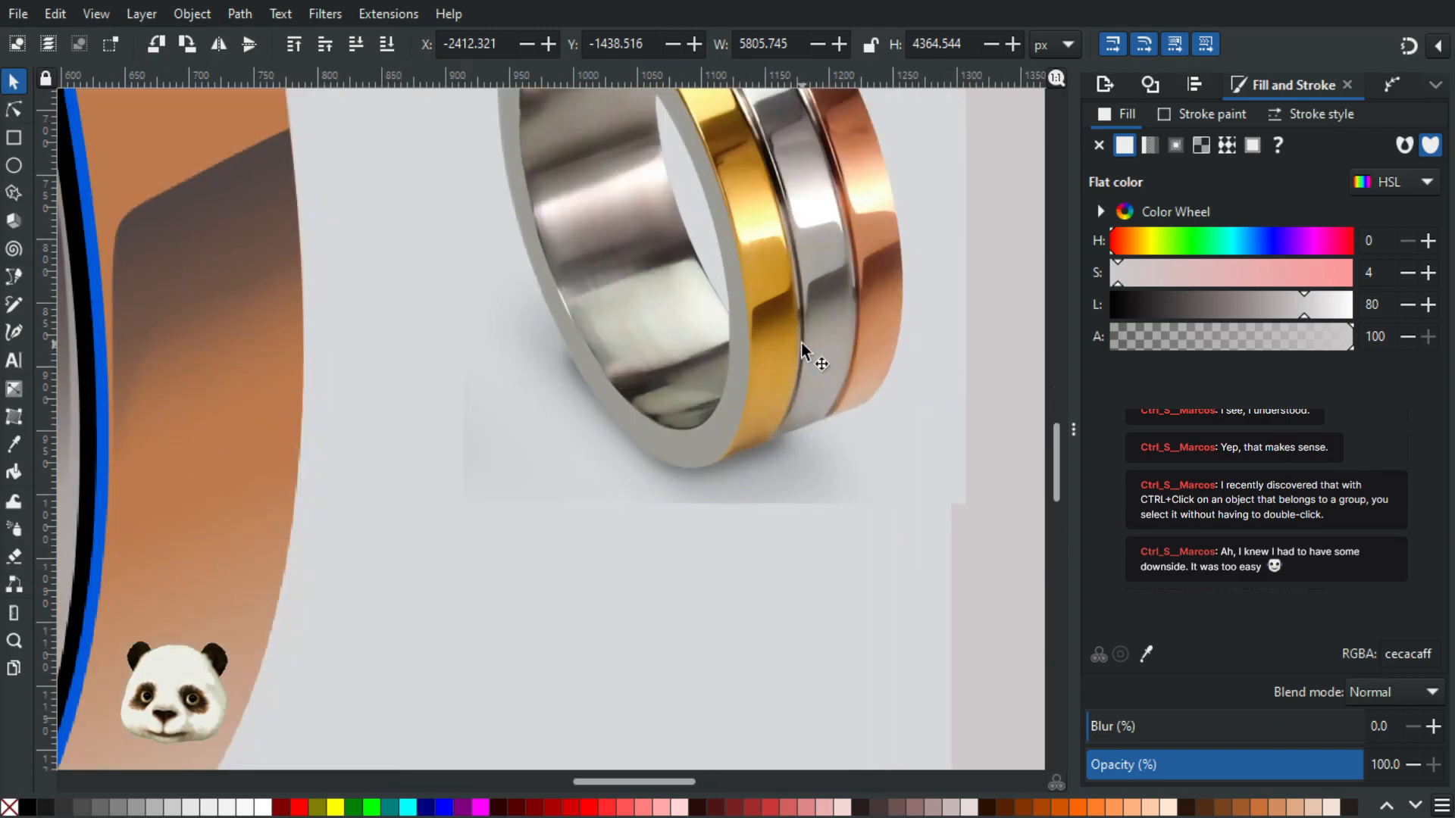
{"action": "scroll", "coordinate": [801, 343], "scroll_direction": "up", "scroll_amount": 1}
{"action": "scroll", "coordinate": [806, 360], "scroll_direction": "down", "scroll_amount": 2}
{"action": "left_click_drag", "start_coordinate": [554, 466], "coordinate": [716, 420]}
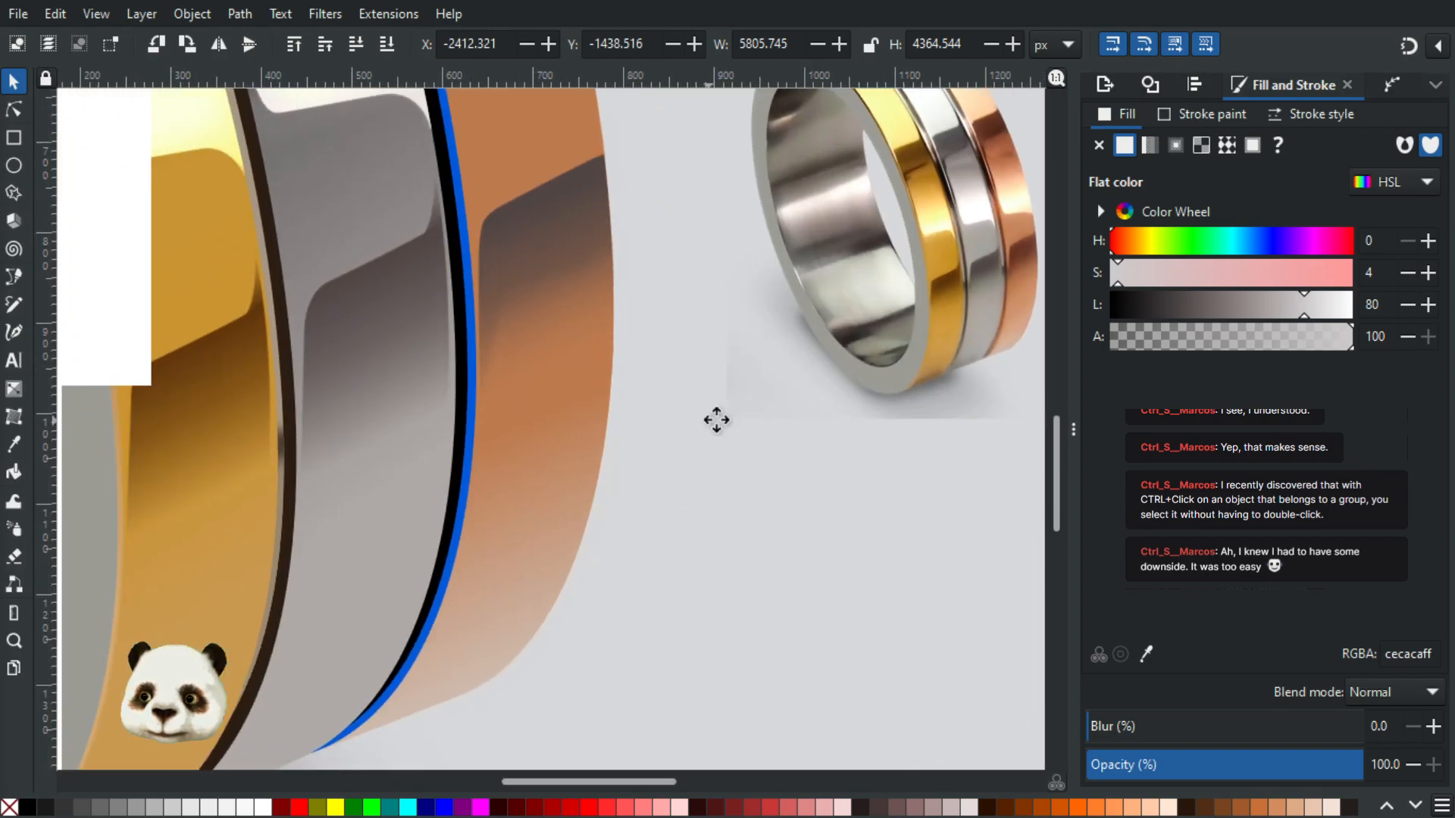
{"action": "scroll", "coordinate": [693, 421], "scroll_direction": "down", "scroll_amount": 2}
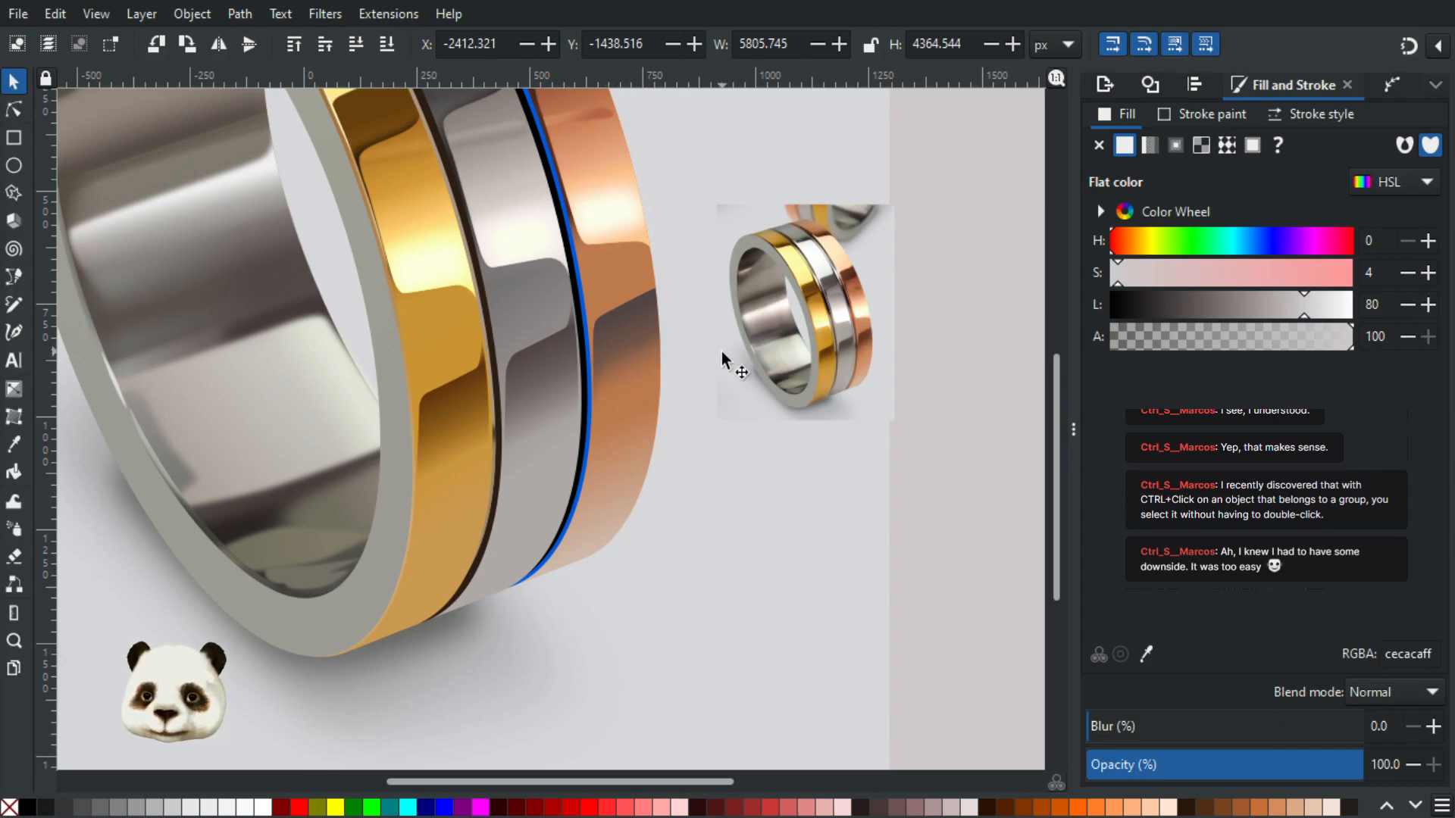
{"action": "scroll", "coordinate": [800, 421], "scroll_direction": "up", "scroll_amount": 5}
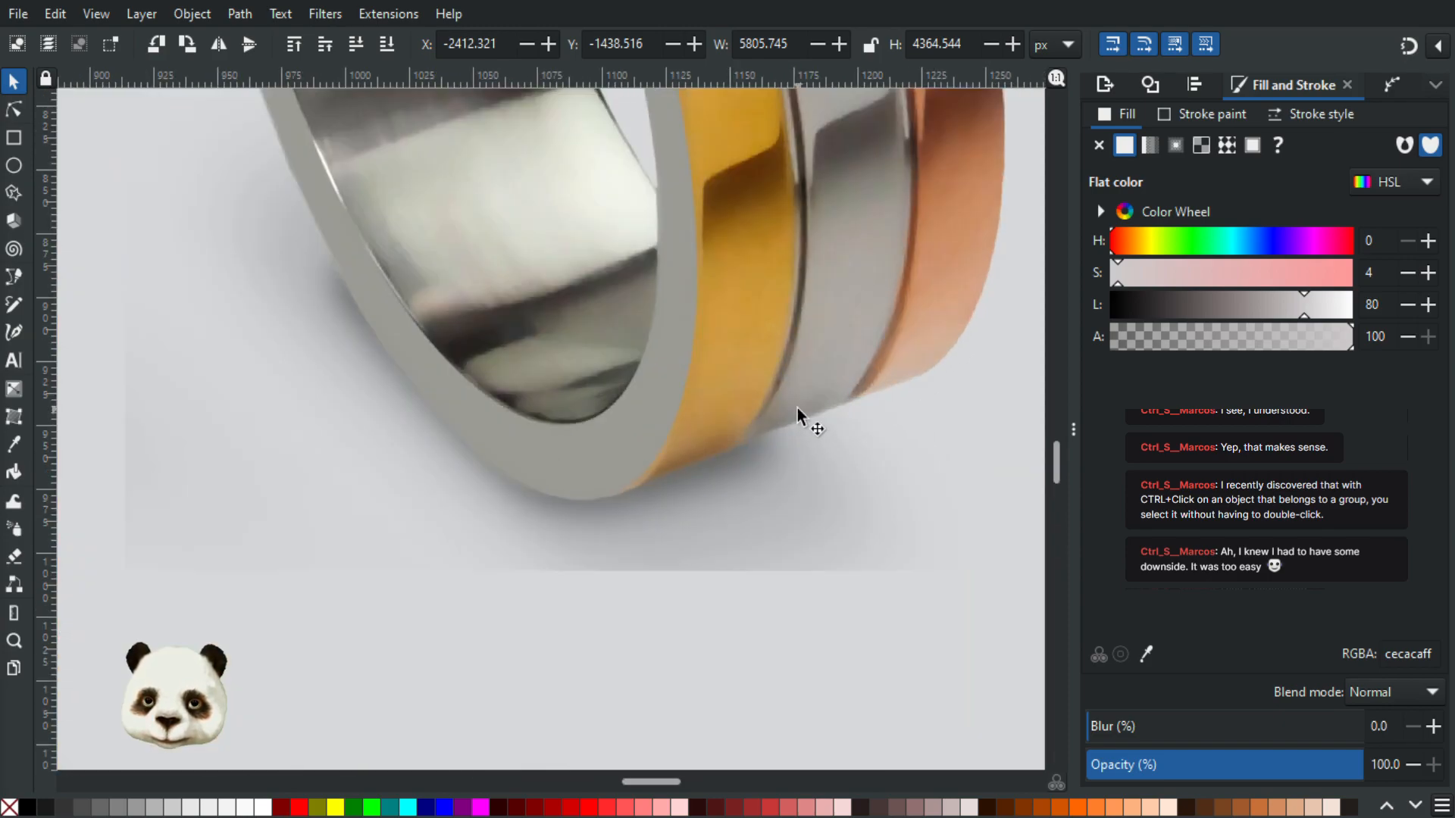
{"action": "scroll", "coordinate": [771, 403], "scroll_direction": "down", "scroll_amount": 4}
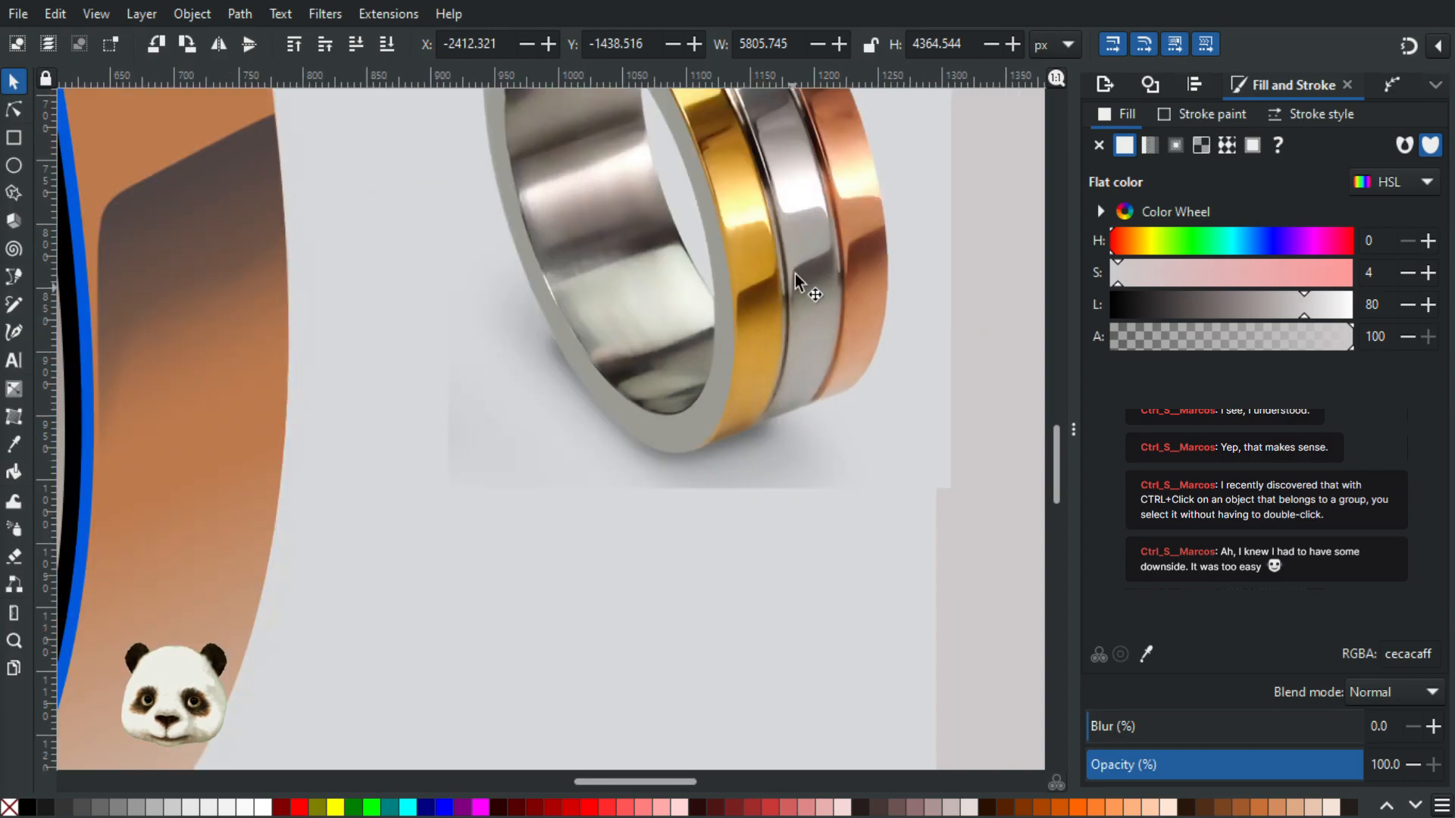
{"action": "left_click_drag", "start_coordinate": [509, 486], "coordinate": [668, 529]}
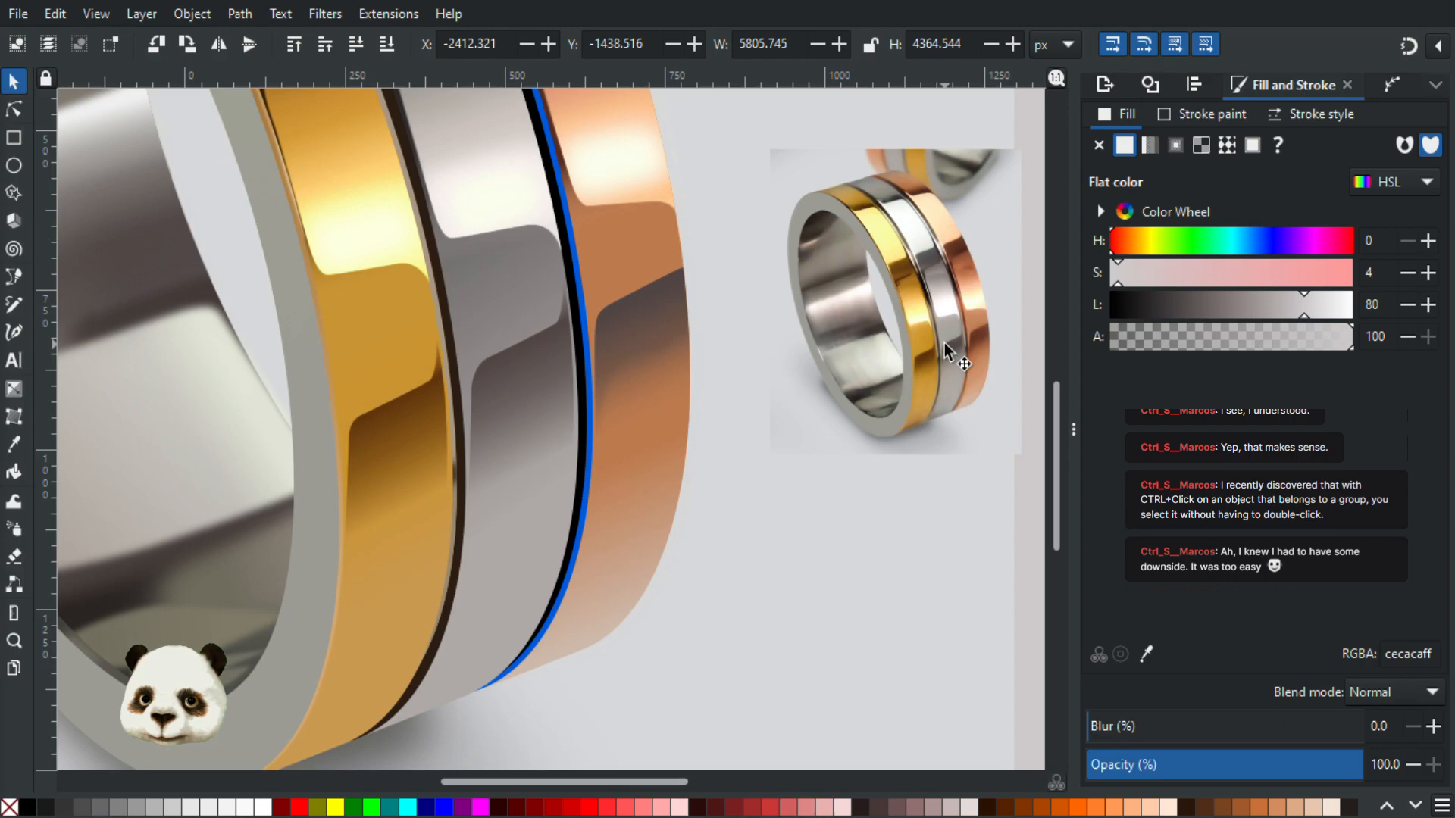
{"action": "scroll", "coordinate": [940, 352], "scroll_direction": "up", "scroll_amount": 4}
{"action": "left_click_drag", "start_coordinate": [910, 179], "coordinate": [868, 411]}
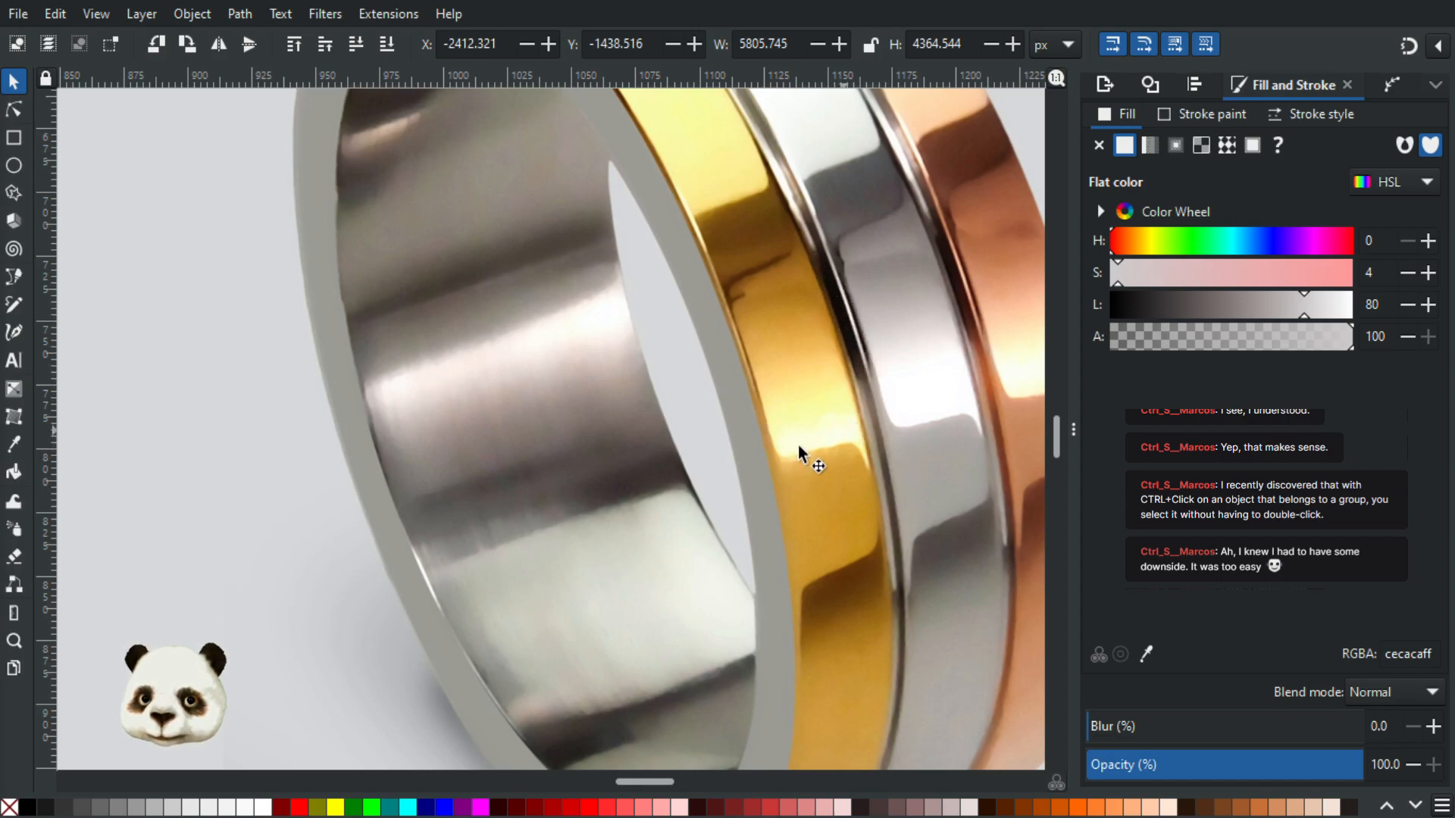
{"action": "scroll", "coordinate": [798, 444], "scroll_direction": "down", "scroll_amount": 2}
{"action": "scroll", "coordinate": [836, 430], "scroll_direction": "up", "scroll_amount": 3}
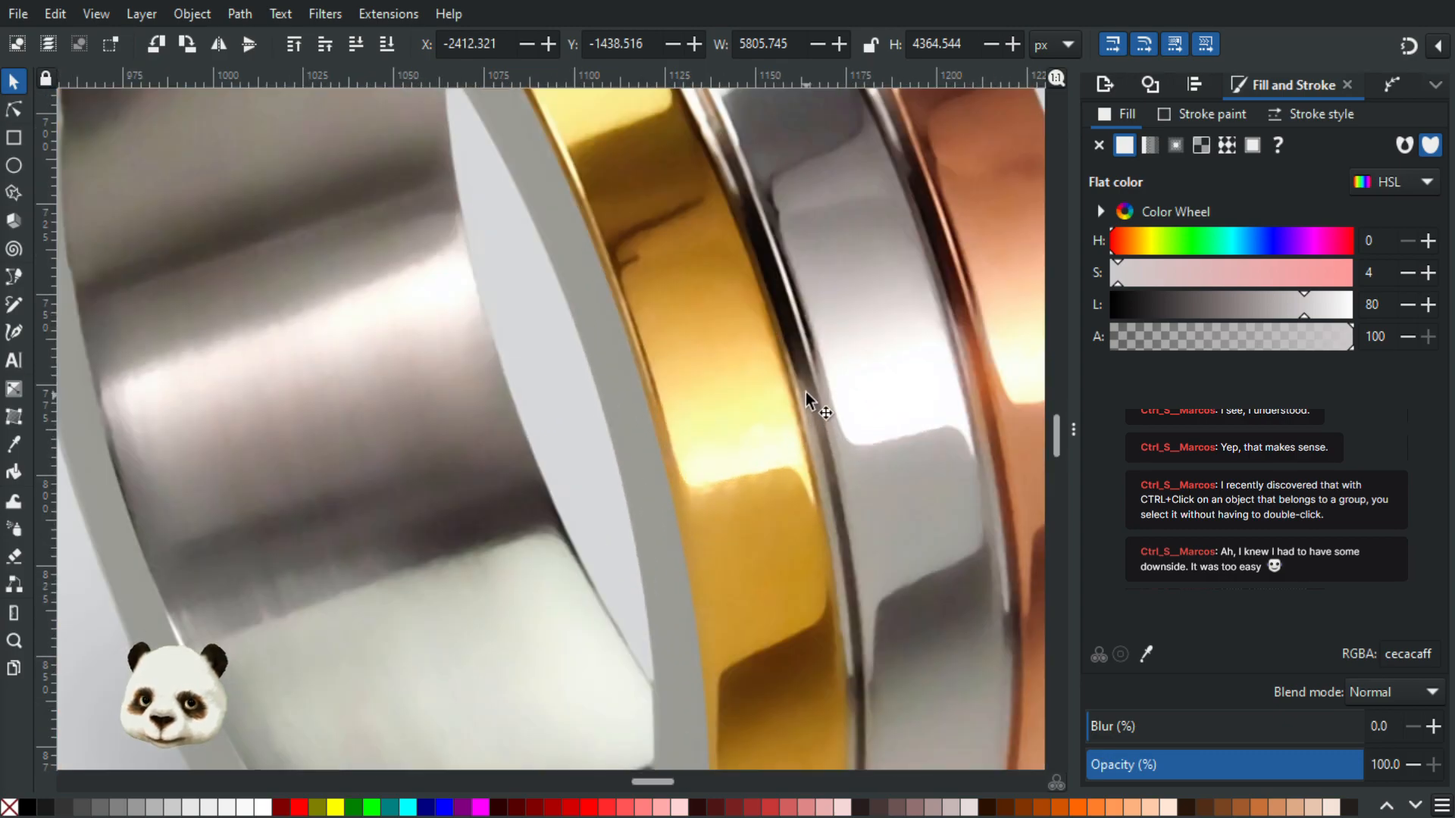
{"action": "scroll", "coordinate": [819, 459], "scroll_direction": "down", "scroll_amount": 2}
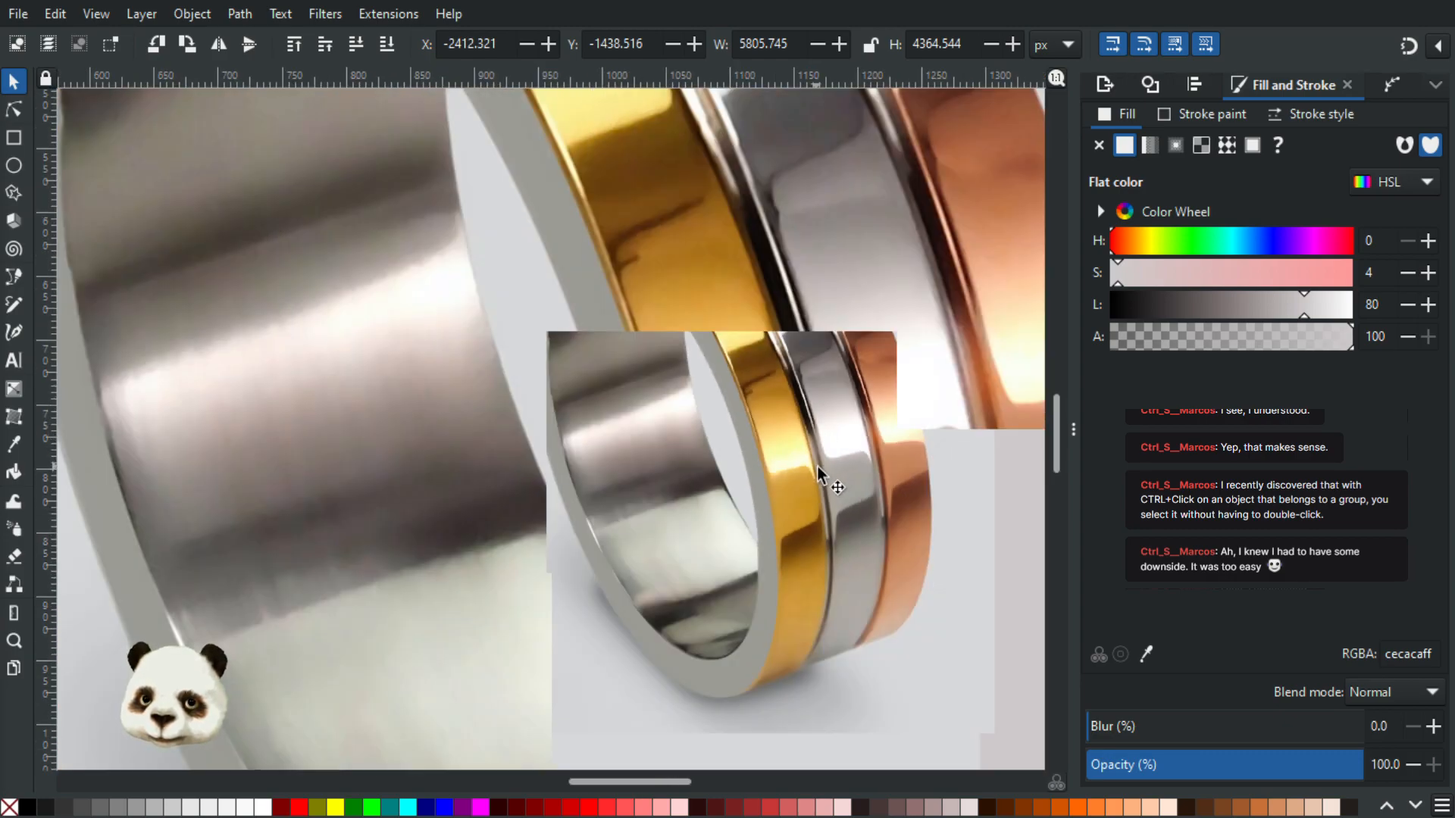
{"action": "scroll", "coordinate": [825, 466], "scroll_direction": "up", "scroll_amount": 2}
{"action": "scroll", "coordinate": [826, 450], "scroll_direction": "up", "scroll_amount": 1}
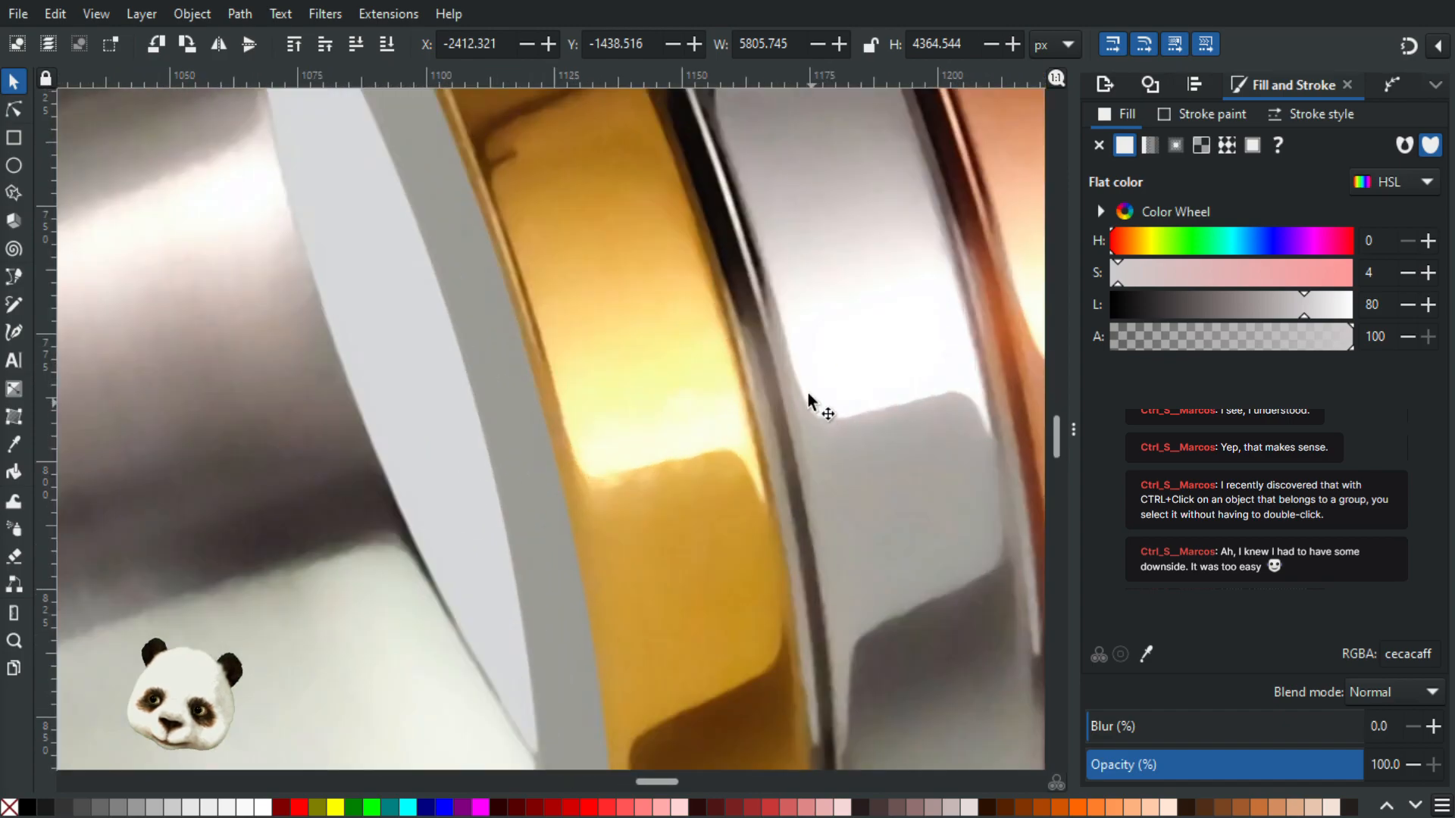
Step: Examine the reference ring's gold-silver groove around the bright highlights, both up close and within the whole ring
{"action": "scroll", "coordinate": [818, 408], "scroll_direction": "down", "scroll_amount": 4}
{"action": "scroll", "coordinate": [818, 403], "scroll_direction": "up", "scroll_amount": 2}
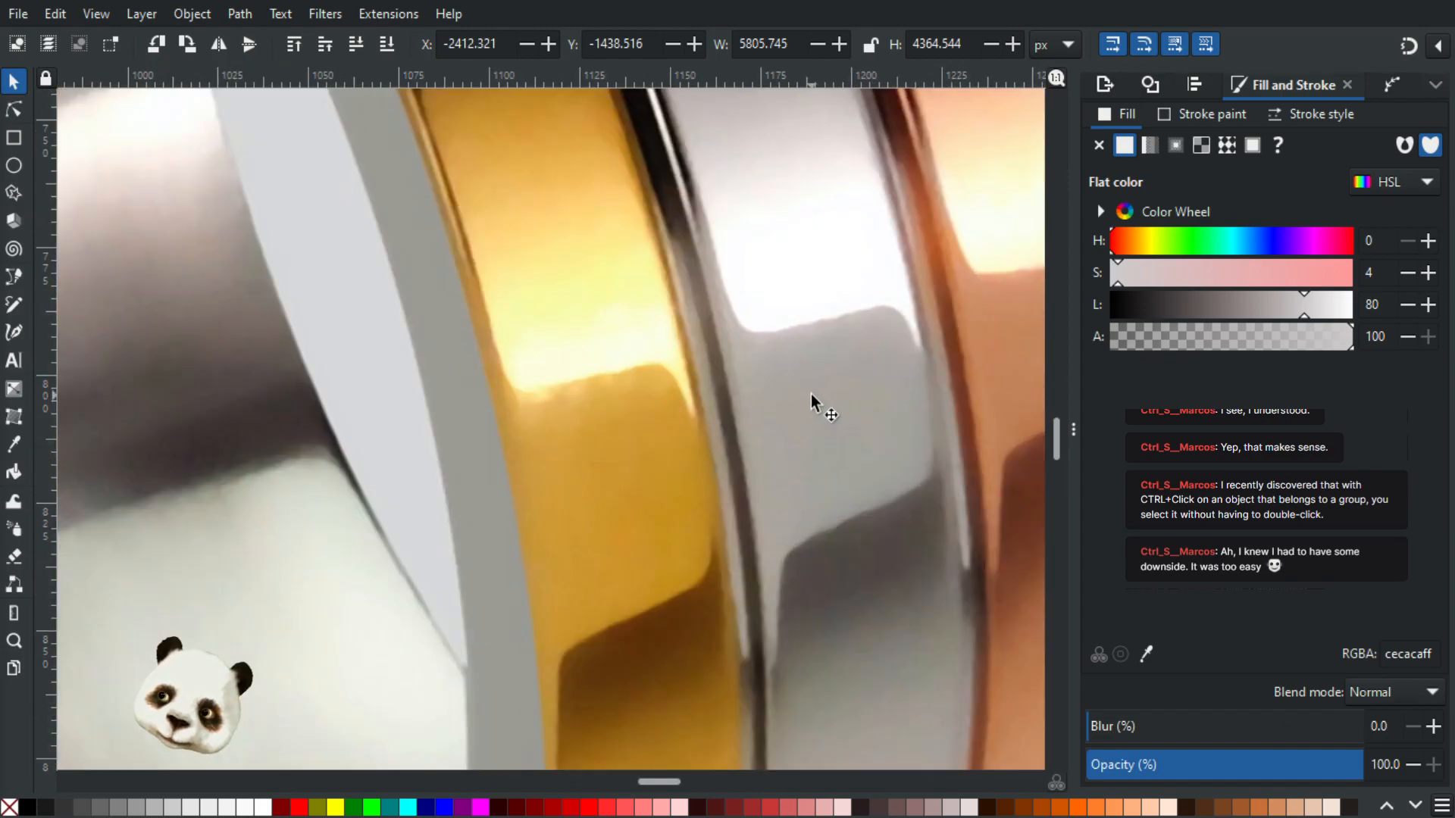
{"action": "scroll", "coordinate": [811, 394], "scroll_direction": "down", "scroll_amount": 2}
{"action": "scroll", "coordinate": [808, 396], "scroll_direction": "up", "scroll_amount": 3}
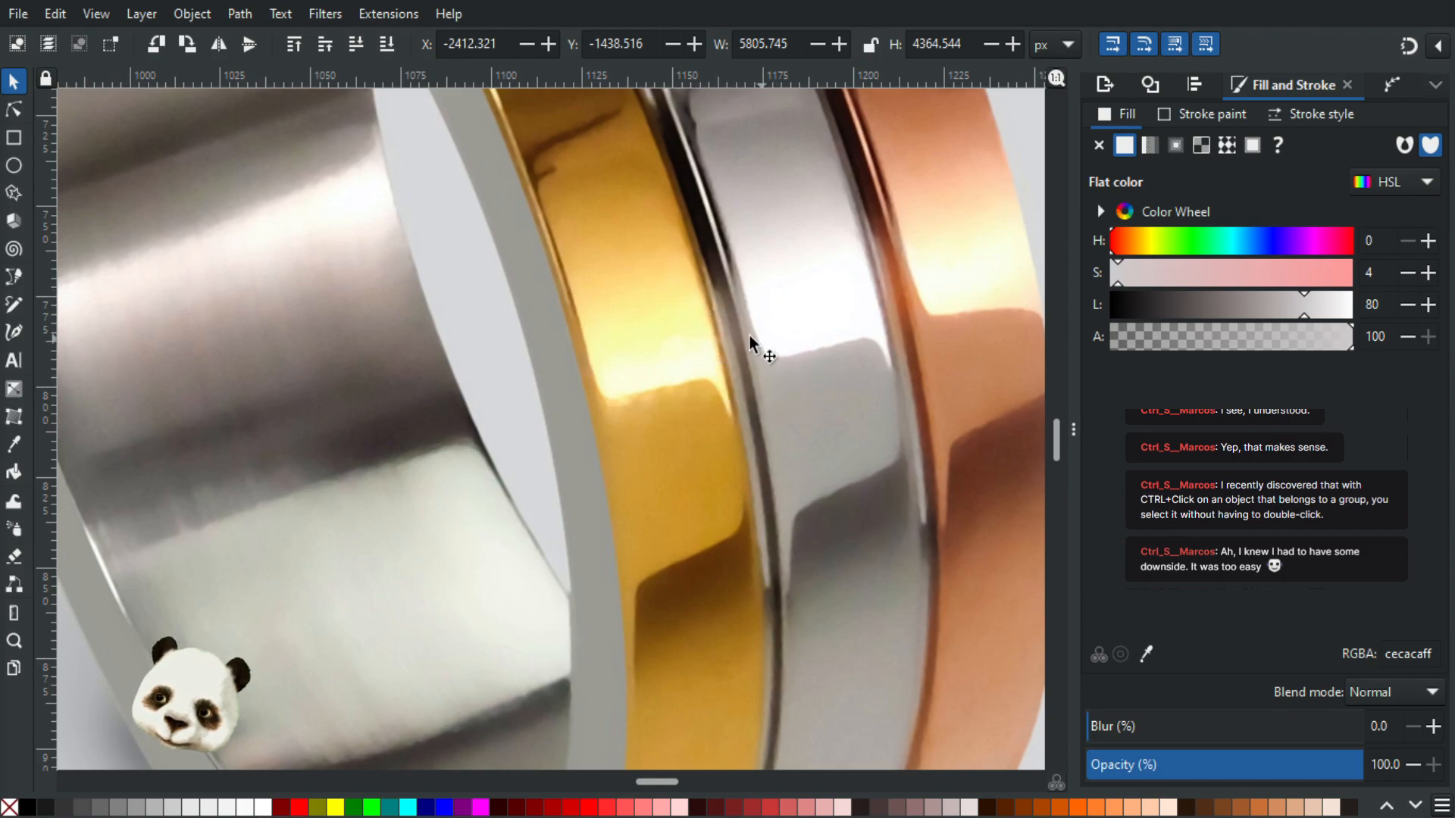
{"action": "scroll", "coordinate": [765, 356], "scroll_direction": "down", "scroll_amount": 2}
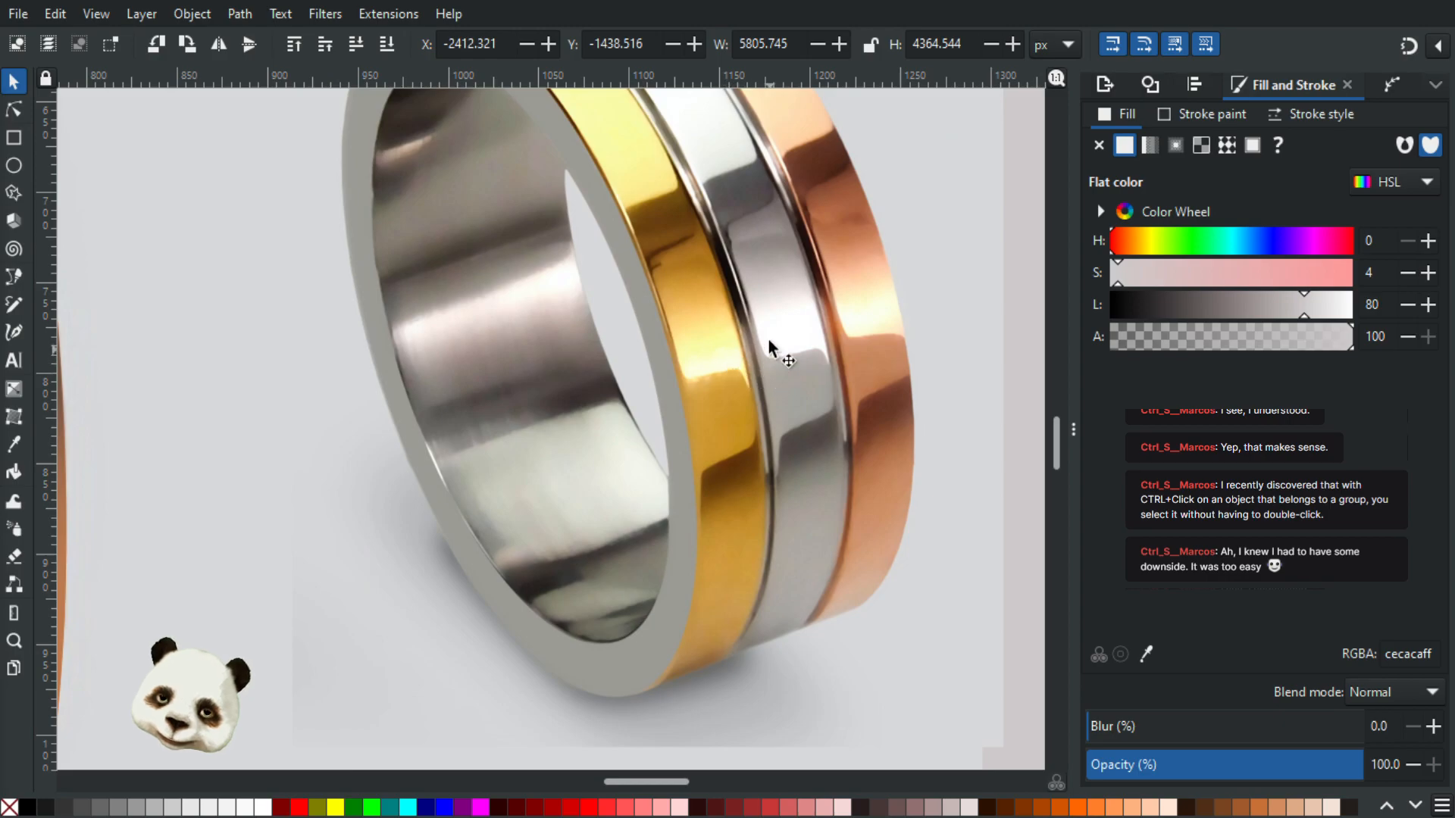
{"action": "scroll", "coordinate": [760, 328], "scroll_direction": "up", "scroll_amount": 2}
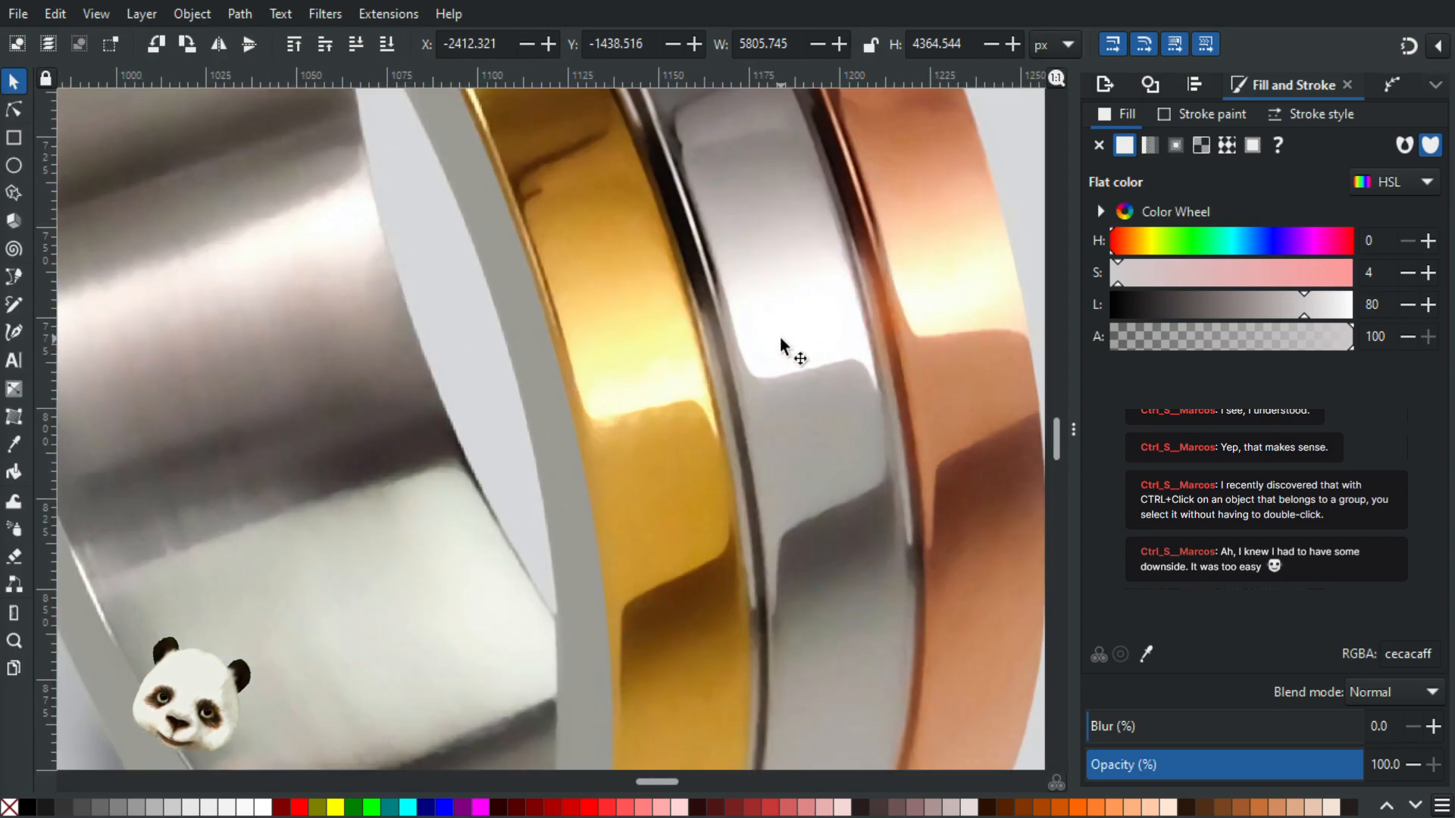
{"action": "scroll", "coordinate": [754, 347], "scroll_direction": "down", "scroll_amount": 2}
{"action": "scroll", "coordinate": [743, 346], "scroll_direction": "up", "scroll_amount": 3}
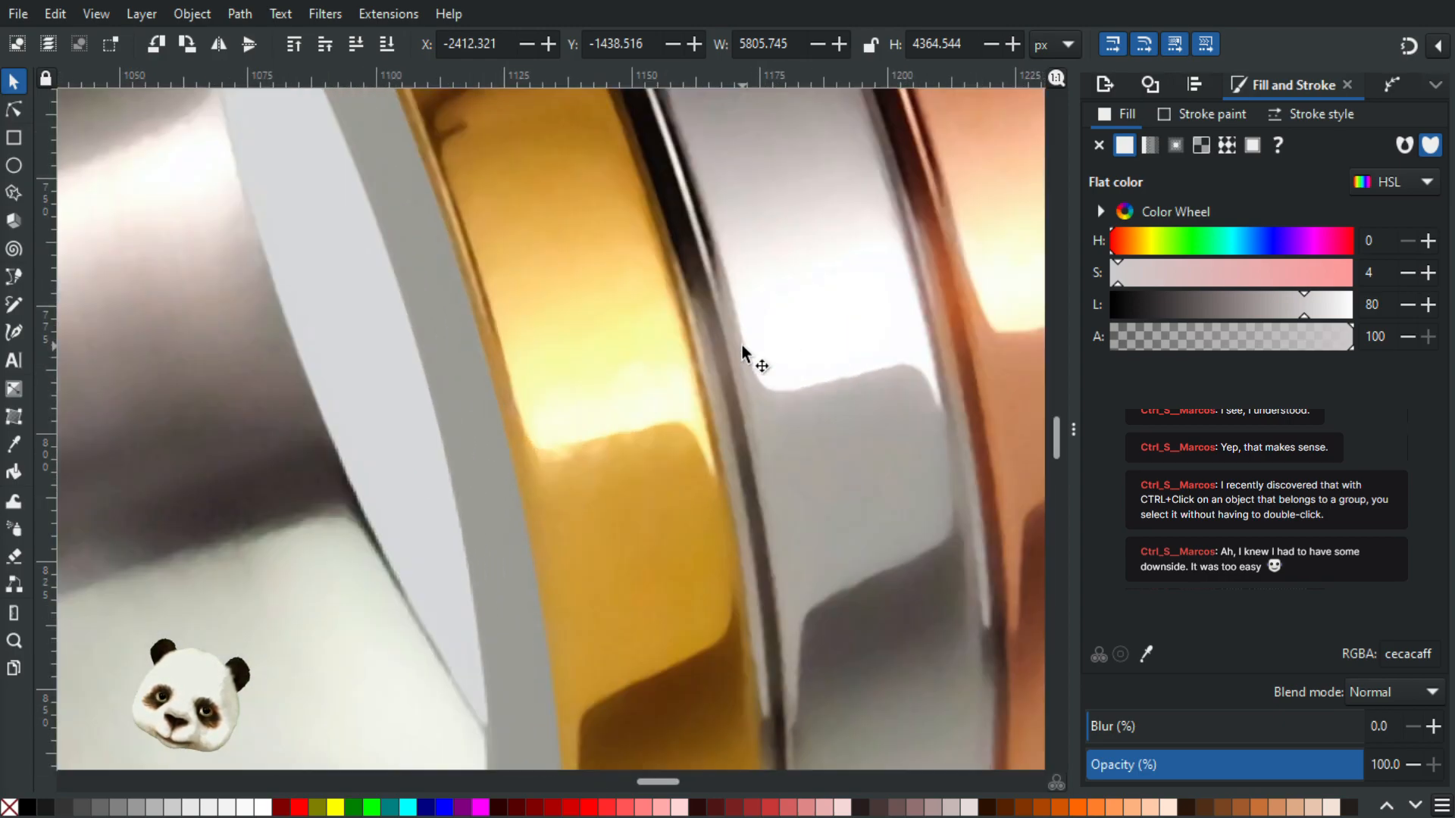
{"action": "scroll", "coordinate": [742, 344], "scroll_direction": "down", "scroll_amount": 1}
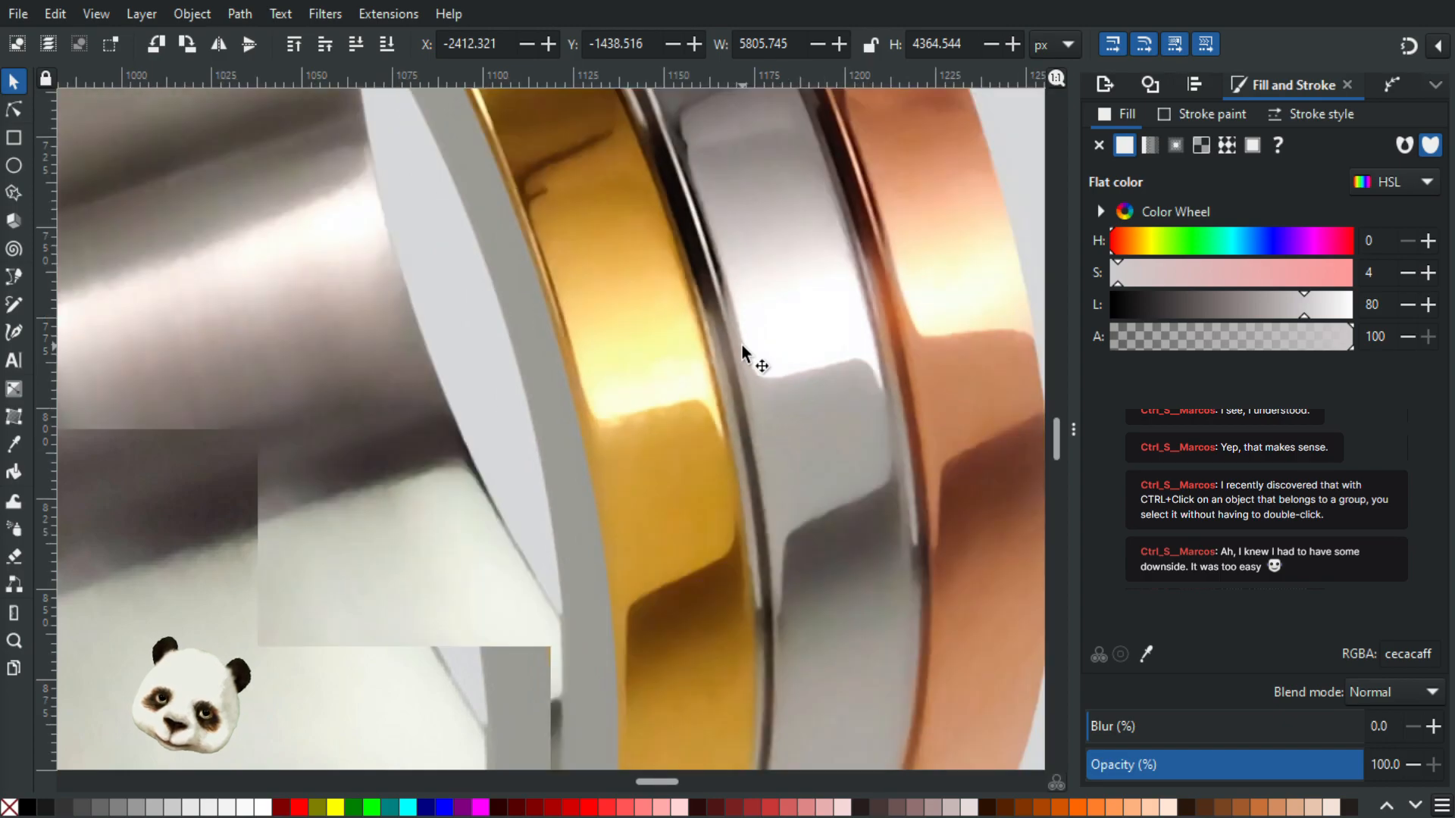
Step: Compare the lower part of the drawn gold-silver groove with the same area on the reference ring
{"action": "scroll", "coordinate": [741, 343], "scroll_direction": "down", "scroll_amount": 4}
{"action": "mouse_move", "coordinate": [433, 494]}
{"action": "left_mouse_down"}
{"action": "mouse_move", "coordinate": [530, 389]}
{"action": "mouse_move", "coordinate": [730, 383]}
{"action": "mouse_move", "coordinate": [838, 406]}
{"action": "left_mouse_up"}
{"action": "scroll", "coordinate": [680, 434], "scroll_direction": "down", "scroll_amount": 4}
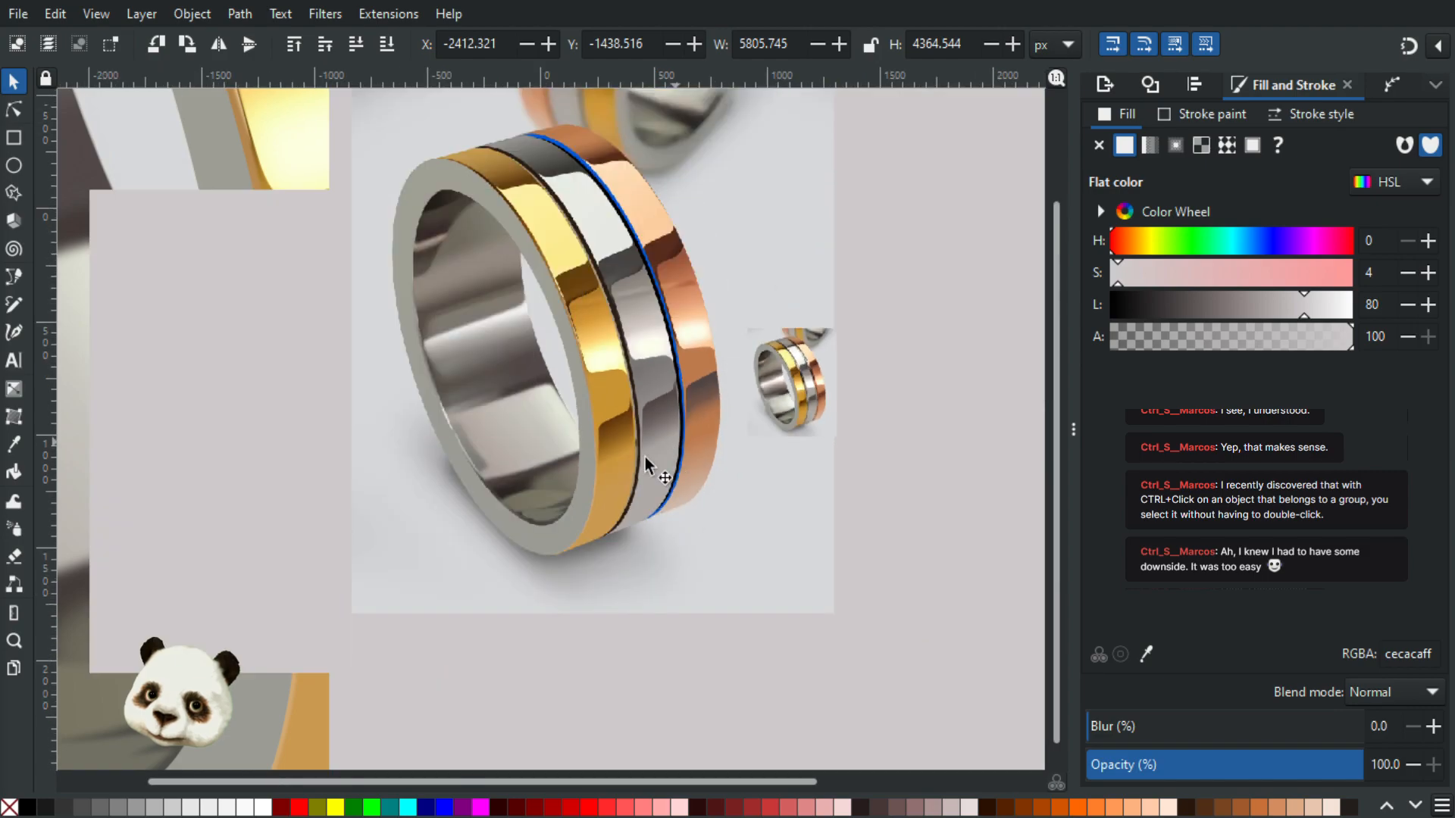
{"action": "scroll", "coordinate": [658, 455], "scroll_direction": "up", "scroll_amount": 3}
{"action": "left_click_drag", "start_coordinate": [790, 411], "coordinate": [612, 435]}
{"action": "scroll", "coordinate": [398, 367], "scroll_direction": "up", "scroll_amount": 2}
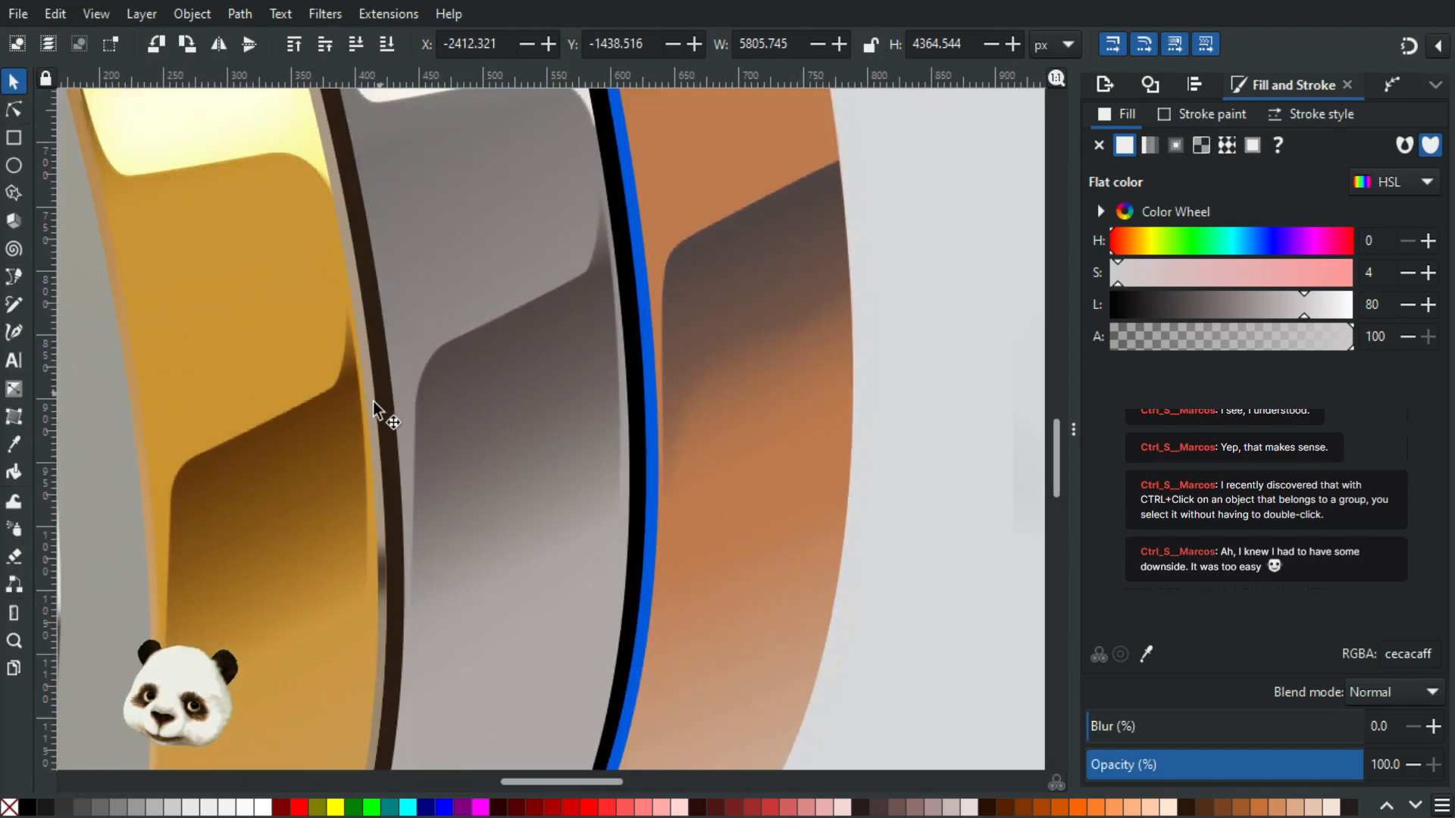
{"action": "scroll", "coordinate": [390, 403], "scroll_direction": "down", "scroll_amount": 3}
{"action": "scroll", "coordinate": [406, 414], "scroll_direction": "up", "scroll_amount": 2}
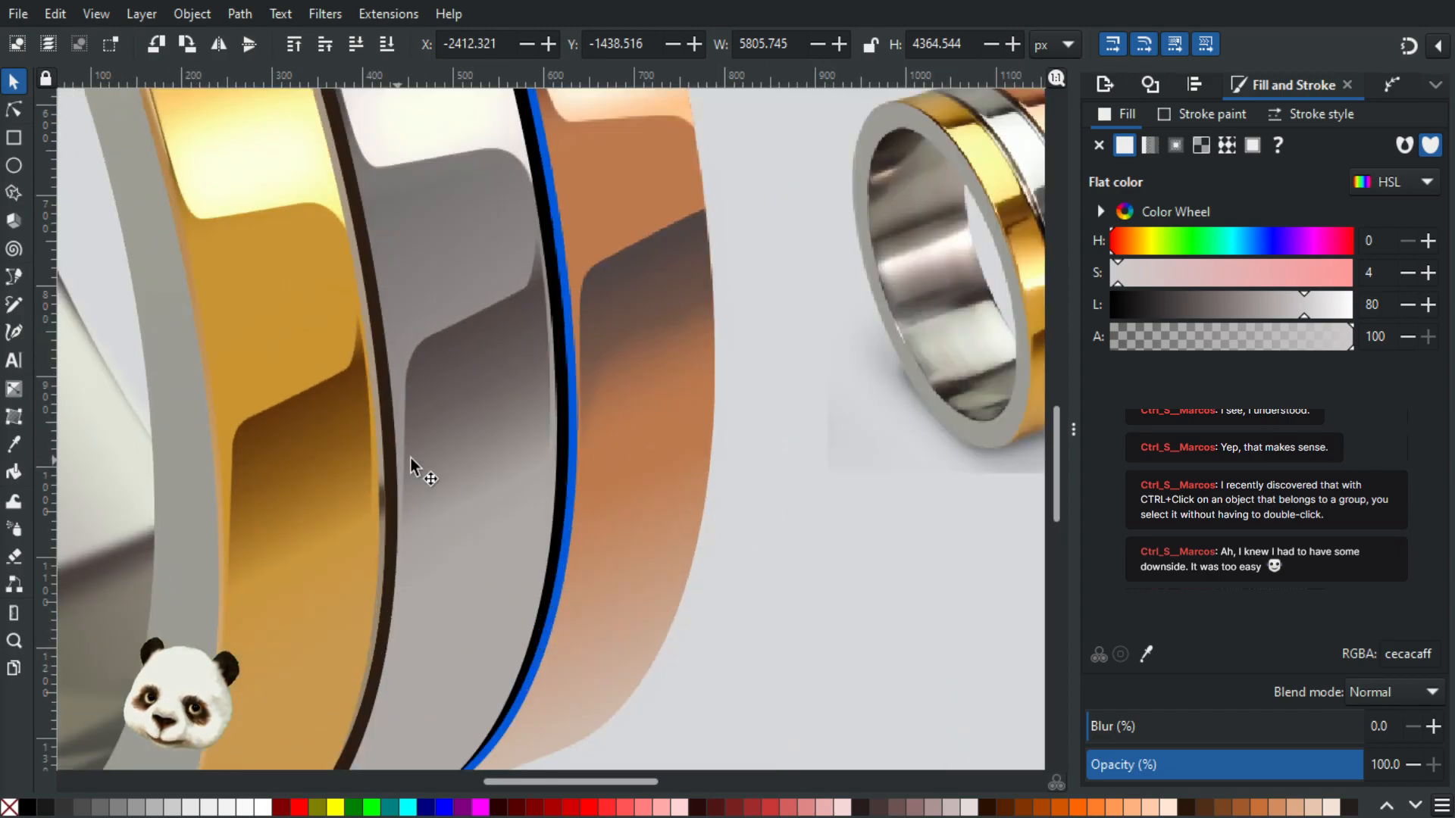
{"action": "left_click_drag", "start_coordinate": [872, 359], "coordinate": [697, 384]}
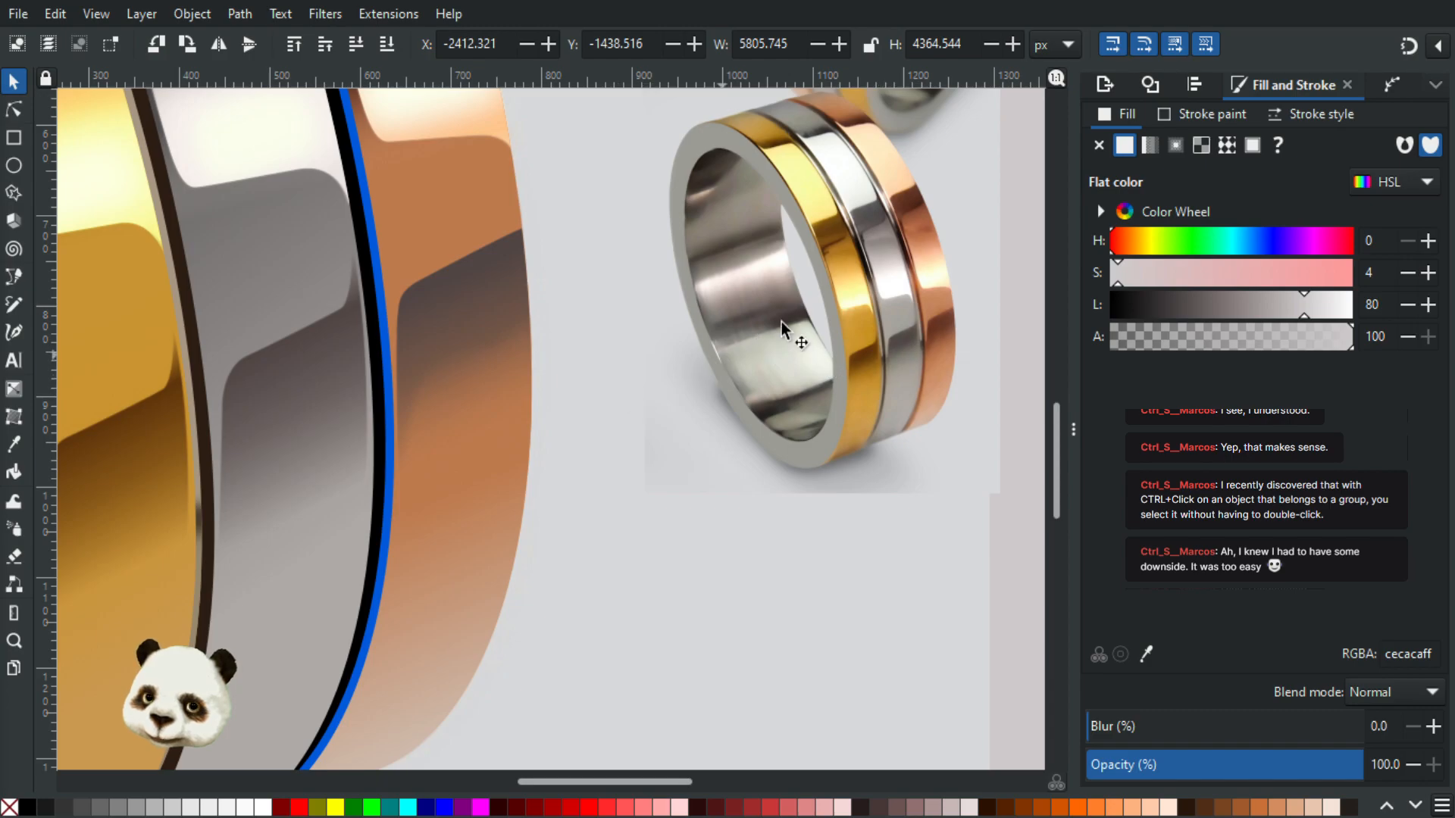
Step: Shift the edge node of the beige strip in the gold-silver groove toward the dark groove line, to X 417.542 px
{"action": "left_click", "coordinate": [16, 114]}
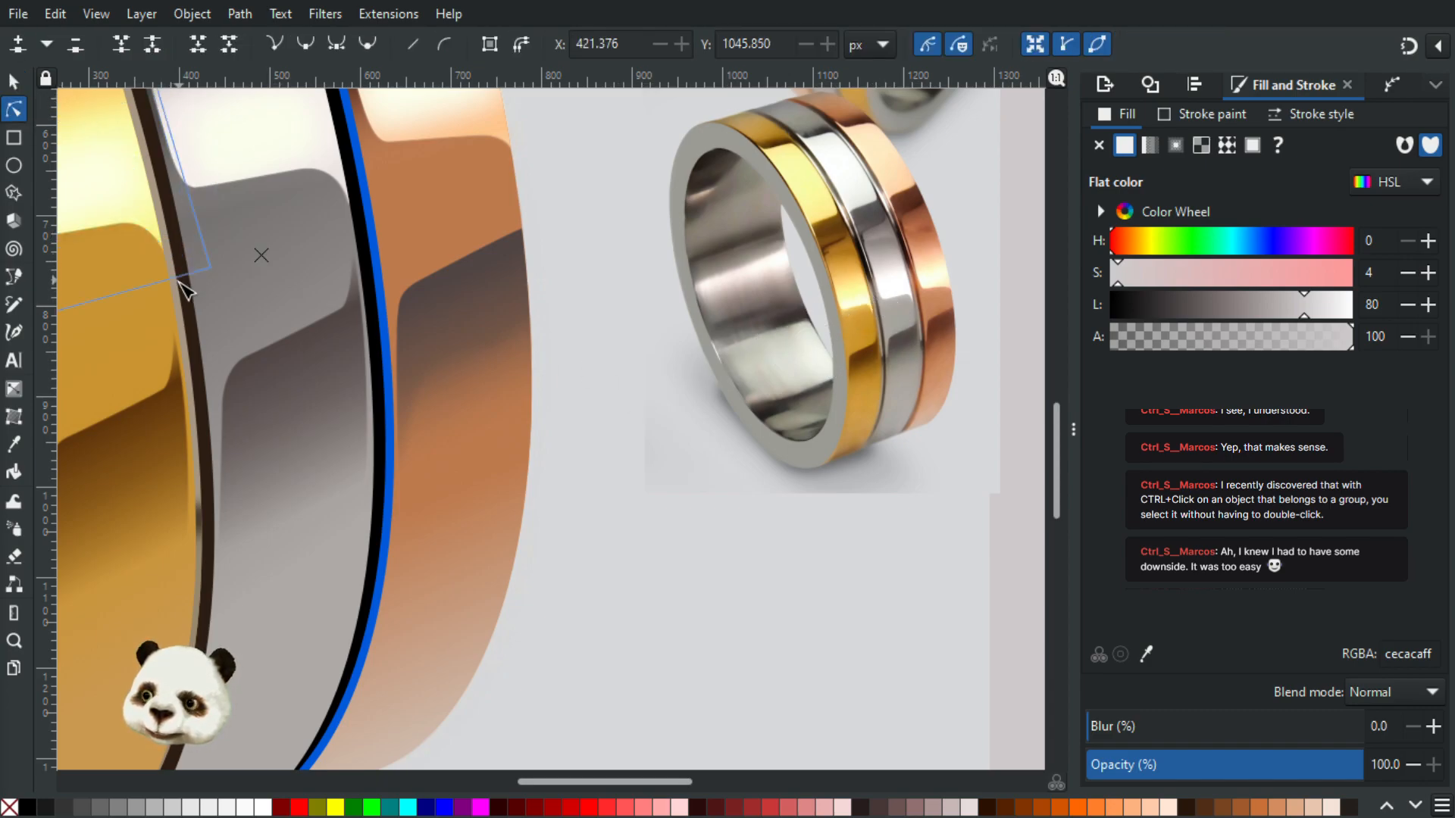
{"action": "left_click", "coordinate": [183, 306]}
{"action": "left_click", "coordinate": [184, 307]}
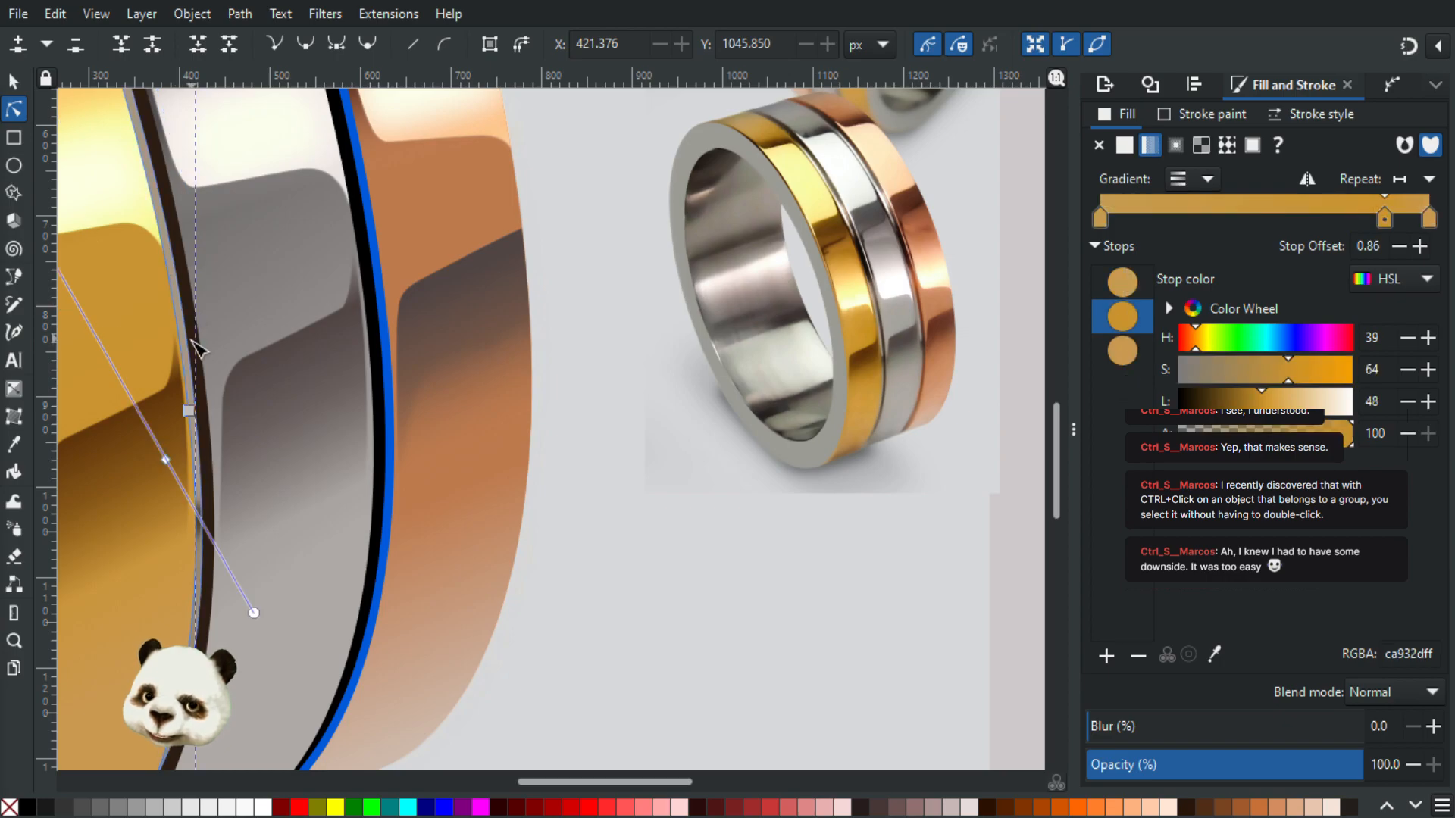
{"action": "scroll", "coordinate": [194, 342], "scroll_direction": "up", "scroll_amount": 2}
{"action": "left_click", "coordinate": [181, 363]}
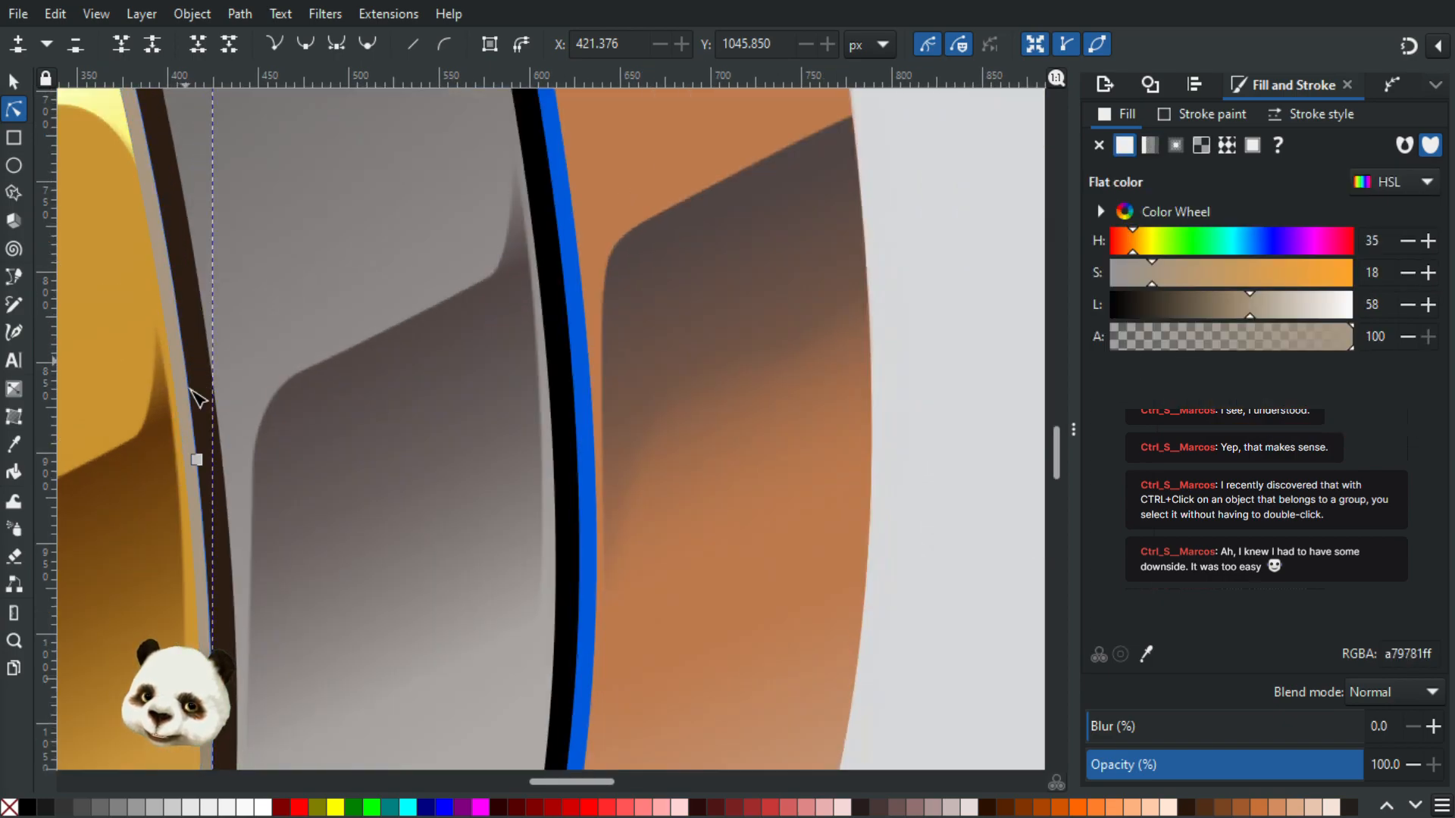
{"action": "left_click", "coordinate": [198, 460]}
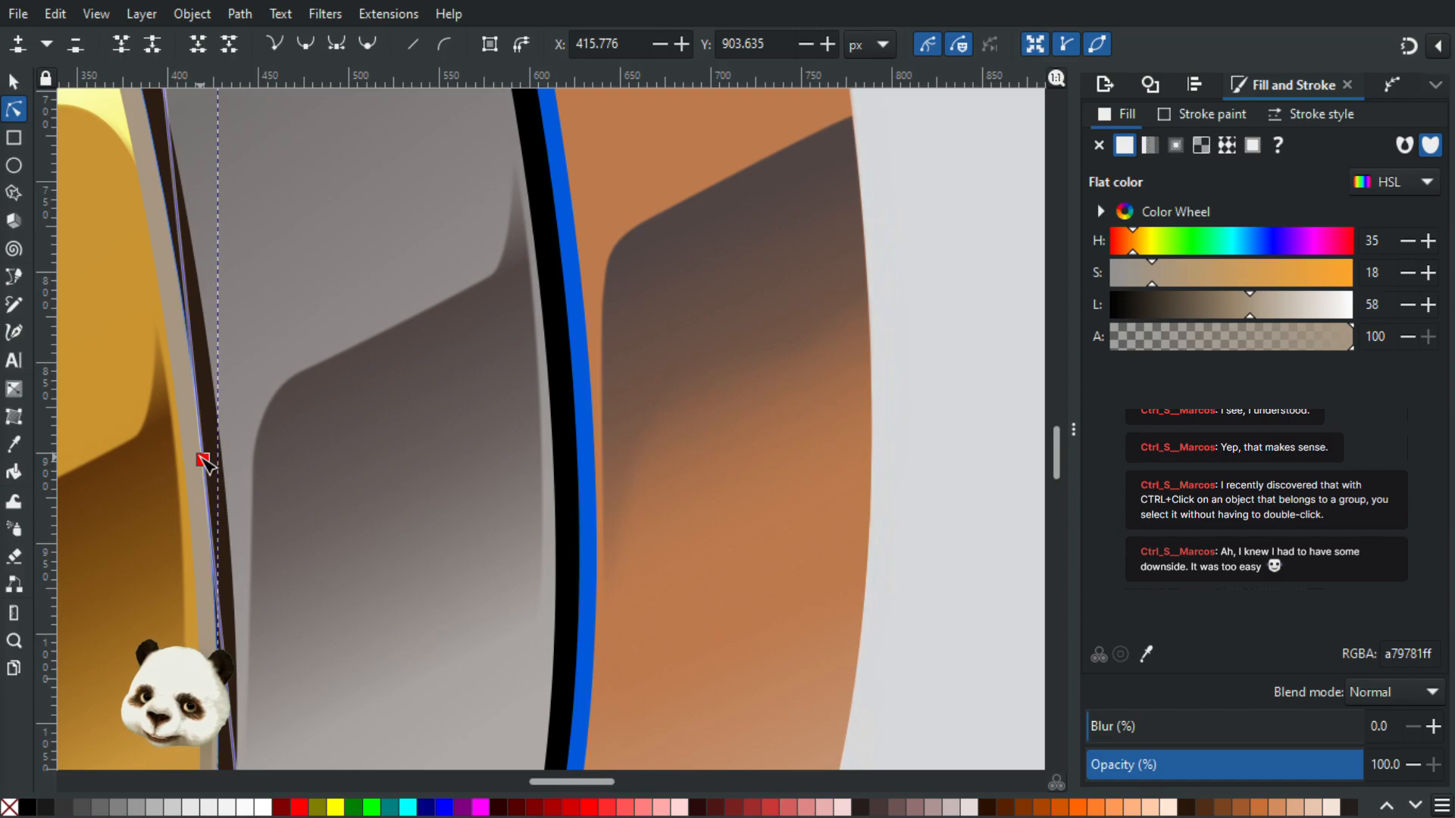
{"action": "left_click_drag", "start_coordinate": [220, 488], "coordinate": [302, 201]}
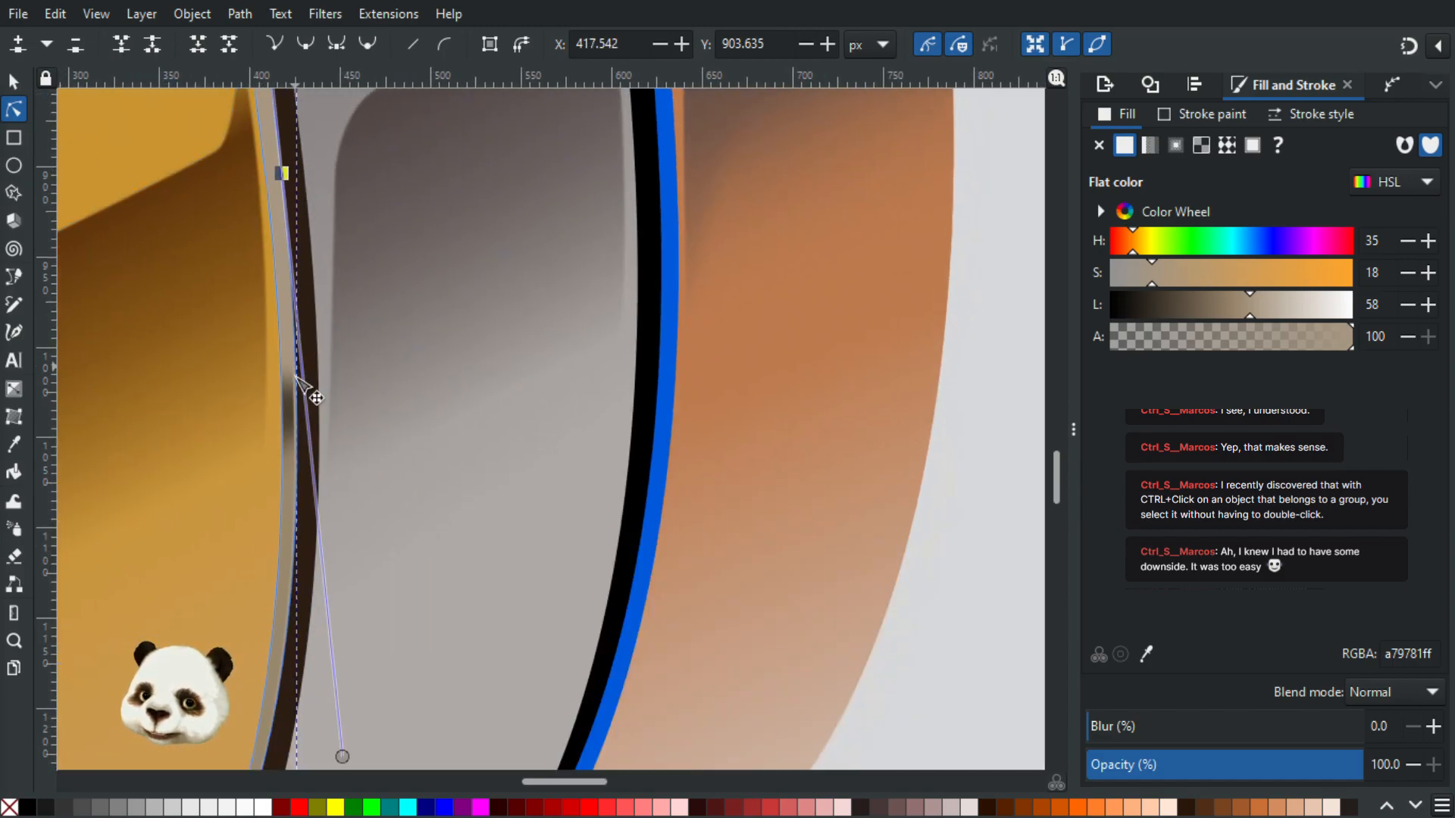
Step: Shift the matching node of the clip outline around the blurred groove patches to X 418.274 px and deselect it
{"action": "left_click", "coordinate": [303, 411]}
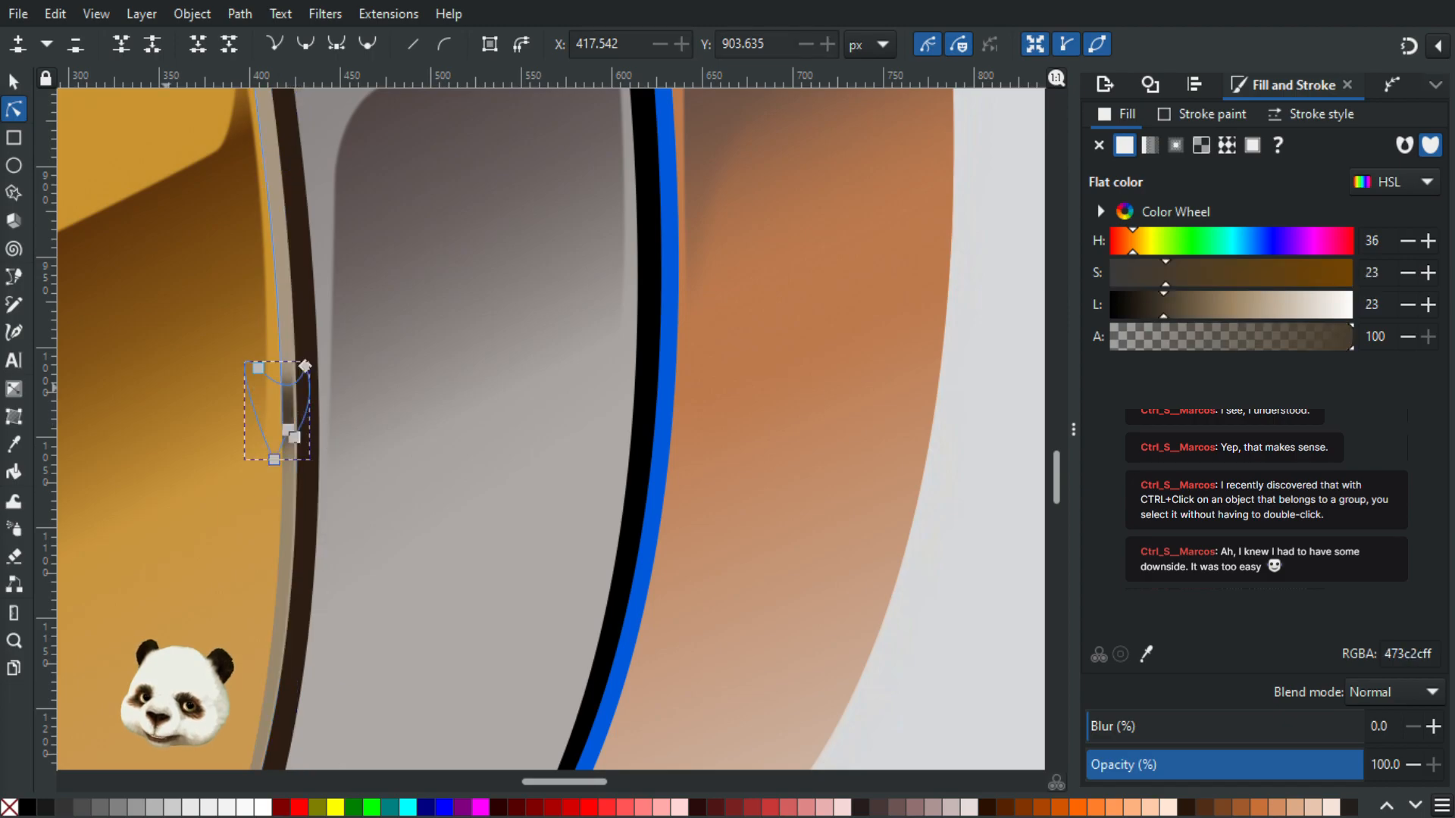
{"action": "left_click", "coordinate": [293, 498]}
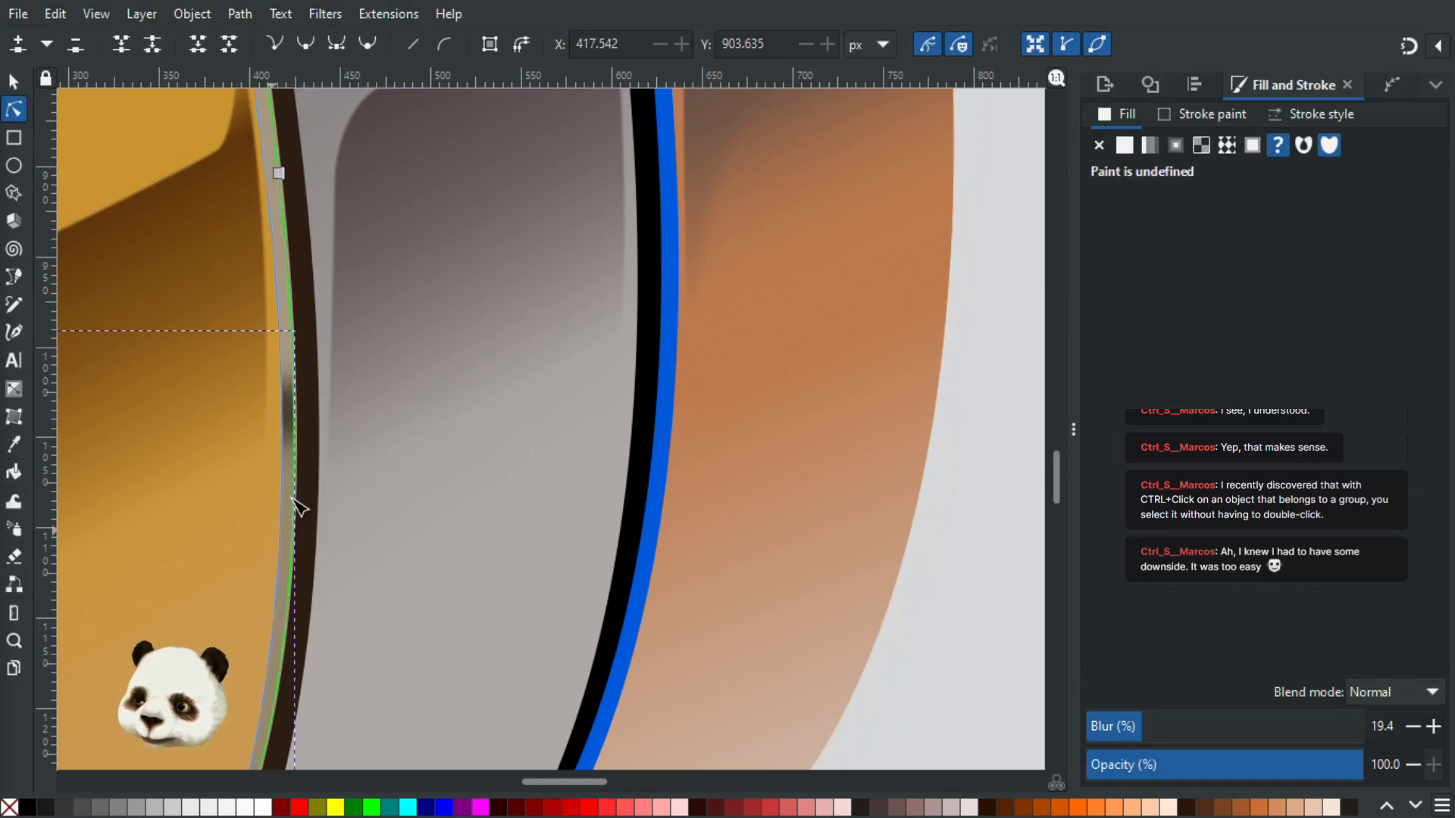
{"action": "scroll", "coordinate": [307, 492], "scroll_direction": "up", "scroll_amount": 2}
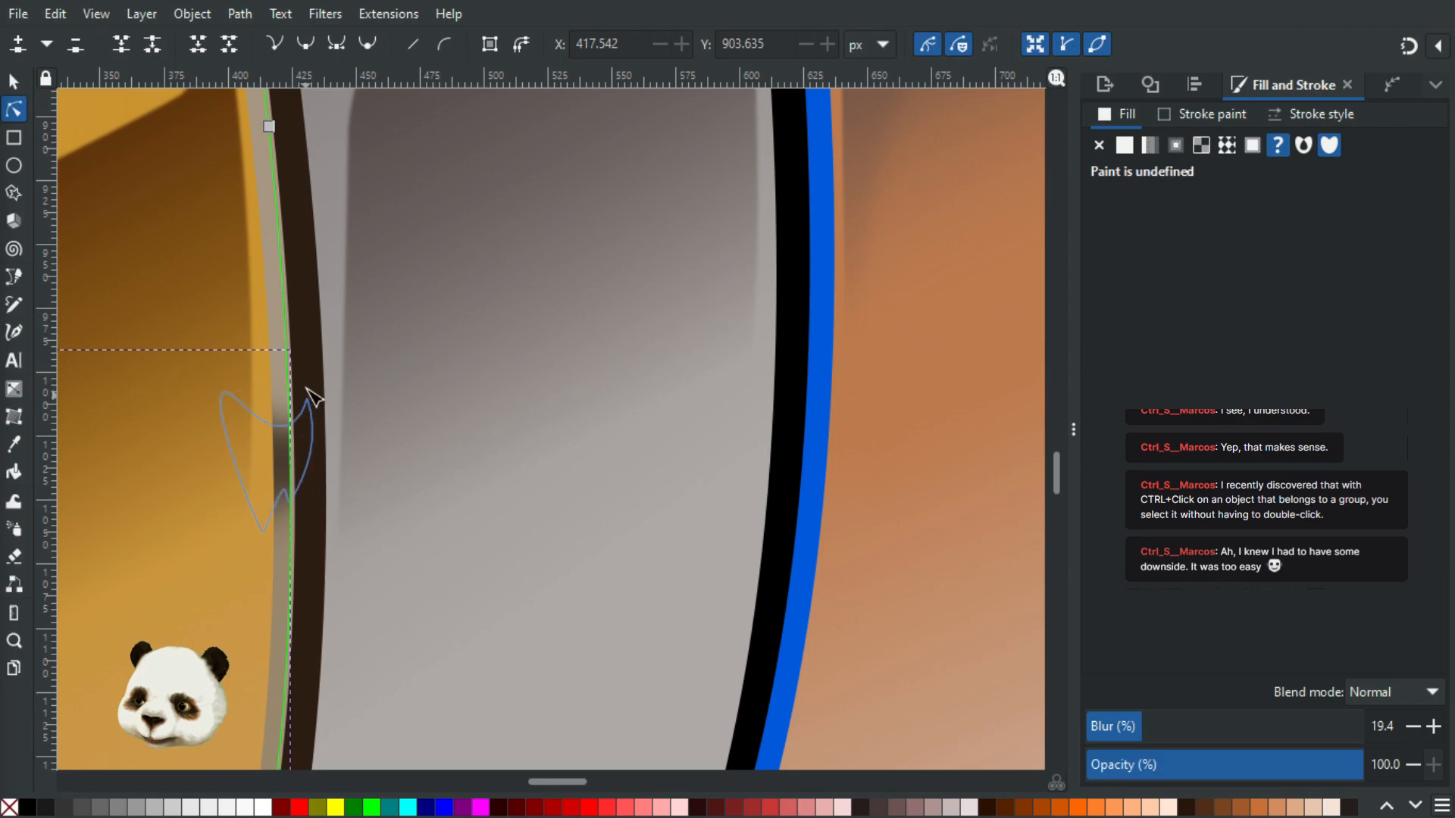
{"action": "scroll", "coordinate": [300, 363], "scroll_direction": "up", "scroll_amount": 3}
{"action": "left_click", "coordinate": [269, 296]}
{"action": "left_click_drag", "start_coordinate": [278, 296], "coordinate": [279, 296]}
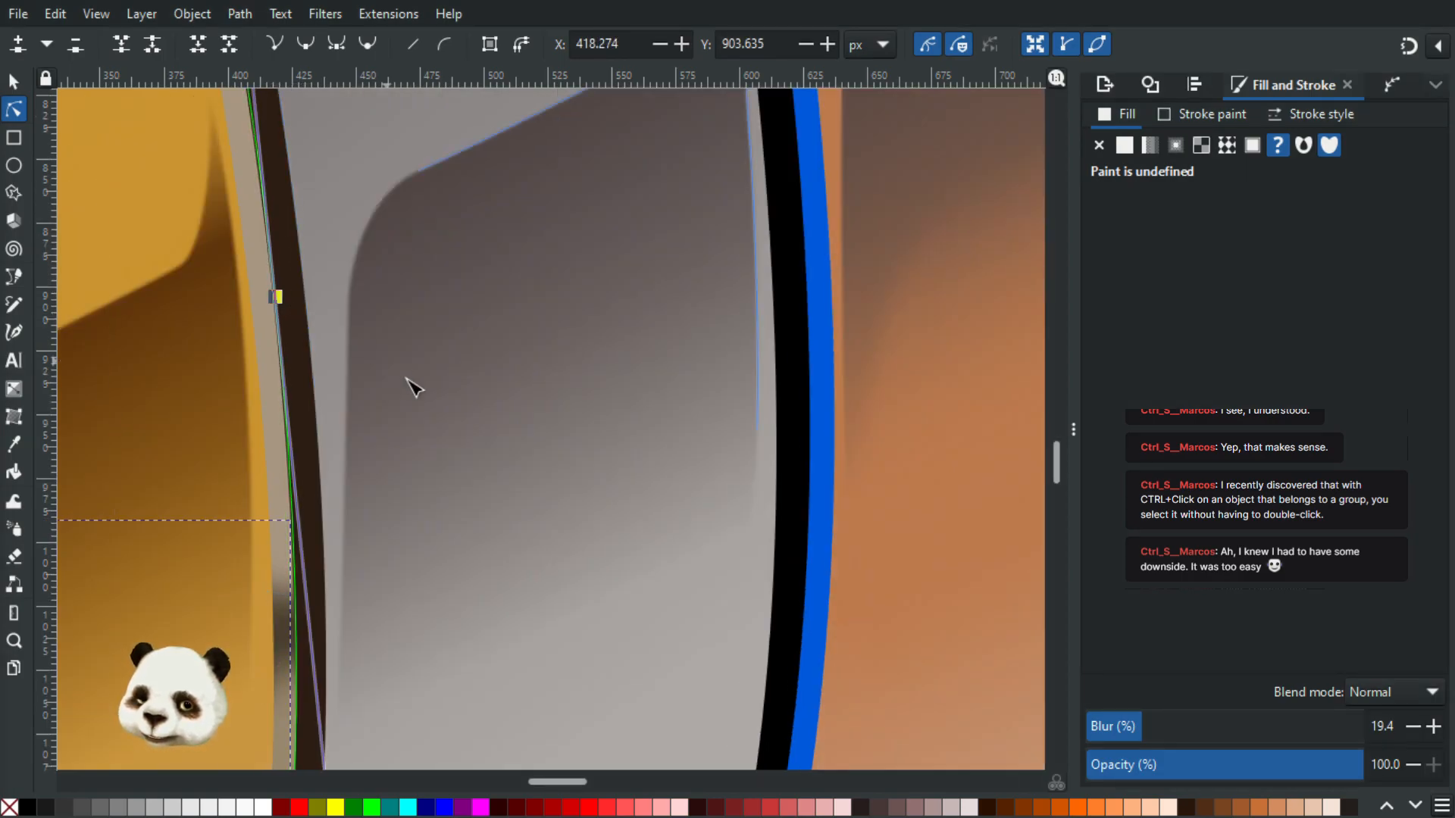
{"action": "scroll", "coordinate": [399, 402], "scroll_direction": "down", "scroll_amount": 3}
{"action": "left_click", "coordinate": [764, 530]}
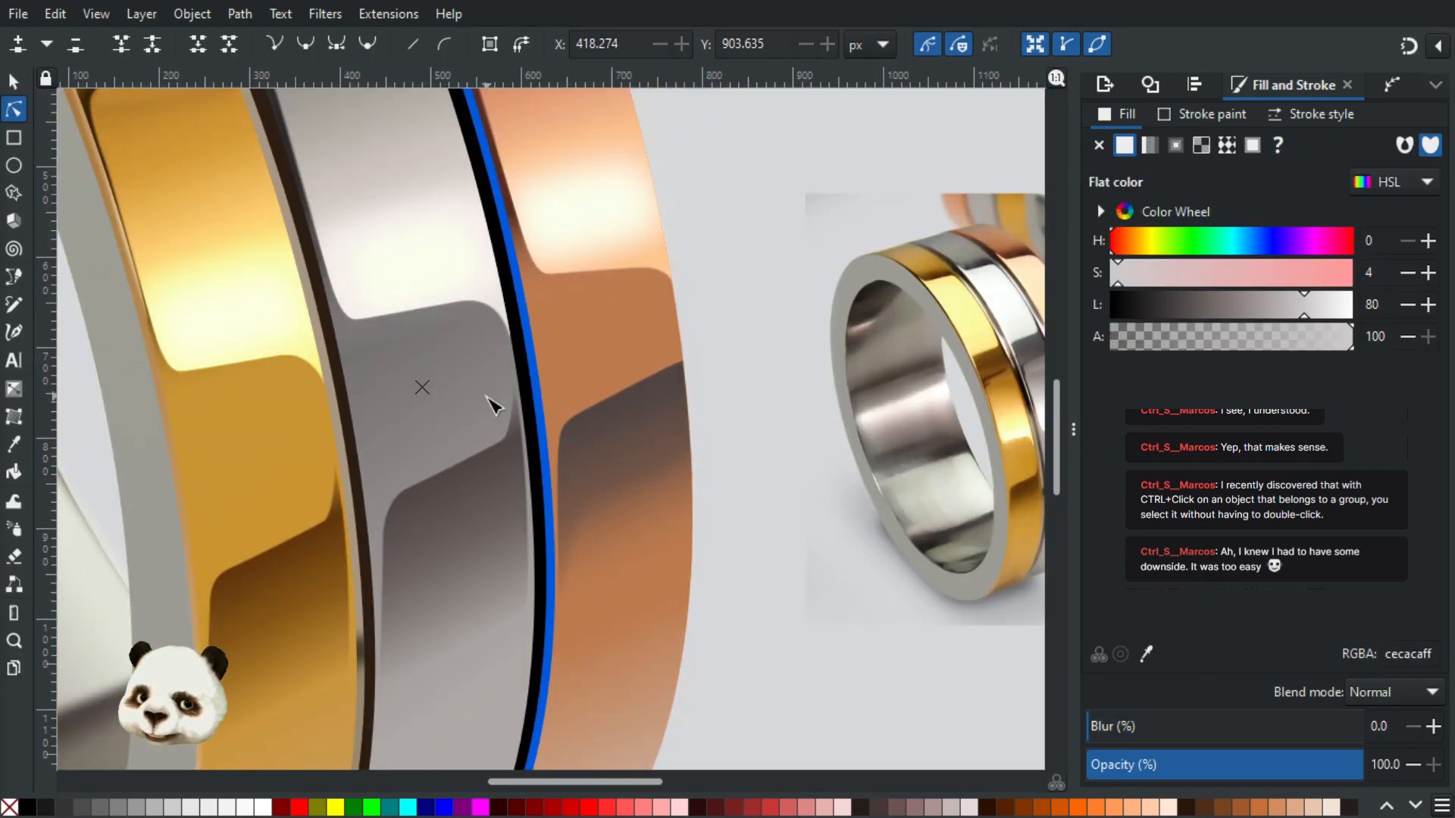
Step: Inspect the gold-silver groove from the pale yellow highlight at the ring's upper part down to the lower band
{"action": "scroll", "coordinate": [441, 399], "scroll_direction": "up", "scroll_amount": 3}
{"action": "scroll", "coordinate": [434, 402], "scroll_direction": "down", "scroll_amount": 2}
{"action": "scroll", "coordinate": [285, 373], "scroll_direction": "up", "scroll_amount": 1}
{"action": "scroll", "coordinate": [286, 373], "scroll_direction": "up", "scroll_amount": 3}
{"action": "left_click_drag", "start_coordinate": [195, 341], "coordinate": [455, 523]}
{"action": "left_click_drag", "start_coordinate": [235, 249], "coordinate": [283, 302]}
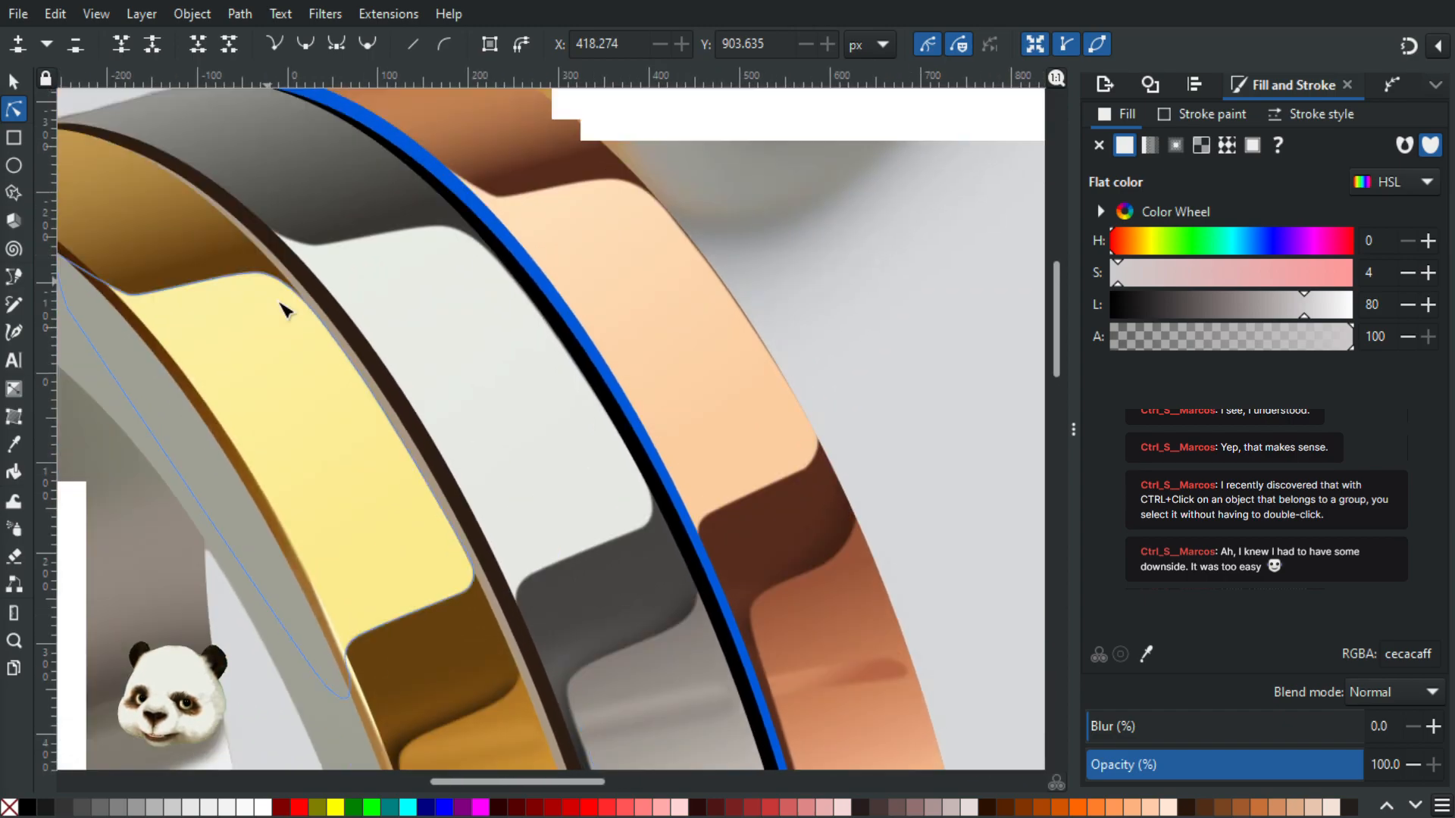
{"action": "left_click", "coordinate": [400, 427]}
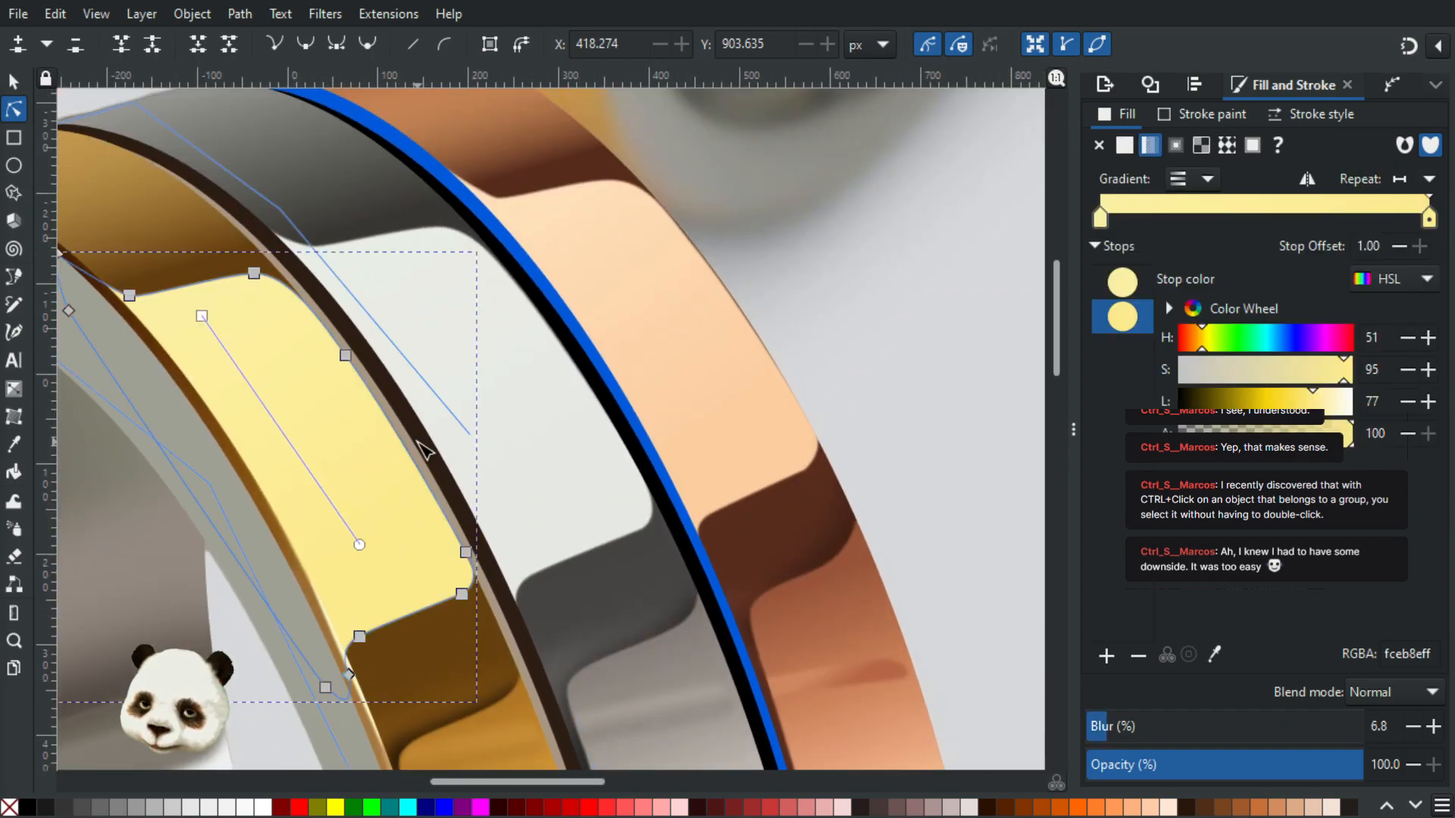
{"action": "left_click", "coordinate": [426, 456]}
{"action": "scroll", "coordinate": [409, 436], "scroll_direction": "down", "scroll_amount": 5}
{"action": "scroll", "coordinate": [394, 417], "scroll_direction": "right", "scroll_amount": 3}
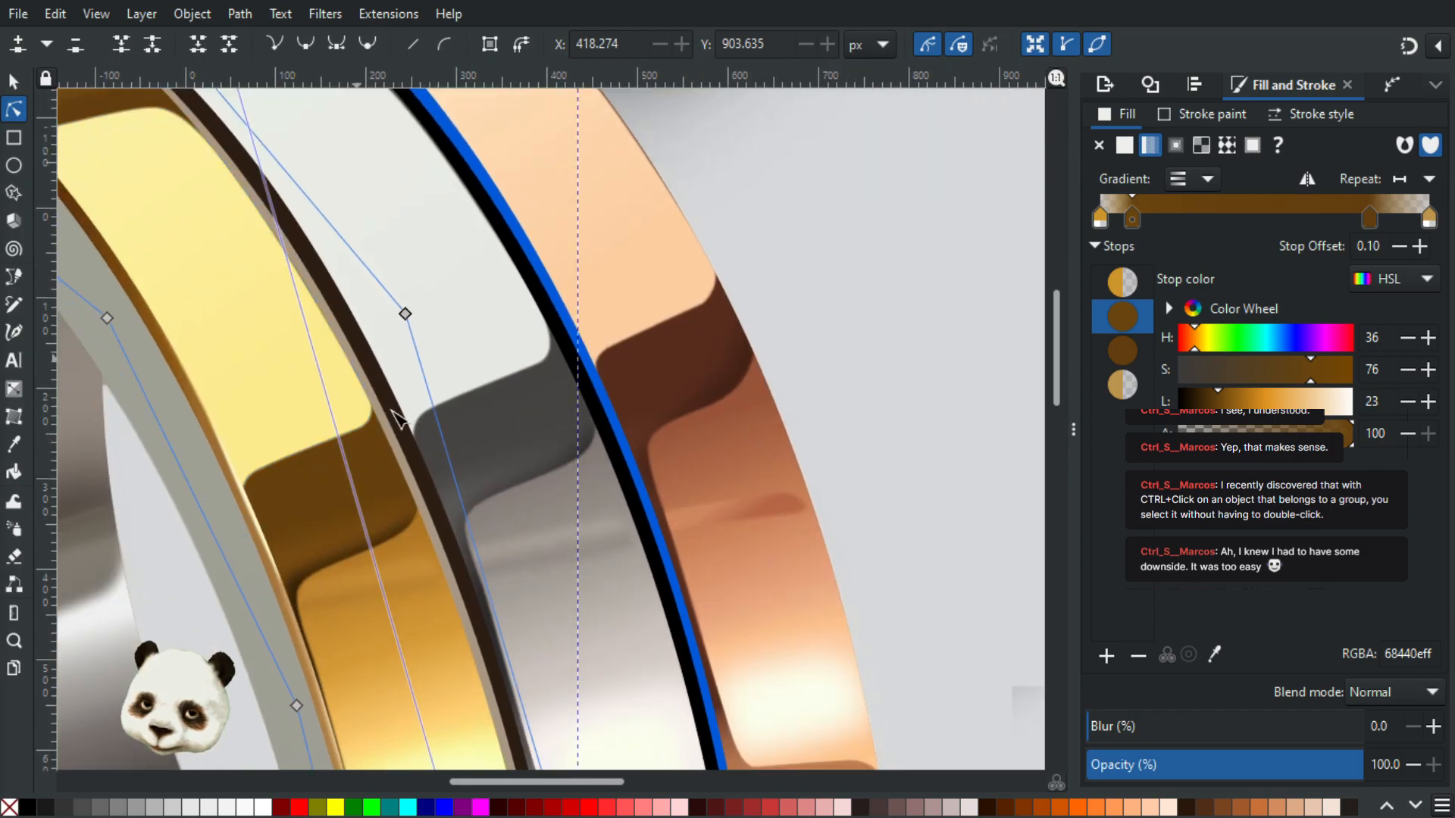
{"action": "left_click_drag", "start_coordinate": [451, 500], "coordinate": [358, 54]}
{"action": "scroll", "coordinate": [506, 351], "scroll_direction": "down", "scroll_amount": 2}
{"action": "left_click", "coordinate": [724, 572]}
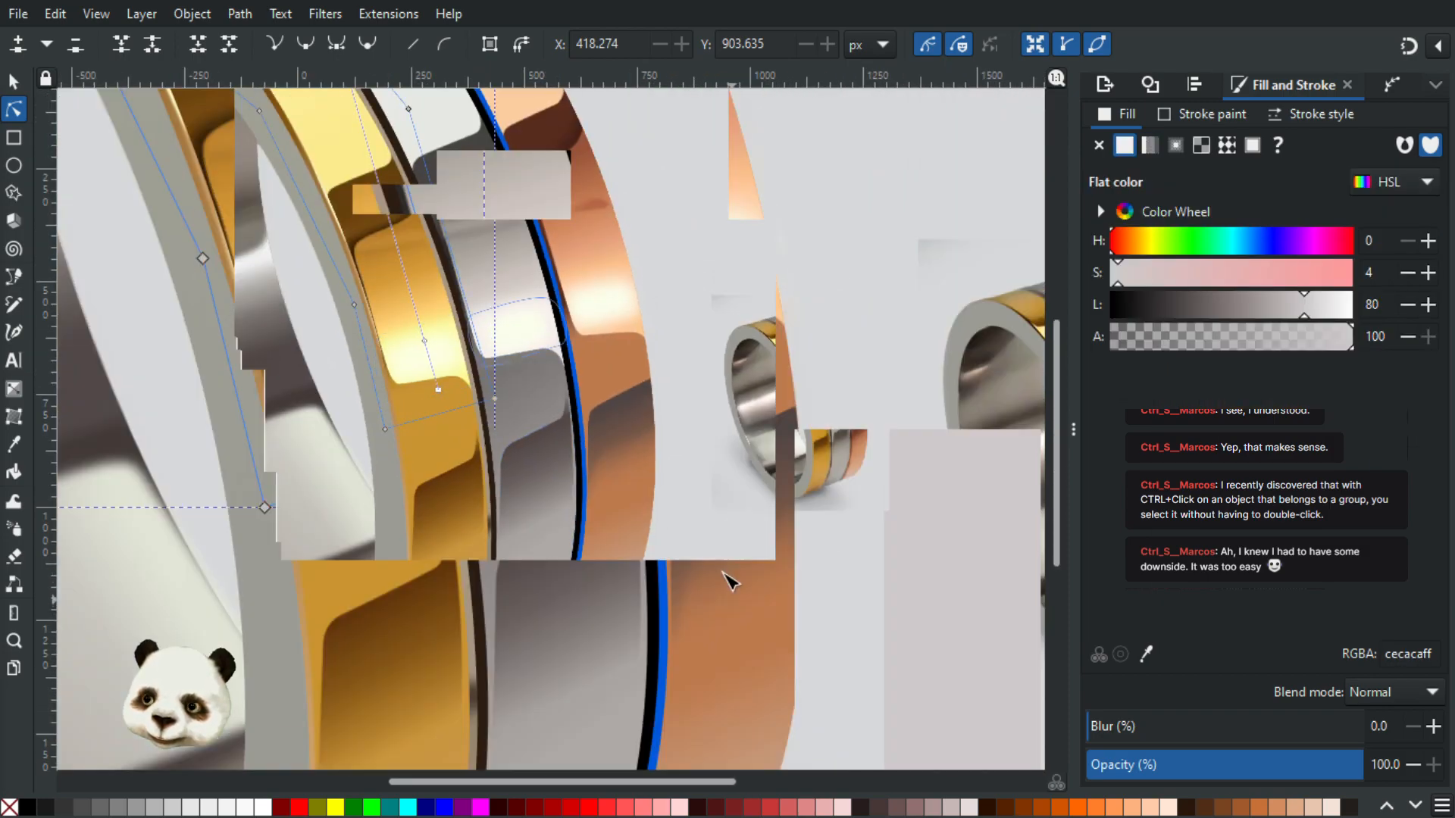
Step: Check the drawn groove beside the gold and silver highlights against the complete reference ring
{"action": "scroll", "coordinate": [666, 568], "scroll_direction": "up", "scroll_amount": 2}
{"action": "left_click", "coordinate": [473, 521]}
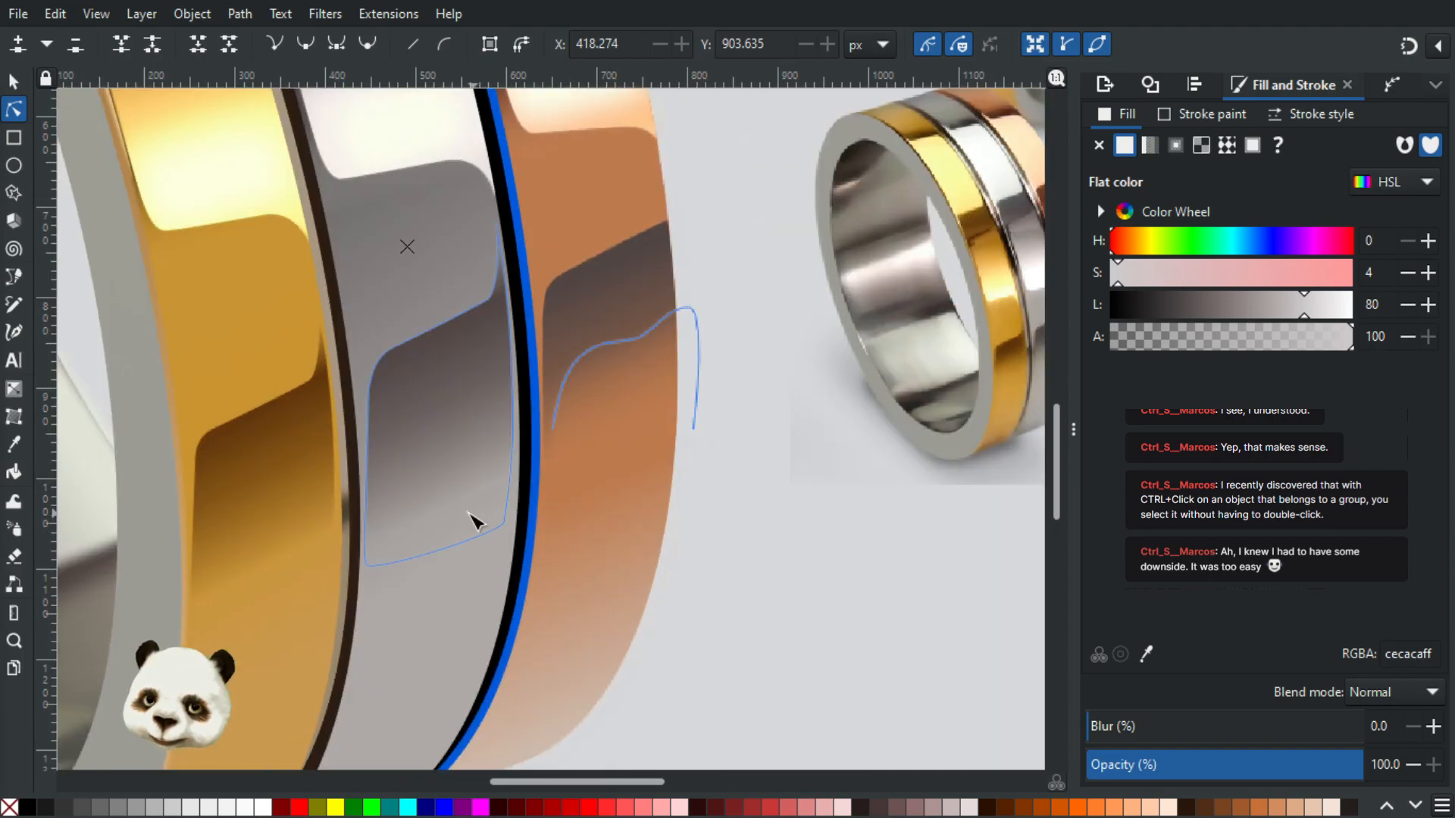
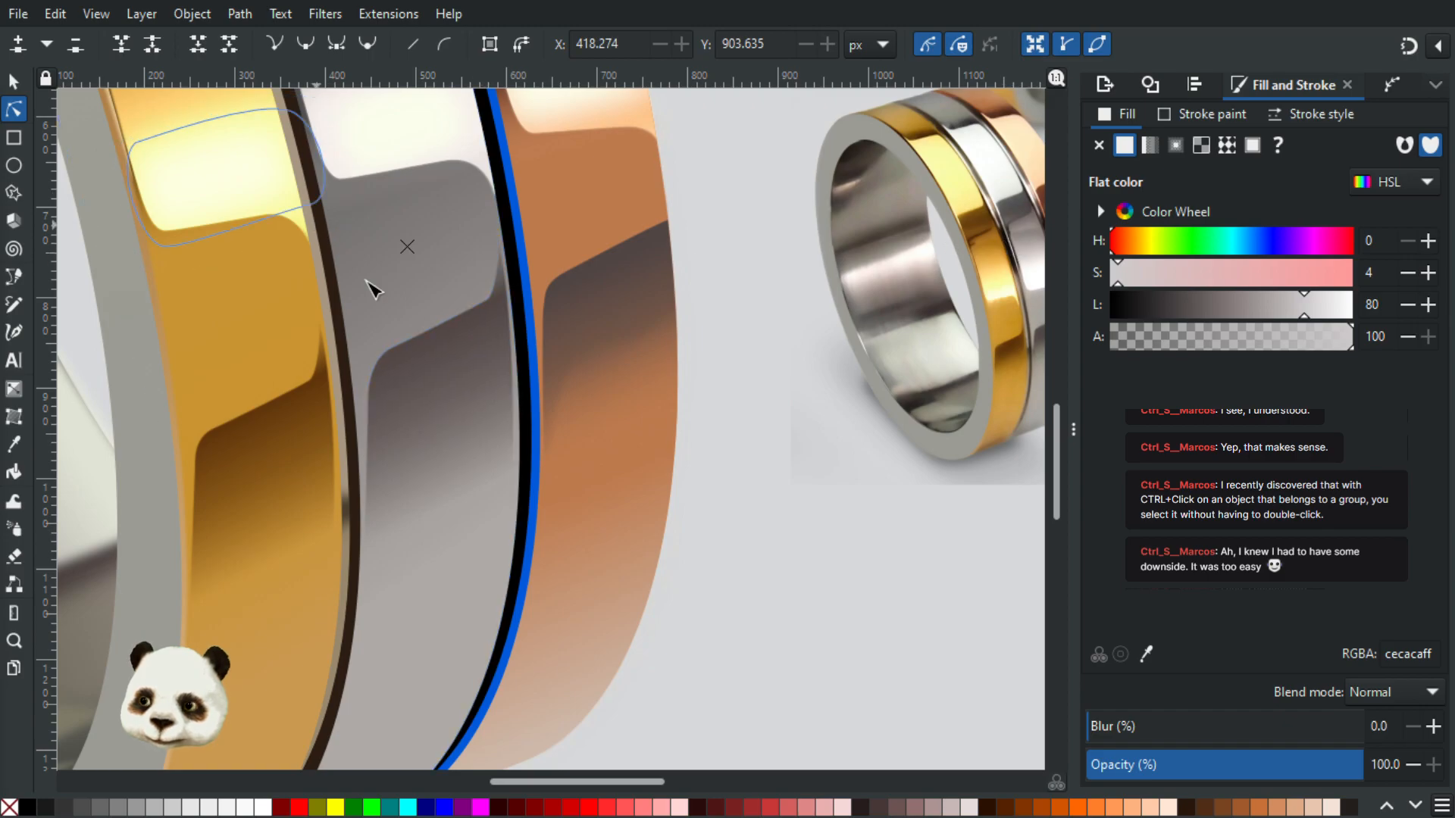
{"action": "scroll", "coordinate": [531, 402], "scroll_direction": "down", "scroll_amount": 2}
{"action": "left_click_drag", "start_coordinate": [543, 513], "coordinate": [499, 572]}
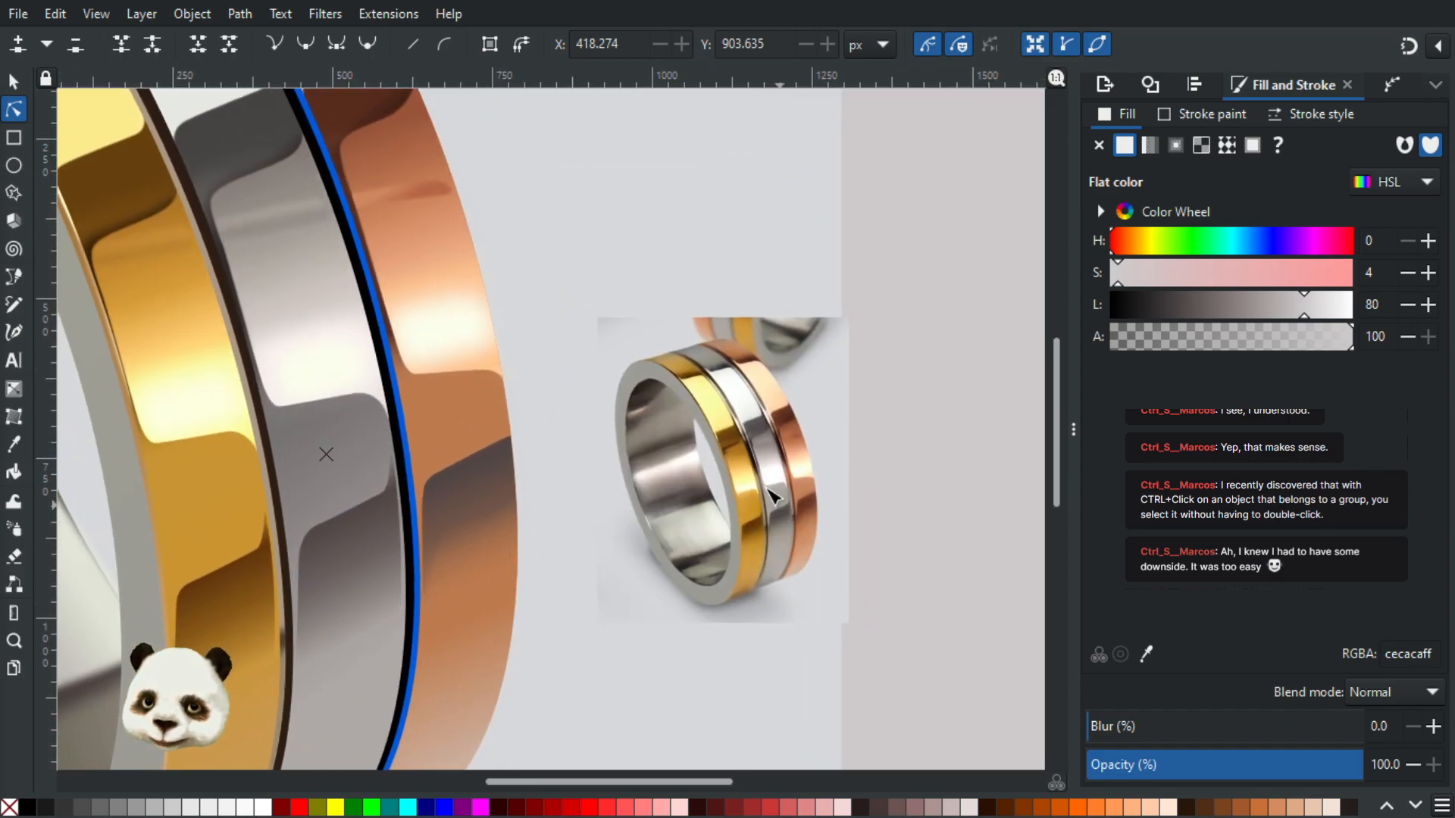
{"action": "scroll", "coordinate": [761, 470], "scroll_direction": "up", "scroll_amount": 1}
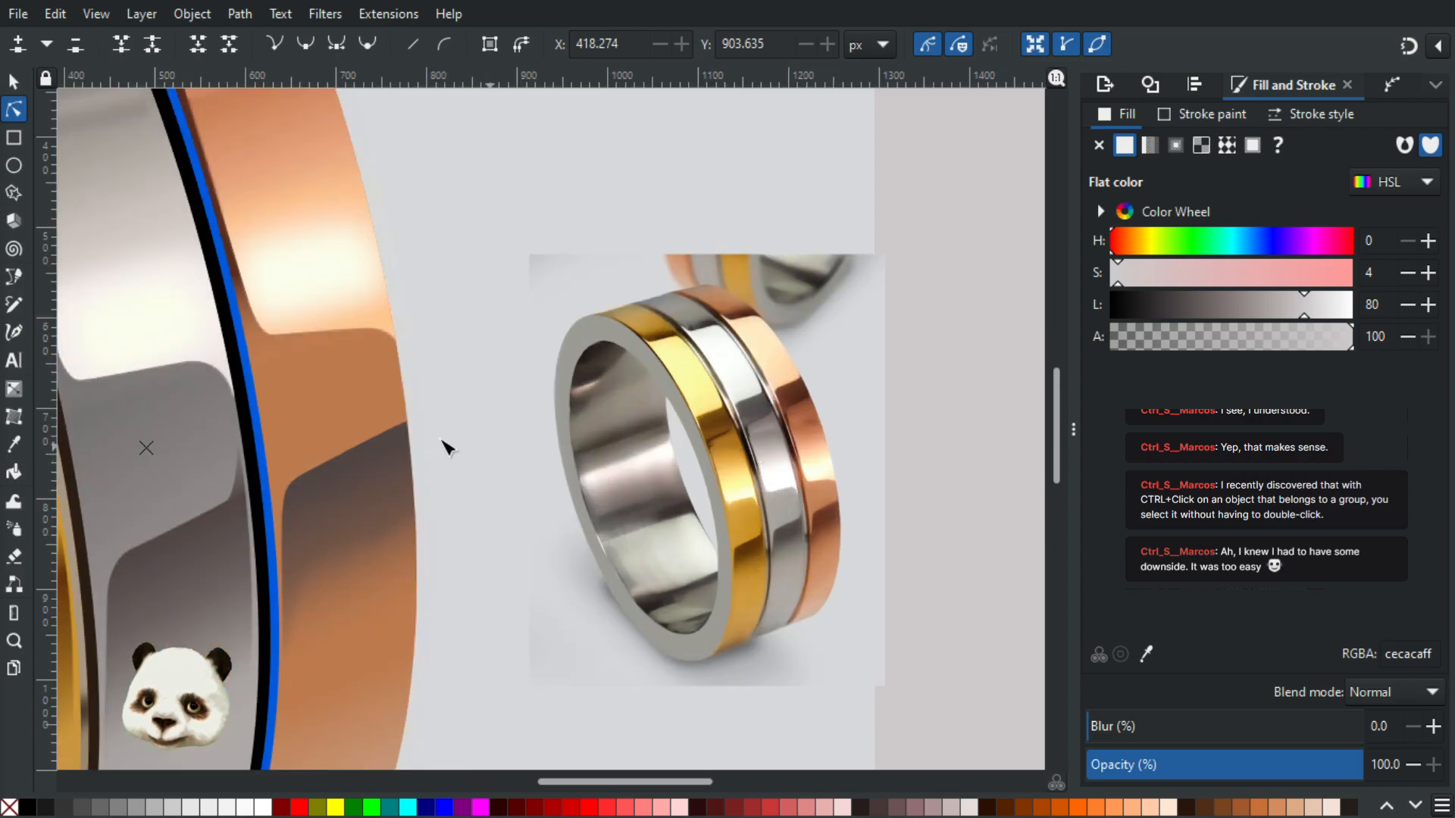
{"action": "scroll", "coordinate": [470, 451], "scroll_direction": "left", "scroll_amount": 6}
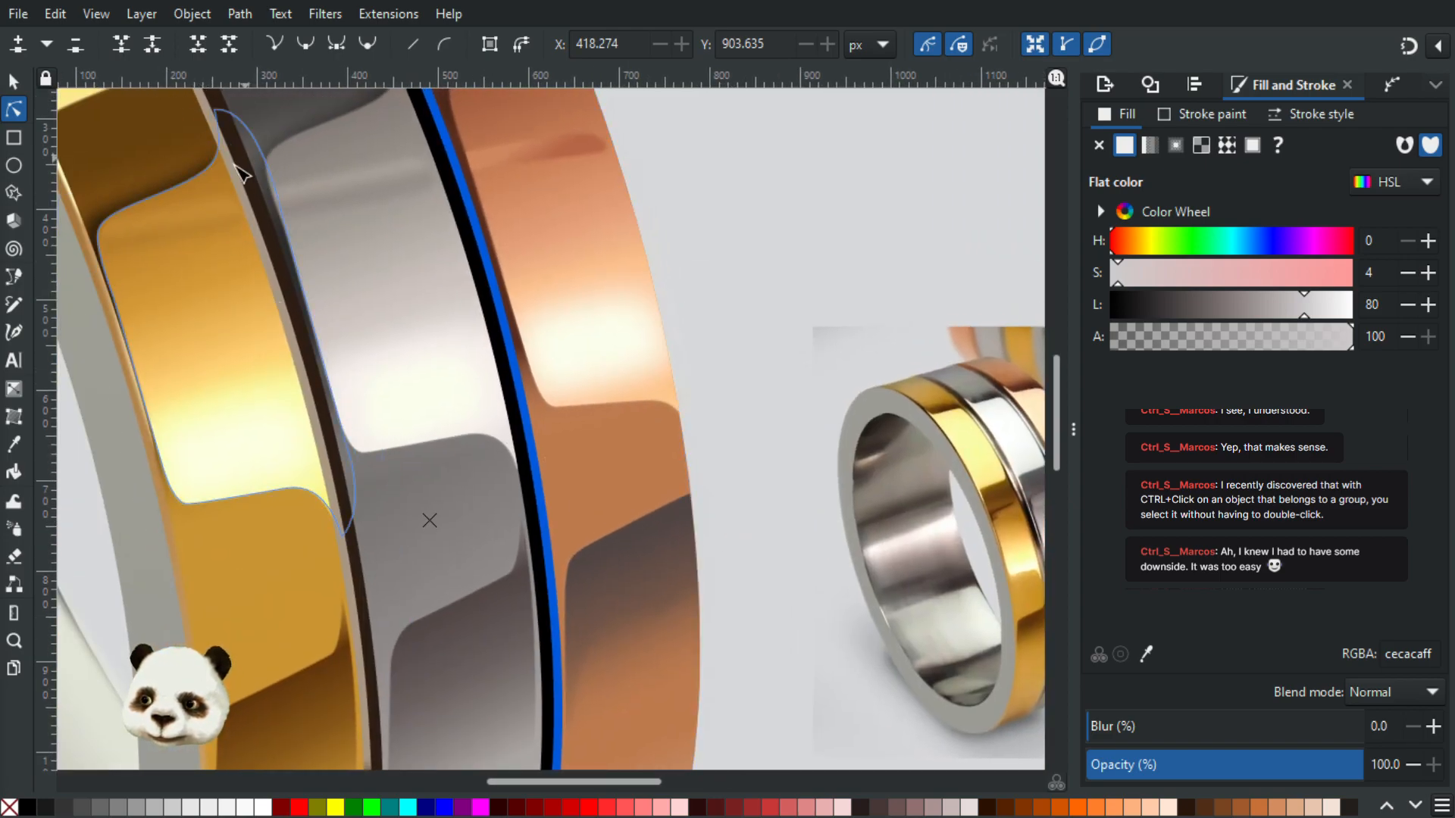
{"action": "scroll", "coordinate": [266, 265], "scroll_direction": "right", "scroll_amount": 1}
{"action": "scroll", "coordinate": [258, 262], "scroll_direction": "down", "scroll_amount": 1}
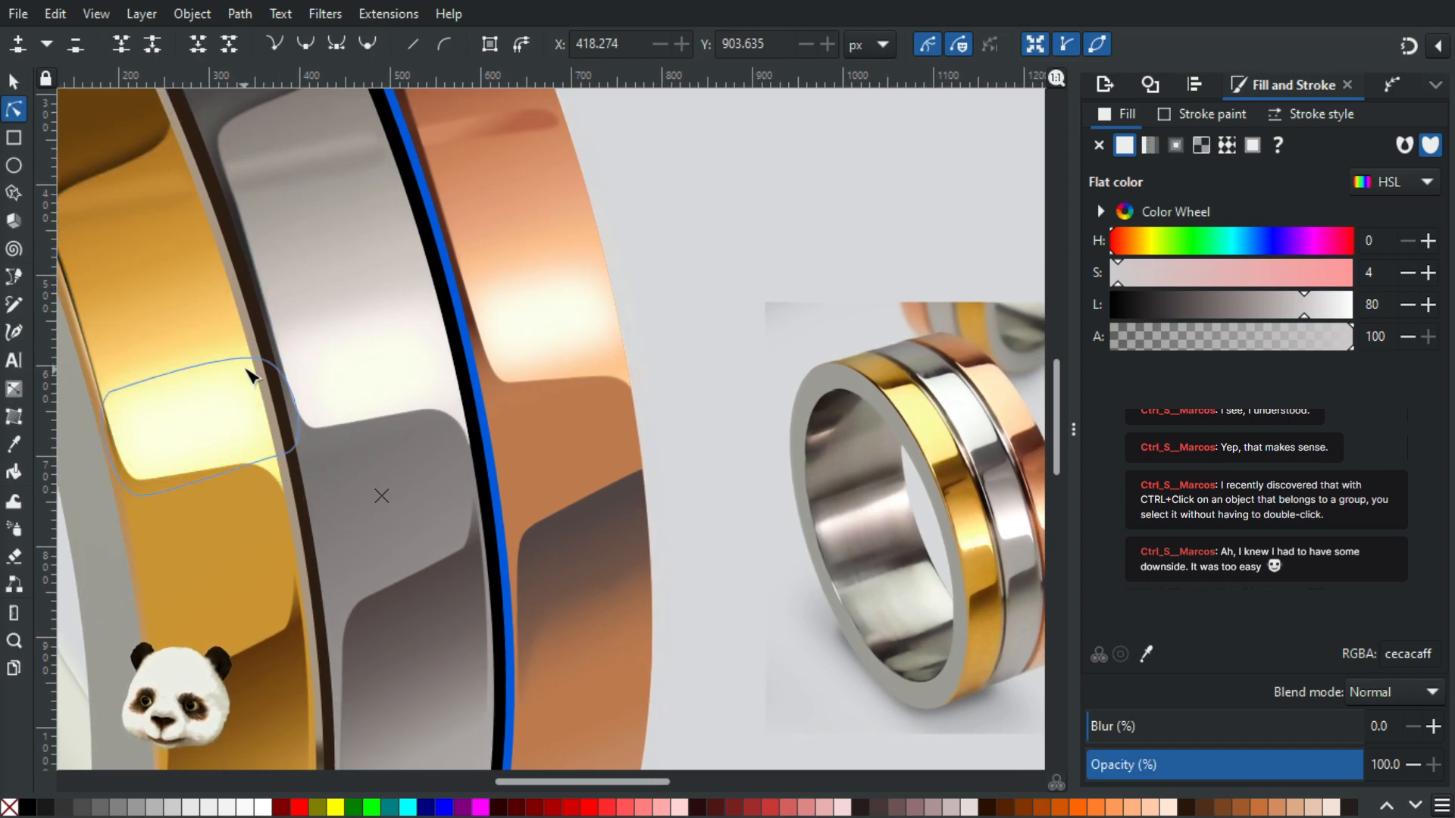
{"action": "key", "text": "b"}
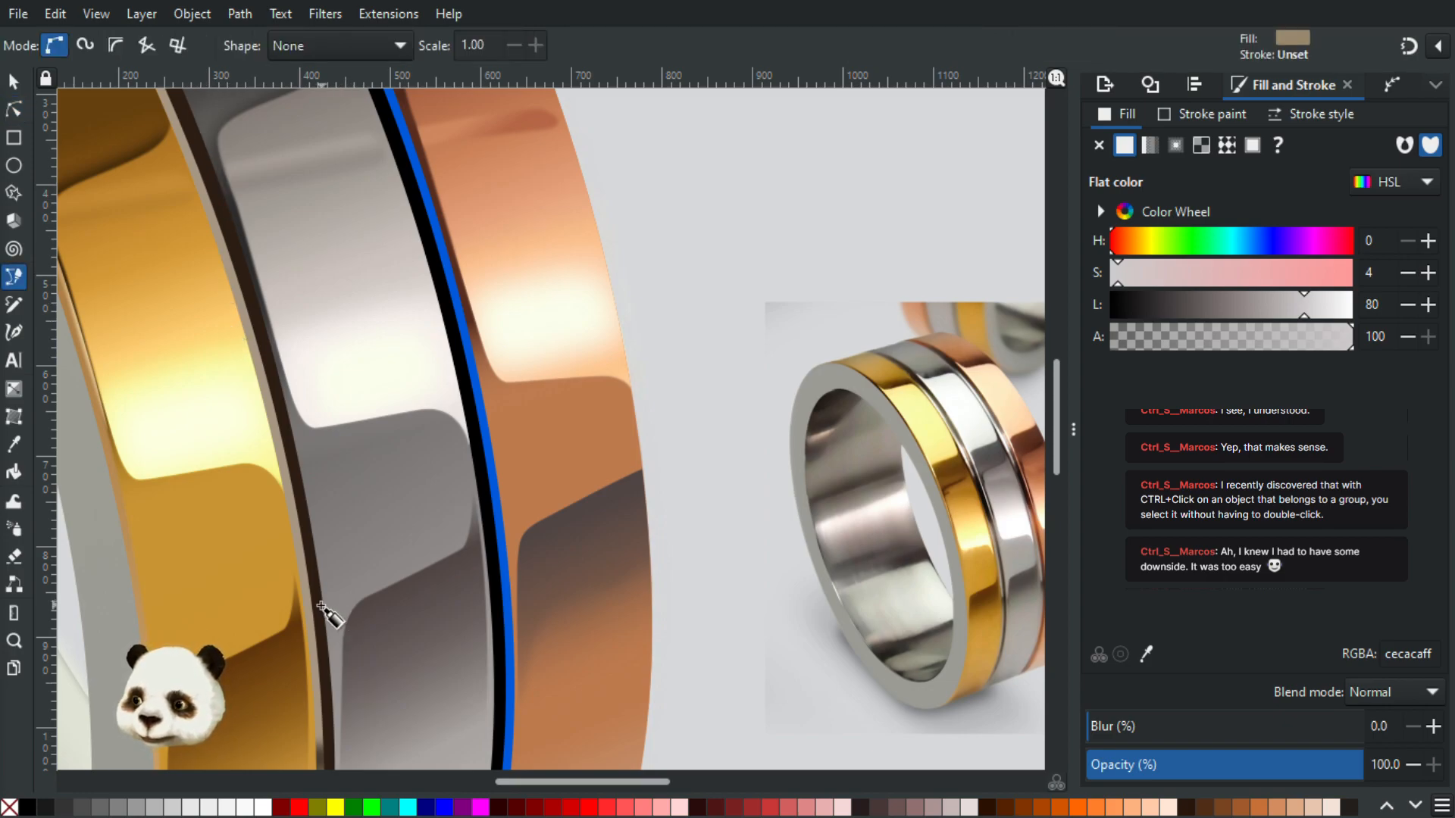
{"action": "scroll", "coordinate": [134, 201], "scroll_direction": "down", "scroll_amount": 6}
{"action": "left_click", "coordinate": [15, 82]}
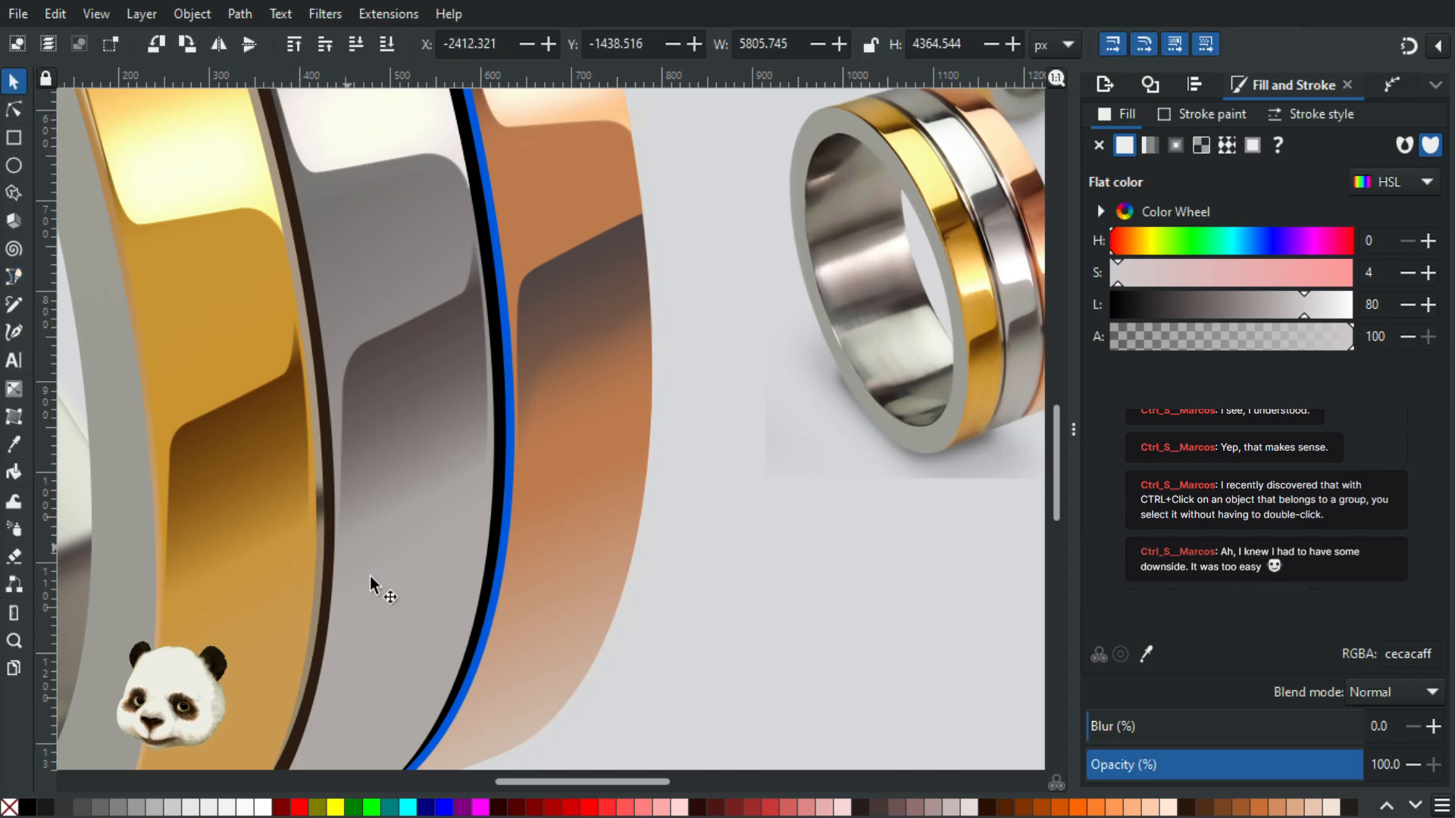
{"action": "scroll", "coordinate": [325, 600], "scroll_direction": "up", "scroll_amount": 2, "text": "ctrl"}
{"action": "left_click", "coordinate": [303, 406]}
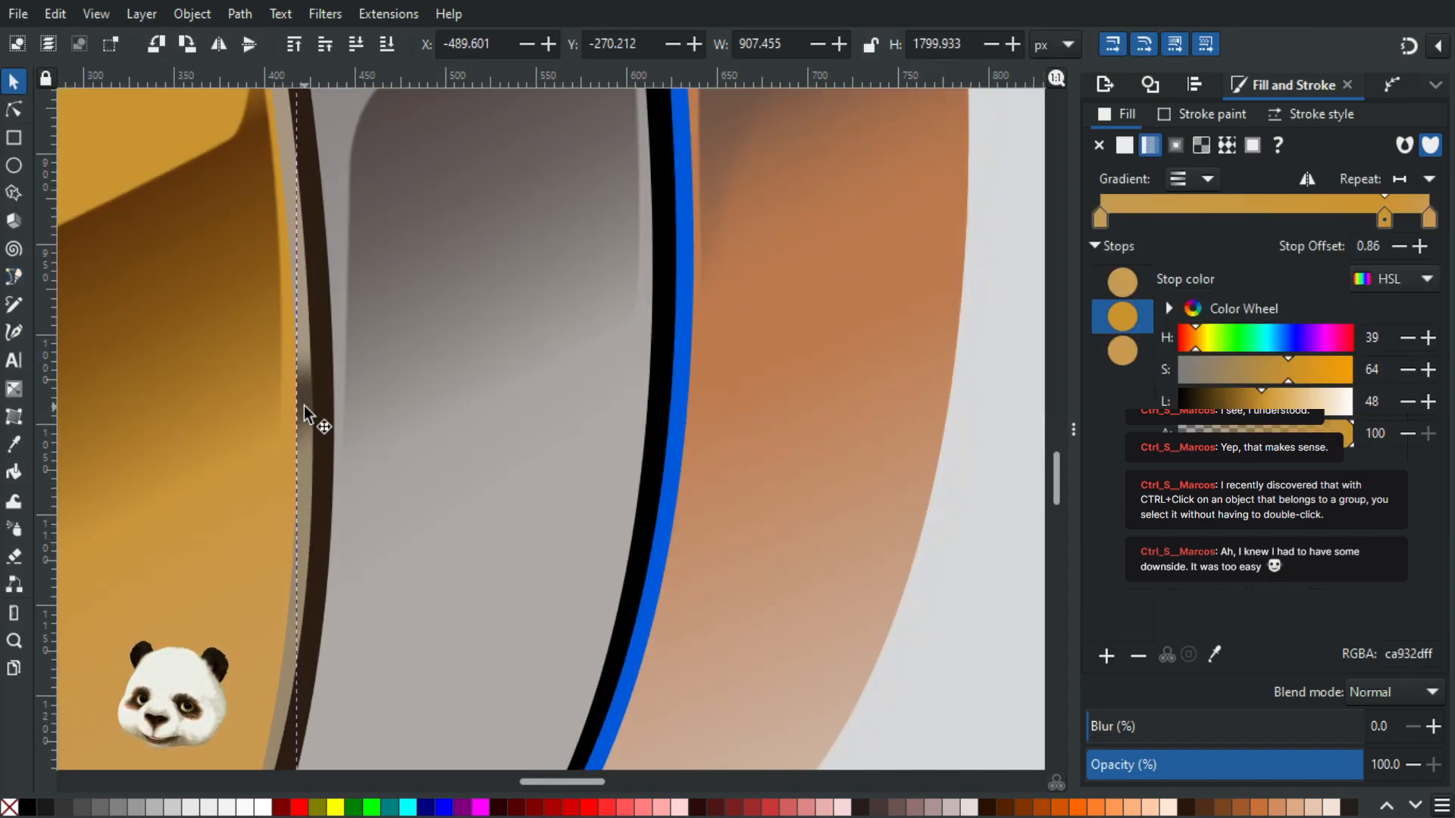
{"action": "key", "text": "Escape"}
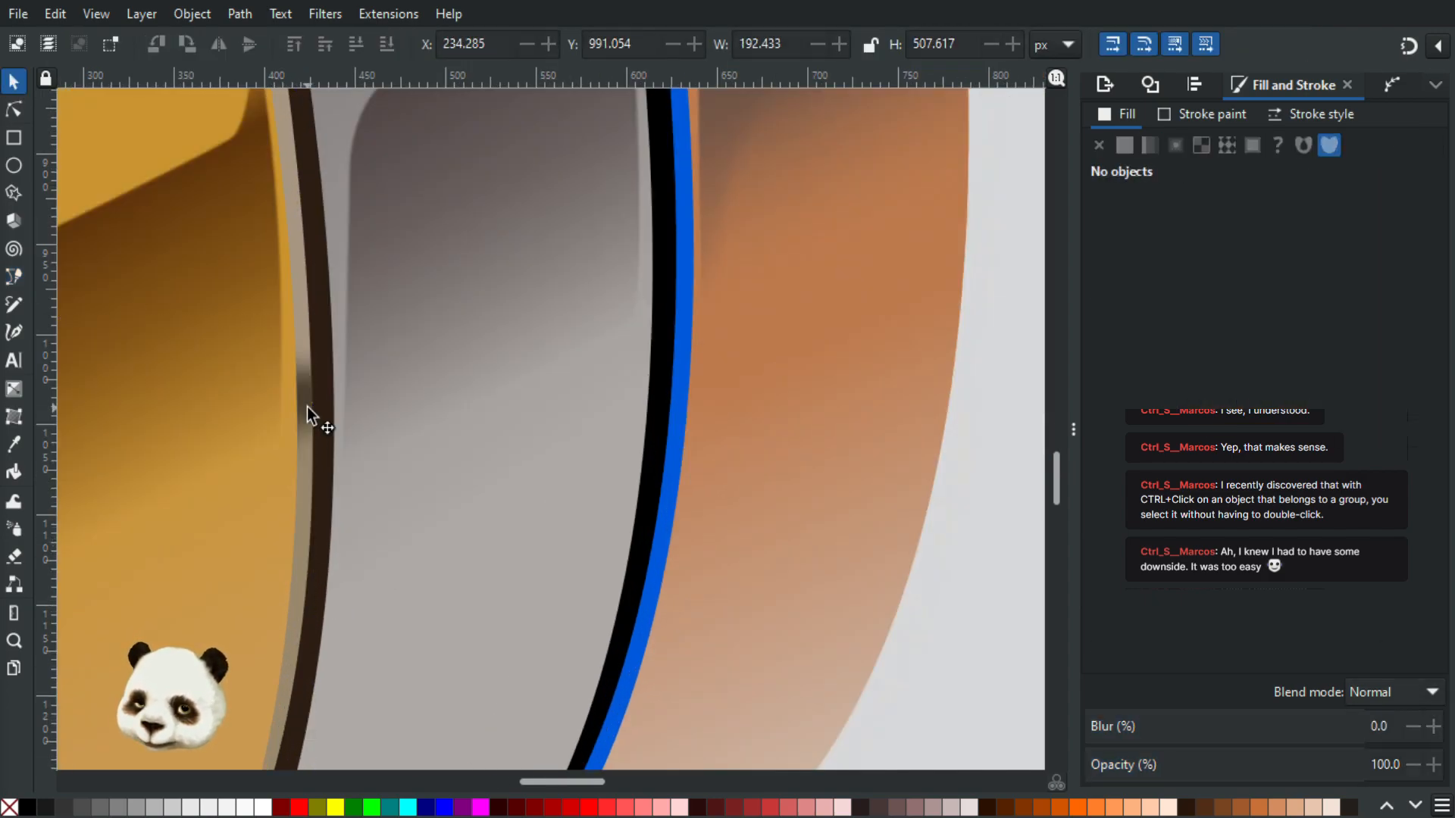
{"action": "left_click", "coordinate": [305, 411]}
{"action": "key", "text": "Escape"}
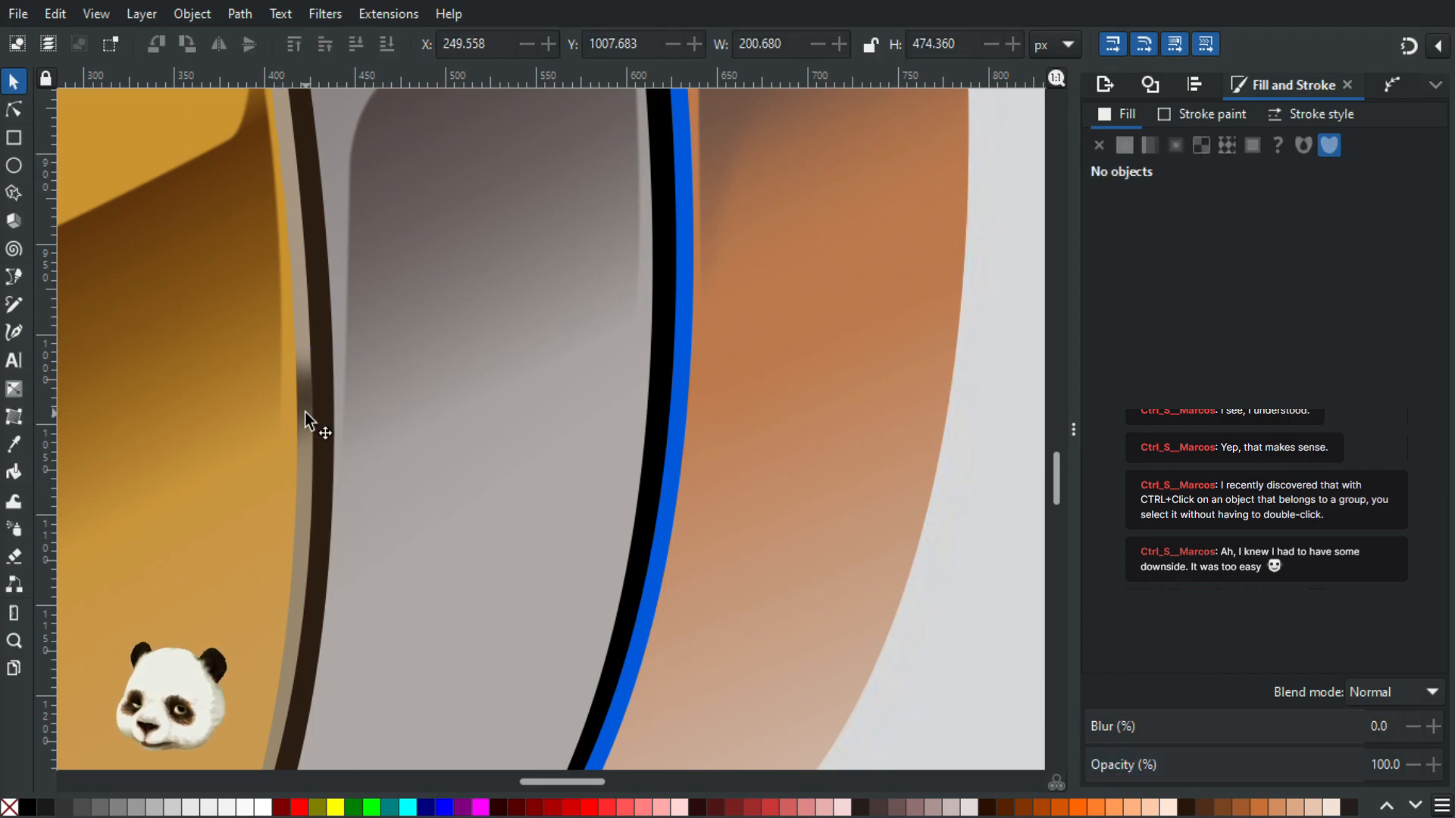
Step: Draw a closed curved path across the gold-silver groove, from the dark brown gold patch down to the bright gold highlight
{"action": "scroll", "coordinate": [307, 416], "scroll_direction": "down", "scroll_amount": 4, "text": "ctrl"}
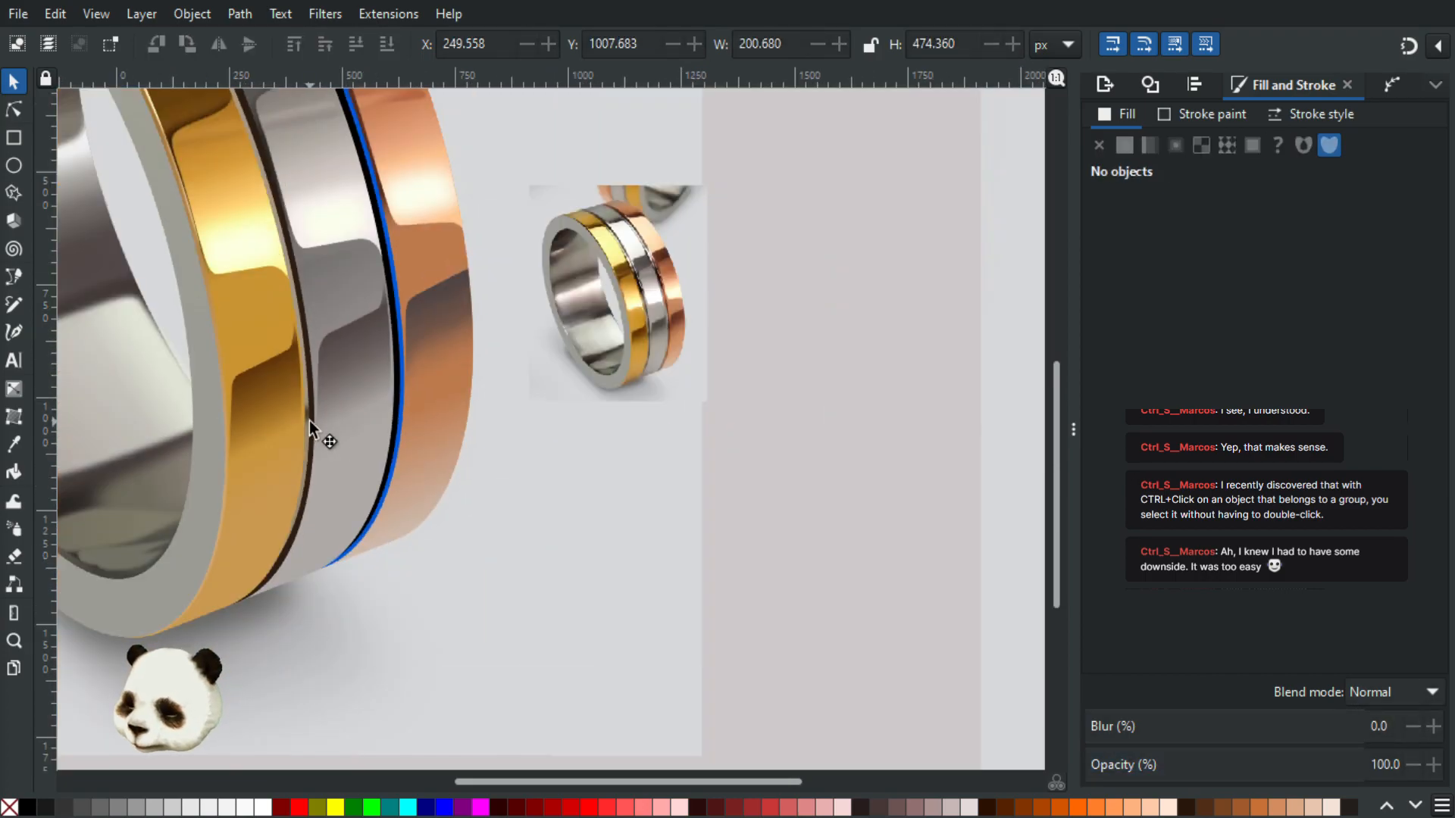
{"action": "key", "text": "b"}
{"action": "scroll", "coordinate": [349, 413], "scroll_direction": "up", "scroll_amount": 2, "text": "ctrl"}
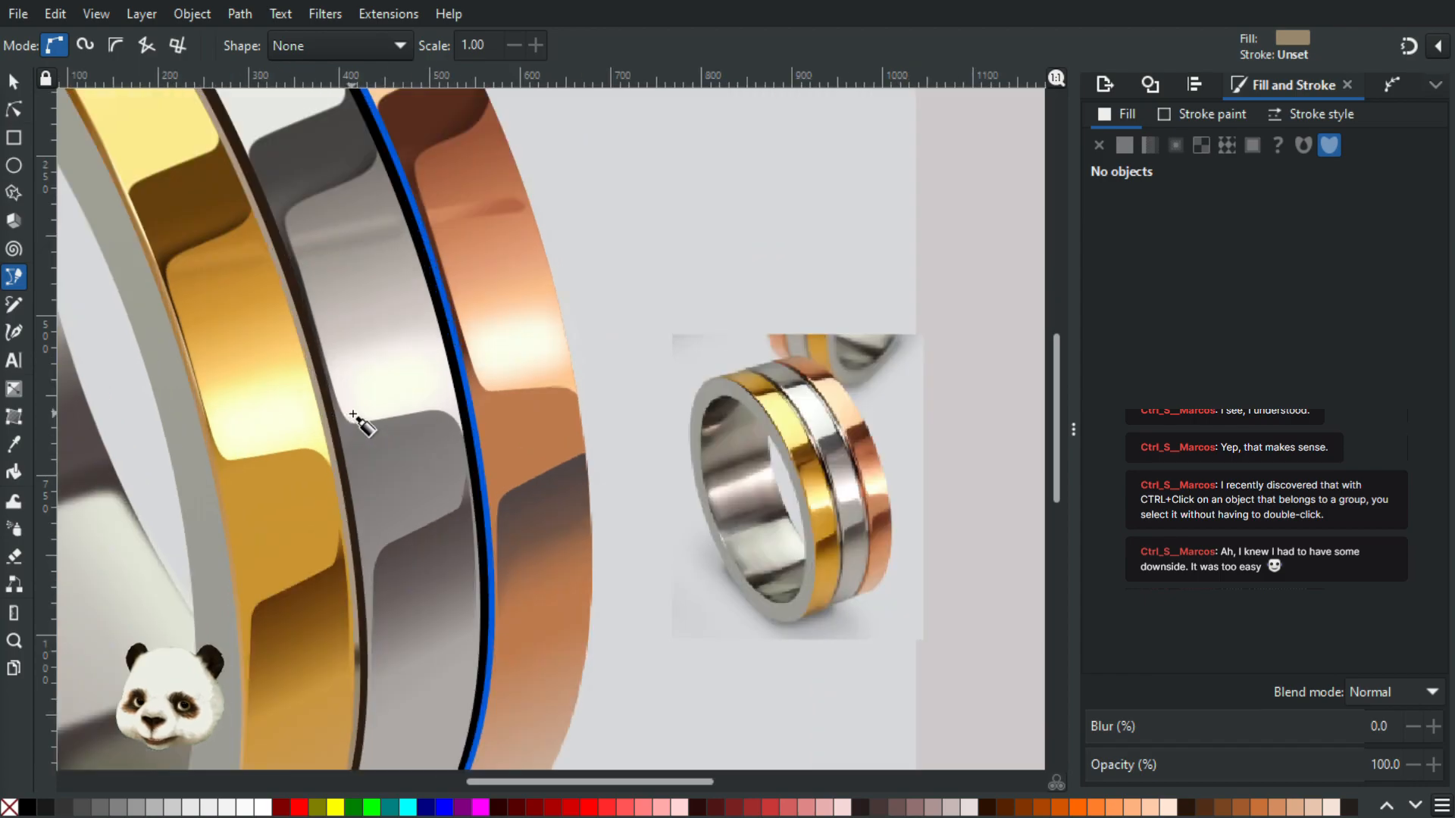
{"action": "scroll", "coordinate": [351, 415], "scroll_direction": "up", "scroll_amount": 1, "text": "ctrl"}
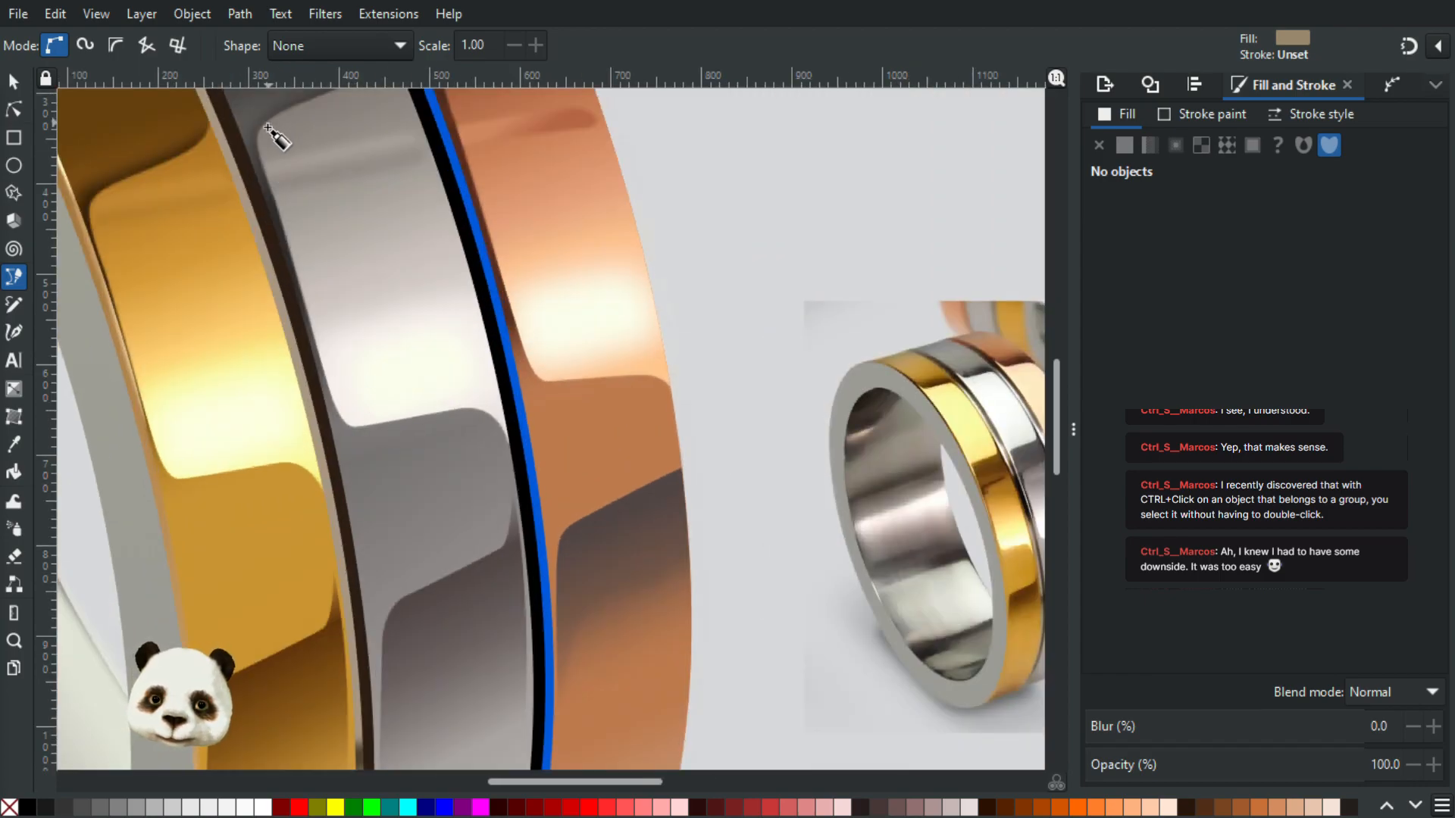
{"action": "left_click", "coordinate": [232, 108]}
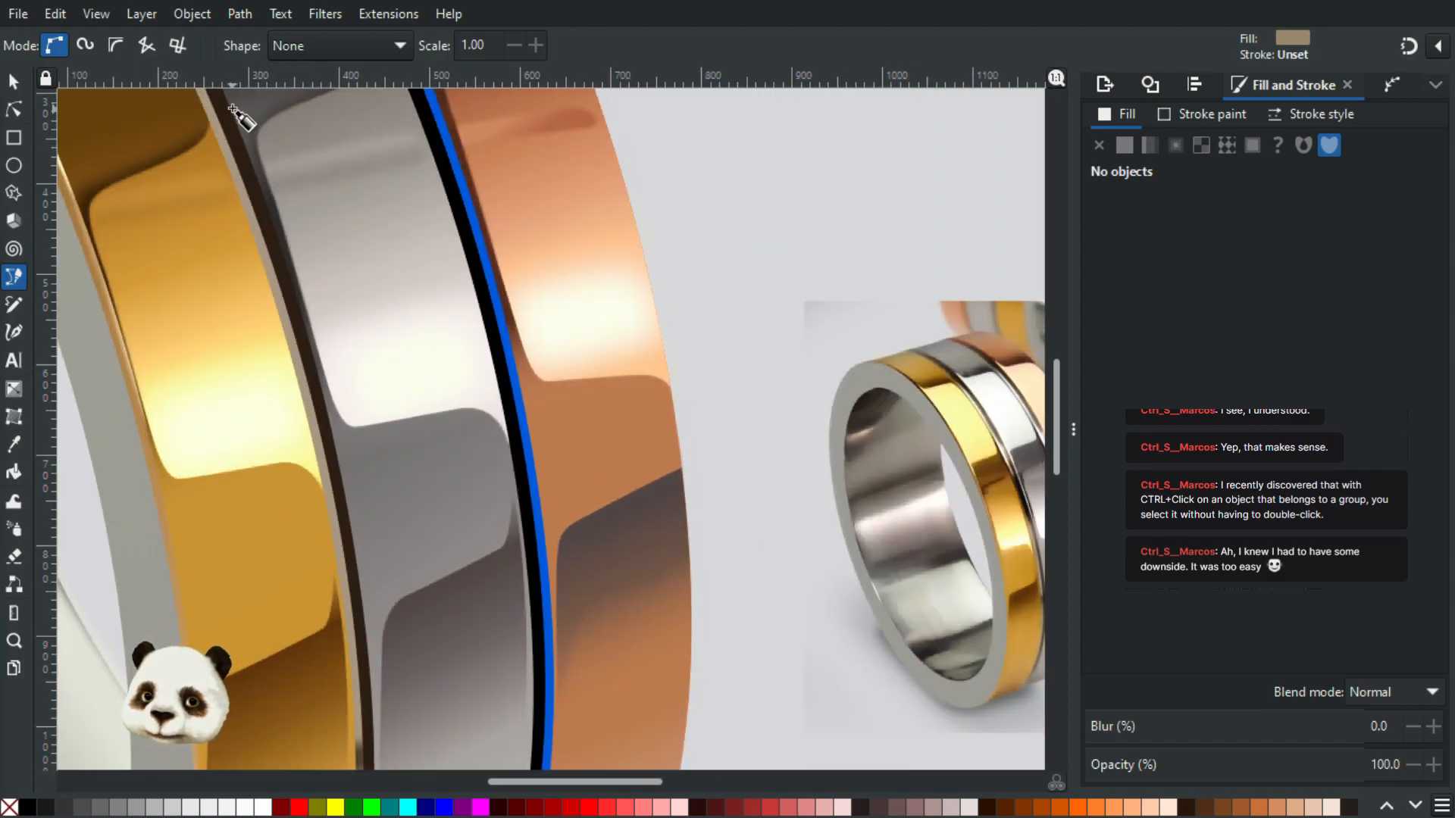
{"action": "left_click", "coordinate": [176, 123]}
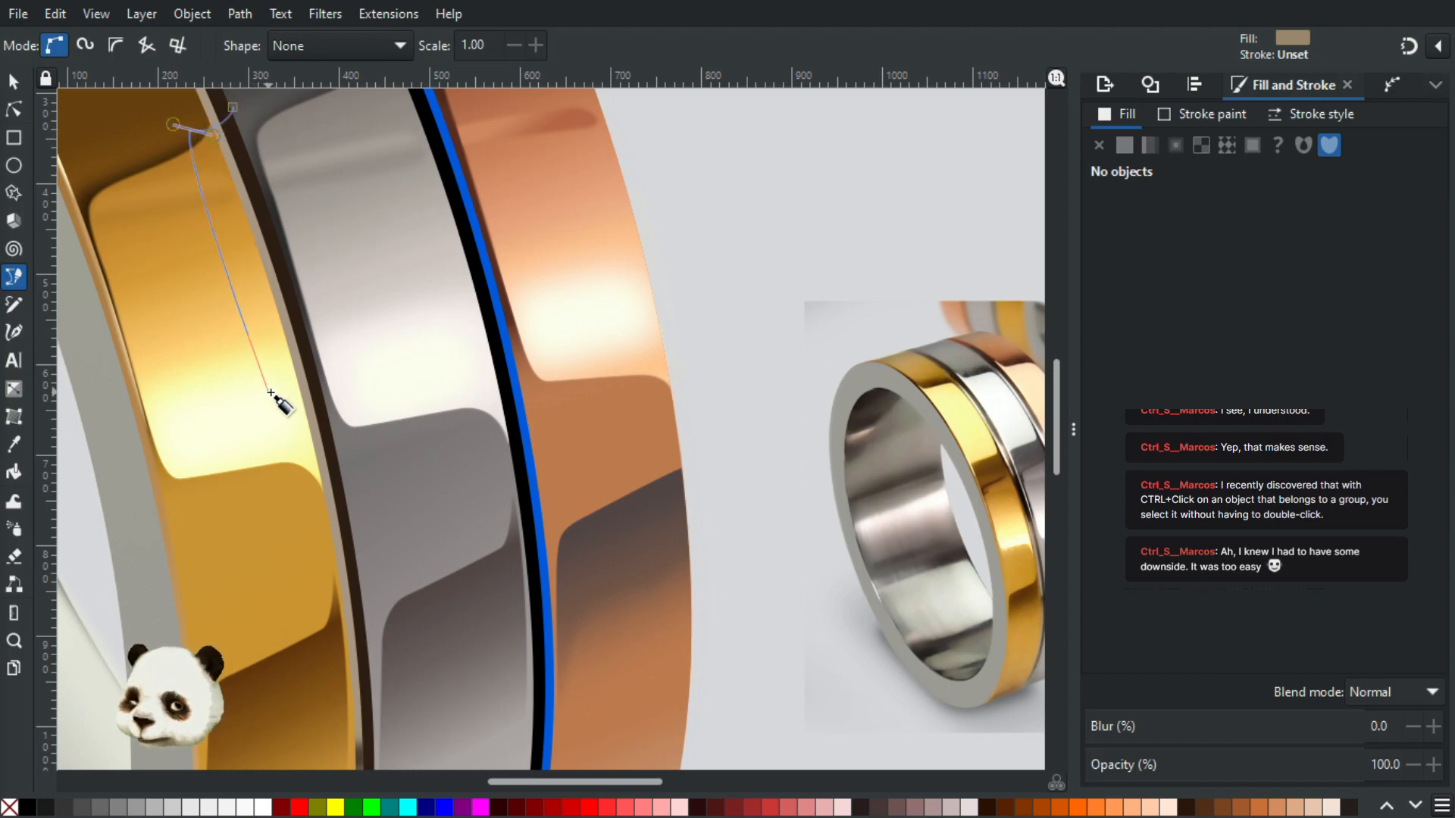
{"action": "left_click", "coordinate": [247, 335]}
{"action": "left_click_drag", "start_coordinate": [337, 382], "coordinate": [390, 385]}
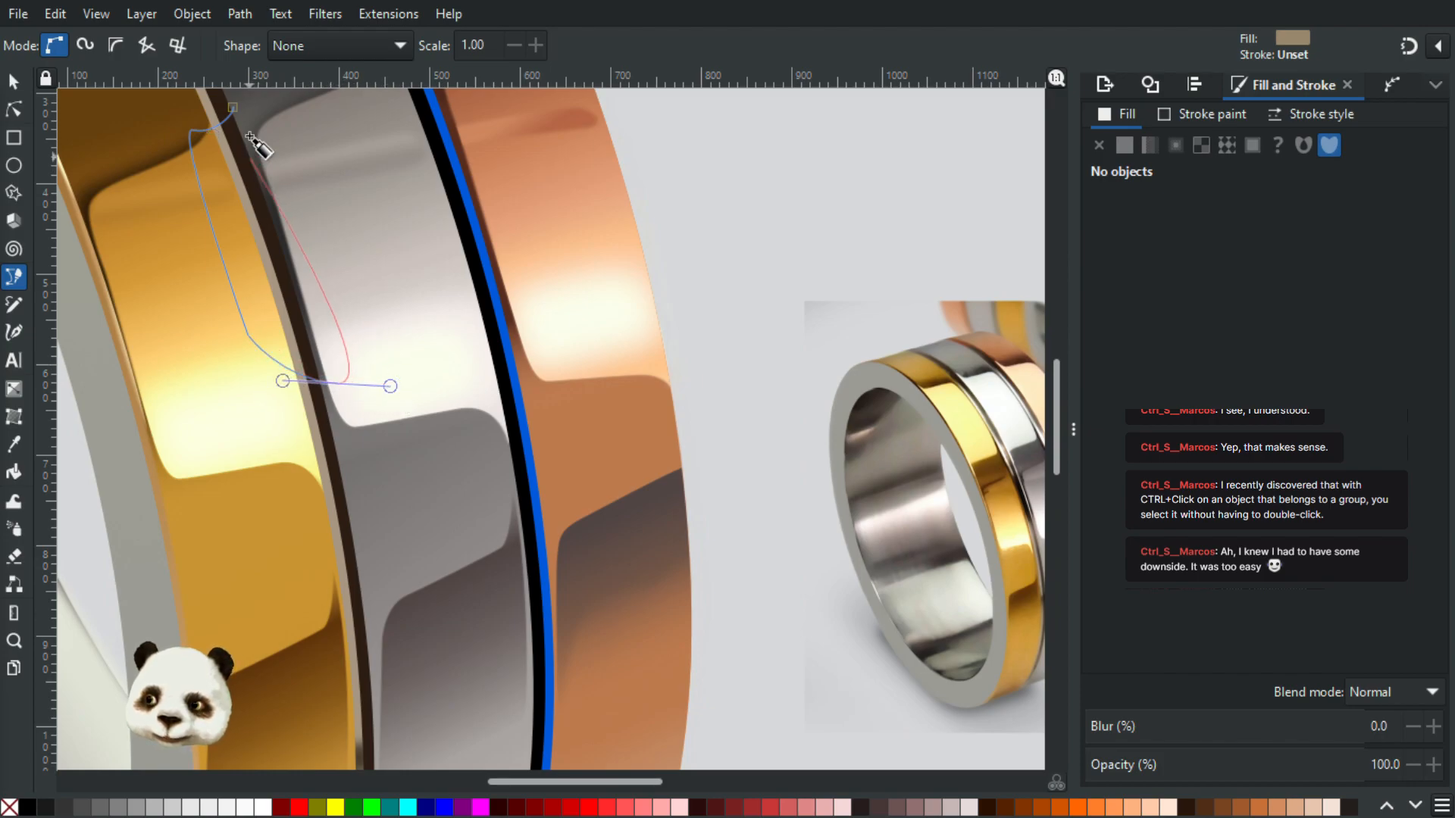
{"action": "left_click", "coordinate": [235, 108]}
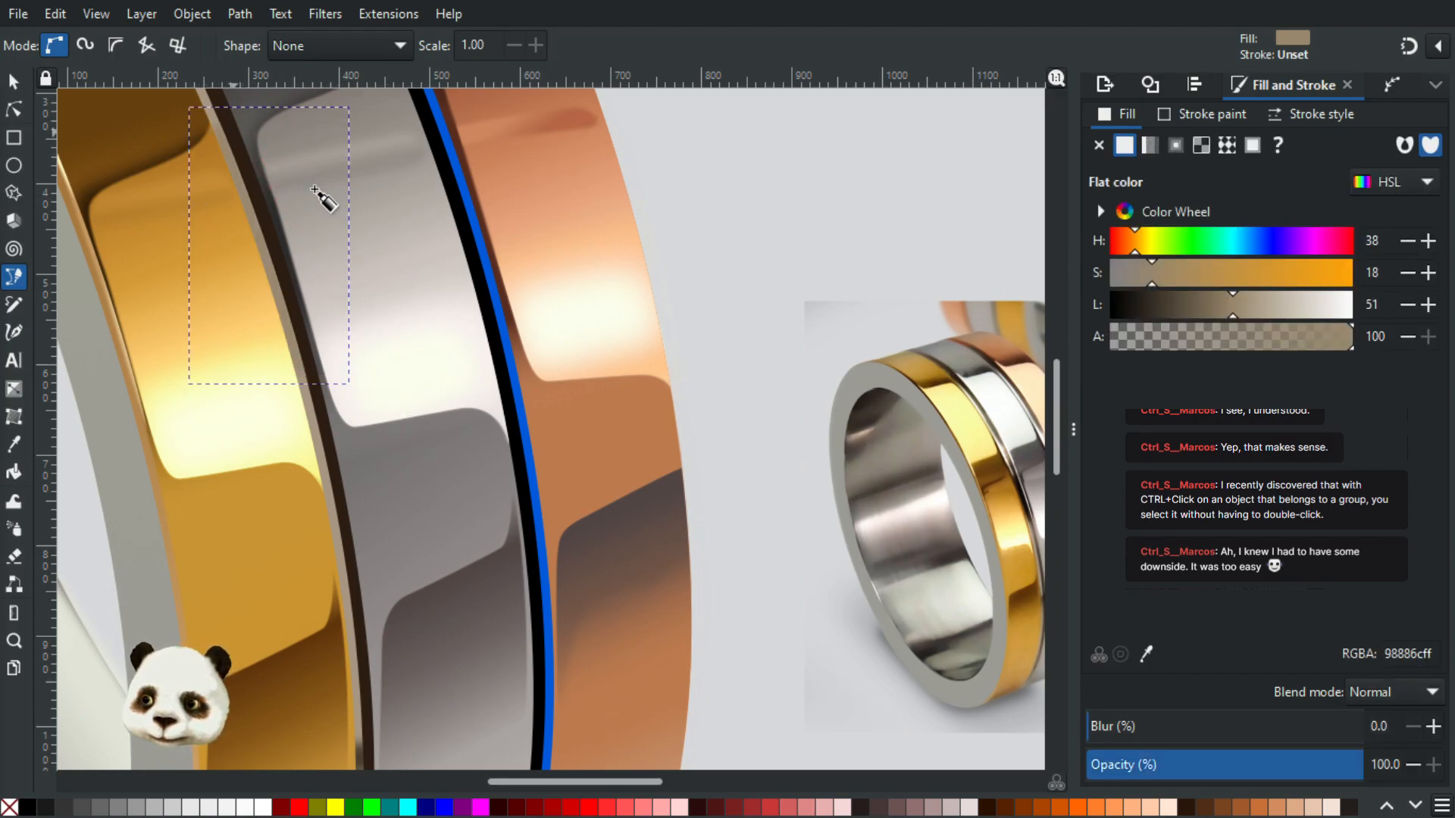
Step: Fill the new groove patch with the near-black color 110d0aff sampled from the gold-silver groove in the reference ring
{"action": "key", "text": "d"}
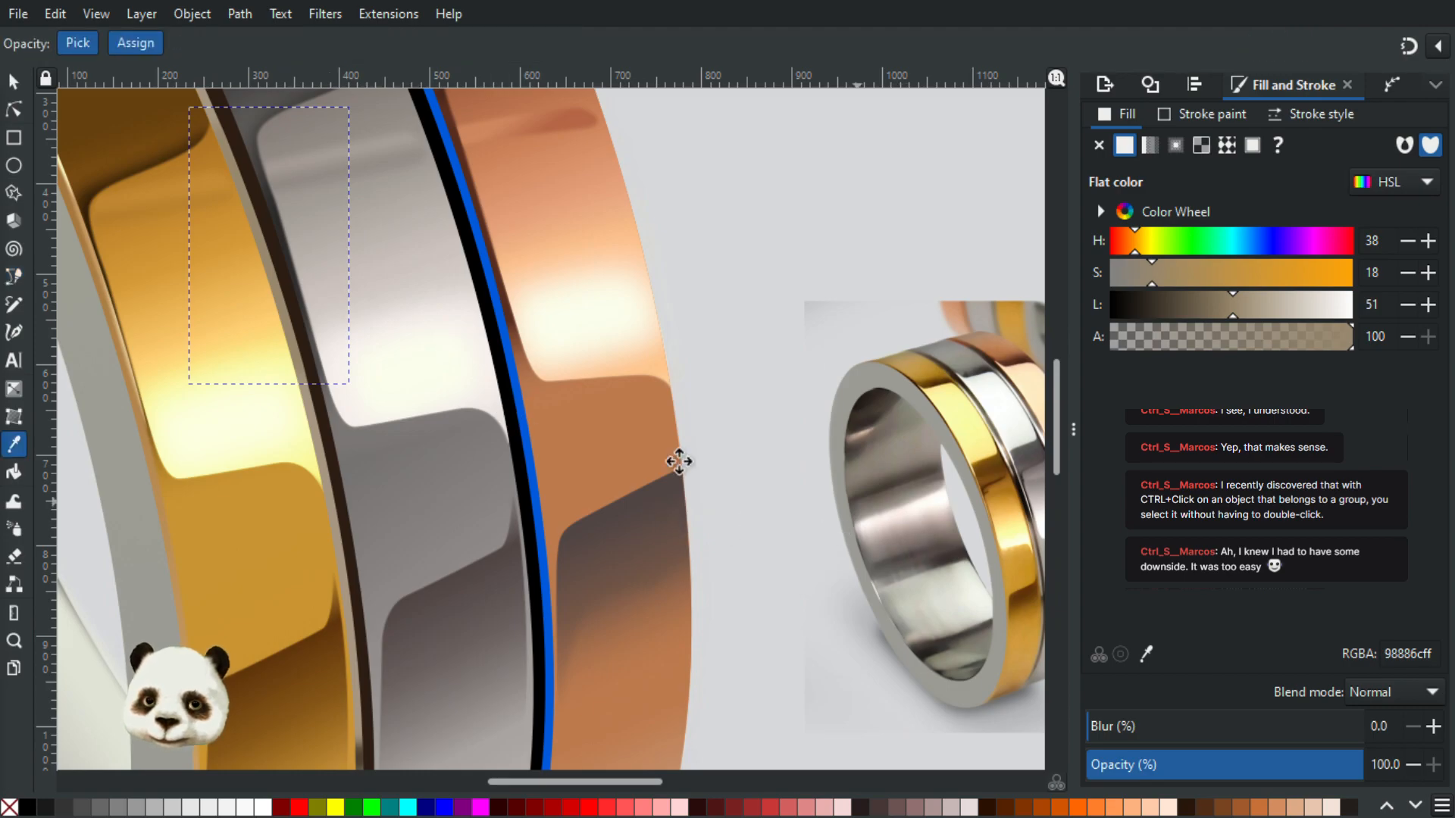
{"action": "scroll", "coordinate": [682, 454], "scroll_direction": "up", "scroll_amount": 3}
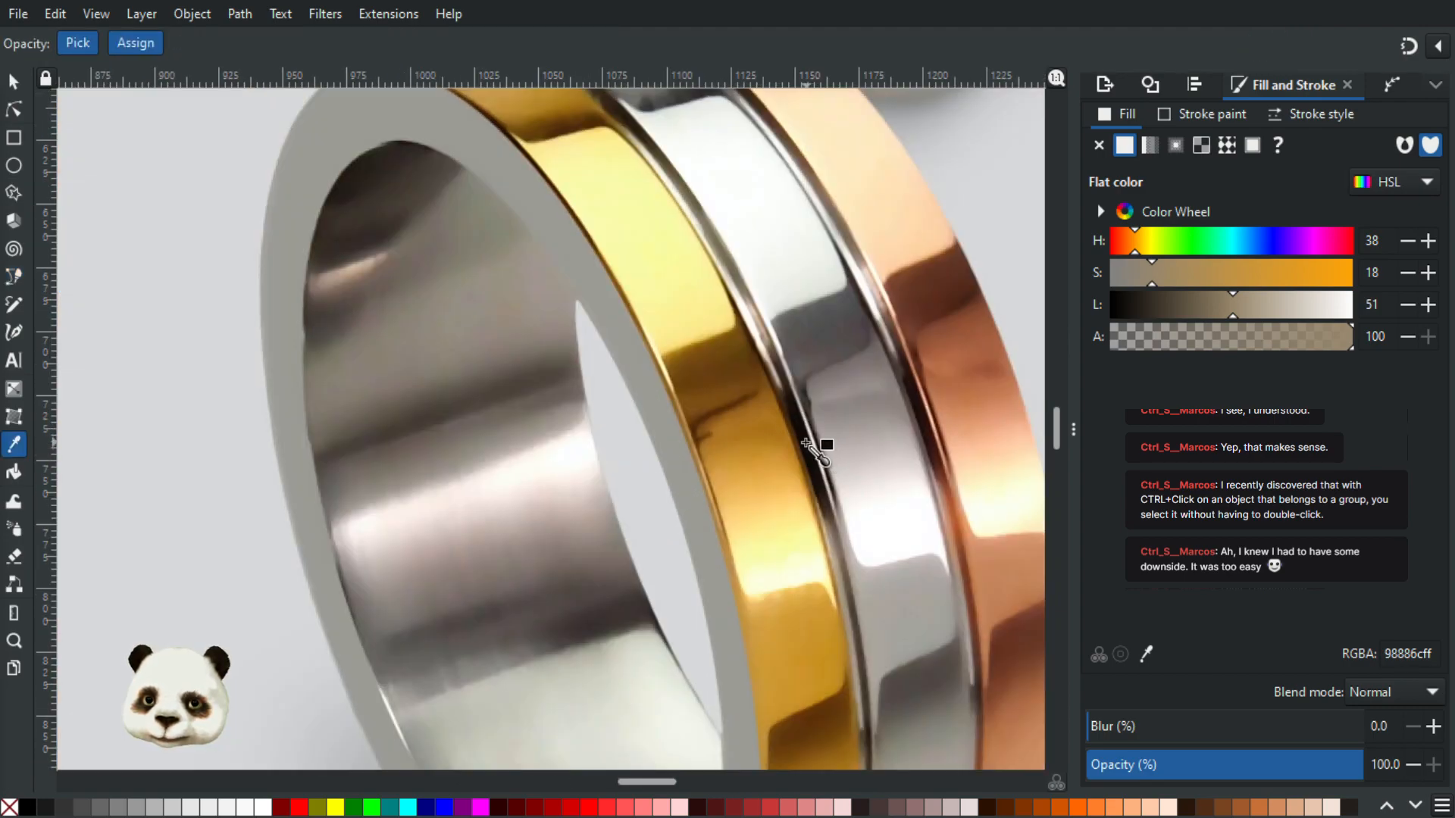
{"action": "left_click", "coordinate": [807, 442]}
{"action": "scroll", "coordinate": [804, 451], "scroll_direction": "down", "scroll_amount": 3}
{"action": "left_click_drag", "start_coordinate": [356, 413], "coordinate": [835, 555]}
{"action": "scroll", "coordinate": [618, 339], "scroll_direction": "up", "scroll_amount": 1}
{"action": "left_click_drag", "start_coordinate": [634, 369], "coordinate": [472, 415]}
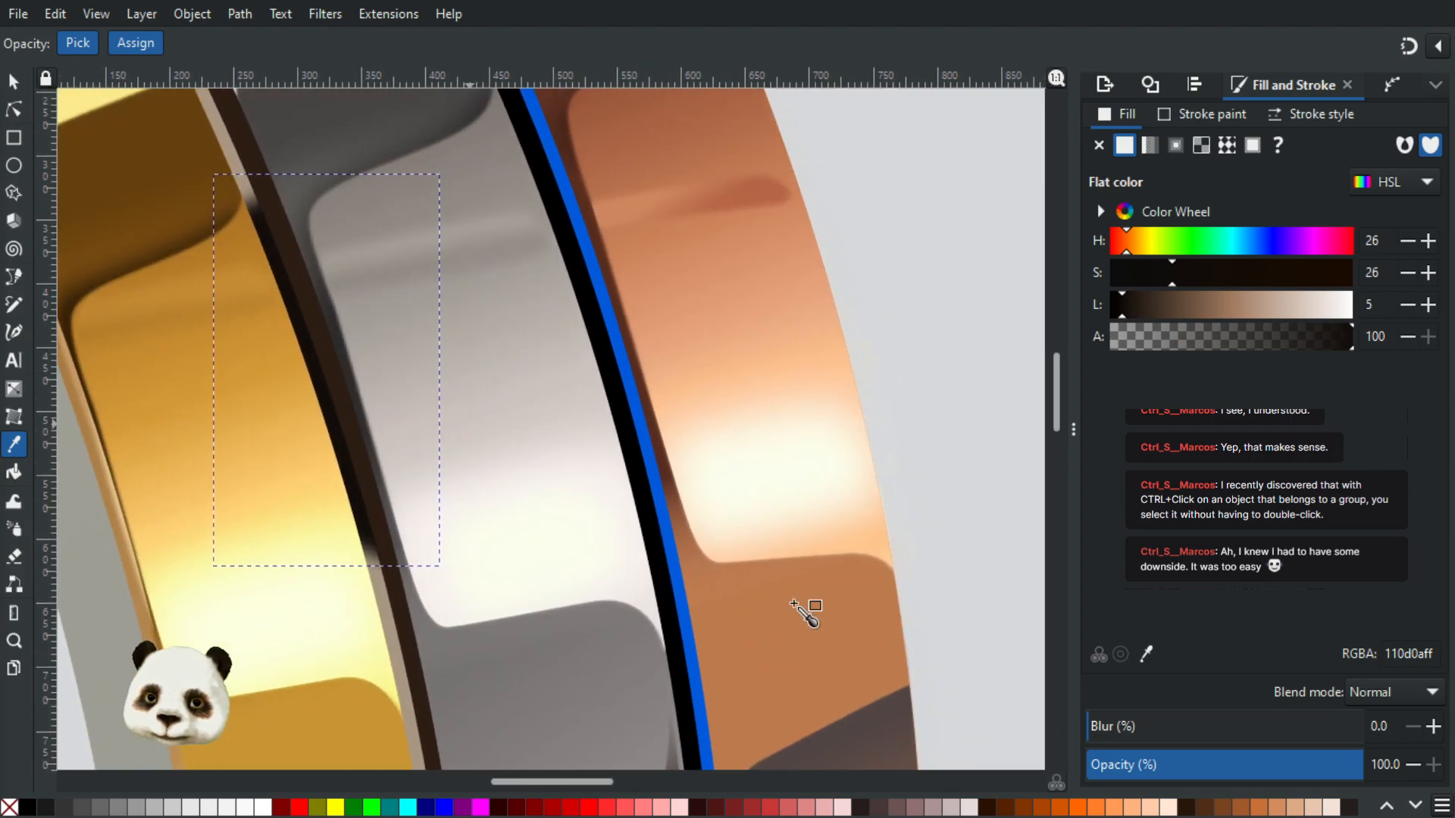
Step: Blur the near-black groove patch by 40%
{"action": "left_click", "coordinate": [1171, 732]}
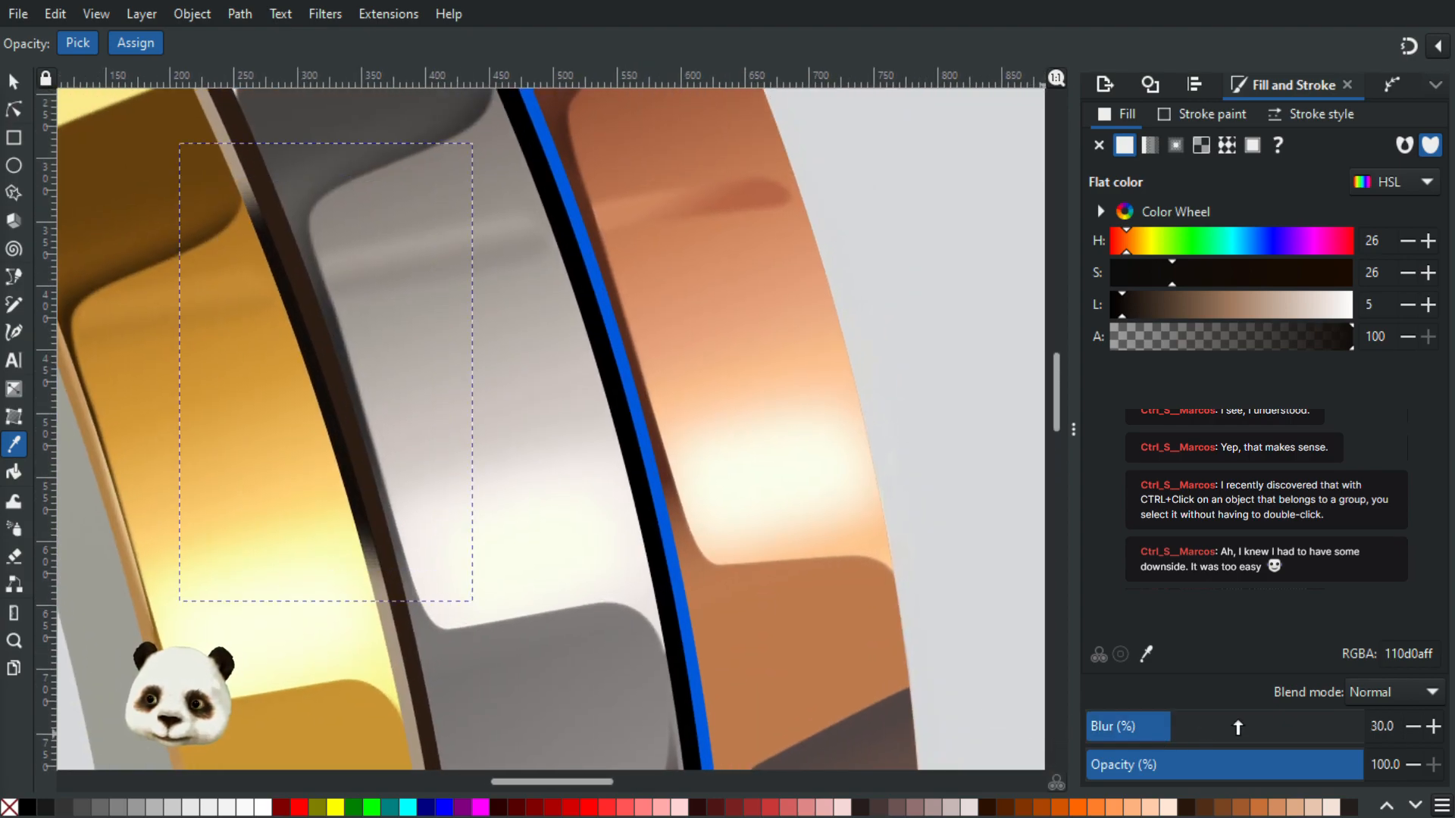
{"action": "left_click", "coordinate": [1237, 727], "text": "ctrl"}
{"action": "left_click", "coordinate": [1178, 728], "text": "ctrl"}
{"action": "left_click", "coordinate": [1213, 725], "text": "ctrl"}
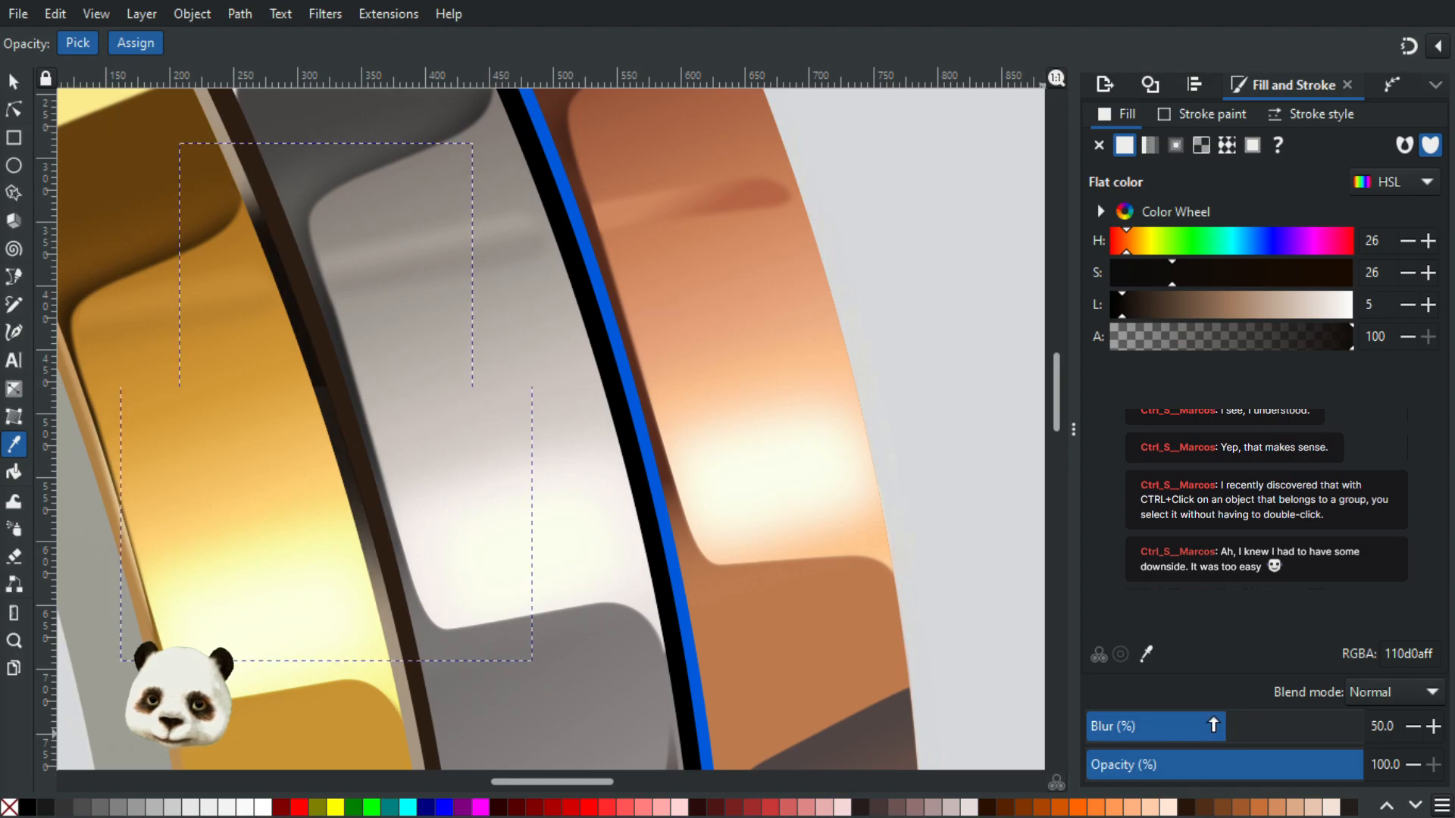
{"action": "left_click", "coordinate": [1188, 728], "text": "ctrl"}
{"action": "left_click", "coordinate": [1196, 726]}
{"action": "scroll", "coordinate": [841, 648], "scroll_direction": "down", "scroll_amount": 2}
{"action": "left_click_drag", "start_coordinate": [920, 638], "coordinate": [666, 472]}
{"action": "scroll", "coordinate": [674, 485], "scroll_direction": "up", "scroll_amount": 1}
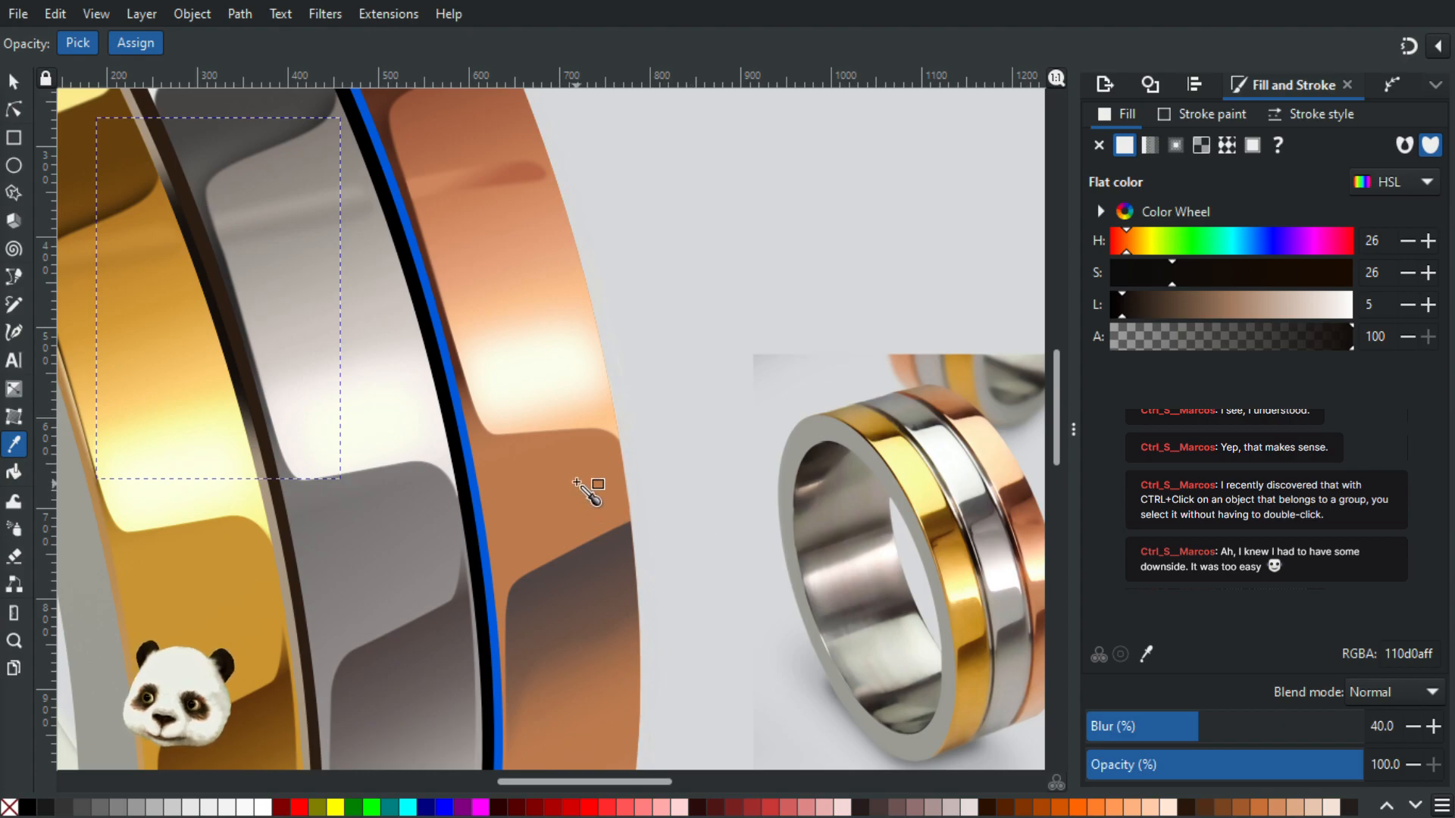
Step: Narrow the upper end of the blurred near-black patch, placing its silver-side node at X 270.032, Y 319.296 px, and deselect it
{"action": "left_click", "coordinate": [14, 111]}
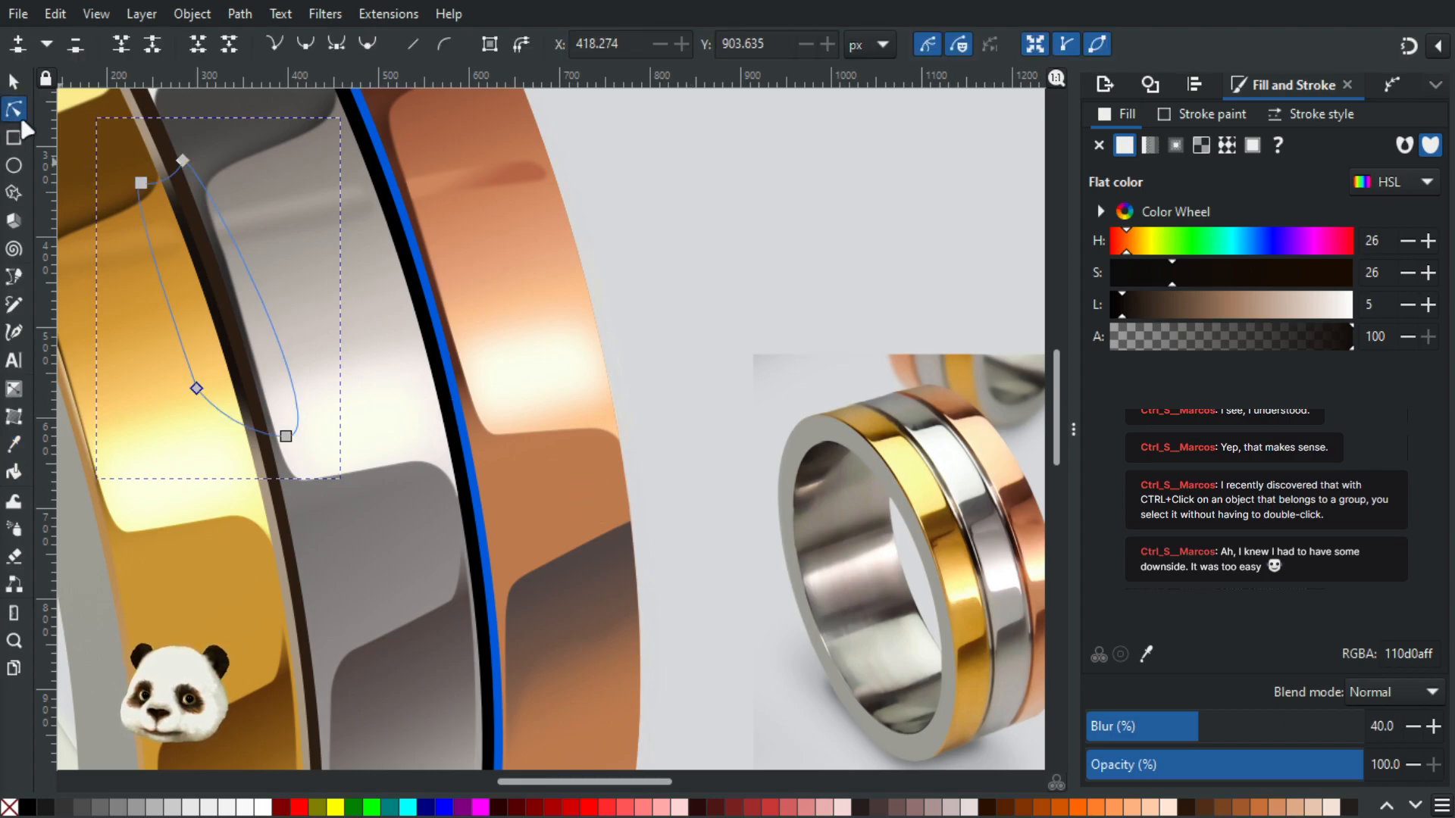
{"action": "scroll", "coordinate": [168, 196], "scroll_direction": "up", "scroll_amount": 3}
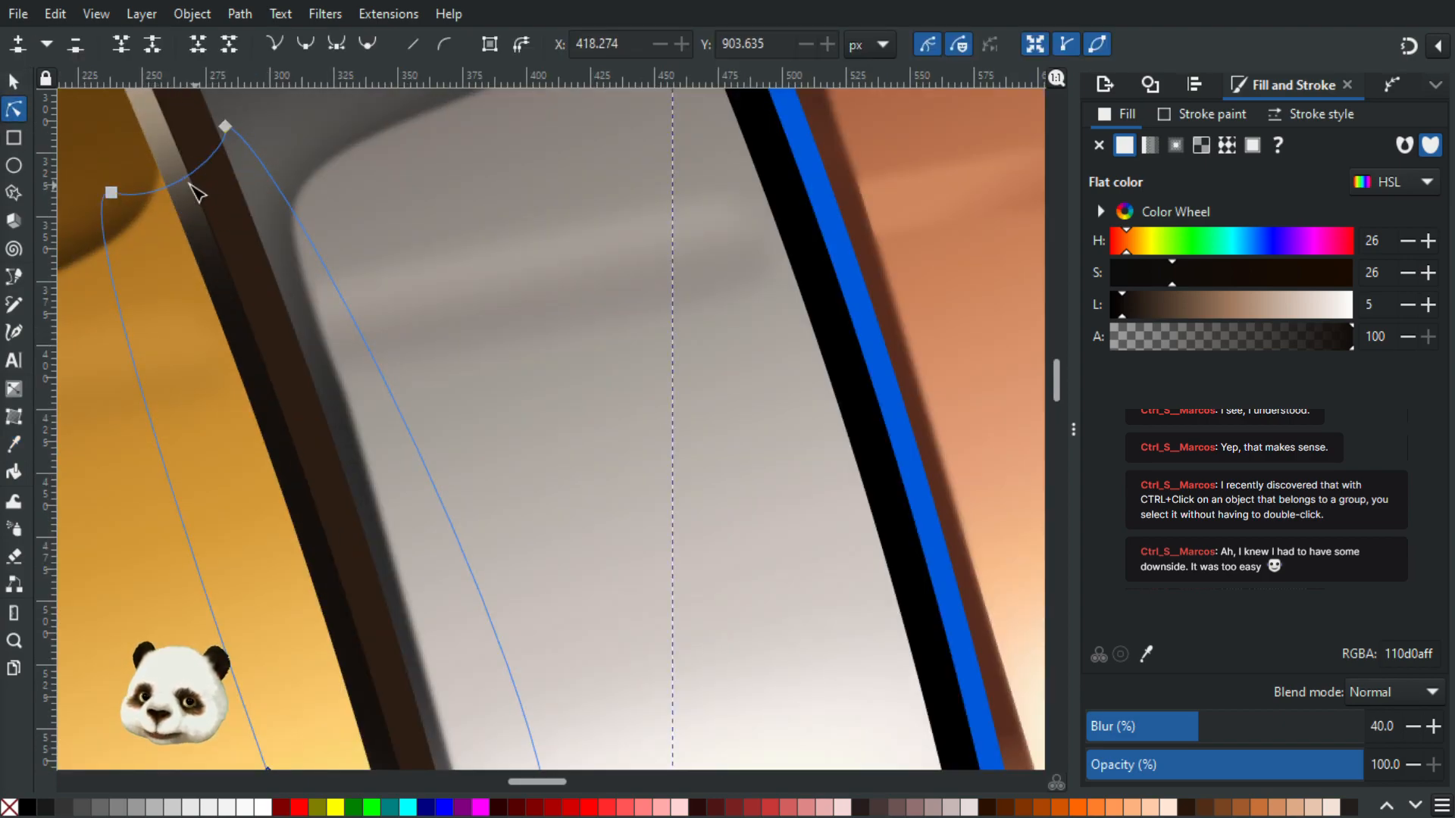
{"action": "mouse_move", "coordinate": [182, 192]}
{"action": "left_mouse_down"}
{"action": "mouse_move", "coordinate": [192, 202]}
{"action": "mouse_move", "coordinate": [132, 185]}
{"action": "mouse_move", "coordinate": [186, 178]}
{"action": "left_mouse_up"}
{"action": "left_click_drag", "start_coordinate": [229, 131], "coordinate": [193, 140]}
{"action": "left_click_drag", "start_coordinate": [248, 228], "coordinate": [209, 203]}
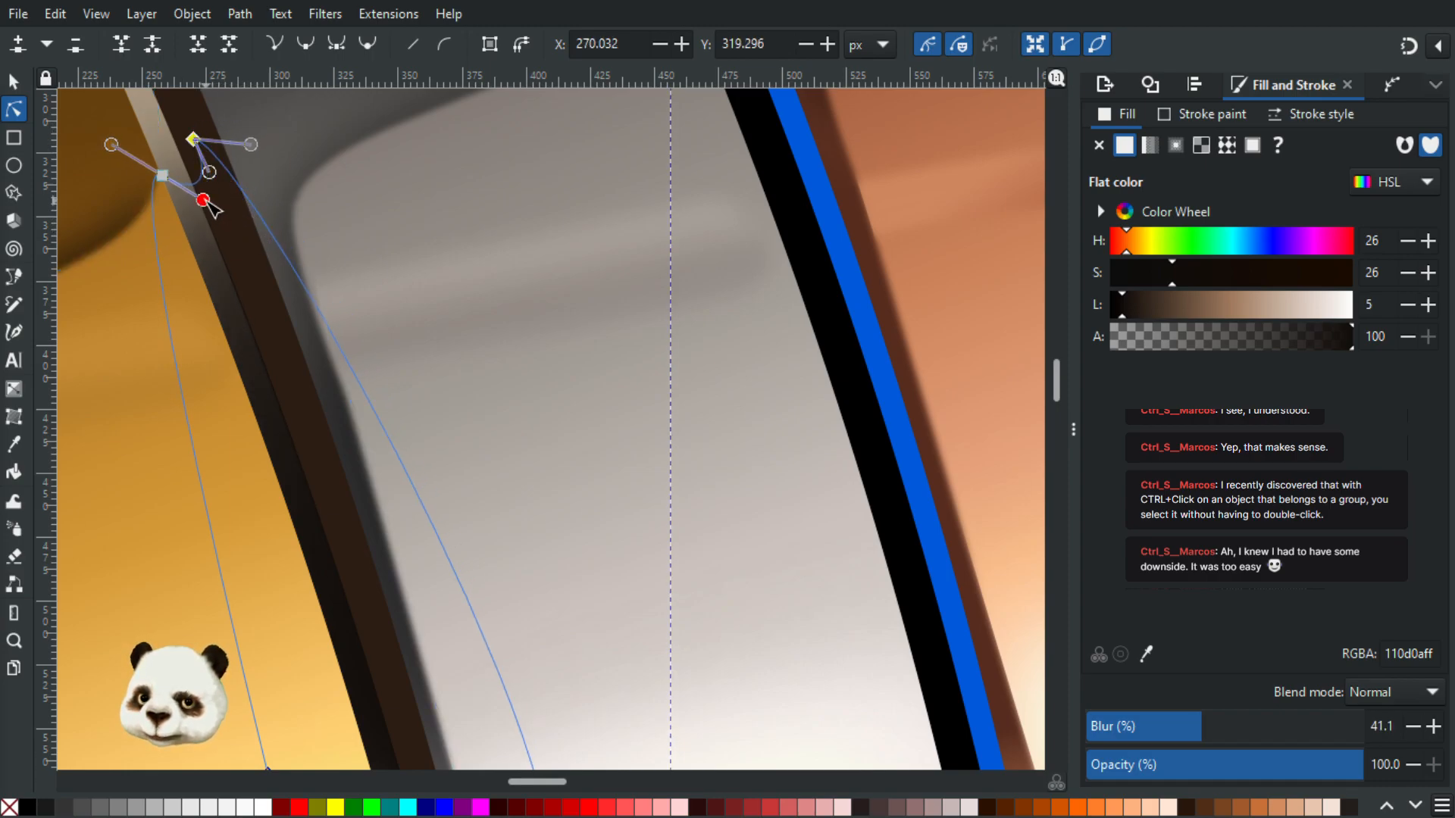
{"action": "scroll", "coordinate": [315, 321], "scroll_direction": "down", "scroll_amount": 5}
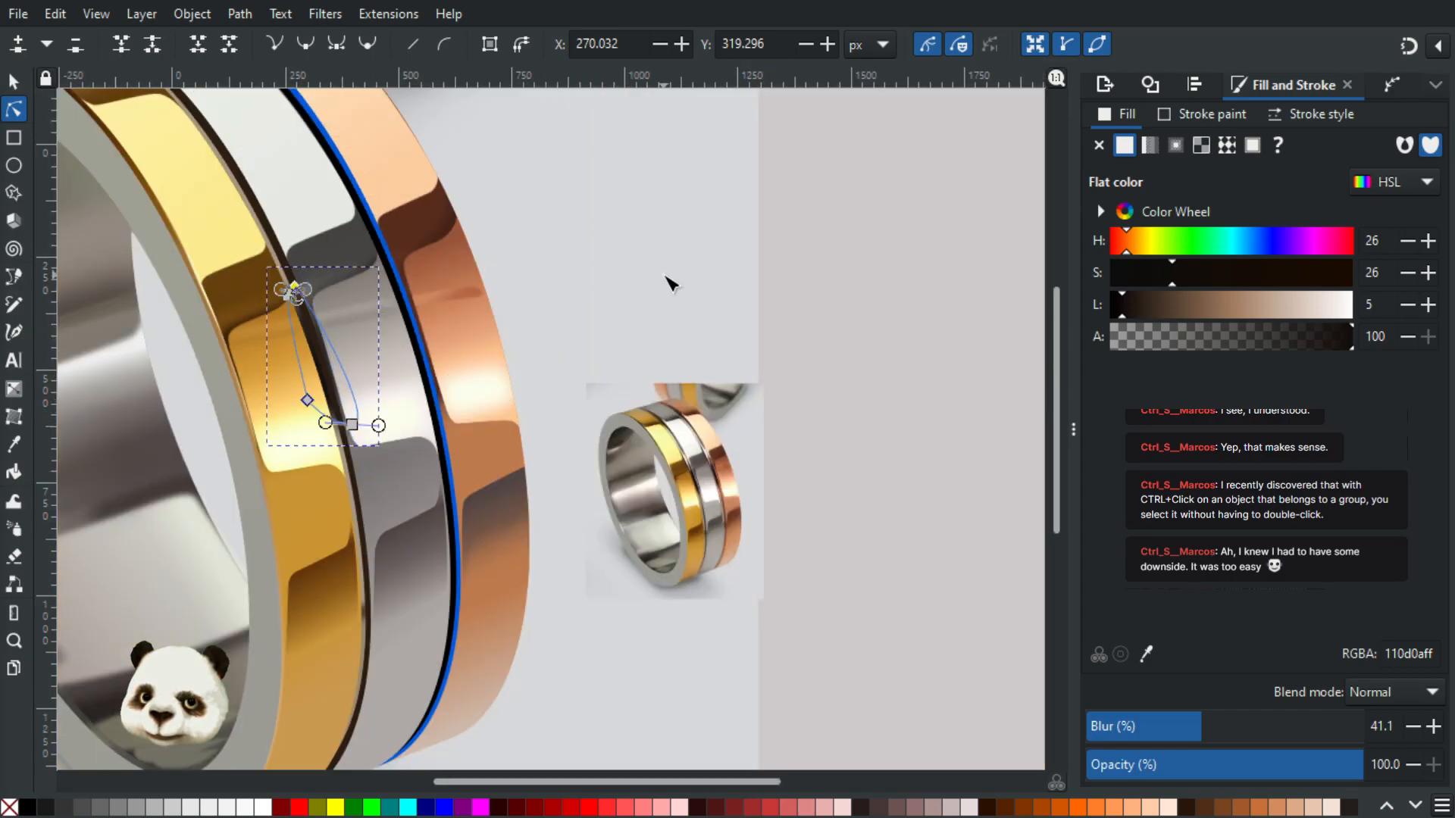
{"action": "left_click", "coordinate": [796, 320]}
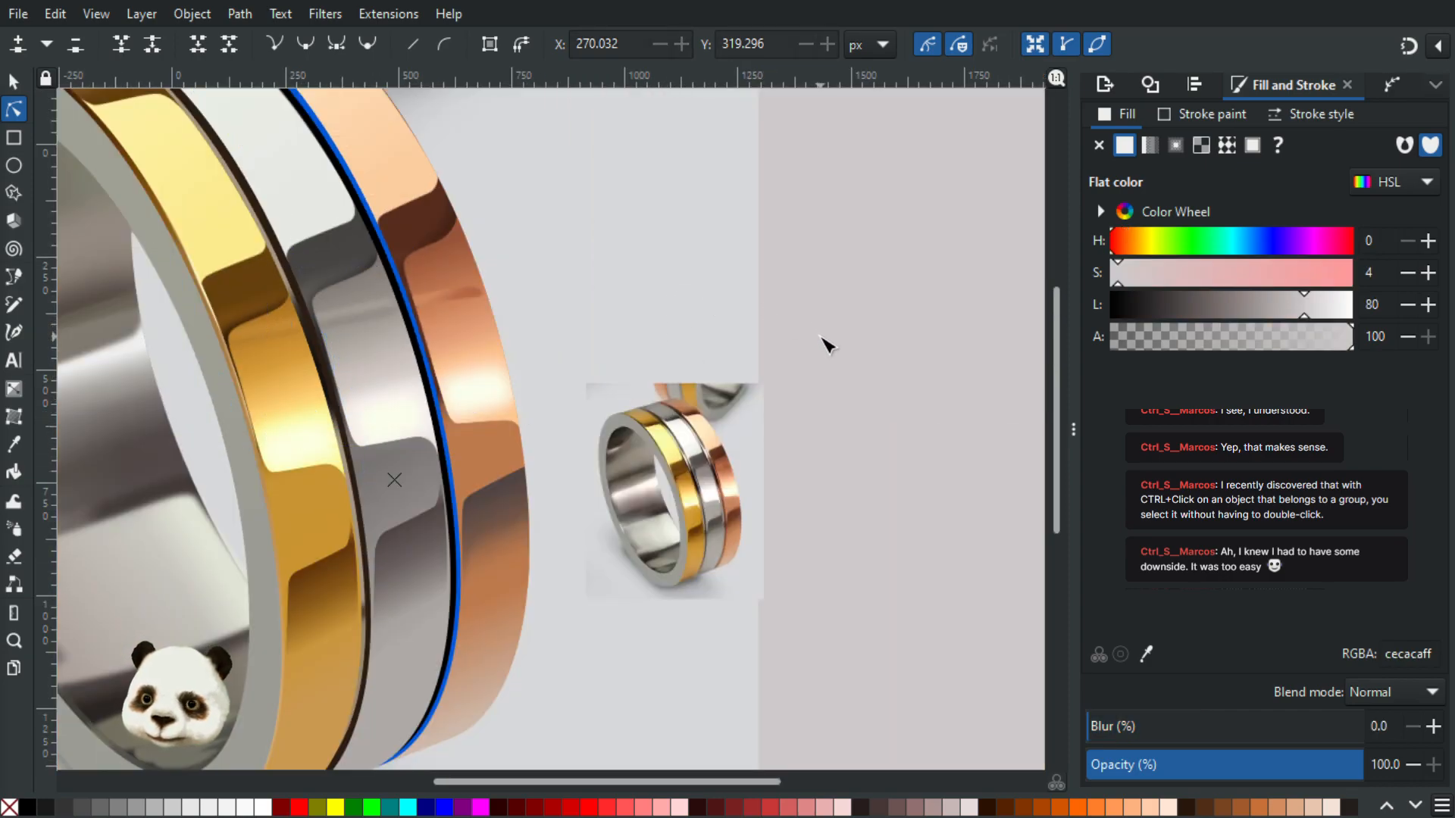
Step: Compare the blurred near-black stretch of the gold-silver groove with the same stretch on the reference ring
{"action": "scroll", "coordinate": [784, 515], "scroll_direction": "up", "scroll_amount": 3}
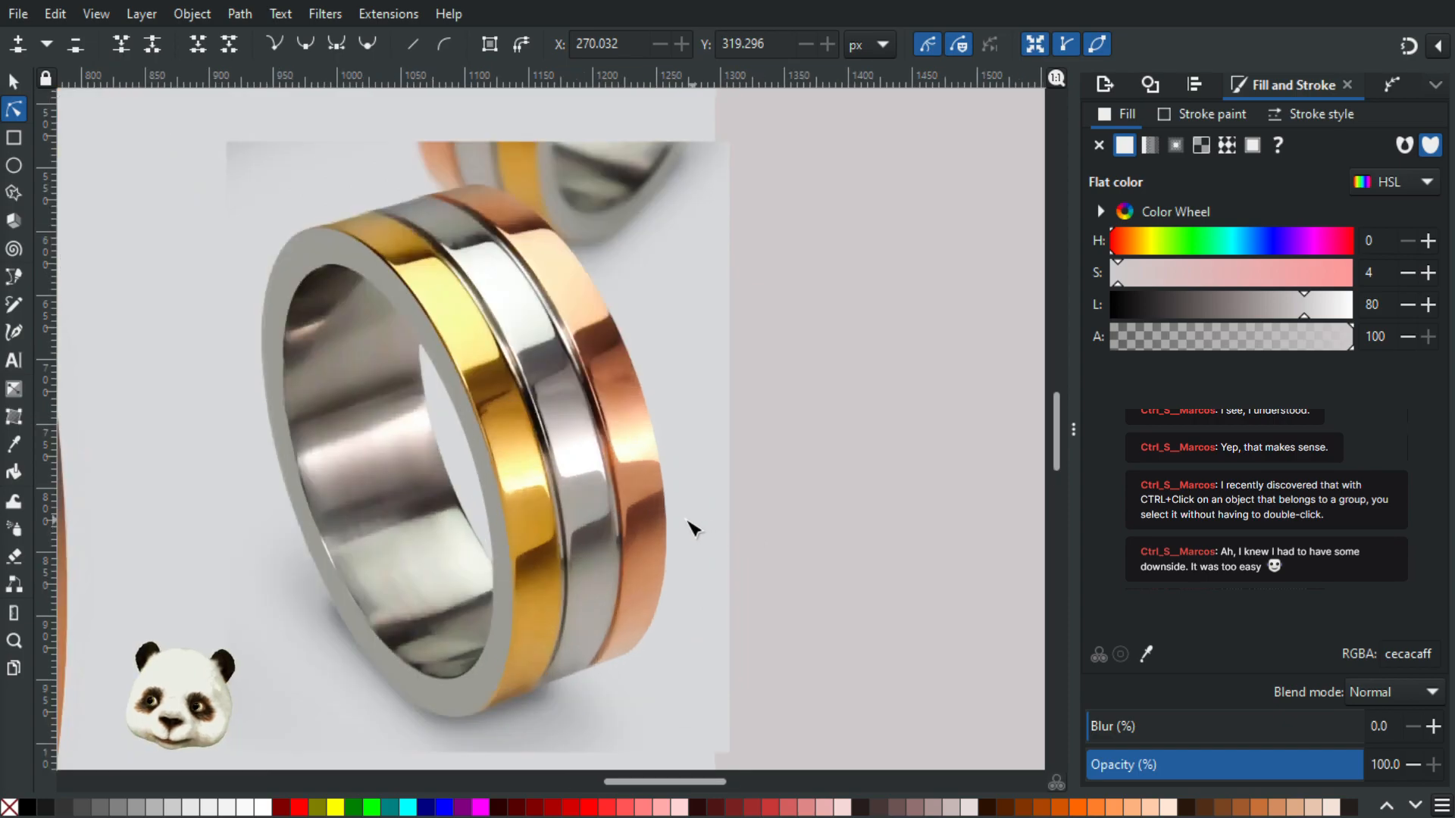
{"action": "scroll", "coordinate": [688, 525], "scroll_direction": "down", "scroll_amount": 2}
{"action": "scroll", "coordinate": [621, 464], "scroll_direction": "up", "scroll_amount": 3}
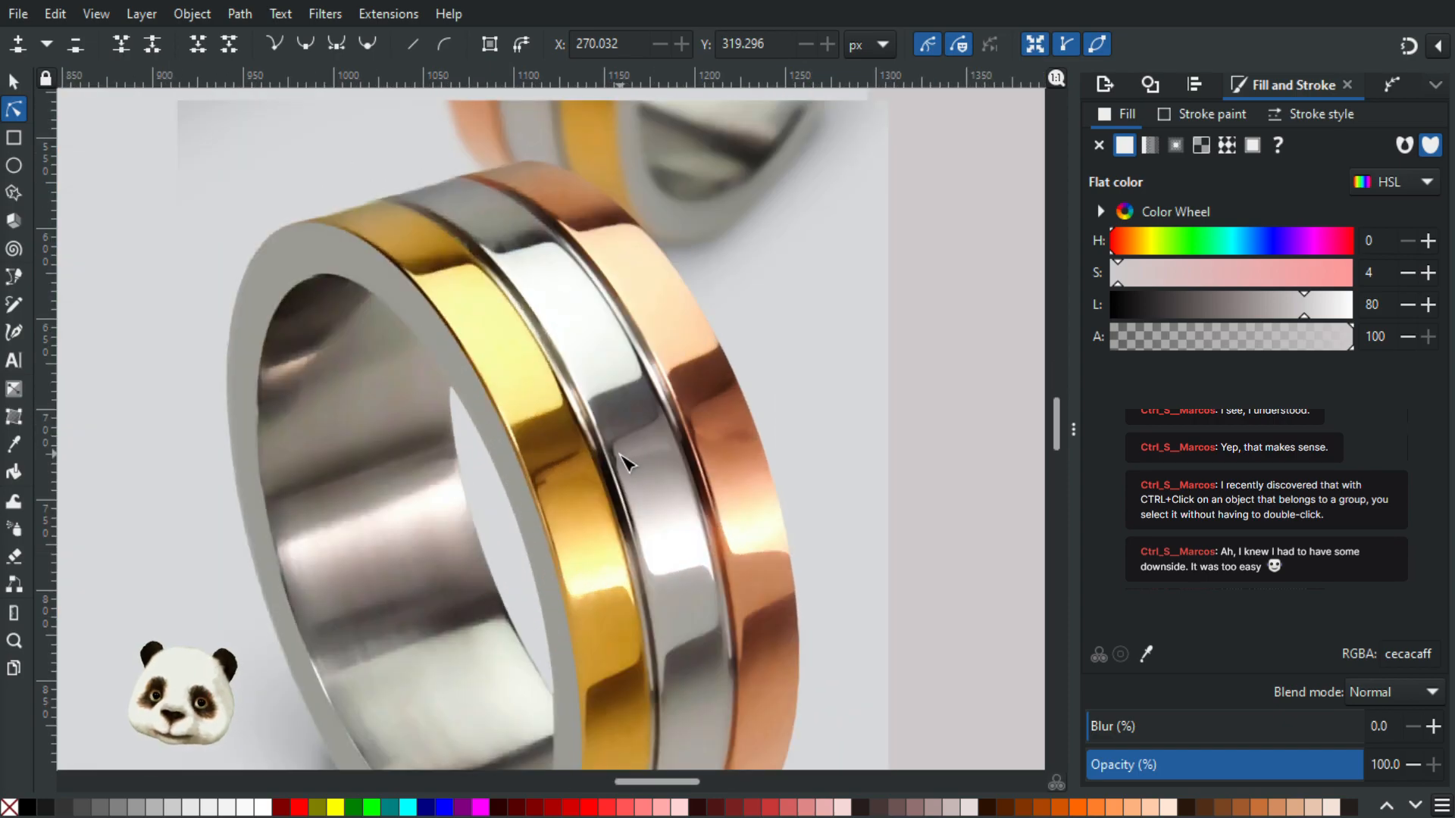
{"action": "scroll", "coordinate": [598, 463], "scroll_direction": "down", "scroll_amount": 3}
{"action": "left_click_drag", "start_coordinate": [419, 427], "coordinate": [784, 499]}
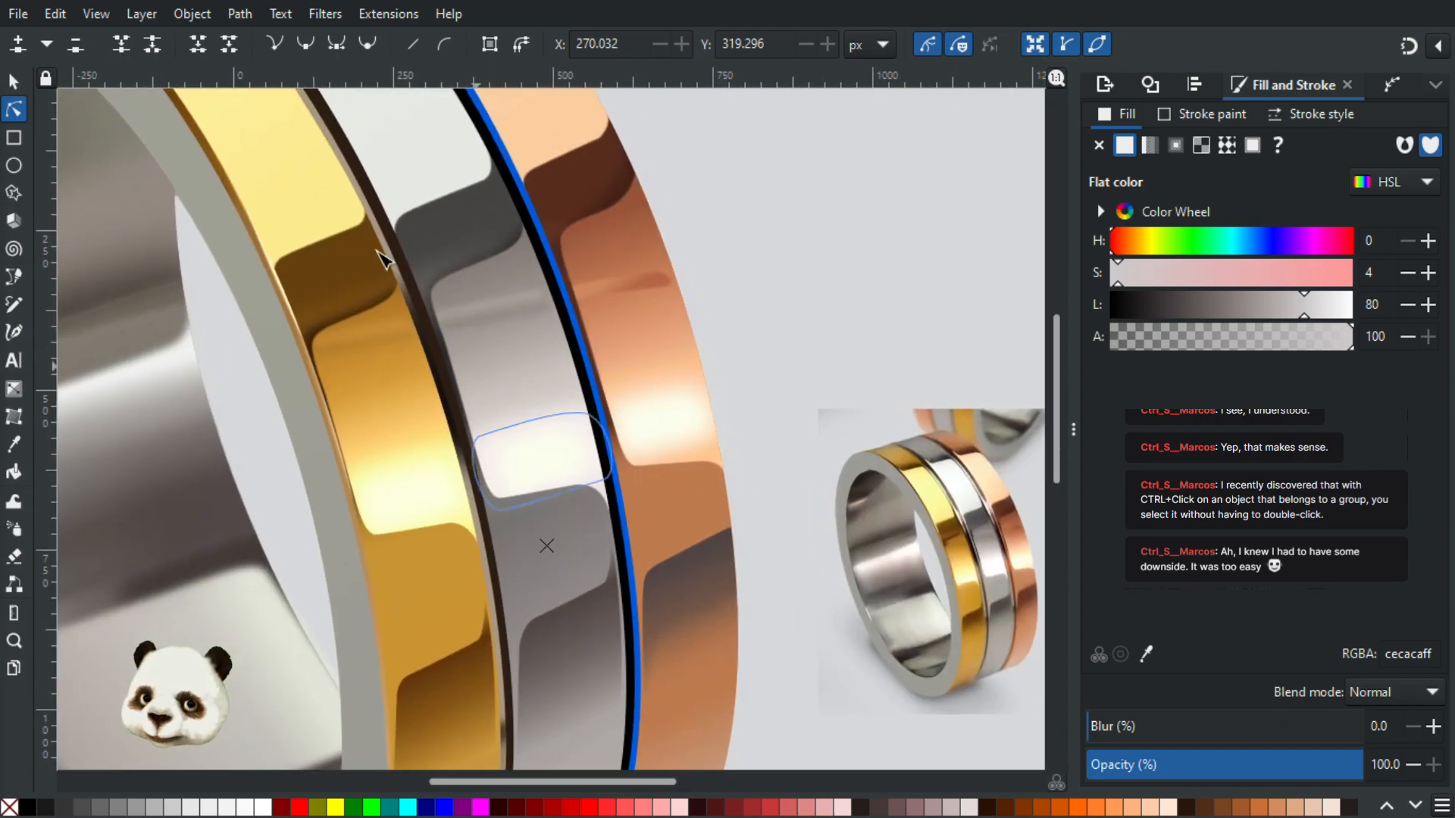
{"action": "scroll", "coordinate": [379, 256], "scroll_direction": "up", "scroll_amount": 2}
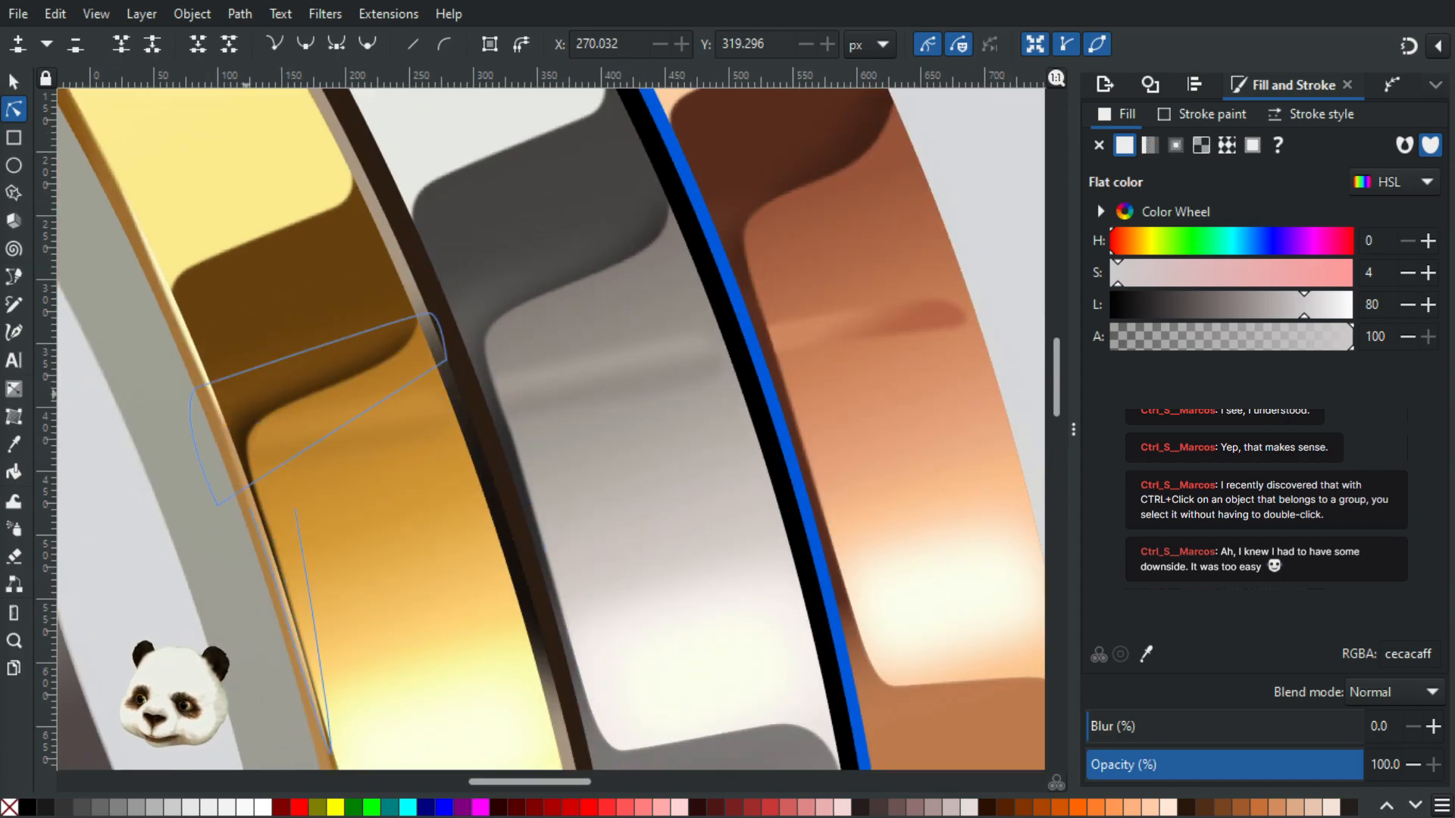
{"action": "left_click", "coordinate": [455, 404]}
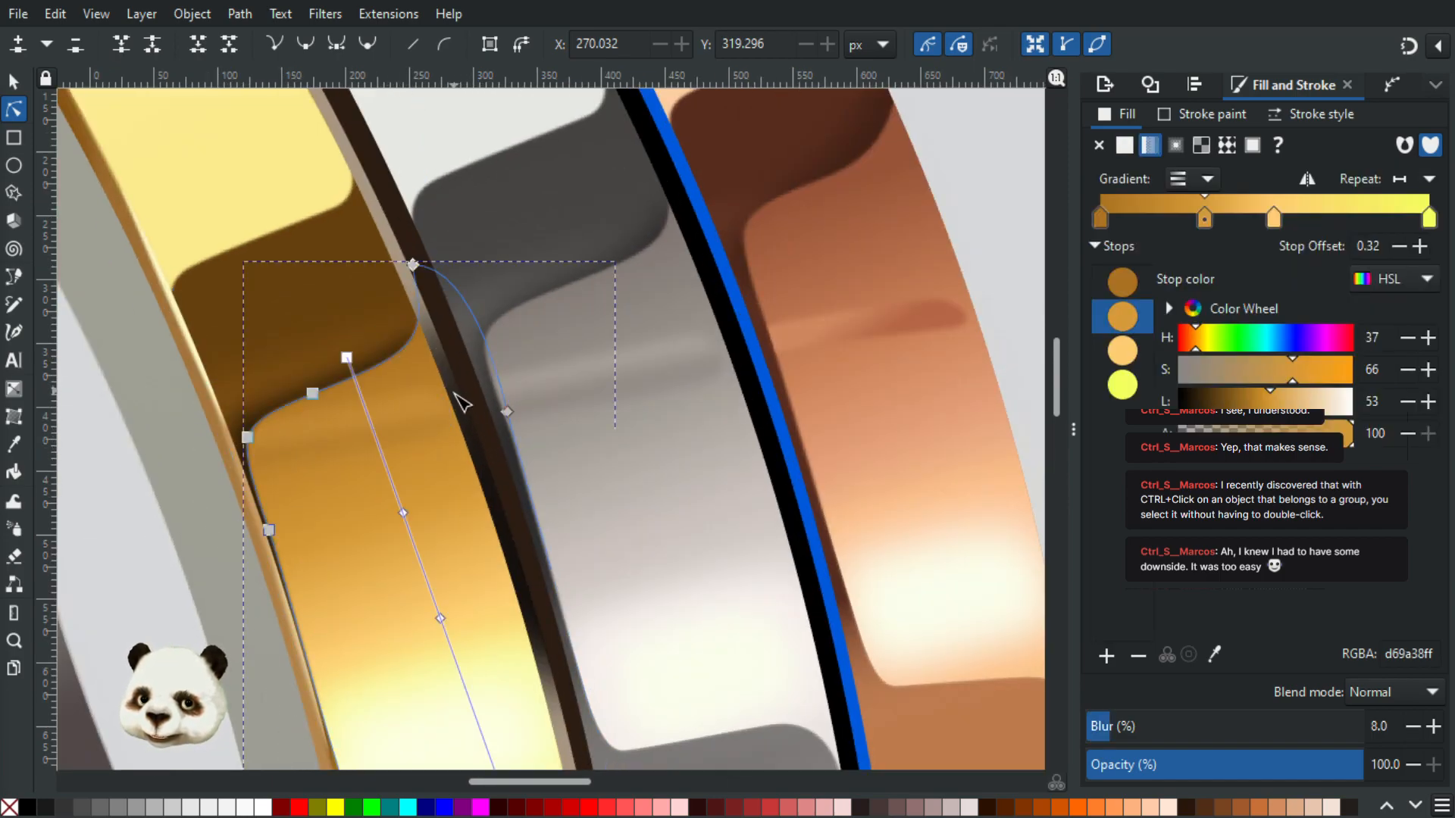
{"action": "scroll", "coordinate": [482, 419], "scroll_direction": "up", "scroll_amount": 3}
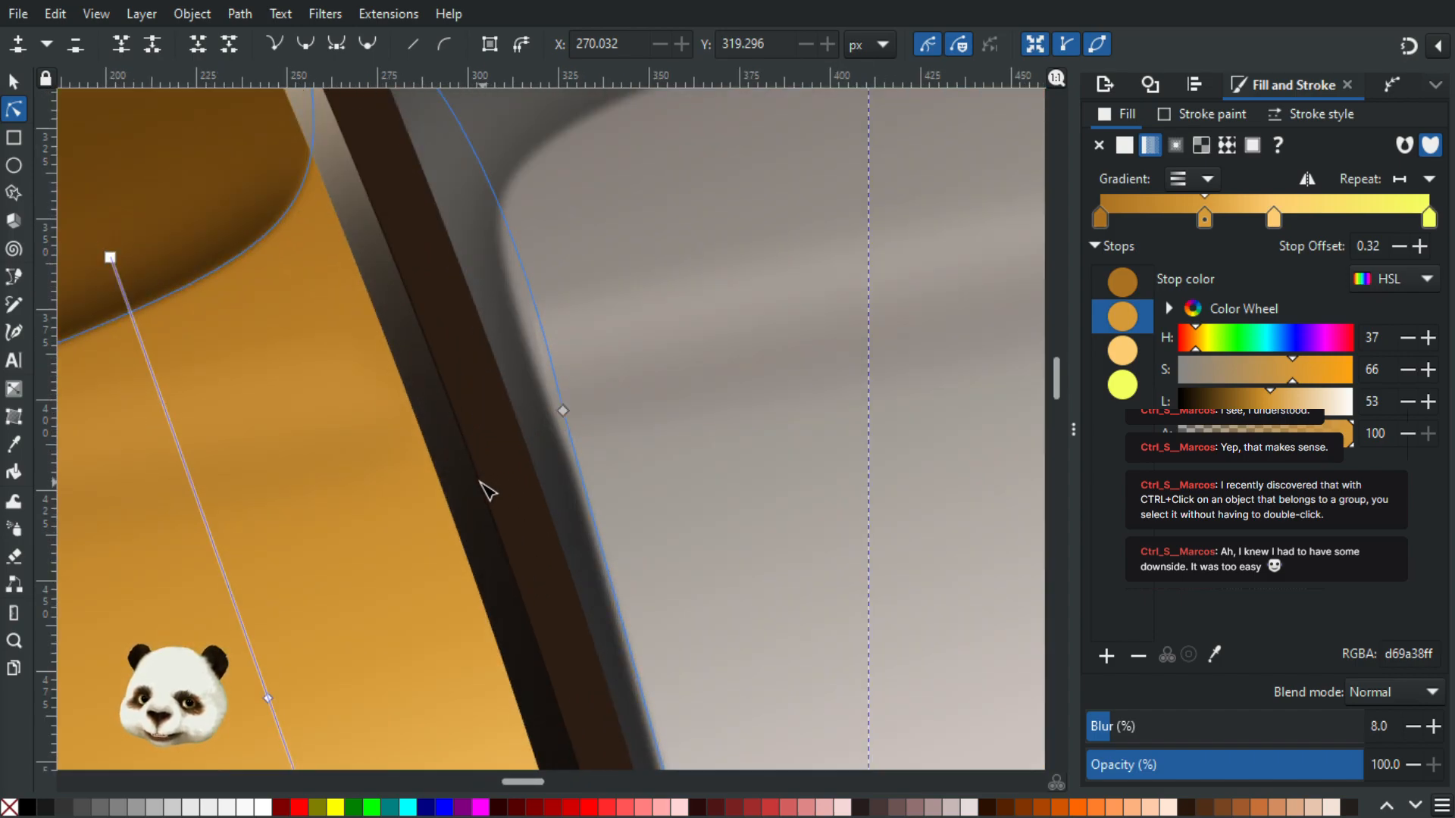
{"action": "scroll", "coordinate": [485, 538], "scroll_direction": "down", "scroll_amount": 8}
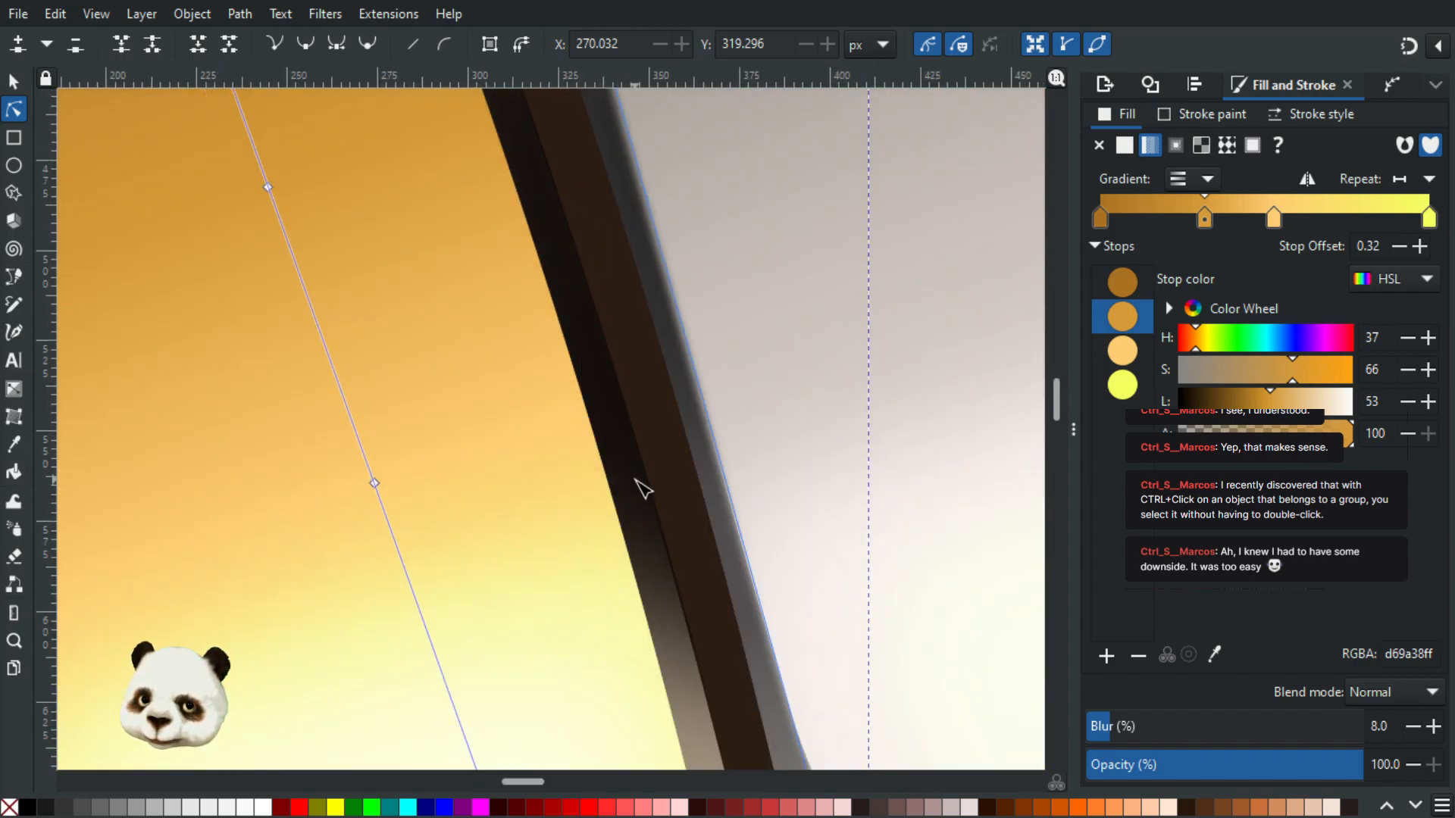
{"action": "scroll", "coordinate": [655, 523], "scroll_direction": "down", "scroll_amount": 3}
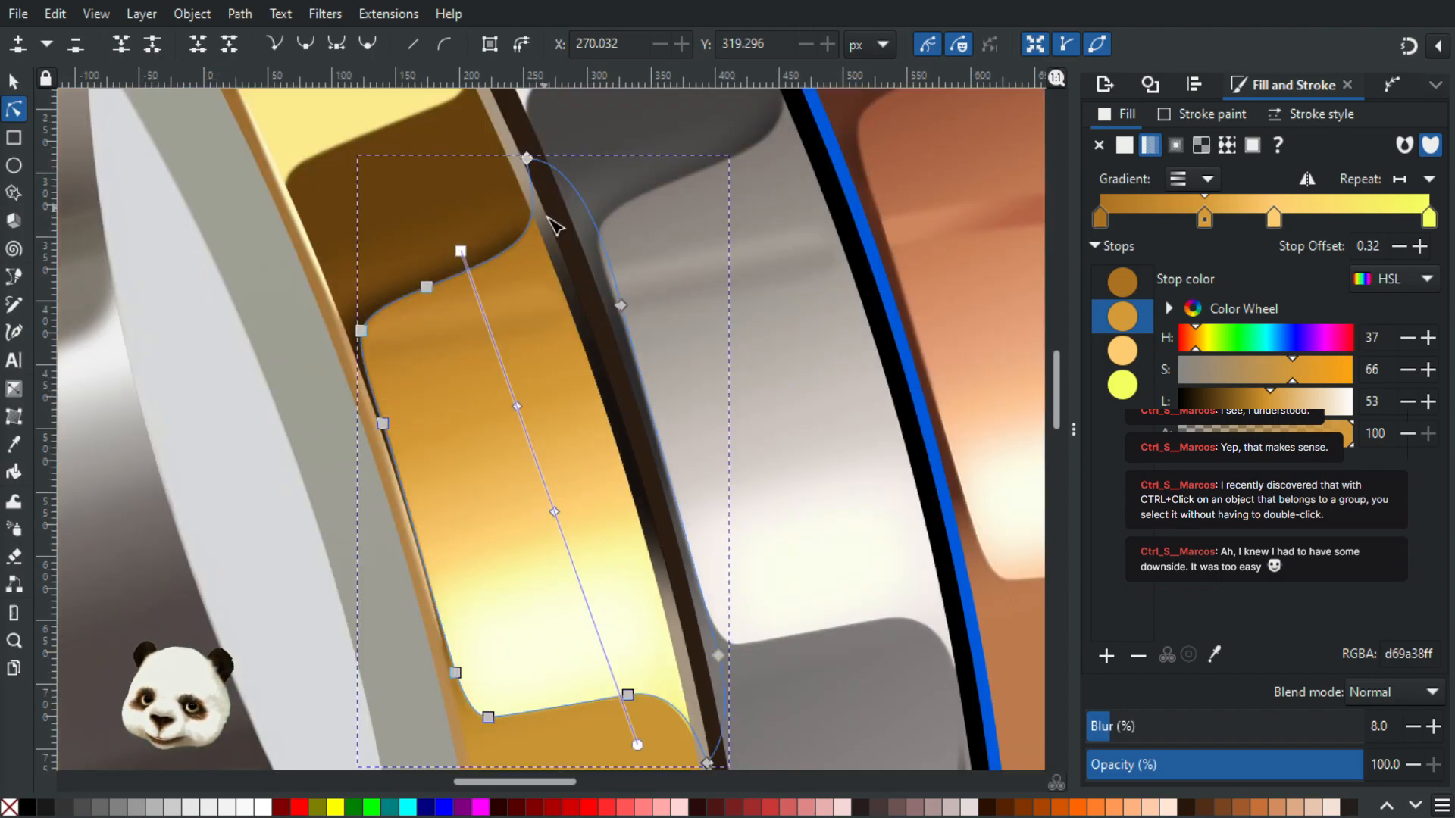
{"action": "scroll", "coordinate": [150, 416], "scroll_direction": "down", "scroll_amount": 2}
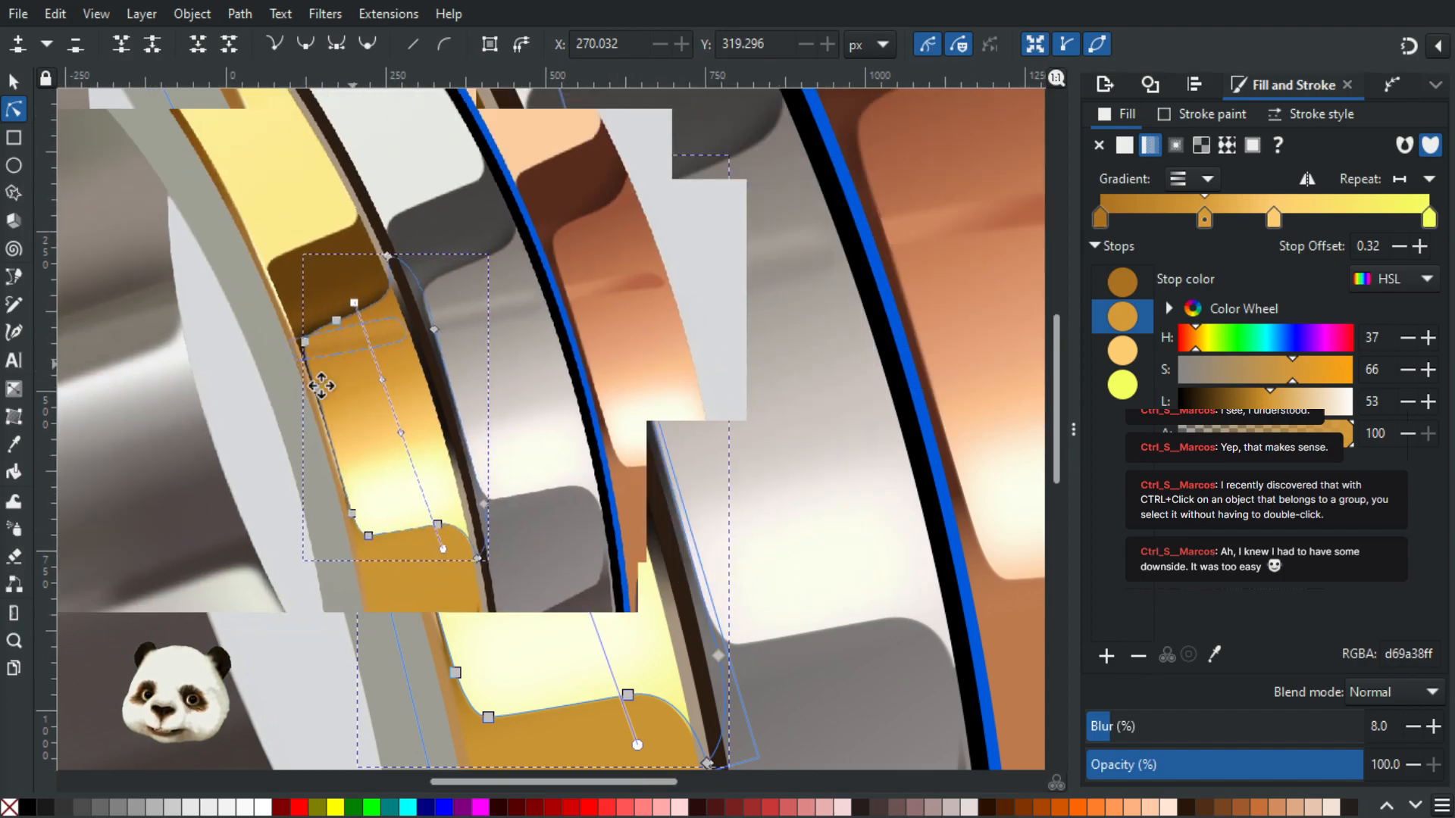
{"action": "scroll", "coordinate": [318, 362], "scroll_direction": "up", "scroll_amount": 3}
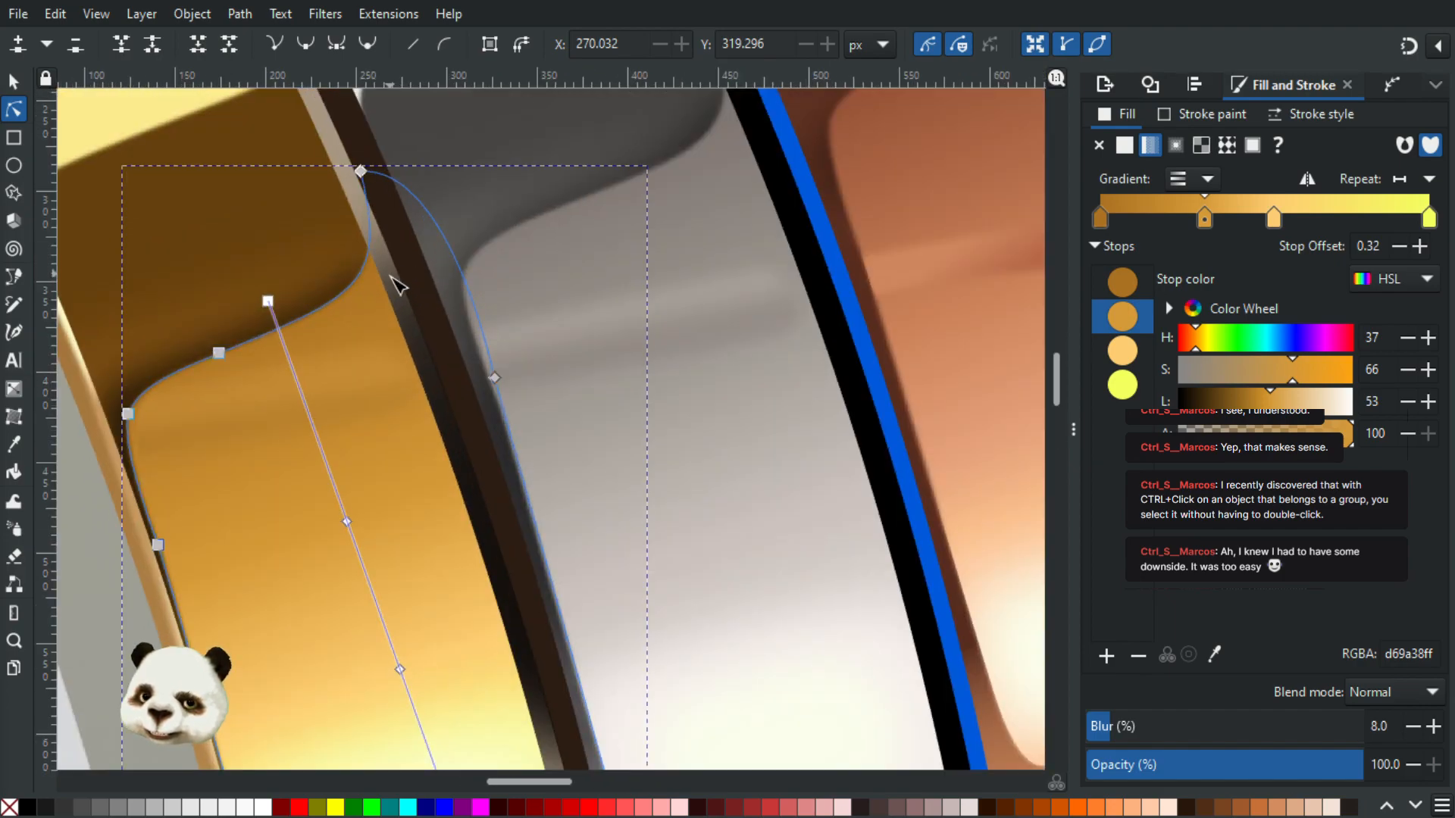
Step: Widen the near-black patch's upper end by raising its silver-side node and moving the gold-side node to X 245.991, Y 335.894 px
{"action": "left_click", "coordinate": [366, 222]}
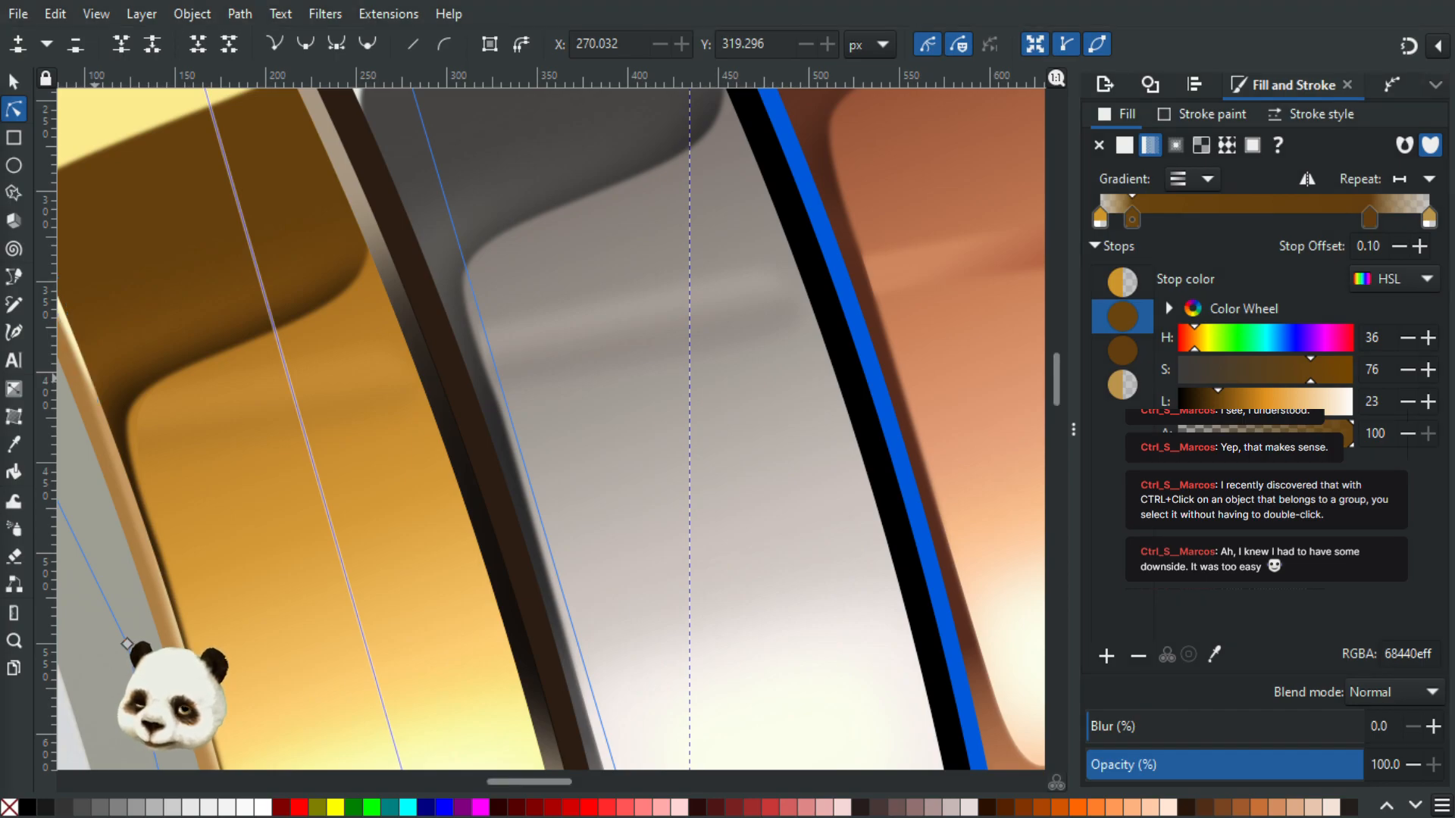
{"action": "left_click", "coordinate": [373, 233]}
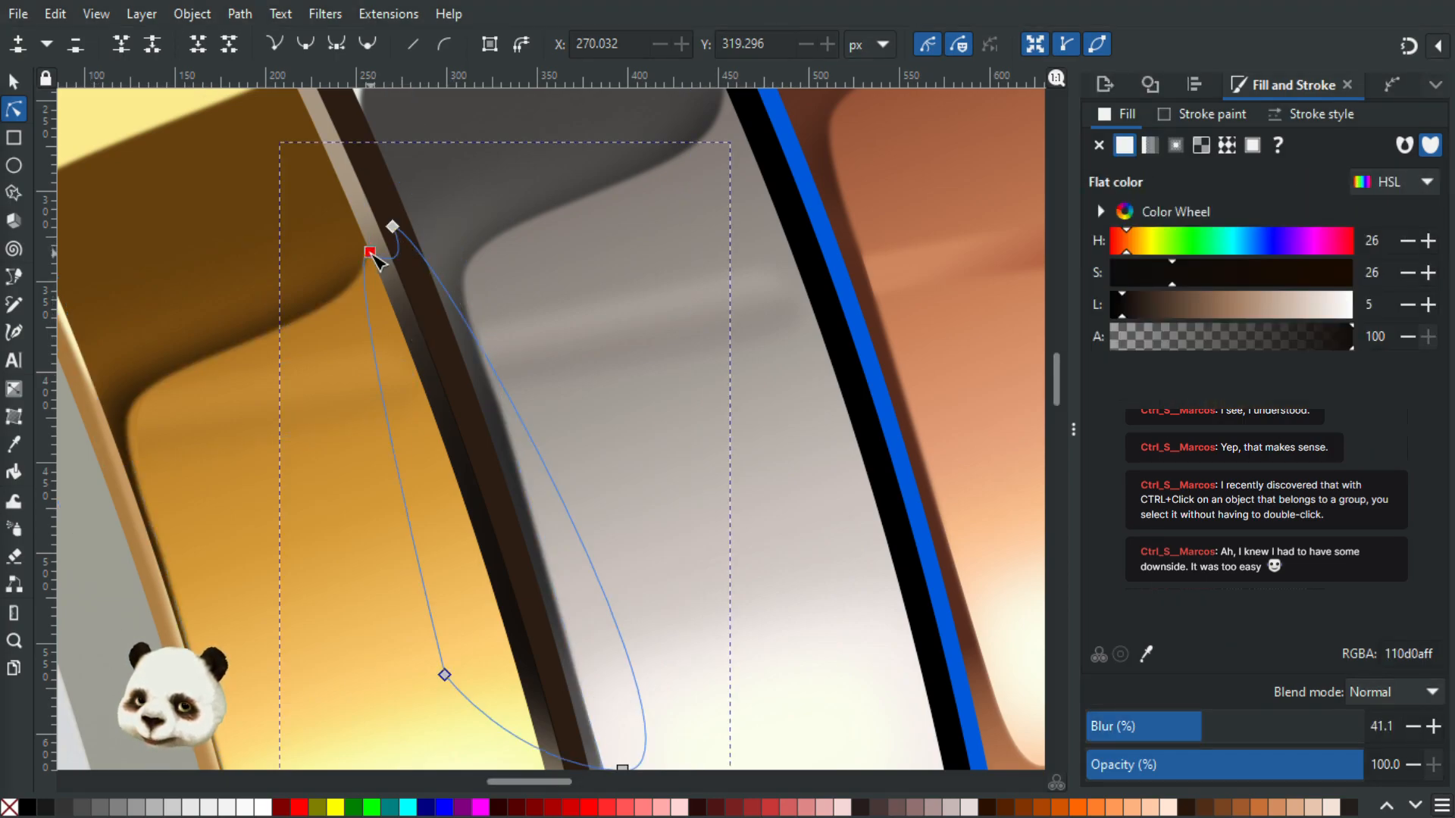
{"action": "left_click_drag", "start_coordinate": [393, 228], "coordinate": [410, 203]}
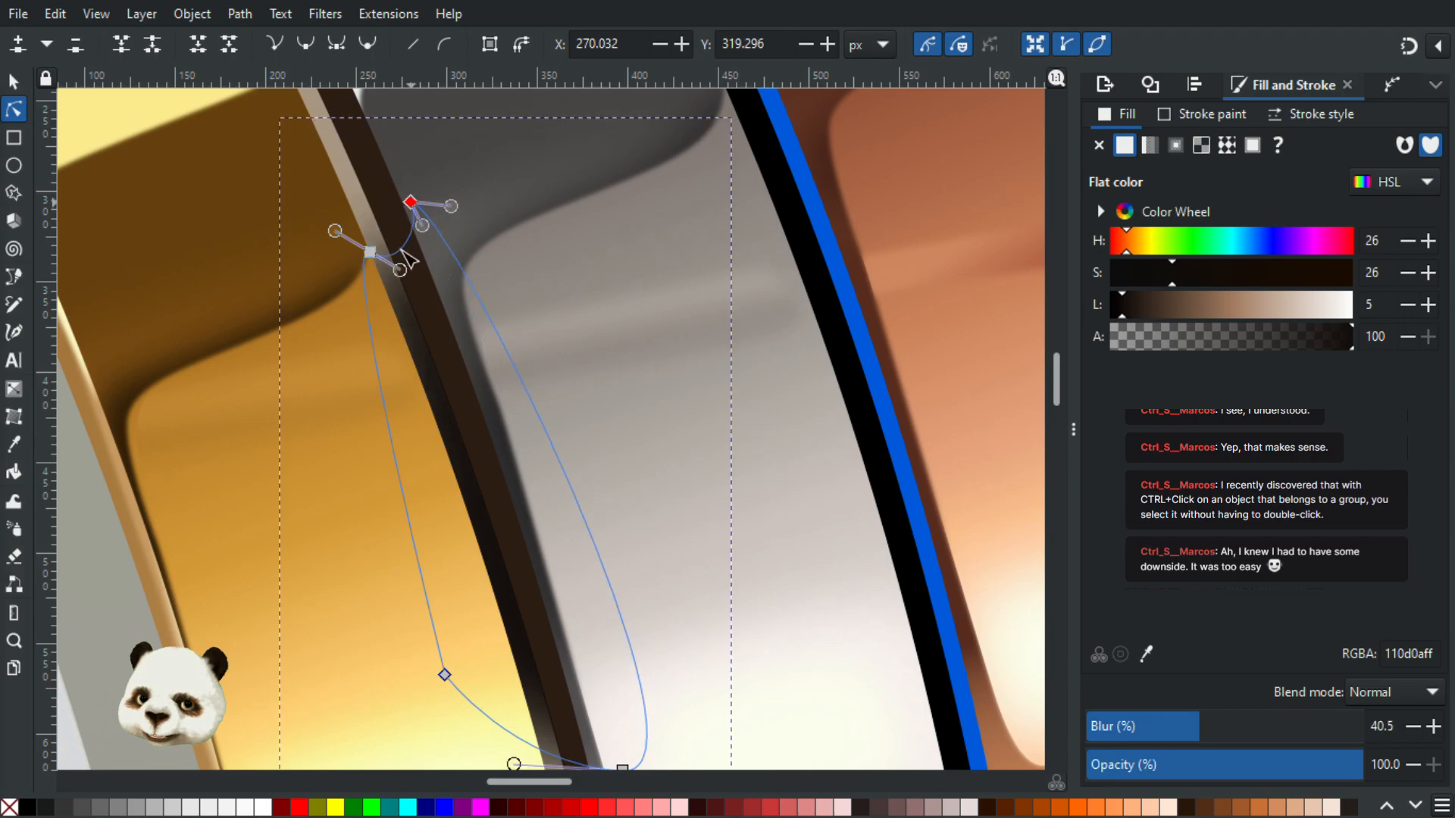
{"action": "left_click_drag", "start_coordinate": [404, 275], "coordinate": [351, 259]}
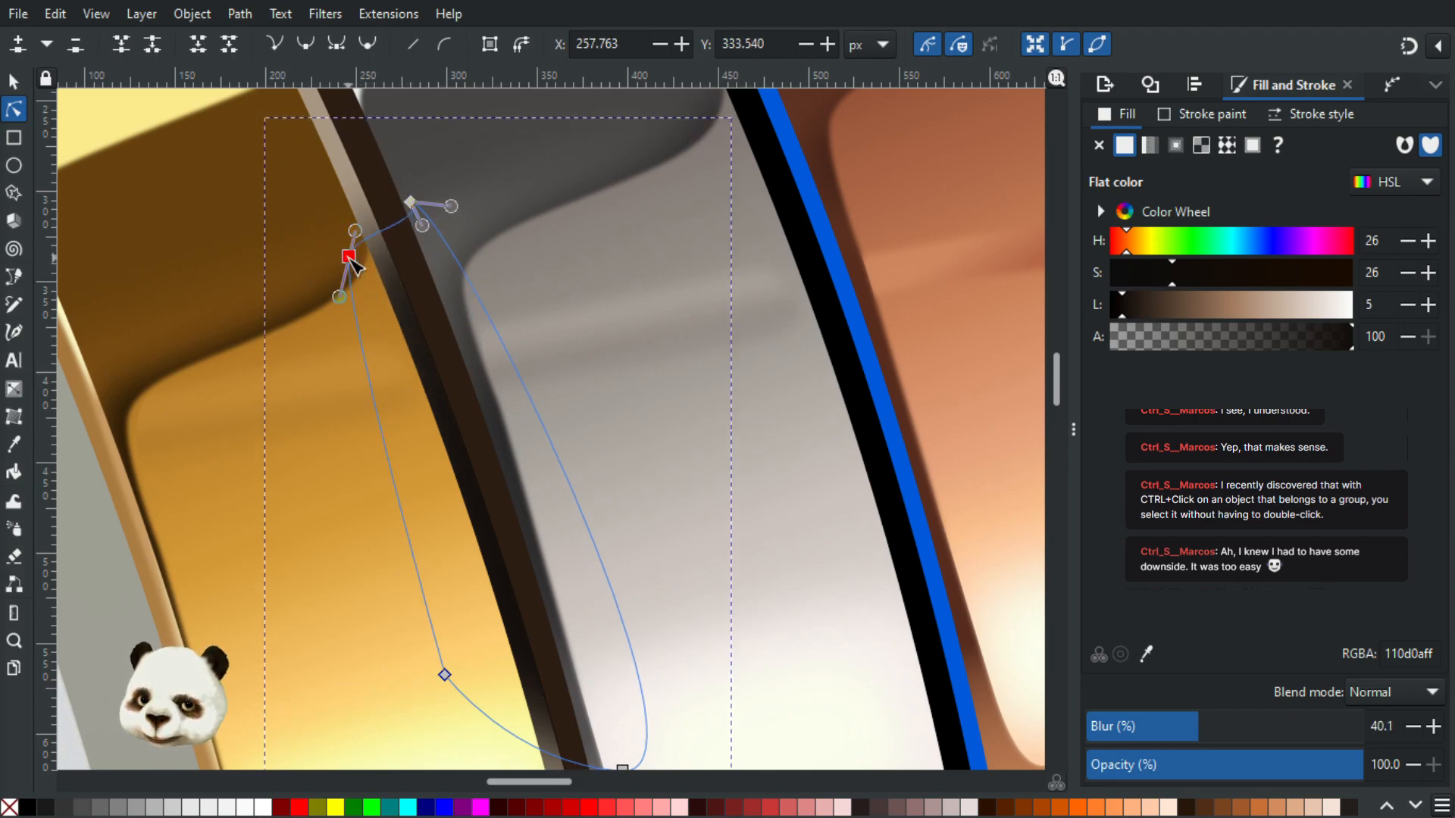
Step: Examine the dark stretches along the reference ring's upper gold-silver groove and compare them with the upper part of the drawn groove
{"action": "scroll", "coordinate": [394, 318], "scroll_direction": "down", "scroll_amount": 3}
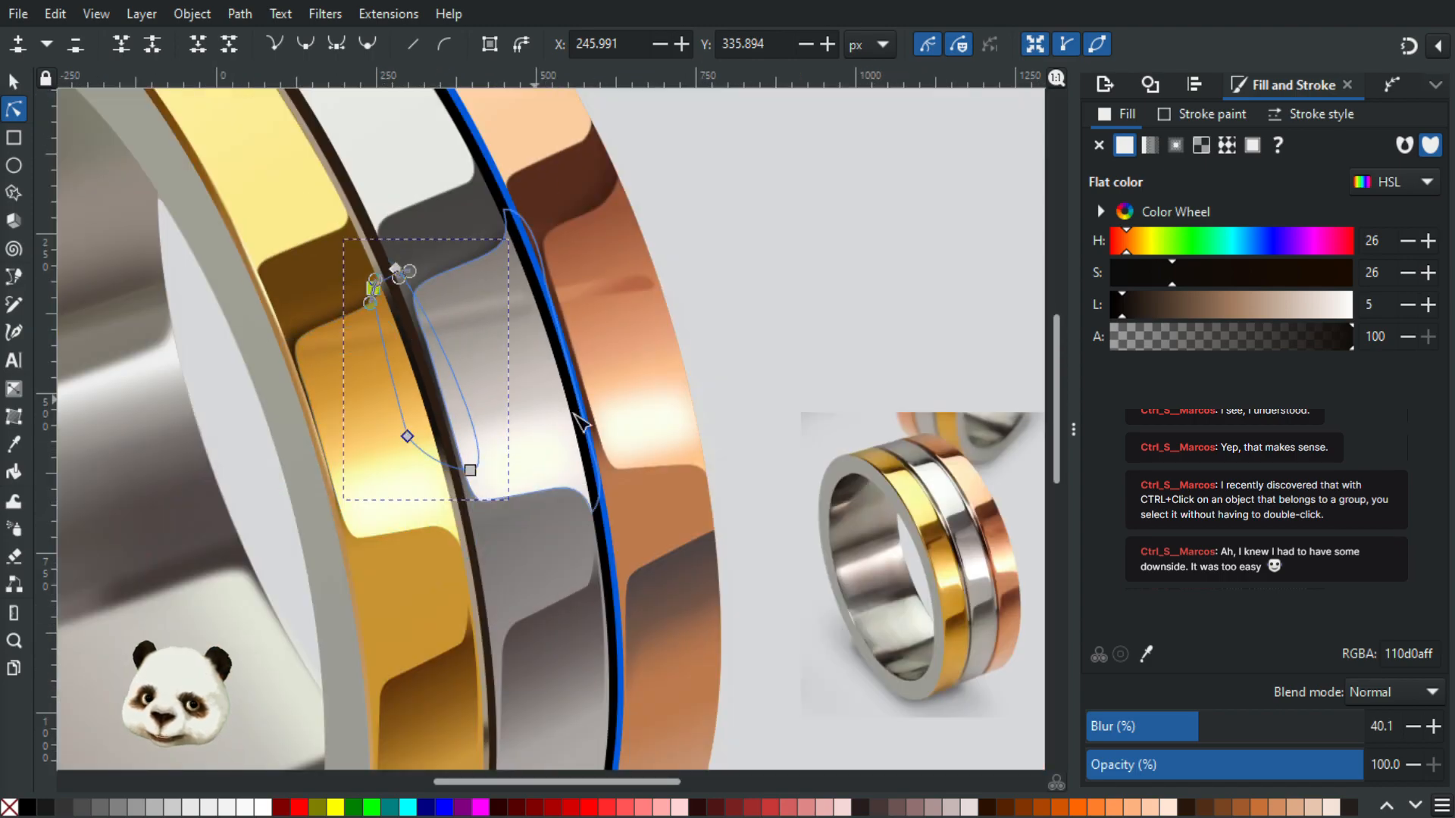
{"action": "scroll", "coordinate": [962, 539], "scroll_direction": "up", "scroll_amount": 3}
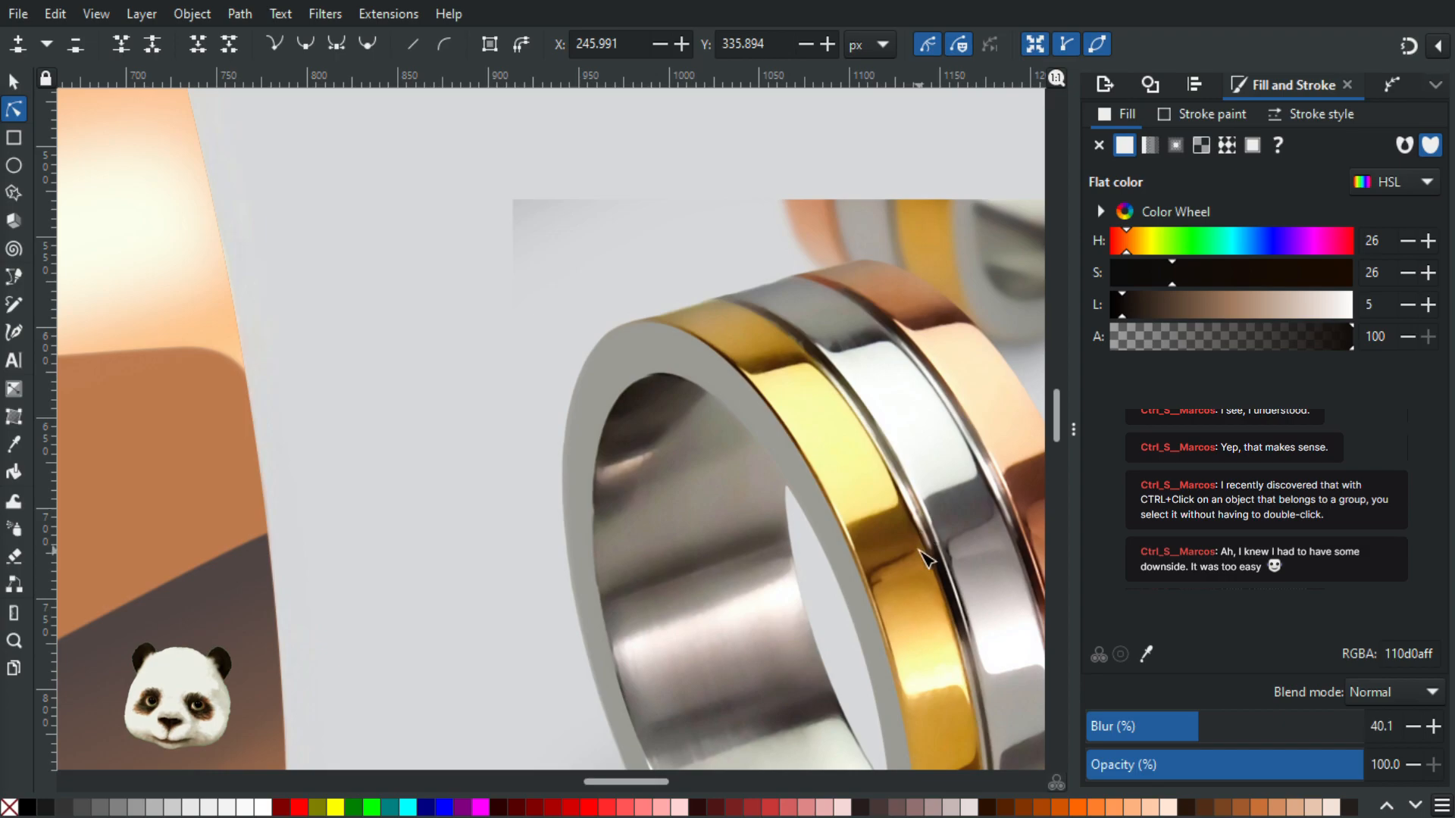
{"action": "scroll", "coordinate": [934, 555], "scroll_direction": "up", "scroll_amount": 2}
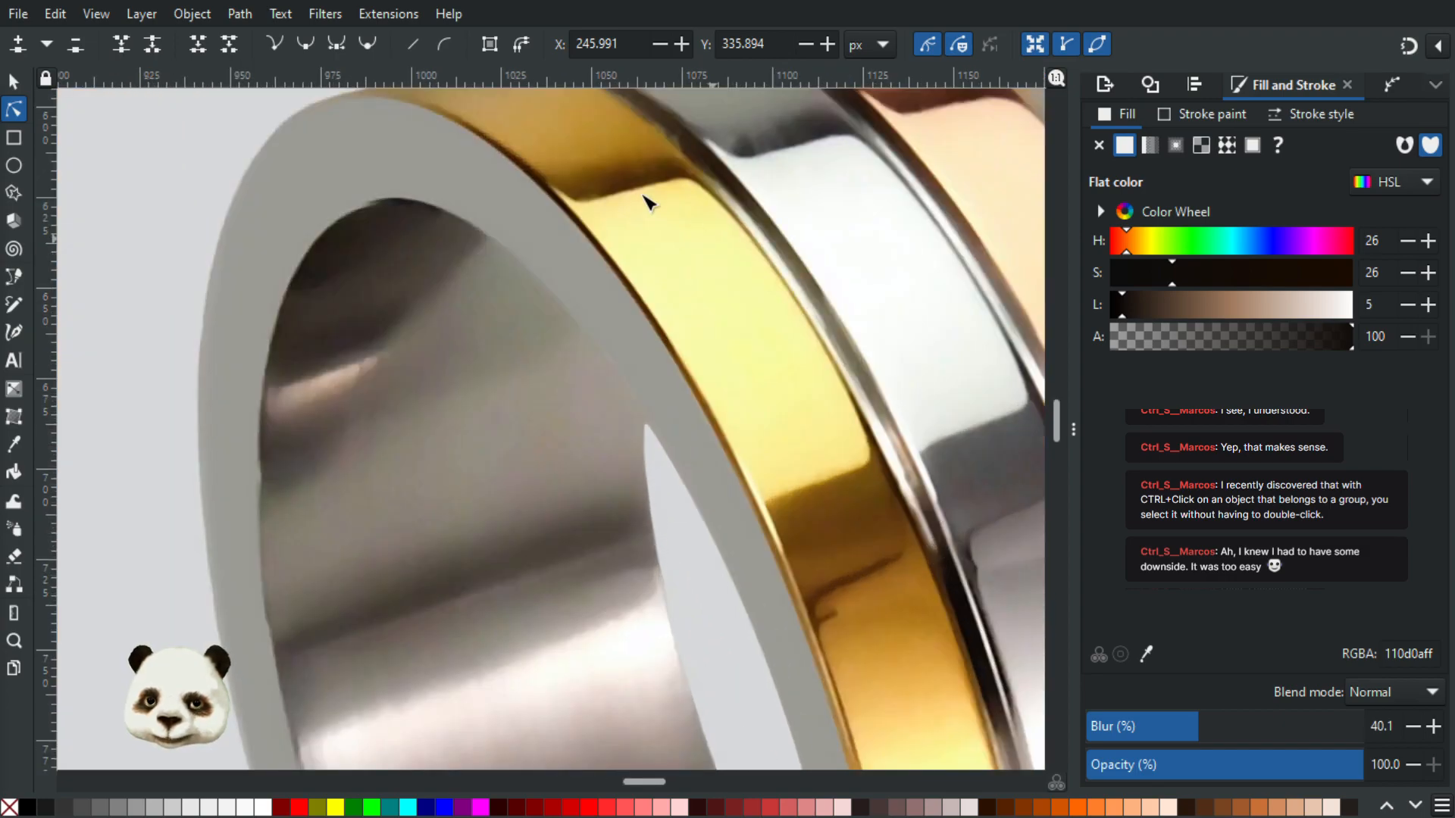
{"action": "scroll", "coordinate": [748, 247], "scroll_direction": "down", "scroll_amount": 2}
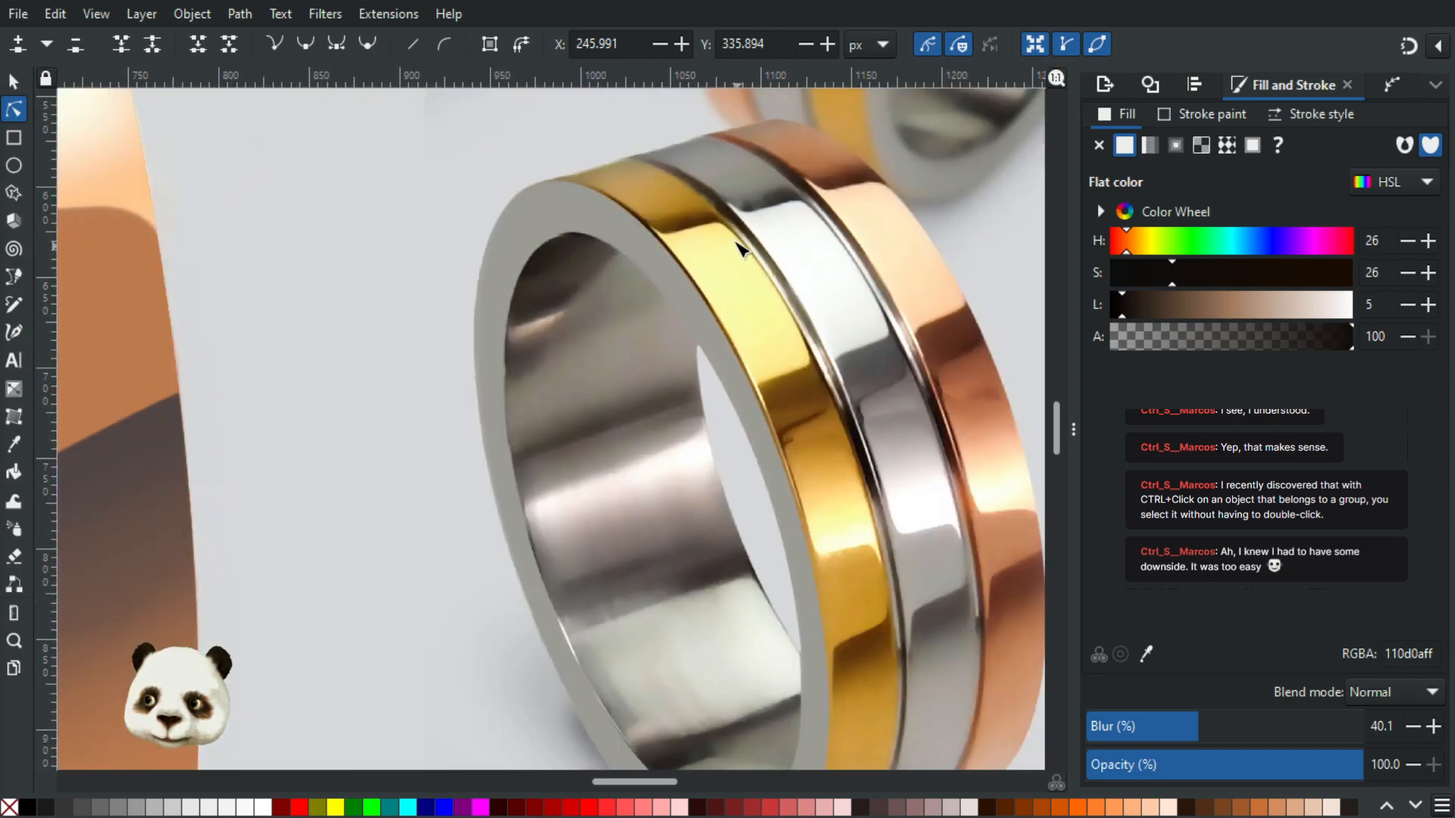
{"action": "scroll", "coordinate": [735, 217], "scroll_direction": "up", "scroll_amount": 2}
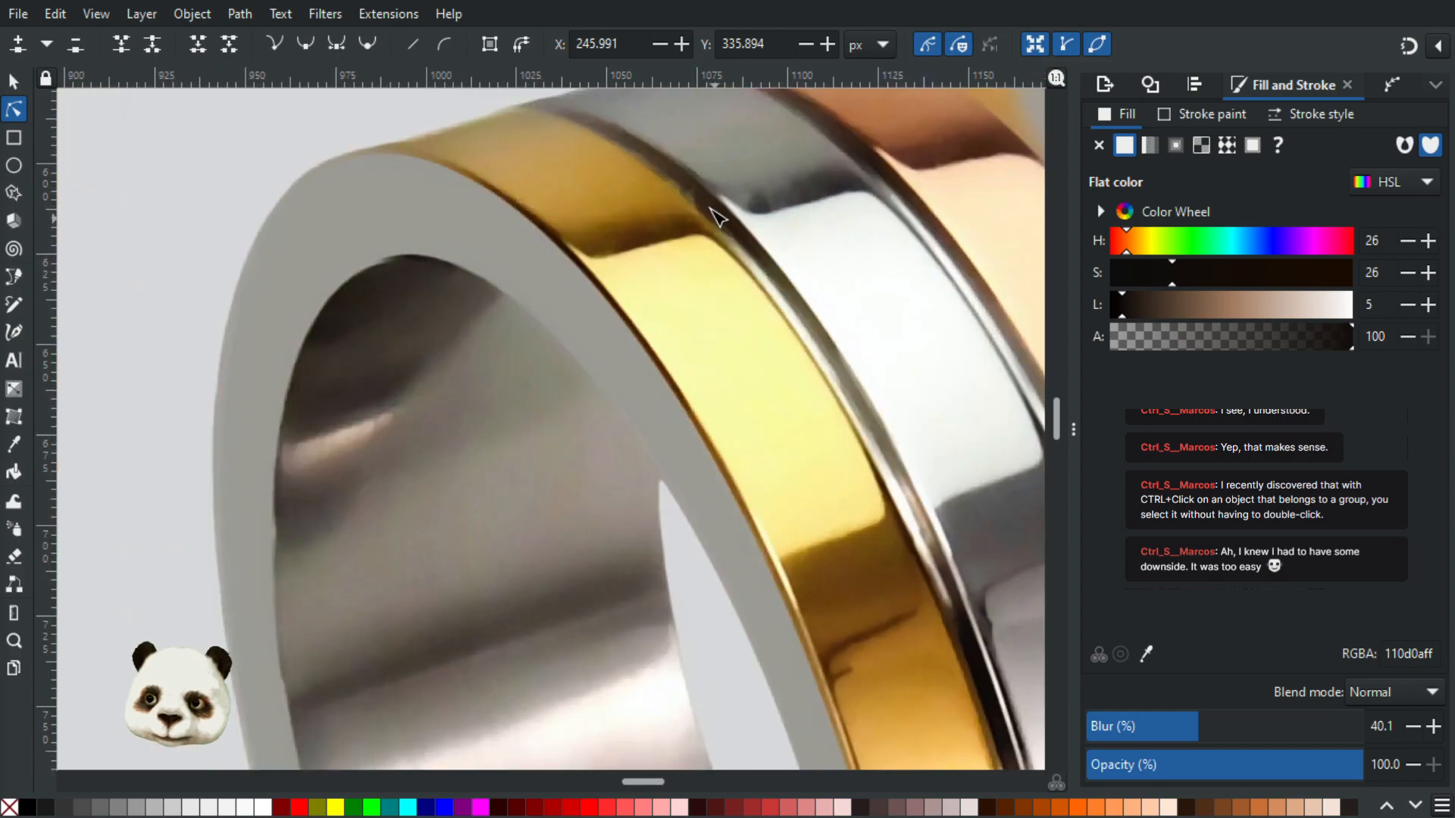
{"action": "scroll", "coordinate": [690, 205], "scroll_direction": "down", "scroll_amount": 4}
{"action": "left_click_drag", "start_coordinate": [445, 384], "coordinate": [620, 390]}
{"action": "scroll", "coordinate": [196, 268], "scroll_direction": "down", "scroll_amount": 3}
{"action": "left_click_drag", "start_coordinate": [142, 208], "coordinate": [308, 448]}
{"action": "scroll", "coordinate": [294, 368], "scroll_direction": "up", "scroll_amount": 2}
{"action": "scroll", "coordinate": [773, 584], "scroll_direction": "down", "scroll_amount": 2}
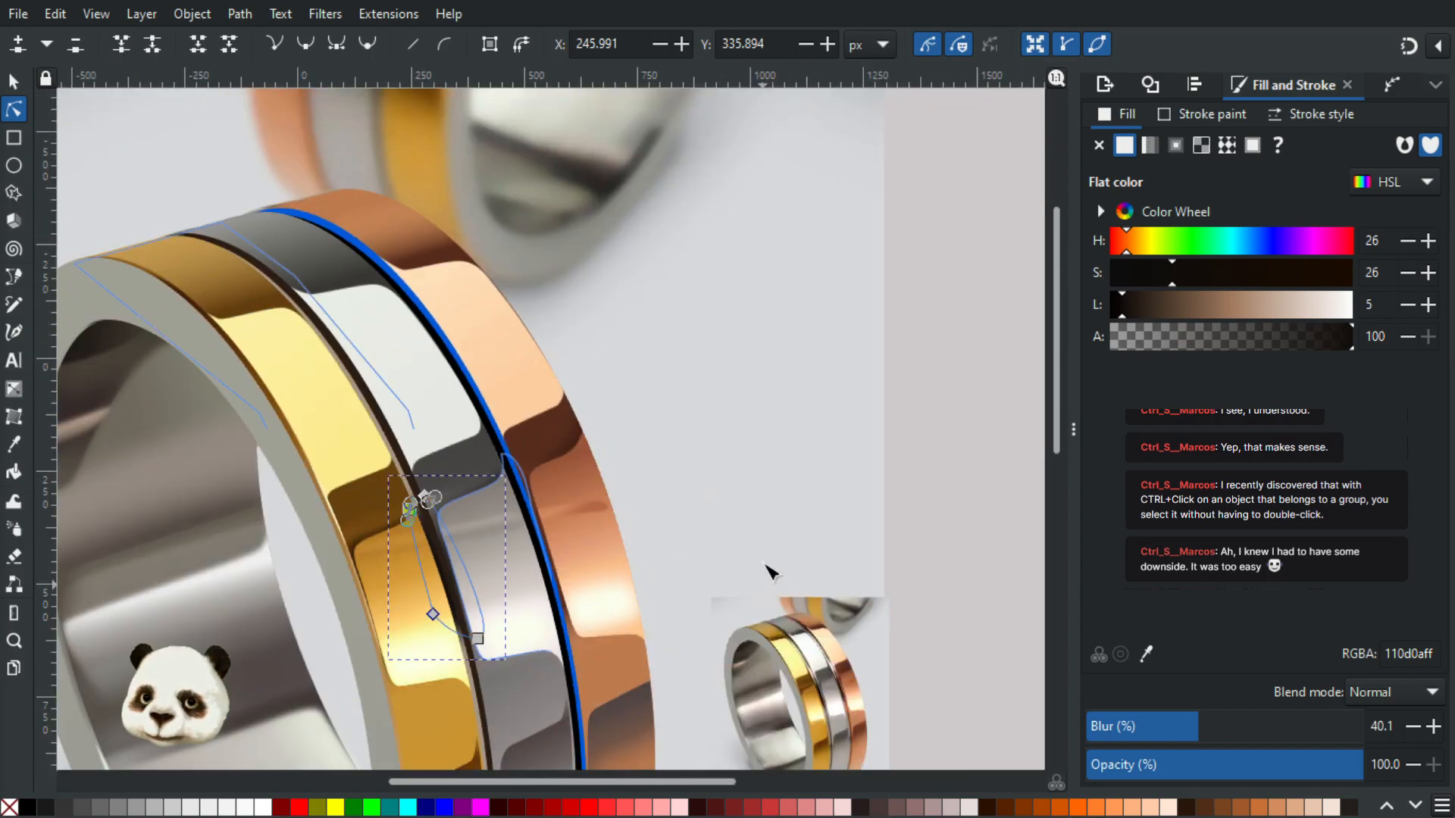
{"action": "left_click_drag", "start_coordinate": [772, 584], "coordinate": [526, 374]}
{"action": "scroll", "coordinate": [591, 436], "scroll_direction": "up", "scroll_amount": 3}
{"action": "scroll", "coordinate": [515, 428], "scroll_direction": "up", "scroll_amount": 2}
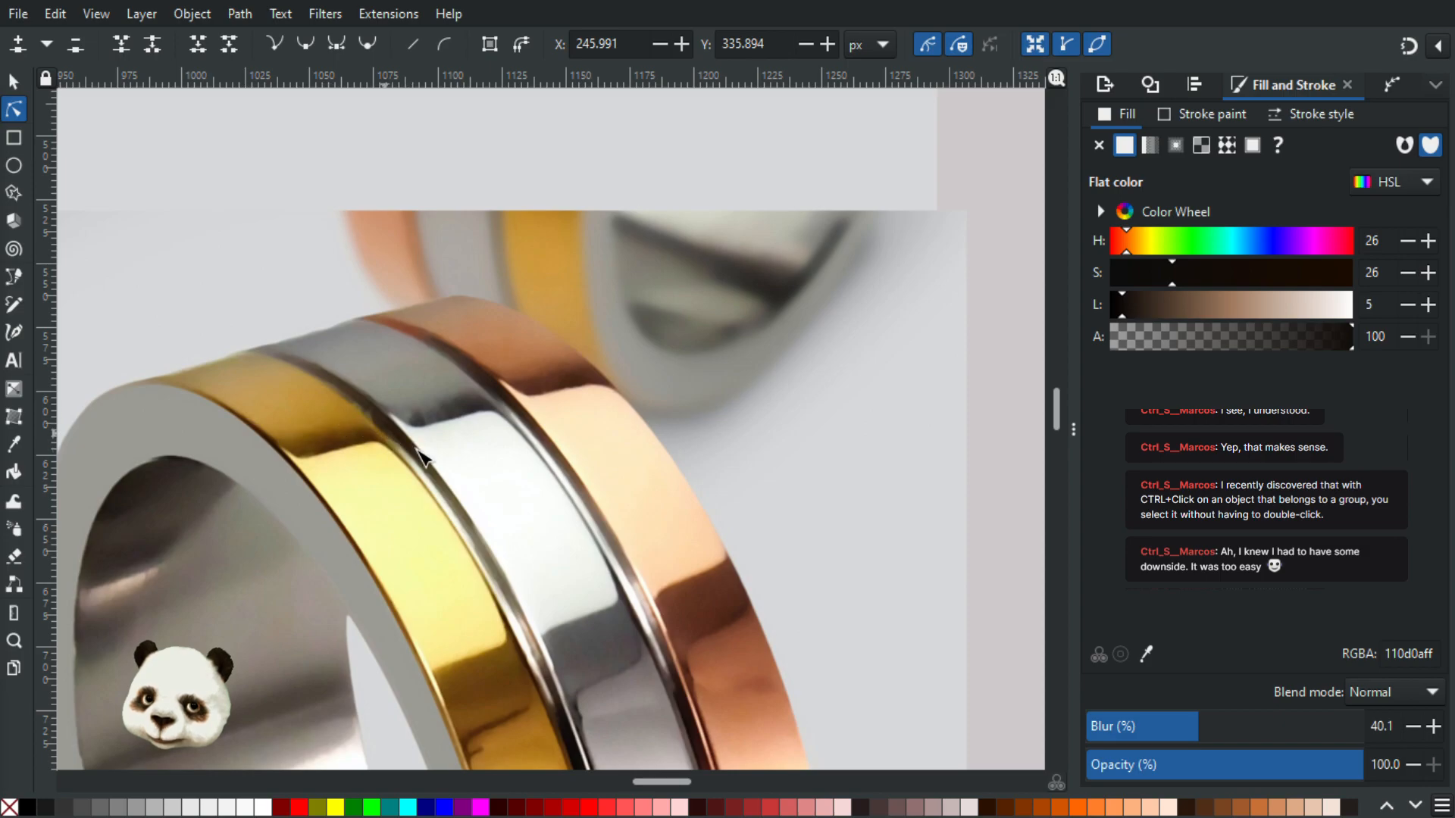
{"action": "scroll", "coordinate": [311, 393], "scroll_direction": "down", "scroll_amount": 4}
{"action": "mouse_move", "coordinate": [84, 337]}
{"action": "left_mouse_down"}
{"action": "mouse_move", "coordinate": [536, 406]}
{"action": "mouse_move", "coordinate": [732, 563]}
{"action": "left_mouse_up"}
{"action": "left_click_drag", "start_coordinate": [404, 402], "coordinate": [499, 530]}
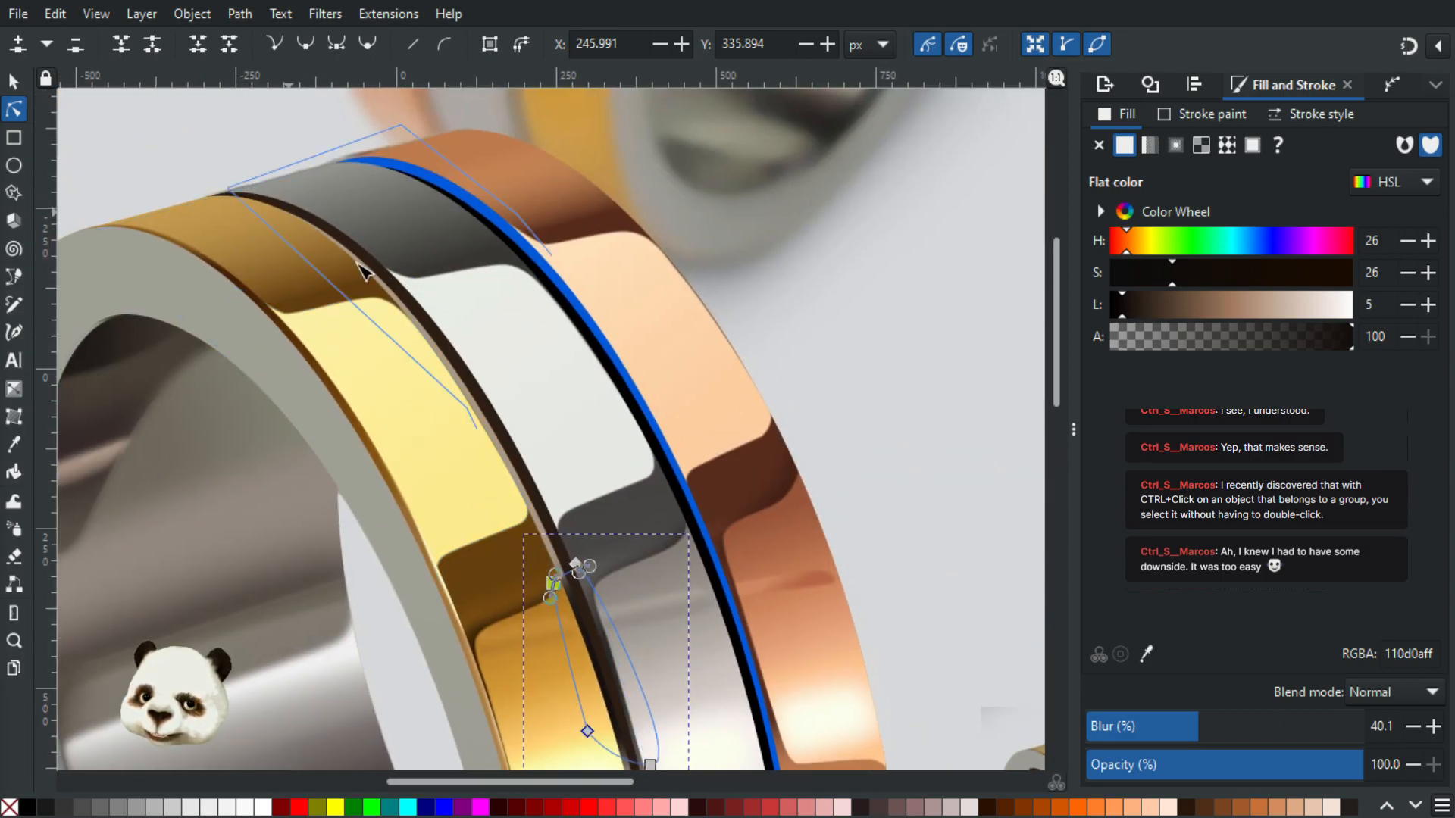
Step: Duplicate the blurred near-black patch and move the copy up along the gold-silver groove to X -80.712, Y -260.587 px
{"action": "left_click", "coordinate": [13, 80]}
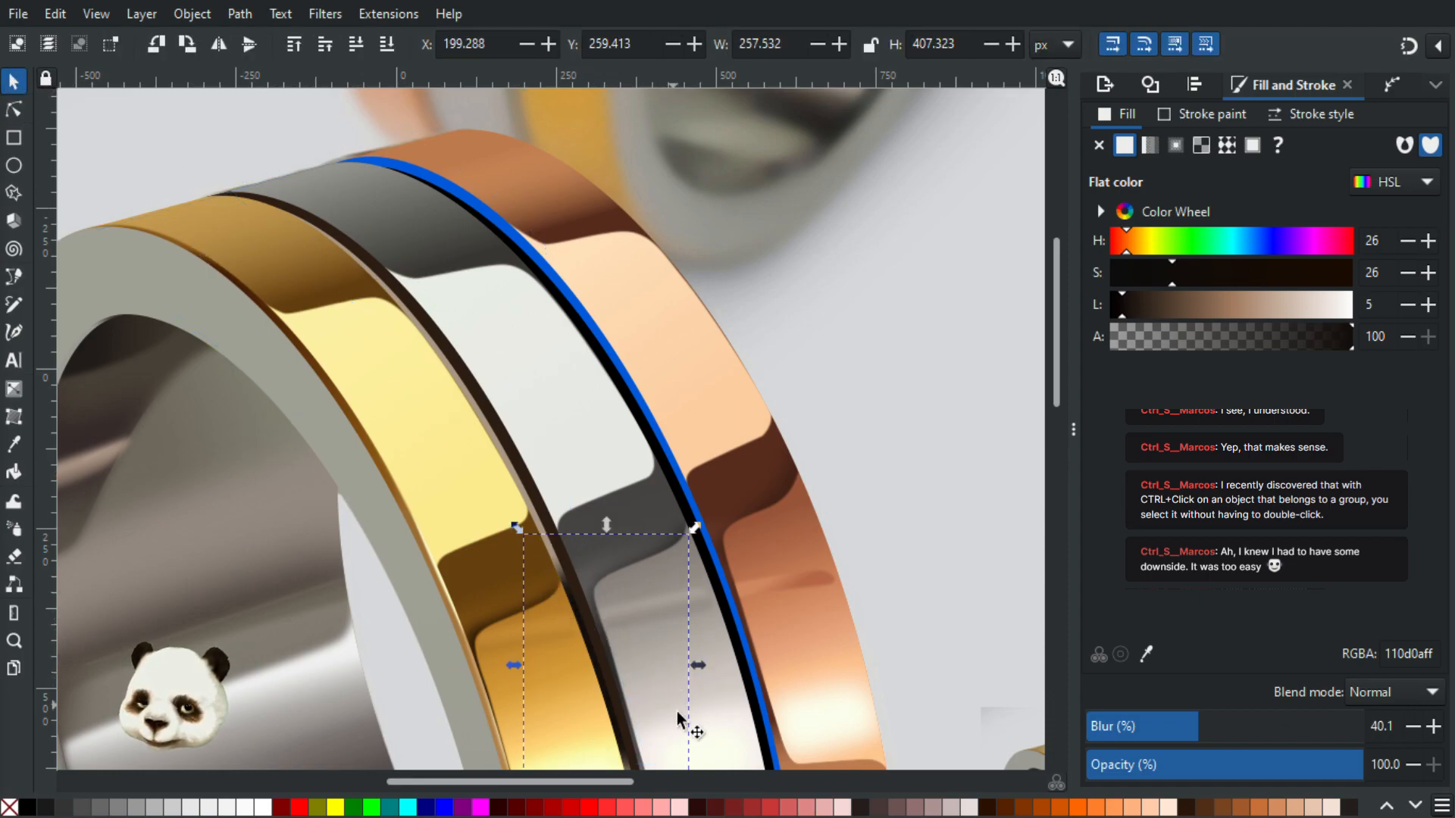
{"action": "key", "text": "shift+Left"}
{"action": "key", "text": "shift+Up"}
{"action": "key", "text": "shift+Up"}
{"action": "key", "text": "shift+Up"}
{"action": "key", "text": "shift+Up"}
{"action": "key", "text": "shift+Up"}
{"action": "key", "text": "shift+Up"}
{"action": "key", "text": "shift+Up"}
{"action": "key", "text": "shift+Up"}
{"action": "key", "text": "shift+Up"}
{"action": "key", "text": "shift+Up"}
{"action": "key", "text": "shift+Up"}
{"action": "key", "text": "shift+Up"}
{"action": "key", "text": "shift+Up"}
{"action": "key", "text": "shift+Up"}
{"action": "key", "text": "shift+Up"}
{"action": "key", "text": "shift+Left"}
{"action": "key", "text": "shift+Left"}
{"action": "key", "text": "shift+Left"}
{"action": "key", "text": "shift+Left"}
{"action": "key", "text": "shift+Left"}
{"action": "key", "text": "shift+Left"}
{"action": "key", "text": "shift+Left"}
{"action": "key", "text": "shift+Left"}
{"action": "key", "text": "shift+Left"}
{"action": "key", "text": "shift+Left"}
{"action": "key", "text": "shift+Left"}
{"action": "key", "text": "shift+Left"}
{"action": "key", "text": "shift+Left"}
{"action": "key", "text": "shift+Up"}
{"action": "key", "text": "shift+Up"}
{"action": "key", "text": "shift+Up"}
{"action": "key", "text": "shift+Up"}
{"action": "key", "text": "shift+Up"}
{"action": "key", "text": "shift+Up"}
{"action": "key", "text": "shift+Up"}
{"action": "key", "text": "shift+Up"}
{"action": "key", "text": "shift+Up"}
{"action": "key", "text": "shift+Up"}
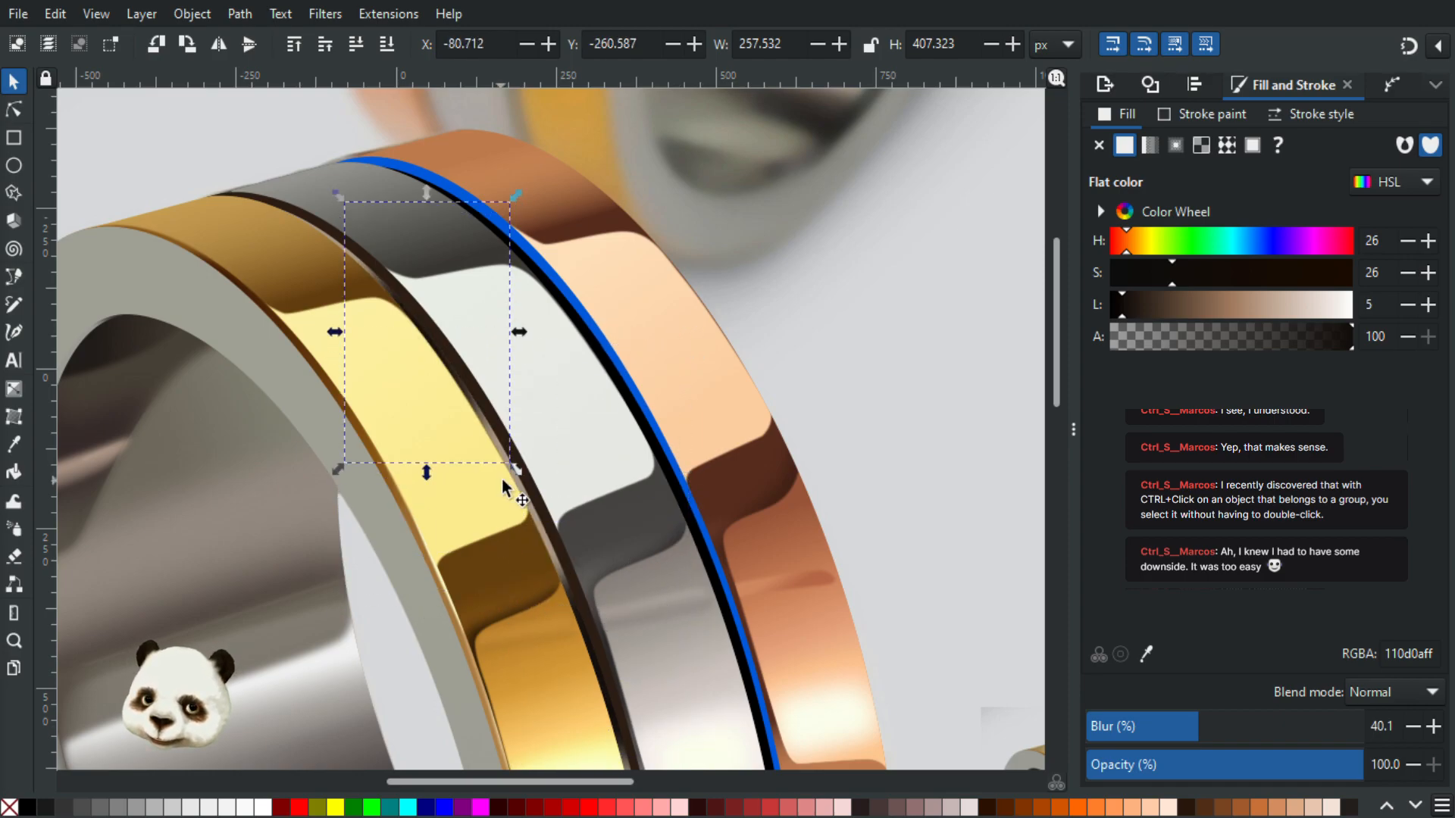
Step: Rotate the copied near-black patch counterclockwise about its centre to follow the slope of the upper groove
{"action": "scroll", "coordinate": [448, 335], "scroll_direction": "up", "scroll_amount": 1}
{"action": "scroll", "coordinate": [448, 335], "scroll_direction": "up", "scroll_amount": 2}
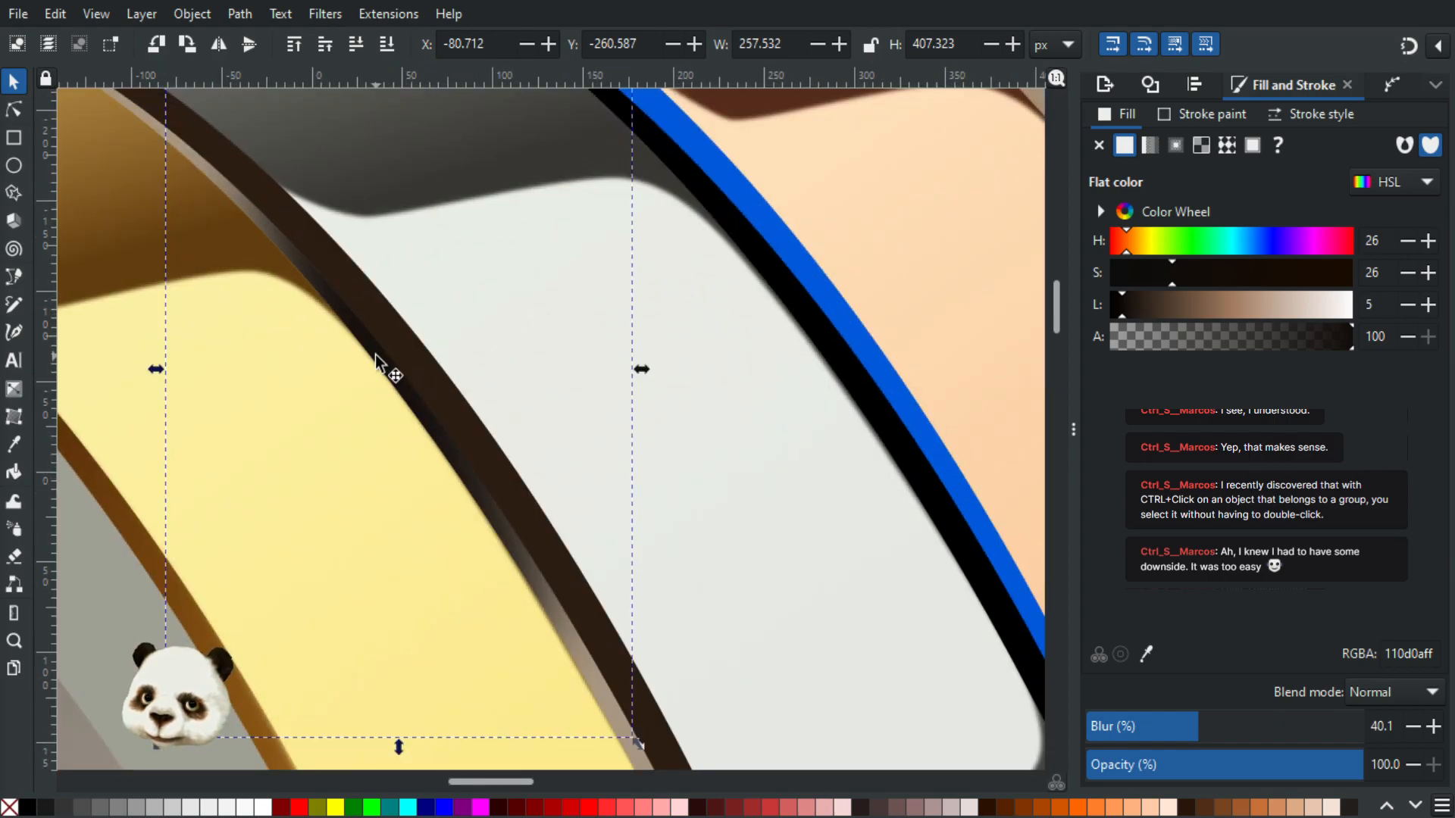
{"action": "left_click", "coordinate": [375, 353]}
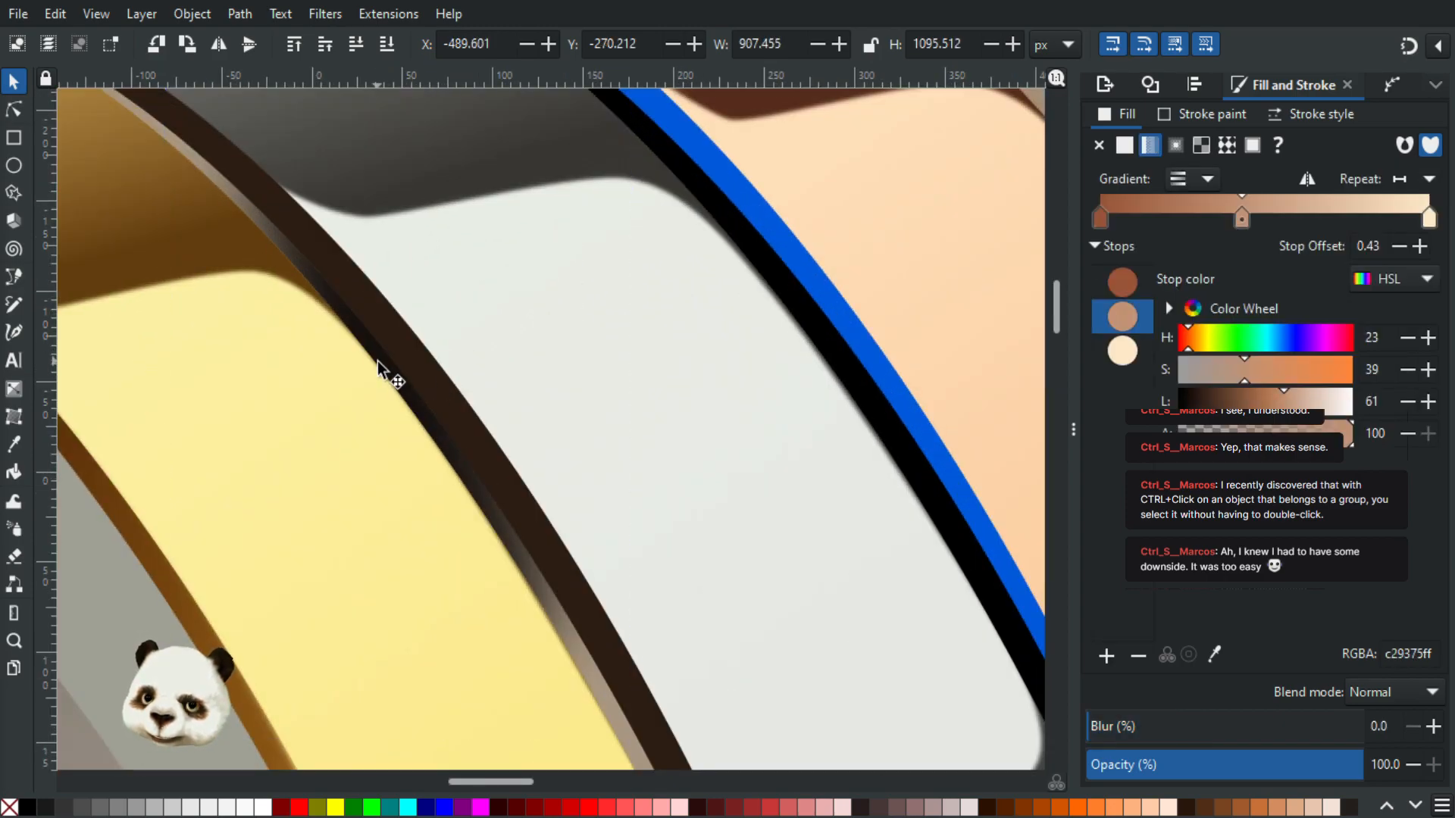
{"action": "left_click", "coordinate": [399, 369]}
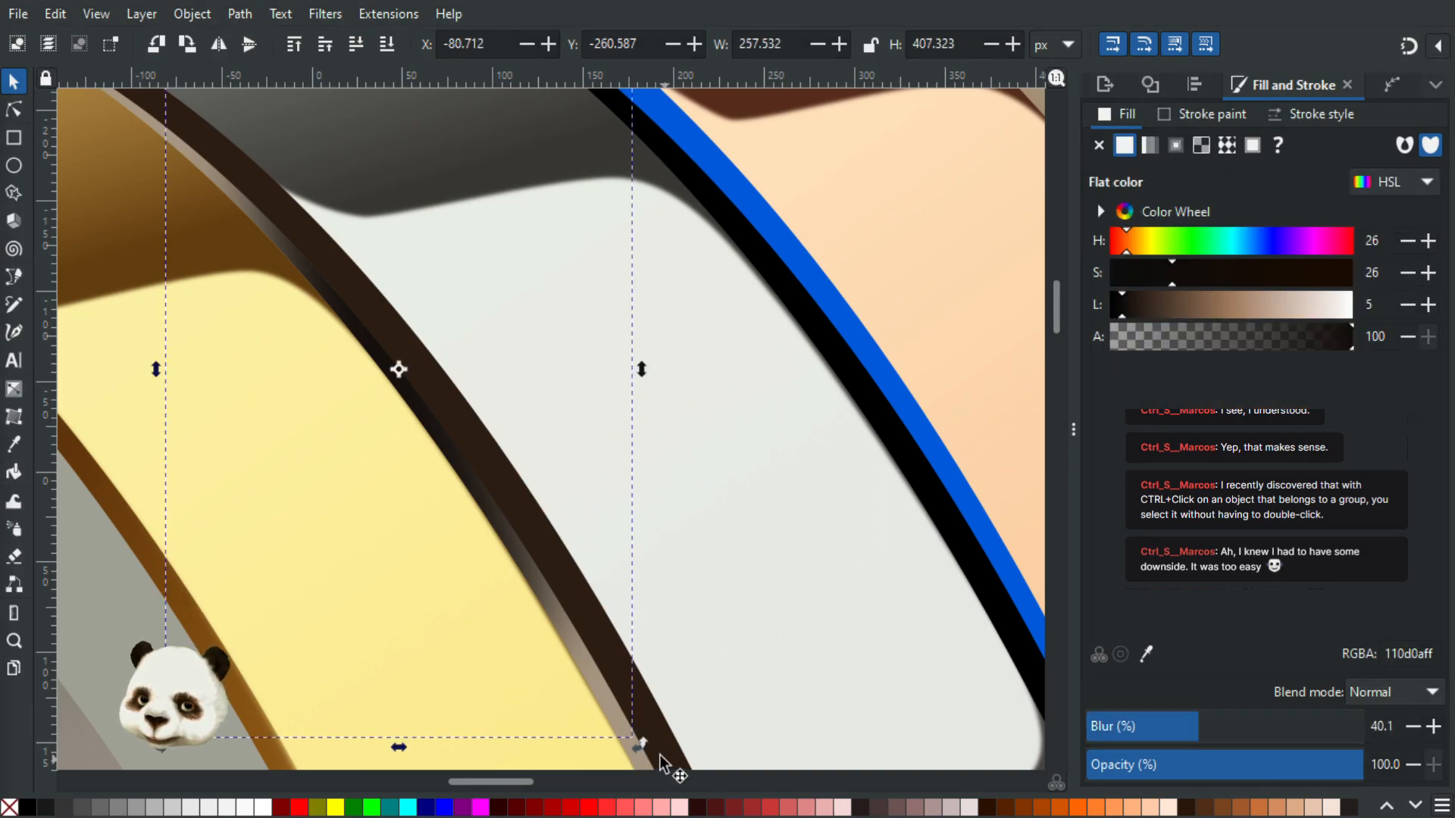
{"action": "left_click_drag", "start_coordinate": [694, 711], "coordinate": [738, 634]}
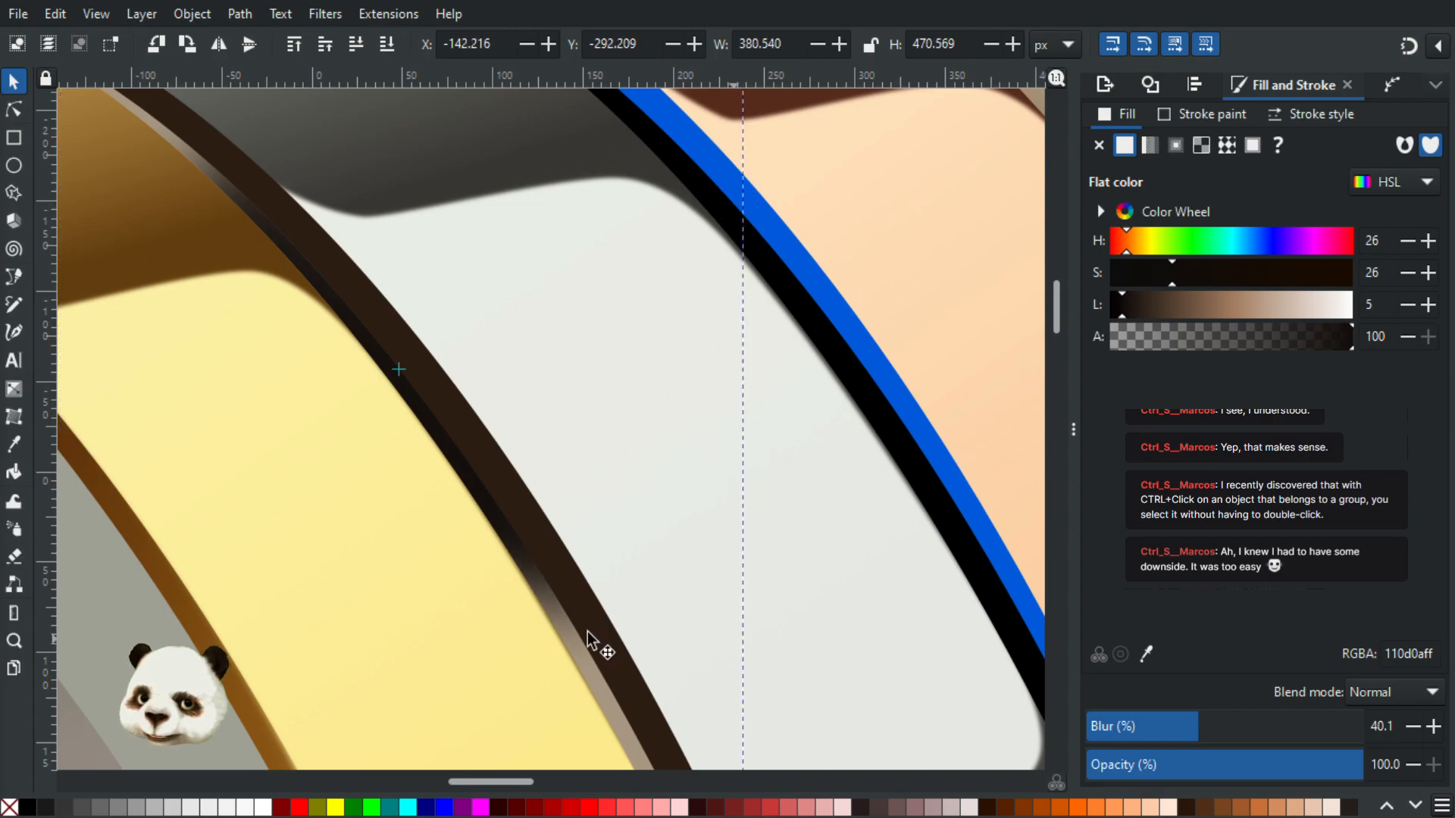
{"action": "scroll", "coordinate": [533, 605], "scroll_direction": "down", "scroll_amount": 2}
{"action": "scroll", "coordinate": [311, 416], "scroll_direction": "up", "scroll_amount": 1}
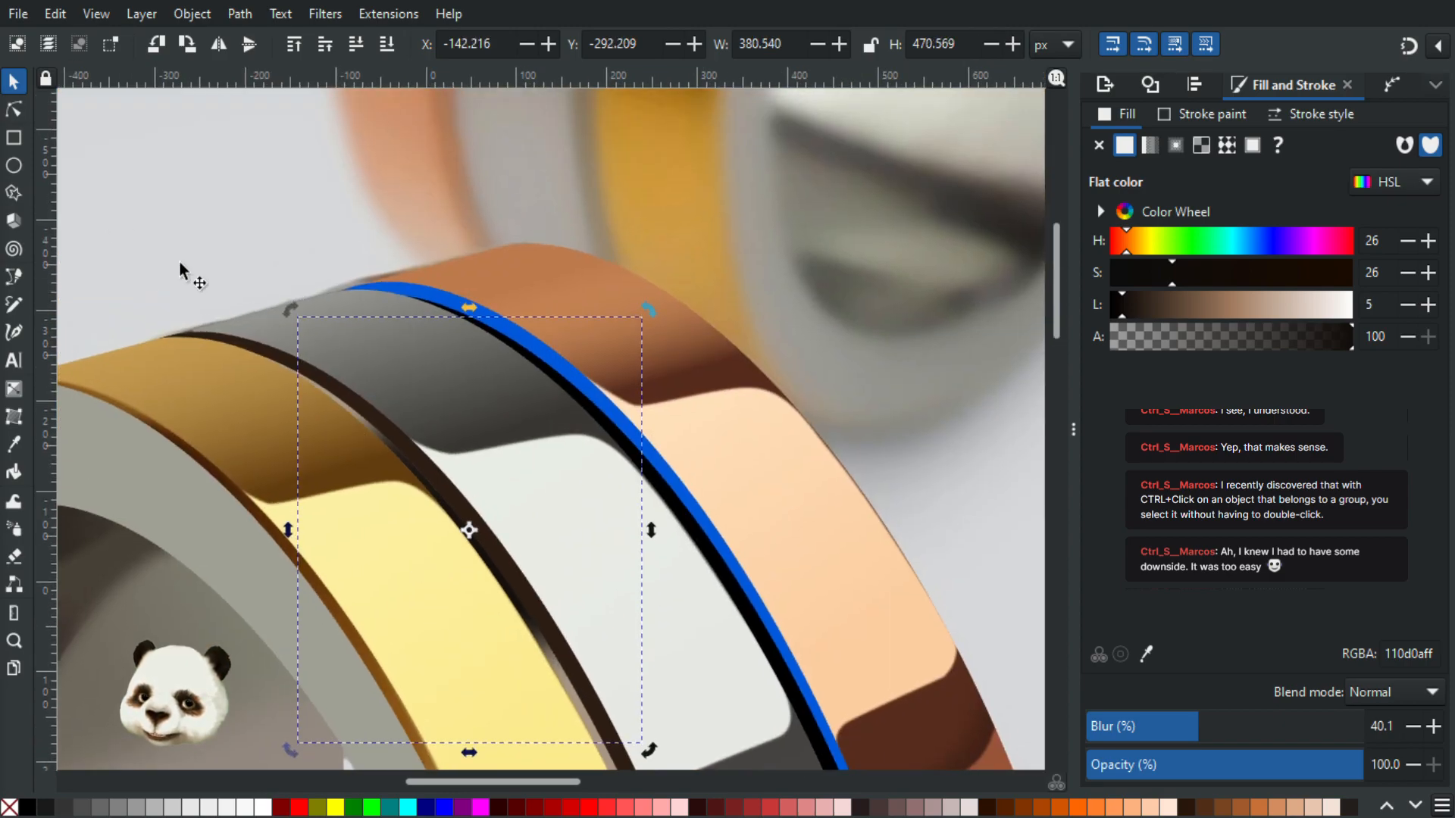
Step: Shift all nodes of the copied patch farther up the groove beside the dark gold area, placing the patch at X -307.018, Y -424.051 px
{"action": "left_click", "coordinate": [16, 109]}
{"action": "left_click_drag", "start_coordinate": [250, 323], "coordinate": [624, 708]}
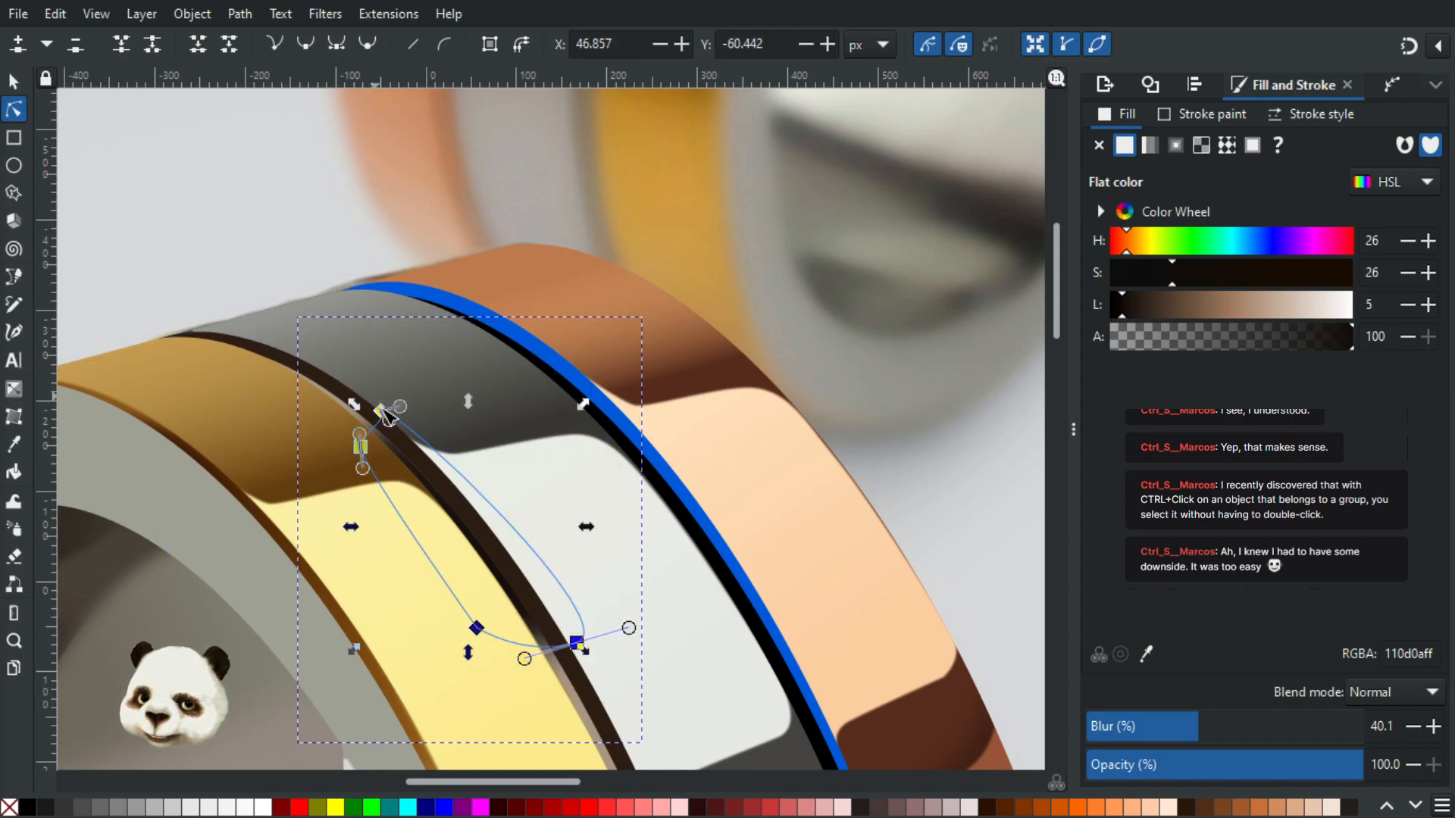
{"action": "left_click_drag", "start_coordinate": [363, 400], "coordinate": [214, 281]}
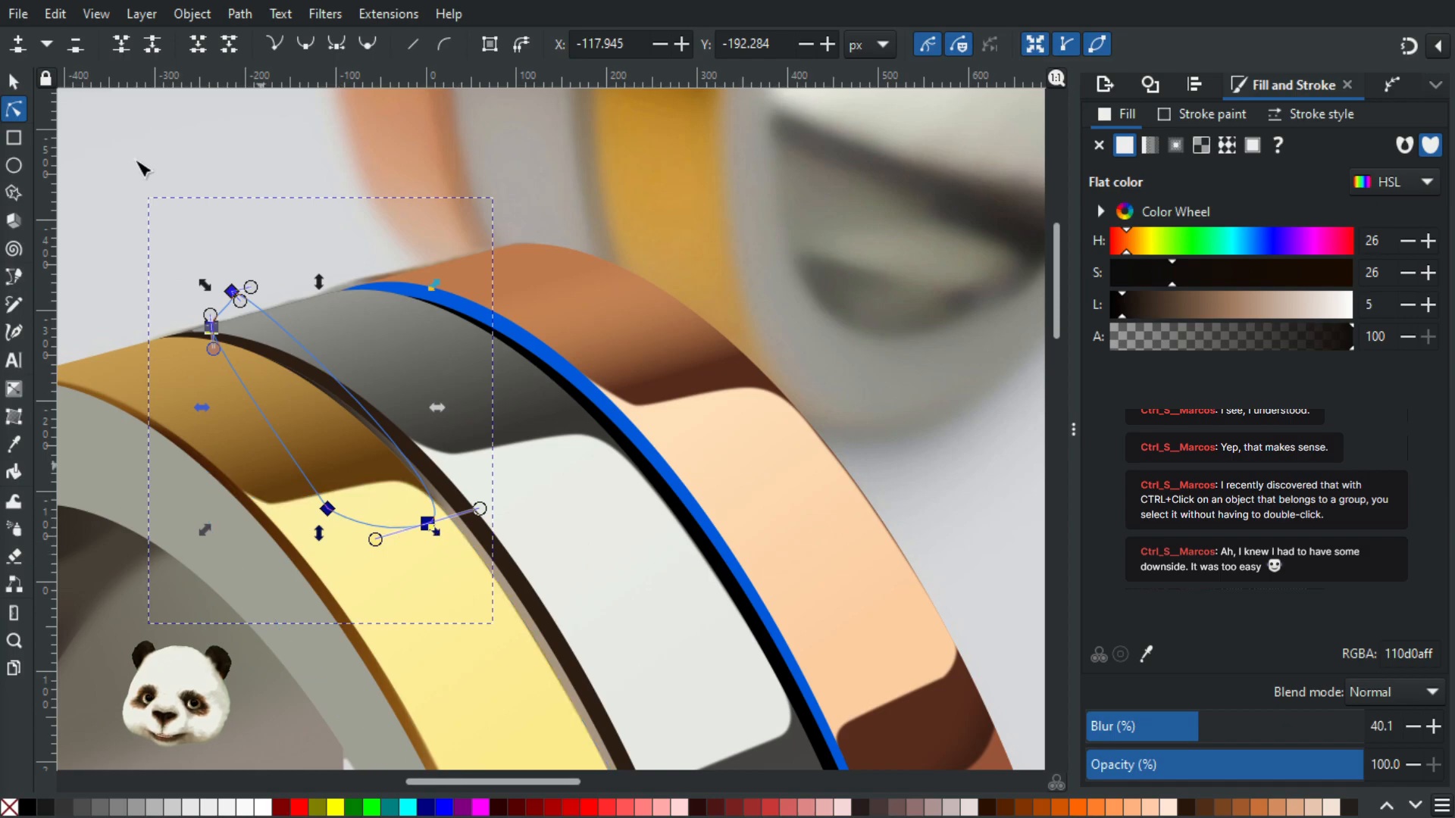
{"action": "left_click", "coordinate": [14, 81]}
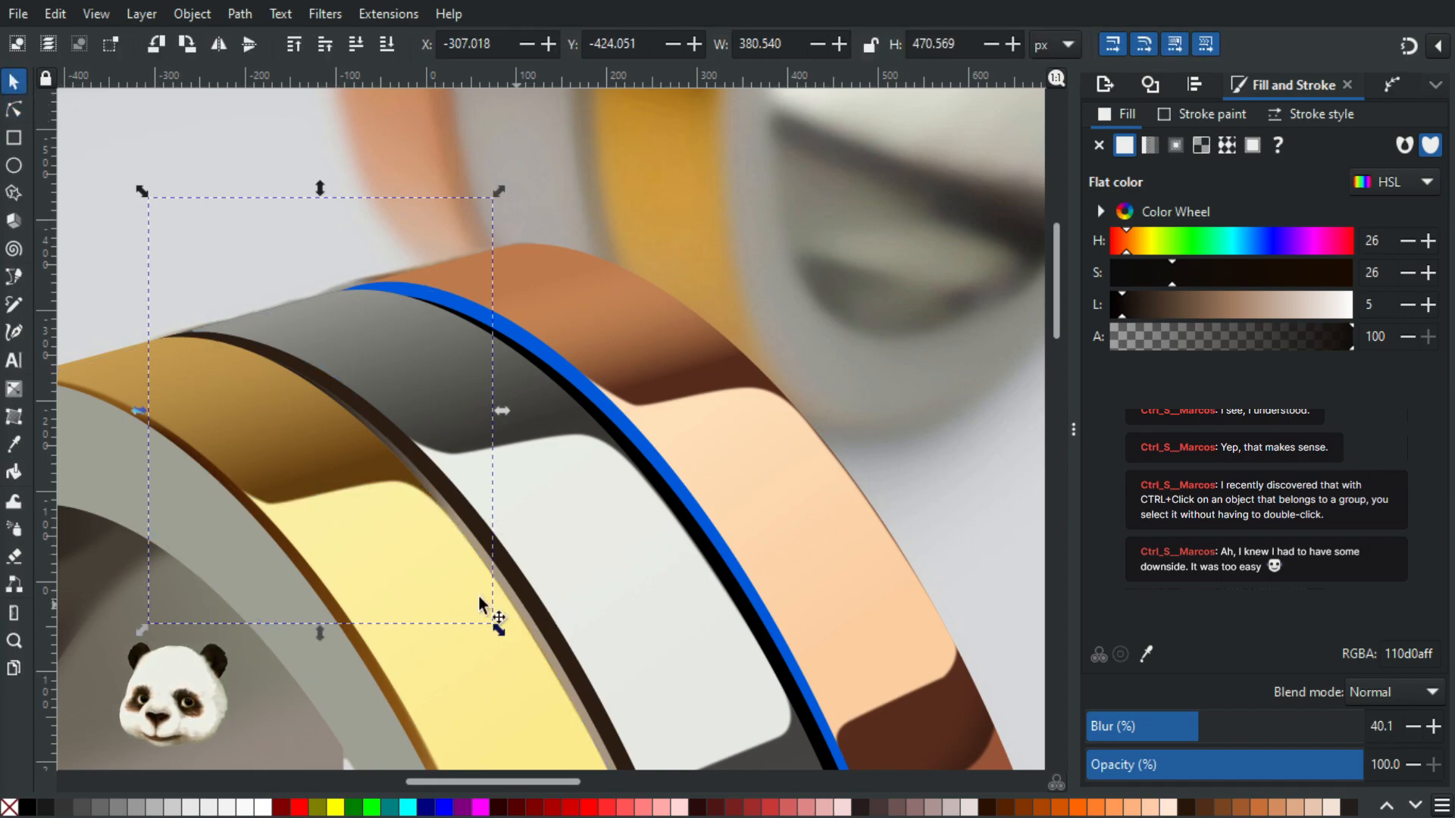
Step: Raise the copied patch's lower silver-side node to X 25.950, Y -108.867 px and deselect the patch
{"action": "scroll", "coordinate": [364, 400], "scroll_direction": "up", "scroll_amount": 2}
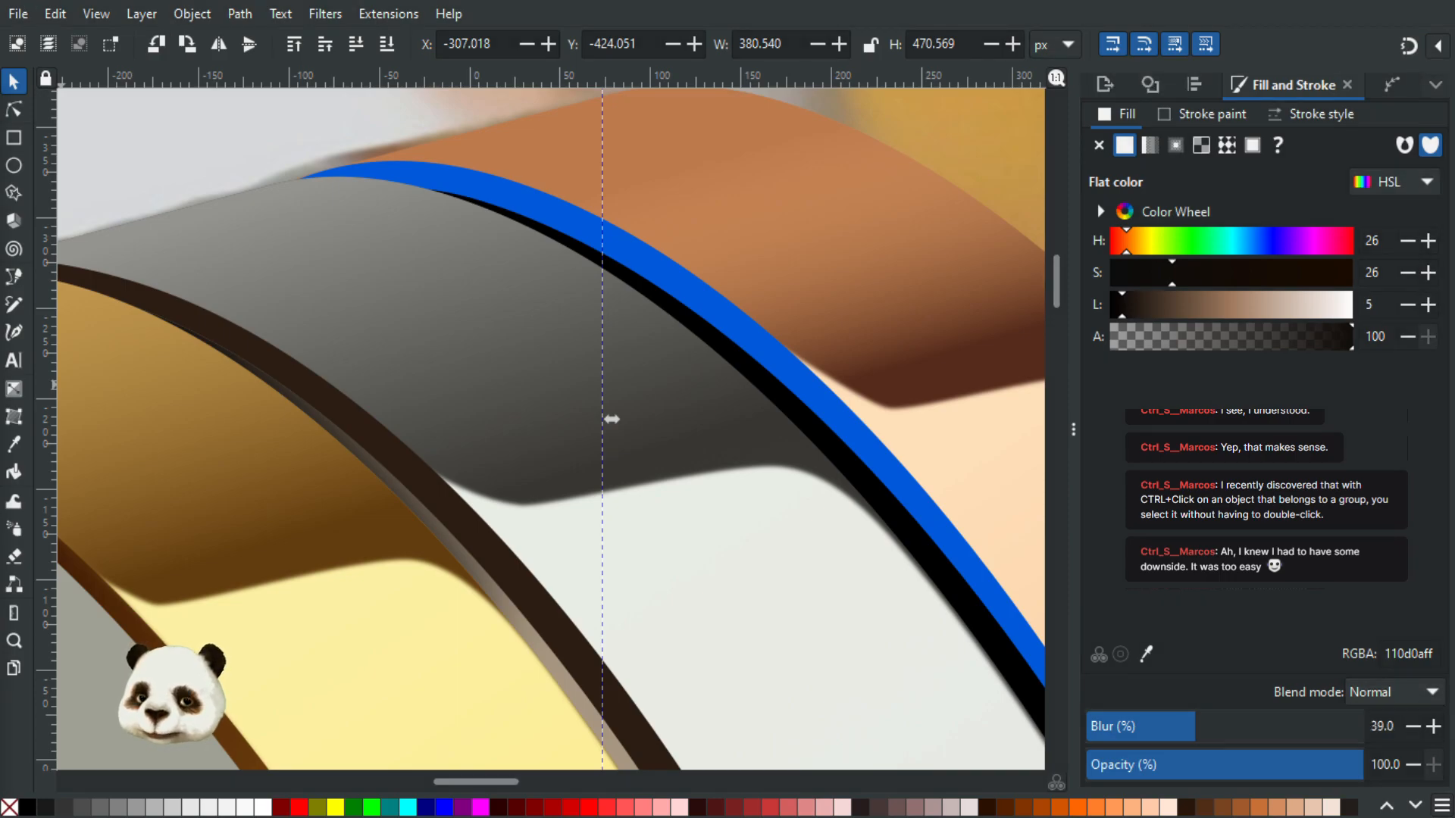
{"action": "scroll", "coordinate": [583, 588], "scroll_direction": "down", "scroll_amount": 2}
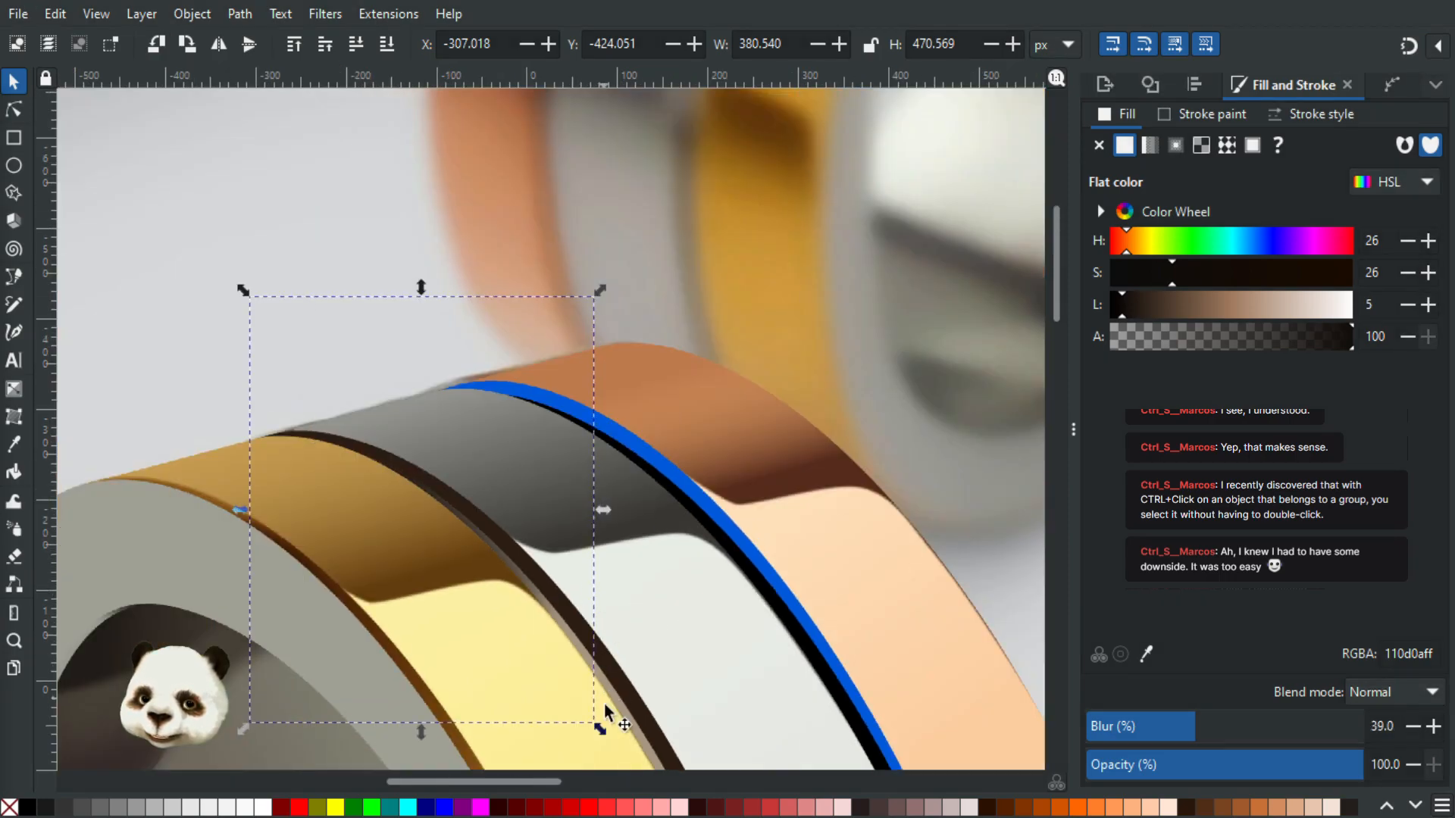
{"action": "scroll", "coordinate": [484, 553], "scroll_direction": "up", "scroll_amount": 2}
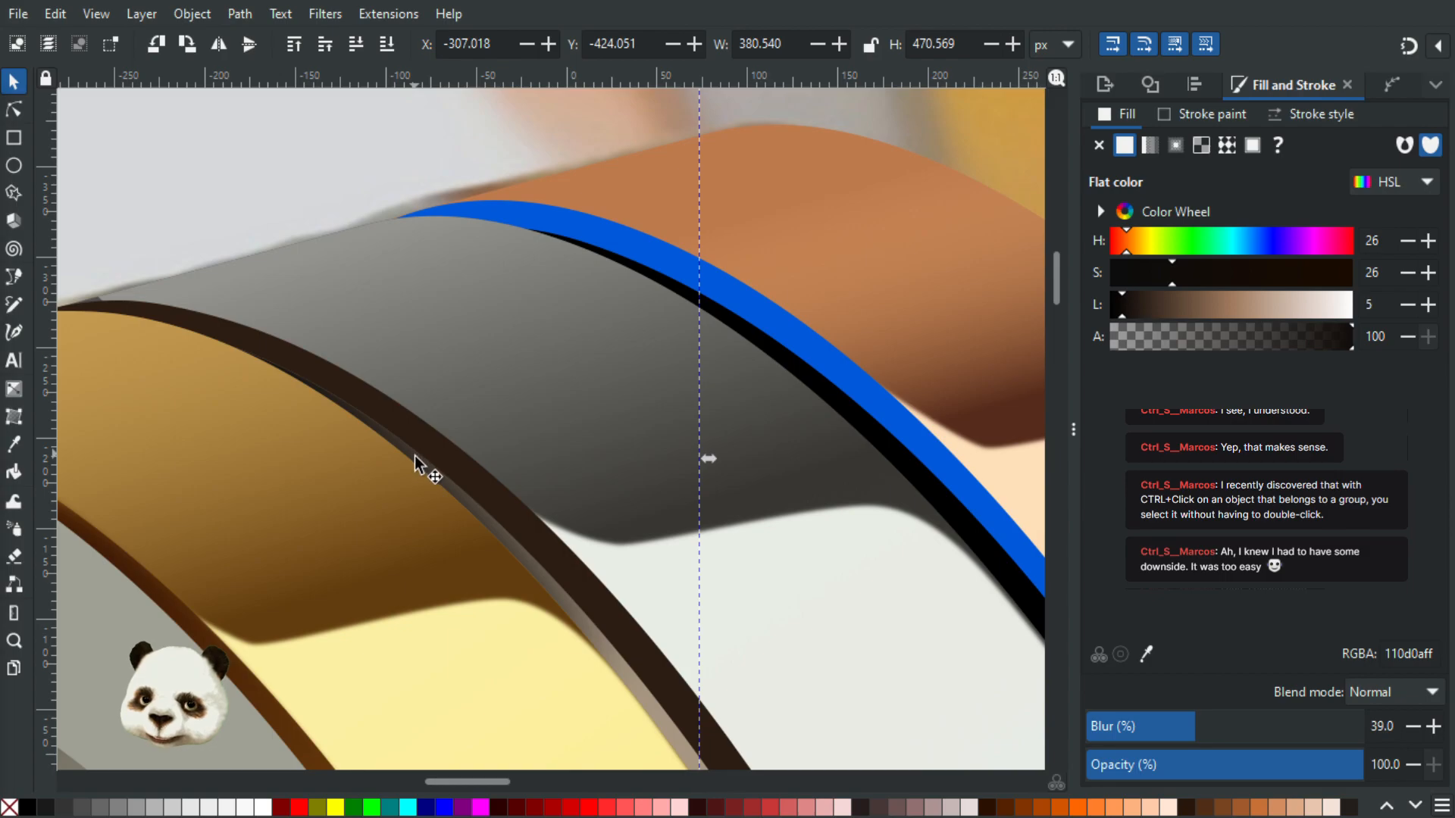
{"action": "left_click", "coordinate": [417, 465]}
{"action": "scroll", "coordinate": [446, 485], "scroll_direction": "down", "scroll_amount": 2}
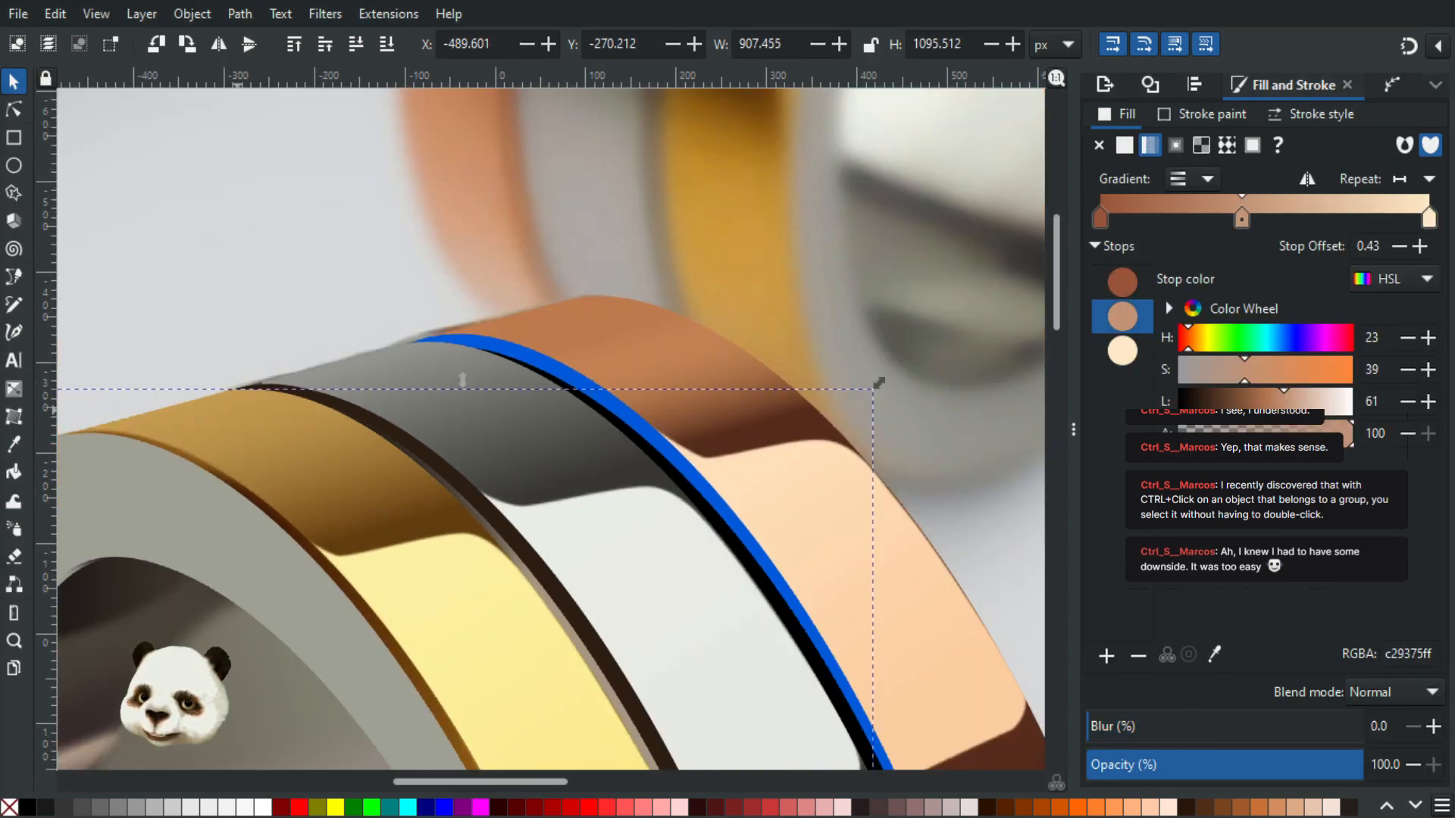
{"action": "left_click", "coordinate": [225, 622]}
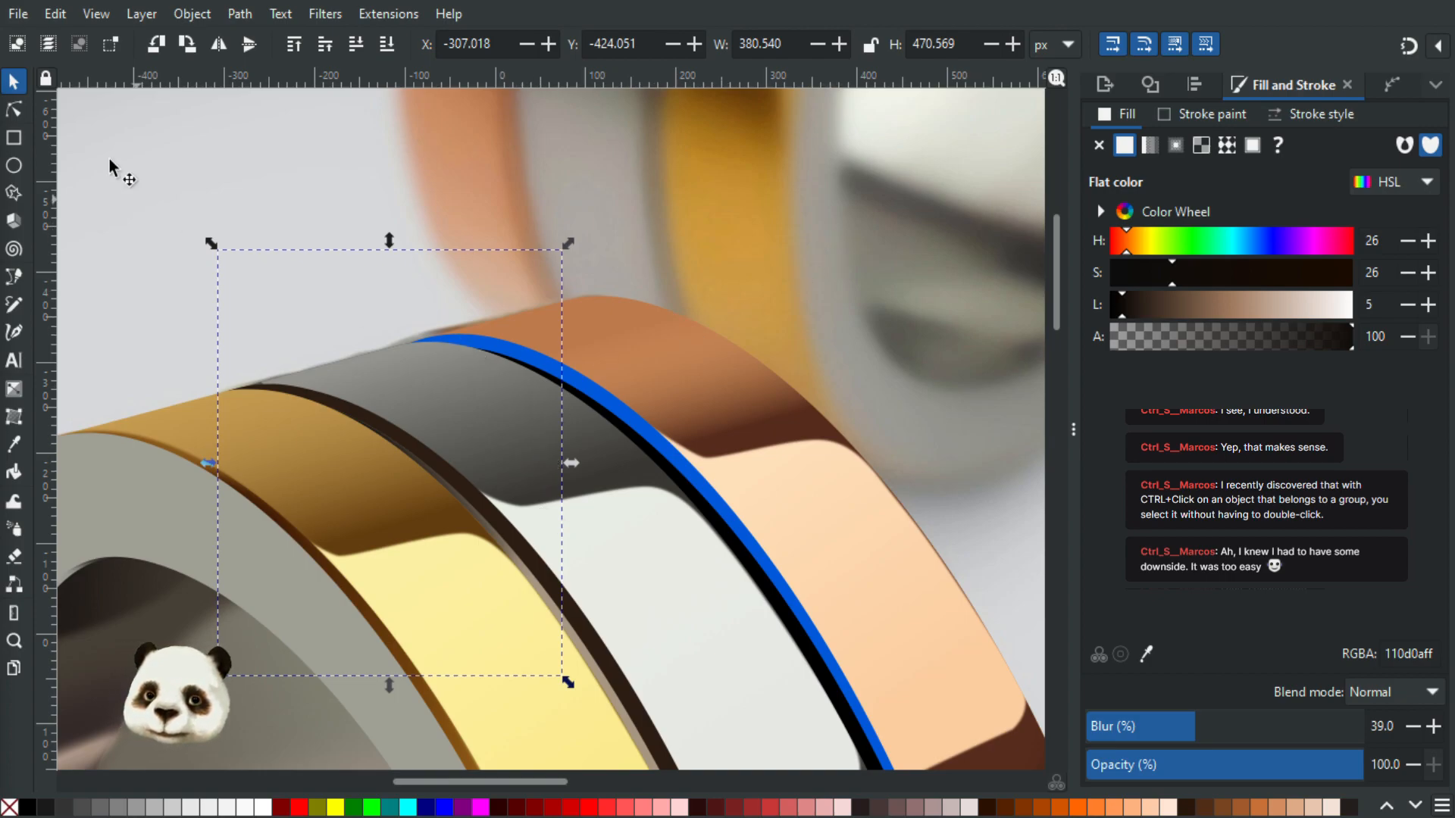
{"action": "key", "text": "n"}
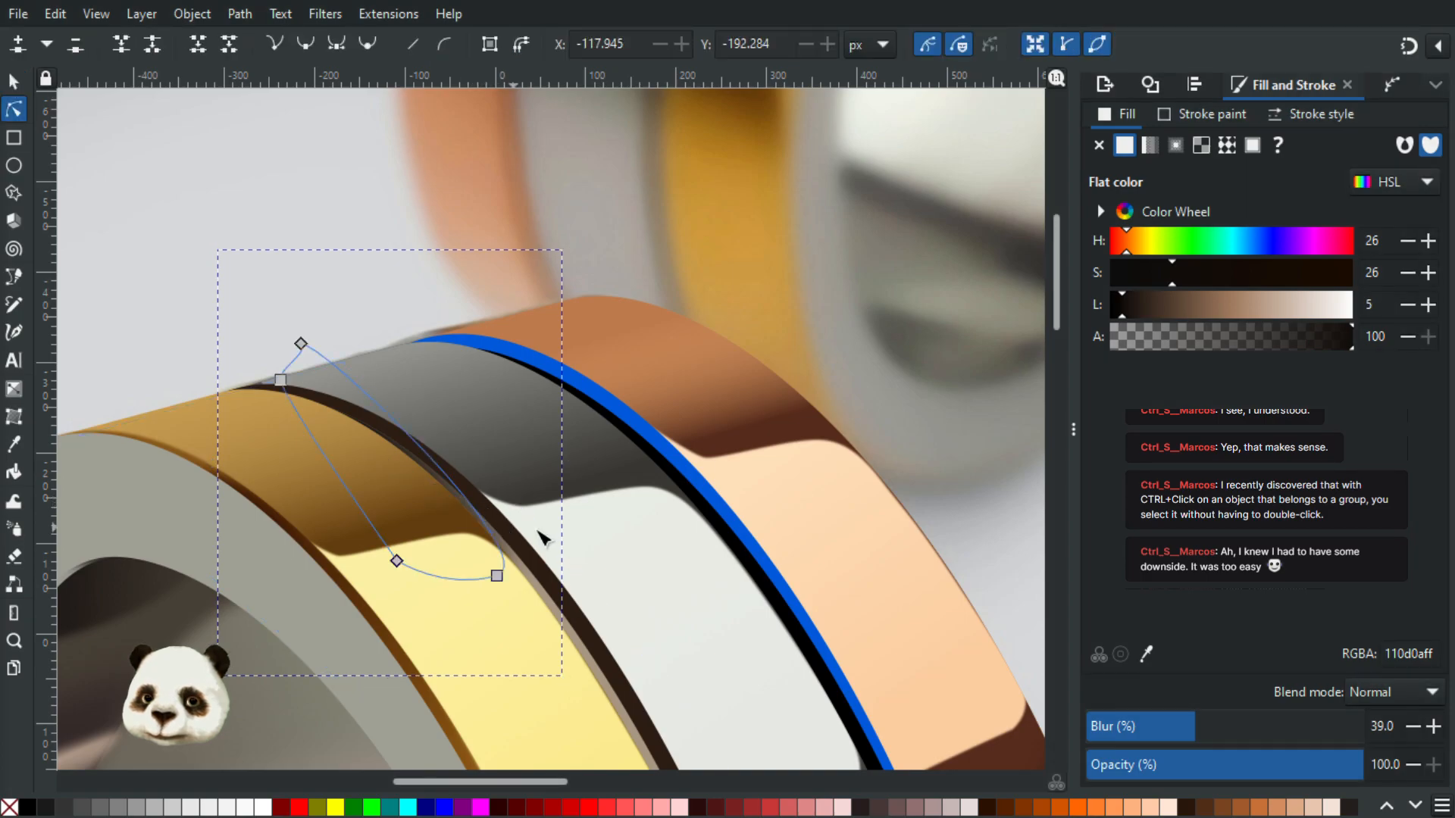
{"action": "left_click_drag", "start_coordinate": [500, 582], "coordinate": [519, 535]}
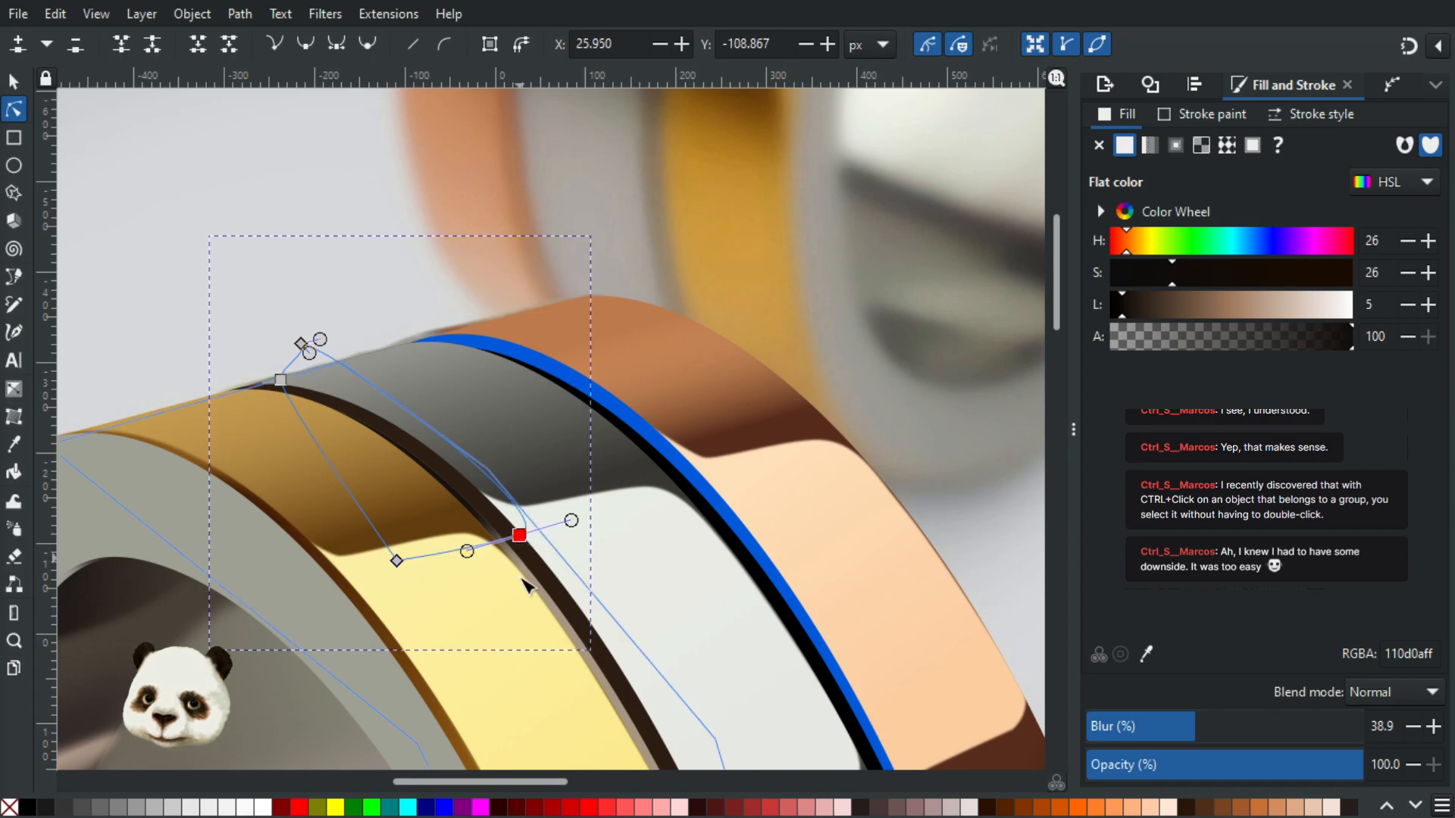
{"action": "left_click", "coordinate": [214, 200]}
Step: Compare the groove beside the pale gold panel with the same stretch on the reference ring
{"action": "scroll", "coordinate": [253, 266], "scroll_direction": "down", "scroll_amount": 2}
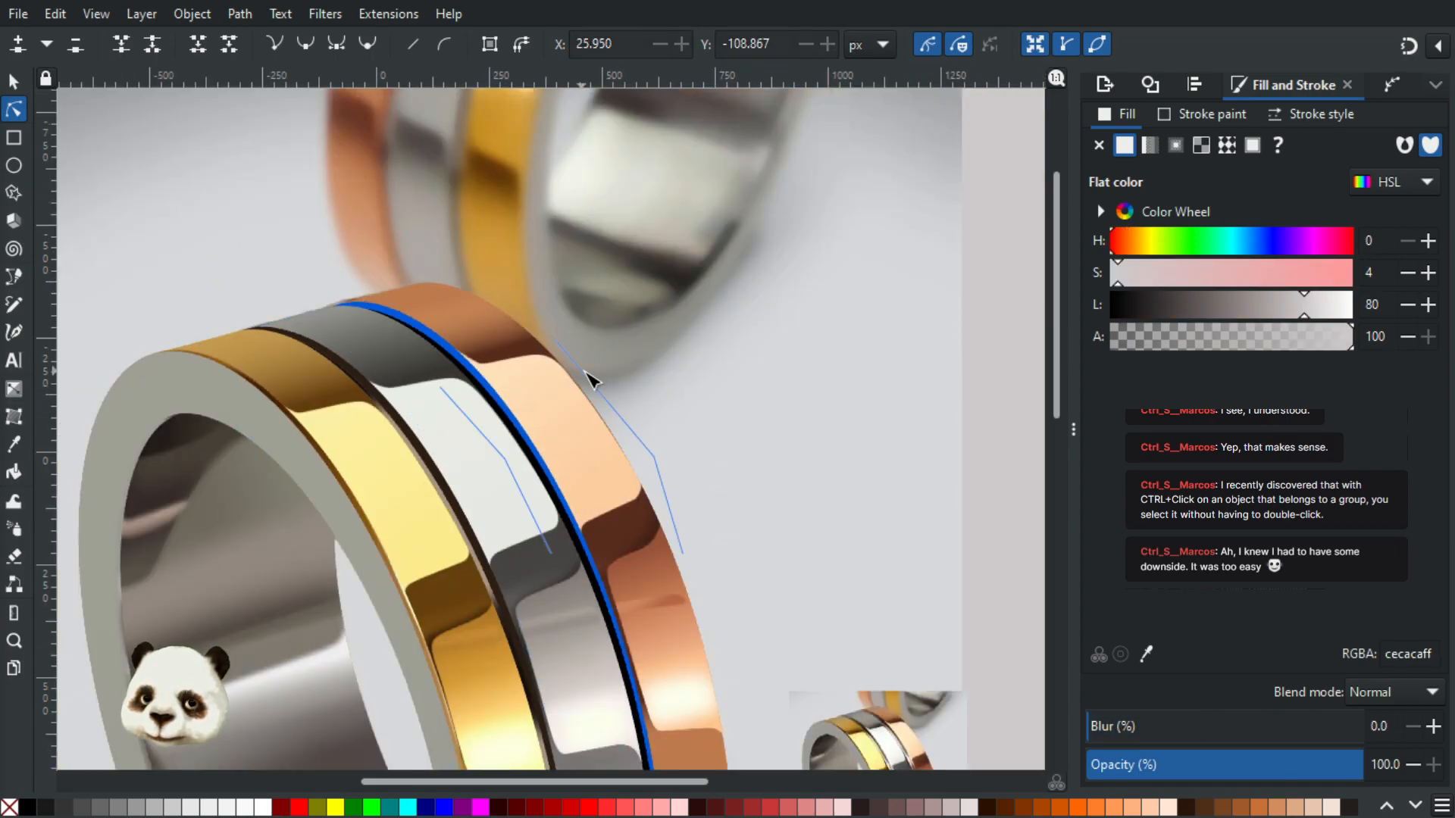
{"action": "left_click_drag", "start_coordinate": [691, 474], "coordinate": [601, 328]}
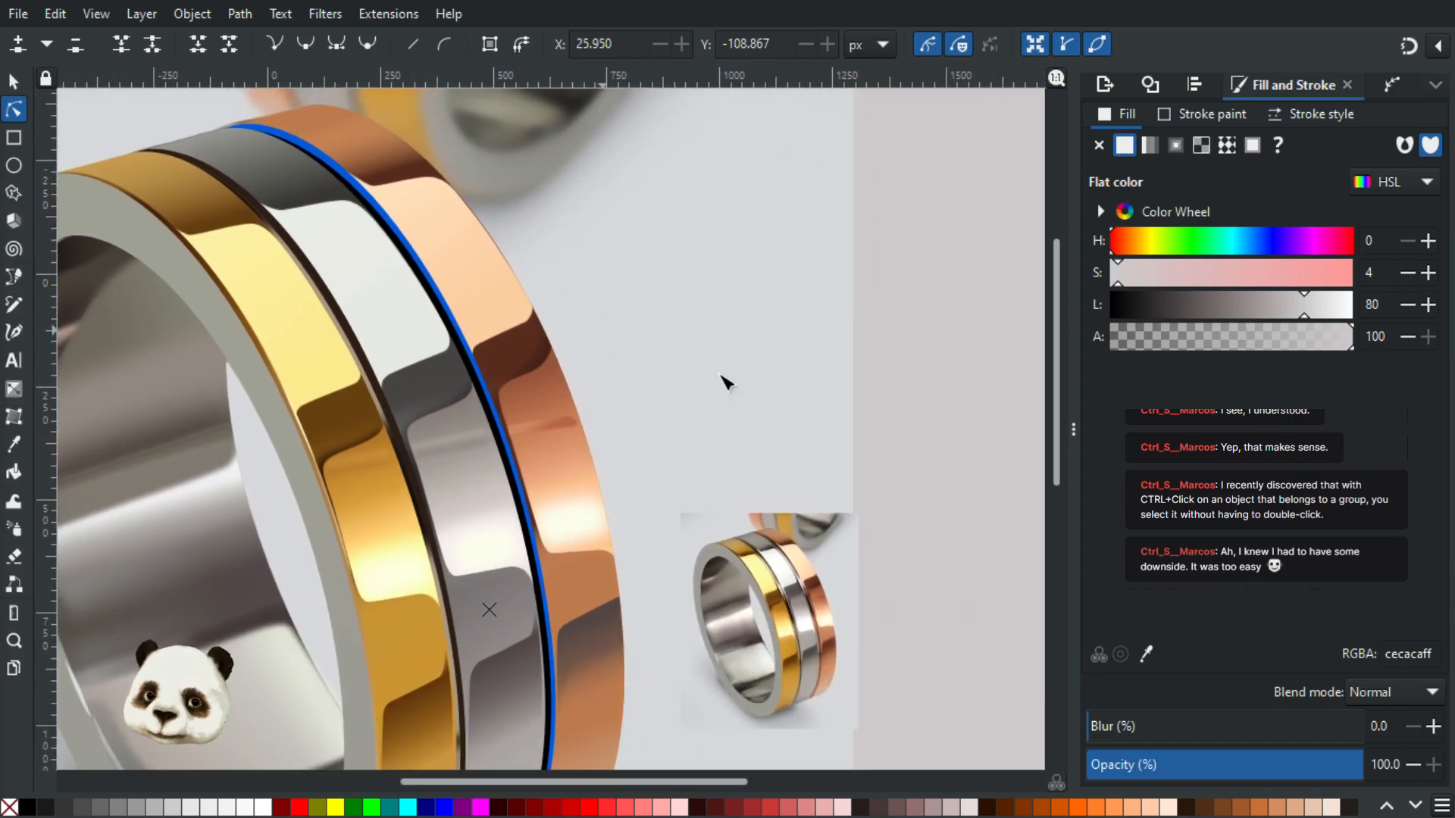
{"action": "scroll", "coordinate": [831, 621], "scroll_direction": "up", "scroll_amount": 5}
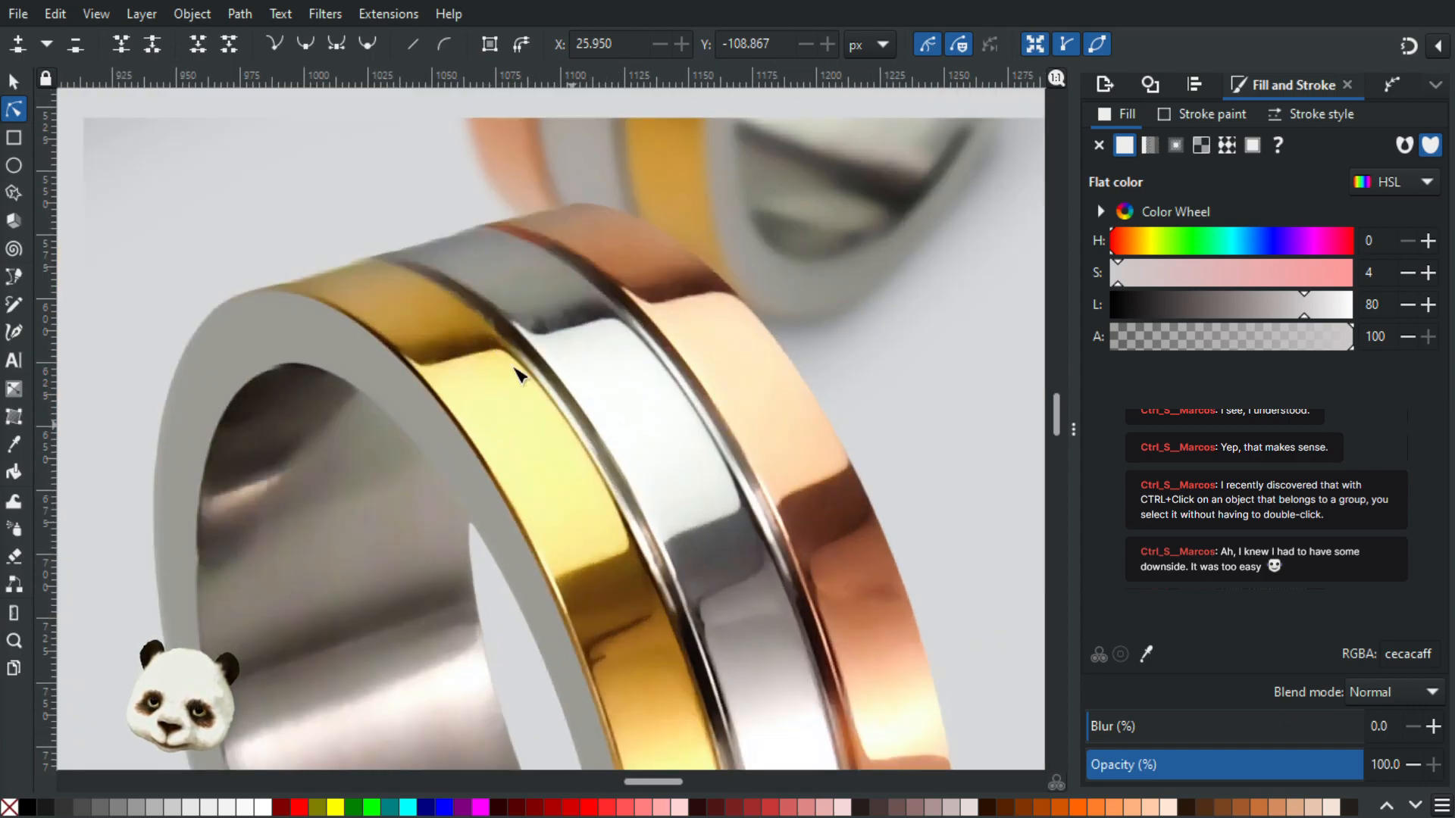
{"action": "scroll", "coordinate": [682, 621], "scroll_direction": "down", "scroll_amount": 3}
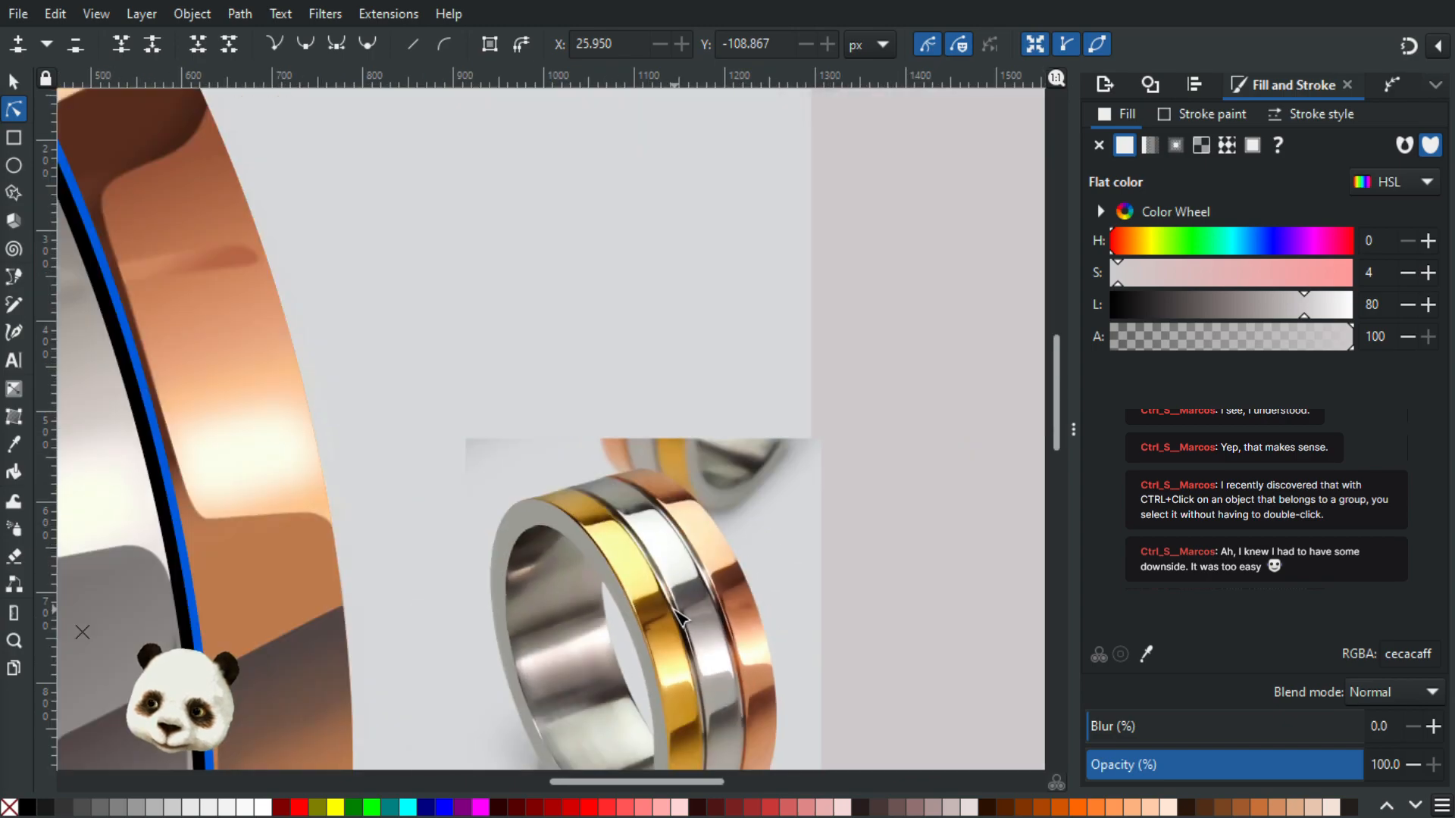
{"action": "left_click_drag", "start_coordinate": [212, 294], "coordinate": [922, 604]}
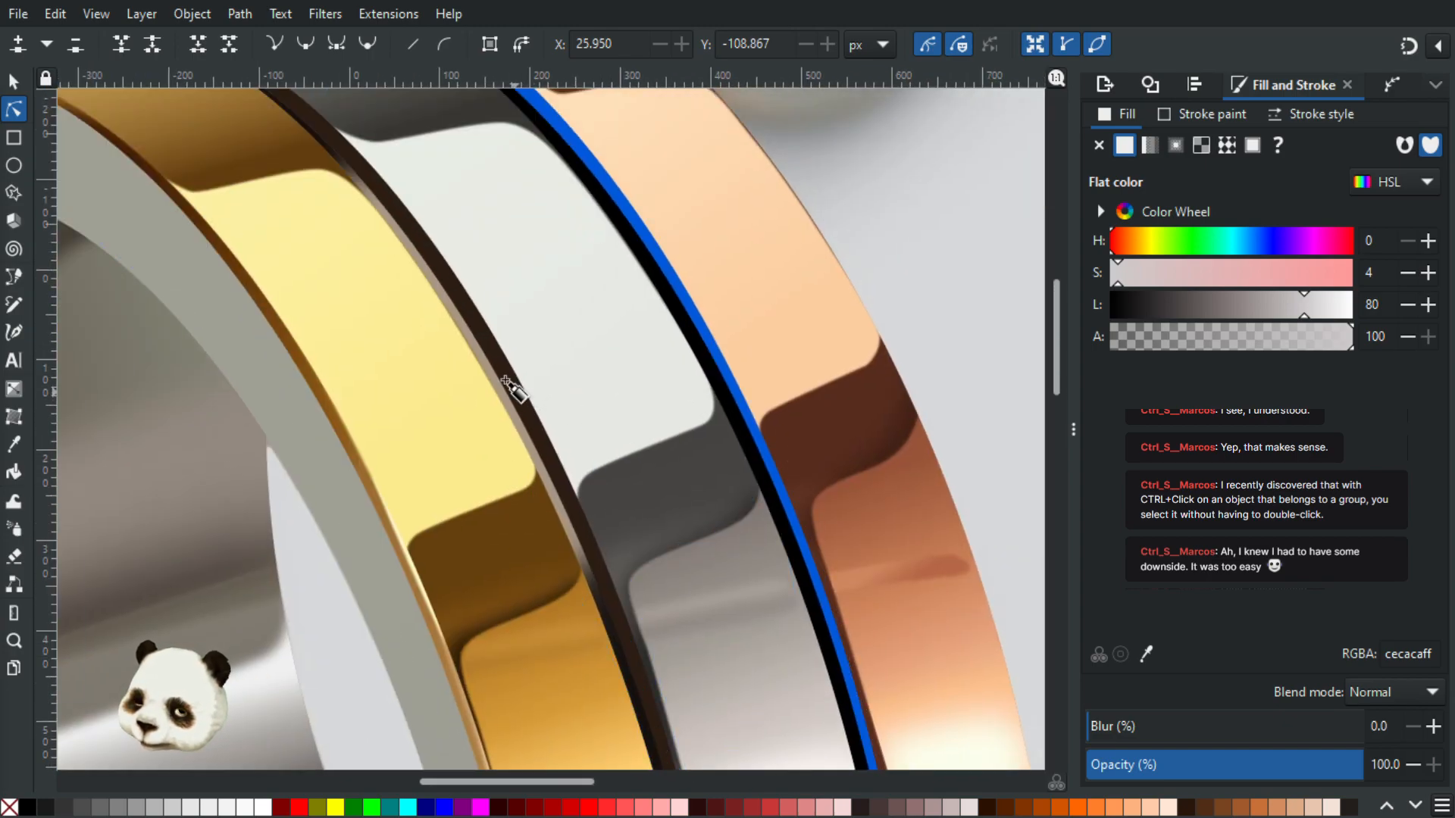
{"action": "key", "text": "b"}
{"action": "scroll", "coordinate": [325, 205], "scroll_direction": "up", "scroll_amount": 2}
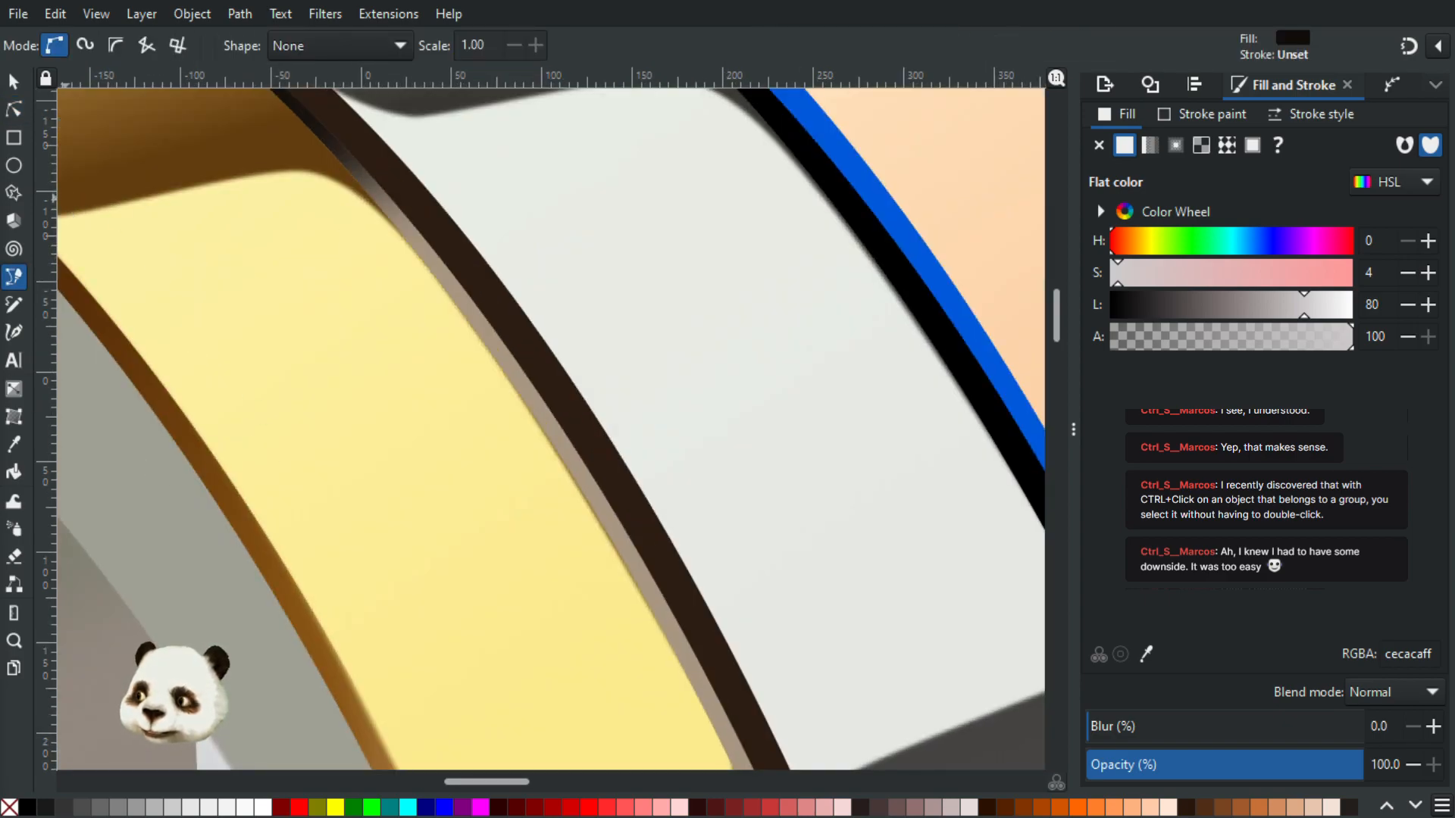
{"action": "key", "text": "s"}
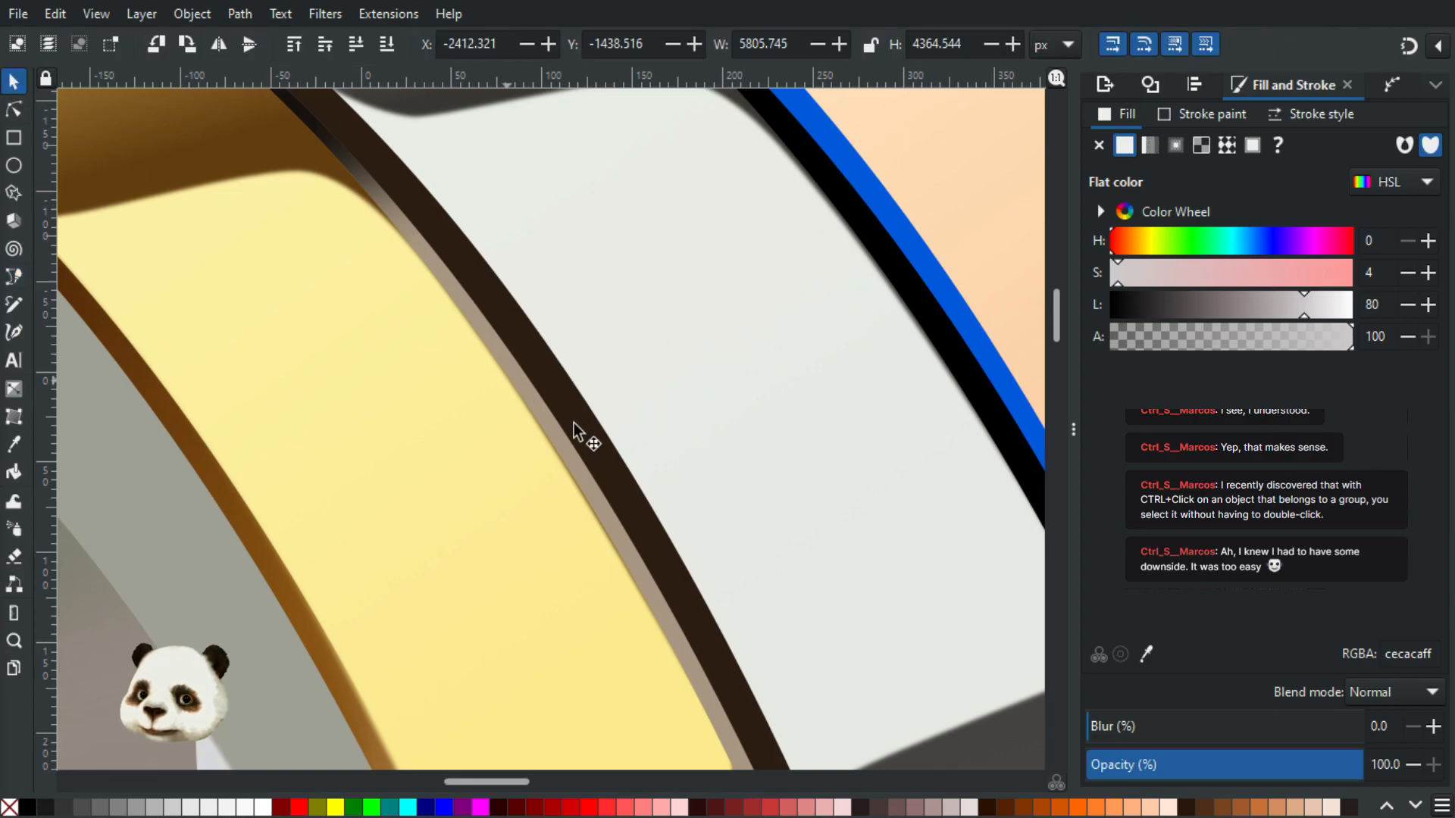
Step: Examine the gold-silver groove along the ring, from the bright gold reflection down to the lower silver area and back to the upper panels
{"action": "scroll", "coordinate": [602, 444], "scroll_direction": "down", "scroll_amount": 3}
{"action": "left_click_drag", "start_coordinate": [636, 493], "coordinate": [363, 151]}
{"action": "scroll", "coordinate": [457, 441], "scroll_direction": "up", "scroll_amount": 1}
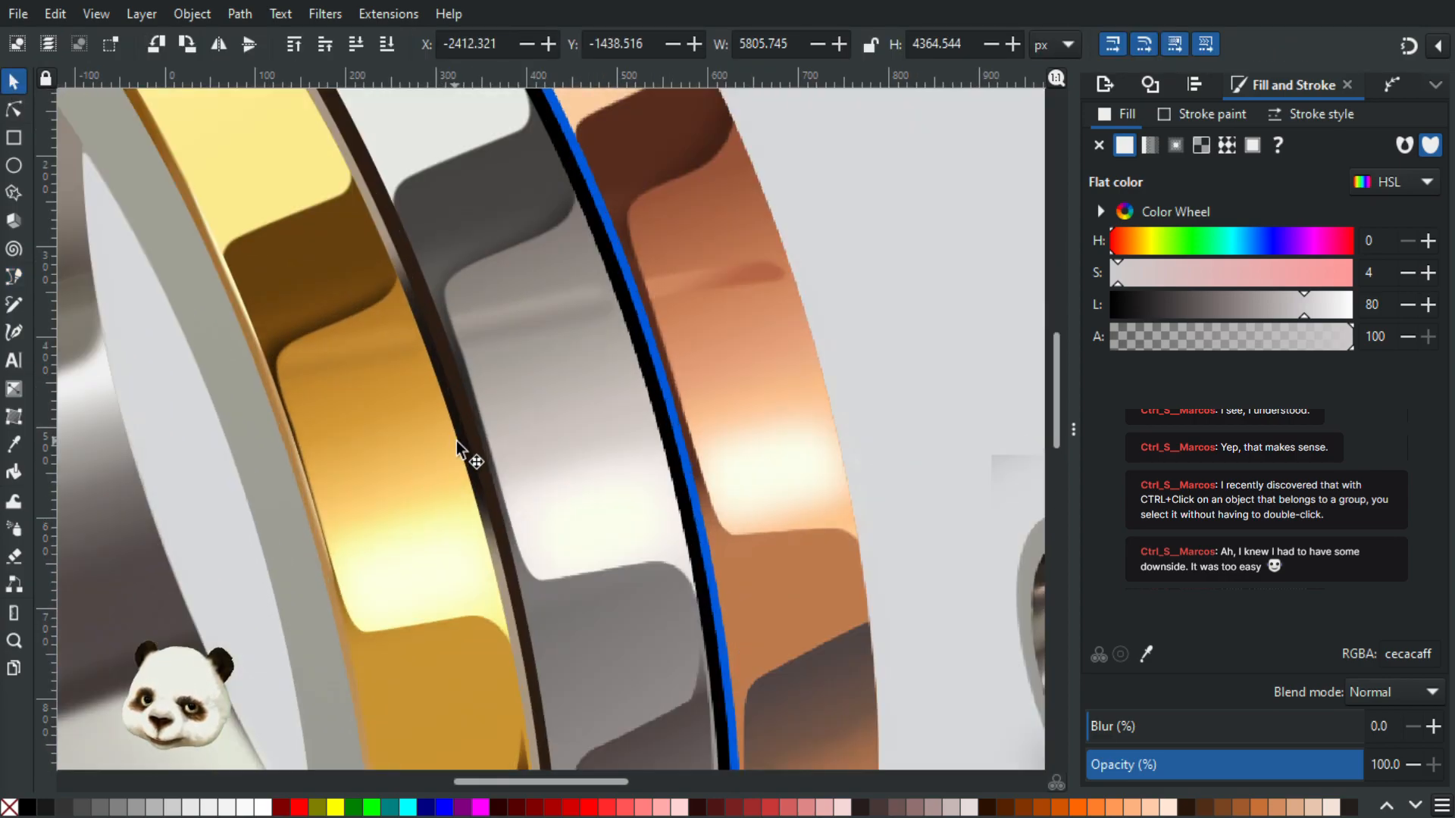
{"action": "scroll", "coordinate": [457, 443], "scroll_direction": "up", "scroll_amount": 4}
{"action": "left_click", "coordinate": [473, 424]}
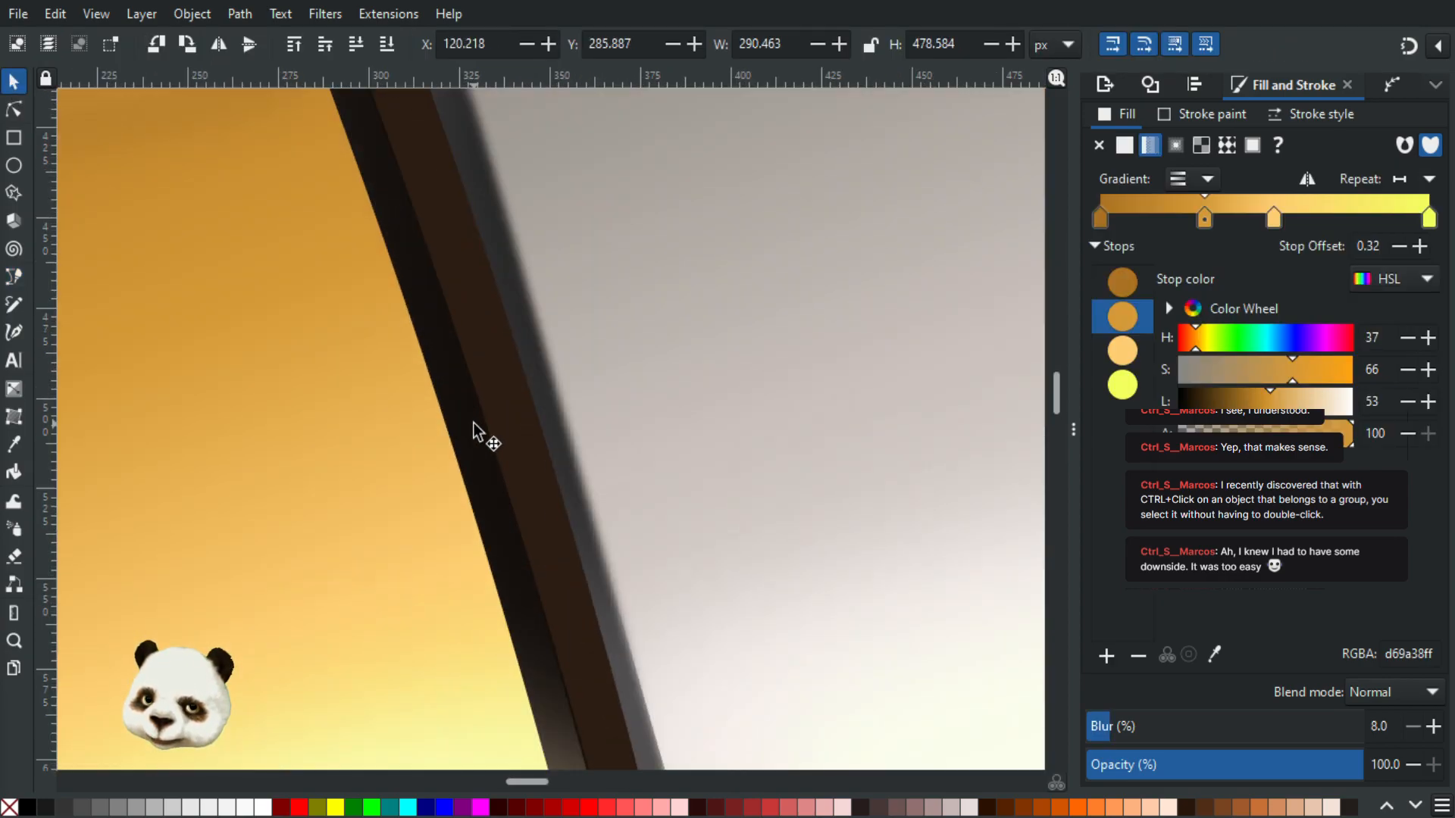
{"action": "scroll", "coordinate": [474, 428], "scroll_direction": "down", "scroll_amount": 3}
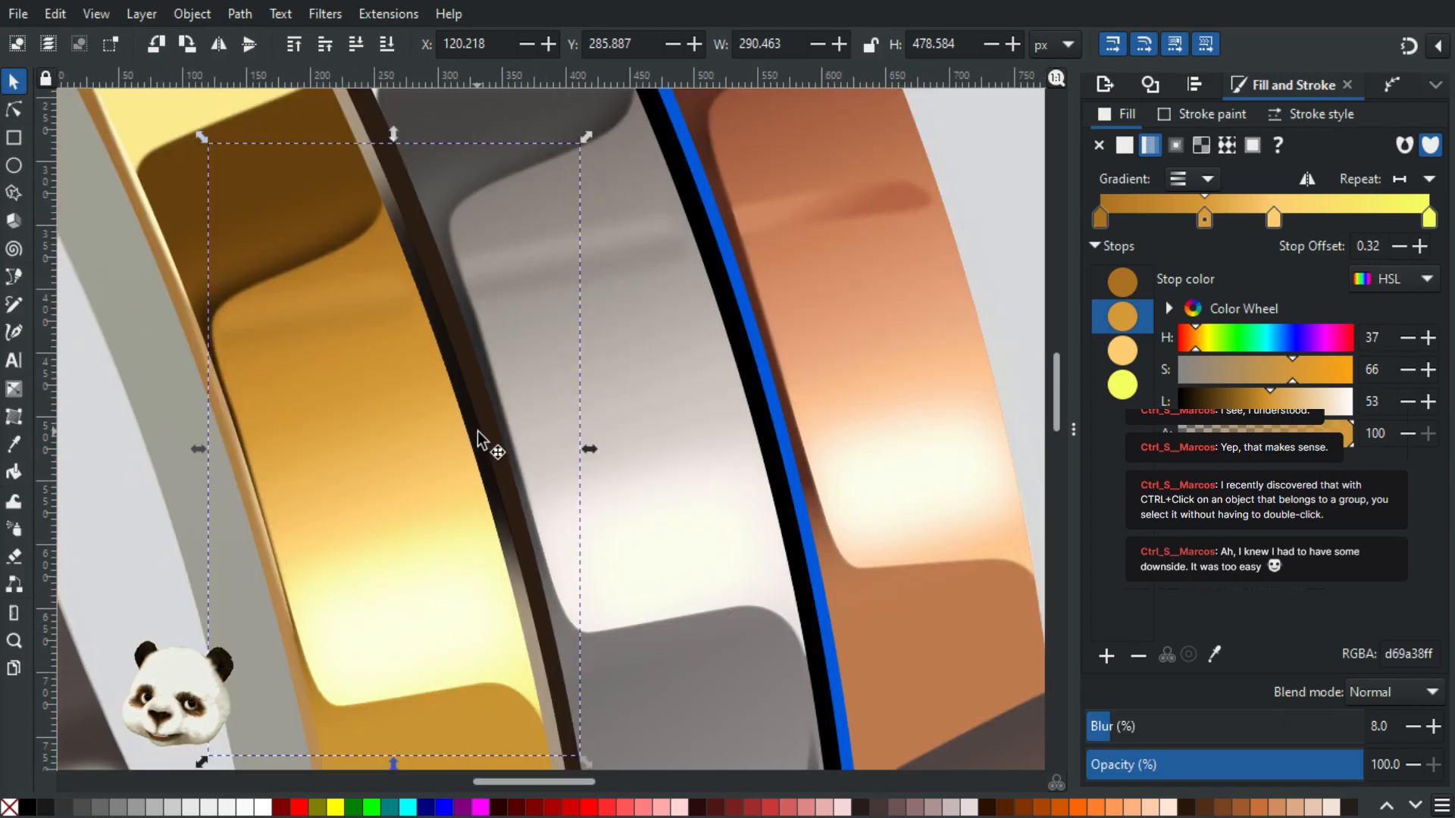
{"action": "left_click_drag", "start_coordinate": [523, 552], "coordinate": [311, 338]}
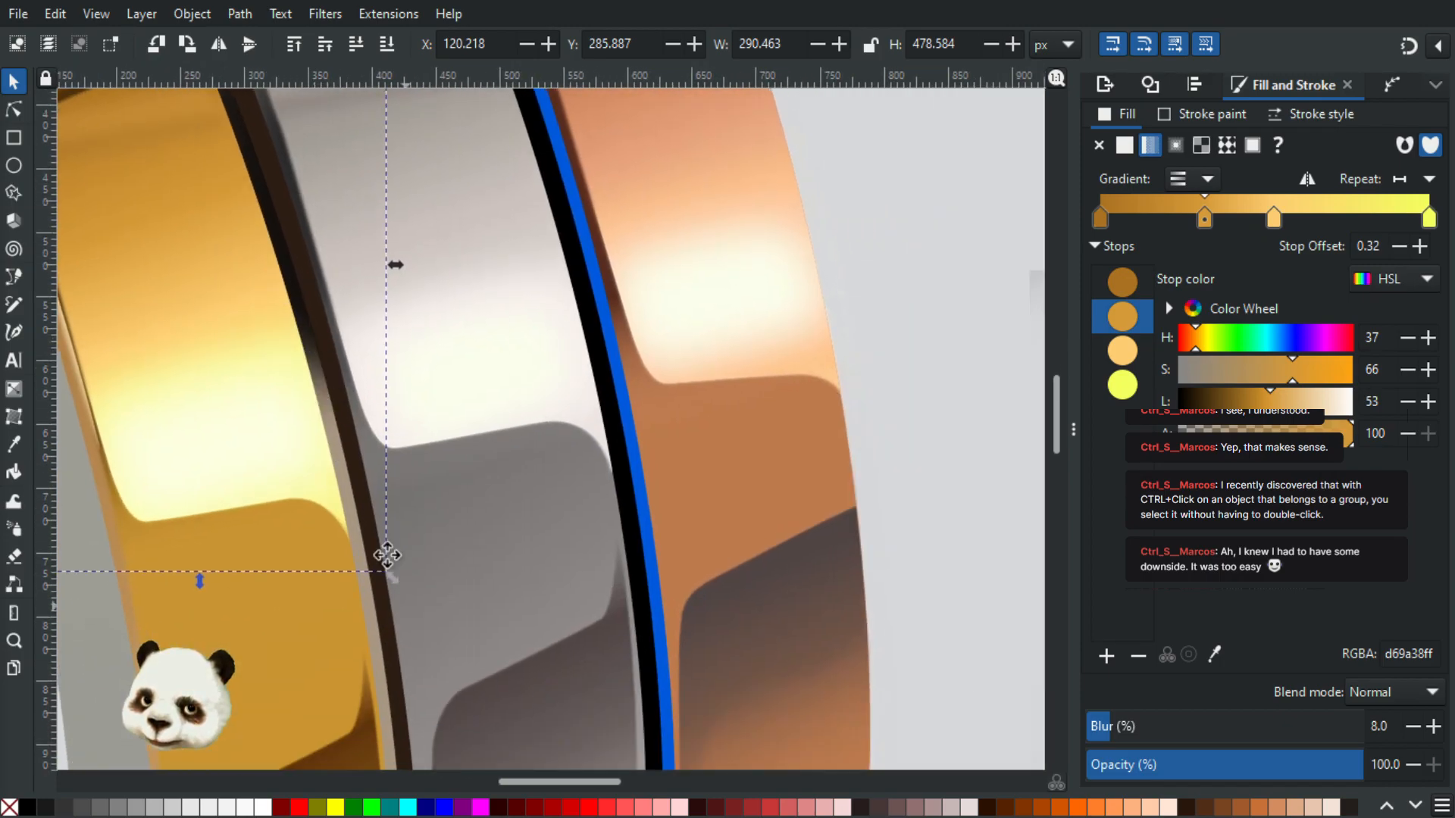
{"action": "left_click_drag", "start_coordinate": [431, 669], "coordinate": [331, 391]}
{"action": "scroll", "coordinate": [326, 636], "scroll_direction": "up", "scroll_amount": 3}
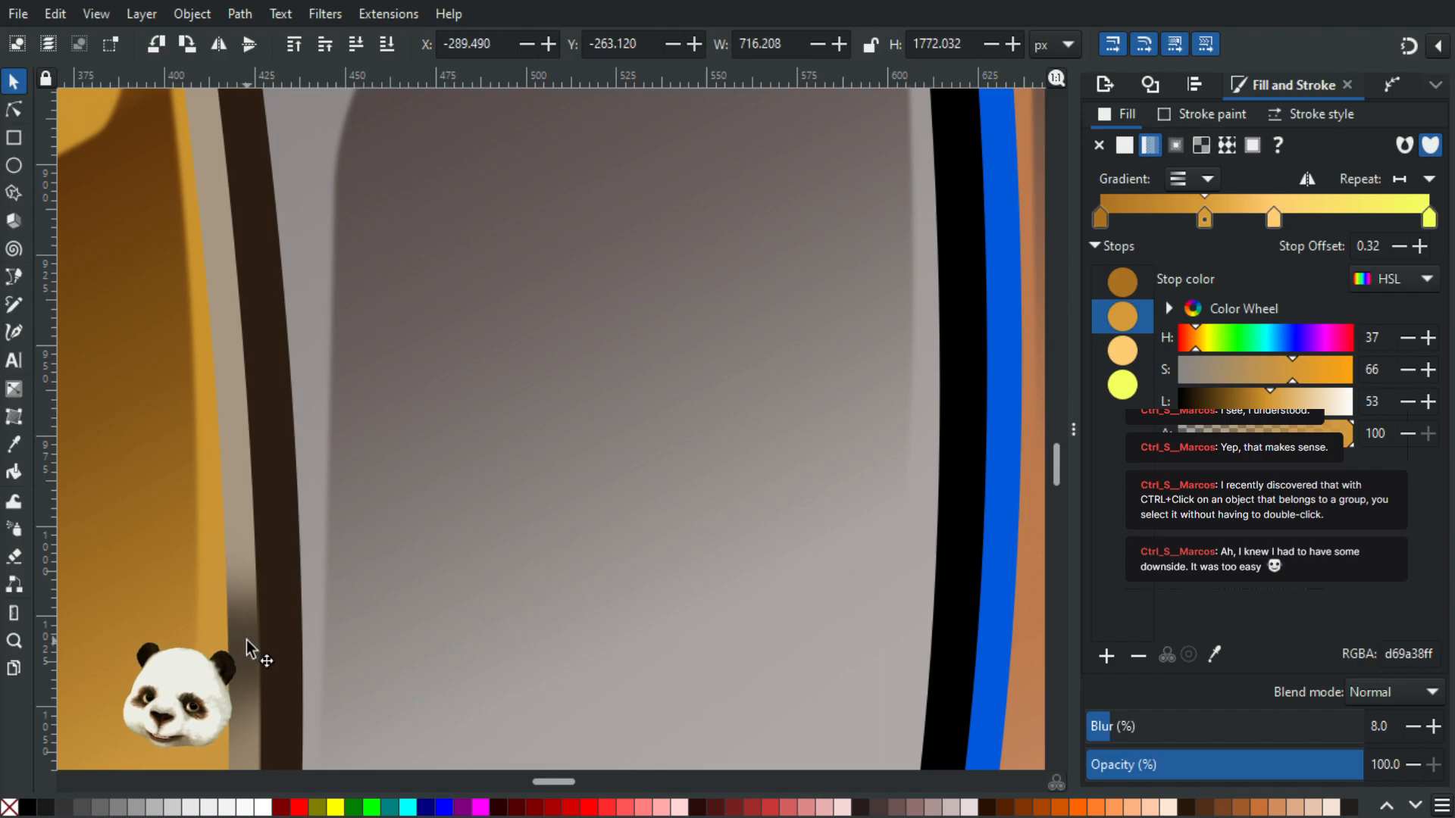
{"action": "key", "text": "Escape"}
{"action": "left_click", "coordinate": [247, 640]}
{"action": "scroll", "coordinate": [247, 639], "scroll_direction": "down", "scroll_amount": 1}
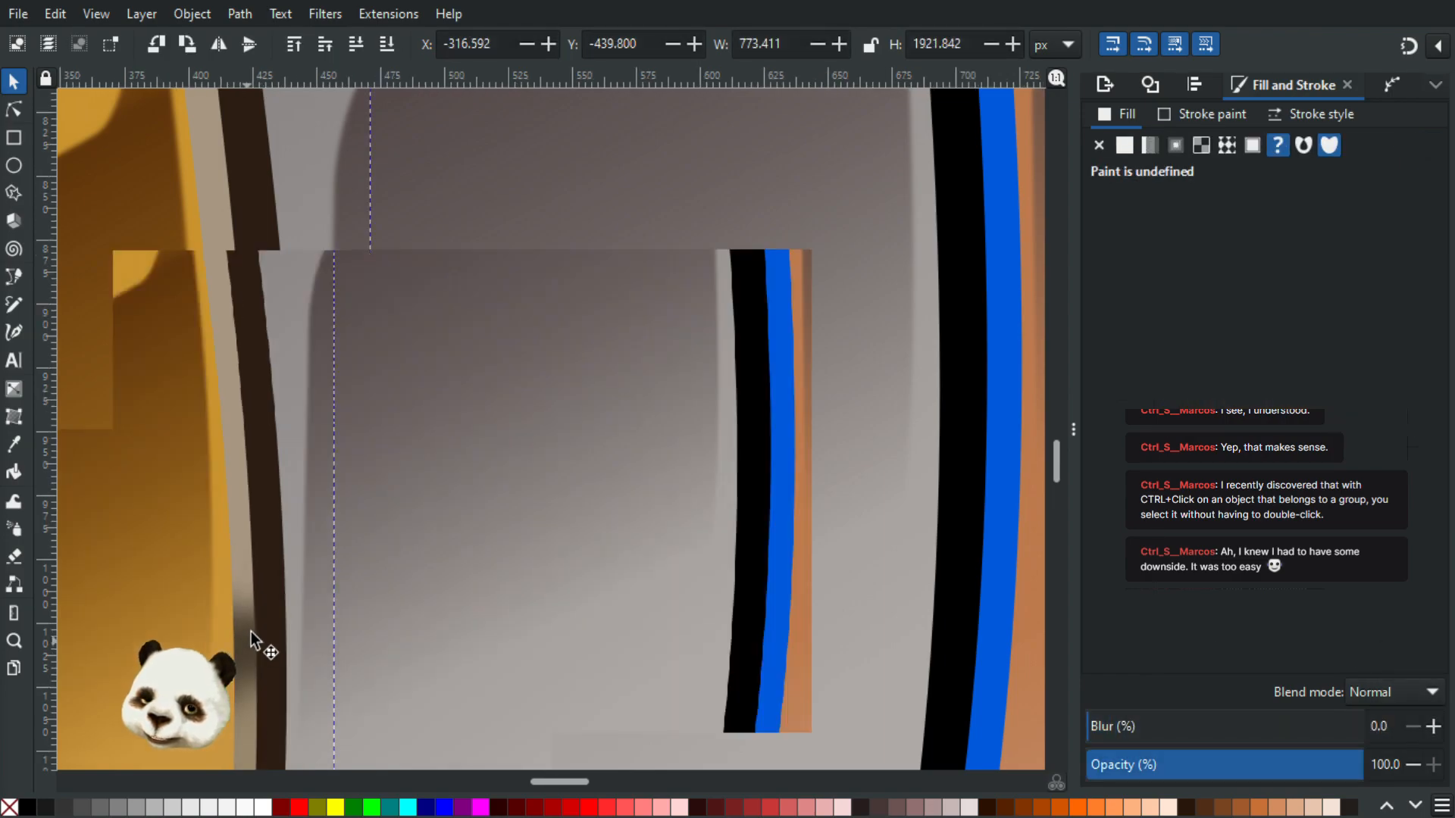
{"action": "scroll", "coordinate": [250, 632], "scroll_direction": "down", "scroll_amount": 4}
{"action": "left_click_drag", "start_coordinate": [267, 302], "coordinate": [501, 607]}
{"action": "left_click_drag", "start_coordinate": [257, 332], "coordinate": [397, 562]}
{"action": "scroll", "coordinate": [397, 562], "scroll_direction": "up", "scroll_amount": 1}
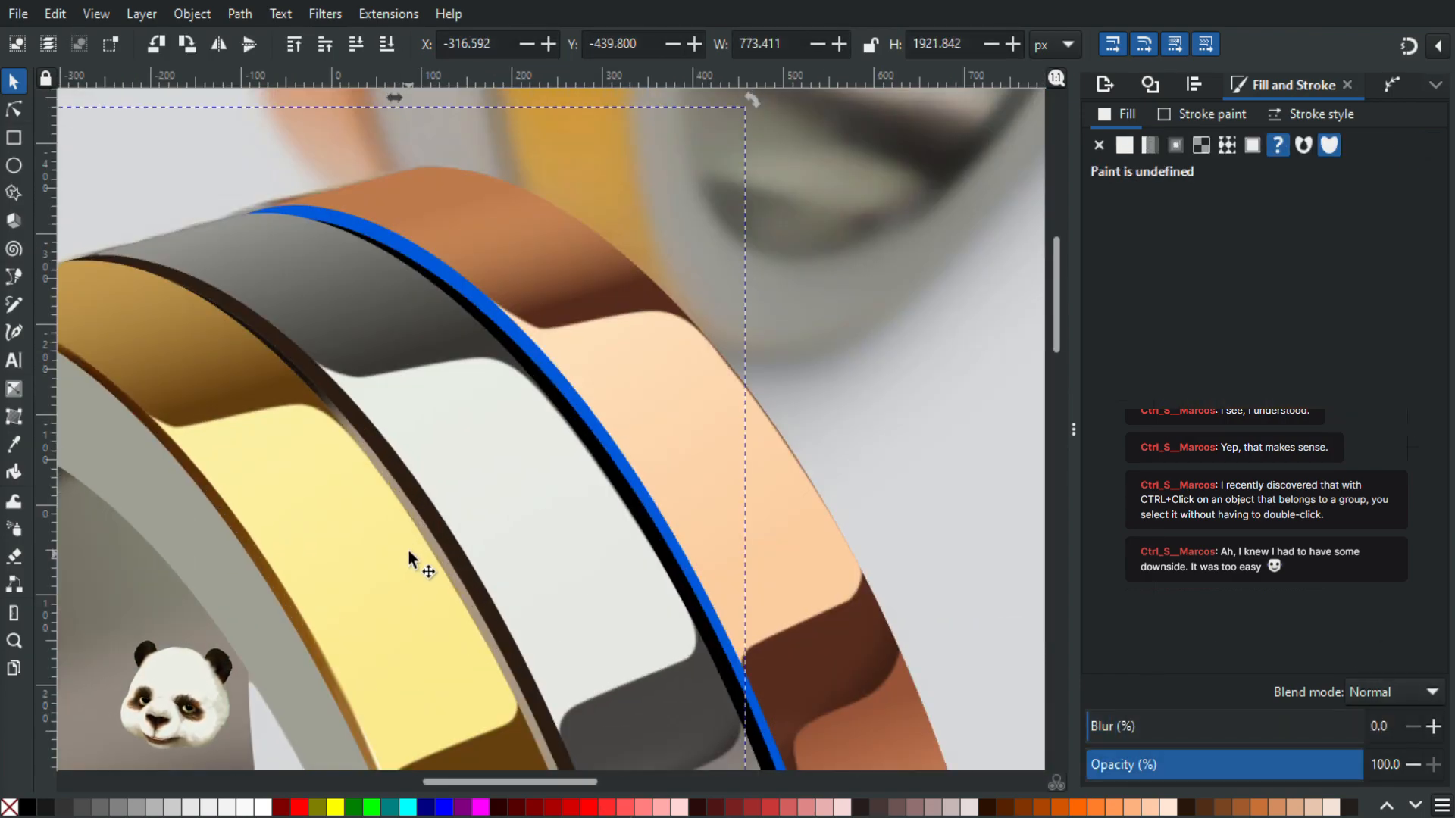
Step: Start a Bézier outline at the pale gold panel's upper corner and curve it down the groove's dark band to the dark gold area
{"action": "key", "text": "b"}
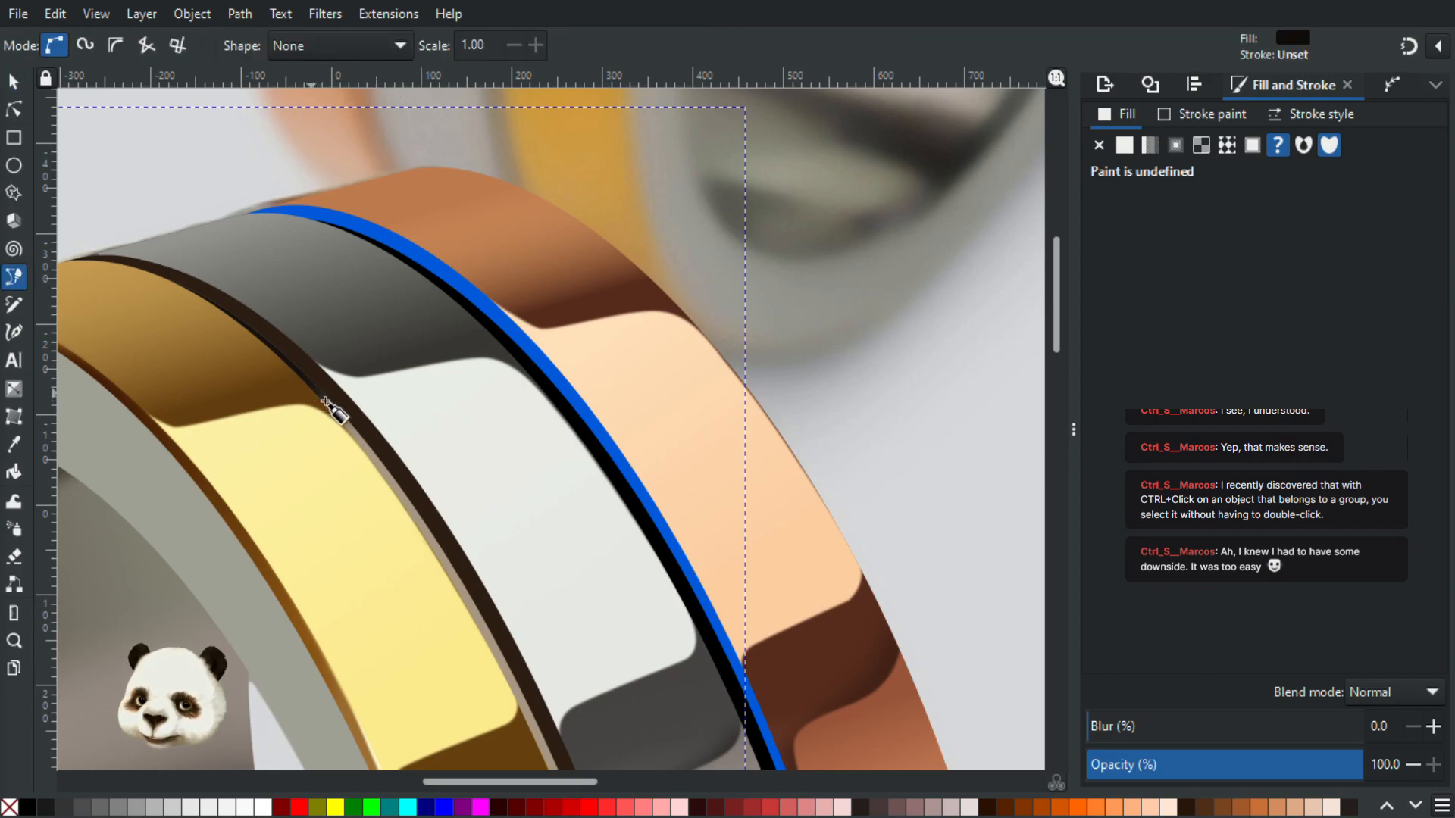
{"action": "left_click", "coordinate": [320, 399]}
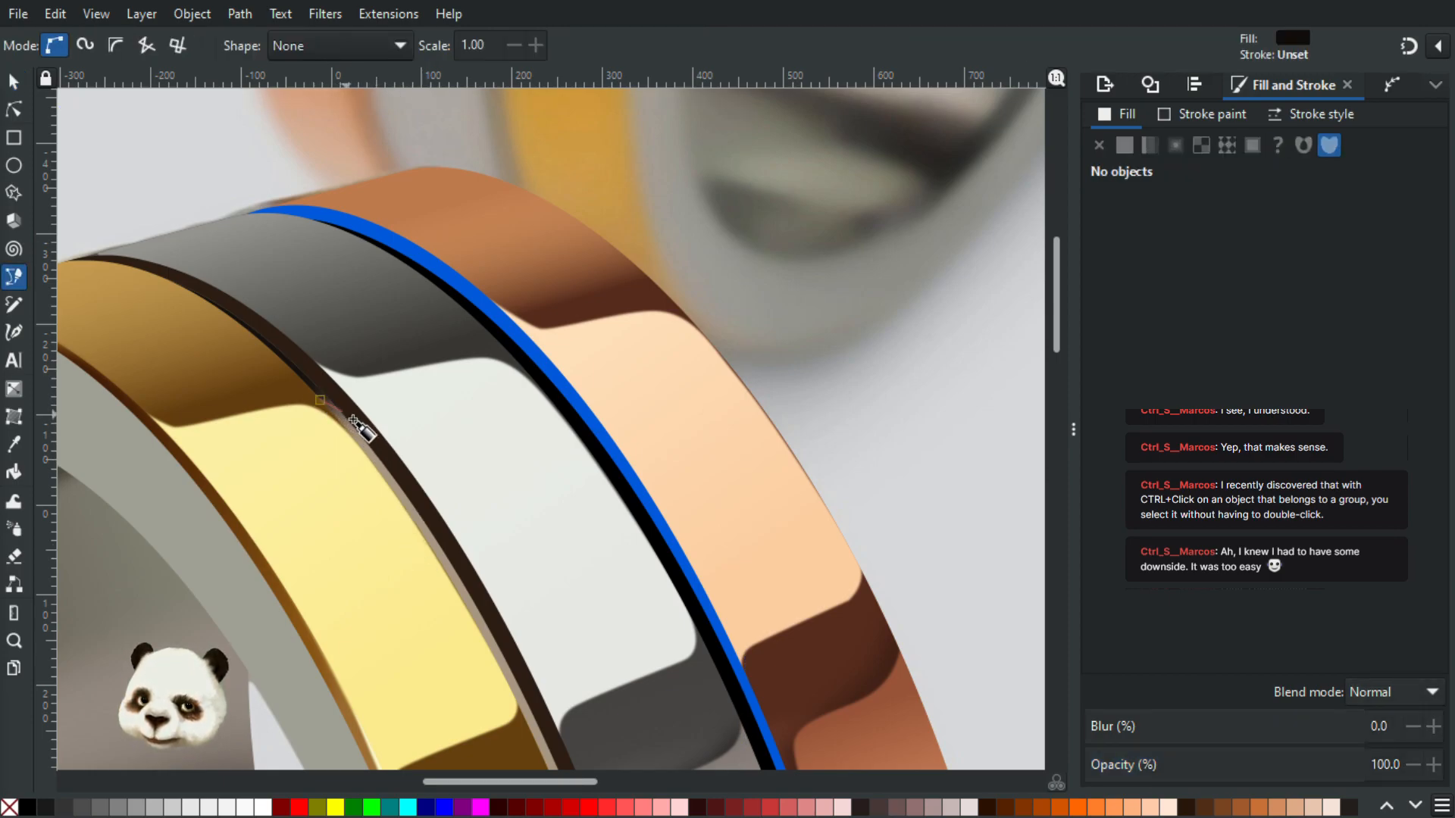
{"action": "left_click_drag", "start_coordinate": [388, 455], "coordinate": [392, 461]}
{"action": "left_click_drag", "start_coordinate": [444, 533], "coordinate": [331, 284]}
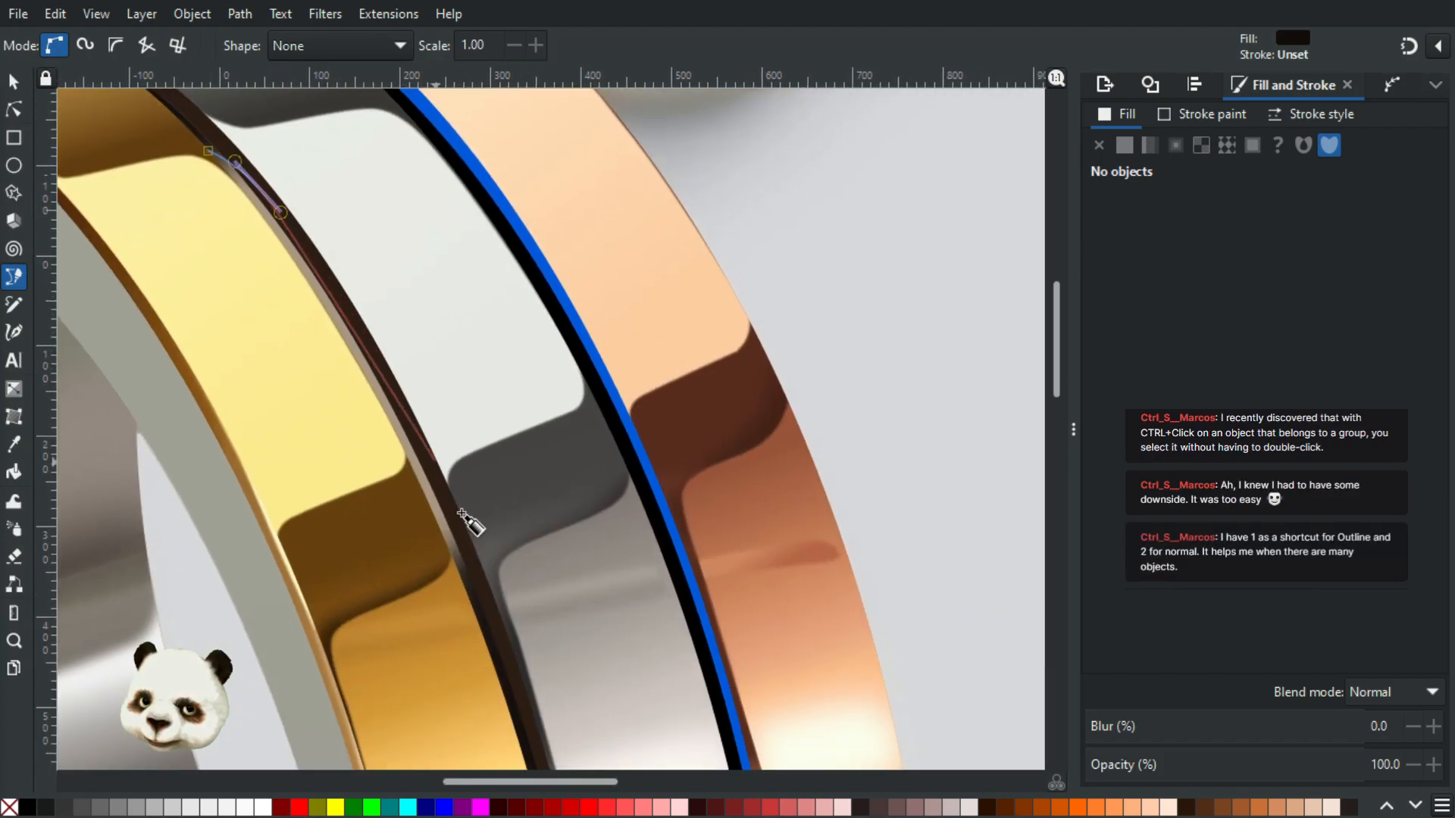
{"action": "left_click_drag", "start_coordinate": [460, 564], "coordinate": [459, 601]}
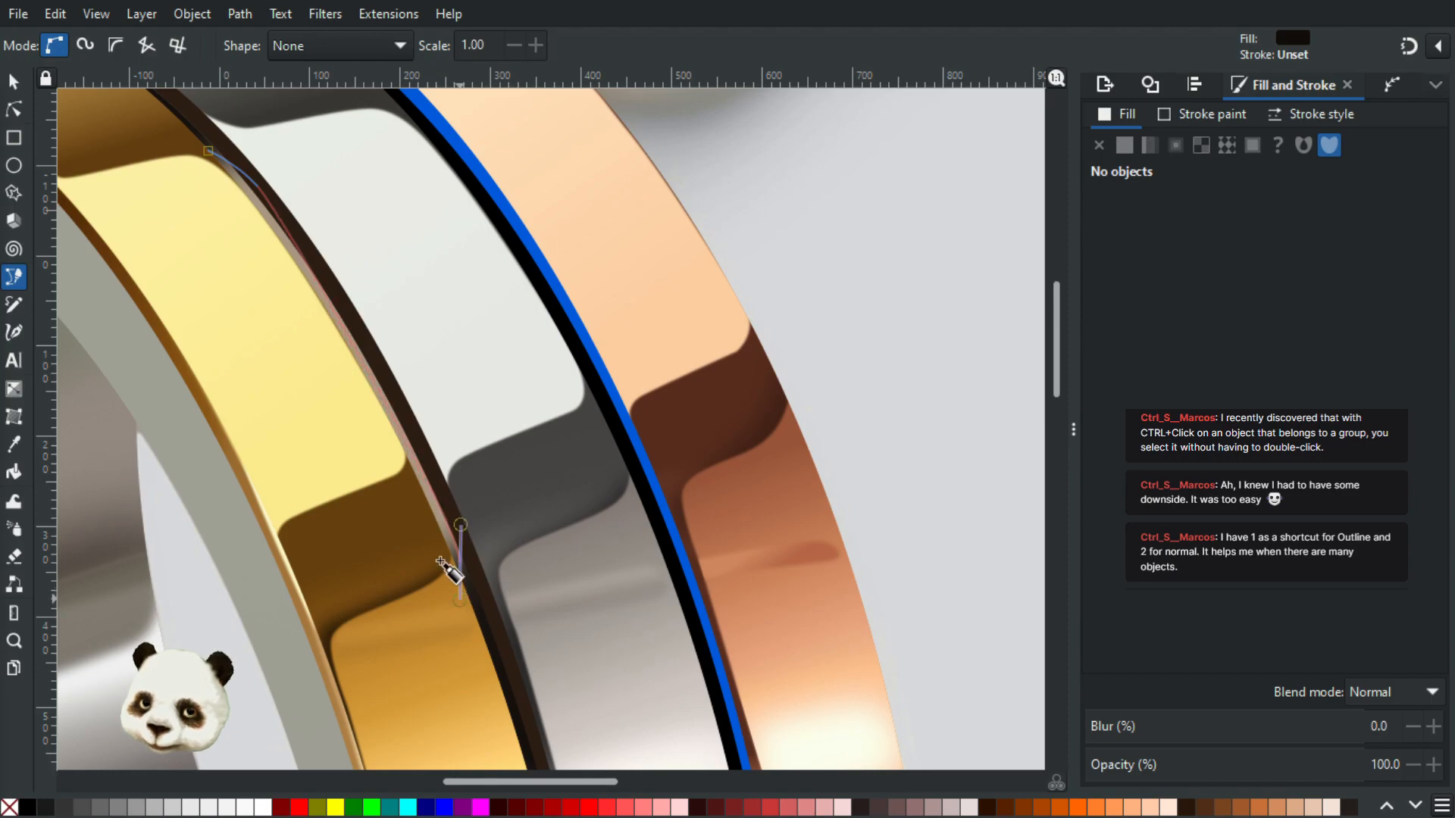
{"action": "left_click_drag", "start_coordinate": [410, 514], "coordinate": [409, 513]}
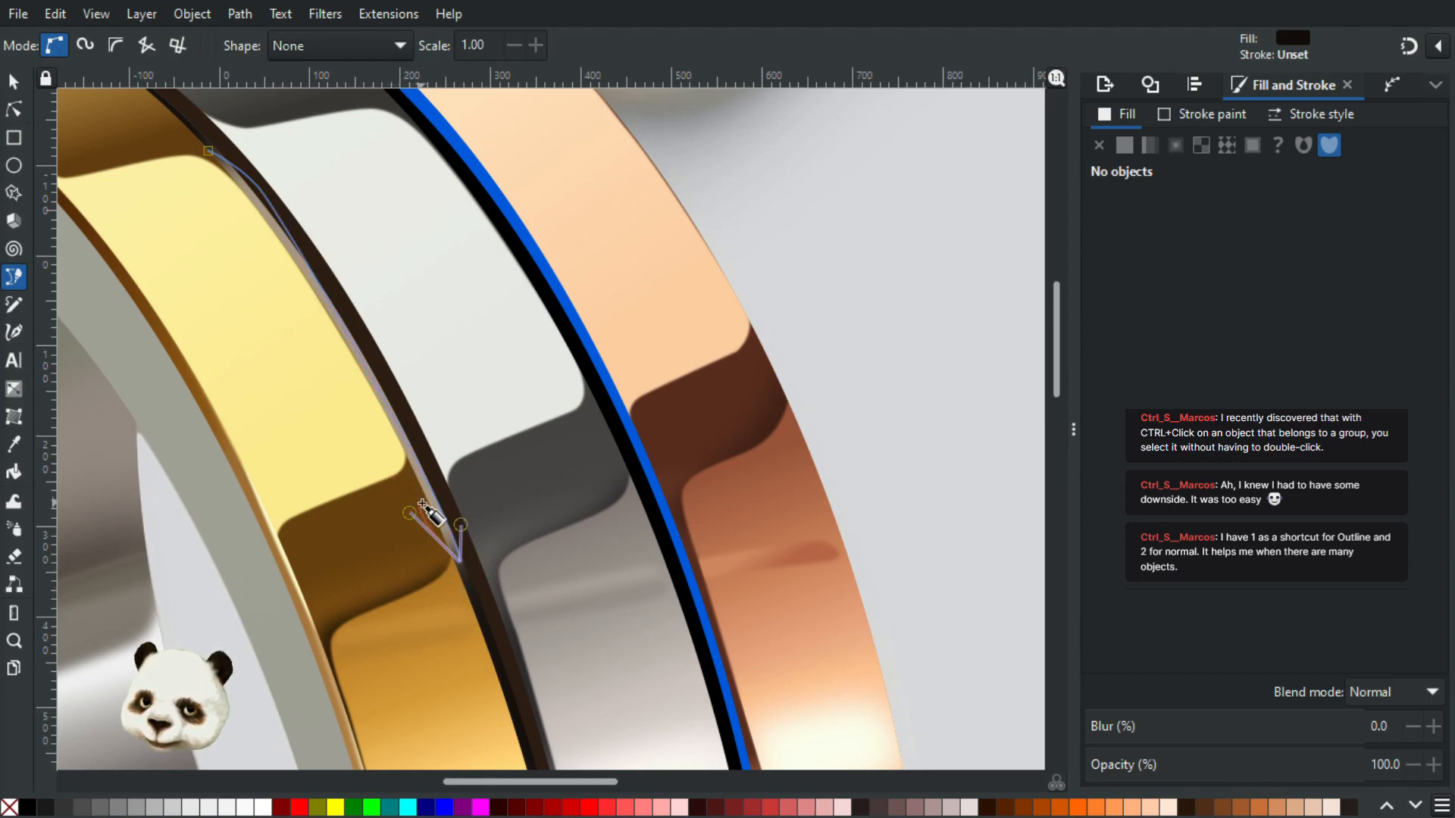
Step: Finish the lower tip of the groove outline and close it back up along the gold side
{"action": "scroll", "coordinate": [471, 578], "scroll_direction": "up", "scroll_amount": 2}
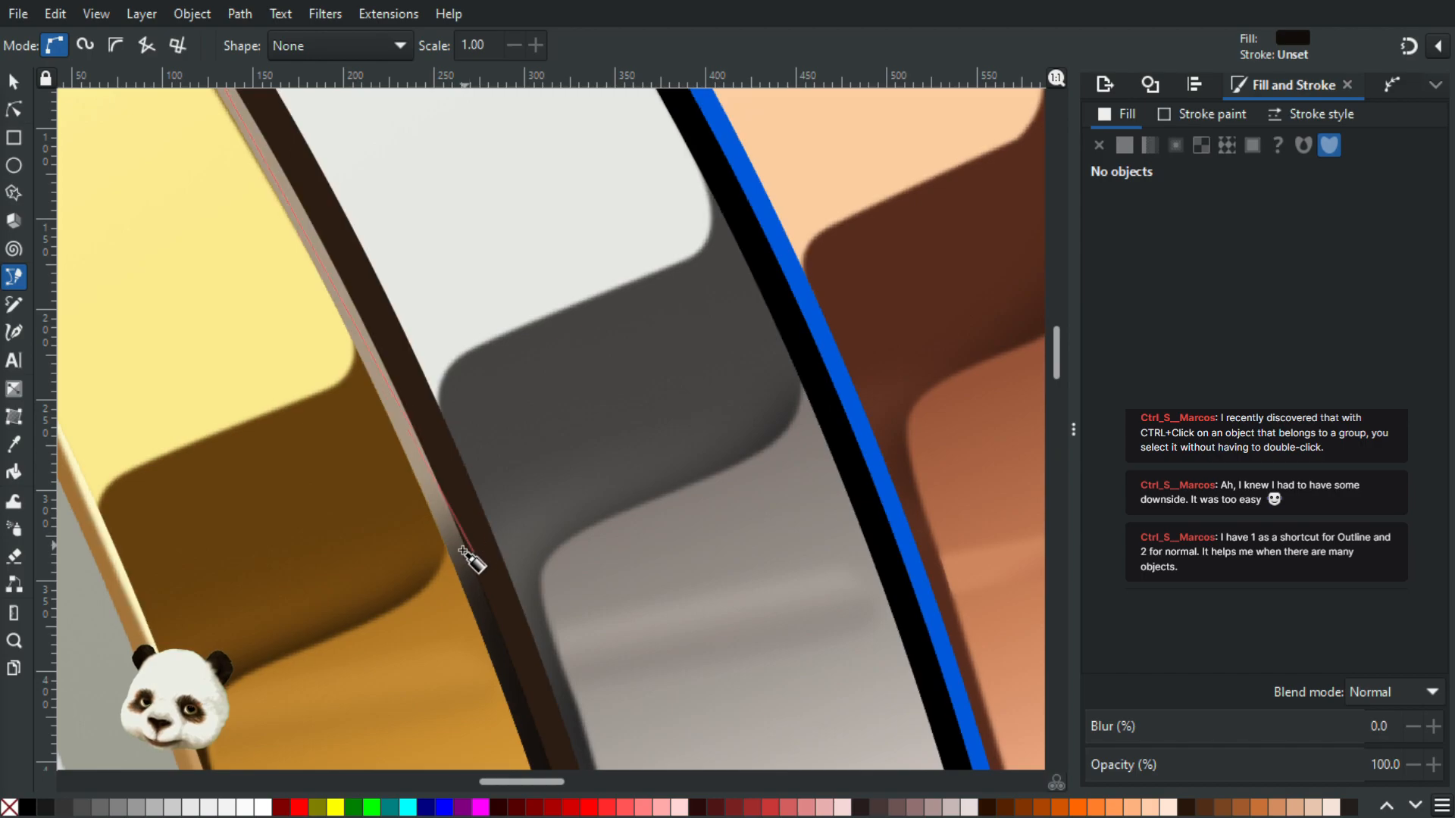
{"action": "left_click_drag", "start_coordinate": [458, 559], "coordinate": [424, 539]}
{"action": "left_click_drag", "start_coordinate": [388, 484], "coordinate": [352, 440]}
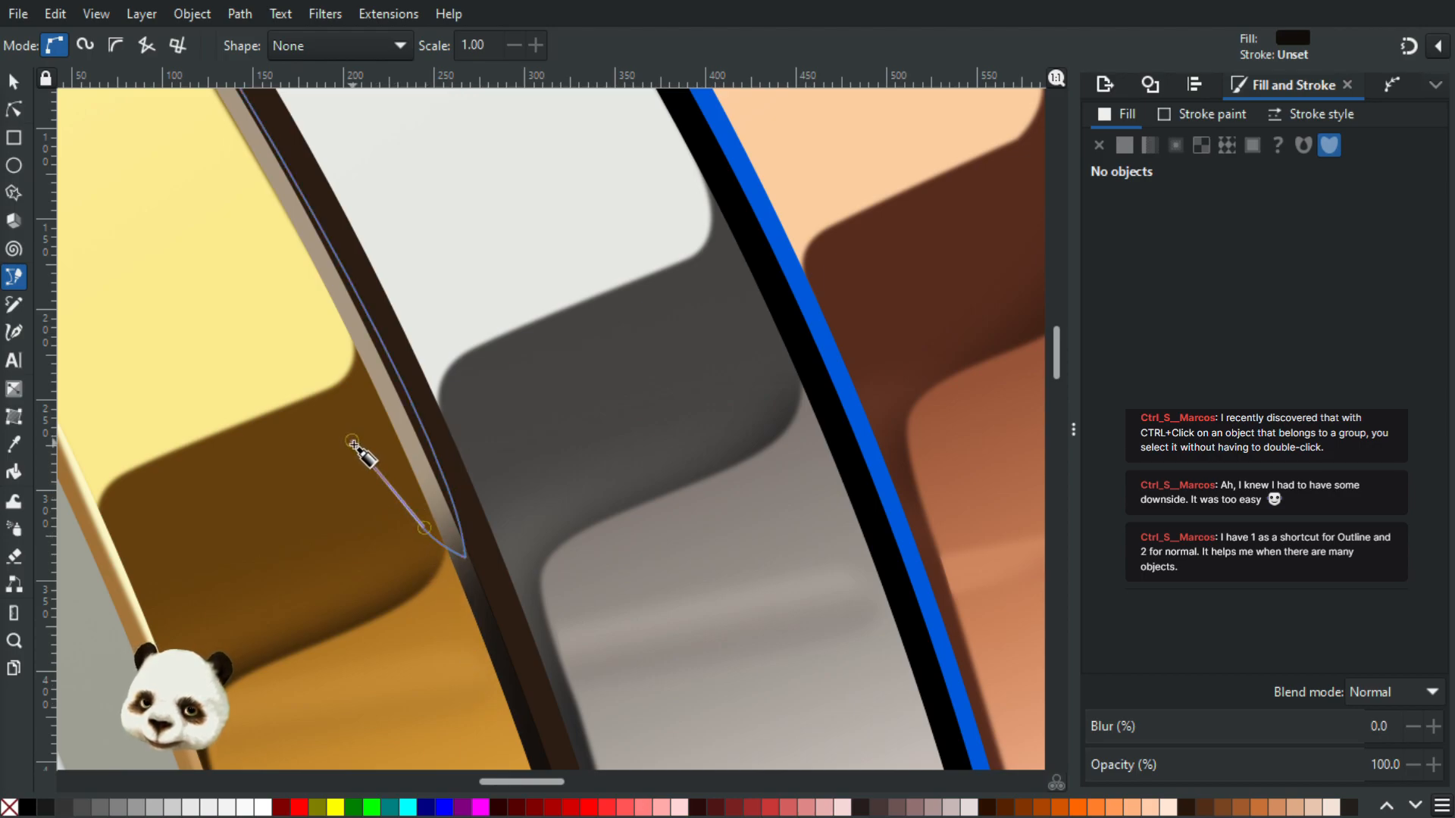
{"action": "key", "text": "minus"}
{"action": "key", "text": "minus"}
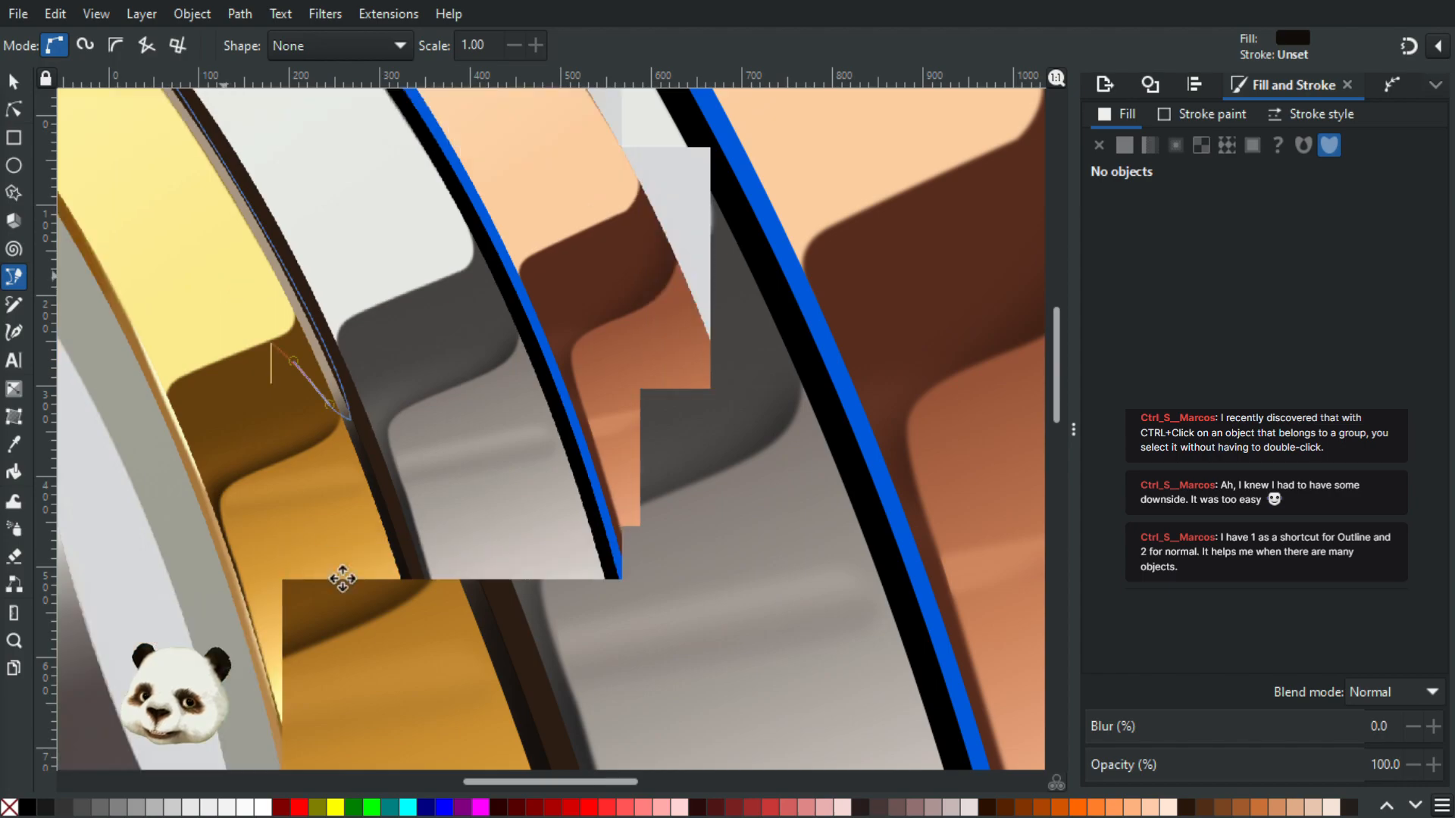
{"action": "left_click_drag", "start_coordinate": [308, 537], "coordinate": [263, 472]}
{"action": "left_click_drag", "start_coordinate": [220, 350], "coordinate": [199, 321]}
Step: Fill the new groove shape with off-white f7fbf8 sampled from the groove highlight on the reference ring
{"action": "left_click_drag", "start_coordinate": [440, 484], "coordinate": [137, 122]}
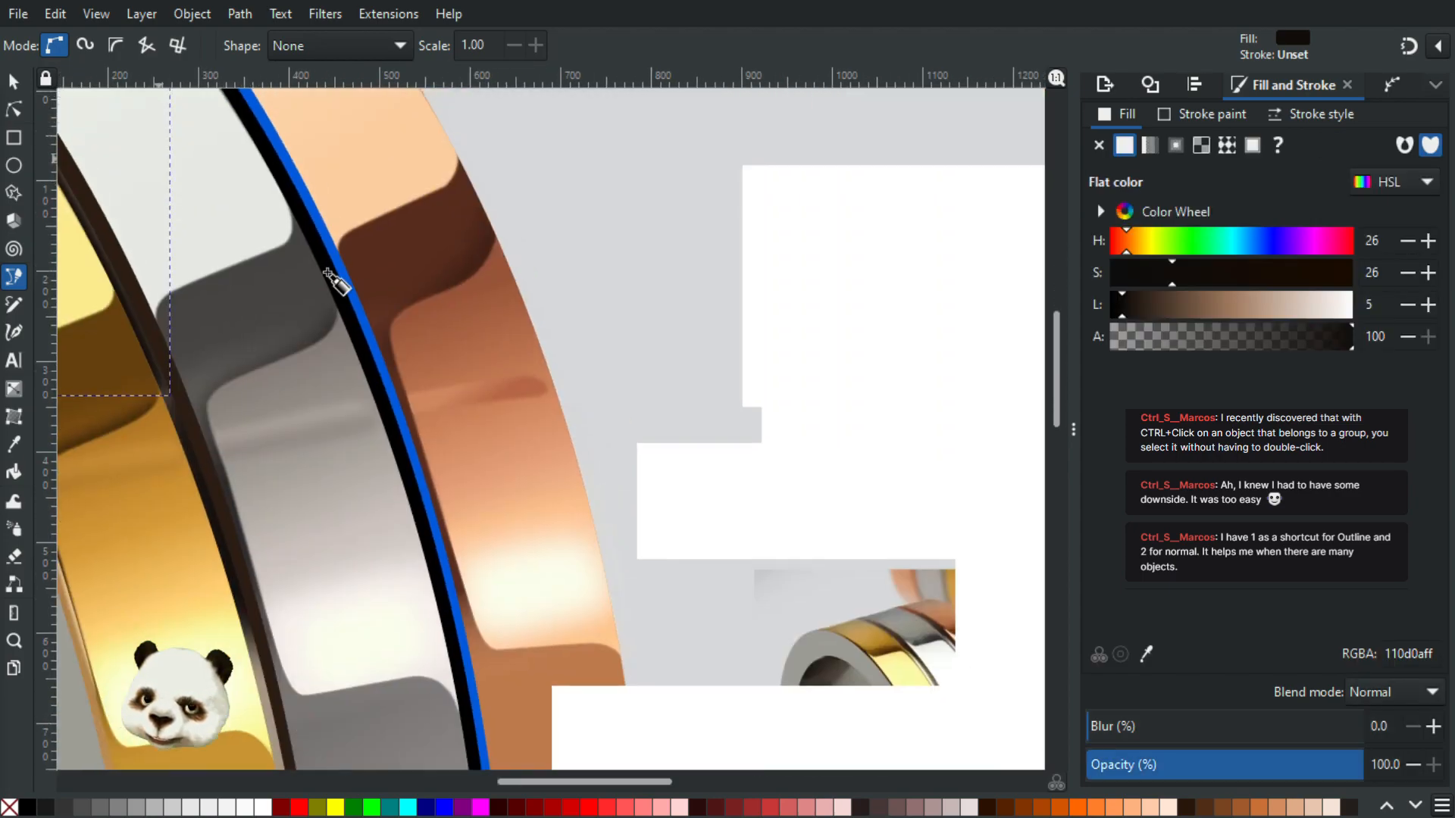
{"action": "left_click_drag", "start_coordinate": [697, 563], "coordinate": [417, 329]}
{"action": "scroll", "coordinate": [762, 504], "scroll_direction": "up", "scroll_amount": 4}
{"action": "key", "text": "d"}
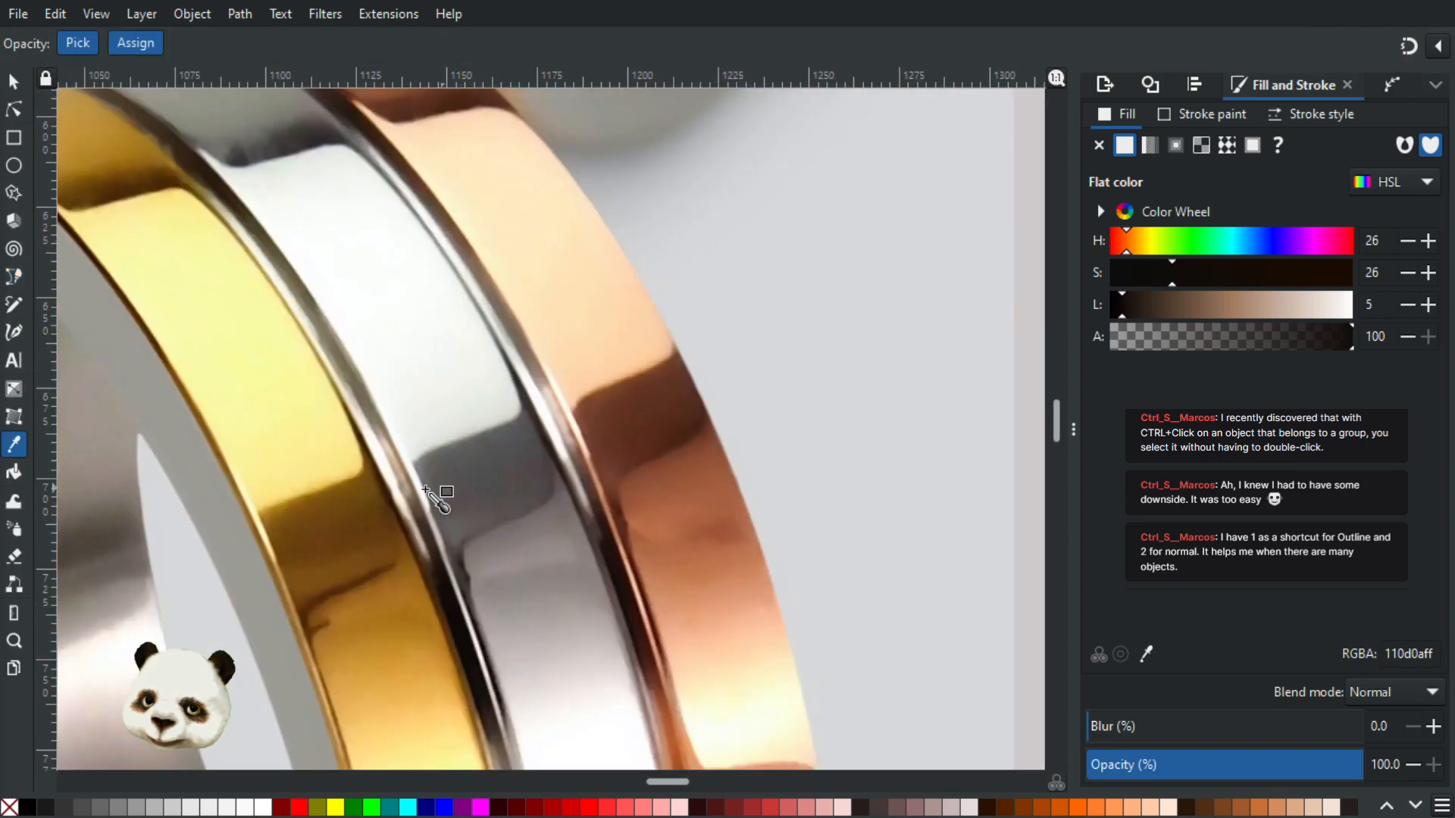
{"action": "left_click", "coordinate": [443, 610]}
{"action": "scroll", "coordinate": [428, 610], "scroll_direction": "down", "scroll_amount": 5}
{"action": "mouse_move", "coordinate": [66, 489]}
{"action": "left_mouse_down"}
{"action": "mouse_move", "coordinate": [594, 539]}
{"action": "mouse_move", "coordinate": [790, 522]}
{"action": "left_mouse_up"}
Step: Reshape the highlight's lower end, moving the gold-side node to X 232.989, Y 288.148 px and the tip to X 268.463, Y 345.580 px
{"action": "scroll", "coordinate": [667, 362], "scroll_direction": "up", "scroll_amount": 2}
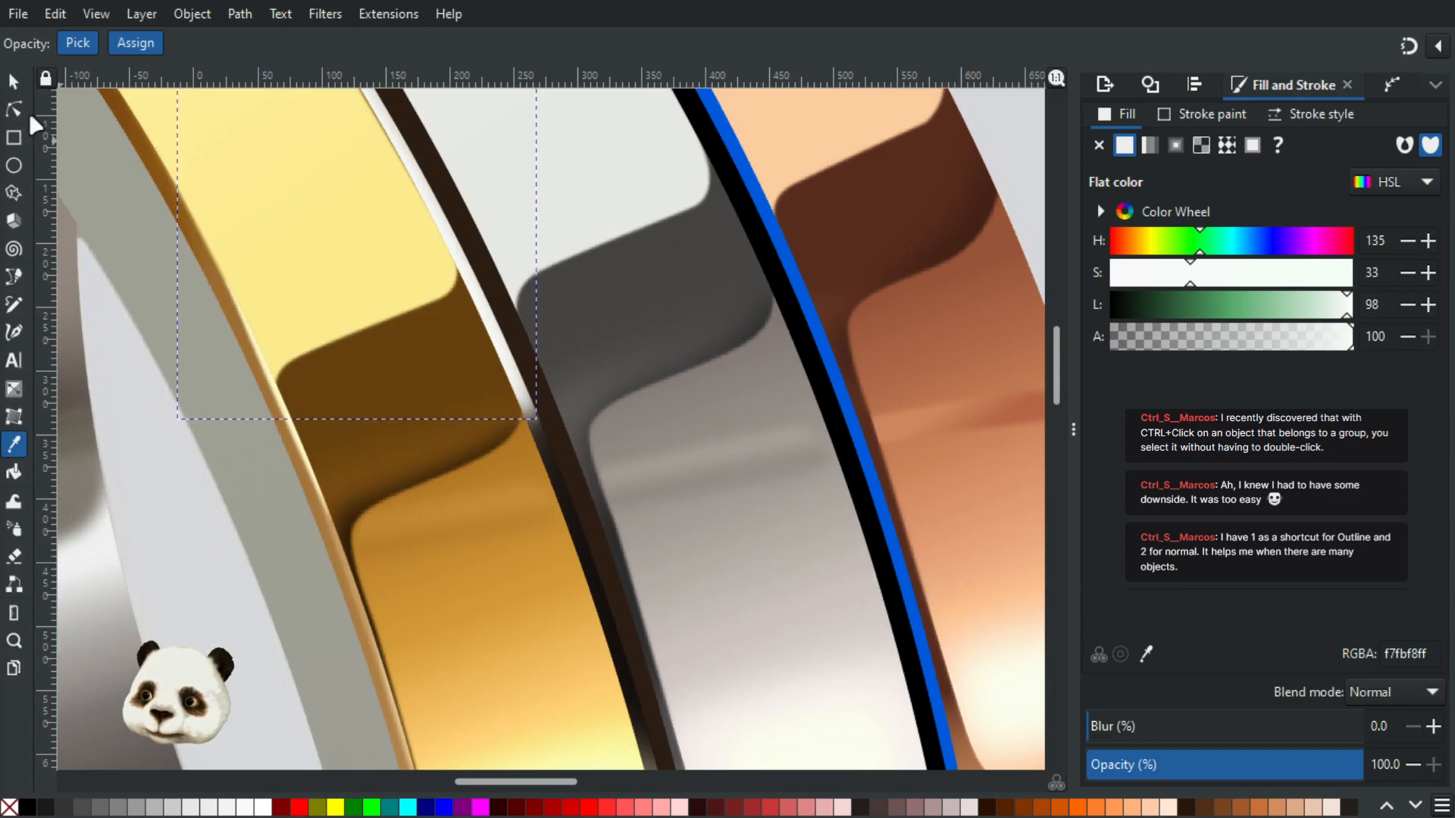
{"action": "key", "text": "n"}
{"action": "scroll", "coordinate": [559, 395], "scroll_direction": "up", "scroll_amount": 2}
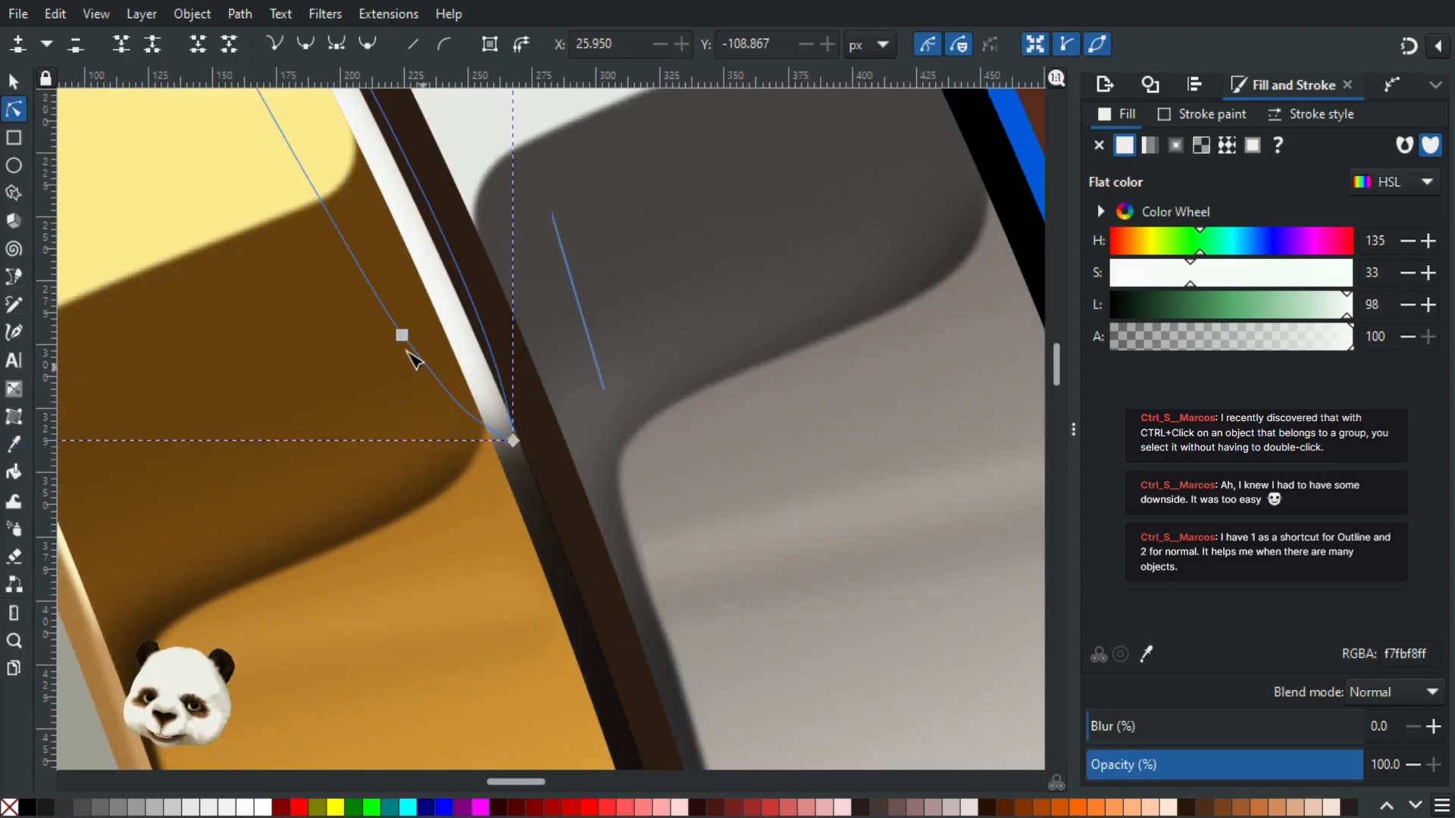
{"action": "left_click_drag", "start_coordinate": [404, 335], "coordinate": [424, 315]}
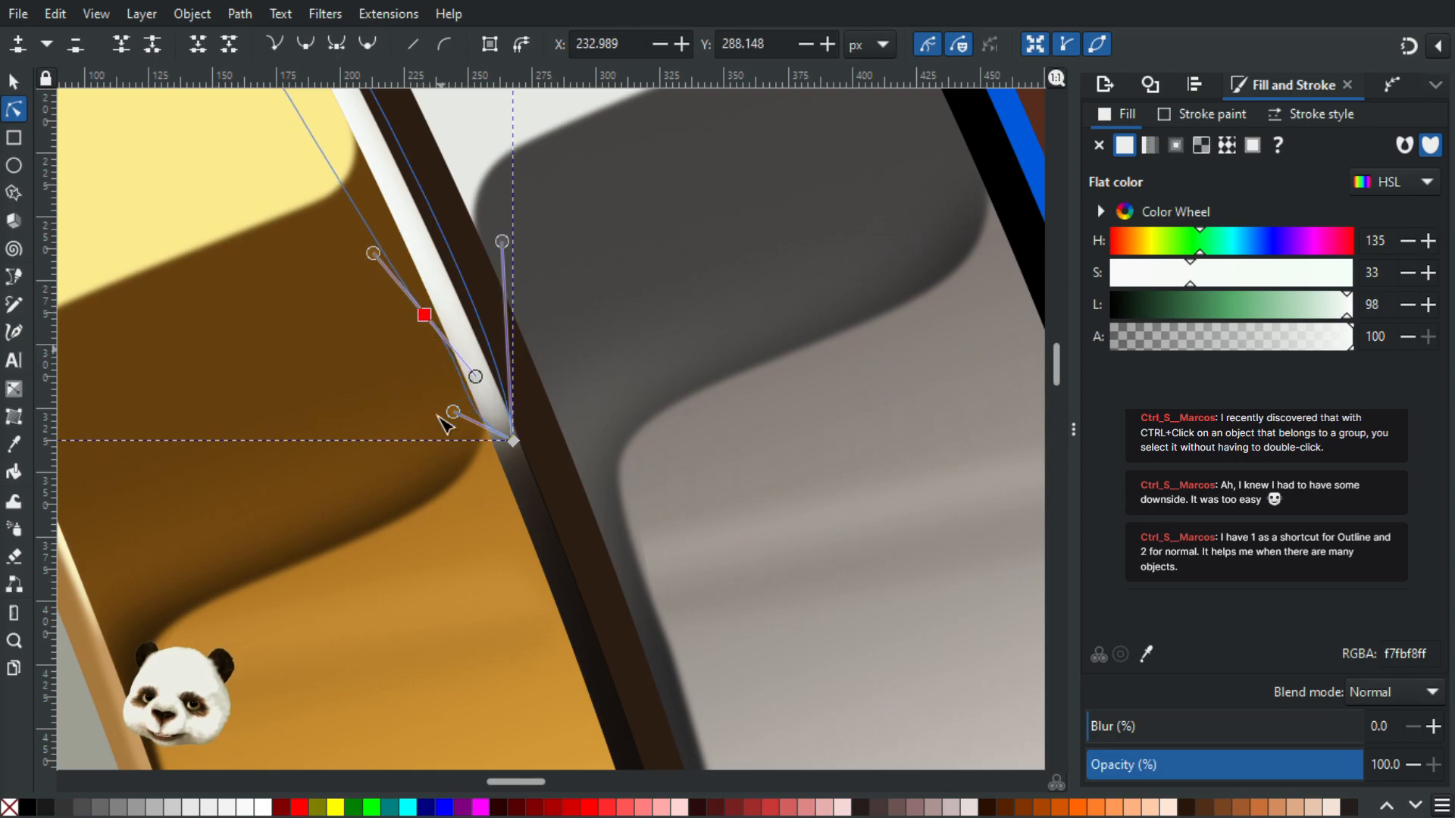
{"action": "left_click_drag", "start_coordinate": [457, 416], "coordinate": [443, 365]}
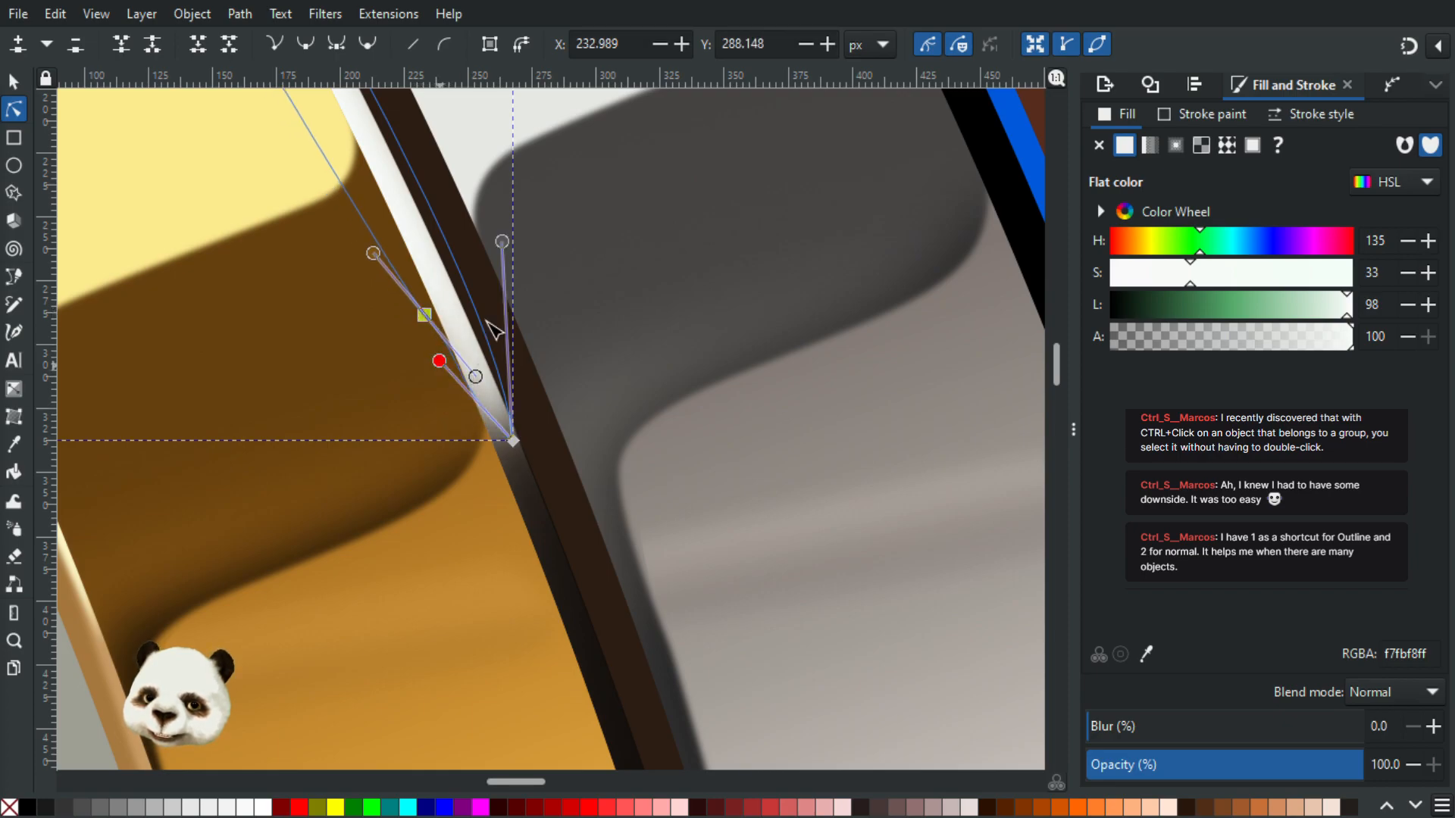
{"action": "left_click_drag", "start_coordinate": [502, 242], "coordinate": [492, 251]}
{"action": "left_click_drag", "start_coordinate": [515, 440], "coordinate": [518, 462]}
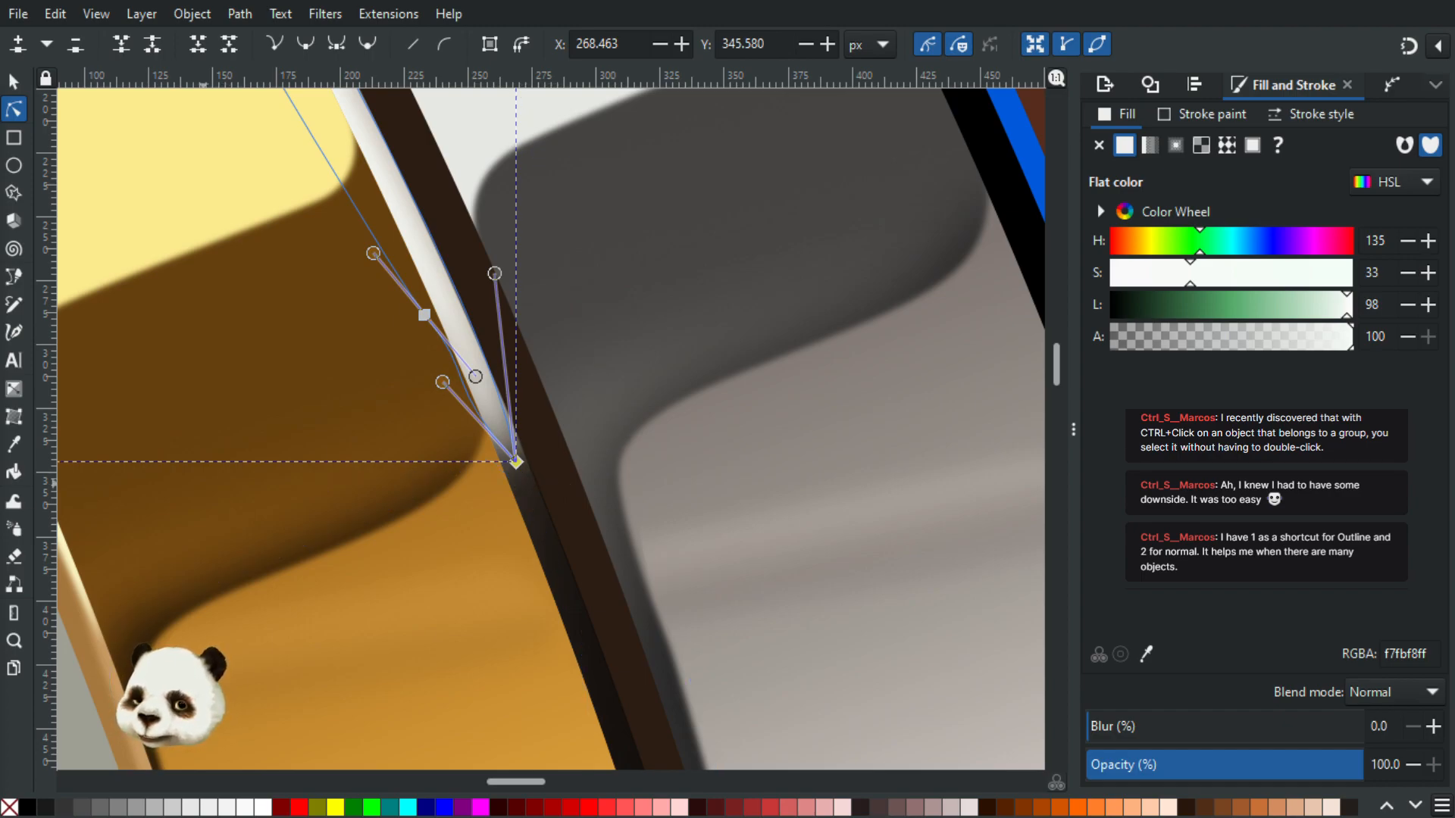
Step: Try an 18.5% blur on the white groove highlight and deselect it
{"action": "left_click", "coordinate": [1138, 725]}
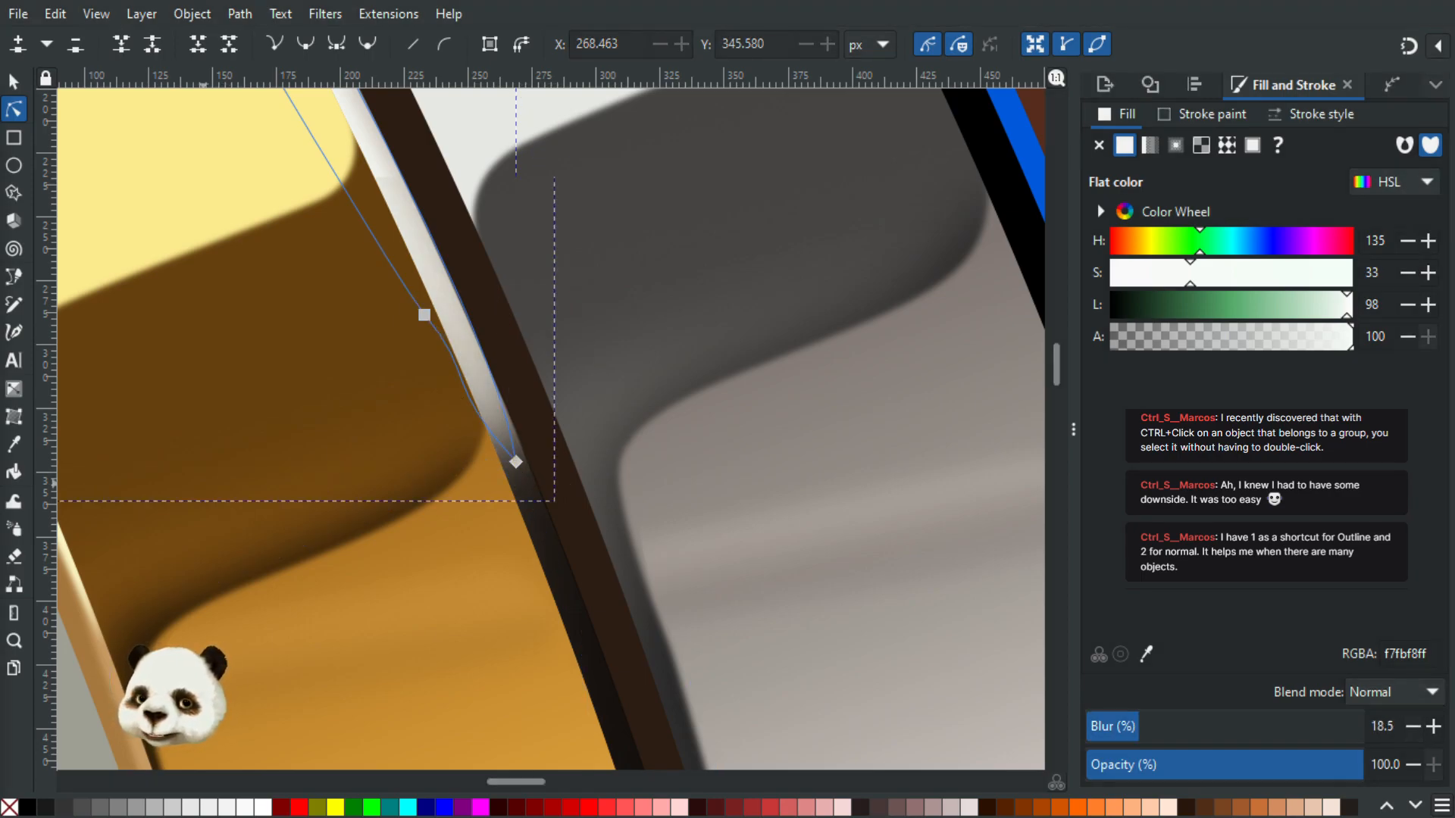
{"action": "scroll", "coordinate": [202, 497], "scroll_direction": "down", "scroll_amount": 4}
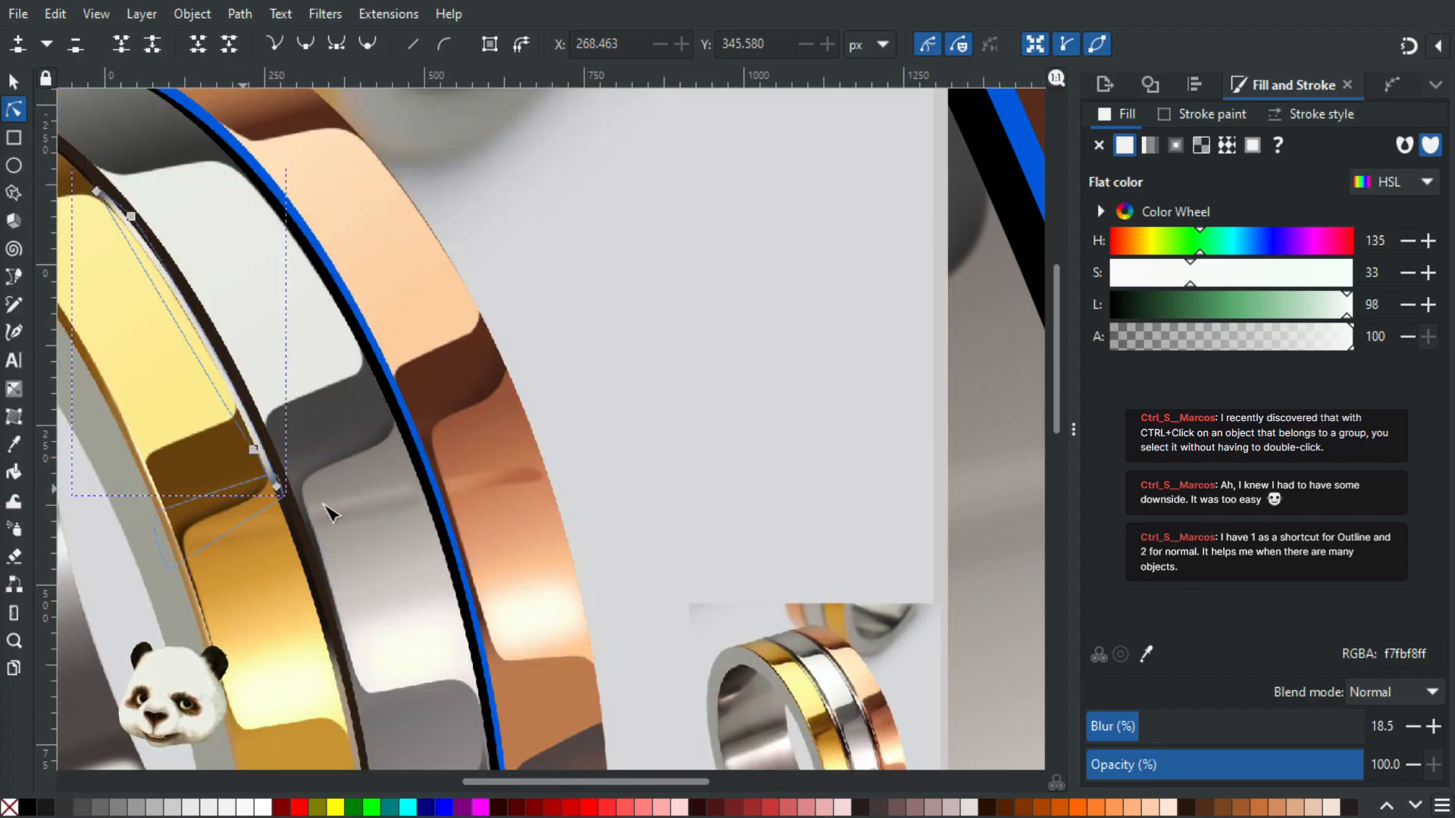
{"action": "left_click", "coordinate": [732, 369]}
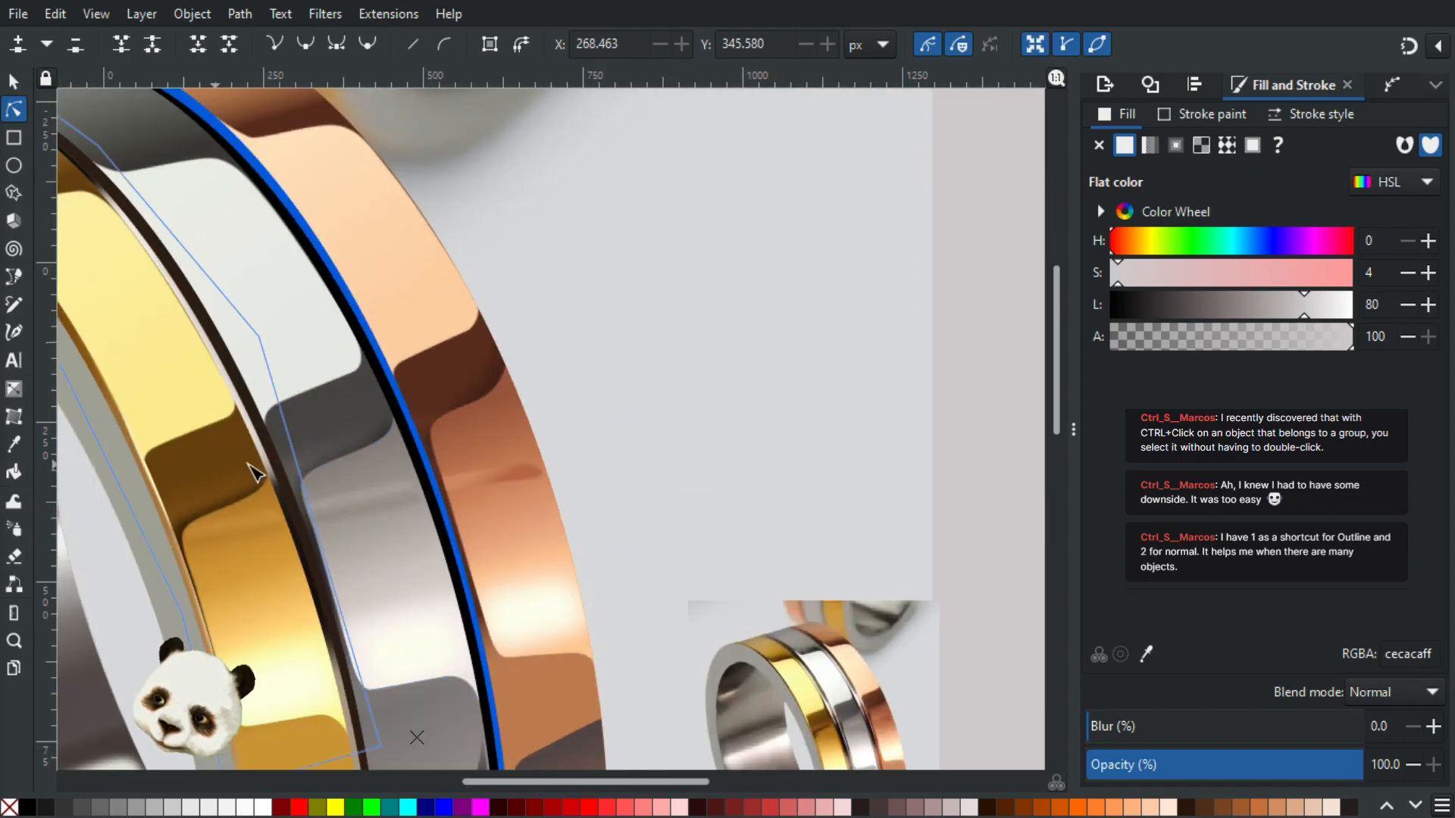
Step: Set the white groove highlight's blur to 10% and deselect it
{"action": "scroll", "coordinate": [254, 471], "scroll_direction": "up", "scroll_amount": 3}
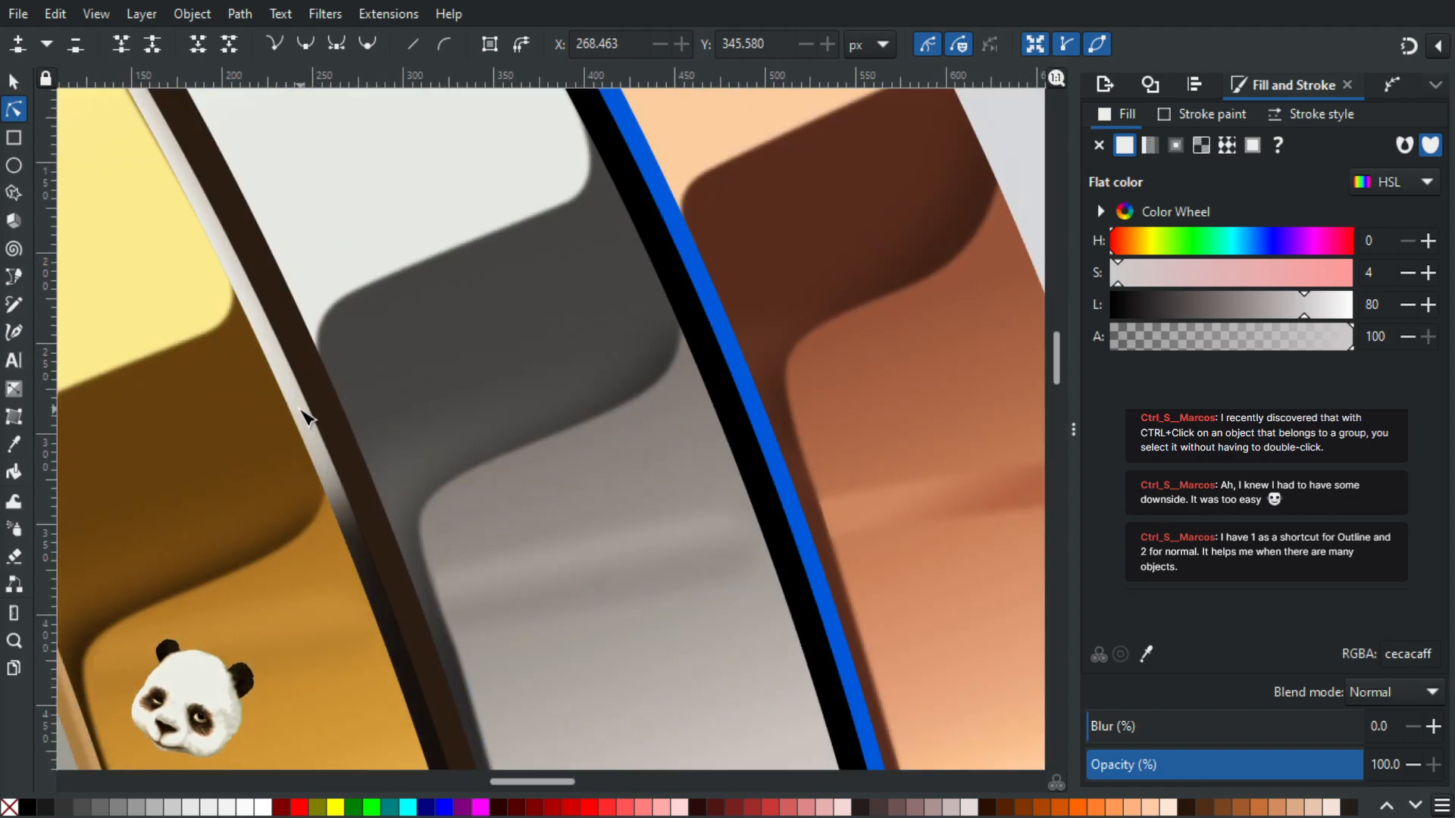
{"action": "left_click", "coordinate": [339, 509]}
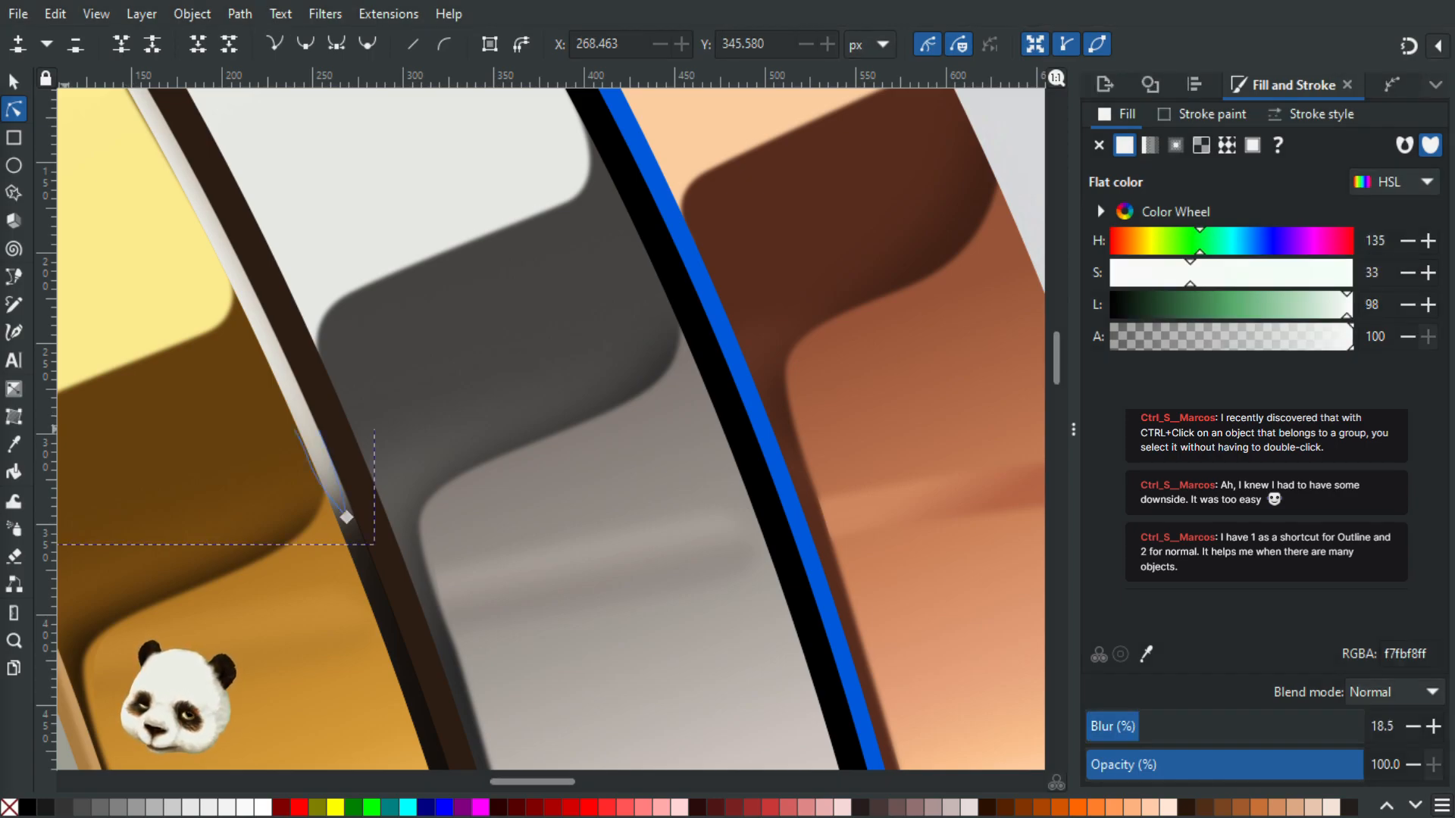
{"action": "left_click", "coordinate": [1138, 725]}
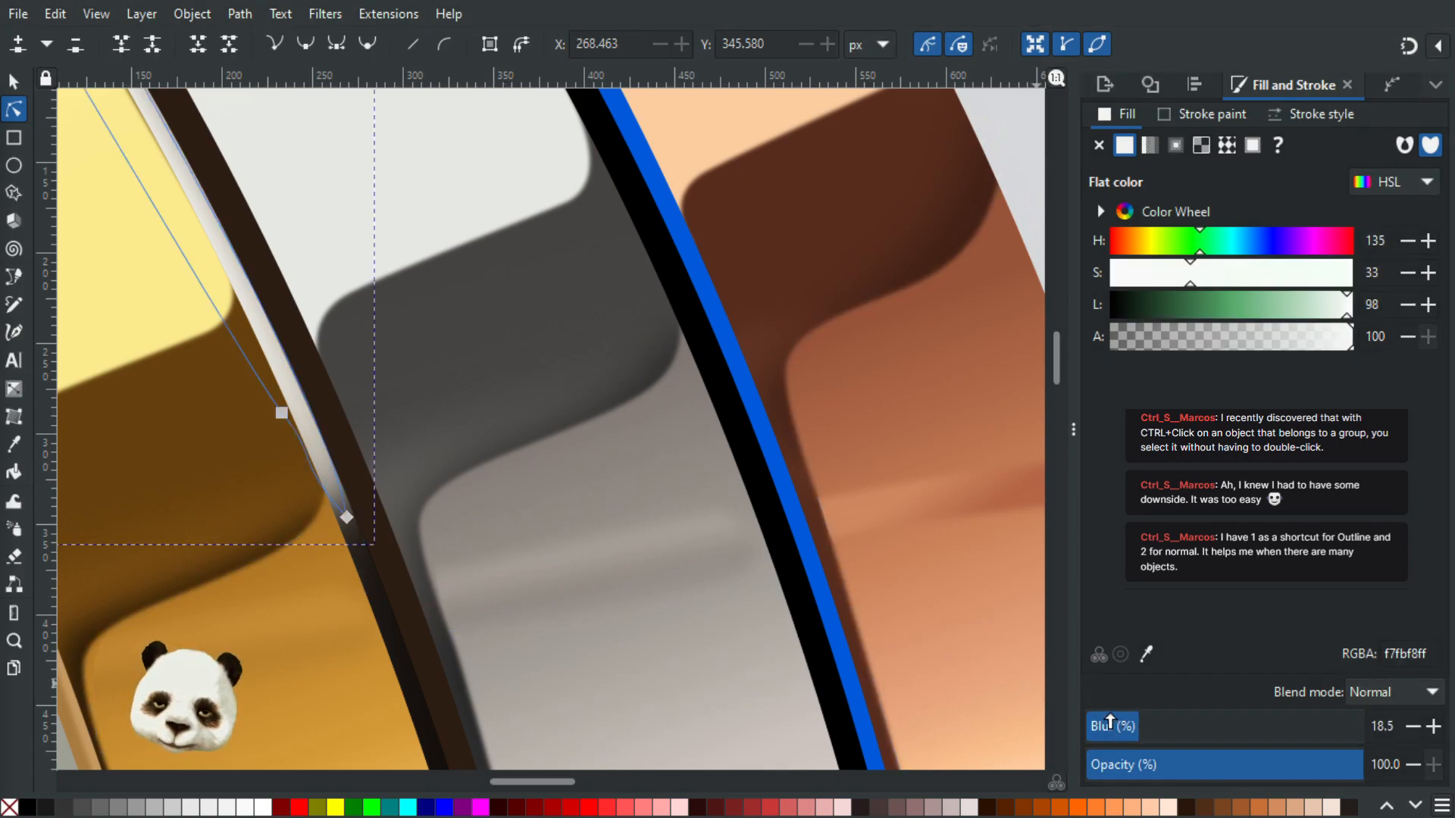
{"action": "left_click_drag", "start_coordinate": [1117, 728], "coordinate": [1102, 726]}
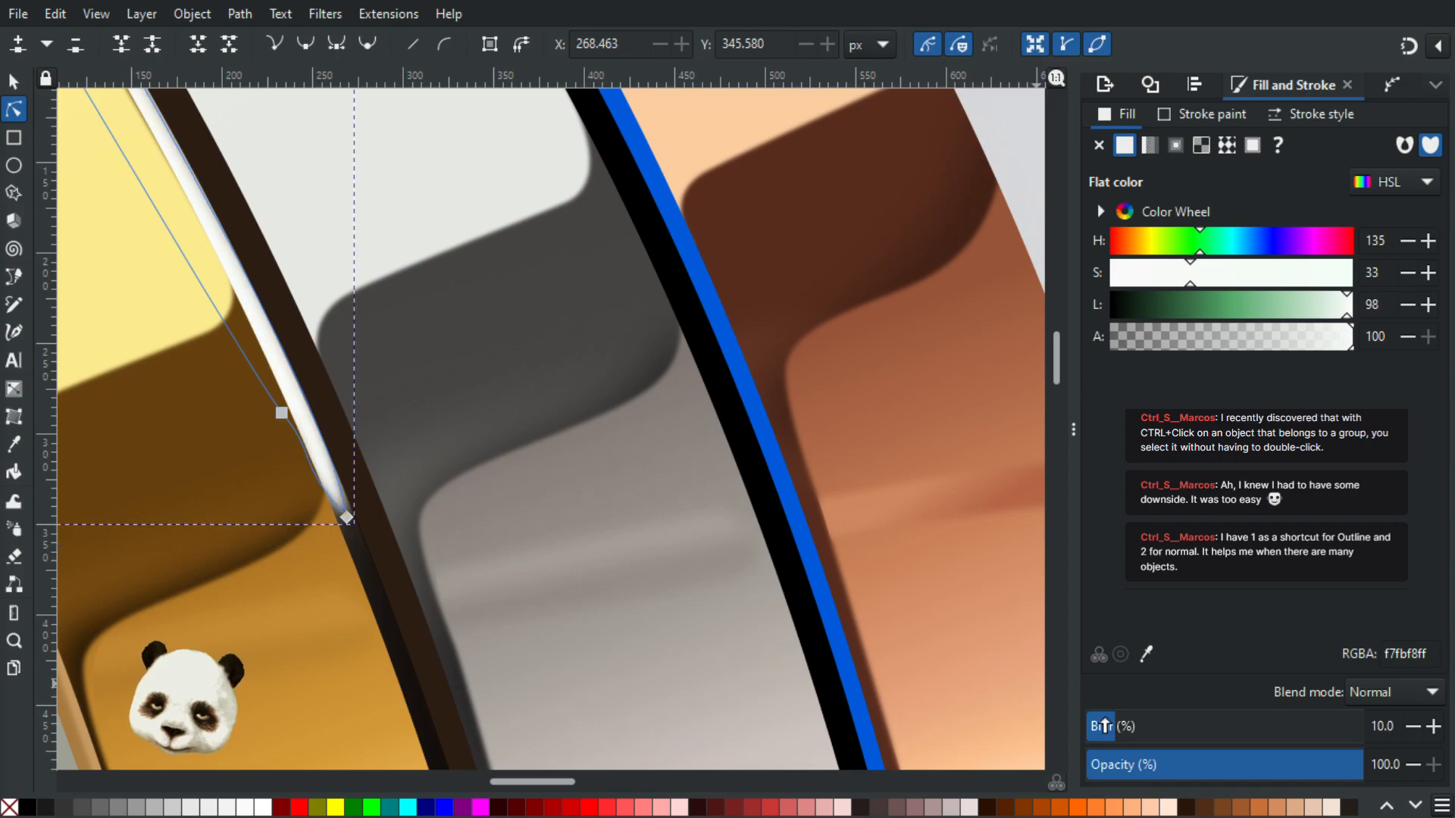
{"action": "scroll", "coordinate": [770, 558], "scroll_direction": "down", "scroll_amount": 4, "text": "ctrl"}
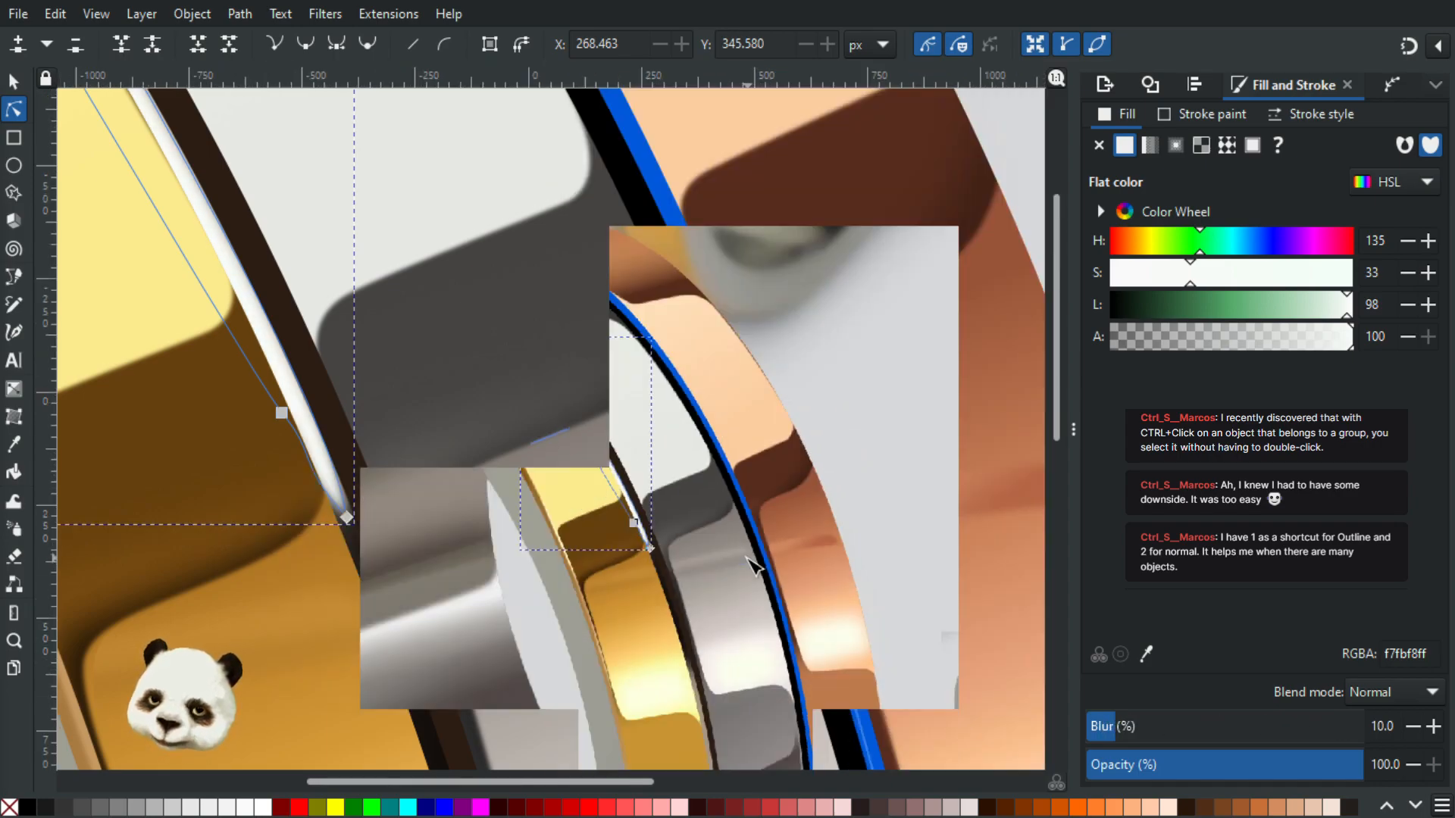
{"action": "left_click", "coordinate": [932, 488]}
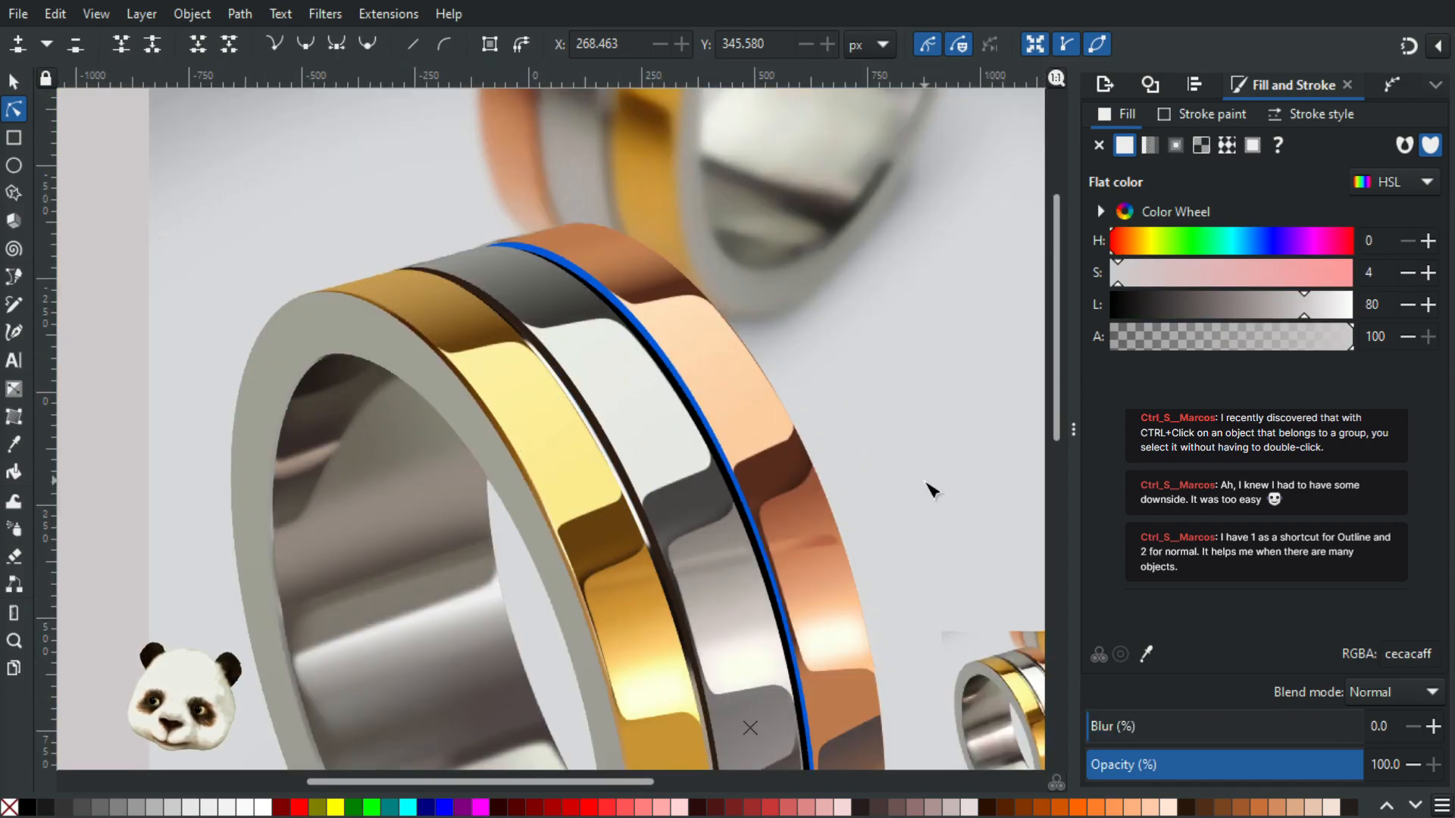
Step: Compare the white groove highlight beside the dark gold area with the same stretch on the reference ring
{"action": "scroll", "coordinate": [931, 500], "scroll_direction": "up", "scroll_amount": 2, "text": "ctrl"}
{"action": "scroll", "coordinate": [876, 520], "scroll_direction": "up", "scroll_amount": 1, "text": "ctrl"}
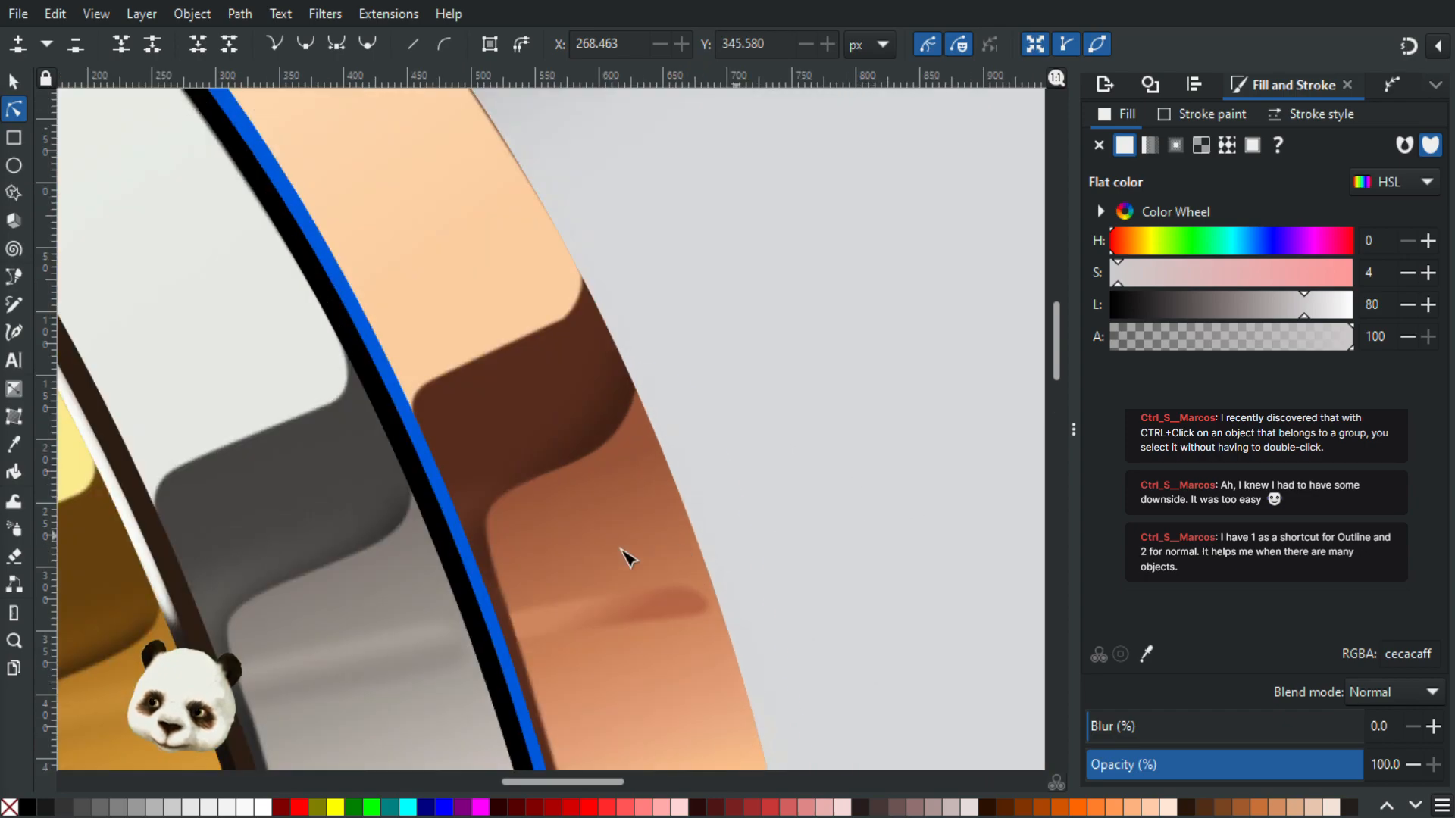
{"action": "left_click_drag", "start_coordinate": [787, 424], "coordinate": [409, 15]}
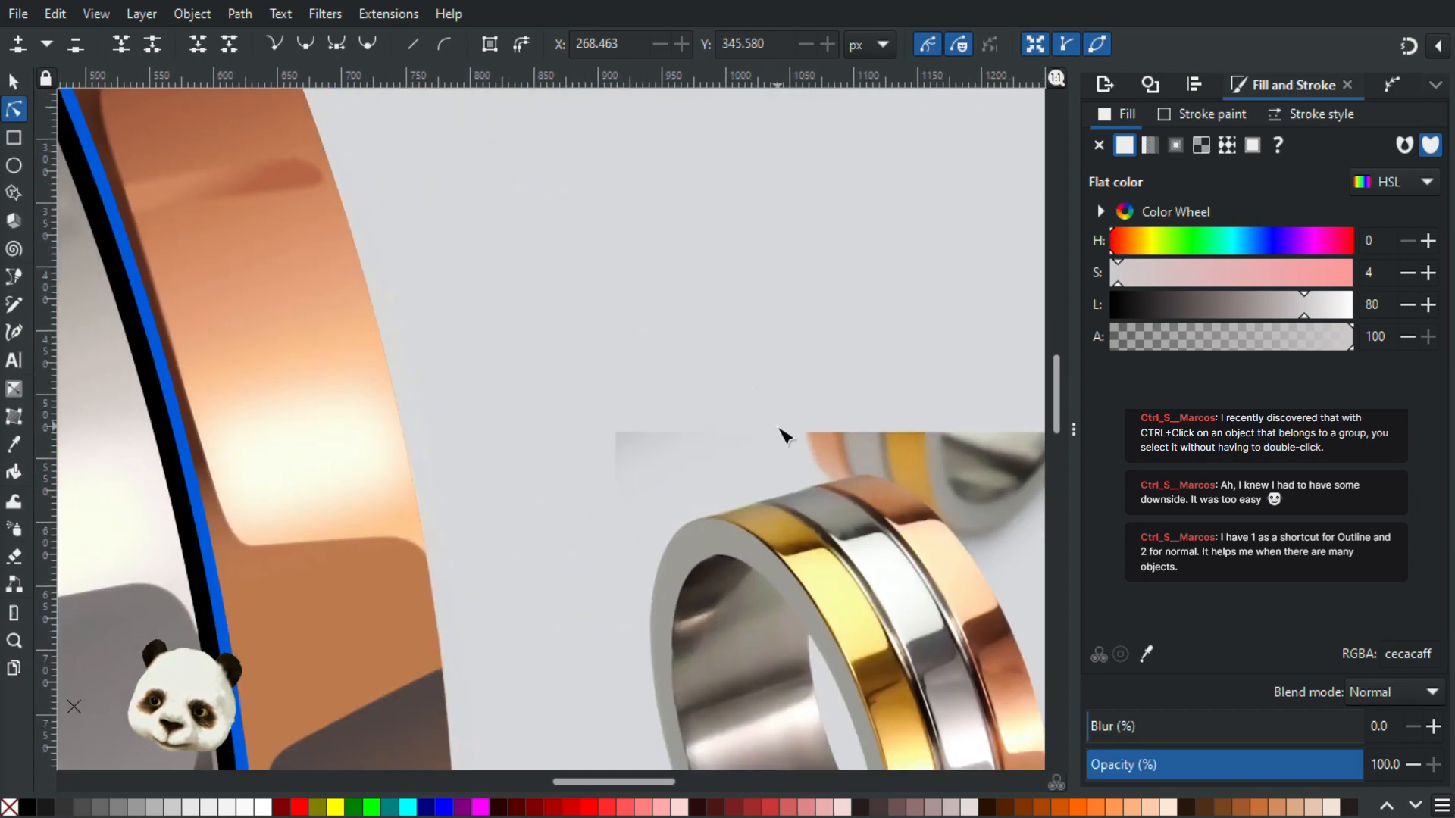
{"action": "scroll", "coordinate": [587, 410], "scroll_direction": "down", "scroll_amount": 5}
{"action": "left_click_drag", "start_coordinate": [379, 303], "coordinate": [866, 578]}
{"action": "left_click_drag", "start_coordinate": [170, 440], "coordinate": [397, 582]}
{"action": "scroll", "coordinate": [301, 253], "scroll_direction": "up", "scroll_amount": 1, "text": "ctrl"}
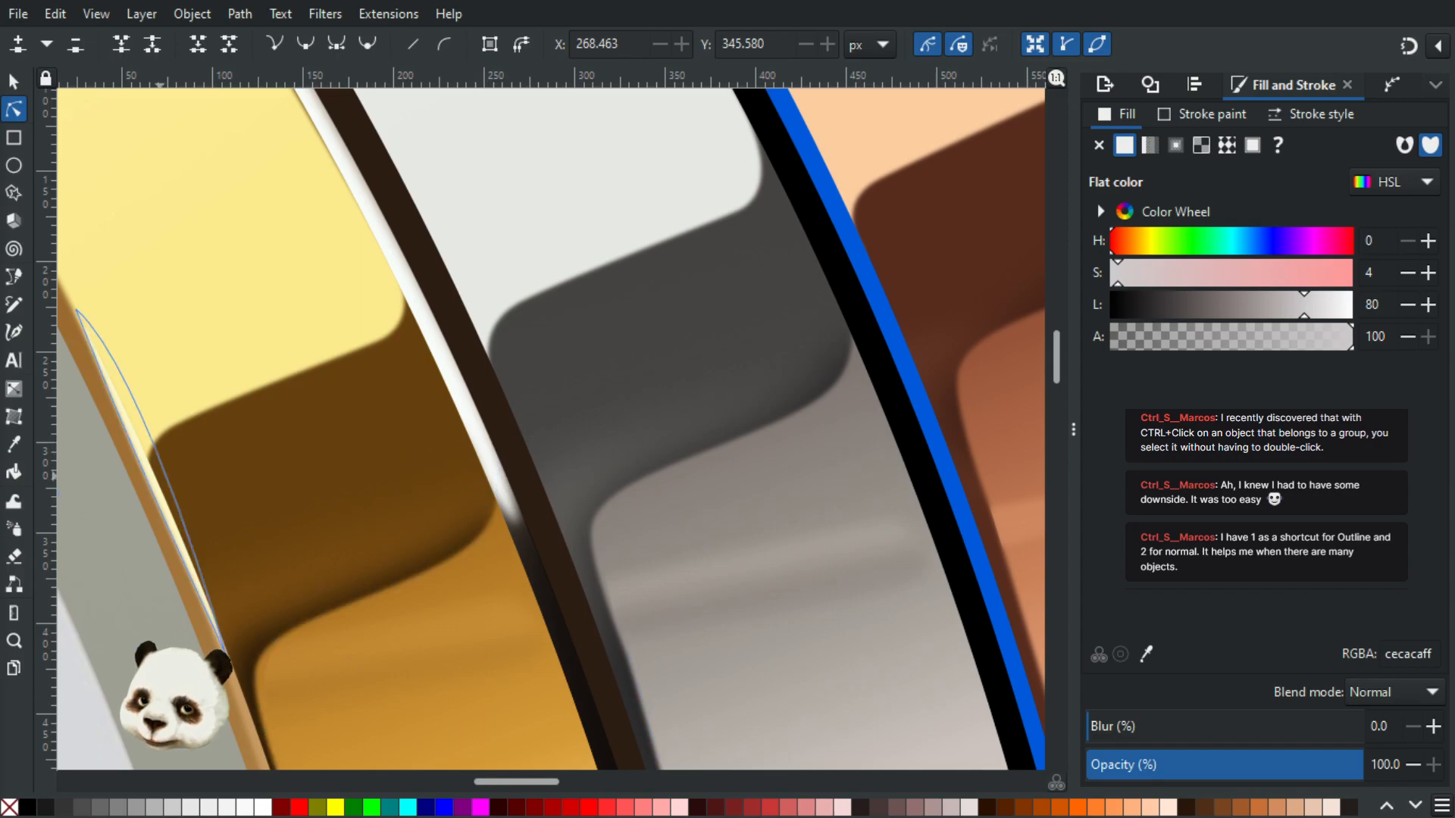
Step: Add a node to the white highlight's gold-side edge at X 217.553, Y 242.964 px and move the node below it to X 235.486, Y 285.234 px
{"action": "left_click", "coordinate": [367, 392]}
{"action": "scroll", "coordinate": [443, 382], "scroll_direction": "up", "scroll_amount": 1, "text": "ctrl"}
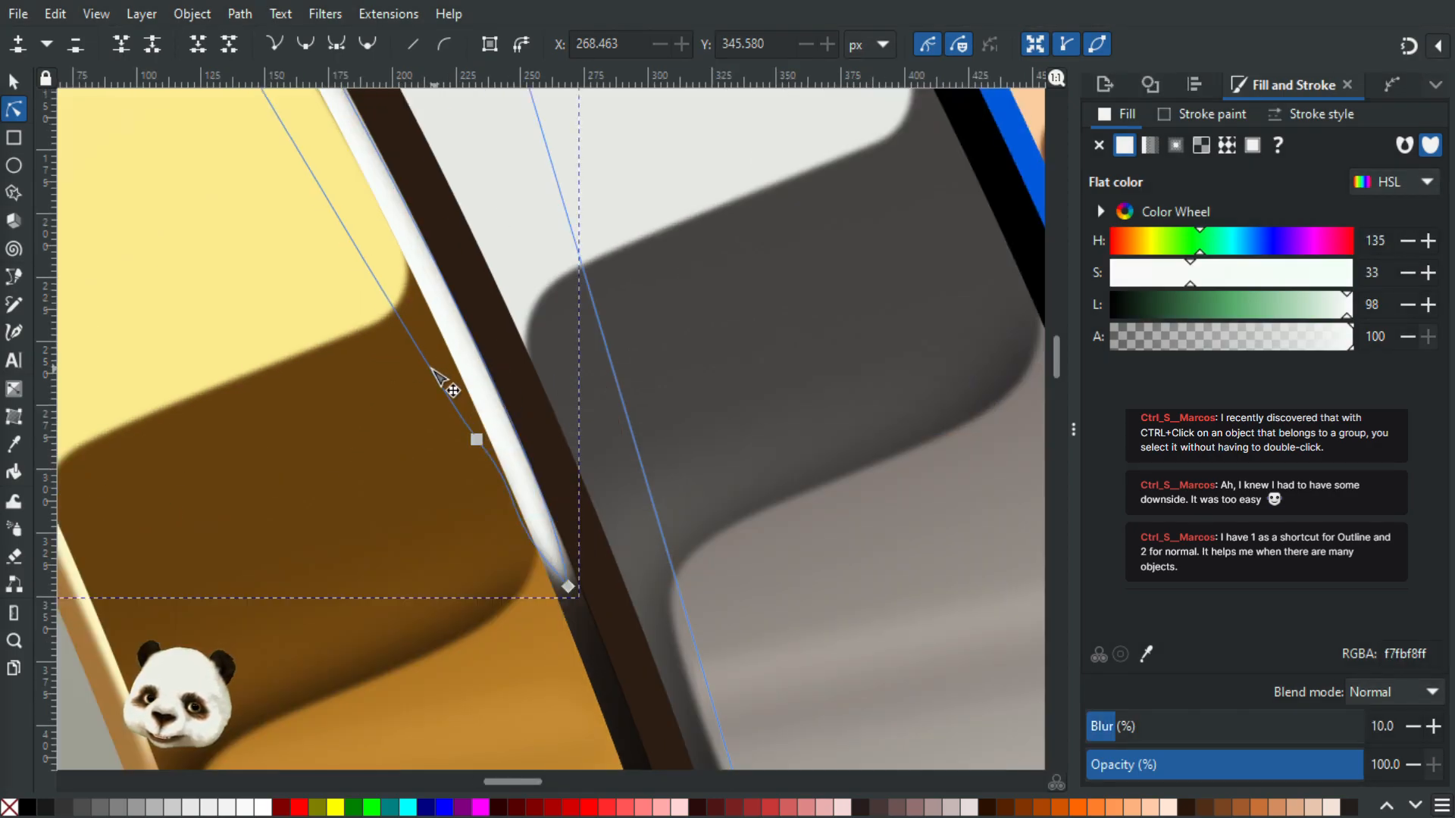
{"action": "left_click", "coordinate": [417, 349]}
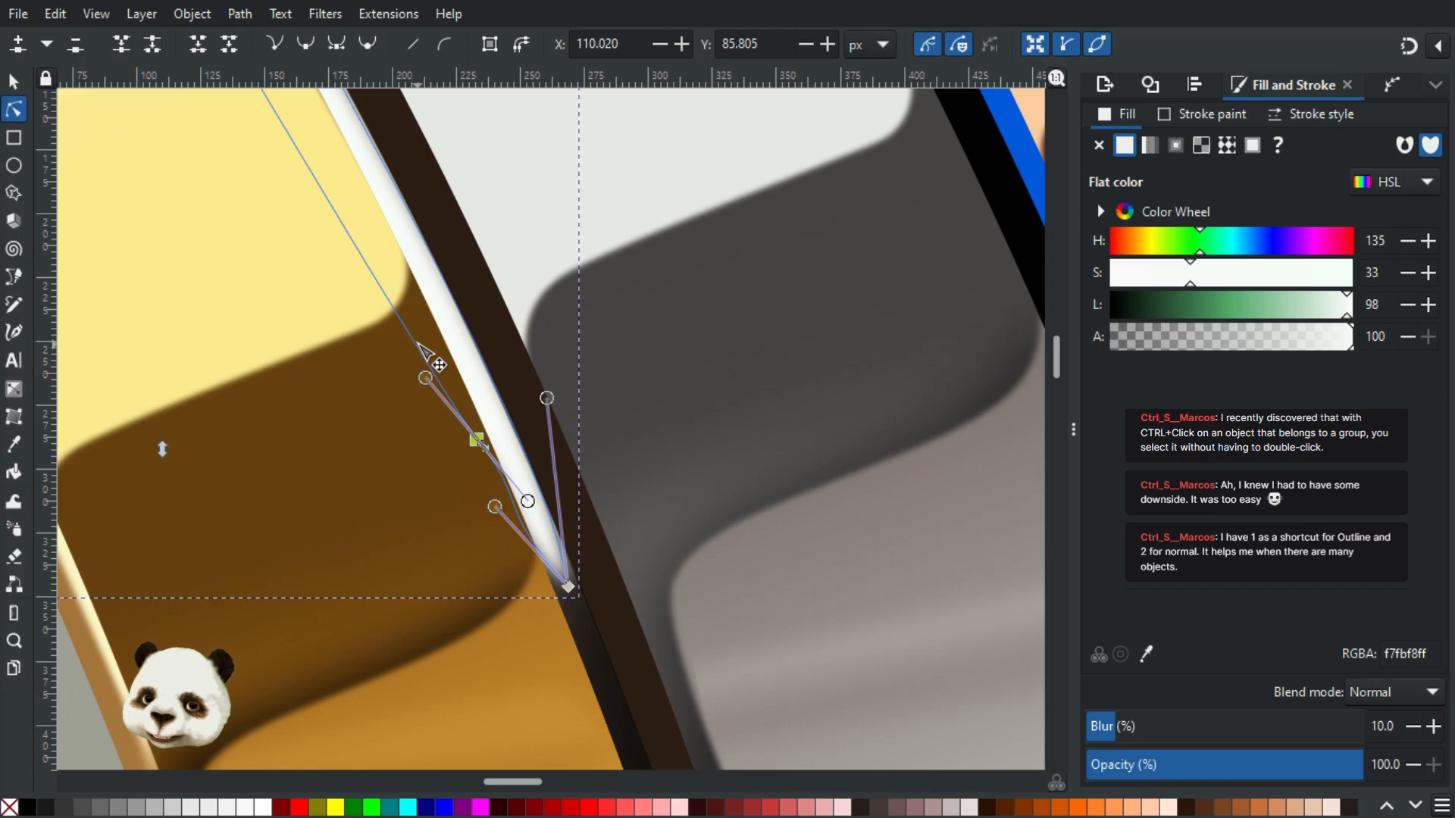
{"action": "double_click", "coordinate": [416, 342]}
{"action": "left_click_drag", "start_coordinate": [416, 343], "coordinate": [438, 326]}
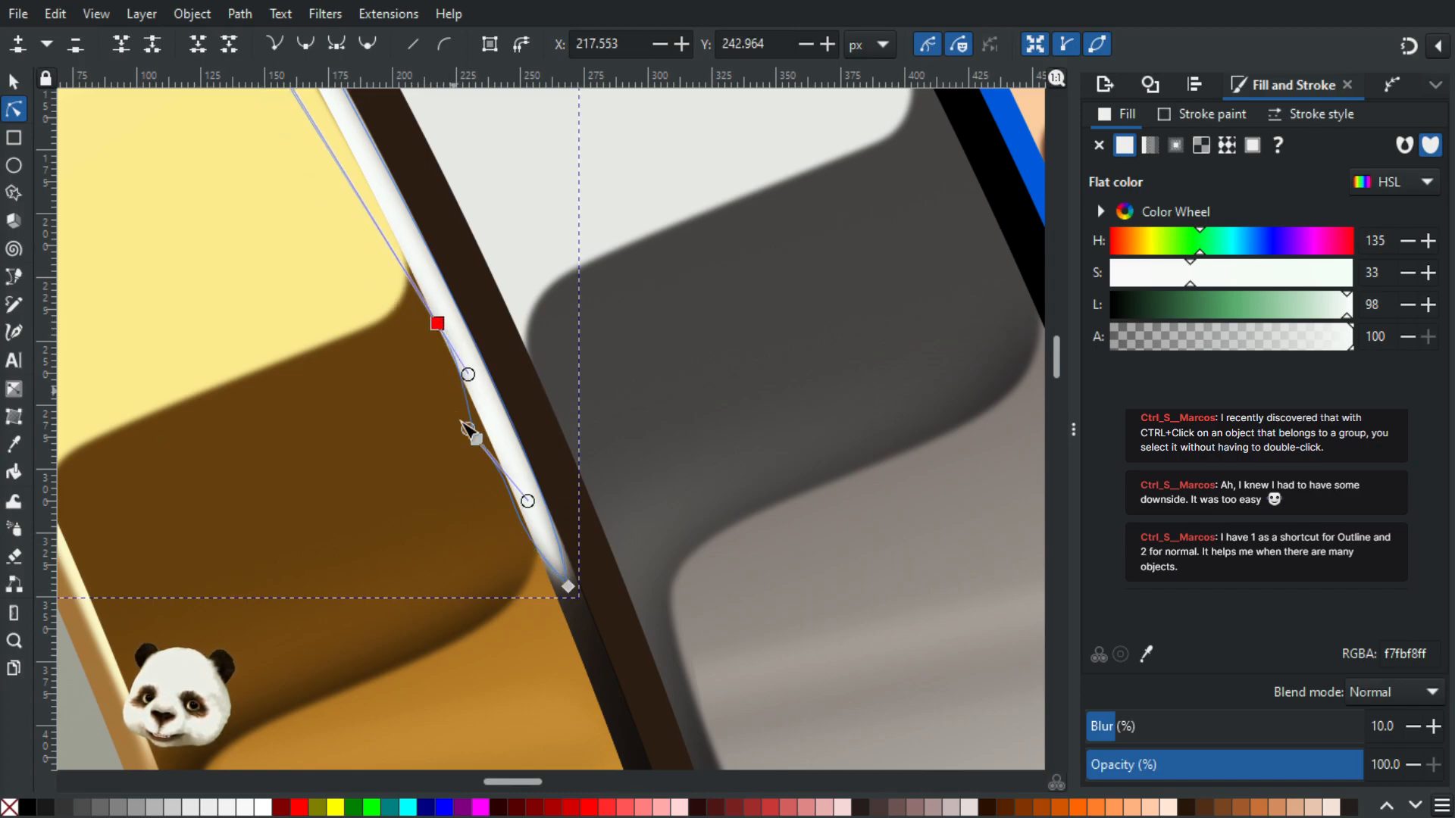
{"action": "mouse_move", "coordinate": [471, 434]}
{"action": "left_mouse_down"}
{"action": "mouse_move", "coordinate": [463, 417]}
{"action": "mouse_move", "coordinate": [488, 427]}
{"action": "left_mouse_up"}
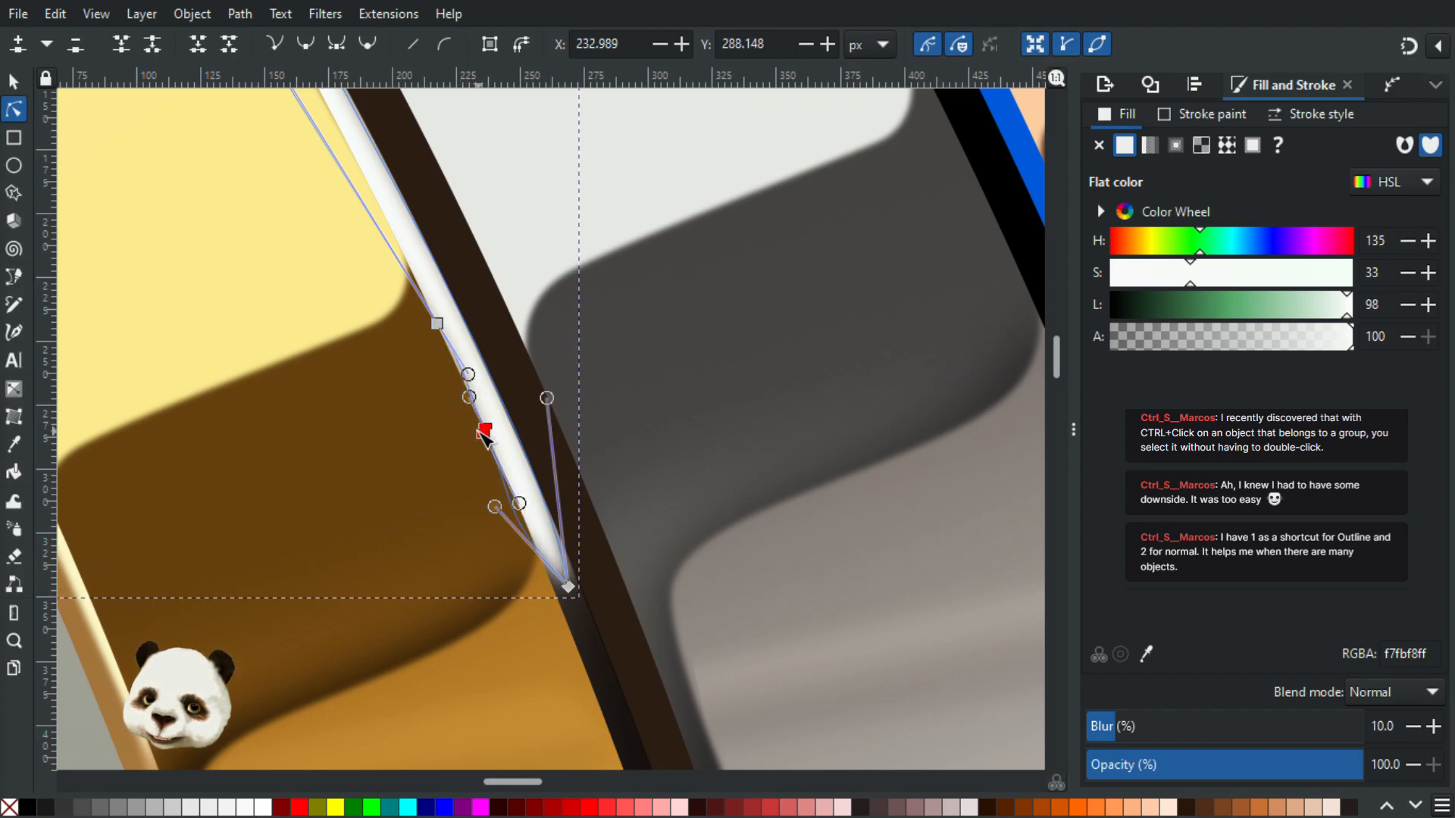
{"action": "left_click_drag", "start_coordinate": [502, 517], "coordinate": [537, 535]}
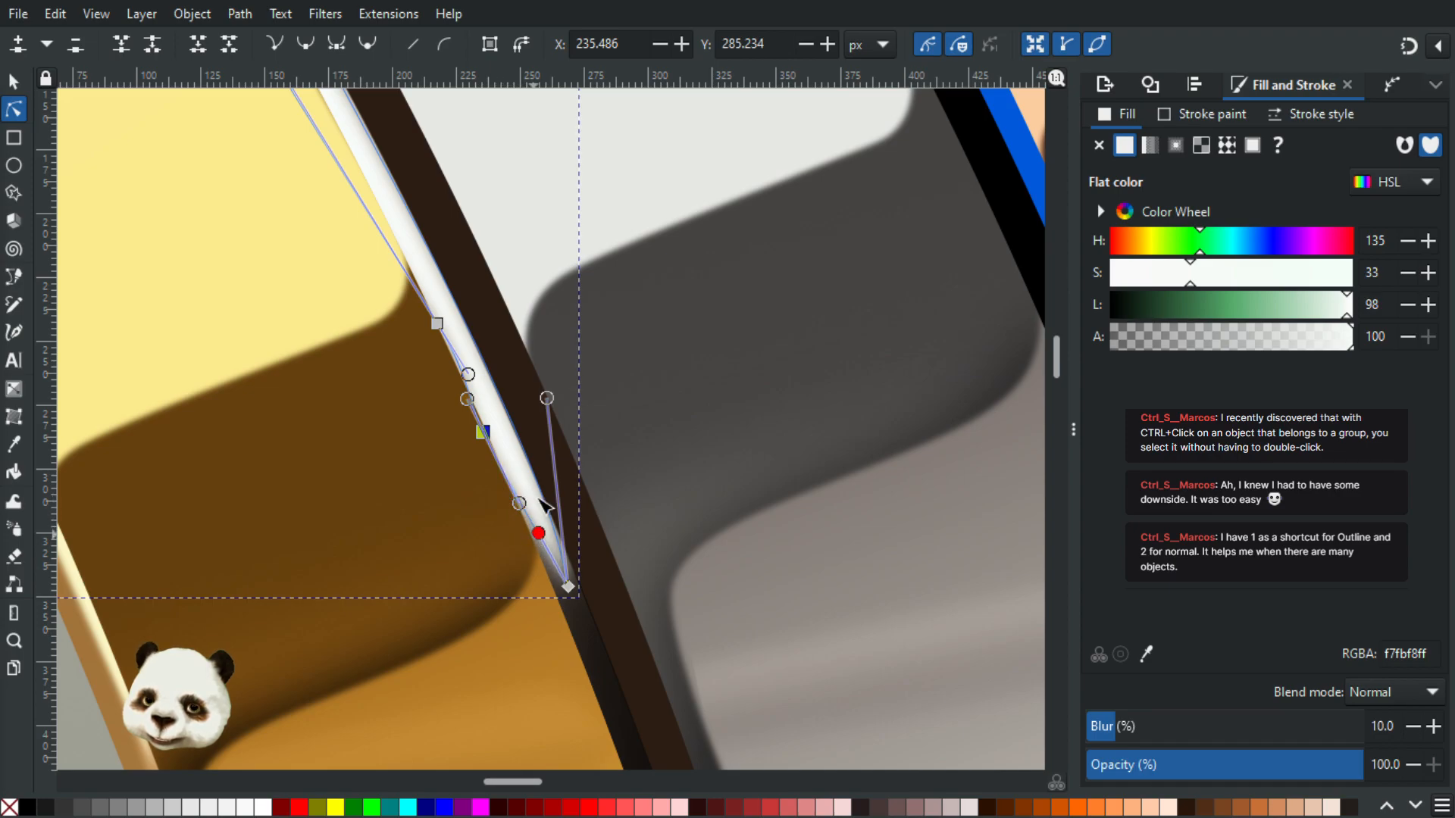
Step: Curve the highlight's silver-side edge closer to the groove, adding a node at X 239.903, Y 266.314 px, and deselect it
{"action": "left_click_drag", "start_coordinate": [547, 399], "coordinate": [560, 475]}
{"action": "double_click", "coordinate": [491, 403]}
{"action": "left_click_drag", "start_coordinate": [491, 401], "coordinate": [494, 385]}
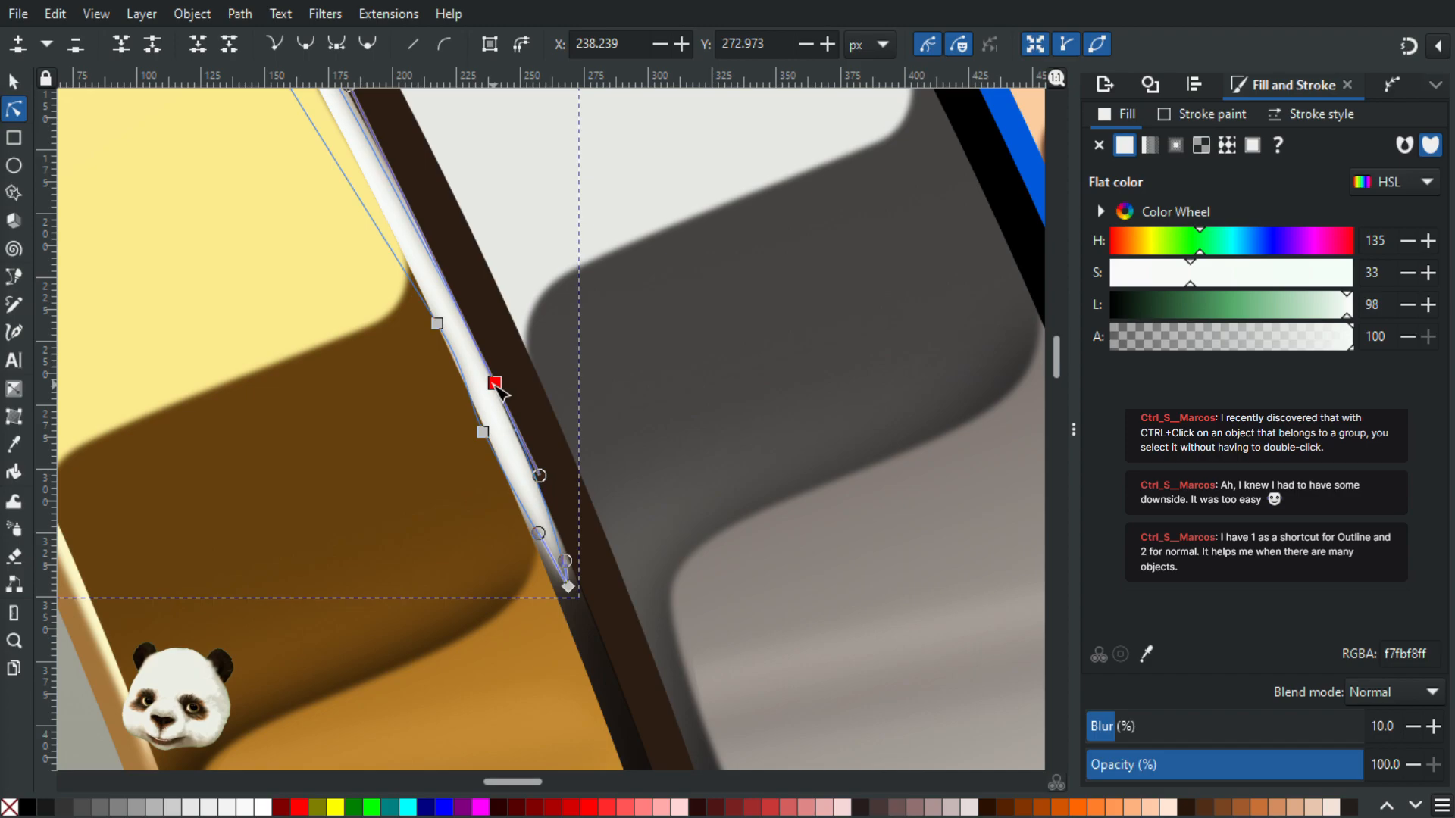
{"action": "scroll", "coordinate": [485, 379], "scroll_direction": "down", "scroll_amount": 3}
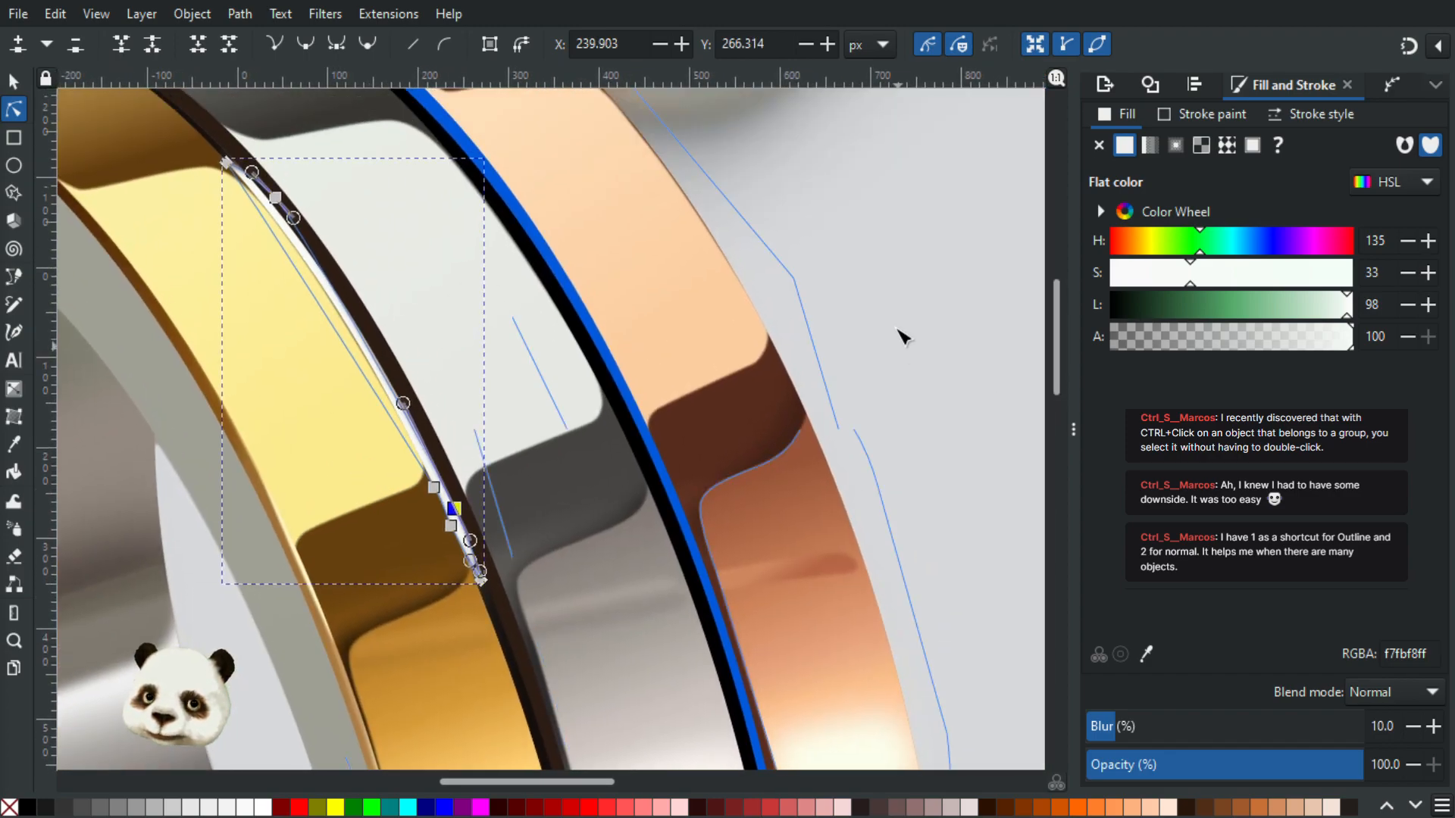
{"action": "left_click", "coordinate": [902, 337]}
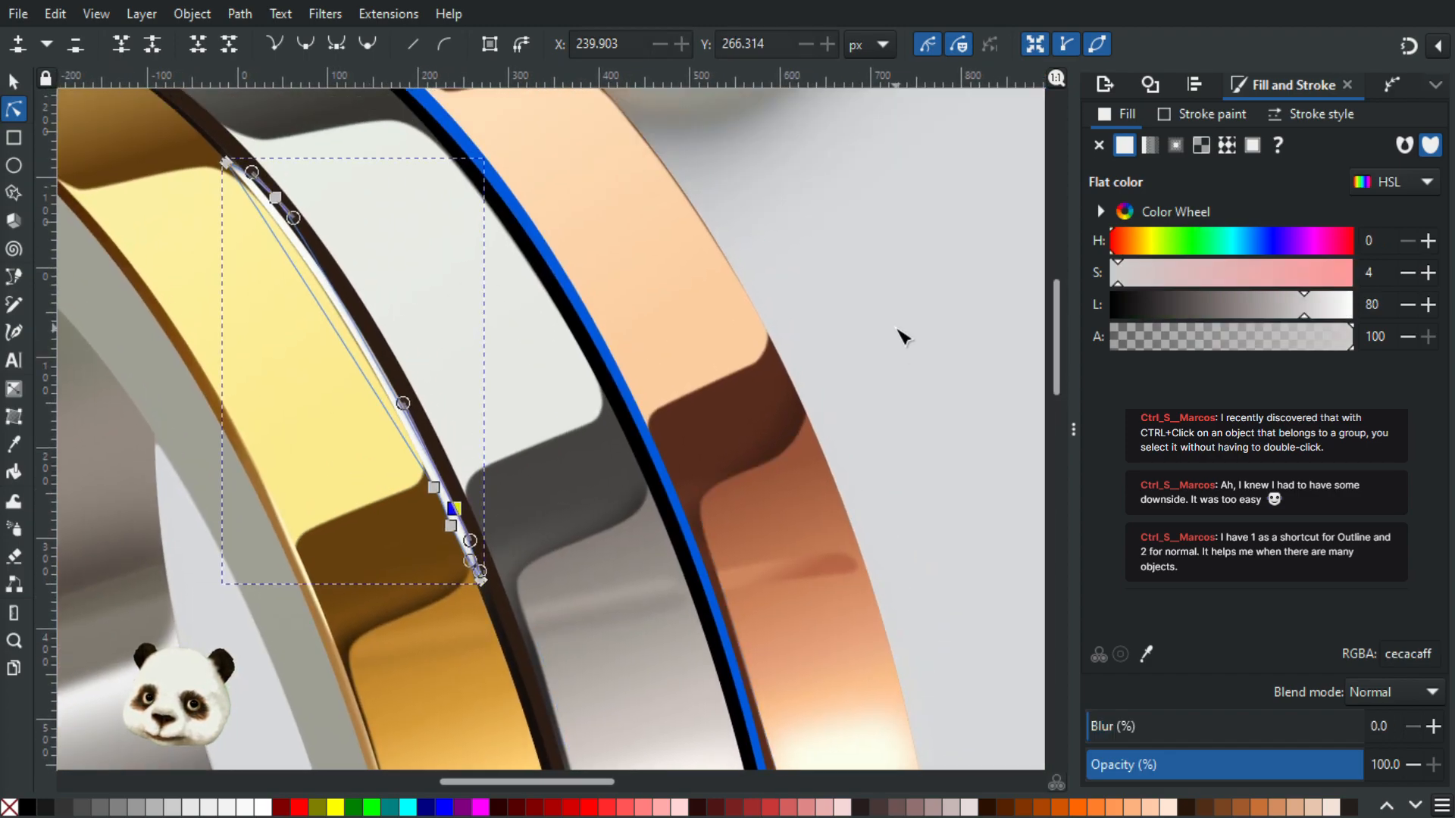
{"action": "scroll", "coordinate": [907, 356], "scroll_direction": "down", "scroll_amount": 1}
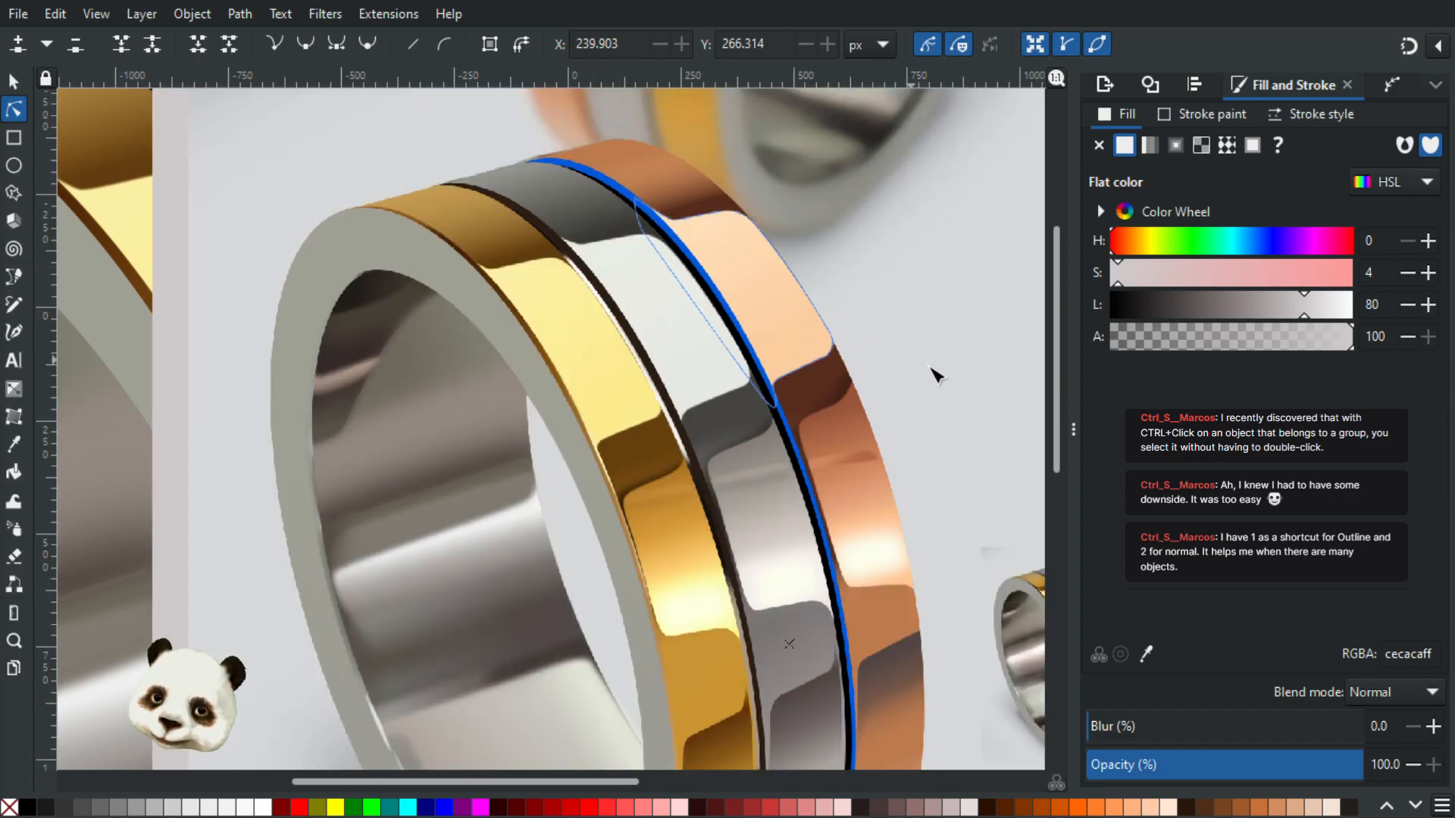
{"action": "scroll", "coordinate": [936, 388], "scroll_direction": "up", "scroll_amount": 1}
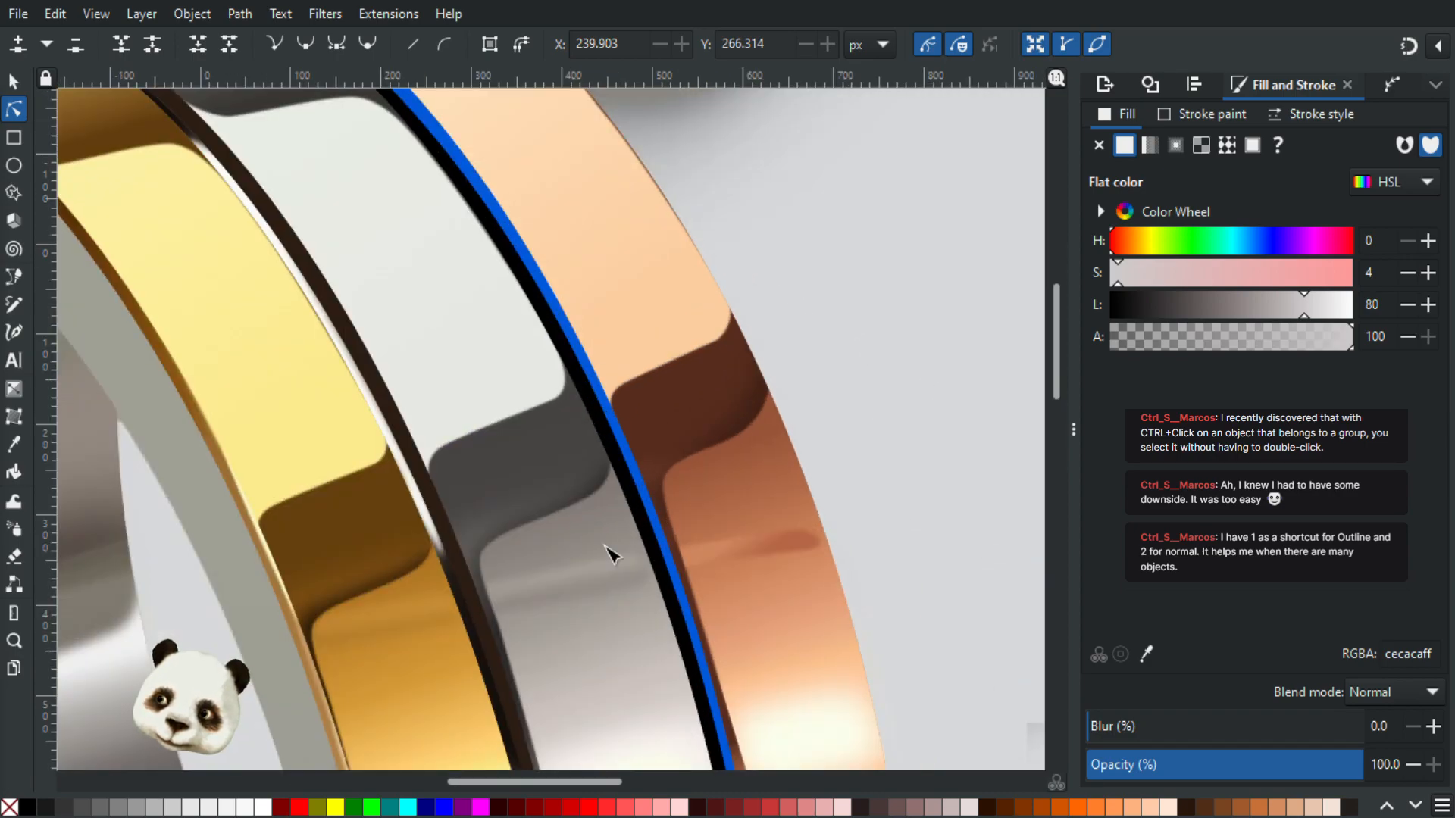
{"action": "scroll", "coordinate": [440, 583], "scroll_direction": "up", "scroll_amount": 3}
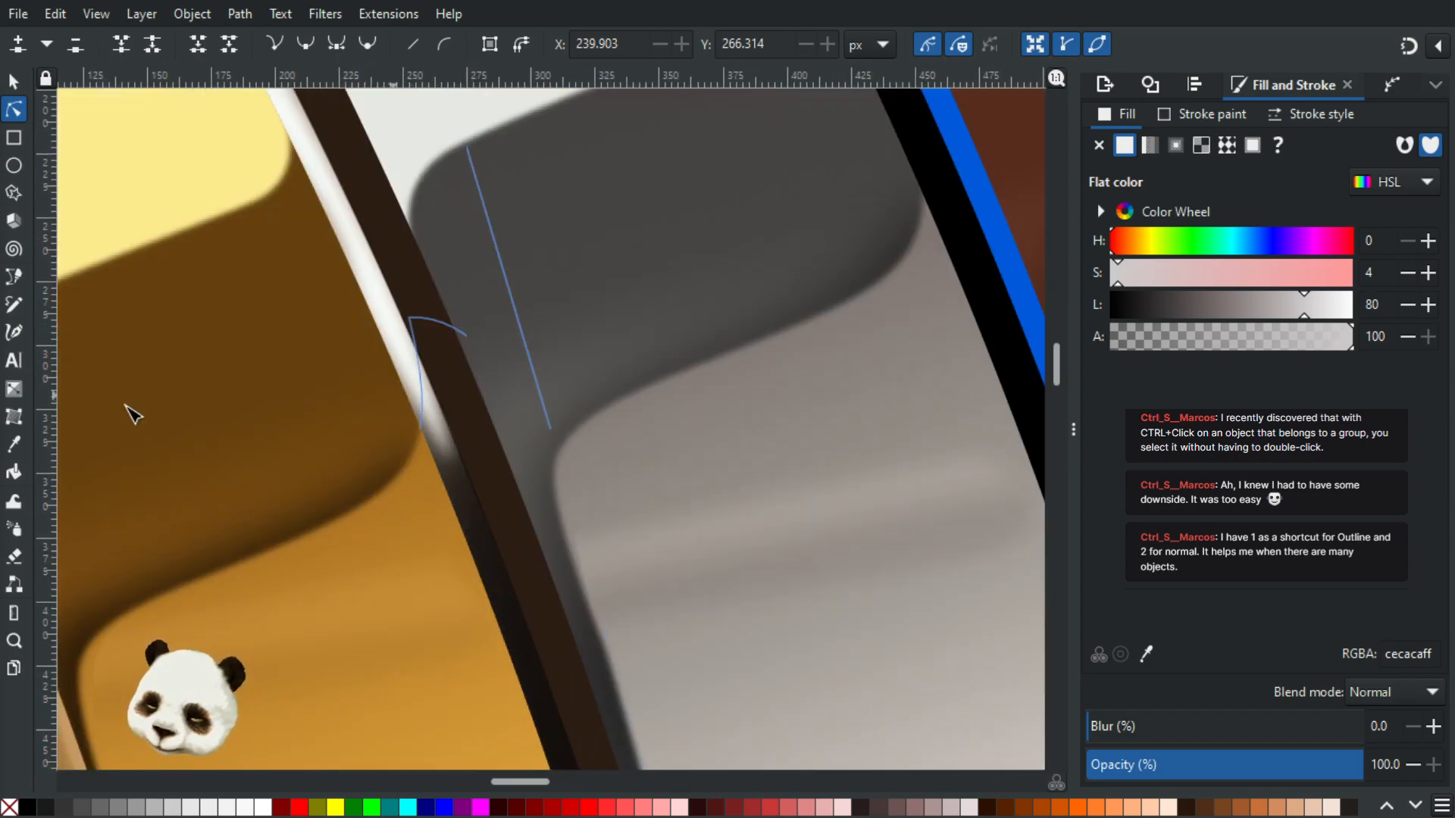
Step: Try extending the white highlight's lower tip along the groove to X 278.814, Y 372.553 px and compare it with the reference ring
{"action": "left_click", "coordinate": [450, 463]}
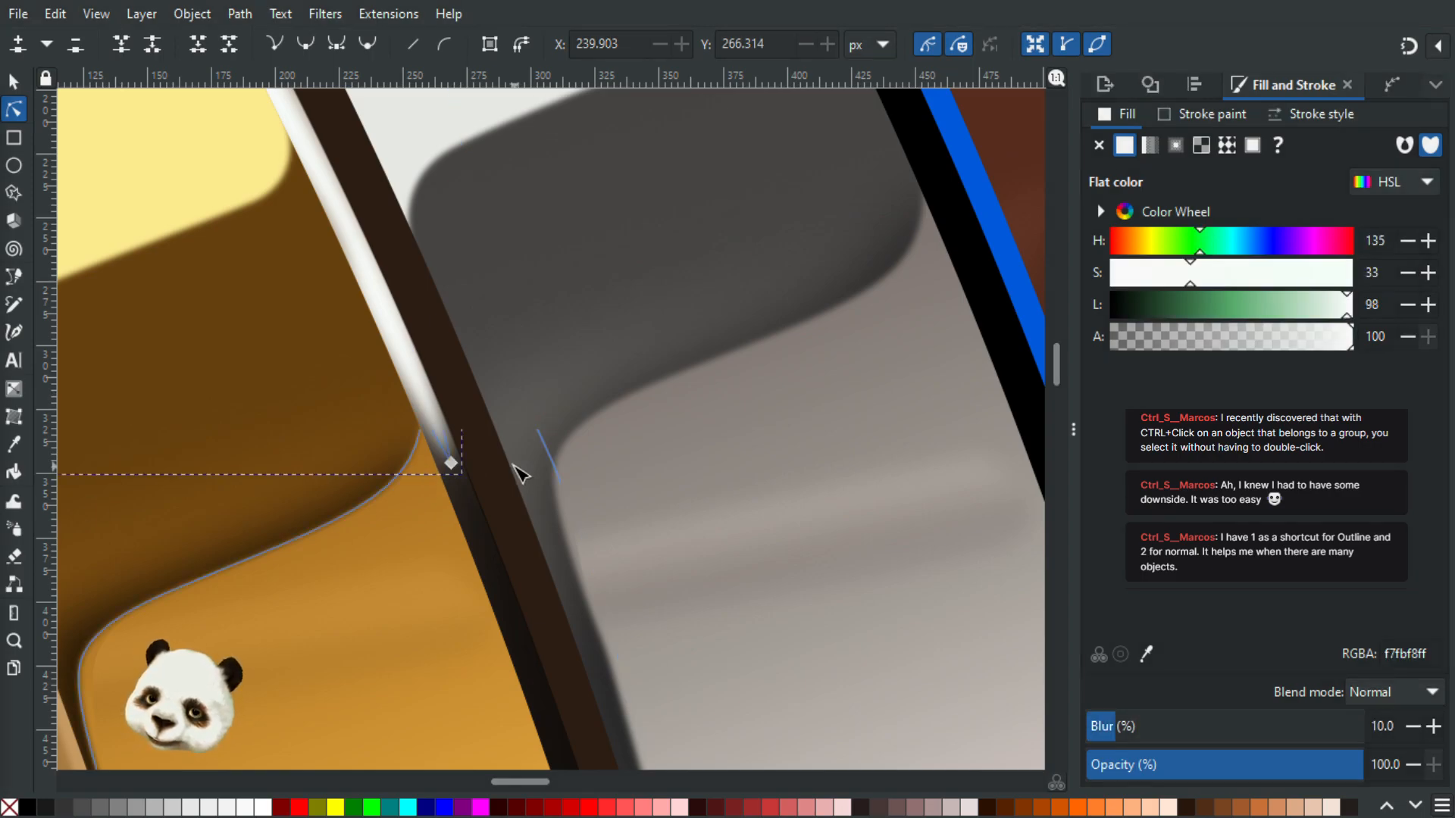
{"action": "left_click_drag", "start_coordinate": [450, 463], "coordinate": [453, 476]}
{"action": "scroll", "coordinate": [520, 520], "scroll_direction": "down", "scroll_amount": 4, "text": "ctrl"}
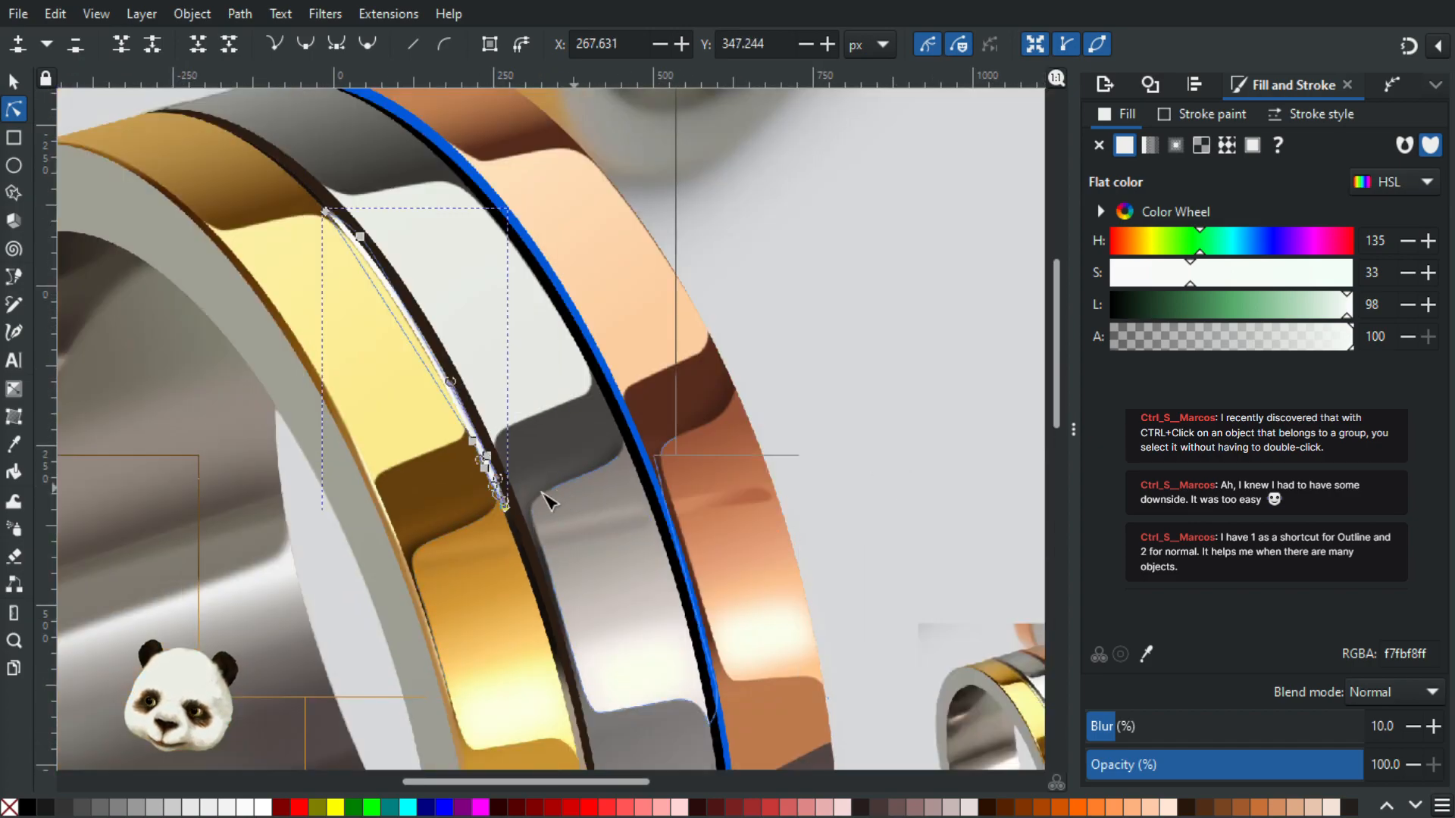
{"action": "scroll", "coordinate": [549, 500], "scroll_direction": "up", "scroll_amount": 3, "text": "ctrl"}
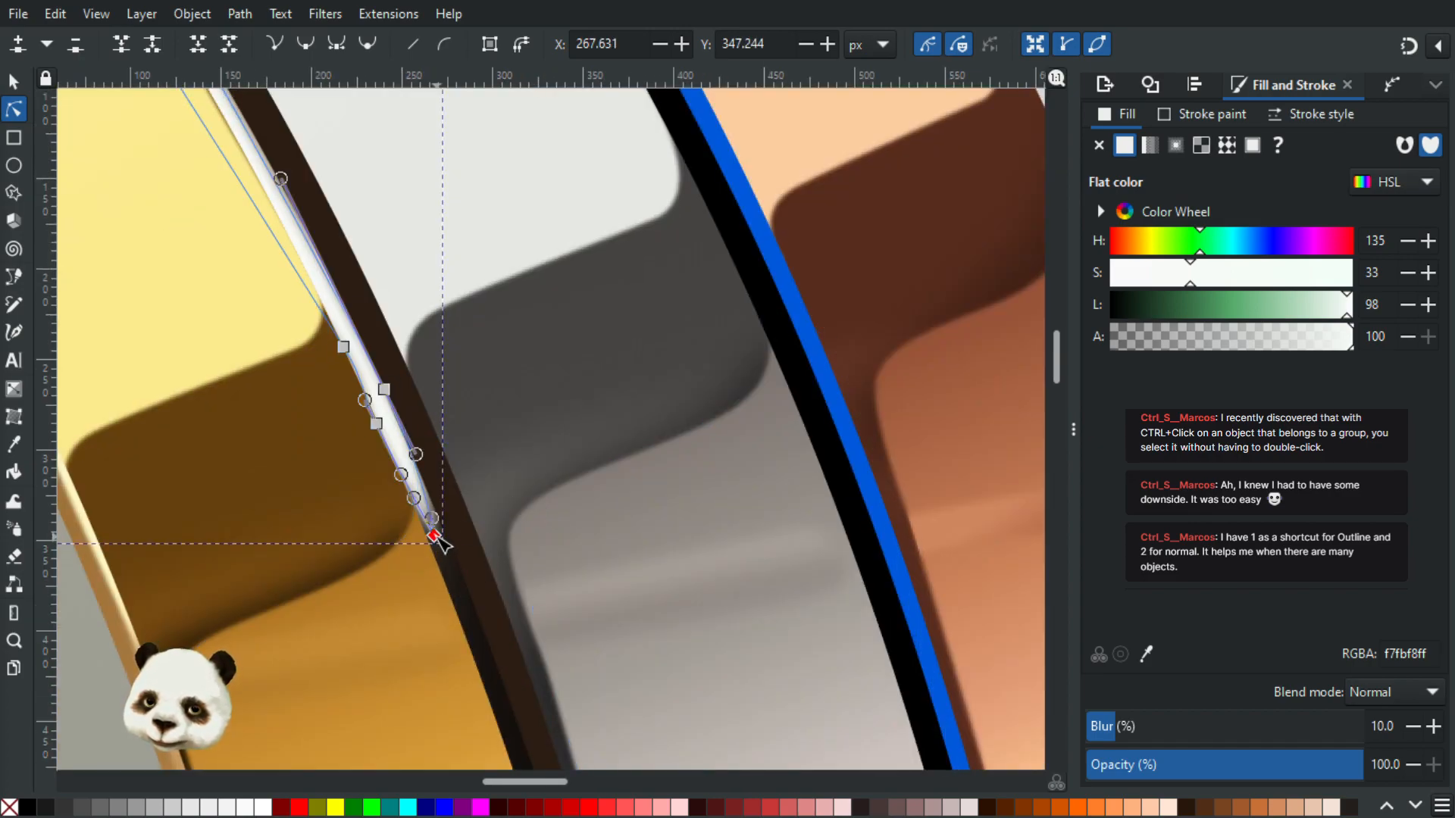
{"action": "left_click_drag", "start_coordinate": [440, 543], "coordinate": [456, 582]}
{"action": "scroll", "coordinate": [576, 636], "scroll_direction": "down", "scroll_amount": 2, "text": "ctrl"}
{"action": "left_click_drag", "start_coordinate": [737, 682], "coordinate": [98, 98]}
{"action": "left_click_drag", "start_coordinate": [698, 415], "coordinate": [255, 317]}
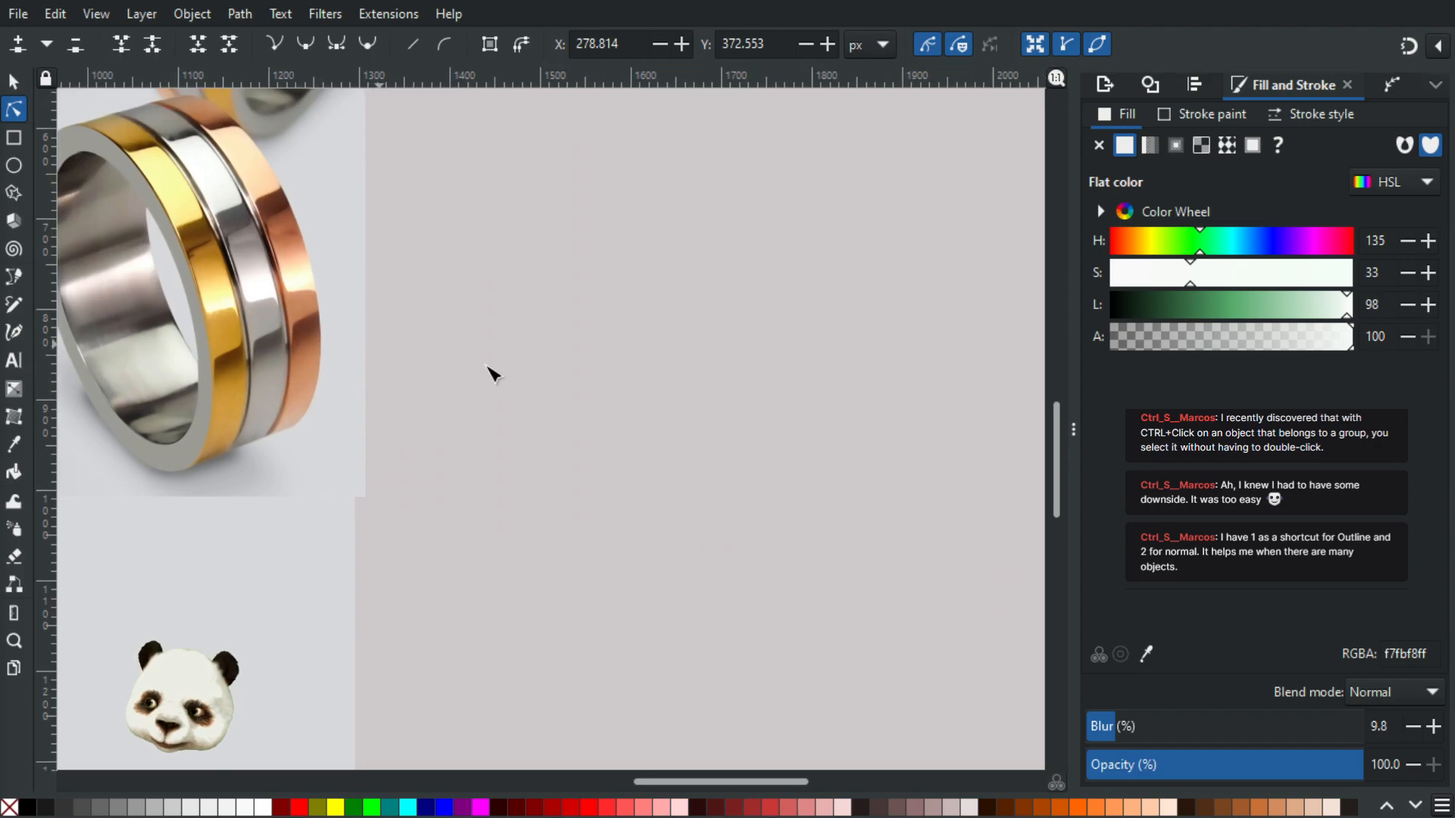
{"action": "scroll", "coordinate": [225, 284], "scroll_direction": "up", "scroll_amount": 2, "text": "ctrl"}
{"action": "scroll", "coordinate": [236, 224], "scroll_direction": "down", "scroll_amount": 2, "text": "ctrl"}
{"action": "mouse_move", "coordinate": [156, 281]}
{"action": "left_mouse_down"}
{"action": "mouse_move", "coordinate": [270, 367]}
{"action": "mouse_move", "coordinate": [667, 598]}
{"action": "left_mouse_up"}
{"action": "left_click_drag", "start_coordinate": [392, 411], "coordinate": [581, 500]}
Step: Move the white highlight's lower tip to X 274.694, Y 364.902 px and deselect it
{"action": "scroll", "coordinate": [394, 361], "scroll_direction": "up", "scroll_amount": 2, "text": "ctrl"}
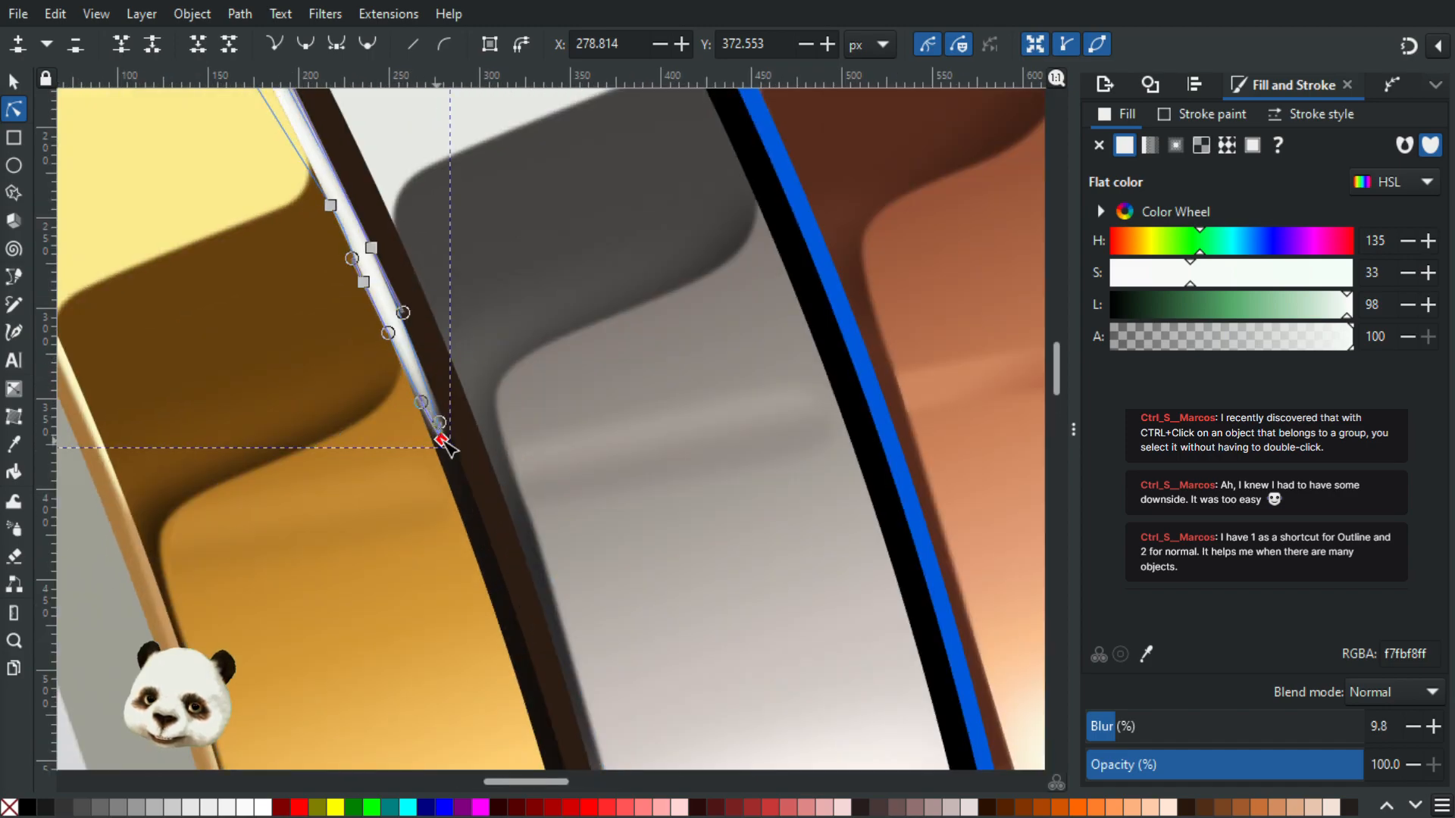
{"action": "left_click_drag", "start_coordinate": [445, 442], "coordinate": [439, 429]}
{"action": "scroll", "coordinate": [710, 409], "scroll_direction": "down", "scroll_amount": 2, "text": "ctrl"}
{"action": "left_click", "coordinate": [978, 314]}
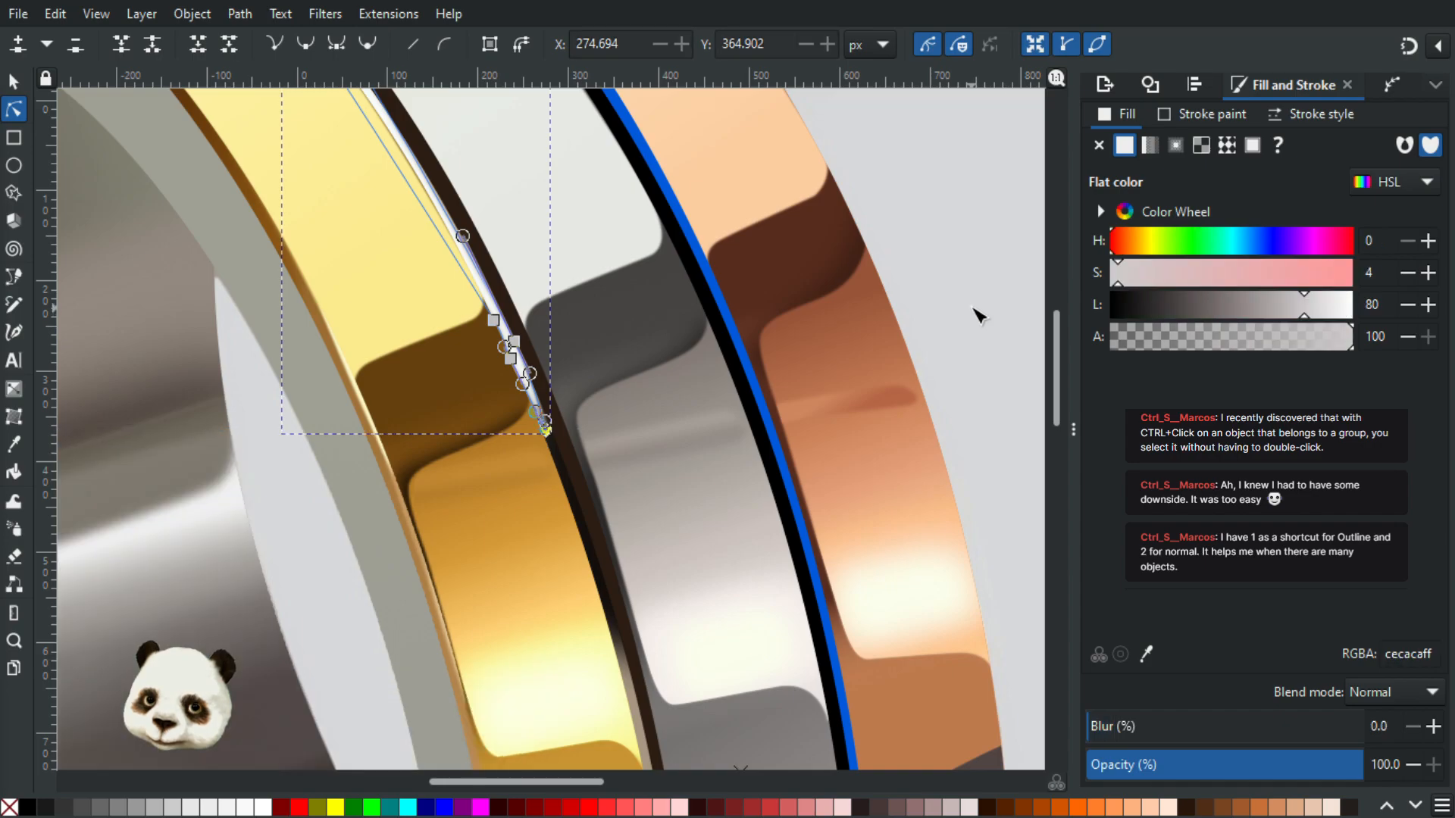
Step: Compare the whole drawn ring and its white groove highlight with the small reference ring
{"action": "scroll", "coordinate": [977, 314], "scroll_direction": "down", "scroll_amount": 3, "text": "ctrl"}
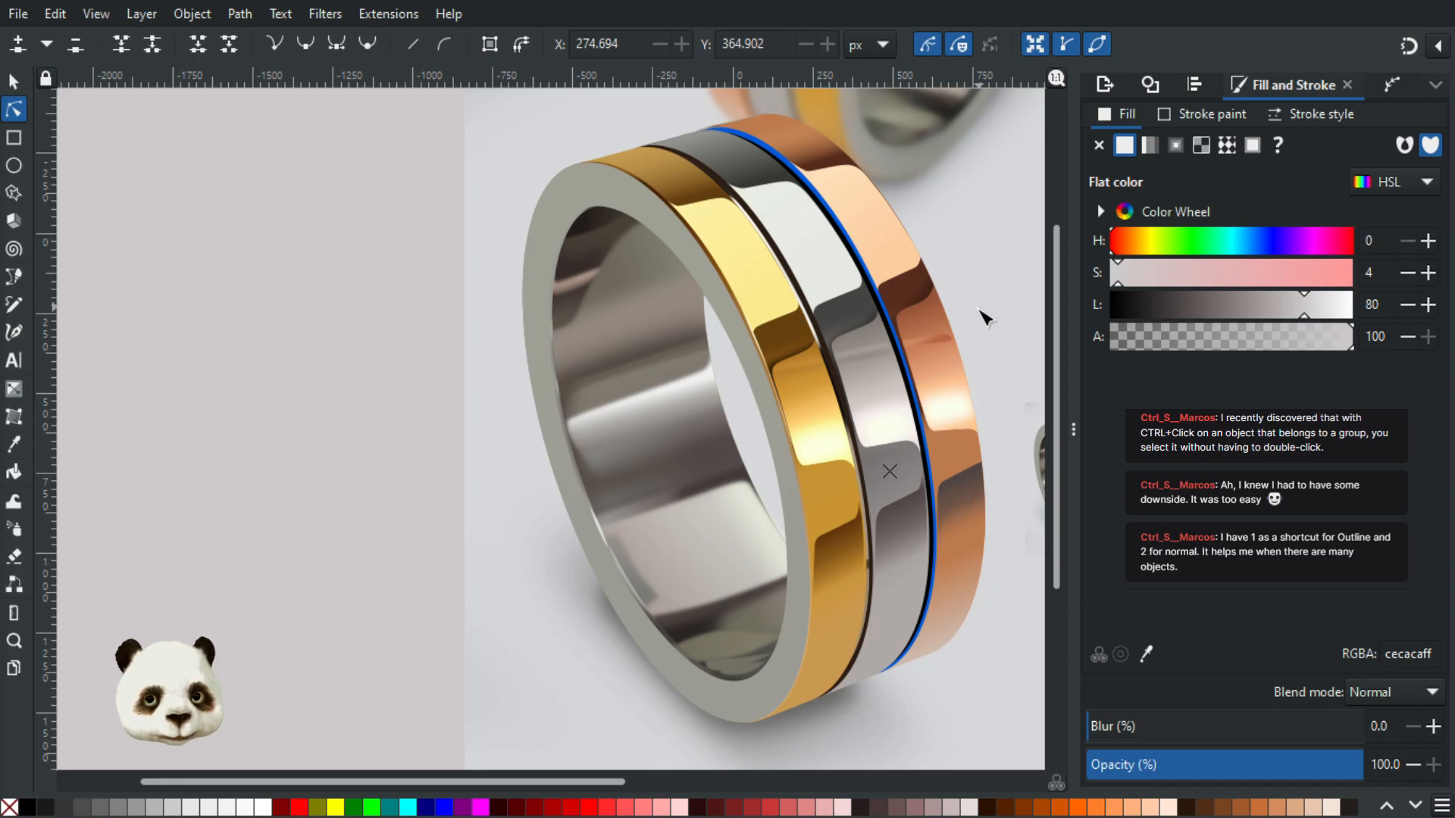
{"action": "scroll", "coordinate": [972, 324], "scroll_direction": "down", "scroll_amount": 3, "text": "ctrl"}
{"action": "left_click_drag", "start_coordinate": [896, 402], "coordinate": [713, 377]}
{"action": "scroll", "coordinate": [856, 338], "scroll_direction": "up", "scroll_amount": 3, "text": "ctrl"}
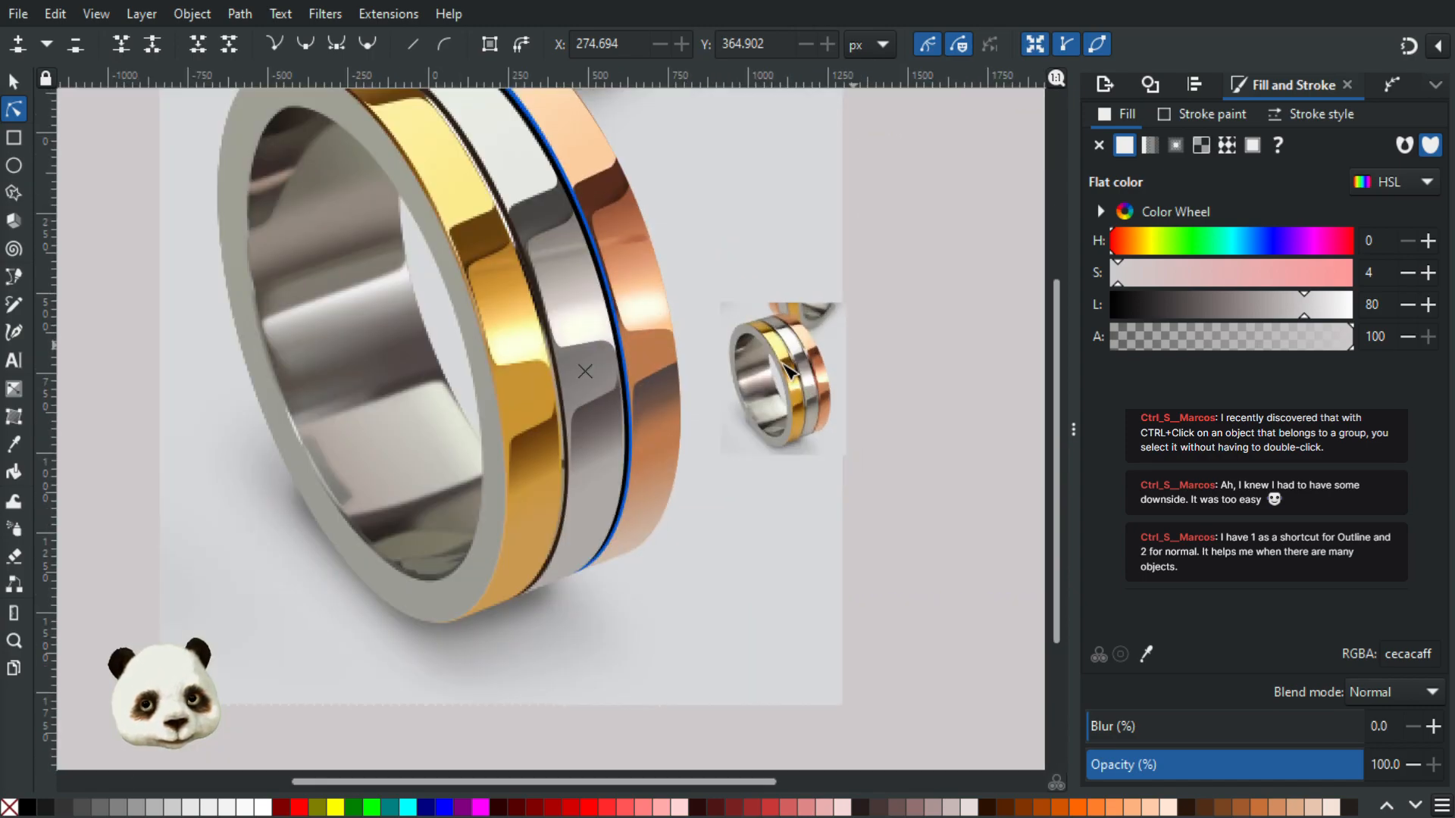
{"action": "scroll", "coordinate": [788, 370], "scroll_direction": "up", "scroll_amount": 2, "text": "ctrl"}
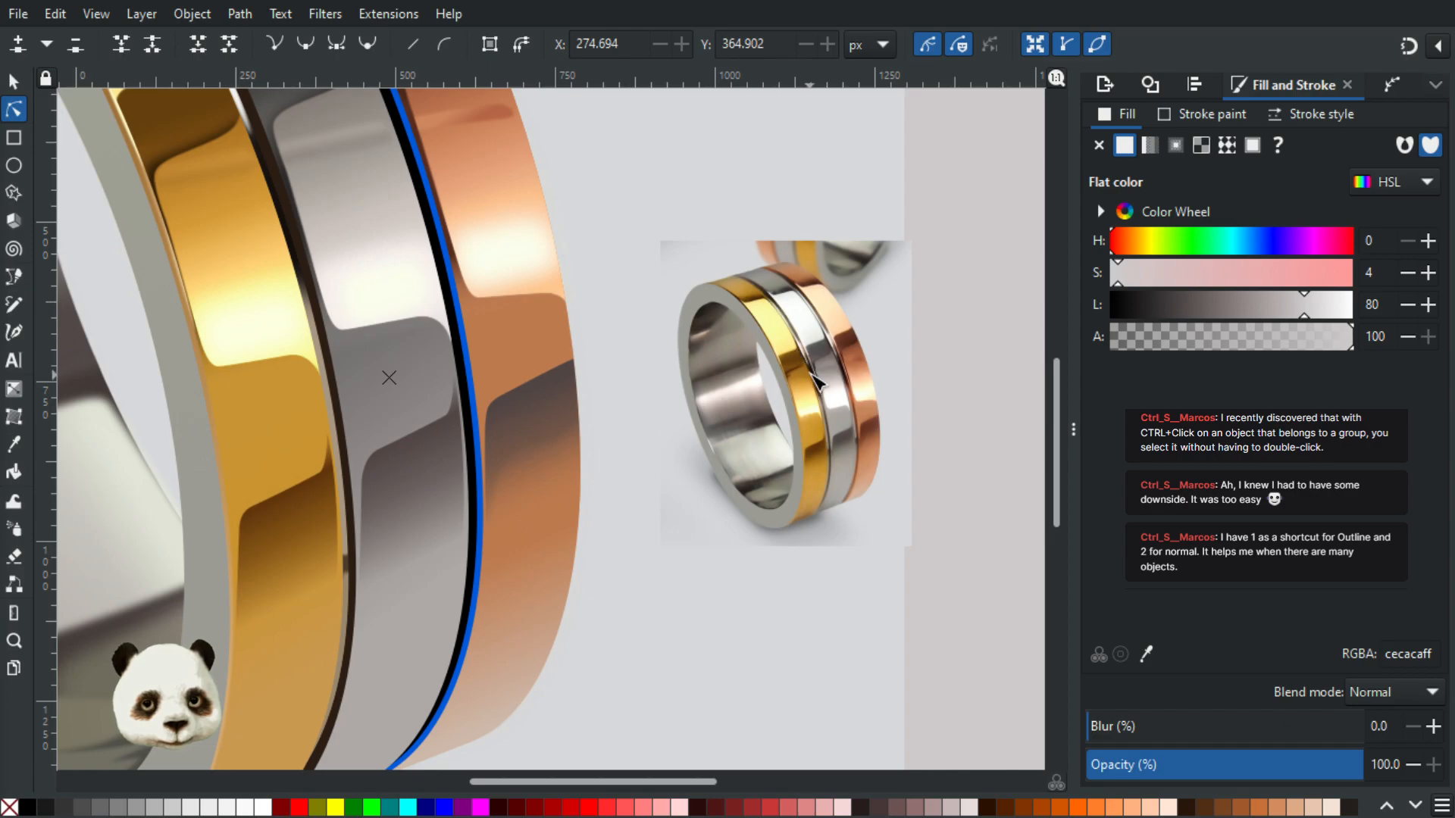
{"action": "scroll", "coordinate": [554, 322], "scroll_direction": "down", "scroll_amount": 2, "text": "ctrl"}
{"action": "left_click_drag", "start_coordinate": [477, 318], "coordinate": [587, 471]}
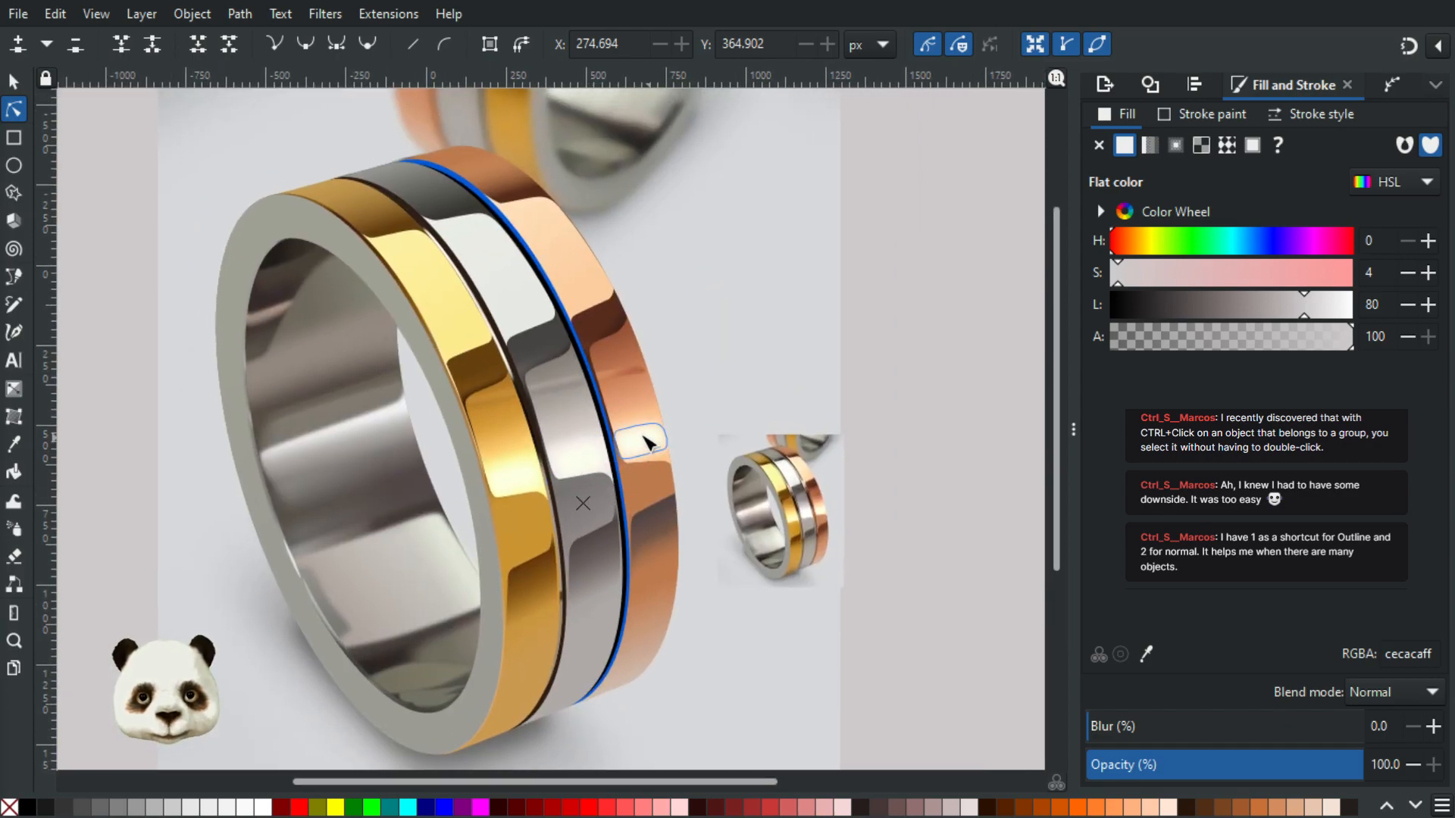
{"action": "scroll", "coordinate": [568, 379], "scroll_direction": "up", "scroll_amount": 2, "text": "ctrl"}
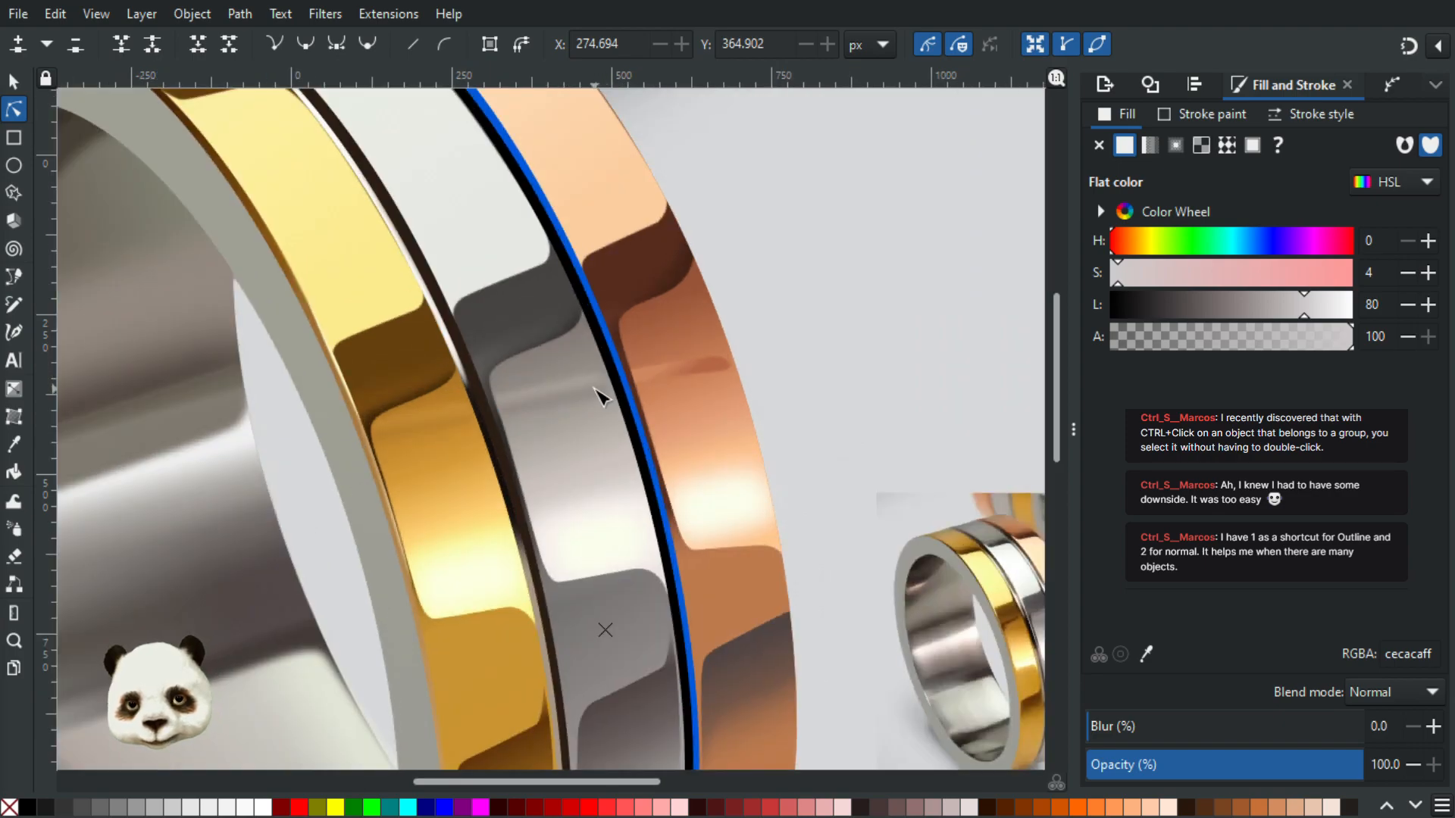
{"action": "scroll", "coordinate": [602, 400], "scroll_direction": "down", "scroll_amount": 2, "text": "ctrl"}
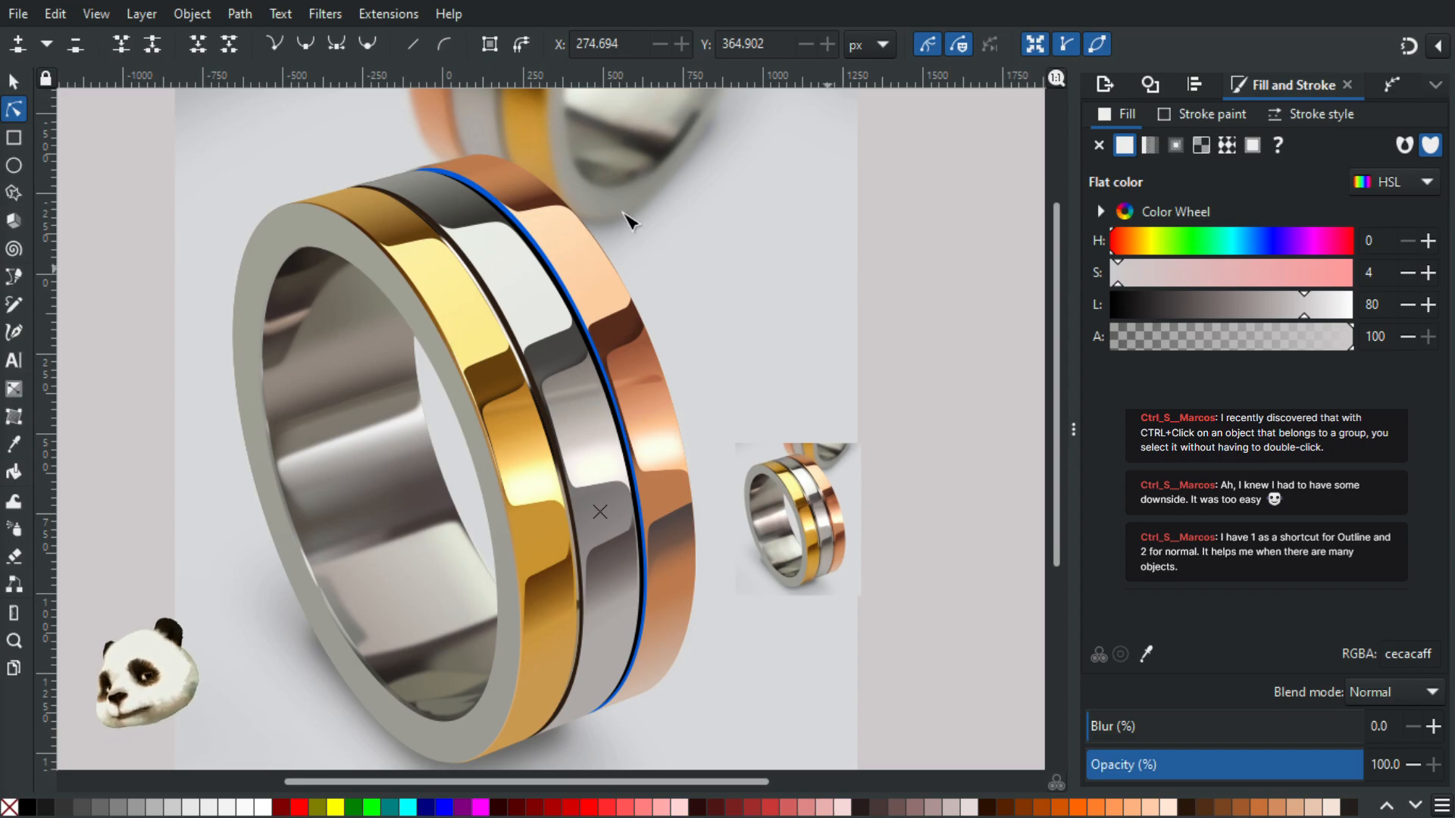
Step: Examine the reference ring's lower half and the grooves between its metal bands
{"action": "left_click", "coordinate": [16, 79]}
{"action": "left_click", "coordinate": [17, 111]}
{"action": "left_click_drag", "start_coordinate": [840, 328], "coordinate": [690, 237]}
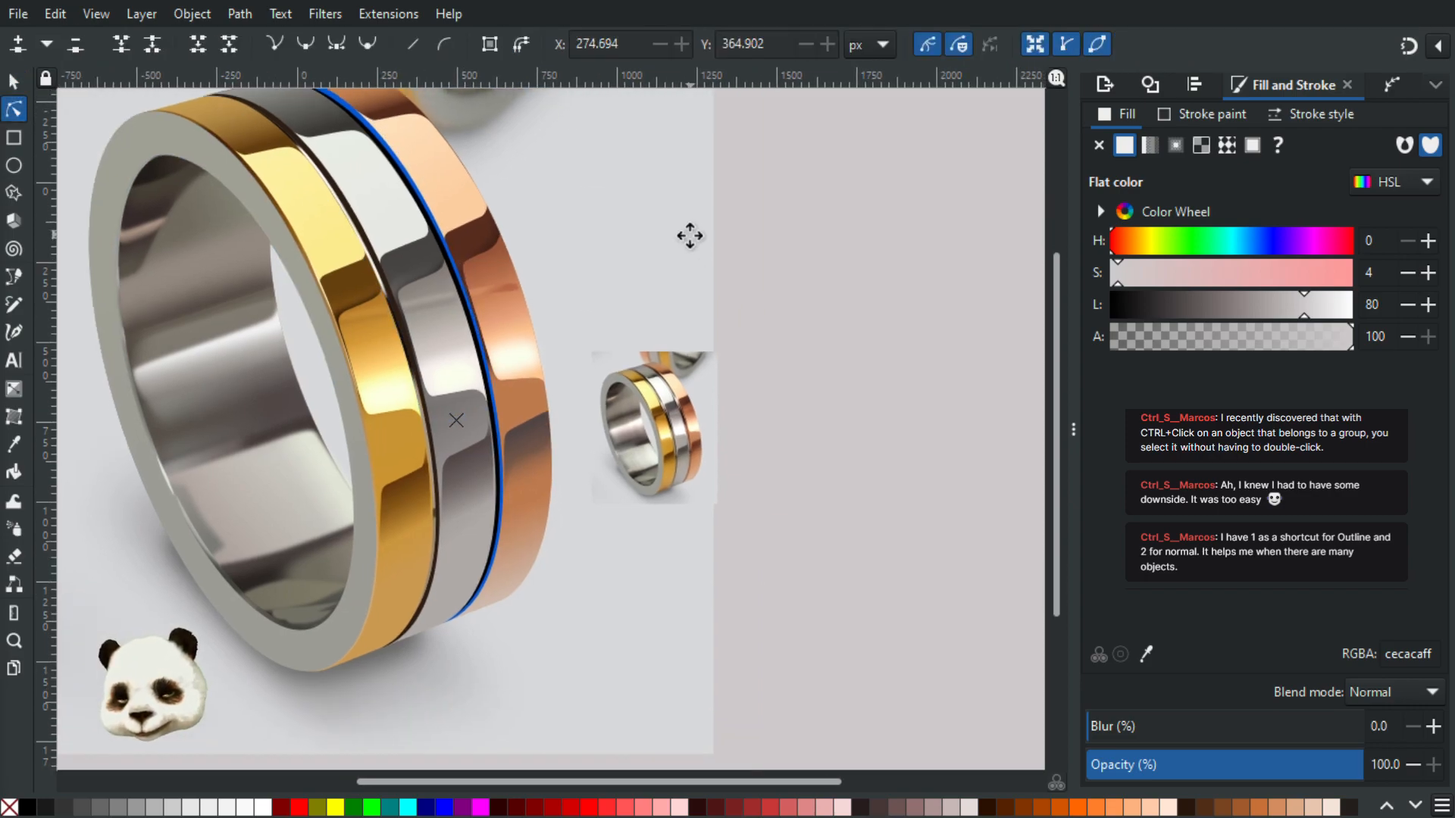
{"action": "scroll", "coordinate": [606, 394], "scroll_direction": "up", "scroll_amount": 2}
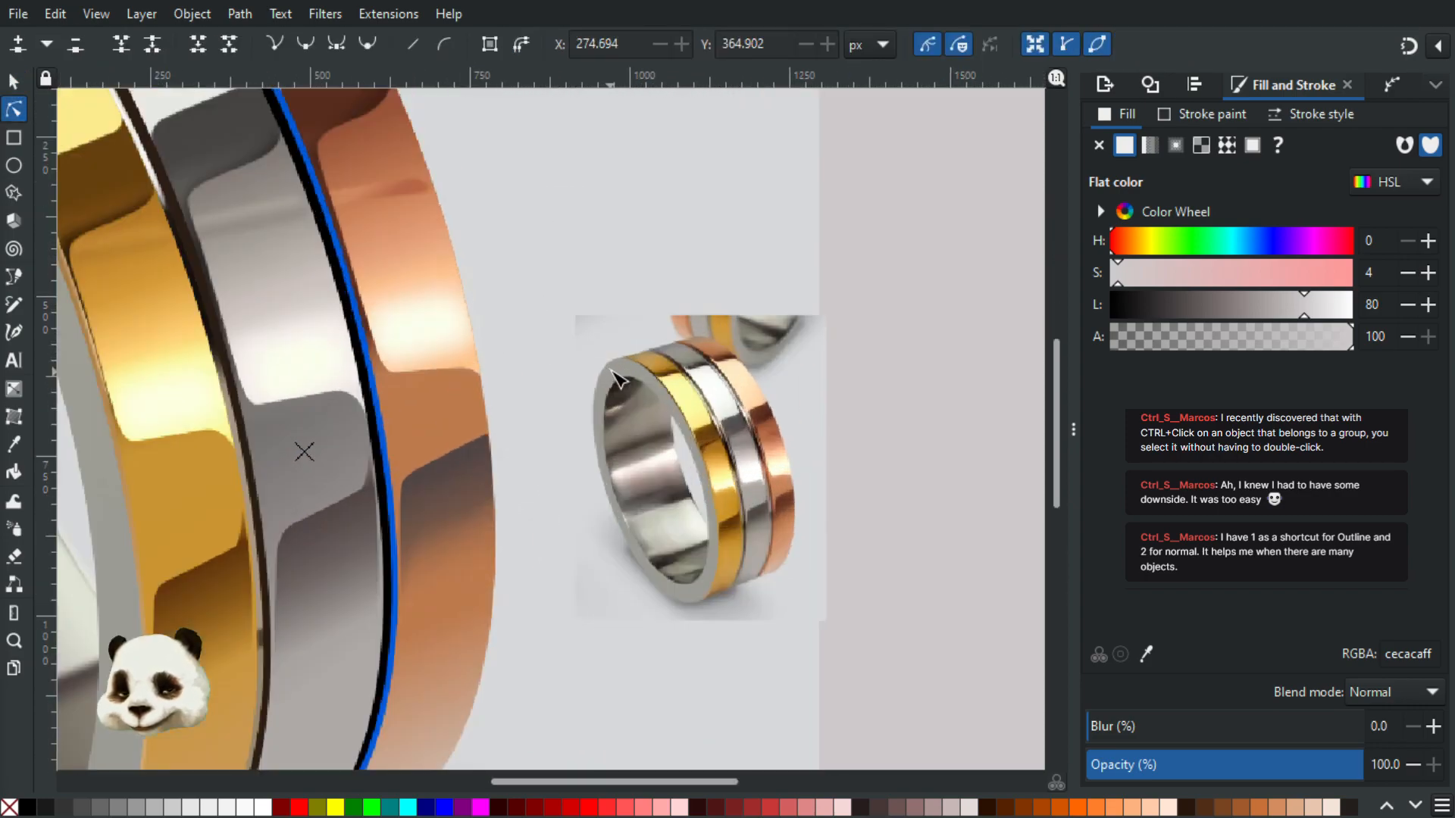
{"action": "scroll", "coordinate": [756, 584], "scroll_direction": "up", "scroll_amount": 2}
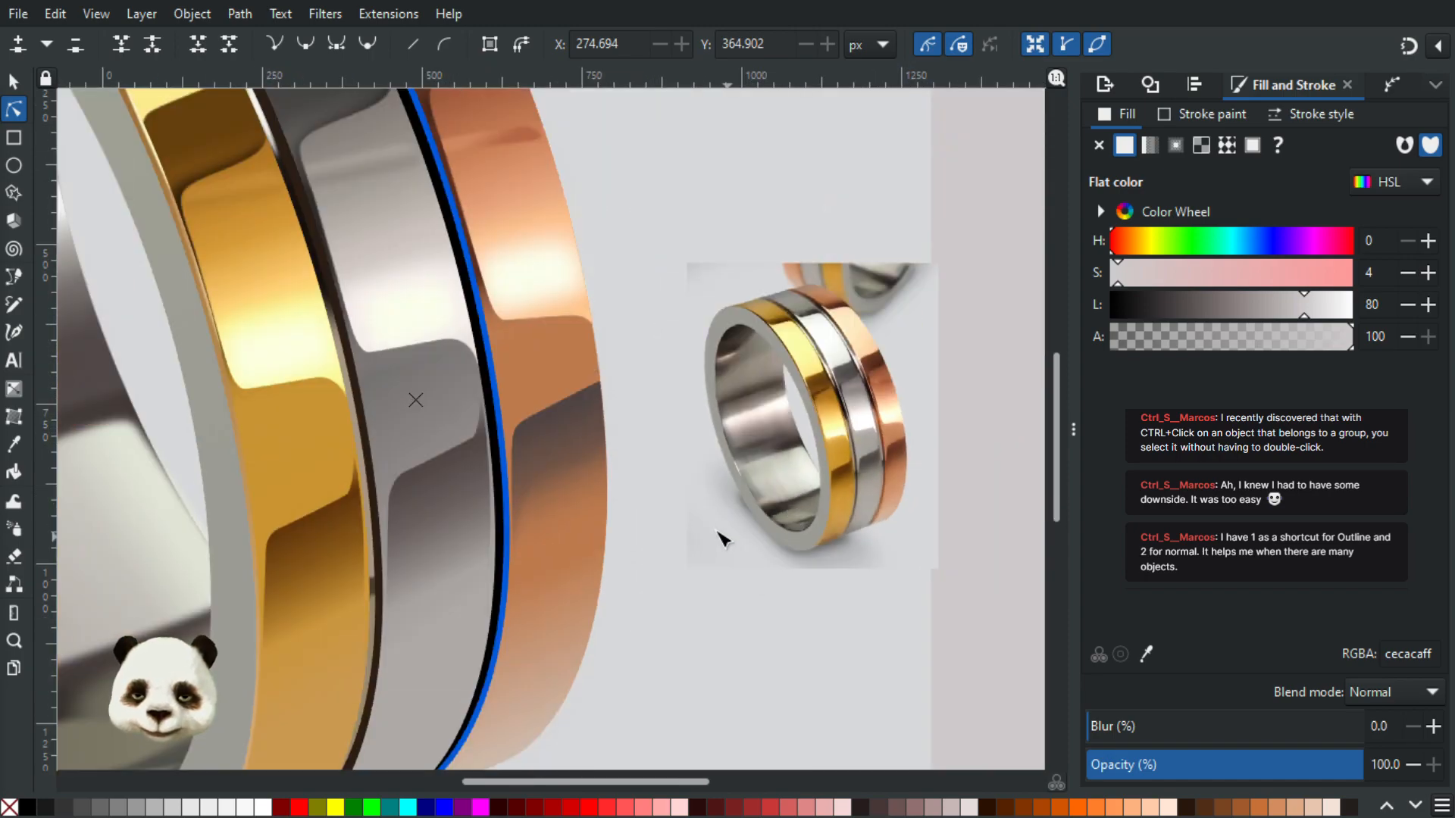
{"action": "scroll", "coordinate": [784, 417], "scroll_direction": "down", "scroll_amount": 2}
{"action": "scroll", "coordinate": [871, 403], "scroll_direction": "up", "scroll_amount": 5}
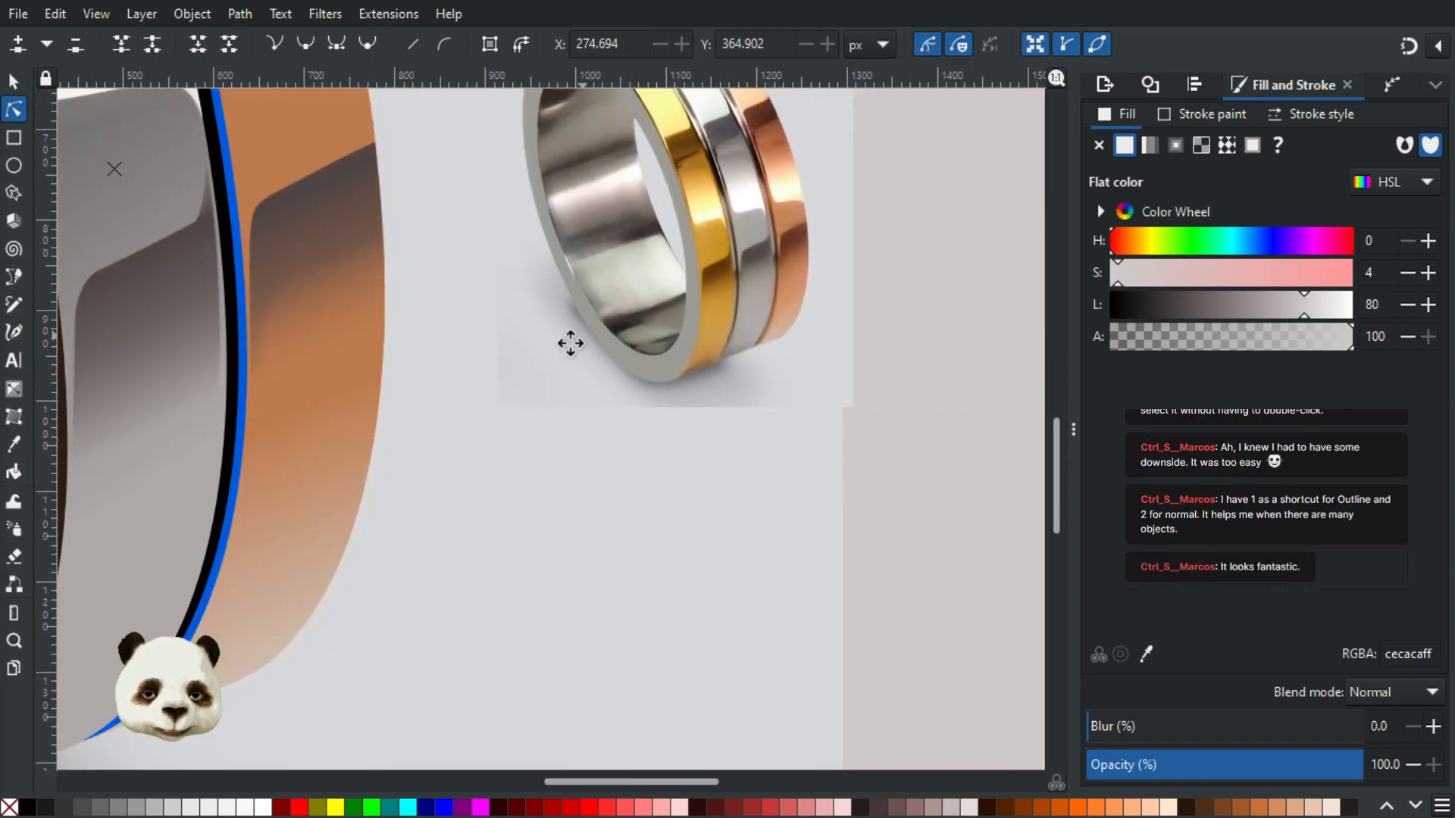
{"action": "scroll", "coordinate": [781, 312], "scroll_direction": "down", "scroll_amount": 5}
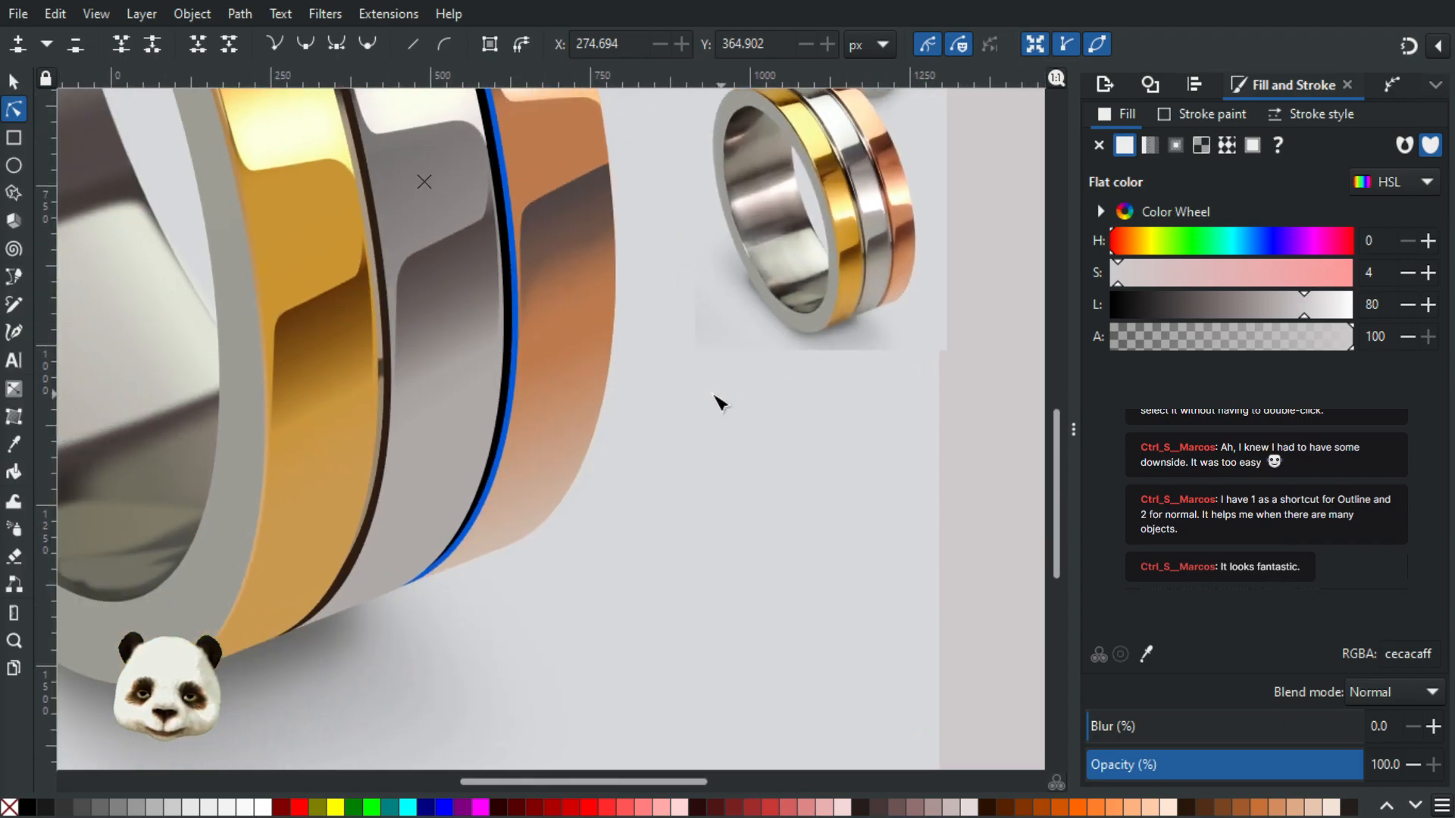
Step: Apply a linear gradient fading downward to transparent to the dark brown patch low in the gold-silver groove, then deselect it
{"action": "scroll", "coordinate": [465, 351], "scroll_direction": "up", "scroll_amount": 3}
{"action": "left_click", "coordinate": [300, 400]}
{"action": "scroll", "coordinate": [308, 416], "scroll_direction": "up", "scroll_amount": 4}
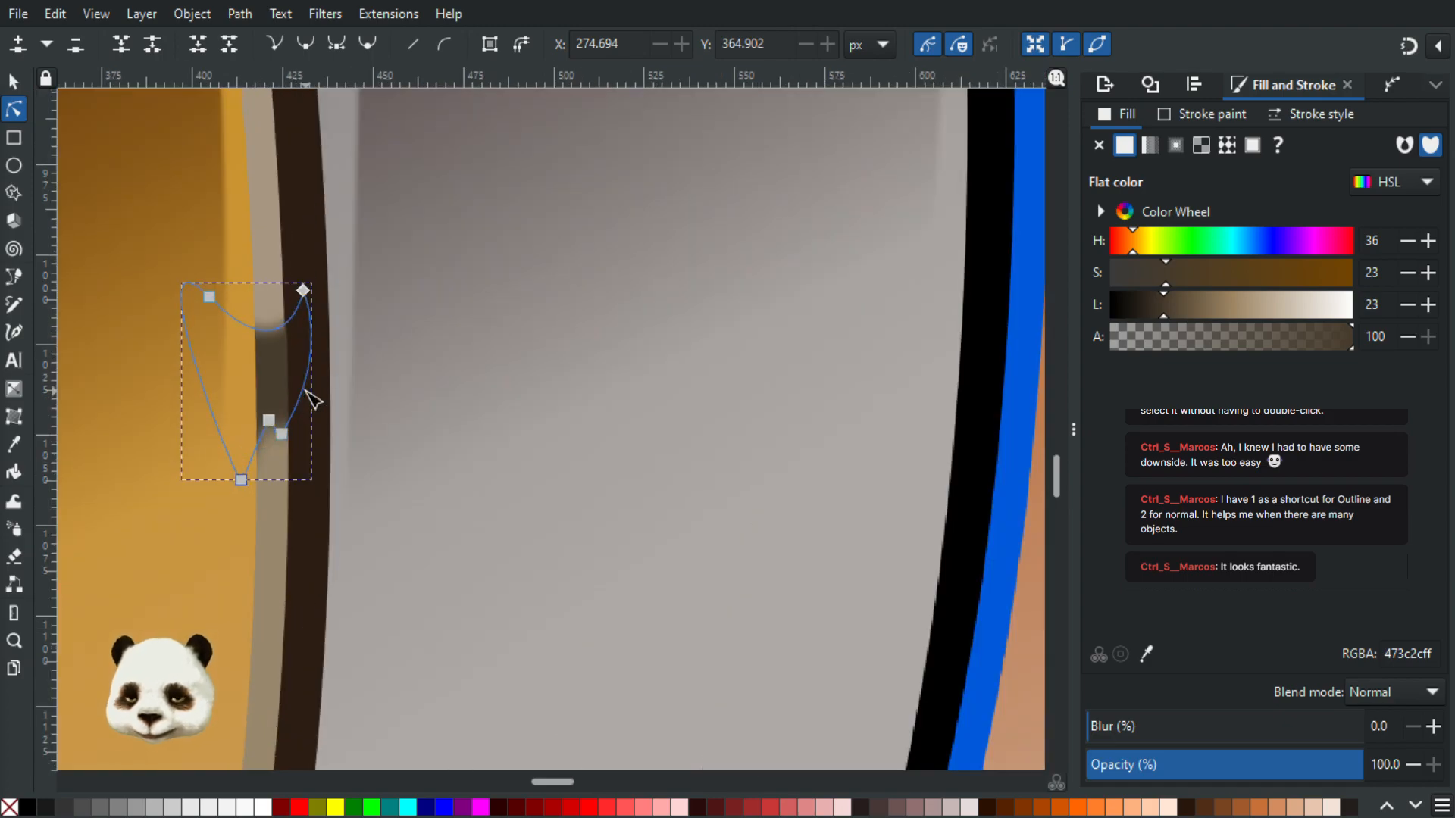
{"action": "key", "text": "m"}
{"action": "key", "text": "g"}
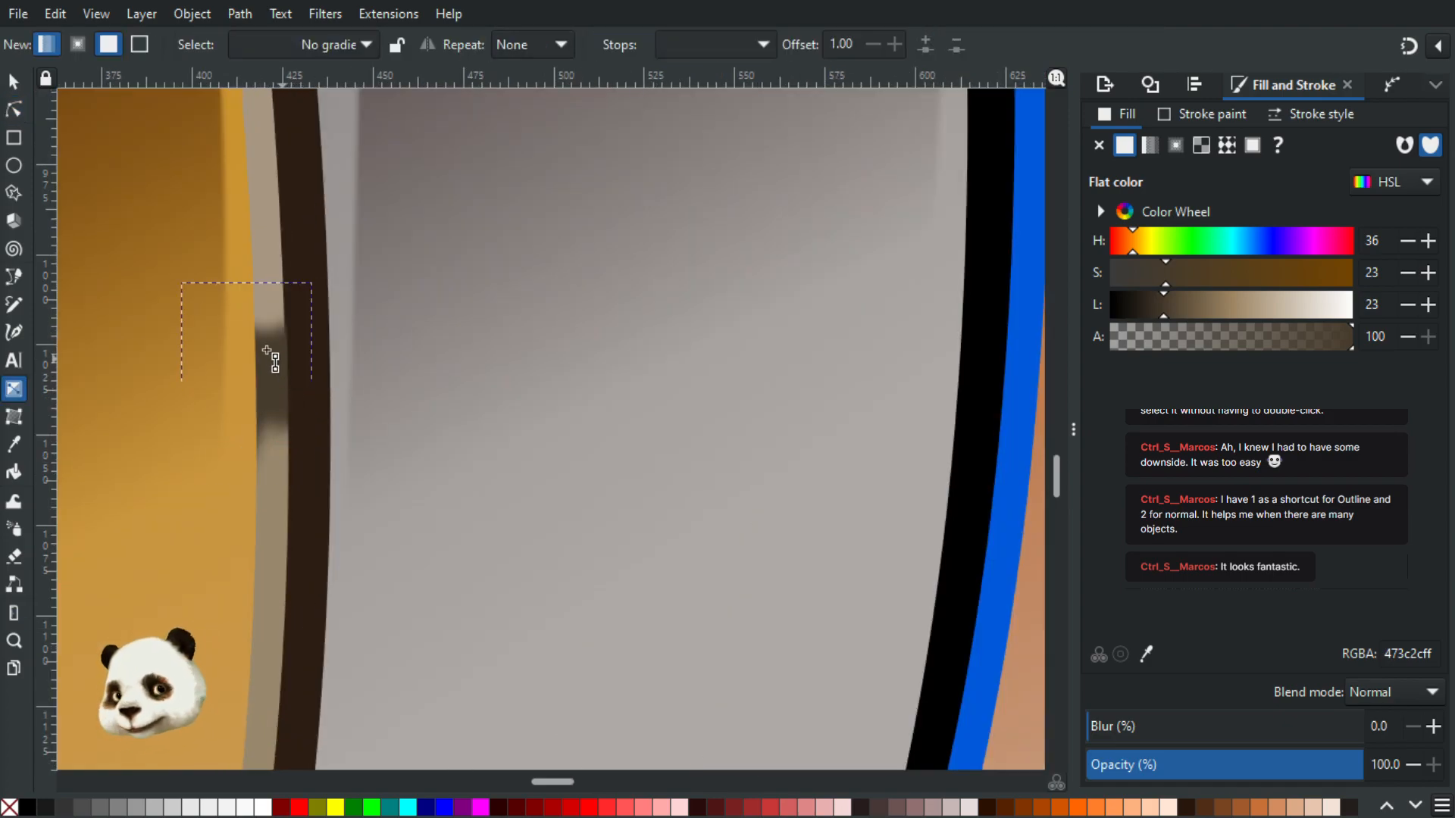
{"action": "left_click_drag", "start_coordinate": [270, 344], "coordinate": [275, 350]}
{"action": "left_click_drag", "start_coordinate": [283, 490], "coordinate": [282, 487]}
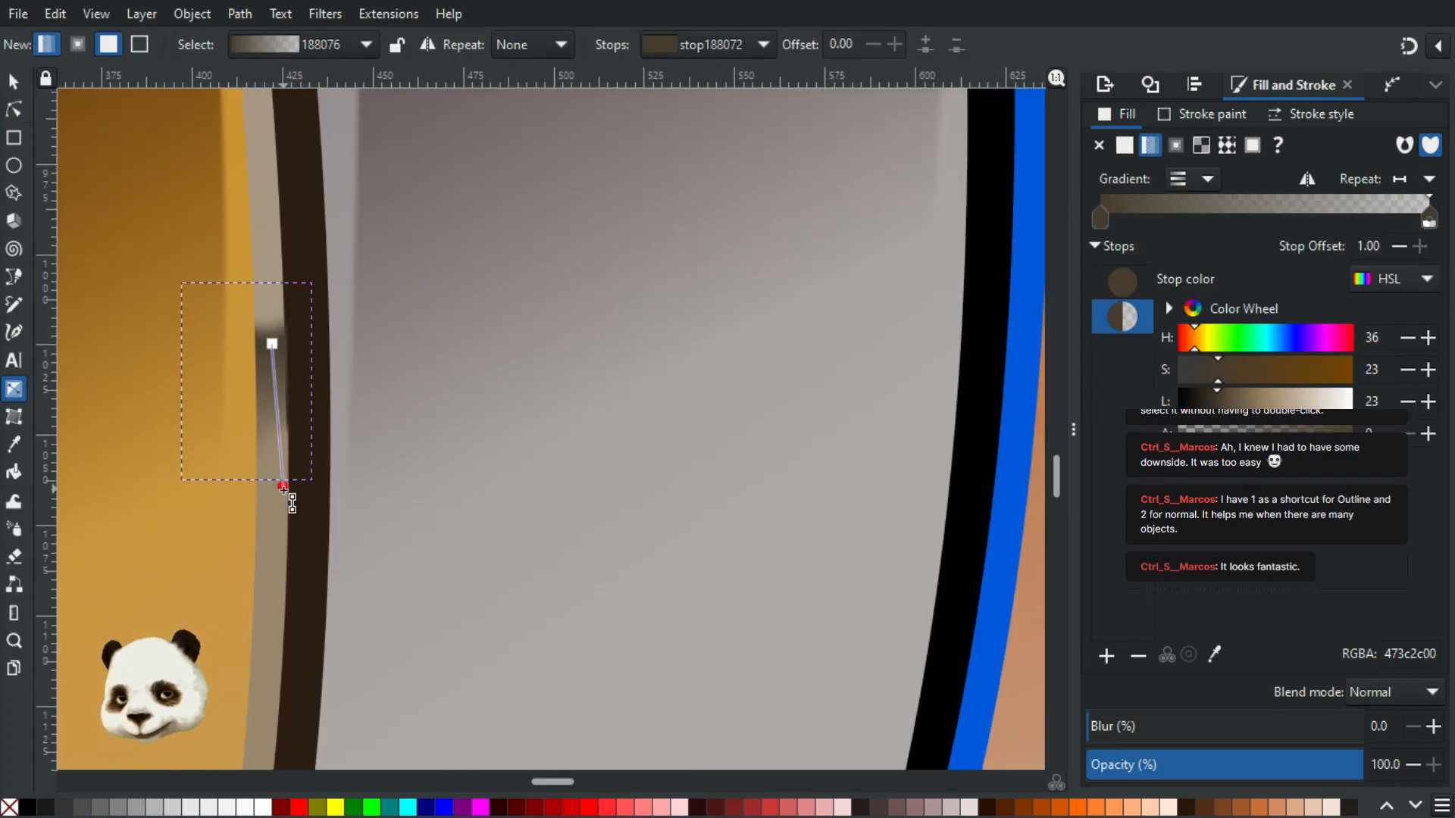
{"action": "left_click", "coordinate": [284, 497]}
{"action": "scroll", "coordinate": [334, 477], "scroll_direction": "down", "scroll_amount": 5}
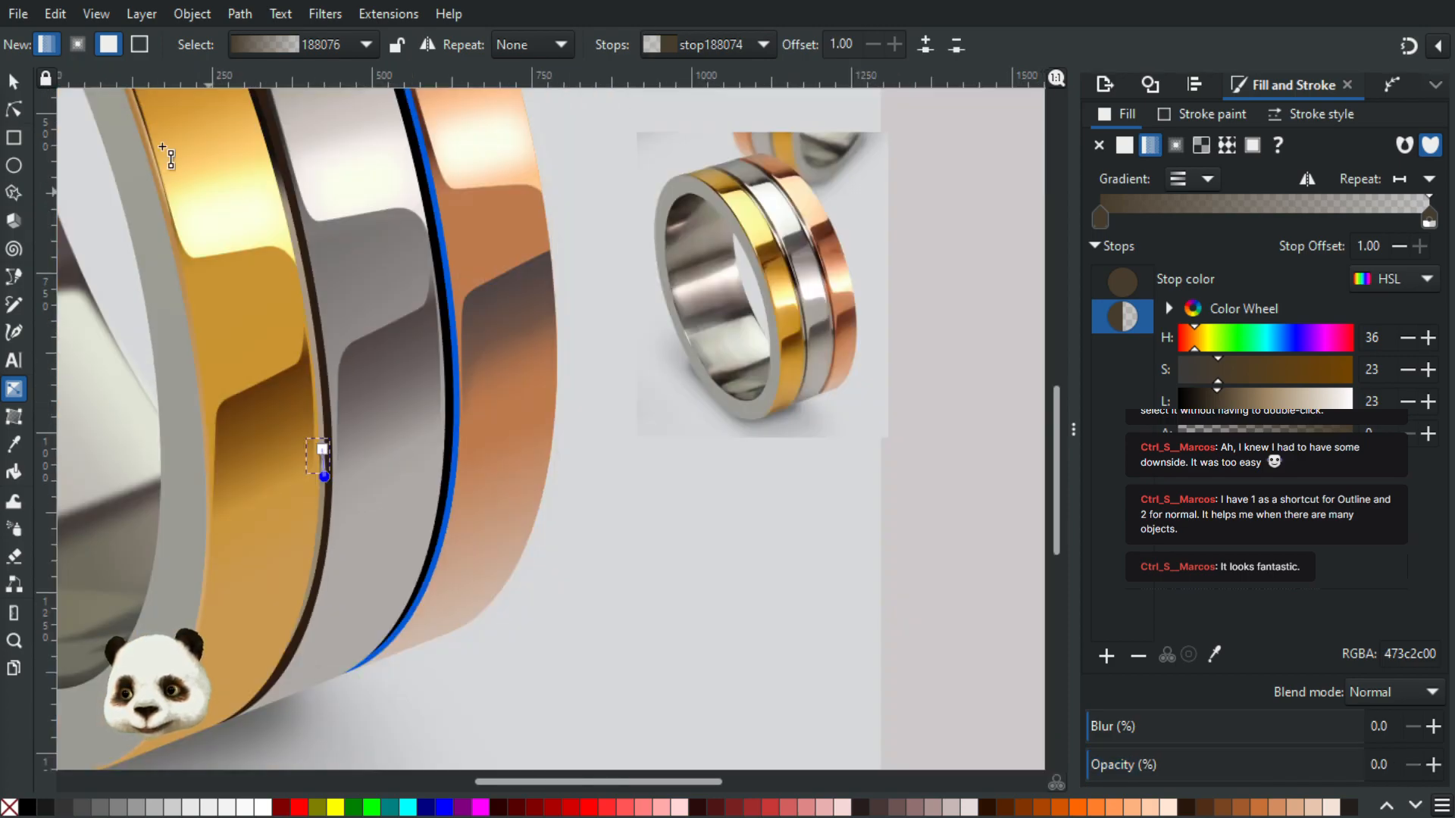
{"action": "left_click", "coordinate": [14, 82]}
{"action": "left_click", "coordinate": [752, 504]}
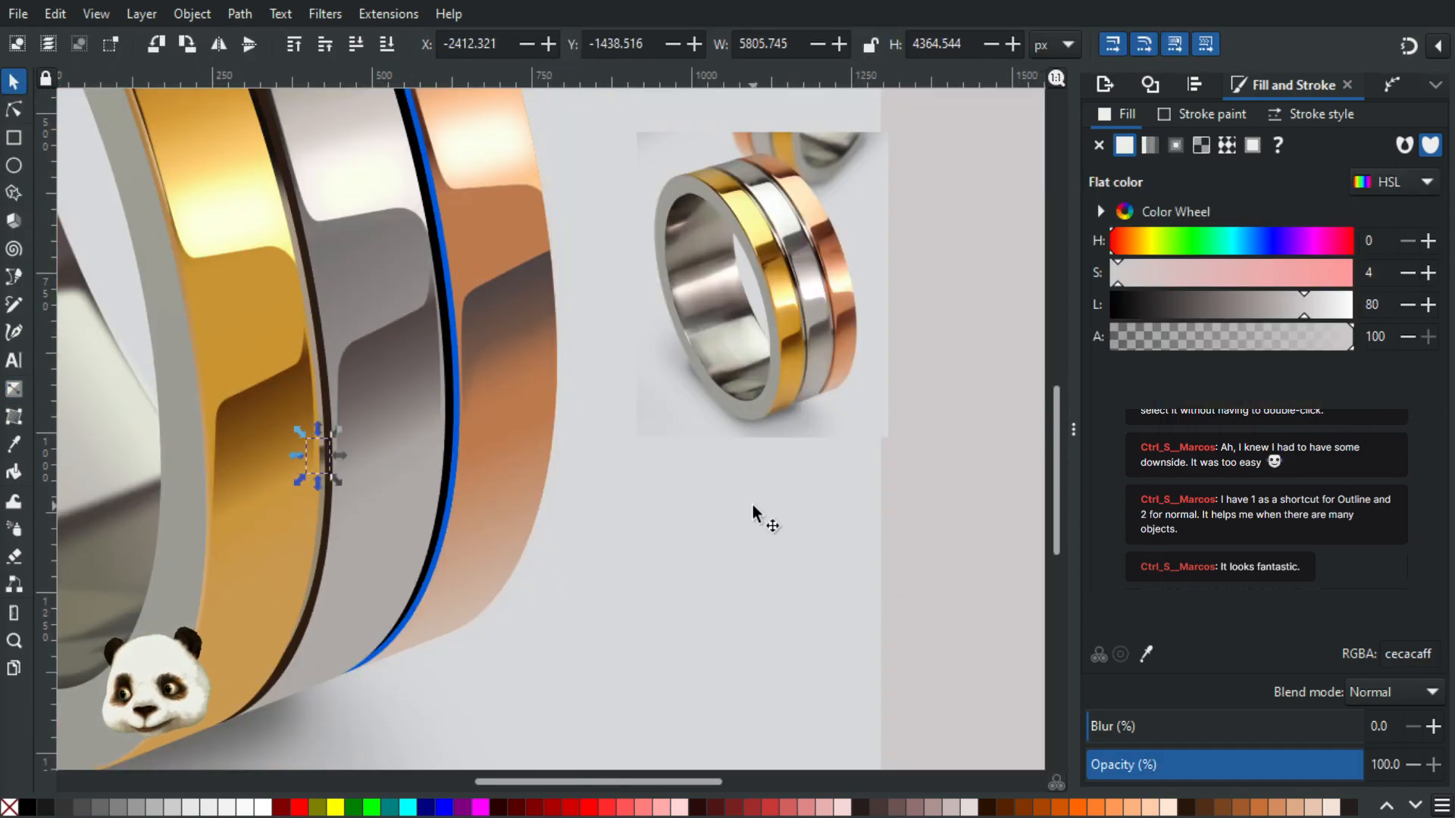
{"action": "scroll", "coordinate": [757, 500], "scroll_direction": "down", "scroll_amount": 3}
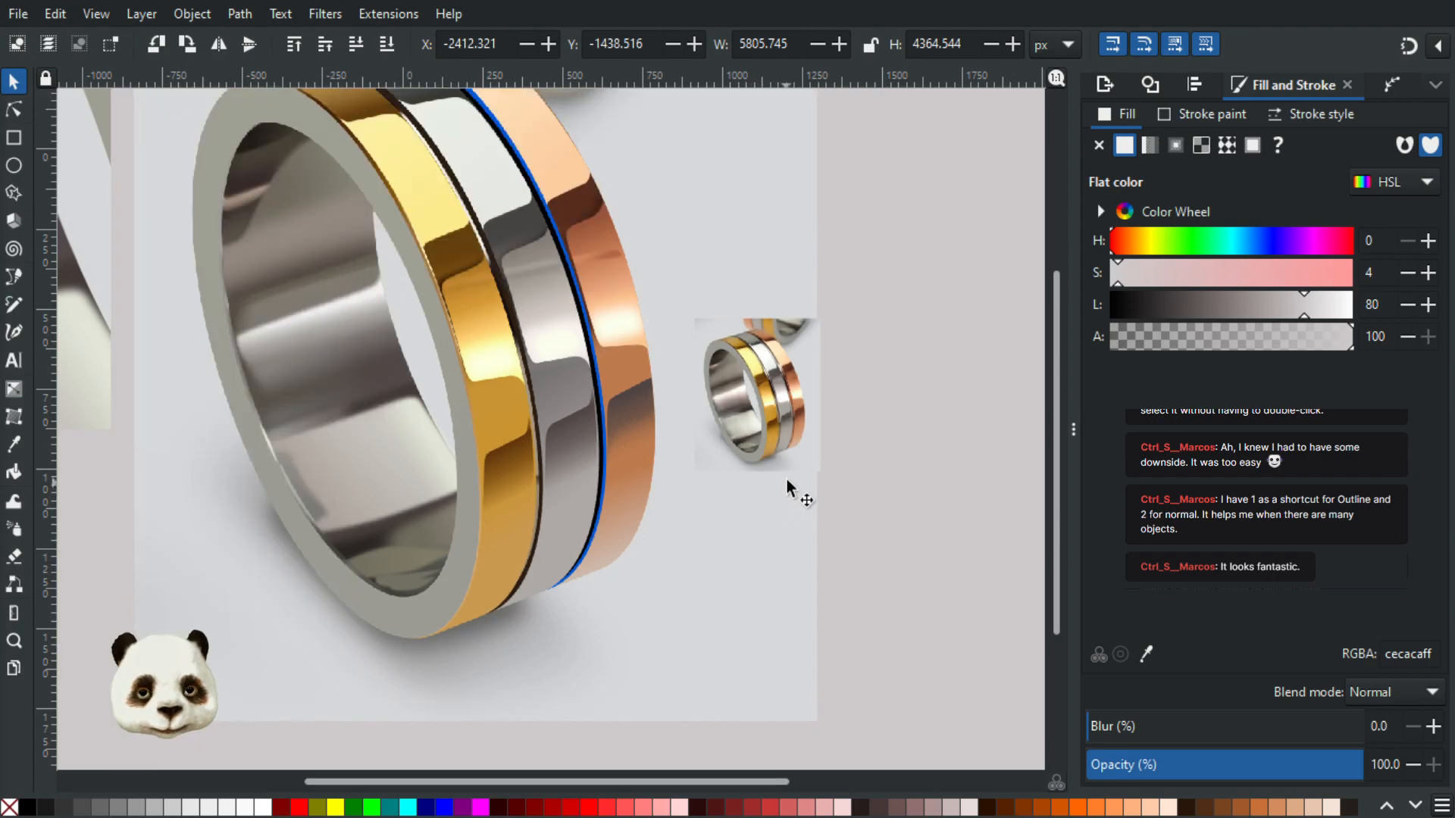
{"action": "scroll", "coordinate": [791, 447], "scroll_direction": "up", "scroll_amount": 1}
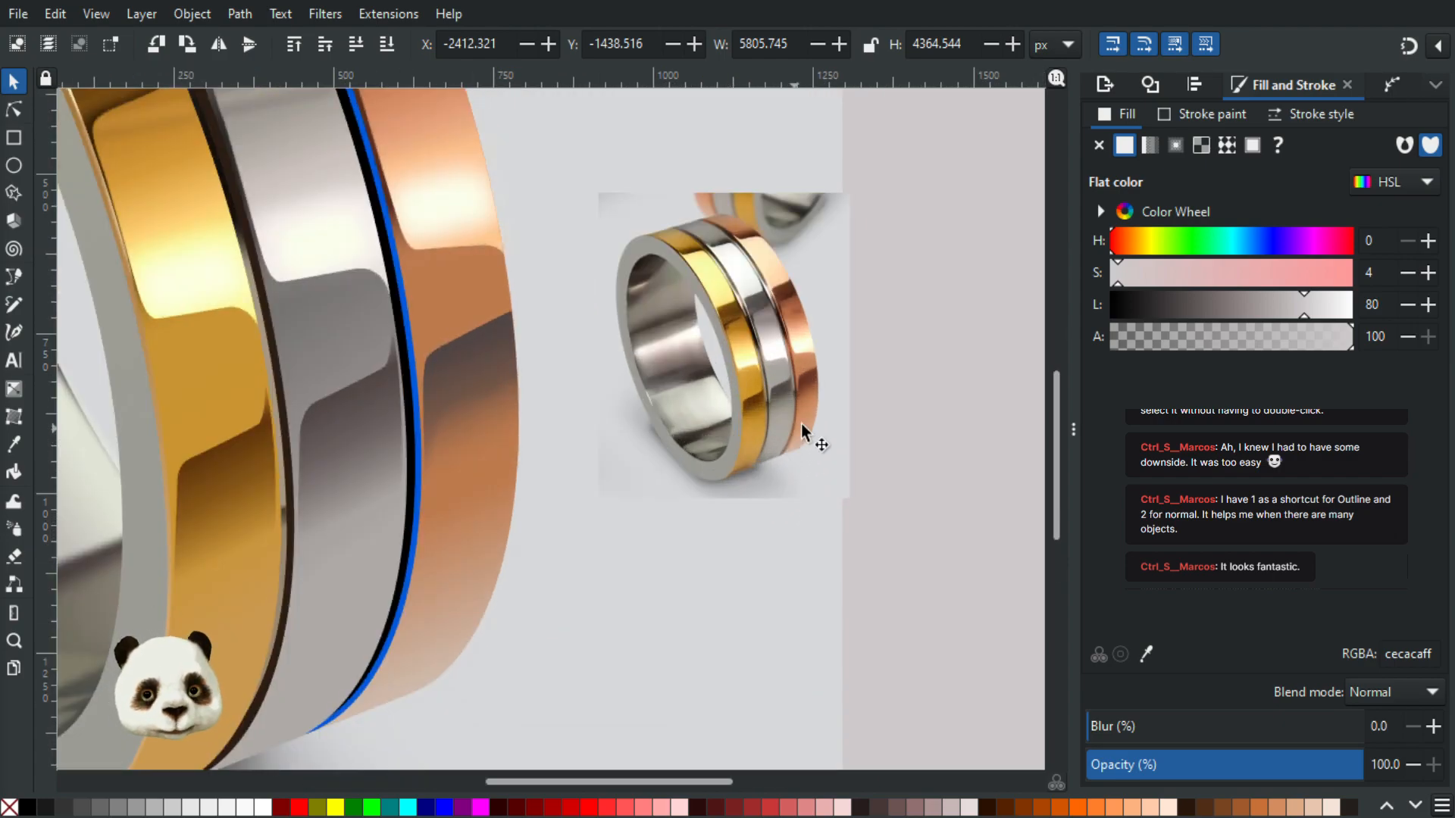
Step: Examine the reference ring's gold-silver groove up close, where its white highlights and dark patches meet beside the silver band
{"action": "scroll", "coordinate": [800, 414], "scroll_direction": "up", "scroll_amount": 2}
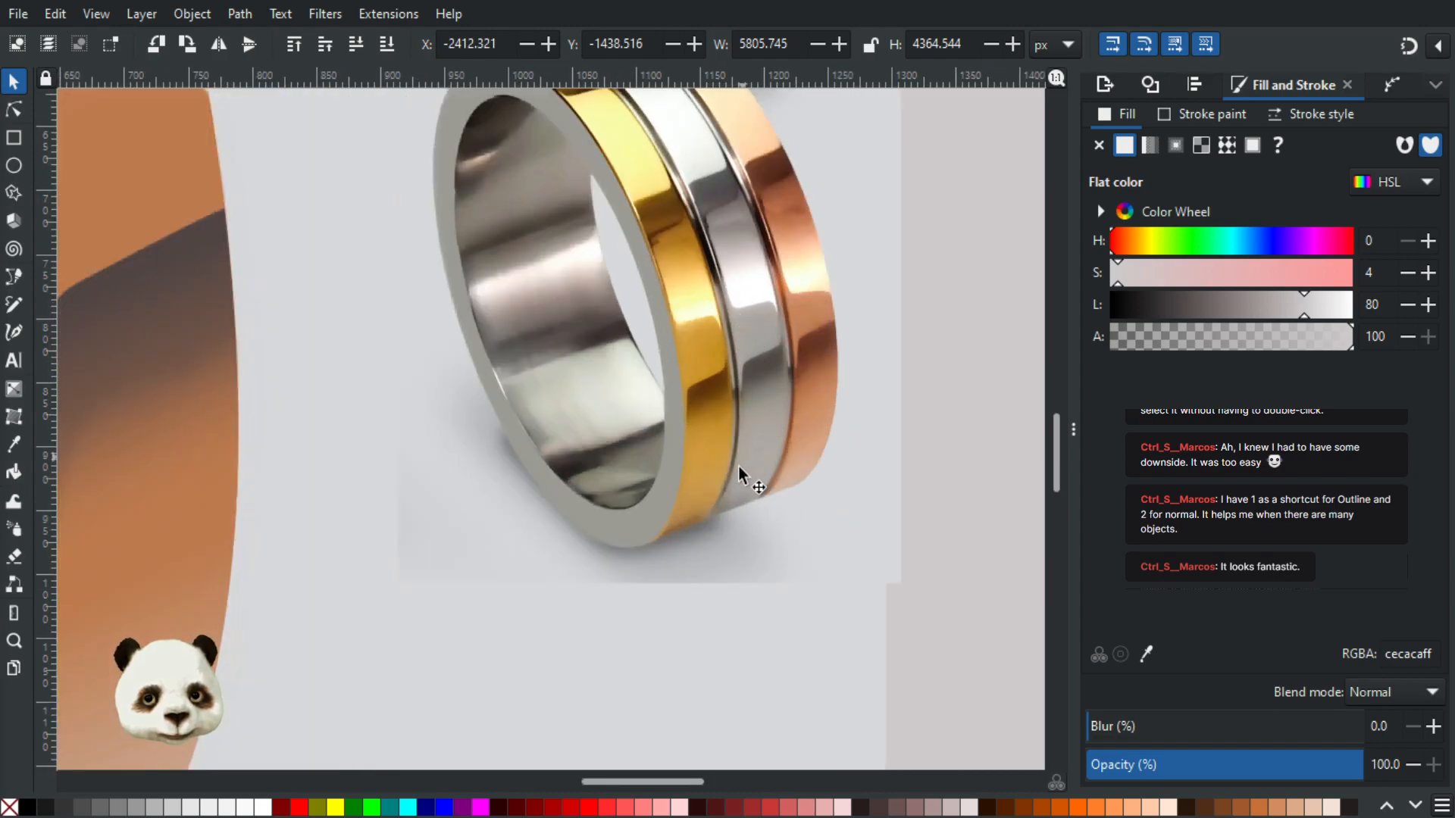
{"action": "scroll", "coordinate": [739, 334], "scroll_direction": "up", "scroll_amount": 2}
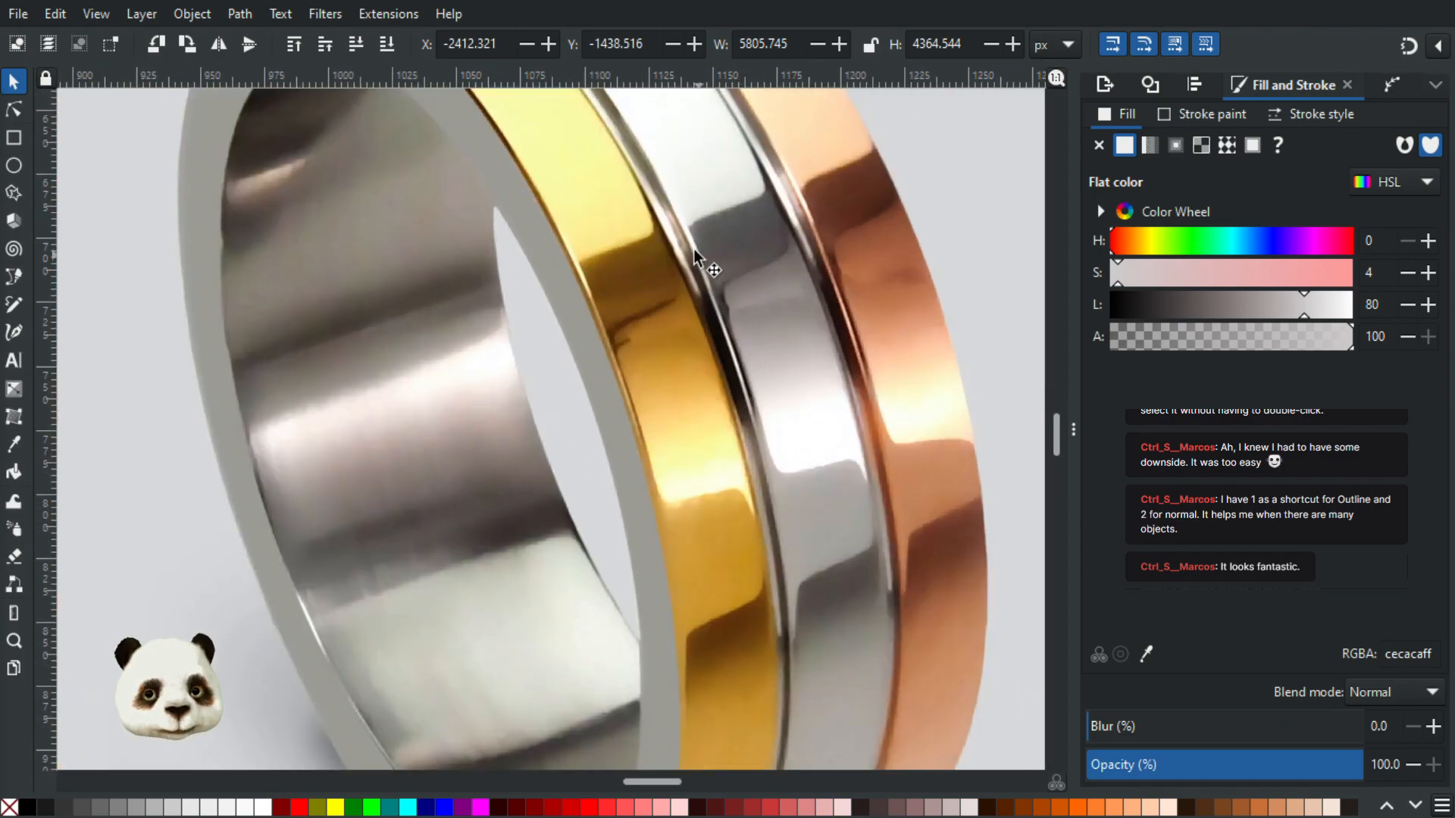
{"action": "left_click_drag", "start_coordinate": [708, 330], "coordinate": [734, 420]}
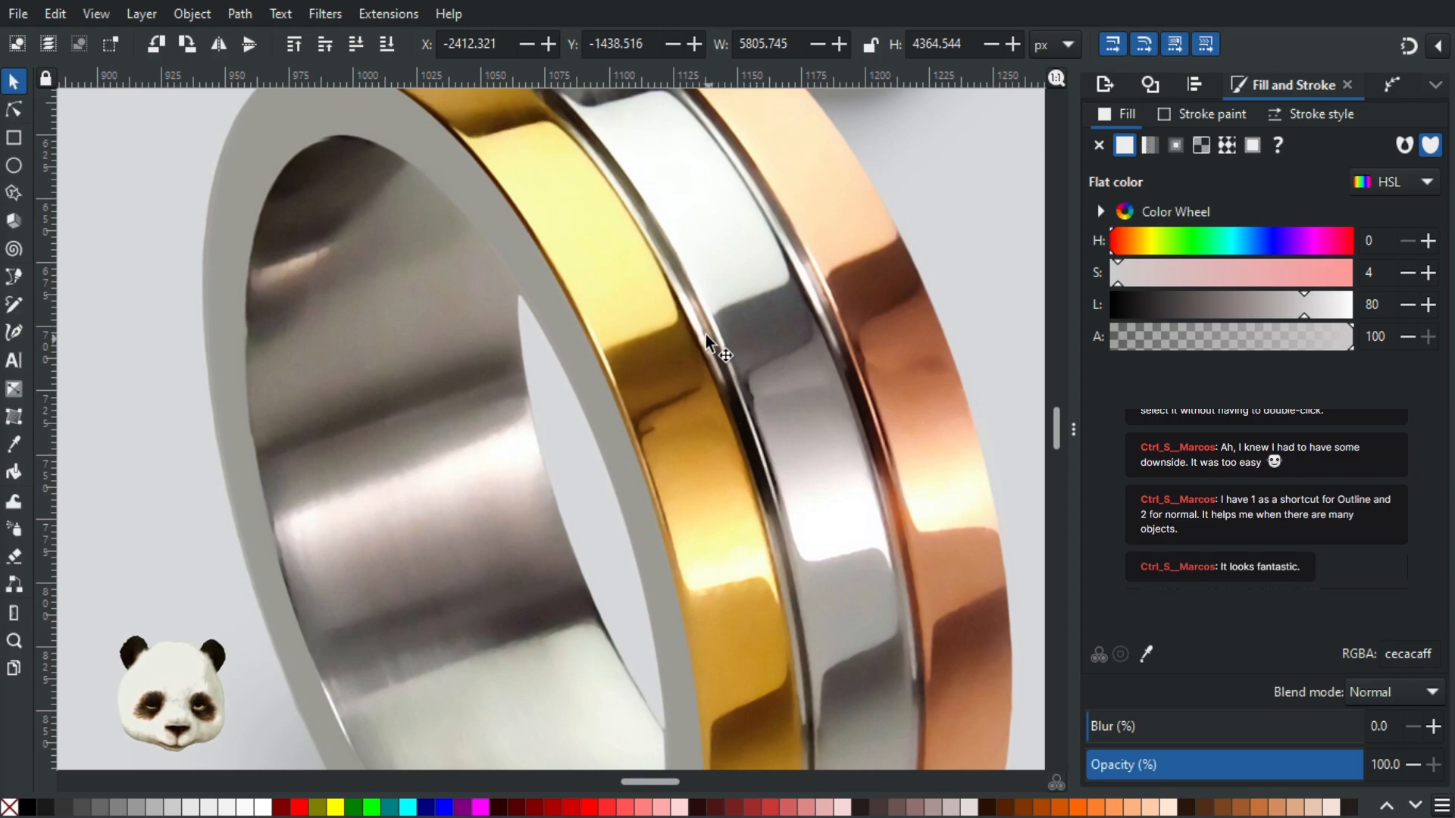
{"action": "scroll", "coordinate": [715, 327], "scroll_direction": "up", "scroll_amount": 3}
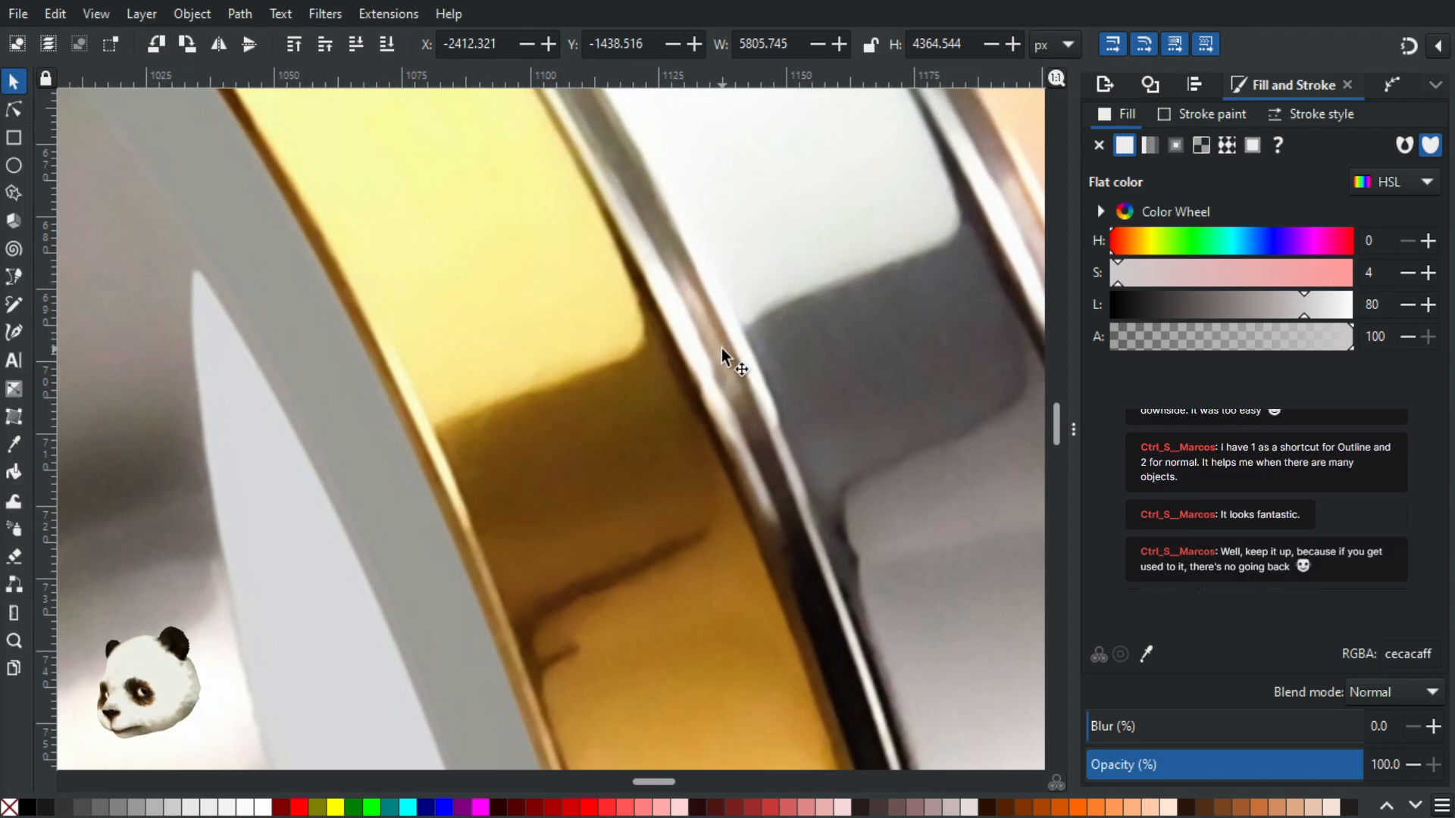
{"action": "scroll", "coordinate": [722, 347], "scroll_direction": "down", "scroll_amount": 1}
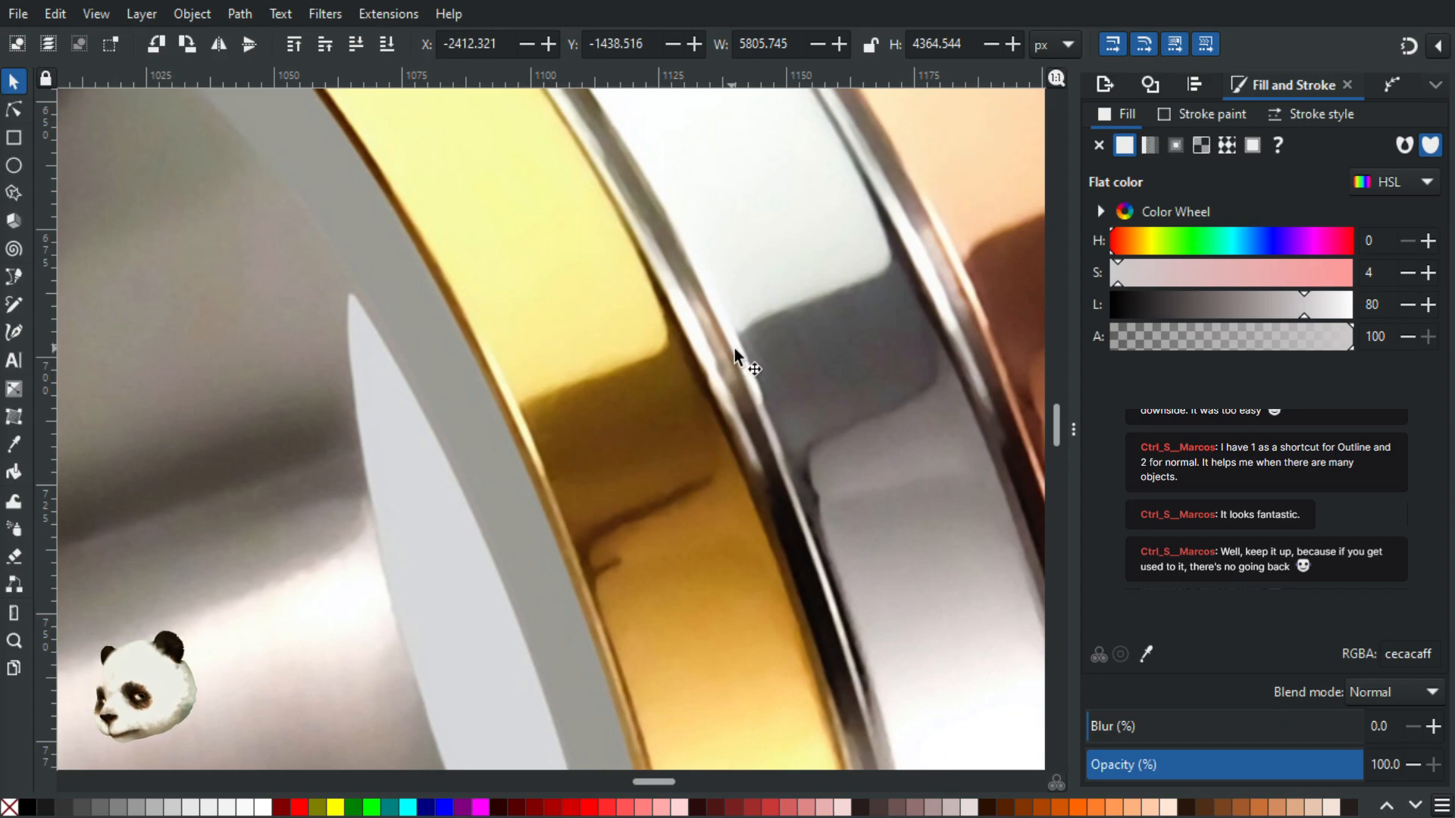
{"action": "scroll", "coordinate": [676, 368], "scroll_direction": "down", "scroll_amount": 3}
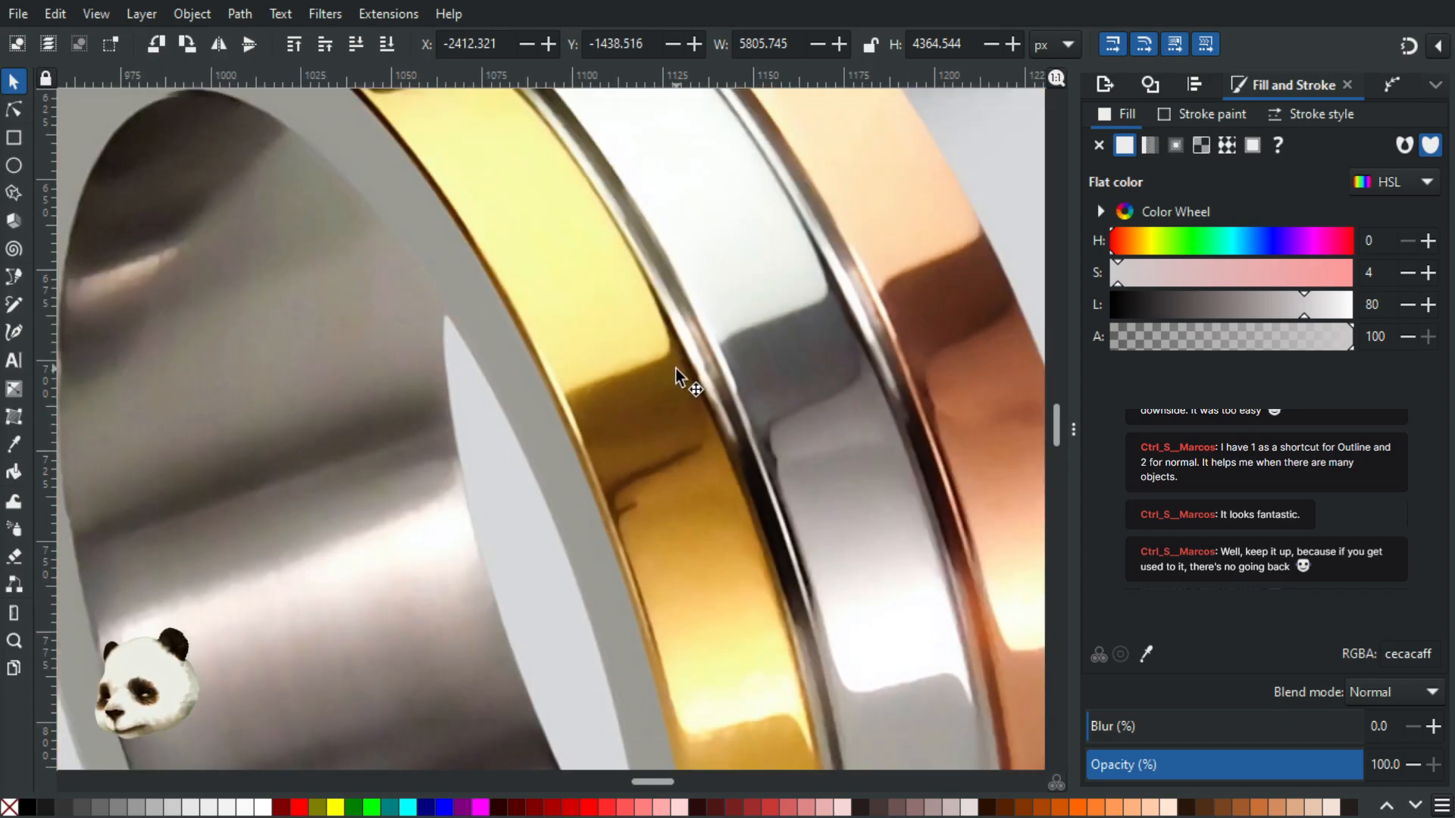
{"action": "scroll", "coordinate": [504, 439], "scroll_direction": "up", "scroll_amount": 1}
{"action": "left_click_drag", "start_coordinate": [793, 320], "coordinate": [932, 266]}
{"action": "scroll", "coordinate": [459, 426], "scroll_direction": "down", "scroll_amount": 3}
Step: Start the Pen tool for a new shape on the upper gold-silver groove, near the white highlight's lower end
{"action": "left_click_drag", "start_coordinate": [265, 482], "coordinate": [671, 424]}
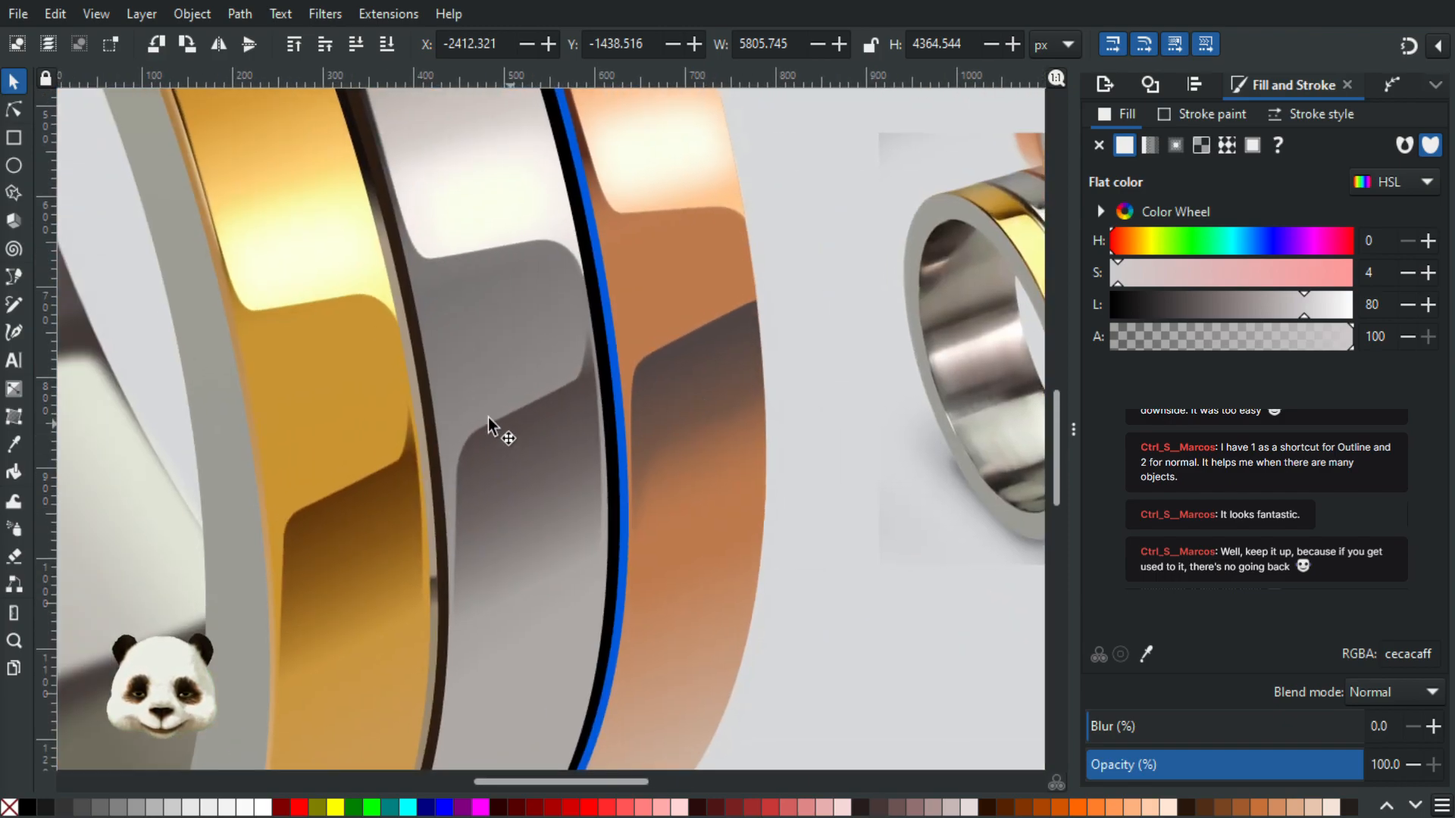
{"action": "left_click_drag", "start_coordinate": [389, 243], "coordinate": [366, 558]}
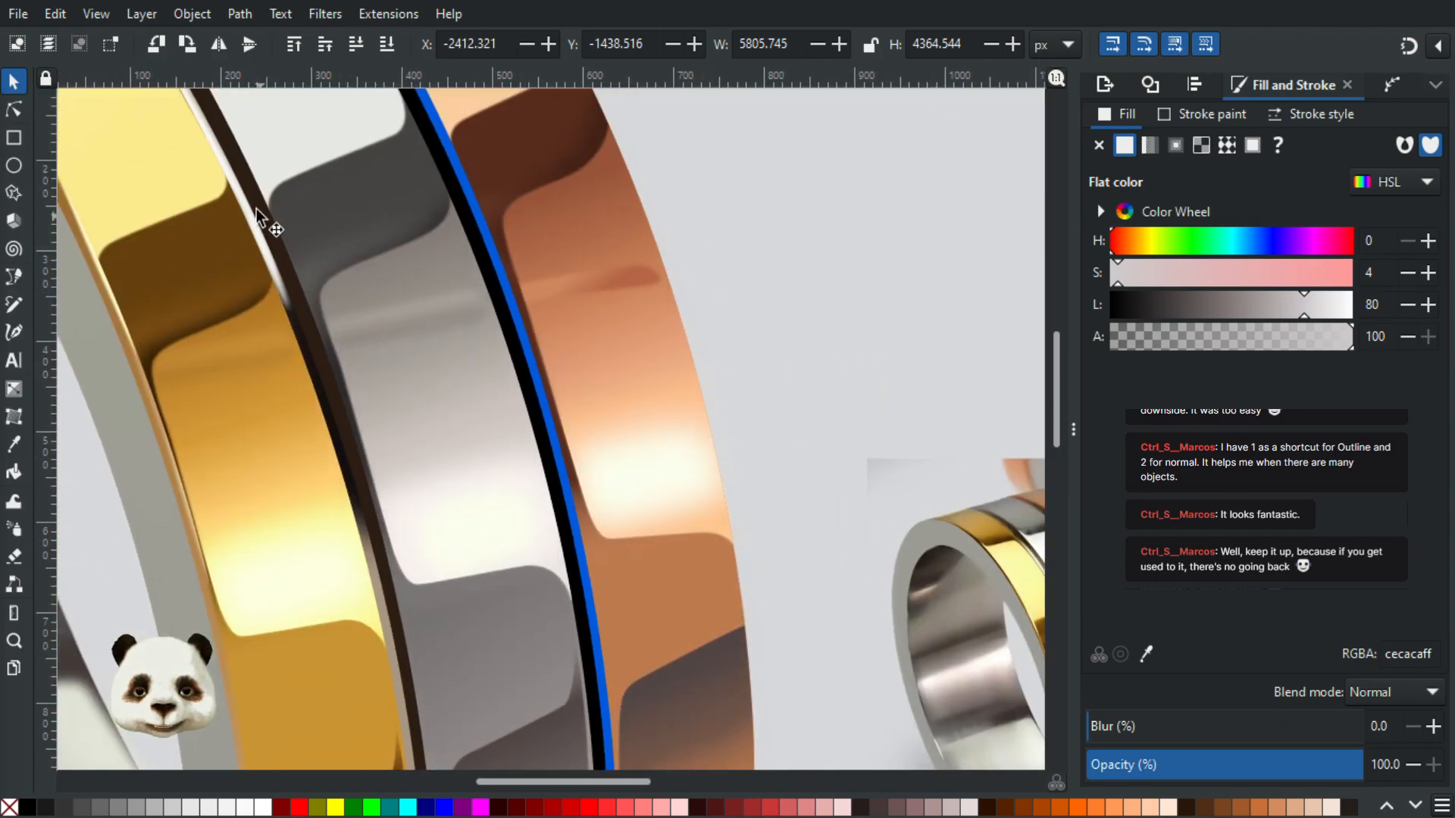
{"action": "scroll", "coordinate": [256, 216], "scroll_direction": "up", "scroll_amount": 2}
{"action": "key", "text": "w"}
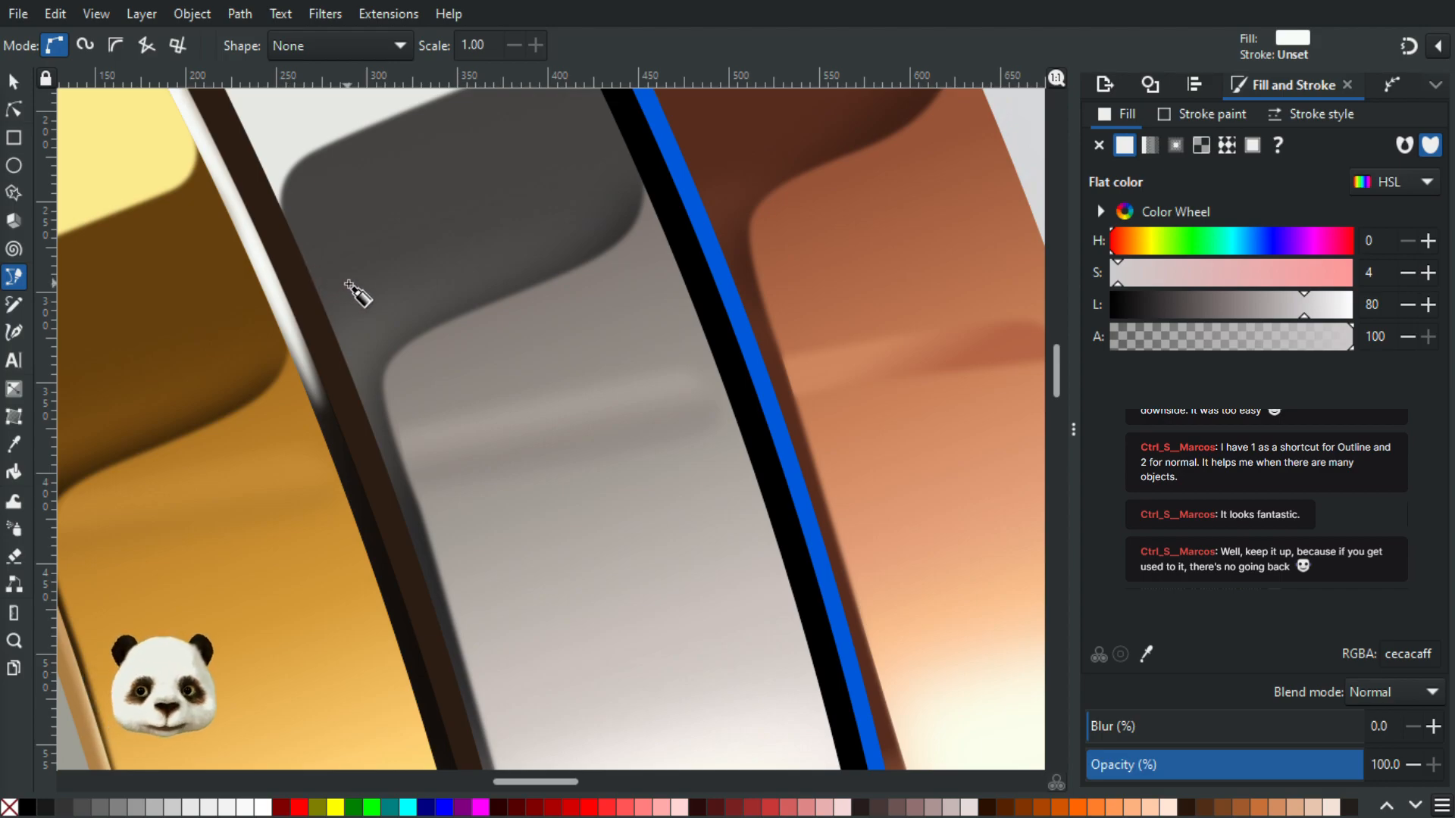
Step: Compare the highlights along the grooves in the reference ring photo with the matching grooves in the drawn ring
{"action": "scroll", "coordinate": [353, 291], "scroll_direction": "down", "scroll_amount": 3}
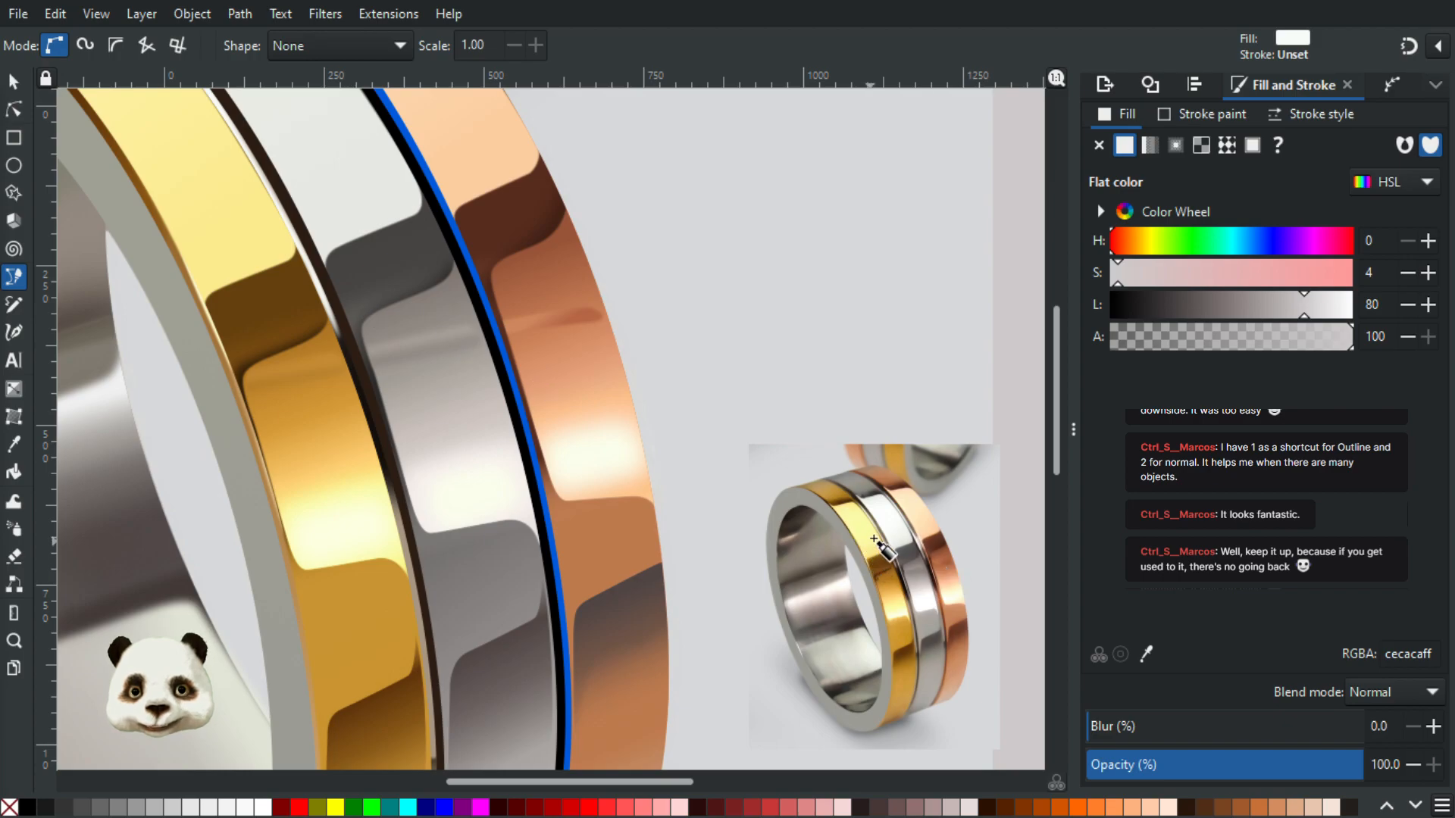
{"action": "scroll", "coordinate": [876, 542], "scroll_direction": "up", "scroll_amount": 2}
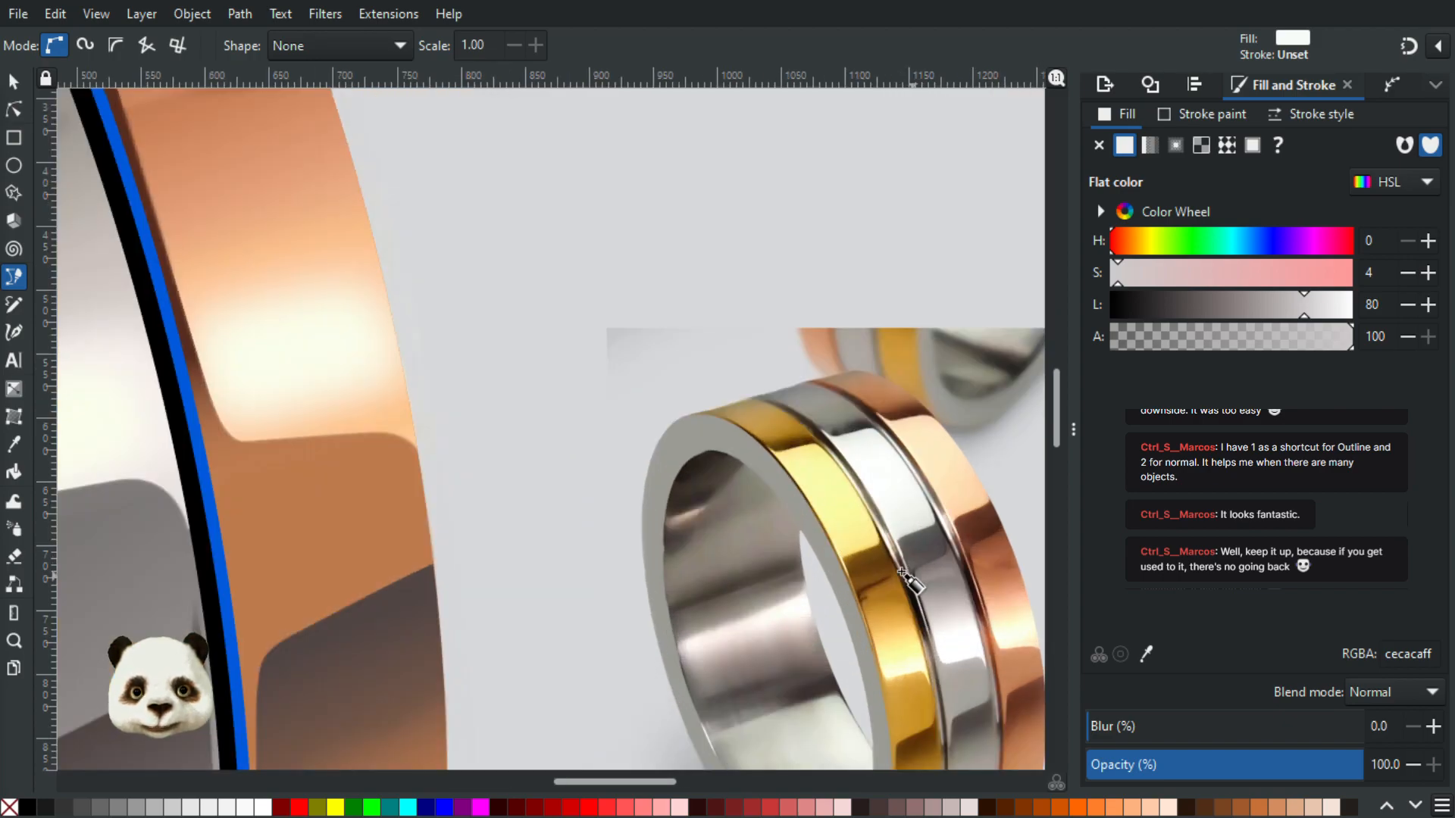
{"action": "scroll", "coordinate": [909, 579], "scroll_direction": "down", "scroll_amount": 3}
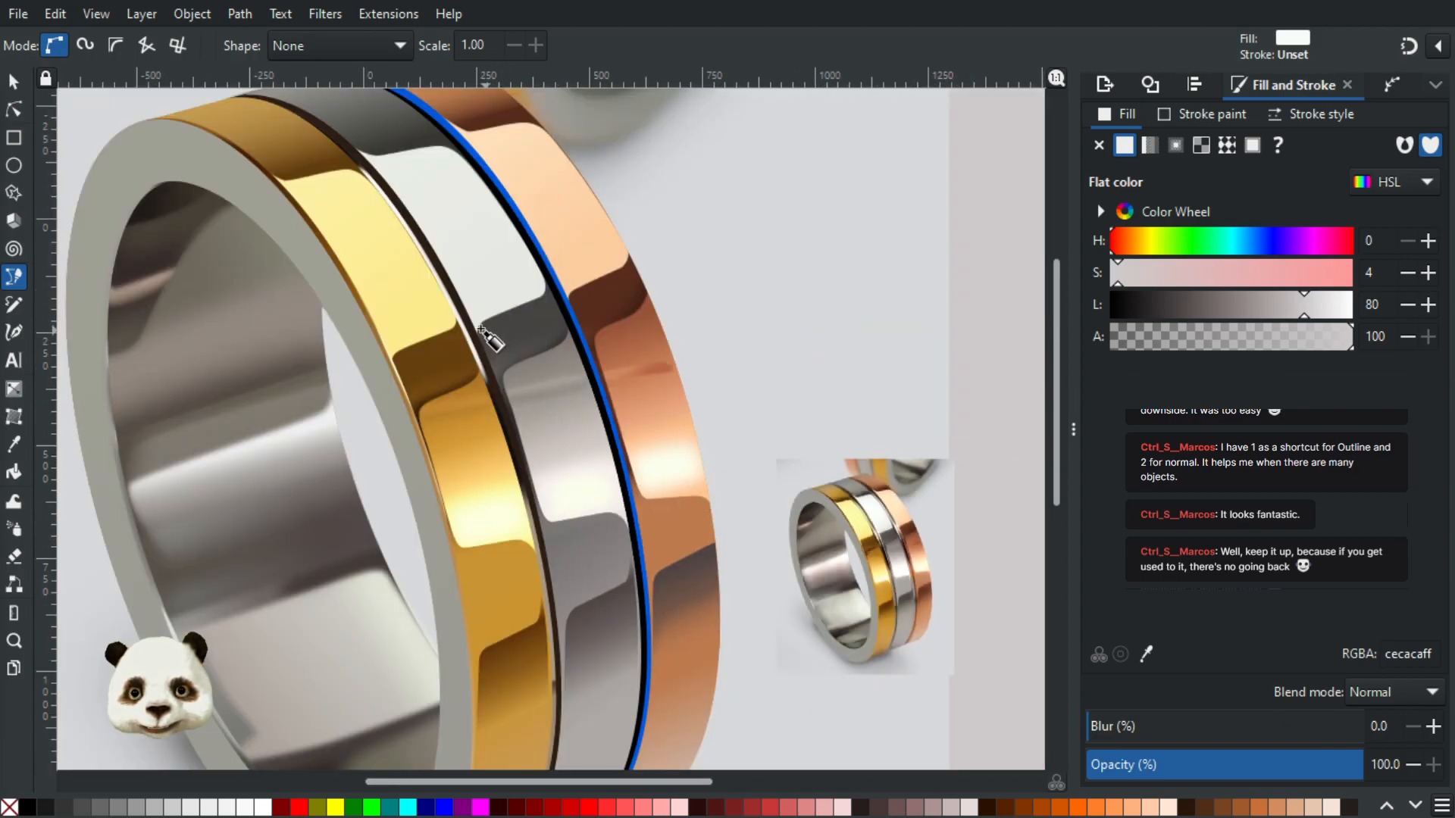
{"action": "scroll", "coordinate": [852, 538], "scroll_direction": "up", "scroll_amount": 4}
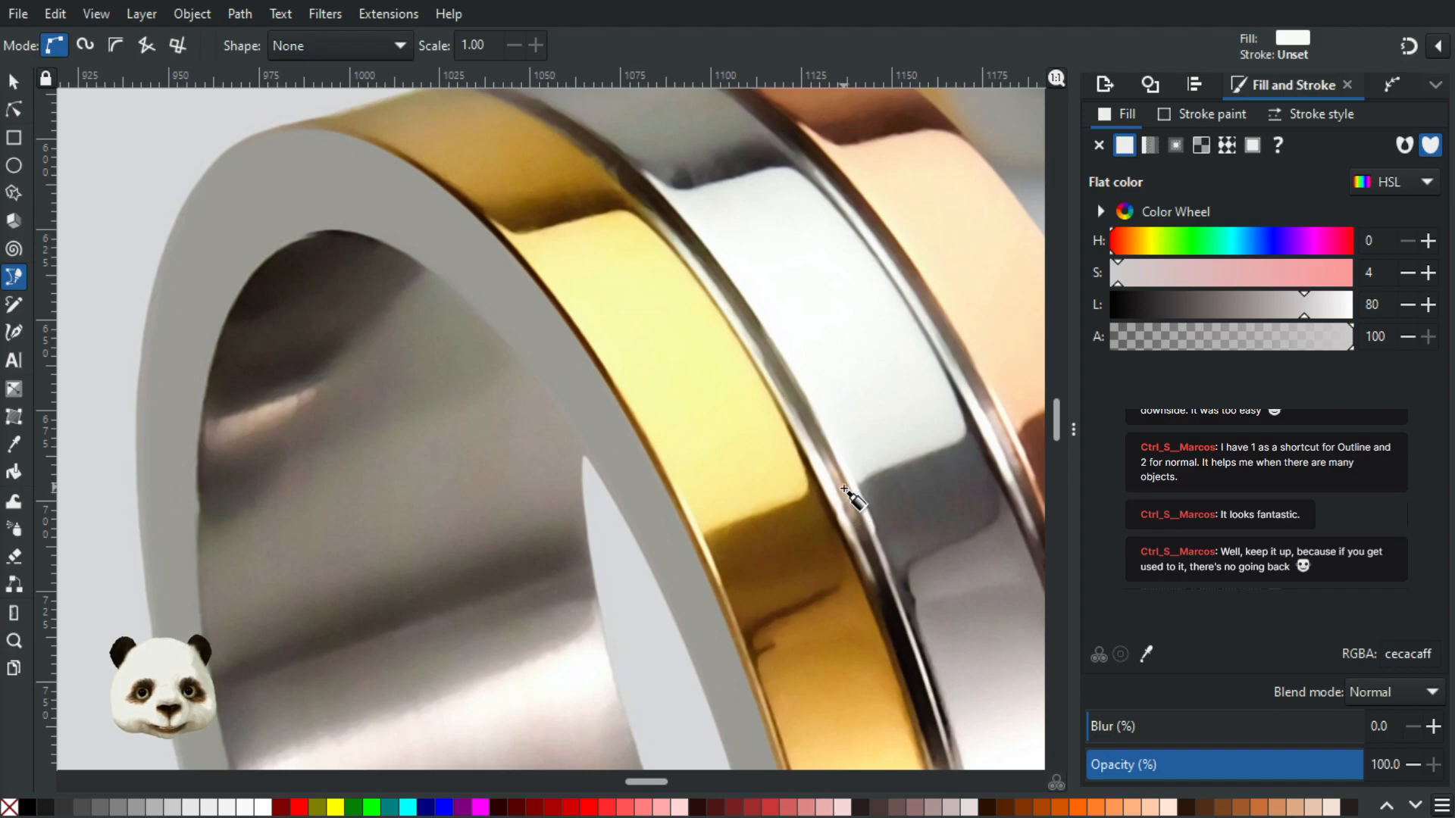
{"action": "scroll", "coordinate": [871, 538], "scroll_direction": "down", "scroll_amount": 10}
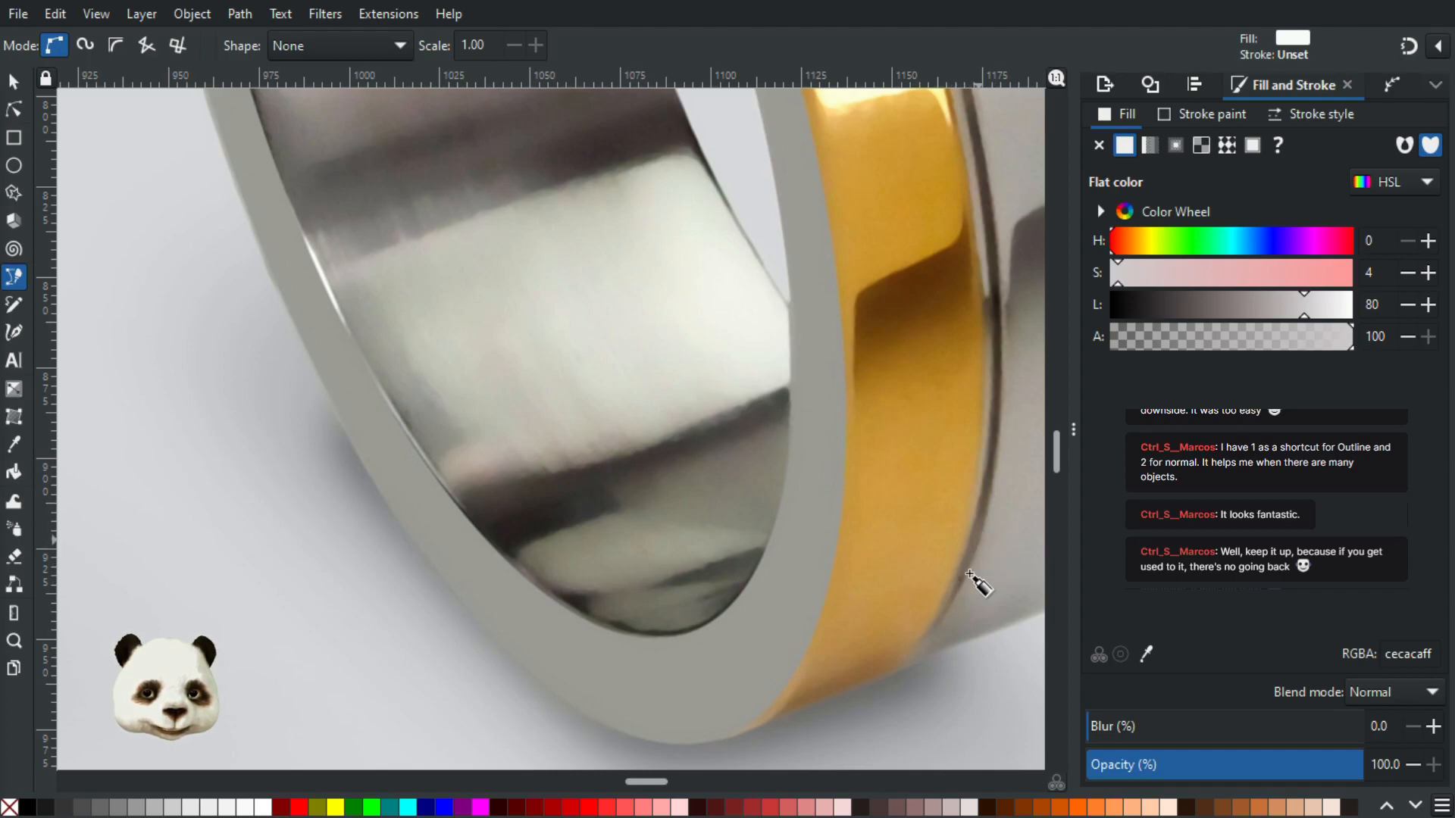
{"action": "scroll", "coordinate": [976, 583], "scroll_direction": "down", "scroll_amount": 3}
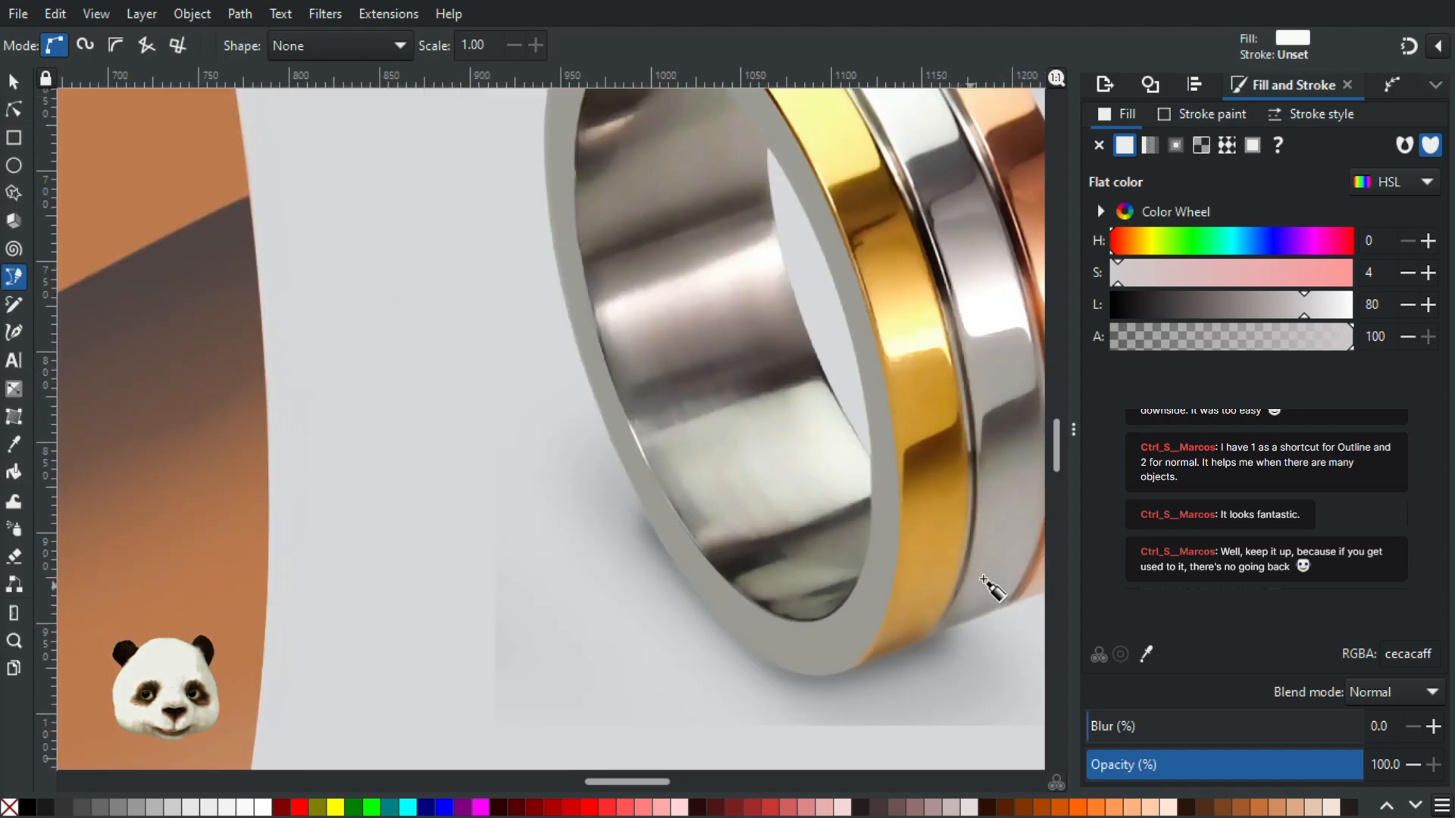
{"action": "scroll", "coordinate": [978, 543], "scroll_direction": "up", "scroll_amount": 4}
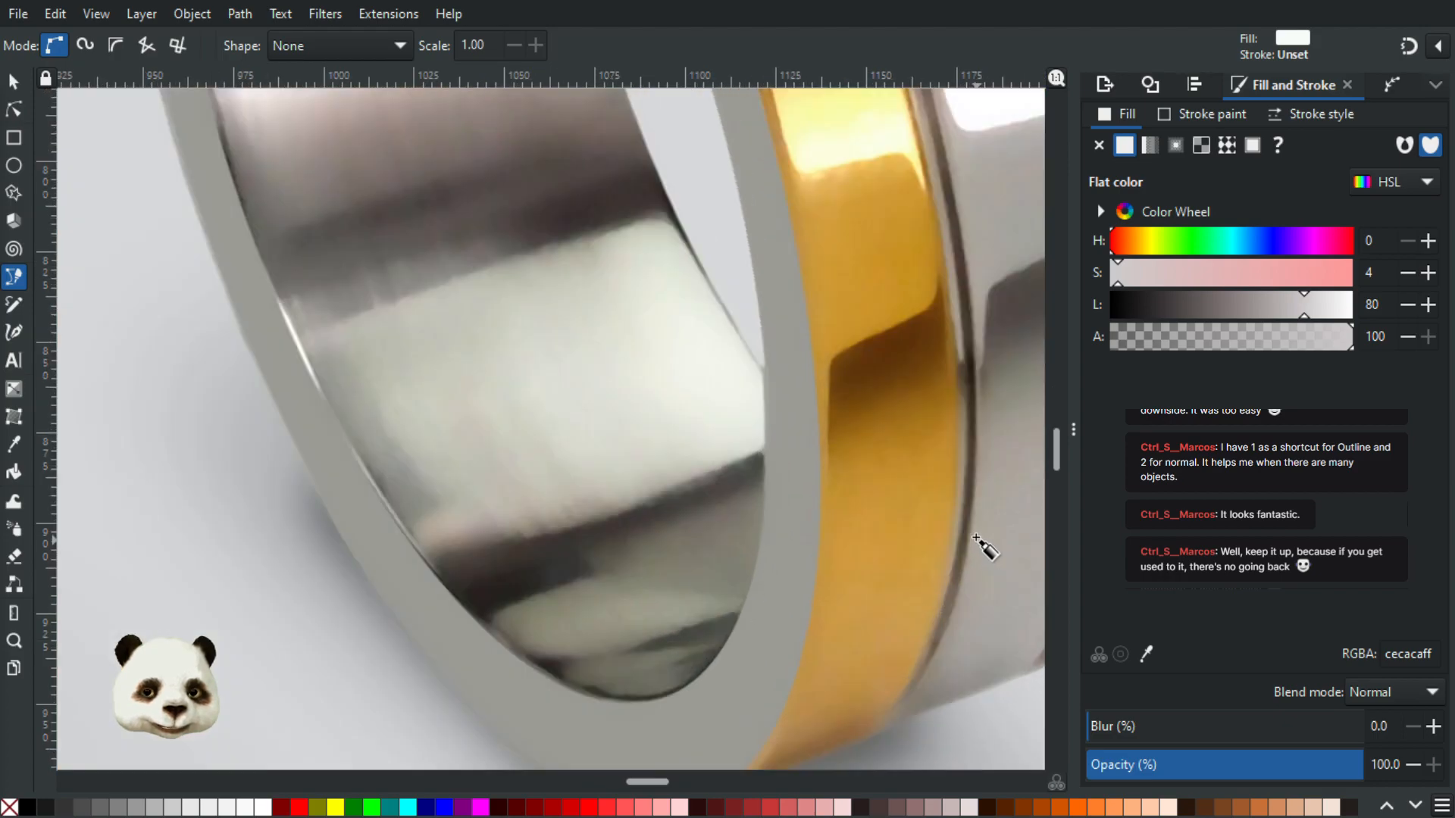
{"action": "scroll", "coordinate": [924, 544], "scroll_direction": "up", "scroll_amount": 3}
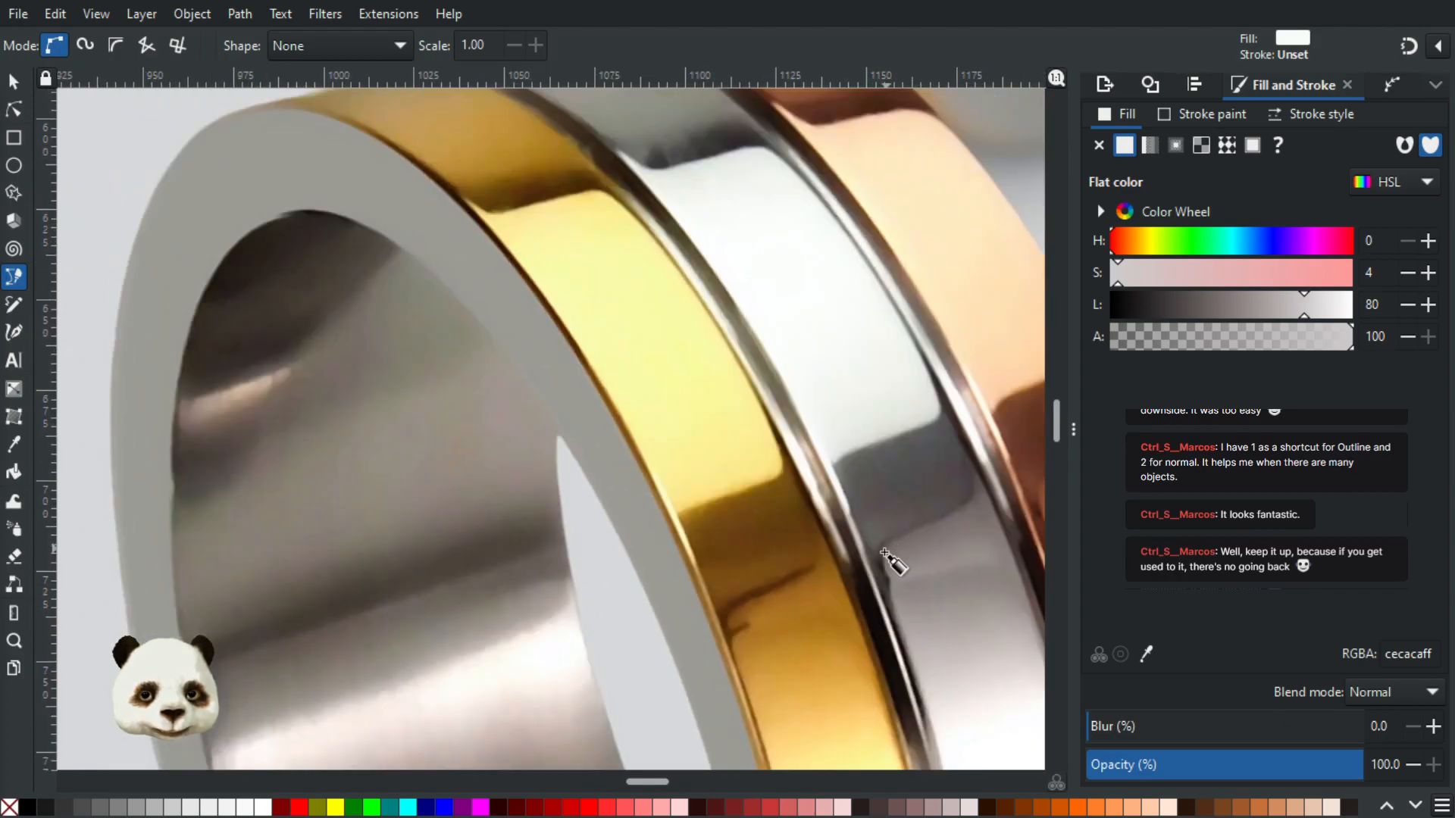
{"action": "scroll", "coordinate": [891, 554], "scroll_direction": "down", "scroll_amount": 3}
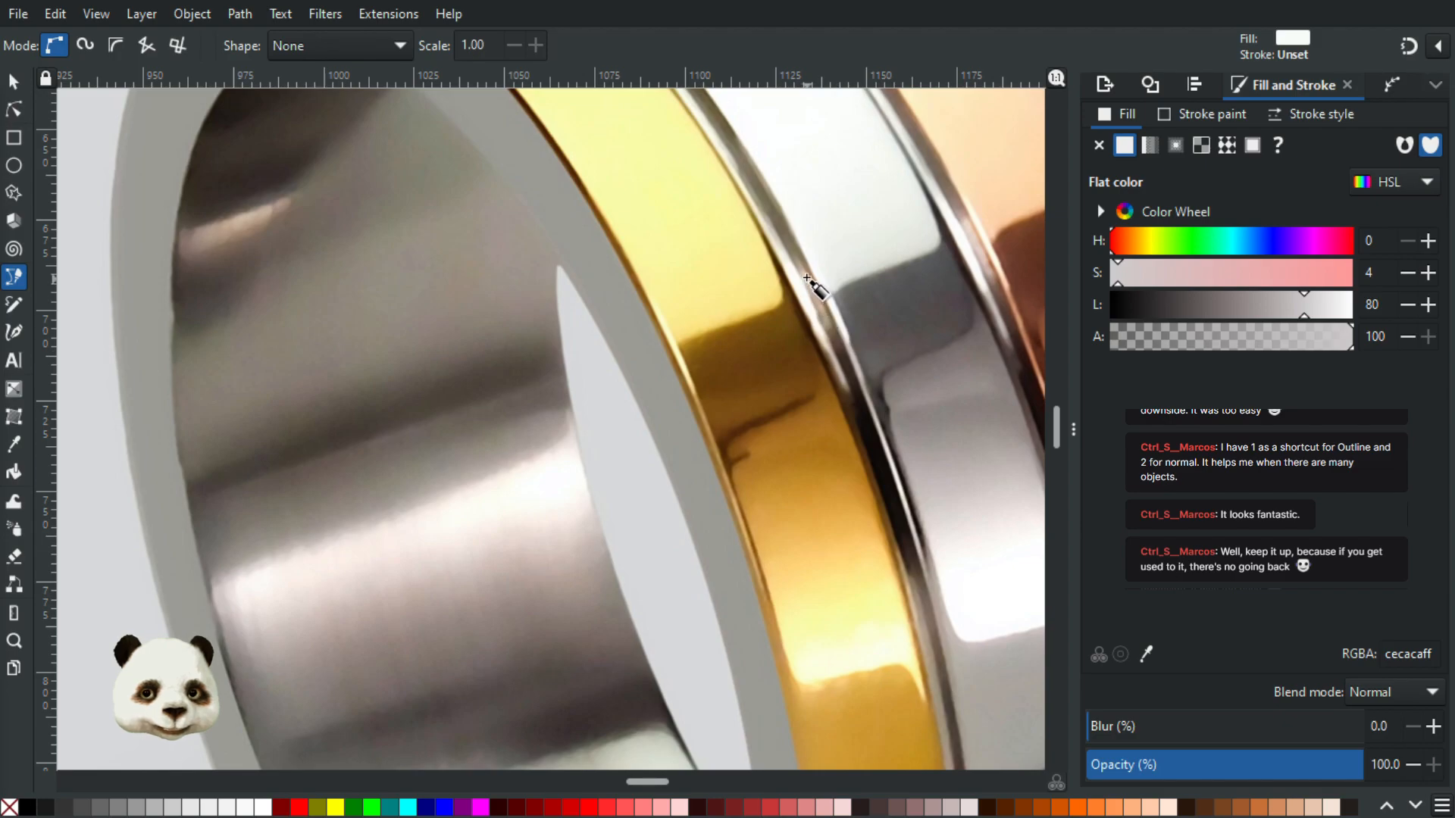
{"action": "scroll", "coordinate": [835, 281], "scroll_direction": "down", "scroll_amount": 5}
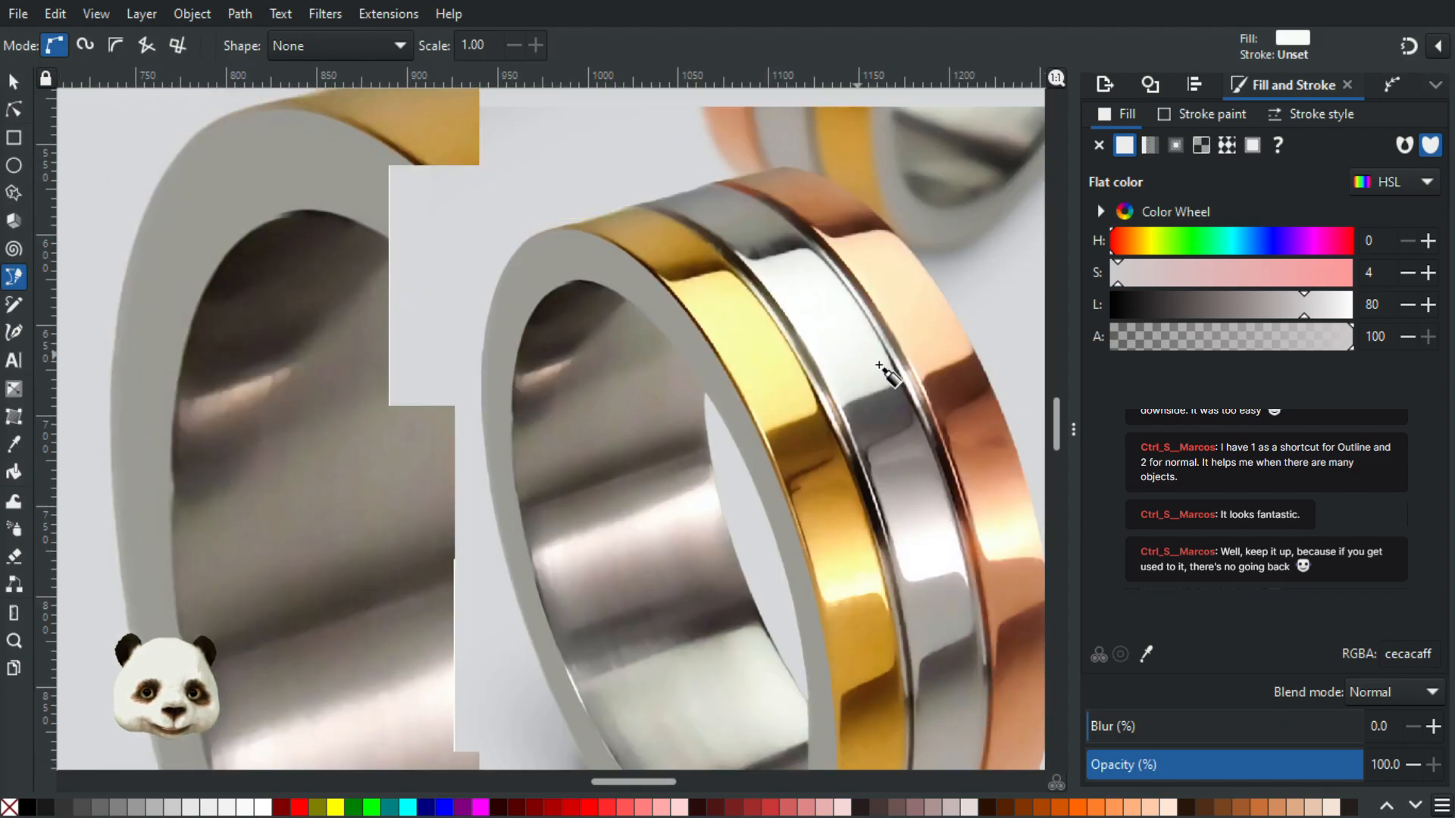
{"action": "scroll", "coordinate": [894, 375], "scroll_direction": "up", "scroll_amount": 5}
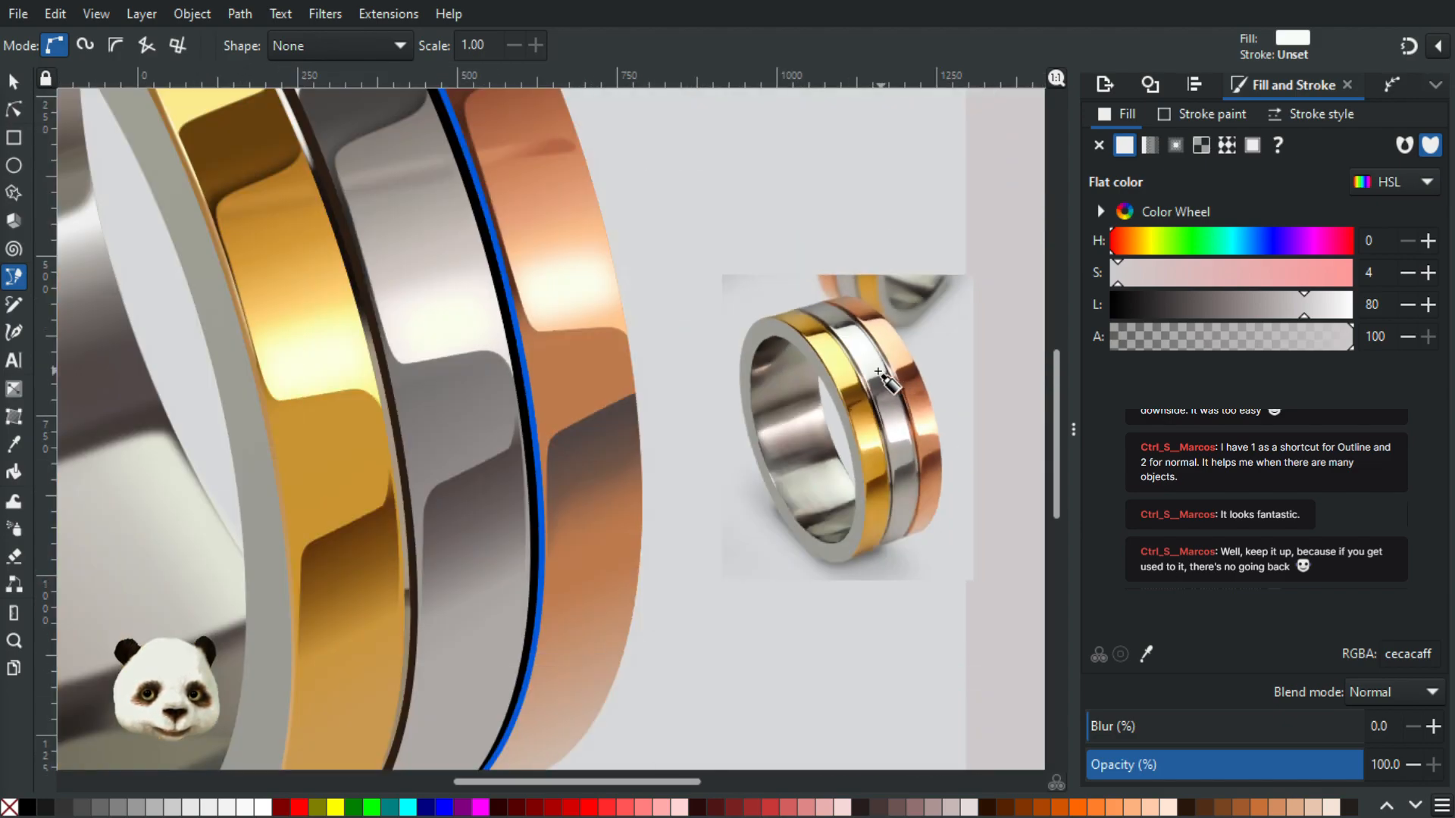
{"action": "scroll", "coordinate": [833, 394], "scroll_direction": "down", "scroll_amount": 2}
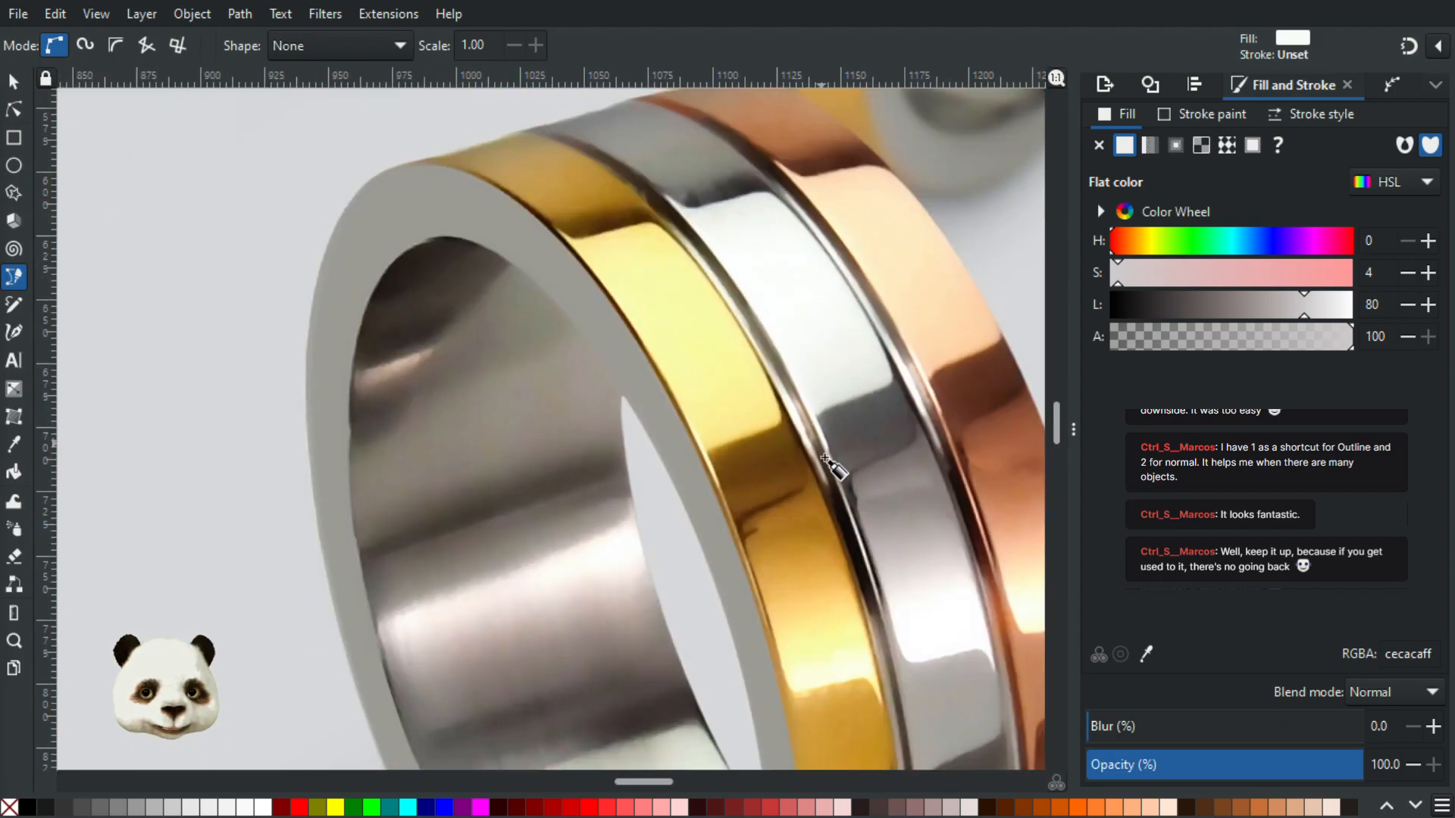
{"action": "scroll", "coordinate": [833, 473], "scroll_direction": "down", "scroll_amount": 5}
{"action": "scroll", "coordinate": [416, 545], "scroll_direction": "up", "scroll_amount": 2}
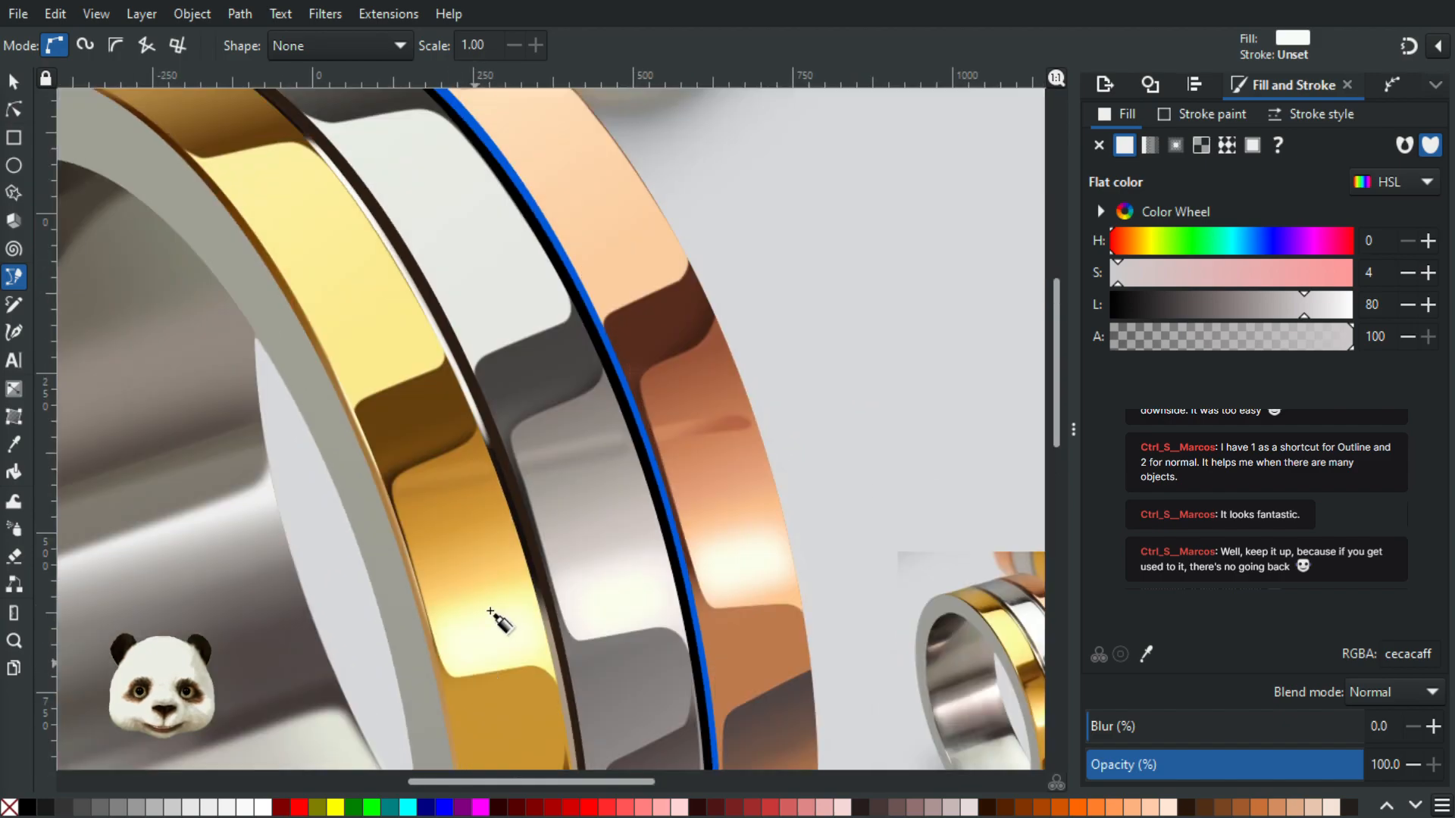
{"action": "scroll", "coordinate": [415, 399], "scroll_direction": "up", "scroll_amount": 1}
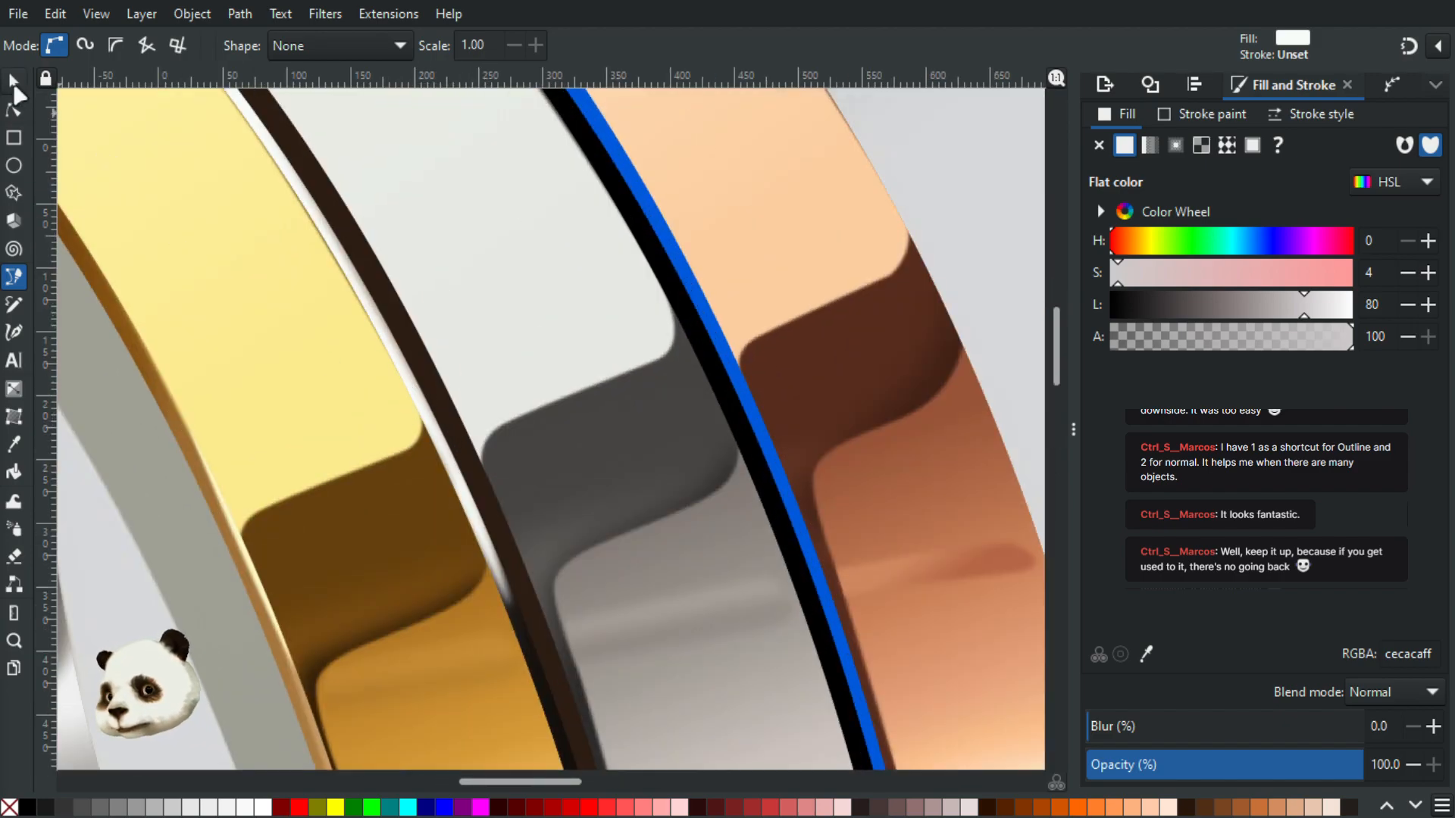
Step: Duplicate the dark brown groove strip between the gold and silver bands and bring the copy to the front
{"action": "left_click", "coordinate": [13, 81]}
{"action": "left_click", "coordinate": [400, 317]}
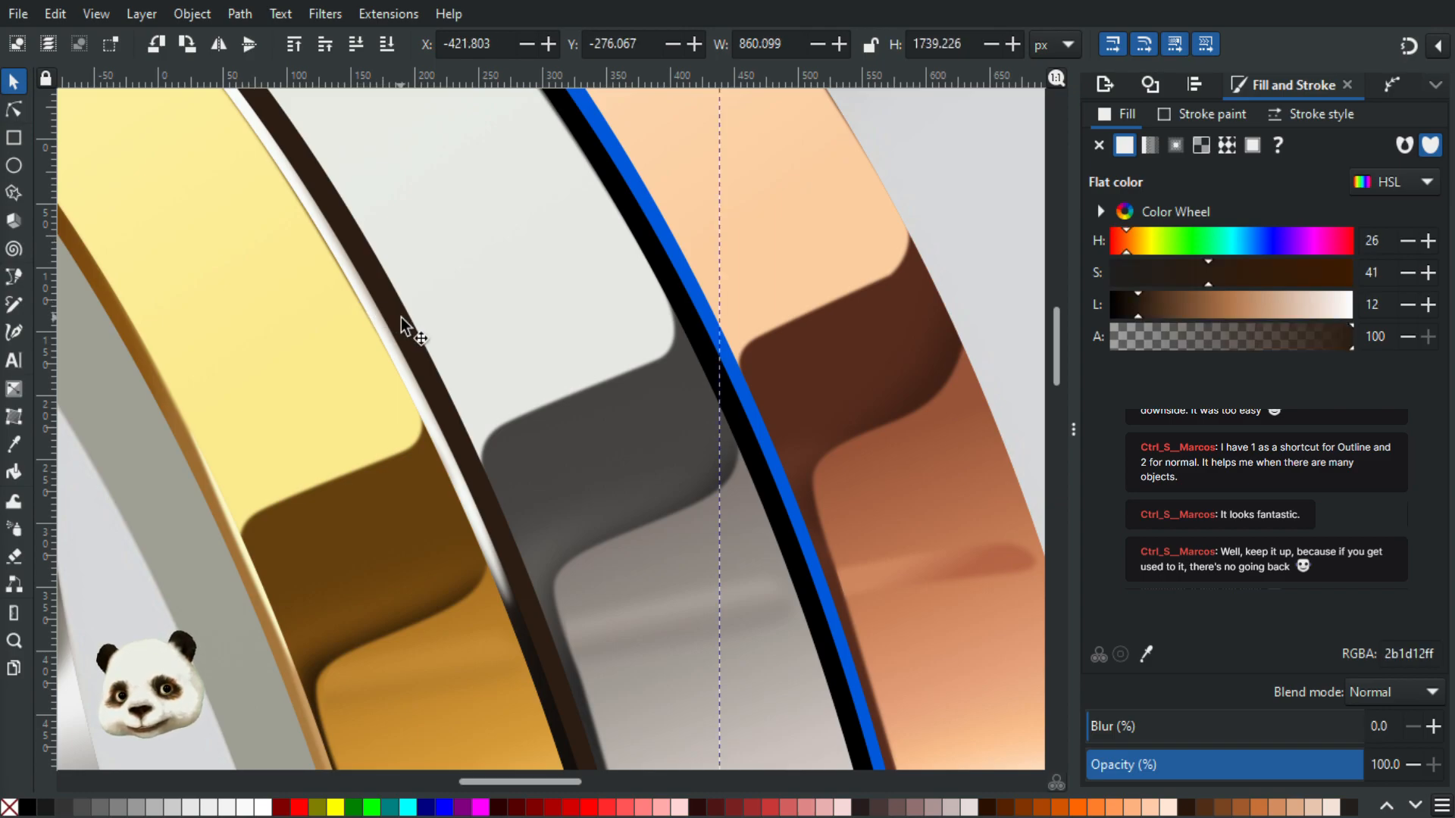
{"action": "scroll", "coordinate": [413, 327], "scroll_direction": "down", "scroll_amount": 3}
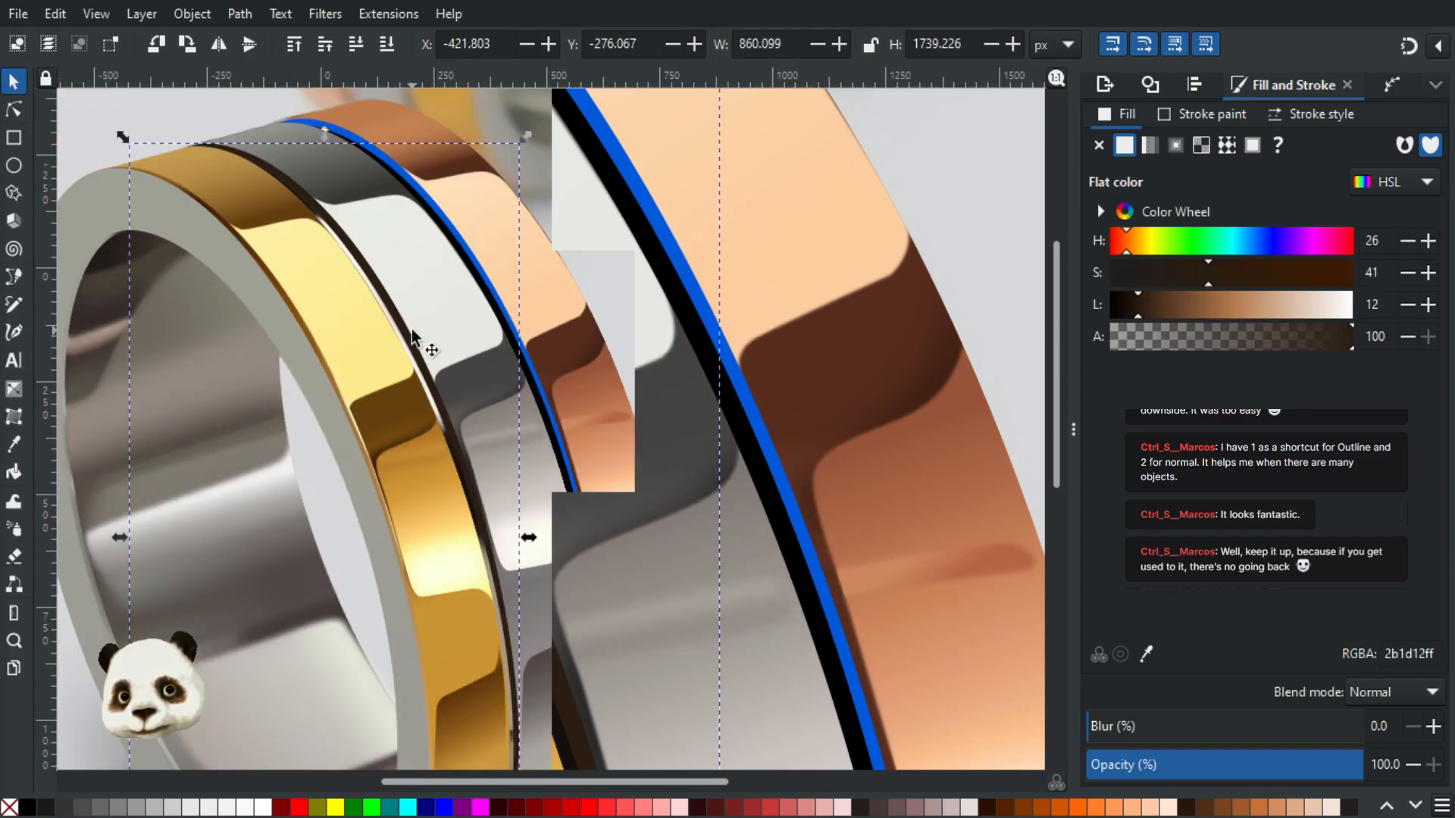
{"action": "scroll", "coordinate": [411, 328], "scroll_direction": "up", "scroll_amount": 3}
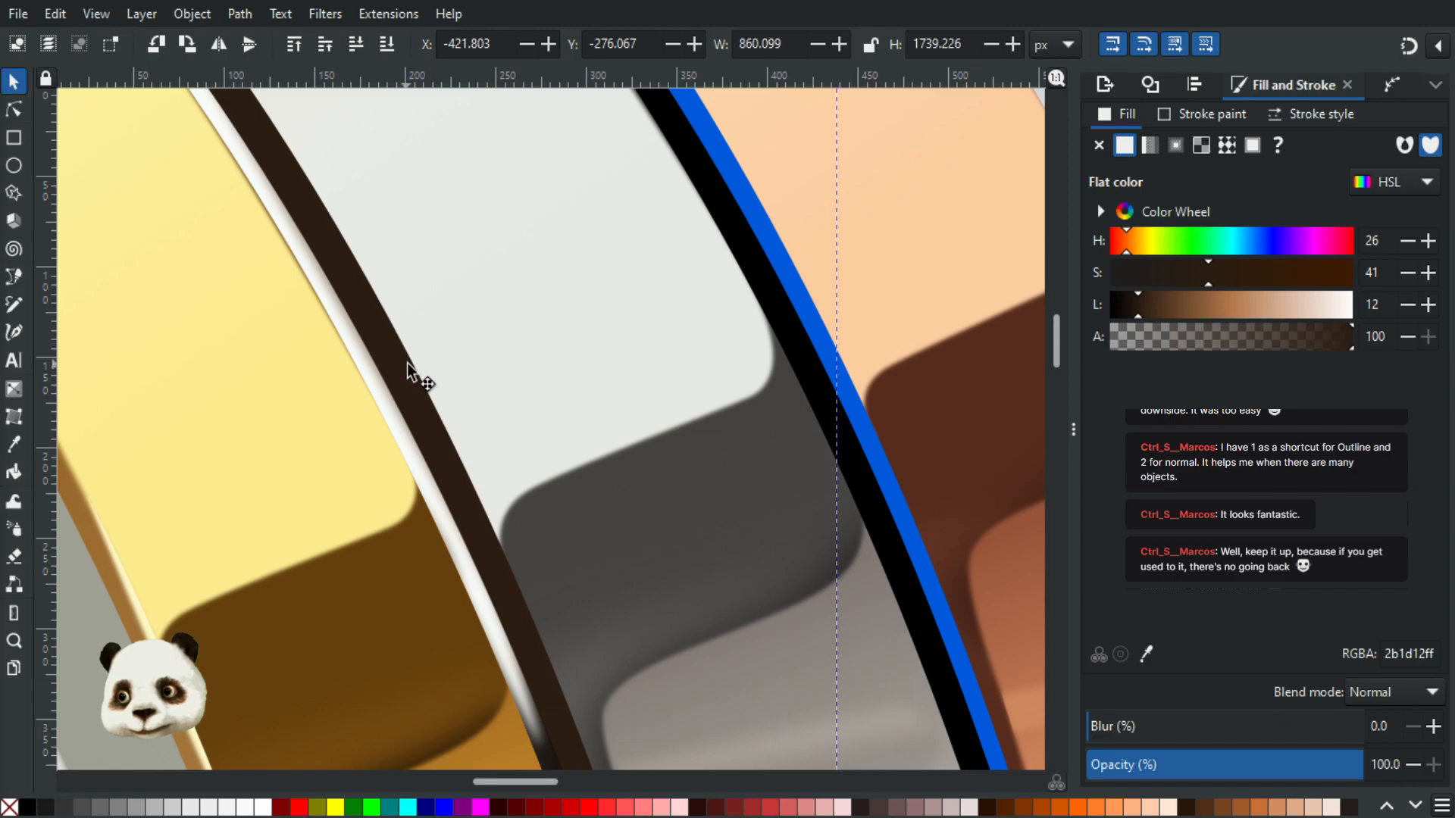
{"action": "left_click_drag", "start_coordinate": [412, 375], "coordinate": [507, 349]}
{"action": "key", "text": "ctrl+z"}
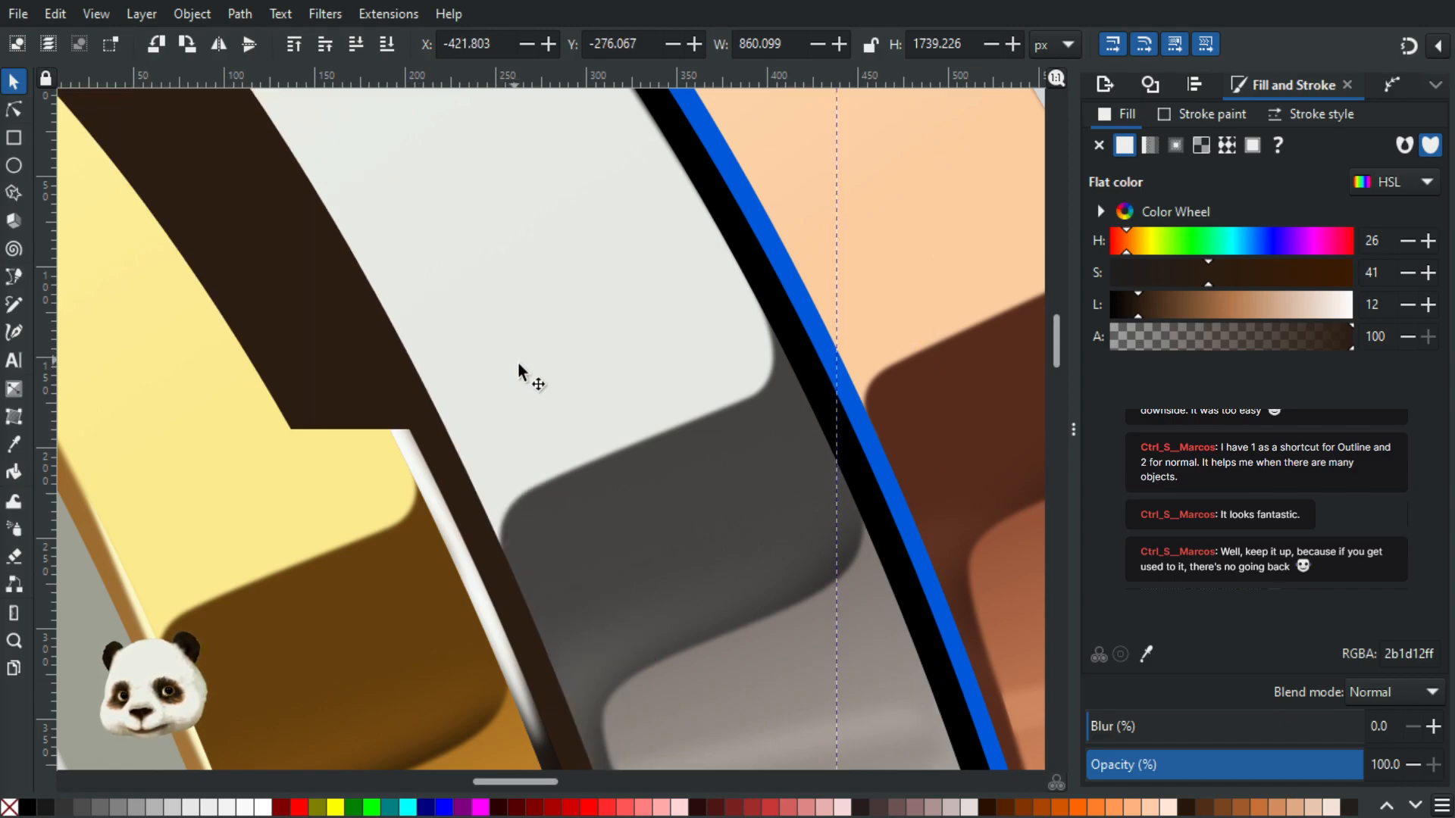
Step: Fill the duplicated groove strip with magenta (ff00ff) and set its opacity to 20%
{"action": "scroll", "coordinate": [526, 380], "scroll_direction": "down", "scroll_amount": 3}
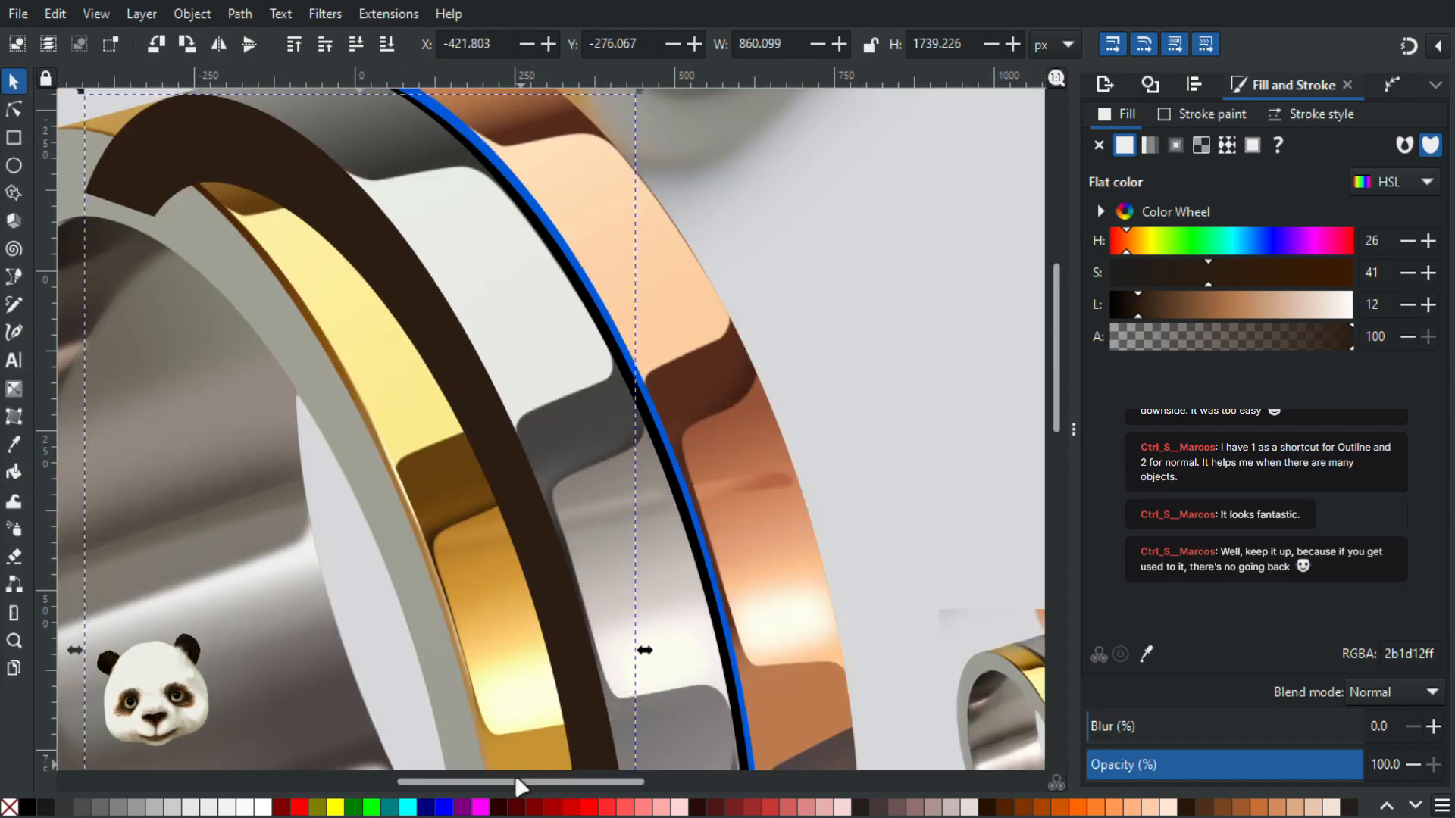
{"action": "left_click", "coordinate": [482, 807]}
{"action": "scroll", "coordinate": [477, 527], "scroll_direction": "up", "scroll_amount": 1}
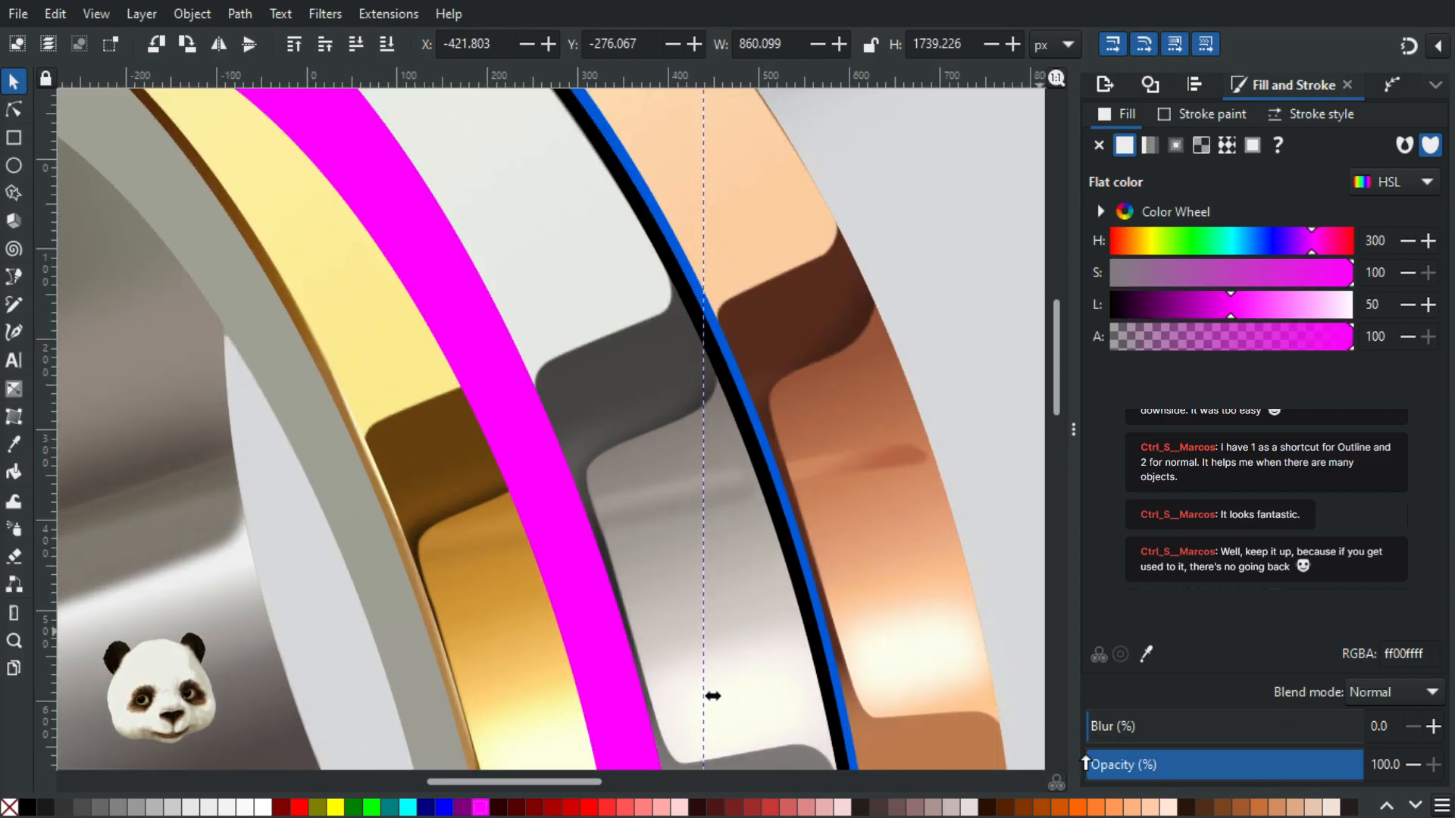
{"action": "left_click_drag", "start_coordinate": [1126, 767], "coordinate": [1143, 765]}
Step: Draw a narrow closed highlight sliver, about 39 by 83 px, with the Pen tool on the groove beside the gold band's dark reflection
{"action": "scroll", "coordinate": [530, 321], "scroll_direction": "up", "scroll_amount": 2}
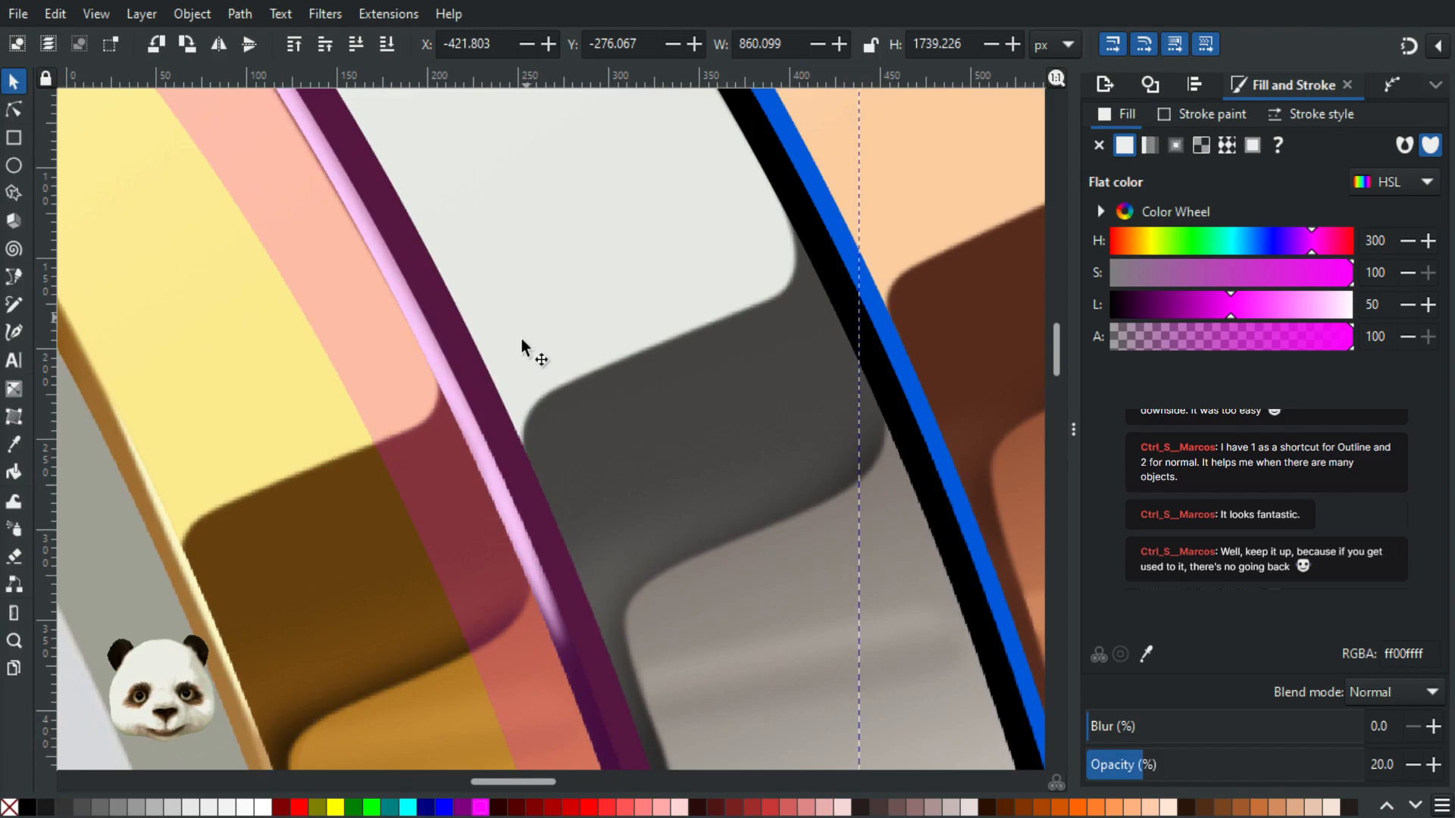
{"action": "key", "text": "b"}
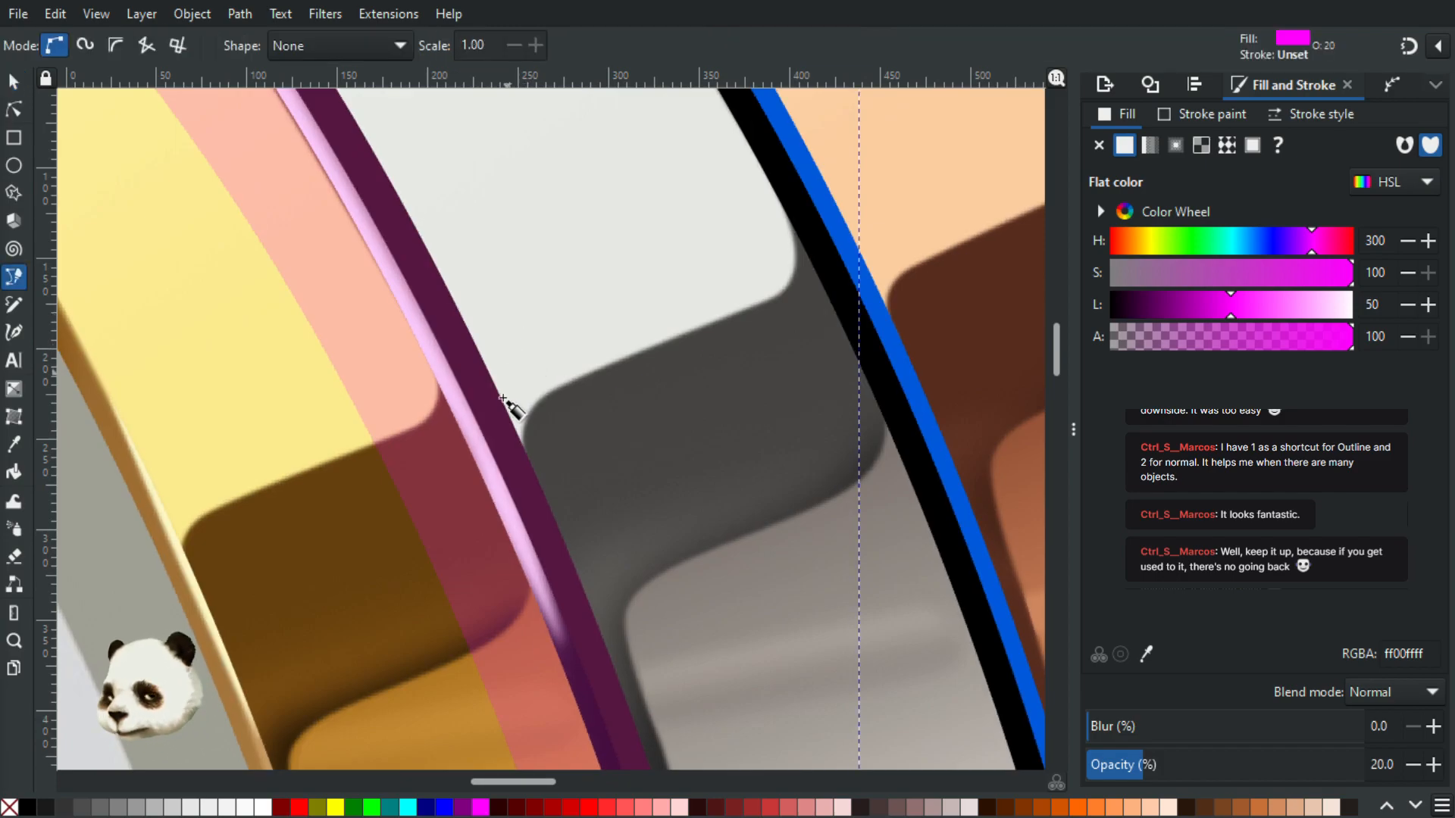
{"action": "scroll", "coordinate": [587, 517], "scroll_direction": "down", "scroll_amount": 4}
{"action": "left_click_drag", "start_coordinate": [985, 660], "coordinate": [471, 344]}
{"action": "scroll", "coordinate": [464, 399], "scroll_direction": "up", "scroll_amount": 2}
{"action": "scroll", "coordinate": [464, 401], "scroll_direction": "up", "scroll_amount": 2}
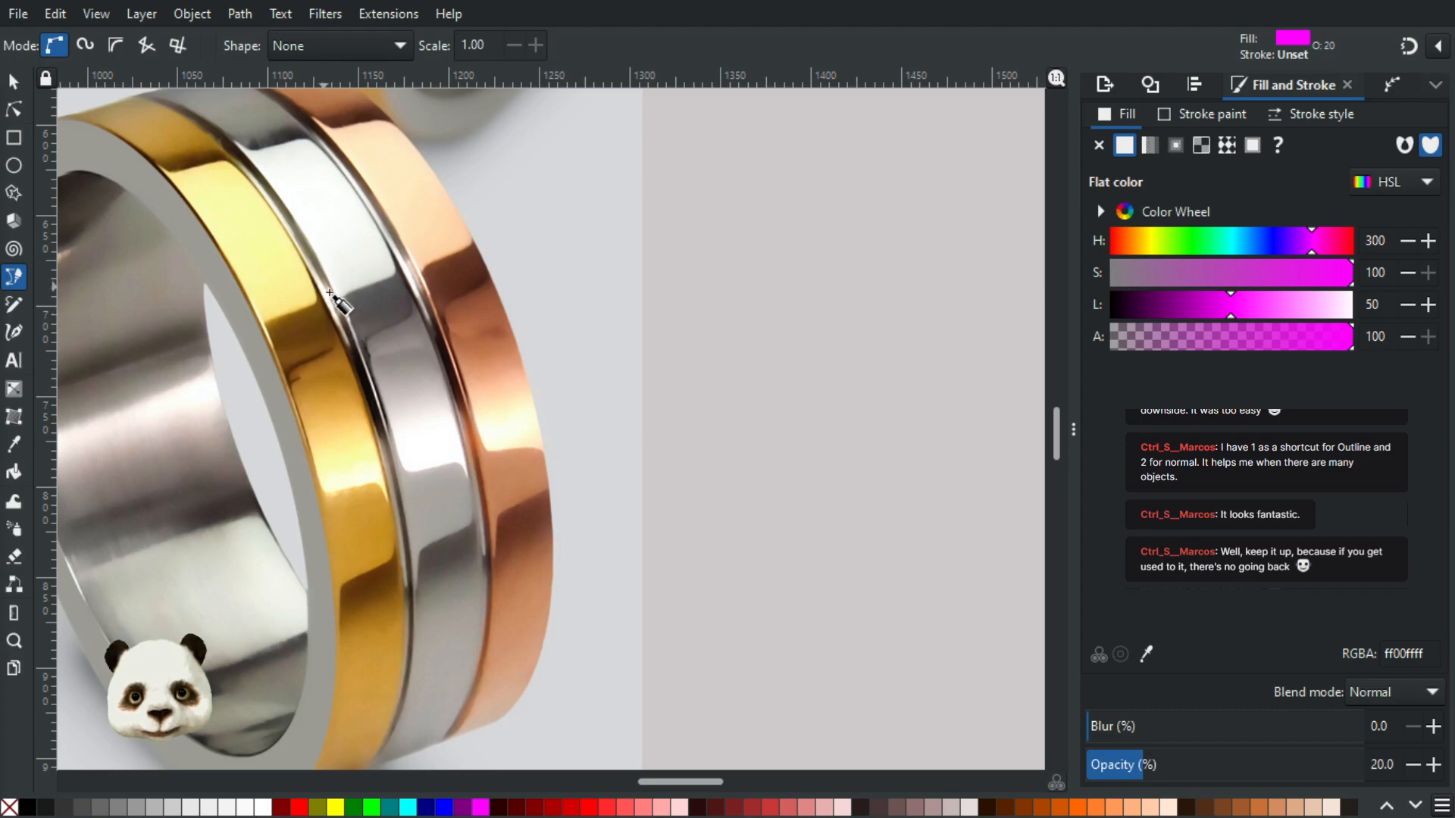
{"action": "scroll", "coordinate": [318, 334], "scroll_direction": "down", "scroll_amount": 3}
{"action": "left_click_drag", "start_coordinate": [290, 336], "coordinate": [747, 485]}
{"action": "left_click_drag", "start_coordinate": [320, 314], "coordinate": [444, 450]}
{"action": "scroll", "coordinate": [336, 297], "scroll_direction": "up", "scroll_amount": 4}
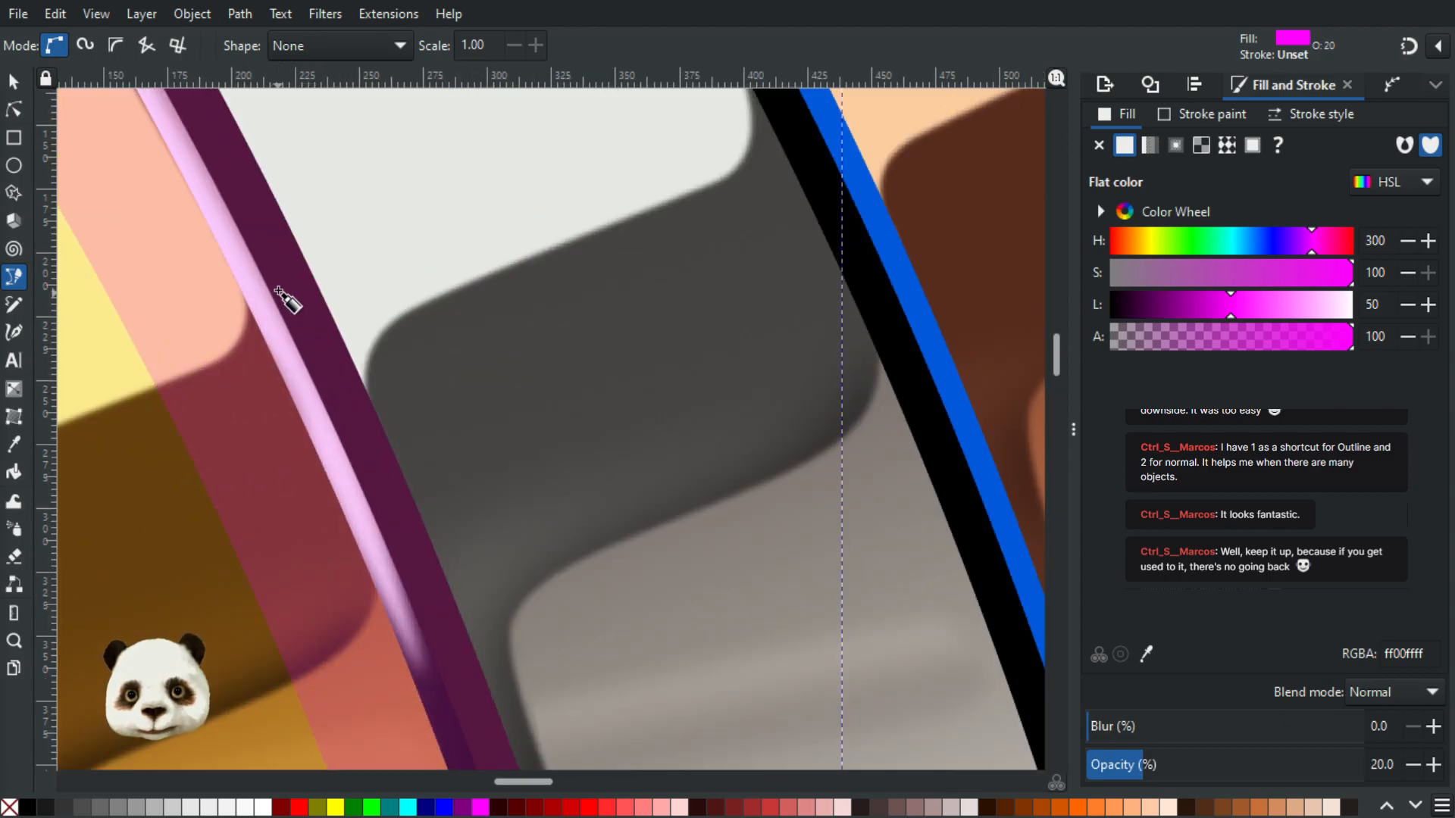
{"action": "left_click", "coordinate": [278, 290]}
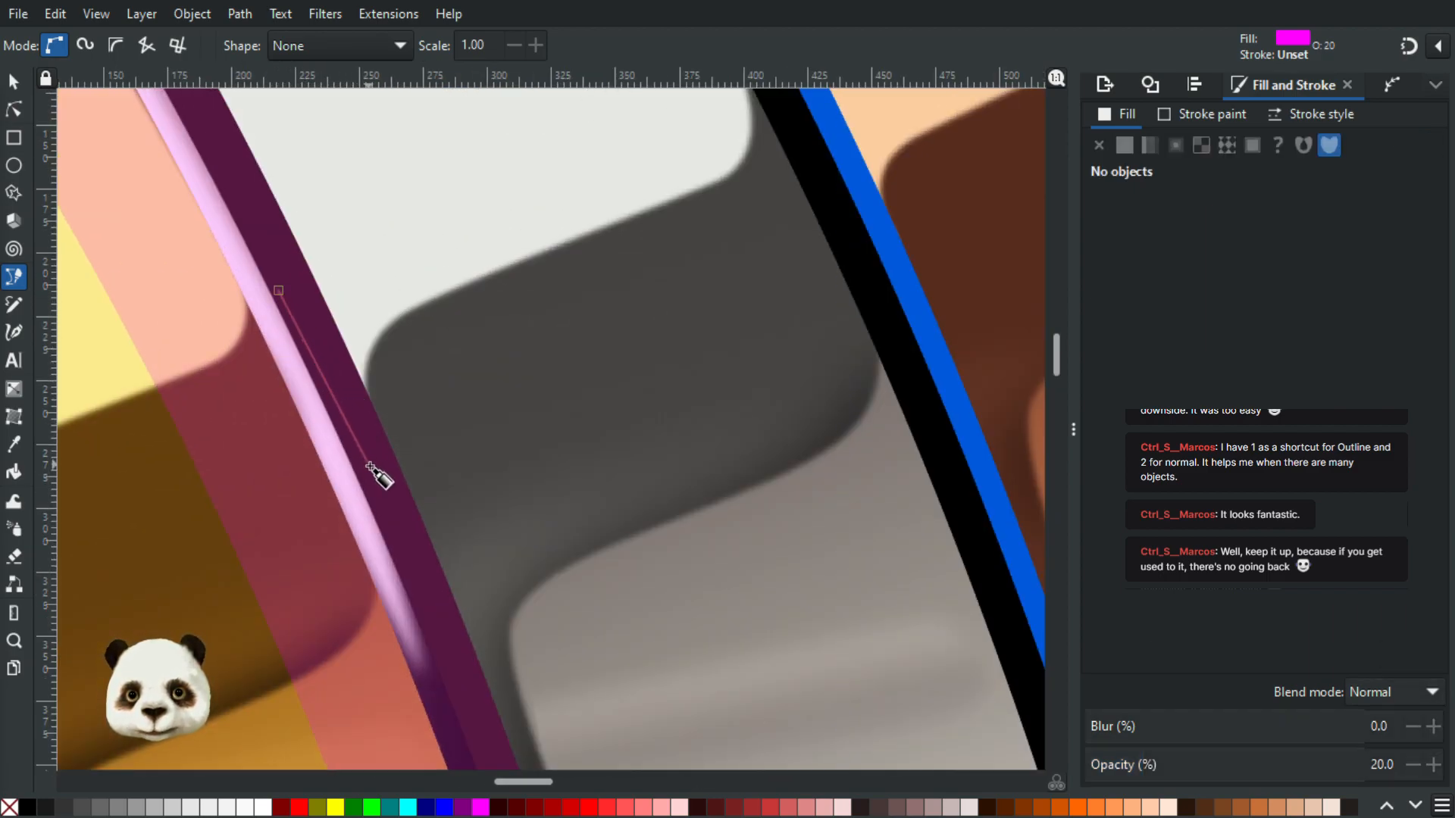
{"action": "left_click_drag", "start_coordinate": [368, 481], "coordinate": [366, 545]}
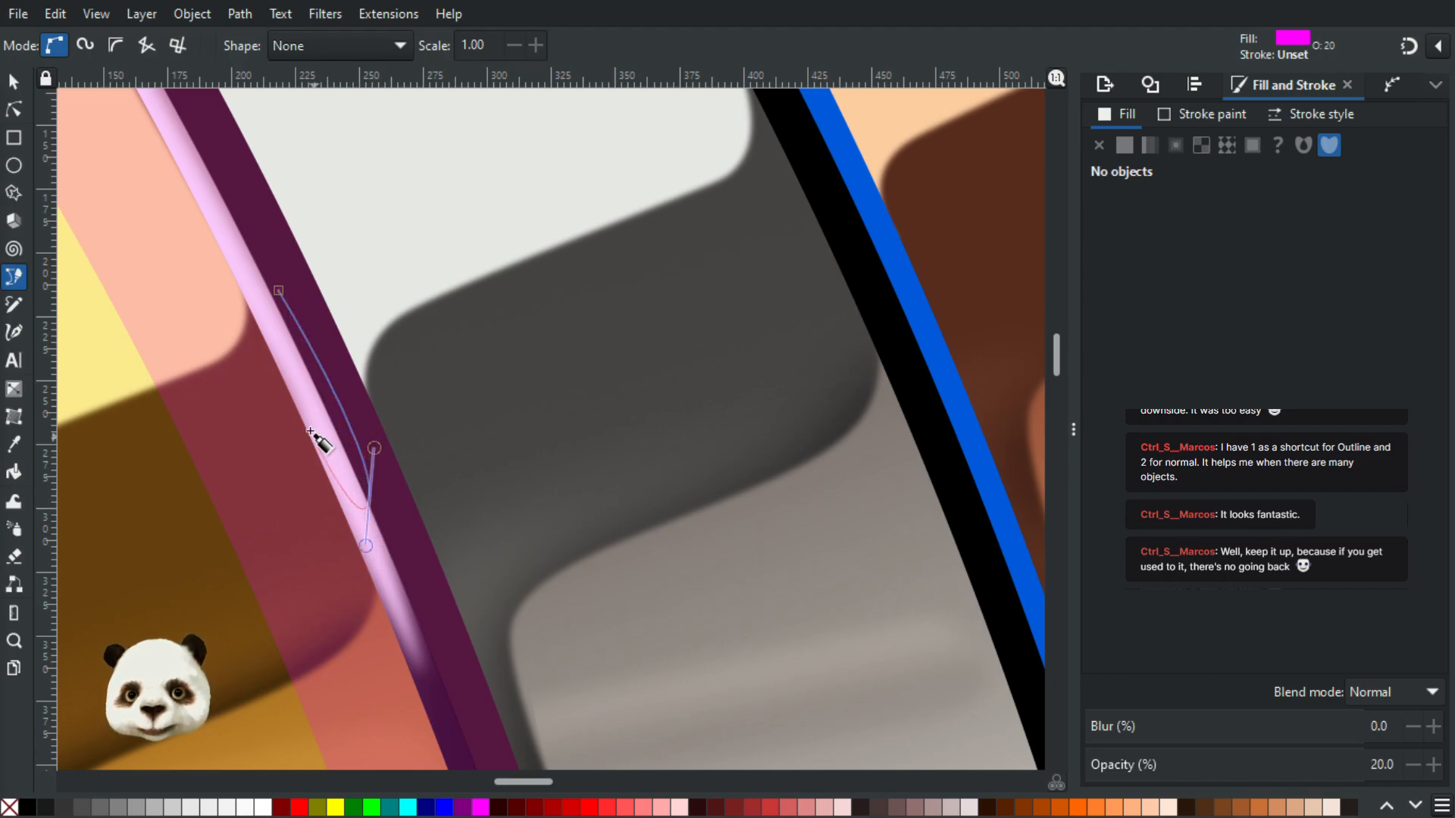
{"action": "mouse_move", "coordinate": [279, 291]}
{"action": "left_mouse_down"}
{"action": "mouse_move", "coordinate": [289, 242]}
{"action": "mouse_move", "coordinate": [323, 318]}
{"action": "left_mouse_up"}
Step: Fill the new highlight sliver with white (ffffff) and set its opacity to 100%
{"action": "scroll", "coordinate": [376, 413], "scroll_direction": "down", "scroll_amount": 3, "text": "ctrl"}
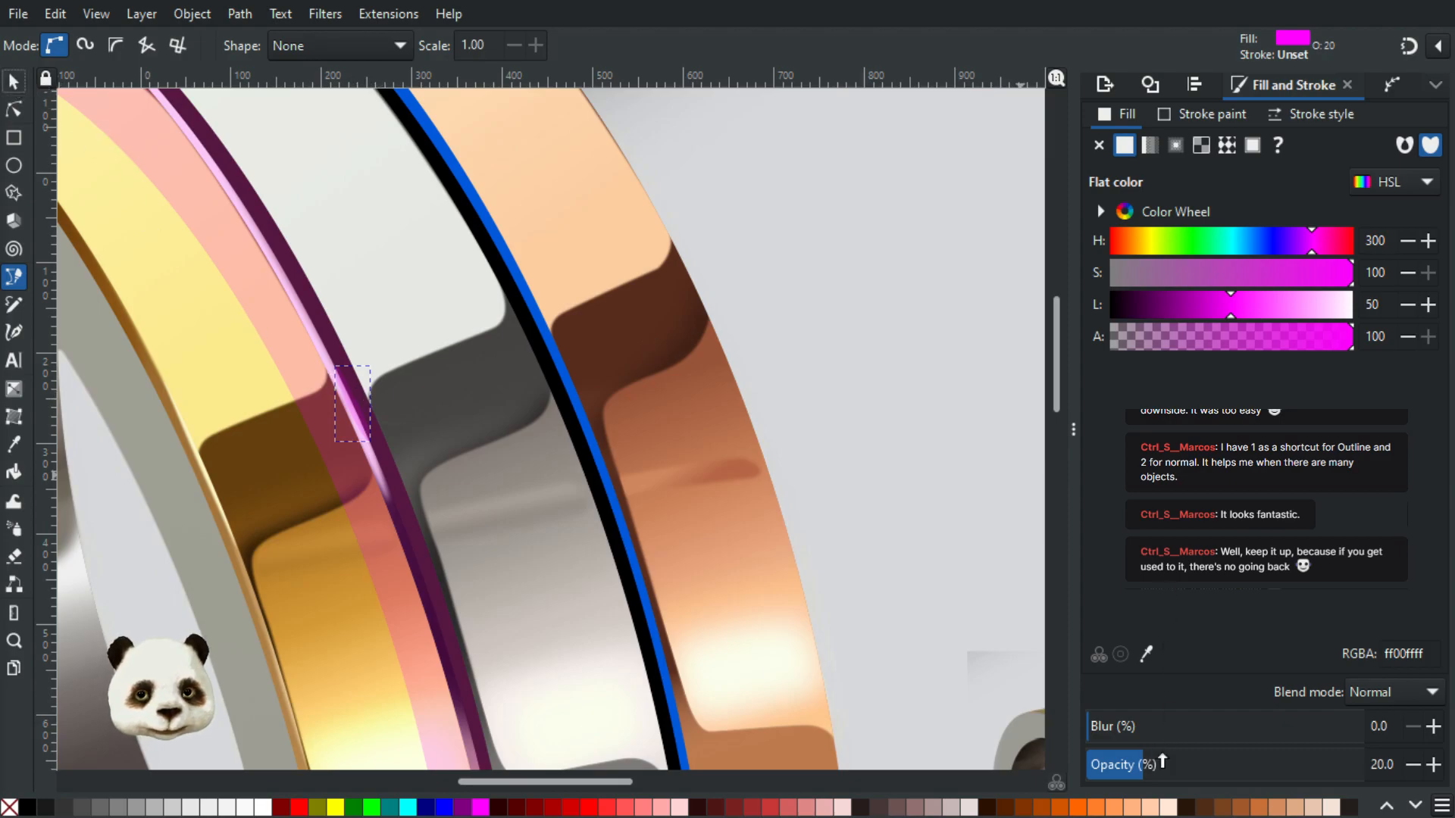
{"action": "left_click_drag", "start_coordinate": [1322, 313], "coordinate": [1354, 313]}
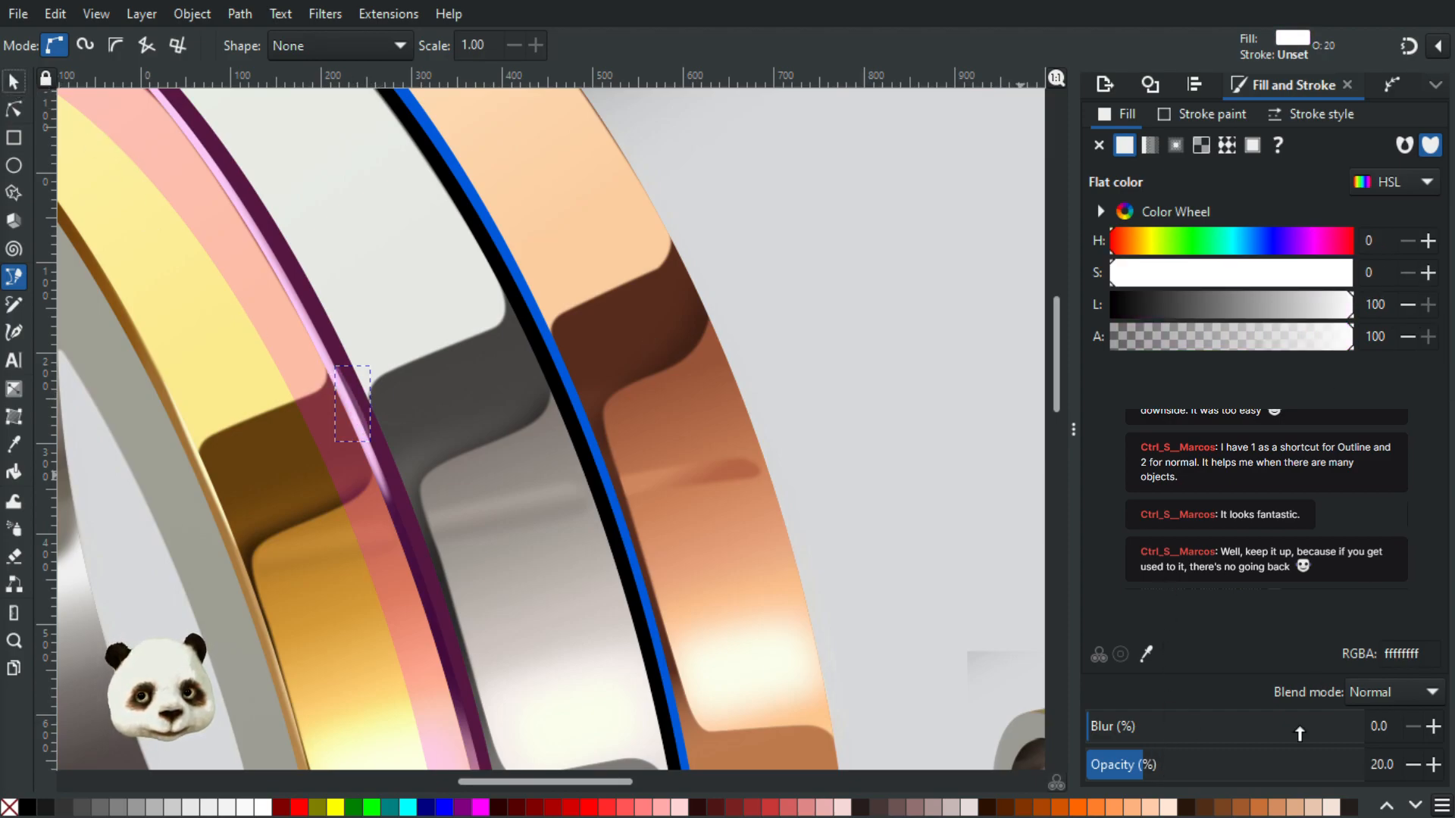
{"action": "left_click_drag", "start_coordinate": [1200, 778], "coordinate": [1451, 780]}
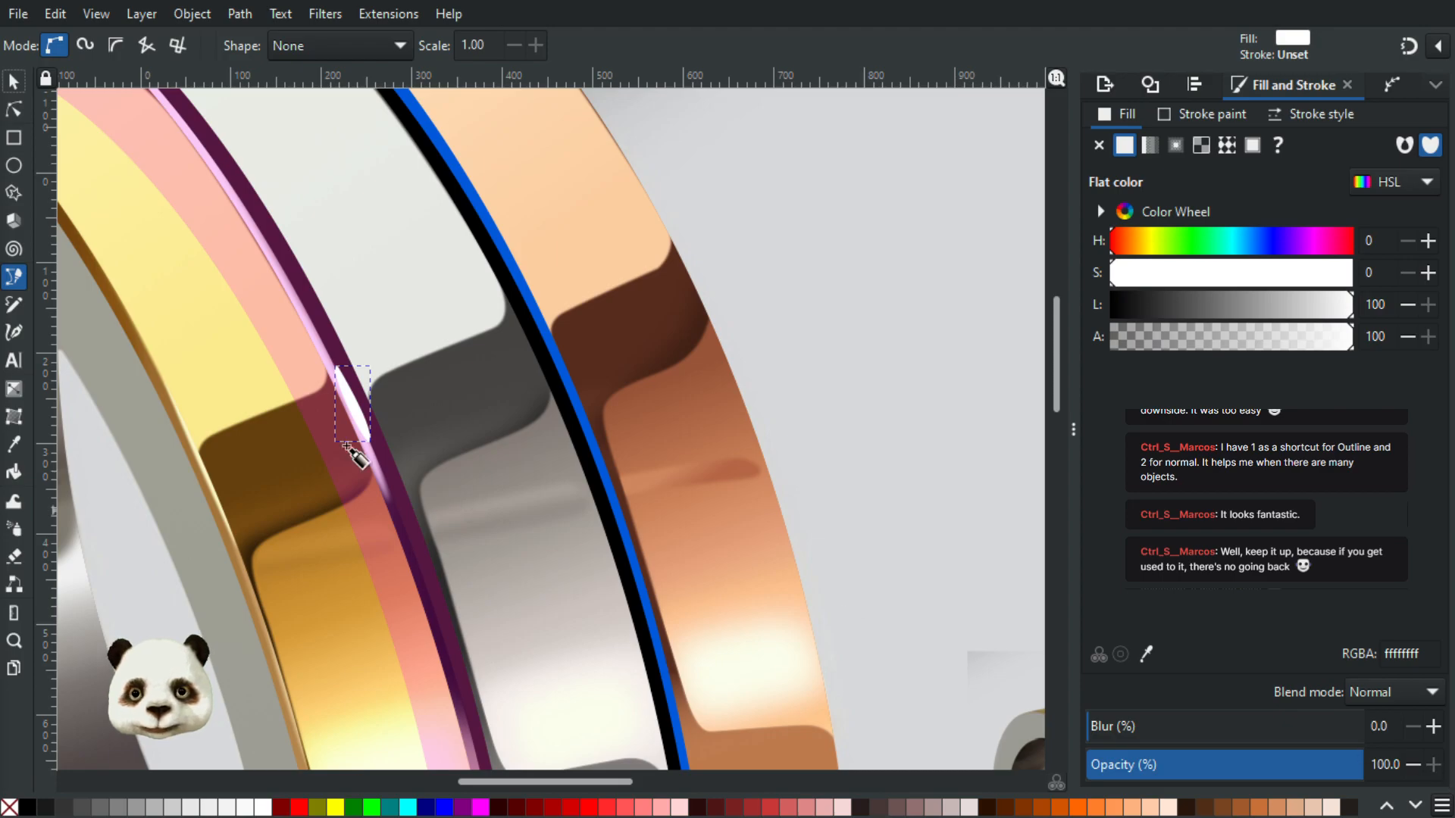
Step: Set the magenta strip's opacity back to 100%
{"action": "left_click", "coordinate": [16, 83]}
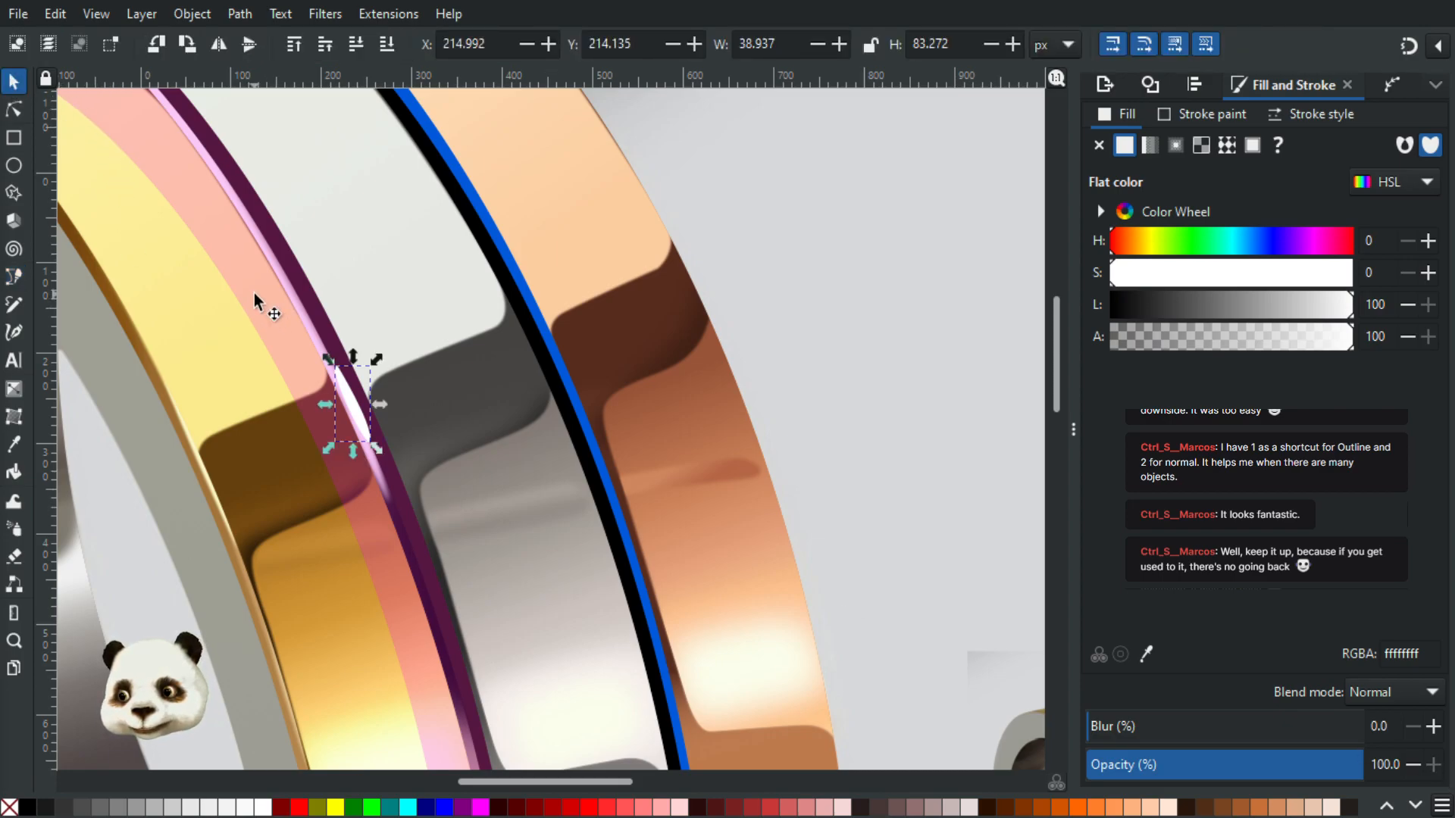
{"action": "left_click", "coordinate": [253, 292]}
{"action": "left_click_drag", "start_coordinate": [1180, 757], "coordinate": [1439, 765]}
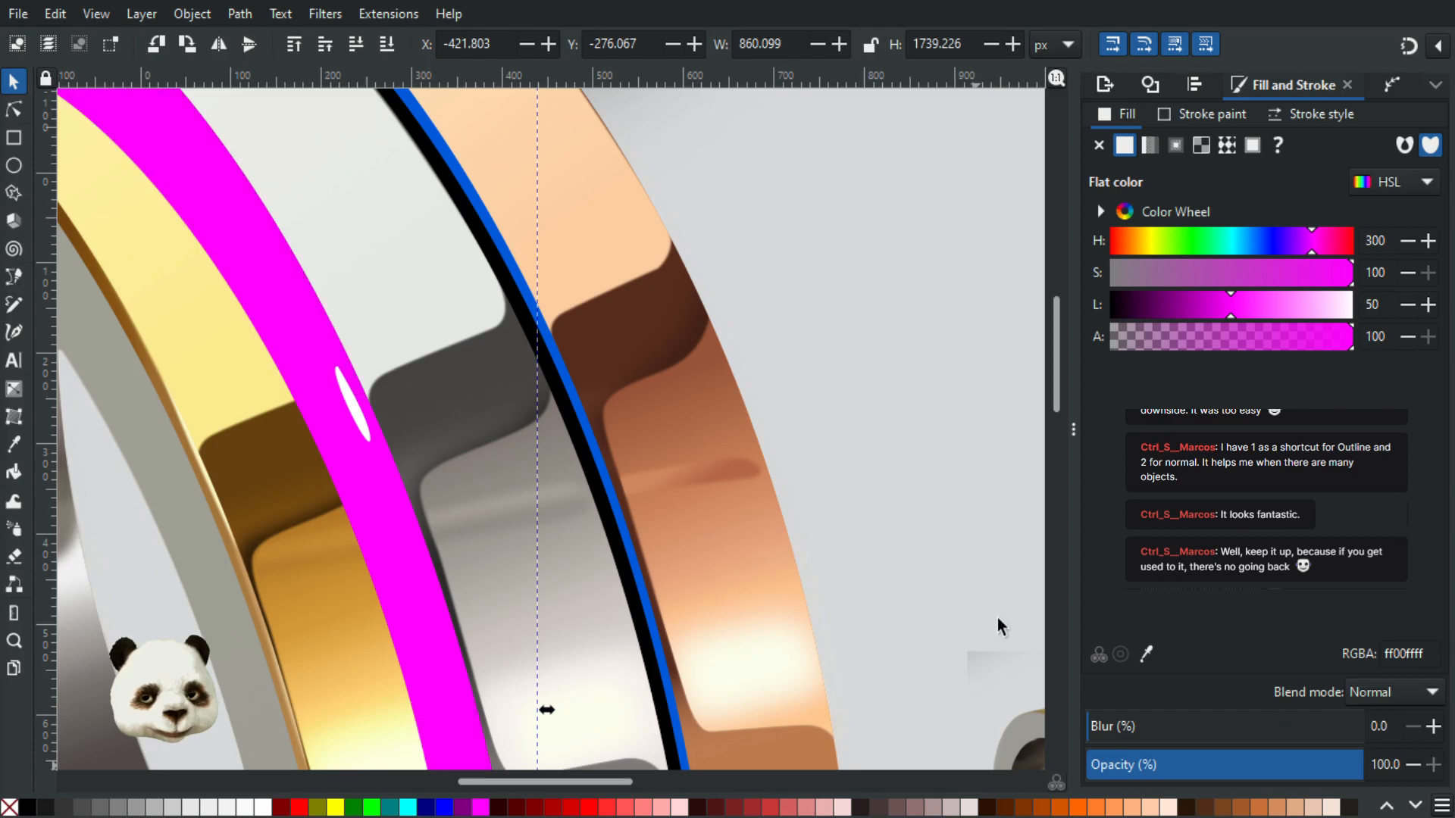
Step: Group the white highlight sliver on its own and raise the magenta strip to the front
{"action": "left_click", "coordinate": [356, 417]}
{"action": "key", "text": "ctrl+g"}
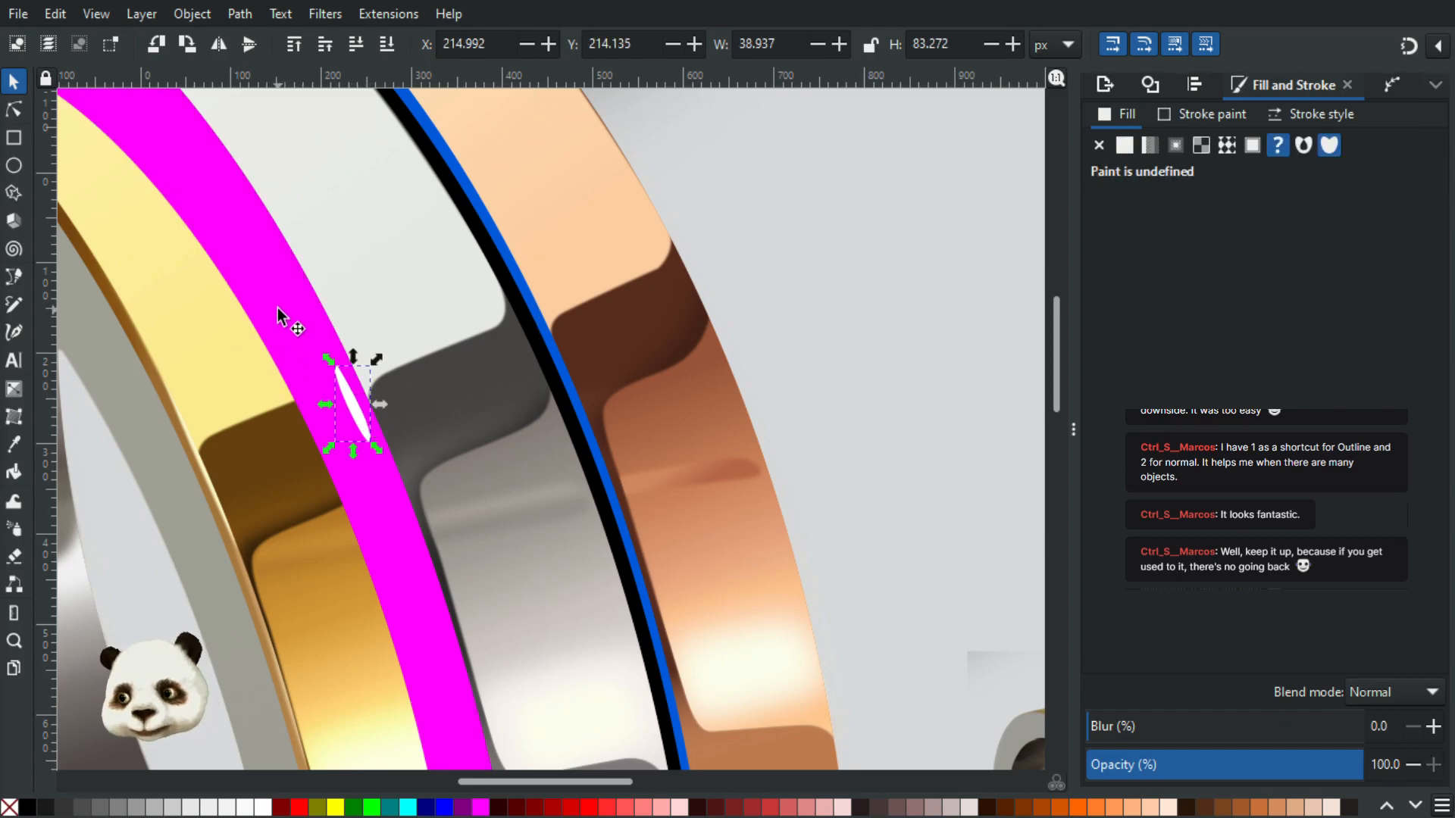
{"action": "left_click", "coordinate": [277, 311]}
{"action": "key", "text": "Home"}
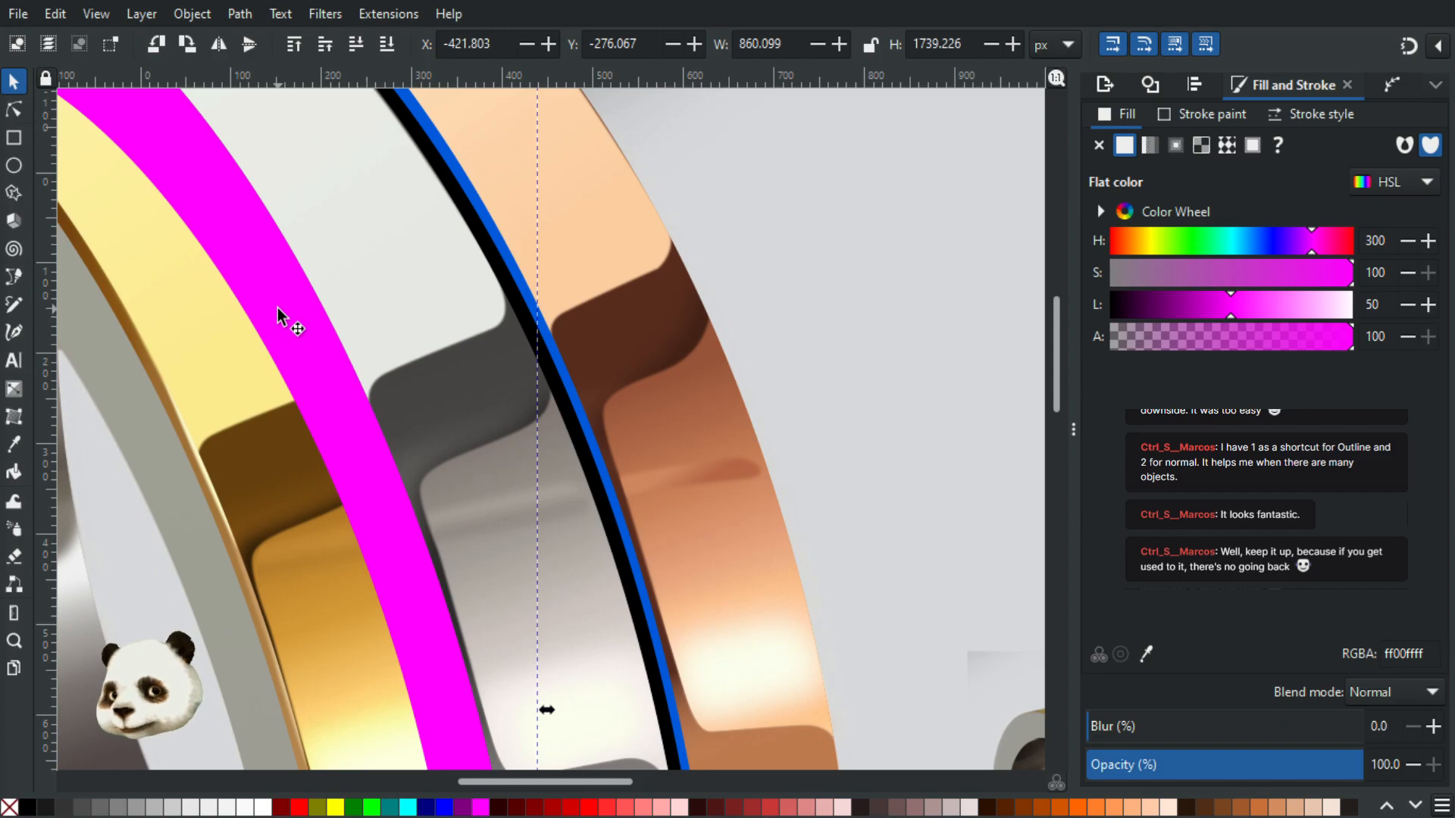
Step: Clip the grouped white highlight sliver to the magenta strip's shape and lower the clipped group one level in the stacking order
{"action": "left_click_drag", "start_coordinate": [278, 311], "coordinate": [580, 316]}
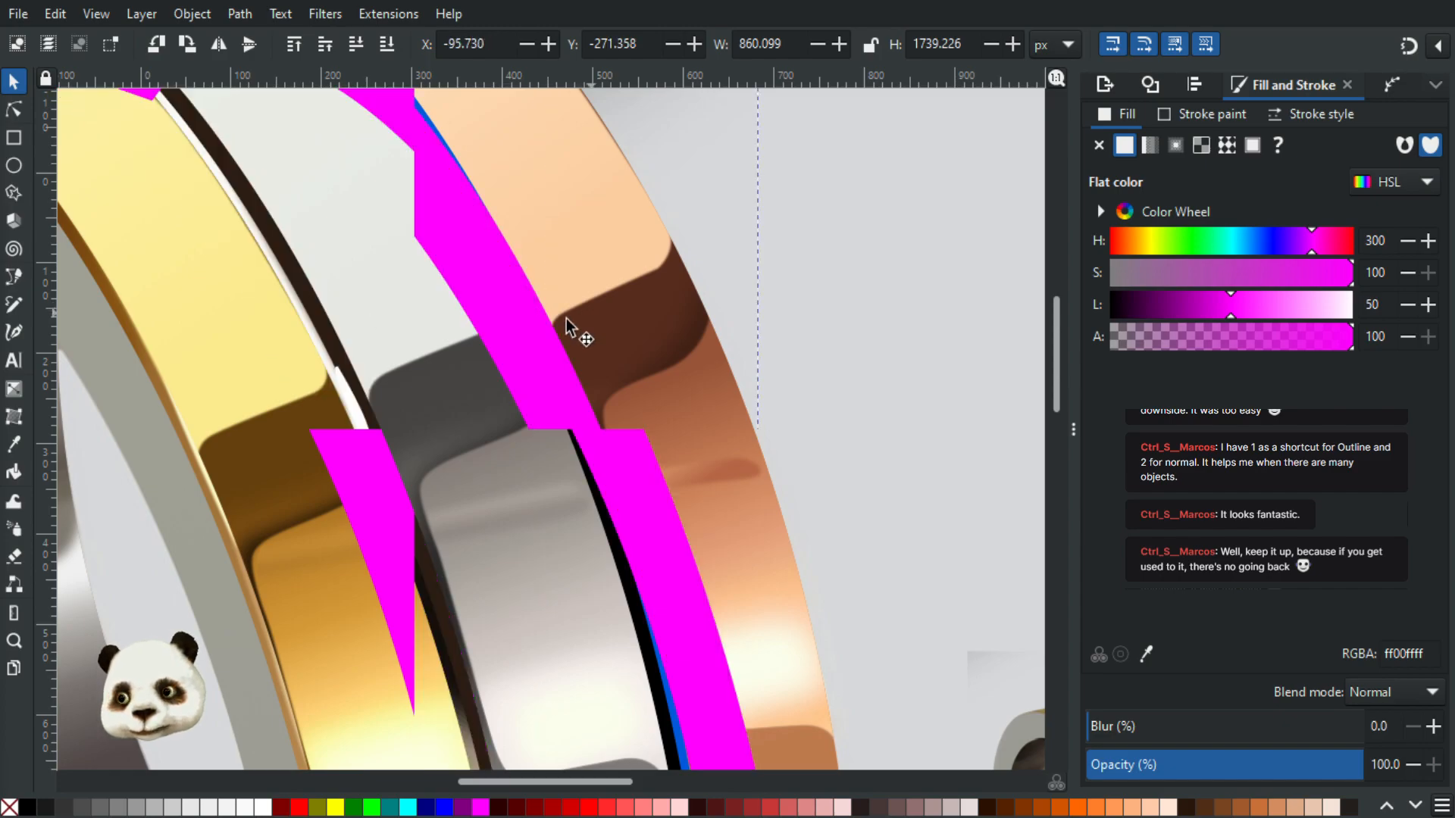
{"action": "left_click", "coordinate": [348, 392], "text": "shift"}
{"action": "key", "text": "ctrl+z"}
{"action": "right_click", "coordinate": [300, 346]}
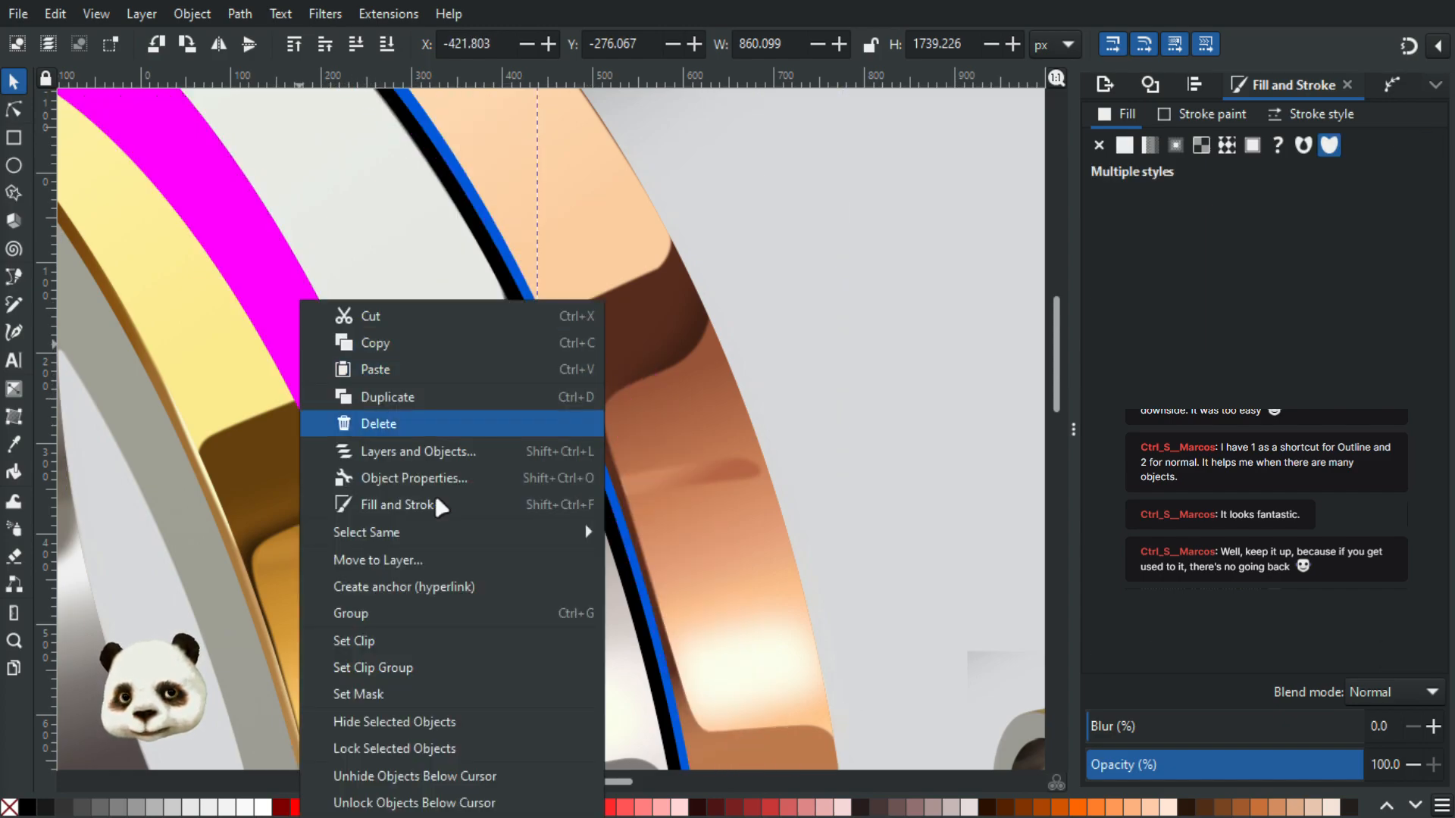
{"action": "left_click", "coordinate": [385, 648]}
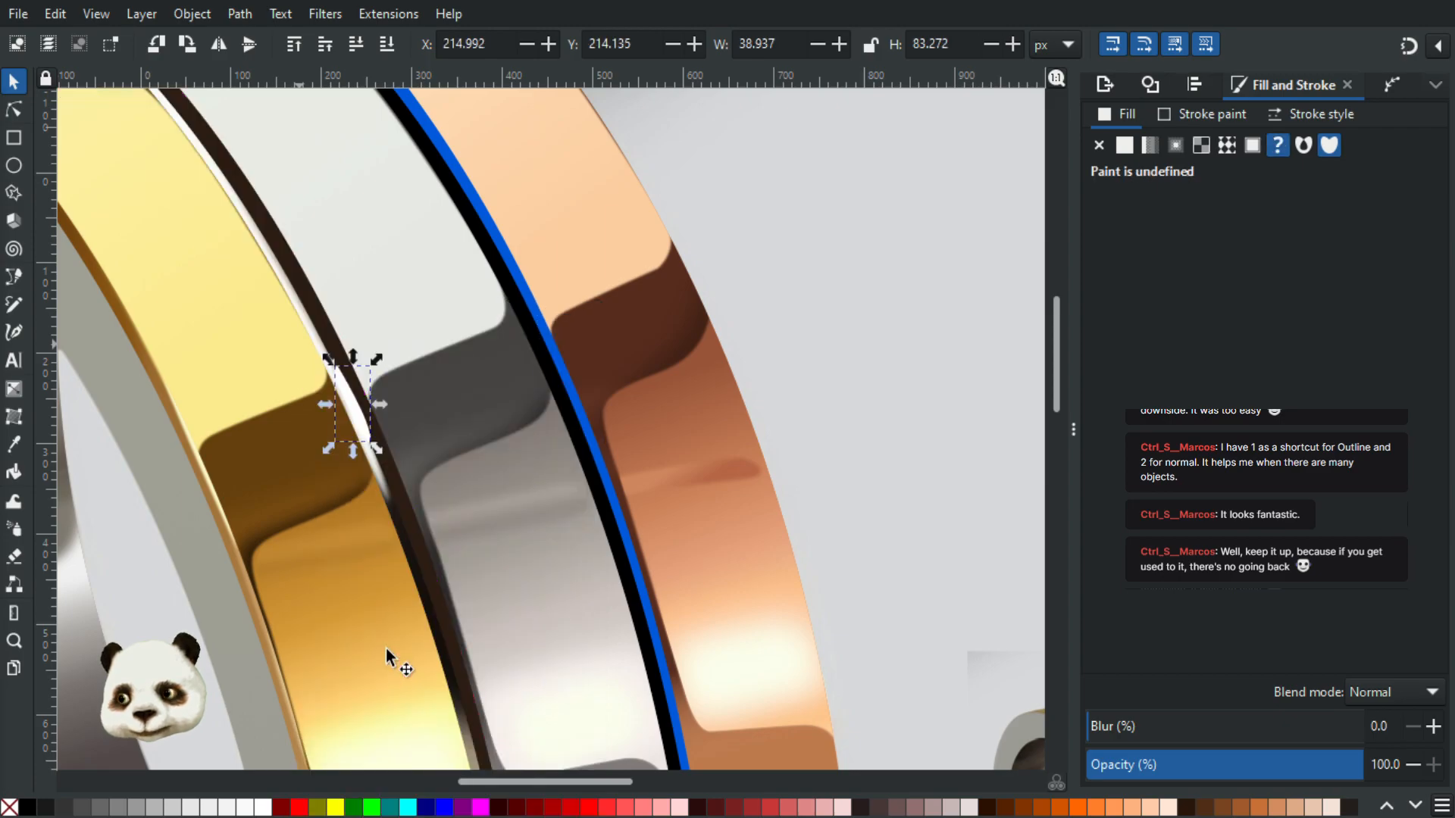
{"action": "scroll", "coordinate": [334, 406], "scroll_direction": "up", "scroll_amount": 3}
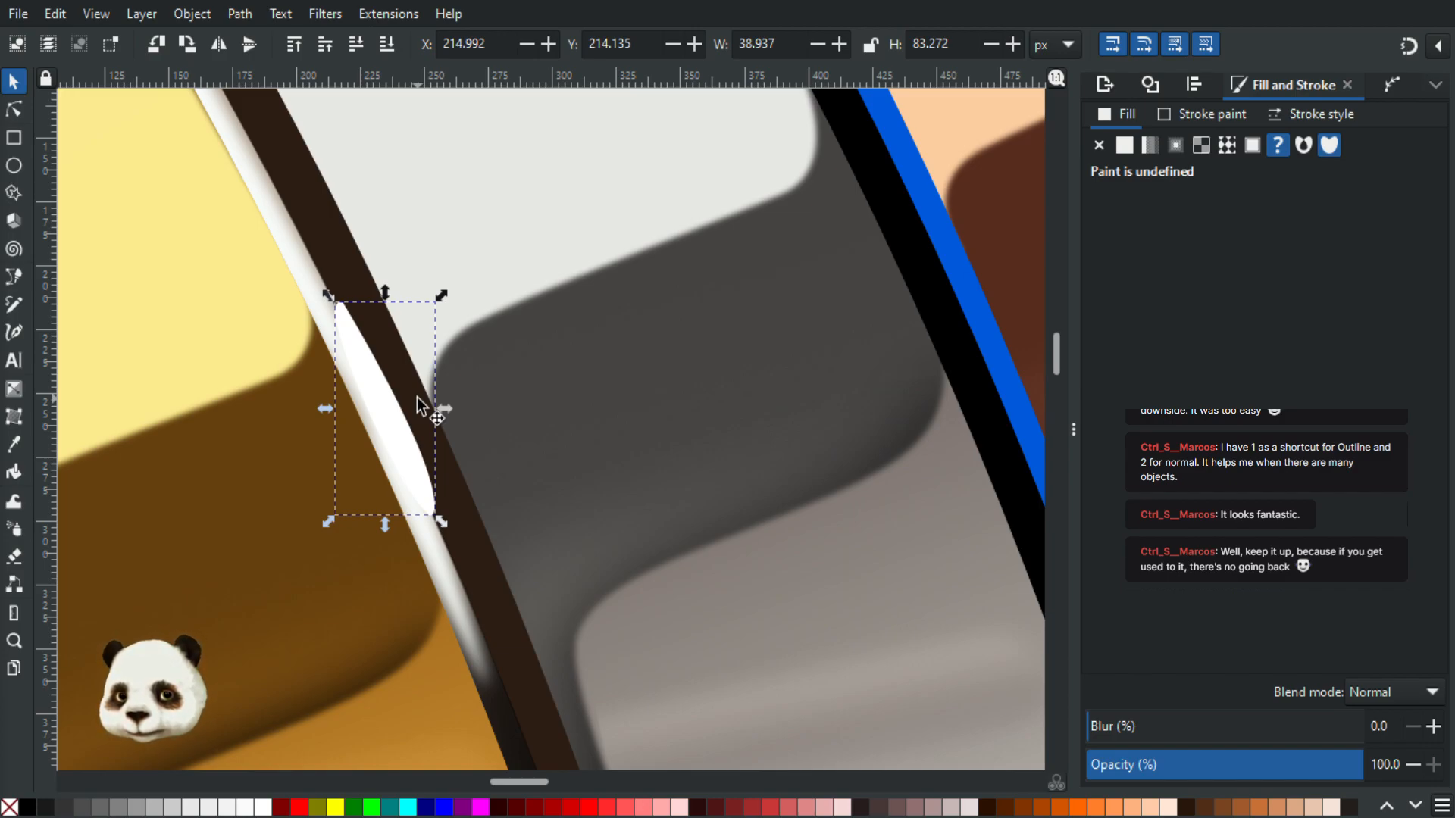
{"action": "key", "text": "Page_Down"}
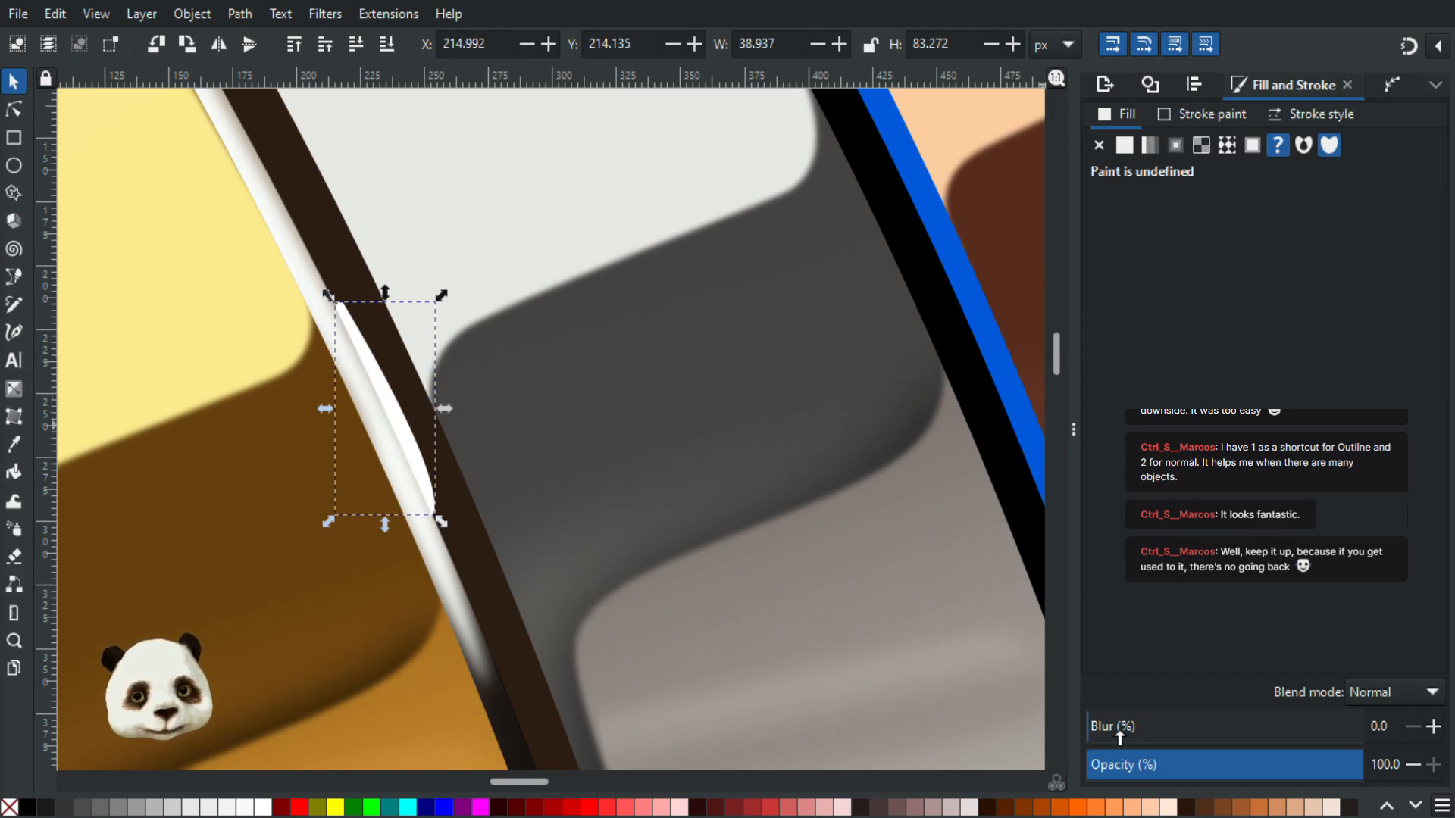
Step: Fill the clipped highlight sliver with the beige e2d0ba sampled from the reference photo's groove between the gold and silver bands
{"action": "scroll", "coordinate": [797, 601], "scroll_direction": "down", "scroll_amount": 5}
{"action": "left_click_drag", "start_coordinate": [938, 588], "coordinate": [535, 267]}
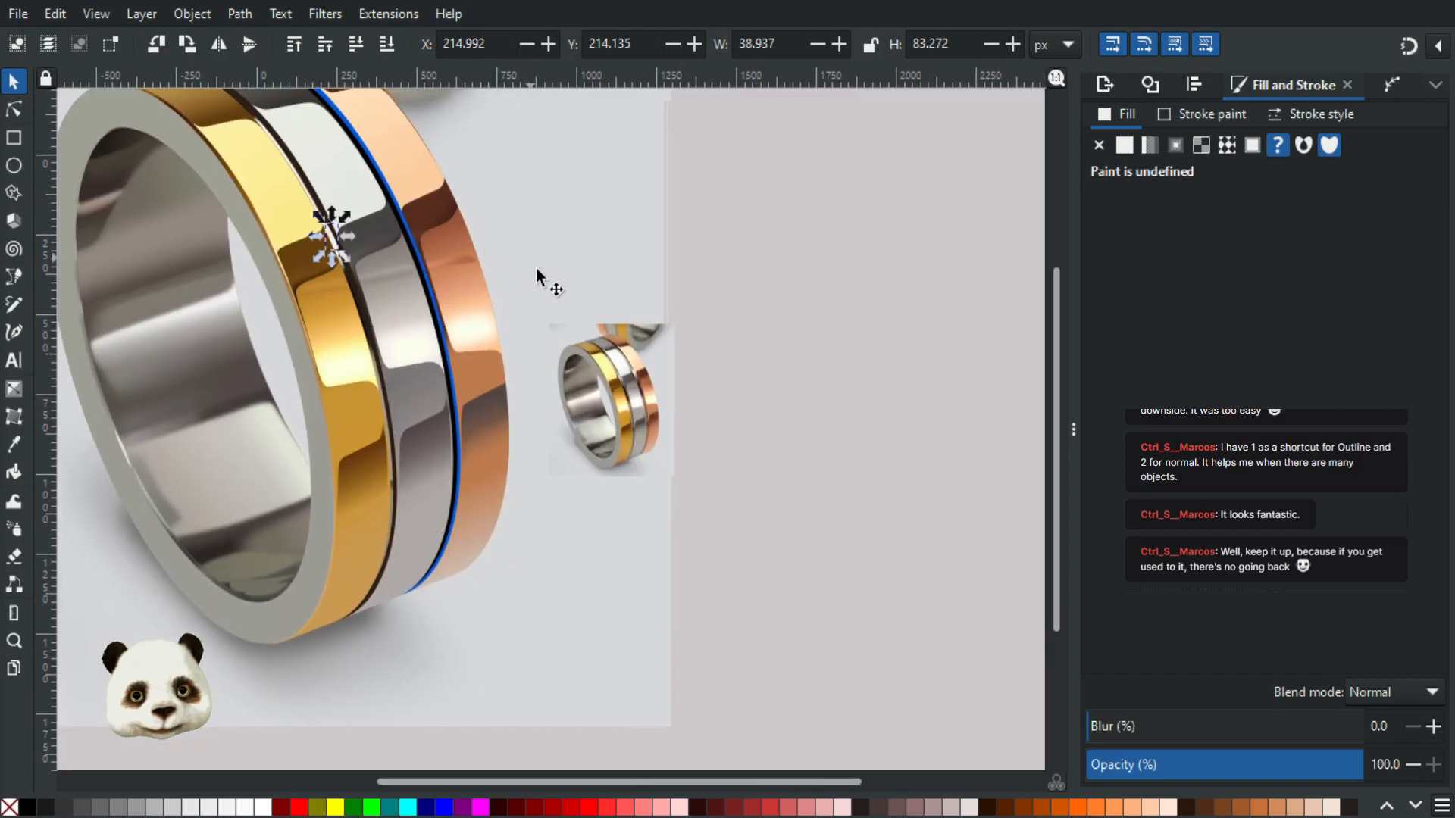
{"action": "scroll", "coordinate": [640, 358], "scroll_direction": "up", "scroll_amount": 2}
{"action": "scroll", "coordinate": [640, 358], "scroll_direction": "up", "scroll_amount": 3}
{"action": "scroll", "coordinate": [484, 389], "scroll_direction": "up", "scroll_amount": 2}
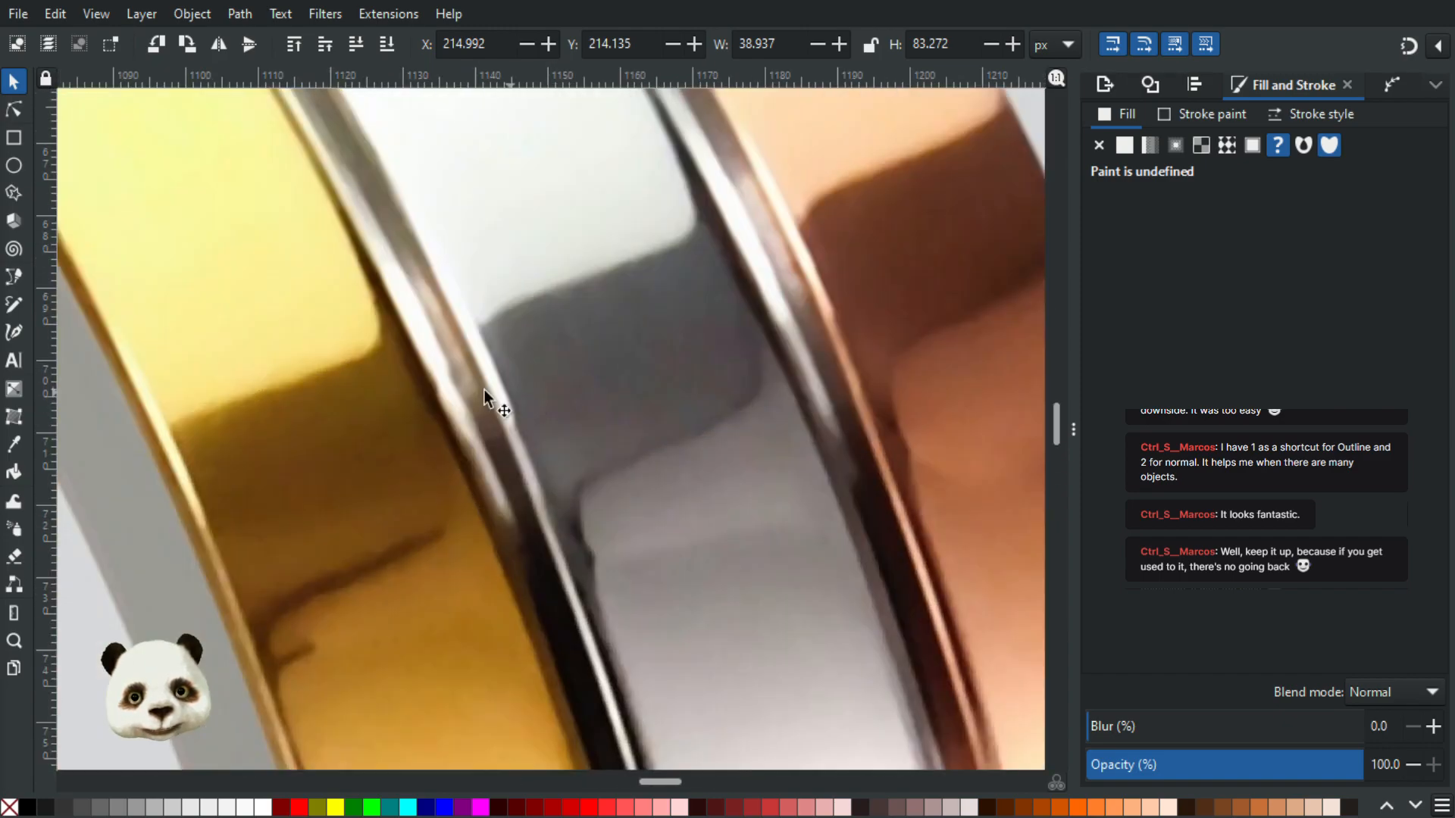
{"action": "key", "text": "d"}
{"action": "left_click", "coordinate": [466, 428]}
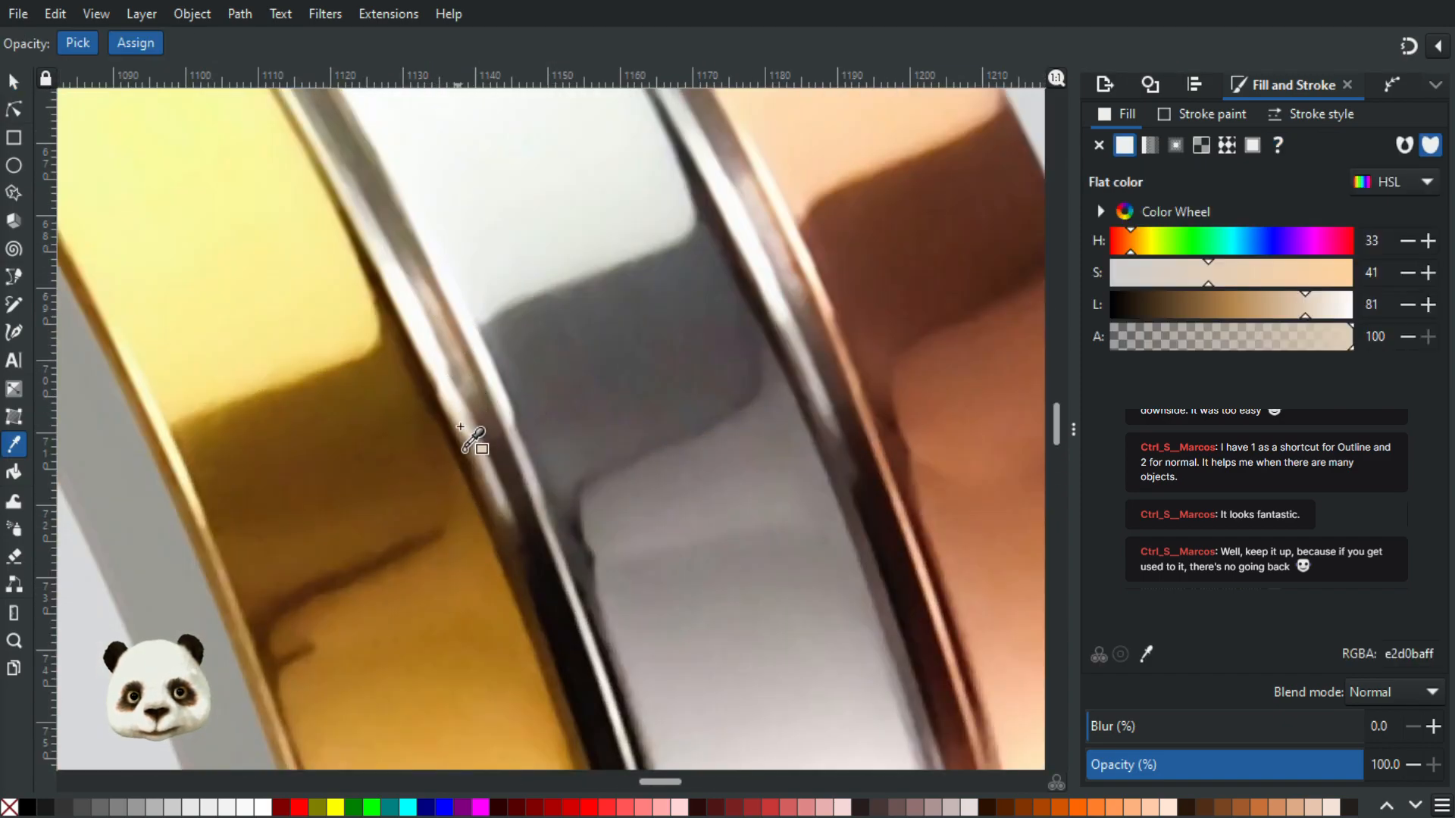
Step: Soften the beige highlight sliver with 30% blur and 60% opacity
{"action": "scroll", "coordinate": [473, 447], "scroll_direction": "down", "scroll_amount": 6}
{"action": "scroll", "coordinate": [460, 432], "scroll_direction": "down", "scroll_amount": 1}
{"action": "scroll", "coordinate": [364, 417], "scroll_direction": "down", "scroll_amount": 3}
{"action": "left_click_drag", "start_coordinate": [224, 367], "coordinate": [422, 419]}
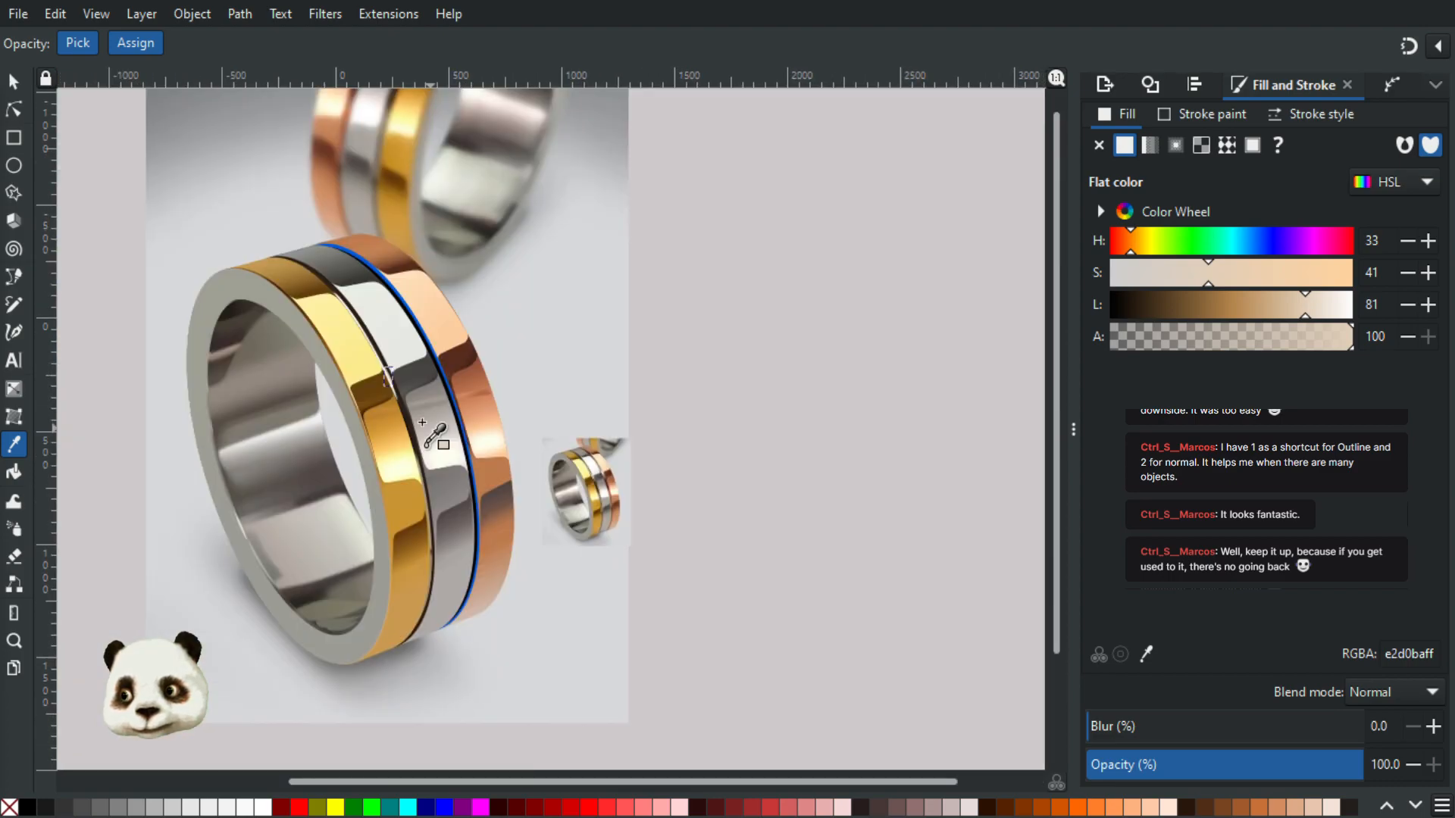
{"action": "scroll", "coordinate": [407, 383], "scroll_direction": "up", "scroll_amount": 3}
{"action": "scroll", "coordinate": [394, 379], "scroll_direction": "up", "scroll_amount": 3}
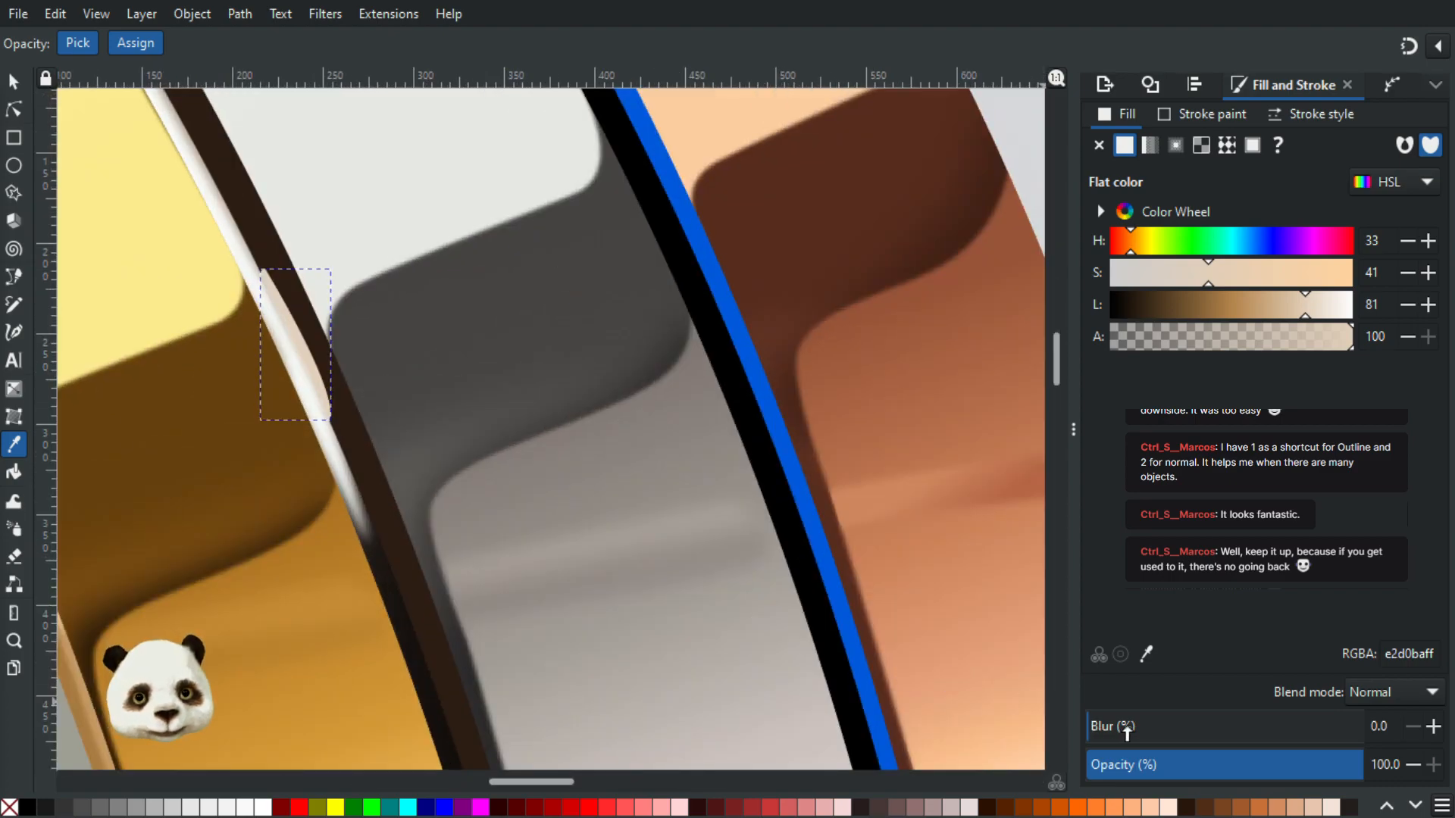
{"action": "left_click", "coordinate": [1145, 725]}
{"action": "left_click_drag", "start_coordinate": [1286, 773], "coordinate": [1250, 772]}
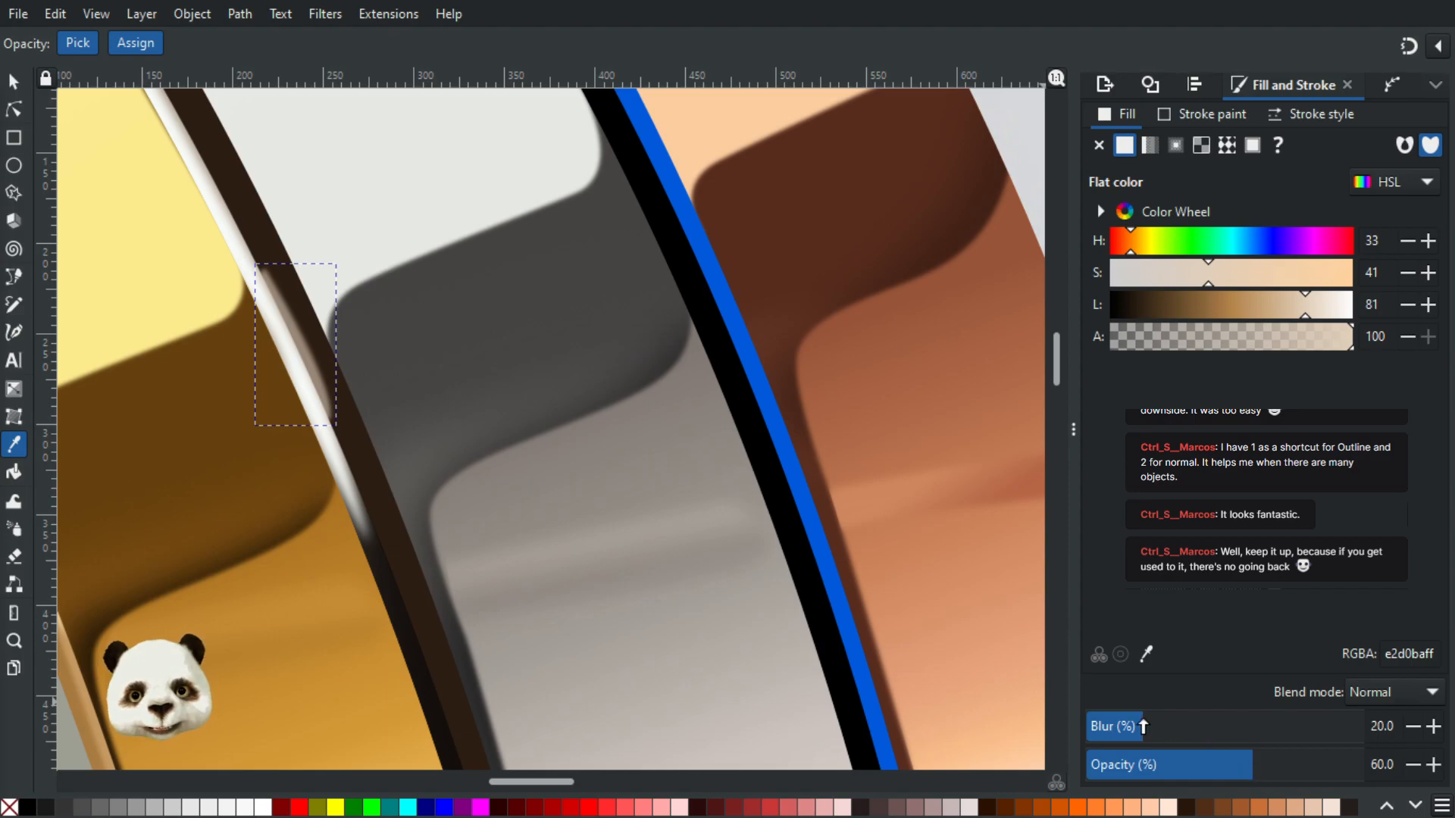
{"action": "left_click_drag", "start_coordinate": [1169, 727], "coordinate": [1180, 727]}
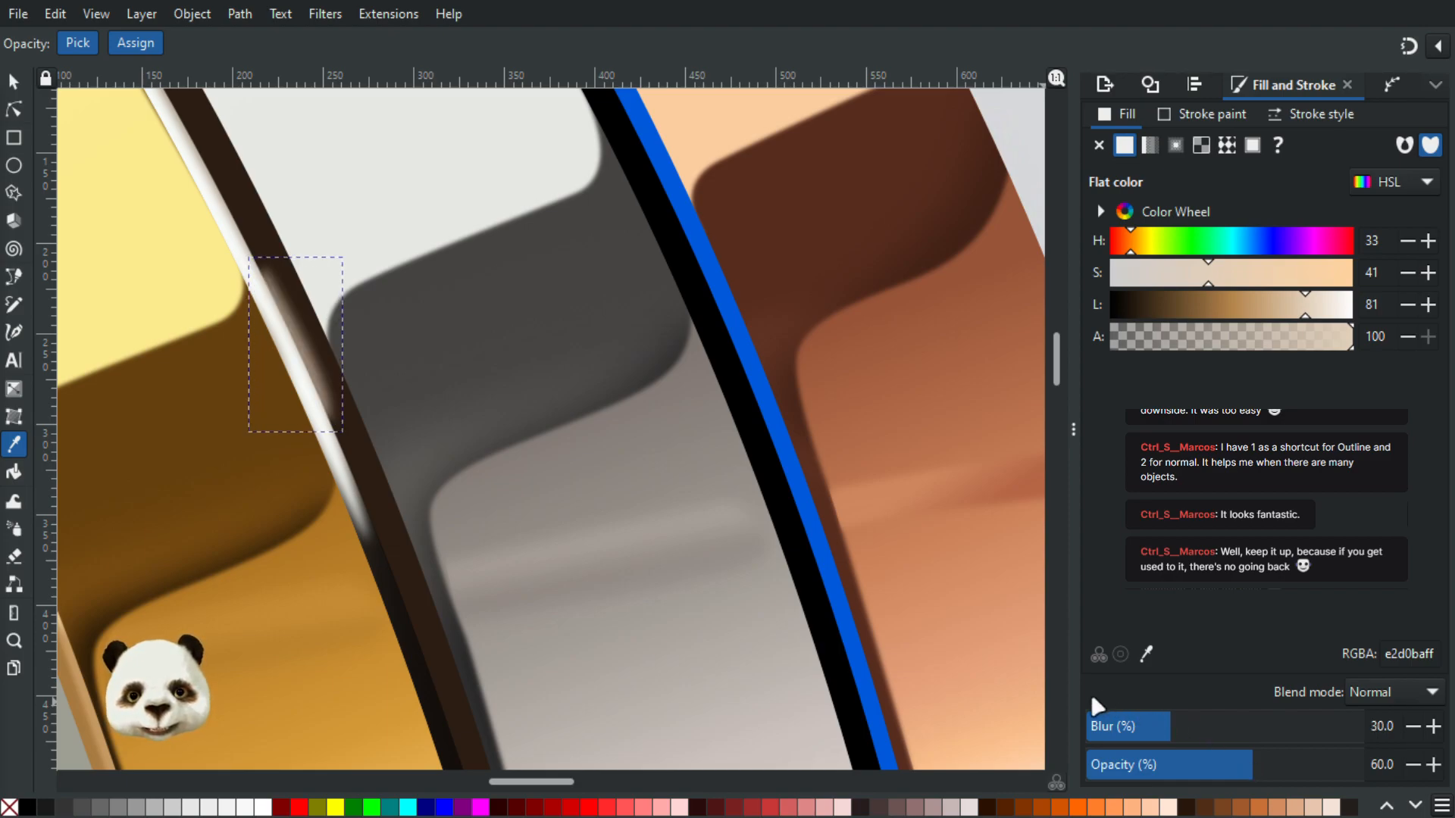
Step: Compare the groove between the gold and silver bands in the illustration with the same area of the reference photo
{"action": "scroll", "coordinate": [872, 659], "scroll_direction": "down", "scroll_amount": 3}
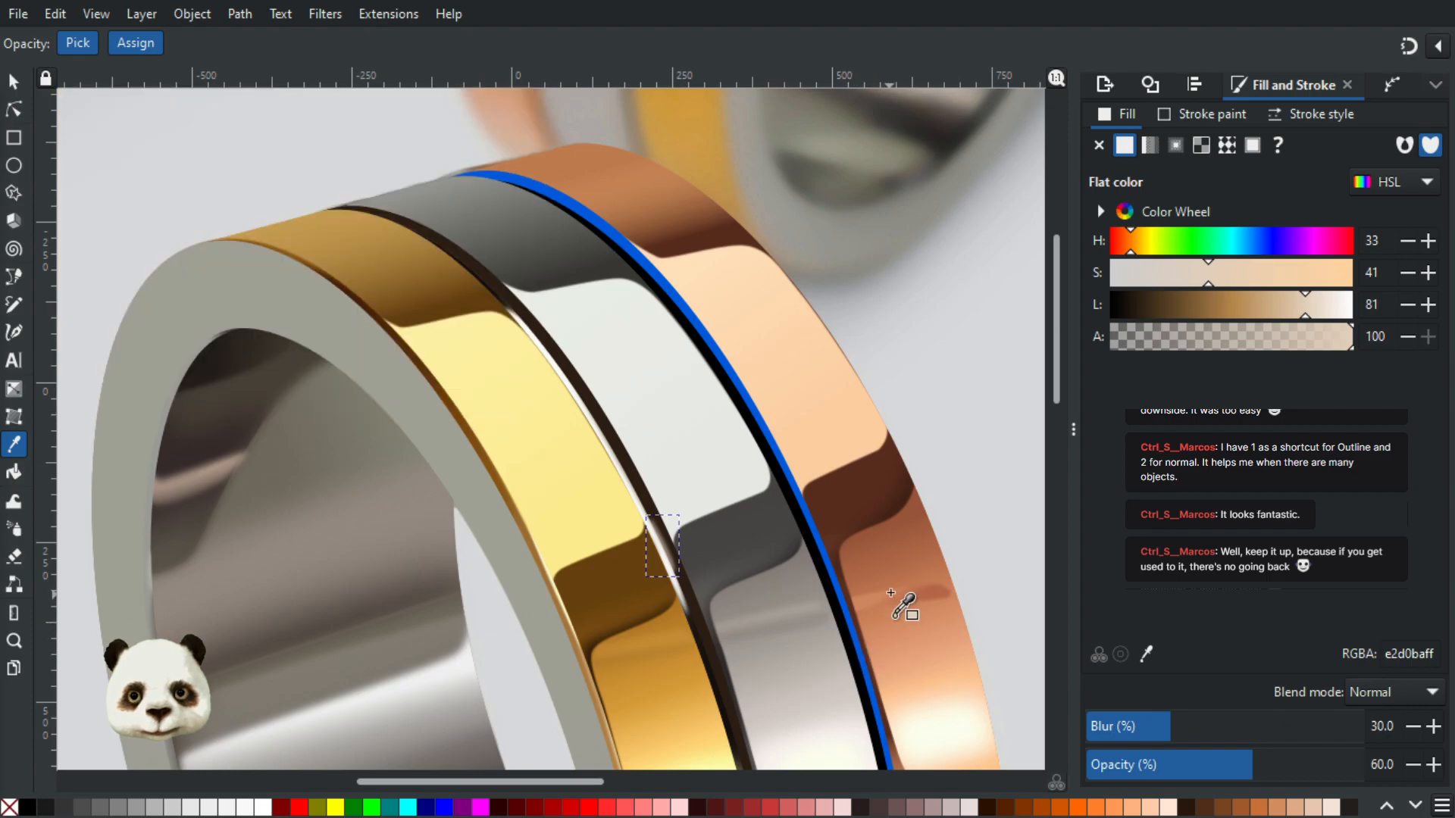
{"action": "left_click_drag", "start_coordinate": [895, 526], "coordinate": [275, 167]}
{"action": "scroll", "coordinate": [625, 521], "scroll_direction": "up", "scroll_amount": 2}
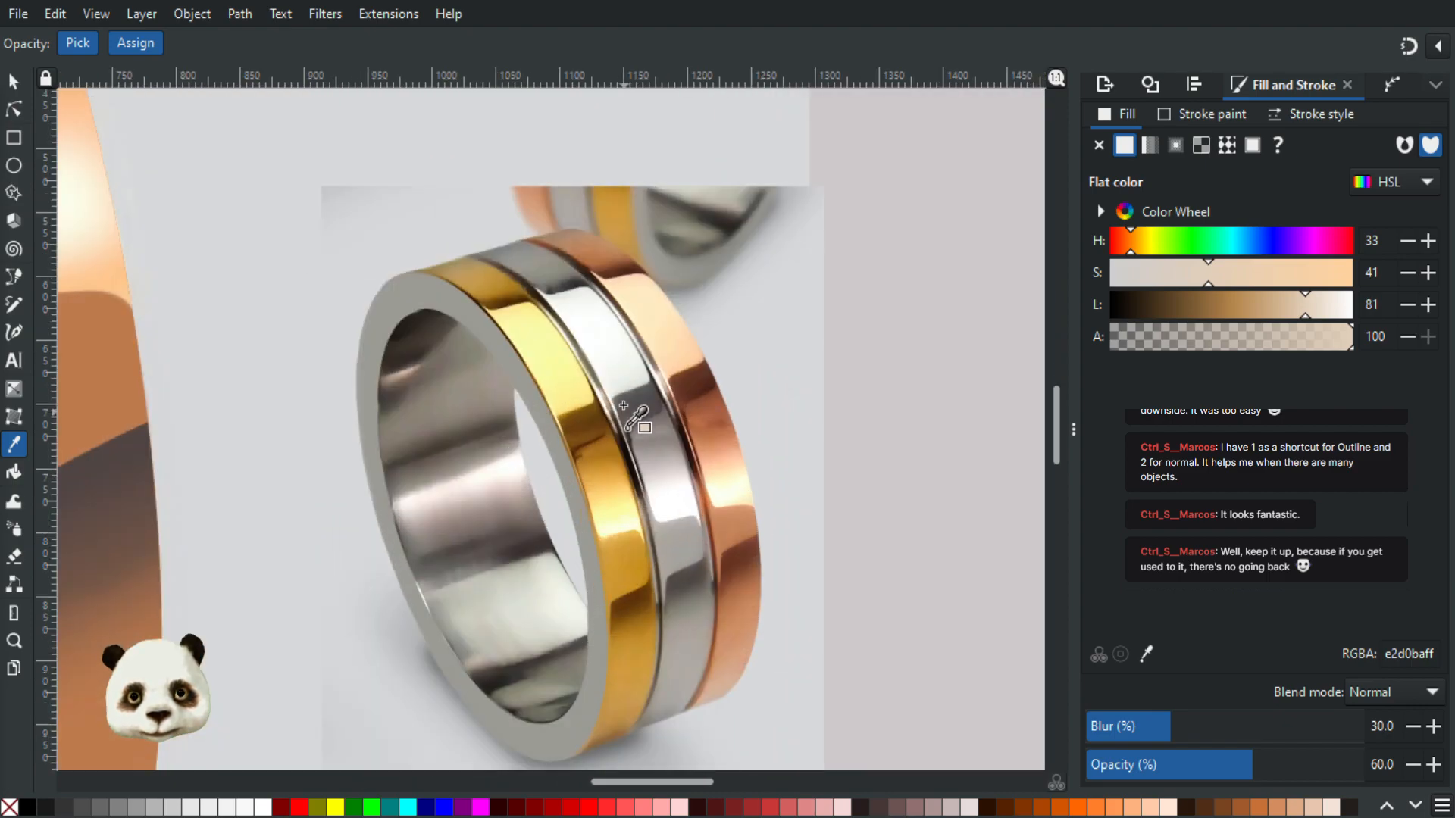
{"action": "scroll", "coordinate": [635, 417], "scroll_direction": "up", "scroll_amount": 2}
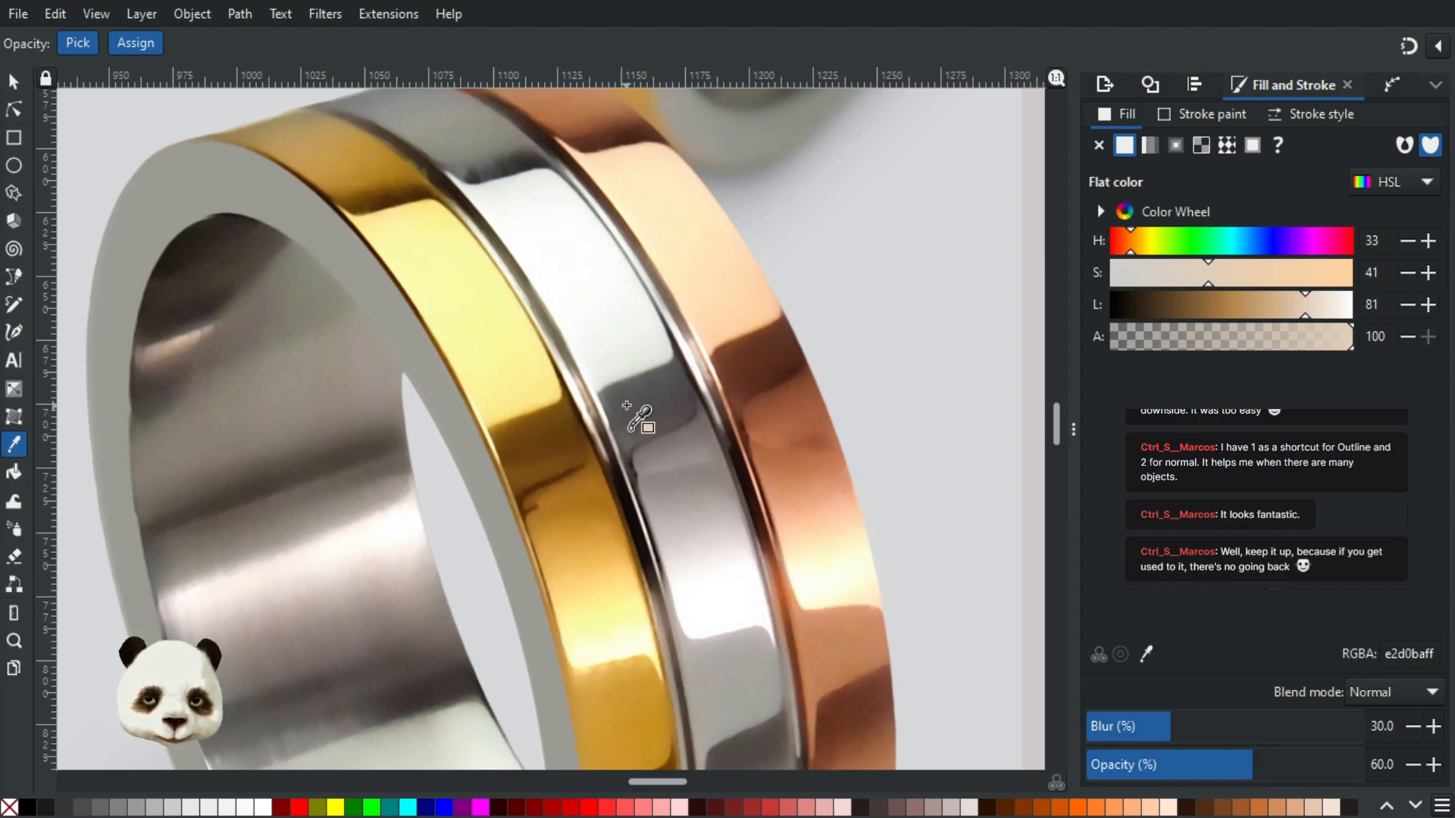
{"action": "scroll", "coordinate": [685, 583], "scroll_direction": "up", "scroll_amount": 2}
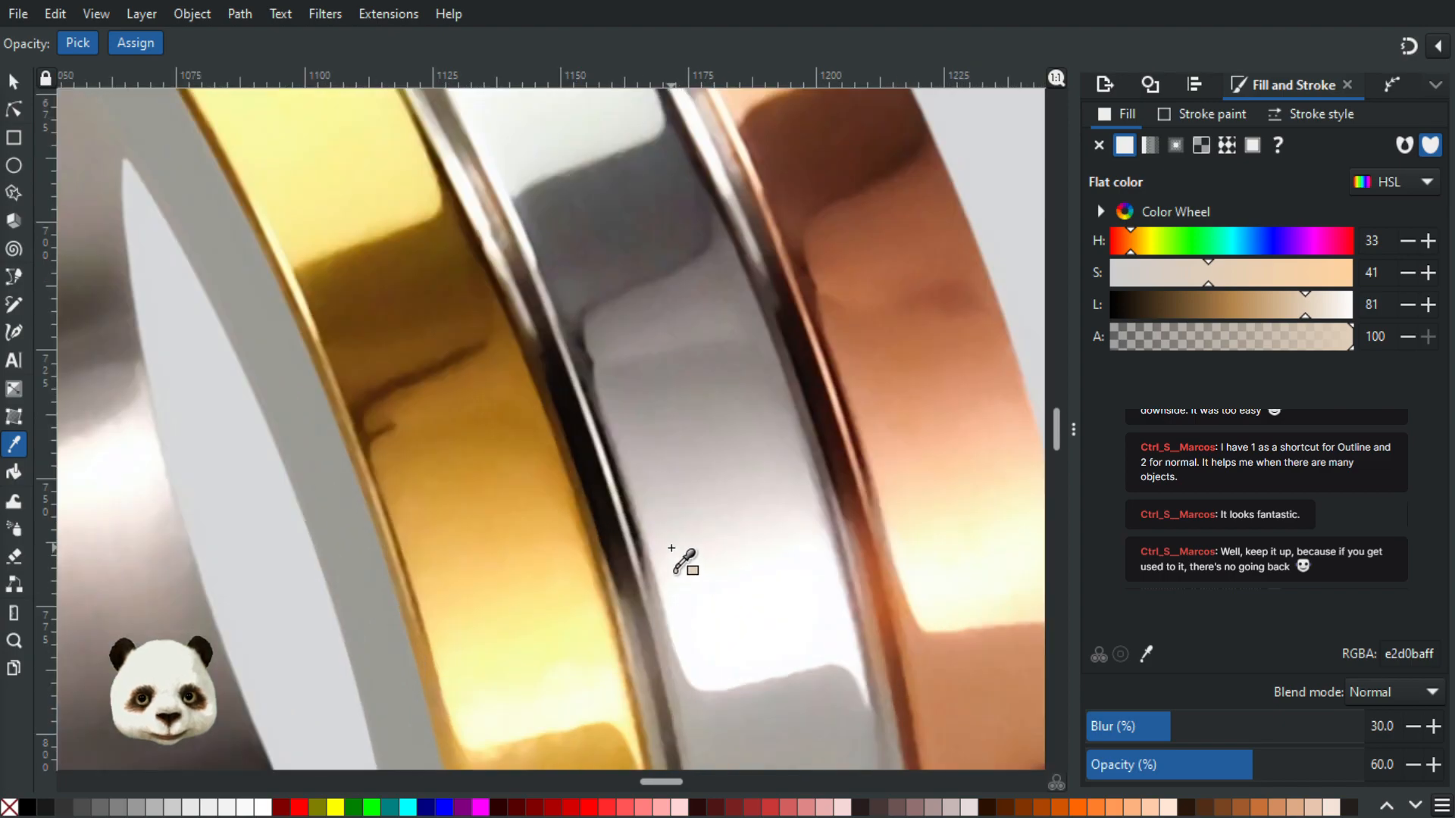
{"action": "scroll", "coordinate": [662, 537], "scroll_direction": "down", "scroll_amount": 2}
{"action": "scroll", "coordinate": [656, 534], "scroll_direction": "down", "scroll_amount": 5}
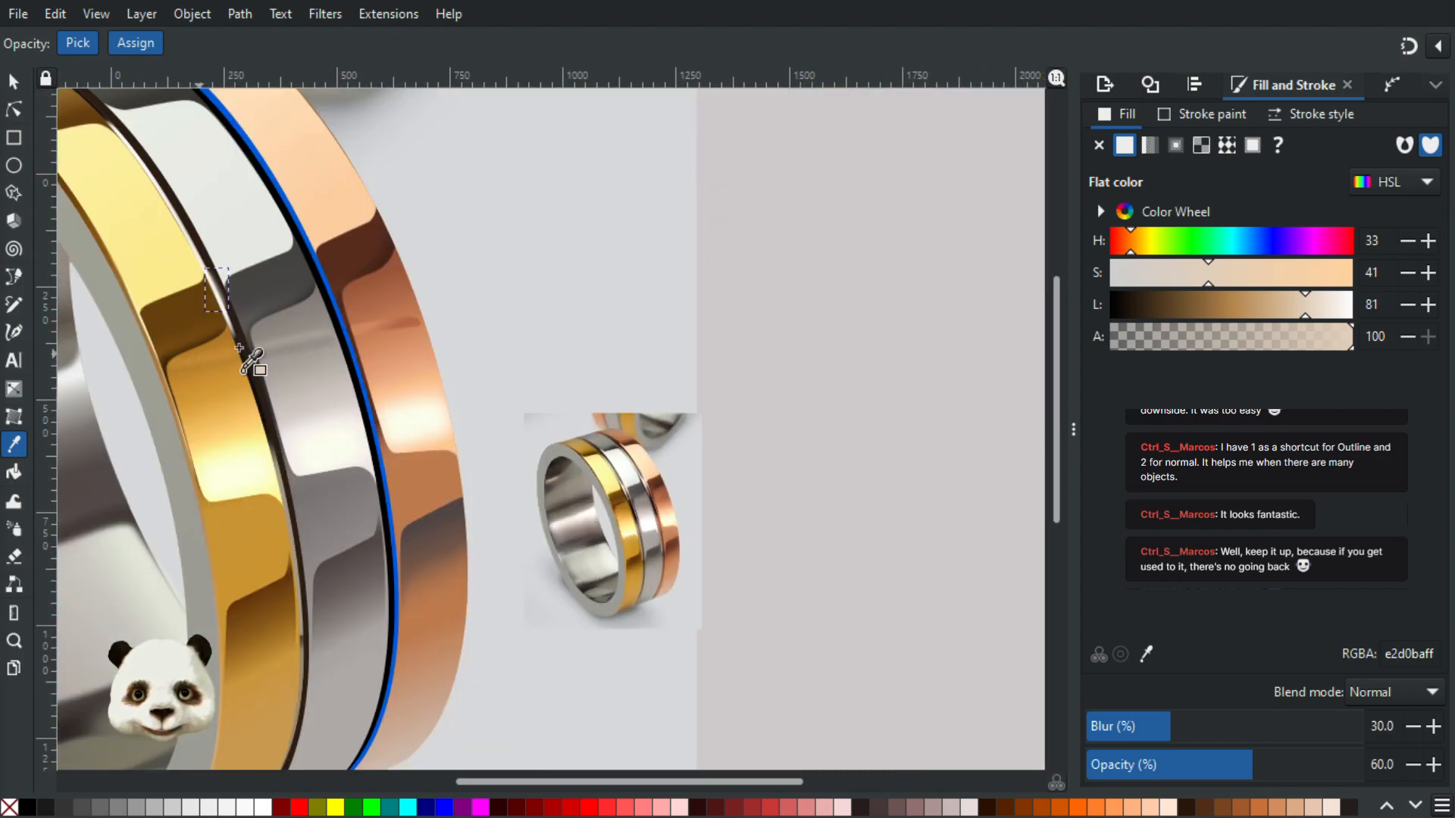
{"action": "scroll", "coordinate": [261, 366], "scroll_direction": "up", "scroll_amount": 2}
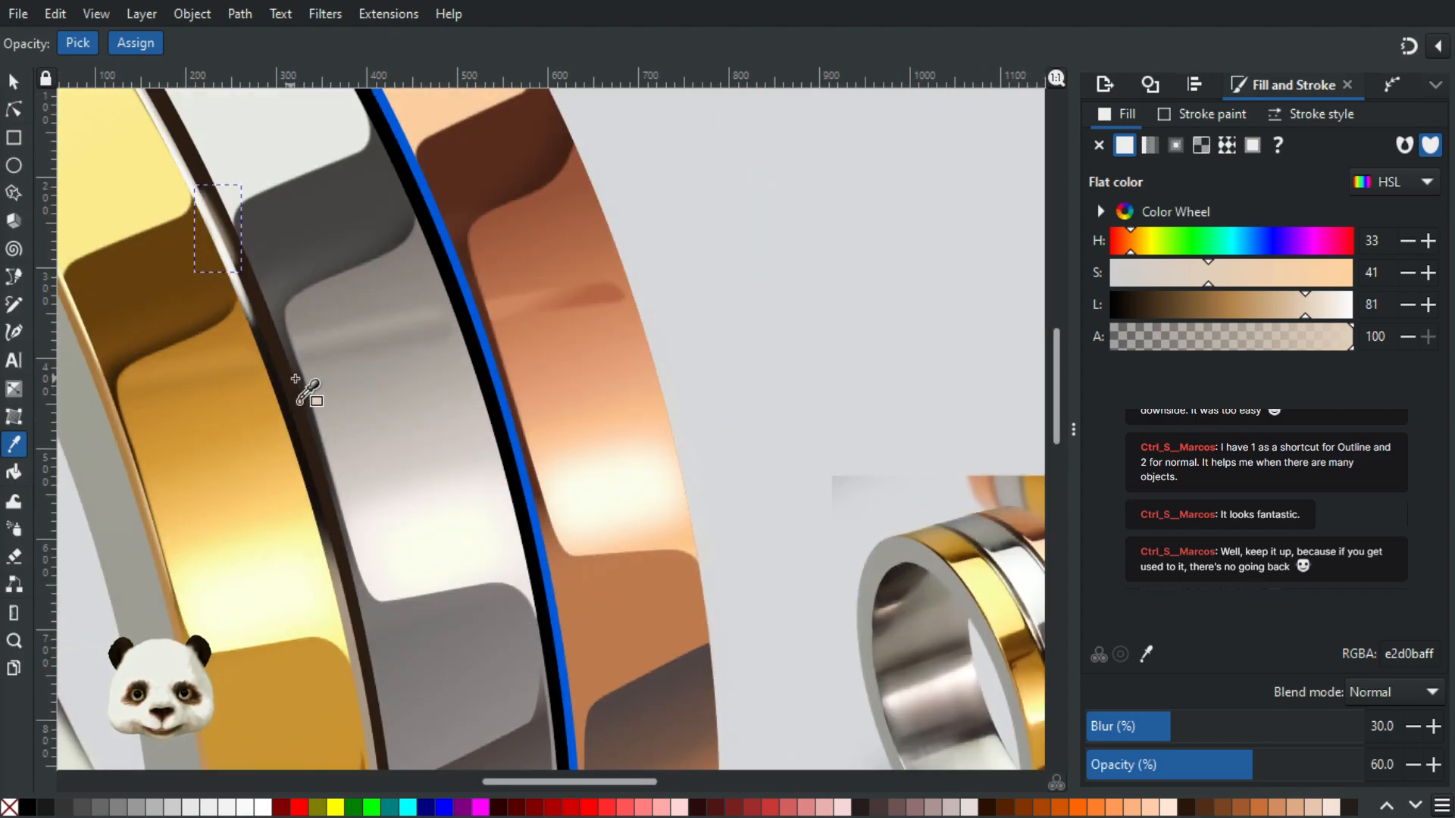
{"action": "scroll", "coordinate": [310, 390], "scroll_direction": "up", "scroll_amount": 2}
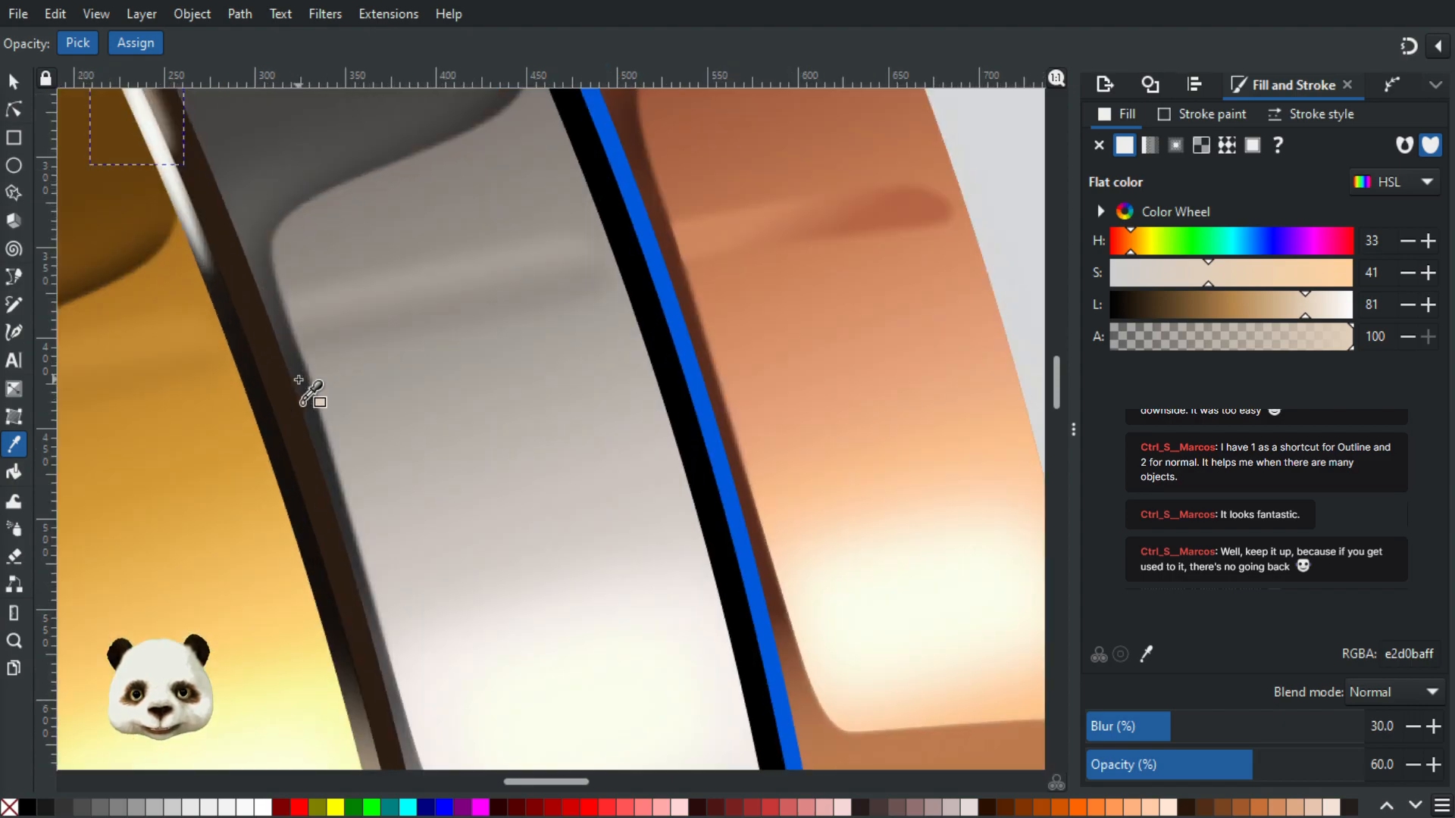
{"action": "scroll", "coordinate": [270, 351], "scroll_direction": "down", "scroll_amount": 2}
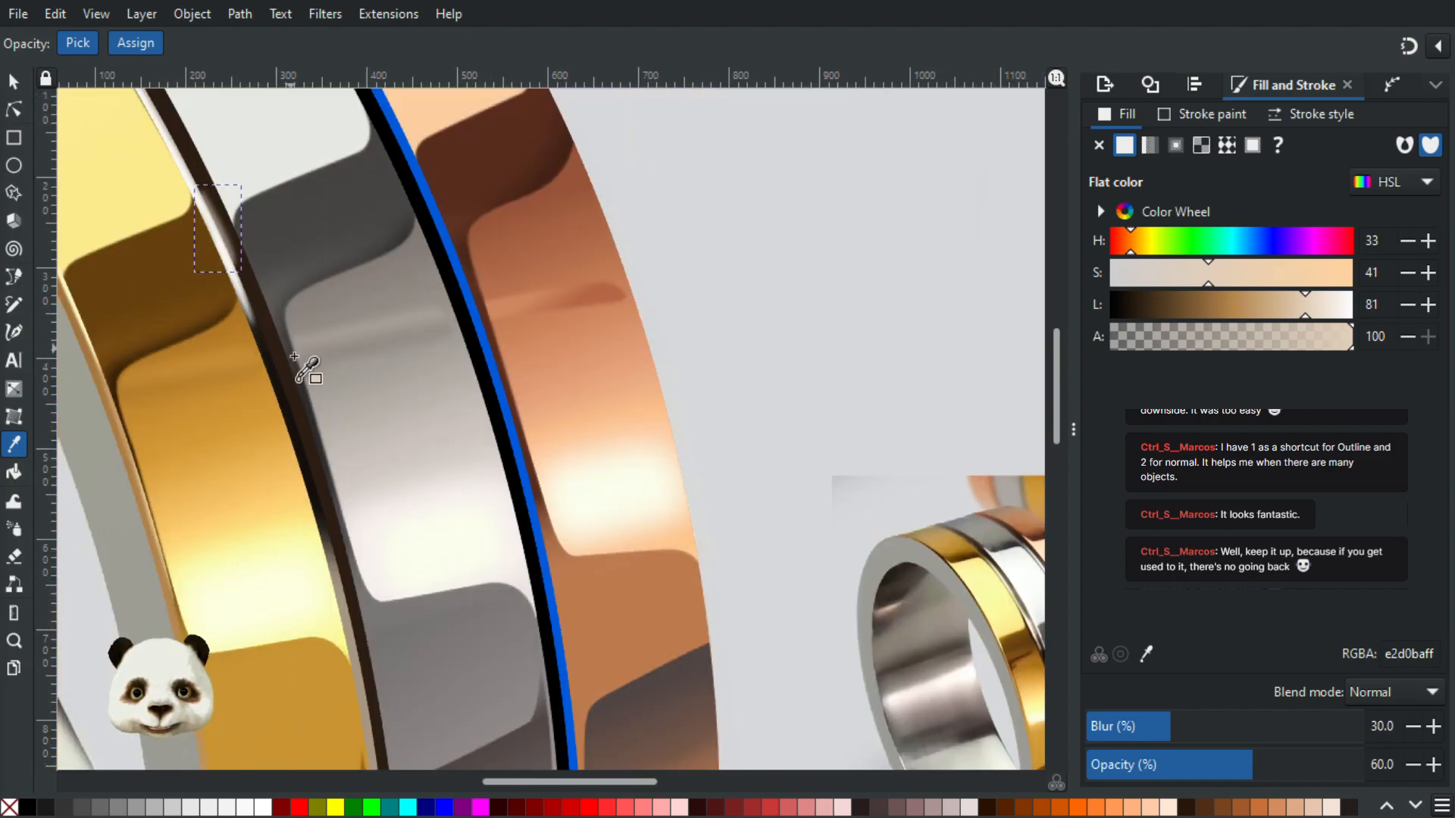
Step: Leave the inside of the clipped highlight group and select the group as a whole
{"action": "left_click", "coordinate": [9, 81]}
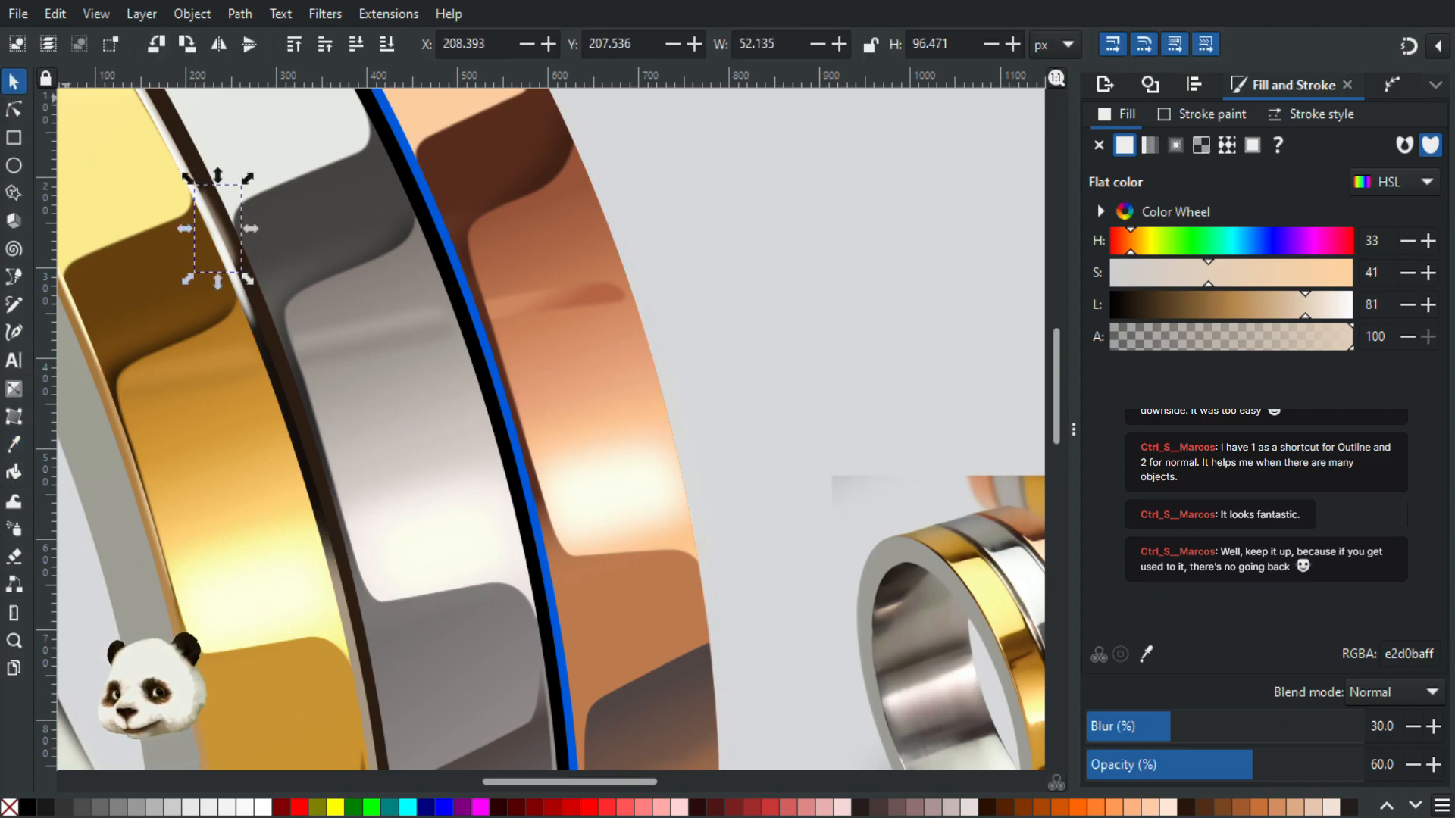
{"action": "scroll", "coordinate": [212, 254], "scroll_direction": "up", "scroll_amount": 3}
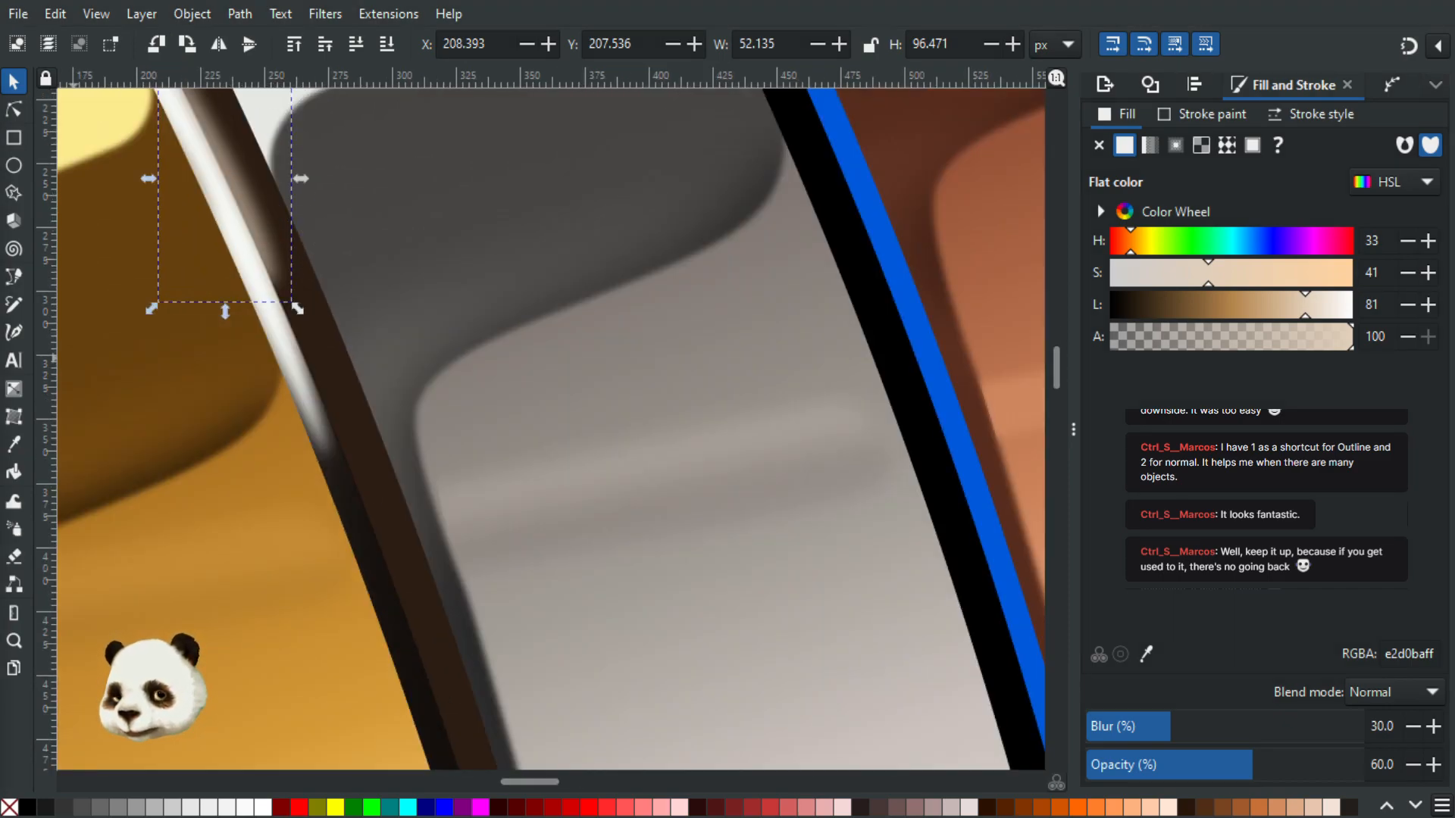
{"action": "key", "text": "ctrl+g"}
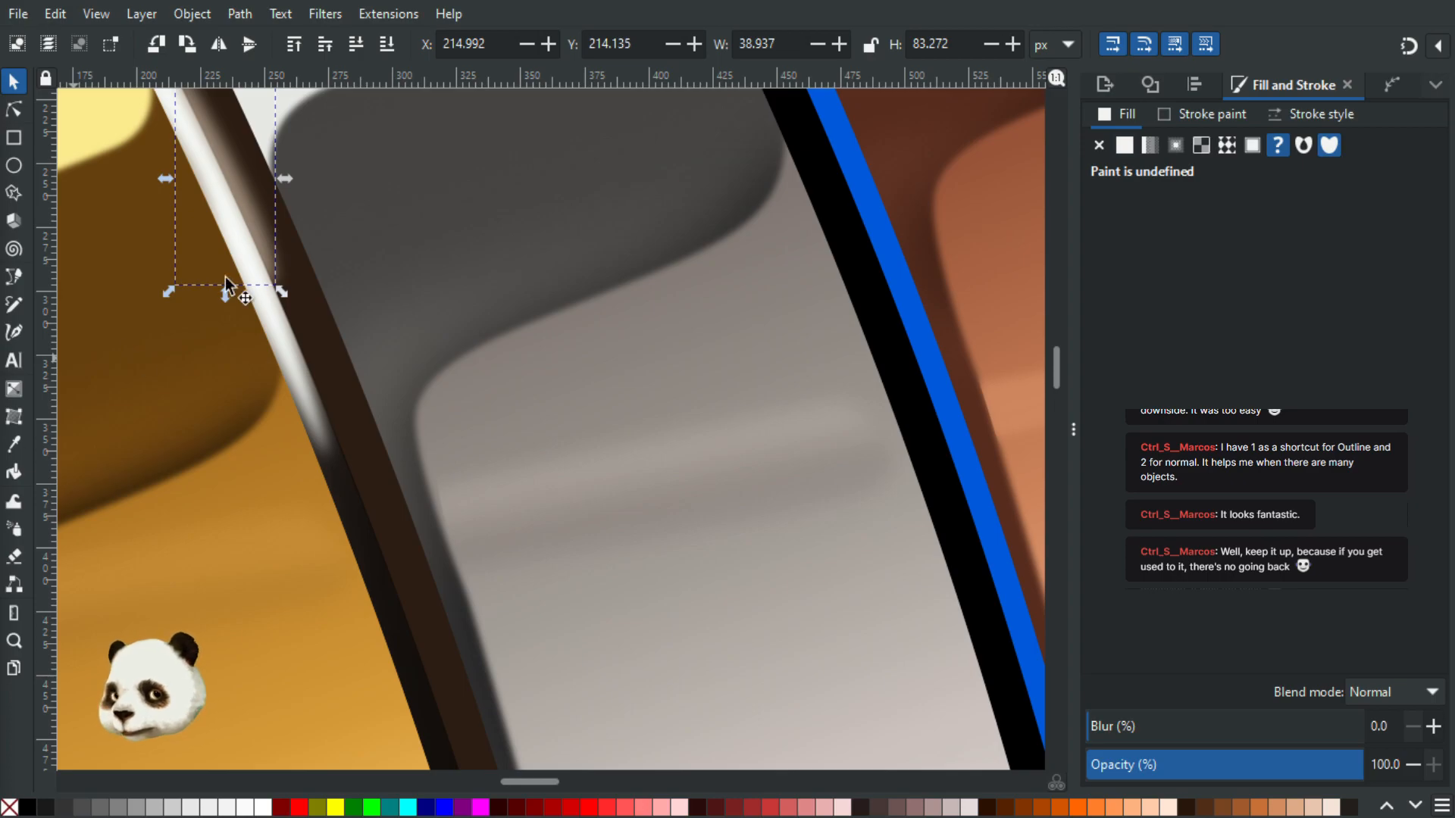
{"action": "double_click", "coordinate": [233, 171]}
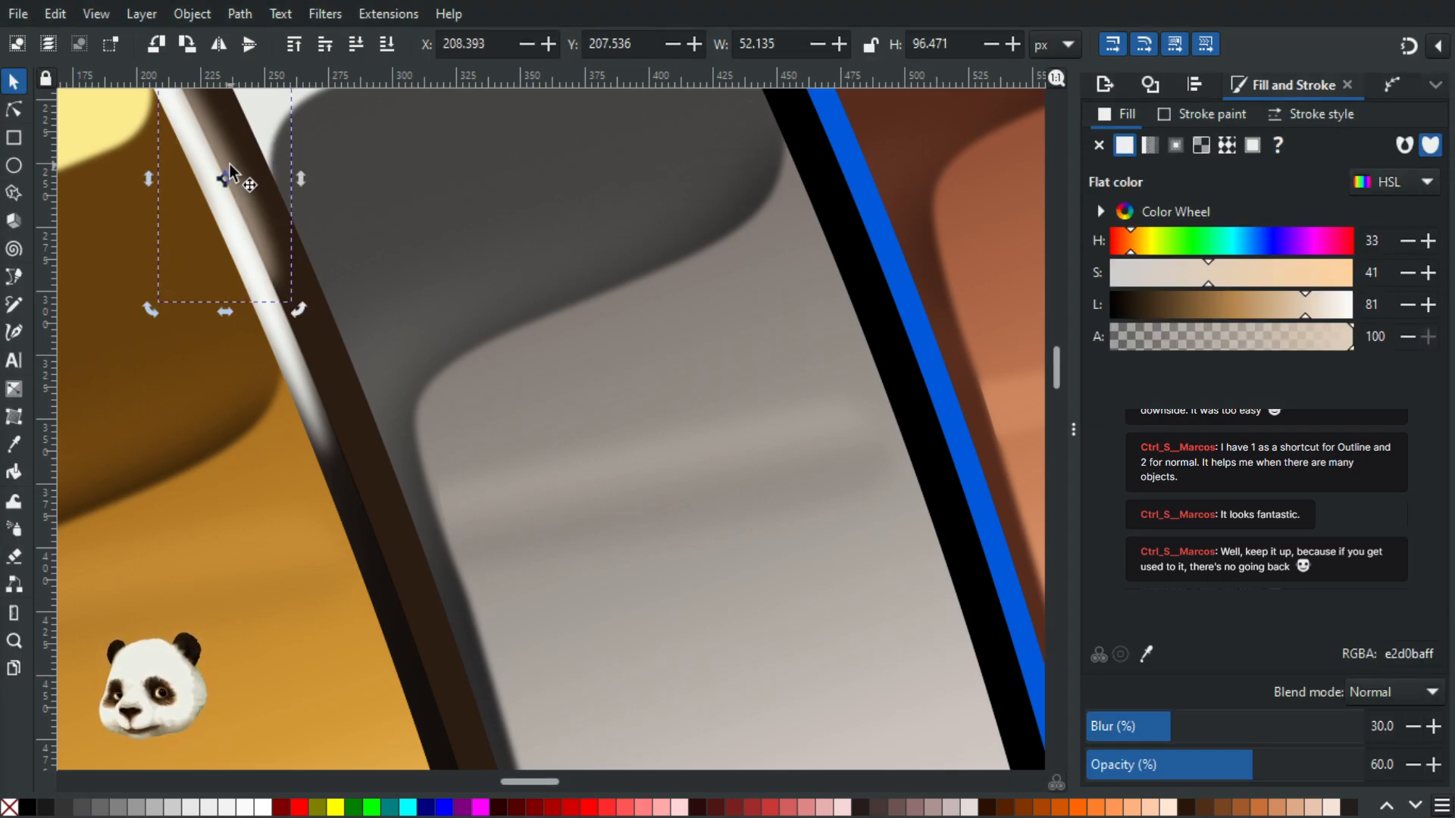
{"action": "key", "text": "Escape"}
{"action": "left_click", "coordinate": [247, 203]}
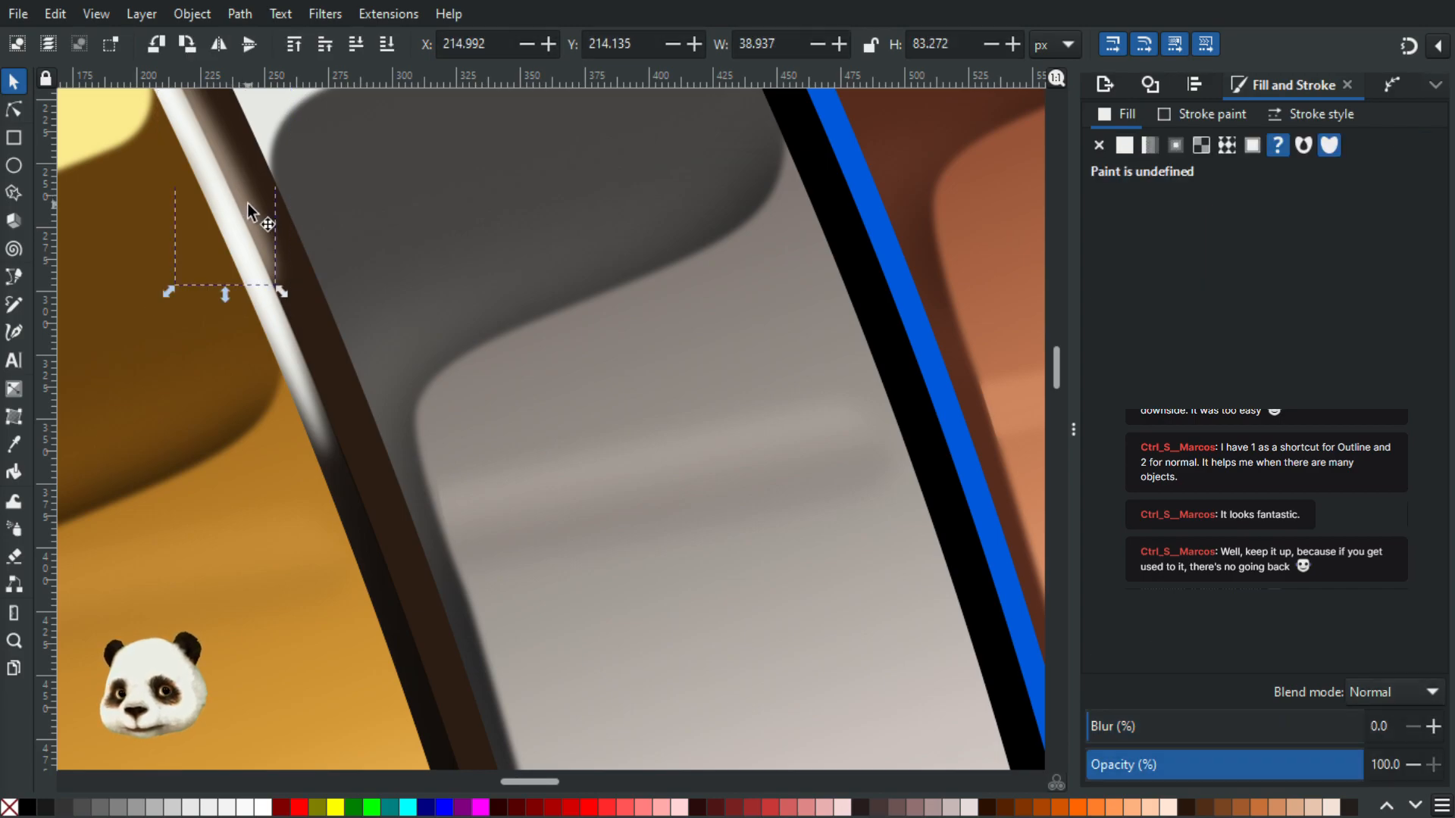
{"action": "left_click", "coordinate": [247, 203]}
{"action": "scroll", "coordinate": [254, 233], "scroll_direction": "down", "scroll_amount": 2, "text": "ctrl"}
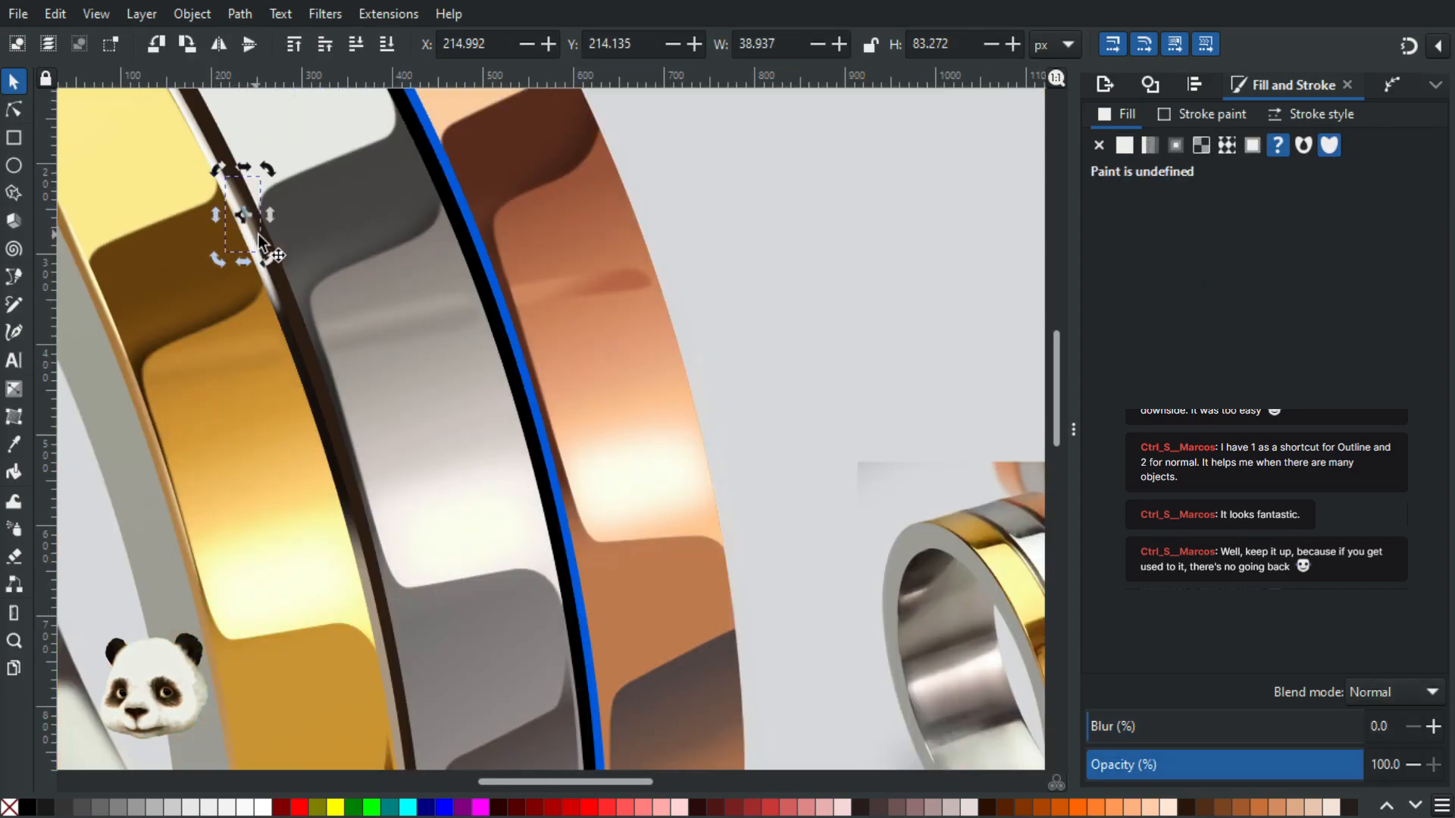
{"action": "scroll", "coordinate": [266, 241], "scroll_direction": "up", "scroll_amount": 1, "text": "ctrl"}
{"action": "left_click_drag", "start_coordinate": [264, 277], "coordinate": [285, 270]}
{"action": "key", "text": "ctrl+z"}
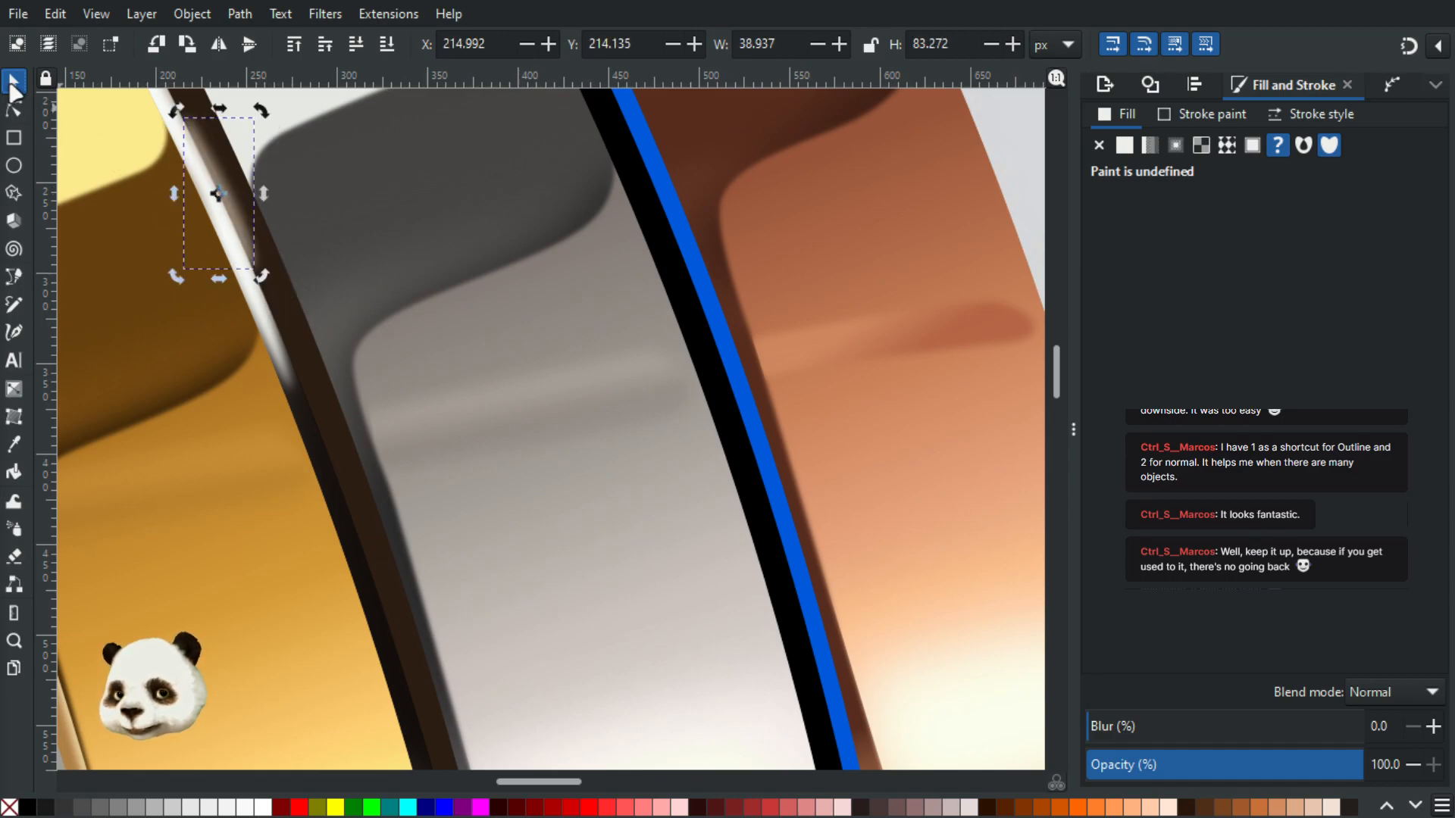
Step: Draw a long closed shape with the Pen tool down the dark groove below the highlight, and set its opacity to 100%
{"action": "key", "text": "b"}
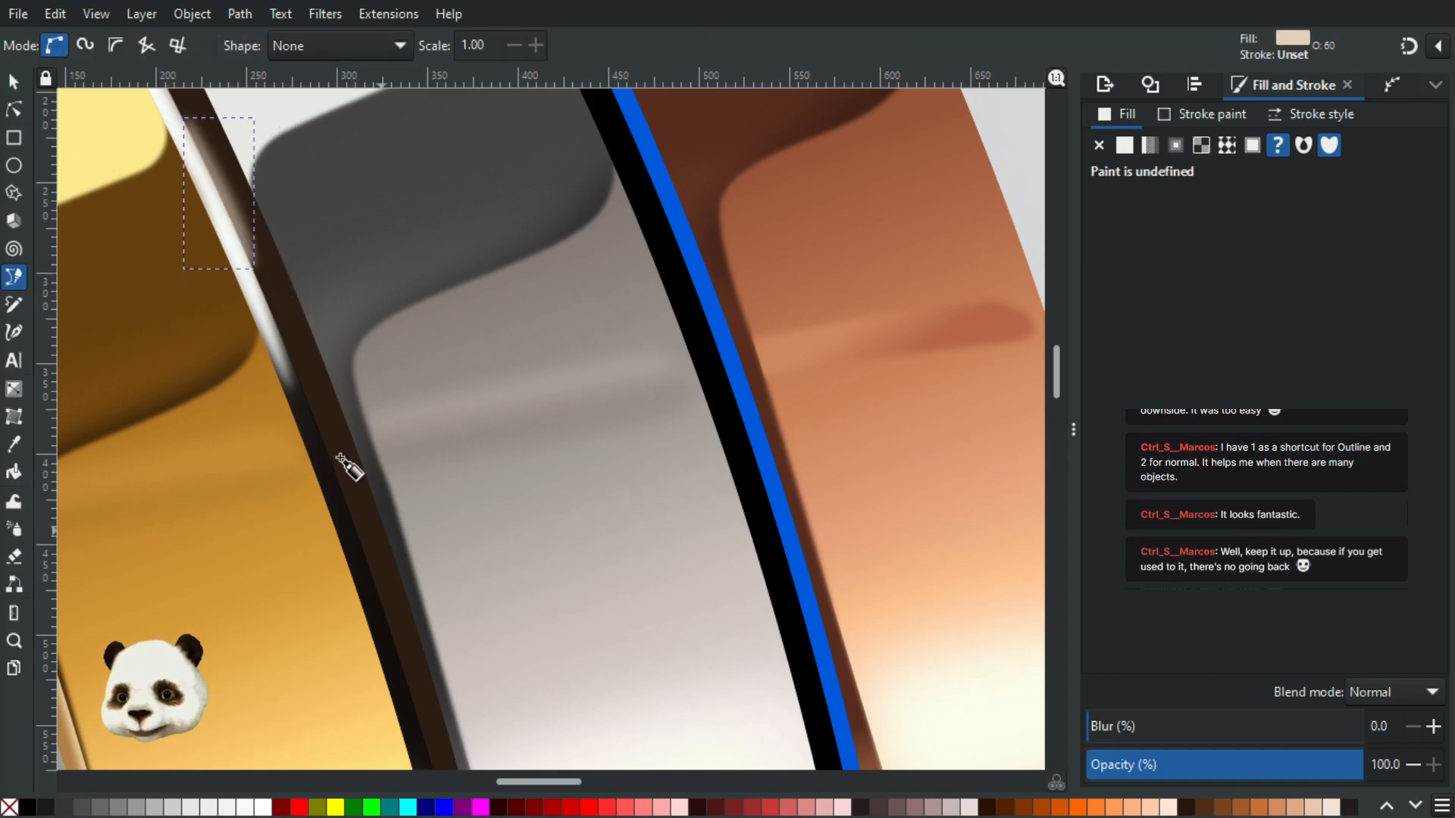
{"action": "scroll", "coordinate": [339, 462], "scroll_direction": "right", "scroll_amount": 15}
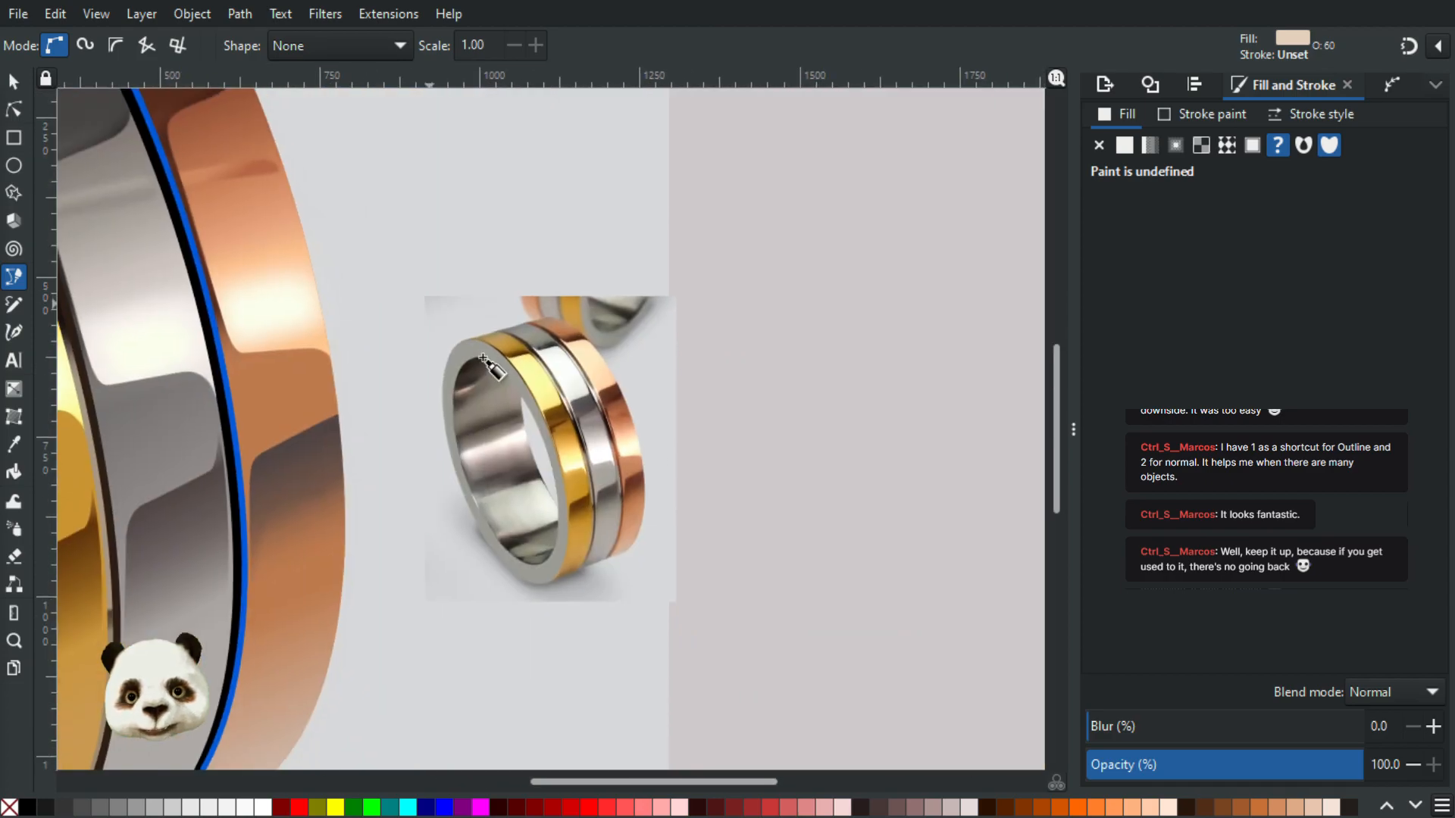
{"action": "scroll", "coordinate": [433, 368], "scroll_direction": "up", "scroll_amount": 1}
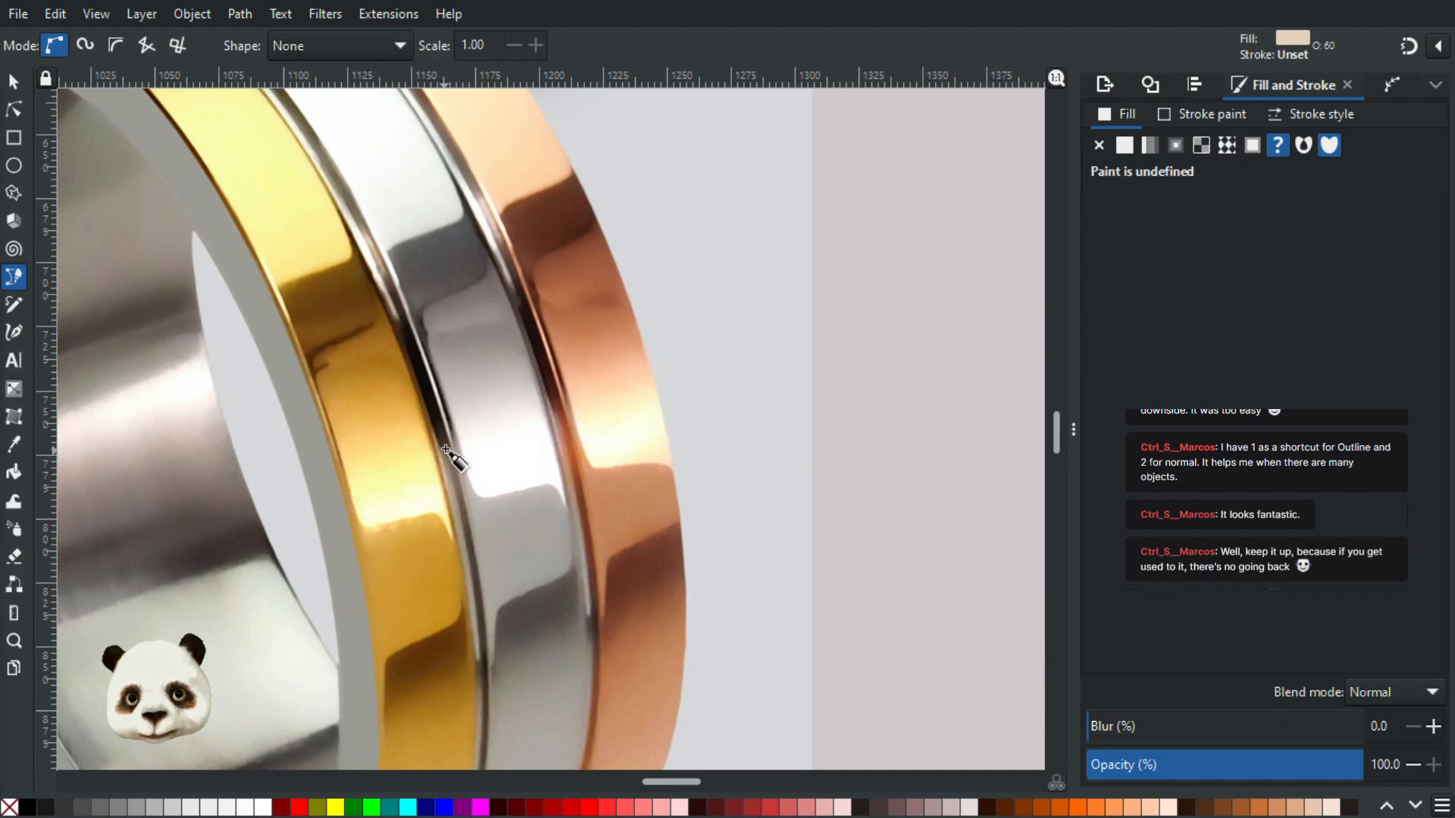
{"action": "scroll", "coordinate": [450, 447], "scroll_direction": "down", "scroll_amount": 5}
{"action": "scroll", "coordinate": [451, 447], "scroll_direction": "up", "scroll_amount": 7}
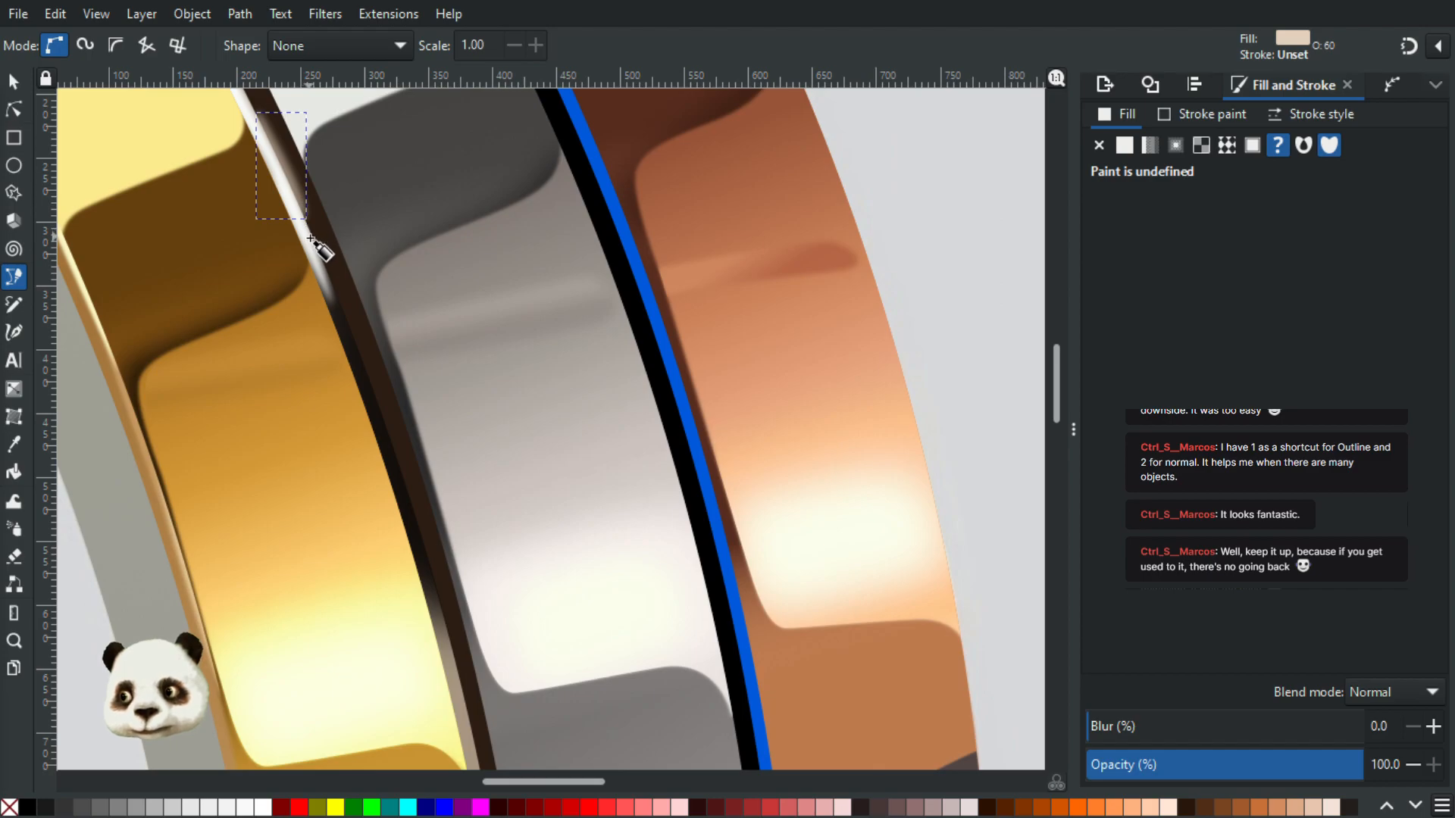
{"action": "left_click", "coordinate": [311, 239]}
{"action": "left_click_drag", "start_coordinate": [314, 217], "coordinate": [326, 213]}
{"action": "left_click_drag", "start_coordinate": [370, 293], "coordinate": [385, 321]}
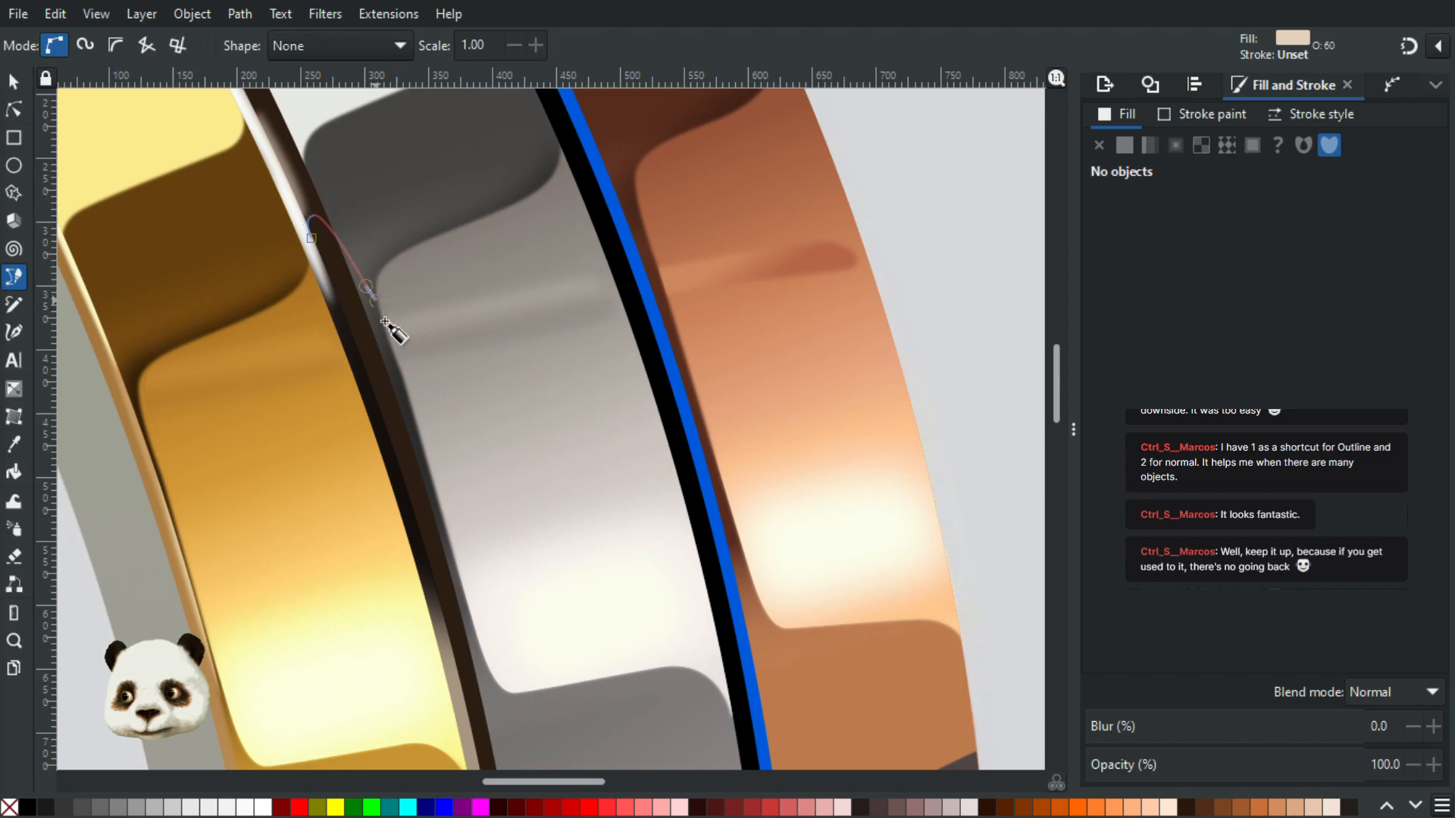
{"action": "left_click_drag", "start_coordinate": [463, 590], "coordinate": [371, 339]}
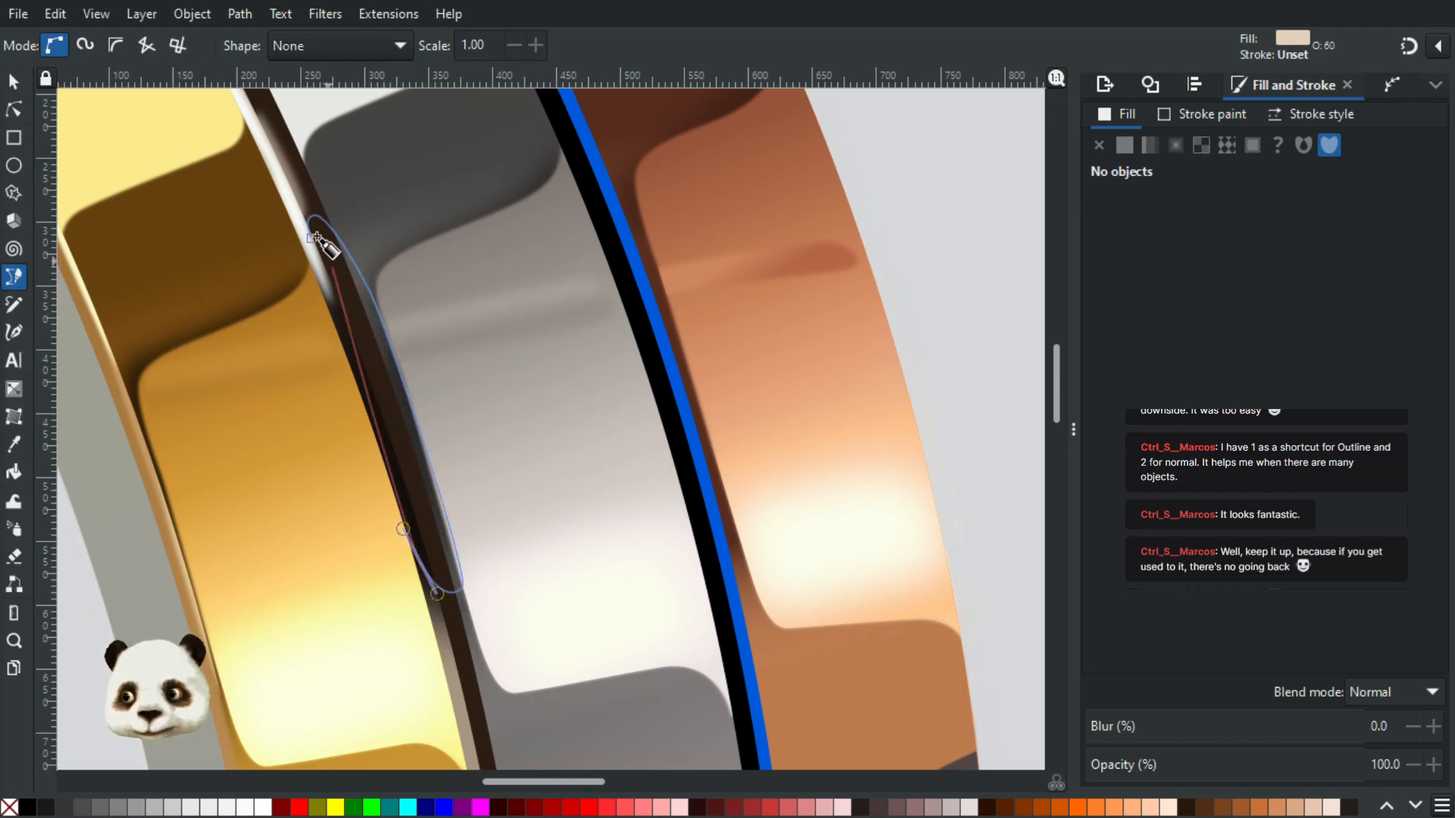
{"action": "left_click", "coordinate": [311, 238]}
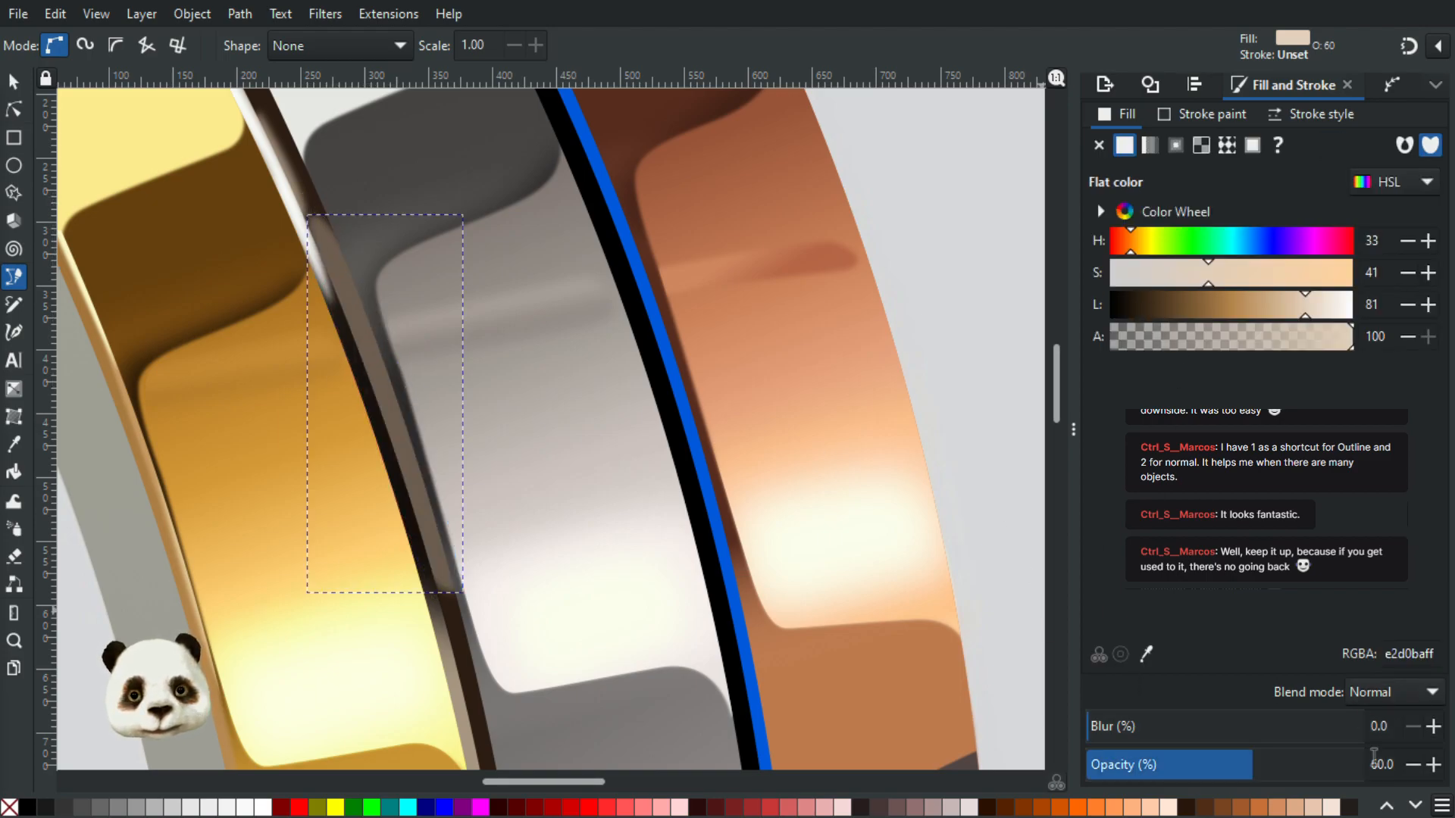
{"action": "left_click_drag", "start_coordinate": [1291, 778], "coordinate": [1424, 772]}
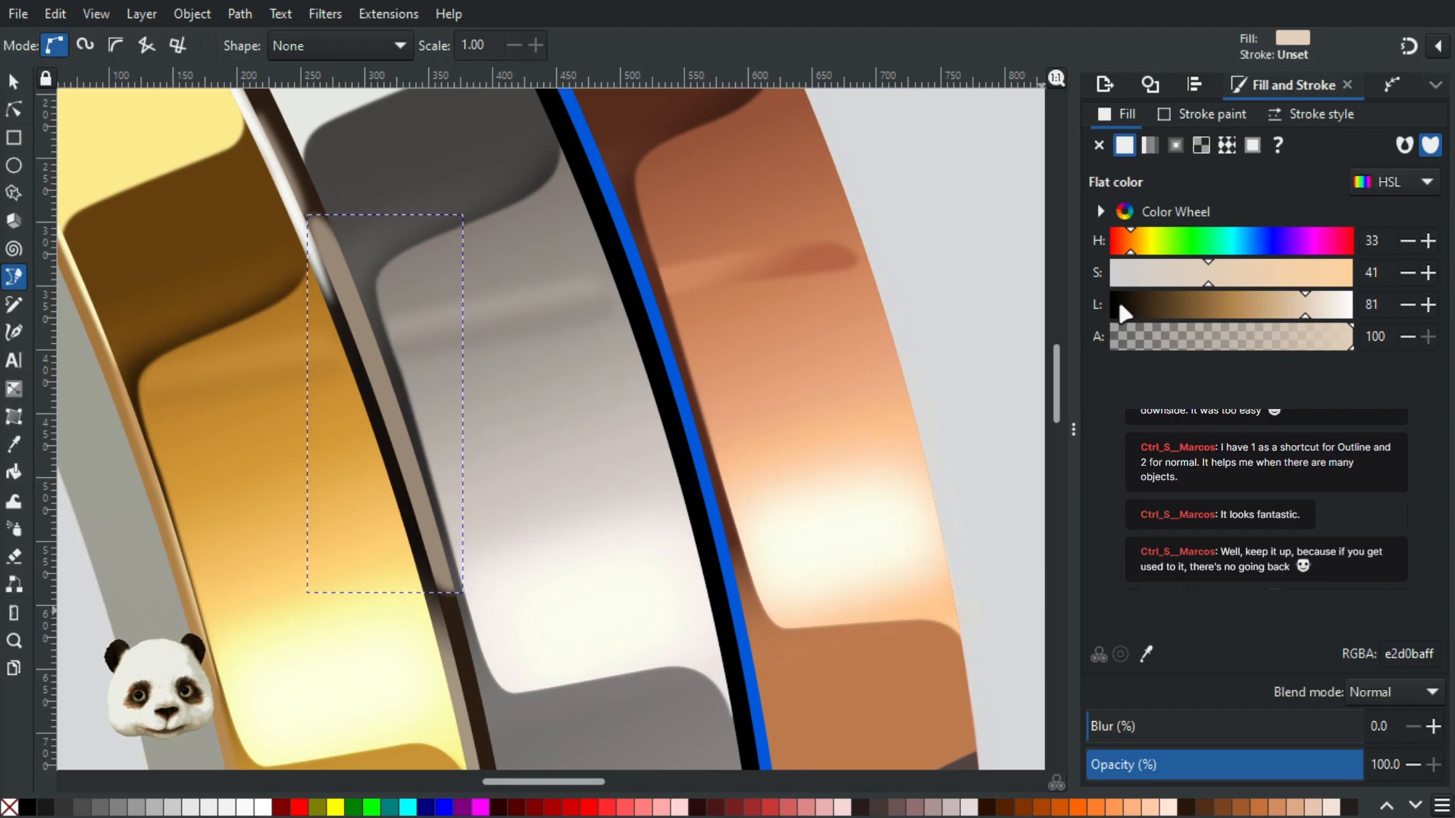
Step: Fill the new groove shape with dark brown sampled from the groove and set its blur to 20%
{"action": "key", "text": "d"}
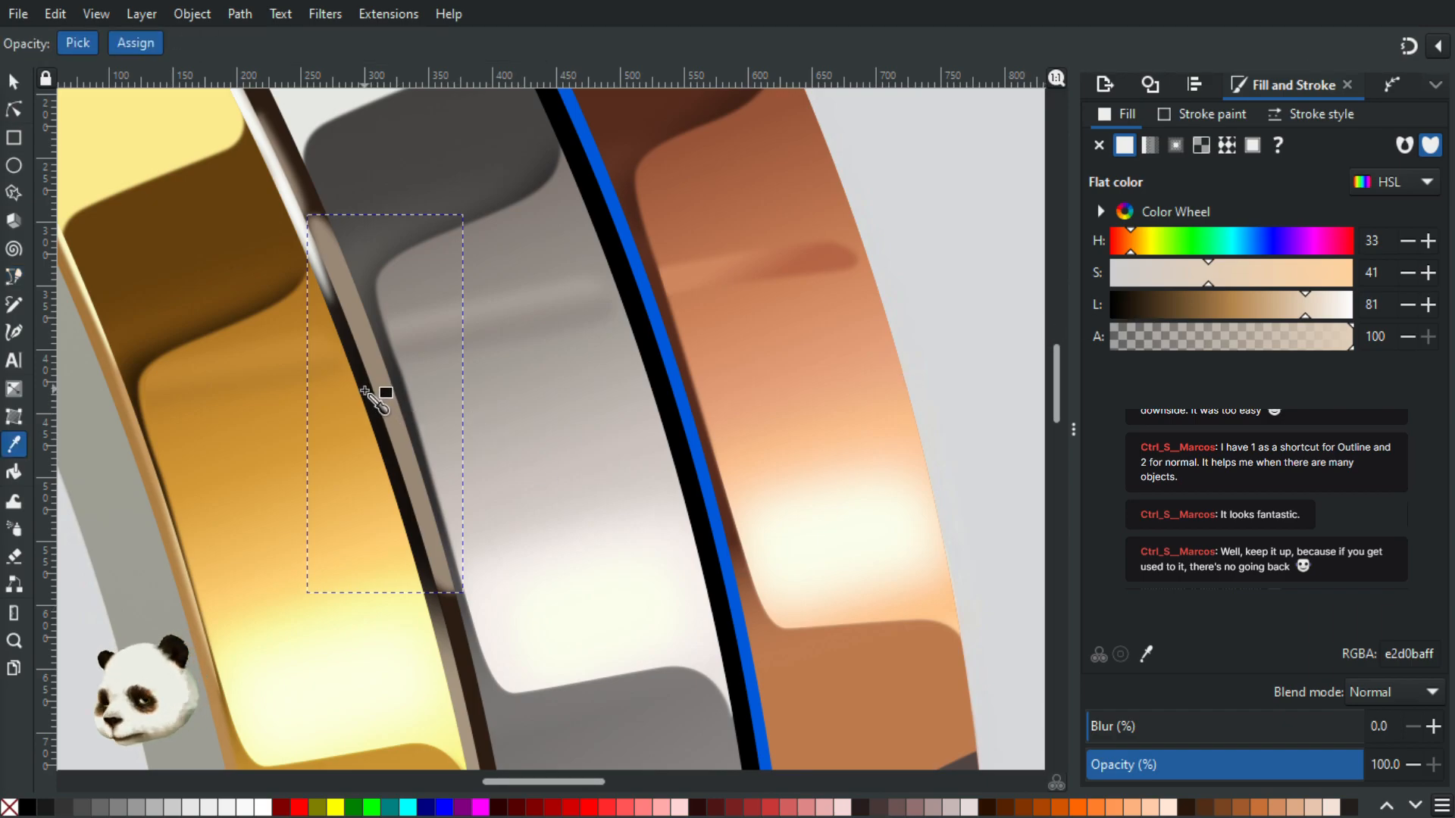
{"action": "left_click", "coordinate": [365, 391]}
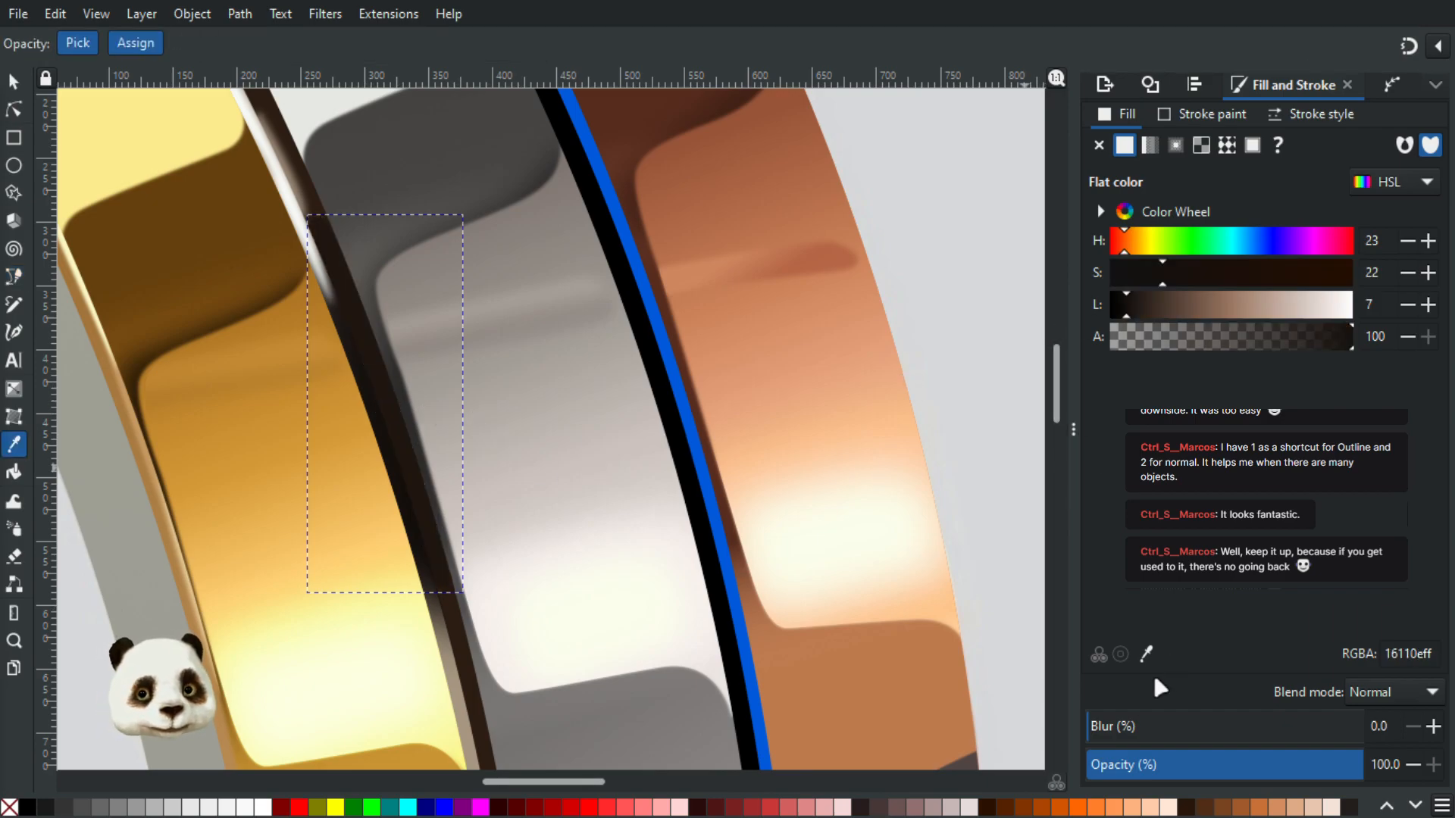
{"action": "left_click_drag", "start_coordinate": [1128, 728], "coordinate": [1146, 729]}
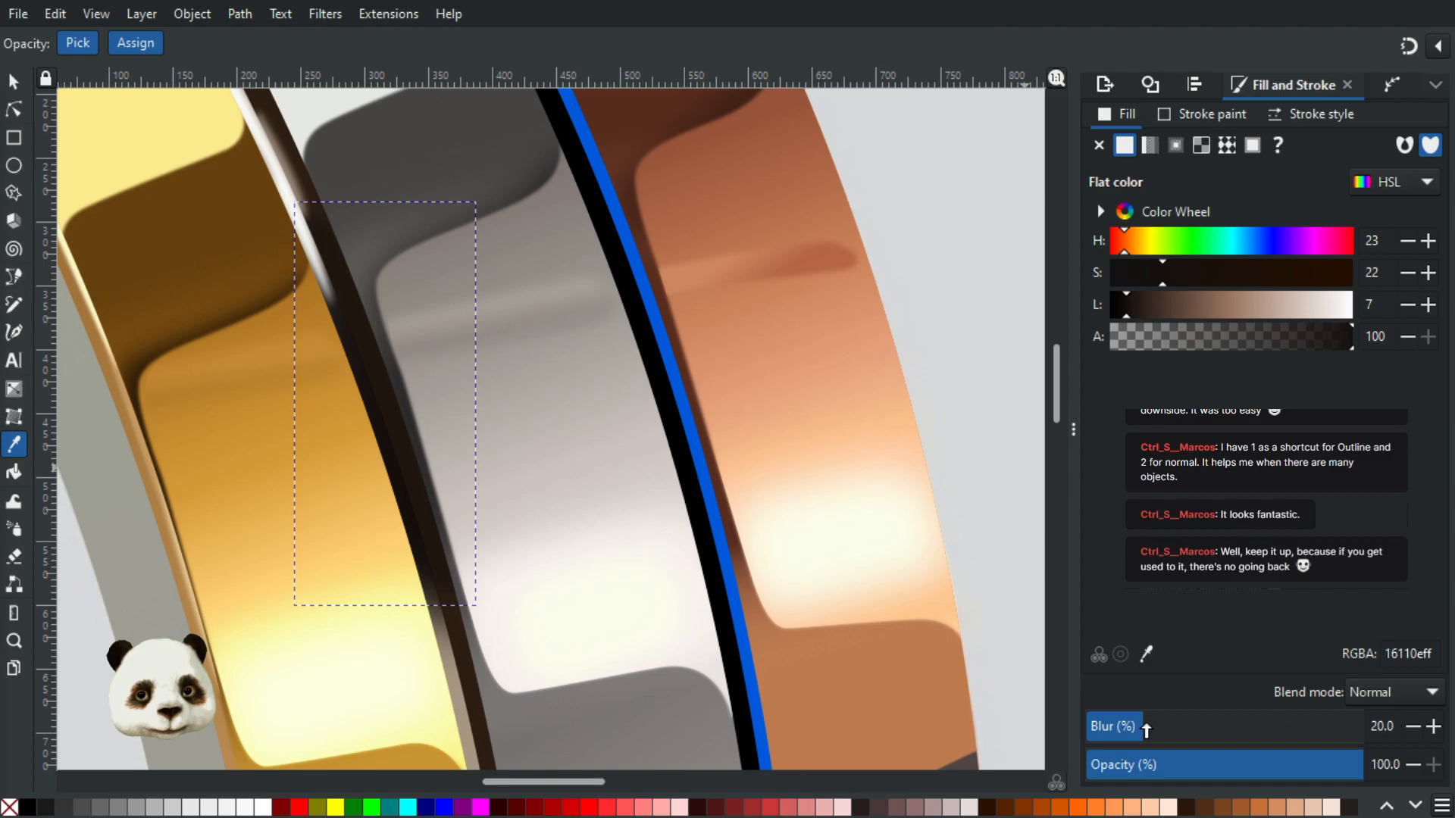
{"action": "left_click", "coordinate": [1184, 731], "text": "ctrl"}
{"action": "left_click", "coordinate": [1167, 730], "text": "ctrl"}
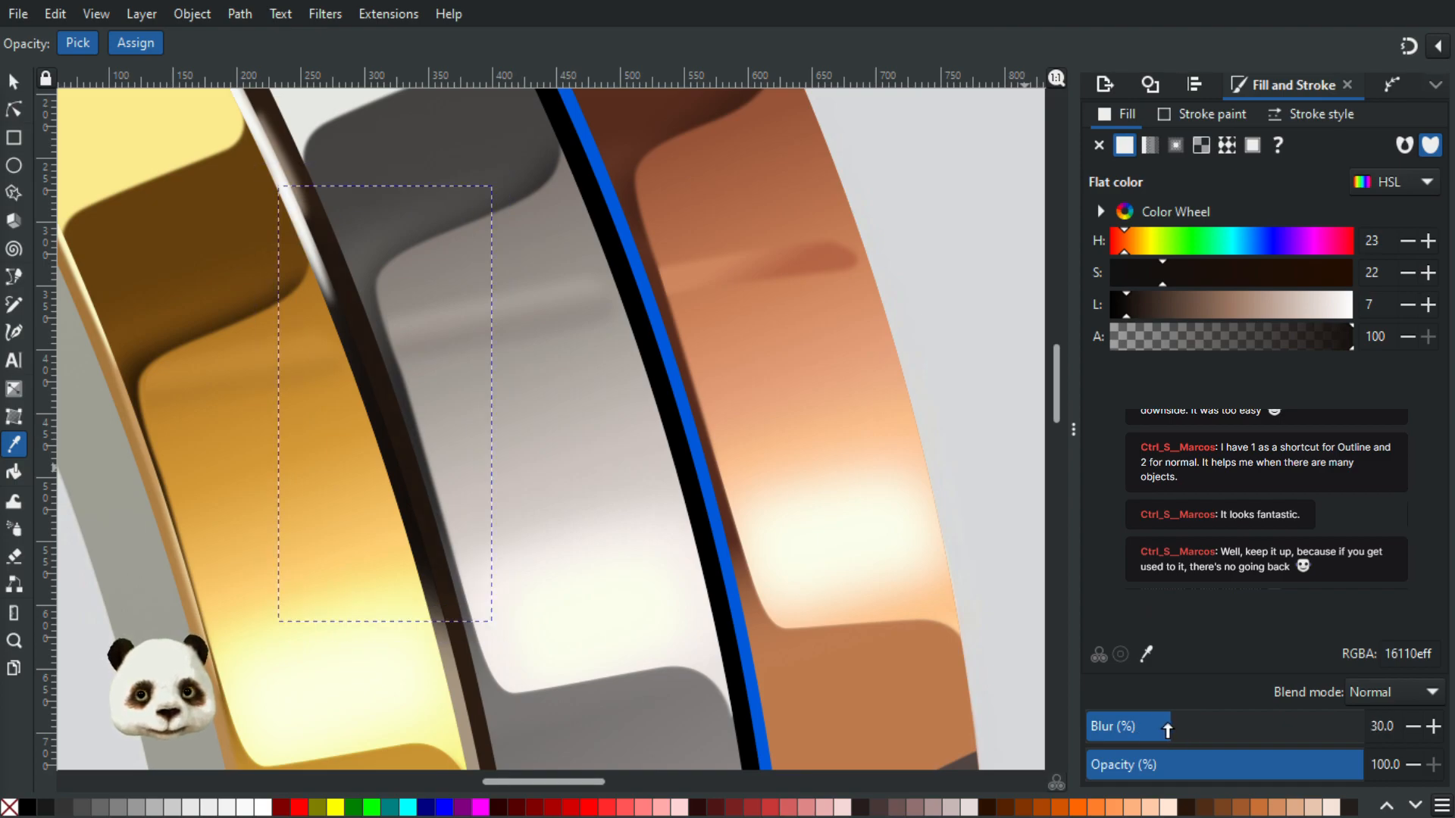
{"action": "left_click", "coordinate": [1130, 728], "text": "ctrl"}
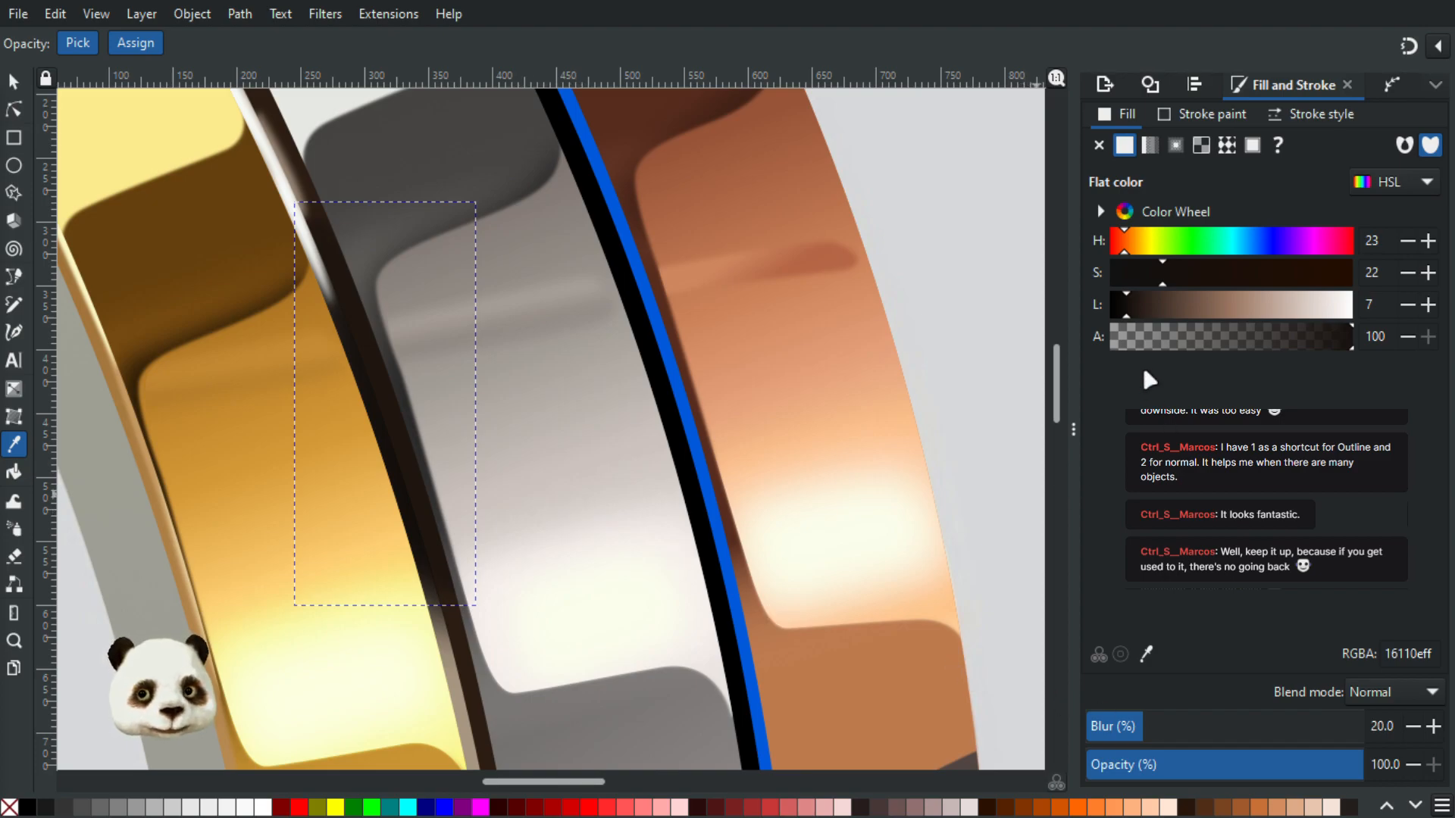
Step: Resample the shape's fill as near-black 130f0c from the groove's edge beside the gold band
{"action": "scroll", "coordinate": [410, 508], "scroll_direction": "up", "scroll_amount": 2}
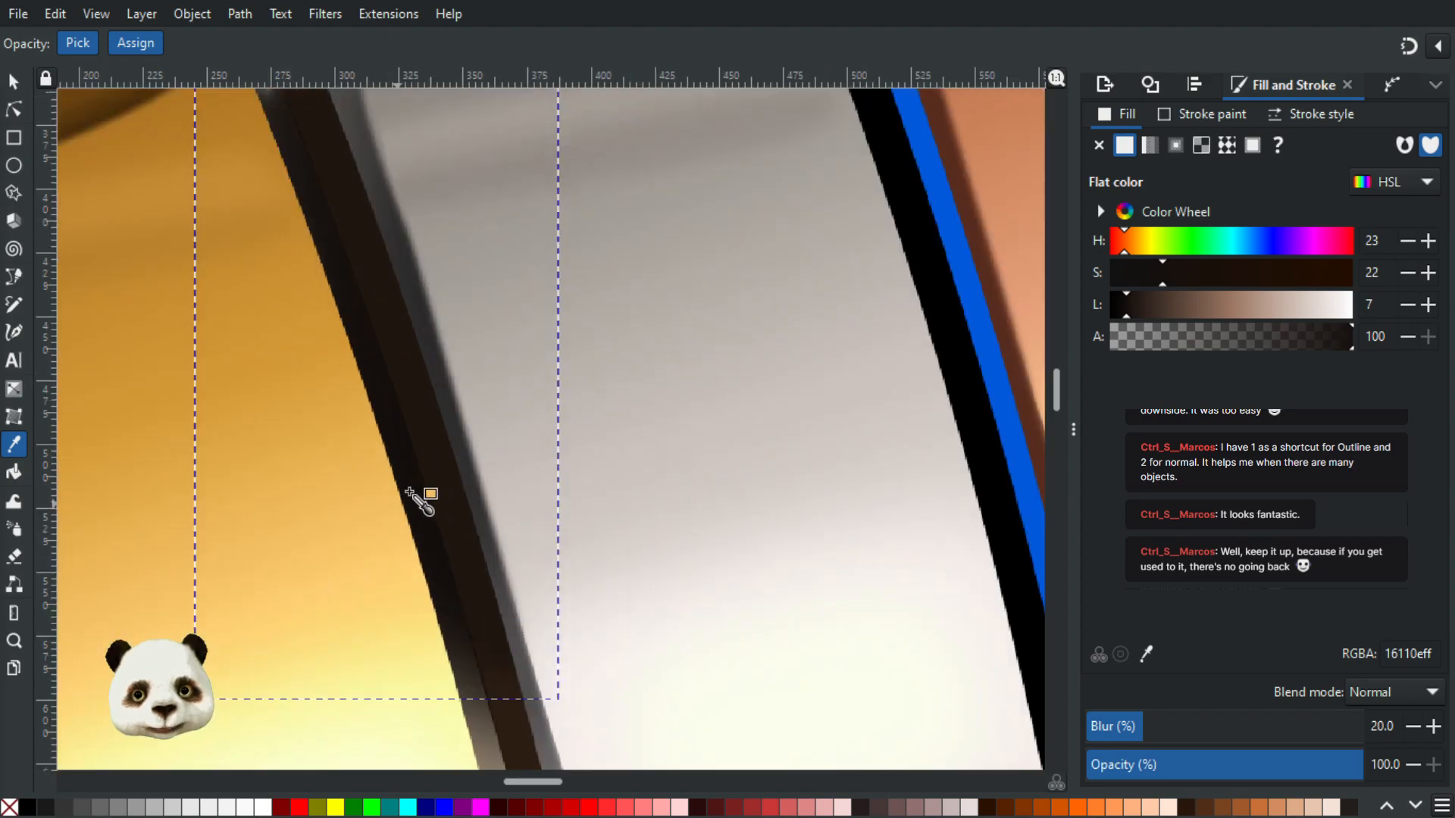
{"action": "left_click", "coordinate": [407, 487]}
{"action": "scroll", "coordinate": [425, 535], "scroll_direction": "down", "scroll_amount": 2}
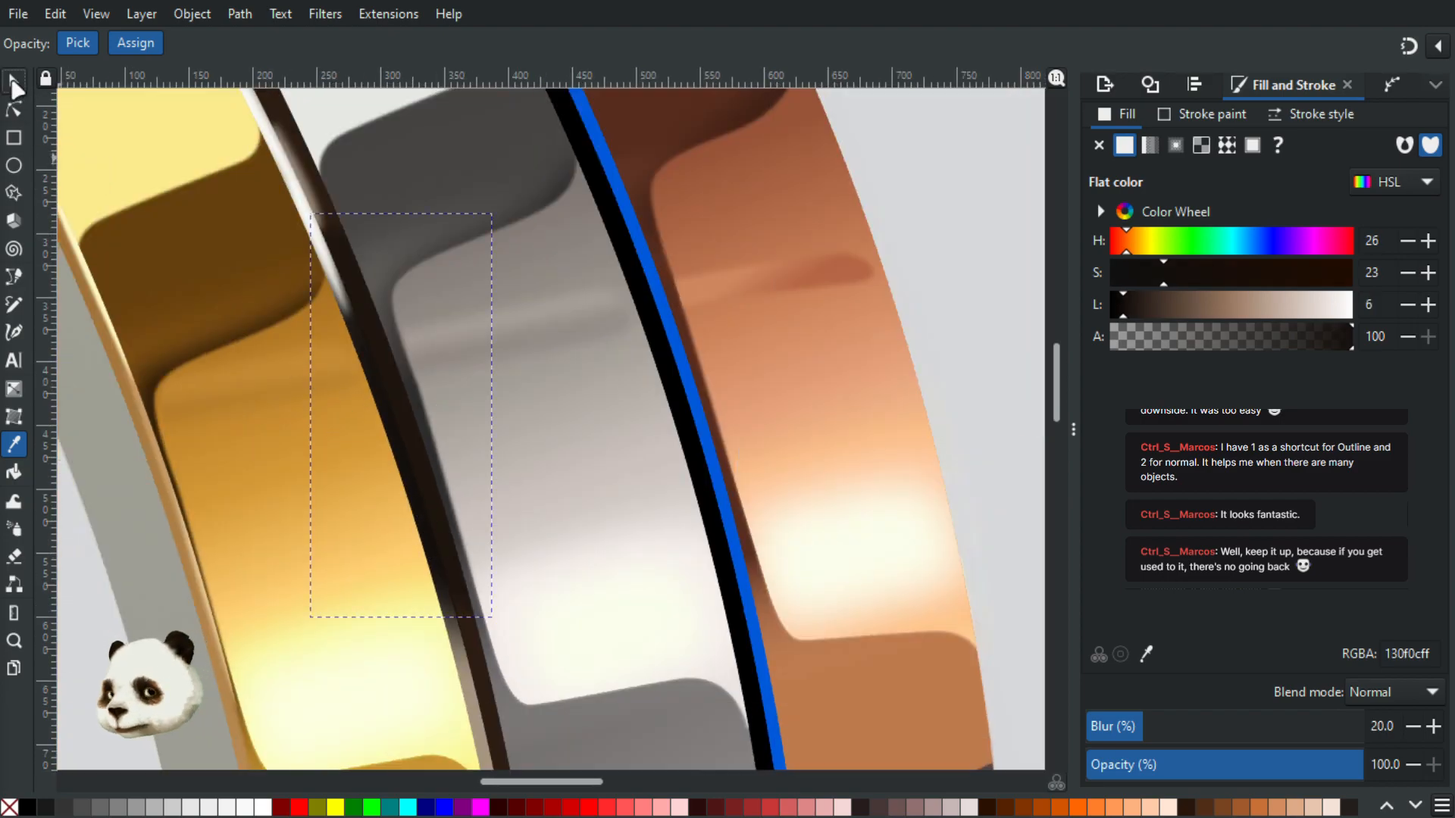
{"action": "left_click", "coordinate": [15, 82]}
Step: Compare the shaded groove between the gold and silver bands with the same groove in the reference photo
{"action": "scroll", "coordinate": [430, 382], "scroll_direction": "down", "scroll_amount": 3}
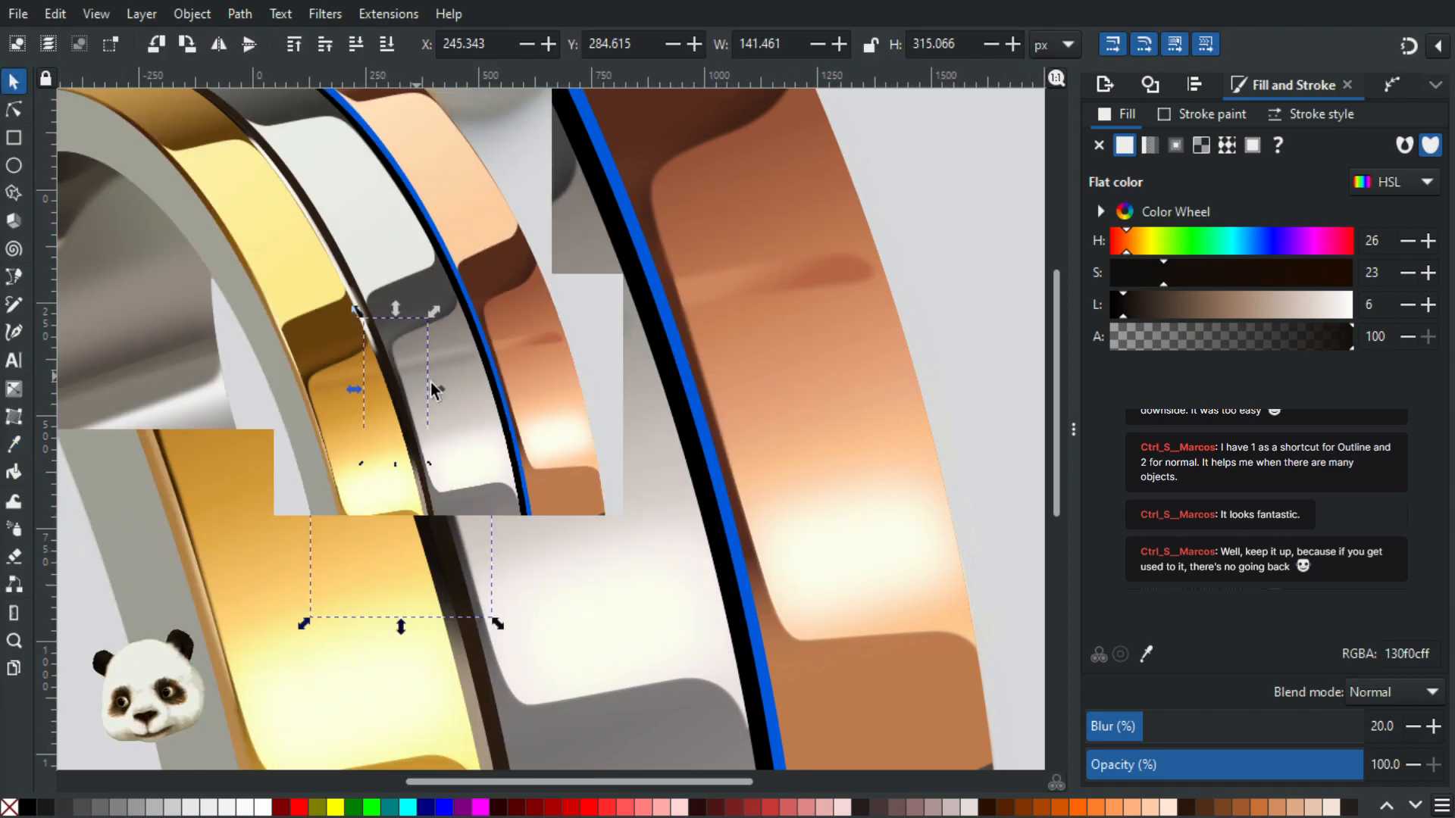
{"action": "scroll", "coordinate": [425, 405], "scroll_direction": "up", "scroll_amount": 2}
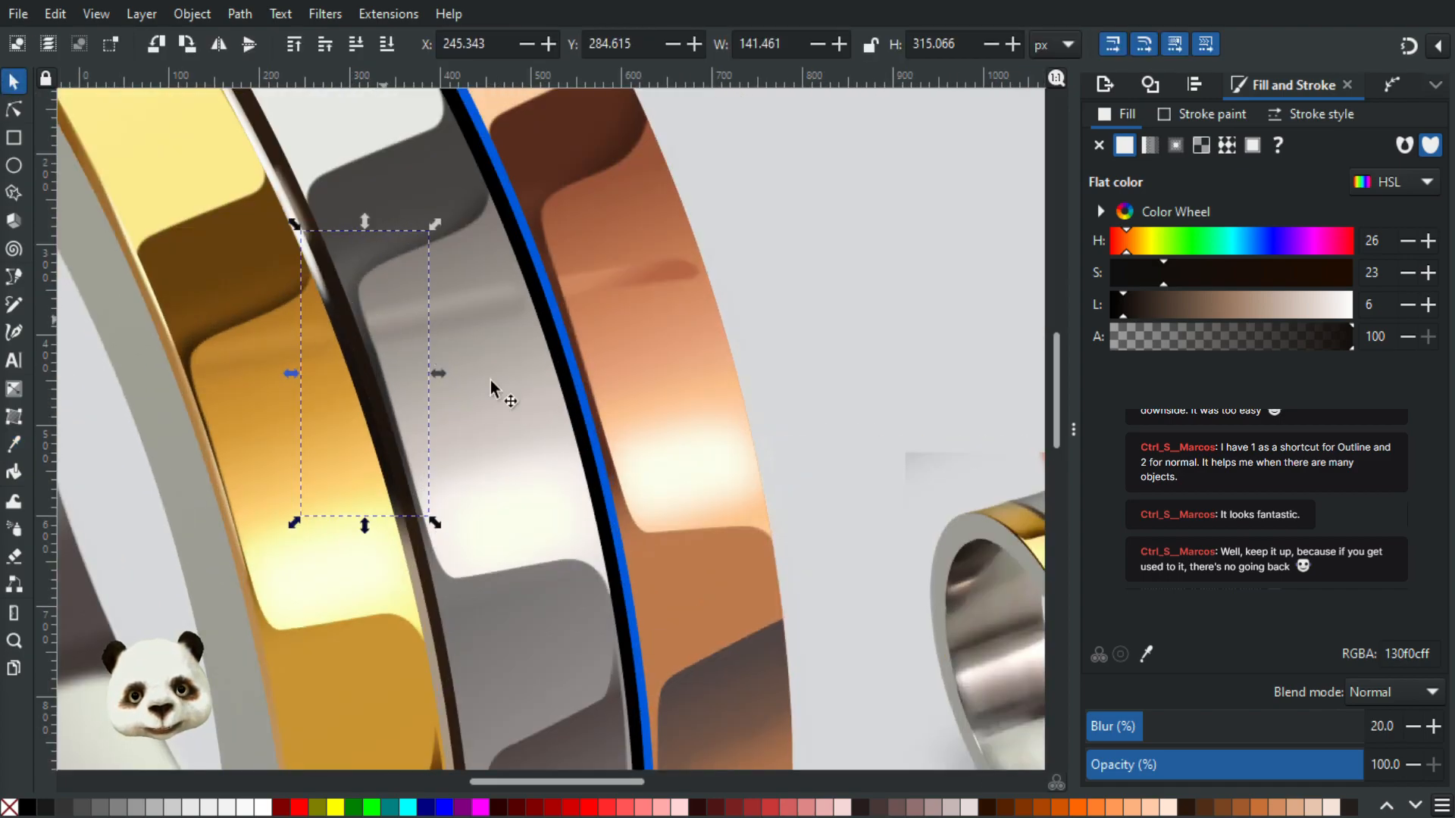
{"action": "left_click_drag", "start_coordinate": [900, 594], "coordinate": [698, 416]}
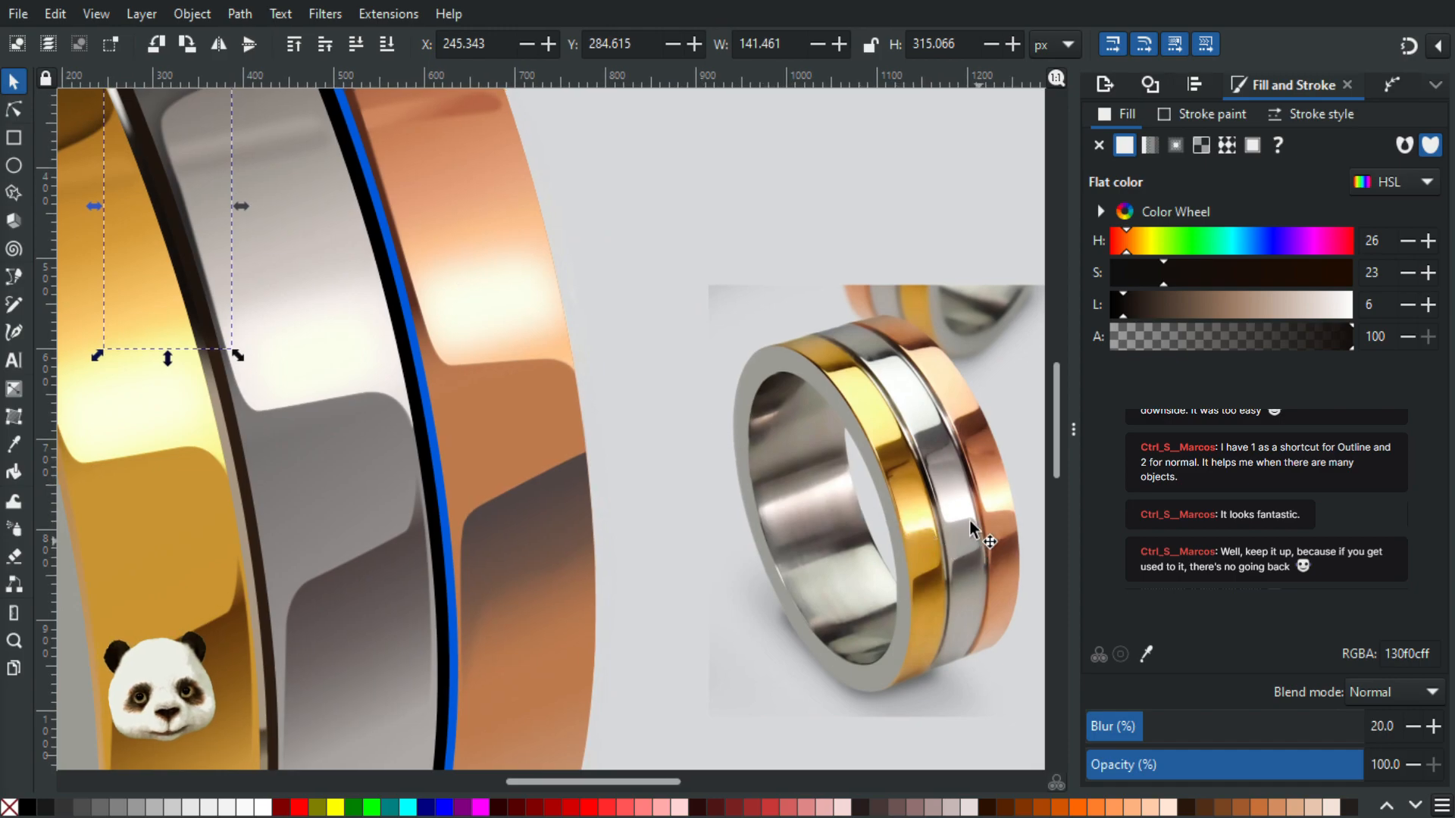
{"action": "scroll", "coordinate": [935, 489], "scroll_direction": "up", "scroll_amount": 3}
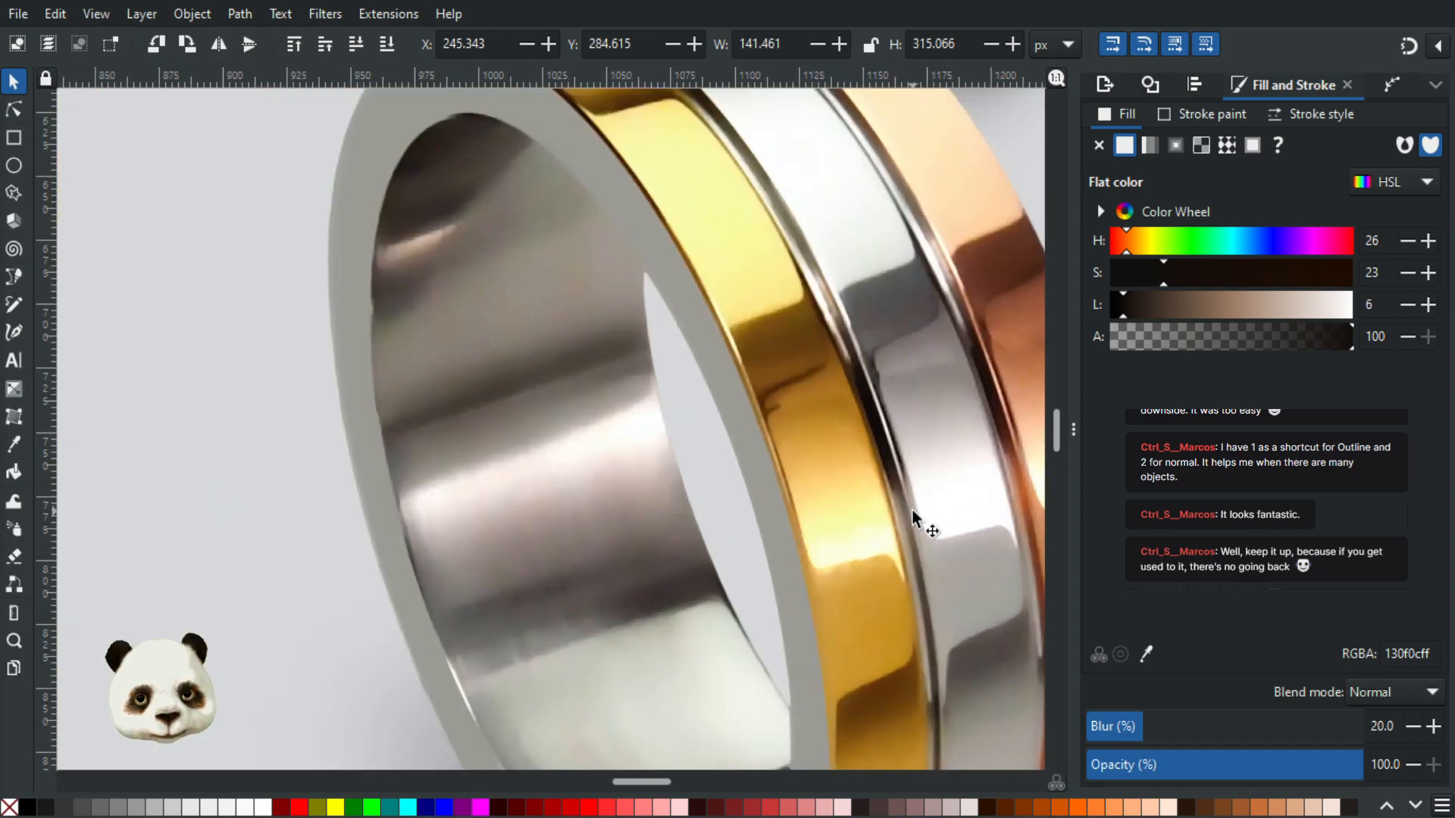
{"action": "scroll", "coordinate": [912, 507], "scroll_direction": "down", "scroll_amount": 1}
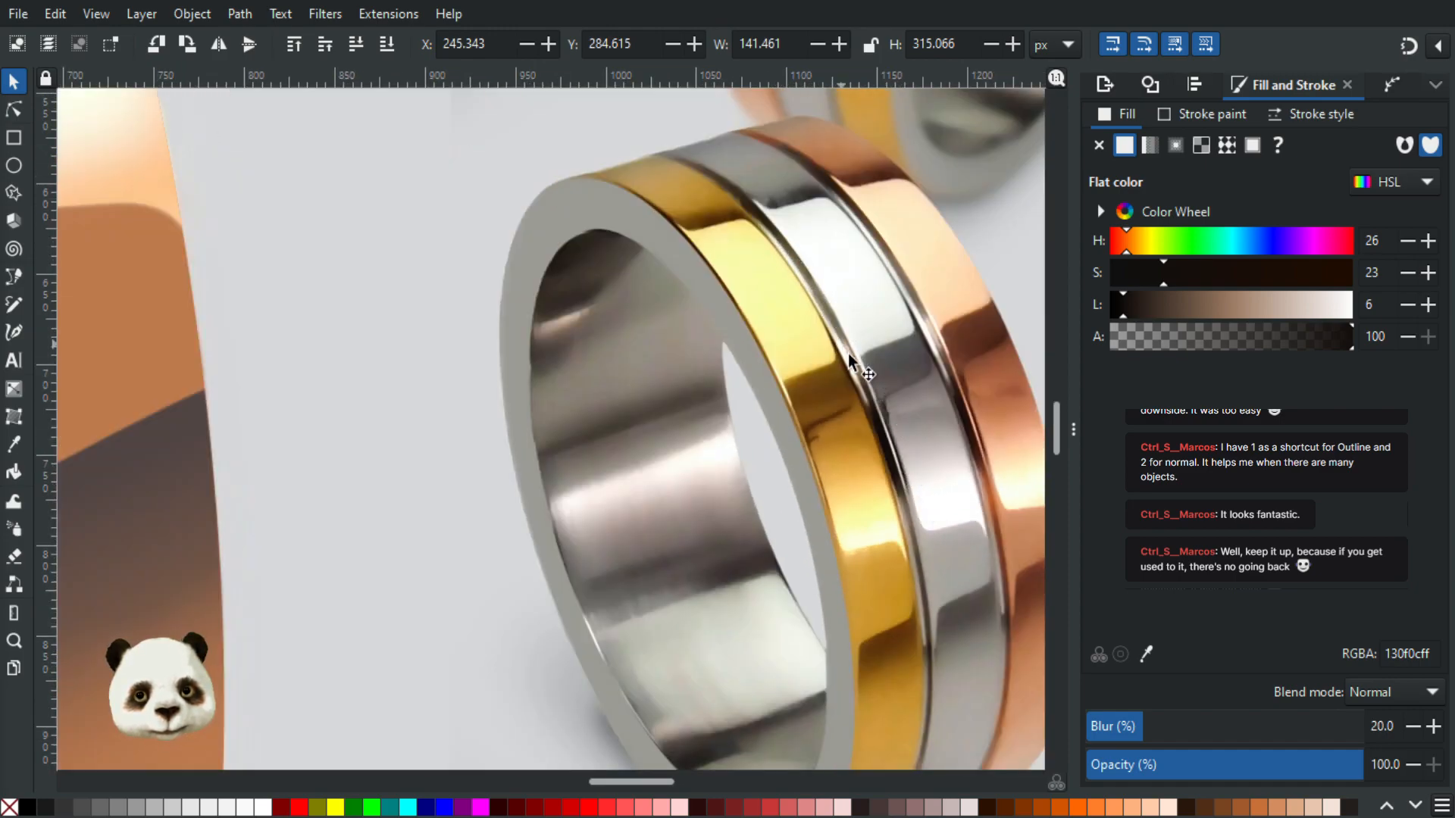
{"action": "scroll", "coordinate": [919, 500], "scroll_direction": "up", "scroll_amount": 1}
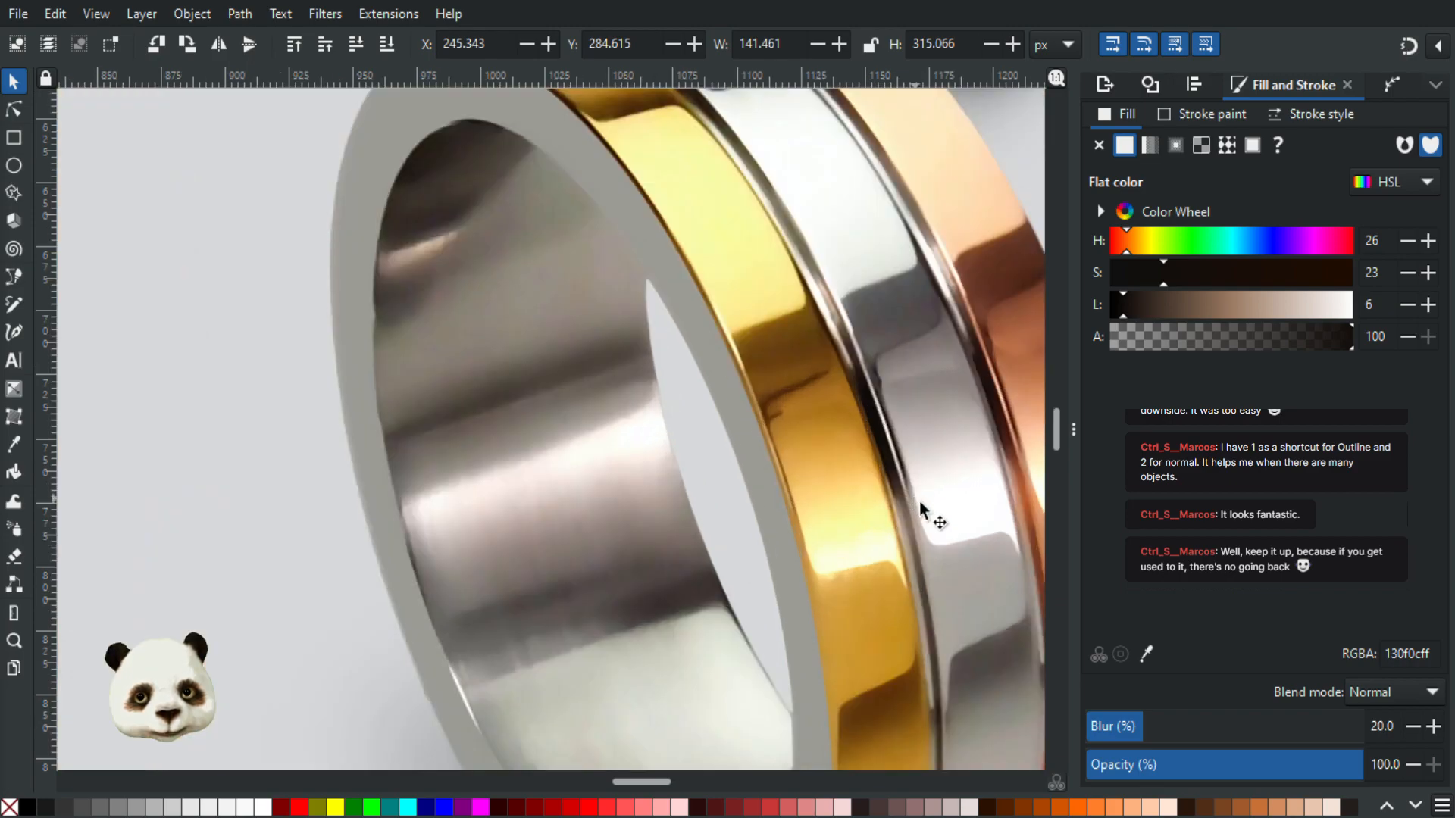
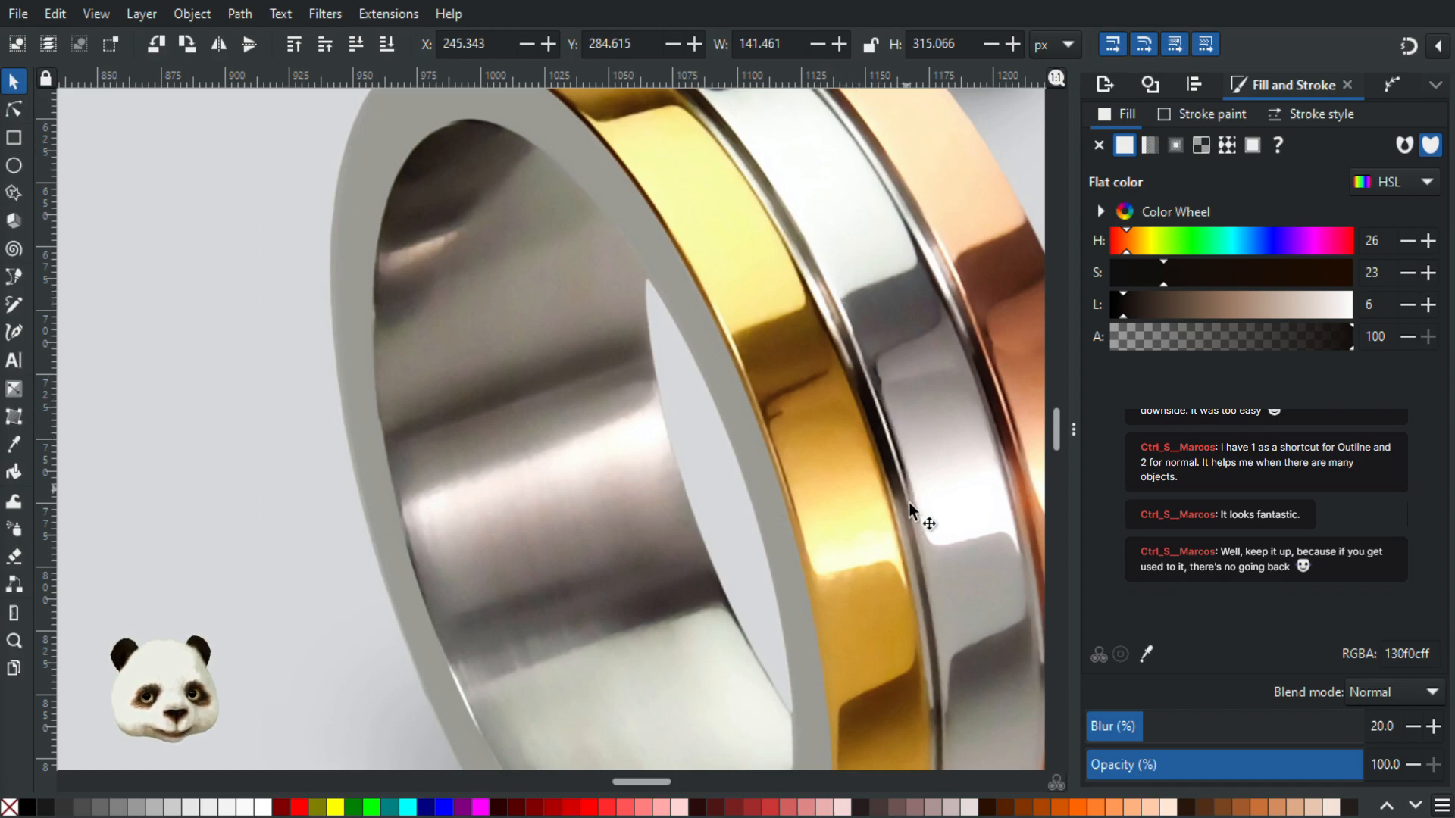
{"action": "scroll", "coordinate": [952, 487], "scroll_direction": "down", "scroll_amount": 4}
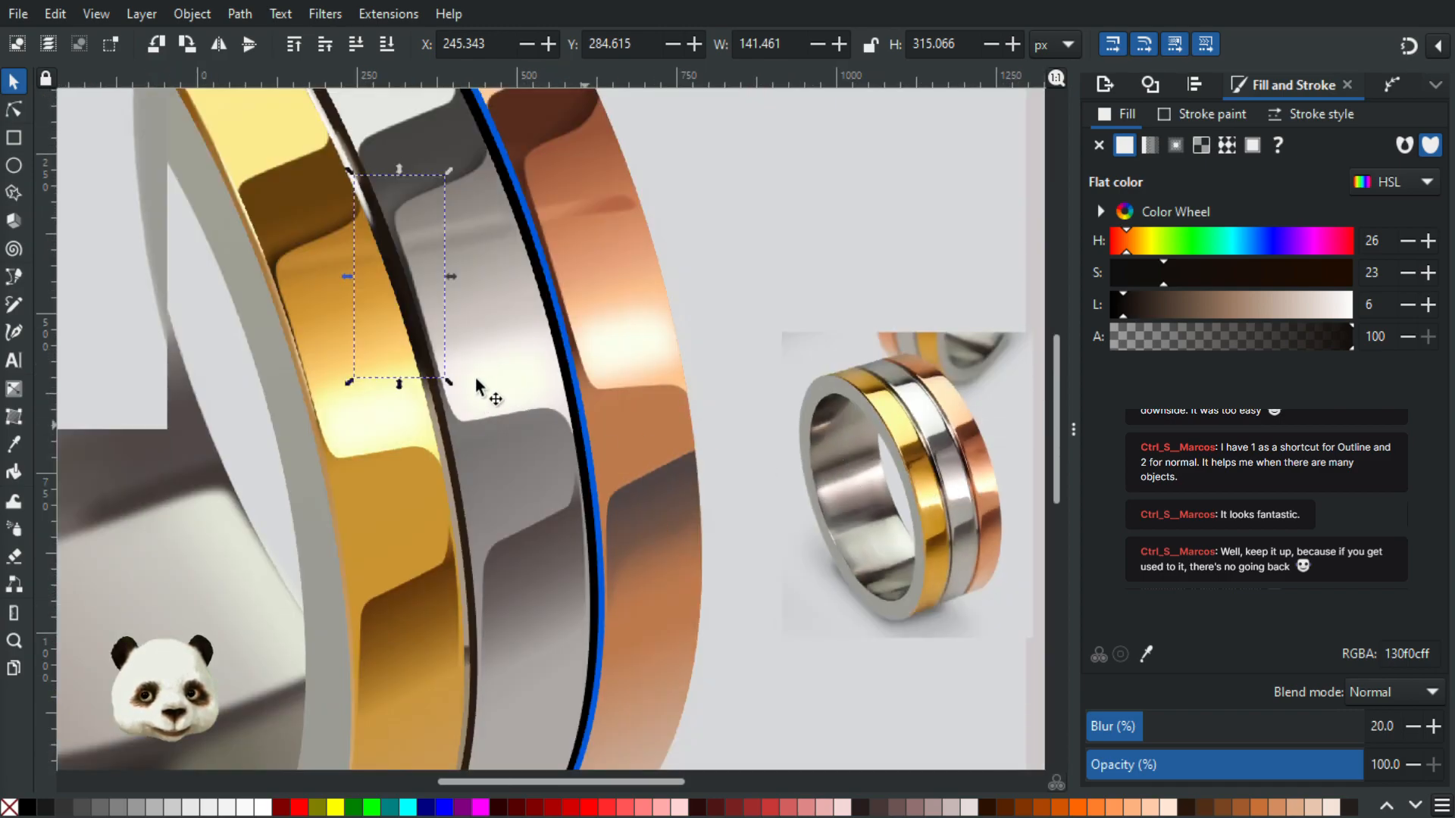
{"action": "left_click_drag", "start_coordinate": [475, 379], "coordinate": [518, 460]}
{"action": "scroll", "coordinate": [411, 240], "scroll_direction": "up", "scroll_amount": 1}
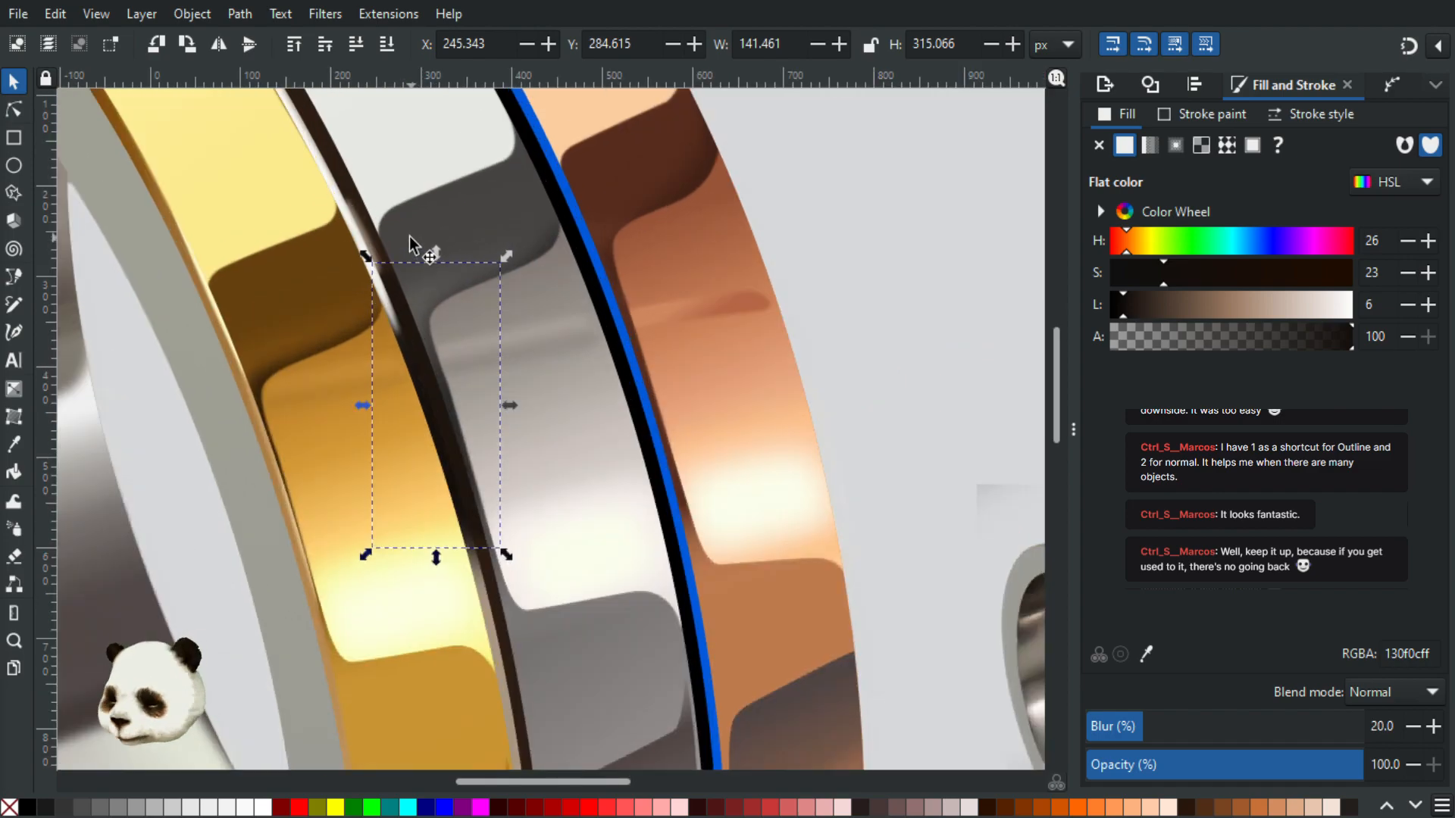
Step: Draw a long, thin closed Pen shape along the silver side of the groove, from the upper dark reflection down to the white highlight
{"action": "key", "text": "b"}
{"action": "scroll", "coordinate": [267, 163], "scroll_direction": "right", "scroll_amount": 5}
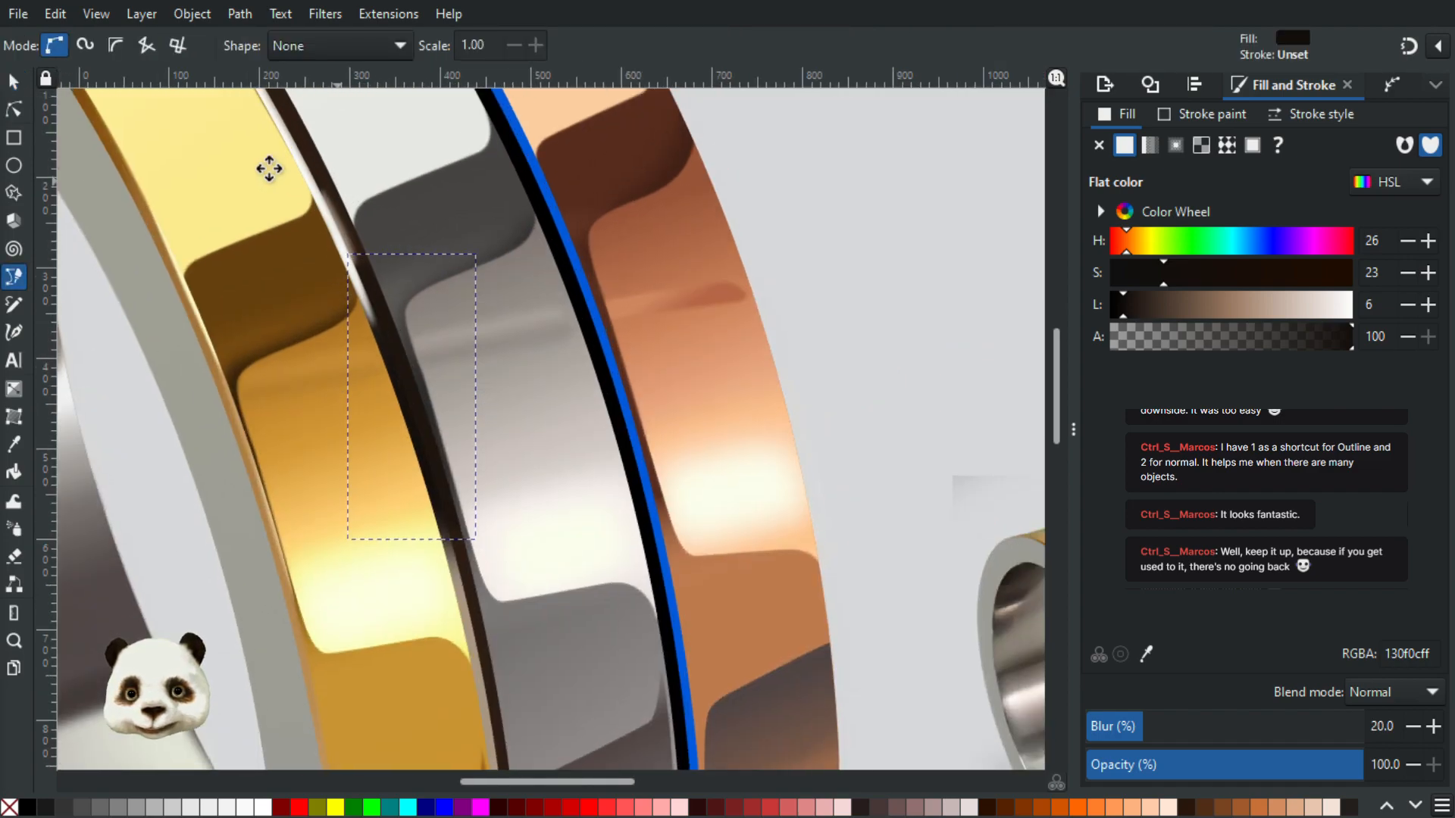
{"action": "scroll", "coordinate": [258, 220], "scroll_direction": "up", "scroll_amount": 9}
{"action": "scroll", "coordinate": [258, 220], "scroll_direction": "left", "scroll_amount": 8}
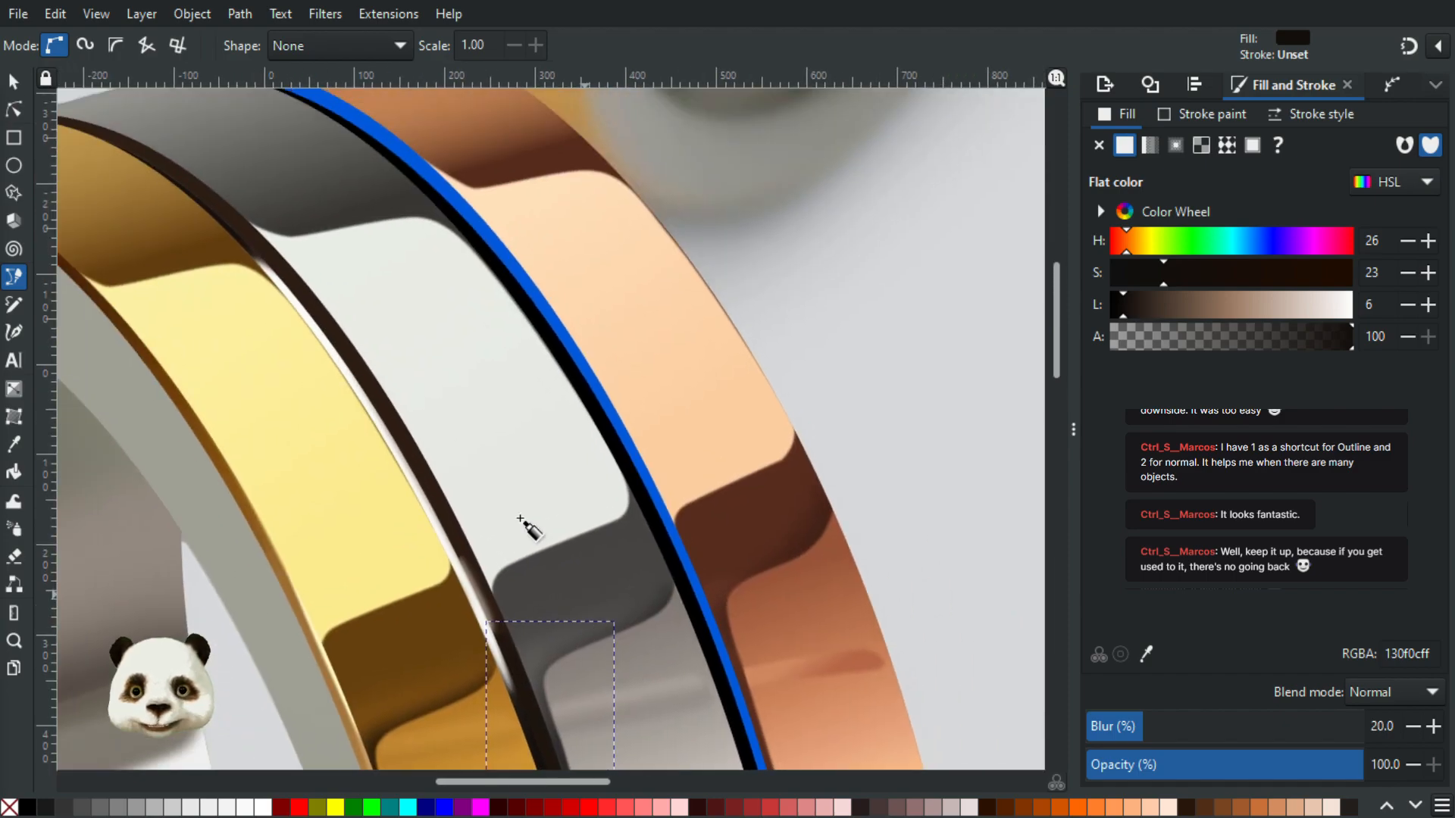
{"action": "left_click", "coordinate": [267, 239]}
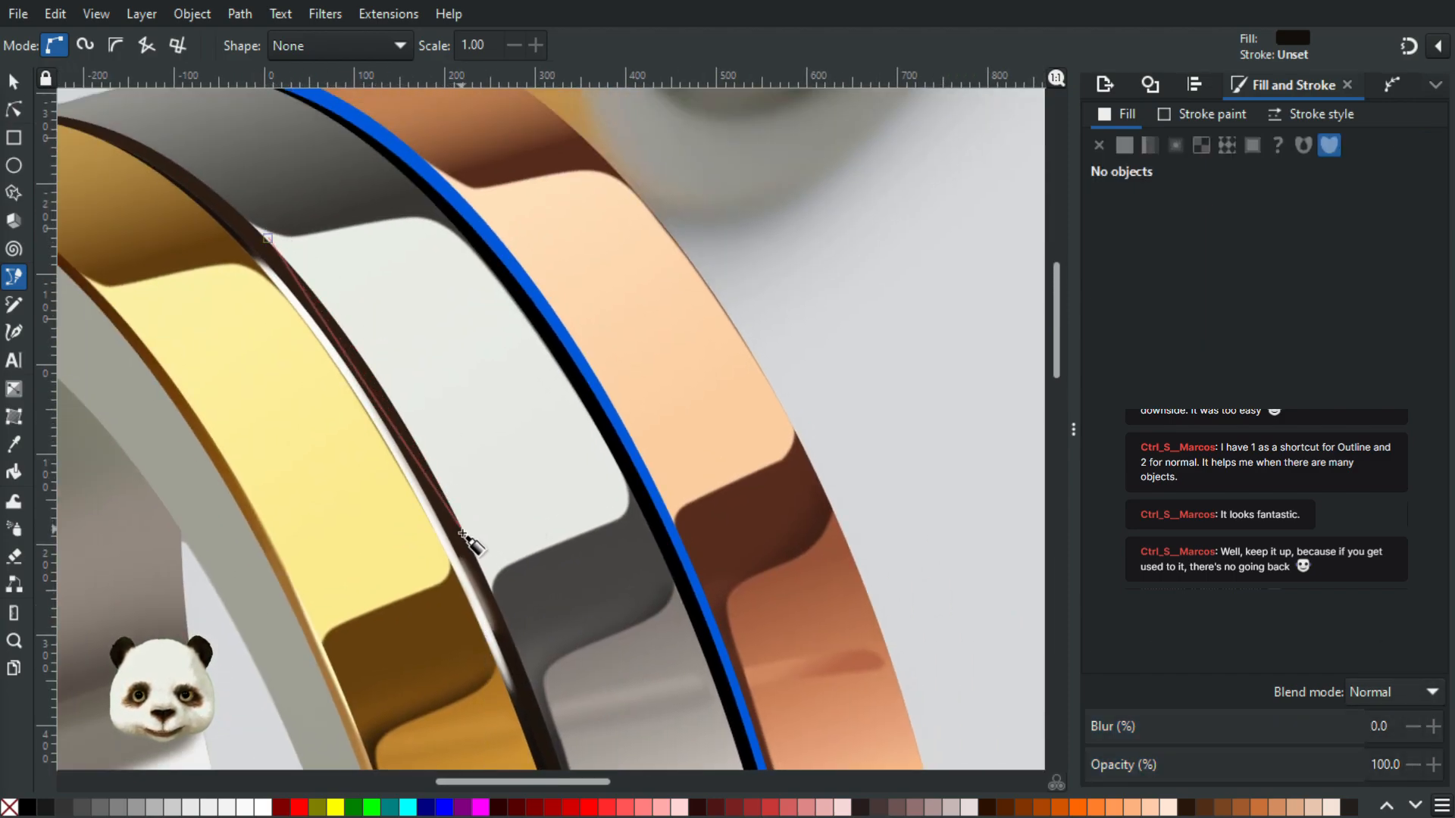
{"action": "left_click_drag", "start_coordinate": [467, 544], "coordinate": [314, 156]}
{"action": "left_click_drag", "start_coordinate": [493, 334], "coordinate": [234, 250]}
{"action": "scroll", "coordinate": [878, 516], "scroll_direction": "up", "scroll_amount": 3}
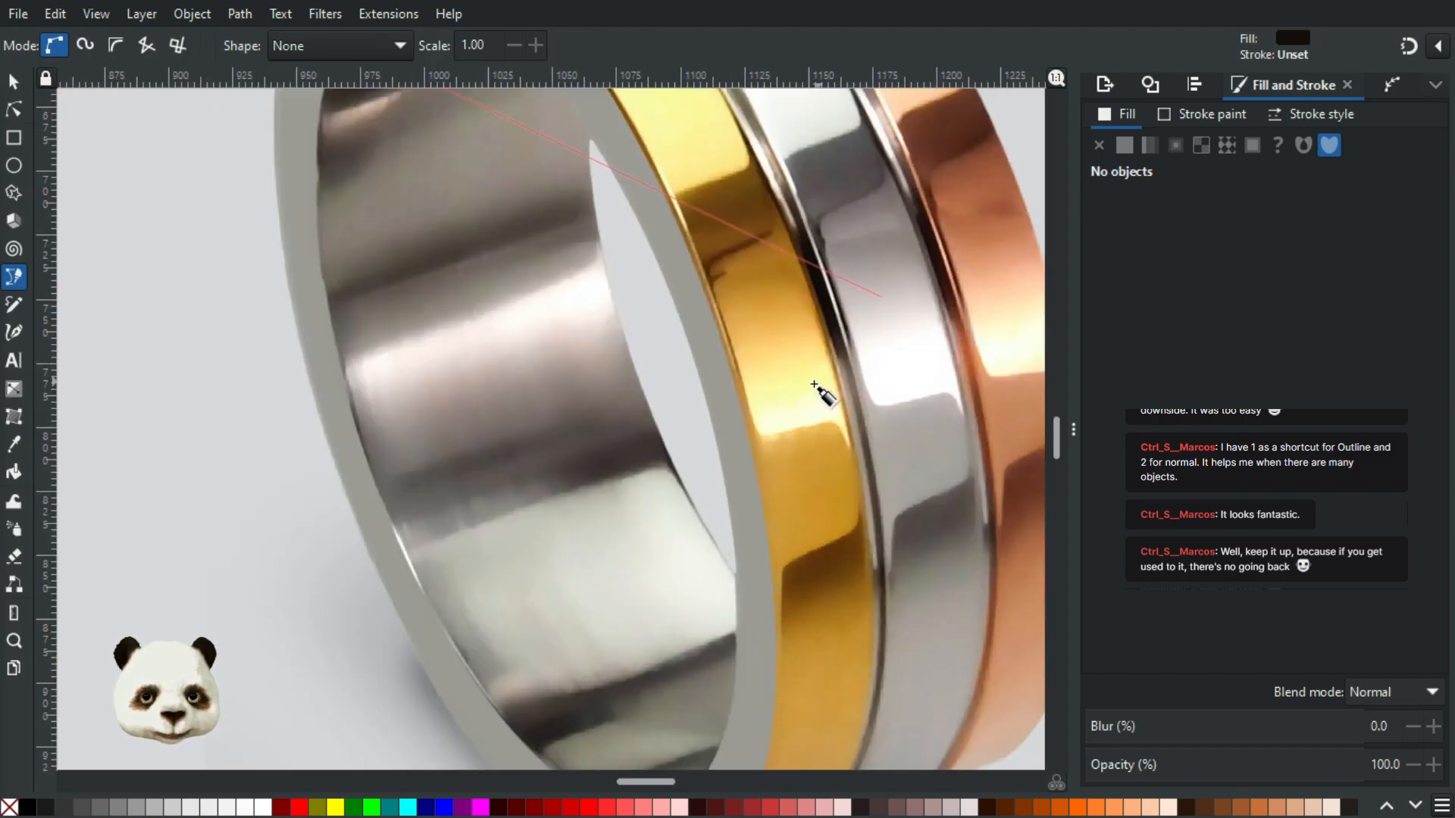
{"action": "scroll", "coordinate": [821, 394], "scroll_direction": "down", "scroll_amount": 4}
{"action": "scroll", "coordinate": [731, 397], "scroll_direction": "down", "scroll_amount": 1}
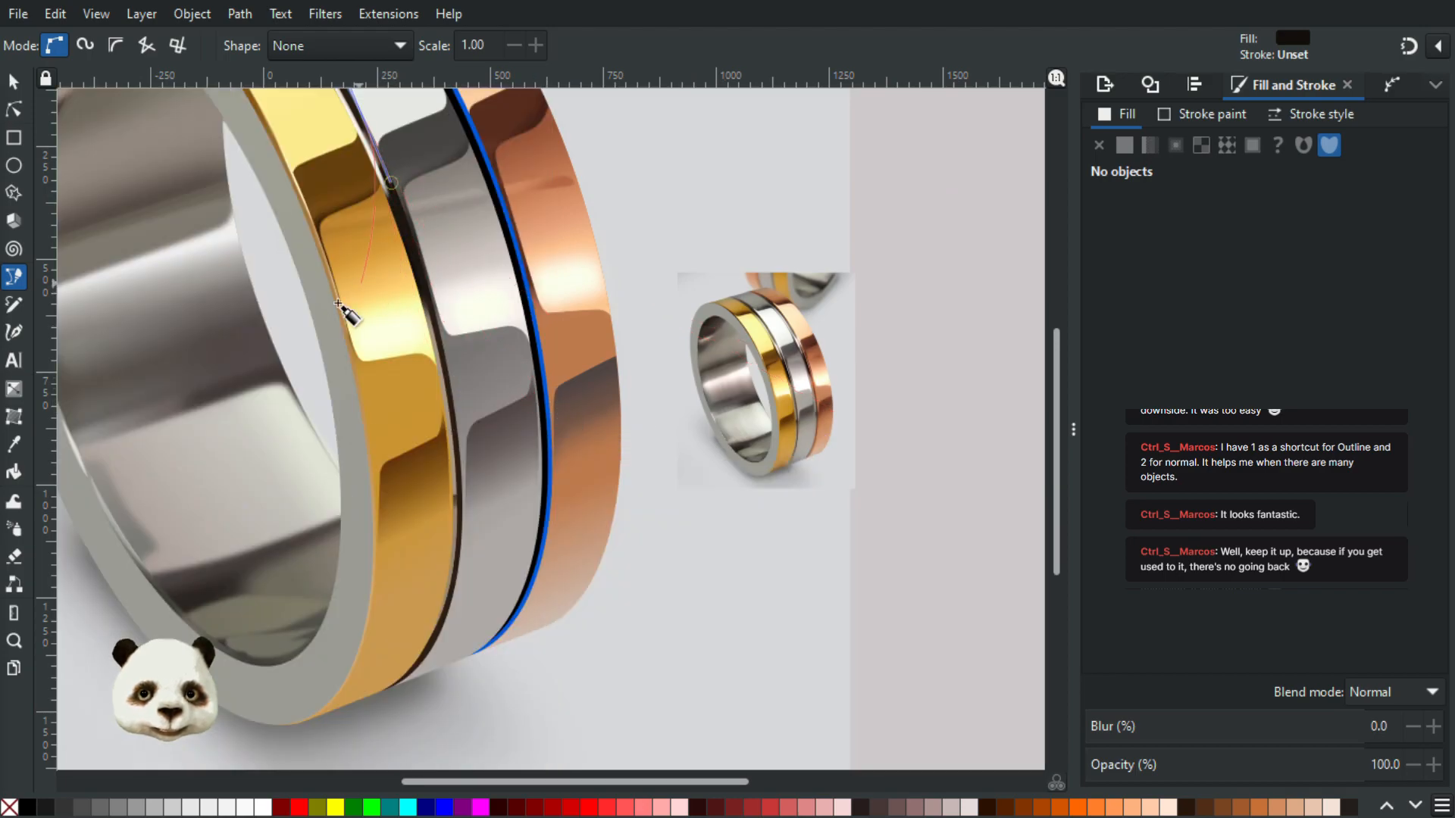
{"action": "scroll", "coordinate": [445, 315], "scroll_direction": "up", "scroll_amount": 1}
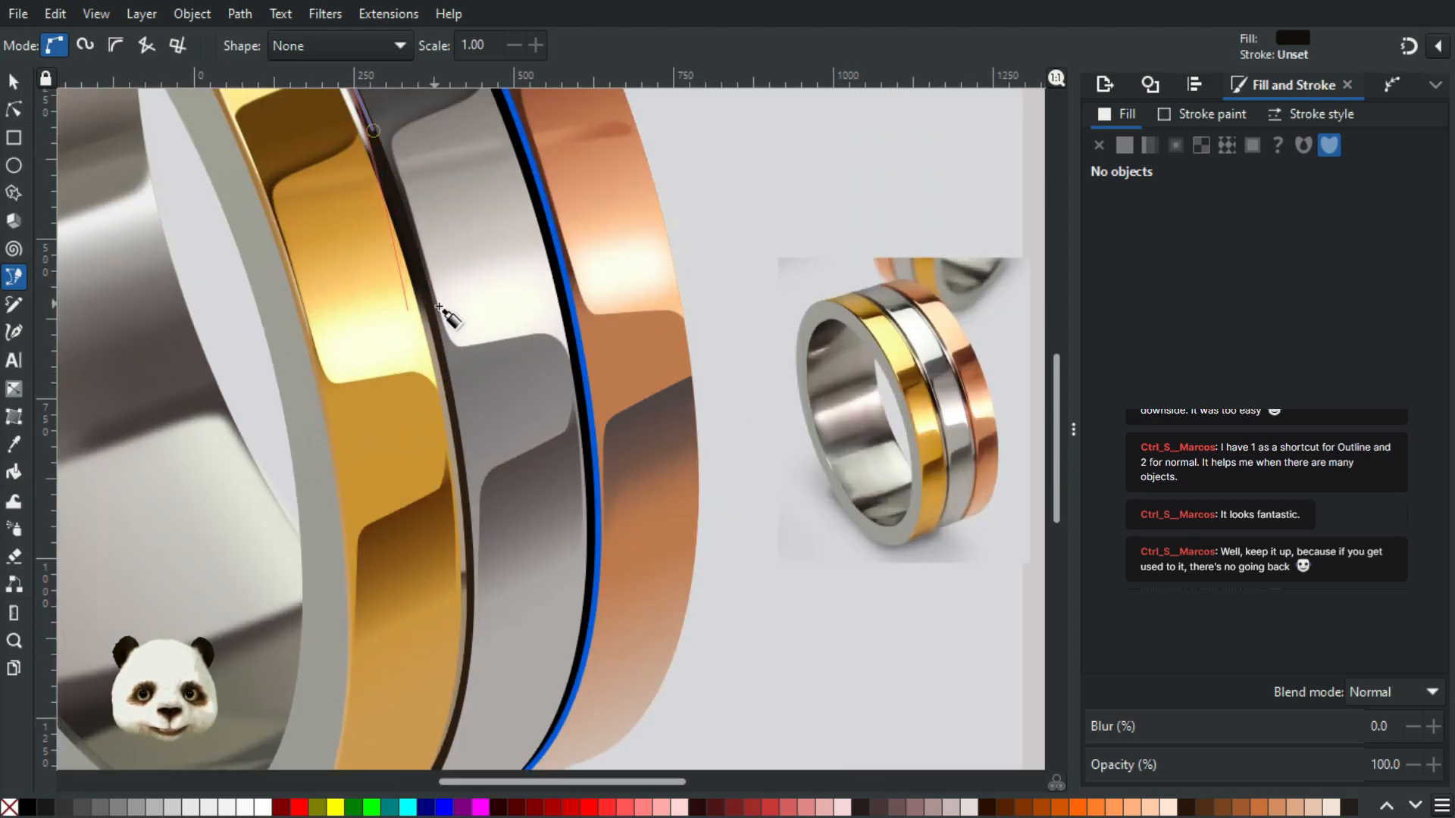
{"action": "scroll", "coordinate": [432, 297], "scroll_direction": "up", "scroll_amount": 1}
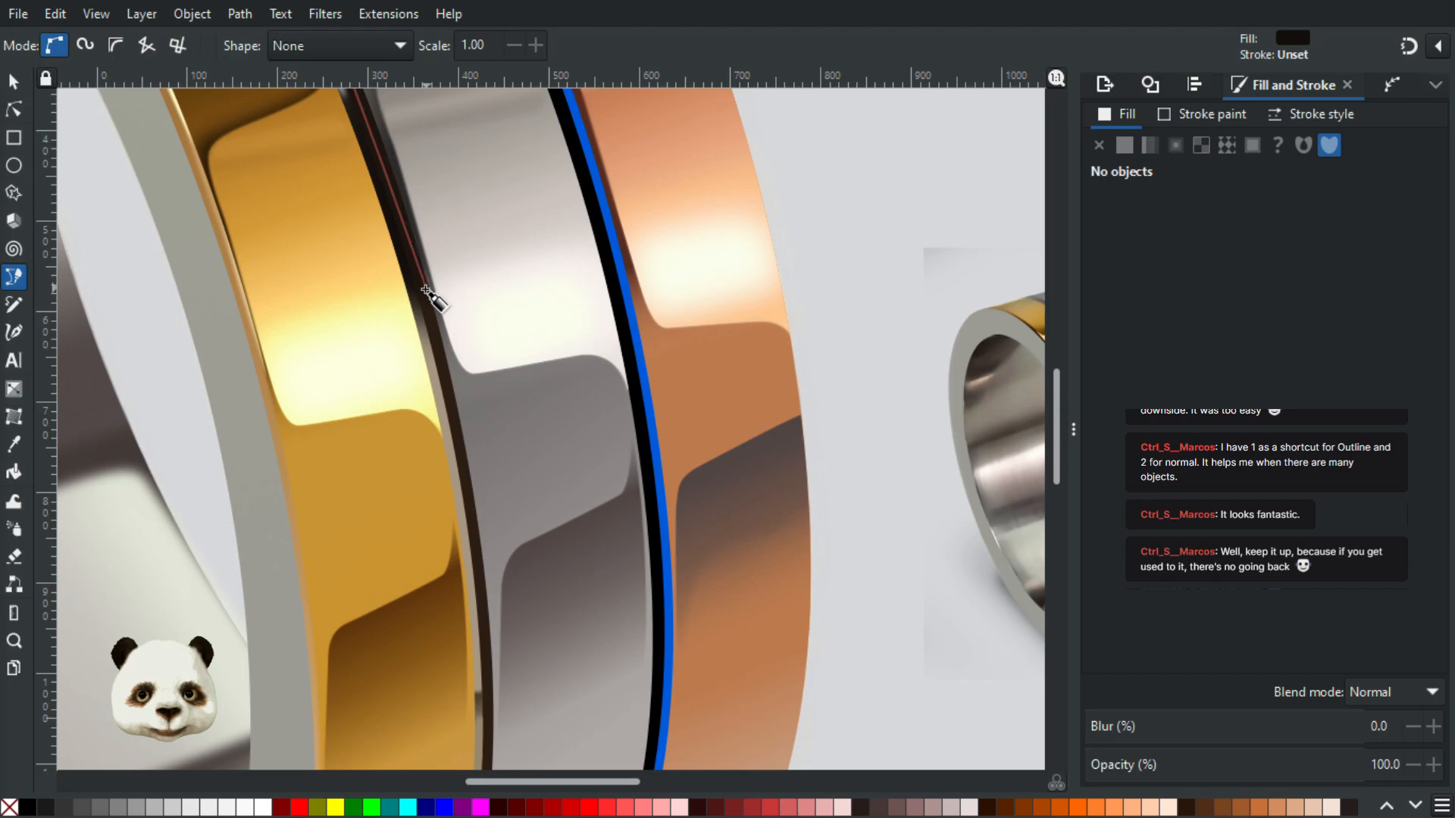
{"action": "scroll", "coordinate": [432, 303], "scroll_direction": "up", "scroll_amount": 3}
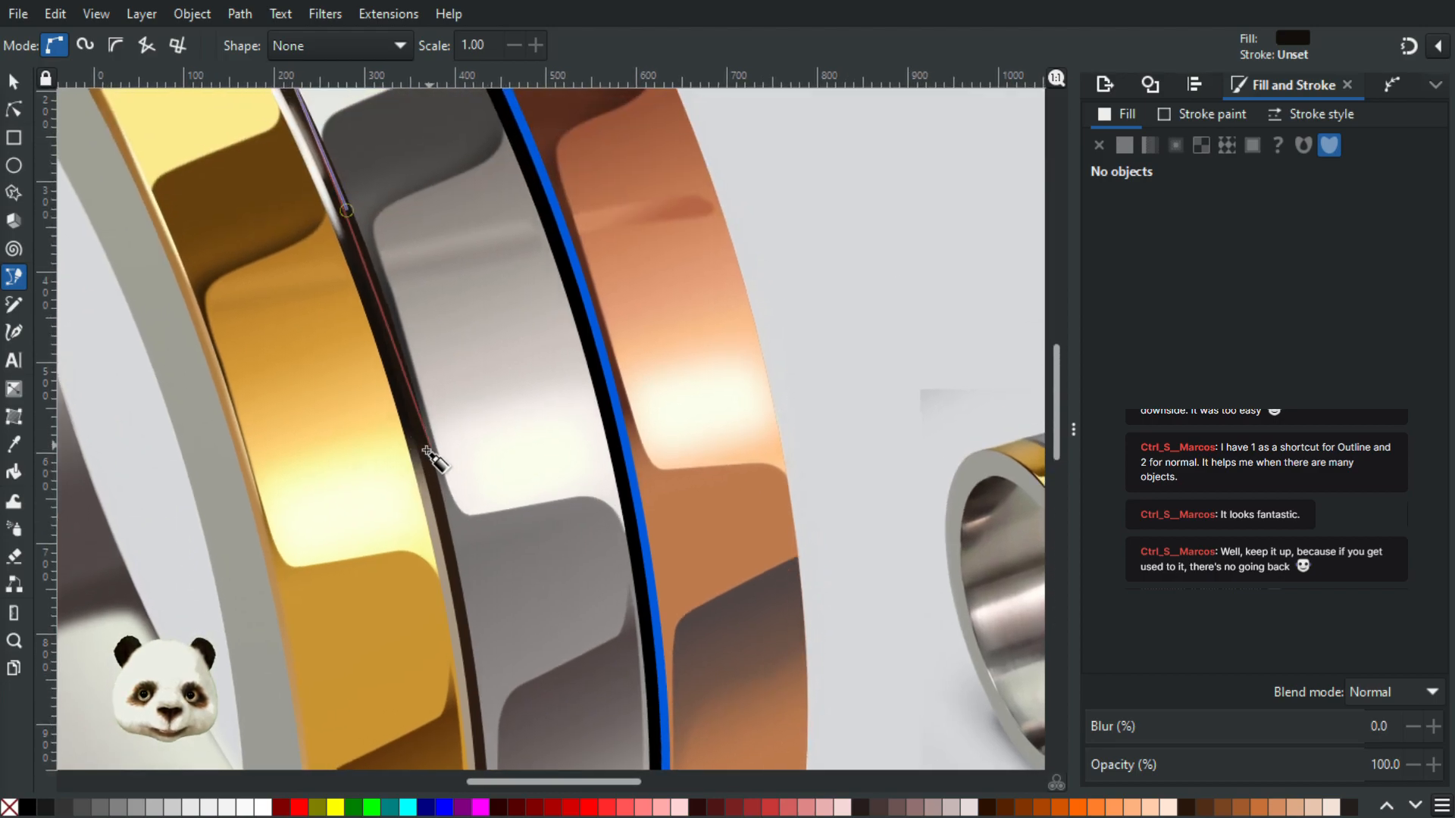
{"action": "left_click_drag", "start_coordinate": [436, 468], "coordinate": [444, 334]}
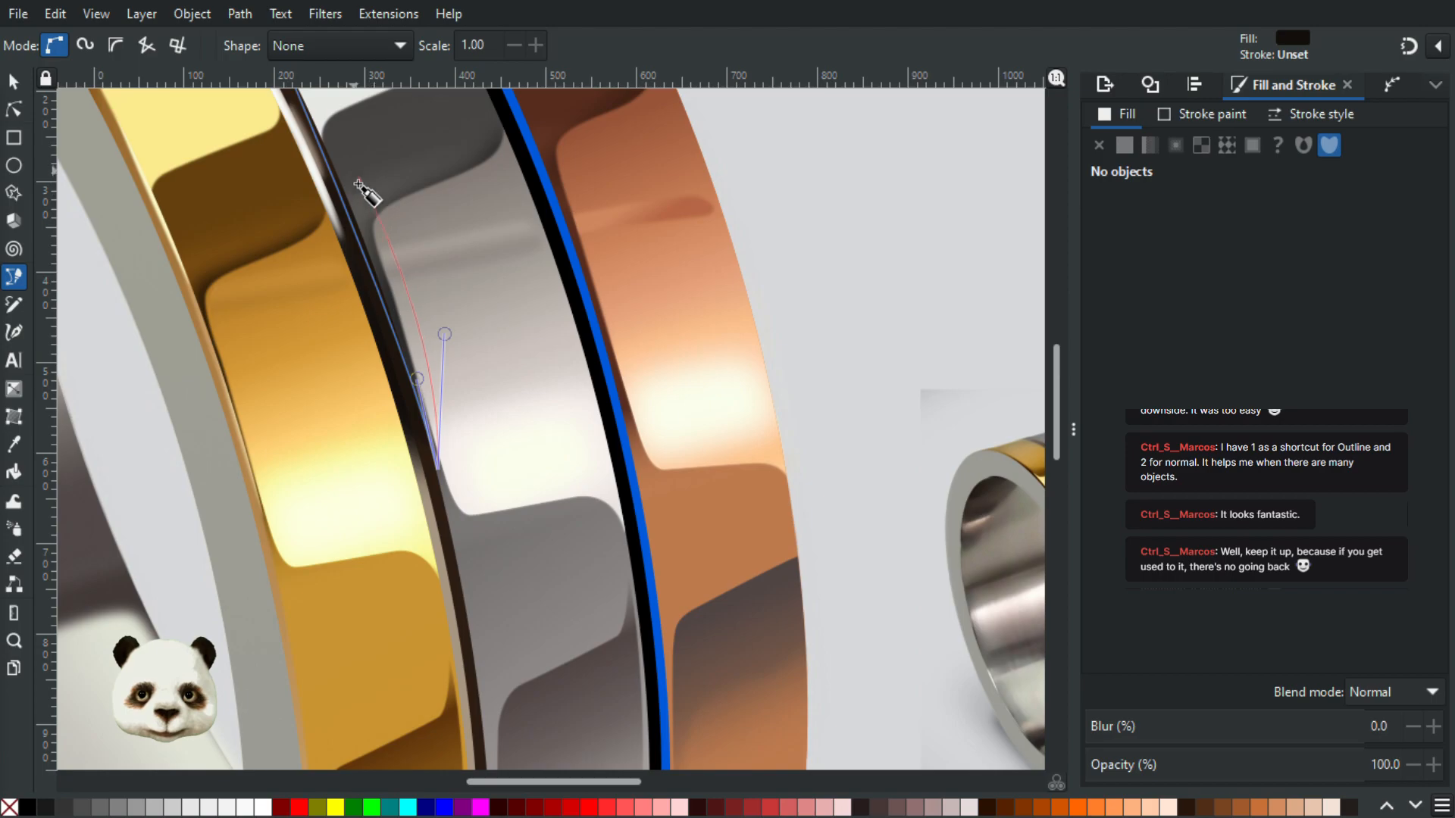
{"action": "left_click_drag", "start_coordinate": [352, 172], "coordinate": [510, 611]}
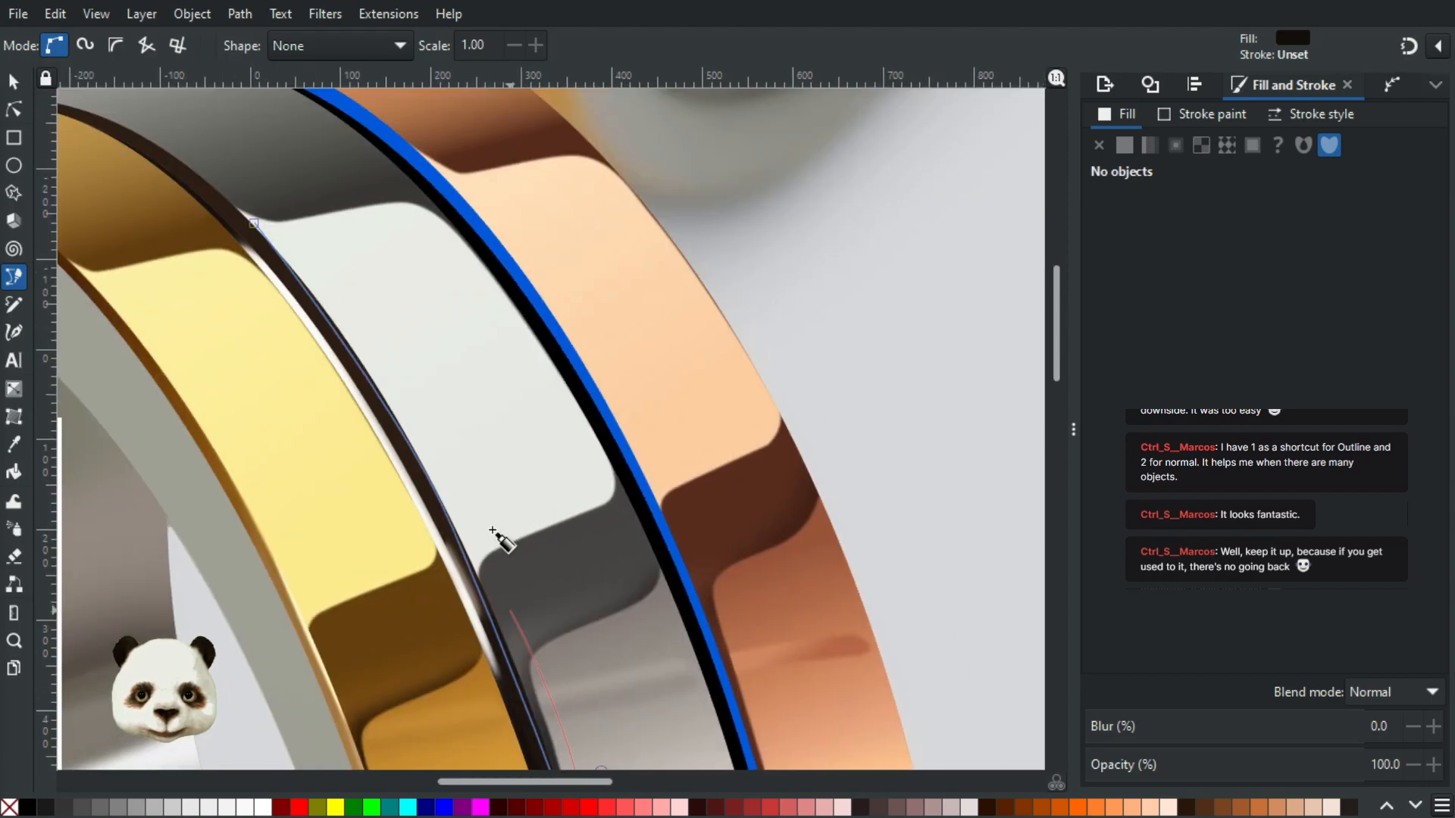
{"action": "left_click", "coordinate": [256, 225]}
{"action": "mouse_move", "coordinate": [484, 474]}
{"action": "left_mouse_down"}
{"action": "mouse_move", "coordinate": [431, 275]}
{"action": "mouse_move", "coordinate": [397, 208]}
{"action": "left_mouse_up"}
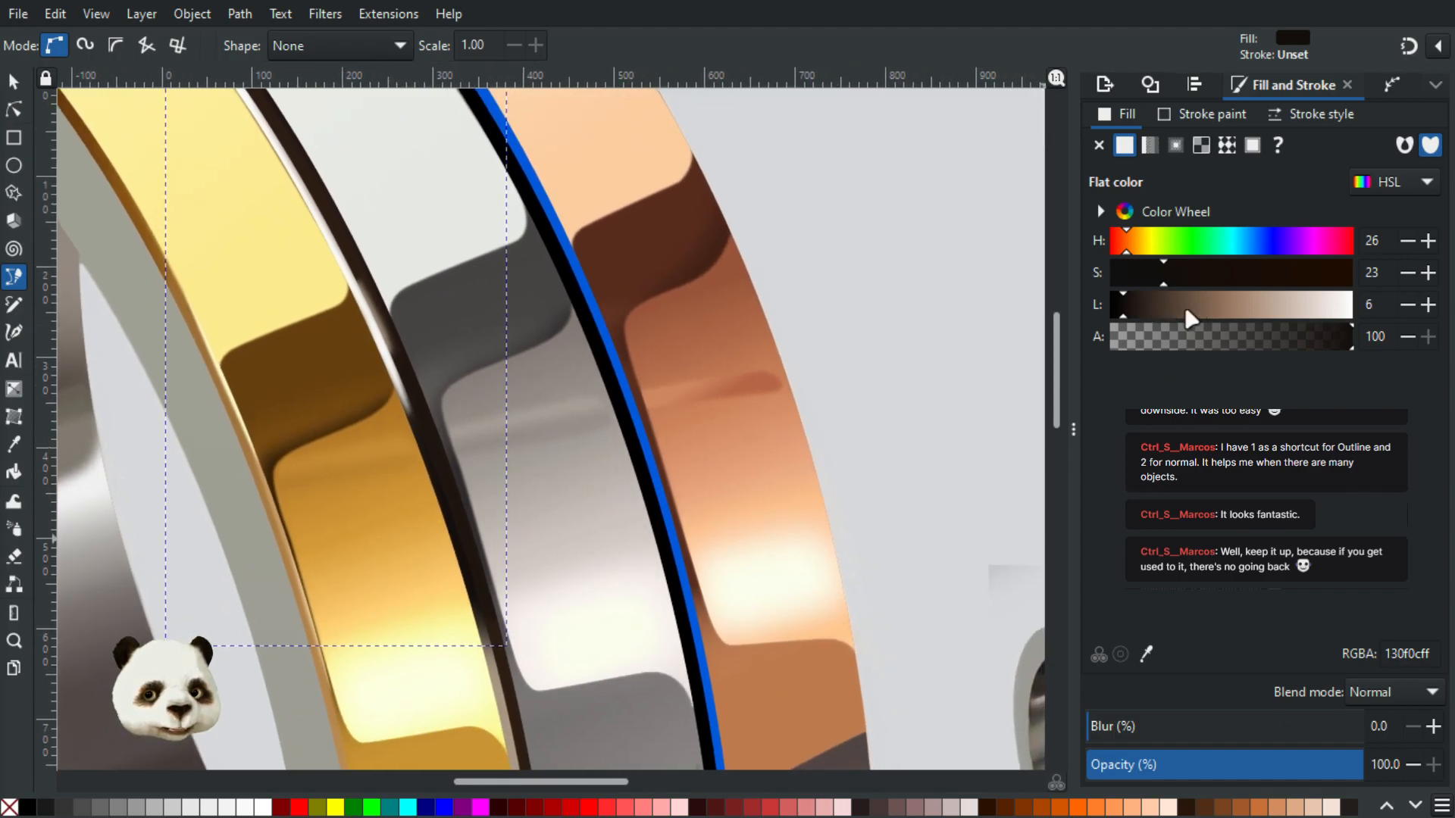
Step: Fill the long thin shape with light grey e7e9e5 sampled from the bright area of the silver band
{"action": "key", "text": "d"}
{"action": "left_click", "coordinate": [433, 256]}
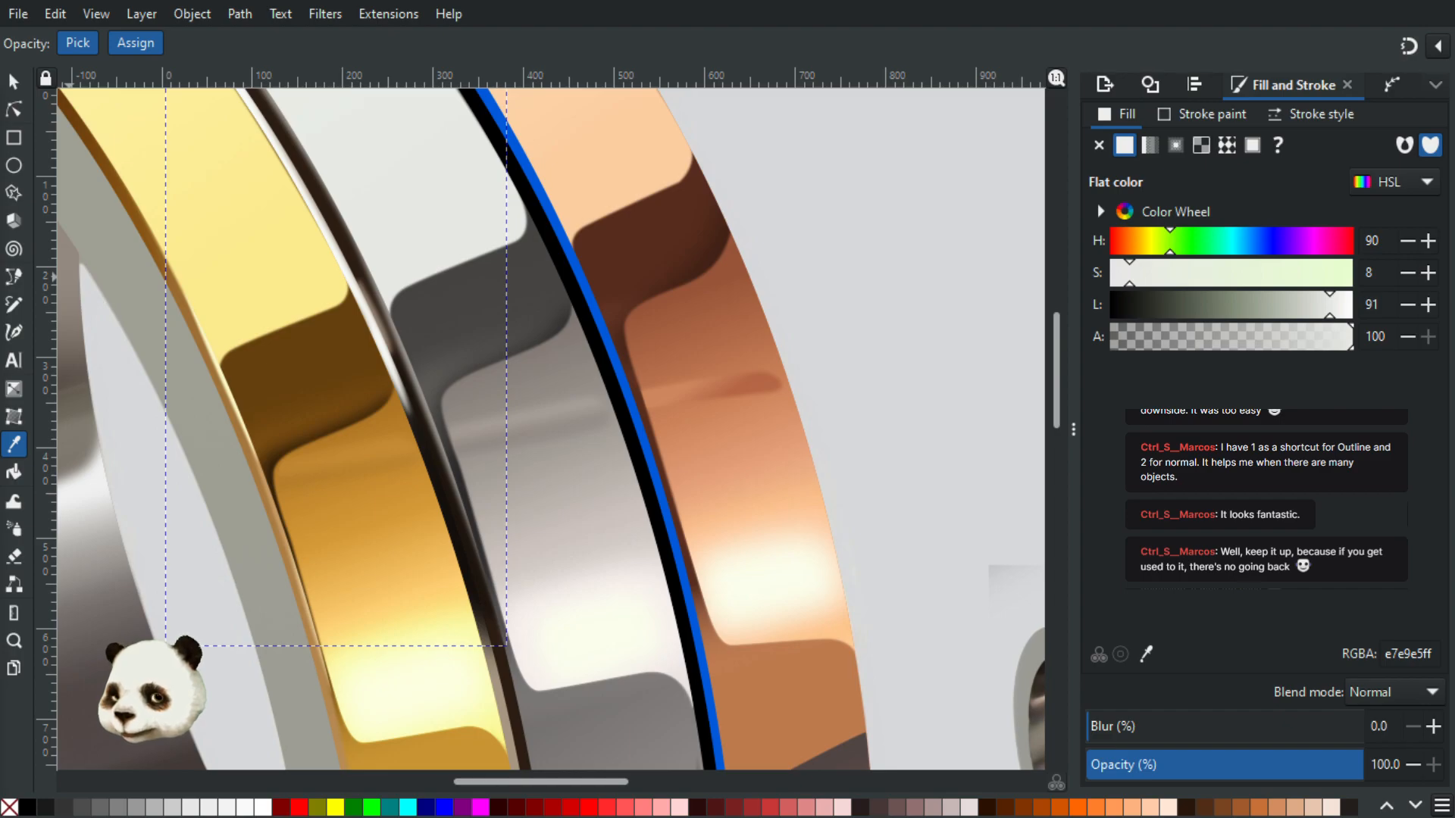
{"action": "key", "text": "Tab"}
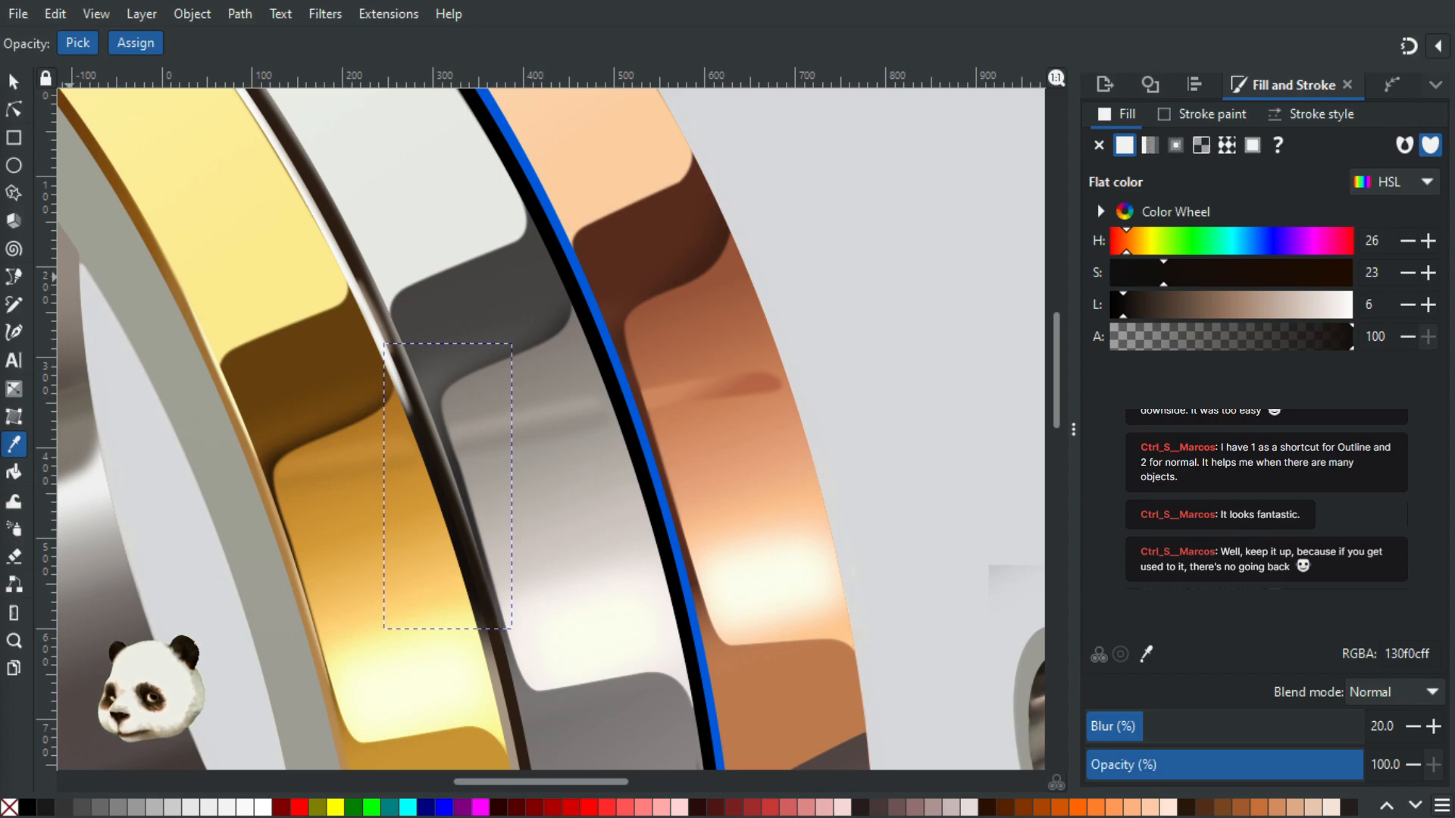
{"action": "key", "text": "Tab"}
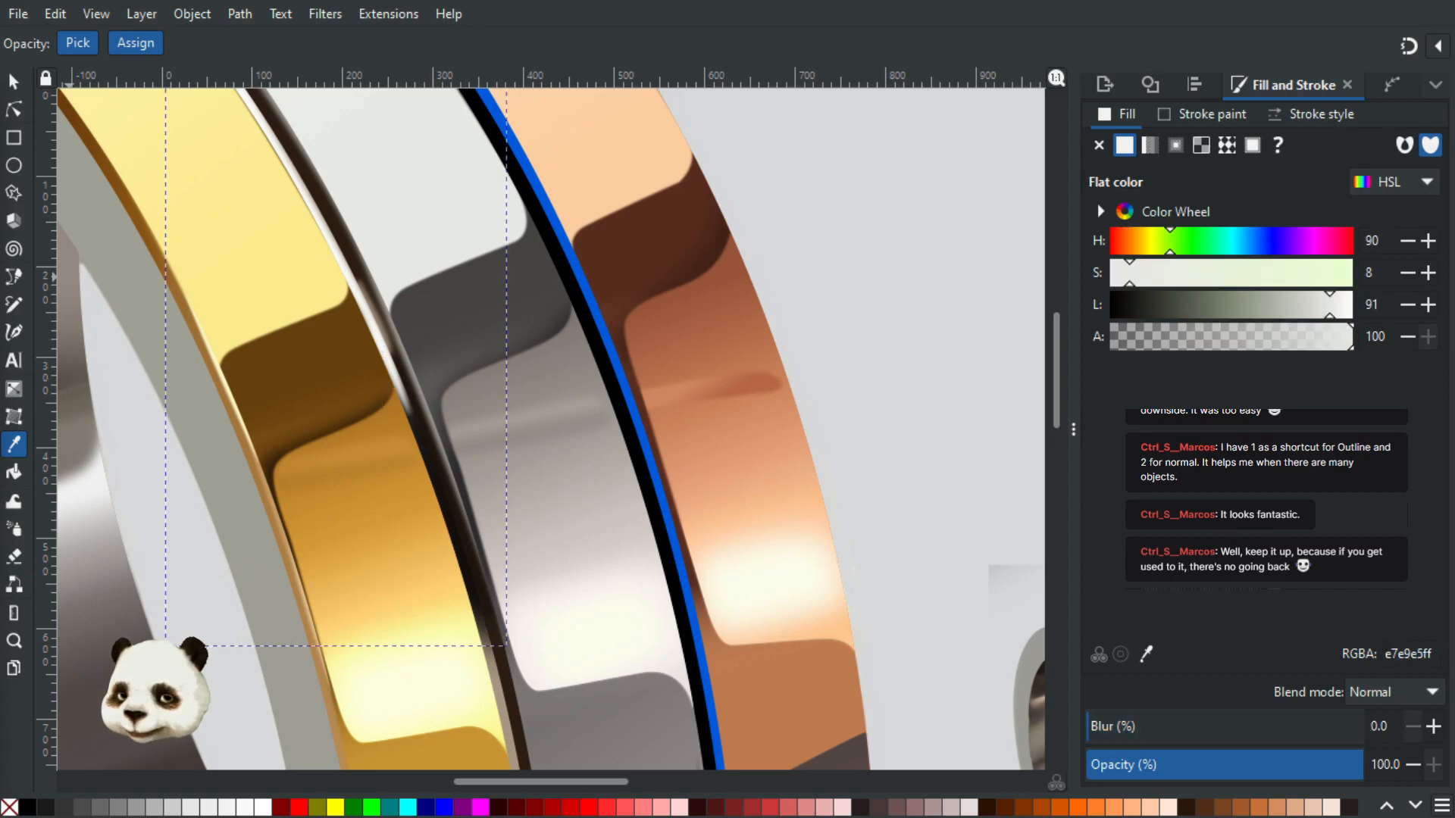
Step: Soften the small beige sliver in the groove beside the dark gold reflection with 20% blur and 50% opacity
{"action": "key", "text": "Tab"}
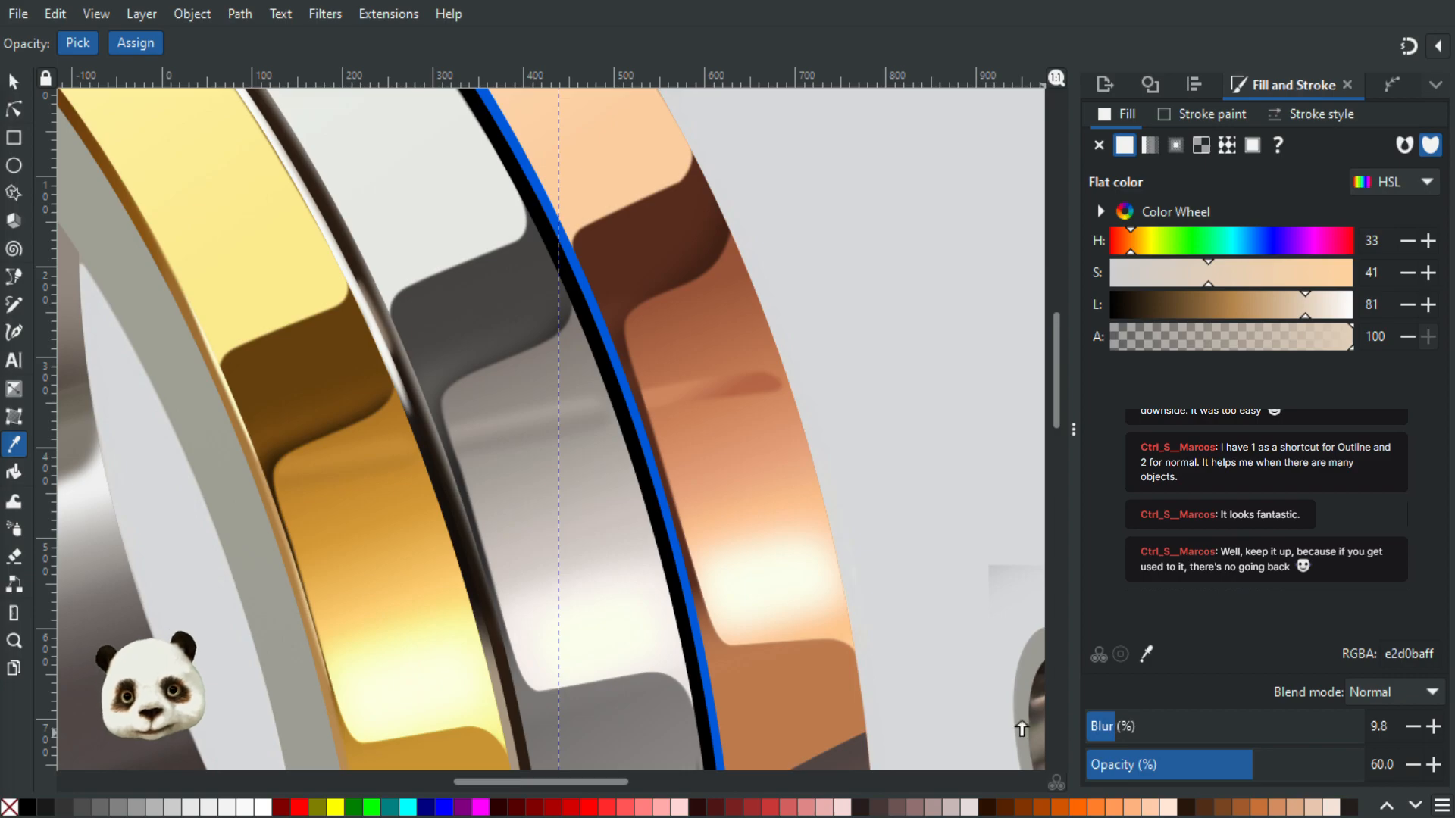
{"action": "left_click_drag", "start_coordinate": [1114, 726], "coordinate": [1045, 728]}
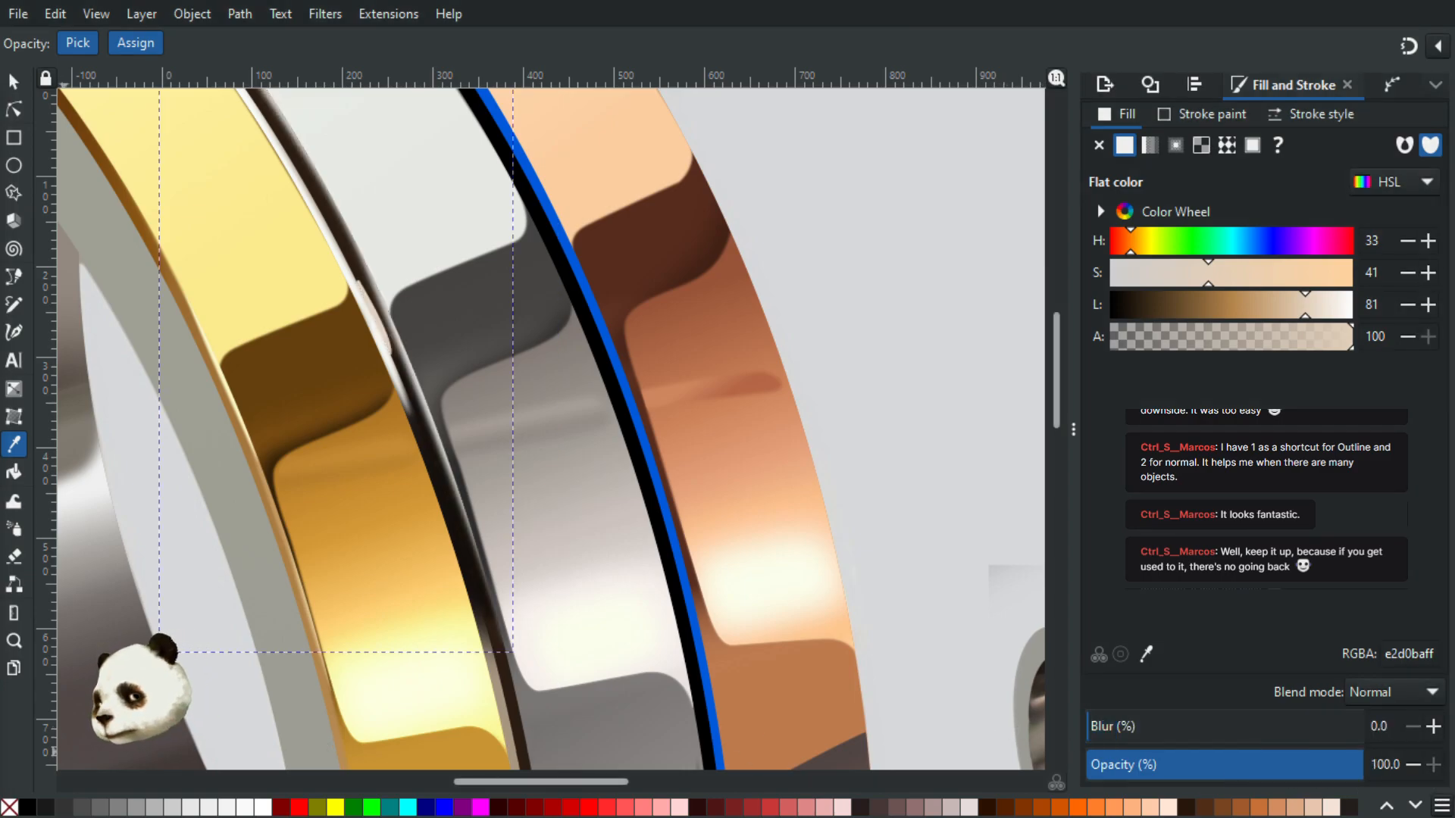
{"action": "left_click", "coordinate": [1146, 726]}
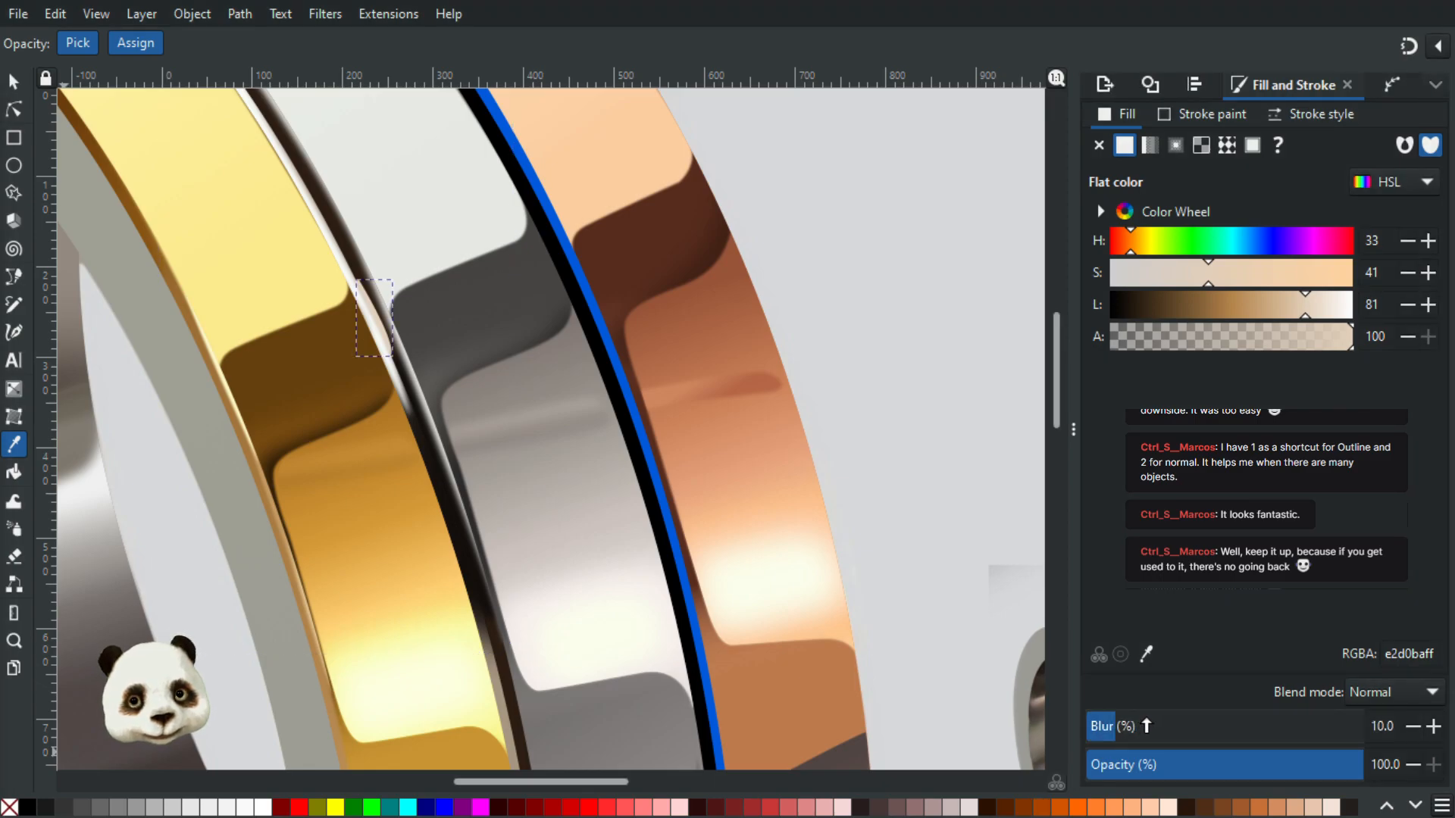
{"action": "left_click", "coordinate": [1236, 762]}
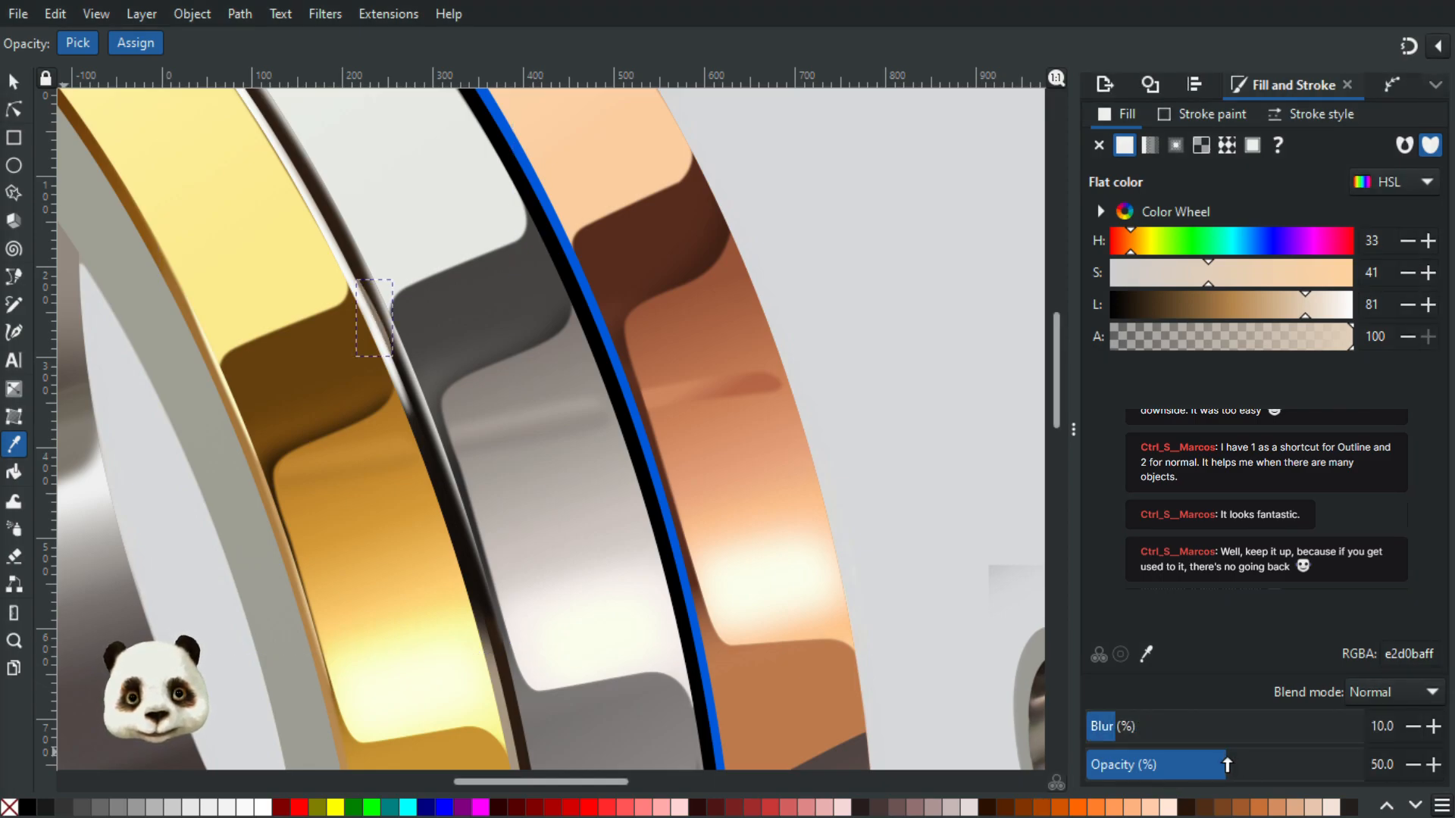
{"action": "mouse_move", "coordinate": [1141, 725]}
{"action": "left_mouse_down"}
{"action": "mouse_move", "coordinate": [1170, 729]}
{"action": "mouse_move", "coordinate": [1143, 728]}
{"action": "left_mouse_up"}
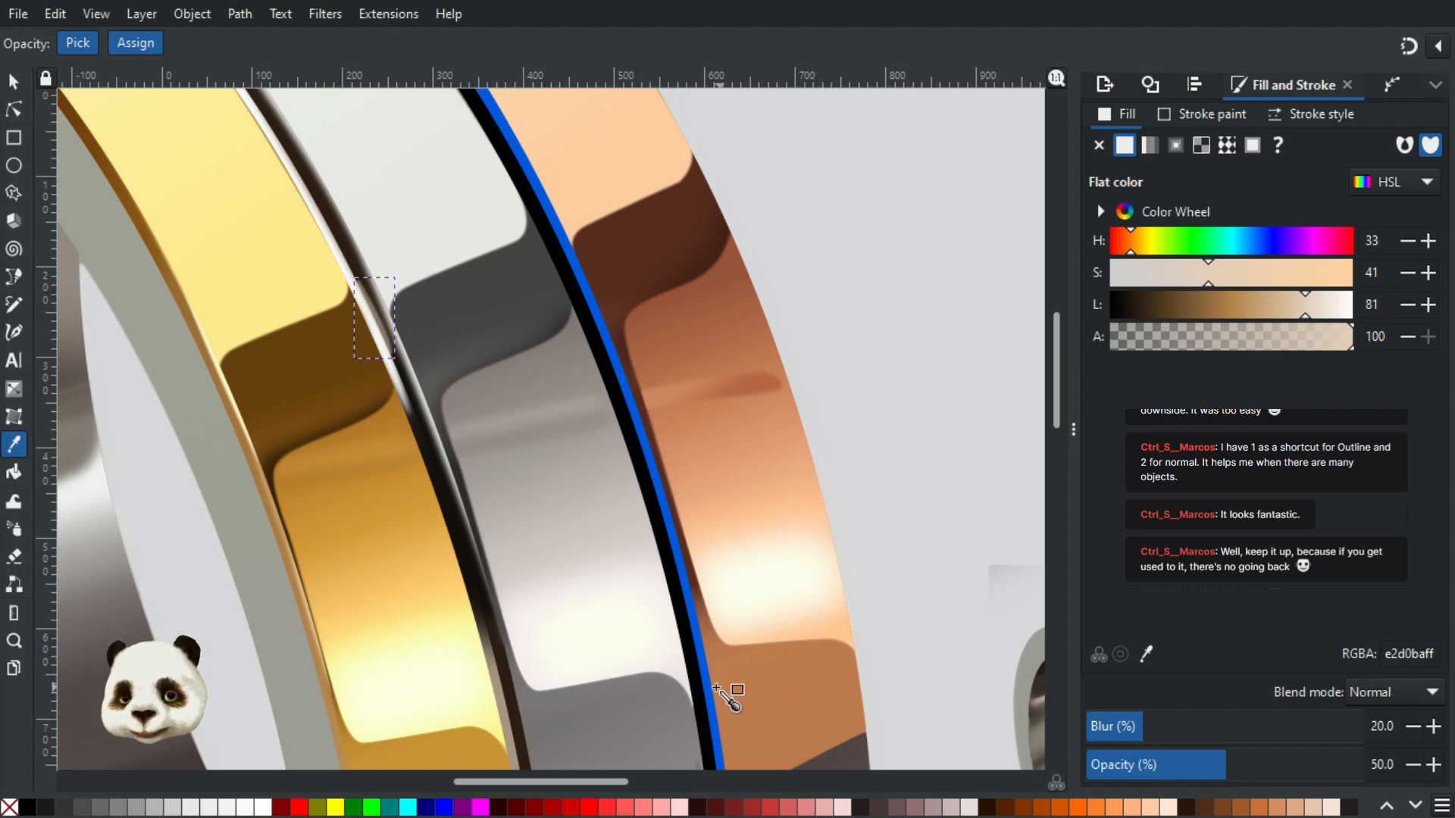
Step: Set the blur of the long thin light grey shape in the gold-silver groove to 7%
{"action": "scroll", "coordinate": [503, 633], "scroll_direction": "up", "scroll_amount": 1}
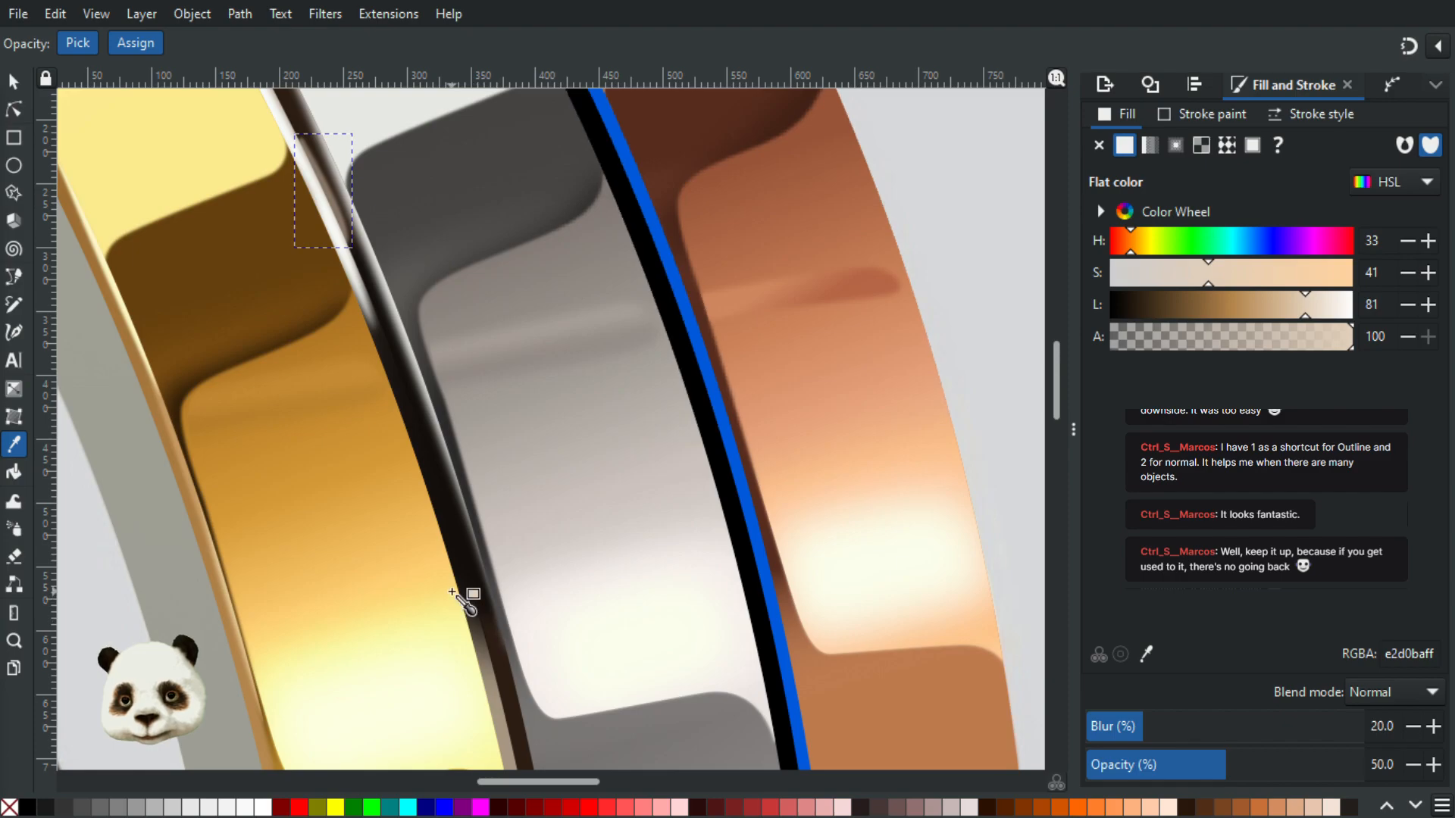
{"action": "scroll", "coordinate": [454, 474], "scroll_direction": "down", "scroll_amount": 2}
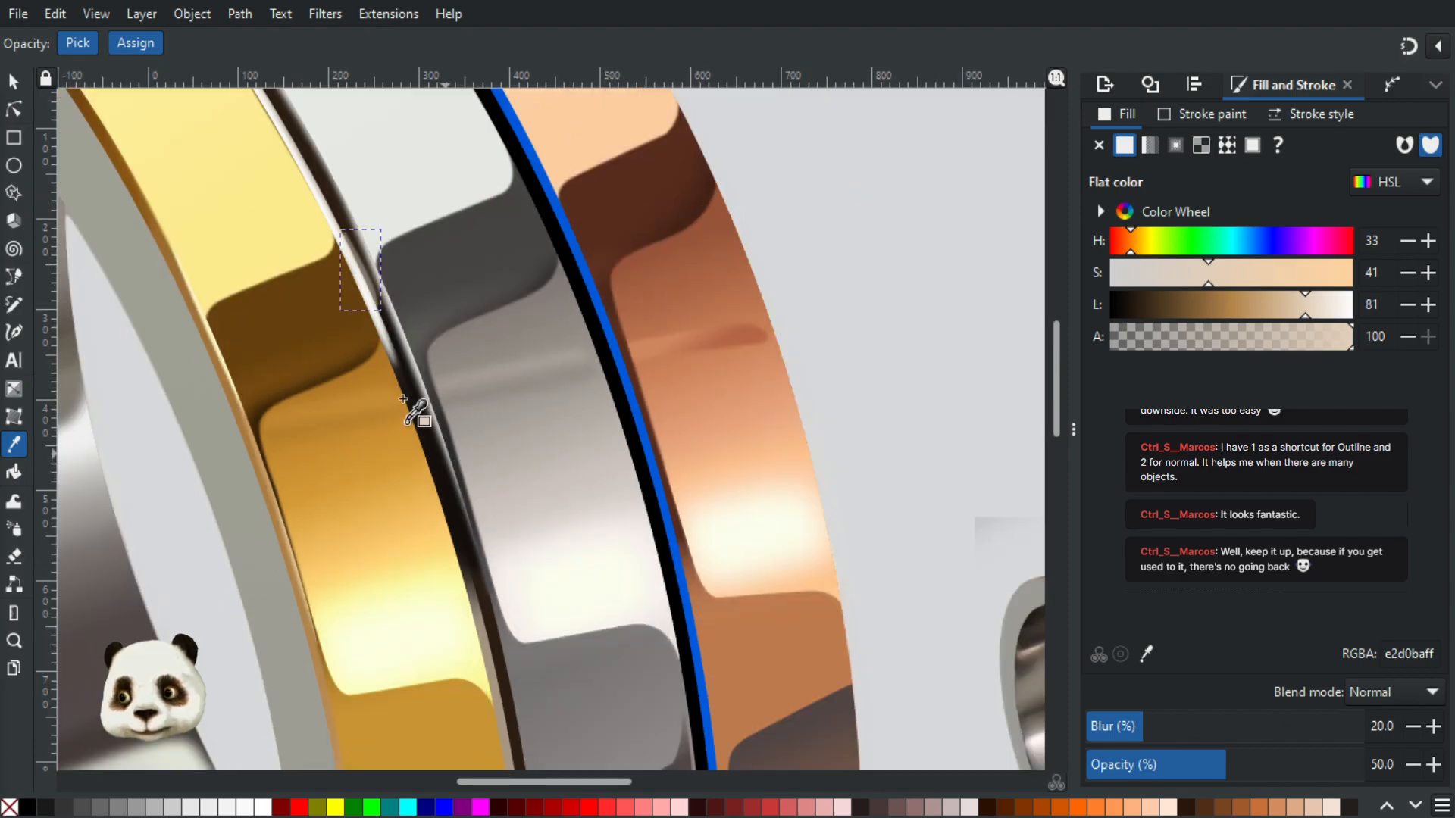
{"action": "left_click", "coordinate": [14, 108]}
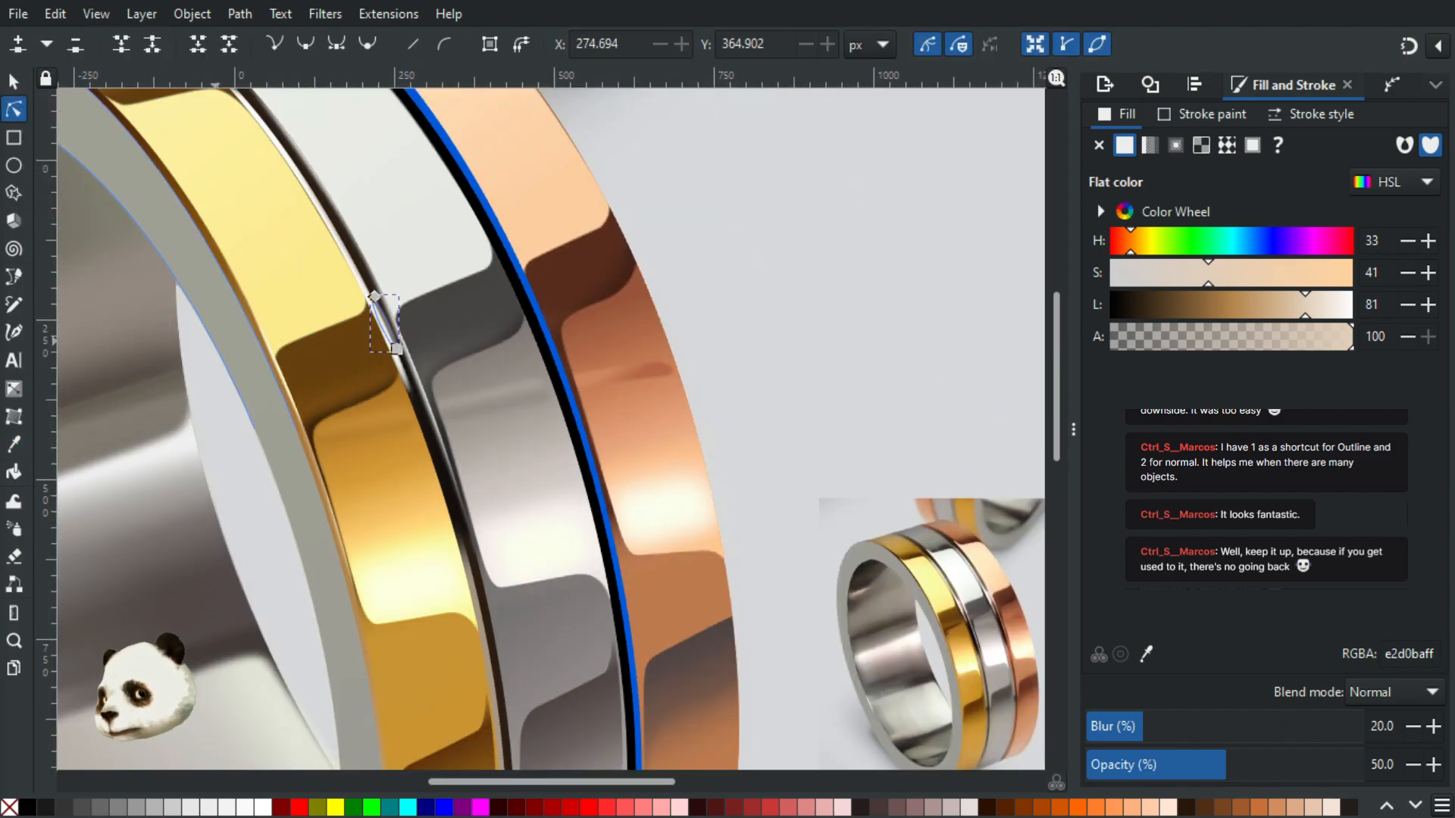
{"action": "left_click", "coordinate": [424, 394]}
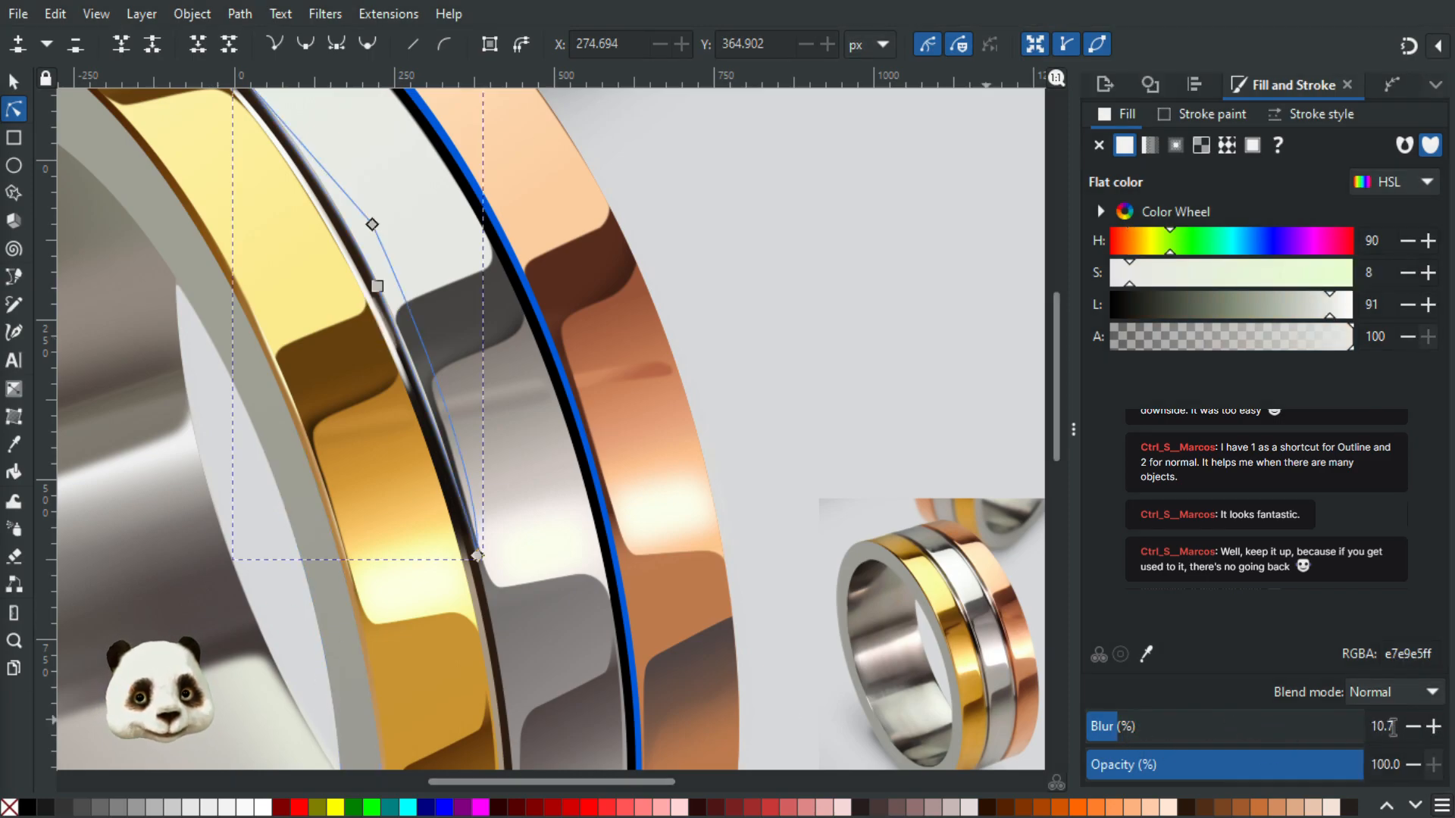
{"action": "left_click", "coordinate": [1333, 728]}
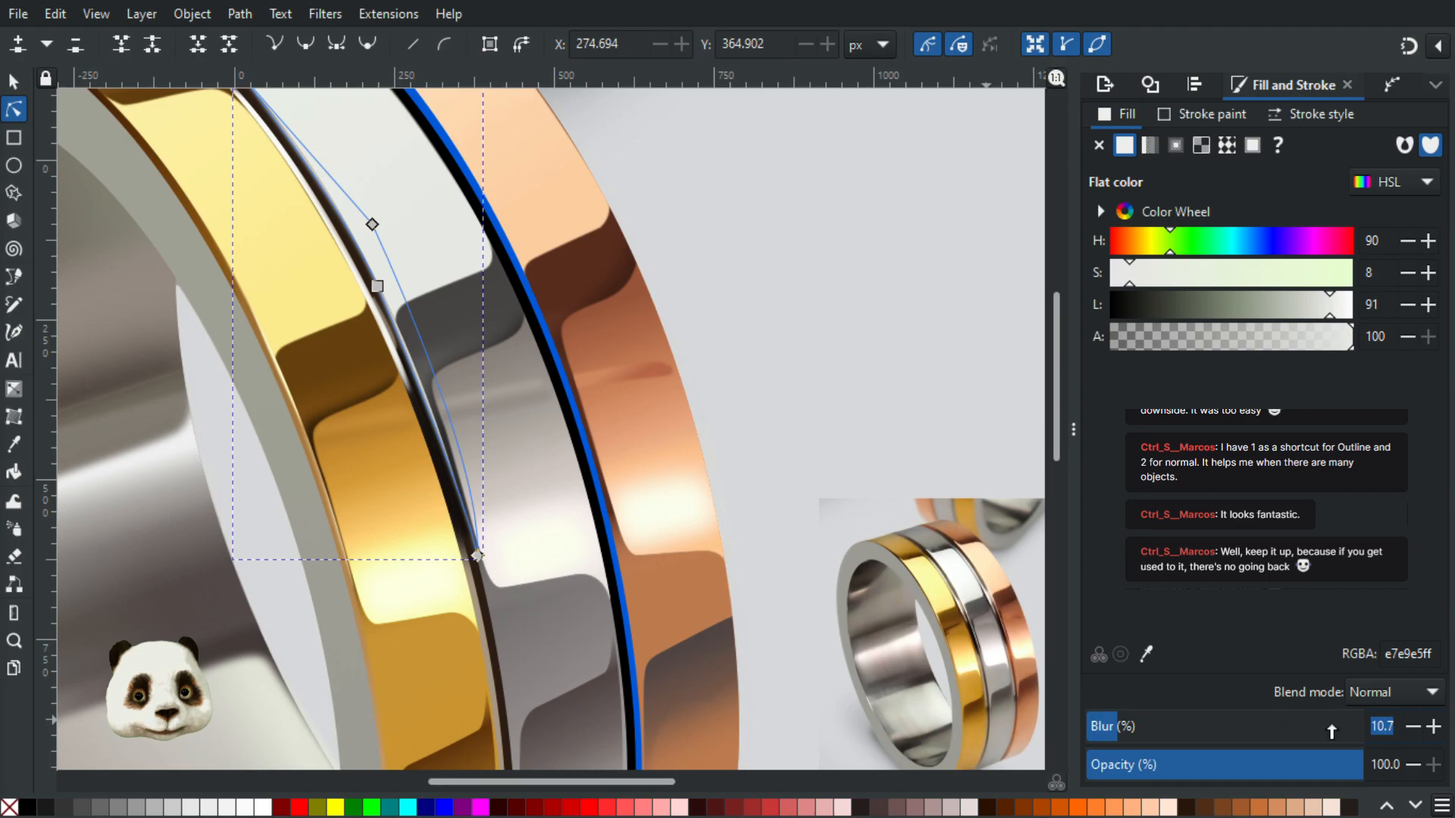
{"action": "key", "text": "Return"}
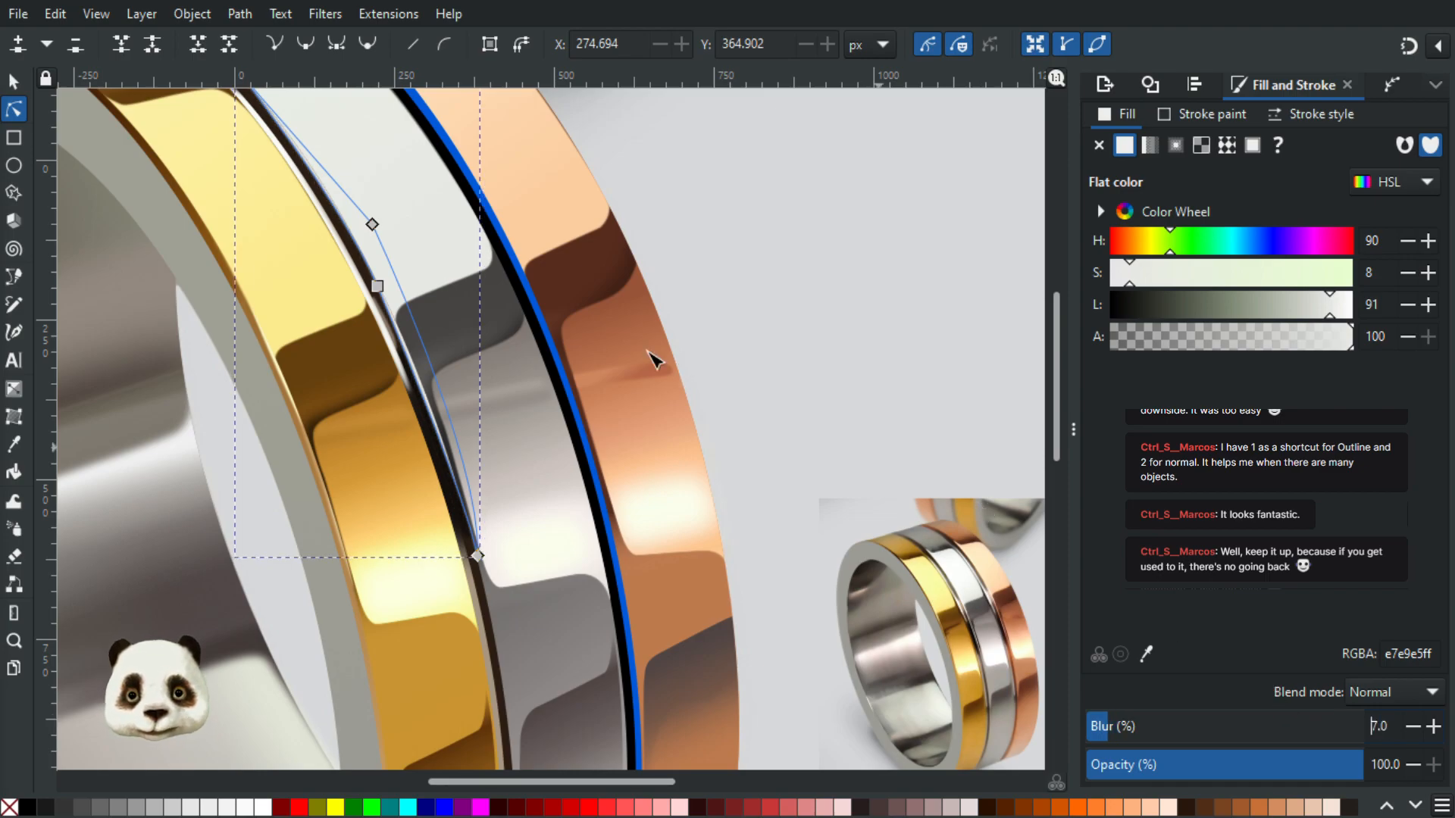
Step: Recolour the long thin groove shape with pinkish grey c8bdbb sampled from the same groove in the reference photo
{"action": "scroll", "coordinate": [364, 364], "scroll_direction": "up", "scroll_amount": 3}
{"action": "scroll", "coordinate": [329, 407], "scroll_direction": "down", "scroll_amount": 2}
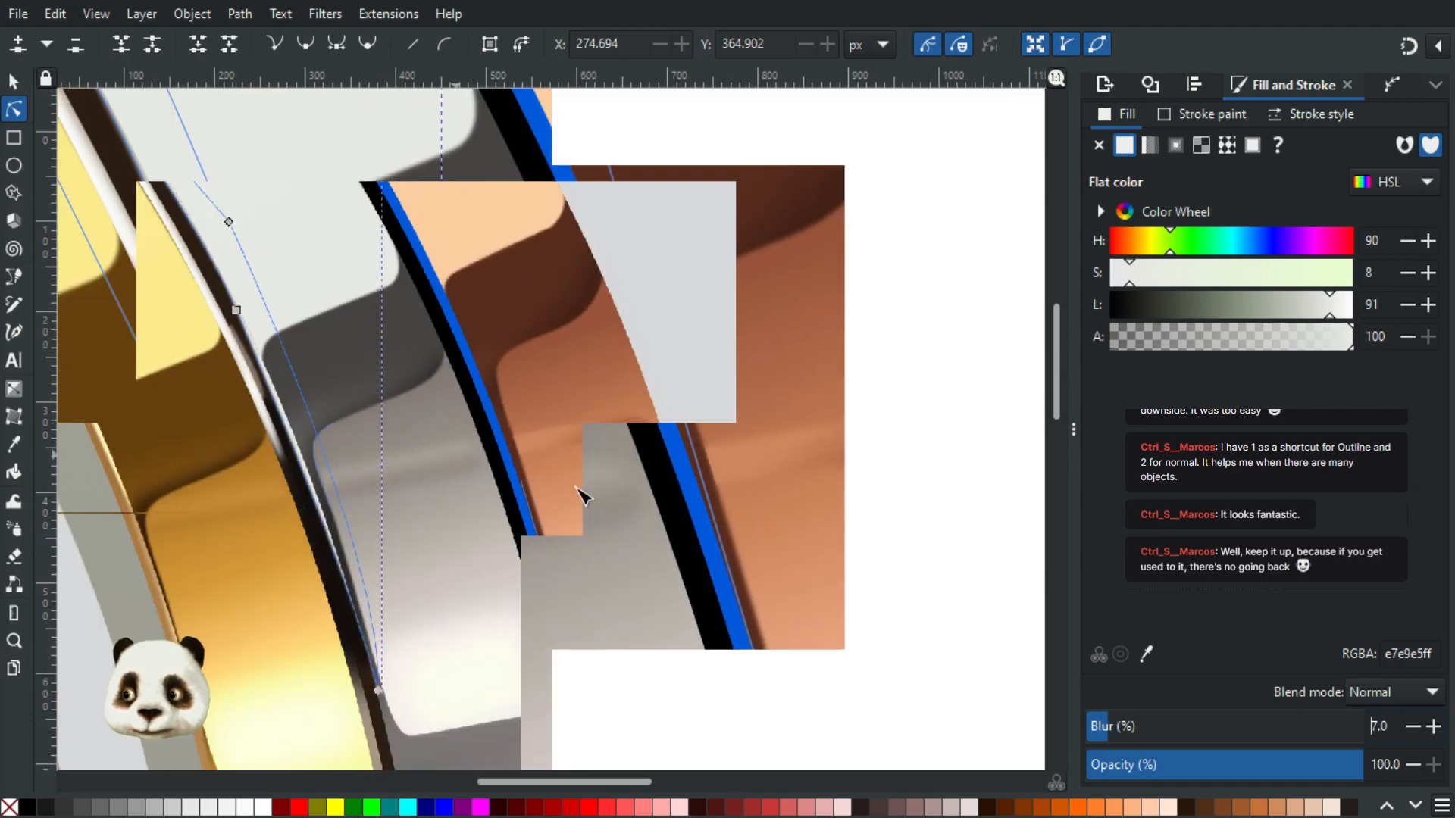
{"action": "left_click_drag", "start_coordinate": [894, 607], "coordinate": [524, 265]}
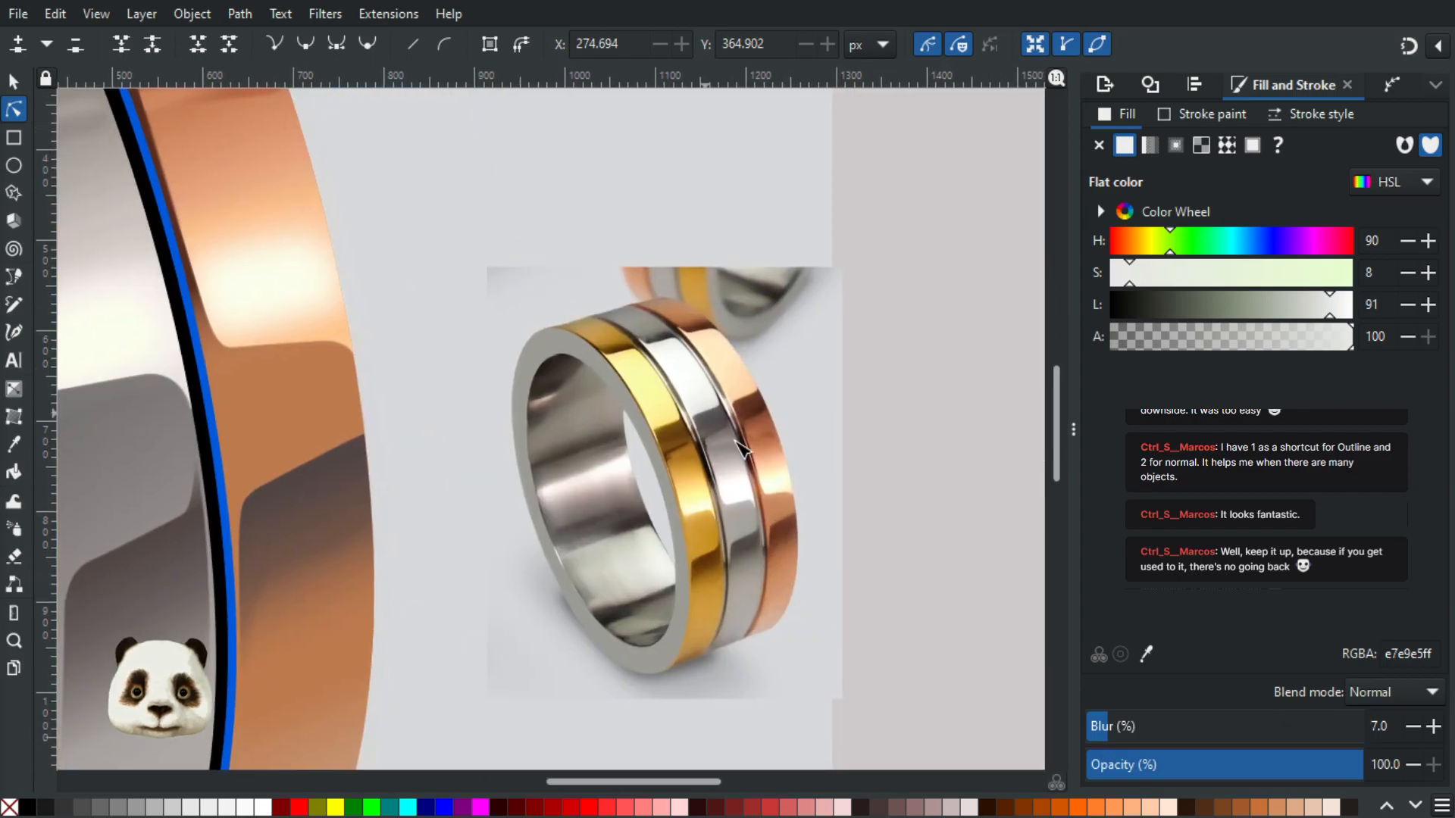
{"action": "scroll", "coordinate": [682, 454], "scroll_direction": "up", "scroll_amount": 5}
{"action": "key", "text": "d"}
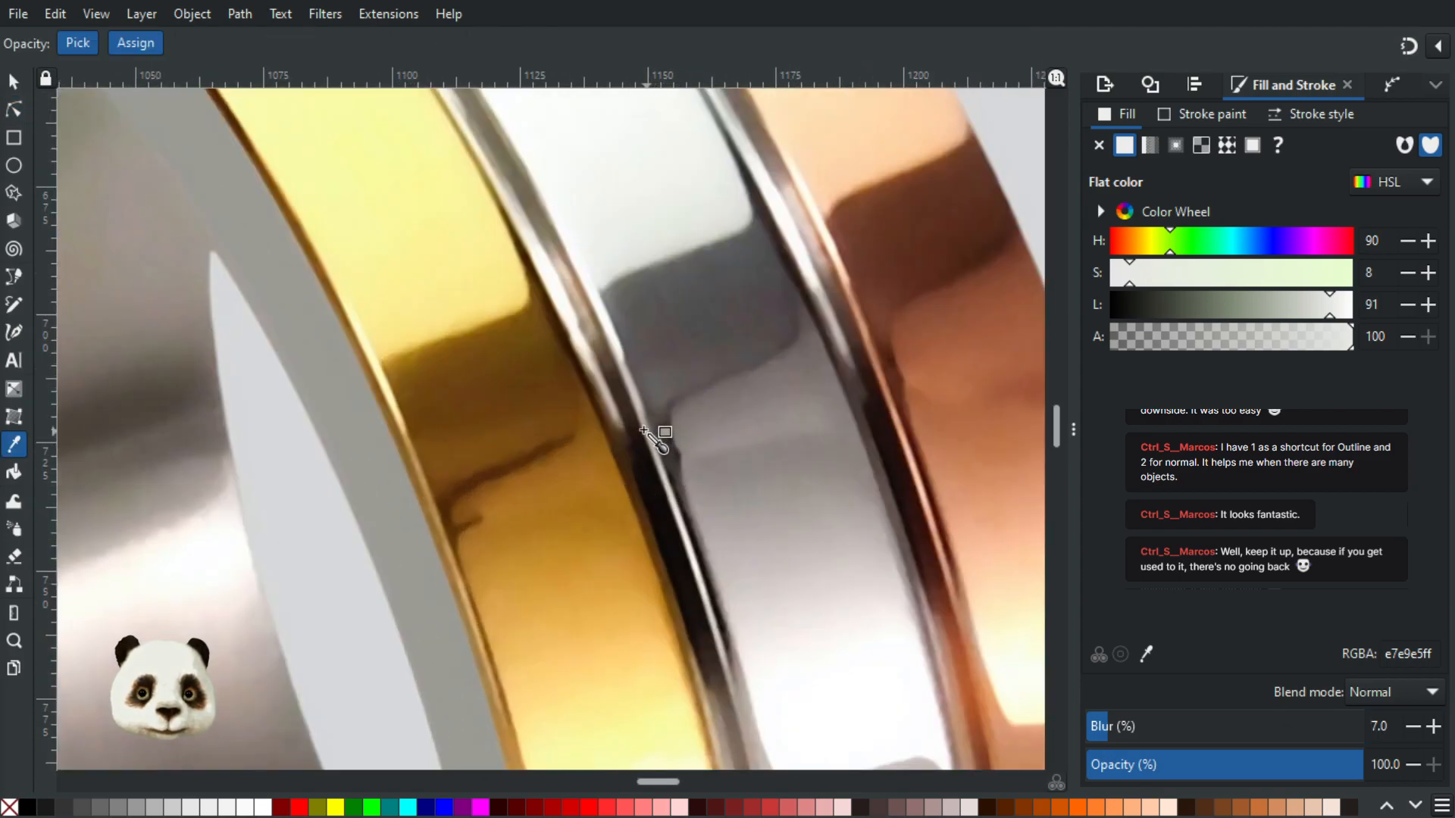
{"action": "left_click", "coordinate": [632, 457]}
{"action": "scroll", "coordinate": [632, 462], "scroll_direction": "down", "scroll_amount": 6}
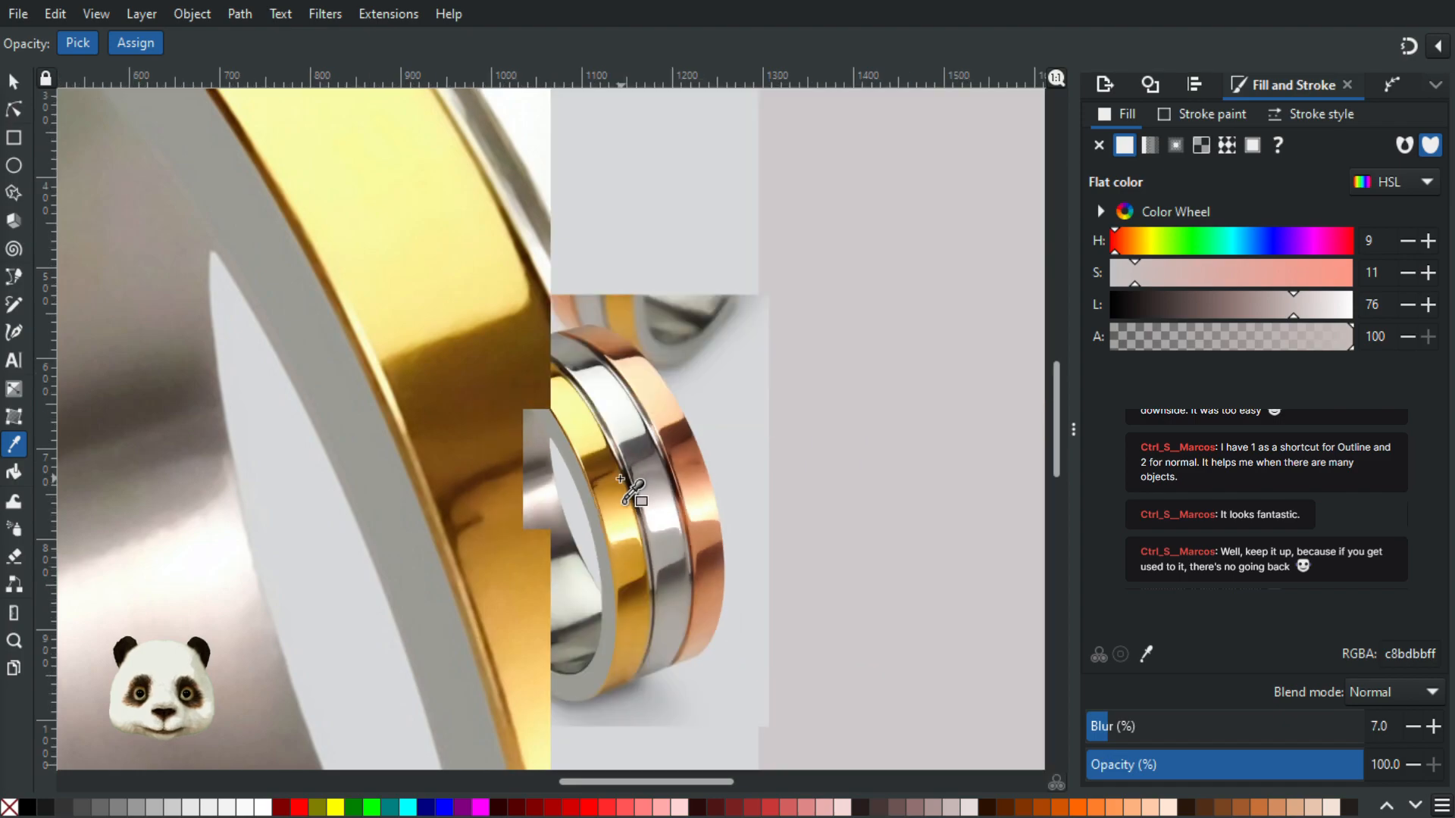
Step: Reshape the lower curve of the long thin shape so it follows the silver edge of the groove
{"action": "scroll", "coordinate": [424, 367], "scroll_direction": "up", "scroll_amount": 1}
{"action": "scroll", "coordinate": [235, 333], "scroll_direction": "down", "scroll_amount": 3}
{"action": "scroll", "coordinate": [588, 600], "scroll_direction": "up", "scroll_amount": 2}
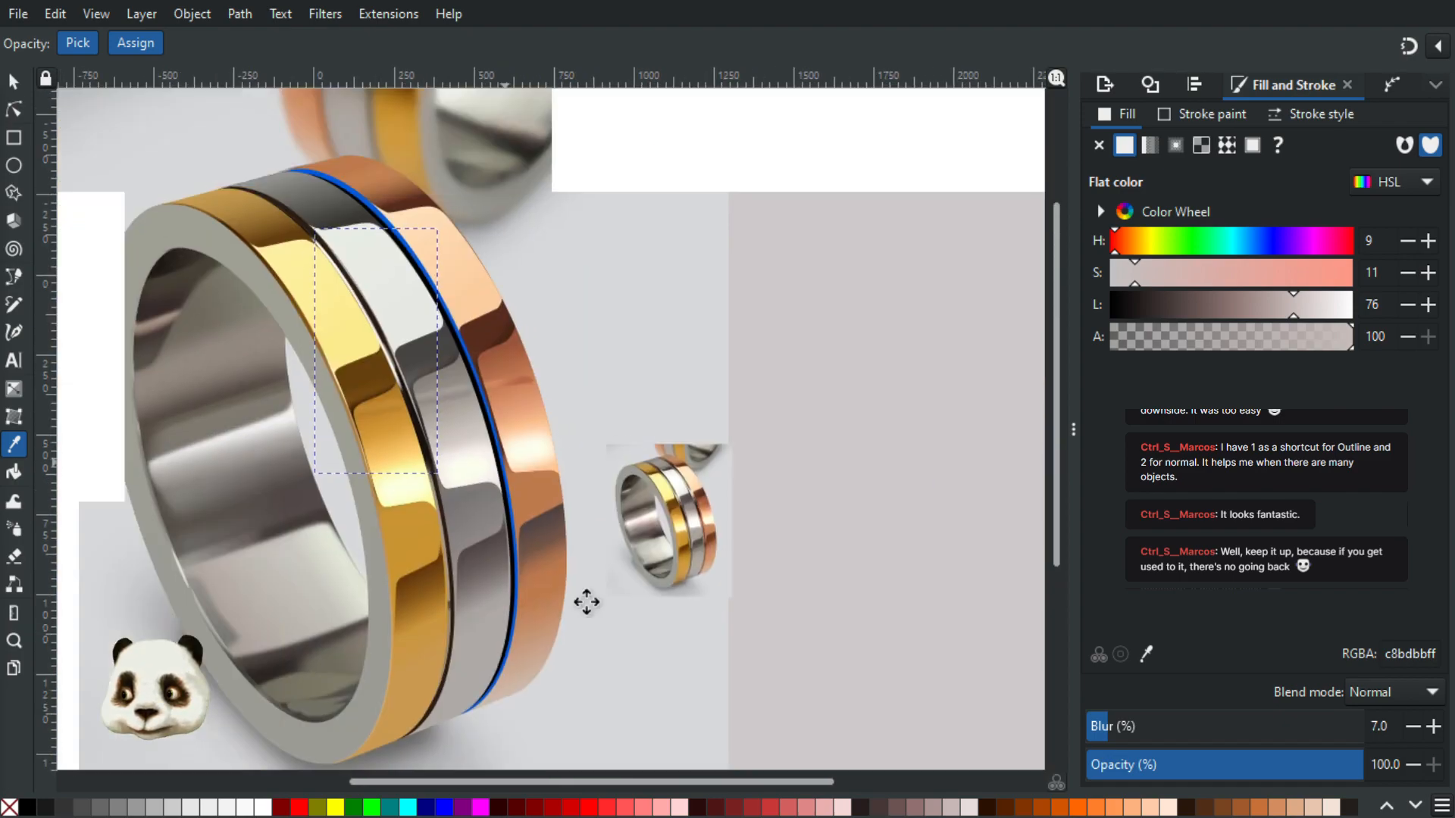
{"action": "scroll", "coordinate": [490, 572], "scroll_direction": "up", "scroll_amount": 2}
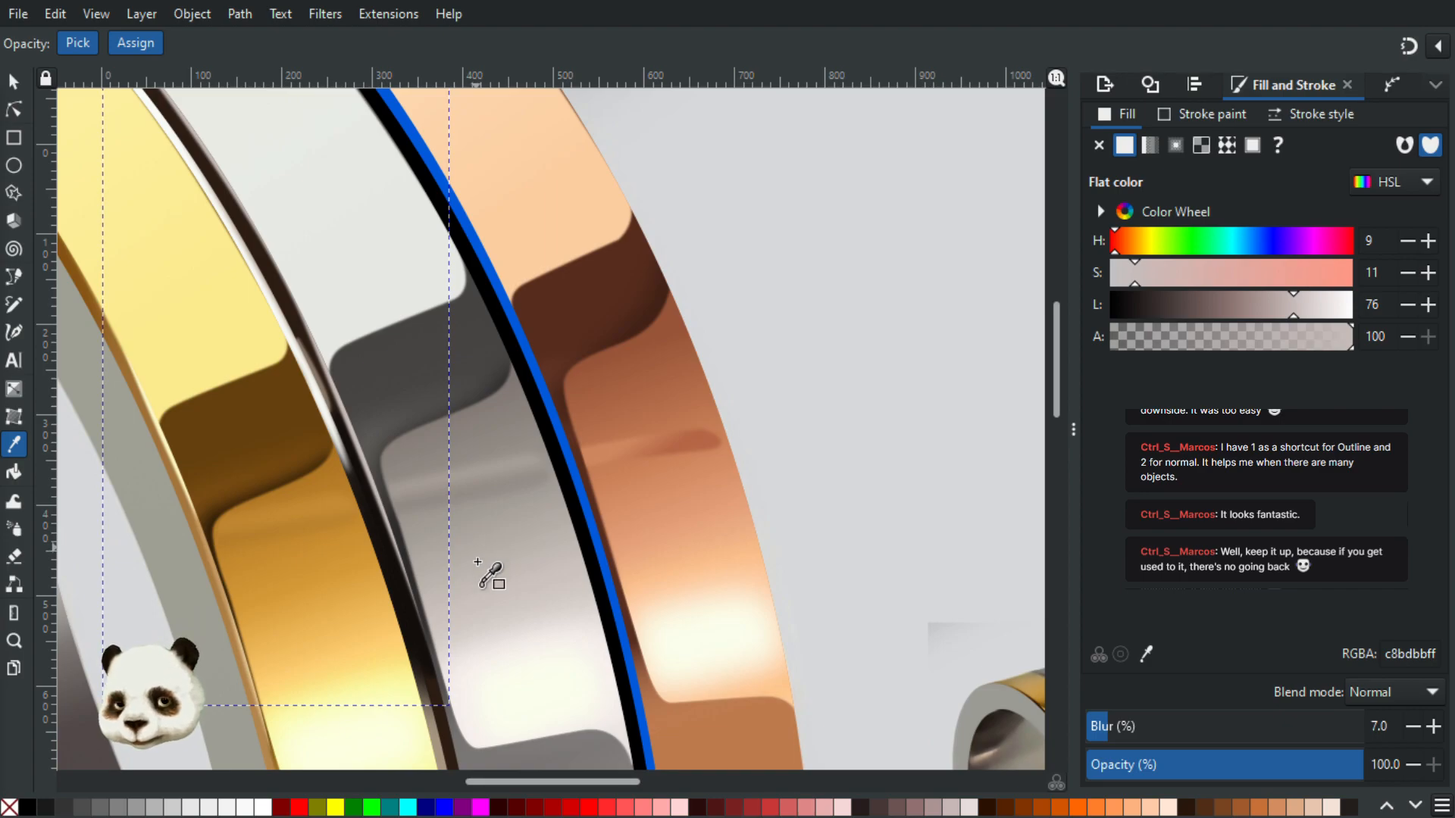
{"action": "scroll", "coordinate": [465, 644], "scroll_direction": "up", "scroll_amount": 1}
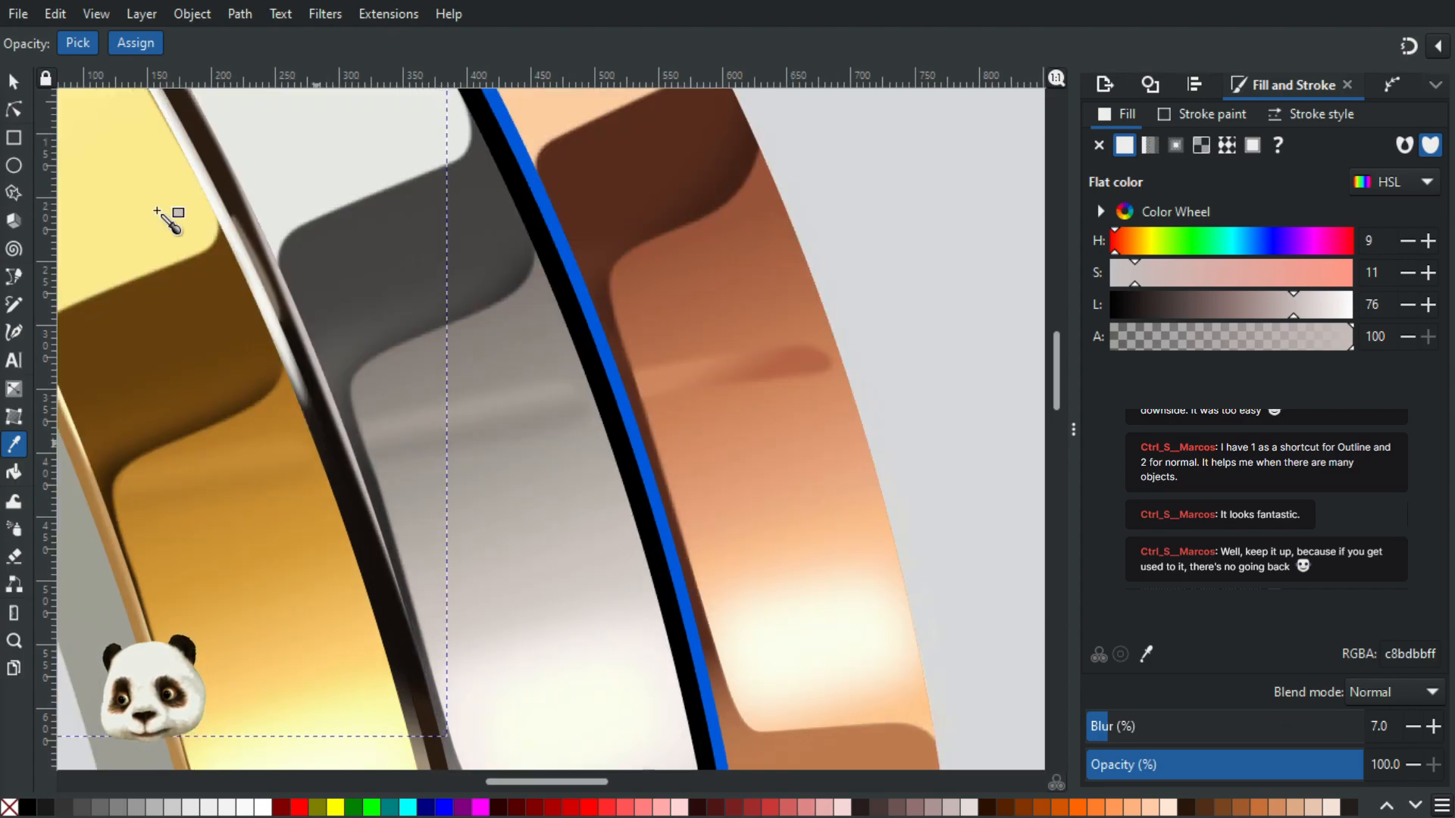
{"action": "left_click", "coordinate": [13, 110]}
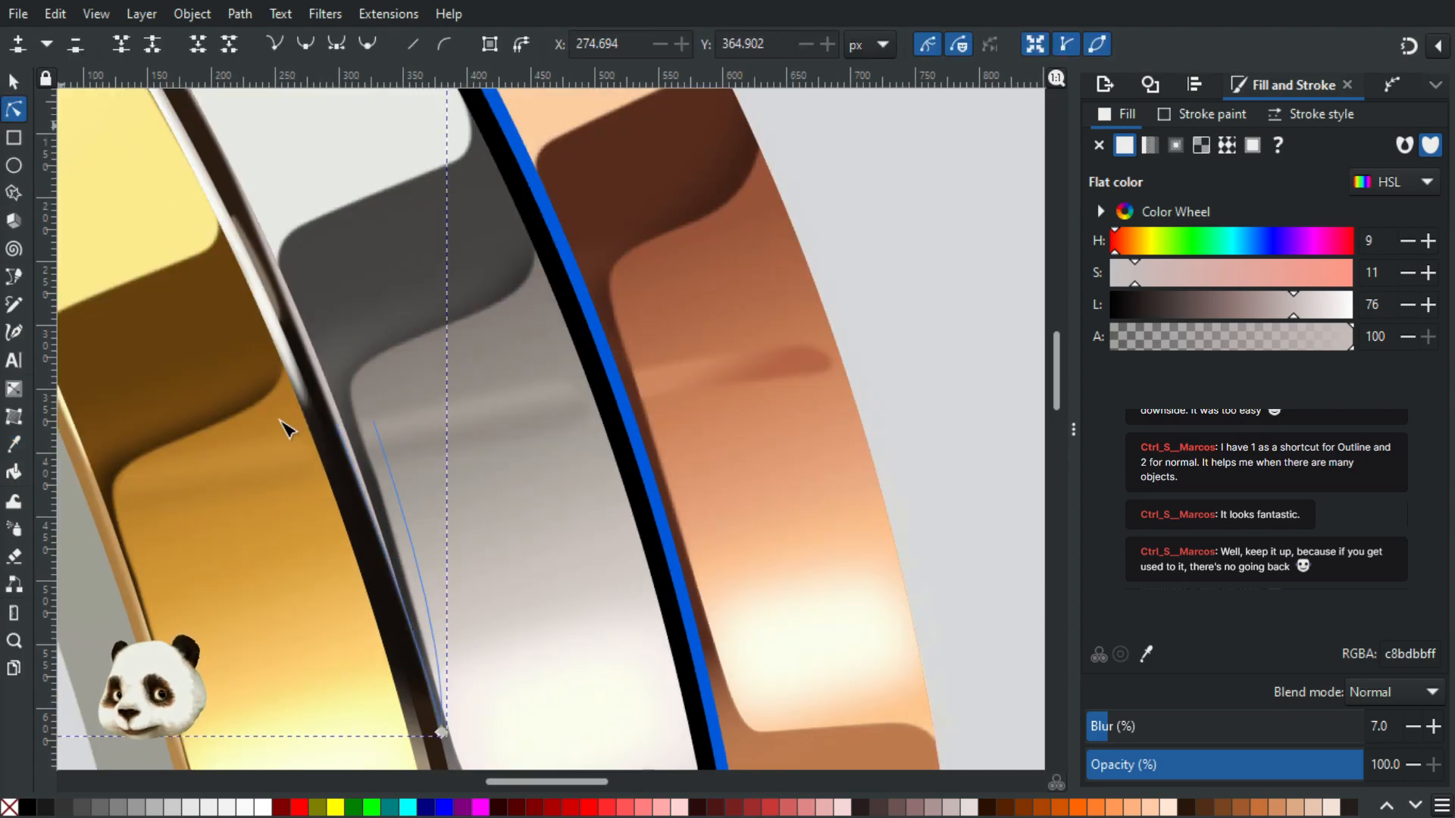
{"action": "left_click", "coordinate": [345, 455]}
{"action": "left_click_drag", "start_coordinate": [318, 369], "coordinate": [322, 375]}
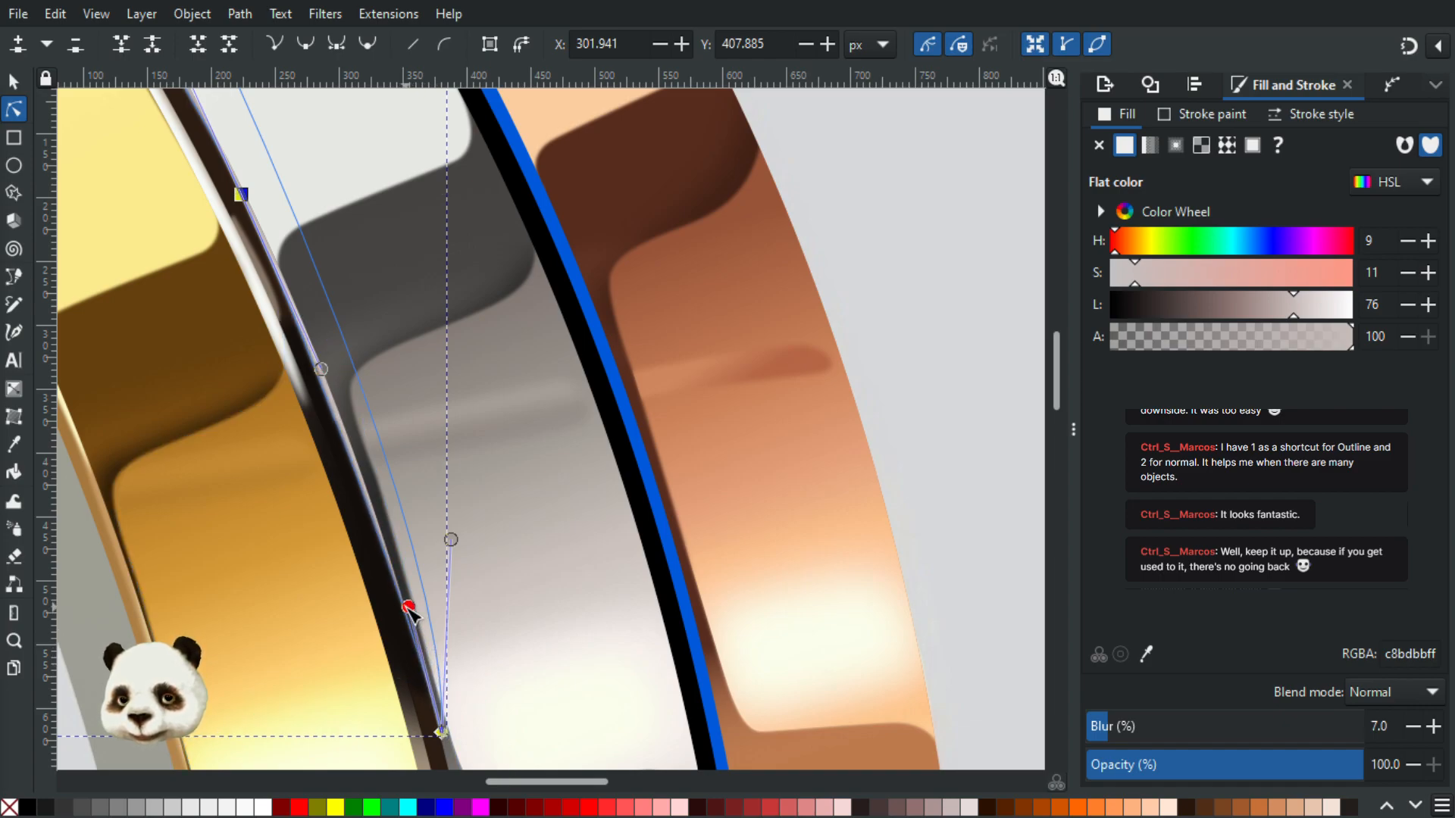
{"action": "scroll", "coordinate": [409, 609], "scroll_direction": "down", "scroll_amount": 3}
{"action": "key", "text": "Escape"}
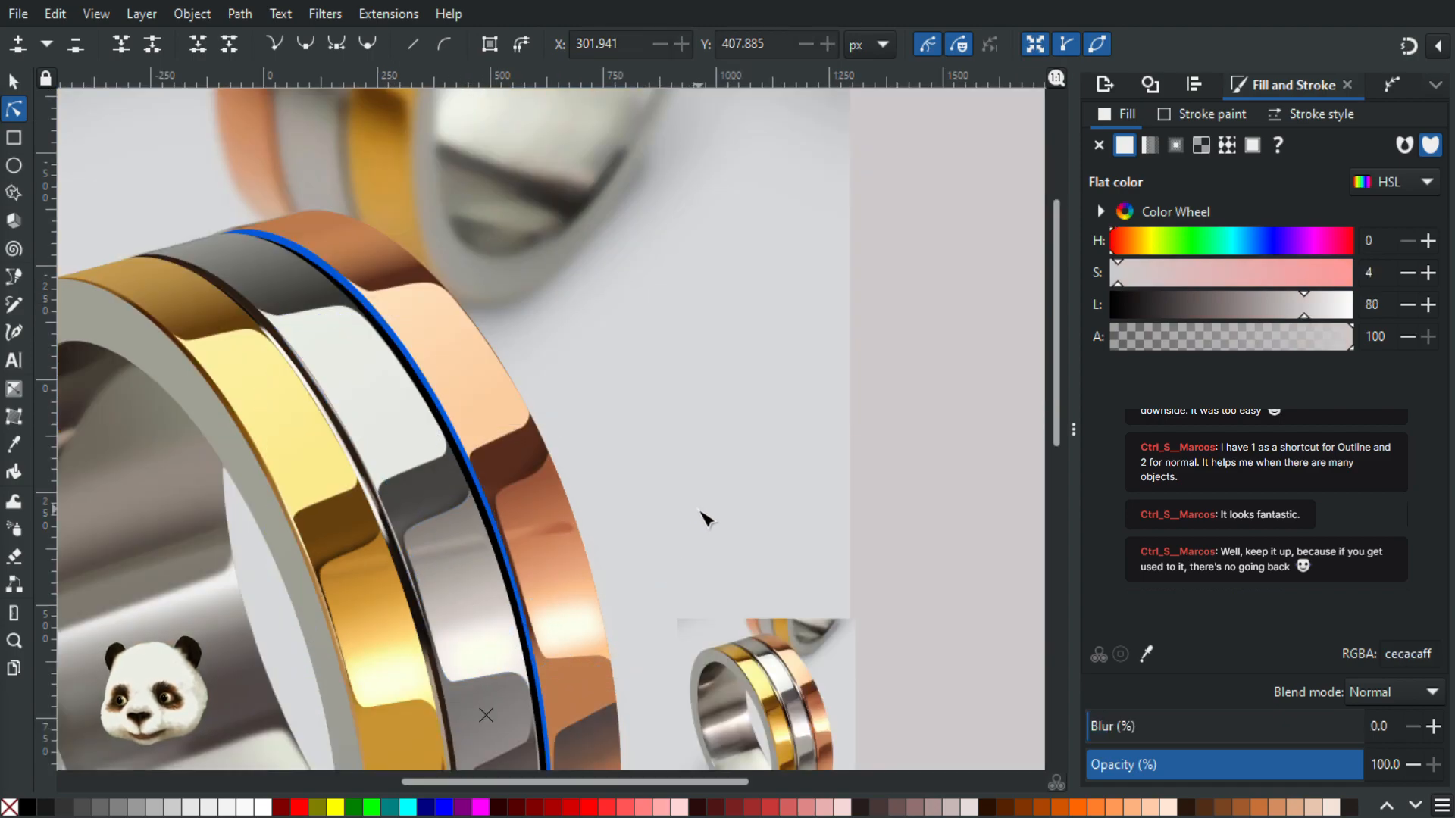
Step: Compare the groove between the gold and silver bands with the same groove in the reference photo
{"action": "scroll", "coordinate": [701, 288], "scroll_direction": "down", "scroll_amount": 8}
{"action": "scroll", "coordinate": [701, 288], "scroll_direction": "right", "scroll_amount": 3}
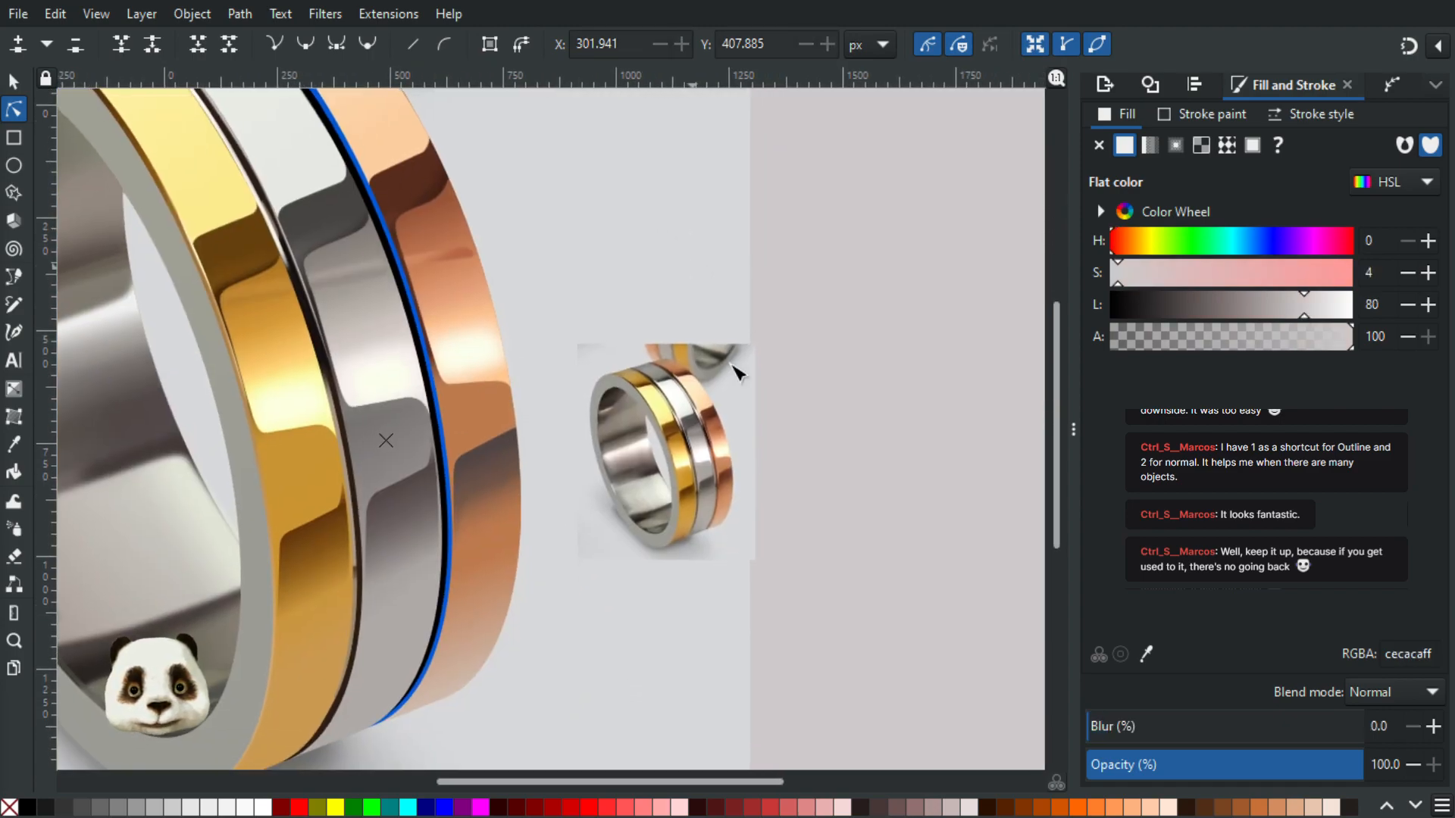
{"action": "scroll", "coordinate": [701, 477], "scroll_direction": "up", "scroll_amount": 6}
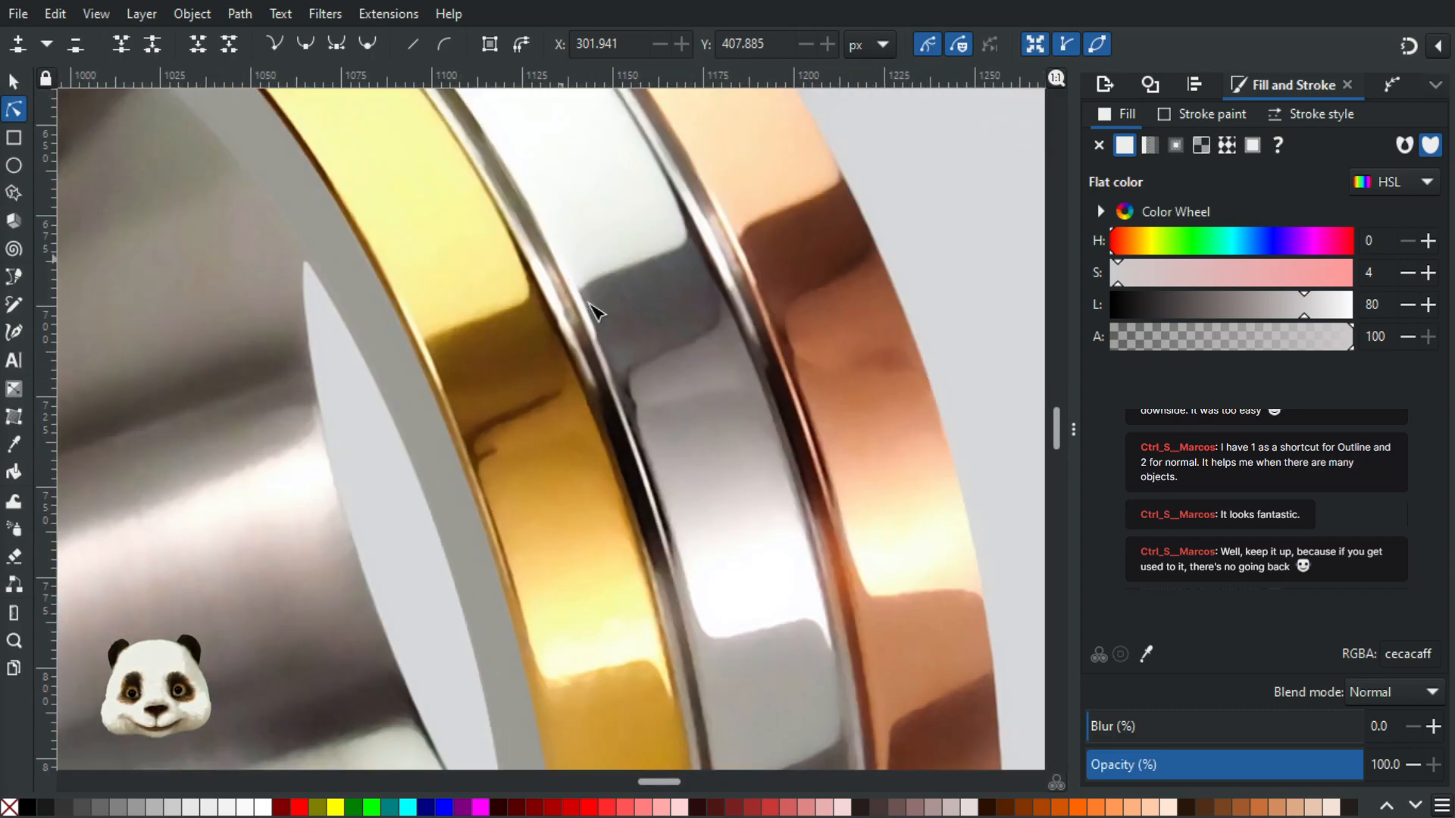
{"action": "scroll", "coordinate": [595, 339], "scroll_direction": "down", "scroll_amount": 2}
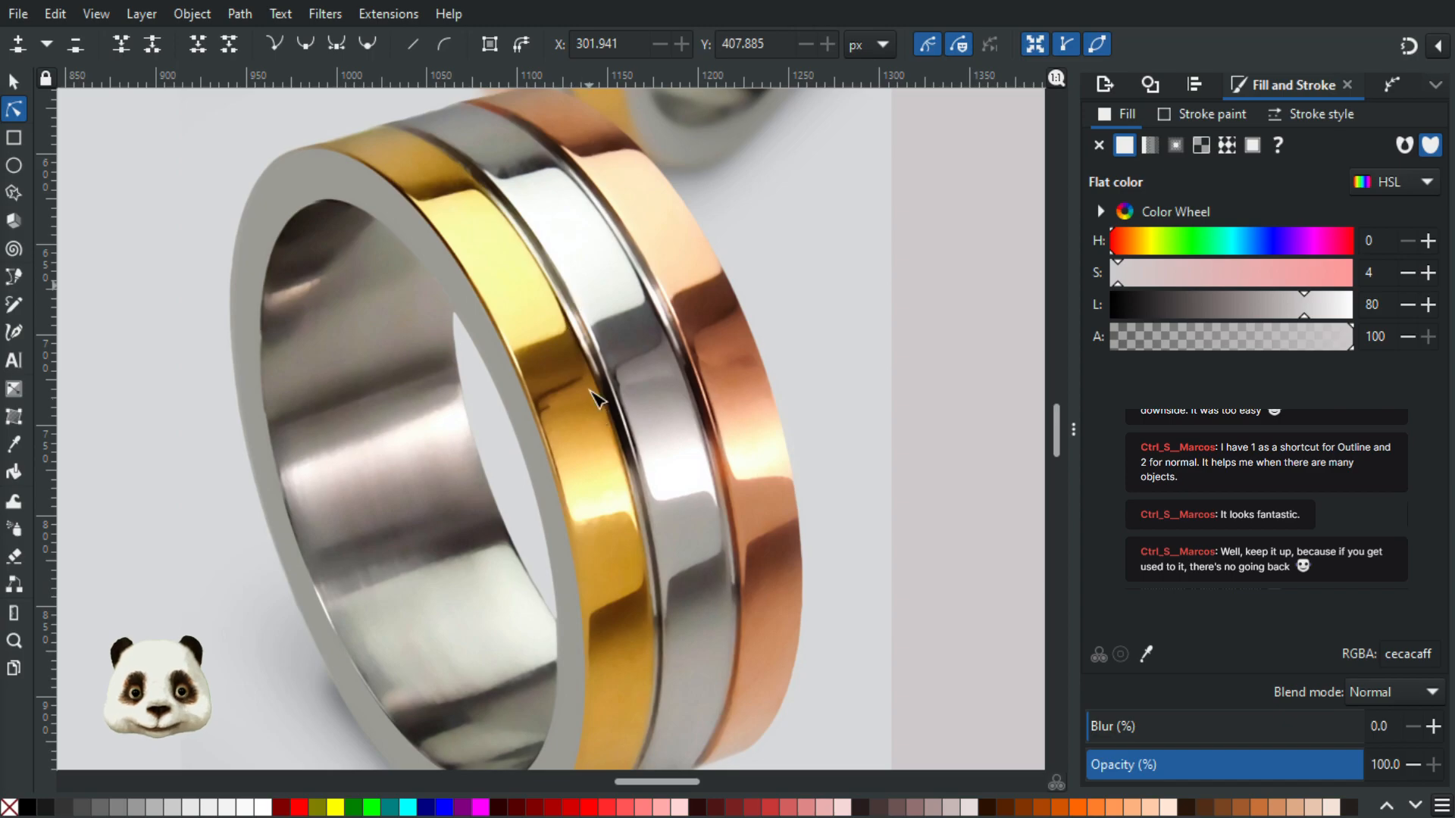
{"action": "scroll", "coordinate": [606, 387], "scroll_direction": "down", "scroll_amount": 1}
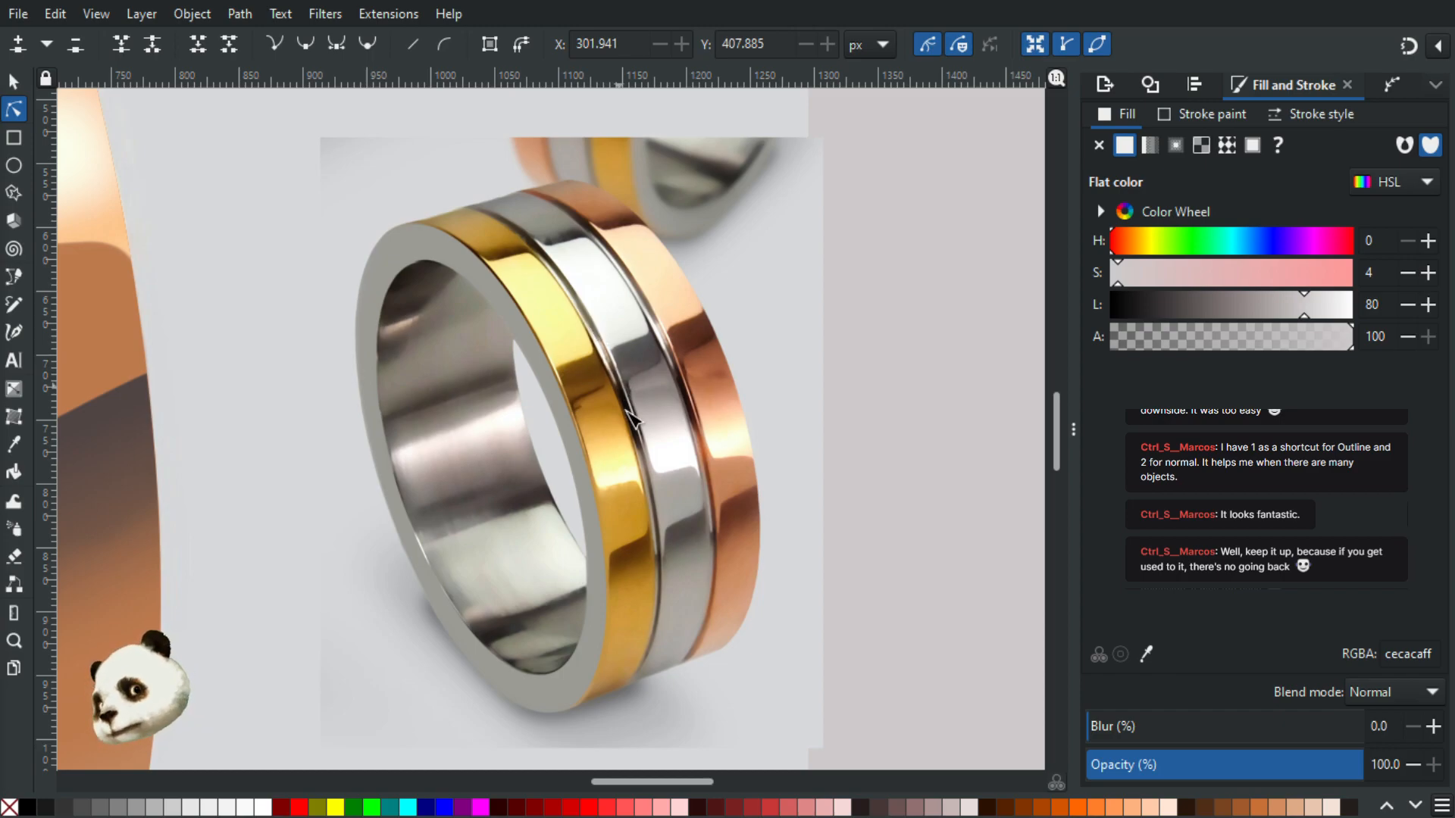
{"action": "scroll", "coordinate": [582, 431], "scroll_direction": "down", "scroll_amount": 2}
{"action": "left_click_drag", "start_coordinate": [239, 334], "coordinate": [528, 425]}
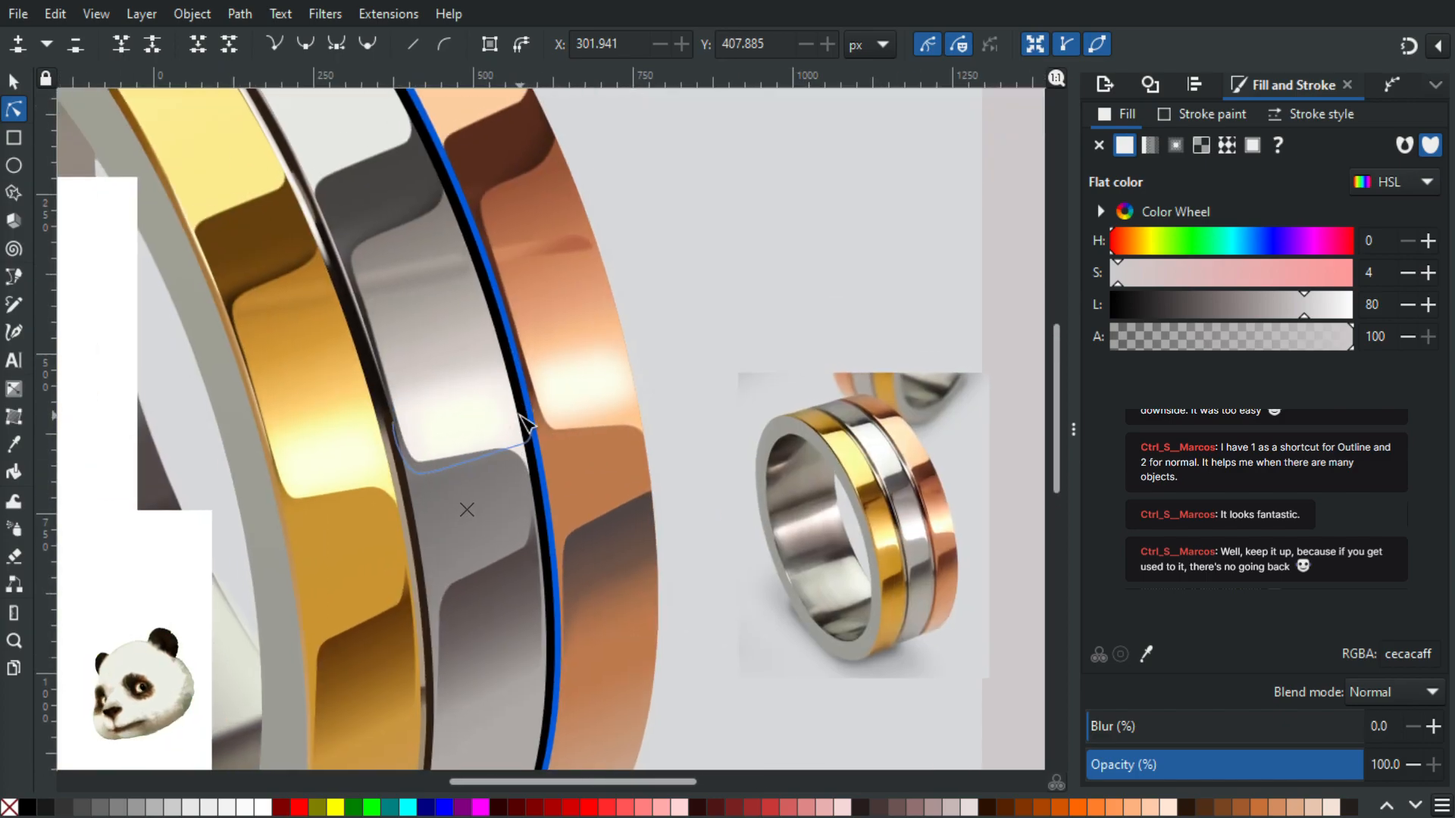
{"action": "scroll", "coordinate": [341, 288], "scroll_direction": "up", "scroll_amount": 1}
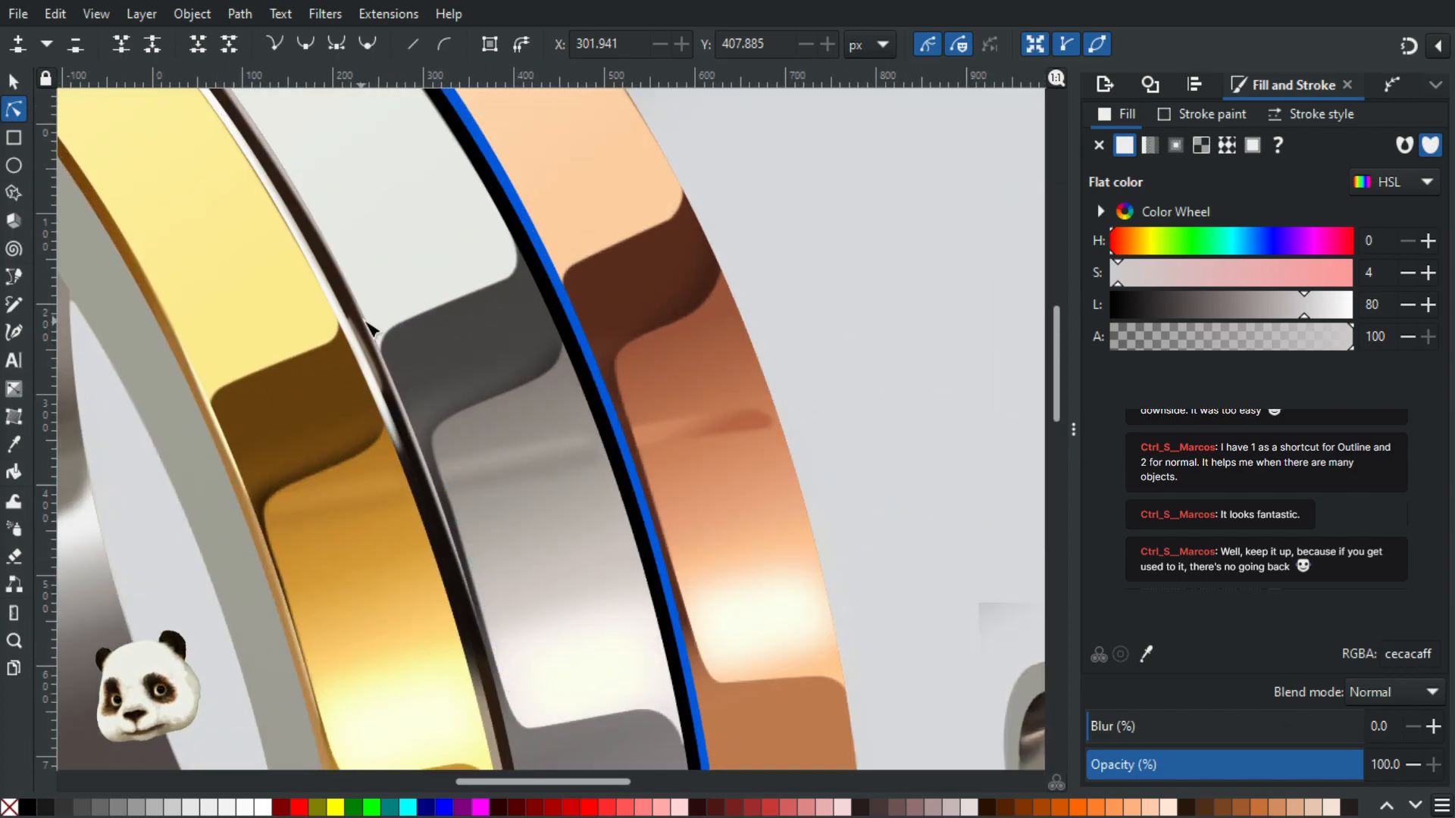
Step: With nothing selected, draw a thin closed Pen shape along the groove's silver edge, from the bright area to below the dark grey reflection
{"action": "key", "text": "p"}
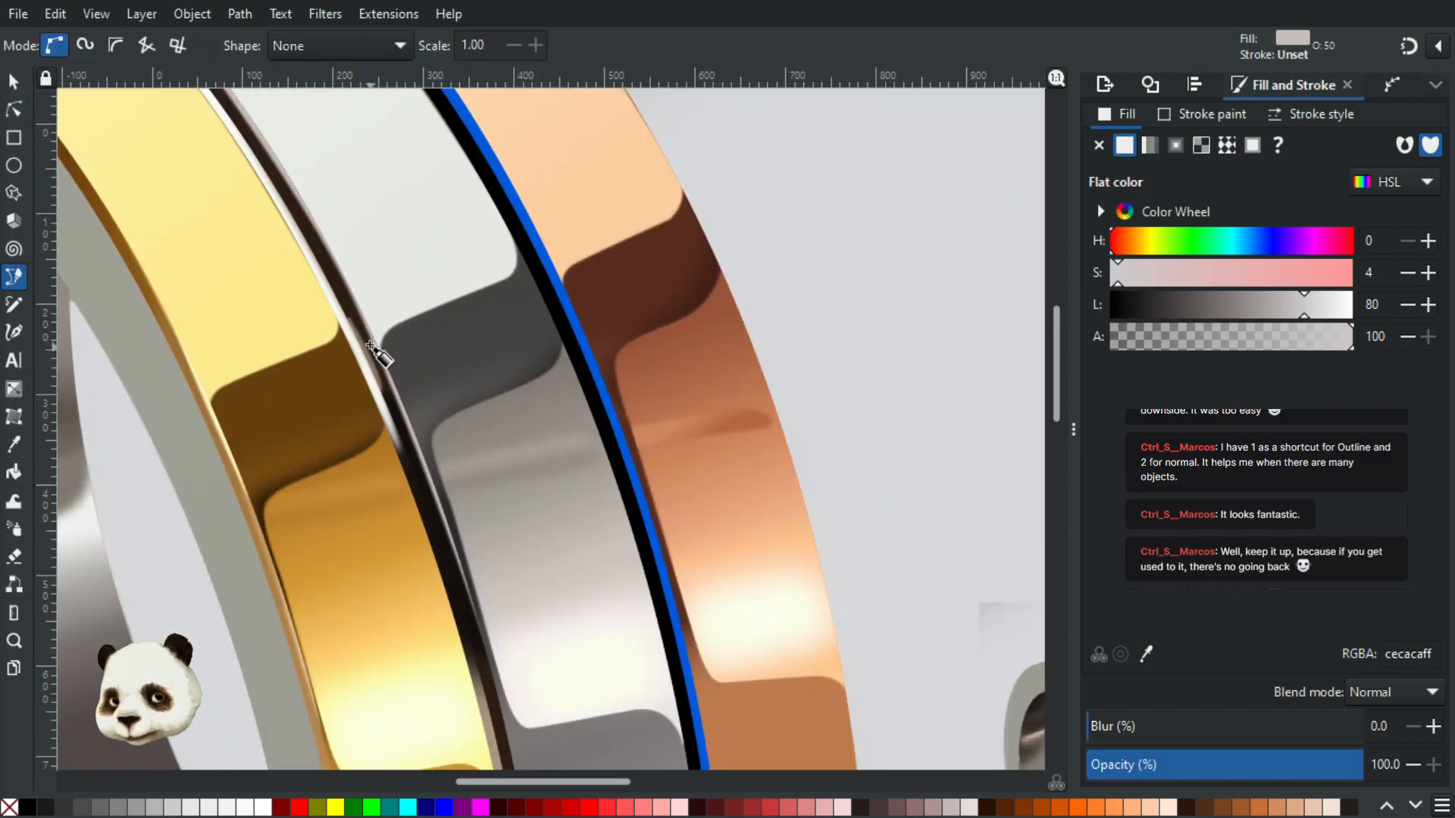
{"action": "scroll", "coordinate": [352, 314], "scroll_direction": "up", "scroll_amount": 2}
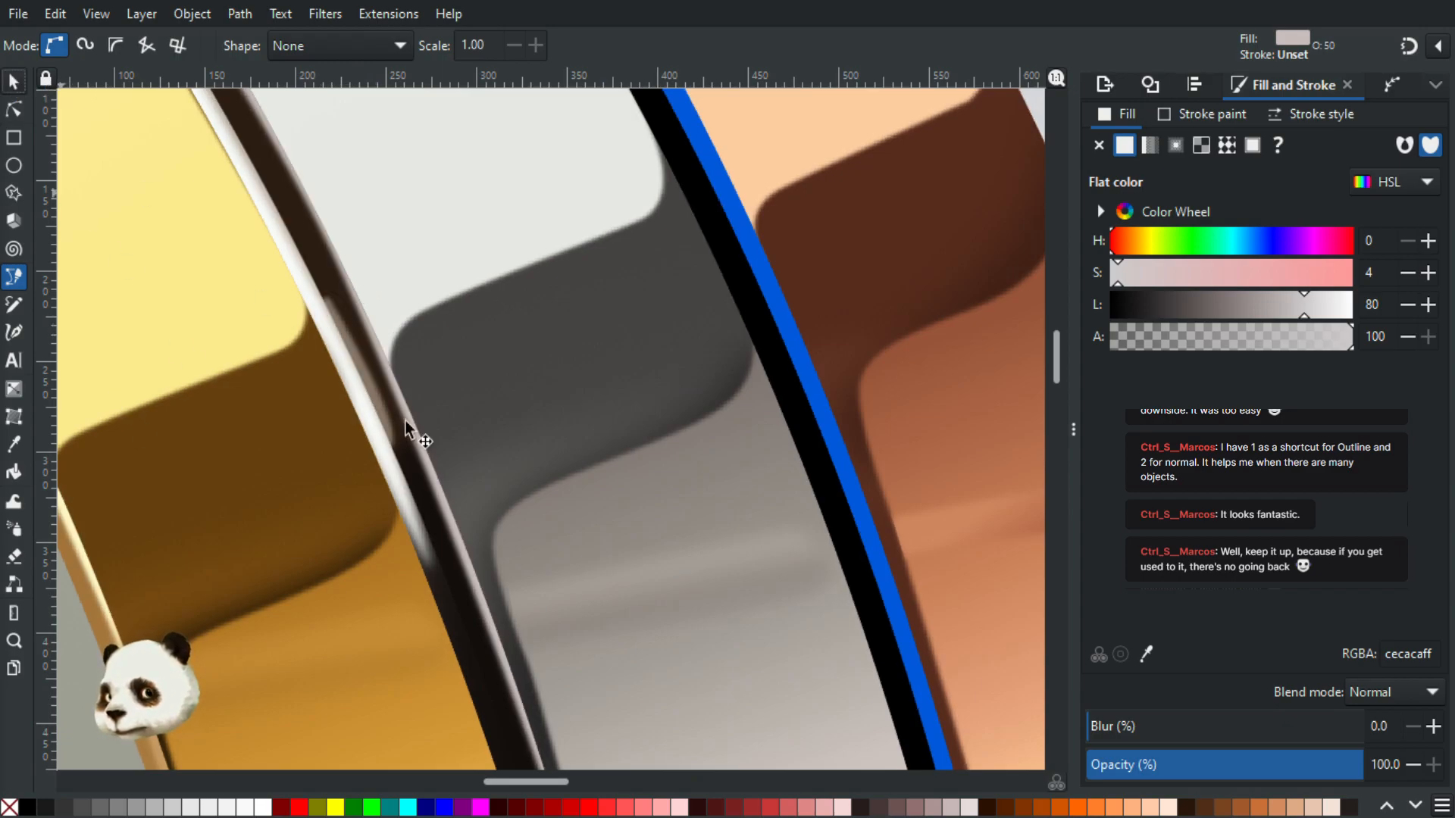
{"action": "key", "text": "s"}
{"action": "key", "text": "Escape"}
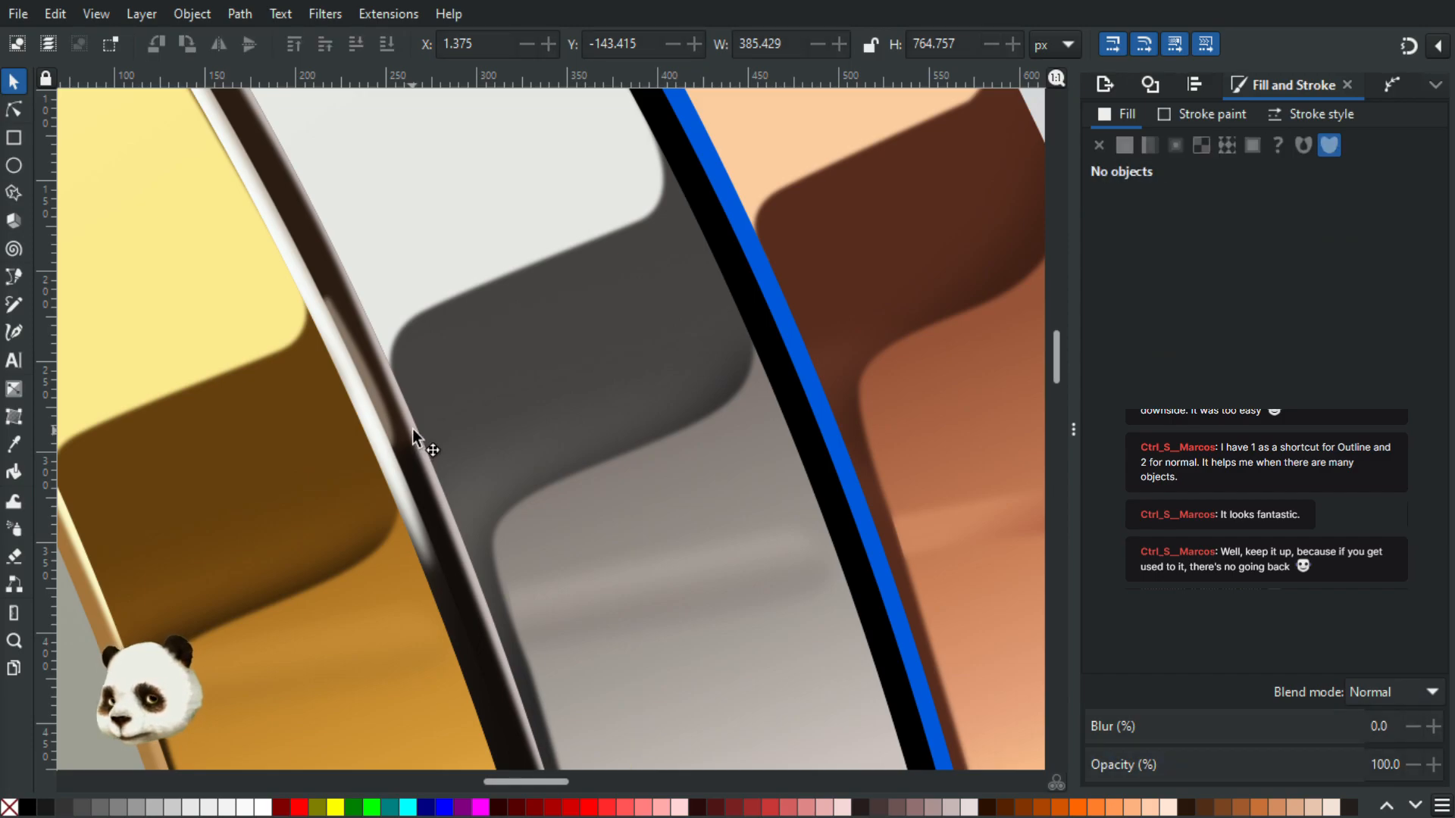
{"action": "key", "text": "n"}
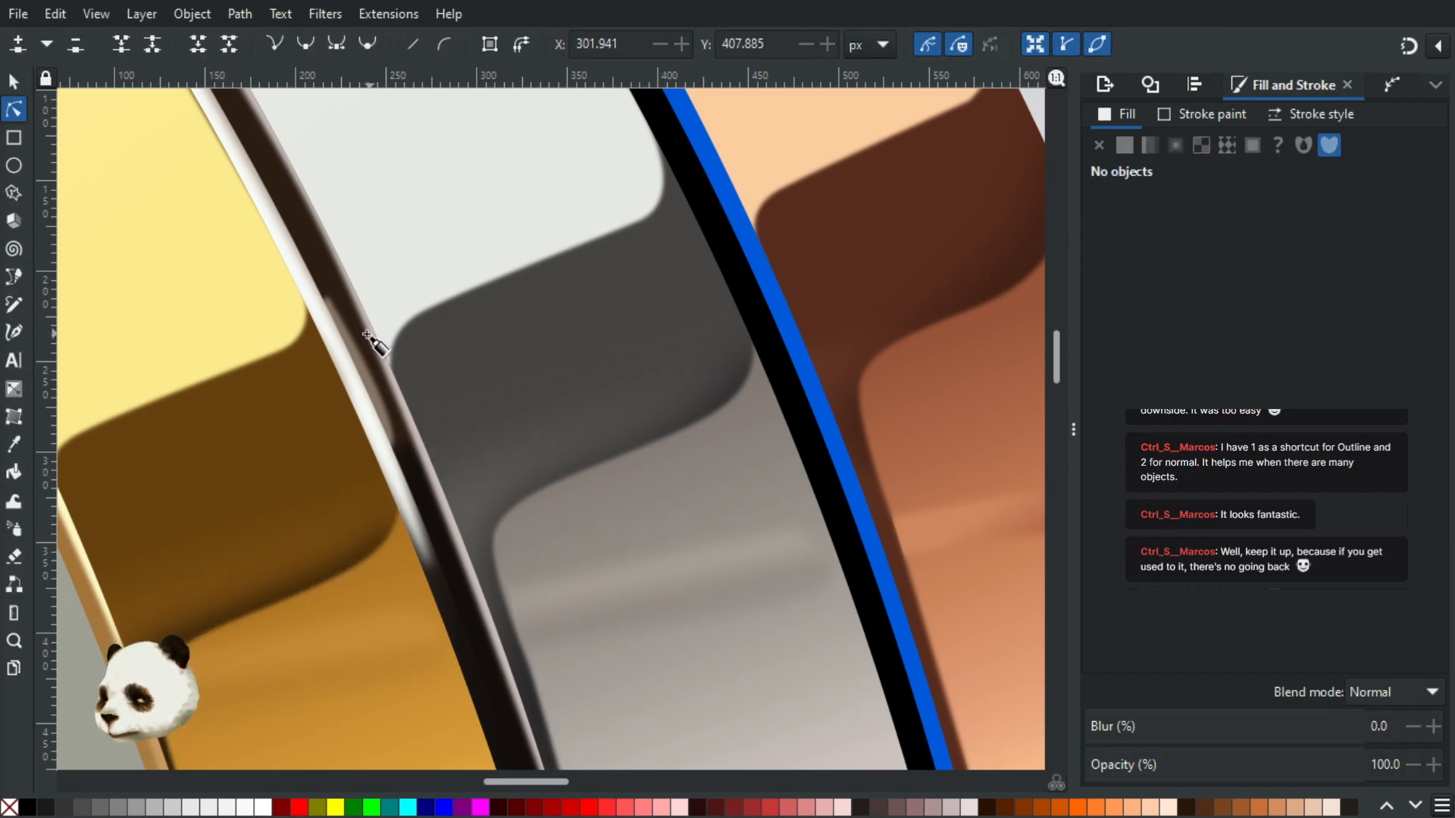
{"action": "key", "text": "b"}
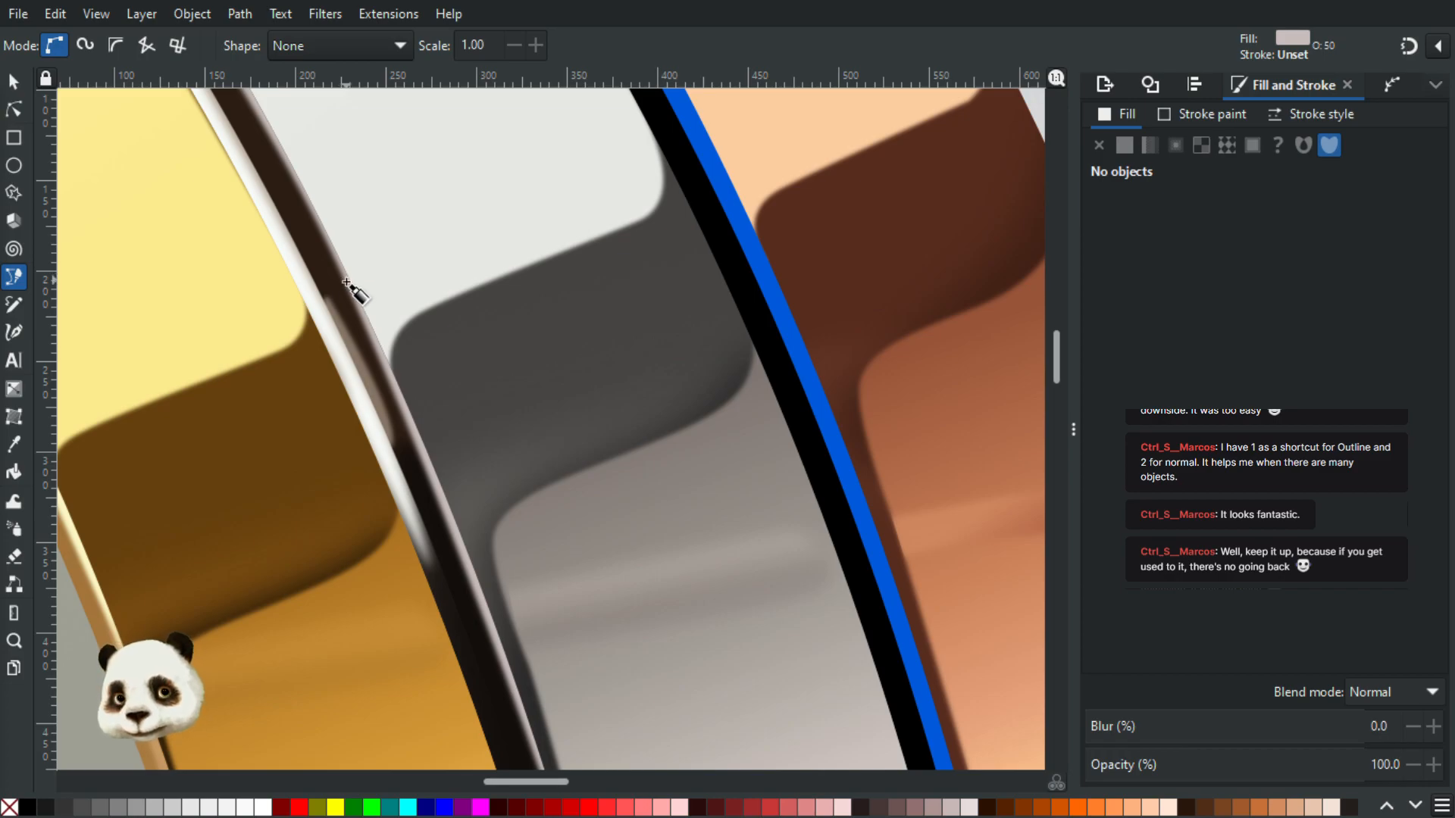
{"action": "scroll", "coordinate": [473, 406], "scroll_direction": "down", "scroll_amount": 3}
{"action": "left_click_drag", "start_coordinate": [811, 569], "coordinate": [492, 290]}
{"action": "scroll", "coordinate": [733, 413], "scroll_direction": "up", "scroll_amount": 3}
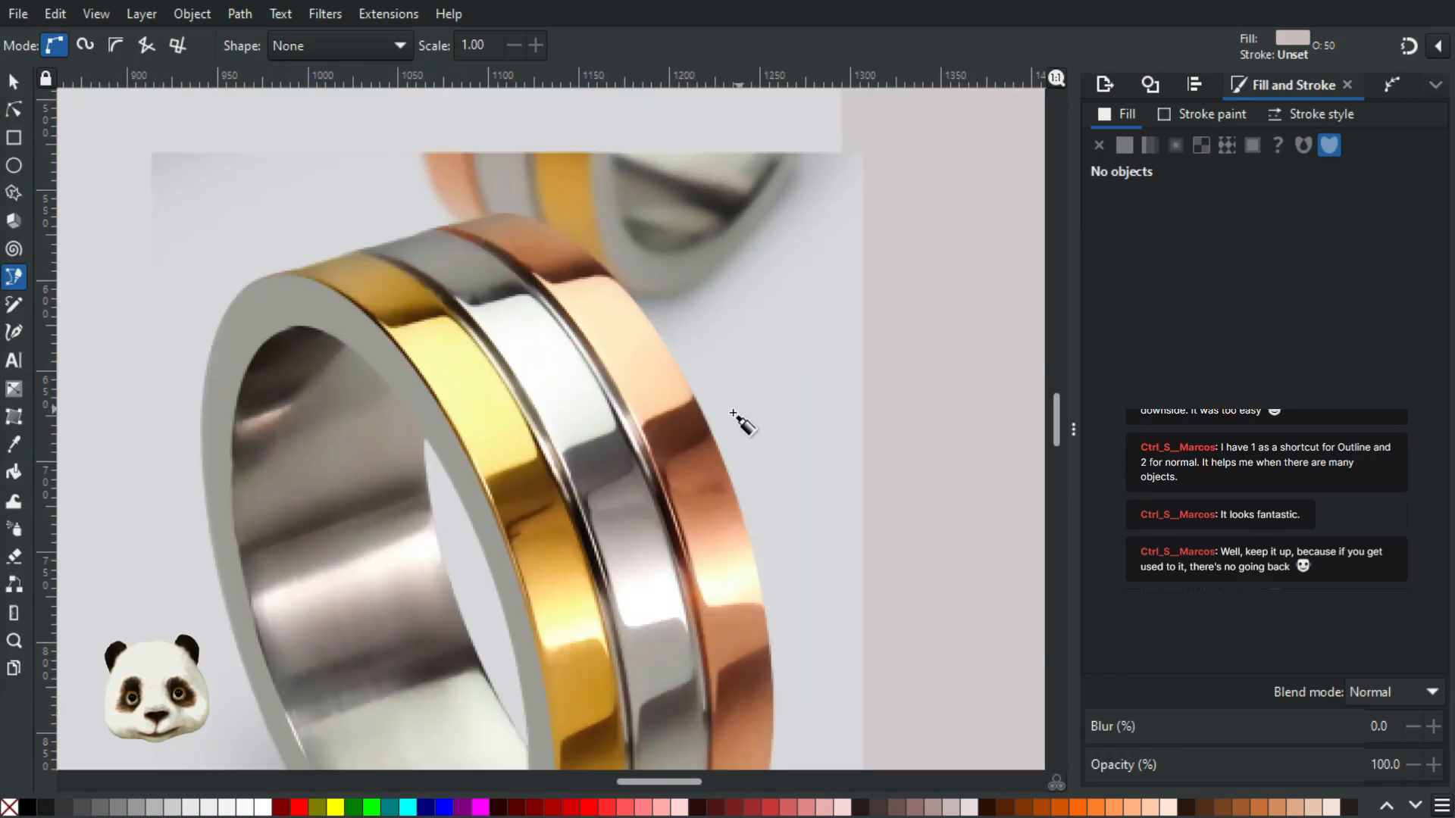
{"action": "scroll", "coordinate": [738, 420], "scroll_direction": "up", "scroll_amount": 1}
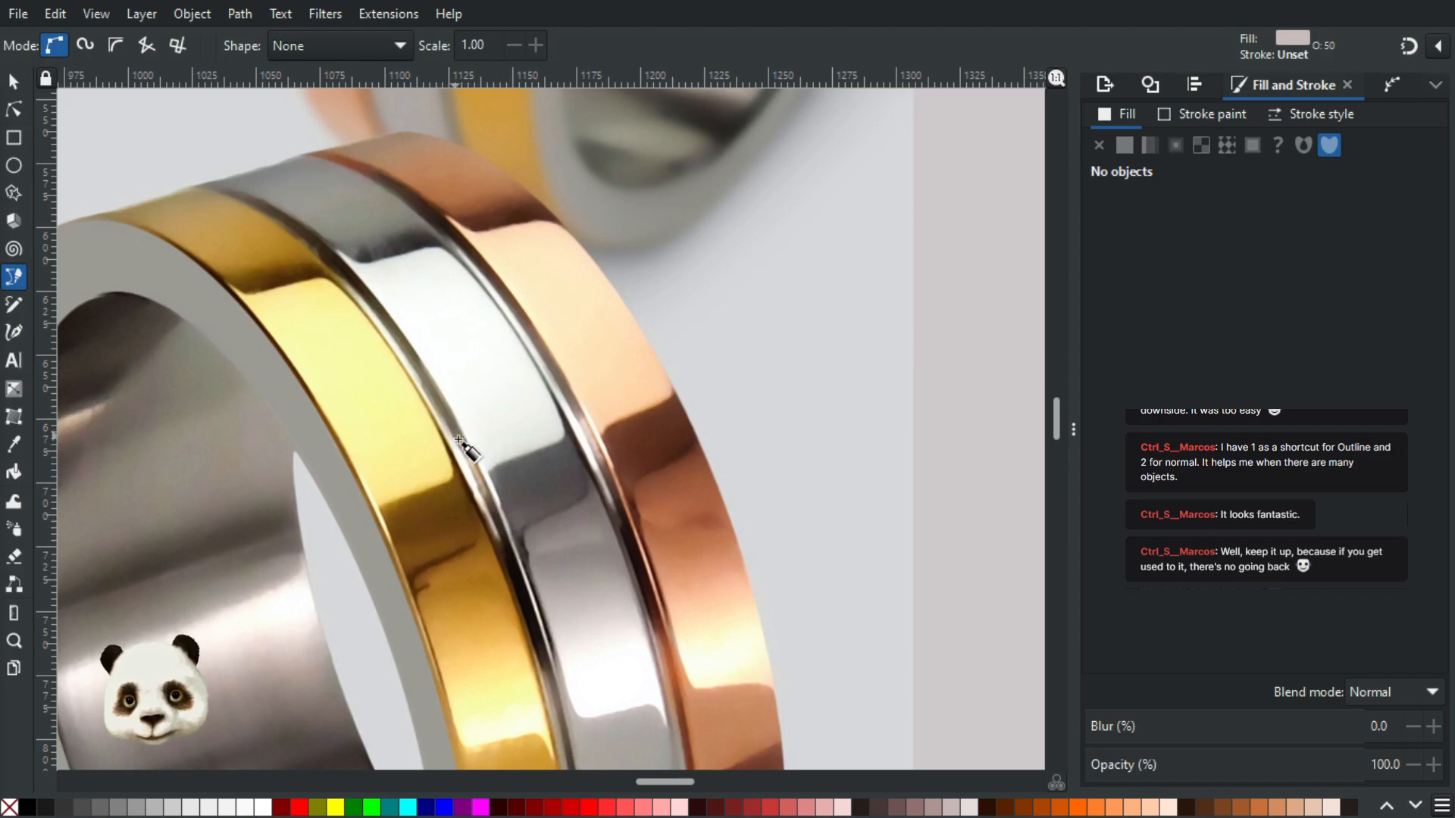
{"action": "scroll", "coordinate": [496, 494], "scroll_direction": "down", "scroll_amount": 4}
{"action": "left_click_drag", "start_coordinate": [450, 467], "coordinate": [913, 506]}
{"action": "left_click_drag", "start_coordinate": [376, 227], "coordinate": [529, 448]}
{"action": "scroll", "coordinate": [384, 322], "scroll_direction": "up", "scroll_amount": 3}
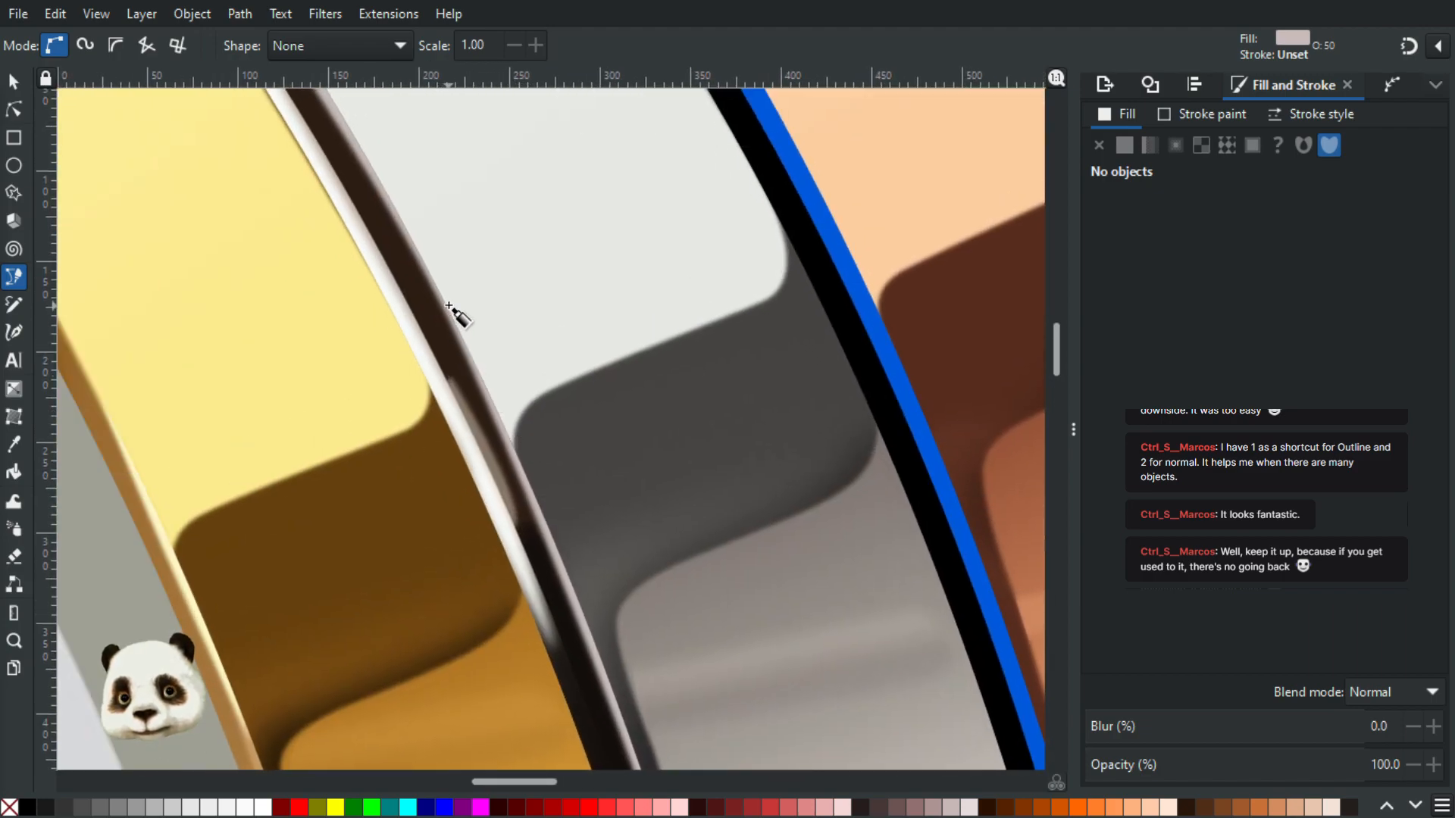
{"action": "left_click", "coordinate": [439, 292]}
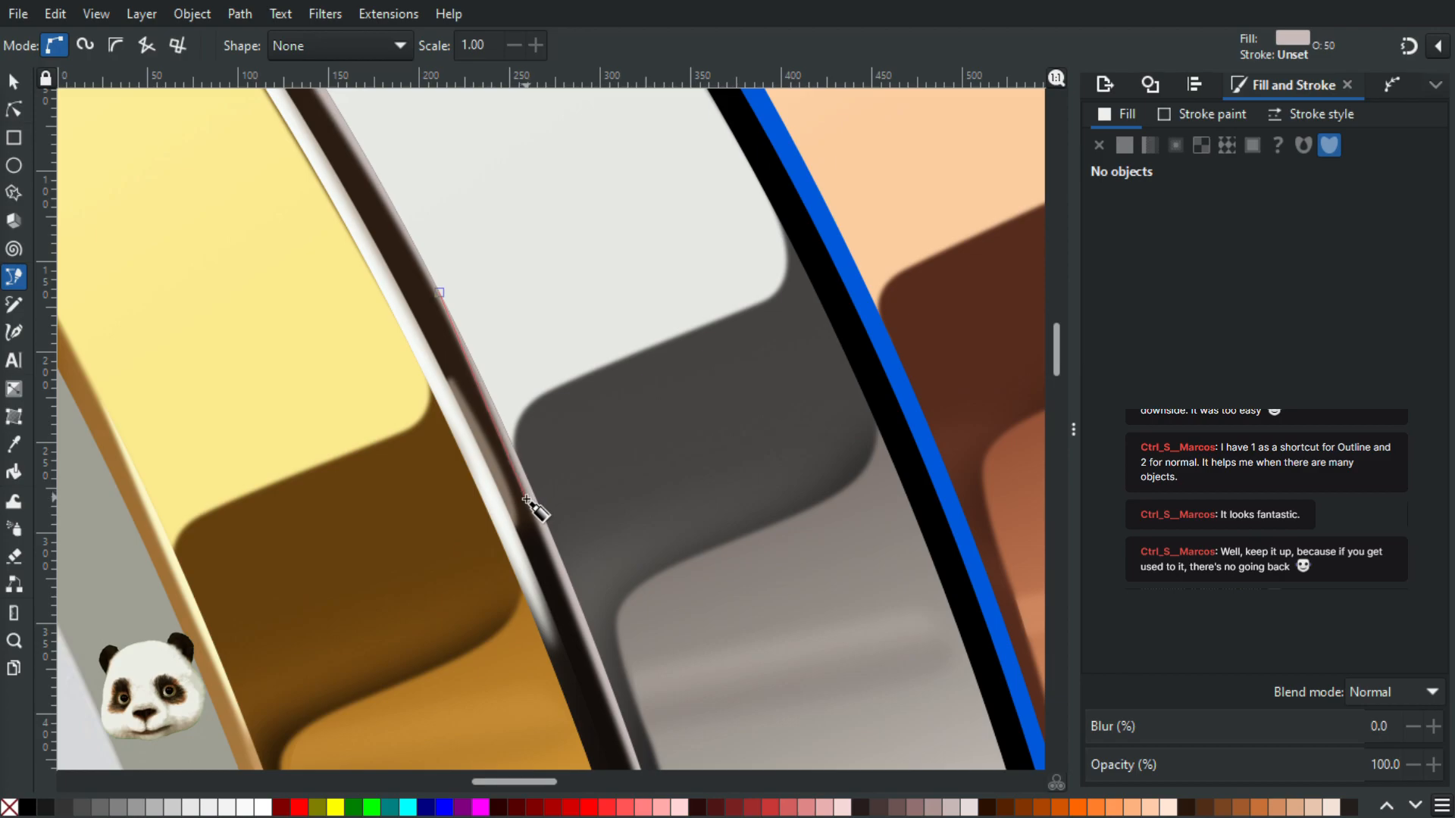
{"action": "left_click_drag", "start_coordinate": [555, 555], "coordinate": [588, 592]}
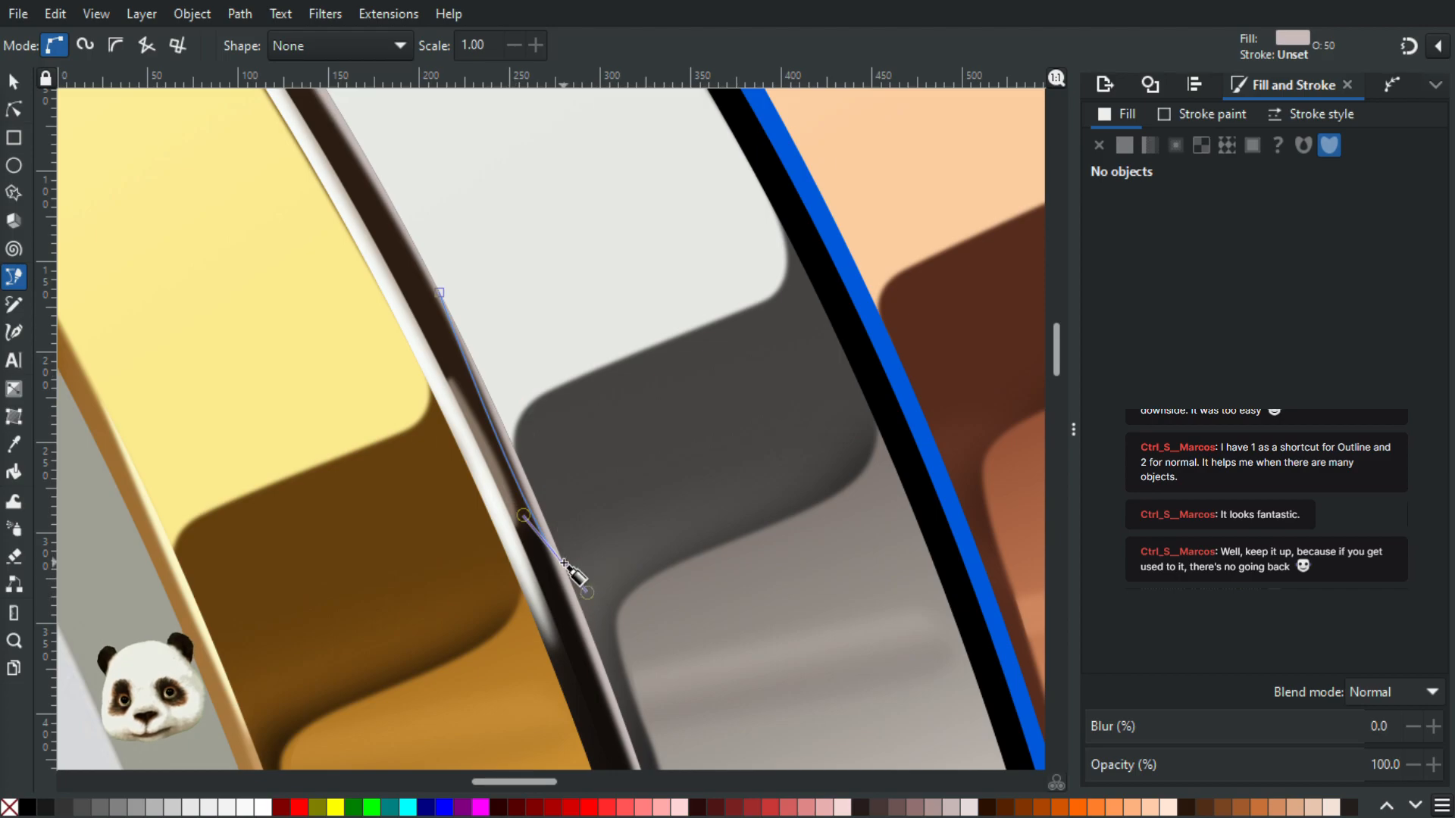
{"action": "left_click_drag", "start_coordinate": [441, 294], "coordinate": [407, 270]}
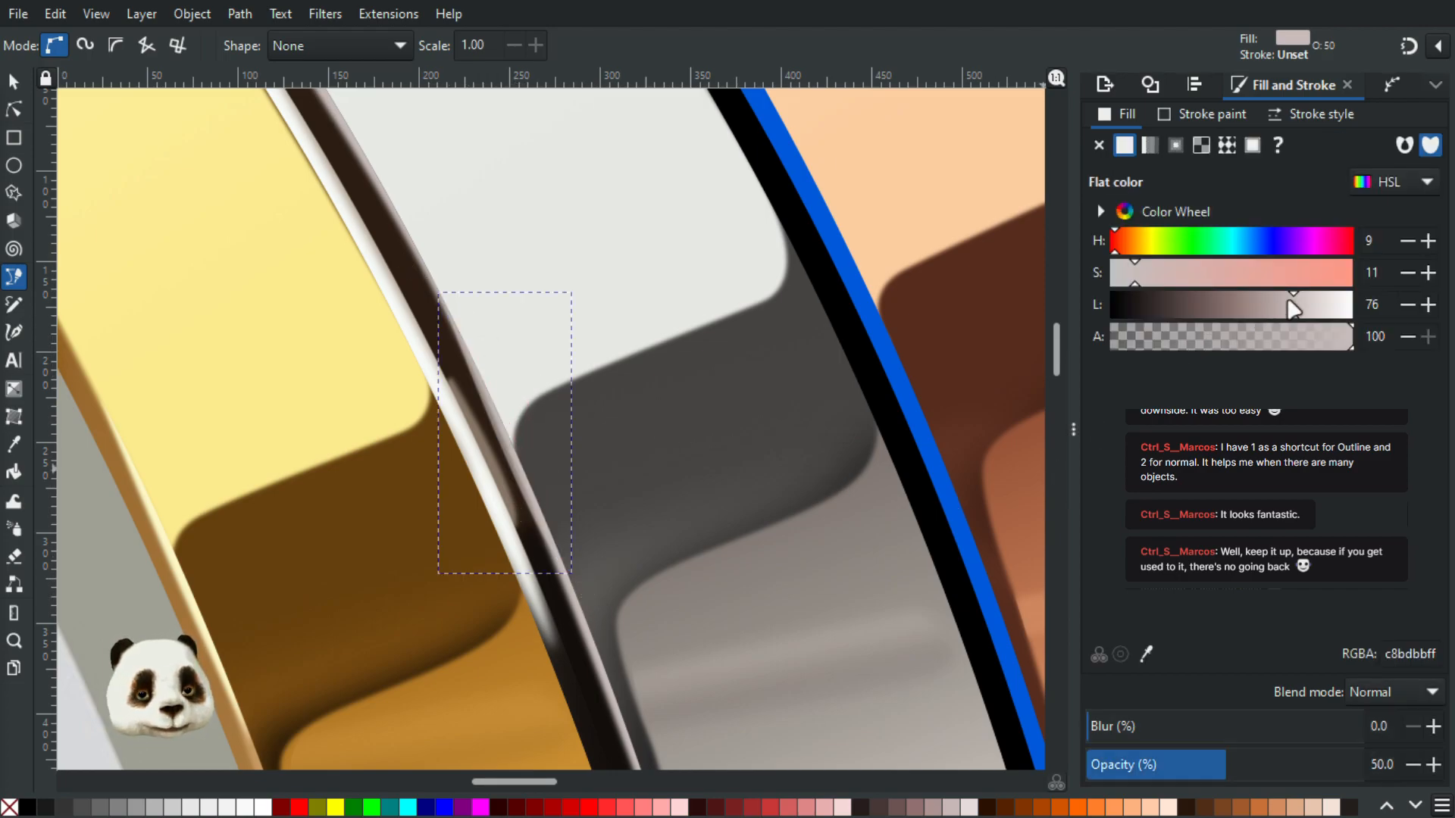
Step: Fill the new thin shape with light grey e7e9e5 sampled from the bright area of the silver band
{"action": "key", "text": "d"}
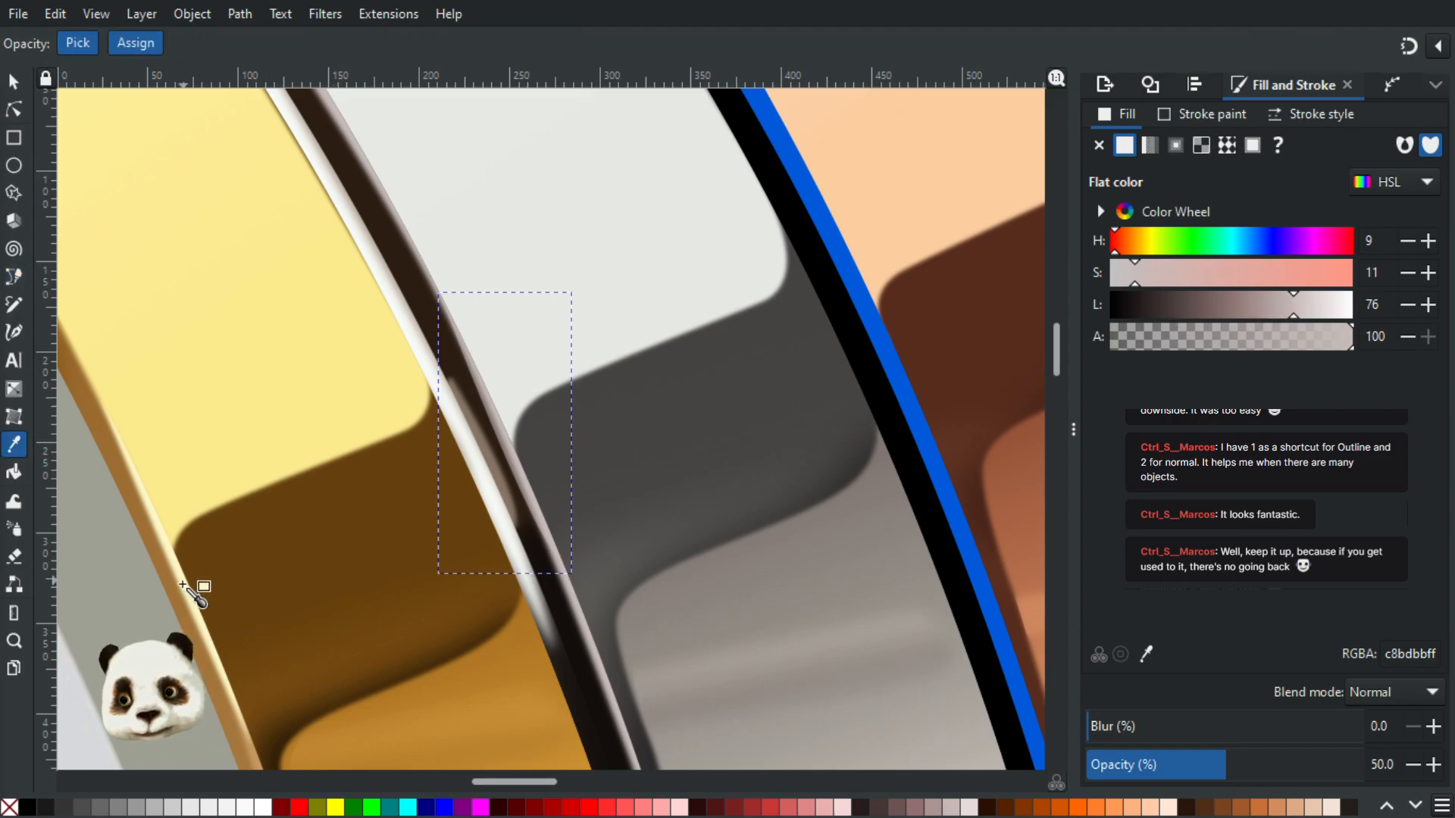
{"action": "left_click", "coordinate": [491, 228]}
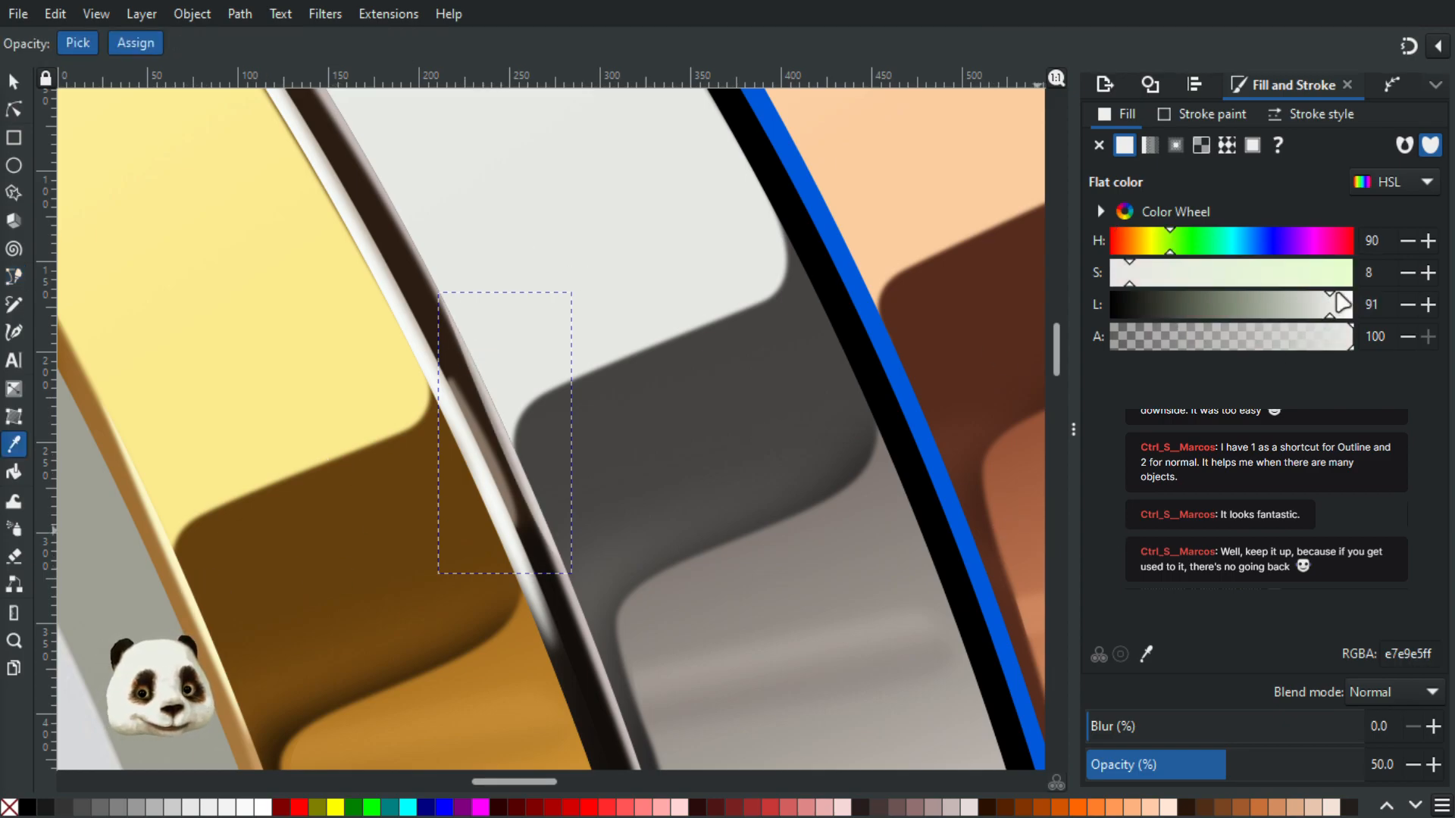
Step: Change the thin groove shape to a white ffffff fill at 100% opacity with 13% blur
{"action": "left_click", "coordinate": [1353, 317]}
{"action": "left_click_drag", "start_coordinate": [1286, 769], "coordinate": [1439, 792]}
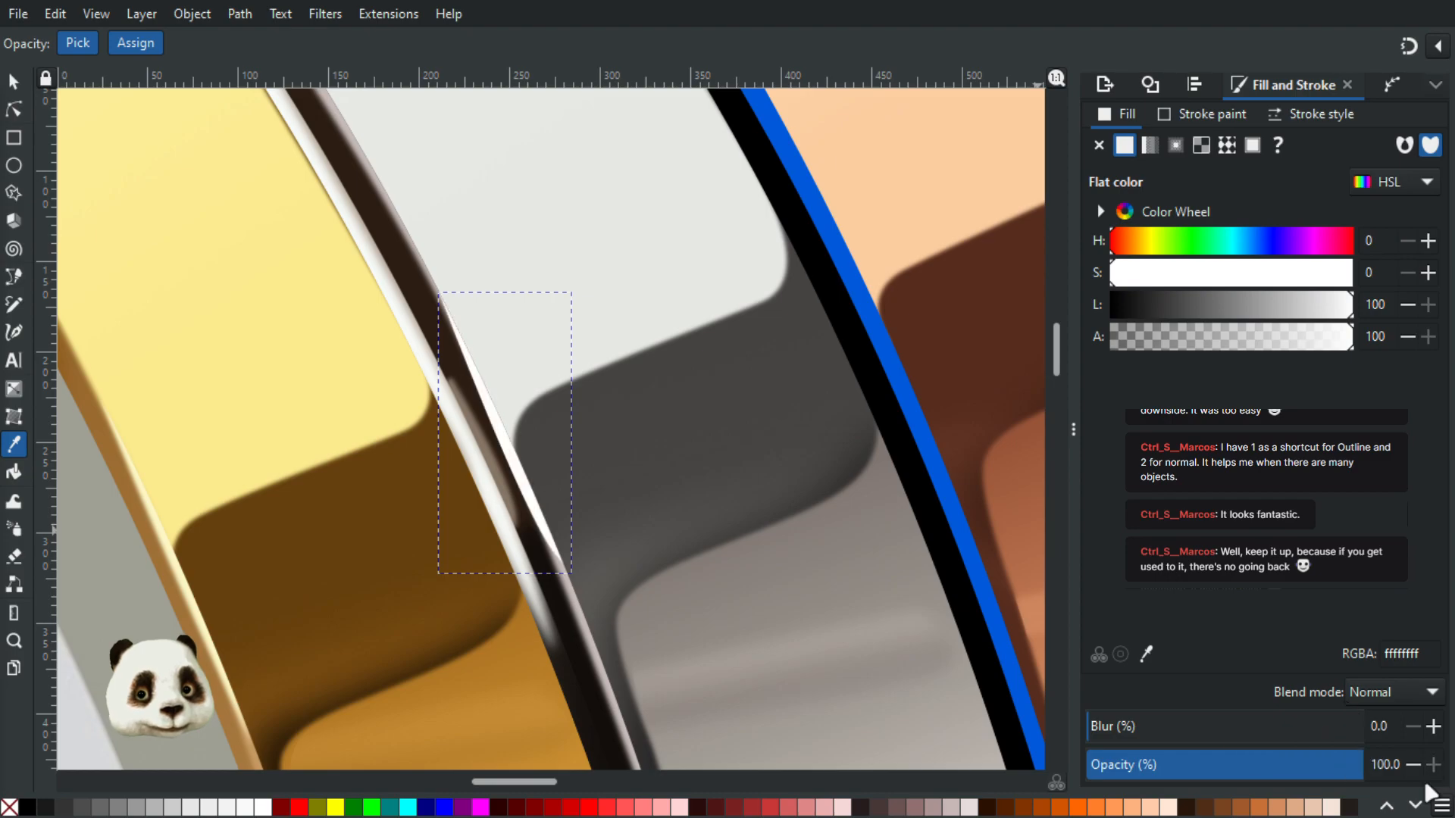
{"action": "mouse_move", "coordinate": [1121, 720]}
{"action": "left_mouse_down"}
{"action": "mouse_move", "coordinate": [1150, 725]}
{"action": "mouse_move", "coordinate": [1114, 726]}
{"action": "left_mouse_up"}
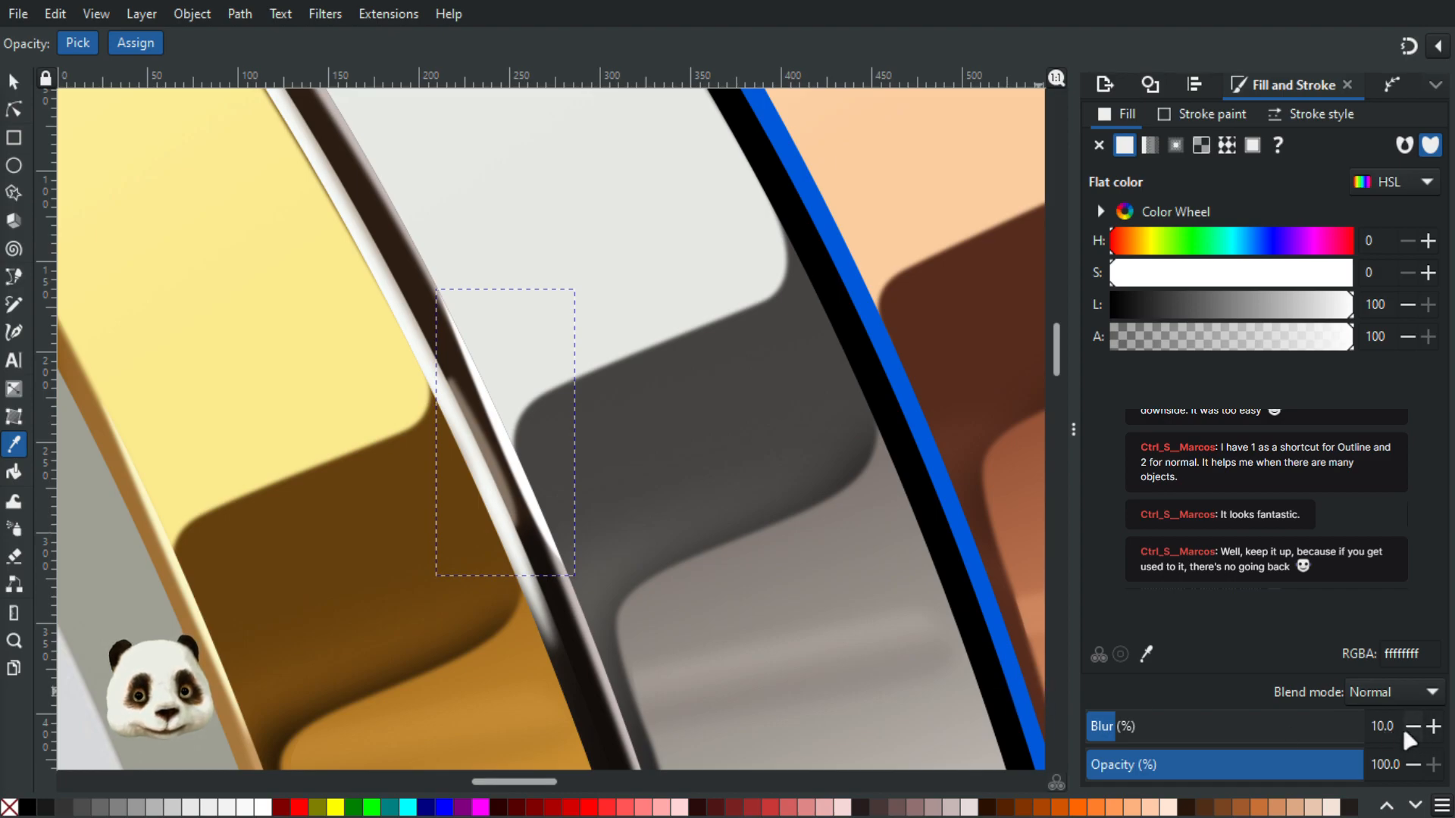
{"action": "left_click_drag", "start_coordinate": [1394, 726], "coordinate": [1309, 736]}
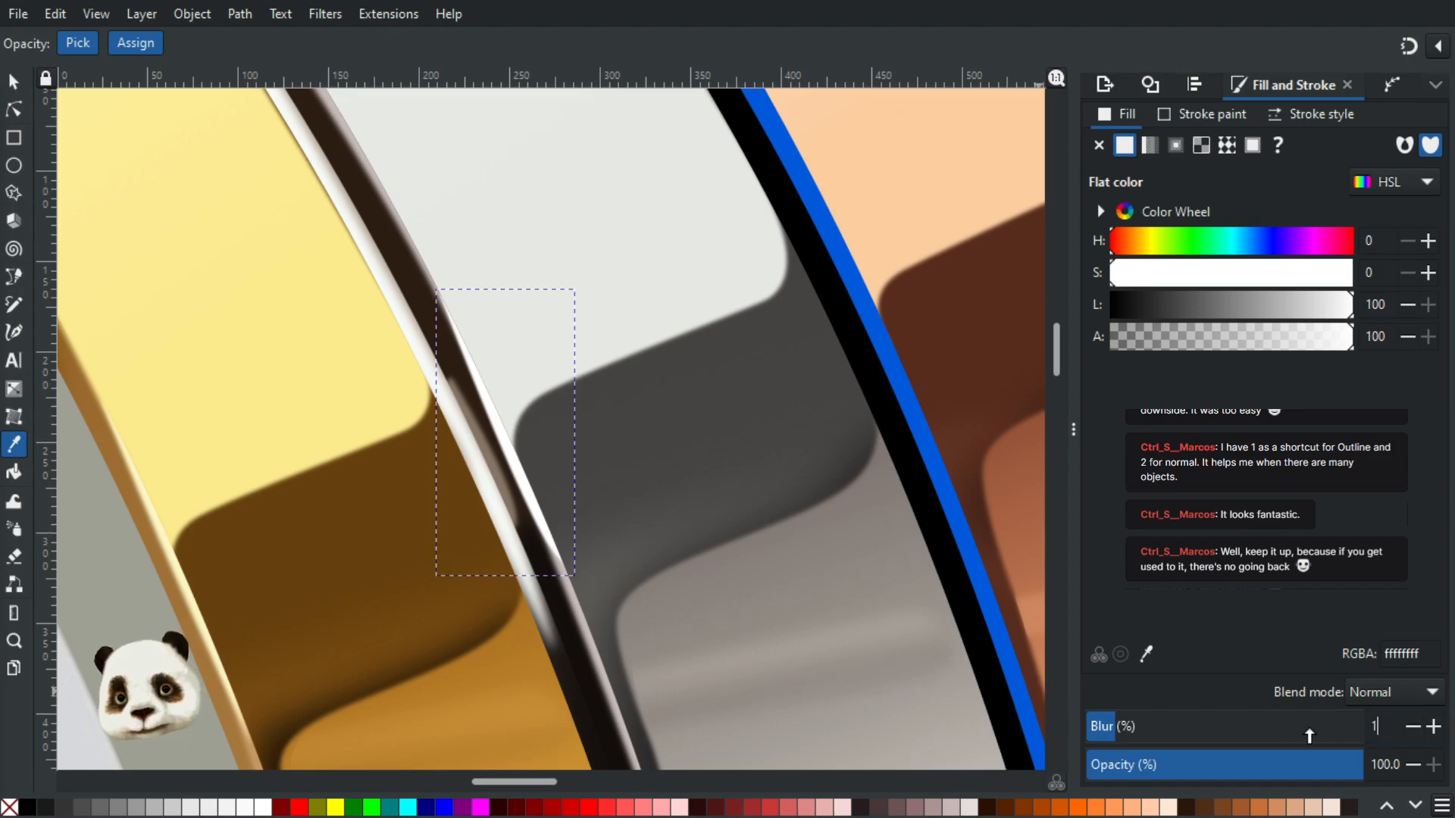
{"action": "type", "text": "13"}
{"action": "key", "text": "Return"}
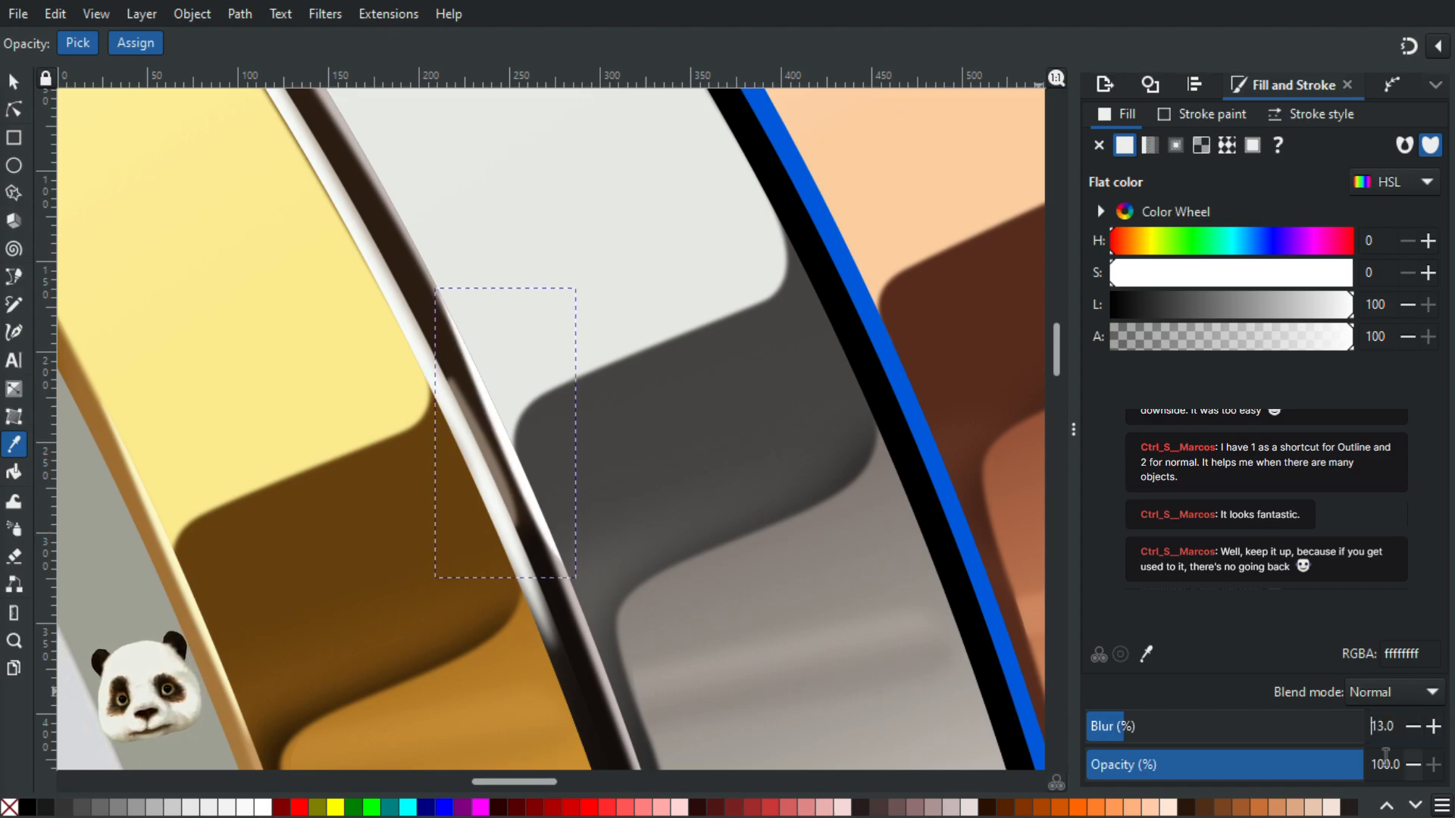
Step: Compare the new white highlight in the gold-silver groove with the groove in the small reference photo
{"action": "left_click", "coordinate": [14, 109]}
{"action": "scroll", "coordinate": [584, 525], "scroll_direction": "up", "scroll_amount": 1}
{"action": "scroll", "coordinate": [585, 525], "scroll_direction": "down", "scroll_amount": 6}
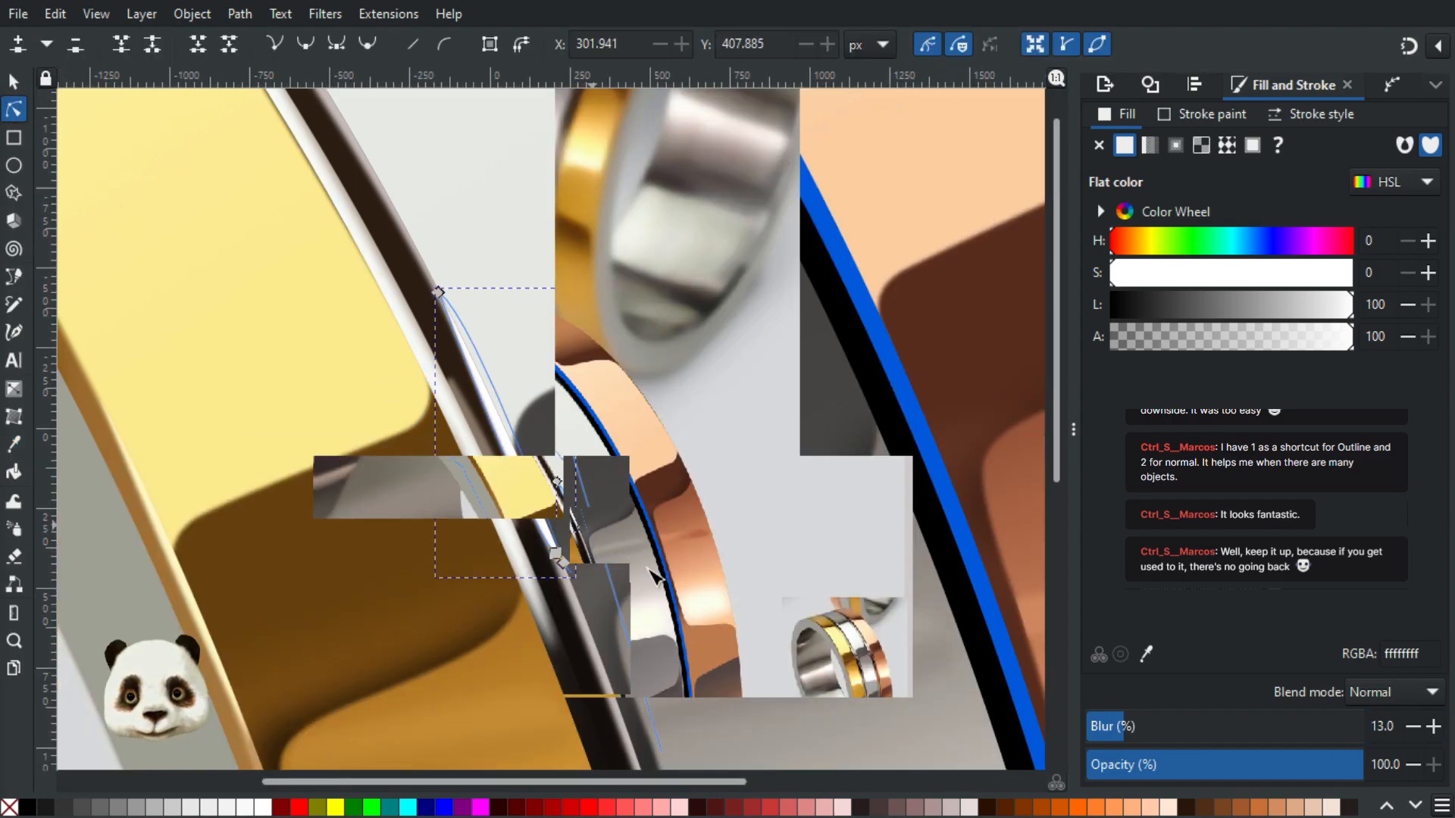
{"action": "left_click", "coordinate": [953, 524]}
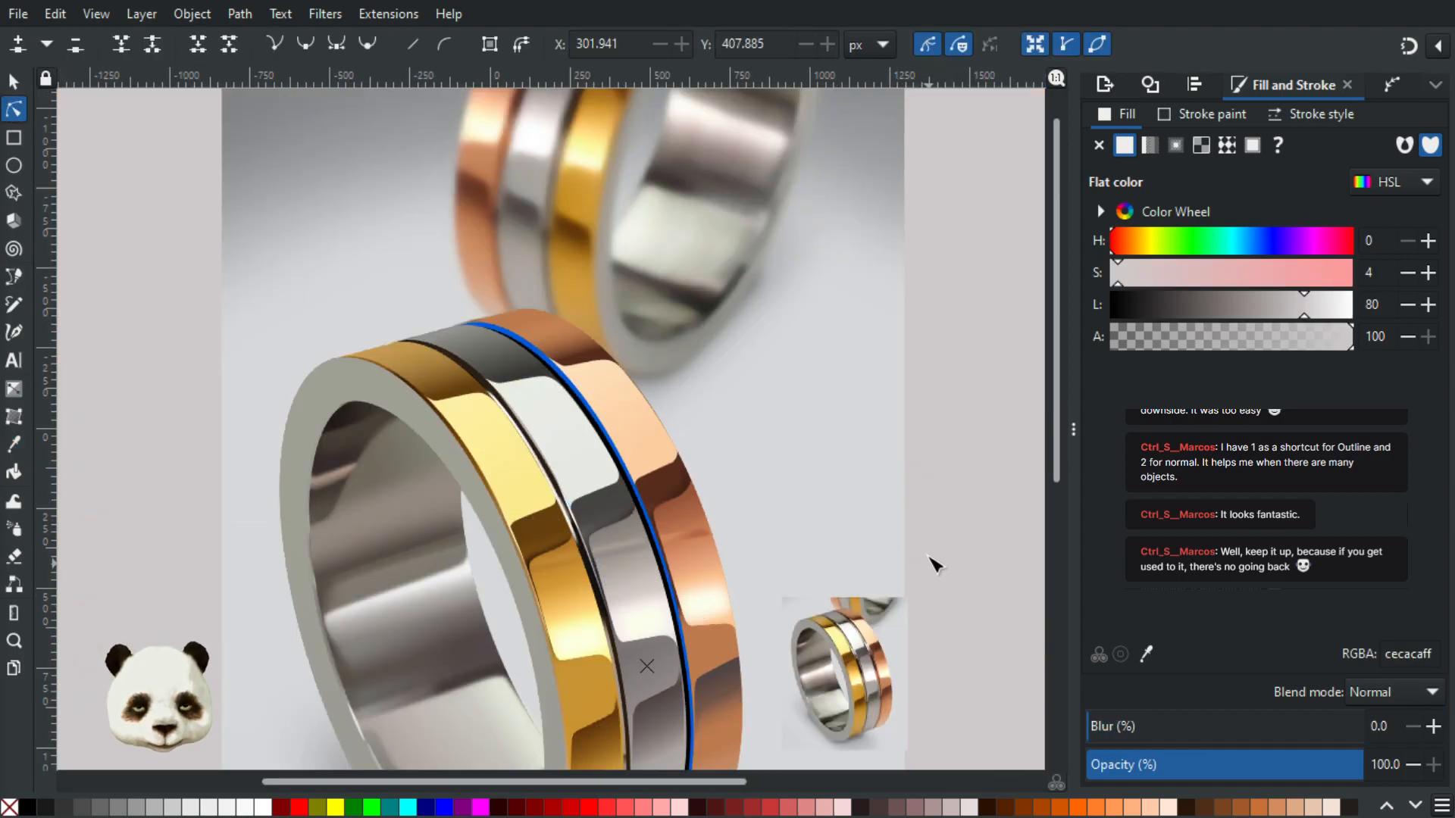
{"action": "left_click_drag", "start_coordinate": [932, 561], "coordinate": [720, 422]}
{"action": "scroll", "coordinate": [502, 444], "scroll_direction": "up", "scroll_amount": 1}
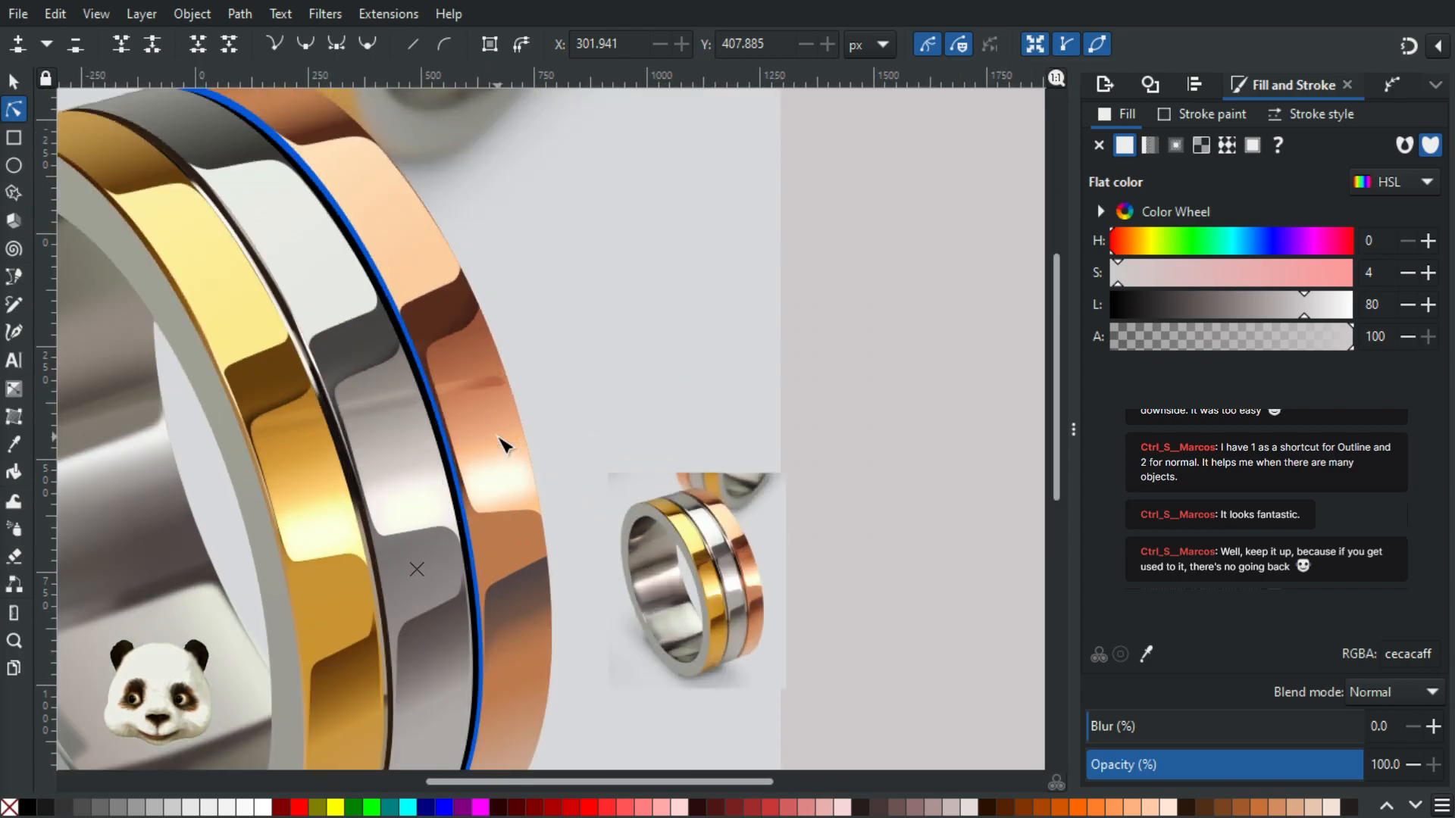
{"action": "scroll", "coordinate": [357, 400], "scroll_direction": "up", "scroll_amount": 1}
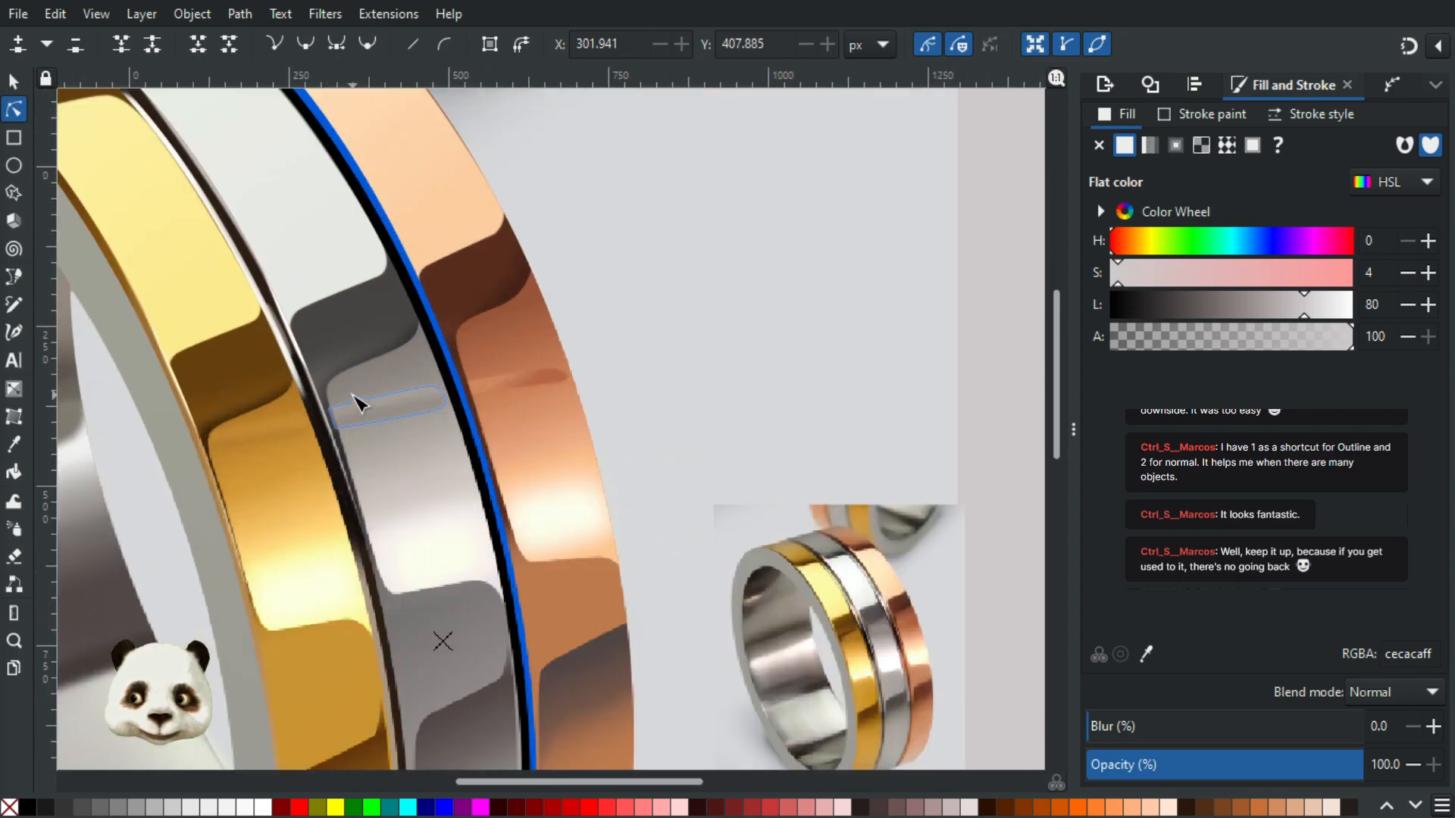
{"action": "scroll", "coordinate": [292, 349], "scroll_direction": "up", "scroll_amount": 1}
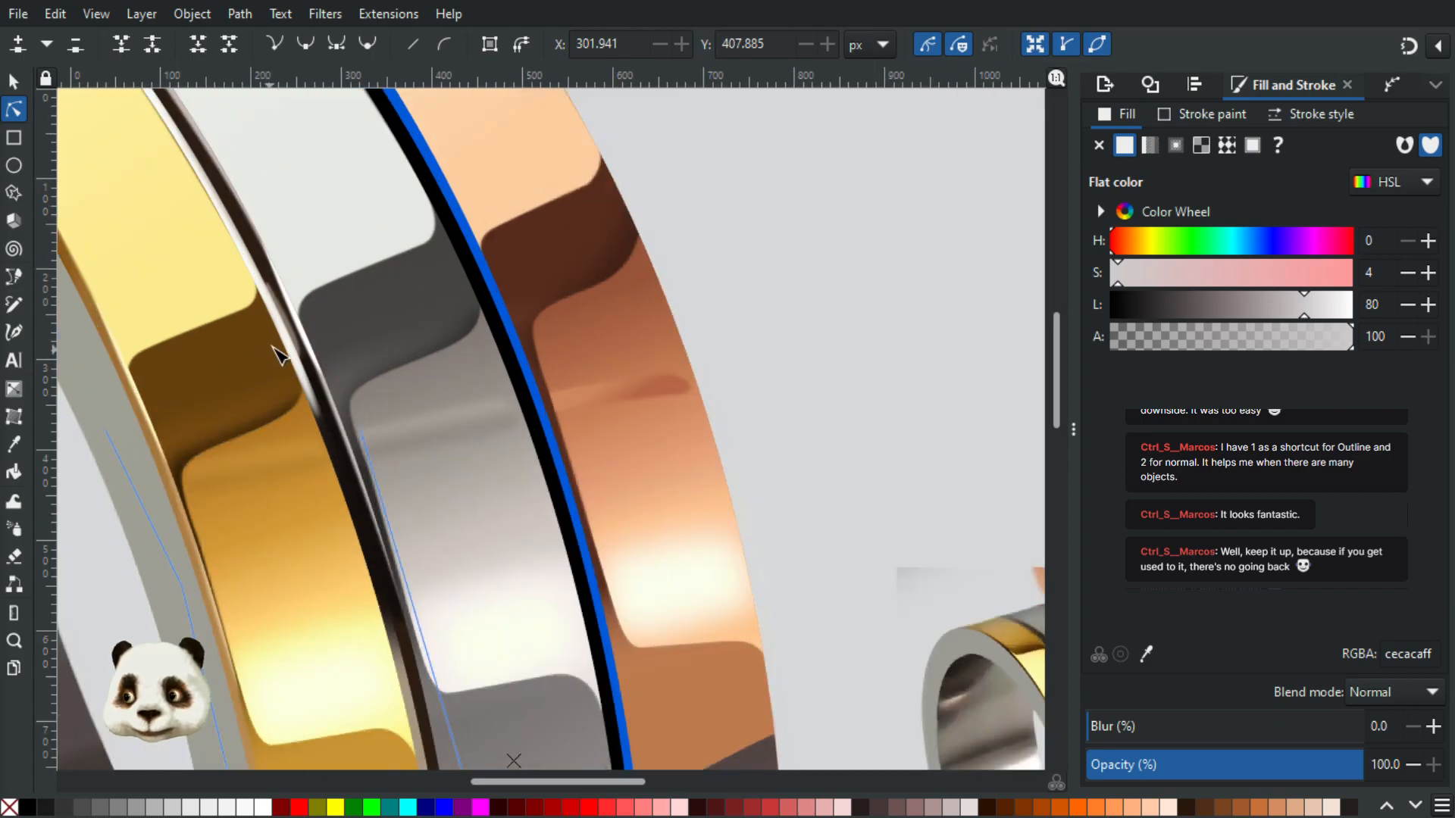
Step: Extend the lower end nodes of the white highlight further down the groove, along the dark grey reflection's edge
{"action": "left_click", "coordinate": [308, 341]}
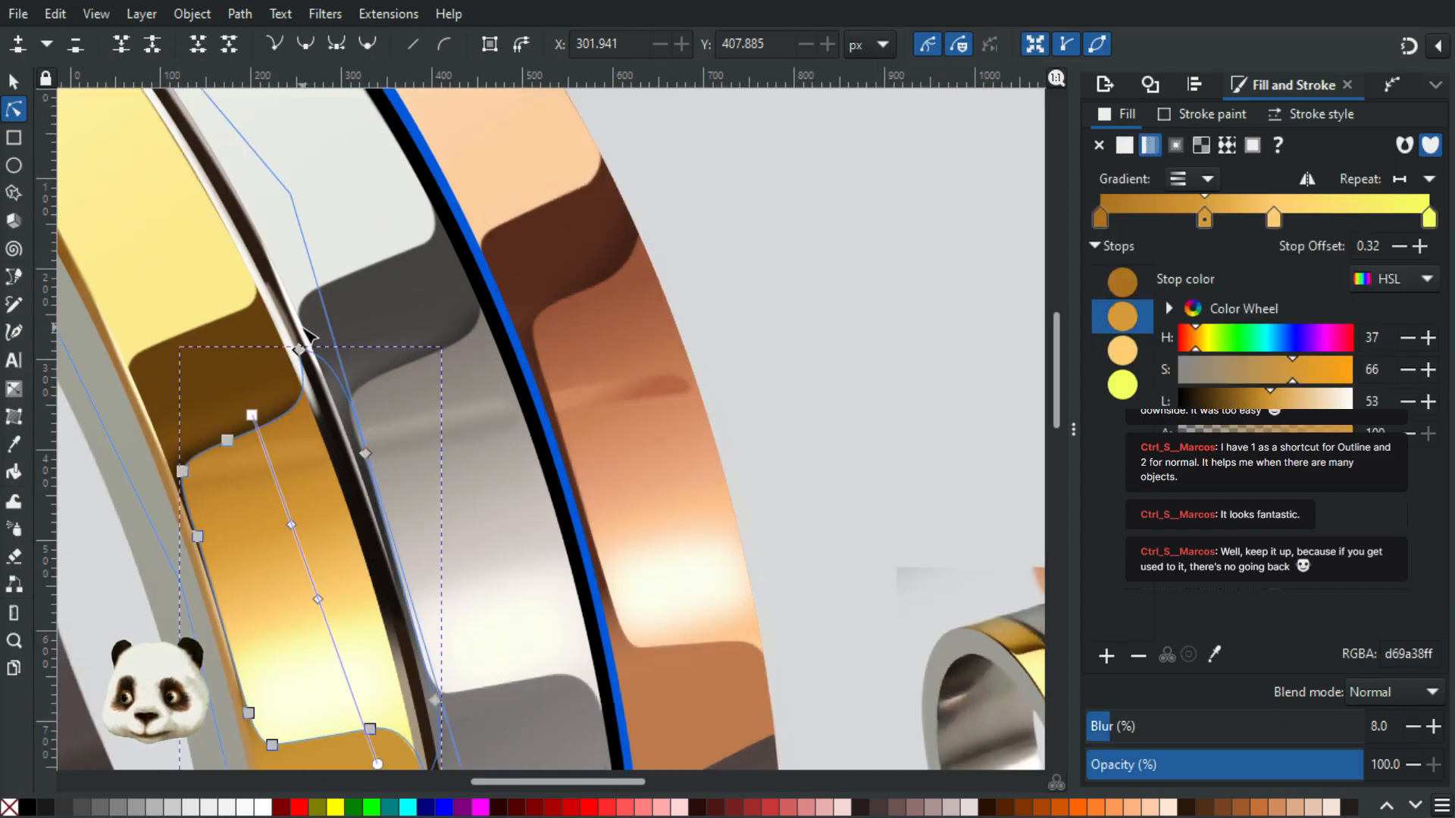
{"action": "scroll", "coordinate": [303, 334], "scroll_direction": "up", "scroll_amount": 3}
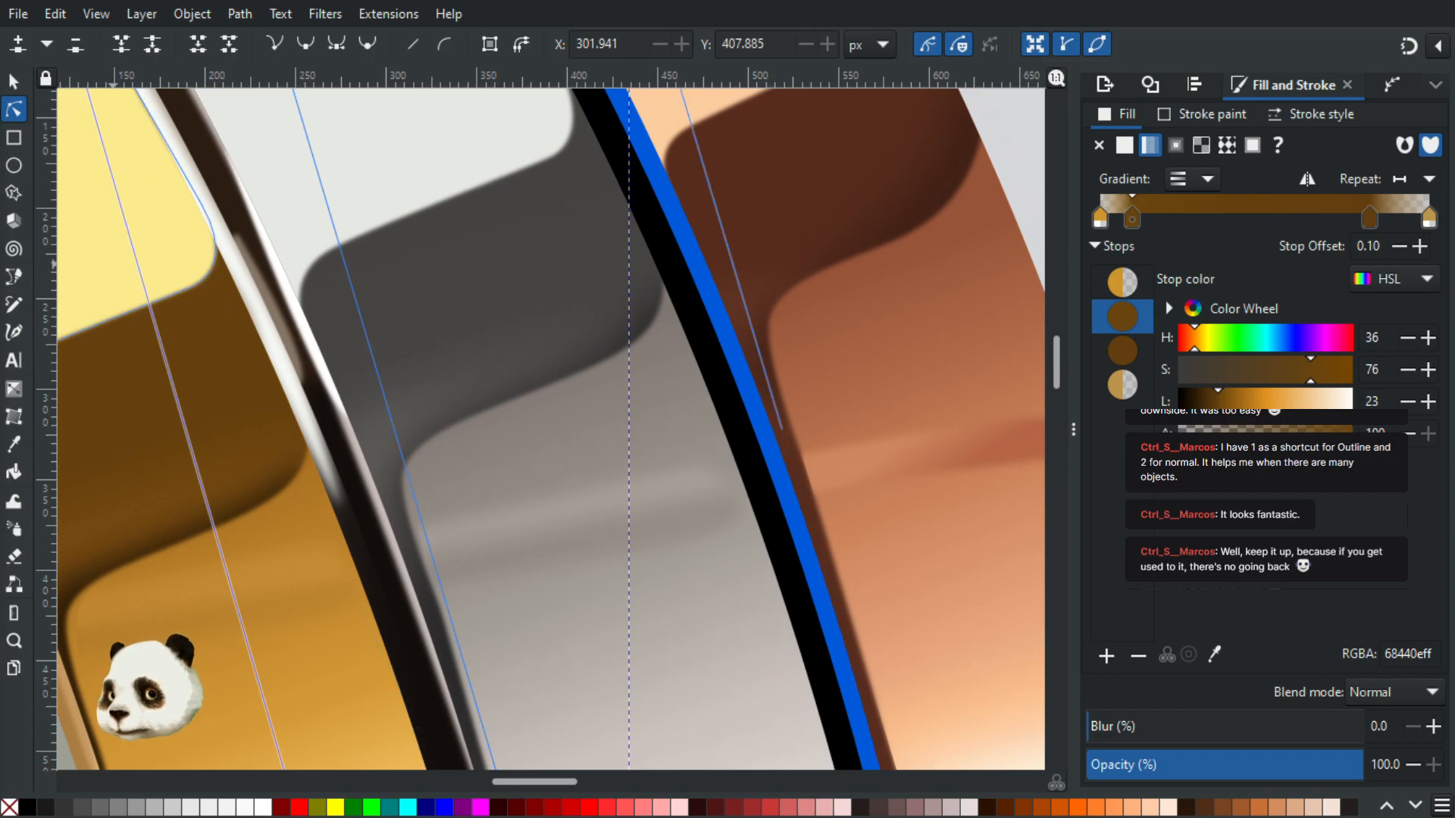
{"action": "left_click", "coordinate": [399, 403]}
{"action": "scroll", "coordinate": [399, 402], "scroll_direction": "down", "scroll_amount": 3}
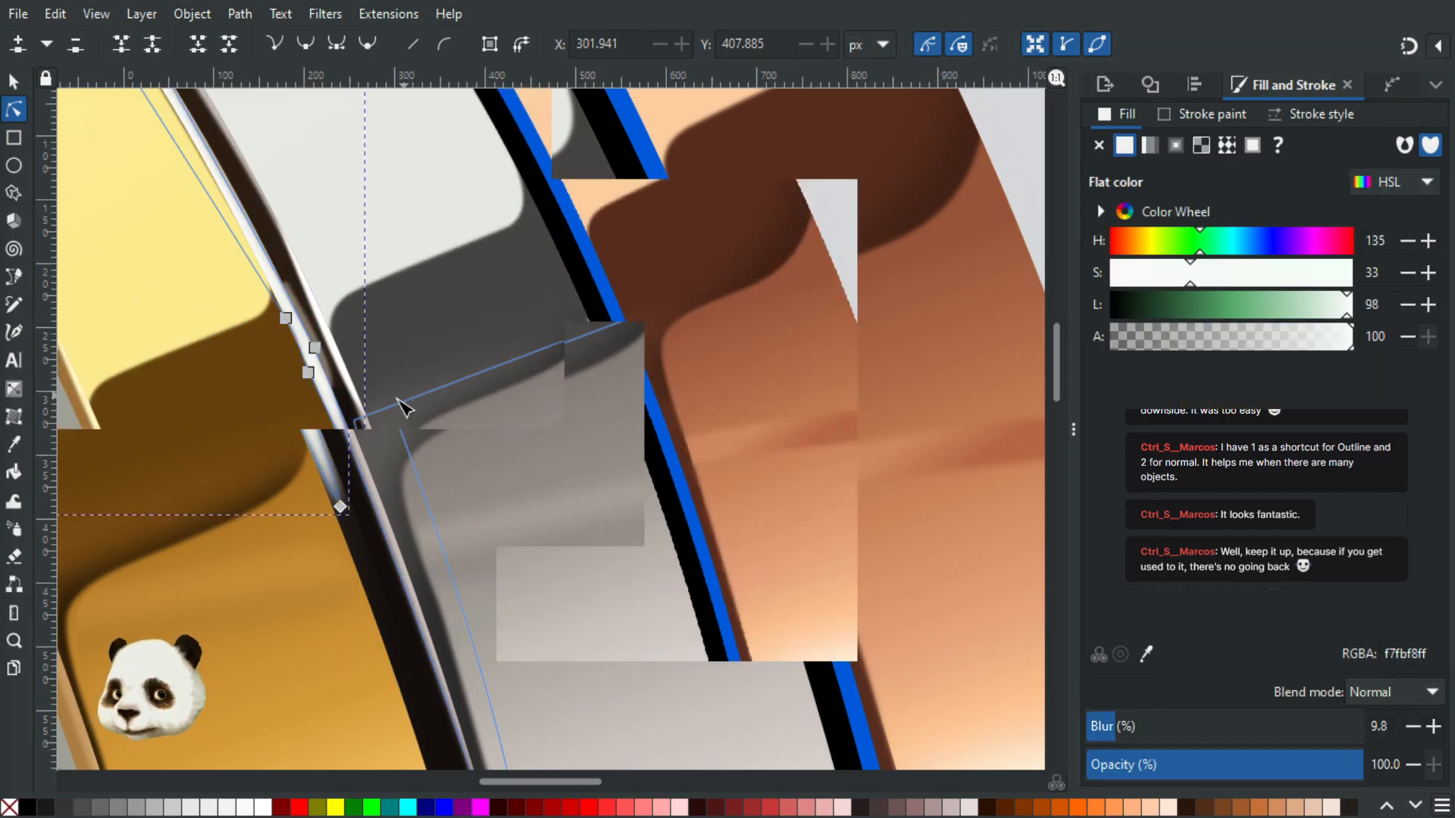
{"action": "scroll", "coordinate": [485, 440], "scroll_direction": "up", "scroll_amount": 3}
{"action": "left_click", "coordinate": [270, 479]}
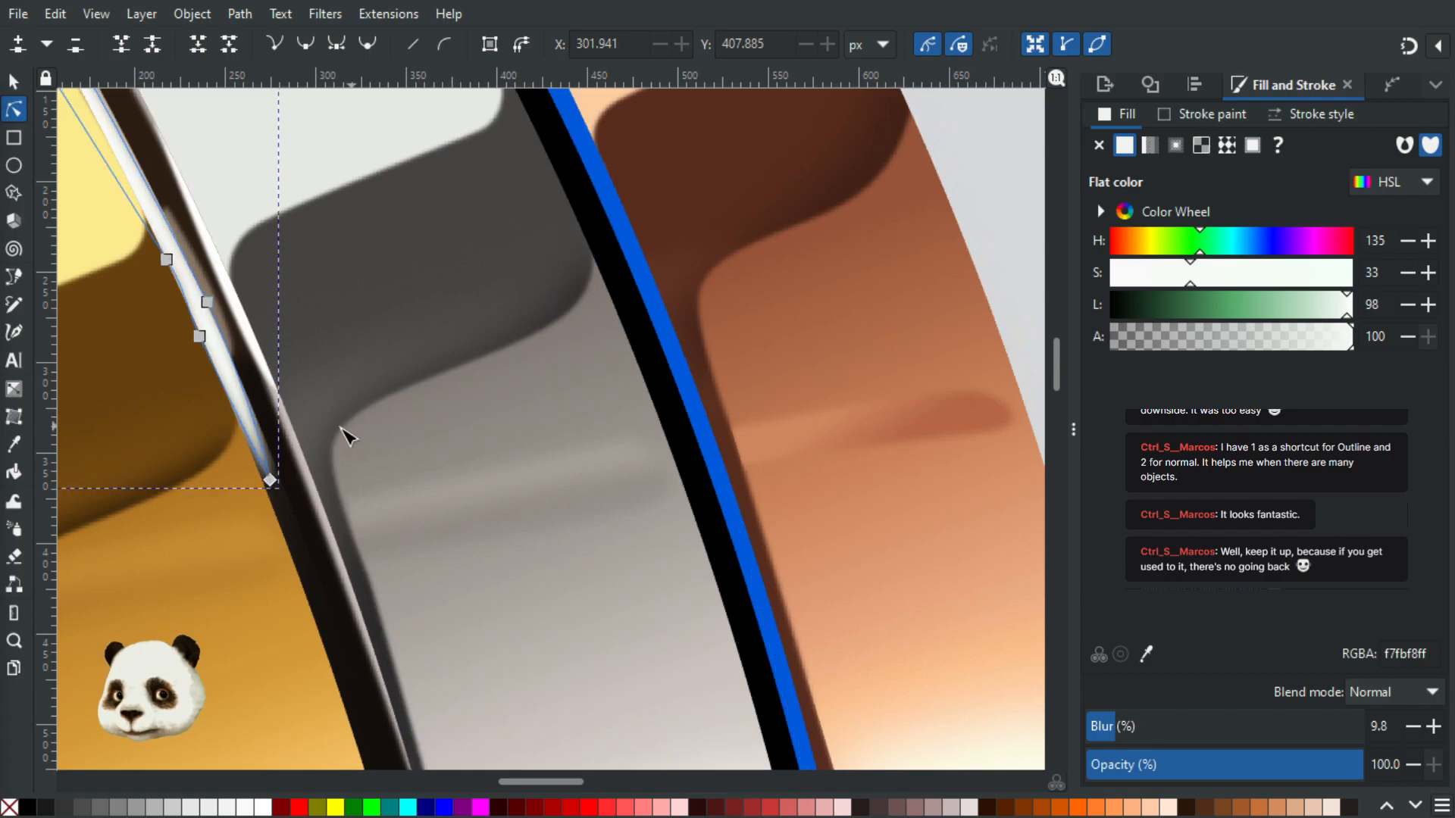
{"action": "left_click", "coordinate": [272, 385]}
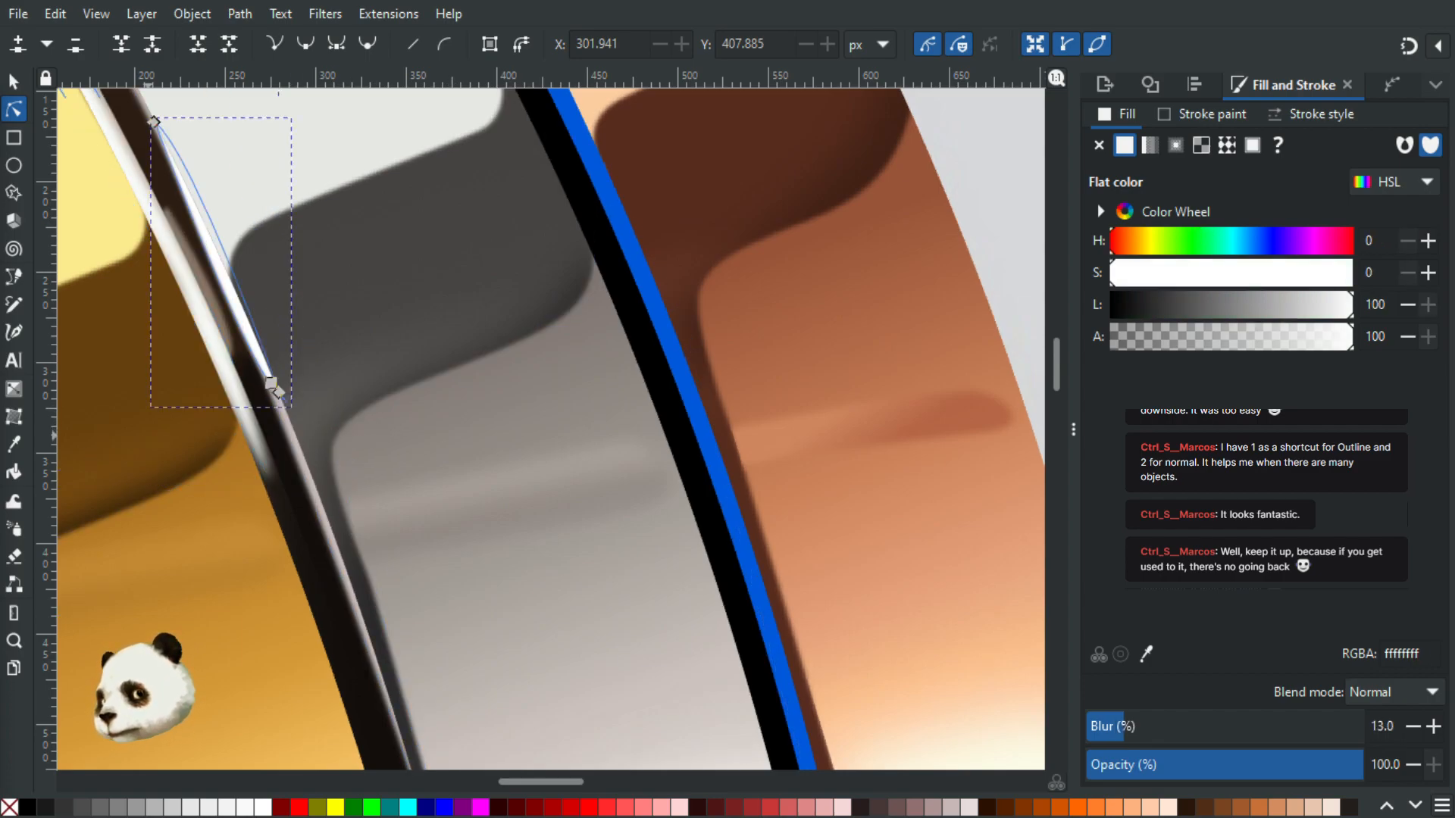
{"action": "scroll", "coordinate": [322, 422], "scroll_direction": "up", "scroll_amount": 3}
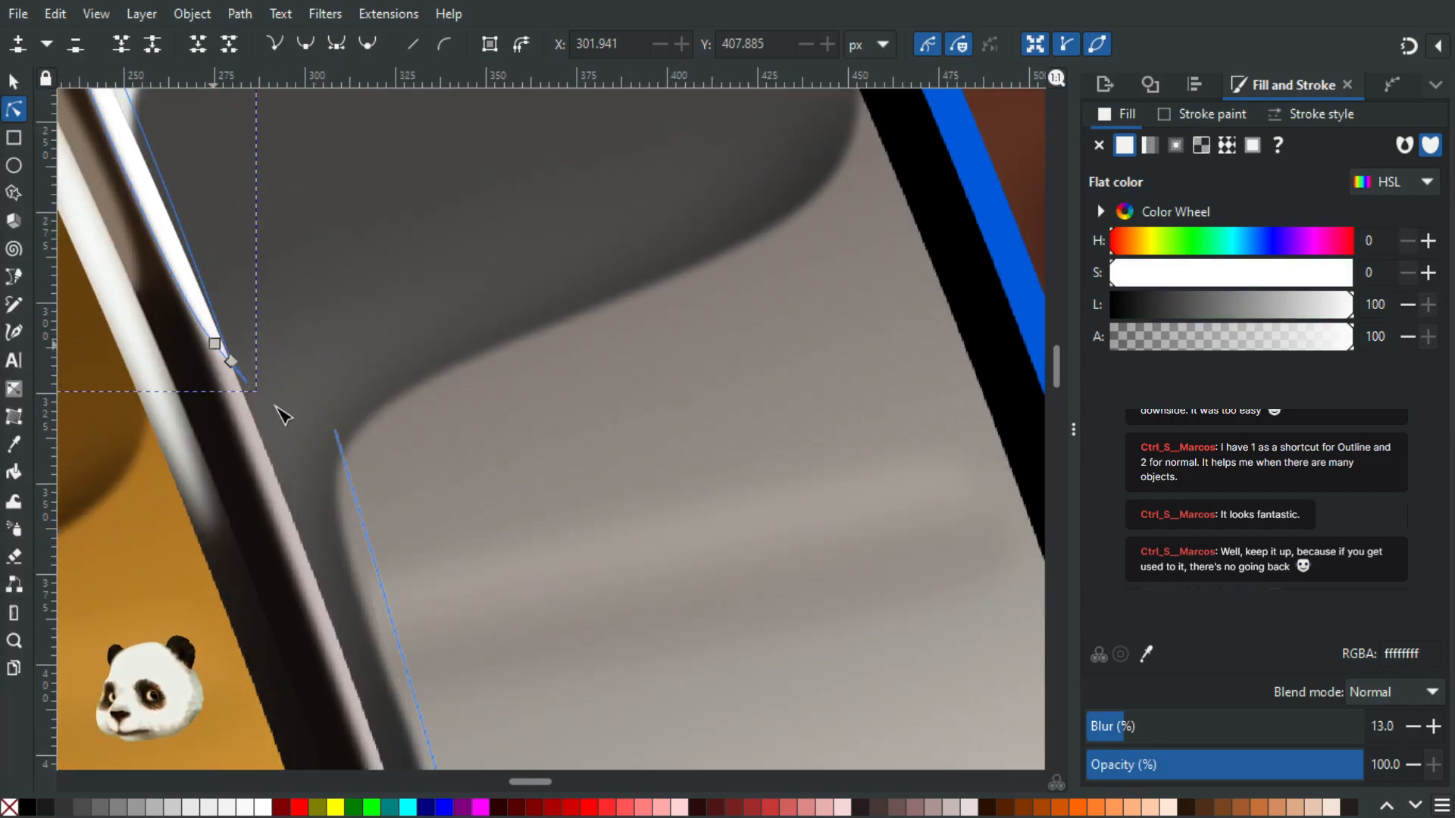
{"action": "left_click", "coordinate": [215, 343]}
{"action": "left_click_drag", "start_coordinate": [241, 382], "coordinate": [302, 488]}
Step: Examine the lengthened highlight on the whole ring and compare the groove with the small reference photo
{"action": "scroll", "coordinate": [302, 489], "scroll_direction": "down", "scroll_amount": 3}
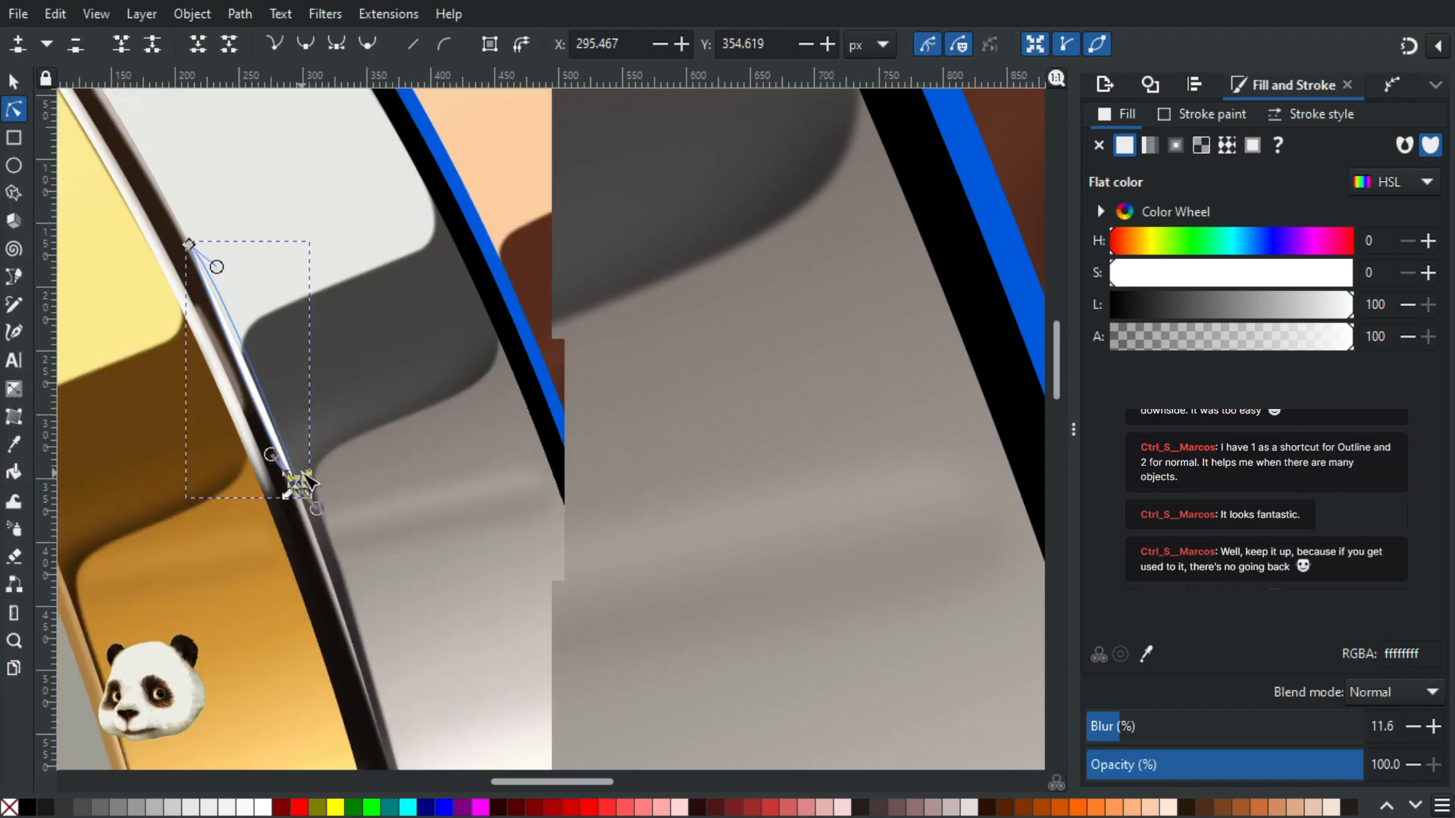
{"action": "left_click", "coordinate": [912, 322]}
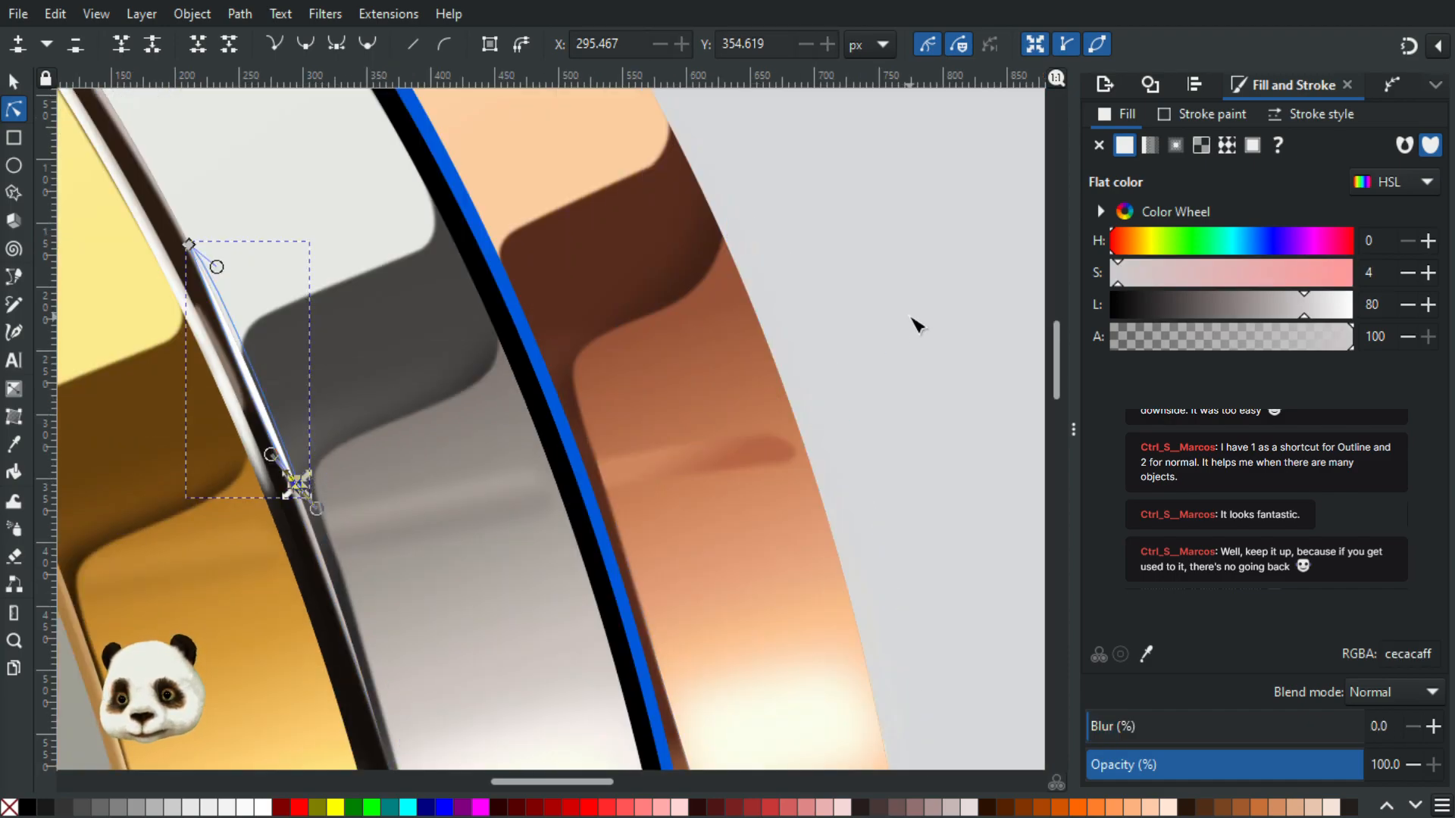
{"action": "scroll", "coordinate": [914, 326], "scroll_direction": "down", "scroll_amount": 3}
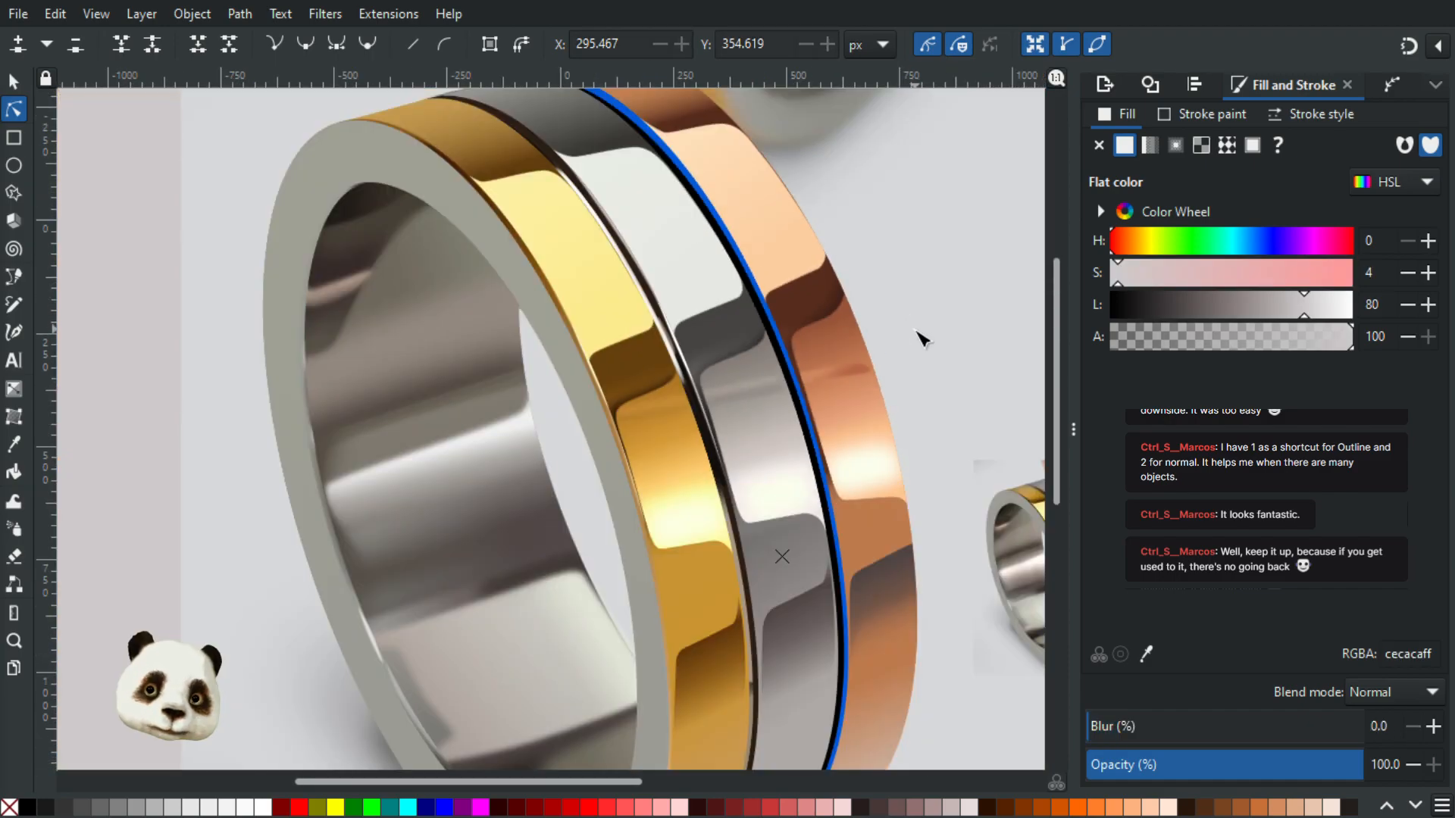
{"action": "left_click_drag", "start_coordinate": [958, 383], "coordinate": [767, 271]}
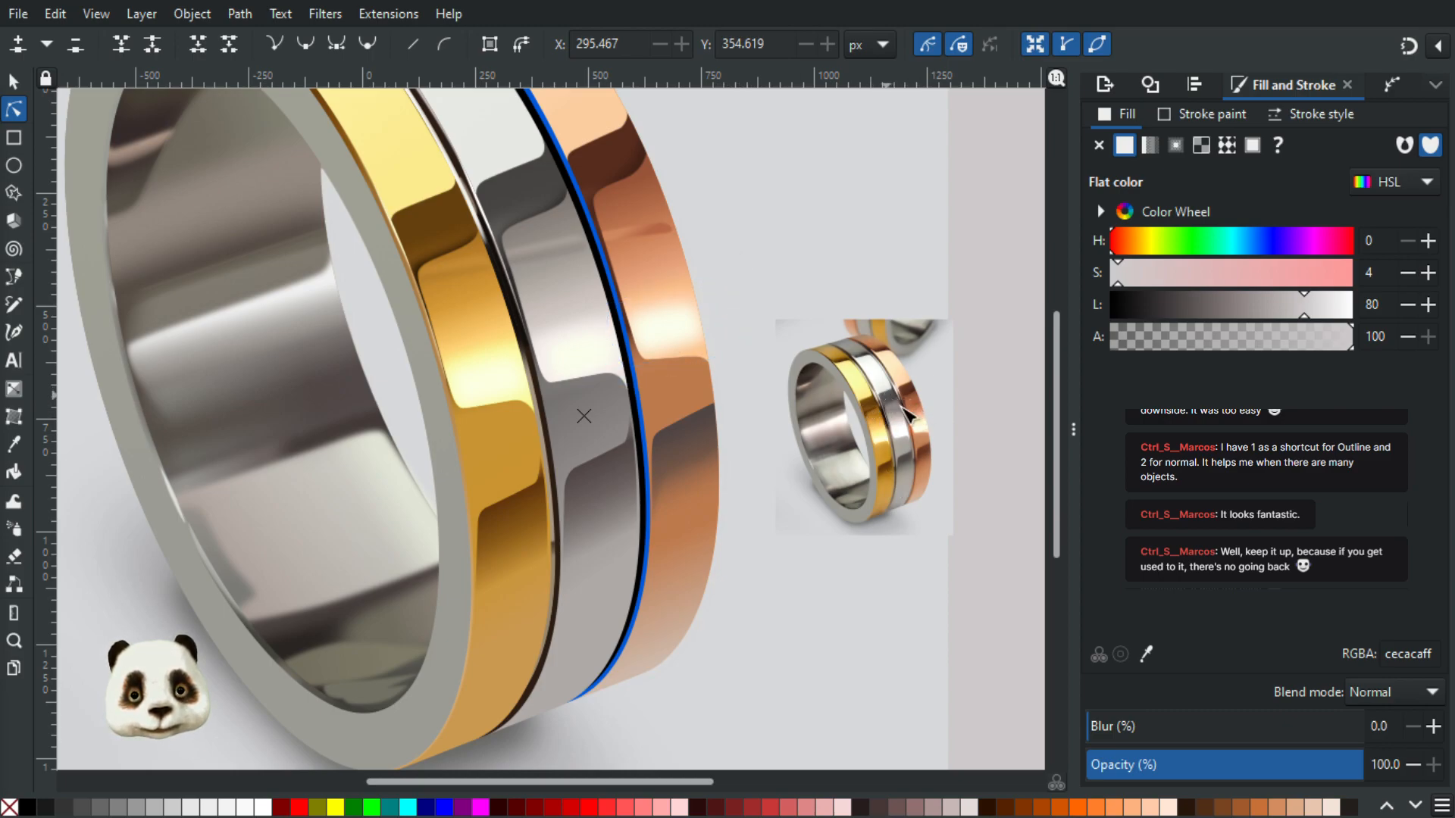
{"action": "scroll", "coordinate": [529, 189], "scroll_direction": "up", "scroll_amount": 2}
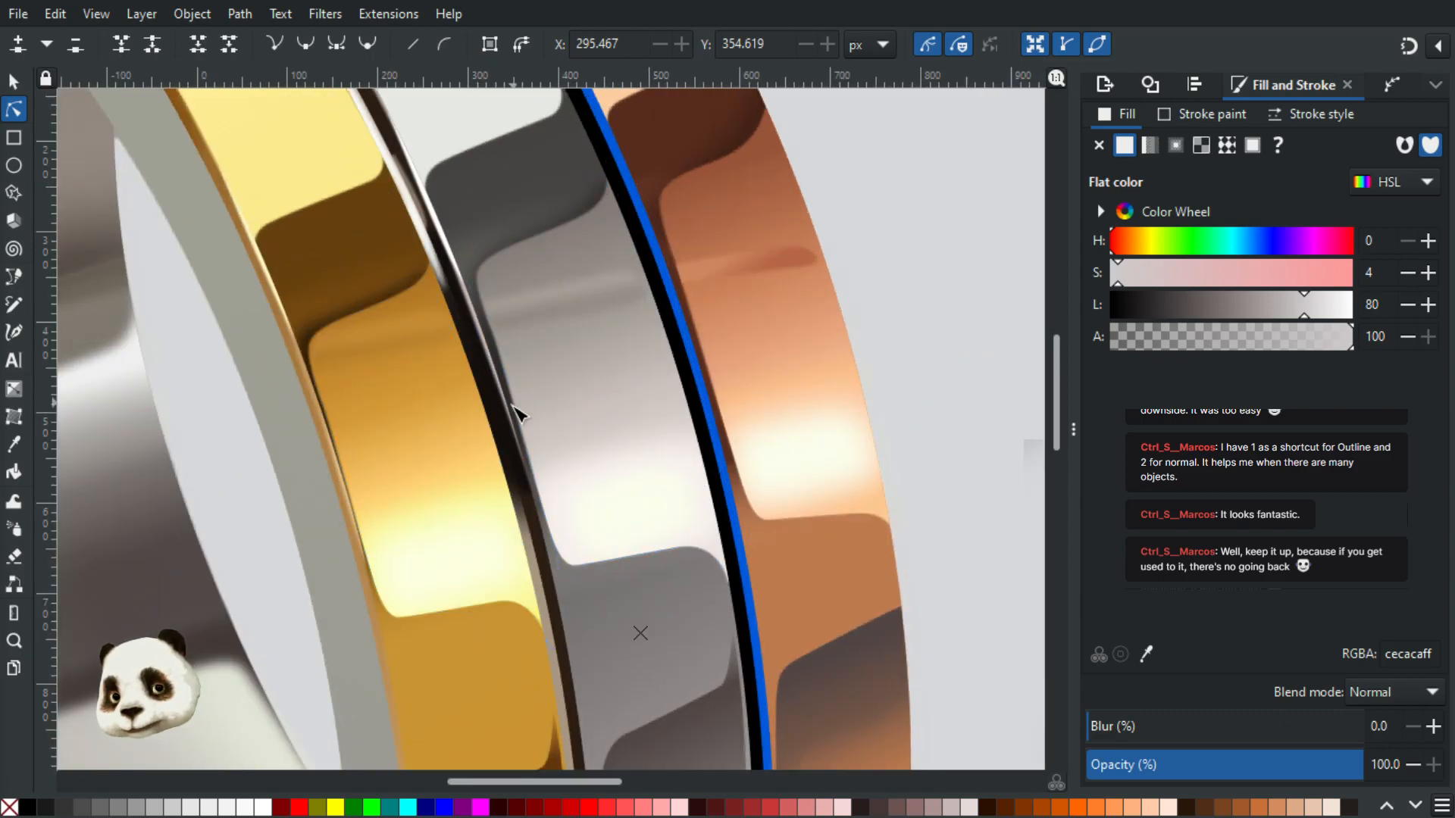
{"action": "scroll", "coordinate": [496, 450], "scroll_direction": "up", "scroll_amount": 1}
{"action": "left_click_drag", "start_coordinate": [456, 371], "coordinate": [413, 511]}
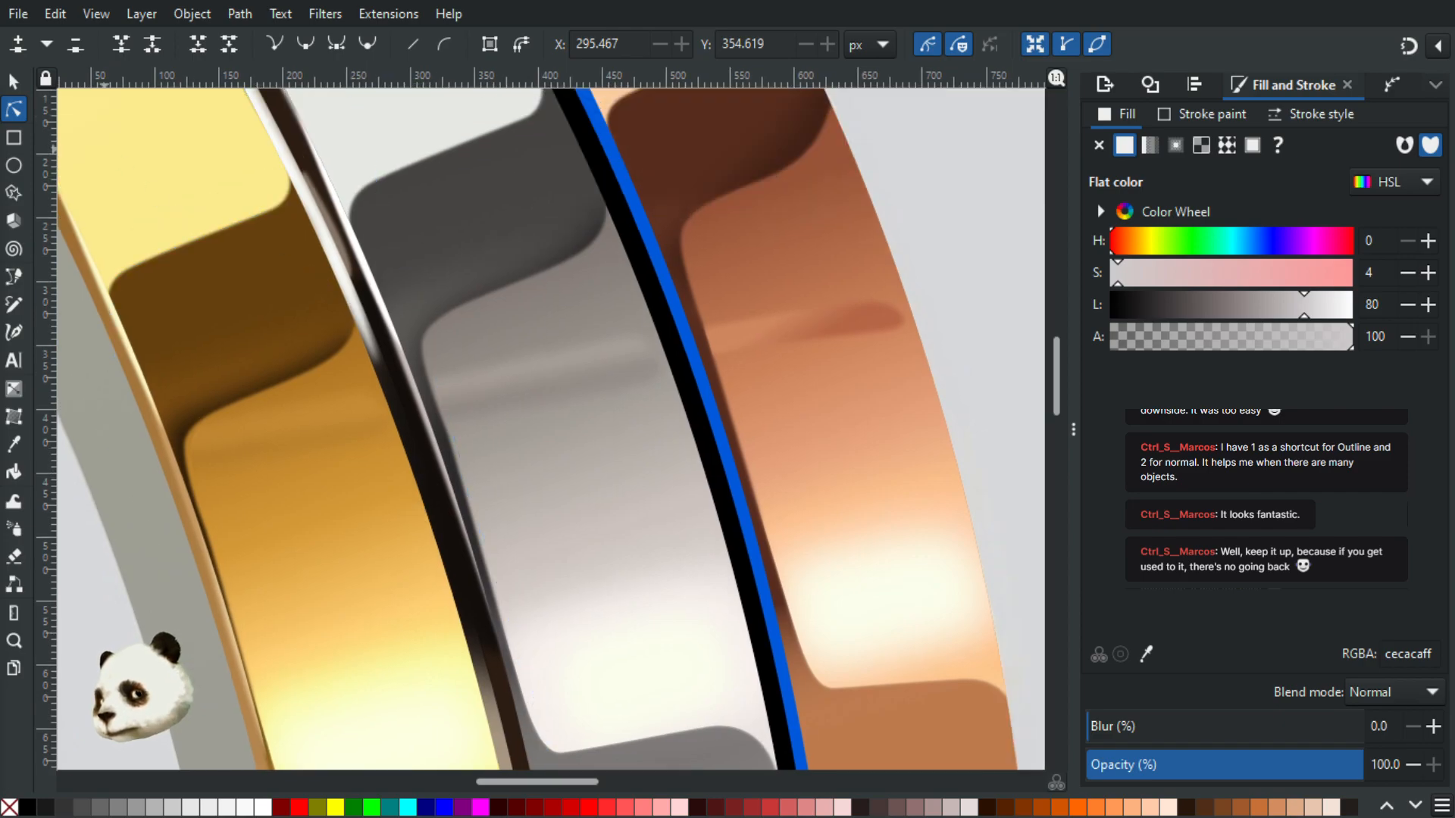
Step: Try to move the white highlight as a whole object further down along the groove
{"action": "left_click", "coordinate": [322, 227]}
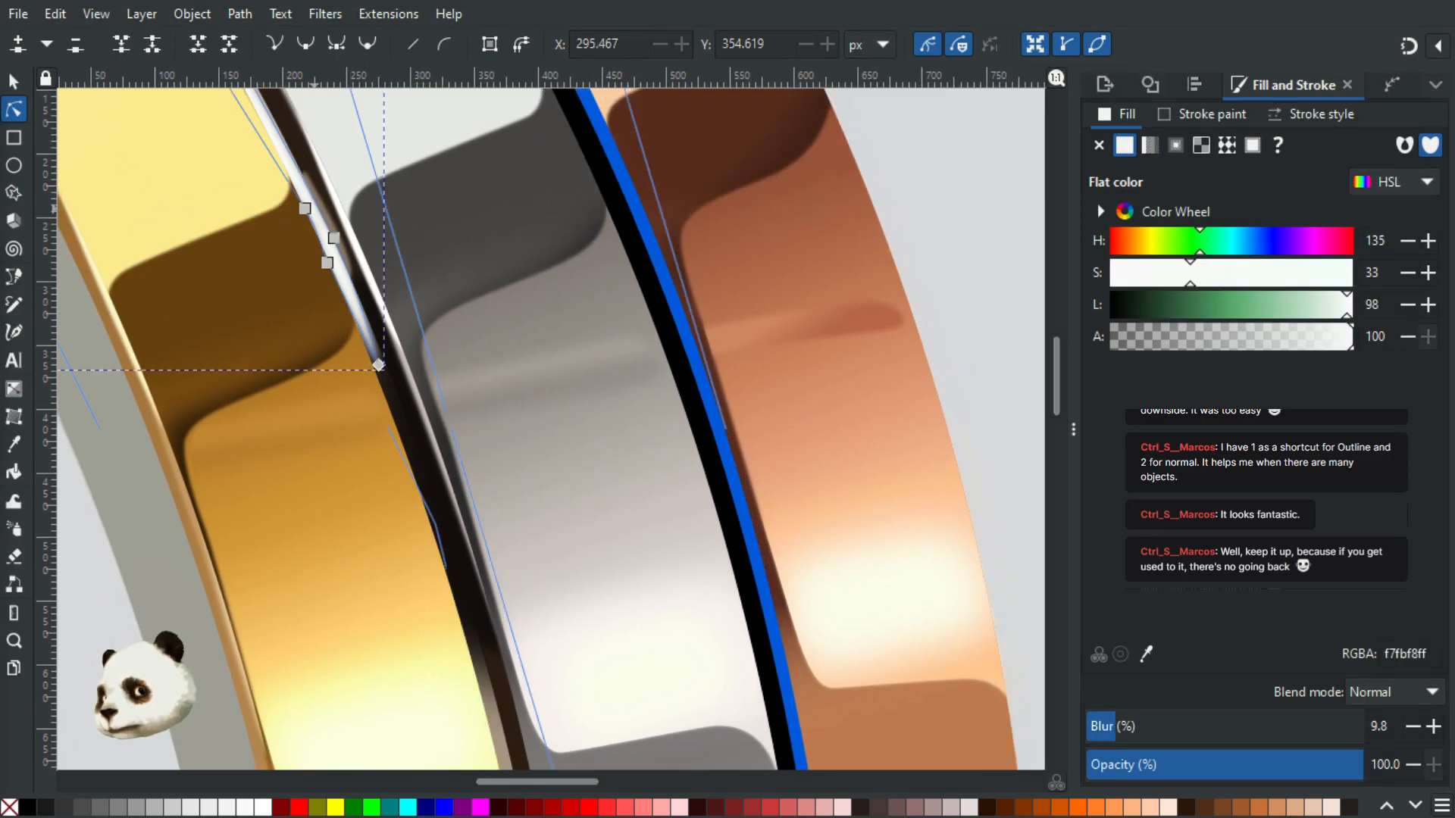
{"action": "left_click", "coordinate": [353, 233]}
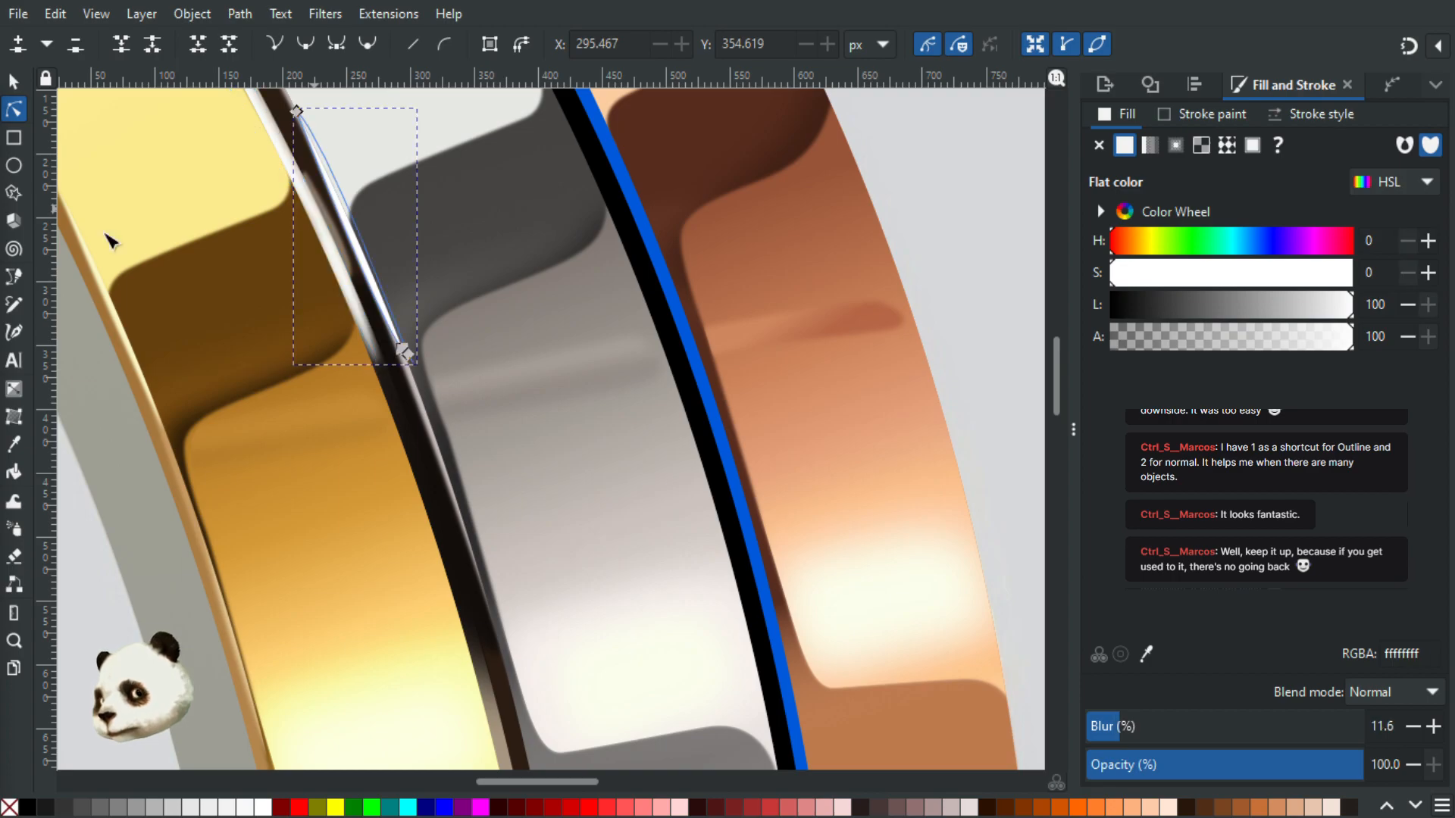
{"action": "left_click", "coordinate": [12, 85]}
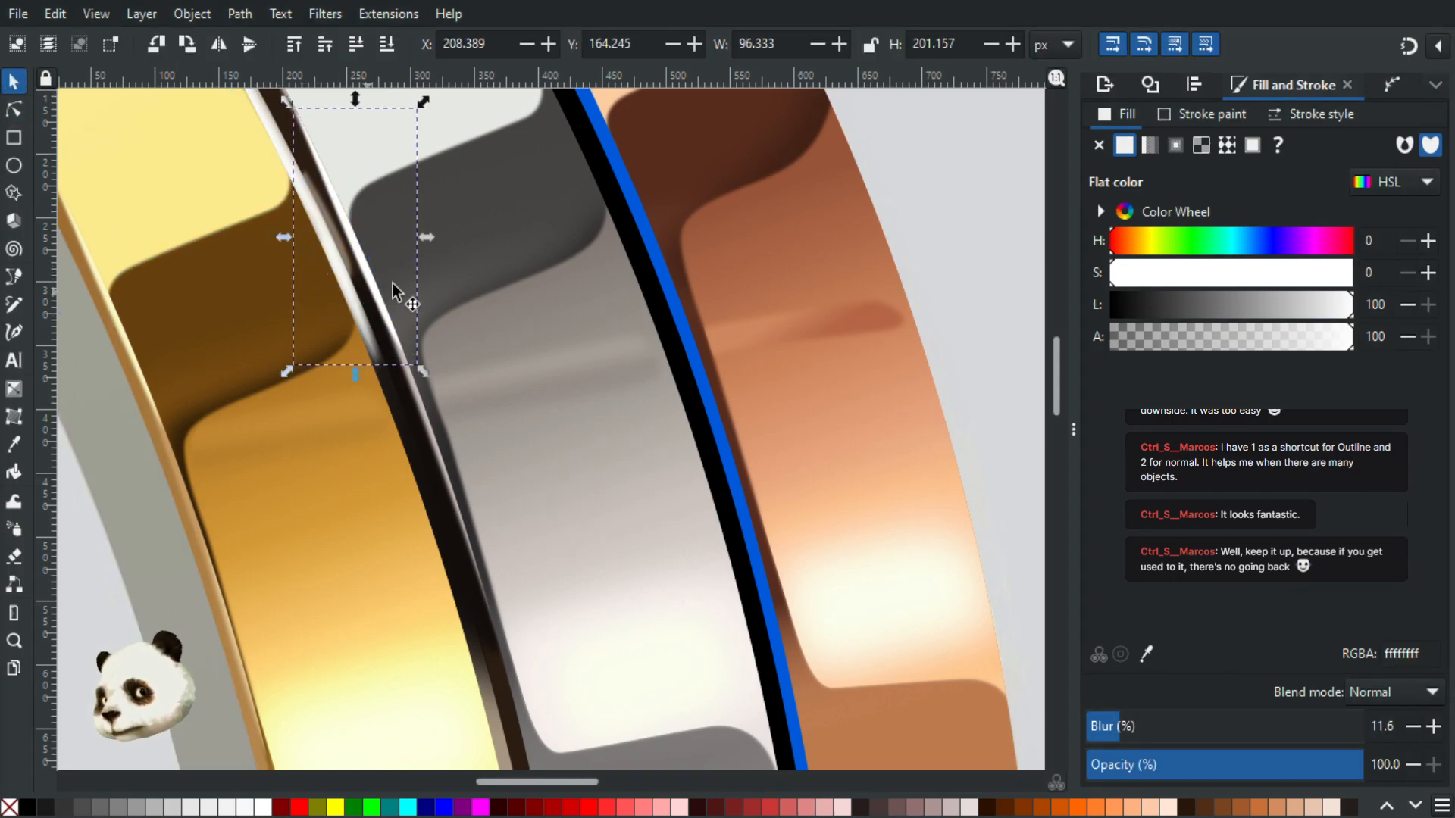
{"action": "left_click", "coordinate": [390, 333]}
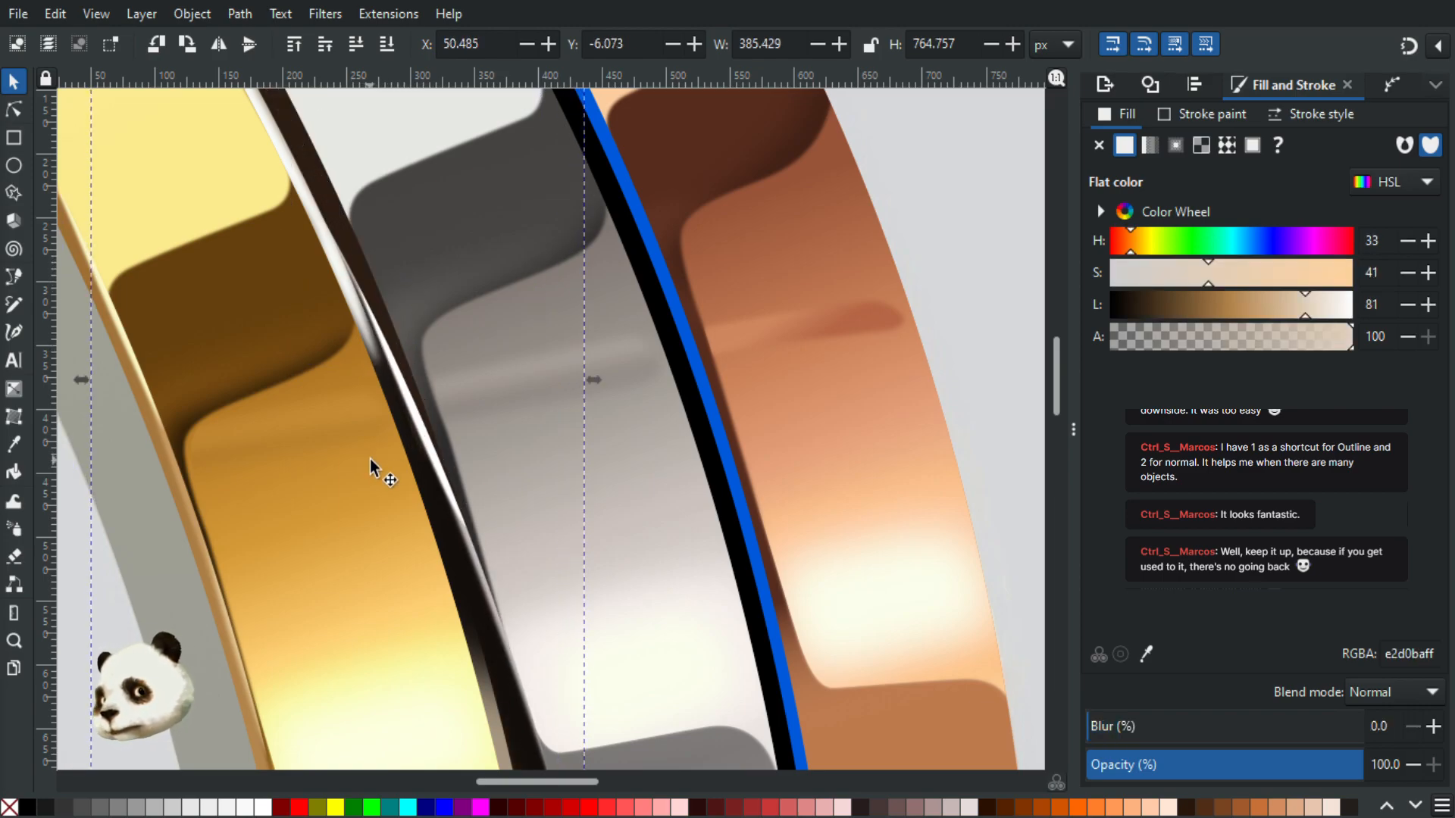
{"action": "key", "text": "ctrl+z"}
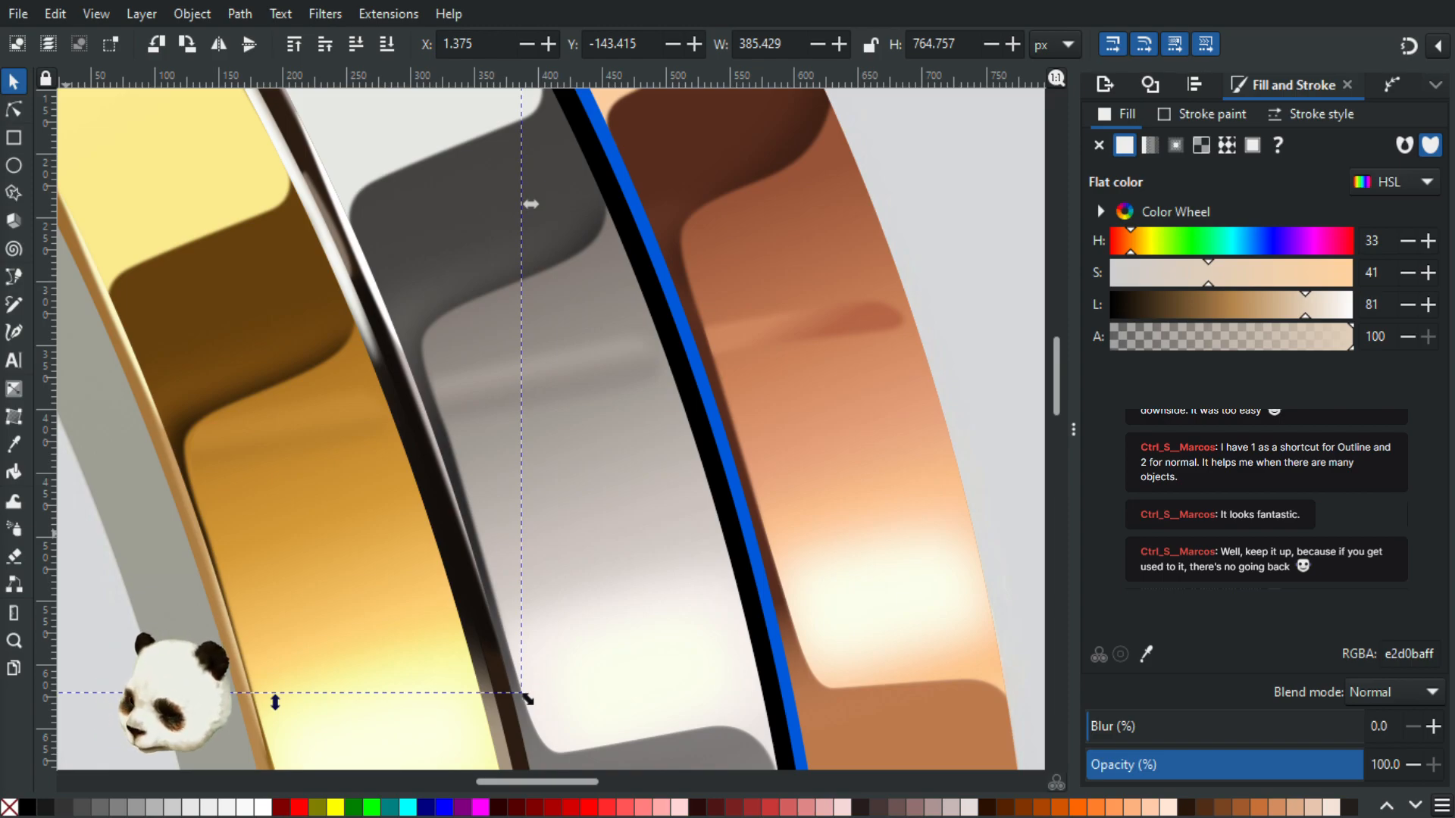
{"action": "left_click", "coordinate": [337, 265]}
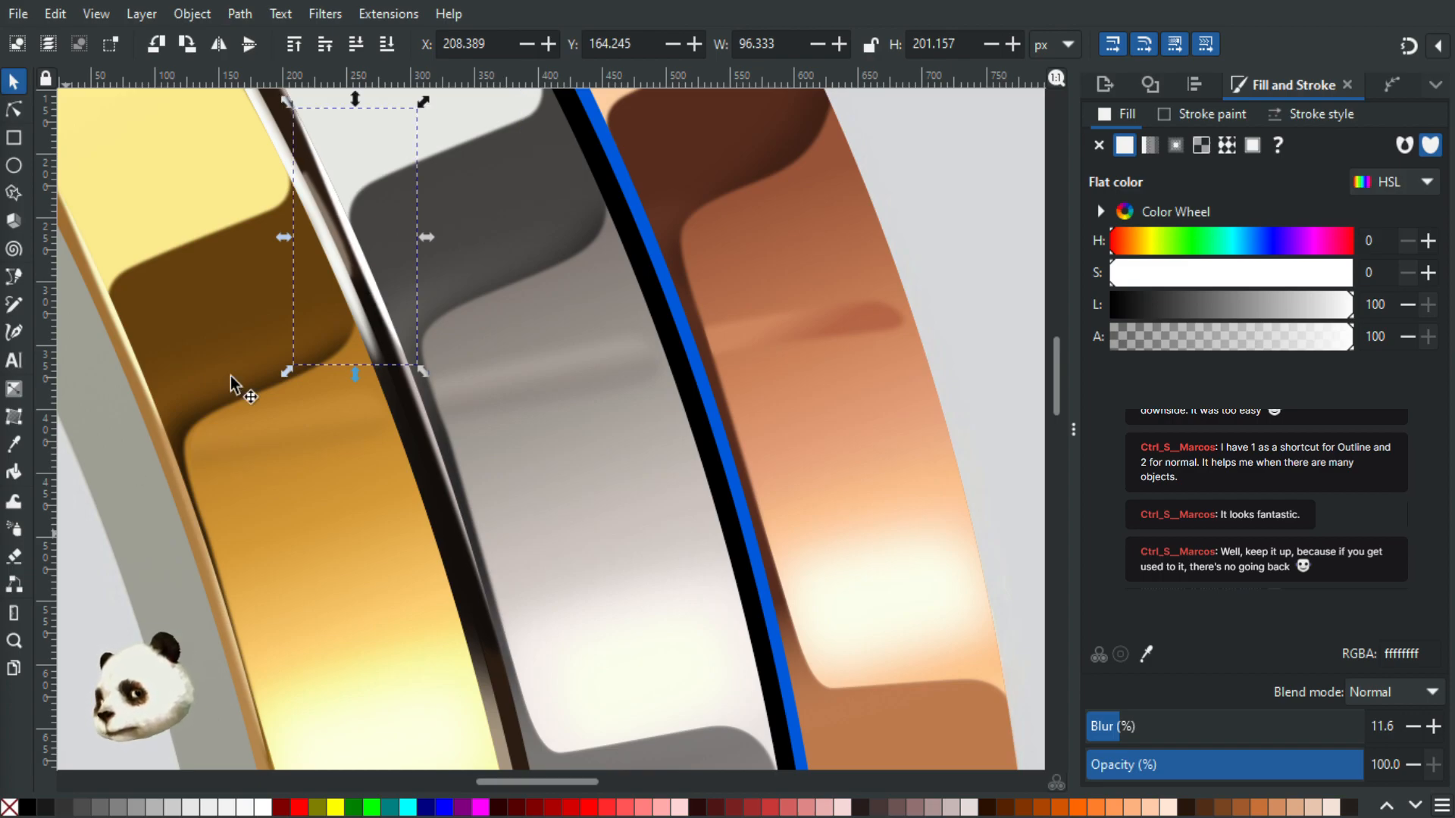
{"action": "left_click_drag", "start_coordinate": [357, 277], "coordinate": [367, 333]}
{"action": "key", "text": "ctrl+z"}
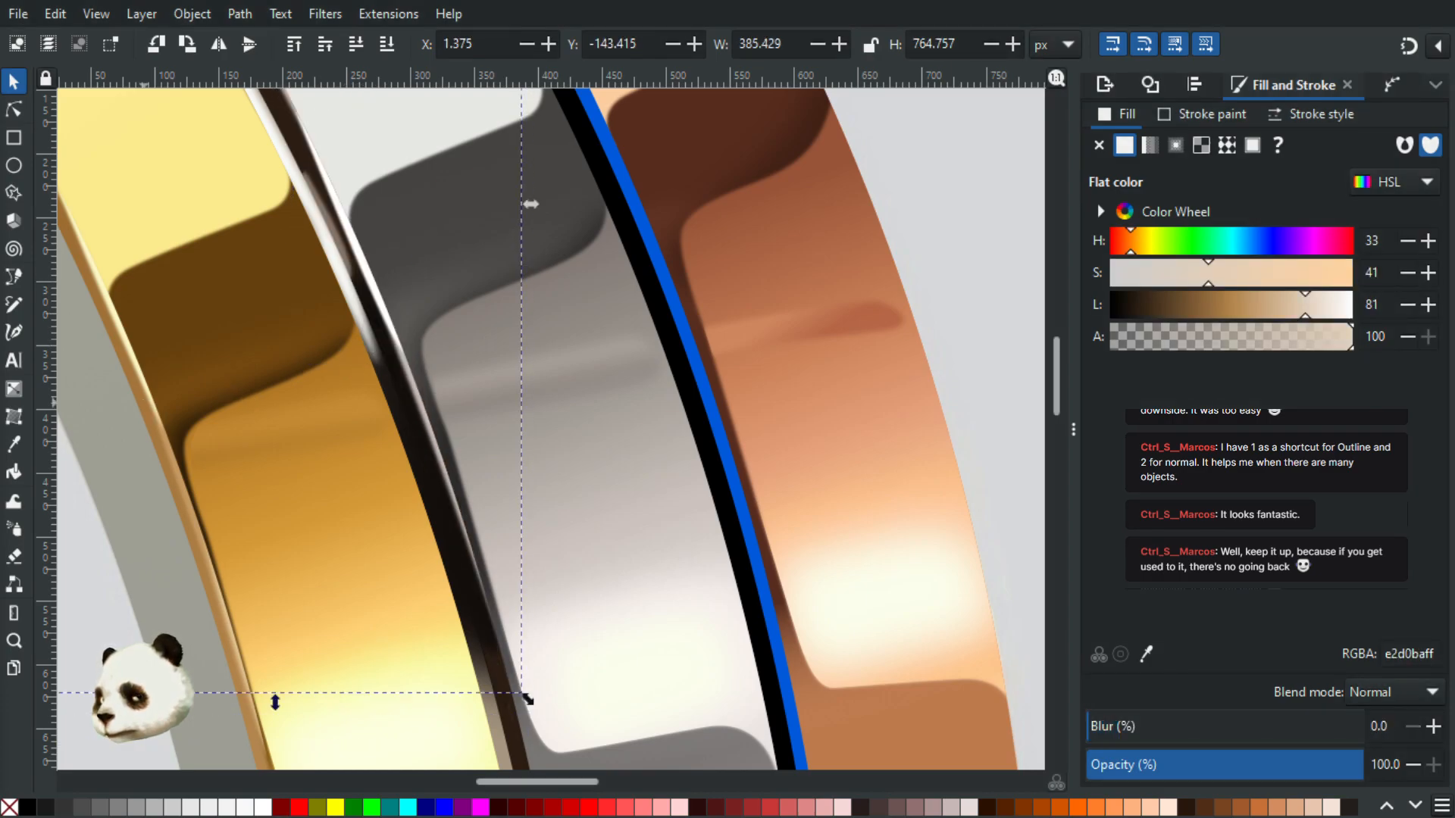
{"action": "left_click", "coordinate": [374, 280]}
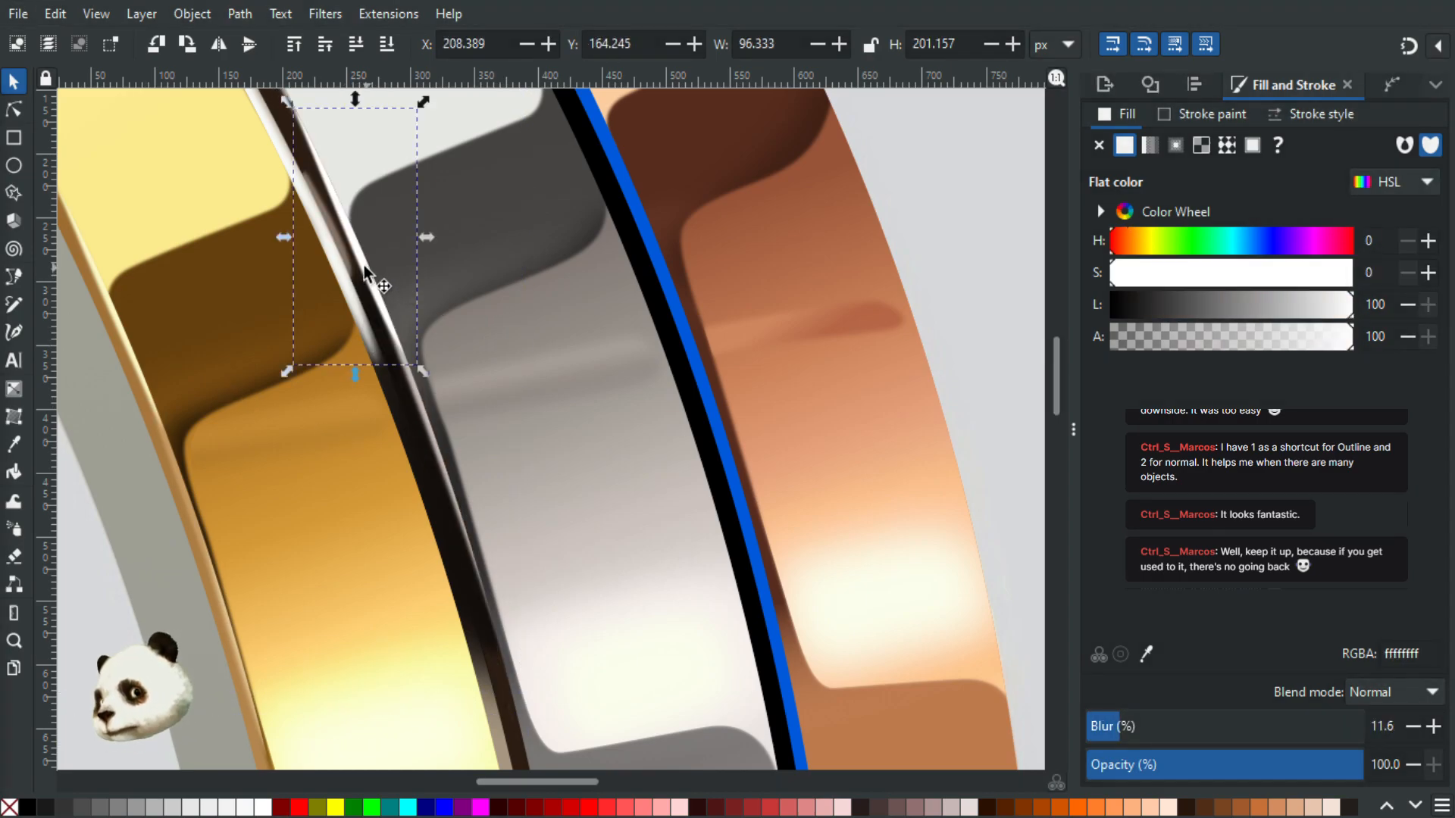
{"action": "left_click", "coordinate": [421, 316], "text": "alt"}
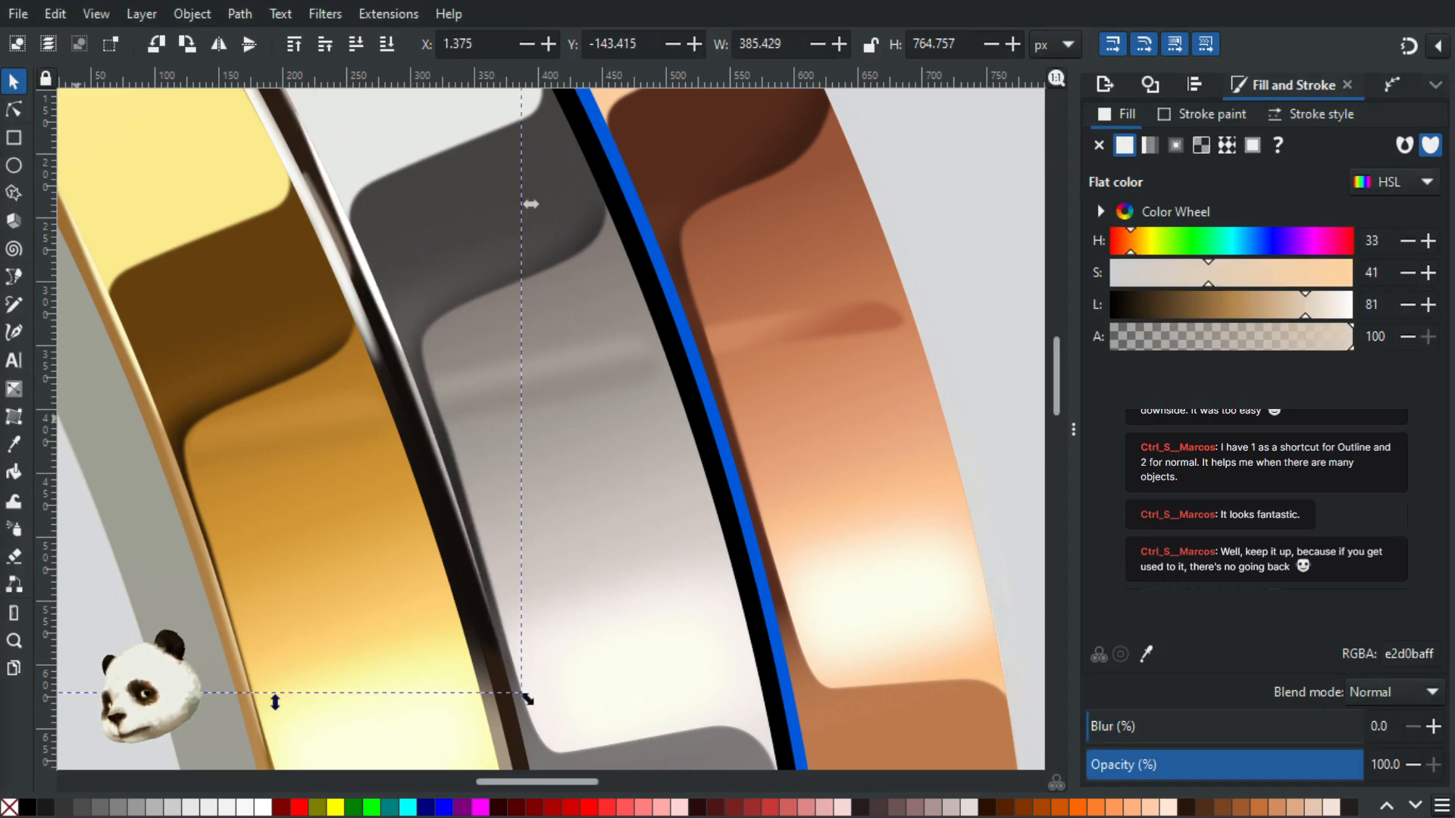
Step: Place a copy of the white highlight further down the gold-silver groove and reposition its lower end node along the dark grey reflection's edge
{"action": "left_click", "coordinate": [355, 244]}
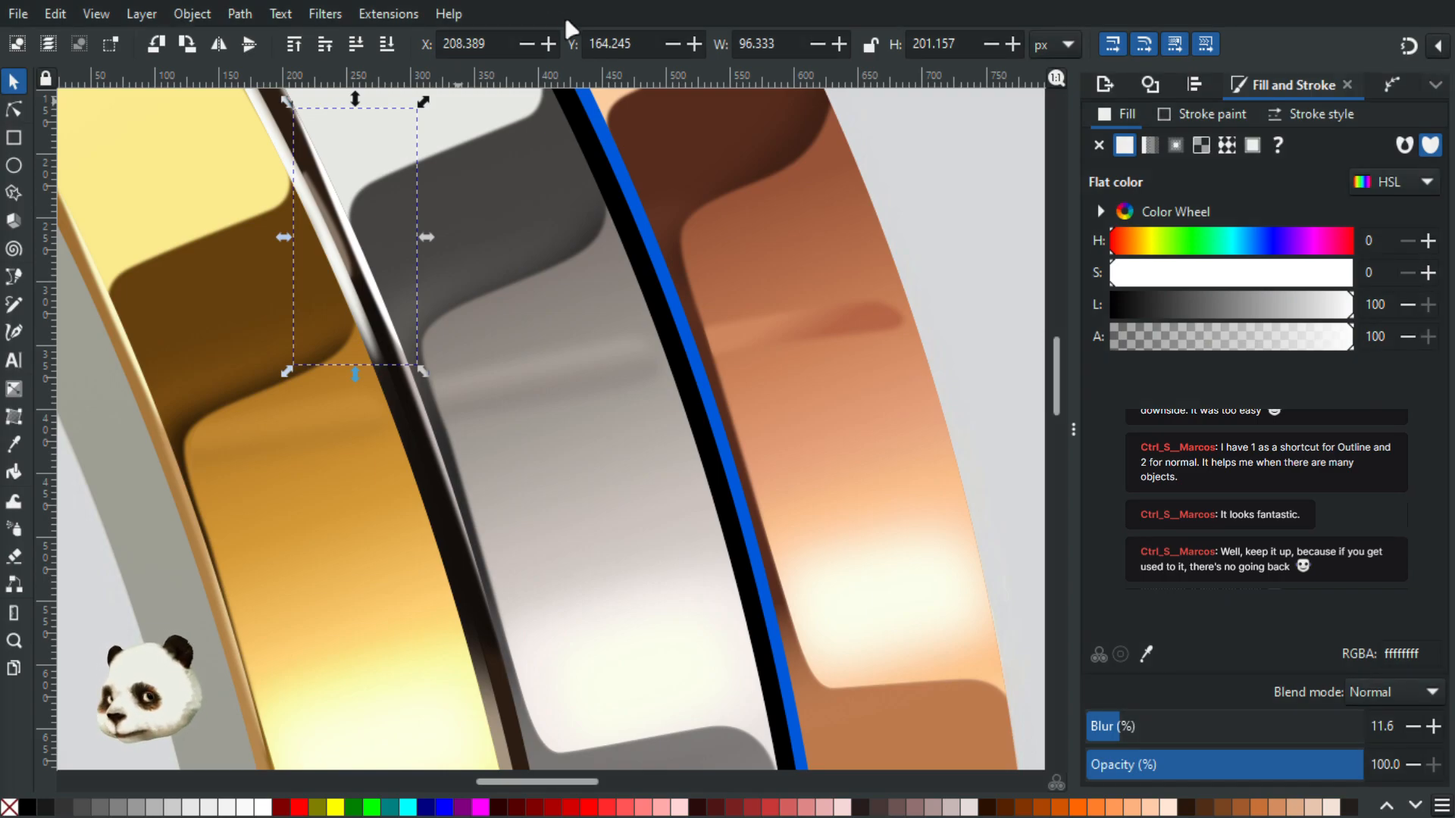
{"action": "scroll", "coordinate": [447, 385], "scroll_direction": "right", "scroll_amount": 3}
{"action": "scroll", "coordinate": [453, 381], "scroll_direction": "down", "scroll_amount": 1}
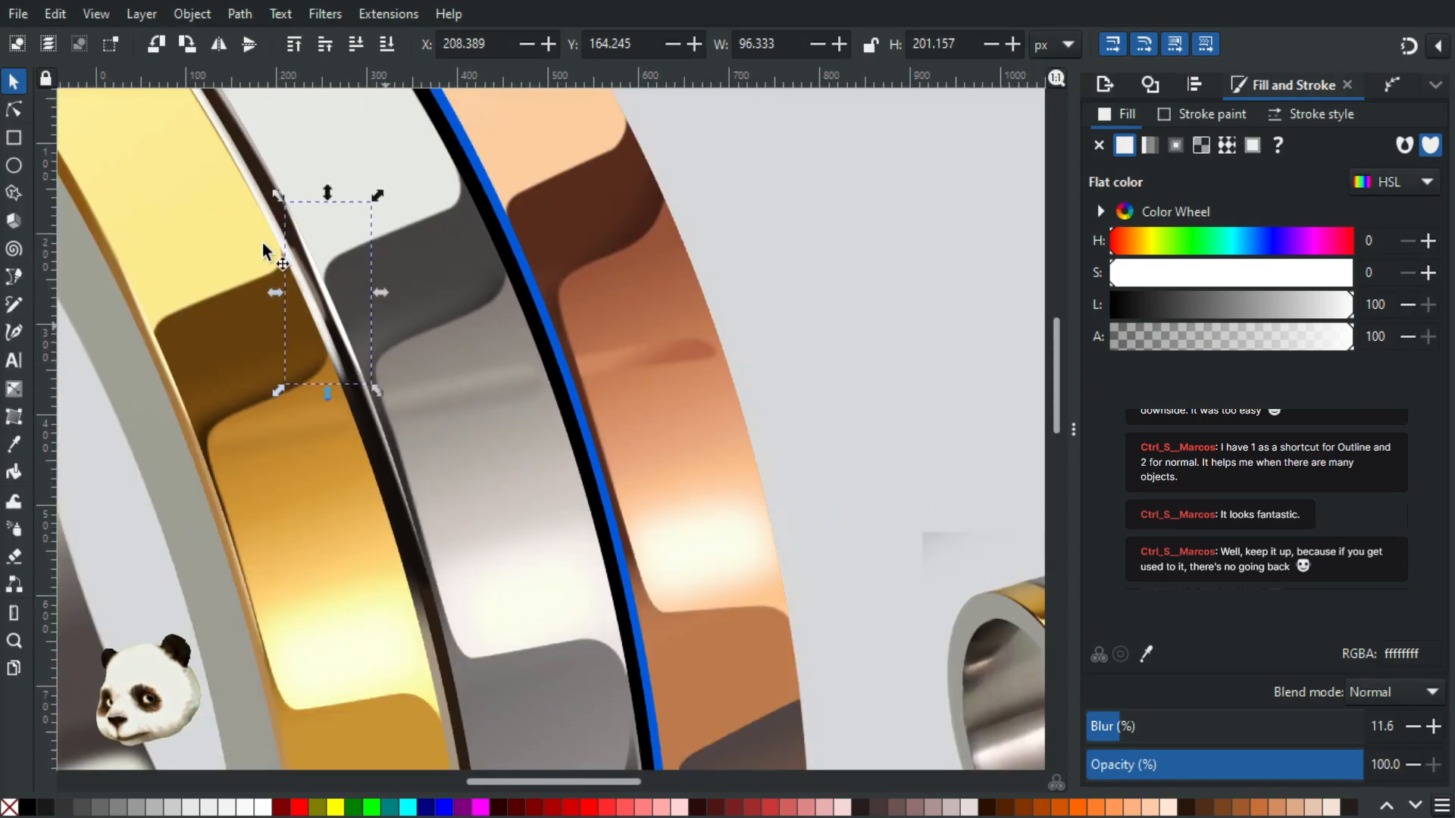
{"action": "left_click", "coordinate": [14, 109]}
{"action": "left_click_drag", "start_coordinate": [266, 182], "coordinate": [497, 759]}
{"action": "scroll", "coordinate": [396, 386], "scroll_direction": "up", "scroll_amount": 2}
{"action": "scroll", "coordinate": [520, 328], "scroll_direction": "down", "scroll_amount": 10}
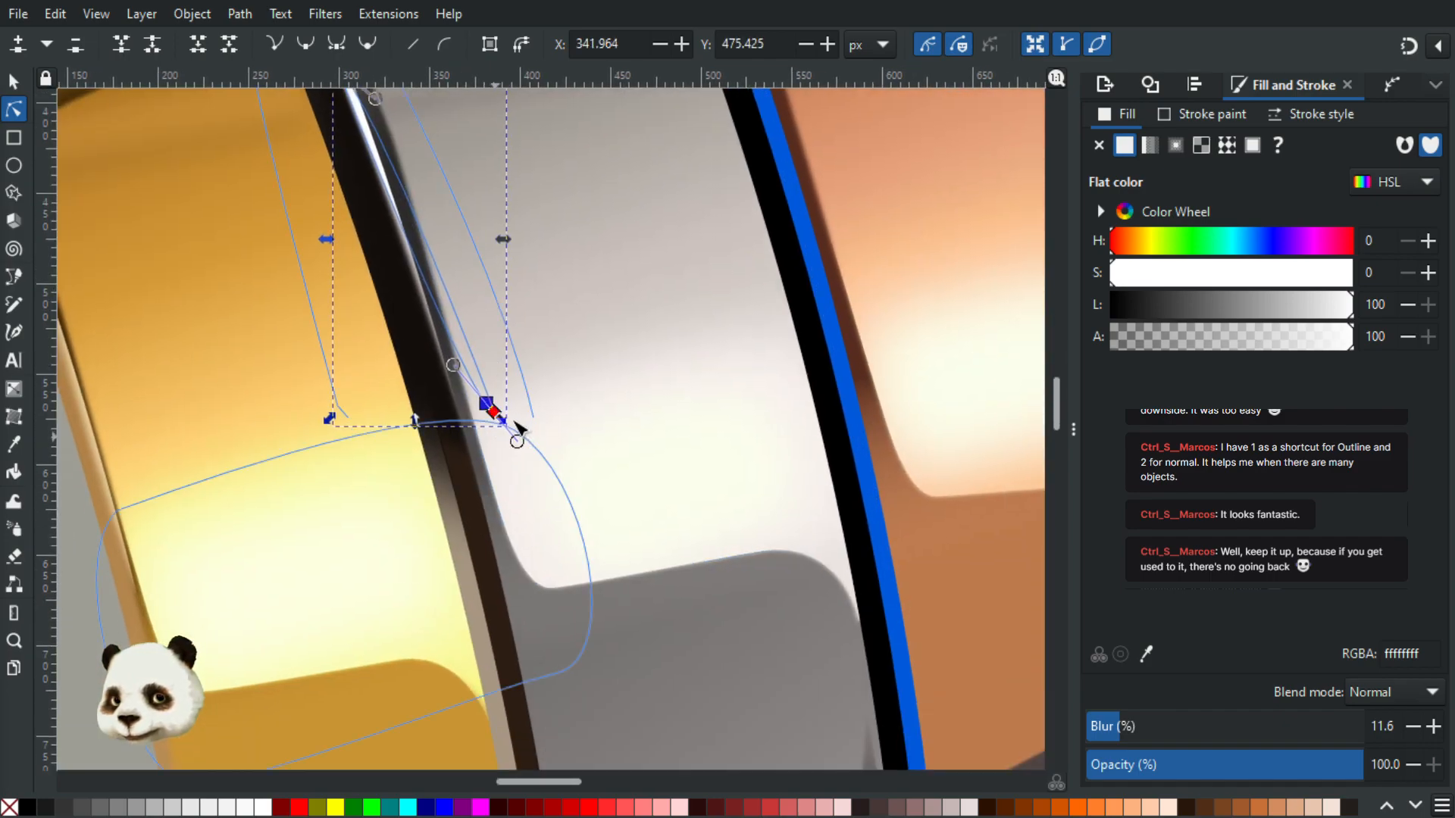
{"action": "mouse_move", "coordinate": [497, 414]}
{"action": "left_mouse_down"}
{"action": "mouse_move", "coordinate": [476, 416]}
{"action": "mouse_move", "coordinate": [487, 428]}
{"action": "left_mouse_up"}
{"action": "scroll", "coordinate": [494, 370], "scroll_direction": "up", "scroll_amount": 5}
{"action": "scroll", "coordinate": [489, 420], "scroll_direction": "up", "scroll_amount": 1}
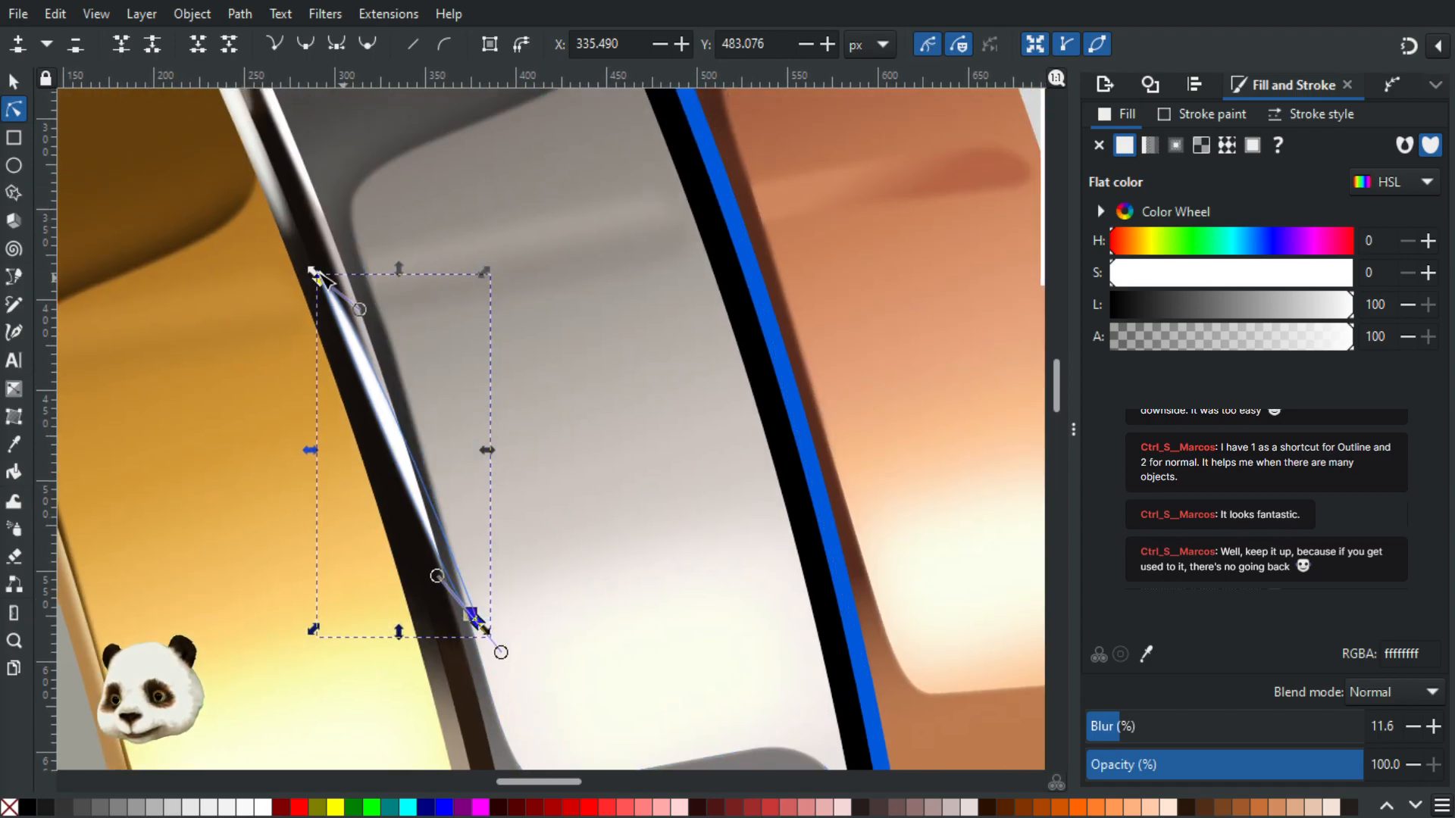
Step: Move the lower highlight's upper end node against the silver band's edge and adjust its curve handles to thin the shape
{"action": "left_click", "coordinate": [320, 278]}
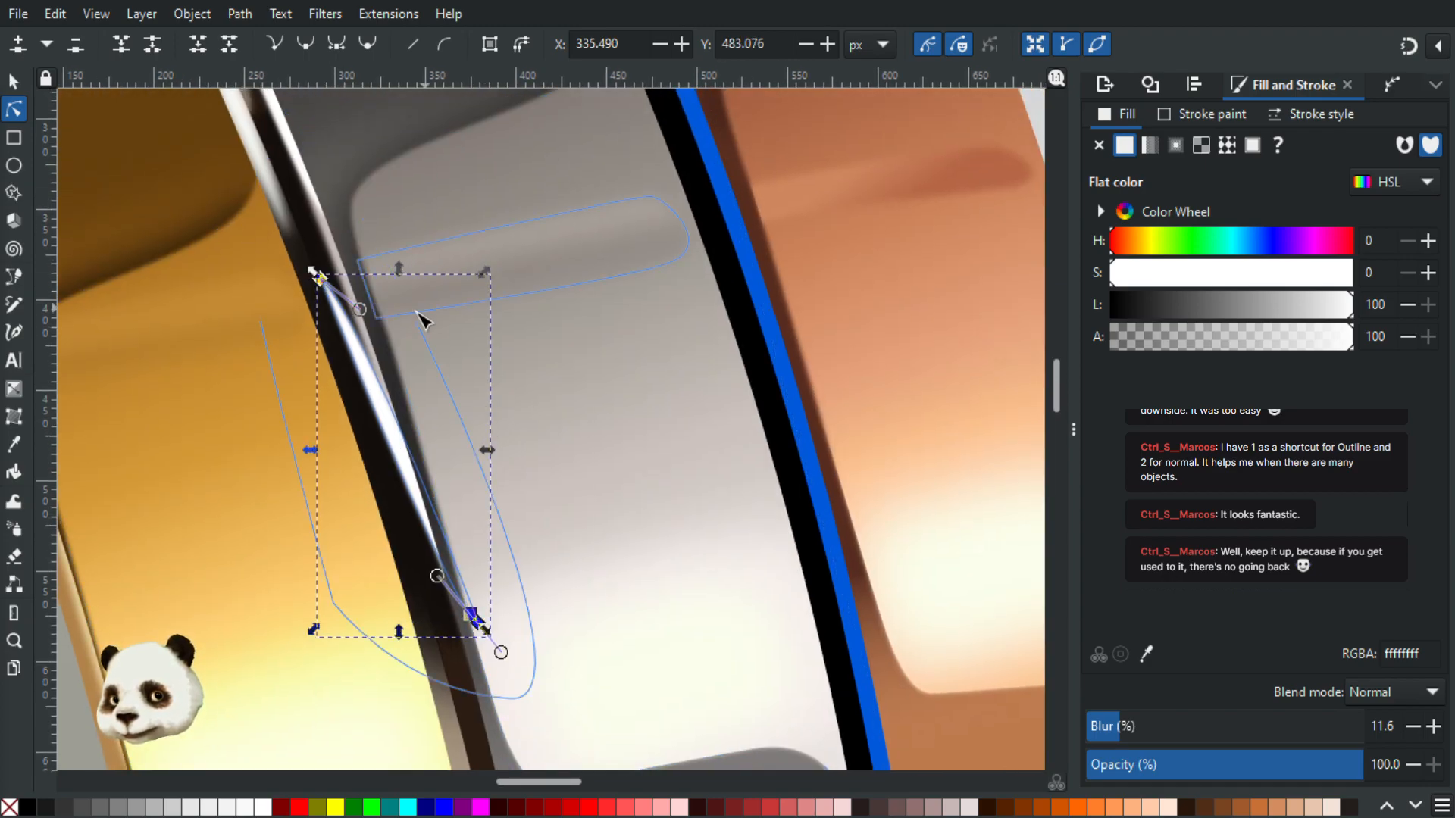
{"action": "left_click", "coordinate": [348, 329]}
{"action": "left_click", "coordinate": [371, 379]}
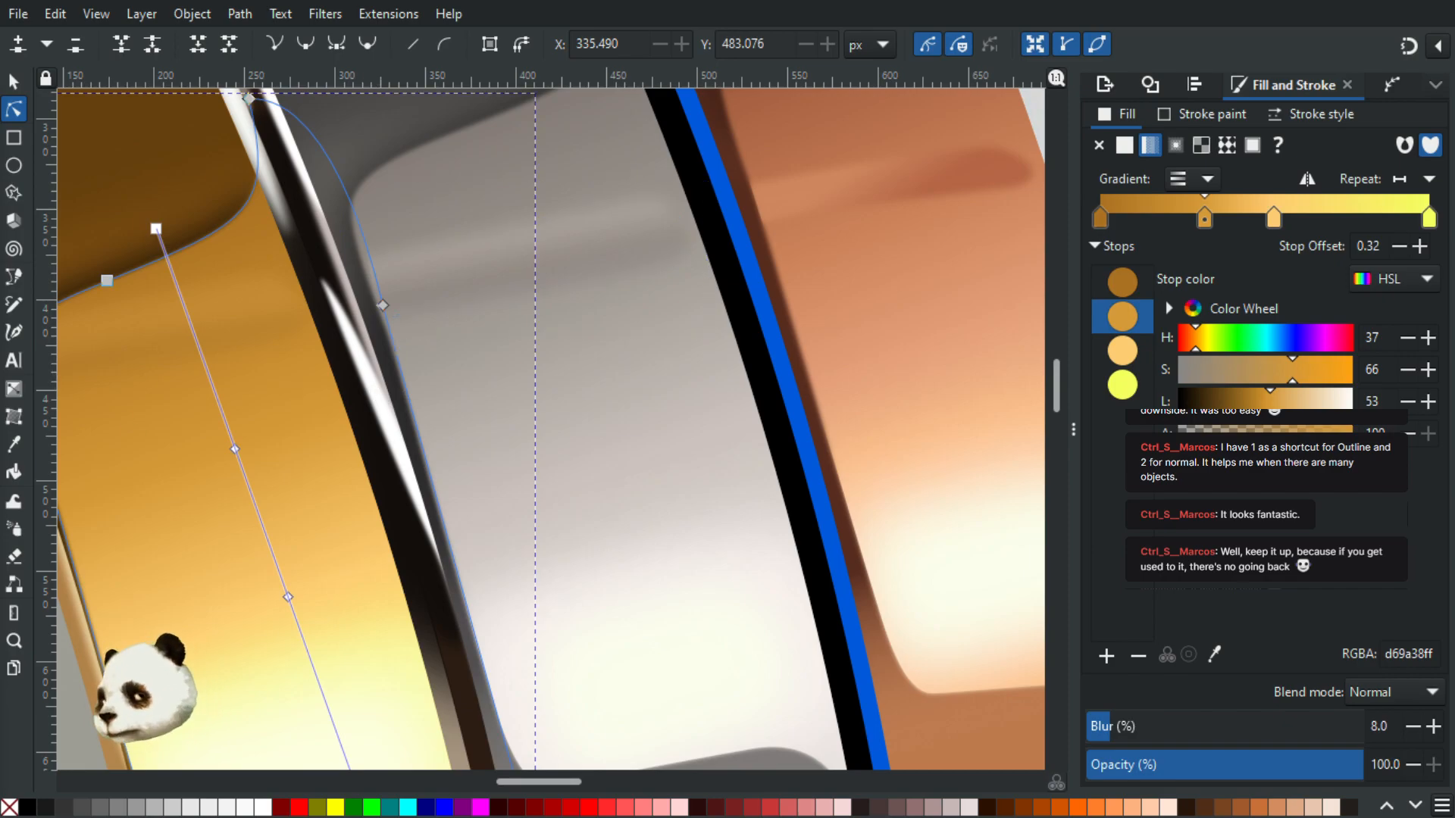
{"action": "left_click", "coordinate": [531, 258]}
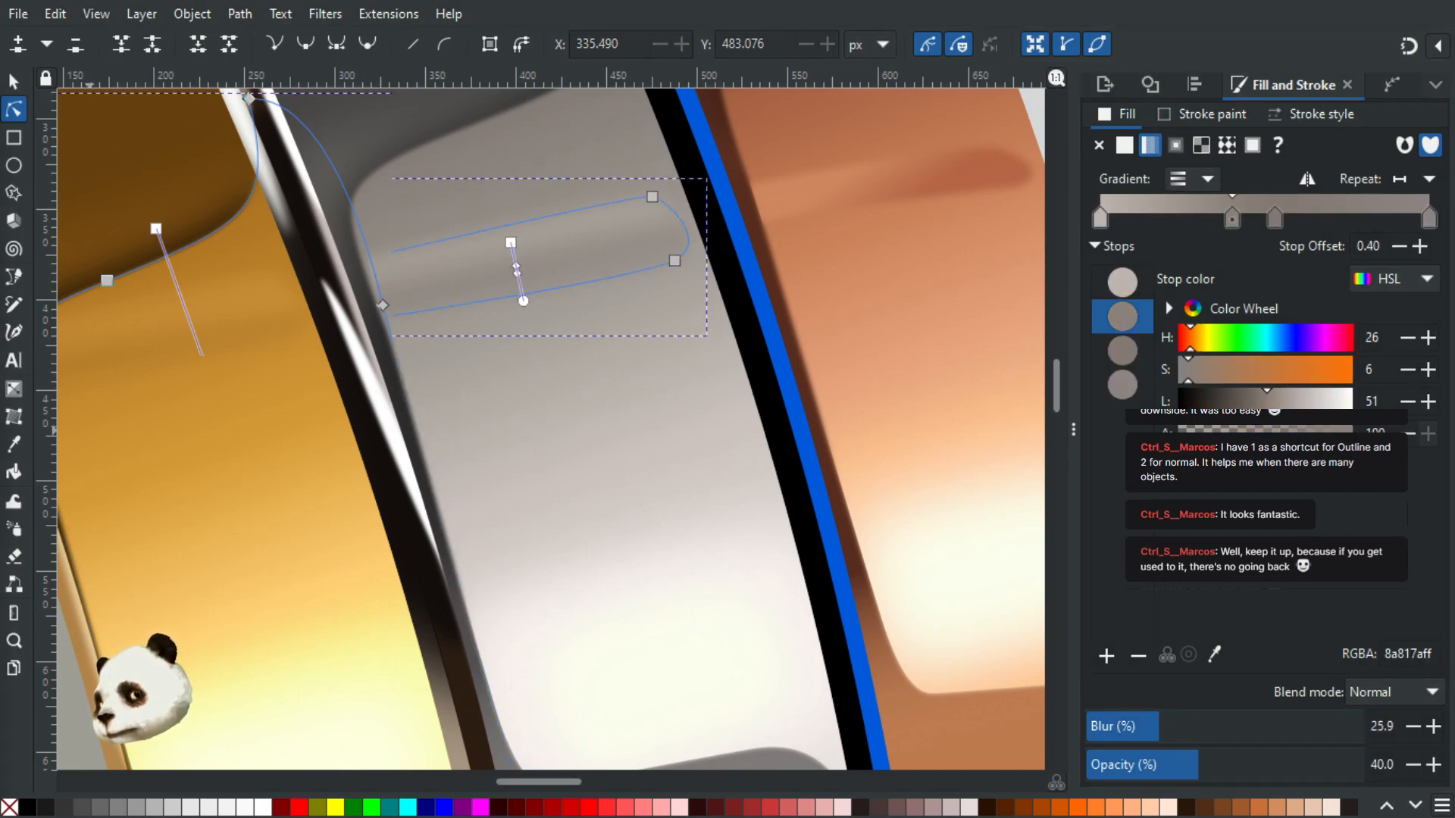
{"action": "left_click", "coordinate": [356, 303]}
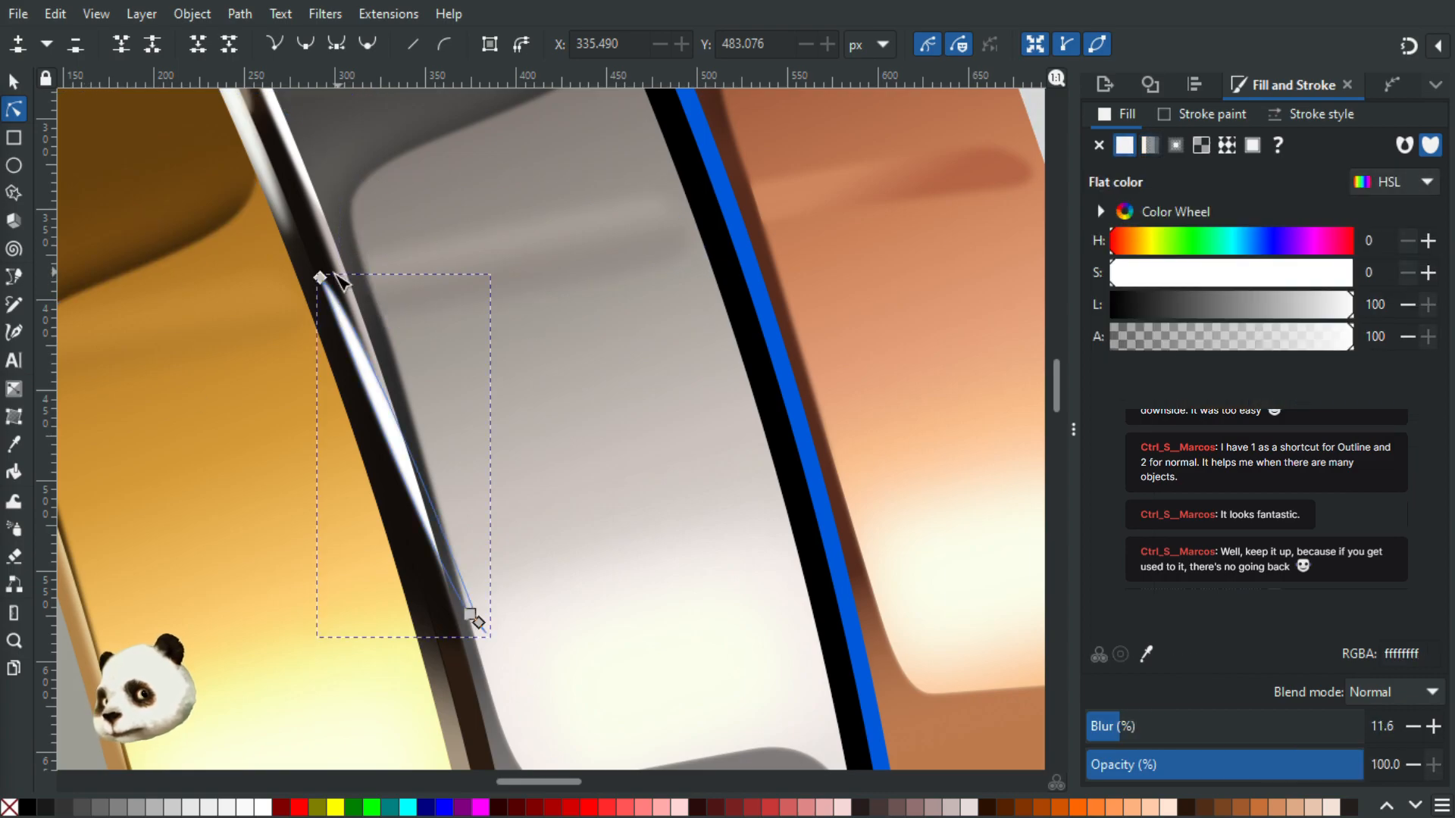
{"action": "left_click_drag", "start_coordinate": [320, 277], "coordinate": [351, 269]}
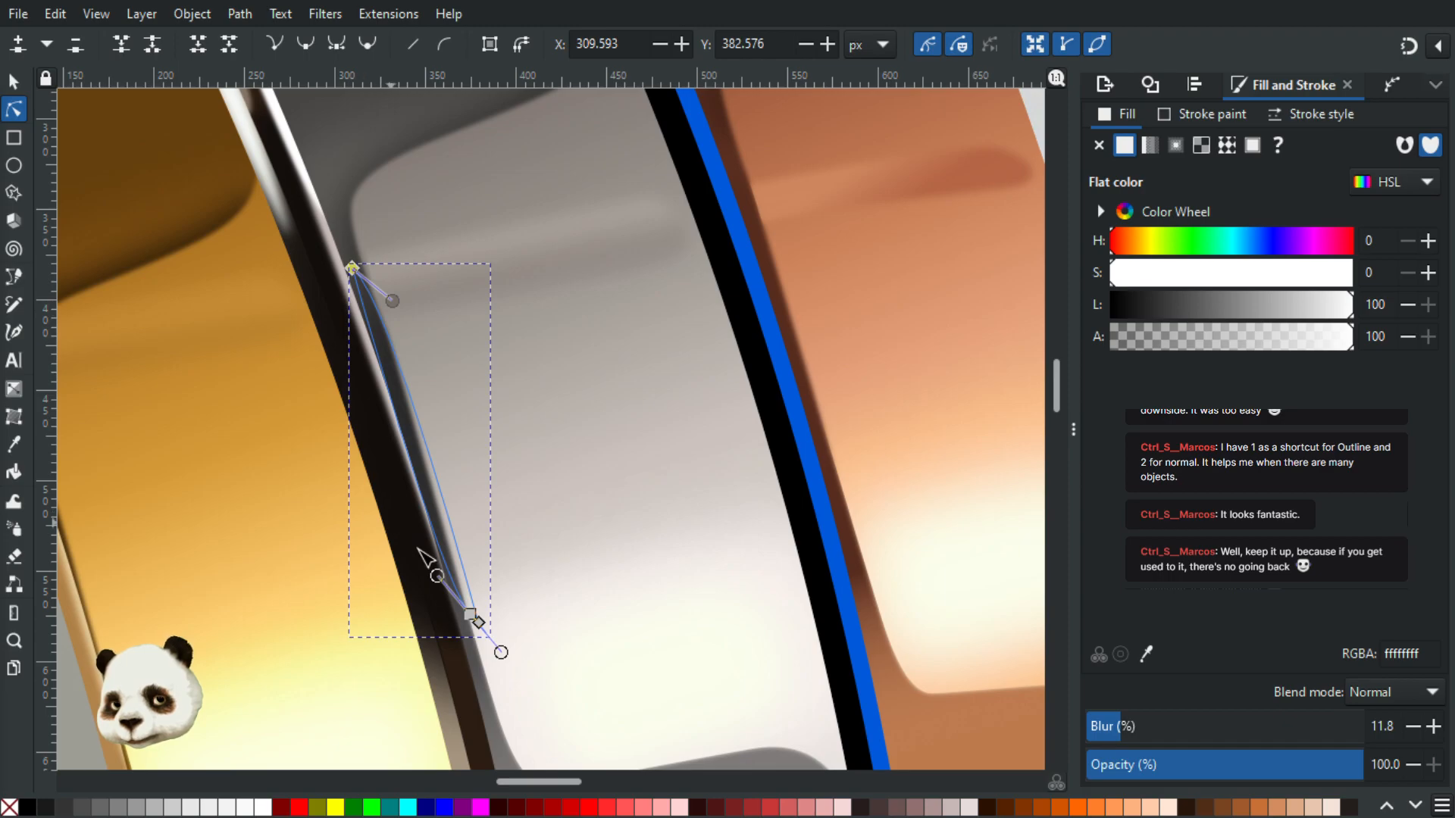
{"action": "left_click_drag", "start_coordinate": [433, 569], "coordinate": [419, 557]}
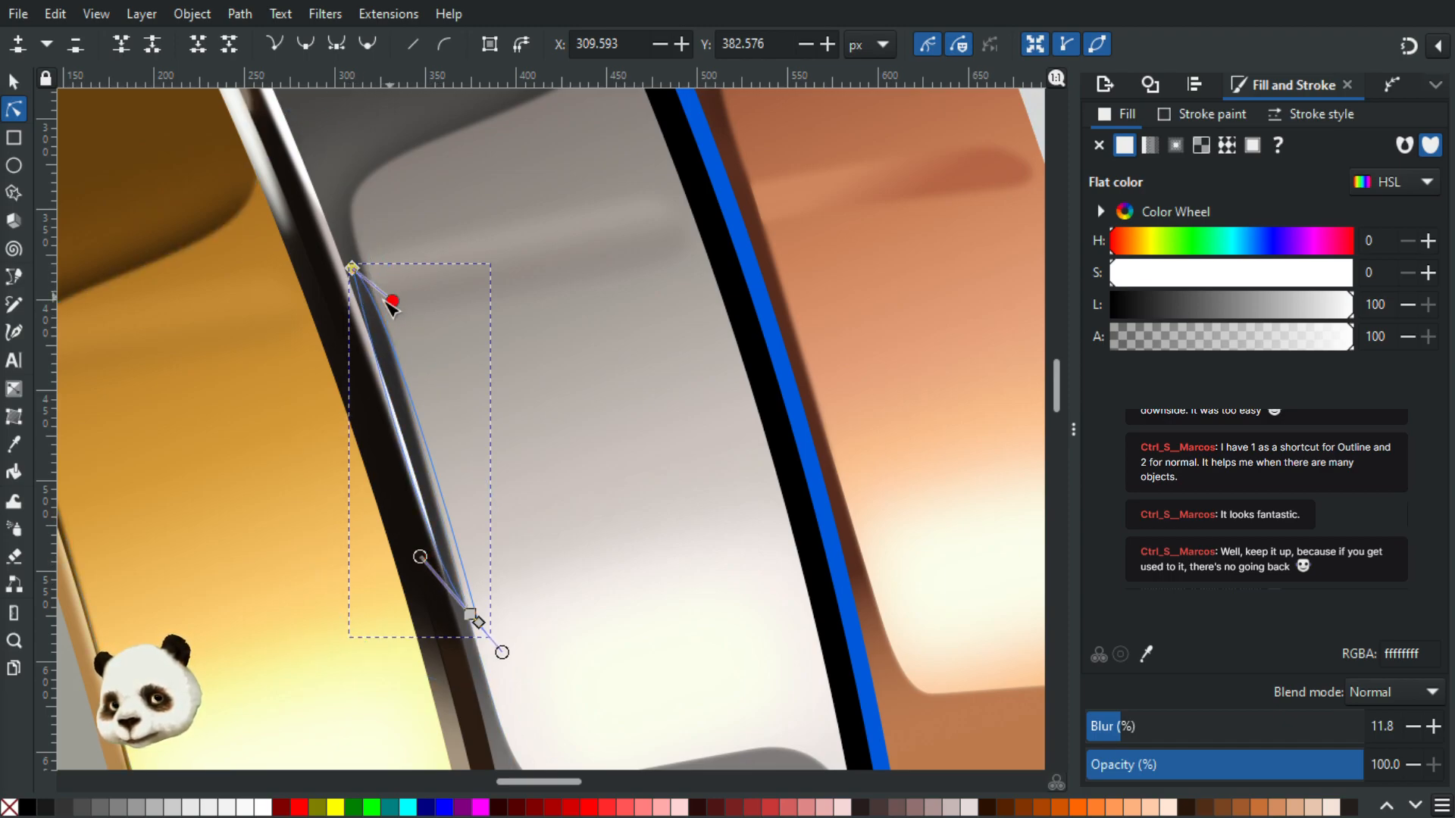
{"action": "left_click_drag", "start_coordinate": [362, 300], "coordinate": [374, 312]}
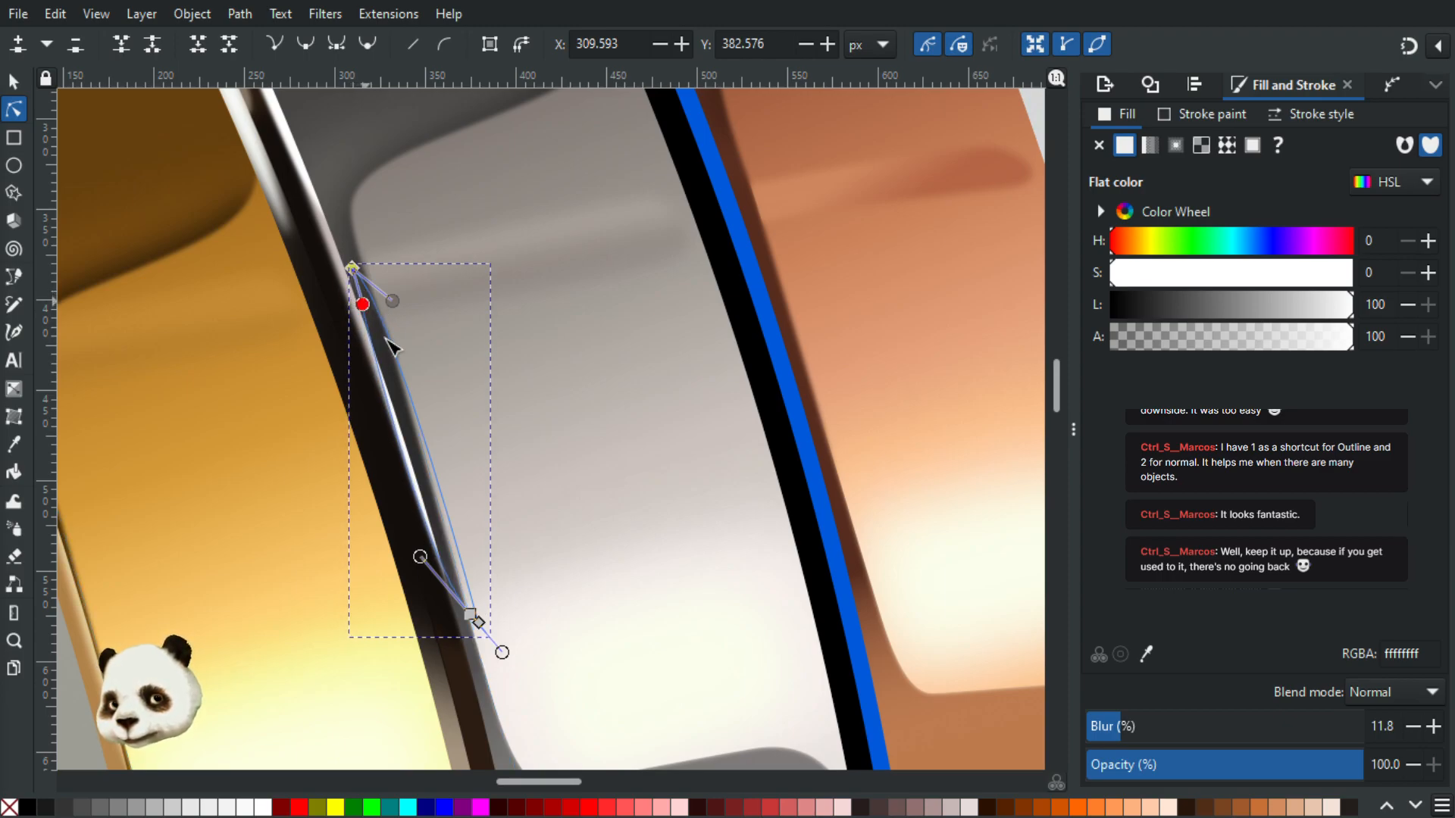
Step: Set the lower white highlight's opacity to 50% and check it on the whole ring
{"action": "left_click", "coordinate": [1245, 762]}
{"action": "left_click", "coordinate": [1225, 763]}
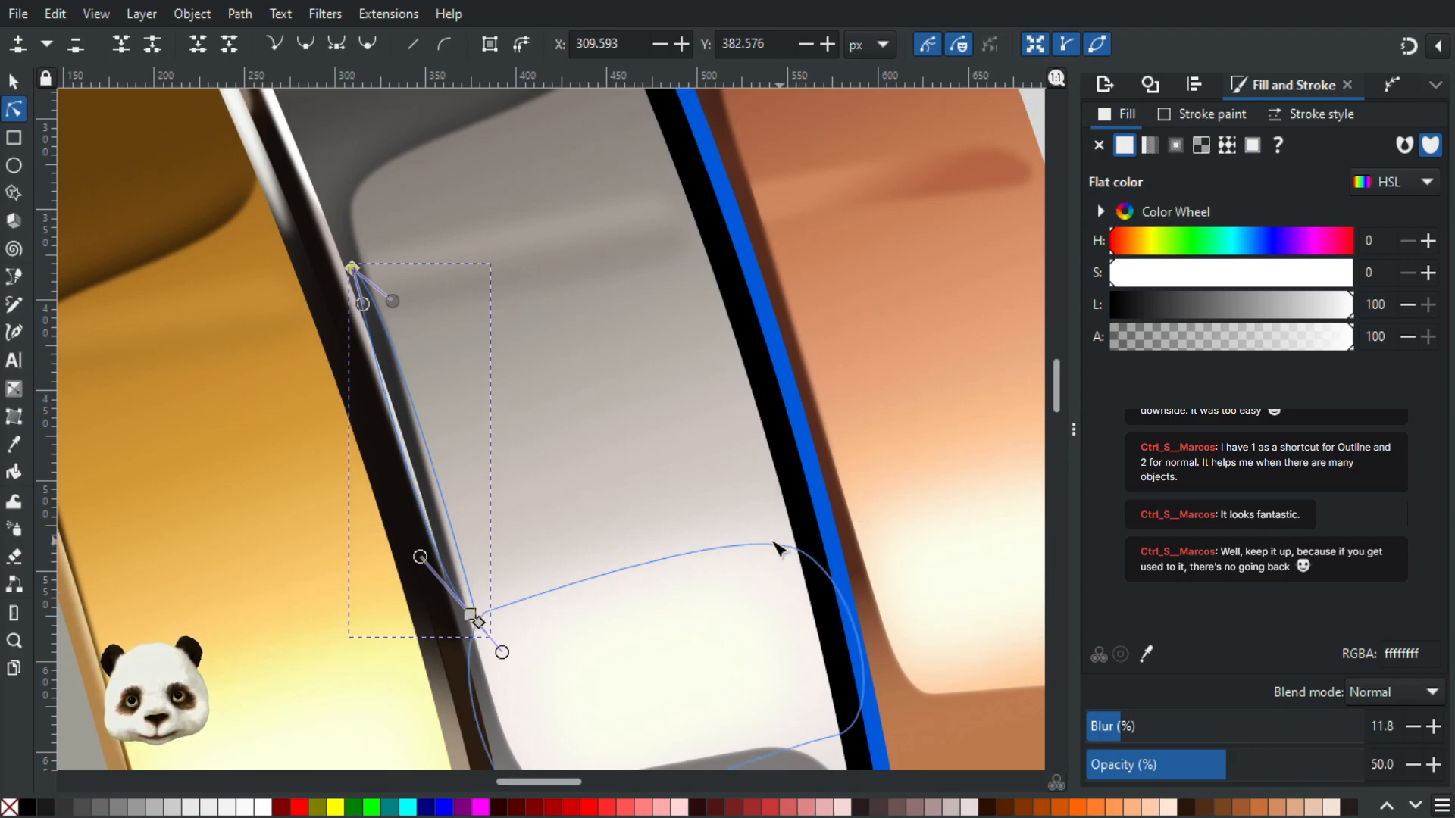
{"action": "scroll", "coordinate": [770, 539], "scroll_direction": "down", "scroll_amount": 1}
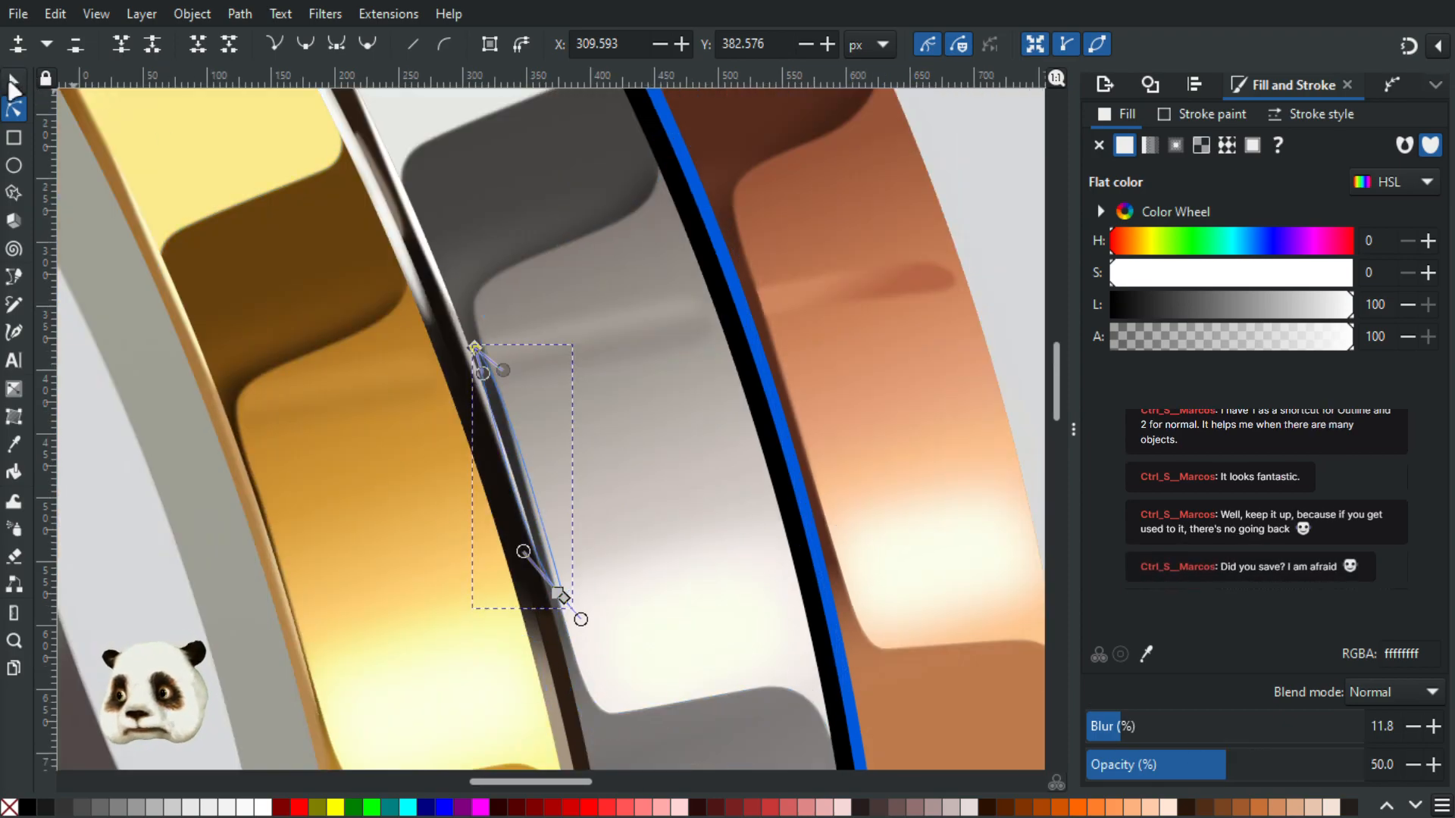
{"action": "left_click", "coordinate": [13, 82]}
{"action": "scroll", "coordinate": [576, 348], "scroll_direction": "down", "scroll_amount": 3}
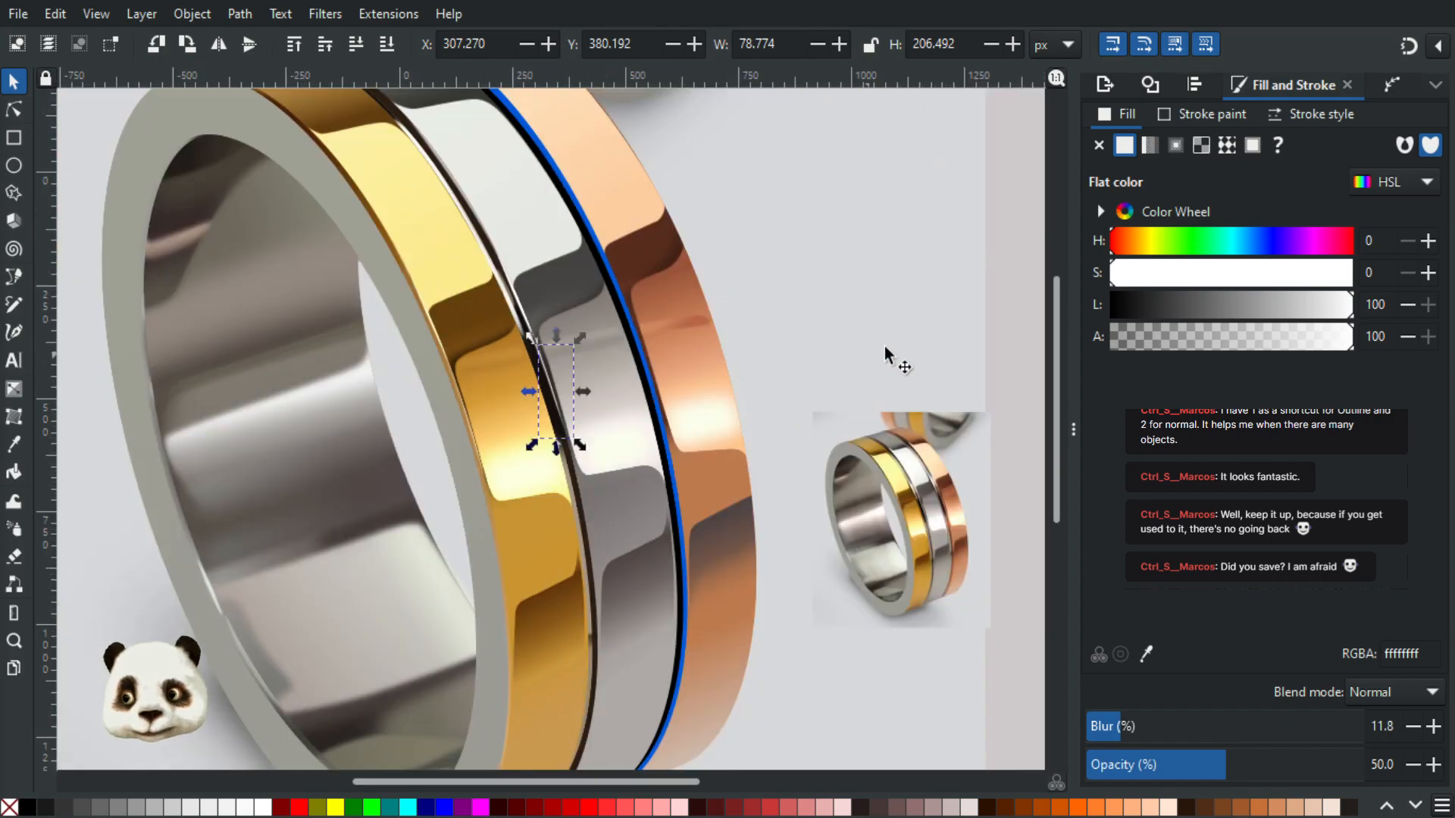
{"action": "left_click", "coordinate": [902, 333]}
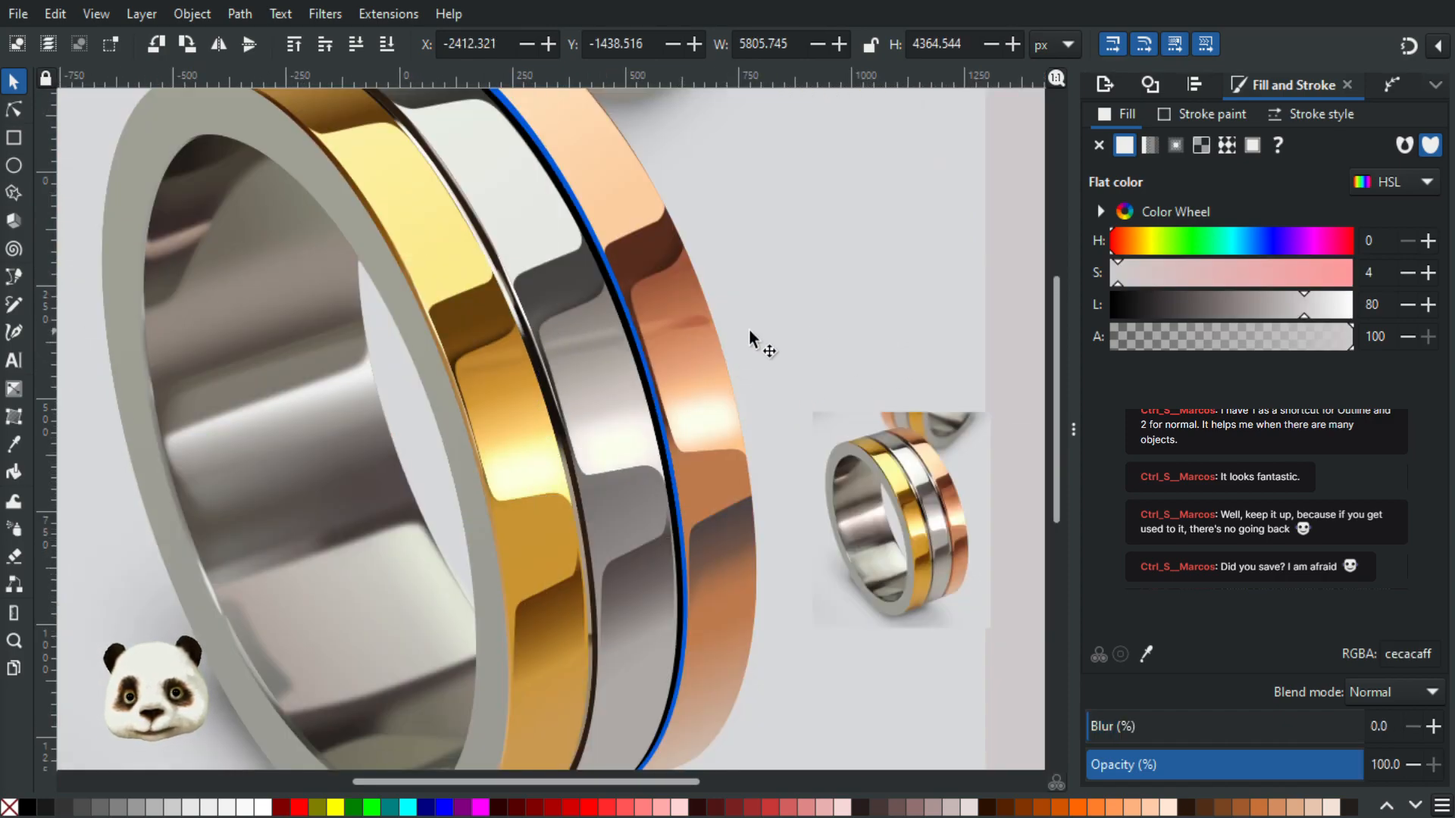
{"action": "scroll", "coordinate": [604, 367], "scroll_direction": "up", "scroll_amount": 3}
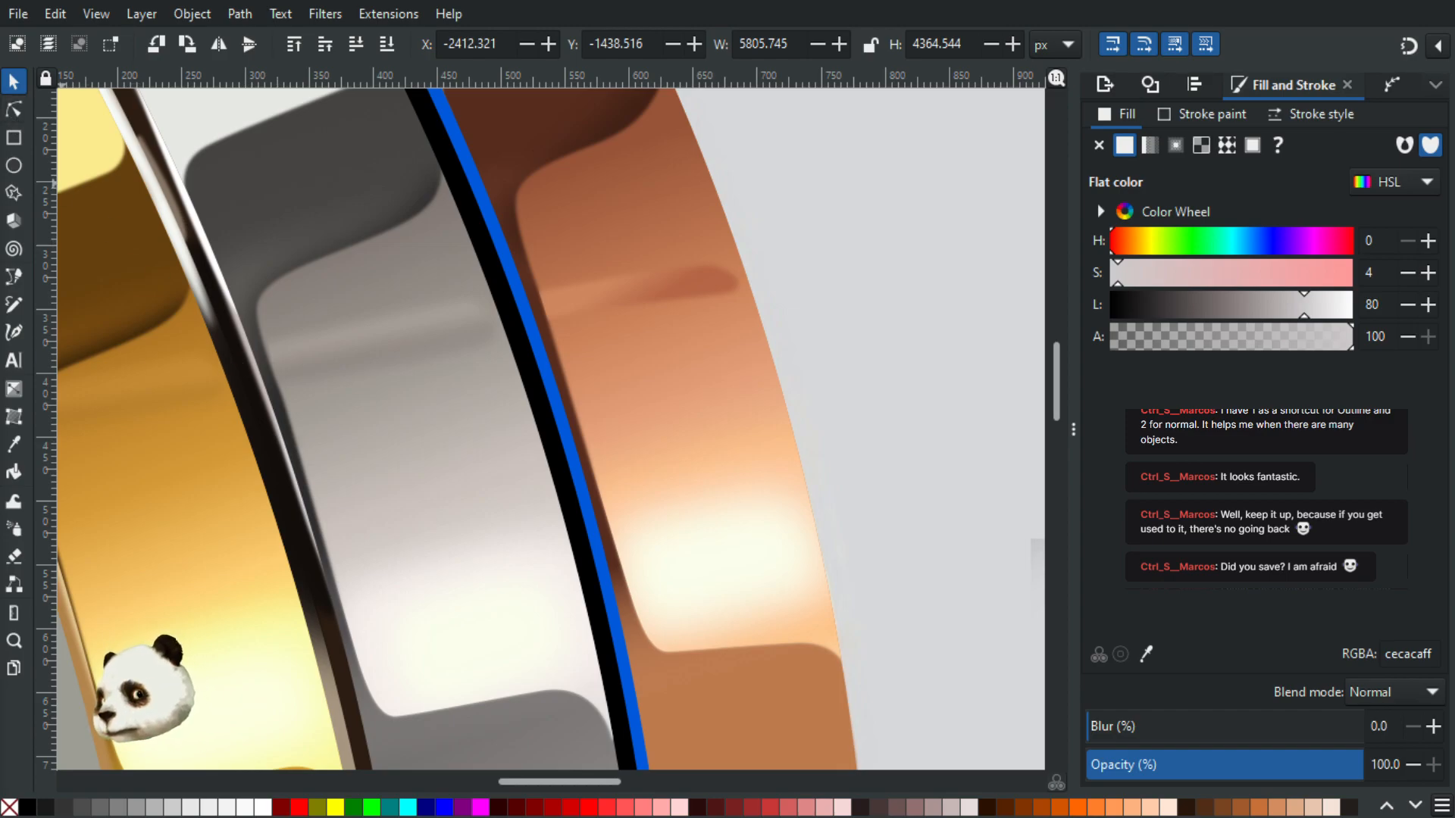
Step: Set the lower white highlight's opacity to 70% and check it on the whole ring
{"action": "left_click", "coordinate": [302, 479]}
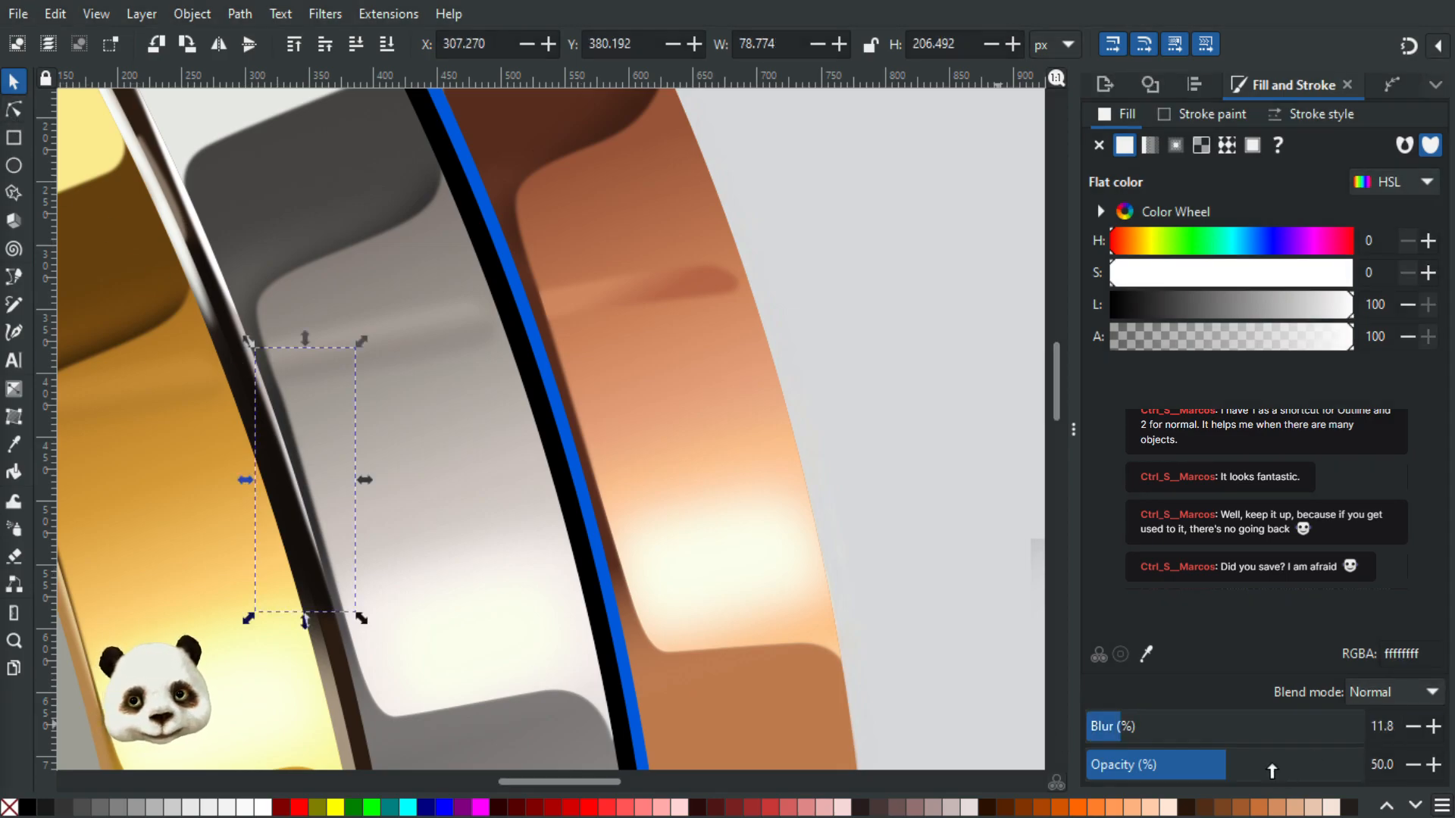
{"action": "left_click", "coordinate": [1277, 766]}
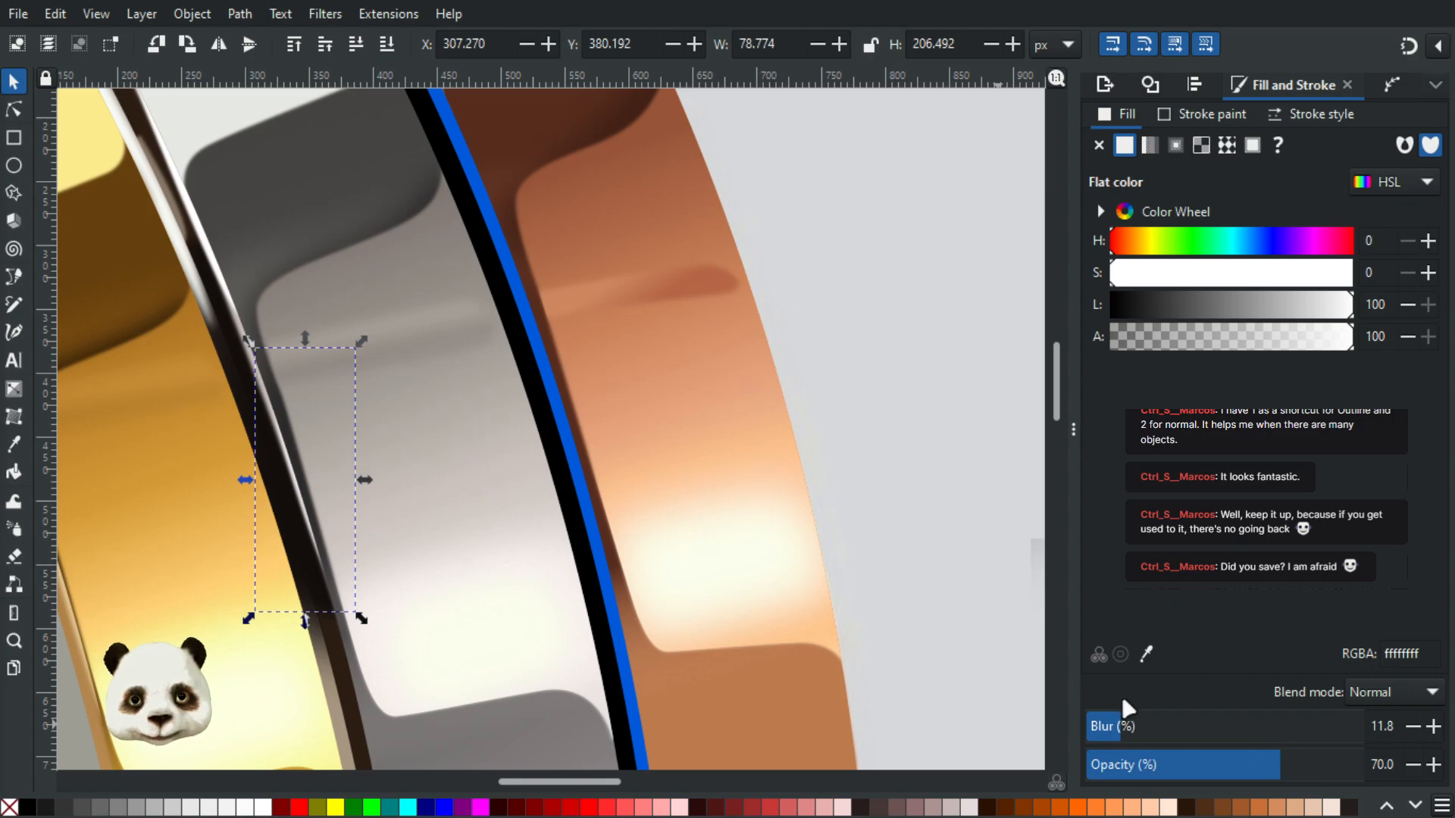
{"action": "scroll", "coordinate": [775, 534], "scroll_direction": "down", "scroll_amount": 3}
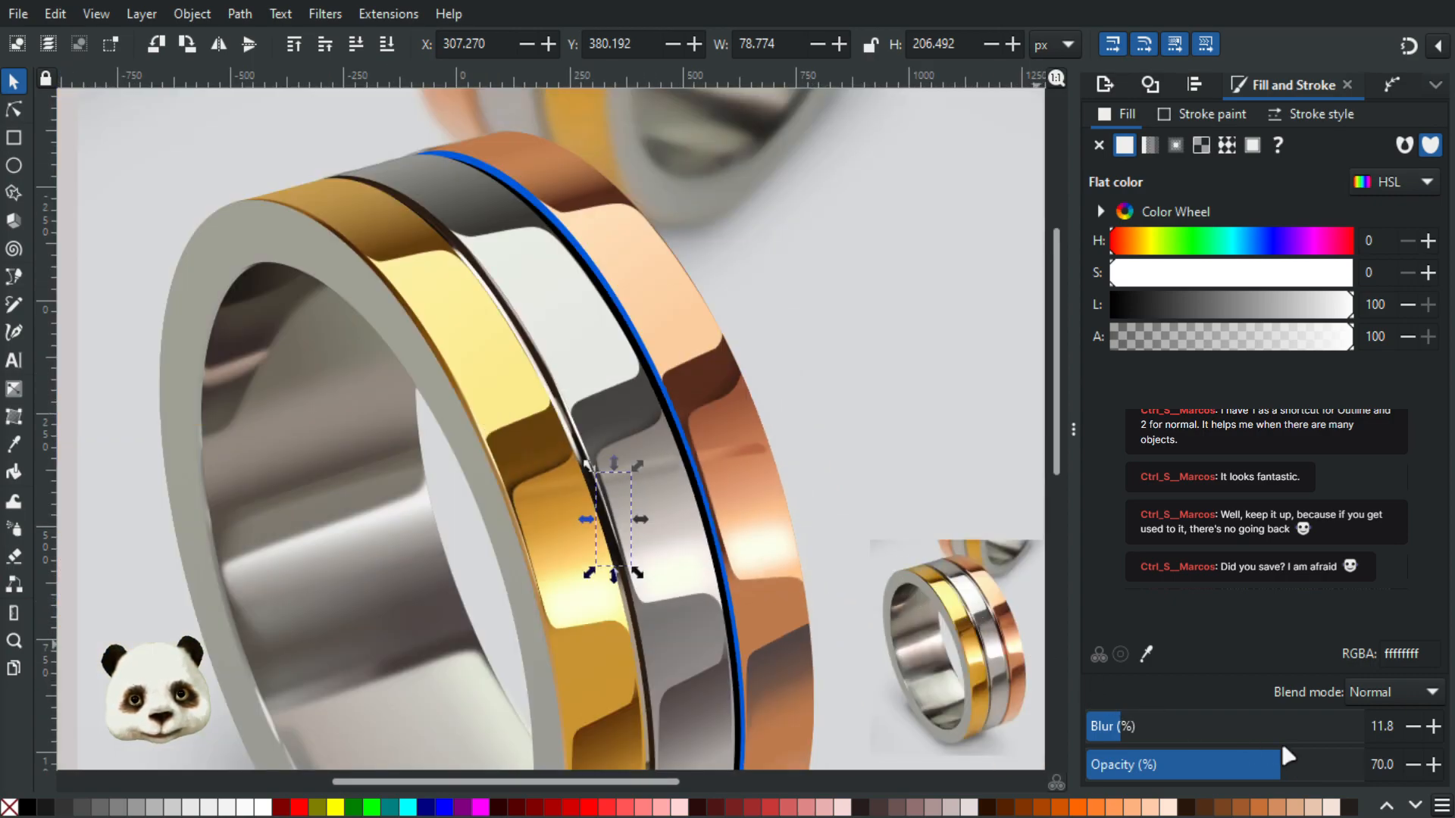
{"action": "left_click", "coordinate": [947, 413]}
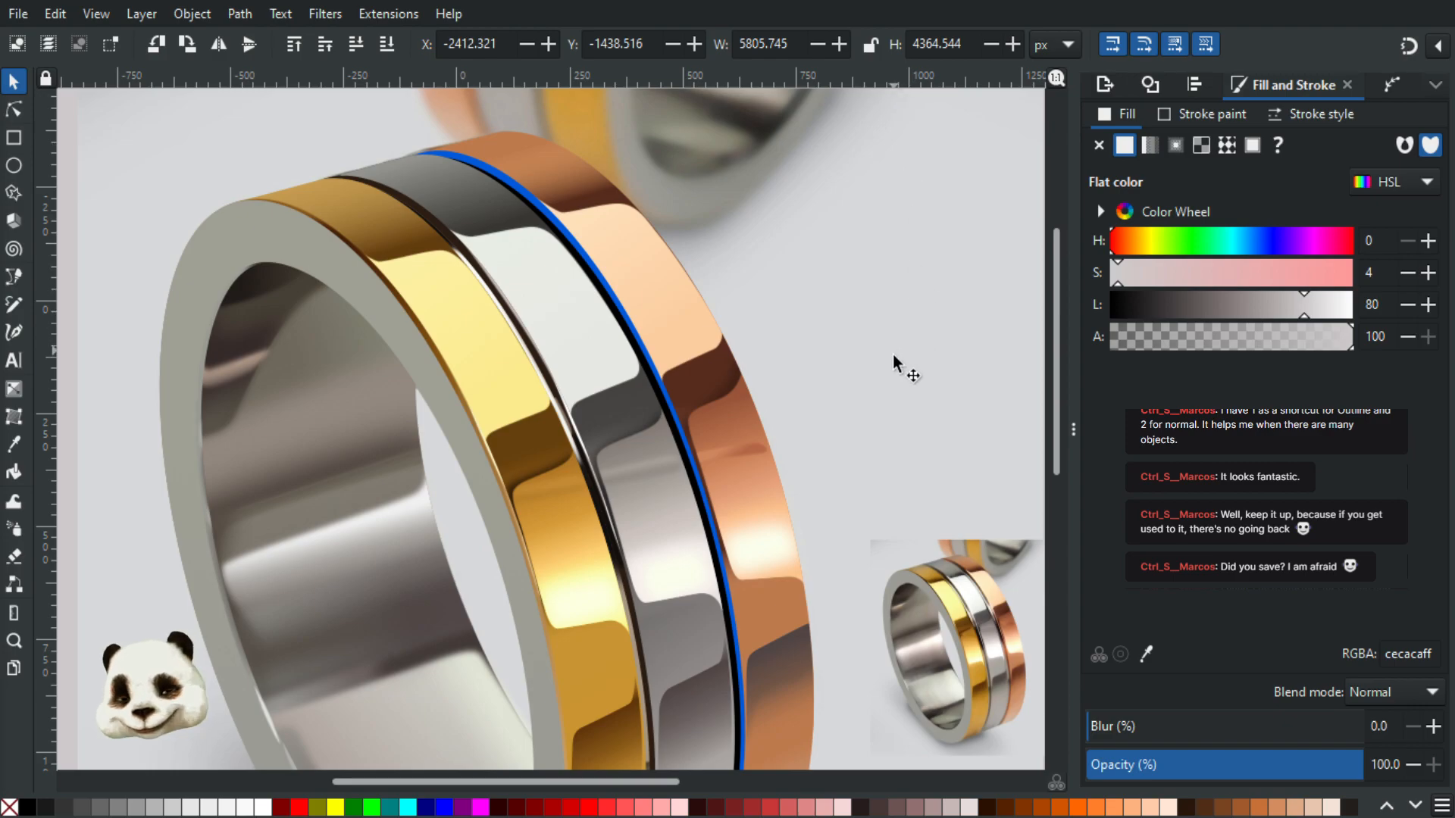
{"action": "left_click_drag", "start_coordinate": [906, 396], "coordinate": [692, 321]}
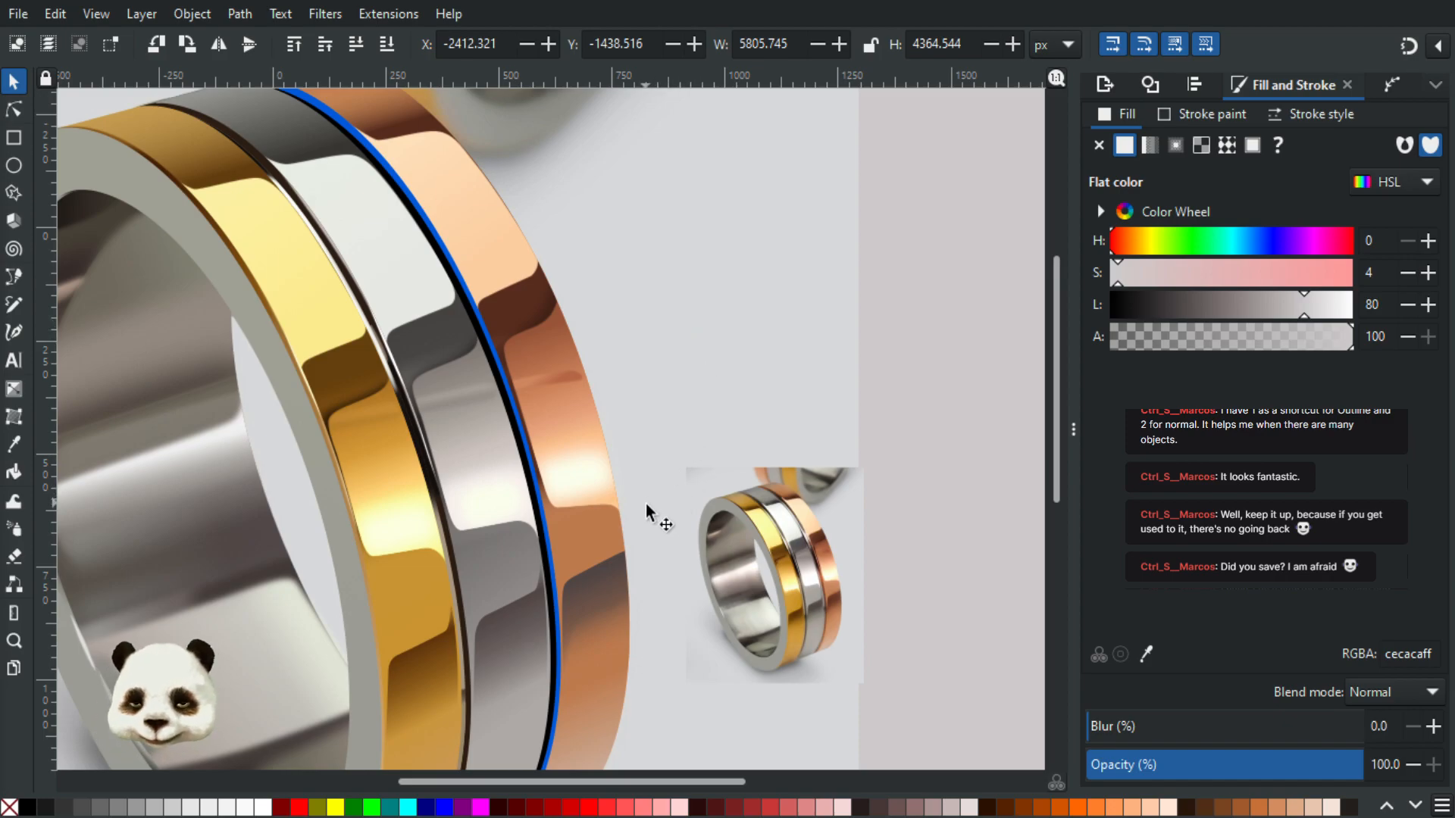
{"action": "scroll", "coordinate": [644, 500], "scroll_direction": "down", "scroll_amount": 3}
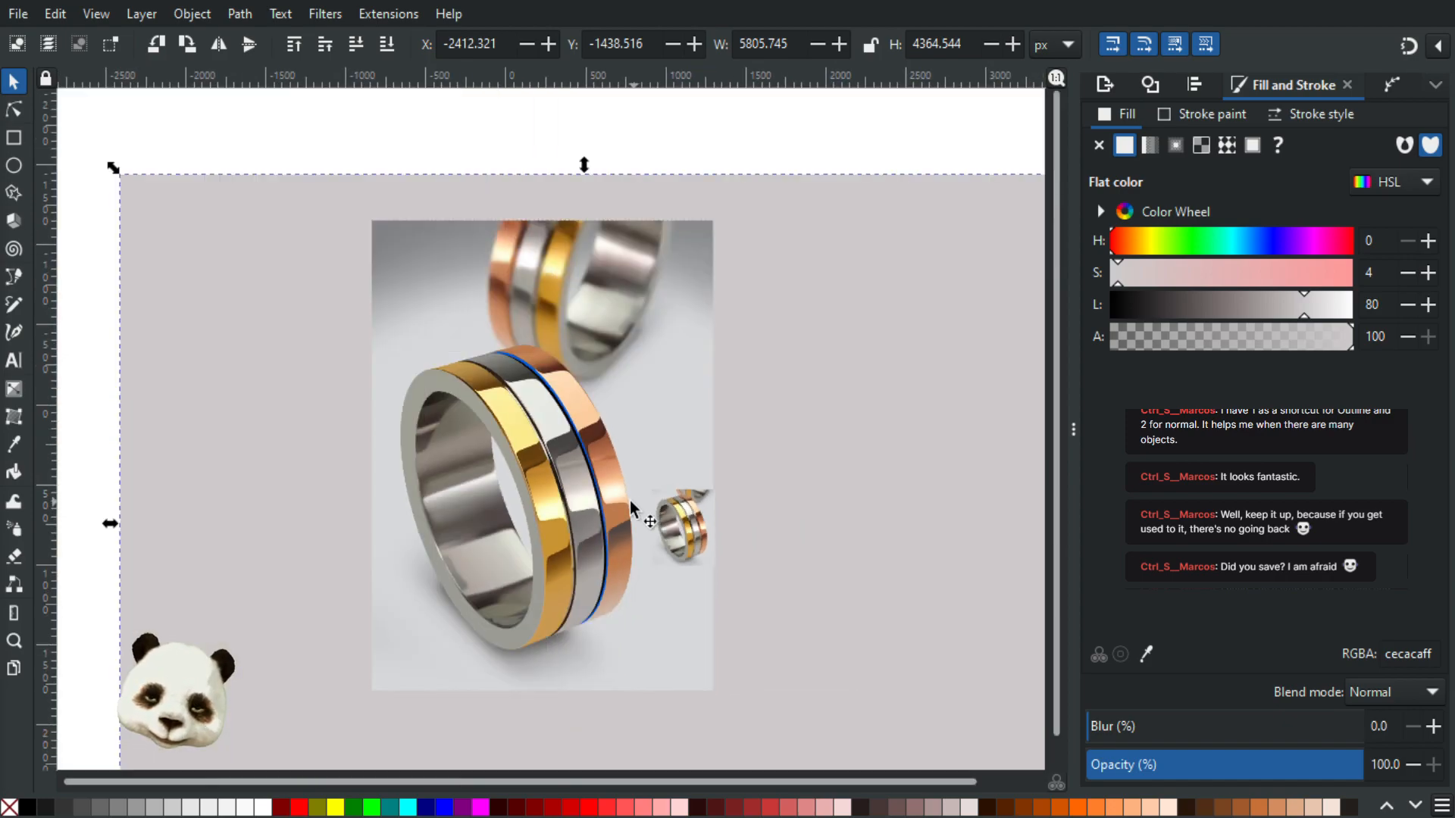
Step: Examine the silver-copper groove along its full length in the small reference photo, including its dark lines and thin highlights
{"action": "scroll", "coordinate": [626, 506], "scroll_direction": "up", "scroll_amount": 3}
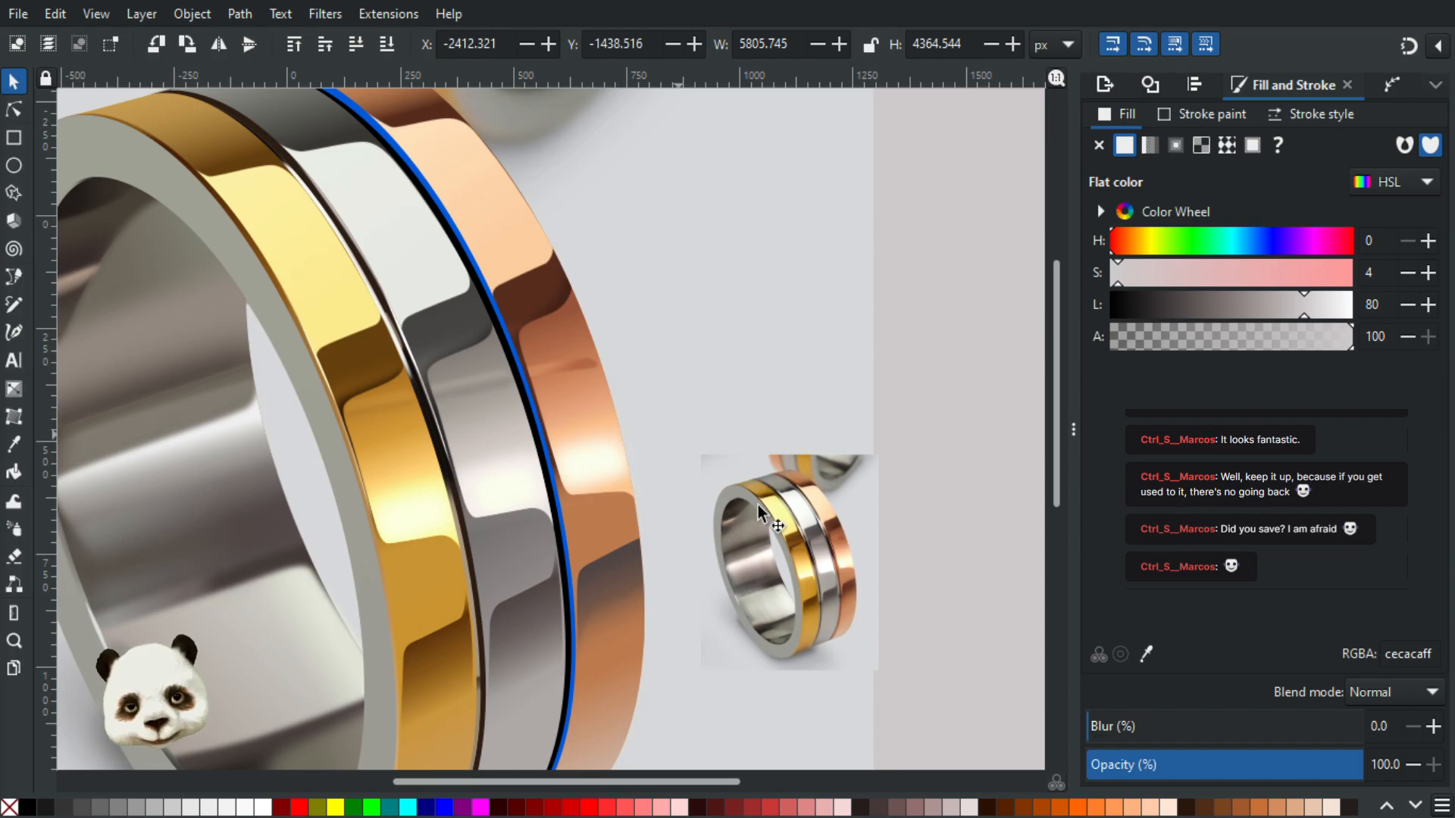
{"action": "scroll", "coordinate": [860, 617], "scroll_direction": "up", "scroll_amount": 3}
{"action": "scroll", "coordinate": [826, 542], "scroll_direction": "up", "scroll_amount": 2}
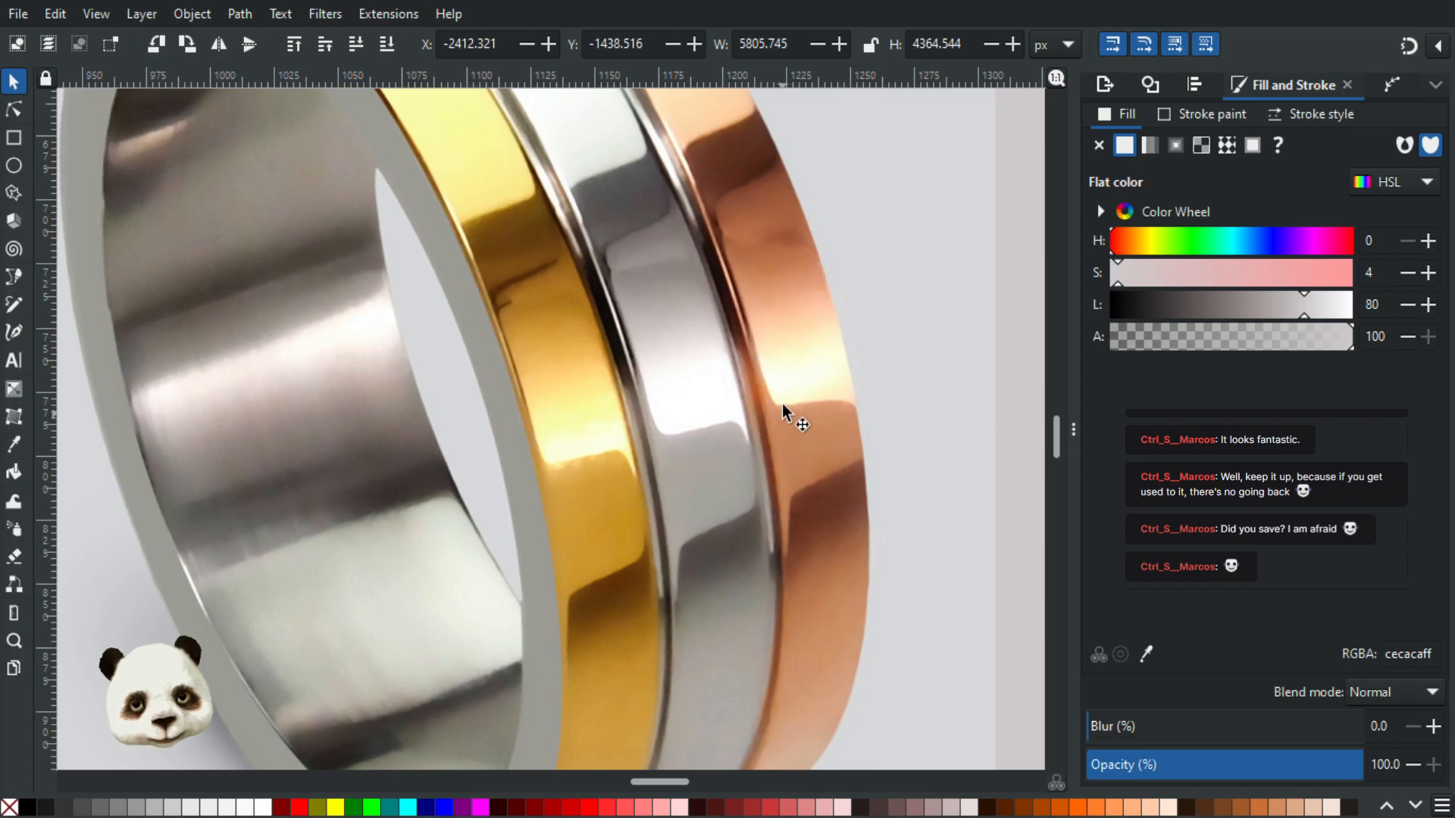
{"action": "scroll", "coordinate": [724, 276], "scroll_direction": "up", "scroll_amount": 1}
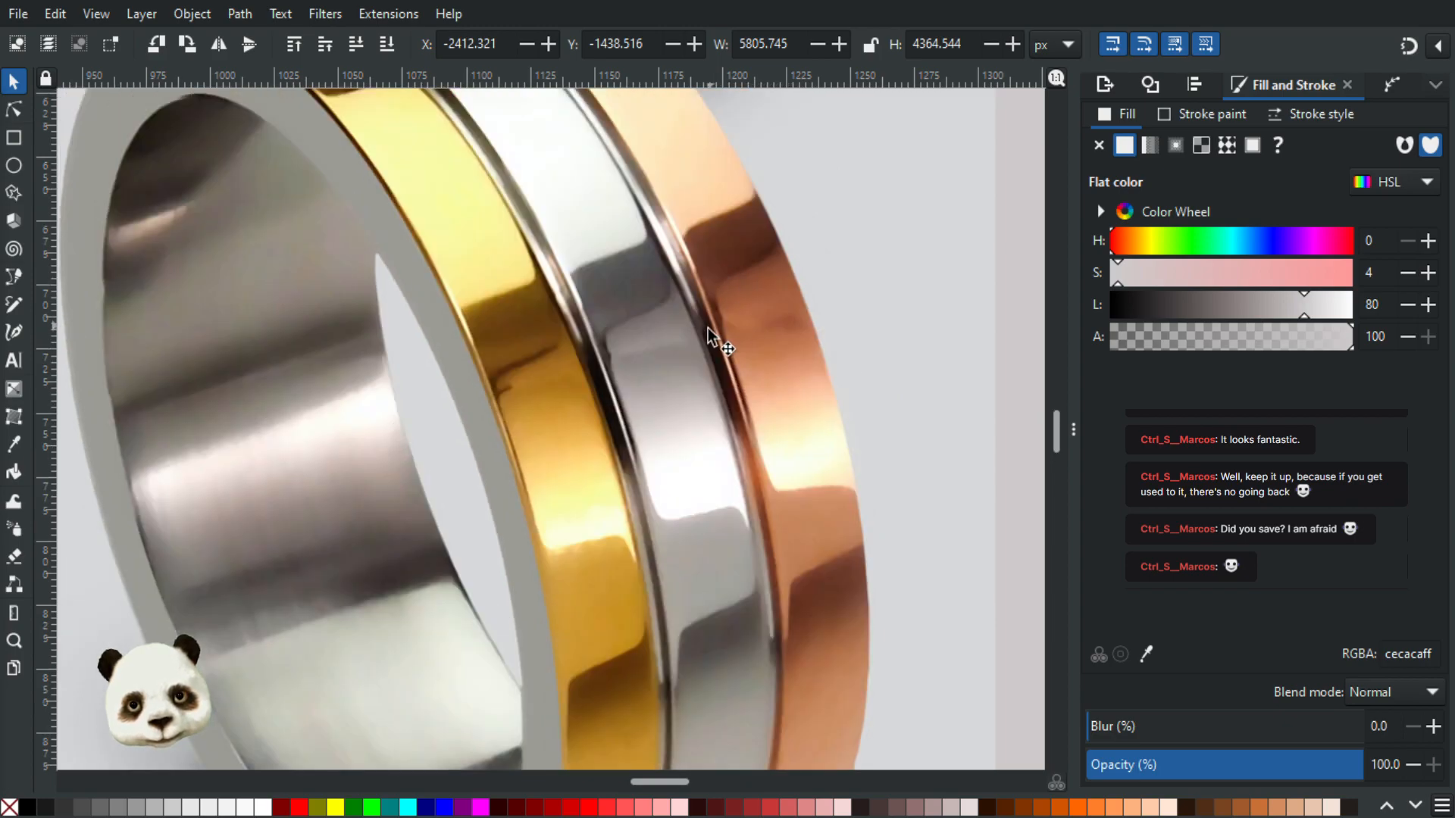
{"action": "scroll", "coordinate": [708, 328], "scroll_direction": "up", "scroll_amount": 1}
{"action": "scroll", "coordinate": [712, 321], "scroll_direction": "up", "scroll_amount": 2}
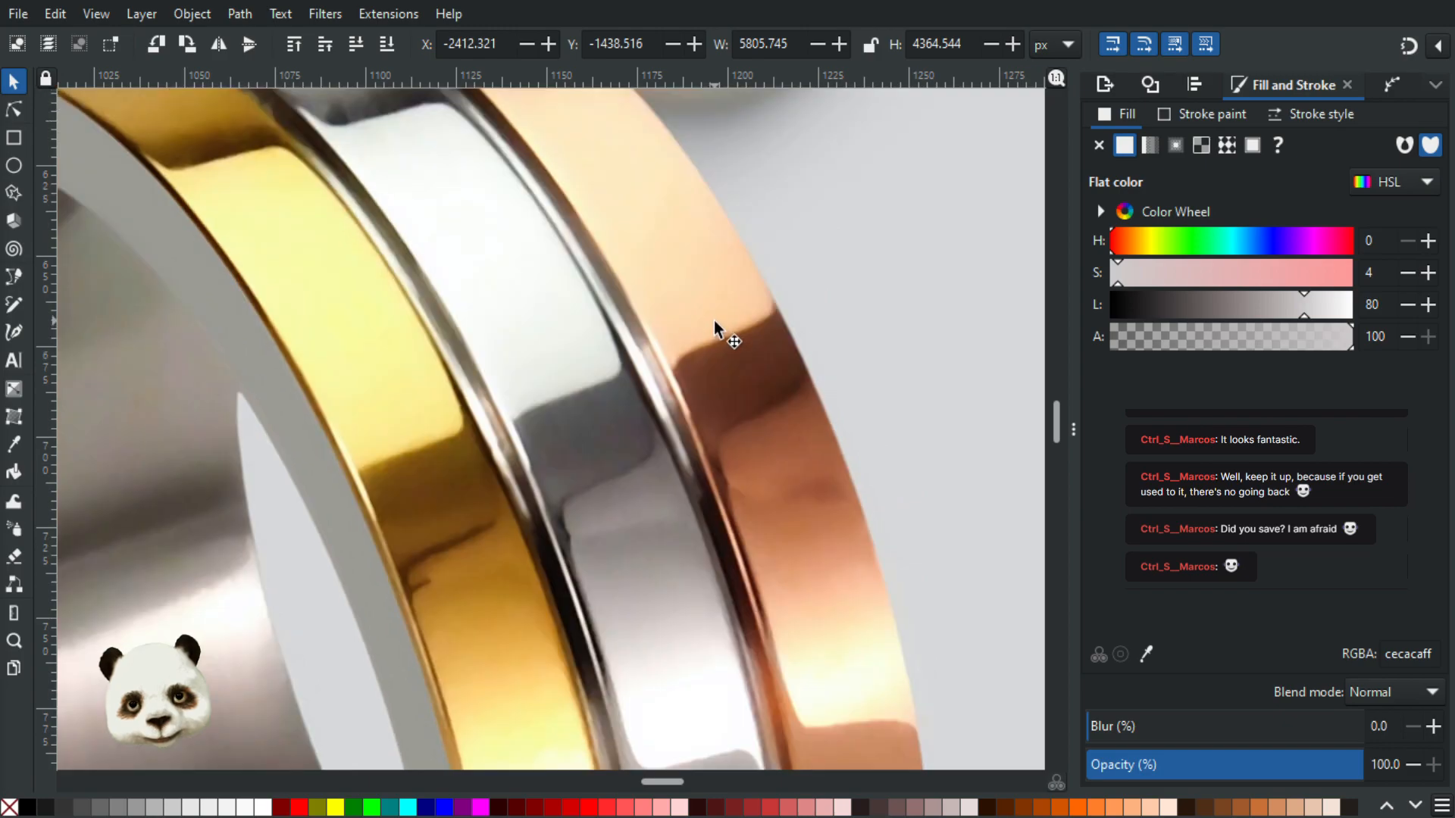
{"action": "scroll", "coordinate": [680, 344], "scroll_direction": "up", "scroll_amount": 3}
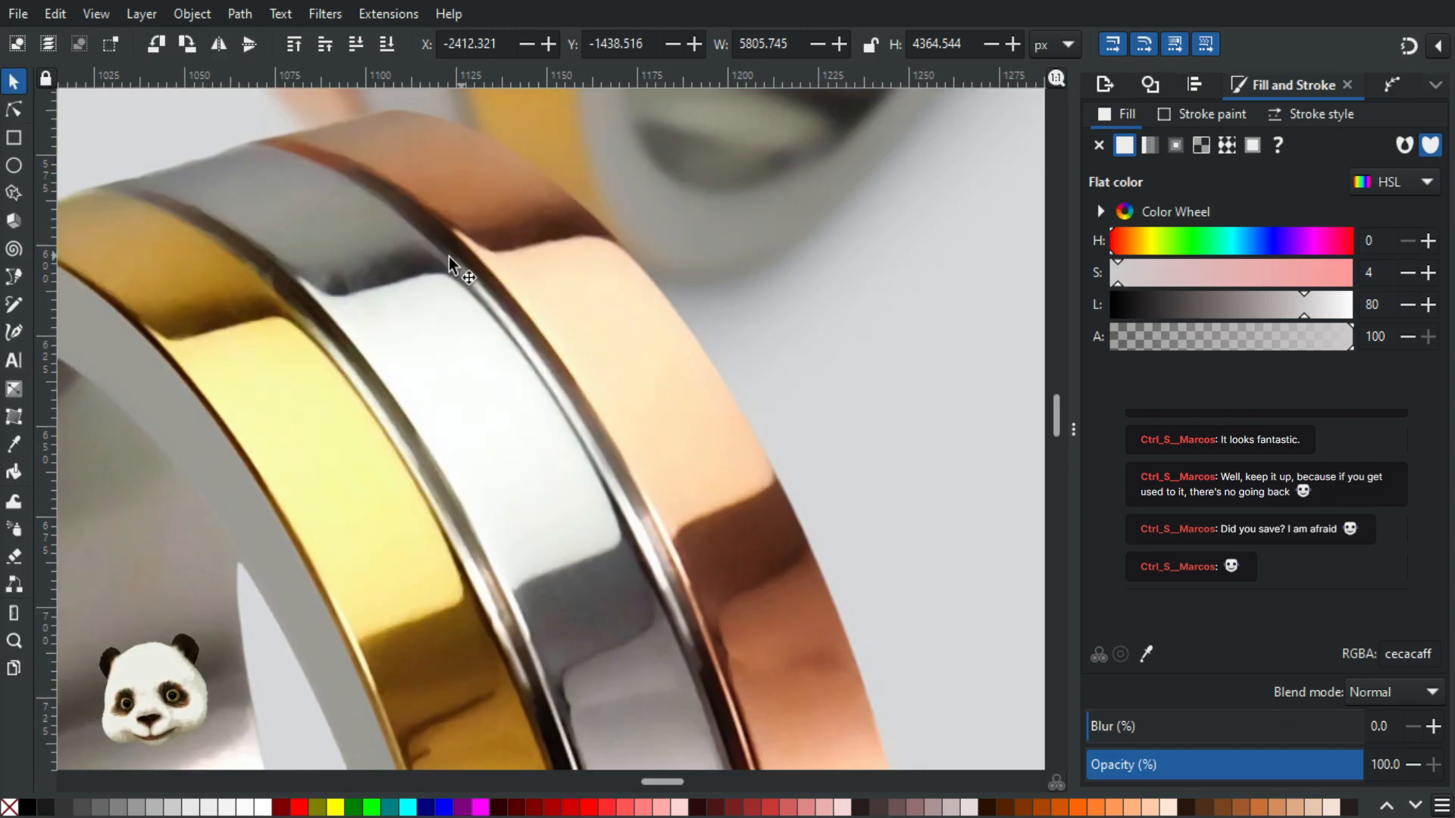
{"action": "scroll", "coordinate": [579, 424], "scroll_direction": "down", "scroll_amount": 5}
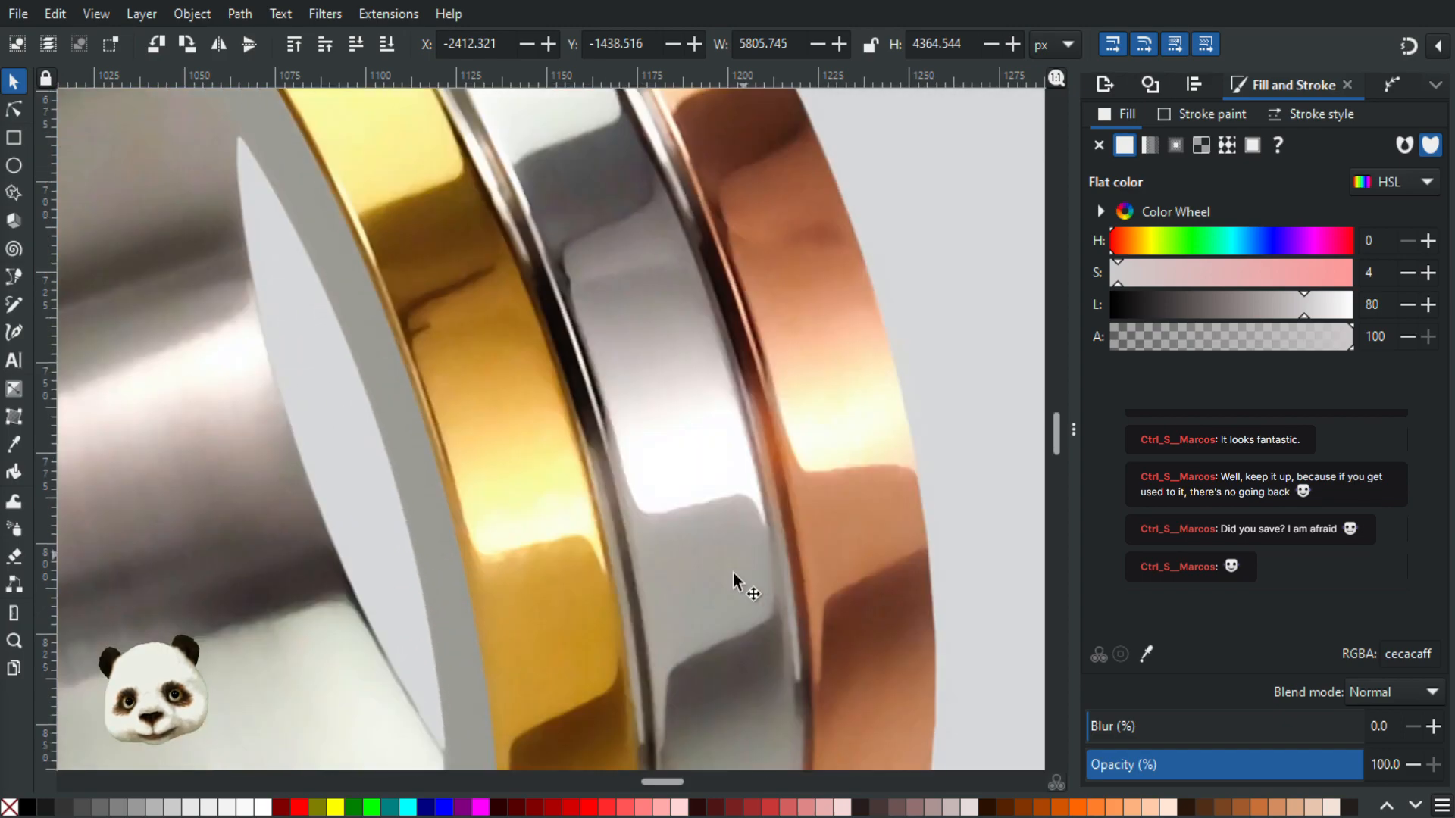
{"action": "scroll", "coordinate": [580, 458], "scroll_direction": "down", "scroll_amount": 5}
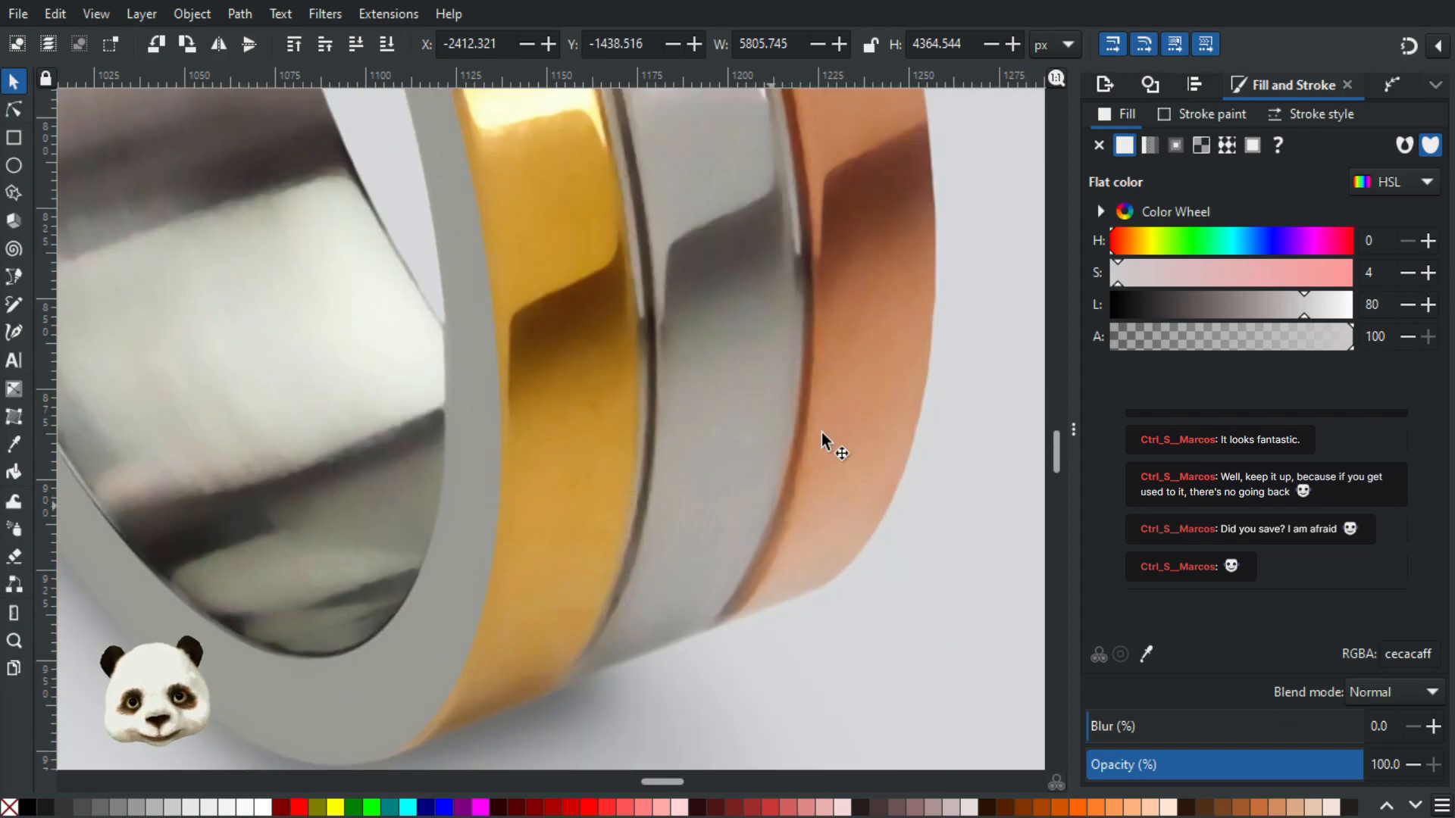
{"action": "scroll", "coordinate": [803, 403], "scroll_direction": "up", "scroll_amount": 1}
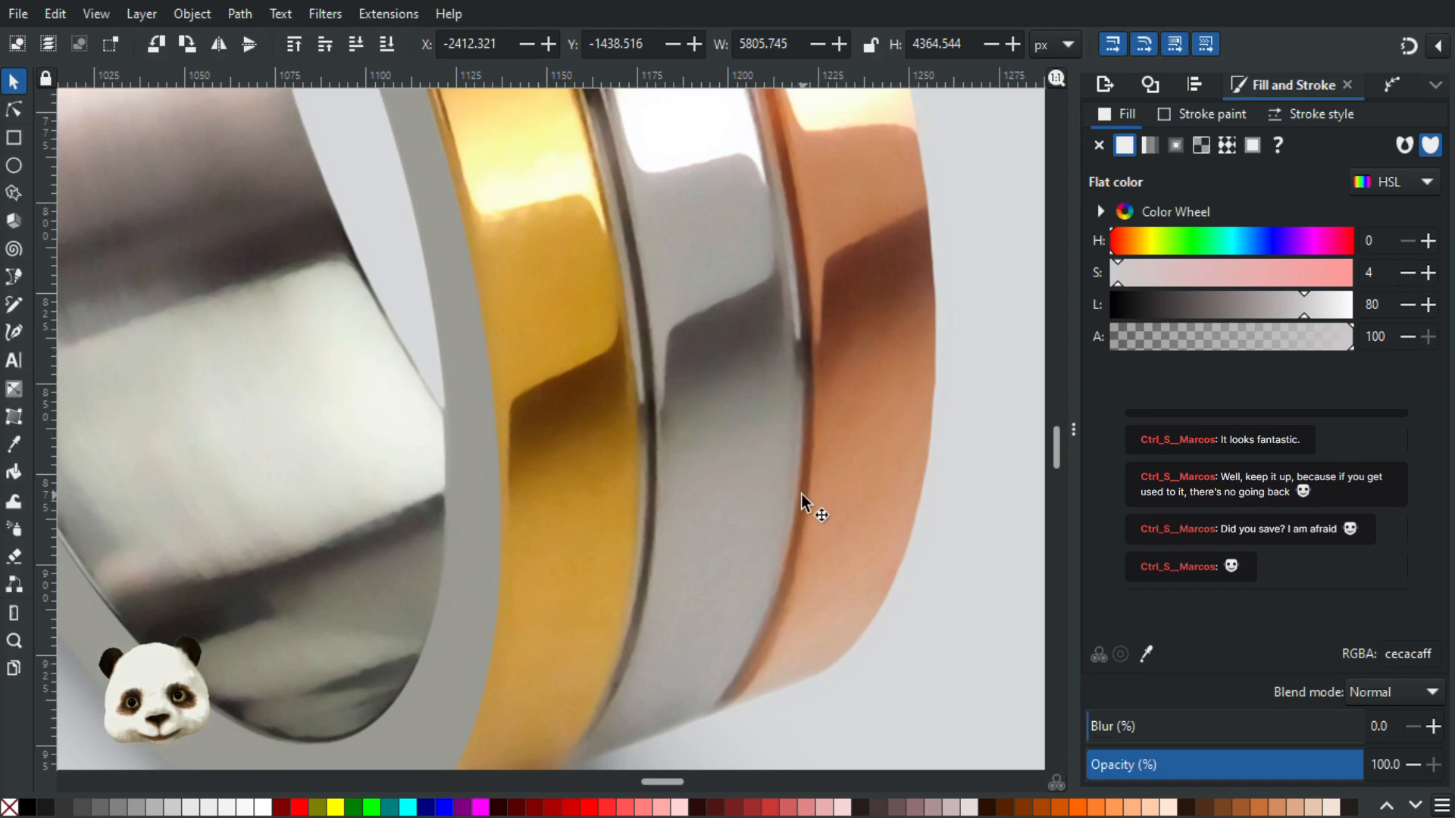
{"action": "scroll", "coordinate": [802, 499], "scroll_direction": "down", "scroll_amount": 4}
Step: Select the black shape in the silver-copper groove and shift the node on its outer edge beside the dark lower silver facet
{"action": "mouse_move", "coordinate": [402, 479]}
{"action": "left_mouse_down"}
{"action": "mouse_move", "coordinate": [684, 465]}
{"action": "mouse_move", "coordinate": [711, 513]}
{"action": "mouse_move", "coordinate": [711, 594]}
{"action": "left_mouse_up"}
{"action": "left_click", "coordinate": [13, 109]}
{"action": "left_click", "coordinate": [475, 281]}
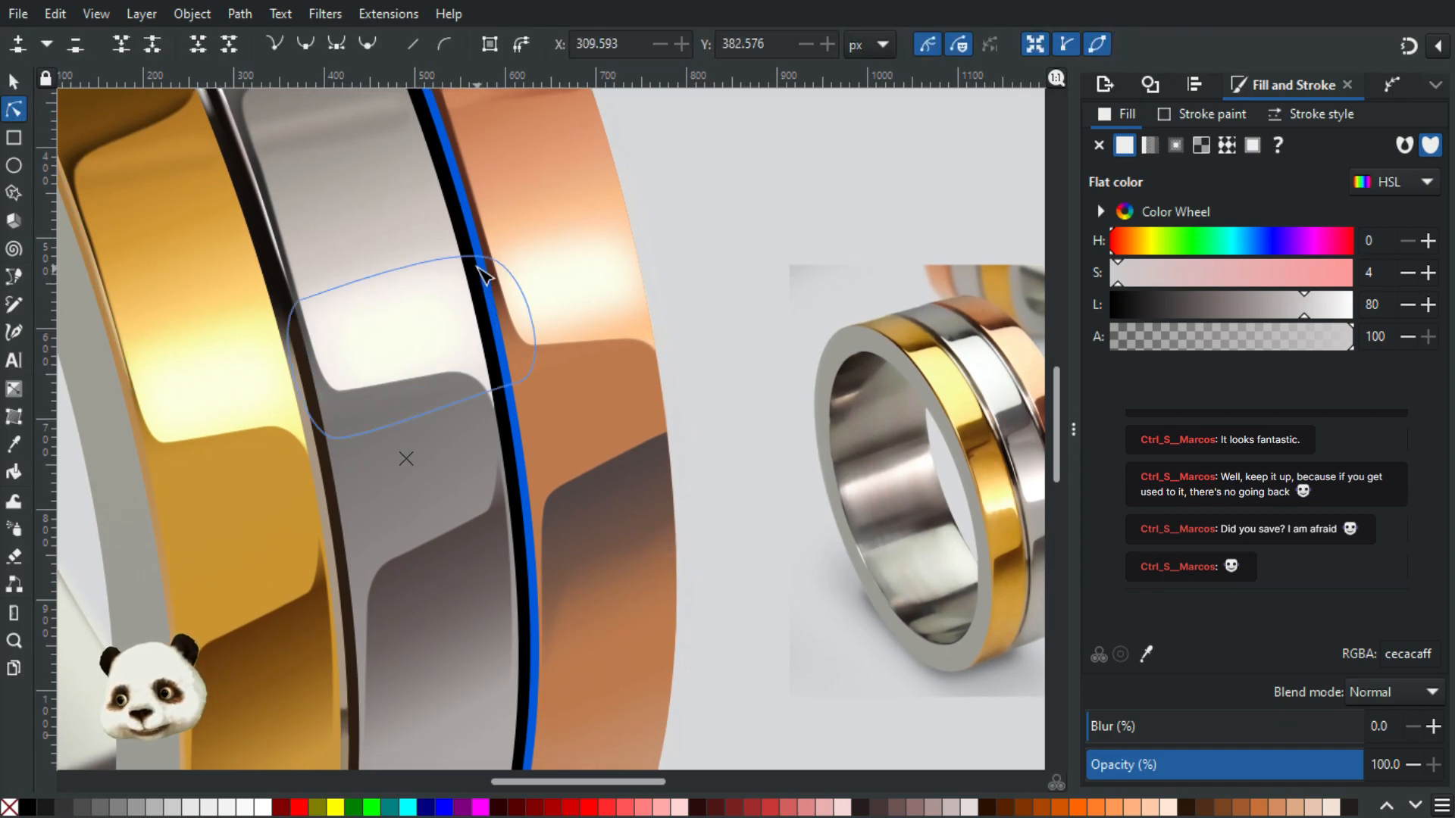
{"action": "left_click", "coordinate": [473, 241]}
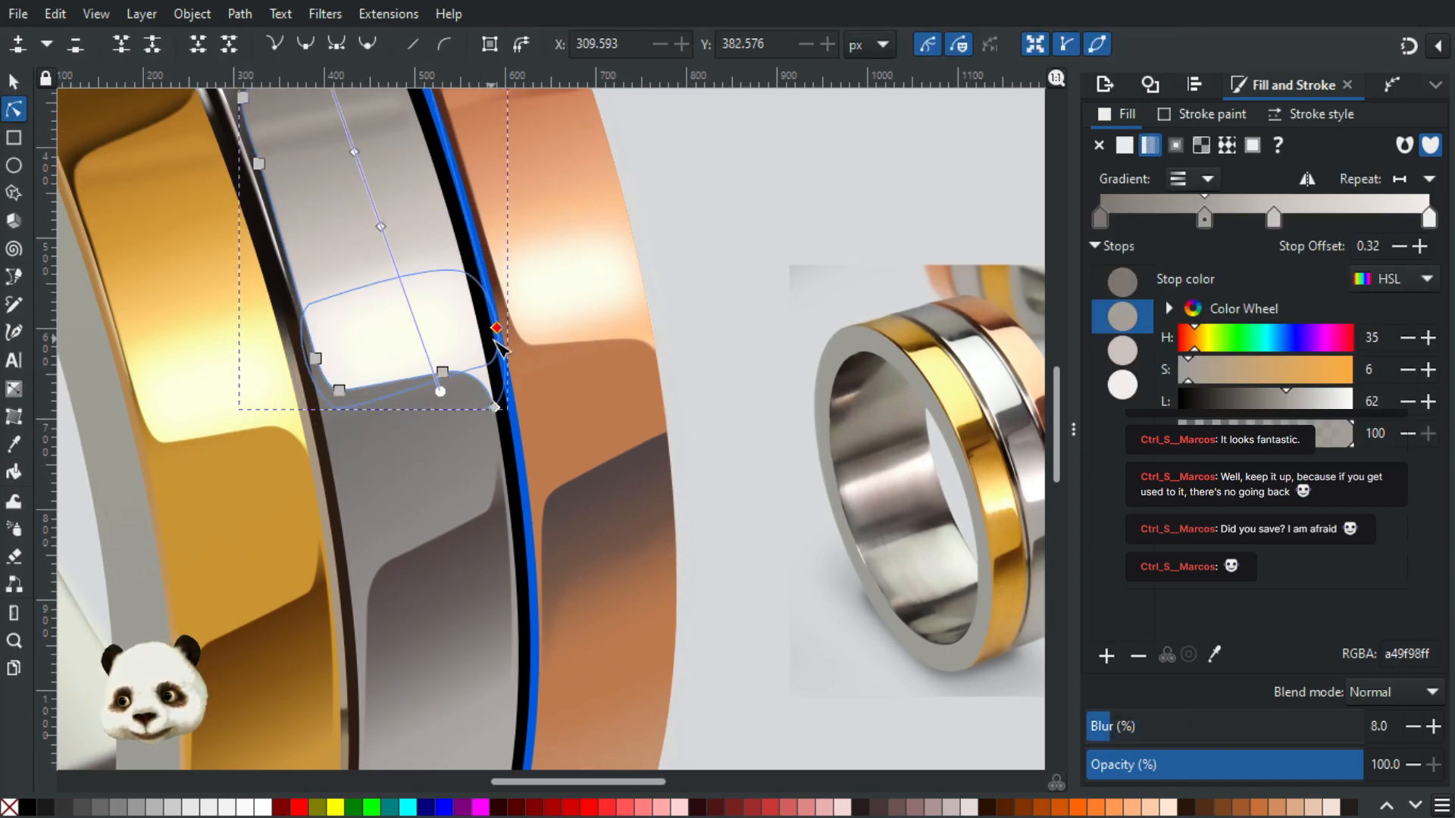
{"action": "left_click", "coordinate": [522, 473]}
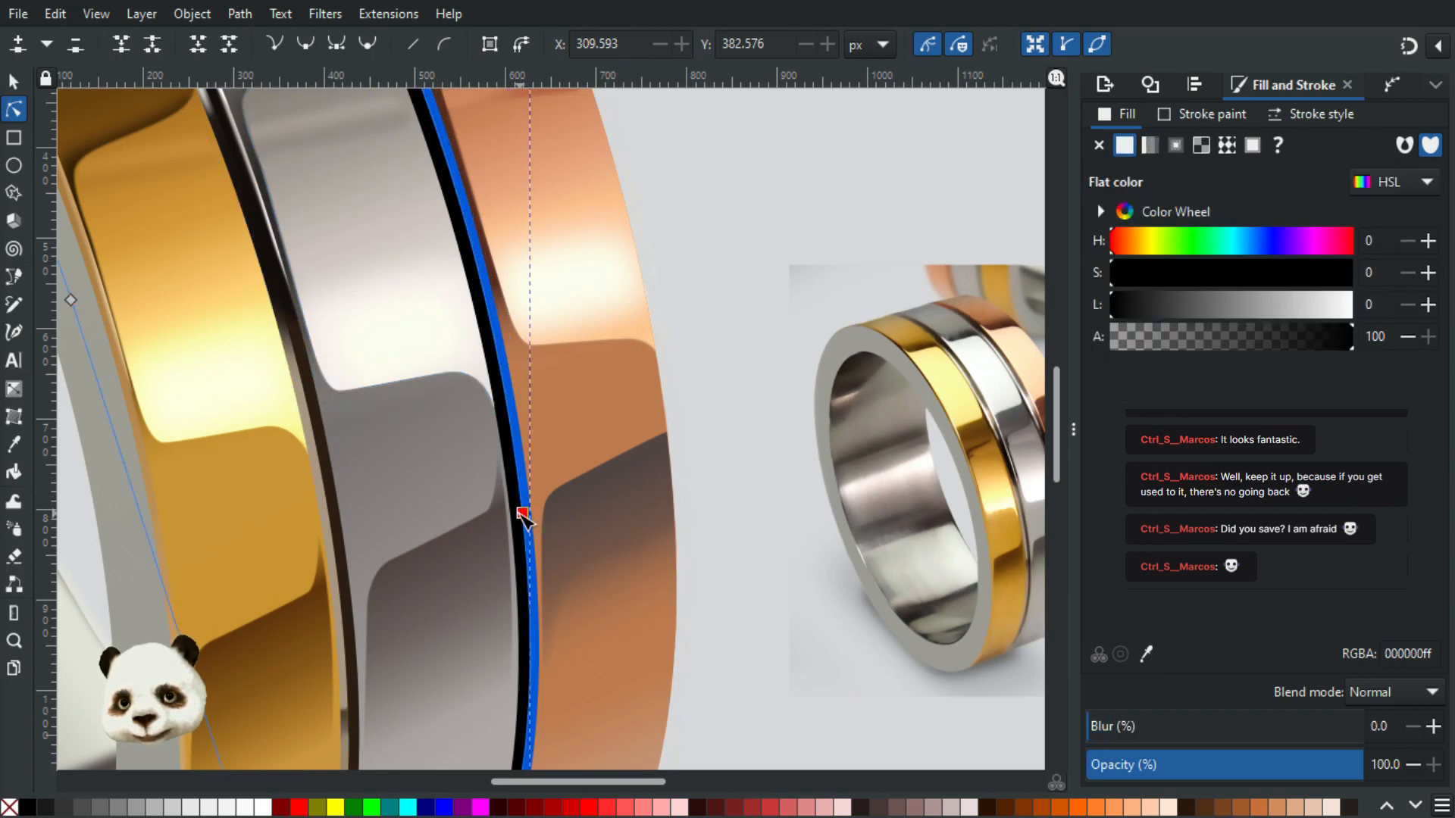
{"action": "left_click", "coordinate": [521, 514]}
{"action": "left_click_drag", "start_coordinate": [521, 516], "coordinate": [523, 518]}
Step: Reshape the lower end of the black groove shape with its curve handles and compare the taper with the reference photo
{"action": "left_click_drag", "start_coordinate": [545, 439], "coordinate": [557, 165]}
{"action": "left_click_drag", "start_coordinate": [559, 480], "coordinate": [561, 421]}
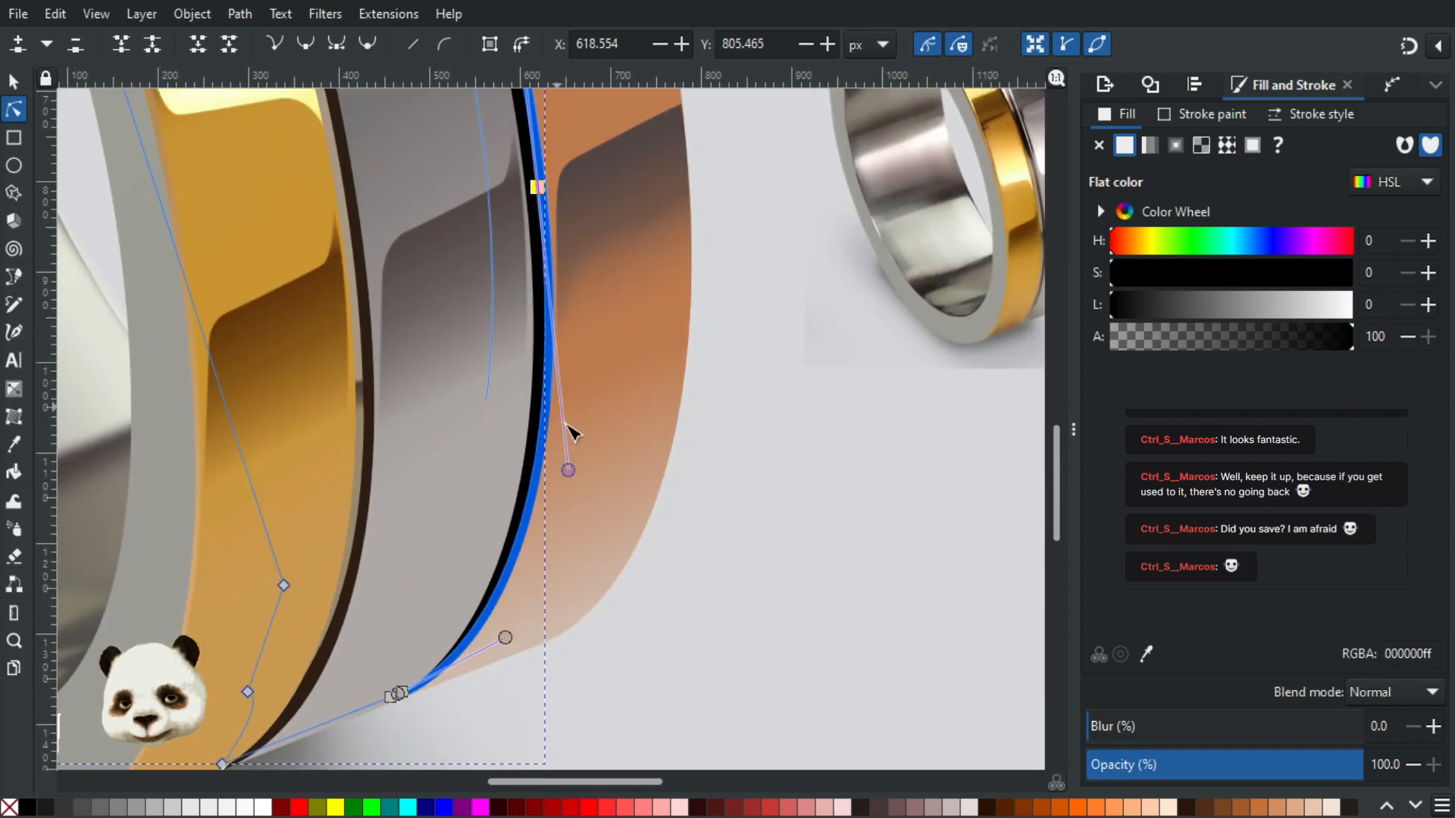
{"action": "left_click_drag", "start_coordinate": [506, 634], "coordinate": [501, 606]}
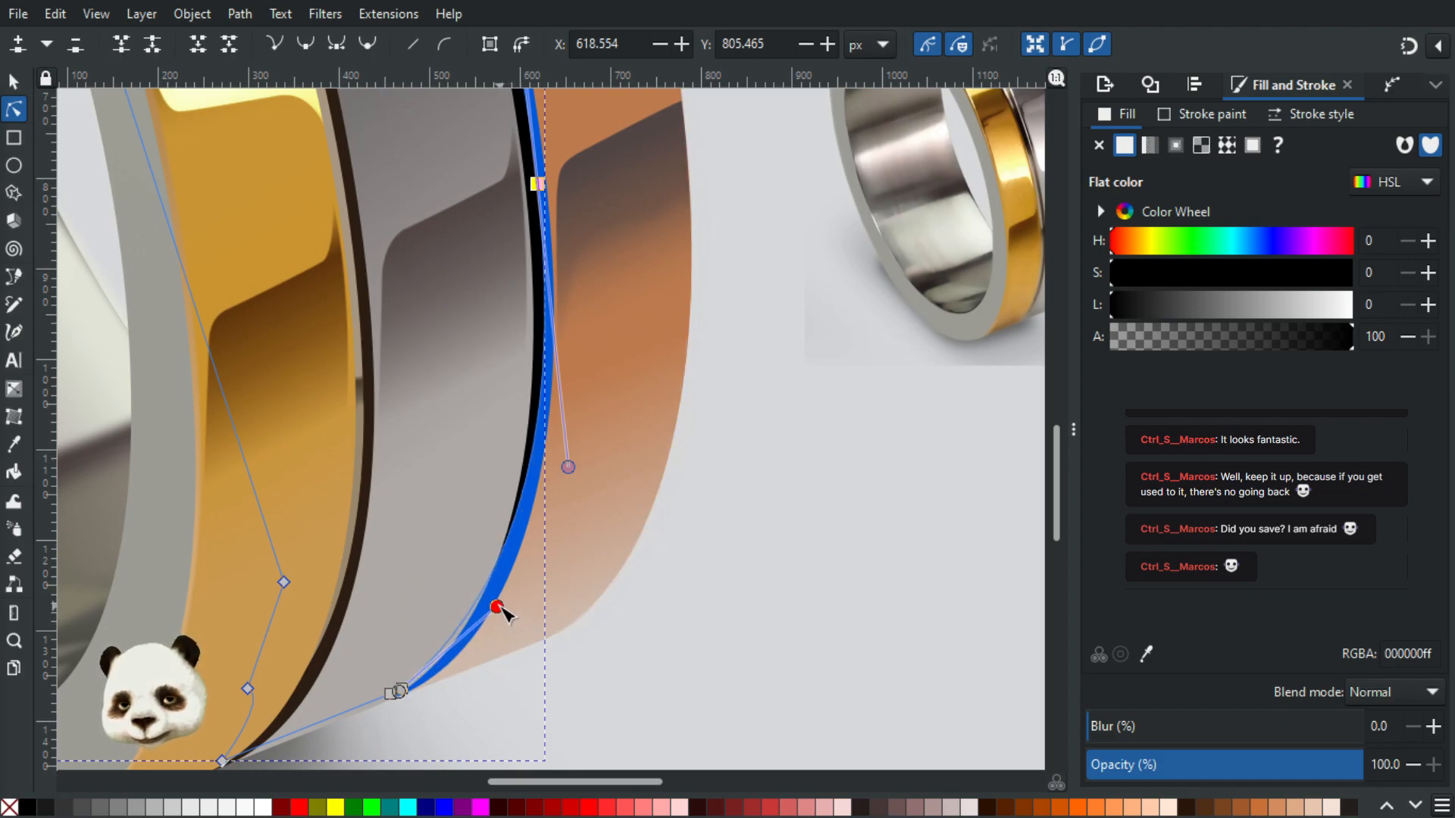
{"action": "left_click_drag", "start_coordinate": [773, 394], "coordinate": [455, 430]}
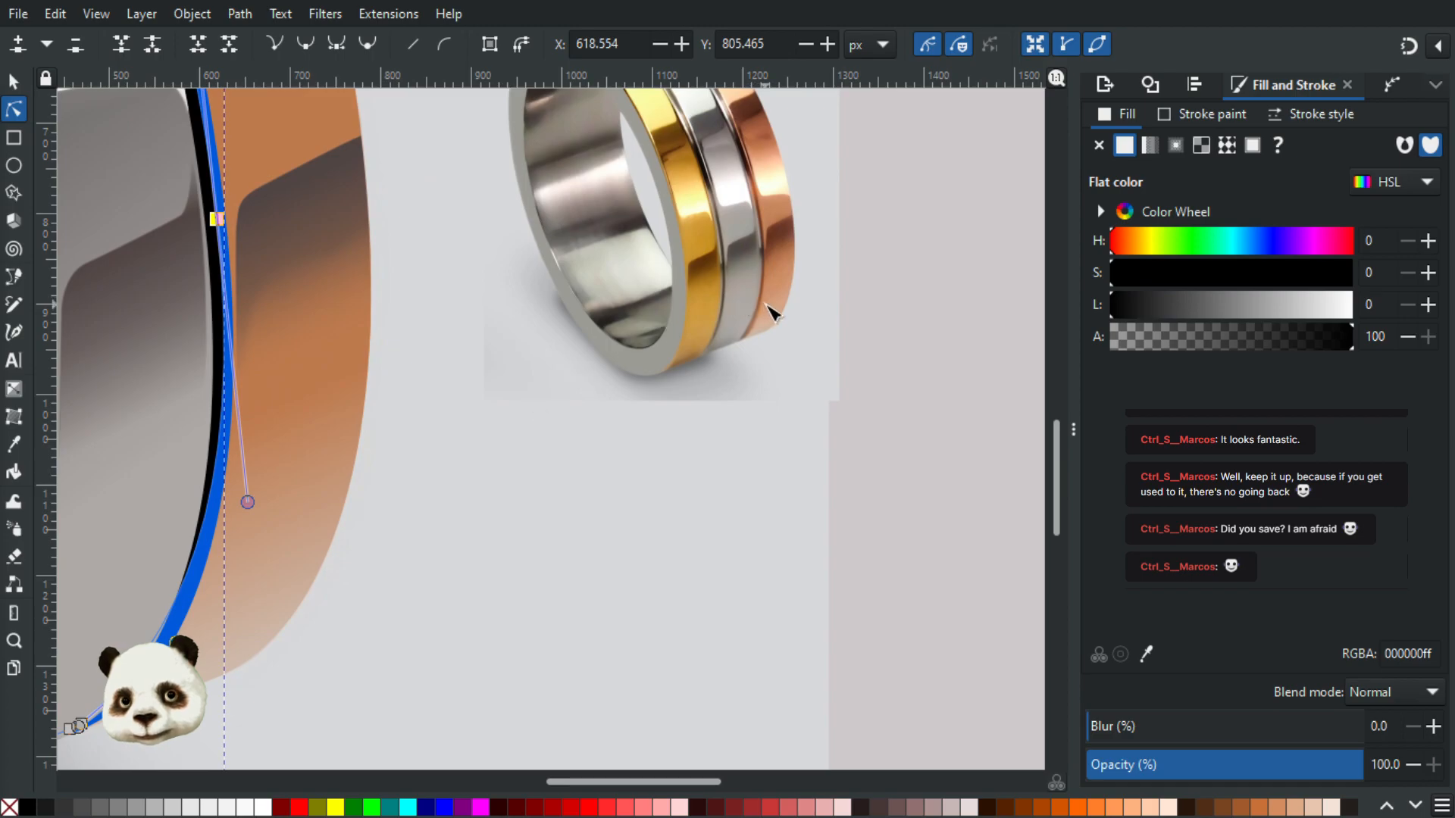
{"action": "scroll", "coordinate": [769, 305], "scroll_direction": "up", "scroll_amount": 3}
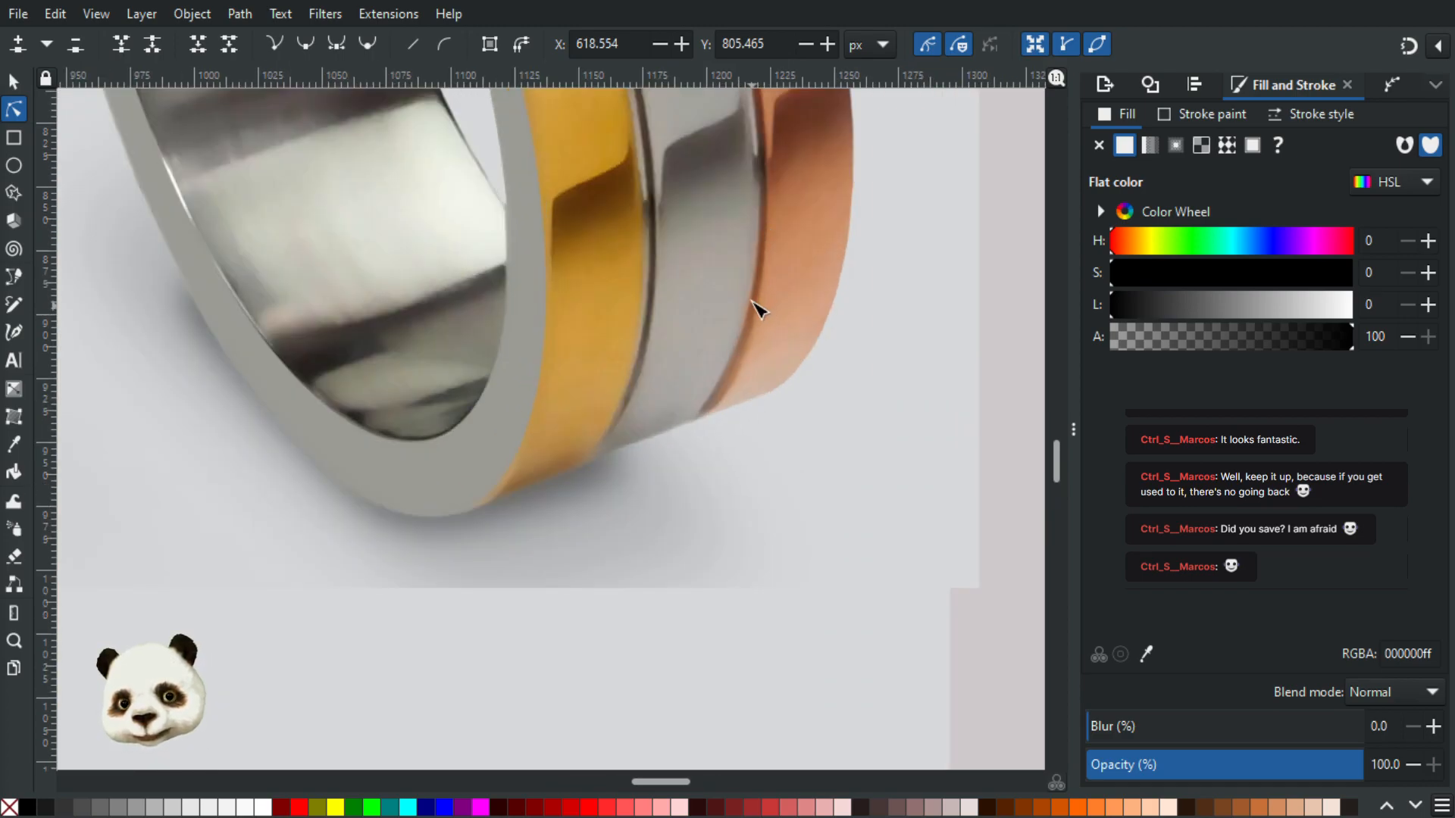
{"action": "scroll", "coordinate": [689, 340], "scroll_direction": "down", "scroll_amount": 3}
Step: Nudge the node on the black shape's outer edge beside the lower silver facet inward to X 617.721 px
{"action": "left_click_drag", "start_coordinate": [627, 399], "coordinate": [1044, 328]}
{"action": "left_click_drag", "start_coordinate": [528, 429], "coordinate": [517, 518]}
{"action": "scroll", "coordinate": [521, 470], "scroll_direction": "up", "scroll_amount": 5}
{"action": "scroll", "coordinate": [490, 443], "scroll_direction": "up", "scroll_amount": 3}
{"action": "left_click_drag", "start_coordinate": [493, 301], "coordinate": [482, 76]}
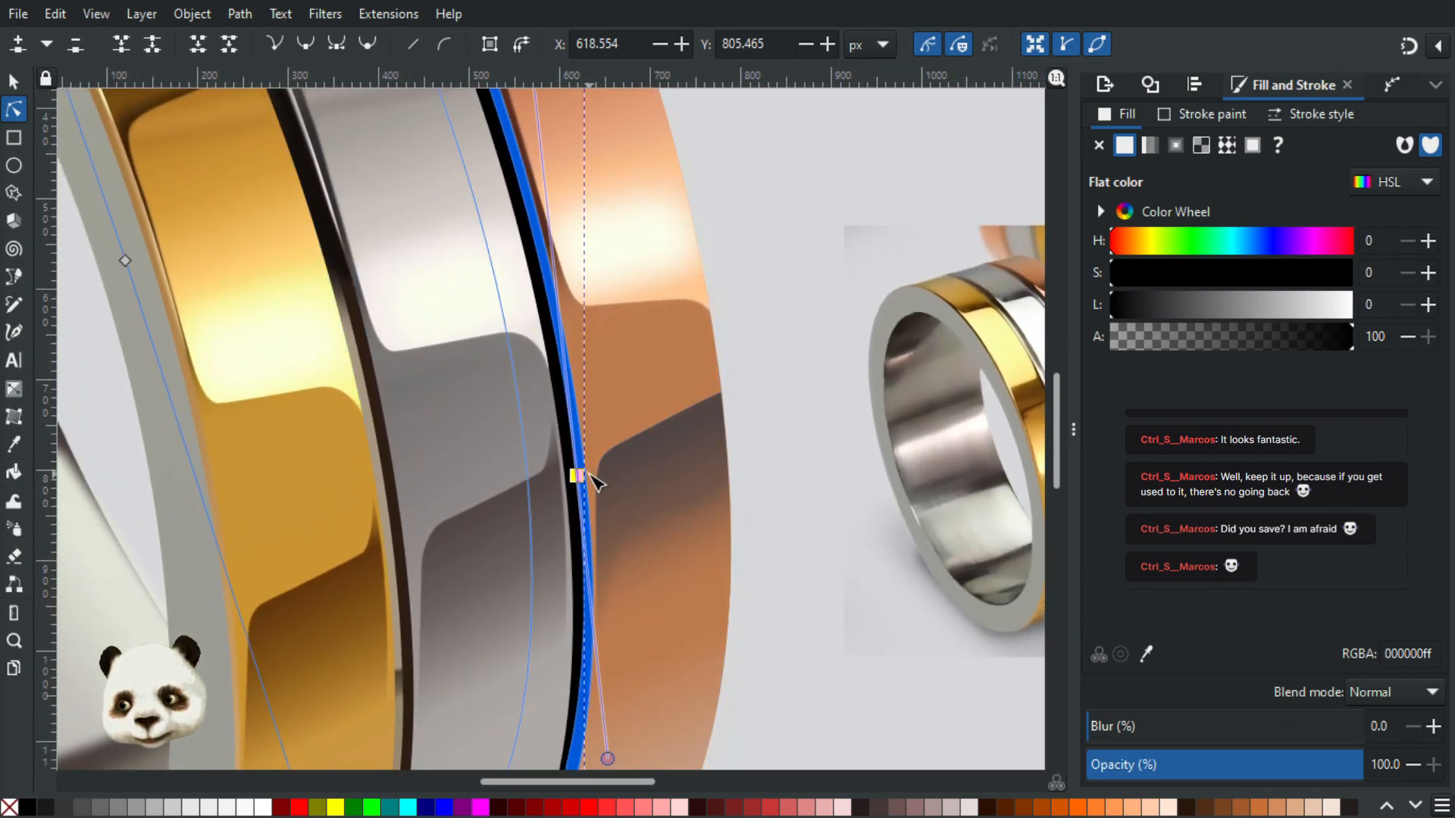
{"action": "scroll", "coordinate": [594, 482], "scroll_direction": "up", "scroll_amount": 1}
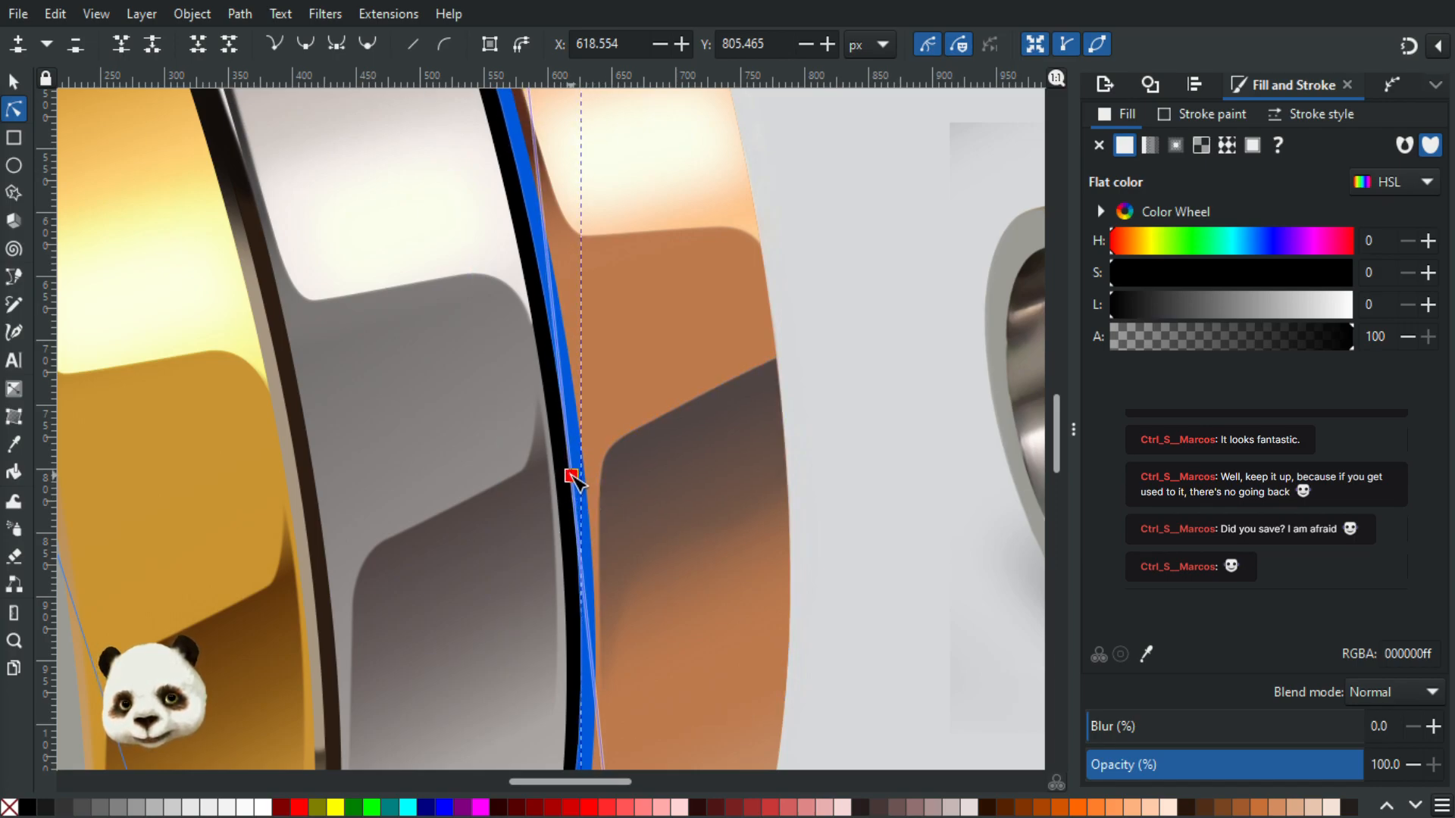
{"action": "scroll", "coordinate": [576, 475], "scroll_direction": "down", "scroll_amount": 2}
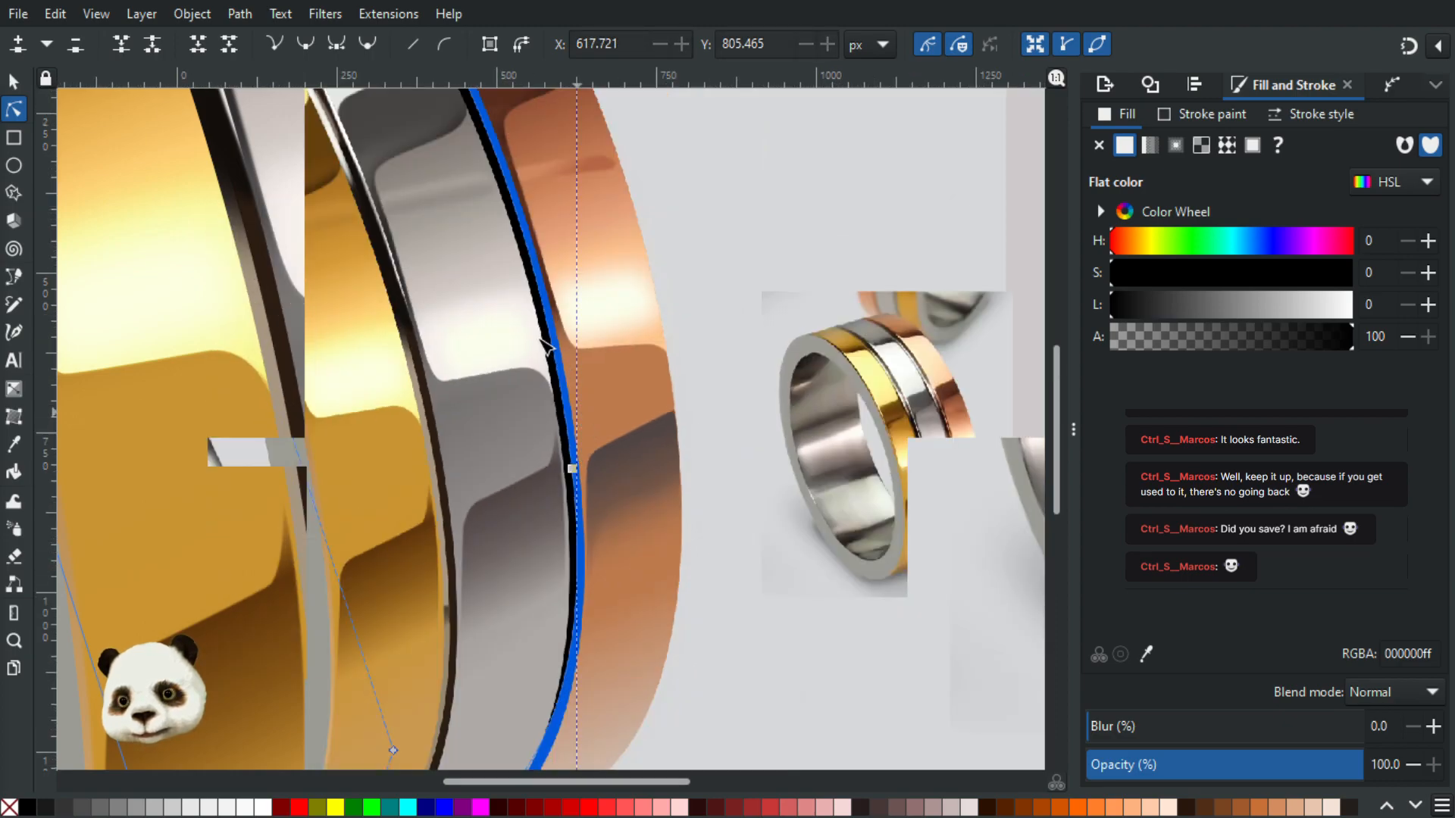
Step: Move the black shape's outer-edge node near the top of the ring to X 8.117, Y -303.238 px
{"action": "scroll", "coordinate": [523, 560], "scroll_direction": "up", "scroll_amount": 3}
{"action": "scroll", "coordinate": [411, 429], "scroll_direction": "up", "scroll_amount": 5}
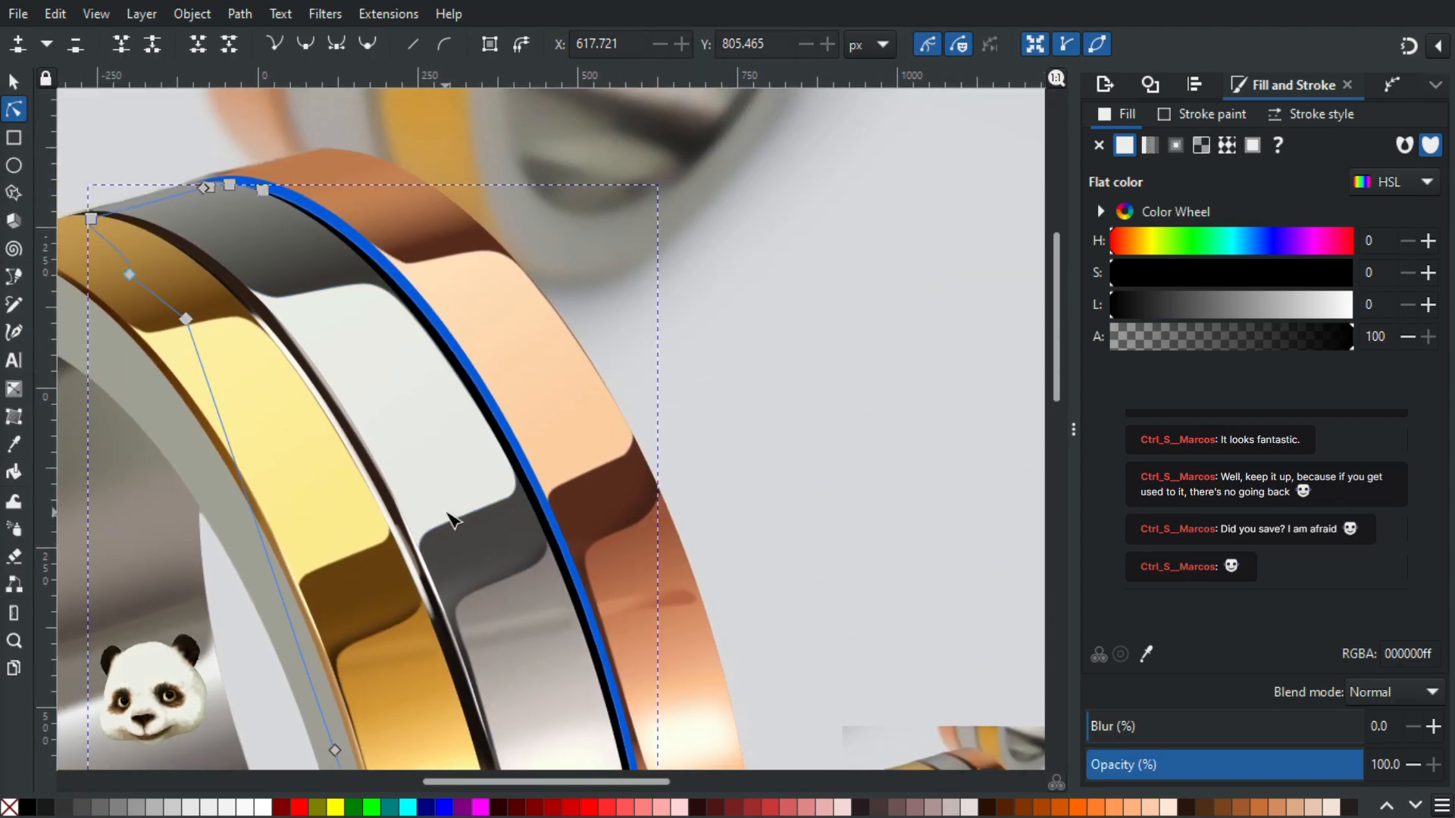
{"action": "scroll", "coordinate": [282, 202], "scroll_direction": "up", "scroll_amount": 1}
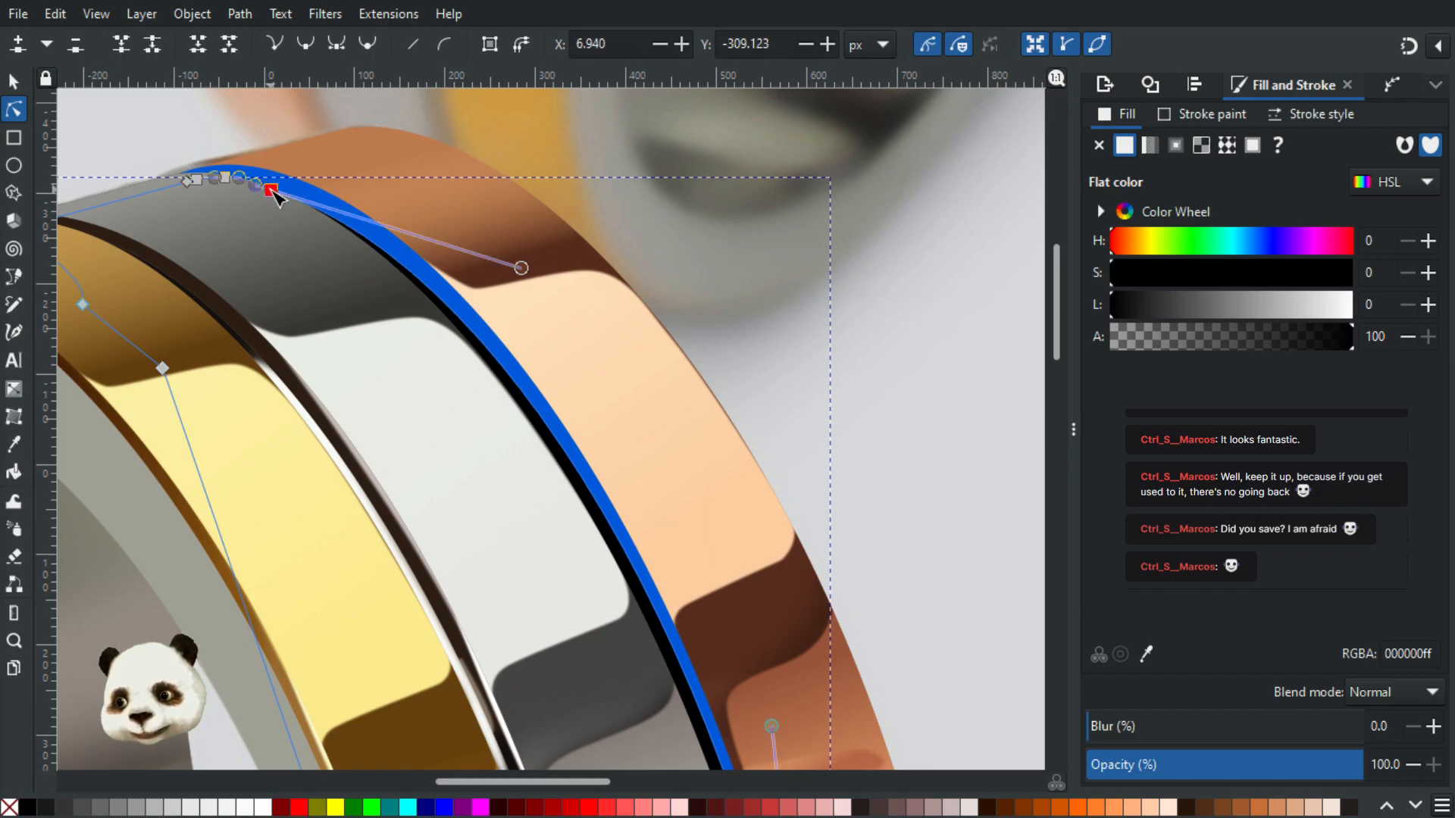
Step: Compare the upper silver-copper groove with the reference photo and adjust the top node's long curve handle to match
{"action": "scroll", "coordinate": [679, 400], "scroll_direction": "down", "scroll_amount": 3}
{"action": "left_click_drag", "start_coordinate": [765, 372], "coordinate": [322, 202]}
{"action": "scroll", "coordinate": [552, 484], "scroll_direction": "up", "scroll_amount": 3}
{"action": "scroll", "coordinate": [315, 409], "scroll_direction": "up", "scroll_amount": 2}
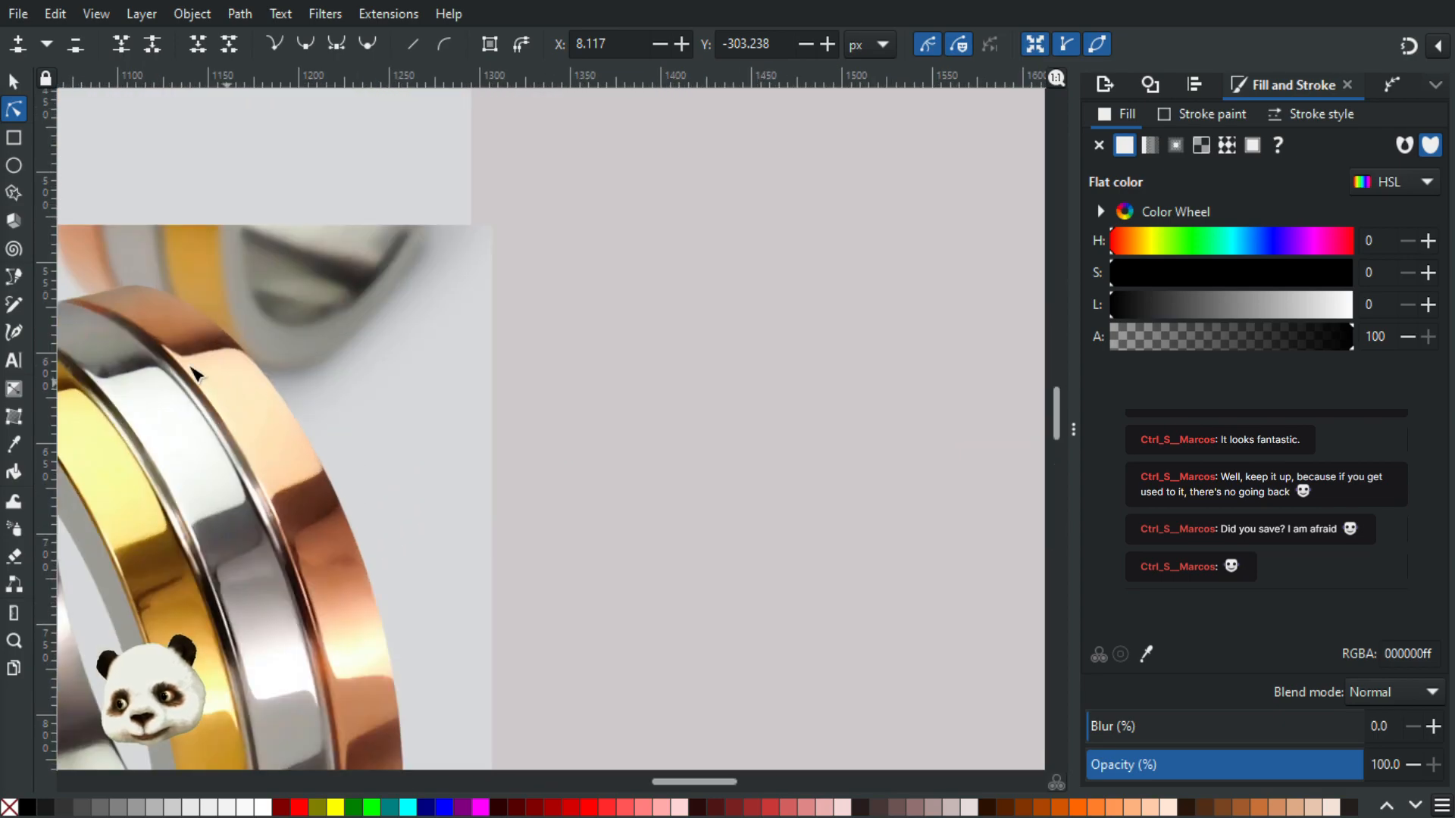
{"action": "scroll", "coordinate": [169, 367], "scroll_direction": "down", "scroll_amount": 5}
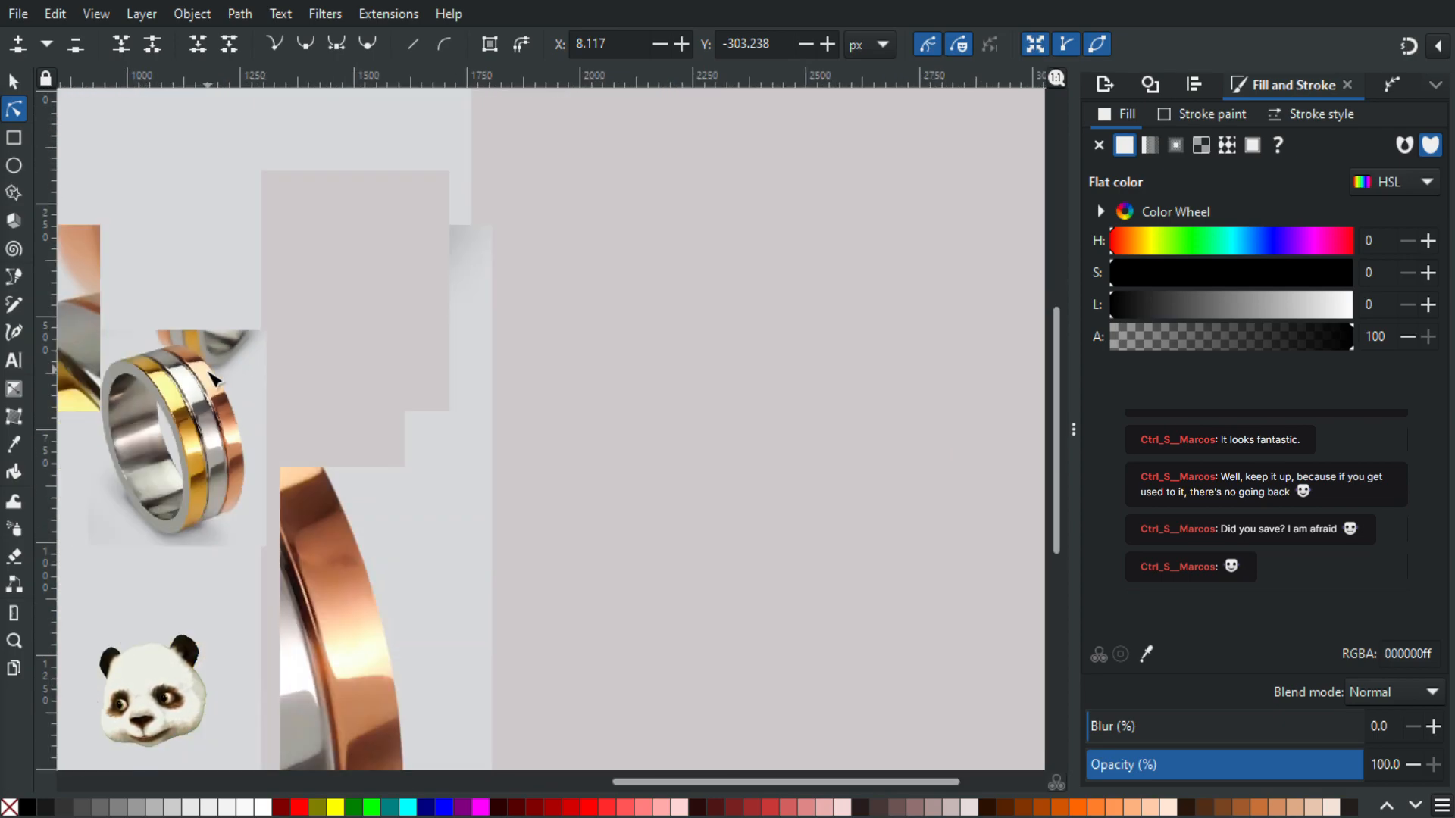
{"action": "scroll", "coordinate": [322, 374], "scroll_direction": "up", "scroll_amount": 3}
{"action": "scroll", "coordinate": [419, 206], "scroll_direction": "up", "scroll_amount": 2}
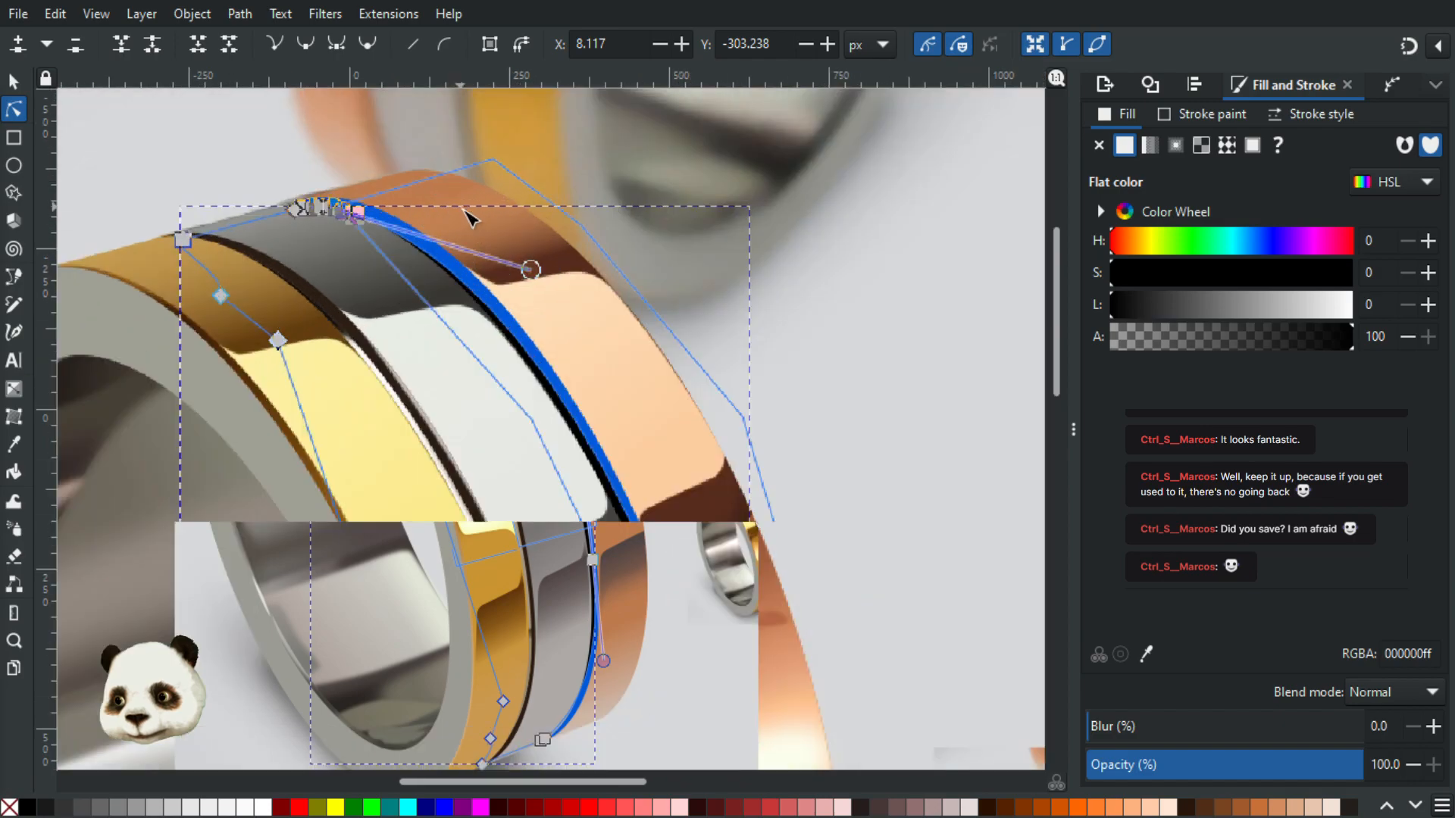
{"action": "left_click_drag", "start_coordinate": [537, 279], "coordinate": [543, 278]}
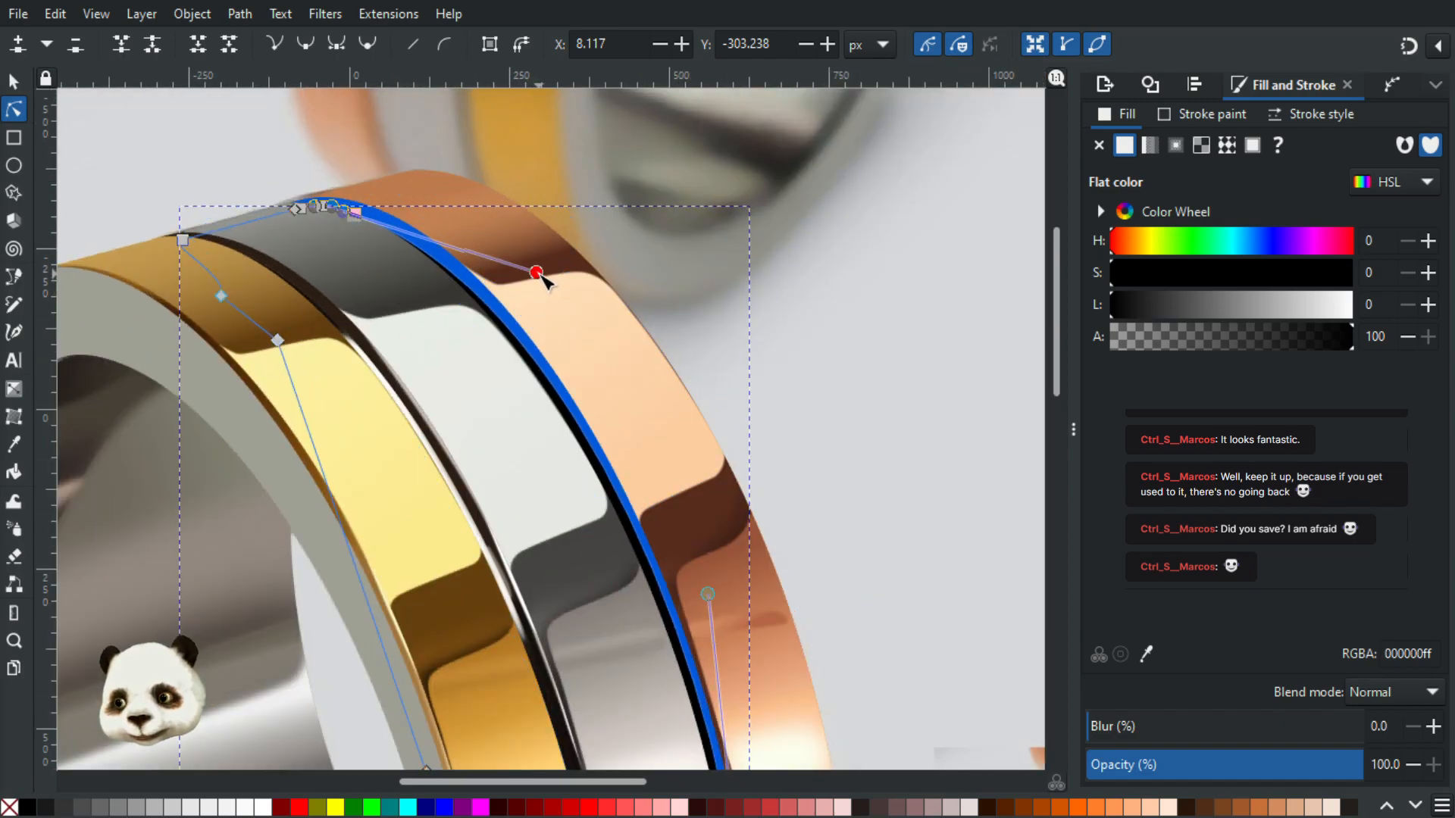
Step: Examine the upper silver-copper groove's thickness and dark line in the small reference photo against the drawn ring
{"action": "scroll", "coordinate": [540, 306], "scroll_direction": "down", "scroll_amount": 3}
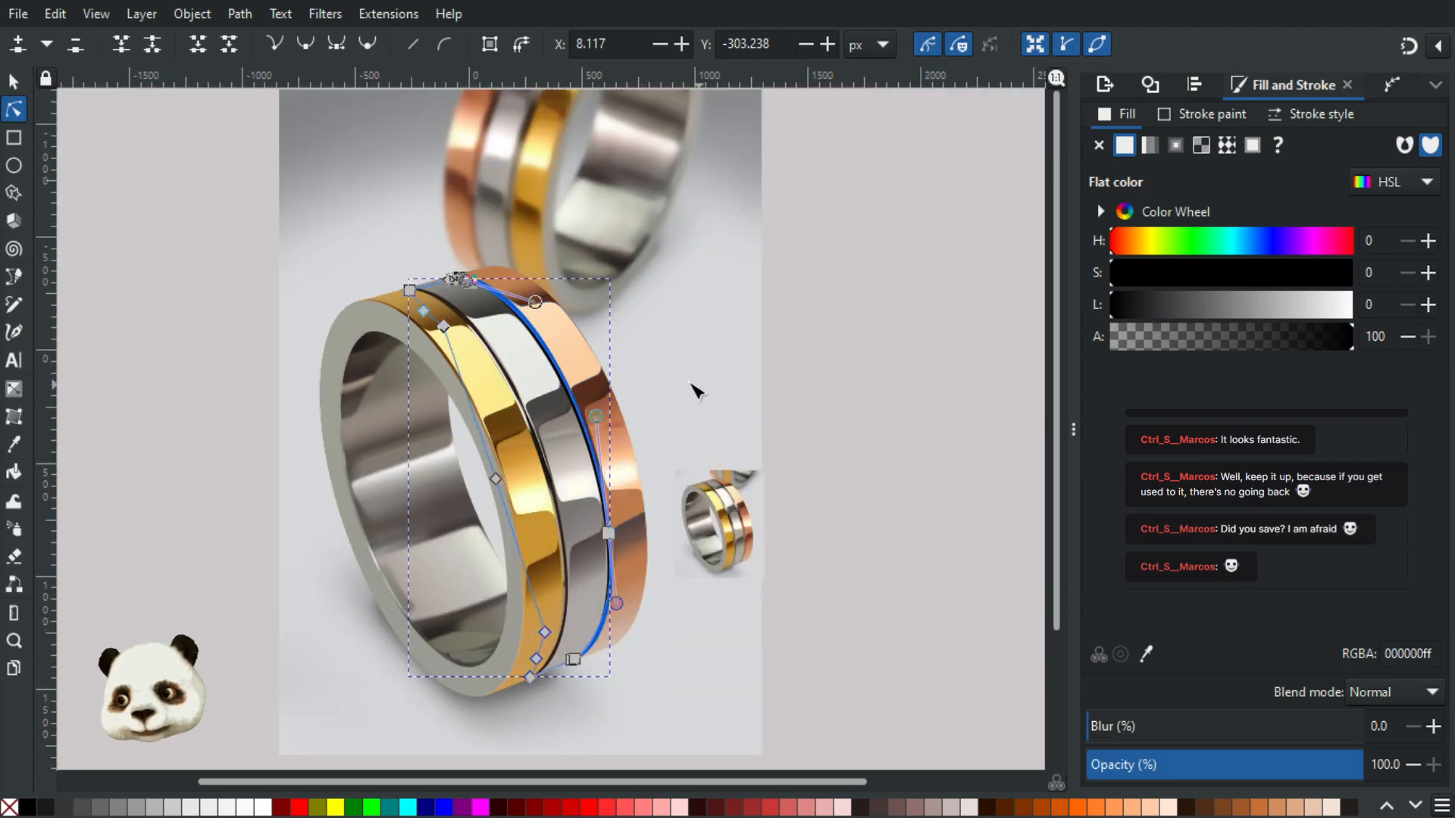
{"action": "scroll", "coordinate": [580, 324], "scroll_direction": "up", "scroll_amount": 2}
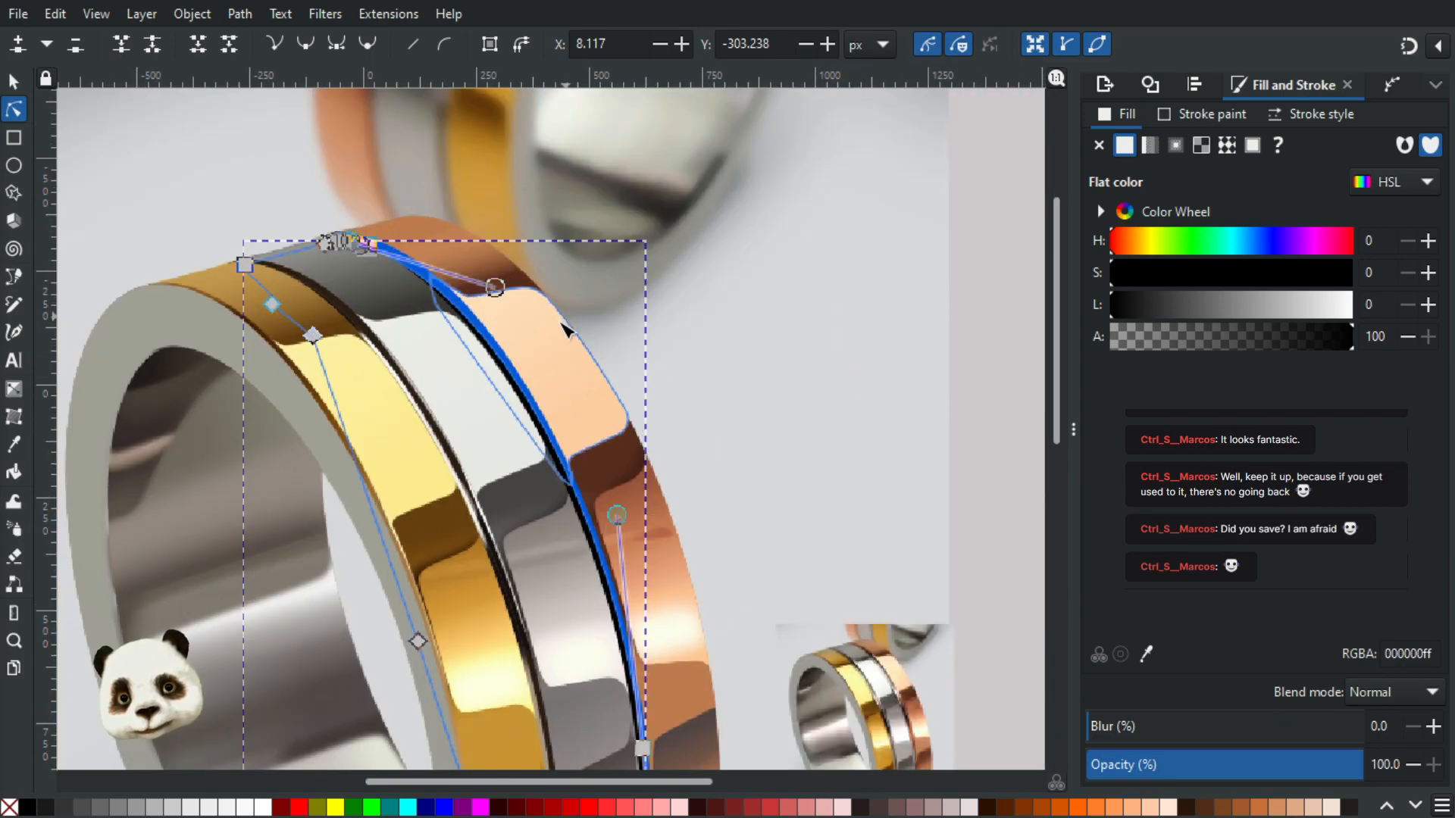
{"action": "left_click_drag", "start_coordinate": [752, 434], "coordinate": [464, 174]}
{"action": "scroll", "coordinate": [610, 378], "scroll_direction": "up", "scroll_amount": 4}
{"action": "scroll", "coordinate": [528, 429], "scroll_direction": "up", "scroll_amount": 2}
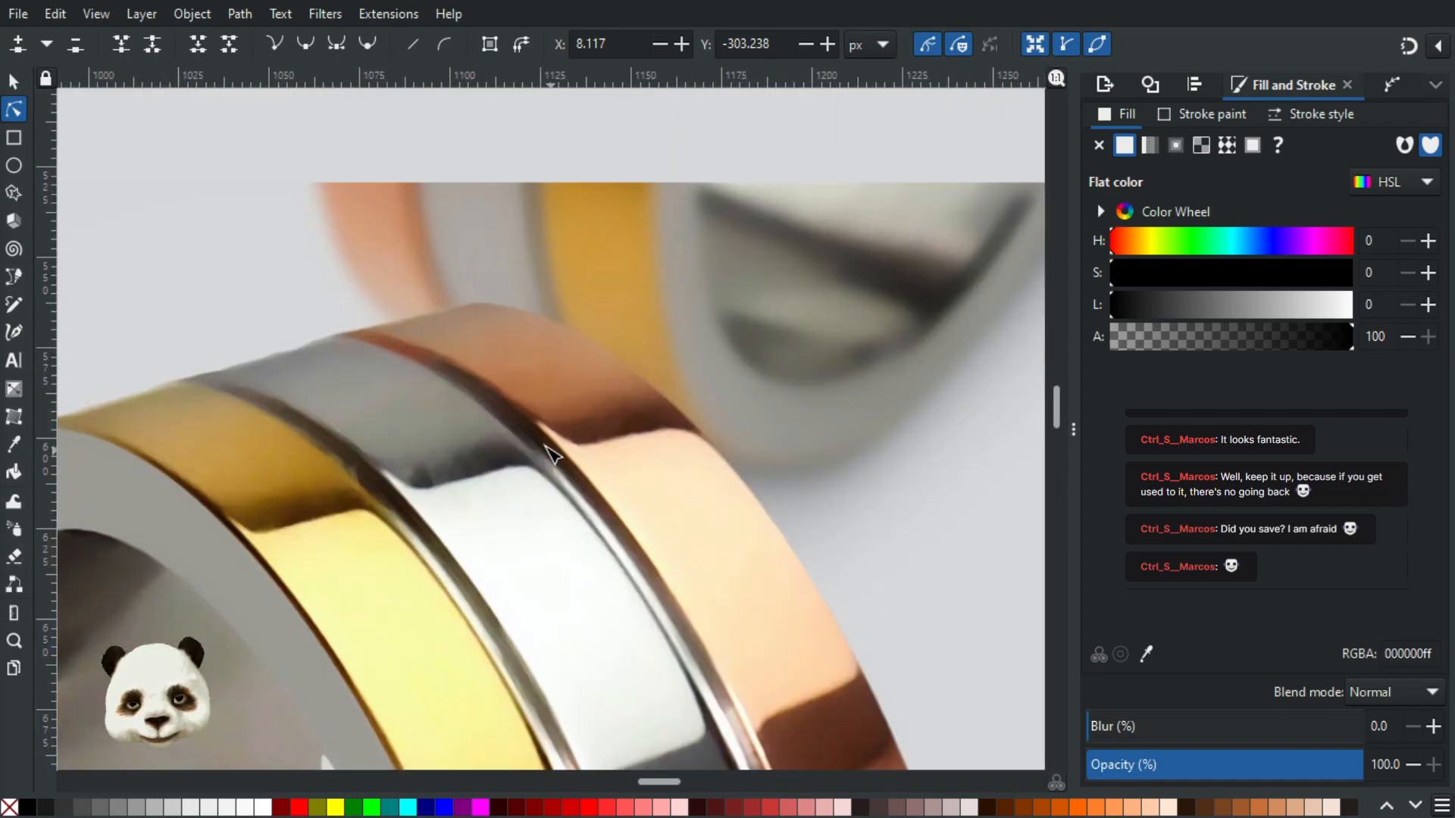
{"action": "scroll", "coordinate": [455, 402], "scroll_direction": "down", "scroll_amount": 5}
{"action": "mouse_move", "coordinate": [85, 184]}
{"action": "left_mouse_down"}
{"action": "mouse_move", "coordinate": [763, 515]}
{"action": "mouse_move", "coordinate": [806, 520]}
{"action": "left_mouse_up"}
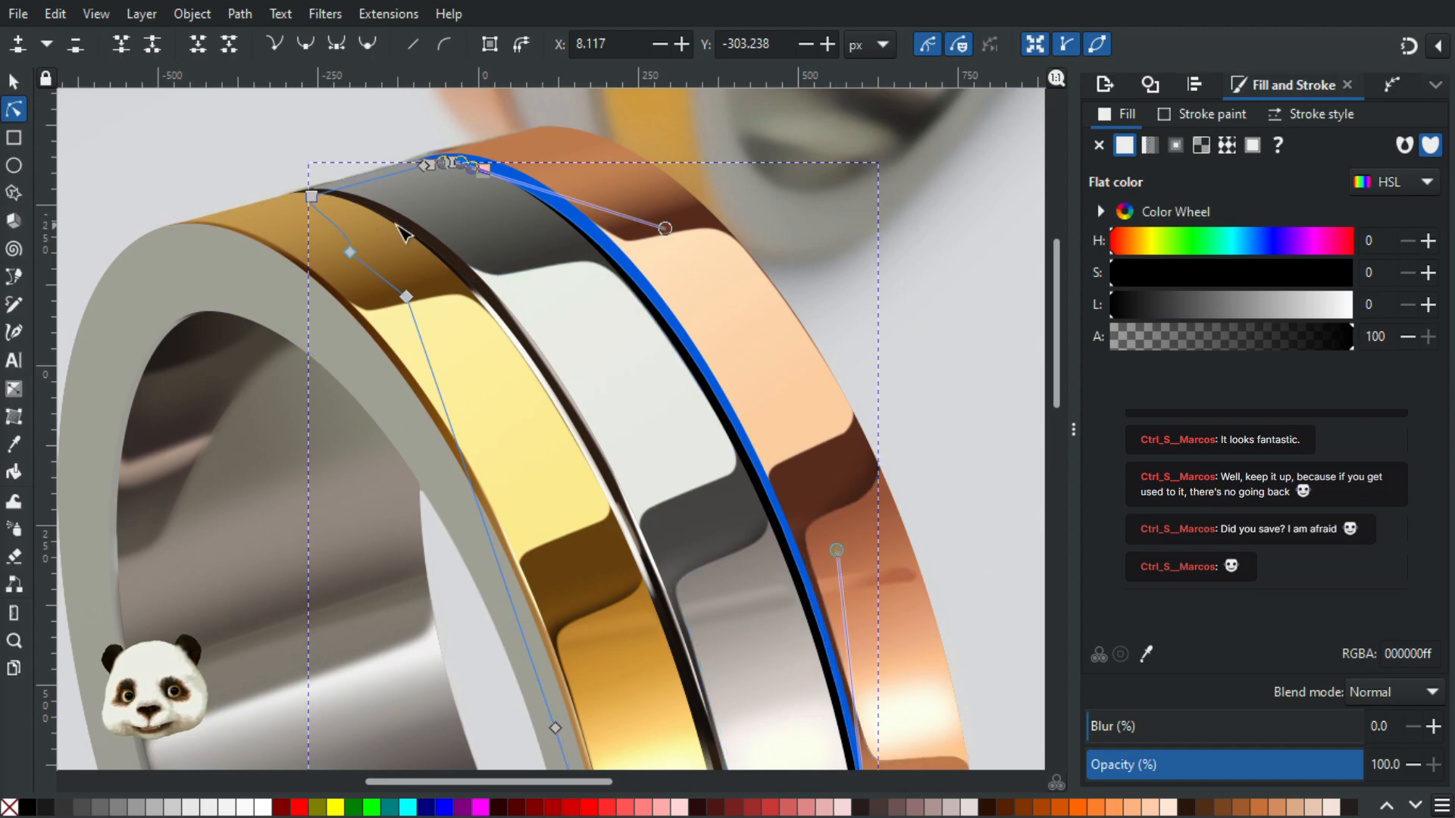
{"action": "left_click_drag", "start_coordinate": [924, 535], "coordinate": [423, 265]}
{"action": "scroll", "coordinate": [692, 480], "scroll_direction": "up", "scroll_amount": 4}
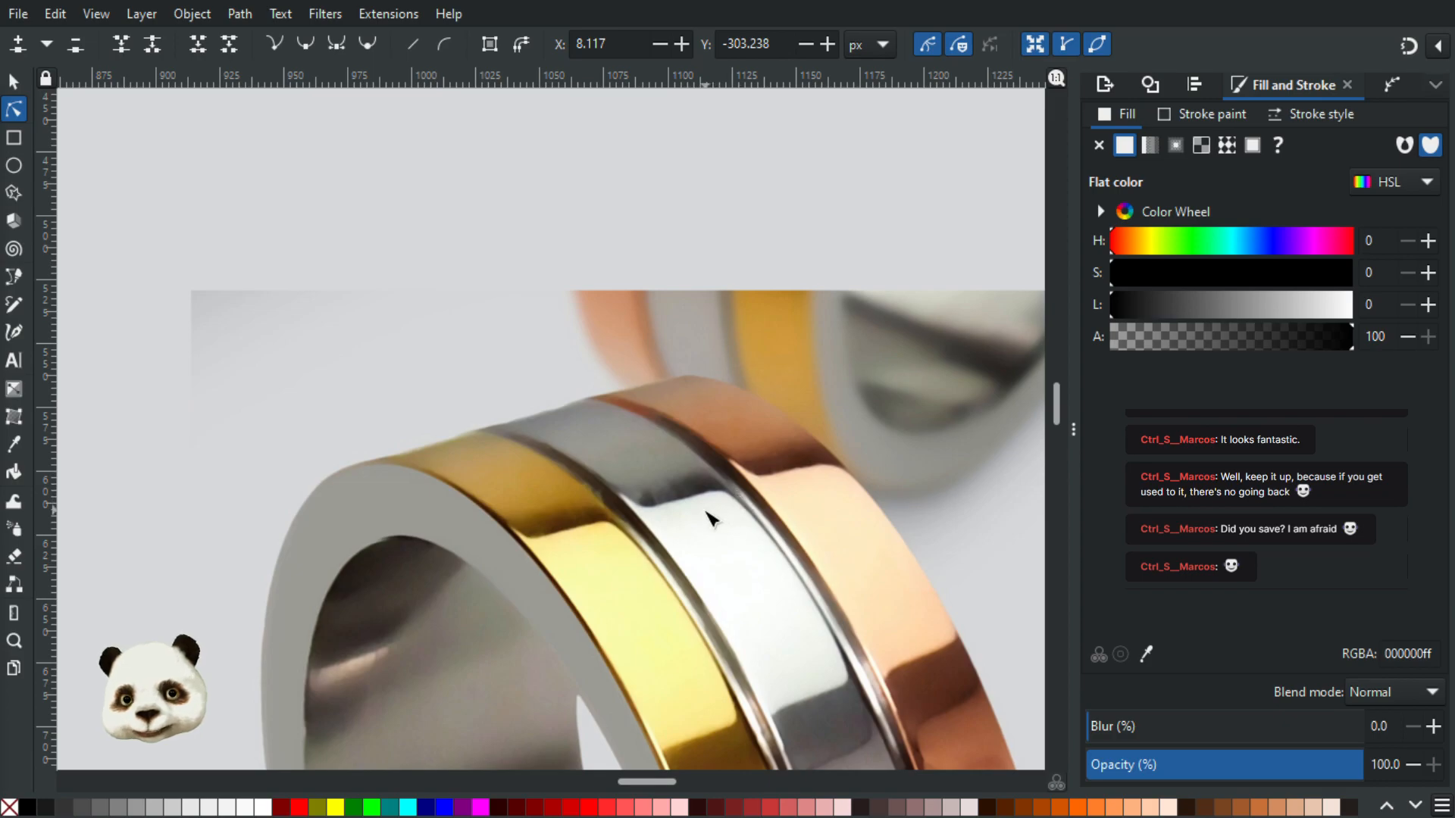
{"action": "scroll", "coordinate": [711, 520], "scroll_direction": "down", "scroll_amount": 2}
{"action": "scroll", "coordinate": [691, 509], "scroll_direction": "down", "scroll_amount": 4}
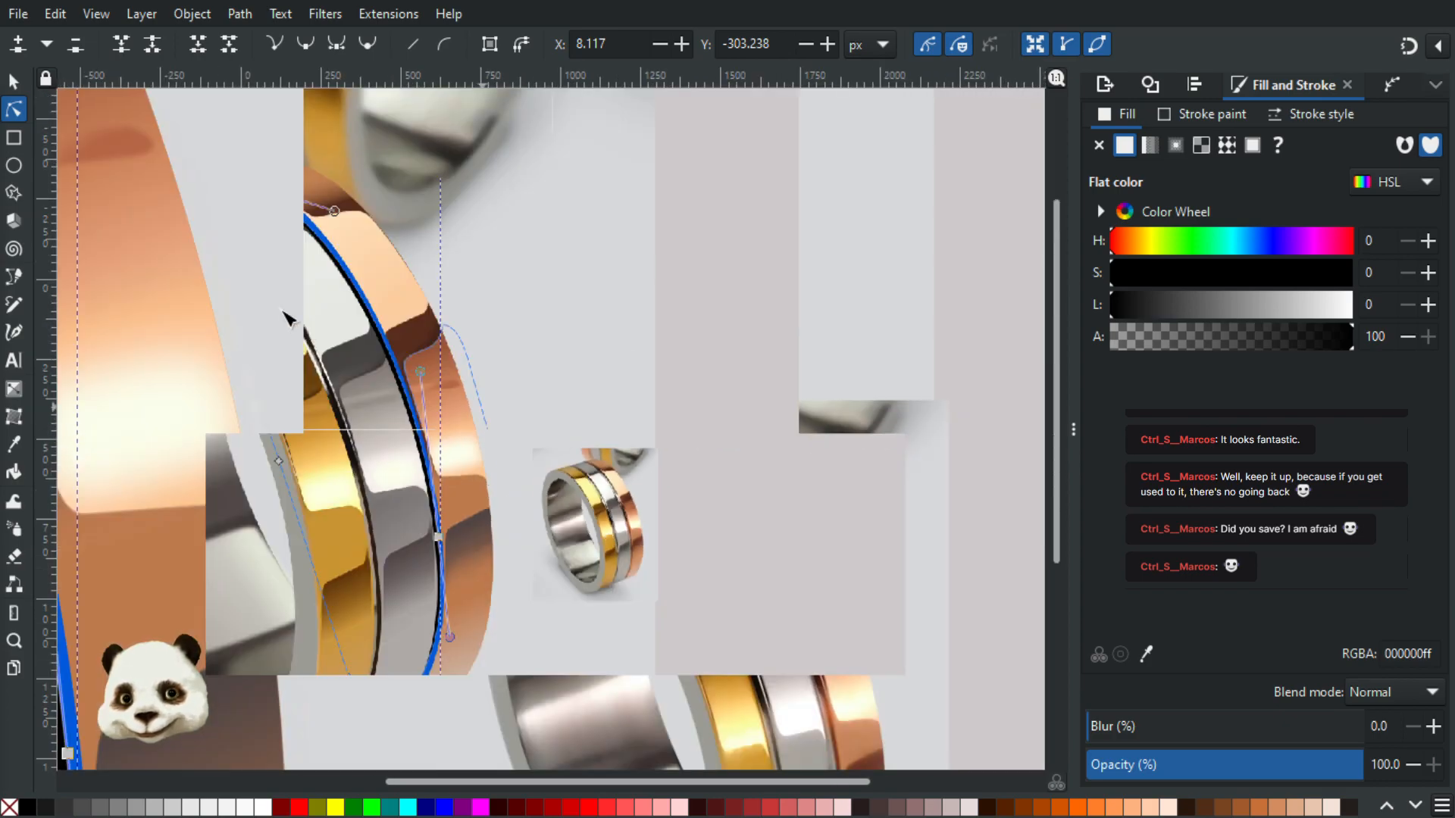
{"action": "scroll", "coordinate": [562, 362], "scroll_direction": "up", "scroll_amount": 1}
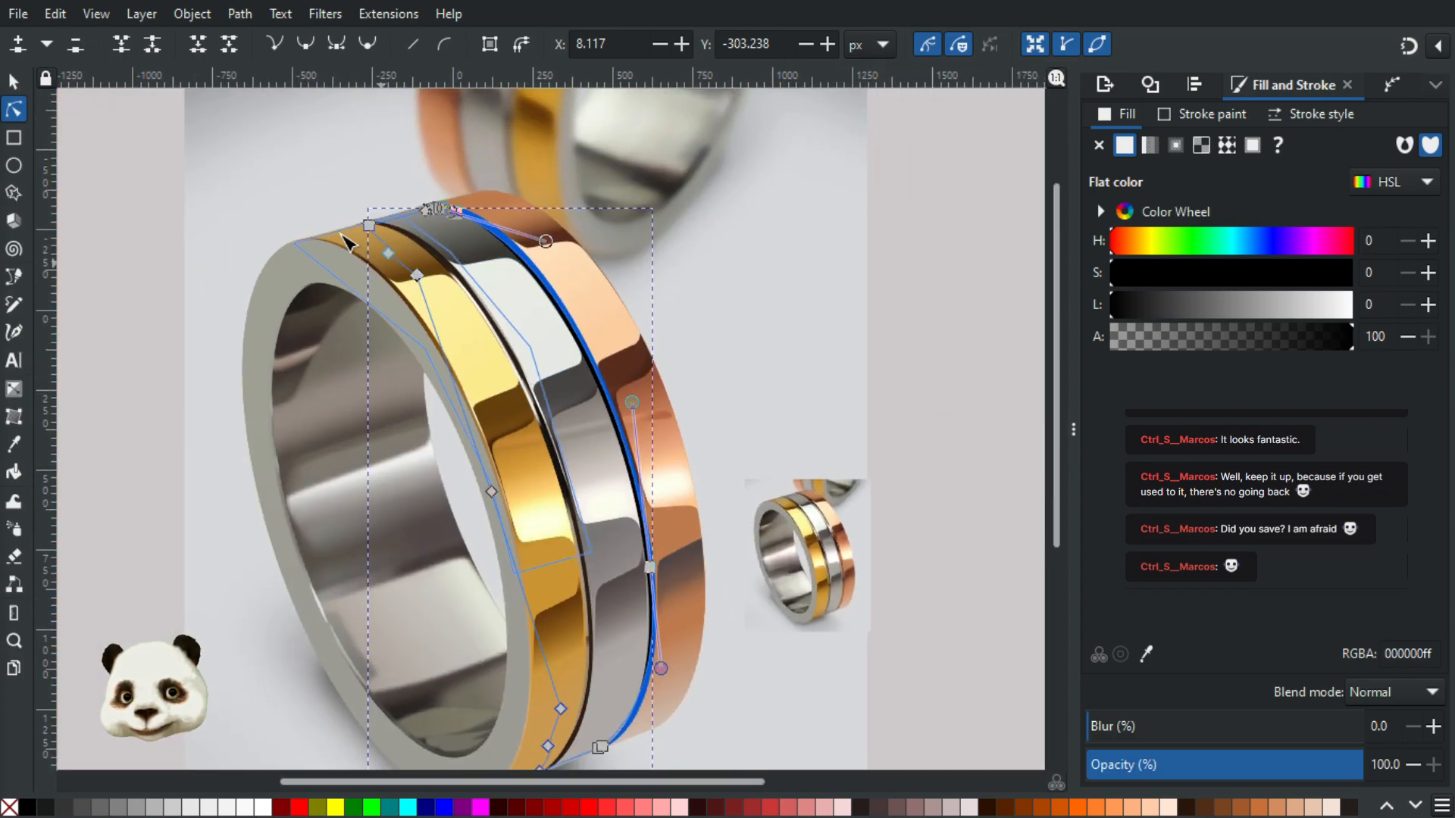
Step: Pull the top node's long curve handle slightly inward to refine the black shape's upper curve
{"action": "scroll", "coordinate": [570, 303], "scroll_direction": "up", "scroll_amount": 3}
{"action": "scroll", "coordinate": [574, 300], "scroll_direction": "down", "scroll_amount": 3}
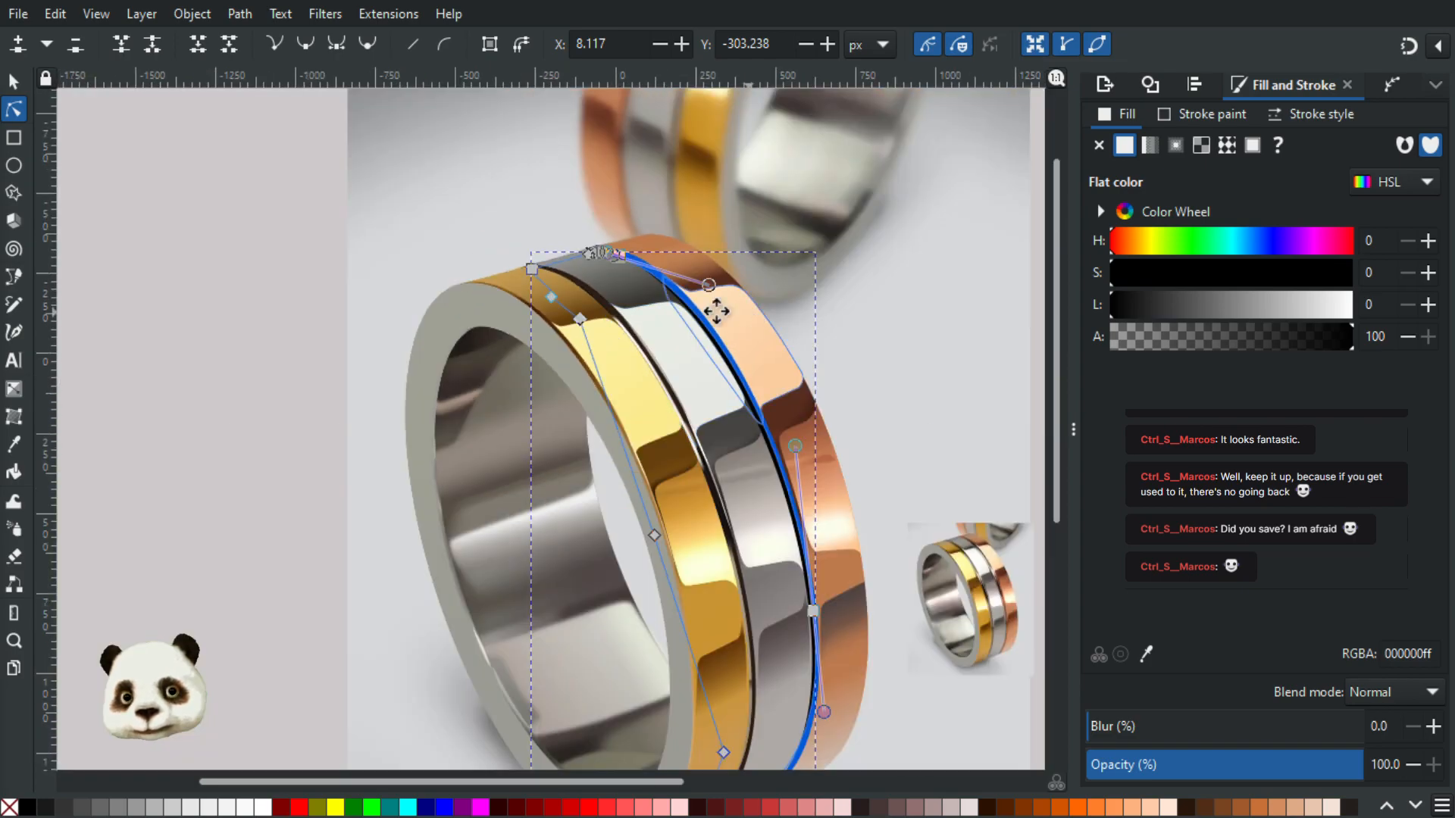
{"action": "scroll", "coordinate": [514, 295], "scroll_direction": "up", "scroll_amount": 2}
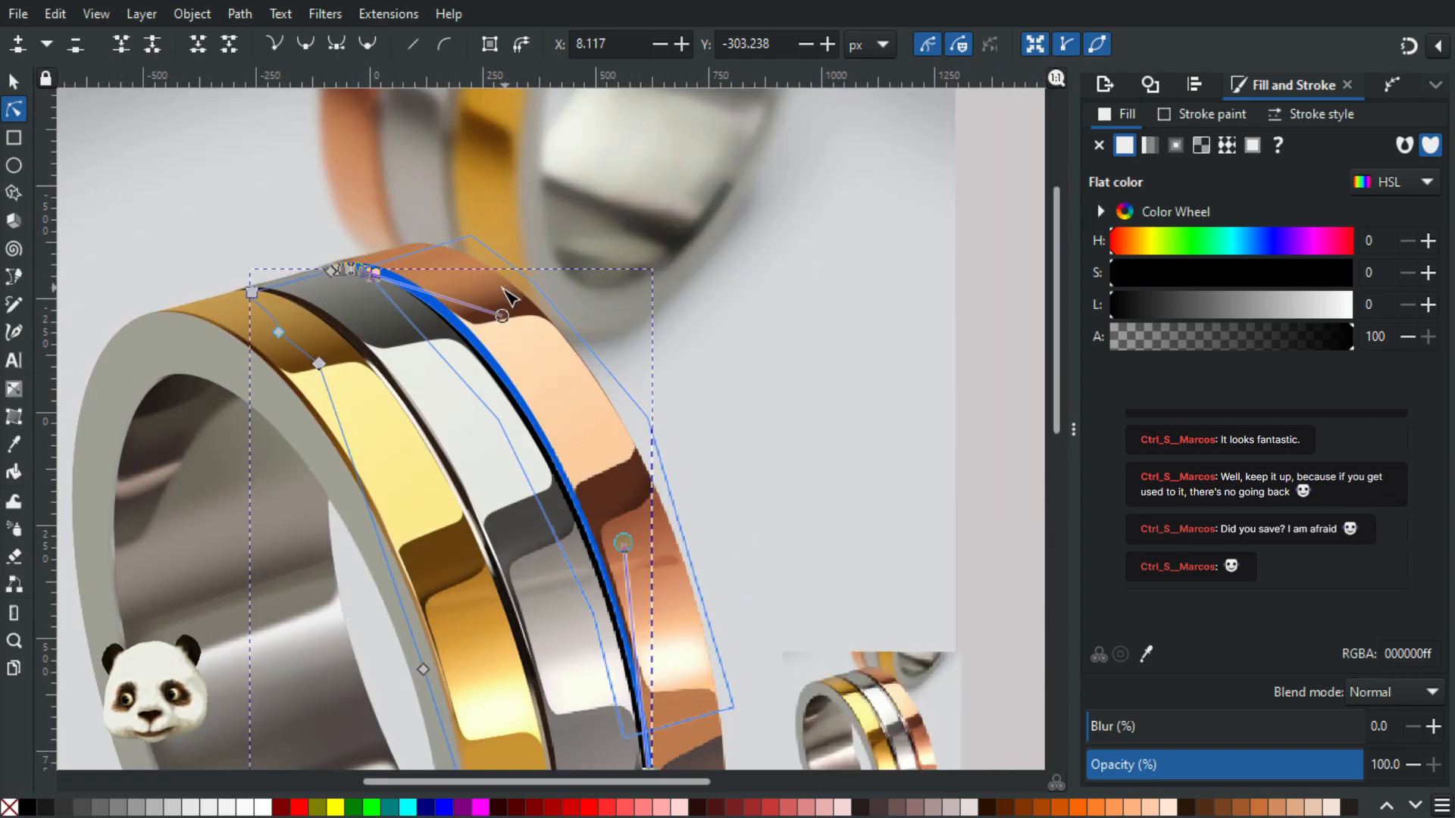
{"action": "left_click_drag", "start_coordinate": [504, 330], "coordinate": [494, 314]}
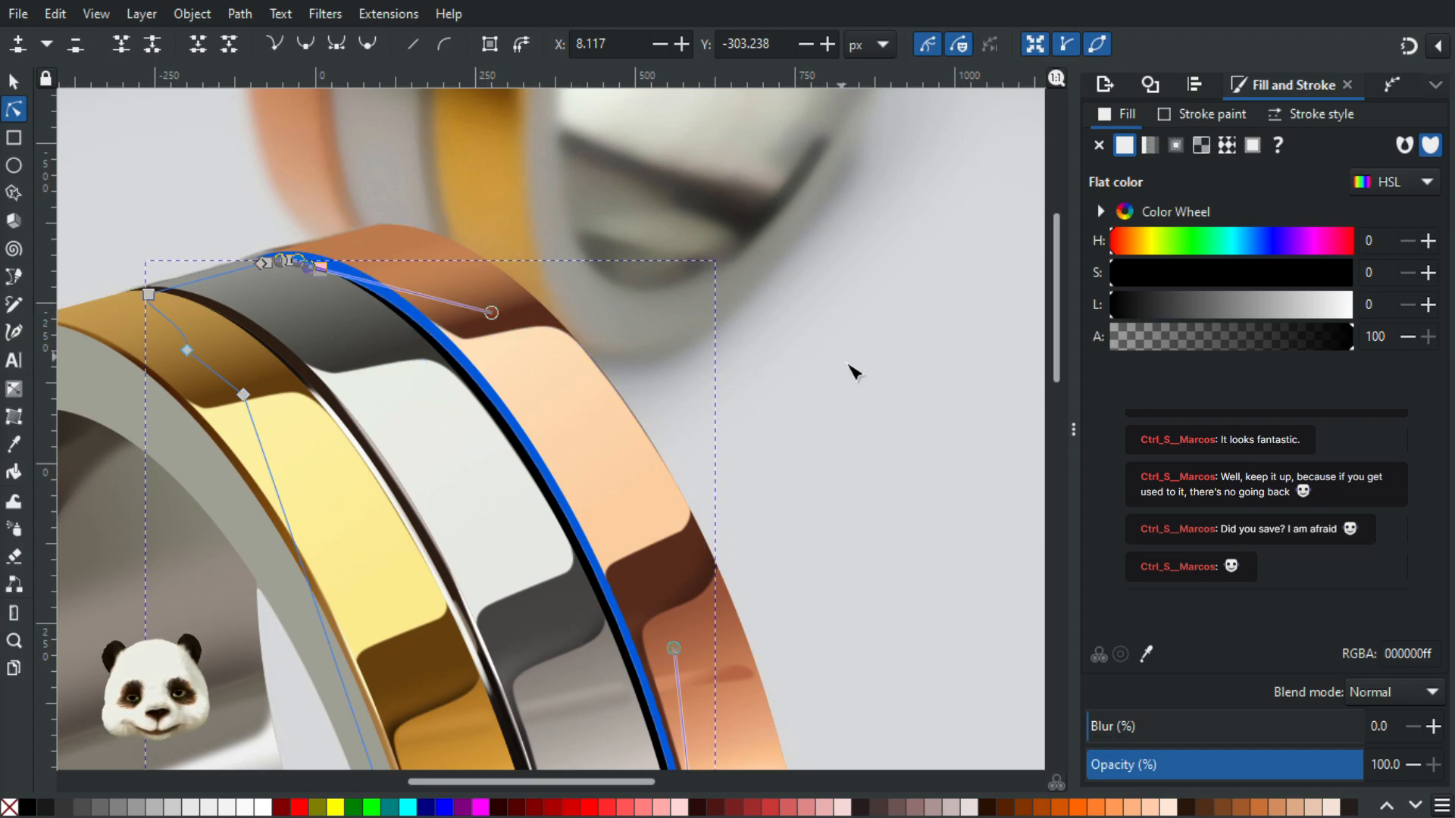
Step: Try to fill the dark upper silver facet with the dark brown sampled from the gold-silver groove
{"action": "left_click", "coordinate": [413, 310]}
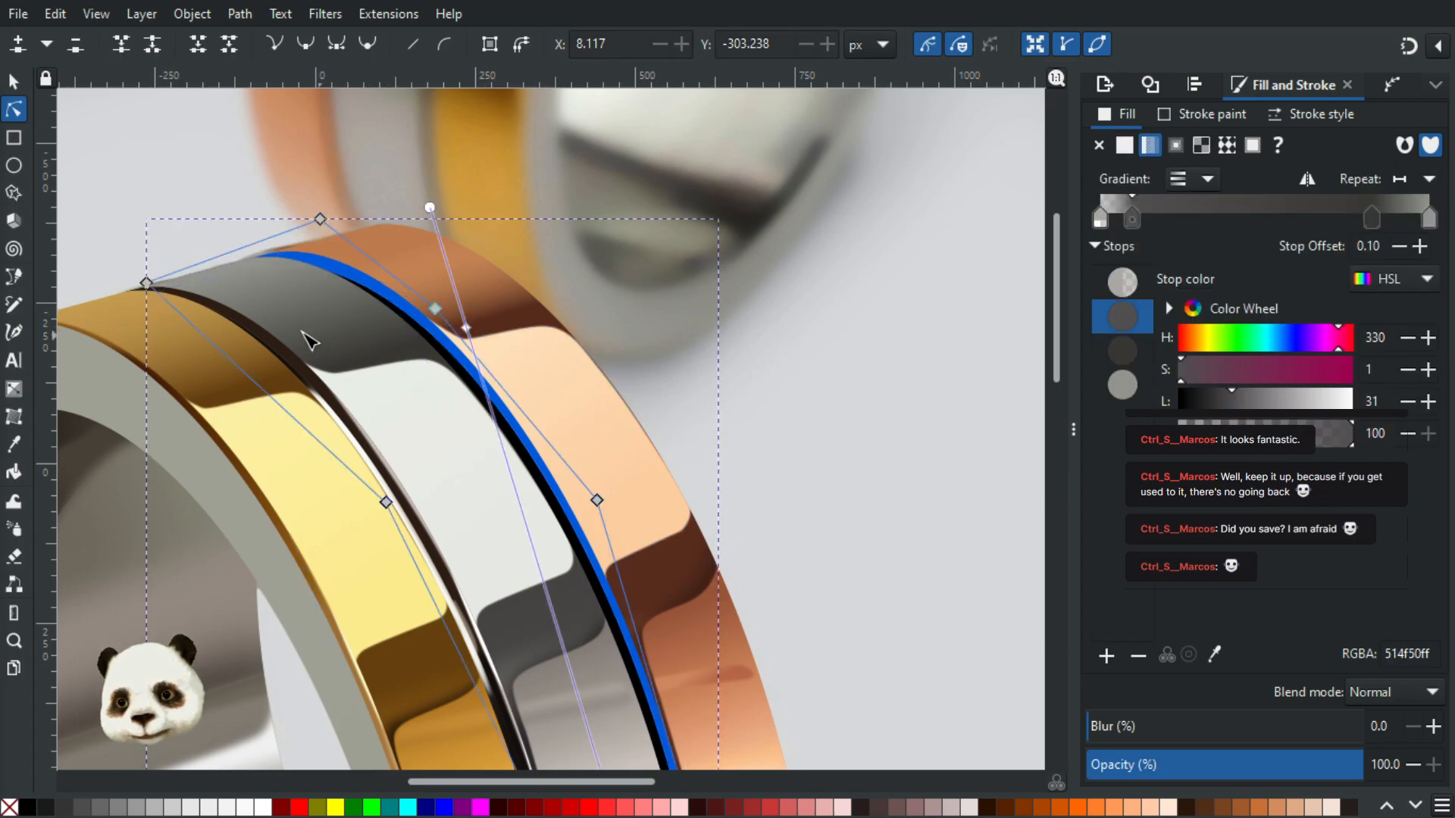
{"action": "key", "text": "d"}
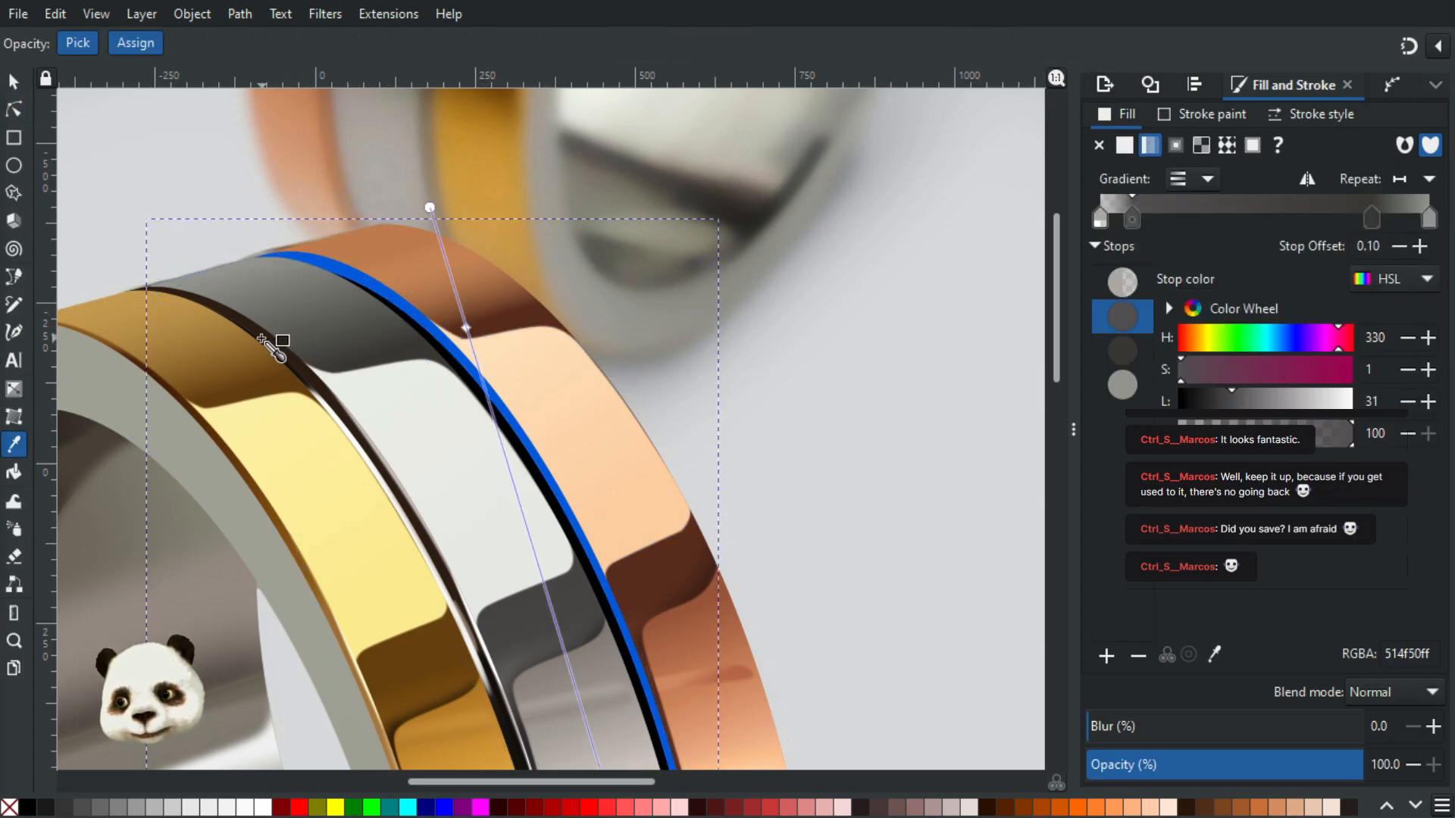
{"action": "left_click", "coordinate": [262, 335]}
{"action": "key", "text": "ctrl+z"}
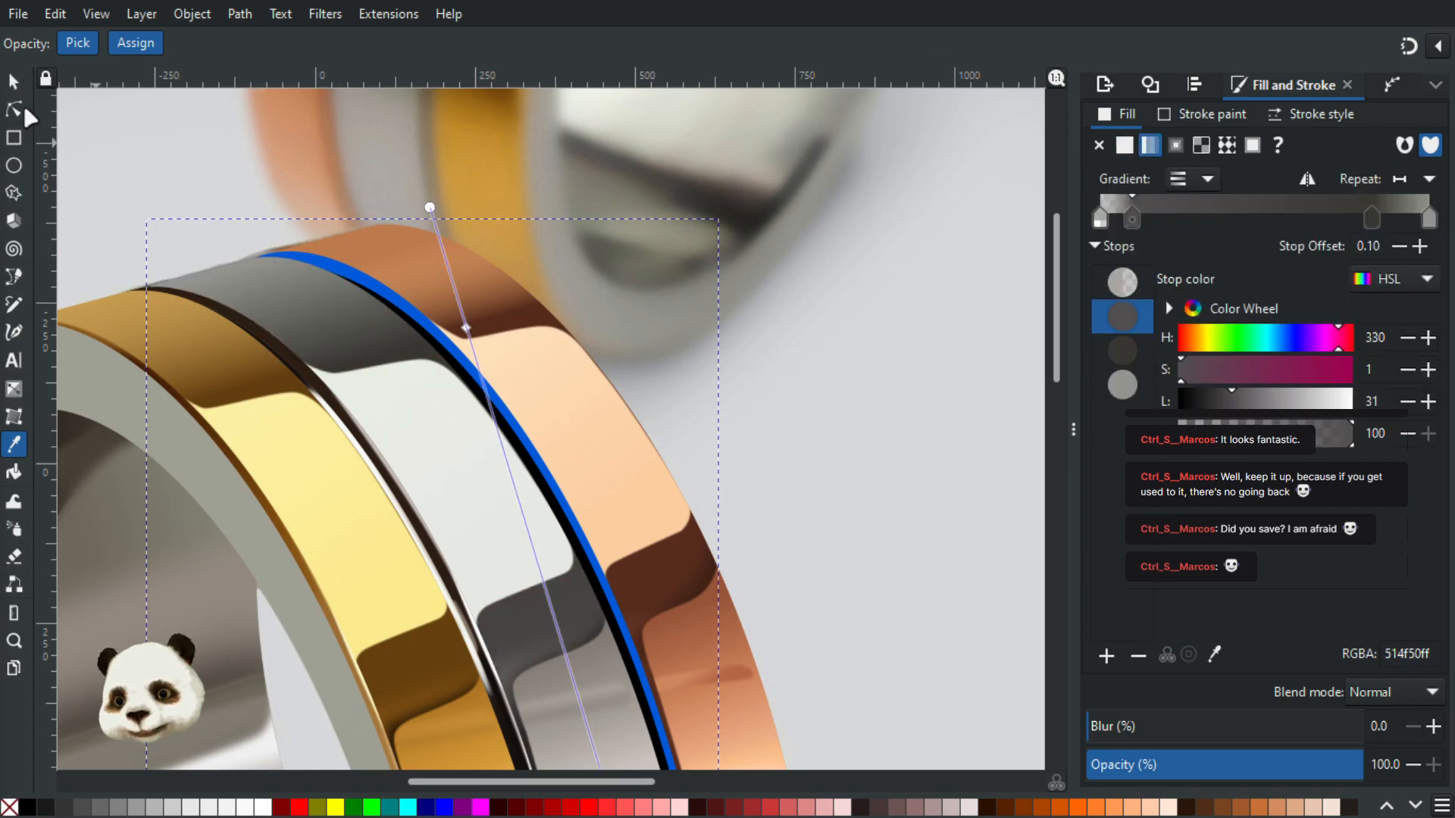
{"action": "left_click", "coordinate": [14, 83]}
{"action": "scroll", "coordinate": [402, 312], "scroll_direction": "up", "scroll_amount": 5}
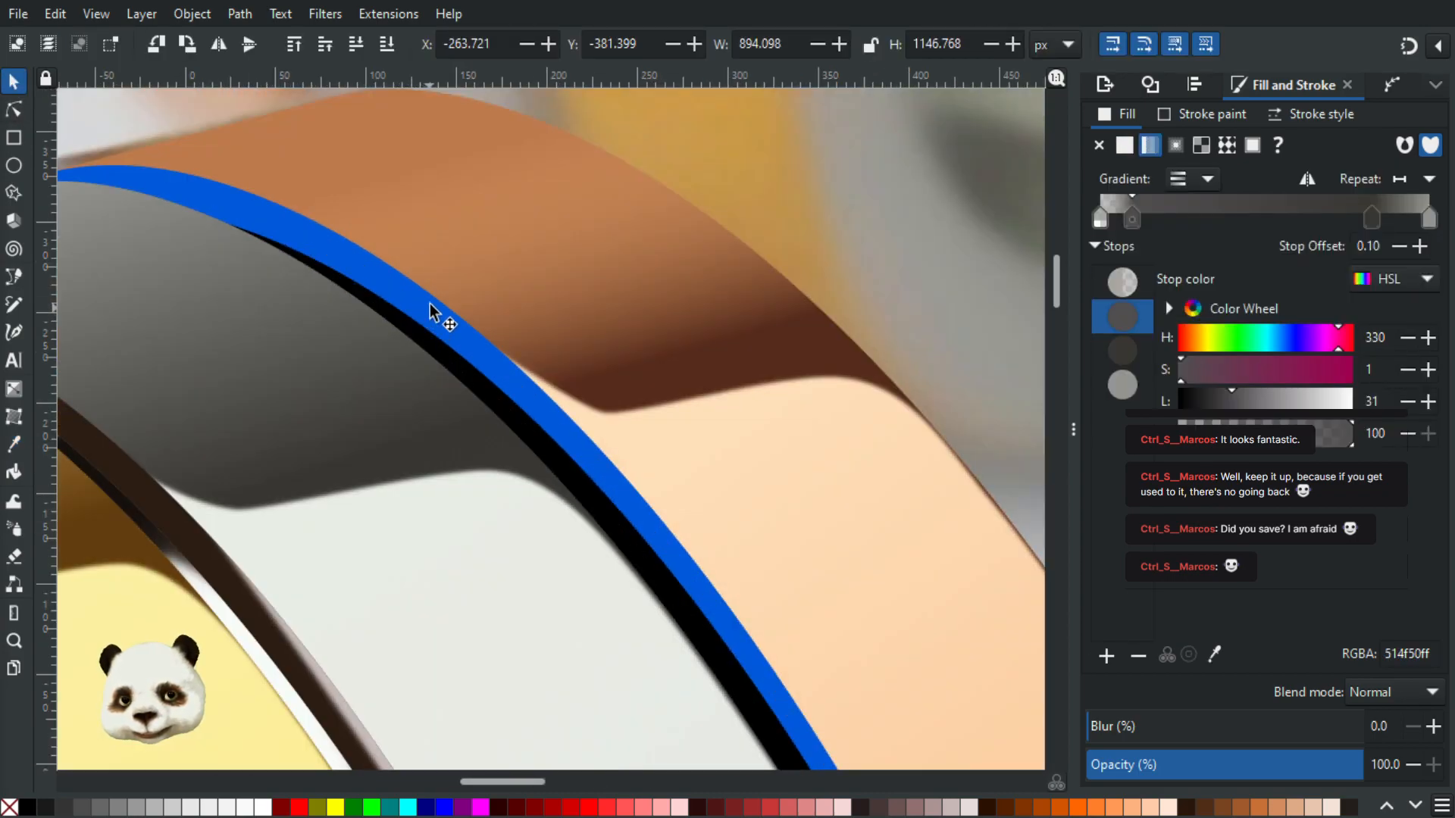
{"action": "scroll", "coordinate": [430, 313], "scroll_direction": "down", "scroll_amount": 5}
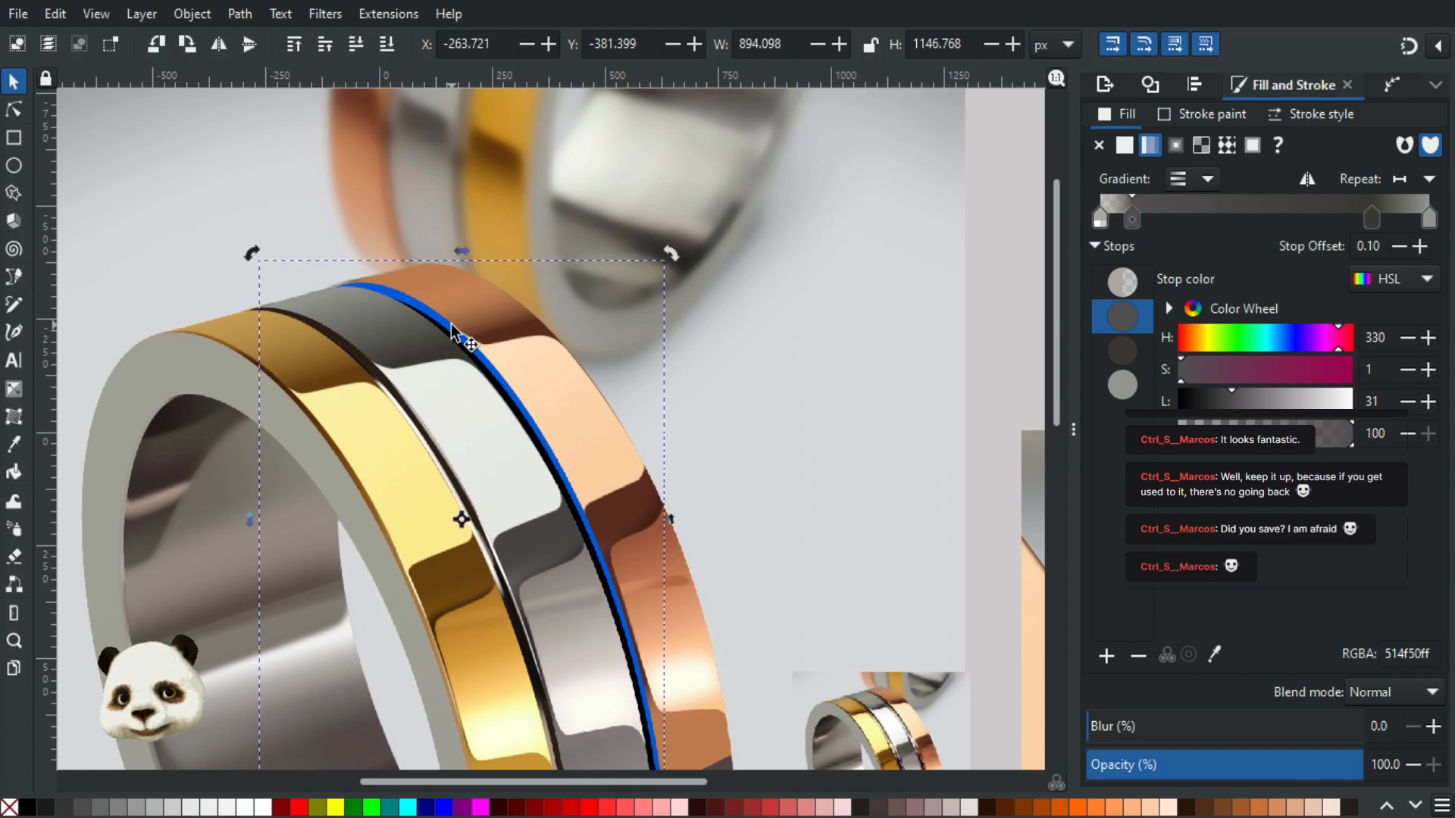
{"action": "scroll", "coordinate": [337, 338], "scroll_direction": "up", "scroll_amount": 5}
{"action": "key", "text": "d"}
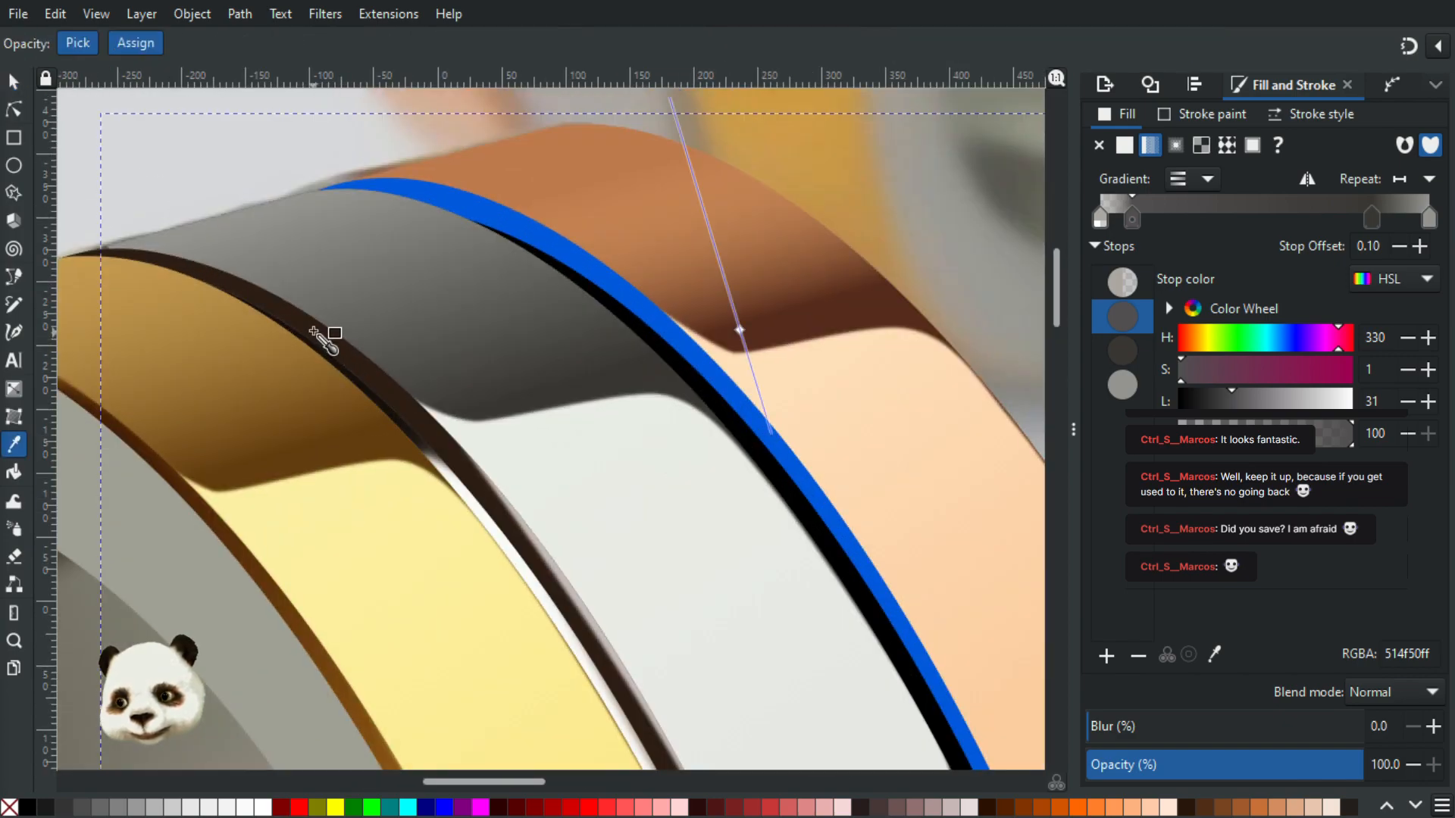
{"action": "left_click", "coordinate": [314, 333]}
{"action": "key", "text": "ctrl+z"}
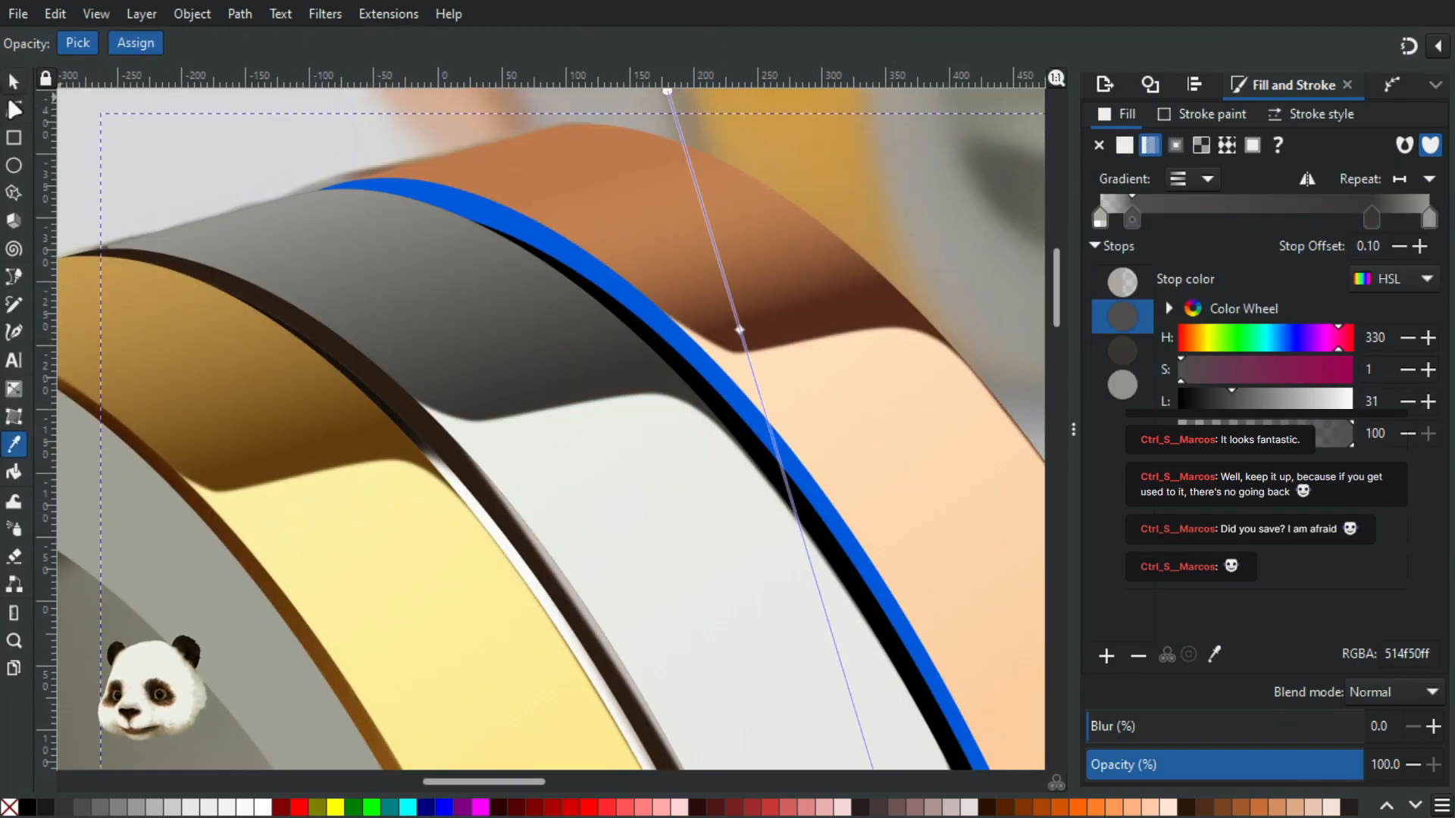
{"action": "key", "text": "n"}
{"action": "left_click_drag", "start_coordinate": [929, 512], "coordinate": [620, 140]}
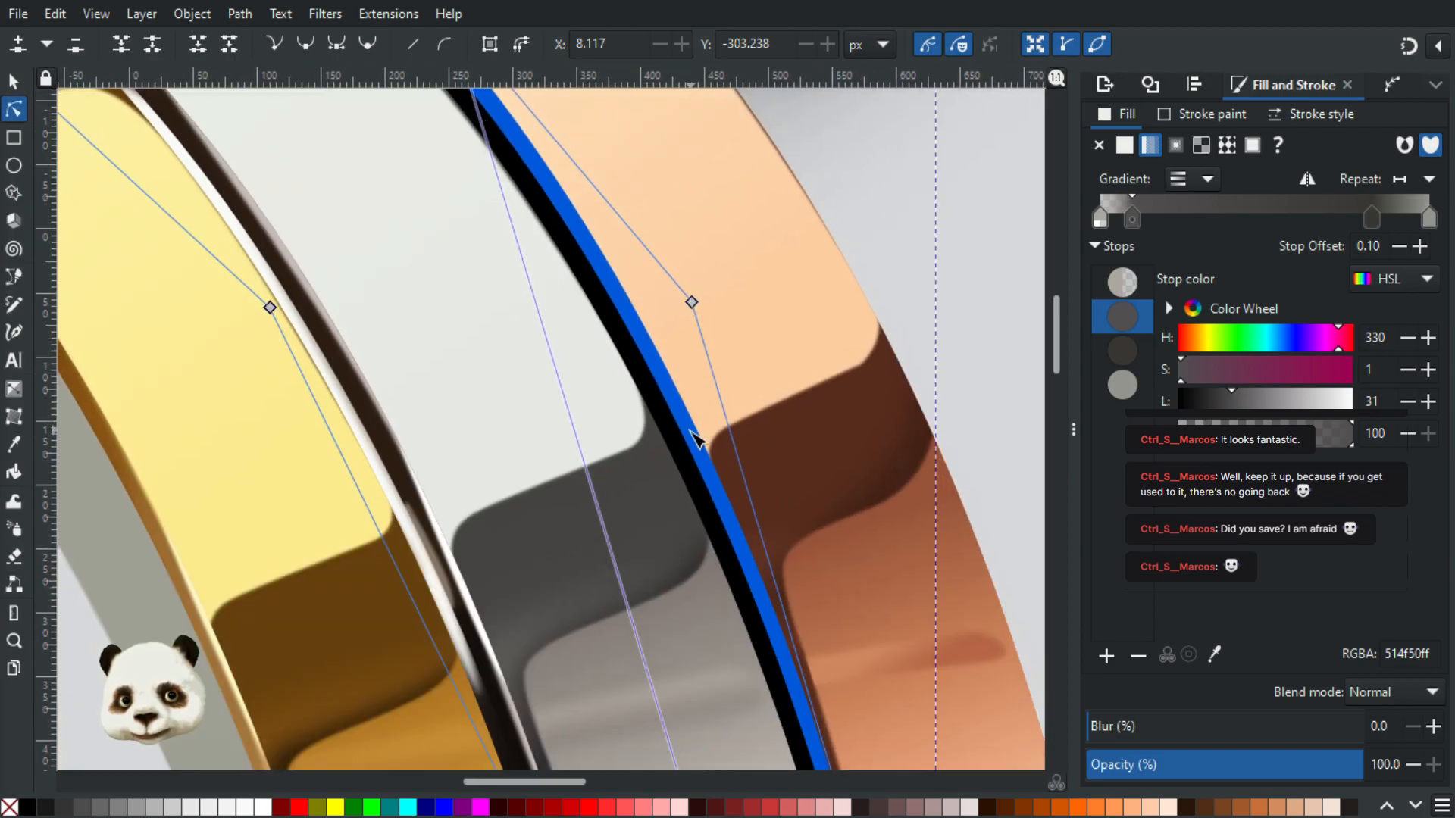
{"action": "scroll", "coordinate": [708, 432], "scroll_direction": "down", "scroll_amount": 3}
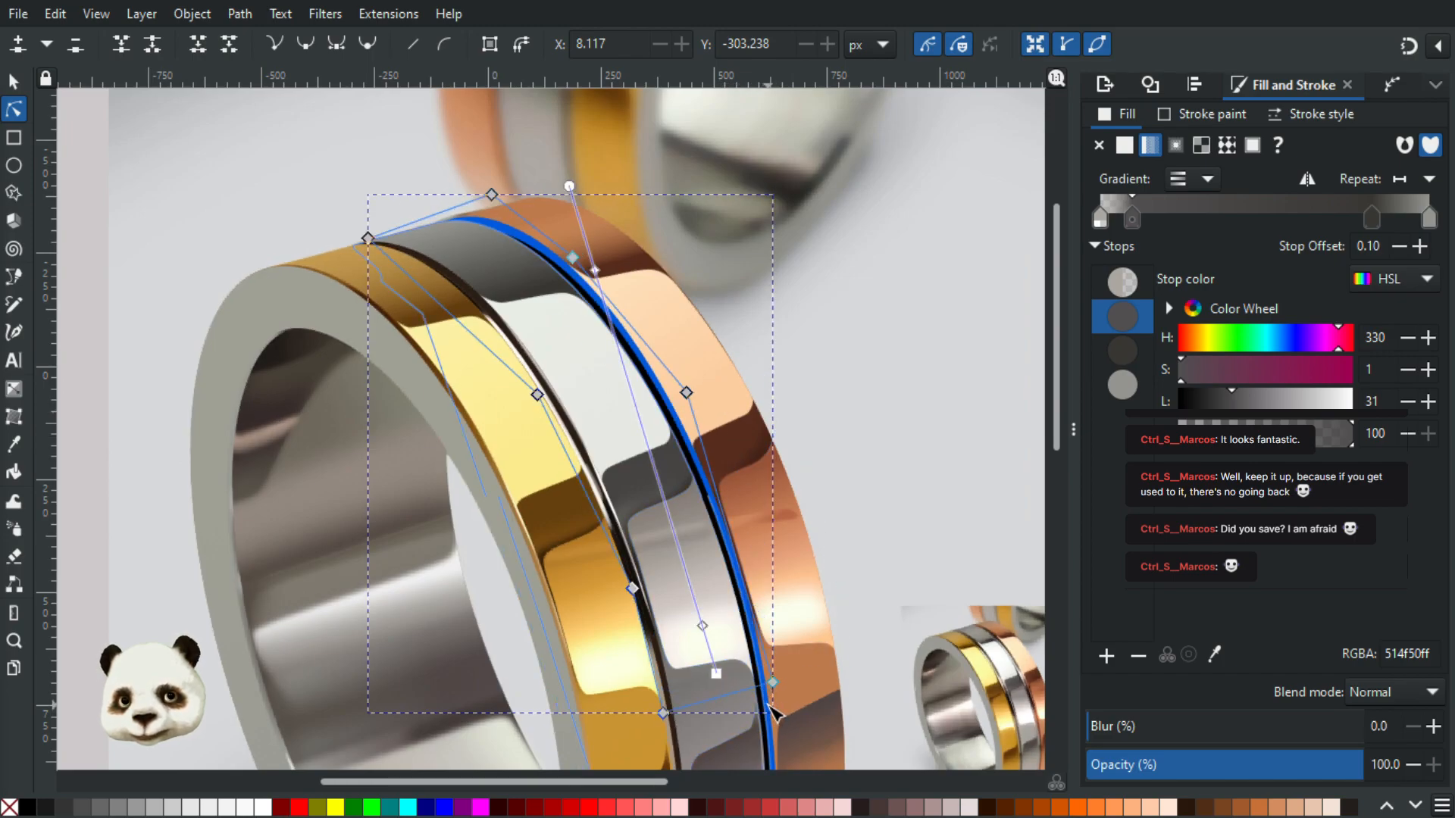
Step: Fill the blue line along the silver-copper groove with the dark brown sampled from the gold-silver groove line
{"action": "left_click", "coordinate": [771, 705]}
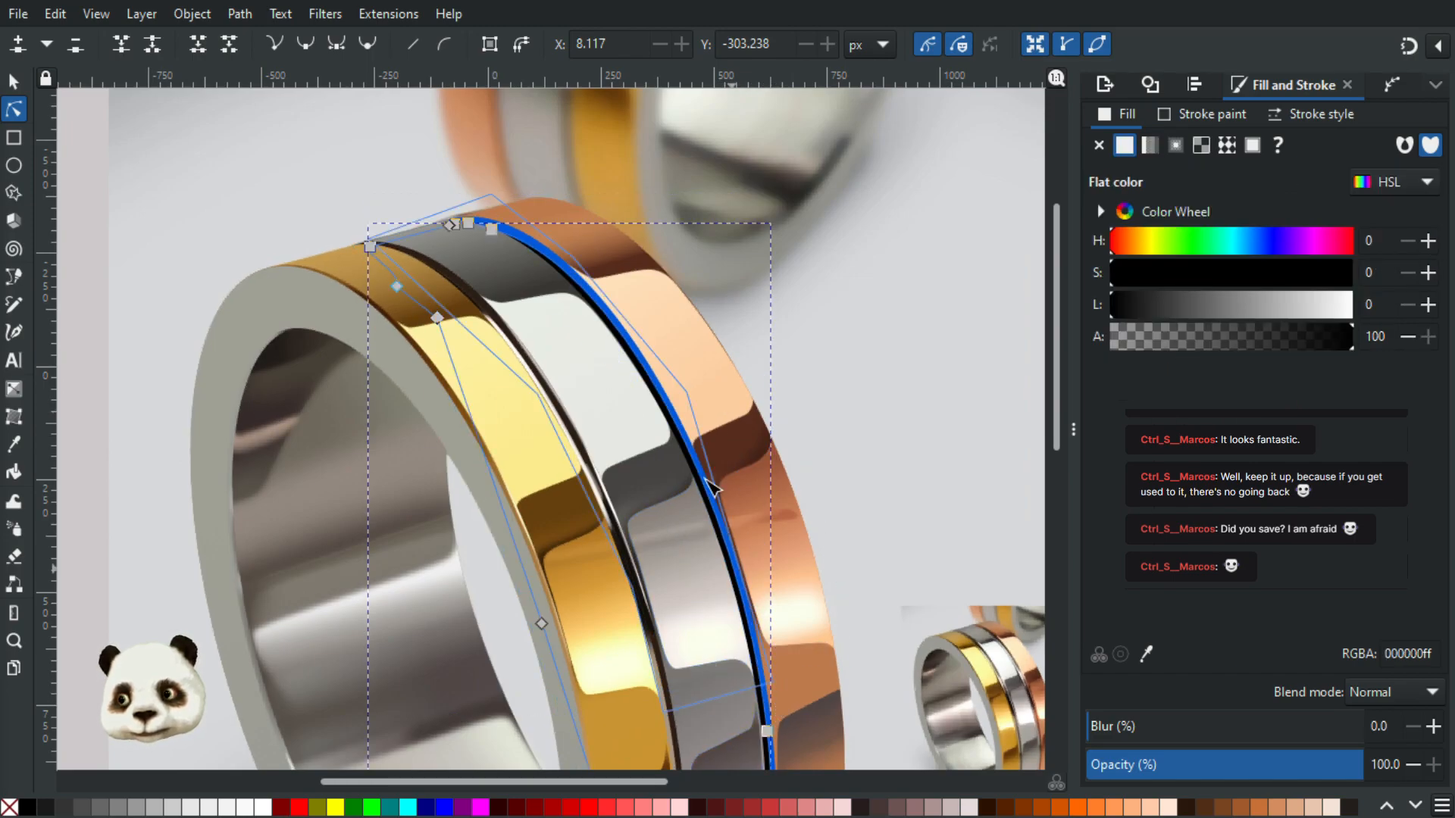
{"action": "scroll", "coordinate": [712, 421], "scroll_direction": "up", "scroll_amount": 1}
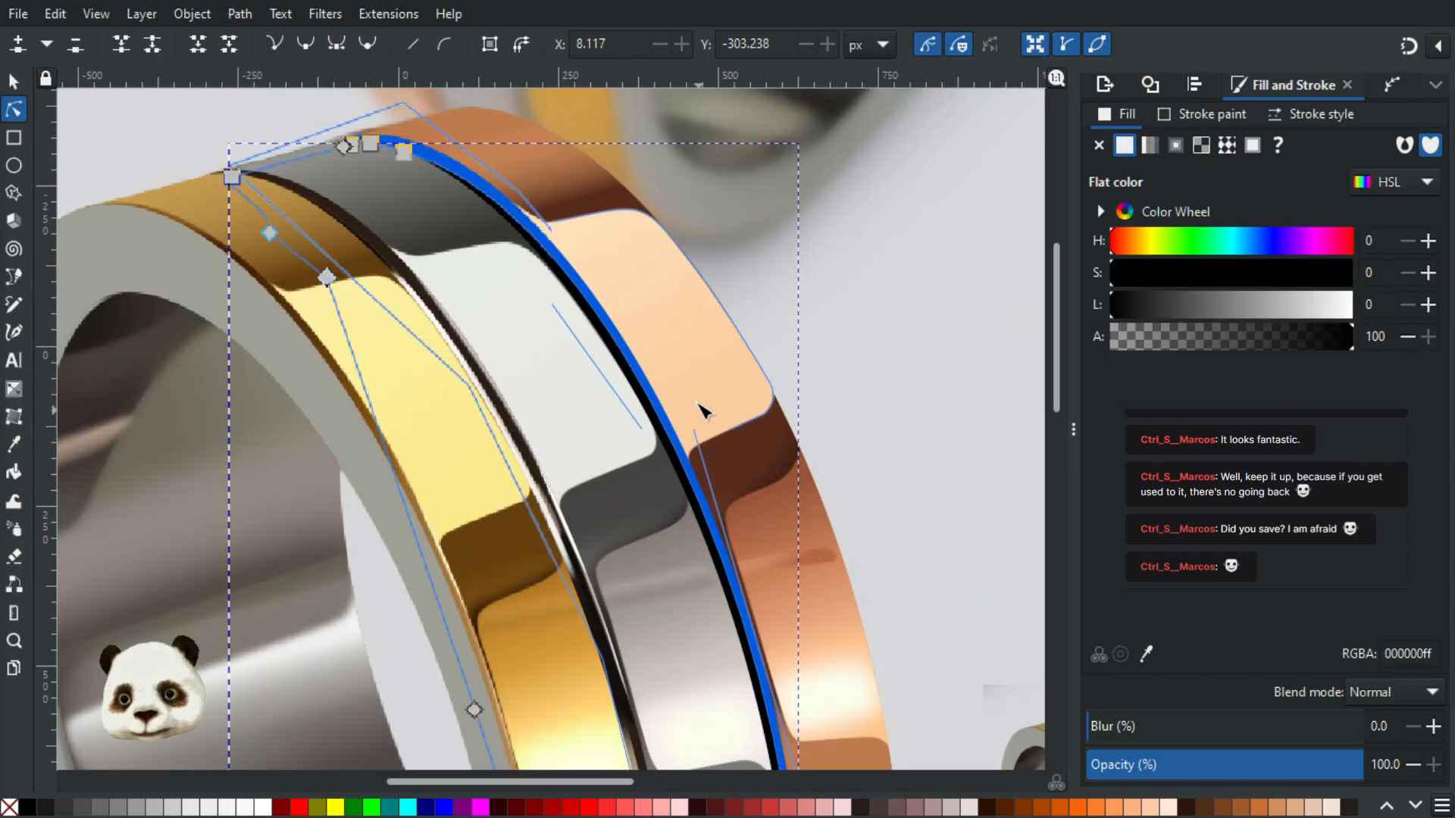
{"action": "left_click", "coordinate": [700, 477]}
{"action": "left_click_drag", "start_coordinate": [729, 517], "coordinate": [576, 84]}
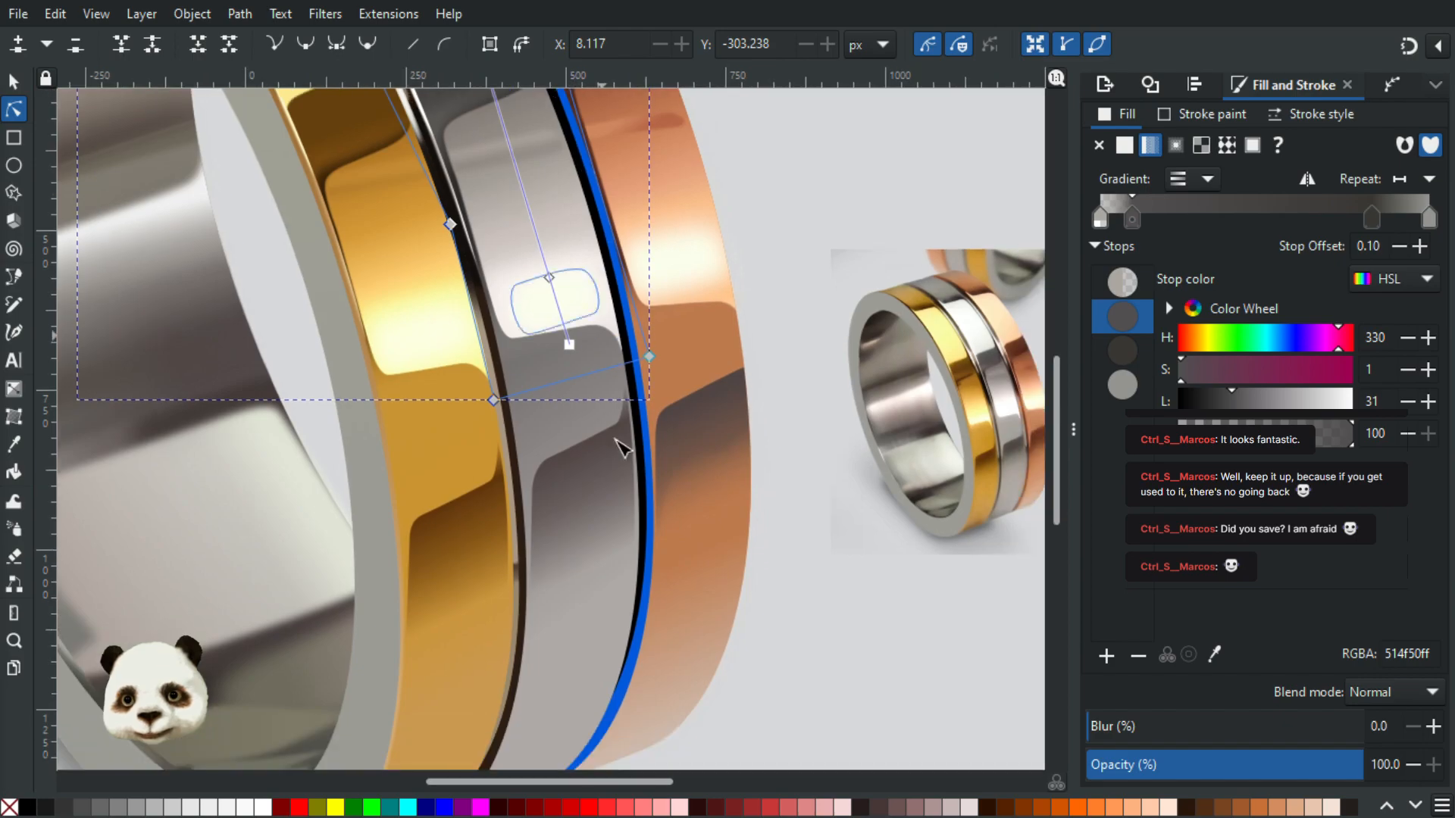
{"action": "left_click", "coordinate": [658, 545]}
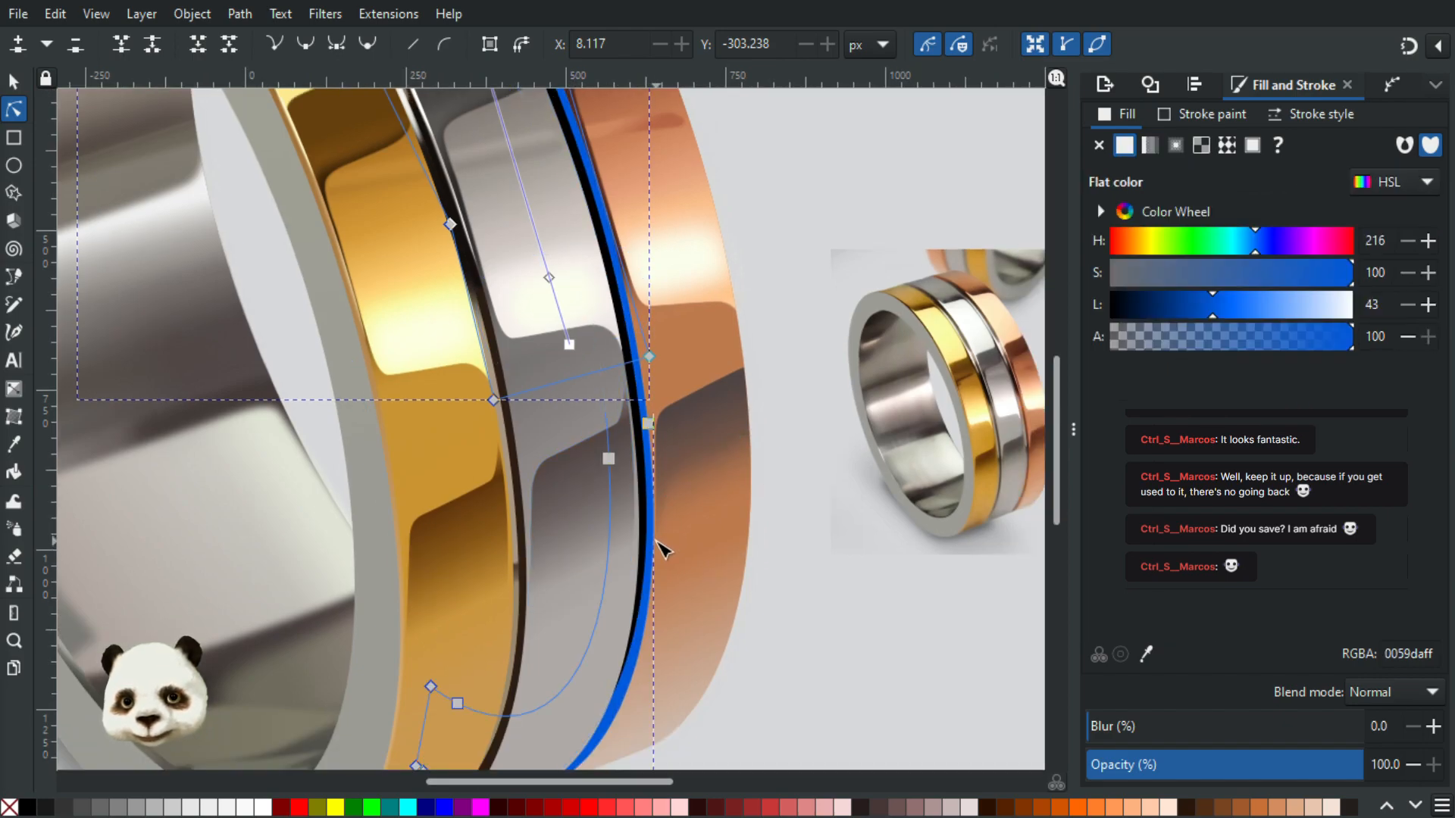
{"action": "scroll", "coordinate": [623, 486], "scroll_direction": "down", "scroll_amount": 2}
{"action": "left_click_drag", "start_coordinate": [565, 412], "coordinate": [668, 653]}
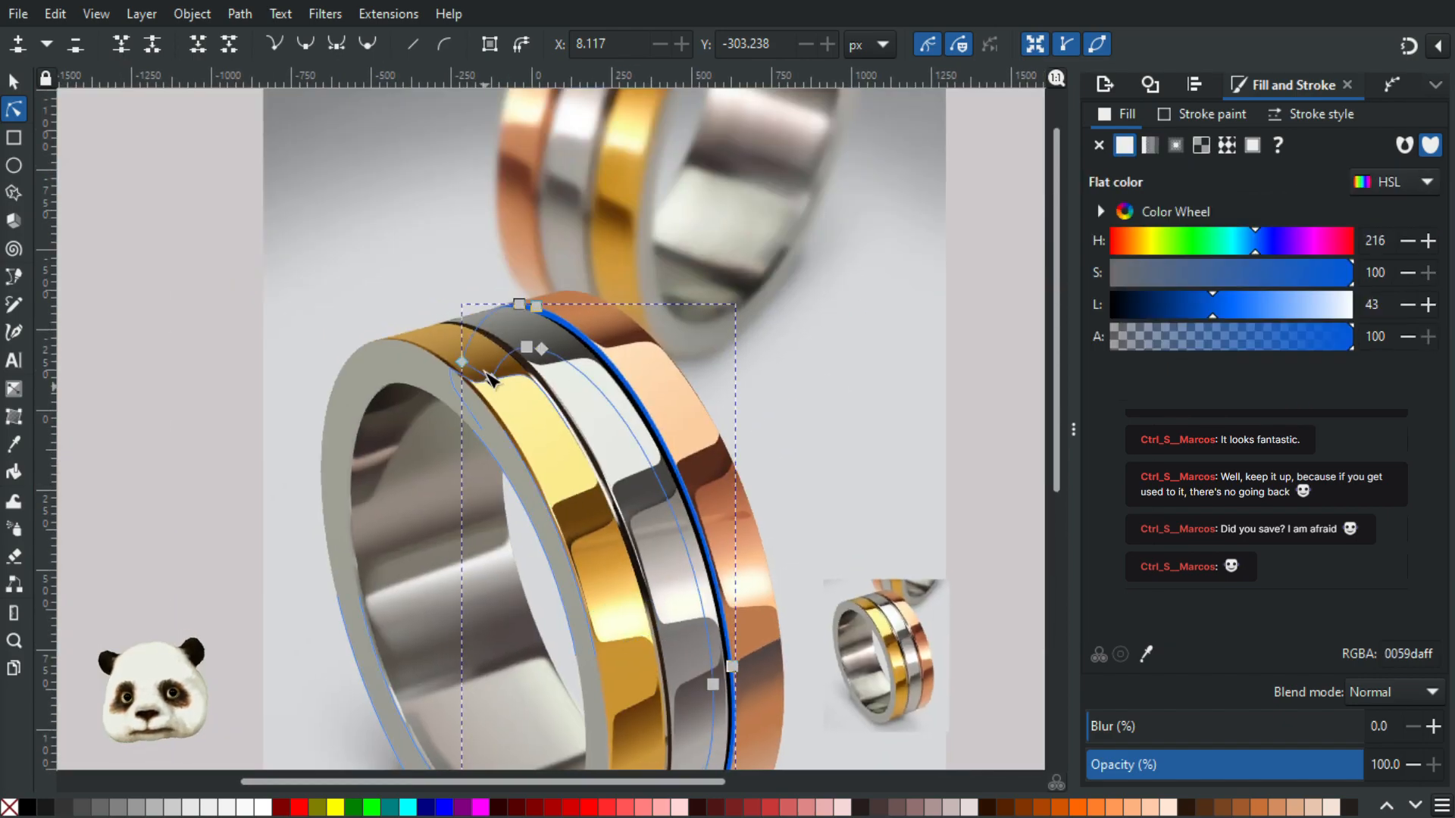
{"action": "scroll", "coordinate": [491, 381], "scroll_direction": "up", "scroll_amount": 2}
{"action": "key", "text": "d"}
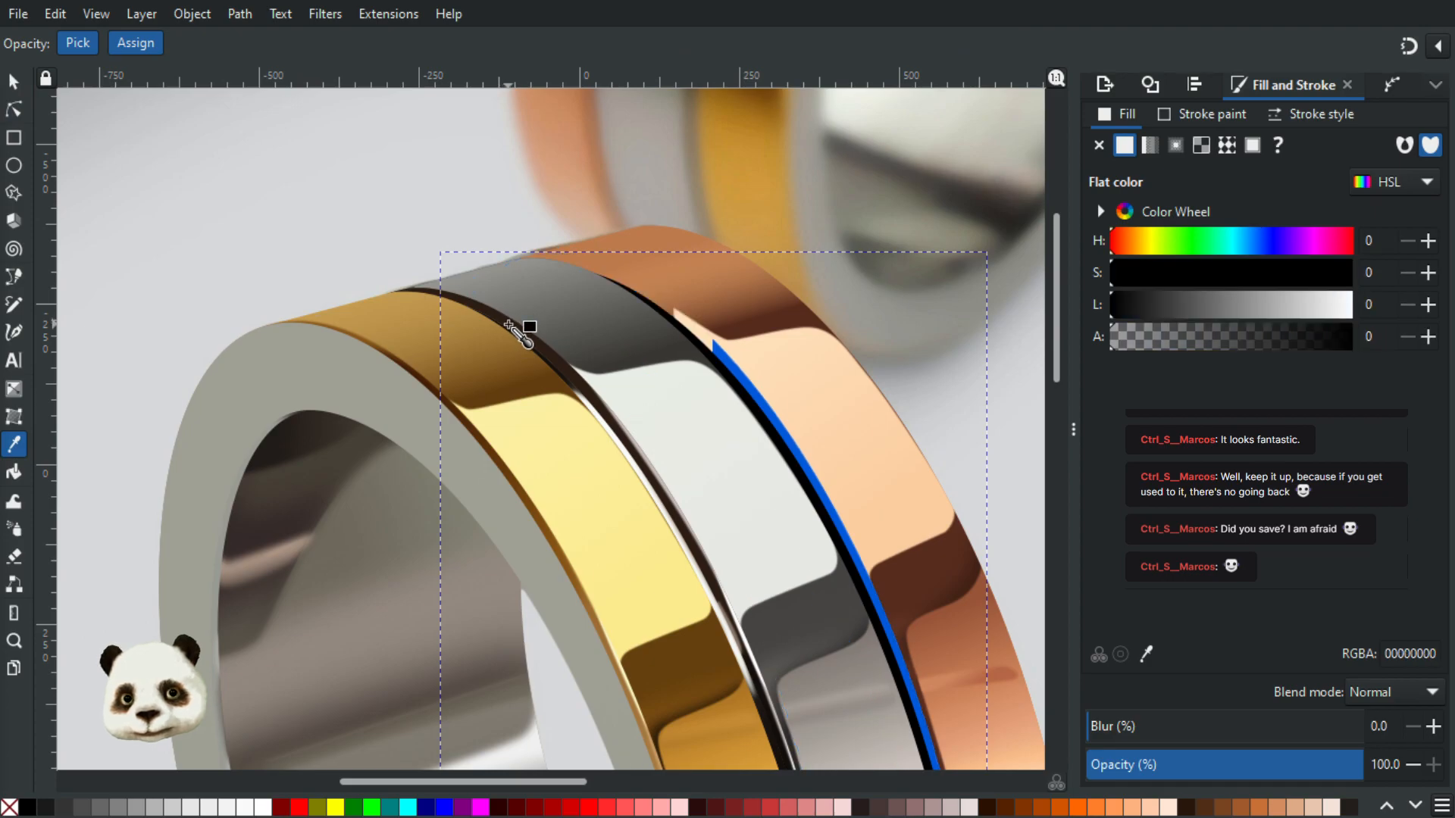
{"action": "left_click", "coordinate": [509, 324]}
{"action": "key", "text": "ctrl+z"}
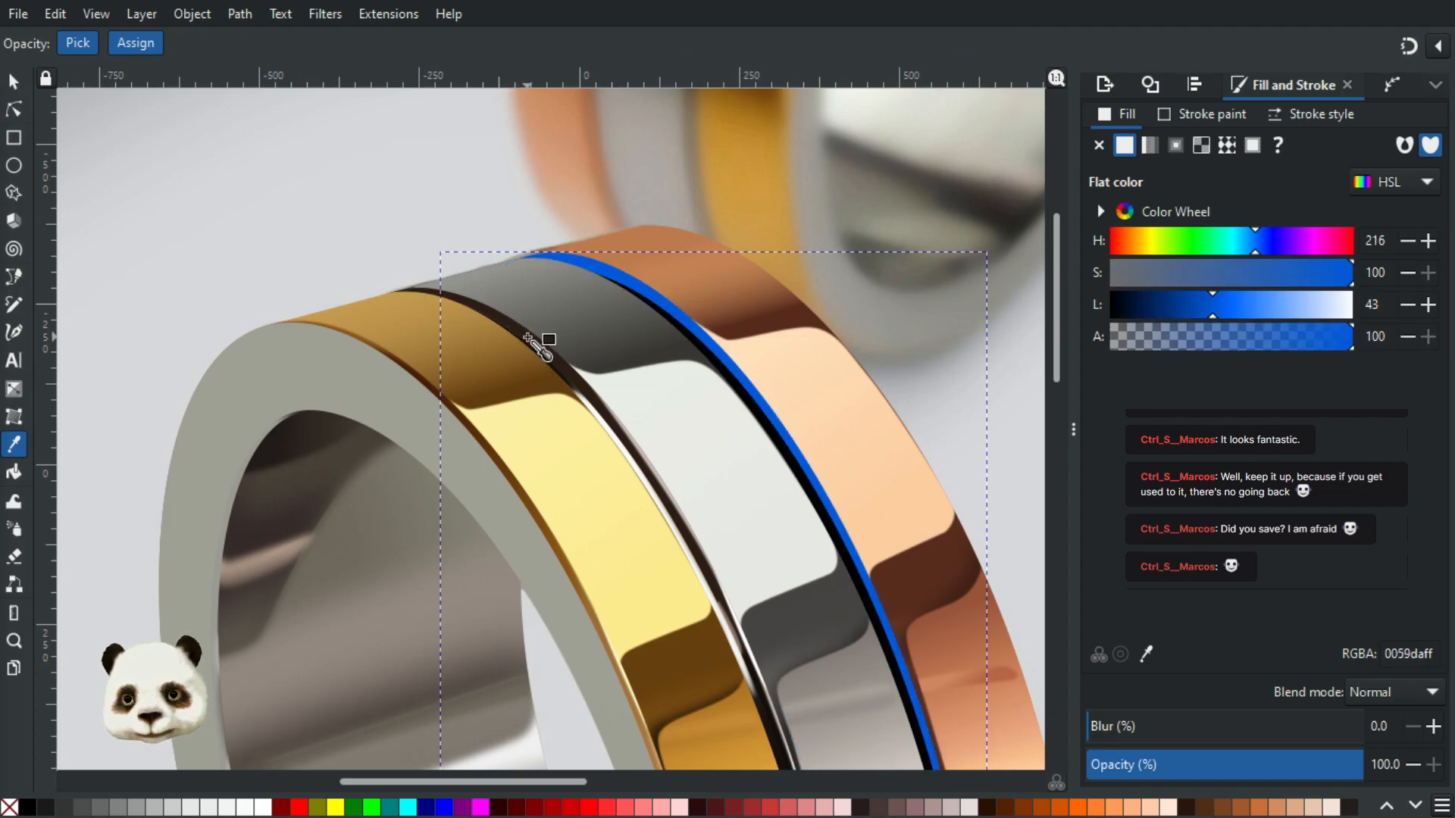
{"action": "left_click", "coordinate": [528, 336]}
Step: Fill the black line of the silver-copper groove with the beige sampled from the light edge beside the gold-silver groove
{"action": "scroll", "coordinate": [552, 368], "scroll_direction": "down", "scroll_amount": 2}
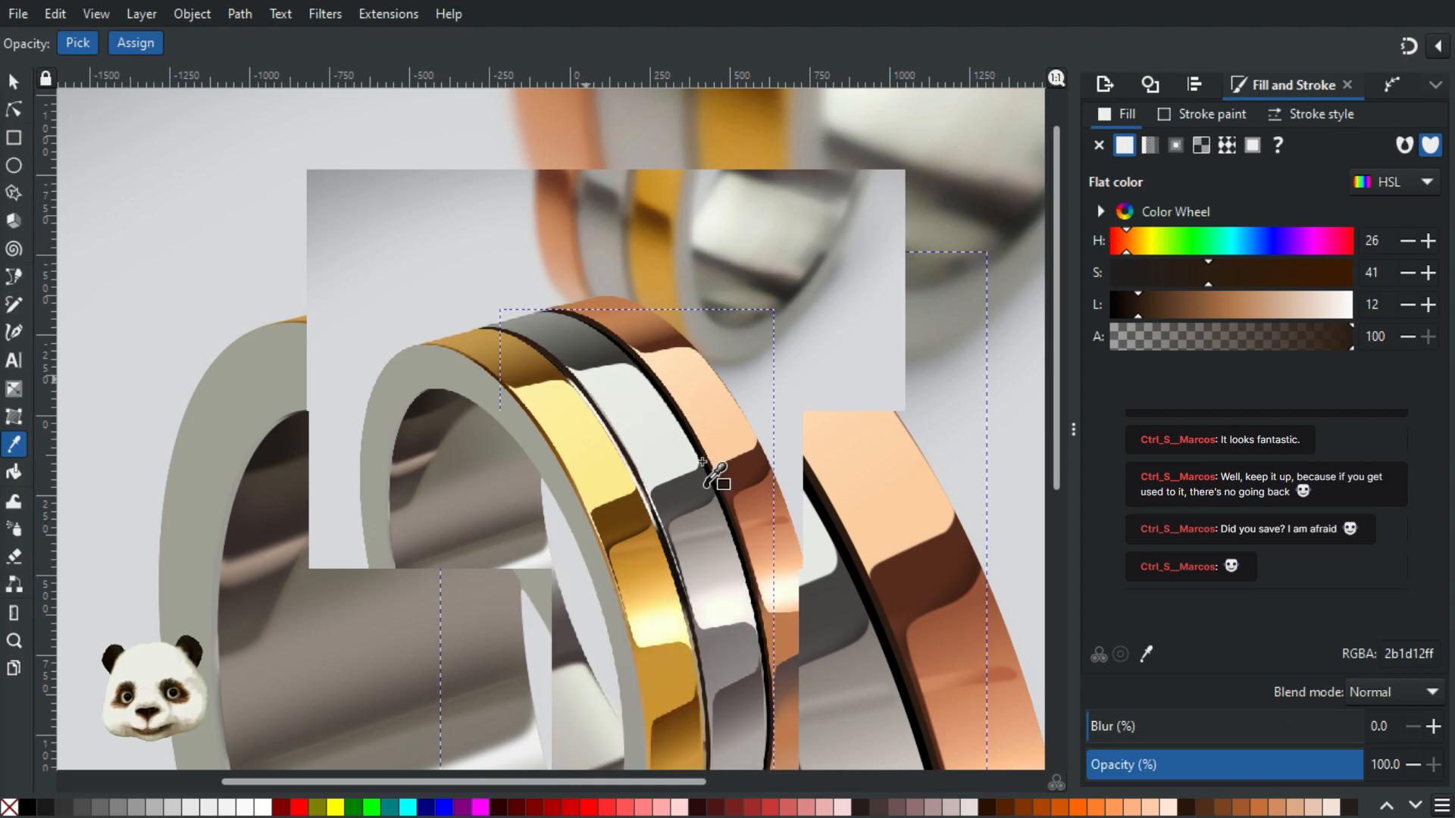
{"action": "scroll", "coordinate": [758, 370], "scroll_direction": "up", "scroll_amount": 2}
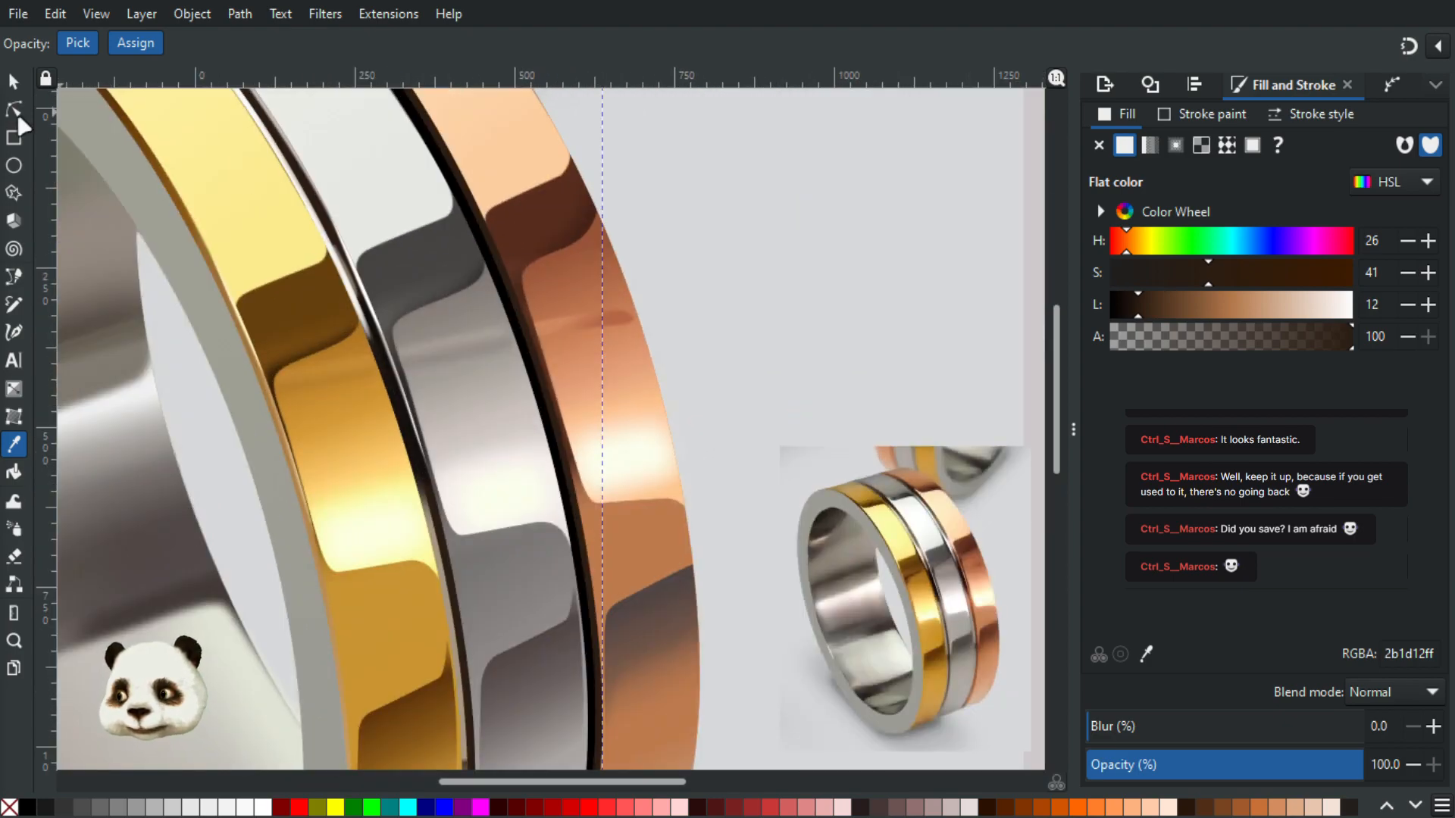
{"action": "key", "text": "n"}
{"action": "scroll", "coordinate": [568, 492], "scroll_direction": "up", "scroll_amount": 3}
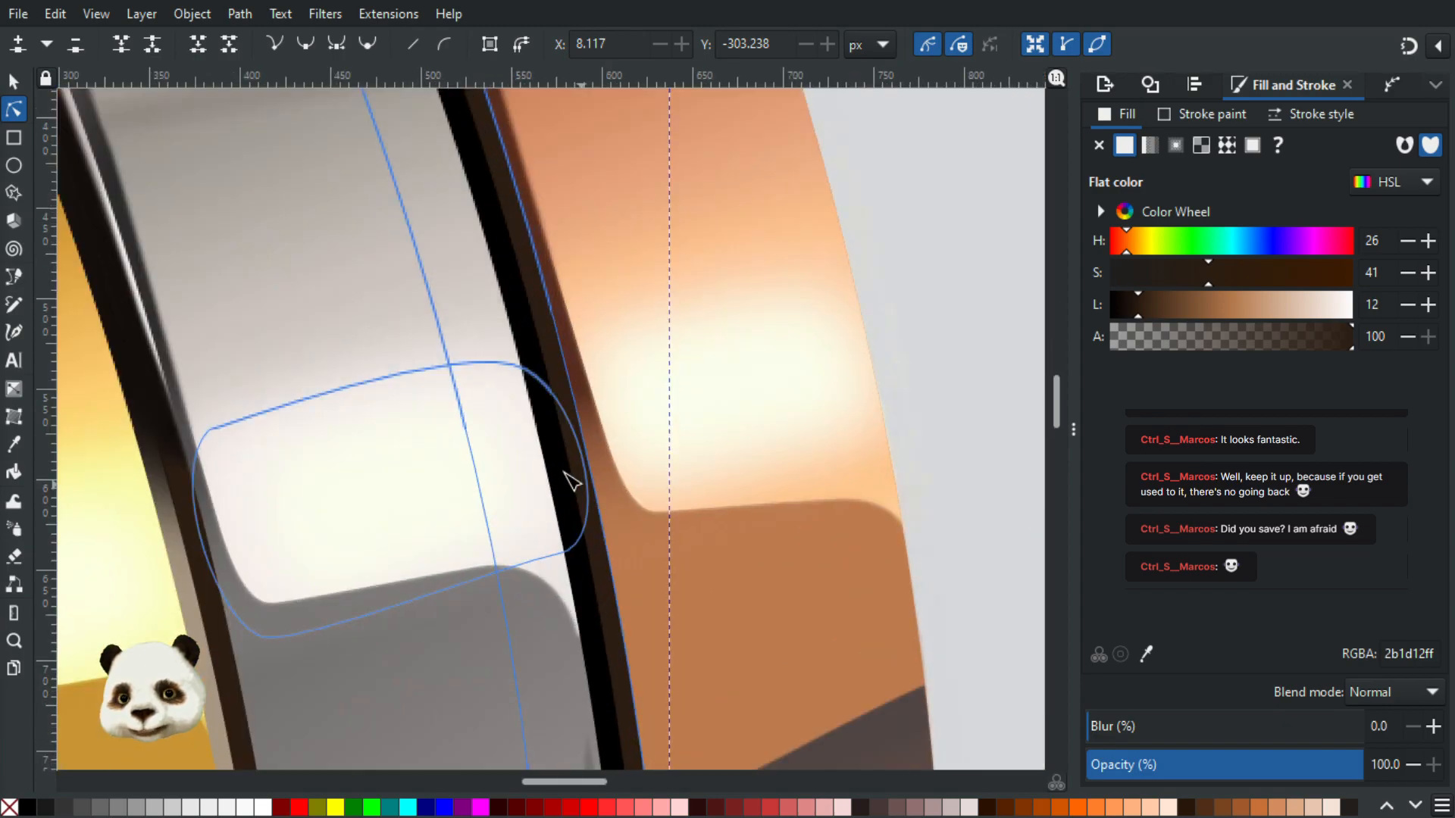
{"action": "scroll", "coordinate": [600, 629], "scroll_direction": "down", "scroll_amount": 5}
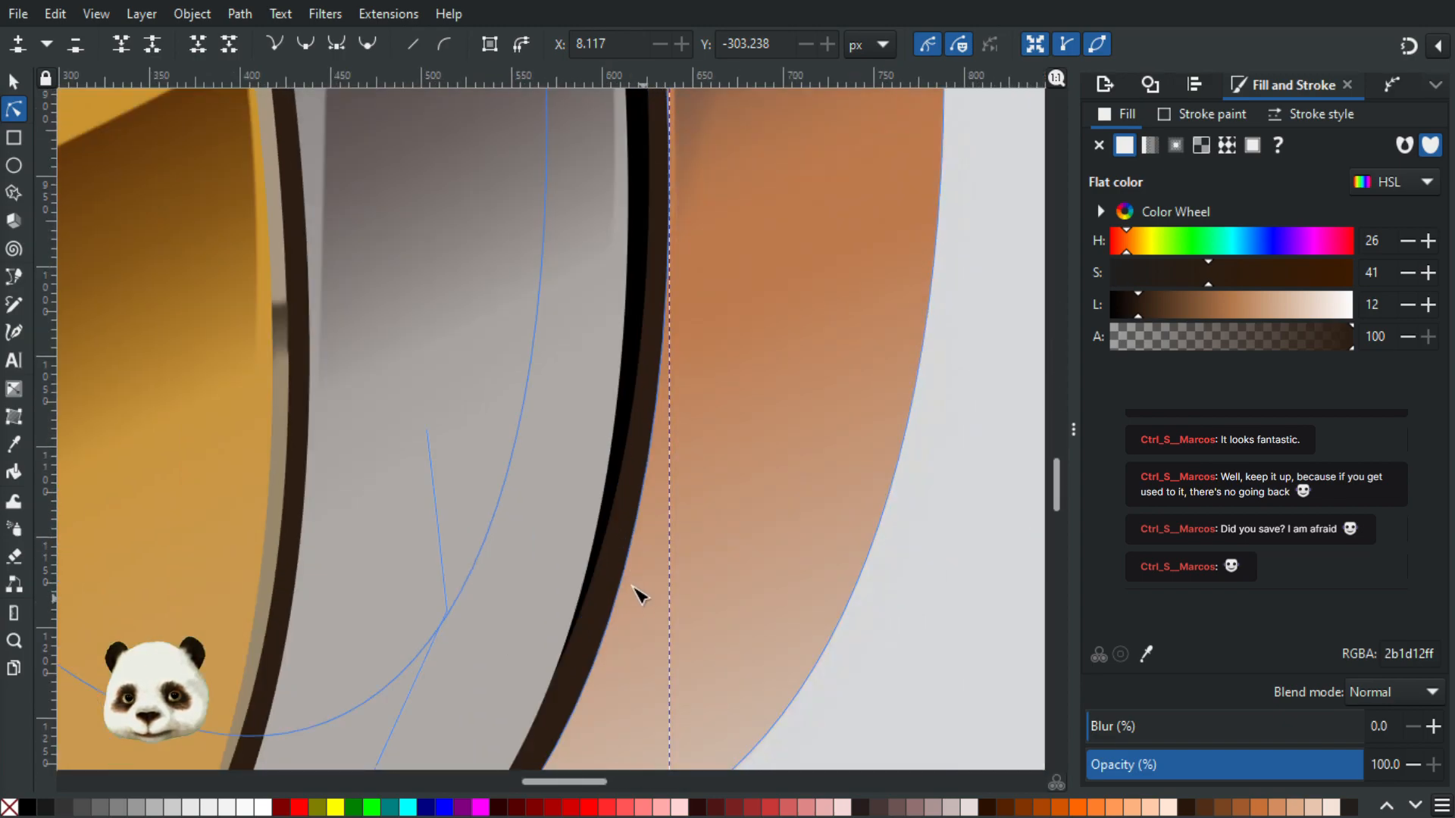
{"action": "left_click", "coordinate": [627, 401]}
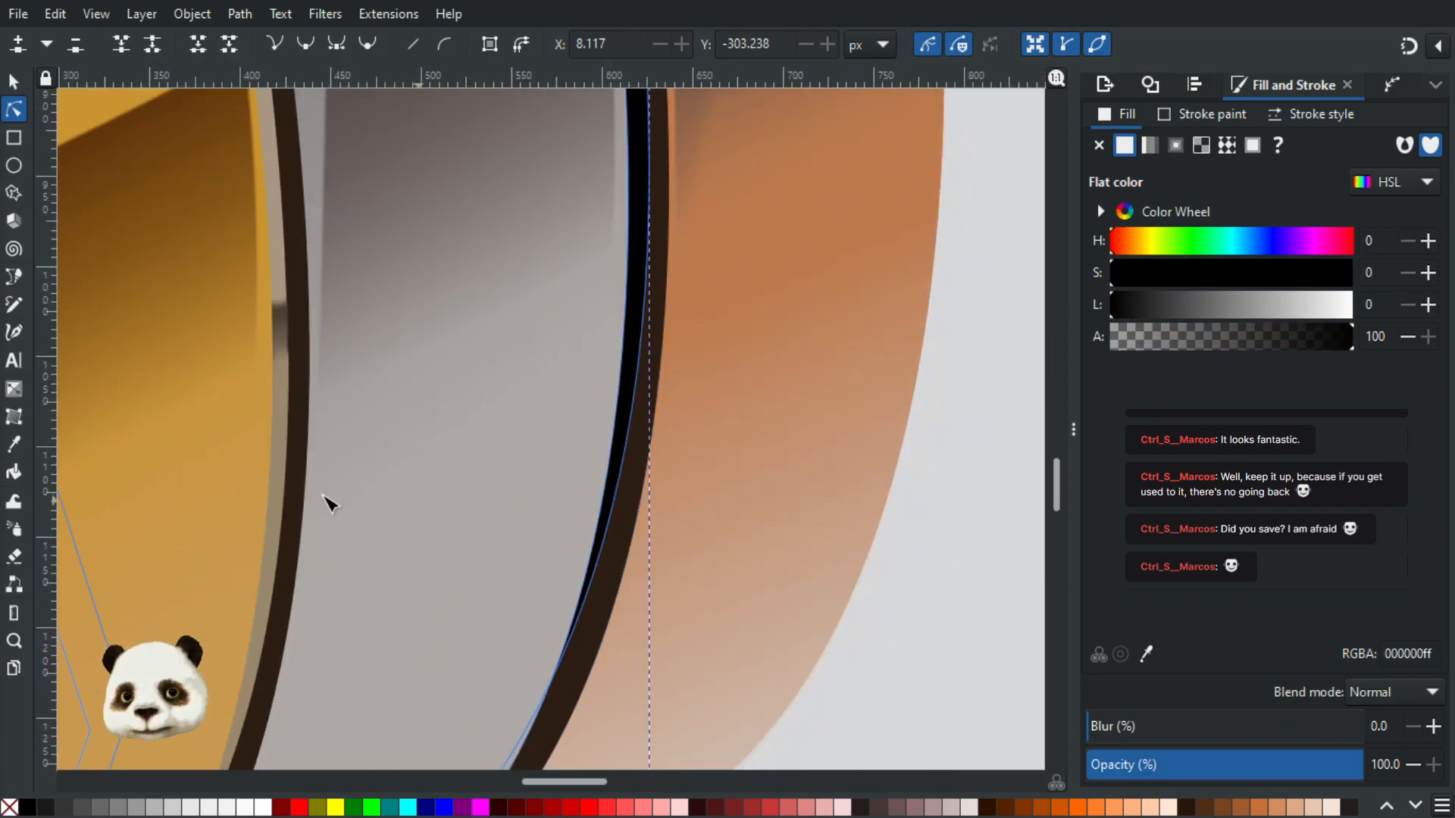
{"action": "key", "text": "d"}
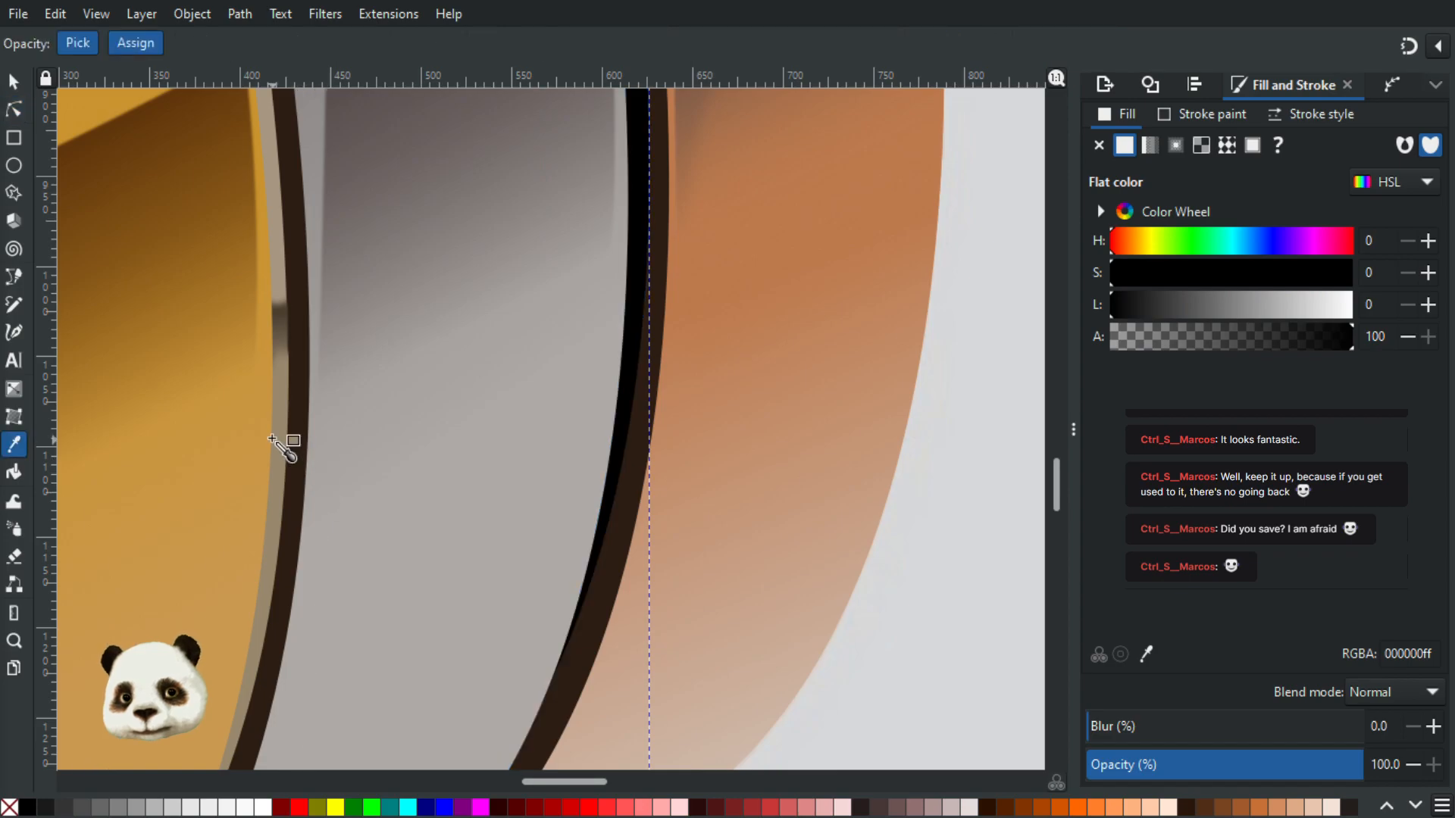
{"action": "left_click", "coordinate": [279, 271]}
Step: Move the beige shape's outer side node slightly toward the silver band, to X 614.392 and Y 807.130 px
{"action": "scroll", "coordinate": [334, 335], "scroll_direction": "down", "scroll_amount": 4}
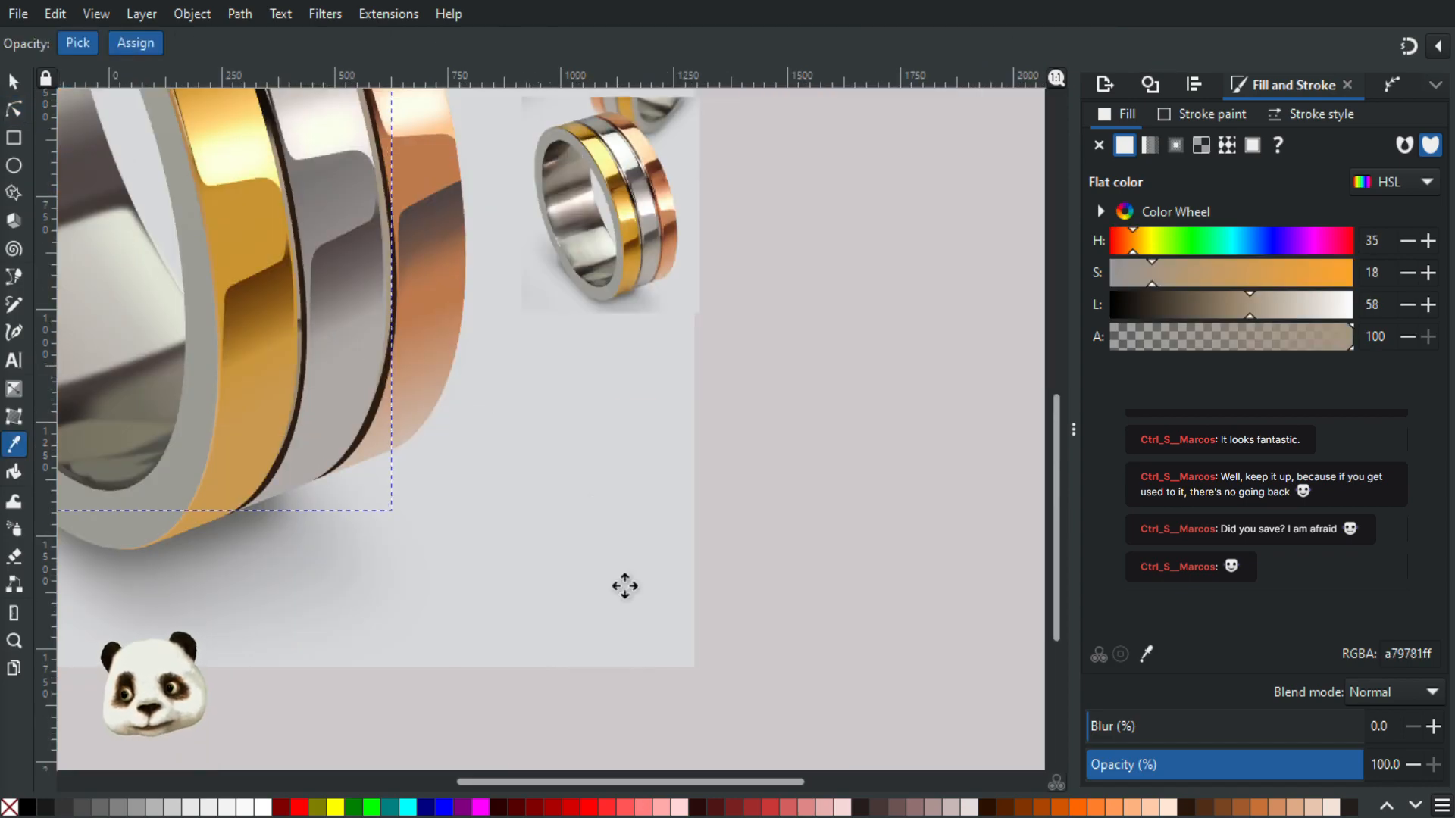
{"action": "scroll", "coordinate": [637, 599], "scroll_direction": "up", "scroll_amount": 2}
{"action": "scroll", "coordinate": [576, 447], "scroll_direction": "up", "scroll_amount": 2}
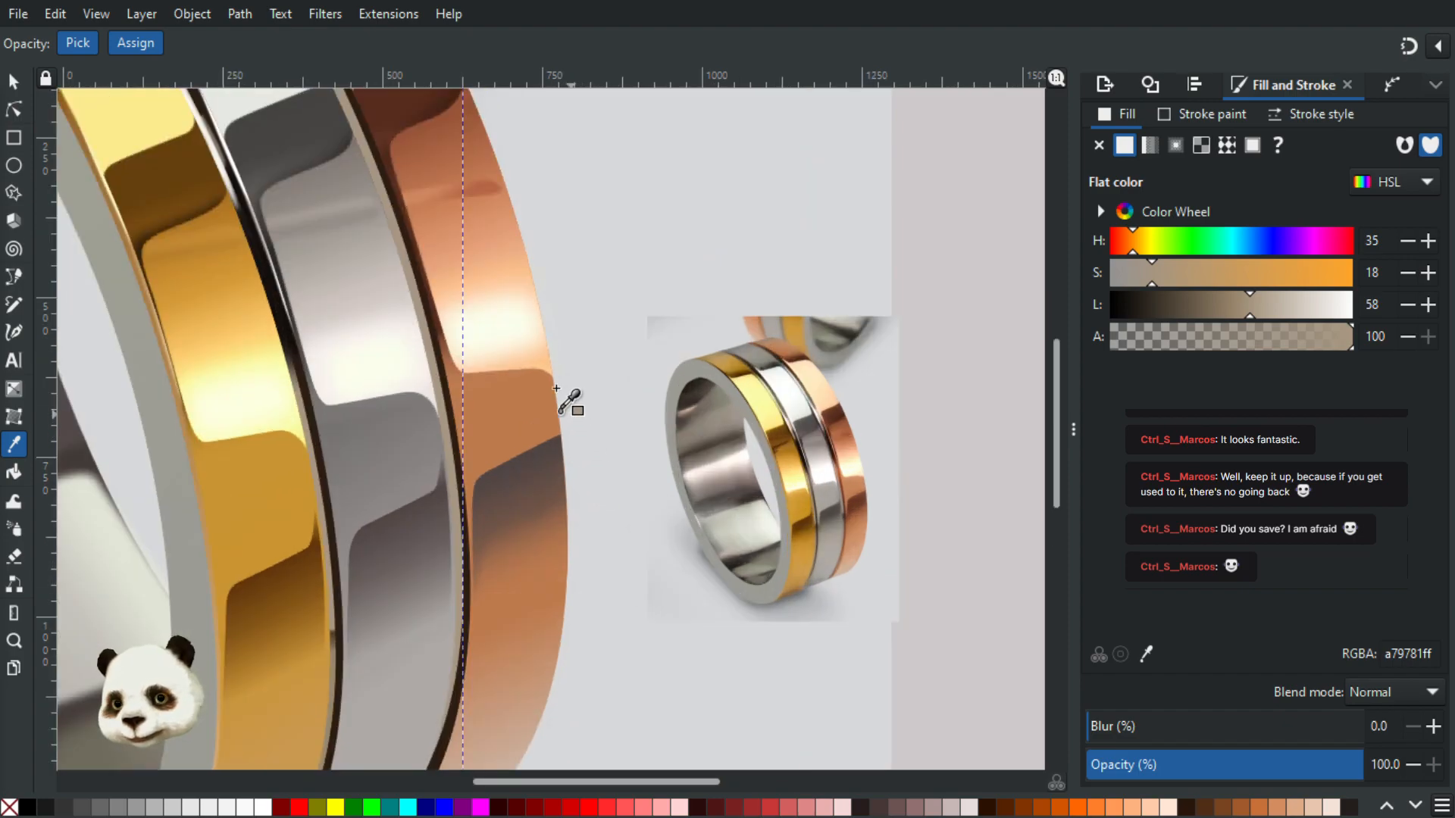
{"action": "left_click_drag", "start_coordinate": [480, 331], "coordinate": [603, 602]}
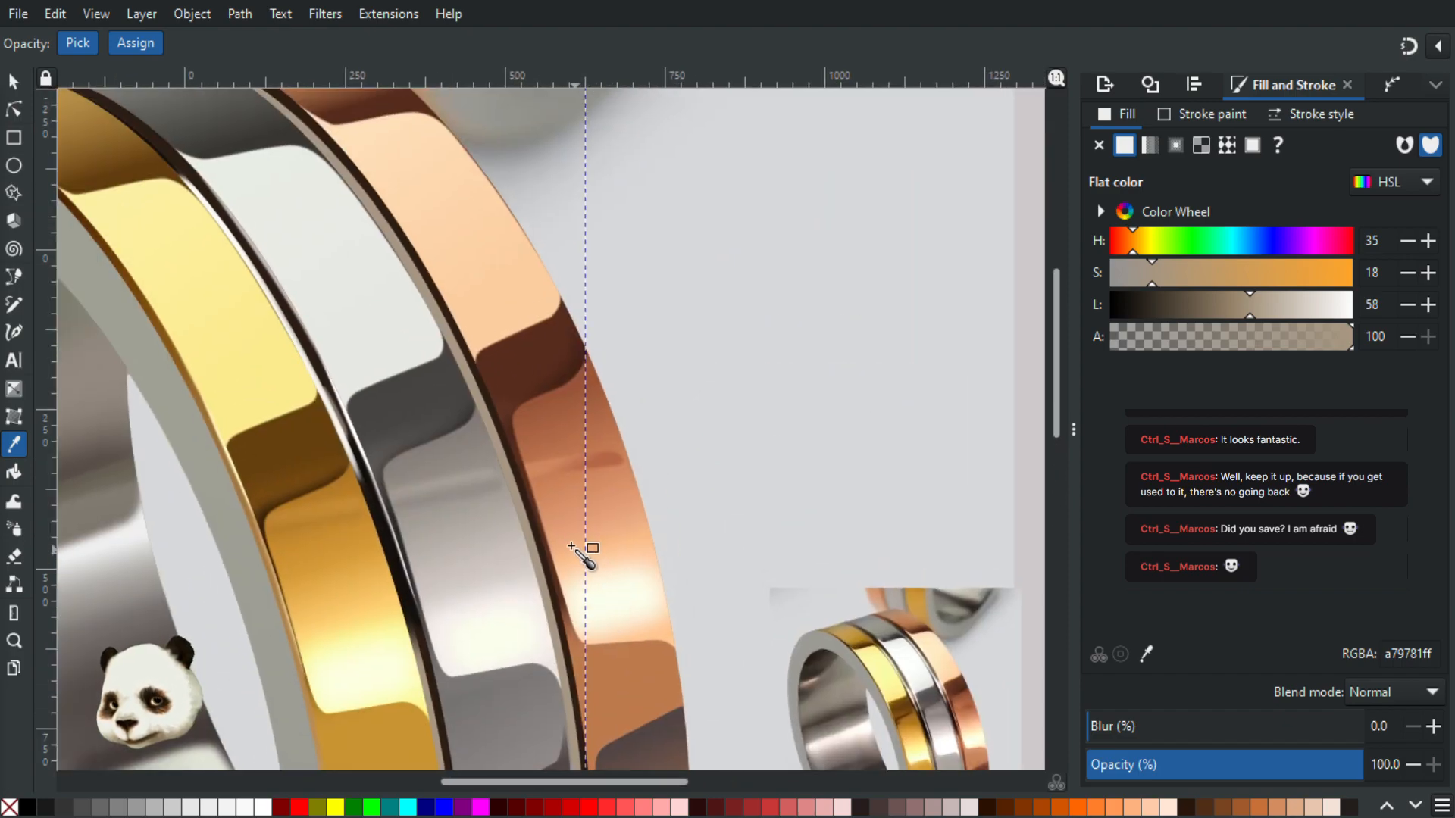
{"action": "left_click", "coordinate": [14, 109]}
{"action": "scroll", "coordinate": [633, 561], "scroll_direction": "up", "scroll_amount": 2}
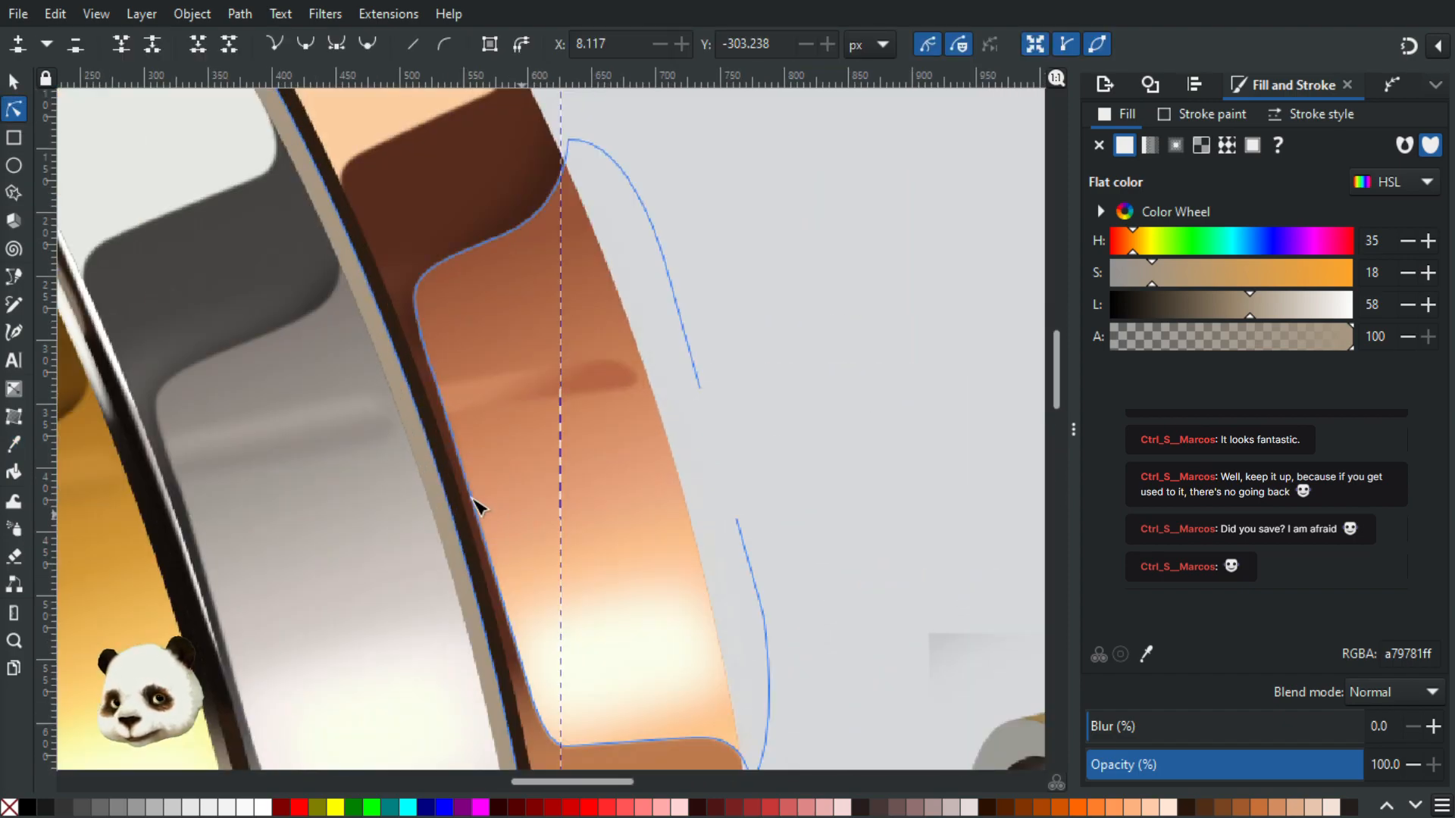
{"action": "scroll", "coordinate": [455, 409], "scroll_direction": "down", "scroll_amount": 5}
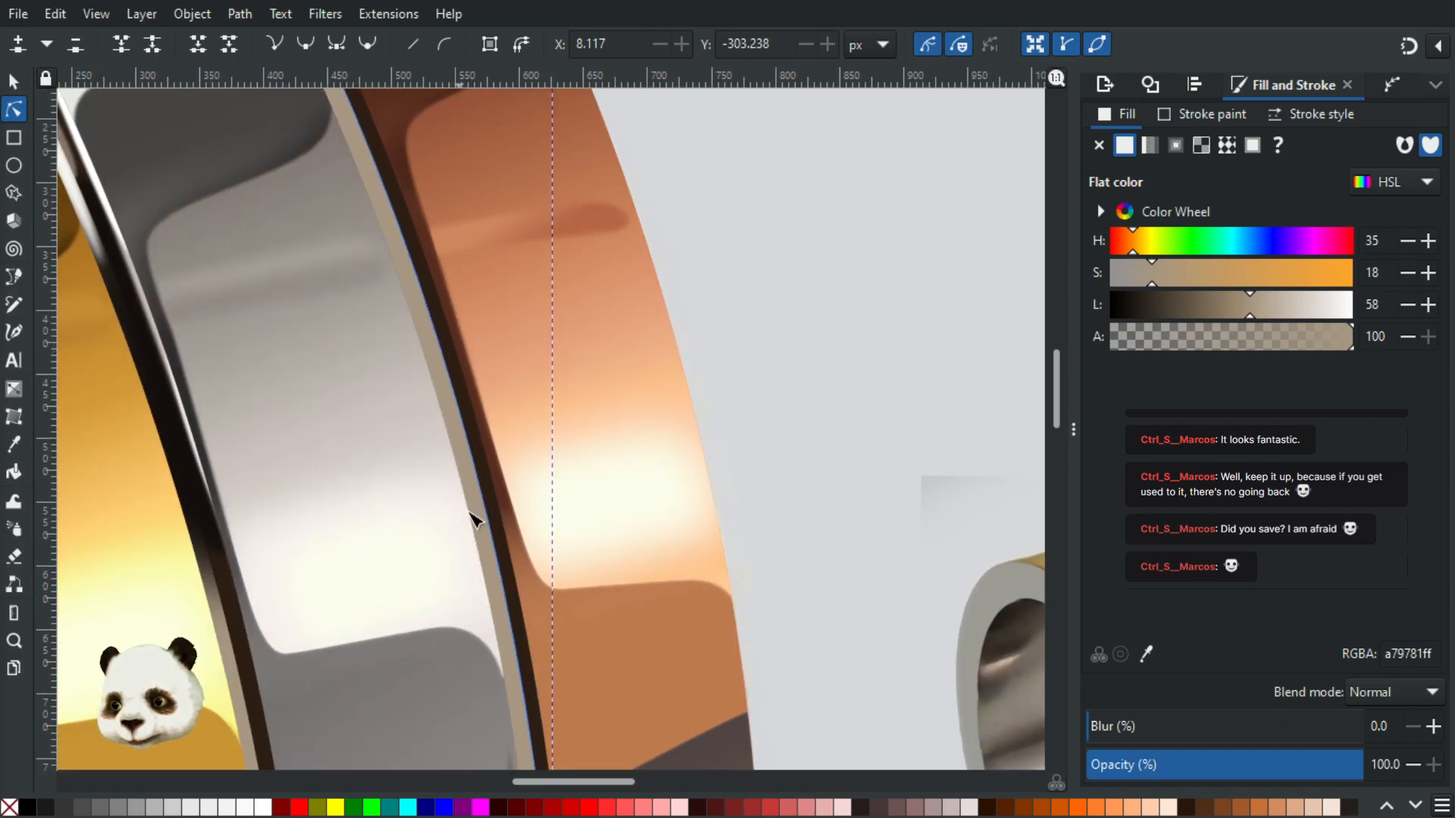
{"action": "scroll", "coordinate": [468, 451], "scroll_direction": "down", "scroll_amount": 3}
{"action": "left_click", "coordinate": [526, 725]}
{"action": "left_click_drag", "start_coordinate": [530, 727], "coordinate": [521, 730]}
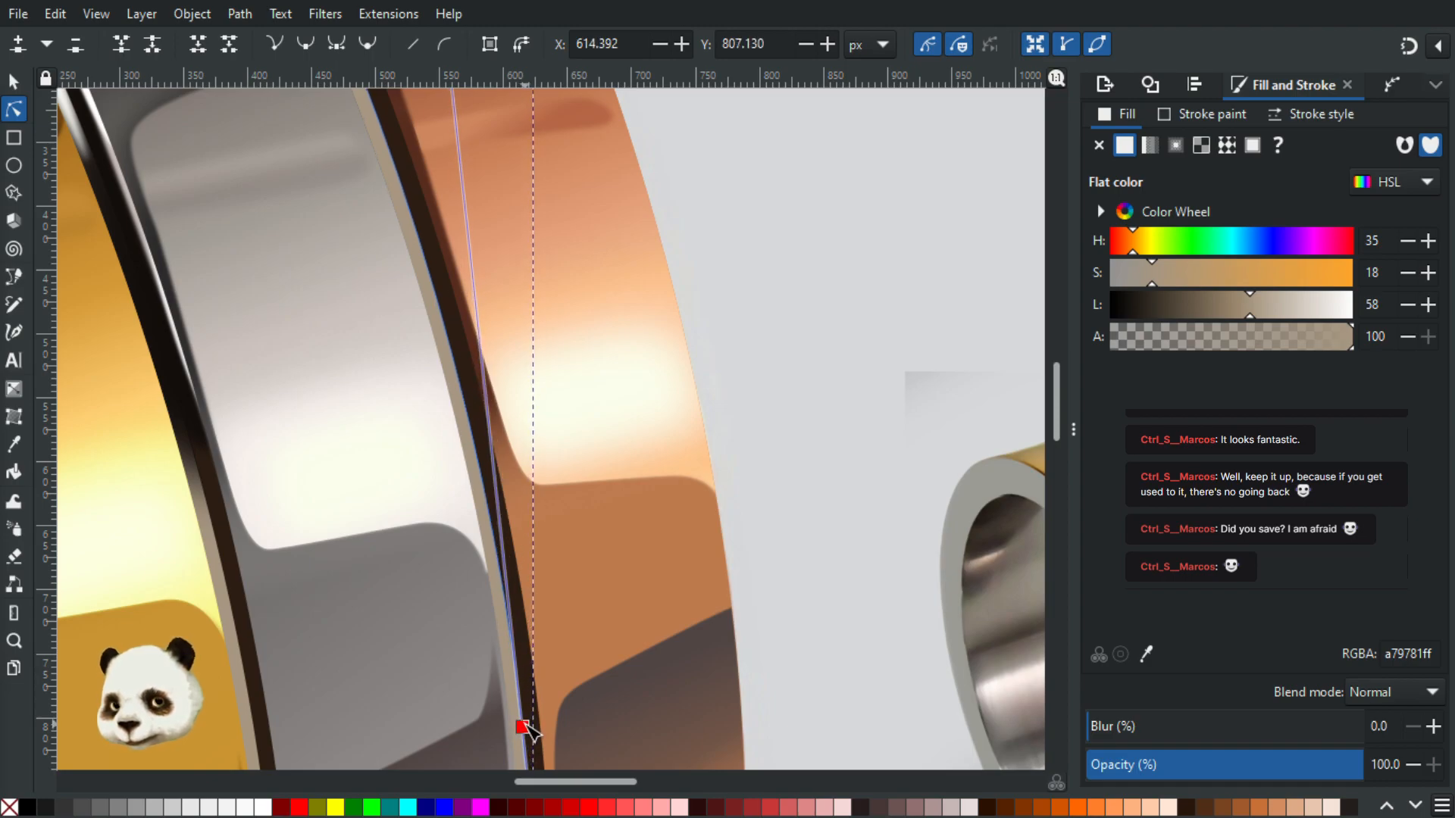
Step: Lengthen the top node's curve handle slightly to thin the beige edge along the upper silver-copper groove
{"action": "scroll", "coordinate": [538, 720], "scroll_direction": "down", "scroll_amount": 2}
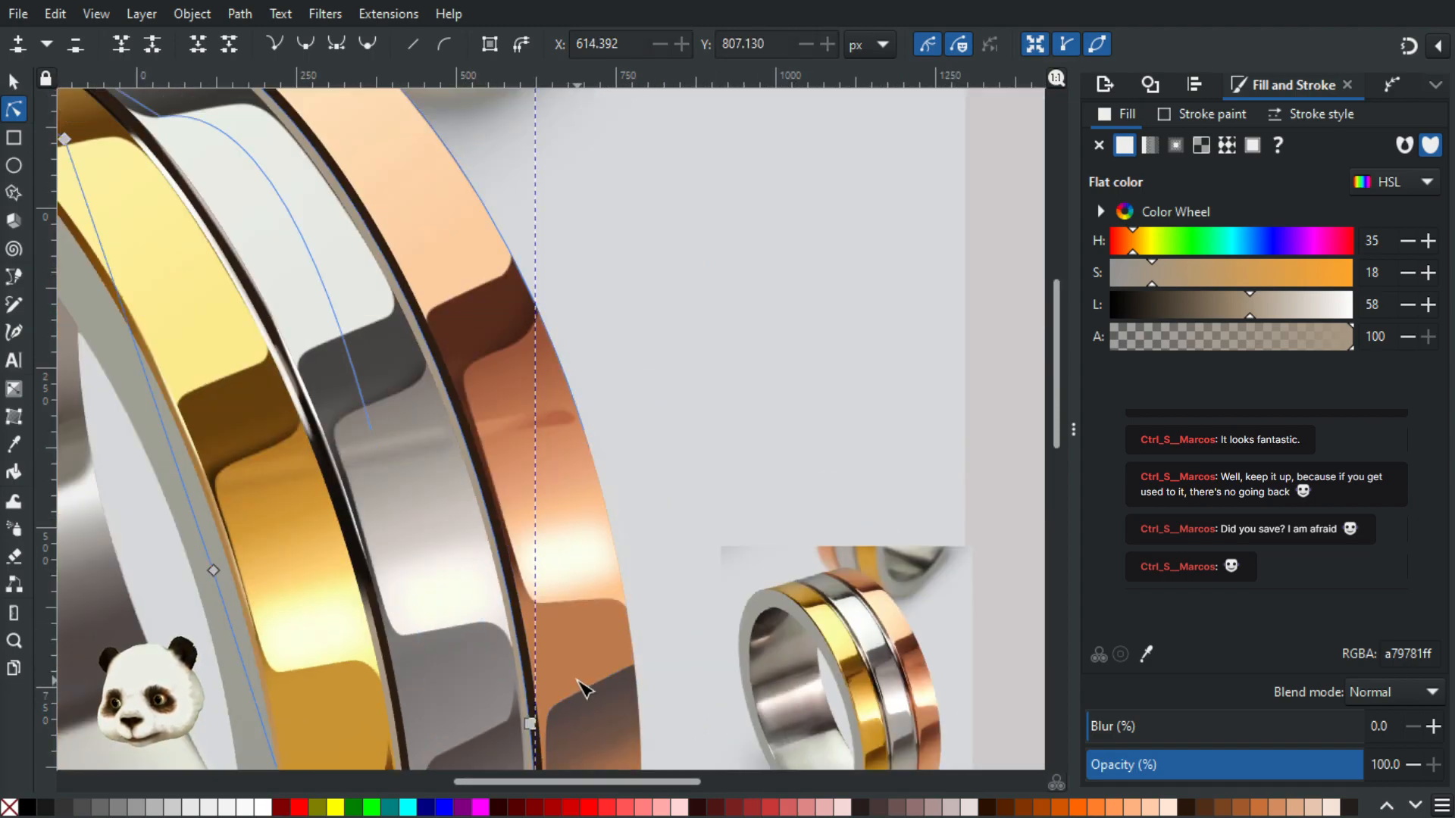
{"action": "left_click_drag", "start_coordinate": [526, 520], "coordinate": [598, 697]}
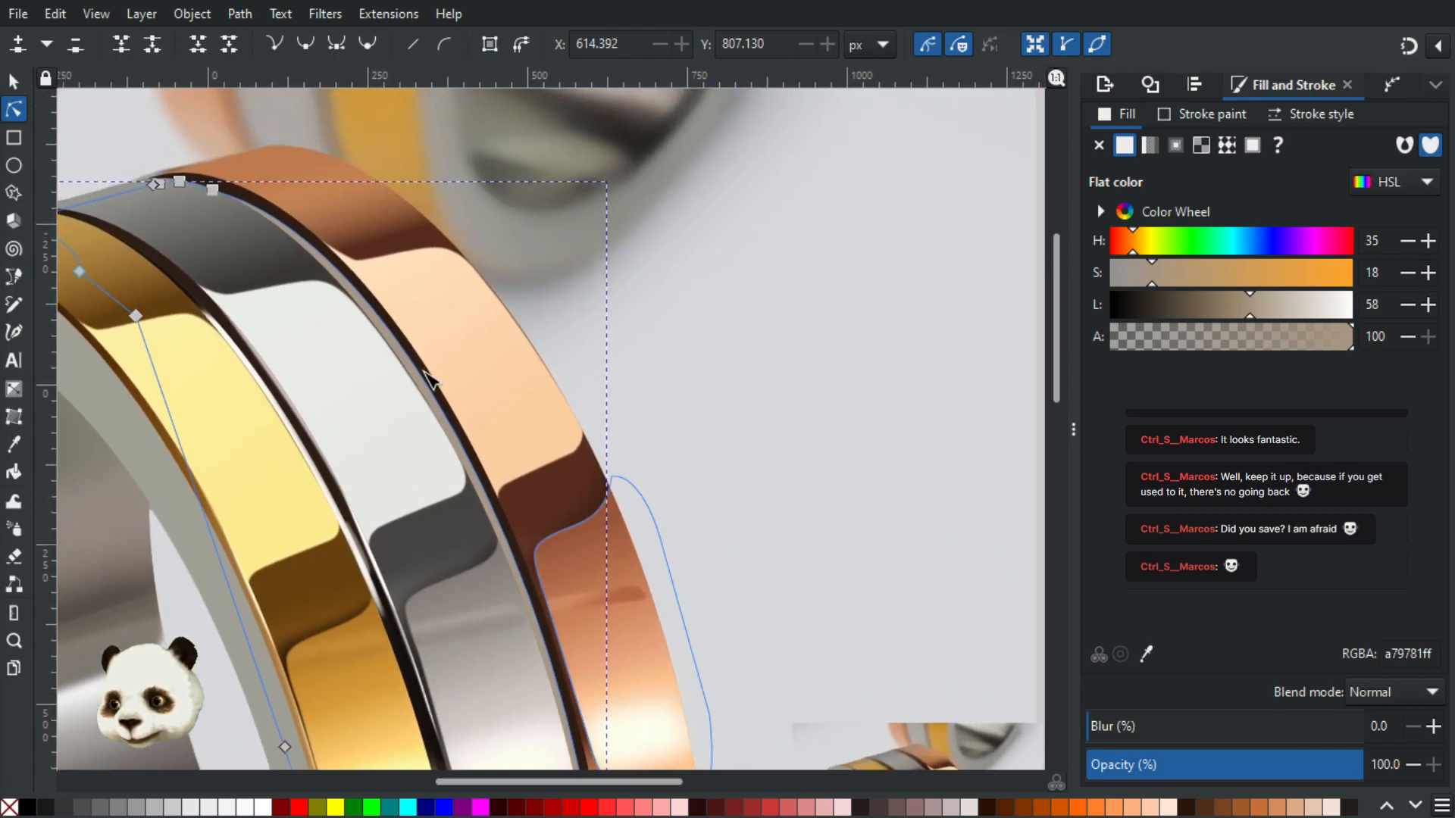
{"action": "left_click", "coordinate": [213, 189]}
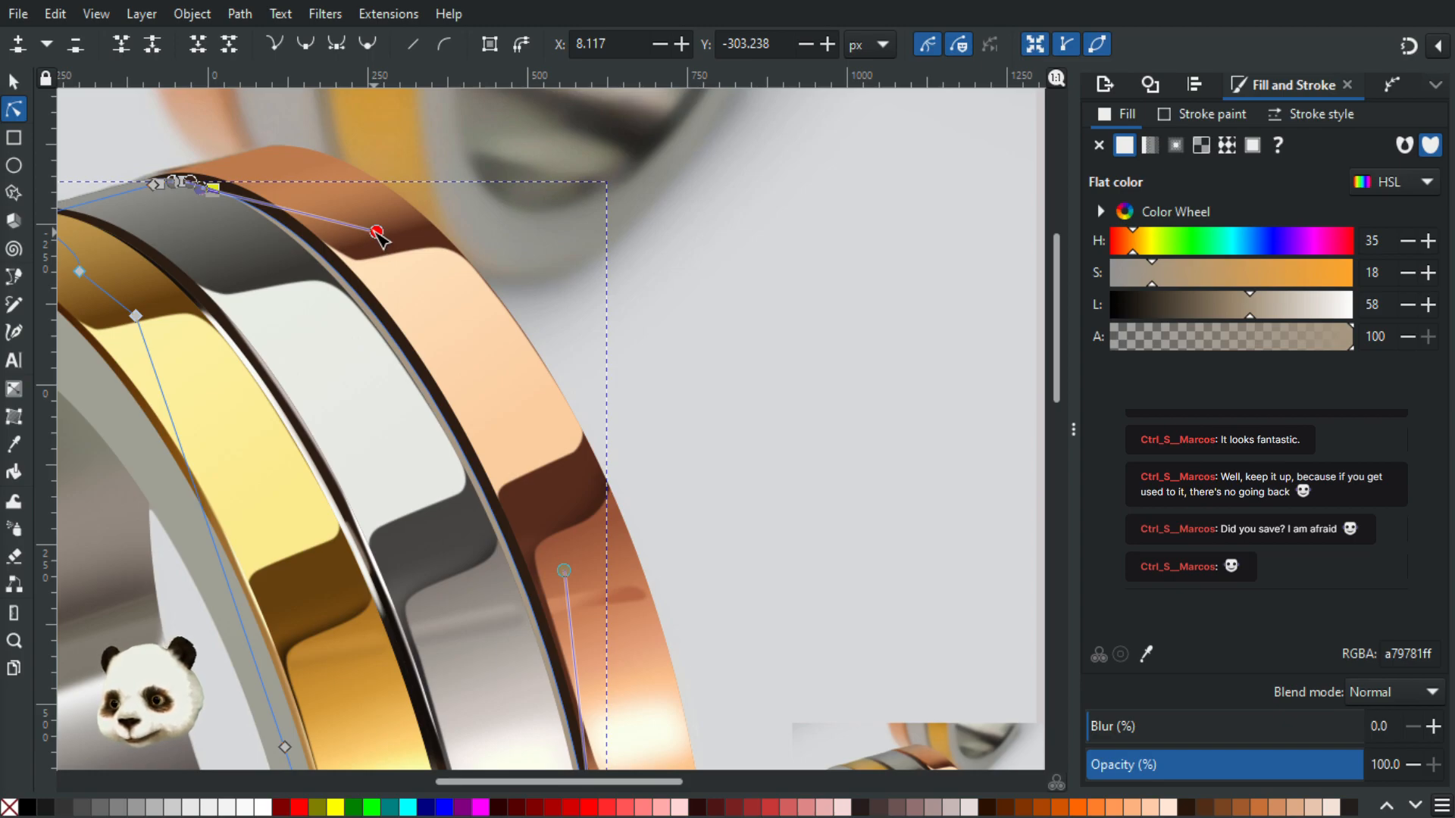
{"action": "left_click_drag", "start_coordinate": [374, 230], "coordinate": [379, 233]}
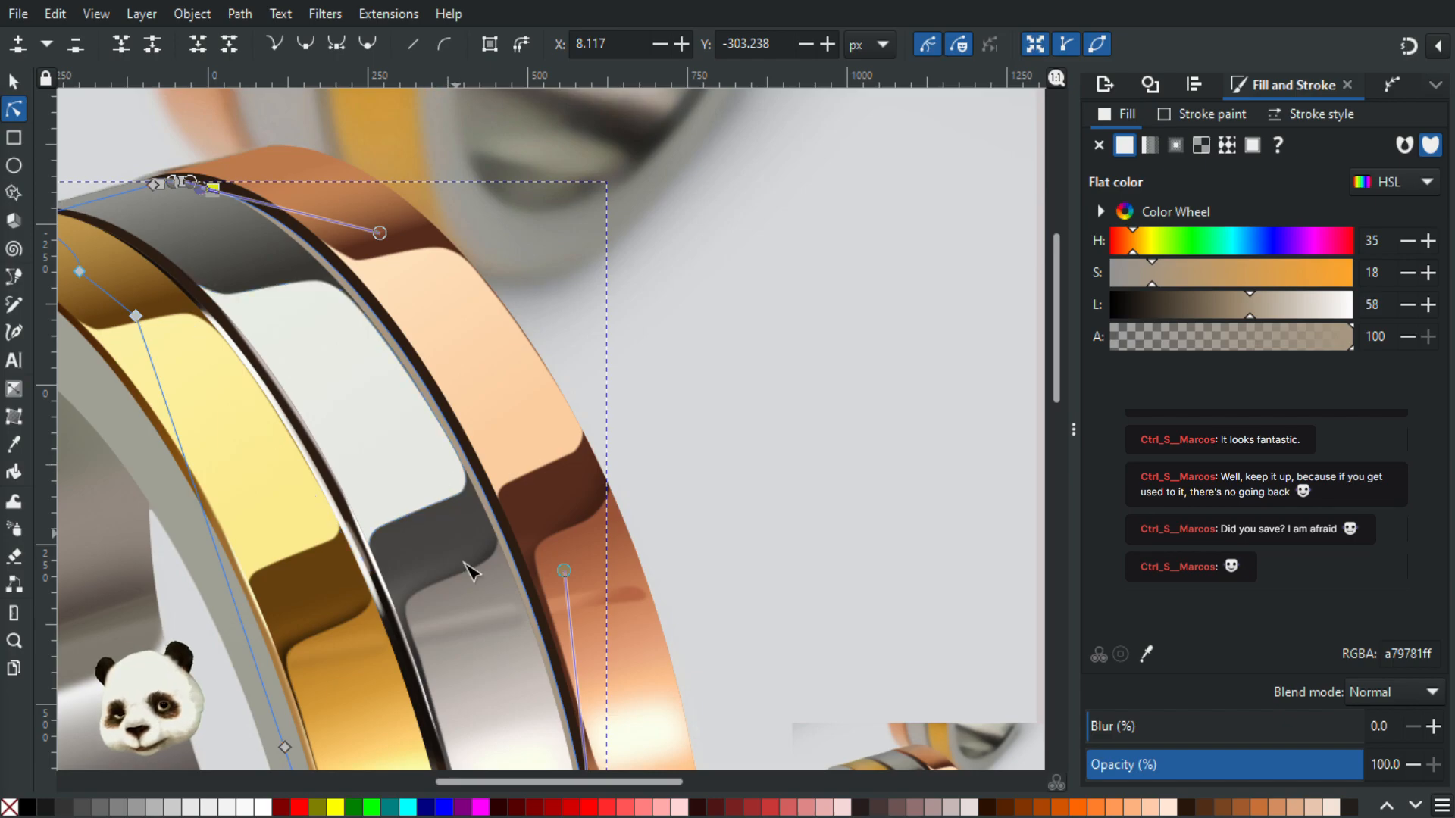
Step: Compare the silver-copper groove and its thin beige edge on the drawn ring with the small reference photo
{"action": "scroll", "coordinate": [482, 586], "scroll_direction": "down", "scroll_amount": 2, "text": "ctrl"}
{"action": "left_click", "coordinate": [859, 553]}
{"action": "left_click_drag", "start_coordinate": [721, 521], "coordinate": [771, 252]}
{"action": "scroll", "coordinate": [761, 296], "scroll_direction": "down", "scroll_amount": 1, "text": "ctrl"}
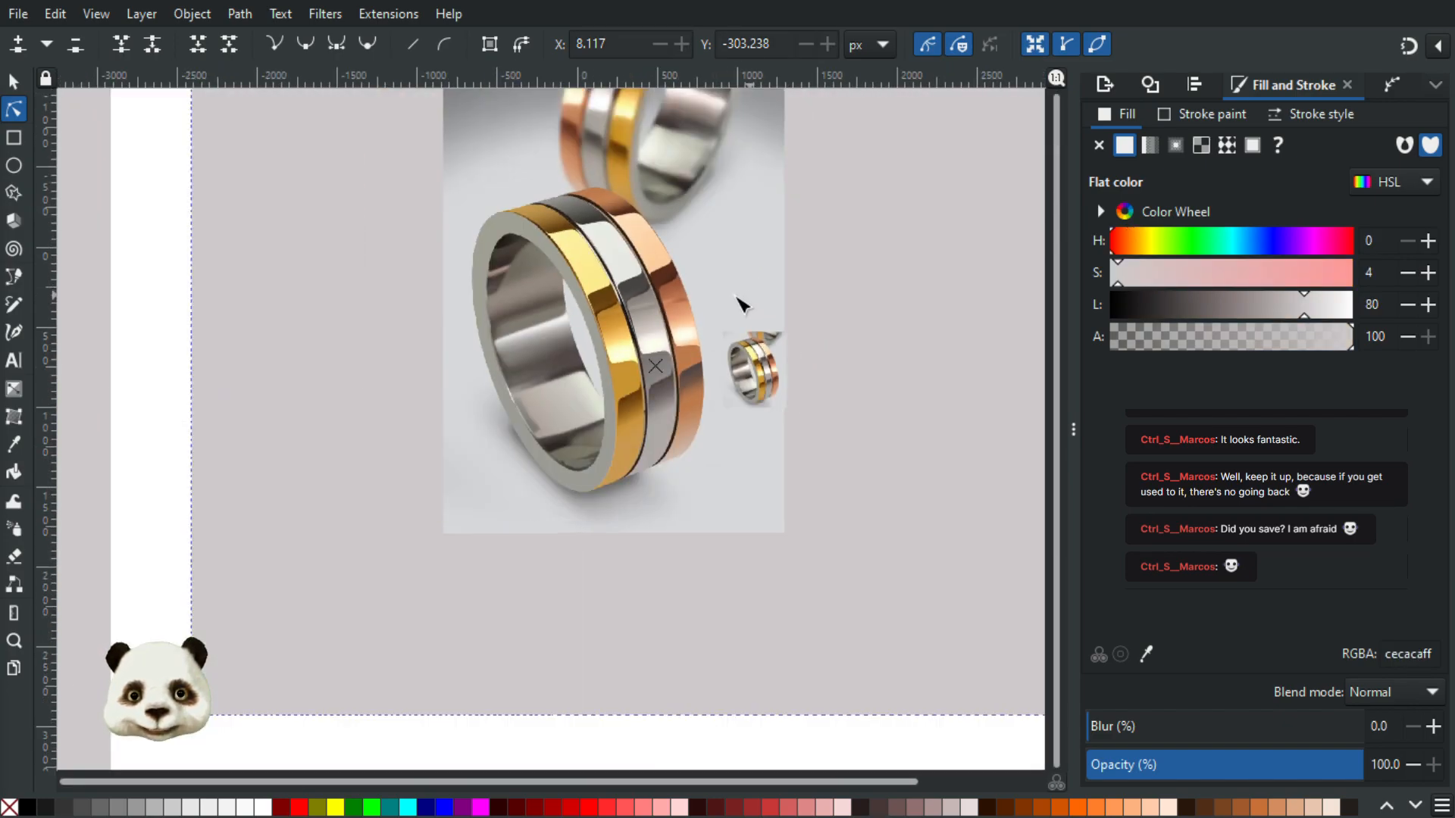
{"action": "scroll", "coordinate": [695, 280], "scroll_direction": "up", "scroll_amount": 3, "text": "ctrl"}
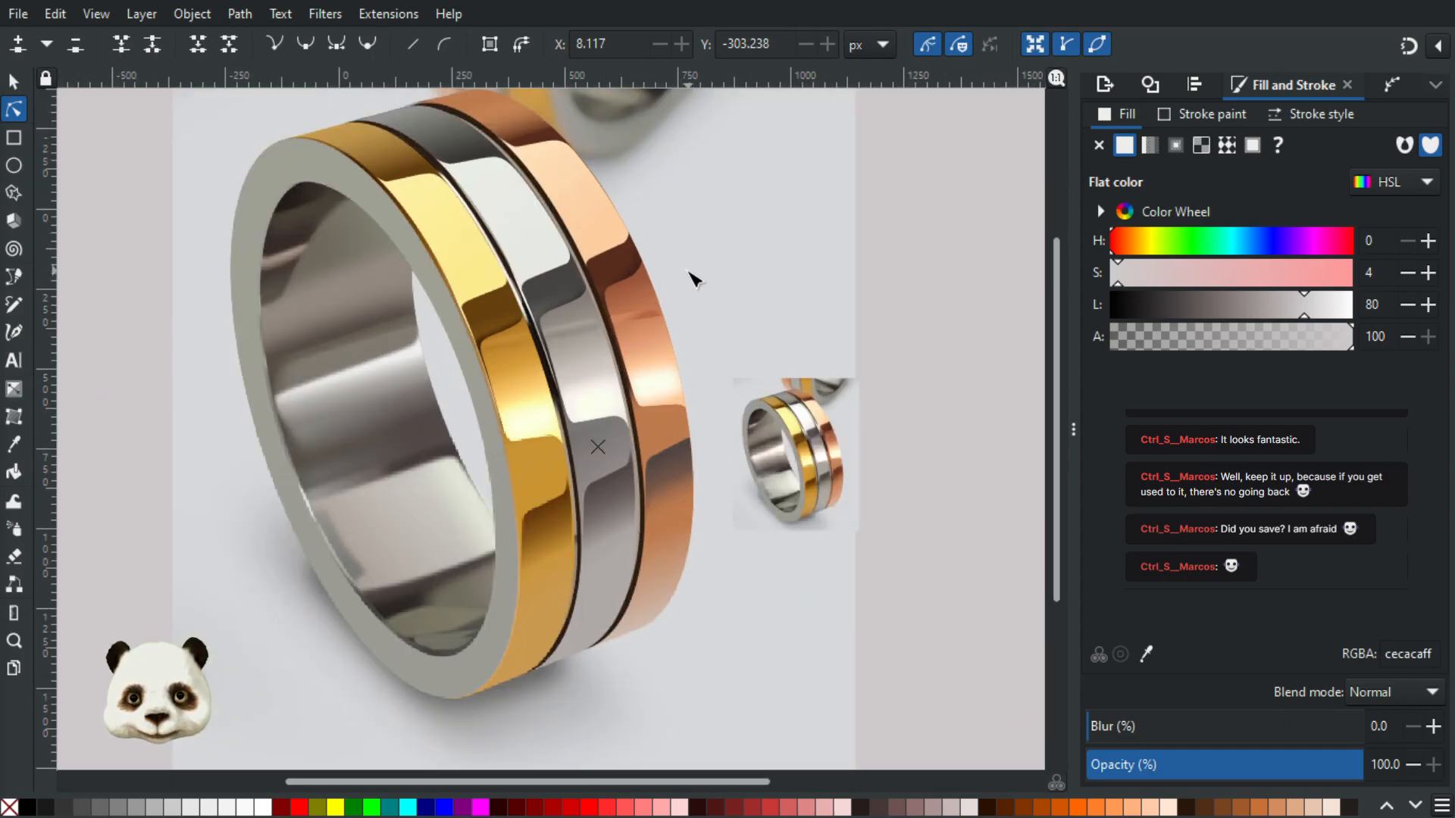
{"action": "scroll", "coordinate": [589, 453], "scroll_direction": "up", "scroll_amount": 2, "text": "ctrl"}
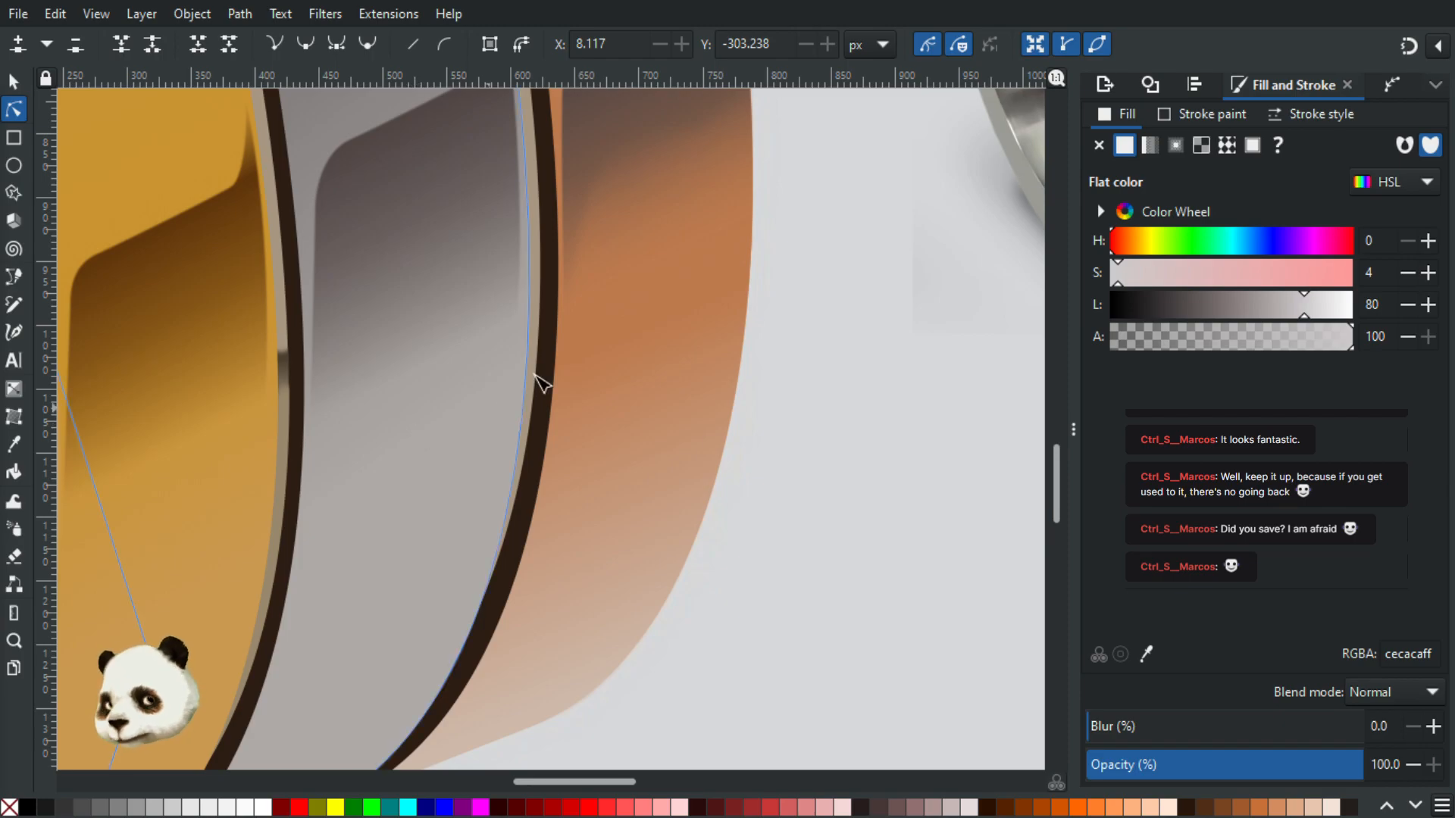
{"action": "left_click", "coordinate": [539, 330]}
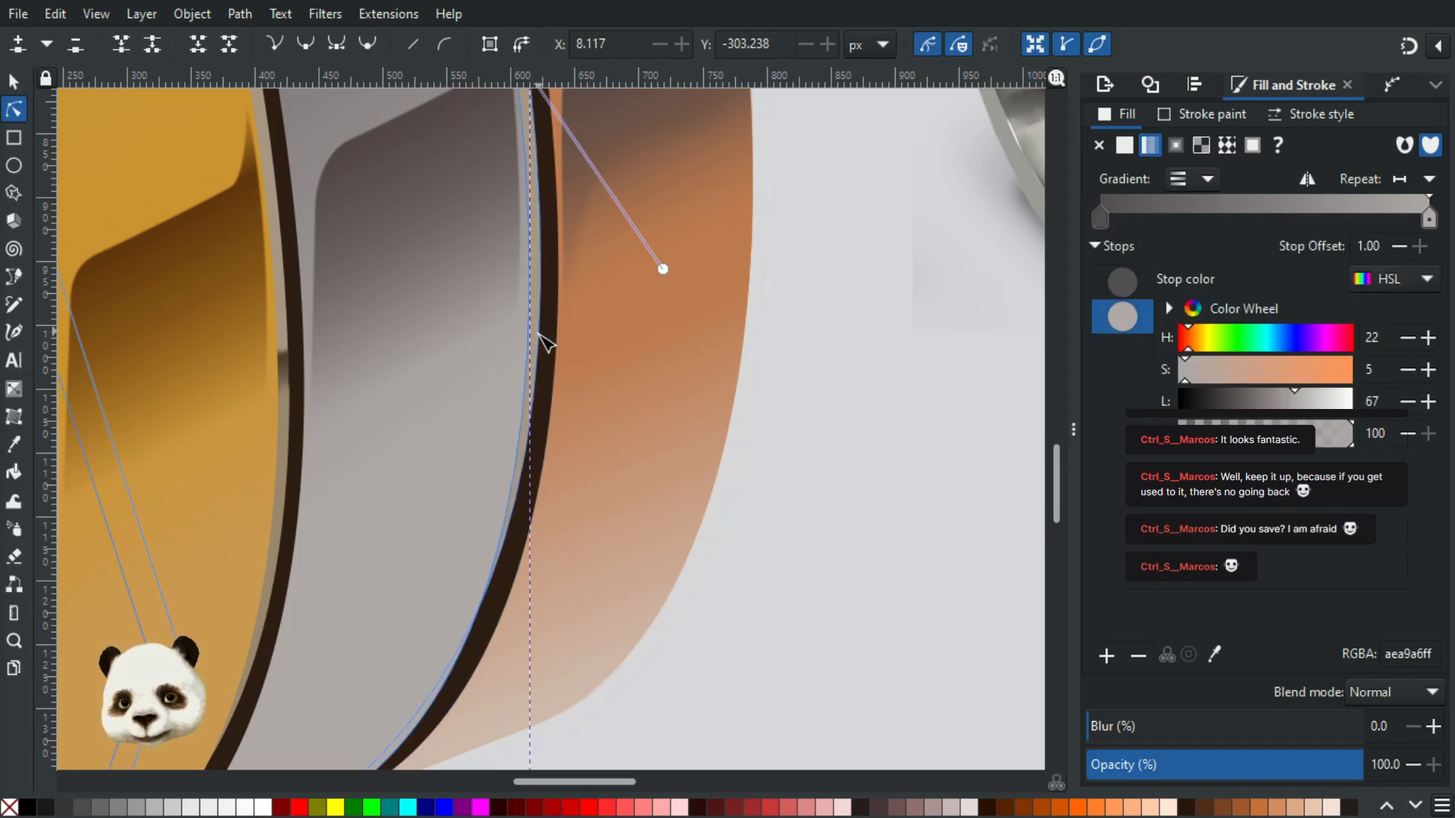
{"action": "scroll", "coordinate": [659, 448], "scroll_direction": "down", "scroll_amount": 4, "text": "ctrl"}
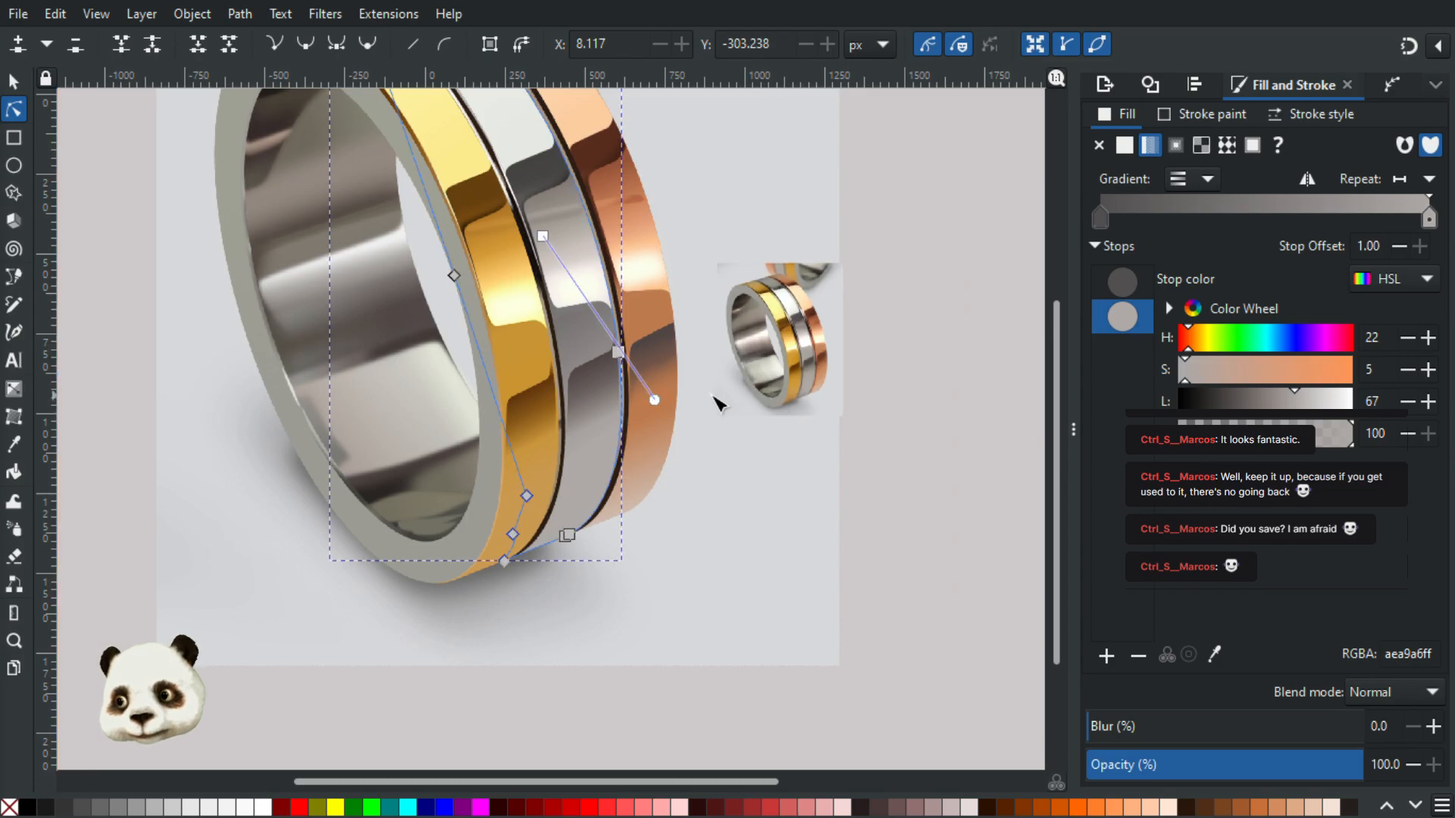
{"action": "scroll", "coordinate": [724, 406], "scroll_direction": "up", "scroll_amount": 3, "text": "ctrl"}
Step: Raise the beige groove shape to the top and recolour it magenta at 20% opacity to check its outline
{"action": "left_click", "coordinate": [496, 443]}
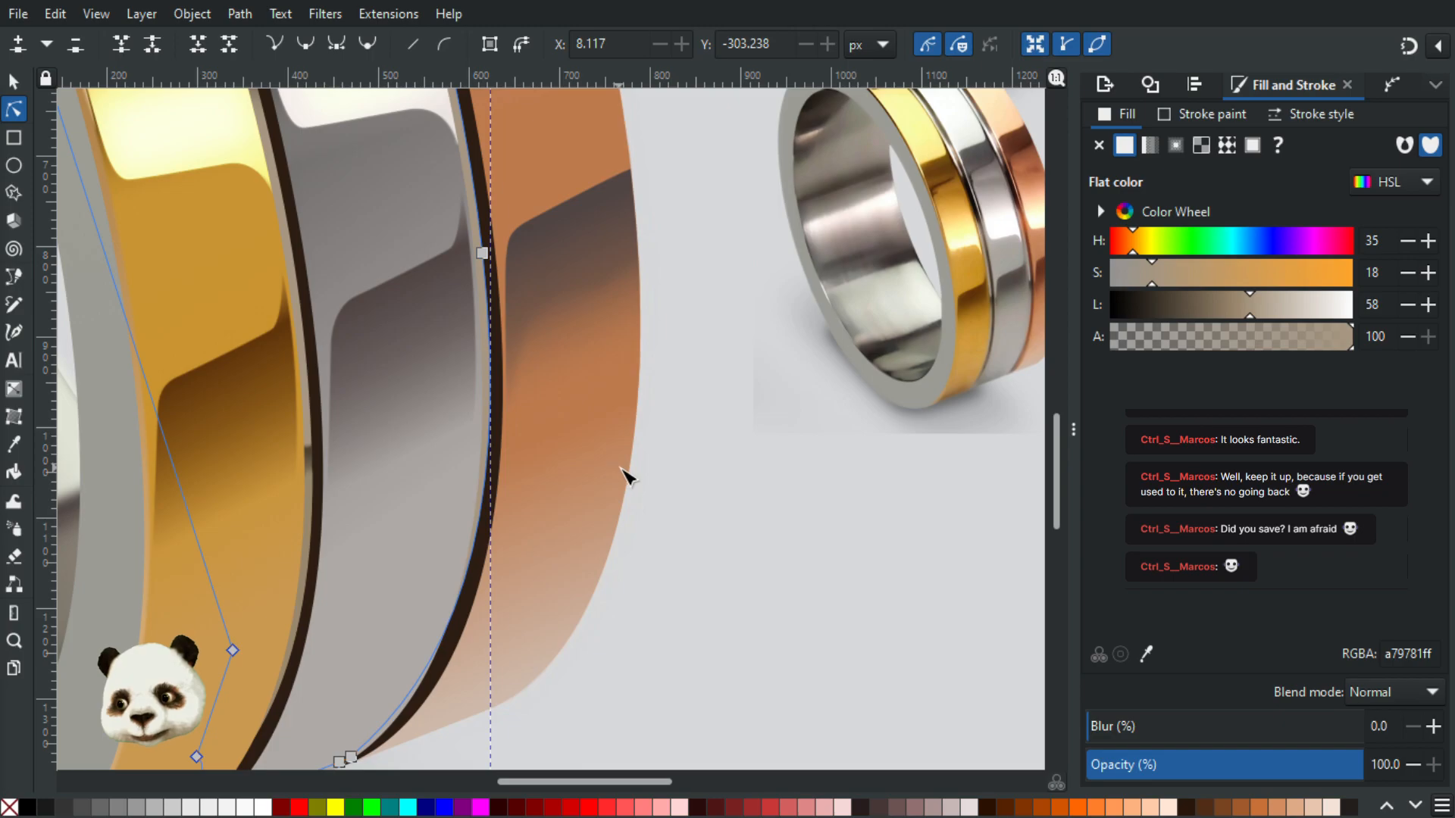
{"action": "scroll", "coordinate": [681, 483], "scroll_direction": "down", "scroll_amount": 2, "text": "ctrl"}
{"action": "left_click_drag", "start_coordinate": [736, 493], "coordinate": [679, 568]}
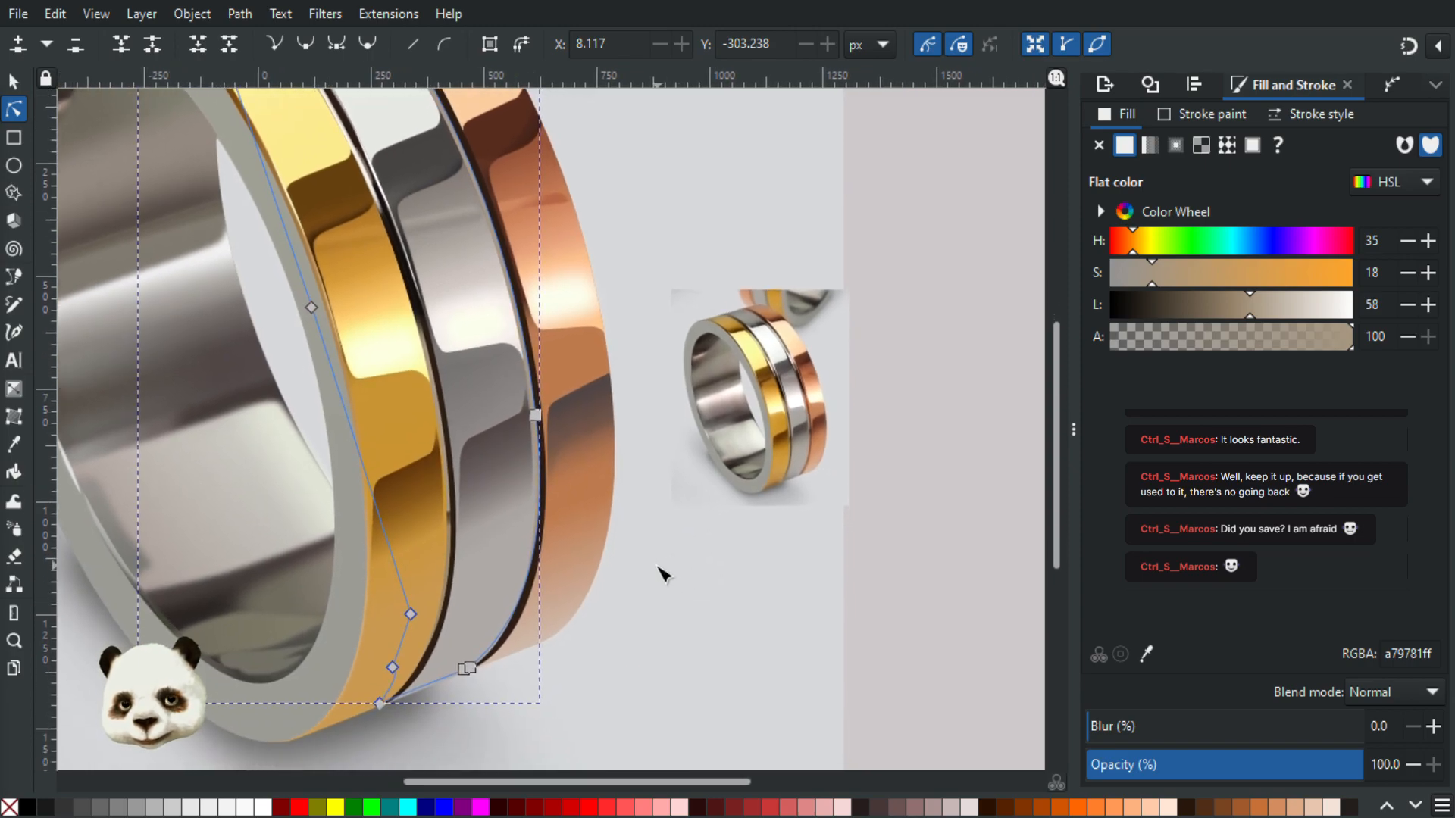
{"action": "key", "text": "Home"}
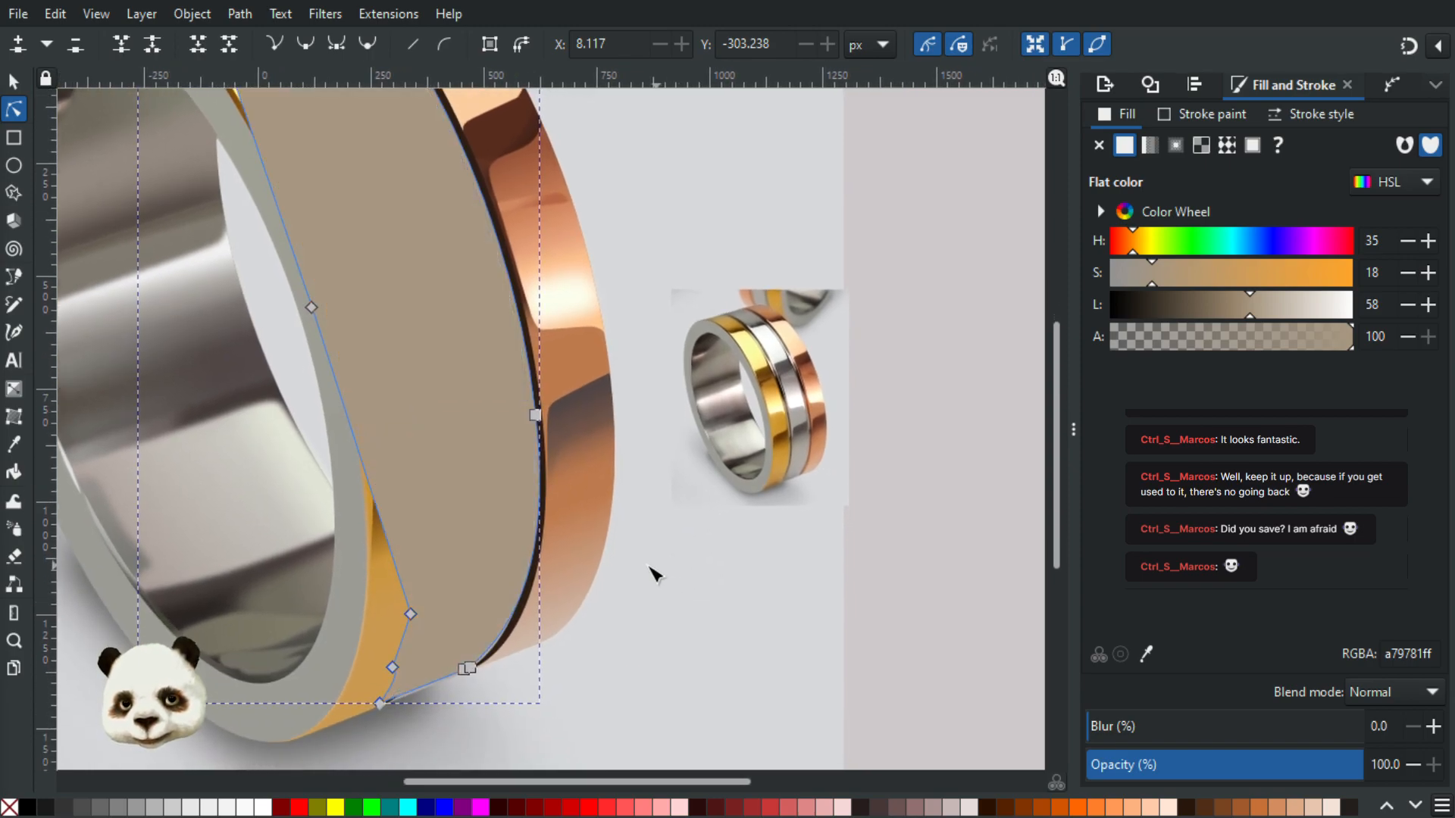
{"action": "left_click", "coordinate": [482, 807]}
{"action": "left_click", "coordinate": [1143, 765]}
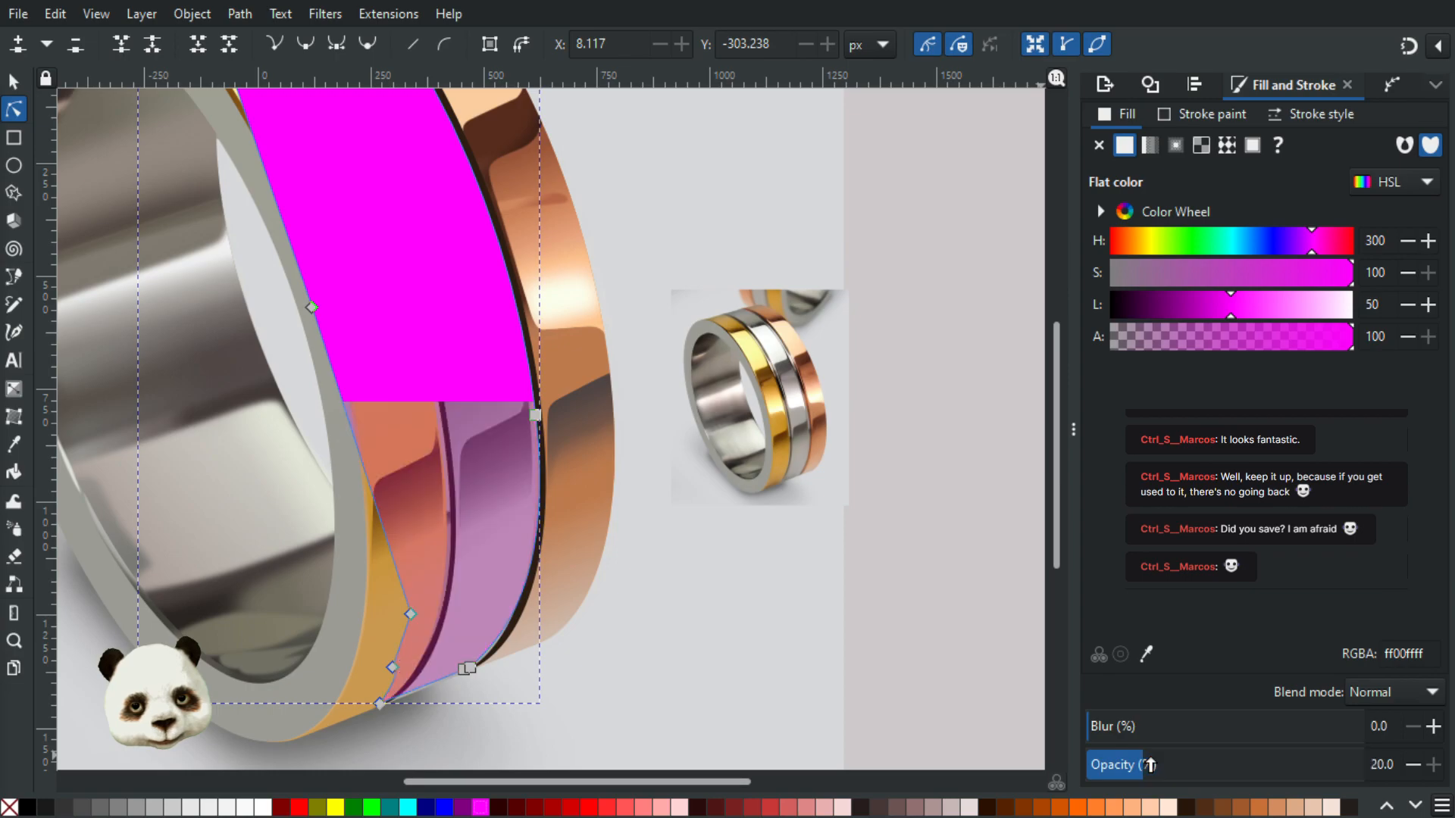
{"action": "key", "text": "plus"}
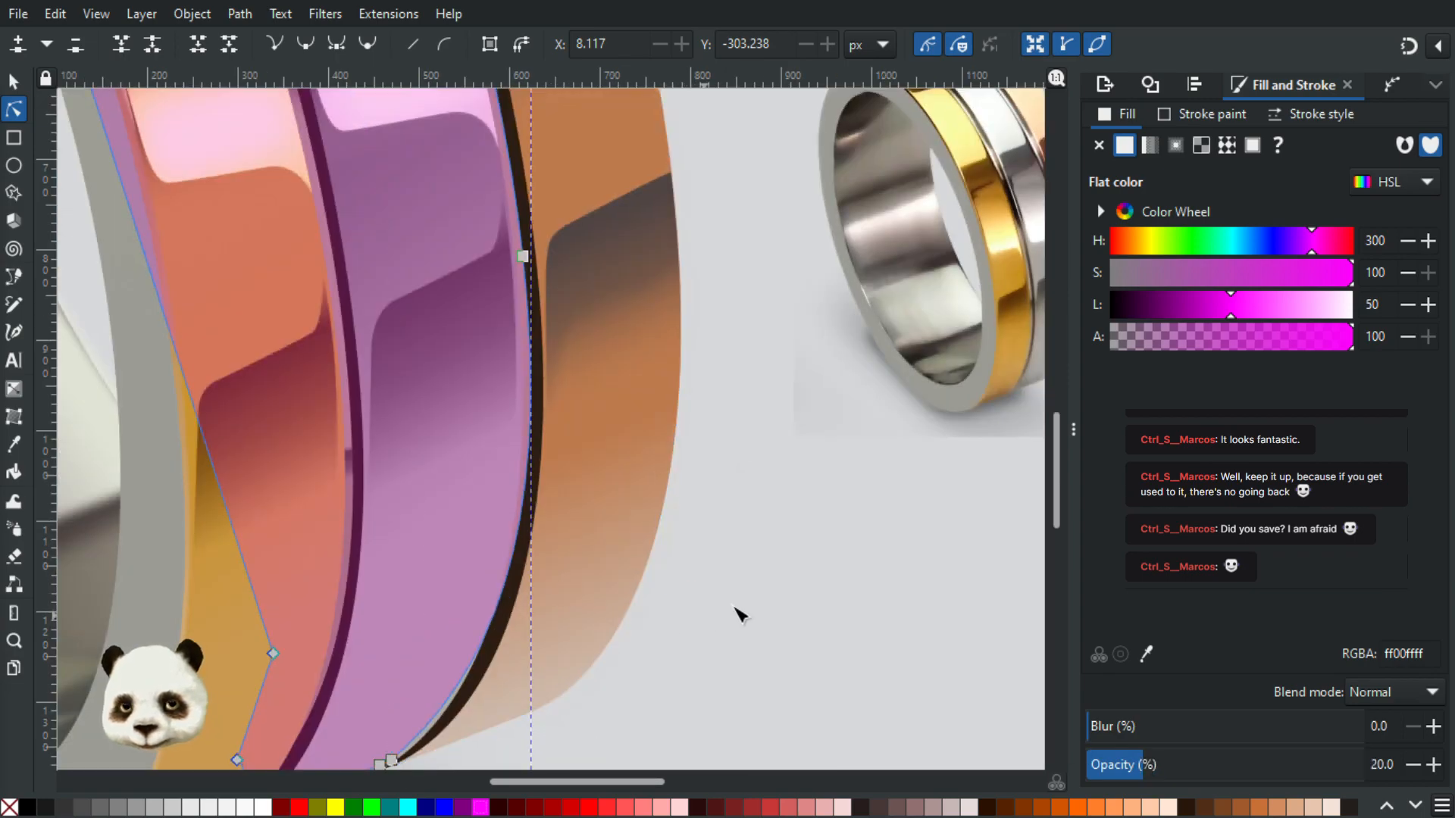
{"action": "scroll", "coordinate": [648, 521], "scroll_direction": "right", "scroll_amount": 4}
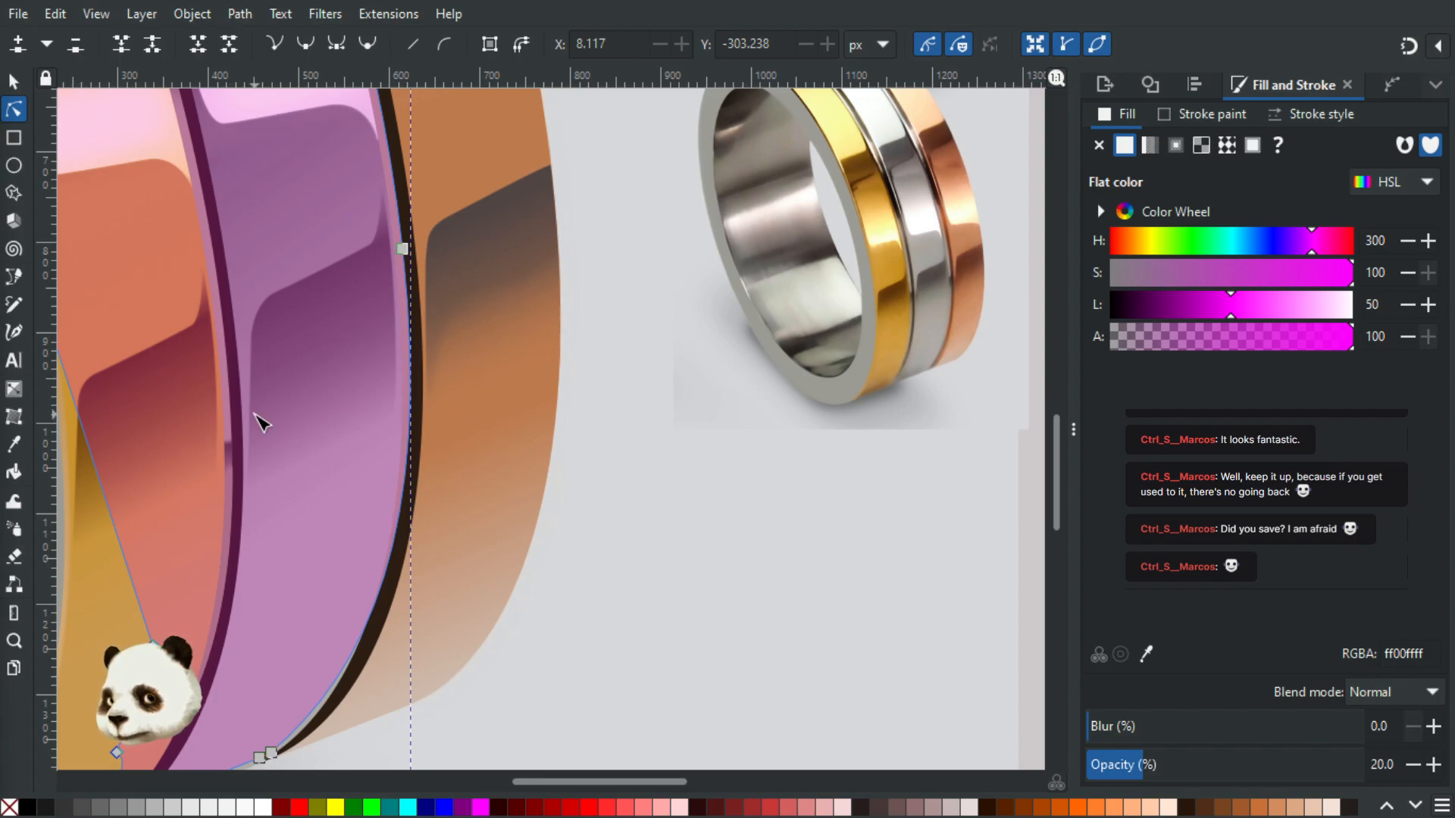
{"action": "scroll", "coordinate": [262, 423], "scroll_direction": "down", "scroll_amount": 2}
{"action": "left_click_drag", "start_coordinate": [282, 471], "coordinate": [332, 611]}
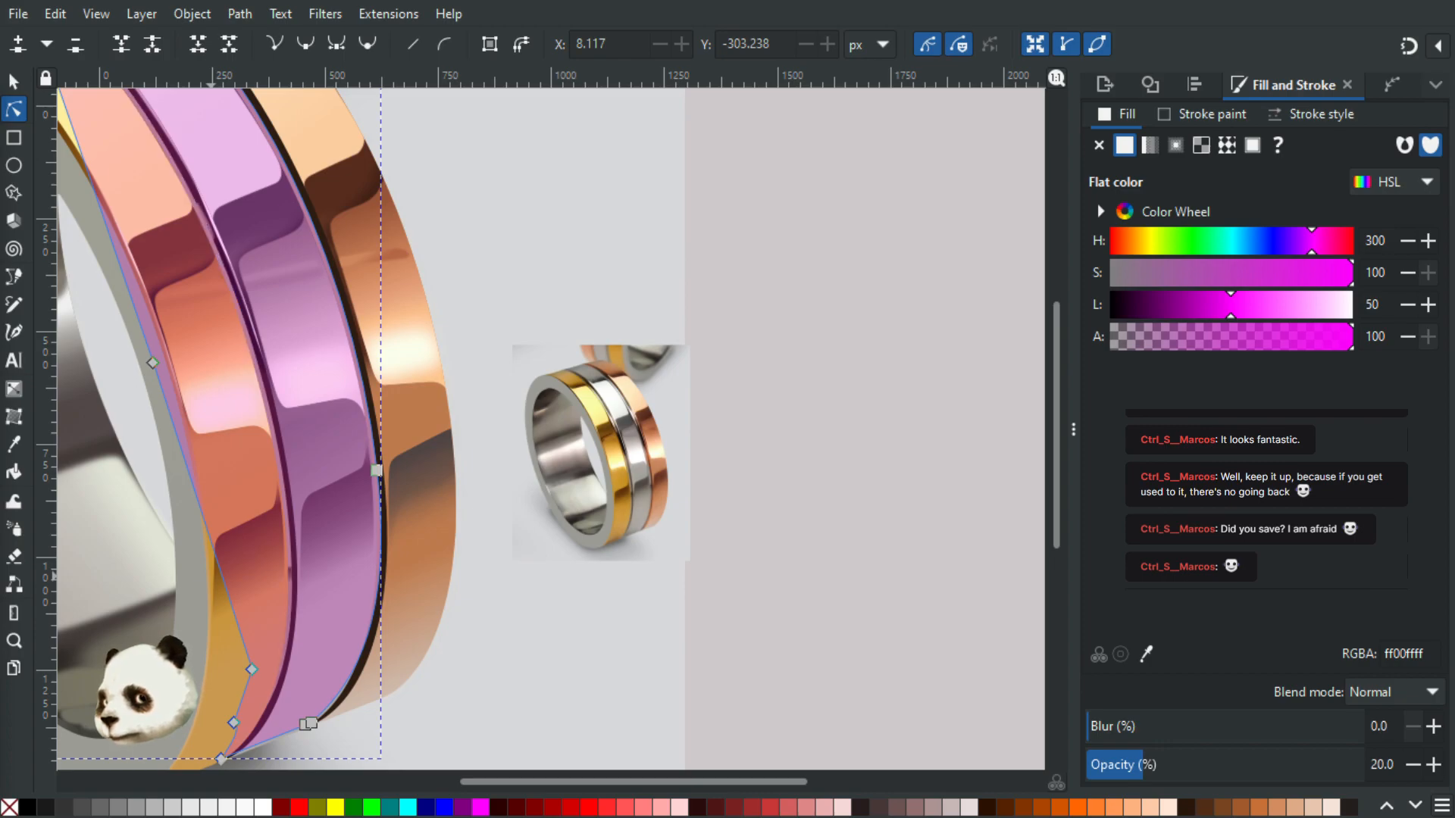
Step: Duplicate the blurred highlight-and-shadow group of the gold-silver groove and release the copy's clip
{"action": "left_click", "coordinate": [211, 576]}
{"action": "left_click", "coordinate": [211, 576]}
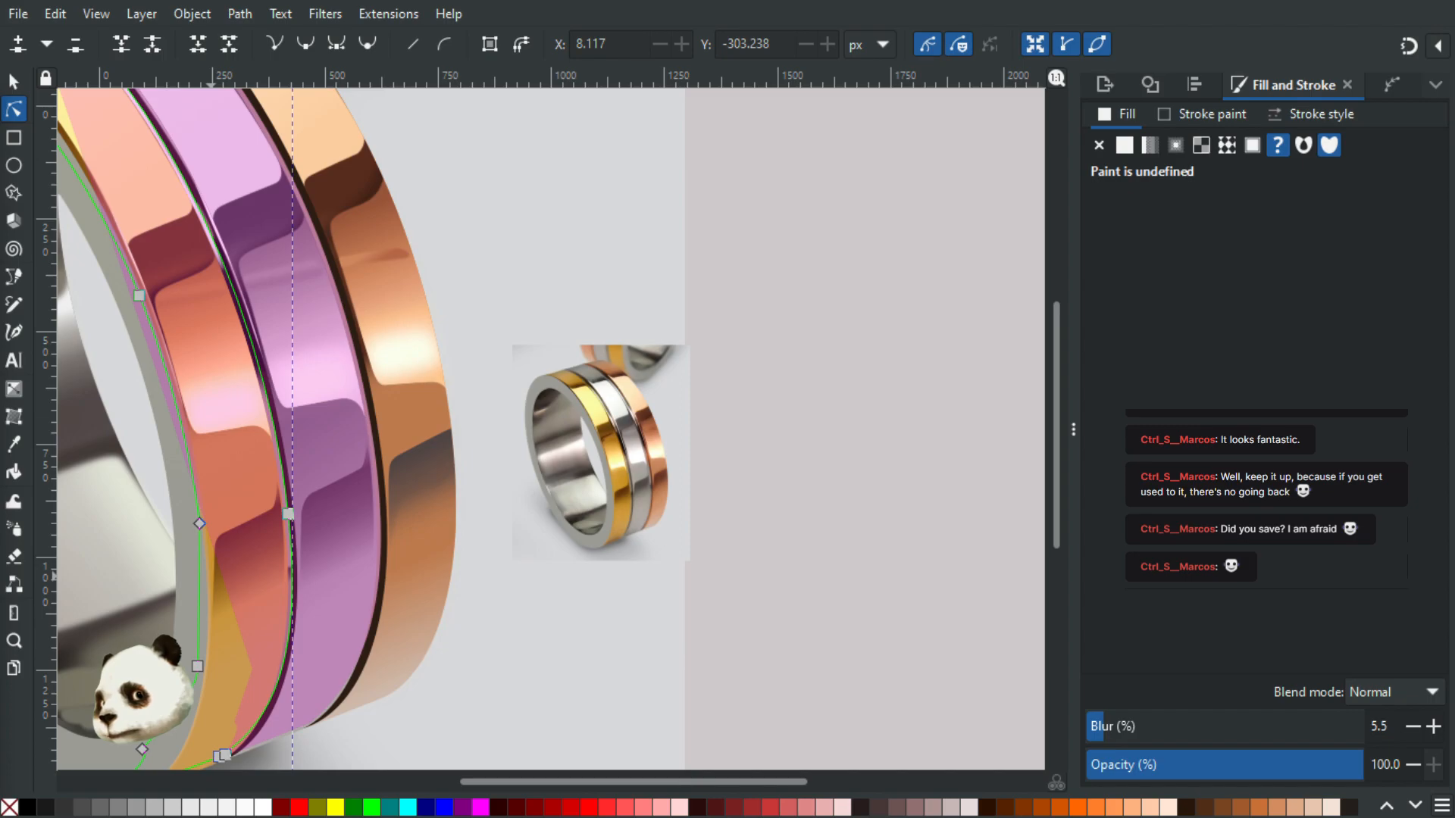
{"action": "left_click", "coordinate": [212, 575]}
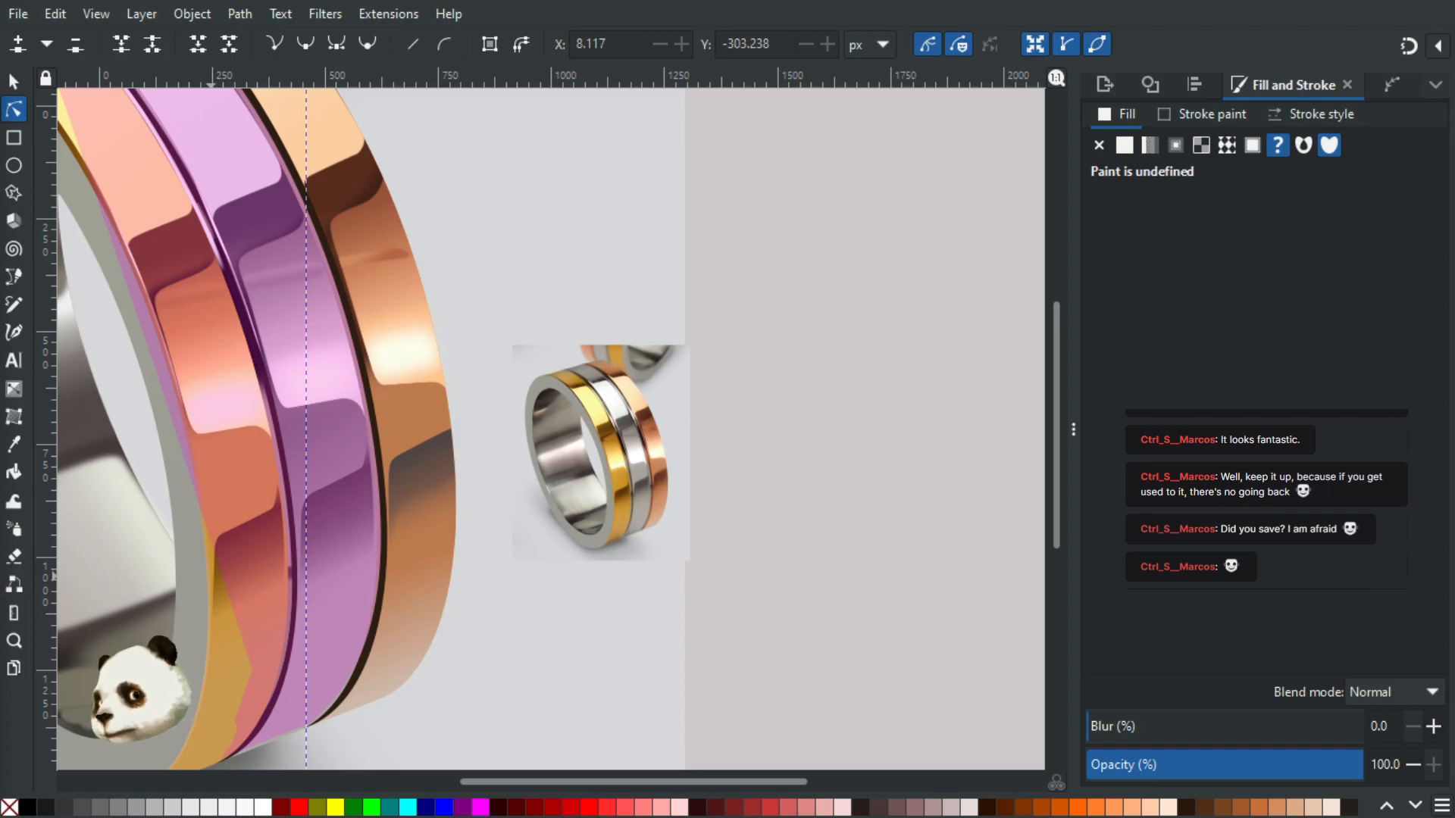
{"action": "left_click", "coordinate": [1103, 725]}
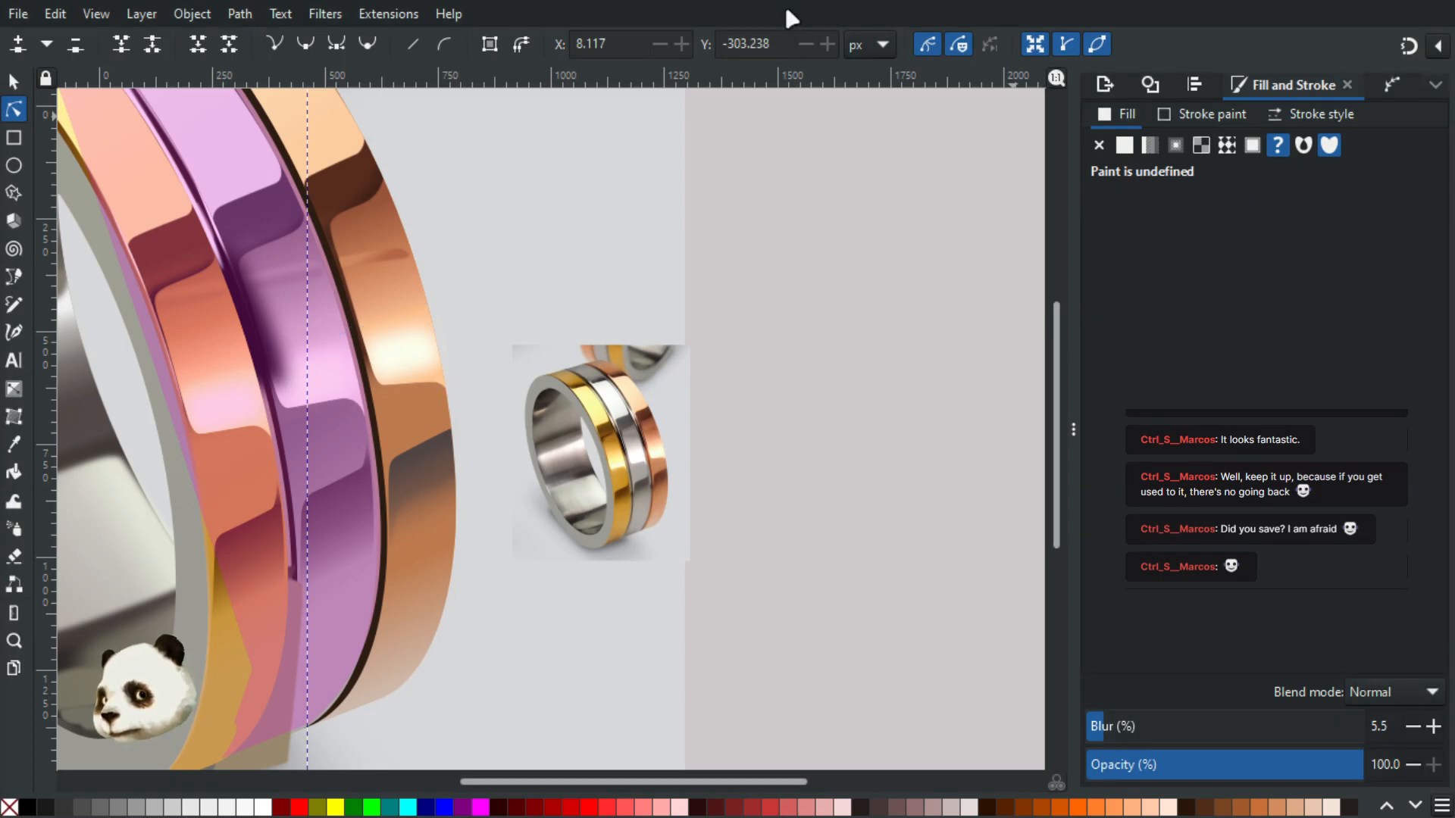
Step: Shift the copied shading group horizontally onto the silver-copper groove, to X -81.053 px
{"action": "left_click", "coordinate": [14, 81]}
{"action": "key", "text": "shift+Right"}
{"action": "key", "text": "shift+Right"}
{"action": "key", "text": "shift+Right"}
{"action": "key", "text": "shift+Right"}
{"action": "key", "text": "shift+Right"}
{"action": "key", "text": "shift+Right"}
{"action": "key", "text": "shift+Right"}
{"action": "key", "text": "shift+Right"}
{"action": "key", "text": "shift+Right"}
{"action": "key", "text": "shift+Right"}
{"action": "key", "text": "shift+Right"}
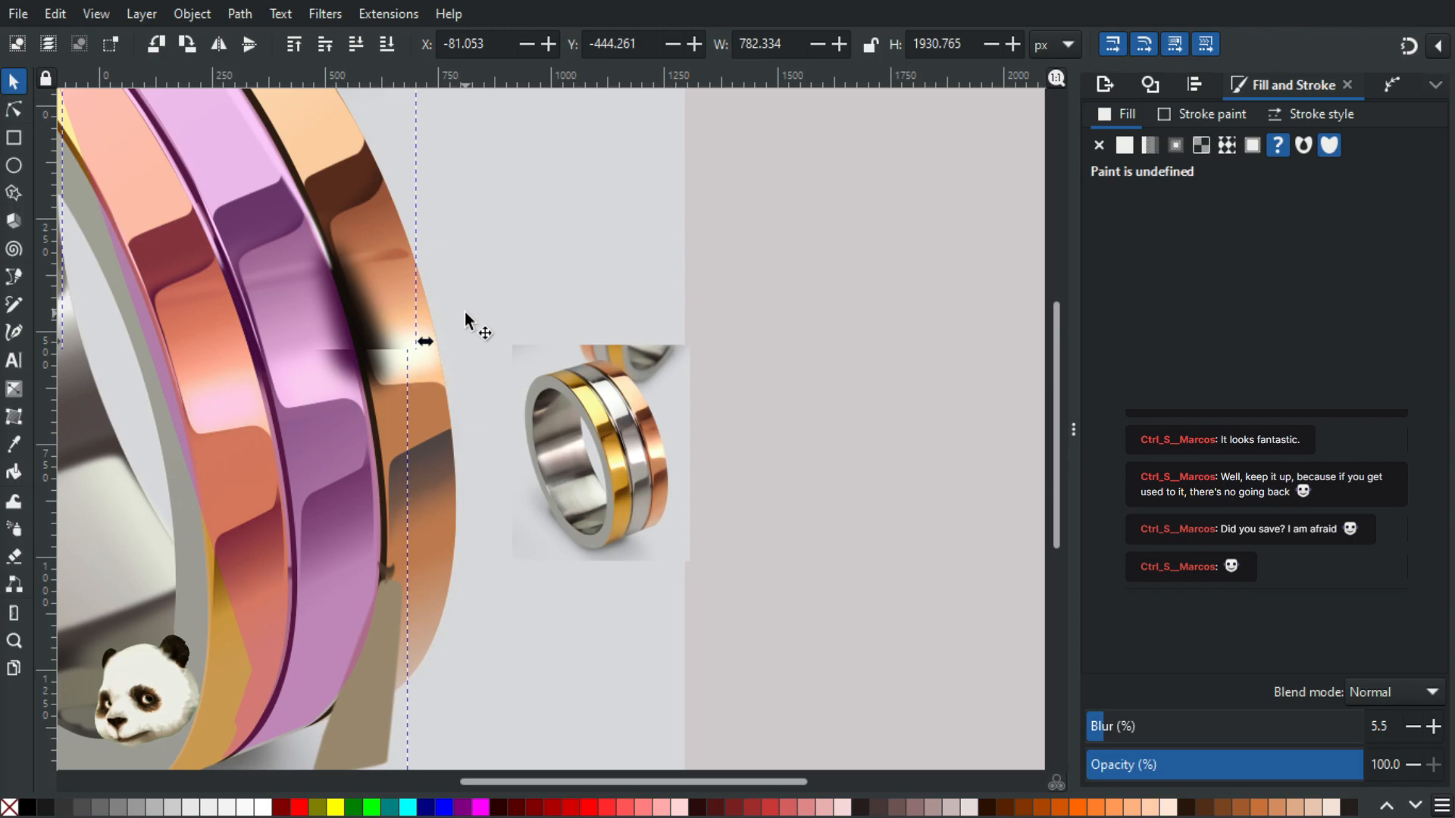
{"action": "scroll", "coordinate": [491, 523], "scroll_direction": "up", "scroll_amount": 5}
{"action": "left_click_drag", "start_coordinate": [494, 557], "coordinate": [543, 542]}
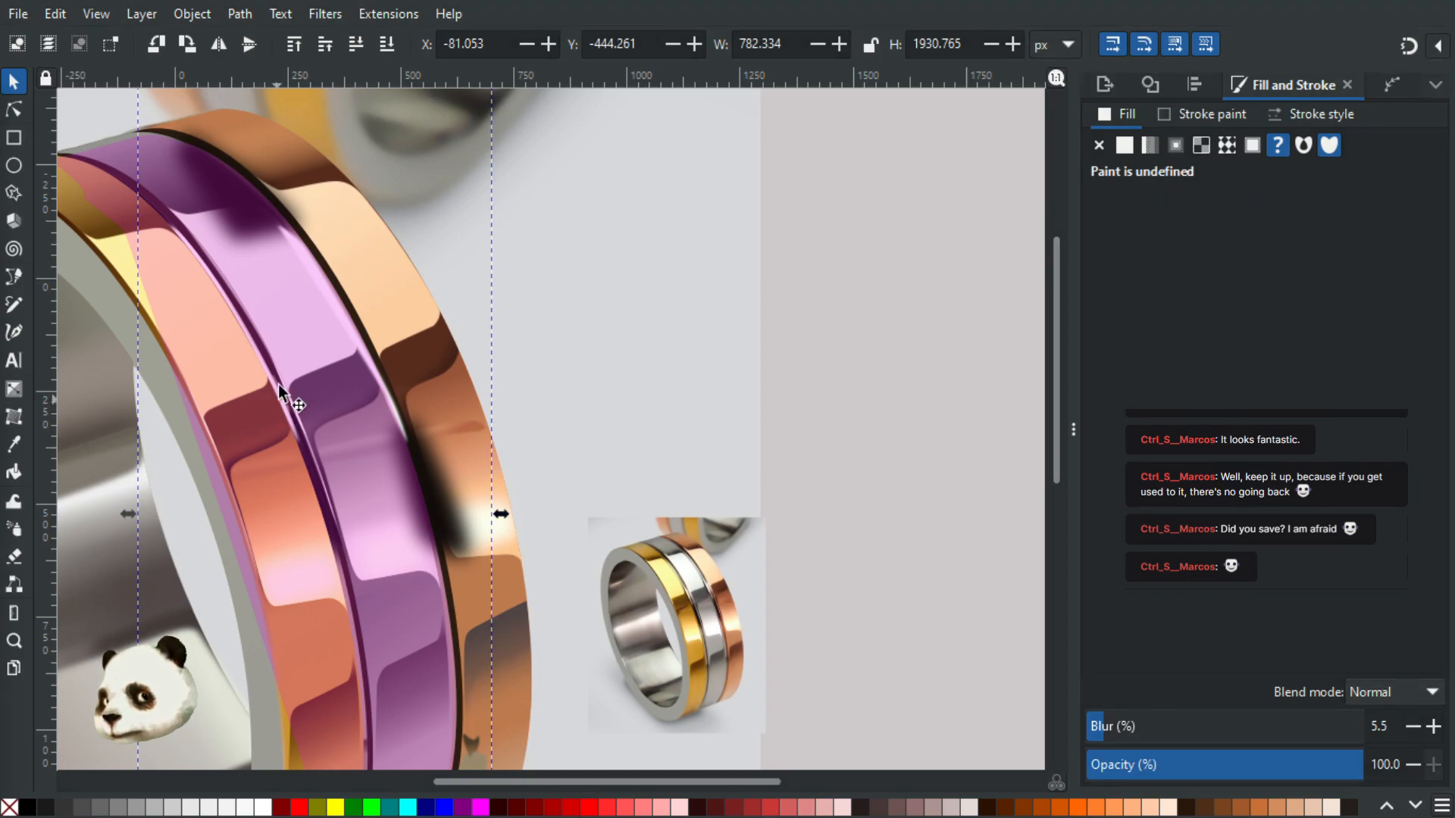
Step: Set the magenta shape's opacity to 100% and use it to clip the copied shading group
{"action": "left_click", "coordinate": [271, 313], "text": "shift"}
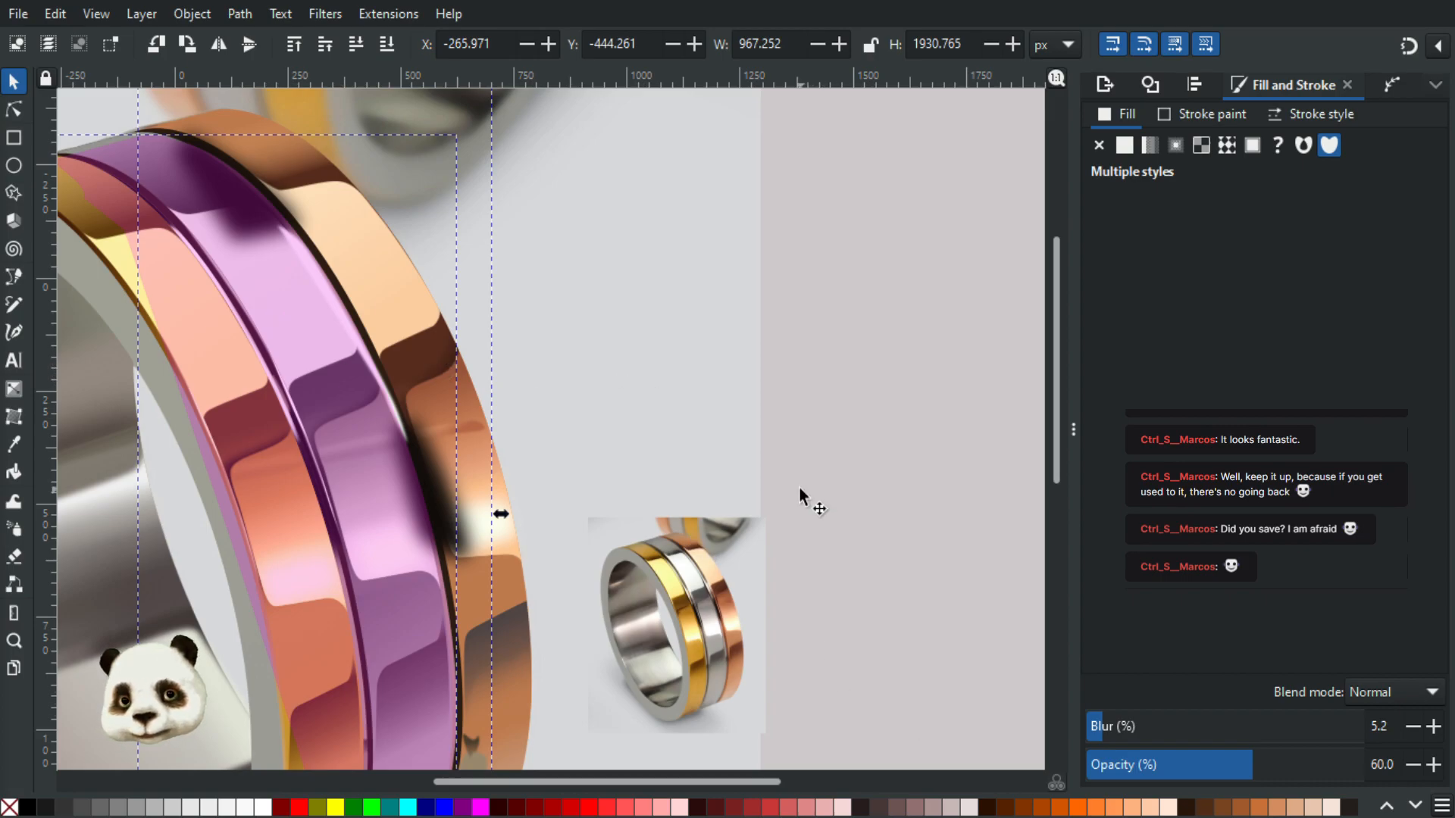
{"action": "left_click", "coordinate": [848, 485]}
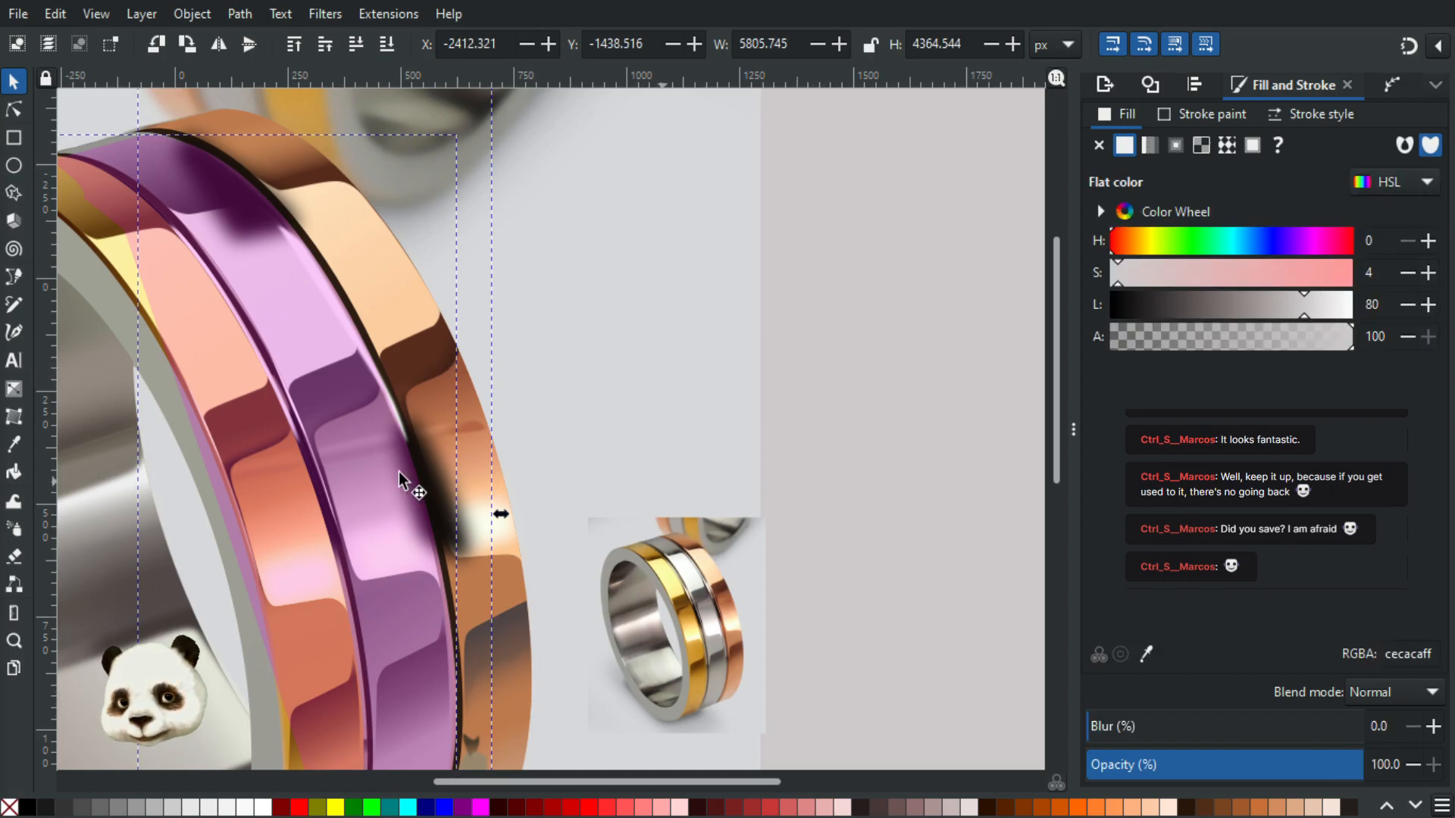
{"action": "left_click", "coordinate": [340, 418]}
{"action": "left_click_drag", "start_coordinate": [1219, 765], "coordinate": [1449, 780]}
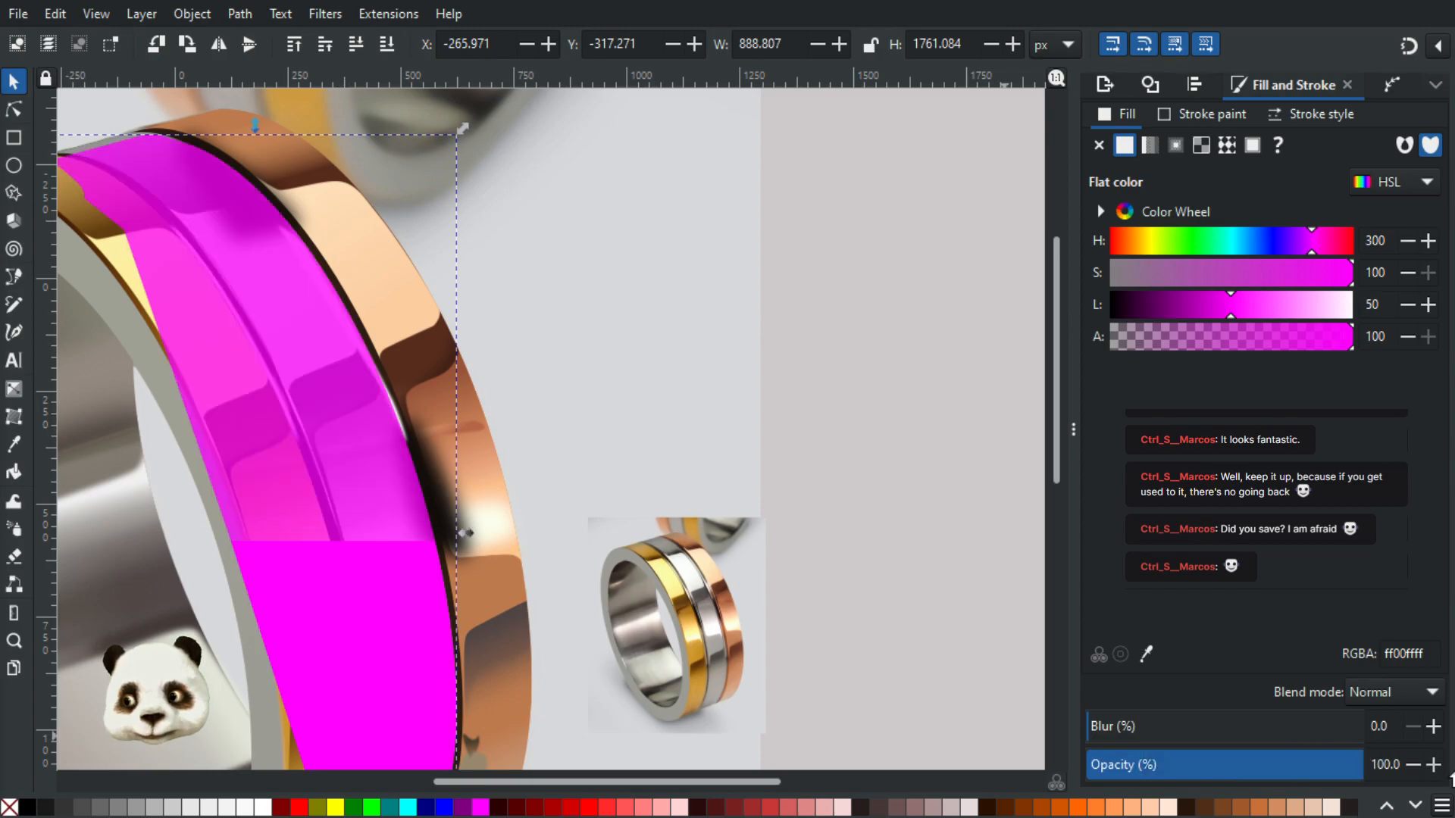
{"action": "left_click", "coordinate": [433, 498], "text": "shift"}
{"action": "right_click", "coordinate": [358, 488]}
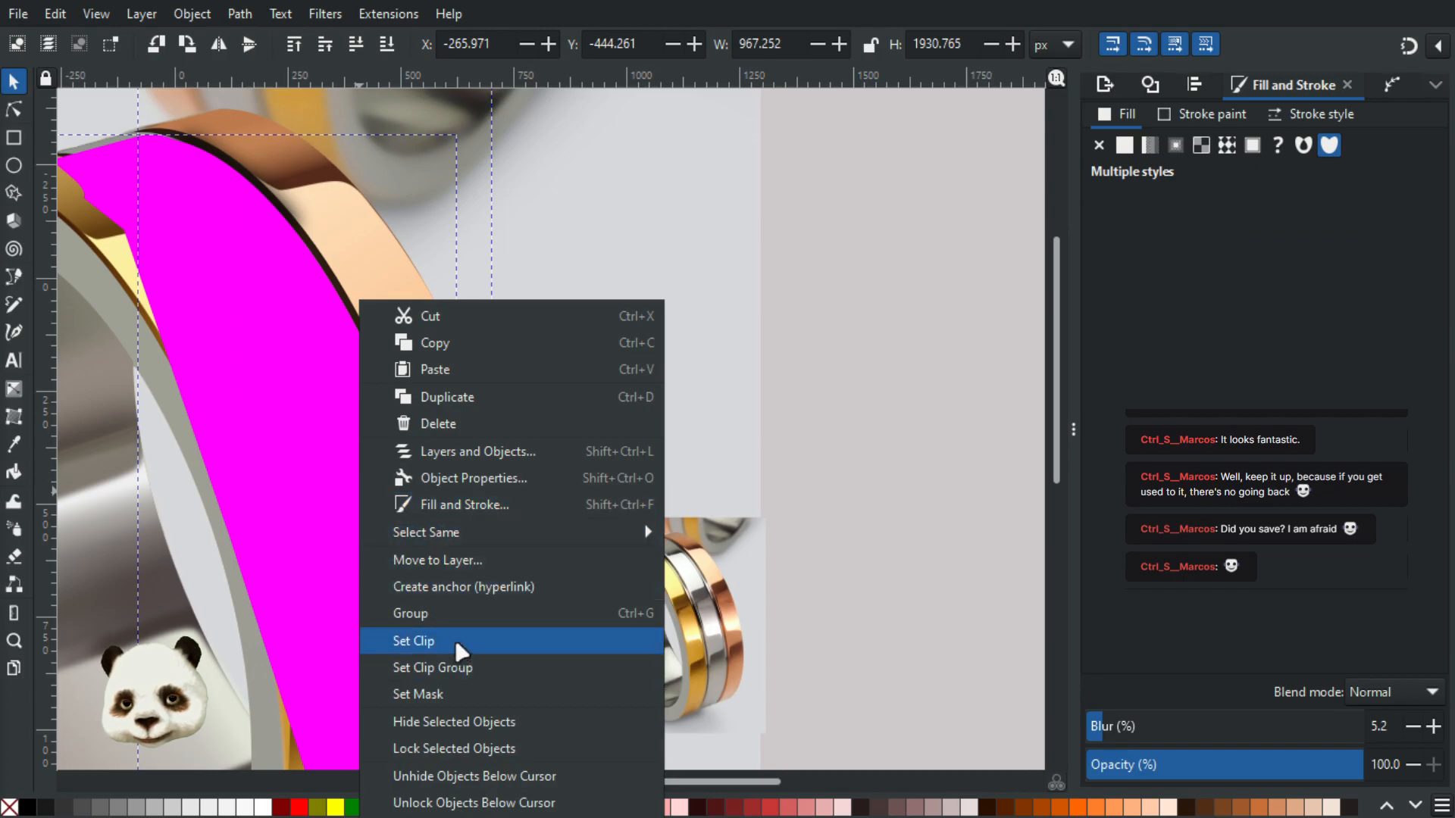
{"action": "left_click", "coordinate": [456, 642]}
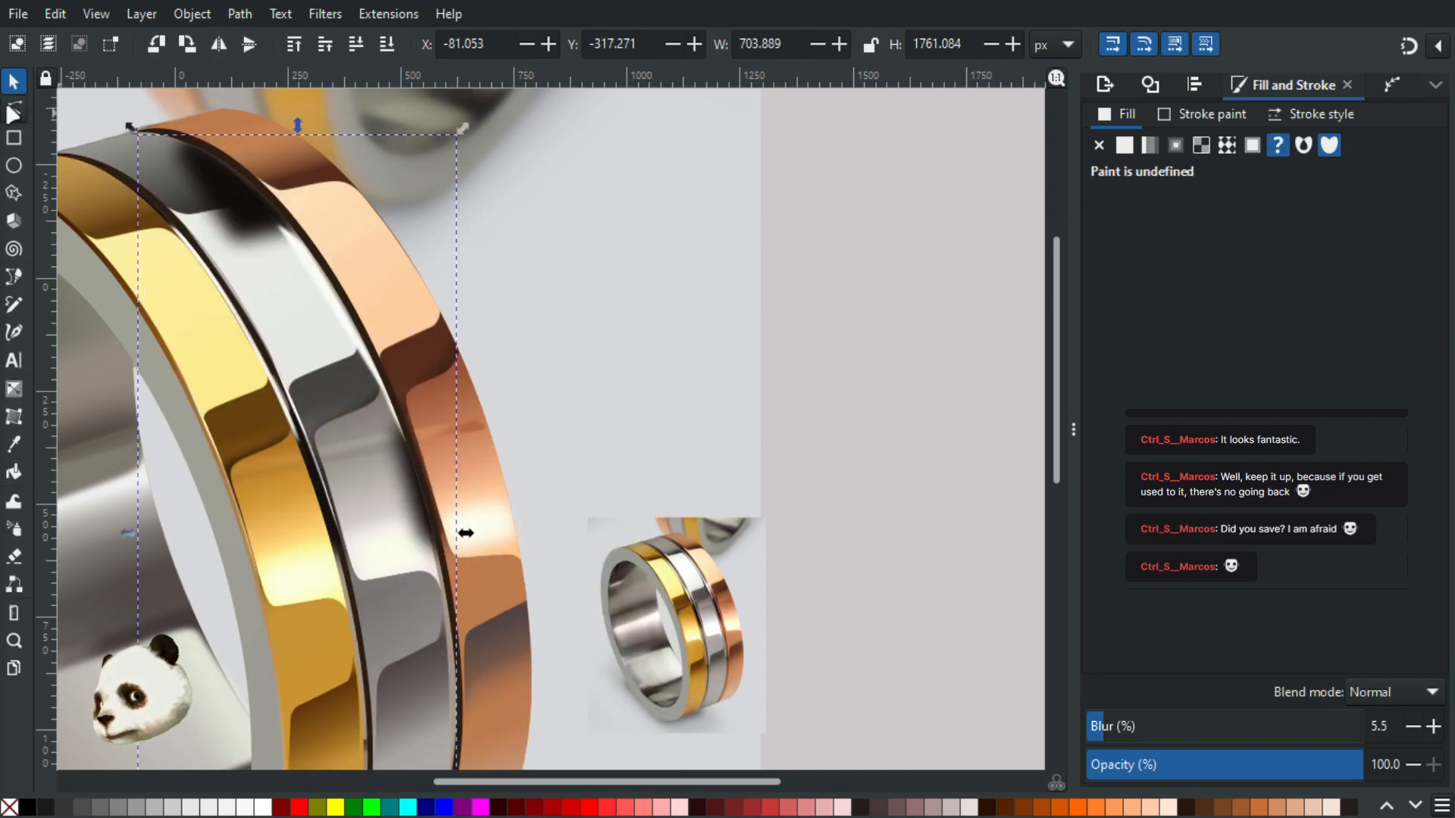
Step: Open the clipped shading group and select the blurred white highlight along the silver band's outer edge
{"action": "double_click", "coordinate": [341, 333]}
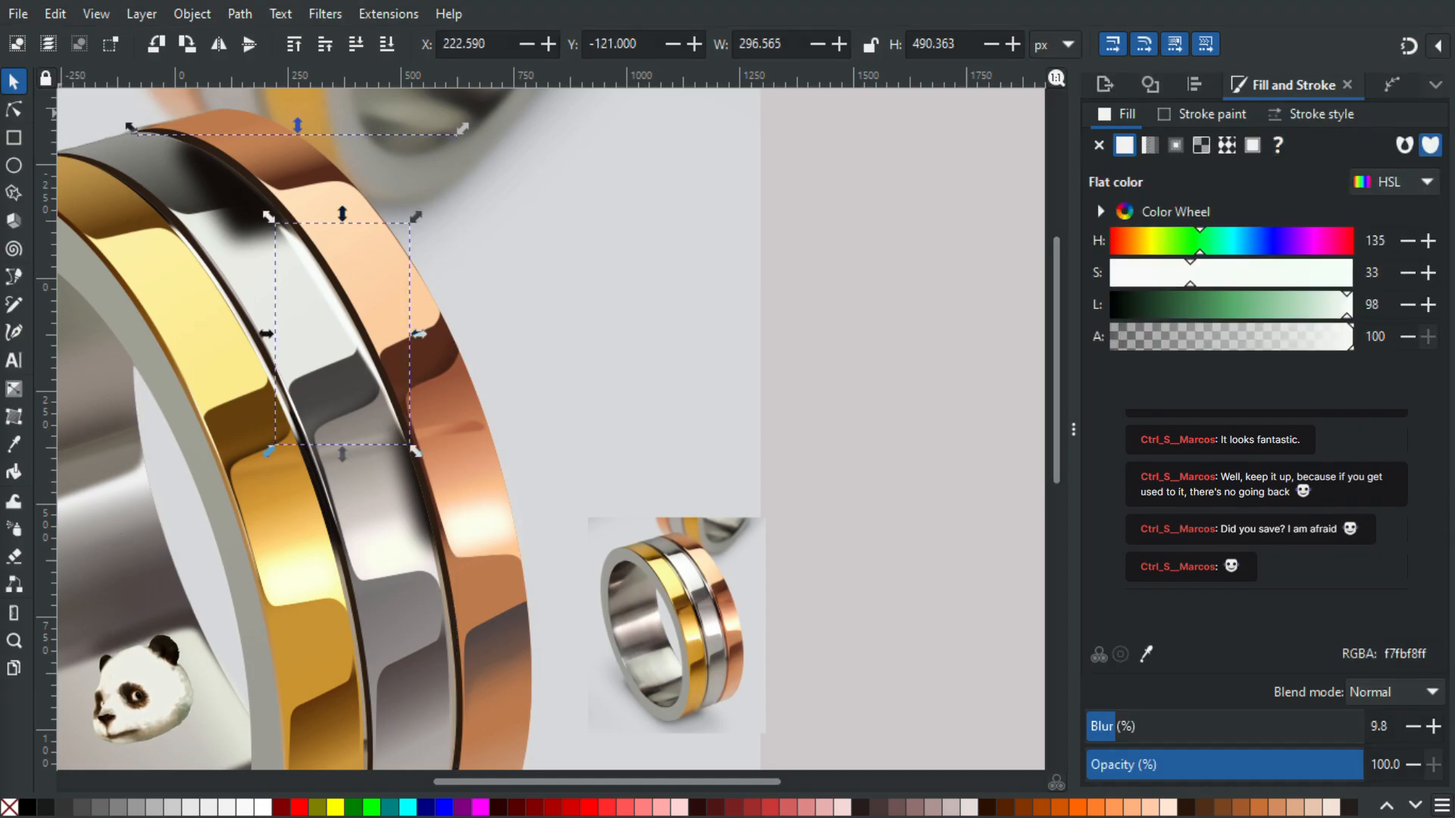
{"action": "key", "text": "ctrl+a"}
{"action": "key", "text": "ctrl+g"}
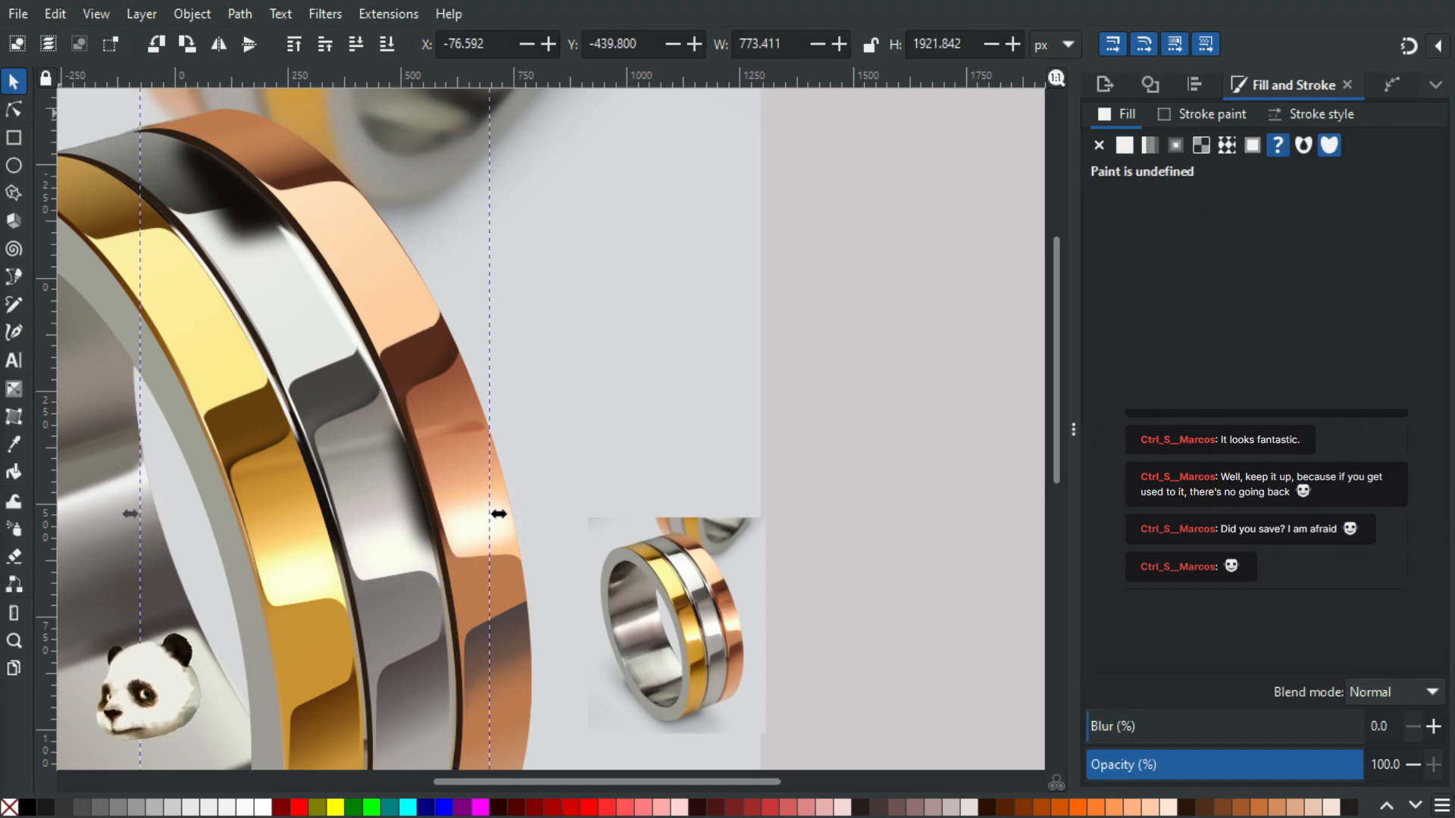
{"action": "left_click", "coordinate": [269, 397], "text": "ctrl"}
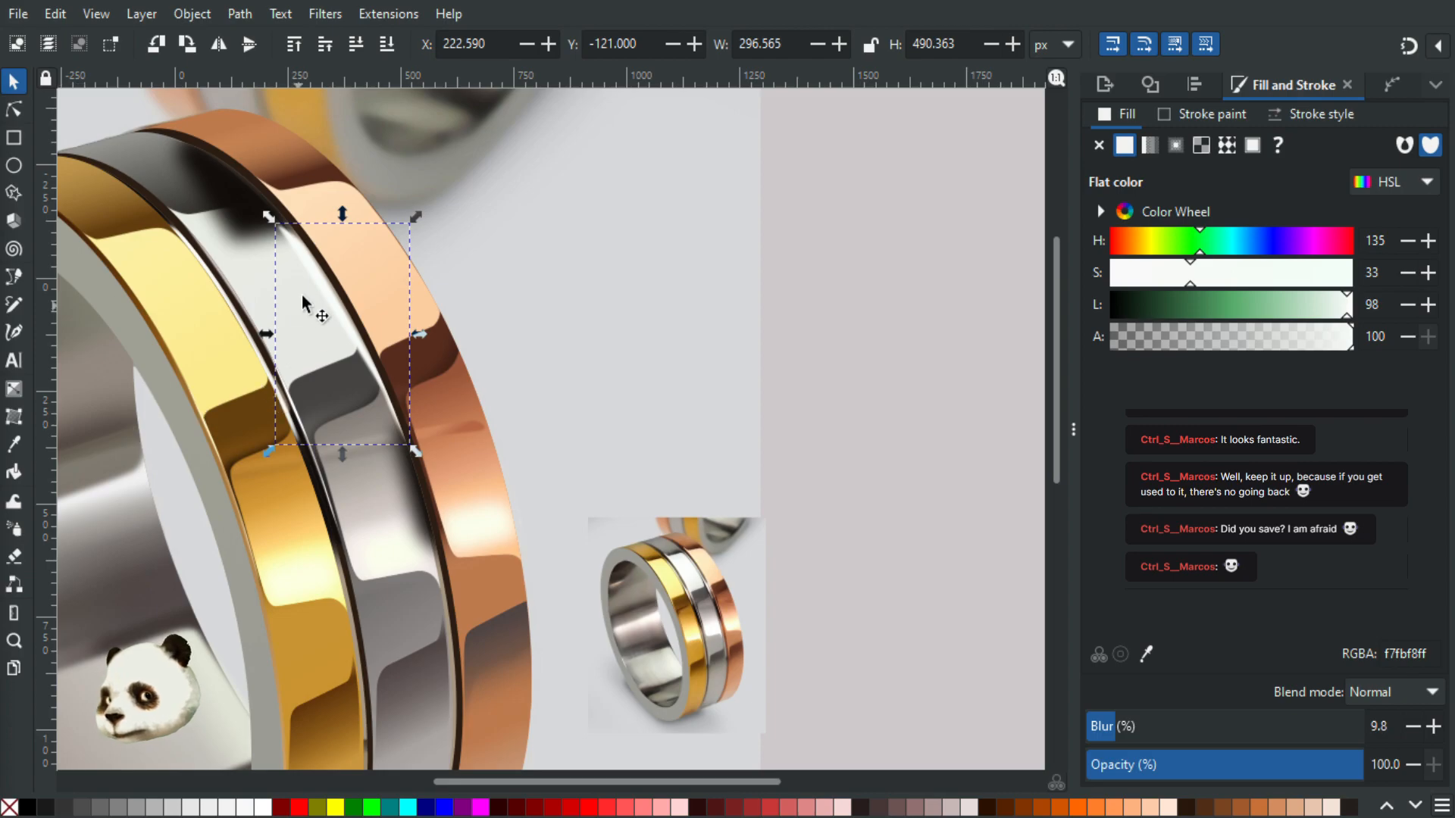
{"action": "scroll", "coordinate": [315, 291], "scroll_direction": "up", "scroll_amount": 1}
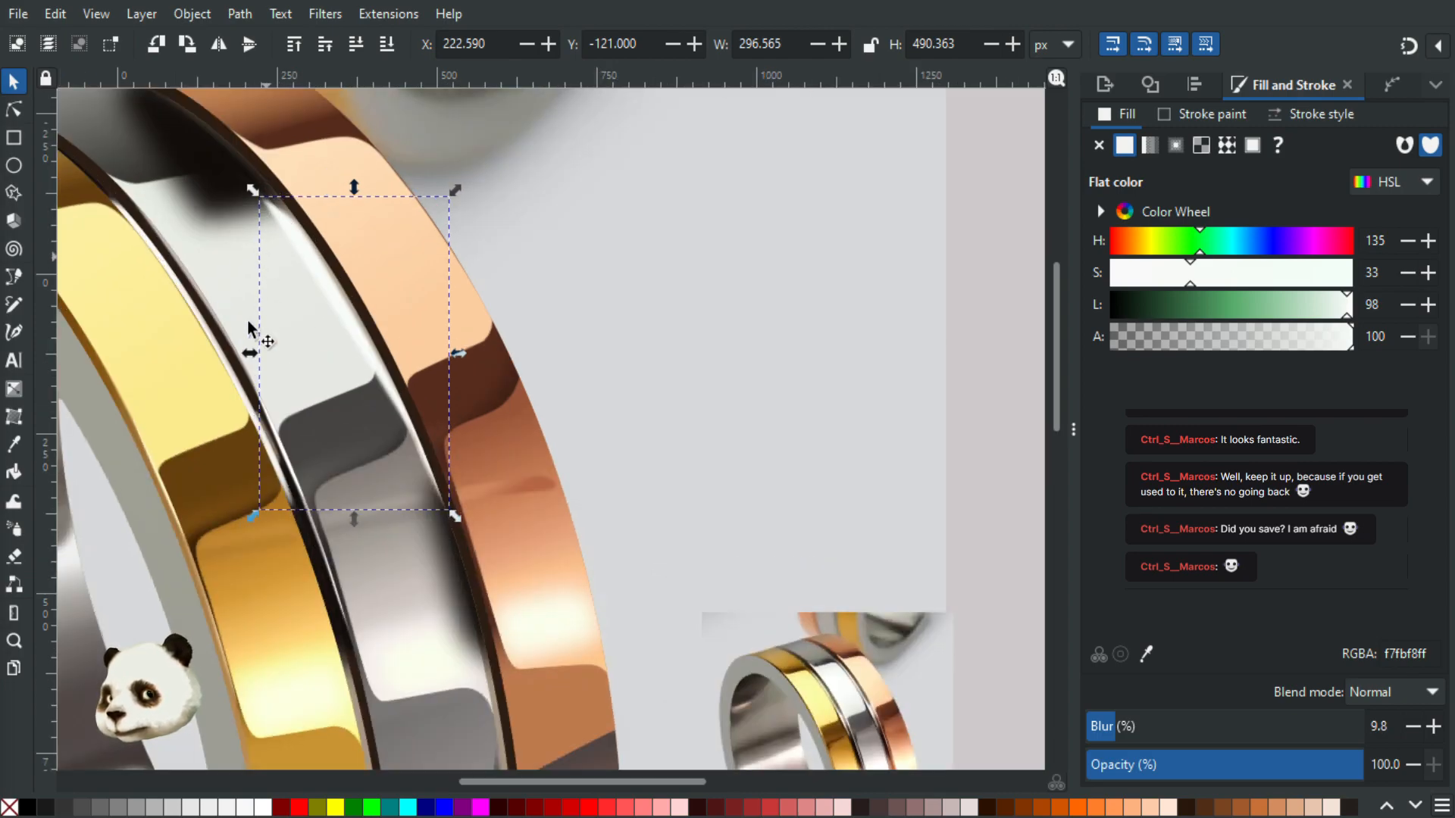
{"action": "scroll", "coordinate": [209, 401], "scroll_direction": "up", "scroll_amount": 5}
{"action": "scroll", "coordinate": [208, 401], "scroll_direction": "right", "scroll_amount": 2}
{"action": "scroll", "coordinate": [203, 406], "scroll_direction": "up", "scroll_amount": 1}
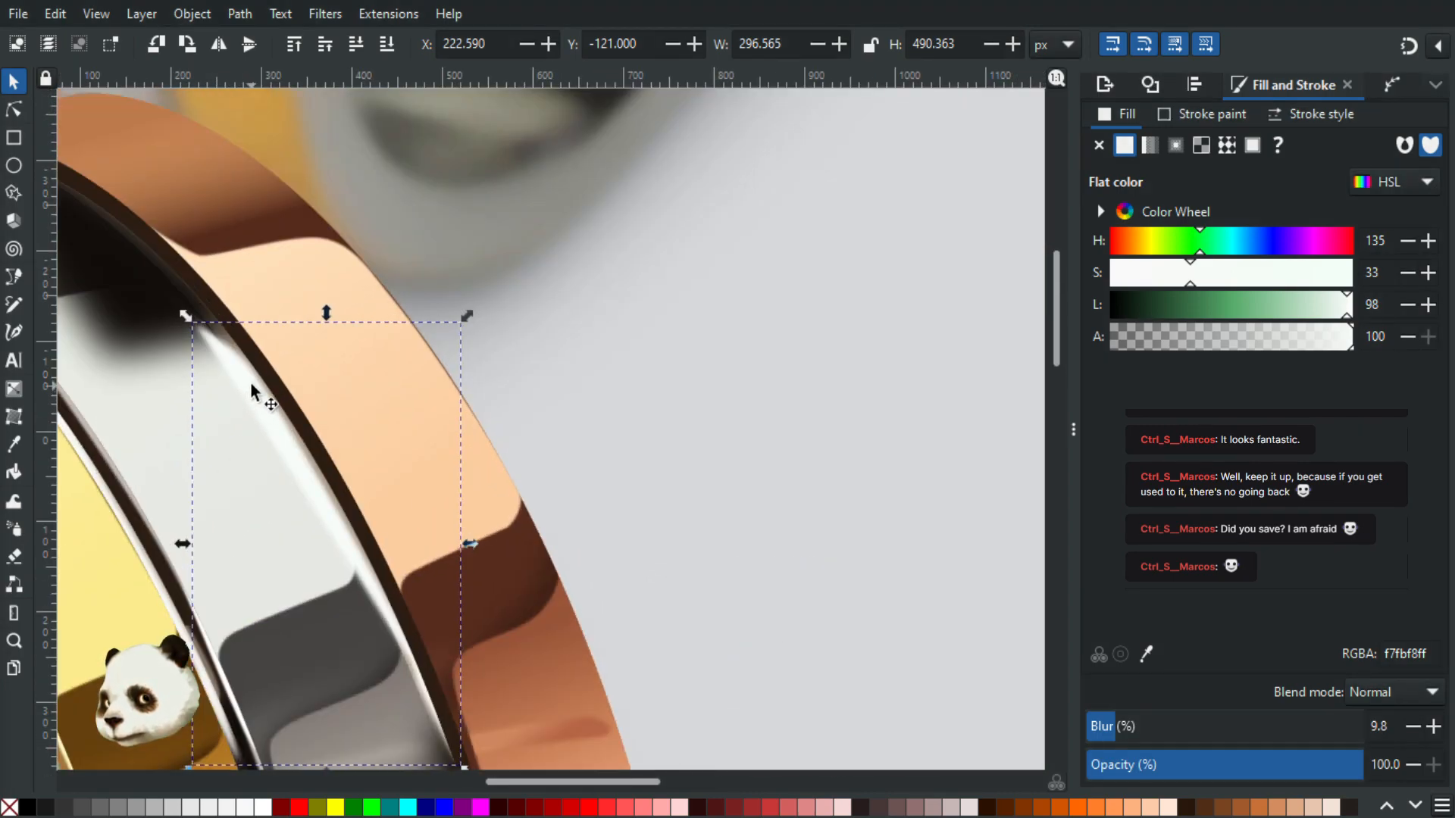
{"action": "left_click_drag", "start_coordinate": [254, 388], "coordinate": [243, 388]}
{"action": "key", "text": "Escape"}
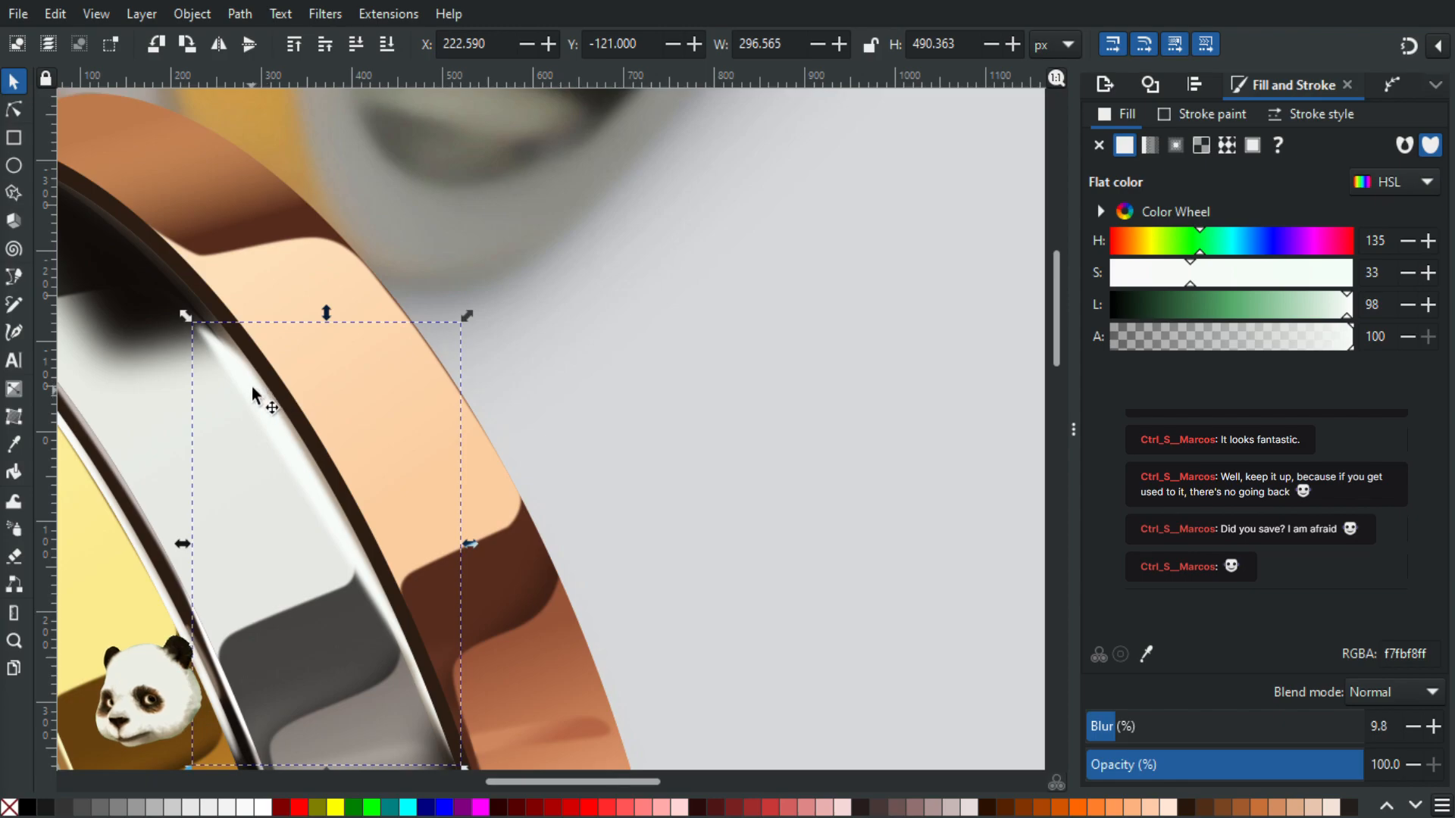
{"action": "left_click", "coordinate": [251, 388]}
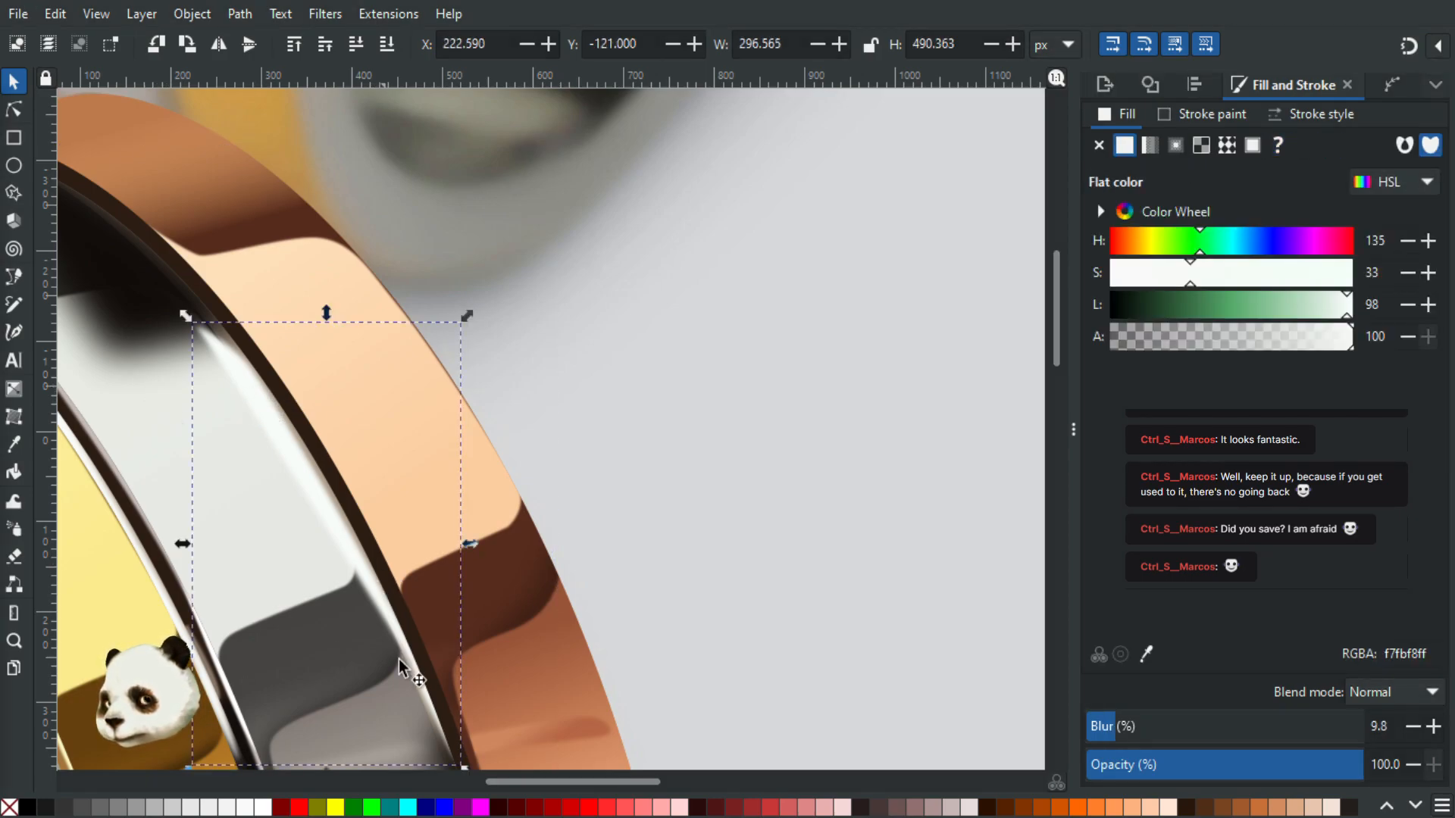
Step: Examine the white highlight's outline and nodes against the dark line of the silver-copper groove
{"action": "scroll", "coordinate": [451, 720], "scroll_direction": "up", "scroll_amount": 2, "text": "ctrl"}
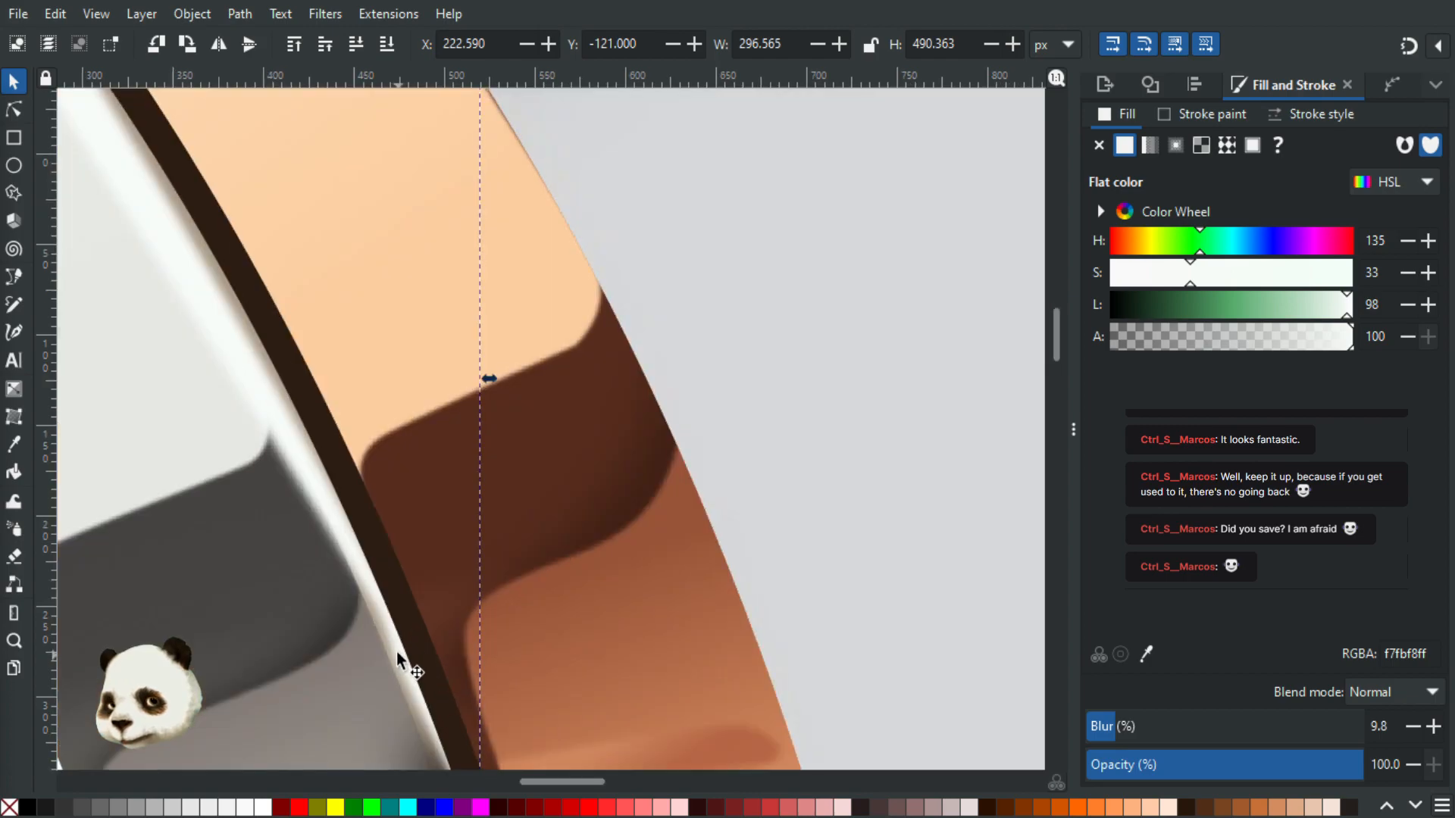
{"action": "left_click", "coordinate": [326, 498]}
{"action": "key", "text": "Escape"}
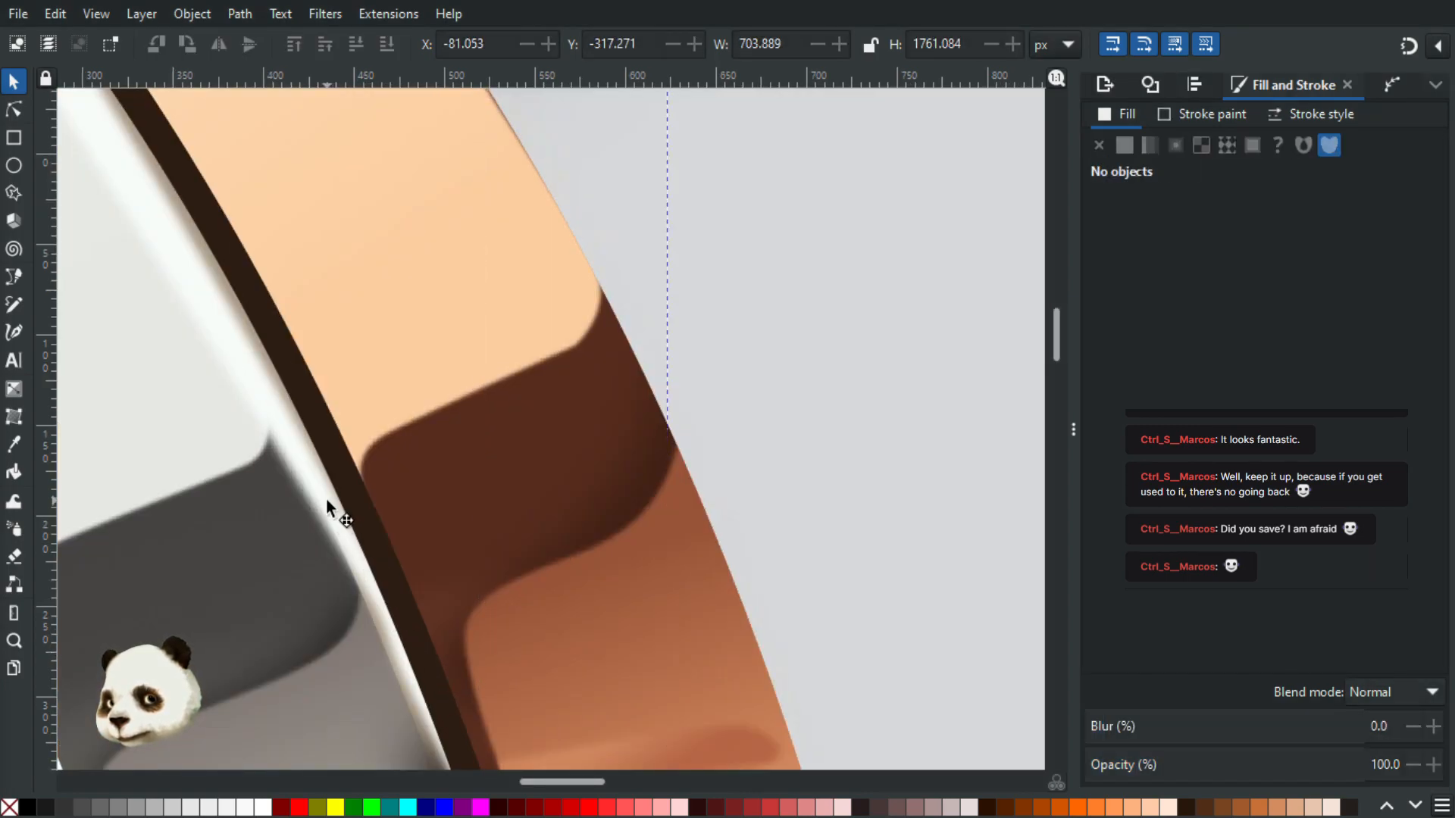
{"action": "left_click", "coordinate": [325, 498]}
{"action": "scroll", "coordinate": [326, 498], "scroll_direction": "down", "scroll_amount": 2, "text": "ctrl"}
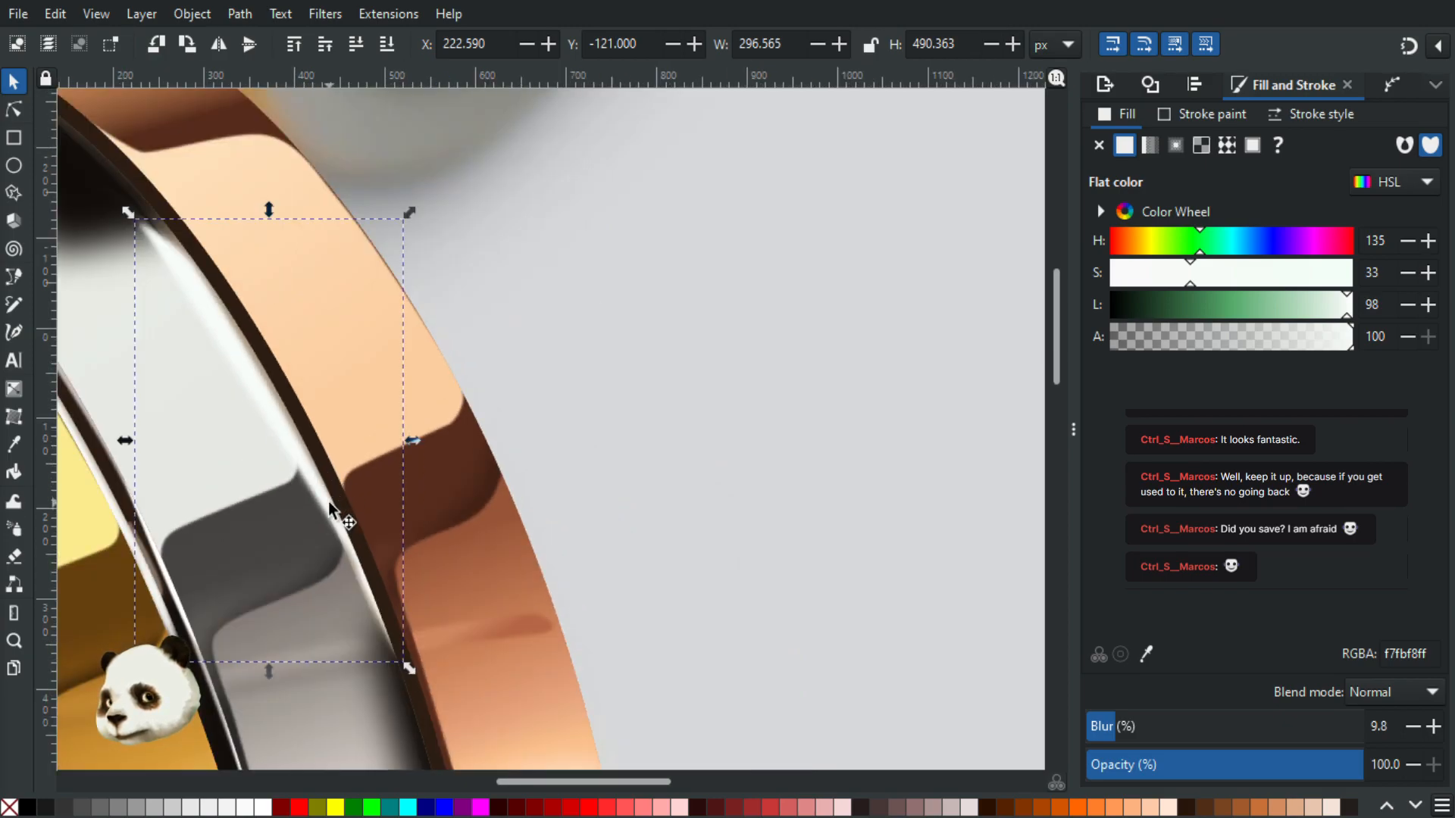
{"action": "left_click", "coordinate": [329, 503], "text": "alt"}
{"action": "double_click", "coordinate": [329, 502]}
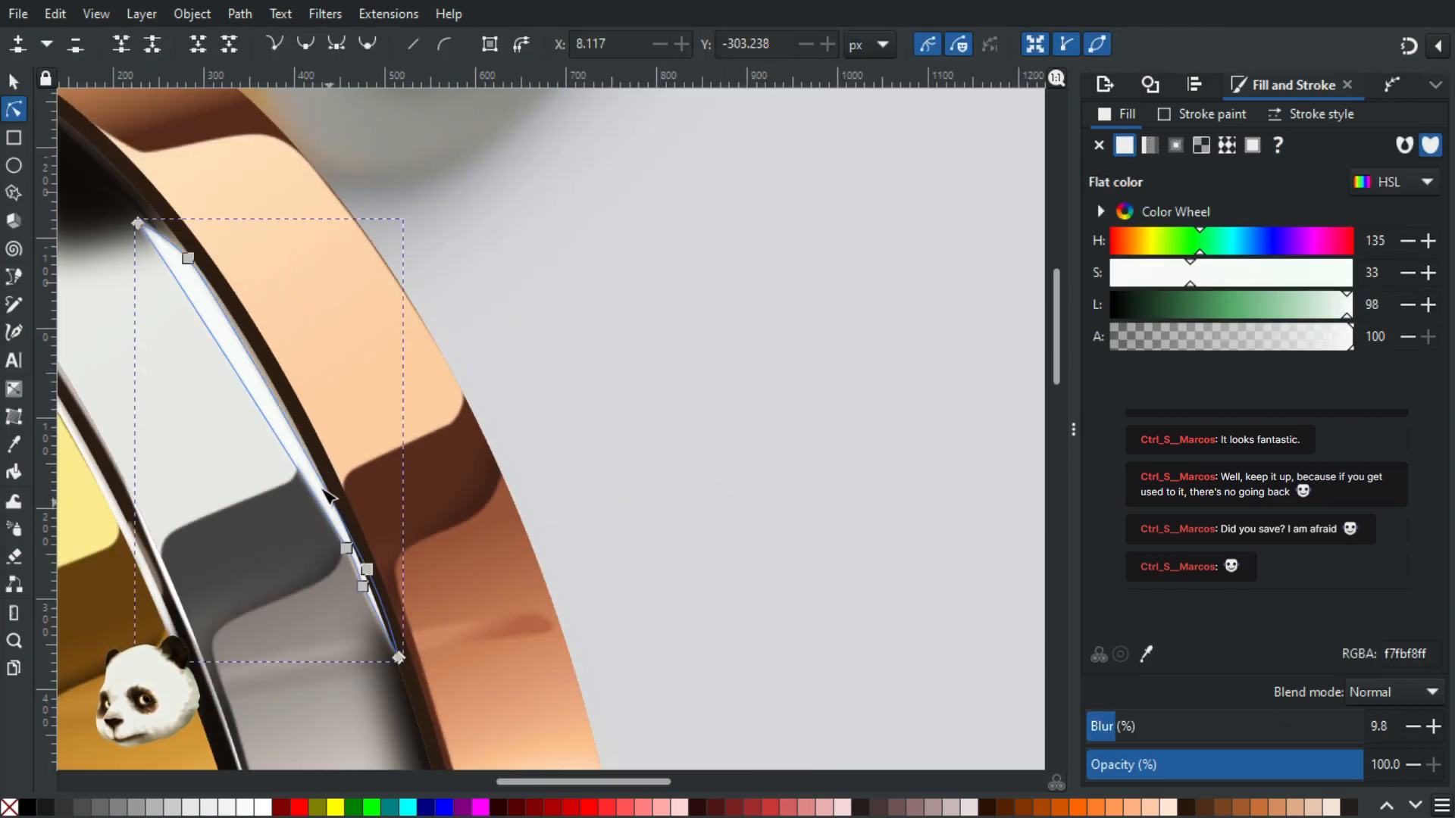
{"action": "left_click", "coordinate": [13, 82]}
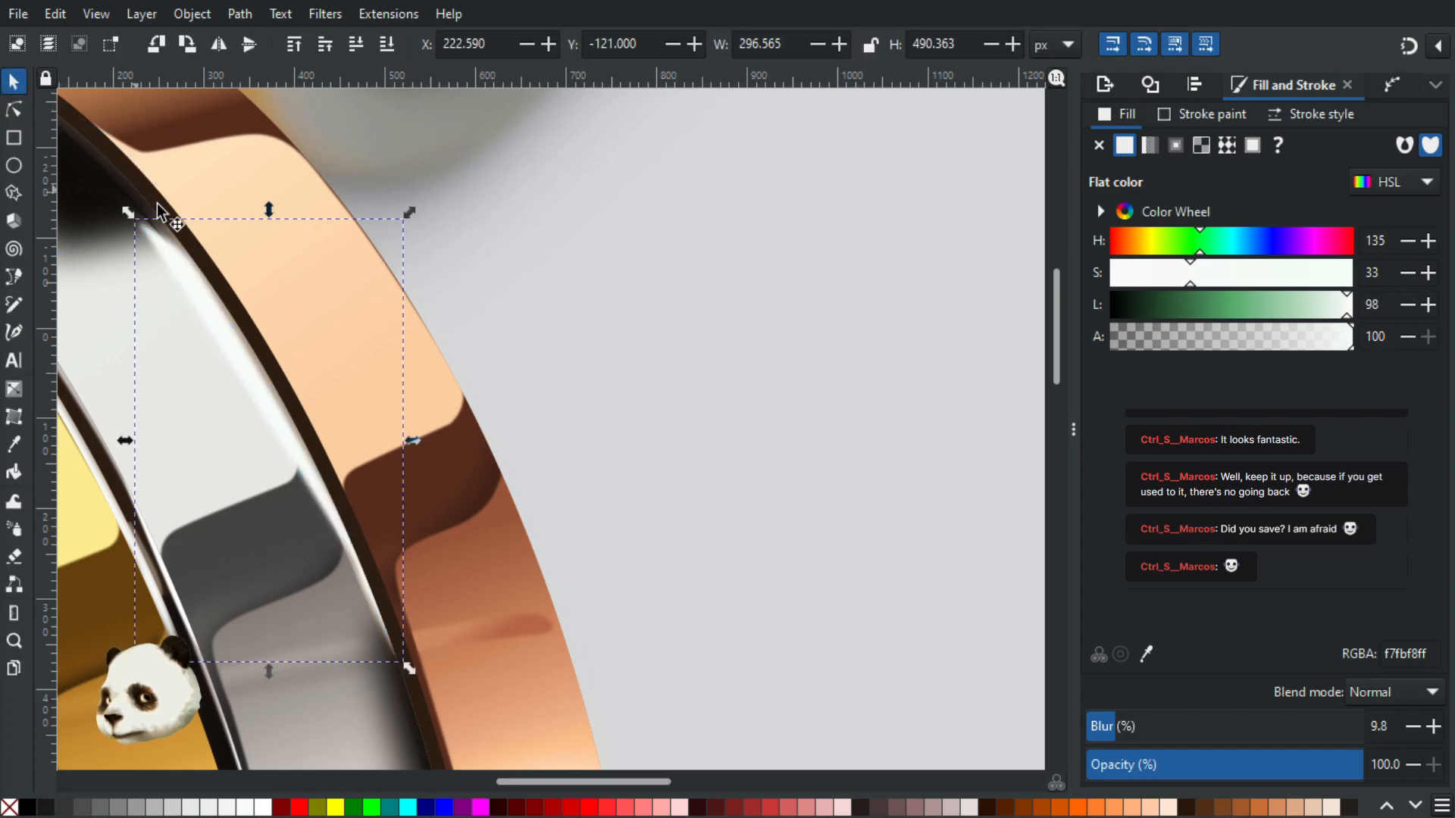
Step: Rotate the white highlight slightly clockwise and nudge it toward the dark groove line, to X 218.656 px
{"action": "scroll", "coordinate": [193, 280], "scroll_direction": "up", "scroll_amount": 3}
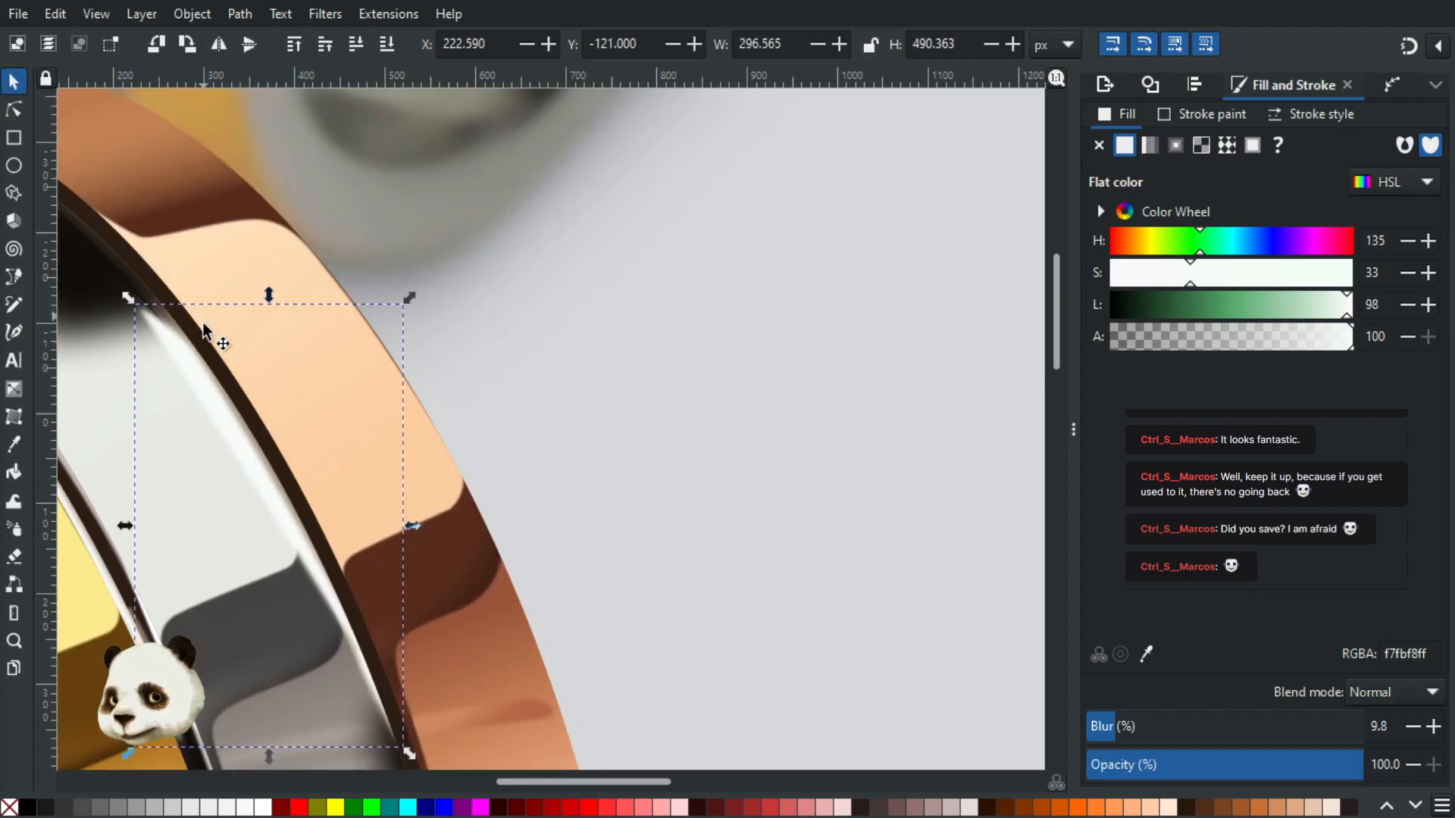
{"action": "left_click", "coordinate": [244, 444]}
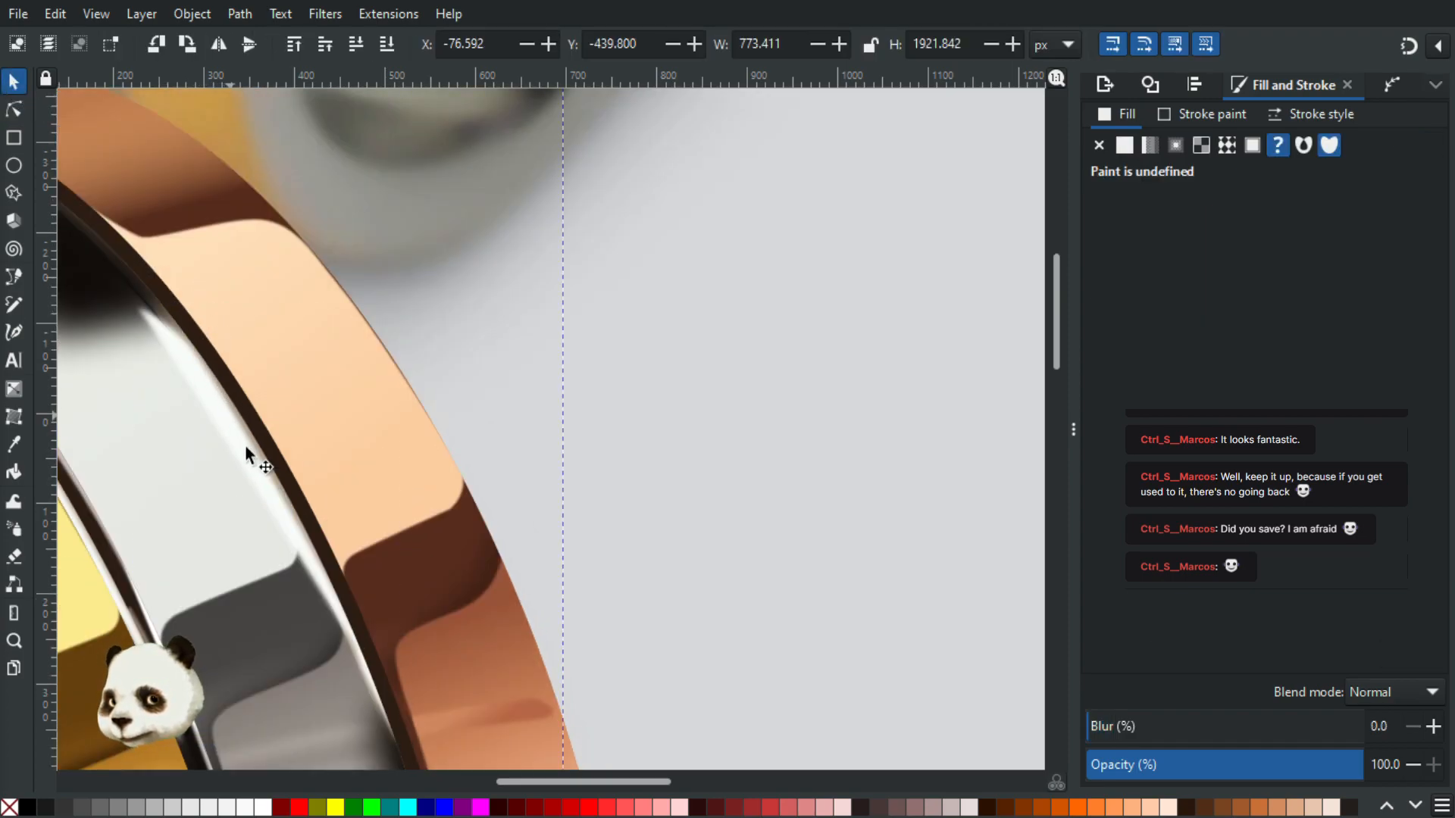
{"action": "double_click", "coordinate": [336, 605]}
{"action": "left_click", "coordinate": [336, 605]}
{"action": "left_click", "coordinate": [335, 605]}
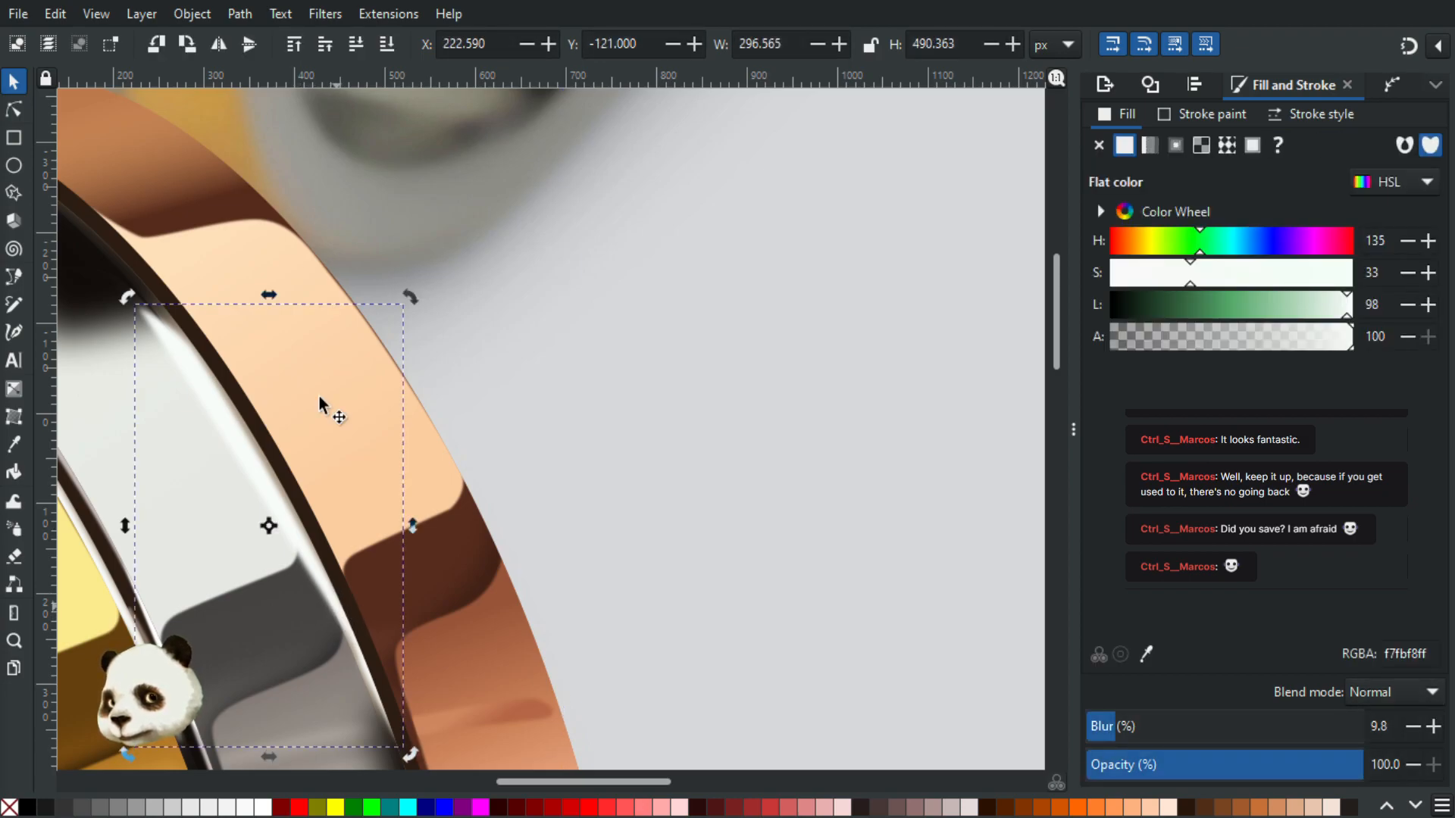
{"action": "left_click_drag", "start_coordinate": [128, 293], "coordinate": [132, 290]}
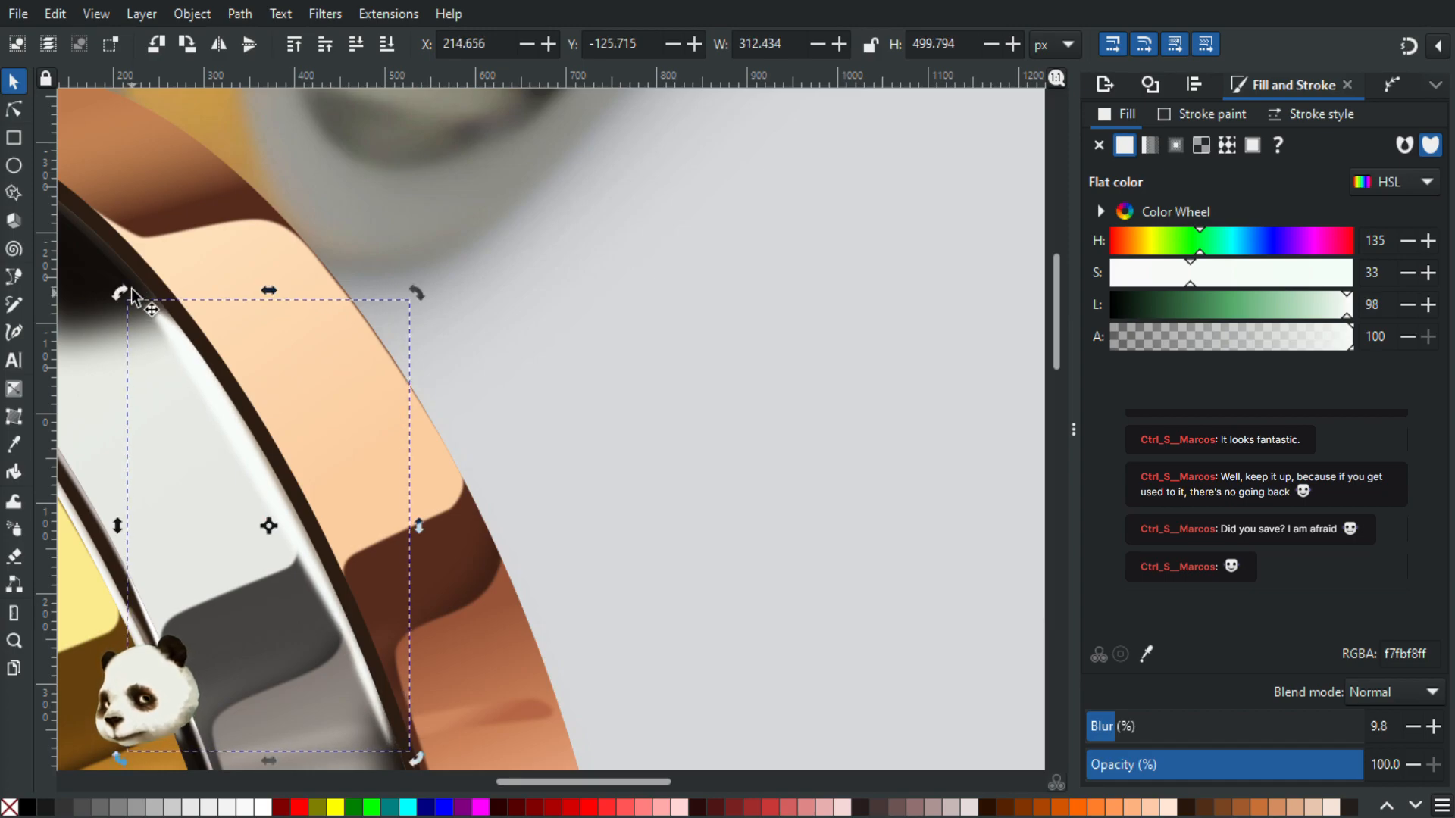
{"action": "key", "text": "Right"}
{"action": "key", "text": "Right"}
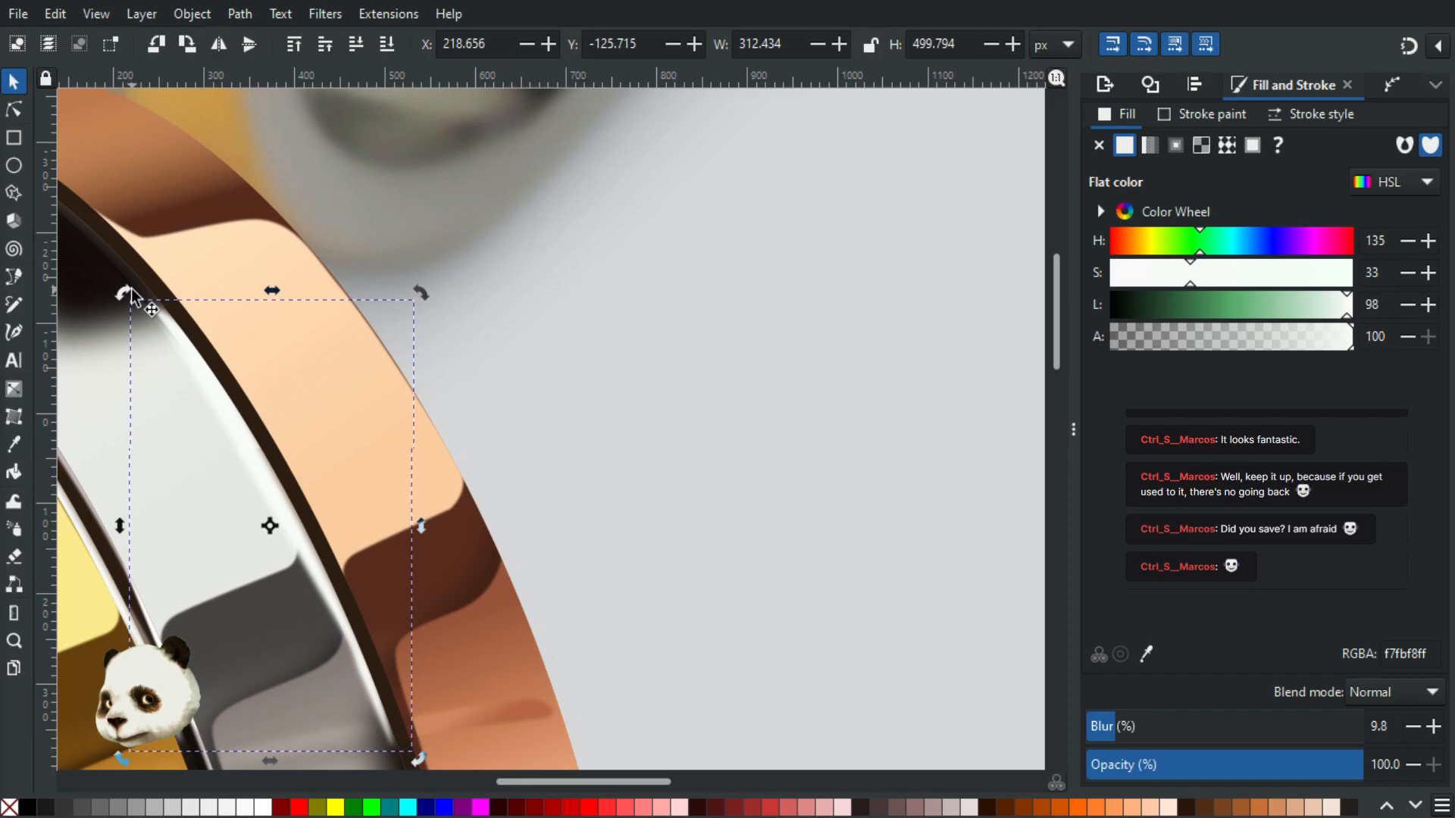
Step: Reposition the black blurred shadow at the top of the silver band to X -61.289 and Y -452.749 px
{"action": "left_click_drag", "start_coordinate": [294, 354], "coordinate": [504, 472]}
{"action": "left_click", "coordinate": [267, 372]}
{"action": "left_click_drag", "start_coordinate": [263, 380], "coordinate": [272, 353]}
{"action": "left_click_drag", "start_coordinate": [445, 500], "coordinate": [147, 106]}
{"action": "left_click_drag", "start_coordinate": [379, 672], "coordinate": [230, 144]}
{"action": "left_click_drag", "start_coordinate": [308, 591], "coordinate": [421, 674]}
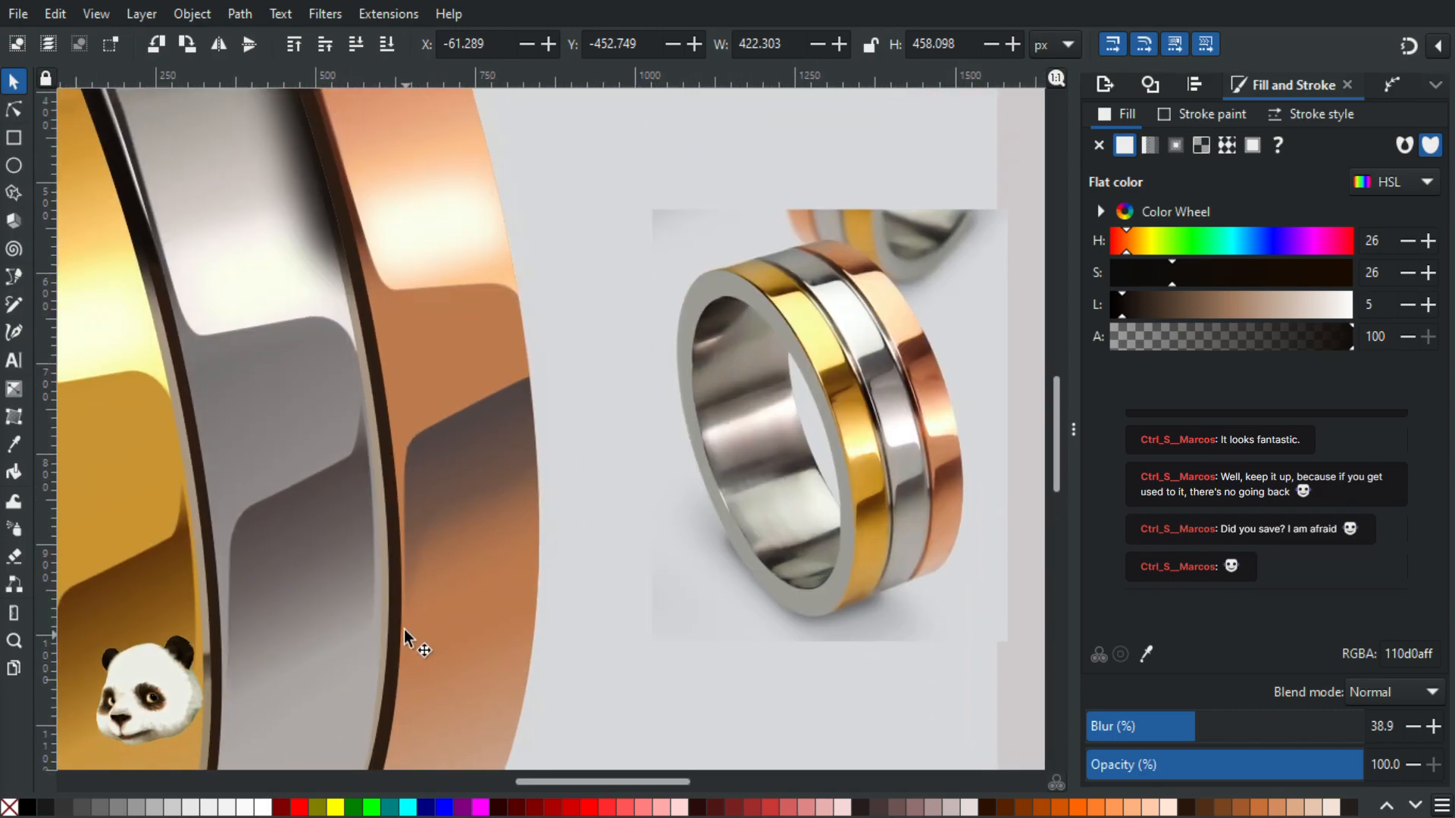
Step: Move the nodes of the small brown gradient shape onto the silver-copper groove's light edge, with the dragged node at X 619.634 and Y 1003.233 px
{"action": "scroll", "coordinate": [409, 629], "scroll_direction": "down", "scroll_amount": 2}
{"action": "scroll", "coordinate": [420, 609], "scroll_direction": "up", "scroll_amount": 2}
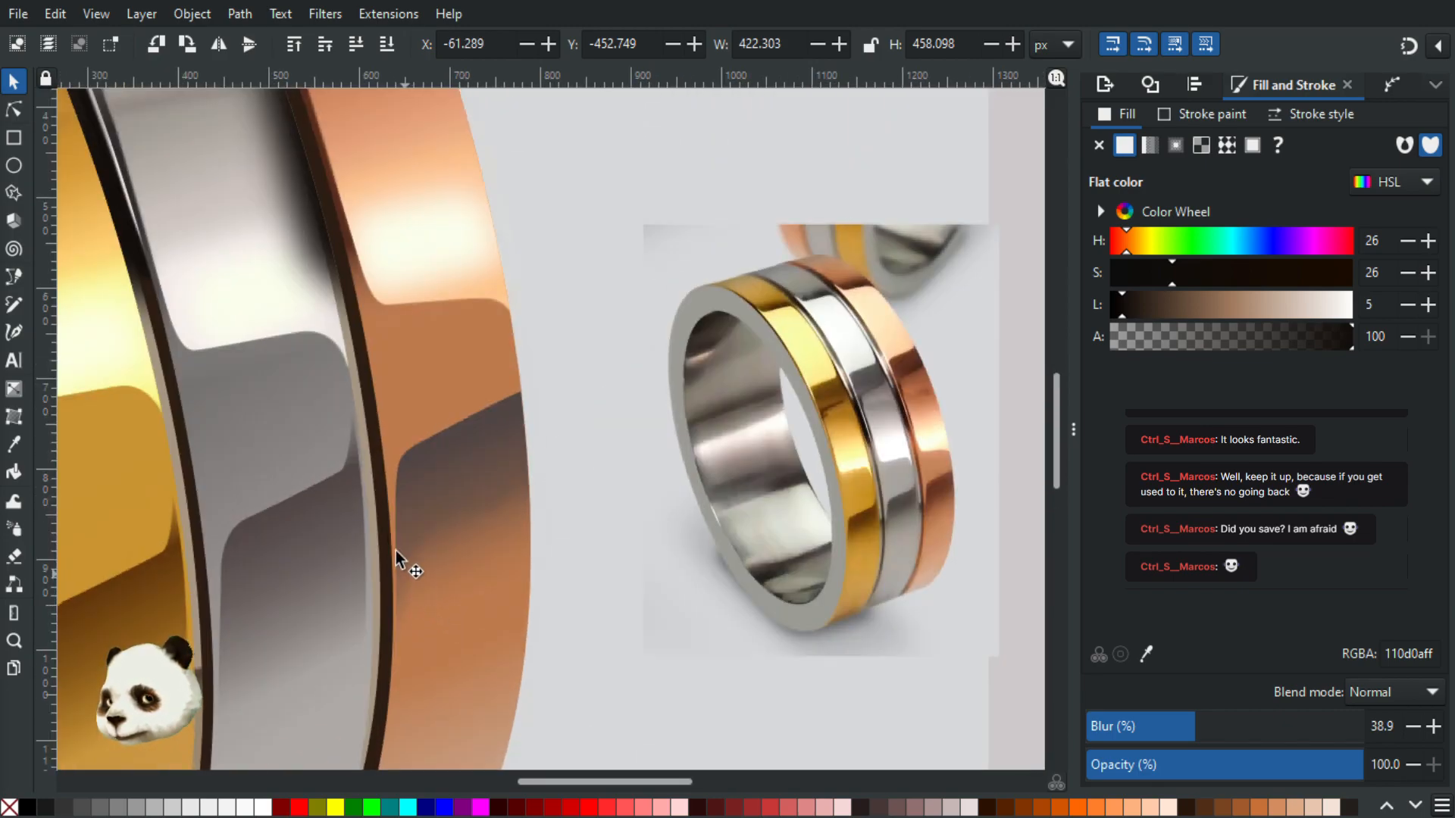
{"action": "left_click", "coordinate": [13, 110]}
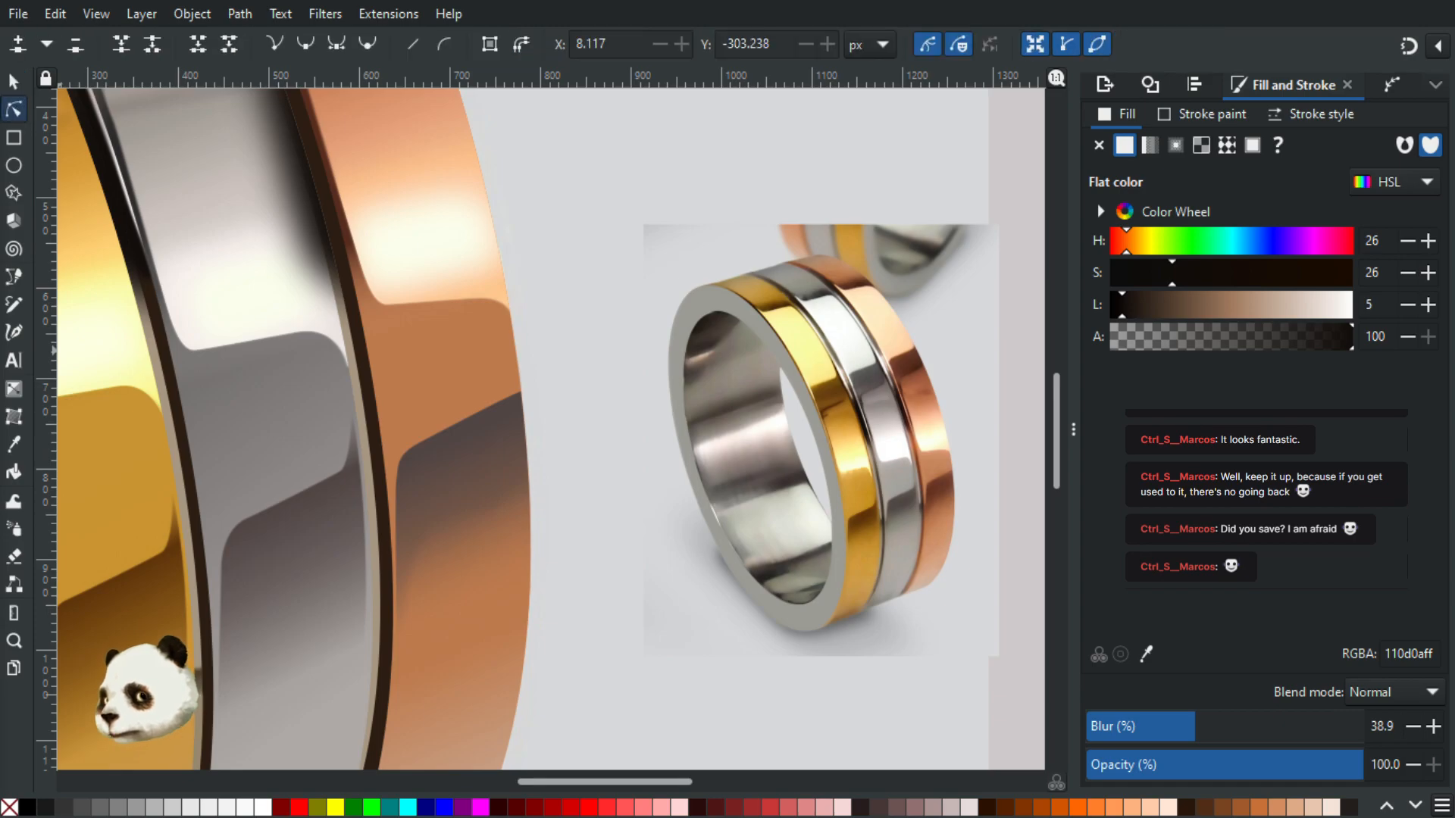
{"action": "left_click", "coordinate": [303, 205]}
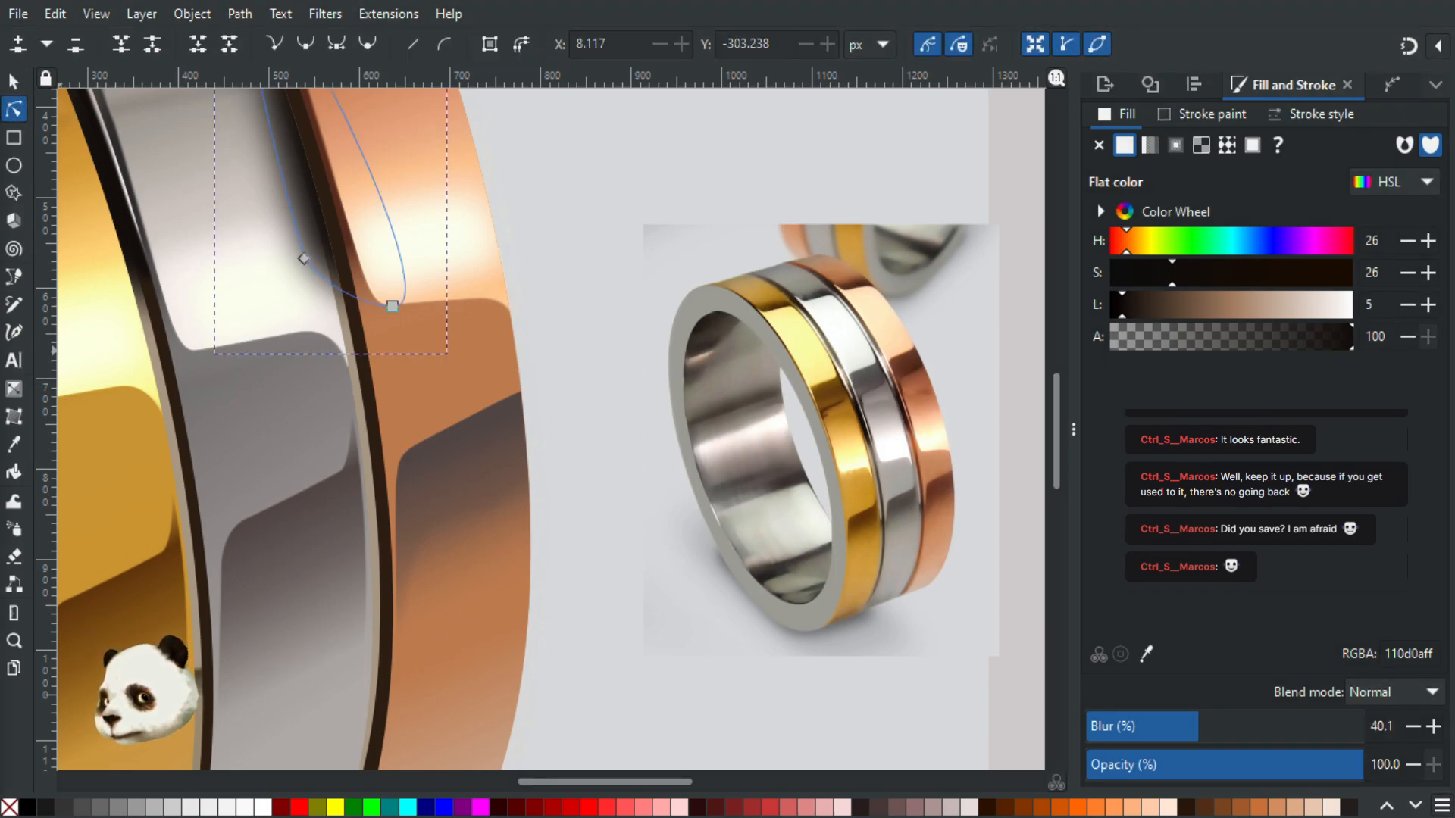
{"action": "key", "text": "Escape"}
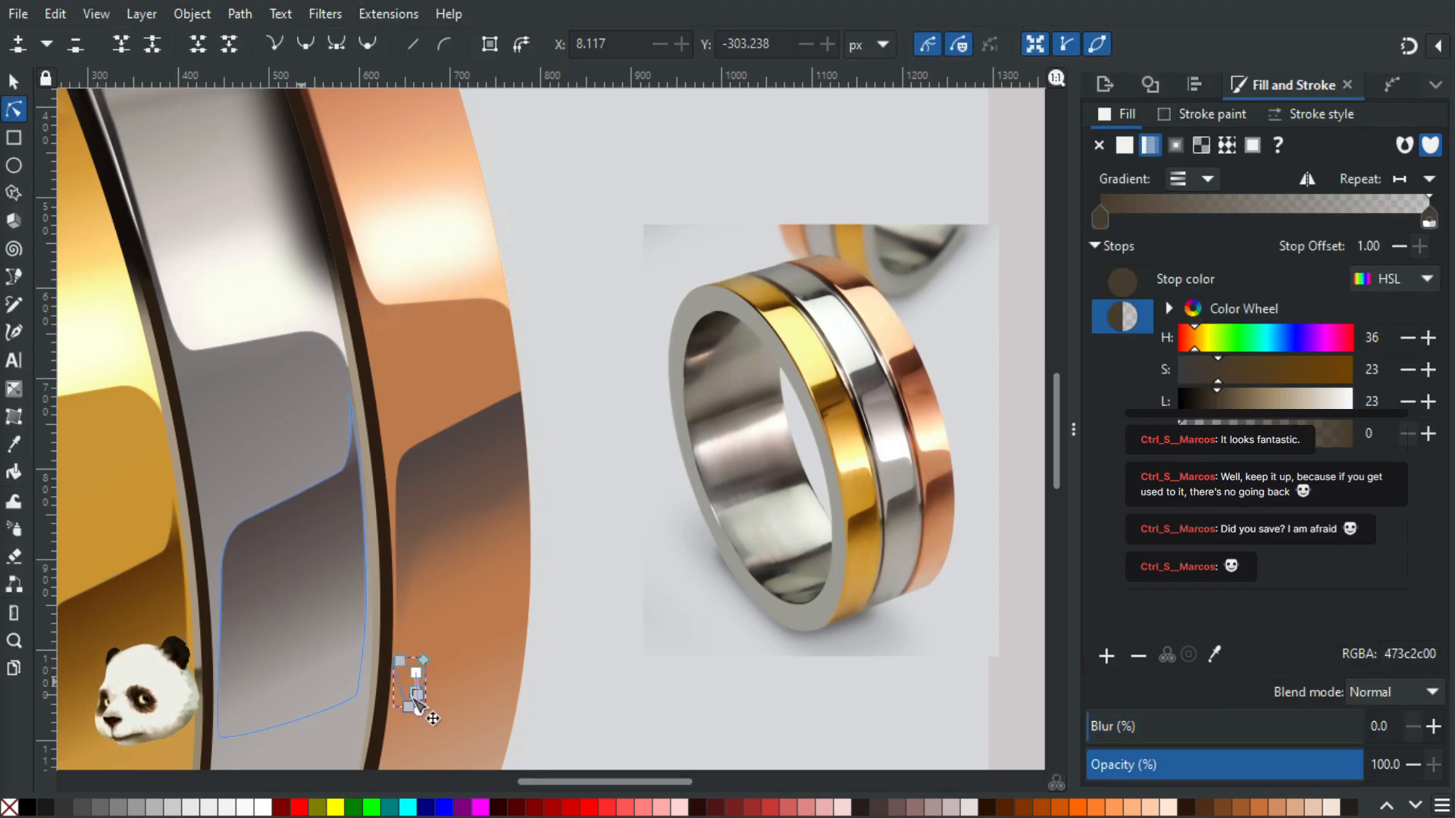
{"action": "scroll", "coordinate": [433, 454], "scroll_direction": "down", "scroll_amount": 5}
{"action": "left_click_drag", "start_coordinate": [470, 374], "coordinate": [391, 453]}
{"action": "left_click_drag", "start_coordinate": [414, 395], "coordinate": [380, 368]}
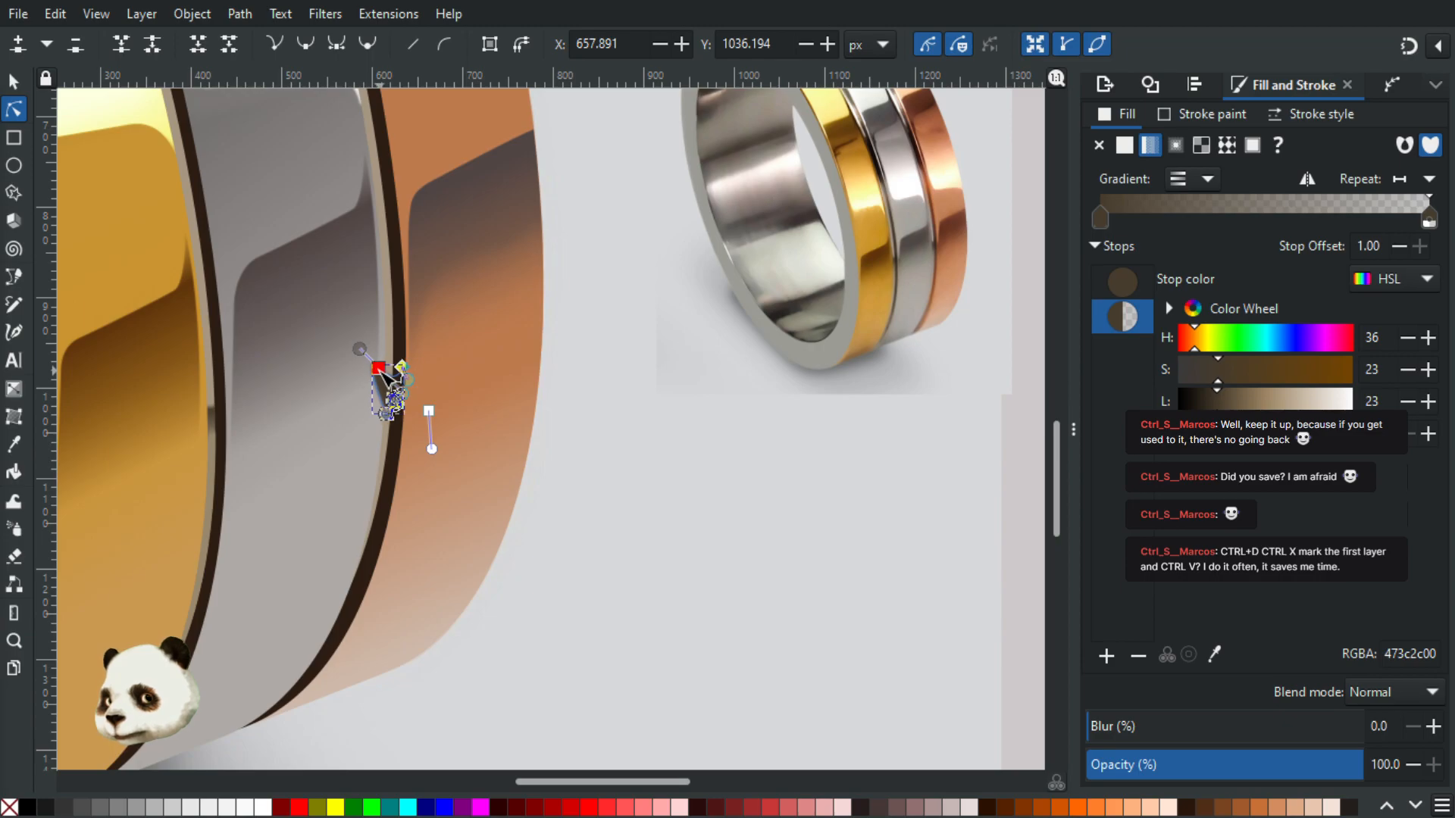
{"action": "scroll", "coordinate": [383, 379], "scroll_direction": "up", "scroll_amount": 2}
{"action": "left_click_drag", "start_coordinate": [375, 297], "coordinate": [383, 297]}
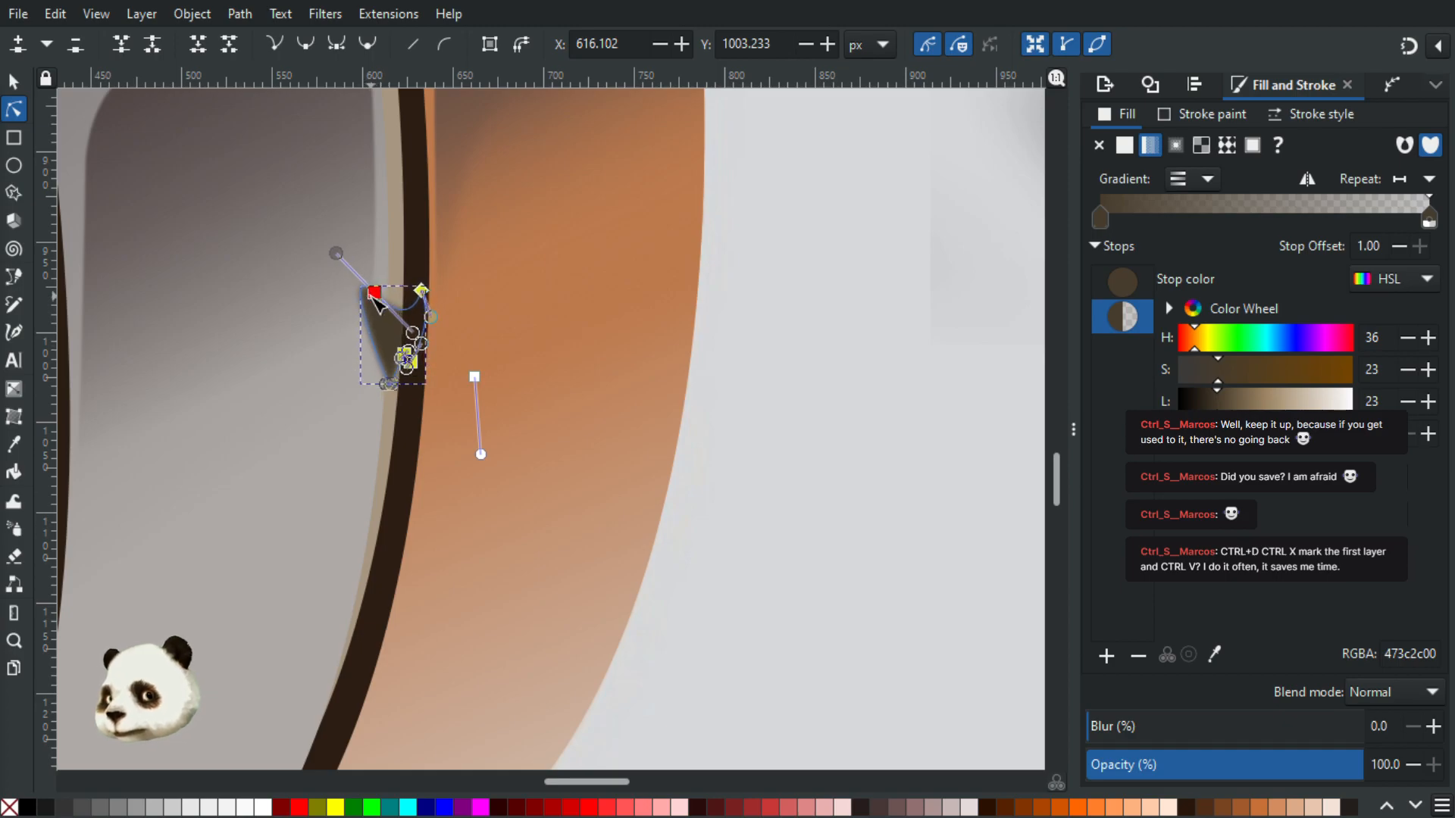
{"action": "scroll", "coordinate": [337, 417], "scroll_direction": "down", "scroll_amount": 3}
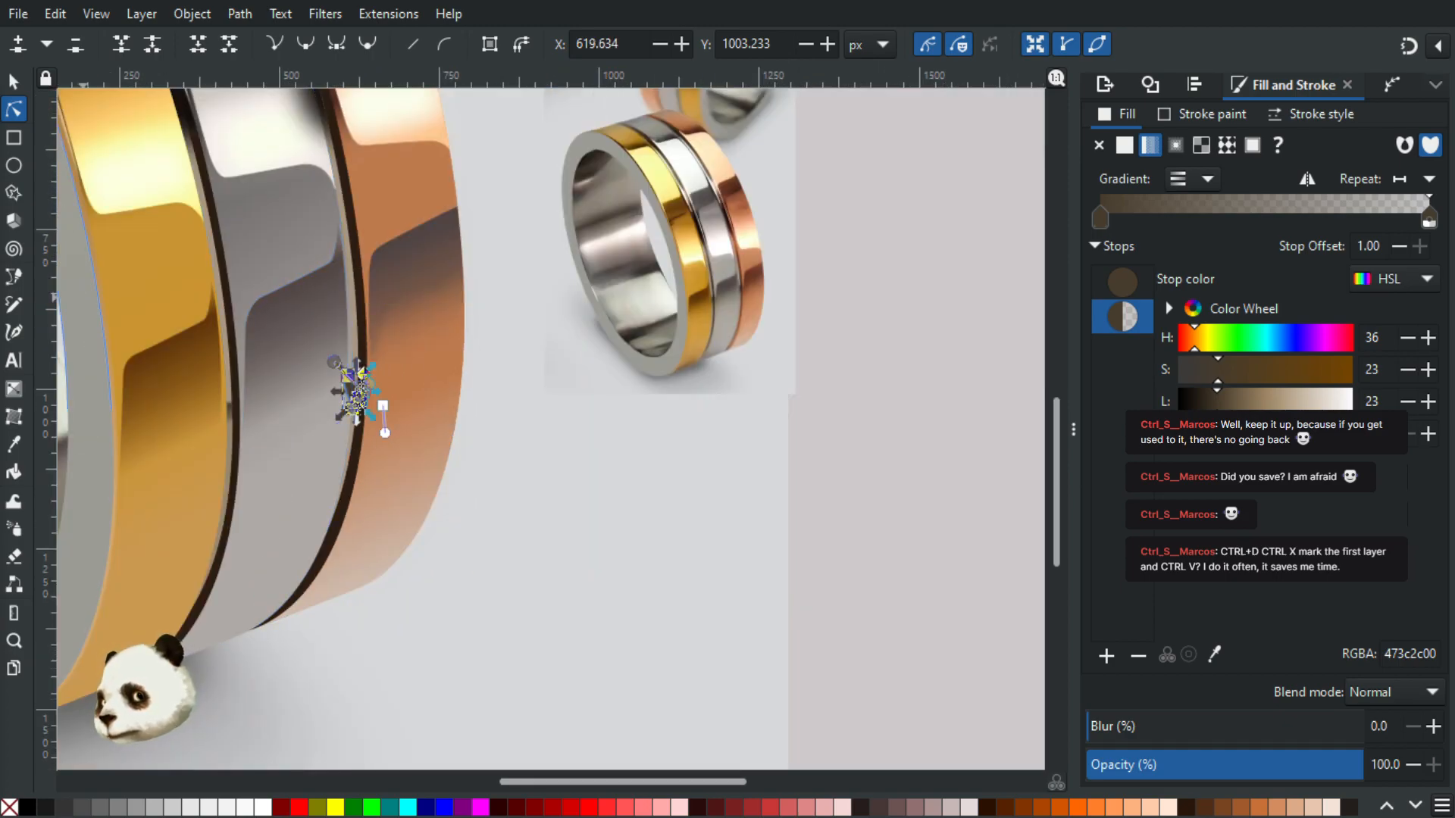
Step: Move the flat tan shape leftward onto the lower light edge of the silver-copper groove, to X 469.558 and Y 1046.378 px
{"action": "left_click", "coordinate": [152, 510]}
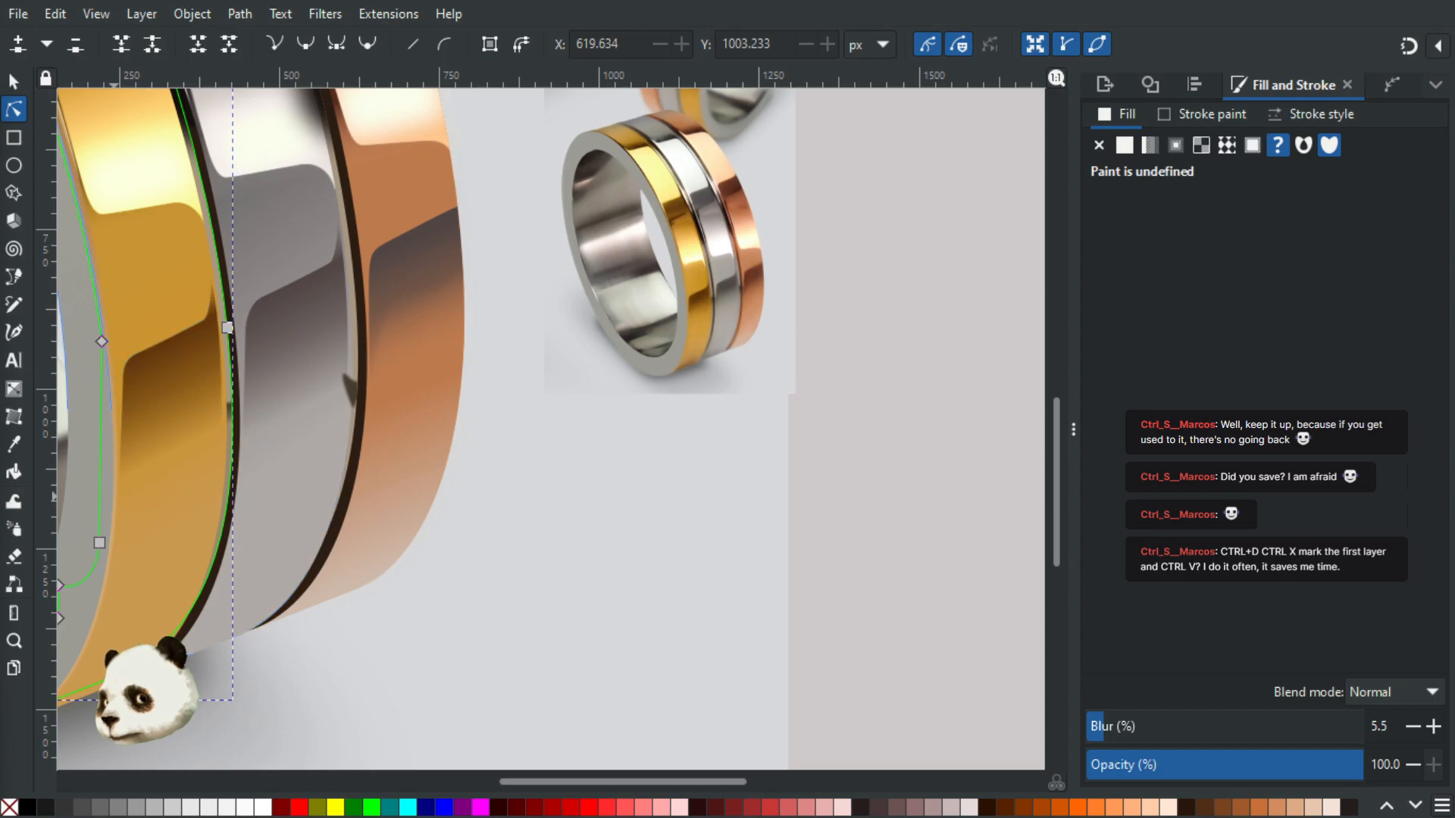
{"action": "left_click", "coordinate": [318, 500]}
{"action": "scroll", "coordinate": [328, 493], "scroll_direction": "up", "scroll_amount": 1}
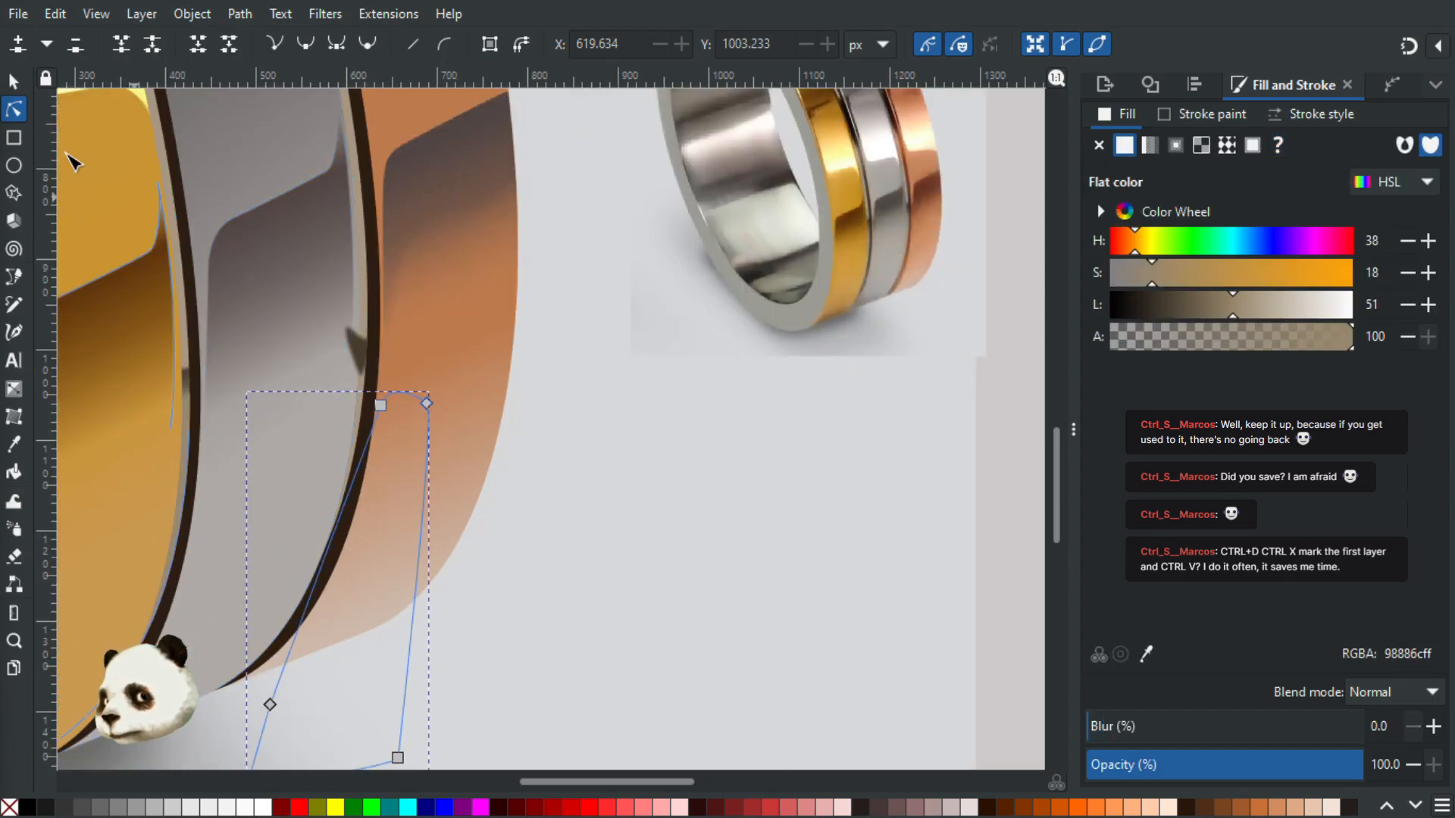
{"action": "left_click", "coordinate": [13, 81]}
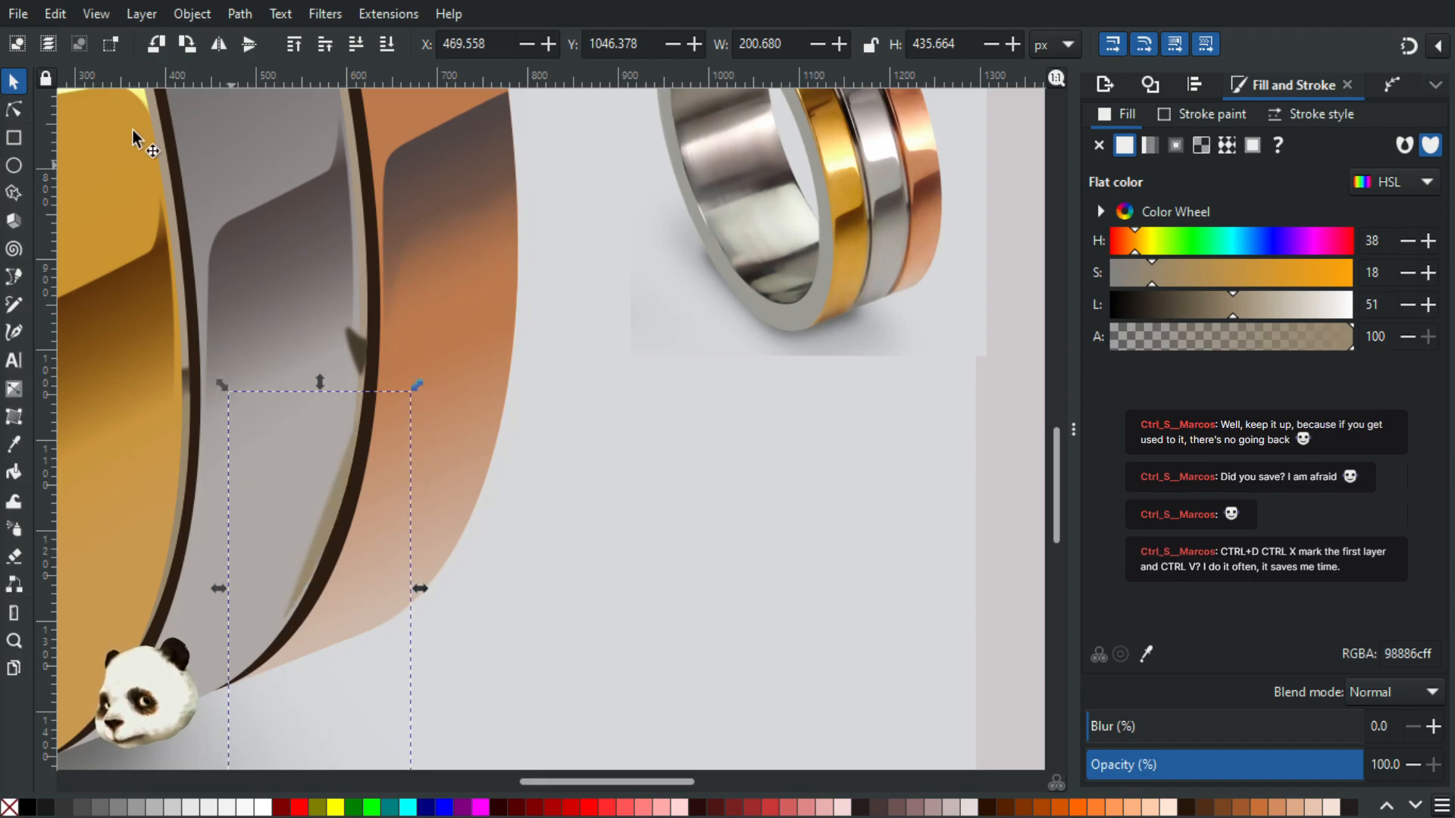
{"action": "left_click", "coordinate": [13, 110]}
Step: Examine the tan shape along the lower silver-copper groove and the grooves over the whole ring
{"action": "left_click_drag", "start_coordinate": [363, 560], "coordinate": [412, 347]}
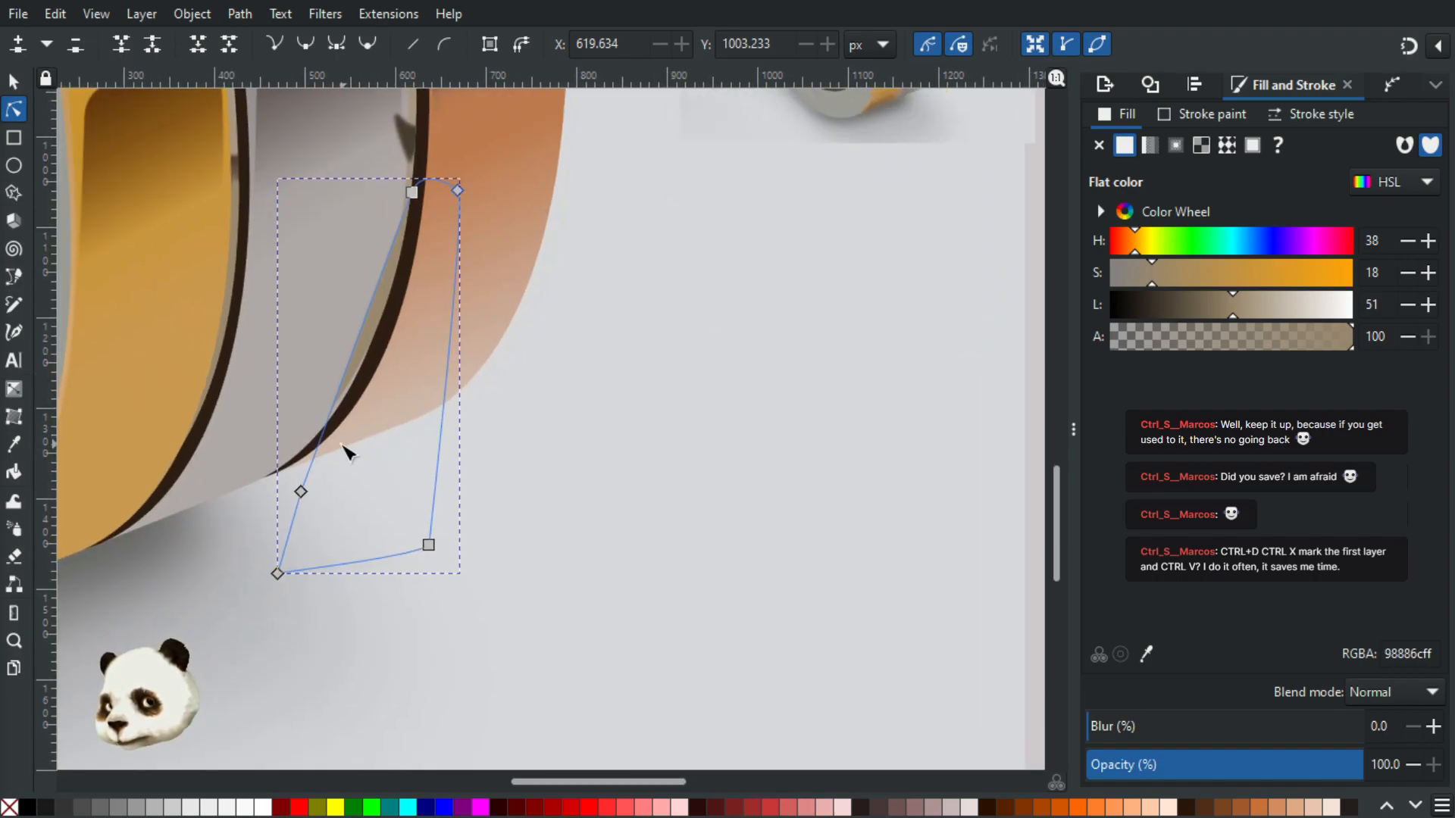
{"action": "scroll", "coordinate": [348, 455], "scroll_direction": "up", "scroll_amount": 2}
{"action": "left_click_drag", "start_coordinate": [367, 411], "coordinate": [325, 526]}
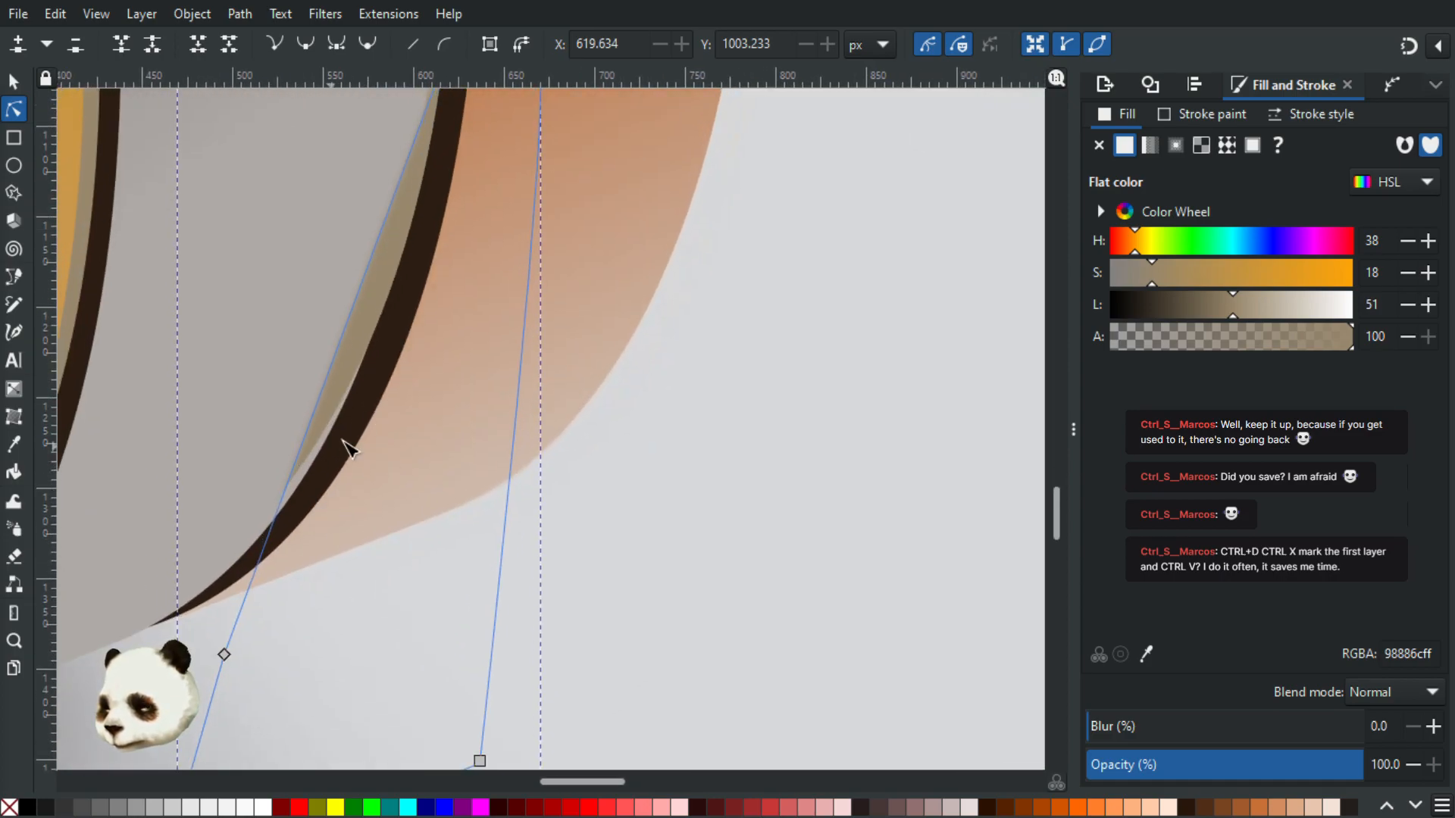
{"action": "scroll", "coordinate": [344, 447], "scroll_direction": "down", "scroll_amount": 3}
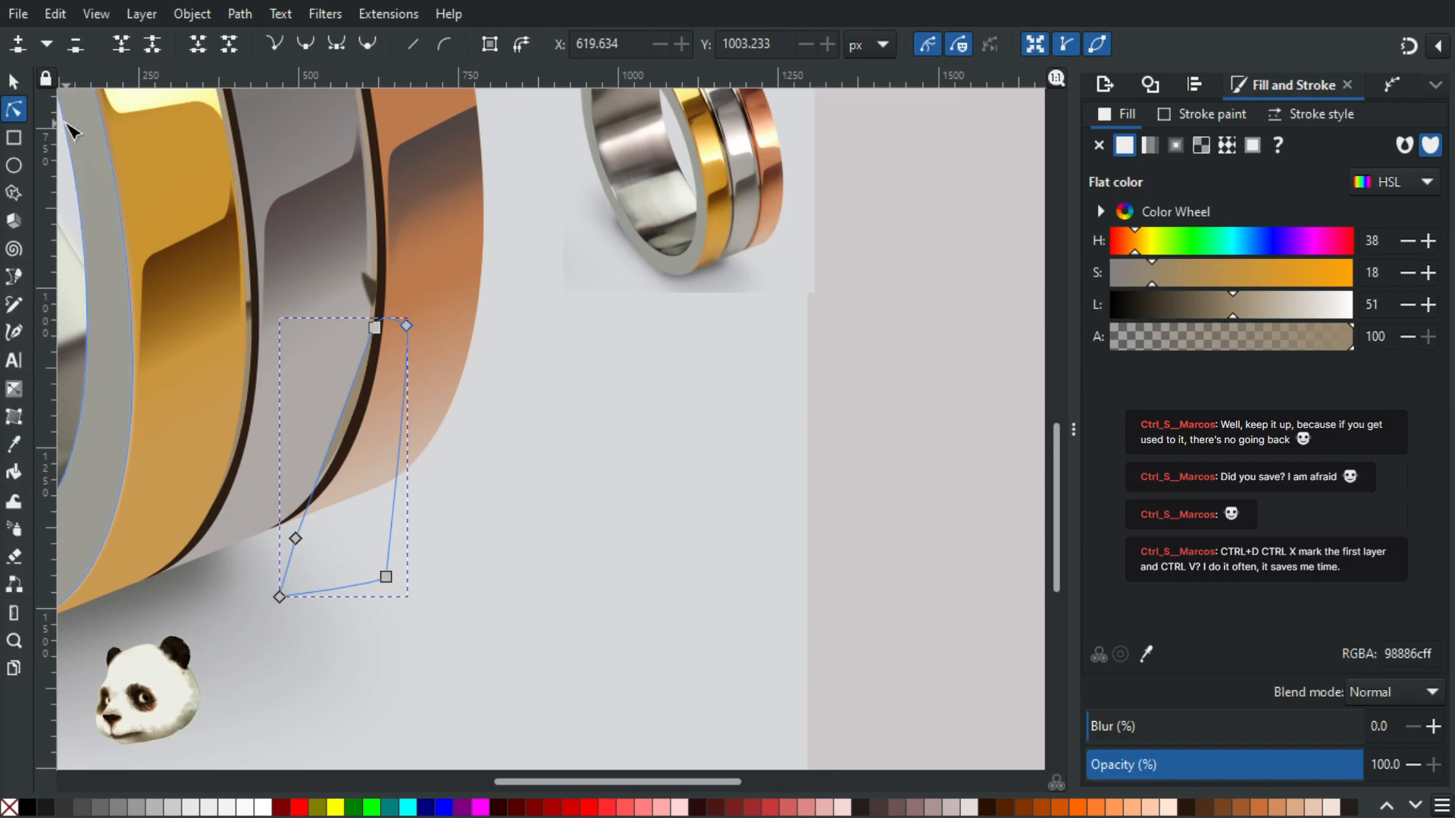
{"action": "scroll", "coordinate": [282, 419], "scroll_direction": "up", "scroll_amount": 2}
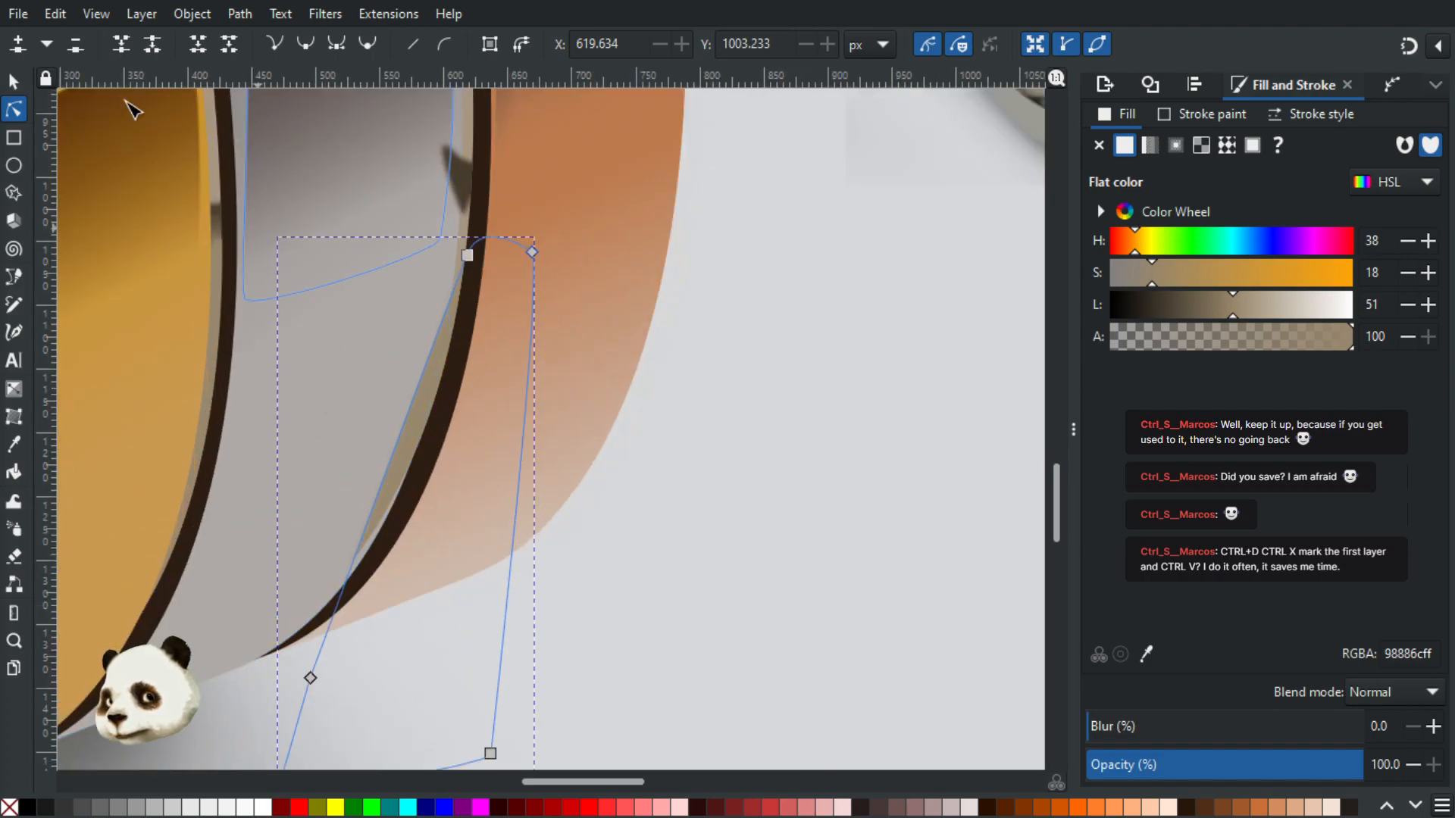
{"action": "left_click", "coordinate": [13, 81]}
{"action": "scroll", "coordinate": [685, 367], "scroll_direction": "down", "scroll_amount": 3}
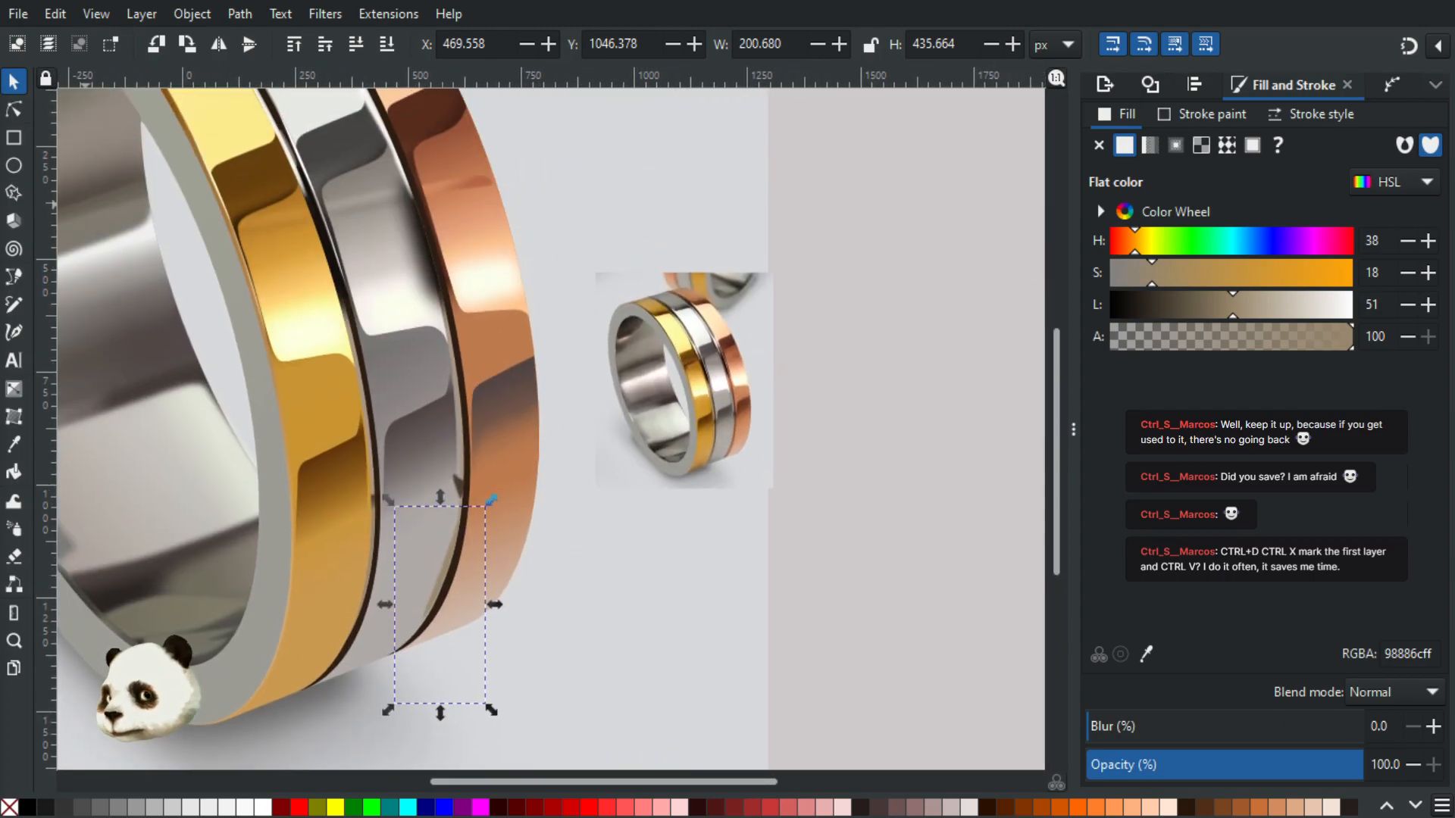
{"action": "left_click", "coordinate": [409, 379]}
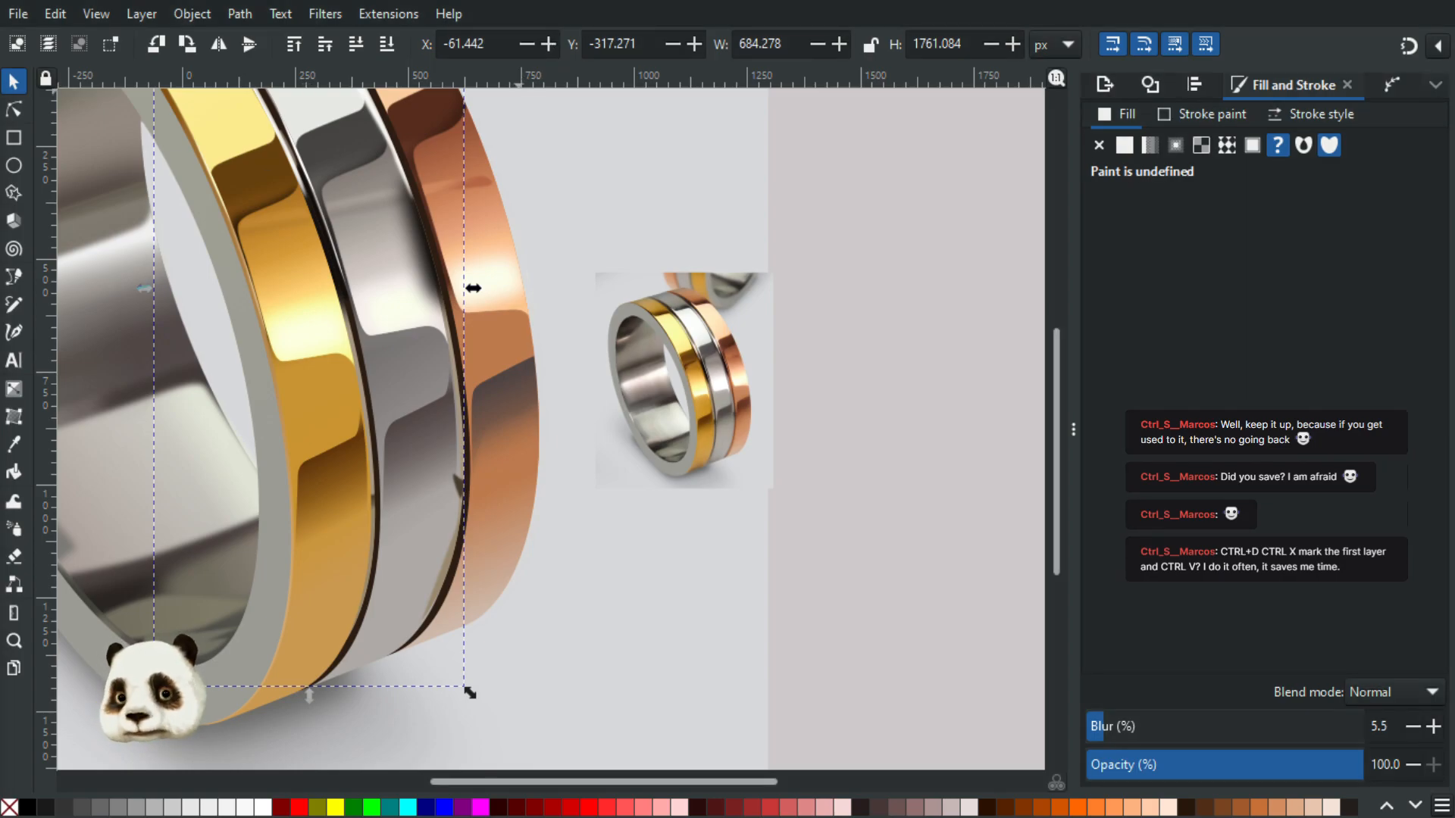
{"action": "left_click_drag", "start_coordinate": [629, 205], "coordinate": [665, 475]}
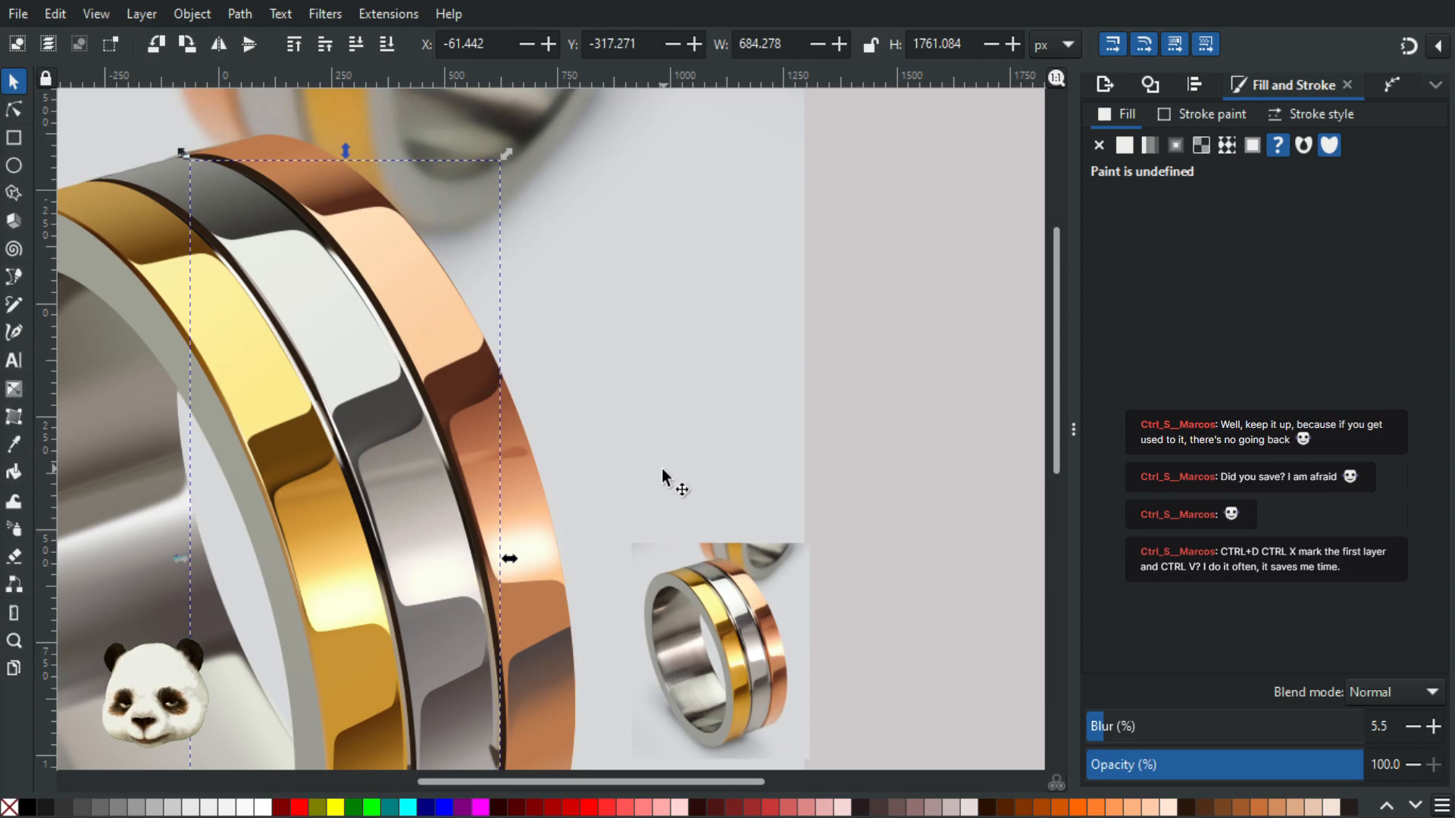
{"action": "scroll", "coordinate": [662, 466], "scroll_direction": "down", "scroll_amount": 5}
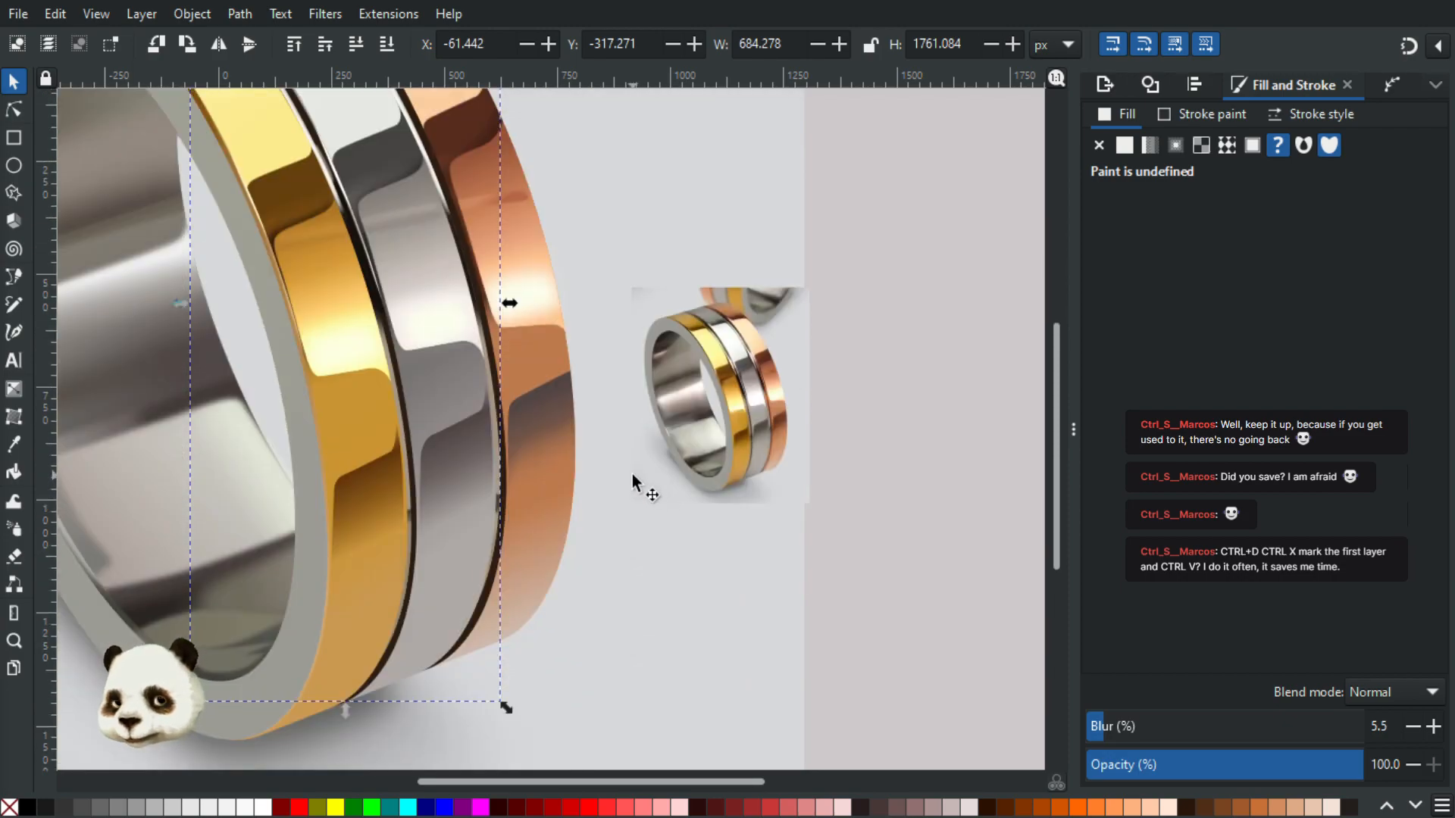
{"action": "scroll", "coordinate": [559, 533], "scroll_direction": "up", "scroll_amount": 3}
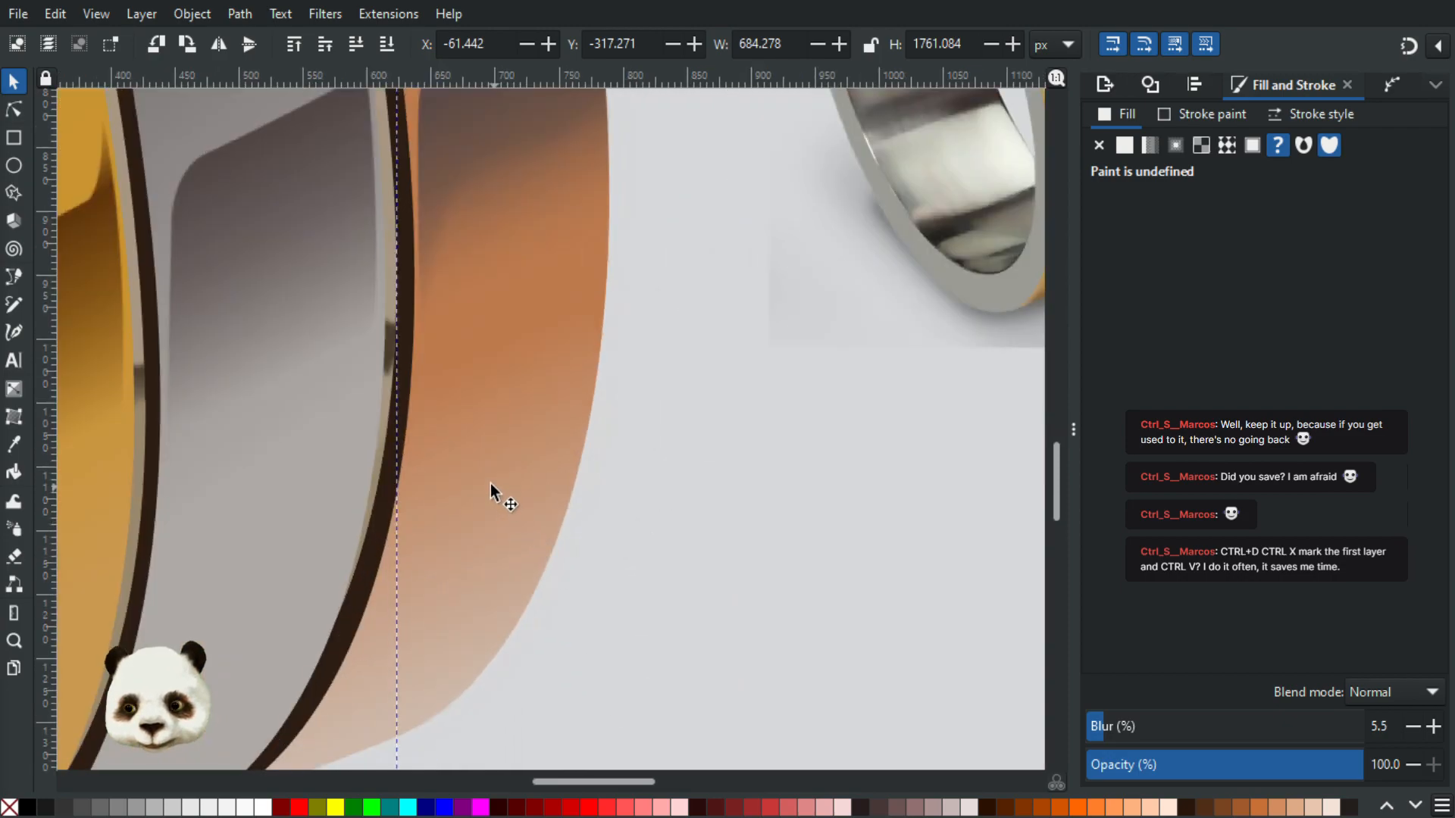
Step: Move all nodes of the small brown gradient shape left on the silver-copper groove, the dragged node to X 611.982 and Y 1004.410 px
{"action": "left_click", "coordinate": [16, 114]}
{"action": "left_click", "coordinate": [401, 339]}
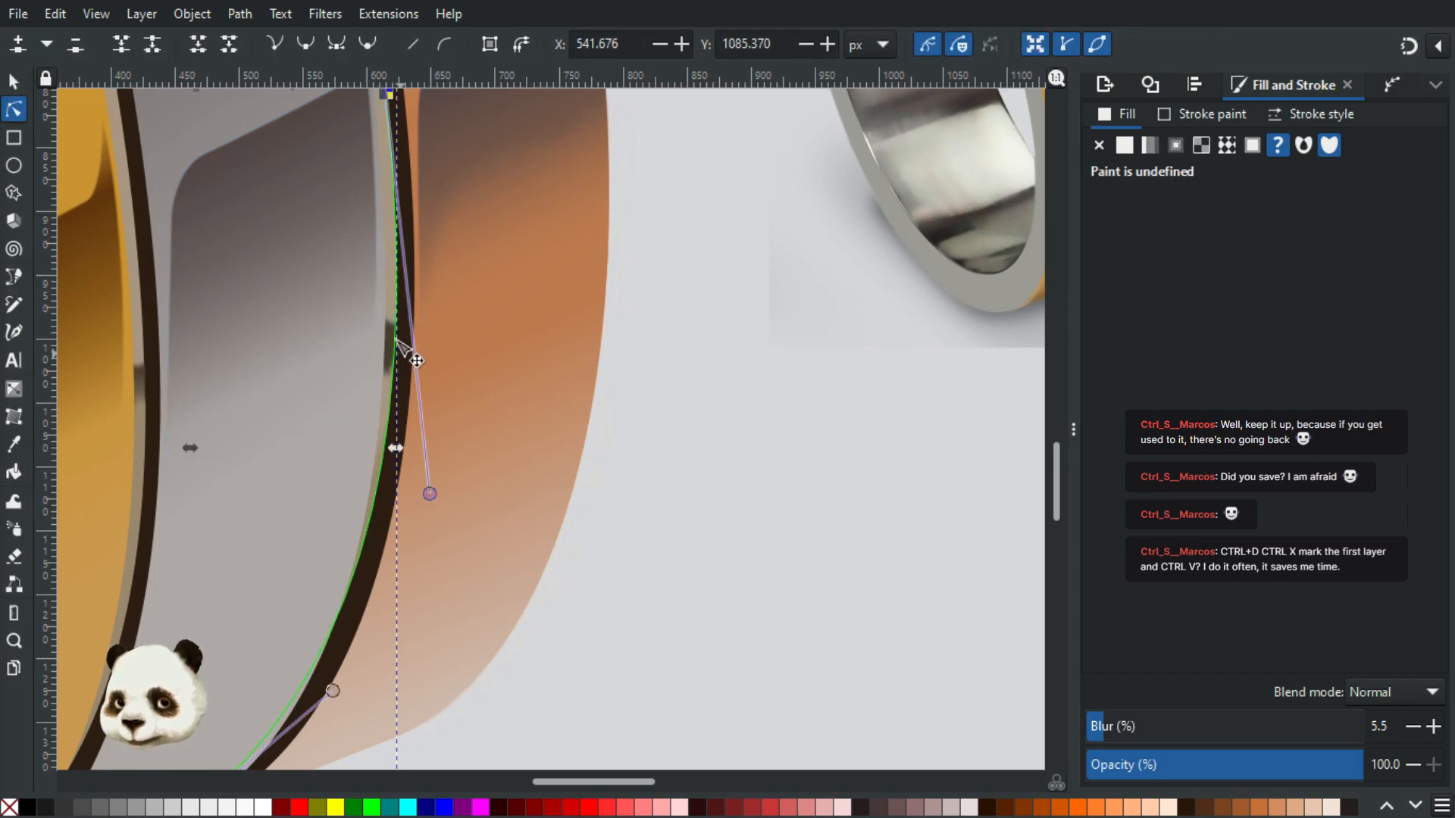
{"action": "scroll", "coordinate": [396, 339], "scroll_direction": "up", "scroll_amount": 3}
{"action": "left_click", "coordinate": [393, 337]}
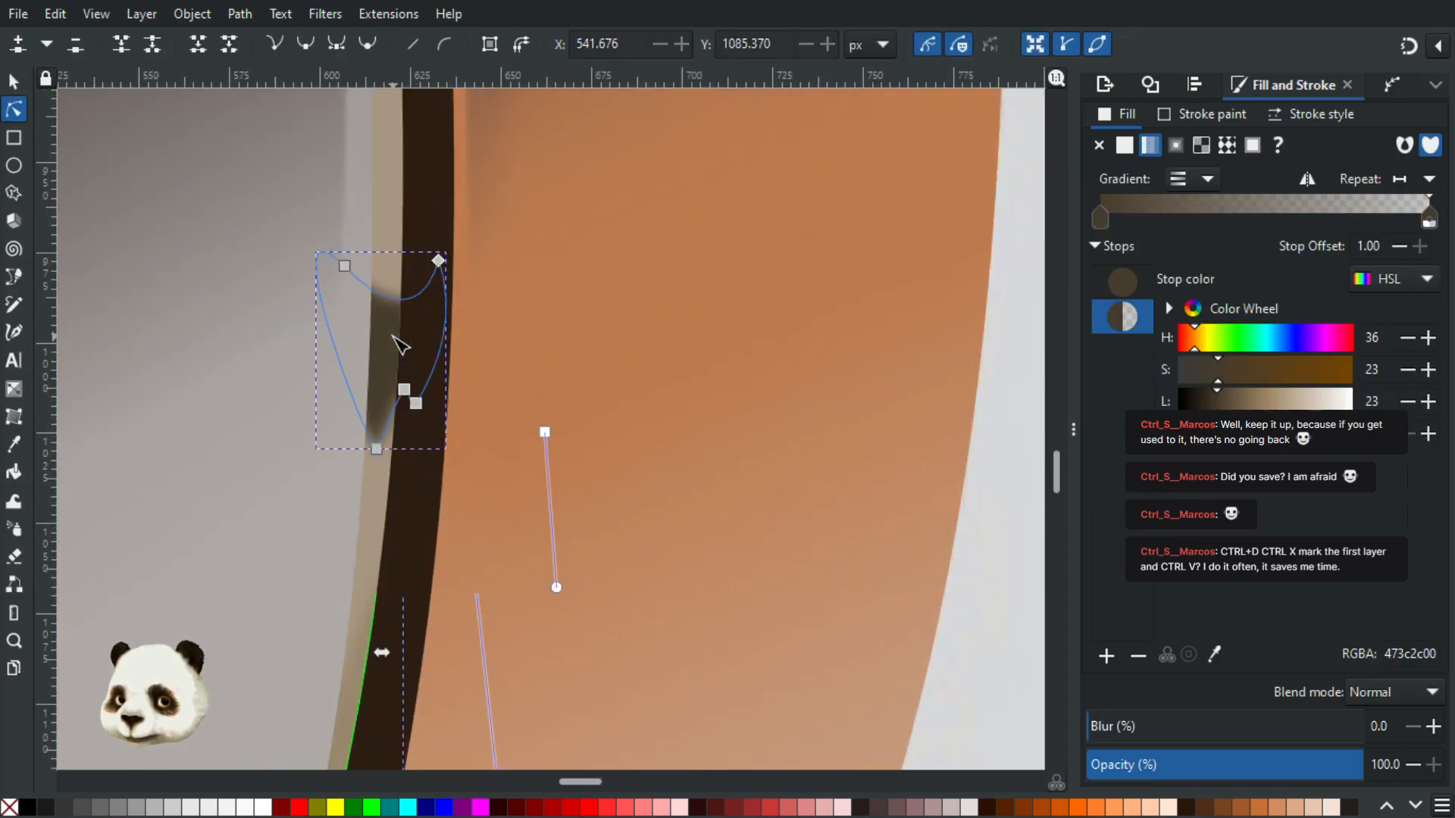
{"action": "scroll", "coordinate": [403, 343], "scroll_direction": "down", "scroll_amount": 5}
{"action": "scroll", "coordinate": [455, 299], "scroll_direction": "up", "scroll_amount": 2}
{"action": "scroll", "coordinate": [476, 314], "scroll_direction": "down", "scroll_amount": 4}
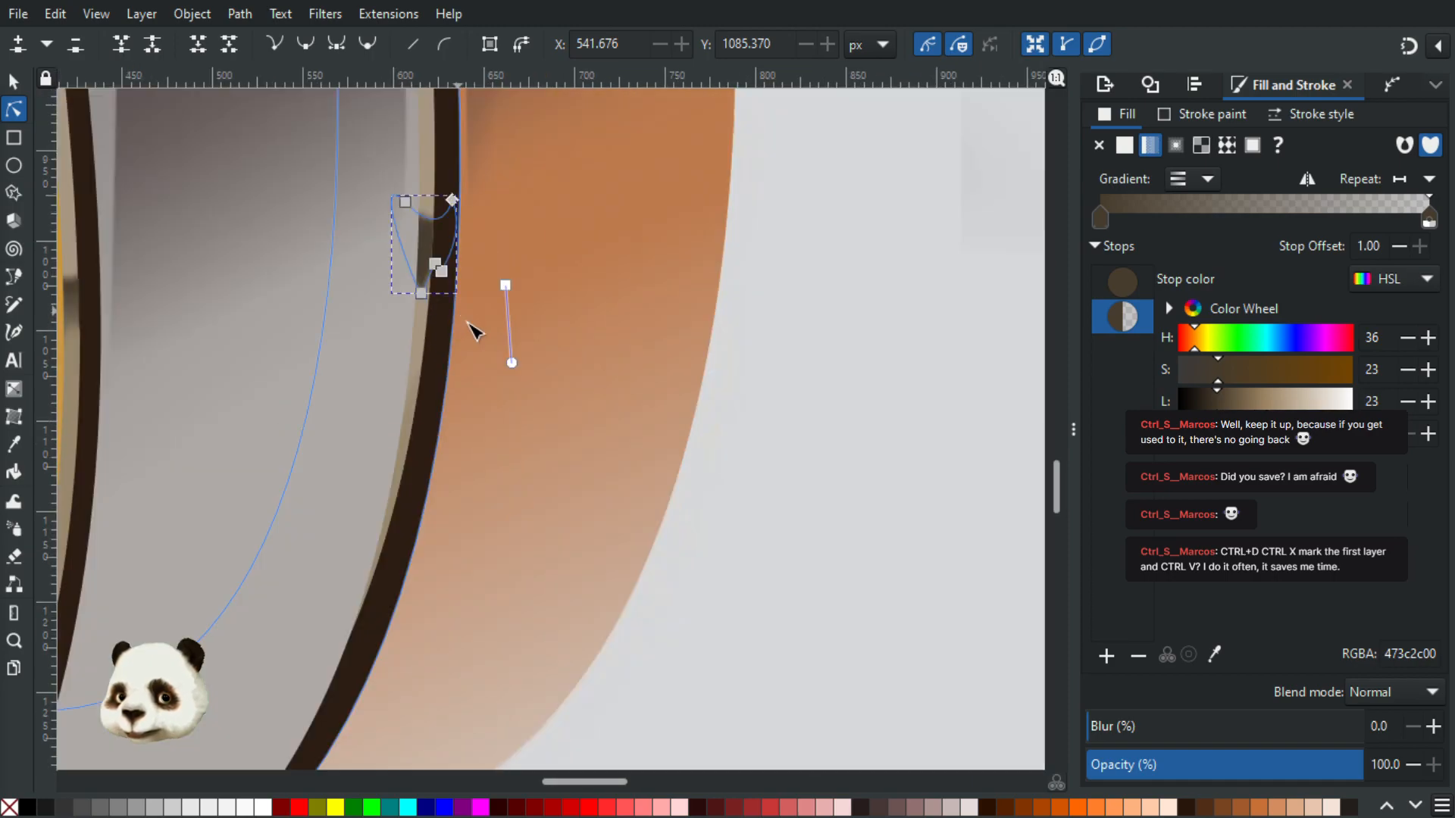
{"action": "left_click_drag", "start_coordinate": [489, 161], "coordinate": [390, 292]}
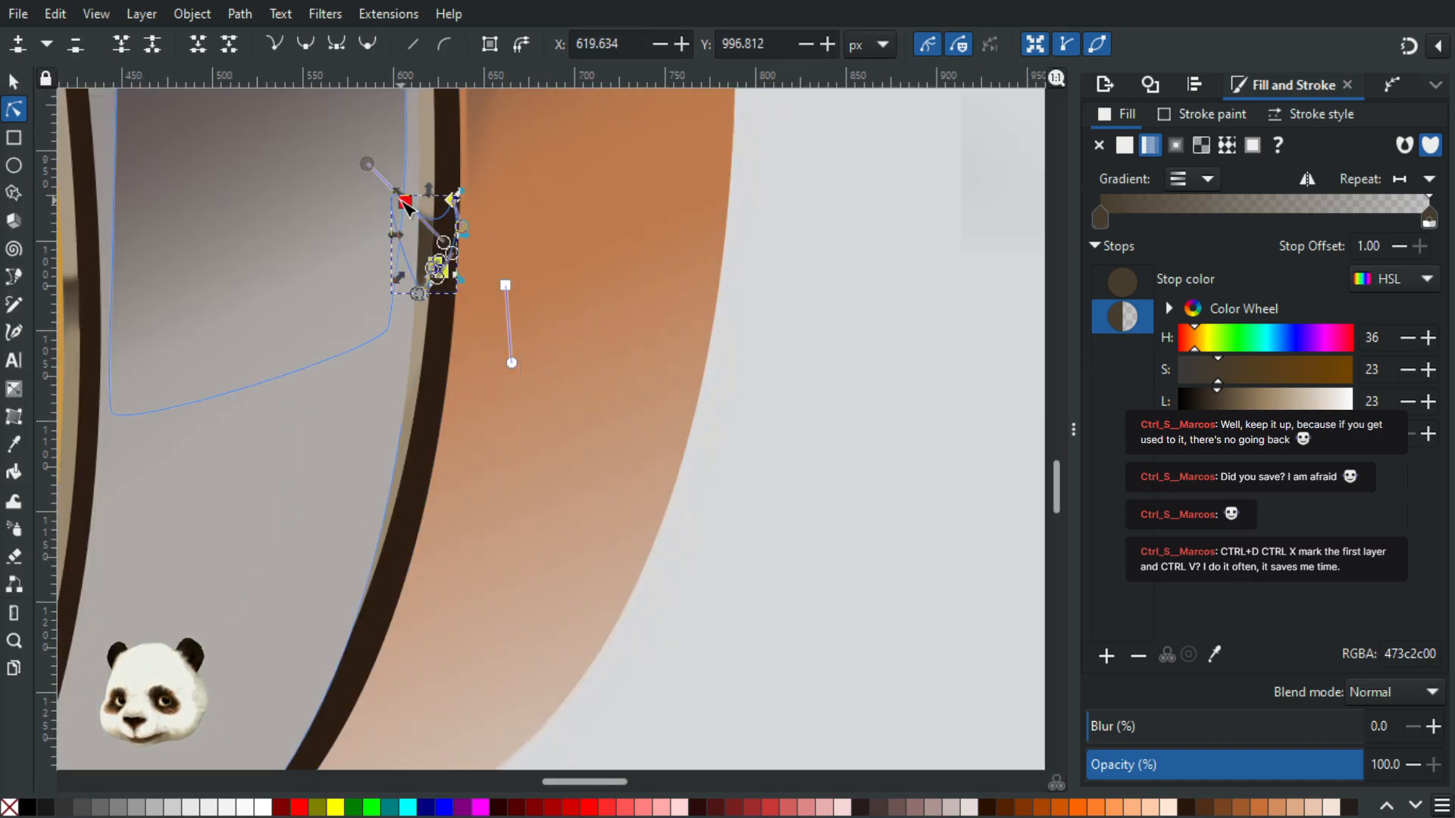
{"action": "key", "text": "ctrl+a"}
{"action": "left_click_drag", "start_coordinate": [405, 202], "coordinate": [391, 205]}
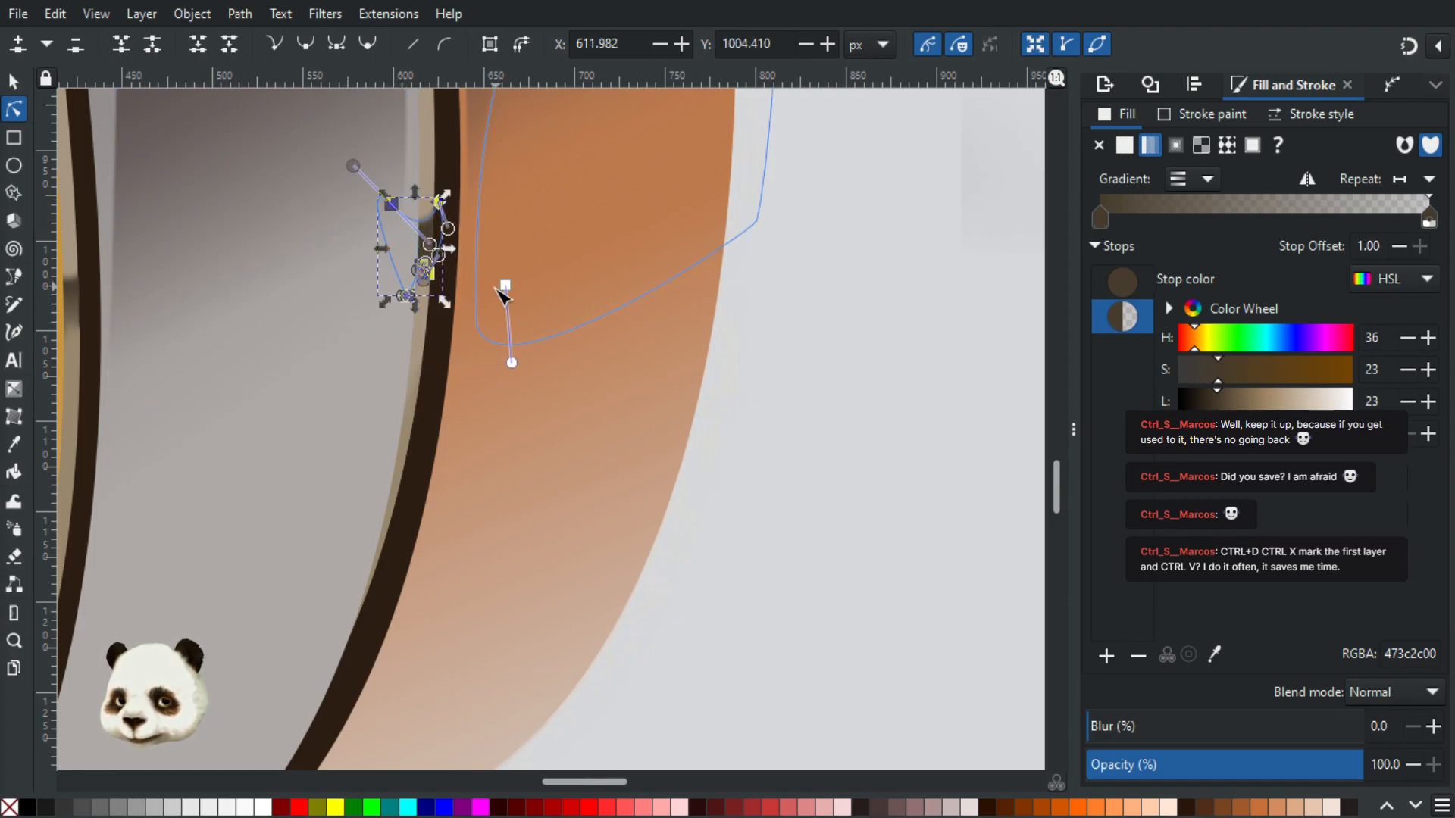
{"action": "left_click", "coordinate": [505, 299]}
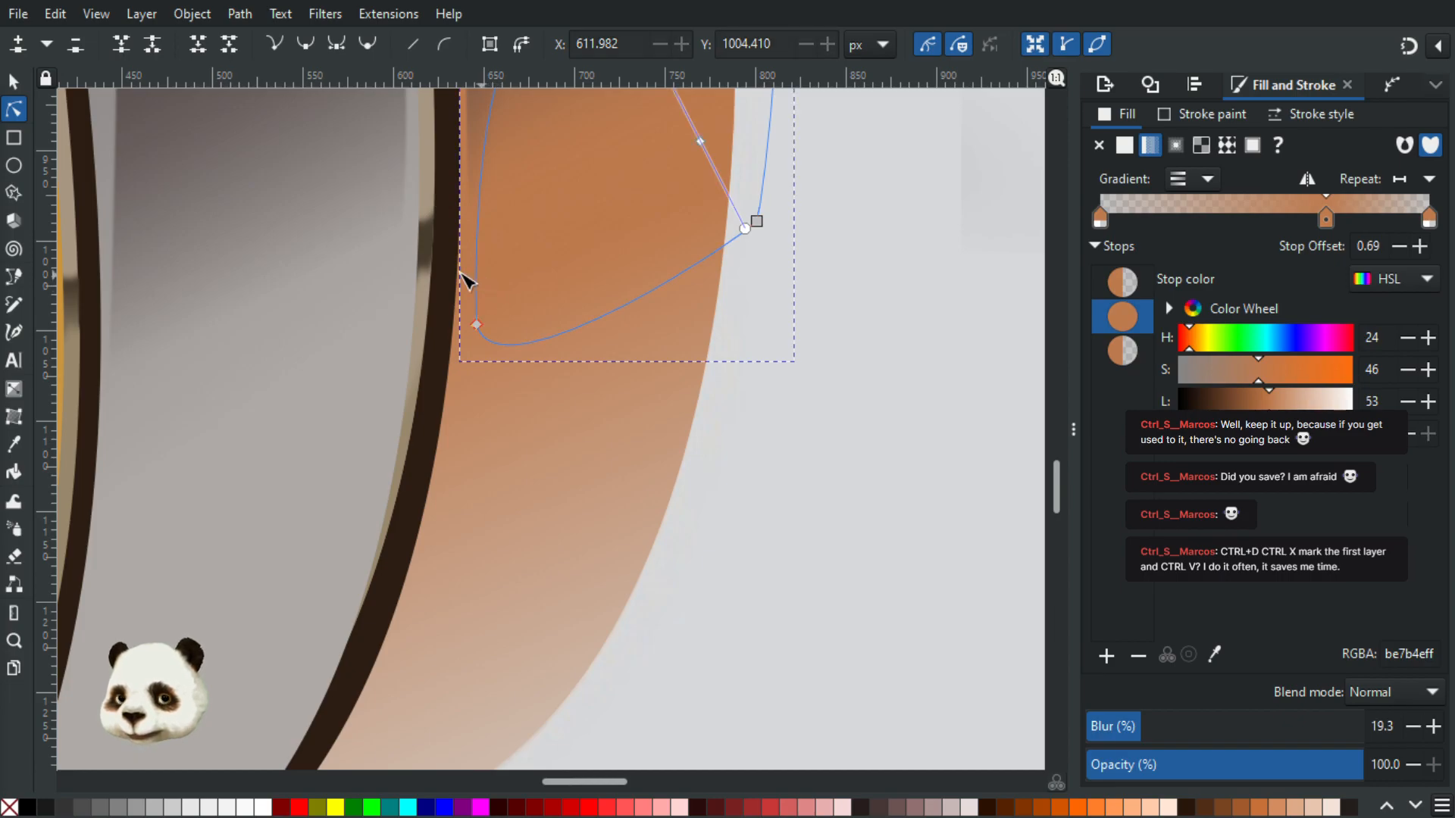
{"action": "scroll", "coordinate": [466, 303], "scroll_direction": "down", "scroll_amount": 3}
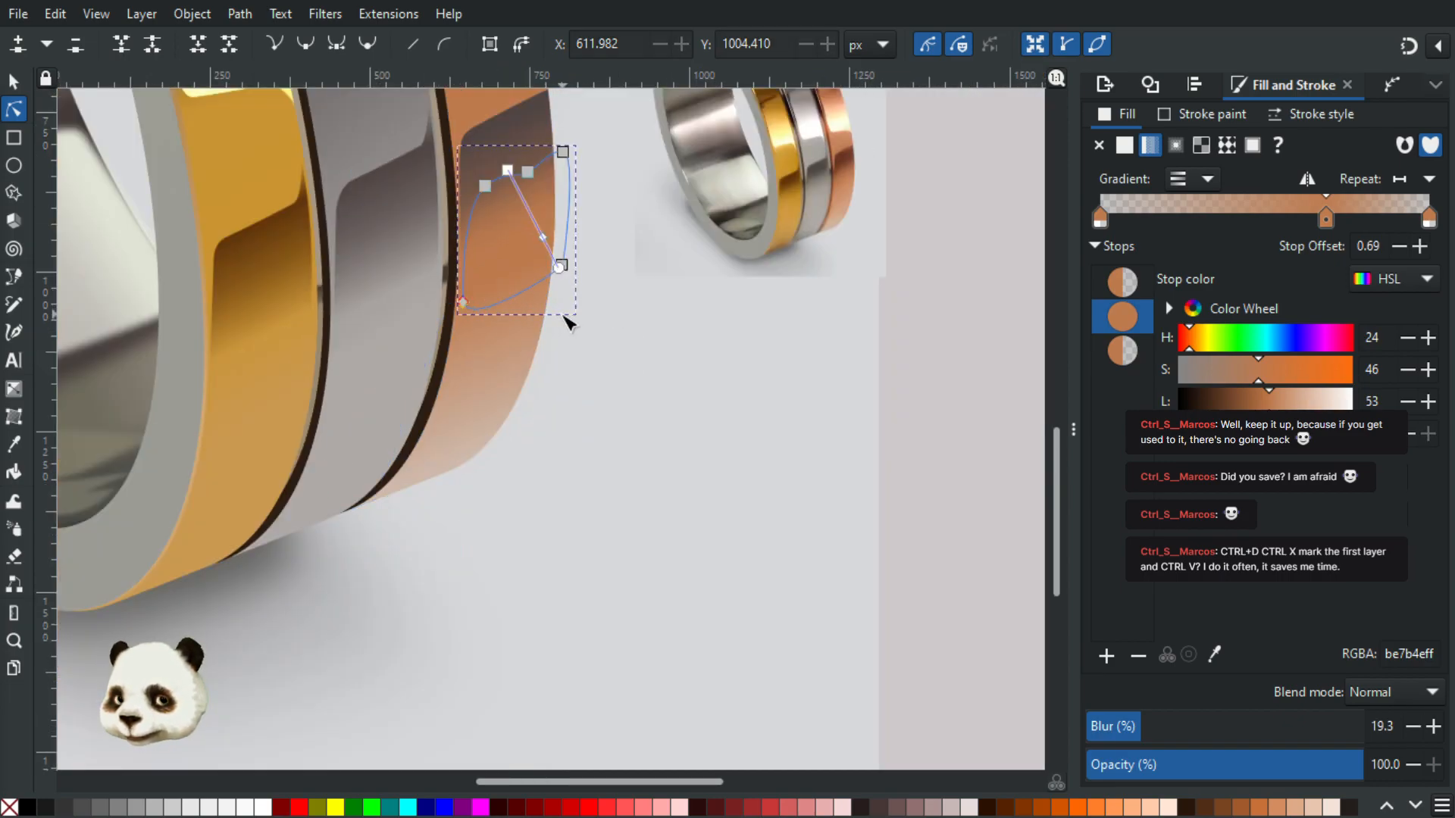
{"action": "key", "text": "Escape"}
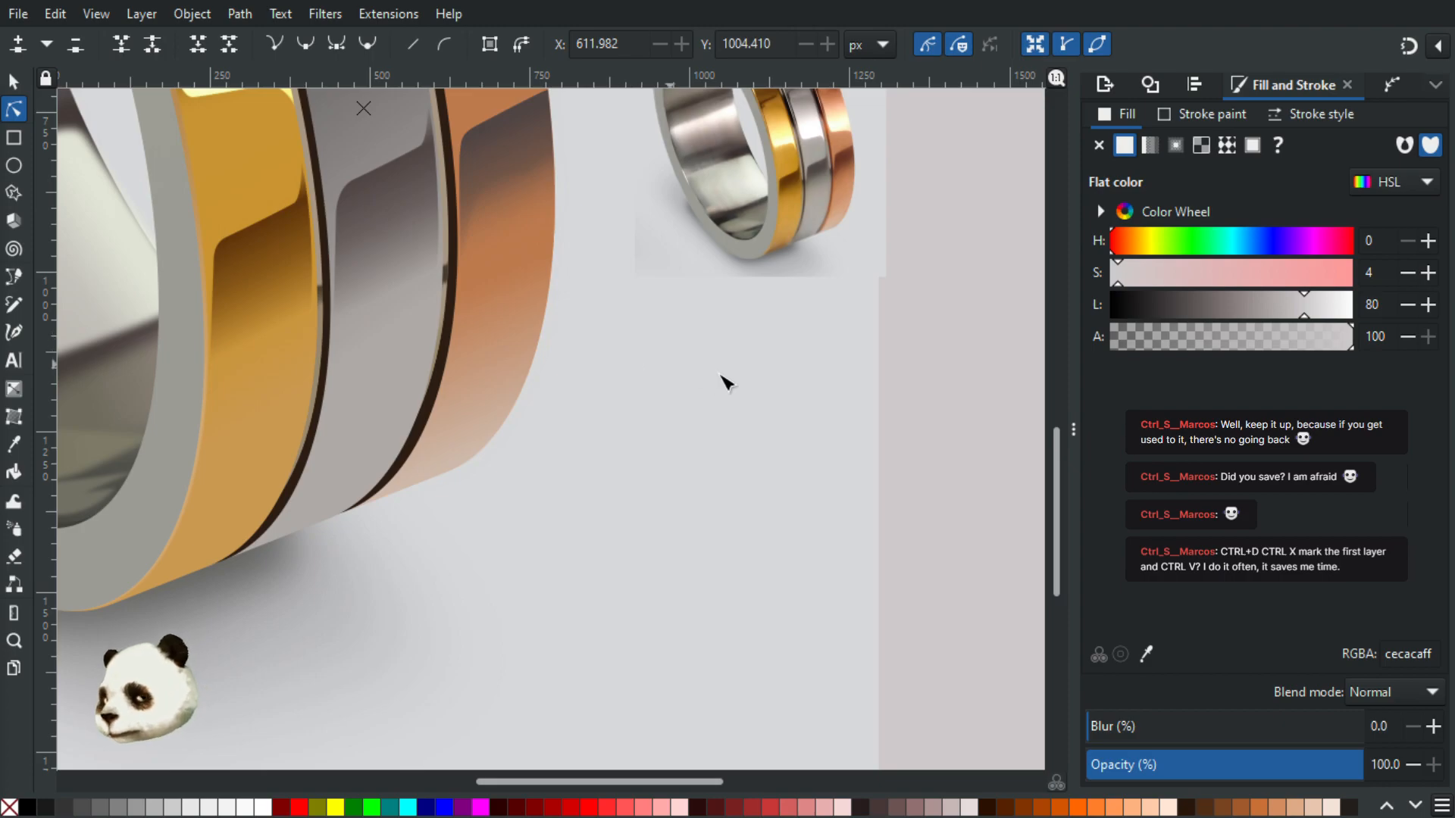
Step: Shift the small brown gradient shape's nodes higher along the groove's light edge, the dragged node to X 612.814 and Y 974.445 px
{"action": "left_click_drag", "start_coordinate": [706, 381], "coordinate": [643, 455]}
{"action": "scroll", "coordinate": [241, 436], "scroll_direction": "down", "scroll_amount": 2}
{"action": "scroll", "coordinate": [362, 367], "scroll_direction": "up", "scroll_amount": 4}
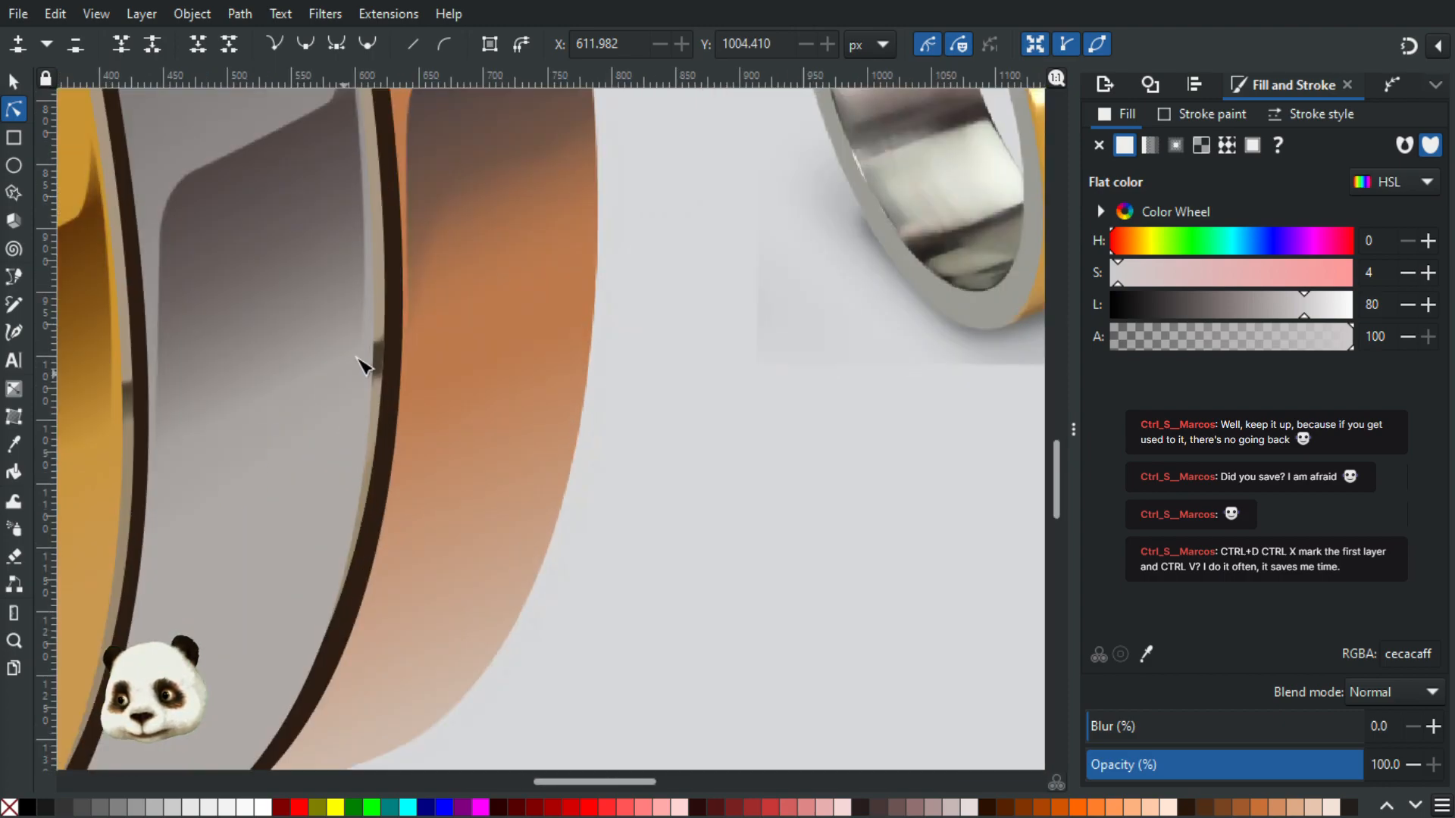
{"action": "left_click", "coordinate": [379, 355]}
{"action": "left_click_drag", "start_coordinate": [322, 305], "coordinate": [435, 424]}
{"action": "left_click_drag", "start_coordinate": [355, 327], "coordinate": [363, 297]}
{"action": "left_click", "coordinate": [717, 419]}
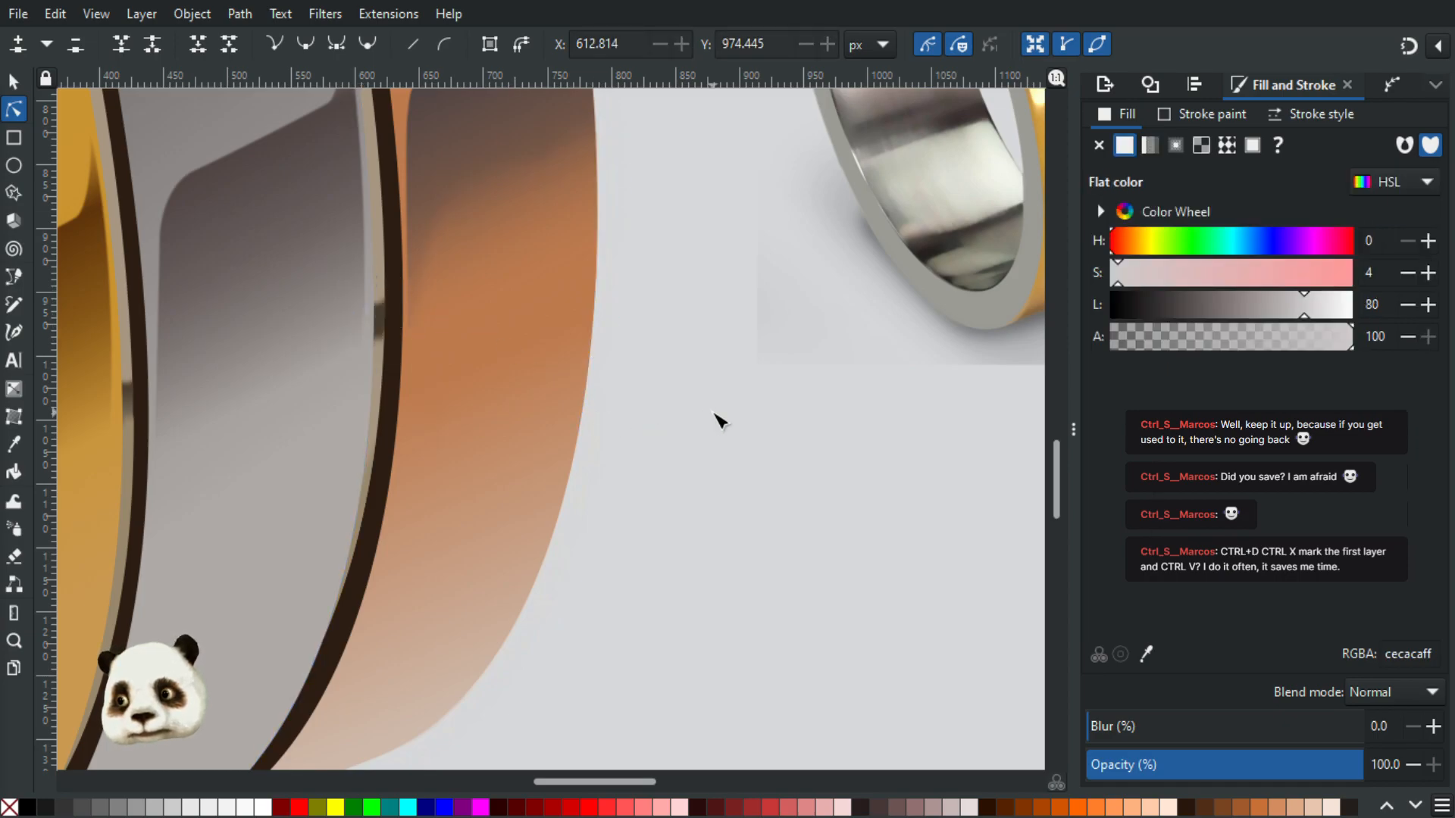
Step: Pull the brown shape's lower inner node outward into the dark groove line, to X 625.747 and Y 988.626 px
{"action": "scroll", "coordinate": [713, 414], "scroll_direction": "down", "scroll_amount": 1}
{"action": "scroll", "coordinate": [685, 411], "scroll_direction": "up", "scroll_amount": 1}
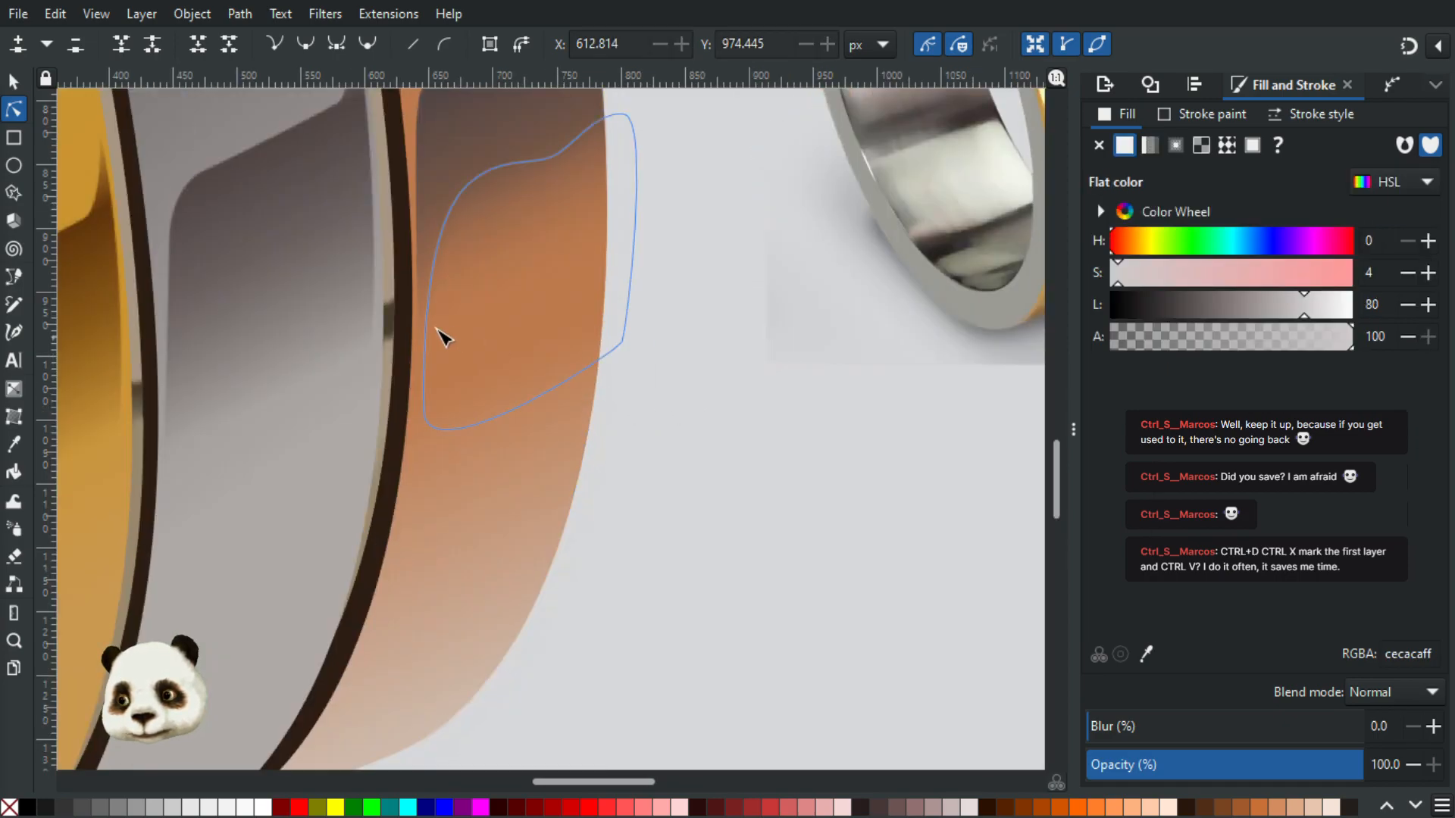
{"action": "left_click", "coordinate": [390, 325]}
{"action": "scroll", "coordinate": [390, 325], "scroll_direction": "up", "scroll_amount": 4}
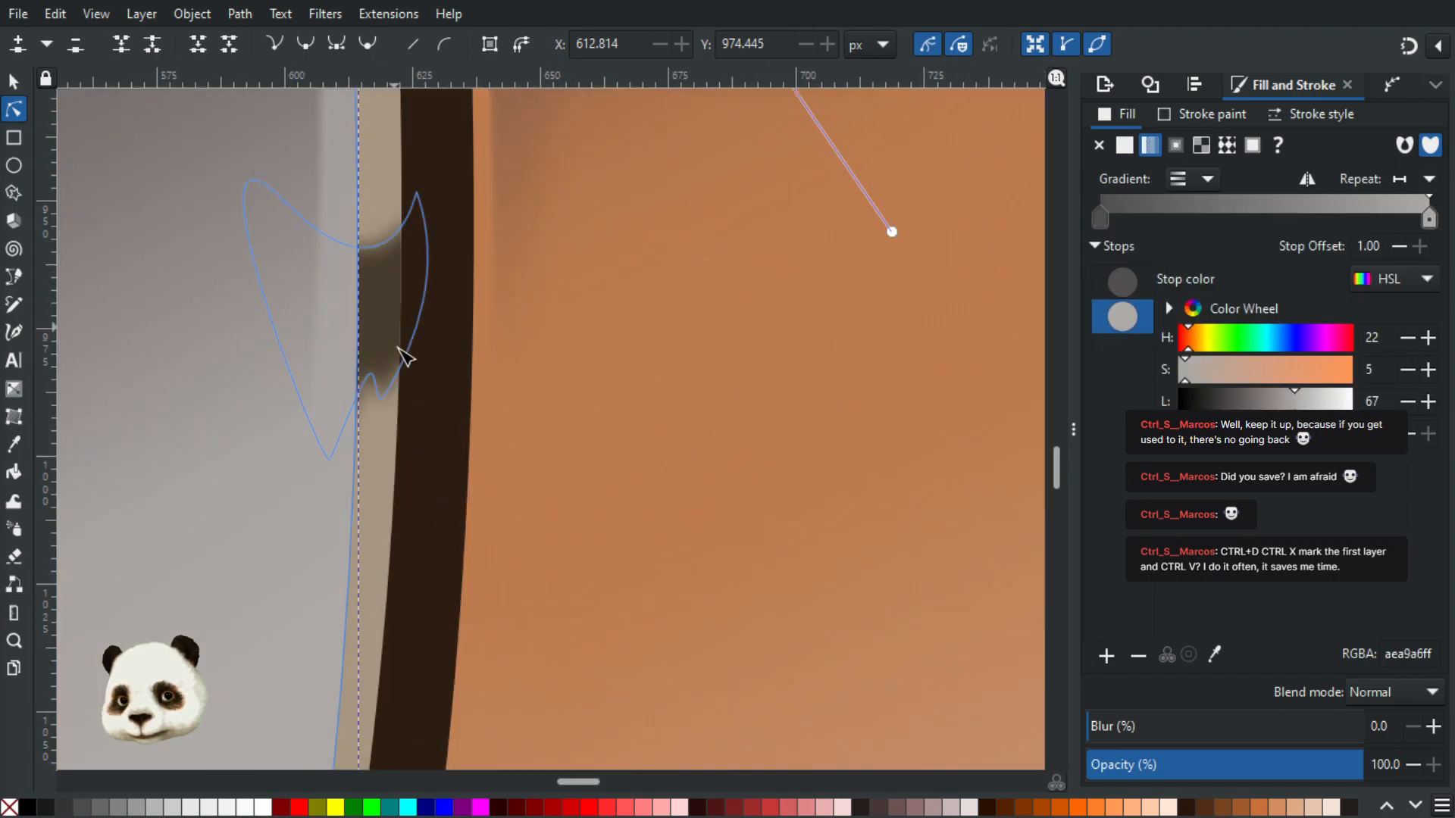
{"action": "left_click", "coordinate": [402, 393]}
{"action": "left_click", "coordinate": [414, 396]}
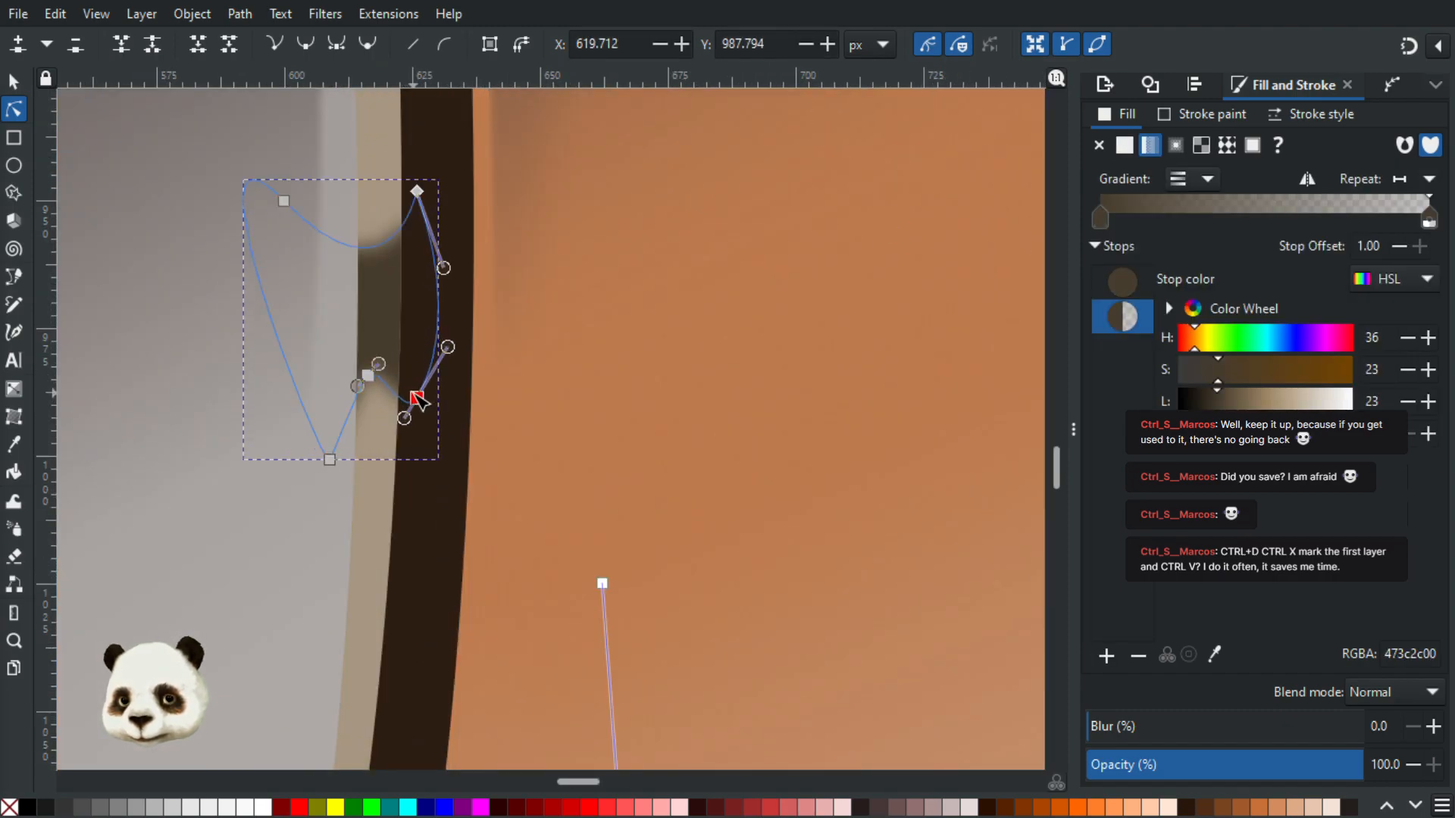
{"action": "left_click", "coordinate": [416, 397]}
Step: Realign the brown shape's linear gradient so it fades vertically downward along the groove's light edge
{"action": "key", "text": "g"}
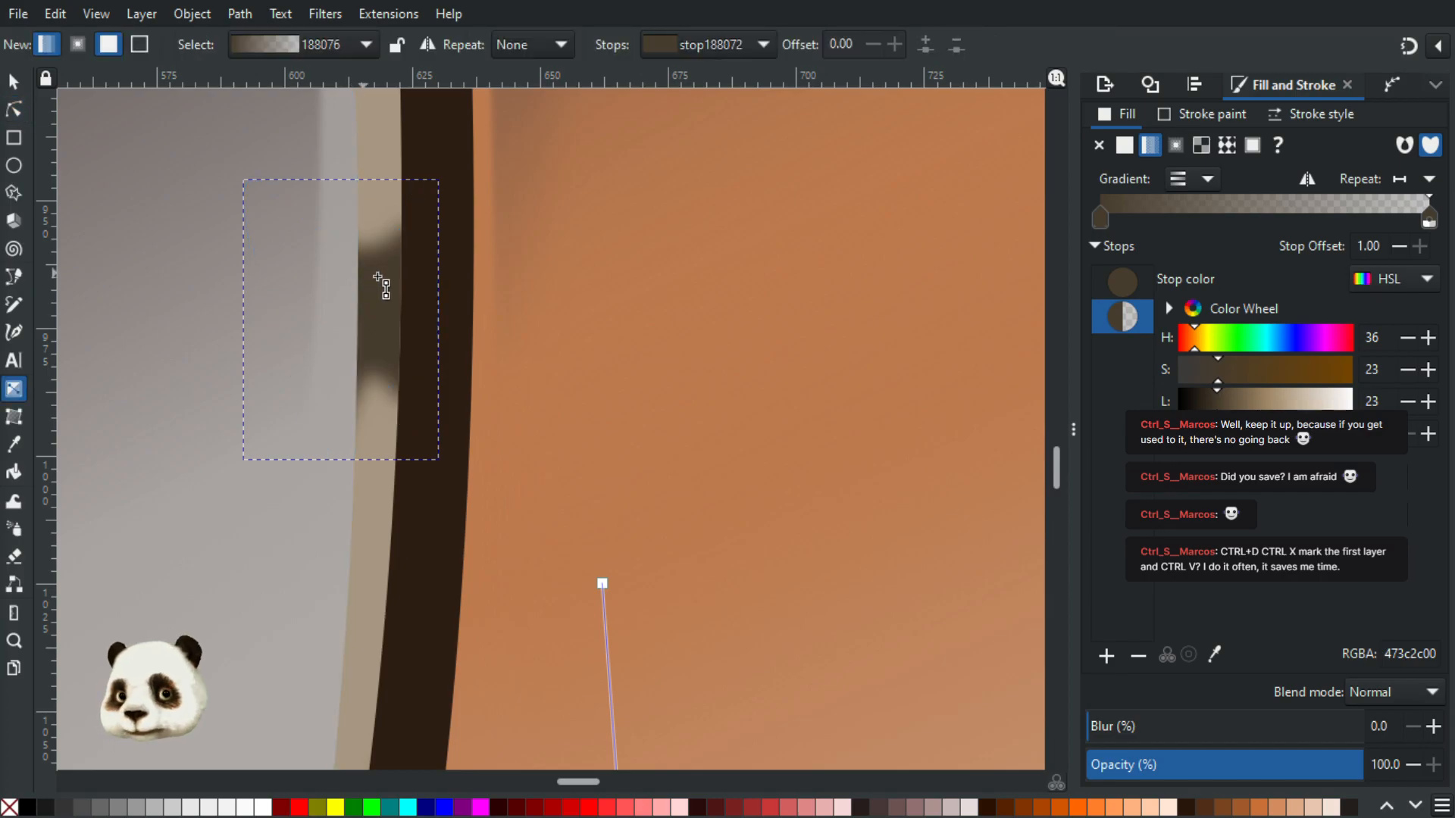
{"action": "left_click_drag", "start_coordinate": [379, 276], "coordinate": [380, 379]}
{"action": "left_click_drag", "start_coordinate": [380, 428], "coordinate": [383, 455]}
{"action": "scroll", "coordinate": [393, 462], "scroll_direction": "down", "scroll_amount": 7}
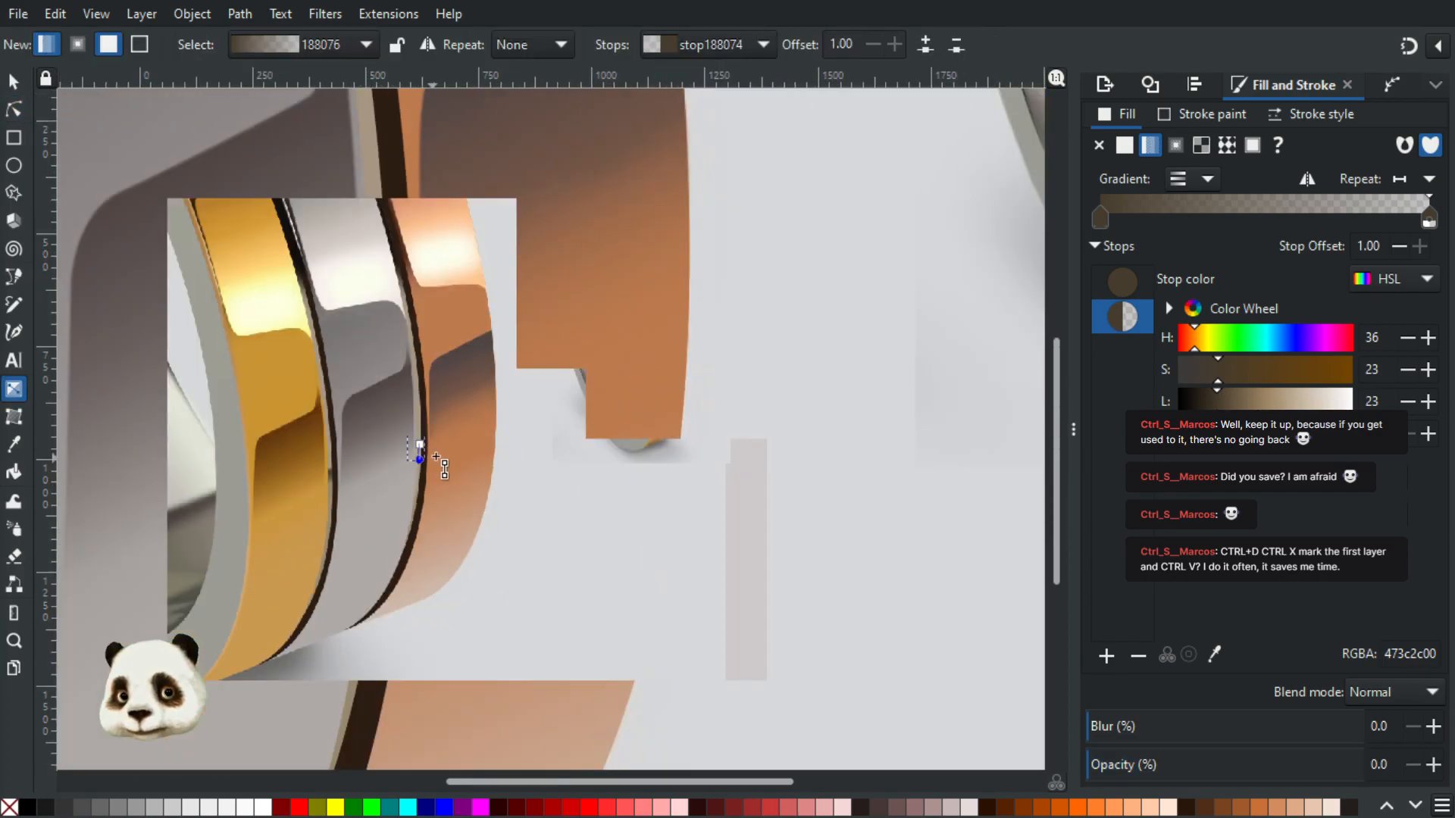
Step: Compare the upper silver-copper groove with the same area of the reference photo
{"action": "scroll", "coordinate": [454, 463], "scroll_direction": "up", "scroll_amount": 4}
{"action": "scroll", "coordinate": [455, 464], "scroll_direction": "right", "scroll_amount": 2}
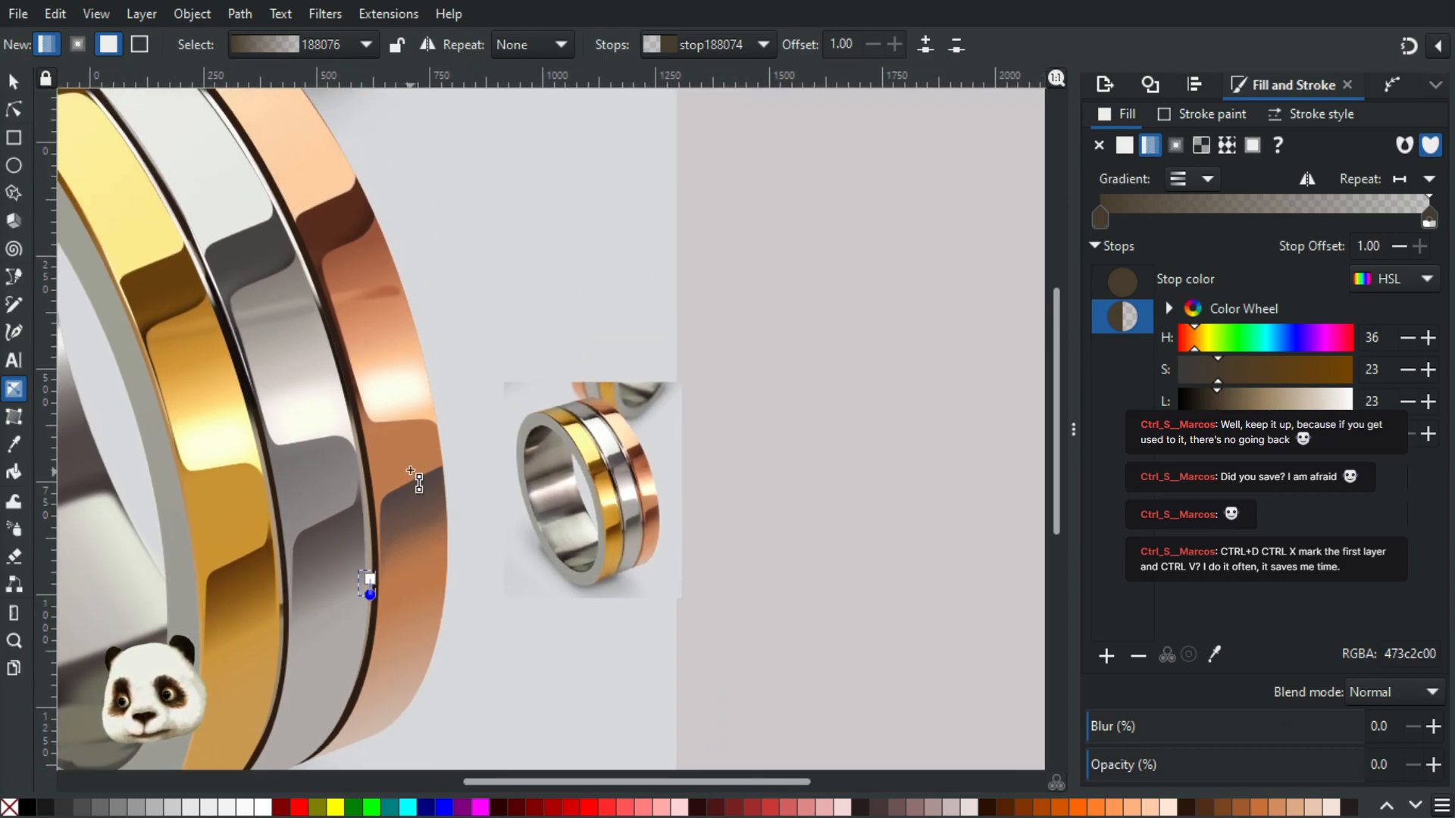
{"action": "scroll", "coordinate": [426, 457], "scroll_direction": "up", "scroll_amount": 1}
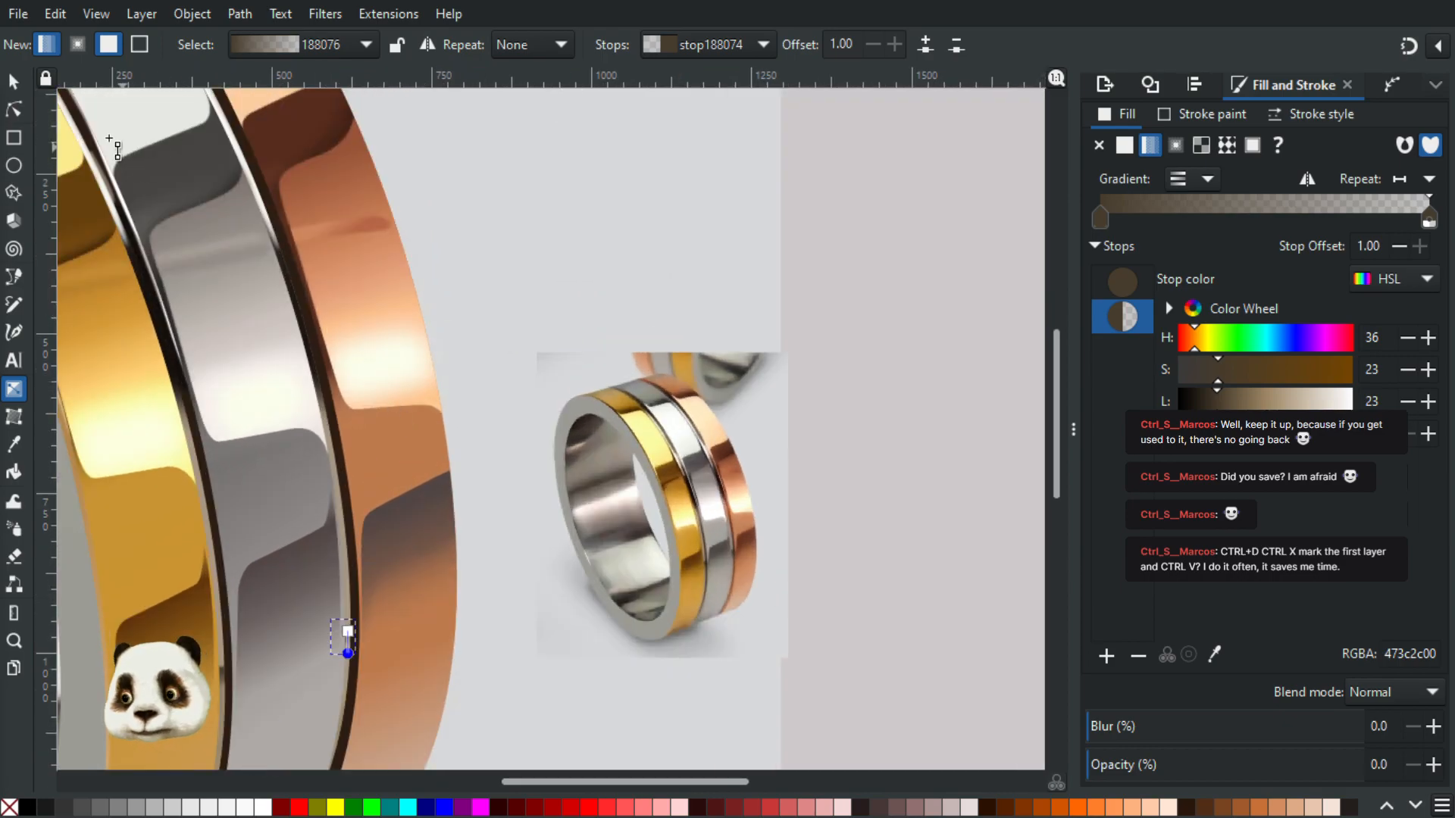
{"action": "left_click", "coordinate": [16, 112]}
{"action": "scroll", "coordinate": [309, 542], "scroll_direction": "up", "scroll_amount": 8}
{"action": "scroll", "coordinate": [309, 543], "scroll_direction": "left", "scroll_amount": 5}
{"action": "left_click_drag", "start_coordinate": [424, 583], "coordinate": [218, 400]}
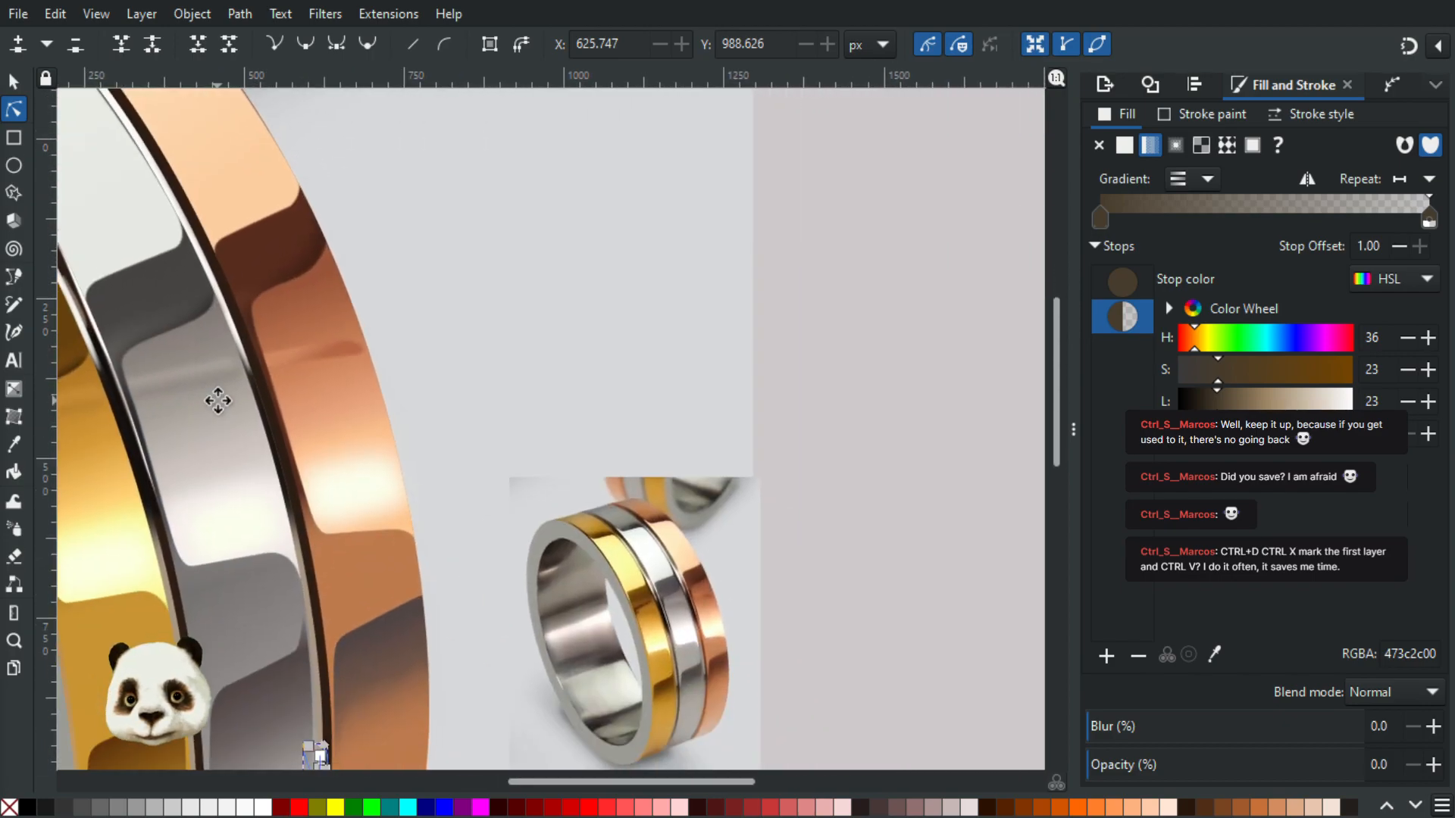
{"action": "scroll", "coordinate": [682, 598], "scroll_direction": "up", "scroll_amount": 3}
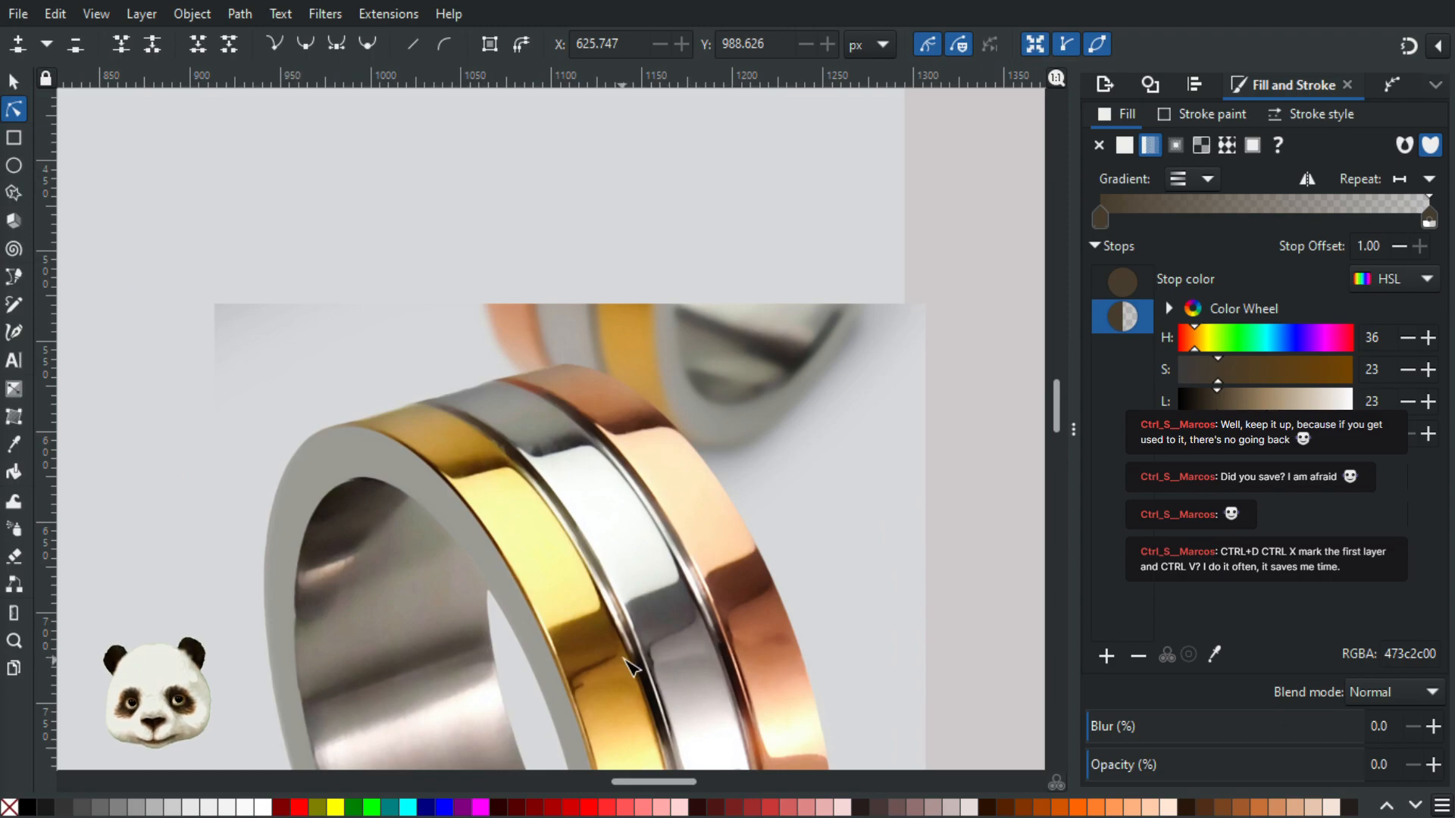
{"action": "scroll", "coordinate": [606, 659], "scroll_direction": "down", "scroll_amount": 2}
{"action": "left_click_drag", "start_coordinate": [395, 495], "coordinate": [792, 547]}
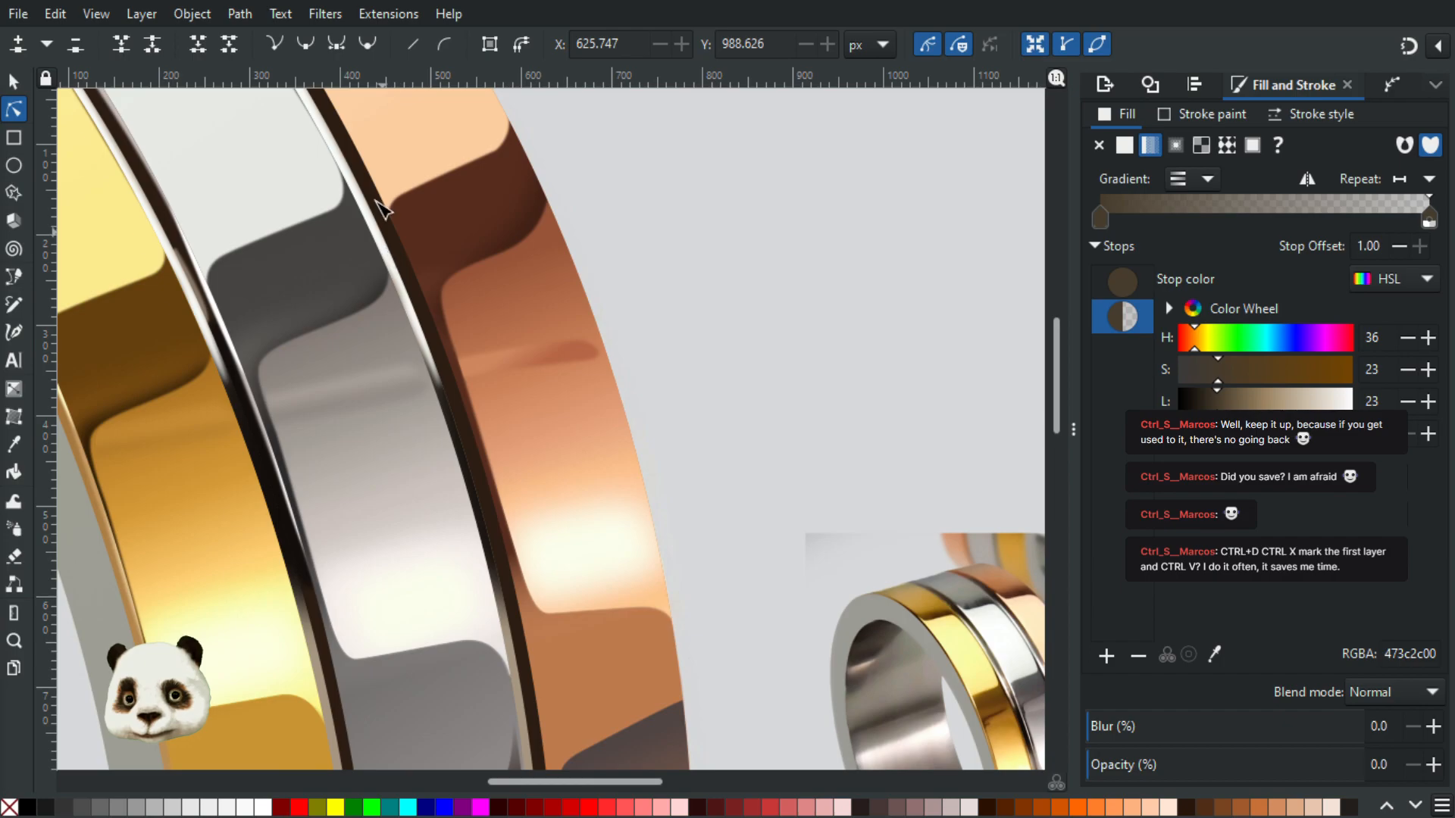
Step: Examine the shapes and light edge along the upper silver-copper groove to find the white highlight
{"action": "left_click", "coordinate": [380, 224]}
{"action": "left_click_drag", "start_coordinate": [376, 296], "coordinate": [388, 390]}
{"action": "scroll", "coordinate": [389, 387], "scroll_direction": "up", "scroll_amount": 3}
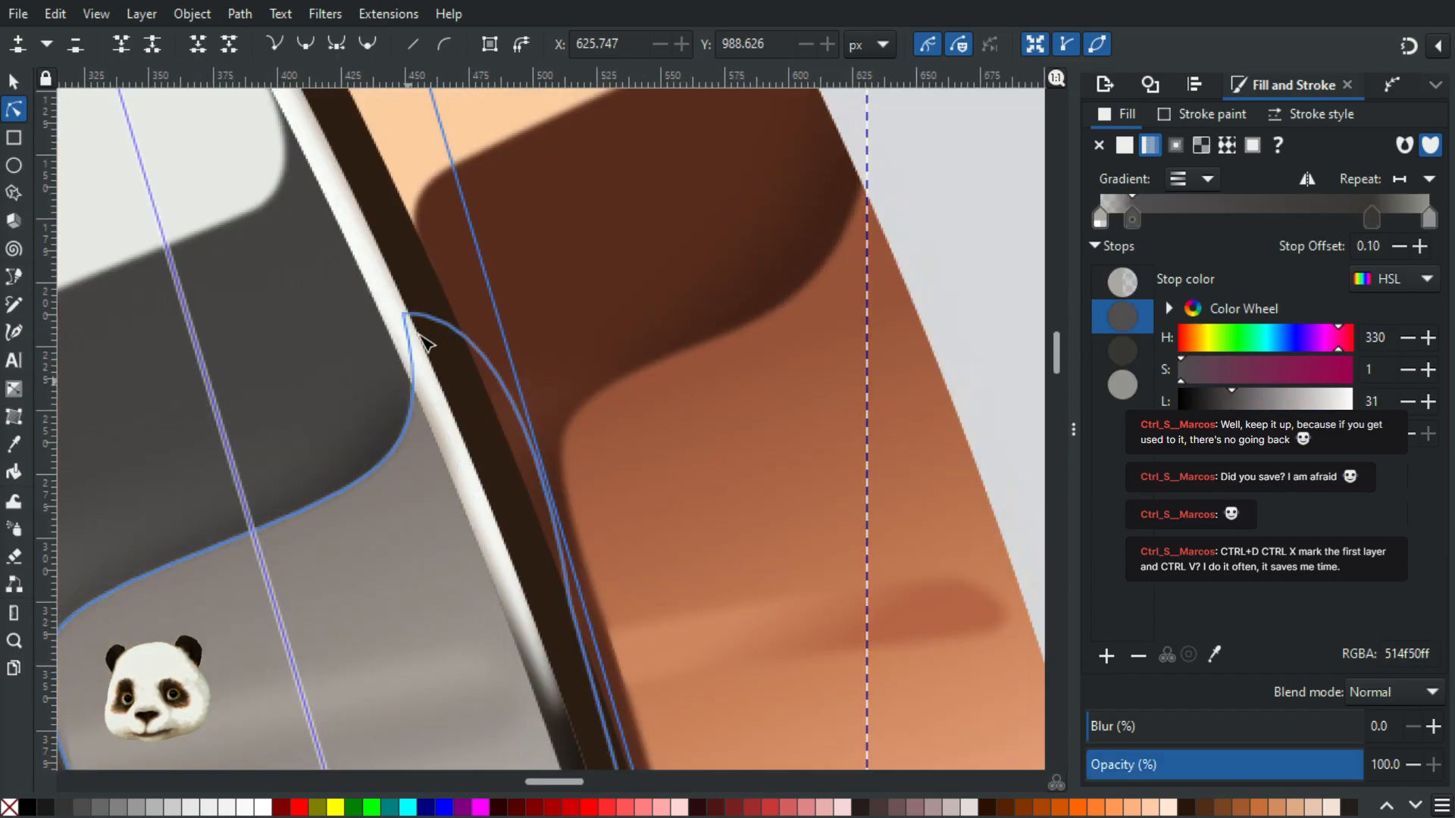
{"action": "left_click", "coordinate": [561, 701]}
{"action": "scroll", "coordinate": [539, 673], "scroll_direction": "down", "scroll_amount": 2}
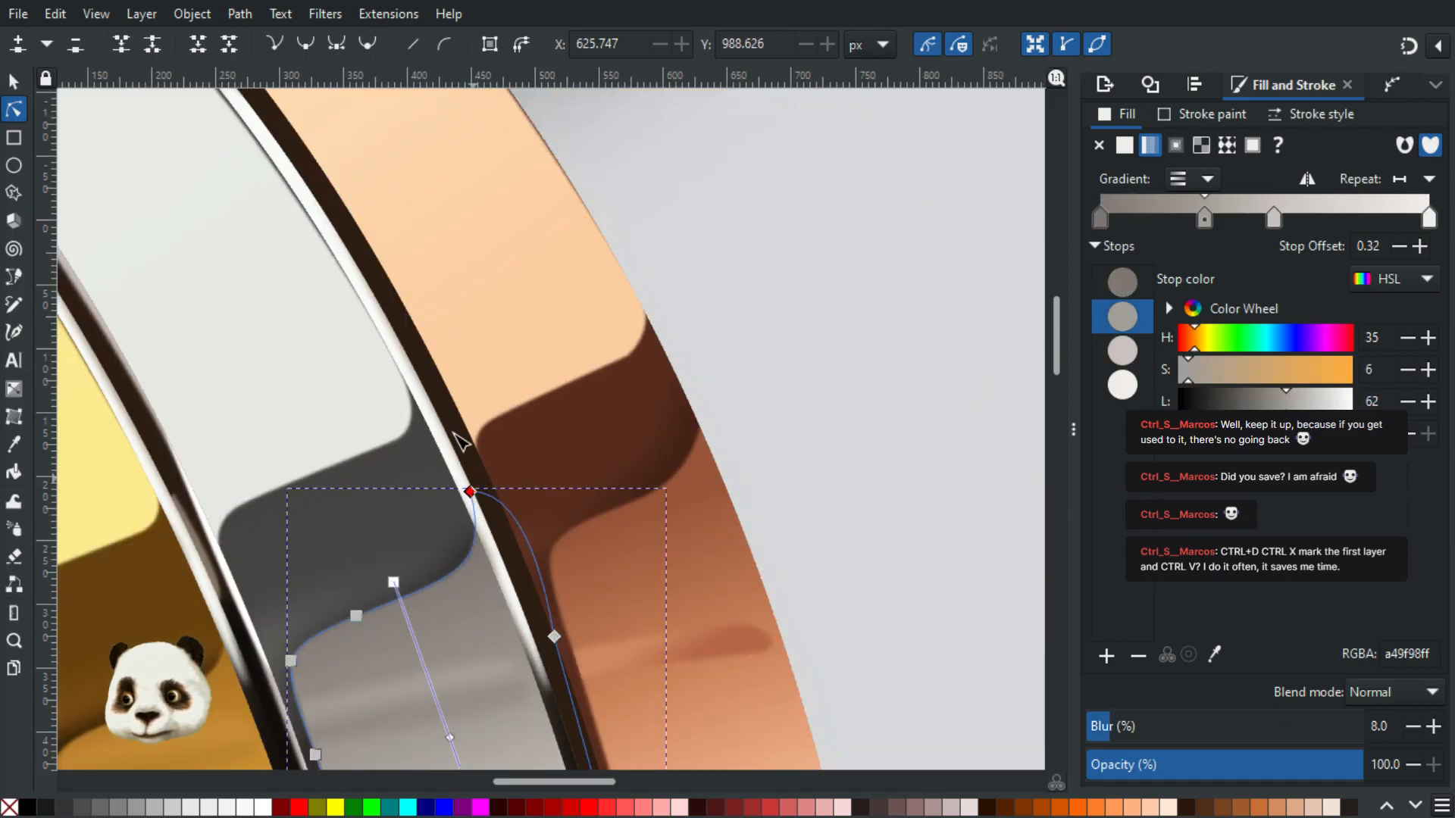
{"action": "left_click_drag", "start_coordinate": [406, 385], "coordinate": [478, 664]}
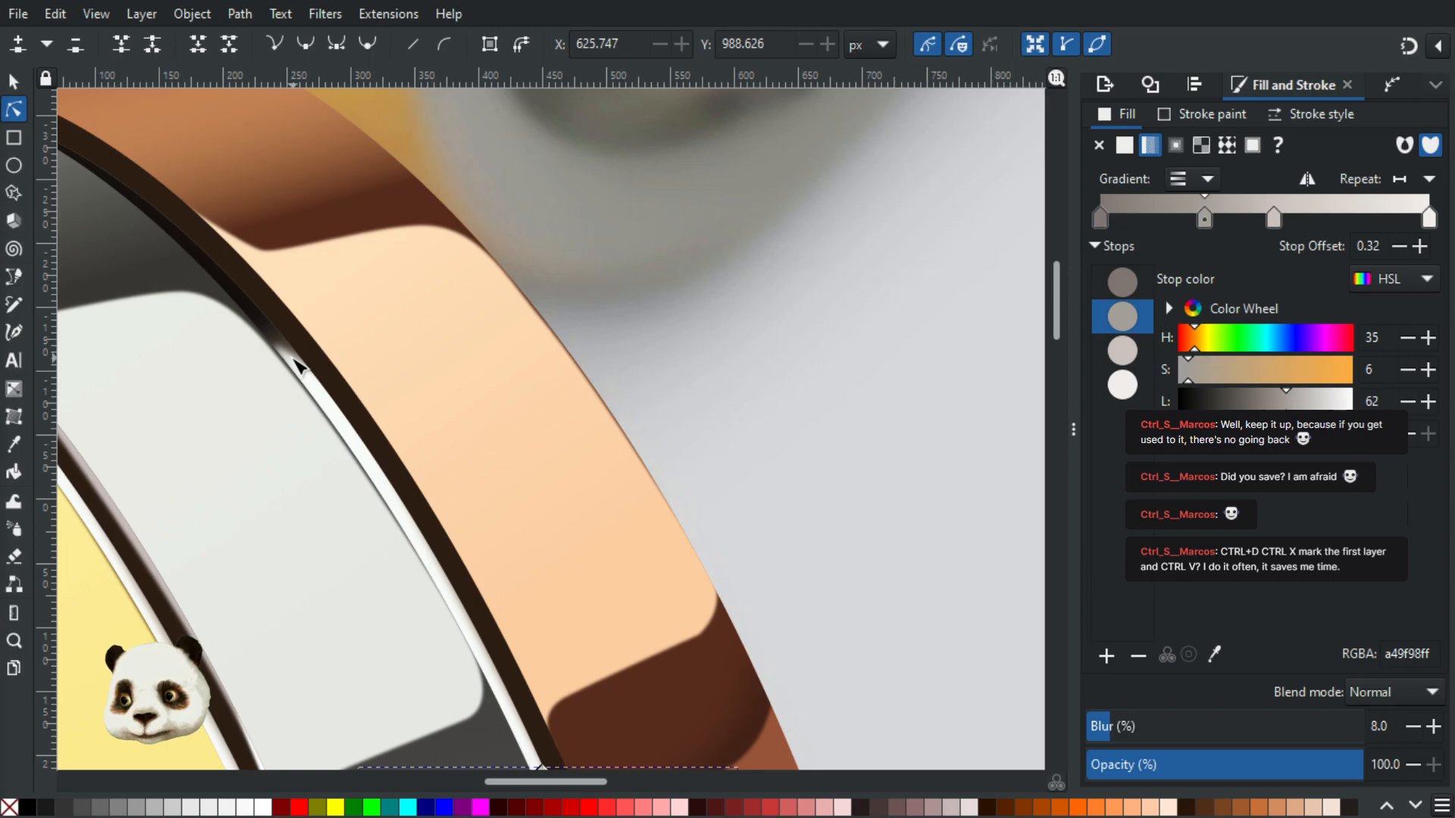
{"action": "left_click", "coordinate": [297, 365]}
{"action": "key", "text": "s"}
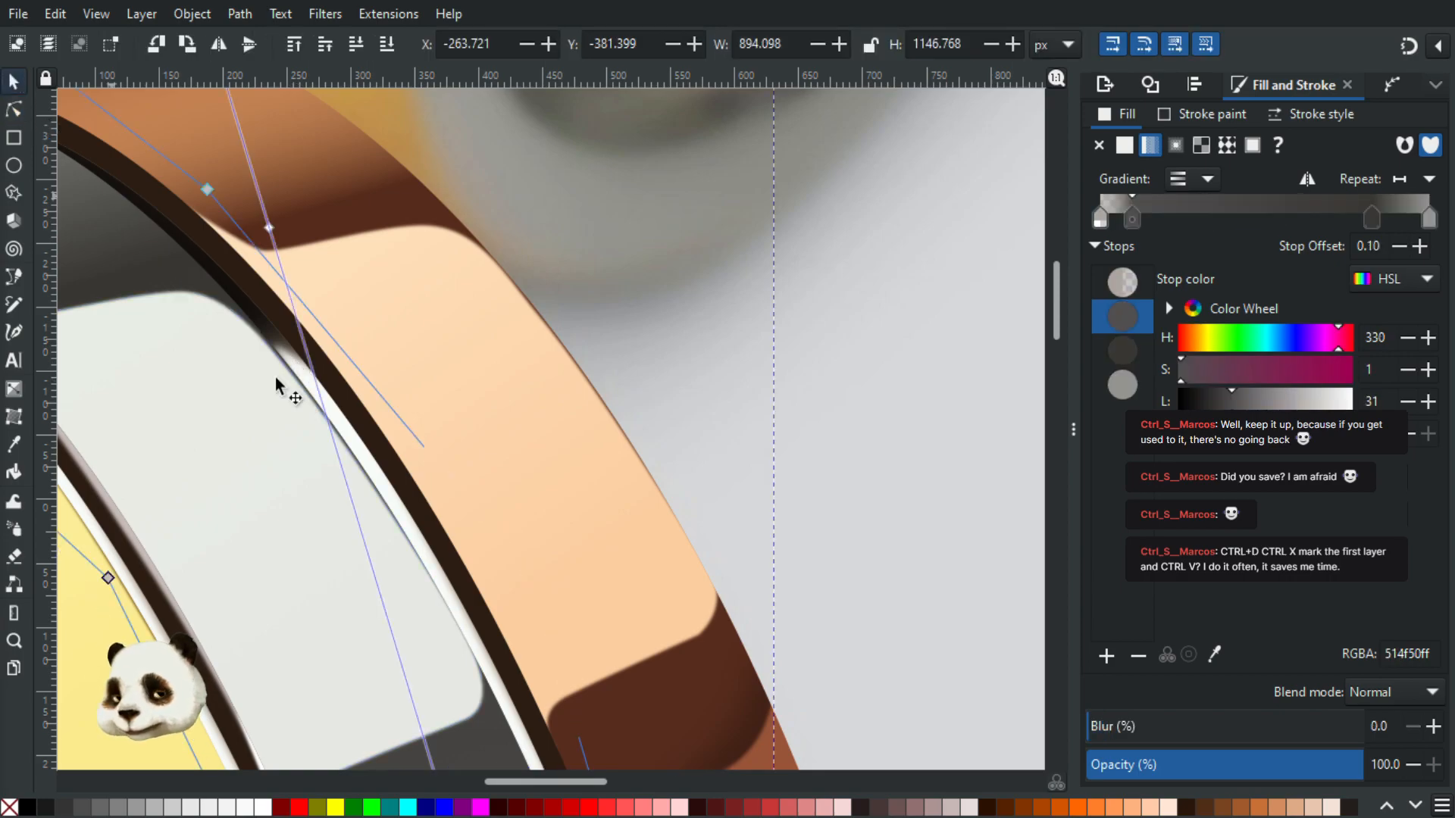
{"action": "left_click_drag", "start_coordinate": [383, 487], "coordinate": [210, 144]}
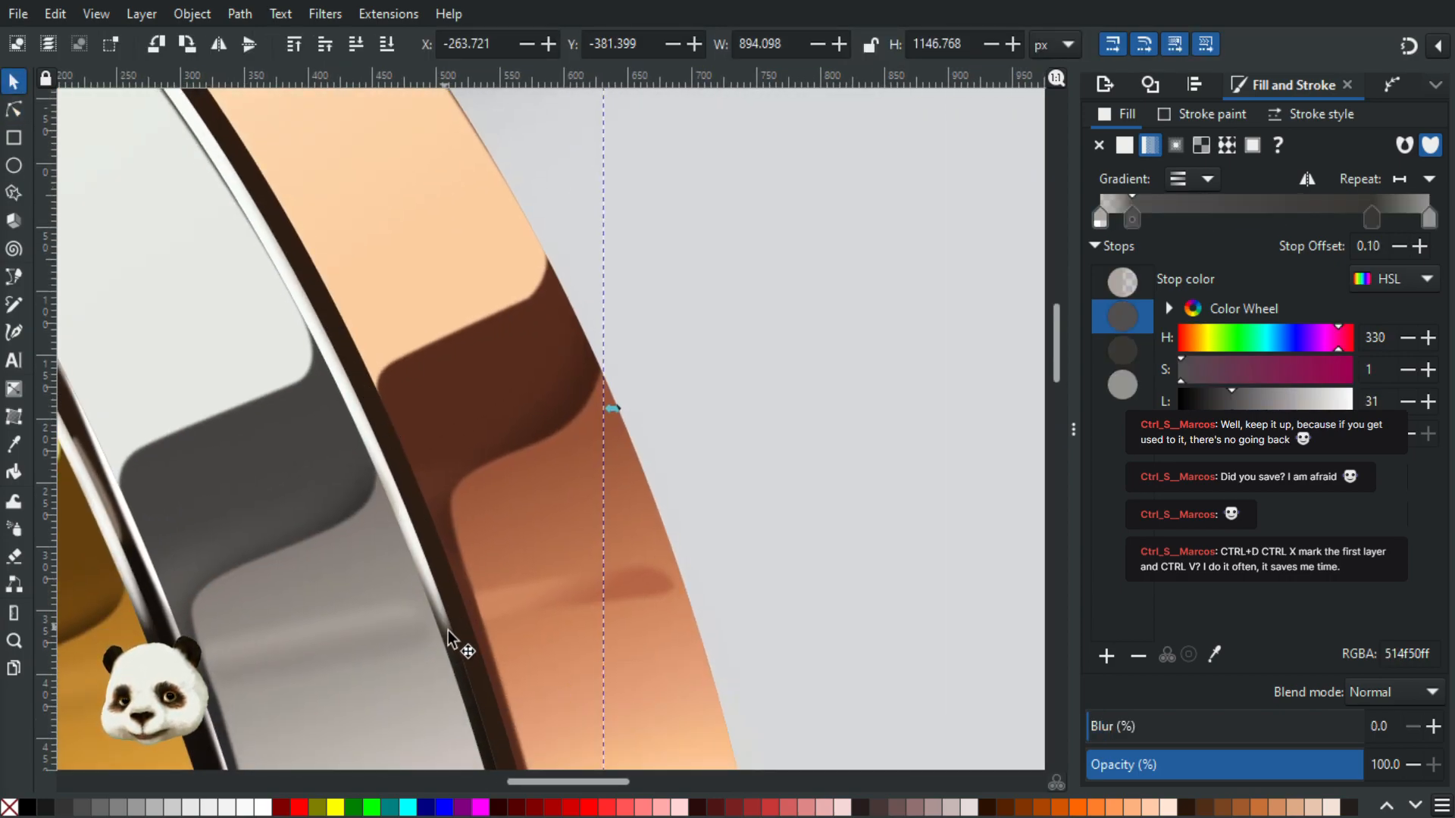
Step: Move all nodes of the white blurred highlight higher along the silver-copper groove, the dragged node to X 346.572 and Y 62.586 px
{"action": "key", "text": "Tab"}
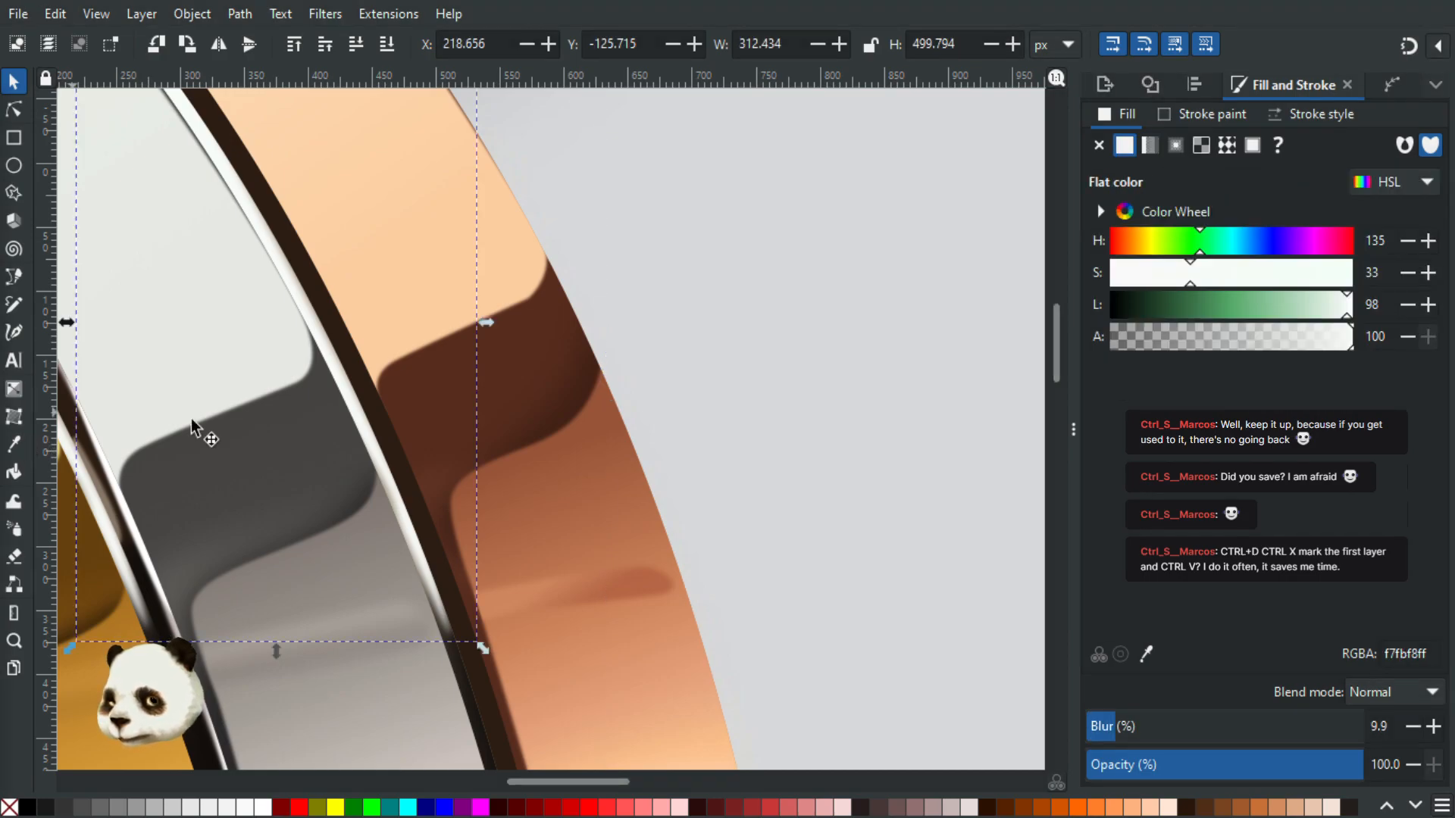
{"action": "scroll", "coordinate": [277, 422], "scroll_direction": "down", "scroll_amount": 2}
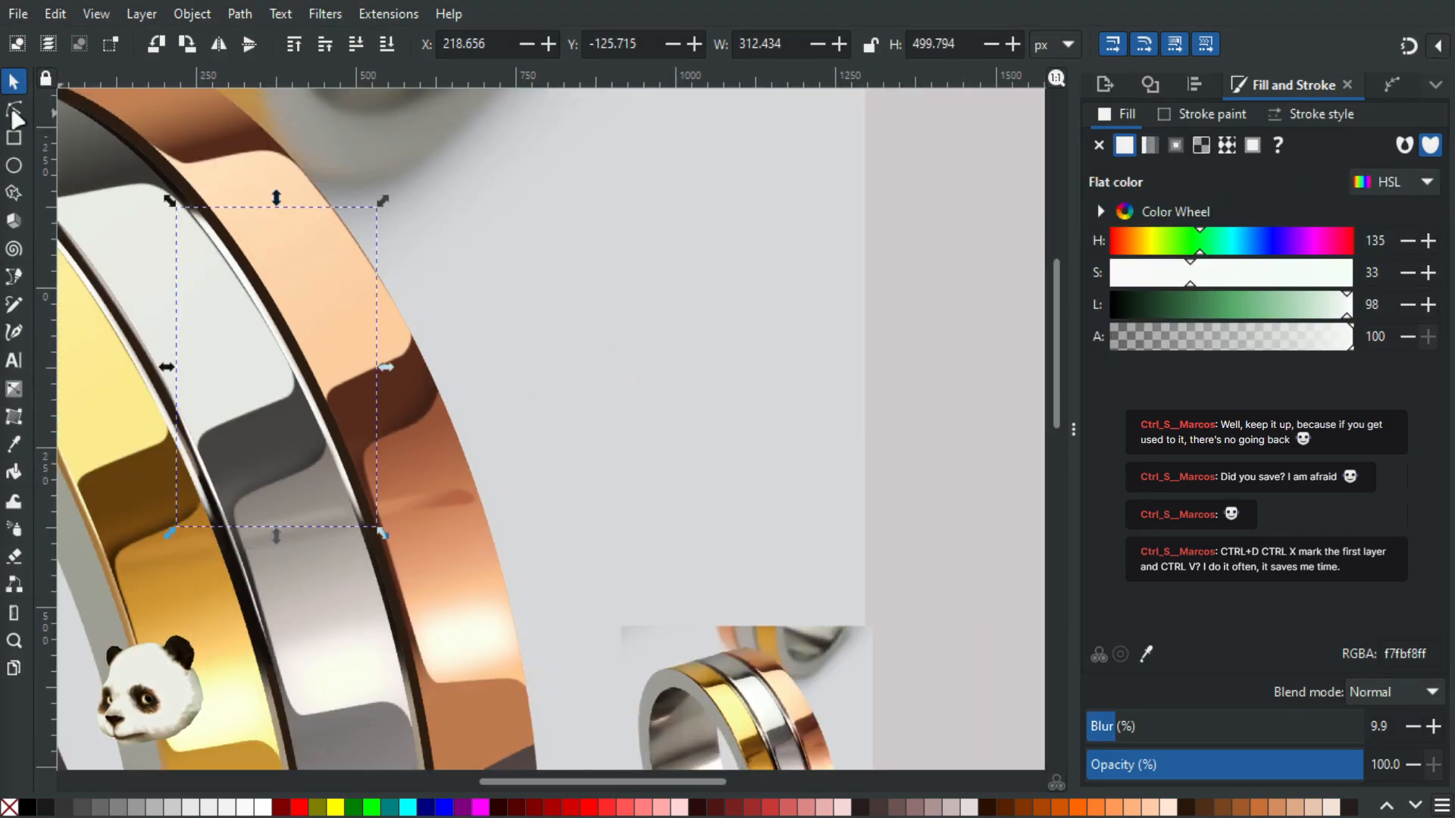
{"action": "double_click", "coordinate": [221, 242]}
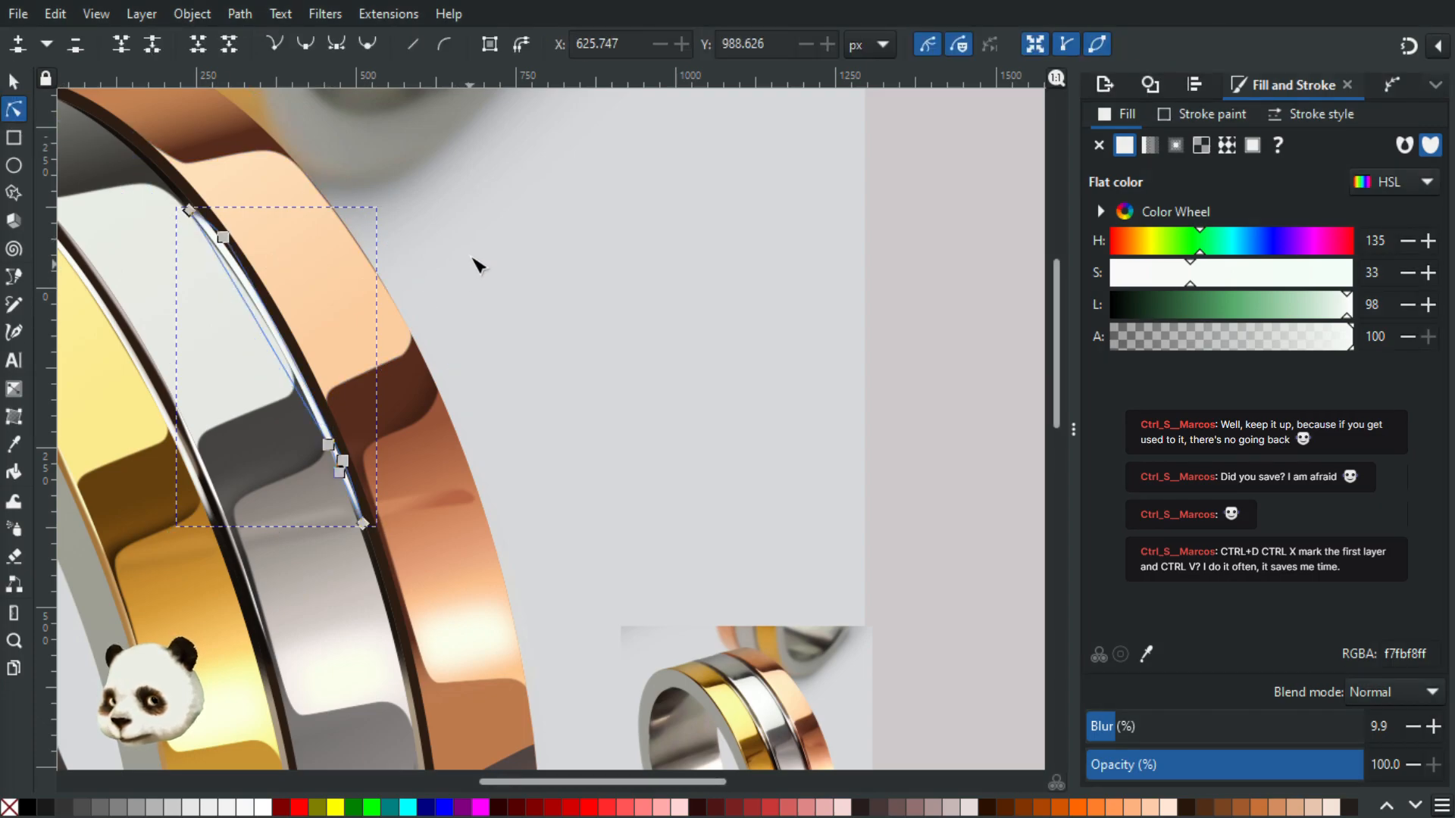
{"action": "scroll", "coordinate": [450, 307], "scroll_direction": "up", "scroll_amount": 1}
{"action": "scroll", "coordinate": [449, 307], "scroll_direction": "down", "scroll_amount": 1}
{"action": "left_click_drag", "start_coordinate": [446, 157], "coordinate": [129, 576]}
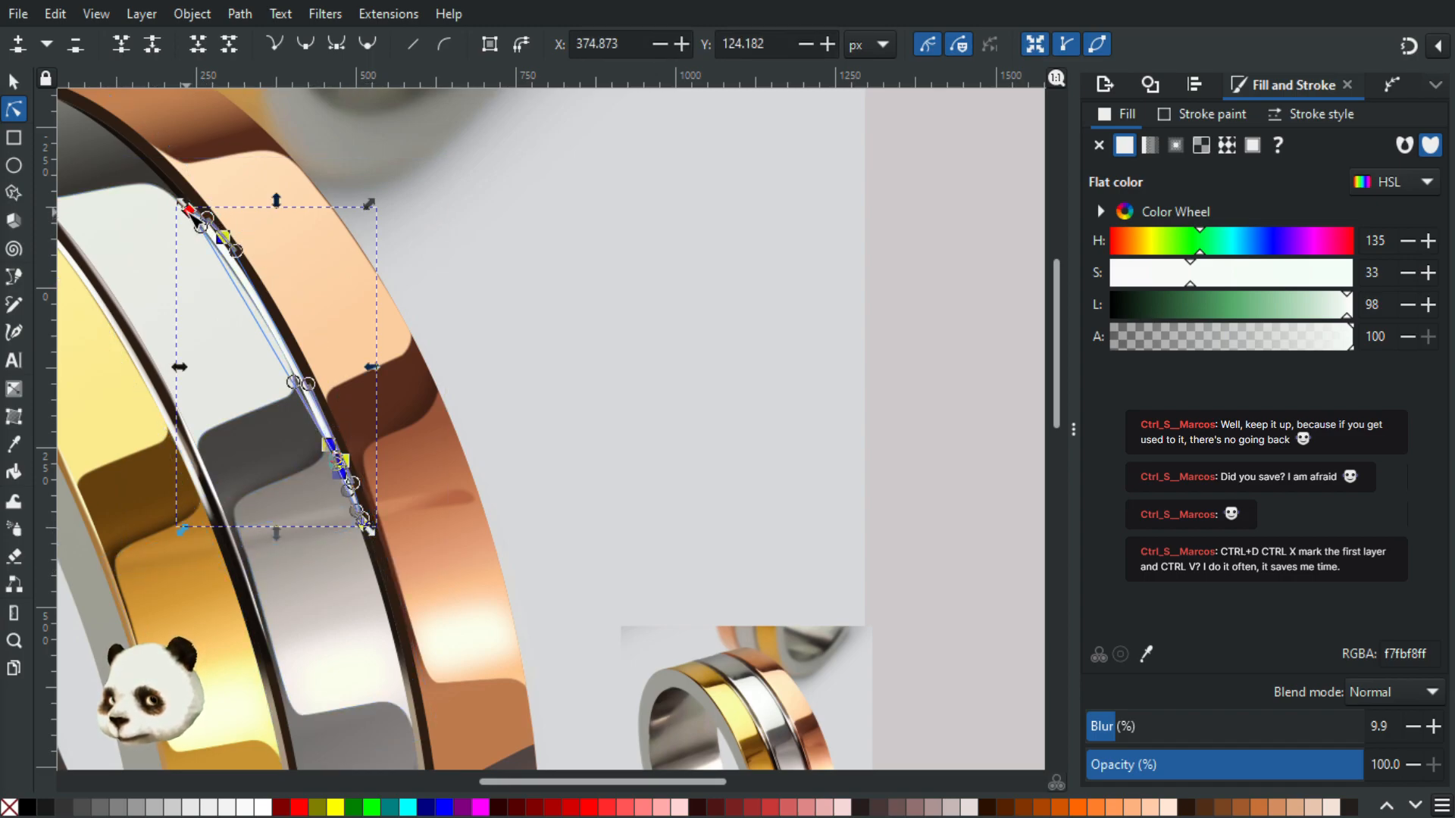
{"action": "left_click_drag", "start_coordinate": [187, 210], "coordinate": [169, 169]}
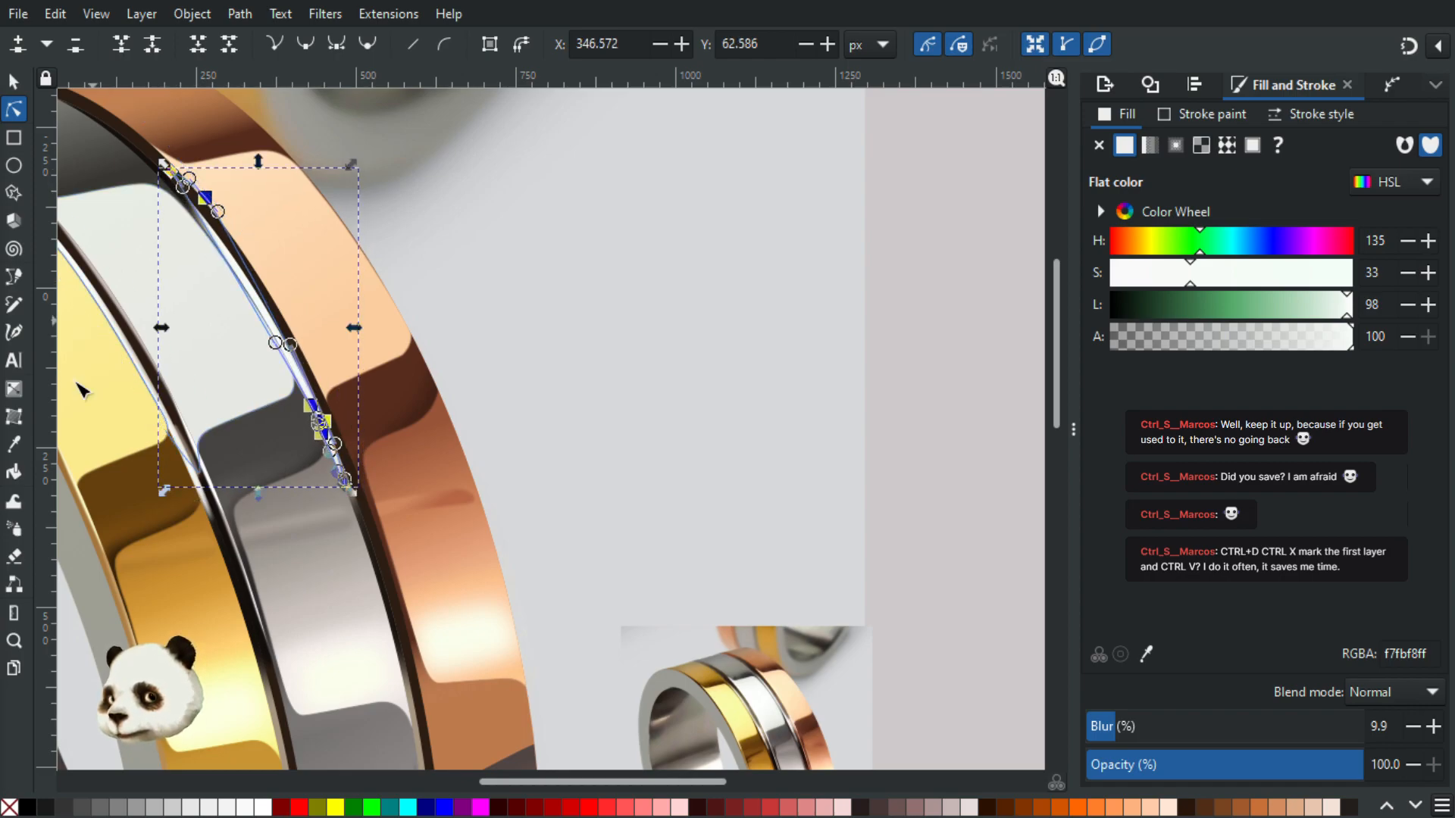
{"action": "scroll", "coordinate": [453, 506], "scroll_direction": "down", "scroll_amount": 3}
{"action": "scroll", "coordinate": [452, 505], "scroll_direction": "left", "scroll_amount": 1}
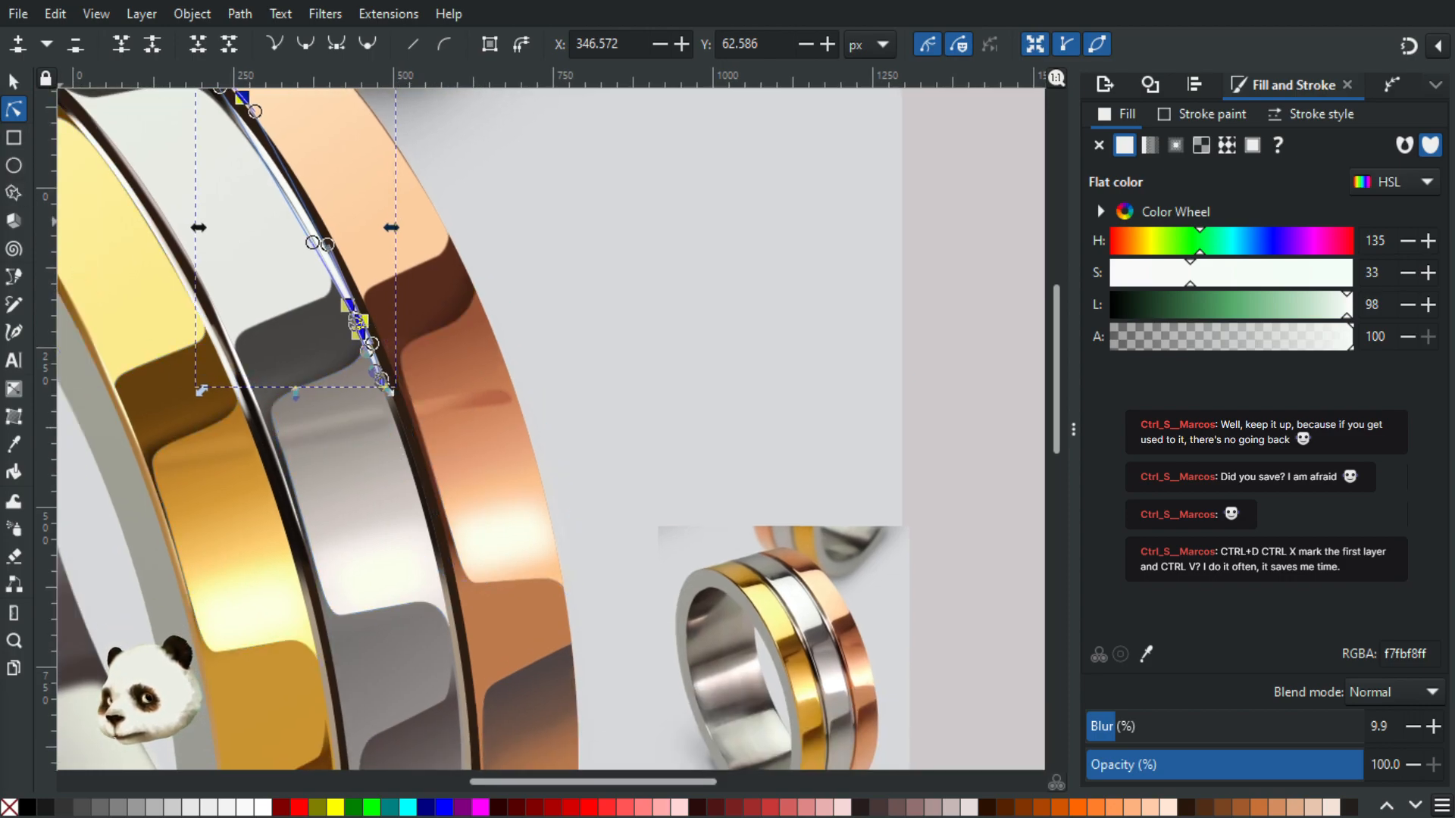
Step: Shift all nodes of the dark blurred shadow over the groove's middle section upward, the dragged node to X 533.046 and Y 401.464 px
{"action": "key", "text": "ctrl+z"}
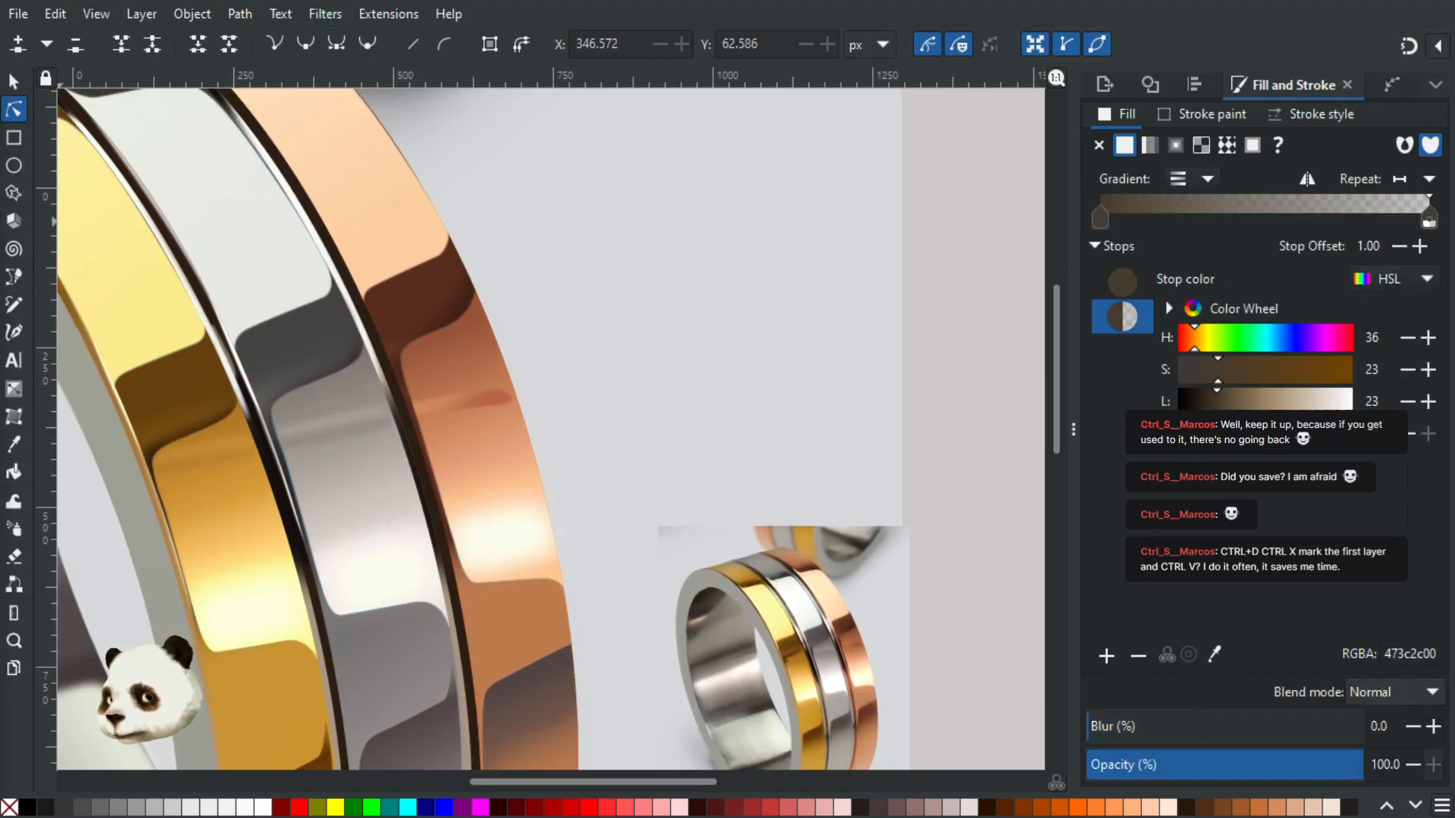
{"action": "key", "text": "ctrl+shift+z"}
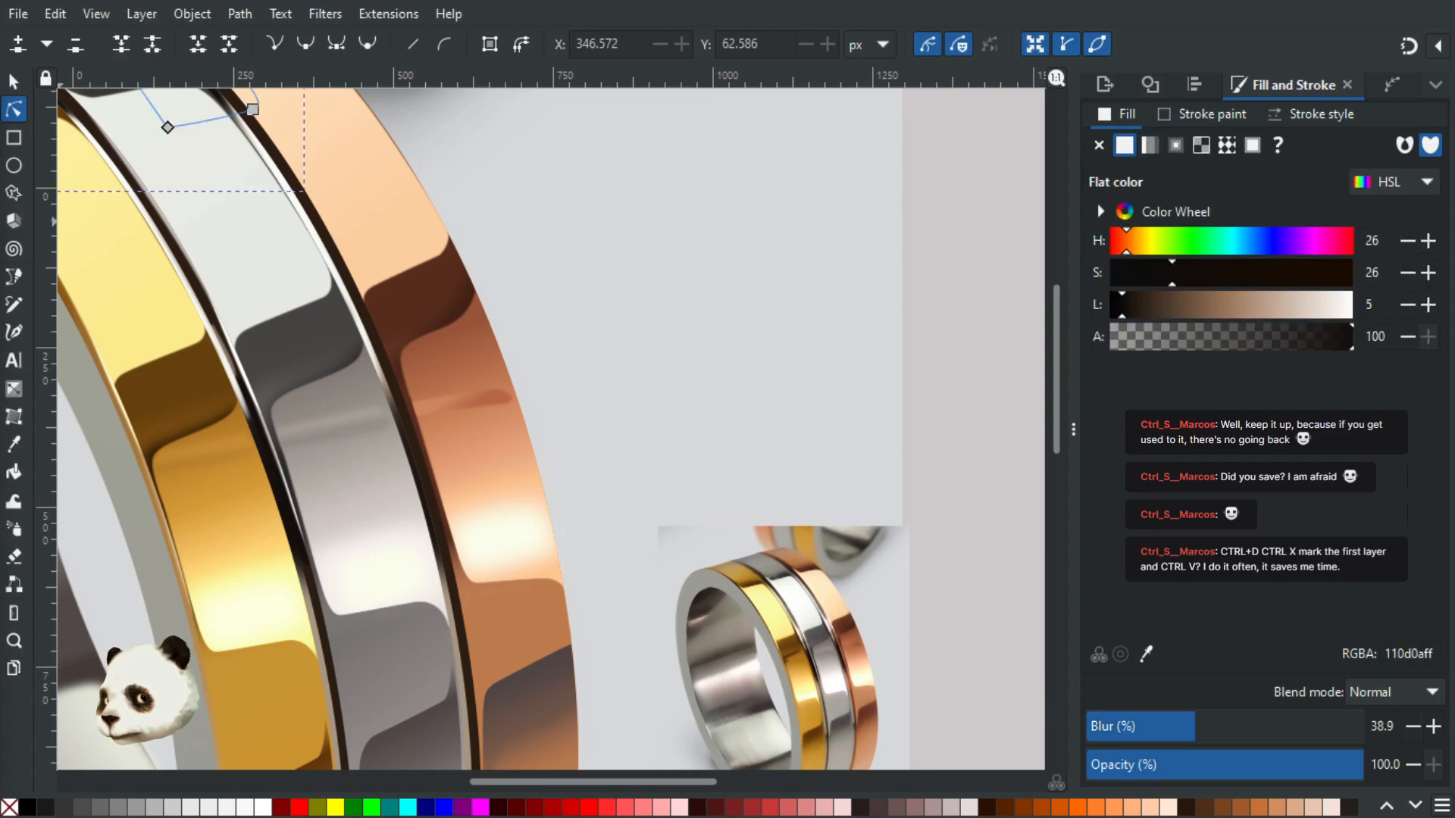
{"action": "key", "text": "shift+Tab"}
{"action": "key", "text": "Tab"}
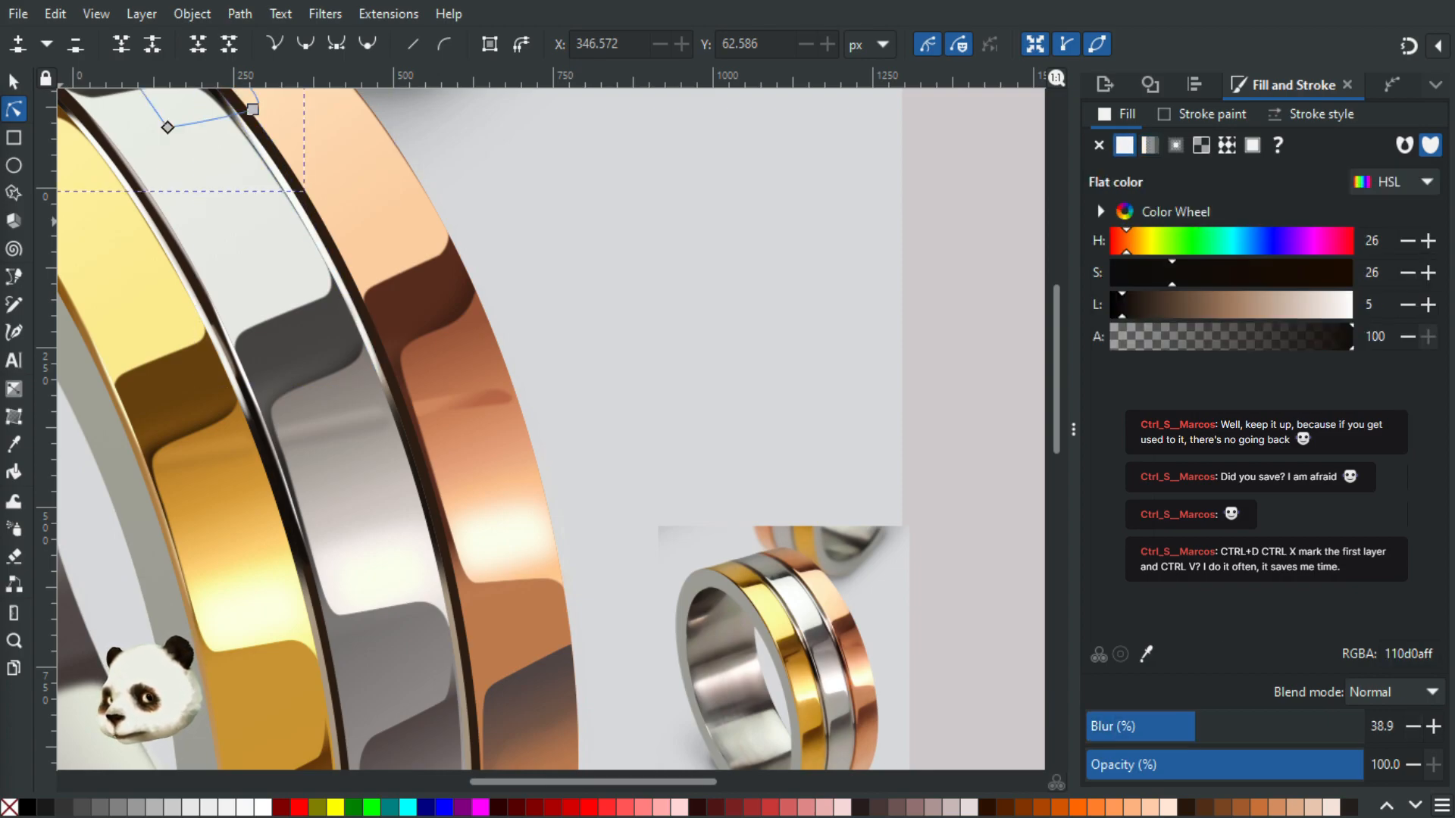
{"action": "left_click", "coordinate": [424, 470], "text": "shift"}
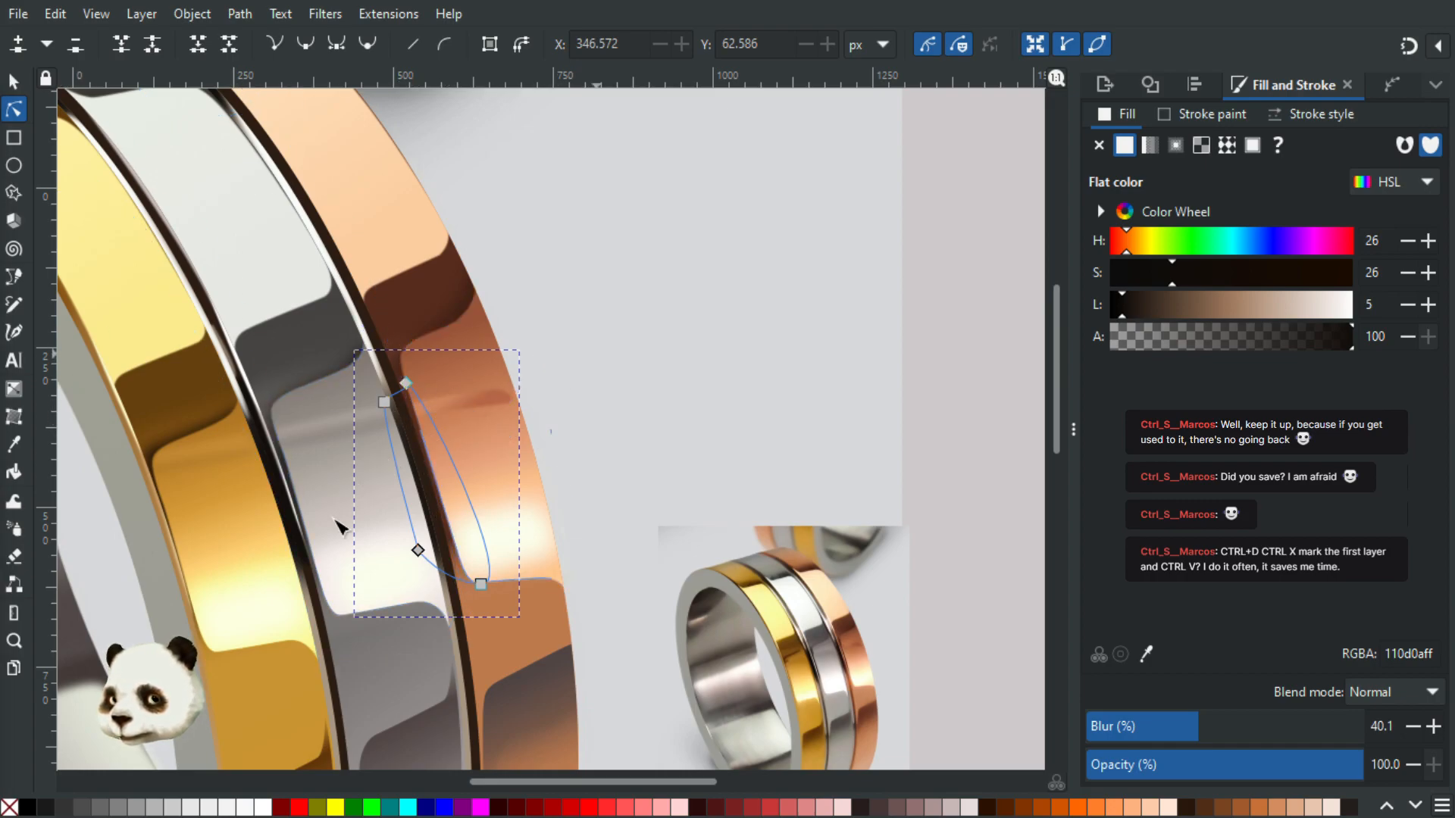
{"action": "left_click_drag", "start_coordinate": [310, 610], "coordinate": [595, 382]}
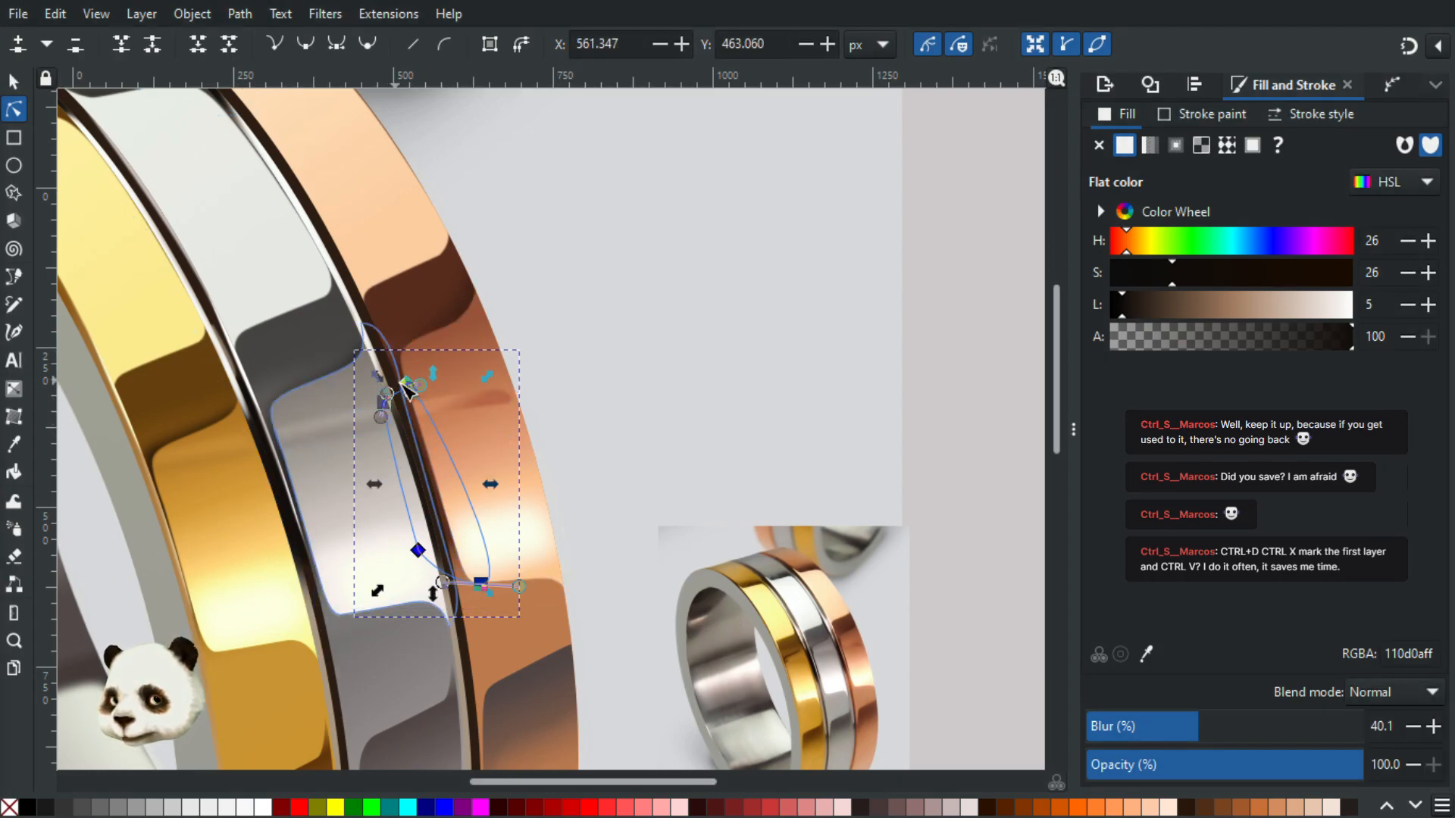
{"action": "left_click_drag", "start_coordinate": [409, 388], "coordinate": [392, 351]}
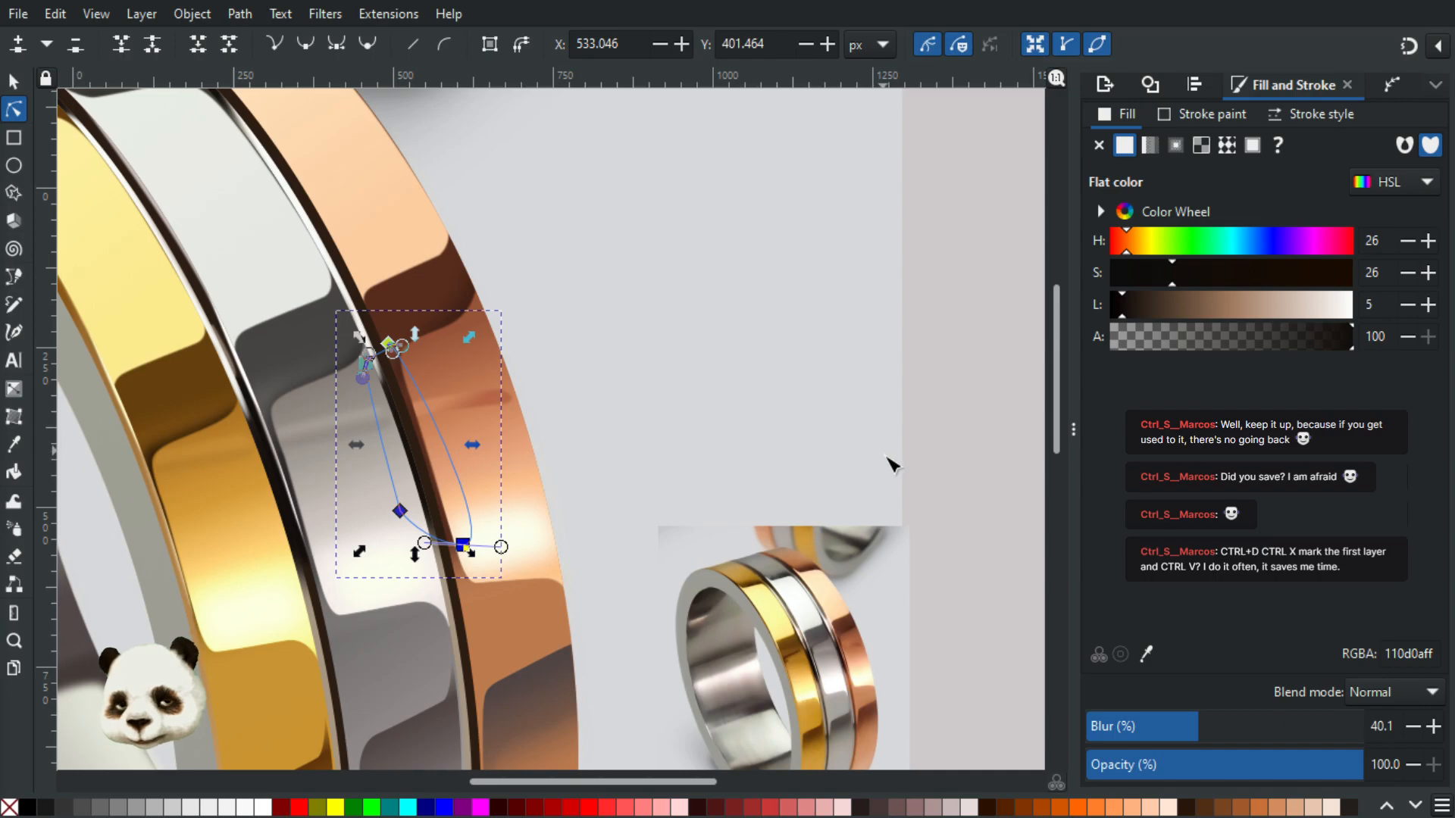
{"action": "left_click_drag", "start_coordinate": [879, 488], "coordinate": [728, 257]}
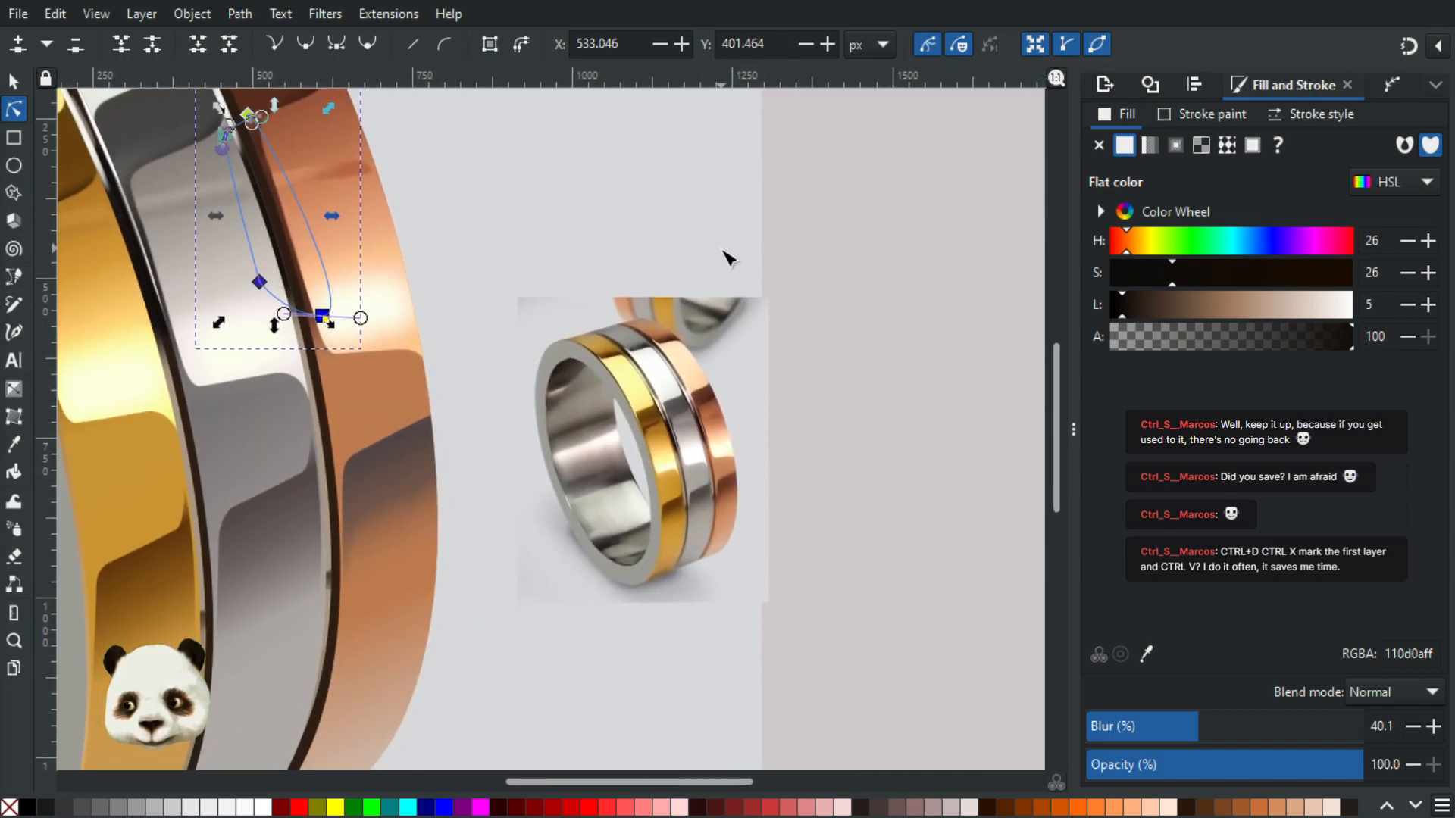
{"action": "left_click", "coordinate": [822, 390]}
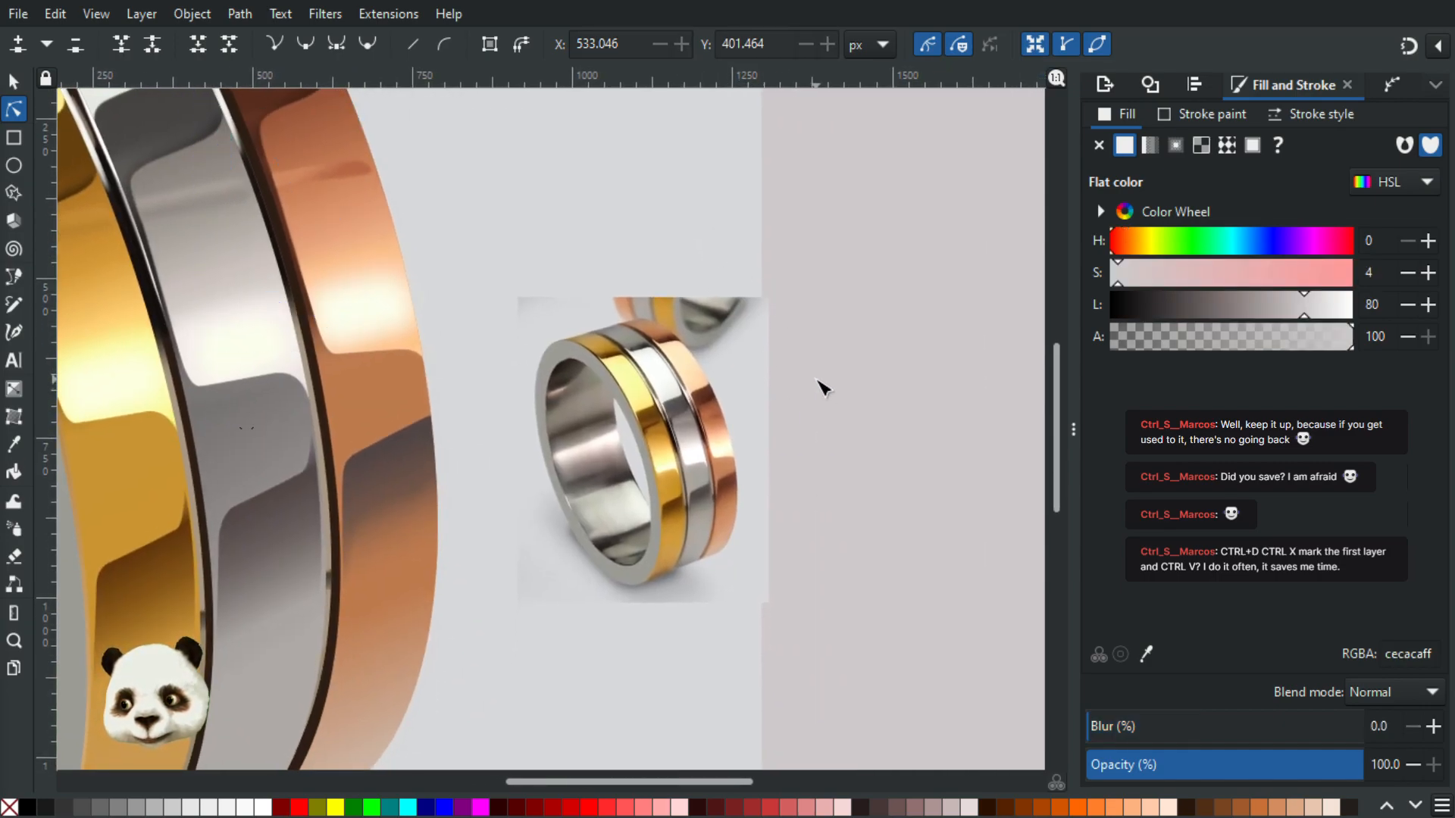
Step: Refine the lower outer curve of the dark silver-copper groove line by pulling the handles at both ends of the segment slightly inward
{"action": "scroll", "coordinate": [824, 394], "scroll_direction": "down", "scroll_amount": 3}
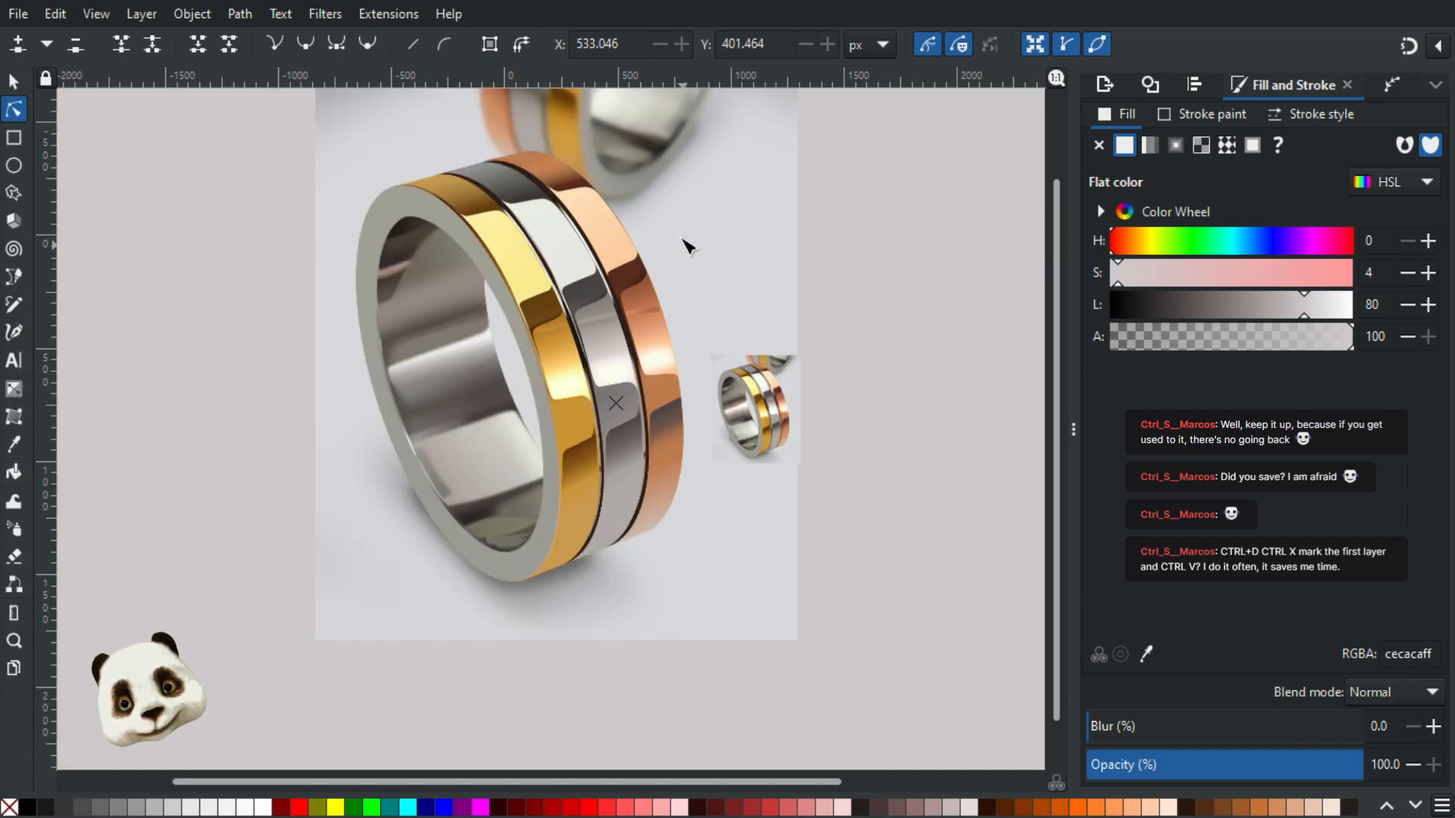
{"action": "scroll", "coordinate": [648, 224], "scroll_direction": "up", "scroll_amount": 2}
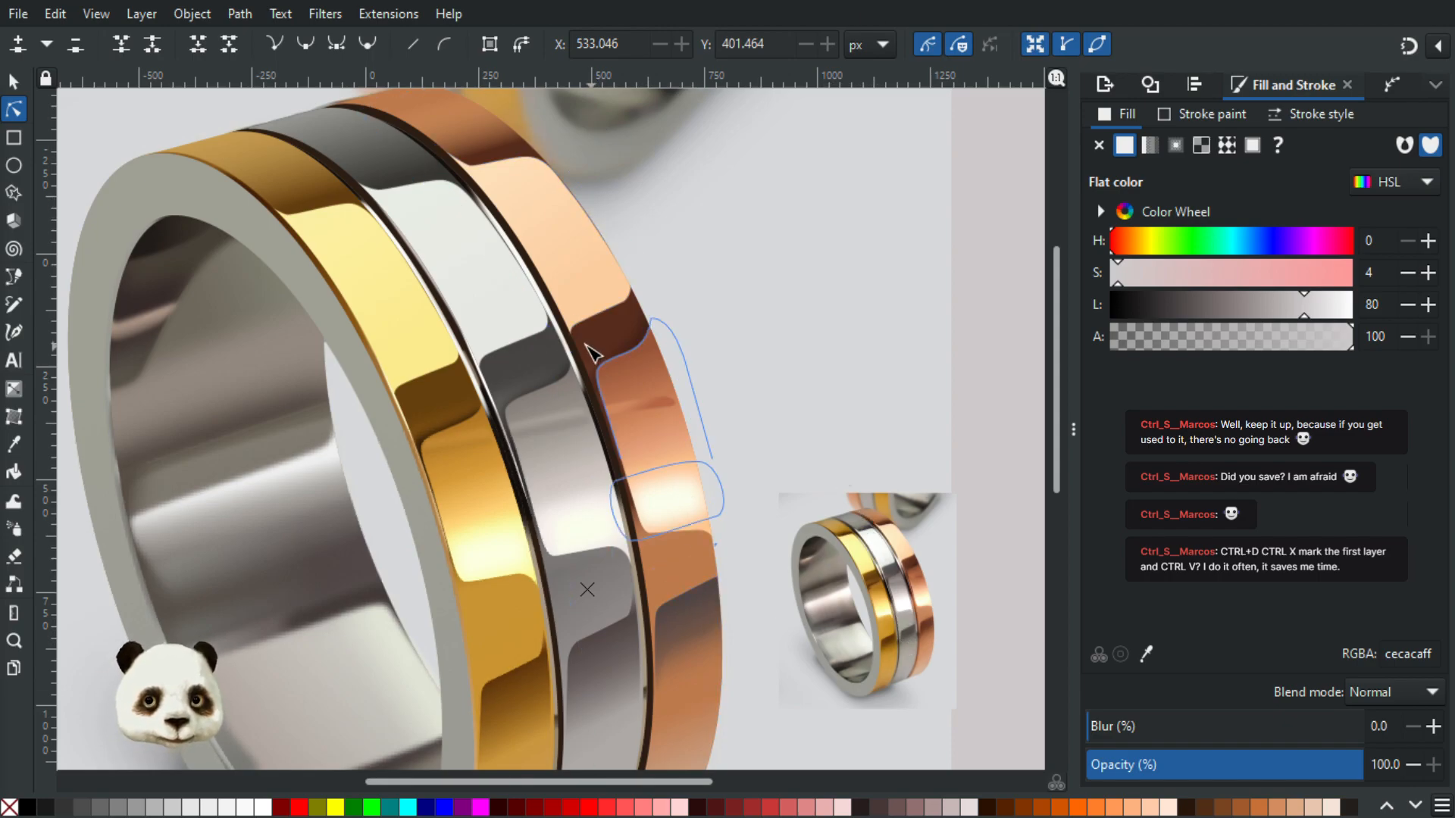
{"action": "left_click_drag", "start_coordinate": [841, 700], "coordinate": [757, 476]}
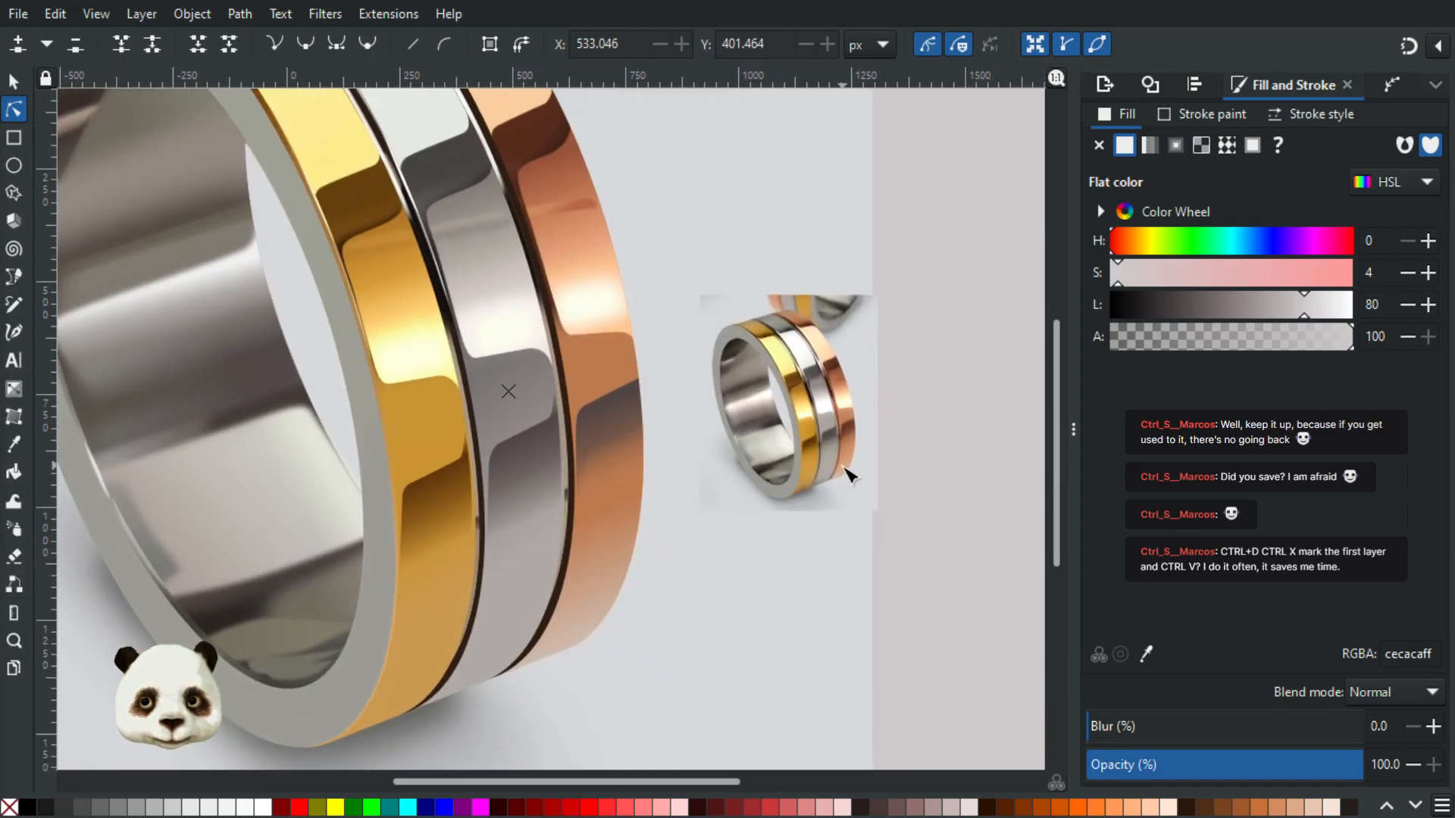
{"action": "scroll", "coordinate": [629, 626], "scroll_direction": "up", "scroll_amount": 1}
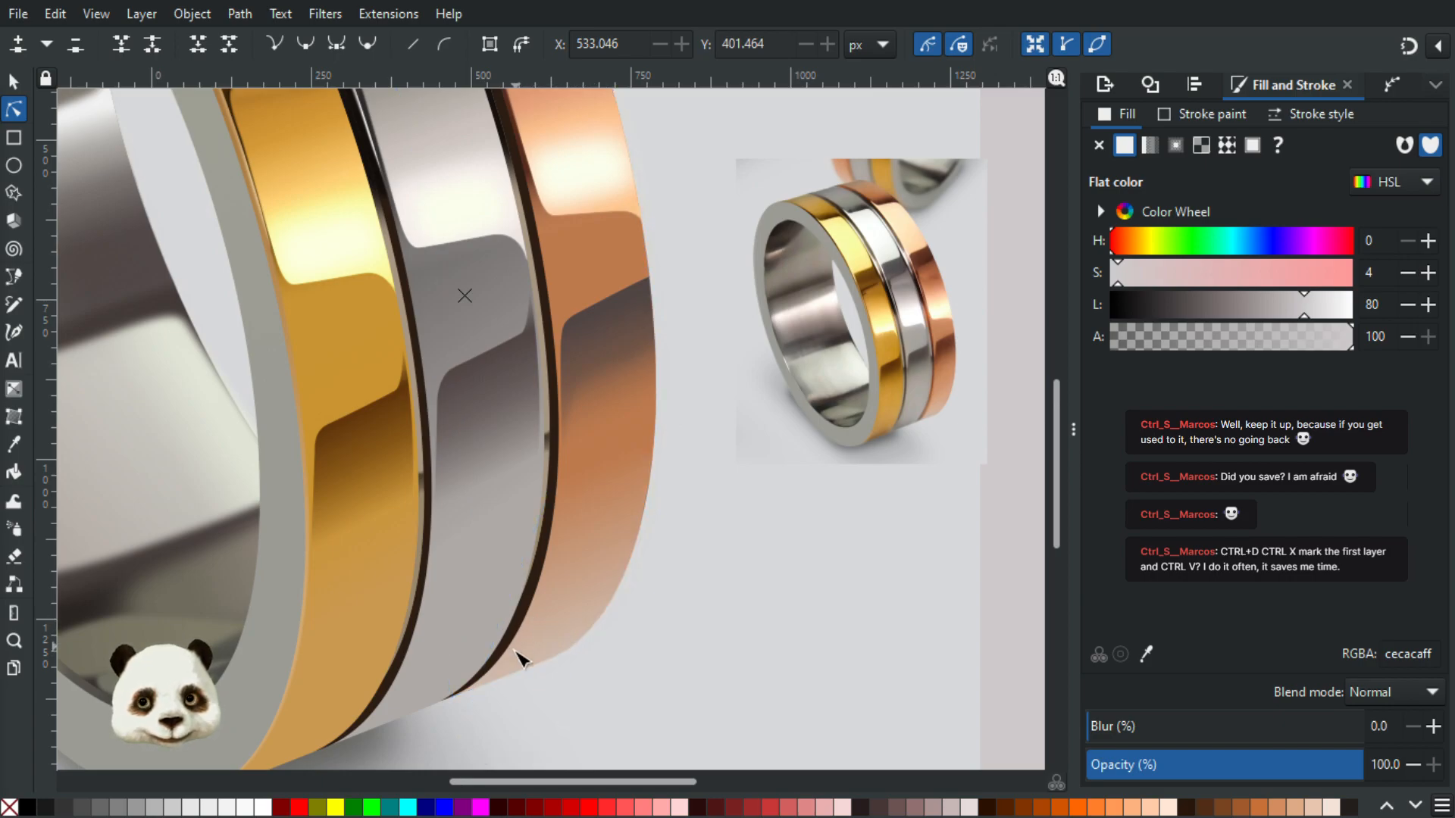
{"action": "scroll", "coordinate": [530, 629], "scroll_direction": "up", "scroll_amount": 2}
{"action": "left_click", "coordinate": [544, 559]}
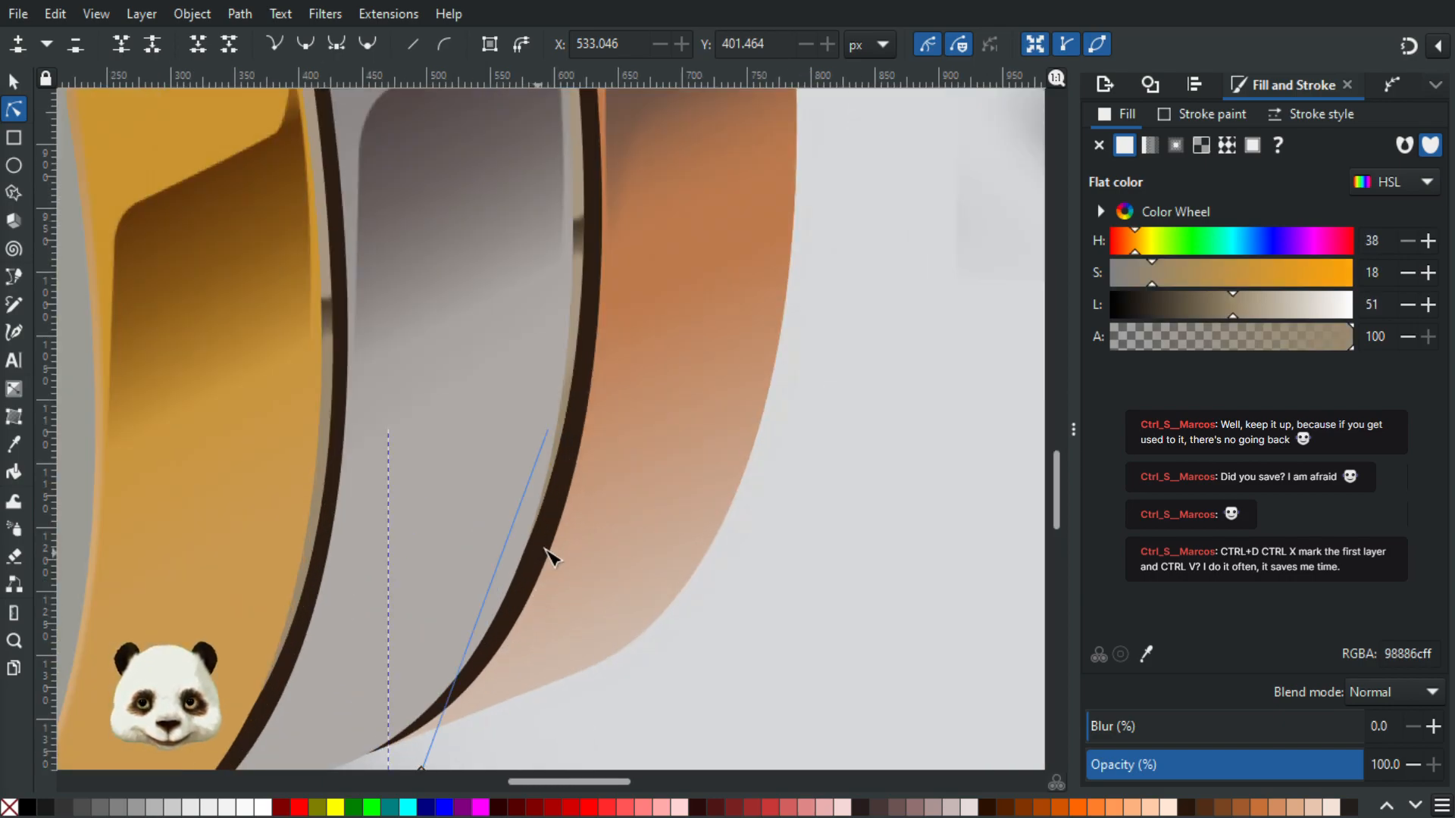
{"action": "left_click", "coordinate": [599, 311]}
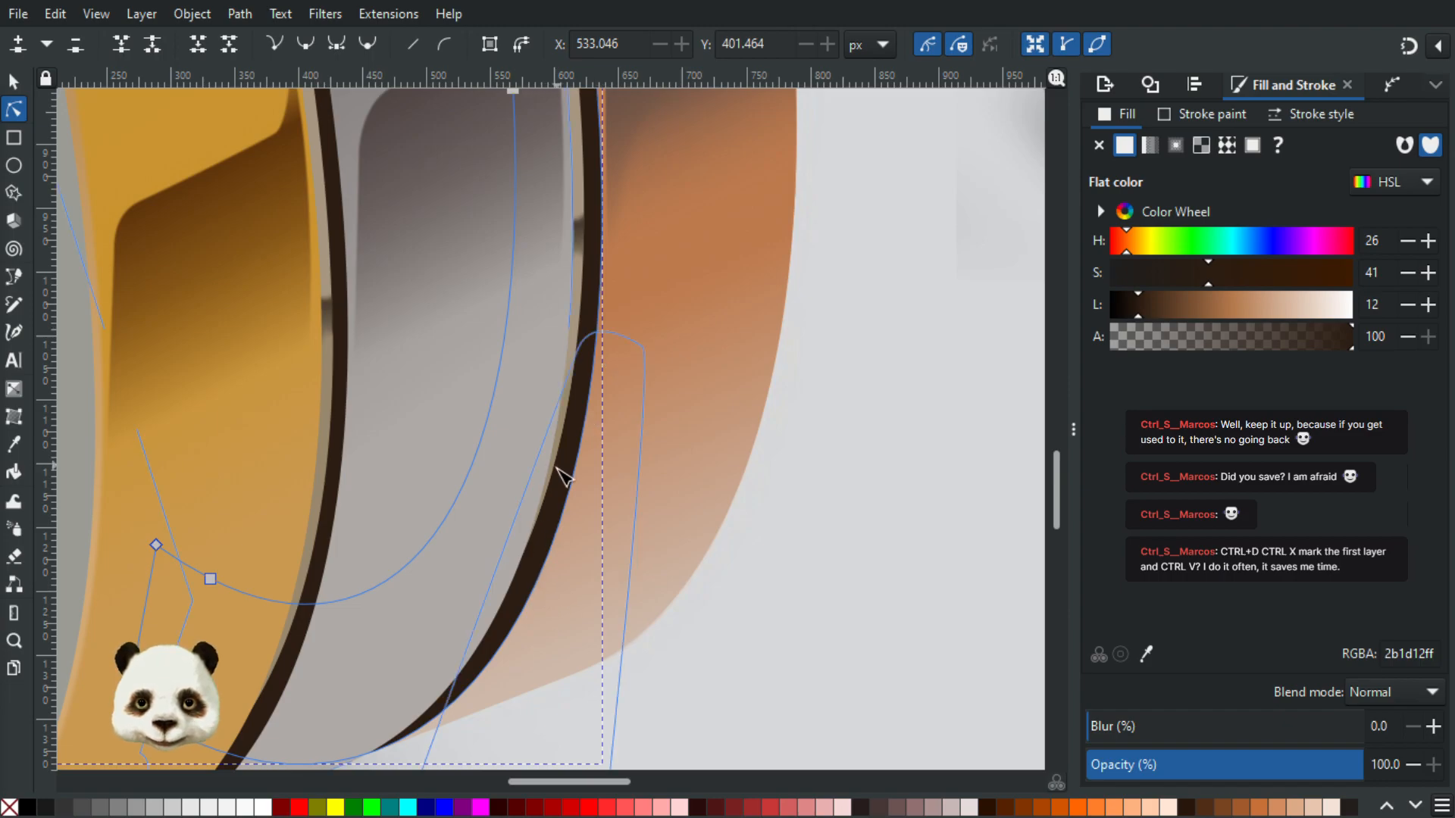
{"action": "scroll", "coordinate": [564, 476], "scroll_direction": "down", "scroll_amount": 2}
{"action": "left_click", "coordinate": [579, 257]}
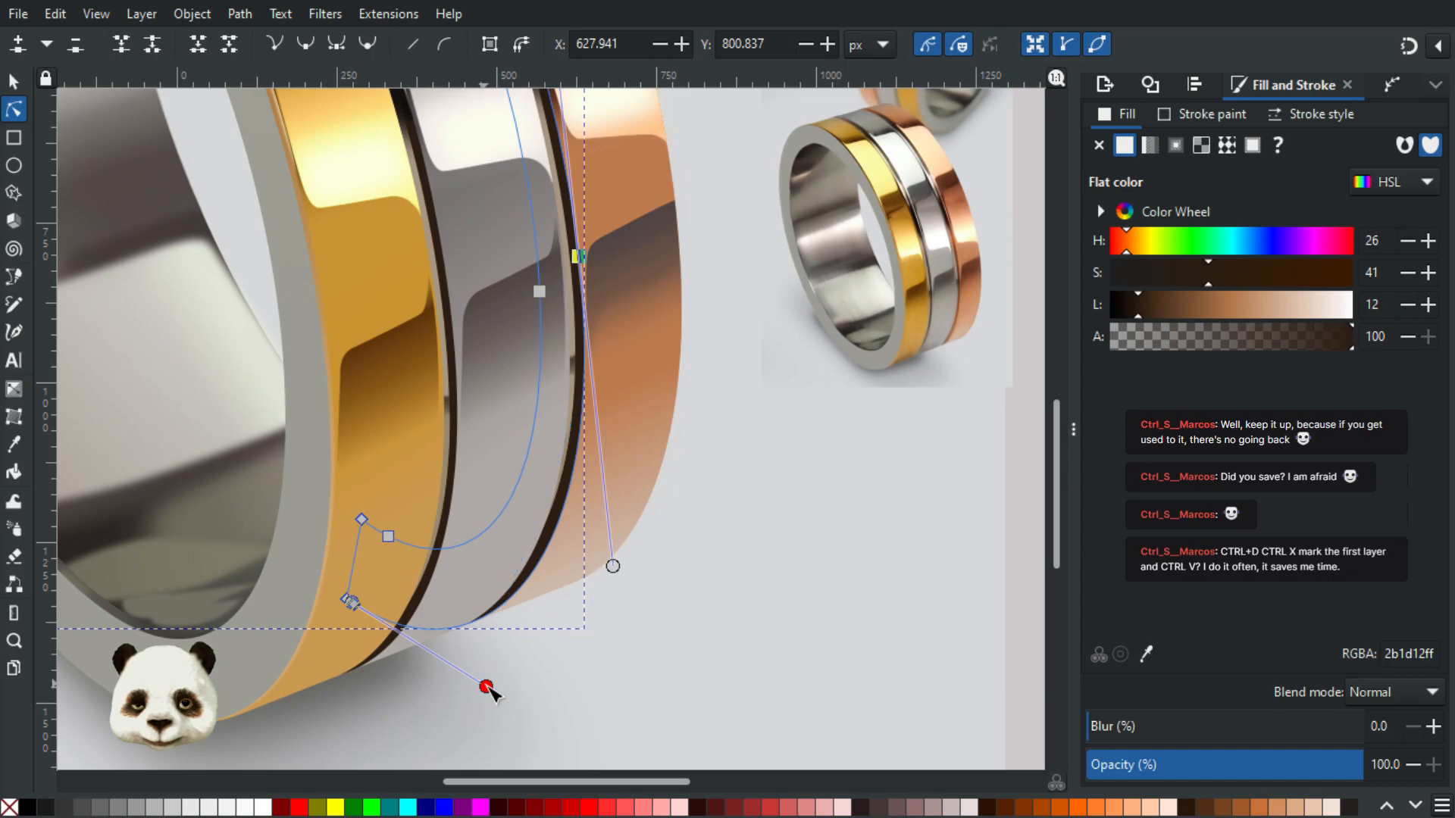
{"action": "left_click_drag", "start_coordinate": [486, 687], "coordinate": [483, 688]}
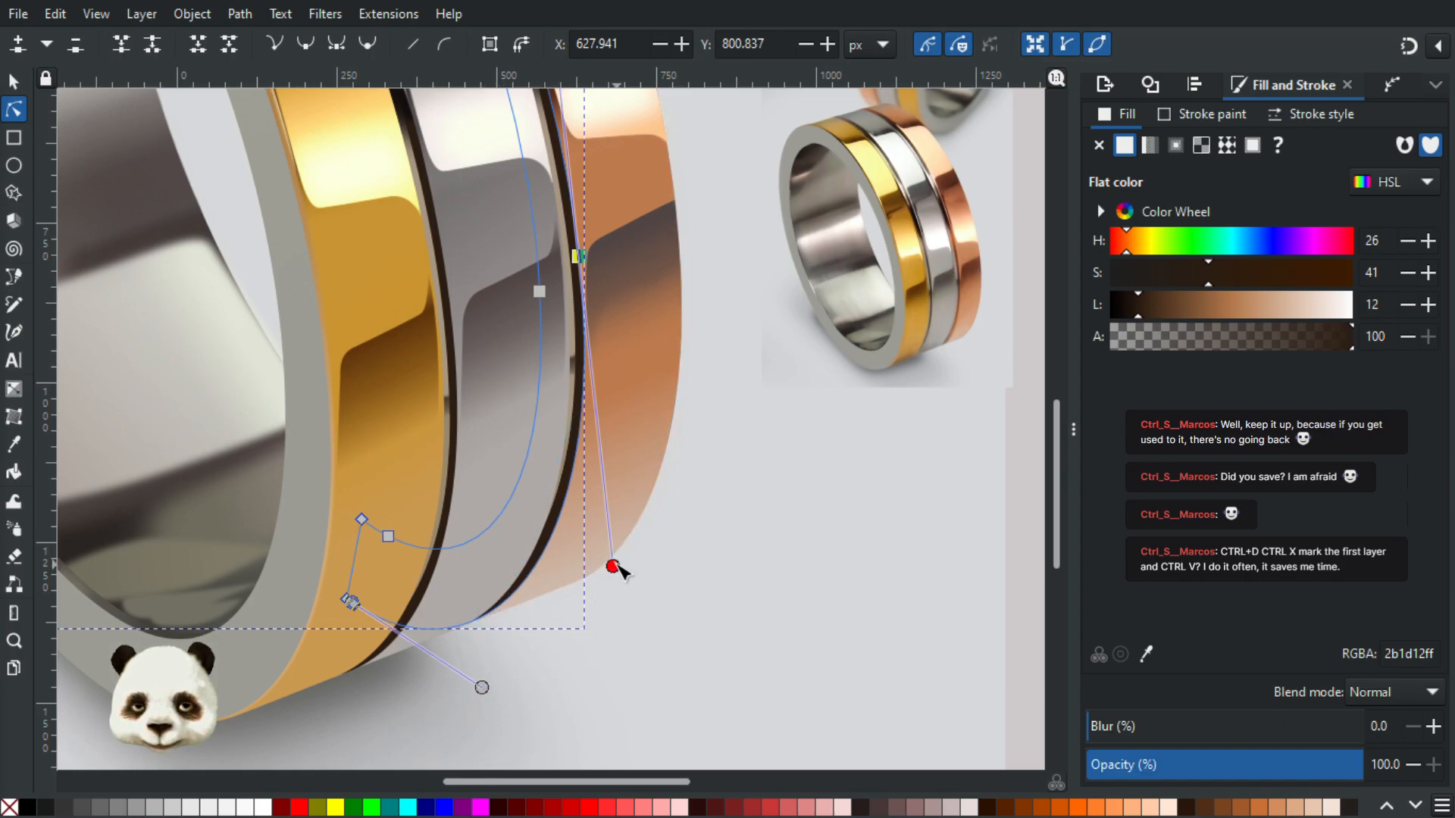
{"action": "left_click_drag", "start_coordinate": [613, 566], "coordinate": [616, 561]}
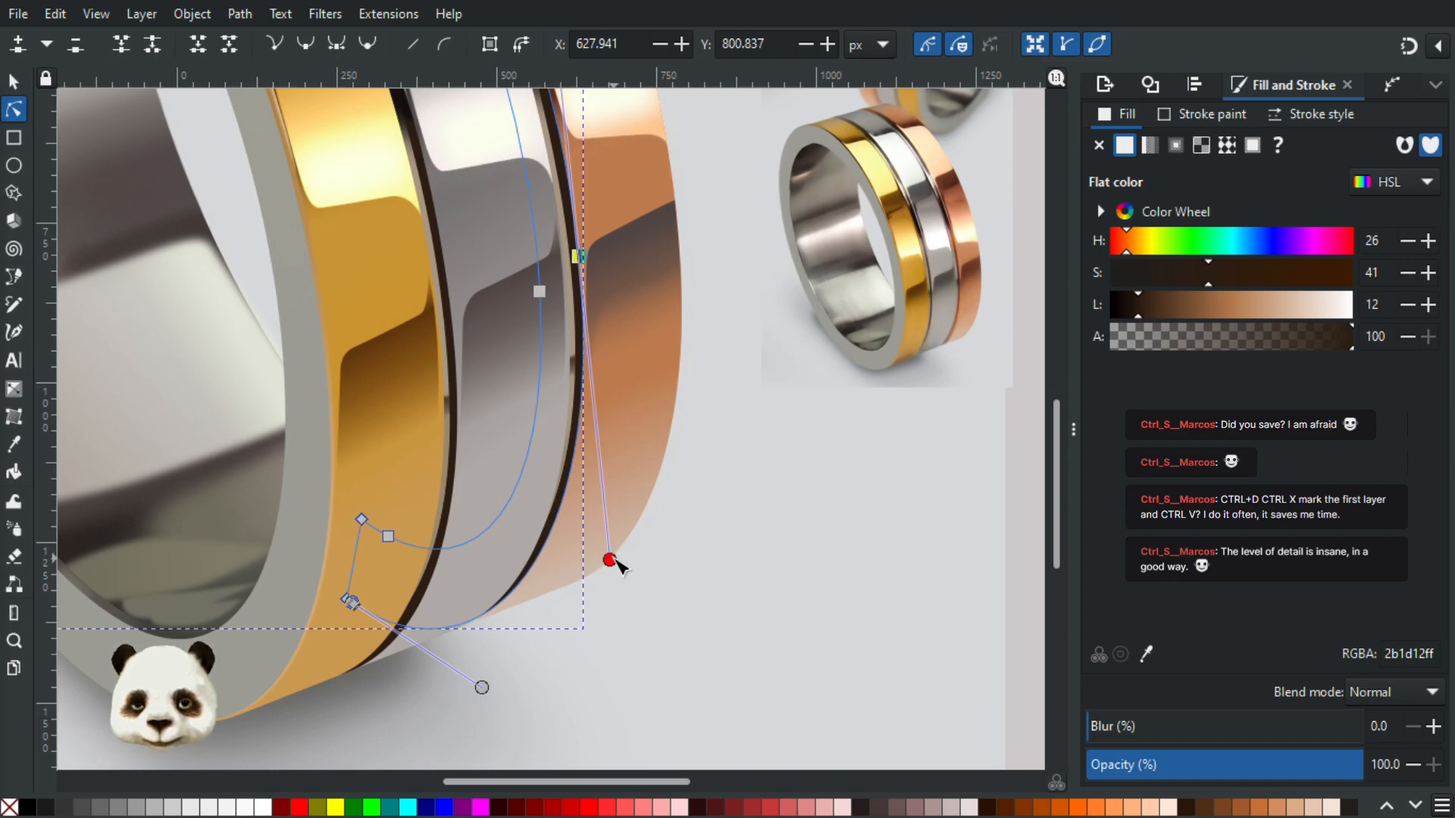
{"action": "left_click", "coordinate": [756, 498]}
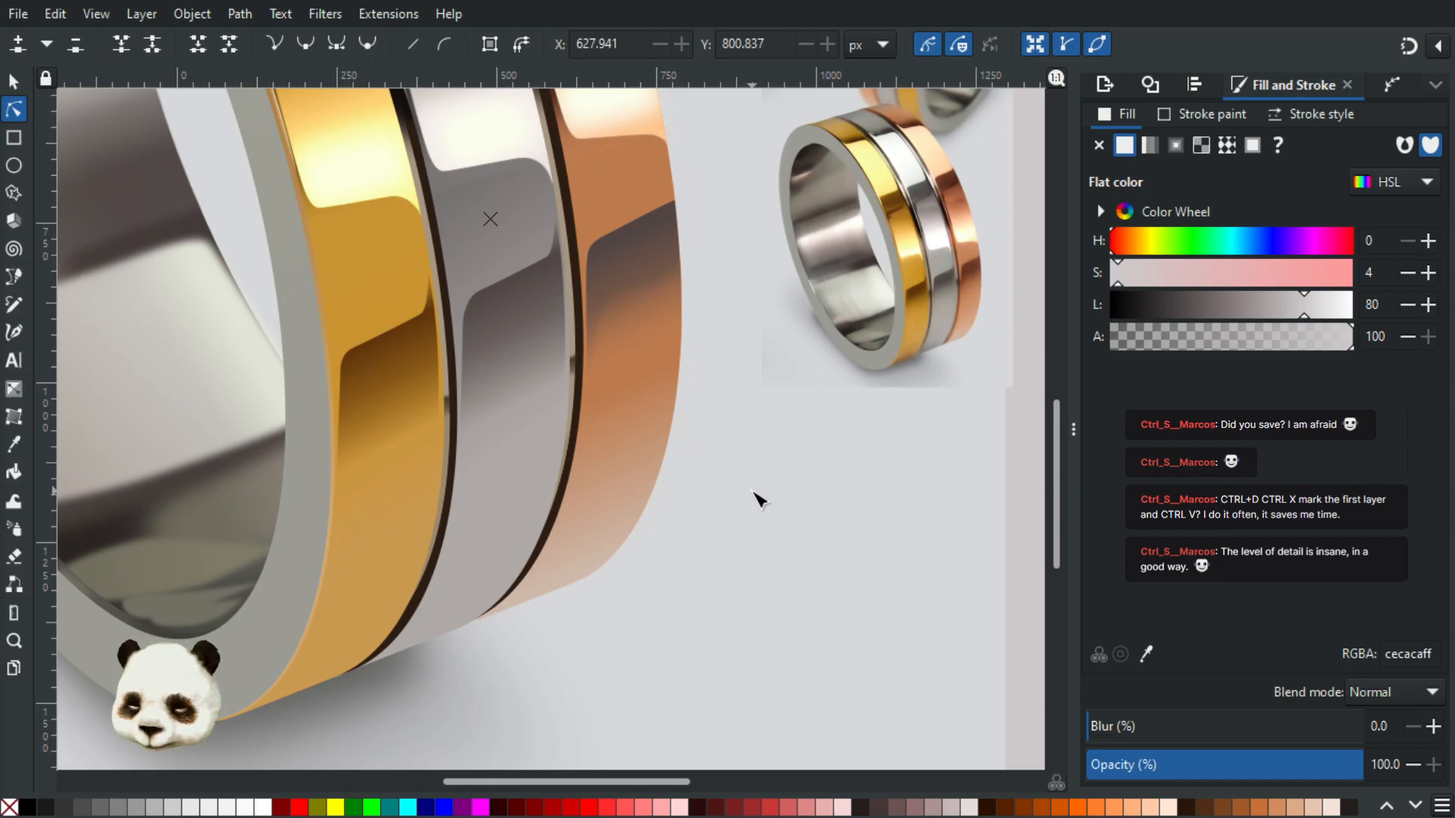
Step: Review the whole ring illustration against the small reference photo
{"action": "scroll", "coordinate": [691, 359], "scroll_direction": "down", "scroll_amount": 3}
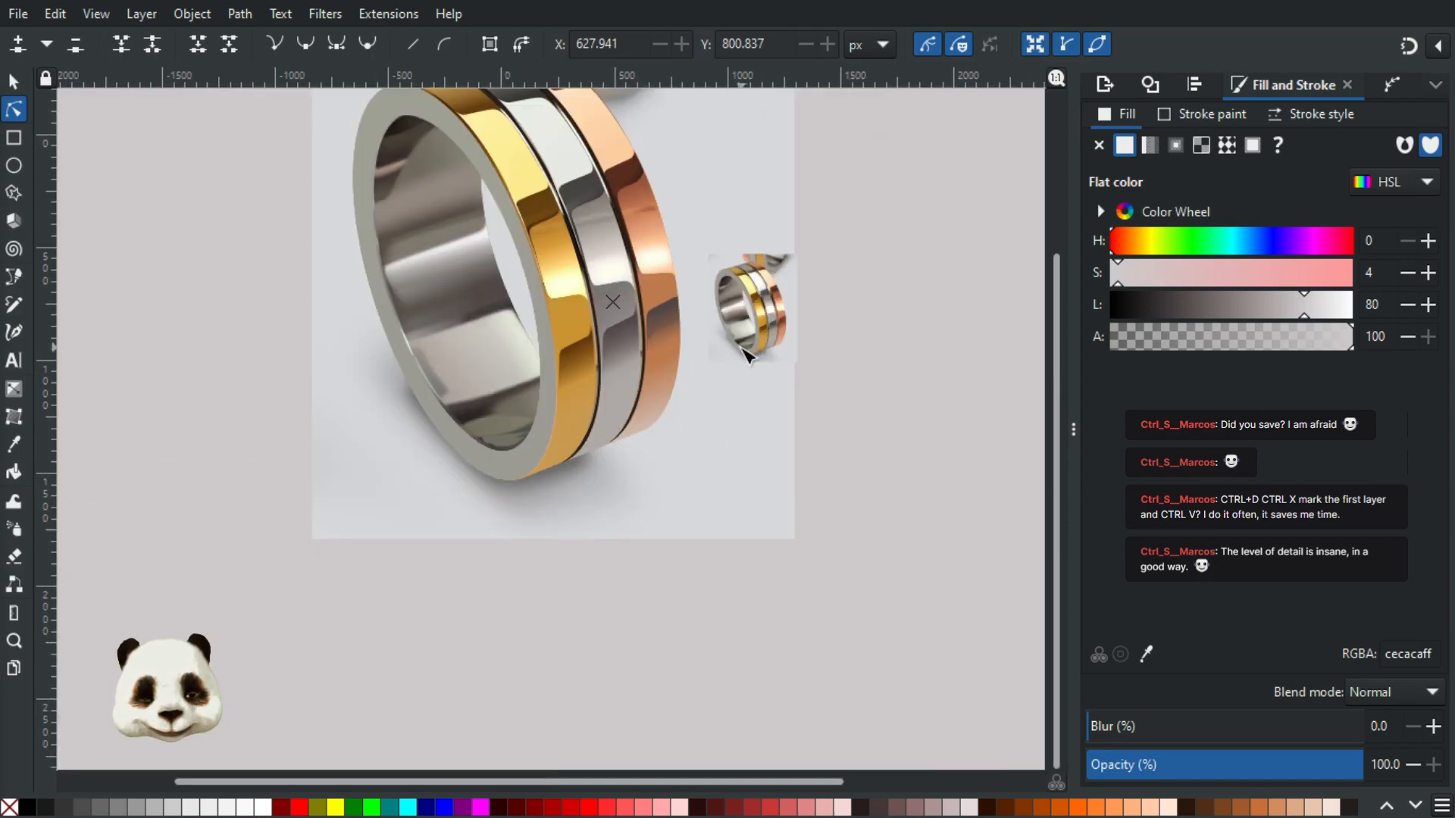
{"action": "left_click_drag", "start_coordinate": [752, 328], "coordinate": [715, 457]}
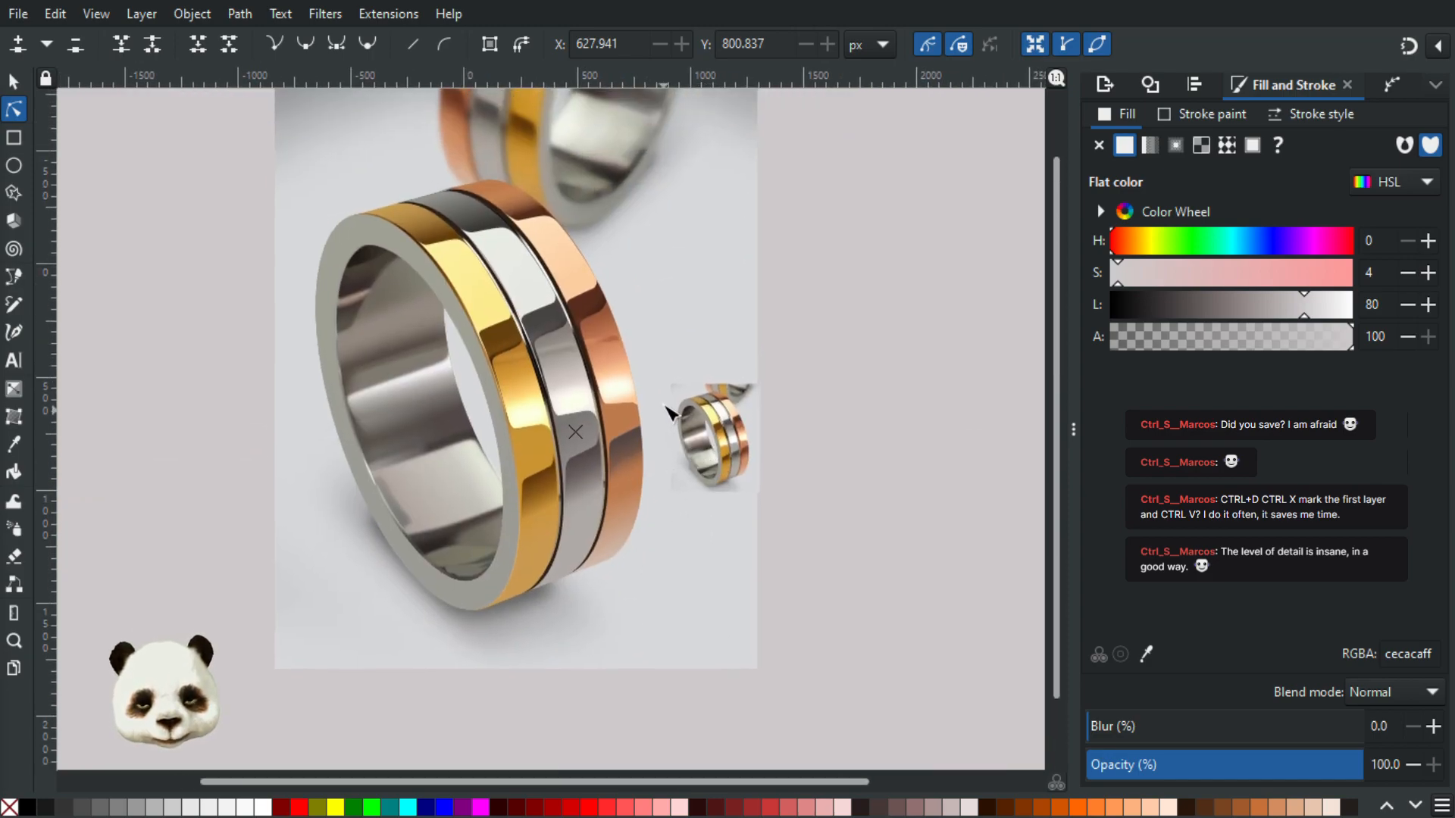
{"action": "scroll", "coordinate": [598, 522], "scroll_direction": "up", "scroll_amount": 3}
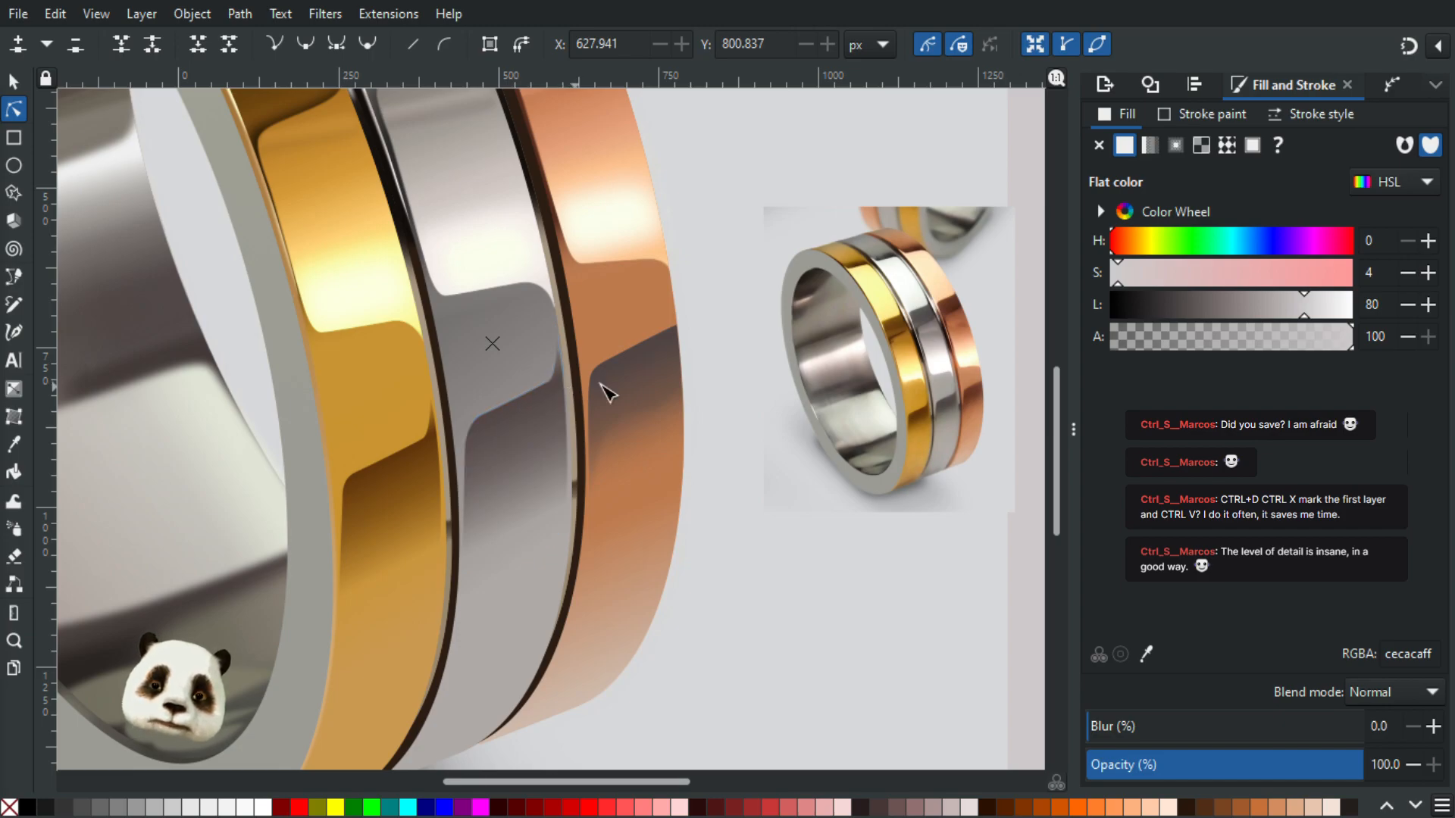
{"action": "scroll", "coordinate": [760, 416], "scroll_direction": "down", "scroll_amount": 2}
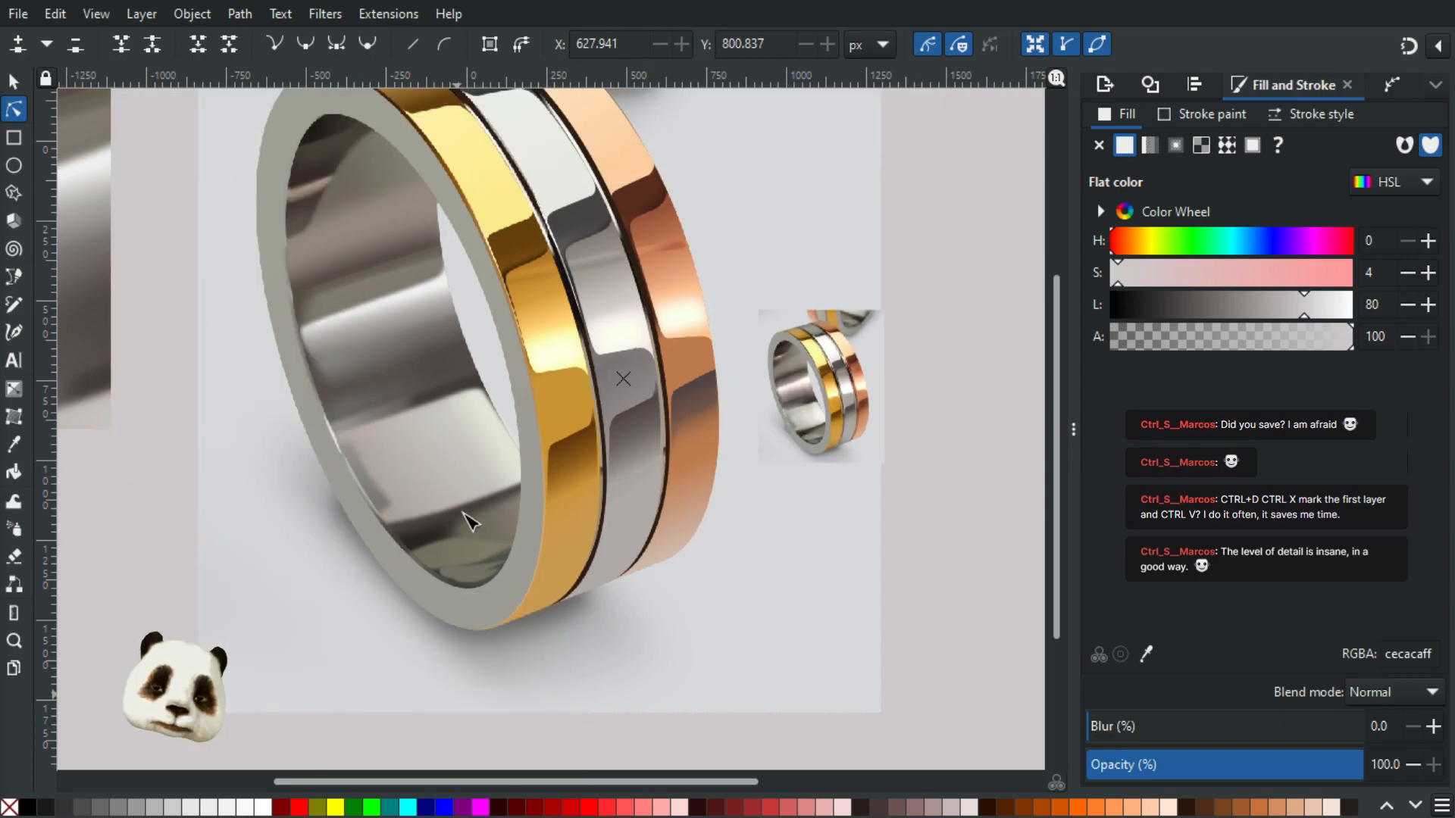
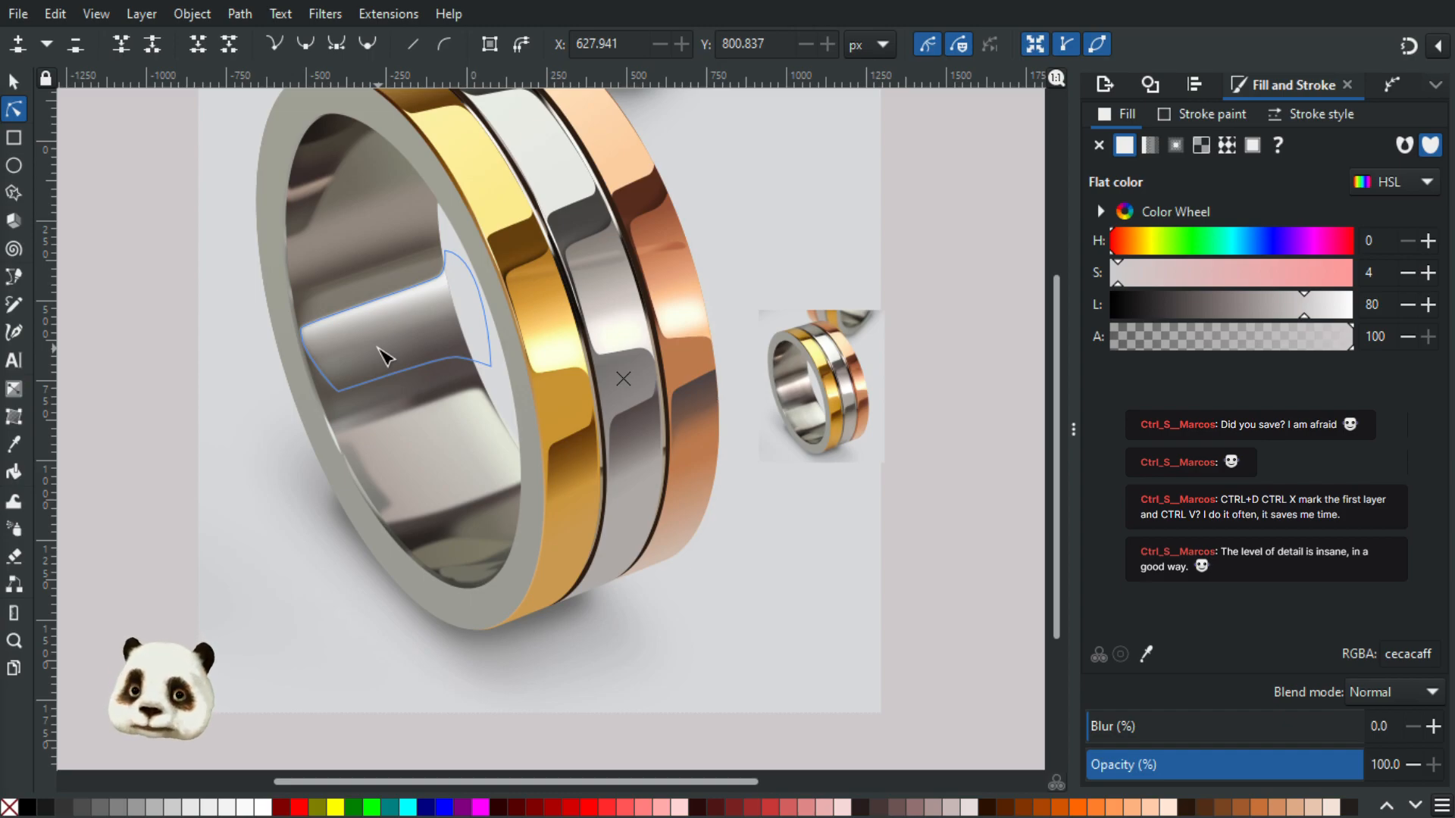
{"action": "scroll", "coordinate": [385, 356], "scroll_direction": "down", "scroll_amount": 3}
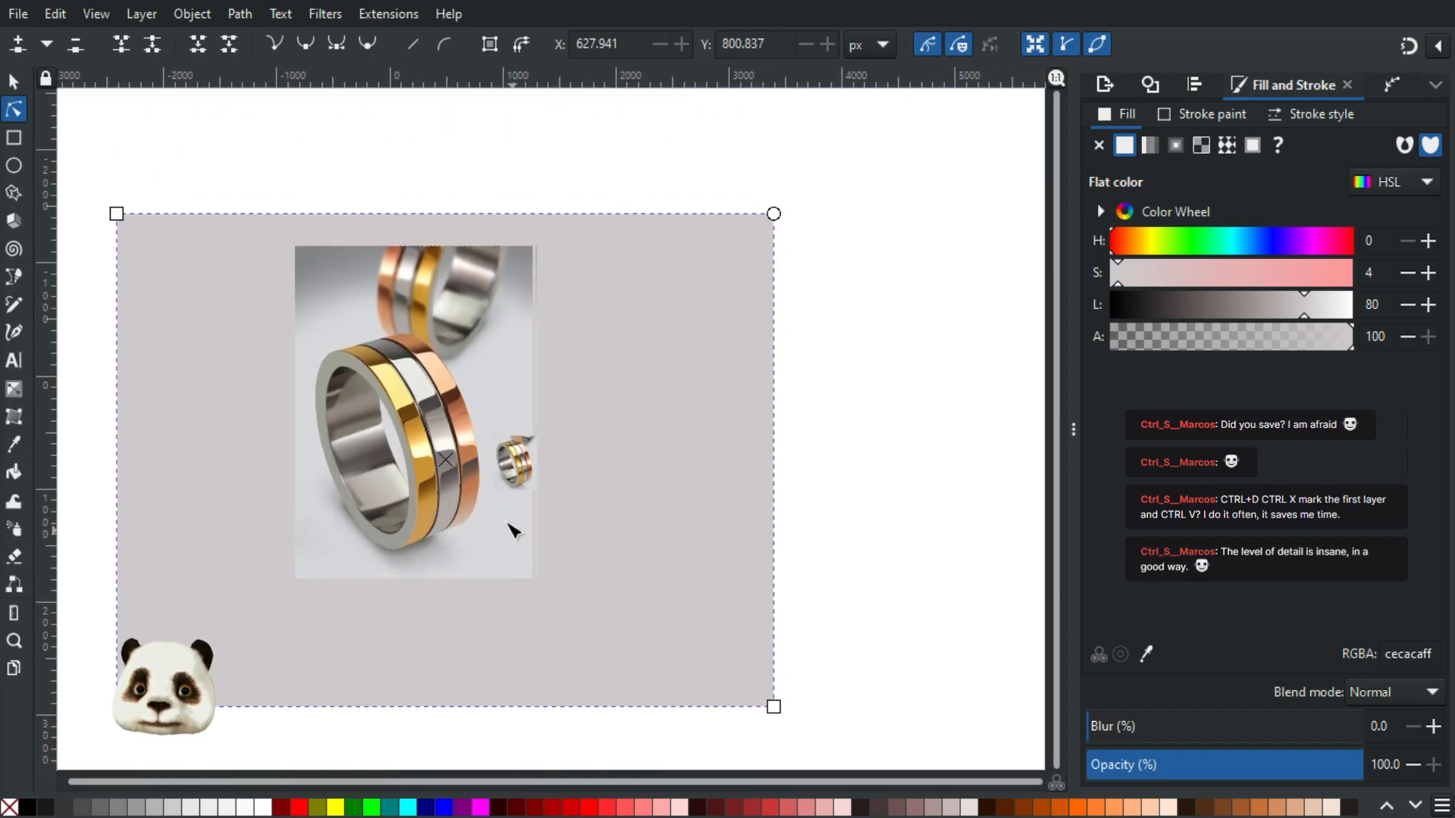
Step: Examine the dark grooves and highlights beside the silver band in the small reference photo and compare them with the illustration
{"action": "scroll", "coordinate": [515, 535], "scroll_direction": "up", "scroll_amount": 3}
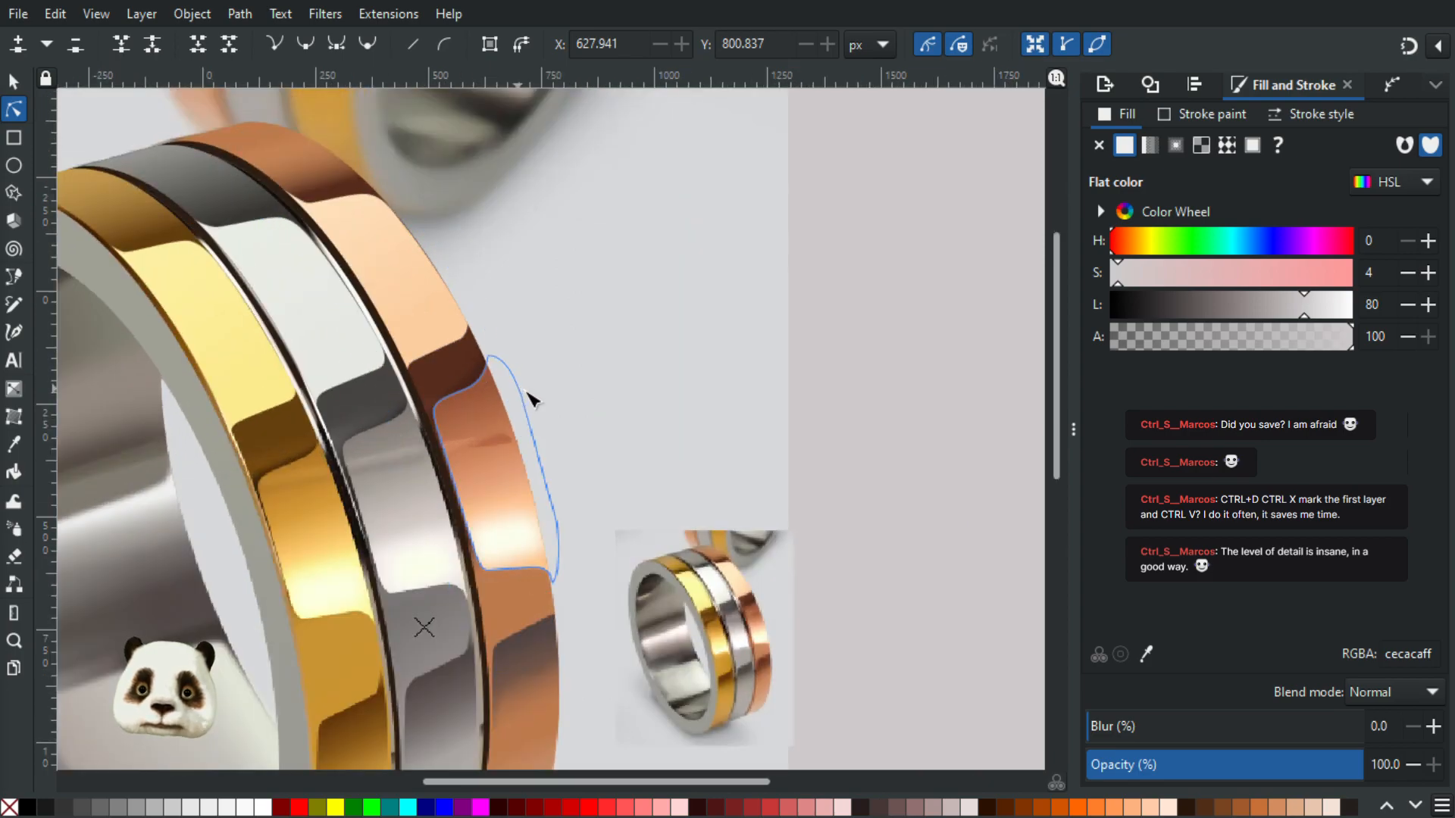
{"action": "scroll", "coordinate": [654, 580], "scroll_direction": "up", "scroll_amount": 3}
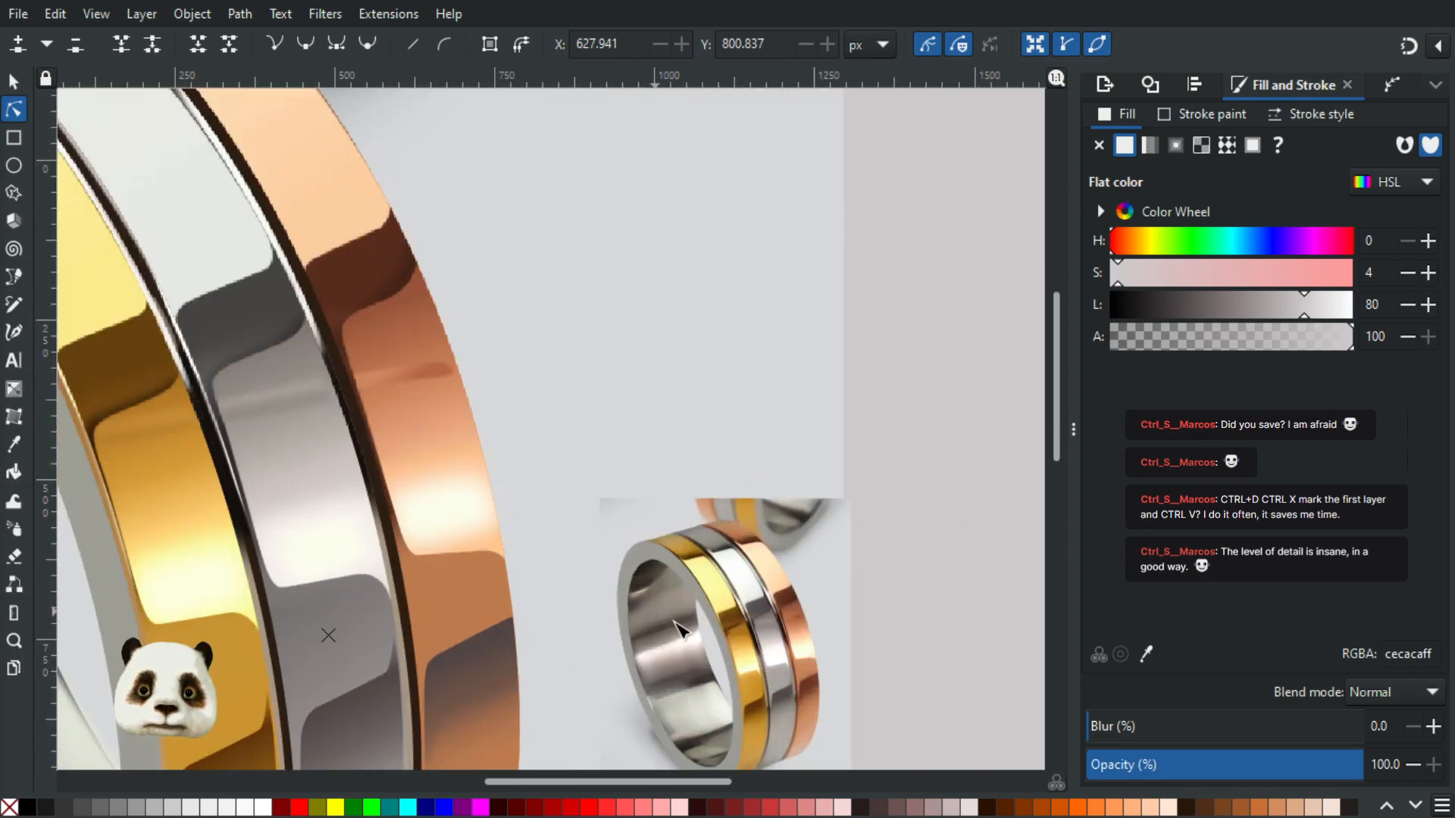
{"action": "scroll", "coordinate": [788, 442], "scroll_direction": "up", "scroll_amount": 1}
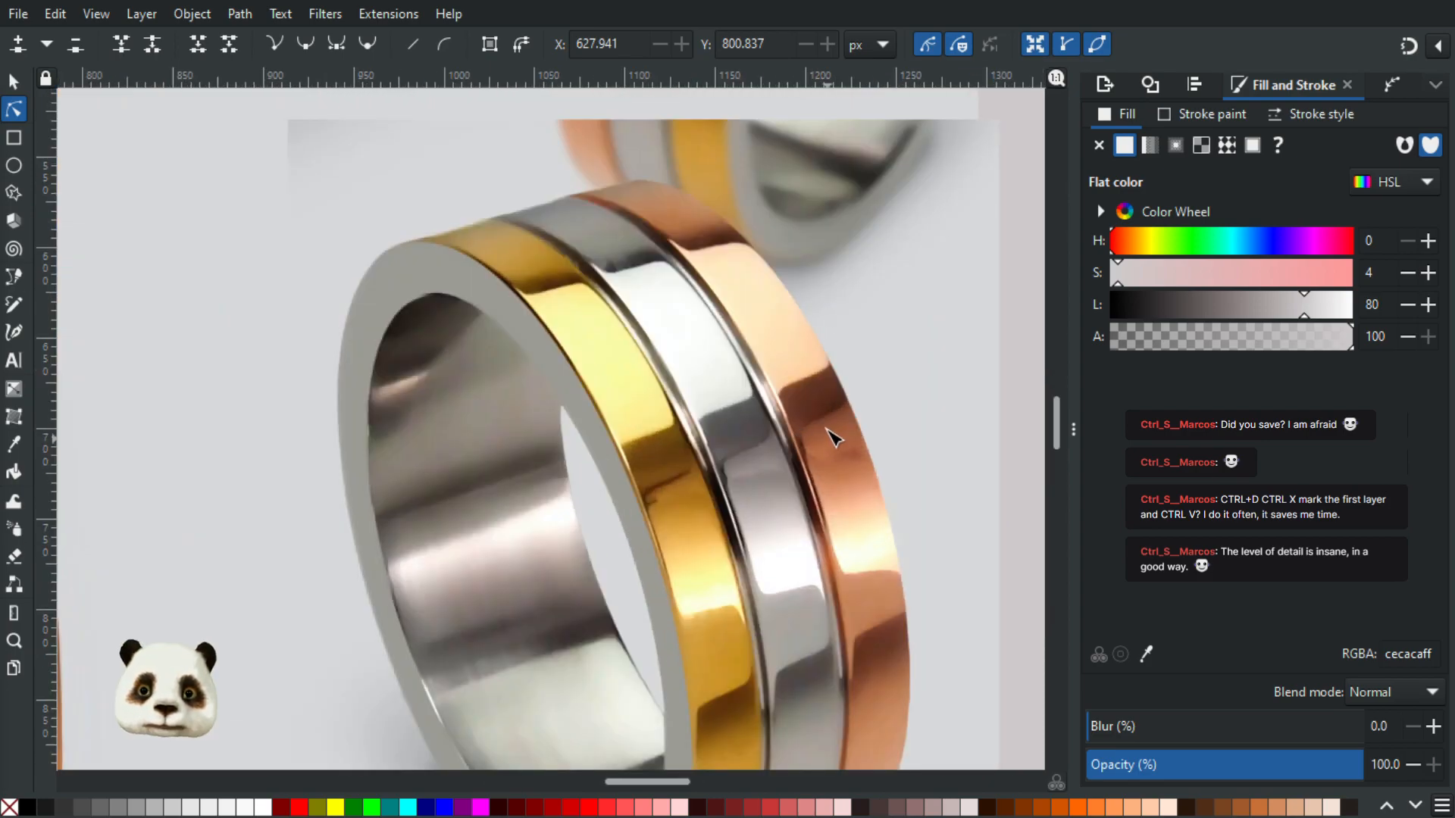
{"action": "scroll", "coordinate": [849, 497], "scroll_direction": "up", "scroll_amount": 1}
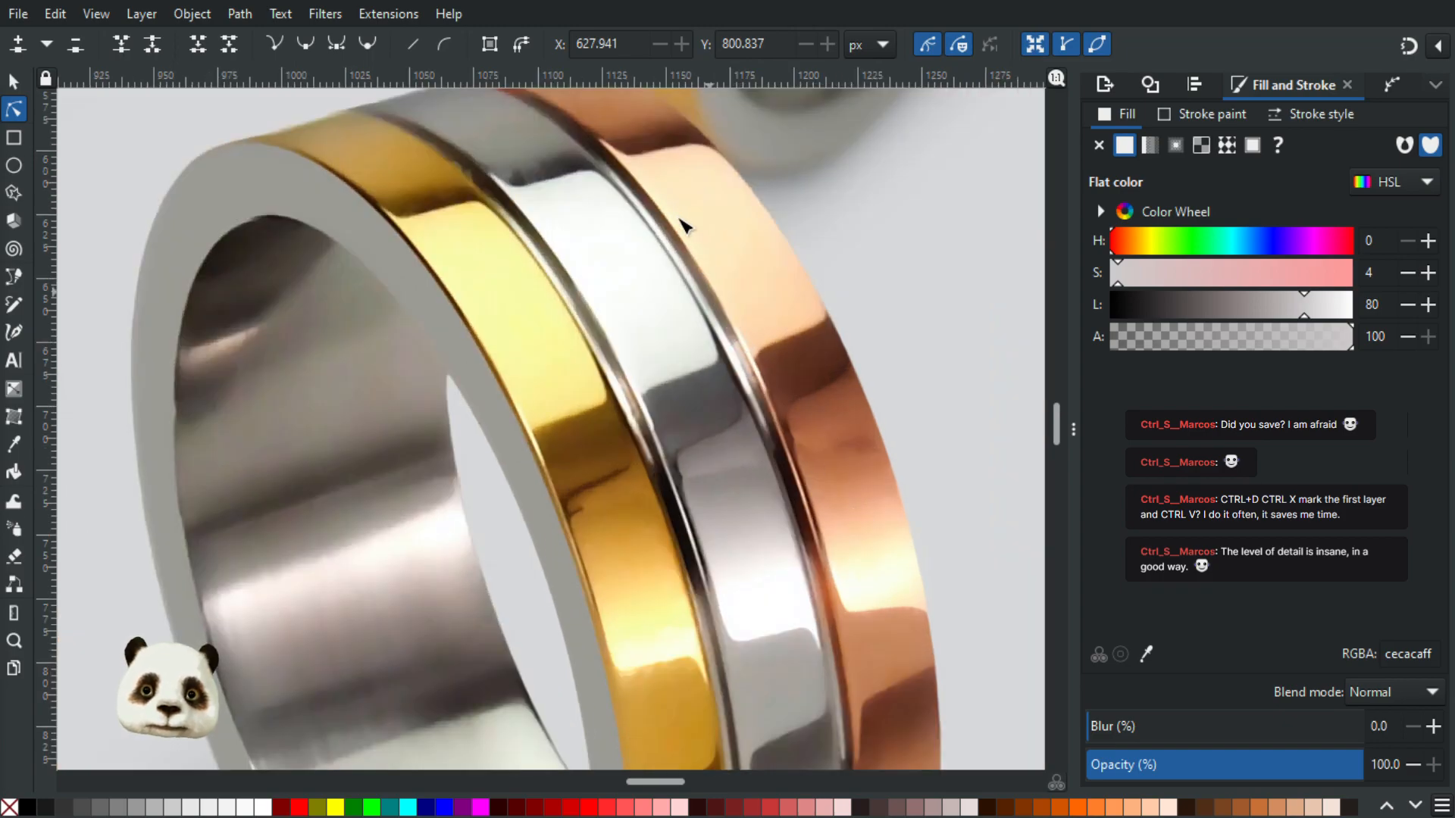
{"action": "scroll", "coordinate": [849, 549], "scroll_direction": "down", "scroll_amount": 3}
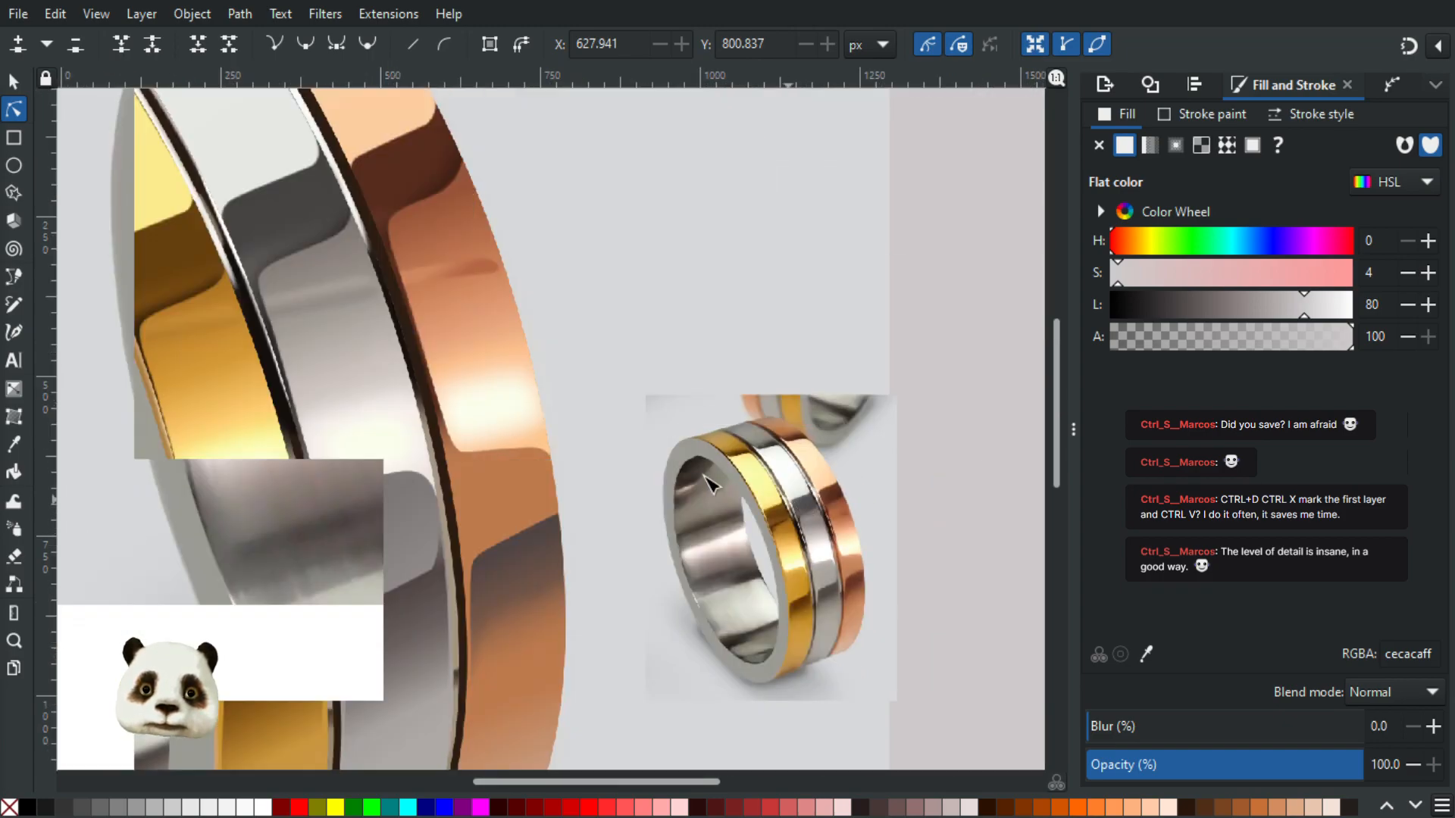
{"action": "scroll", "coordinate": [617, 608], "scroll_direction": "down", "scroll_amount": 1}
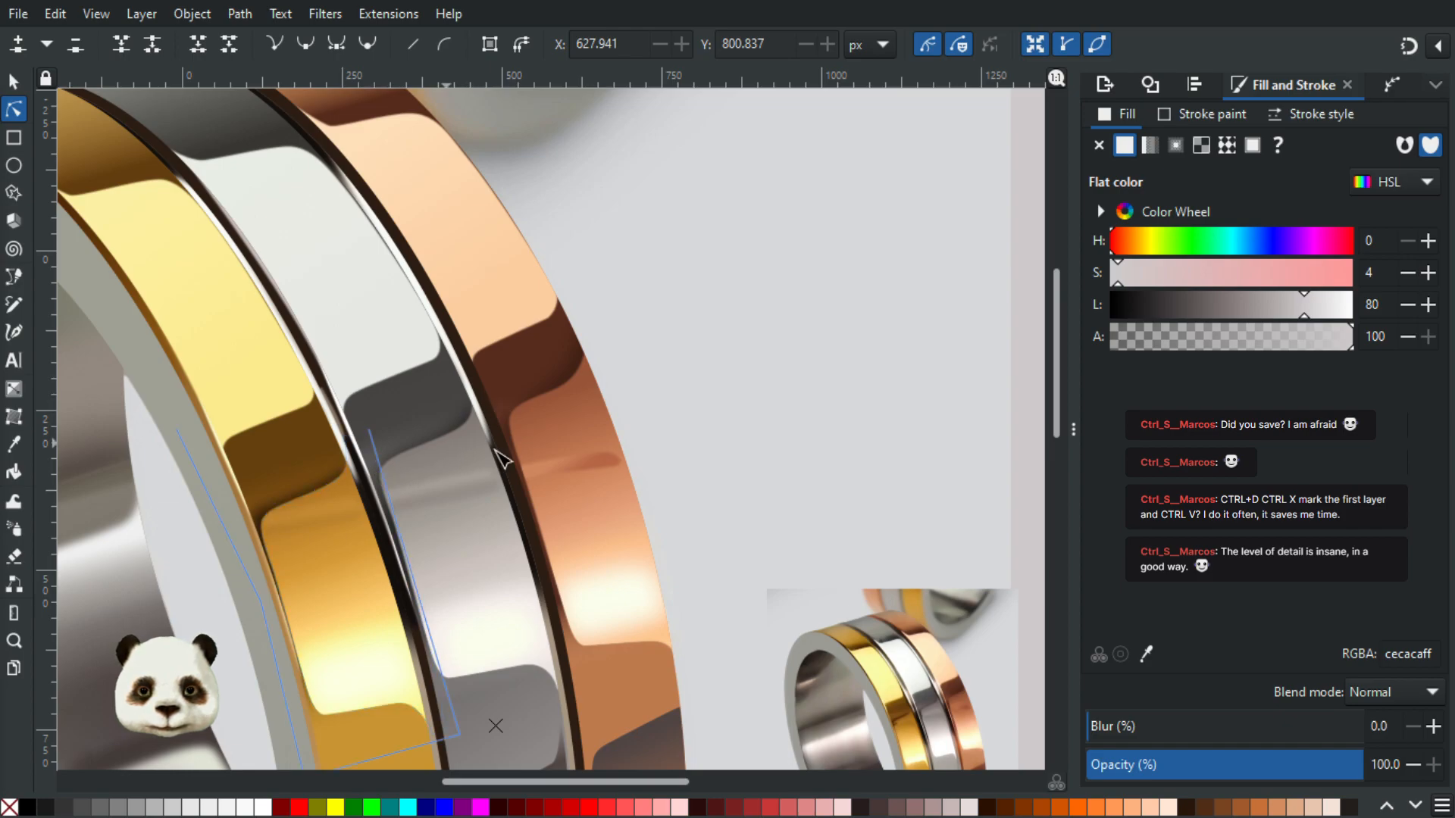
Step: Bring the dark curved silver-copper groove shape in front of the ring's bands and fill it with magenta ff00ff
{"action": "left_click_drag", "start_coordinate": [523, 416], "coordinate": [480, 334]}
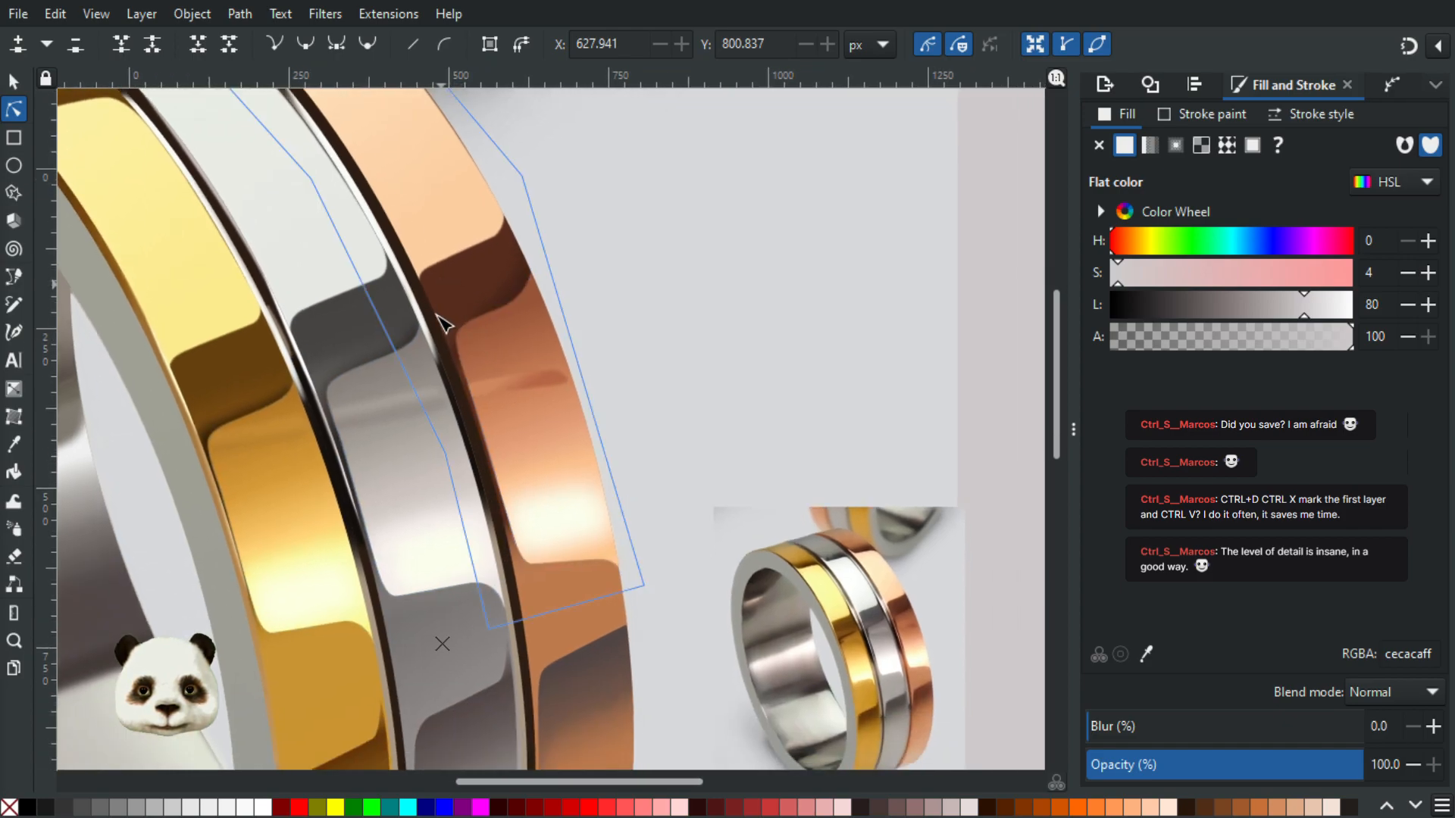
{"action": "scroll", "coordinate": [438, 311], "scroll_direction": "up", "scroll_amount": 2}
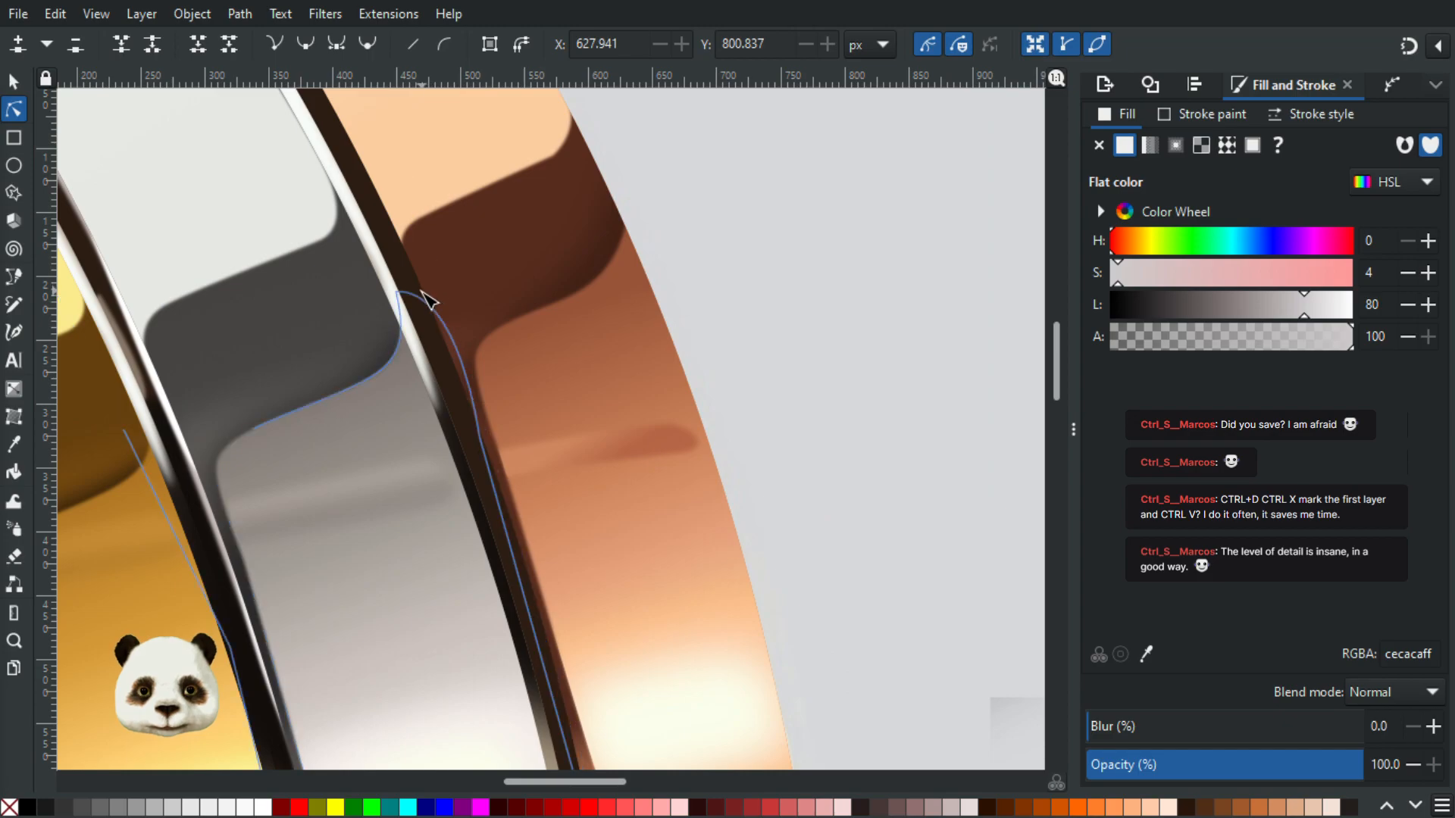
{"action": "left_click", "coordinate": [402, 259]}
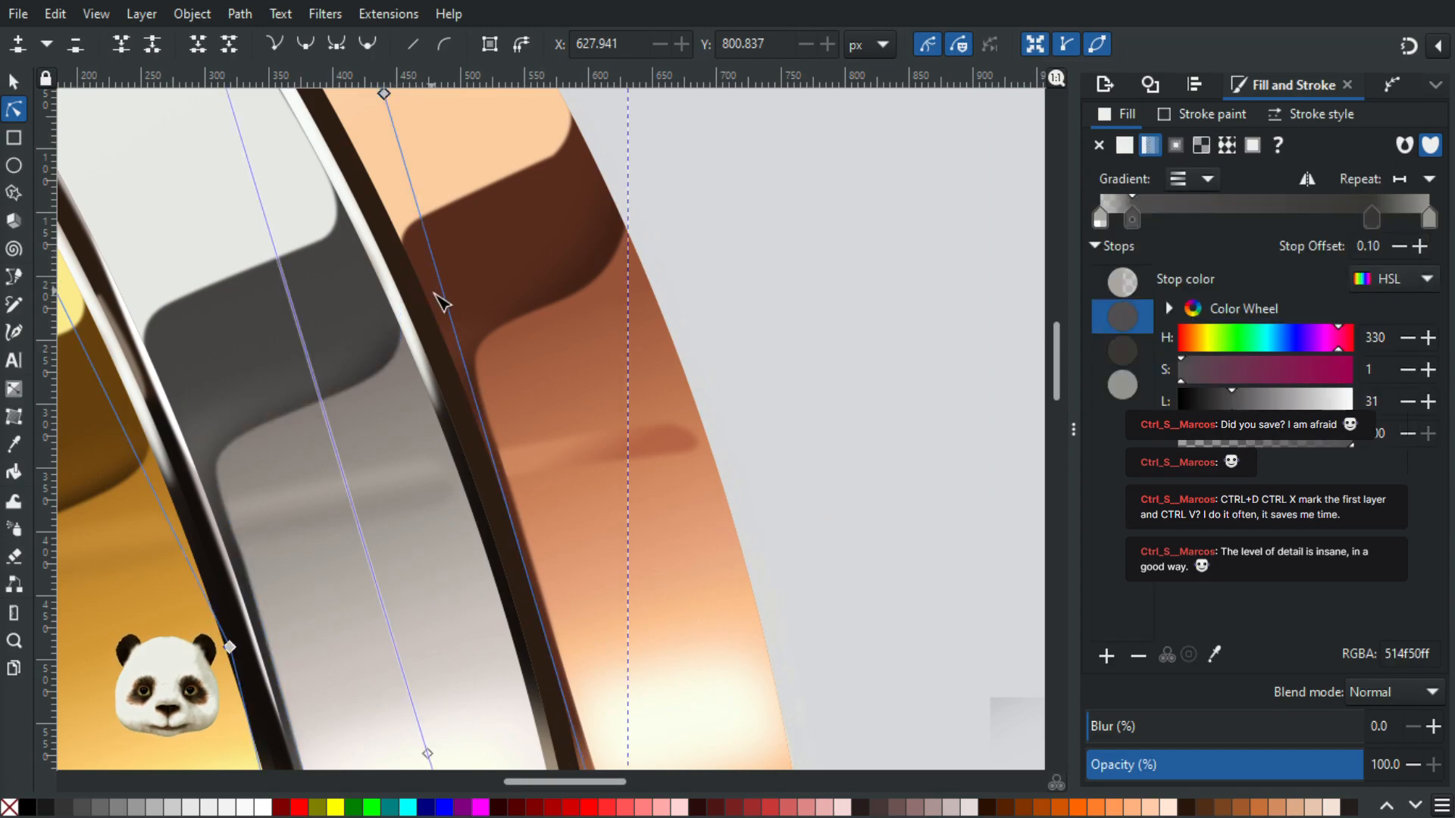
{"action": "scroll", "coordinate": [440, 288], "scroll_direction": "down", "scroll_amount": 4}
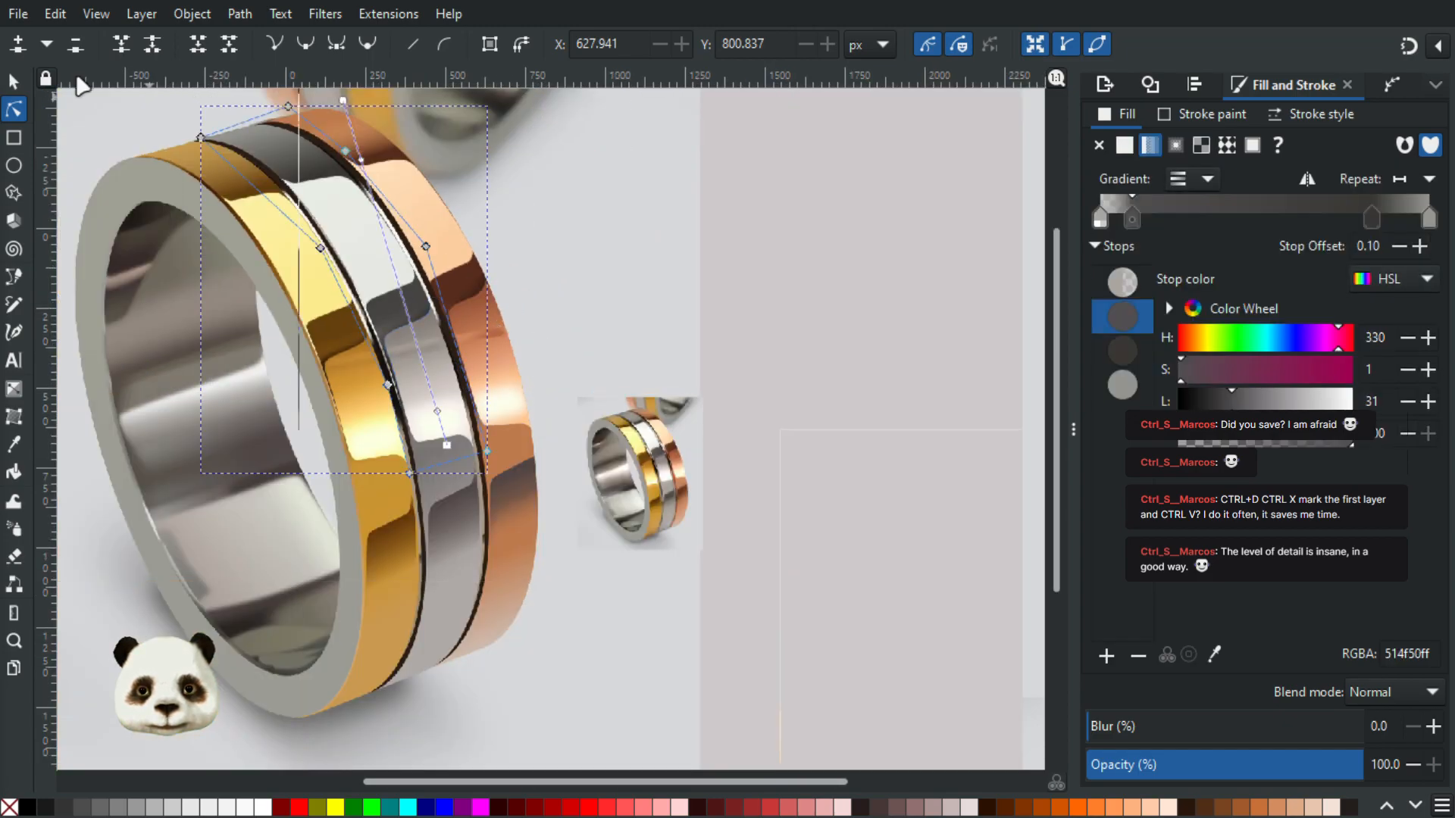
{"action": "scroll", "coordinate": [535, 583], "scroll_direction": "up", "scroll_amount": 4}
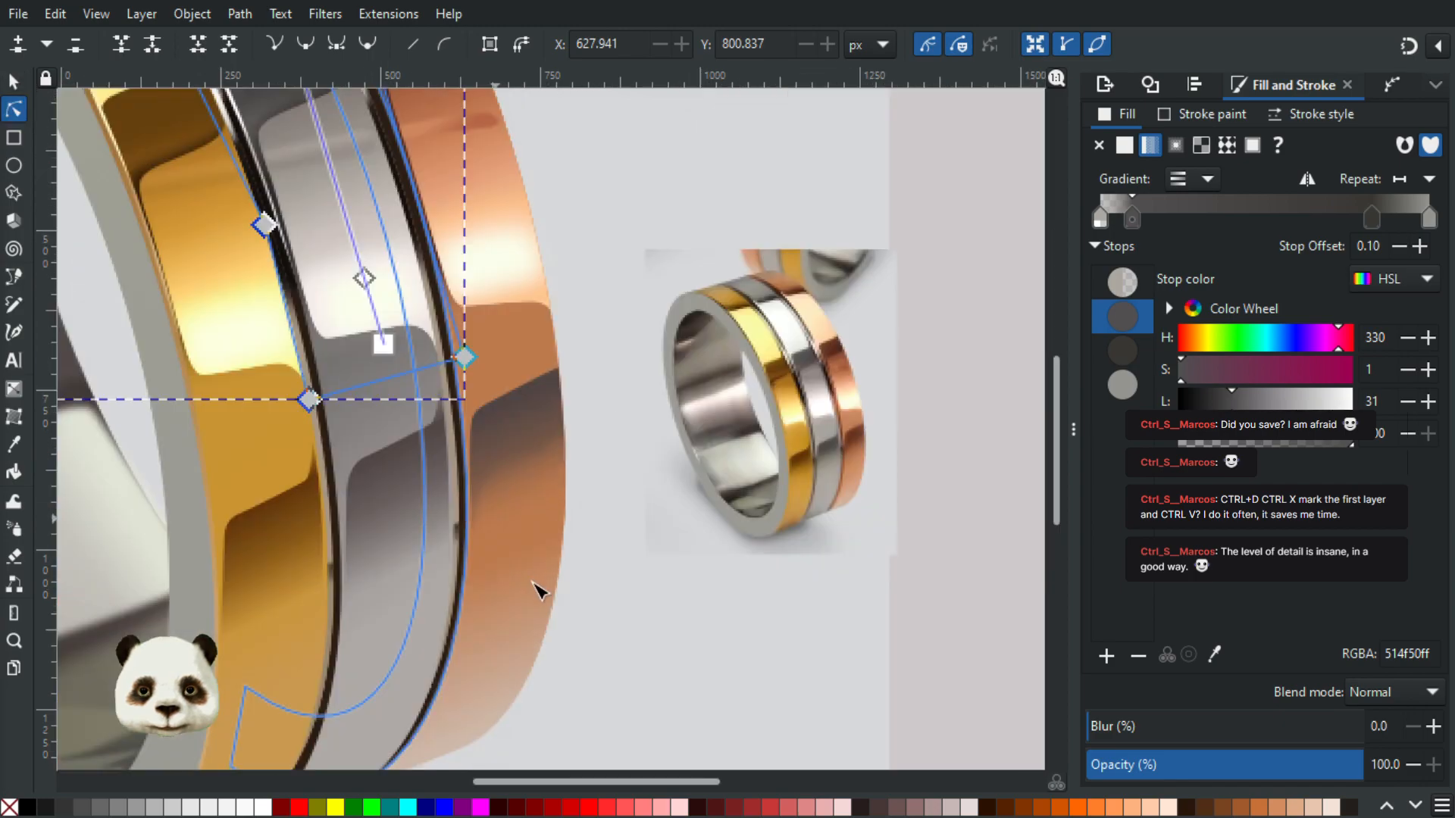
{"action": "left_click", "coordinate": [390, 579]}
{"action": "scroll", "coordinate": [510, 587], "scroll_direction": "down", "scroll_amount": 4}
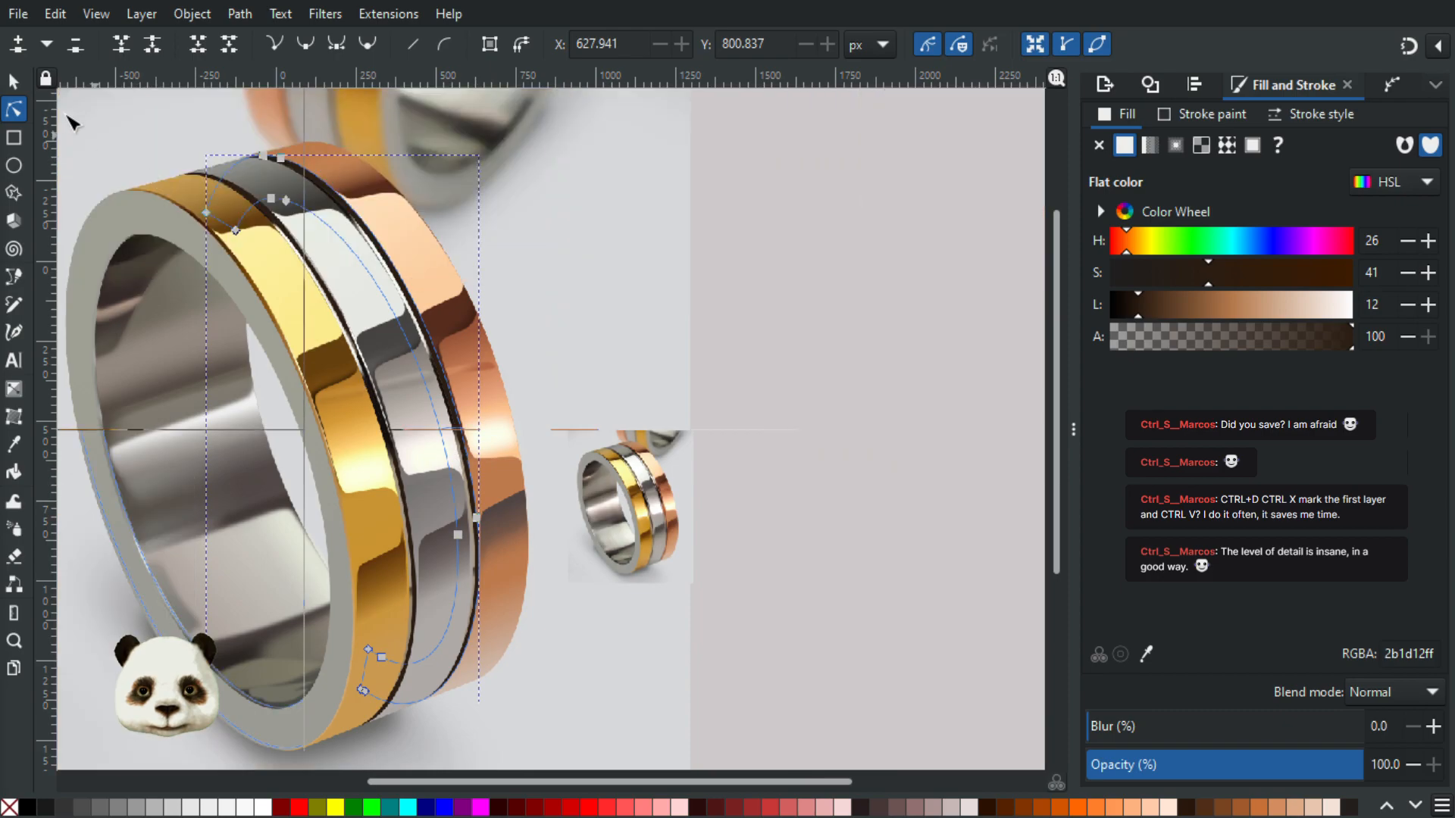
{"action": "key", "text": "s"}
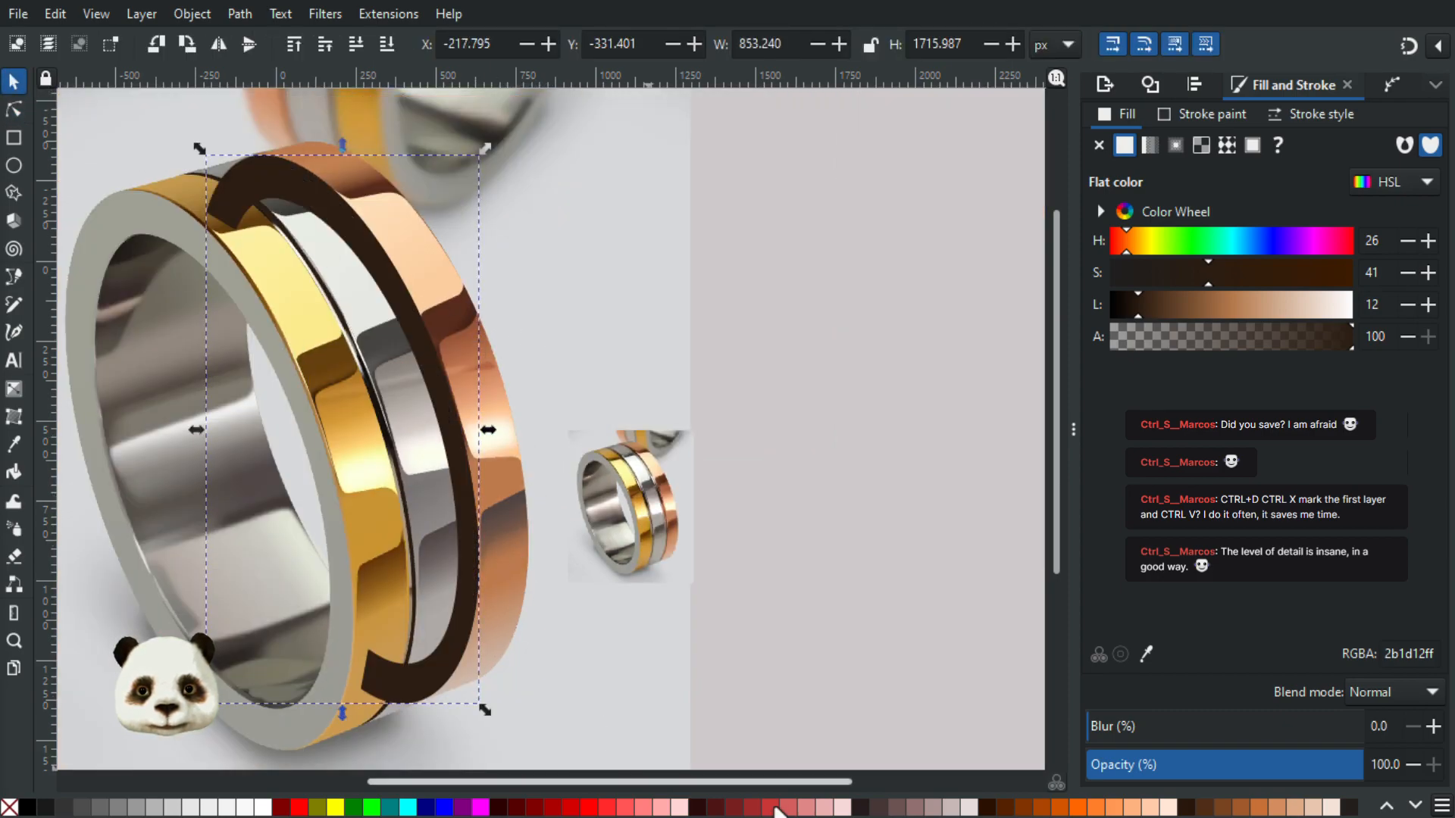
{"action": "left_click", "coordinate": [481, 808]}
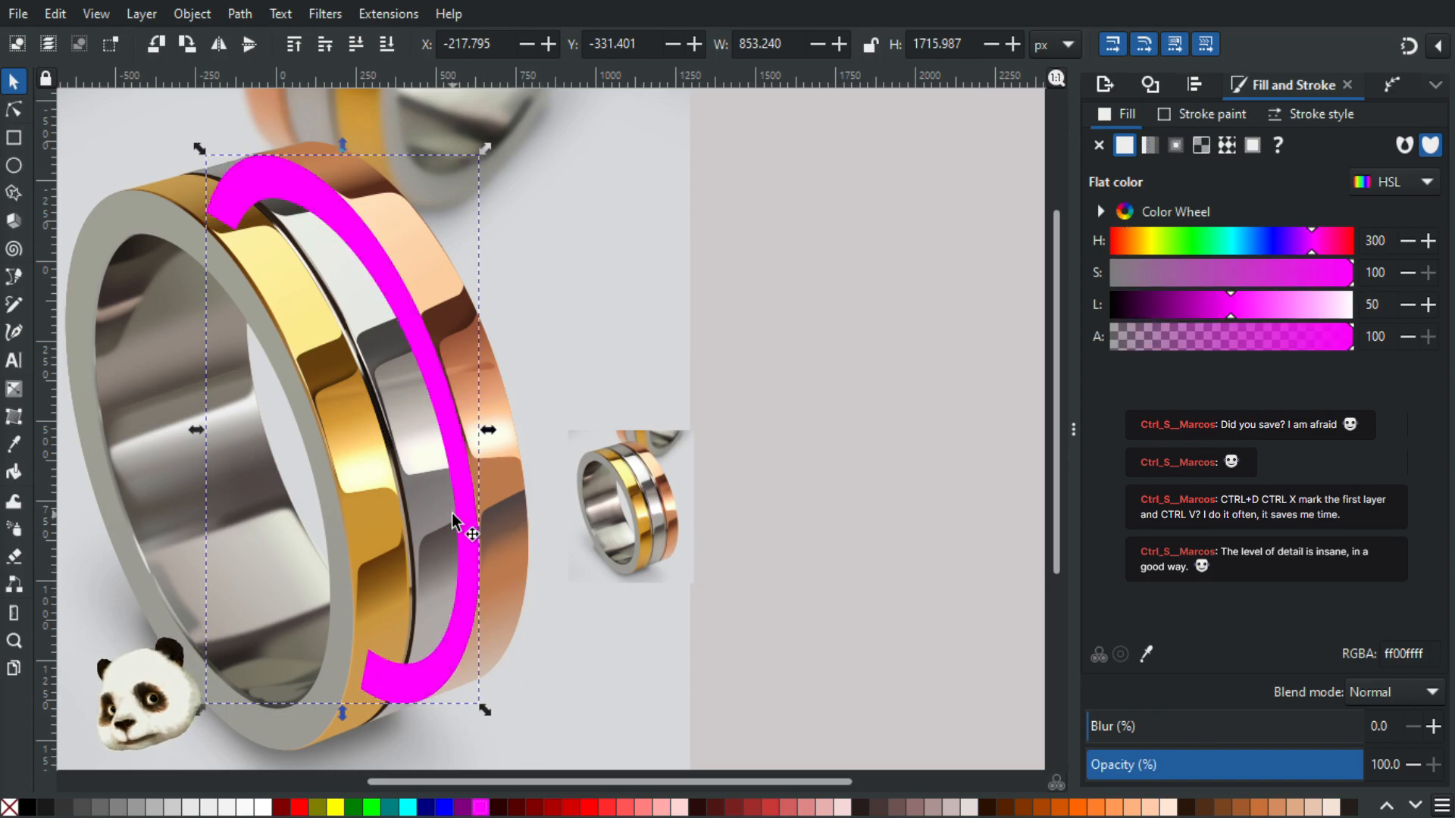
{"action": "scroll", "coordinate": [470, 529], "scroll_direction": "up", "scroll_amount": 1}
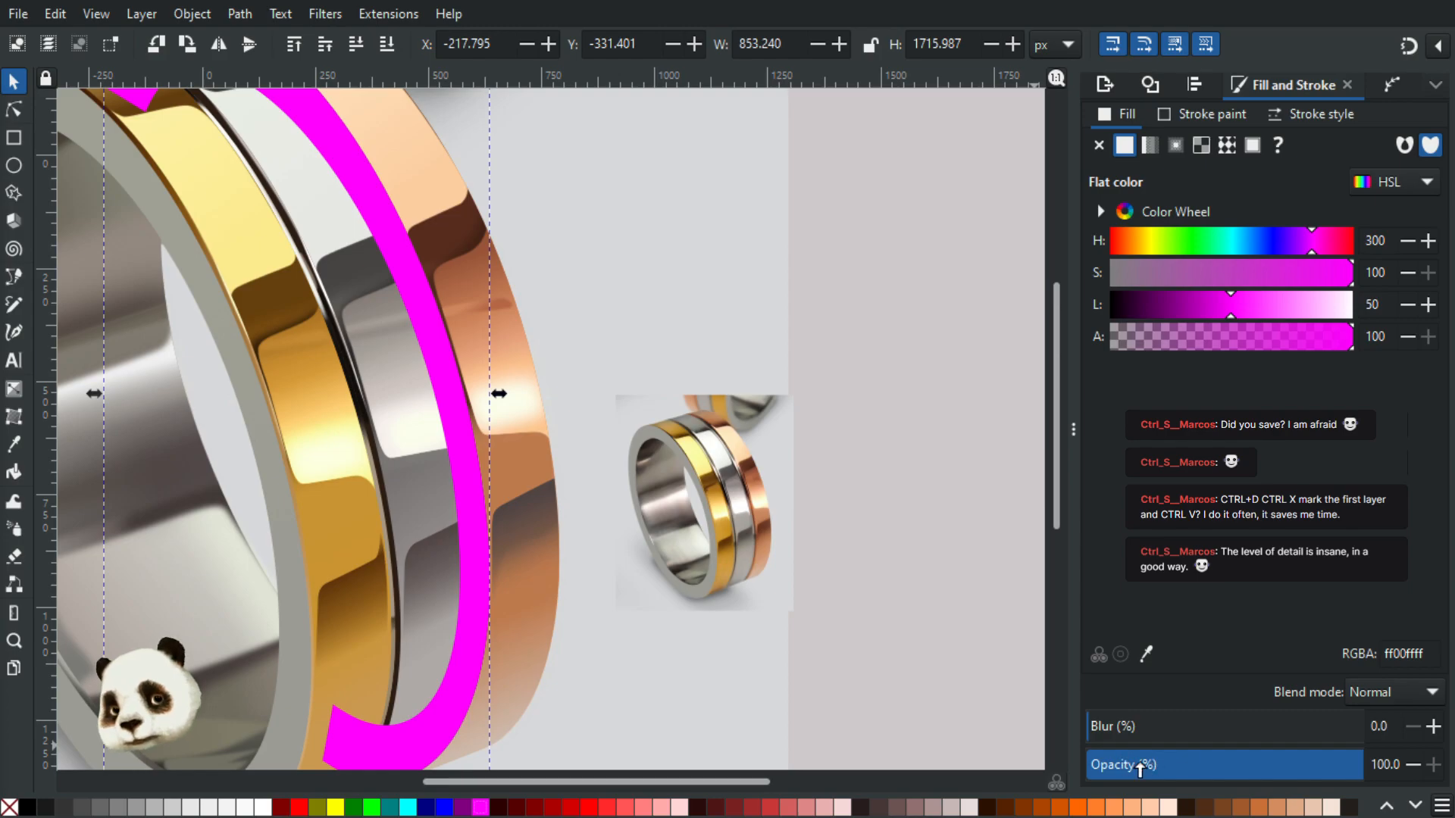
Step: Set the magenta band shape's opacity to 20% so the silver and copper ring bands can be traced through it
{"action": "left_click", "coordinate": [1139, 768]}
{"action": "left_click_drag", "start_coordinate": [672, 331], "coordinate": [828, 409]}
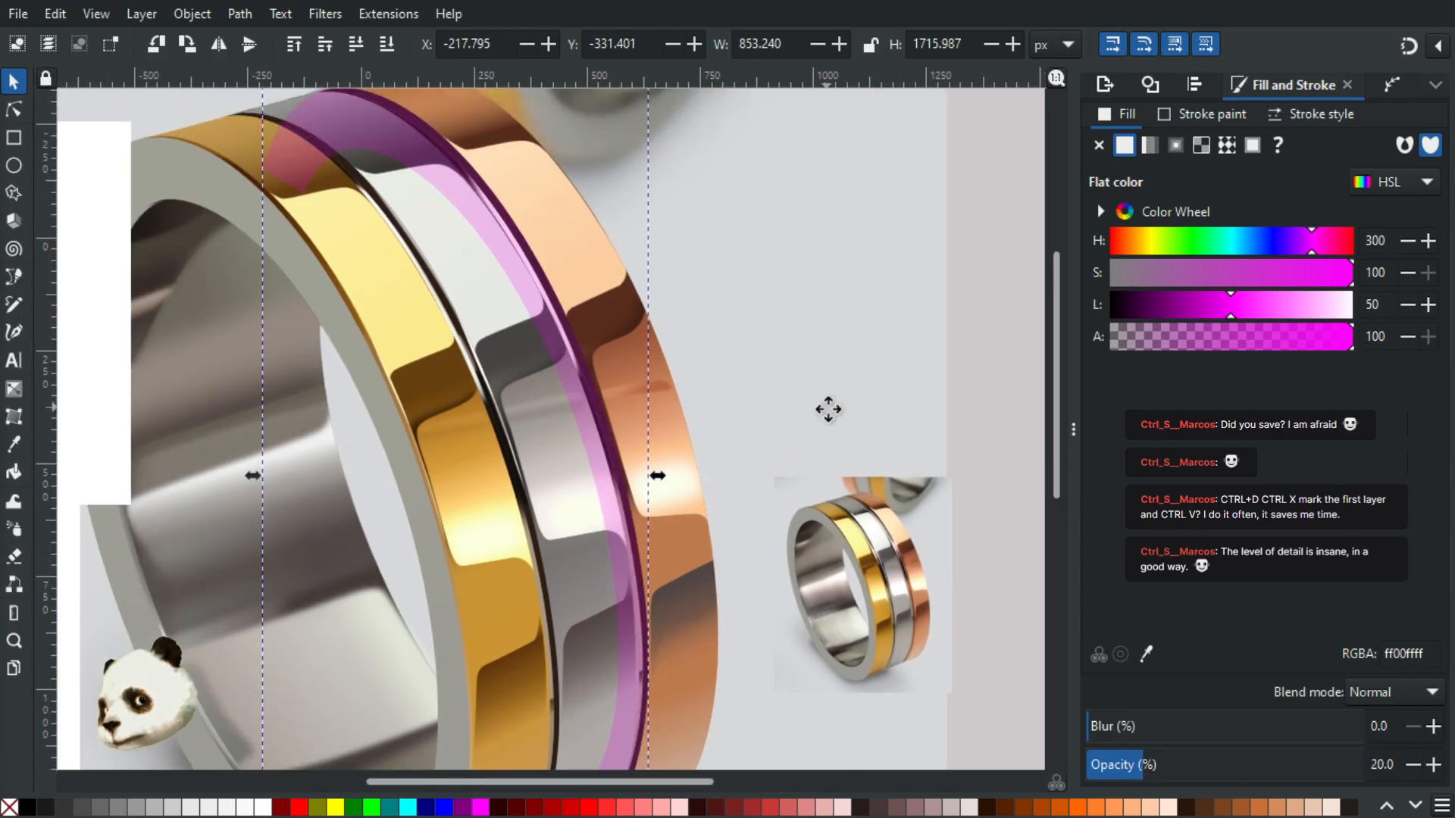
{"action": "scroll", "coordinate": [704, 297], "scroll_direction": "up", "scroll_amount": 2}
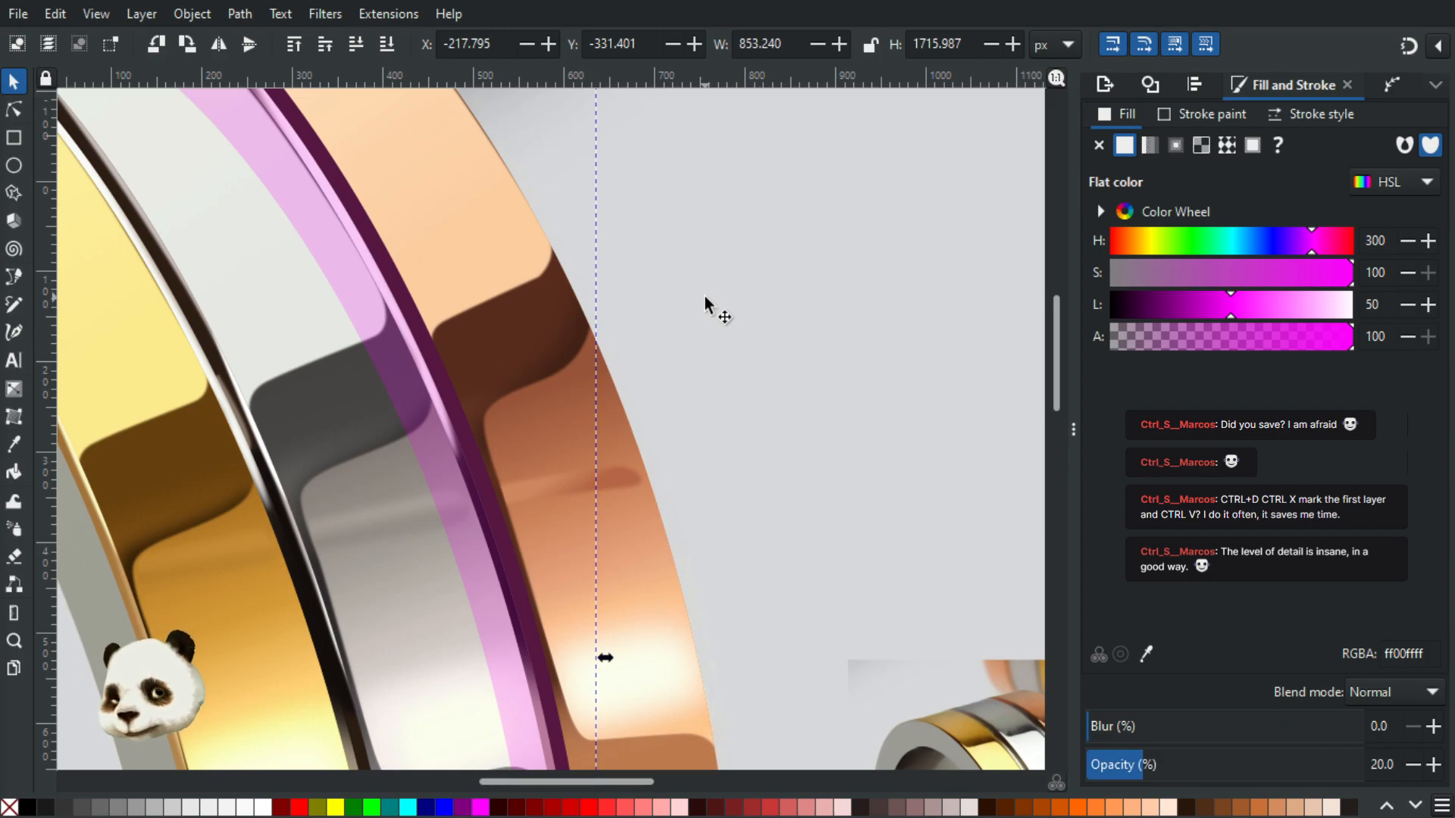
Step: Trace a curved Pen path down the groove between the silver and copper bands, starting at the copper band's upper highlight
{"action": "key", "text": "b"}
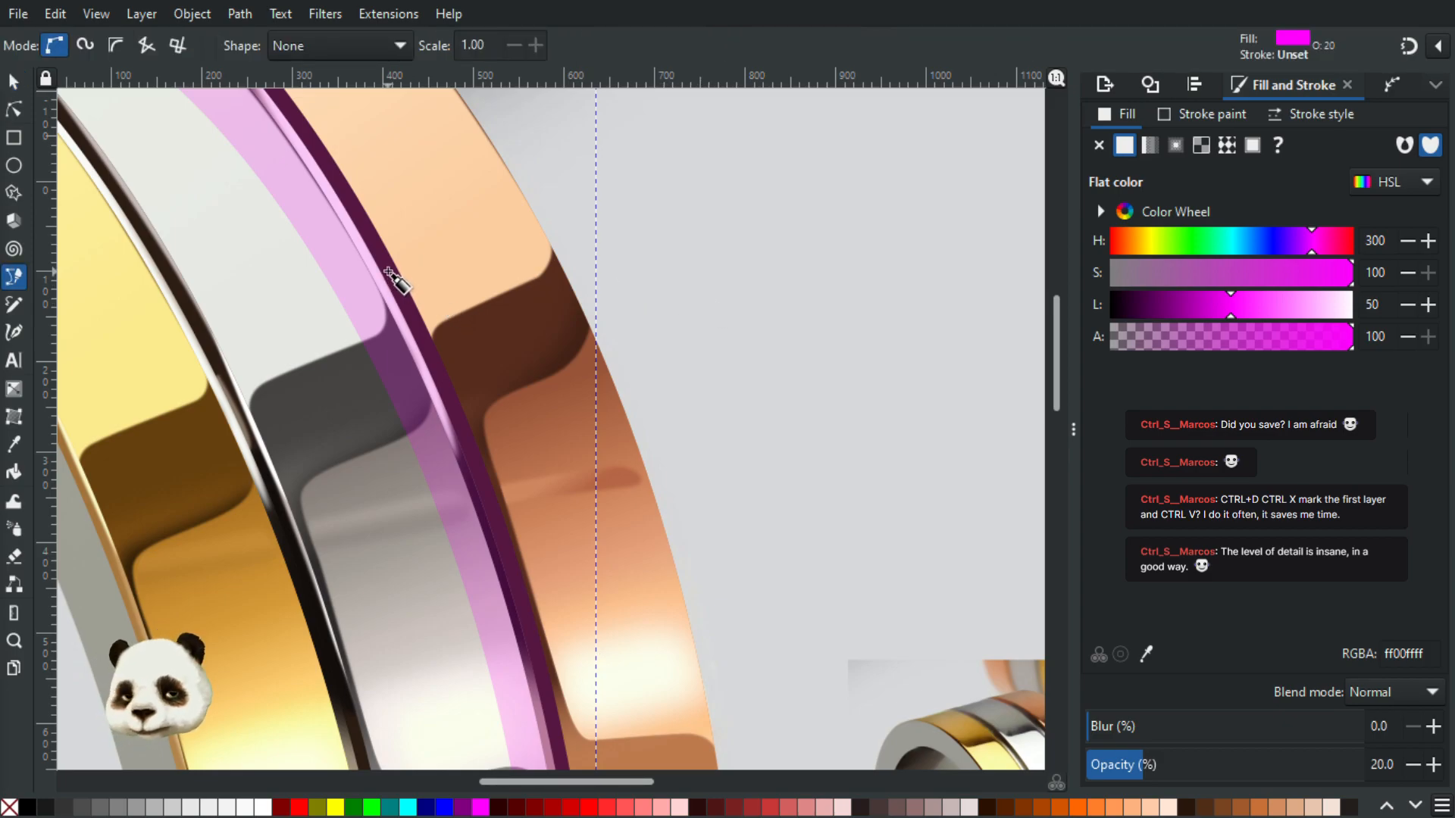
{"action": "scroll", "coordinate": [425, 296], "scroll_direction": "down", "scroll_amount": 2}
{"action": "scroll", "coordinate": [836, 652], "scroll_direction": "up", "scroll_amount": 1}
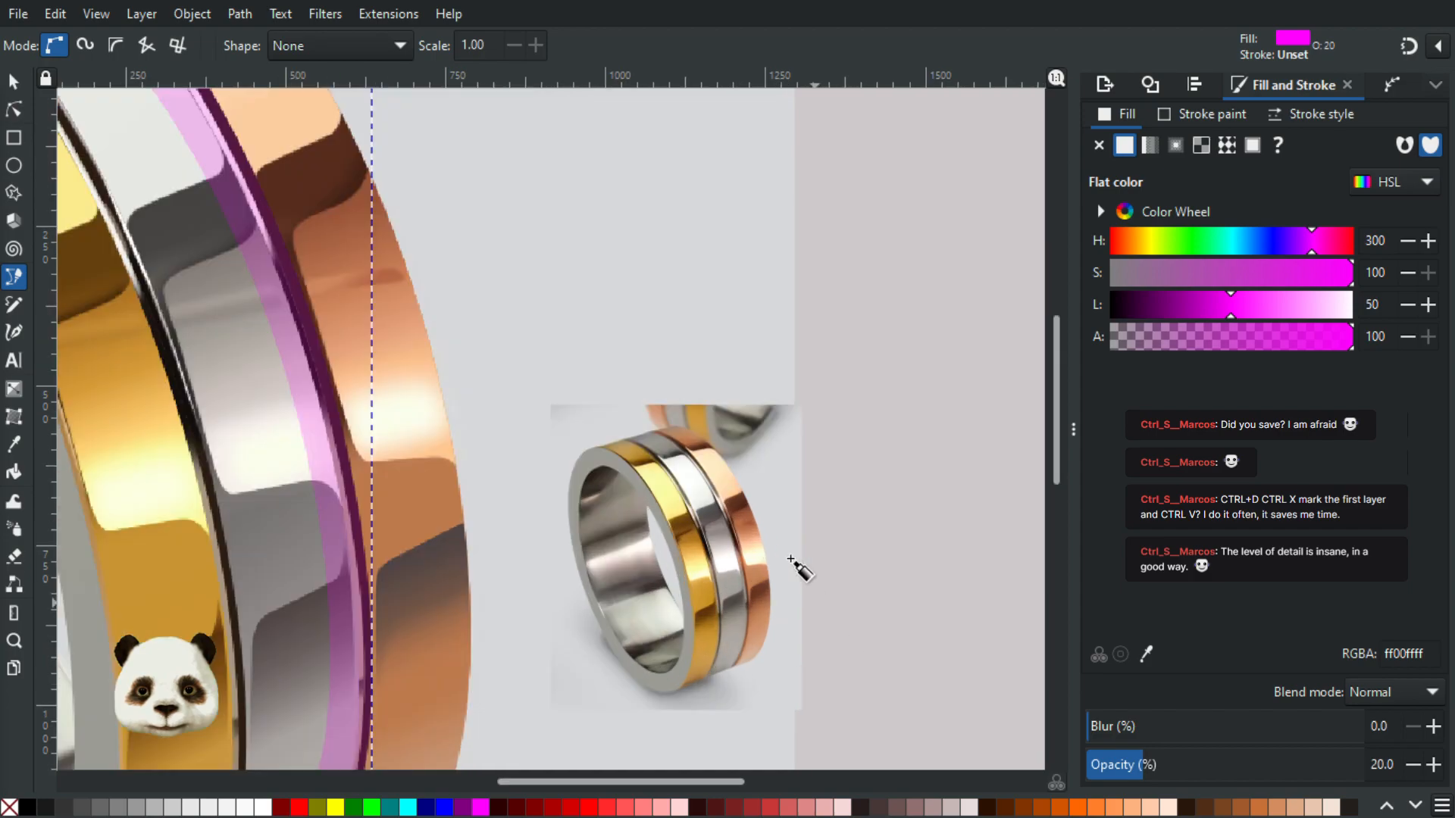
{"action": "scroll", "coordinate": [793, 562], "scroll_direction": "up", "scroll_amount": 3}
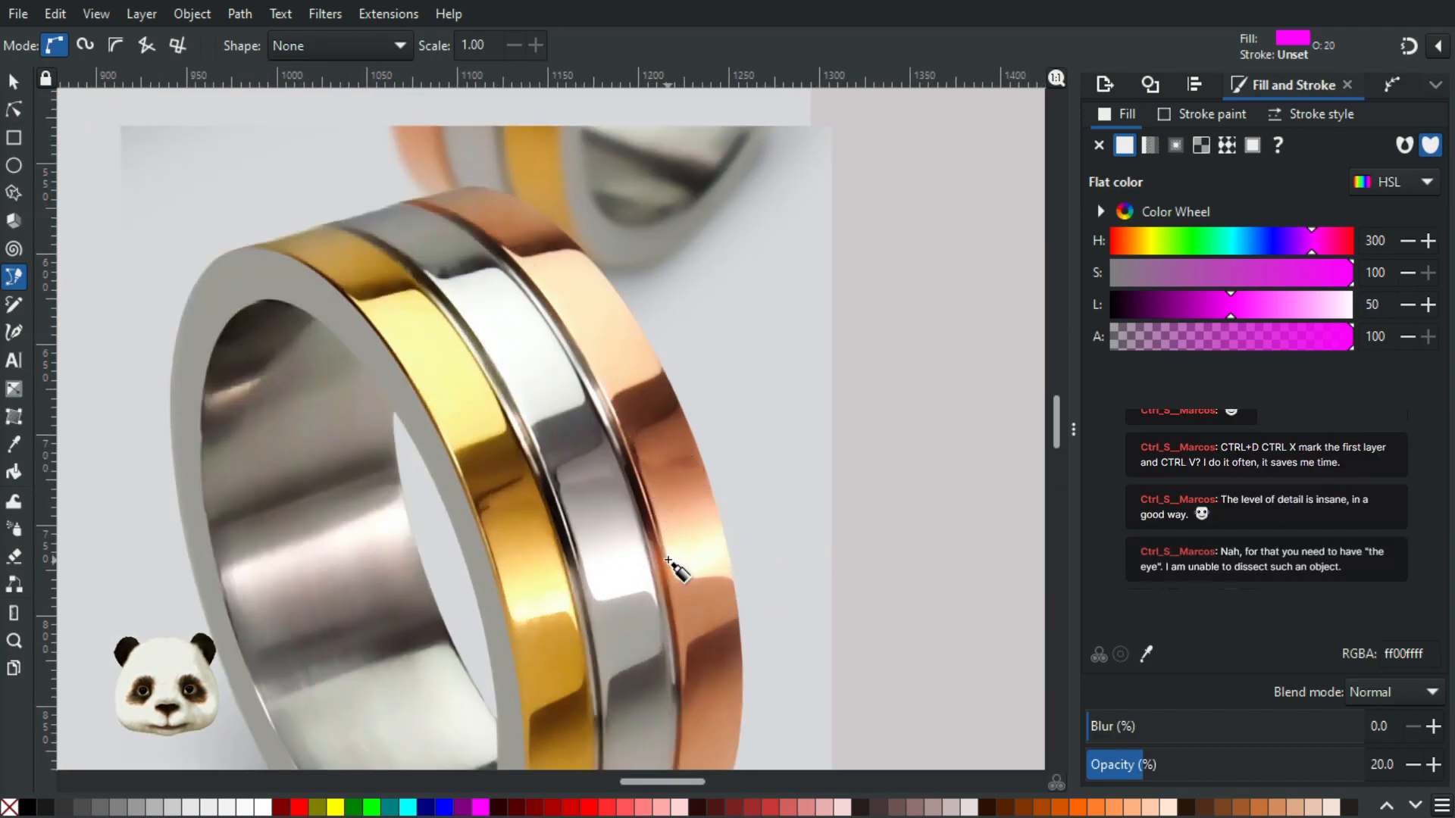
{"action": "scroll", "coordinate": [668, 559], "scroll_direction": "down", "scroll_amount": 5}
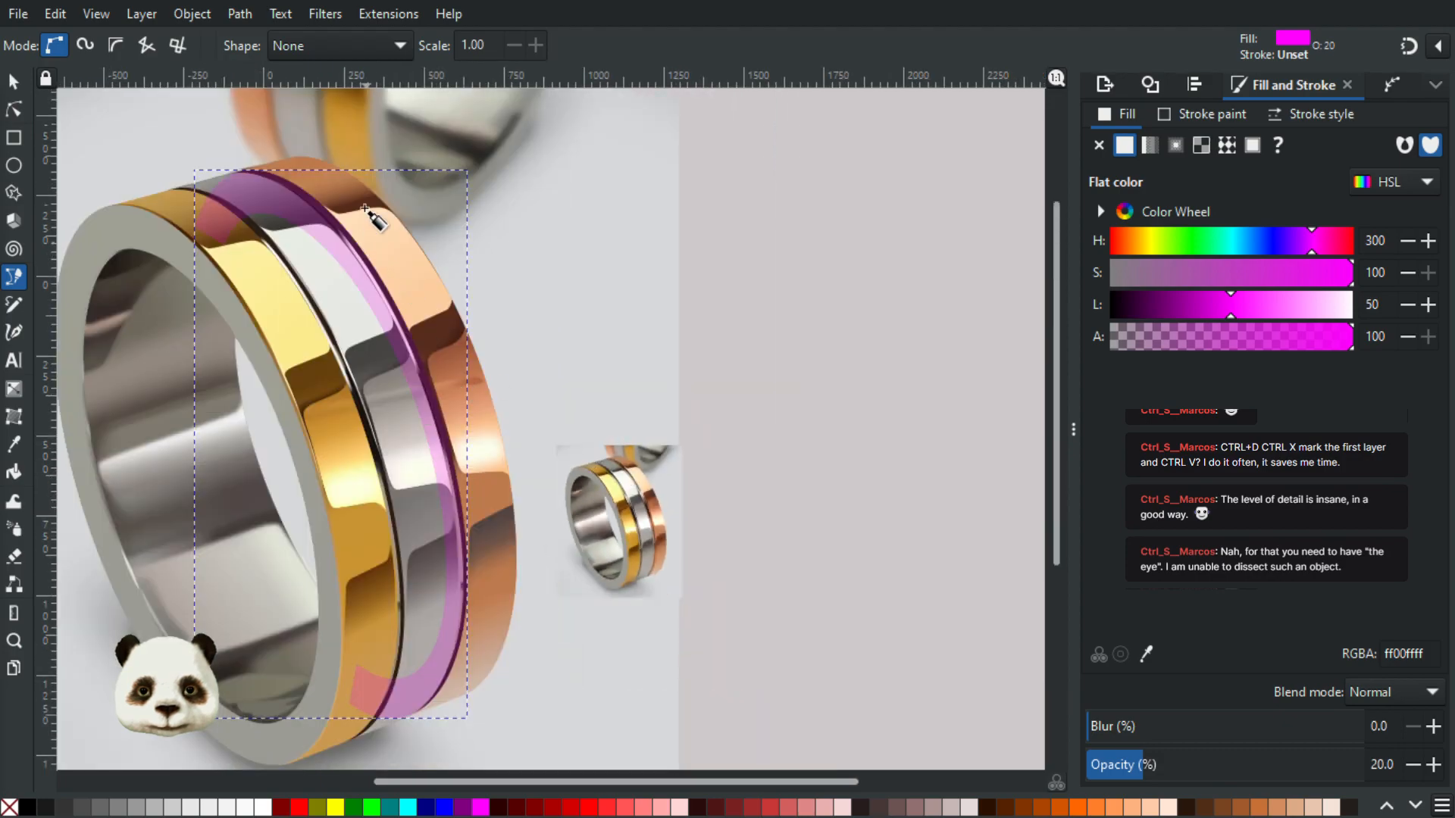
{"action": "scroll", "coordinate": [364, 208], "scroll_direction": "up", "scroll_amount": 2}
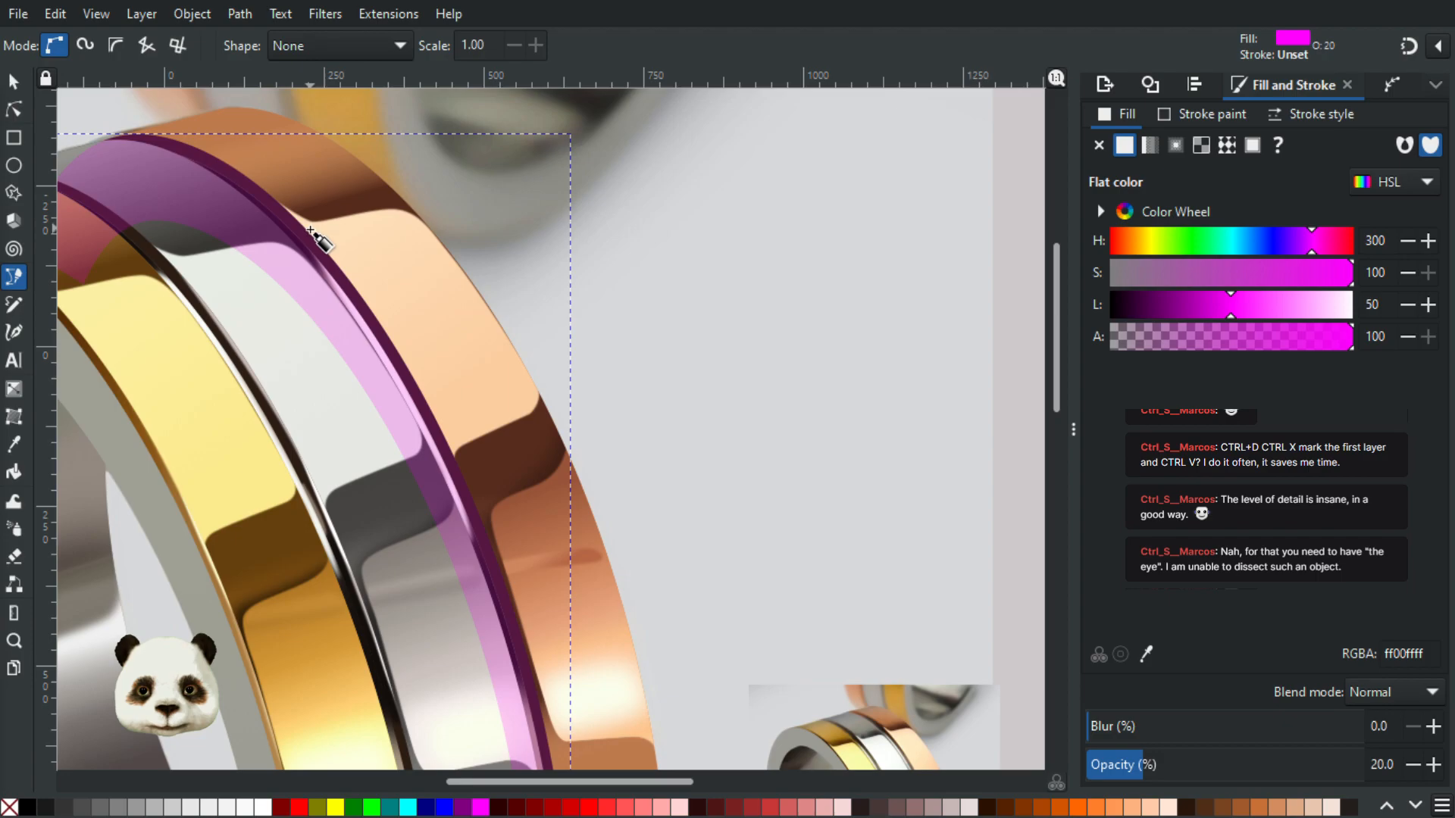
{"action": "key", "text": "Escape"}
{"action": "scroll", "coordinate": [325, 242], "scroll_direction": "up", "scroll_amount": 2}
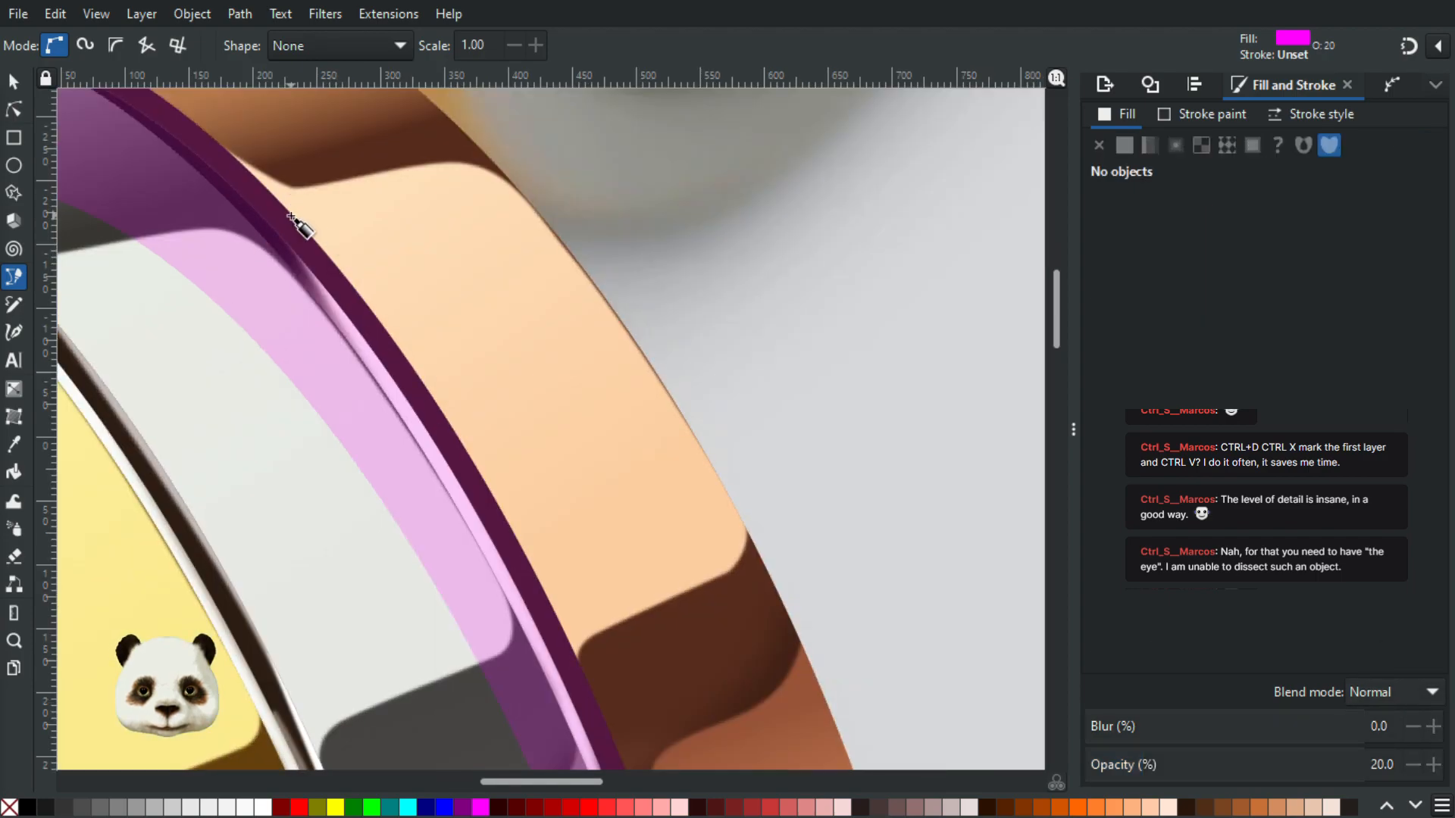
{"action": "left_click", "coordinate": [291, 211]}
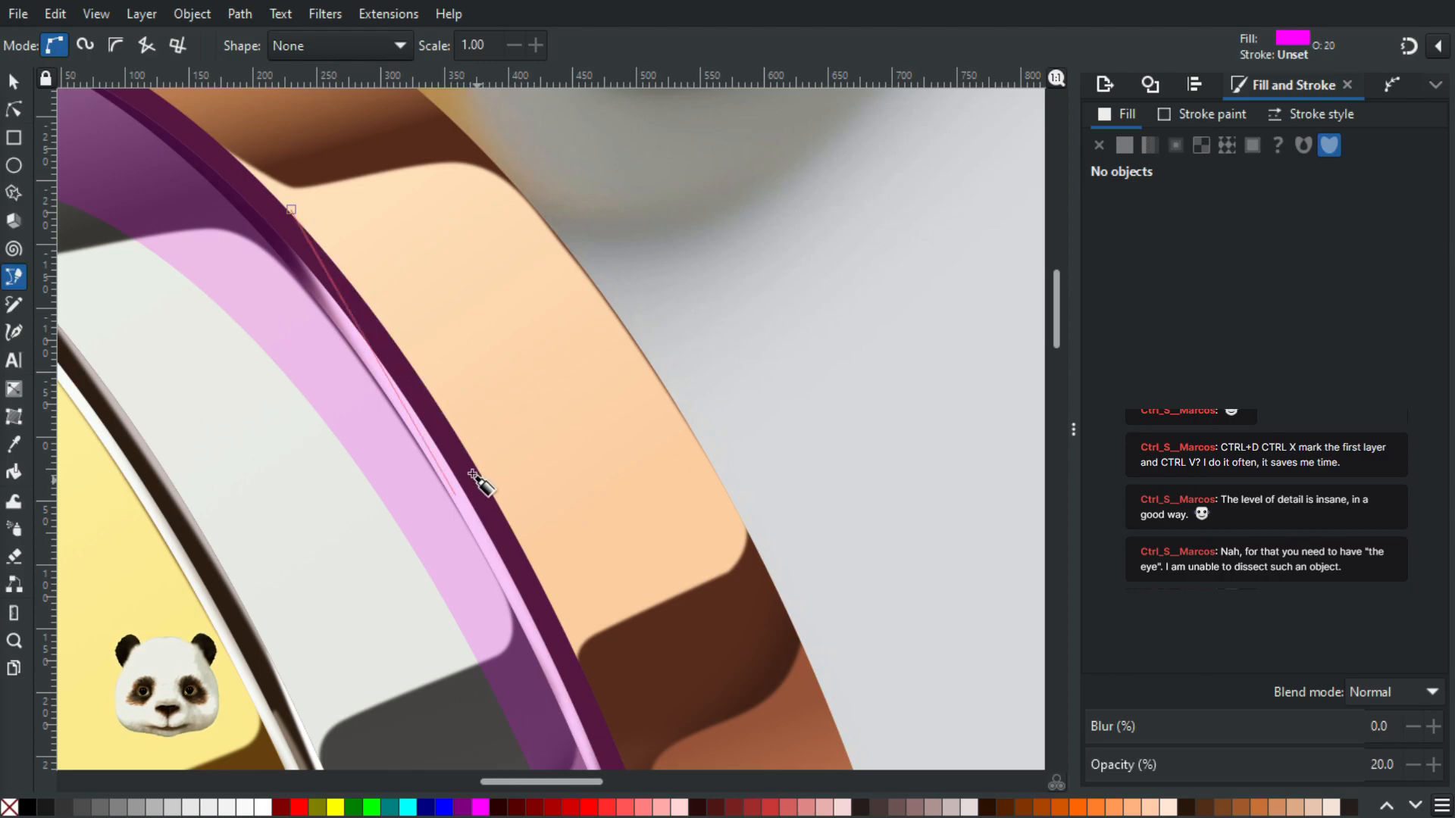
{"action": "left_click_drag", "start_coordinate": [453, 443], "coordinate": [511, 539]}
{"action": "left_click_drag", "start_coordinate": [593, 664], "coordinate": [500, 319]}
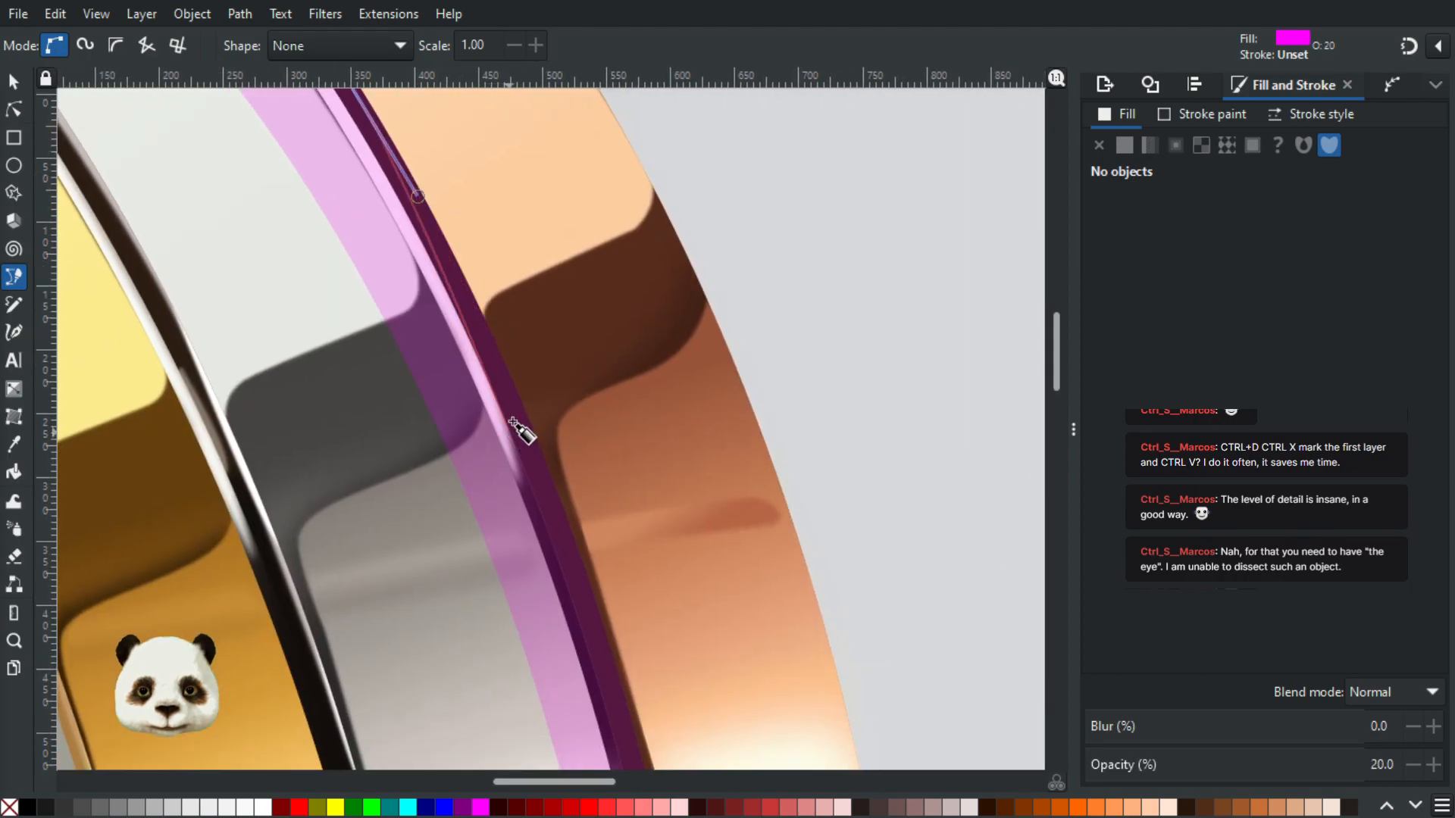
{"action": "left_click_drag", "start_coordinate": [513, 383], "coordinate": [554, 491]}
{"action": "left_click_drag", "start_coordinate": [578, 552], "coordinate": [416, 71]}
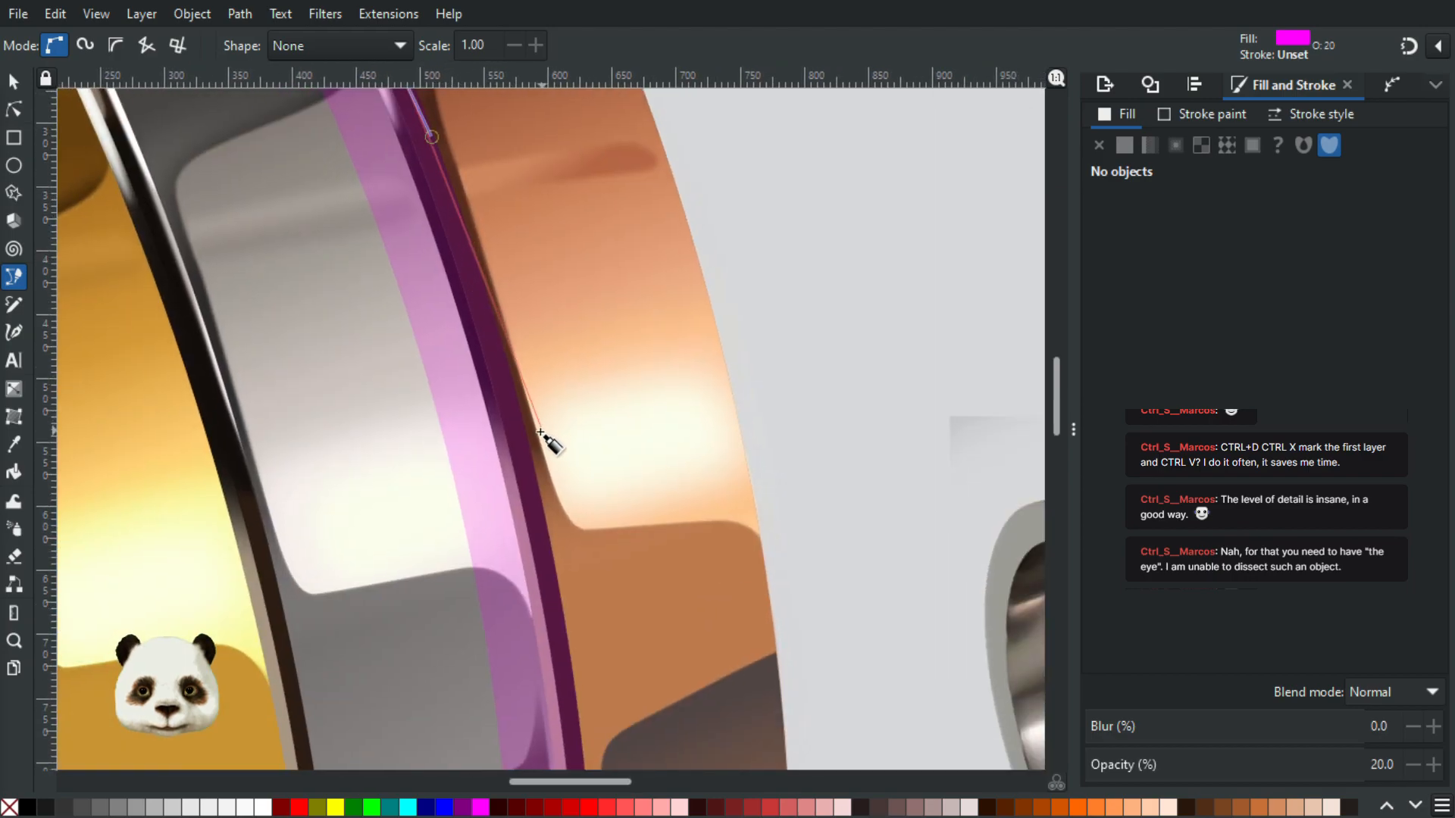
Step: Close the path into a narrow shape overlapping the copper band's inner edge and make its fill white
{"action": "left_click_drag", "start_coordinate": [519, 403], "coordinate": [534, 297]}
{"action": "left_click_drag", "start_coordinate": [495, 135], "coordinate": [603, 588]}
{"action": "left_click", "coordinate": [409, 156]}
{"action": "left_click_drag", "start_coordinate": [414, 168], "coordinate": [519, 495]}
{"action": "left_click_drag", "start_coordinate": [290, 274], "coordinate": [253, 261]}
{"action": "left_click_drag", "start_coordinate": [532, 400], "coordinate": [435, 142]}
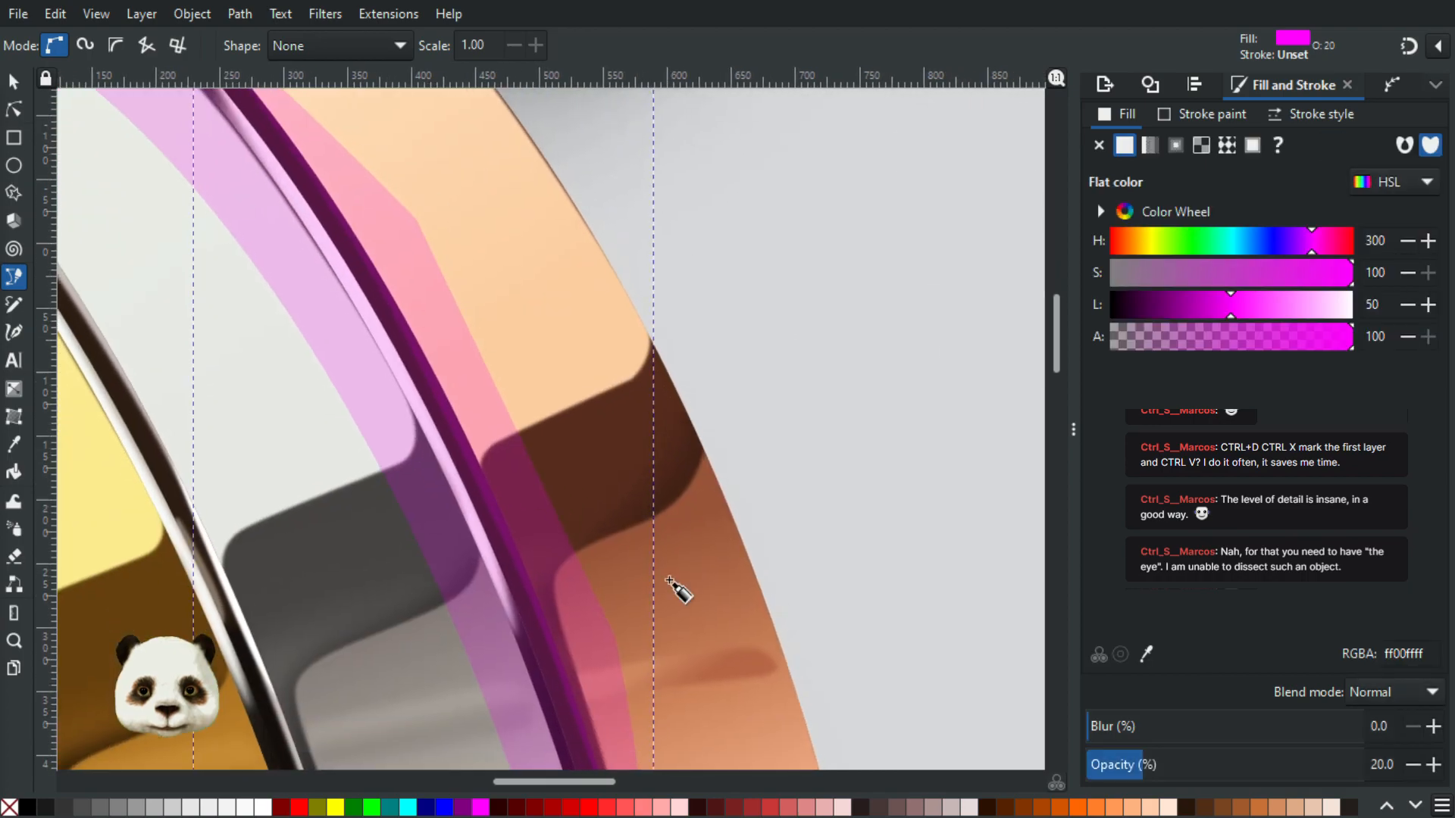
{"action": "left_click", "coordinate": [1265, 306]}
{"action": "left_click_drag", "start_coordinate": [1453, 310], "coordinate": [1452, 314]}
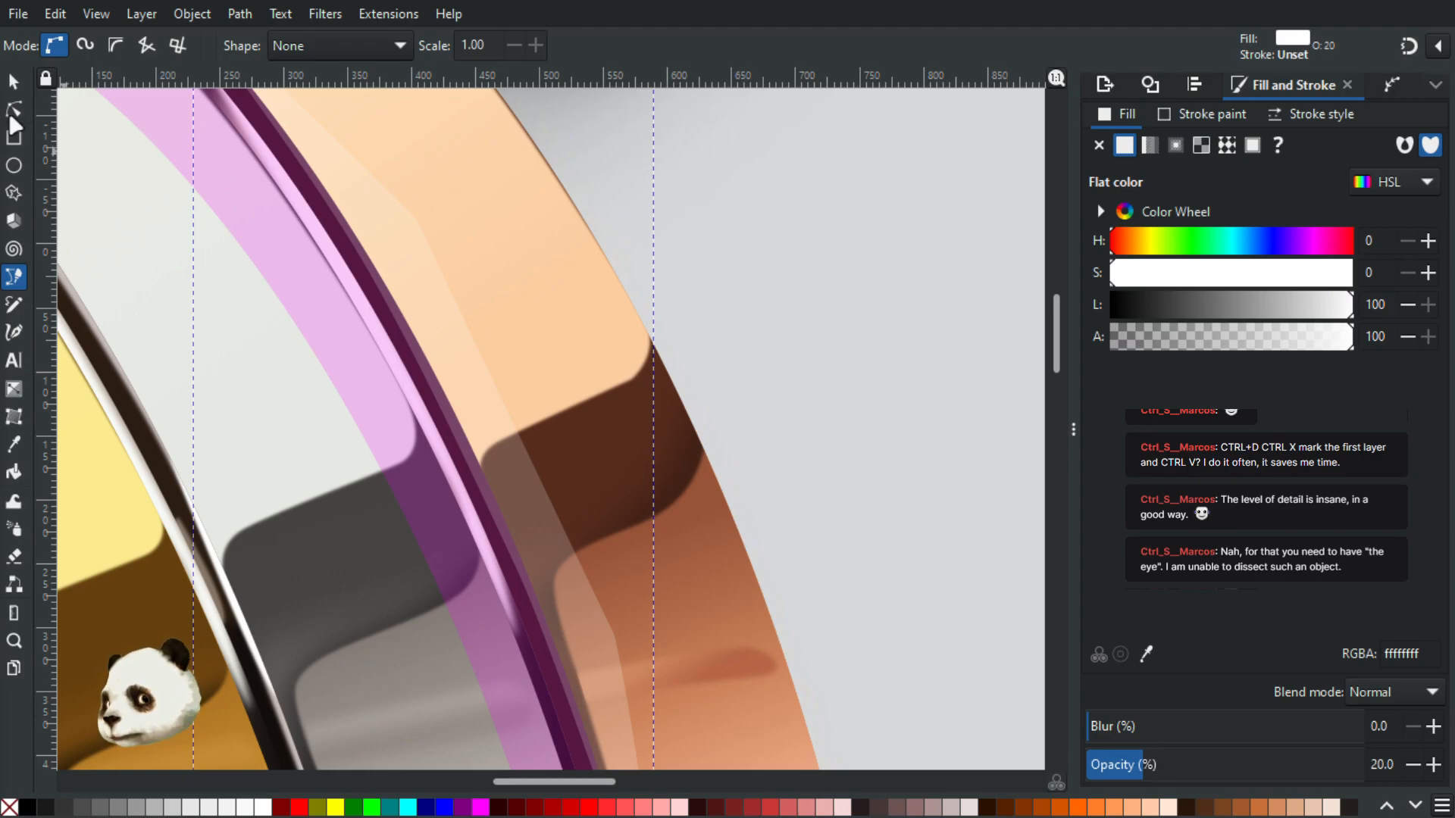
Step: Fit the white shape's nodes to the groove edge, placing its lower tip at about X 585, Y 542 px
{"action": "left_click", "coordinate": [13, 110]}
{"action": "left_click", "coordinate": [517, 569]}
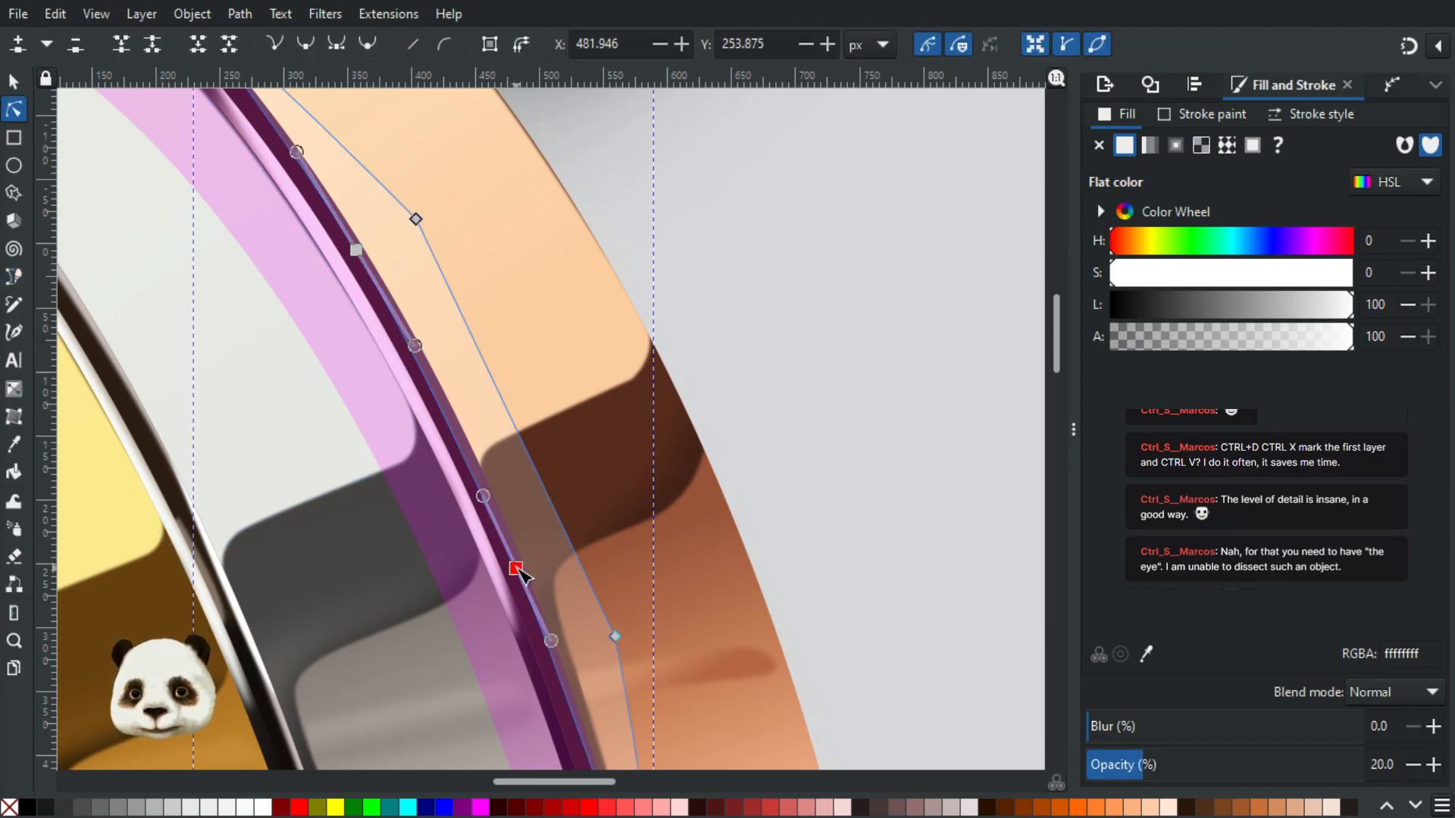
{"action": "left_click_drag", "start_coordinate": [518, 563], "coordinate": [512, 557]}
{"action": "left_click_drag", "start_coordinate": [583, 513], "coordinate": [516, 334]}
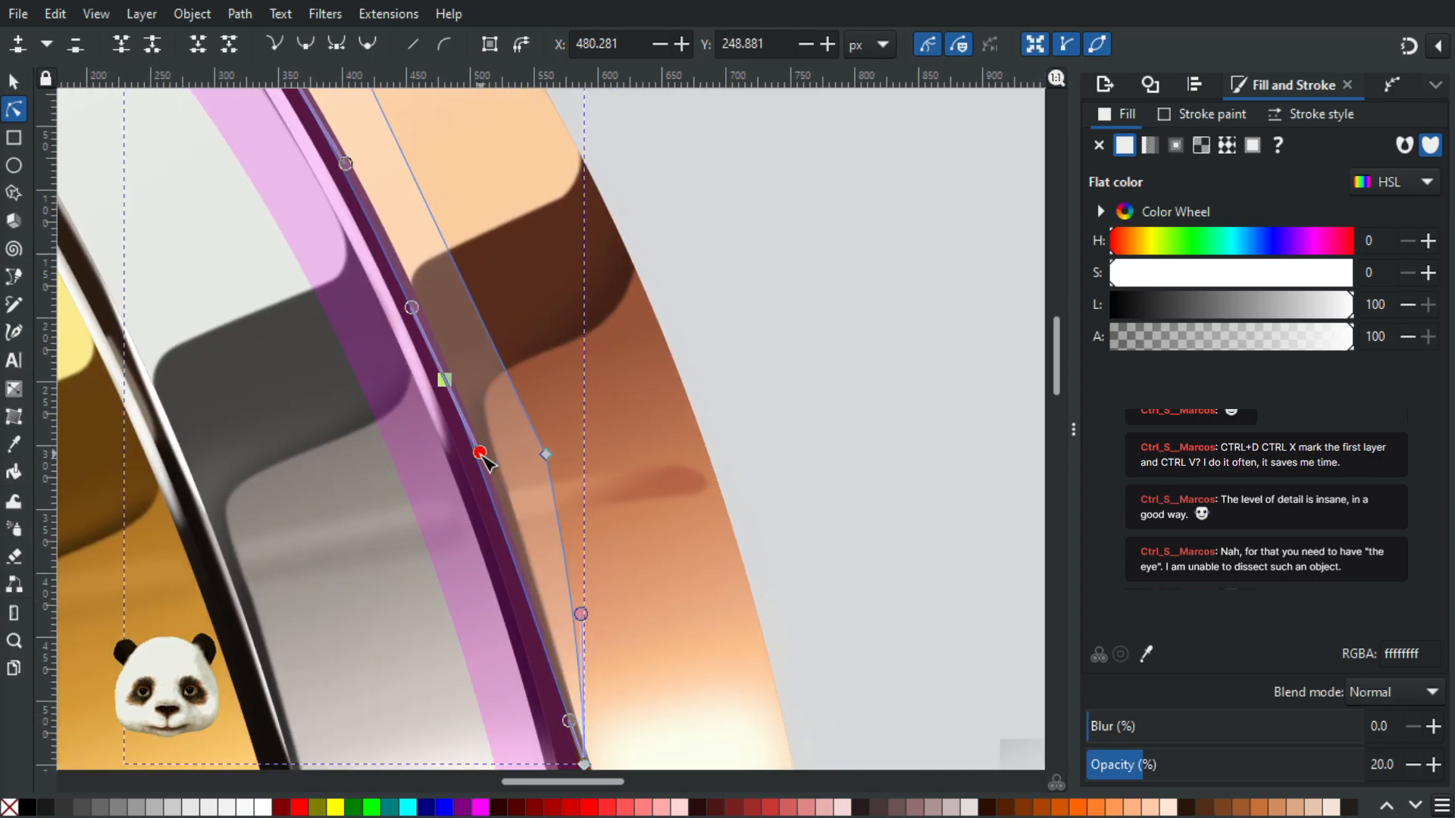
{"action": "left_click_drag", "start_coordinate": [480, 460], "coordinate": [420, 367]}
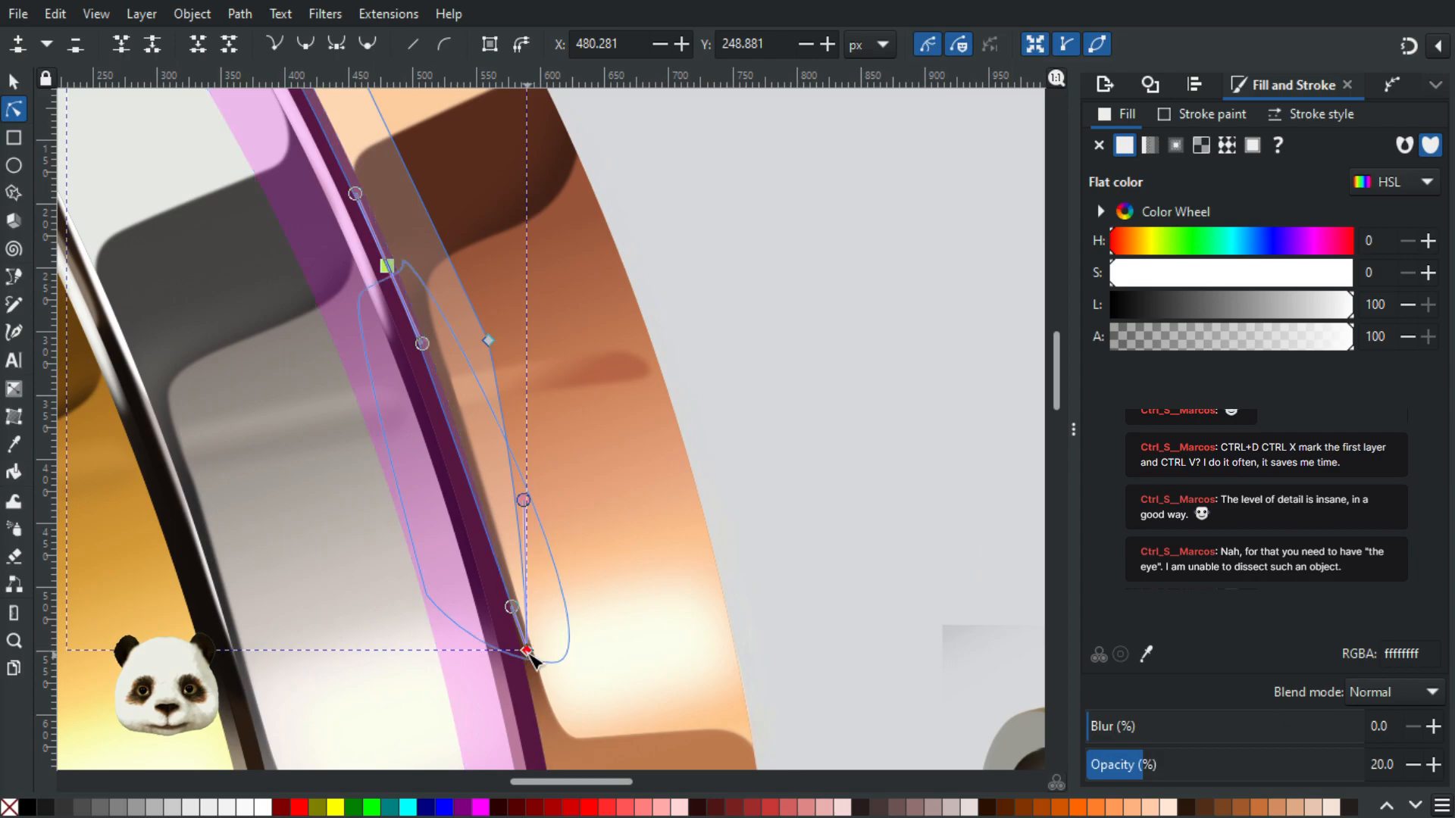
{"action": "left_click_drag", "start_coordinate": [526, 649], "coordinate": [522, 641]}
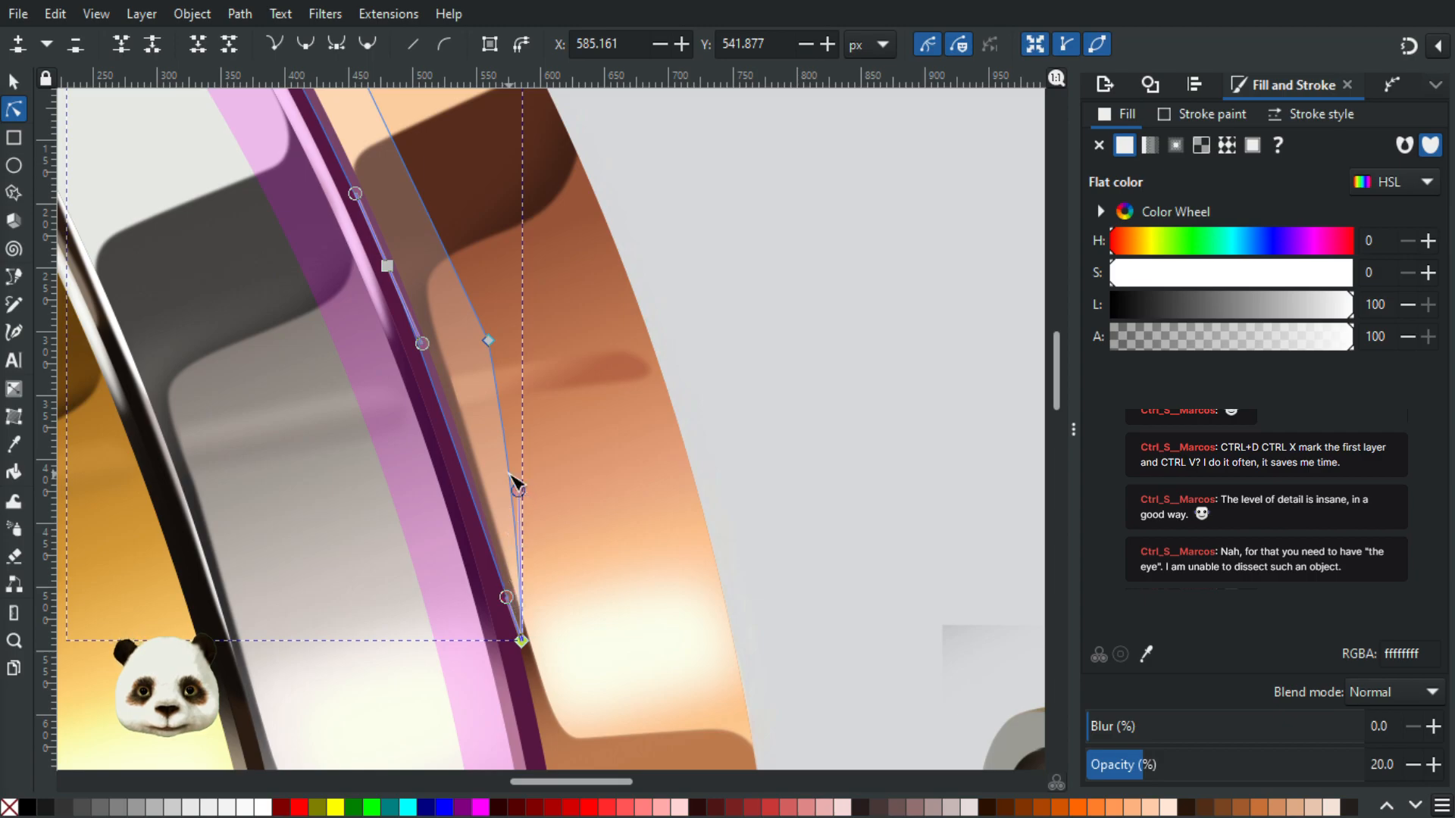
{"action": "scroll", "coordinate": [509, 474], "scroll_direction": "down", "scroll_amount": 1}
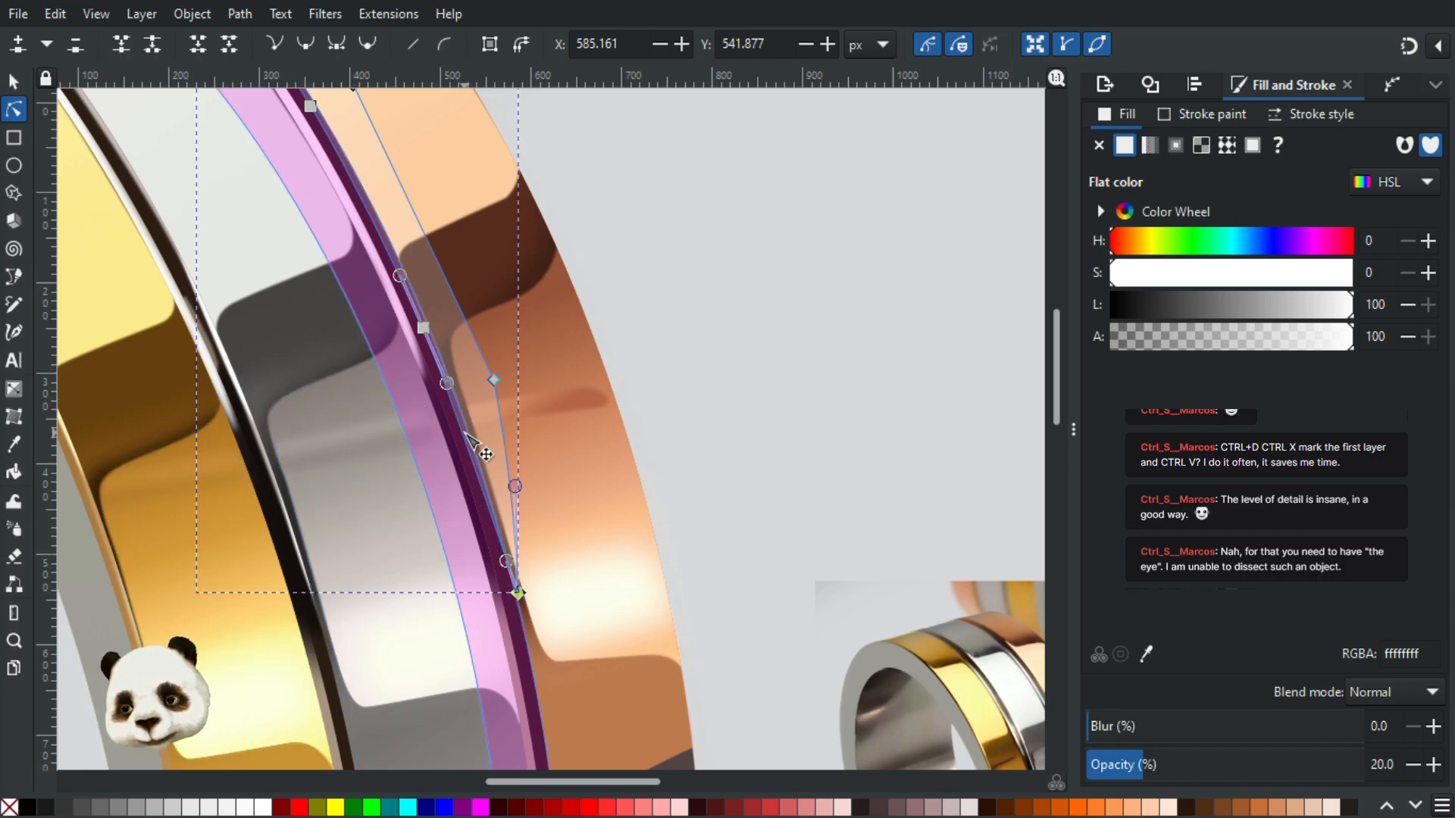
Step: Fill the white shape with the copper tone bb7c5e sampled from the small reference ring and set its opacity to 100%
{"action": "left_click", "coordinate": [14, 81]}
{"action": "scroll", "coordinate": [531, 314], "scroll_direction": "up", "scroll_amount": 5}
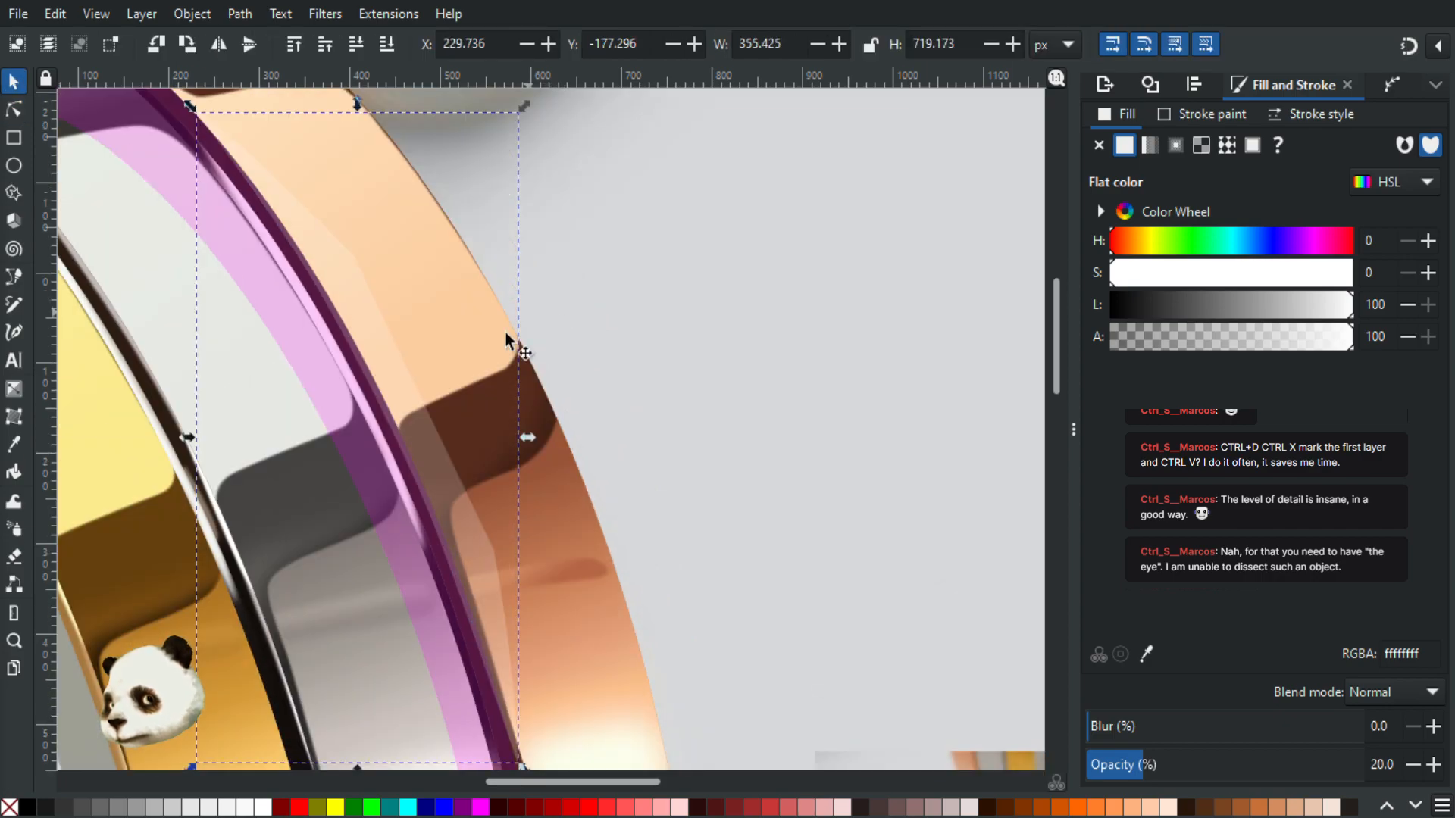
{"action": "left_click", "coordinate": [438, 474]}
{"action": "scroll", "coordinate": [576, 515], "scroll_direction": "down", "scroll_amount": 3, "text": "ctrl"}
{"action": "scroll", "coordinate": [758, 636], "scroll_direction": "up", "scroll_amount": 6, "text": "ctrl"}
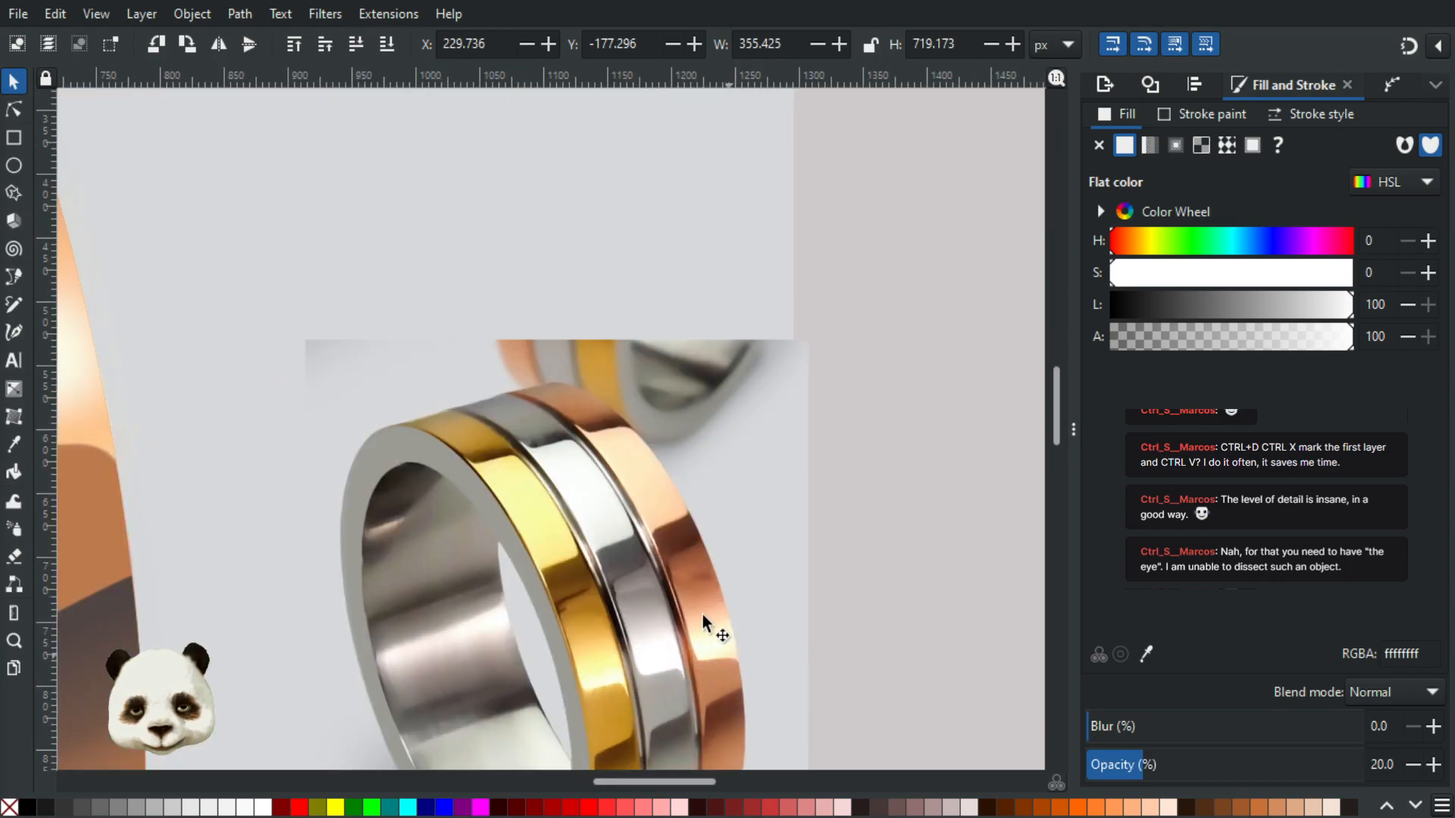
{"action": "key", "text": "d"}
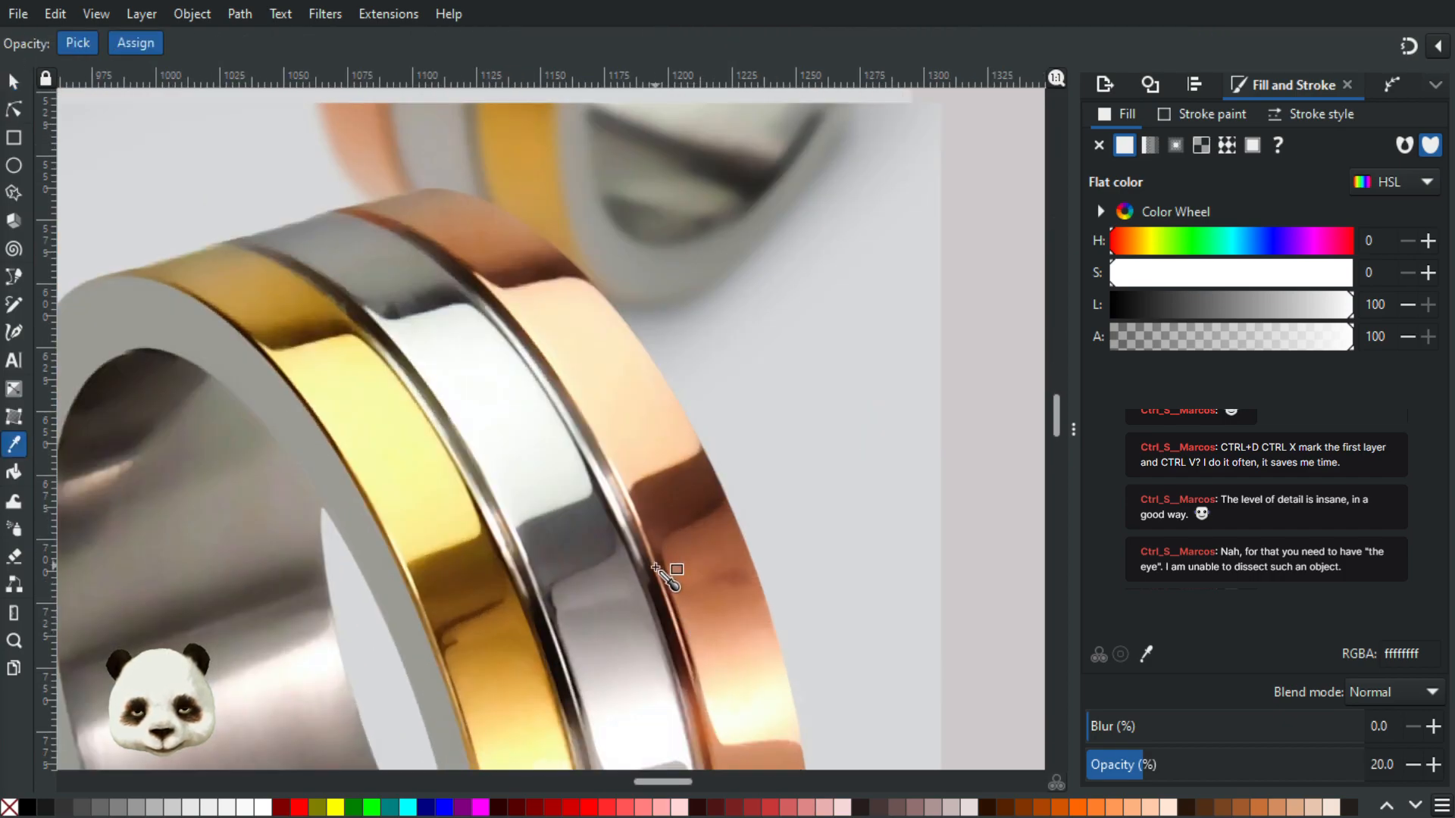
{"action": "left_click", "coordinate": [656, 567]}
{"action": "scroll", "coordinate": [523, 553], "scroll_direction": "down", "scroll_amount": 5, "text": "ctrl"}
{"action": "scroll", "coordinate": [609, 496], "scroll_direction": "left", "scroll_amount": 5}
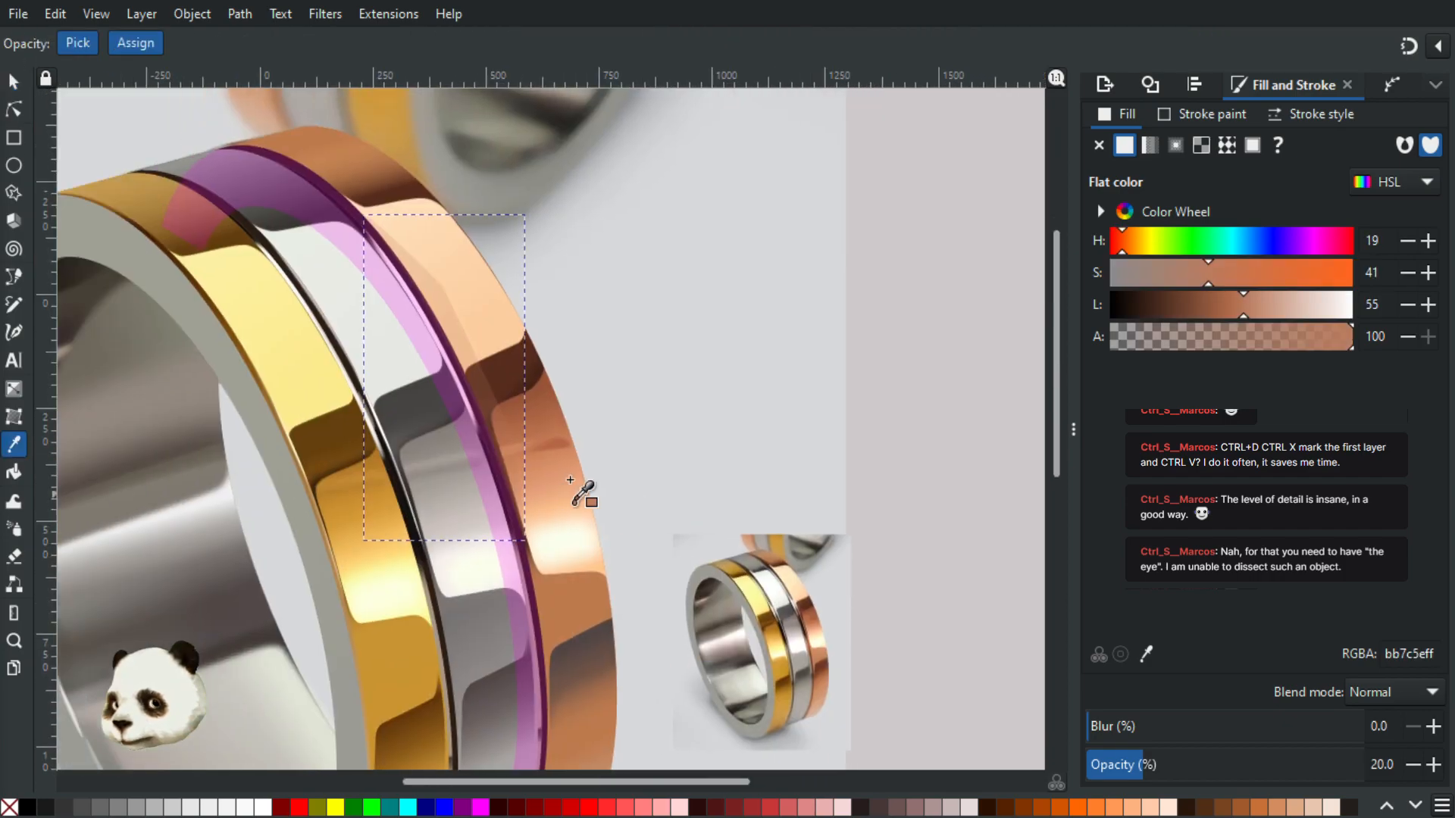
{"action": "left_click_drag", "start_coordinate": [1214, 760], "coordinate": [1451, 768]}
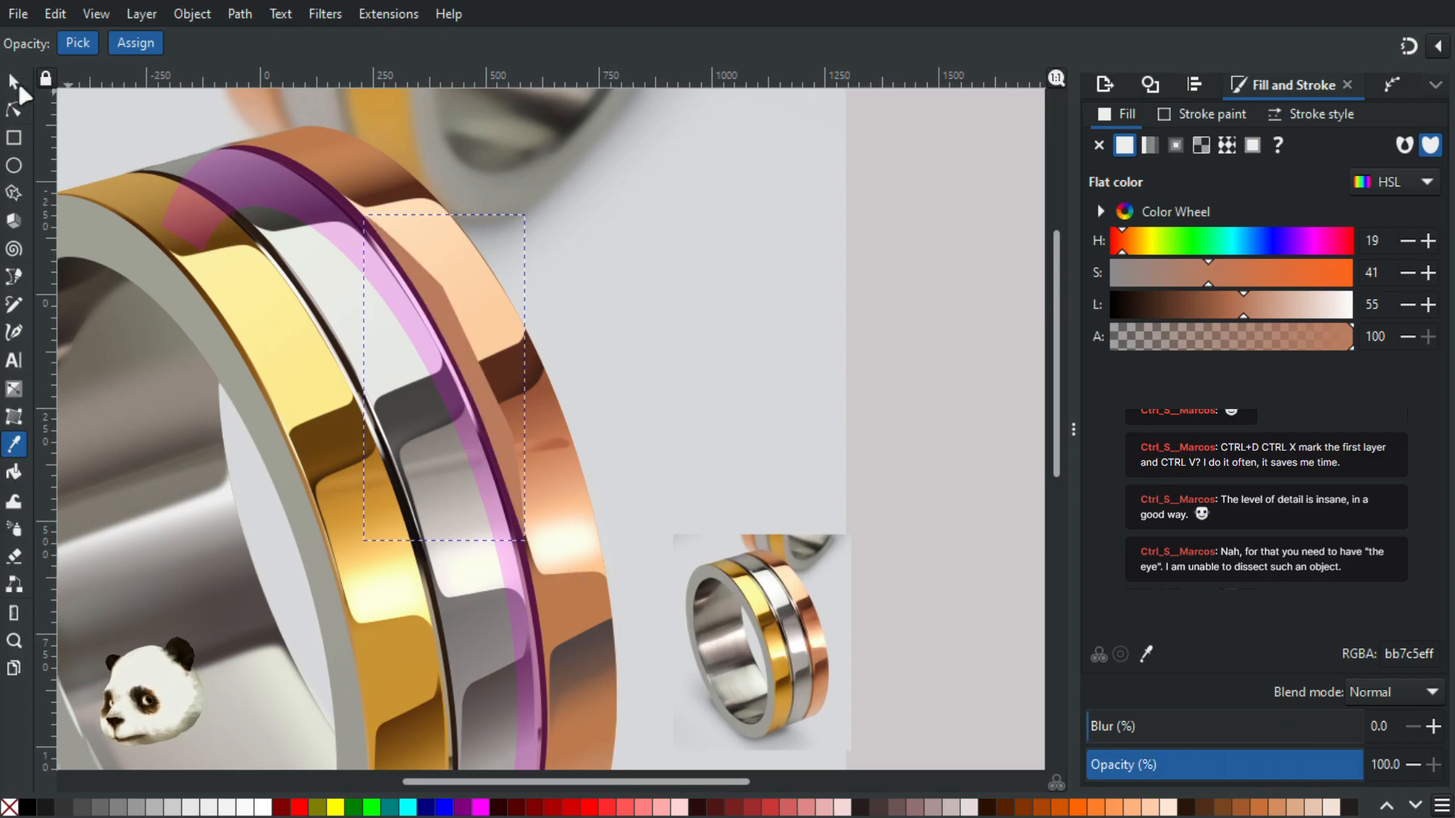
Step: Set the magenta band shape's opacity to 100%
{"action": "left_click", "coordinate": [13, 82]}
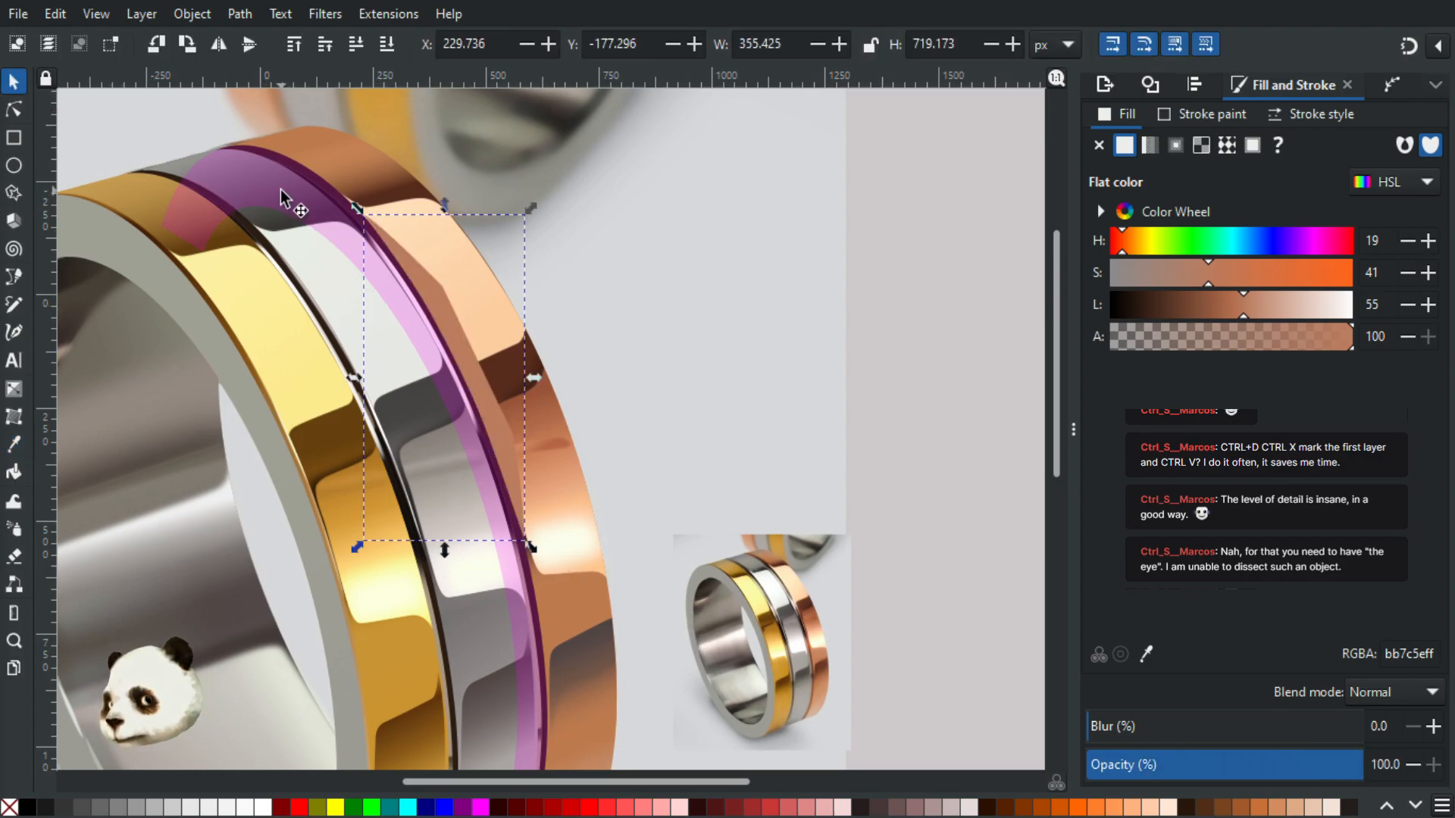
{"action": "left_click", "coordinate": [292, 205]}
{"action": "left_click", "coordinate": [1450, 762]}
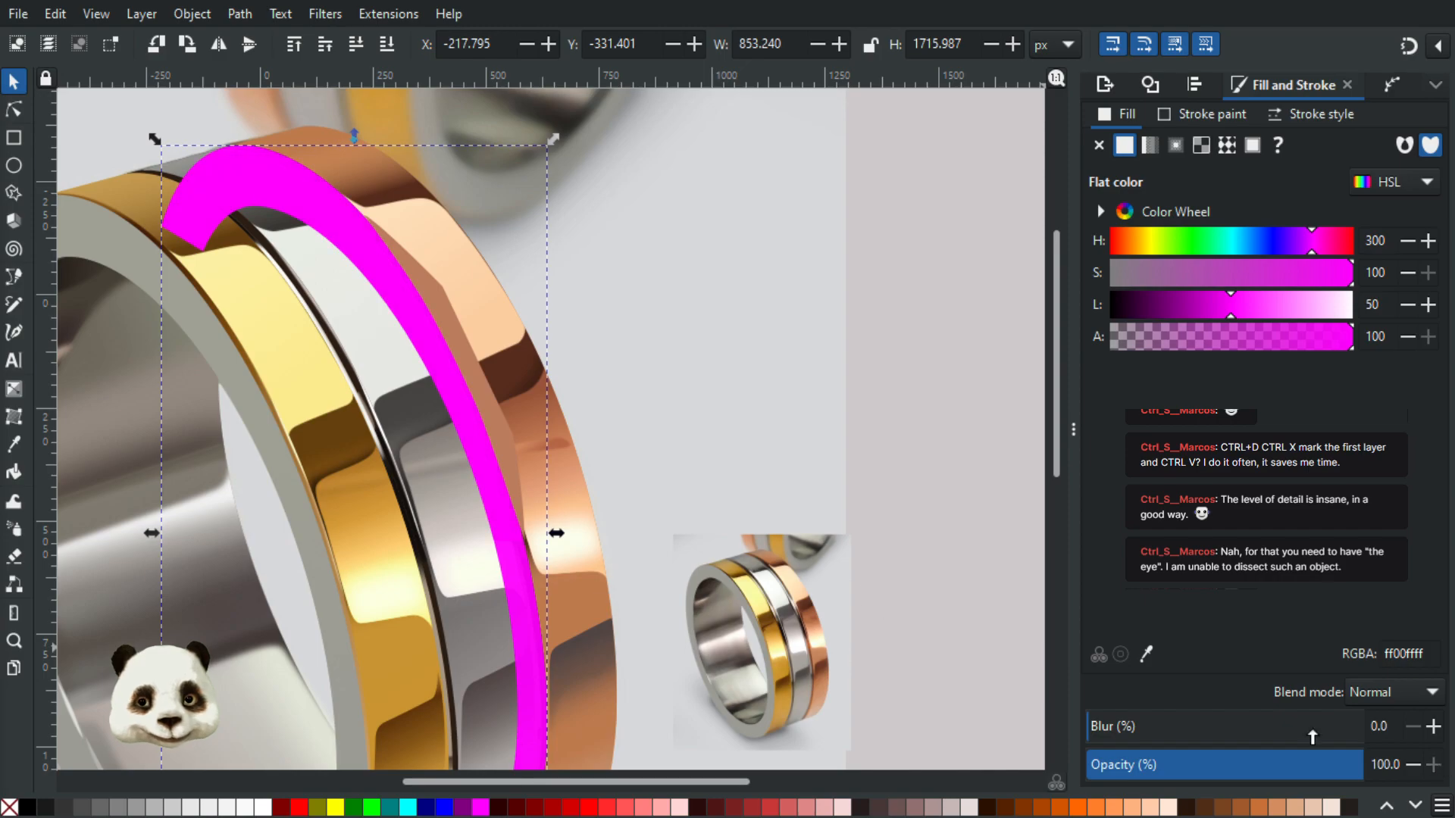
Step: Try to clip the magenta band and the new copper-toned shape together with Set Clip, and undo the clip
{"action": "left_click", "coordinate": [488, 396], "text": "alt"}
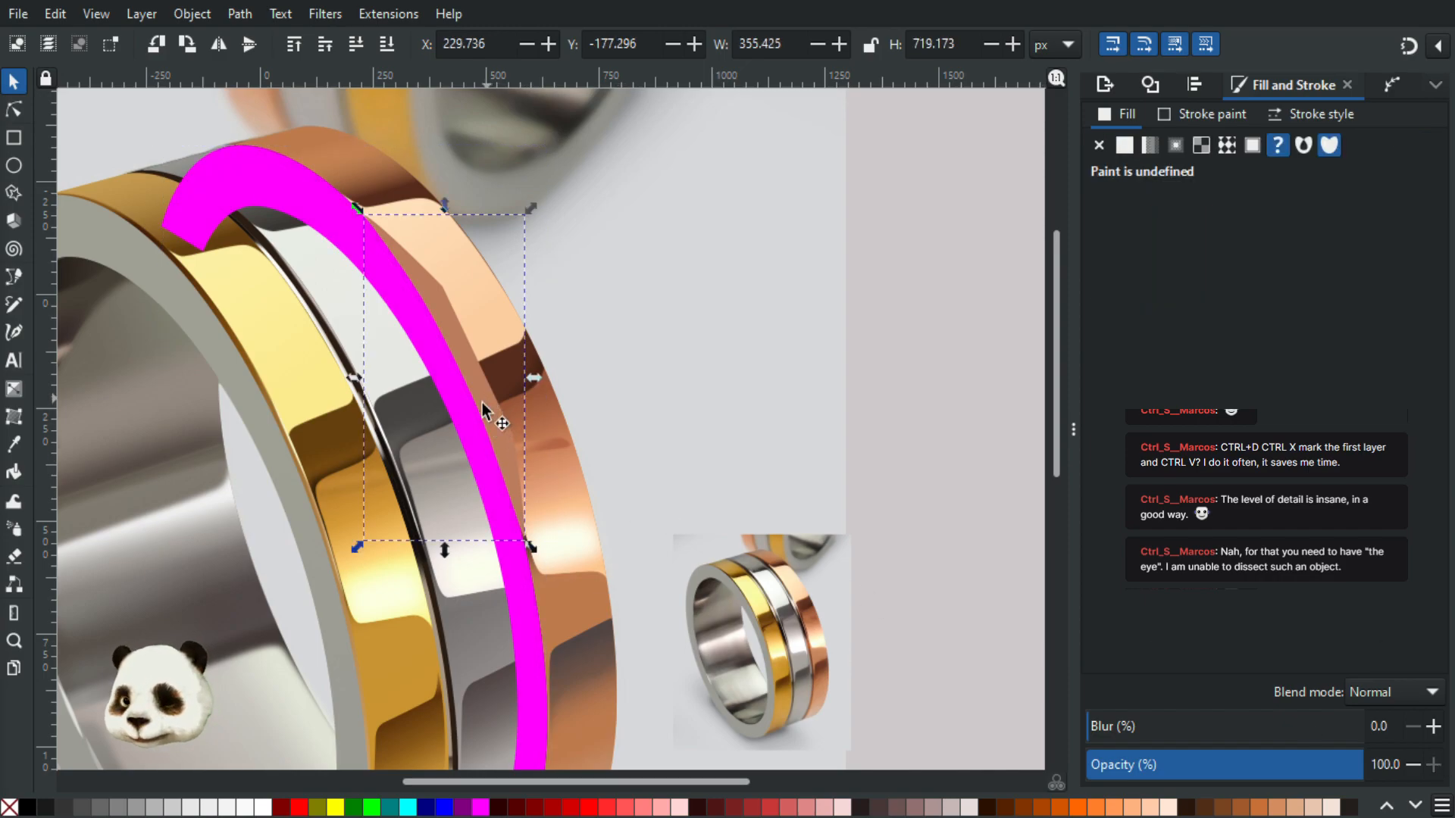
{"action": "left_click", "coordinate": [325, 220], "text": "shift"}
{"action": "right_click", "coordinate": [324, 215]}
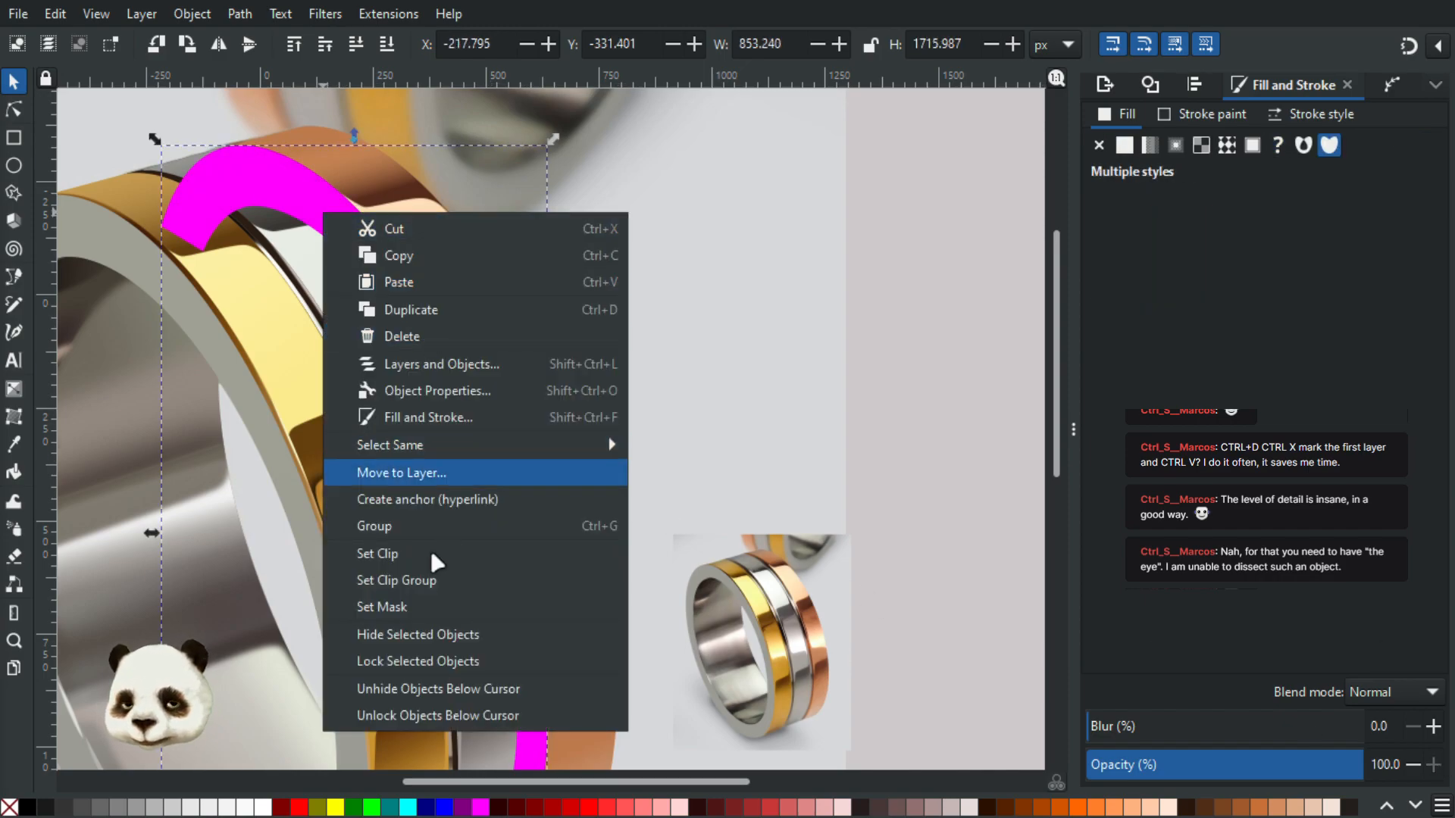
{"action": "left_click", "coordinate": [431, 560]}
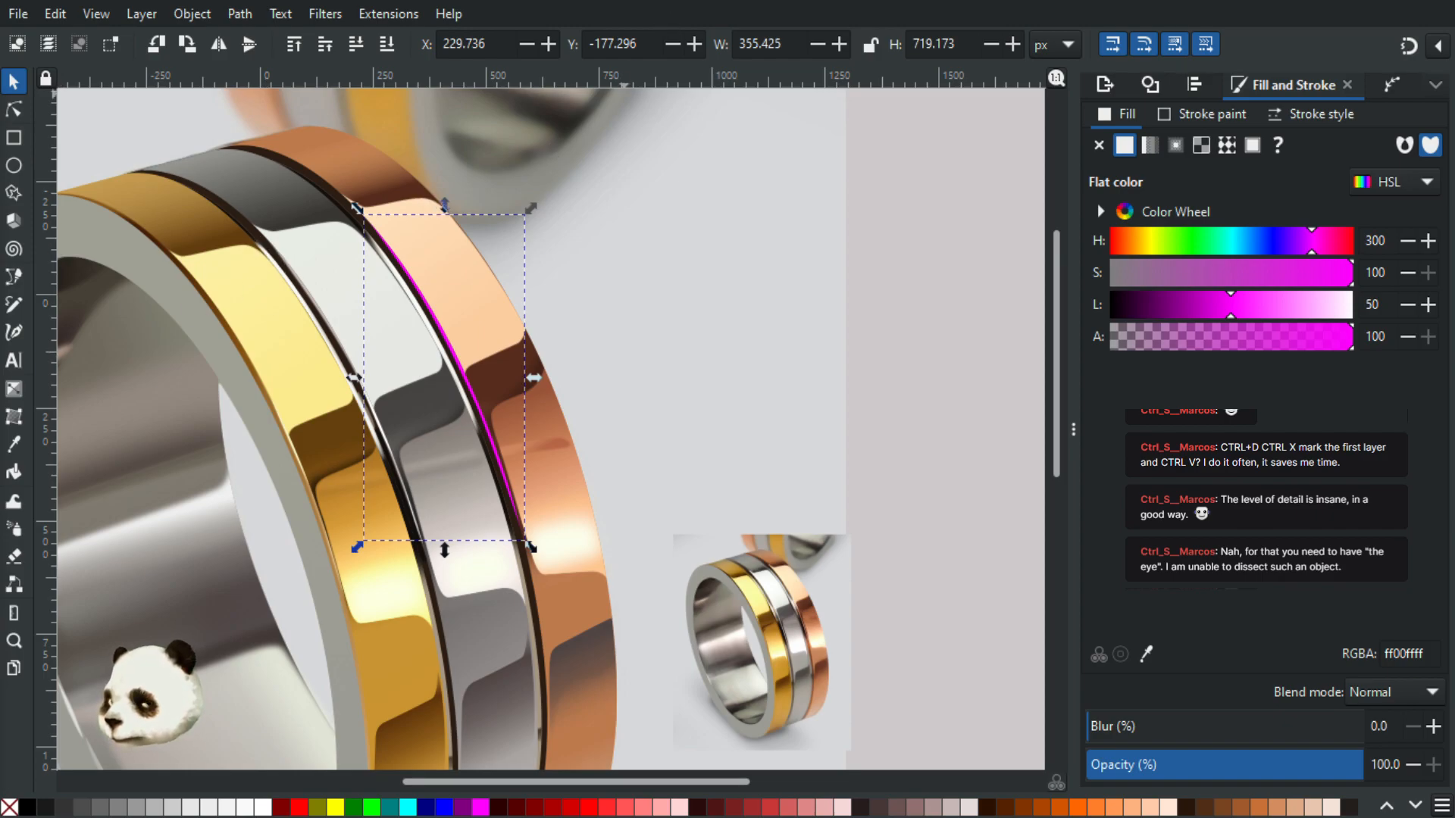
{"action": "key", "text": "ctrl+z"}
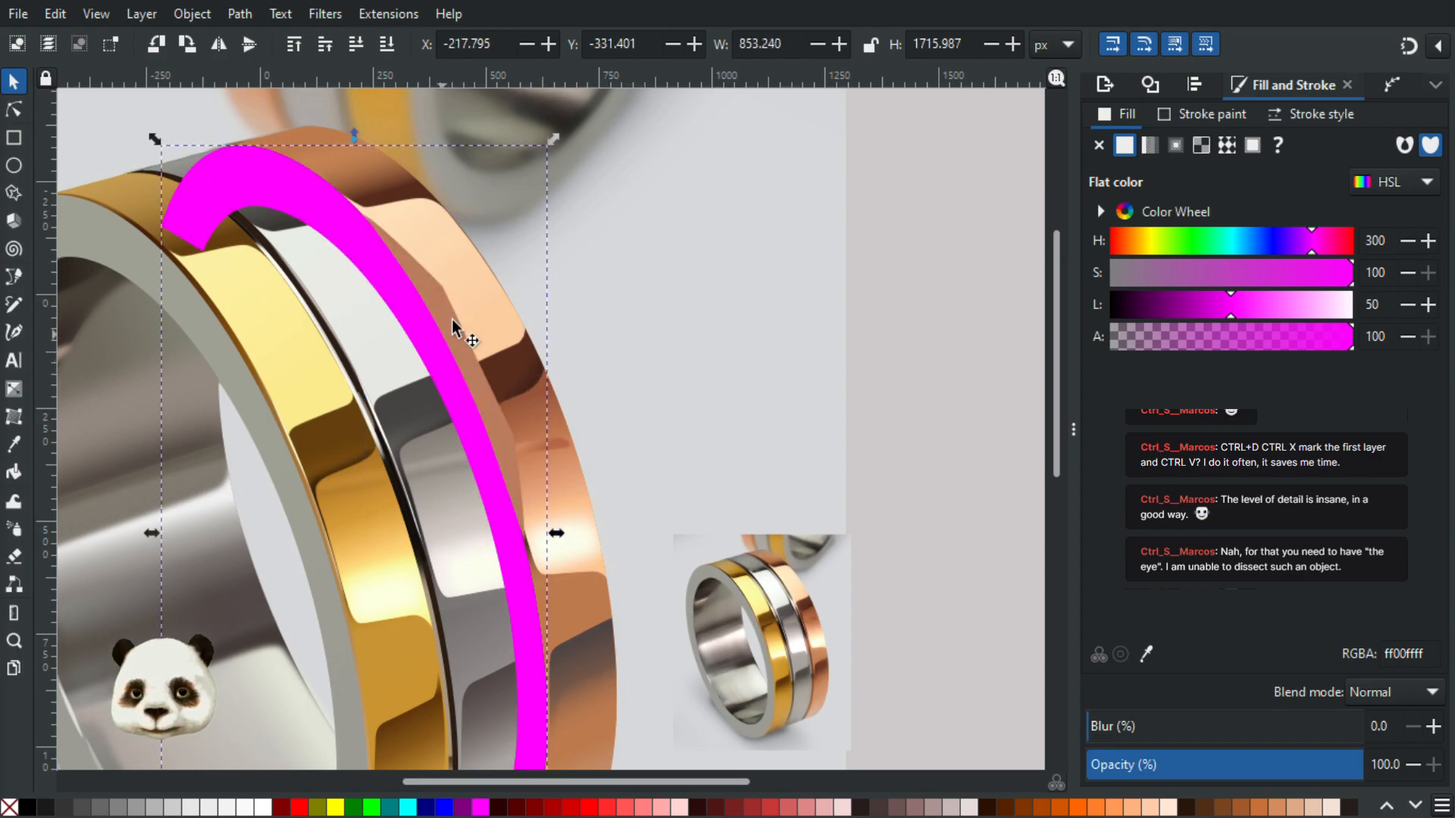
Step: Reselect the copper-toned shape together with the magenta band and apply Set Clip to the pair
{"action": "left_click", "coordinate": [510, 407]}
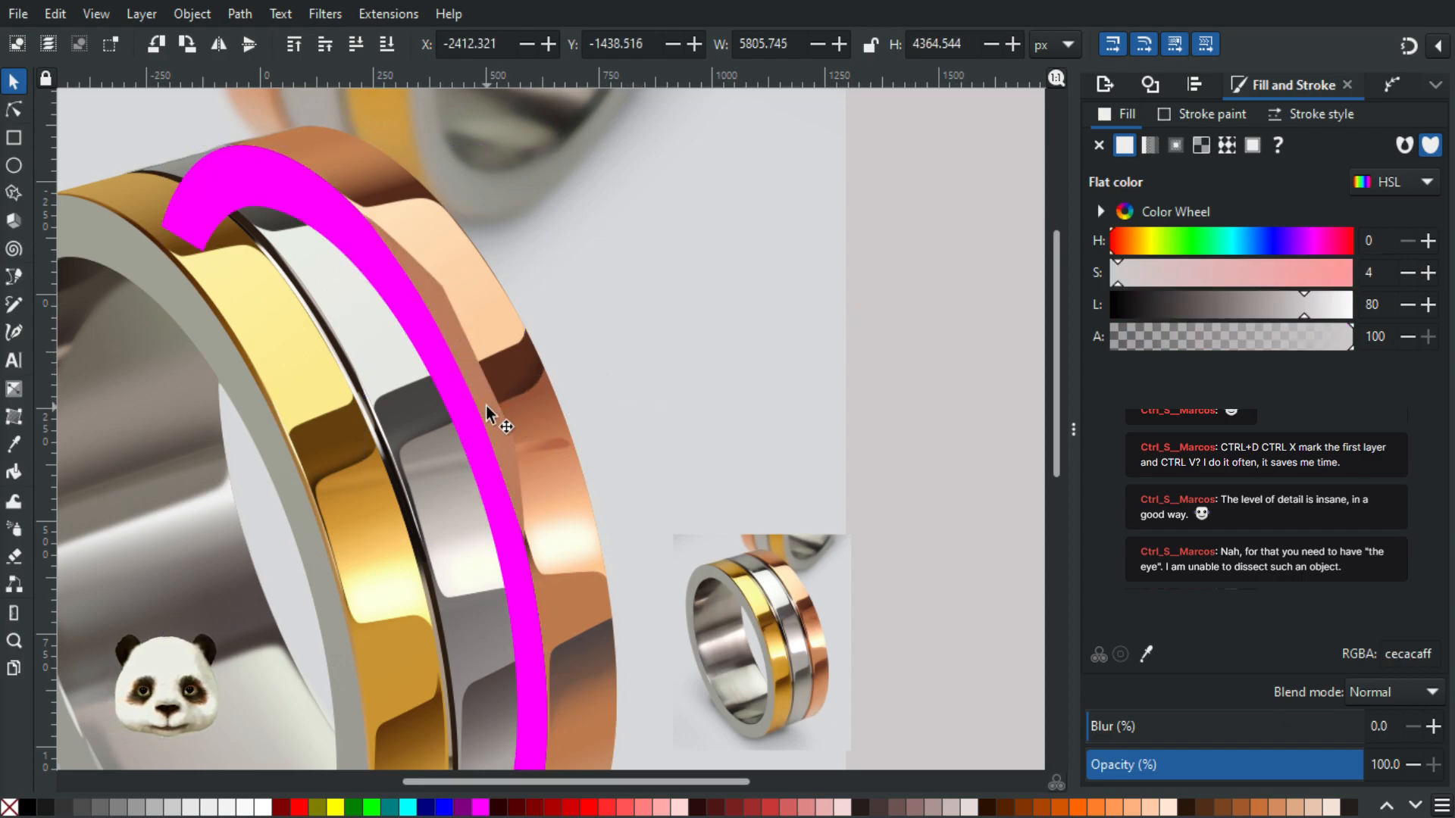
{"action": "left_click", "coordinate": [485, 409]}
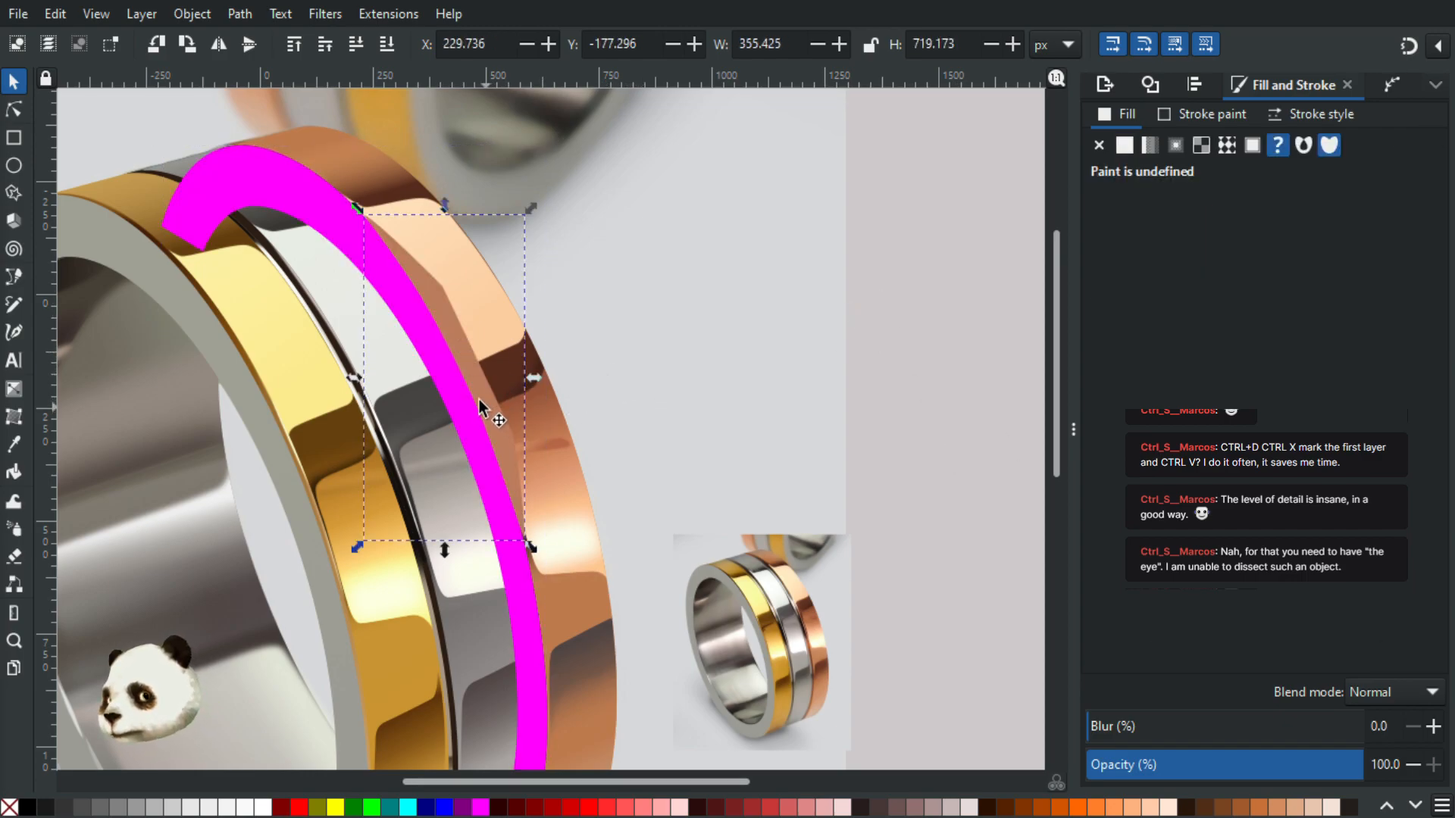
{"action": "key", "text": "Escape"}
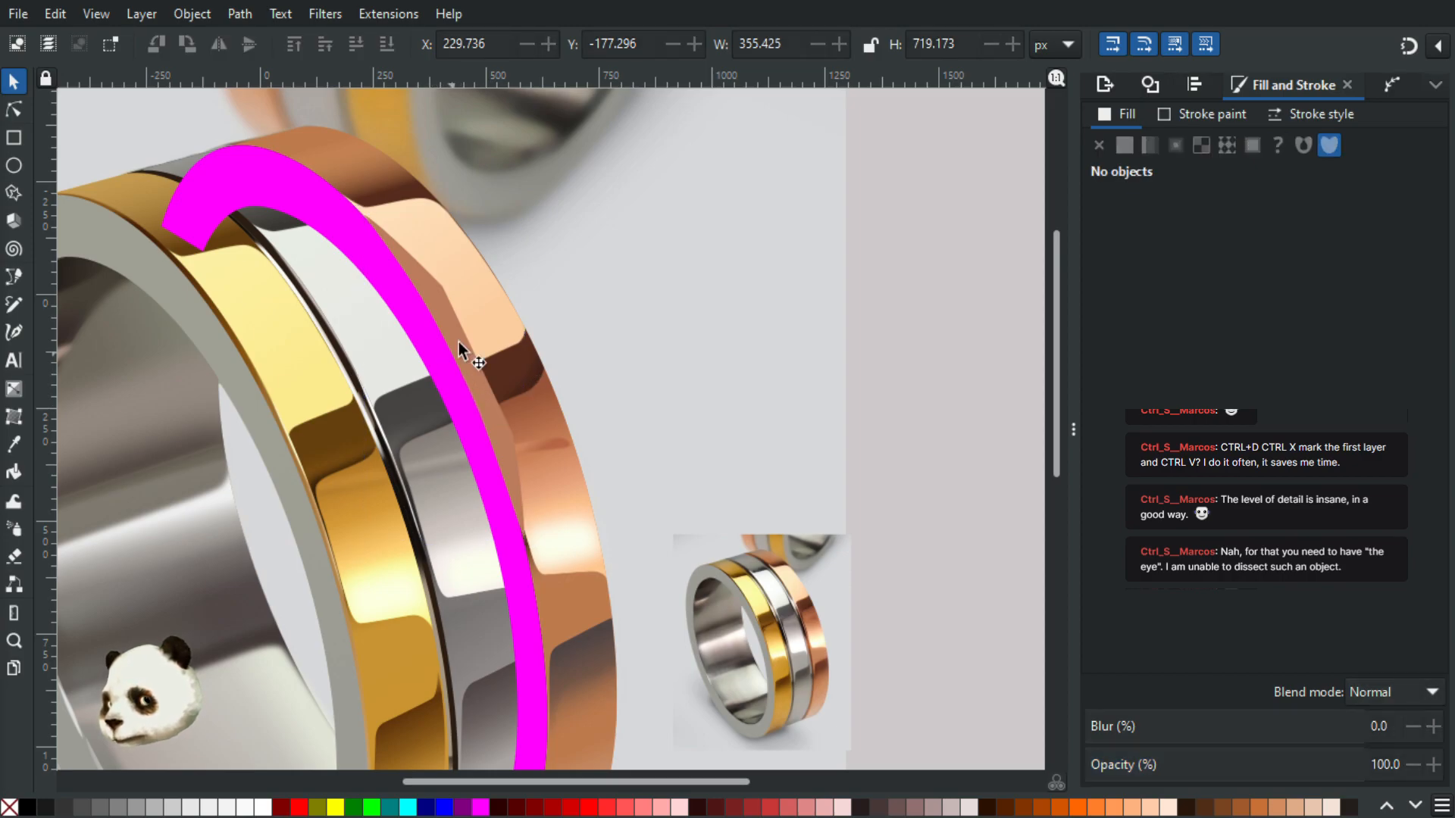
{"action": "left_click", "coordinate": [458, 342]}
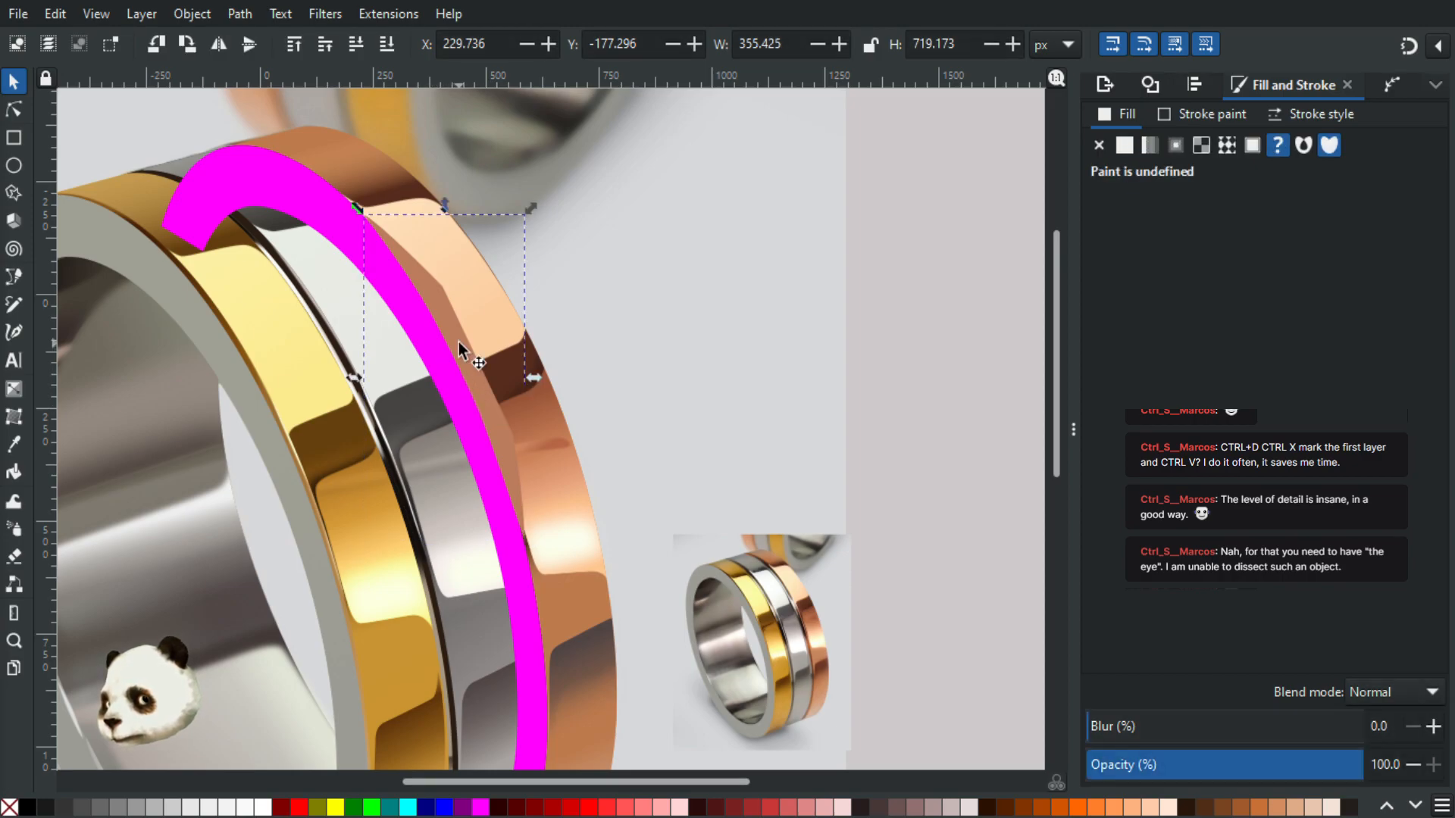
{"action": "left_click", "coordinate": [334, 210], "text": "shift"}
{"action": "right_click", "coordinate": [316, 208]}
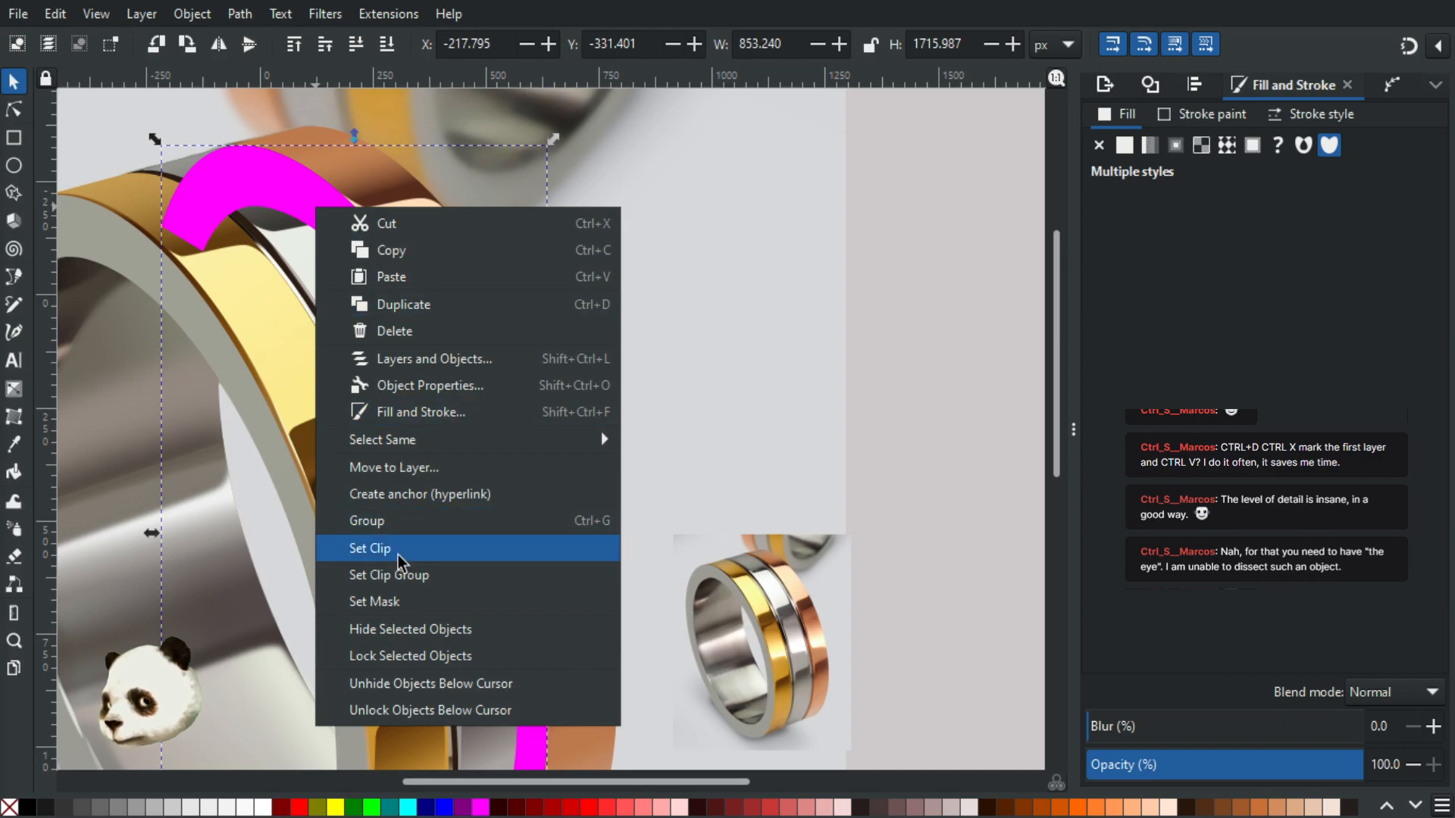
{"action": "left_click", "coordinate": [398, 553]}
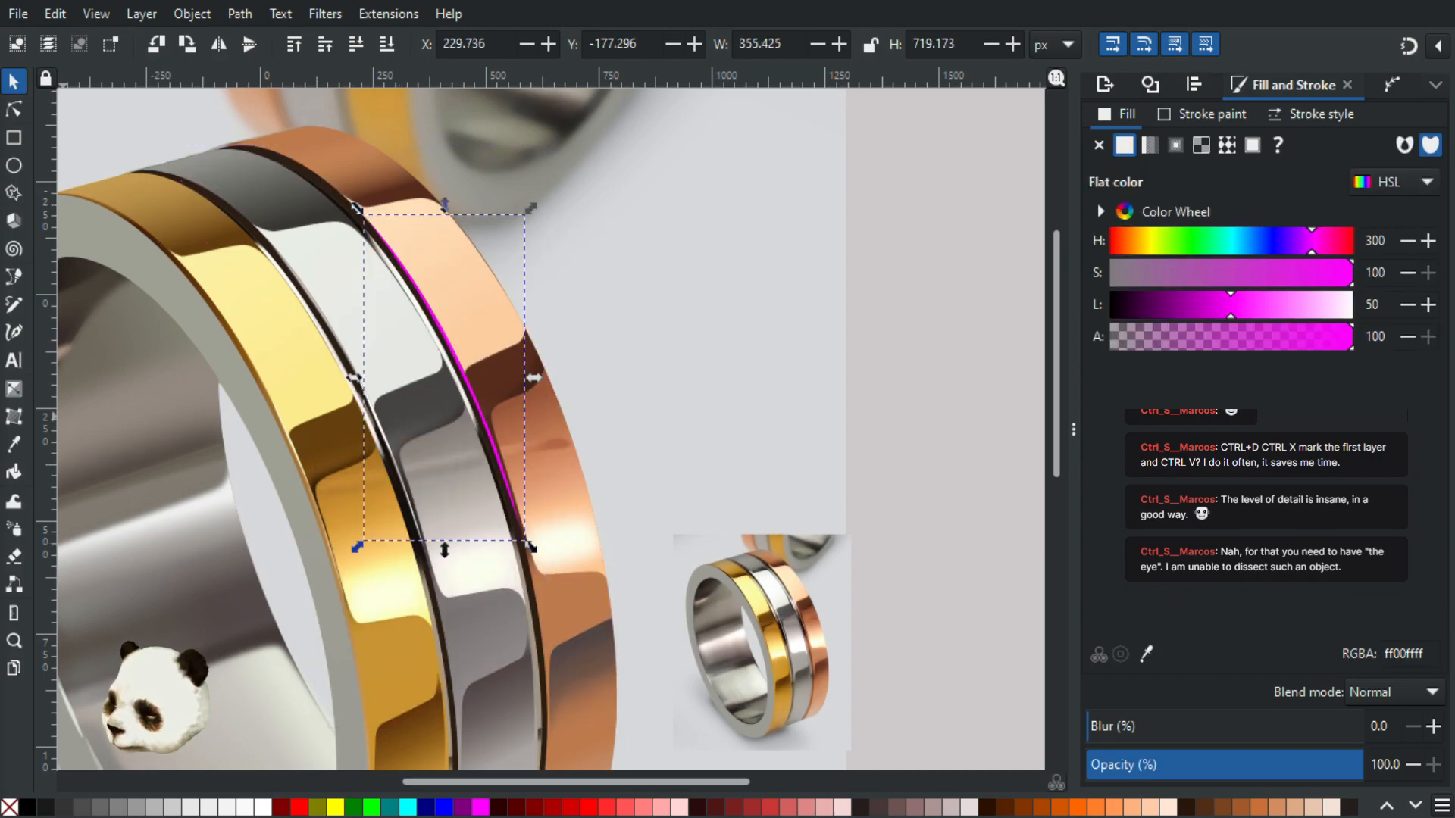
Step: Undo the clip, retry Set Clip on the magenta band and the copper-toned shape, and undo it again
{"action": "key", "text": "ctrl+z"}
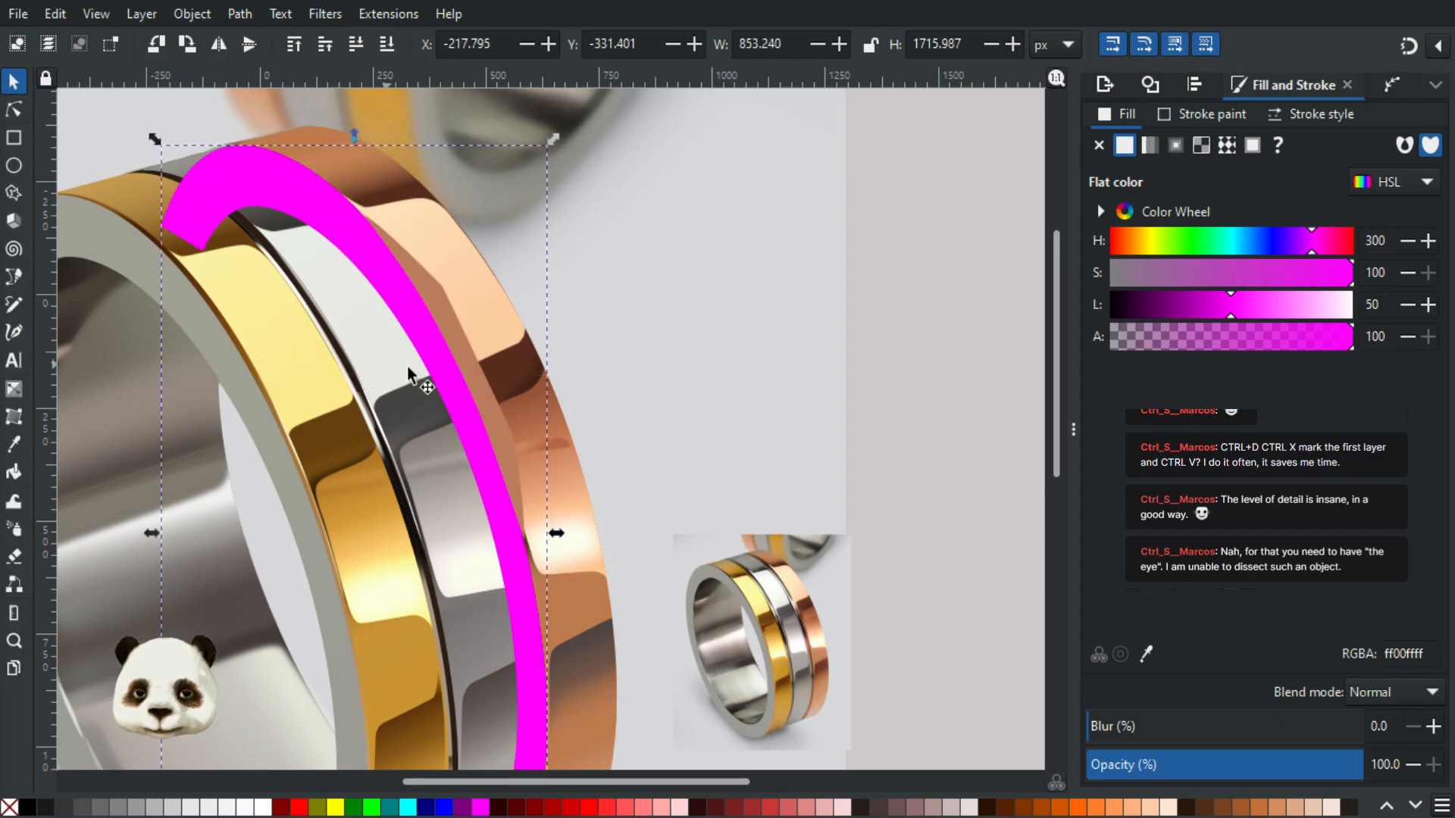
{"action": "left_click", "coordinate": [480, 394]}
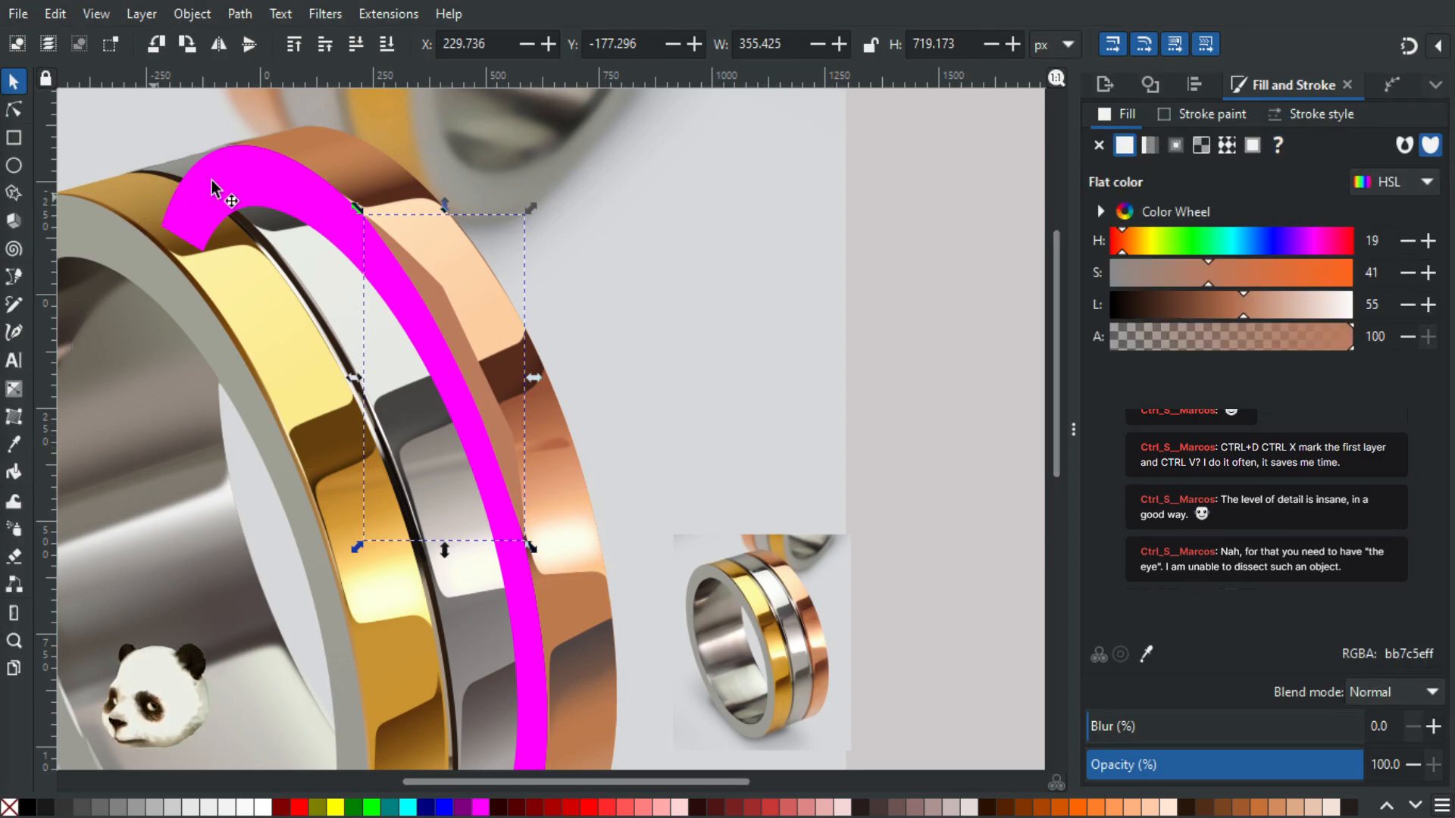
{"action": "left_click", "coordinate": [253, 184]}
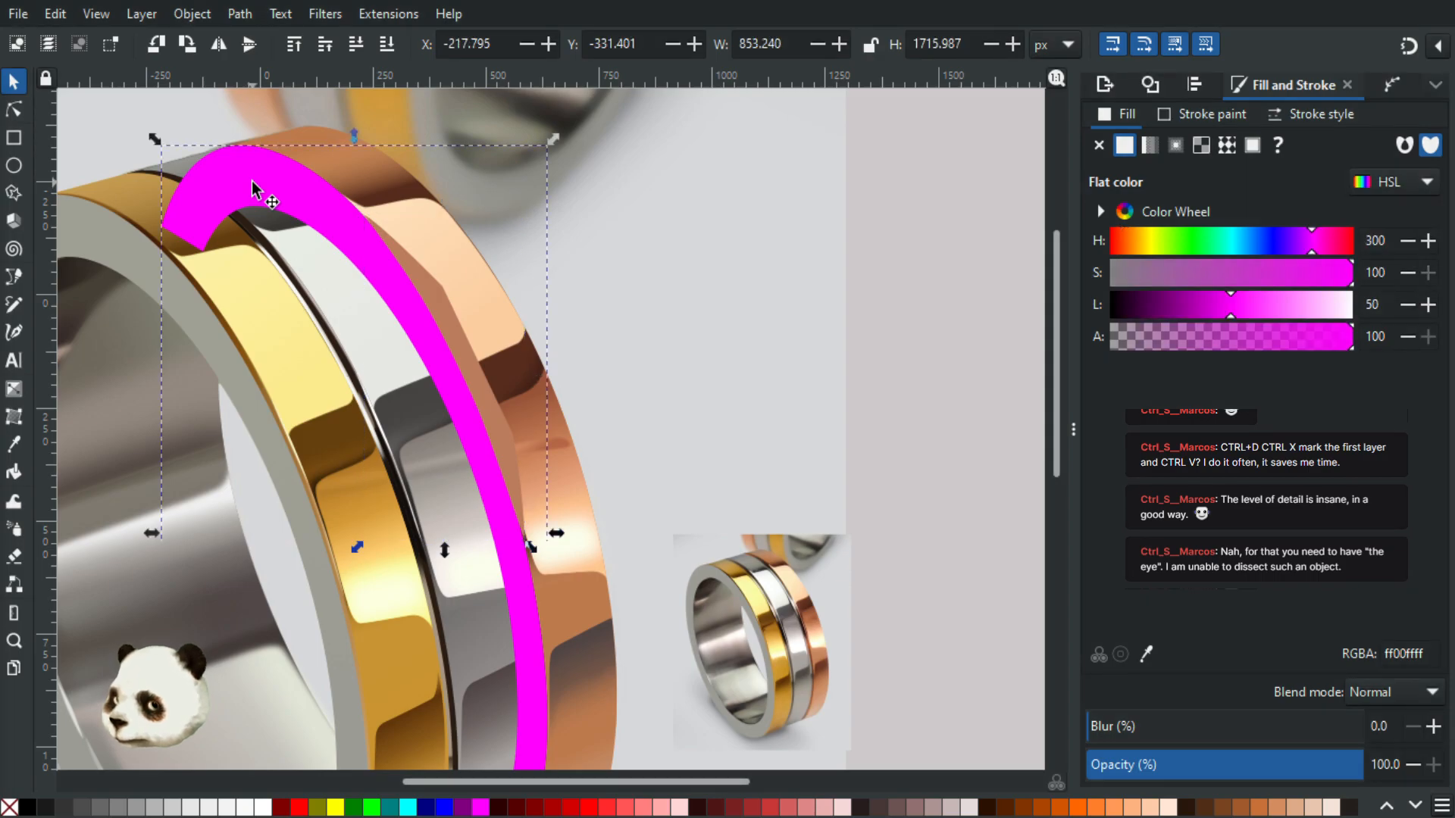
{"action": "left_click", "coordinate": [447, 320], "text": "shift"}
{"action": "right_click", "coordinate": [447, 320]}
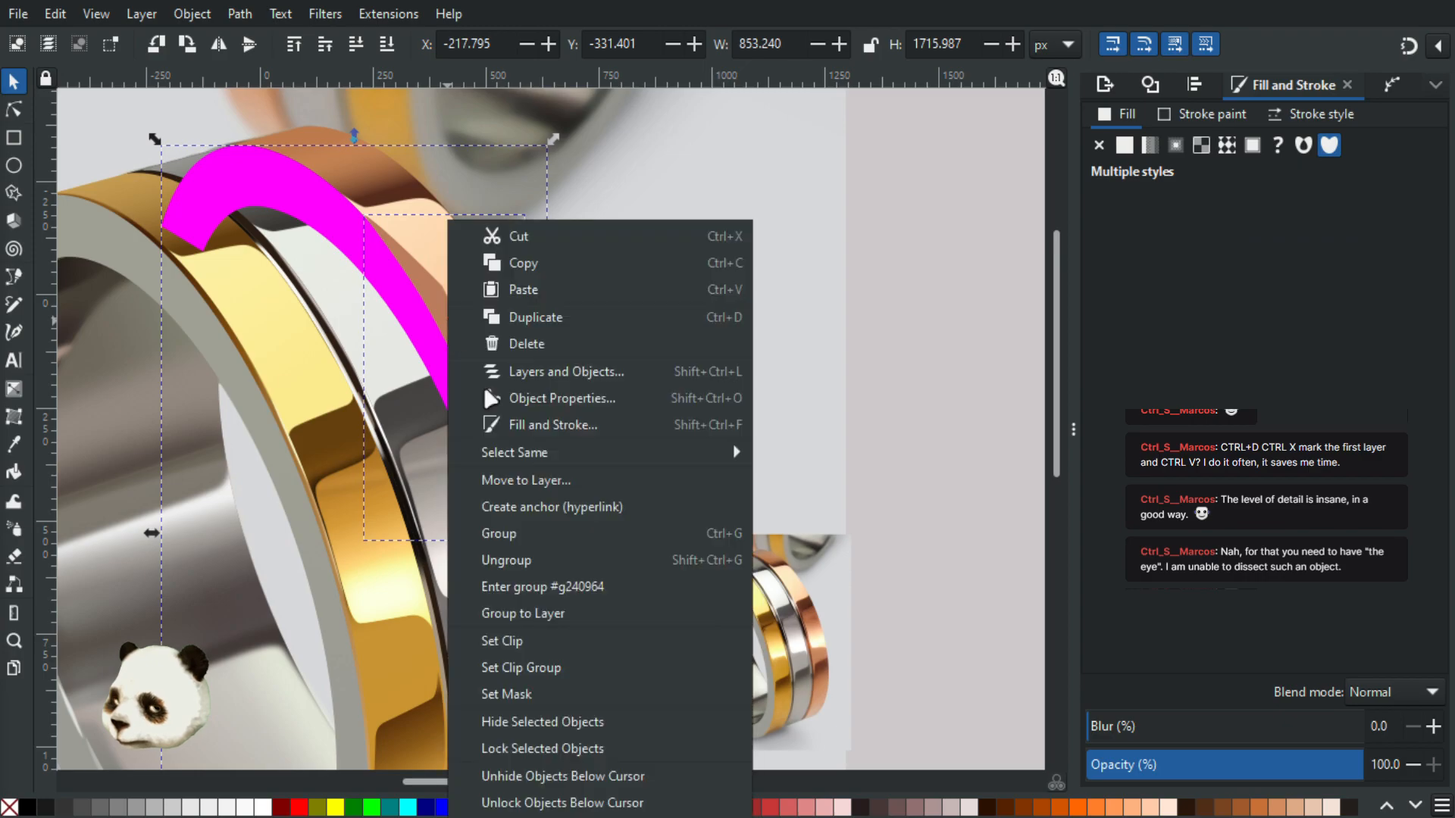
{"action": "left_click", "coordinate": [553, 641]}
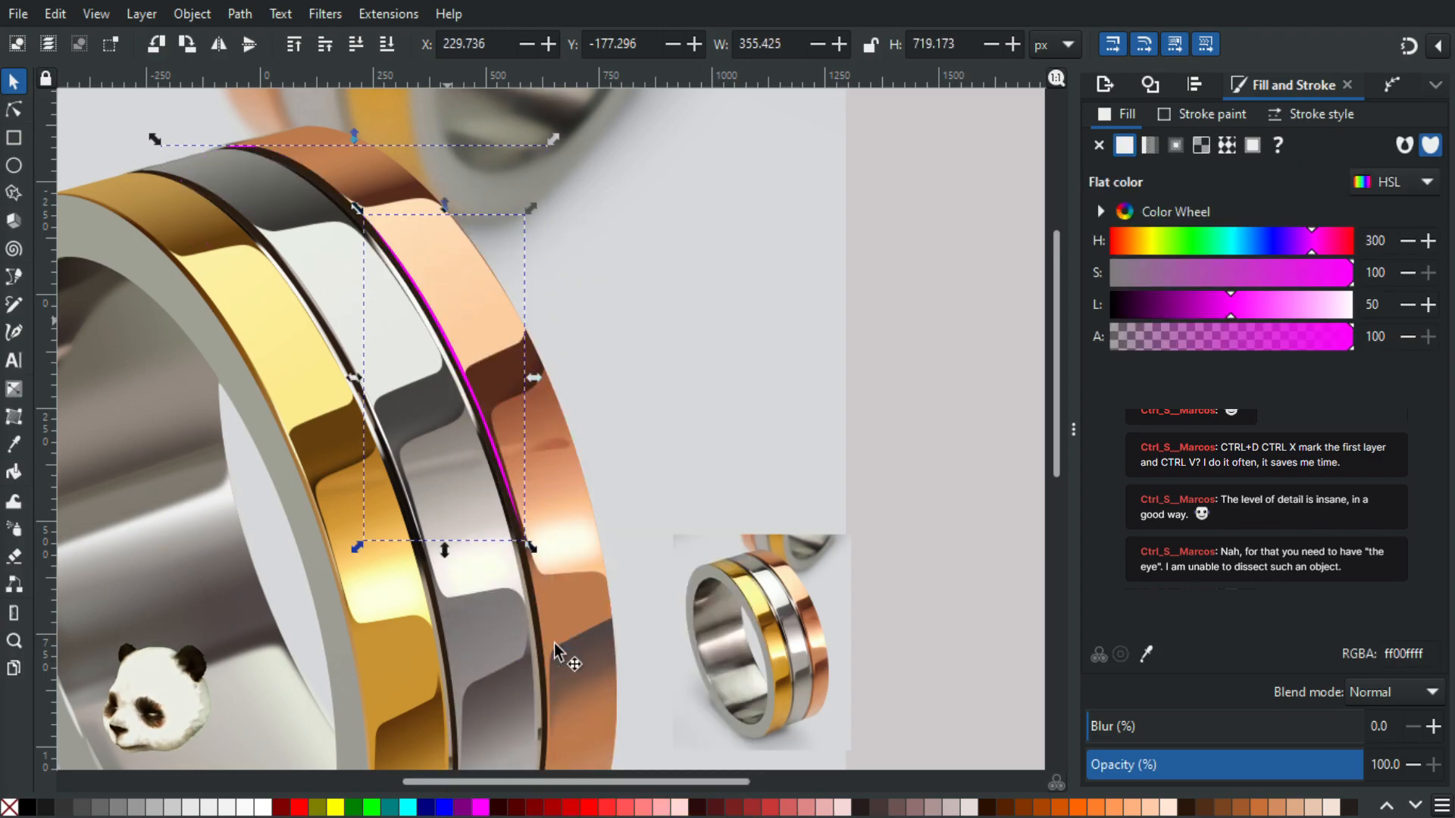
{"action": "key", "text": "ctrl+z"}
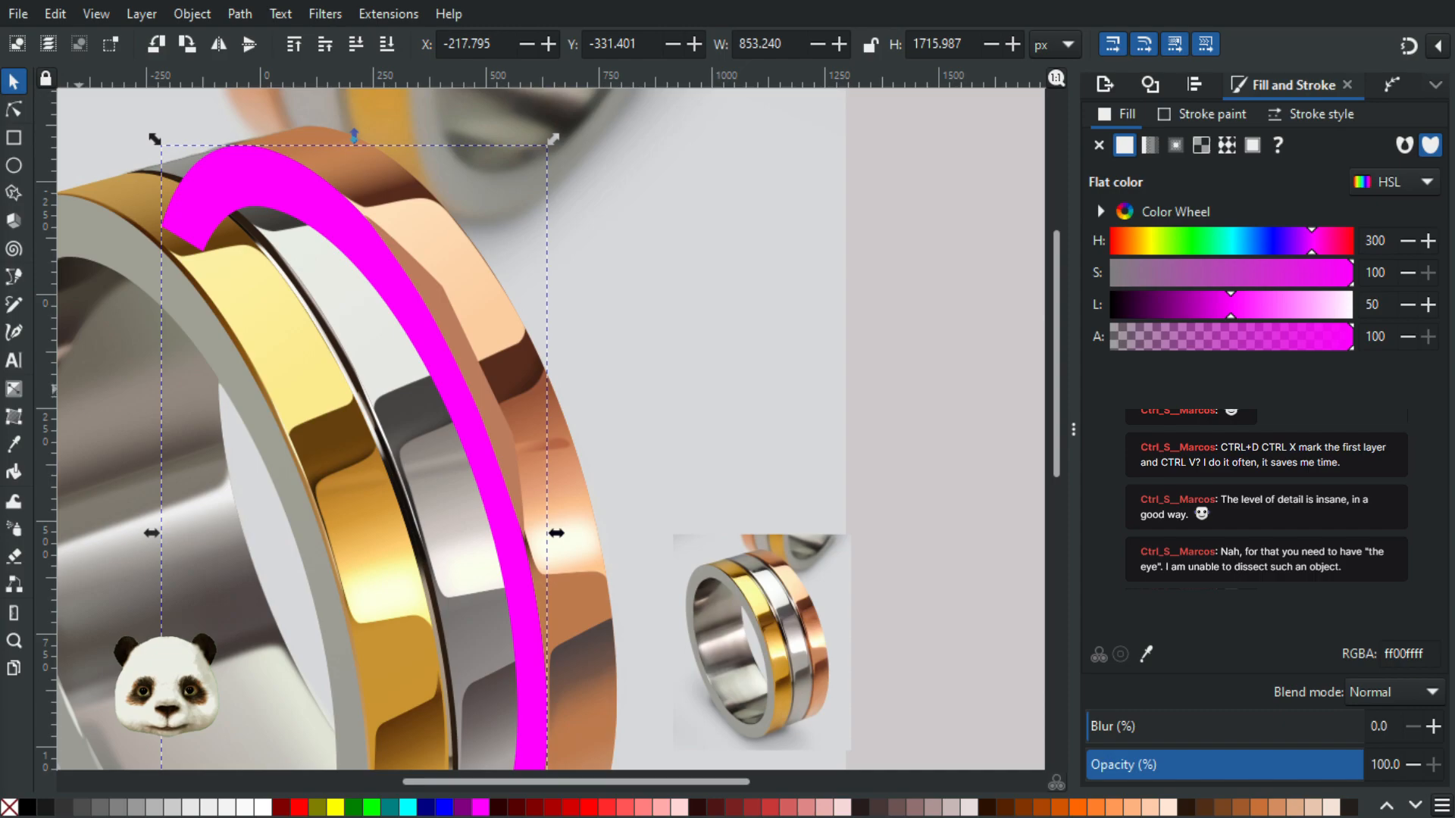
Step: Draw a narrow closed curved shape over the groove between the silver and copper bands, and fill it black
{"action": "left_click", "coordinate": [151, 269]}
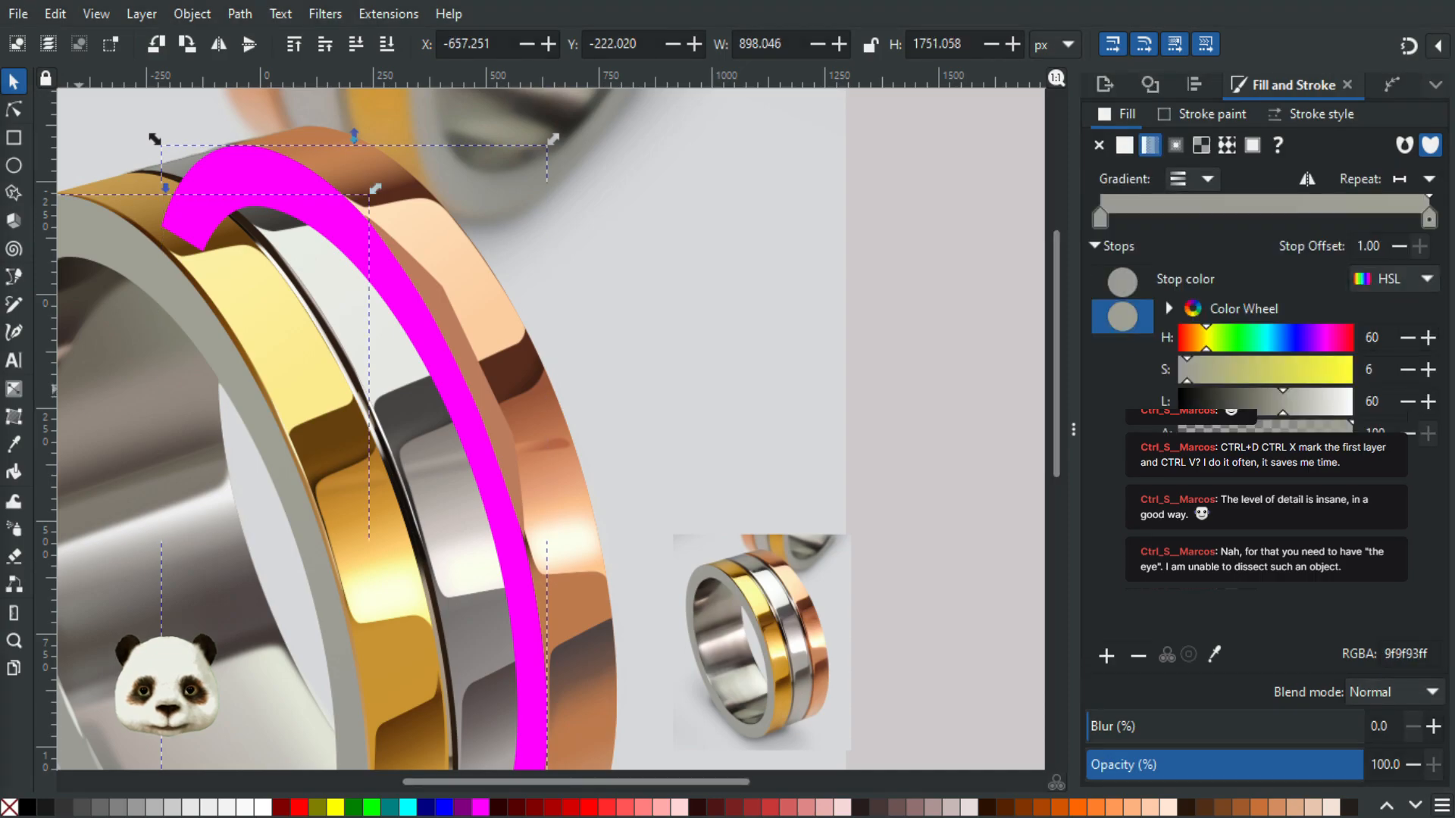
{"action": "left_click_drag", "start_coordinate": [615, 571], "coordinate": [512, 457]}
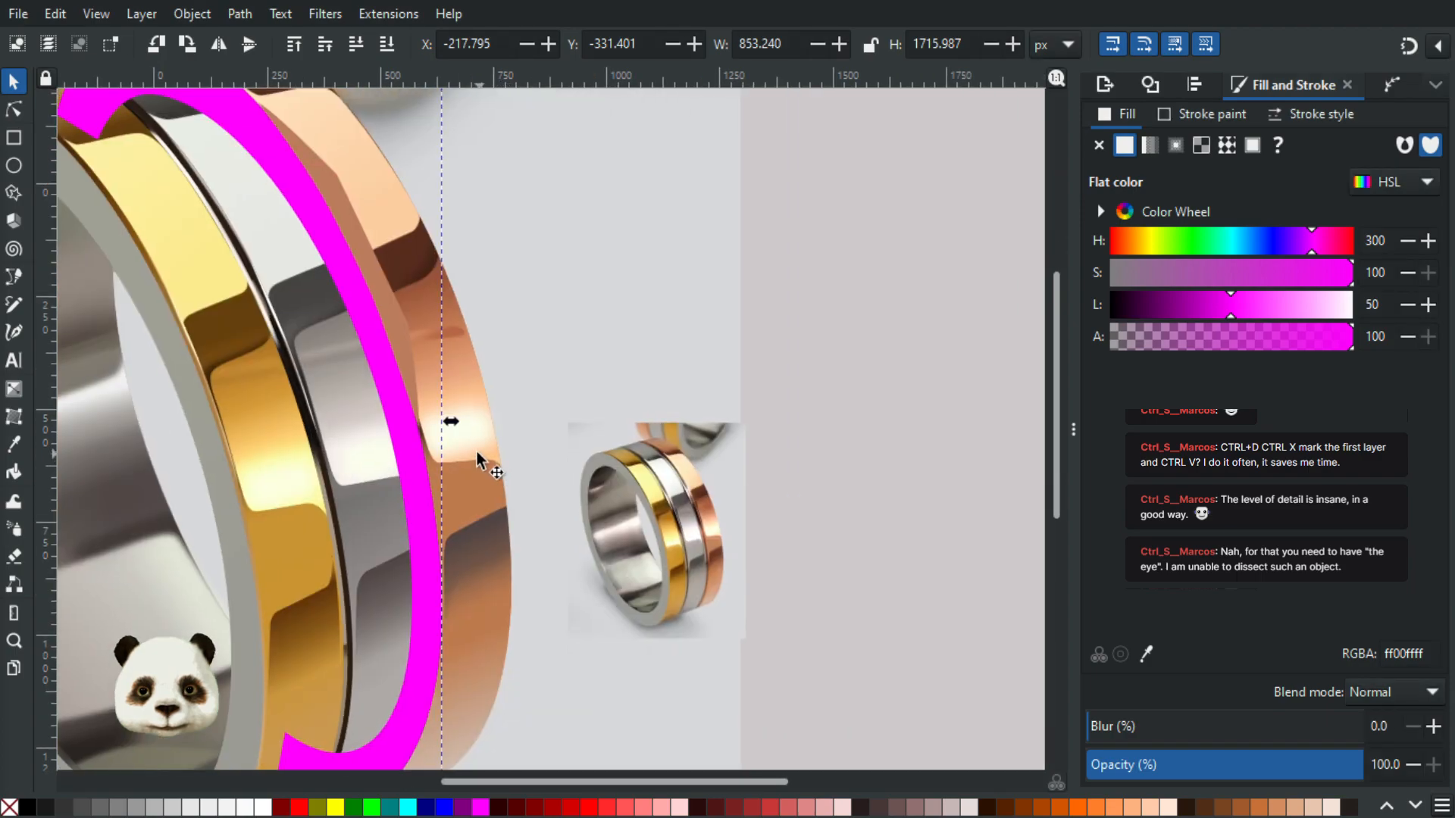
{"action": "key", "text": "b"}
{"action": "left_click", "coordinate": [371, 319]}
{"action": "mouse_move", "coordinate": [409, 373]}
{"action": "left_mouse_down"}
{"action": "mouse_move", "coordinate": [413, 409]}
{"action": "mouse_move", "coordinate": [383, 361]}
{"action": "left_mouse_up"}
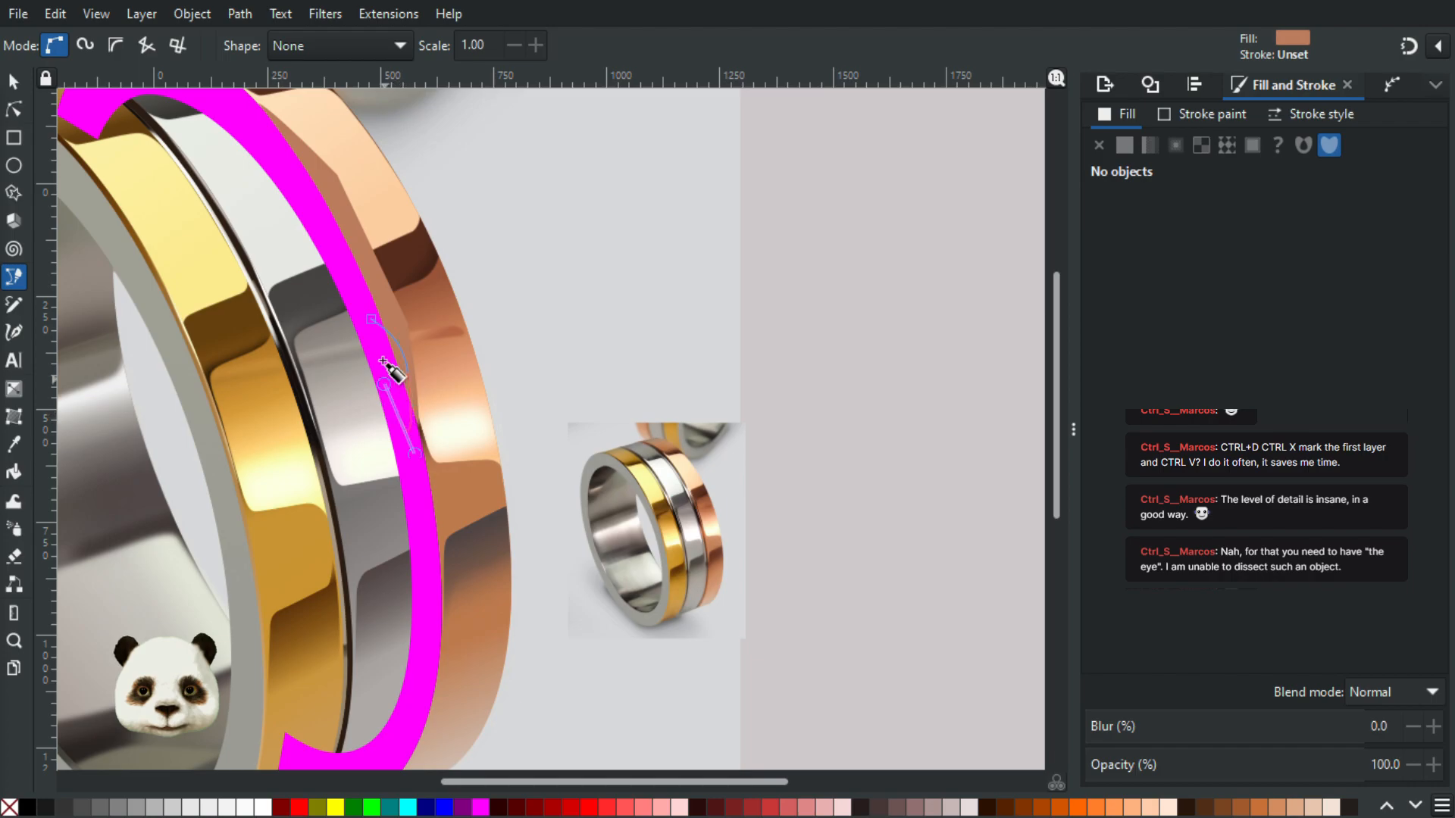
{"action": "left_click", "coordinate": [371, 319]}
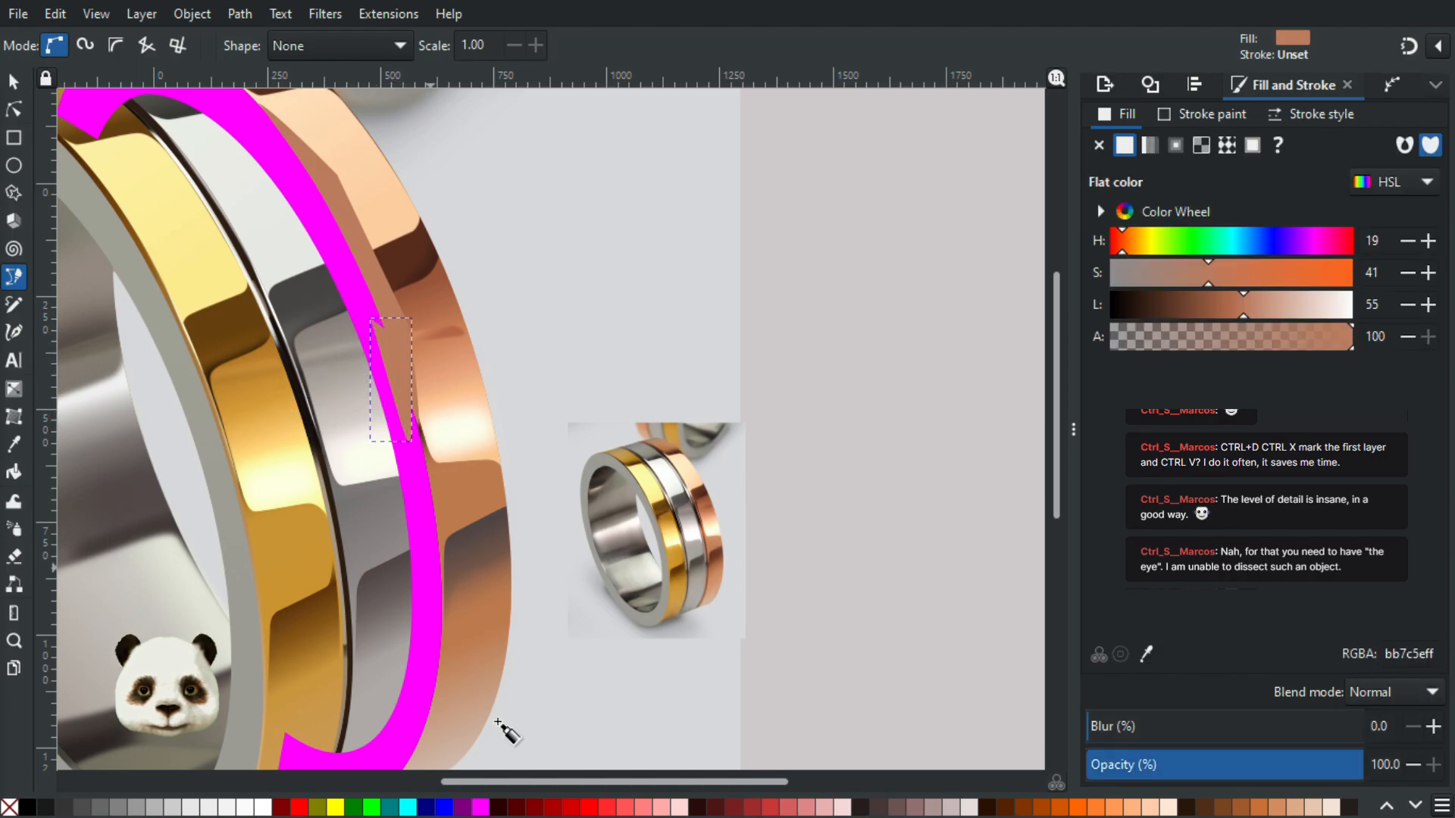
{"action": "left_click", "coordinate": [29, 807]}
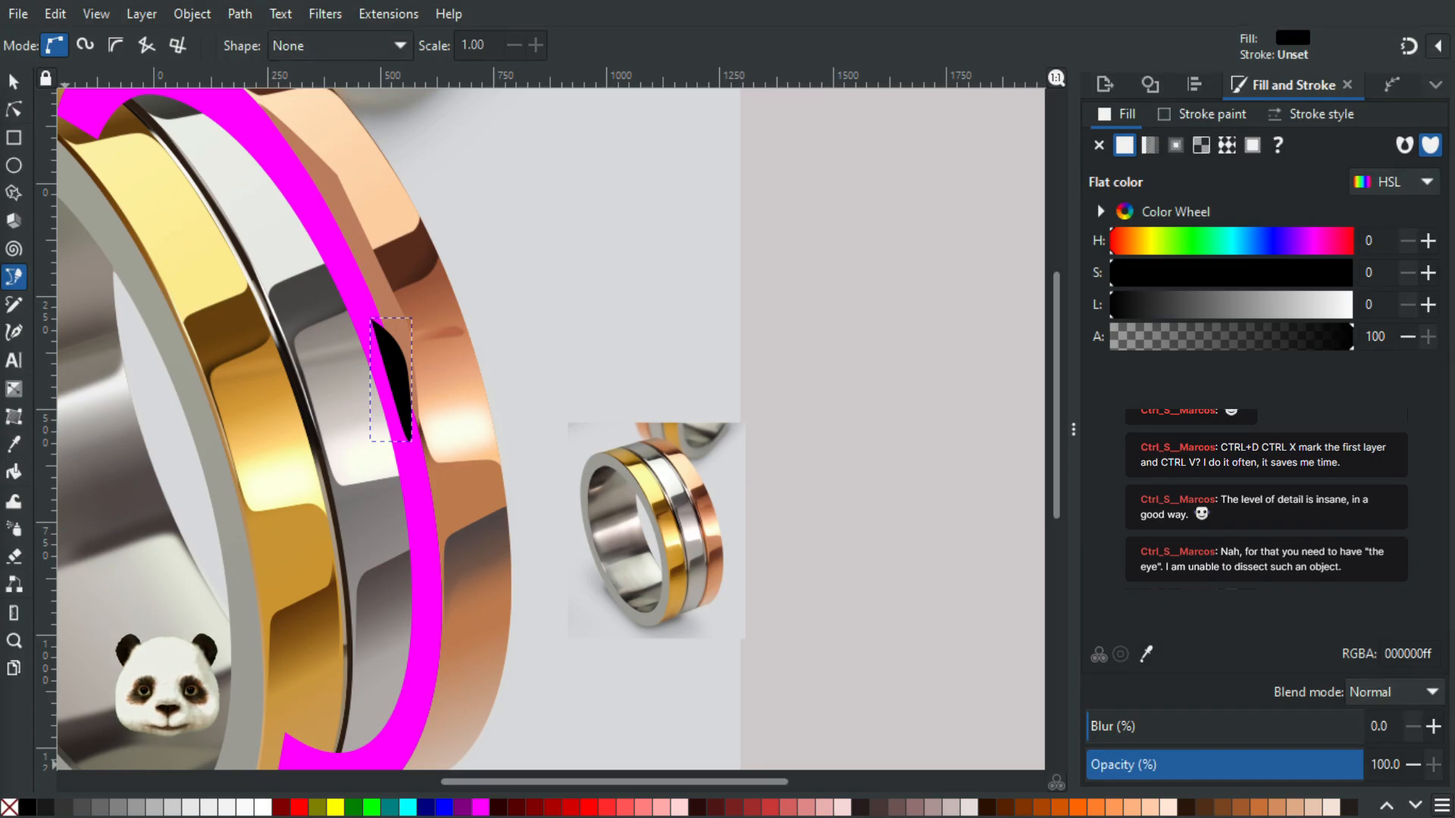
Step: Raise the magenta band to the top and clip the copper-toned shape with it
{"action": "key", "text": "shift+Tab"}
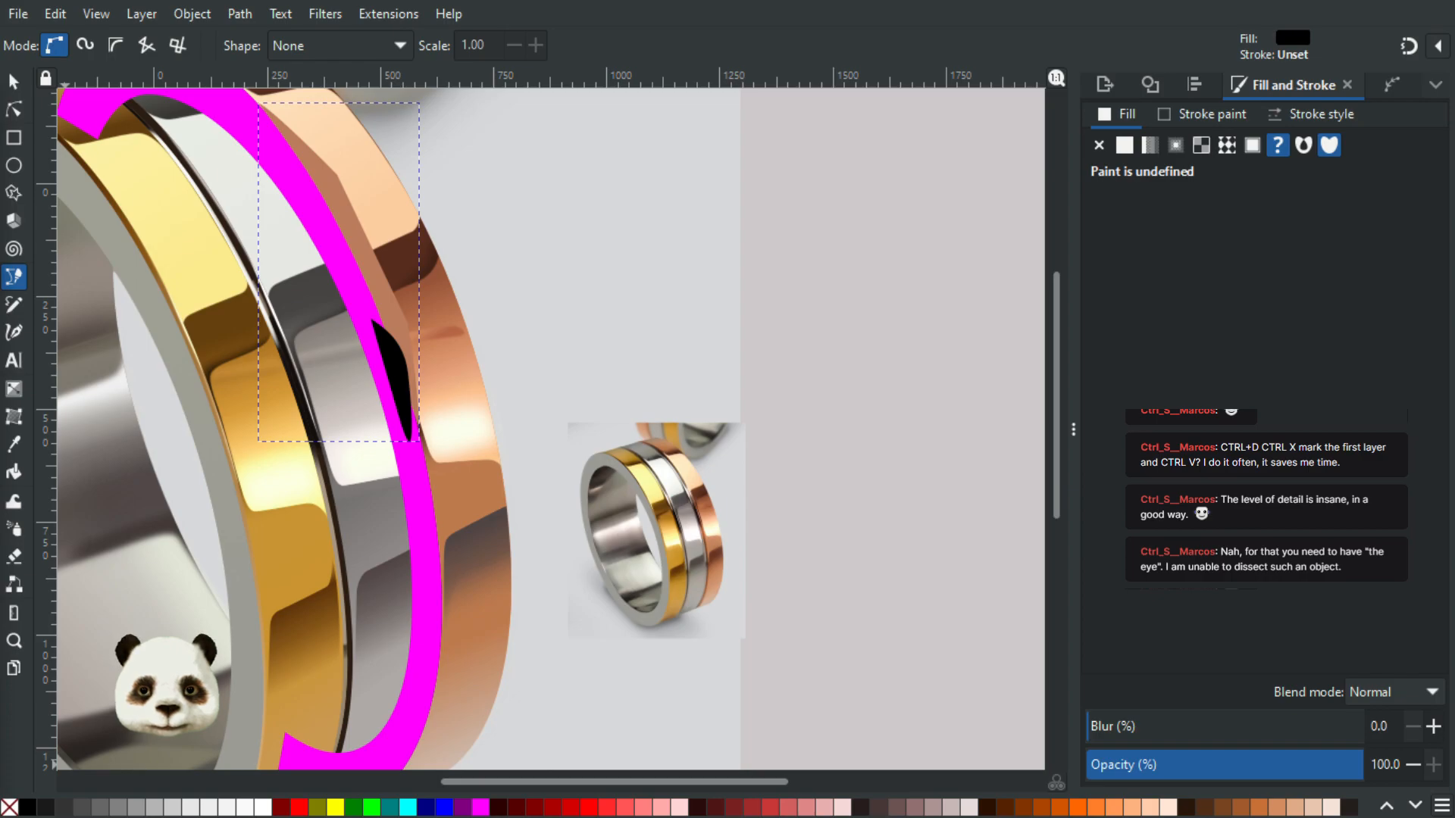
{"action": "key", "text": "shift+Tab"}
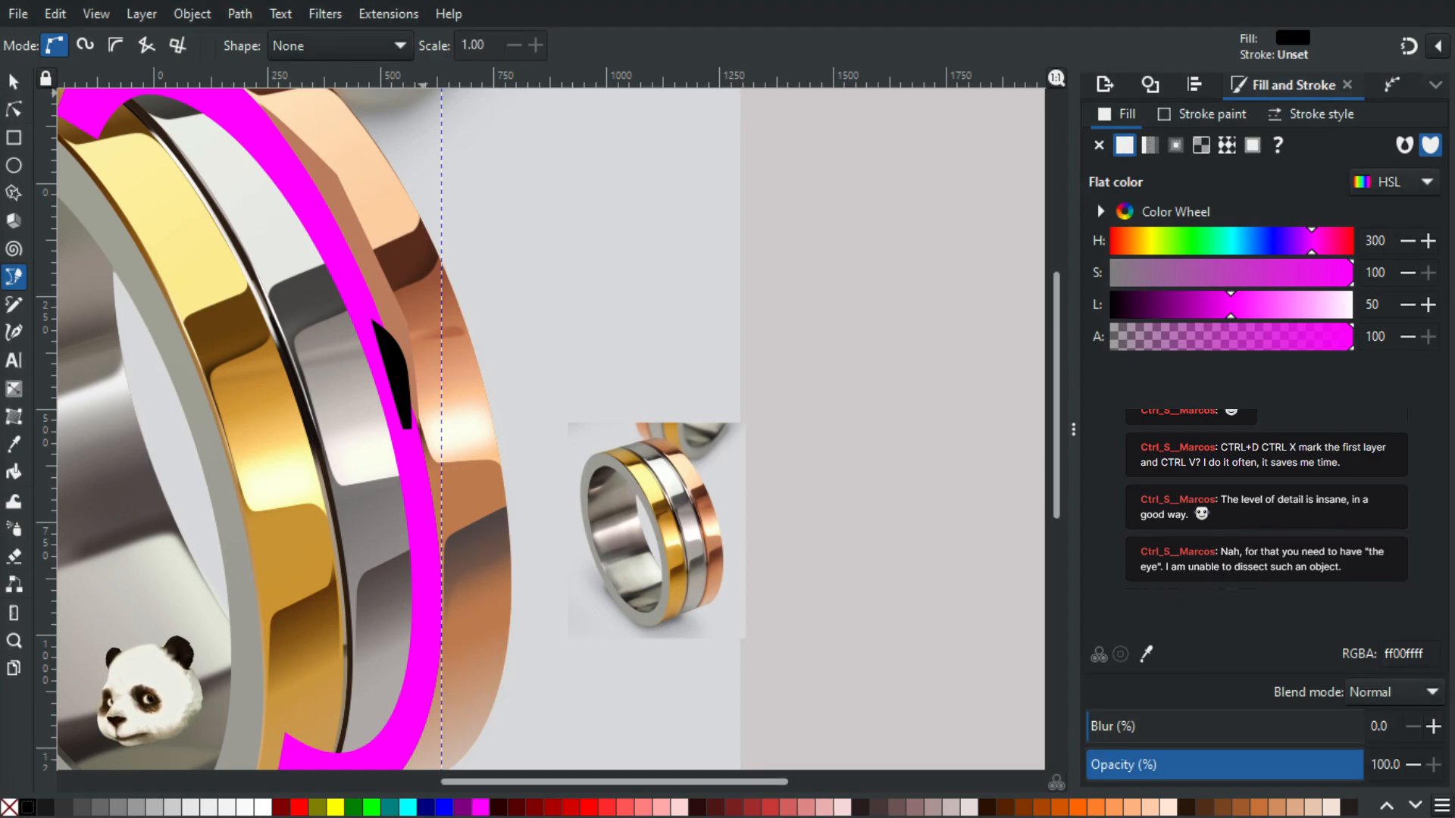
{"action": "key", "text": "Page_Up"}
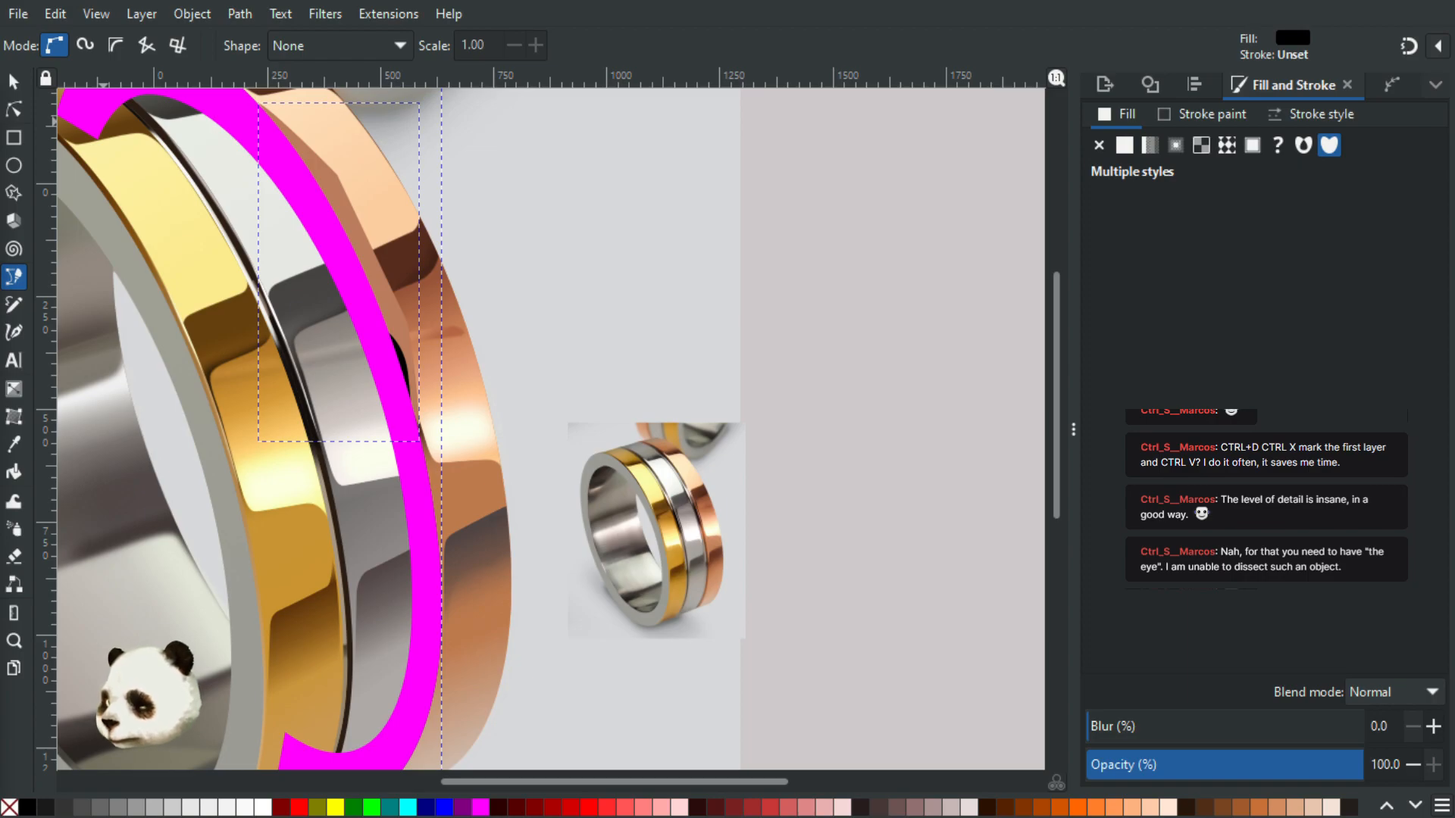
{"action": "key", "text": "ctrl+7"}
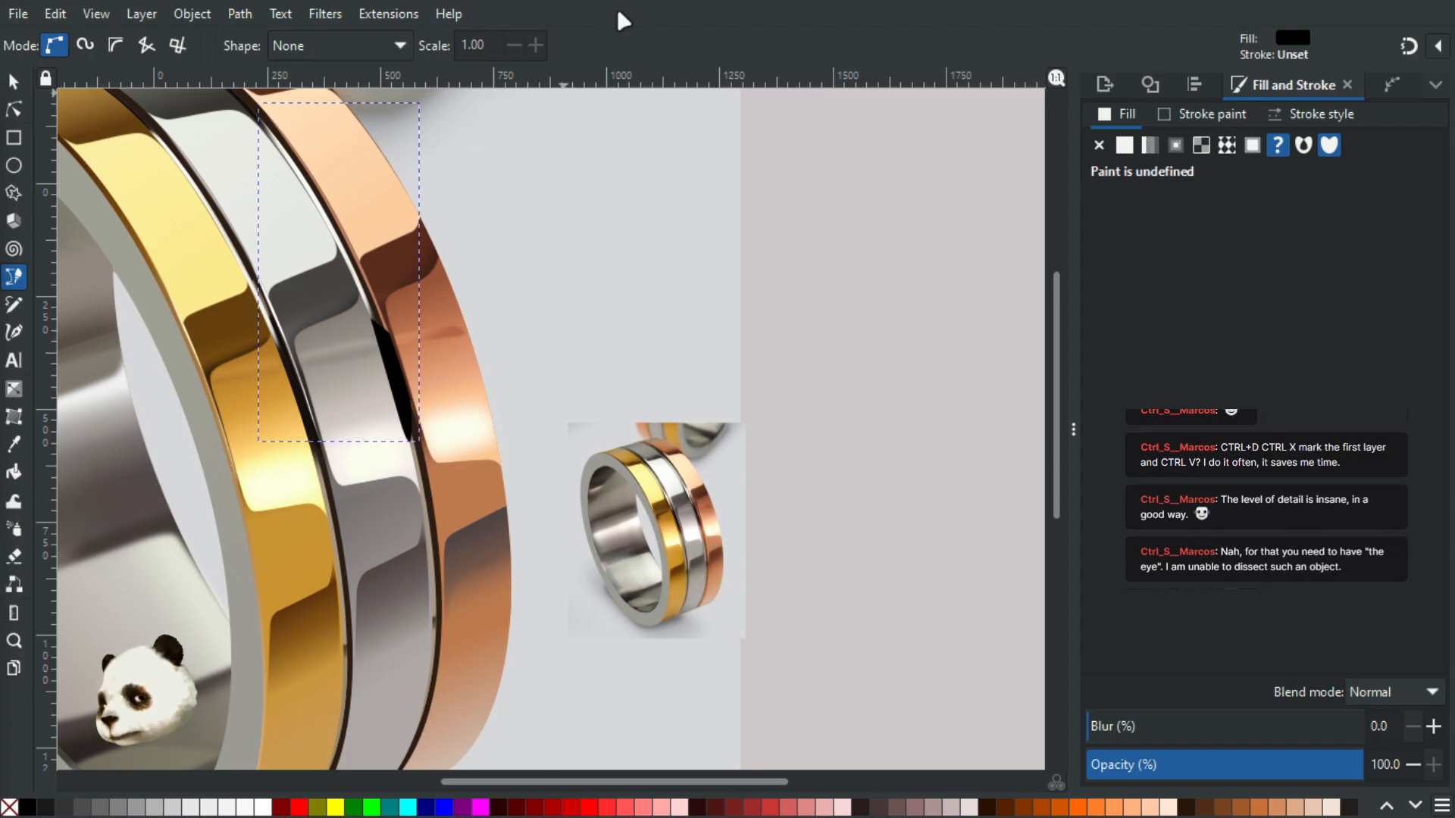
Step: Select the black groove shape and lower it behind the clipped copper reflection
{"action": "scroll", "coordinate": [423, 294], "scroll_direction": "up", "scroll_amount": 2, "text": "ctrl"}
{"action": "left_click_drag", "start_coordinate": [422, 314], "coordinate": [503, 432]}
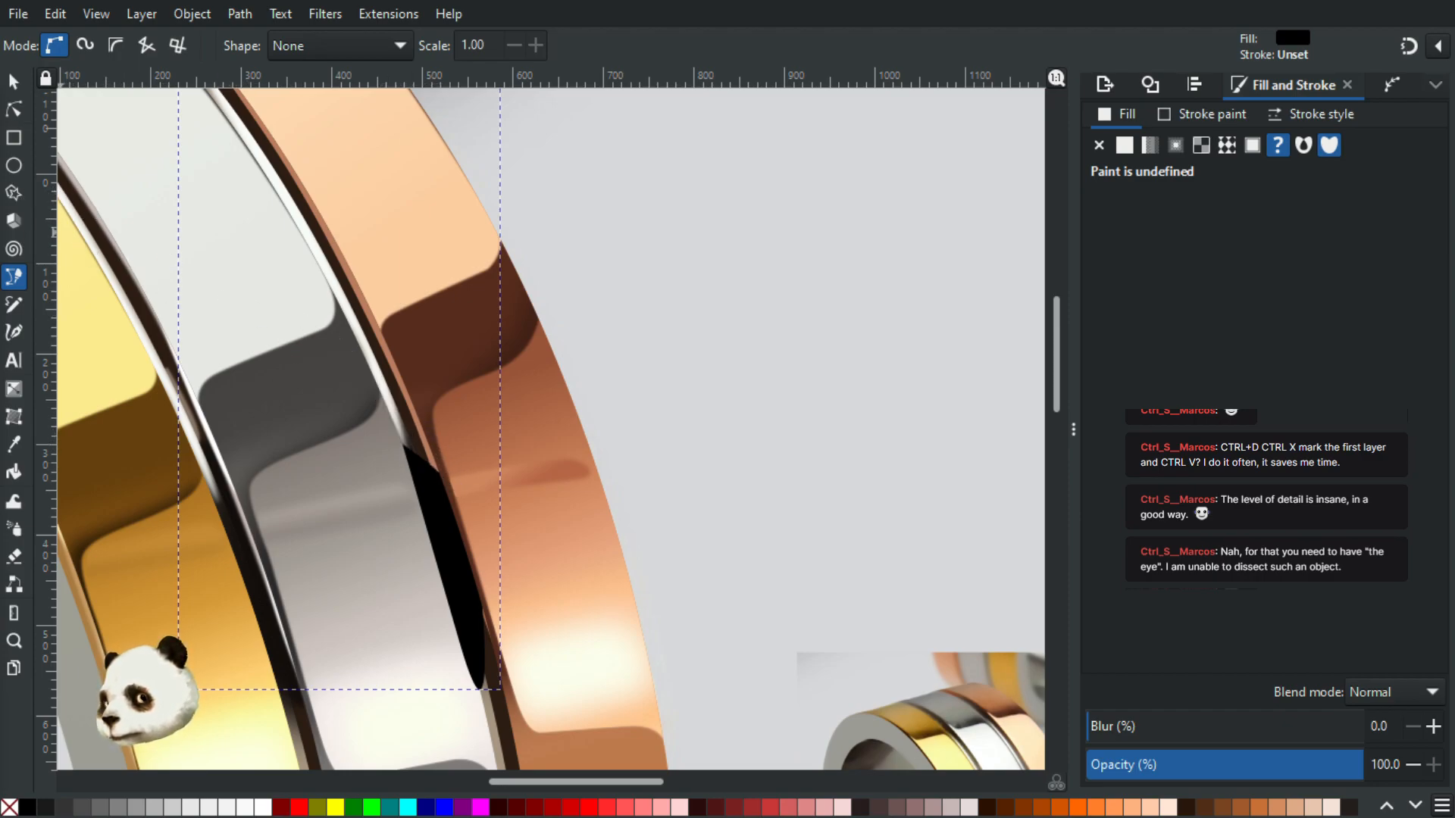
{"action": "key", "text": "ctrl+z"}
{"action": "key", "text": "ctrl+z"}
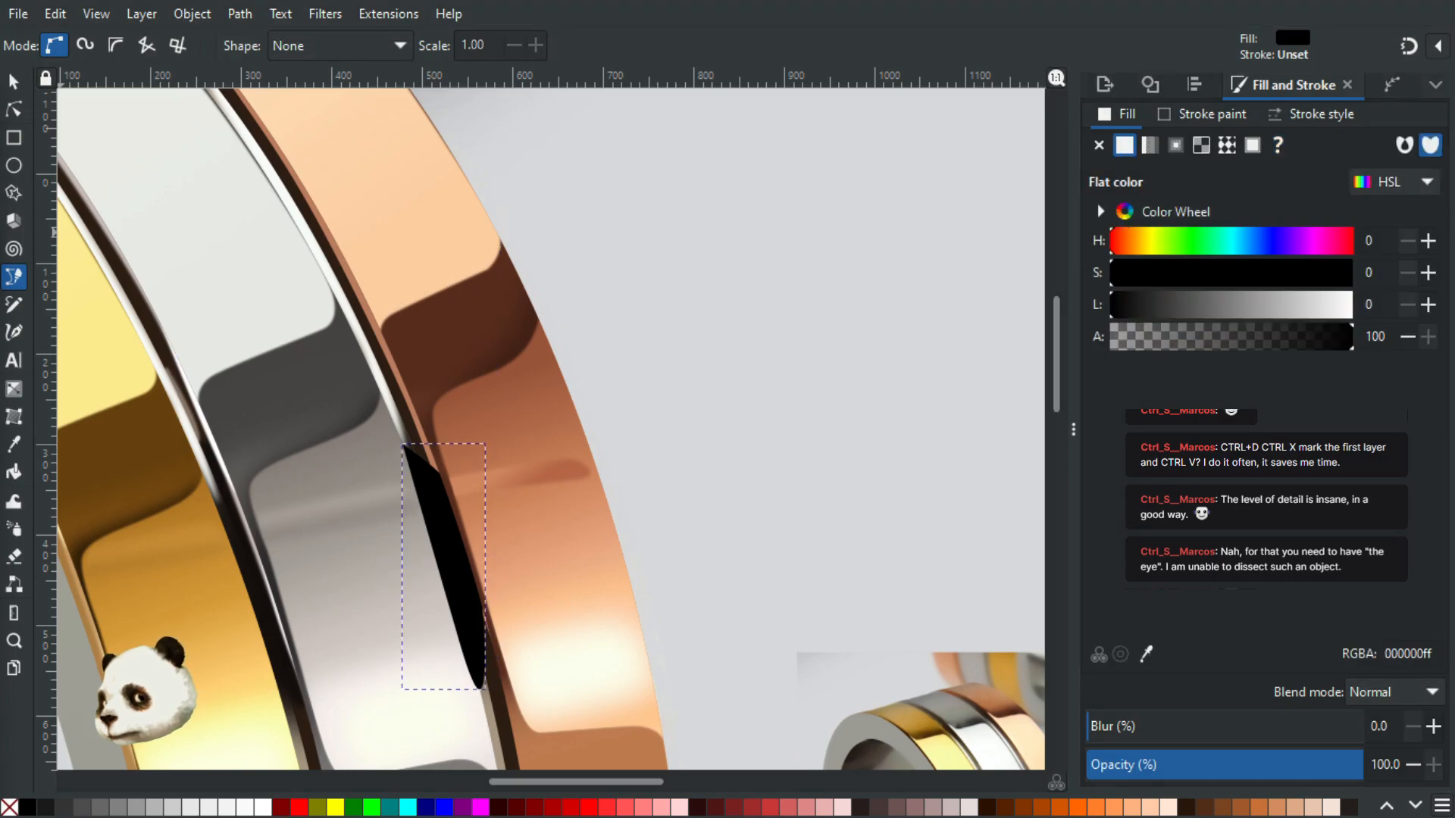
{"action": "key", "text": "Page_Down"}
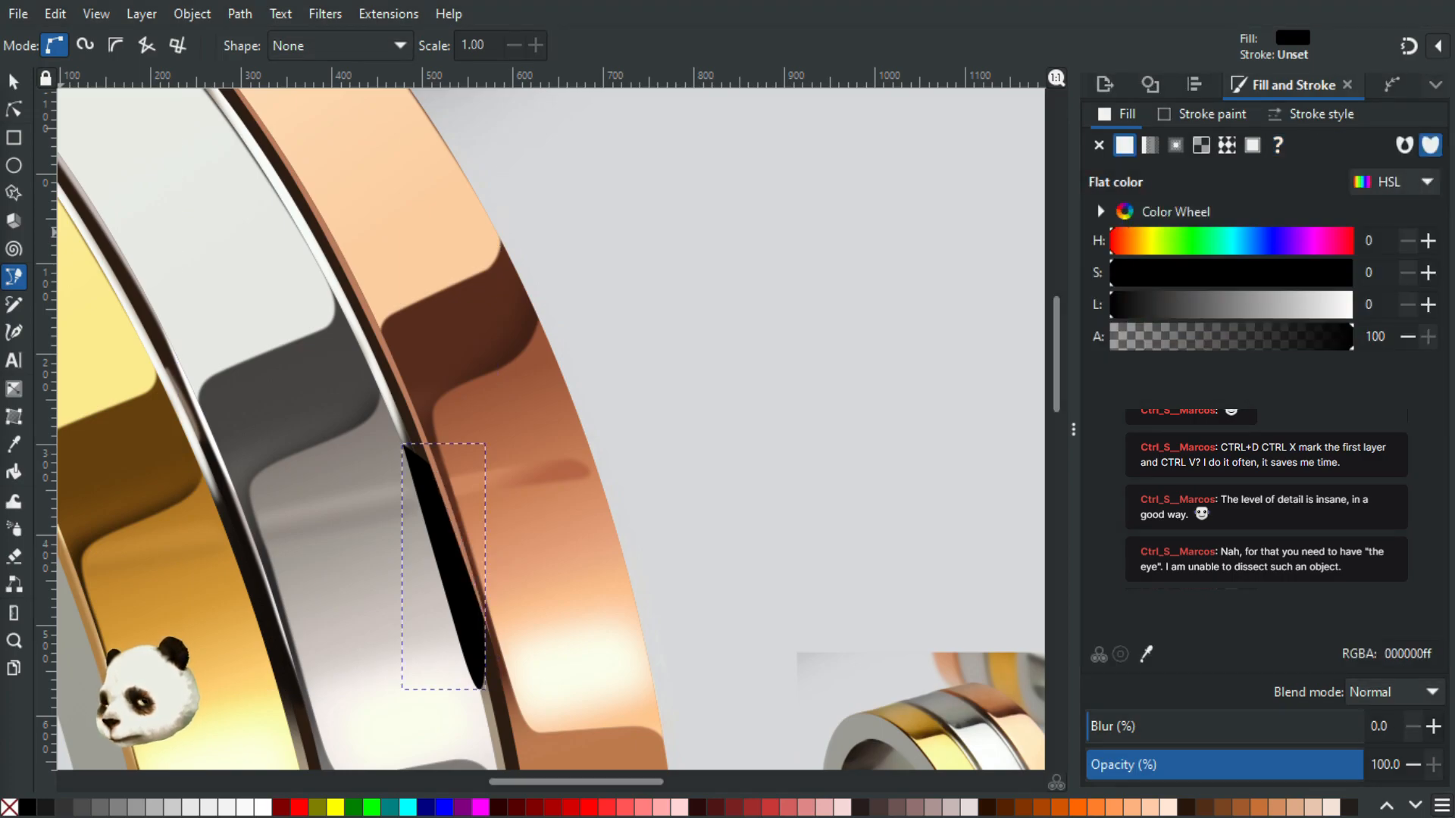
{"action": "left_click_drag", "start_coordinate": [547, 506], "coordinate": [504, 388]}
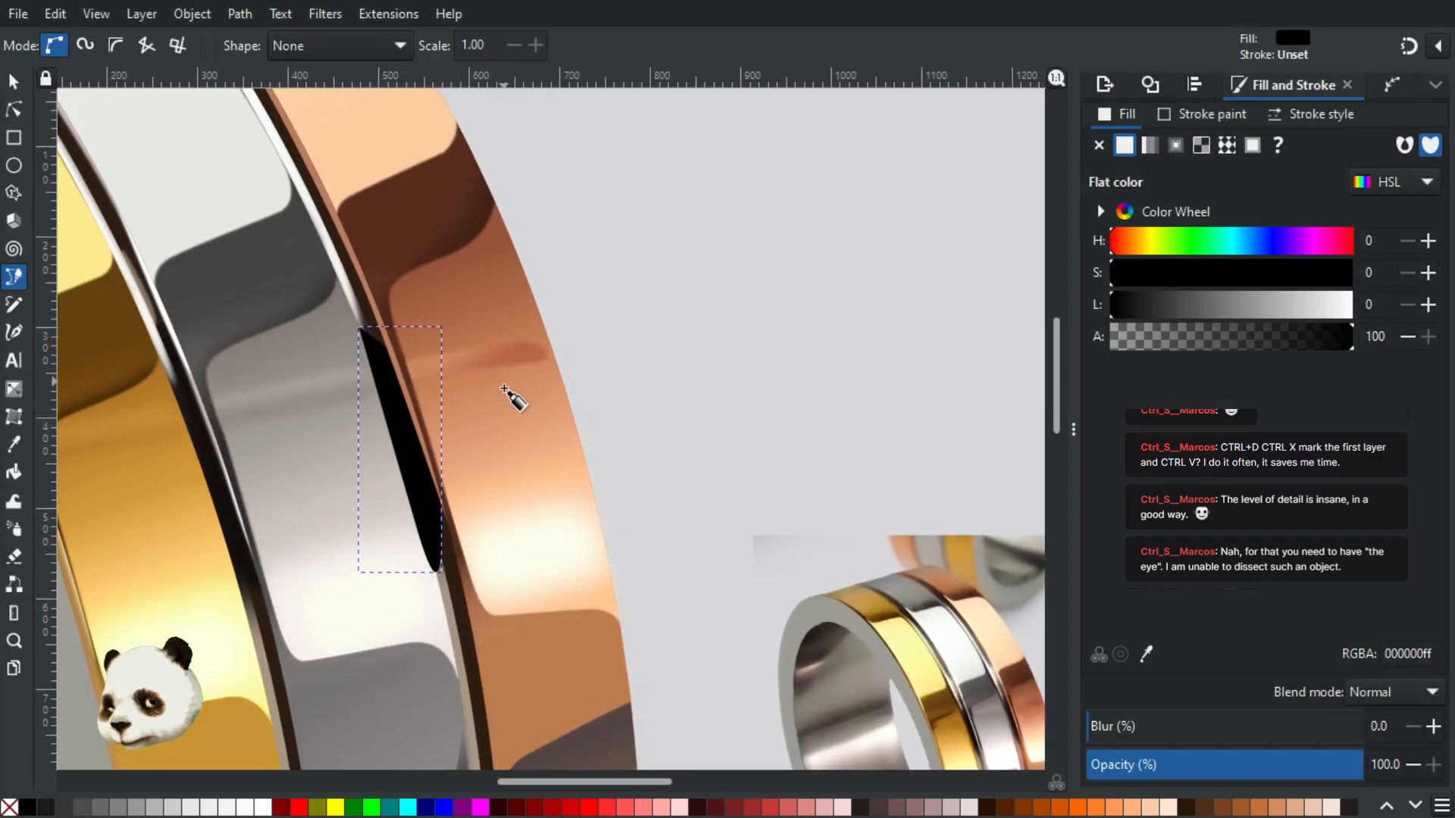
Step: Bend the black shape's upper end upward along the groove by extending the curve handle at its top node
{"action": "left_click", "coordinate": [13, 109]}
{"action": "left_click", "coordinate": [374, 338]}
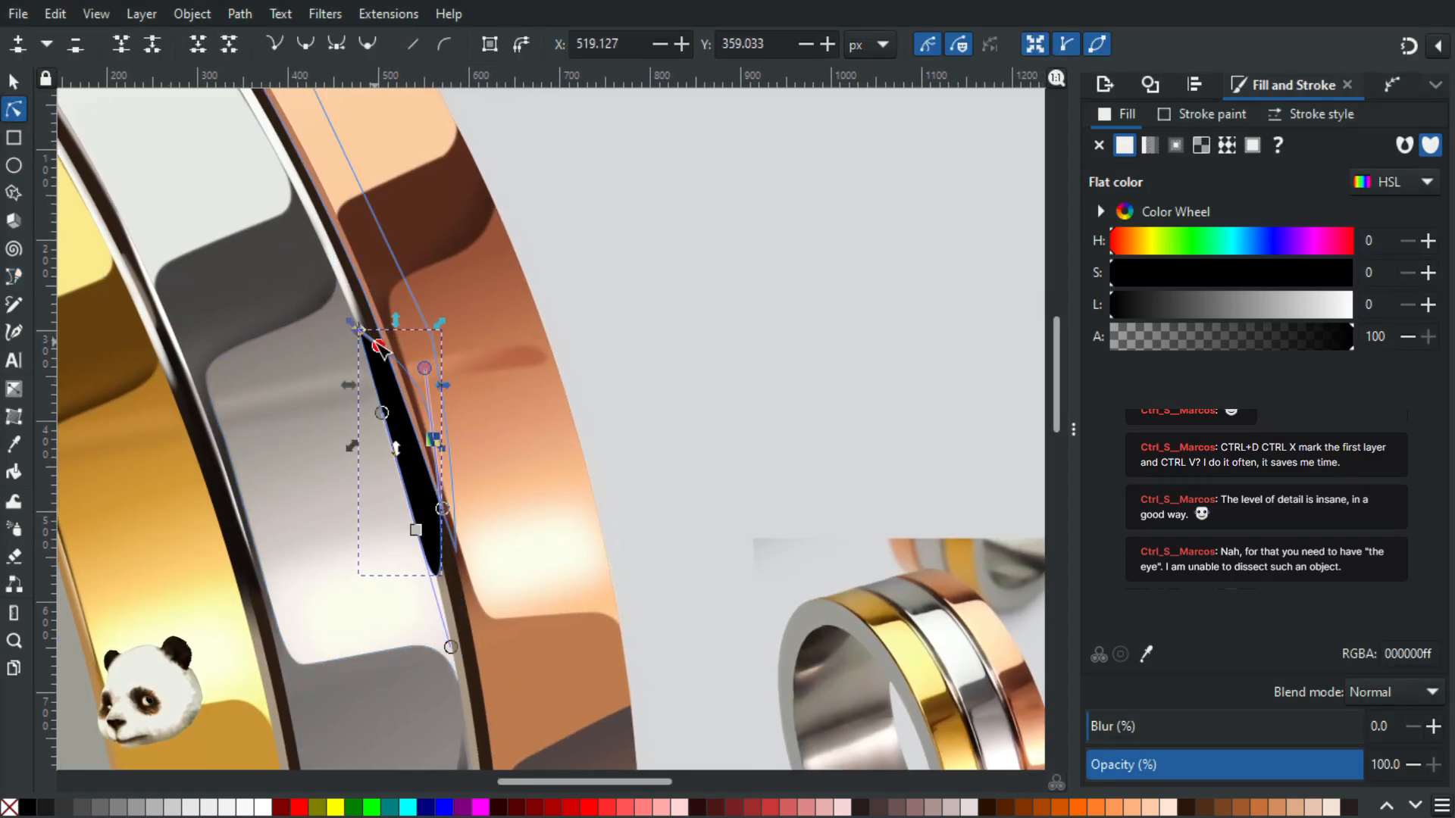
{"action": "left_click_drag", "start_coordinate": [375, 339], "coordinate": [344, 198]}
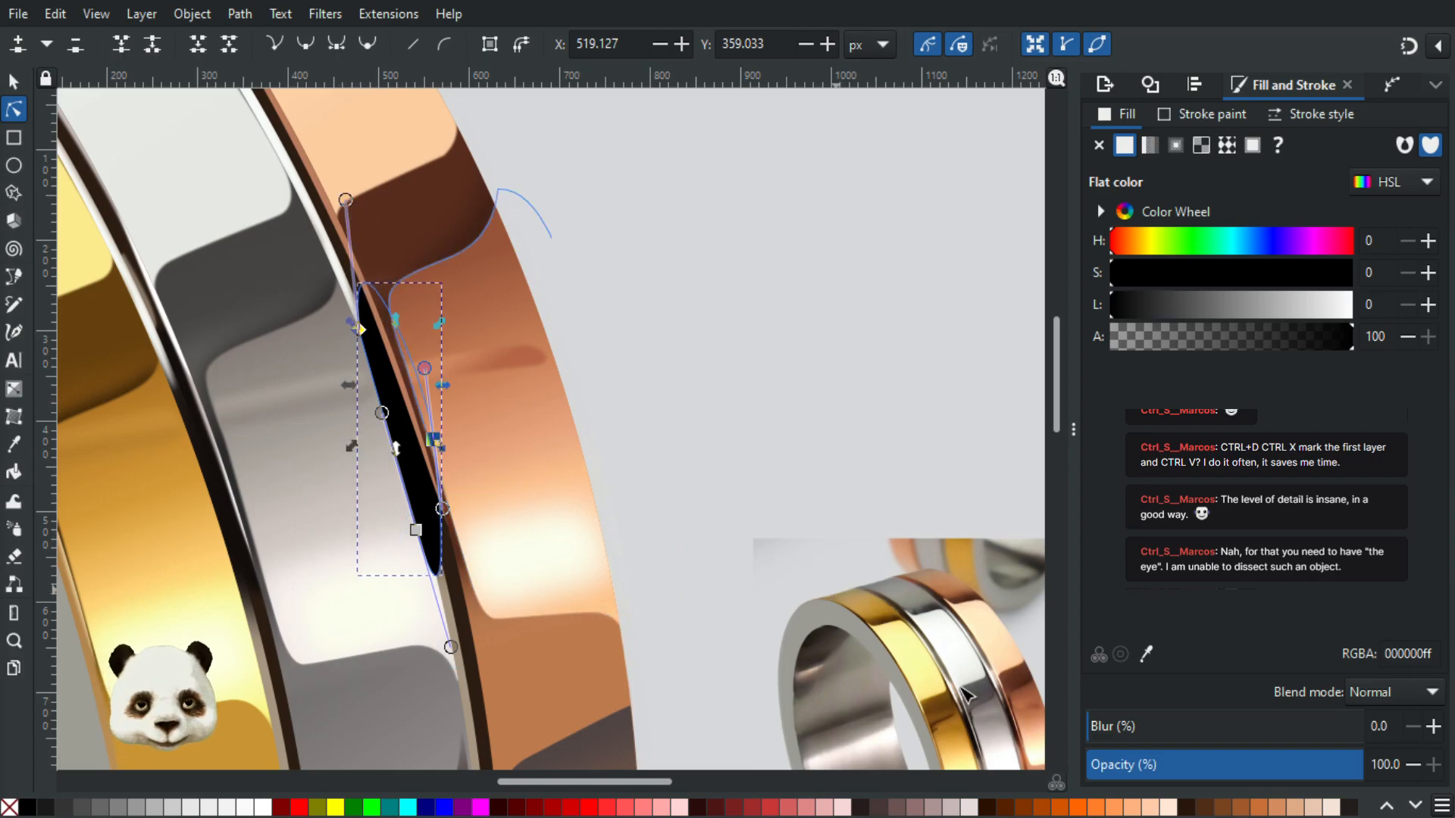
{"action": "scroll", "coordinate": [992, 697], "scroll_direction": "up", "scroll_amount": 2}
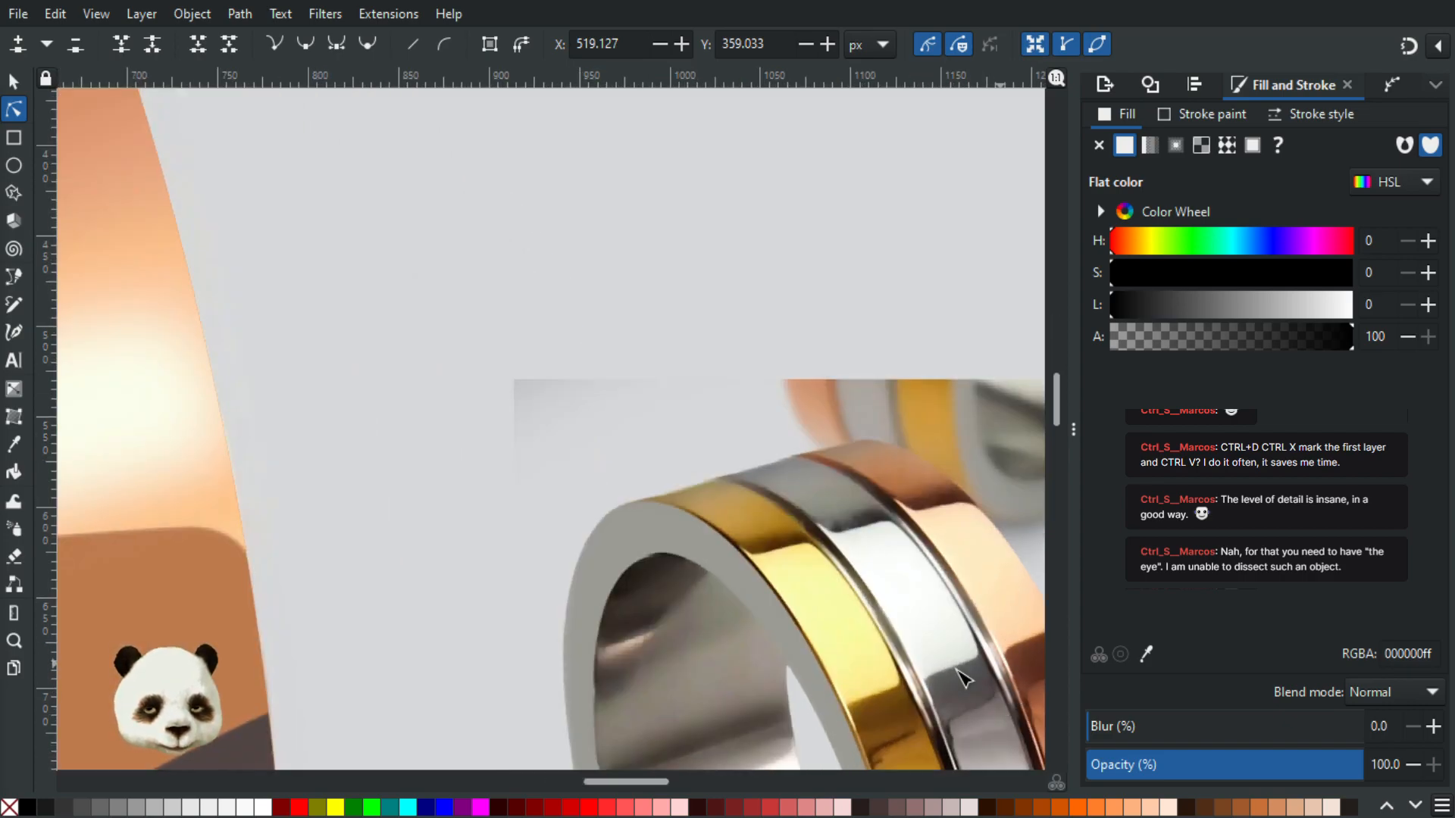
{"action": "scroll", "coordinate": [972, 682], "scroll_direction": "down", "scroll_amount": 3}
{"action": "scroll", "coordinate": [480, 390], "scroll_direction": "up", "scroll_amount": 2}
{"action": "scroll", "coordinate": [545, 394], "scroll_direction": "up", "scroll_amount": 1}
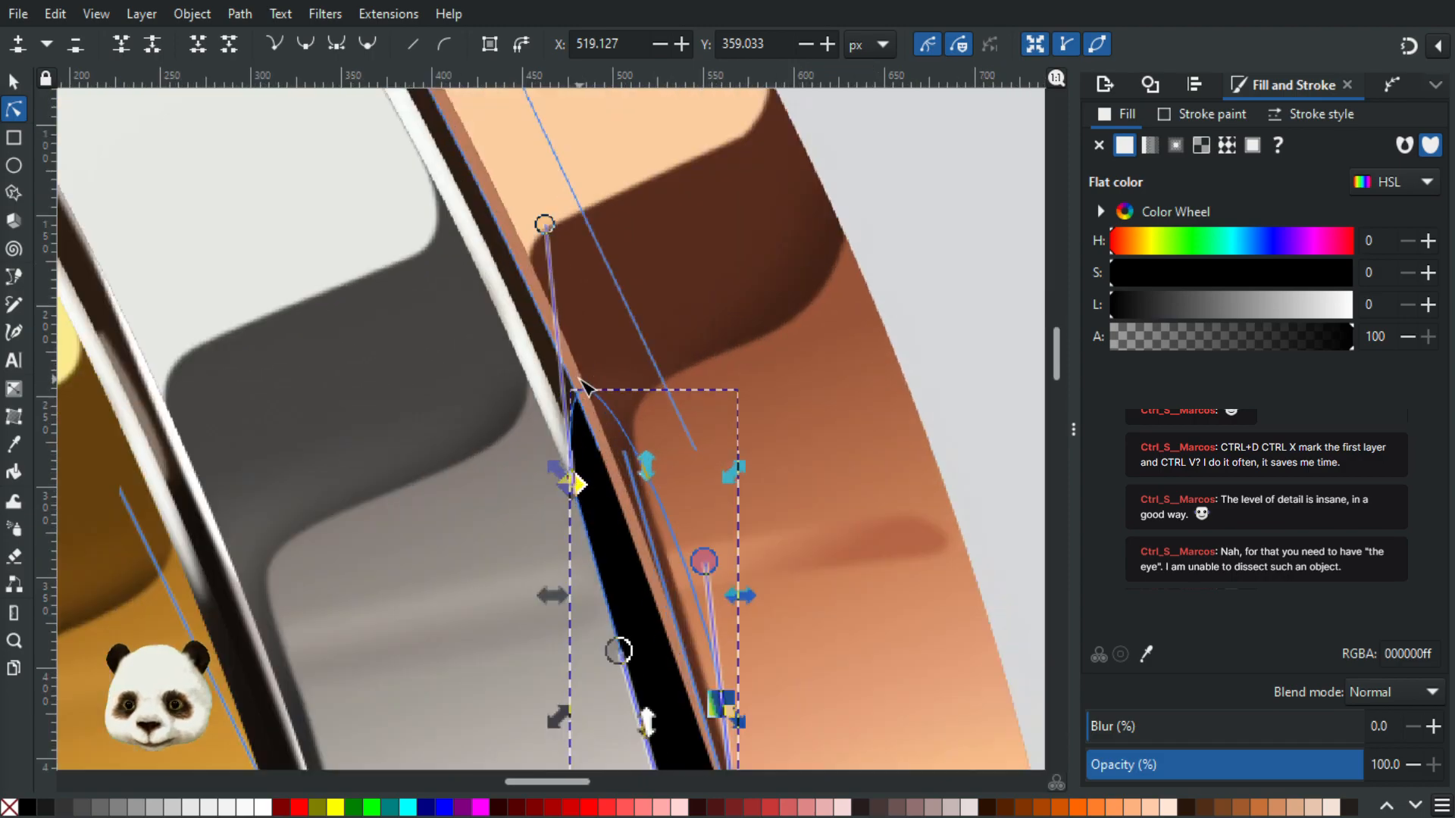
{"action": "scroll", "coordinate": [580, 447], "scroll_direction": "down", "scroll_amount": 1}
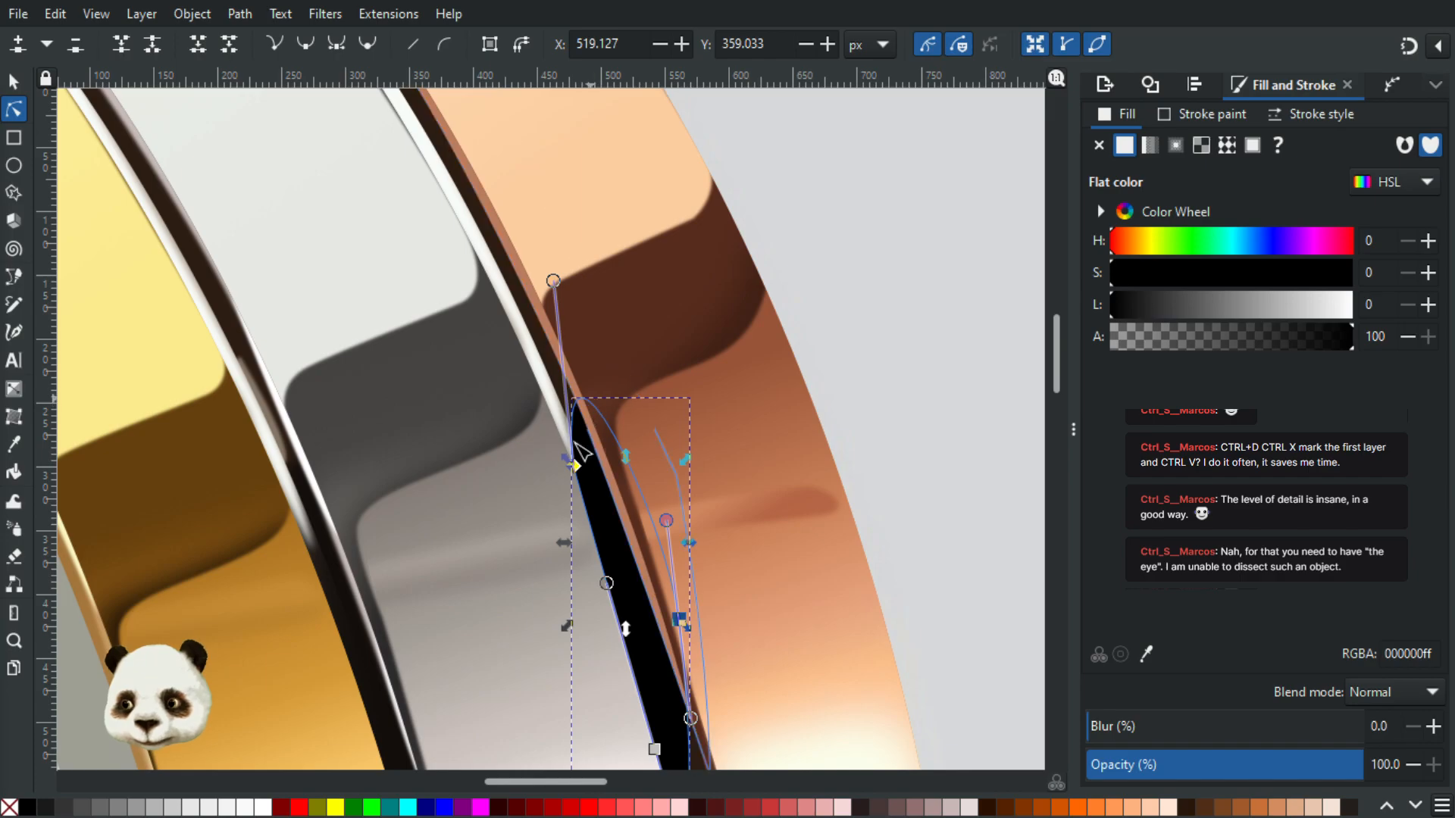
Step: Move the black shape's top node further up the groove and its side node outward beneath the copper band
{"action": "left_click_drag", "start_coordinate": [580, 454], "coordinate": [561, 387]}
{"action": "scroll", "coordinate": [653, 528], "scroll_direction": "down", "scroll_amount": 6}
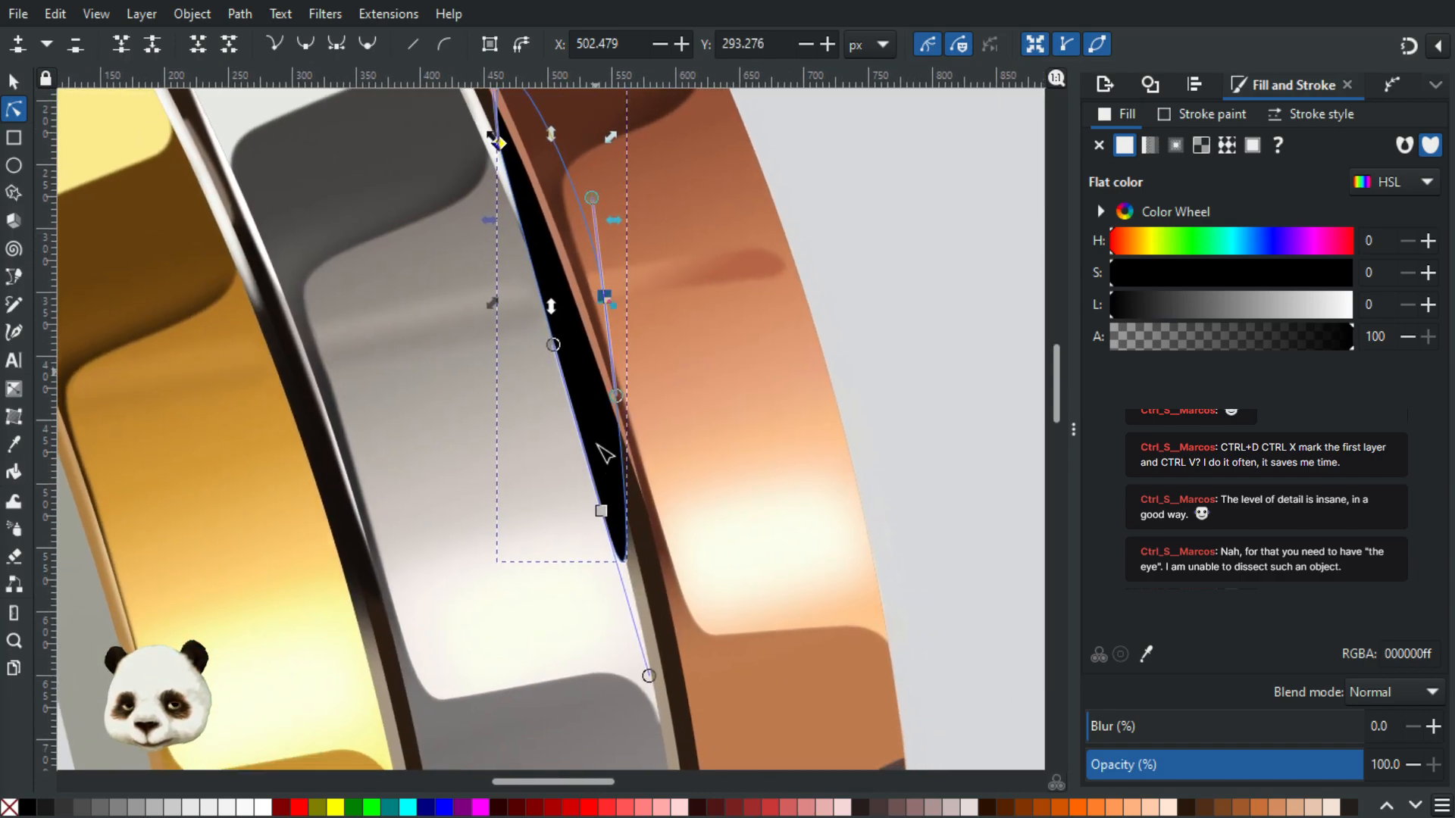
{"action": "left_click_drag", "start_coordinate": [626, 470], "coordinate": [668, 495]}
{"action": "scroll", "coordinate": [515, 402], "scroll_direction": "up", "scroll_amount": 8}
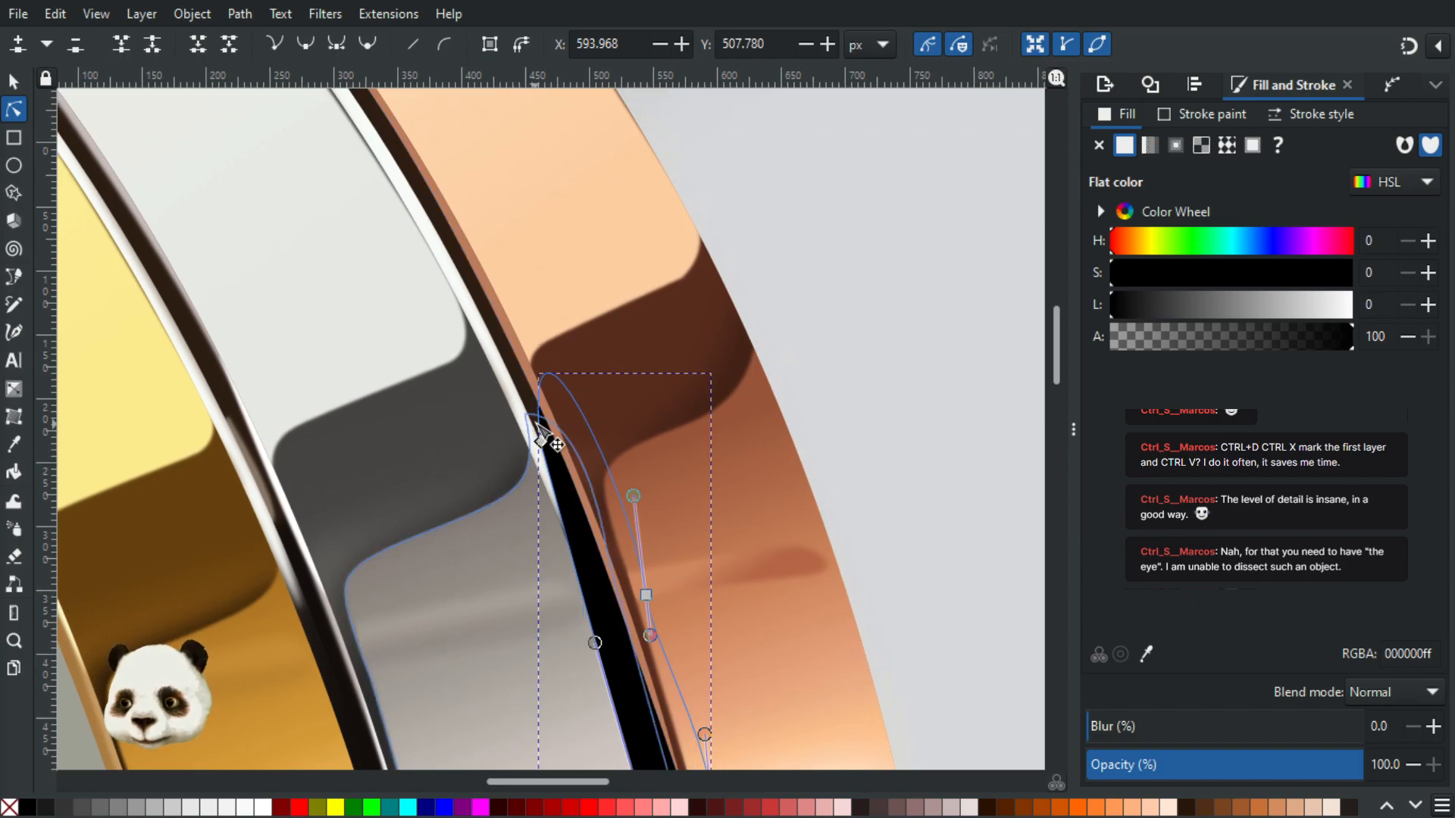
Step: Draw a thin closed sliver in the dark groove above the black shape, beside the silver band's white edge
{"action": "key", "text": "b"}
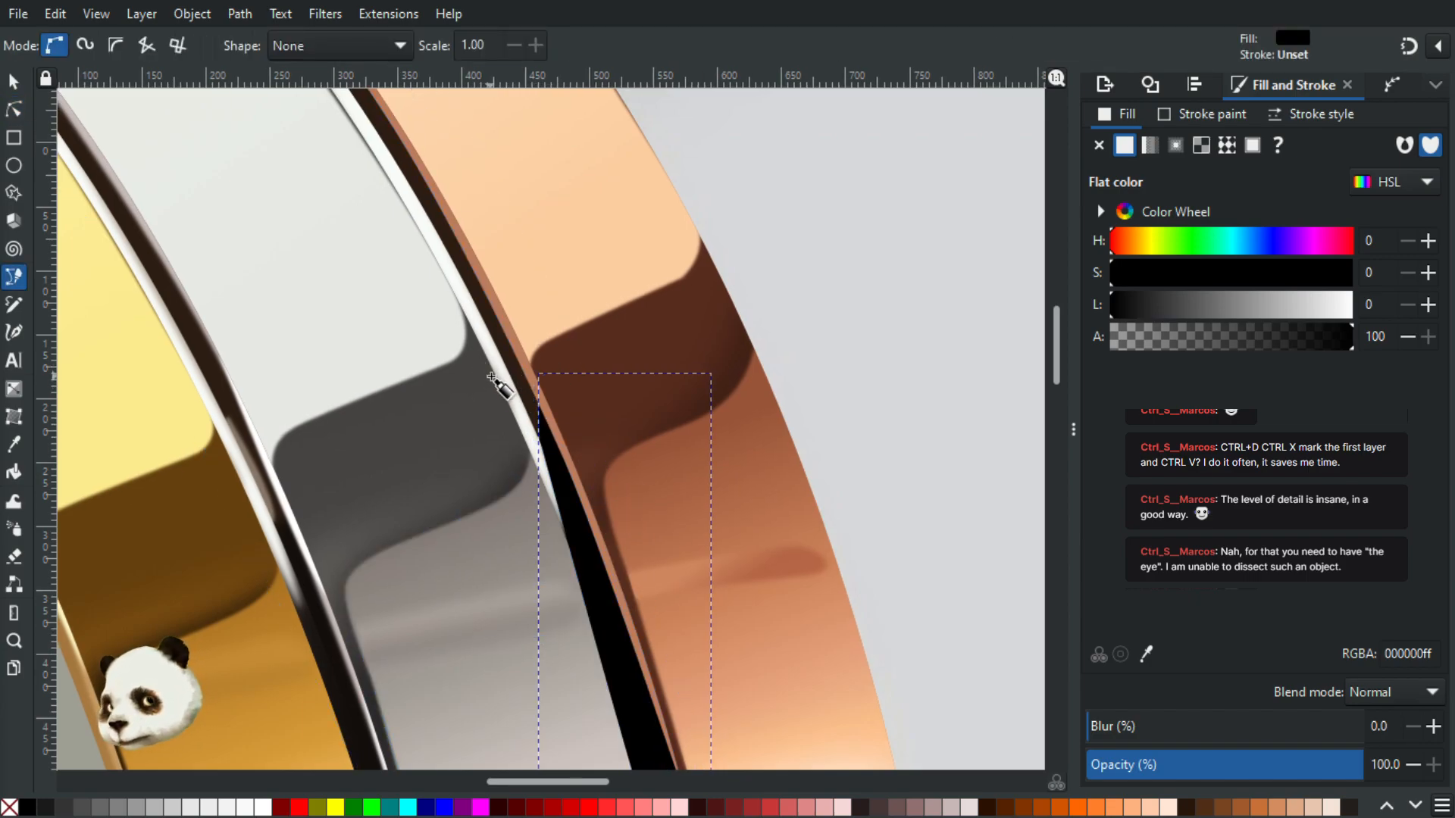
{"action": "scroll", "coordinate": [500, 371], "scroll_direction": "up", "scroll_amount": 1}
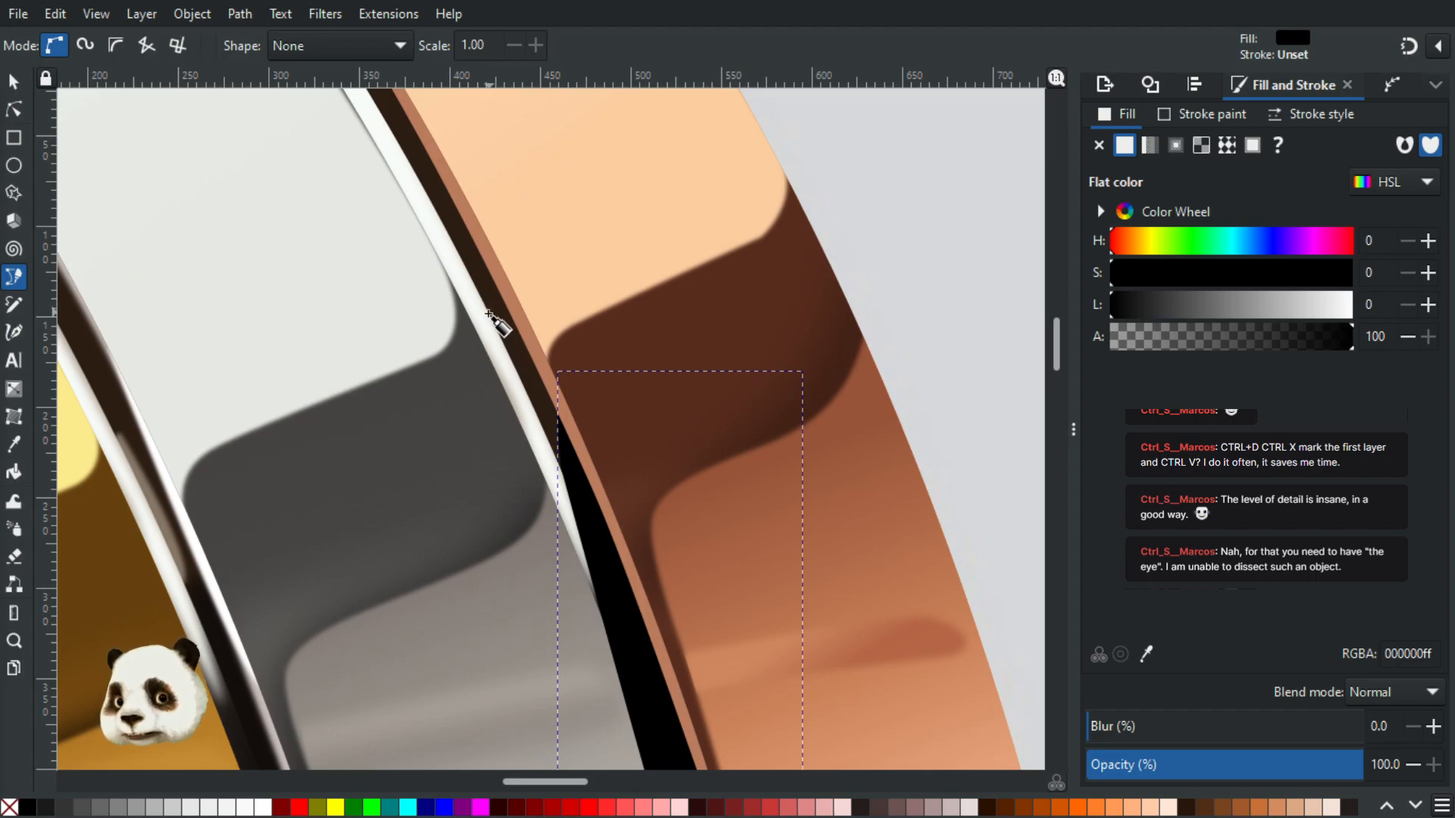
{"action": "key", "text": "Escape"}
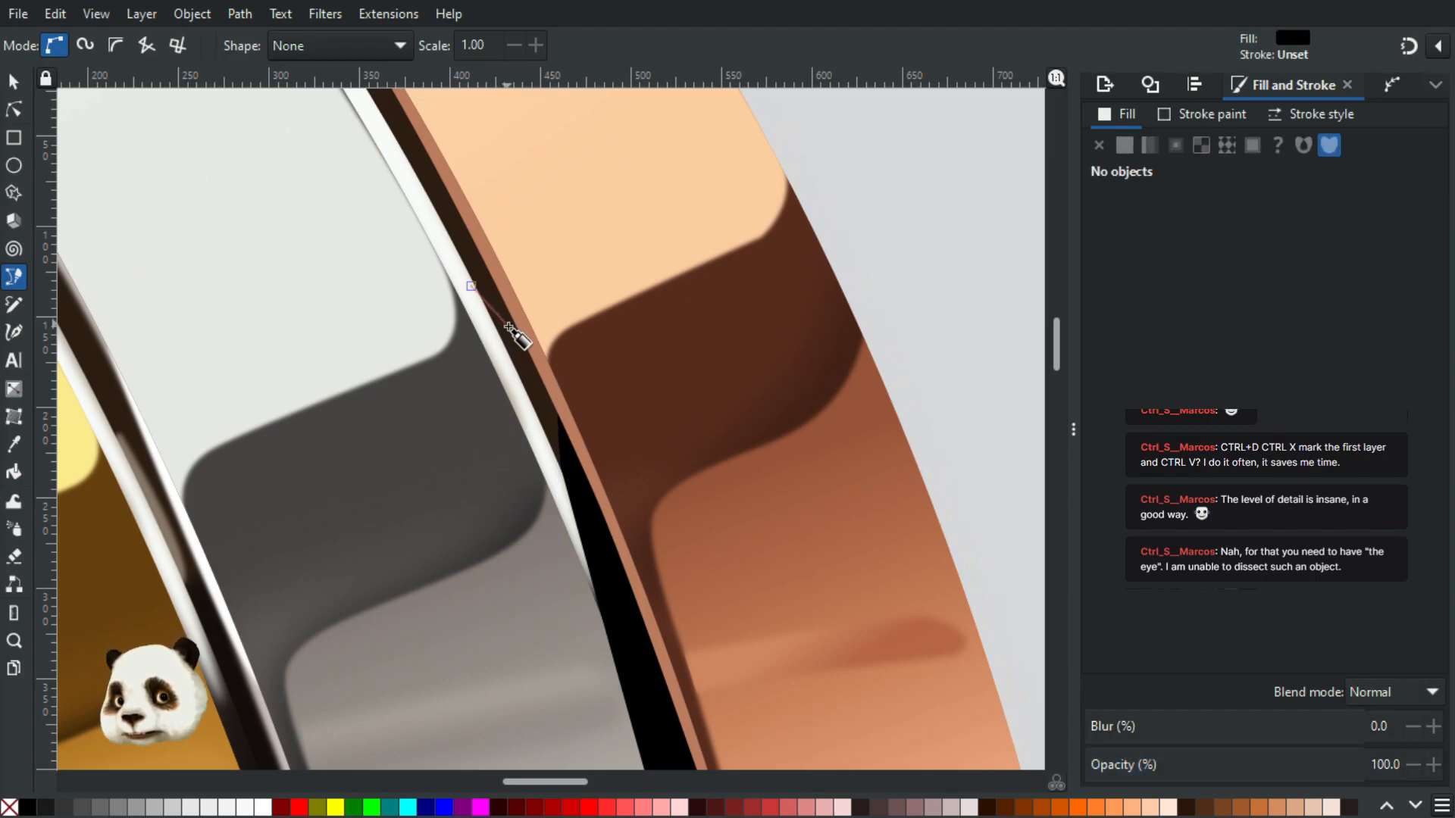
{"action": "left_click", "coordinate": [476, 279]}
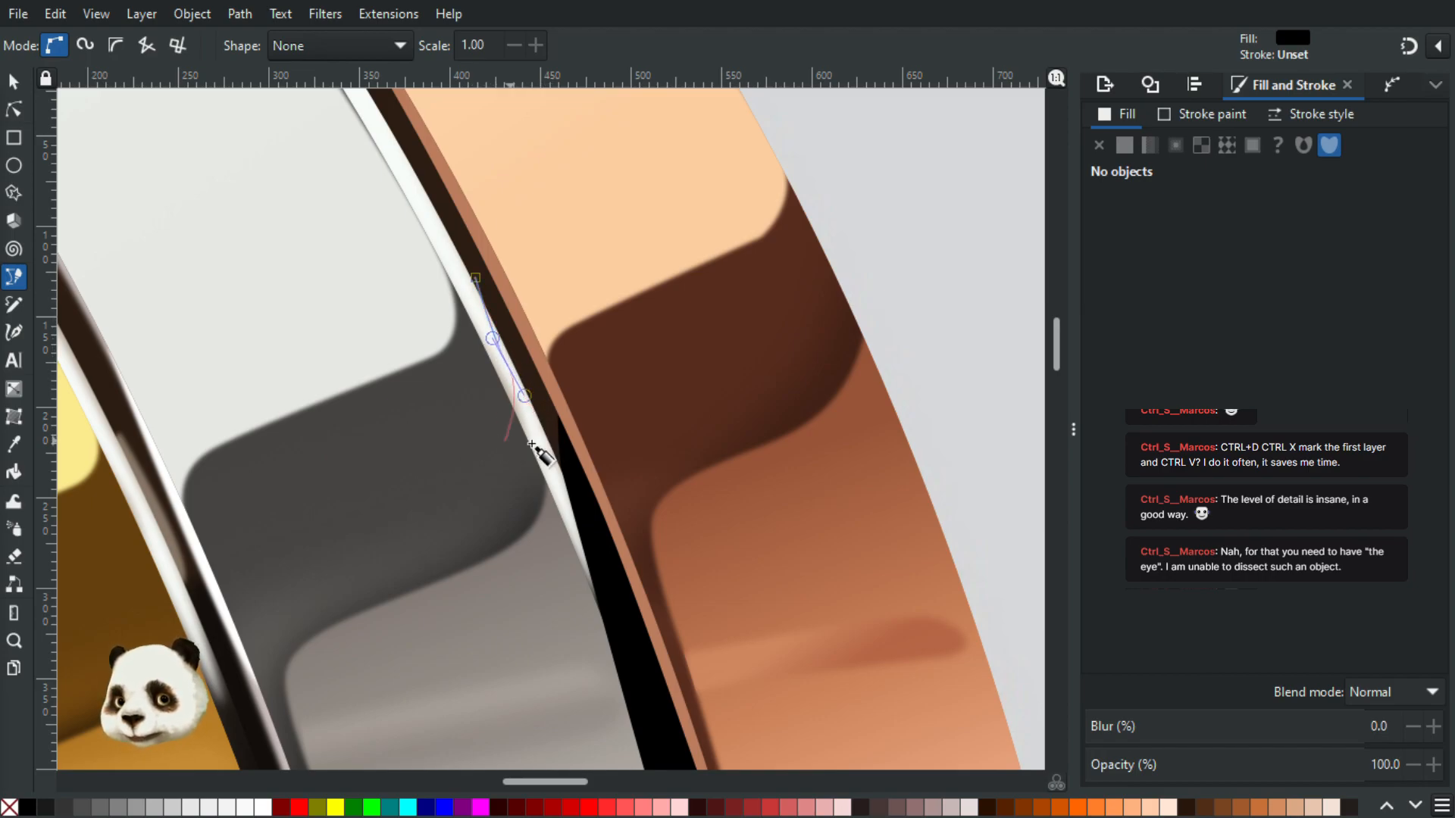
{"action": "left_click", "coordinate": [555, 446]}
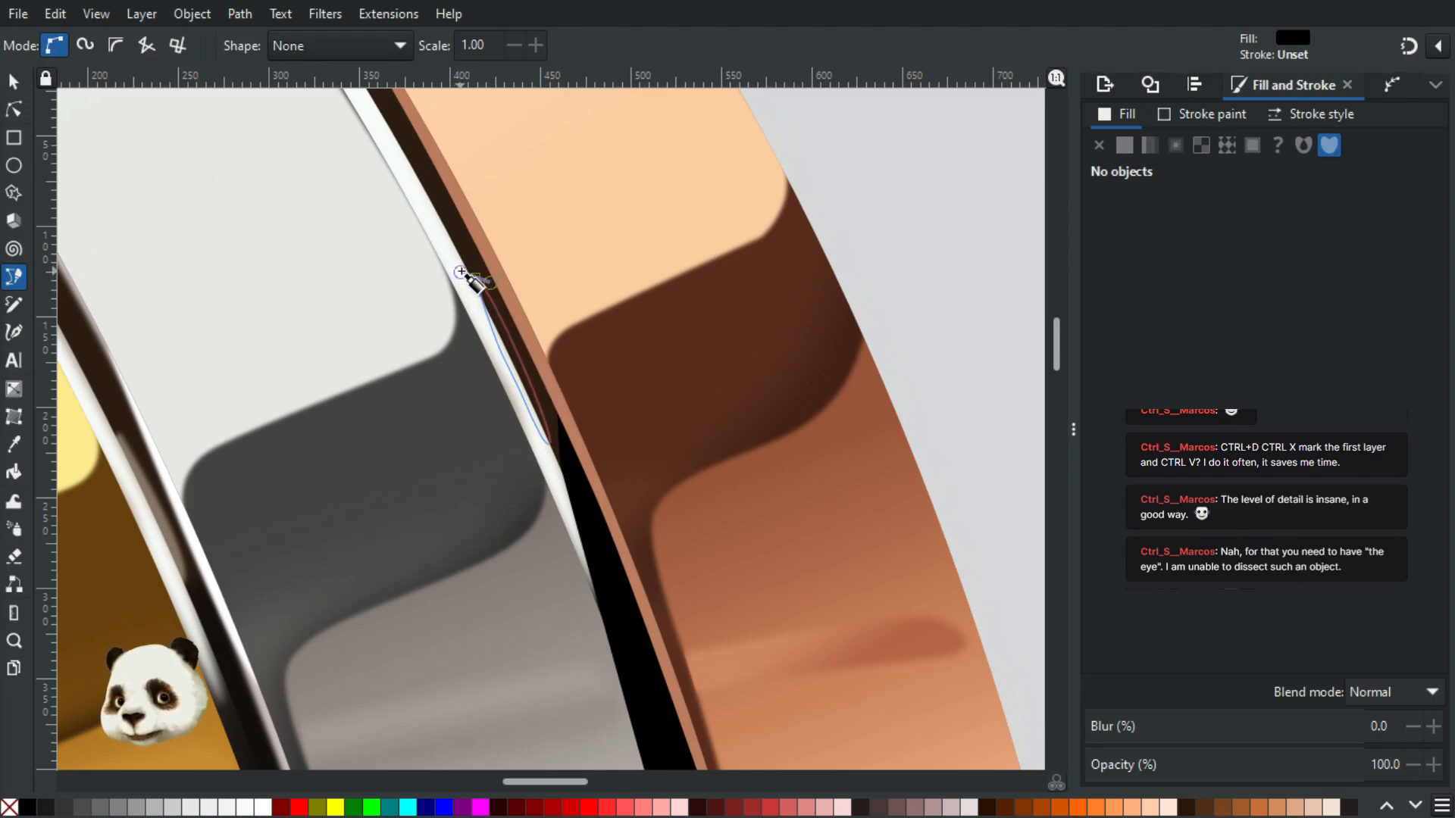
{"action": "left_click", "coordinate": [458, 272]}
Step: Fill the sliver with the brown-grey 867666 sampled from the groove beside the gold band and blur it 15%
{"action": "key", "text": "d"}
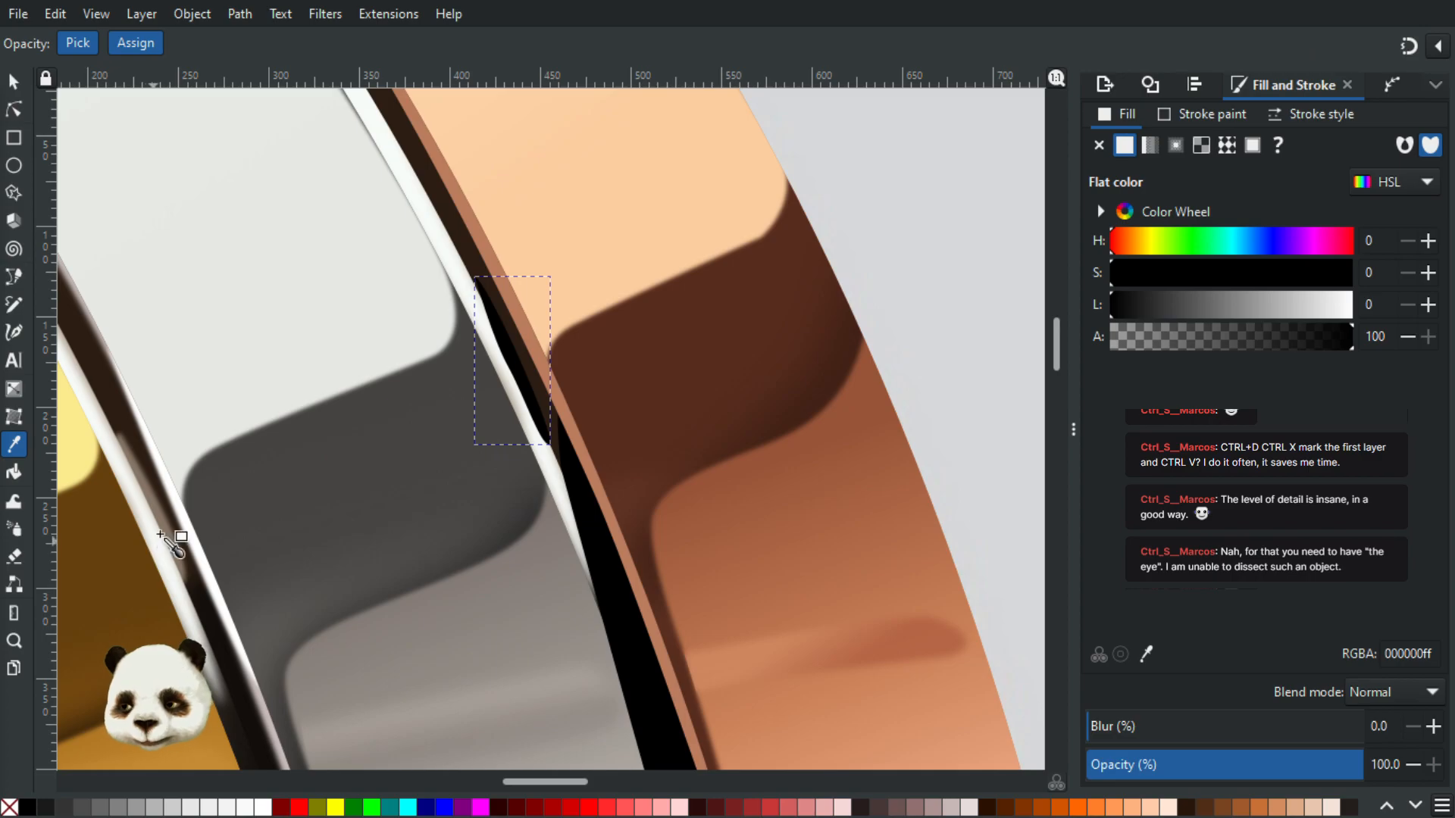
{"action": "left_click", "coordinate": [169, 530]}
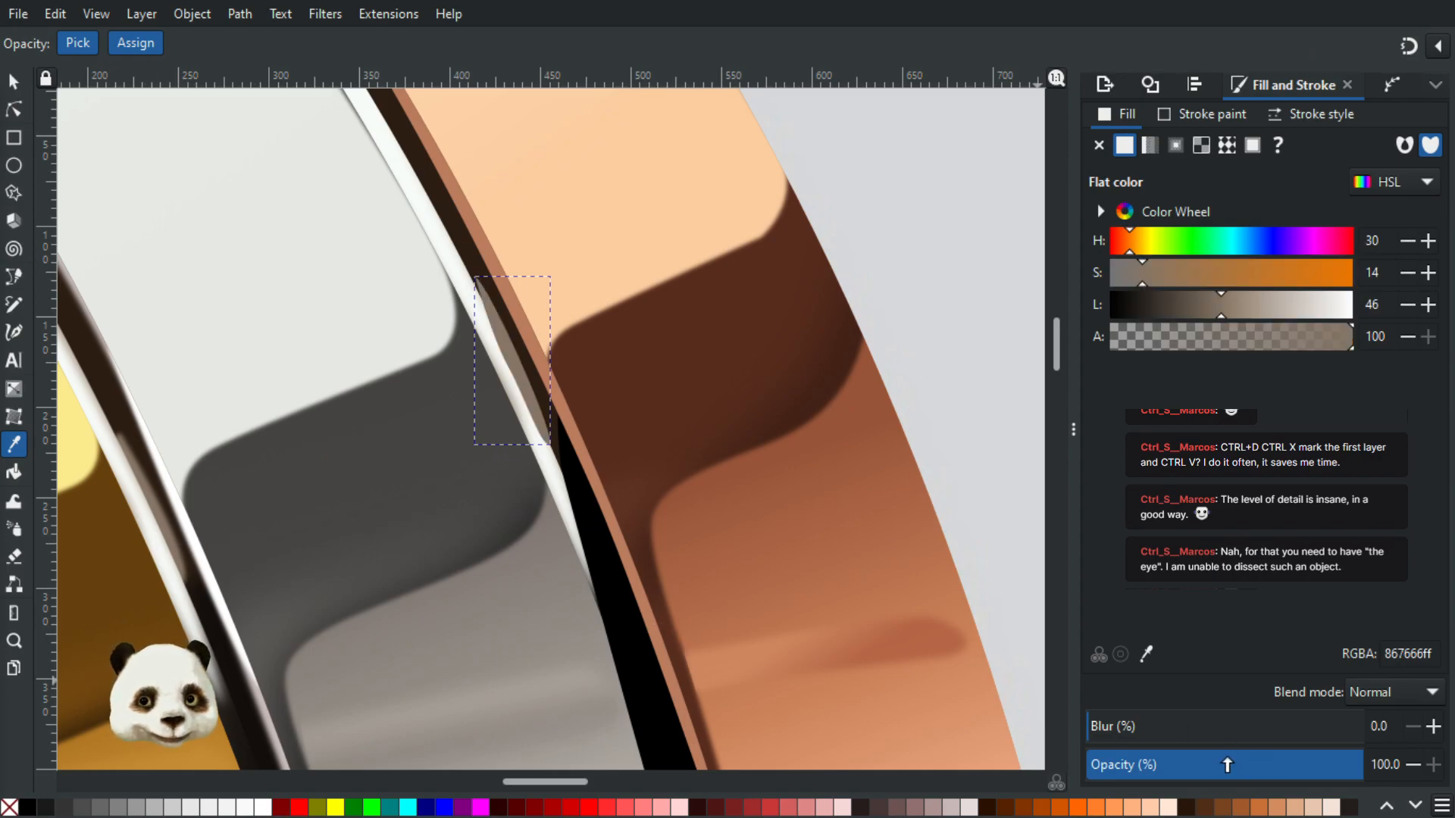
{"action": "mouse_move", "coordinate": [1166, 728]}
{"action": "left_mouse_down"}
{"action": "mouse_move", "coordinate": [1186, 727]}
{"action": "mouse_move", "coordinate": [1114, 727]}
{"action": "mouse_move", "coordinate": [1137, 727]}
{"action": "left_mouse_up"}
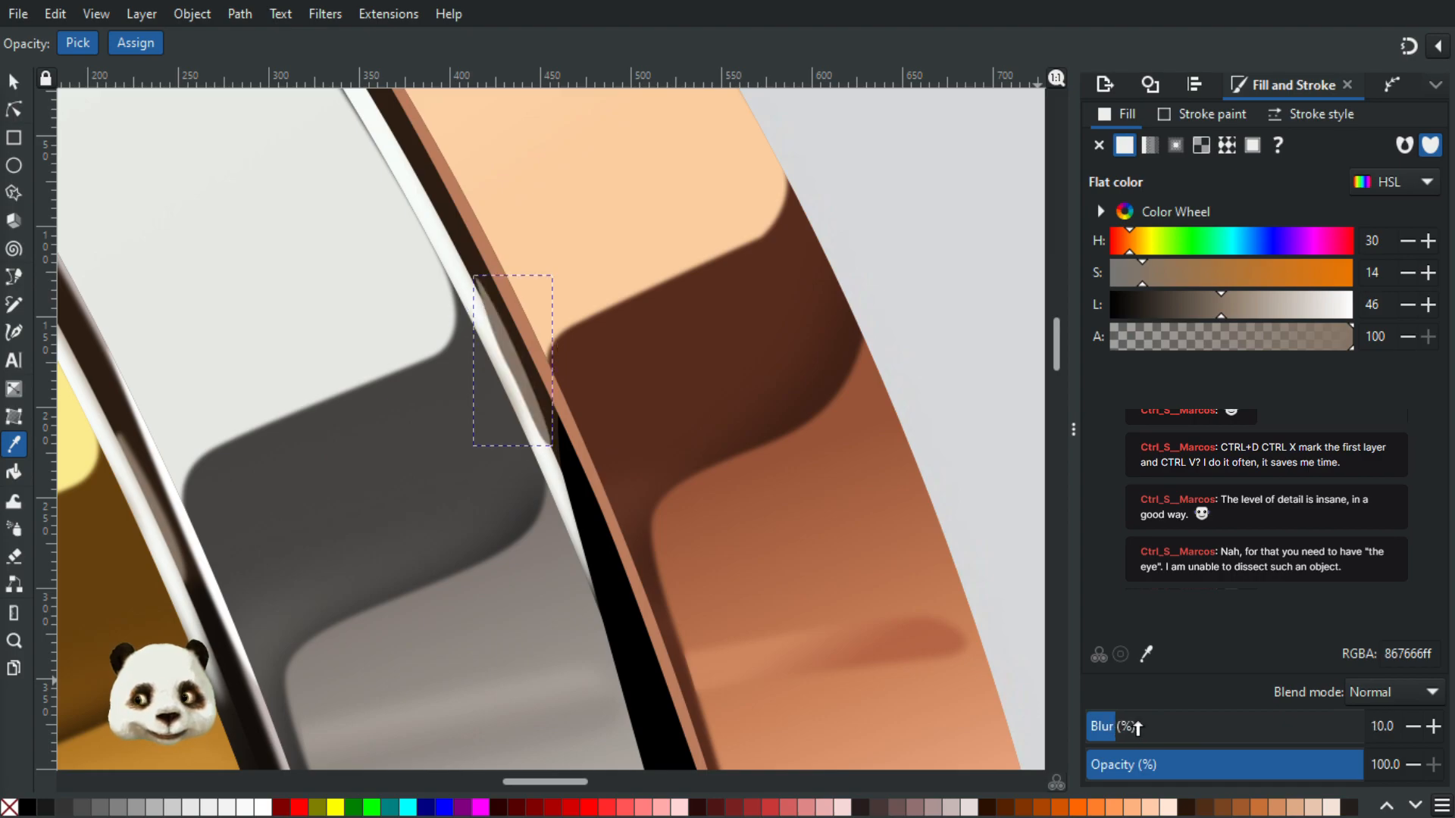
{"action": "left_click", "coordinate": [1411, 721]}
{"action": "left_click", "coordinate": [1411, 721]}
{"action": "left_click", "coordinate": [1412, 721]}
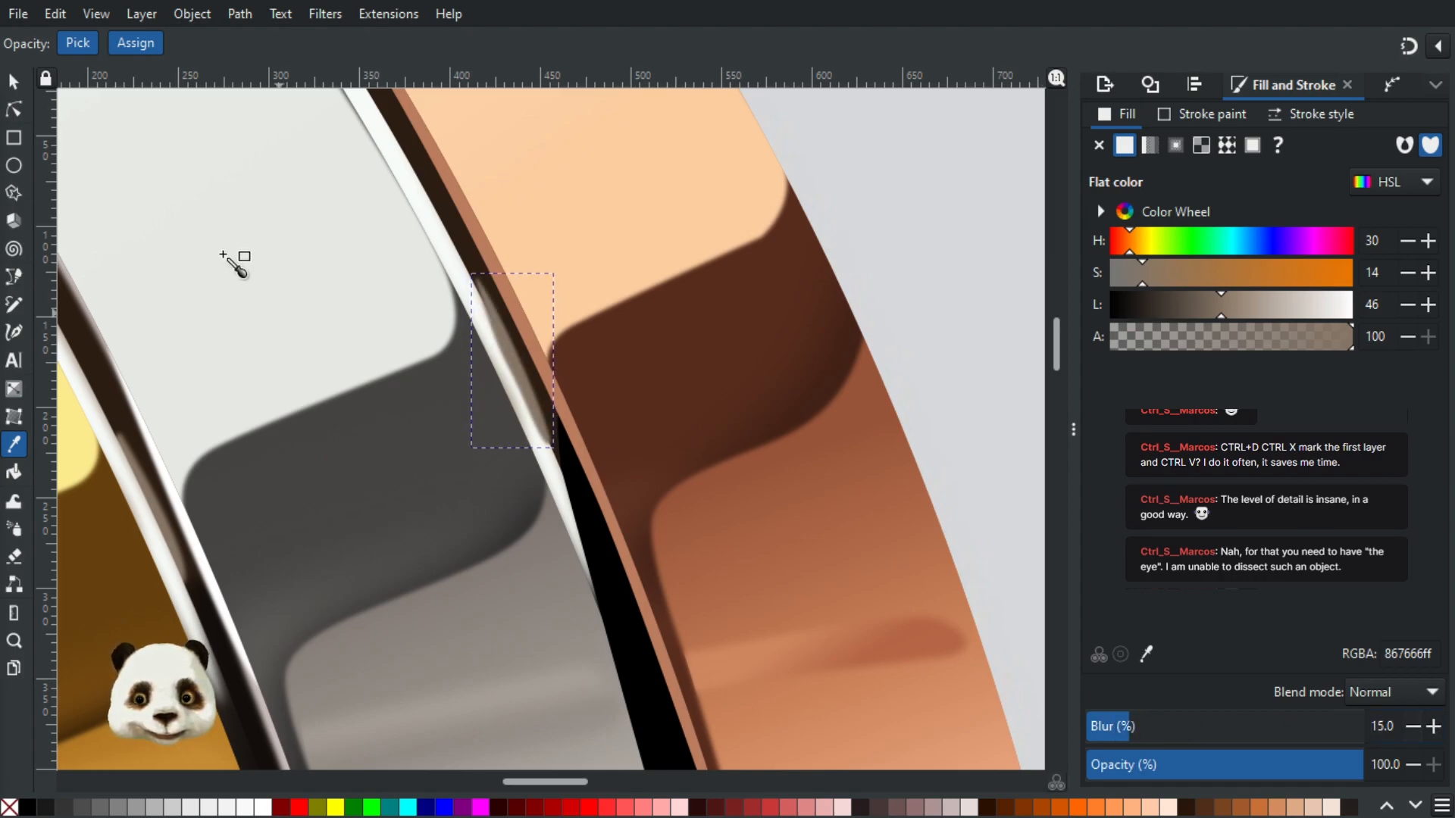
Step: Group the blurred brown-grey sliver with the black shape and the copper strip along the groove
{"action": "left_click", "coordinate": [14, 81]}
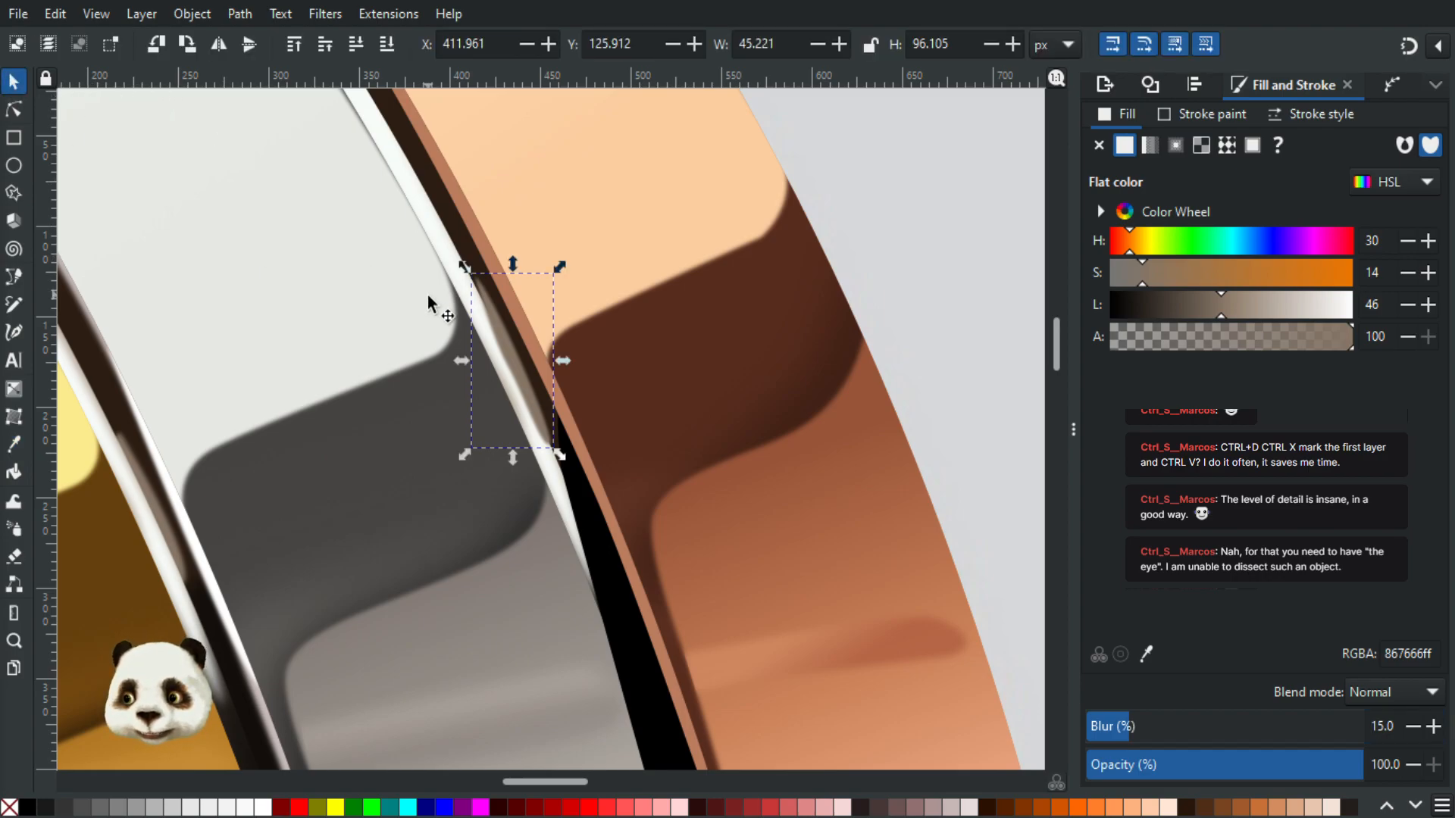
{"action": "scroll", "coordinate": [455, 318], "scroll_direction": "down", "scroll_amount": 3}
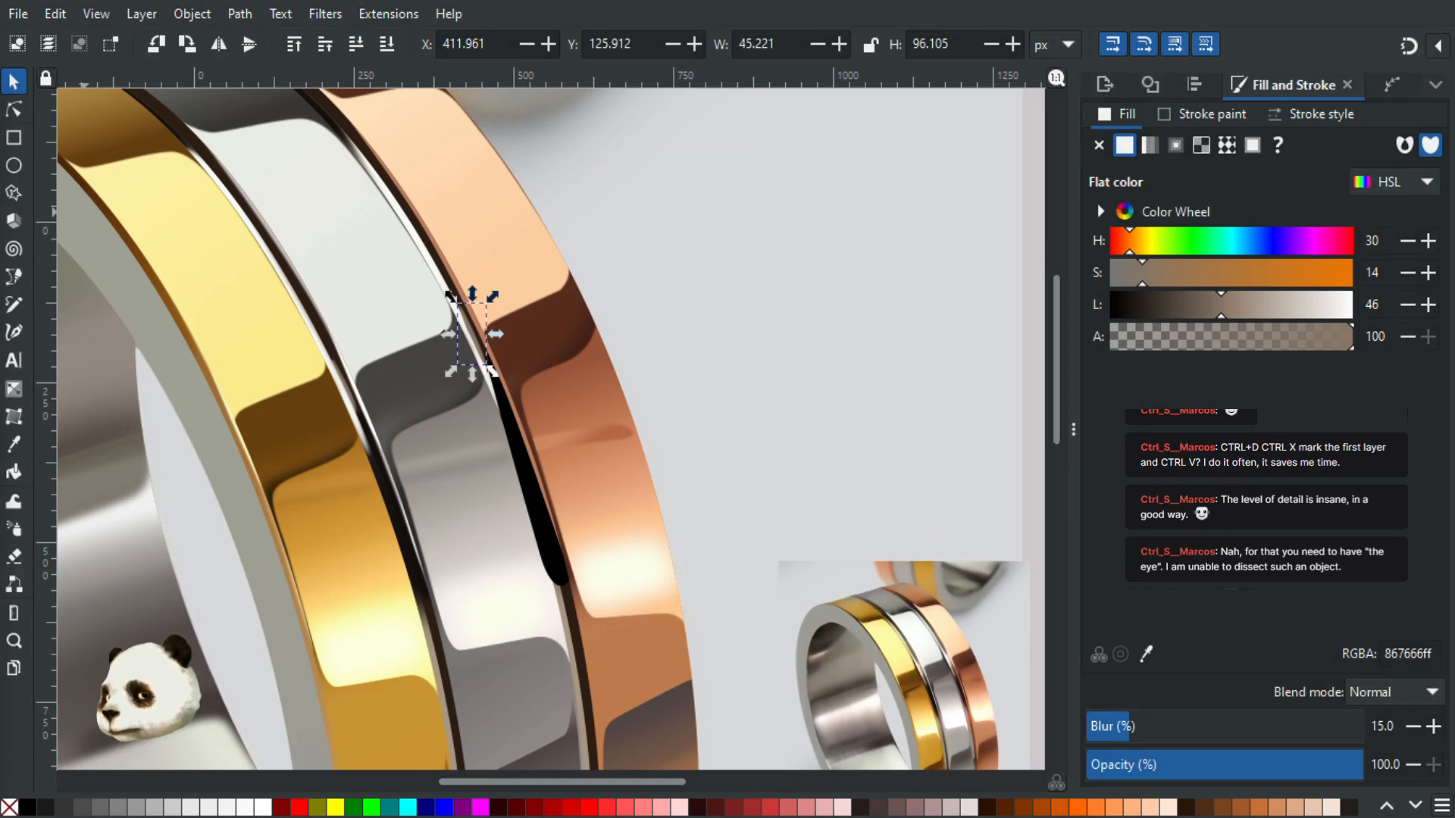
{"action": "left_click", "coordinate": [530, 485], "text": "shift"}
{"action": "key", "text": "ctrl+g"}
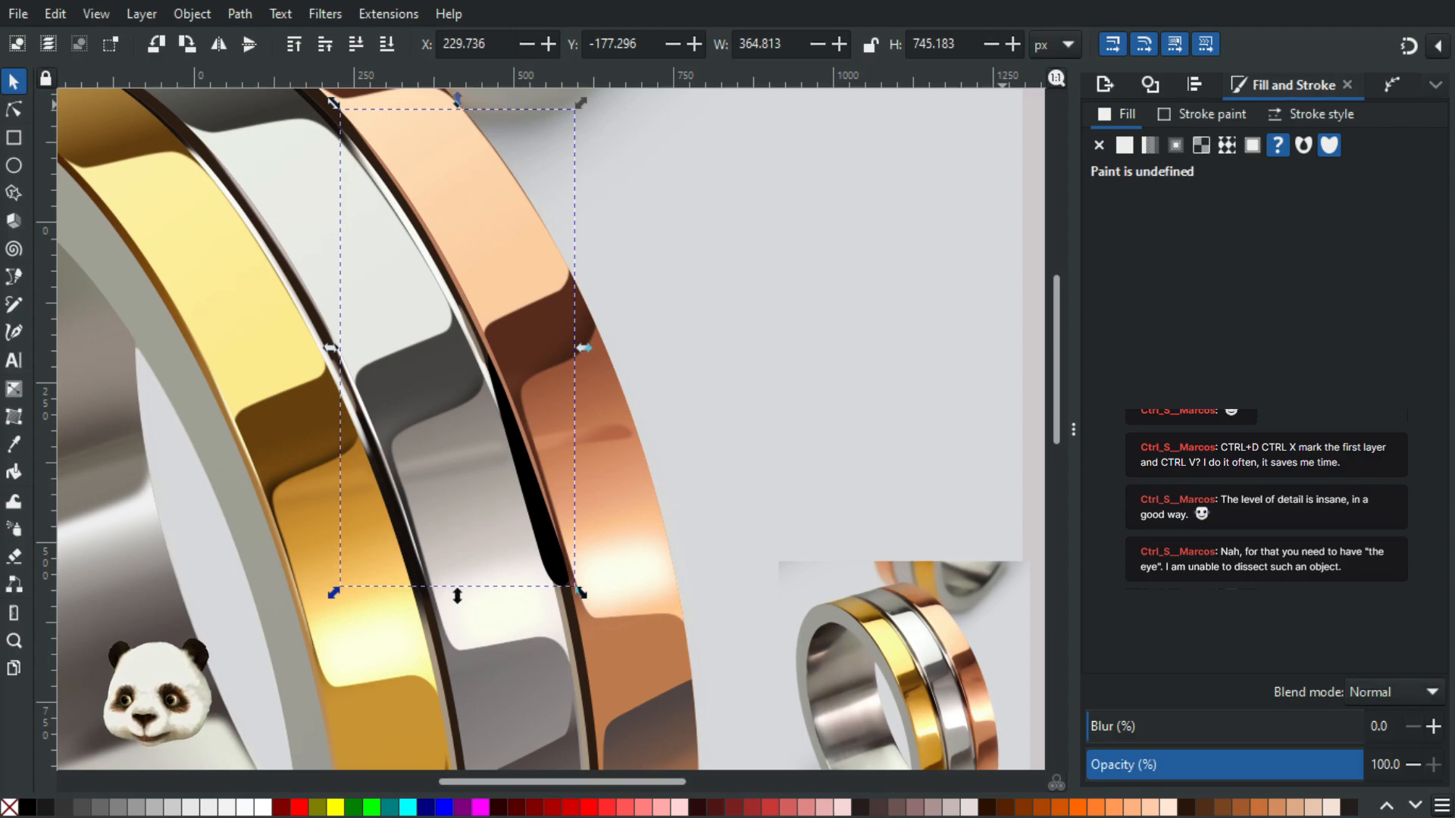
Step: Try a 20% blur on the copper strip inside the groove group
{"action": "scroll", "coordinate": [592, 497], "scroll_direction": "down", "scroll_amount": 2}
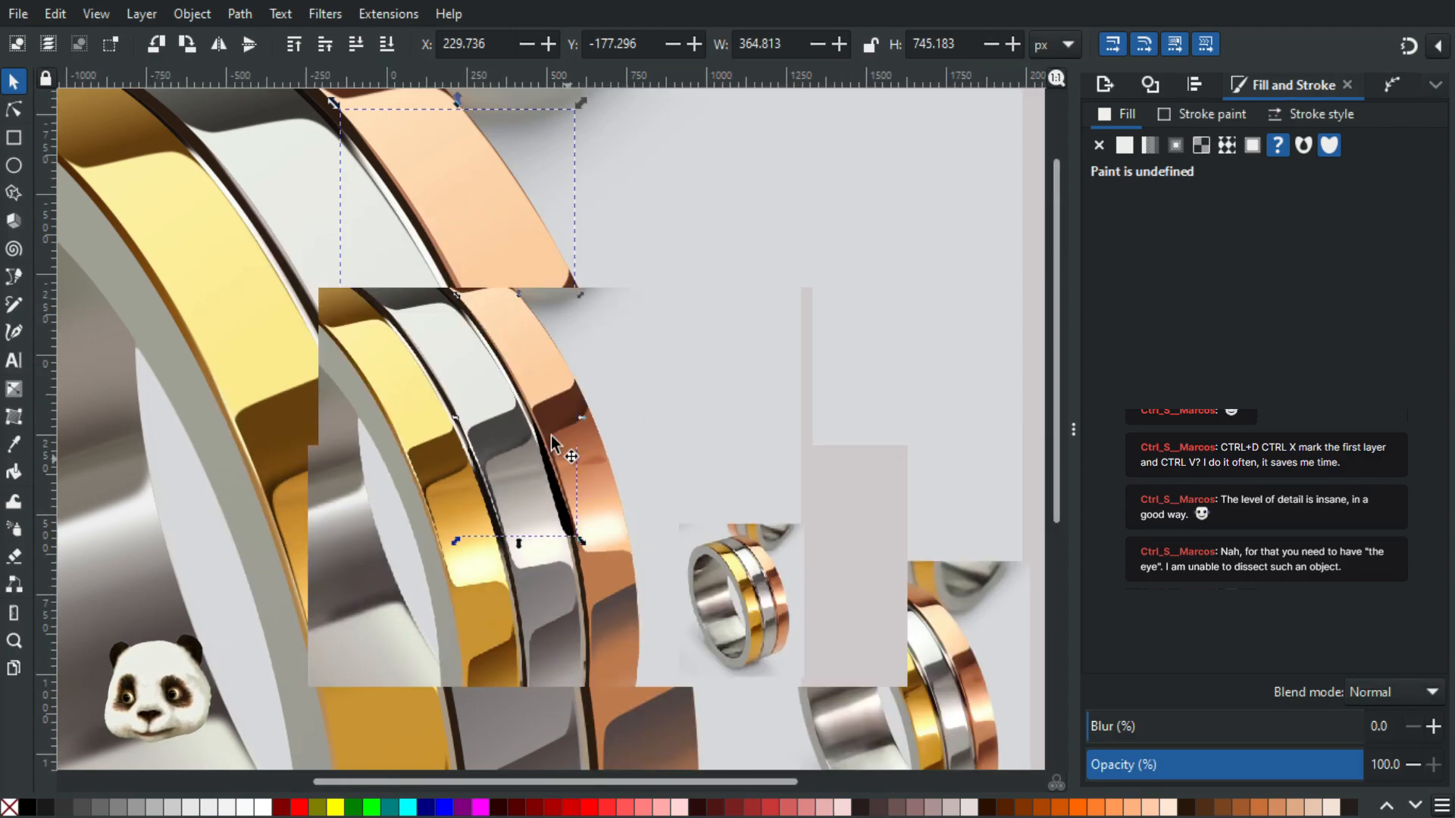
{"action": "scroll", "coordinate": [546, 421], "scroll_direction": "up", "scroll_amount": 2}
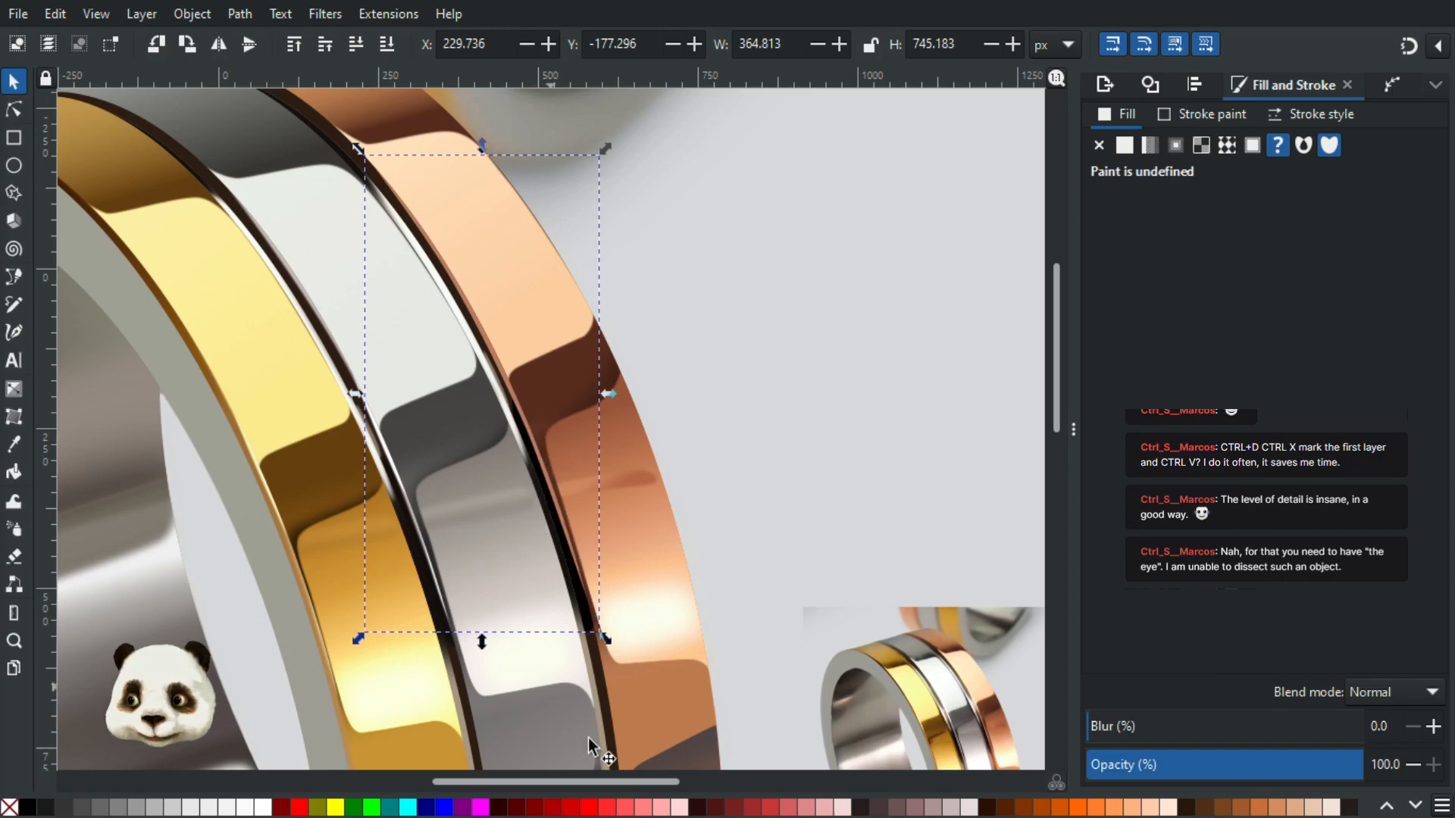
{"action": "scroll", "coordinate": [577, 737], "scroll_direction": "up", "scroll_amount": 1}
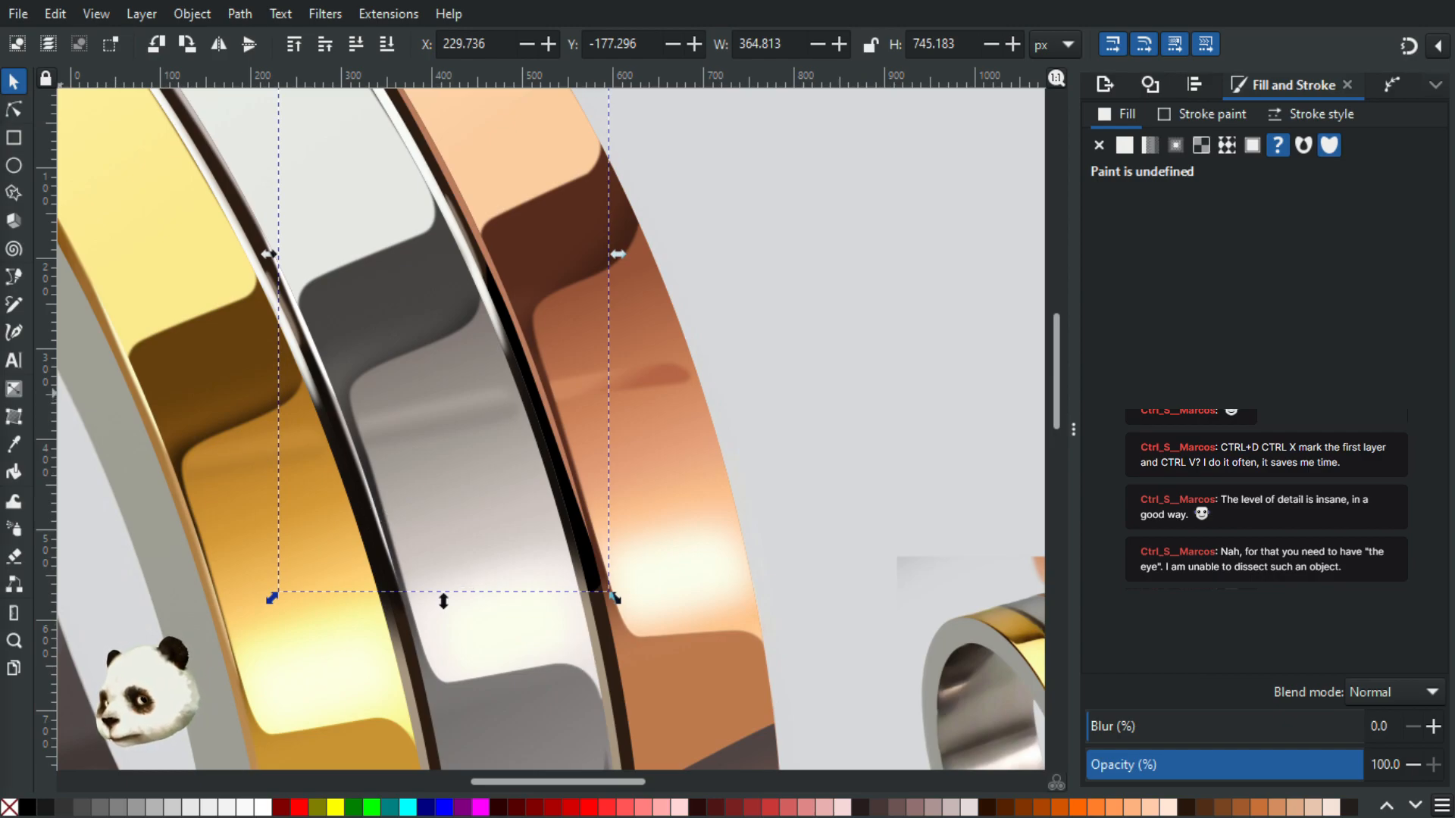
{"action": "left_click", "coordinate": [459, 221]}
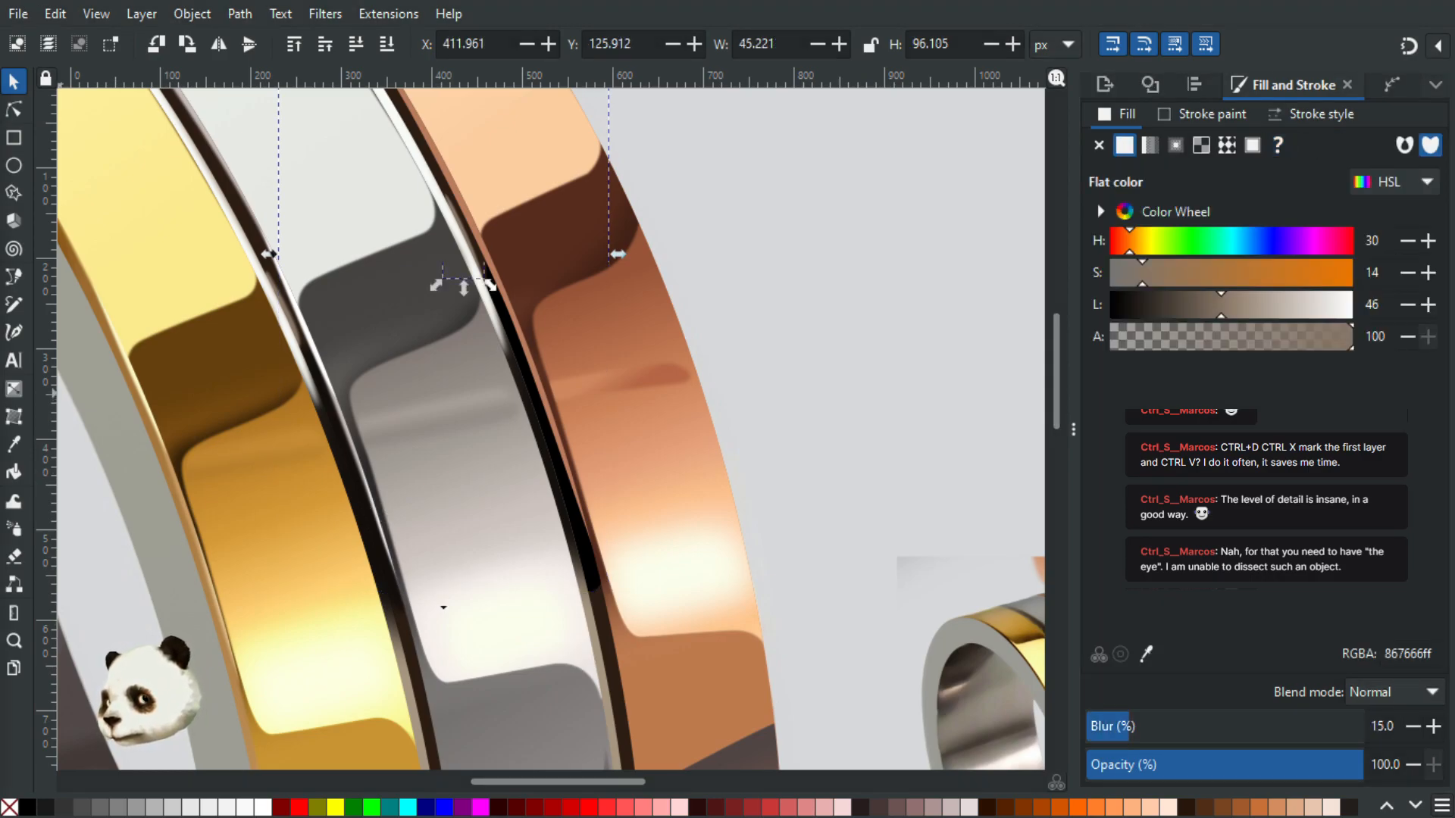
{"action": "left_click", "coordinate": [471, 227]}
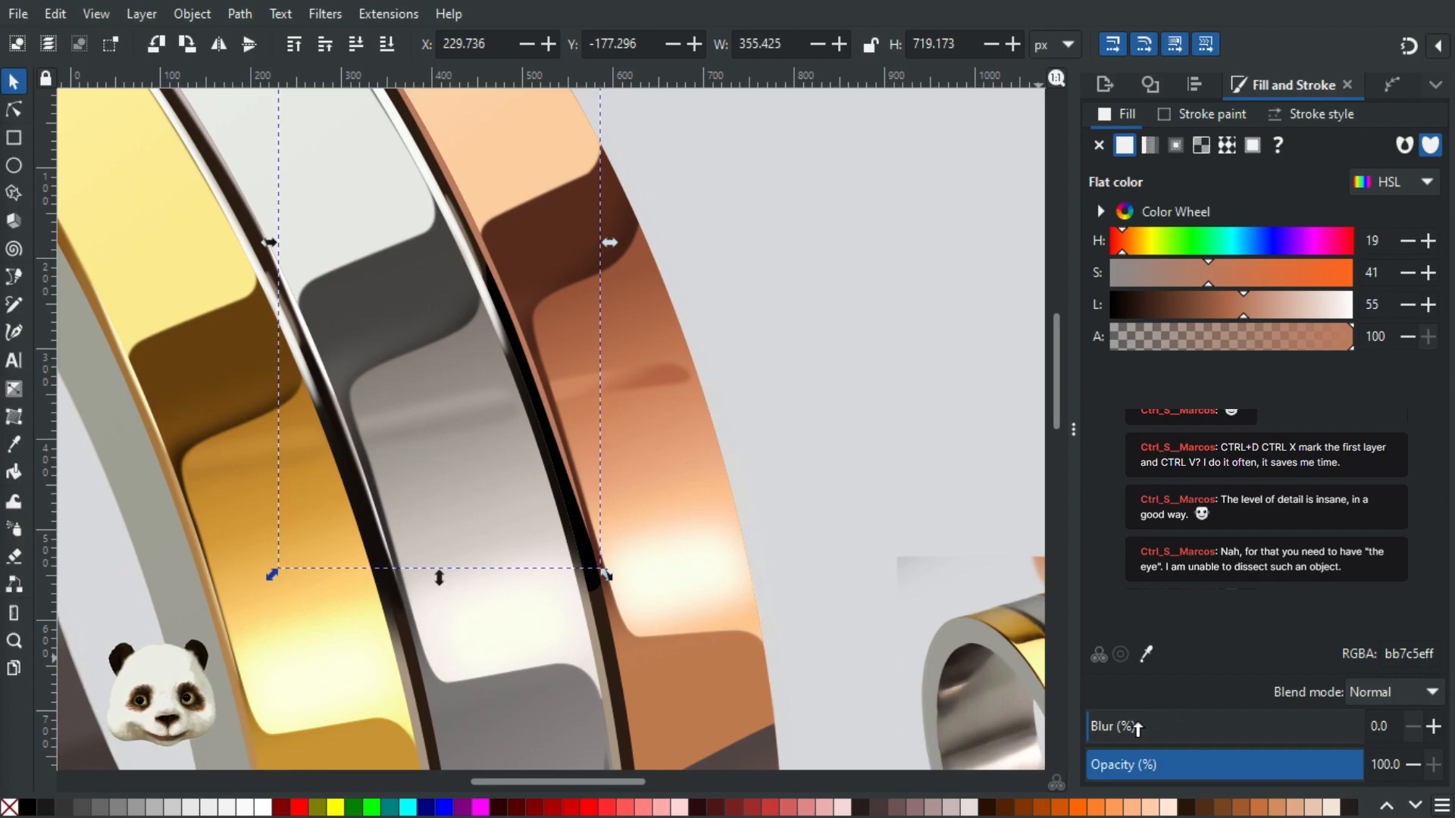
{"action": "left_click", "coordinate": [1168, 728]}
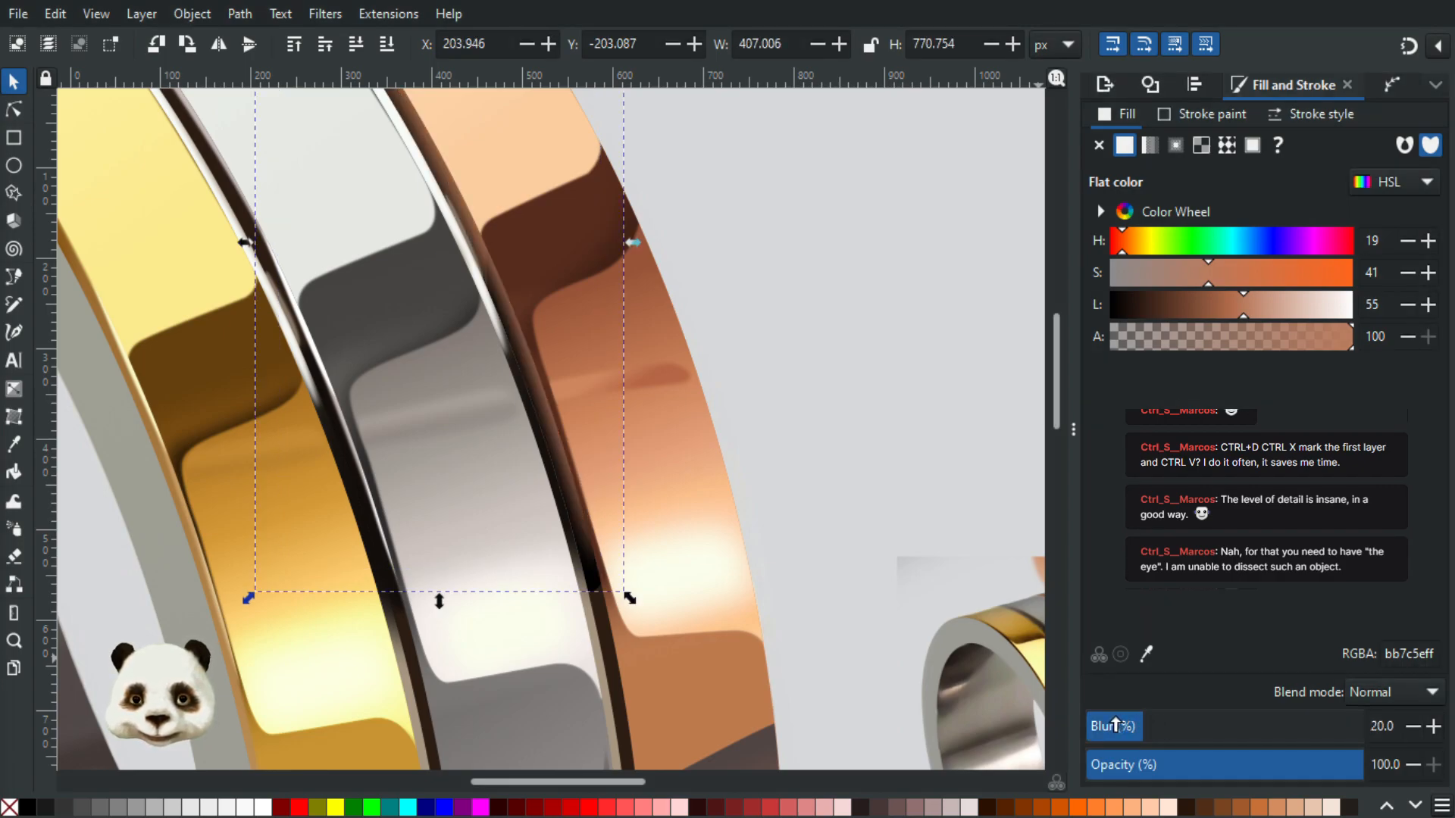
{"action": "key", "text": "ctrl+z"}
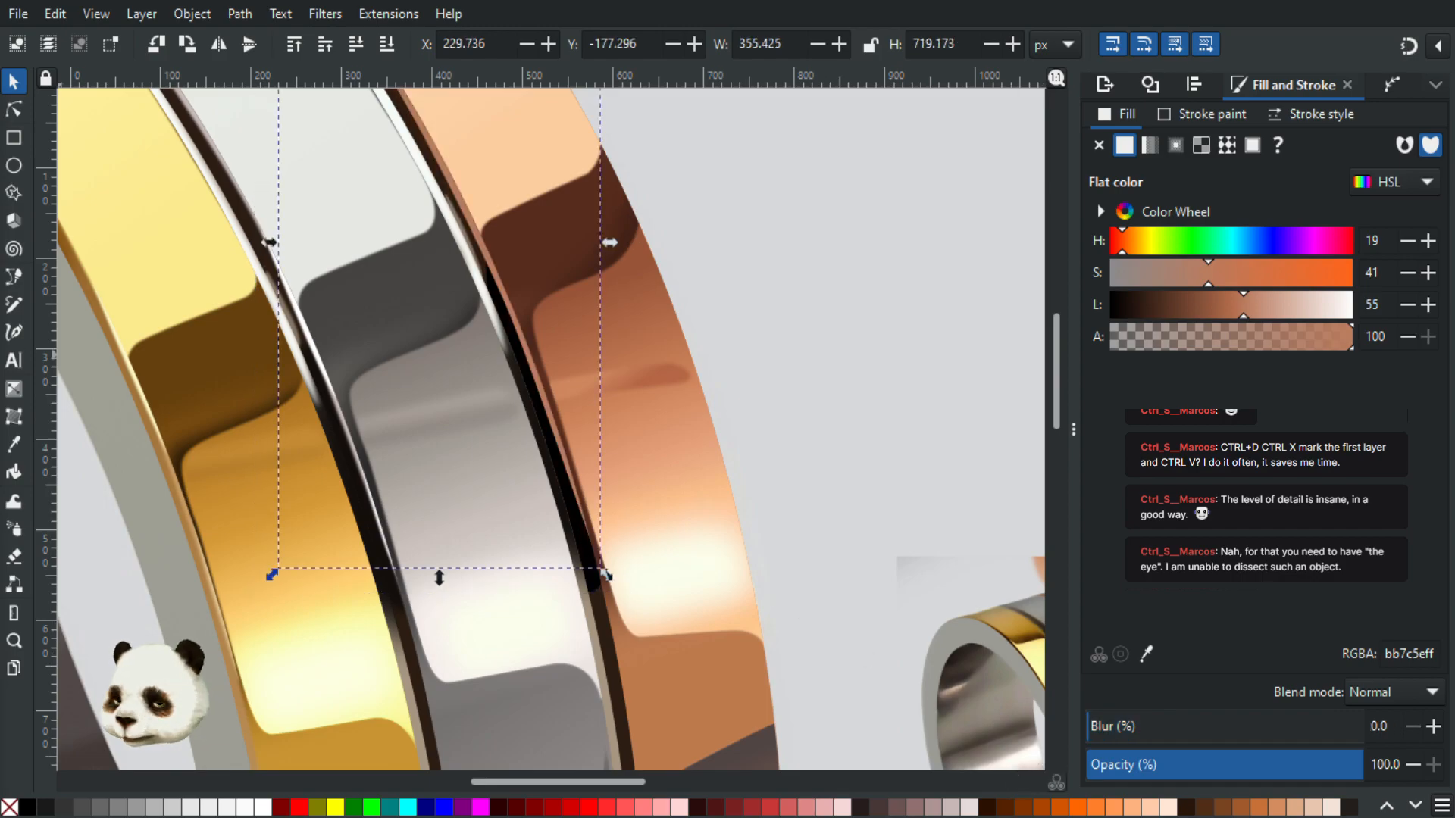
Step: Blur the black shape in the groove by 30%
{"action": "left_click", "coordinate": [610, 241]}
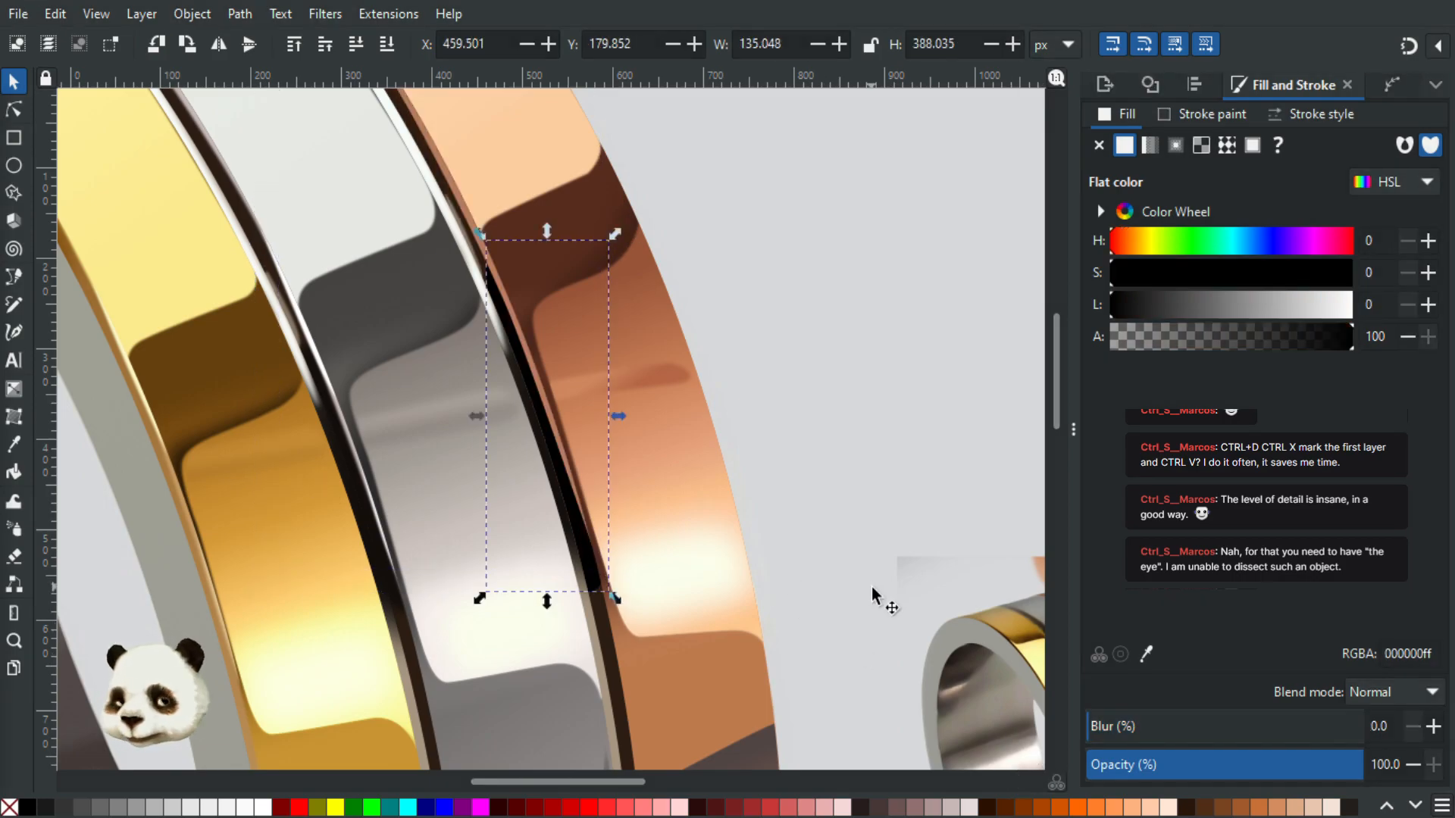
{"action": "left_click_drag", "start_coordinate": [1155, 725], "coordinate": [1168, 726]}
{"action": "left_click", "coordinate": [1167, 722]}
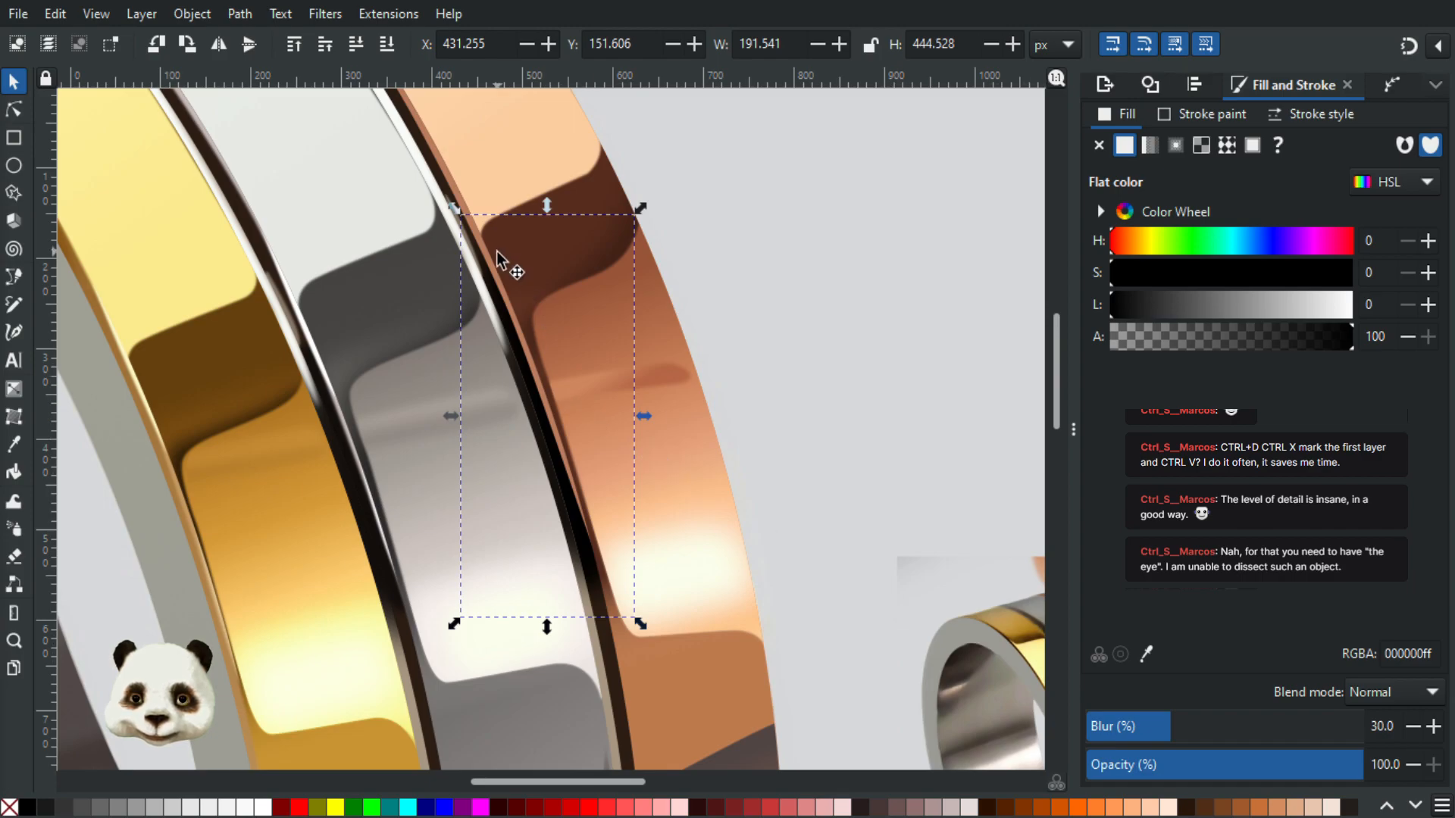
Step: Move the black shape's upper side node up along the groove to the silver band's white edge, at about X 455, Y 231 px
{"action": "scroll", "coordinate": [498, 275], "scroll_direction": "up", "scroll_amount": 2}
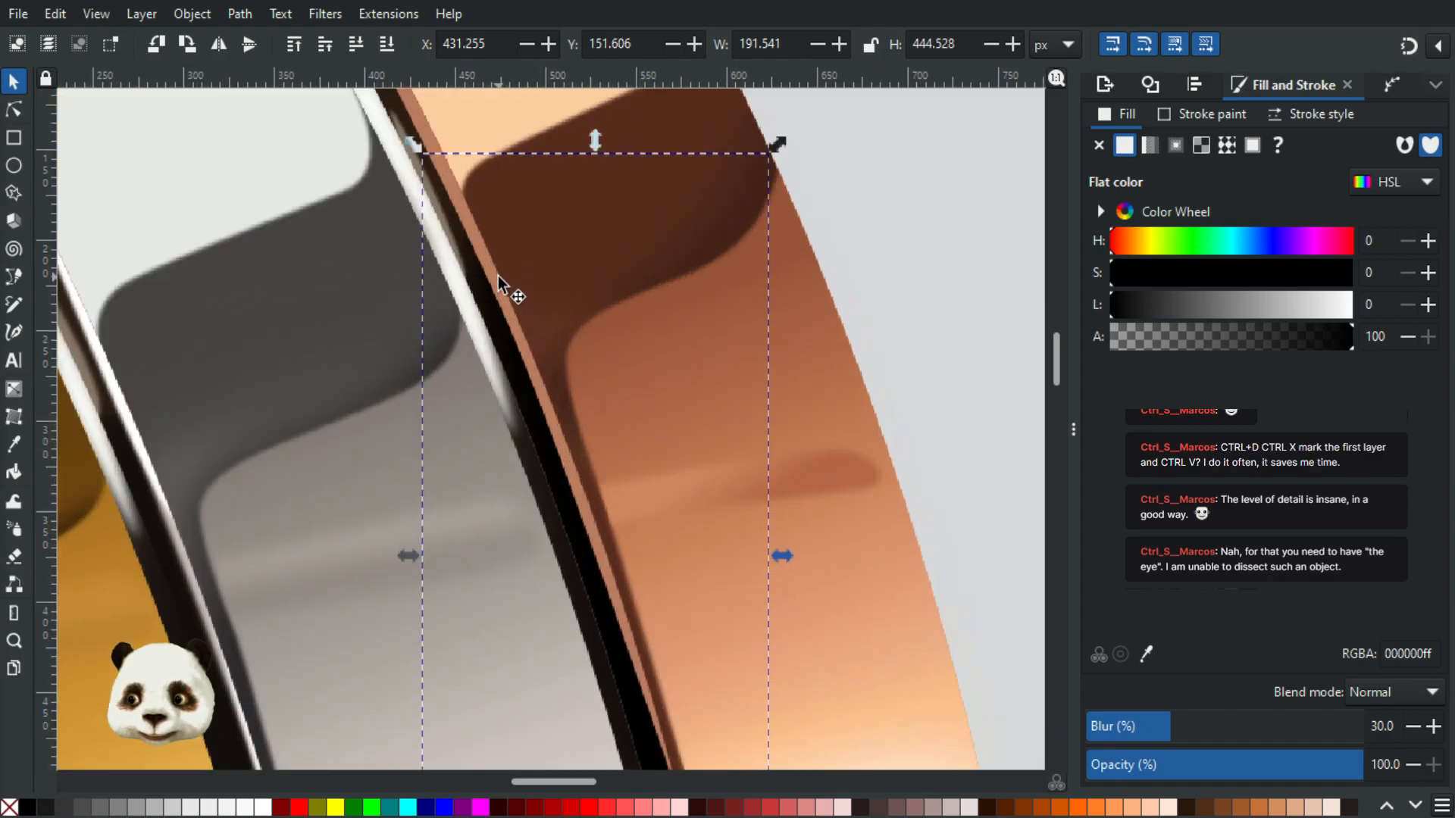
{"action": "left_click", "coordinate": [15, 110]}
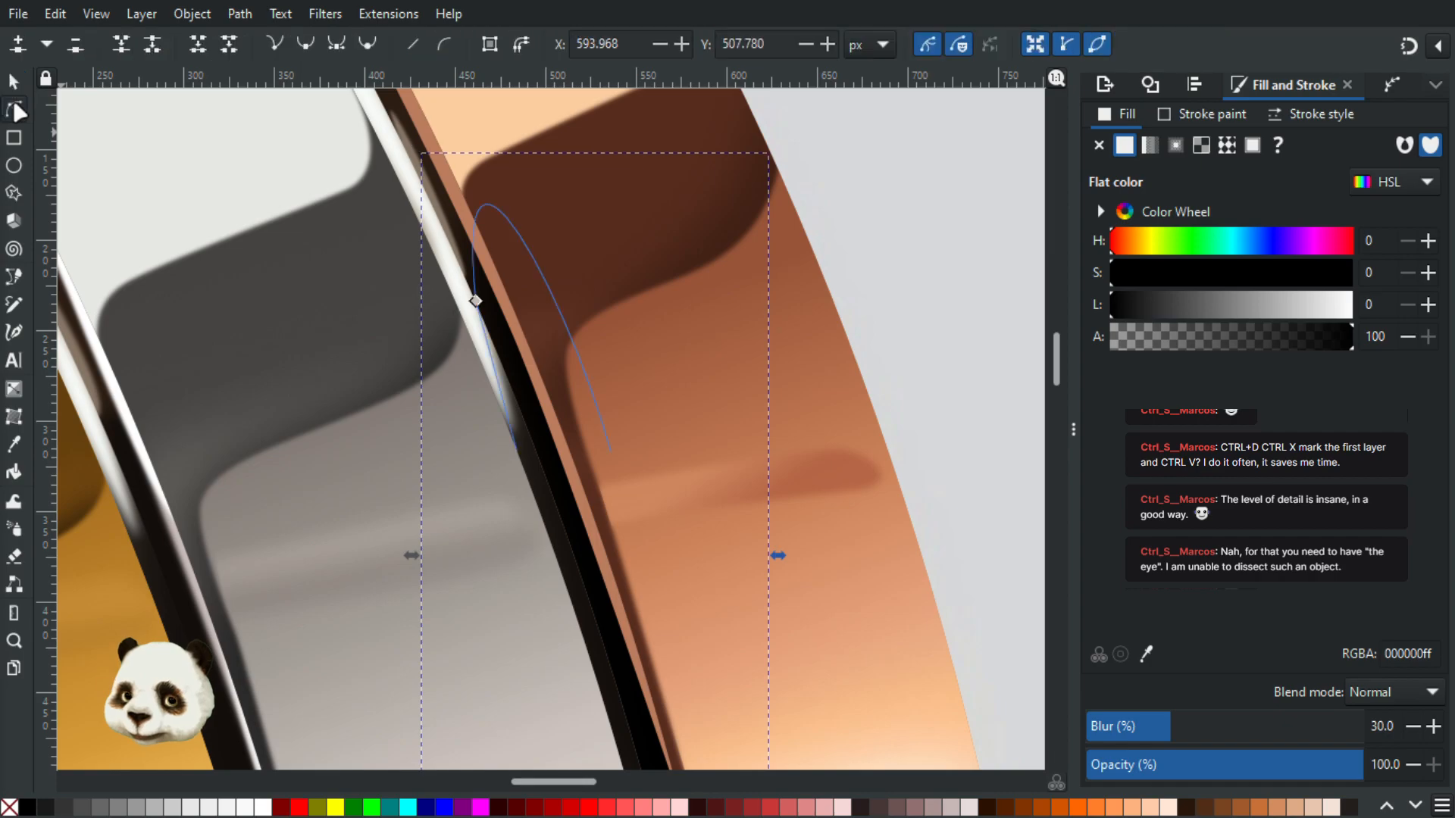
{"action": "left_click", "coordinate": [477, 312]}
{"action": "left_click_drag", "start_coordinate": [484, 315], "coordinate": [505, 304]}
{"action": "left_click_drag", "start_coordinate": [487, 311], "coordinate": [491, 317]}
{"action": "scroll", "coordinate": [539, 345], "scroll_direction": "down", "scroll_amount": 2}
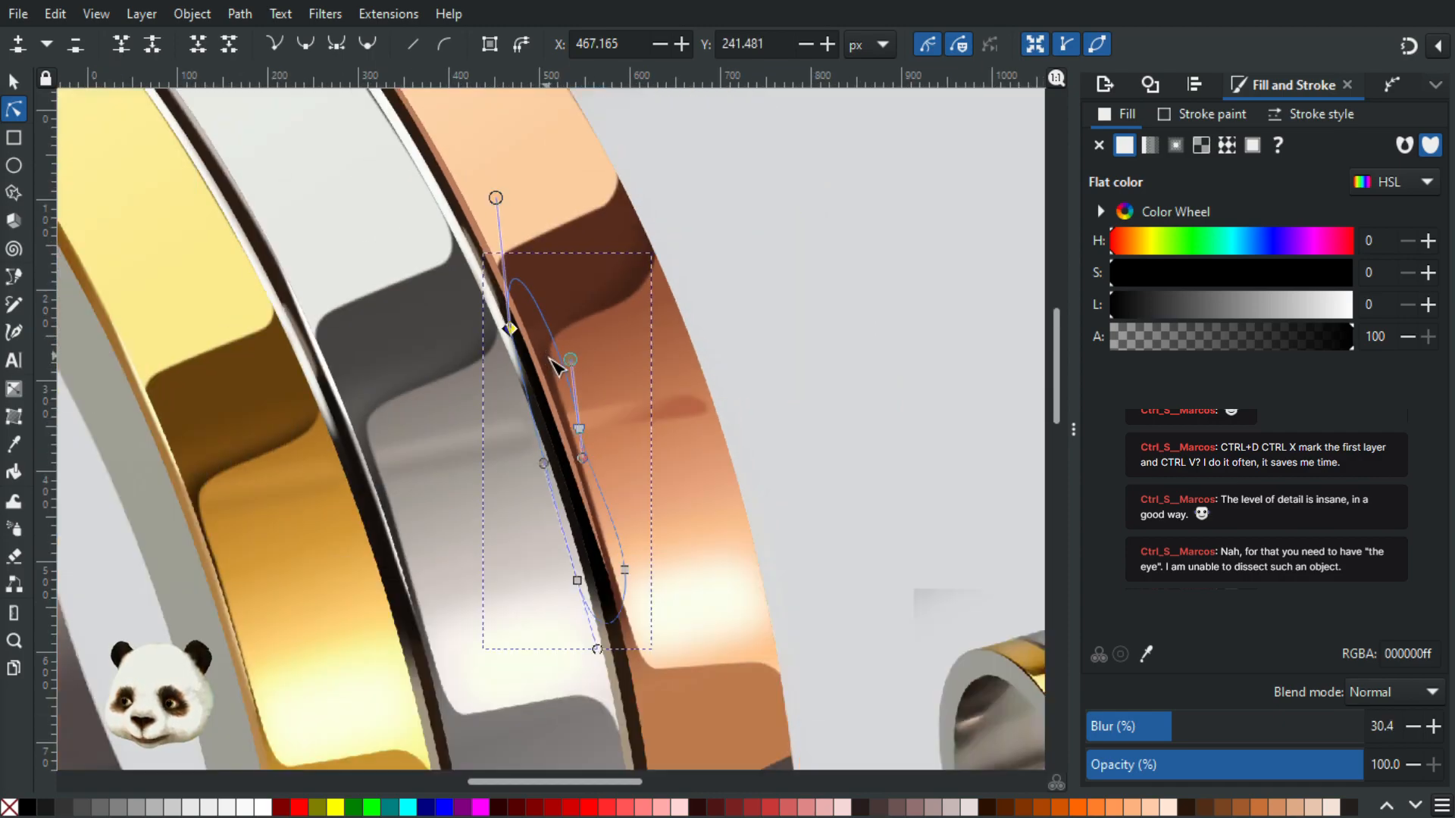
{"action": "left_click_drag", "start_coordinate": [514, 328], "coordinate": [508, 324]}
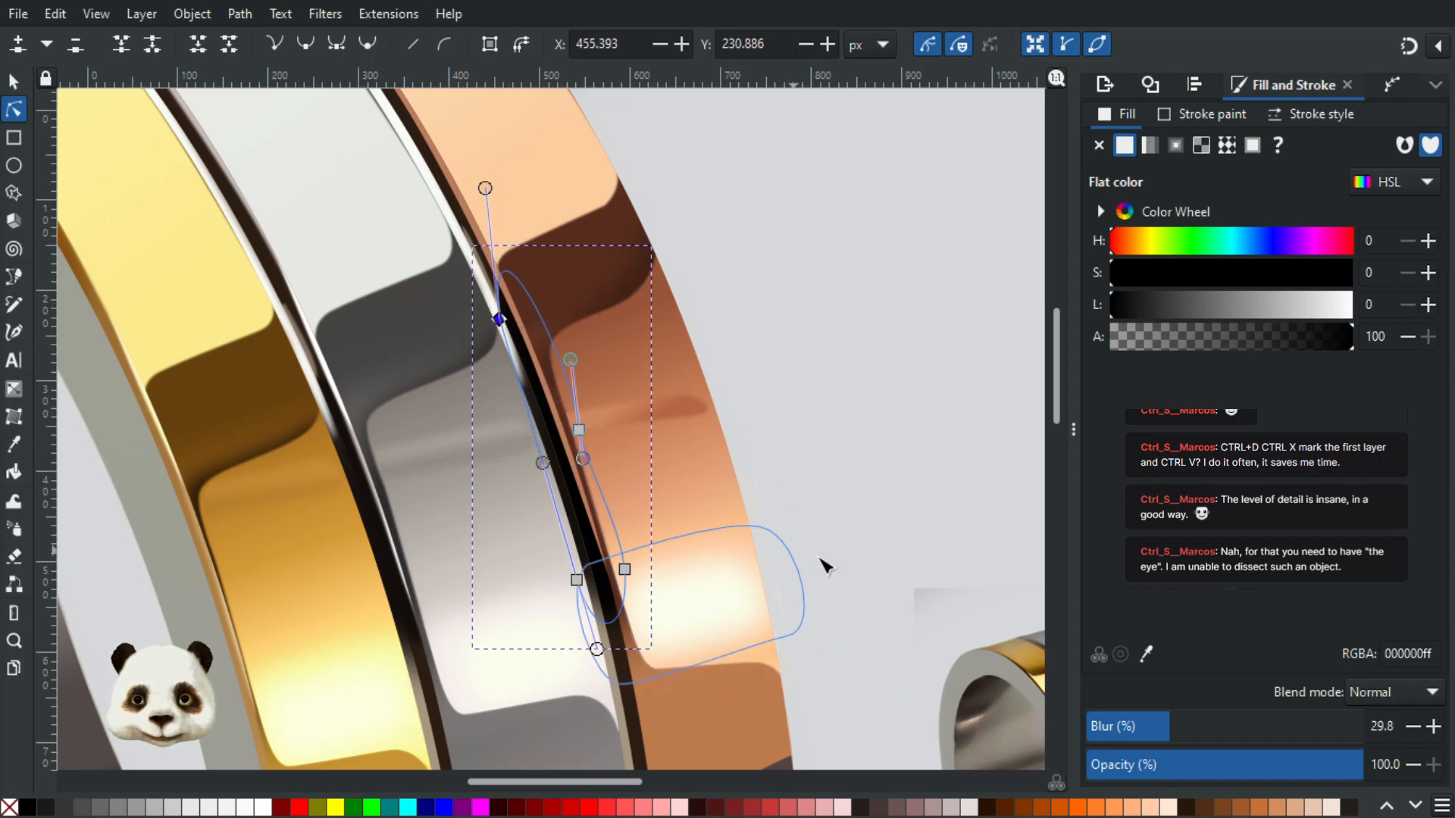
Step: Blur the dark grey gradient reflection on the silver band by 5%
{"action": "left_click", "coordinate": [479, 224]}
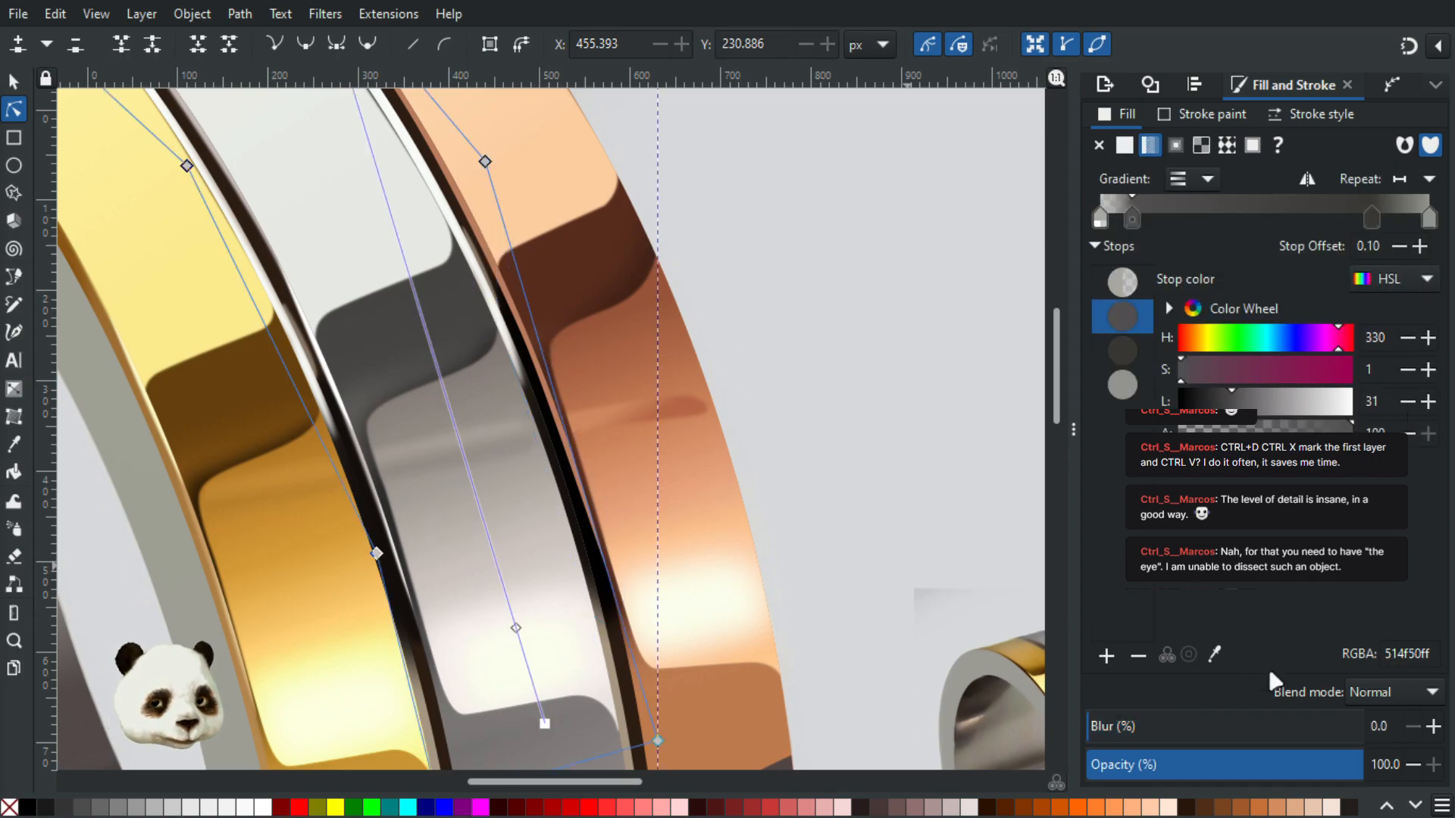
{"action": "left_click", "coordinate": [1433, 725]}
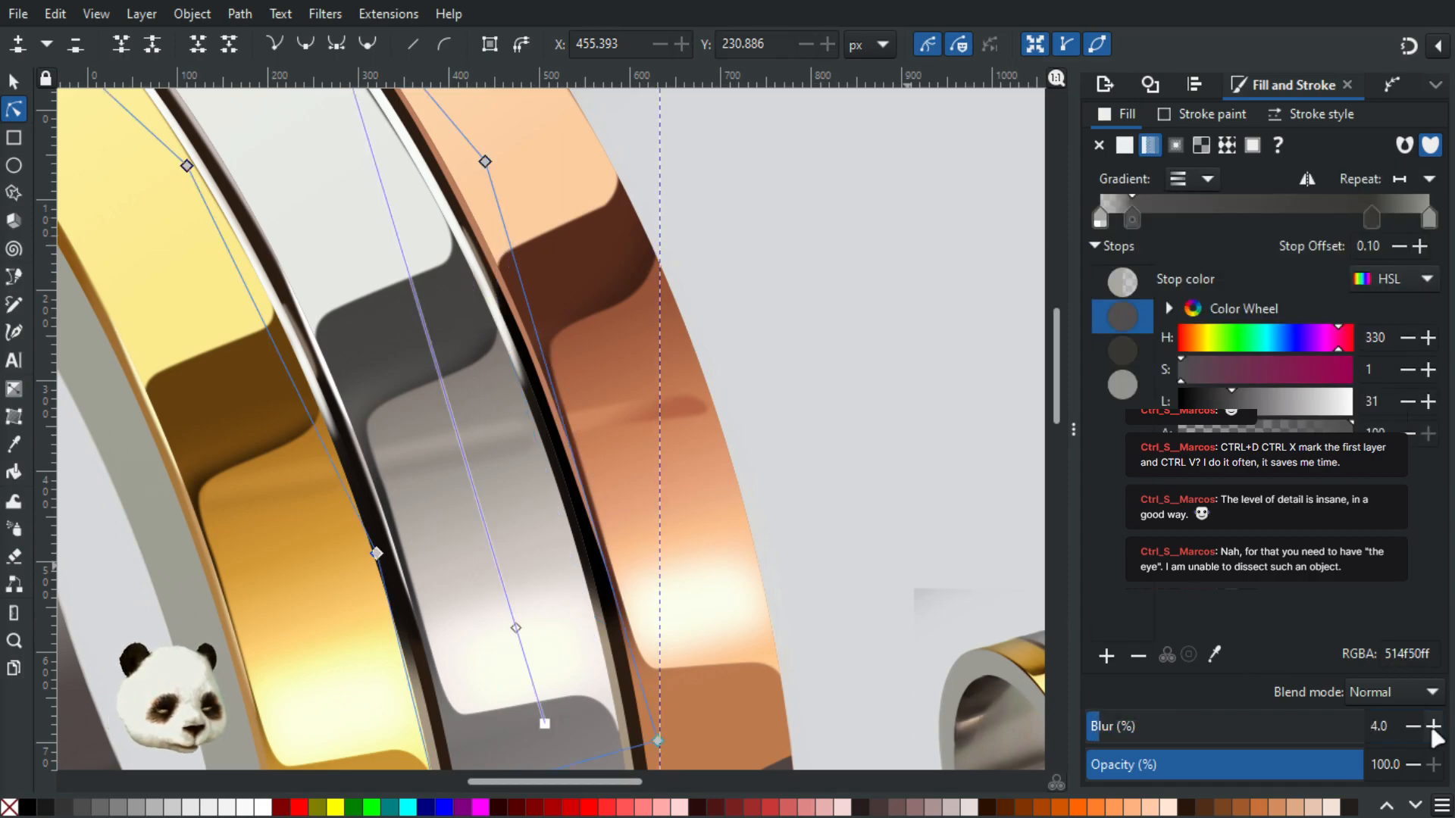
{"action": "left_click", "coordinate": [825, 375]}
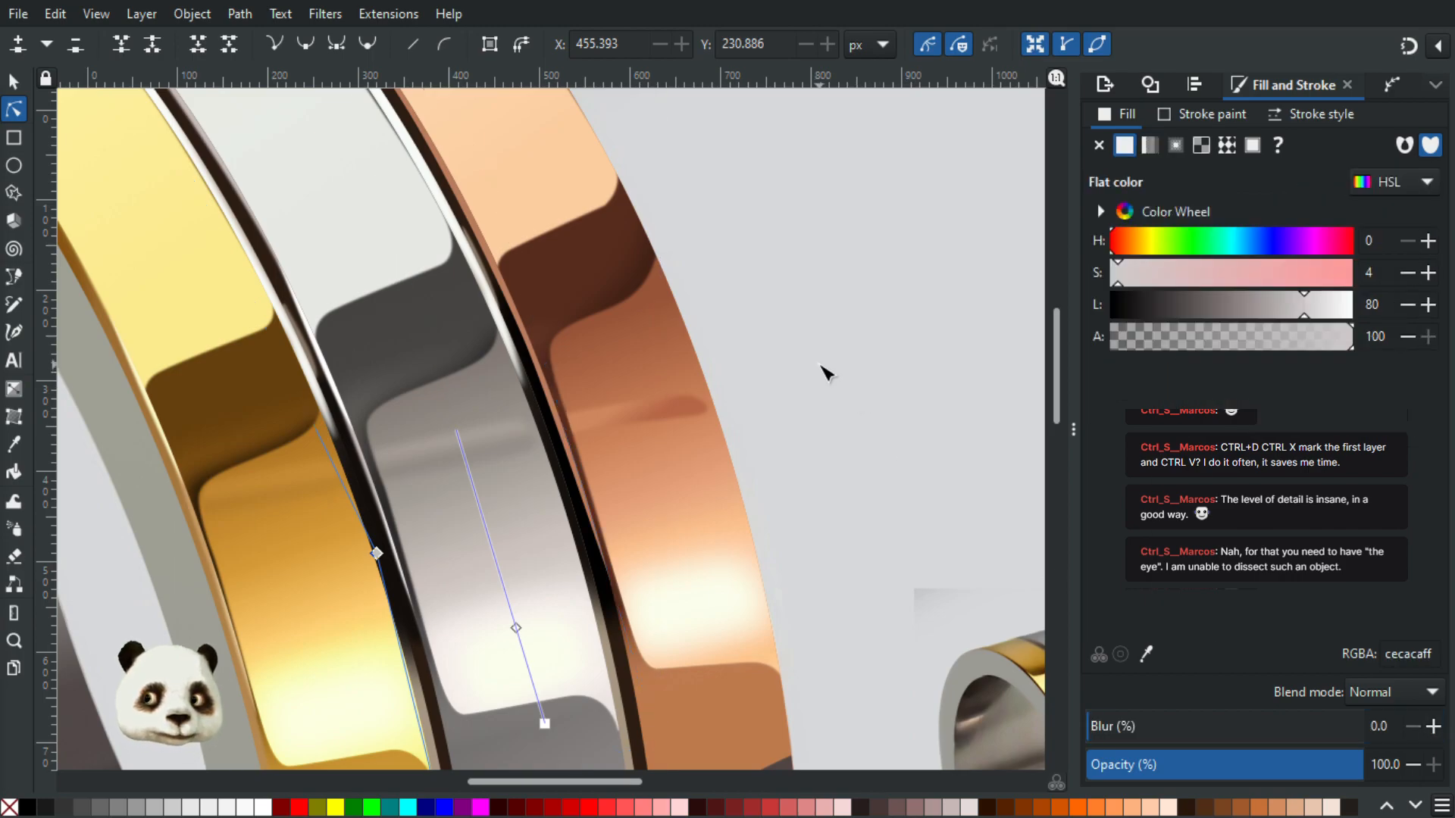
Step: Compare the reflections and groove between the silver and copper bands with the same area in the reference ring photo
{"action": "scroll", "coordinate": [827, 383], "scroll_direction": "down", "scroll_amount": 3}
{"action": "scroll", "coordinate": [828, 387], "scroll_direction": "up", "scroll_amount": 3}
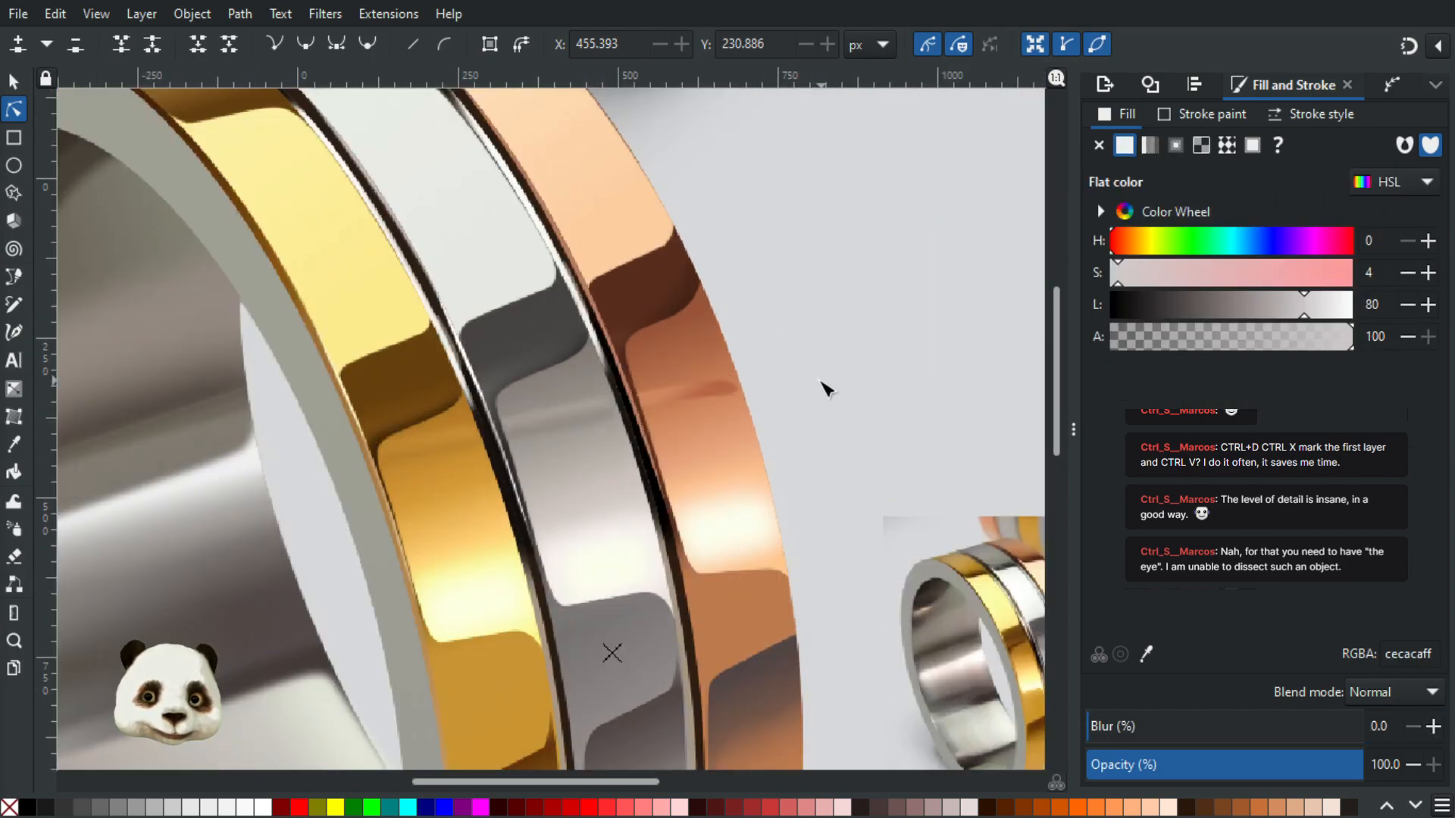
{"action": "scroll", "coordinate": [777, 375], "scroll_direction": "down", "scroll_amount": 2}
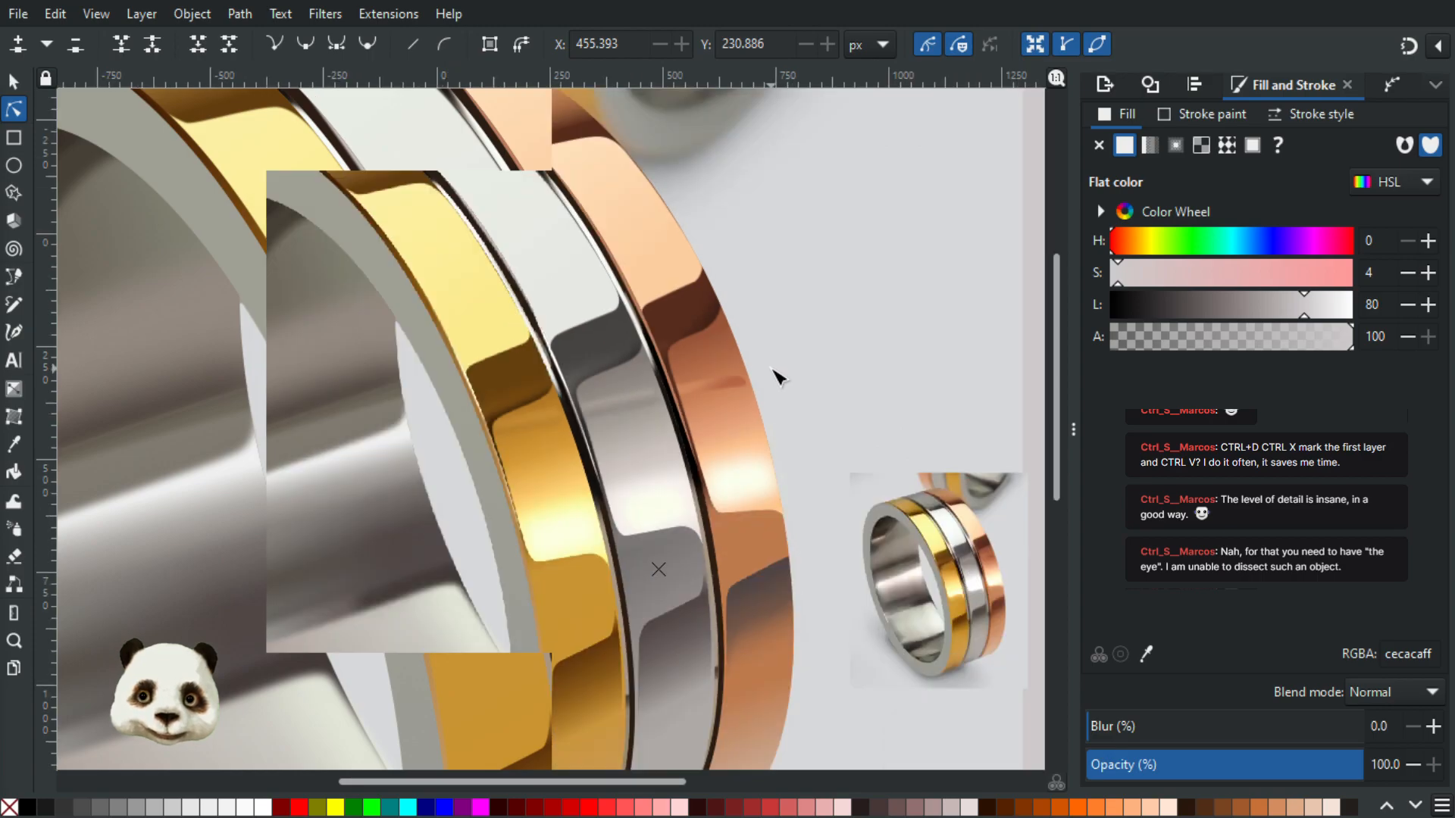
{"action": "scroll", "coordinate": [774, 372], "scroll_direction": "up", "scroll_amount": 2}
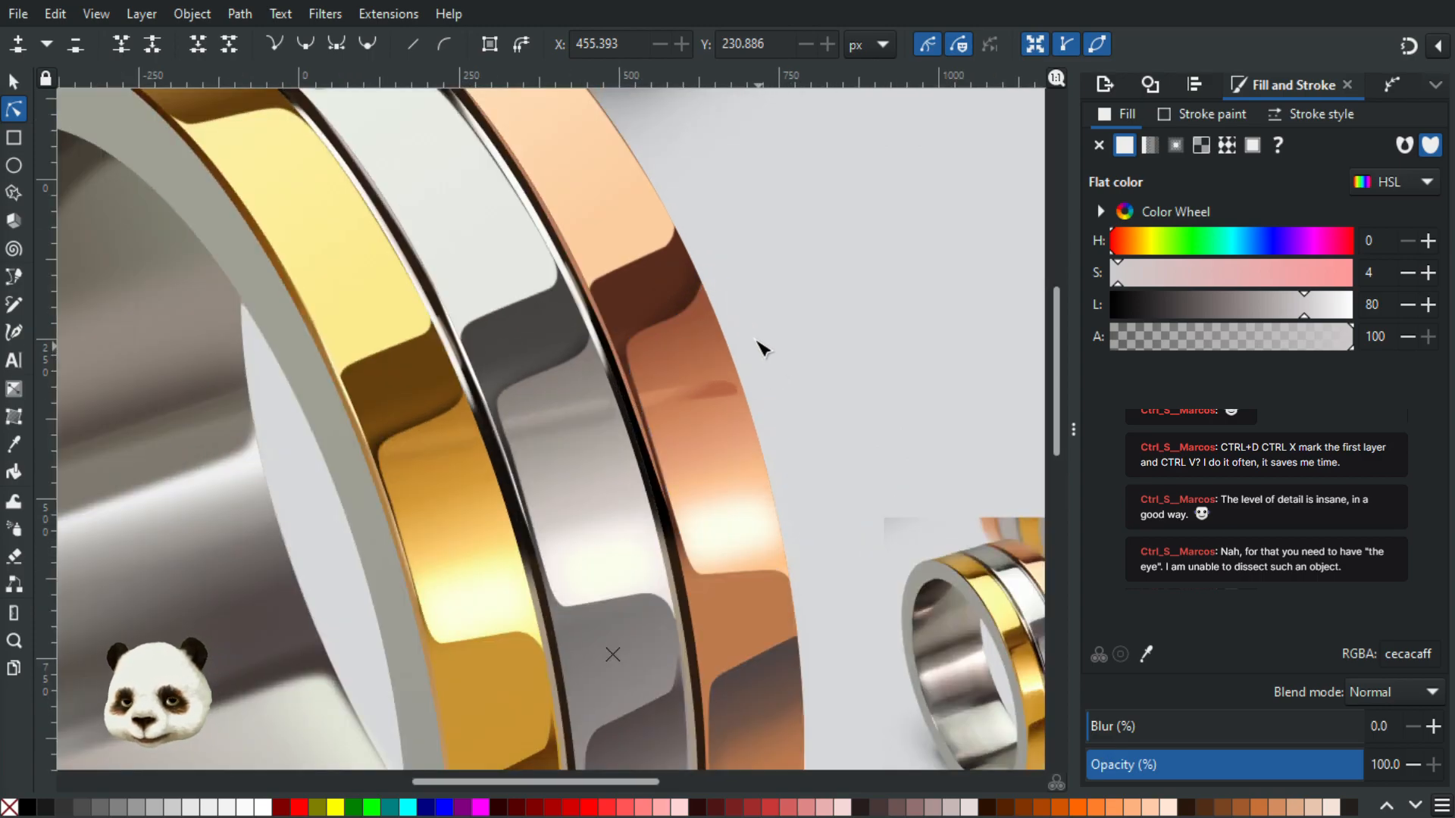
{"action": "scroll", "coordinate": [760, 347], "scroll_direction": "up", "scroll_amount": 5}
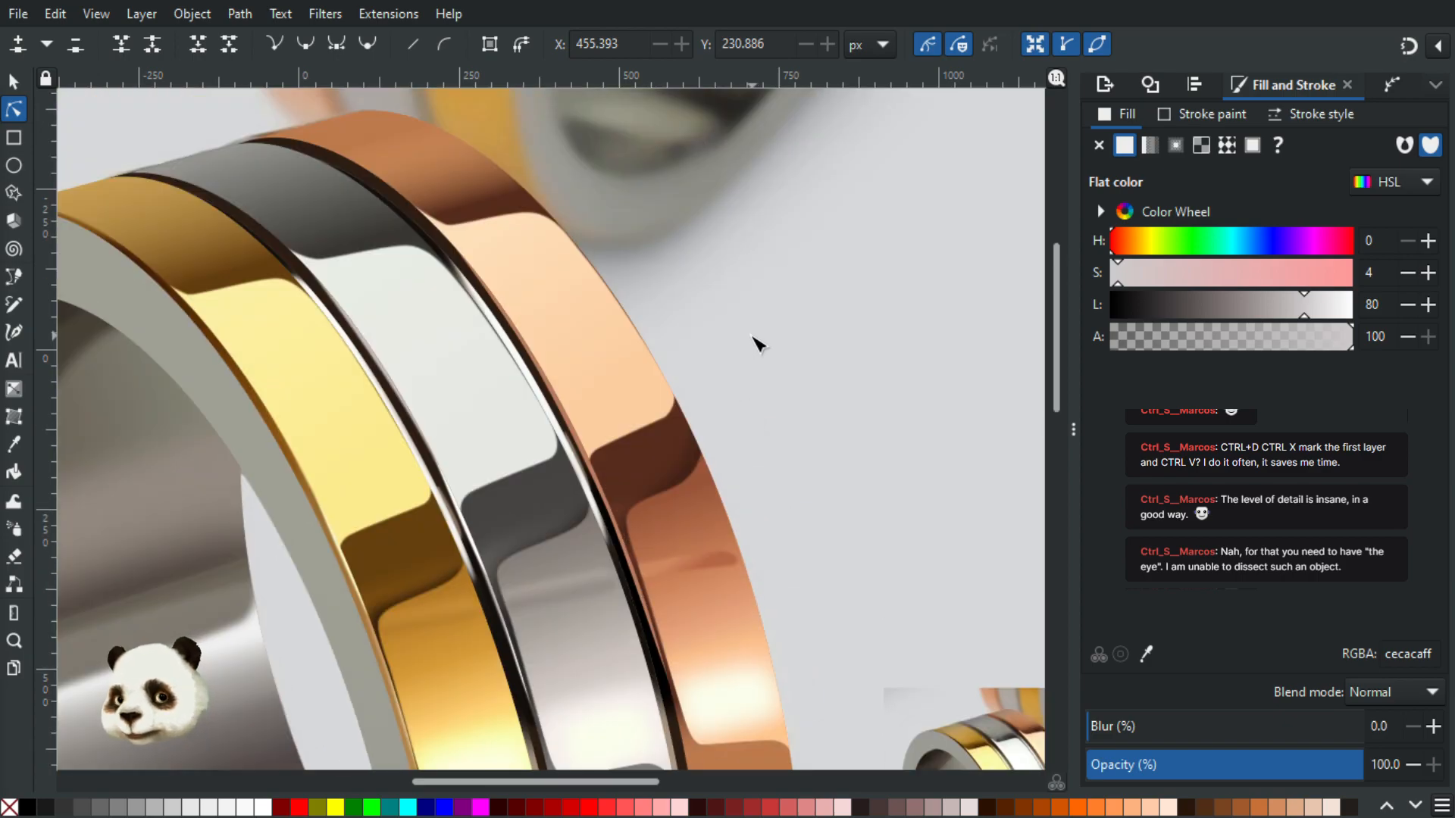
{"action": "left_click", "coordinate": [595, 474]}
{"action": "left_click_drag", "start_coordinate": [875, 500], "coordinate": [560, 210]}
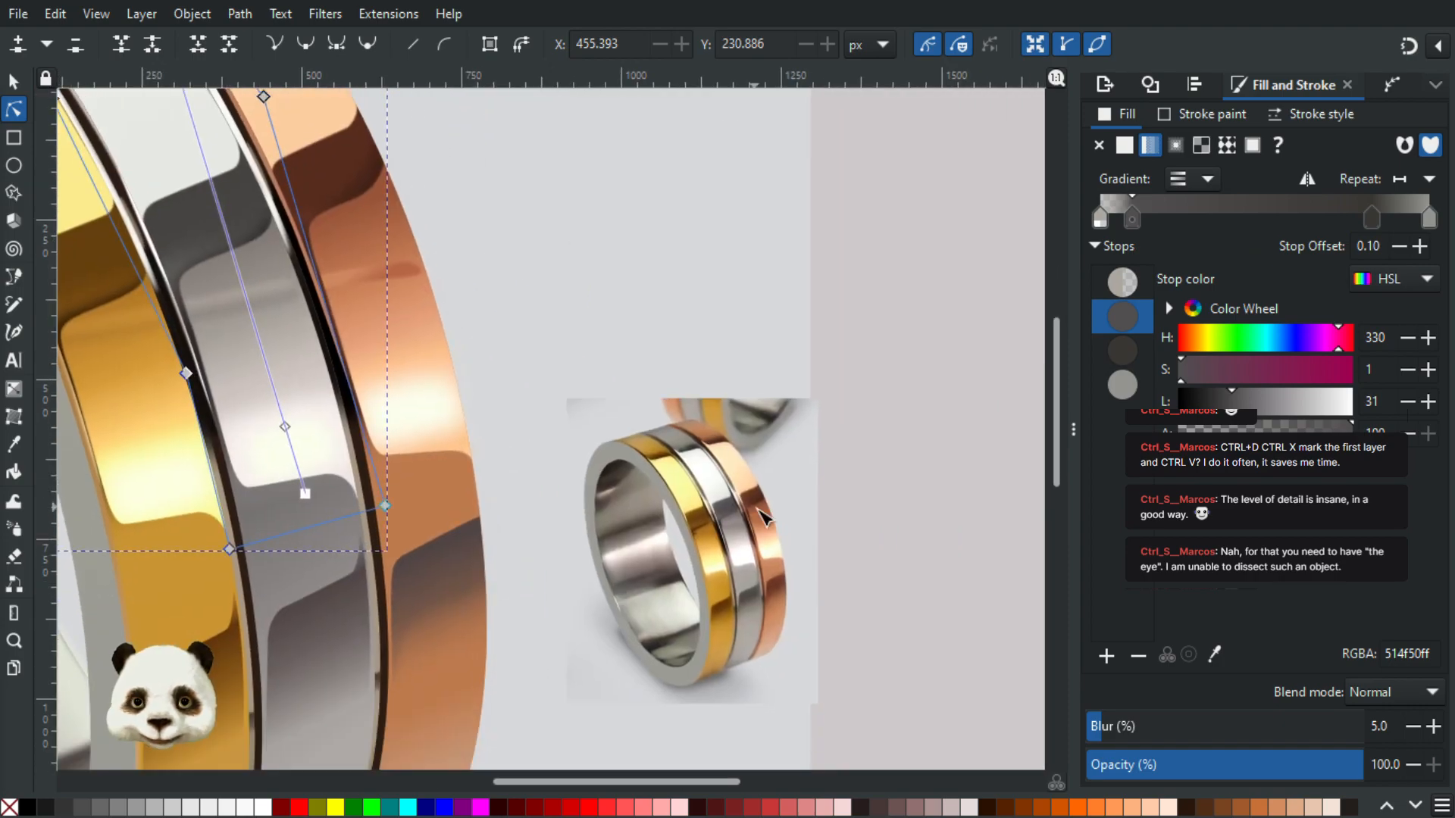
{"action": "scroll", "coordinate": [762, 513], "scroll_direction": "up", "scroll_amount": 2}
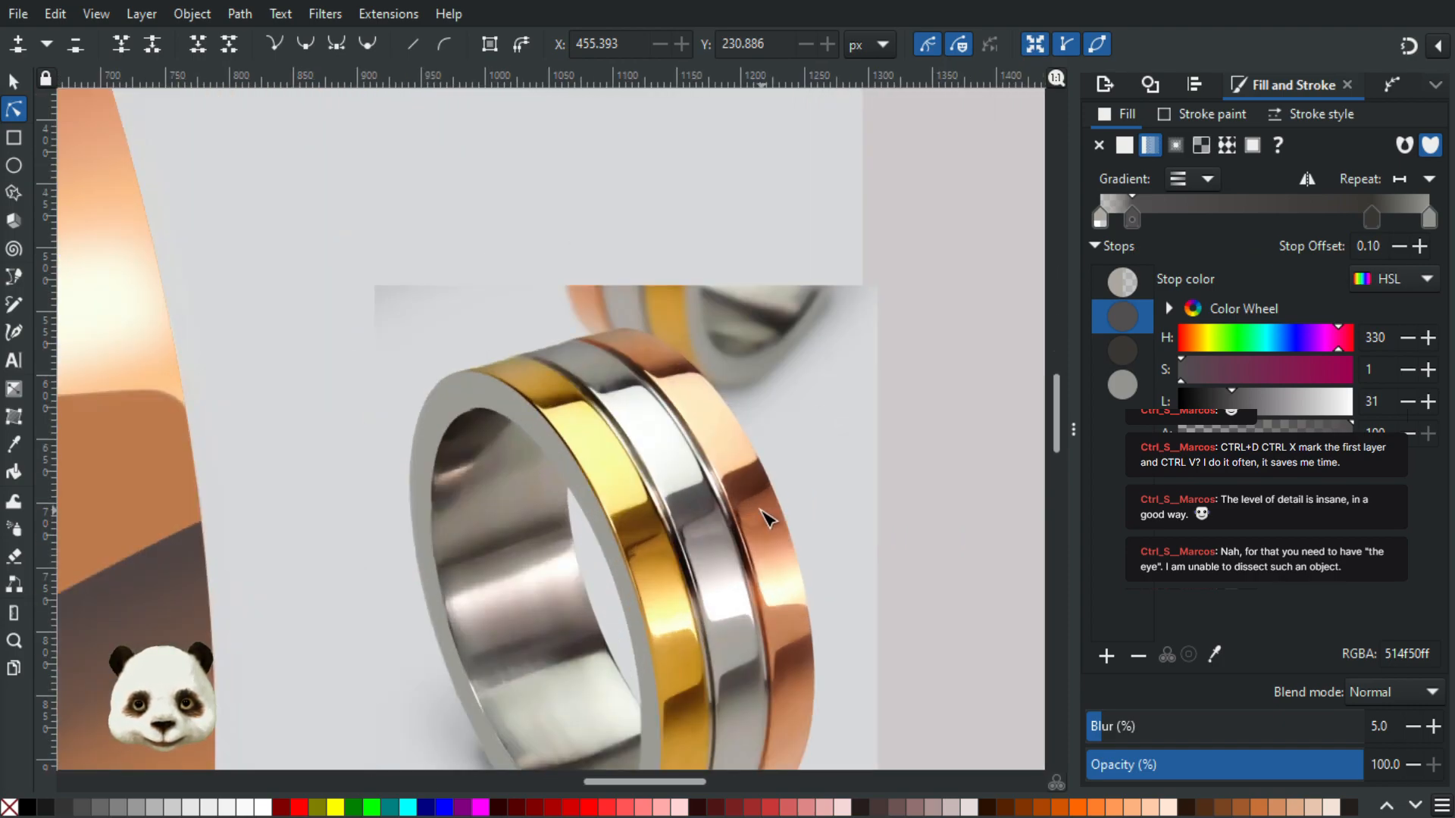
{"action": "scroll", "coordinate": [768, 518], "scroll_direction": "down", "scroll_amount": 1}
{"action": "scroll", "coordinate": [765, 519], "scroll_direction": "up", "scroll_amount": 2}
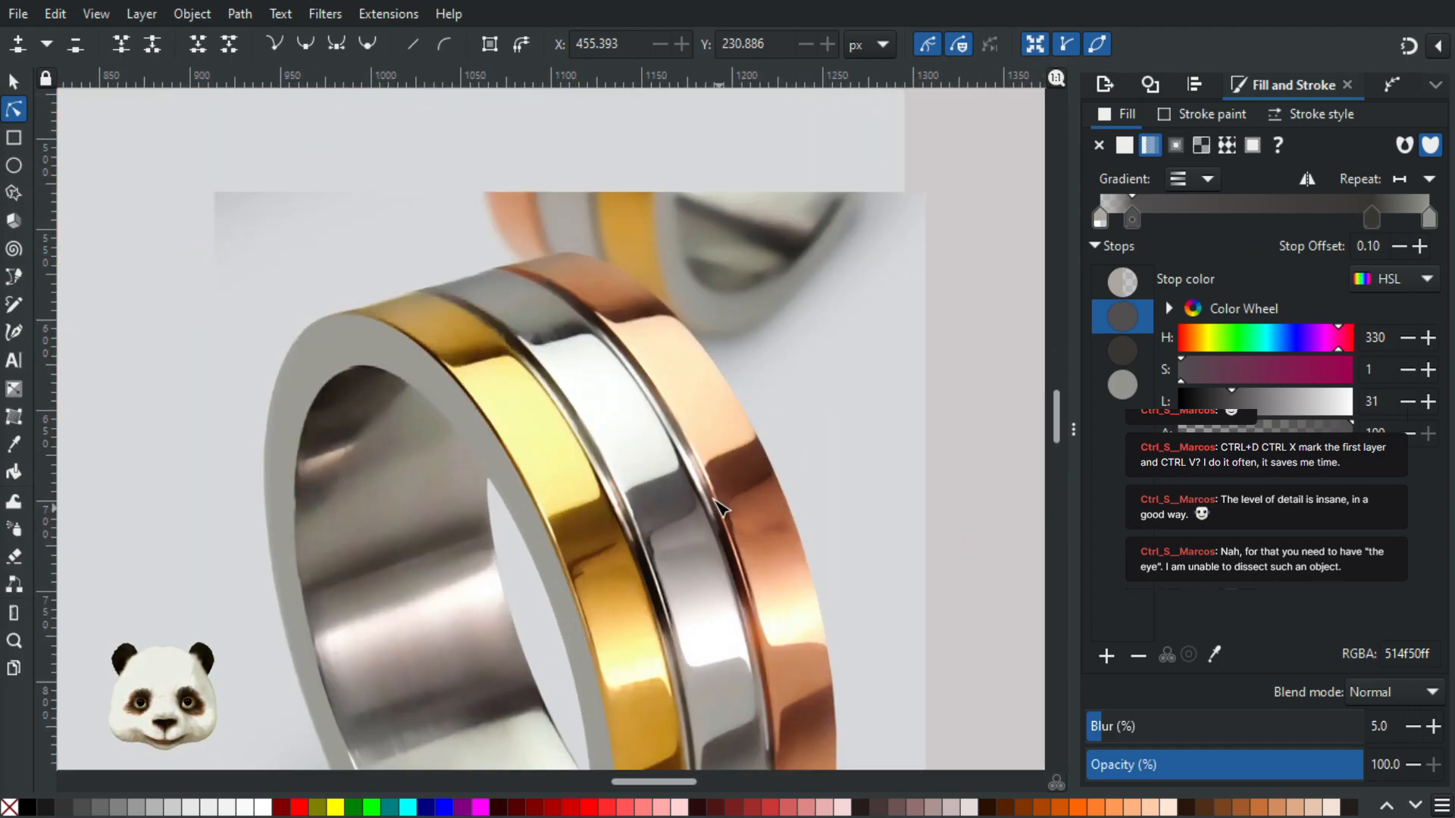
{"action": "scroll", "coordinate": [674, 431], "scroll_direction": "down", "scroll_amount": 4}
{"action": "left_click_drag", "start_coordinate": [462, 310], "coordinate": [602, 519]}
Step: Try redrawing the silver band's dark reflection gradient as a short, steep span beside the groove
{"action": "key", "text": "g"}
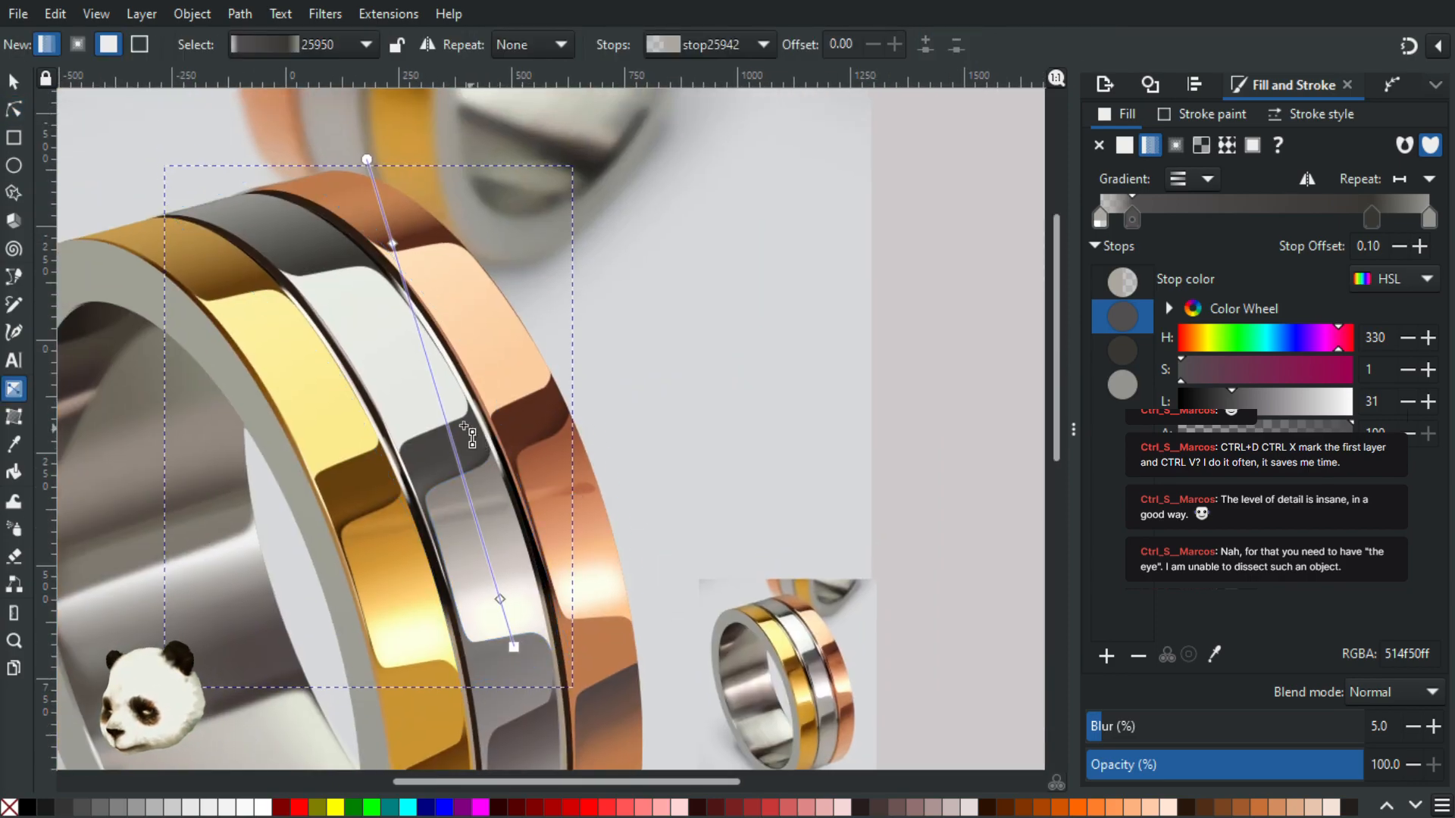
{"action": "scroll", "coordinate": [418, 348], "scroll_direction": "up", "scroll_amount": 3}
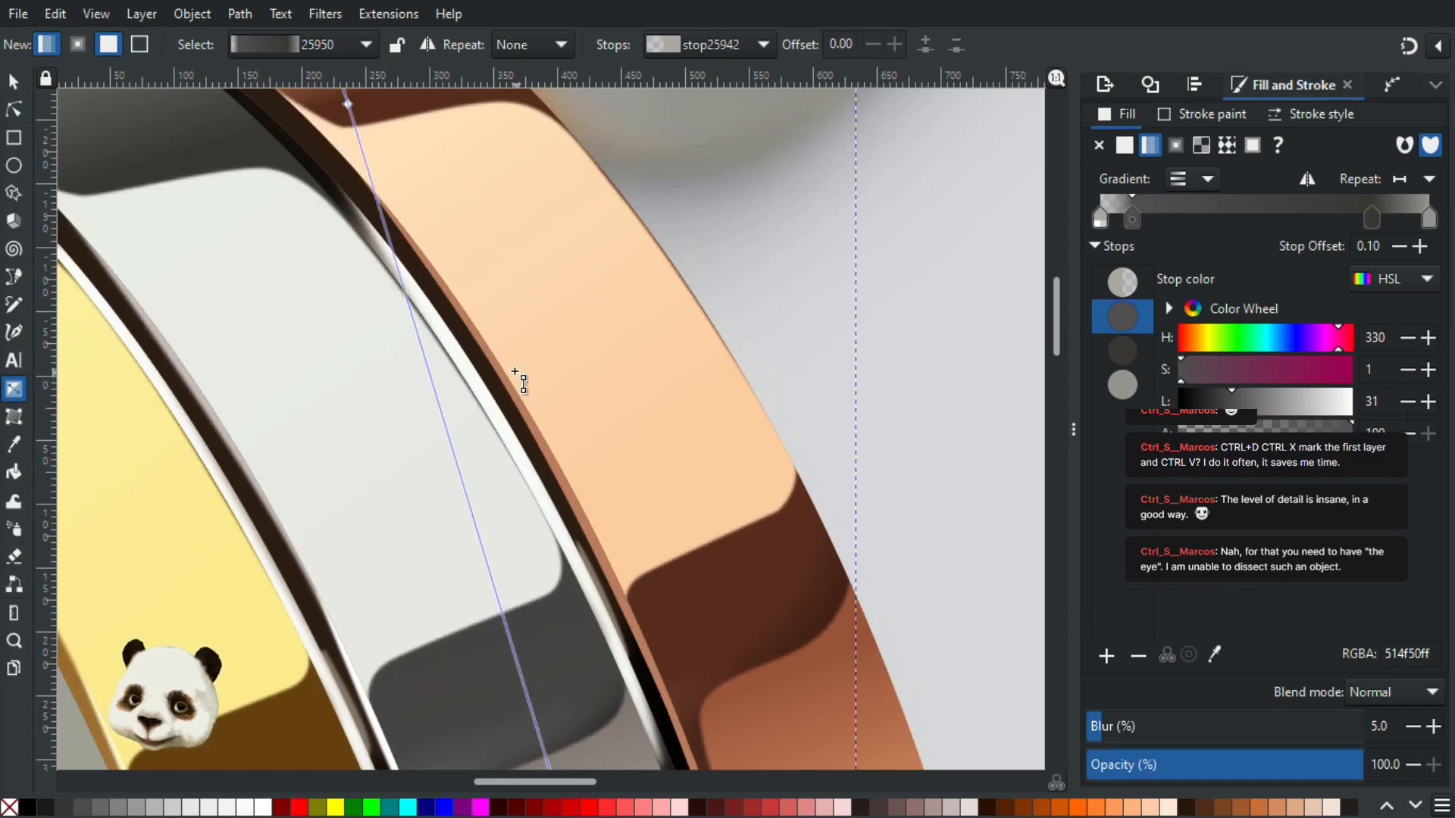
{"action": "left_click_drag", "start_coordinate": [504, 379], "coordinate": [541, 588]}
{"action": "key", "text": "ctrl+z"}
{"action": "left_click_drag", "start_coordinate": [598, 497], "coordinate": [280, 148]}
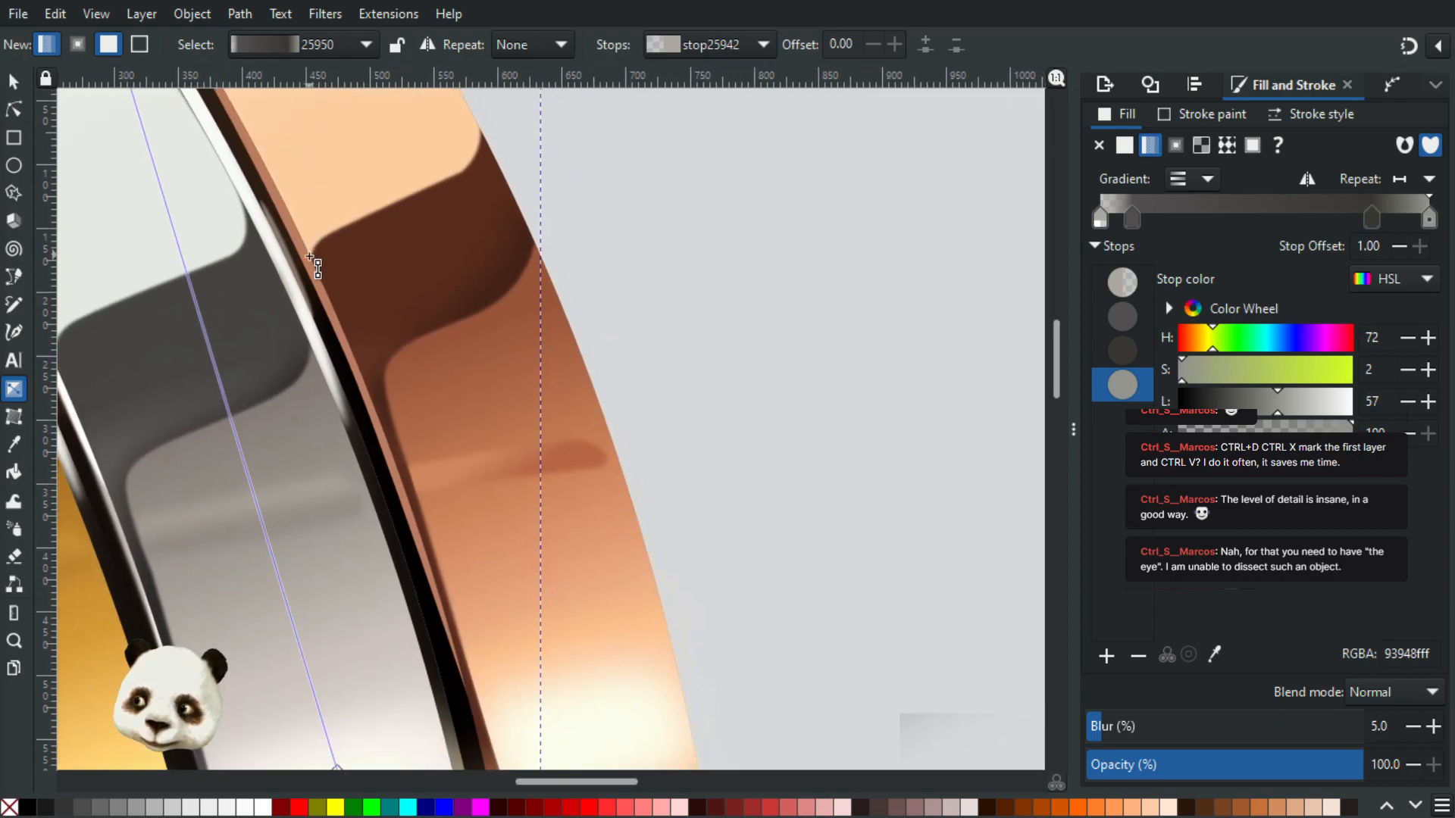
{"action": "left_click_drag", "start_coordinate": [318, 317], "coordinate": [315, 377]}
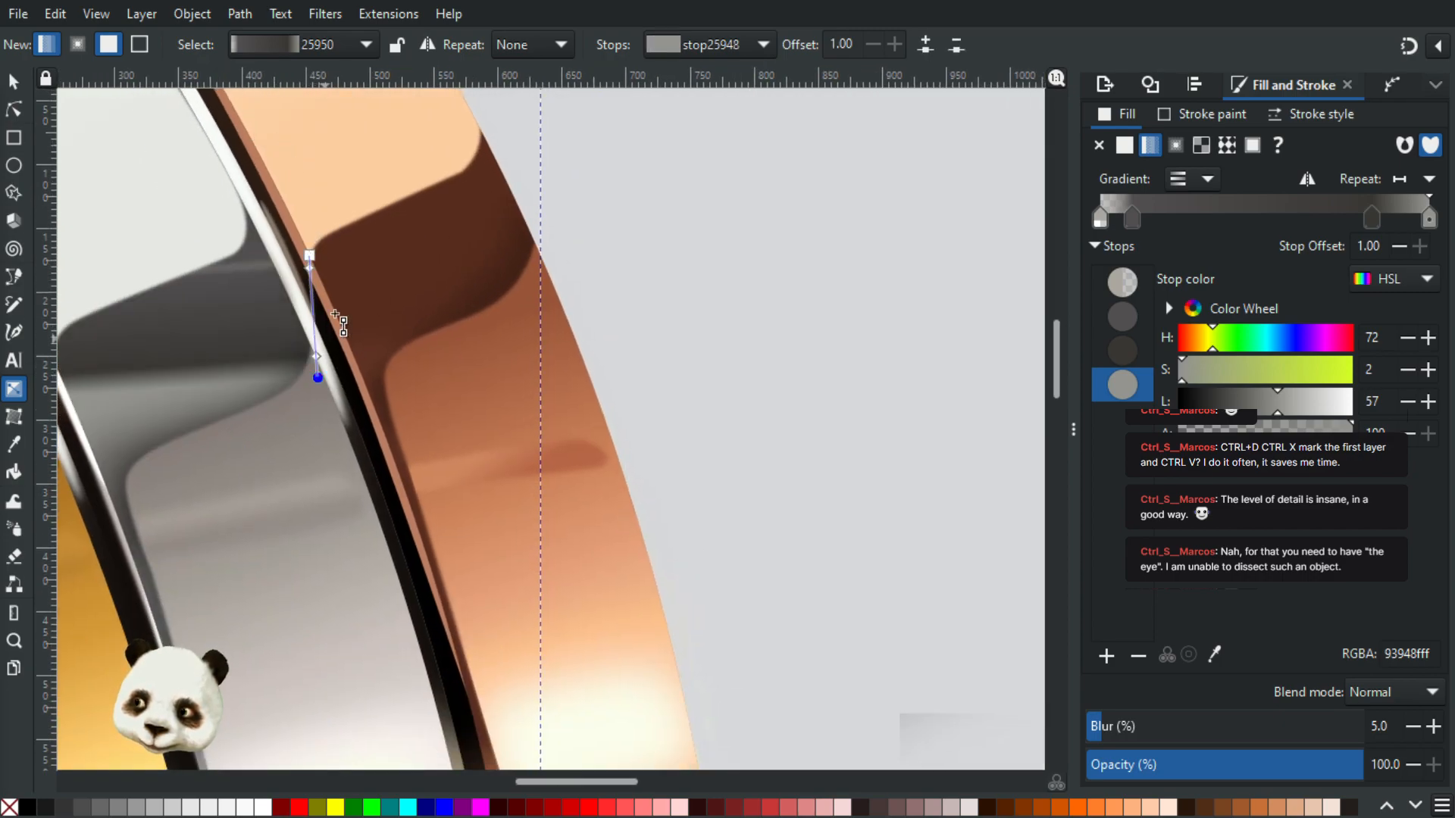
{"action": "key", "text": "ctrl+z"}
Step: Inspect the copper strip and black shadow along the groove, from the peach reflection down to the copper band's bright highlight
{"action": "left_click", "coordinate": [17, 112]}
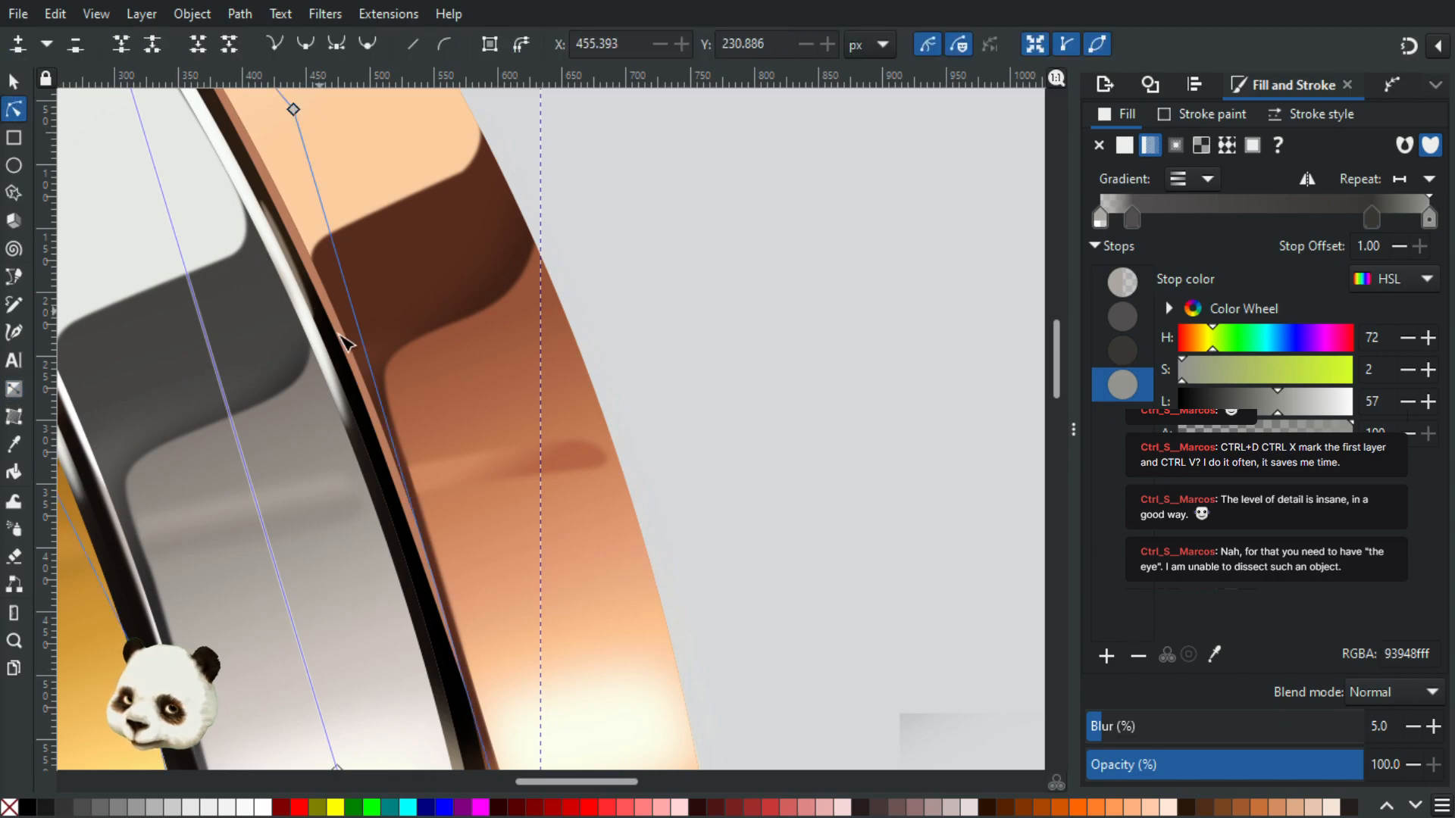
{"action": "left_click_drag", "start_coordinate": [335, 299], "coordinate": [401, 559]}
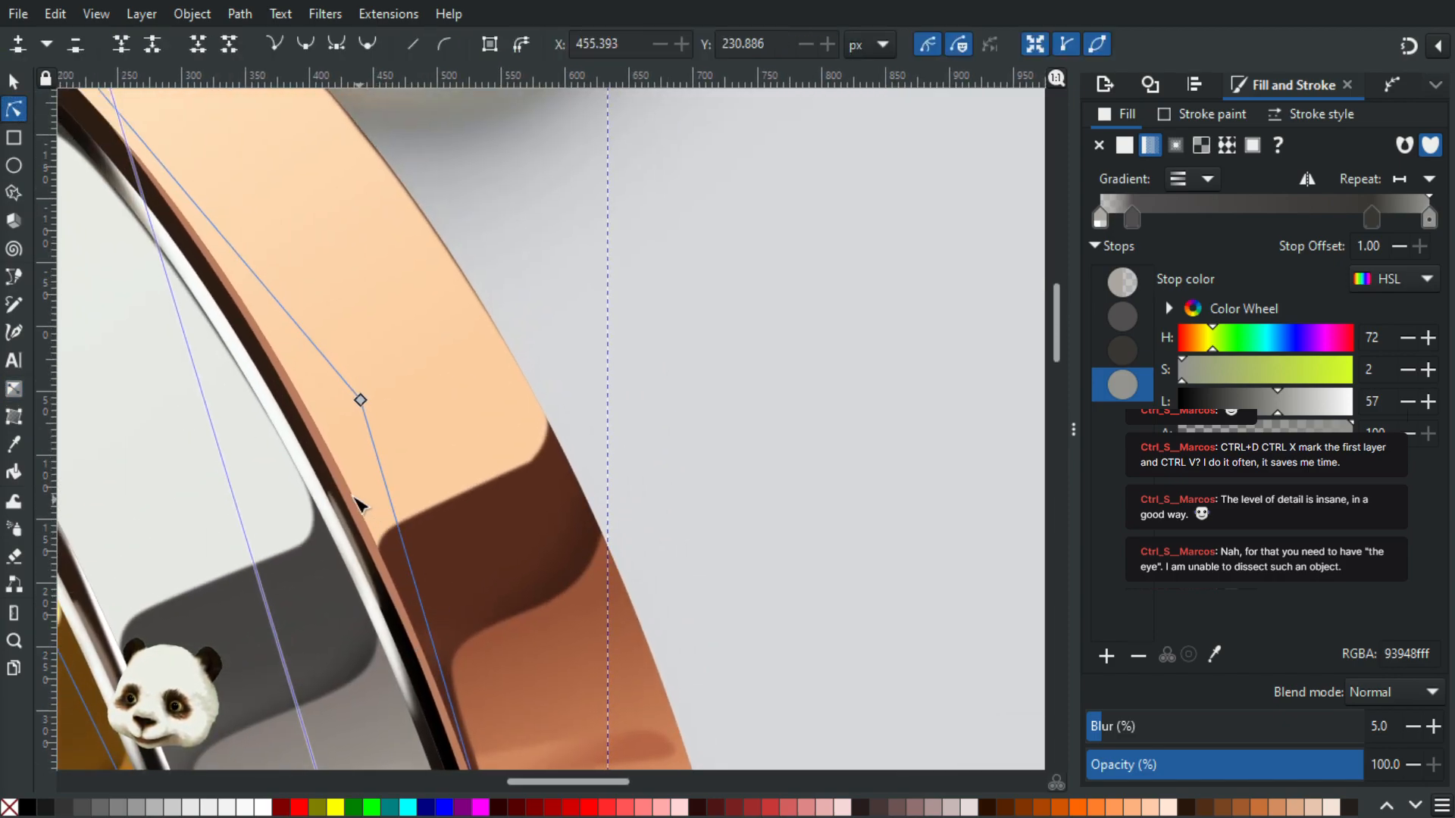
{"action": "scroll", "coordinate": [353, 496], "scroll_direction": "down", "scroll_amount": 3}
{"action": "scroll", "coordinate": [375, 524], "scroll_direction": "up", "scroll_amount": 2}
{"action": "left_click_drag", "start_coordinate": [416, 637], "coordinate": [316, 251]}
{"action": "scroll", "coordinate": [384, 451], "scroll_direction": "up", "scroll_amount": 2}
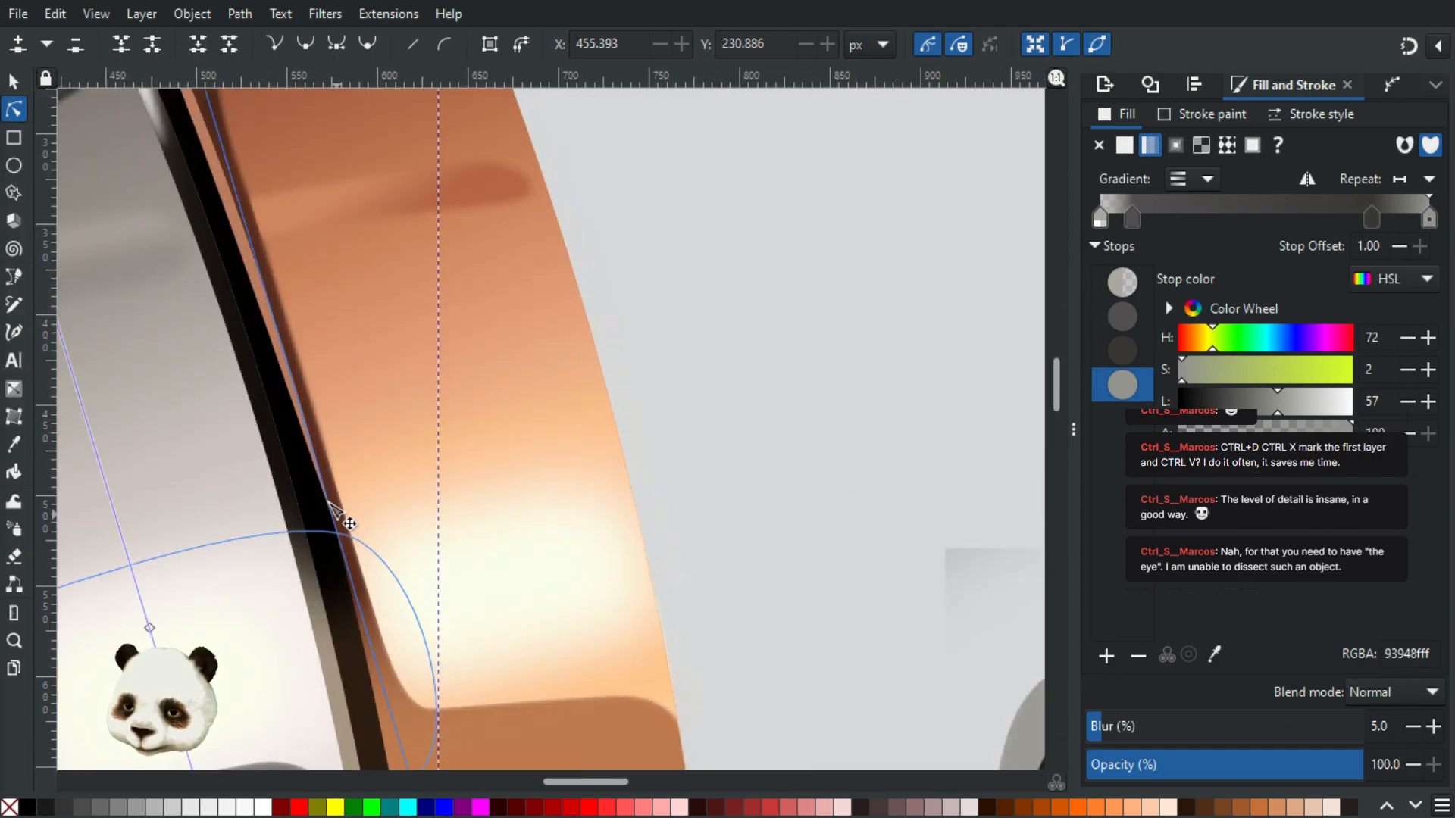
{"action": "scroll", "coordinate": [350, 551], "scroll_direction": "up", "scroll_amount": 2}
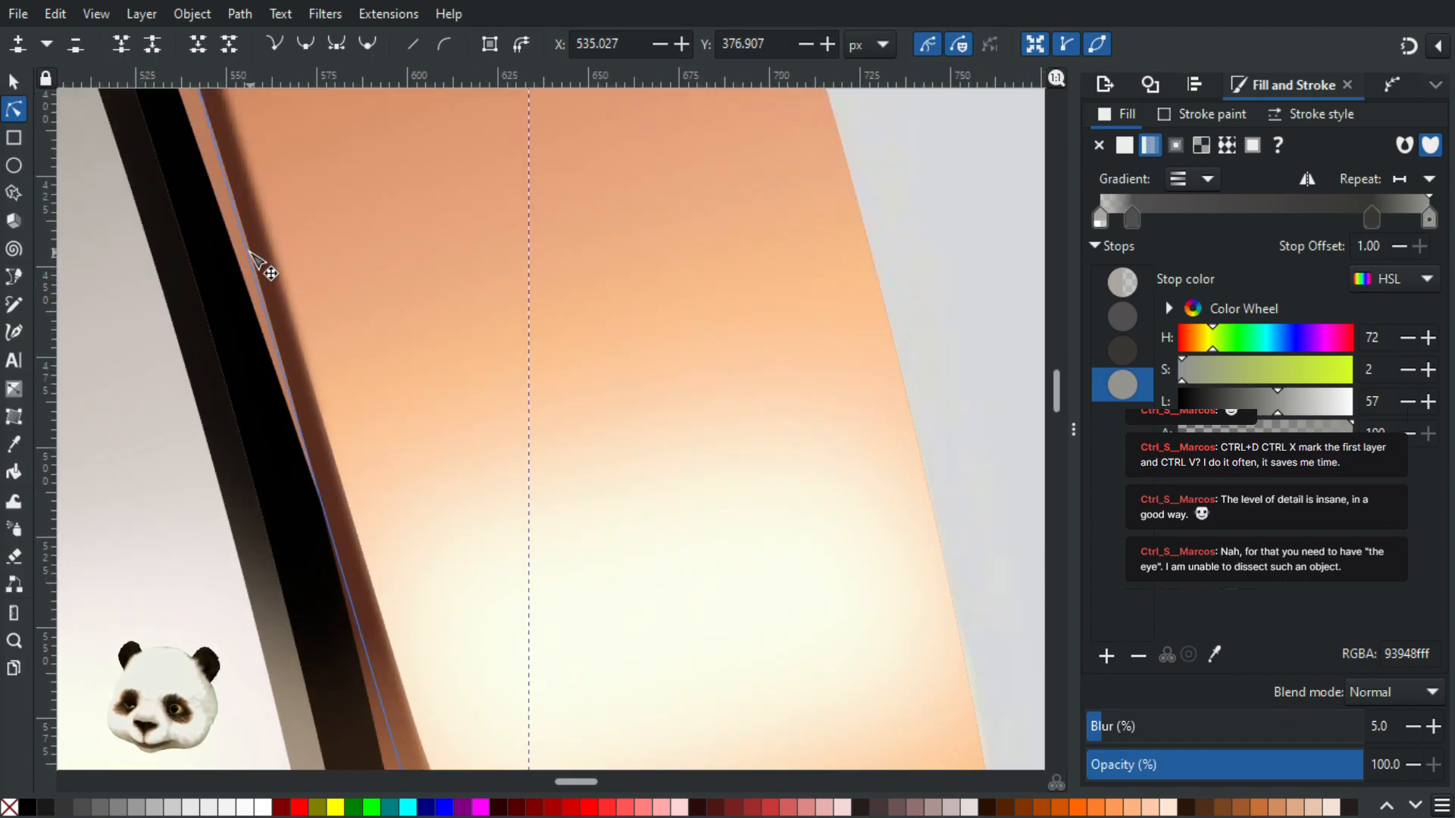
{"action": "scroll", "coordinate": [264, 261], "scroll_direction": "down", "scroll_amount": 2}
{"action": "left_click_drag", "start_coordinate": [283, 268], "coordinate": [473, 720]}
{"action": "scroll", "coordinate": [409, 496], "scroll_direction": "down", "scroll_amount": 2}
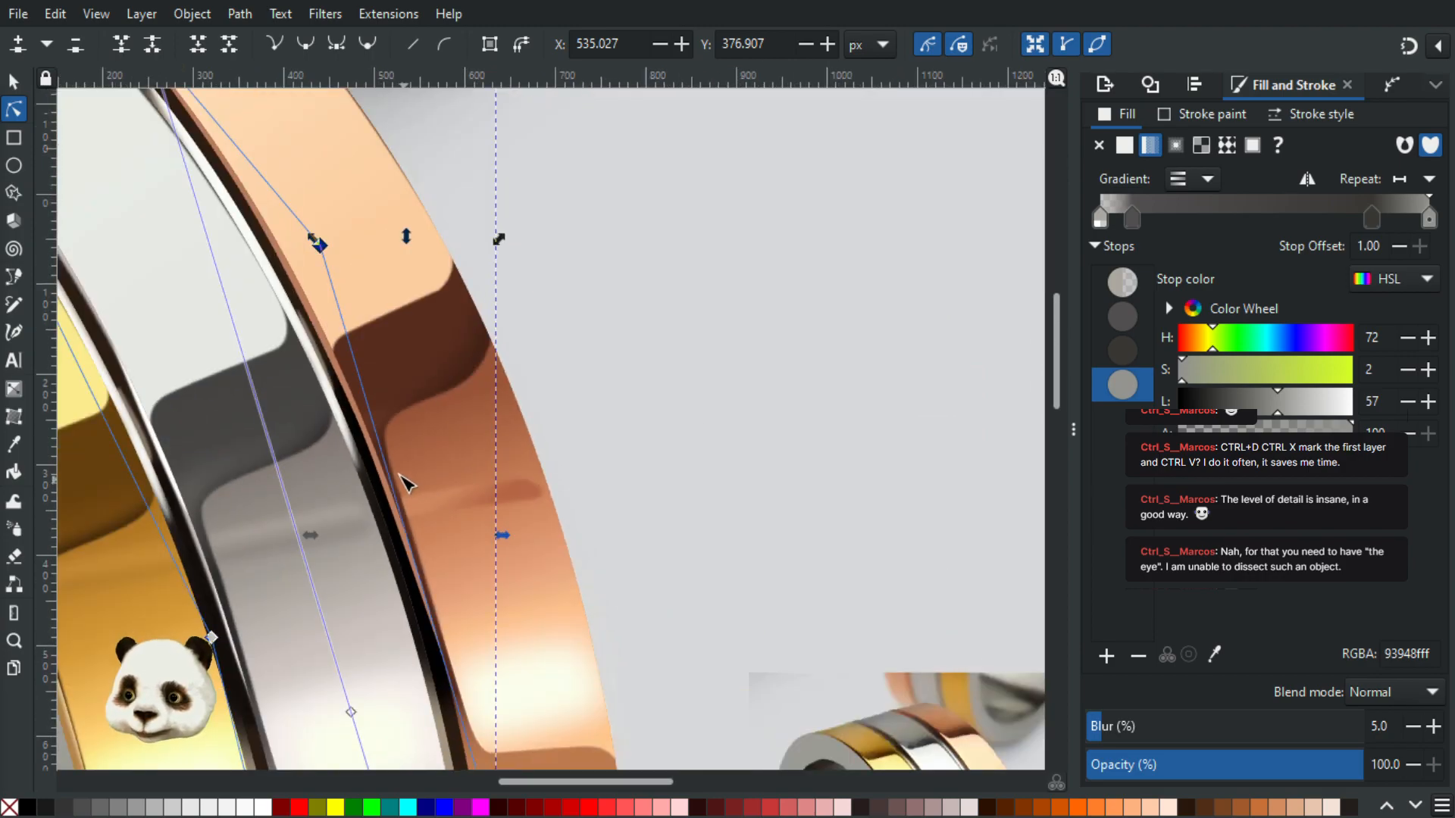
Step: Check the overlapping paths along the groove in Outline display mode, select the copper strip's path, and restore Normal display
{"action": "left_click", "coordinate": [59, 17]}
{"action": "mouse_move", "coordinate": [97, 17]}
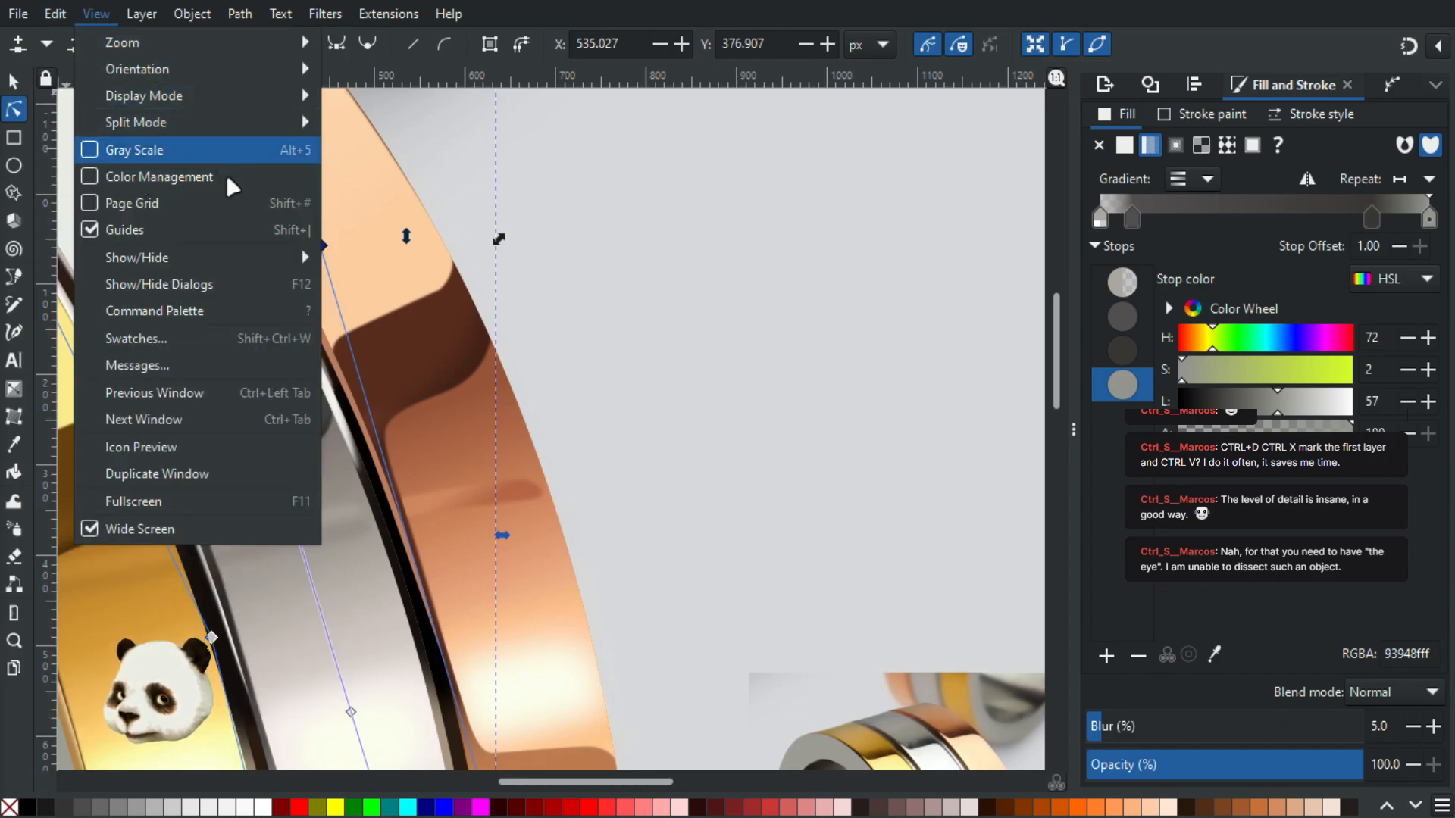
{"action": "mouse_move", "coordinate": [228, 100]}
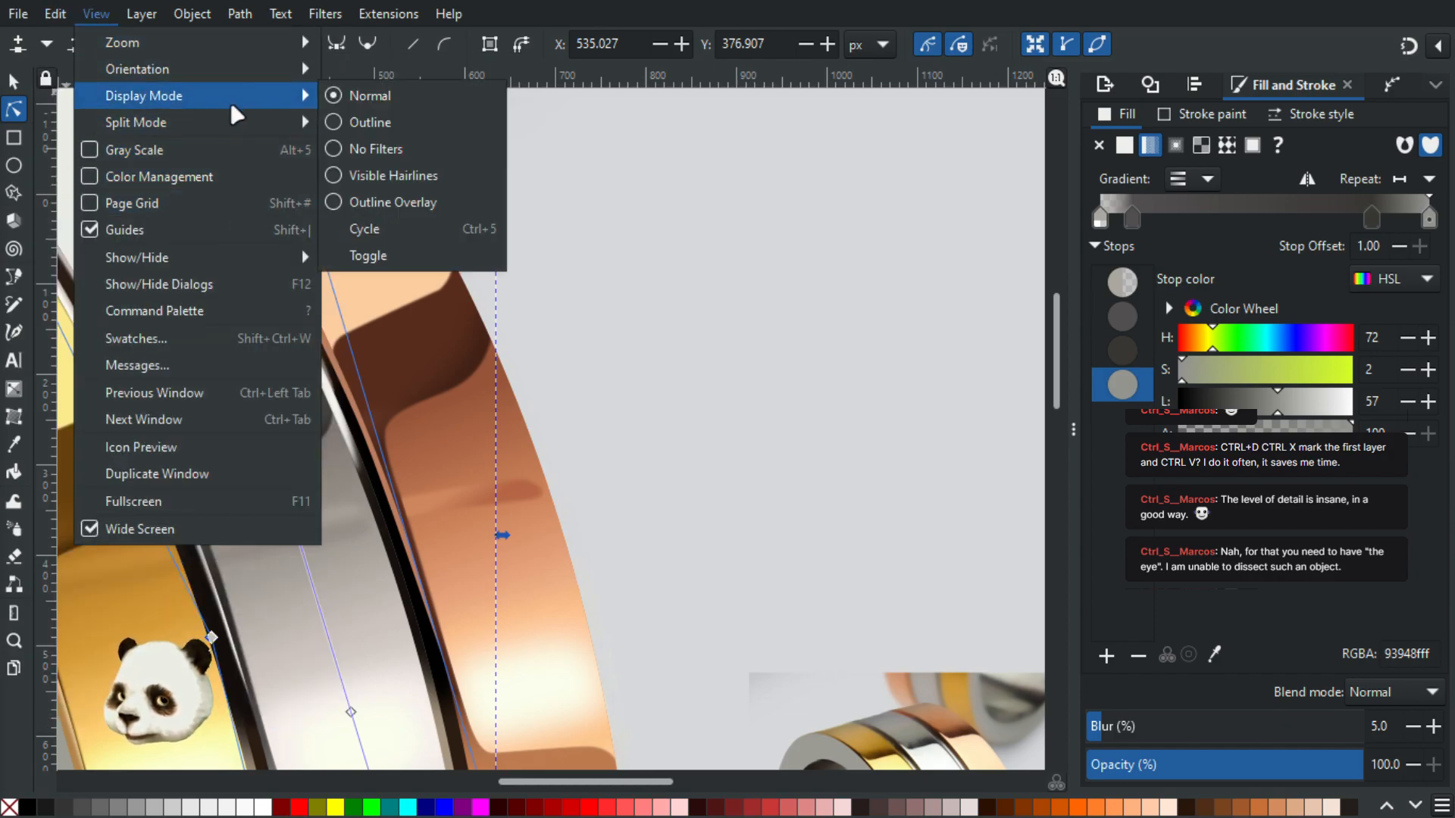
{"action": "left_click", "coordinate": [415, 124]}
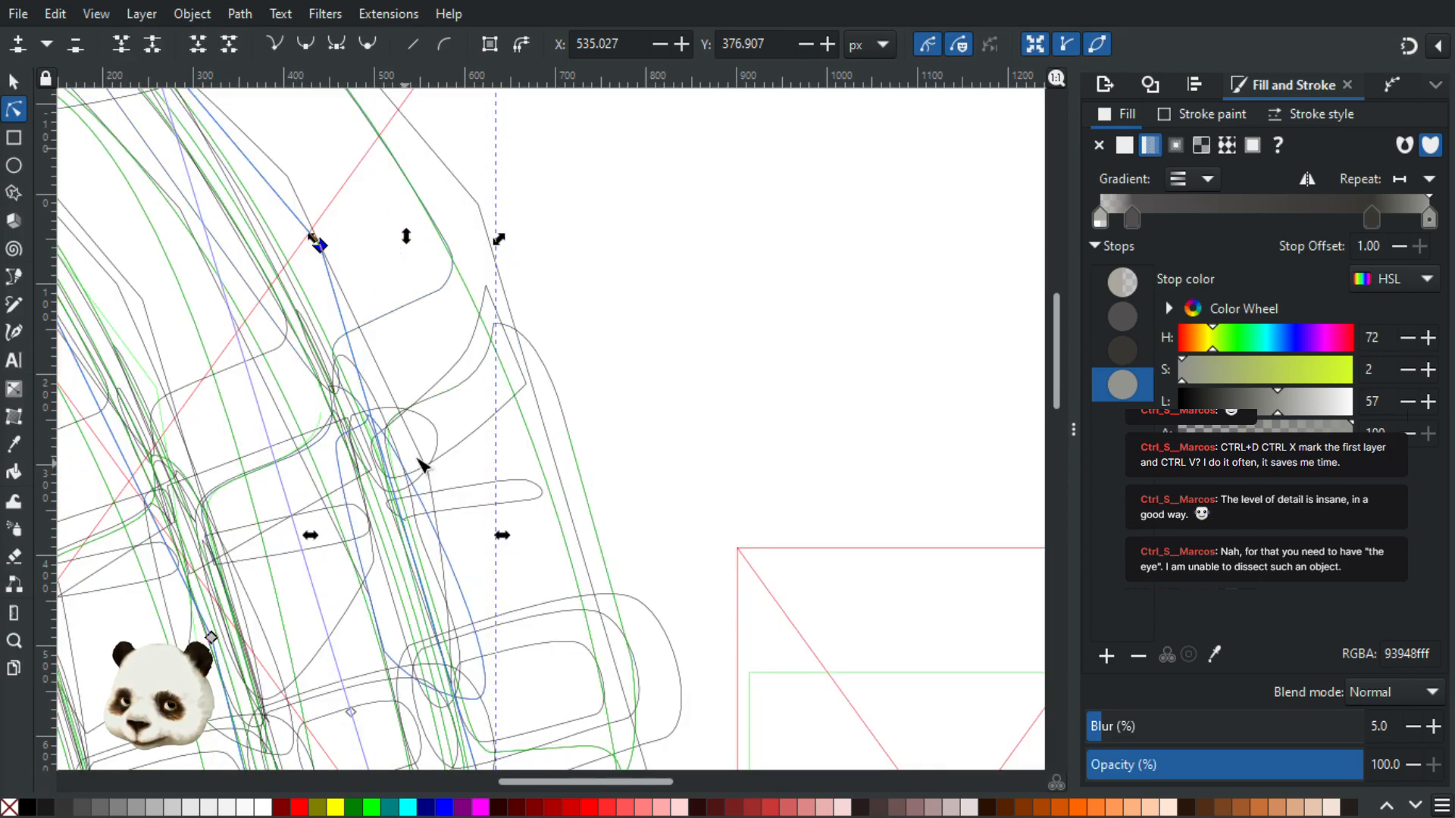
{"action": "left_click", "coordinate": [429, 469]}
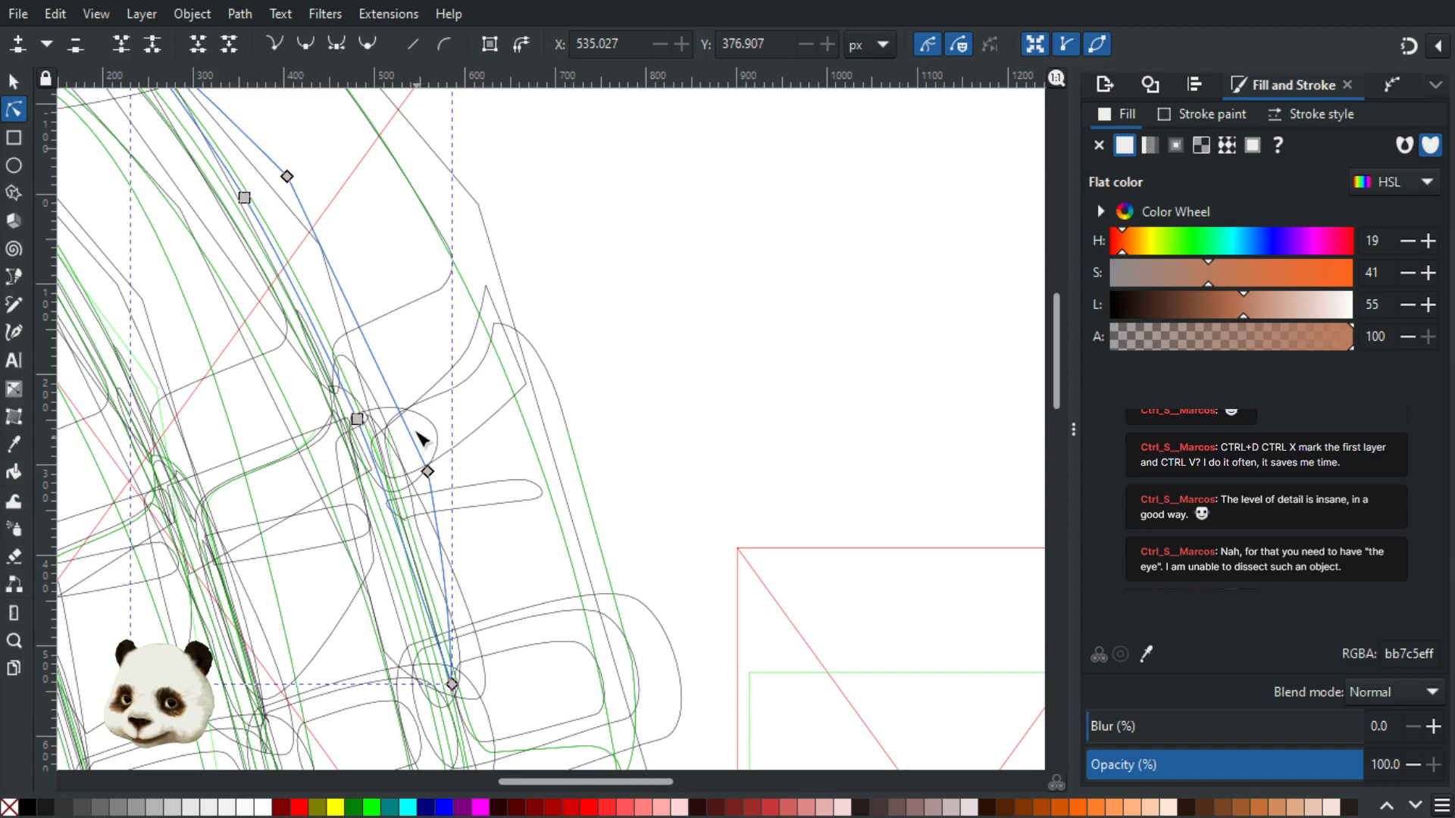
{"action": "left_click", "coordinate": [65, 13]}
{"action": "mouse_move", "coordinate": [96, 14]}
{"action": "mouse_move", "coordinate": [162, 136]}
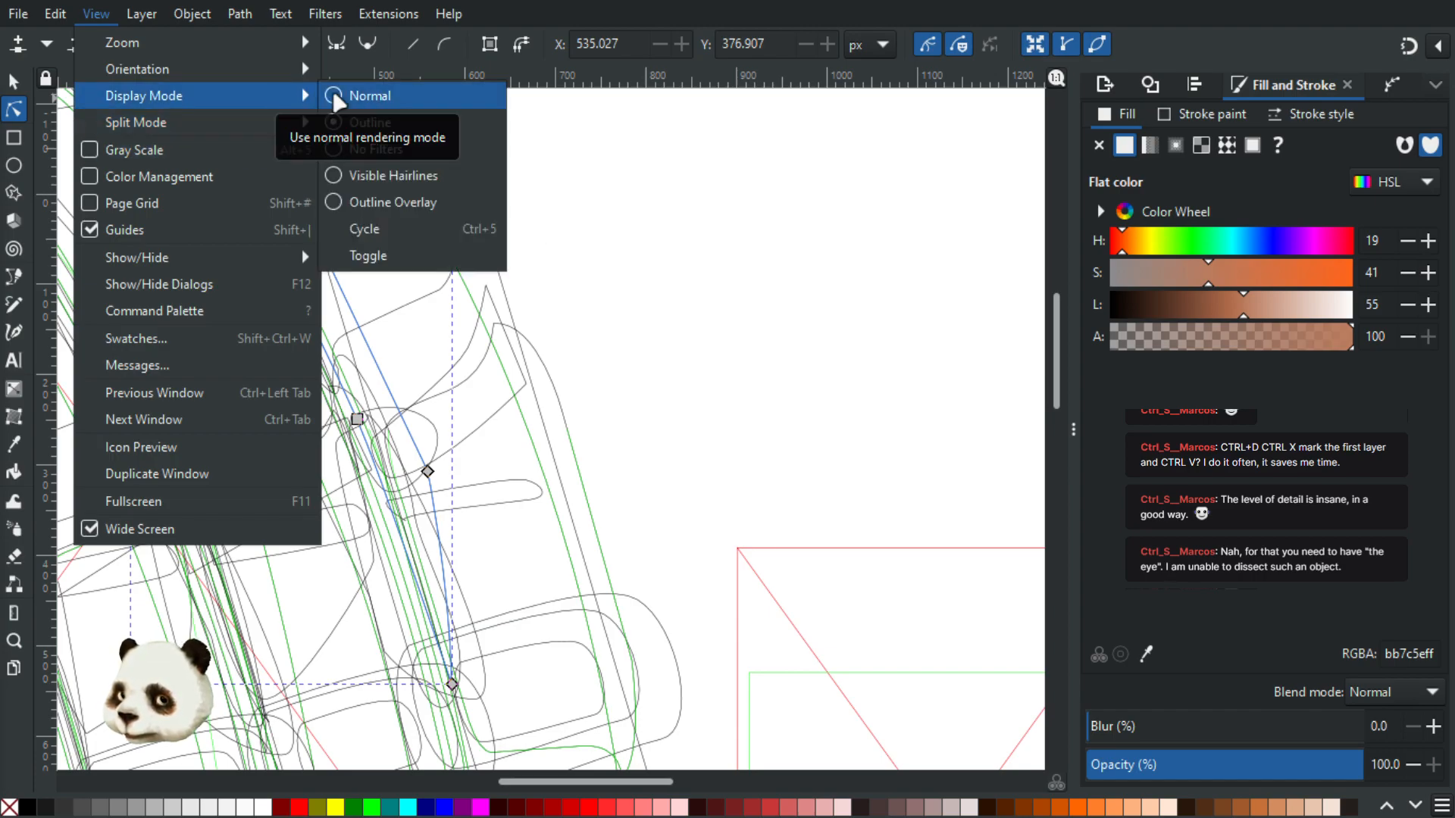
{"action": "left_click", "coordinate": [337, 96]}
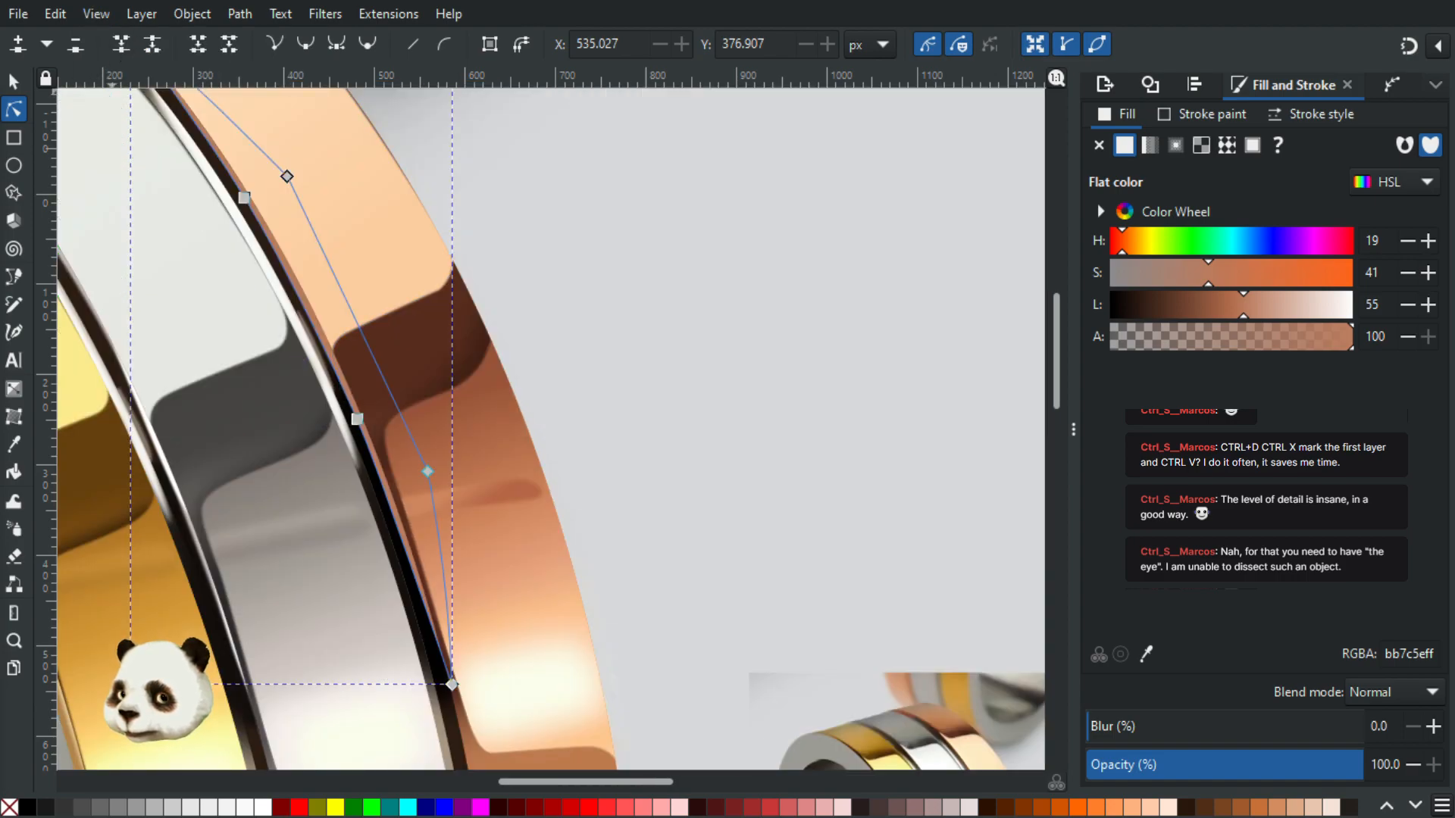
Step: Examine the overlapping paths along the silver-copper groove in X-Ray split view, and turn the split view off again
{"action": "left_click", "coordinate": [96, 14]}
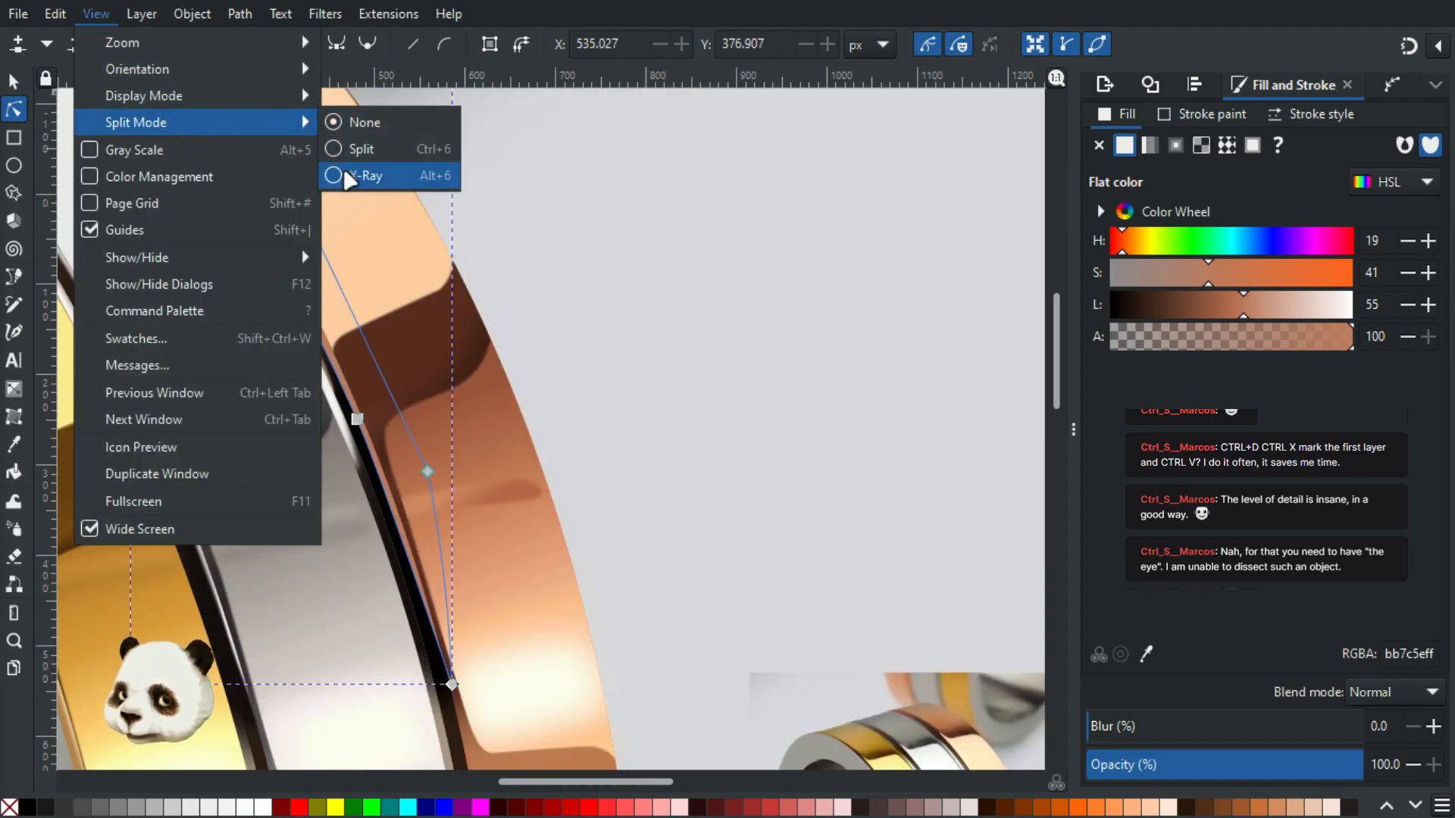
{"action": "left_click", "coordinate": [348, 176]}
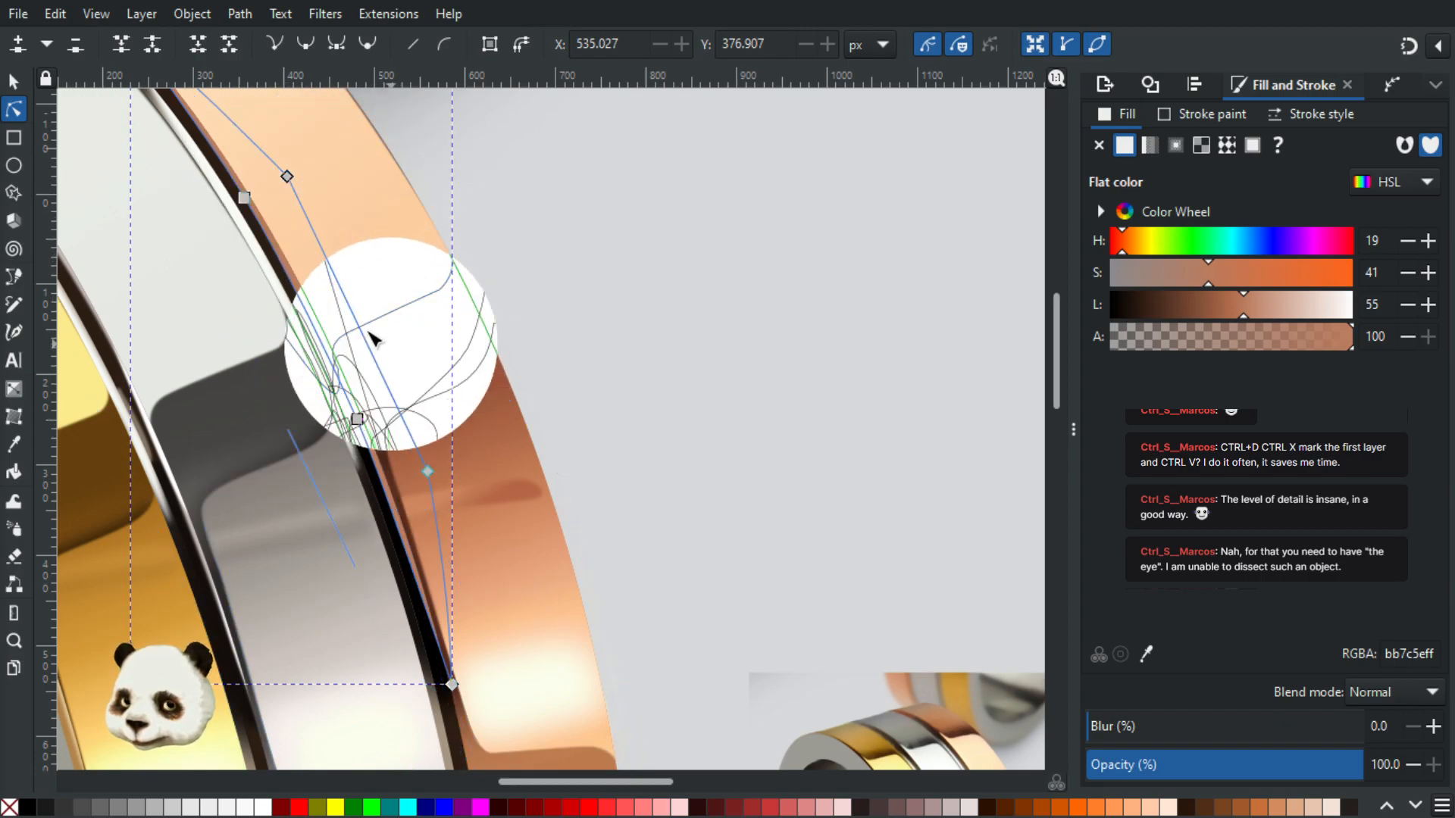
{"action": "left_click", "coordinate": [300, 279]}
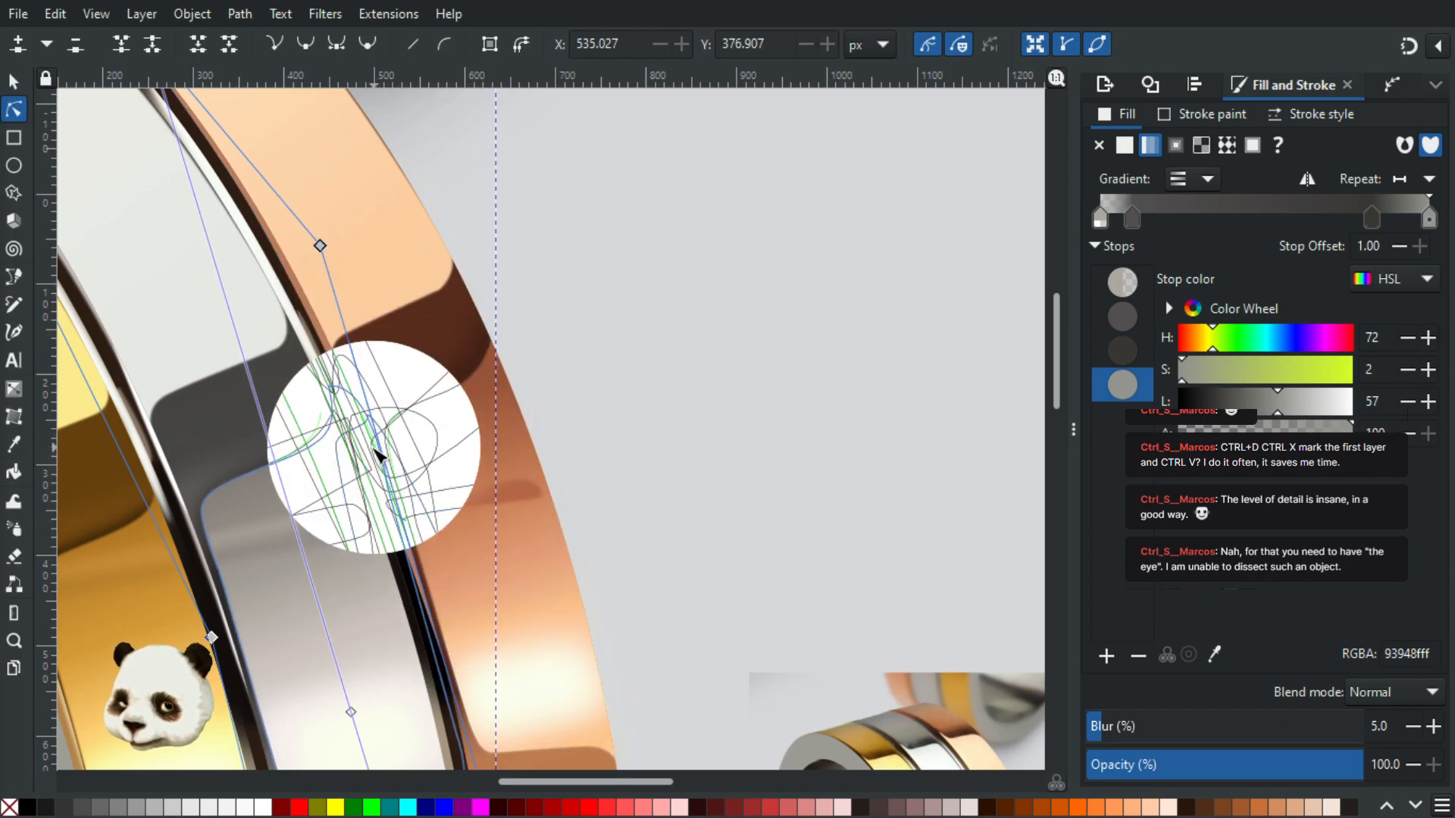
{"action": "scroll", "coordinate": [373, 454], "scroll_direction": "up", "scroll_amount": 4}
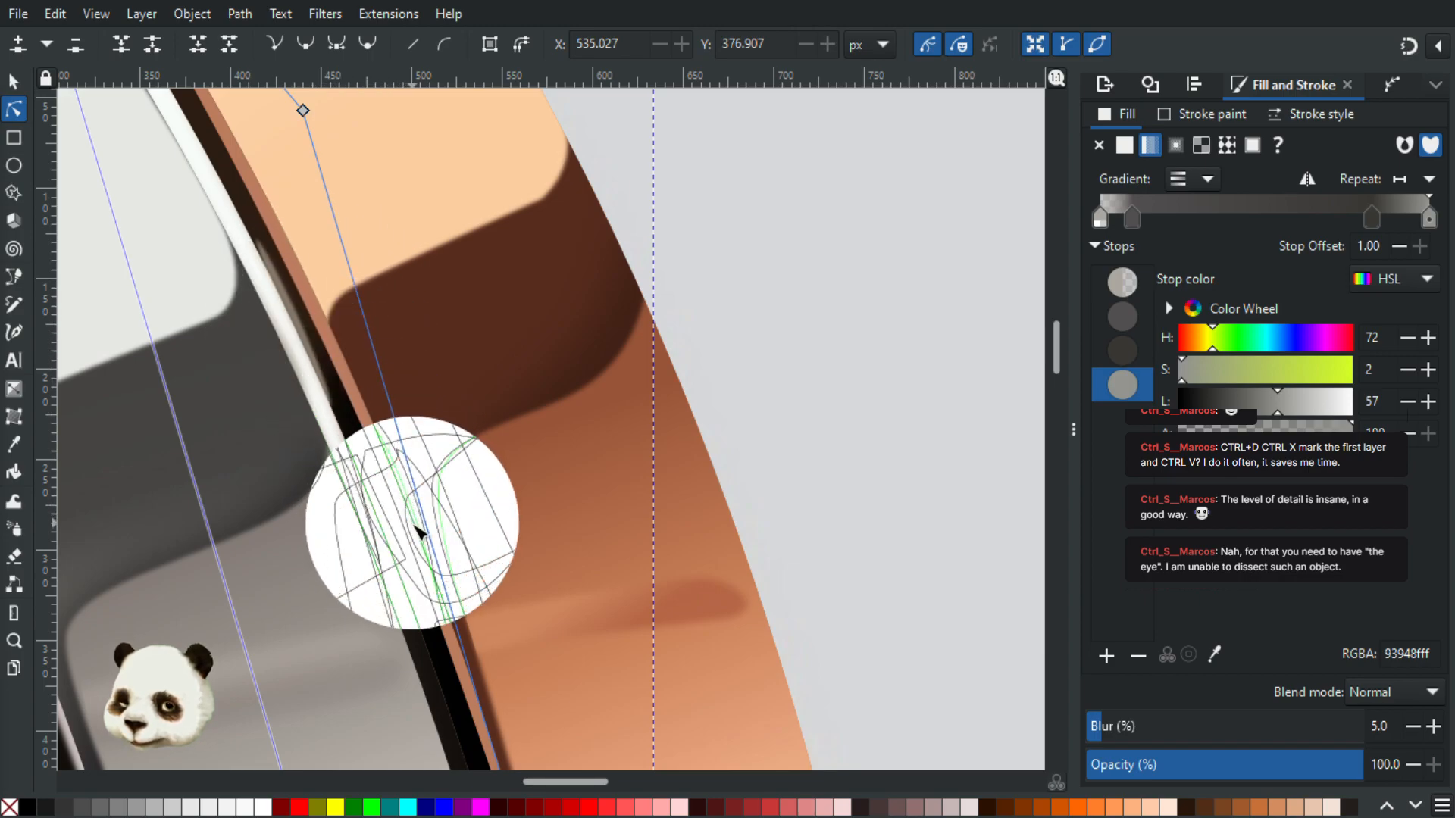
{"action": "left_click", "coordinate": [428, 577]}
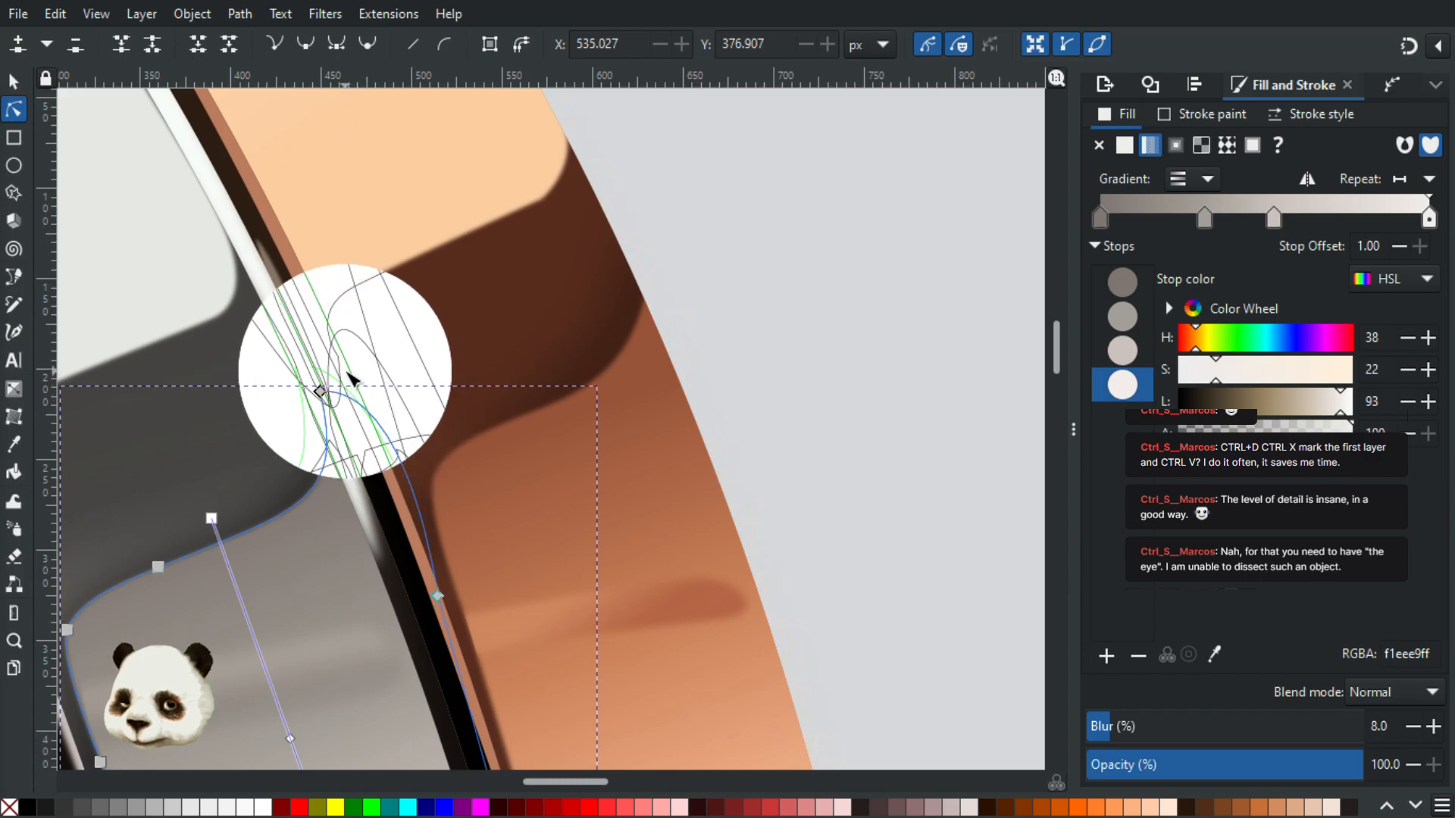
{"action": "left_click", "coordinate": [350, 375]}
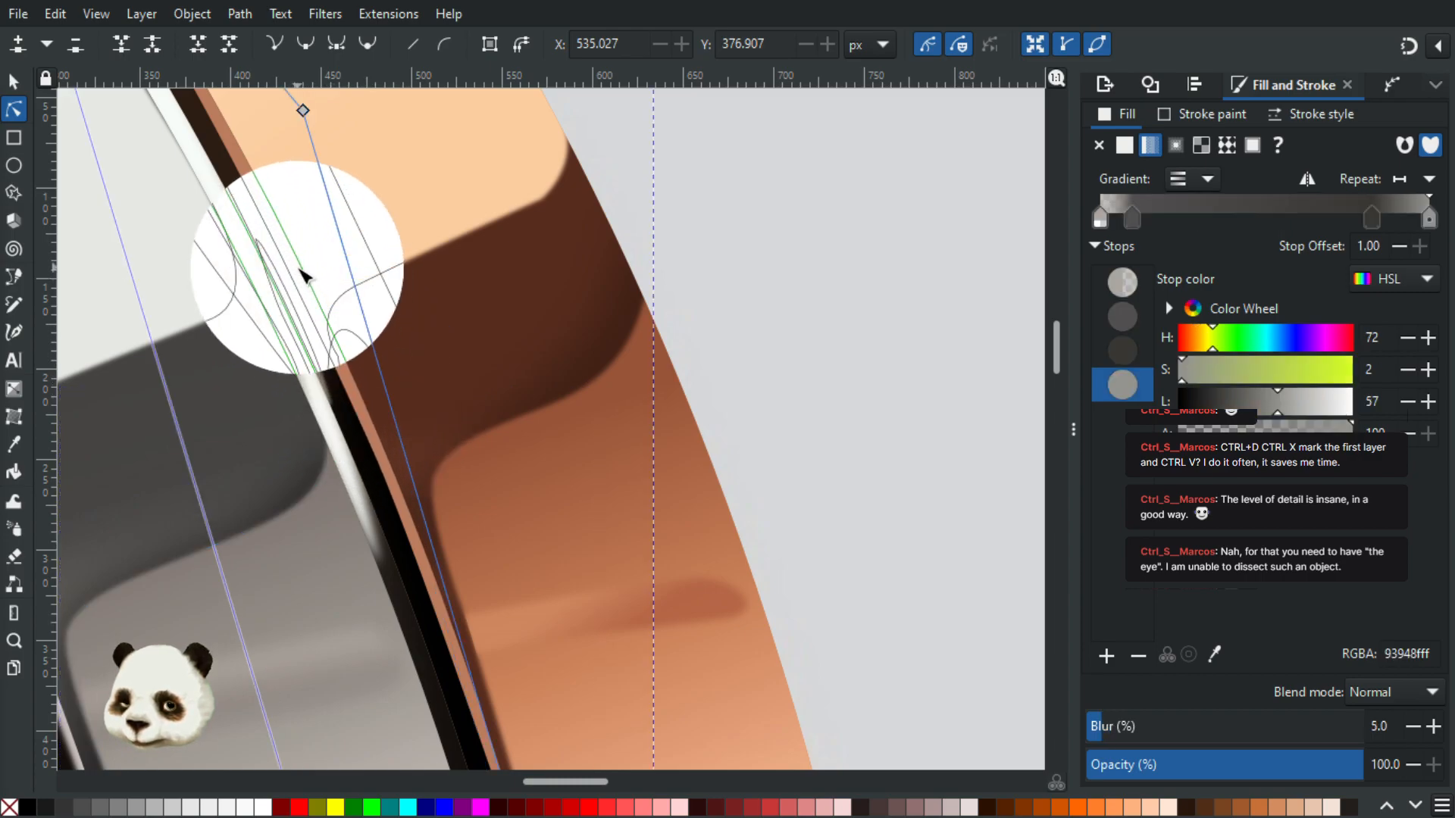
{"action": "scroll", "coordinate": [367, 370], "scroll_direction": "down", "scroll_amount": 14}
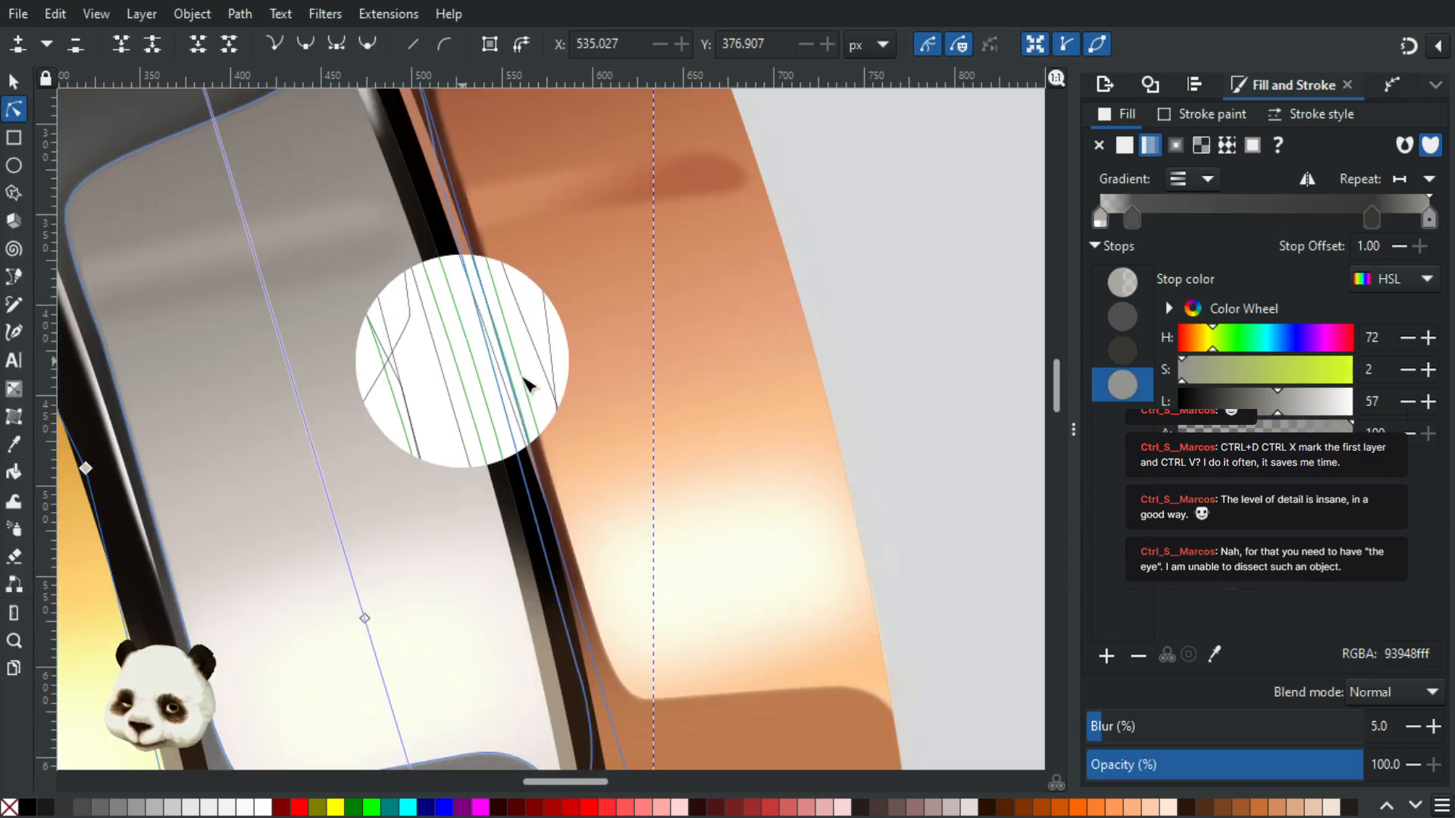
{"action": "scroll", "coordinate": [528, 381], "scroll_direction": "down", "scroll_amount": 2, "text": "ctrl"}
{"action": "scroll", "coordinate": [584, 324], "scroll_direction": "up", "scroll_amount": 1, "text": "ctrl"}
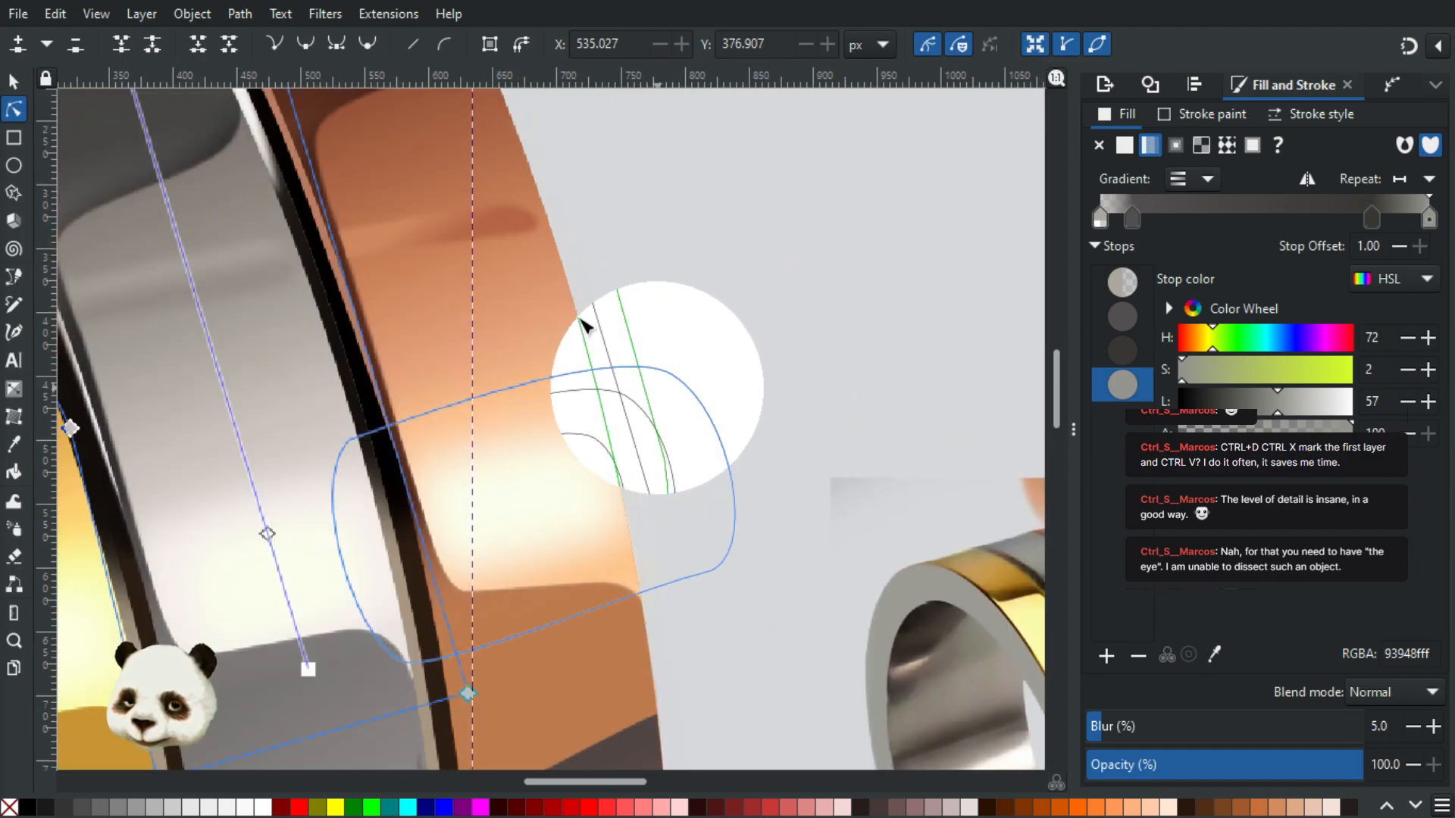
{"action": "left_click", "coordinate": [53, 16]}
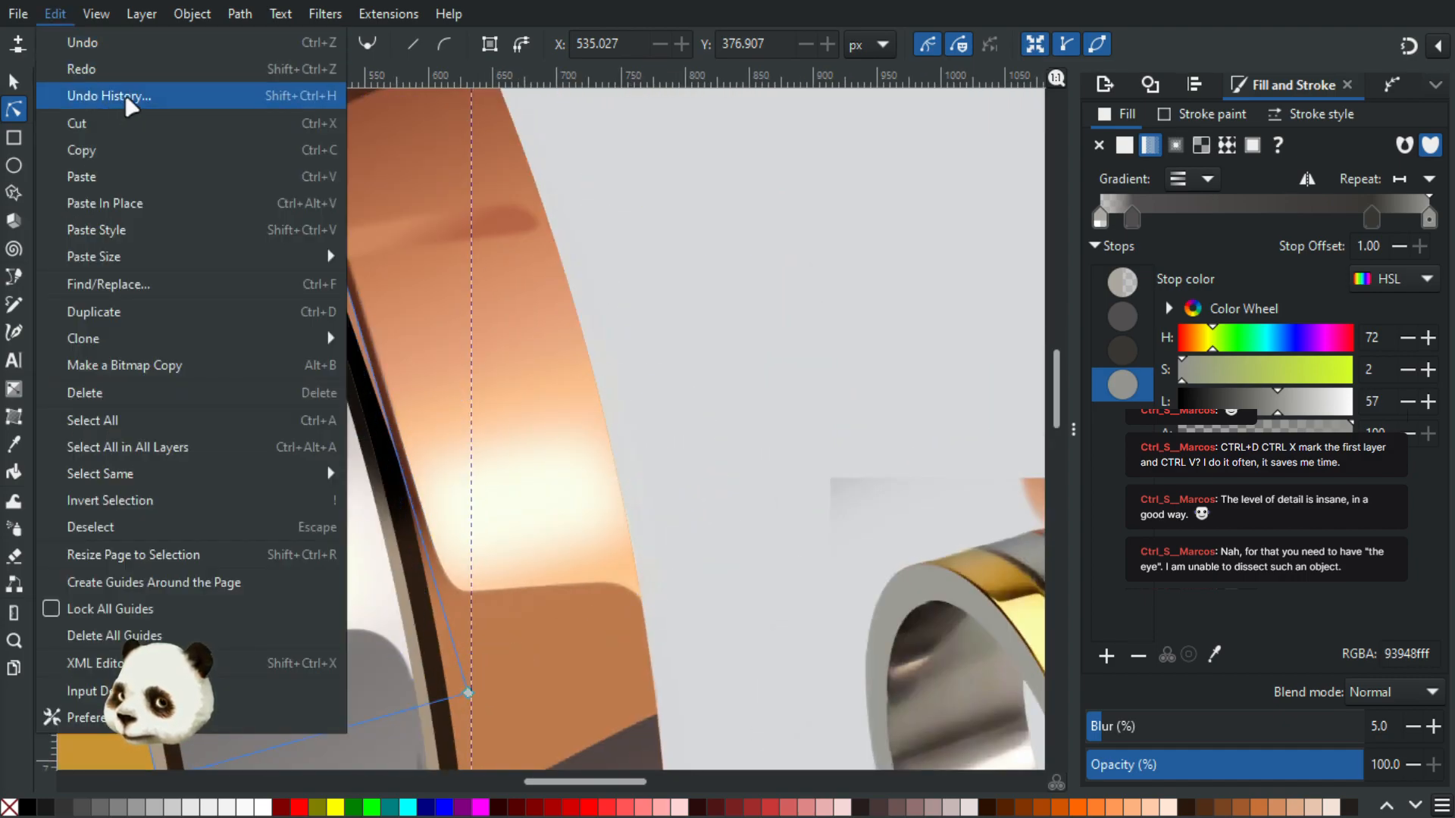
{"action": "left_click", "coordinate": [98, 17]}
{"action": "mouse_move", "coordinate": [265, 121]}
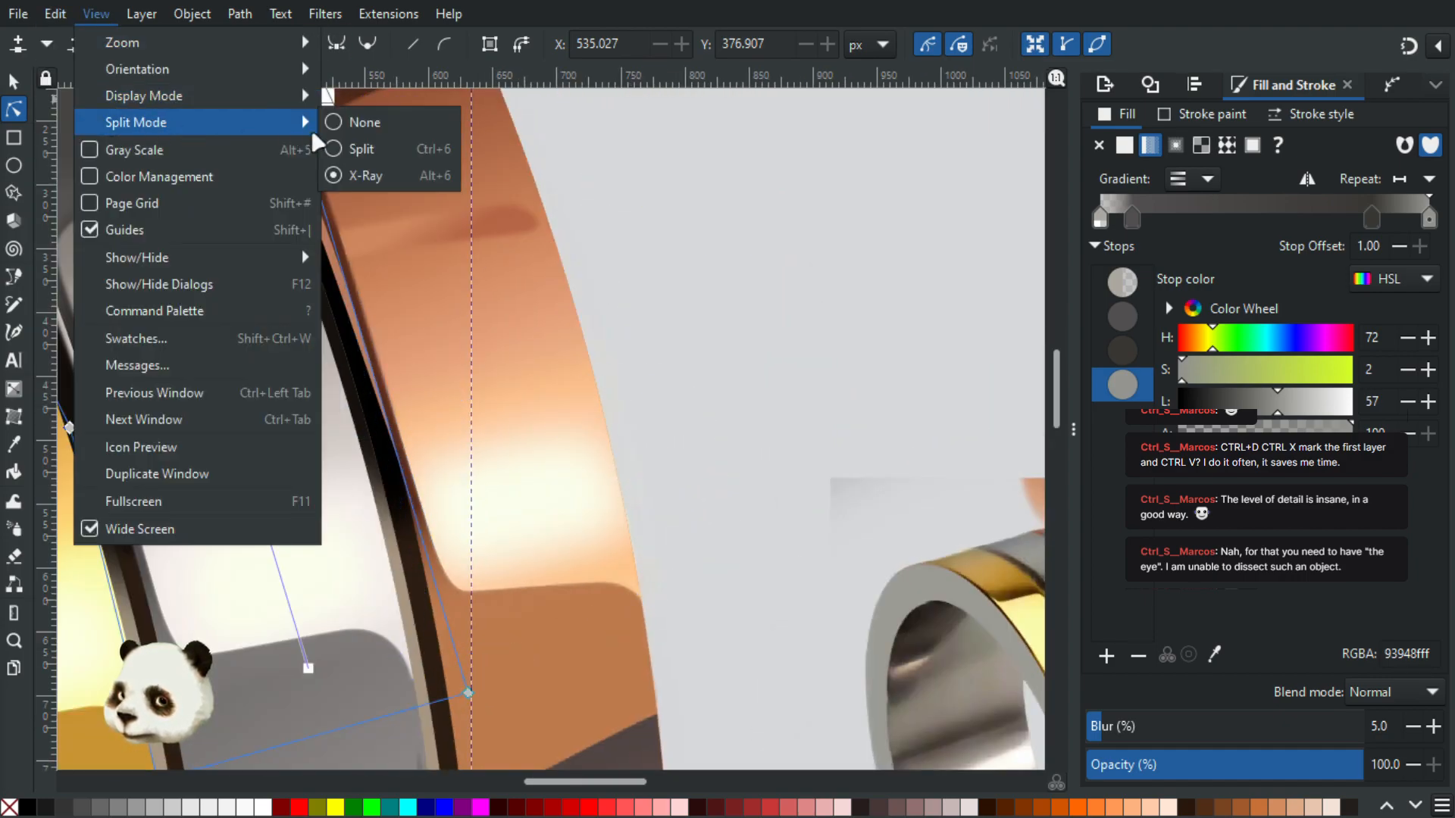
{"action": "left_click", "coordinate": [380, 142]}
Step: Select the flat copper strip hidden beneath the peach reflection along the groove between the silver and copper bands
{"action": "scroll", "coordinate": [660, 307], "scroll_direction": "down", "scroll_amount": 2, "text": "ctrl"}
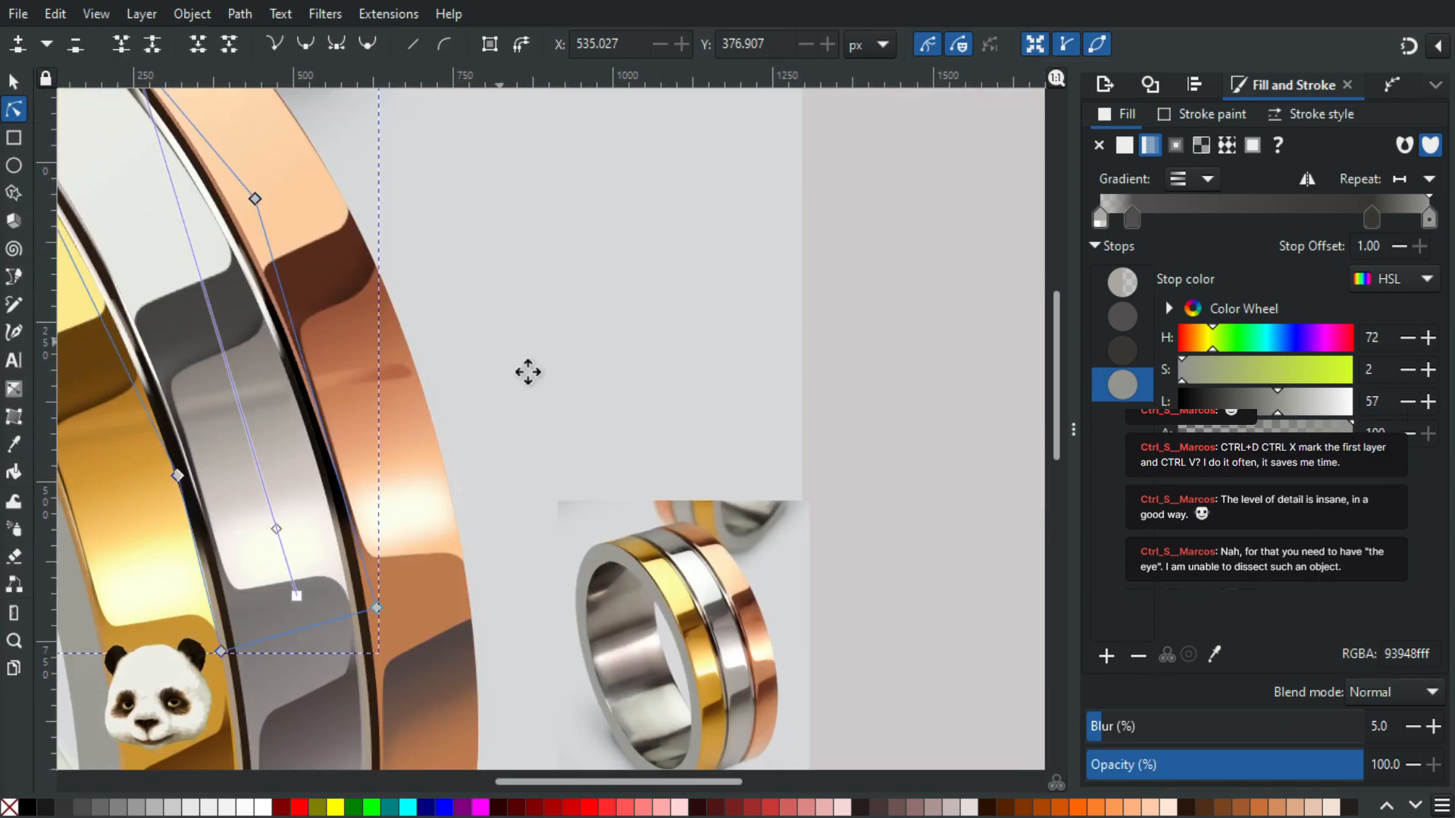
{"action": "left_click_drag", "start_coordinate": [528, 372], "coordinate": [688, 475]}
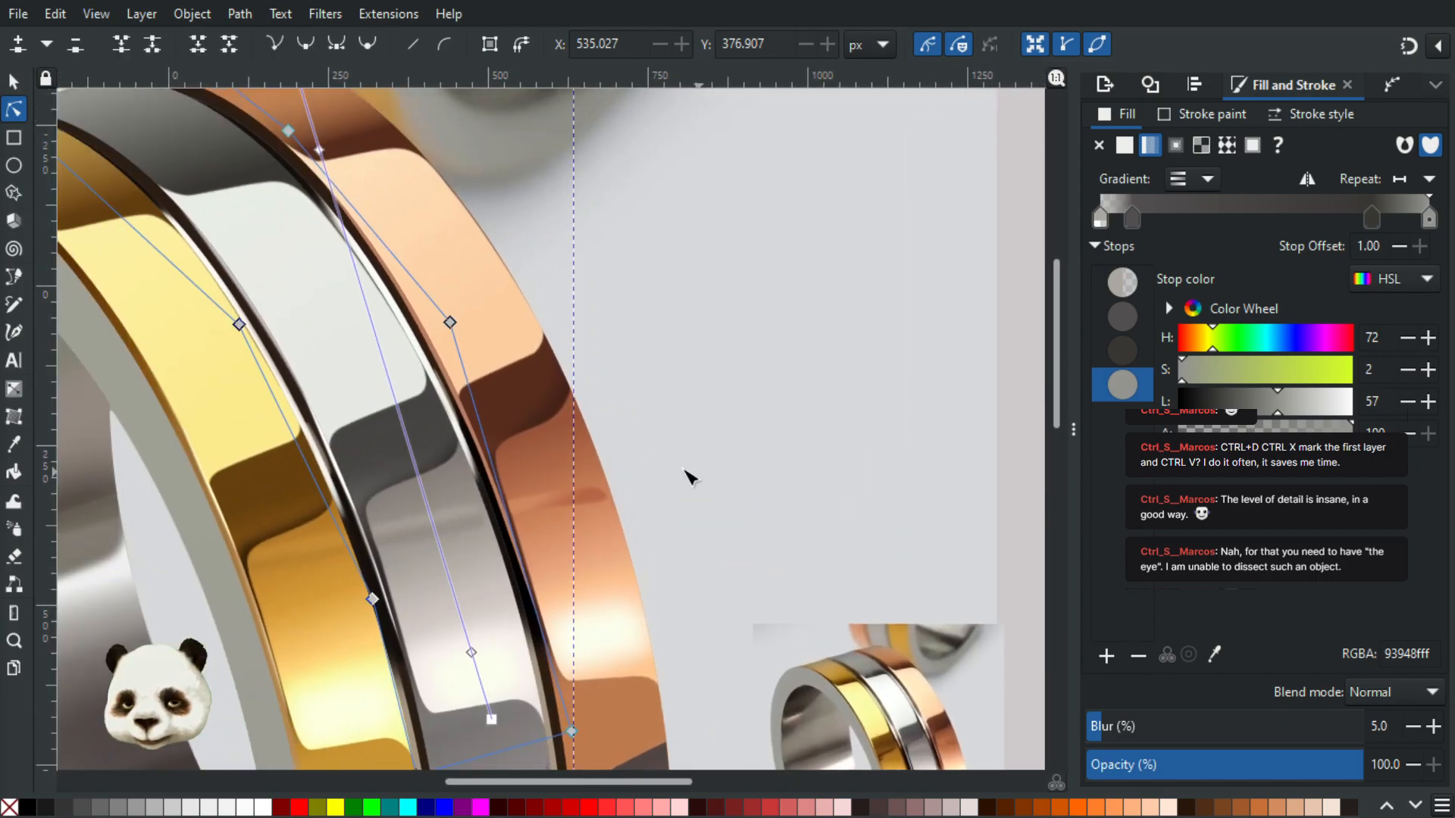
{"action": "scroll", "coordinate": [401, 184], "scroll_direction": "up", "scroll_amount": 2, "text": "ctrl"}
{"action": "left_click", "coordinate": [941, 381]}
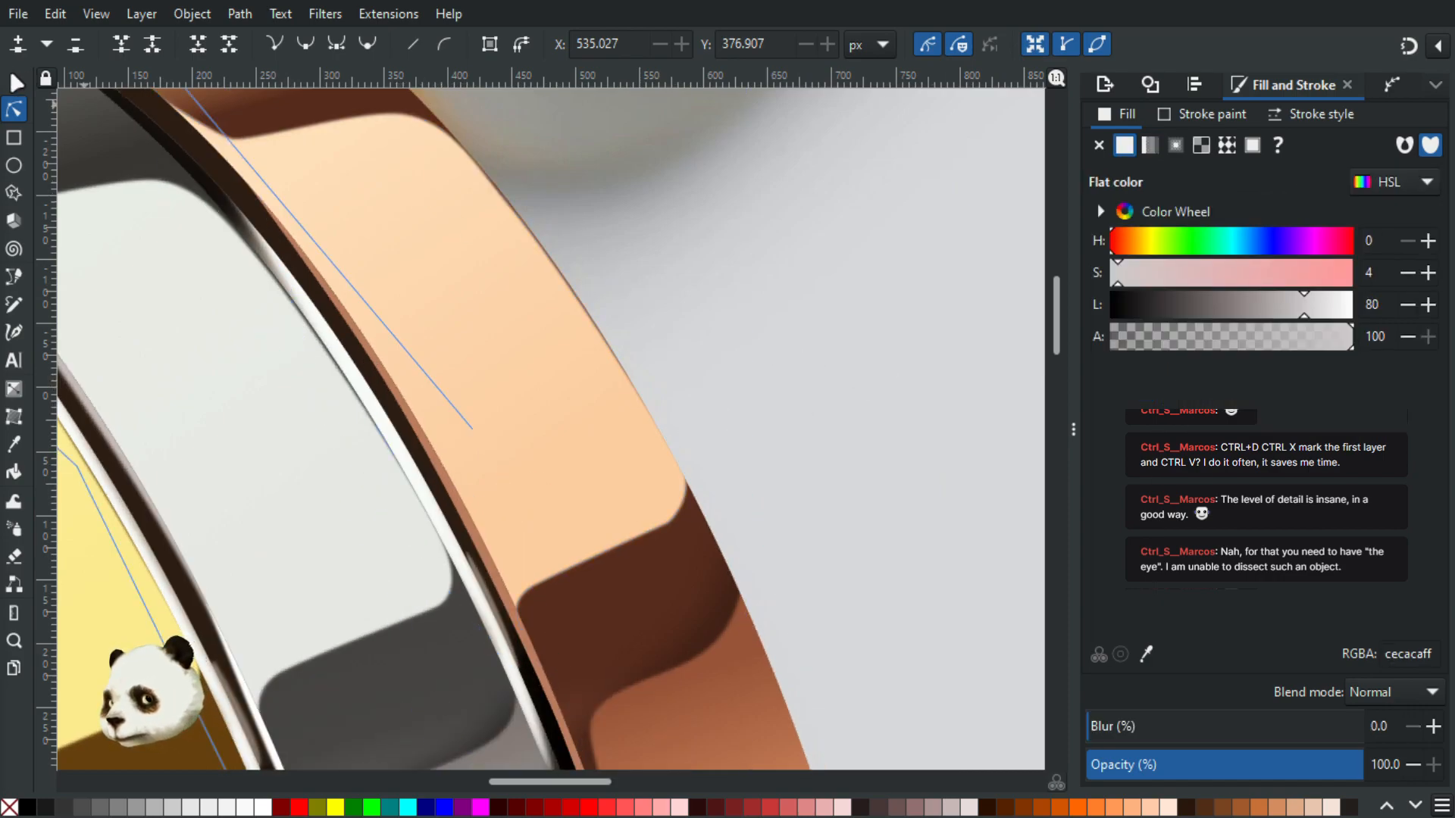
{"action": "left_click", "coordinate": [15, 81]}
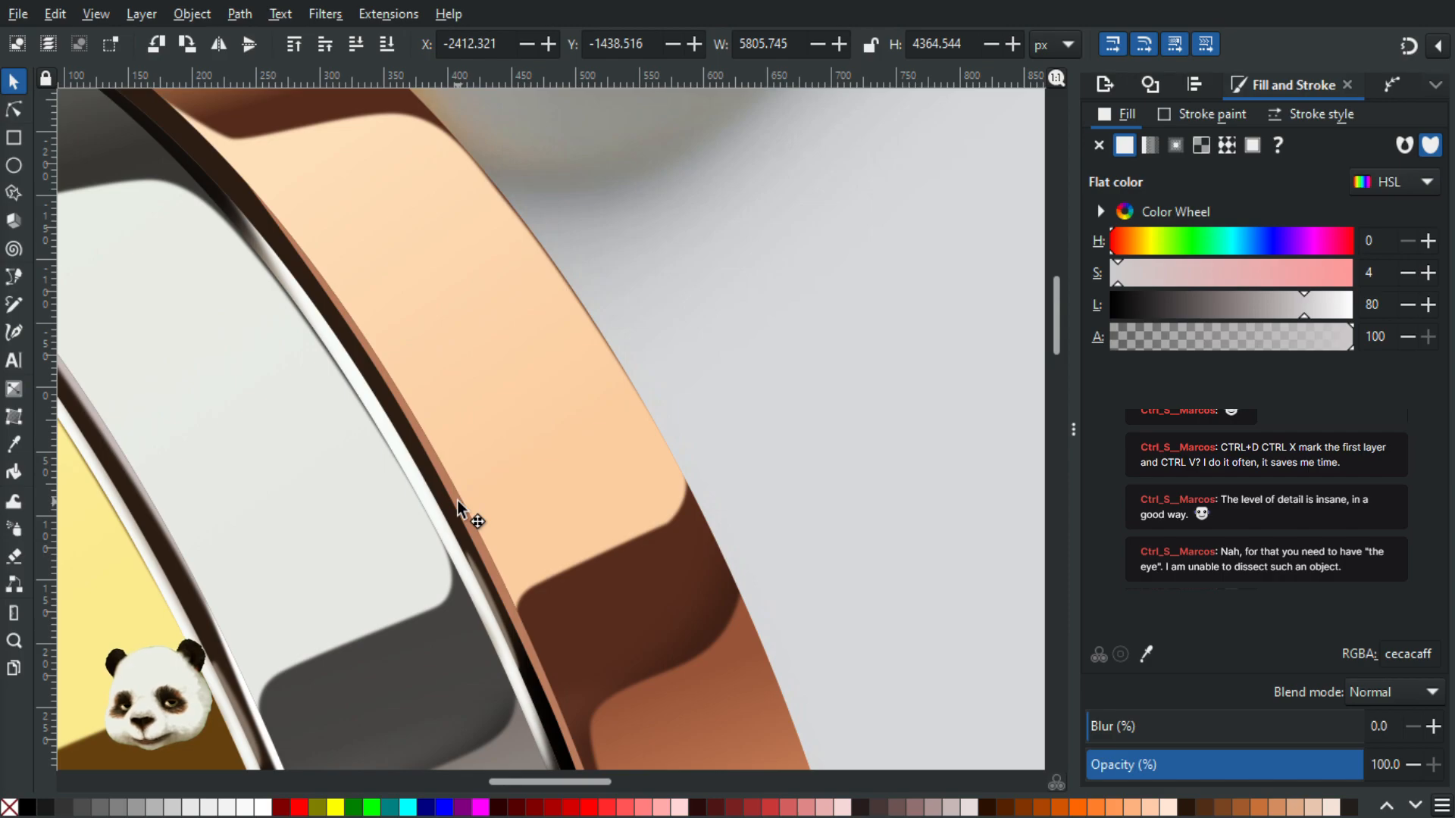
{"action": "scroll", "coordinate": [457, 500], "scroll_direction": "up", "scroll_amount": 2}
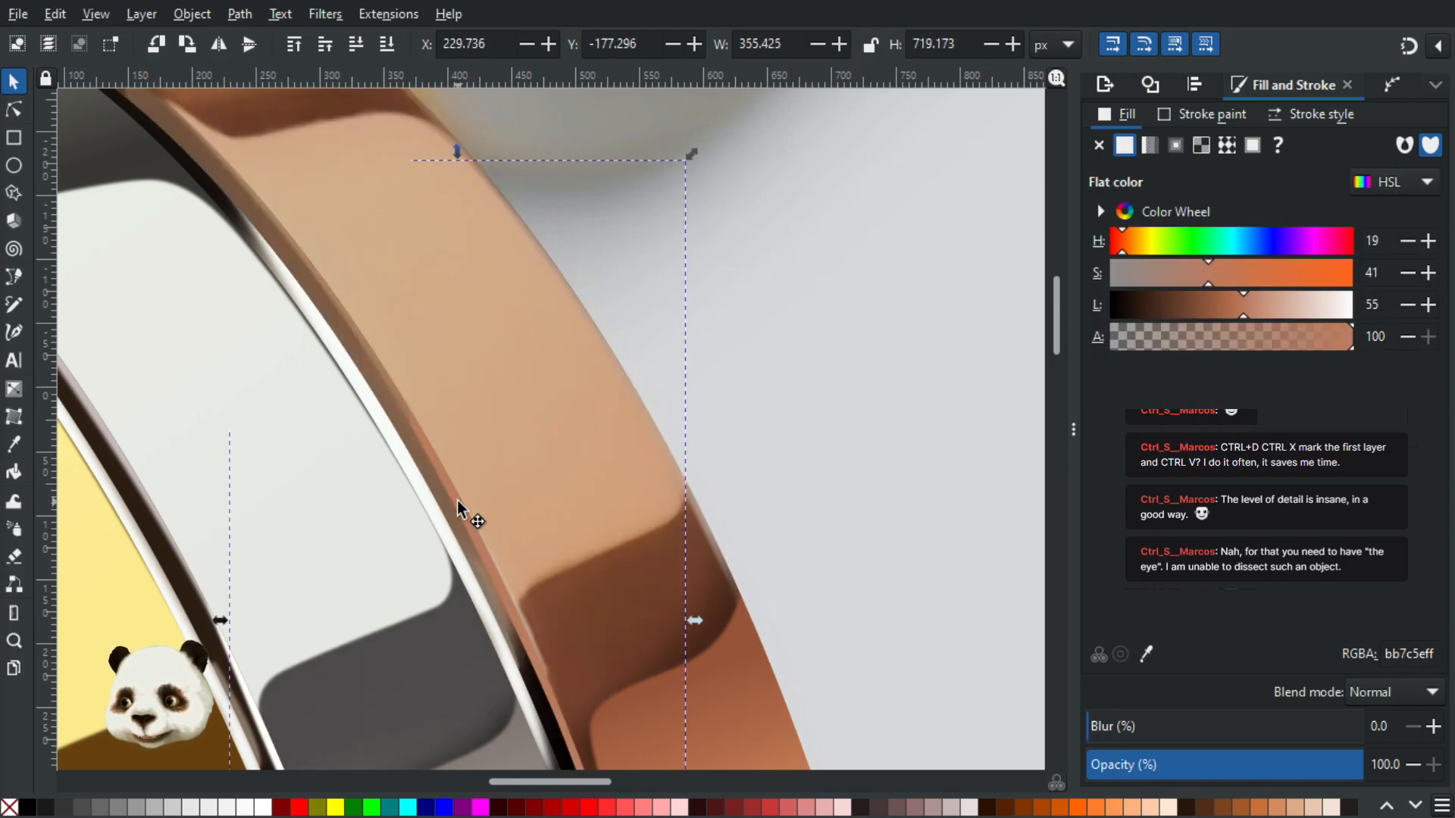
{"action": "scroll", "coordinate": [606, 515], "scroll_direction": "down", "scroll_amount": 1}
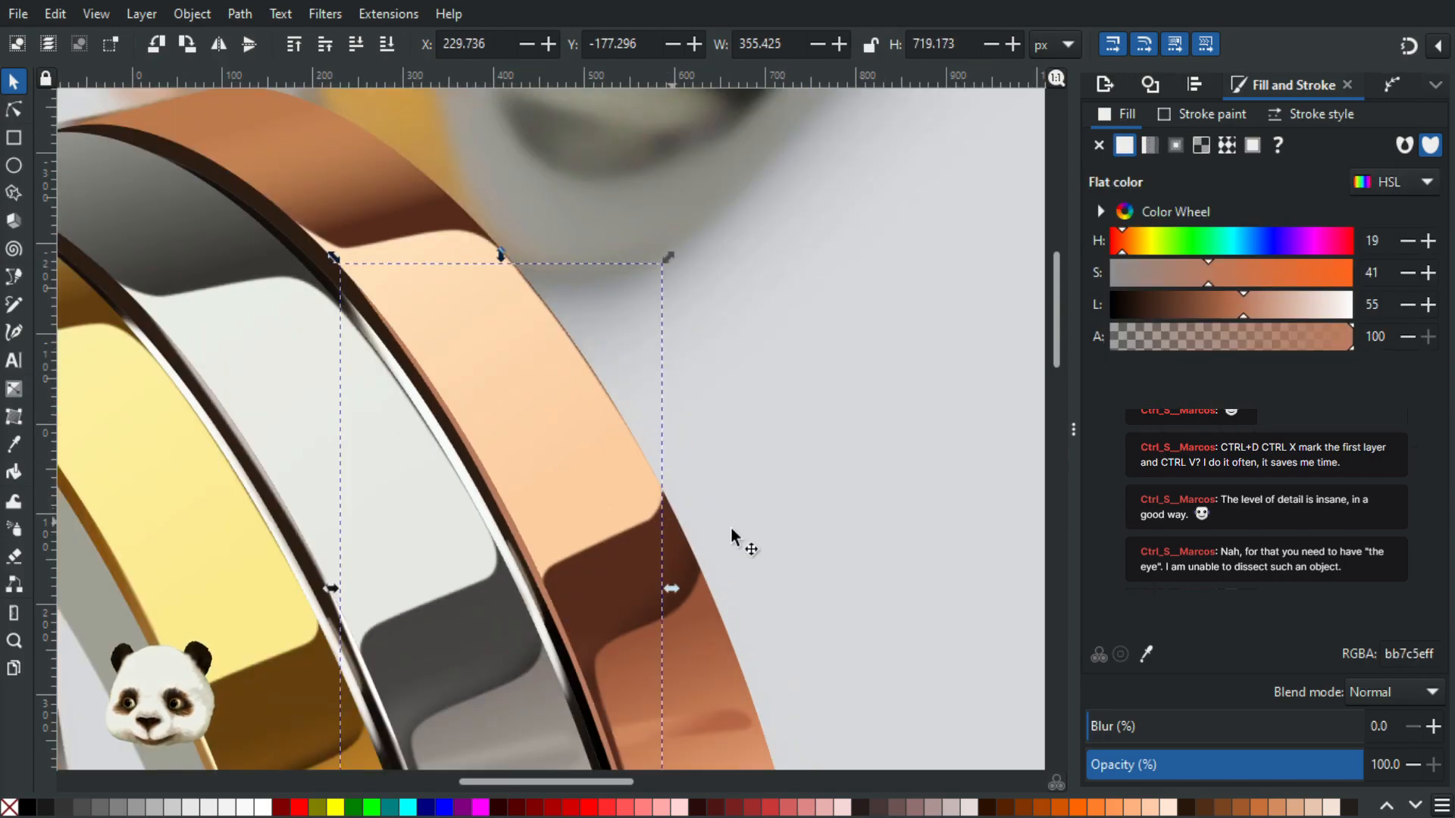
Step: Try short linear gradients across the copper strip beside the groove and undo each one
{"action": "left_click_drag", "start_coordinate": [720, 483], "coordinate": [594, 341]}
{"action": "key", "text": "g"}
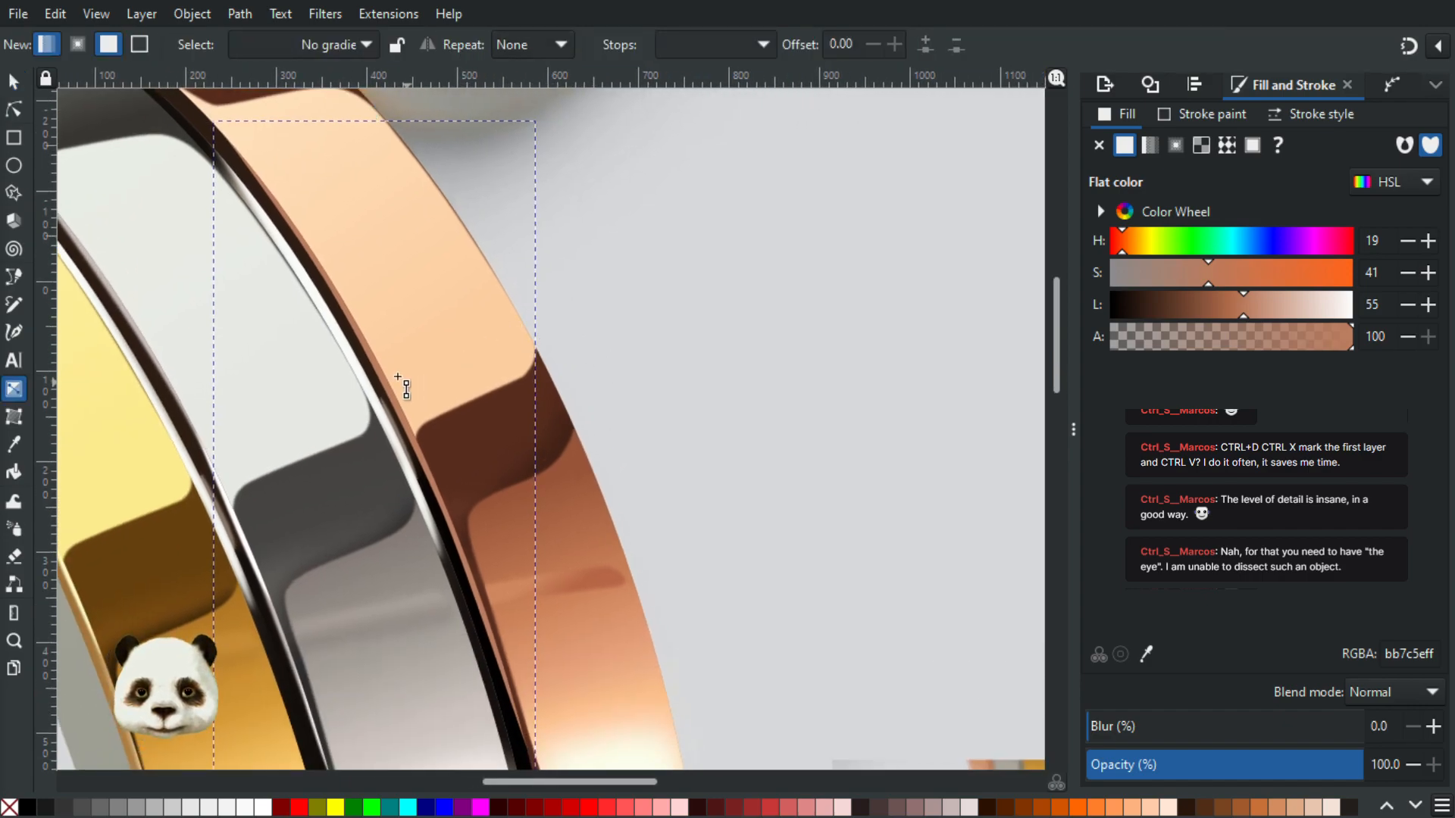
{"action": "left_click_drag", "start_coordinate": [353, 319], "coordinate": [370, 382]}
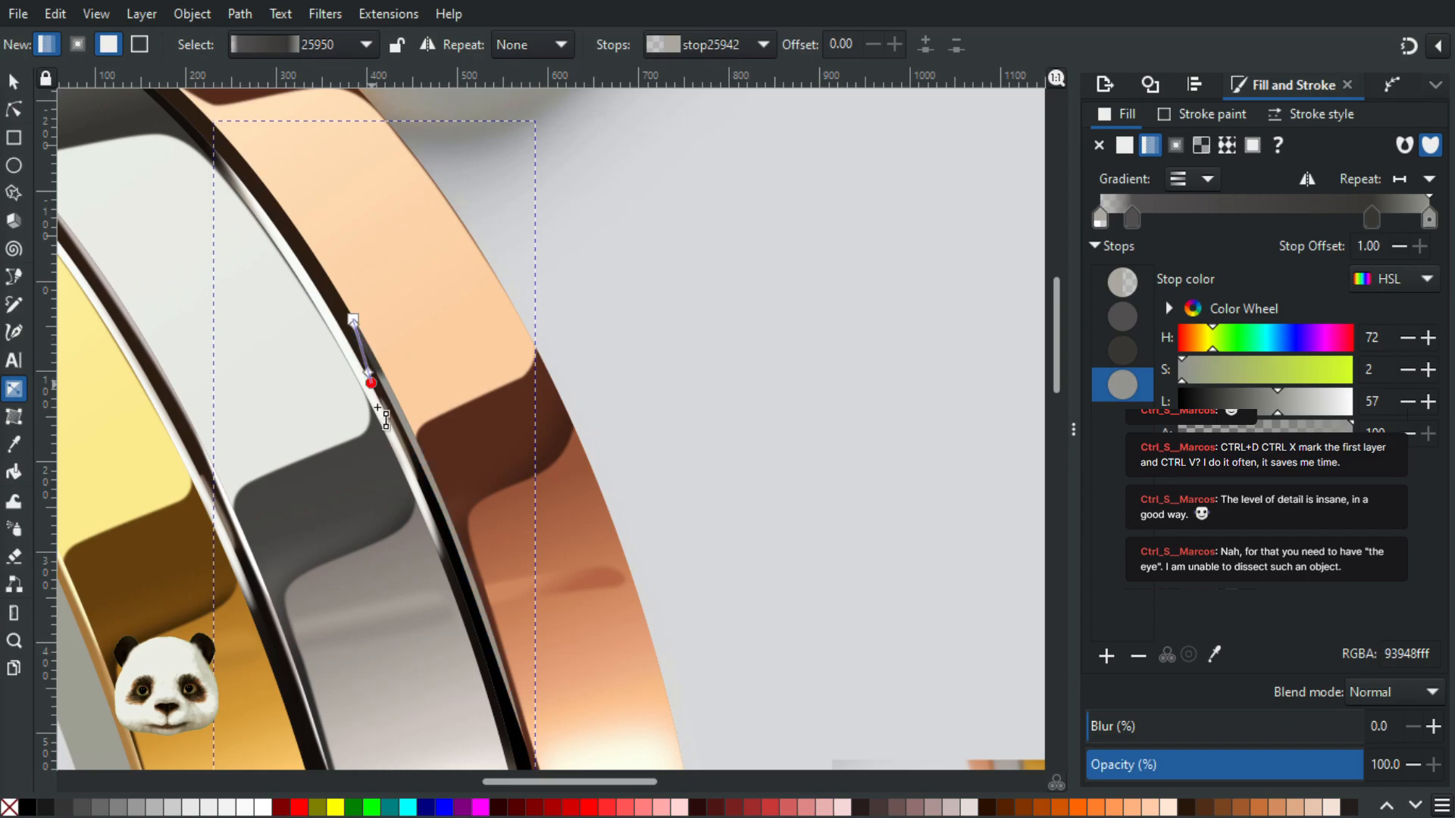
{"action": "key", "text": "ctrl+z"}
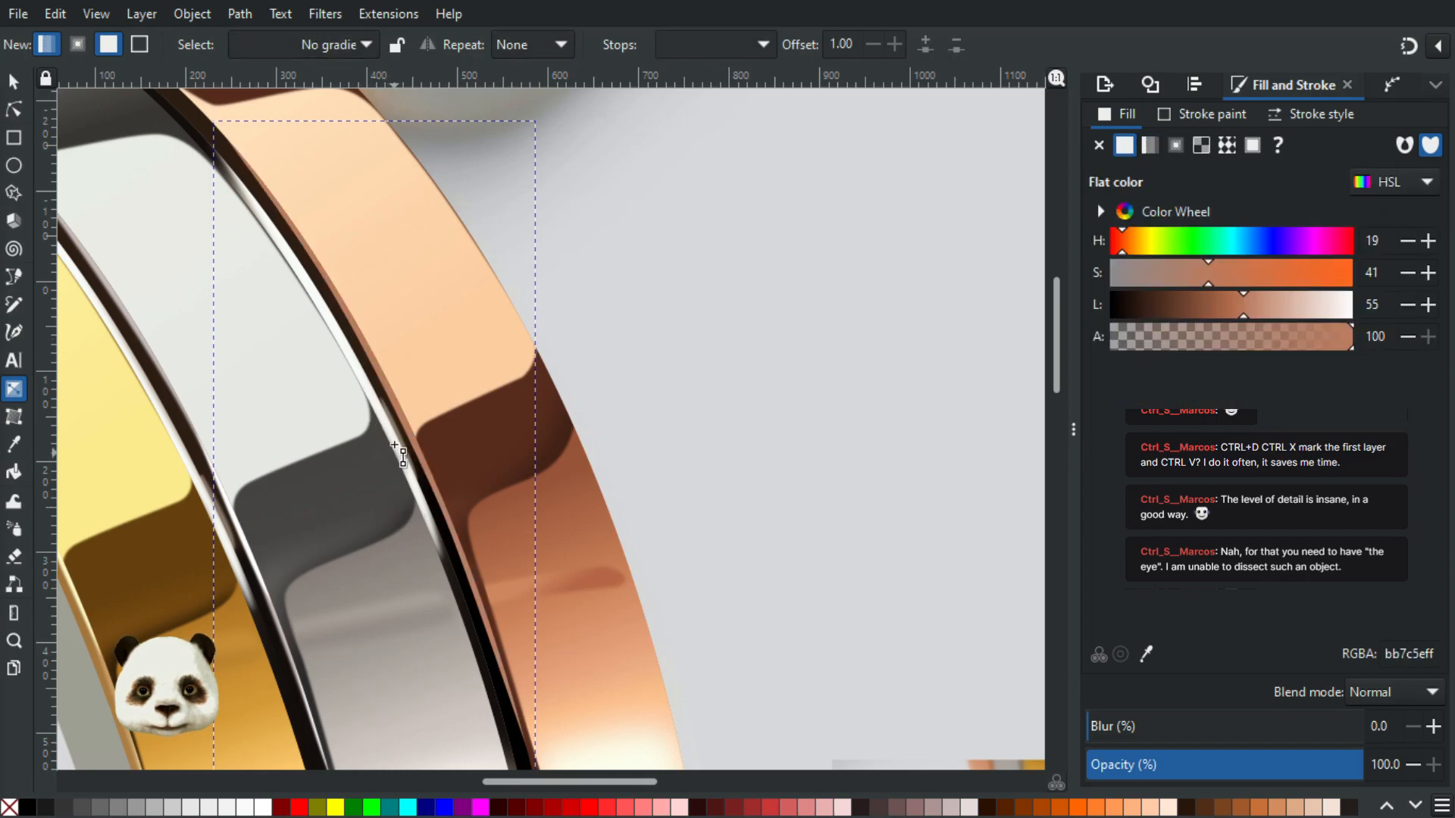
{"action": "scroll", "coordinate": [399, 342], "scroll_direction": "up", "scroll_amount": 4}
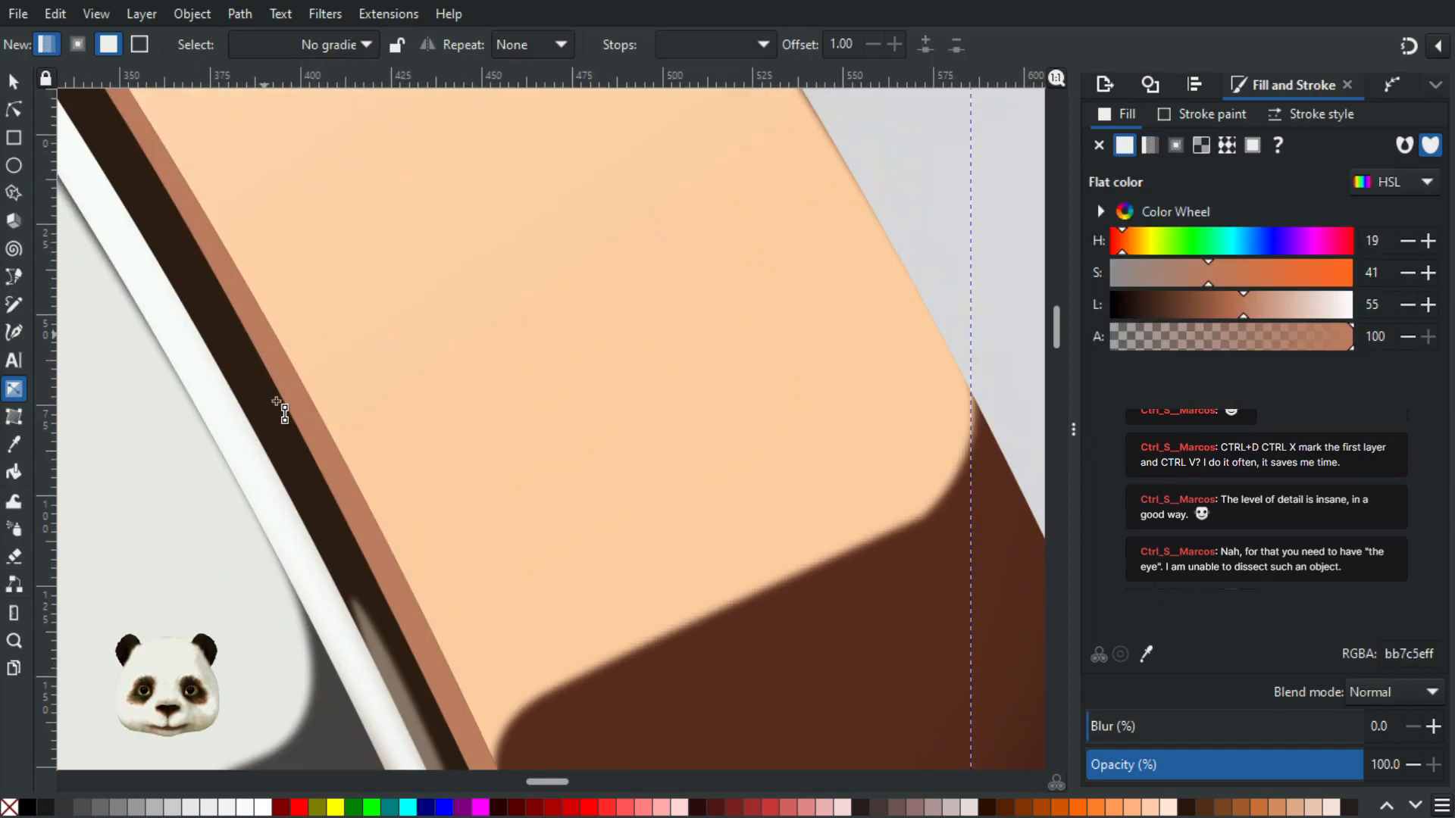
{"action": "left_click_drag", "start_coordinate": [265, 332], "coordinate": [281, 424]}
{"action": "key", "text": "ctrl+z"}
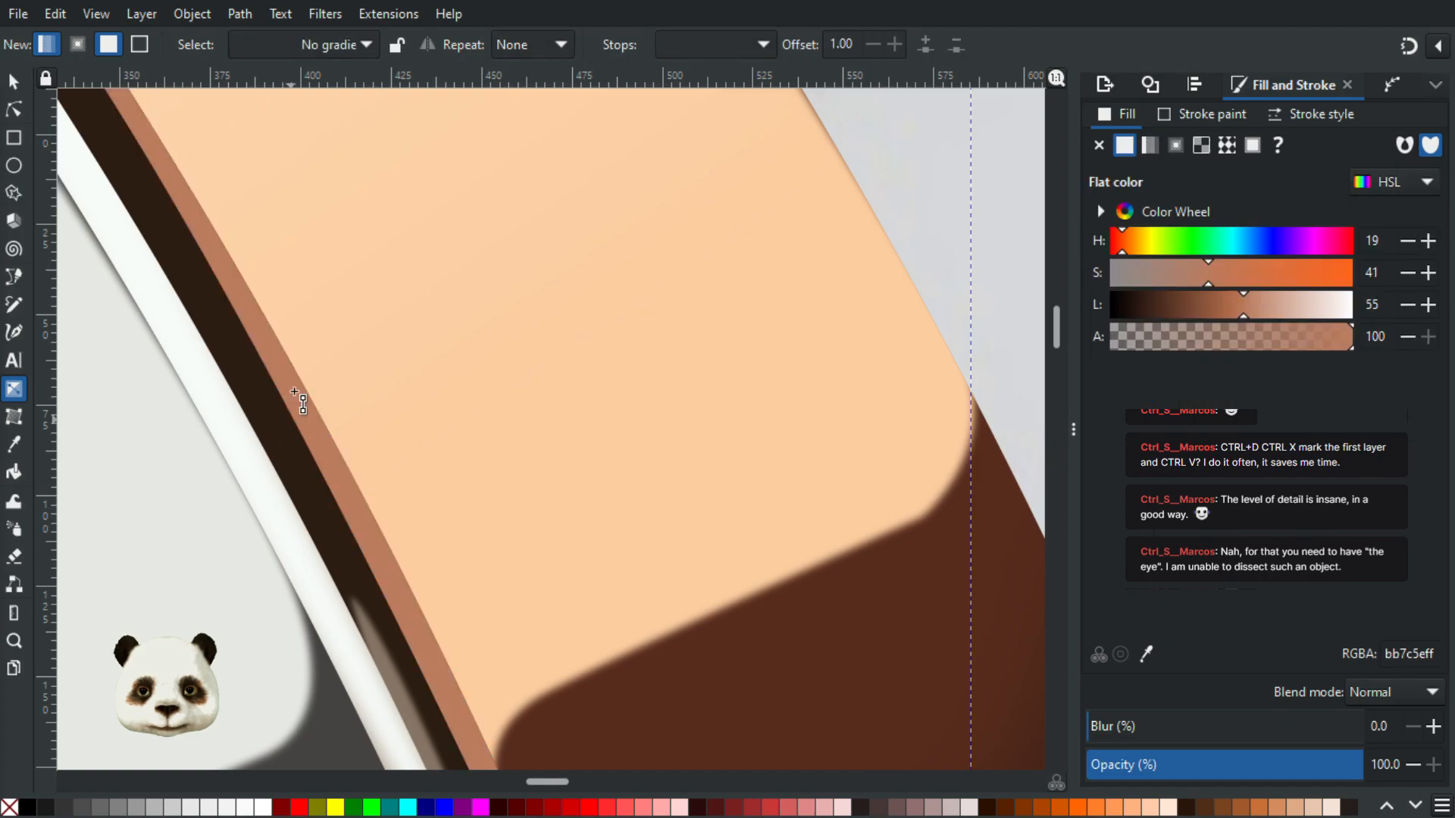
Step: Draw a vertical linear gradient about 125 px long on the copper strip, beside the silver band's pale reflection
{"action": "left_click_drag", "start_coordinate": [206, 221], "coordinate": [231, 506]}
{"action": "left_click_drag", "start_coordinate": [233, 575], "coordinate": [235, 676]}
{"action": "scroll", "coordinate": [236, 676], "scroll_direction": "down", "scroll_amount": 1}
{"action": "scroll", "coordinate": [235, 676], "scroll_direction": "down", "scroll_amount": 5}
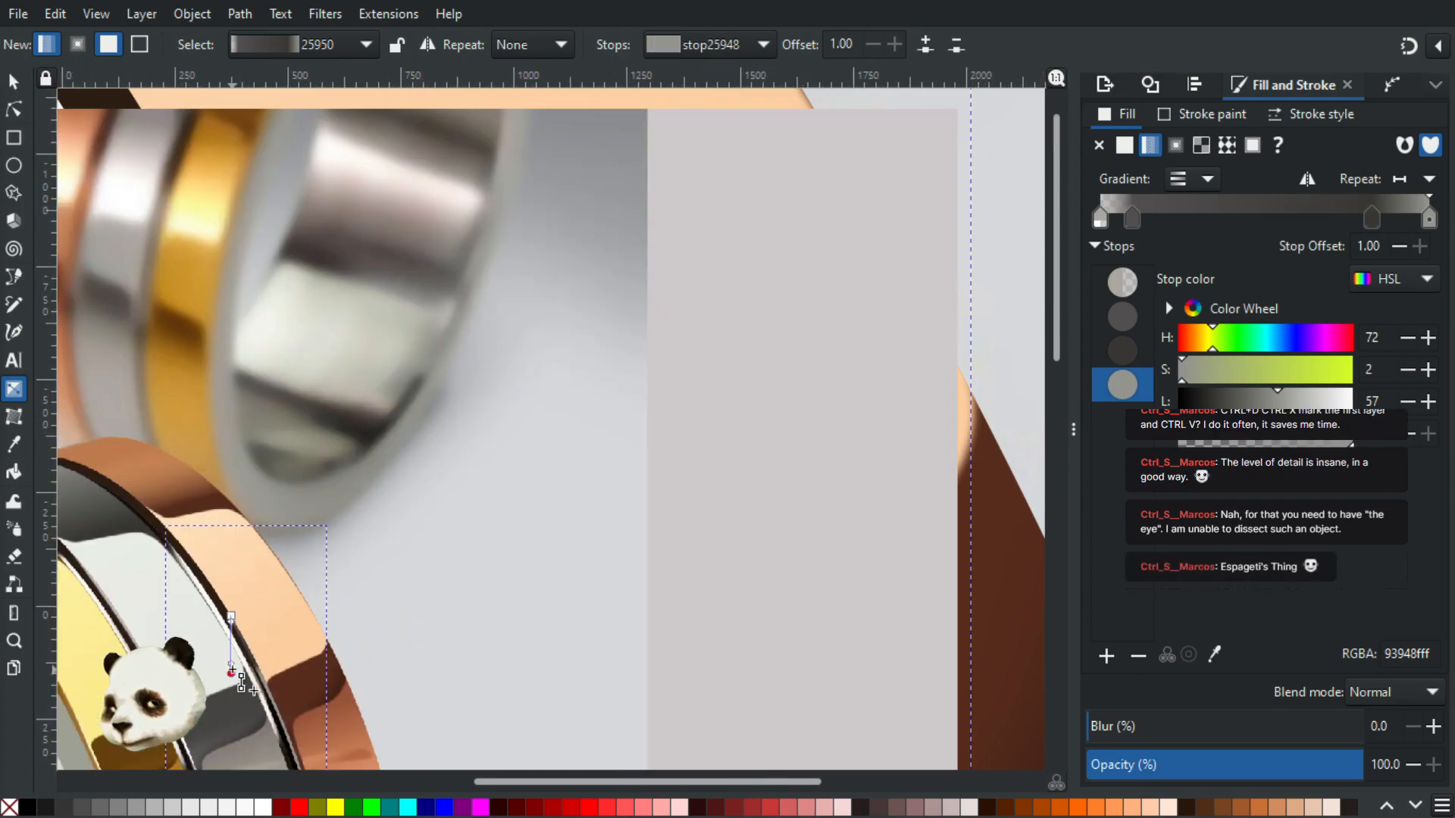
Step: Set the strip gradient's start stop to pale peach fdecb8ff, sampled beside the groove in the reference ring photo
{"action": "left_click", "coordinate": [231, 615]}
{"action": "left_click_drag", "start_coordinate": [464, 572], "coordinate": [422, 266]}
{"action": "scroll", "coordinate": [454, 567], "scroll_direction": "up", "scroll_amount": 2}
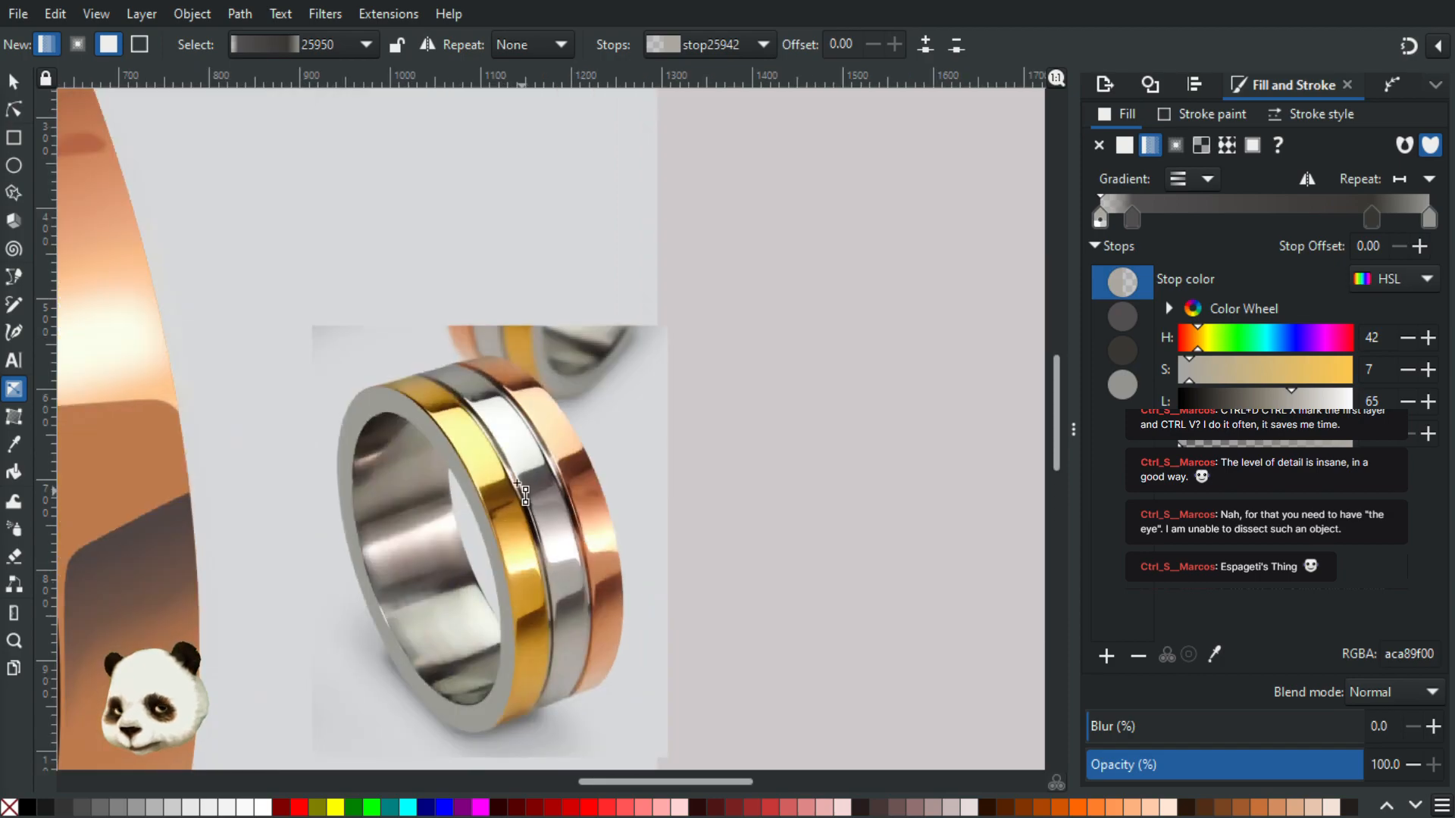
{"action": "key", "text": "d"}
{"action": "scroll", "coordinate": [564, 473], "scroll_direction": "up", "scroll_amount": 4}
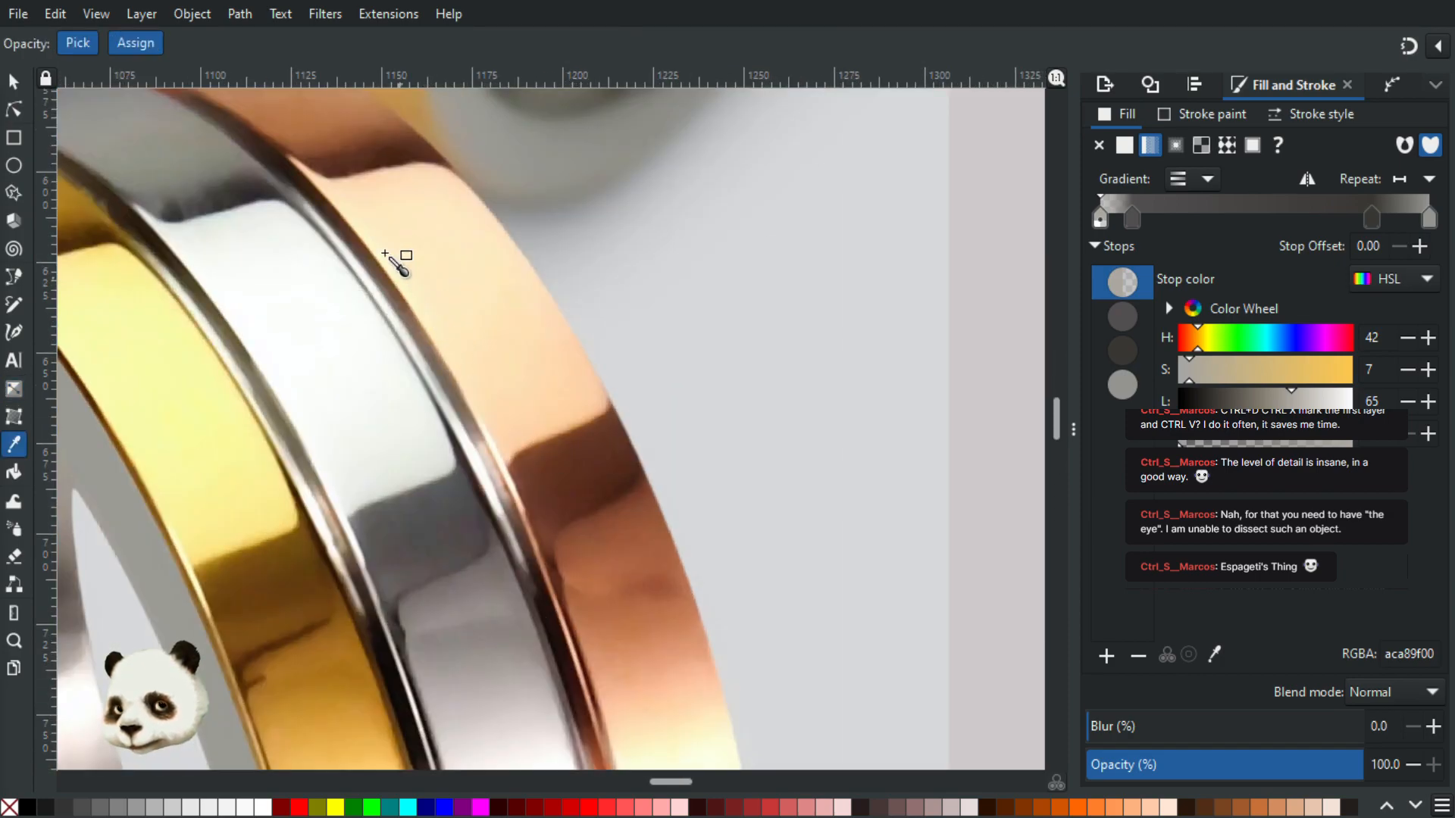
{"action": "left_click", "coordinate": [352, 228]}
{"action": "scroll", "coordinate": [422, 422], "scroll_direction": "down", "scroll_amount": 5}
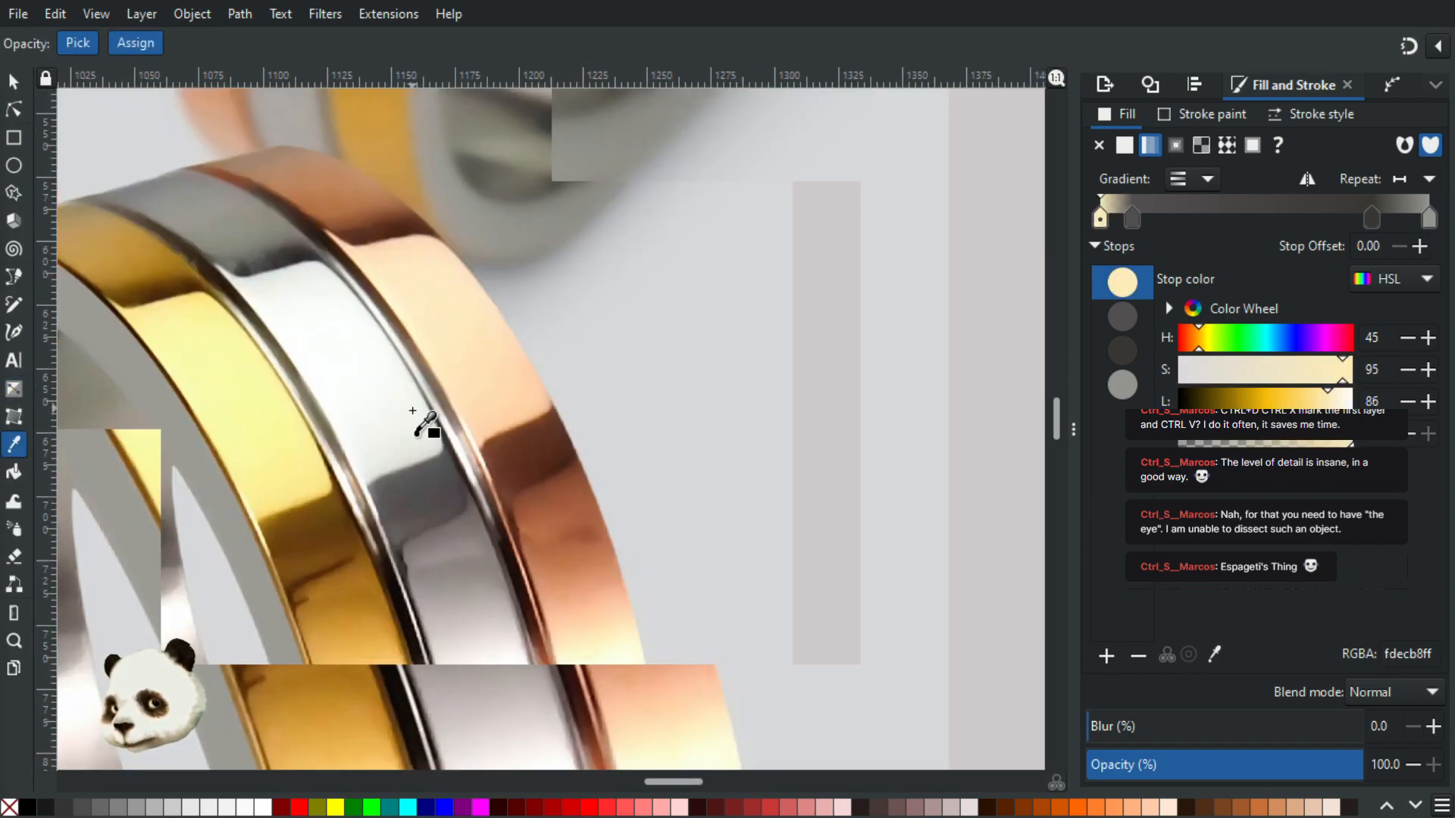
Step: Set the strip gradient's end stop to copper bf8963ff, sampled from the lower groove edge in the reference ring photo
{"action": "left_click_drag", "start_coordinate": [221, 407], "coordinate": [639, 721]}
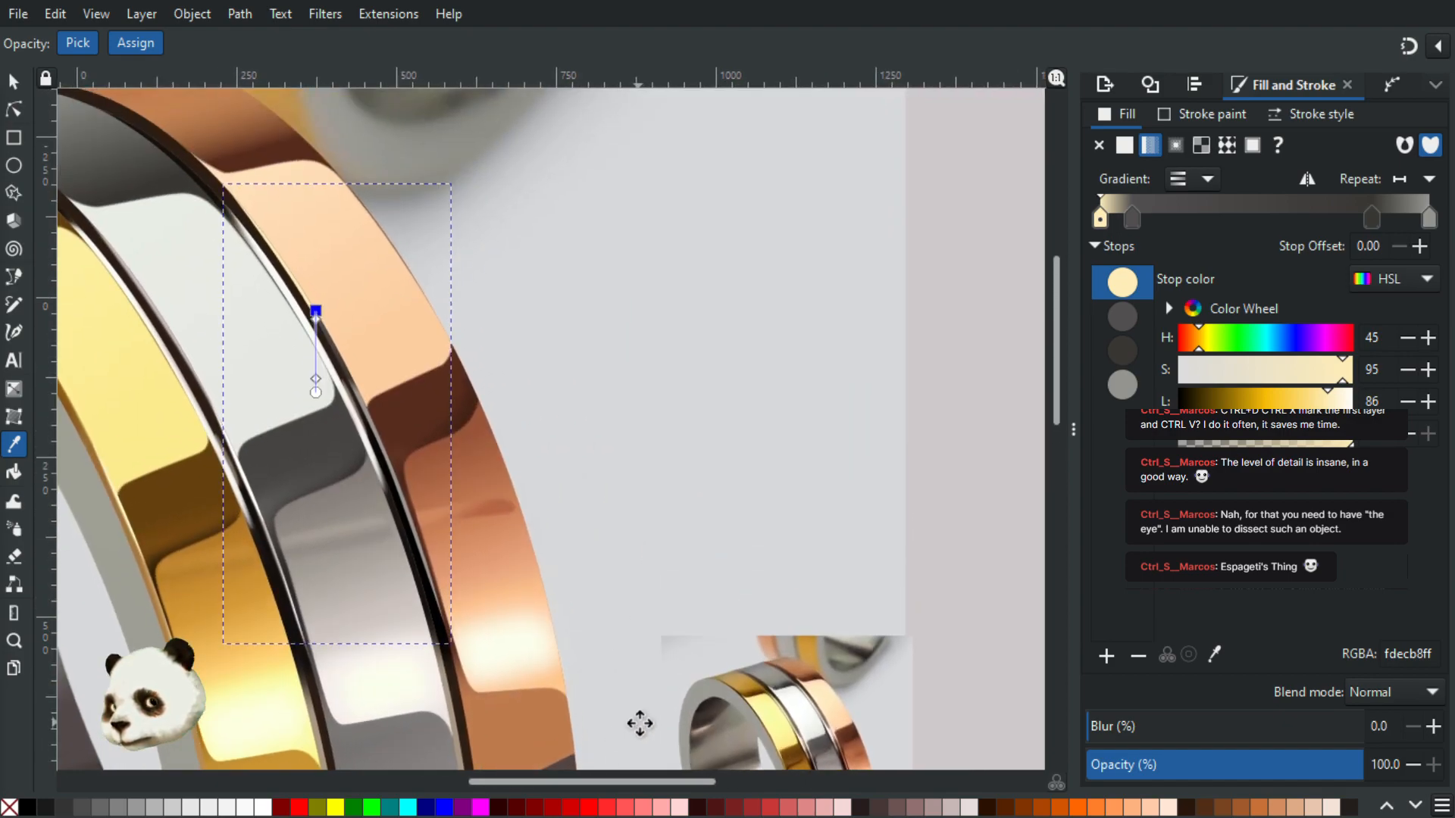
{"action": "left_click", "coordinate": [318, 394]}
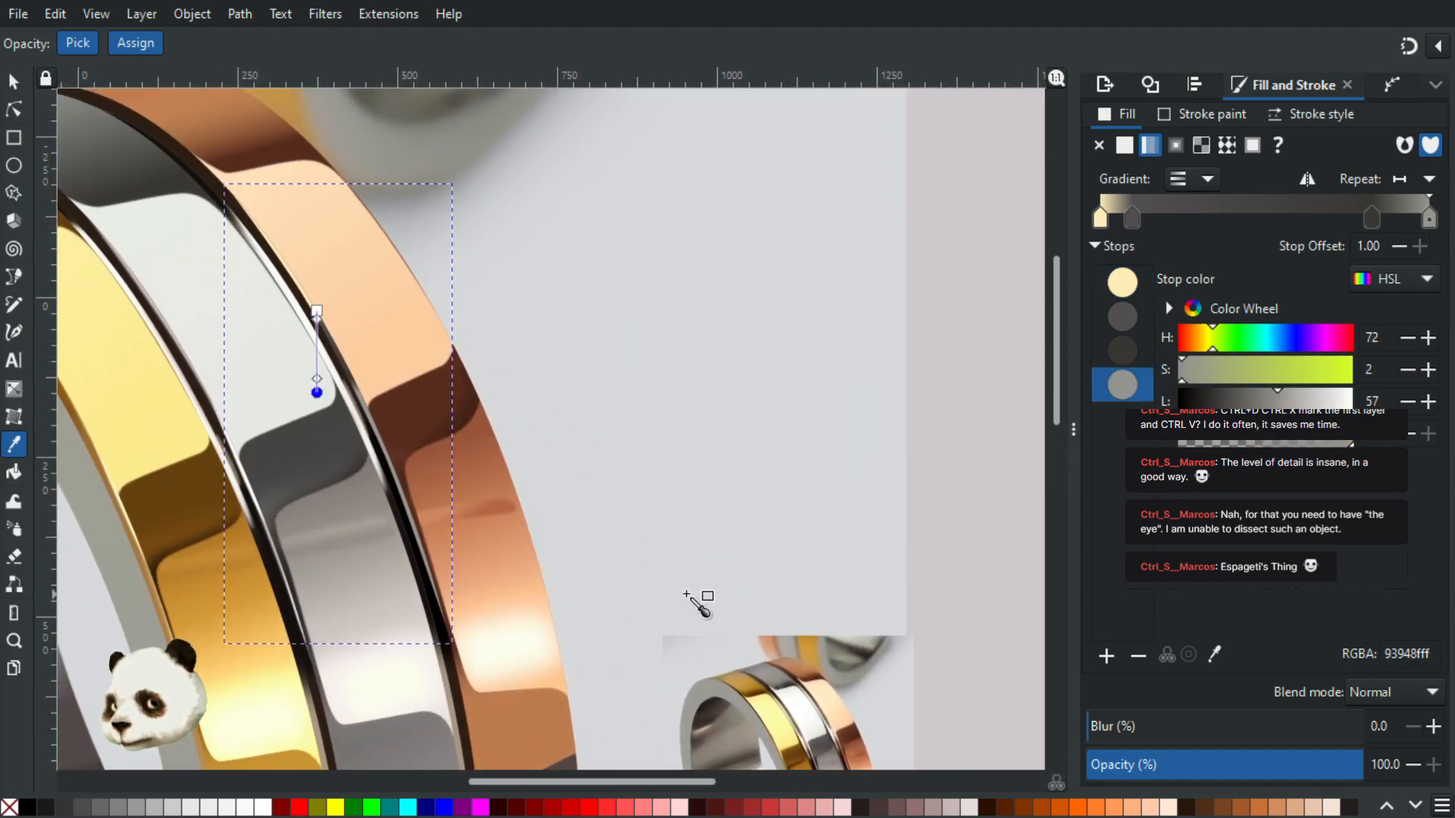
{"action": "scroll", "coordinate": [692, 601], "scroll_direction": "up", "scroll_amount": 5}
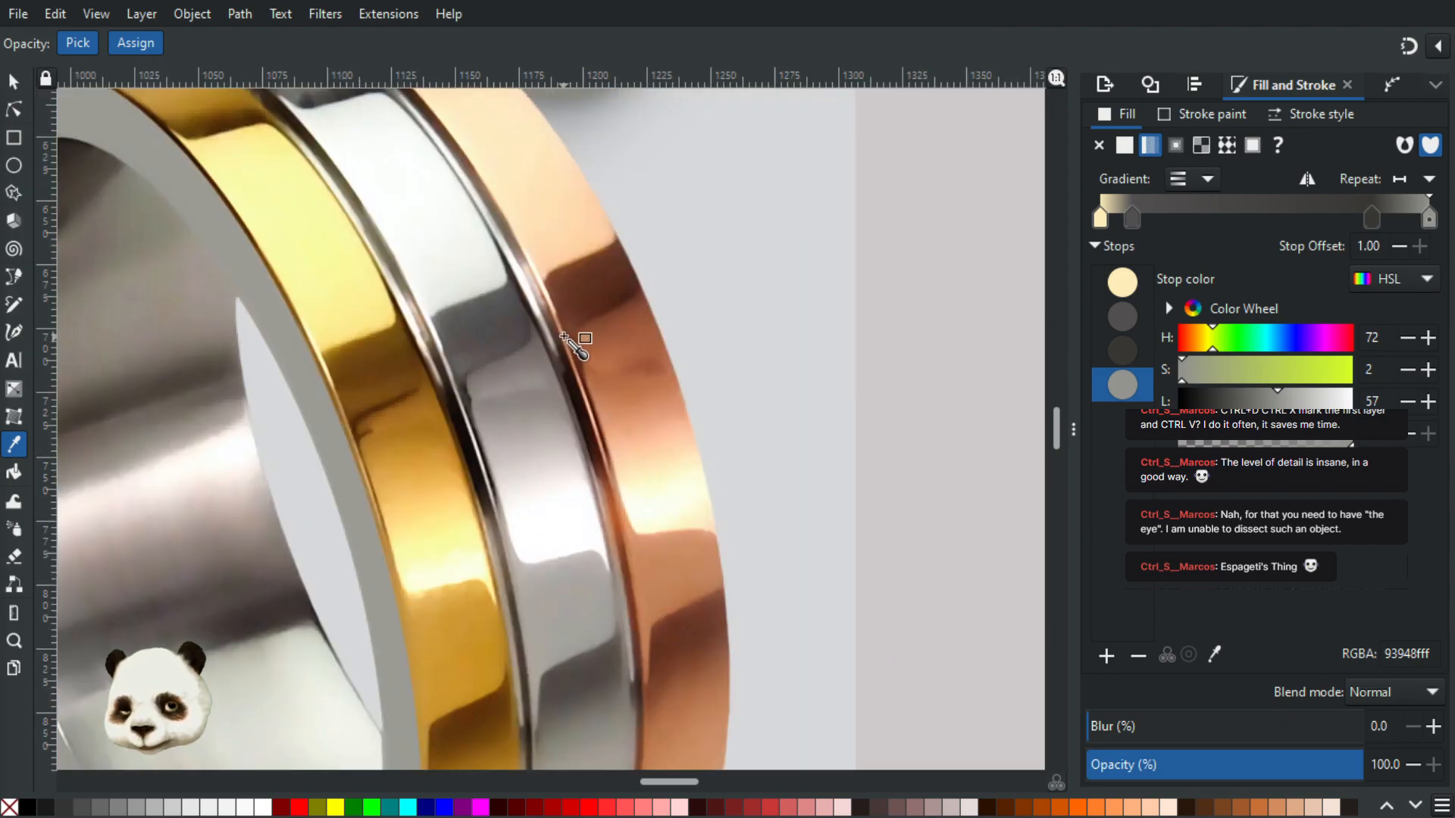
{"action": "left_click", "coordinate": [564, 336]}
{"action": "scroll", "coordinate": [566, 450], "scroll_direction": "down", "scroll_amount": 5}
{"action": "left_click_drag", "start_coordinate": [441, 439], "coordinate": [536, 613]}
{"action": "scroll", "coordinate": [462, 482], "scroll_direction": "up", "scroll_amount": 2}
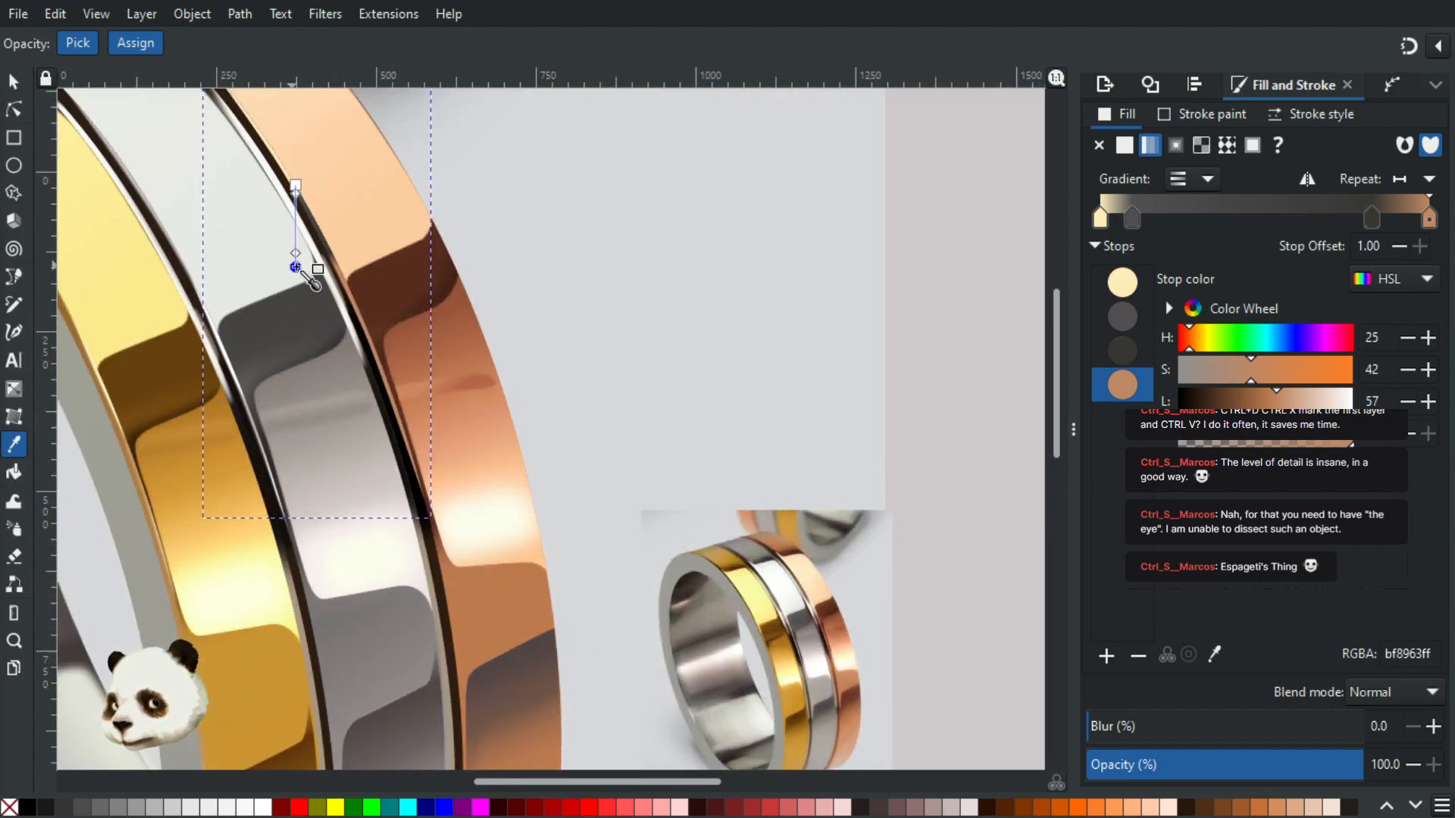
Step: Lengthen the strip's near-vertical gradient to about 290 px, ending just below the silver band's dark reflection
{"action": "left_click_drag", "start_coordinate": [297, 288], "coordinate": [301, 368]}
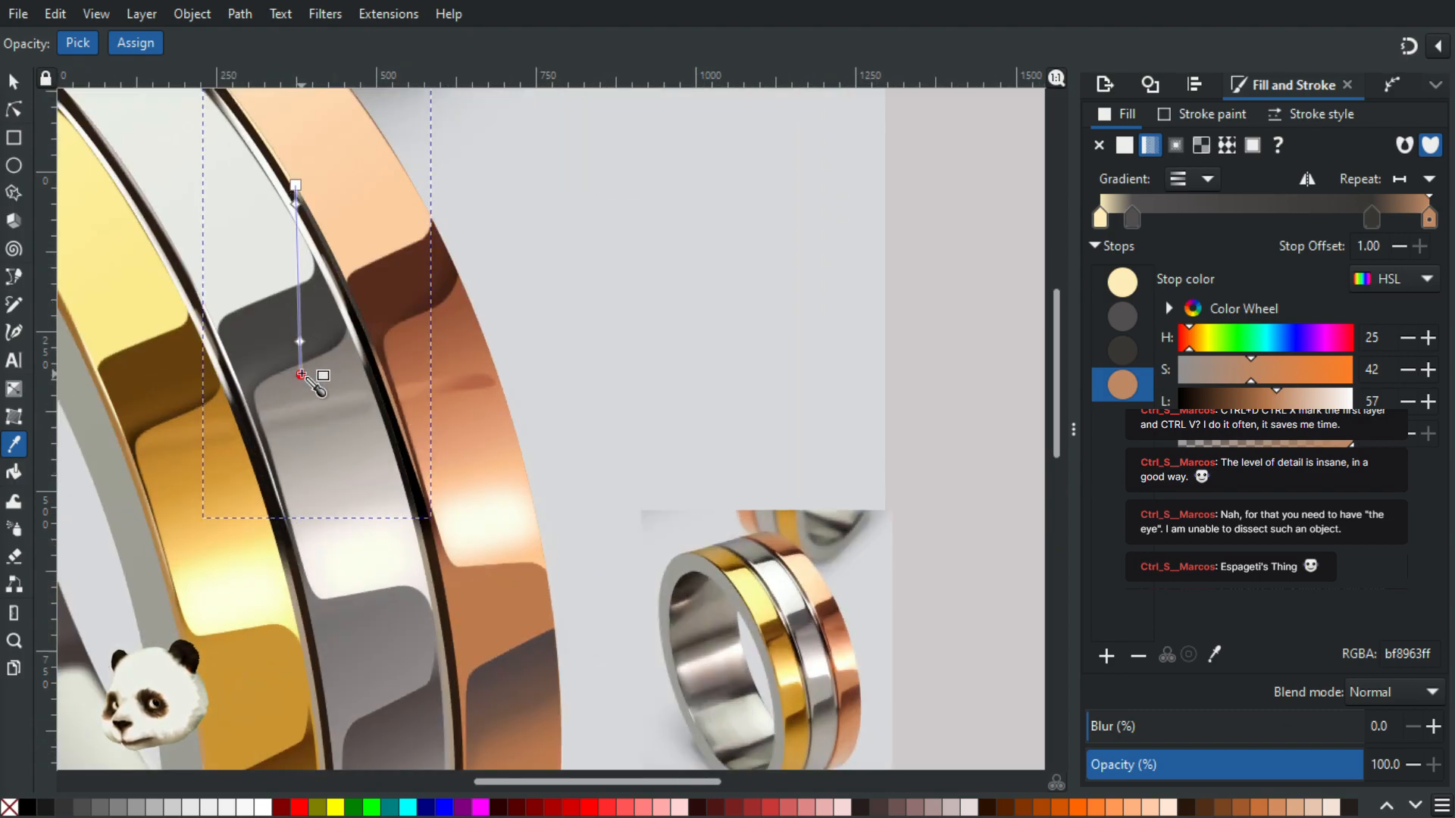
{"action": "left_click", "coordinate": [296, 204]}
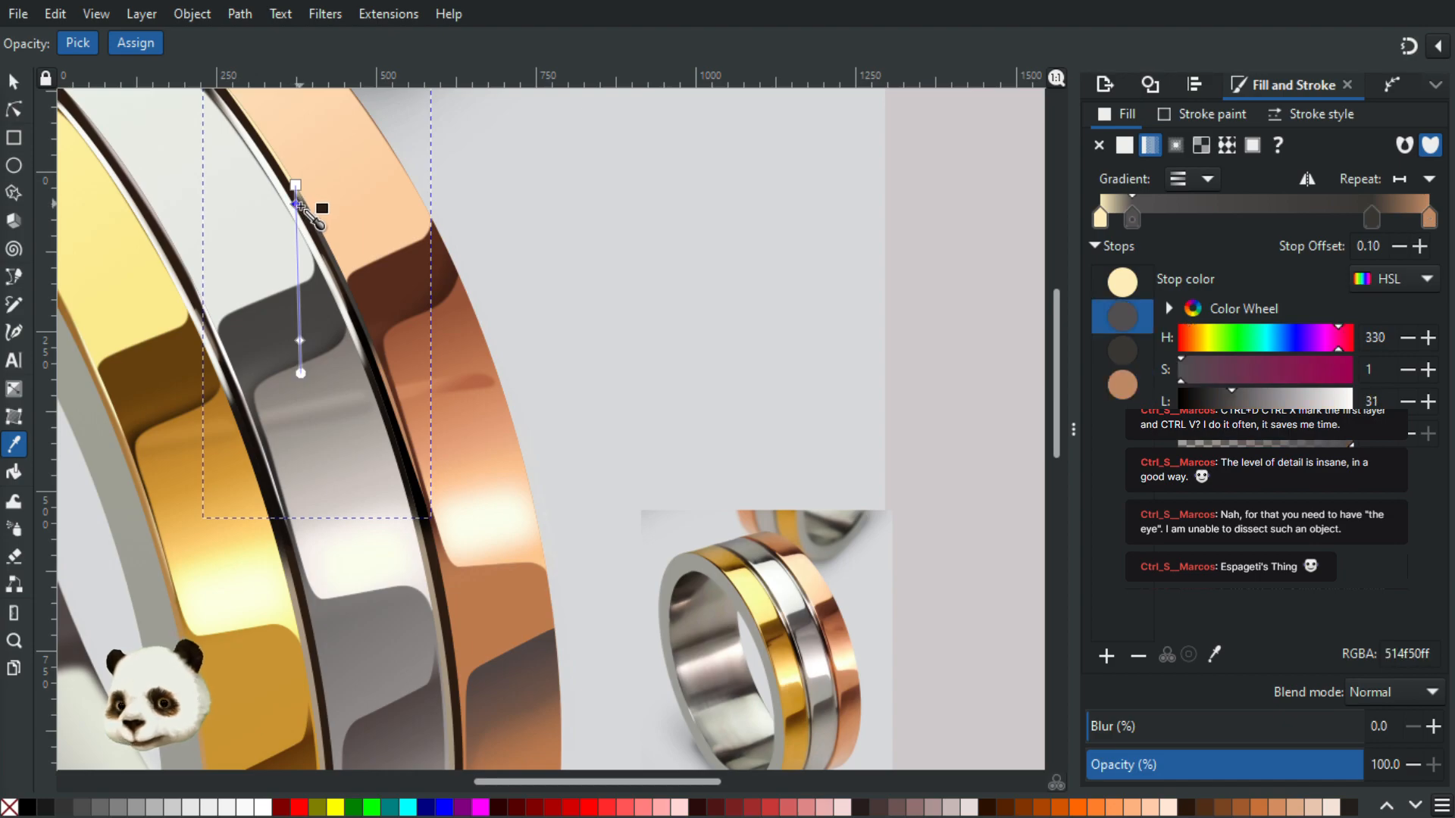
{"action": "key", "text": "Escape"}
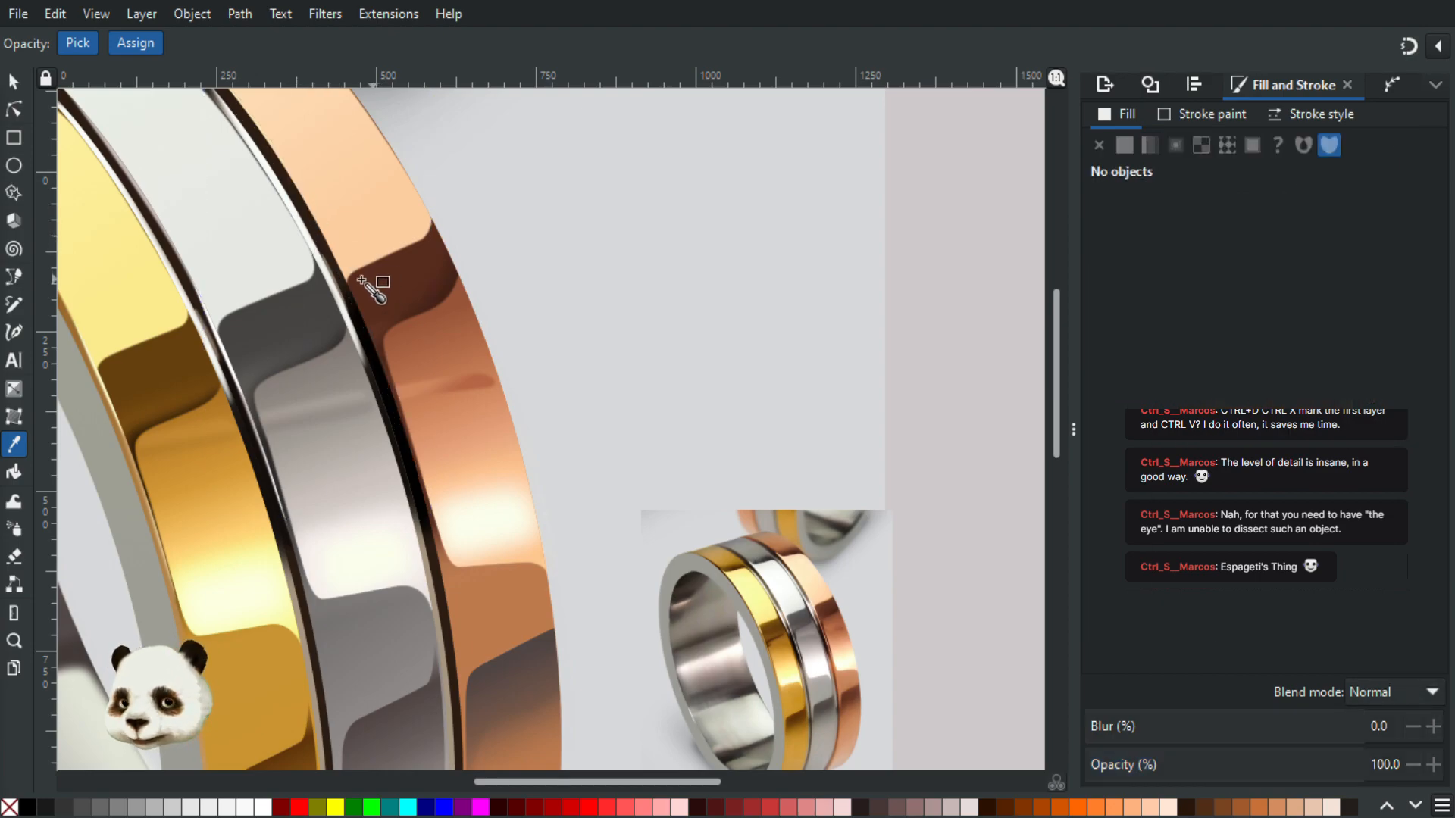
Step: Remove the two dark grey middle stops from the strip's gradient, keeping only the pale peach and copper end stops
{"action": "key", "text": "g"}
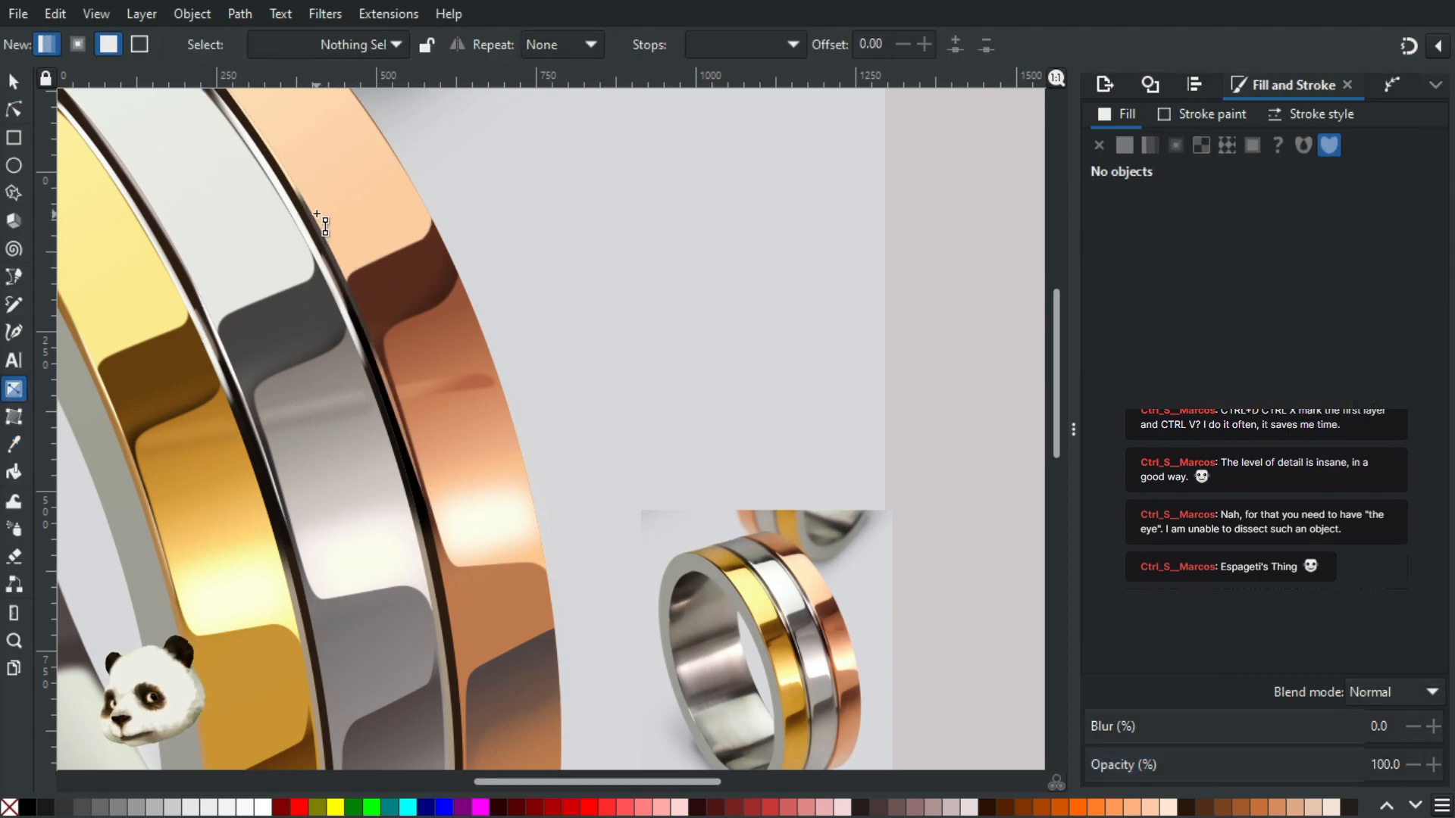
{"action": "left_click", "coordinate": [318, 225]}
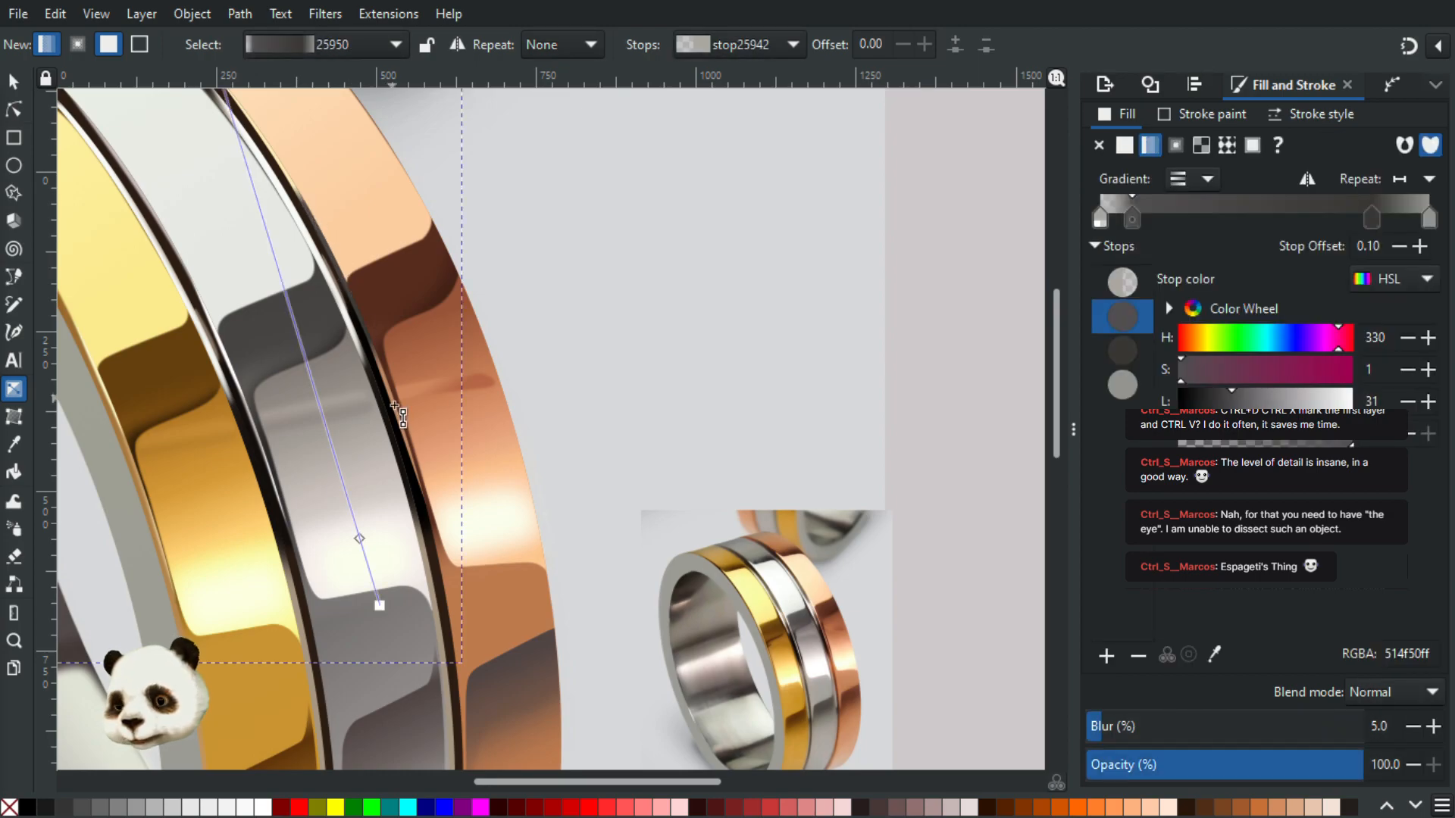
{"action": "left_click", "coordinate": [17, 77]}
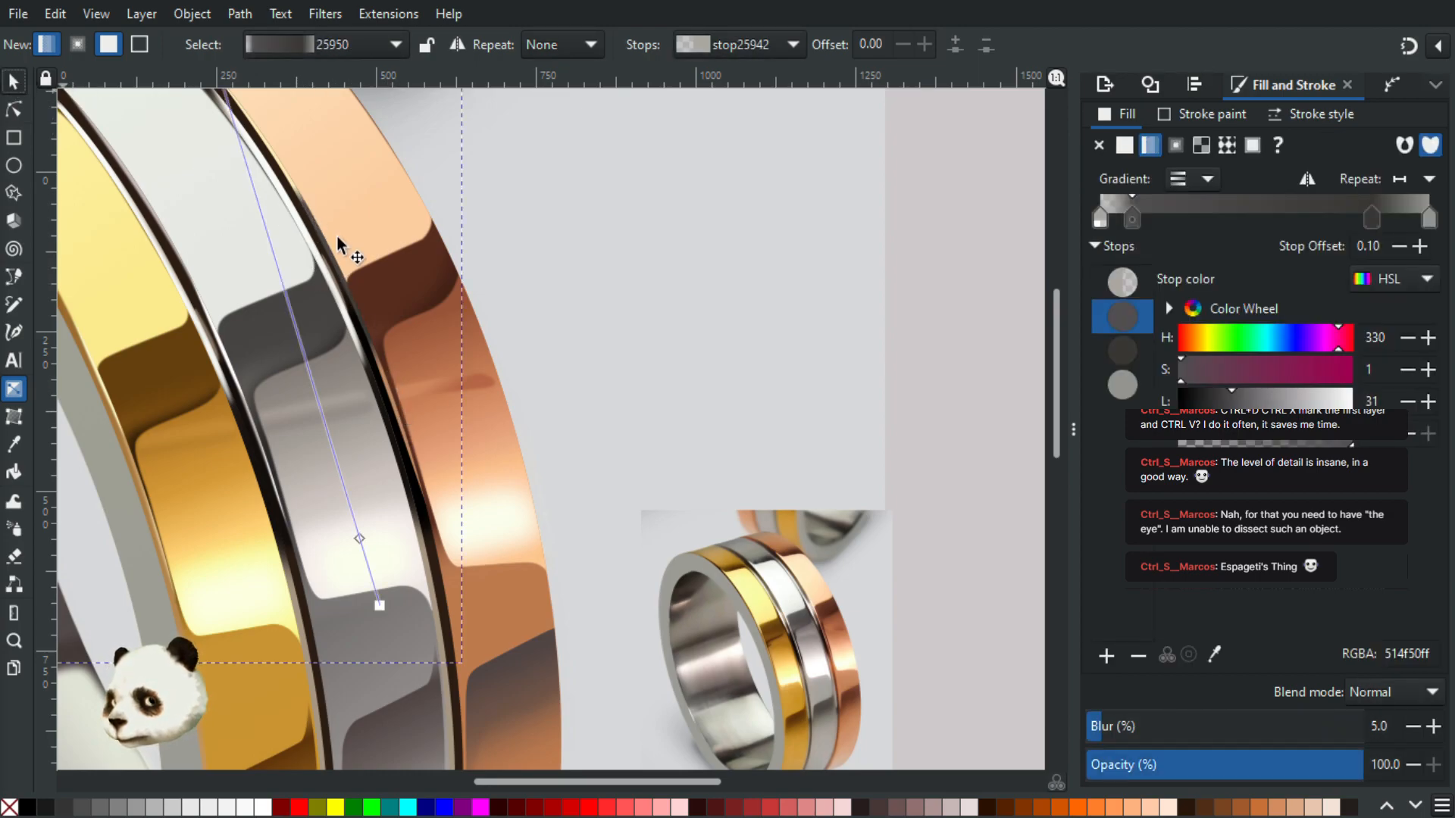
{"action": "left_click", "coordinate": [348, 288]}
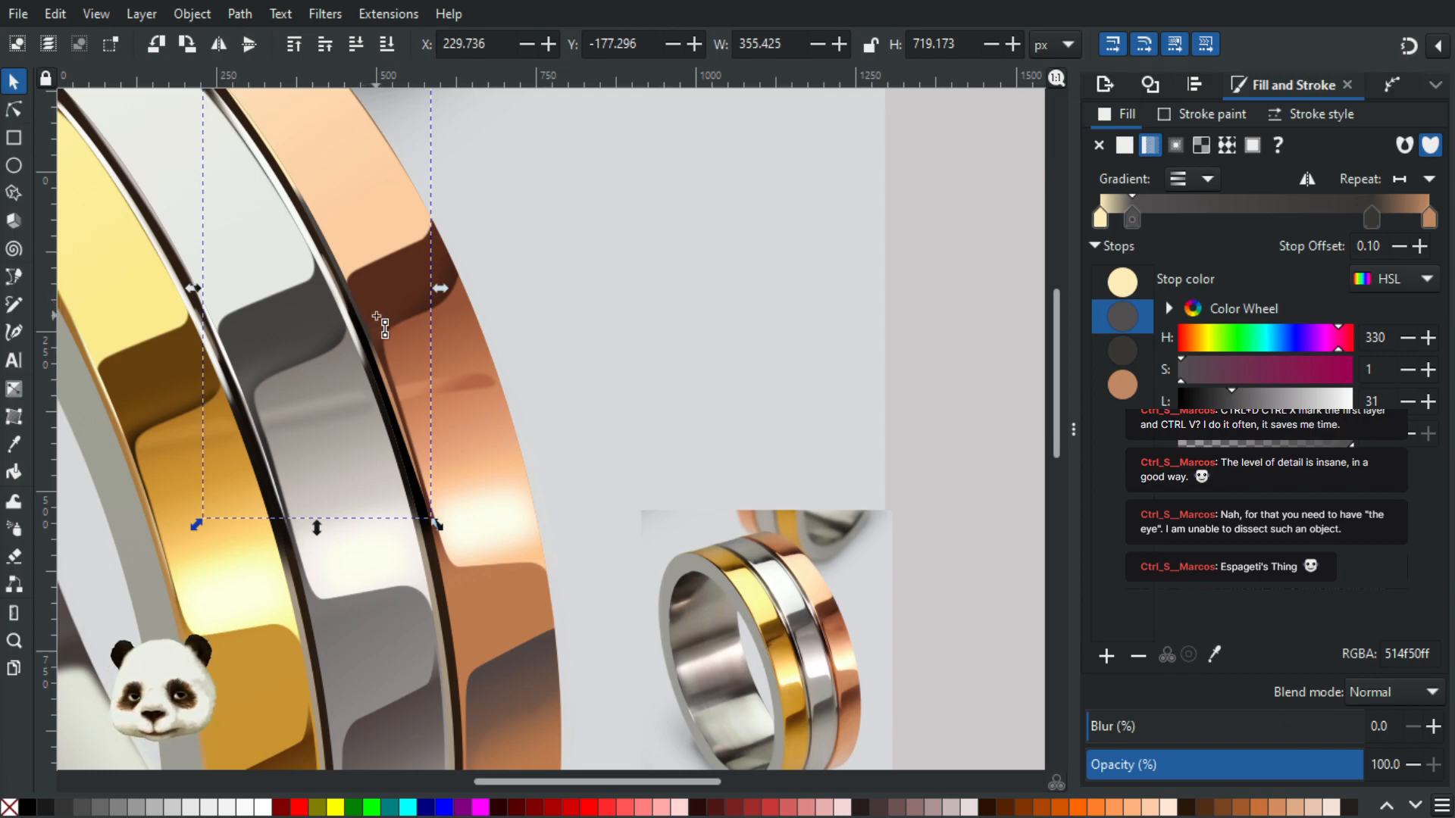
{"action": "key", "text": "g"}
{"action": "left_click", "coordinate": [299, 203]}
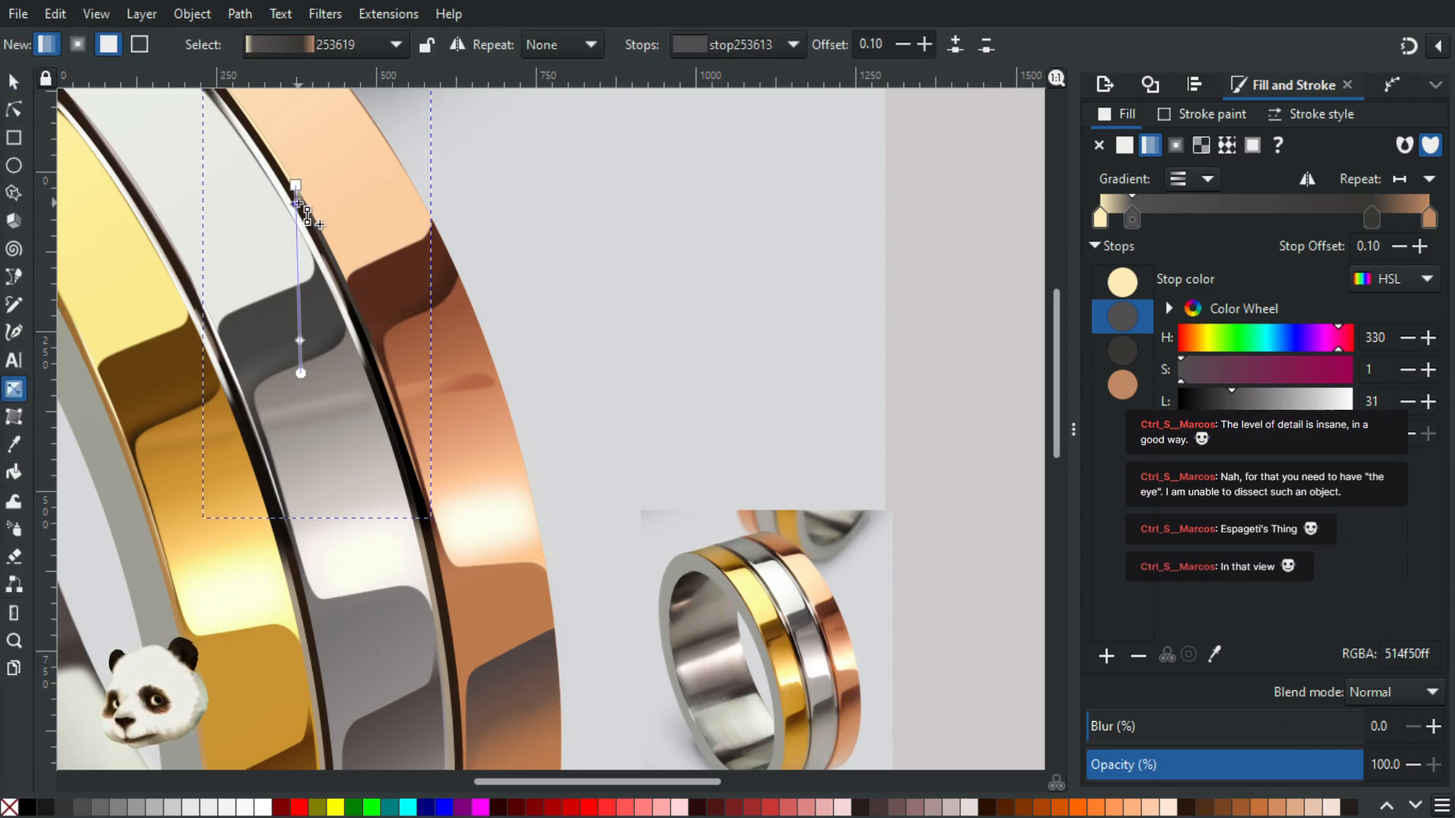
{"action": "key", "text": "Delete"}
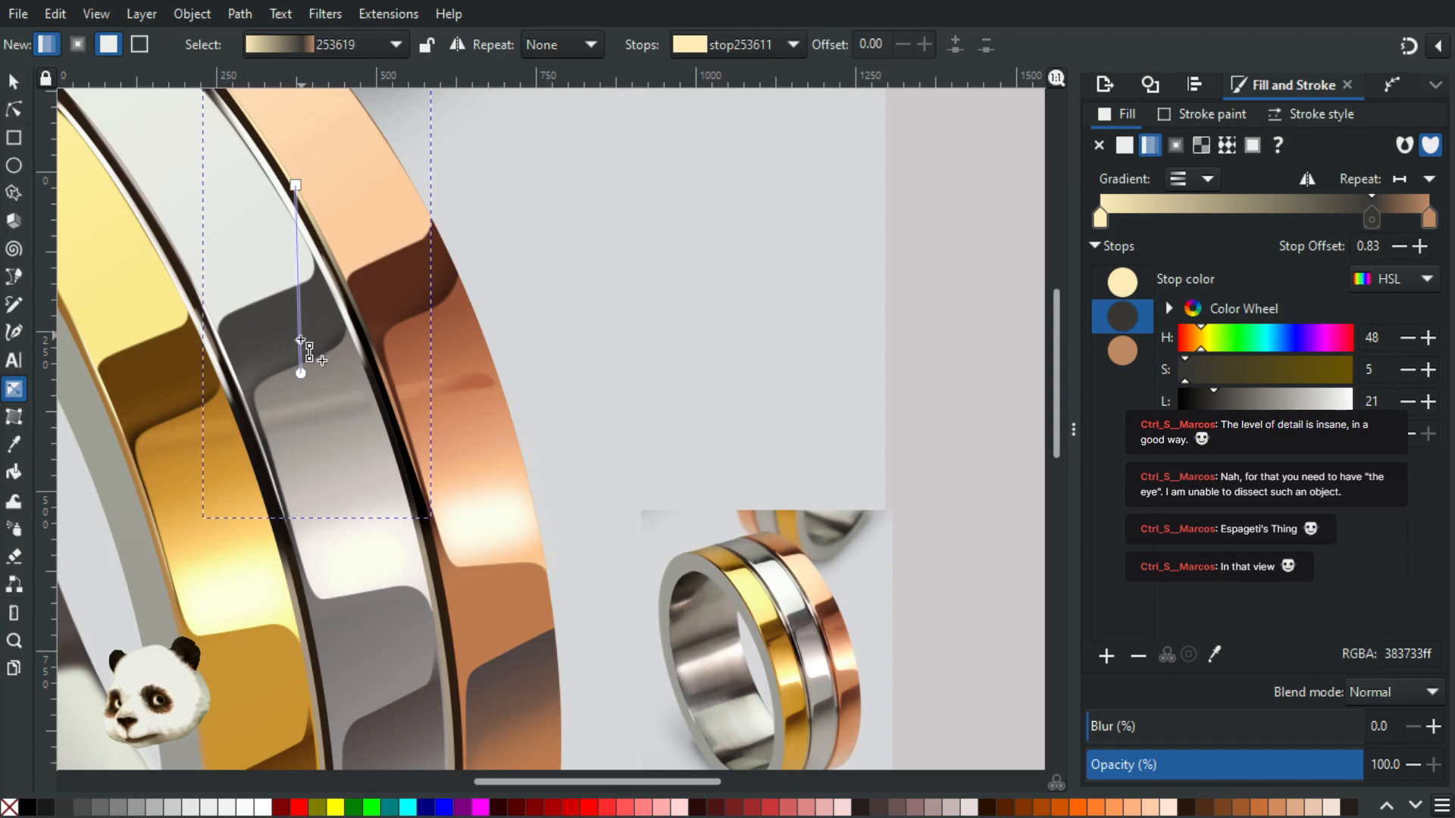
{"action": "key", "text": "Delete"}
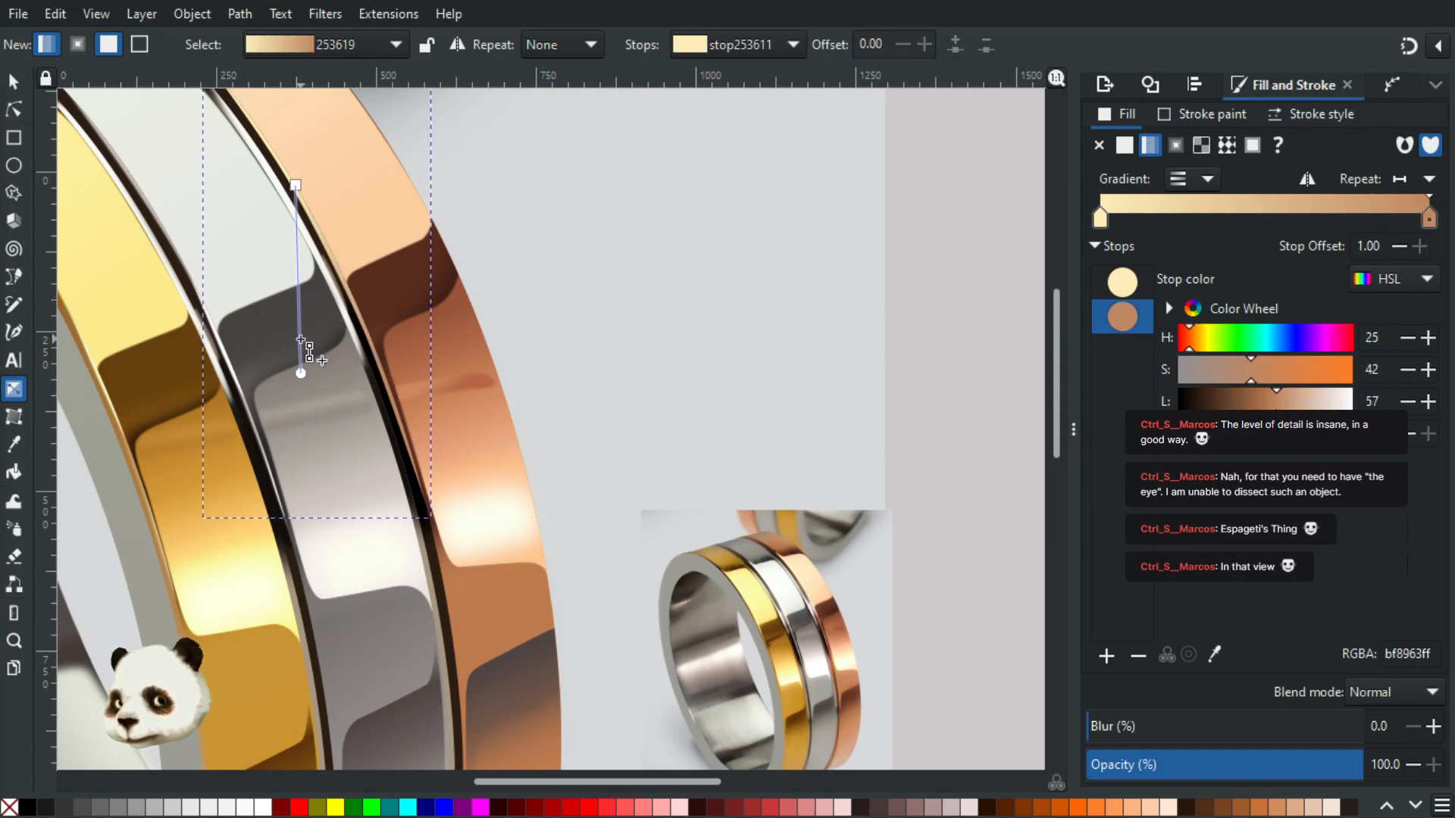
Step: Set the strip gradient's start stop to light peach fcd7adff, sampled from the copper band's pale reflection
{"action": "scroll", "coordinate": [367, 416], "scroll_direction": "up", "scroll_amount": 4}
{"action": "scroll", "coordinate": [367, 416], "scroll_direction": "left", "scroll_amount": 2}
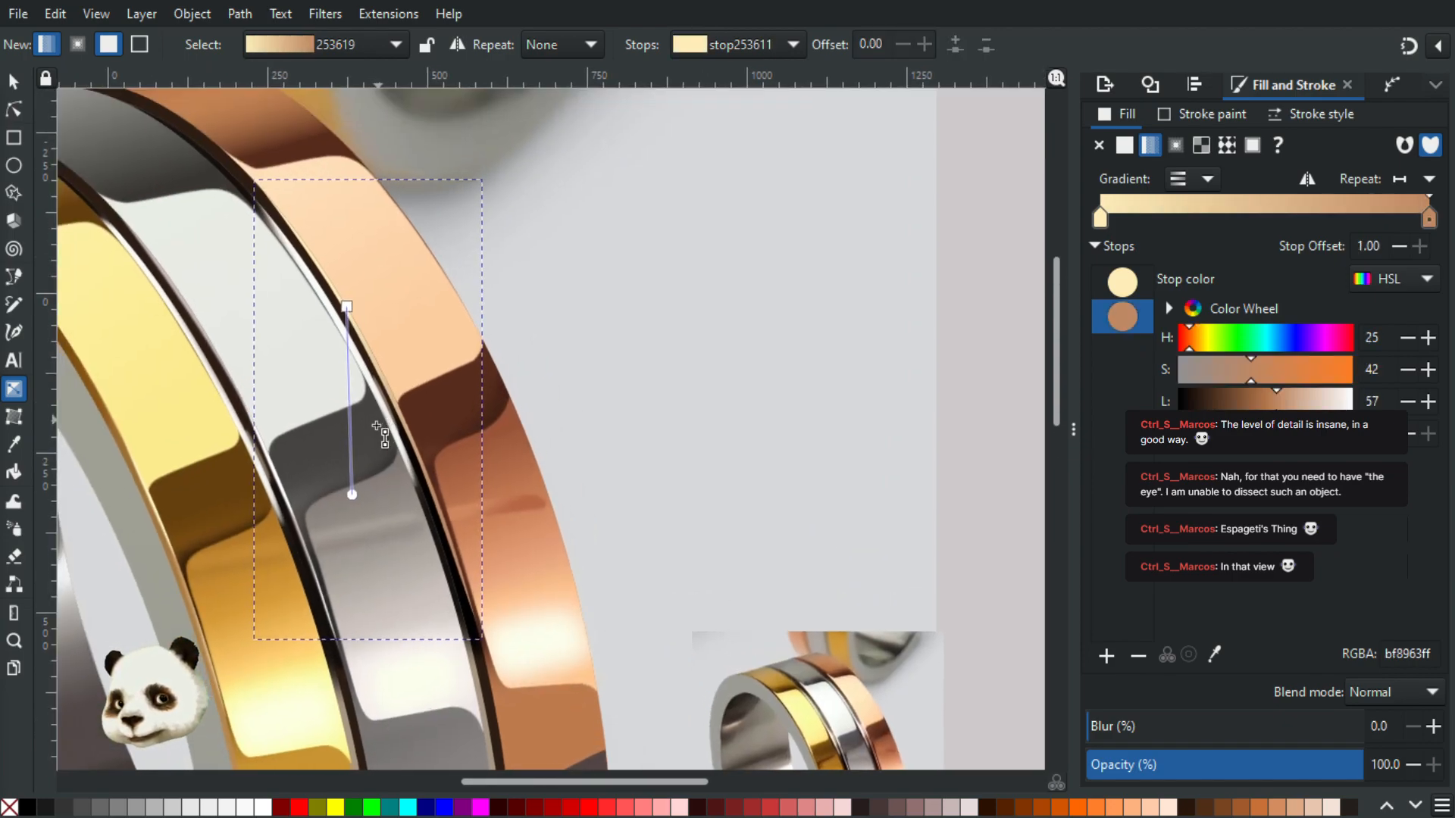
{"action": "left_click", "coordinate": [347, 306]}
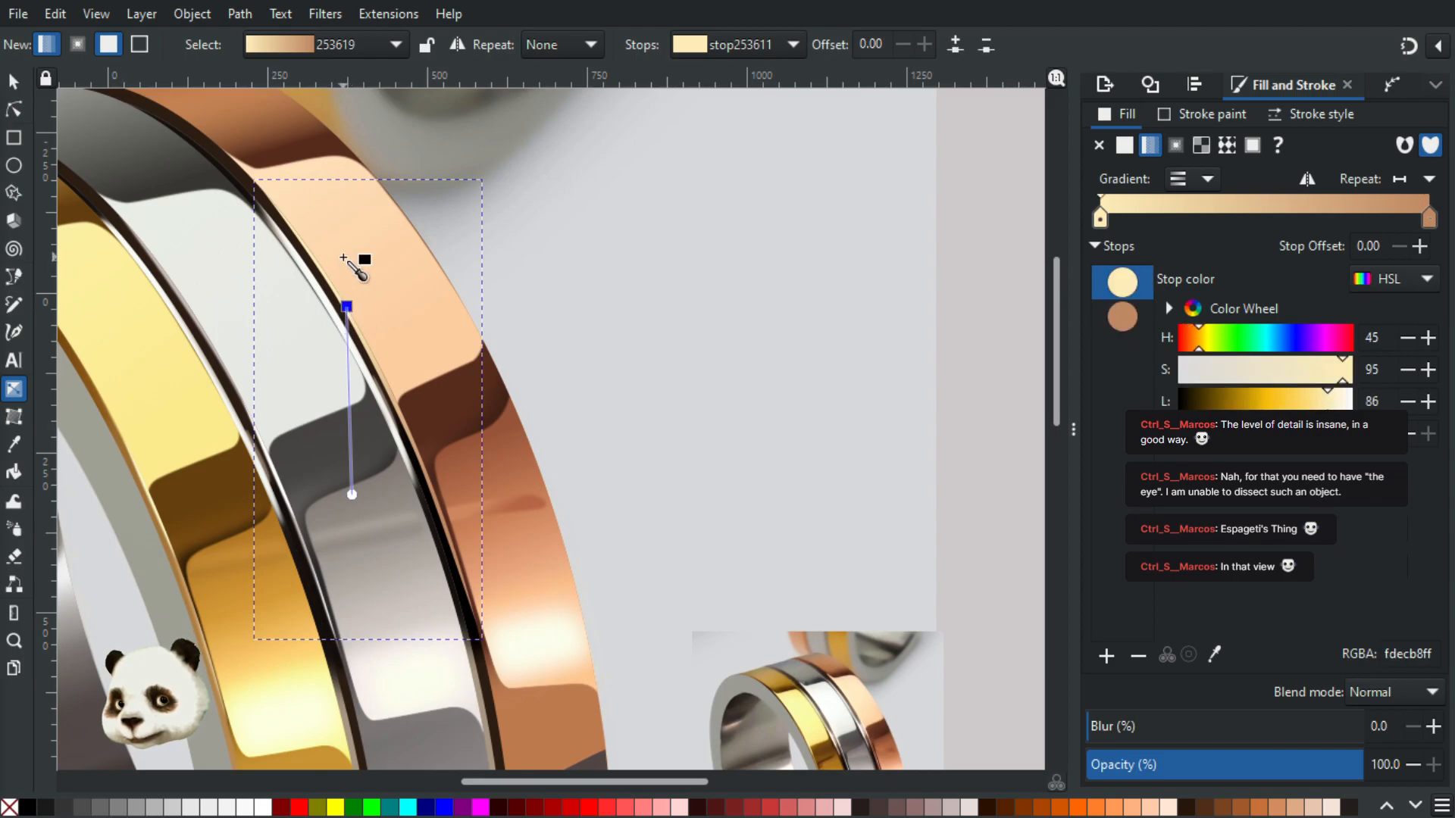
{"action": "key", "text": "d"}
{"action": "left_click", "coordinate": [350, 260]}
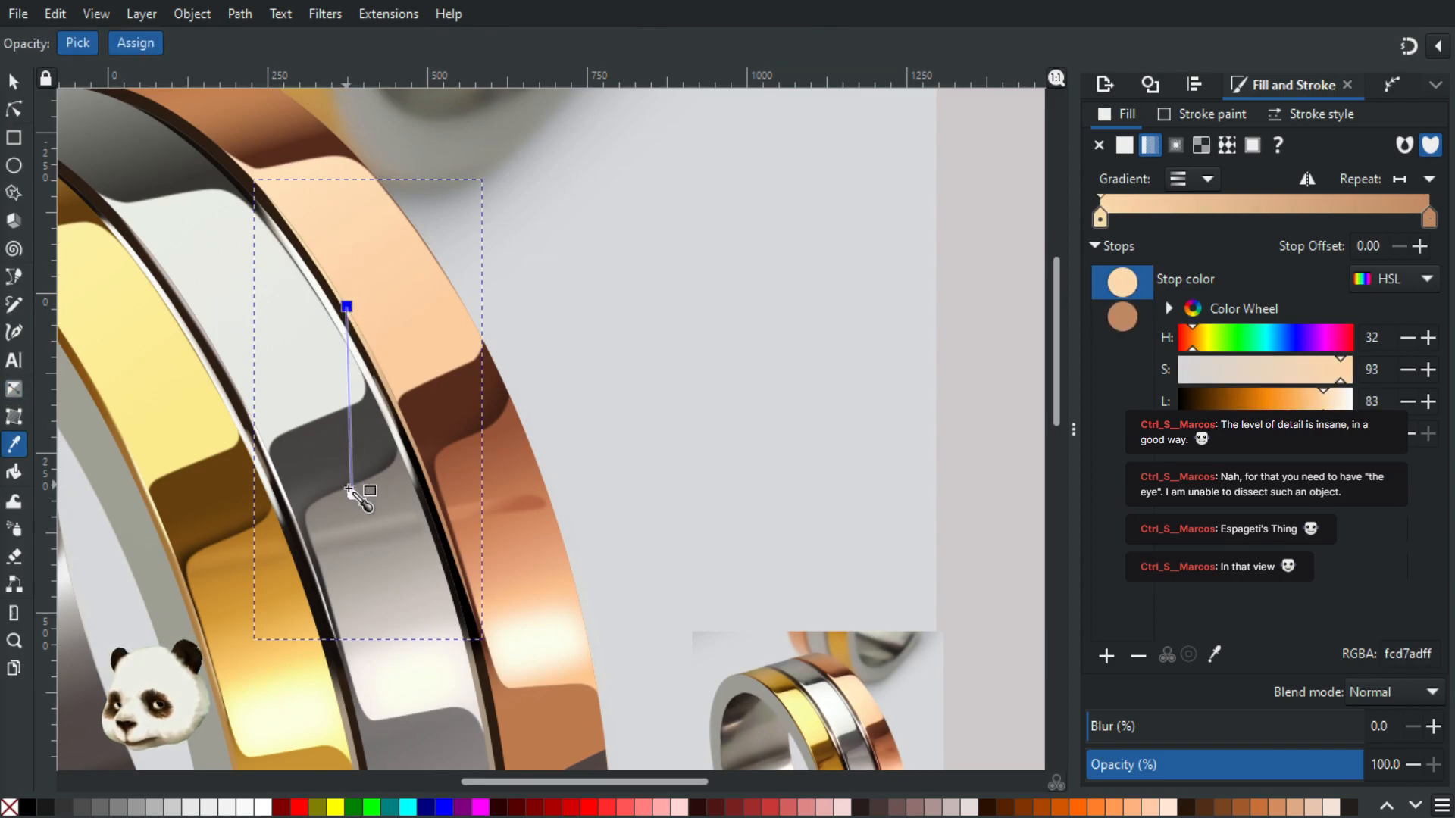
Step: Shorten the strip's gradient from its copper end to about 260 px and deselect the strip
{"action": "left_click_drag", "start_coordinate": [349, 480], "coordinate": [349, 476]}
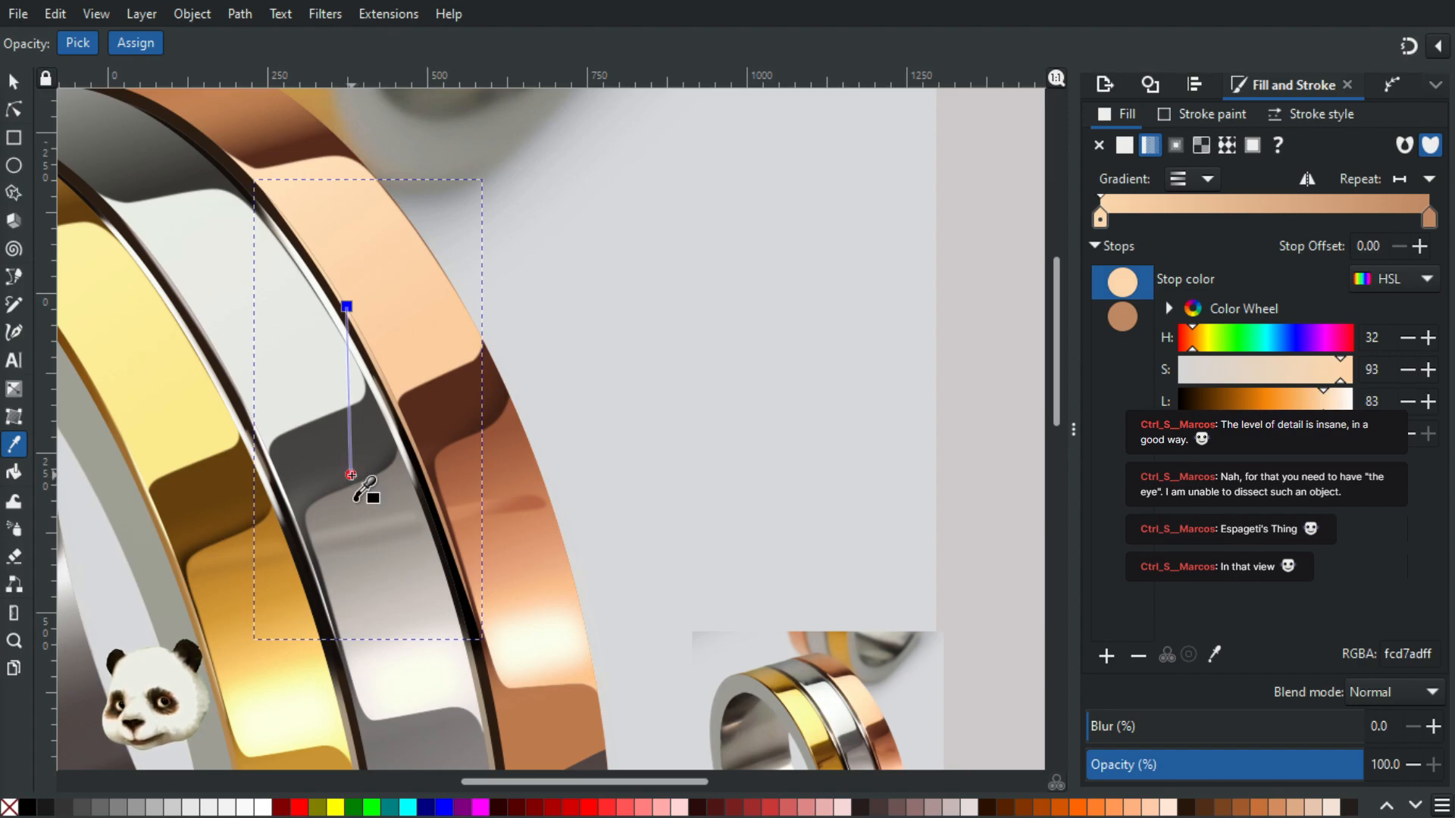
{"action": "left_click", "coordinate": [350, 475]}
{"action": "key", "text": "s"}
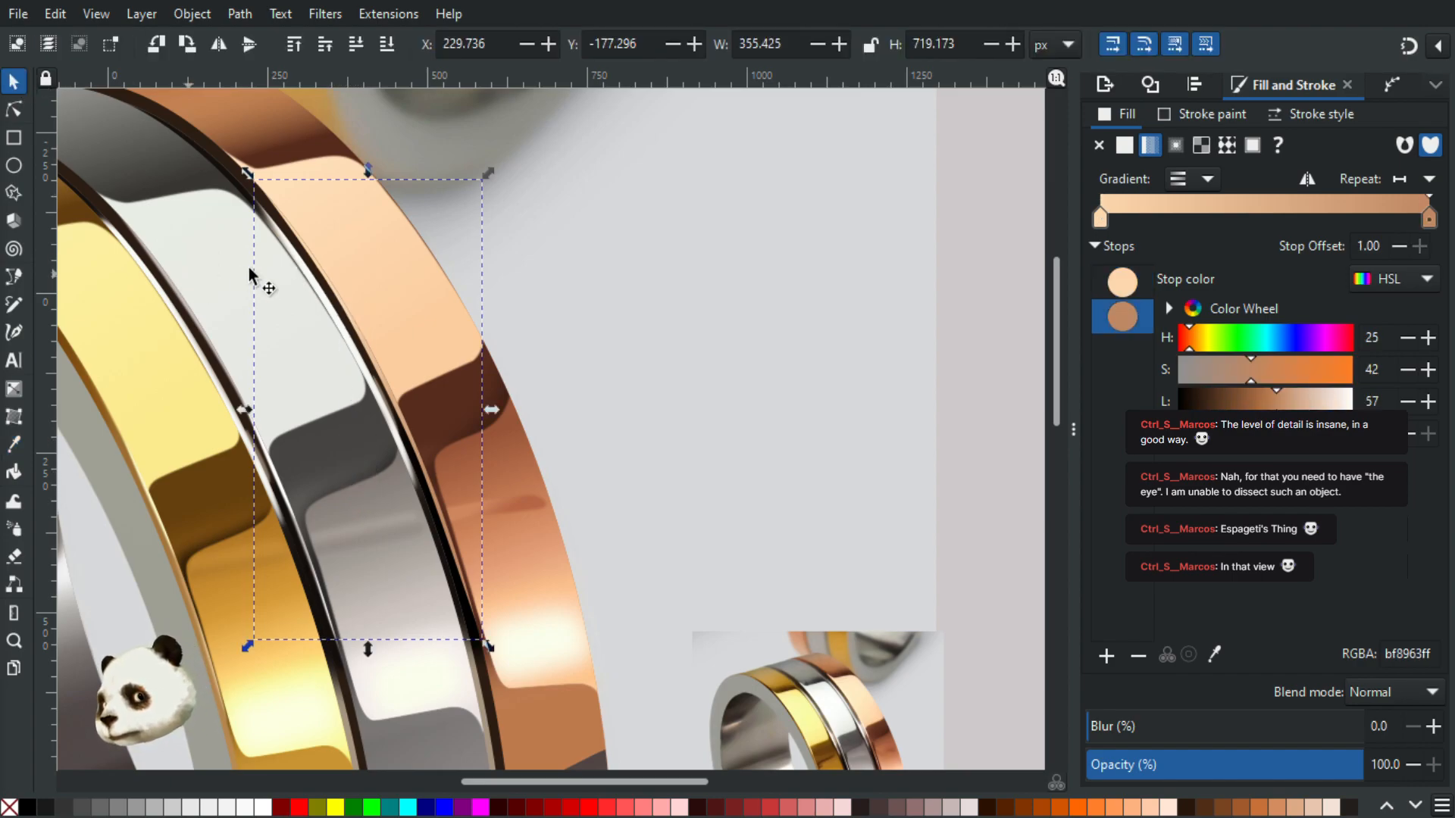
{"action": "left_click", "coordinate": [703, 347]}
{"action": "scroll", "coordinate": [703, 365], "scroll_direction": "down", "scroll_amount": 2}
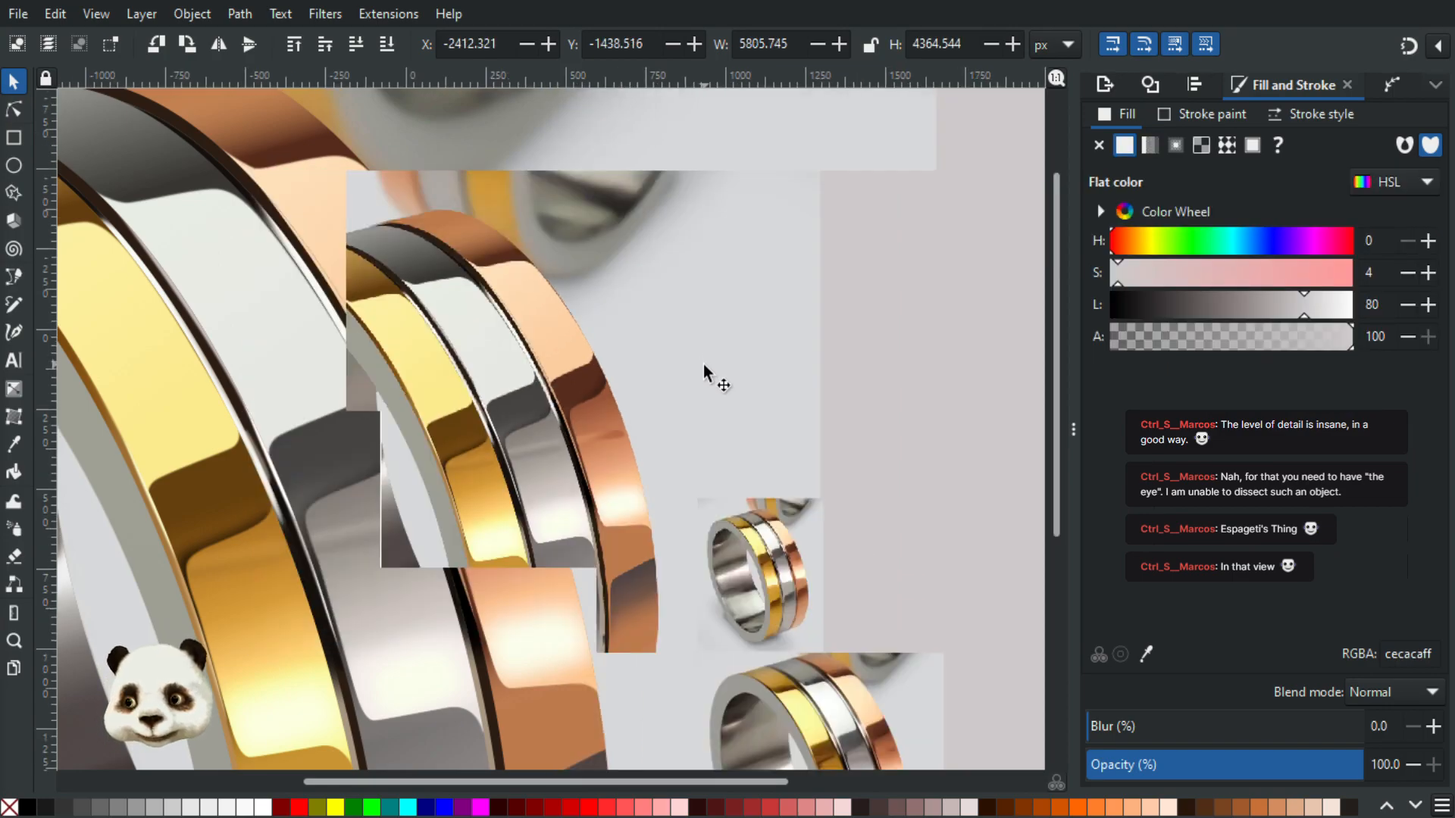
{"action": "scroll", "coordinate": [682, 386], "scroll_direction": "up", "scroll_amount": 2}
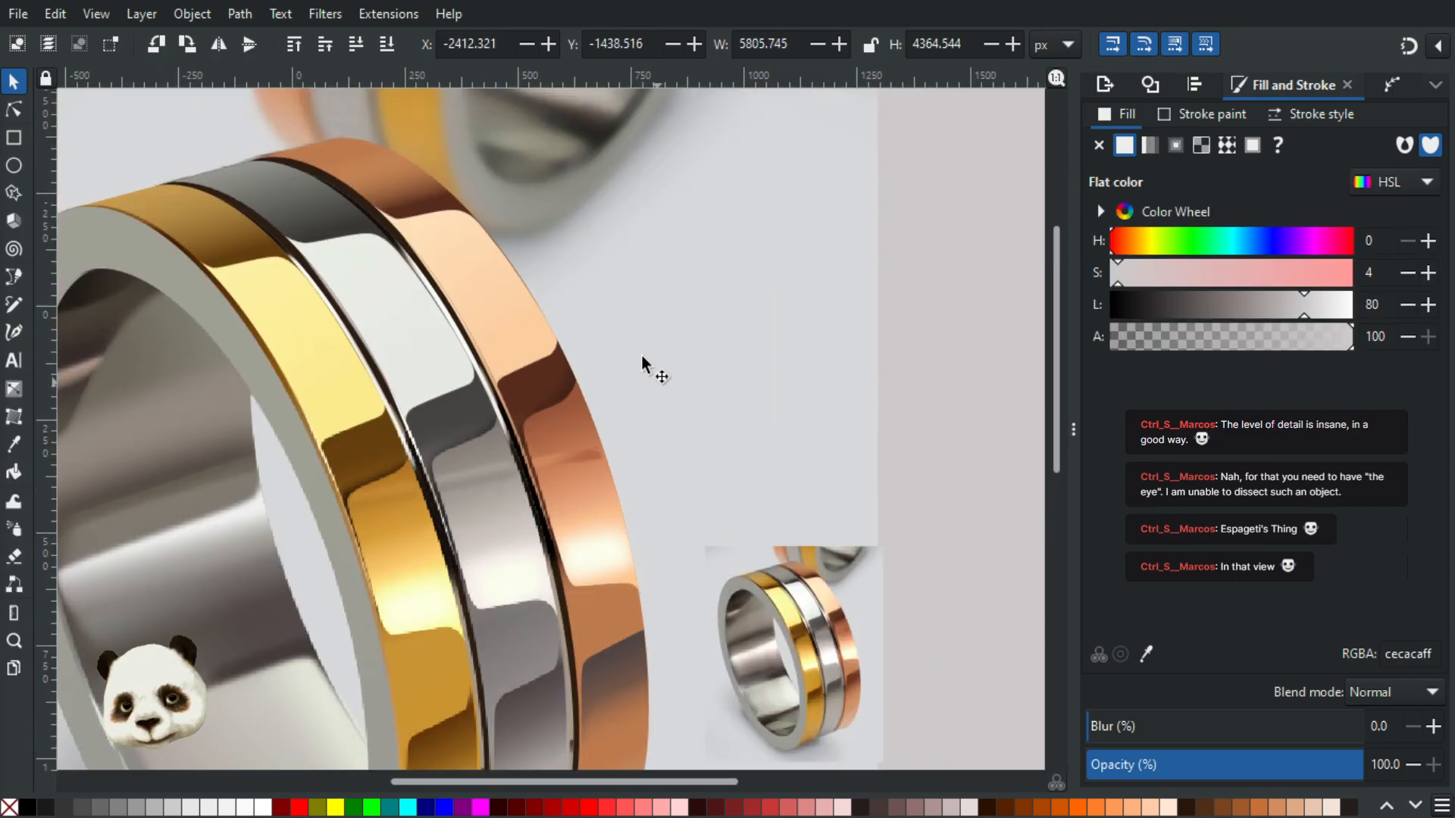
Step: Lengthen the upper curve handle of the strip's clipping path slightly, bowing its outer edge toward the copper band
{"action": "left_click", "coordinate": [15, 107]}
{"action": "scroll", "coordinate": [545, 492], "scroll_direction": "down", "scroll_amount": 3}
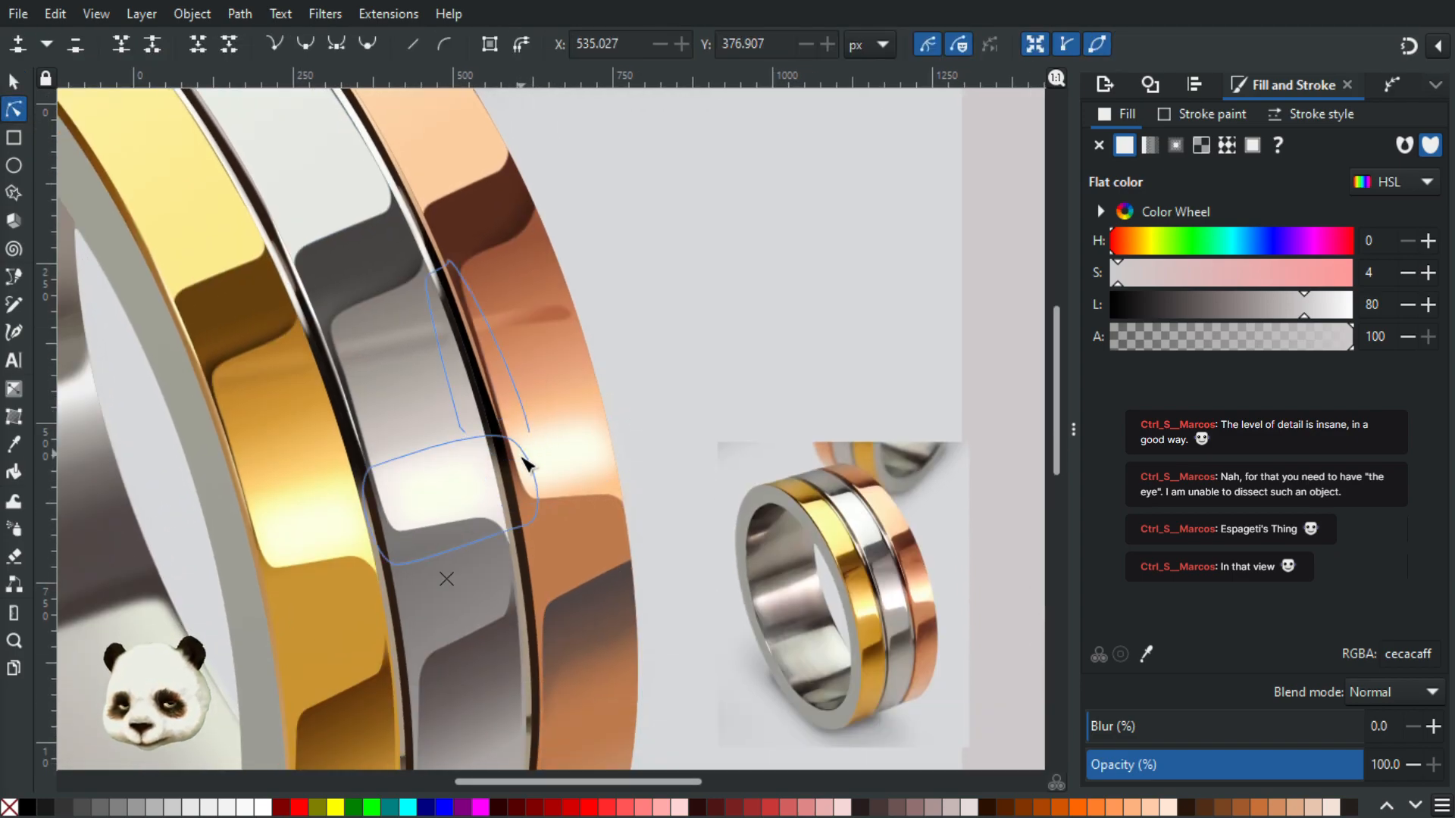
{"action": "left_click", "coordinate": [491, 417]}
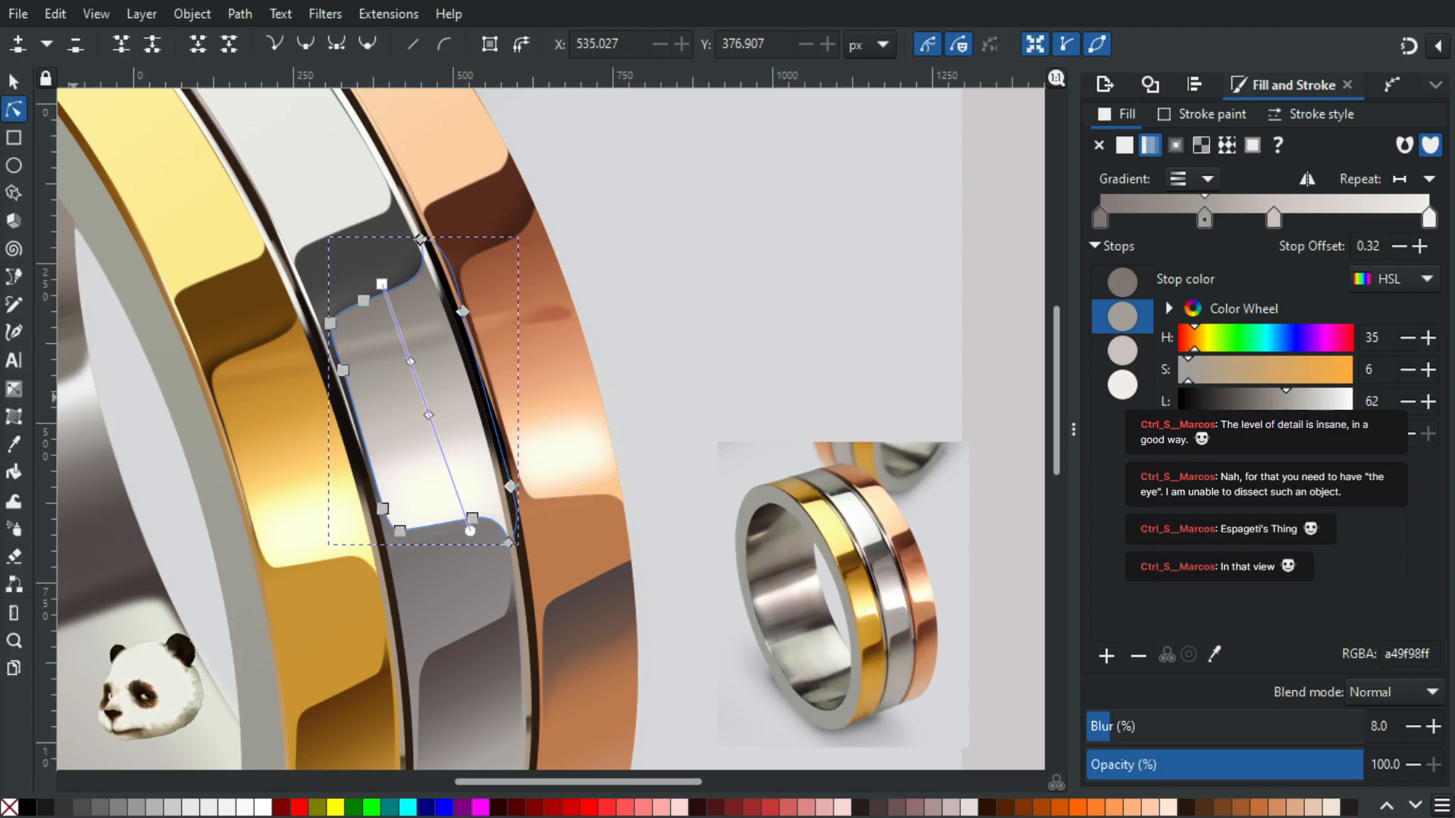
{"action": "left_click", "coordinate": [471, 513]}
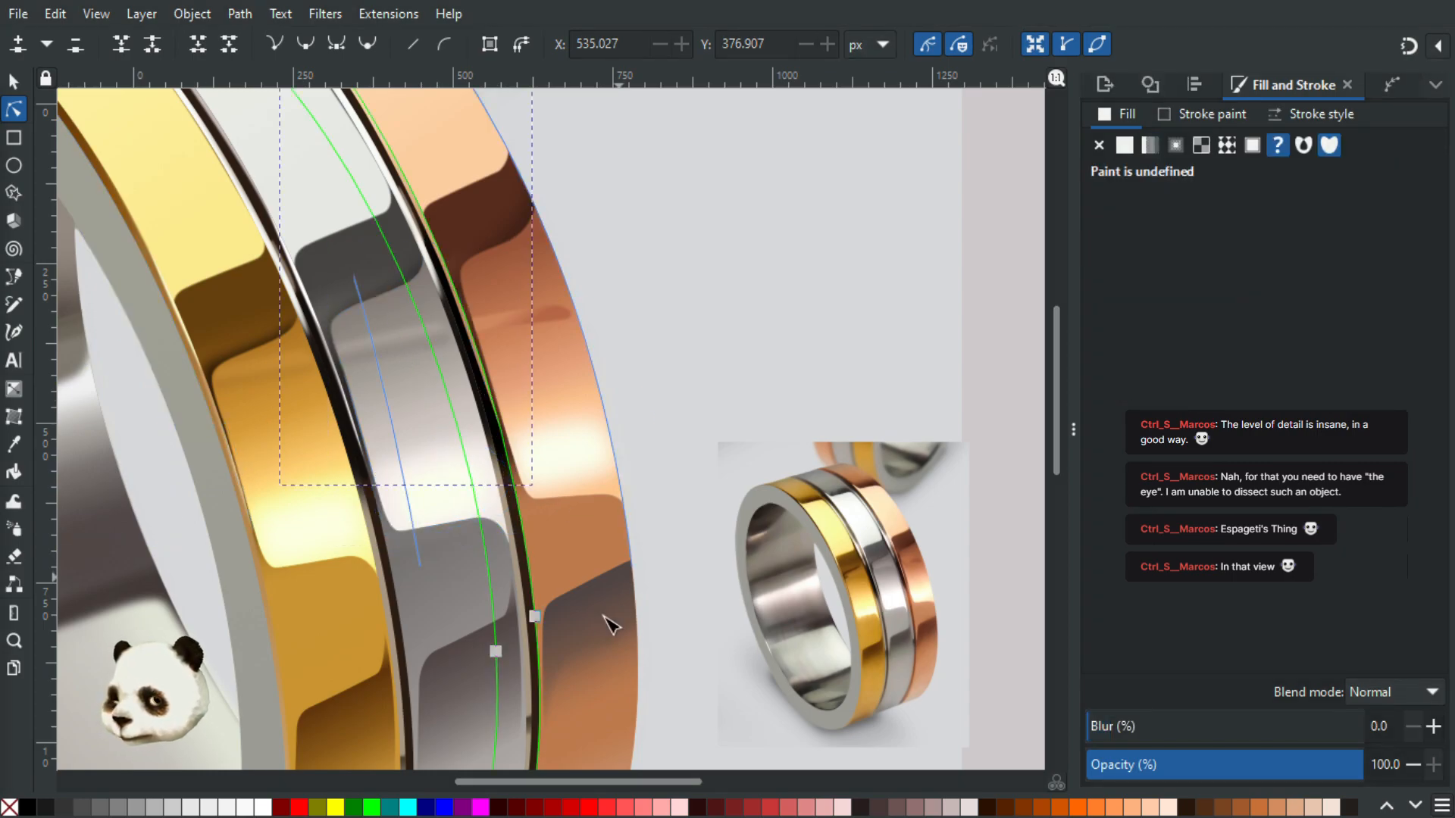
{"action": "scroll", "coordinate": [583, 634], "scroll_direction": "up", "scroll_amount": 1}
{"action": "scroll", "coordinate": [504, 603], "scroll_direction": "up", "scroll_amount": 1}
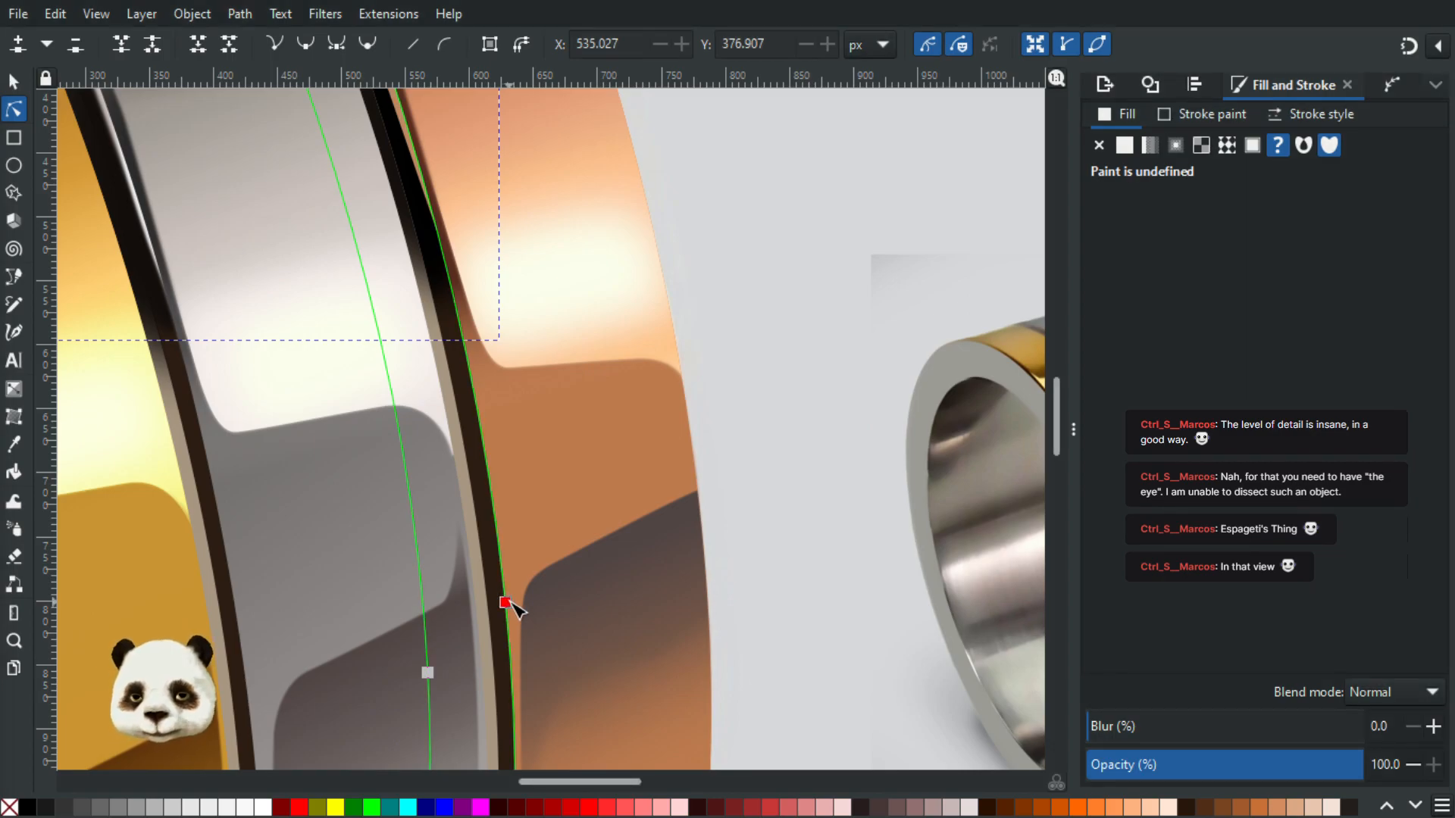
{"action": "left_click_drag", "start_coordinate": [513, 598], "coordinate": [508, 601]}
{"action": "left_click_drag", "start_coordinate": [482, 292], "coordinate": [597, 812]}
{"action": "left_click_drag", "start_coordinate": [375, 141], "coordinate": [646, 643]}
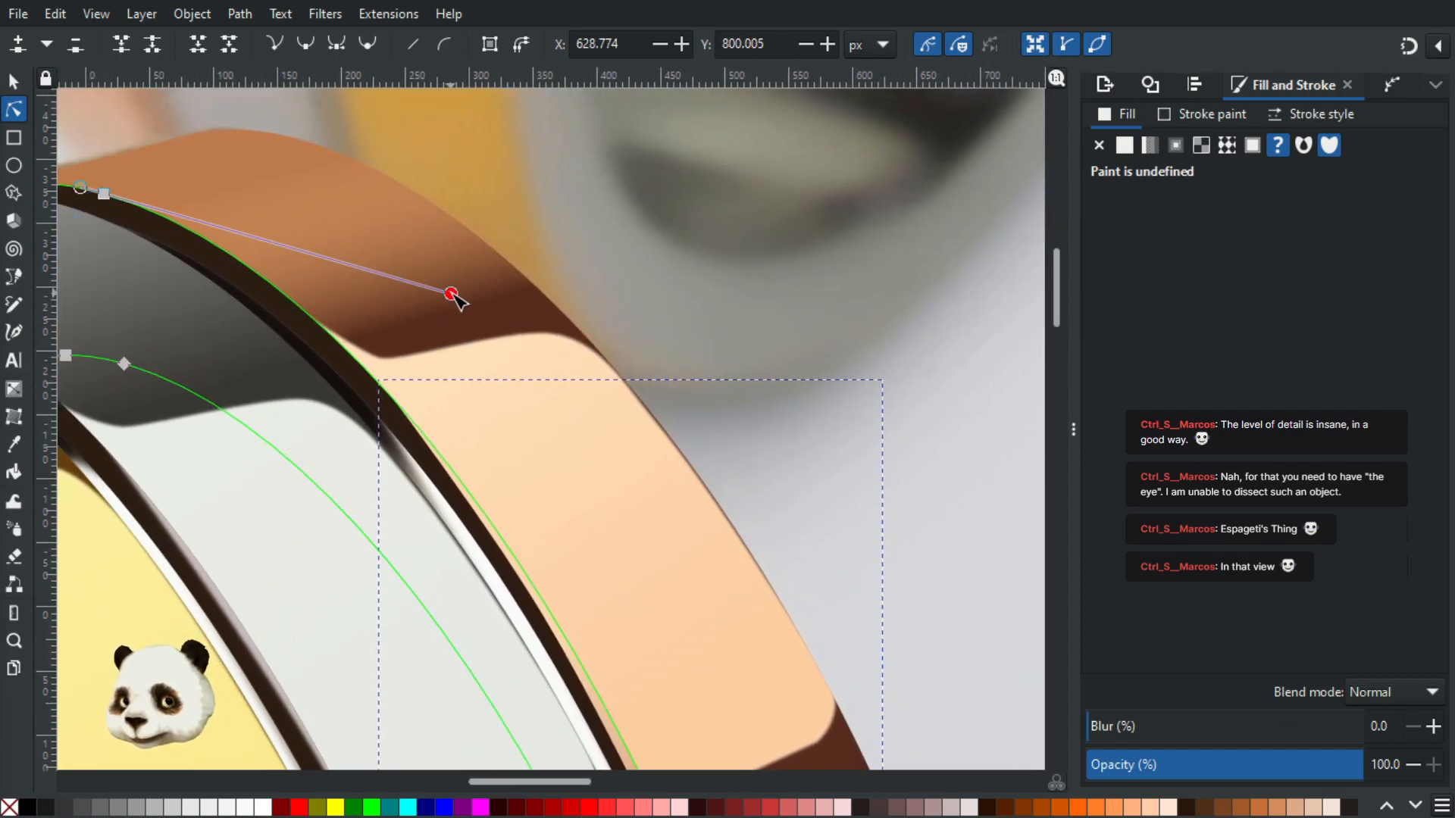
{"action": "left_click_drag", "start_coordinate": [458, 298], "coordinate": [465, 300]}
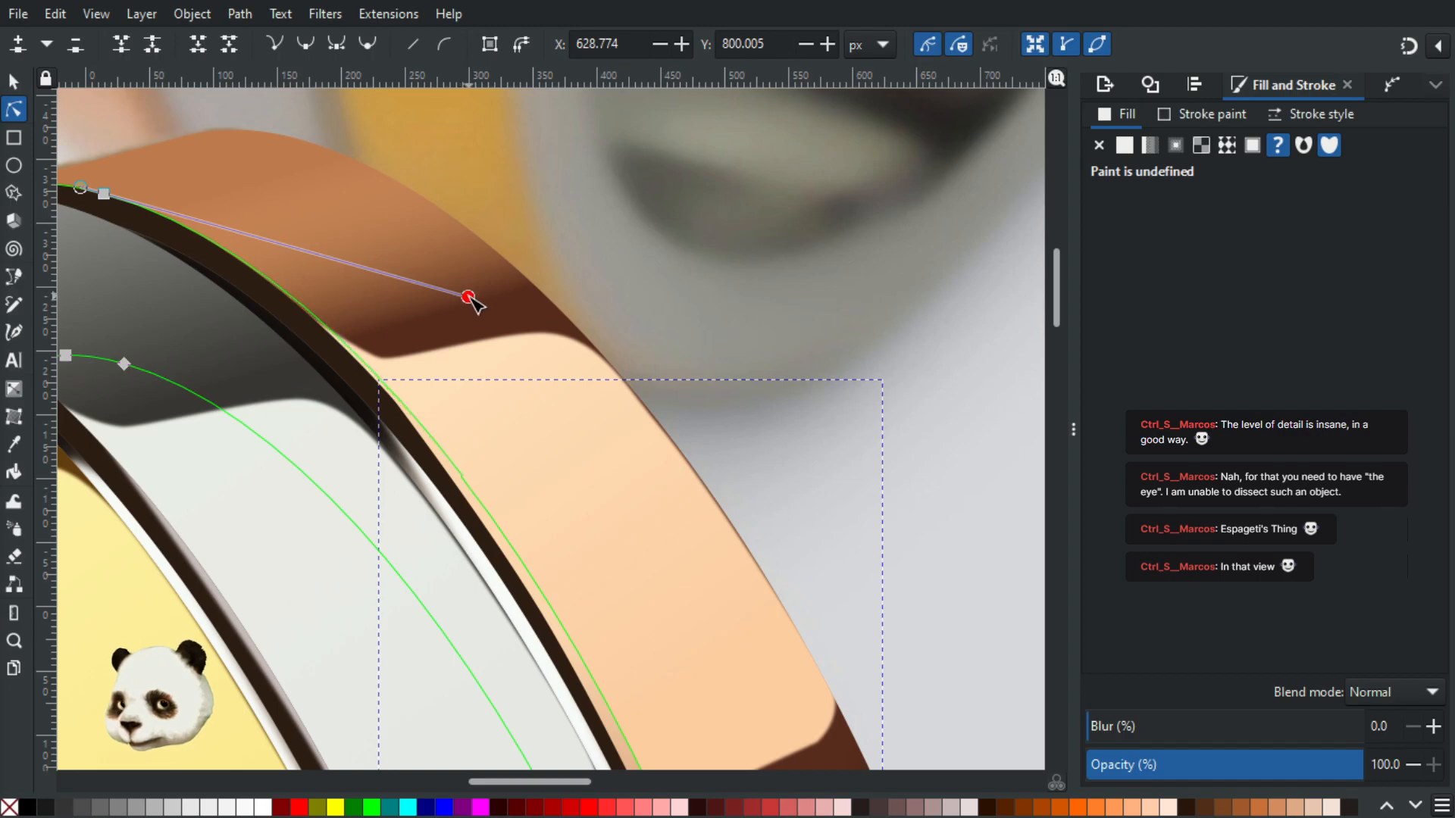
{"action": "scroll", "coordinate": [468, 300], "scroll_direction": "down", "scroll_amount": 3, "text": "ctrl"}
{"action": "scroll", "coordinate": [675, 234], "scroll_direction": "up", "scroll_amount": 1, "text": "ctrl"}
{"action": "scroll", "coordinate": [570, 312], "scroll_direction": "up", "scroll_amount": 1, "text": "ctrl"}
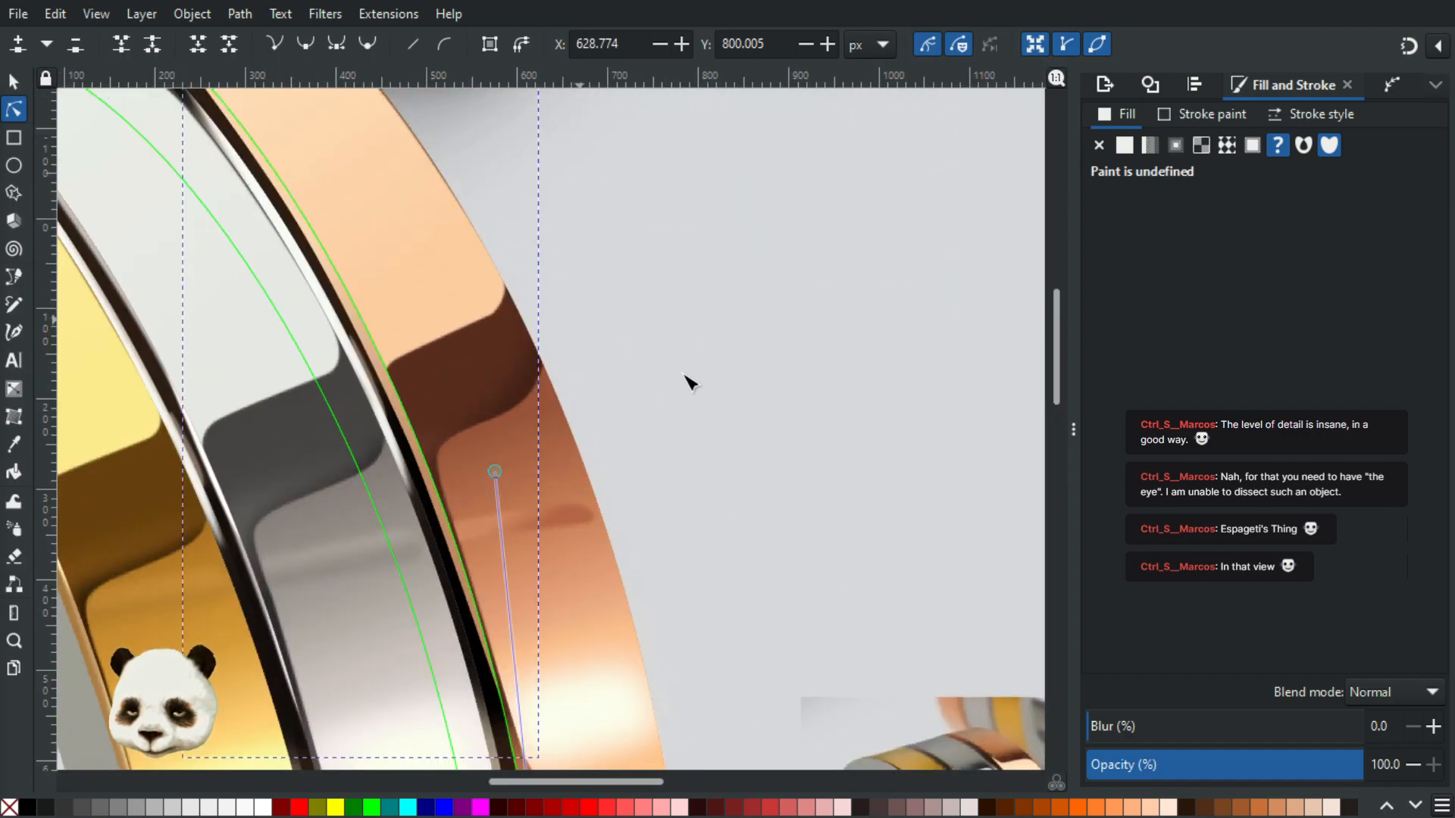
{"action": "left_click", "coordinate": [732, 383]}
{"action": "scroll", "coordinate": [716, 381], "scroll_direction": "down", "scroll_amount": 3, "text": "ctrl"}
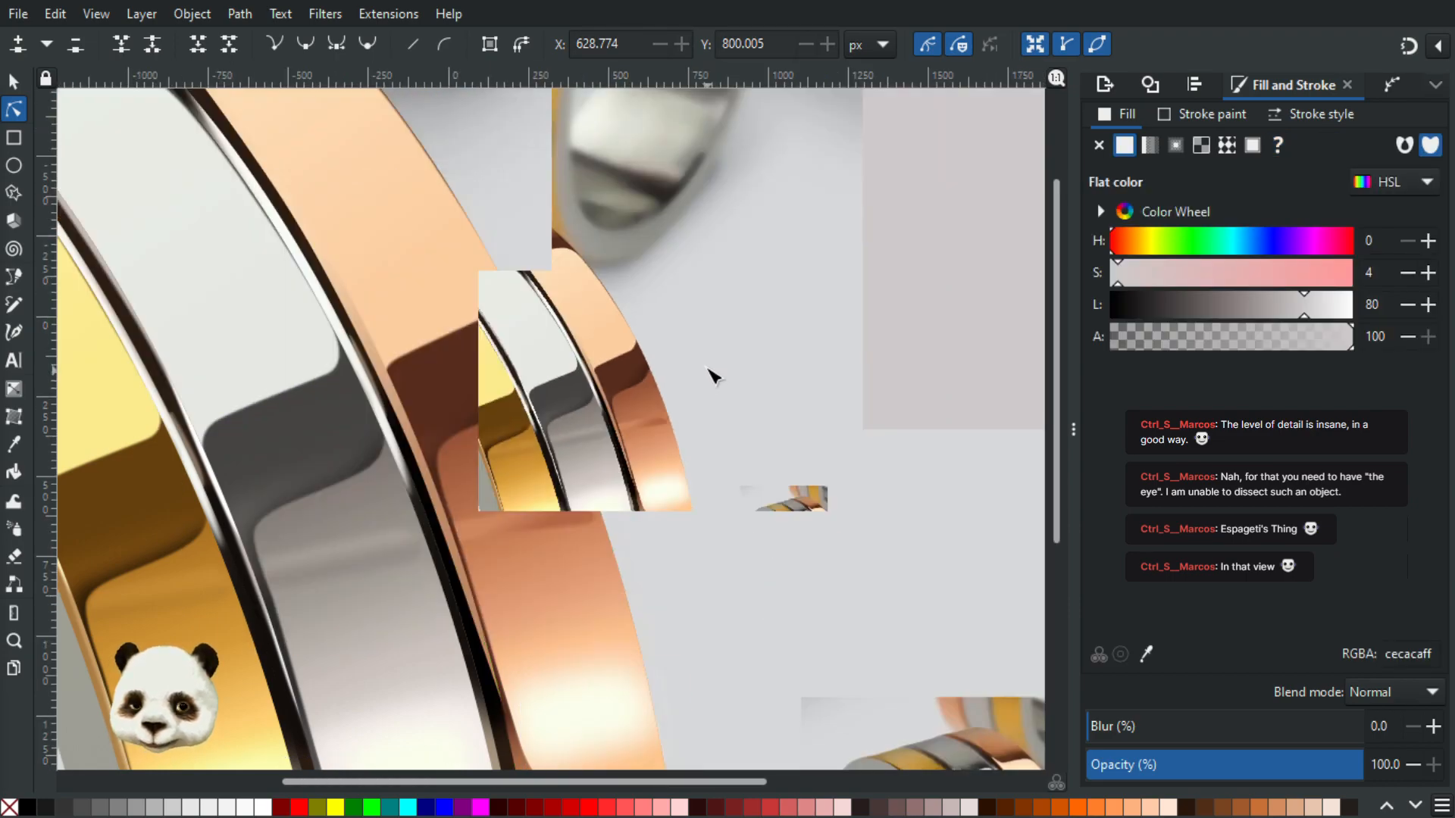
{"action": "scroll", "coordinate": [721, 376], "scroll_direction": "up", "scroll_amount": 1, "text": "ctrl"}
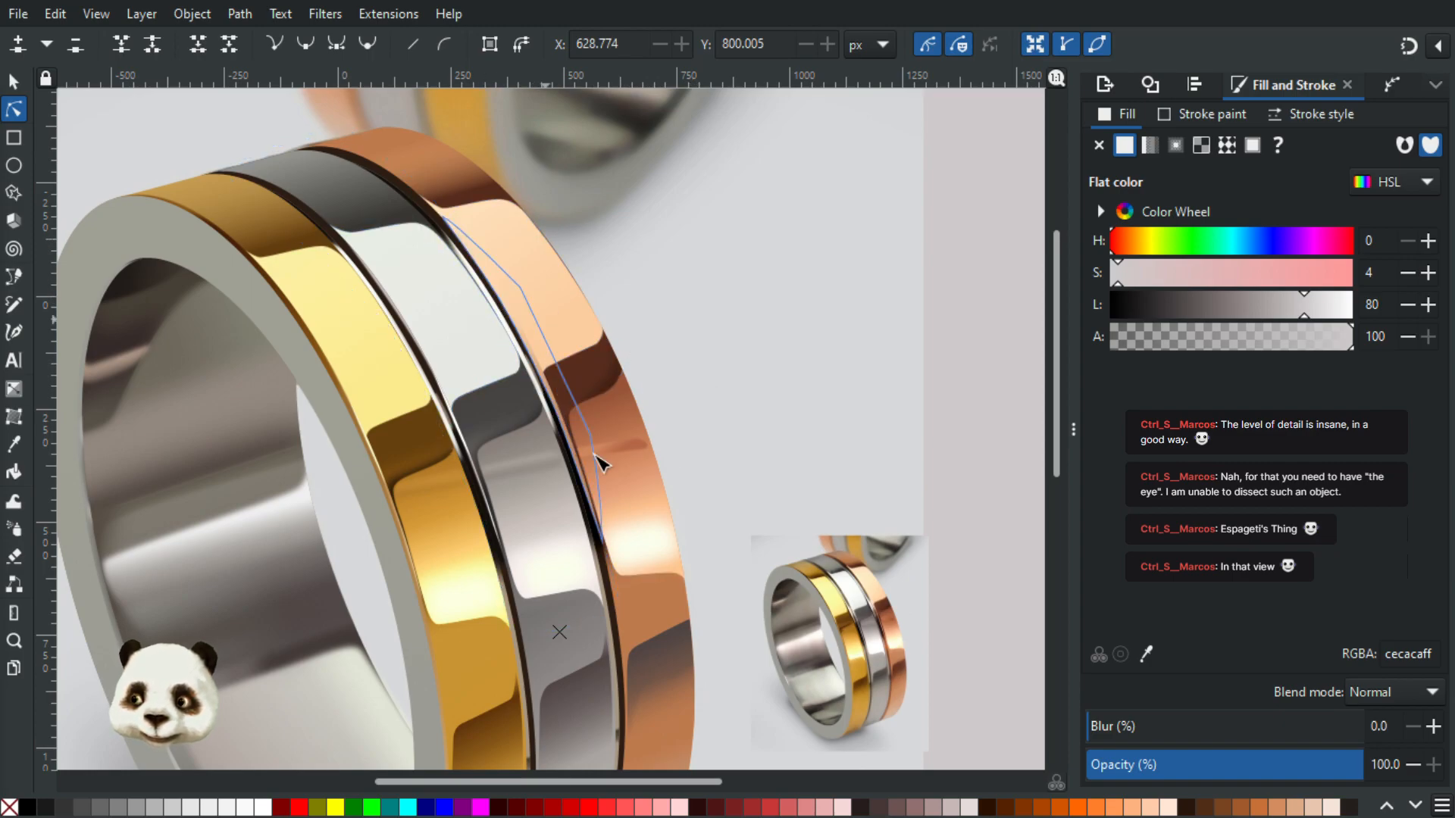
Step: Shorten the lower node's curve handle slightly on the copper-side edge of the strip's clipping path, and deselect it
{"action": "scroll", "coordinate": [497, 246], "scroll_direction": "up", "scroll_amount": 2, "text": "ctrl"}
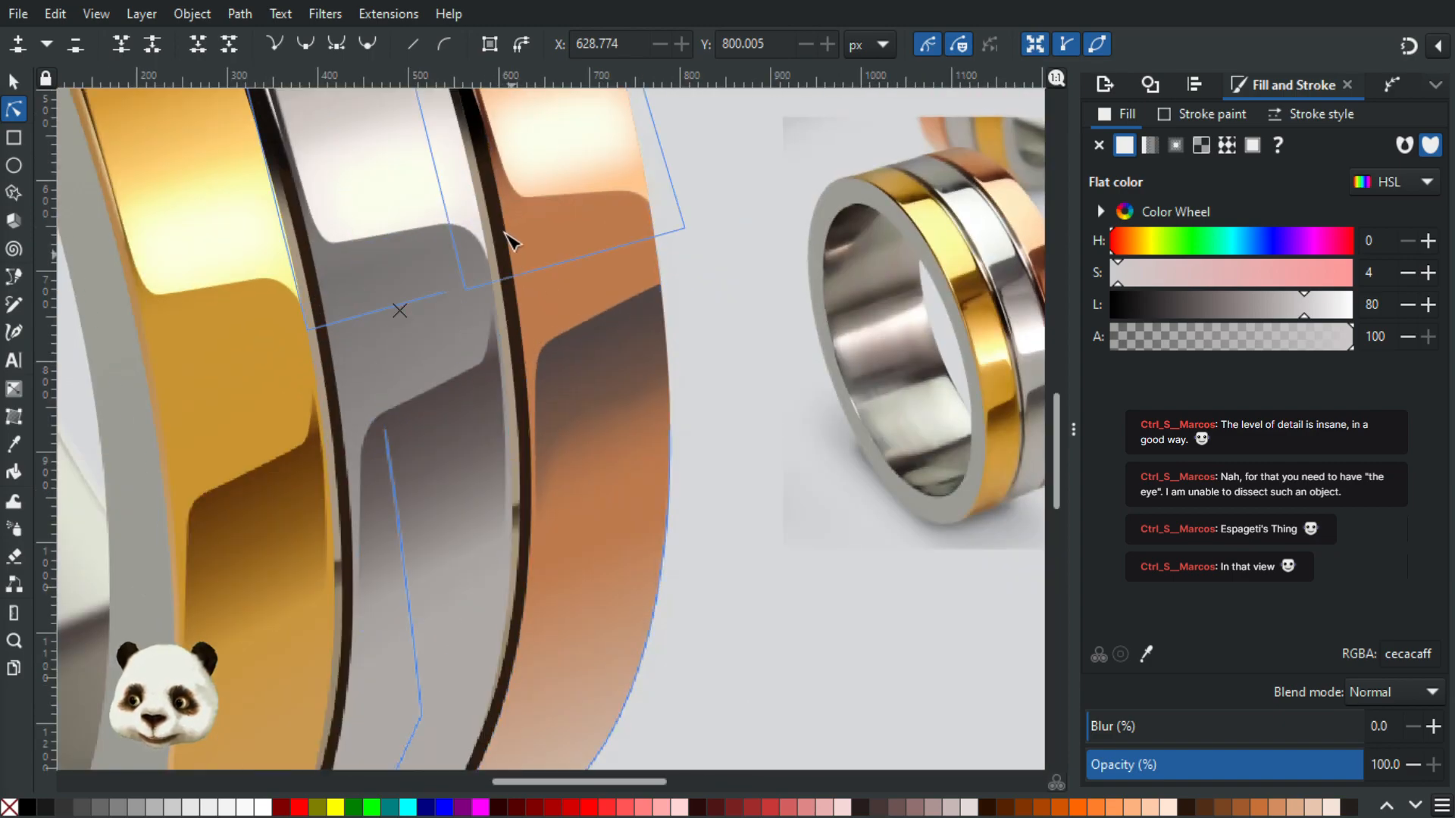
{"action": "left_click", "coordinate": [480, 122]}
{"action": "left_click_drag", "start_coordinate": [480, 122], "coordinate": [488, 292]}
{"action": "left_click", "coordinate": [463, 250]}
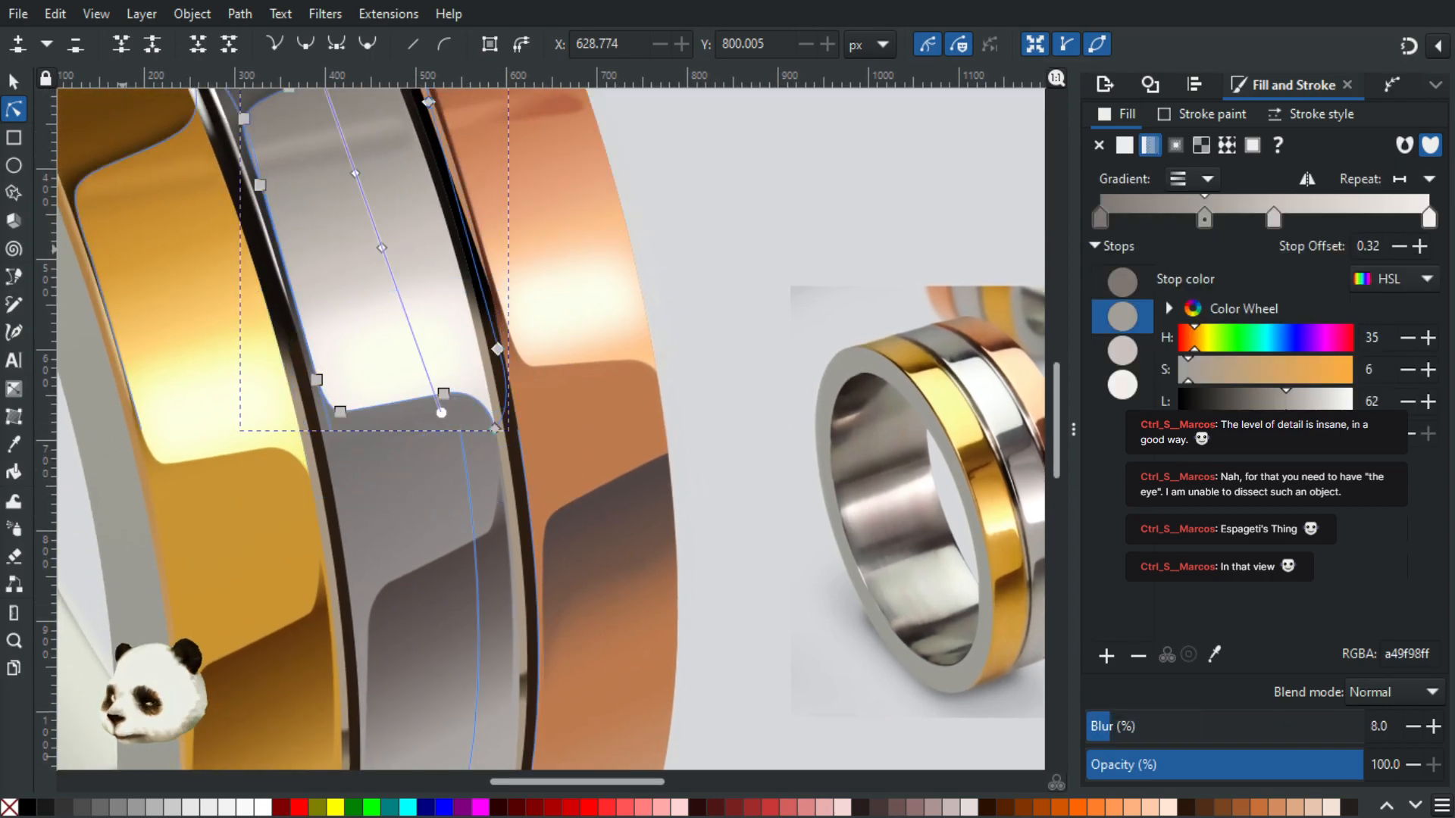
{"action": "left_click", "coordinate": [484, 486]}
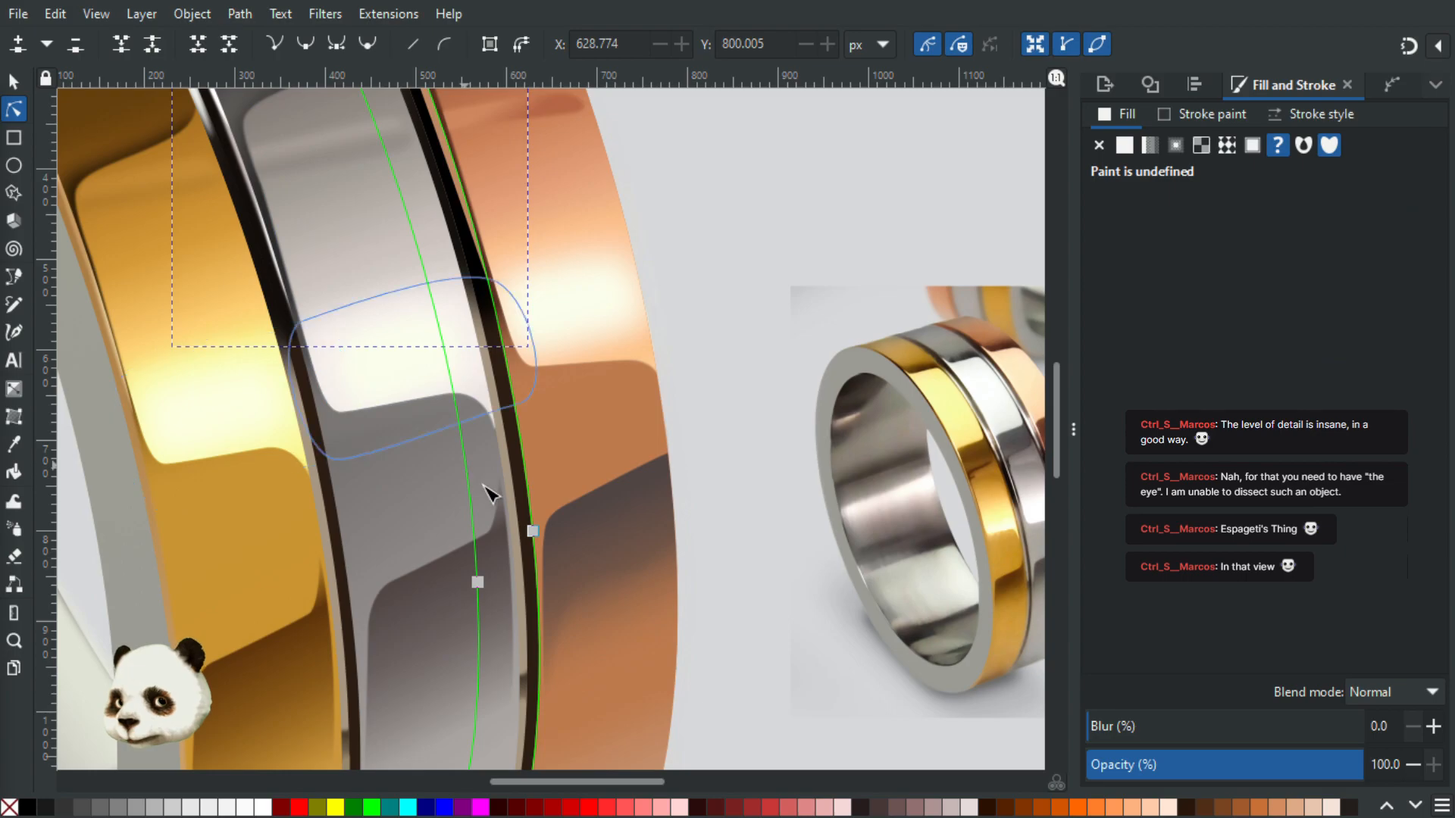
{"action": "left_click", "coordinate": [531, 533]}
{"action": "left_click_drag", "start_coordinate": [513, 220], "coordinate": [559, 541]}
{"action": "left_click_drag", "start_coordinate": [530, 381], "coordinate": [531, 391]}
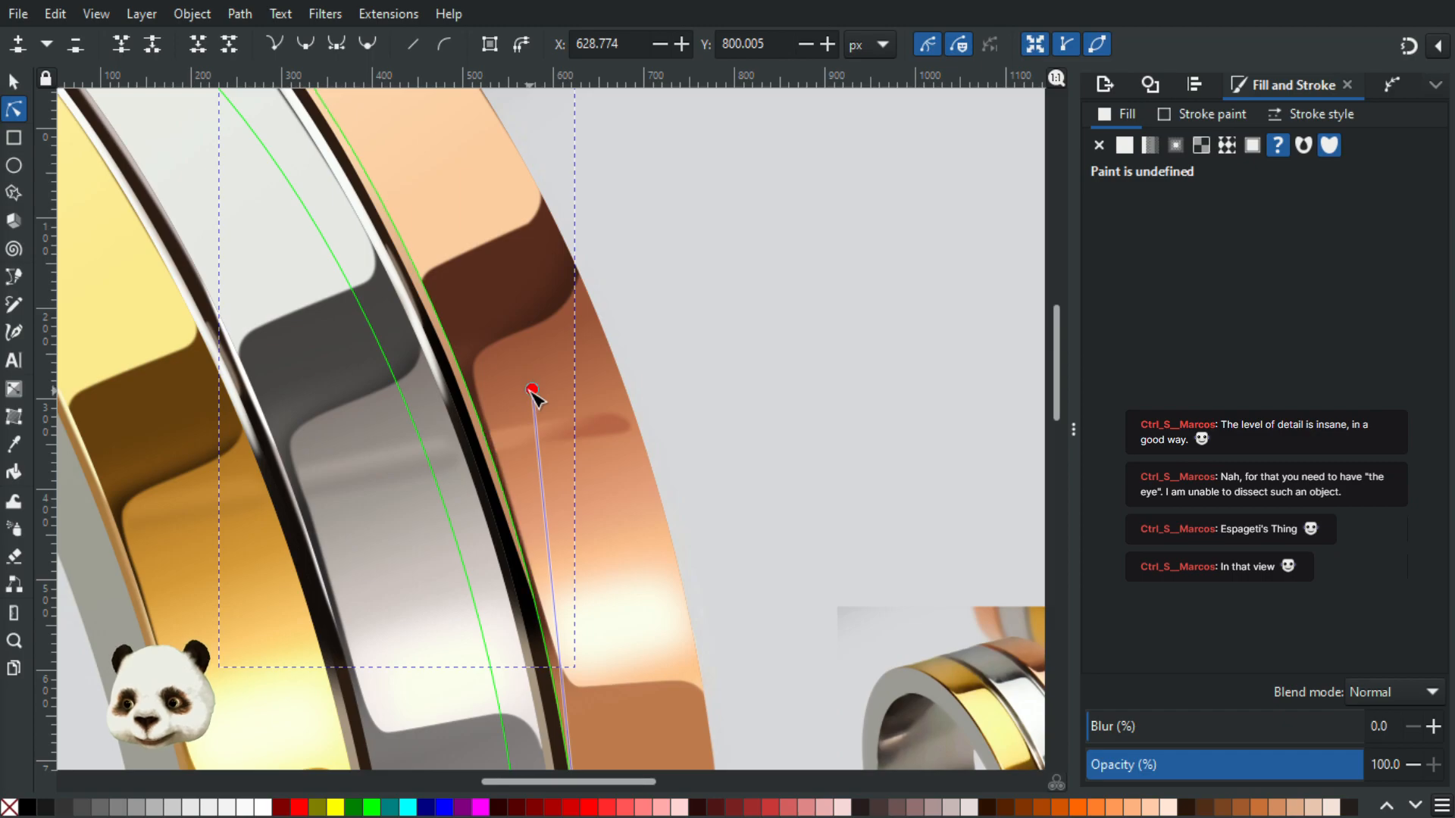
{"action": "left_click", "coordinate": [812, 380]}
{"action": "scroll", "coordinate": [757, 380], "scroll_direction": "down", "scroll_amount": 1, "text": "ctrl"}
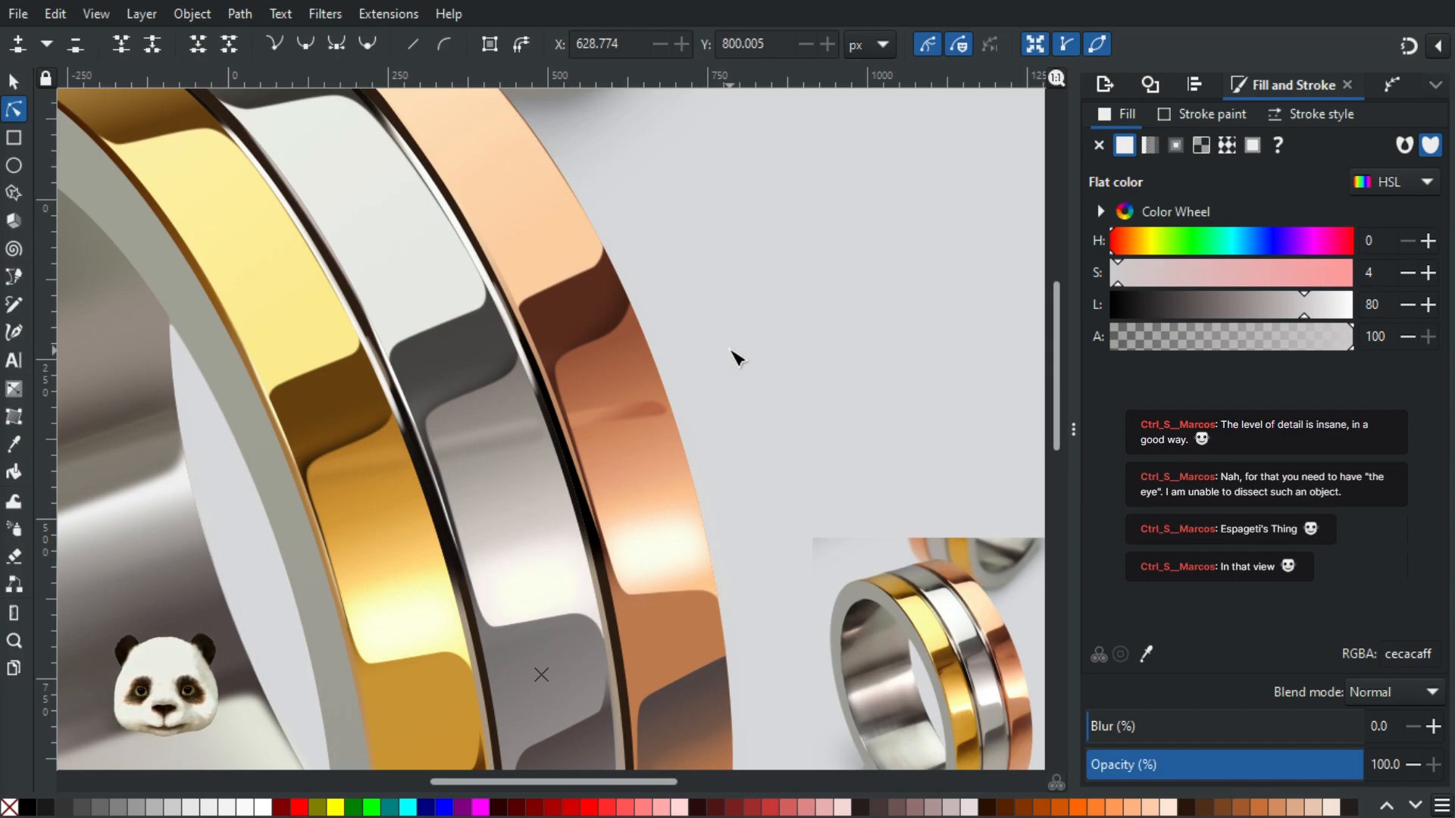
Step: Examine the overlapping reflection and strip shapes along the silver-copper groove by selecting them in turn
{"action": "left_click_drag", "start_coordinate": [712, 351], "coordinate": [532, 442]}
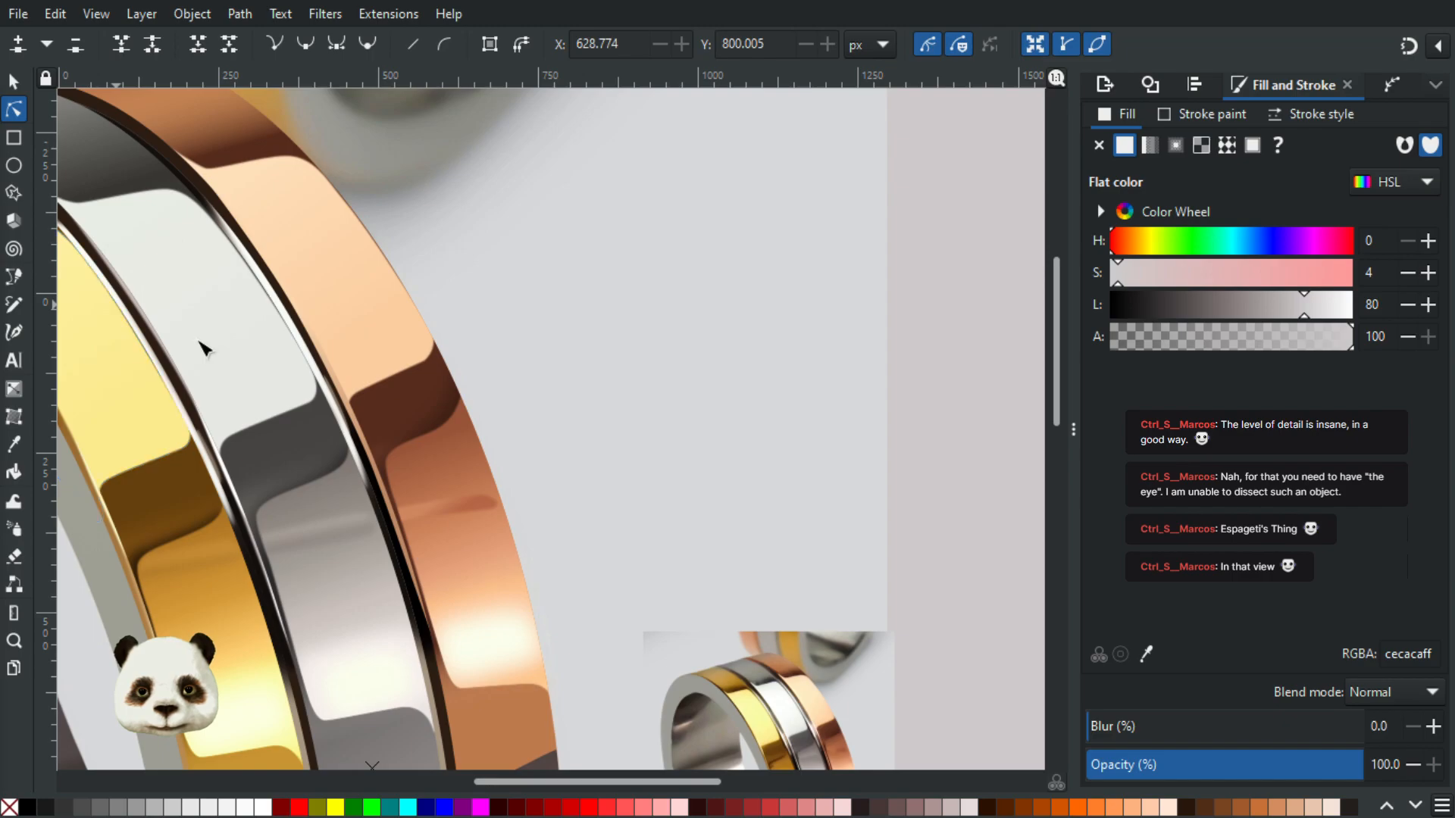
{"action": "left_click", "coordinate": [15, 81]}
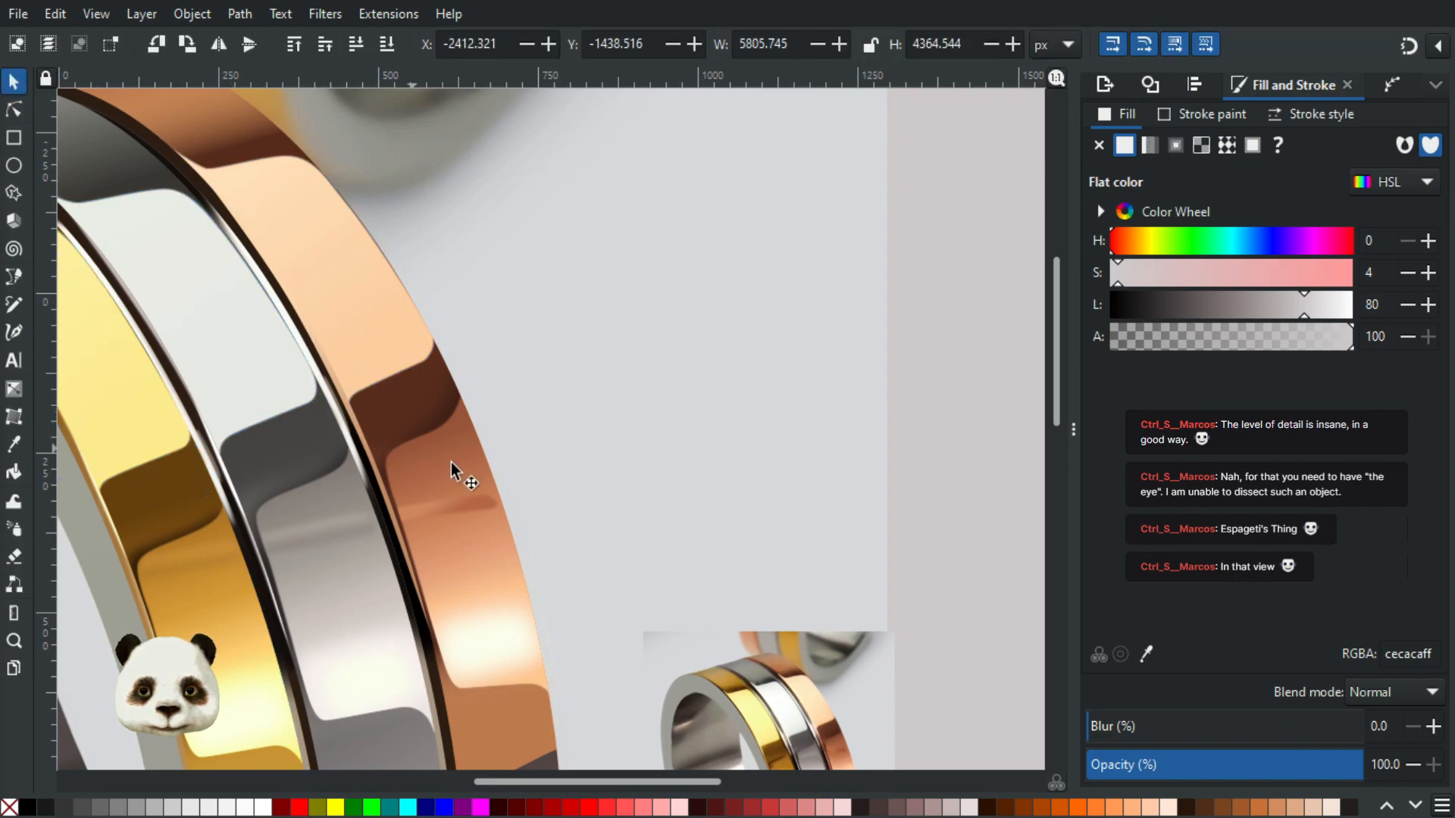
{"action": "left_click_drag", "start_coordinate": [415, 365], "coordinate": [381, 191]}
{"action": "scroll", "coordinate": [322, 257], "scroll_direction": "up", "scroll_amount": 2}
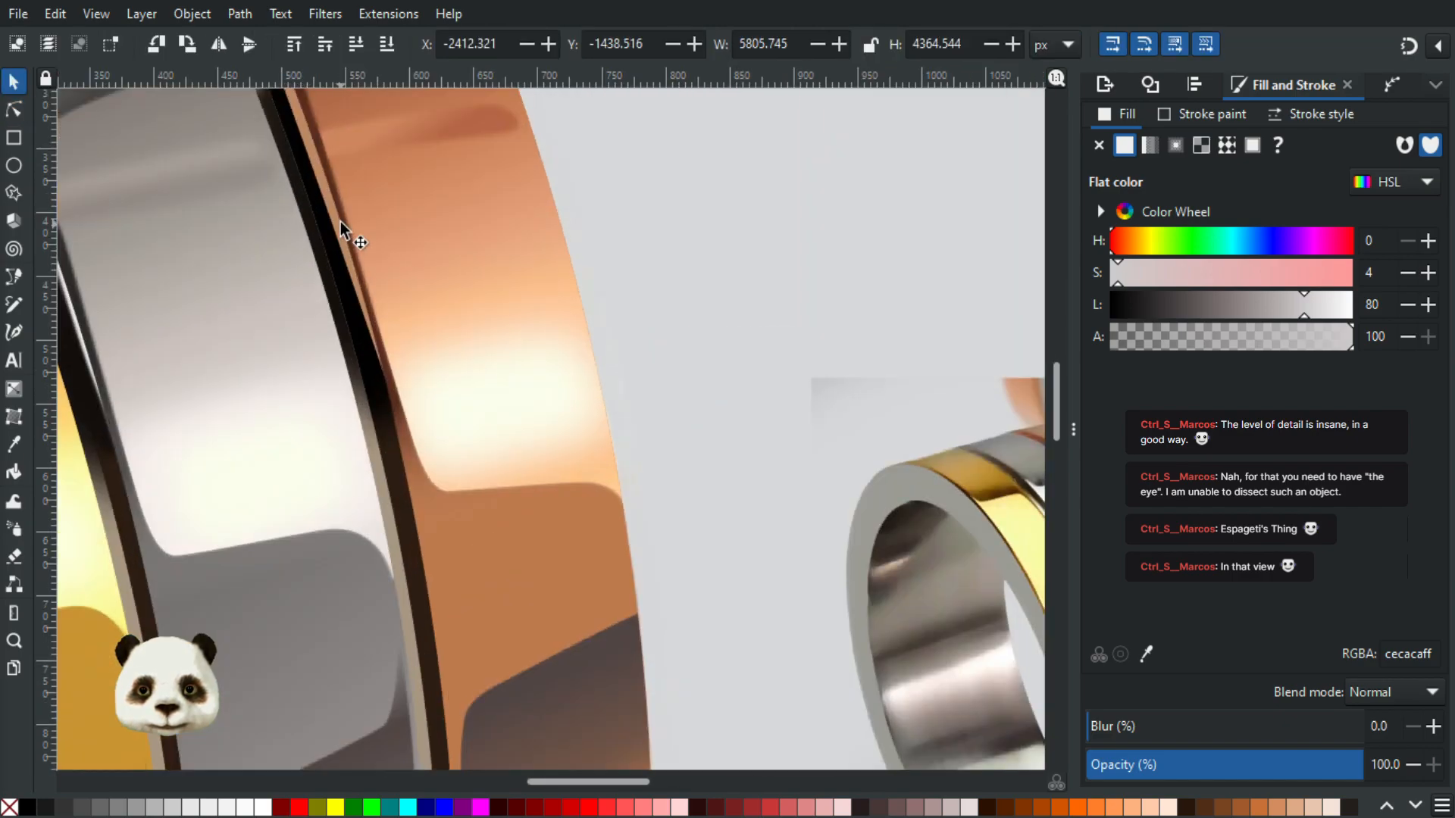
{"action": "left_click", "coordinate": [339, 230]}
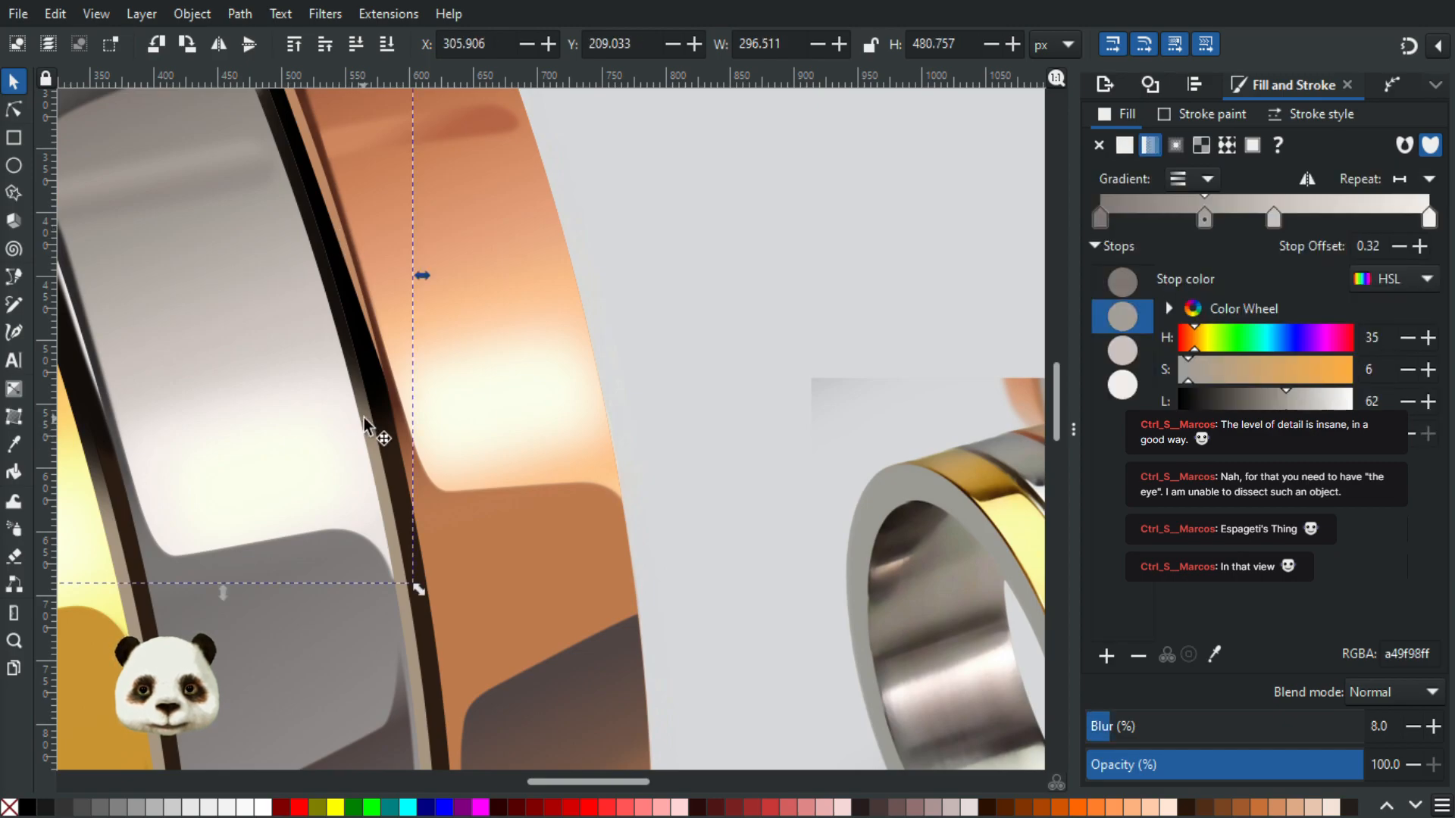
{"action": "scroll", "coordinate": [383, 409], "scroll_direction": "down", "scroll_amount": 3}
{"action": "scroll", "coordinate": [317, 234], "scroll_direction": "up", "scroll_amount": 2}
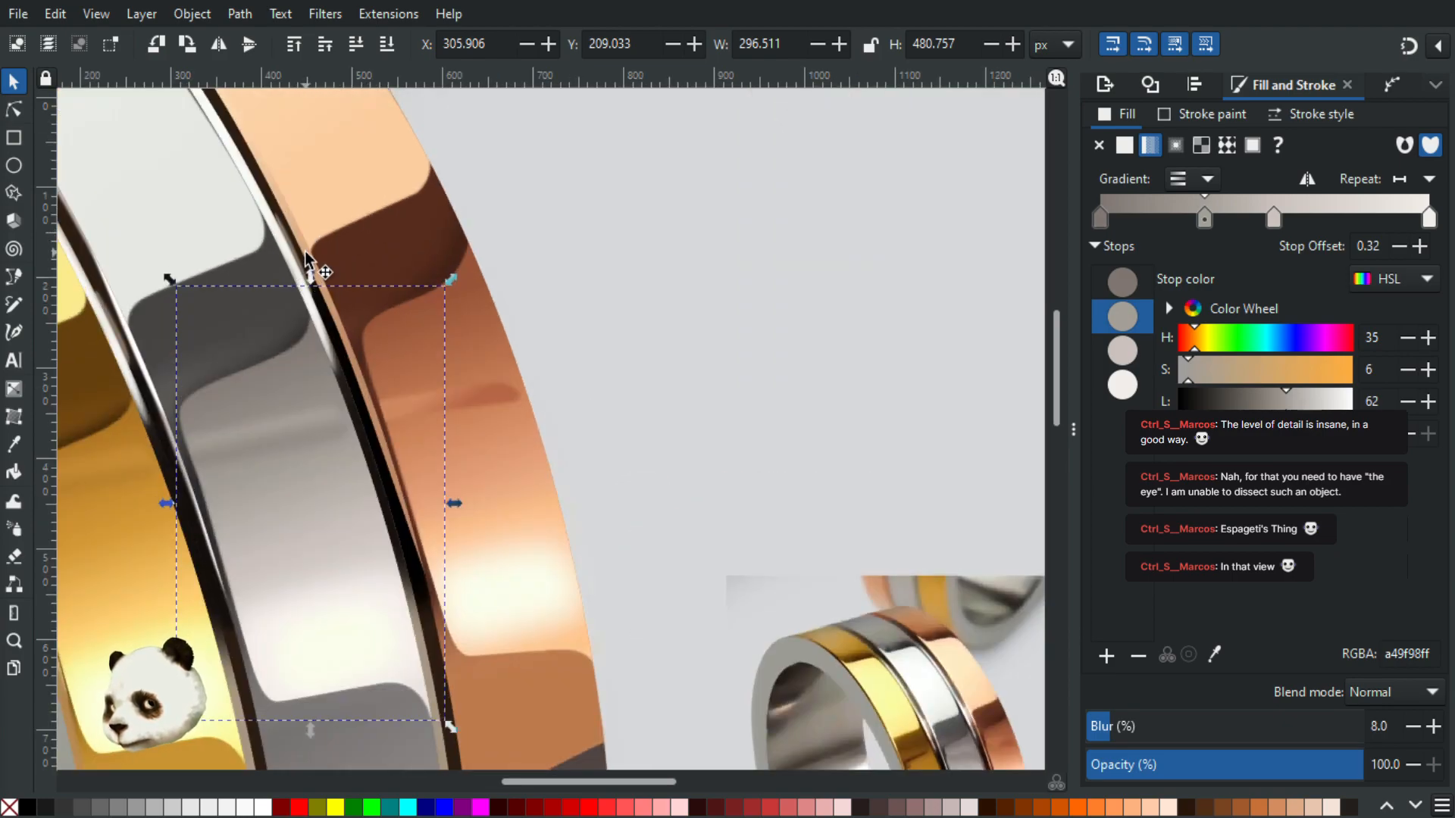
{"action": "left_click", "coordinate": [306, 253]}
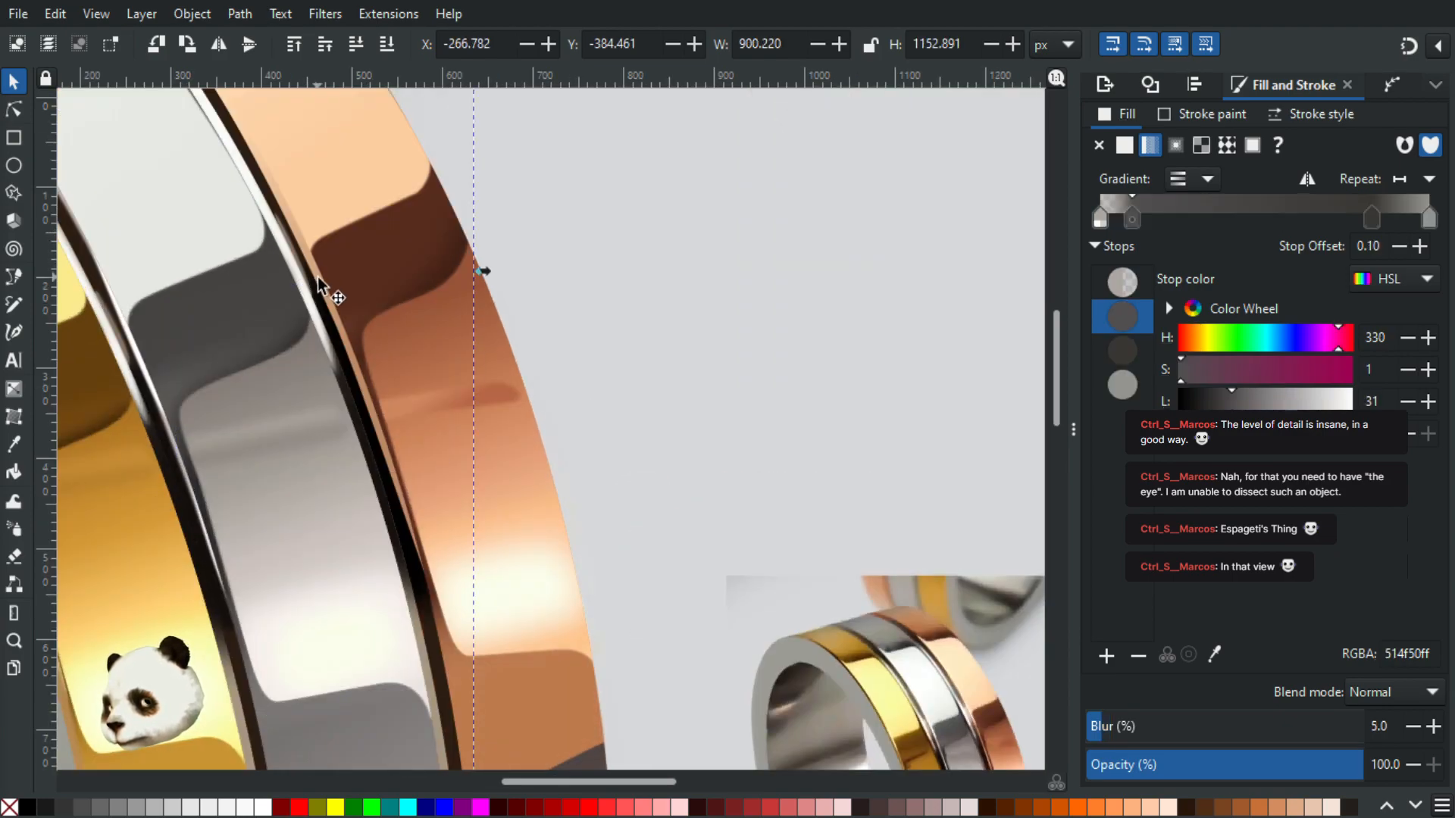
{"action": "left_click", "coordinate": [306, 253]}
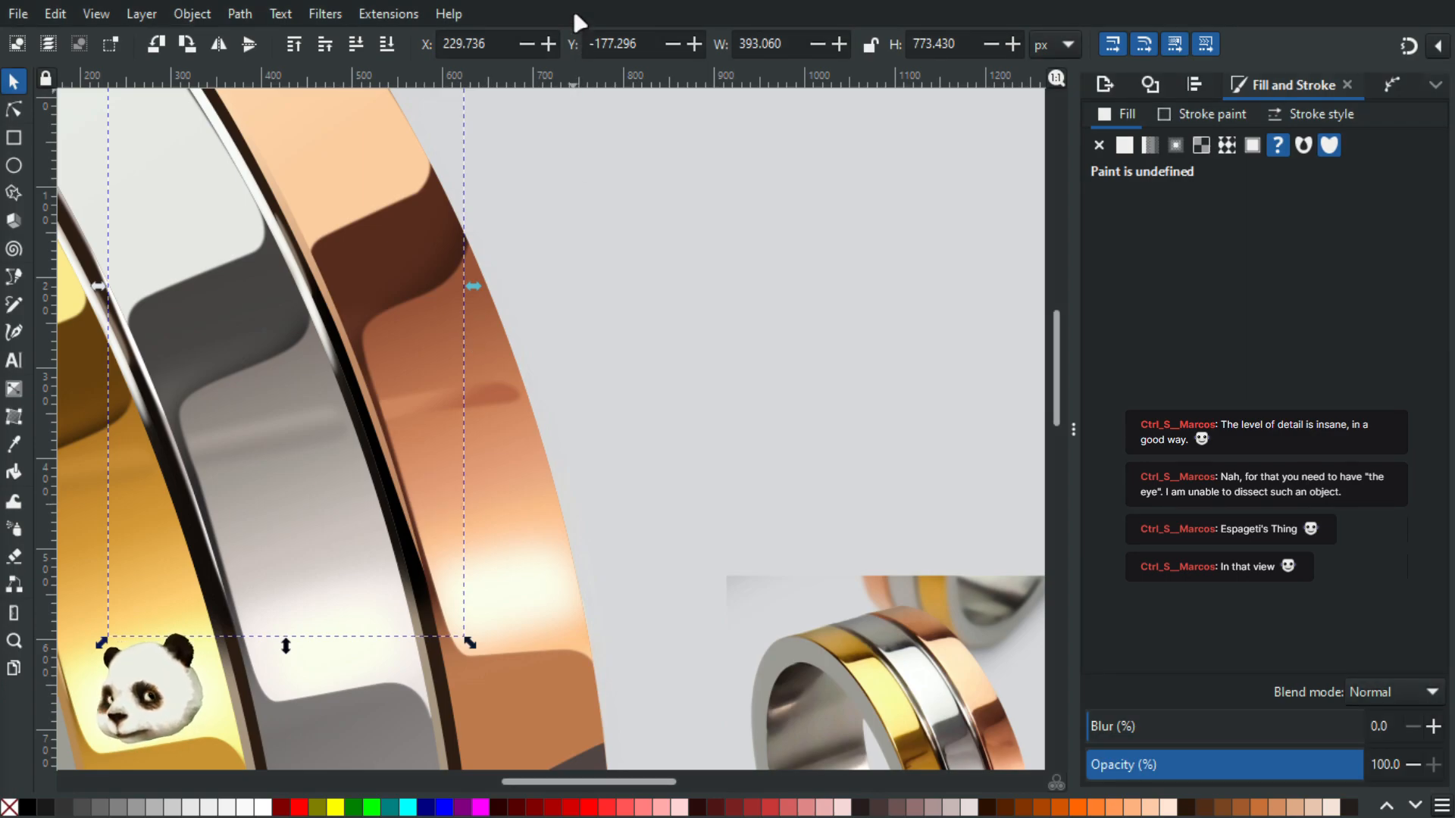
Step: Draw a closed curved sliver, about 82 by 190 px, on the groove's copper side beside the lower inner corner of the peach reflection
{"action": "scroll", "coordinate": [422, 303], "scroll_direction": "down", "scroll_amount": 1}
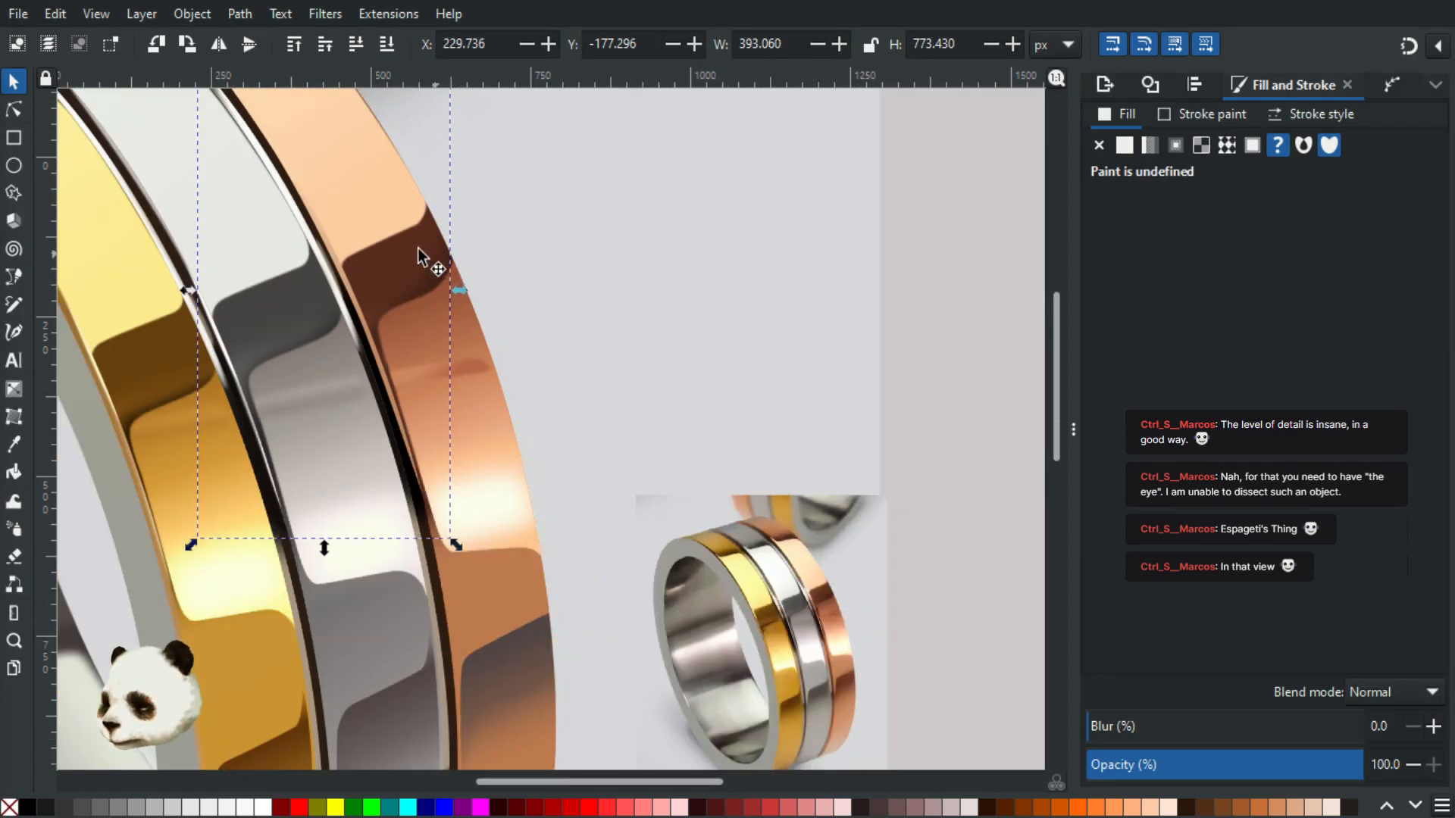
{"action": "key", "text": "b"}
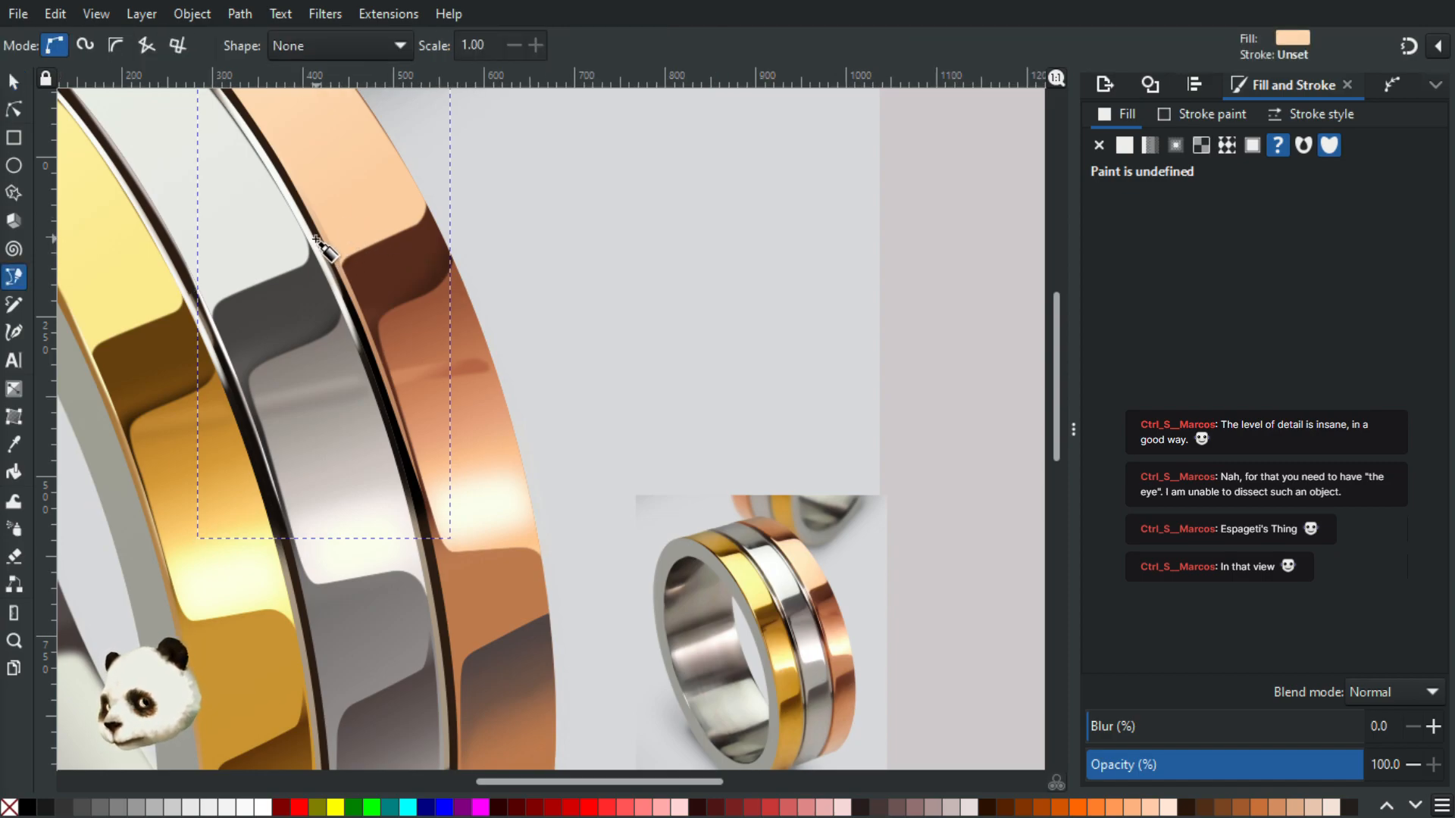
{"action": "scroll", "coordinate": [316, 239], "scroll_direction": "up", "scroll_amount": 1}
{"action": "left_click", "coordinate": [320, 207]}
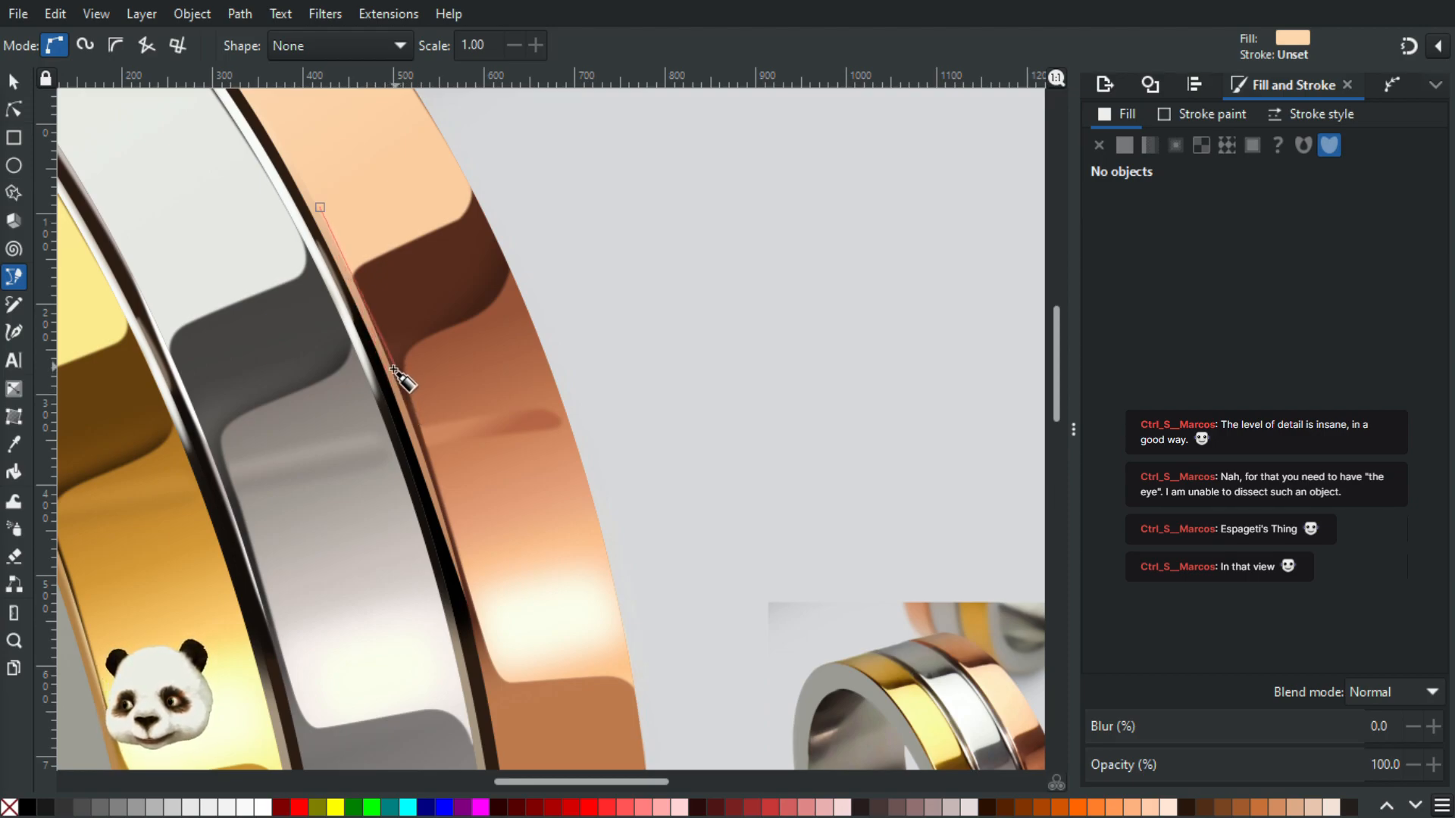
{"action": "left_click_drag", "start_coordinate": [394, 378], "coordinate": [385, 298]}
{"action": "left_click", "coordinate": [320, 207]}
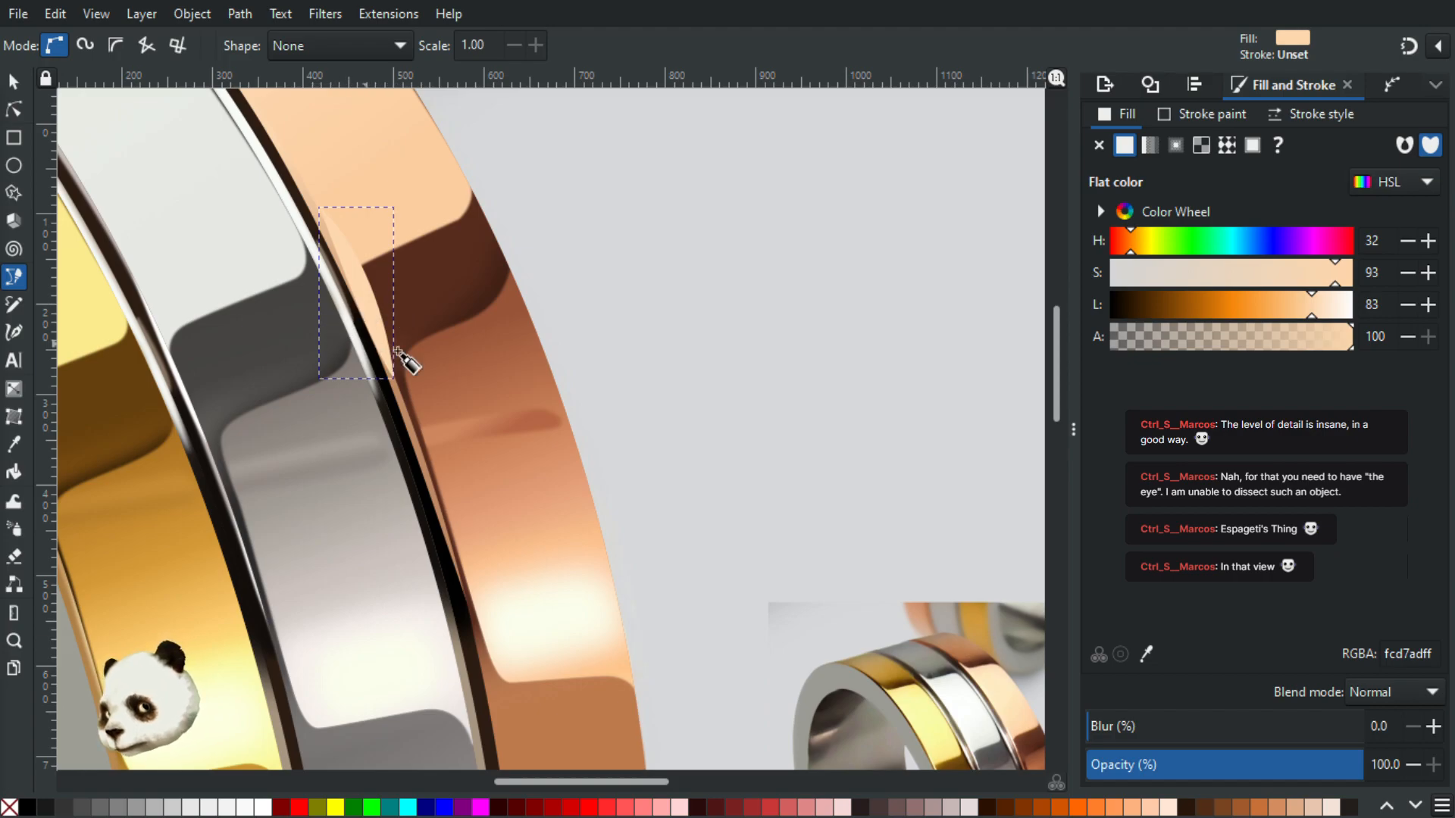
Step: Fill the sliver with pale cream fdf4e1ff, sampled from the bright groove highlight in the reference photo
{"action": "scroll", "coordinate": [611, 487], "scroll_direction": "down", "scroll_amount": 2}
{"action": "scroll", "coordinate": [839, 650], "scroll_direction": "up", "scroll_amount": 3}
{"action": "key", "text": "d"}
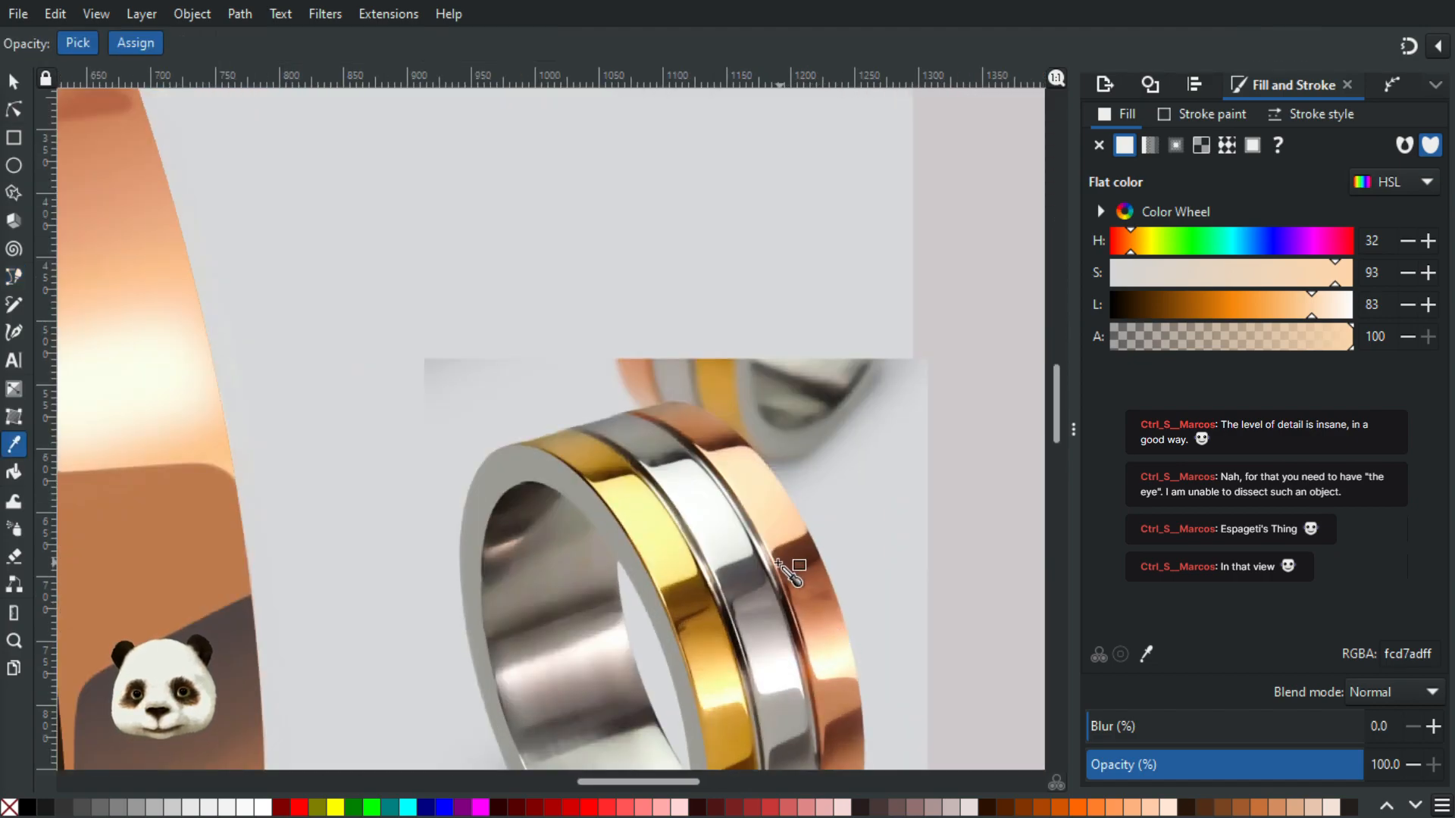
{"action": "left_click", "coordinate": [769, 556]}
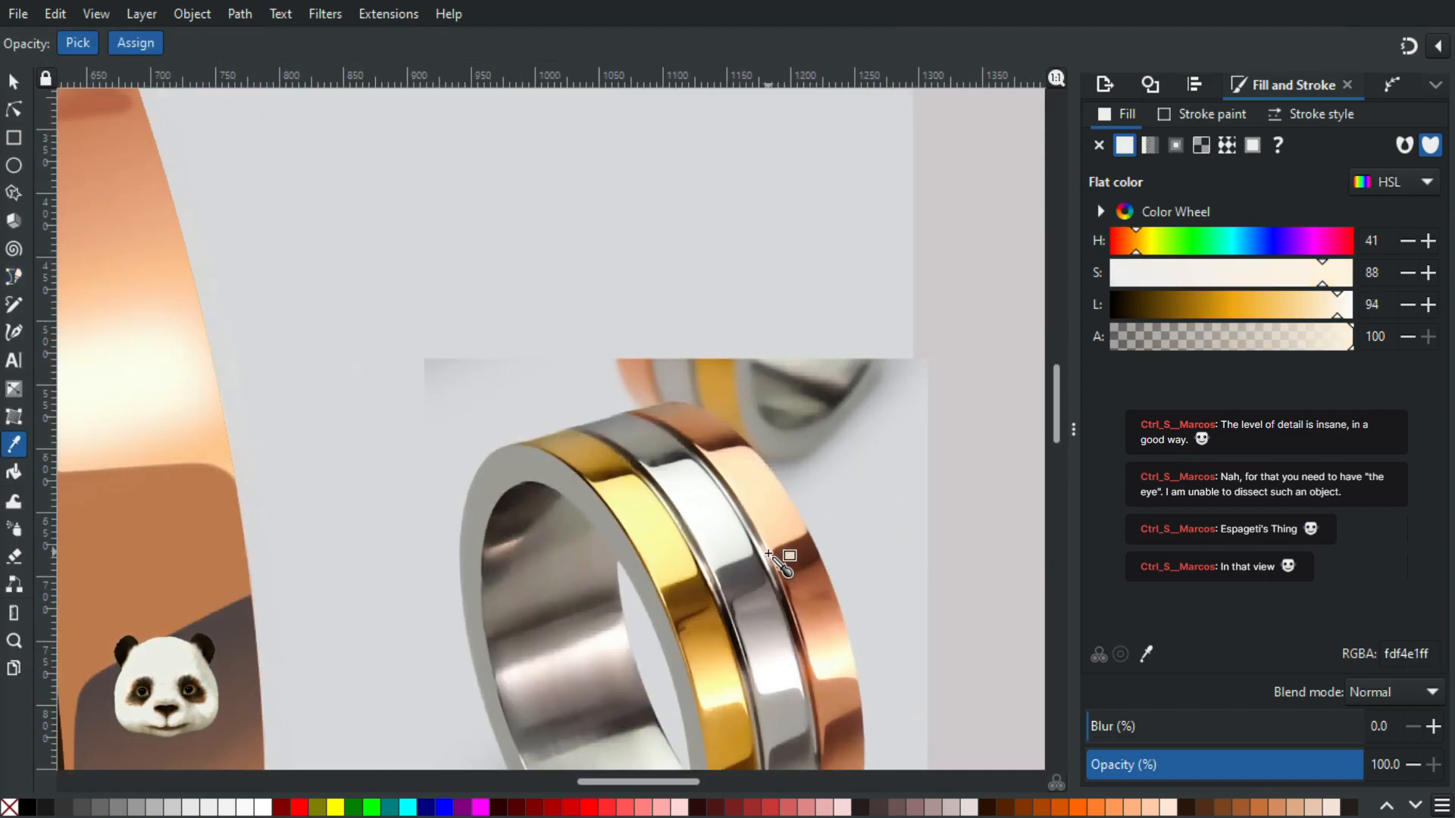
Step: Adjust the upper and lower curve handles on the cream sliver's groove-side edge so it follows the strip beside the groove
{"action": "scroll", "coordinate": [667, 546], "scroll_direction": "down", "scroll_amount": 3}
{"action": "scroll", "coordinate": [536, 464], "scroll_direction": "up", "scroll_amount": 2}
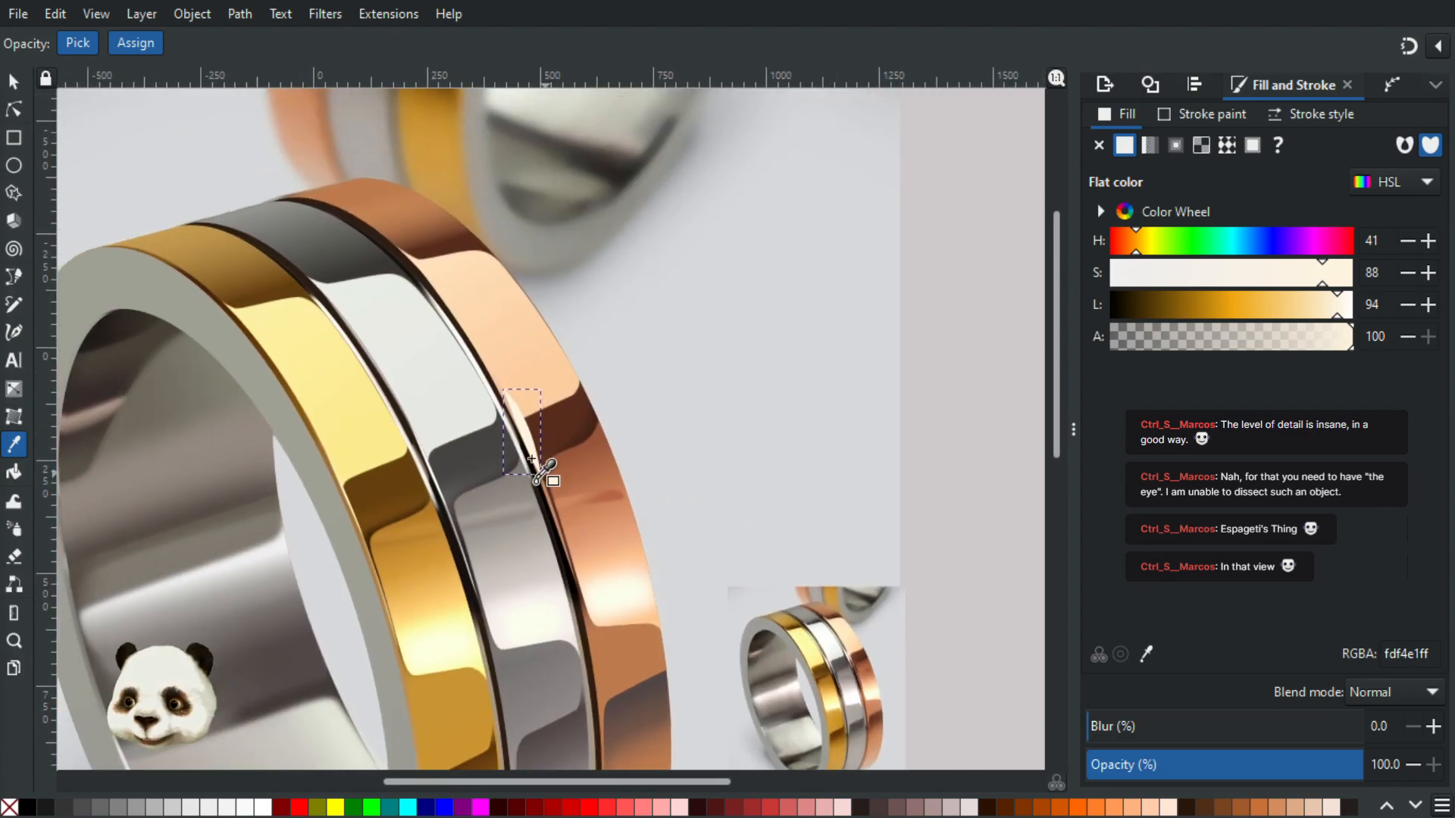
{"action": "left_click", "coordinate": [14, 109]}
{"action": "left_click", "coordinate": [477, 325]}
{"action": "left_click", "coordinate": [476, 325]}
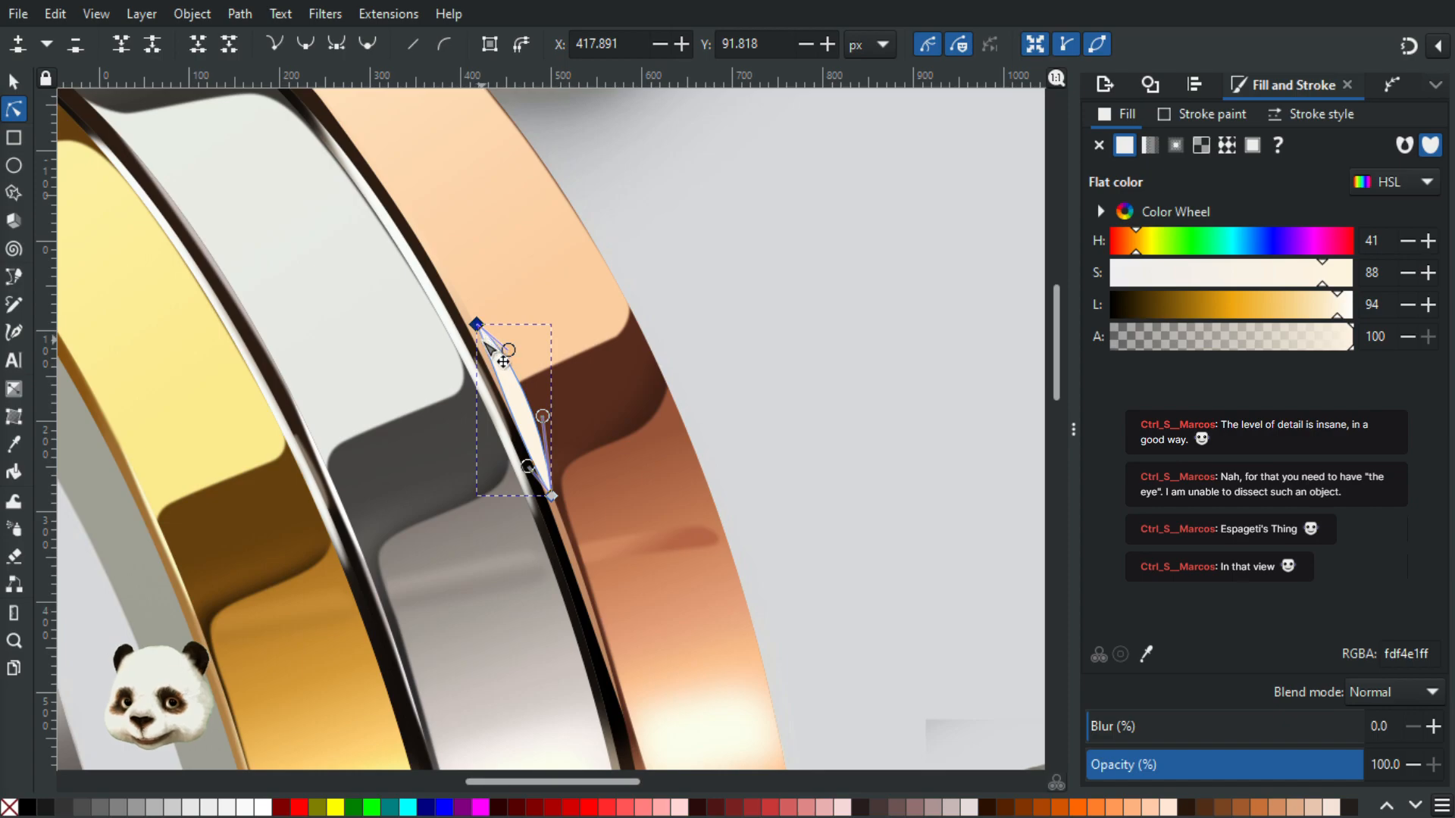
{"action": "left_click_drag", "start_coordinate": [486, 352], "coordinate": [489, 359]}
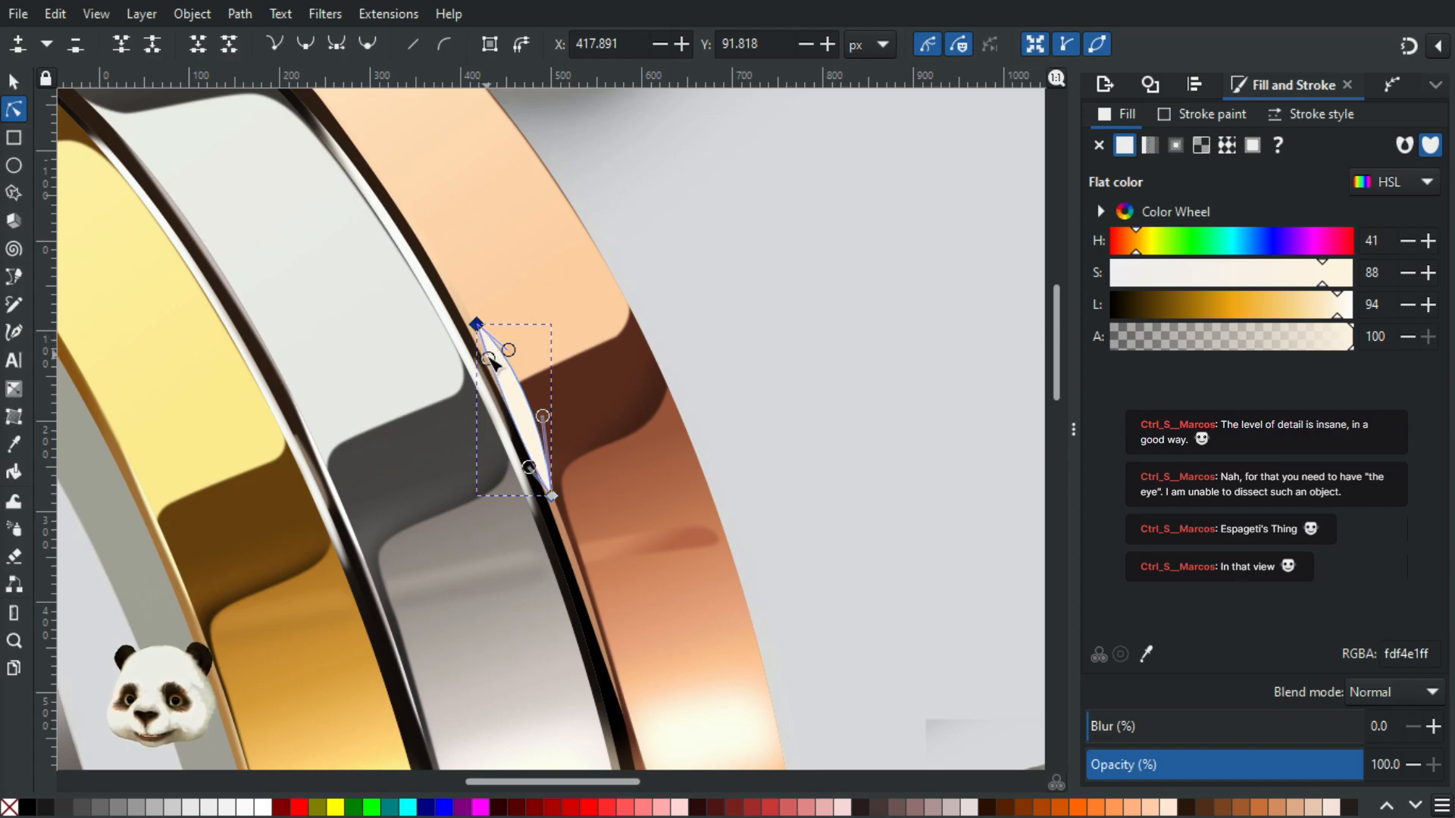
{"action": "left_click_drag", "start_coordinate": [534, 463], "coordinate": [525, 454]}
{"action": "left_click_drag", "start_coordinate": [488, 361], "coordinate": [488, 362]}
{"action": "left_click_drag", "start_coordinate": [525, 454], "coordinate": [527, 444]}
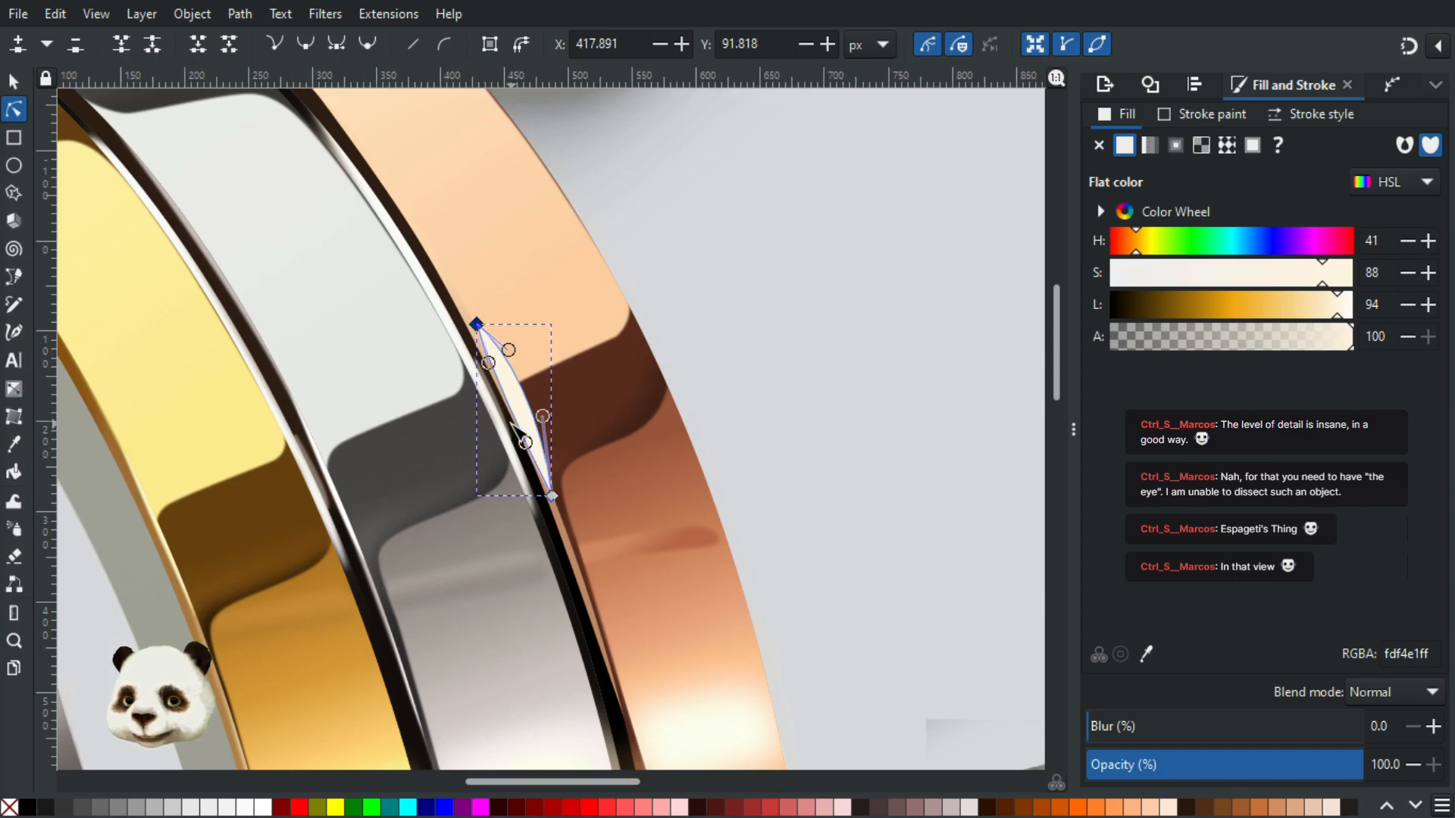
{"action": "scroll", "coordinate": [513, 426], "scroll_direction": "up", "scroll_amount": 1}
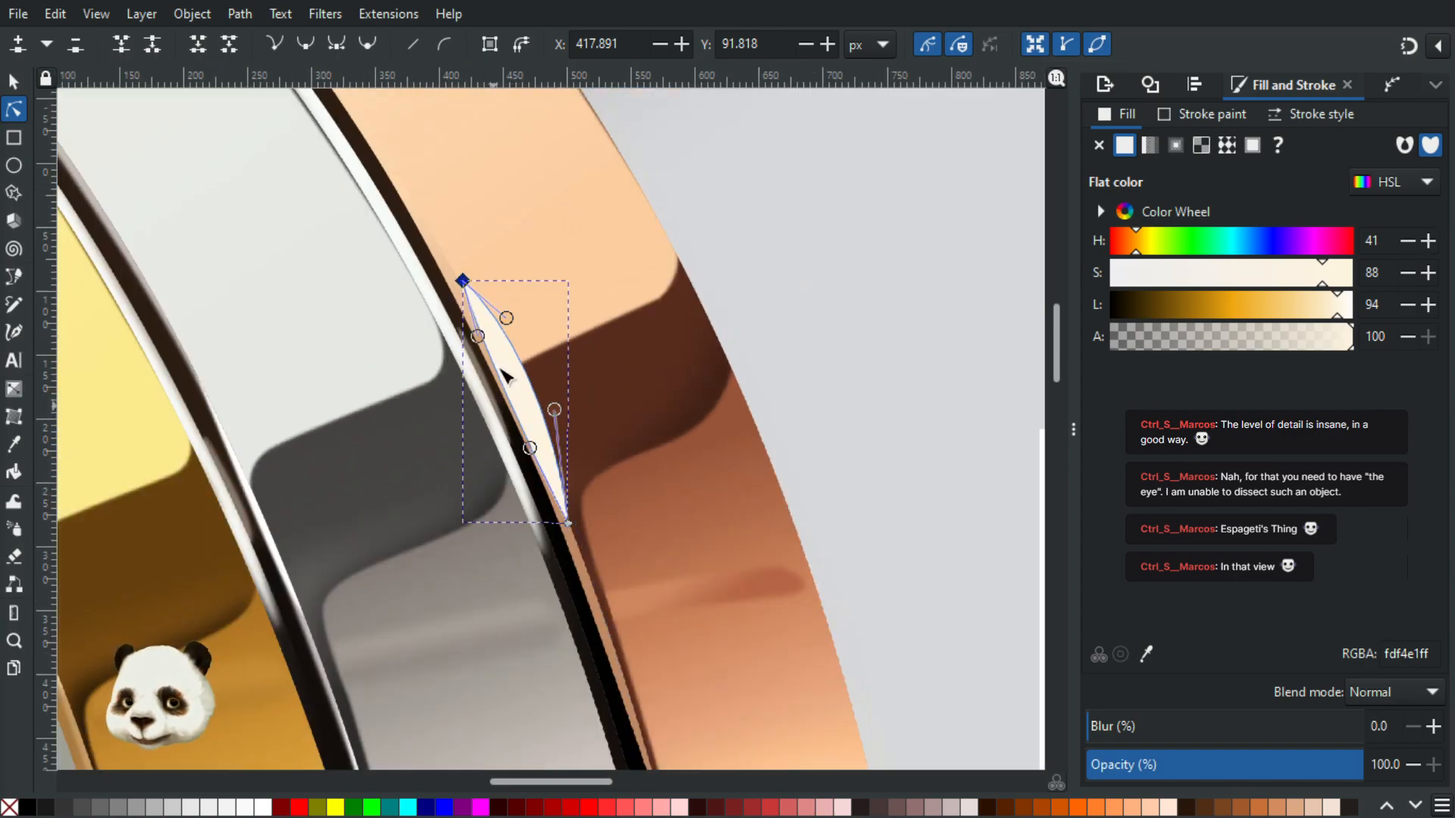
Step: Lower the cream sliver in the stacking order so it sits behind the copper band's reflection shapes
{"action": "scroll", "coordinate": [449, 382], "scroll_direction": "down", "scroll_amount": 2}
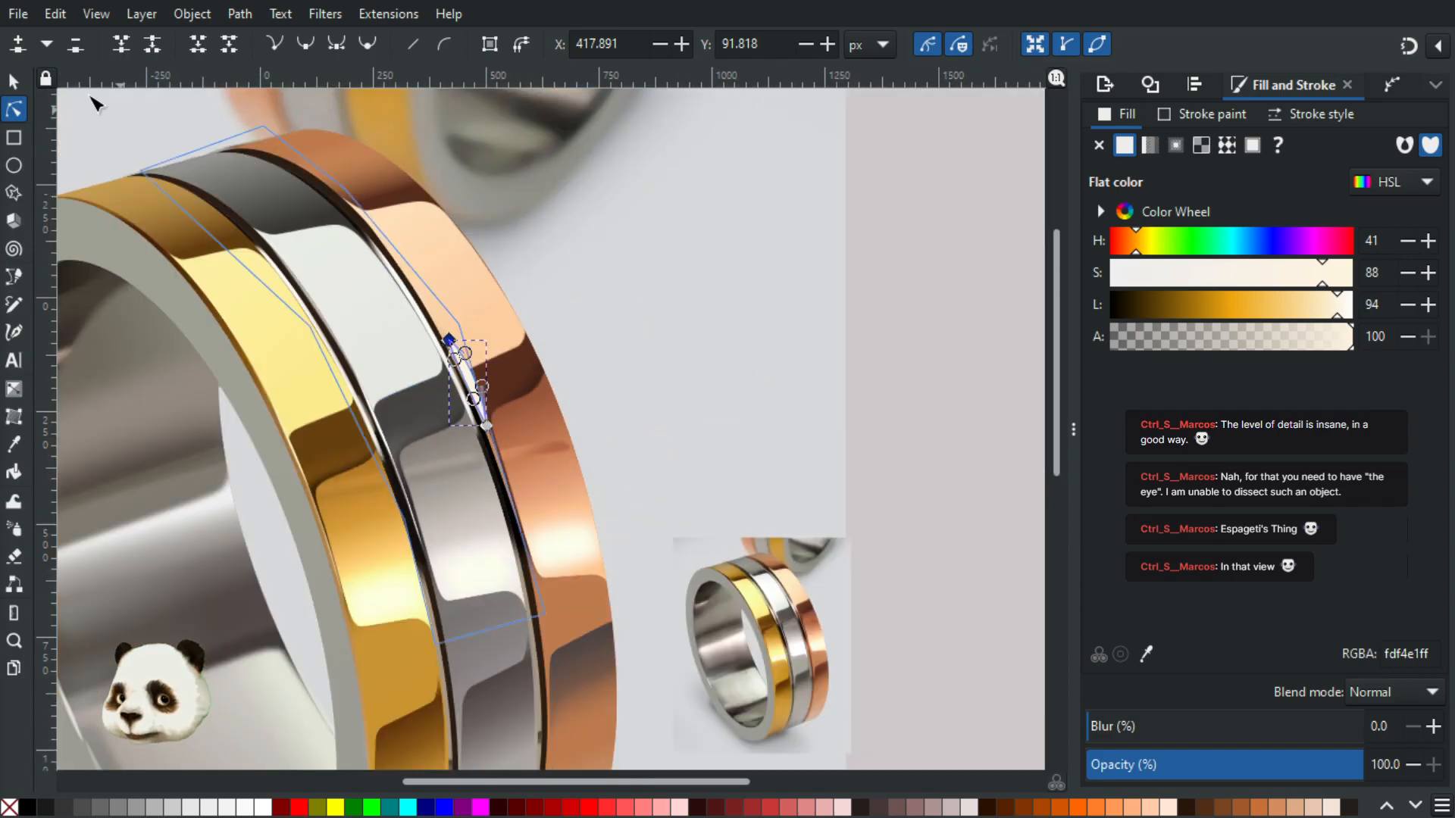
{"action": "left_click", "coordinate": [12, 82]}
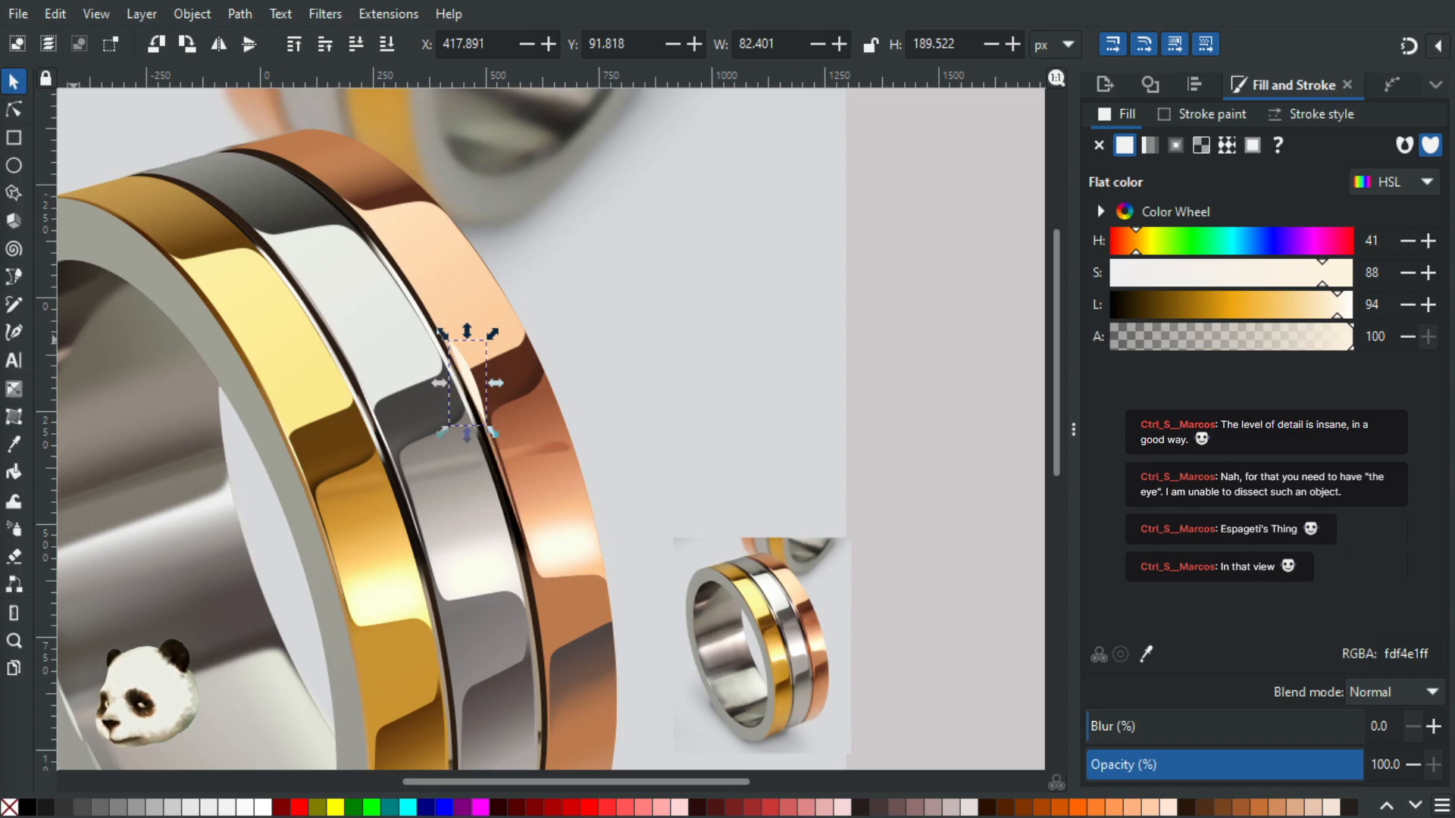
{"action": "left_click", "coordinate": [500, 485]}
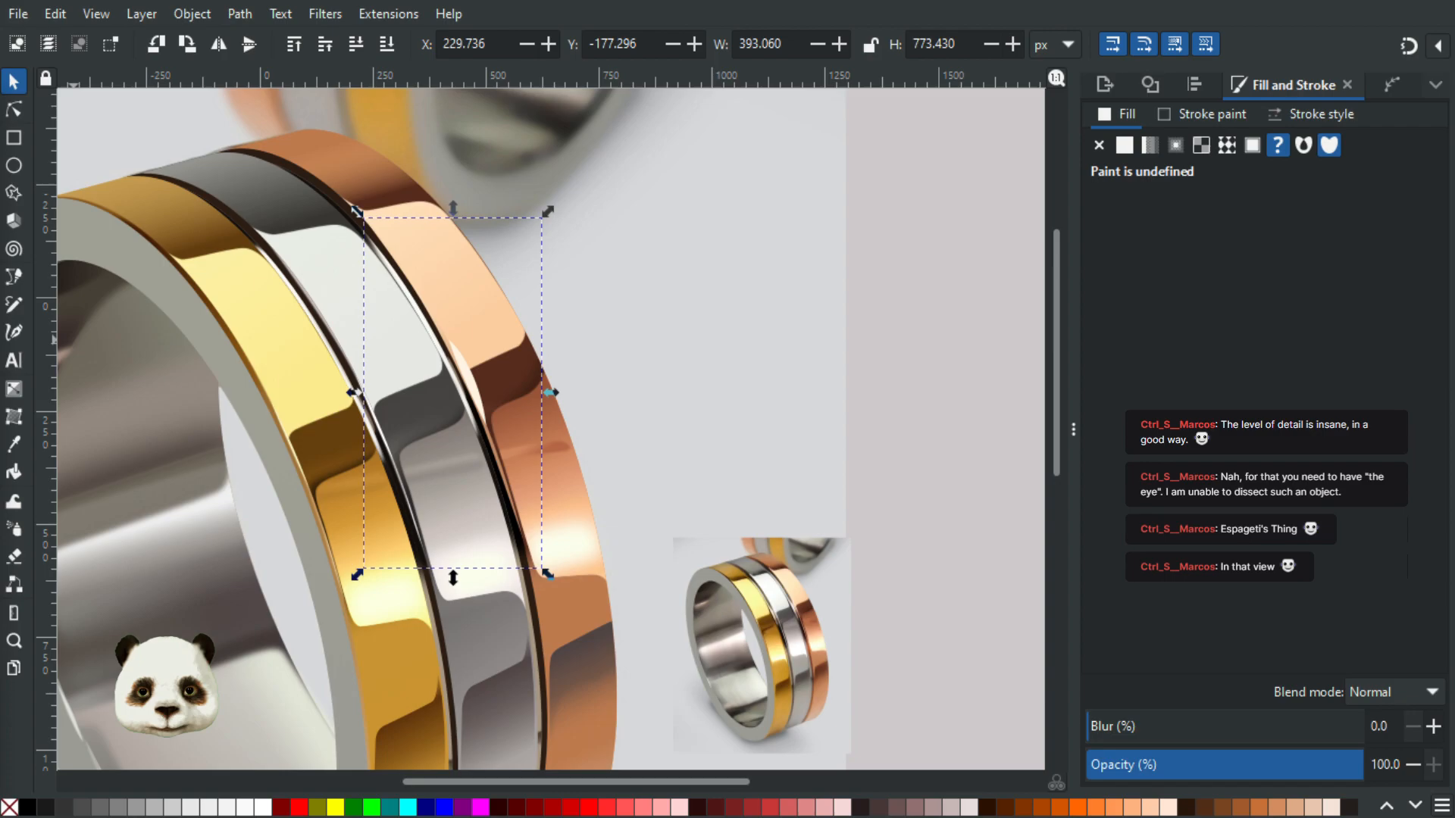
{"action": "left_click", "coordinate": [468, 382]}
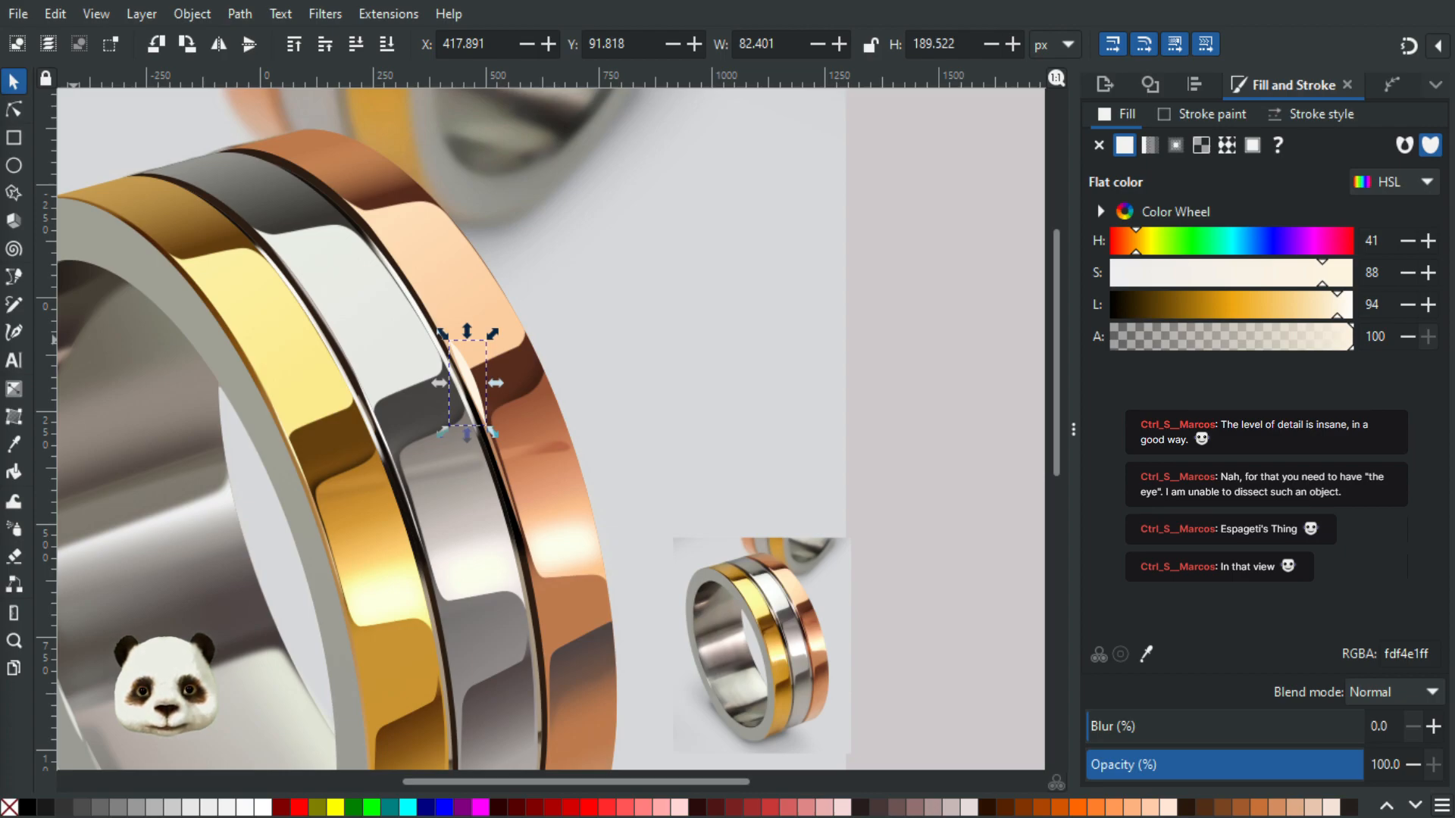
{"action": "key", "text": "Page_Down"}
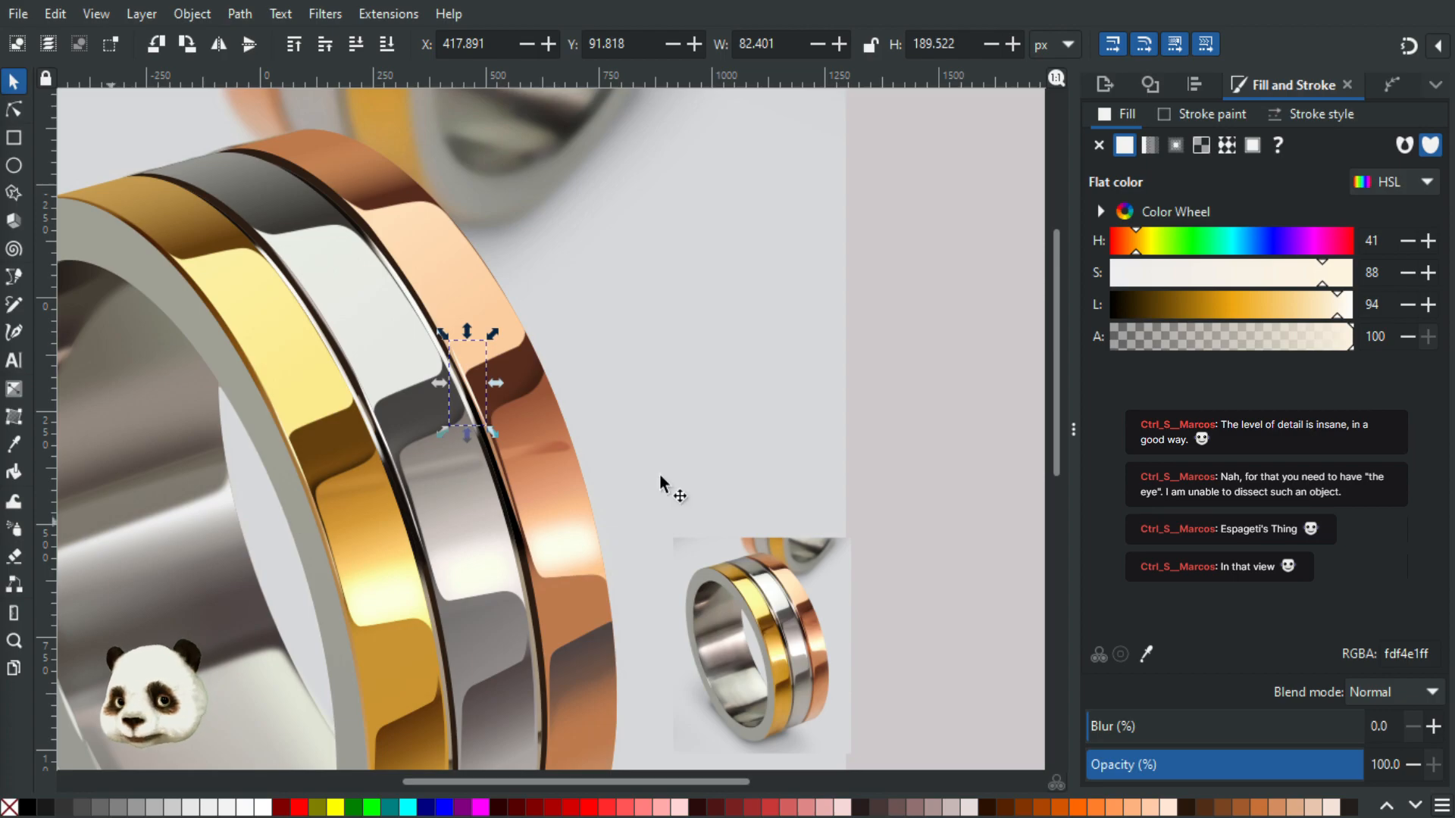
Step: Move the cream sliver's upper node about 5 px toward the silver band, to X 412.897 px
{"action": "scroll", "coordinate": [646, 371], "scroll_direction": "up", "scroll_amount": 2}
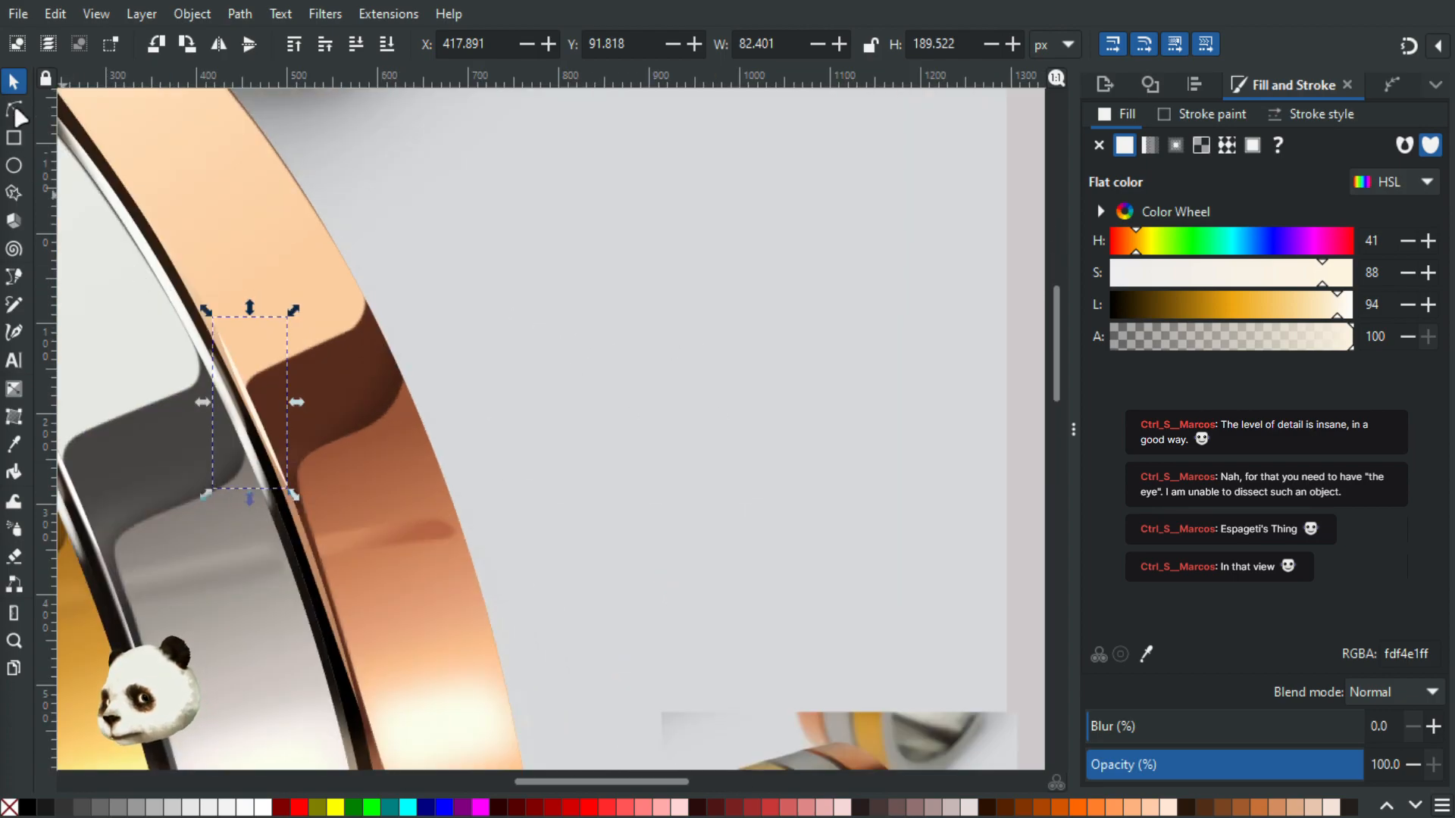
{"action": "key", "text": "n"}
{"action": "left_click_drag", "start_coordinate": [582, 393], "coordinate": [927, 398]}
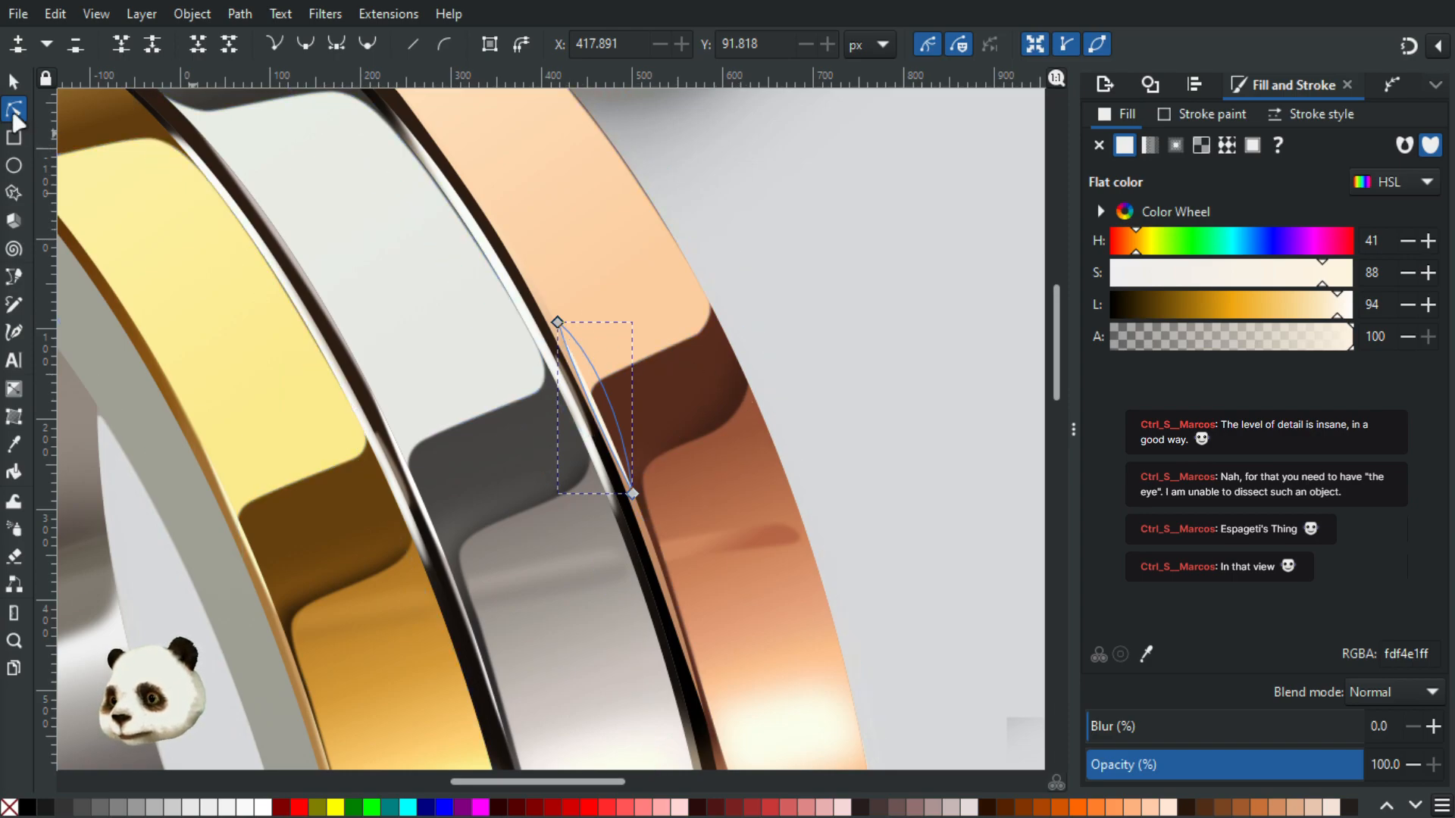
{"action": "scroll", "coordinate": [599, 375], "scroll_direction": "up", "scroll_amount": 1}
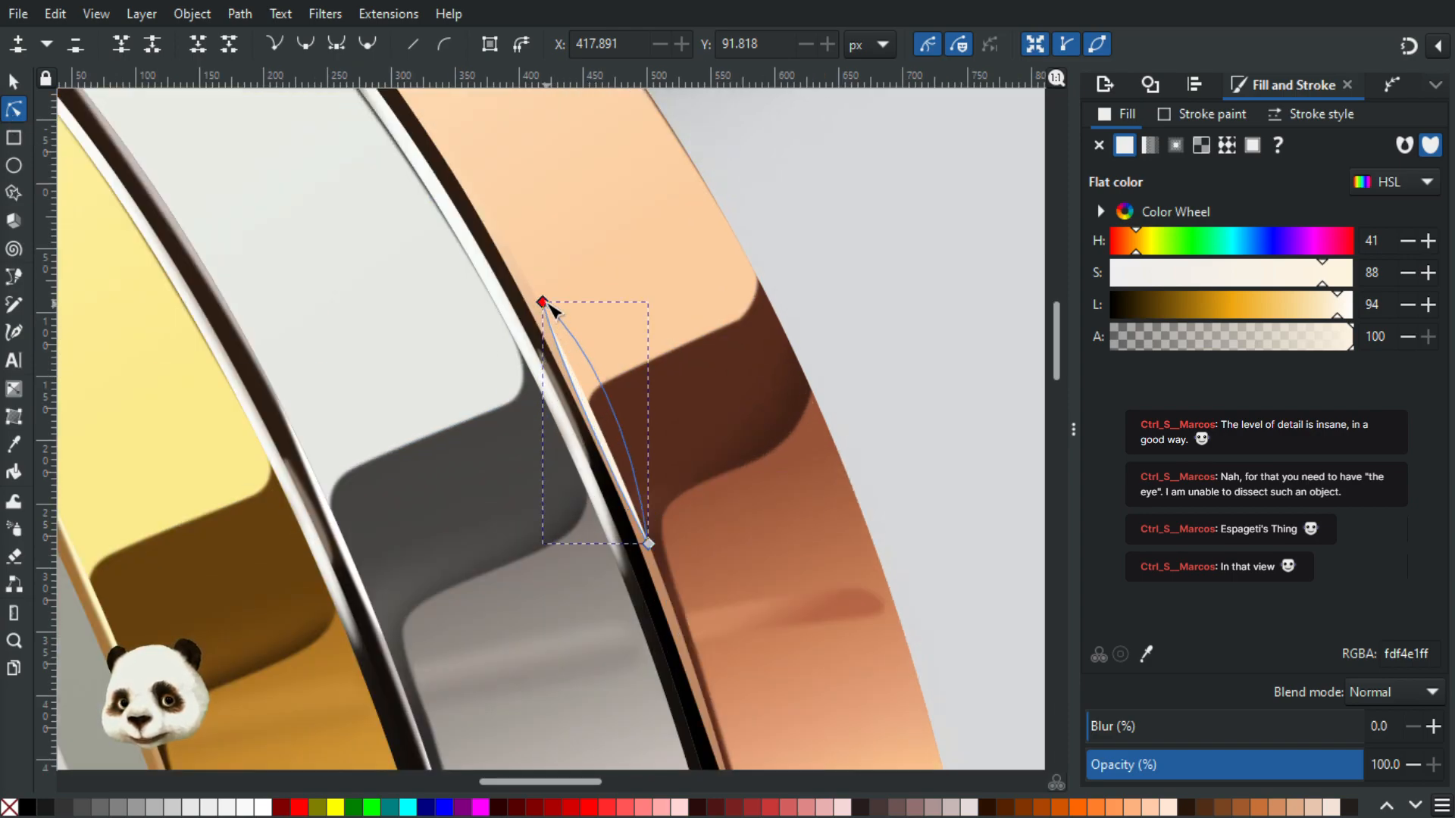
{"action": "left_click_drag", "start_coordinate": [542, 303], "coordinate": [537, 303]}
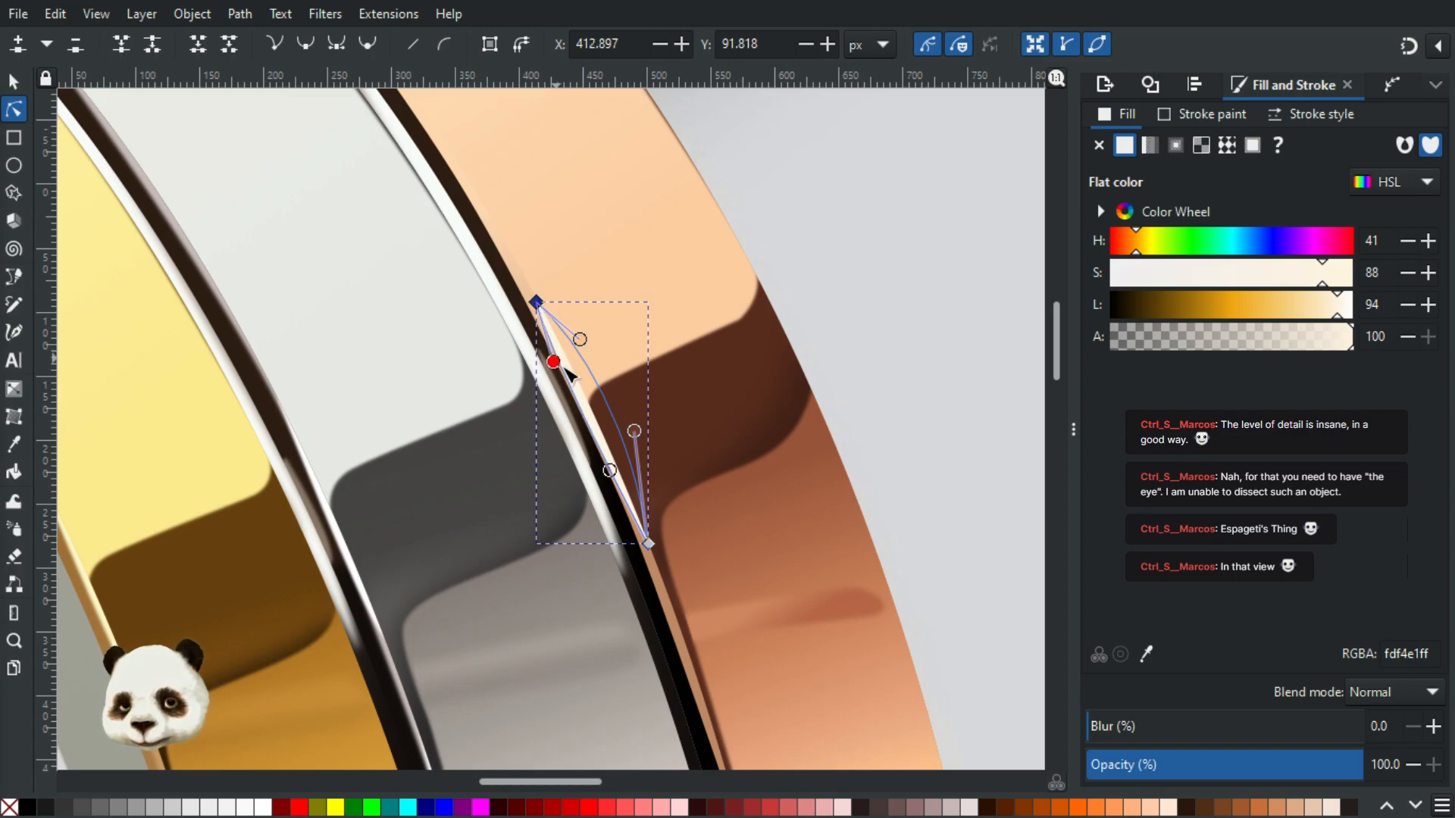
Step: Set the cream sliver's blur to 13% and lengthen the lower curve handle of its copper-side edge slightly
{"action": "left_click", "coordinate": [1126, 725]}
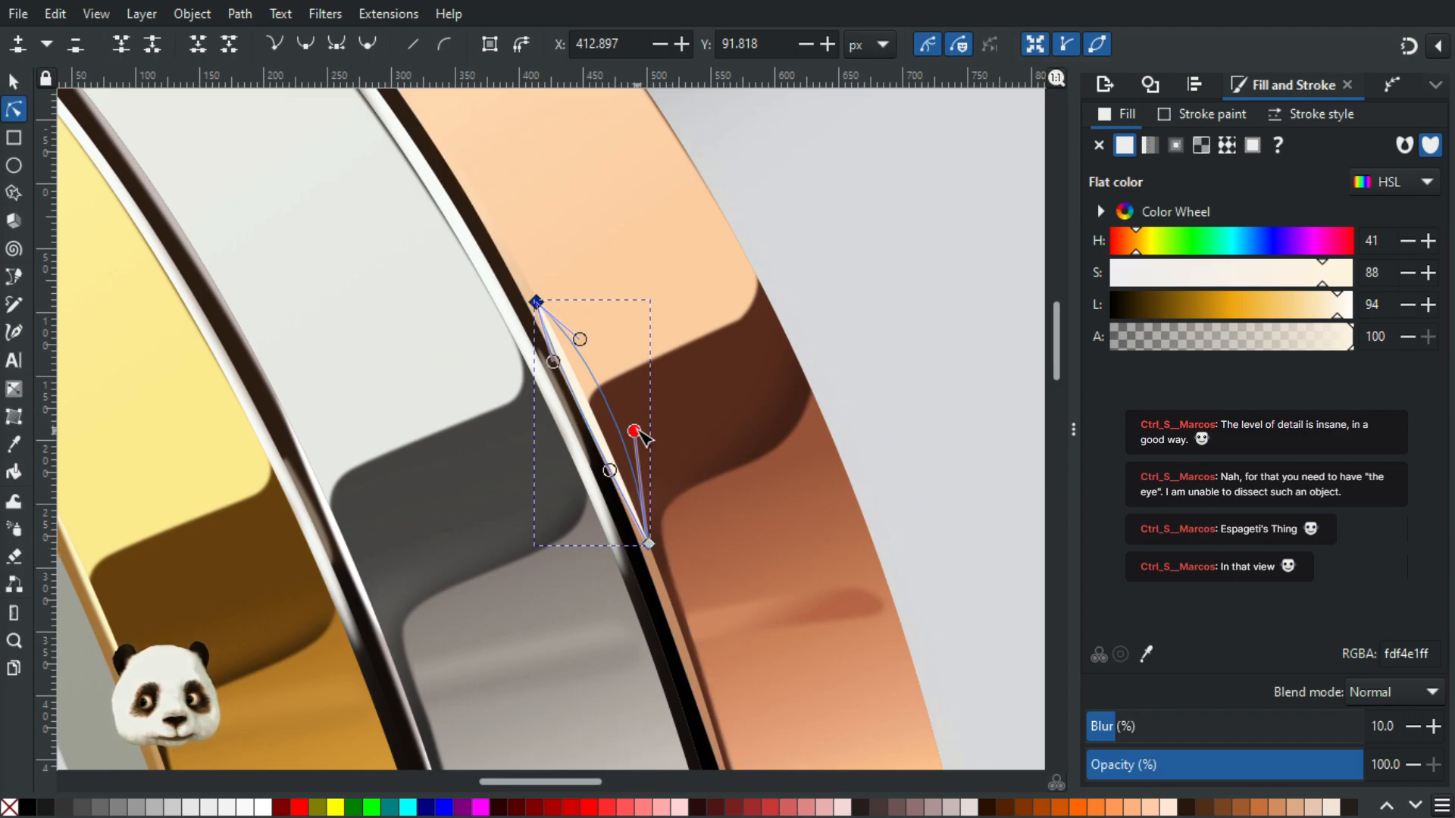
{"action": "left_click_drag", "start_coordinate": [635, 432], "coordinate": [636, 424]}
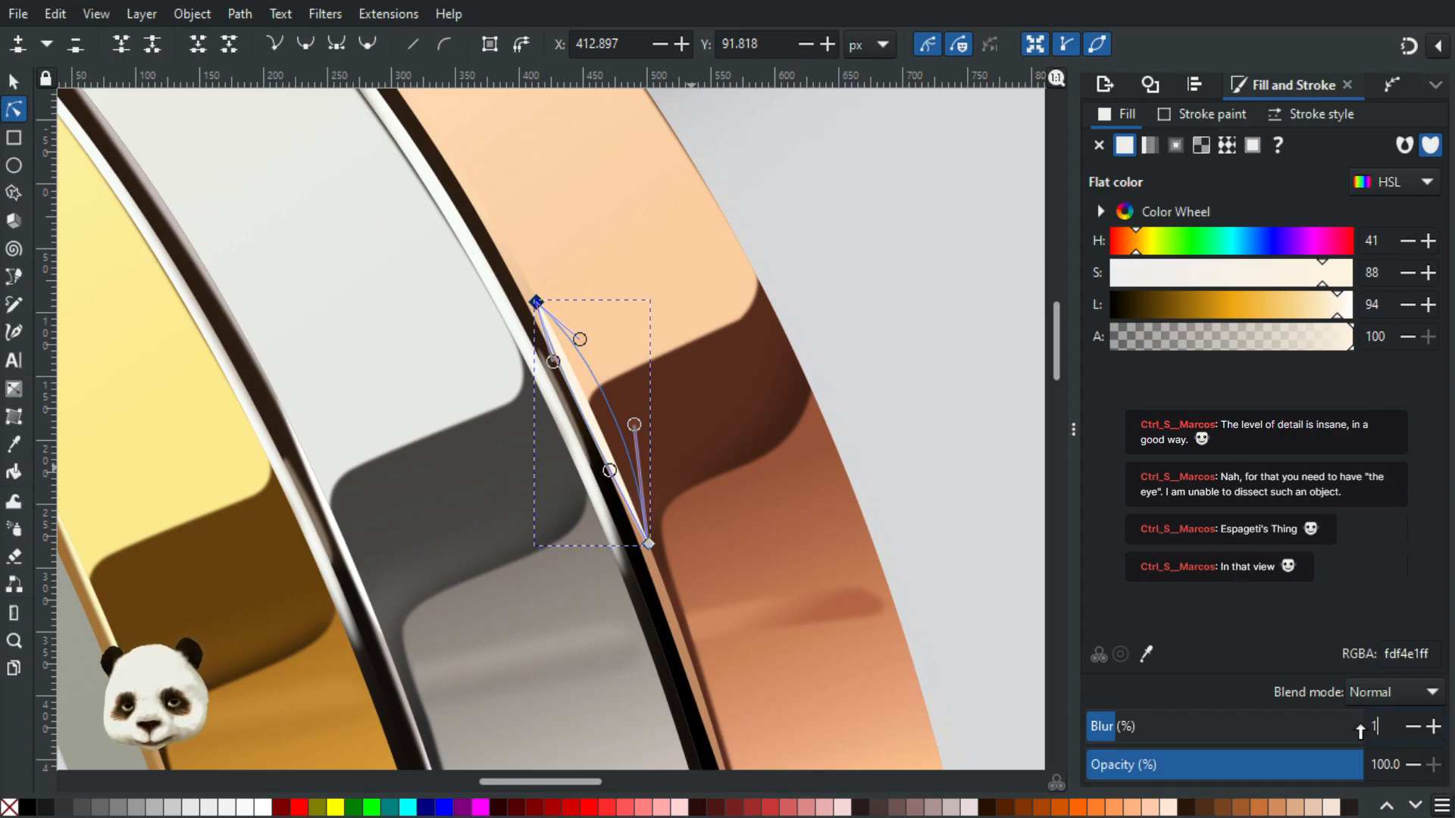
{"action": "key", "text": "Return"}
{"action": "scroll", "coordinate": [901, 283], "scroll_direction": "down", "scroll_amount": 1}
{"action": "left_click_drag", "start_coordinate": [940, 432], "coordinate": [819, 315]}
Step: Duplicate the blurred cream sliver, move the copy down the groove beside the copper band's middle reflection, and rotate it slightly clockwise
{"action": "key", "text": "s"}
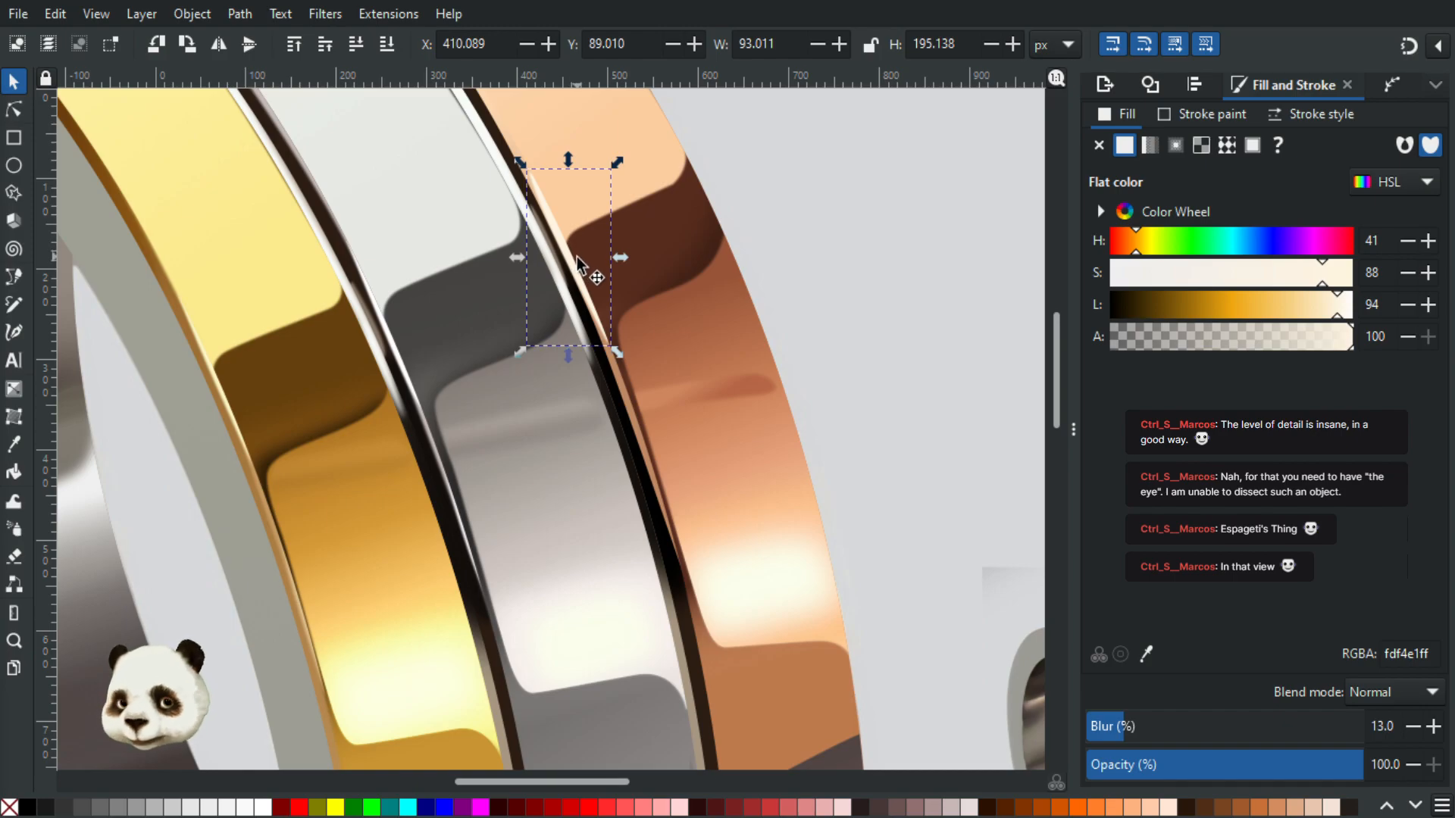
{"action": "left_click_drag", "start_coordinate": [568, 258], "coordinate": [645, 459]}
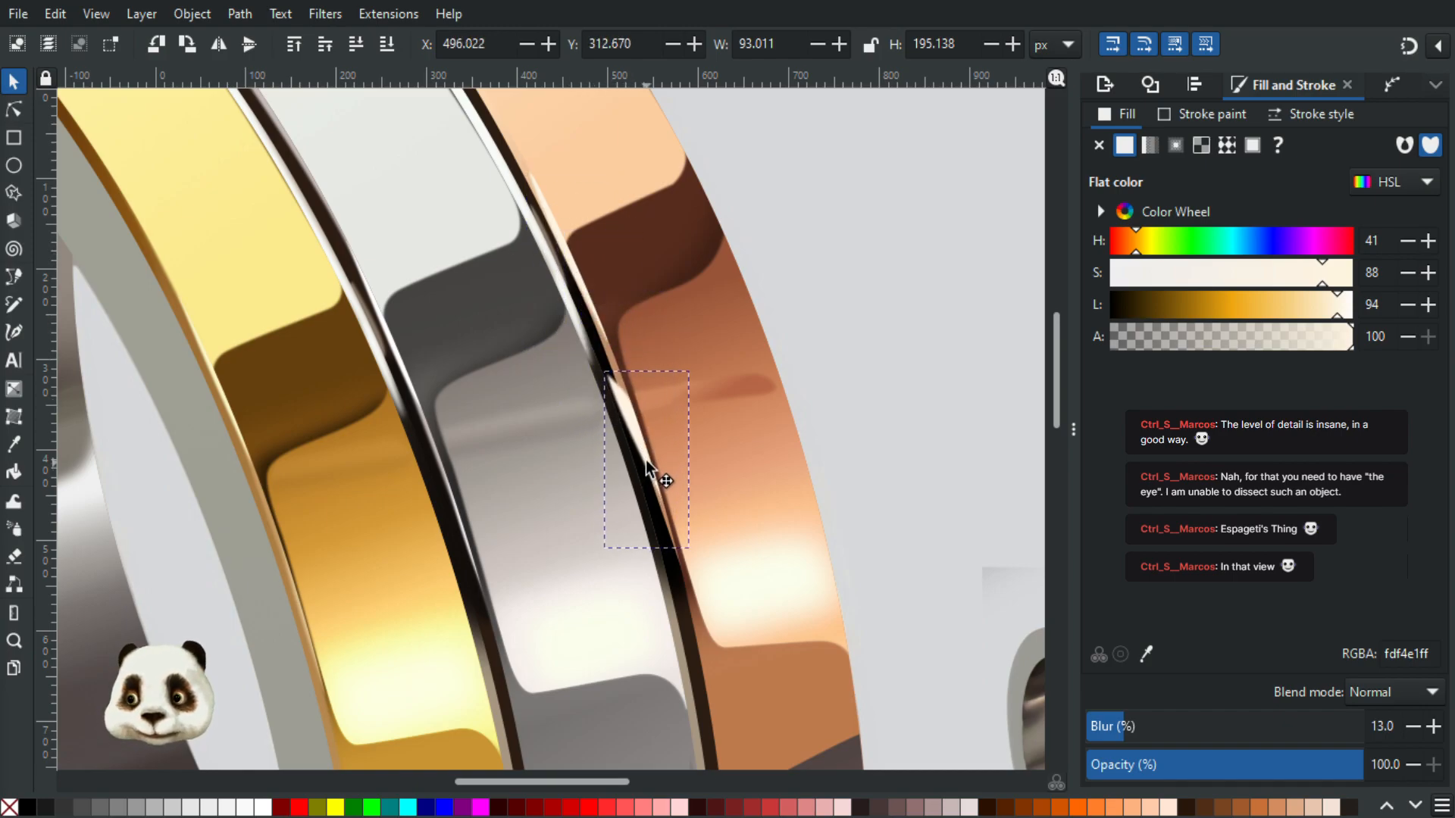
{"action": "left_click_drag", "start_coordinate": [600, 367], "coordinate": [602, 352]}
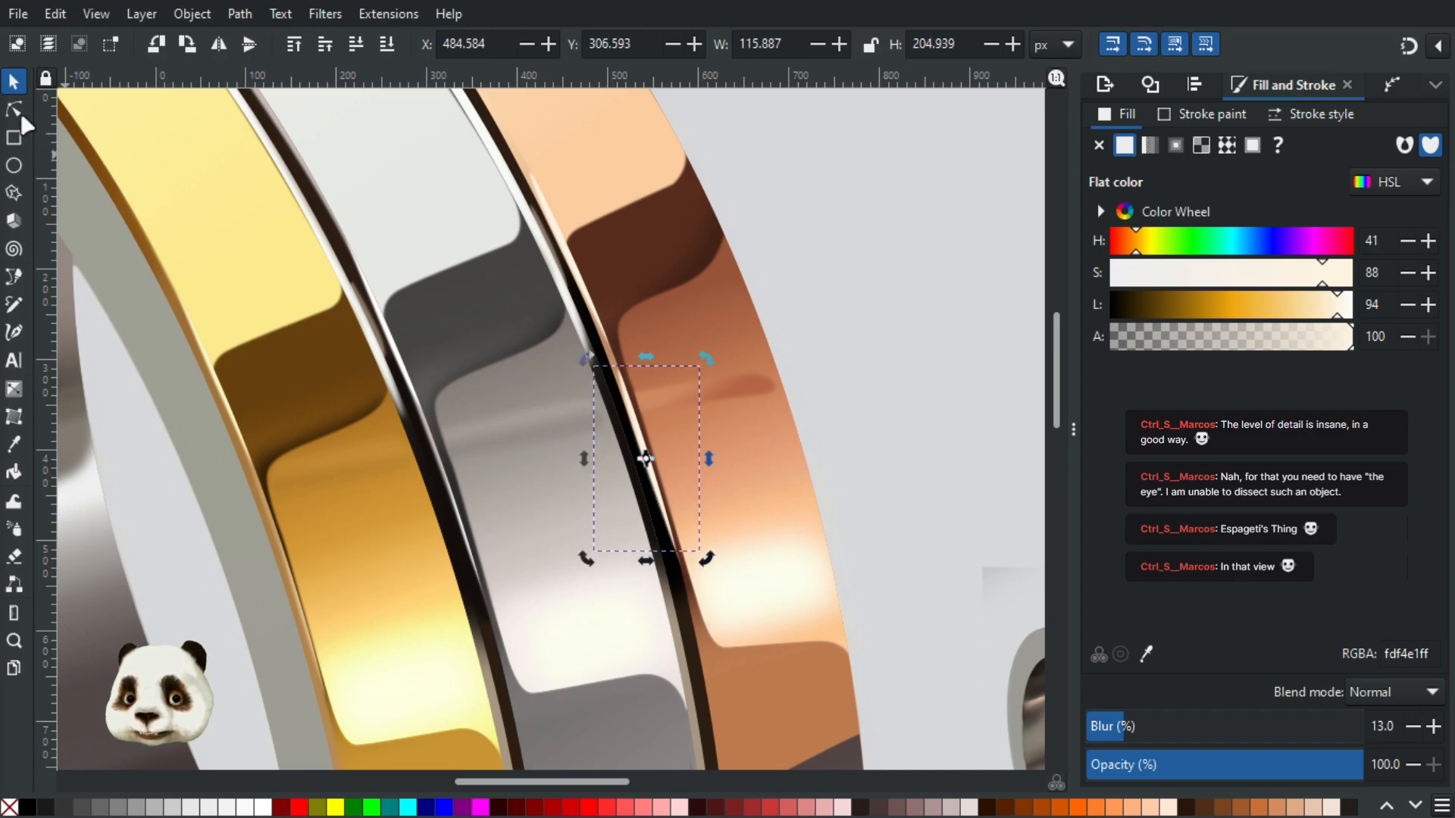
Step: Reposition the copied sliver's end nodes along the groove, its upper node at about X 521, Y 326 px, and set its opacity to 50%
{"action": "left_click", "coordinate": [15, 110]}
{"action": "scroll", "coordinate": [670, 534], "scroll_direction": "up", "scroll_amount": 1}
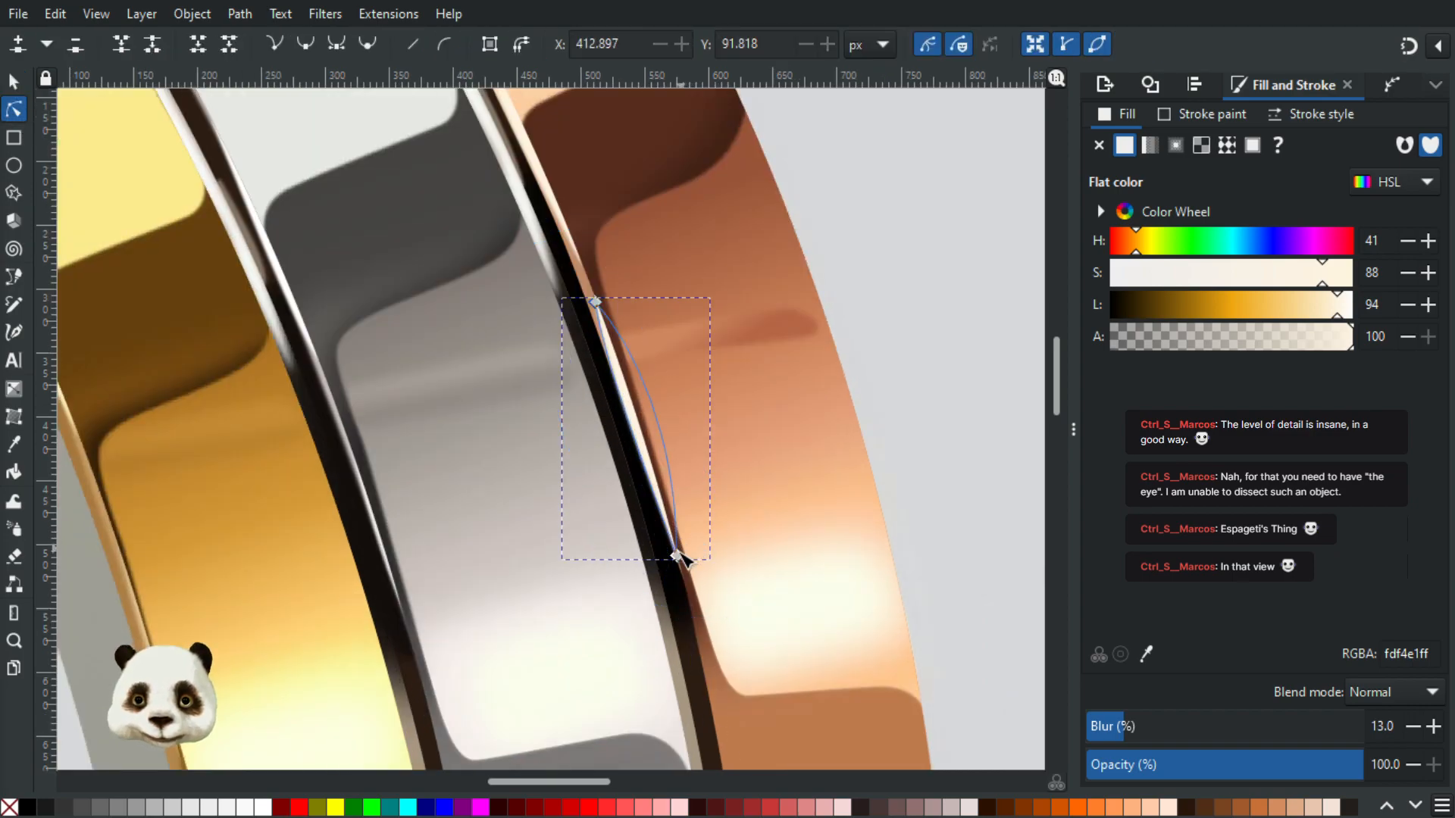
{"action": "left_click_drag", "start_coordinate": [684, 551], "coordinate": [688, 555]}
{"action": "left_click_drag", "start_coordinate": [600, 304], "coordinate": [614, 327]}
{"action": "double_click", "coordinate": [653, 492]}
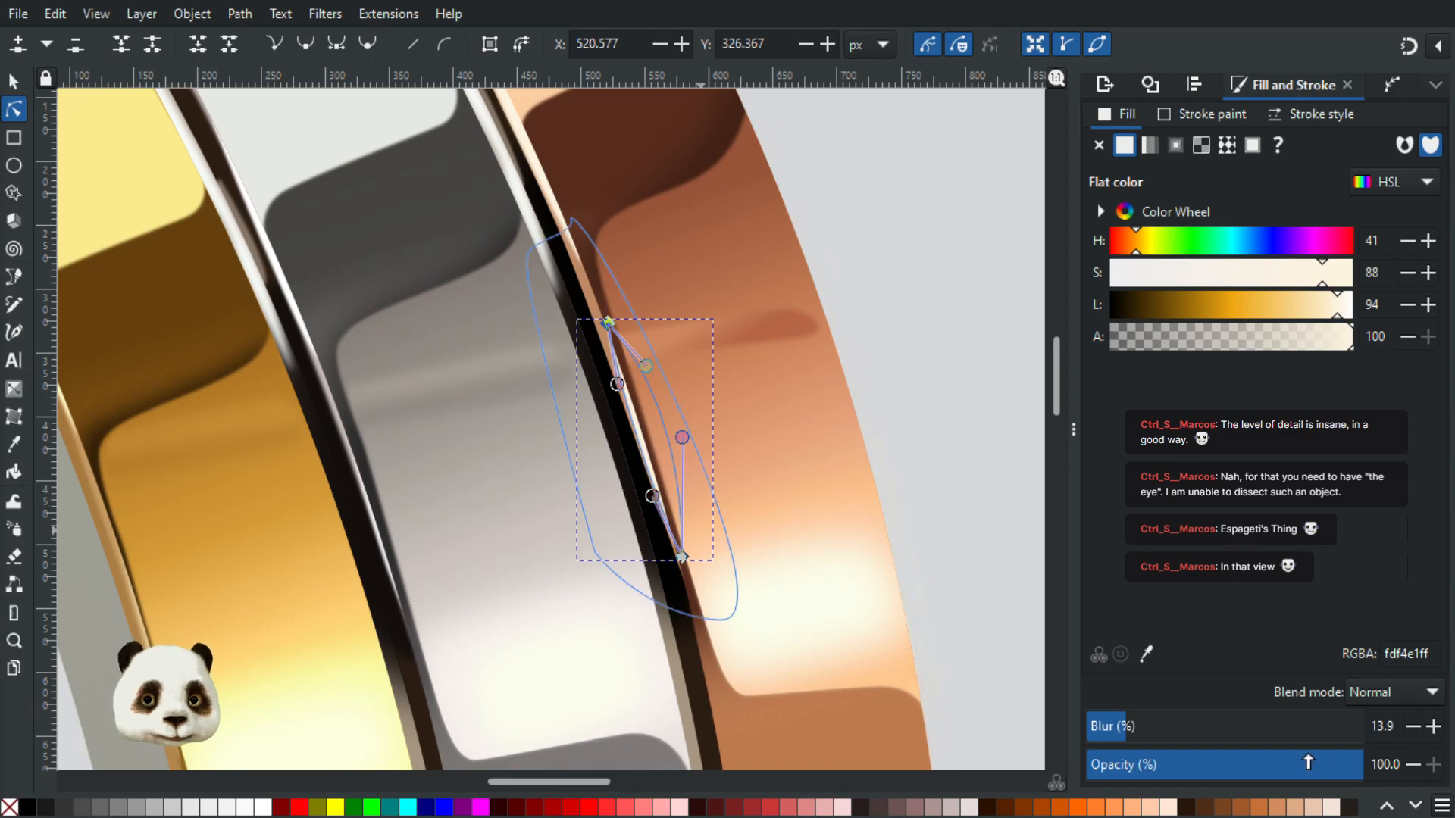
{"action": "left_click", "coordinate": [1231, 765]}
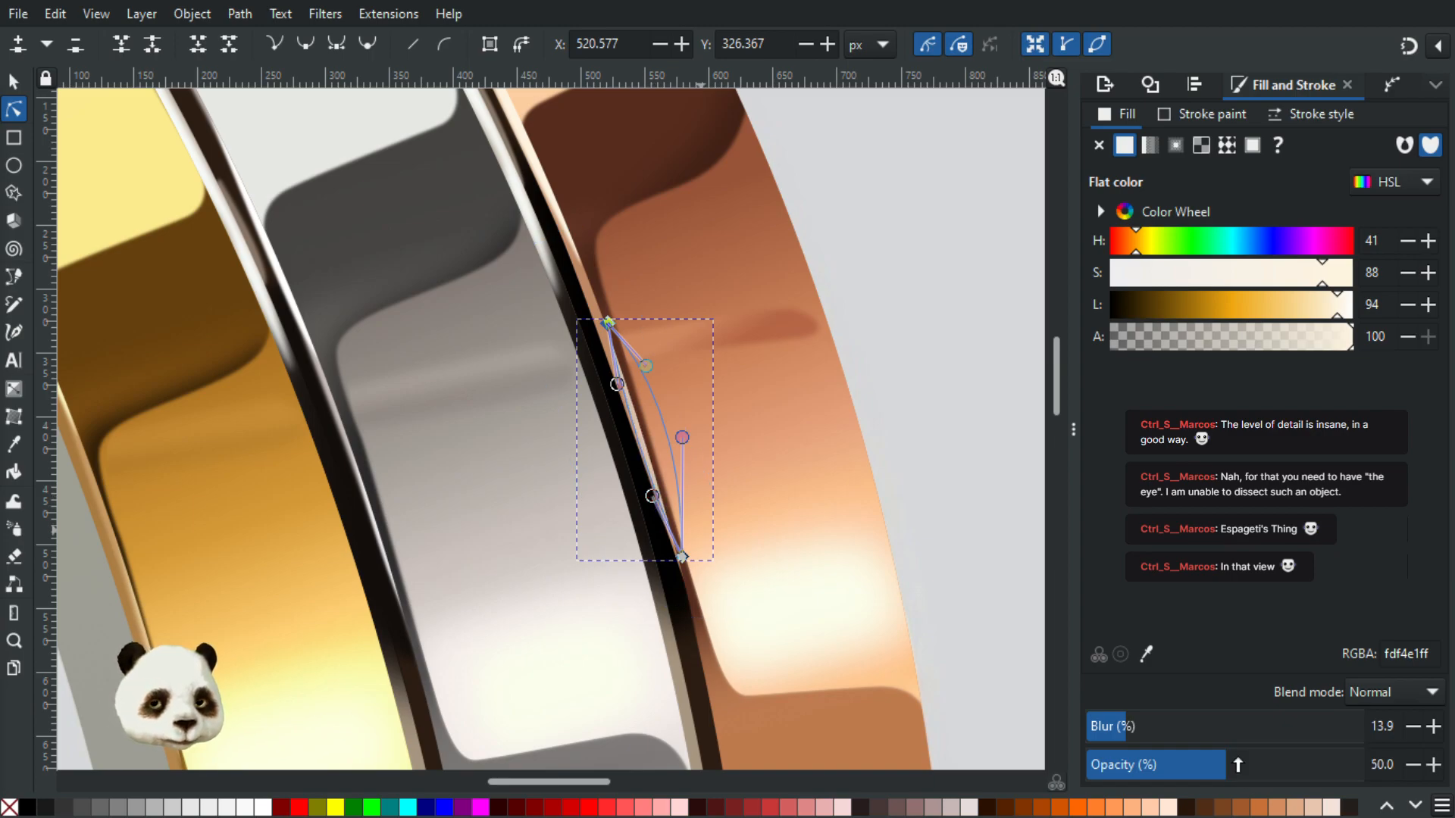
Step: Compare the whole ring drawing with the small reference photo beside it, including its lower end and shadow
{"action": "left_click", "coordinate": [936, 402]}
{"action": "scroll", "coordinate": [947, 402], "scroll_direction": "down", "scroll_amount": 4}
{"action": "left_click_drag", "start_coordinate": [820, 415], "coordinate": [514, 443]}
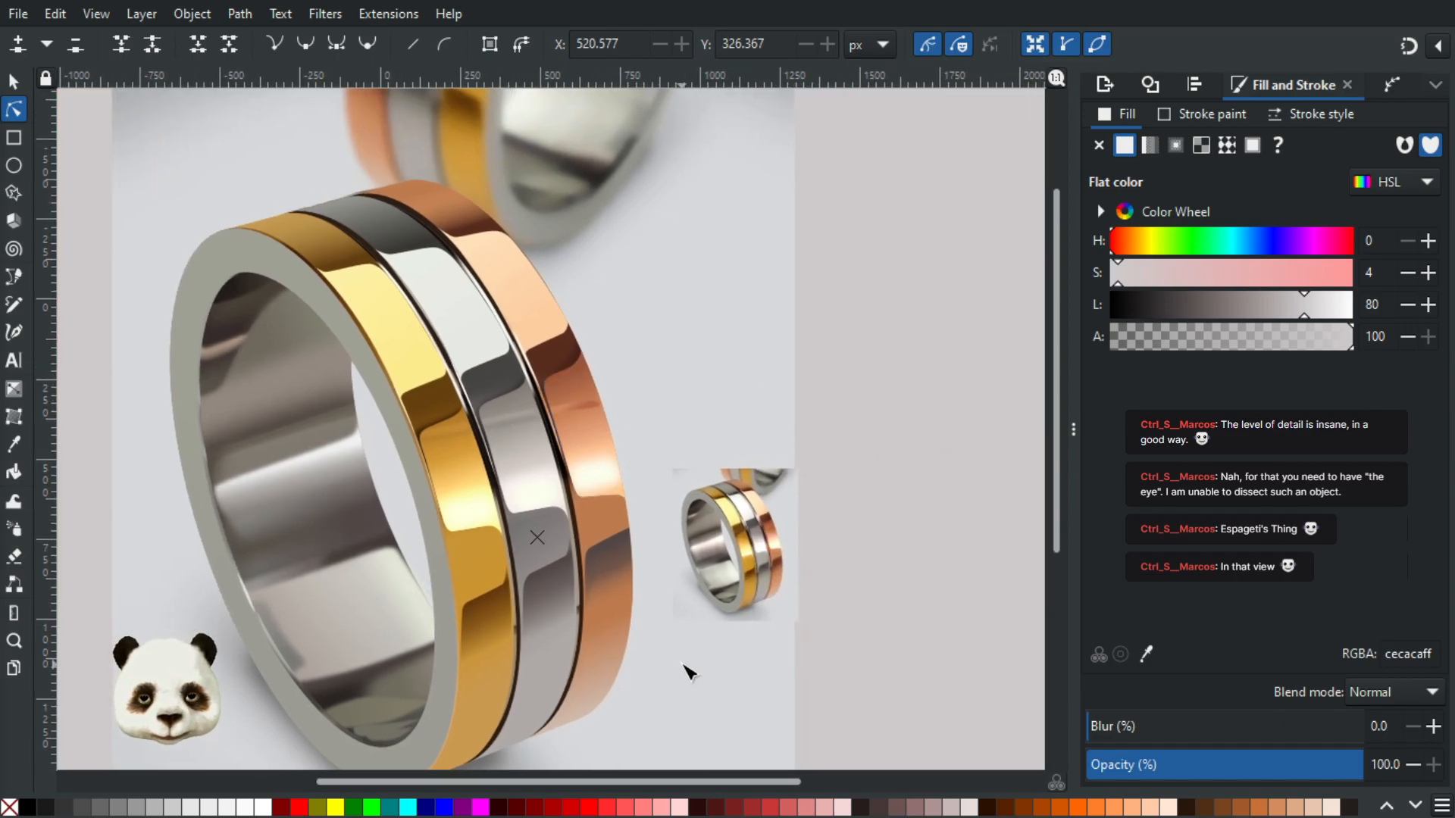
{"action": "scroll", "coordinate": [686, 667], "scroll_direction": "down", "scroll_amount": 2}
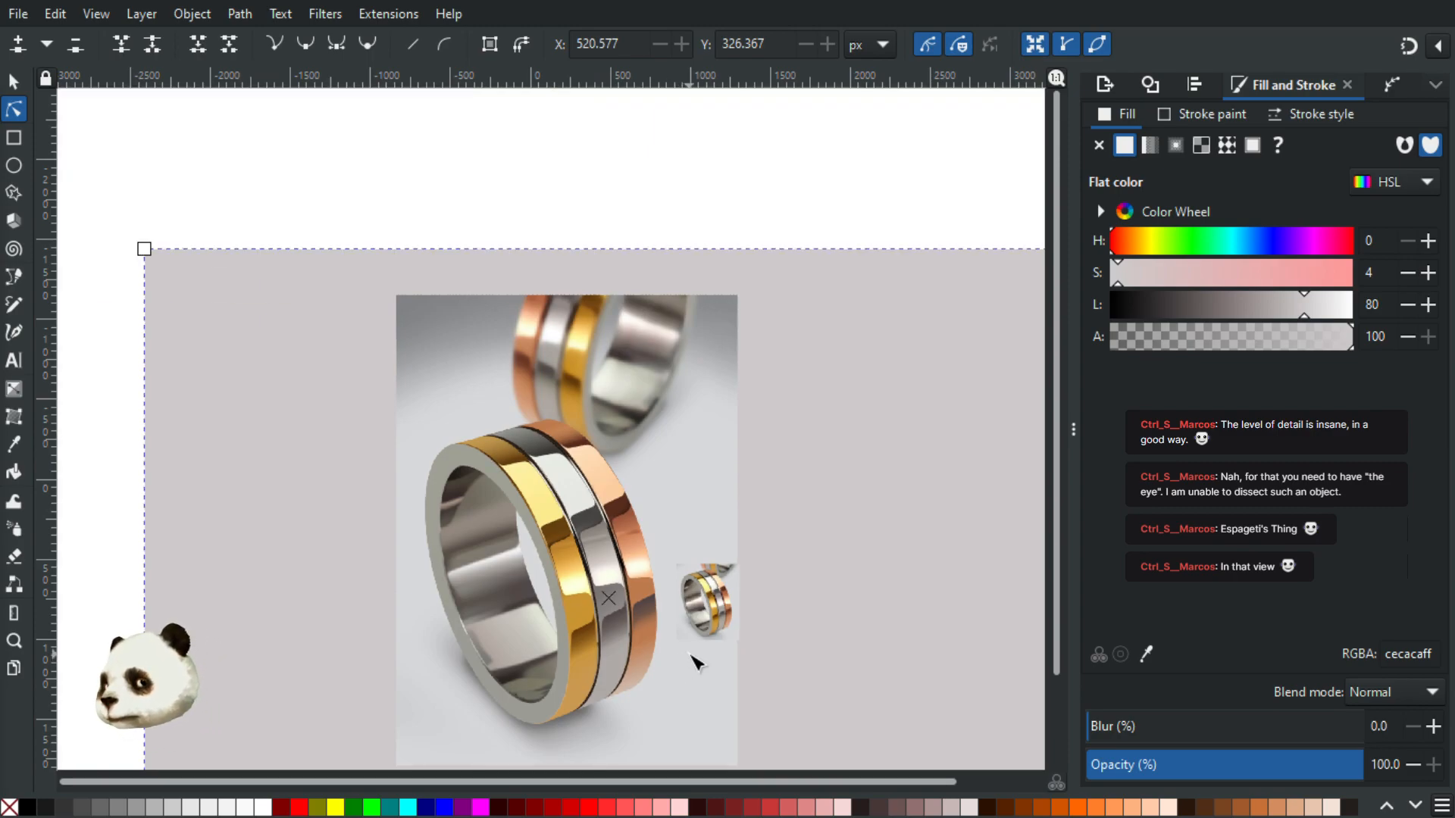
{"action": "scroll", "coordinate": [632, 618], "scroll_direction": "up", "scroll_amount": 3}
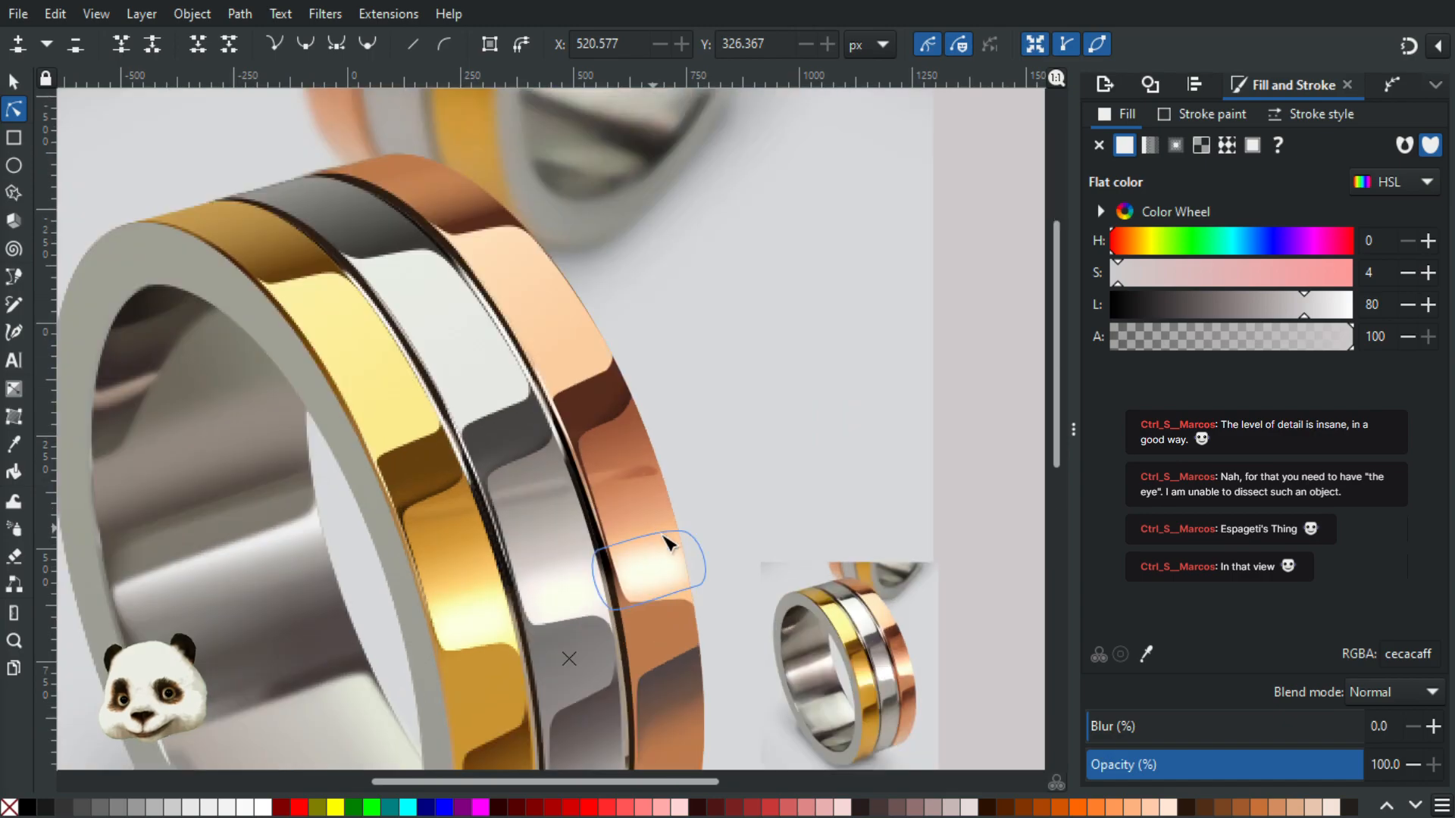
{"action": "scroll", "coordinate": [756, 435], "scroll_direction": "down", "scroll_amount": 4}
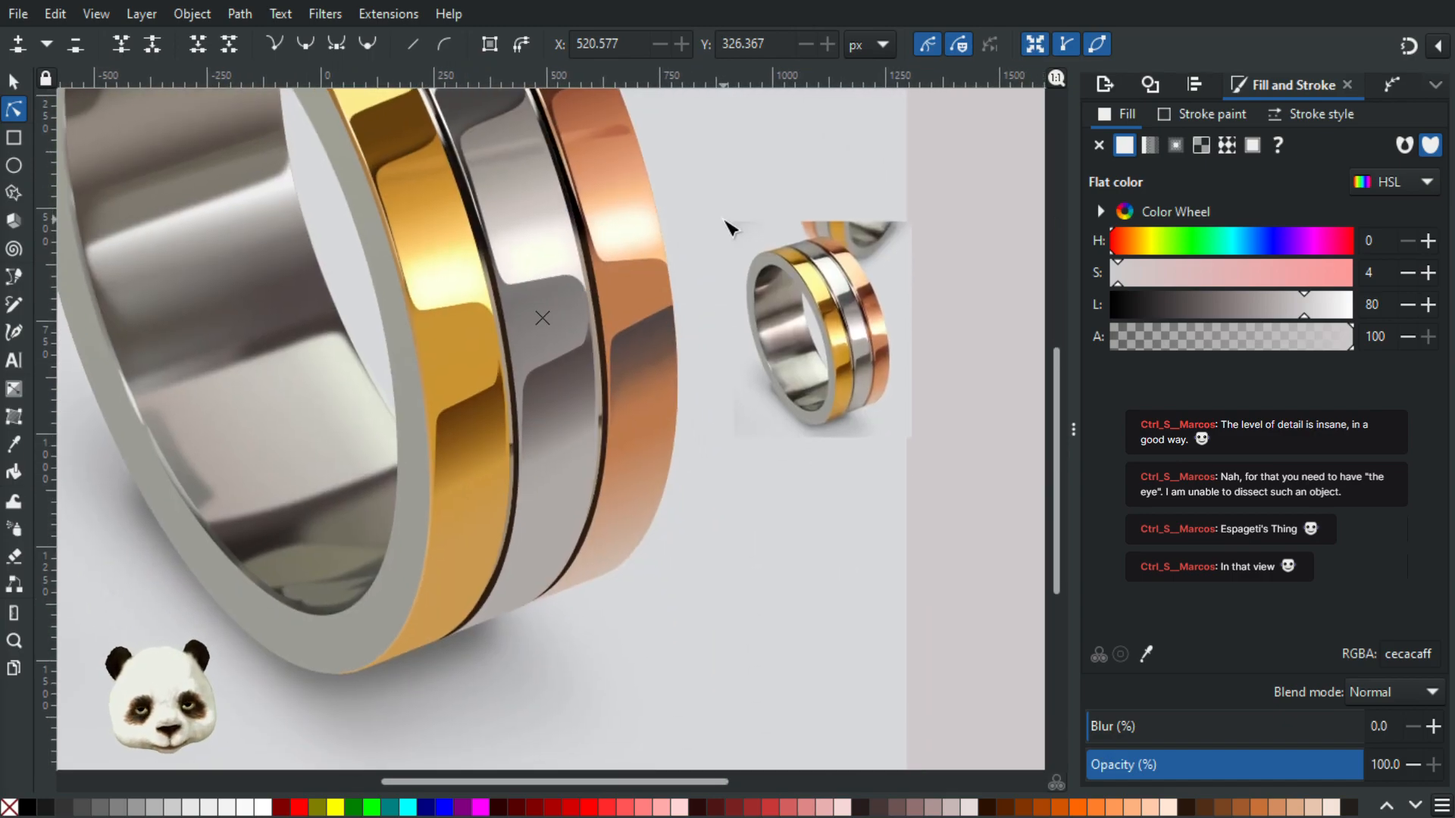
{"action": "scroll", "coordinate": [739, 432], "scroll_direction": "down", "scroll_amount": 3}
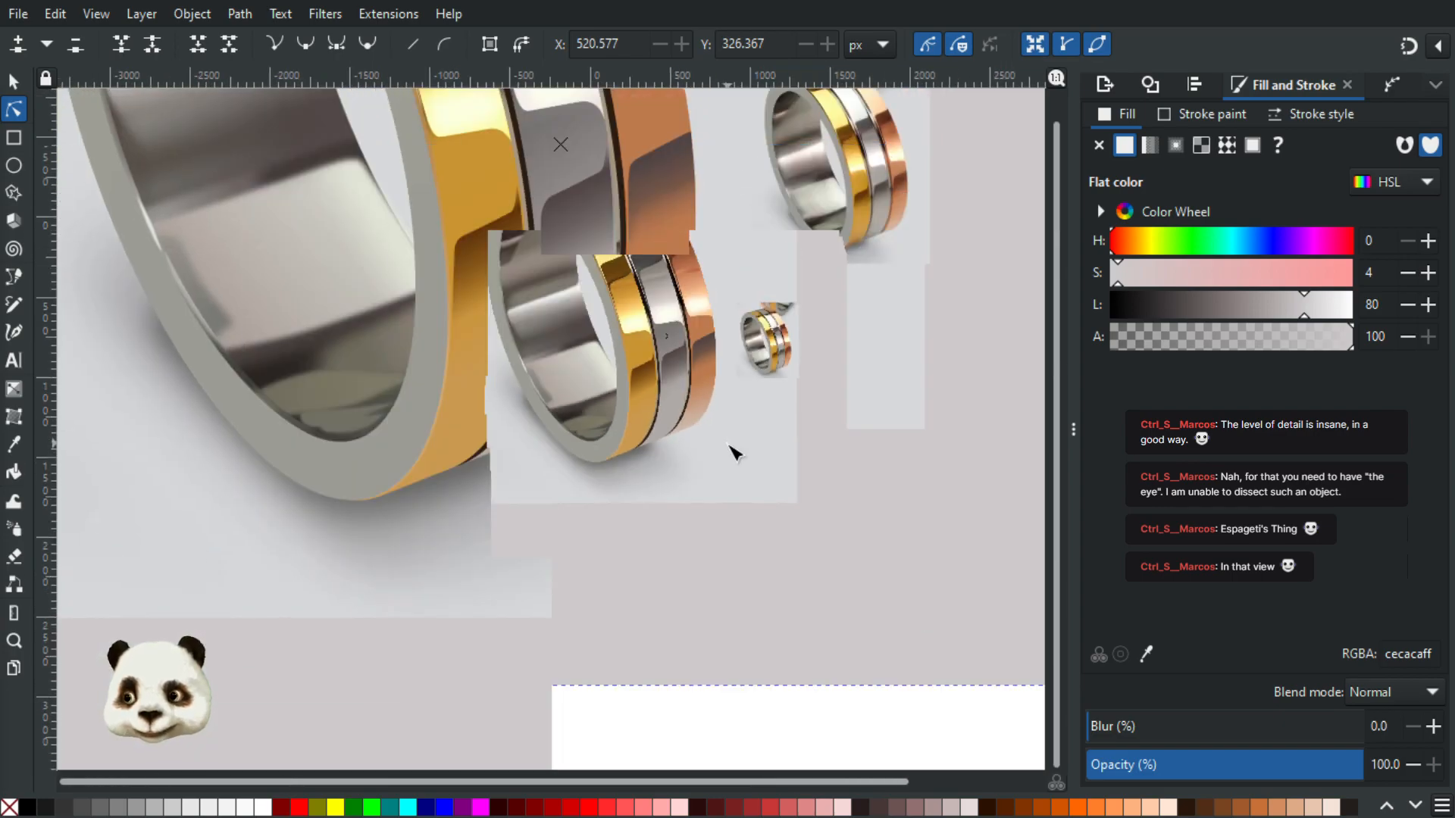
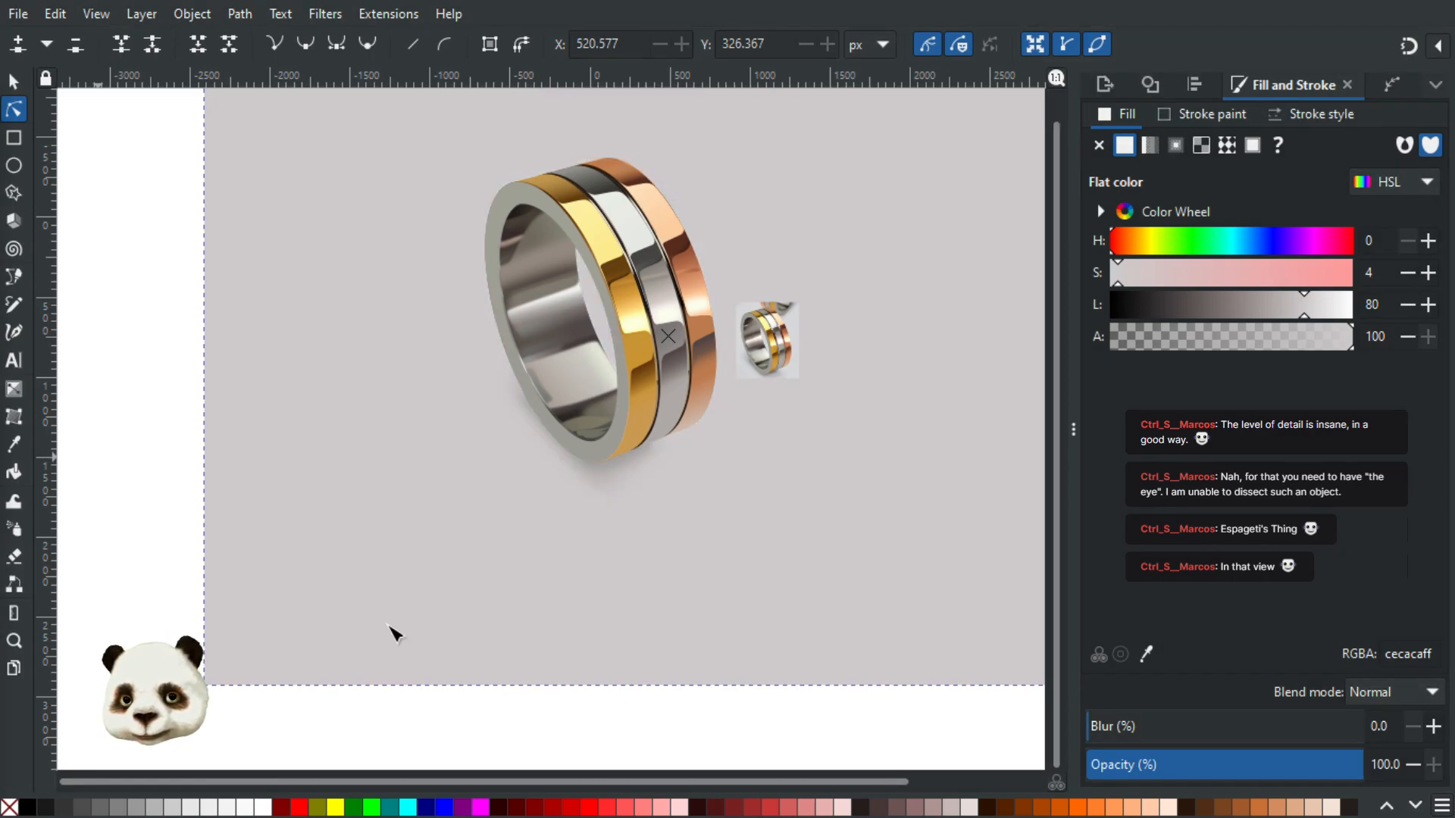
Step: Set the opacity of the smaller blurred shadow beneath the ring to 90% and of the larger one to 70%
{"action": "scroll", "coordinate": [765, 462], "scroll_direction": "up", "scroll_amount": 2}
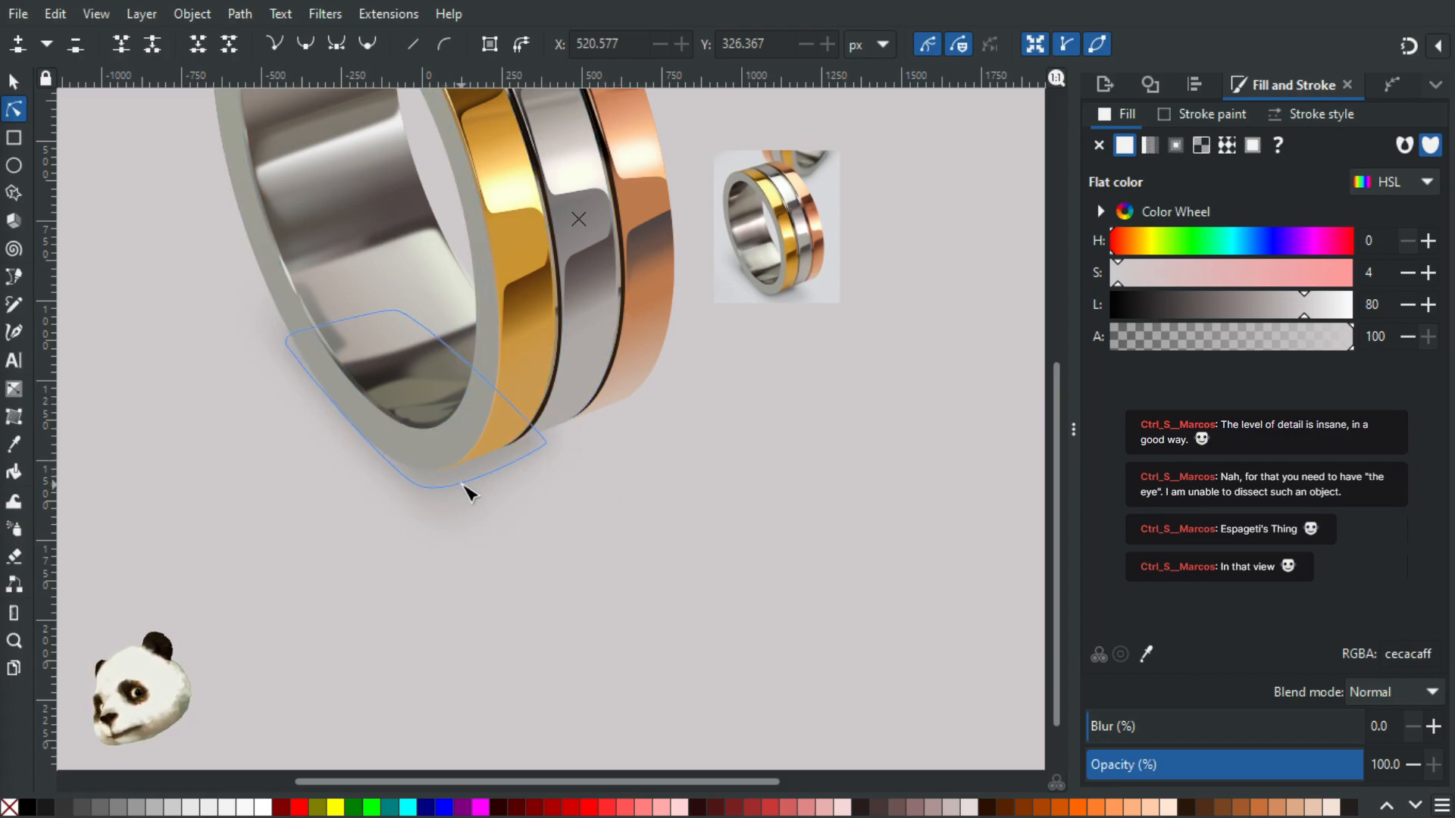
{"action": "left_click", "coordinate": [464, 485]}
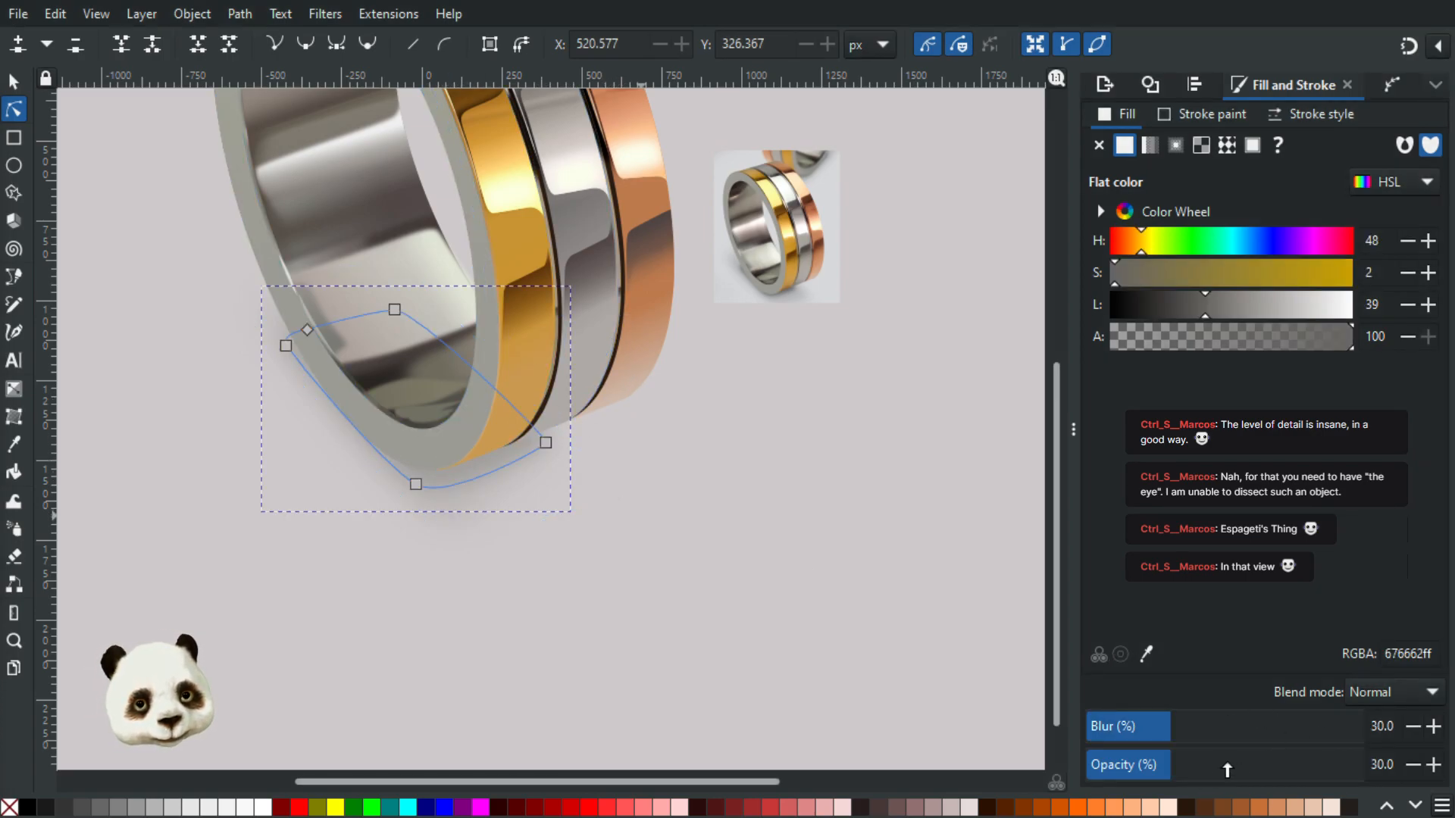
{"action": "left_click_drag", "start_coordinate": [1232, 768], "coordinate": [1348, 766]}
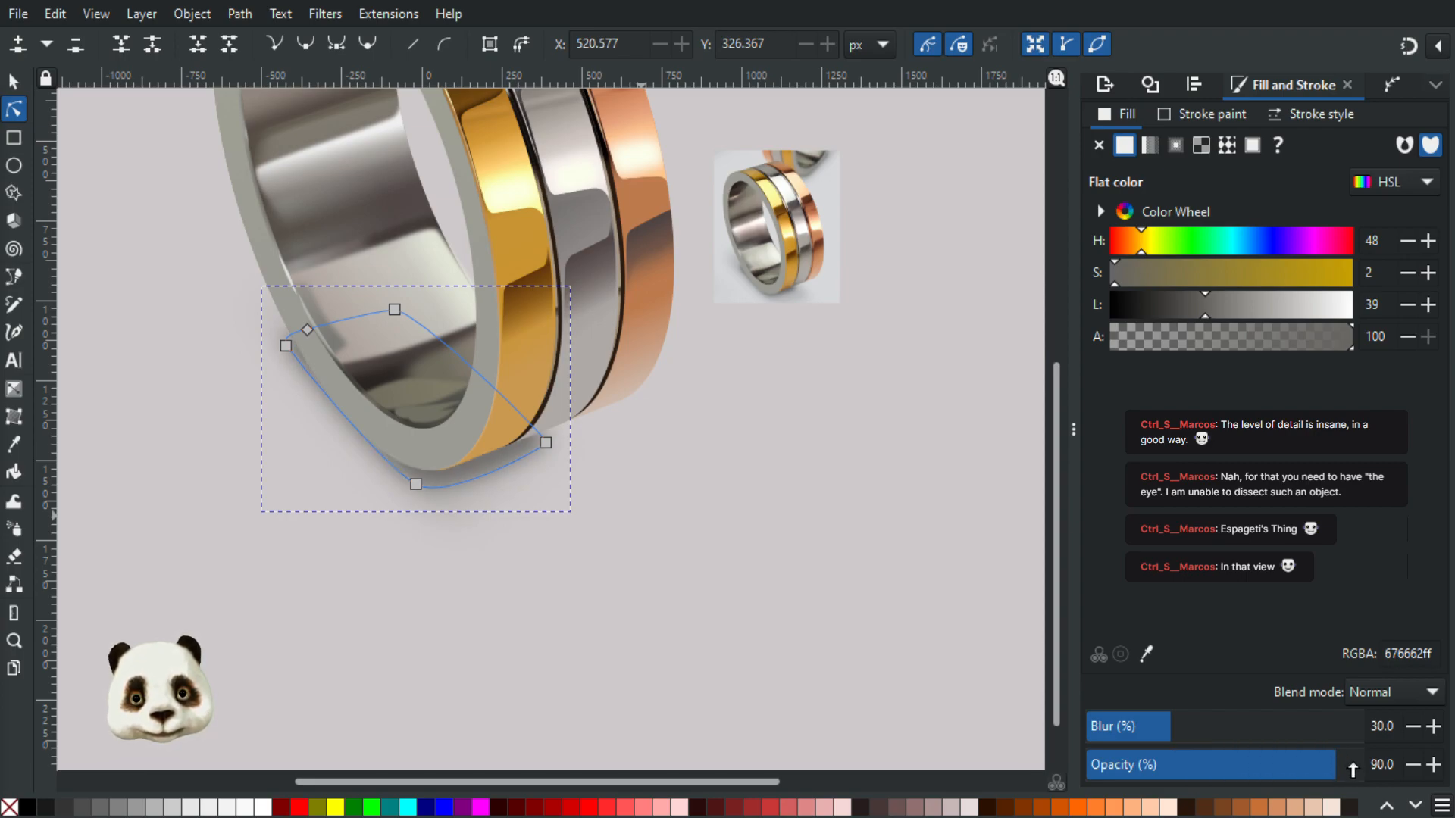
{"action": "left_click", "coordinate": [523, 500]}
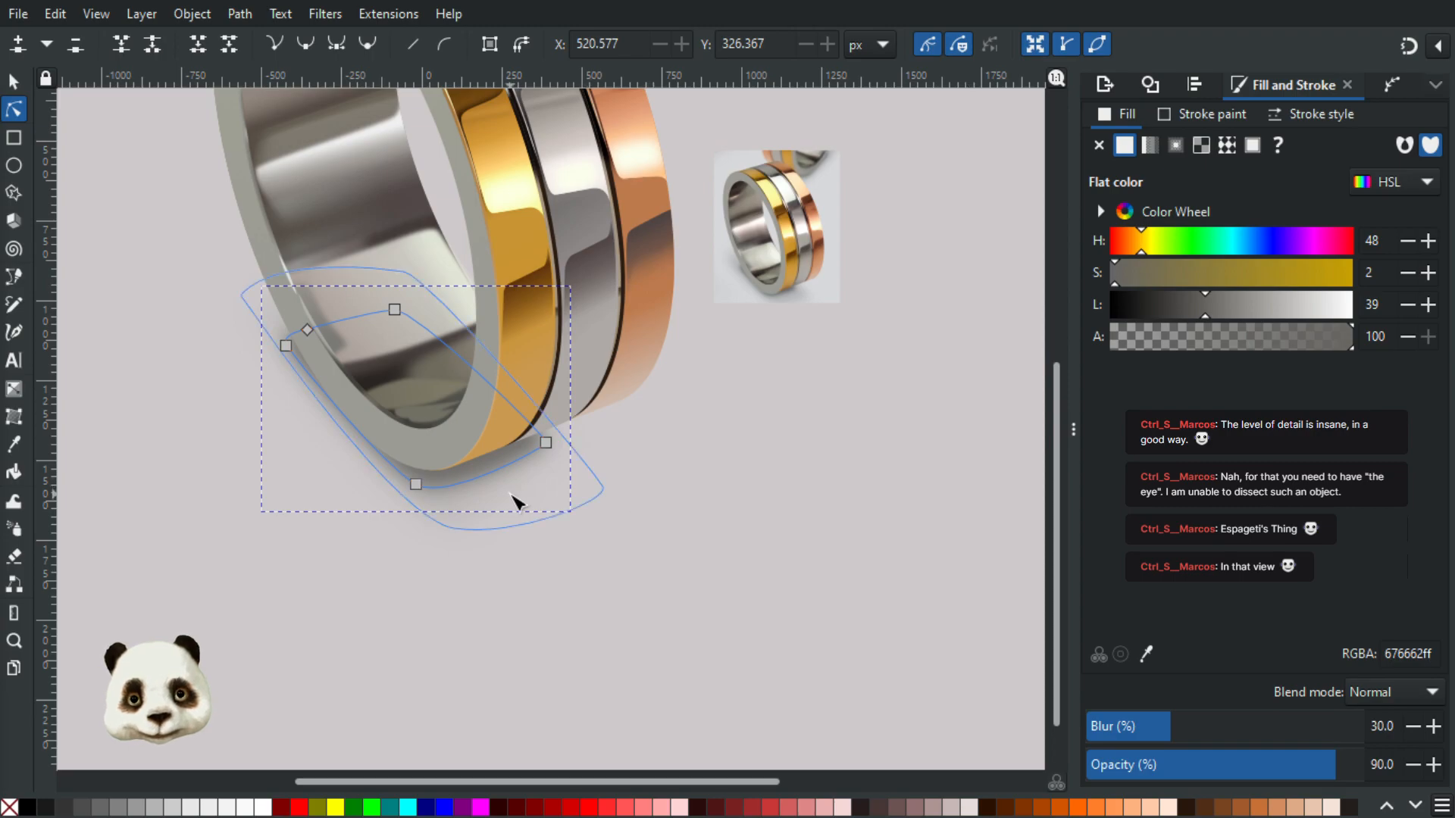
{"action": "left_click_drag", "start_coordinate": [1204, 766], "coordinate": [1276, 772]}
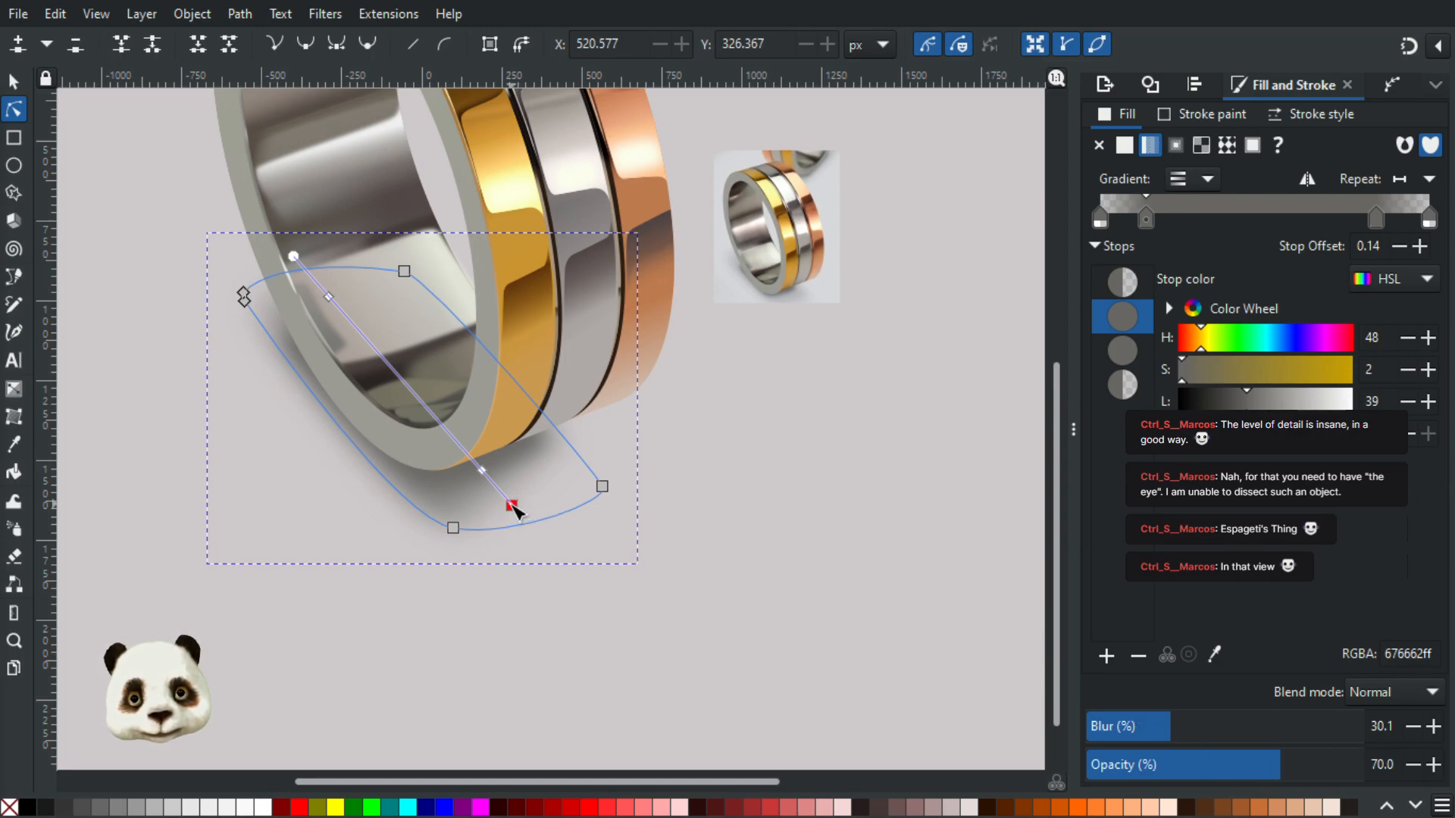
Step: Steepen the larger shadow's linear gradient so it ends below the ring, and move its lower inner stop to offset 0.43
{"action": "mouse_move", "coordinate": [522, 521]}
{"action": "left_mouse_down"}
{"action": "mouse_move", "coordinate": [547, 512]}
{"action": "mouse_move", "coordinate": [494, 504]}
{"action": "mouse_move", "coordinate": [452, 553]}
{"action": "mouse_move", "coordinate": [425, 488]}
{"action": "left_mouse_up"}
{"action": "left_click", "coordinate": [452, 552]}
{"action": "left_click", "coordinate": [425, 490]}
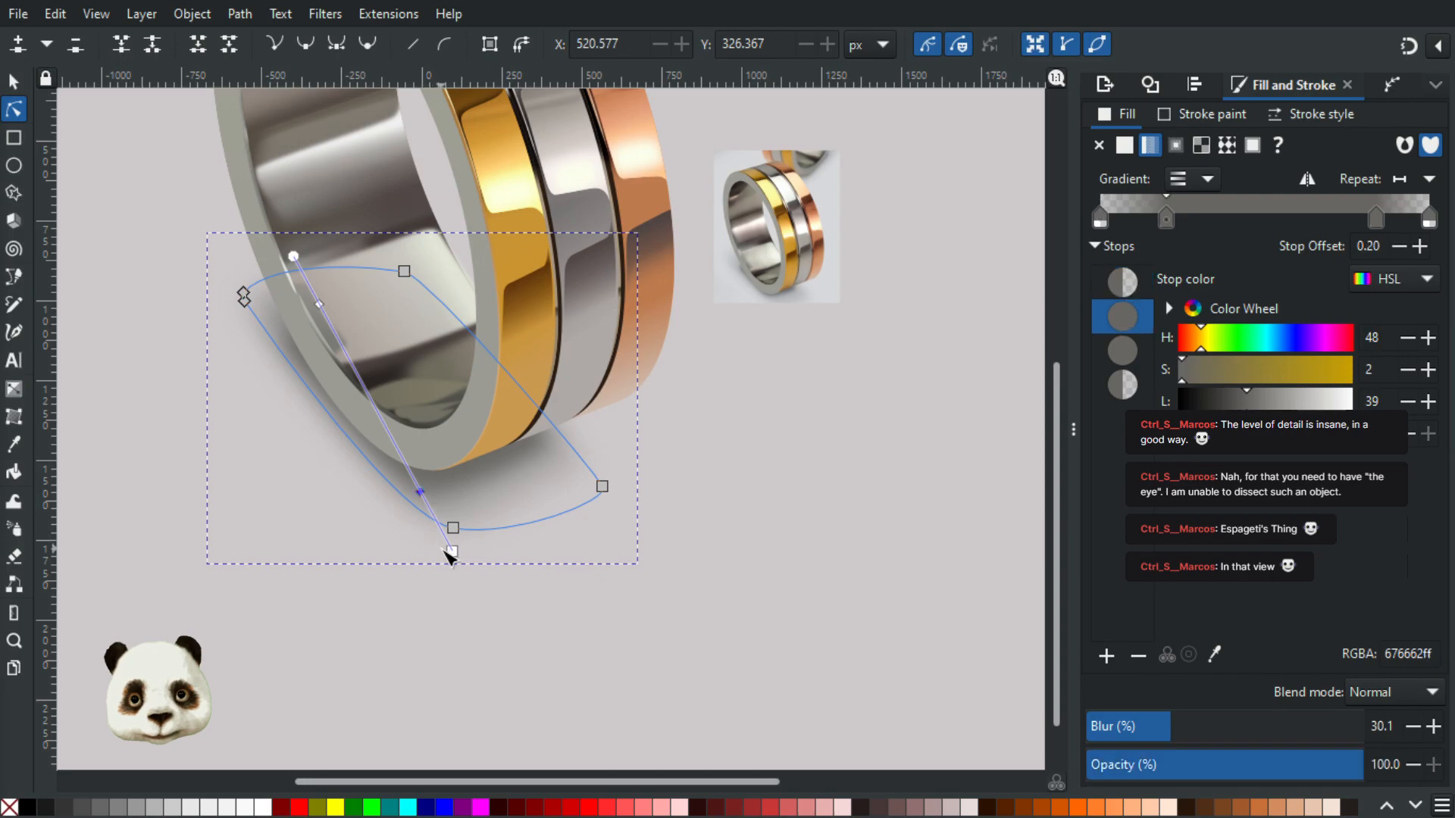
{"action": "left_click_drag", "start_coordinate": [458, 562], "coordinate": [480, 606]}
{"action": "left_click_drag", "start_coordinate": [440, 530], "coordinate": [409, 445]}
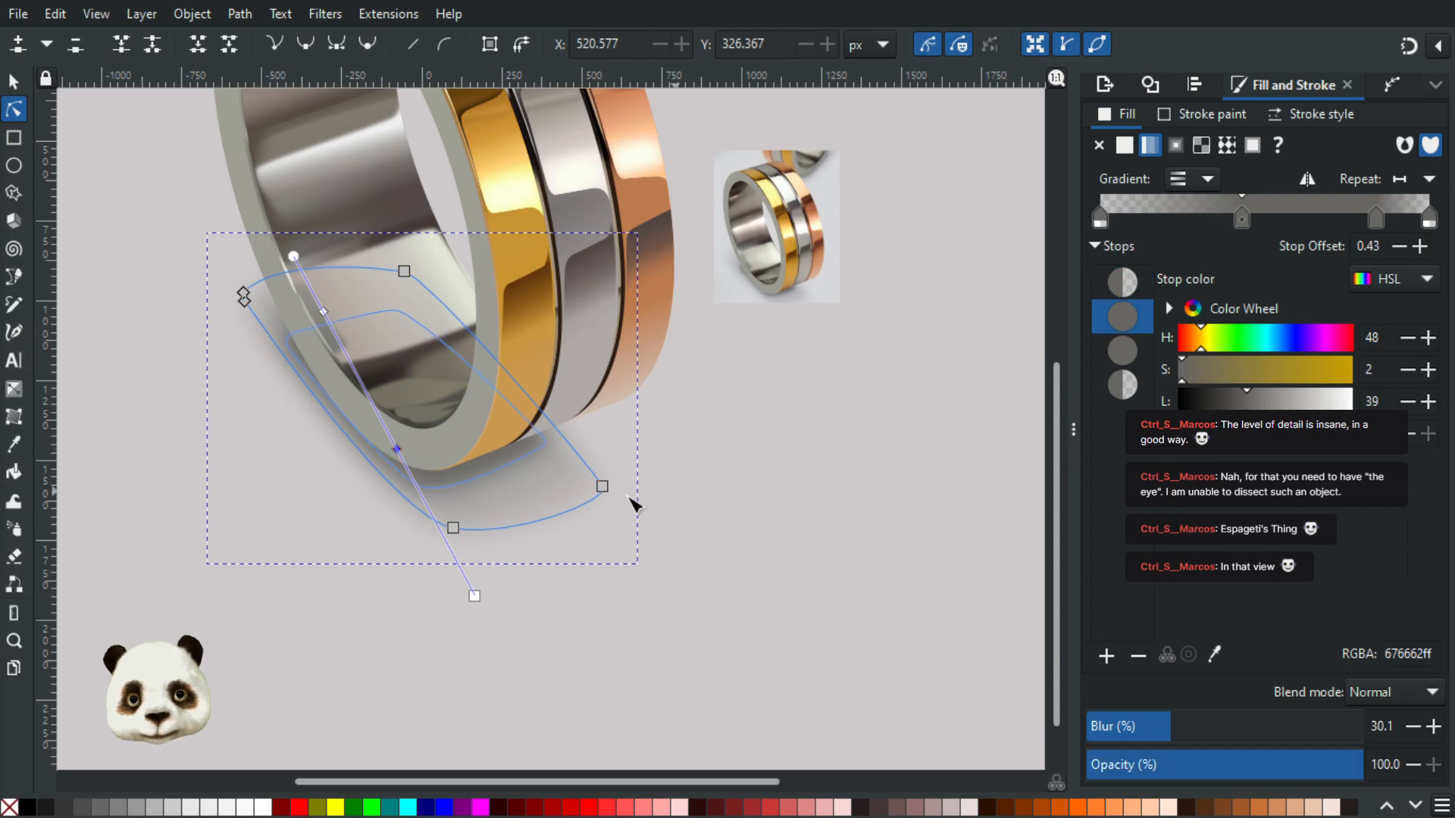
Step: Move the larger shadow's bottom node to about X 163, Y 1771 px and pull its ring-side curve handle upward
{"action": "left_click", "coordinate": [602, 485]}
{"action": "left_click", "coordinate": [453, 527], "text": "ctrl"}
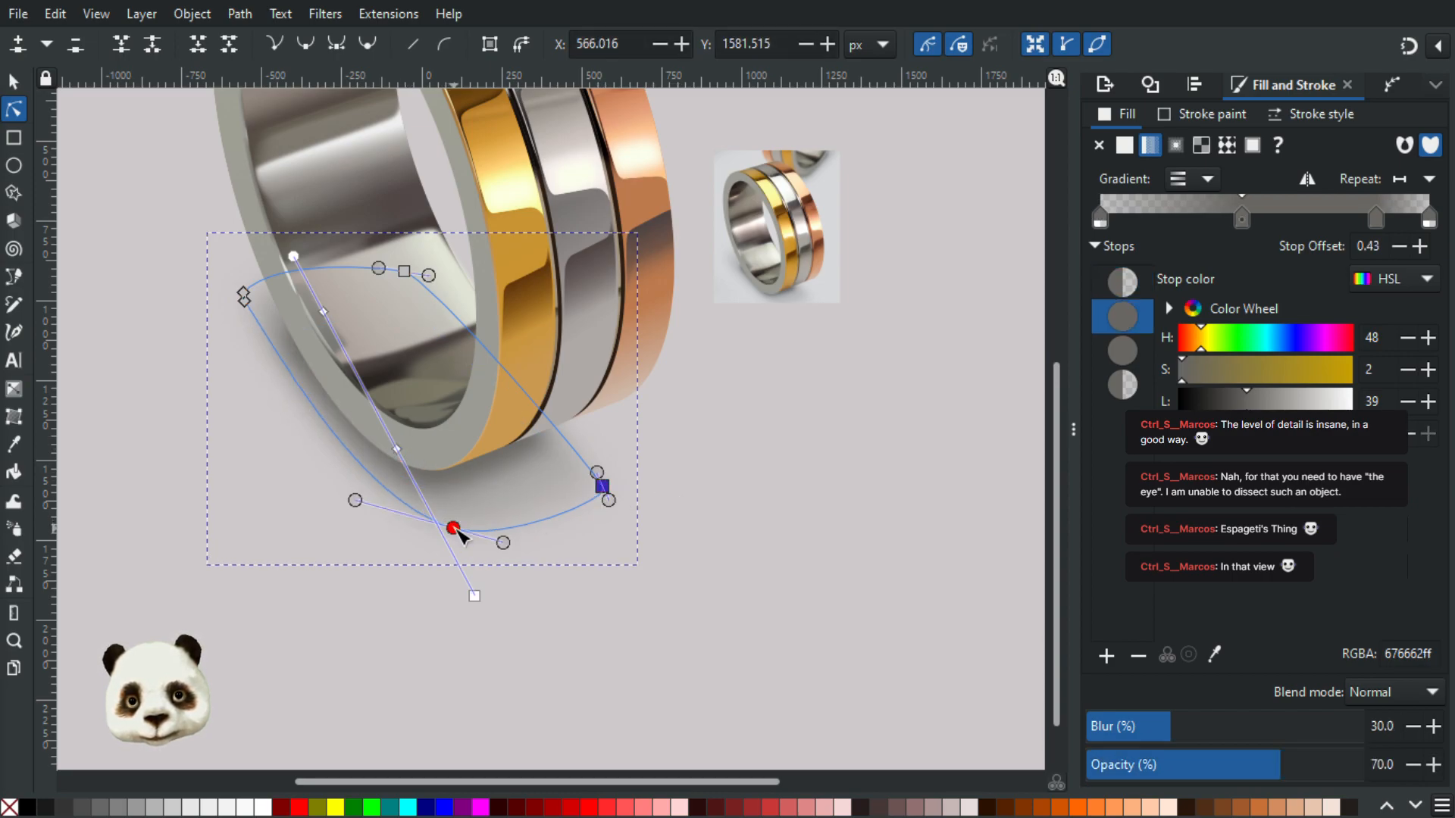
{"action": "left_click_drag", "start_coordinate": [463, 538], "coordinate": [483, 557]}
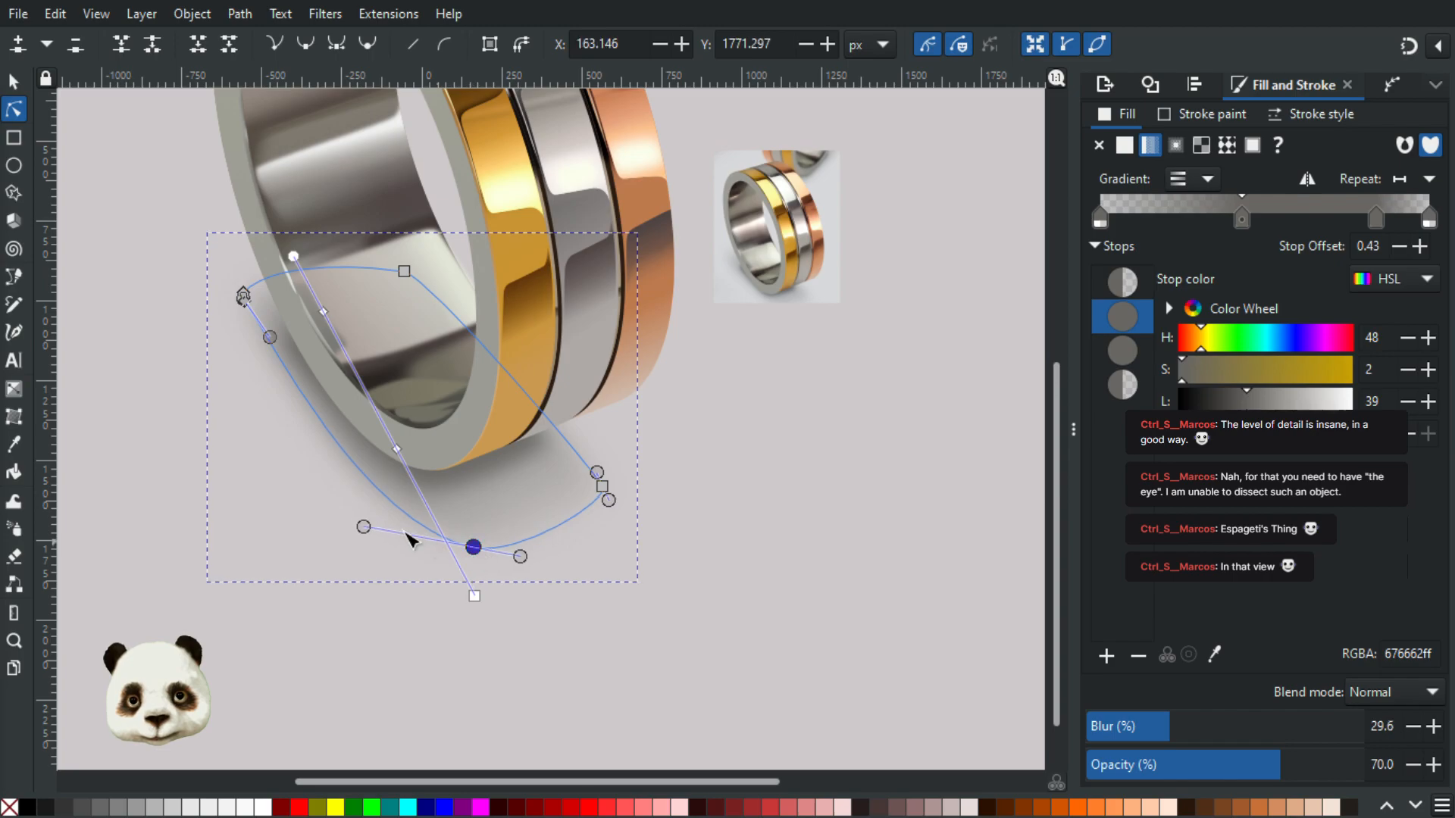
{"action": "left_click_drag", "start_coordinate": [364, 528], "coordinate": [360, 483]}
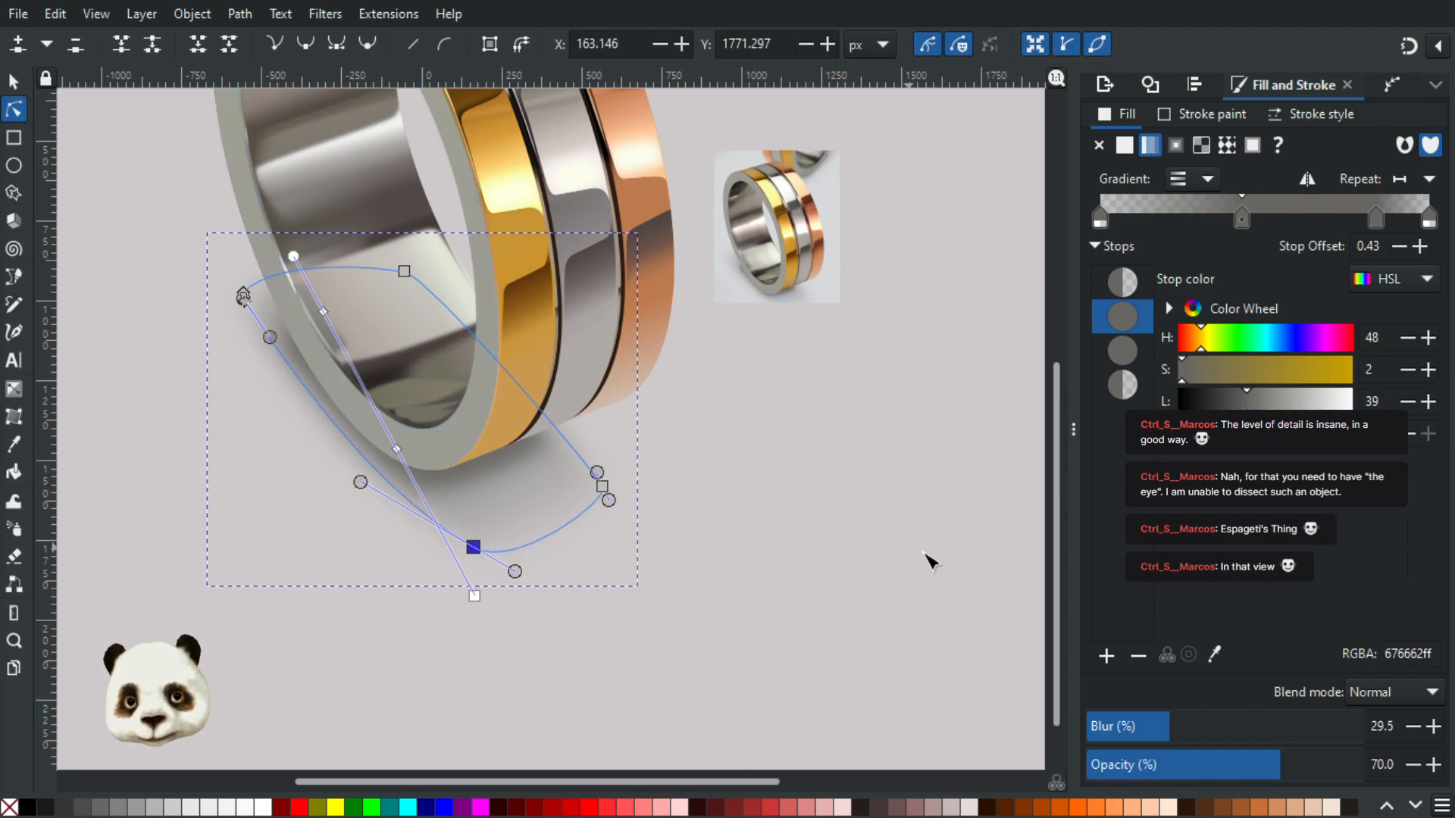
{"action": "left_click", "coordinate": [901, 569]}
{"action": "left_click", "coordinate": [864, 579]}
{"action": "scroll", "coordinate": [811, 579], "scroll_direction": "down", "scroll_amount": 2}
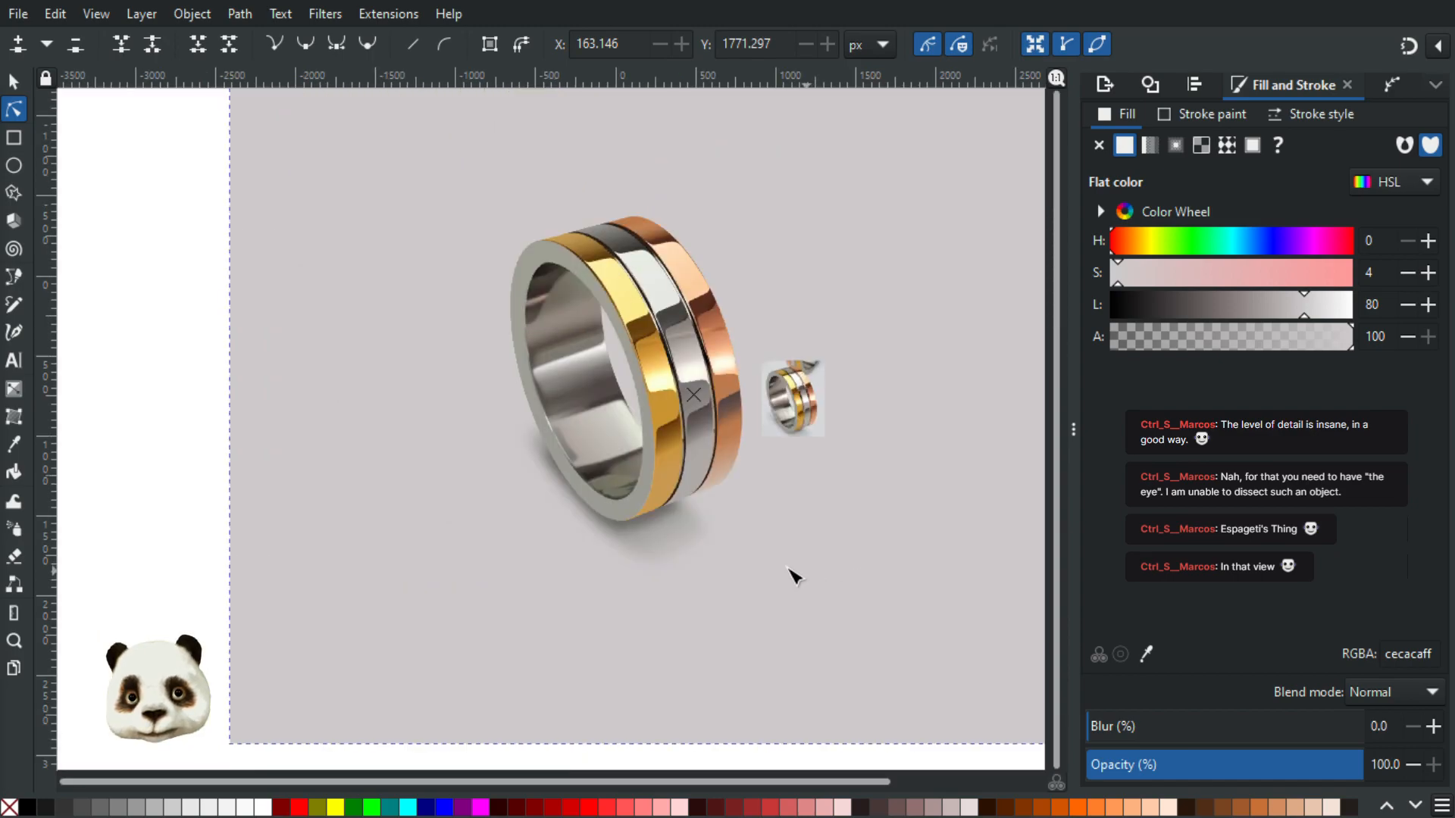
Step: Move the larger shadow's copper-side corner node outward to about X 608, Y 1624 px
{"action": "scroll", "coordinate": [727, 561], "scroll_direction": "up", "scroll_amount": 1}
{"action": "left_click", "coordinate": [686, 531]}
{"action": "left_click_drag", "start_coordinate": [700, 527], "coordinate": [710, 535]}
{"action": "left_click", "coordinate": [902, 610]}
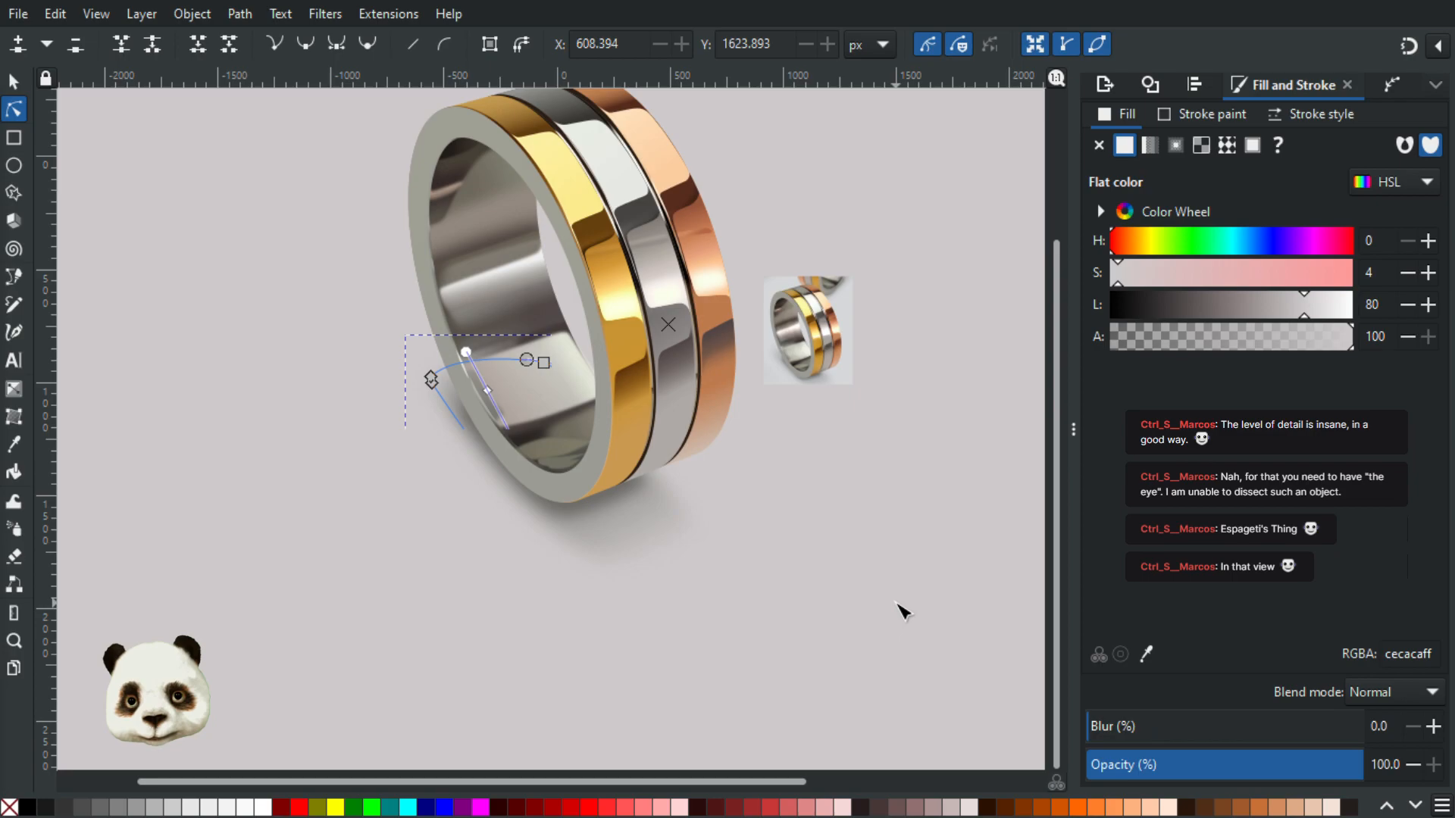
Step: Move the larger shadow's lower inner gradient stop to offset 0.54 and shift its upper inner stop slightly toward it
{"action": "left_click", "coordinate": [660, 521]}
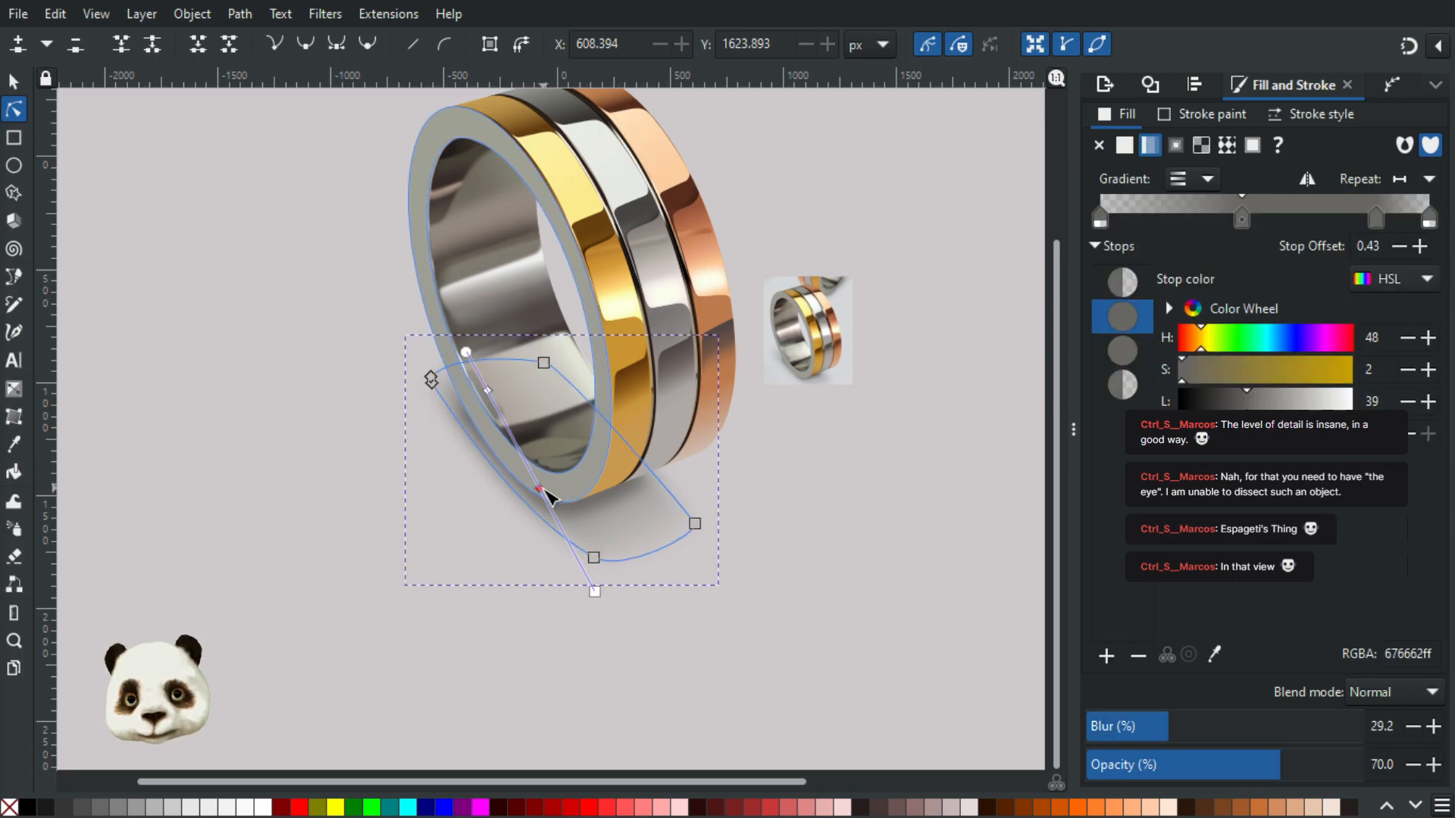
{"action": "left_click_drag", "start_coordinate": [539, 488], "coordinate": [531, 459]}
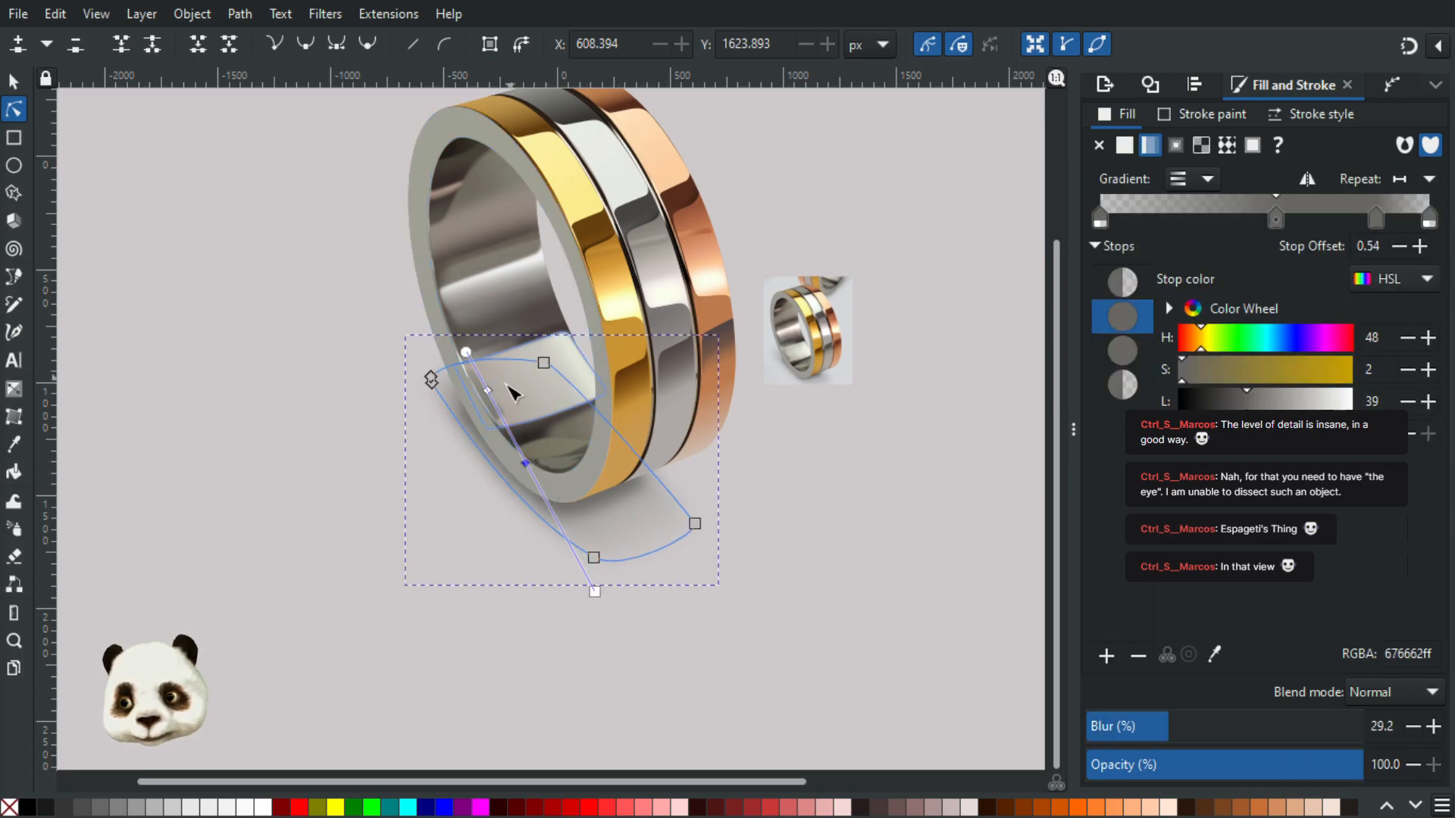
{"action": "left_click_drag", "start_coordinate": [487, 390], "coordinate": [492, 400]}
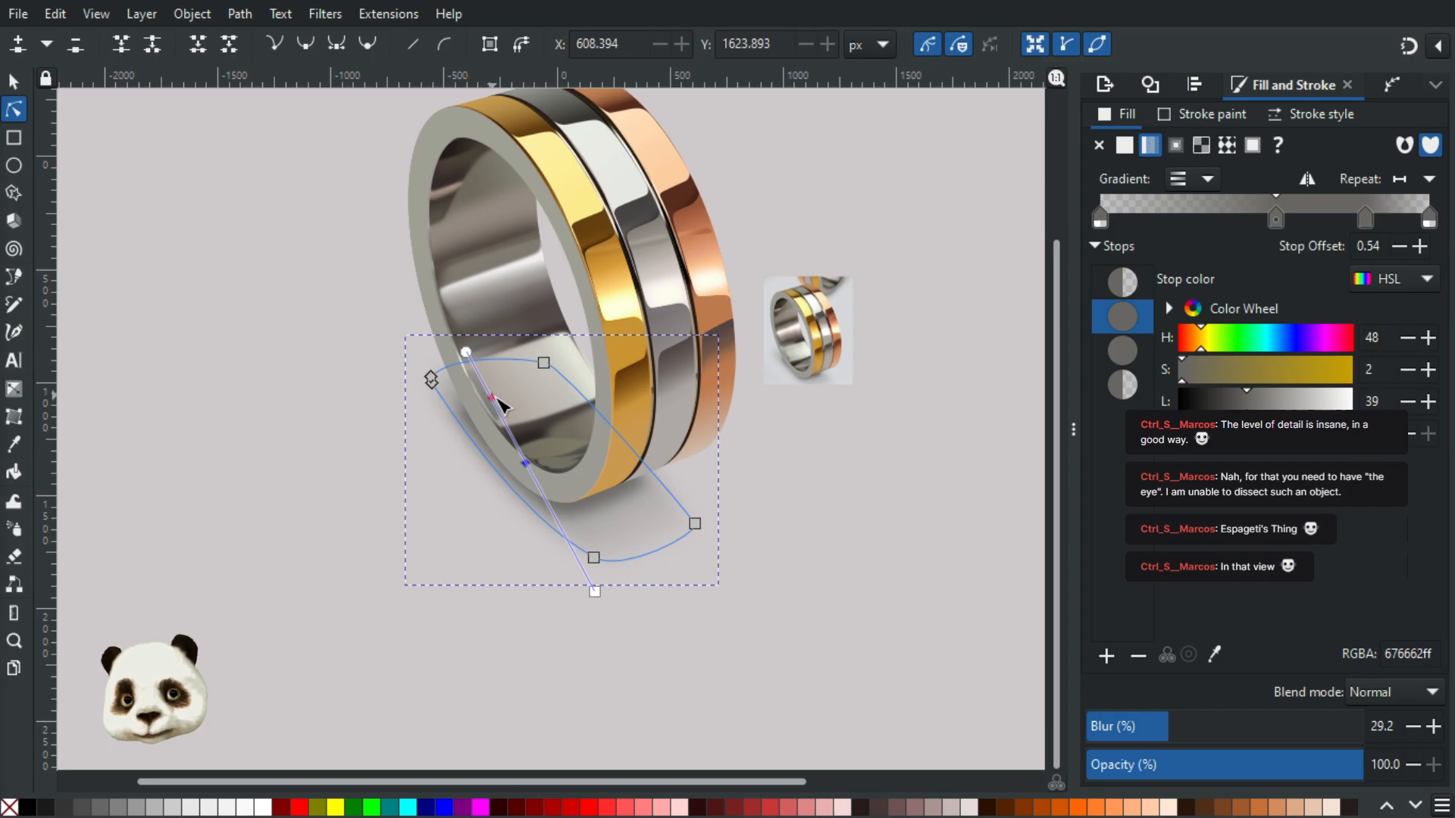
{"action": "left_click", "coordinate": [886, 552]}
Step: Move the two corner nodes at the larger shadow's outer end slightly up and away from the ring's silver rim
{"action": "scroll", "coordinate": [888, 557], "scroll_direction": "down", "scroll_amount": 3}
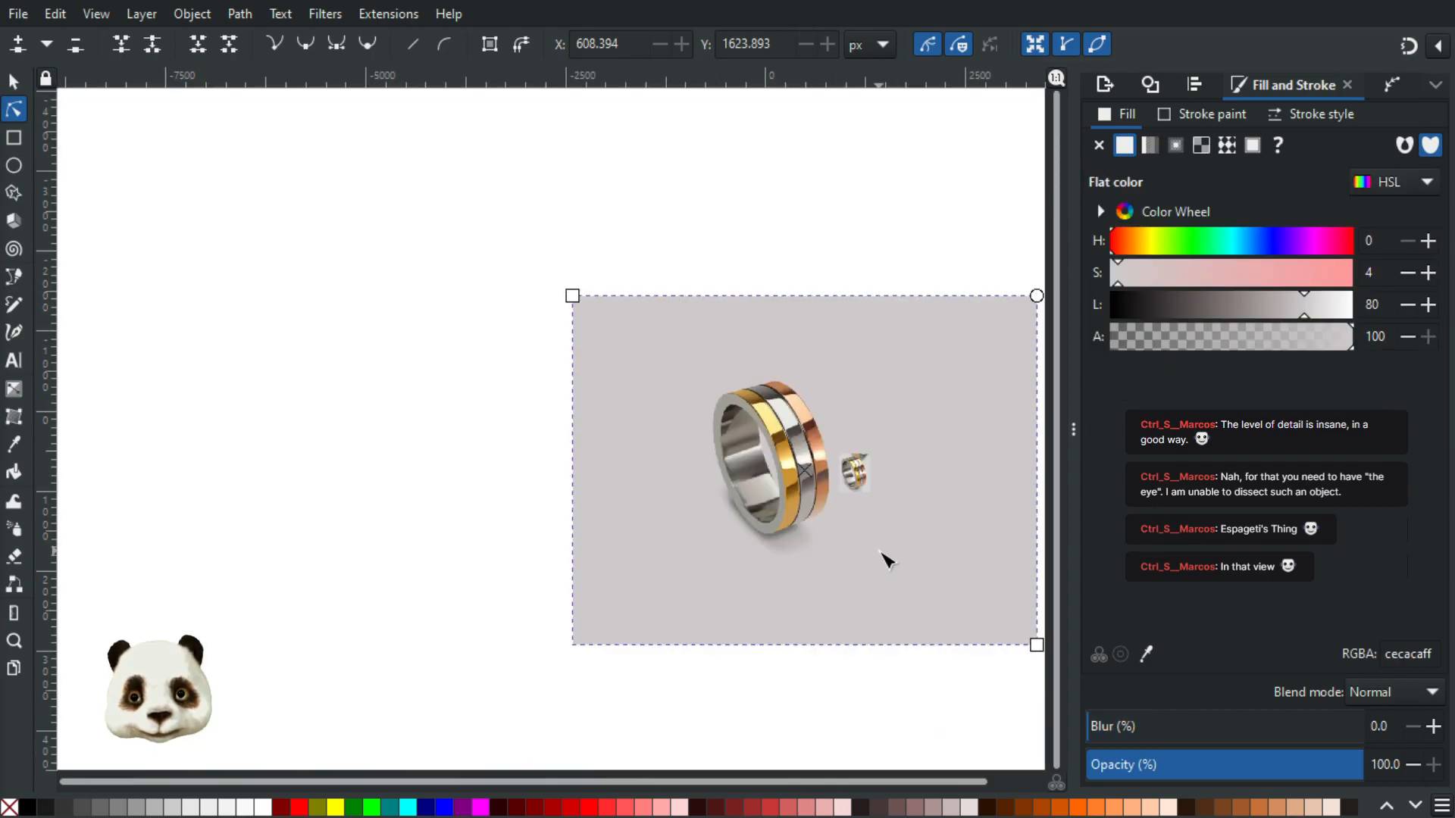
{"action": "scroll", "coordinate": [829, 559], "scroll_direction": "up", "scroll_amount": 4}
{"action": "left_click", "coordinate": [537, 379]}
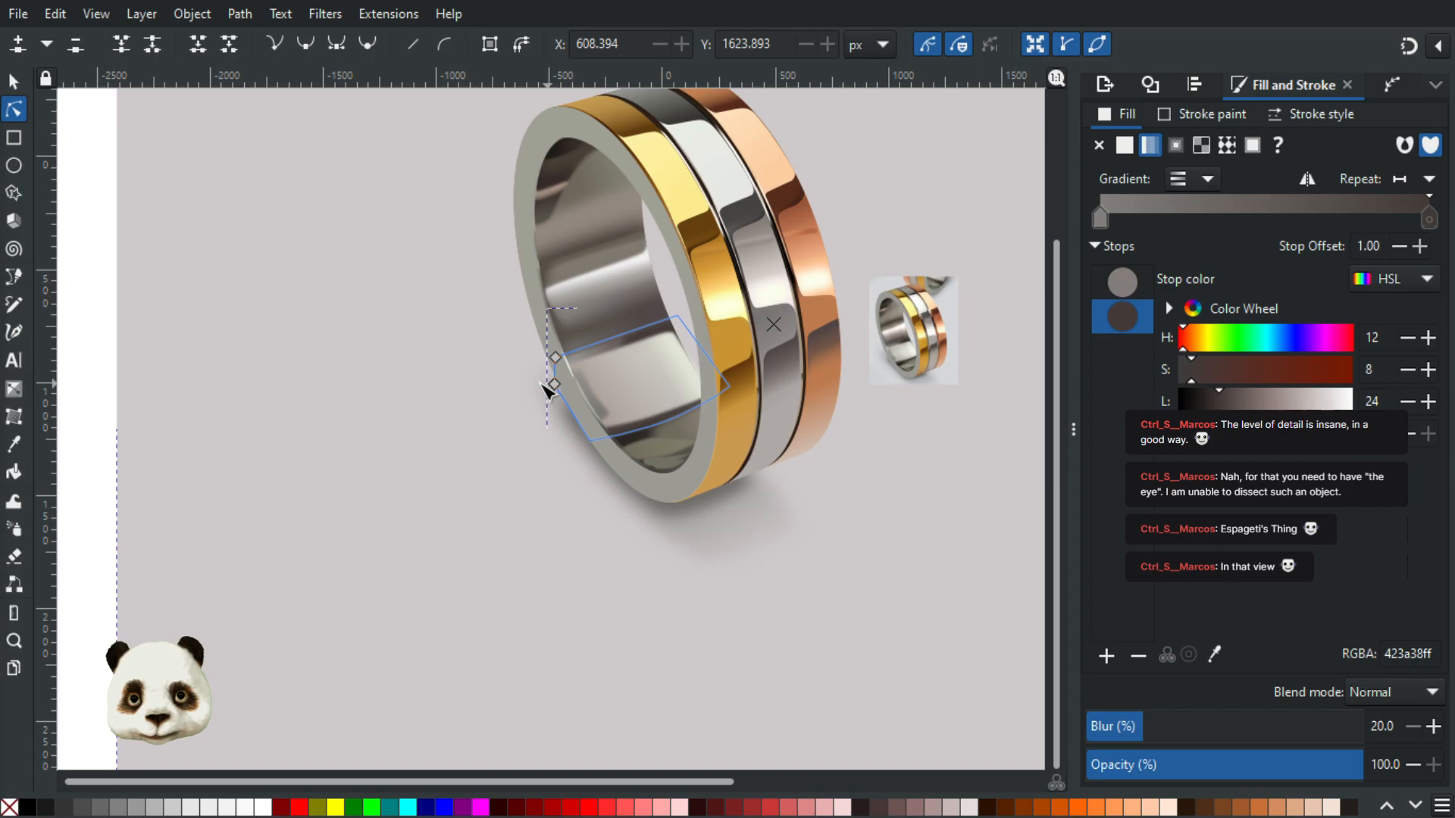
{"action": "left_click", "coordinate": [536, 381]}
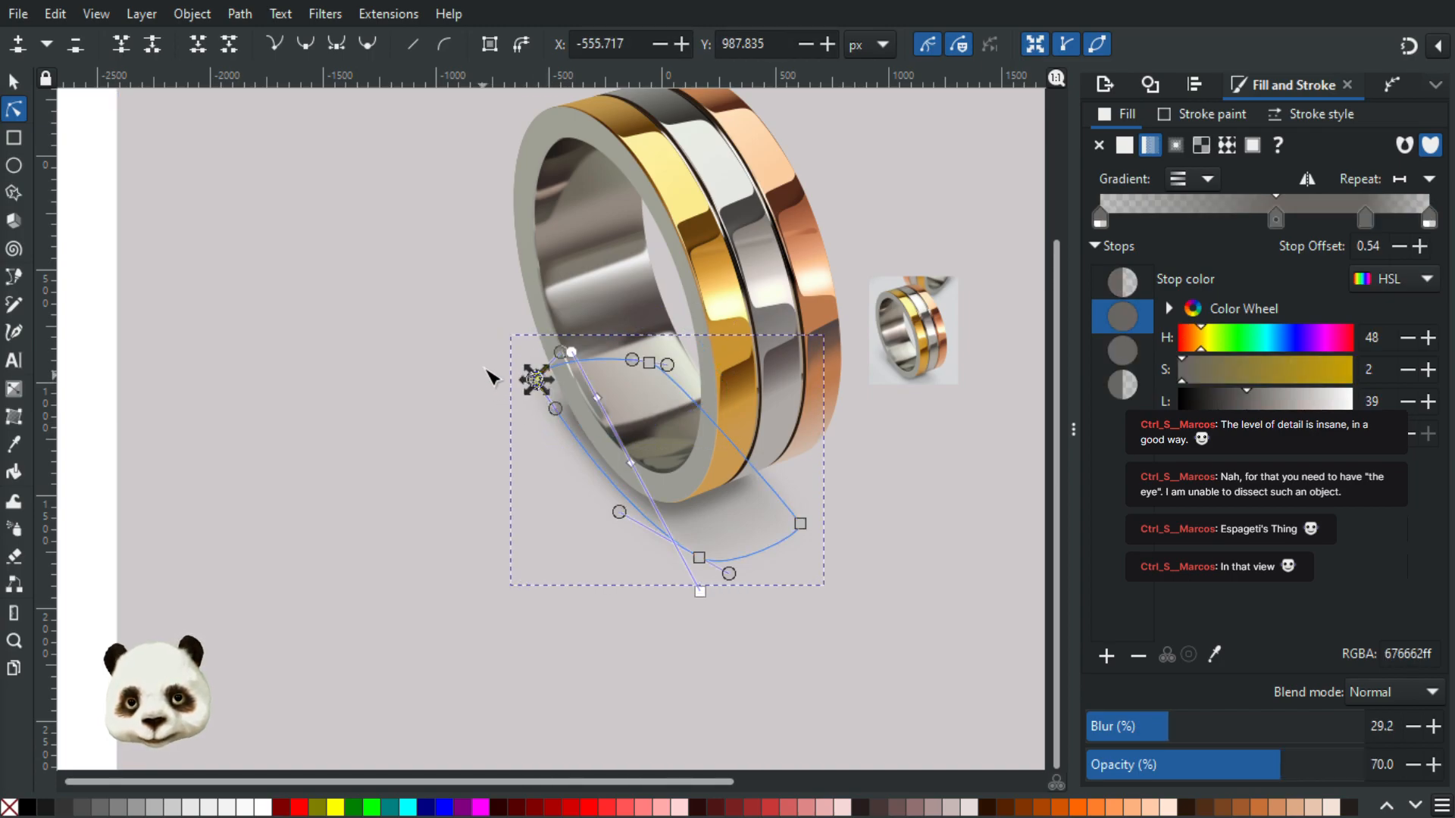
{"action": "scroll", "coordinate": [487, 379], "scroll_direction": "up", "scroll_amount": 4}
{"action": "left_click_drag", "start_coordinate": [686, 419], "coordinate": [646, 387]}
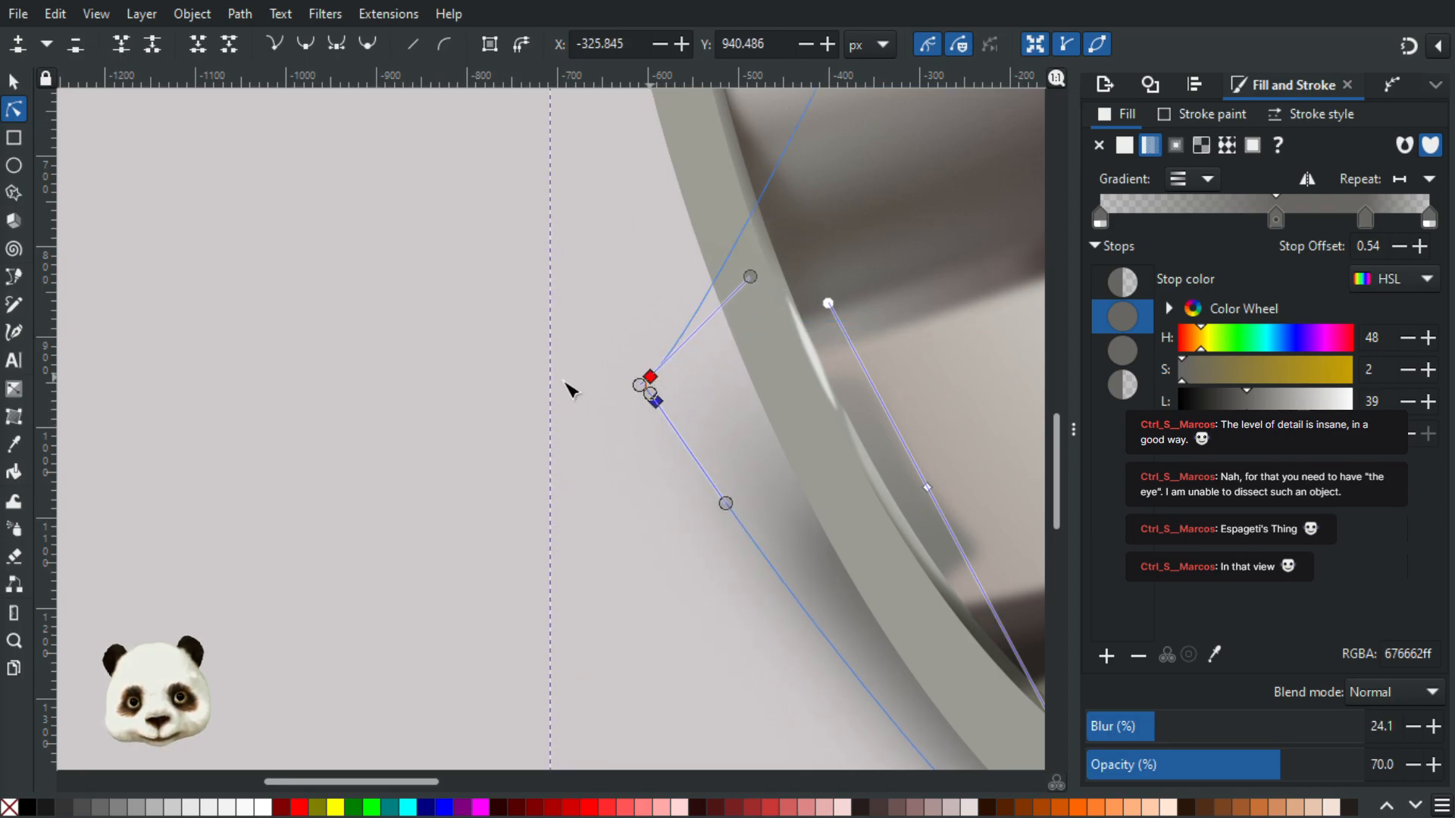
{"action": "left_click", "coordinate": [432, 402]}
{"action": "scroll", "coordinate": [387, 483], "scroll_direction": "down", "scroll_amount": 5}
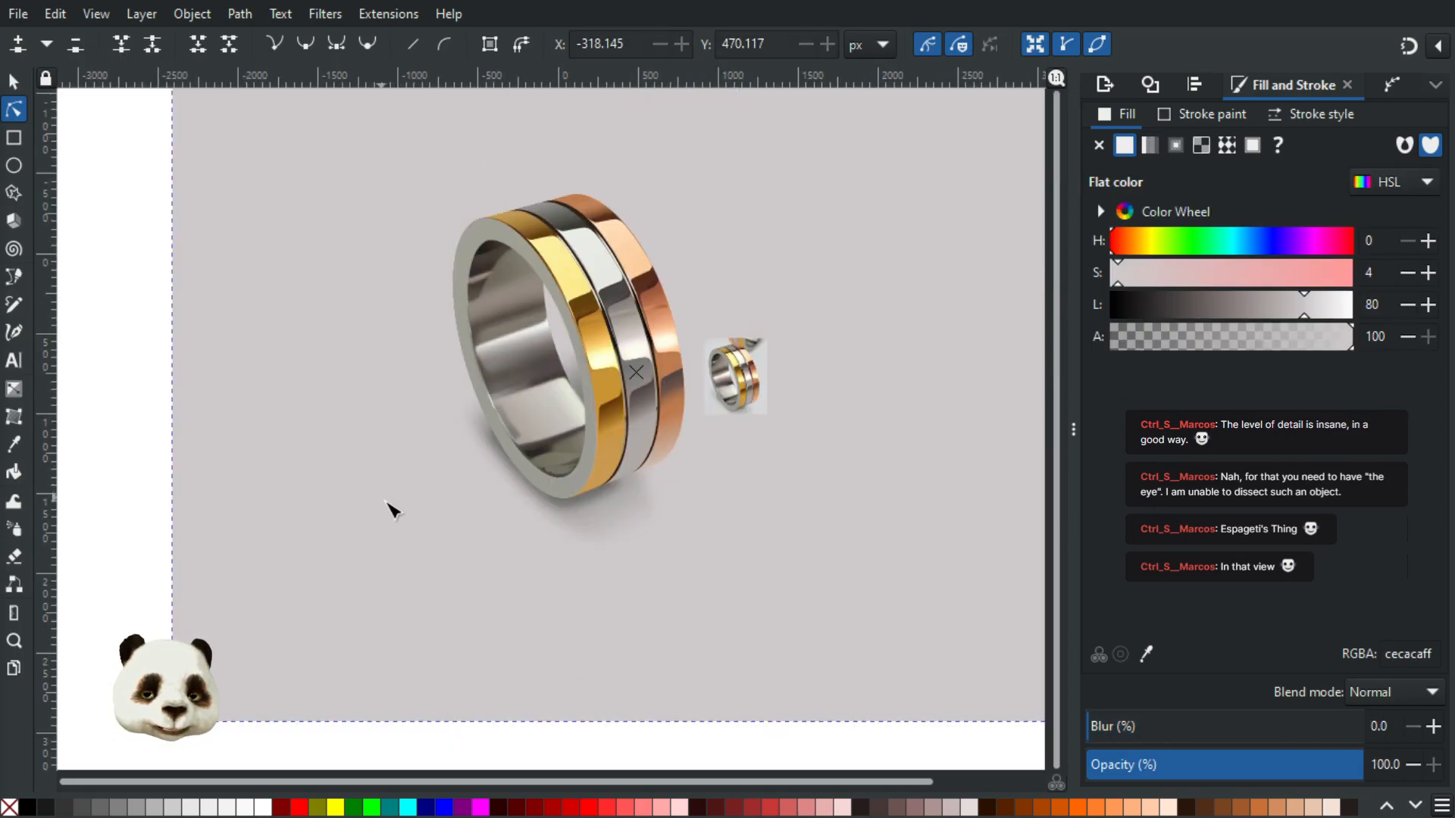
Step: Move the larger shadow's upper node from the gold band down into the lower part of the ring's opening
{"action": "scroll", "coordinate": [407, 515], "scroll_direction": "up", "scroll_amount": 2}
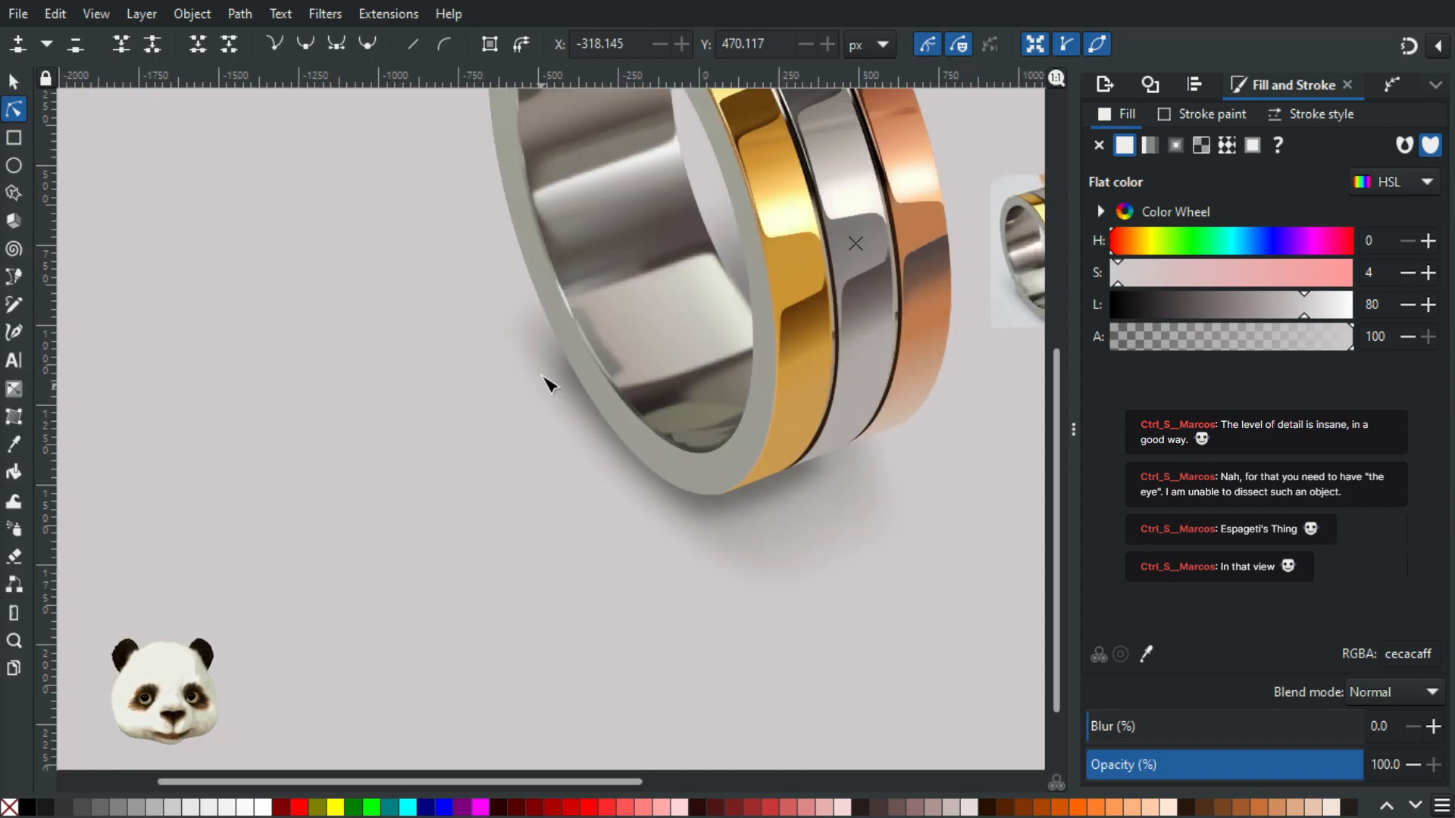
{"action": "left_click", "coordinate": [614, 423]}
{"action": "left_click_drag", "start_coordinate": [828, 417], "coordinate": [730, 594]}
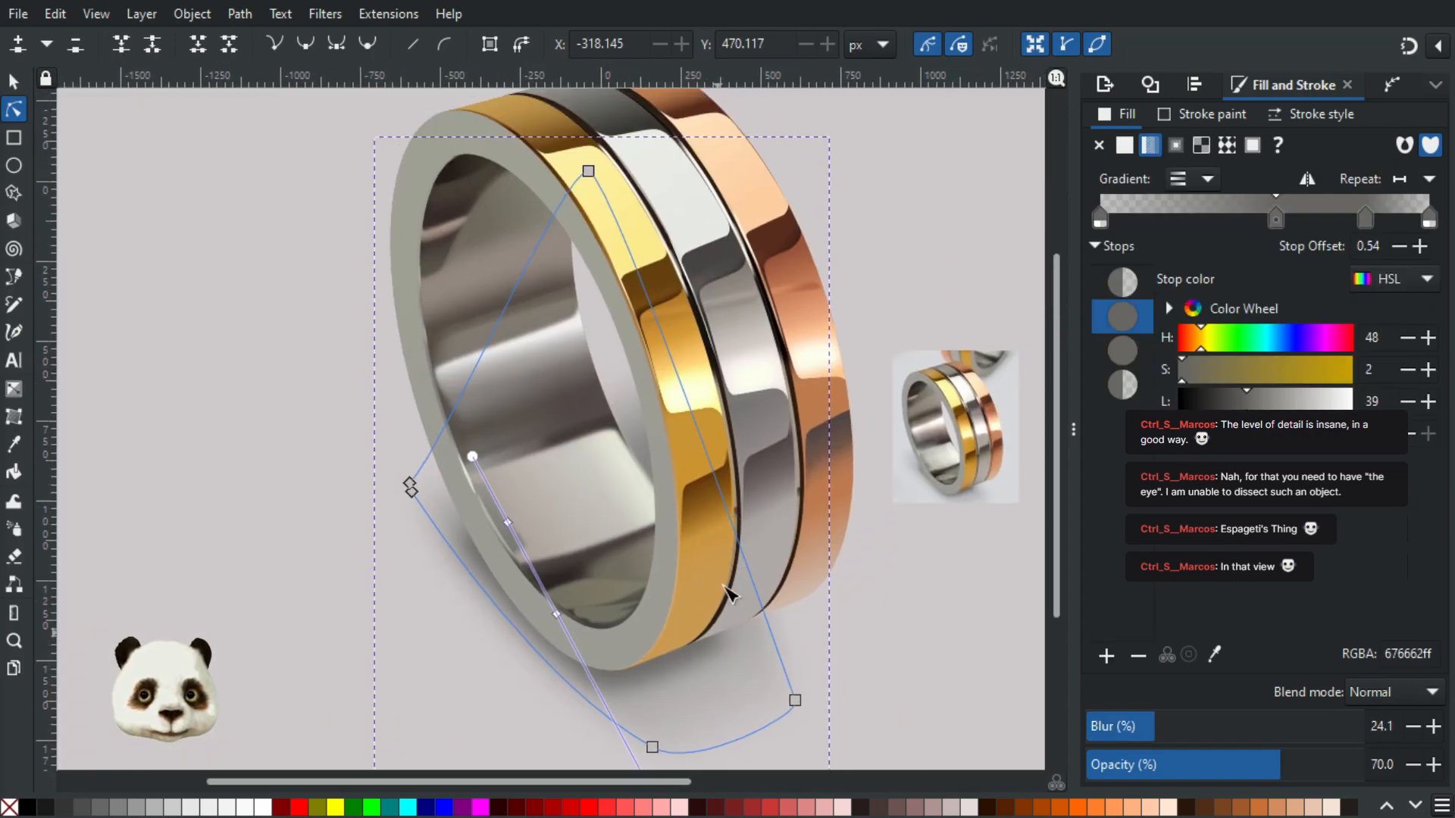
{"action": "left_click", "coordinate": [589, 169]}
{"action": "left_click_drag", "start_coordinate": [588, 169], "coordinate": [551, 447]}
Step: Move the larger shadow's copper-side corner node outward to about X 702, Y 1661 px
{"action": "left_click_drag", "start_coordinate": [821, 624], "coordinate": [726, 441]}
{"action": "left_click", "coordinate": [702, 515]}
{"action": "left_click_drag", "start_coordinate": [706, 516], "coordinate": [727, 521]}
{"action": "left_click", "coordinate": [852, 547]}
Step: Extend the larger shadow's copper-side corner farther outward and move its upper node to about X -59, Y 825 px
{"action": "scroll", "coordinate": [862, 550], "scroll_direction": "down", "scroll_amount": 1}
{"action": "scroll", "coordinate": [863, 544], "scroll_direction": "down", "scroll_amount": 1}
{"action": "left_click", "coordinate": [768, 530]}
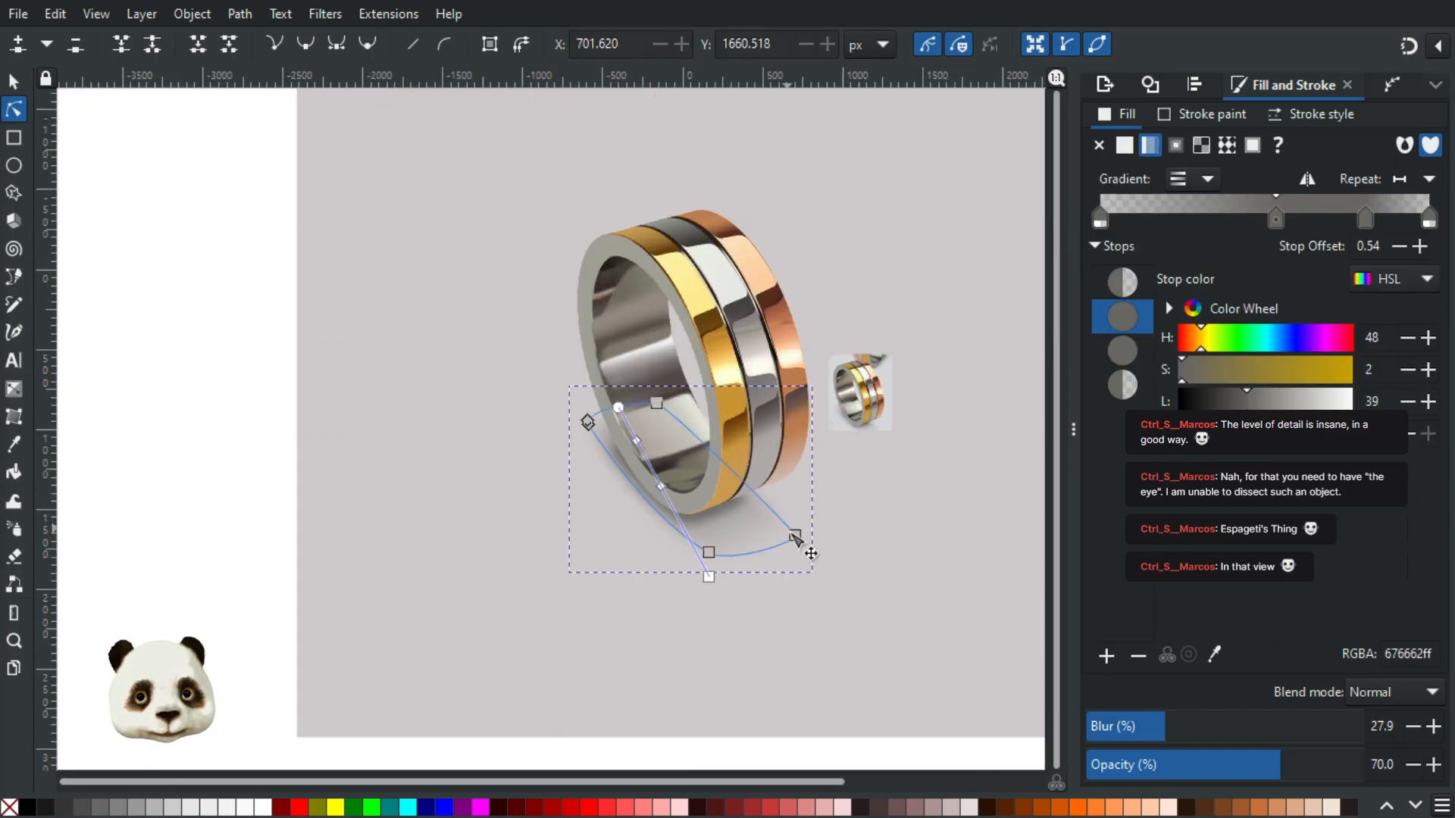
{"action": "left_click_drag", "start_coordinate": [801, 542], "coordinate": [827, 539]}
{"action": "left_click_drag", "start_coordinate": [665, 406], "coordinate": [681, 405]}
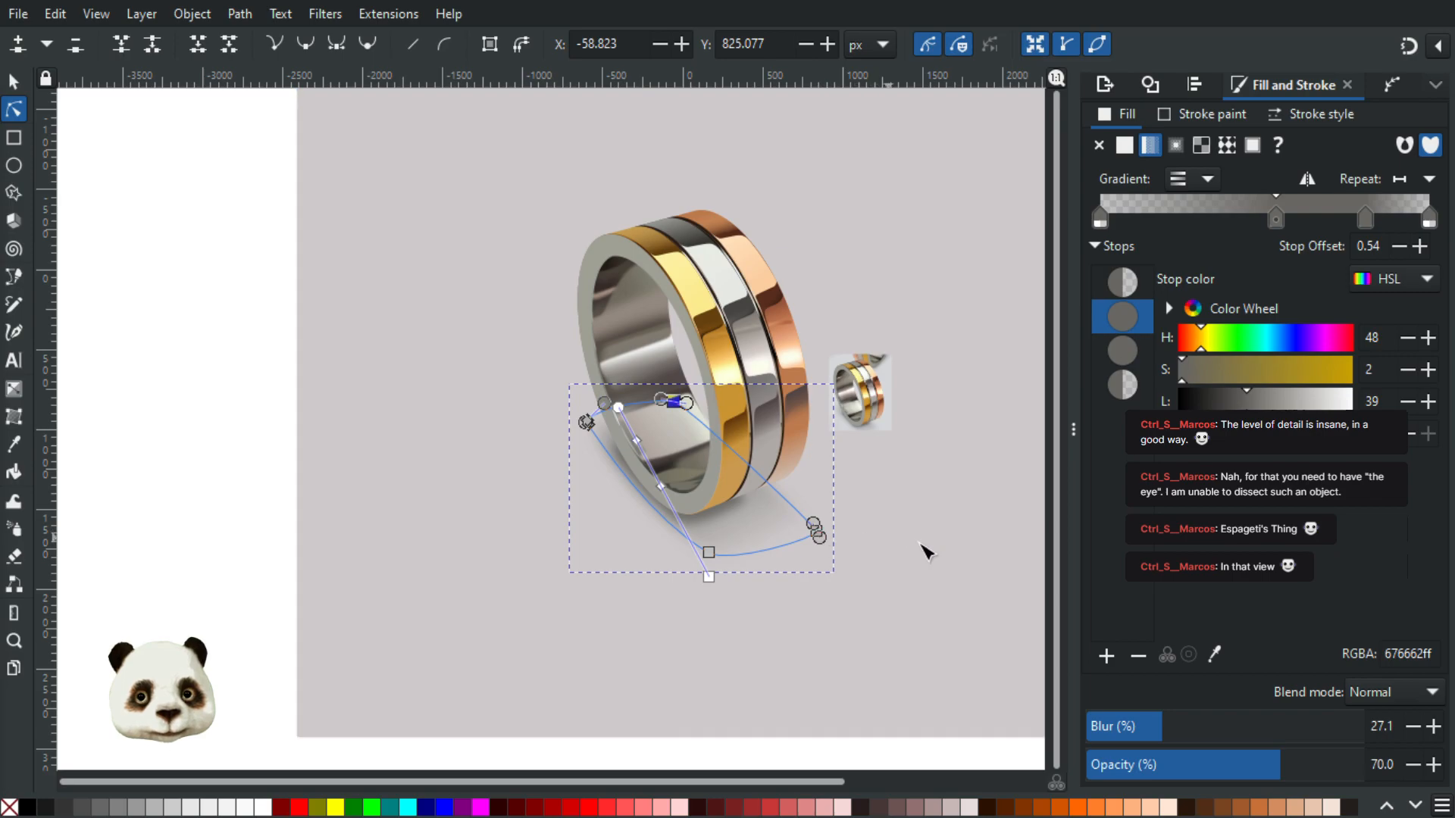
{"action": "left_click", "coordinate": [928, 553]}
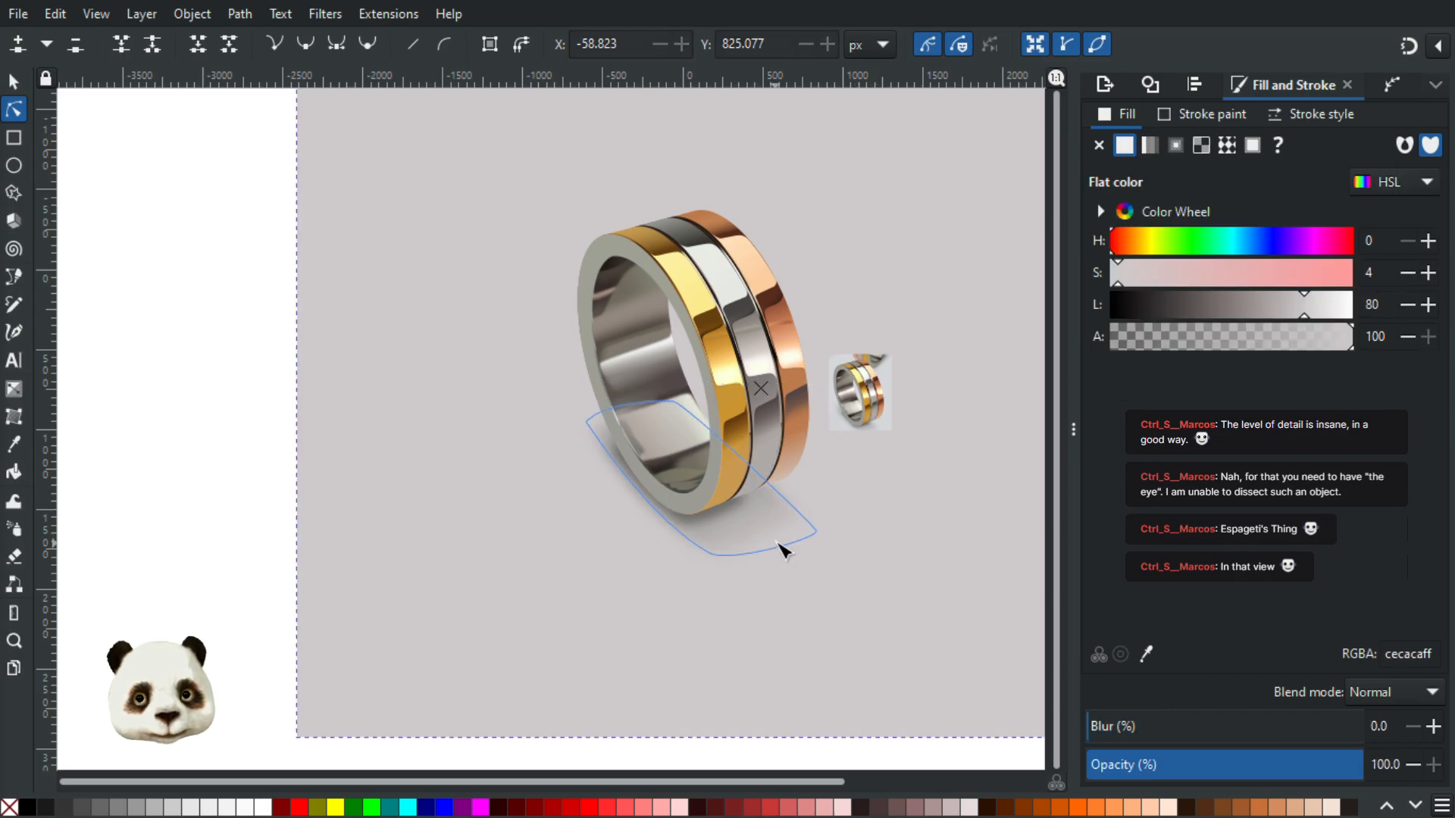
Step: Move the smaller shadow's copper-side corner node outward to about X 465, Y 1426 px
{"action": "scroll", "coordinate": [783, 539], "scroll_direction": "up", "scroll_amount": 1}
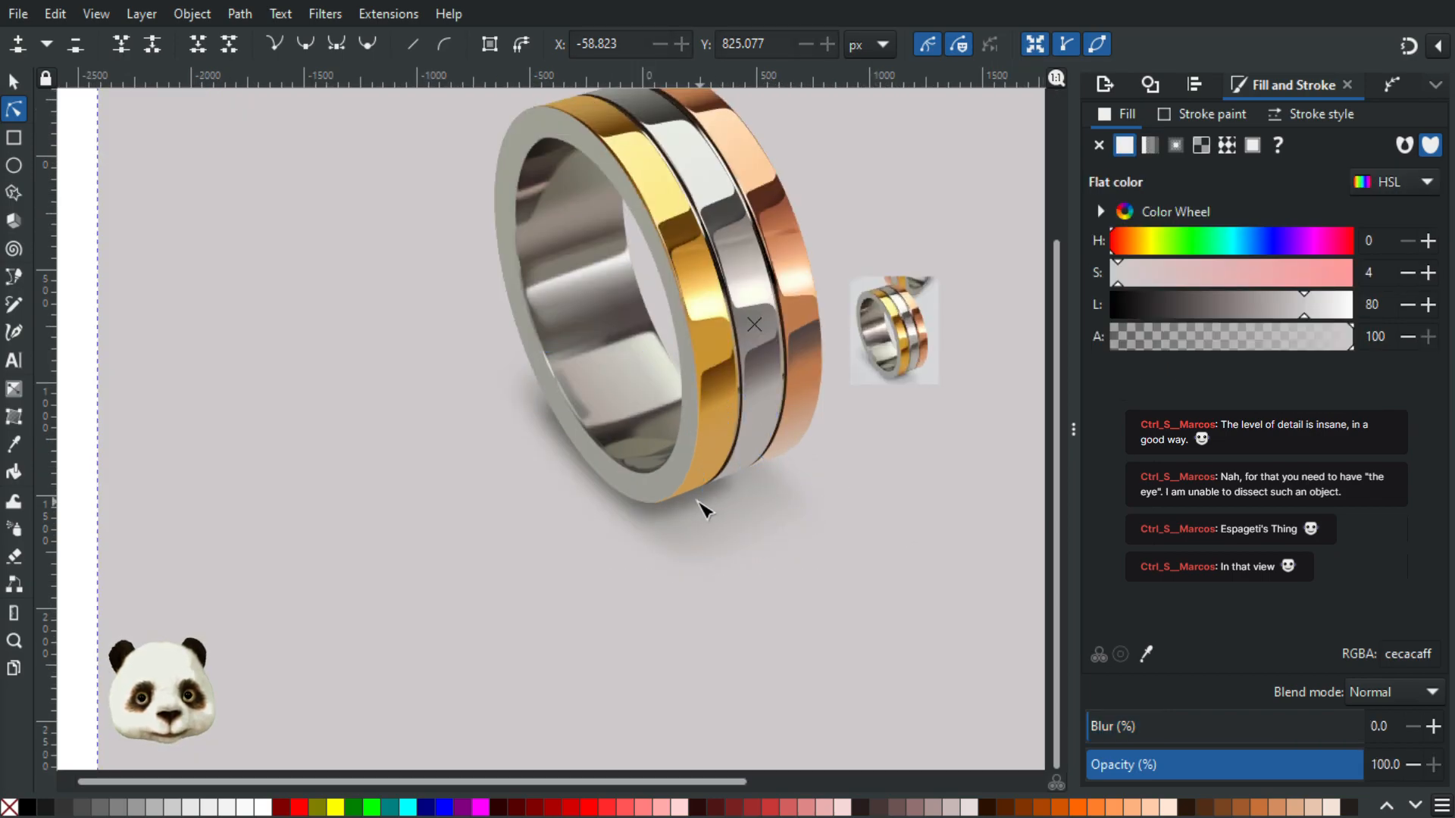
{"action": "left_click", "coordinate": [730, 492]}
{"action": "mouse_move", "coordinate": [732, 483]}
{"action": "left_mouse_down"}
{"action": "mouse_move", "coordinate": [761, 484]}
{"action": "mouse_move", "coordinate": [749, 478]}
{"action": "left_mouse_up"}
{"action": "left_click", "coordinate": [926, 519]}
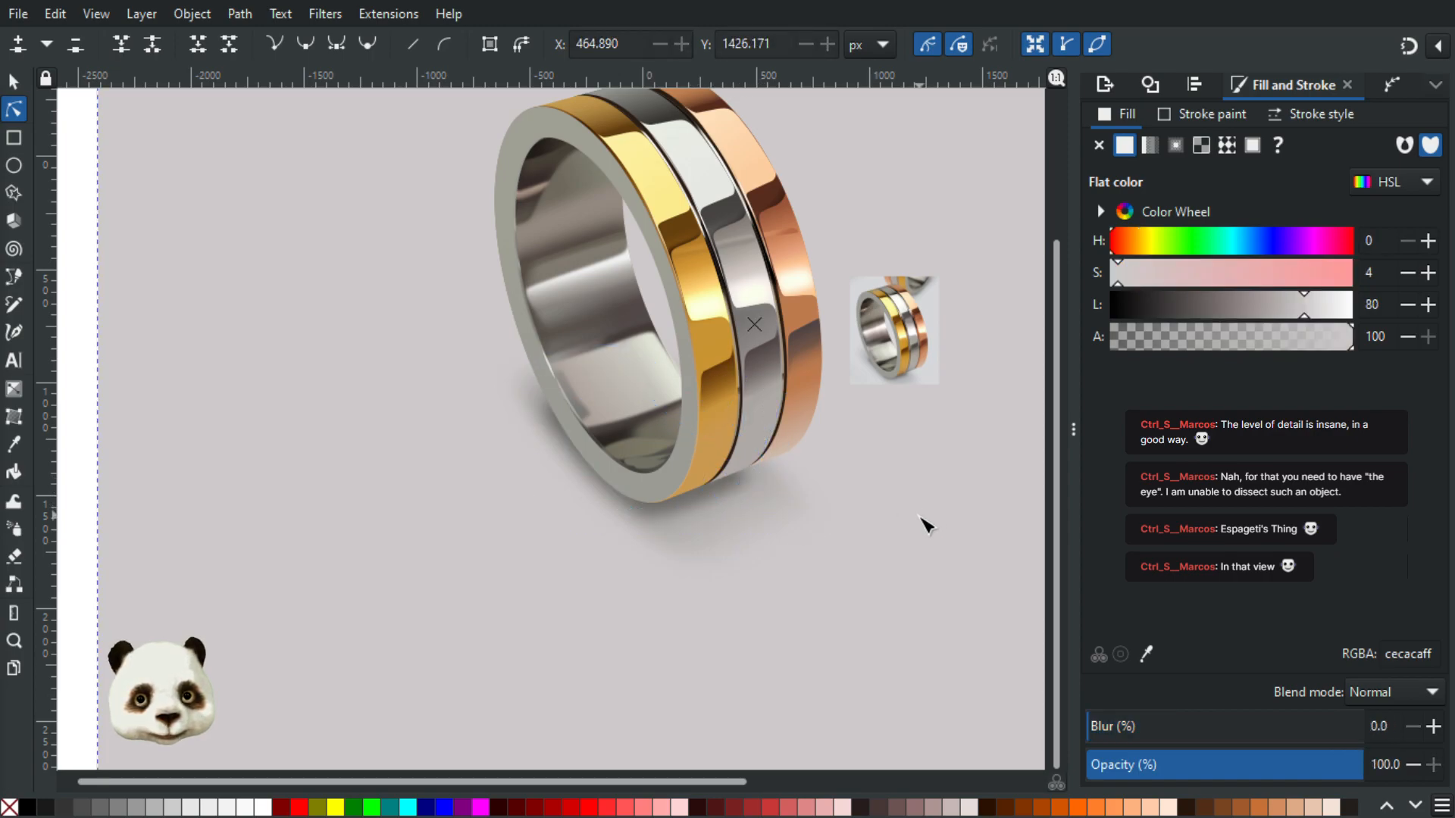
Step: Move the larger shadow's rim-side end nodes outward to about X -646, Y 917 px and its upper node to about X -105, Y 770 px
{"action": "scroll", "coordinate": [925, 521], "scroll_direction": "down", "scroll_amount": 1}
{"action": "scroll", "coordinate": [922, 523], "scroll_direction": "down", "scroll_amount": 2}
{"action": "scroll", "coordinate": [833, 511], "scroll_direction": "up", "scroll_amount": 1}
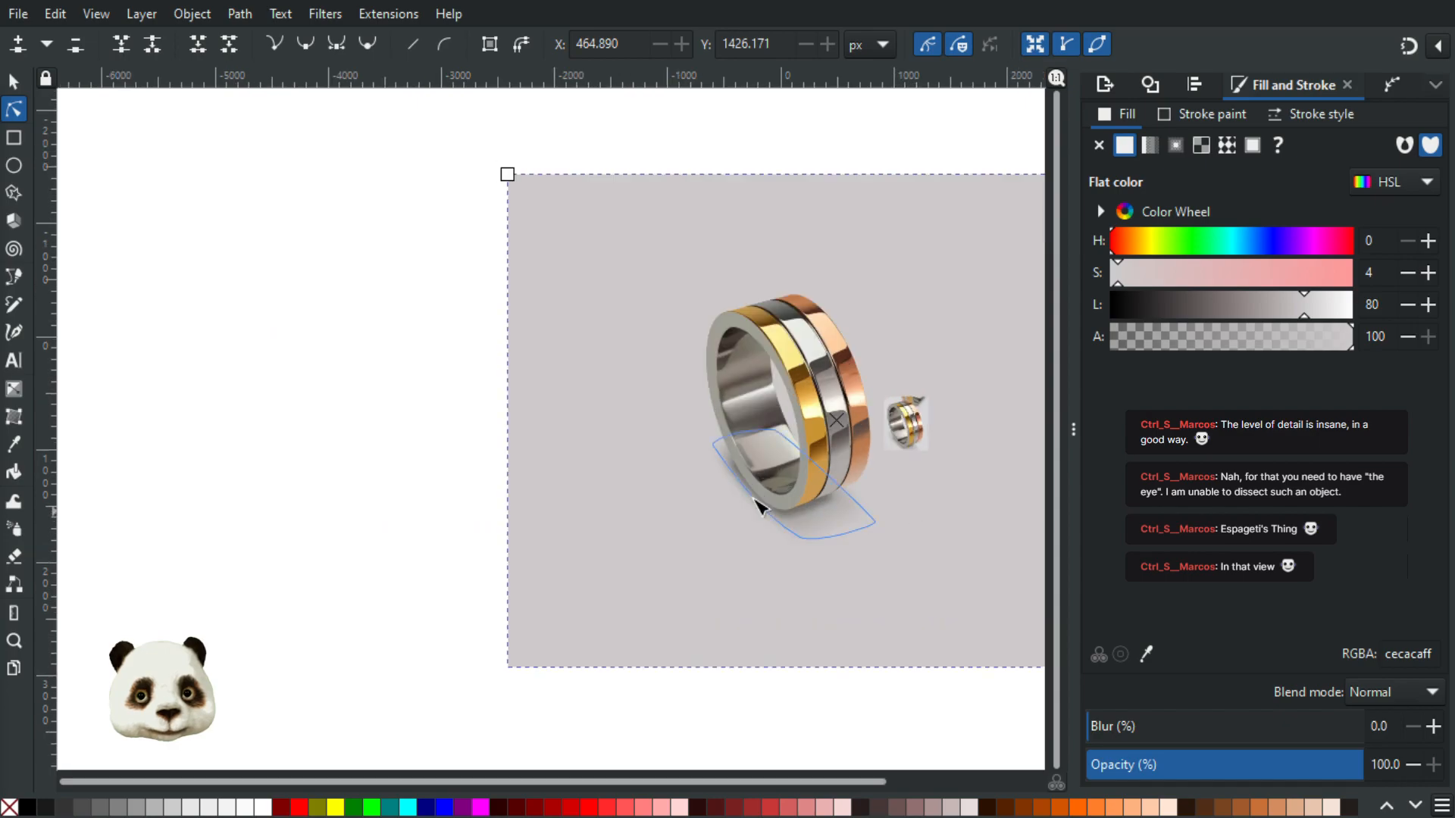
{"action": "left_click", "coordinate": [712, 447]}
{"action": "scroll", "coordinate": [713, 447], "scroll_direction": "up", "scroll_amount": 2}
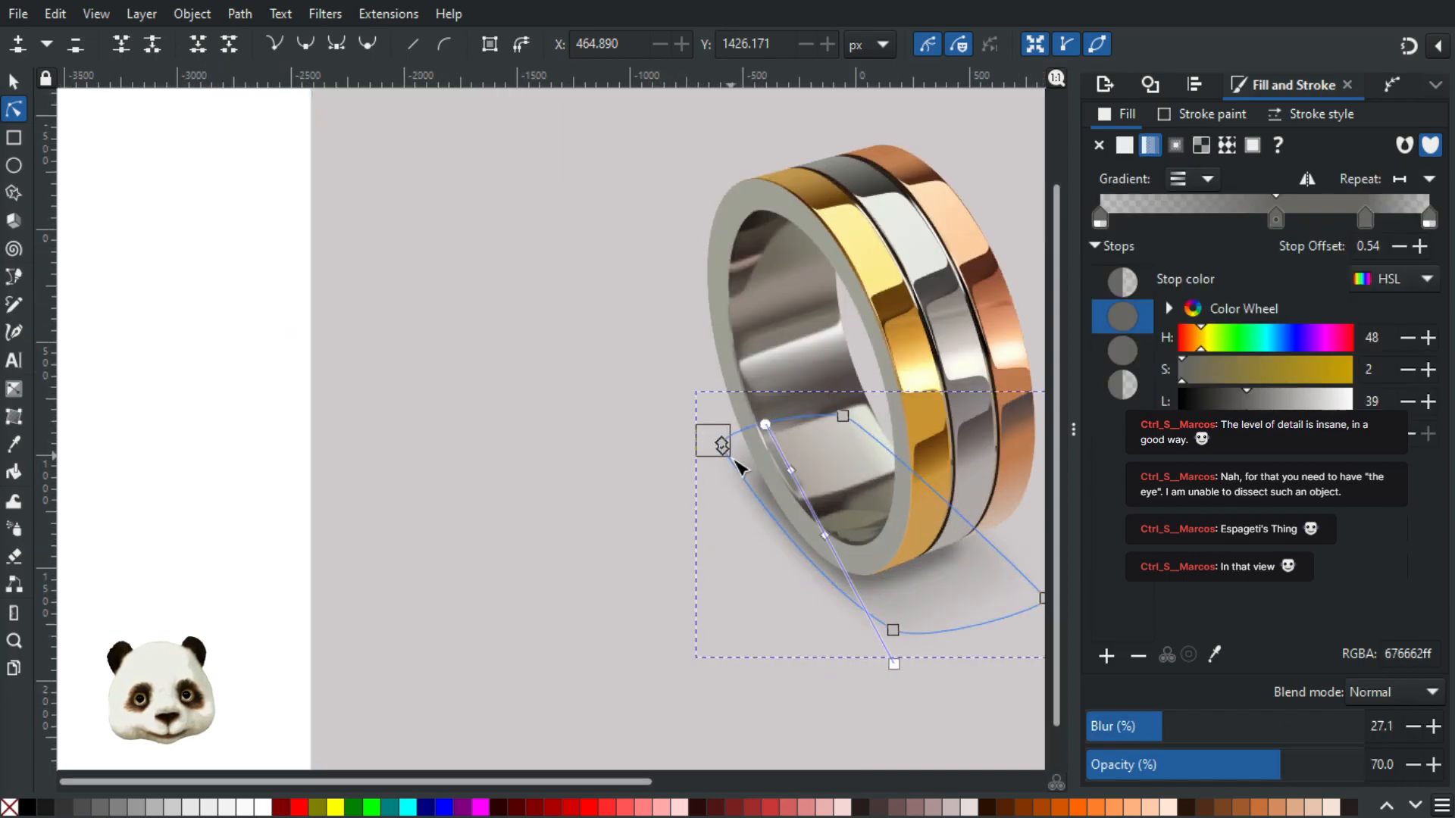
{"action": "scroll", "coordinate": [721, 447], "scroll_direction": "up", "scroll_amount": 3}
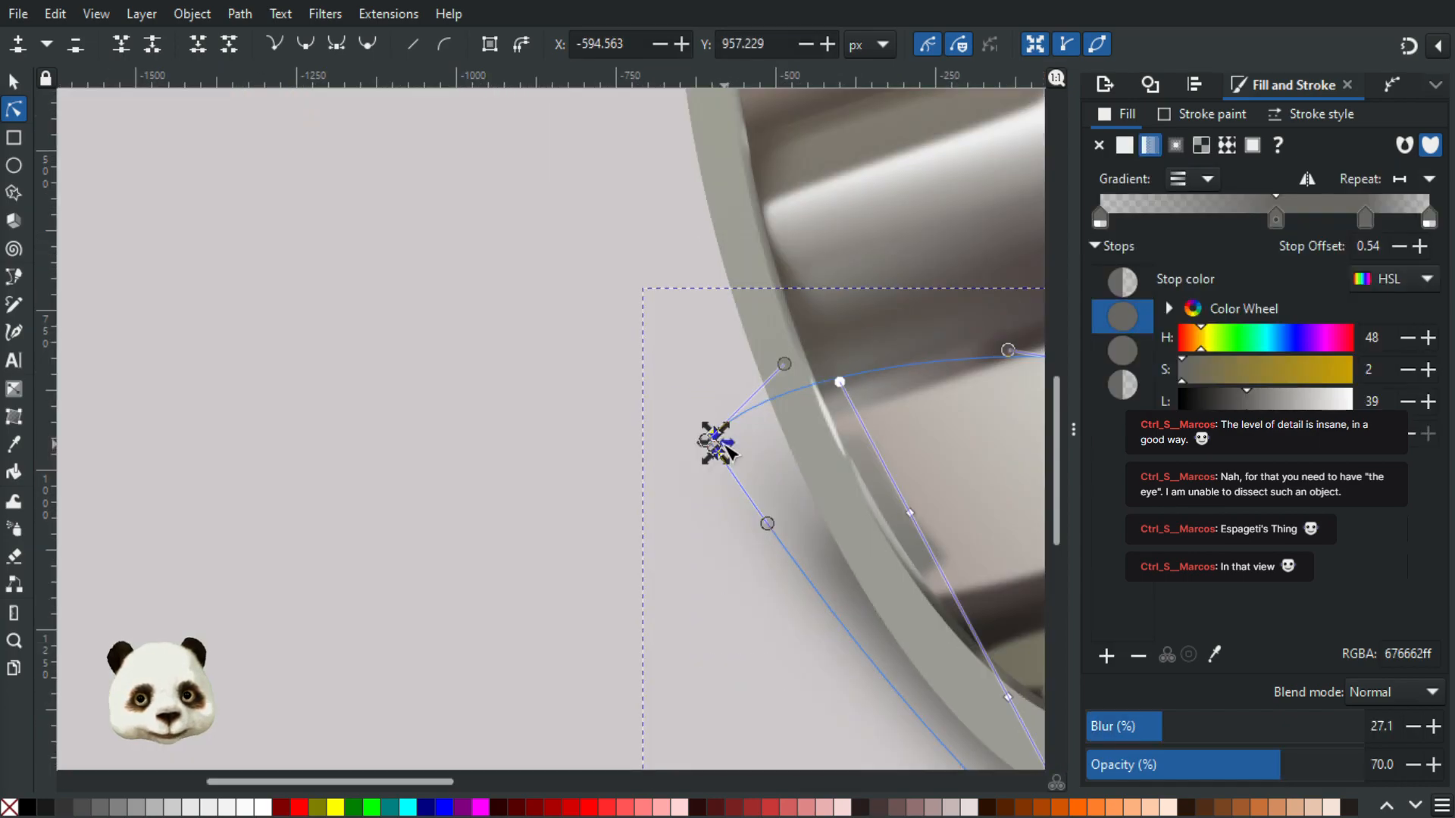
{"action": "left_click_drag", "start_coordinate": [722, 445], "coordinate": [689, 421]}
{"action": "scroll", "coordinate": [721, 399], "scroll_direction": "right", "scroll_amount": 5}
{"action": "left_click_drag", "start_coordinate": [791, 373], "coordinate": [760, 339]}
{"action": "left_click", "coordinate": [288, 336]}
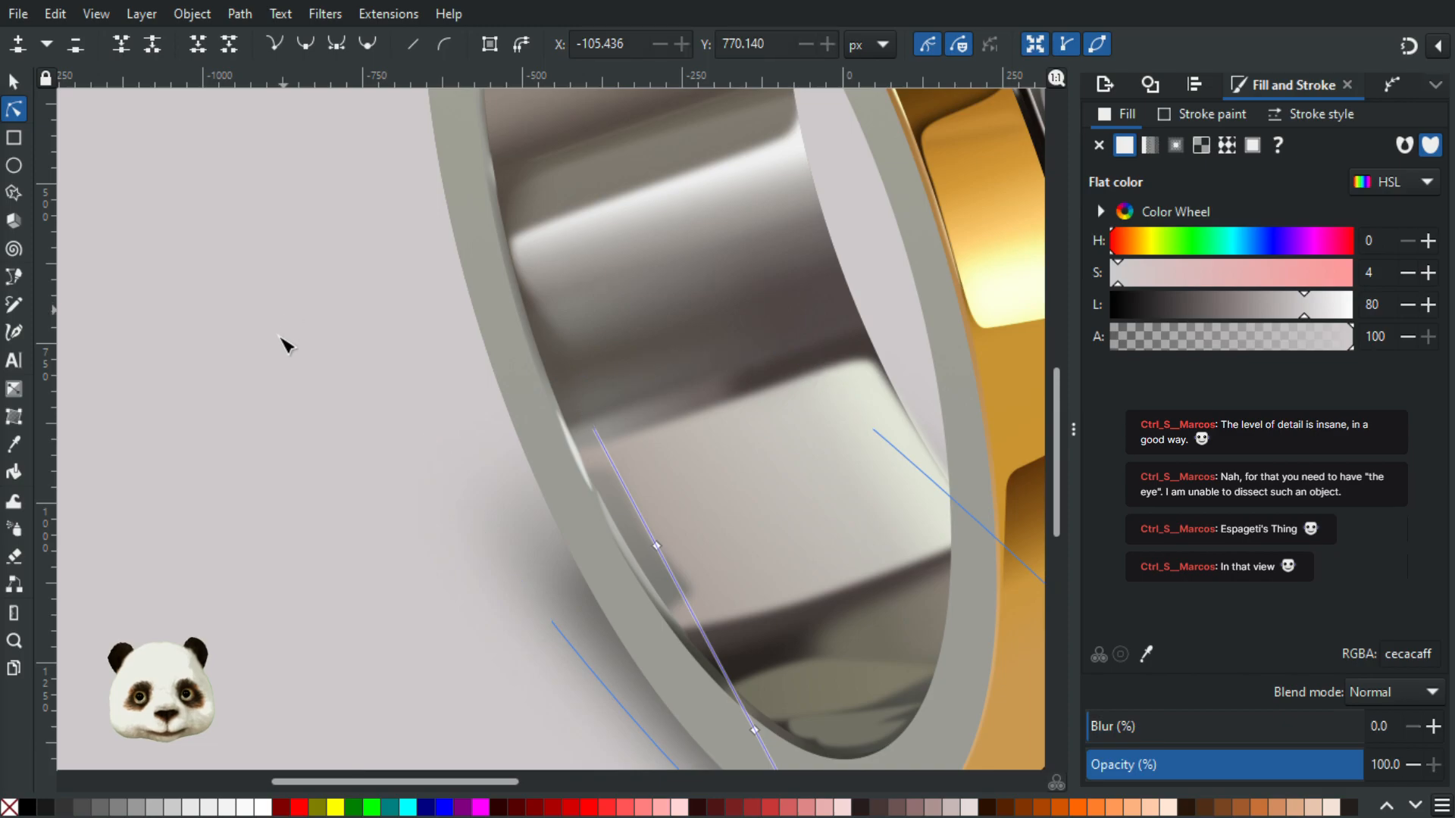
{"action": "scroll", "coordinate": [288, 338], "scroll_direction": "down", "scroll_amount": 5}
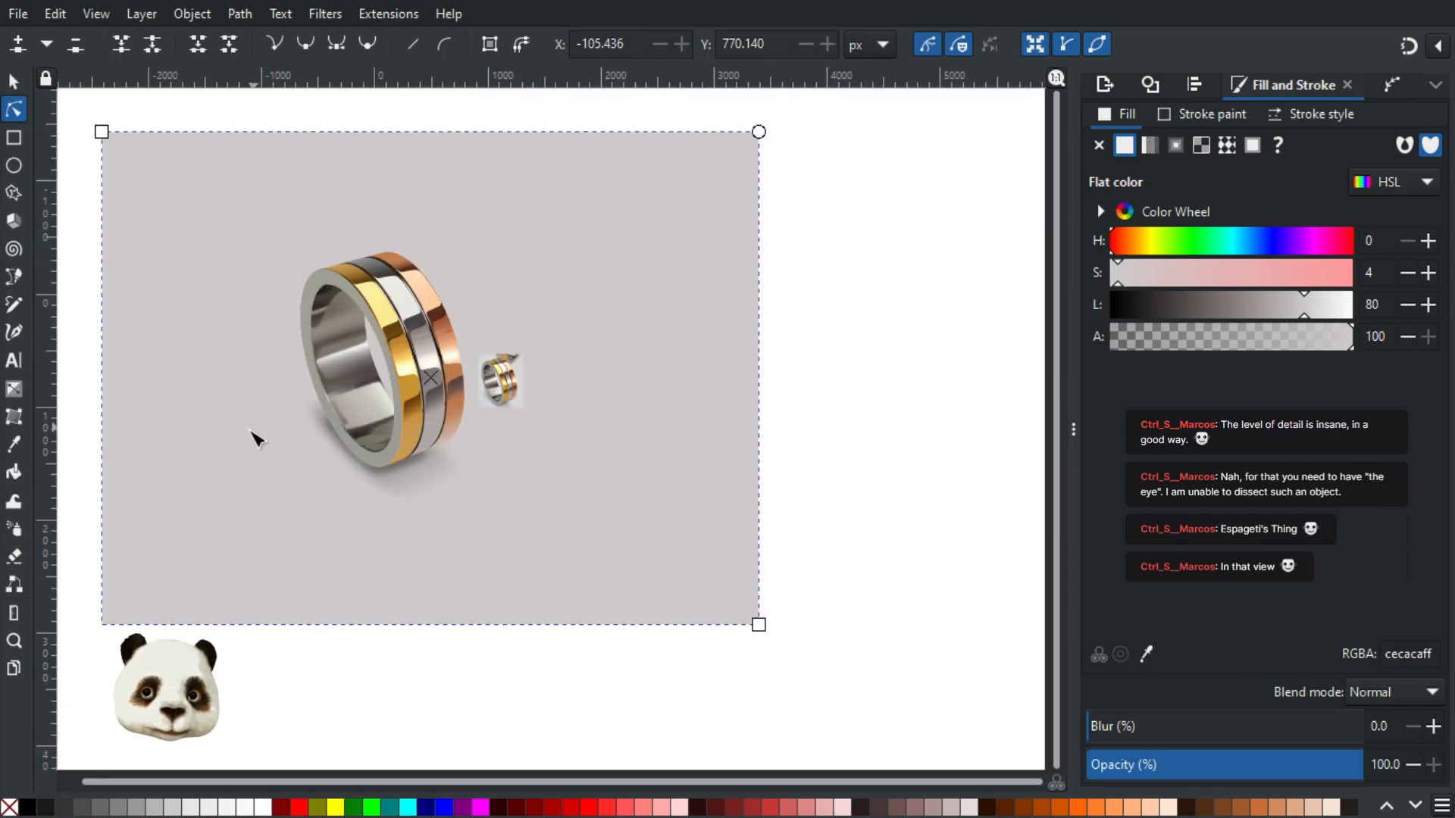
Step: Shift the end handle of the larger shadow's gradient slightly toward the silver rim side, just beyond the shadow's lower edge
{"action": "left_click", "coordinate": [421, 496]}
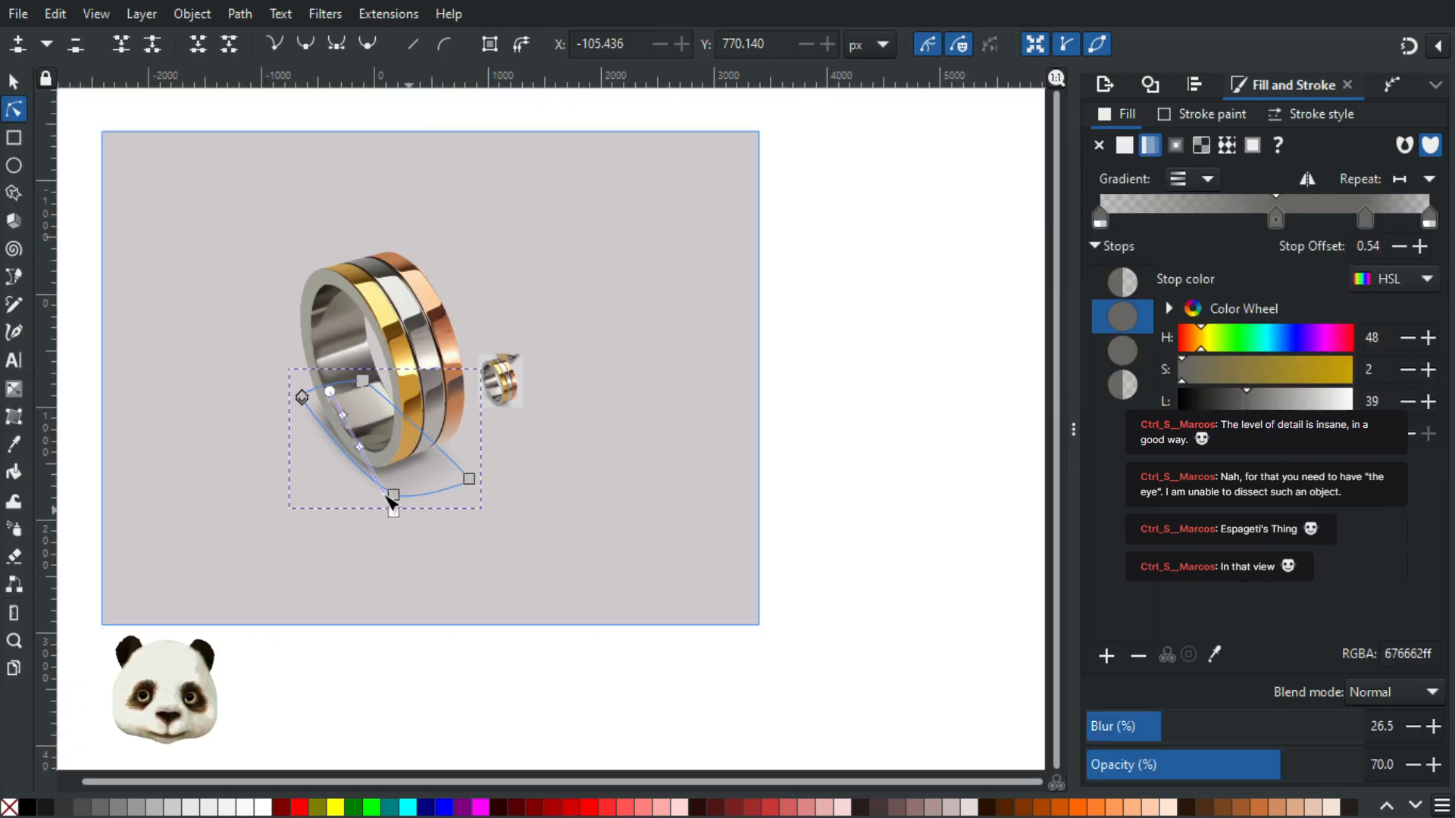
{"action": "scroll", "coordinate": [406, 528], "scroll_direction": "up", "scroll_amount": 3}
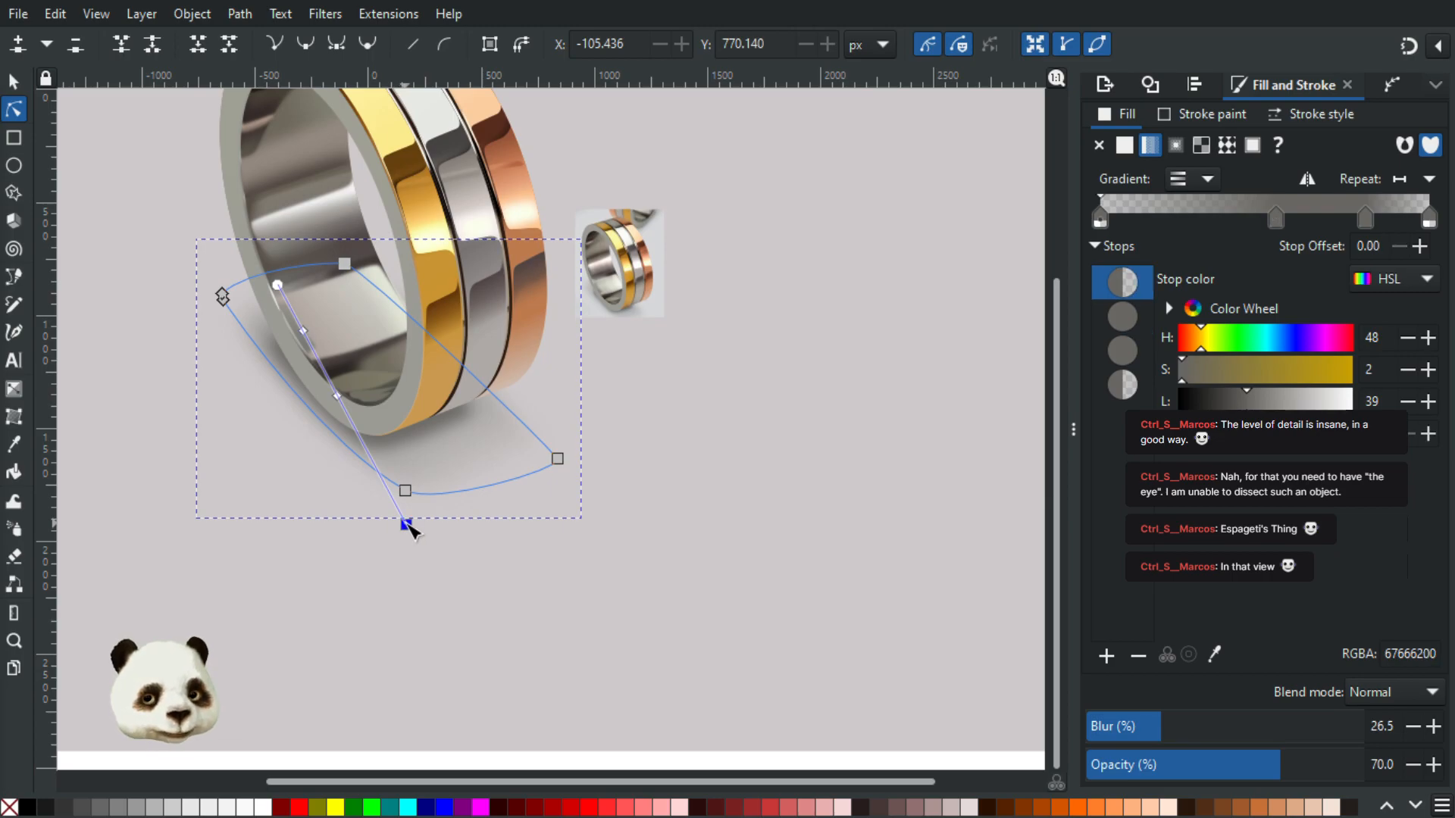
{"action": "mouse_move", "coordinate": [405, 513]}
{"action": "left_mouse_down"}
{"action": "mouse_move", "coordinate": [399, 498]}
{"action": "mouse_move", "coordinate": [391, 525]}
{"action": "left_mouse_up"}
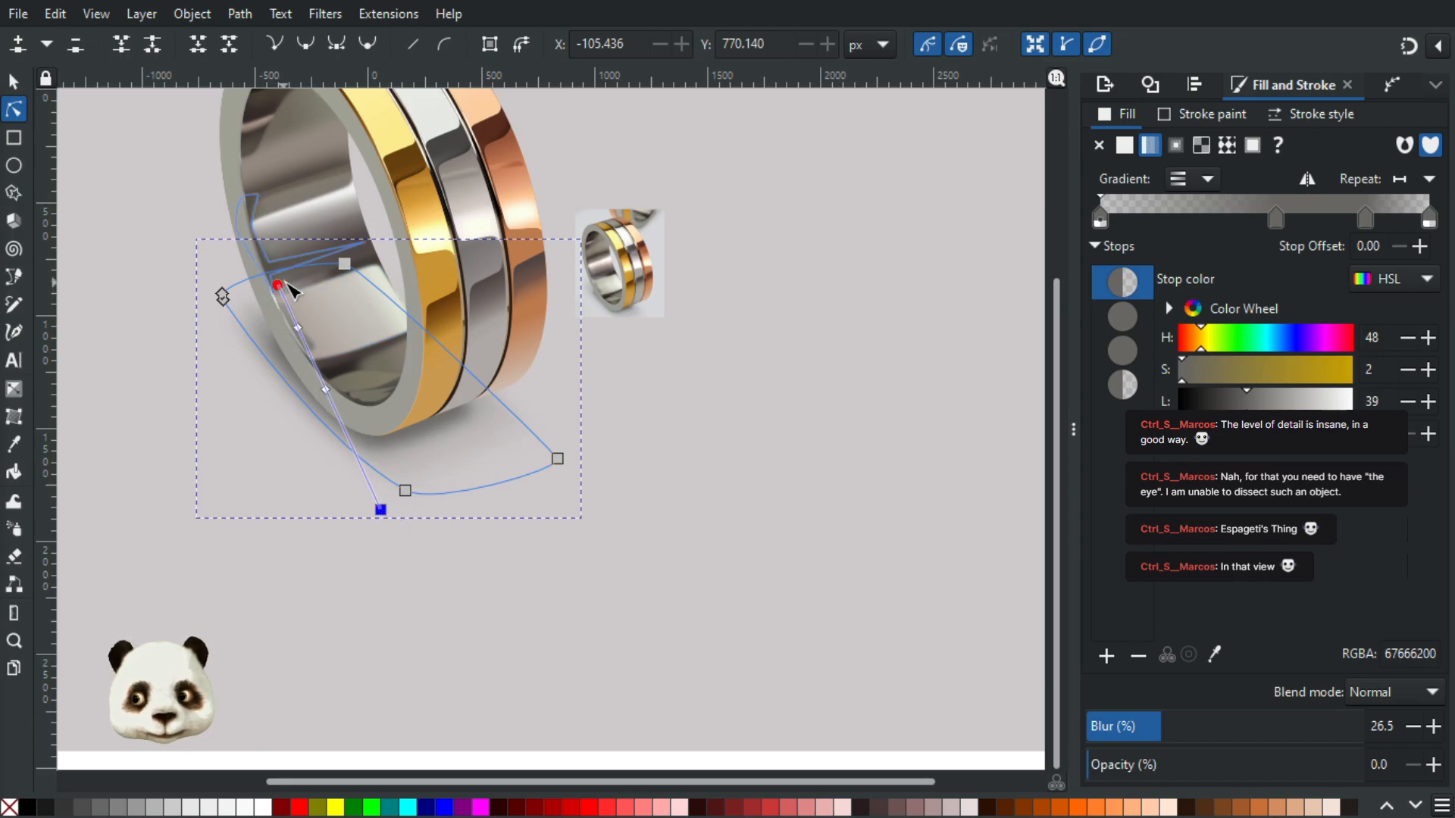
{"action": "left_click", "coordinate": [760, 521]}
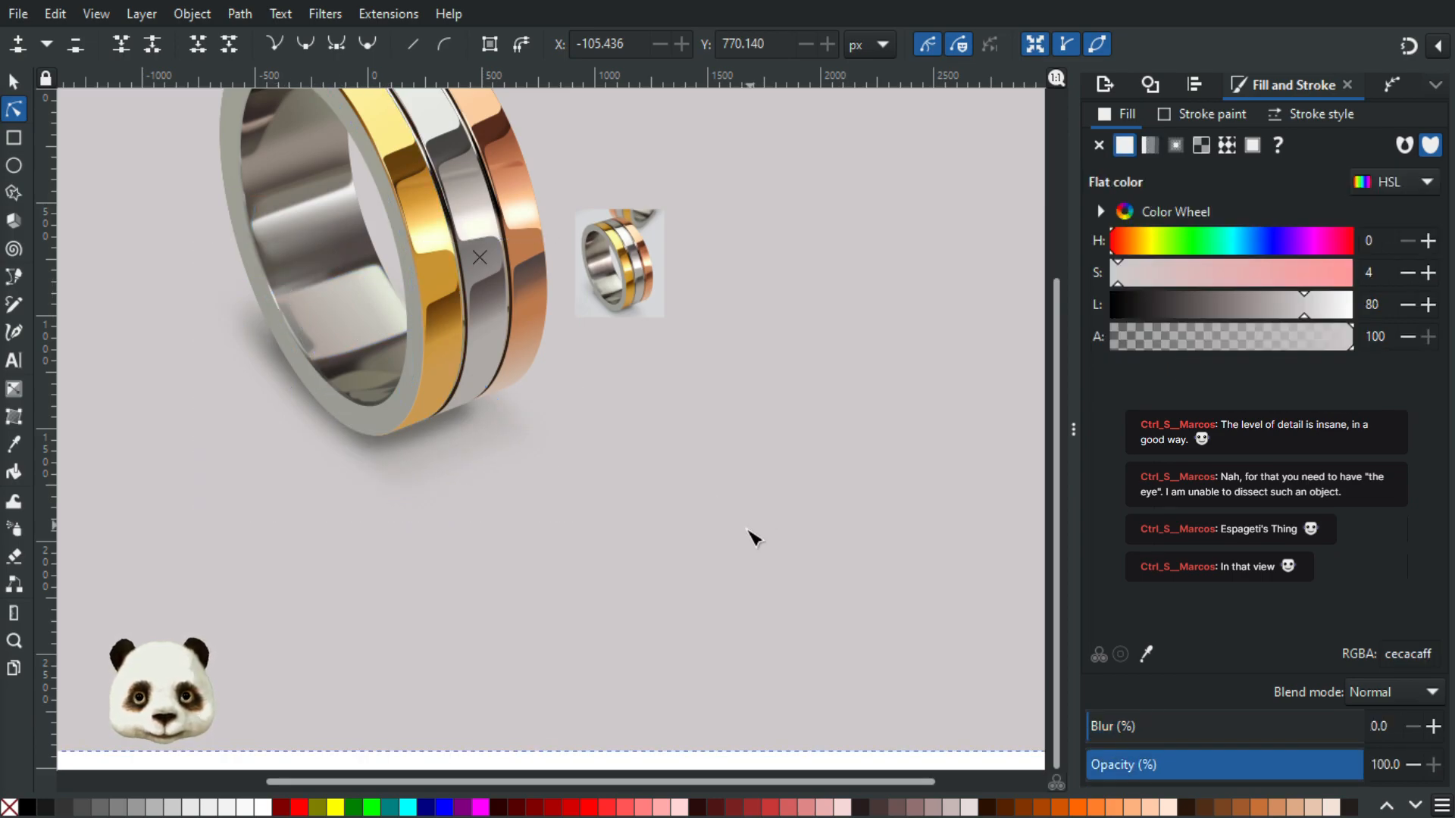
{"action": "scroll", "coordinate": [753, 534], "scroll_direction": "down", "scroll_amount": 2, "text": "ctrl"}
{"action": "scroll", "coordinate": [746, 539], "scroll_direction": "up", "scroll_amount": 1, "text": "ctrl"}
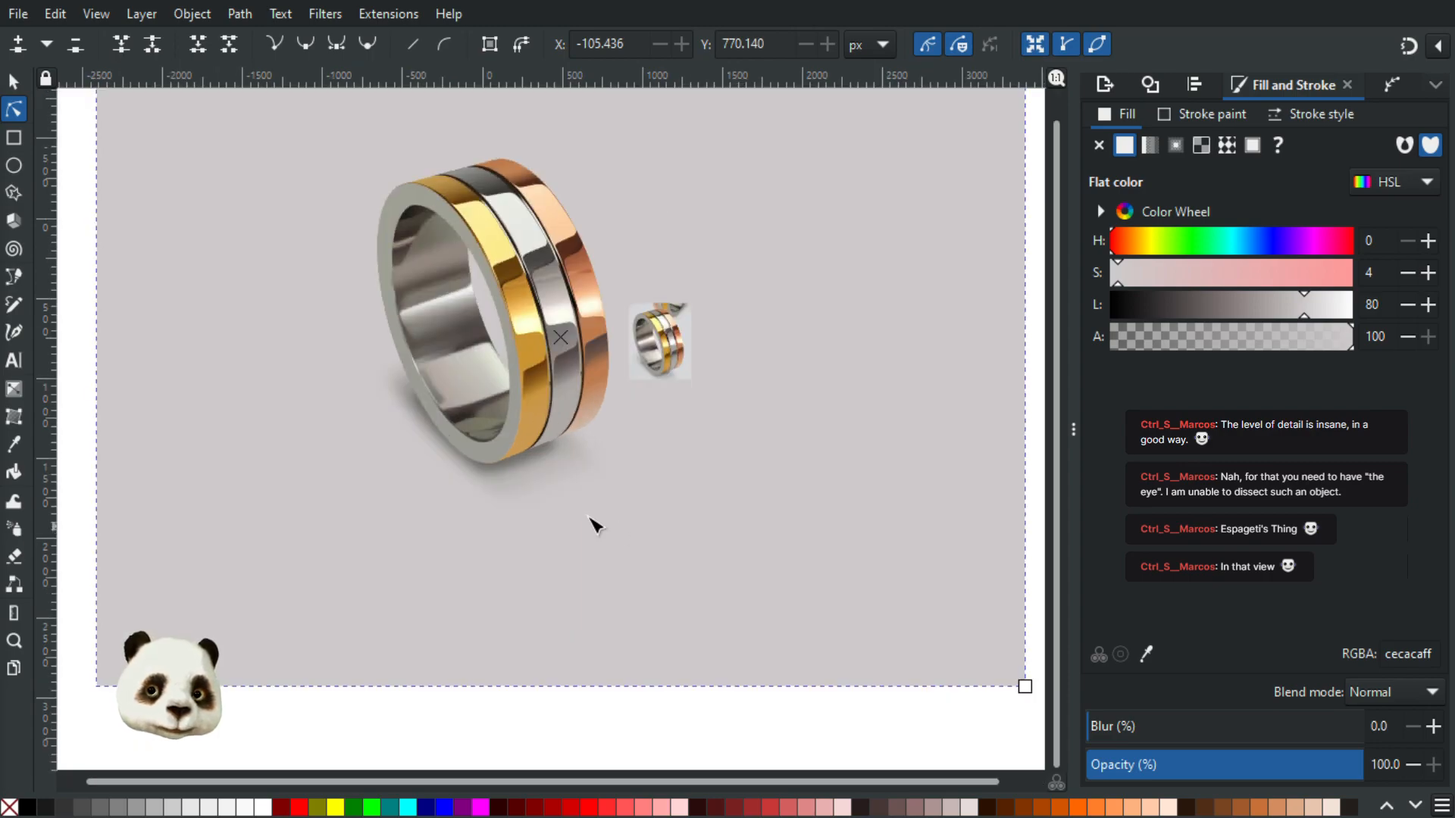
{"action": "left_click", "coordinate": [497, 524]}
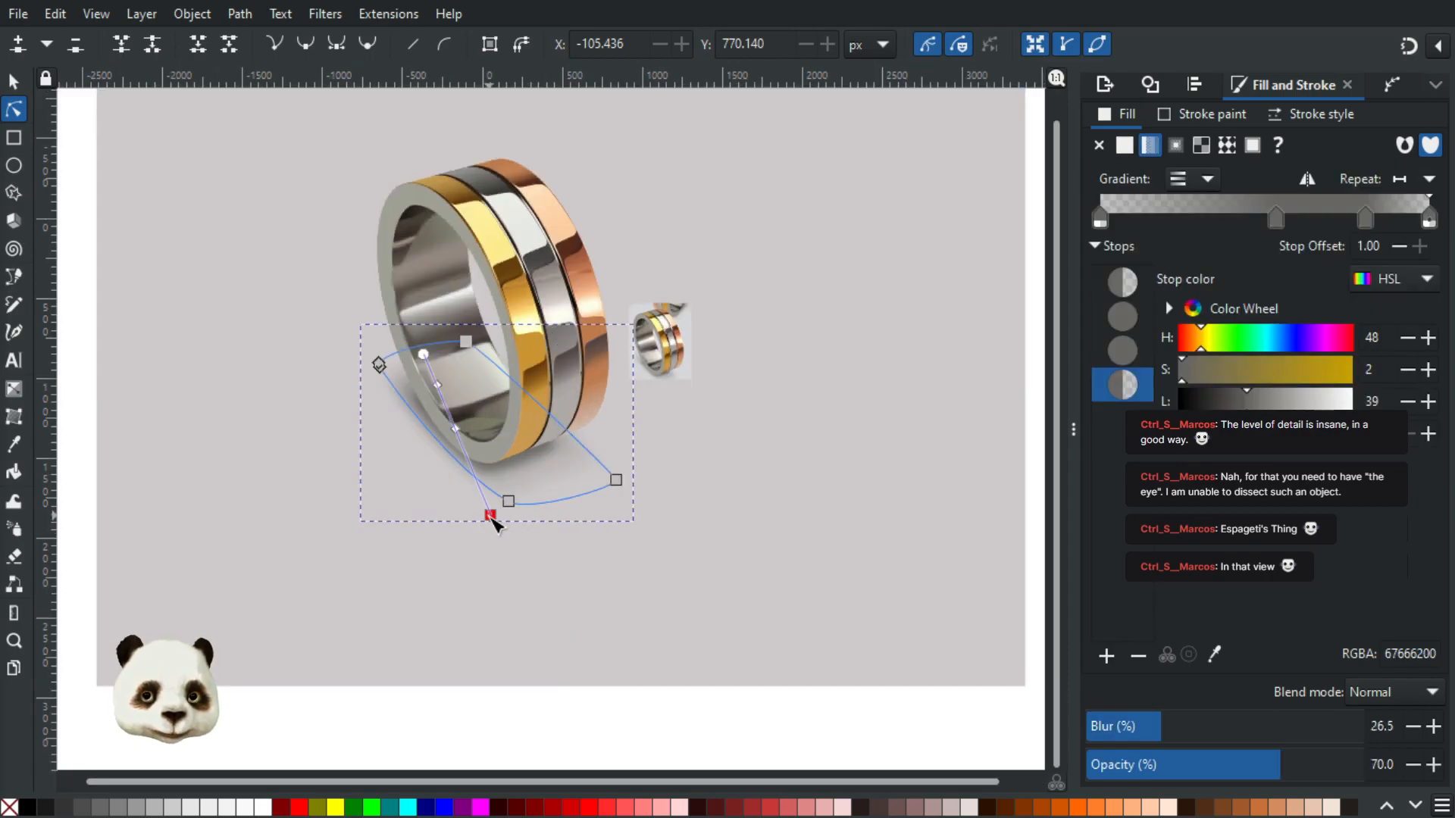
{"action": "left_click", "coordinate": [732, 530]}
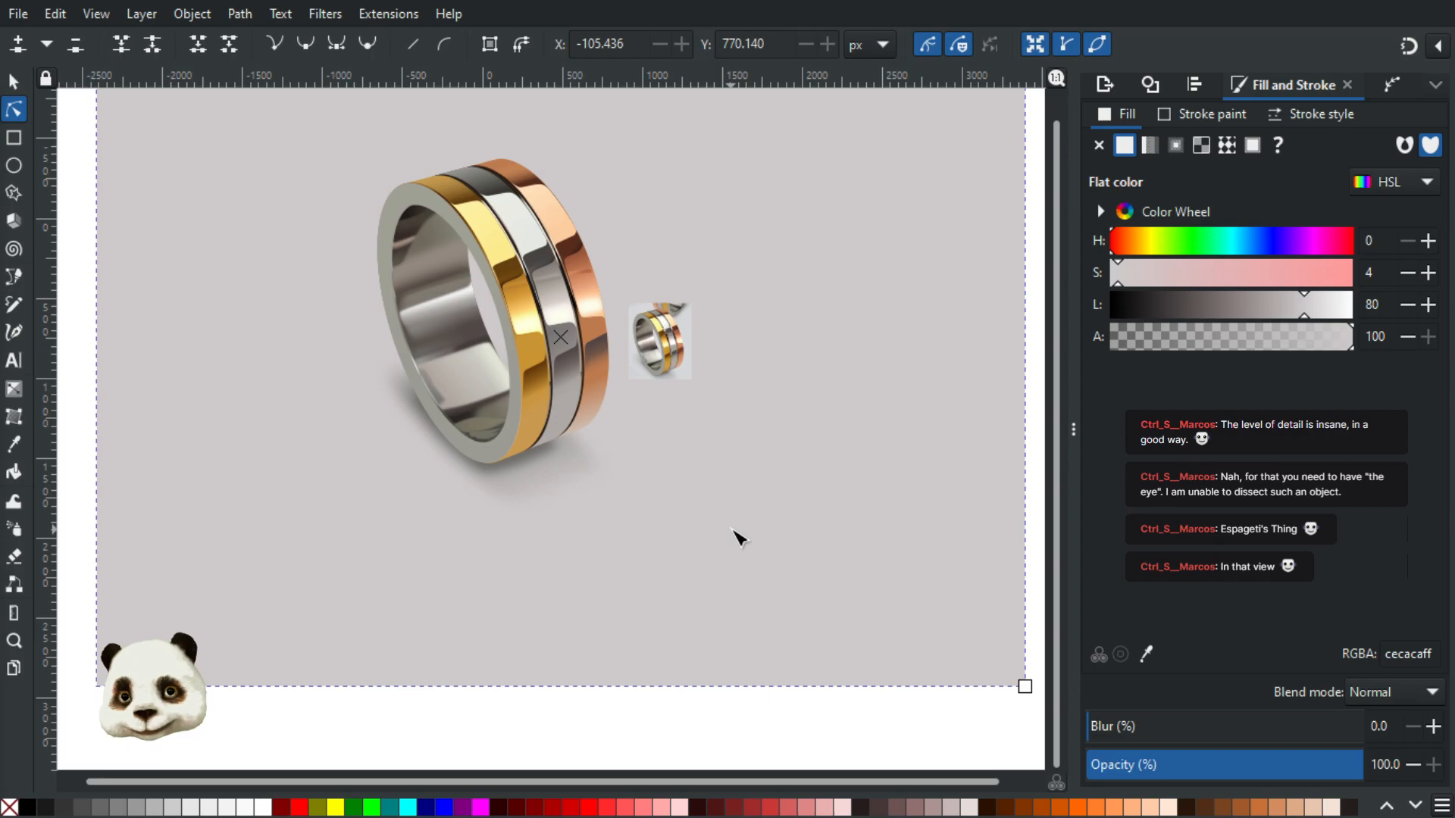
Step: Move the larger shadow's copper-side corner node to about X 795, Y 1634 px
{"action": "left_click", "coordinate": [583, 482]}
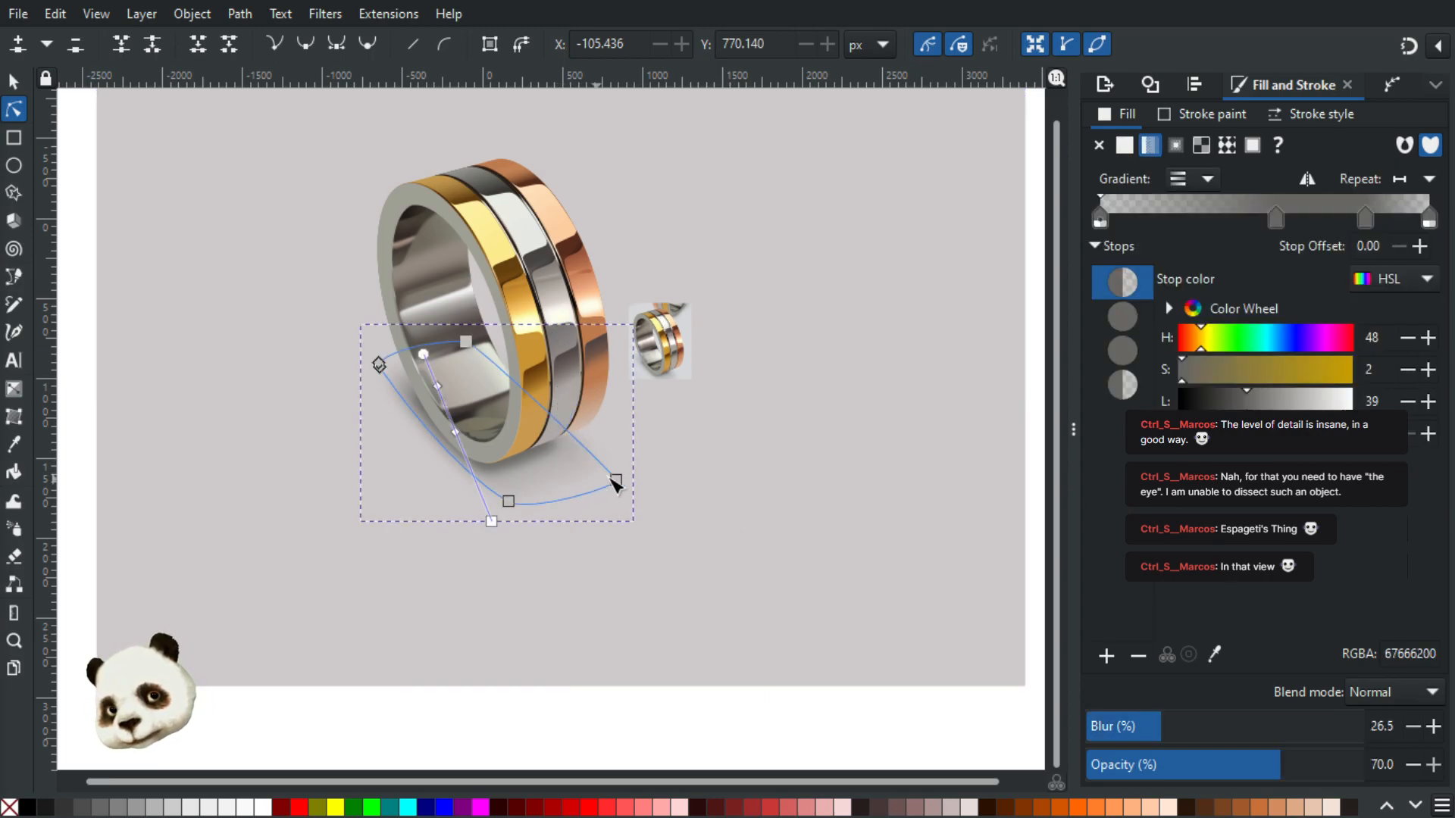
{"action": "left_click", "coordinate": [616, 481]}
{"action": "left_click", "coordinate": [766, 484]}
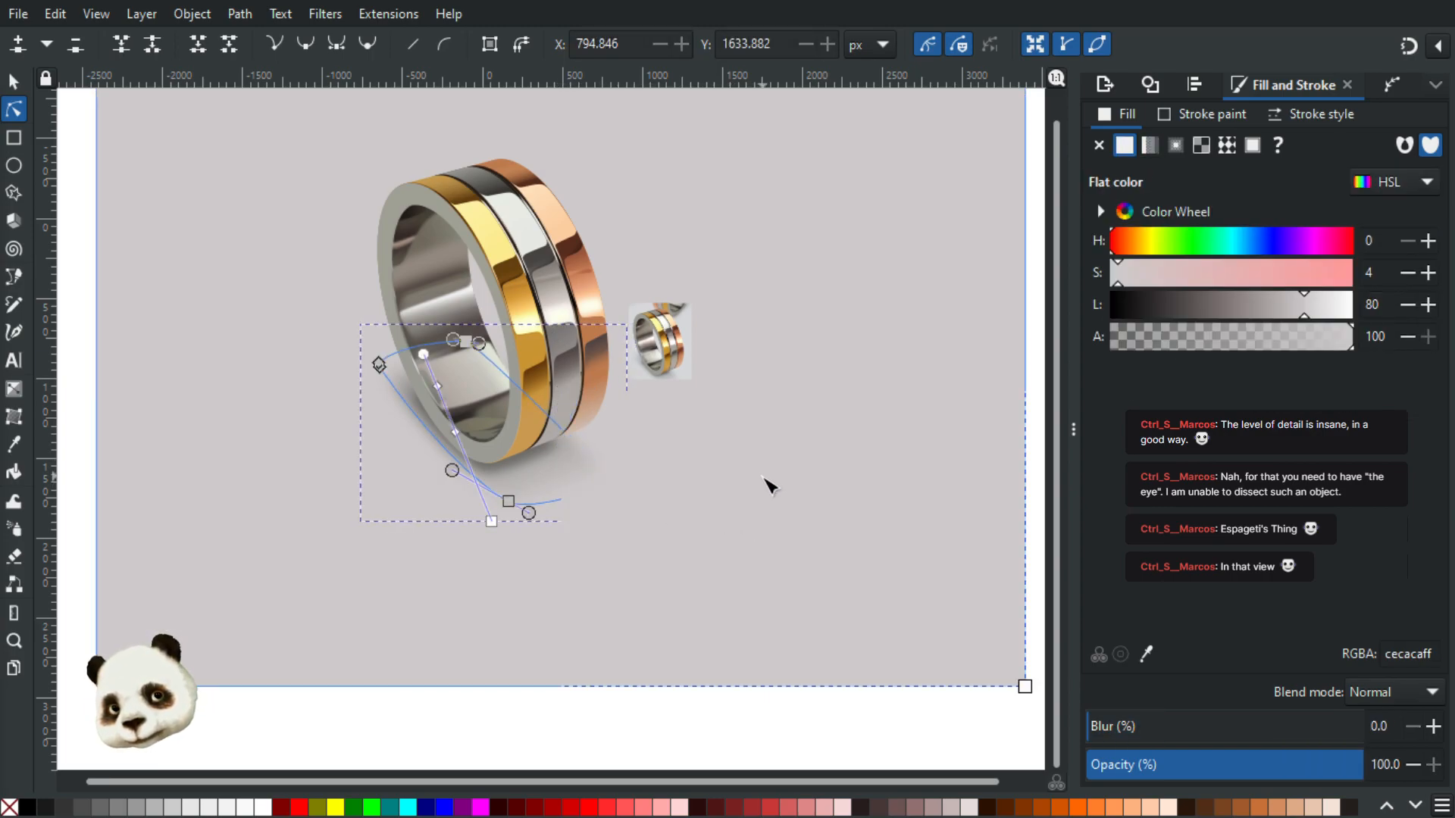
{"action": "scroll", "coordinate": [773, 491], "scroll_direction": "down", "scroll_amount": 1}
{"action": "scroll", "coordinate": [769, 504], "scroll_direction": "up", "scroll_amount": 1}
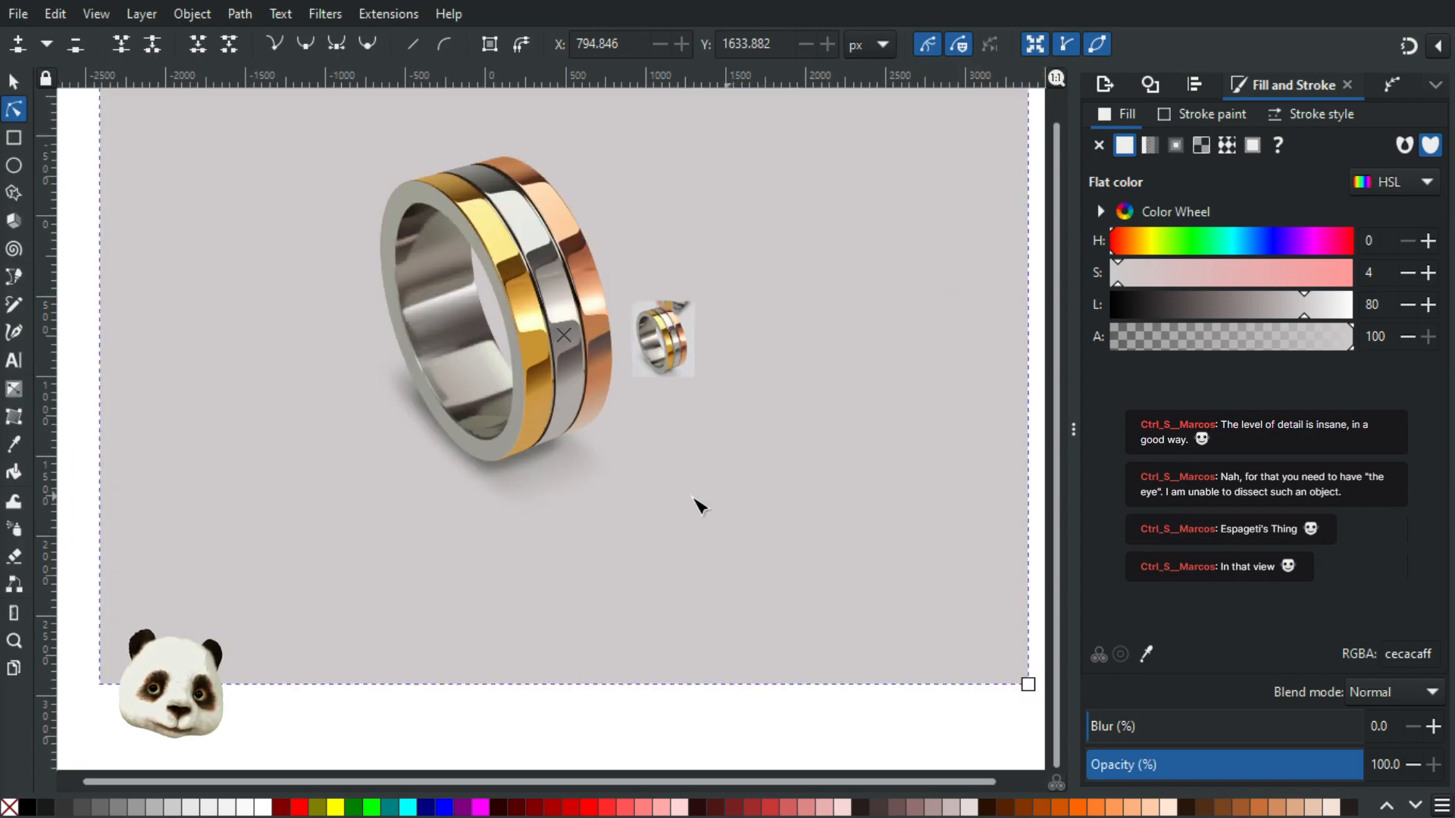
Step: Move the smaller shadow's copper-side corner node outward to about X 497, Y 1427 px
{"action": "scroll", "coordinate": [544, 471], "scroll_direction": "up", "scroll_amount": 3}
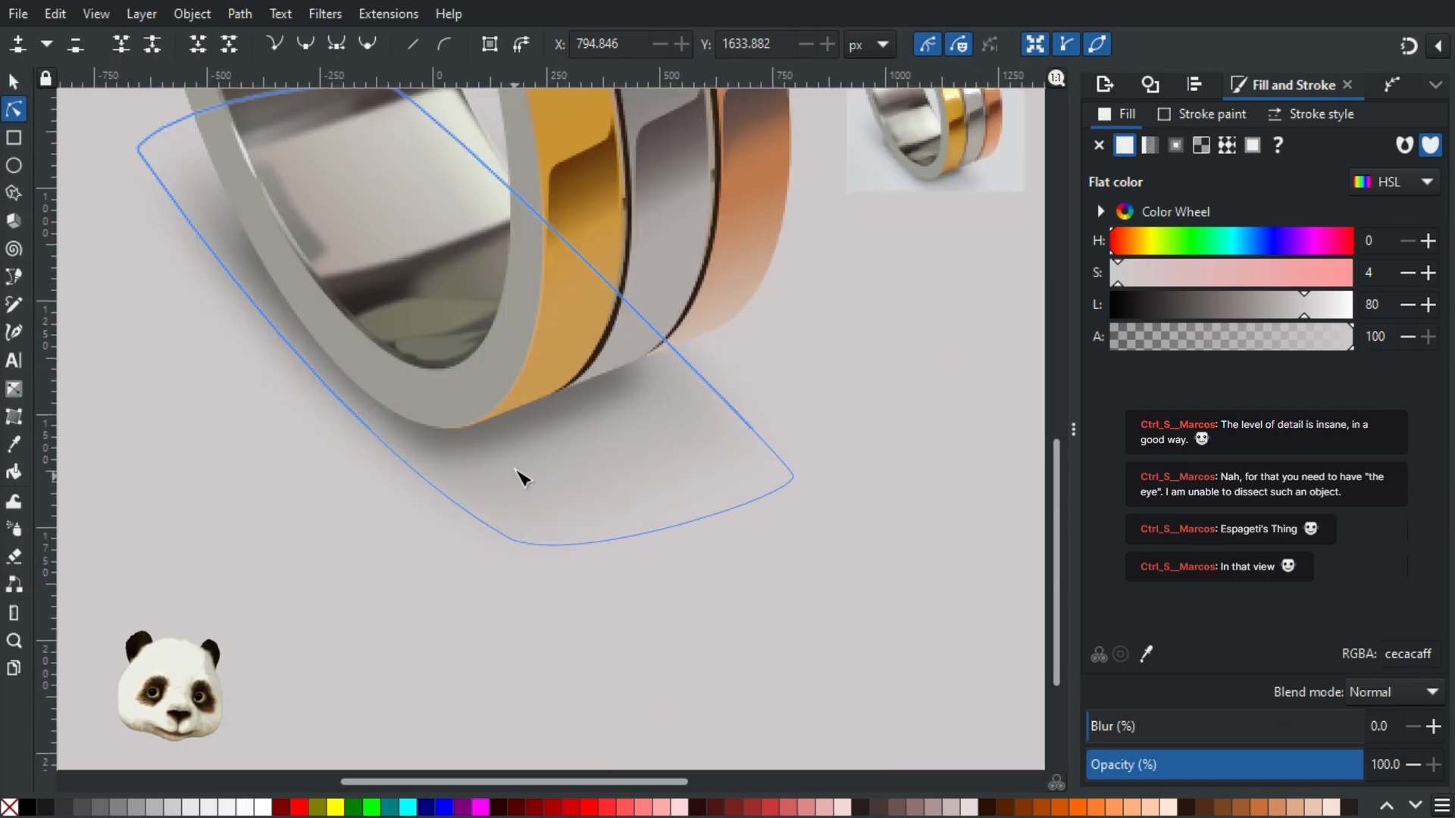
{"action": "left_click", "coordinate": [648, 388]}
{"action": "left_click", "coordinate": [643, 381]}
{"action": "left_click_drag", "start_coordinate": [649, 380], "coordinate": [674, 383]}
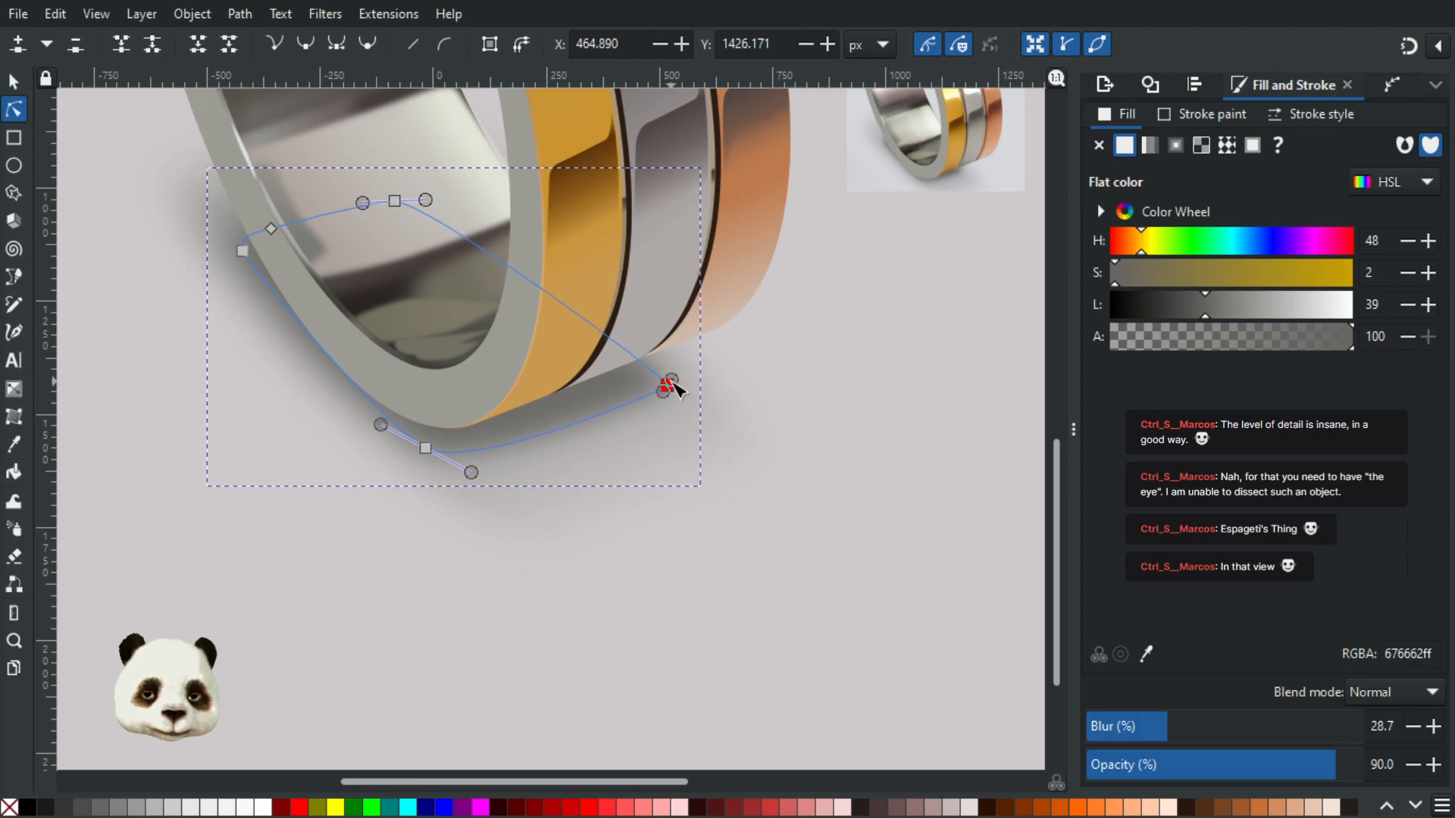
{"action": "left_click", "coordinate": [919, 396]}
{"action": "scroll", "coordinate": [919, 396], "scroll_direction": "down", "scroll_amount": 3}
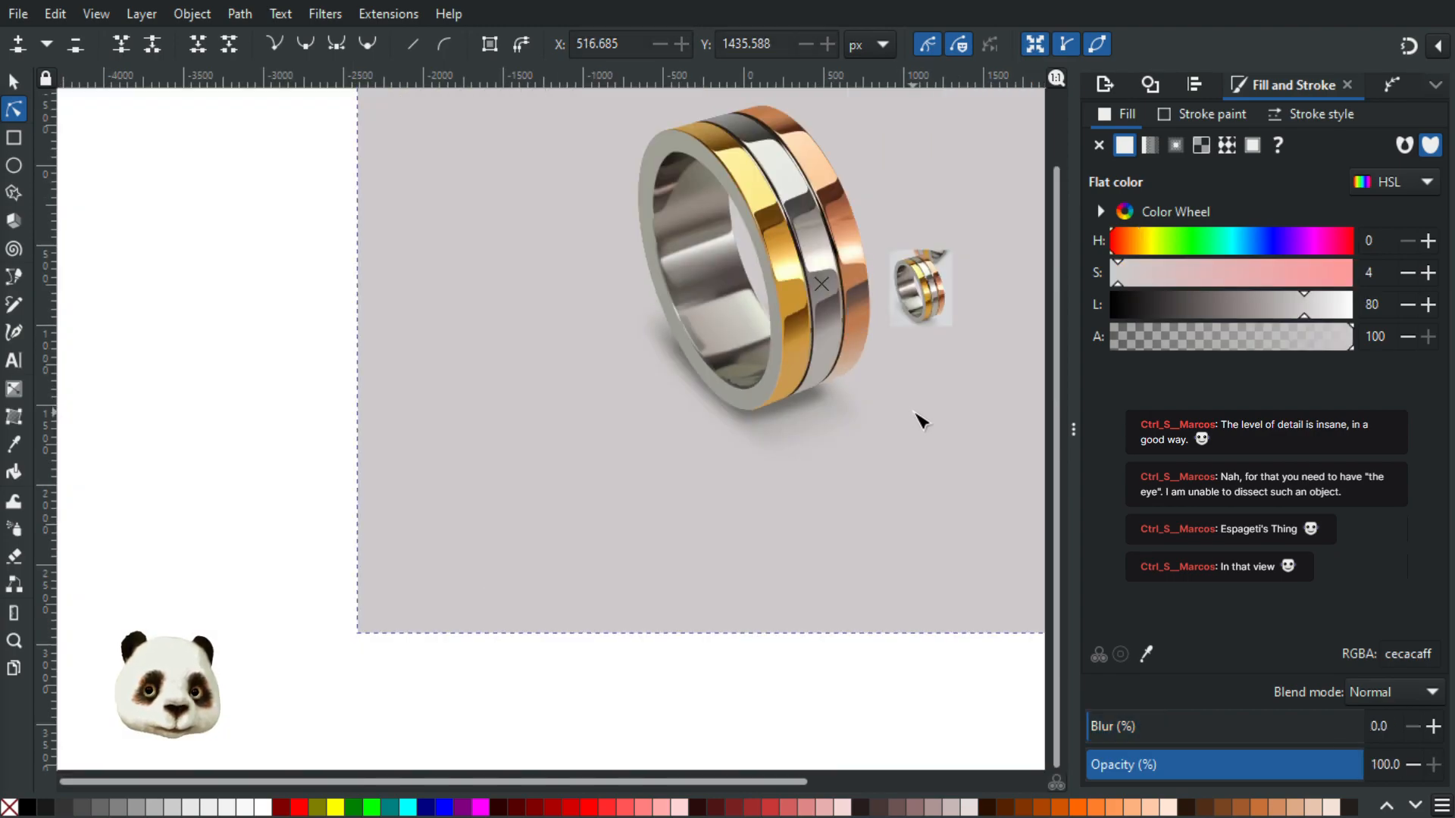
{"action": "scroll", "coordinate": [809, 494], "scroll_direction": "up", "scroll_amount": 3}
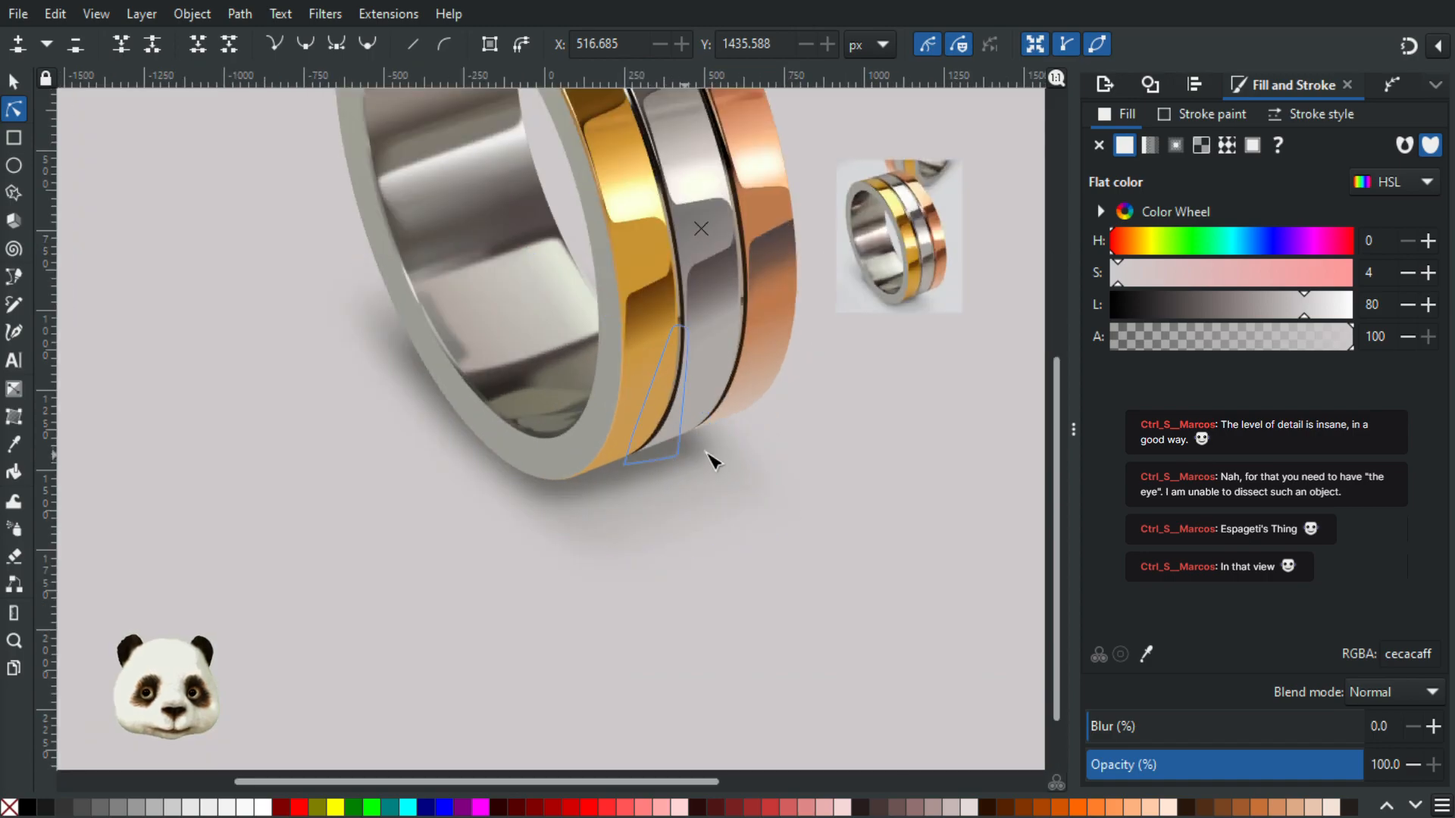
{"action": "scroll", "coordinate": [684, 476], "scroll_direction": "up", "scroll_amount": 2}
{"action": "left_click", "coordinate": [676, 476]}
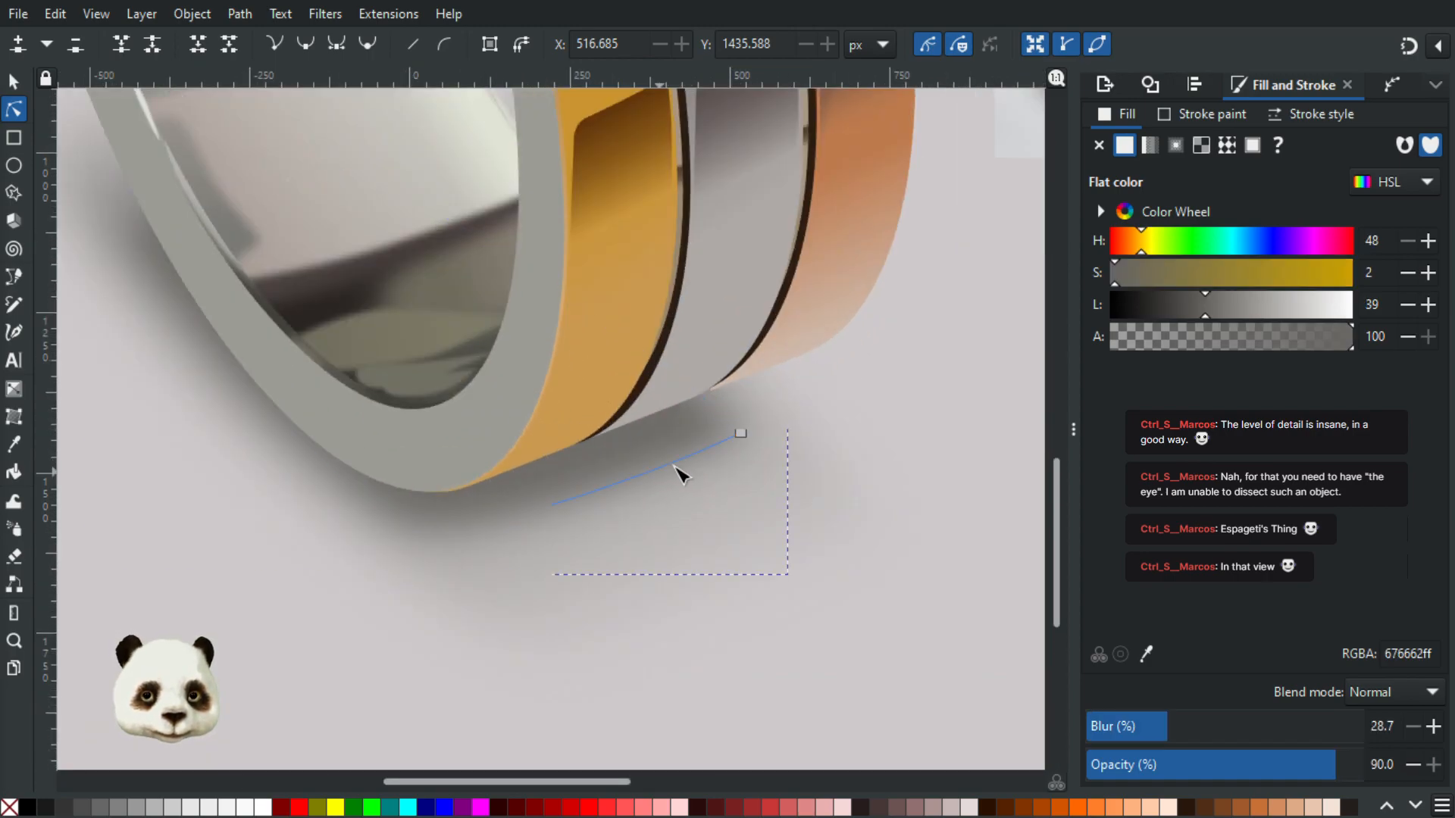
{"action": "left_click", "coordinate": [734, 422]}
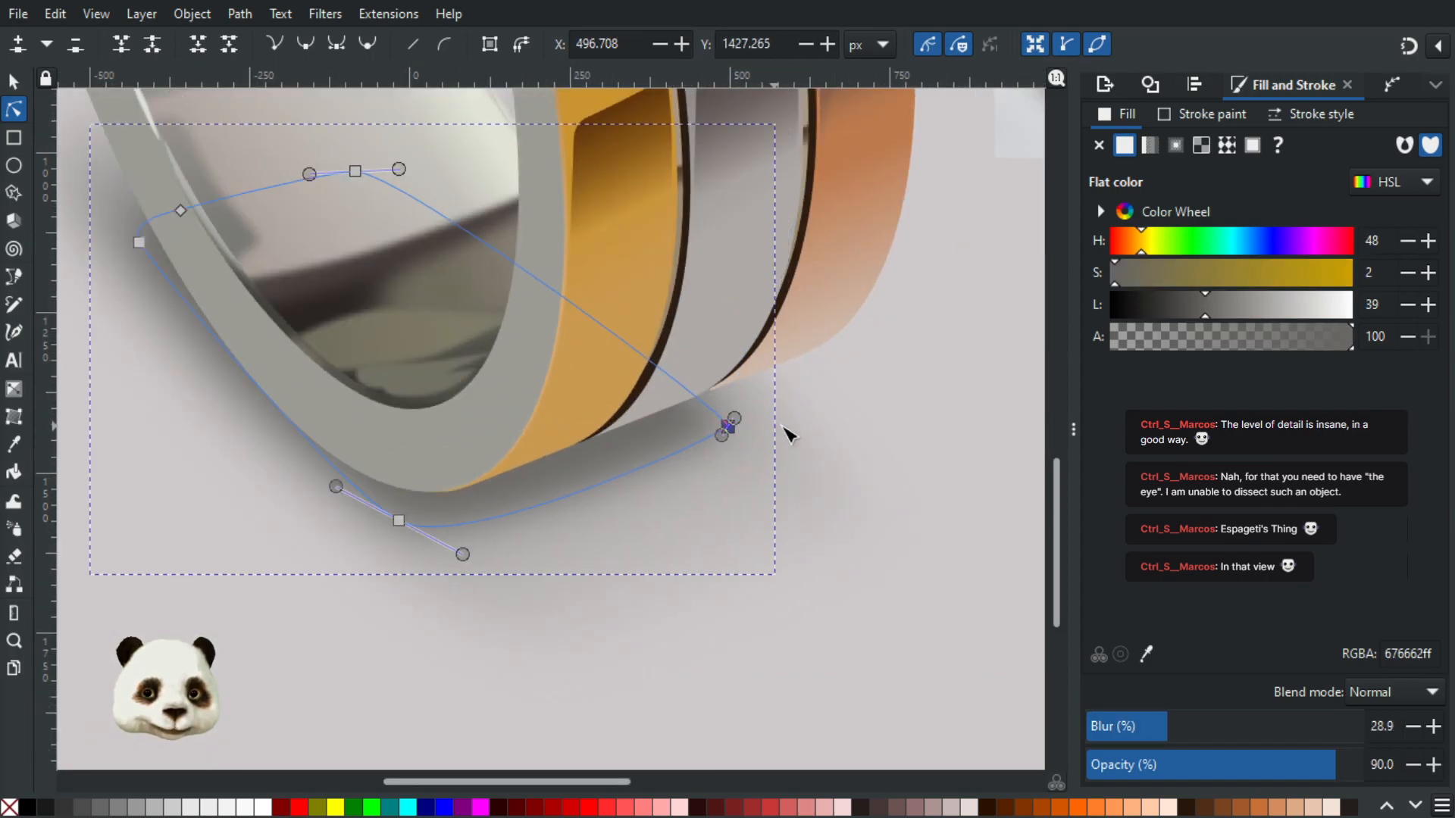
{"action": "scroll", "coordinate": [787, 436], "scroll_direction": "down", "scroll_amount": 3}
{"action": "left_click", "coordinate": [921, 485]}
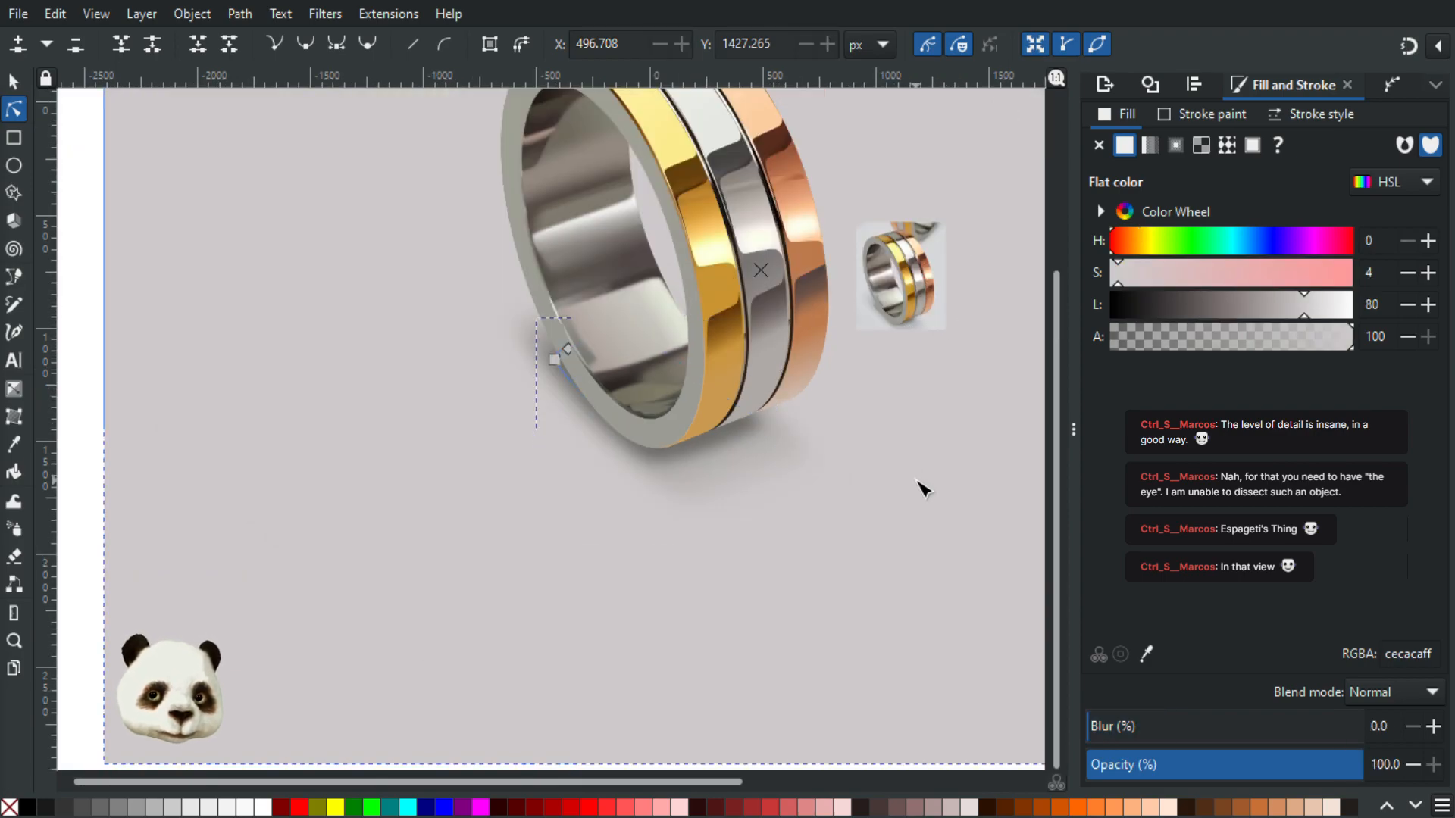
Step: Extend the larger shadow by moving its lower node to about X 314, Y 1870 px and its copper-side corner to about X 936, Y 1728 px
{"action": "scroll", "coordinate": [920, 485], "scroll_direction": "down", "scroll_amount": 4}
{"action": "left_click_drag", "start_coordinate": [933, 502], "coordinate": [737, 558]}
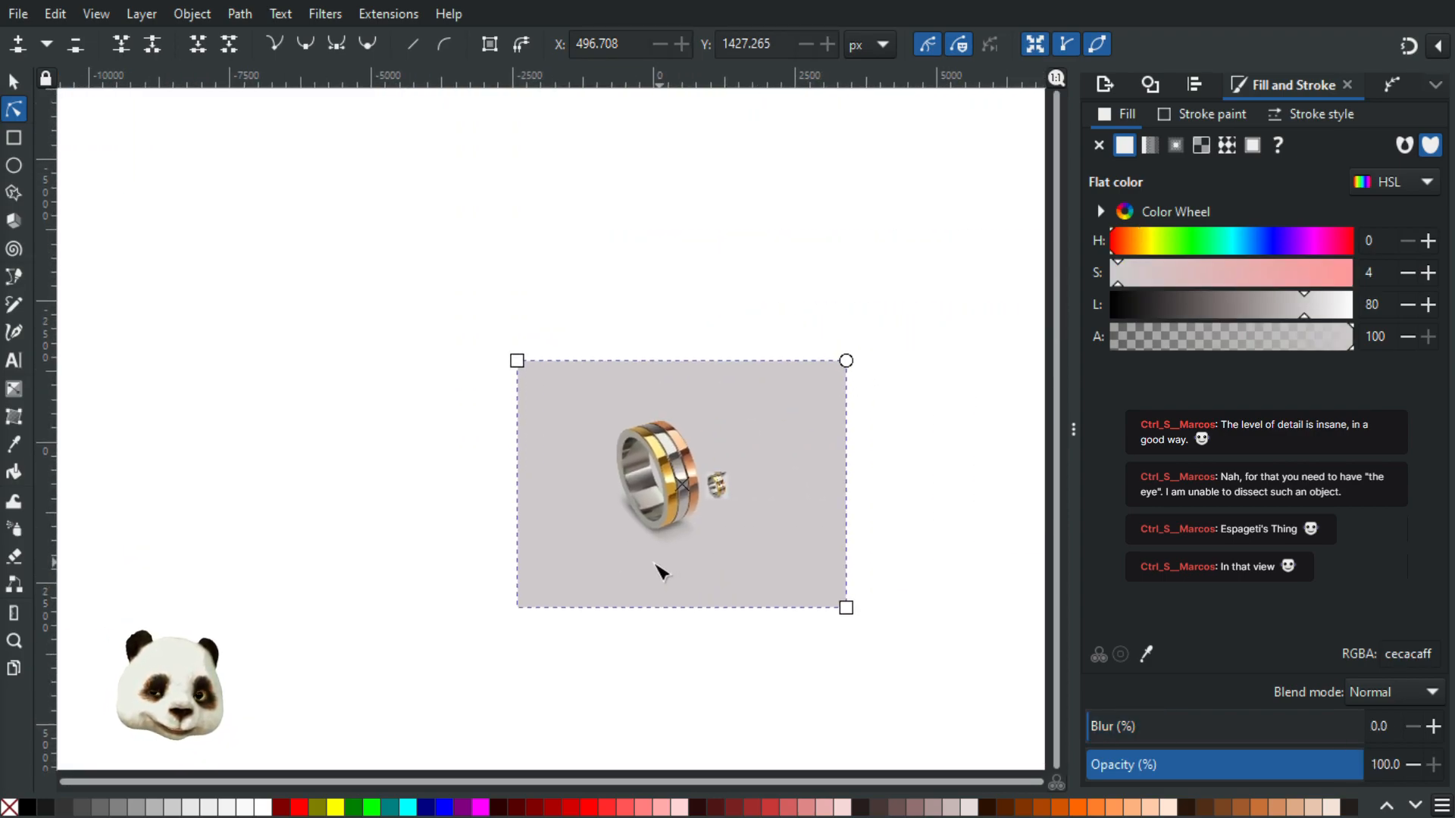
{"action": "scroll", "coordinate": [644, 566], "scroll_direction": "up", "scroll_amount": 3}
{"action": "left_click", "coordinate": [741, 526]}
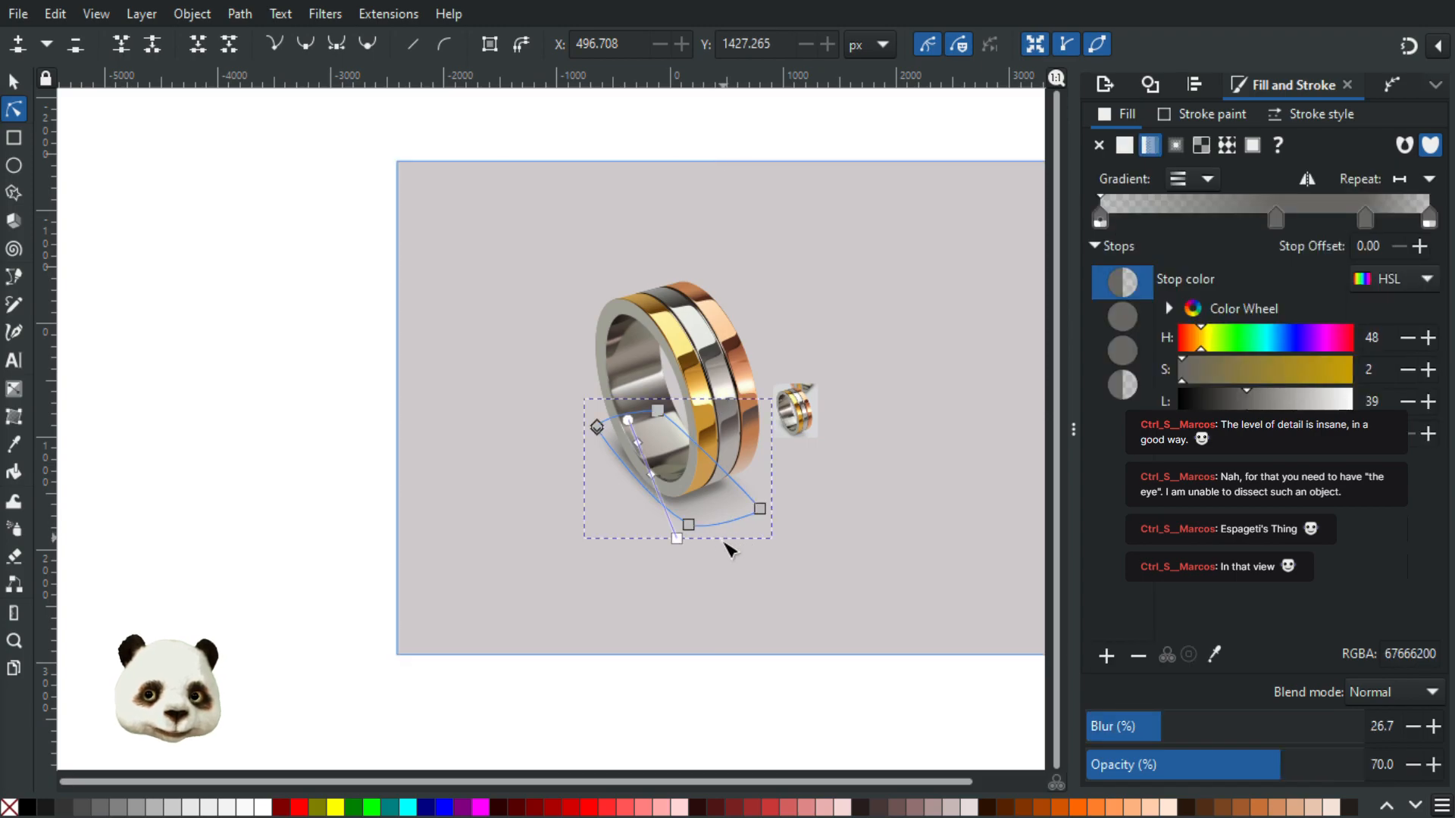
{"action": "scroll", "coordinate": [721, 545], "scroll_direction": "up", "scroll_amount": 4}
{"action": "left_click_drag", "start_coordinate": [659, 516], "coordinate": [693, 537]}
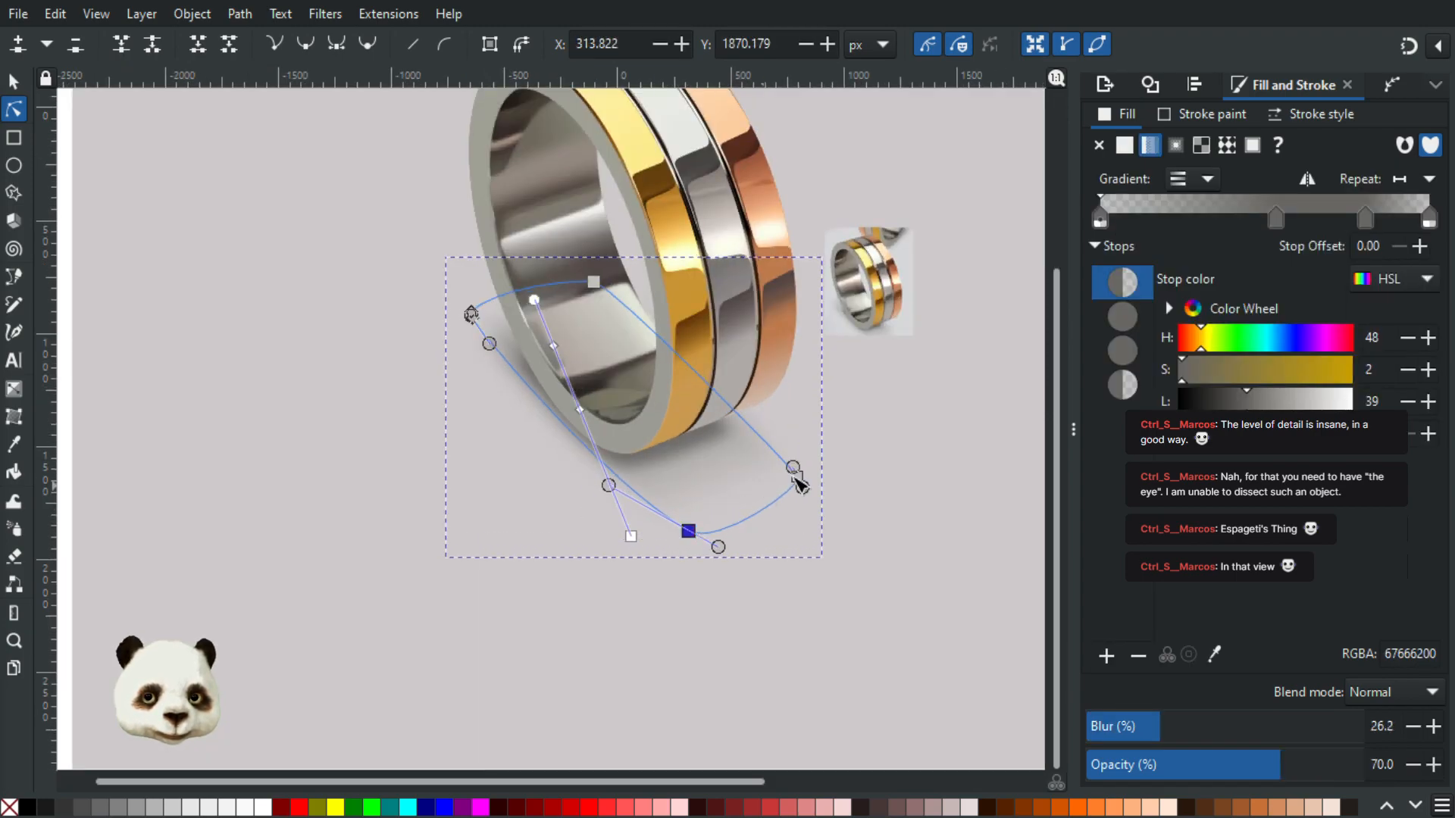
{"action": "left_click_drag", "start_coordinate": [816, 491], "coordinate": [834, 505]}
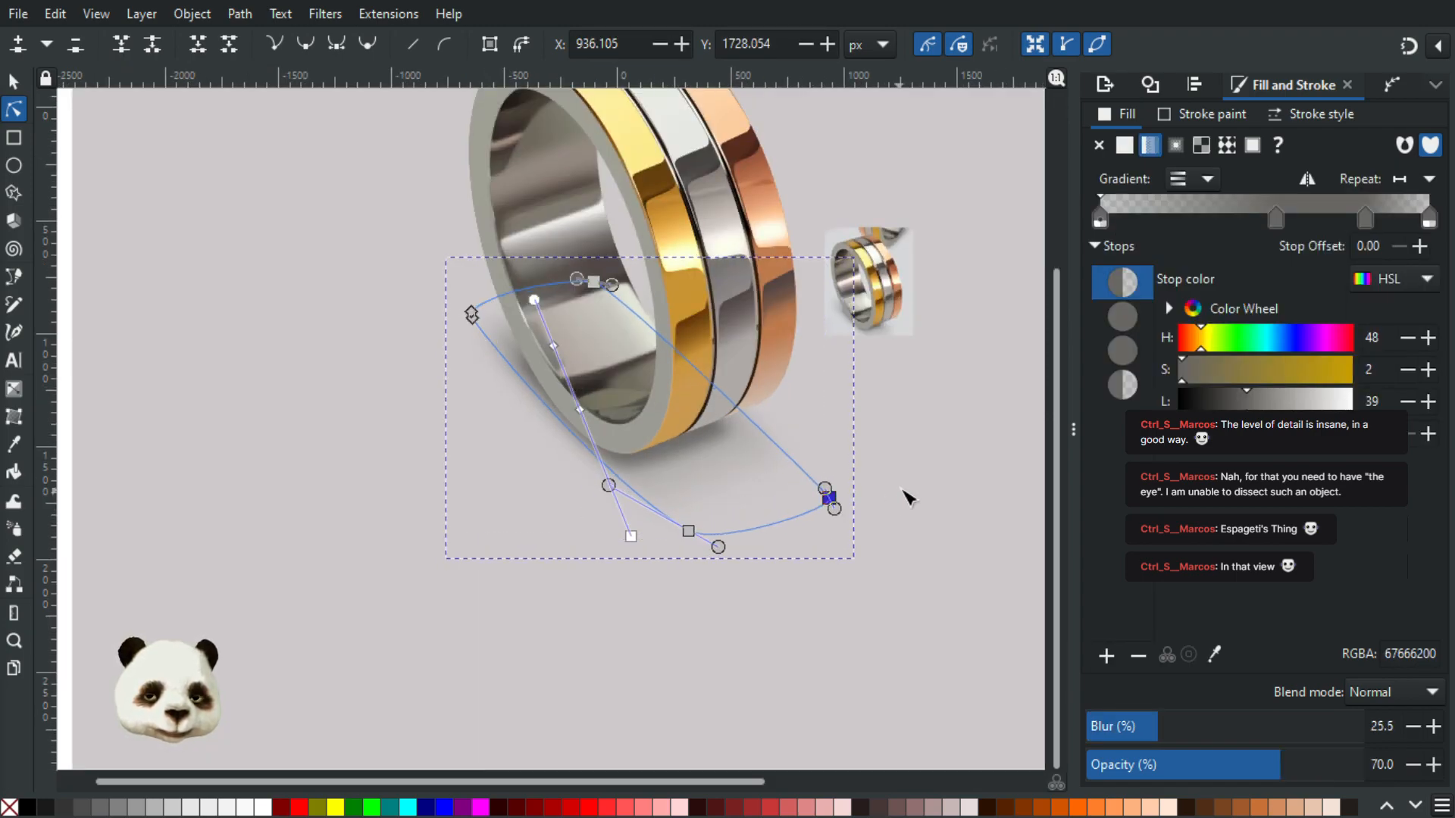
{"action": "left_click", "coordinate": [936, 480]}
{"action": "scroll", "coordinate": [940, 476], "scroll_direction": "down", "scroll_amount": 2}
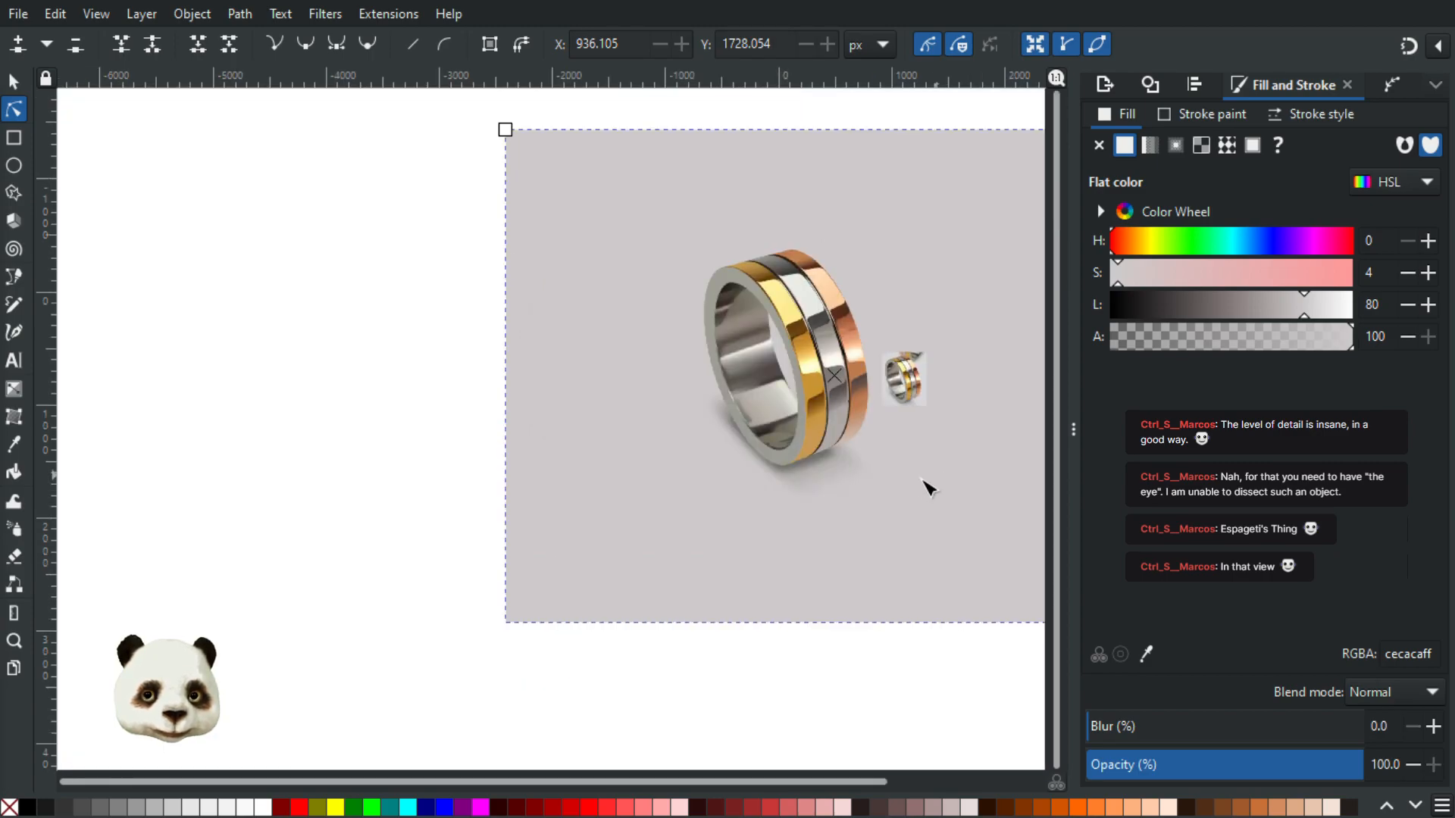
Step: Pull the larger shadow's copper-side corner node slightly back inward and move its upper node to about X -167, Y 784 px
{"action": "scroll", "coordinate": [930, 489], "scroll_direction": "up", "scroll_amount": 2}
{"action": "left_click", "coordinate": [838, 474]}
{"action": "left_click_drag", "start_coordinate": [847, 500], "coordinate": [834, 503]}
{"action": "mouse_move", "coordinate": [621, 279]}
{"action": "left_mouse_down"}
{"action": "mouse_move", "coordinate": [627, 292]}
{"action": "mouse_move", "coordinate": [608, 281]}
{"action": "left_mouse_up"}
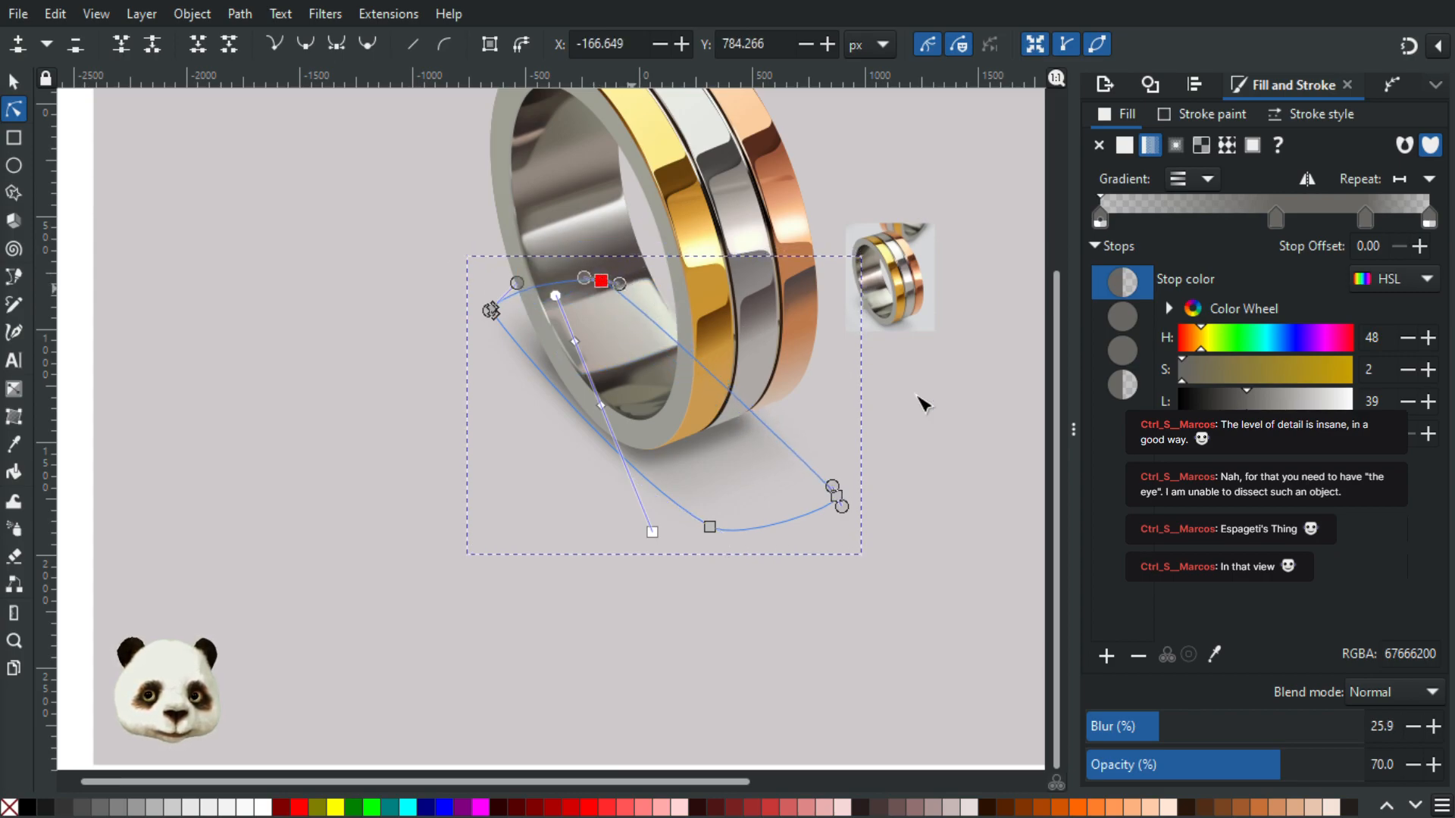
{"action": "left_click", "coordinate": [946, 422]}
{"action": "scroll", "coordinate": [947, 431], "scroll_direction": "down", "scroll_amount": 3, "text": "ctrl"}
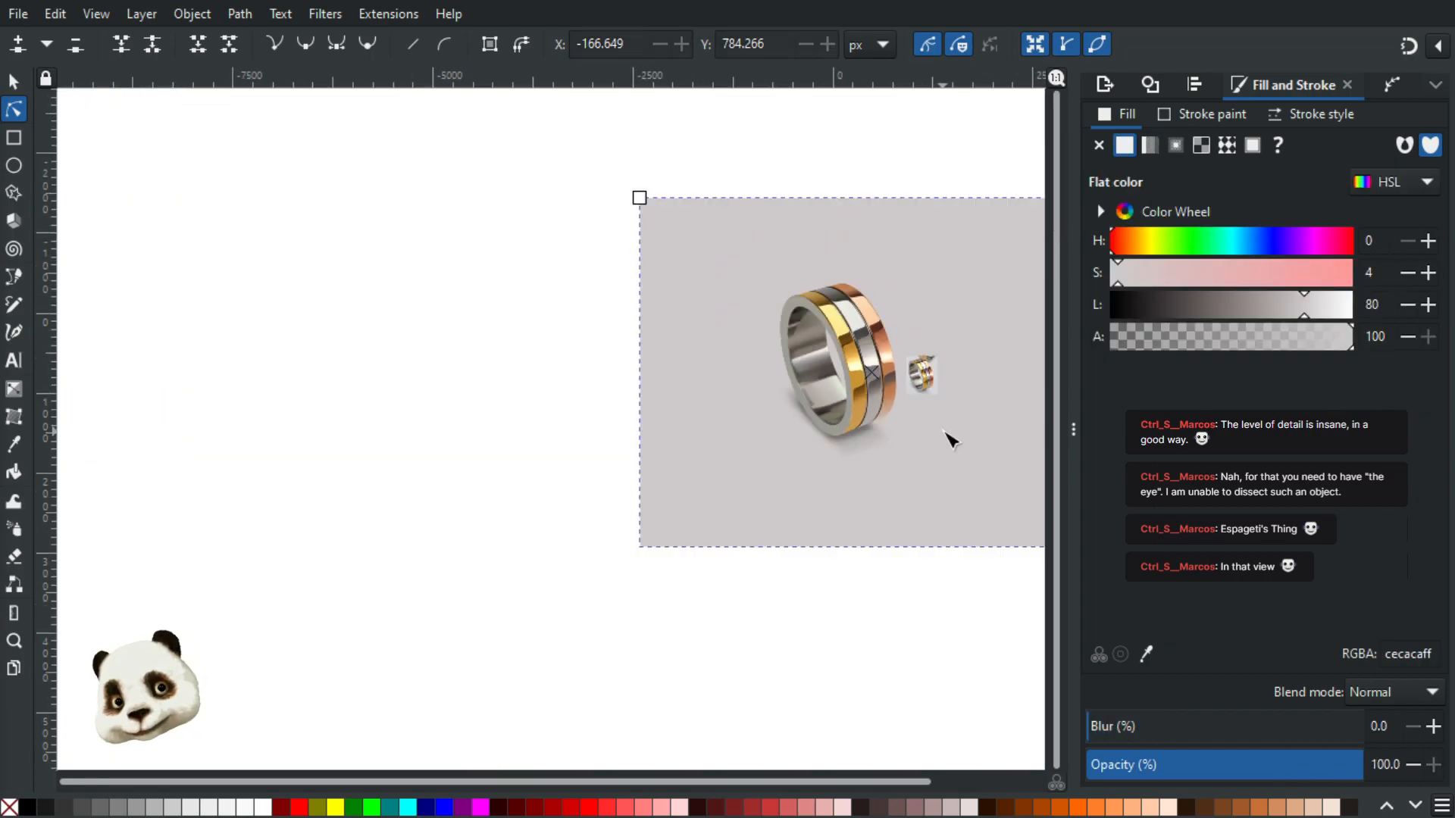
Step: Select the larger shadow's nodes together and shift them slightly outward past the ring's silver rim
{"action": "scroll", "coordinate": [943, 438], "scroll_direction": "up", "scroll_amount": 3, "text": "ctrl"}
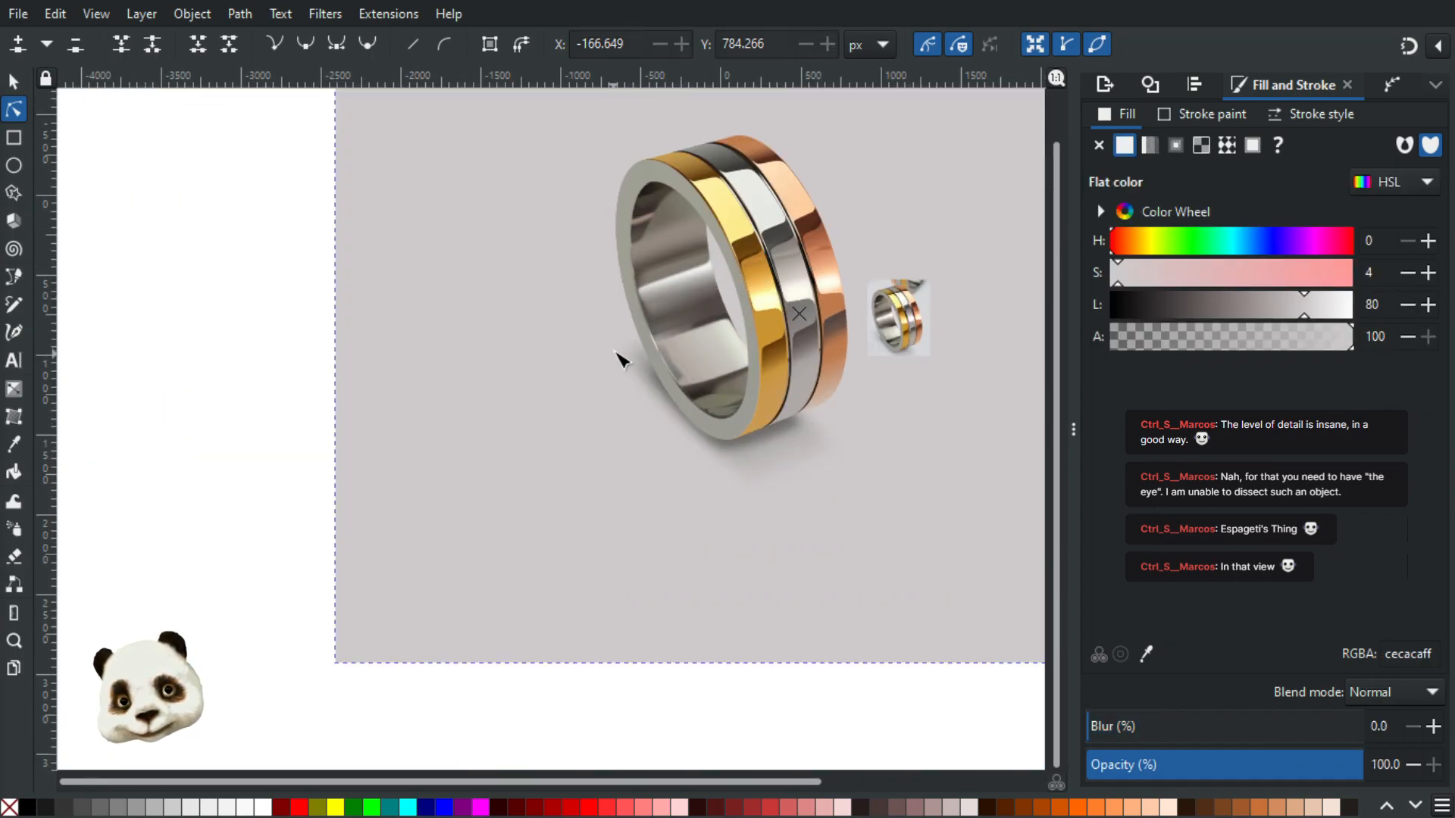
{"action": "left_click", "coordinate": [615, 359]}
{"action": "scroll", "coordinate": [610, 337], "scroll_direction": "up", "scroll_amount": 3, "text": "ctrl"}
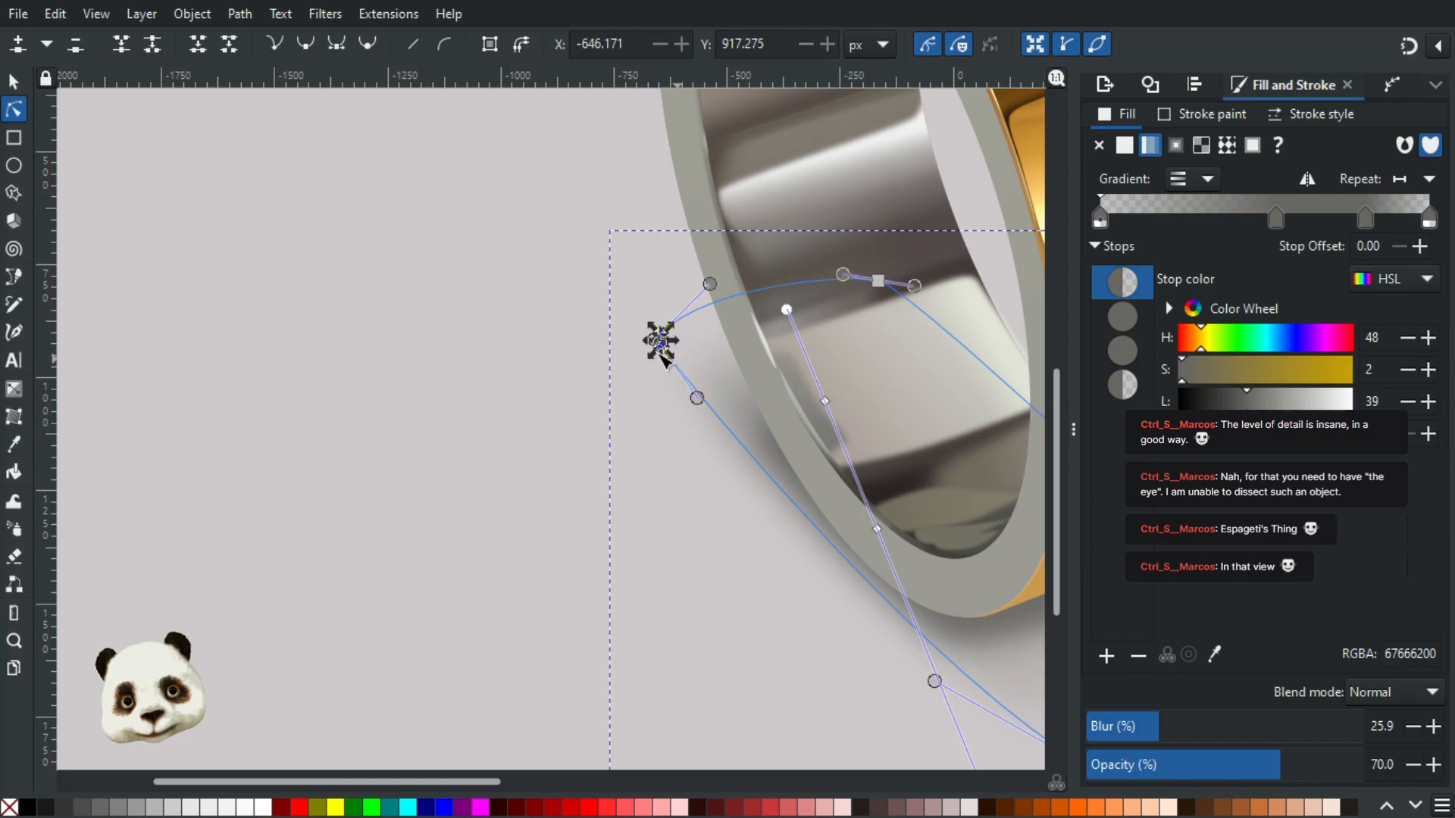
{"action": "key", "text": "ctrl+a"}
{"action": "left_click_drag", "start_coordinate": [663, 333], "coordinate": [652, 334]}
{"action": "left_click", "coordinate": [509, 340]}
{"action": "scroll", "coordinate": [508, 340], "scroll_direction": "down", "scroll_amount": 1, "text": "ctrl"}
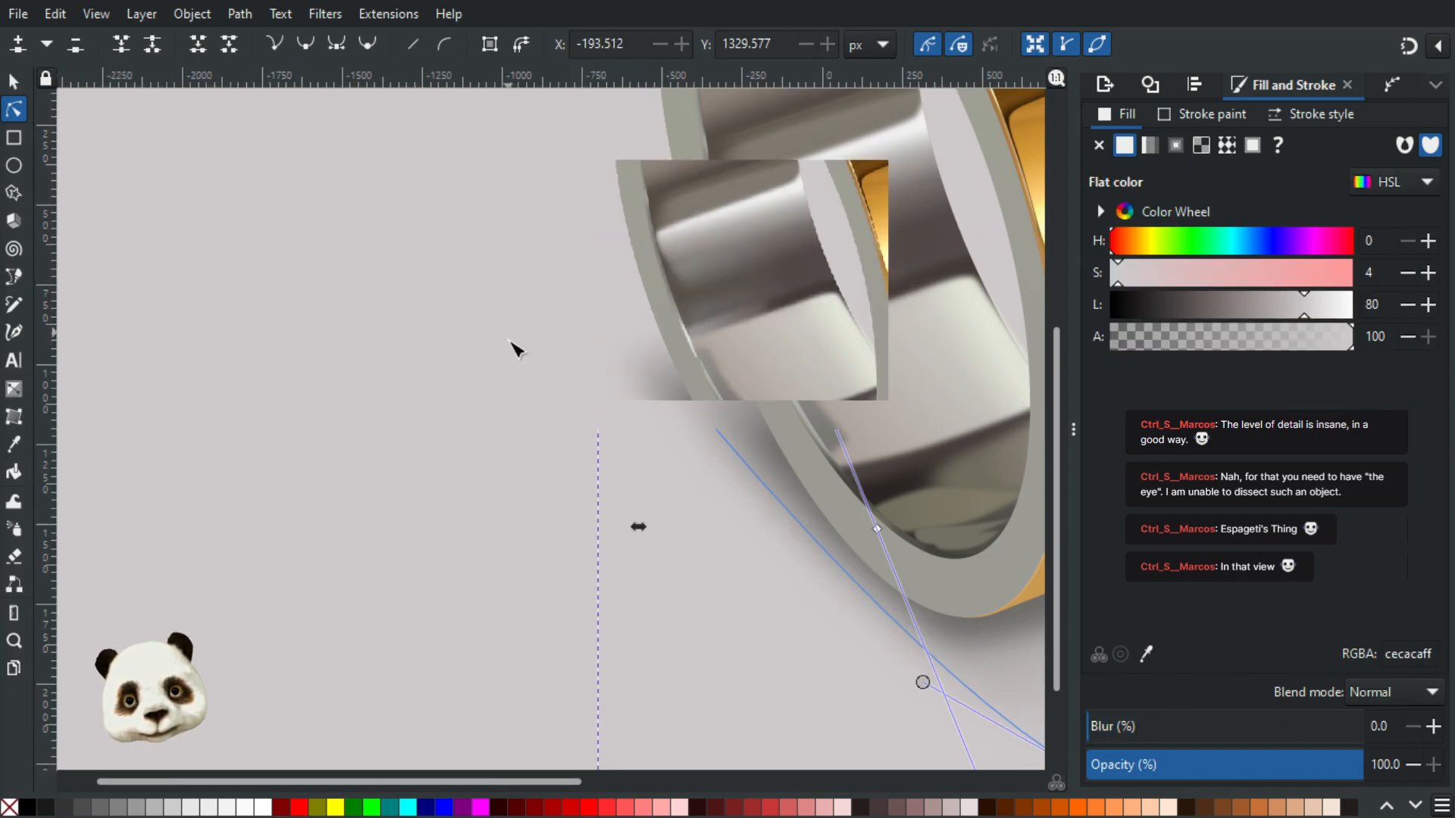
{"action": "scroll", "coordinate": [515, 348], "scroll_direction": "down", "scroll_amount": 2, "text": "ctrl"}
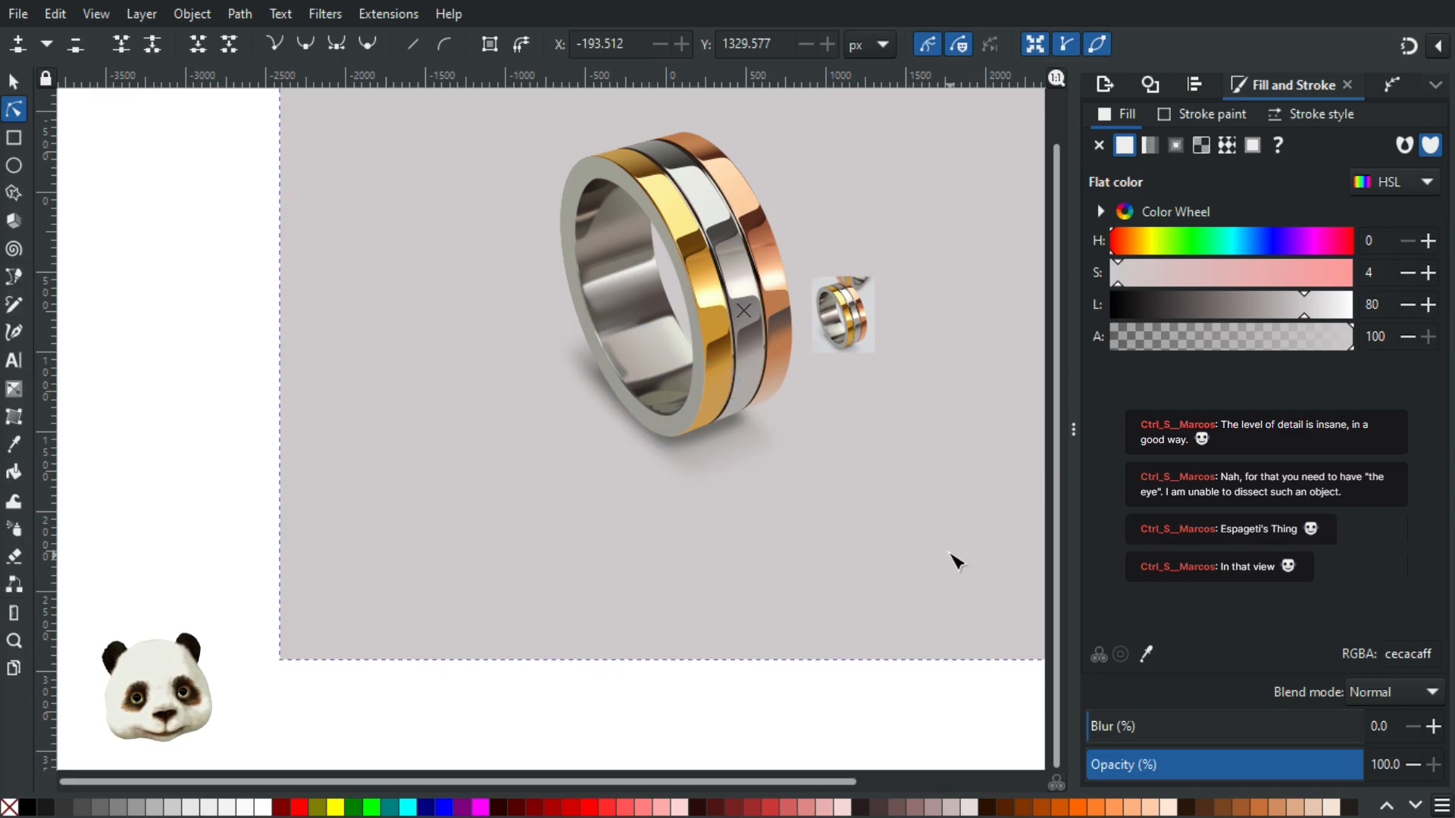
{"action": "left_click_drag", "start_coordinate": [899, 479], "coordinate": [859, 491]}
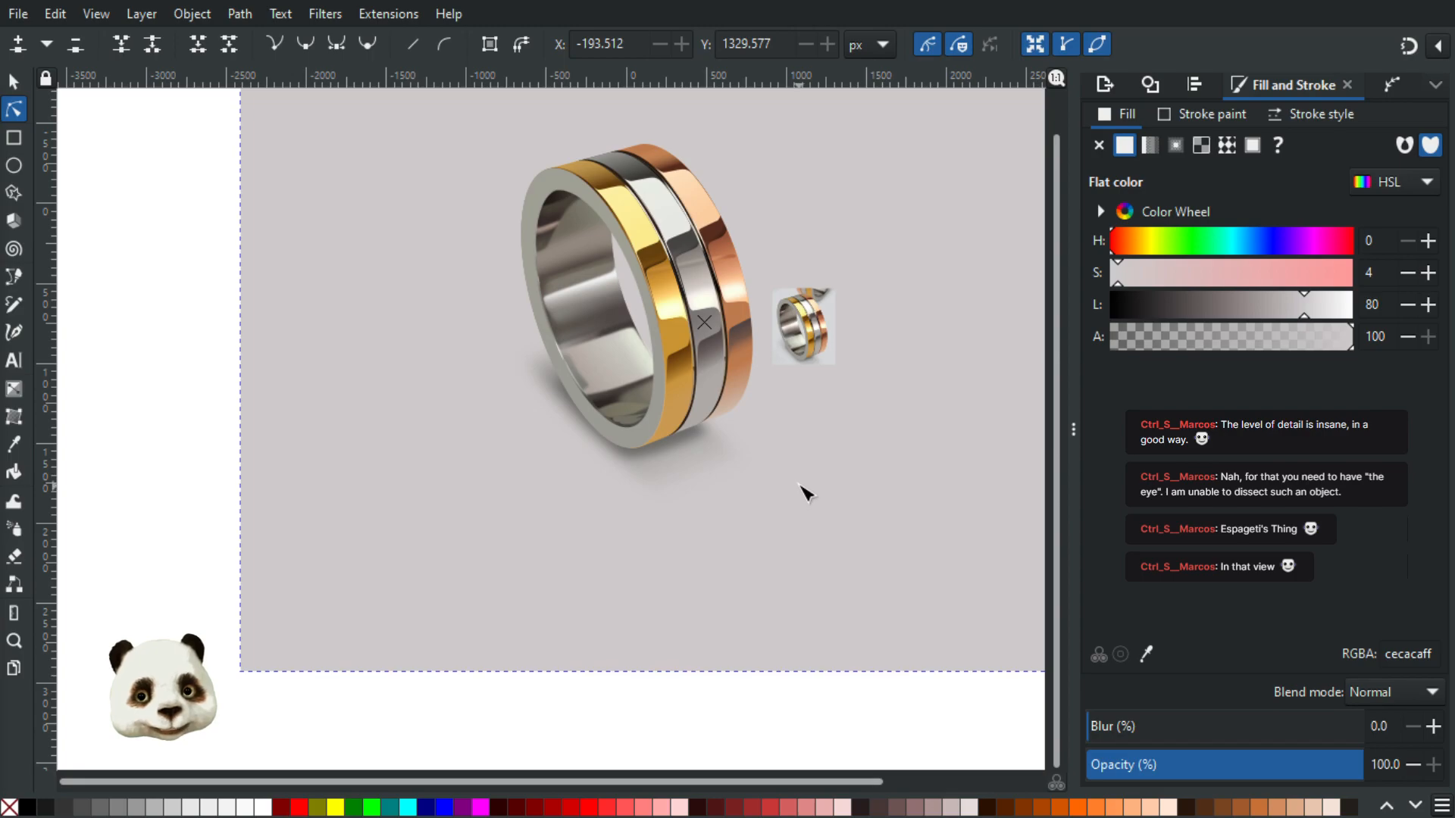
{"action": "scroll", "coordinate": [805, 493], "scroll_direction": "up", "scroll_amount": 3, "text": "ctrl"}
{"action": "left_click_drag", "start_coordinate": [780, 443], "coordinate": [670, 640]}
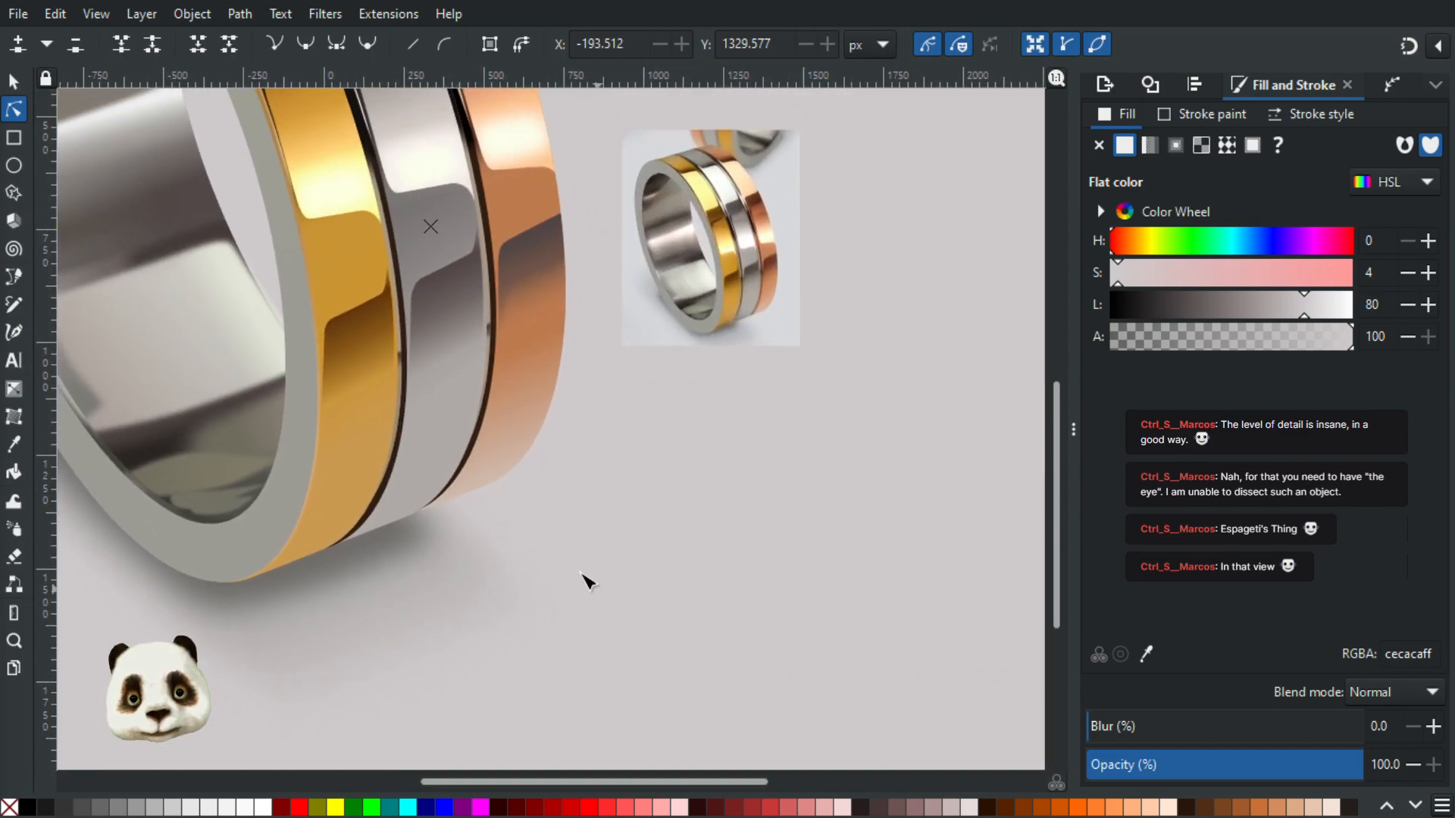
Step: Compare the ring's shadow and lower edge with the reference photo at several magnifications
{"action": "scroll", "coordinate": [587, 580], "scroll_direction": "down", "scroll_amount": 5, "text": "ctrl"}
{"action": "scroll", "coordinate": [558, 501], "scroll_direction": "up", "scroll_amount": 2, "text": "ctrl"}
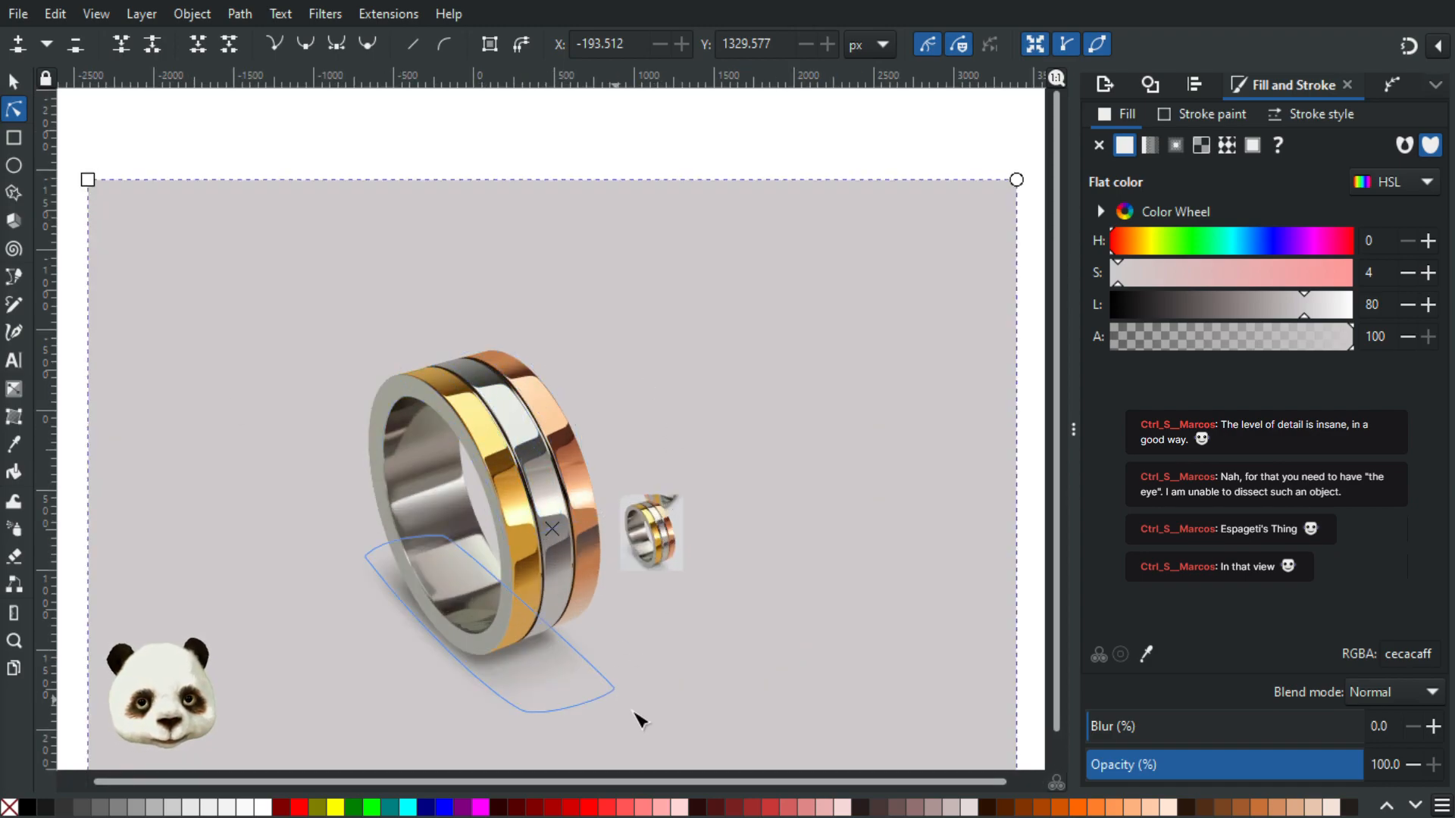
{"action": "scroll", "coordinate": [794, 666], "scroll_direction": "up", "scroll_amount": 2, "text": "ctrl"}
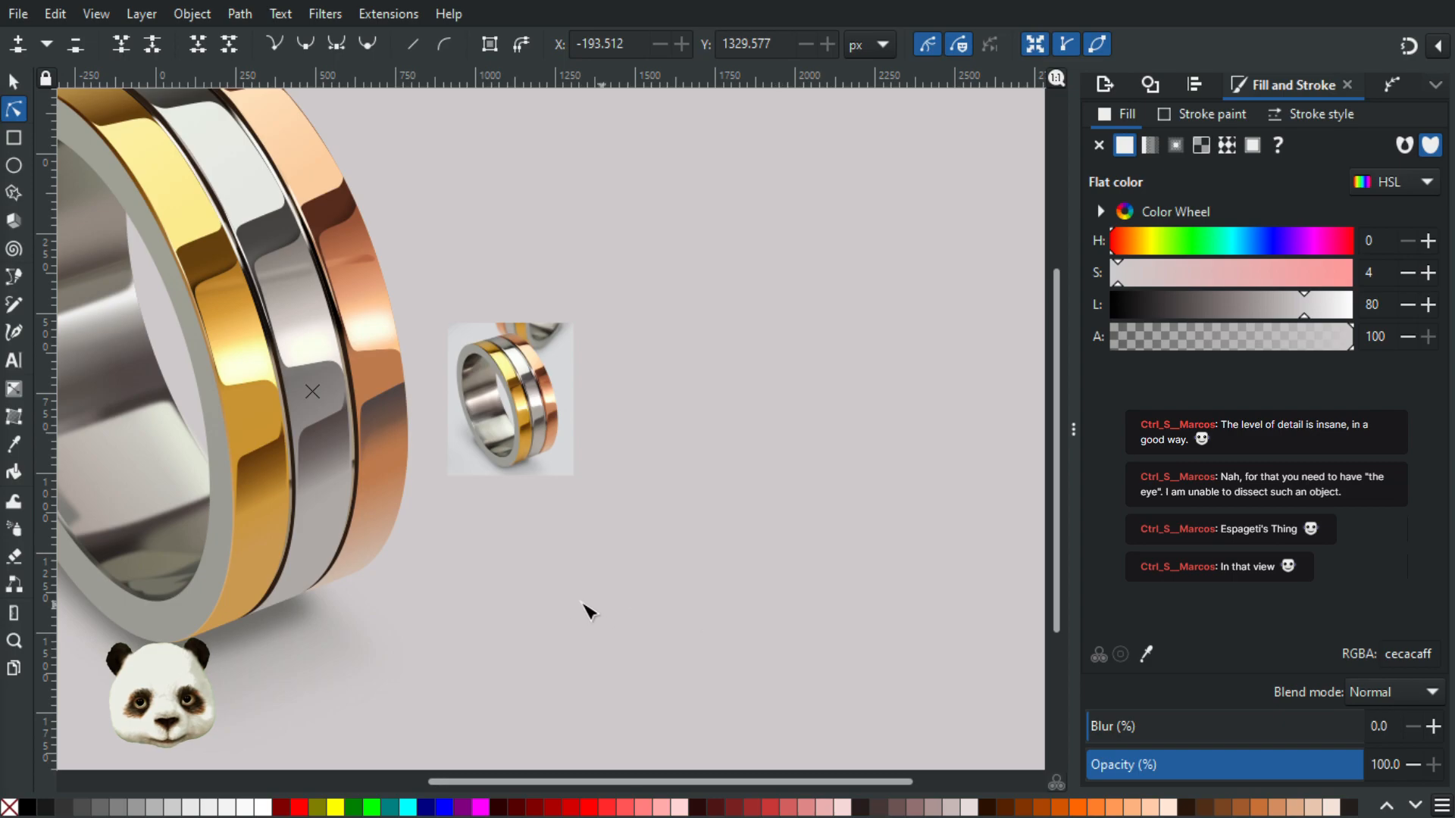
{"action": "left_click_drag", "start_coordinate": [576, 610], "coordinate": [839, 545]}
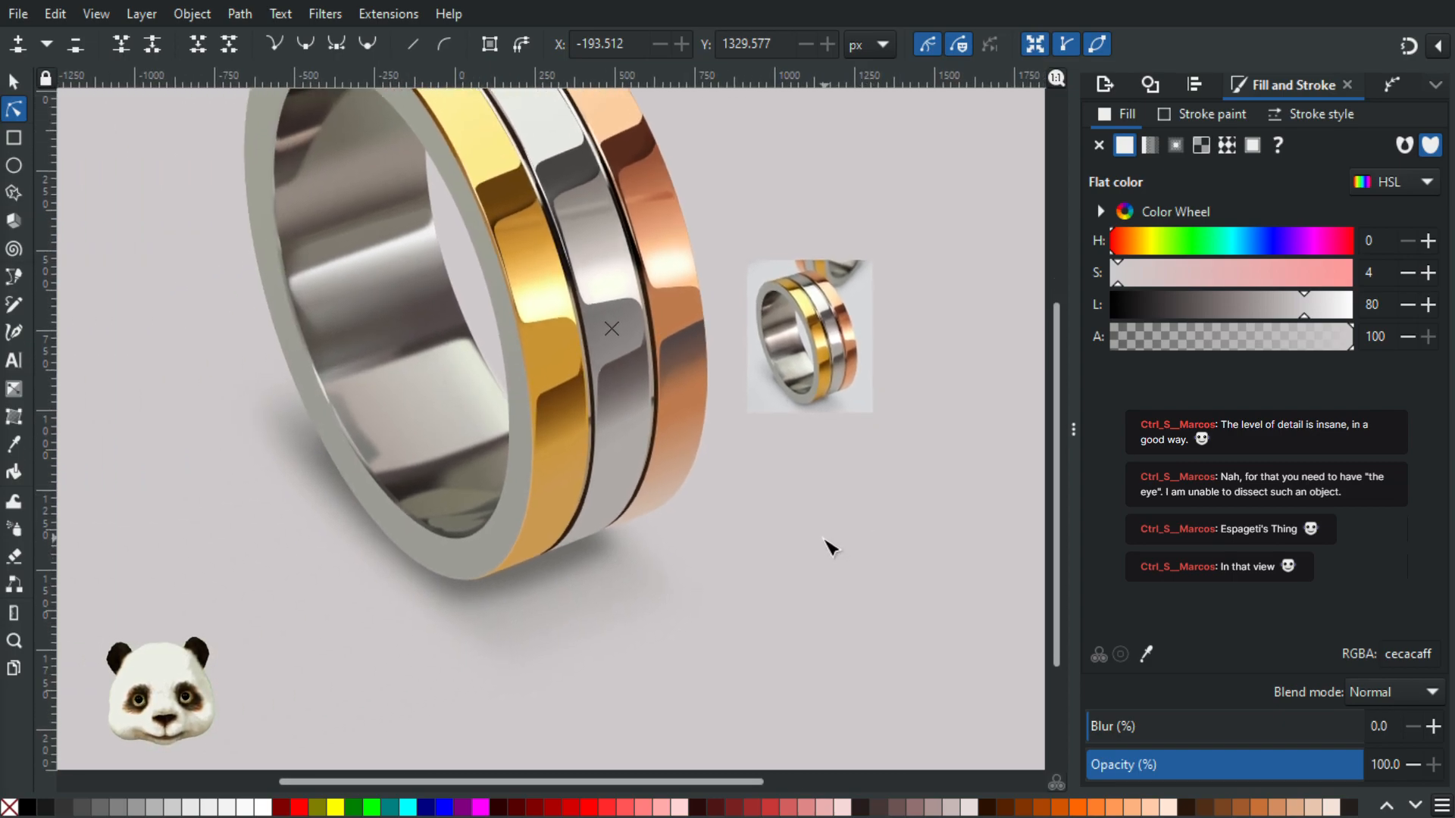
{"action": "scroll", "coordinate": [831, 547], "scroll_direction": "down", "scroll_amount": 2, "text": "ctrl"}
{"action": "scroll", "coordinate": [835, 545], "scroll_direction": "down", "scroll_amount": 2, "text": "ctrl"}
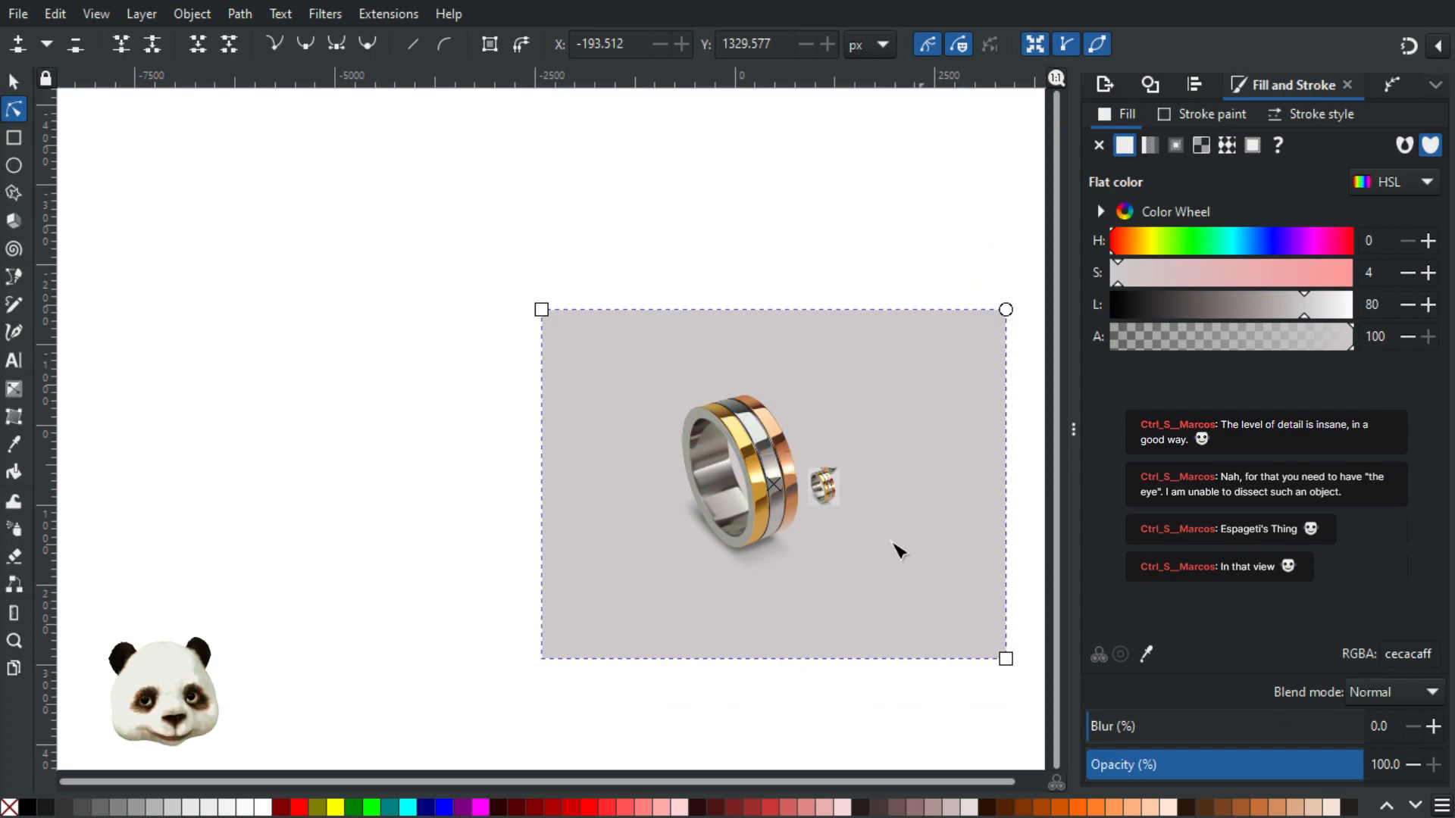
{"action": "scroll", "coordinate": [841, 604], "scroll_direction": "up", "scroll_amount": 2, "text": "ctrl"}
{"action": "scroll", "coordinate": [782, 539], "scroll_direction": "up", "scroll_amount": 3, "text": "ctrl"}
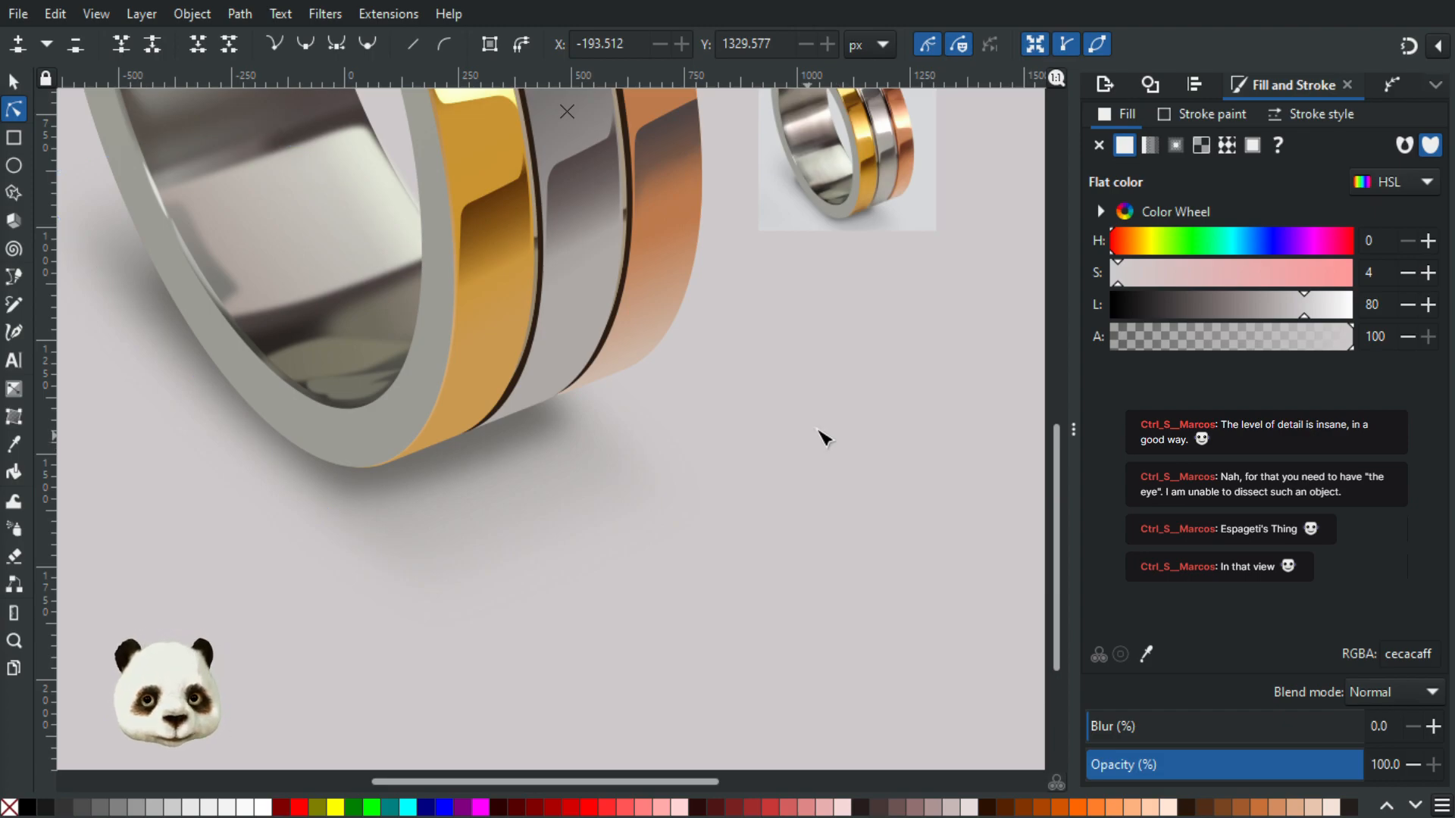
{"action": "scroll", "coordinate": [894, 250], "scroll_direction": "up", "scroll_amount": 3, "text": "ctrl"}
{"action": "scroll", "coordinate": [912, 265], "scroll_direction": "down", "scroll_amount": 2, "text": "ctrl"}
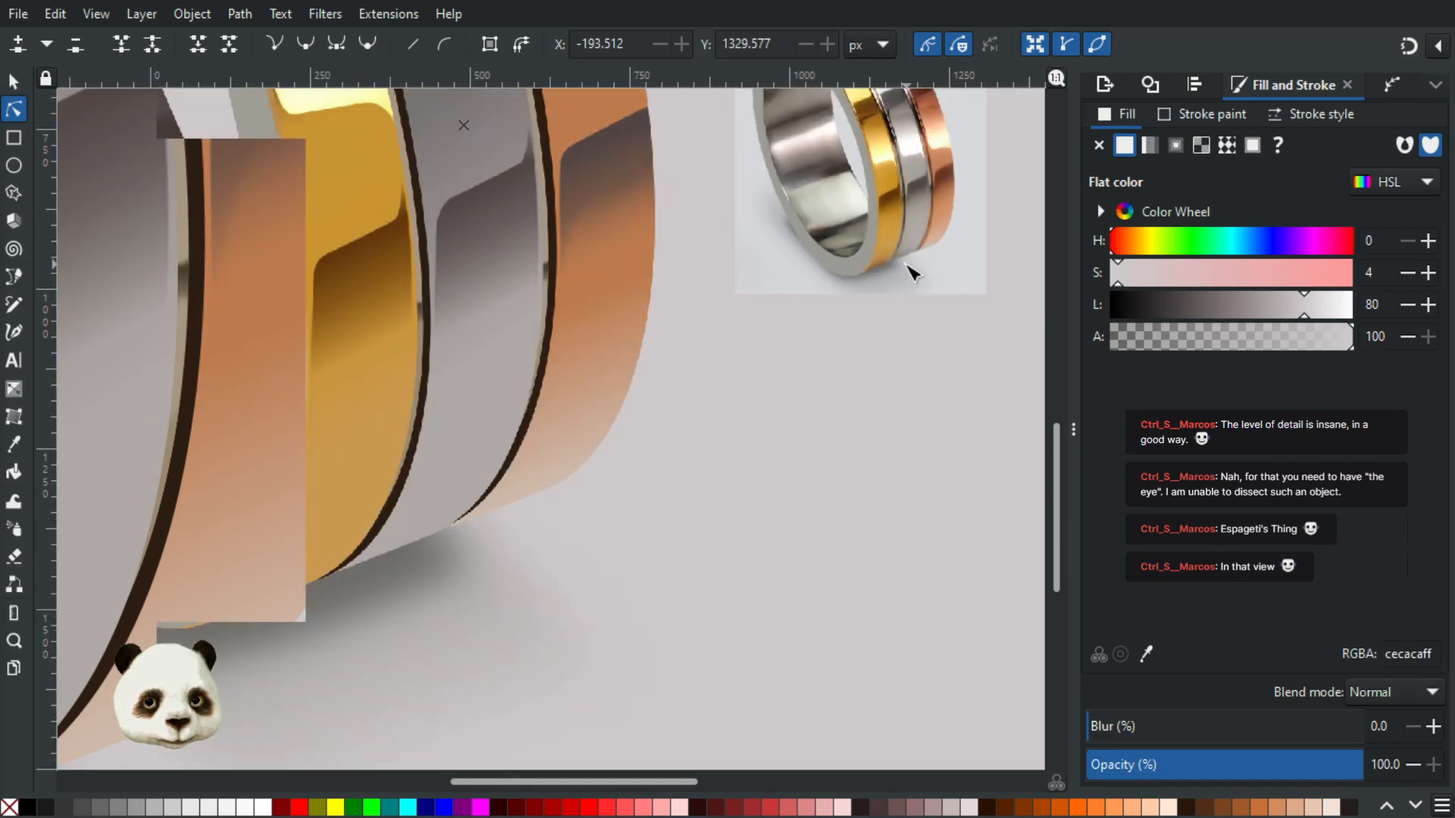
Step: With snapping on, move the copper band's lower tip node to about X 451, Y 1378 px, onto the silver band's smooth node
{"action": "left_click_drag", "start_coordinate": [697, 540], "coordinate": [852, 443]}
{"action": "scroll", "coordinate": [689, 440], "scroll_direction": "up", "scroll_amount": 2, "text": "ctrl"}
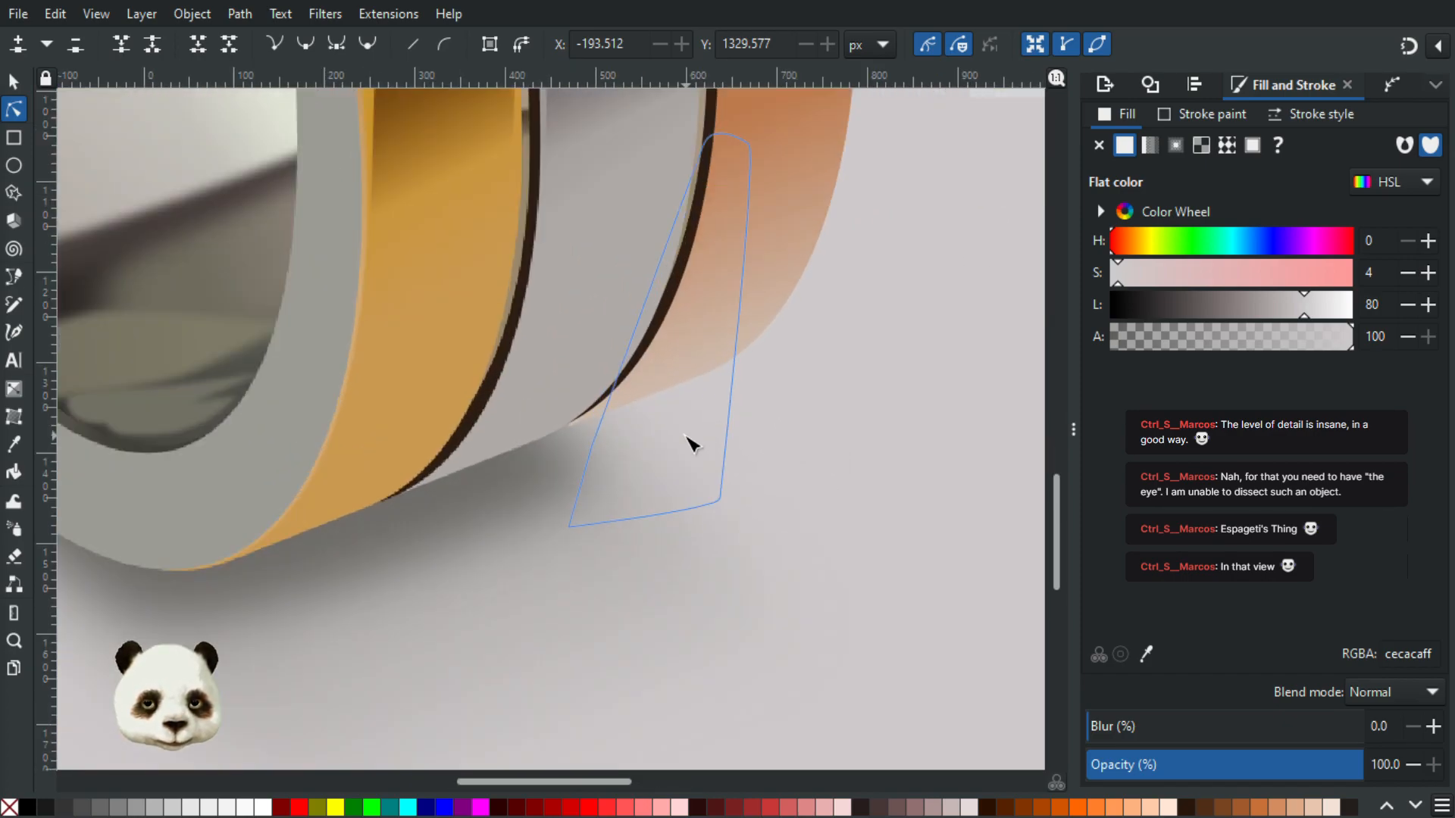
{"action": "scroll", "coordinate": [534, 420], "scroll_direction": "up", "scroll_amount": 3, "text": "ctrl"}
{"action": "left_click", "coordinate": [504, 426]}
{"action": "left_click", "coordinate": [503, 427]}
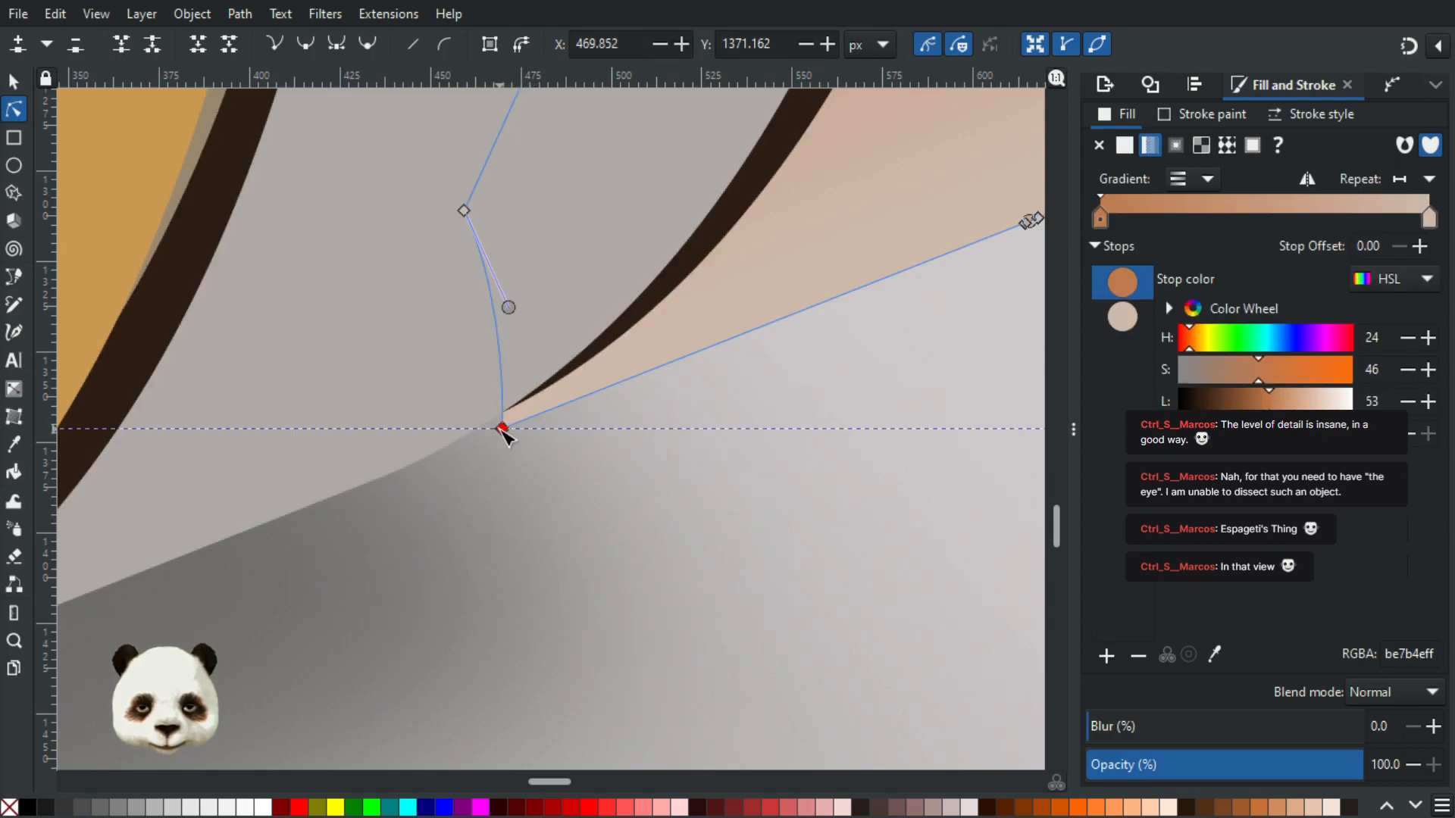
{"action": "left_click_drag", "start_coordinate": [480, 433], "coordinate": [439, 453]}
{"action": "key", "text": "shift+5"}
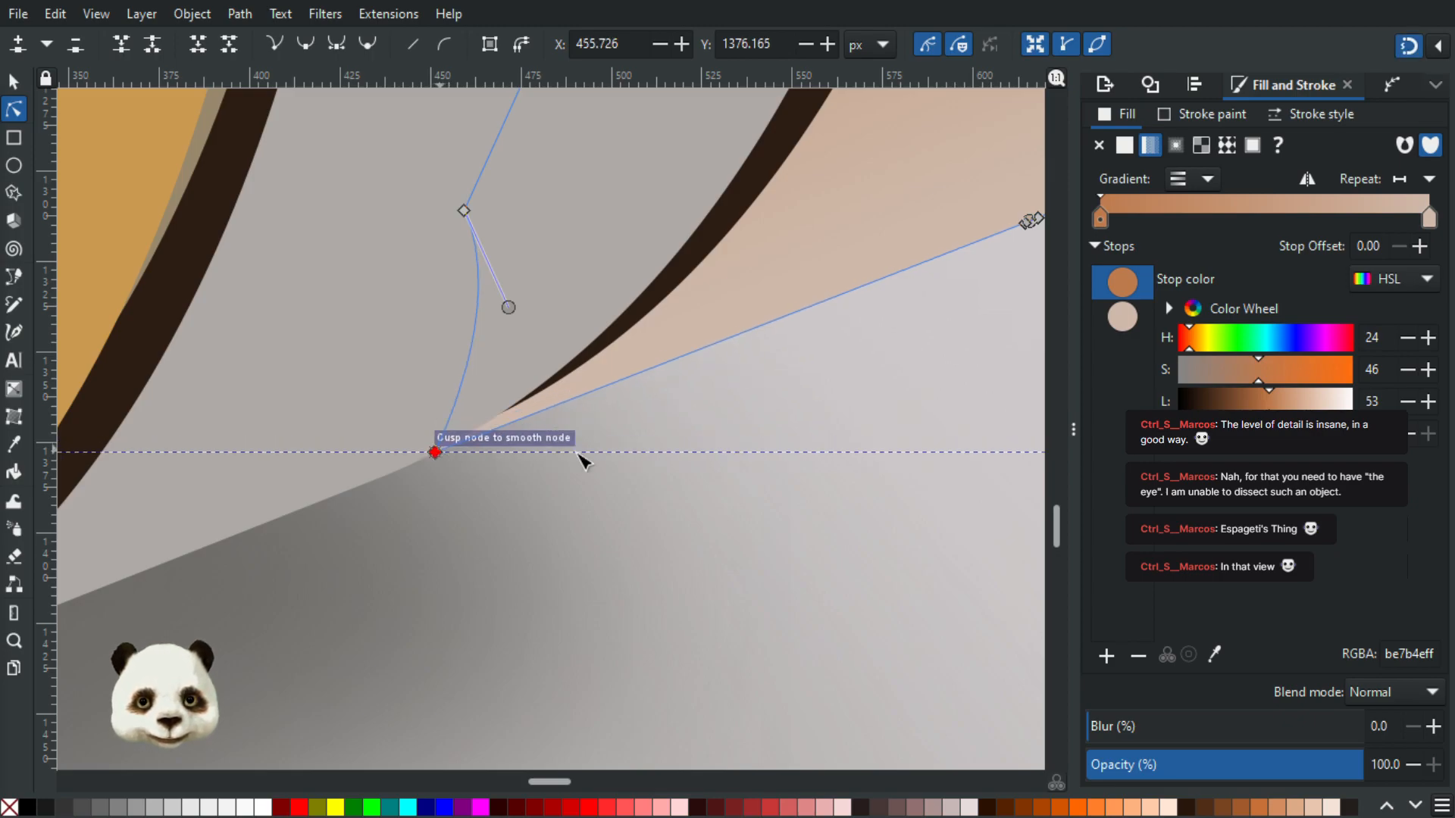
{"action": "left_click", "coordinate": [712, 418]}
{"action": "scroll", "coordinate": [793, 416], "scroll_direction": "down", "scroll_amount": 3}
{"action": "scroll", "coordinate": [792, 409], "scroll_direction": "up", "scroll_amount": 3}
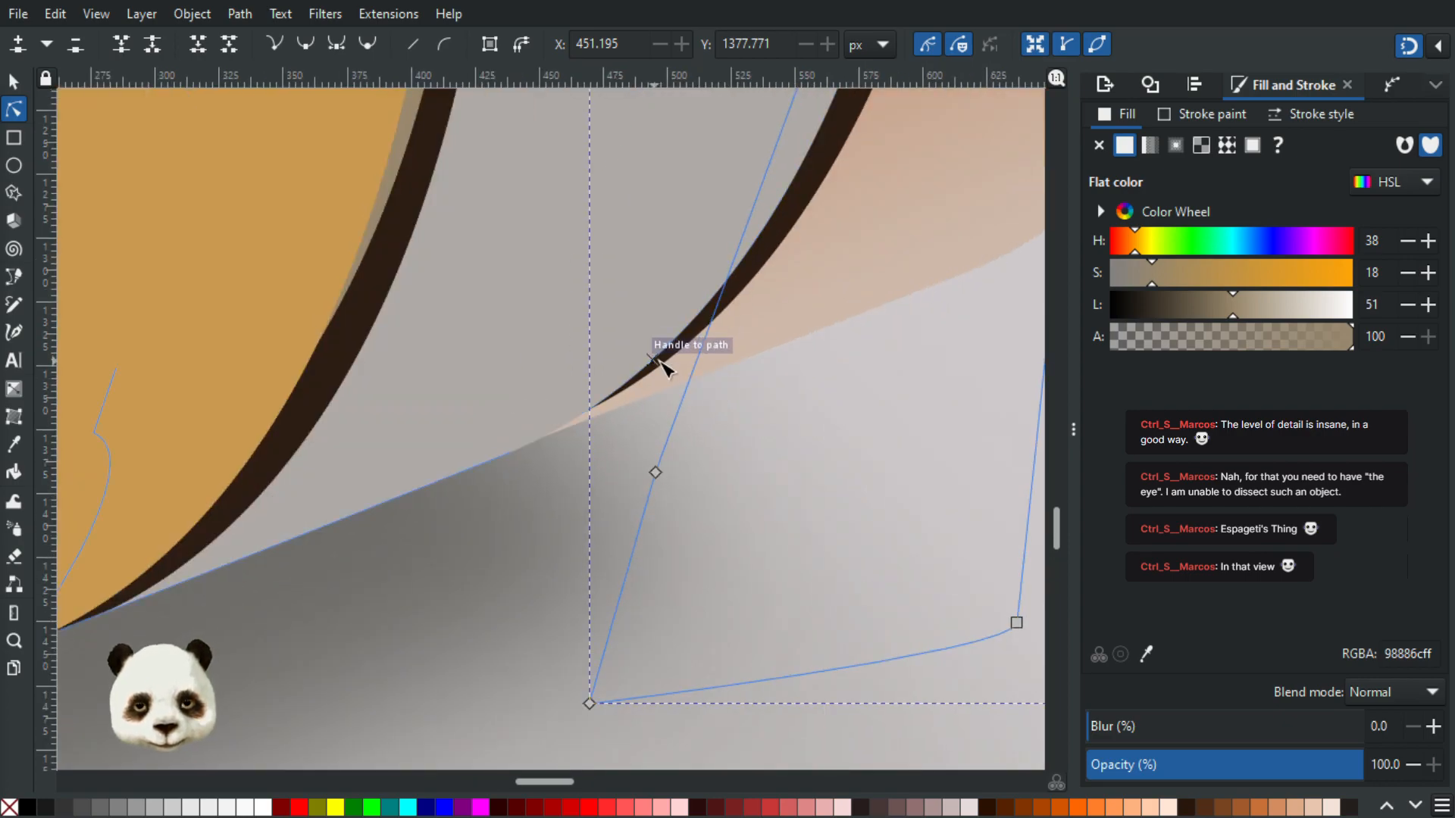
{"action": "left_click", "coordinate": [653, 360]}
{"action": "left_click", "coordinate": [707, 331]}
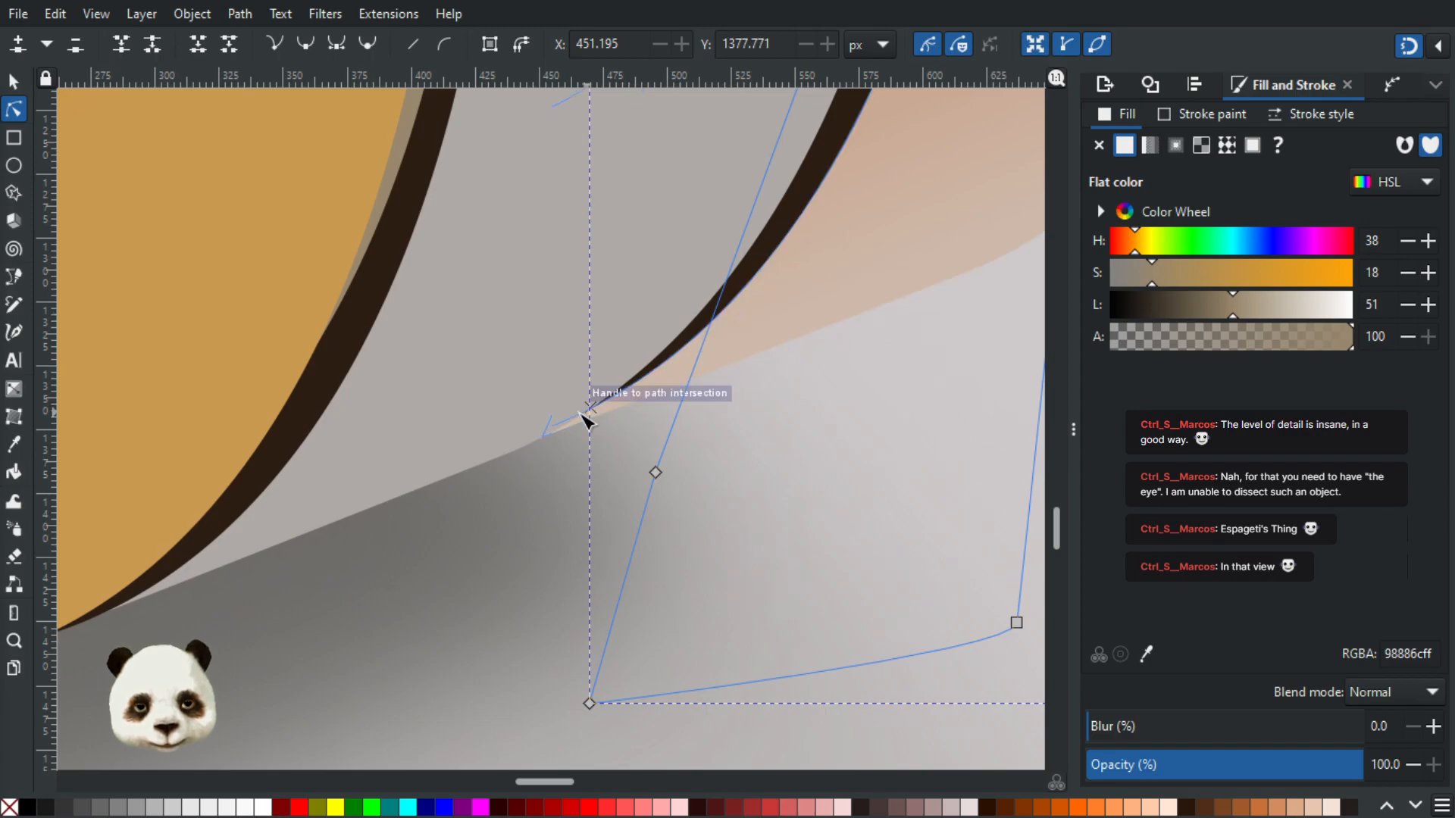
{"action": "scroll", "coordinate": [583, 417], "scroll_direction": "up", "scroll_amount": 3}
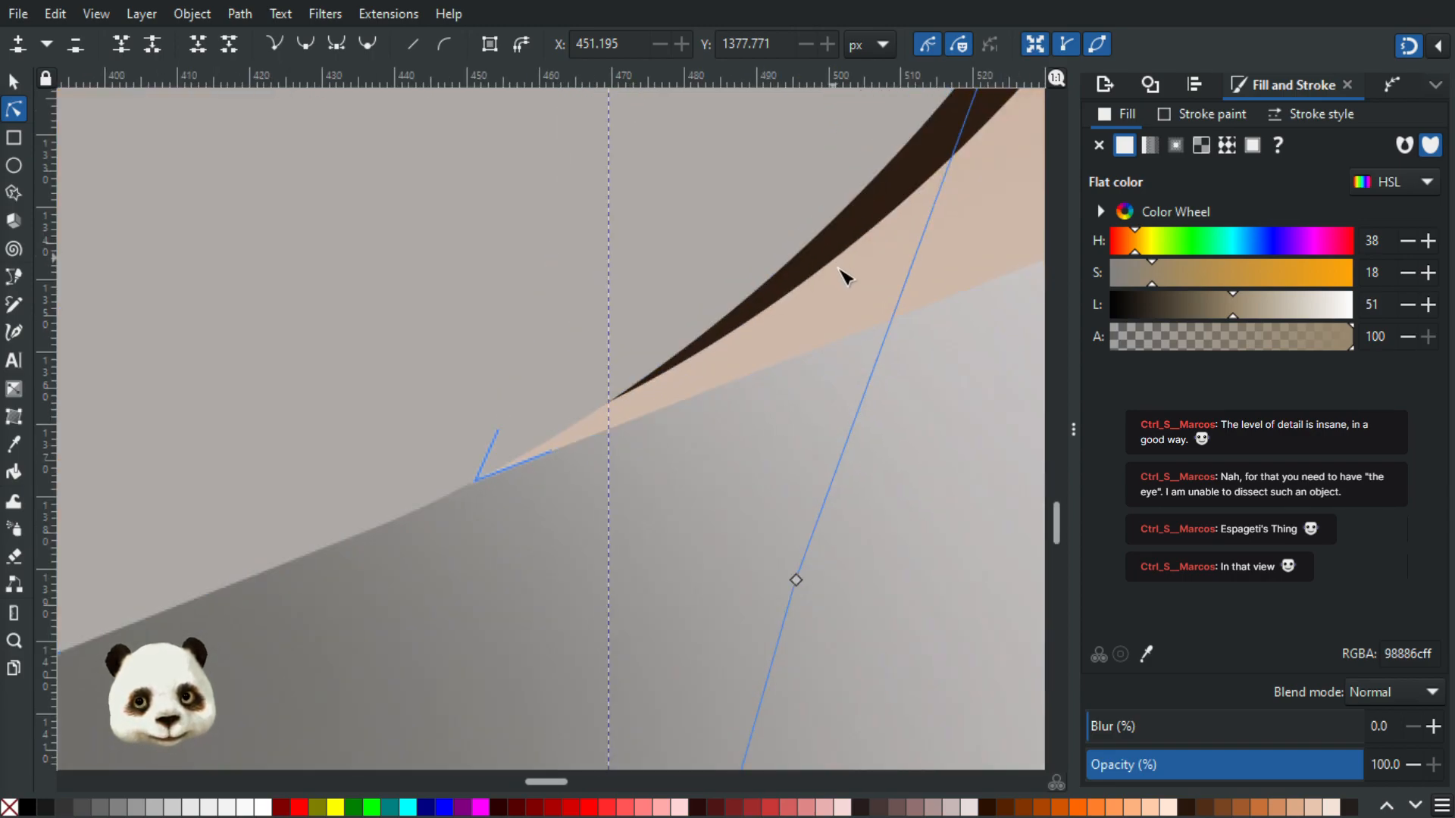
{"action": "scroll", "coordinate": [845, 274], "scroll_direction": "down", "scroll_amount": 6}
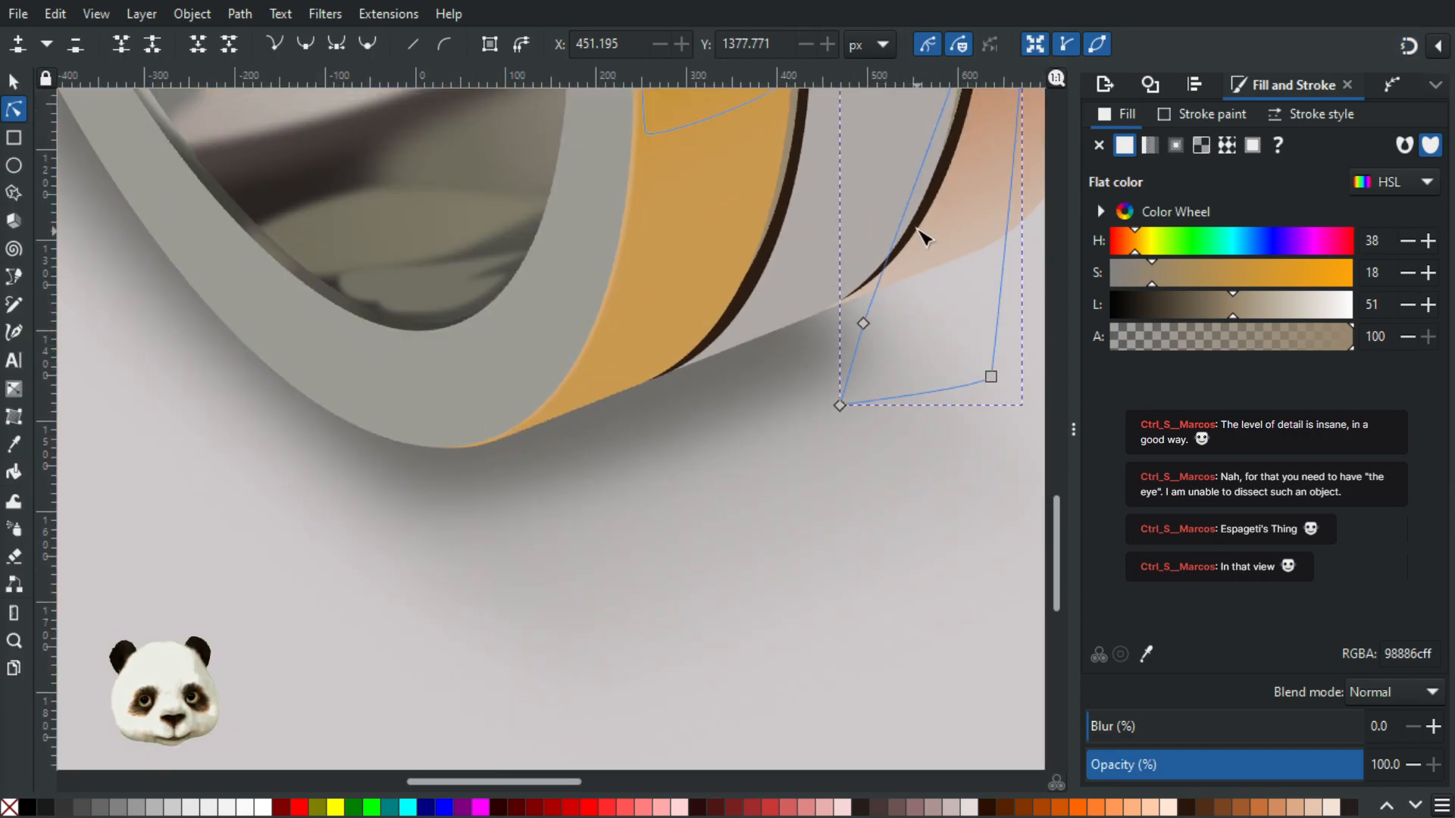
{"action": "left_click", "coordinate": [916, 227]}
{"action": "left_click", "coordinate": [922, 230]}
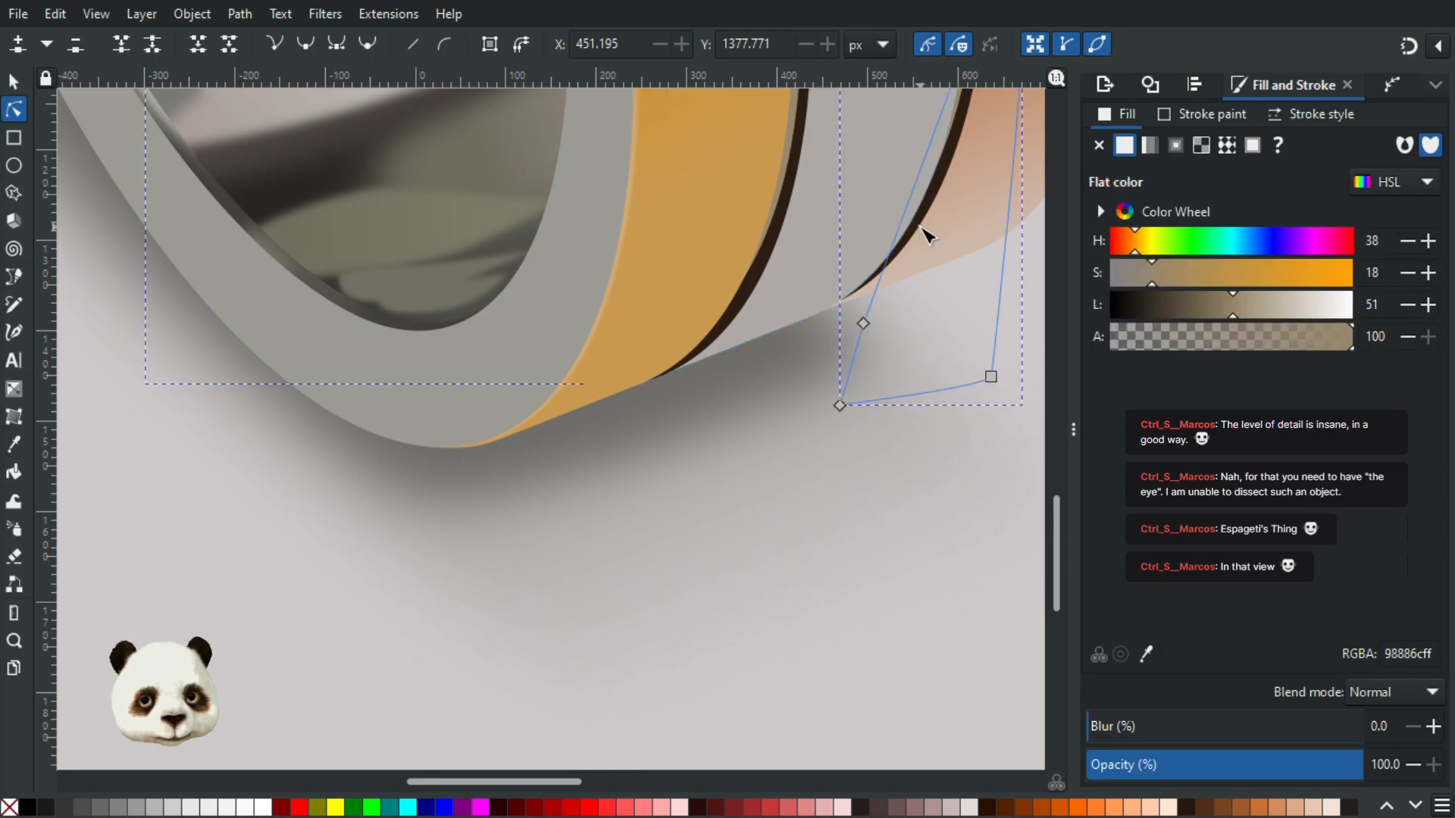
Step: Move the silver band's lower edge node beside the copper band's tip to about X 454, Y 1377 px
{"action": "left_click", "coordinate": [916, 241]}
{"action": "scroll", "coordinate": [938, 226], "scroll_direction": "up", "scroll_amount": 2}
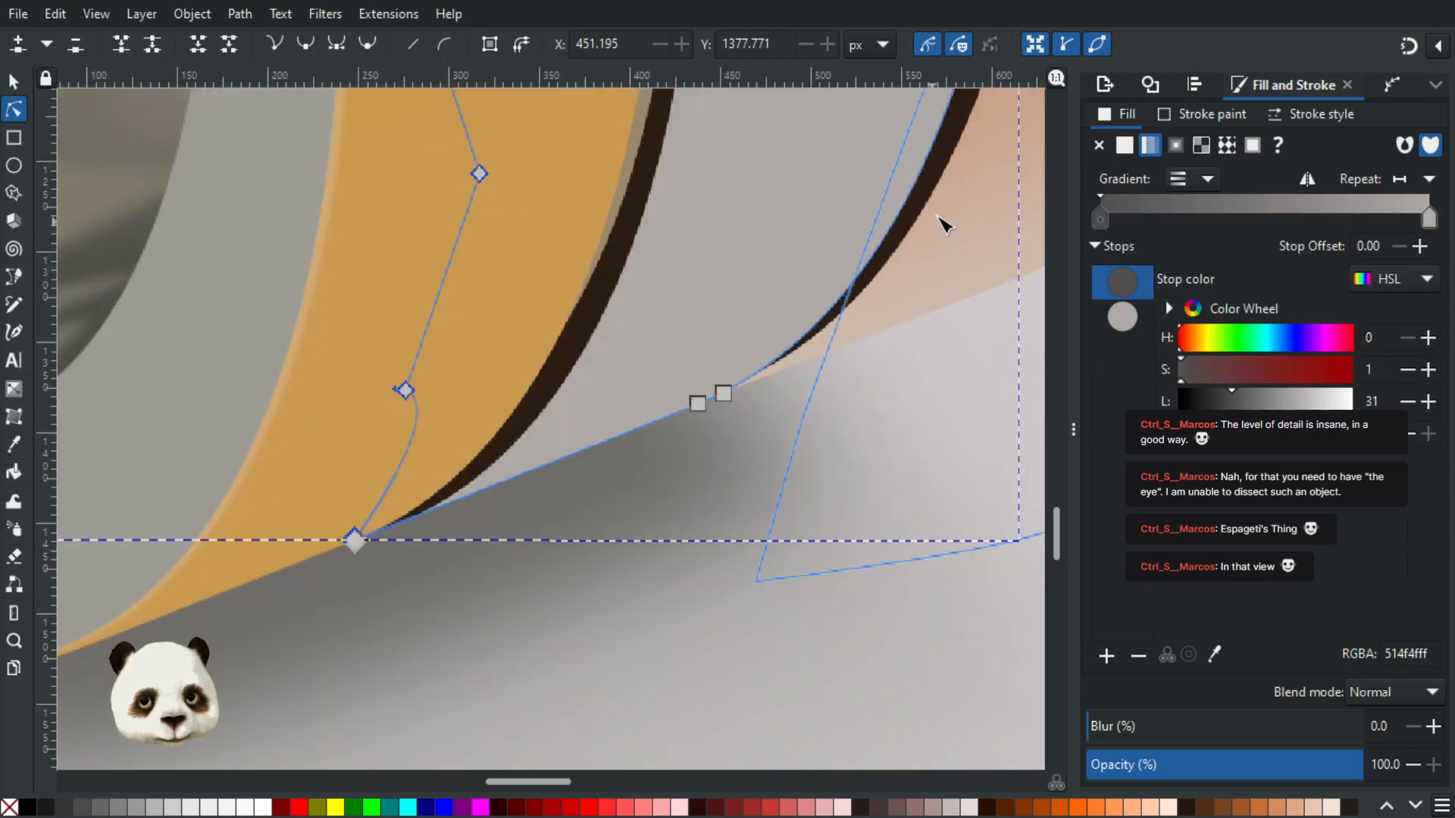
{"action": "left_click", "coordinate": [922, 216]}
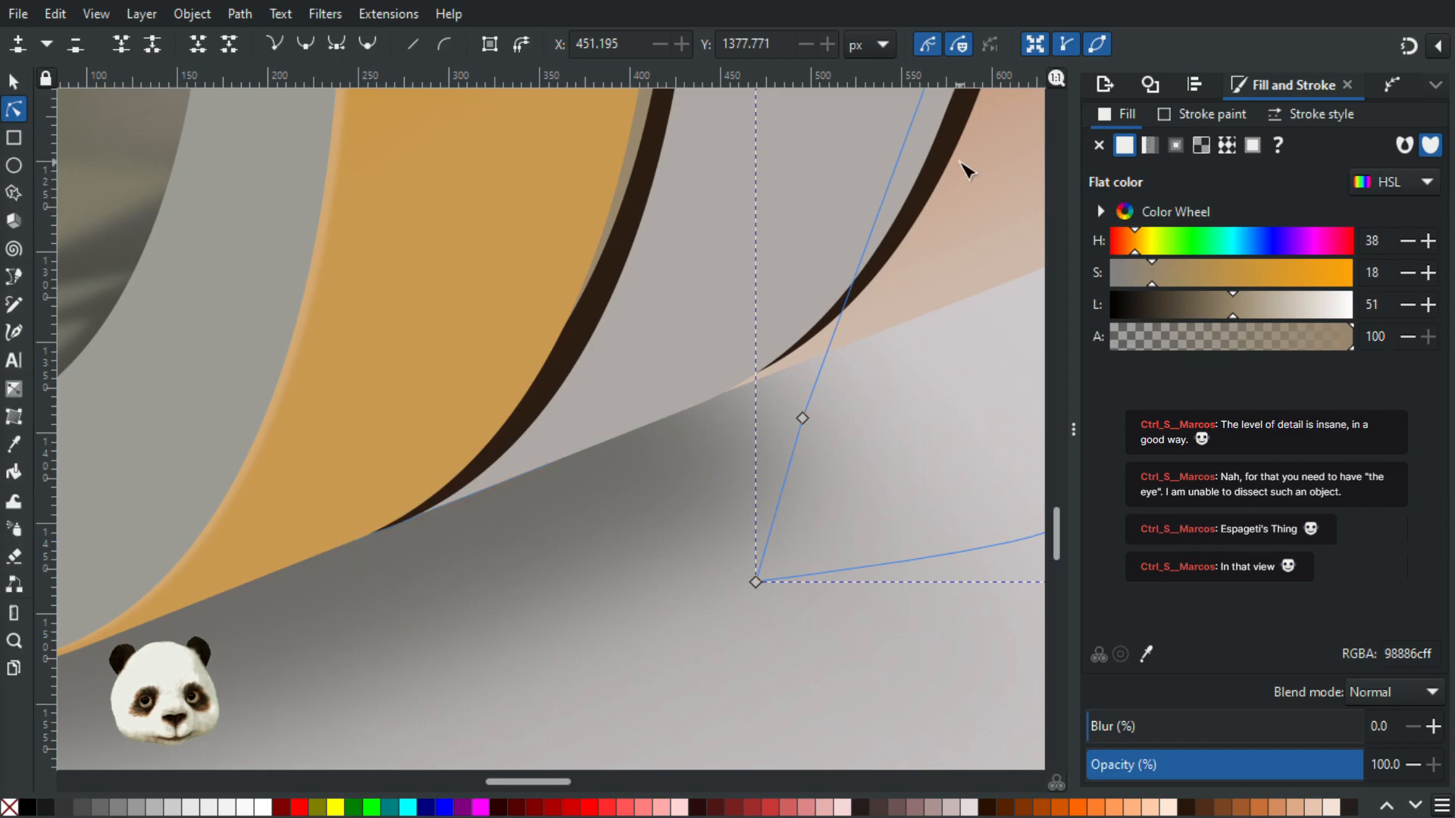
{"action": "left_click", "coordinate": [826, 339]}
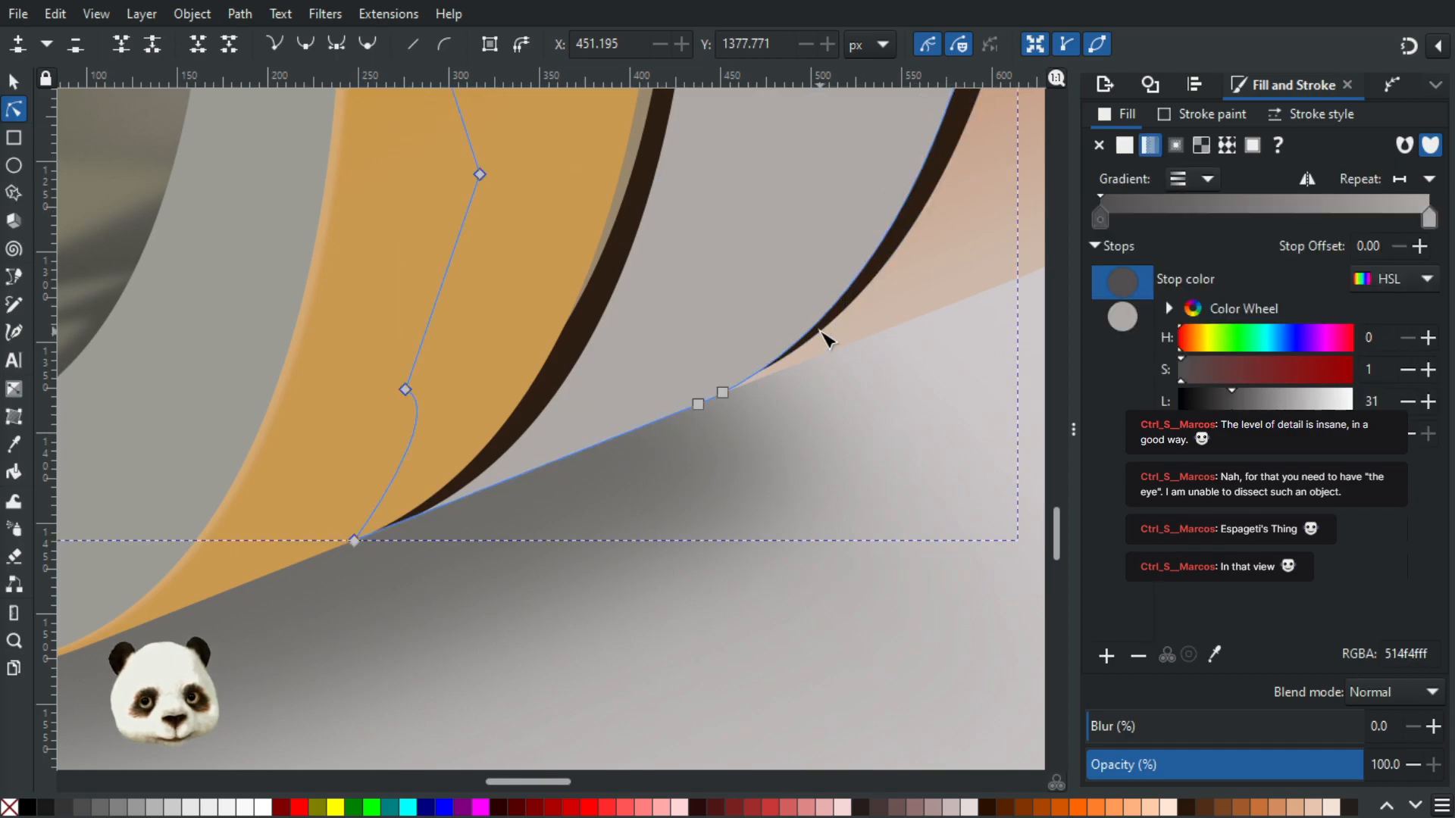
{"action": "scroll", "coordinate": [817, 360], "scroll_direction": "up", "scroll_amount": 2}
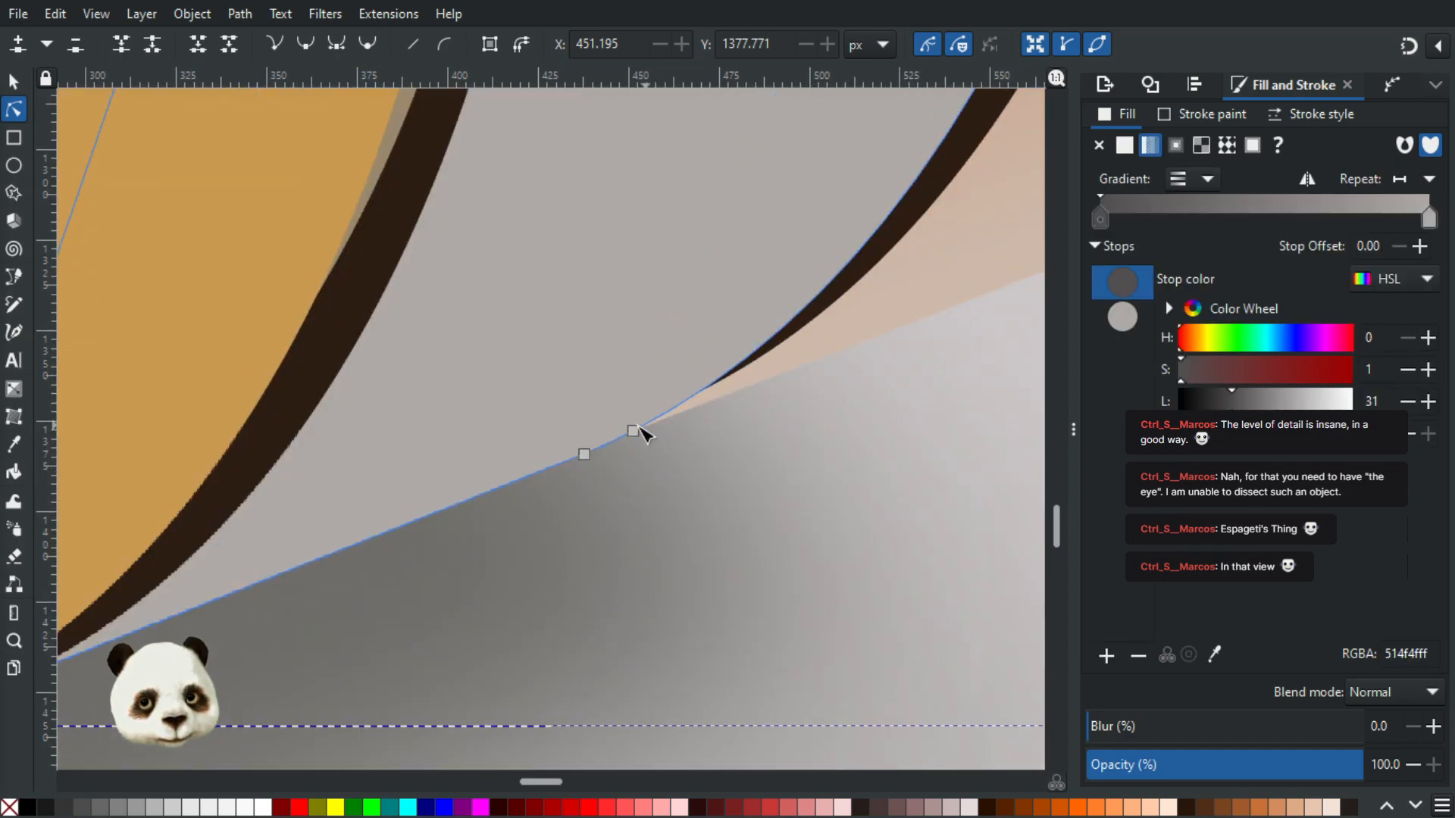
{"action": "mouse_move", "coordinate": [638, 435]}
{"action": "left_mouse_down"}
{"action": "mouse_move", "coordinate": [684, 434]}
{"action": "mouse_move", "coordinate": [675, 412]}
{"action": "mouse_move", "coordinate": [645, 428]}
{"action": "left_mouse_up"}
{"action": "key", "text": "percent"}
{"action": "scroll", "coordinate": [818, 328], "scroll_direction": "up", "scroll_amount": 2}
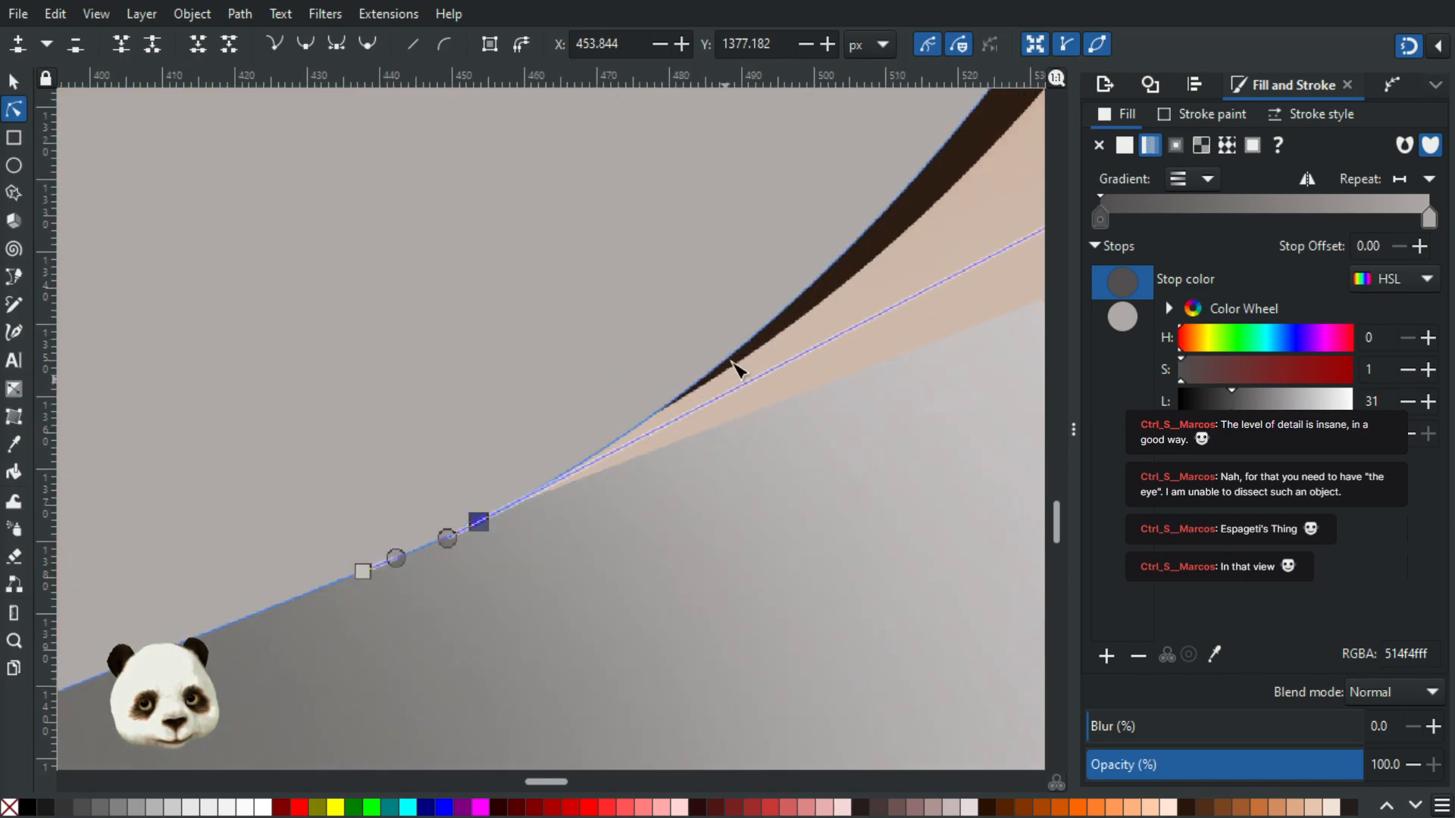
Step: Pull the curve handle of the silver-copper groove's lower node slightly outward so its dark tip extends along the ring's lower edge
{"action": "left_click", "coordinate": [752, 369]}
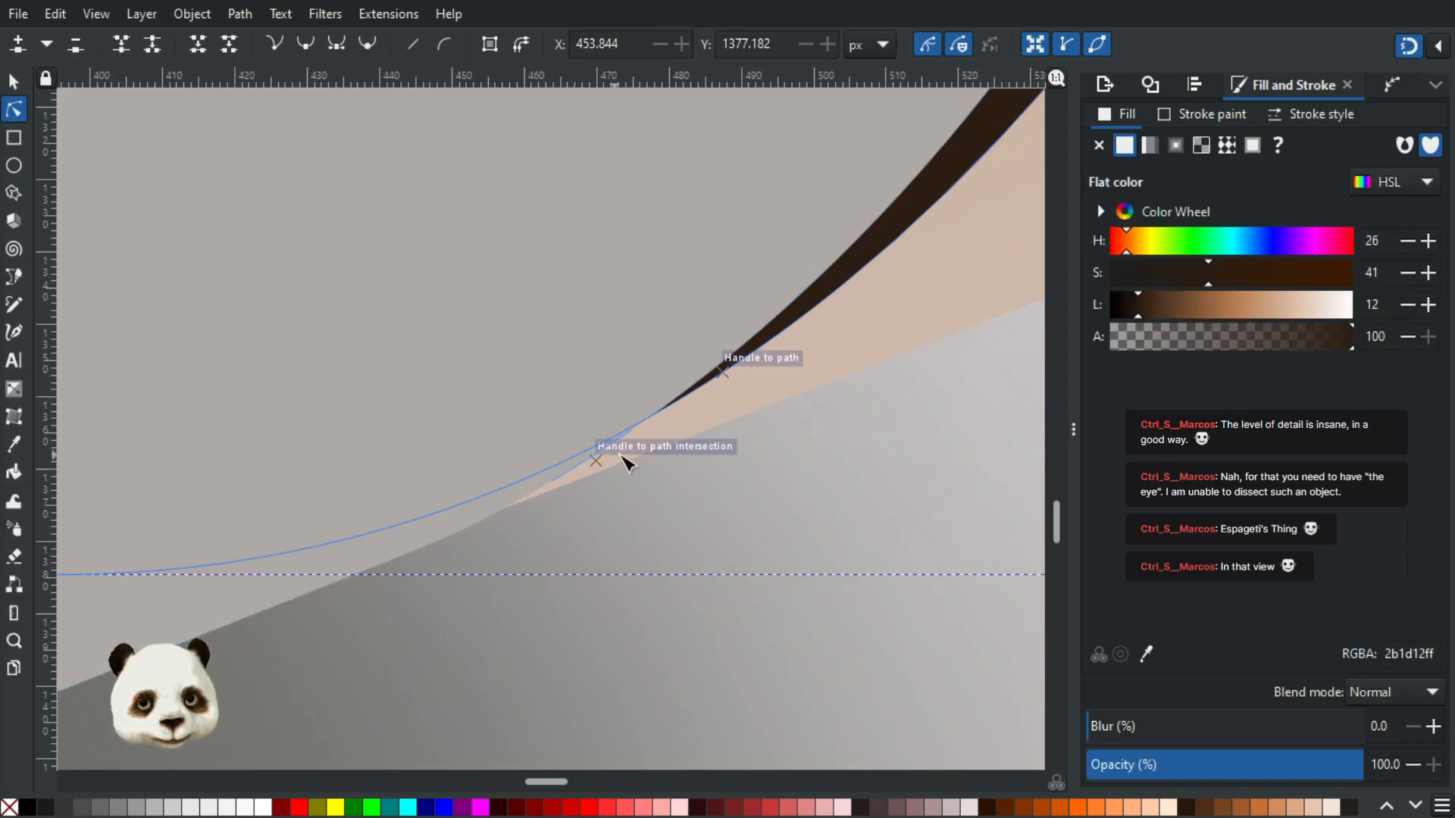
{"action": "scroll", "coordinate": [599, 498], "scroll_direction": "down", "scroll_amount": 3}
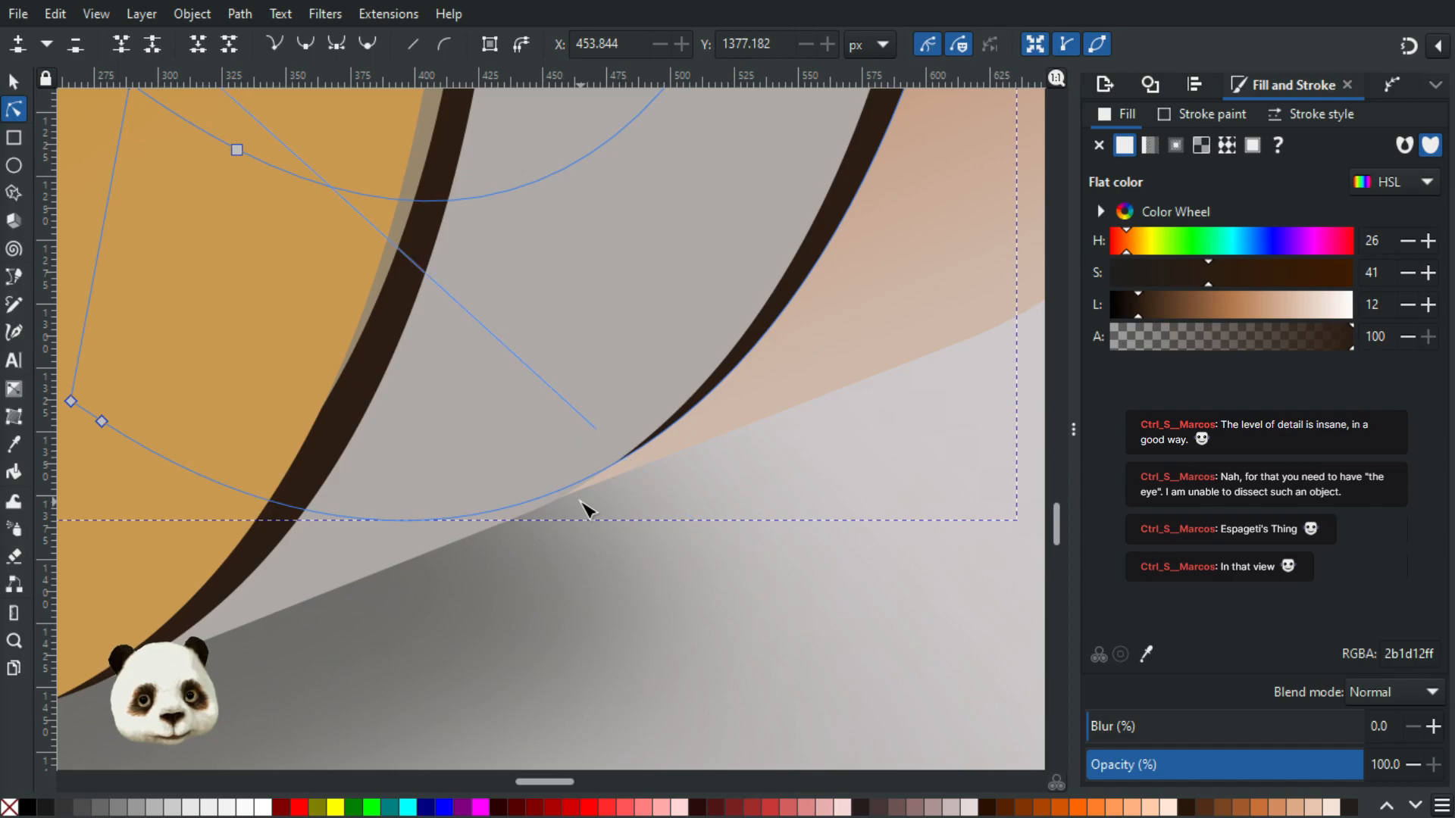
{"action": "left_click", "coordinate": [102, 421]}
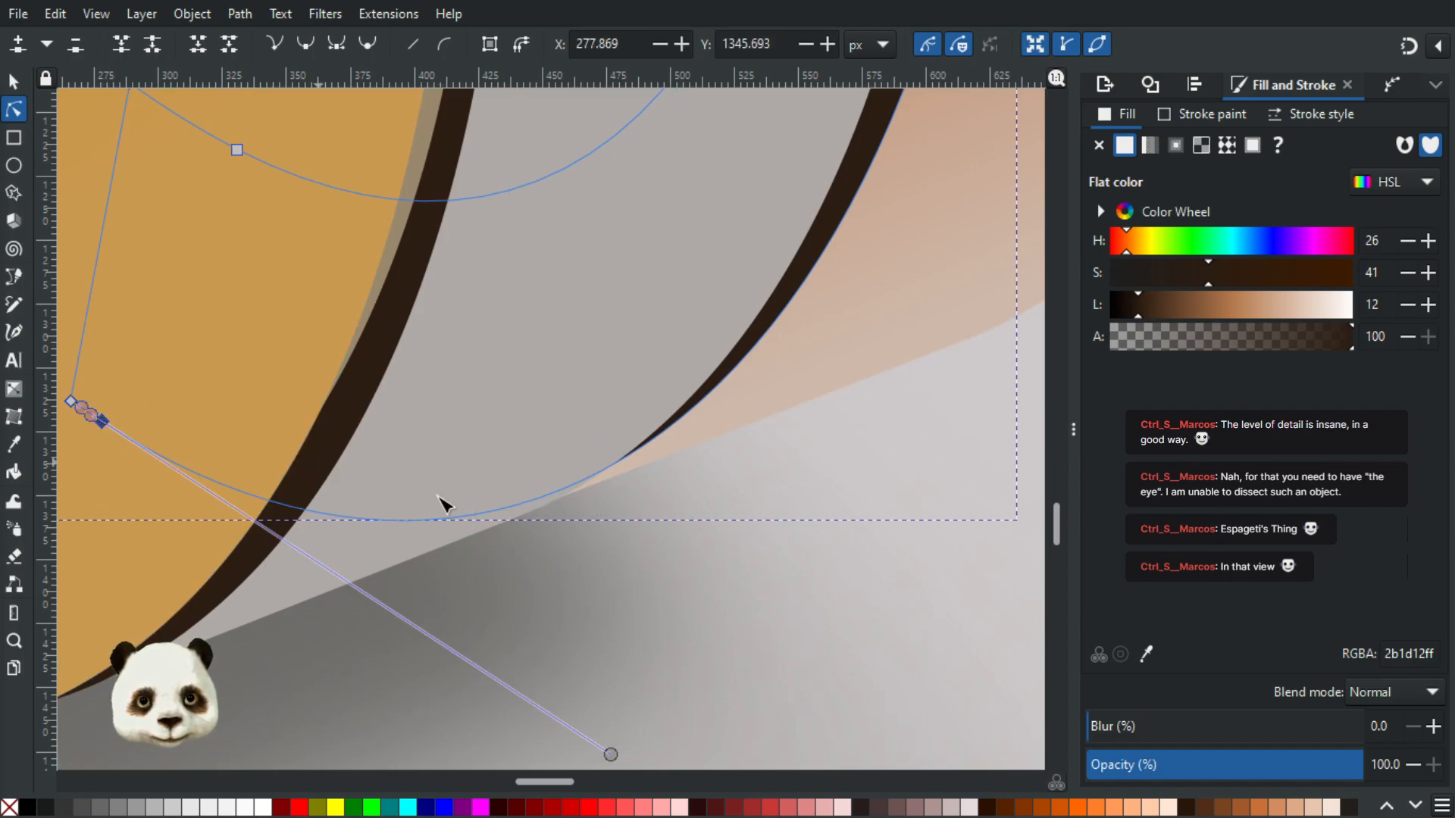
{"action": "scroll", "coordinate": [671, 646], "scroll_direction": "down", "scroll_amount": 1}
{"action": "left_click_drag", "start_coordinate": [712, 628], "coordinate": [637, 528]}
{"action": "key", "text": "shift+5"}
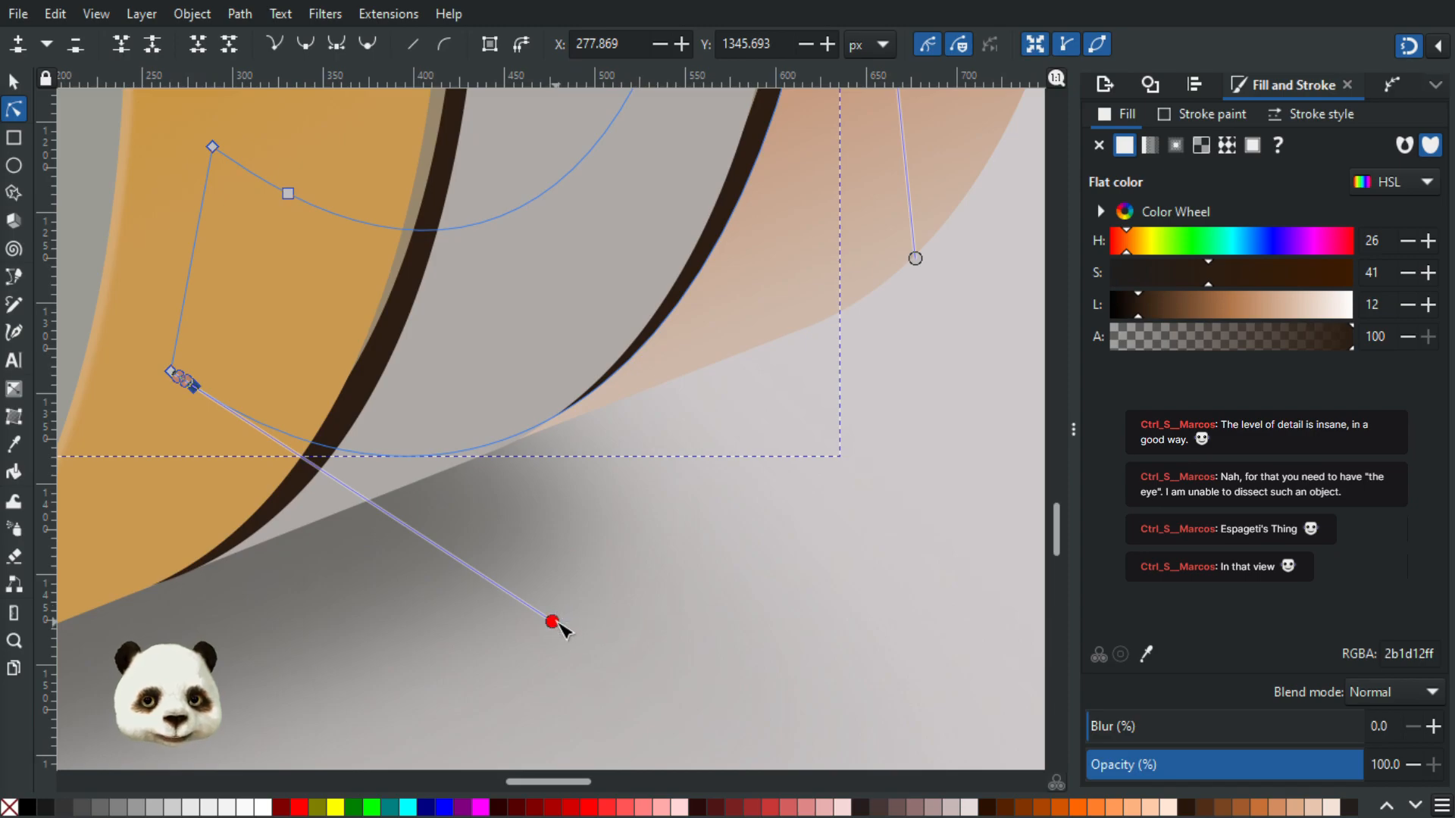
{"action": "left_click_drag", "start_coordinate": [561, 623], "coordinate": [564, 627]}
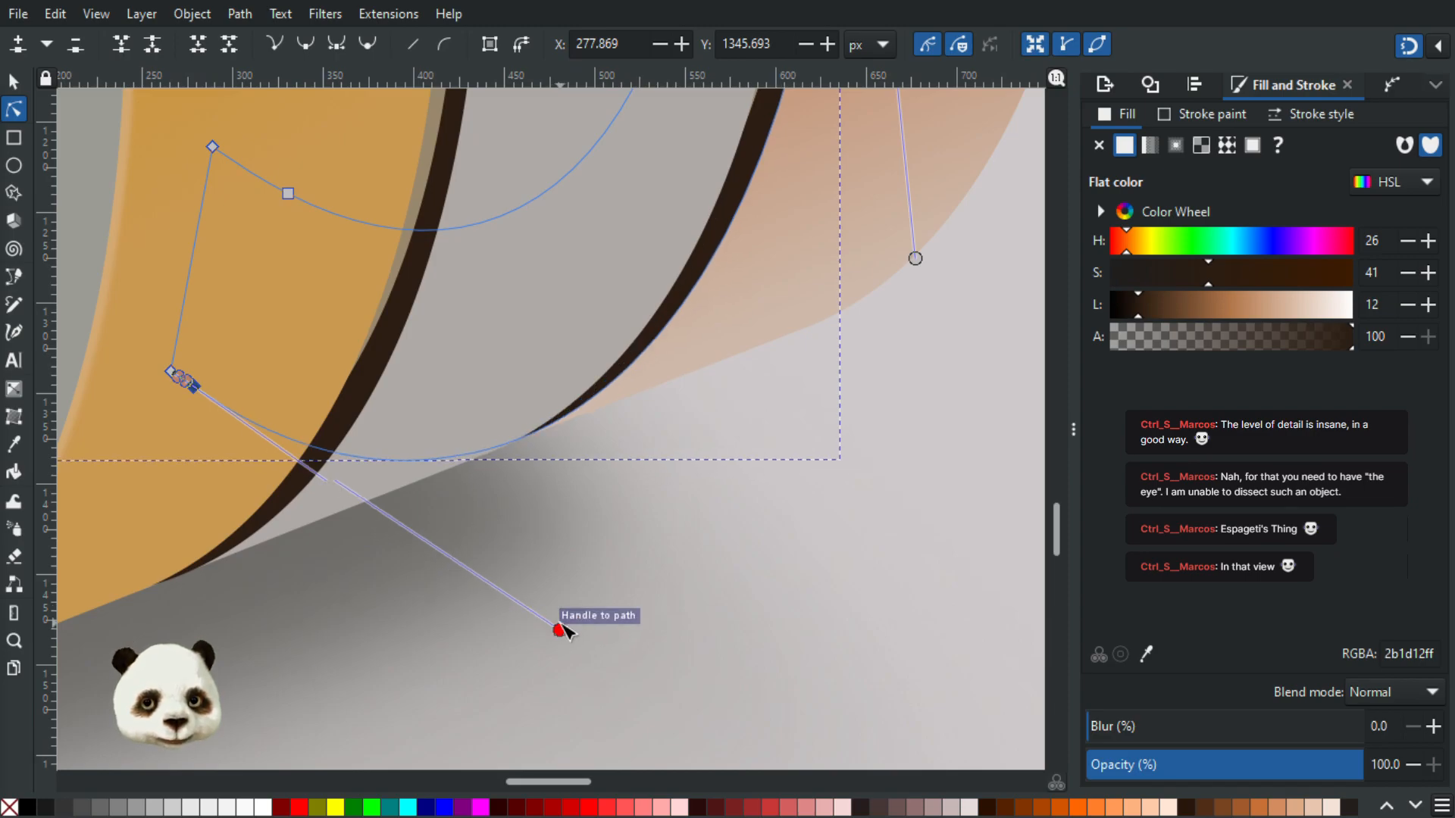
{"action": "scroll", "coordinate": [651, 485], "scroll_direction": "down", "scroll_amount": 3}
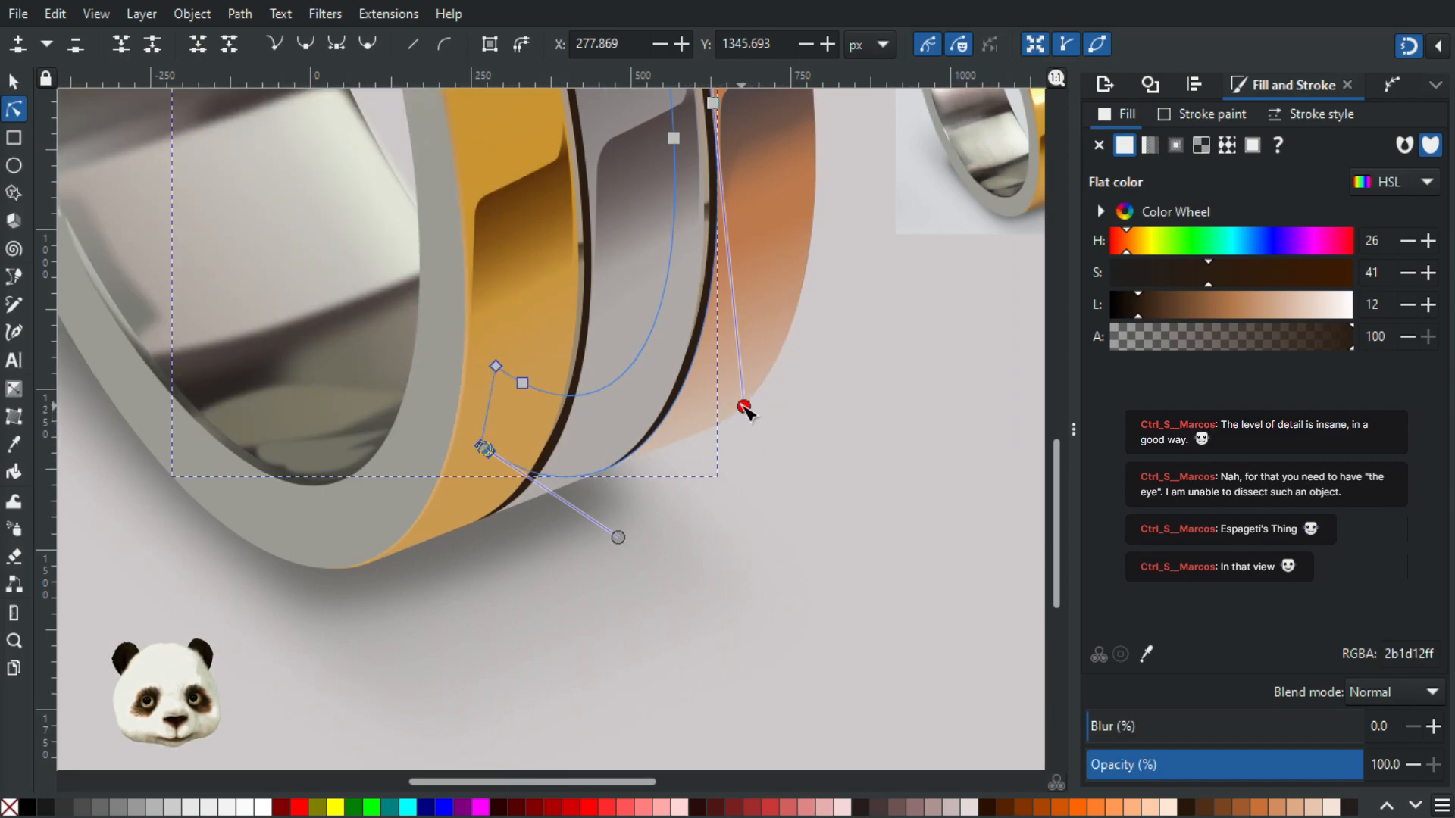
{"action": "left_click", "coordinate": [870, 407]}
Step: Examine the band tips, dark grooves and shadow along the ring's lower edge, both close up and against the reference photo
{"action": "scroll", "coordinate": [870, 409], "scroll_direction": "down", "scroll_amount": 2}
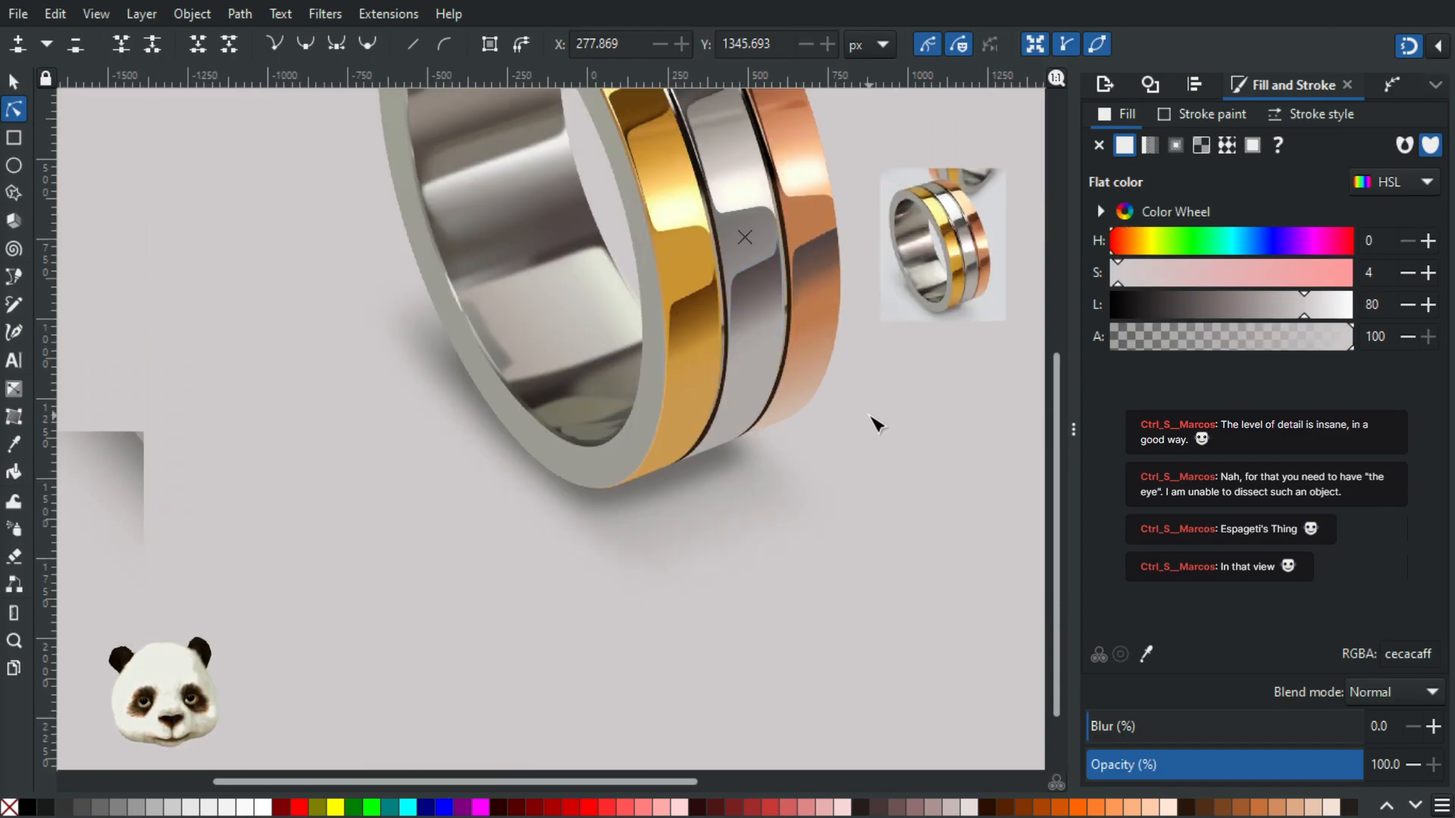
{"action": "scroll", "coordinate": [875, 427], "scroll_direction": "down", "scroll_amount": 2}
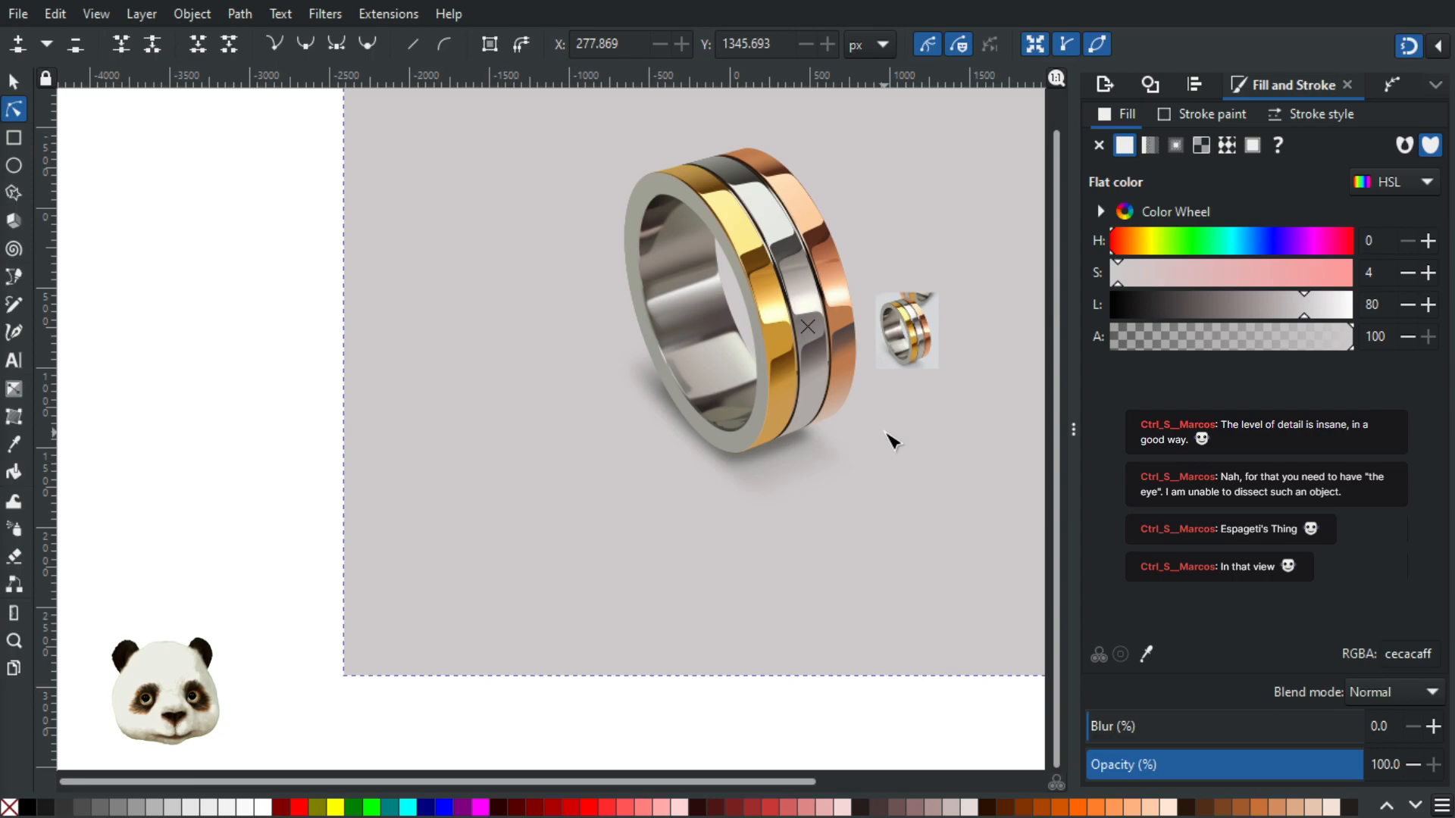
{"action": "scroll", "coordinate": [891, 438], "scroll_direction": "up", "scroll_amount": 2}
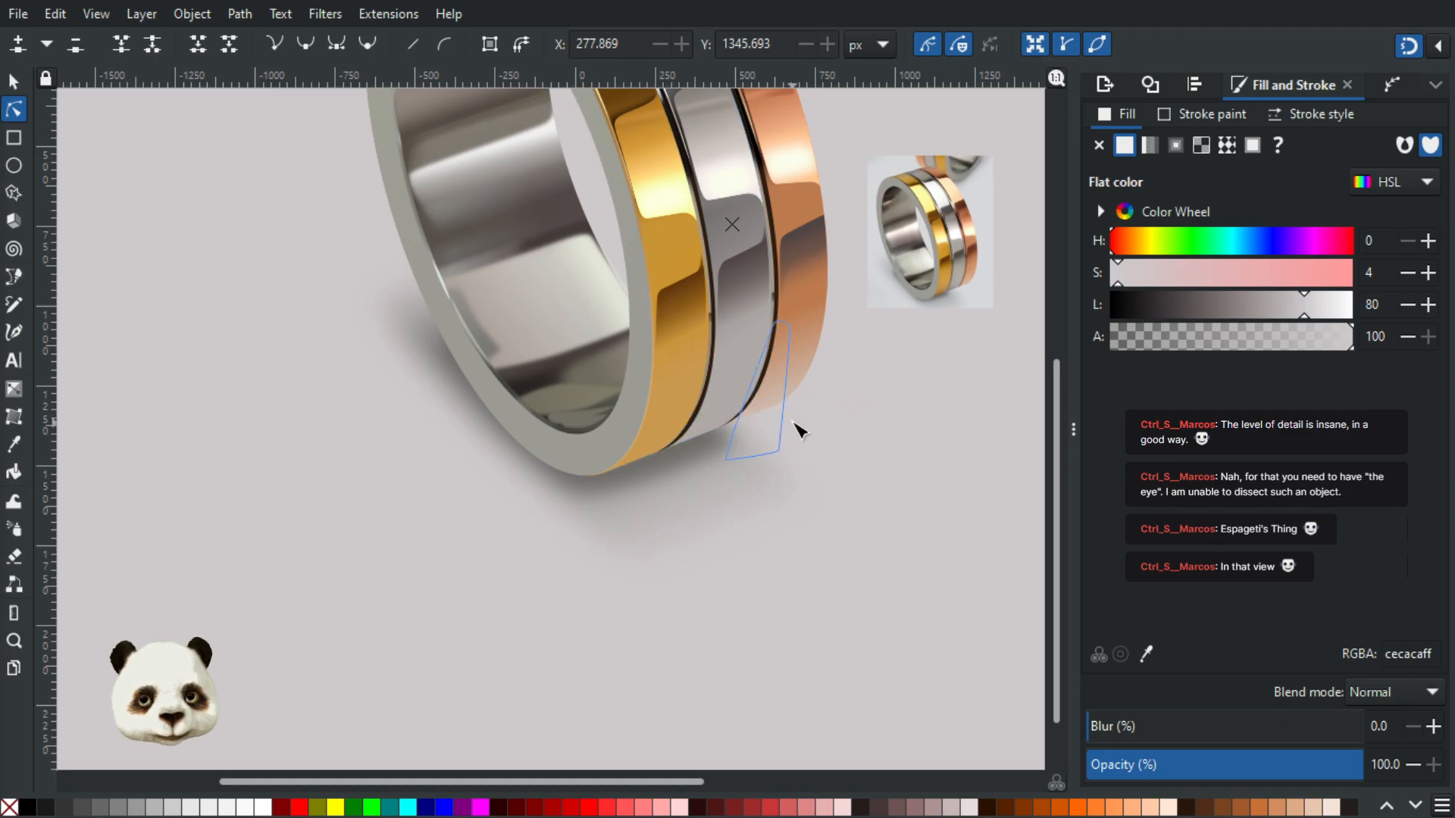
{"action": "scroll", "coordinate": [775, 415], "scroll_direction": "up", "scroll_amount": 2}
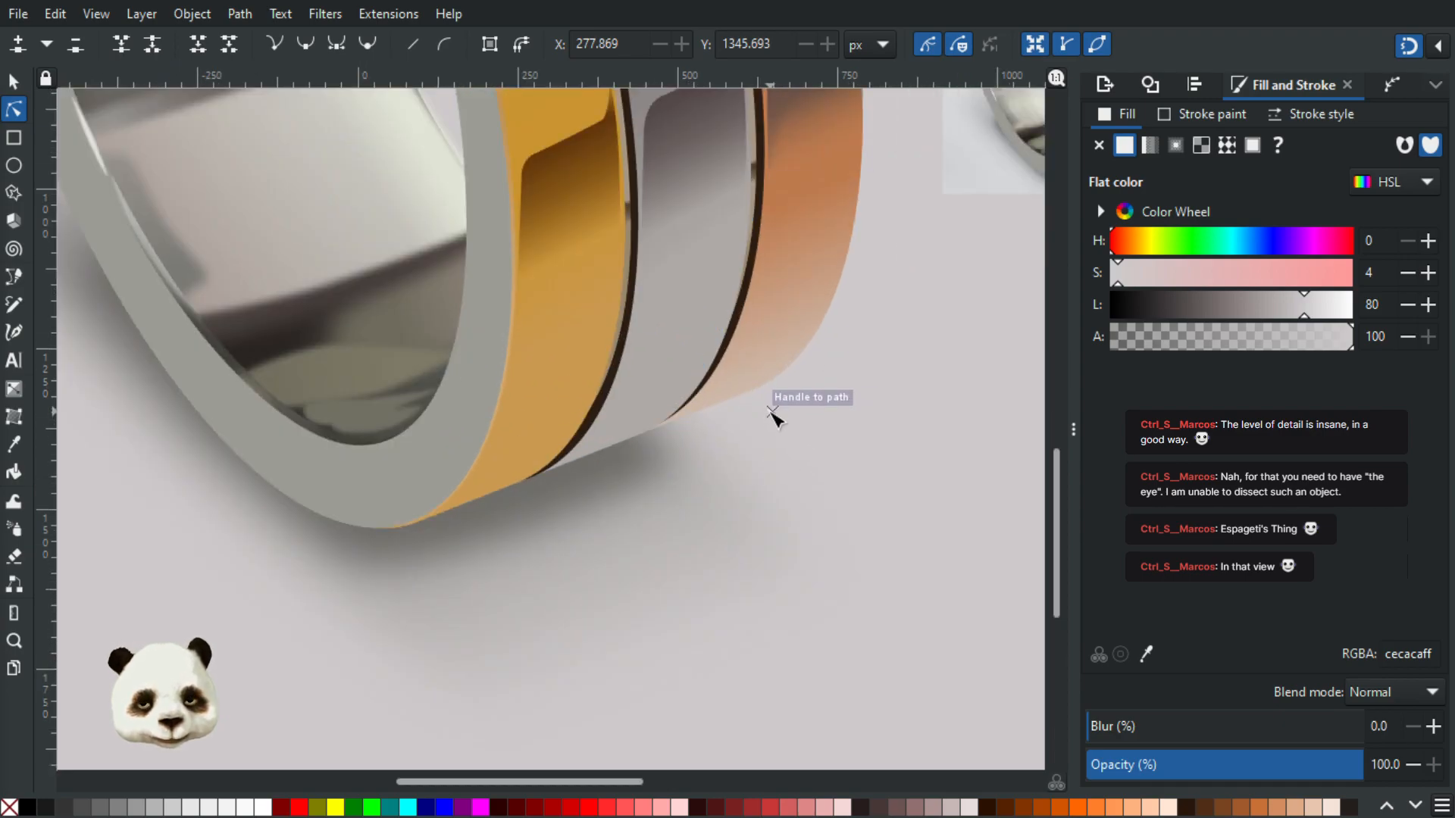
{"action": "scroll", "coordinate": [775, 421], "scroll_direction": "down", "scroll_amount": 4}
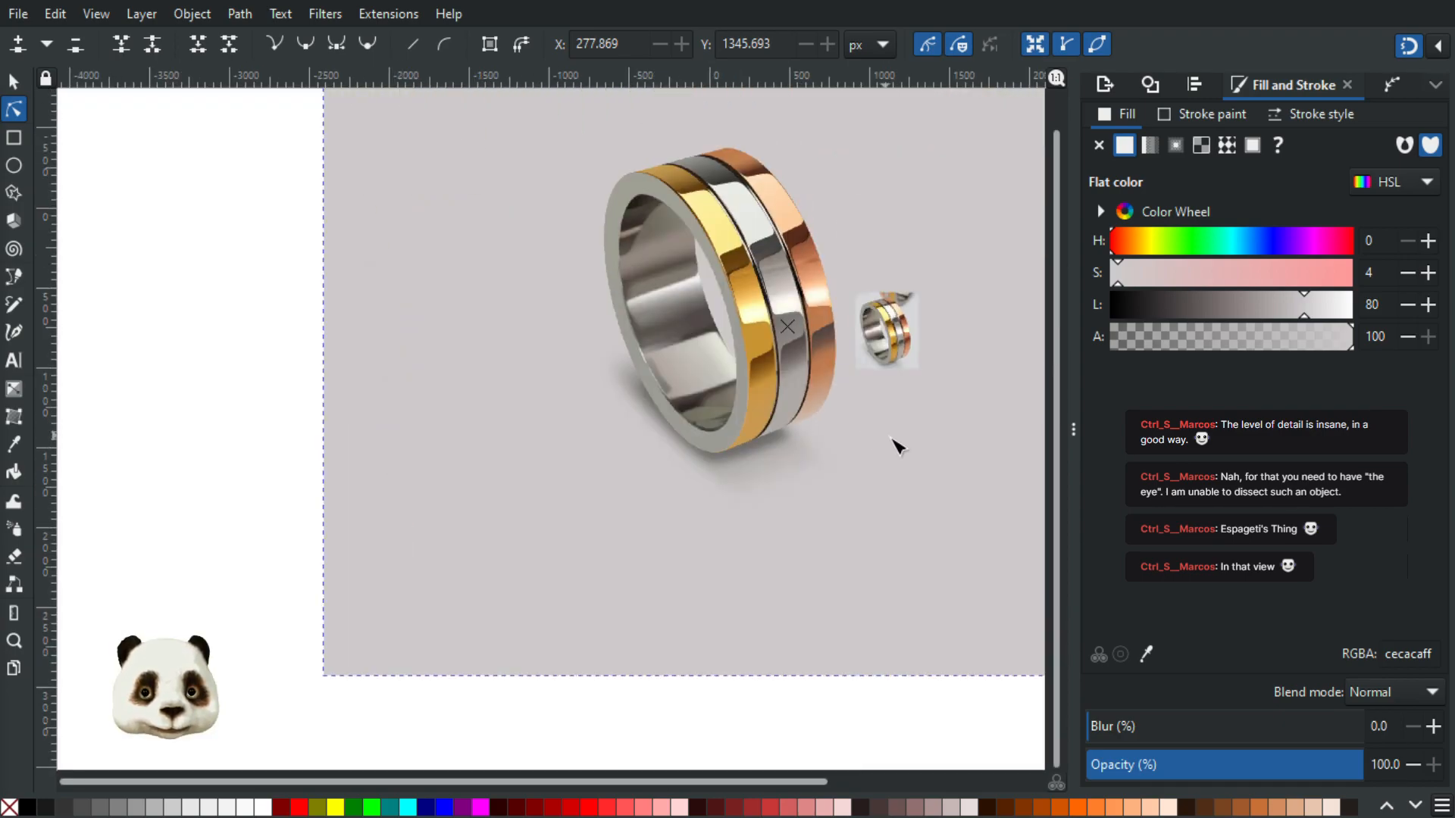
{"action": "scroll", "coordinate": [875, 454], "scroll_direction": "up", "scroll_amount": 5}
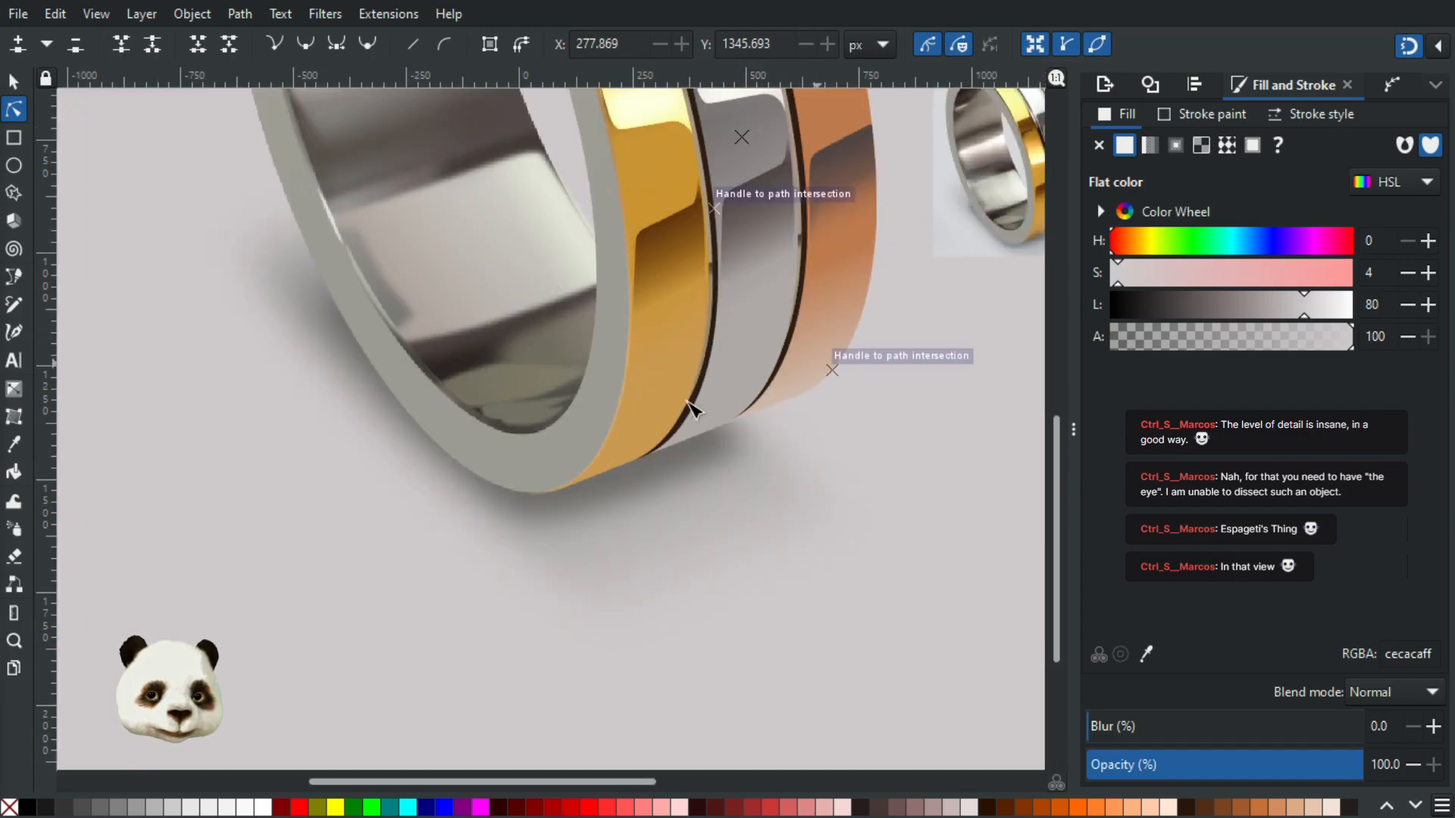
{"action": "scroll", "coordinate": [861, 439], "scroll_direction": "up", "scroll_amount": 1}
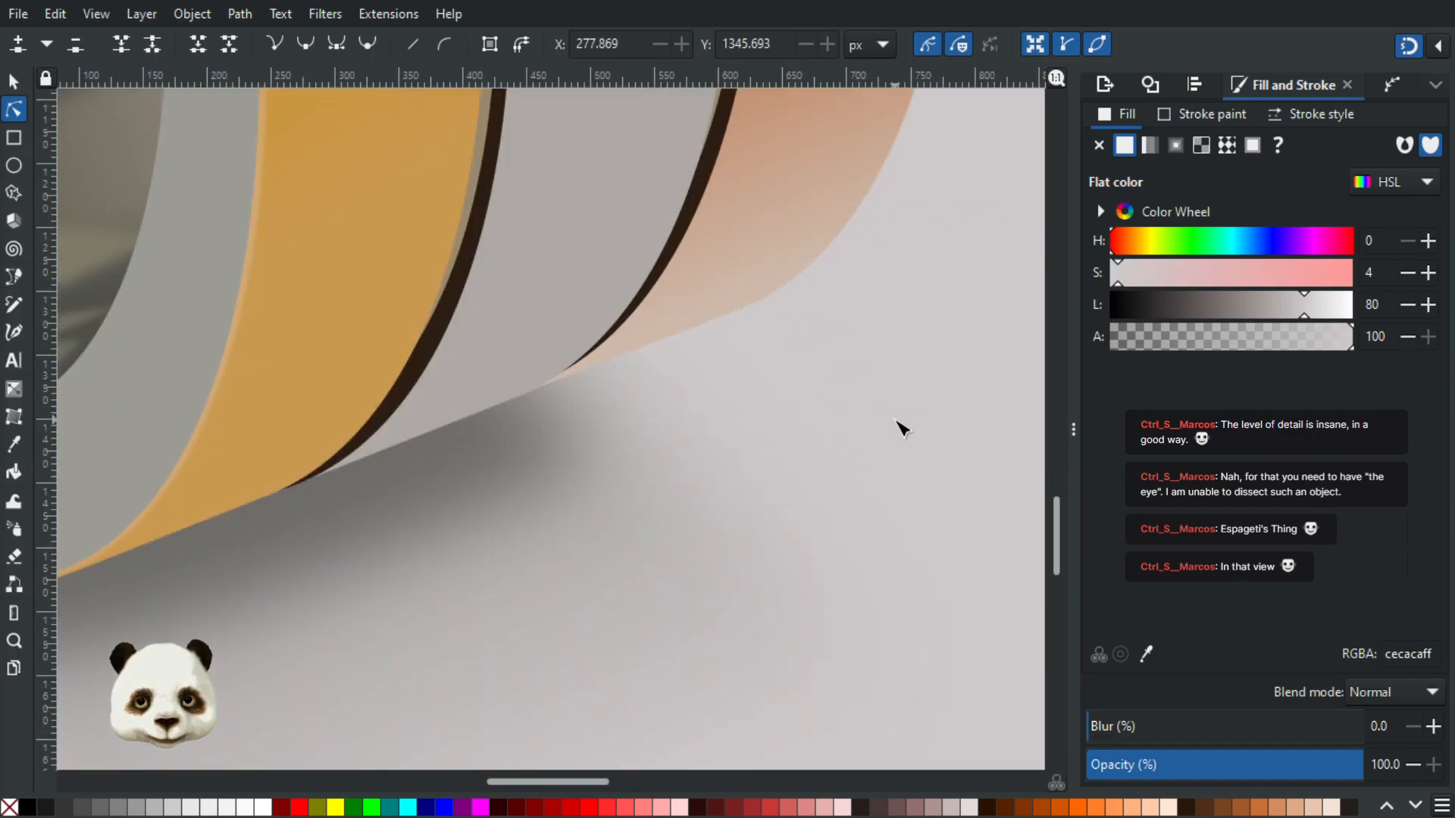
{"action": "left_click_drag", "start_coordinate": [628, 425], "coordinate": [656, 439]}
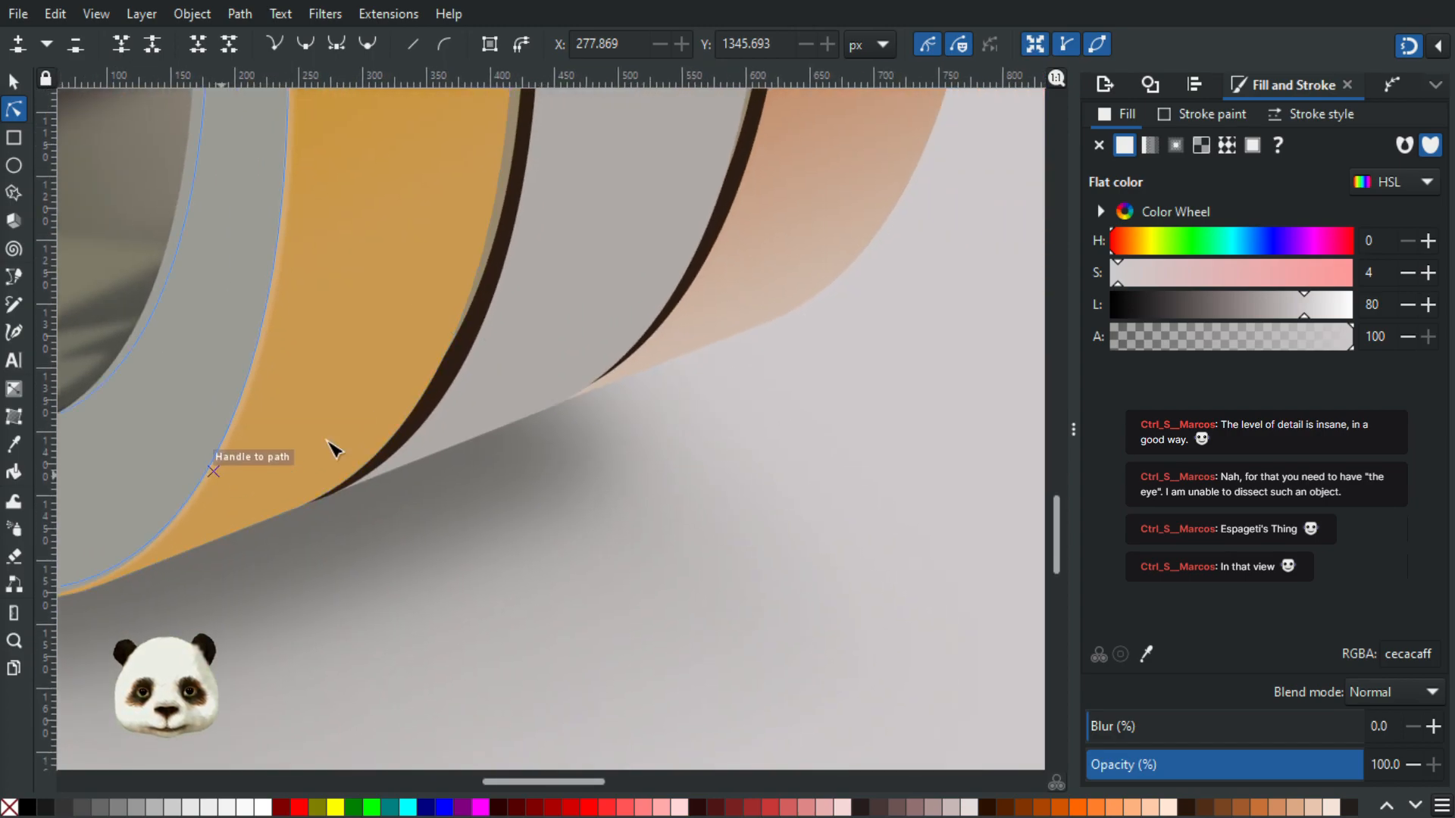
{"action": "scroll", "coordinate": [363, 413], "scroll_direction": "down", "scroll_amount": 3}
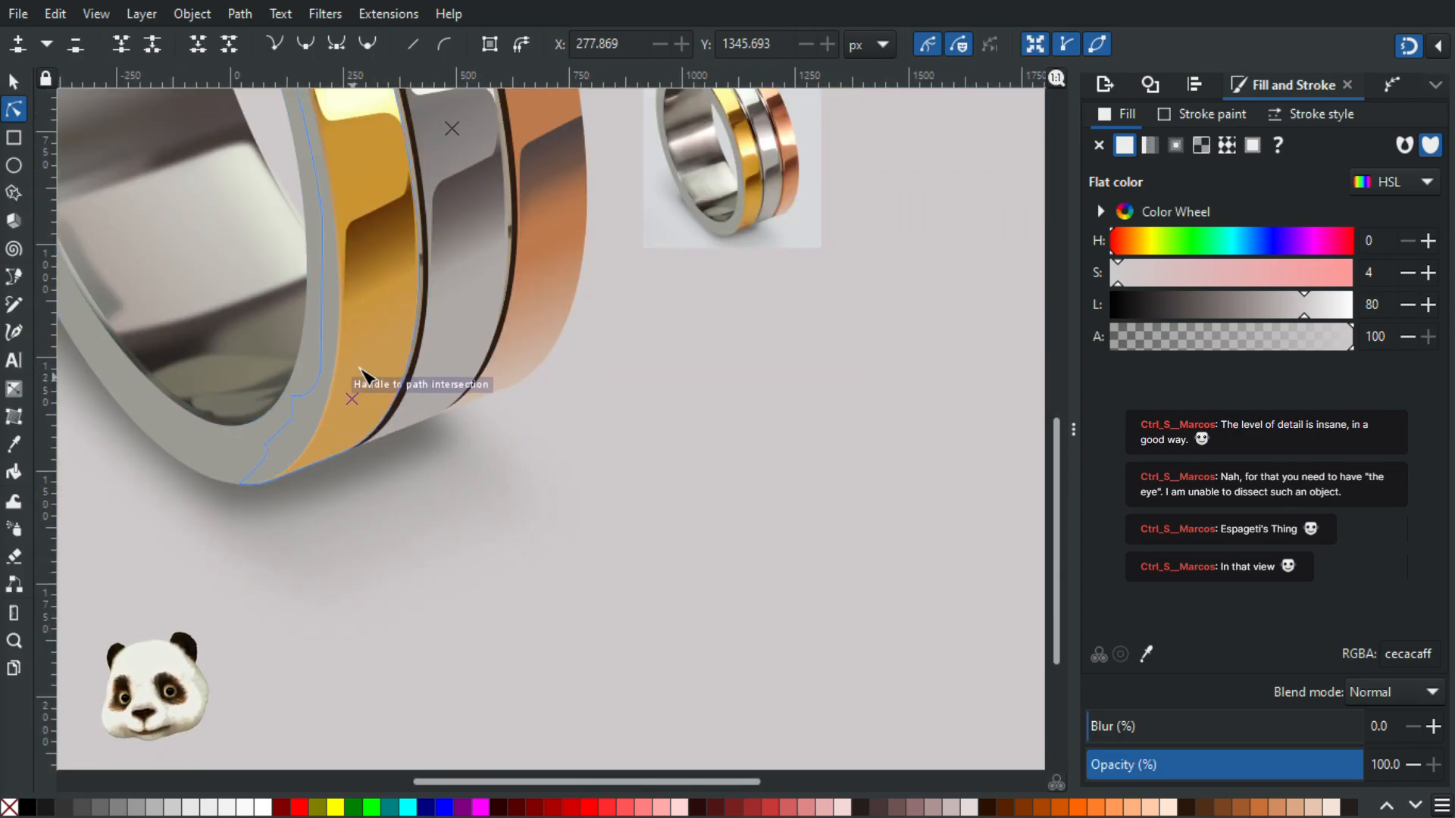
{"action": "left_click", "coordinate": [14, 81]}
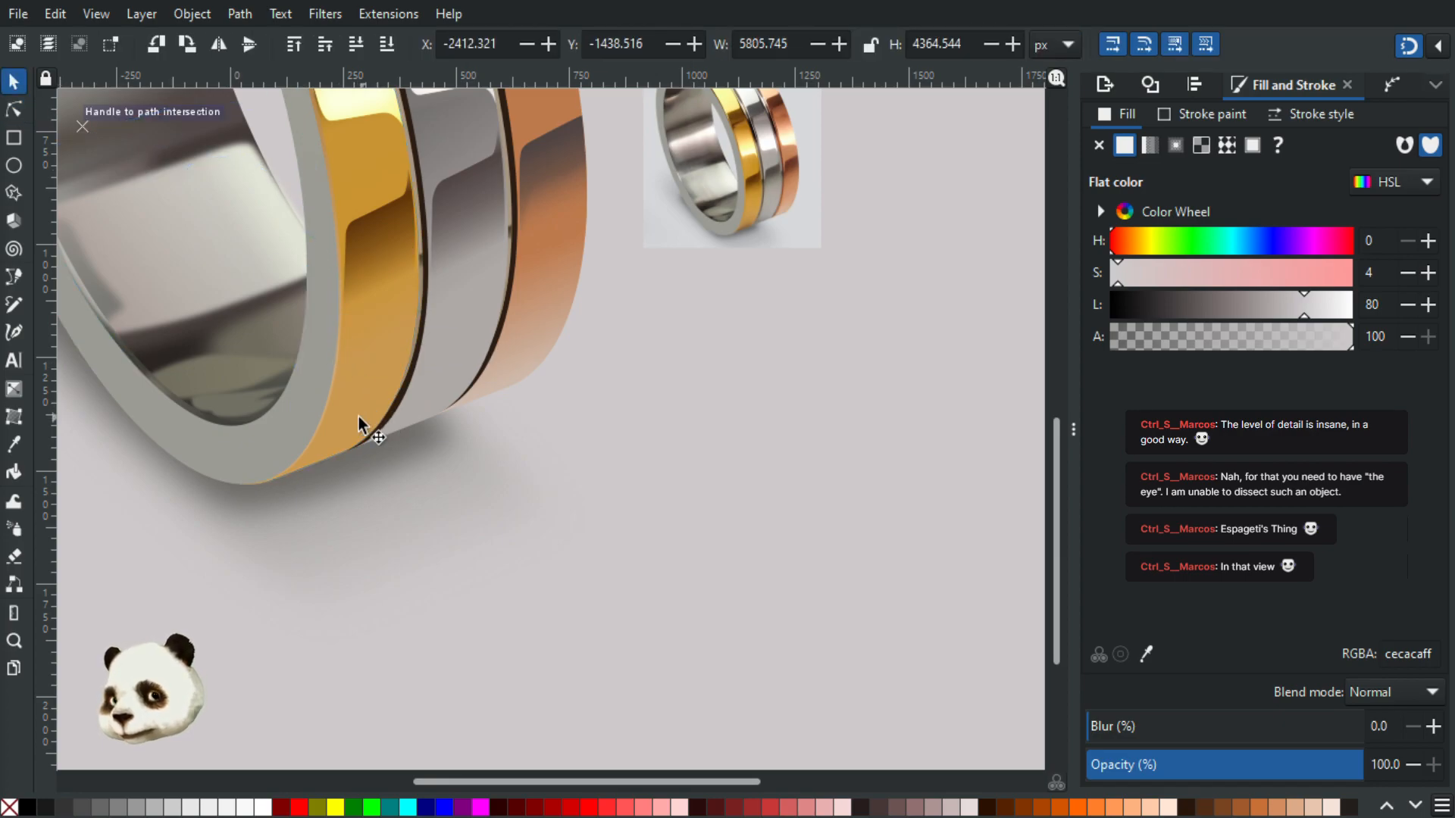
Step: Duplicate the gold, silver and copper band shapes and unite the copies into a single shape
{"action": "left_click", "coordinate": [17, 111]}
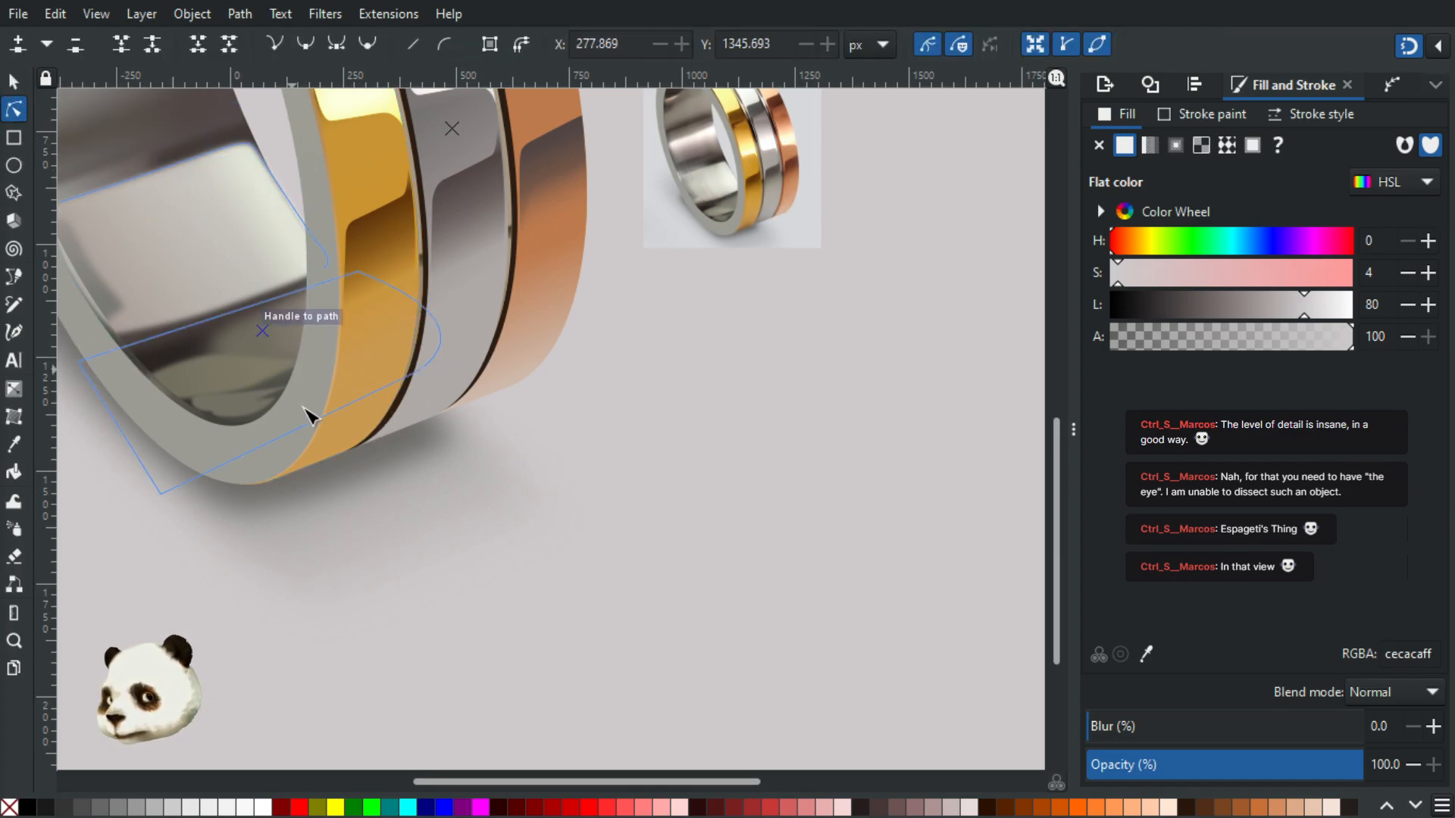
{"action": "left_click", "coordinate": [364, 425]}
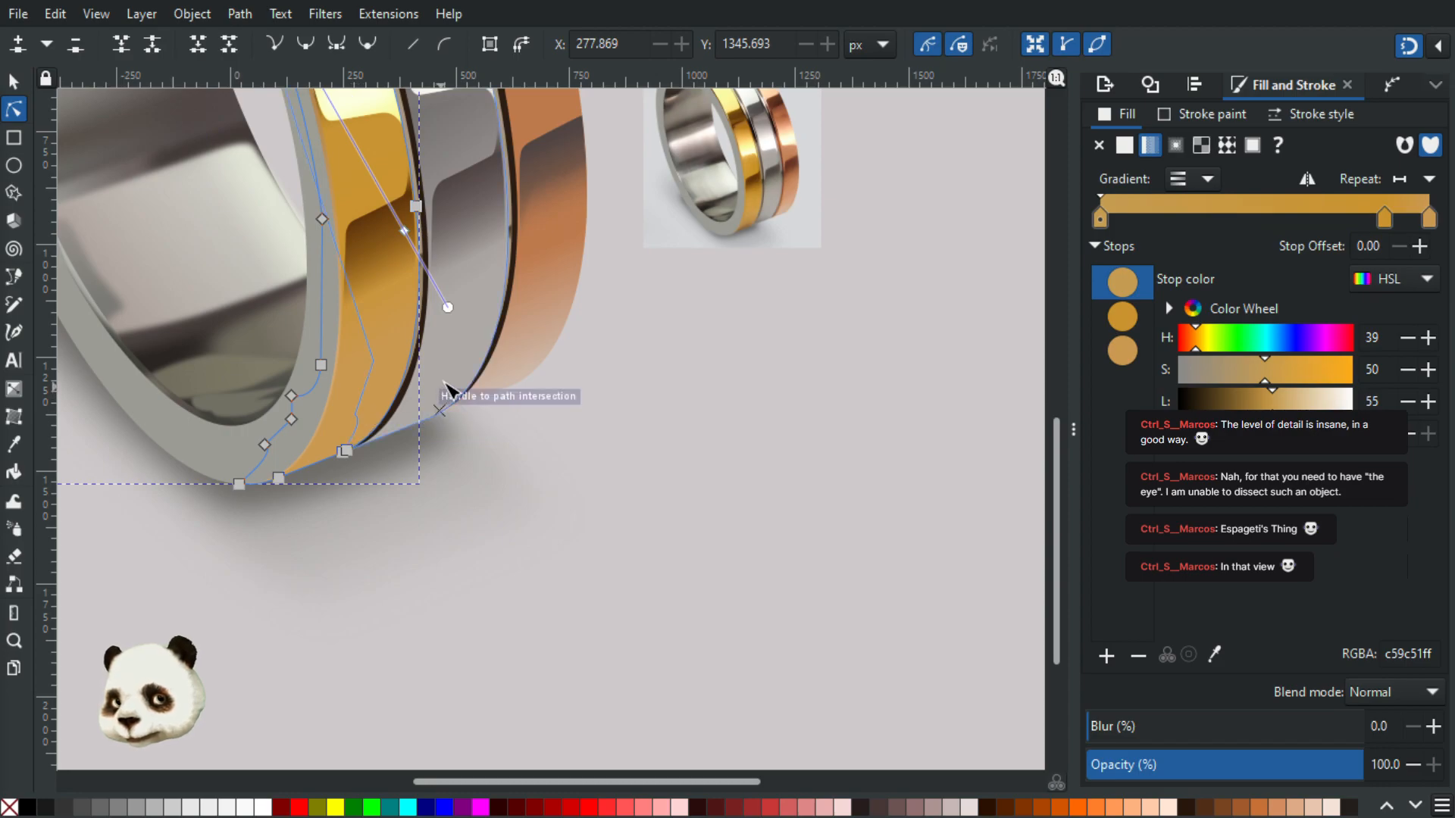
{"action": "left_click", "coordinate": [447, 390], "text": "shift"}
{"action": "left_click", "coordinate": [547, 335], "text": "shift"}
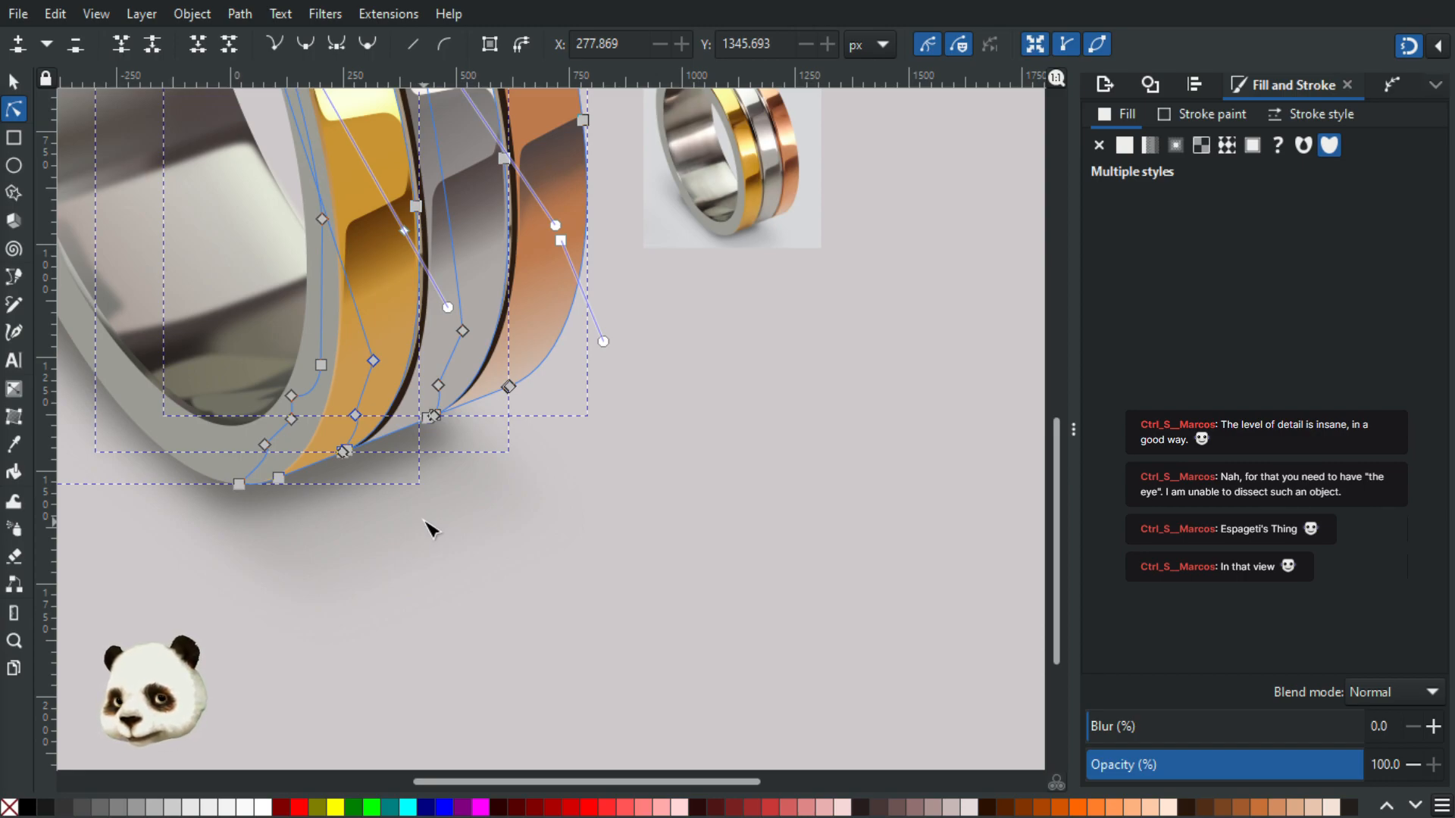
{"action": "key", "text": "ctrl+d"}
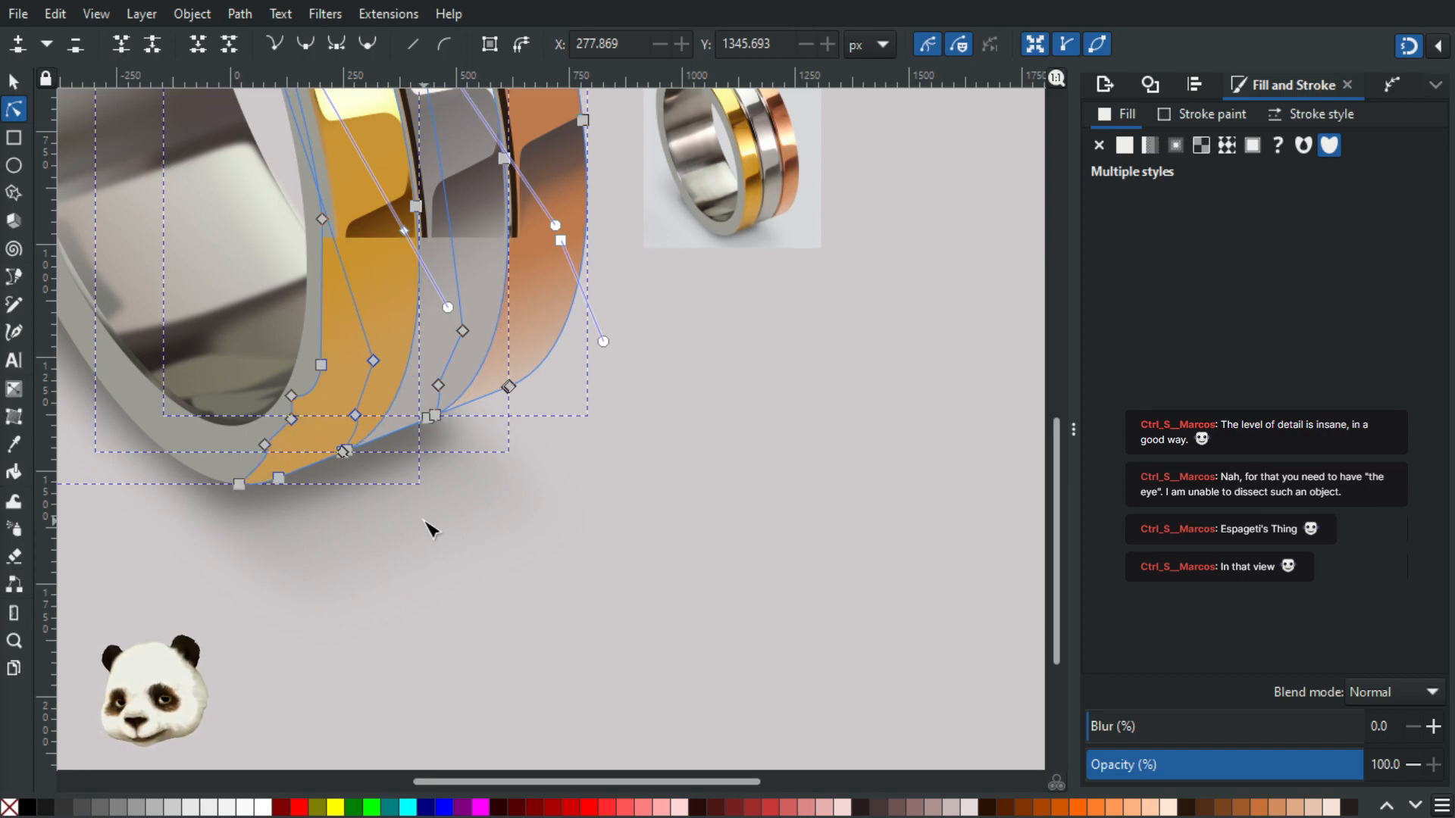
{"action": "key", "text": "ctrl+plus"}
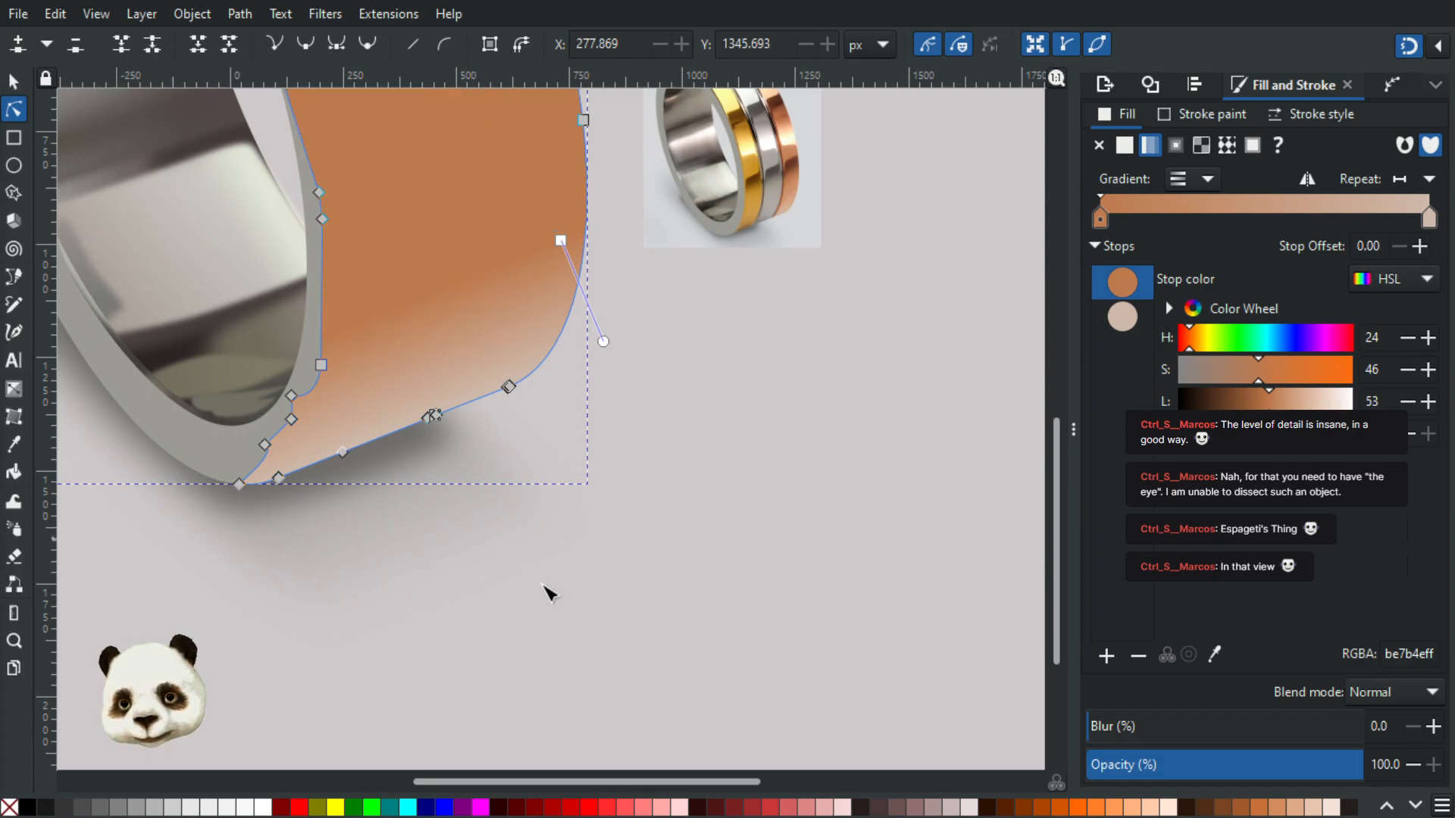
Step: Fill the united band shape with flat magenta (ff00ff) and set its opacity to 20%
{"action": "left_click", "coordinate": [481, 808]}
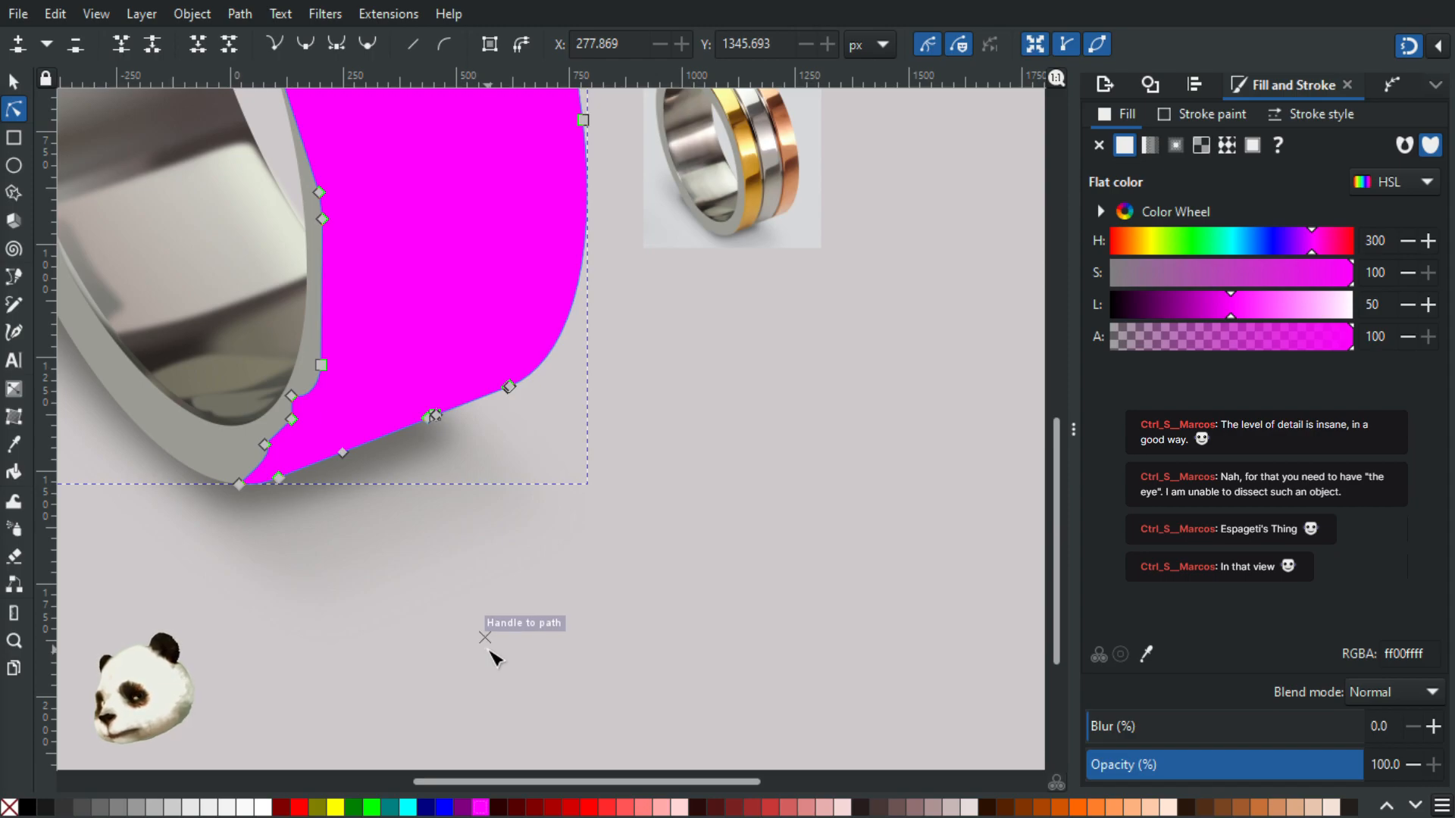
{"action": "key", "text": "b"}
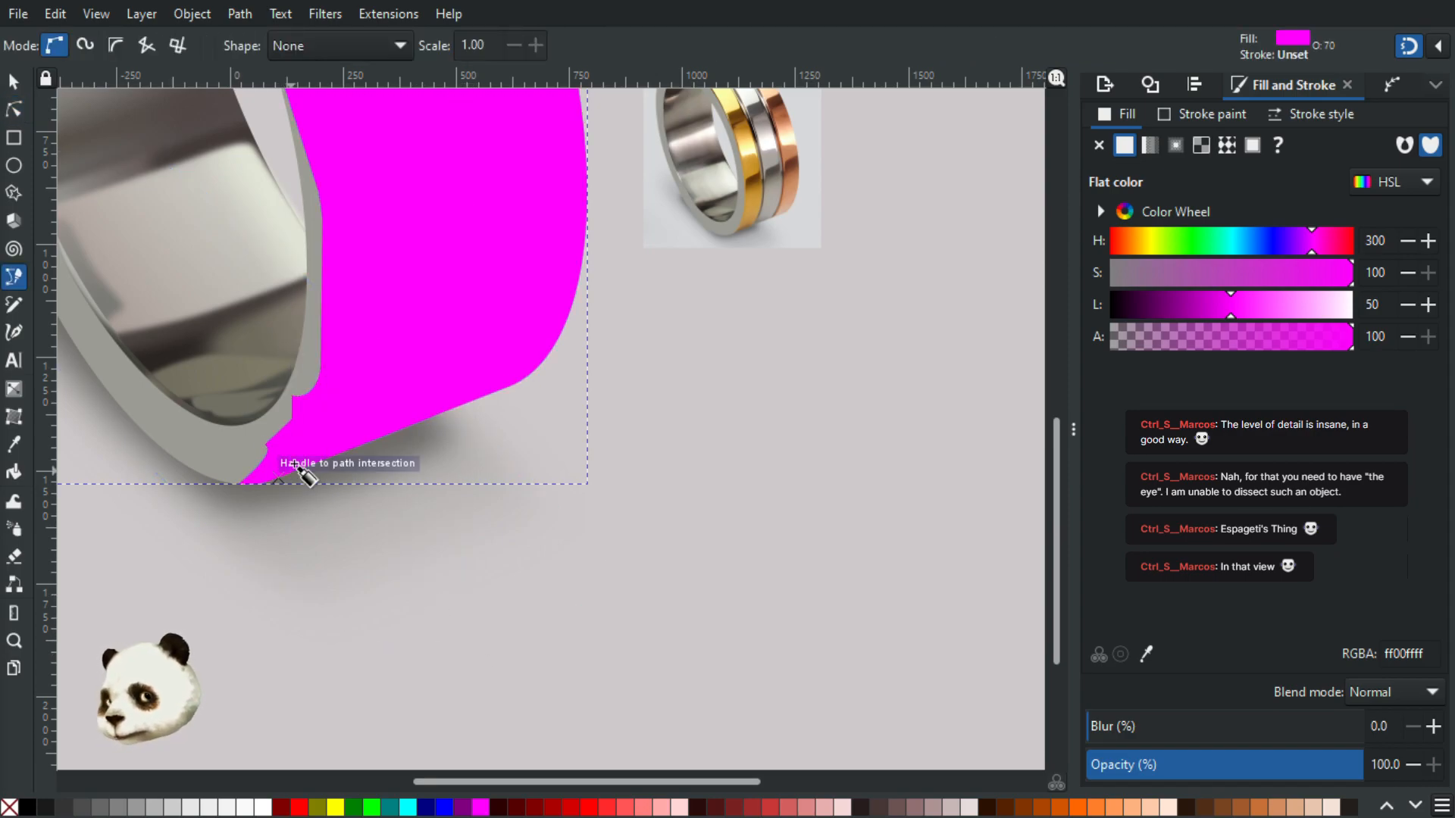
{"action": "left_click", "coordinate": [1146, 768]}
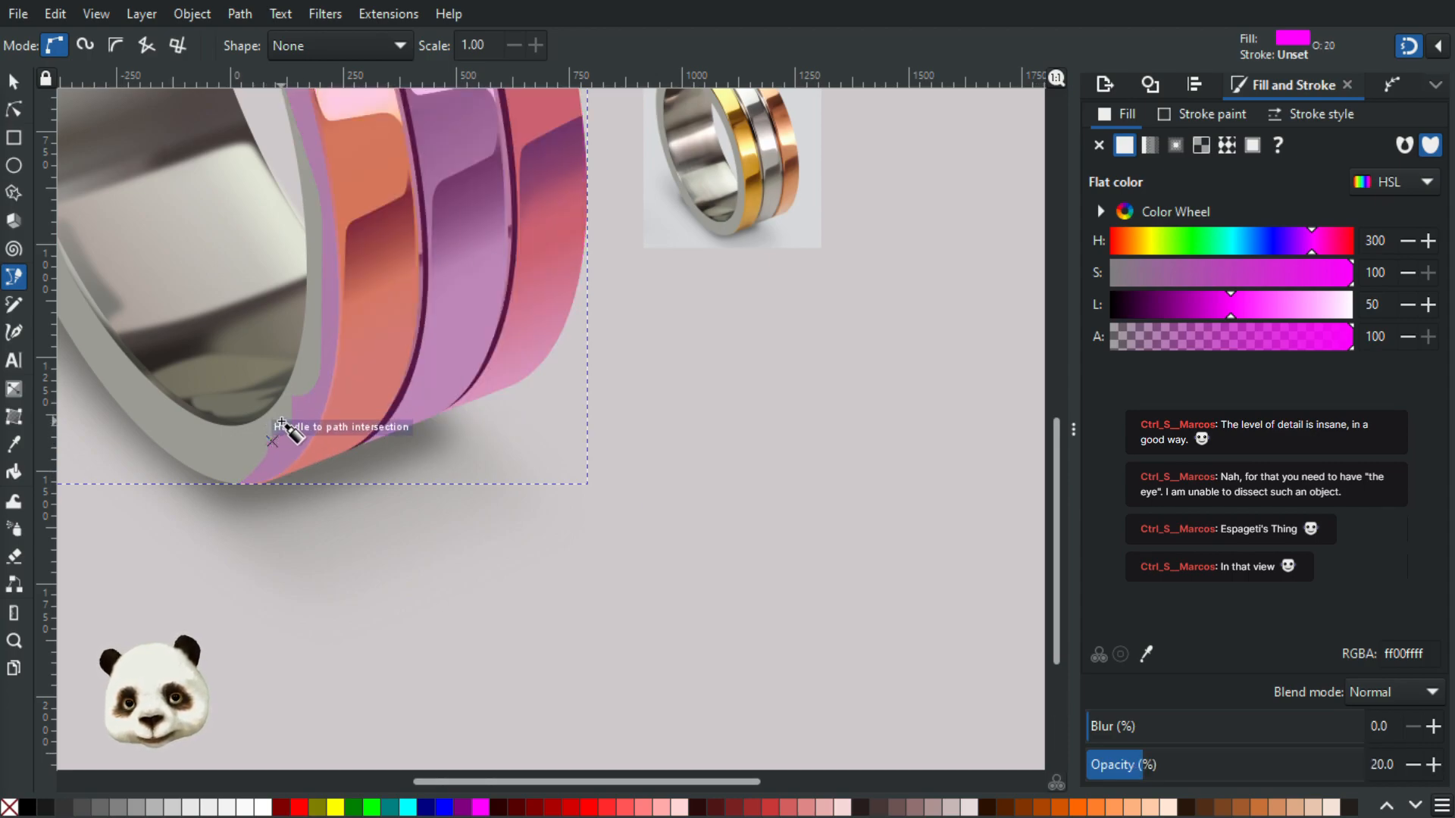
Step: With snapping off, draw a closed curved shadow shape about 751 × 251 px across the bands' lower edge and fill it black
{"action": "left_click", "coordinate": [277, 406]}
{"action": "key", "text": "shift+5"}
{"action": "left_click", "coordinate": [519, 404]}
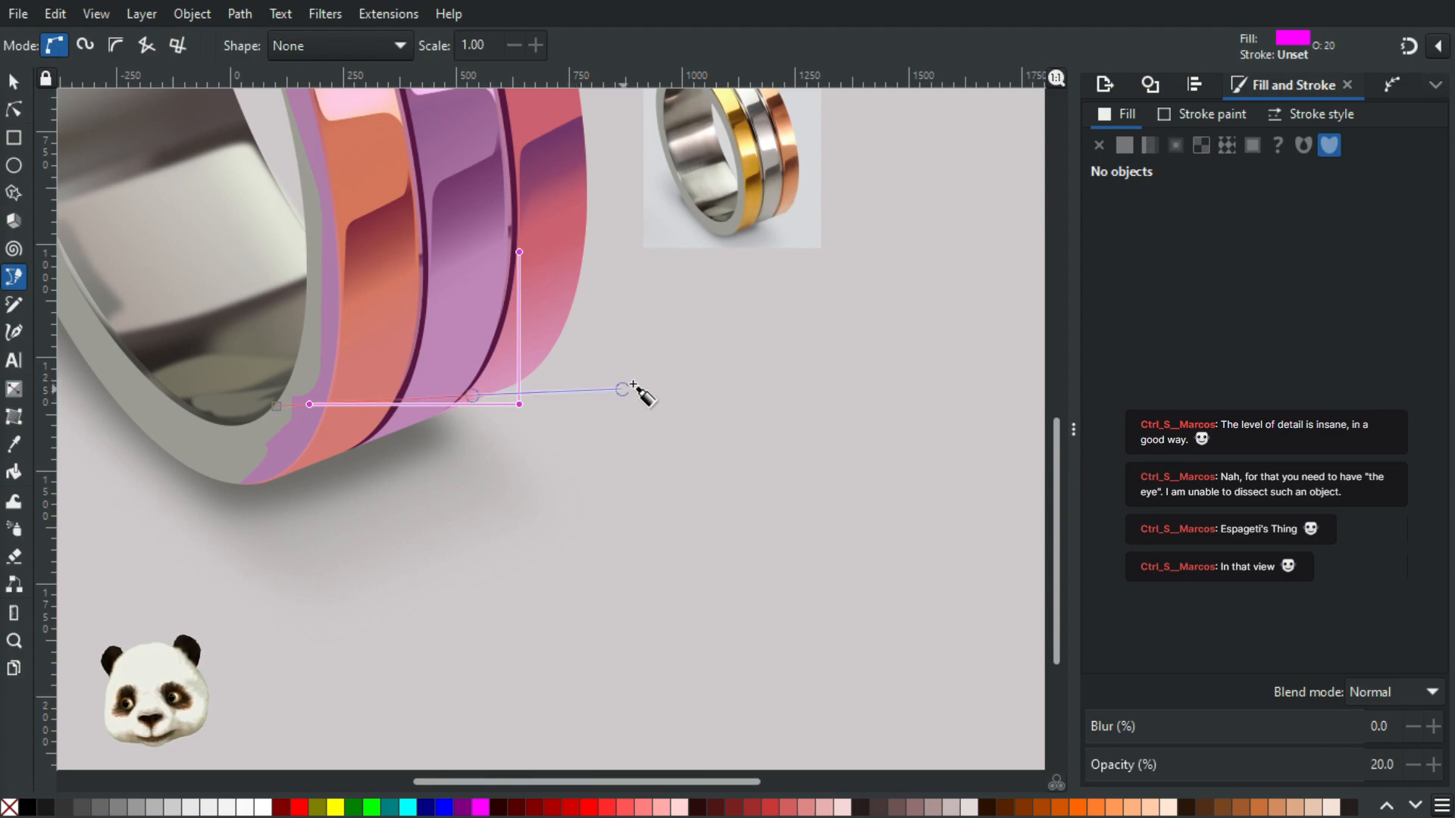
{"action": "left_click_drag", "start_coordinate": [546, 392], "coordinate": [522, 520]}
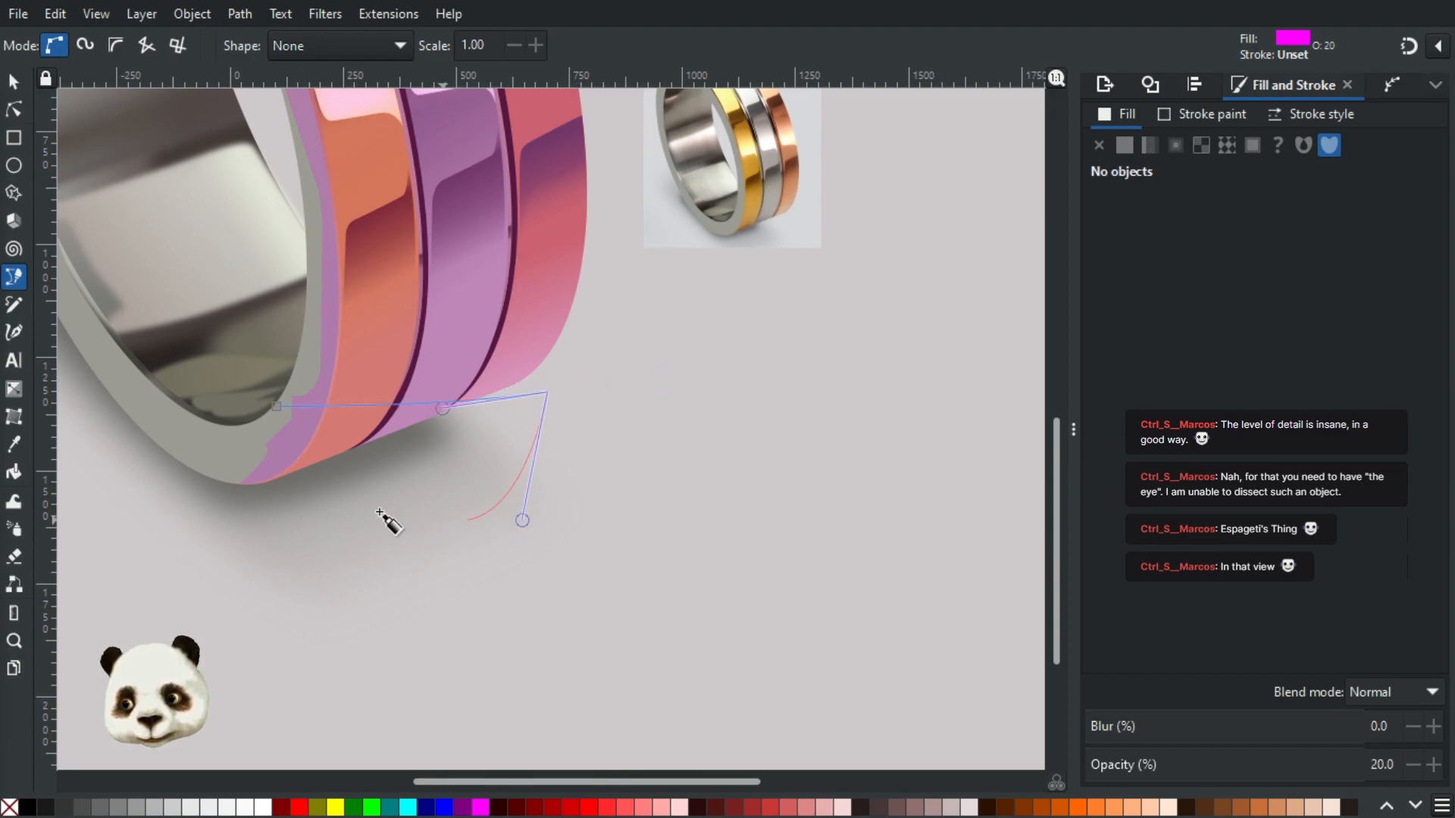
{"action": "left_click", "coordinate": [277, 407]}
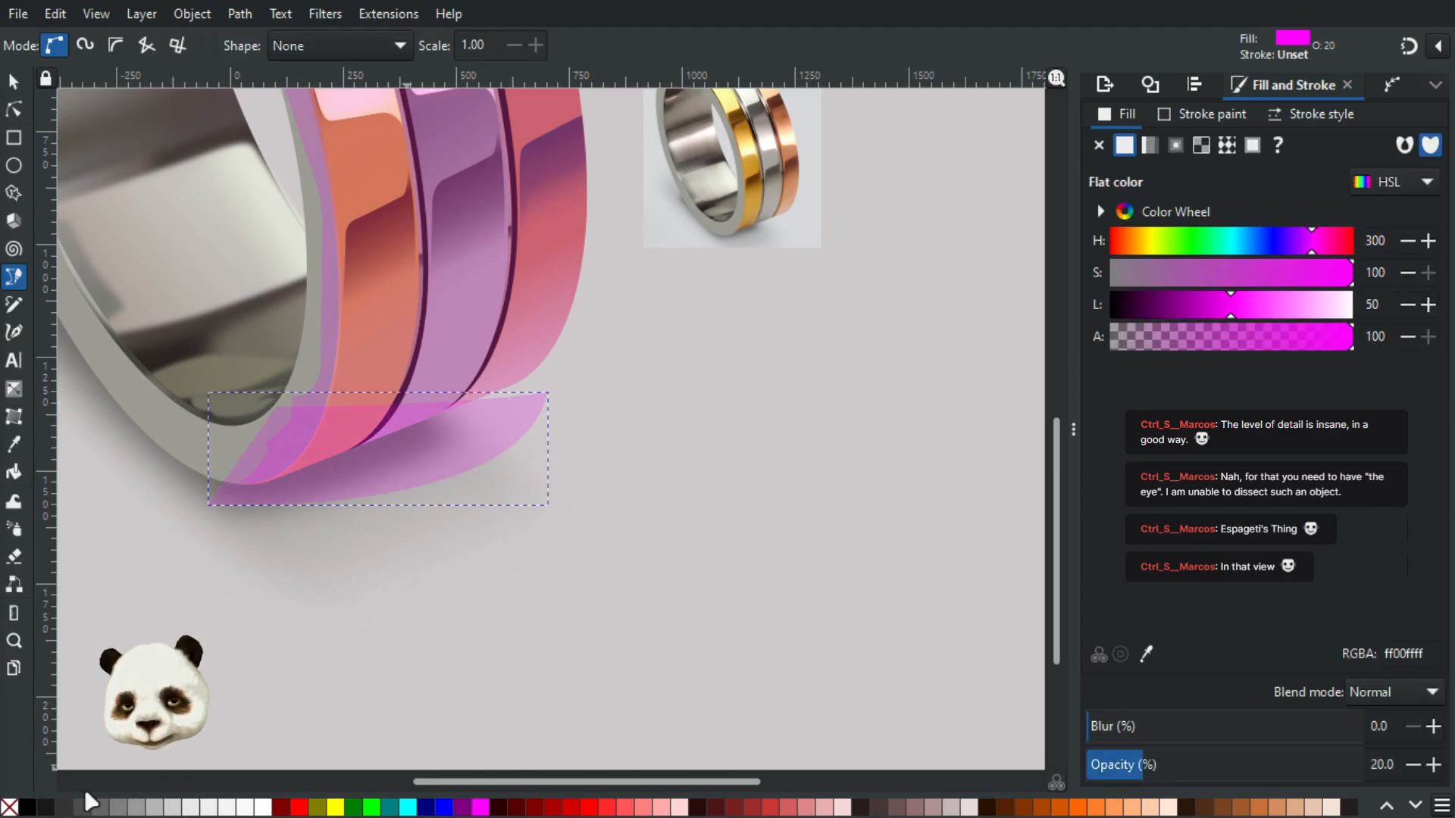
{"action": "left_click", "coordinate": [31, 808]}
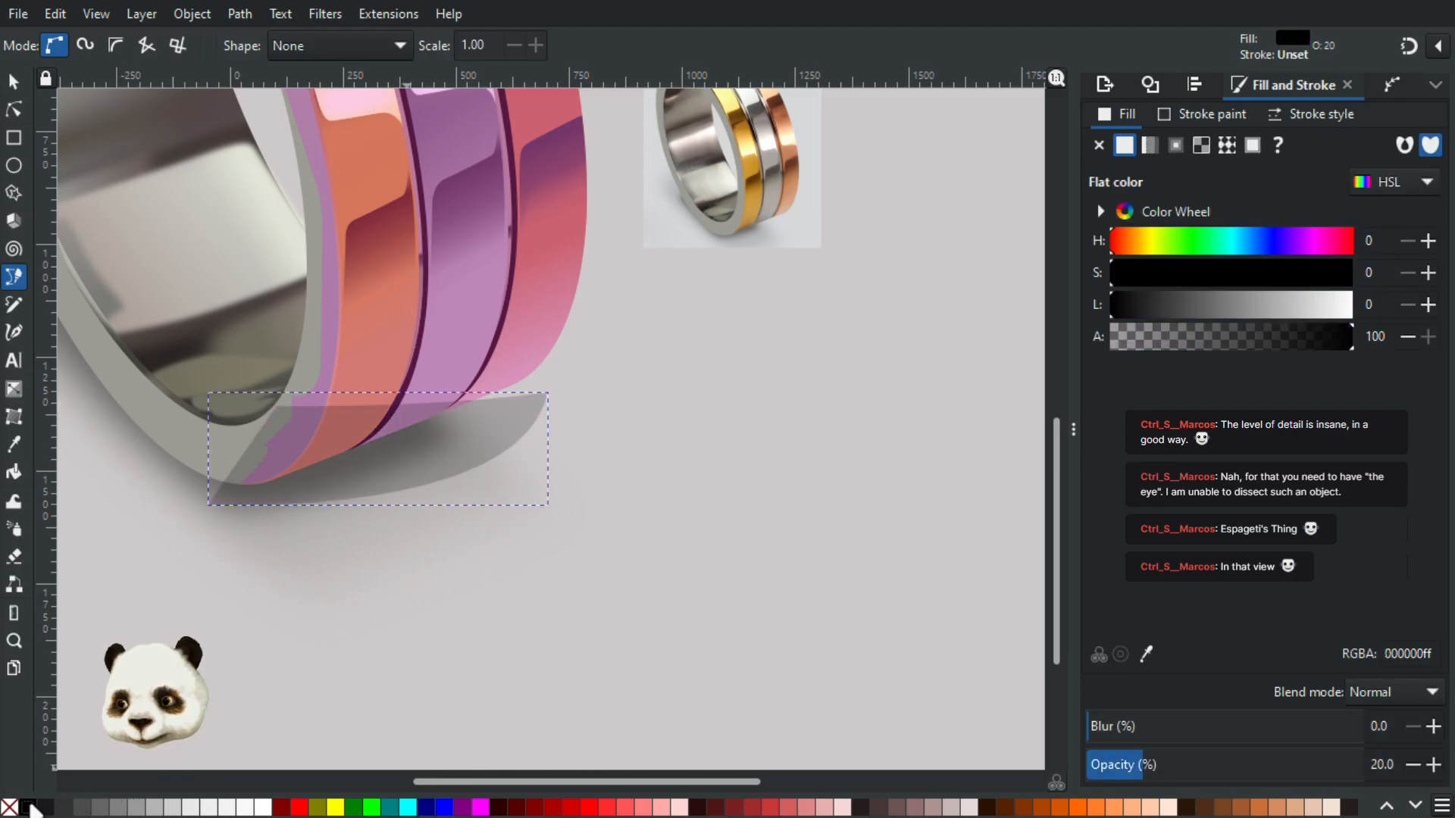
Step: Reshape the shadow's upper edge, moving its rim-side node to about X 72, Y 1451 px and its copper-side node to about X 678, Y 1325 px
{"action": "left_click", "coordinate": [14, 88]}
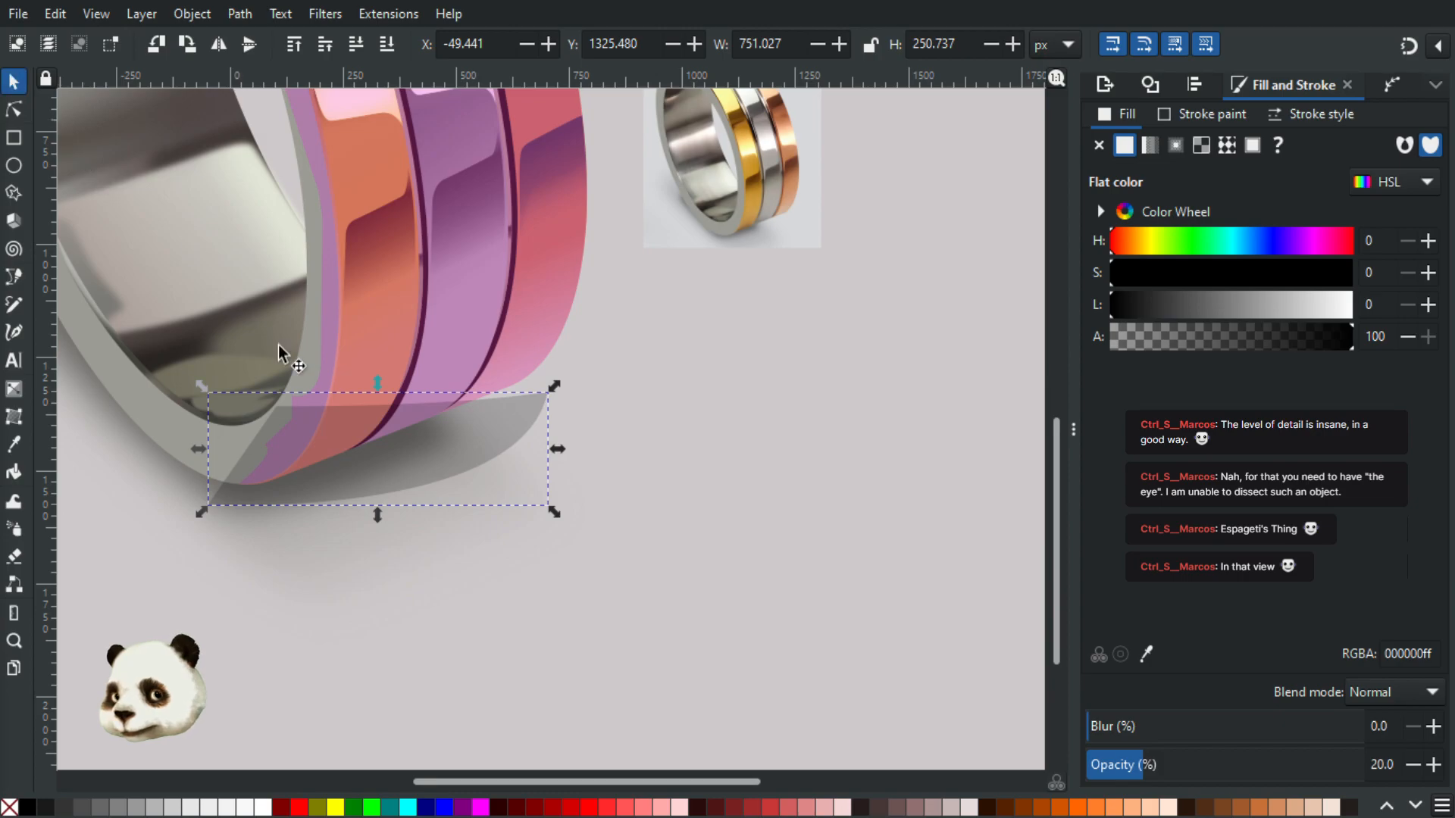
{"action": "left_click", "coordinate": [14, 109]}
{"action": "left_click_drag", "start_coordinate": [550, 395], "coordinate": [543, 400]}
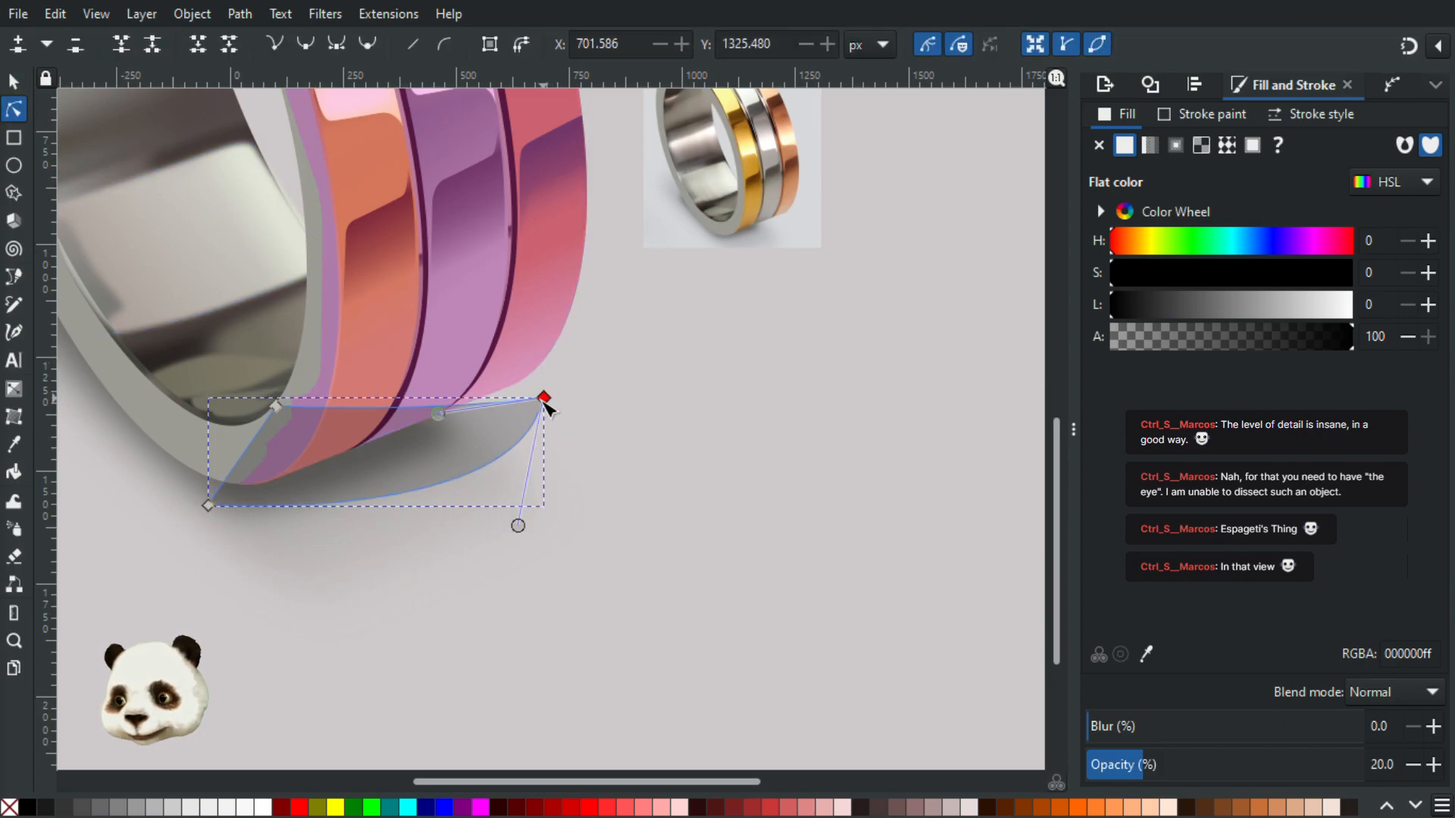
{"action": "left_click_drag", "start_coordinate": [276, 408], "coordinate": [267, 458]}
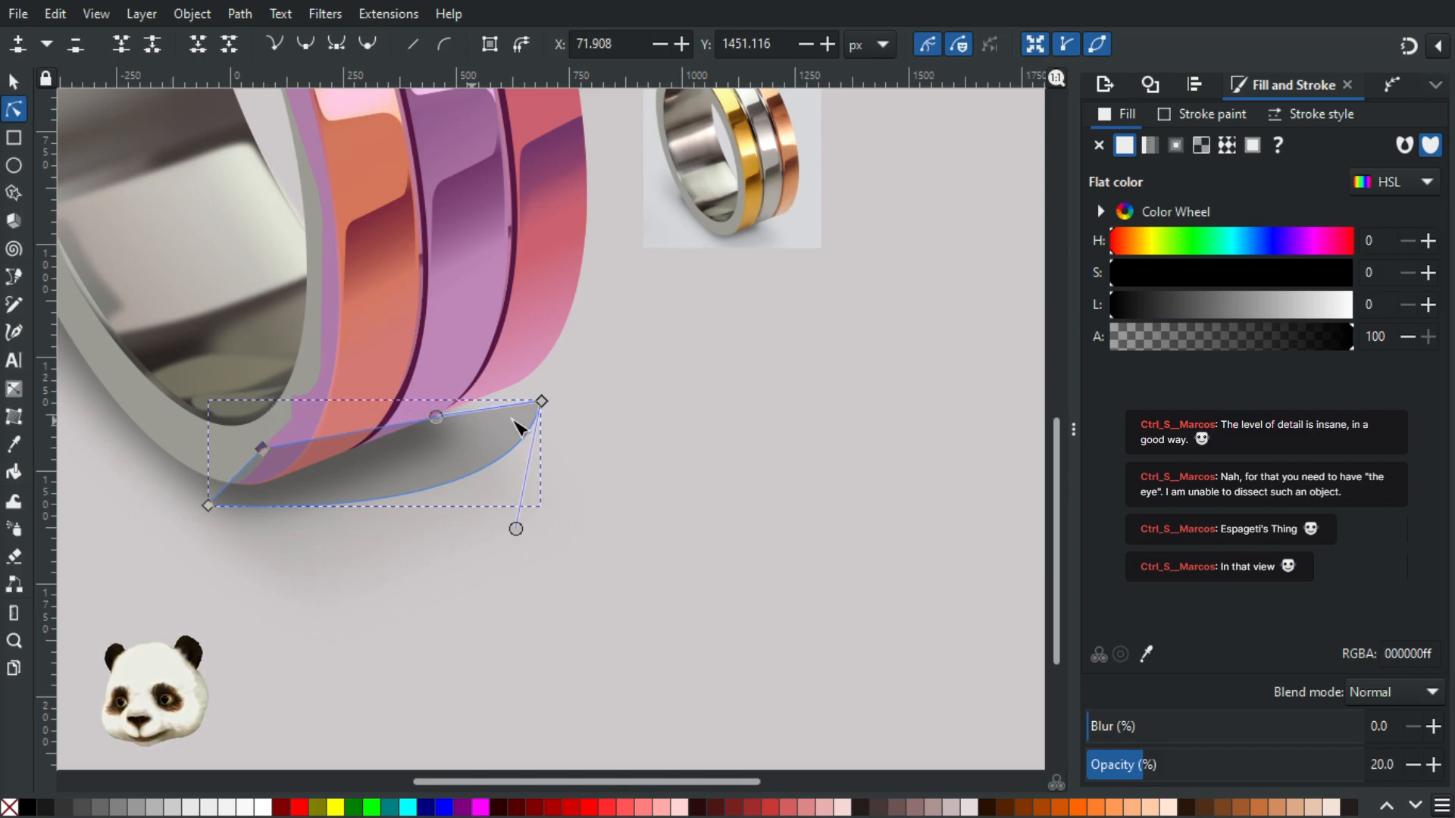
{"action": "left_click_drag", "start_coordinate": [436, 417], "coordinate": [425, 427]}
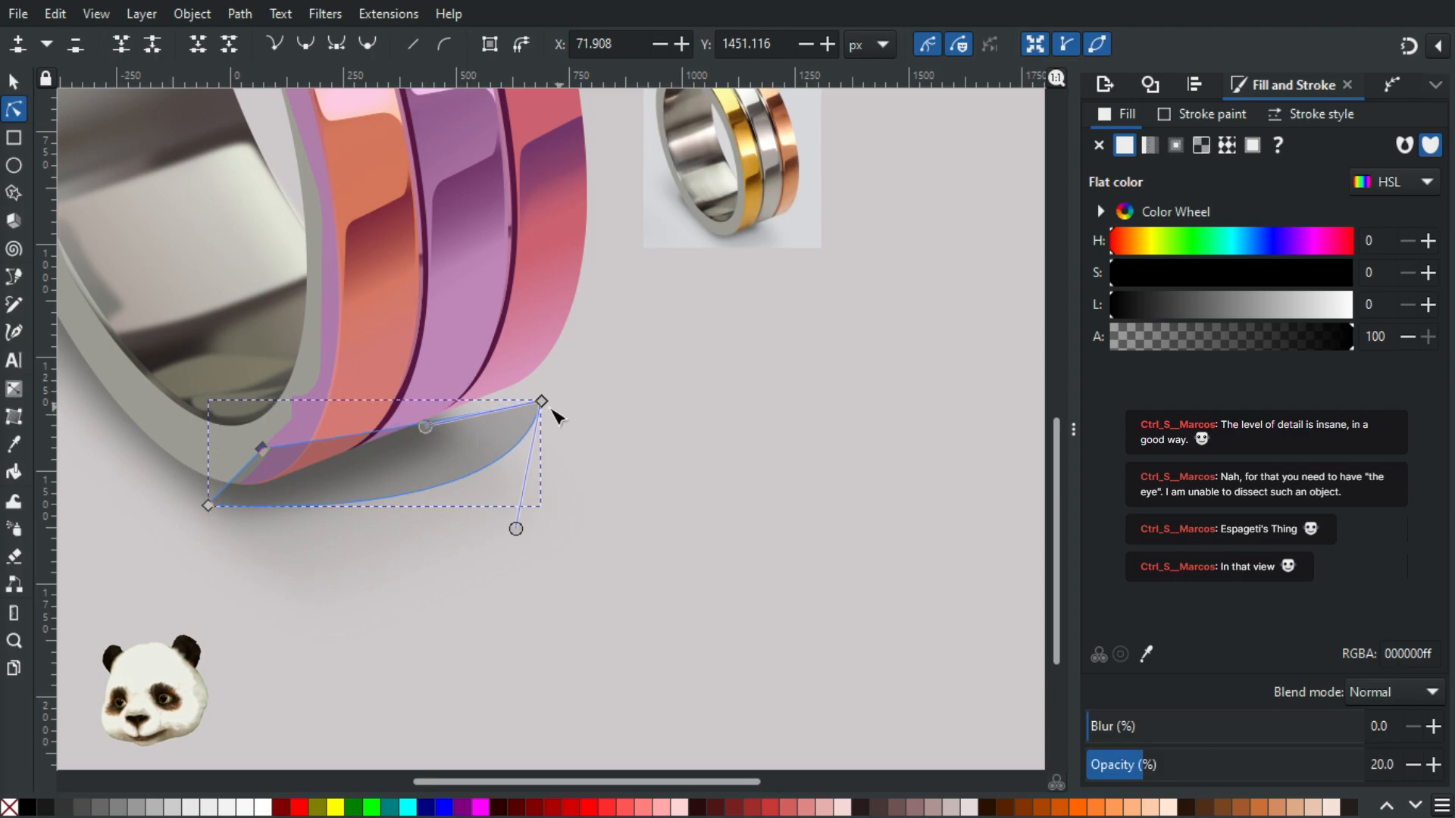
{"action": "left_click_drag", "start_coordinate": [545, 403], "coordinate": [540, 395]}
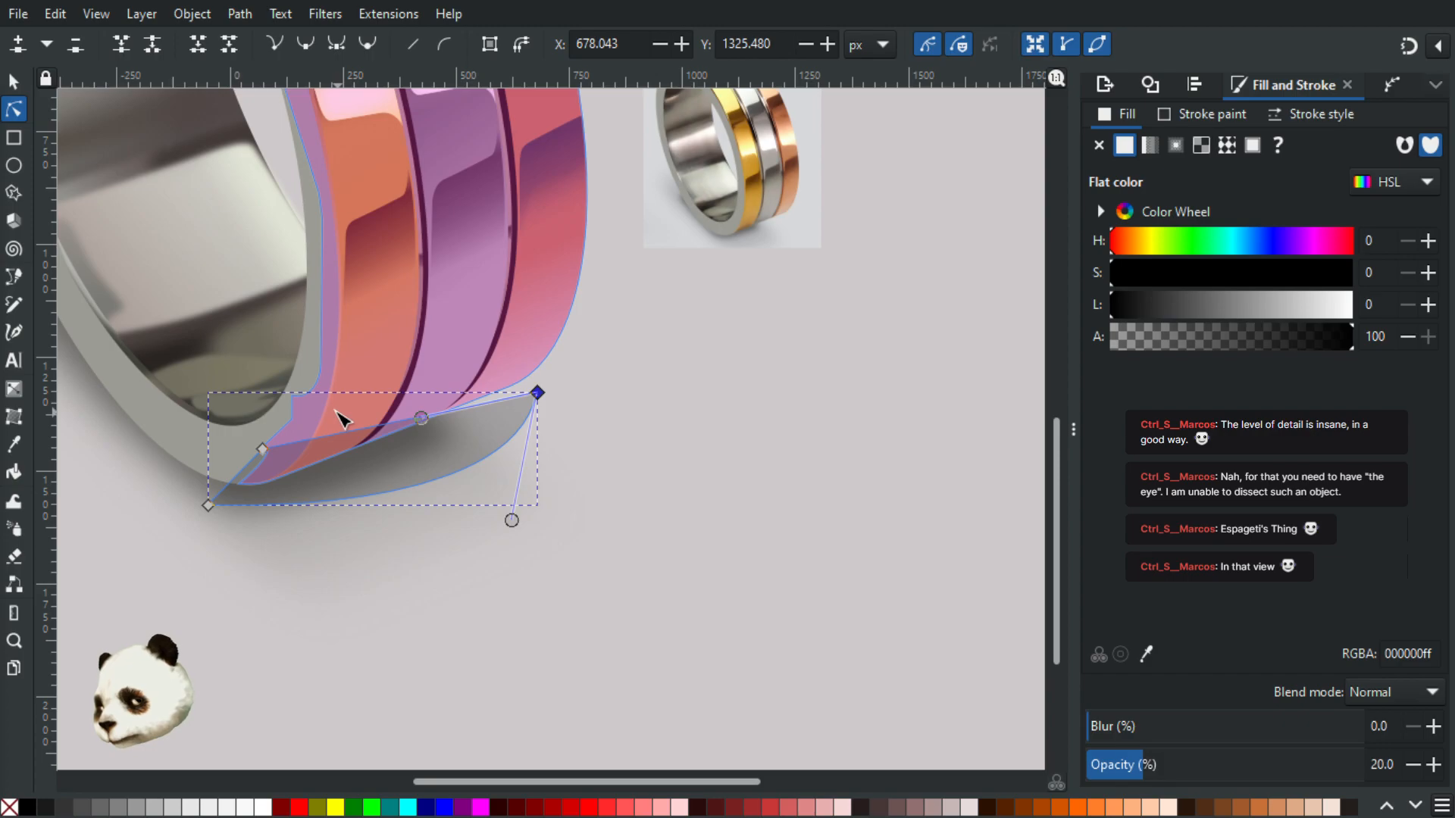
Step: Set the magenta band shape's opacity to 100%
{"action": "left_click", "coordinate": [16, 82]}
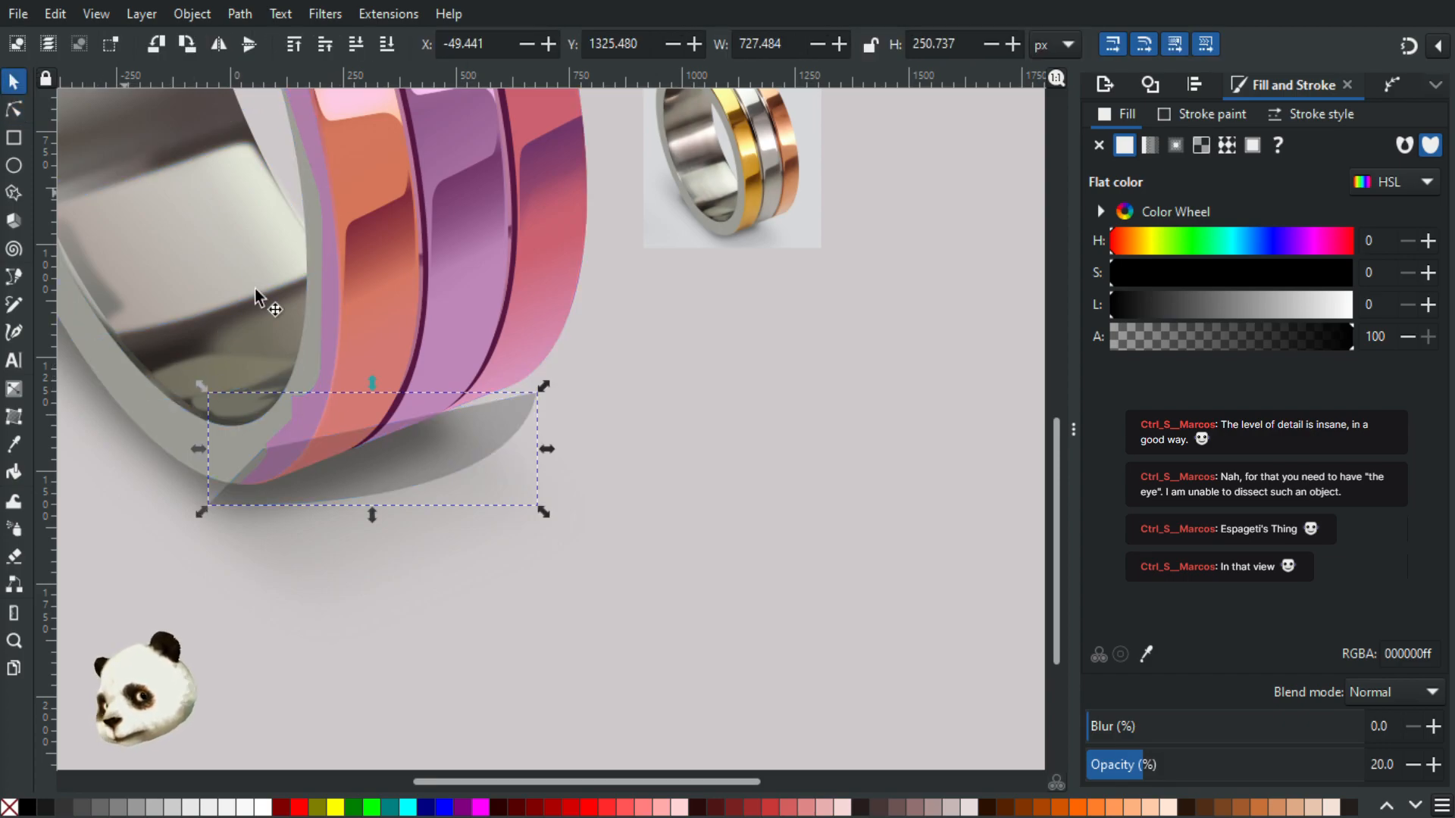
{"action": "left_click", "coordinate": [372, 293]}
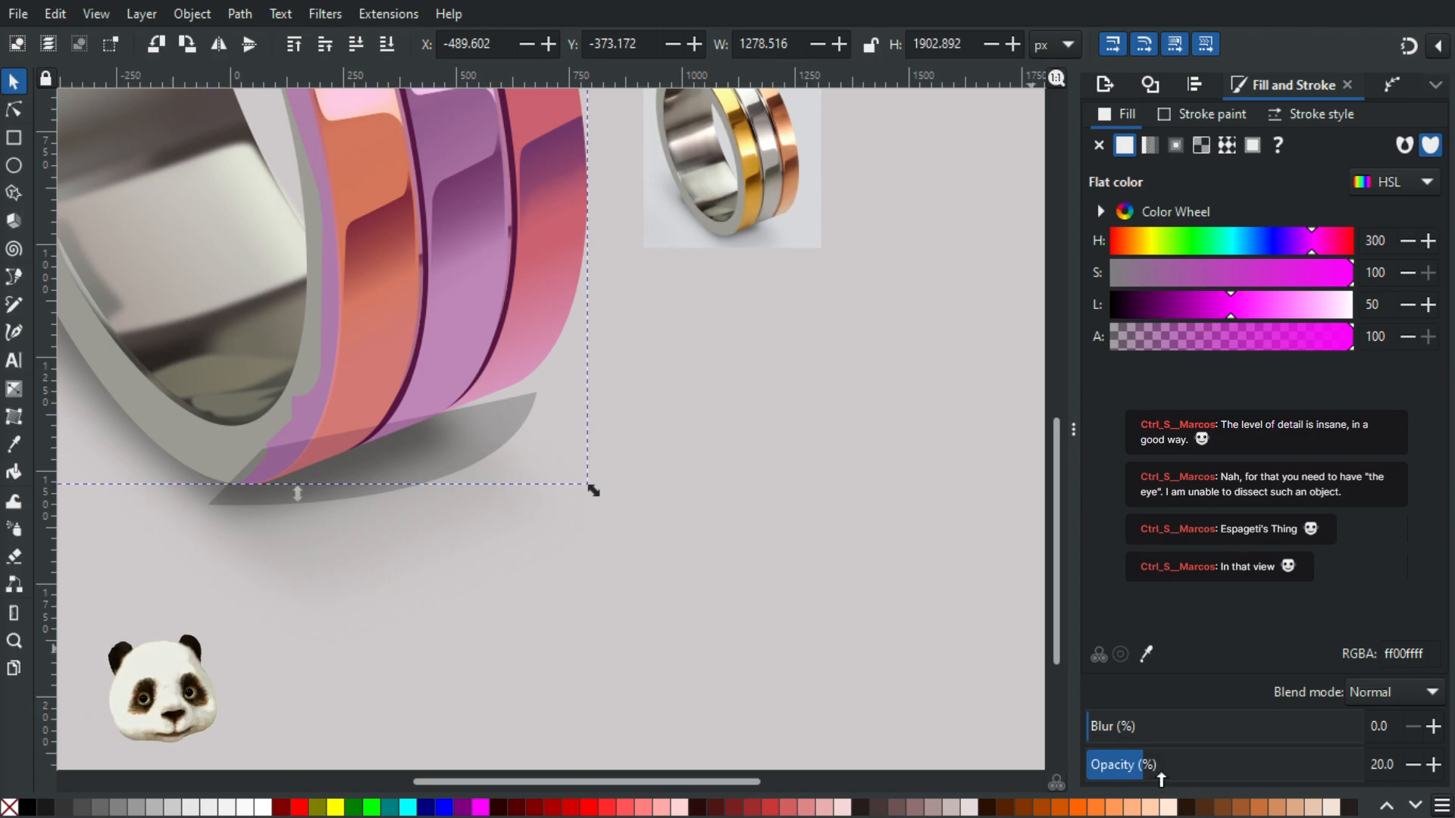
{"action": "left_click_drag", "start_coordinate": [1246, 764], "coordinate": [1450, 767]}
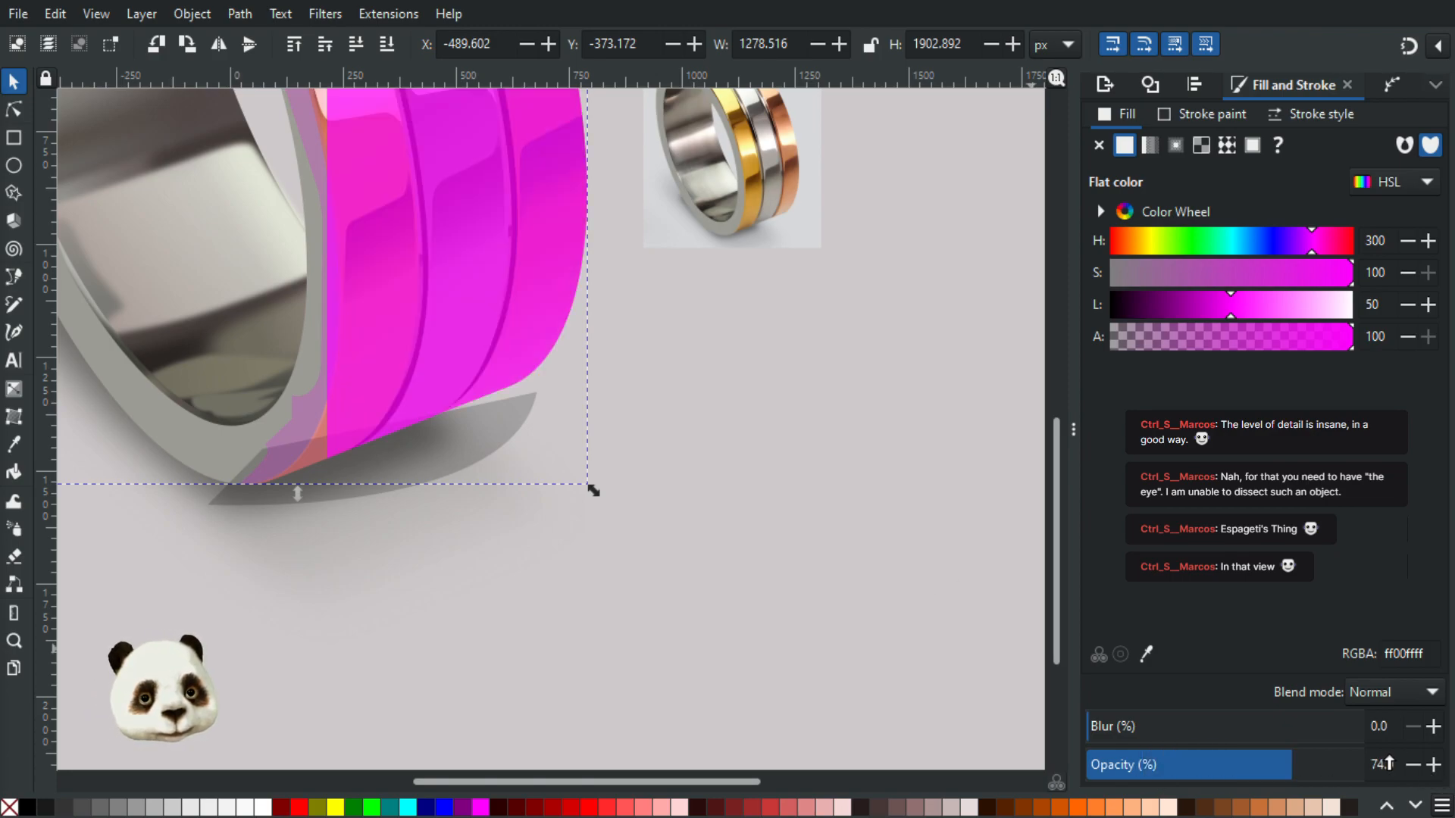
{"action": "left_click", "coordinate": [373, 484], "text": "shift"}
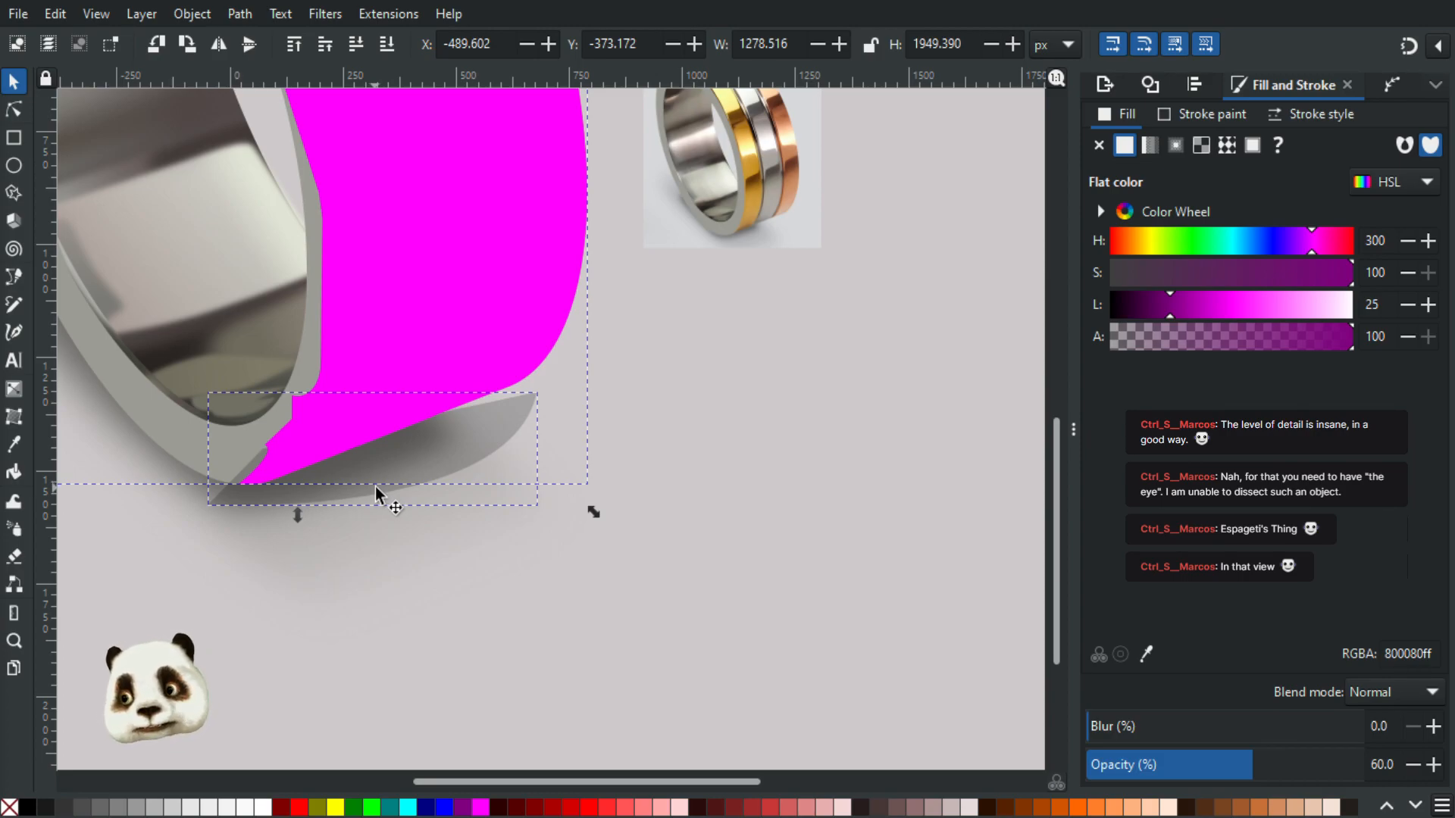
{"action": "left_click", "coordinate": [760, 536]}
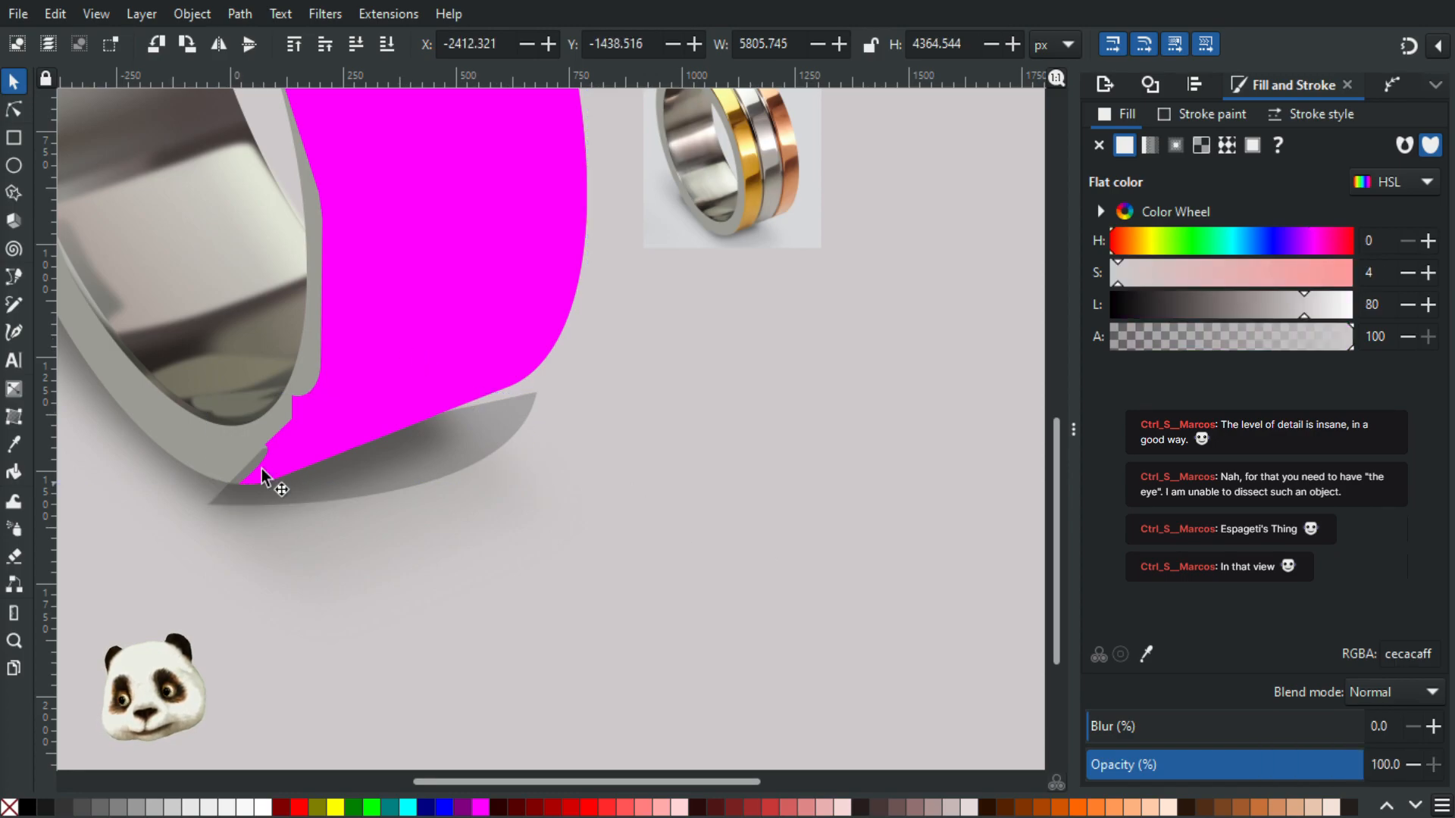
Step: Place a copy of the grey front rim above the magenta shape and subtract it, trimming the shape to the rim's outer edge
{"action": "left_click", "coordinate": [152, 440]}
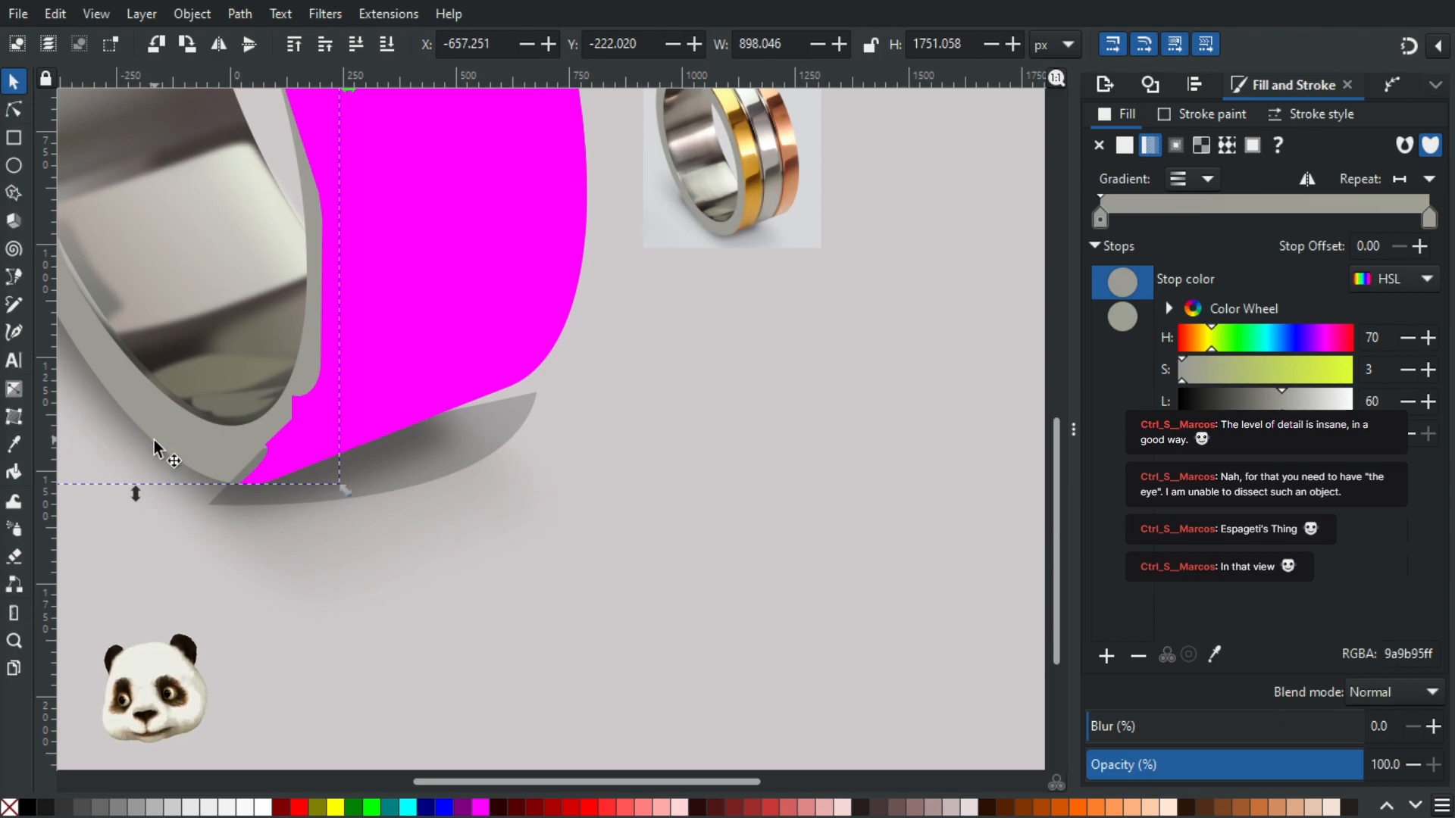
{"action": "key", "text": "Page_Up"}
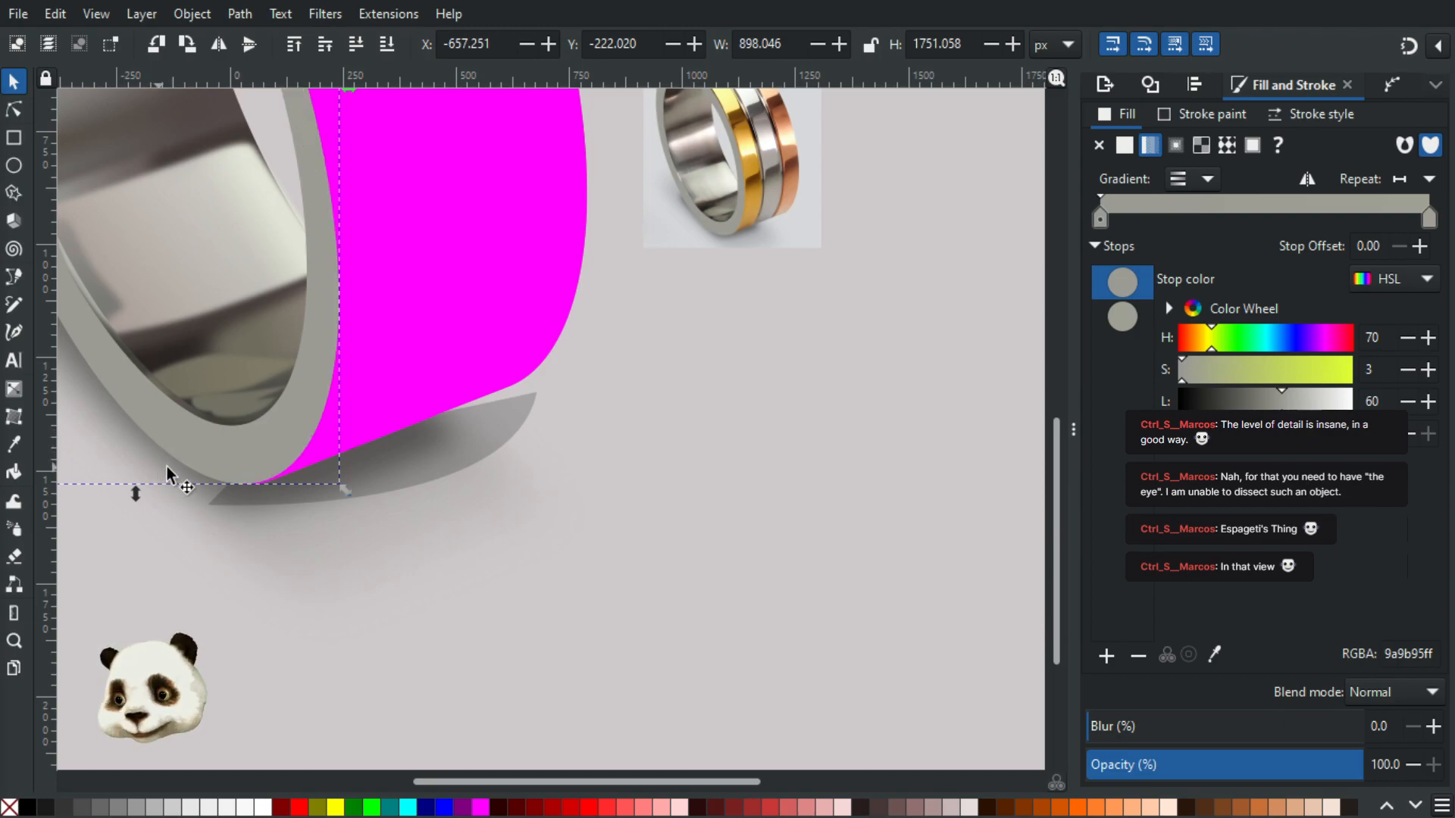
{"action": "left_click", "coordinate": [479, 312], "text": "shift"}
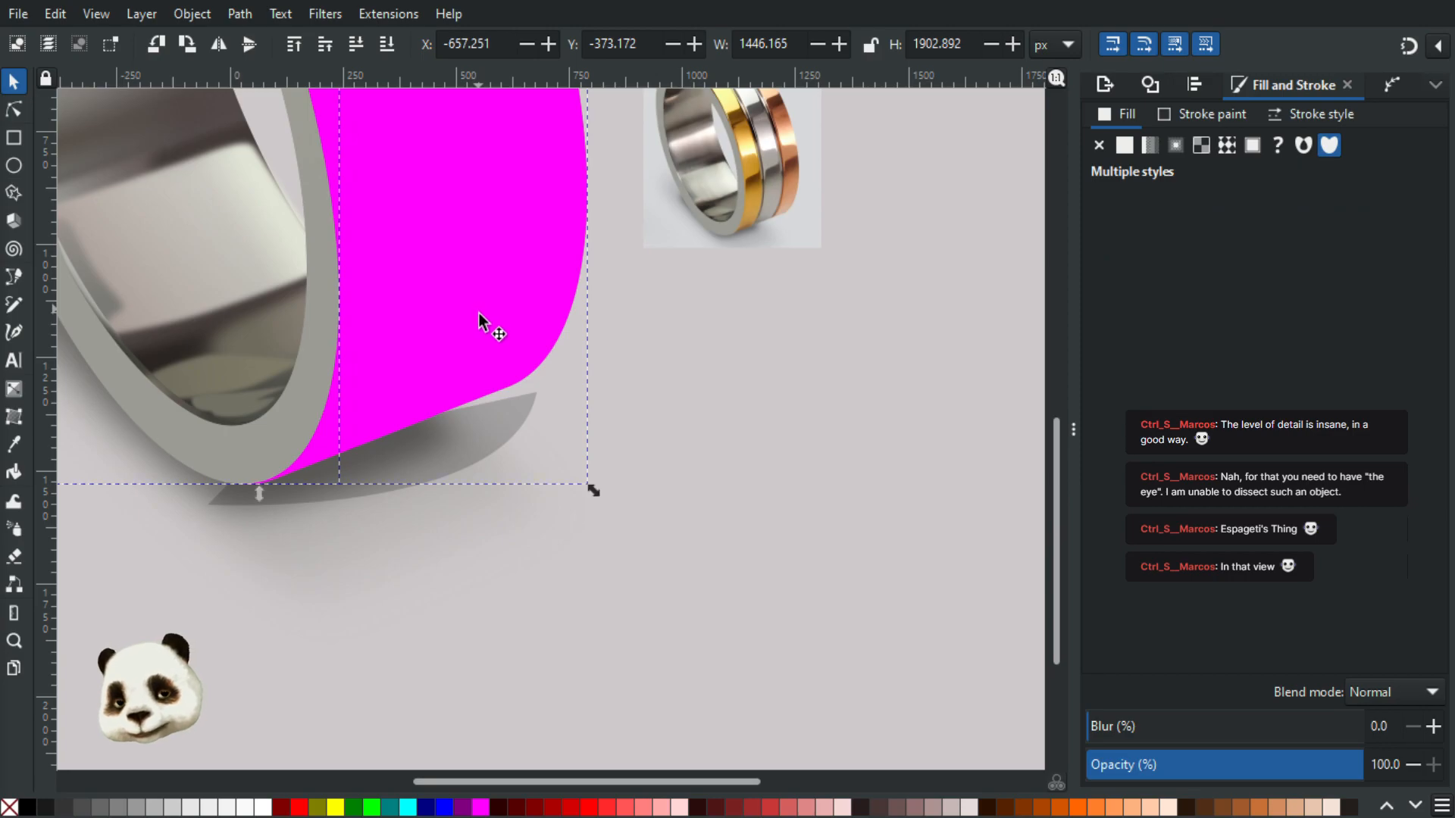
{"action": "left_click", "coordinate": [479, 312]}
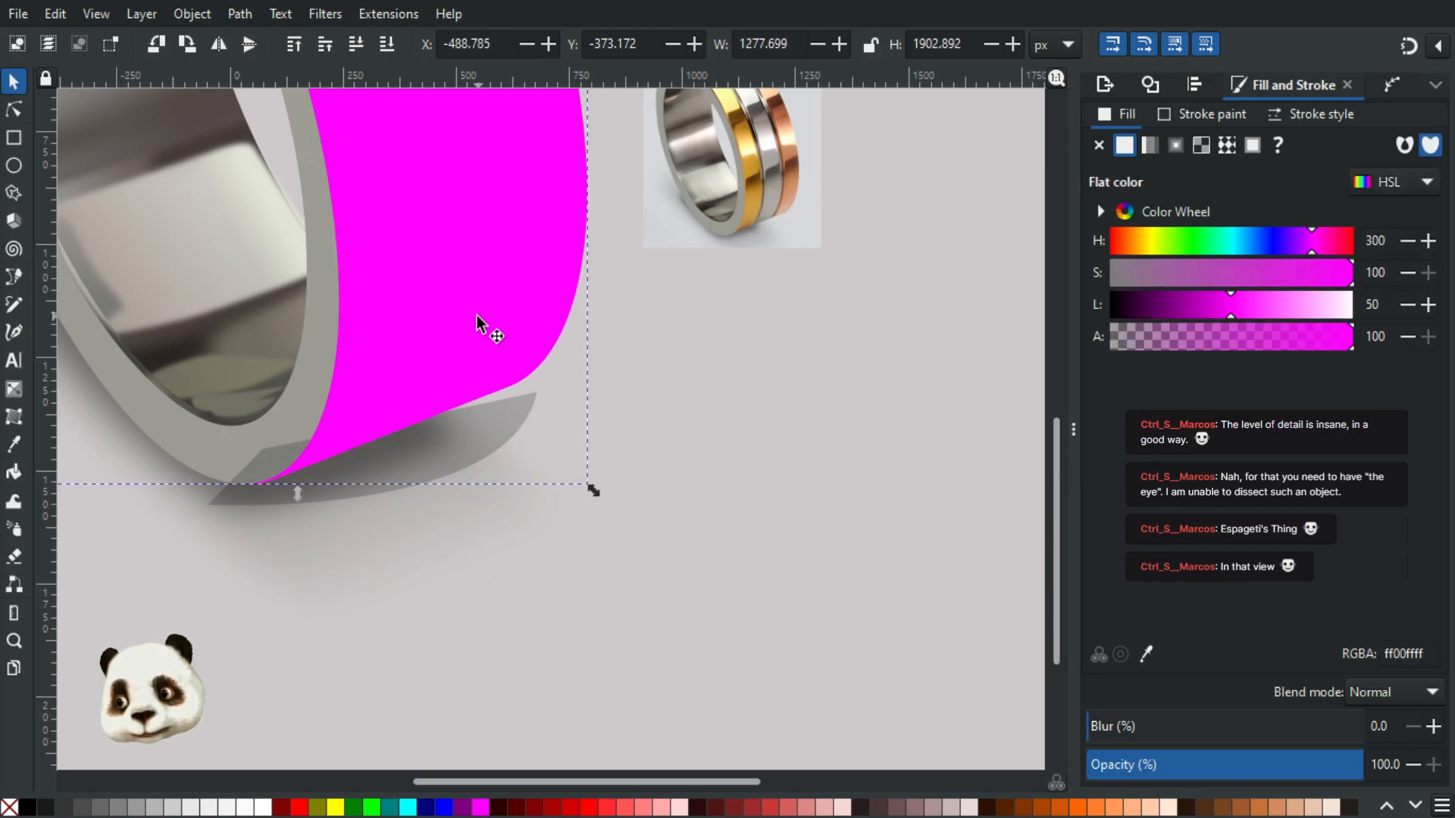
Step: Clip the black shadow shape with the trimmed magenta band shape
{"action": "left_click", "coordinate": [475, 315]}
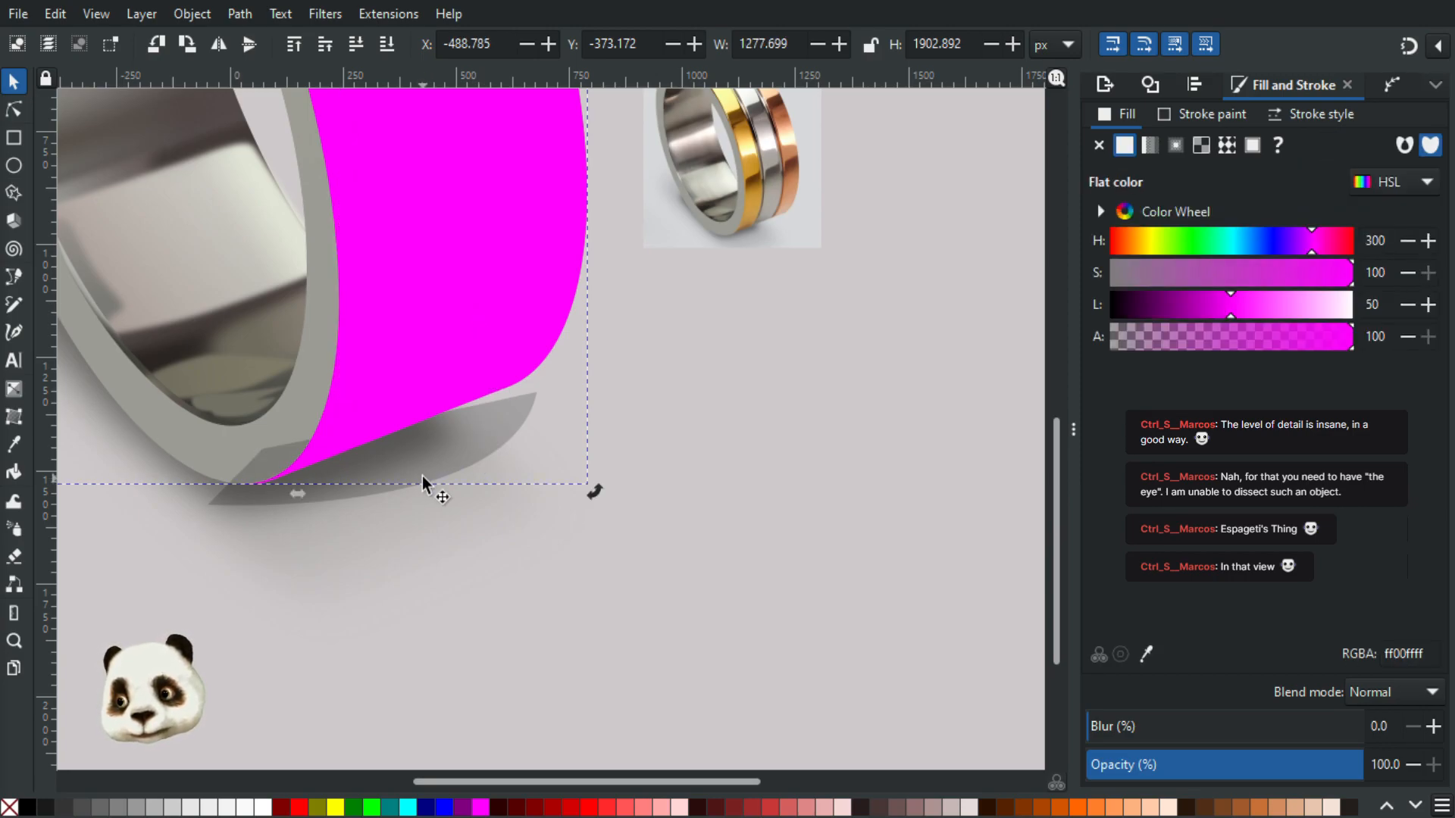
{"action": "left_click", "coordinate": [237, 506], "text": "shift"}
{"action": "right_click", "coordinate": [386, 356]}
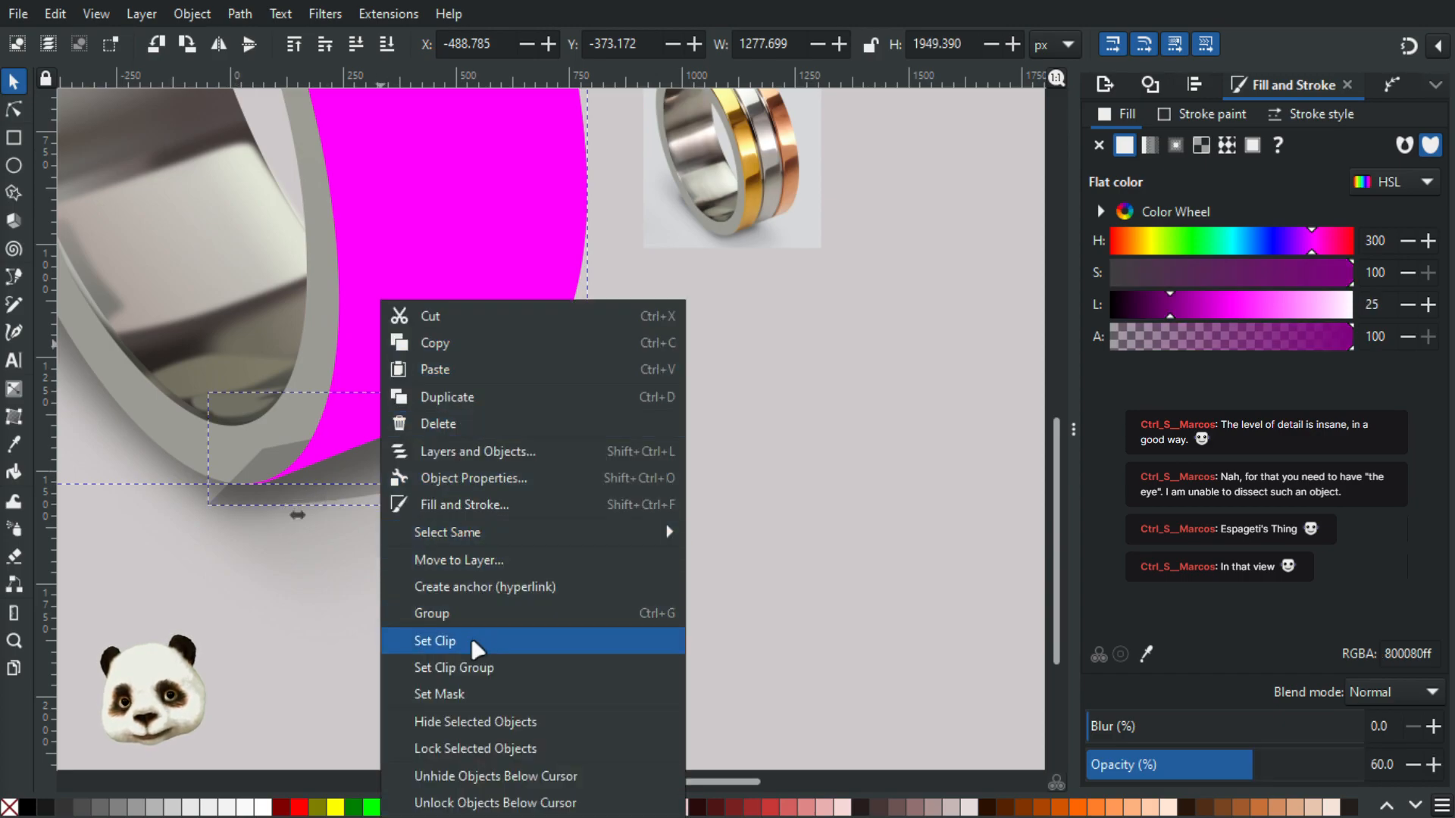
{"action": "left_click", "coordinate": [435, 640]}
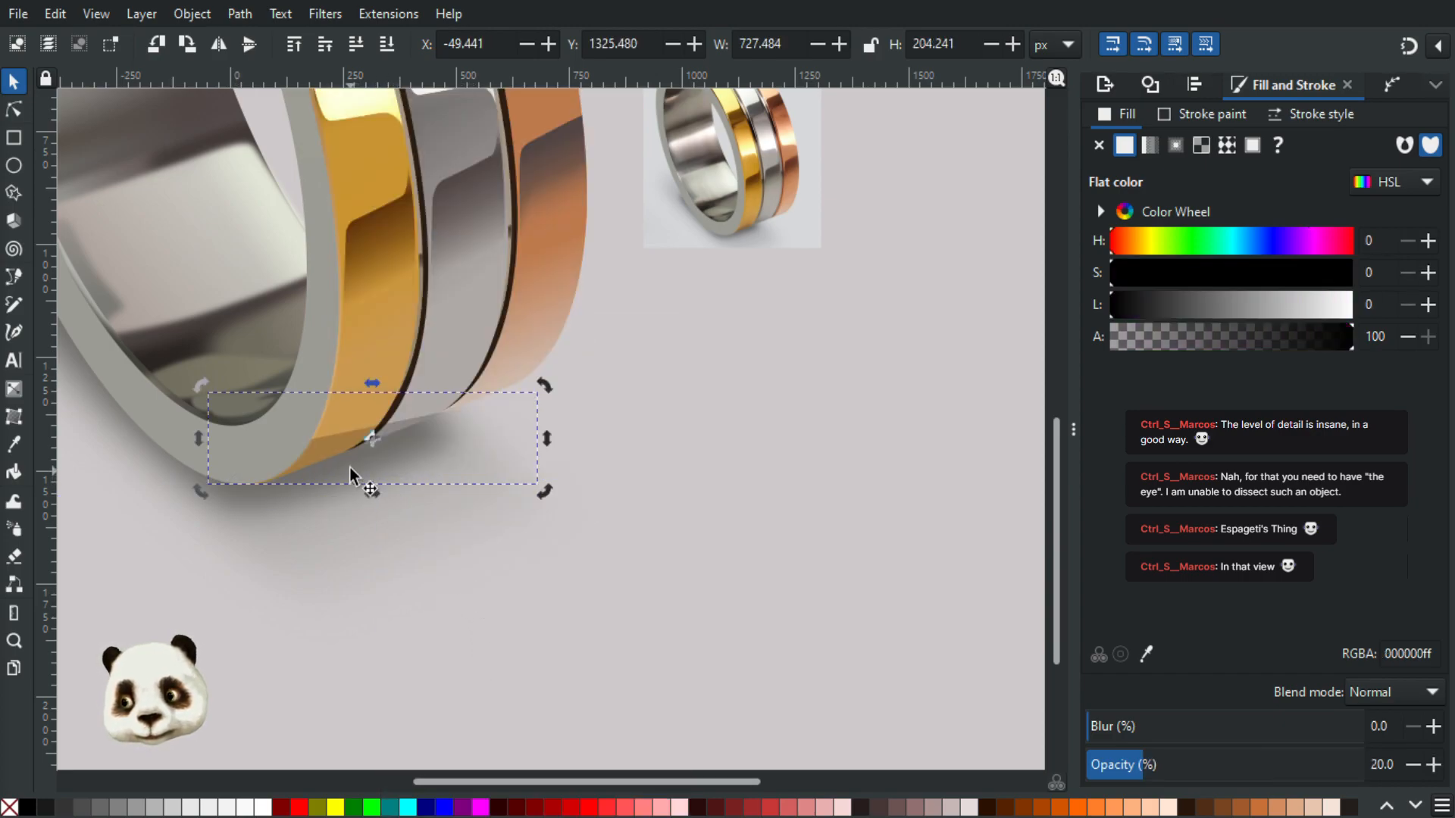
Step: Adjust the curve handles of the clipped shadow's upper edge into a gentle bend across the gold and silver bands, and set its opacity to 100%
{"action": "scroll", "coordinate": [350, 473], "scroll_direction": "up", "scroll_amount": 1, "text": "ctrl"}
{"action": "left_click", "coordinate": [14, 109]}
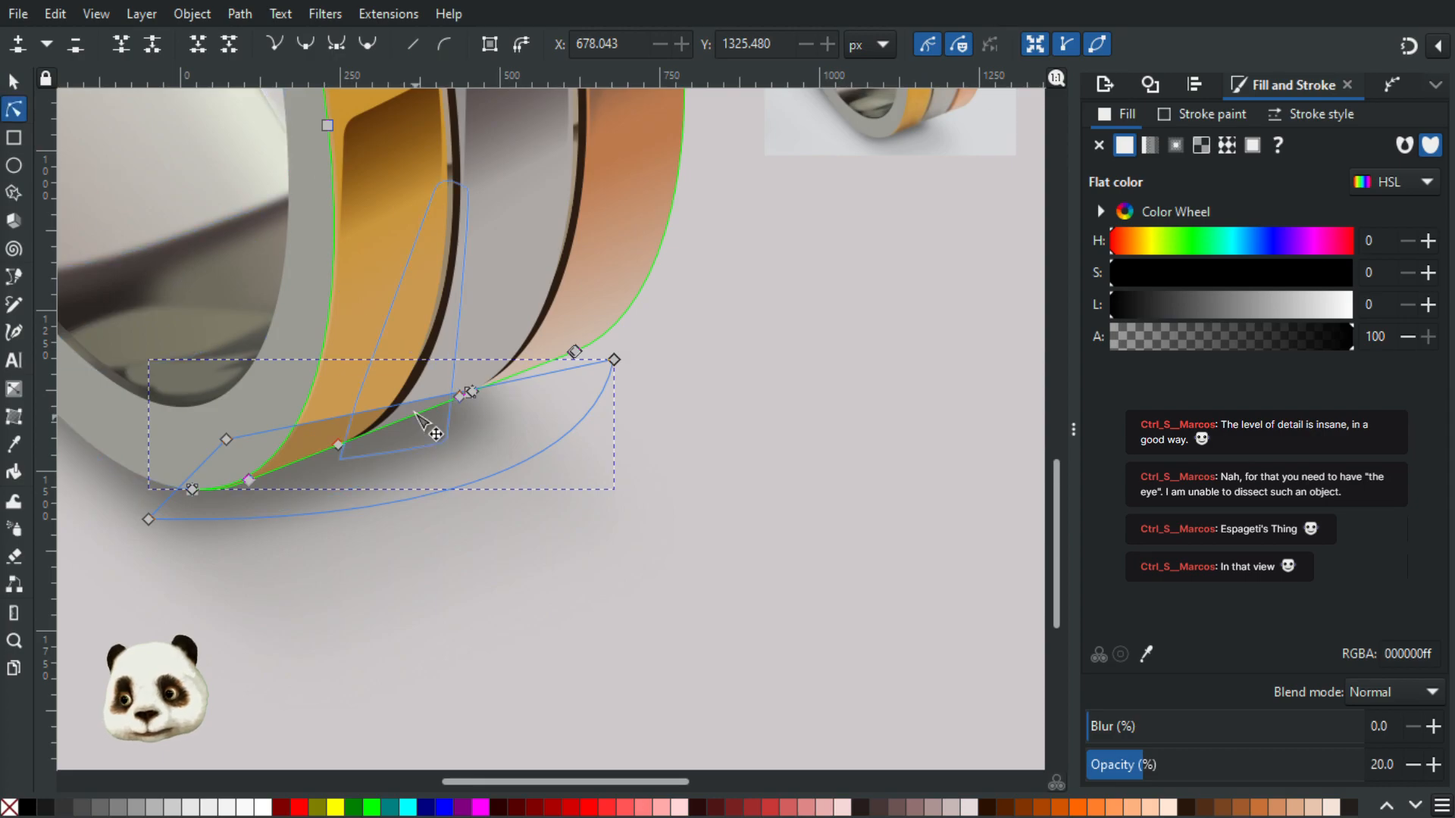
{"action": "left_click", "coordinate": [226, 439]}
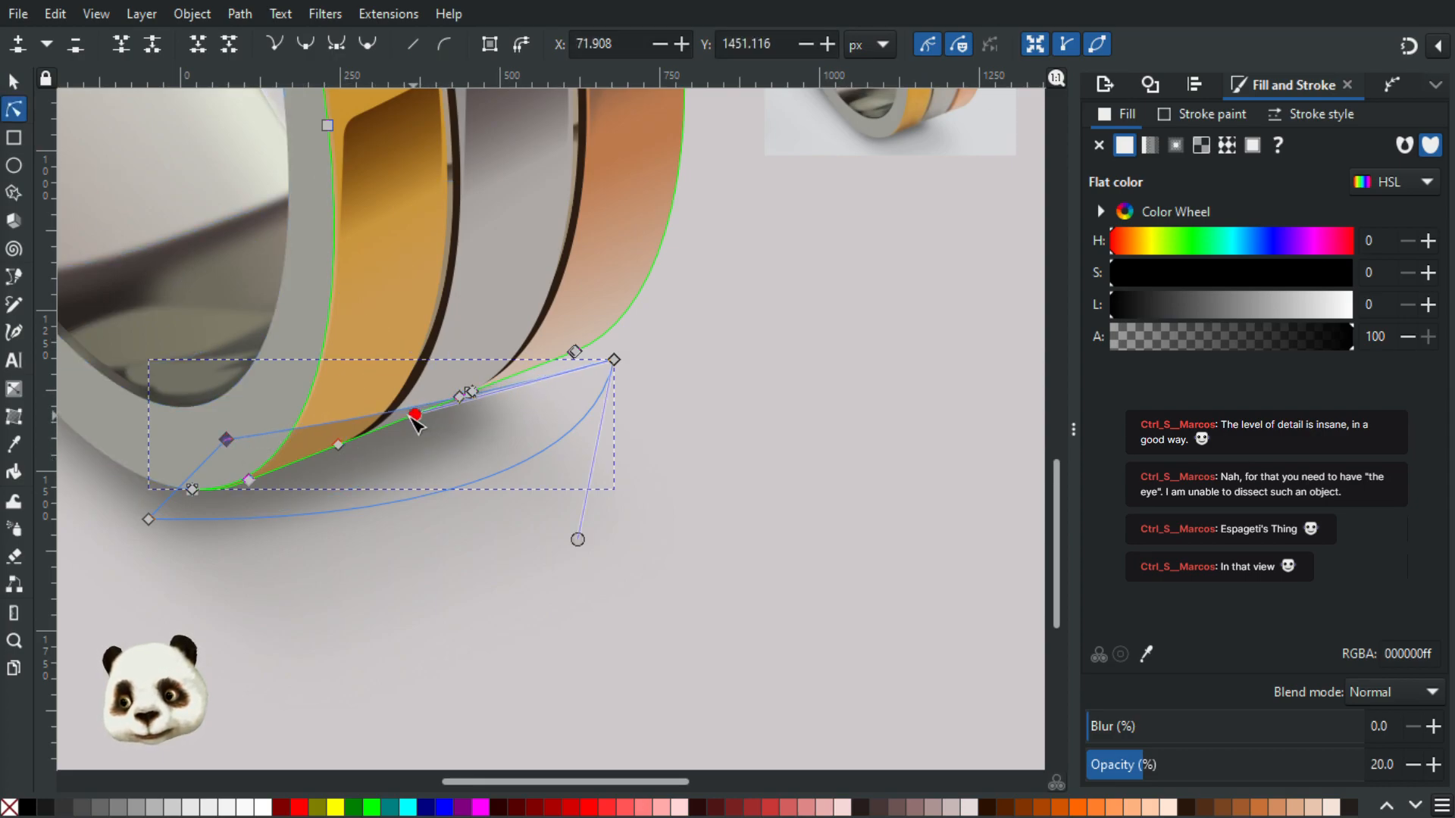
{"action": "left_click", "coordinate": [335, 448]}
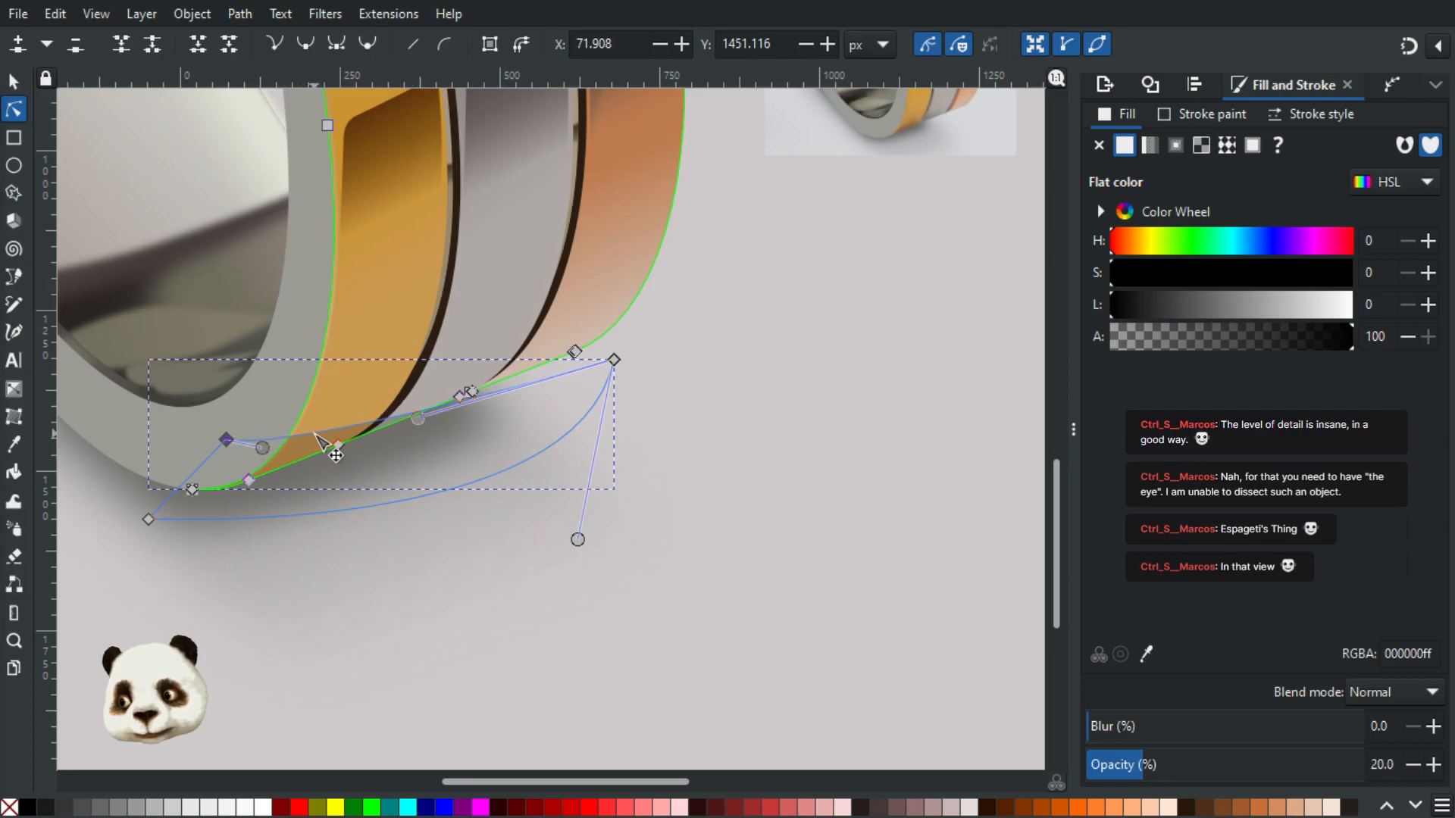
{"action": "left_click_drag", "start_coordinate": [277, 447], "coordinate": [297, 449]}
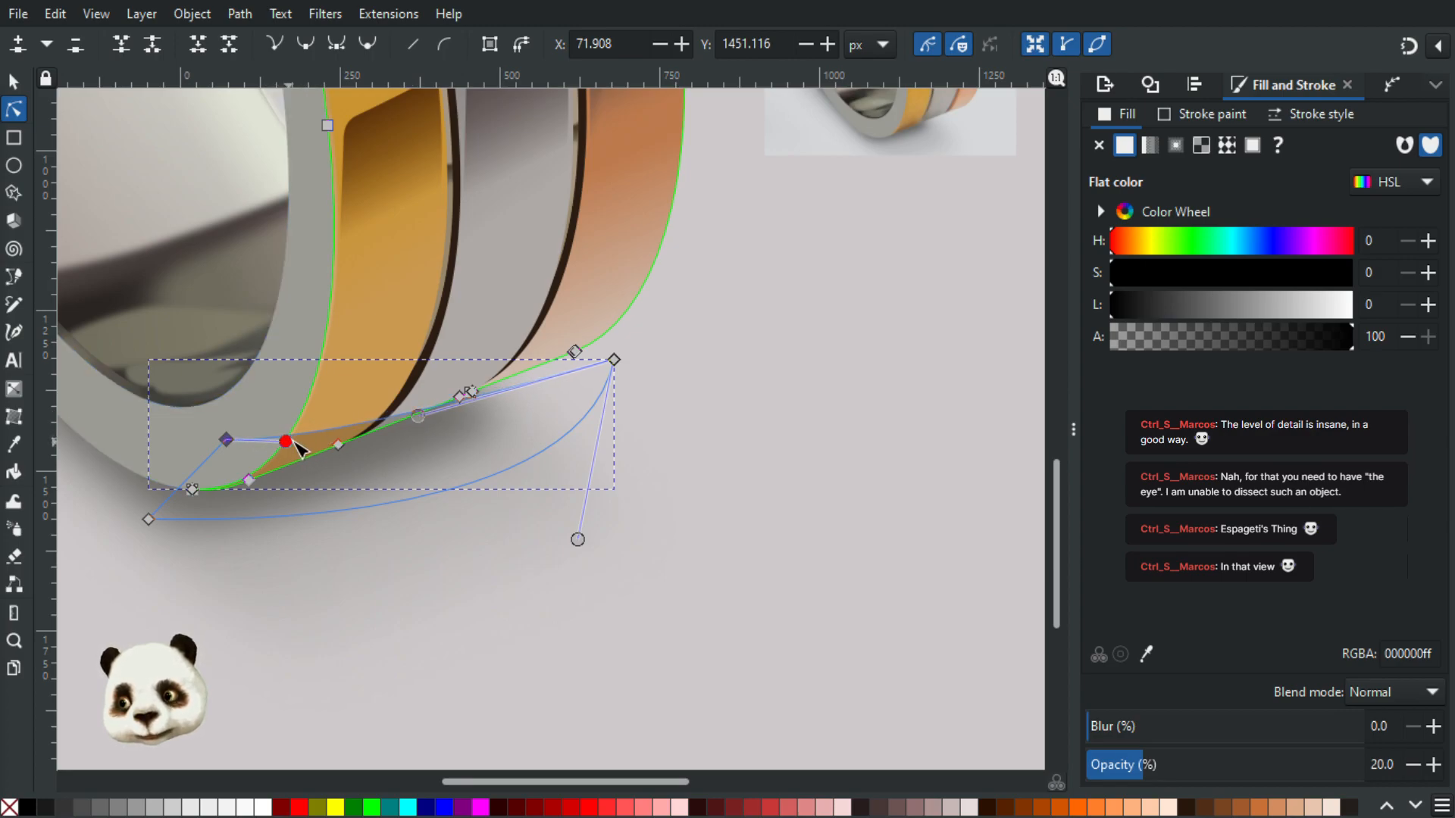
{"action": "left_click_drag", "start_coordinate": [419, 417], "coordinate": [430, 408]}
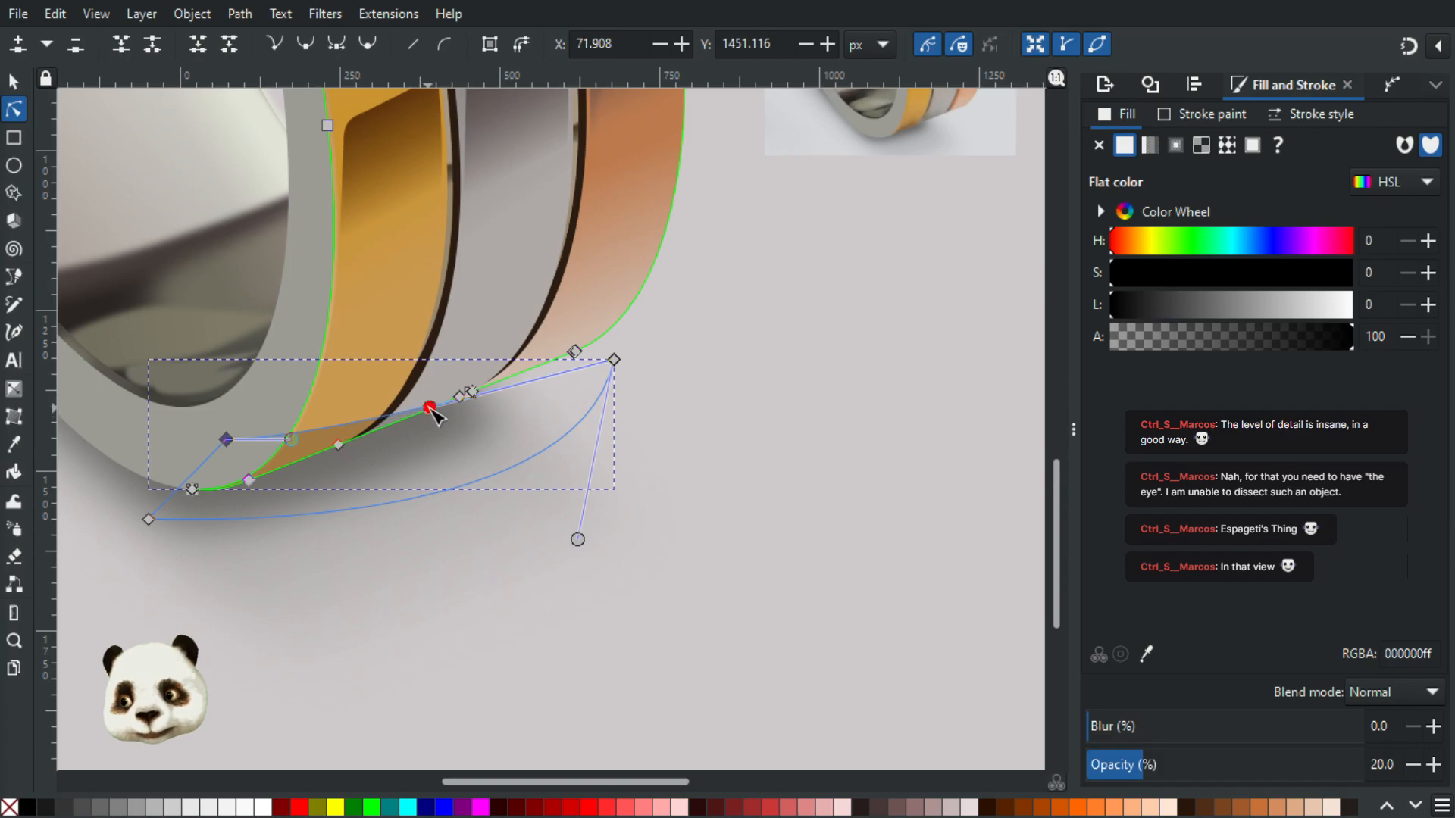
{"action": "left_click_drag", "start_coordinate": [1187, 767], "coordinate": [1449, 769]}
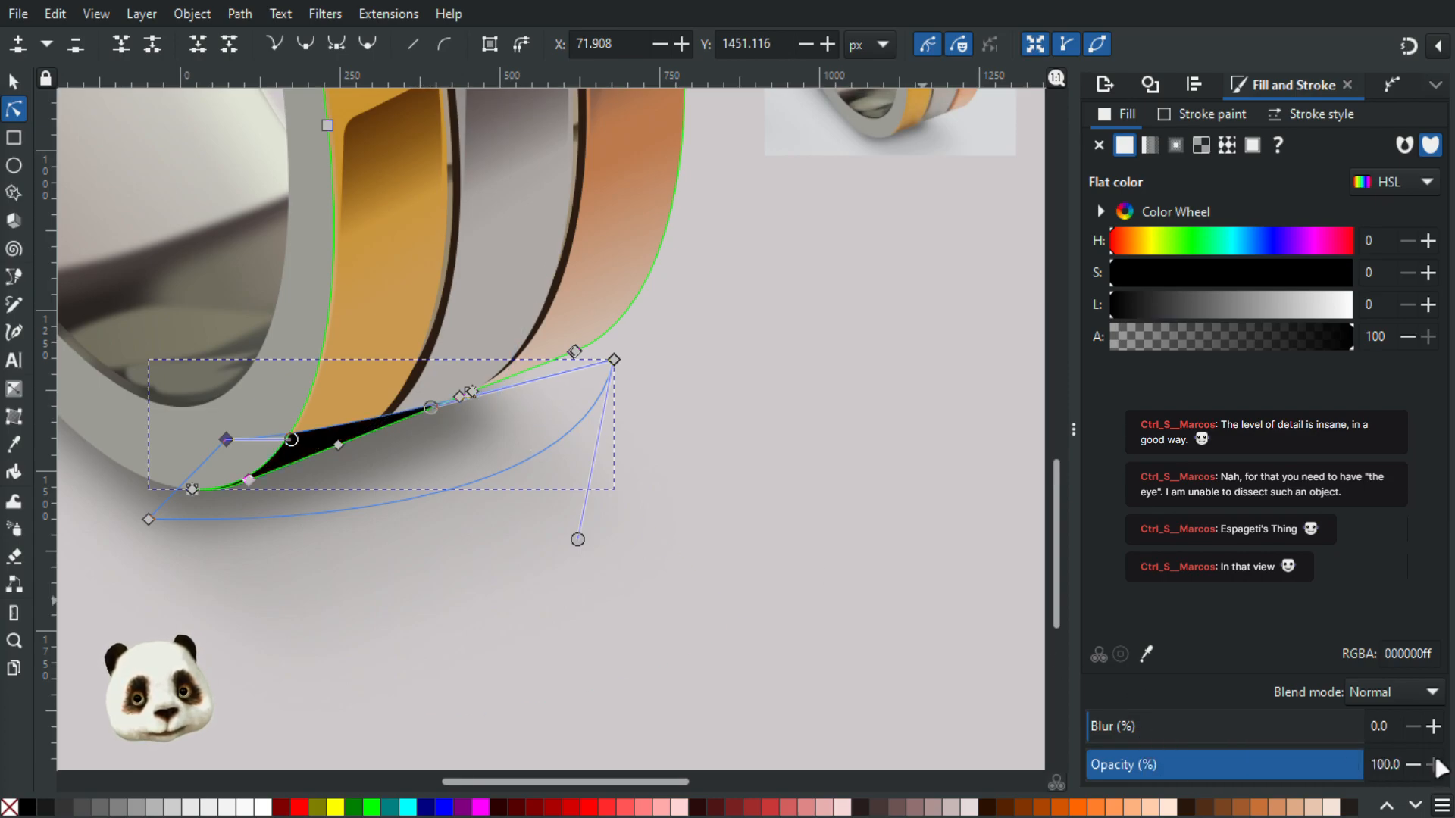
Step: Set both the blur and the opacity of the clipped black shadow under the bands to 30%
{"action": "left_click_drag", "start_coordinate": [1124, 728], "coordinate": [1166, 723]}
{"action": "left_click_drag", "start_coordinate": [1243, 778], "coordinate": [1179, 773]}
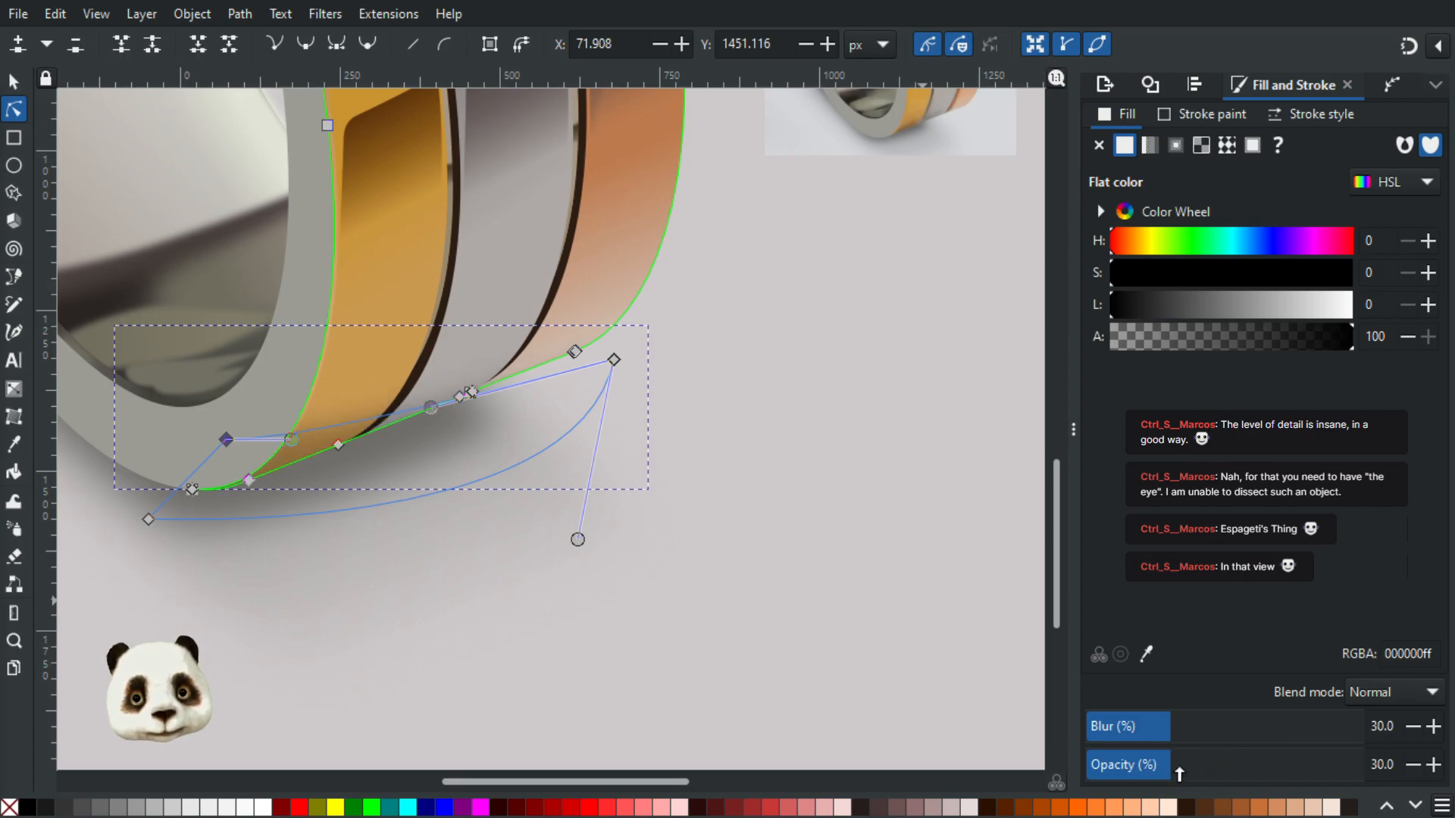
{"action": "left_click", "coordinate": [694, 409]}
{"action": "scroll", "coordinate": [697, 419], "scroll_direction": "down", "scroll_amount": 3}
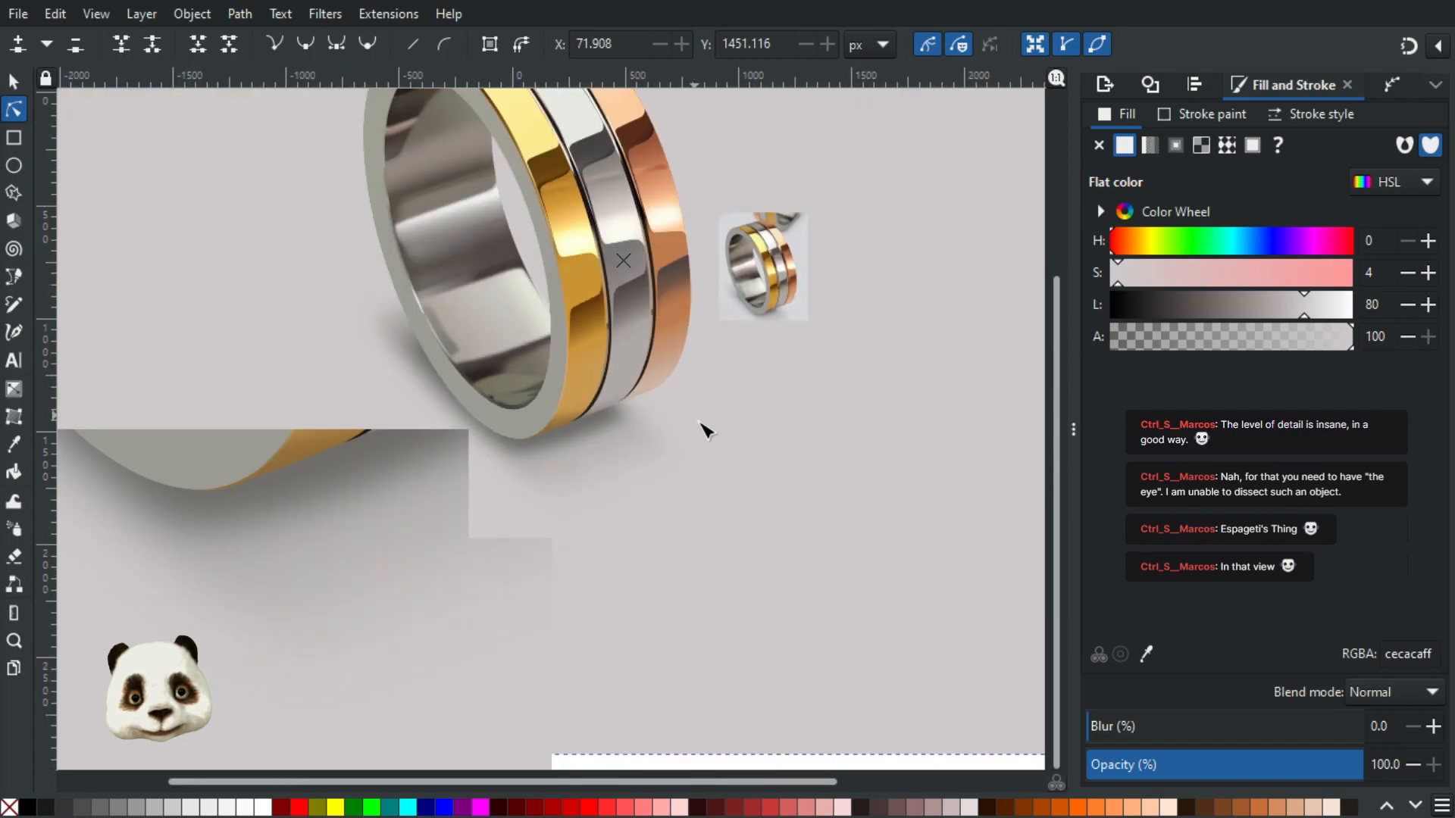
{"action": "scroll", "coordinate": [682, 428], "scroll_direction": "down", "scroll_amount": 2}
{"action": "scroll", "coordinate": [670, 421], "scroll_direction": "up", "scroll_amount": 4}
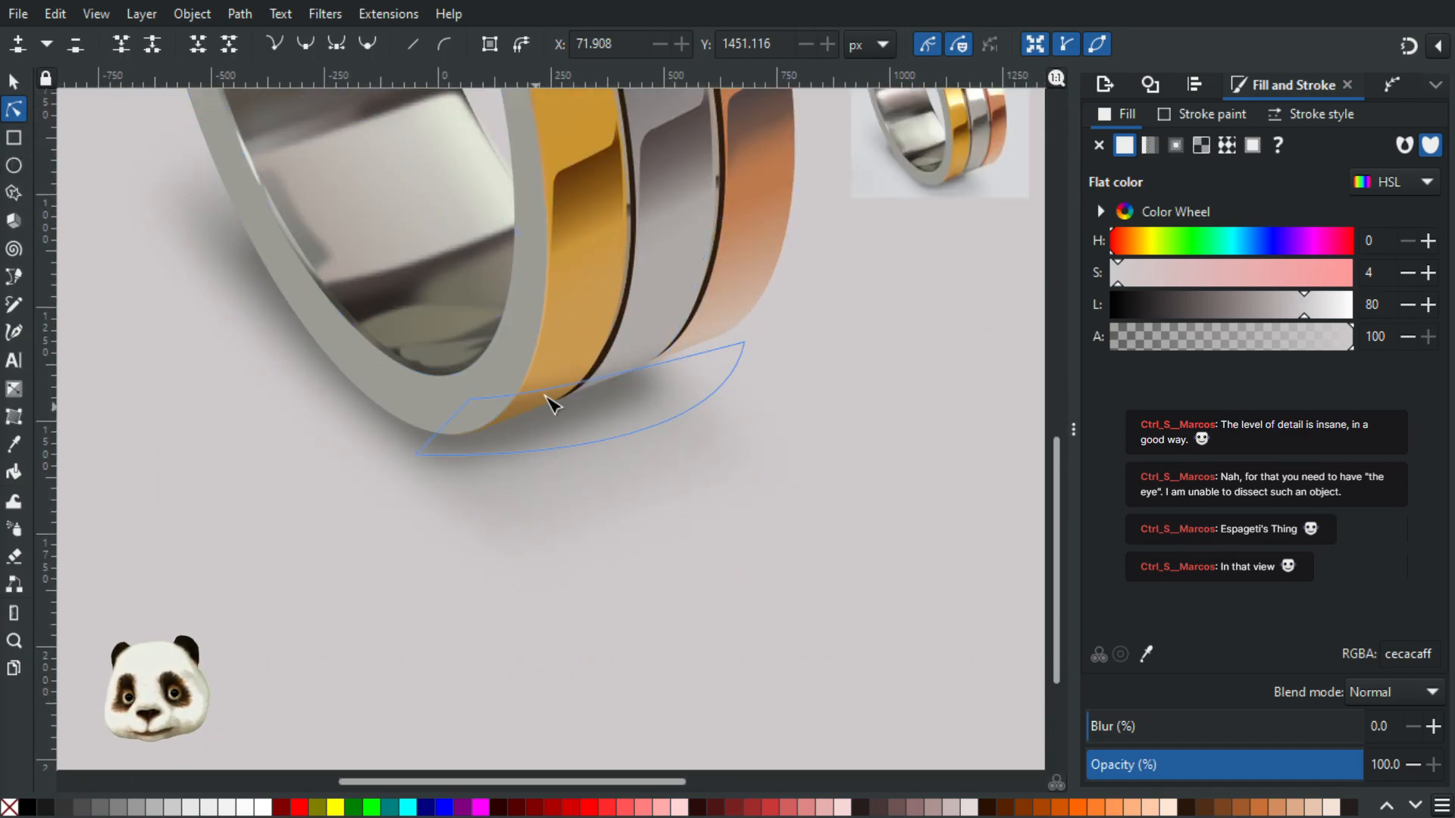
Step: Shift the clipped shadow's copper-side corner node slightly upward and adjust both curve handles of its upper edge
{"action": "left_click", "coordinate": [551, 407]}
{"action": "left_click", "coordinate": [472, 410]}
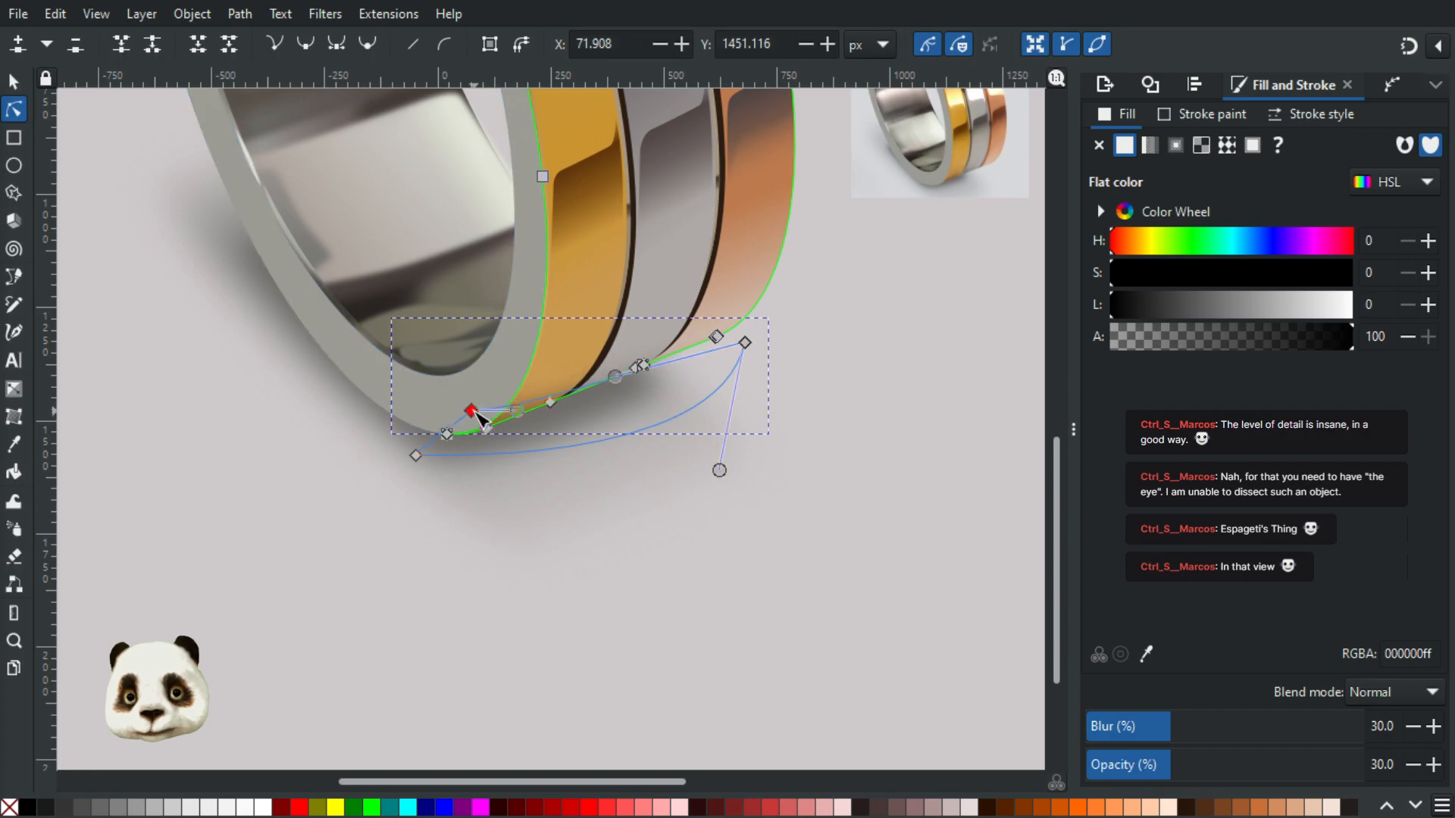
{"action": "left_click", "coordinate": [745, 343]}
{"action": "scroll", "coordinate": [746, 341], "scroll_direction": "up", "scroll_amount": 2}
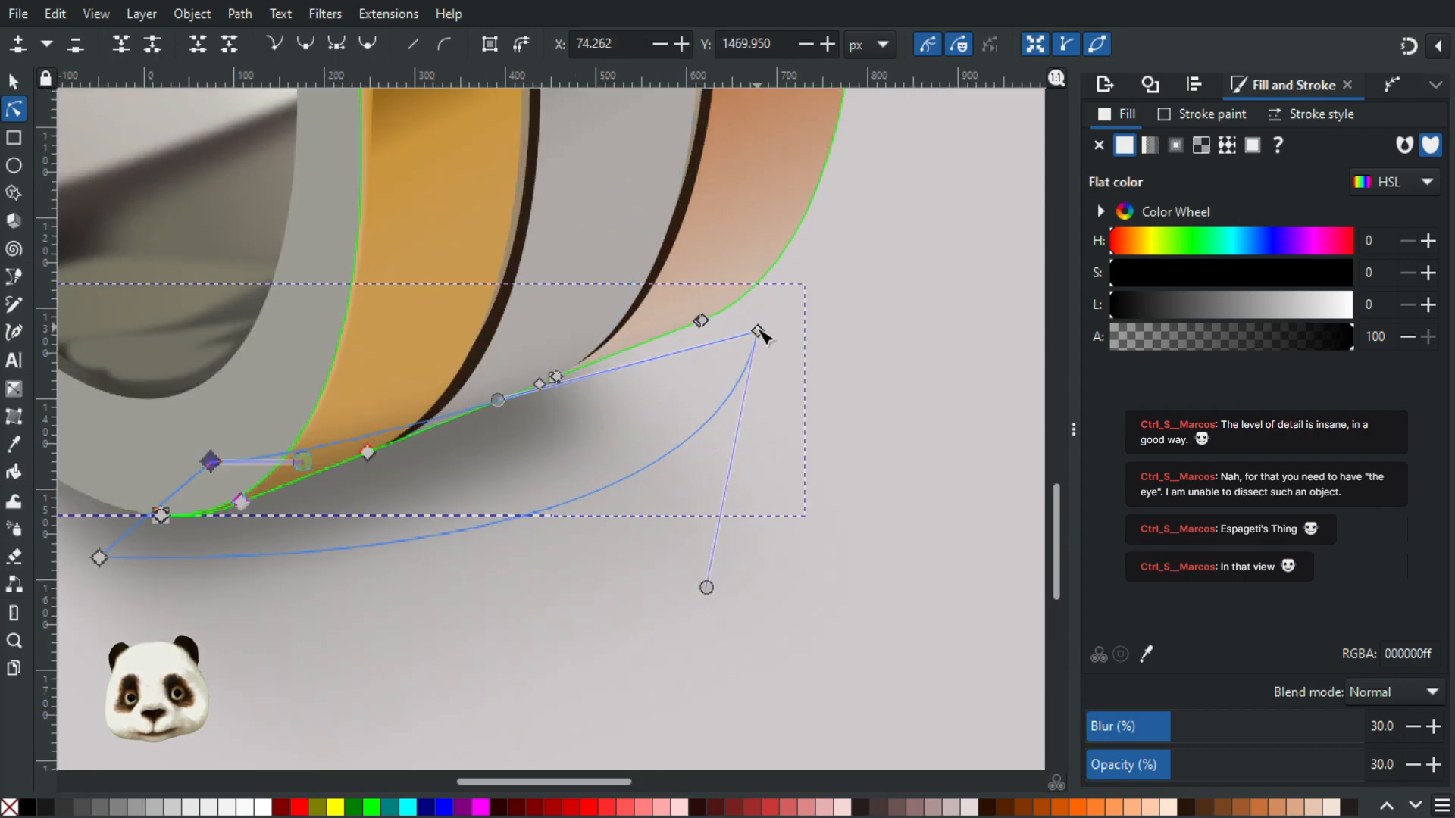
{"action": "left_click_drag", "start_coordinate": [759, 328], "coordinate": [755, 318]}
{"action": "left_click_drag", "start_coordinate": [494, 385], "coordinate": [485, 393]}
{"action": "left_click_drag", "start_coordinate": [304, 462], "coordinate": [349, 451]}
{"action": "left_click", "coordinate": [859, 369]}
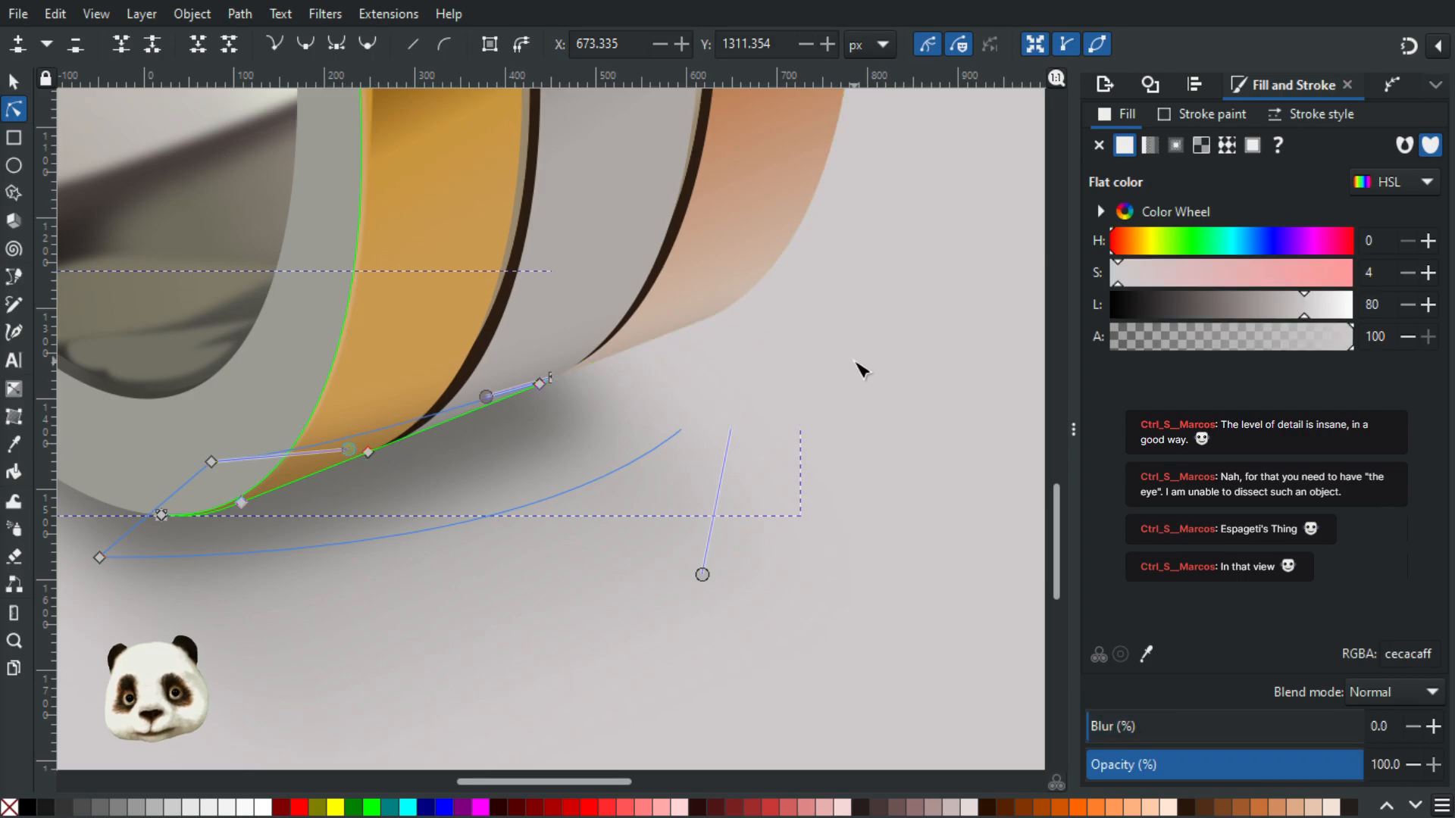
Step: Select all the ring and shadow objects, excluding the background and the reference photo, and group them
{"action": "scroll", "coordinate": [857, 367], "scroll_direction": "down", "scroll_amount": 6}
{"action": "left_click_drag", "start_coordinate": [897, 396], "coordinate": [777, 452]}
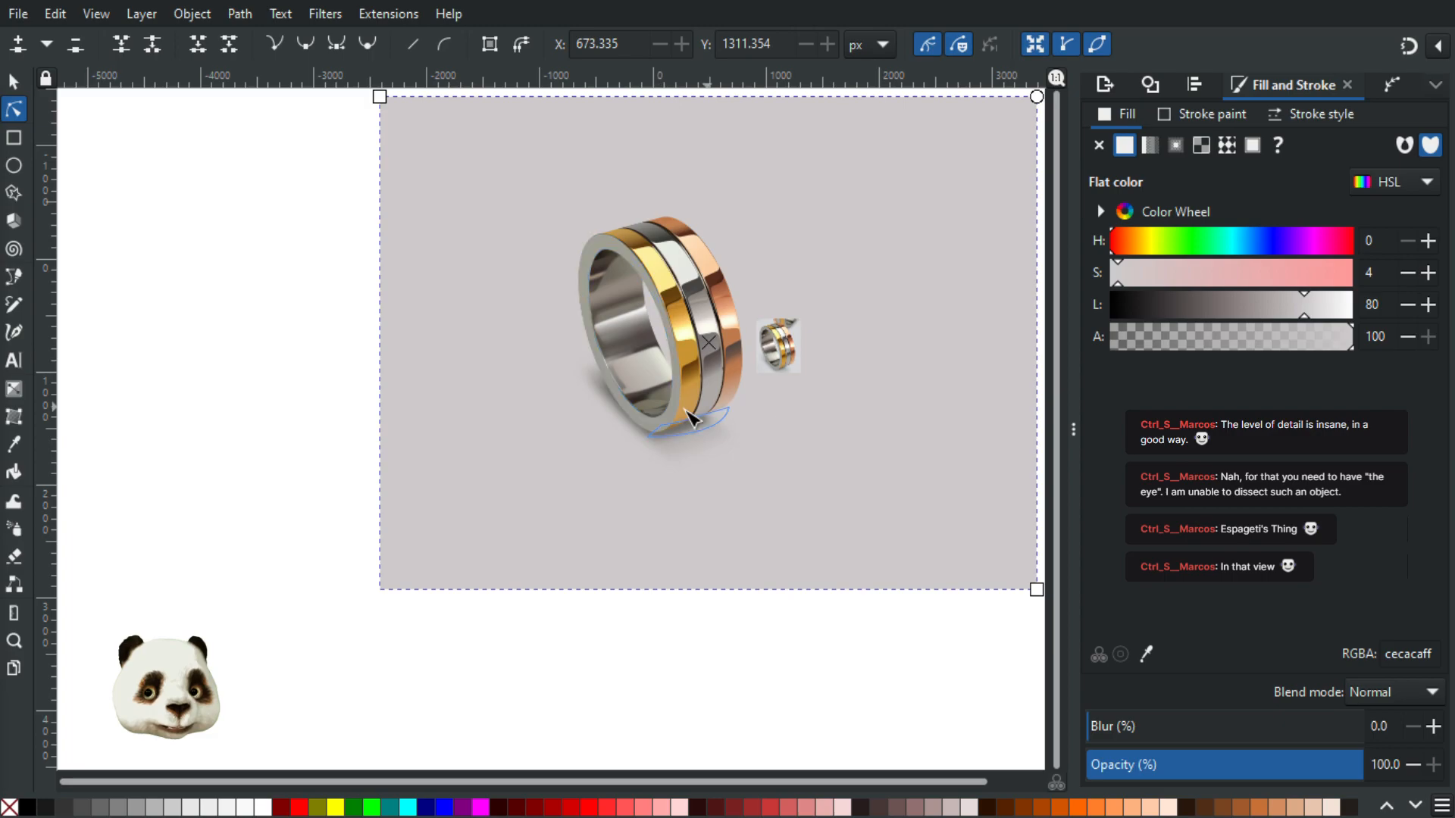
{"action": "scroll", "coordinate": [805, 462], "scroll_direction": "up", "scroll_amount": 2}
{"action": "left_click_drag", "start_coordinate": [853, 412], "coordinate": [790, 574]}
{"action": "scroll", "coordinate": [790, 572], "scroll_direction": "down", "scroll_amount": 3}
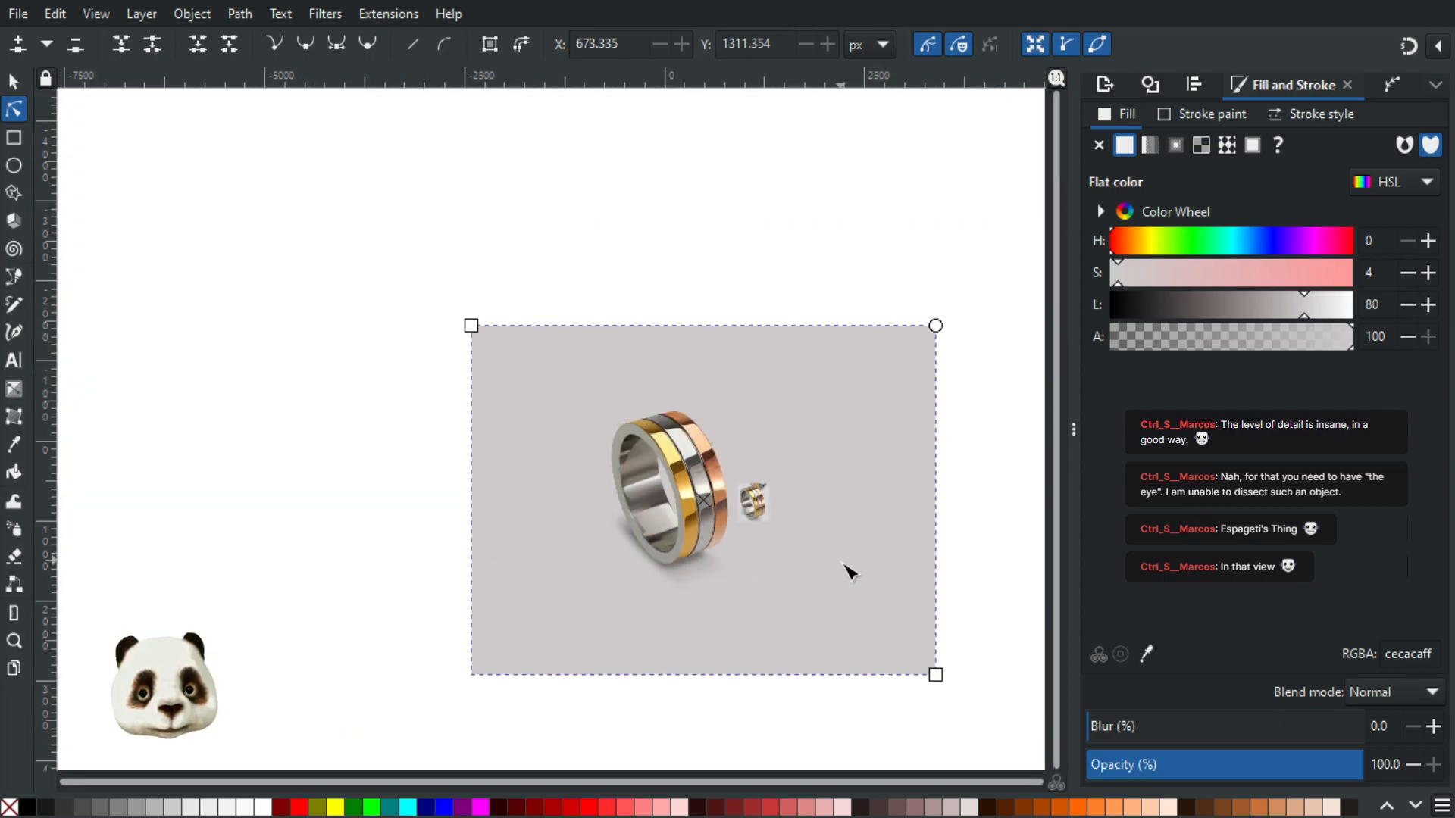
{"action": "left_click", "coordinate": [13, 81]}
{"action": "left_click_drag", "start_coordinate": [519, 233], "coordinate": [750, 629]}
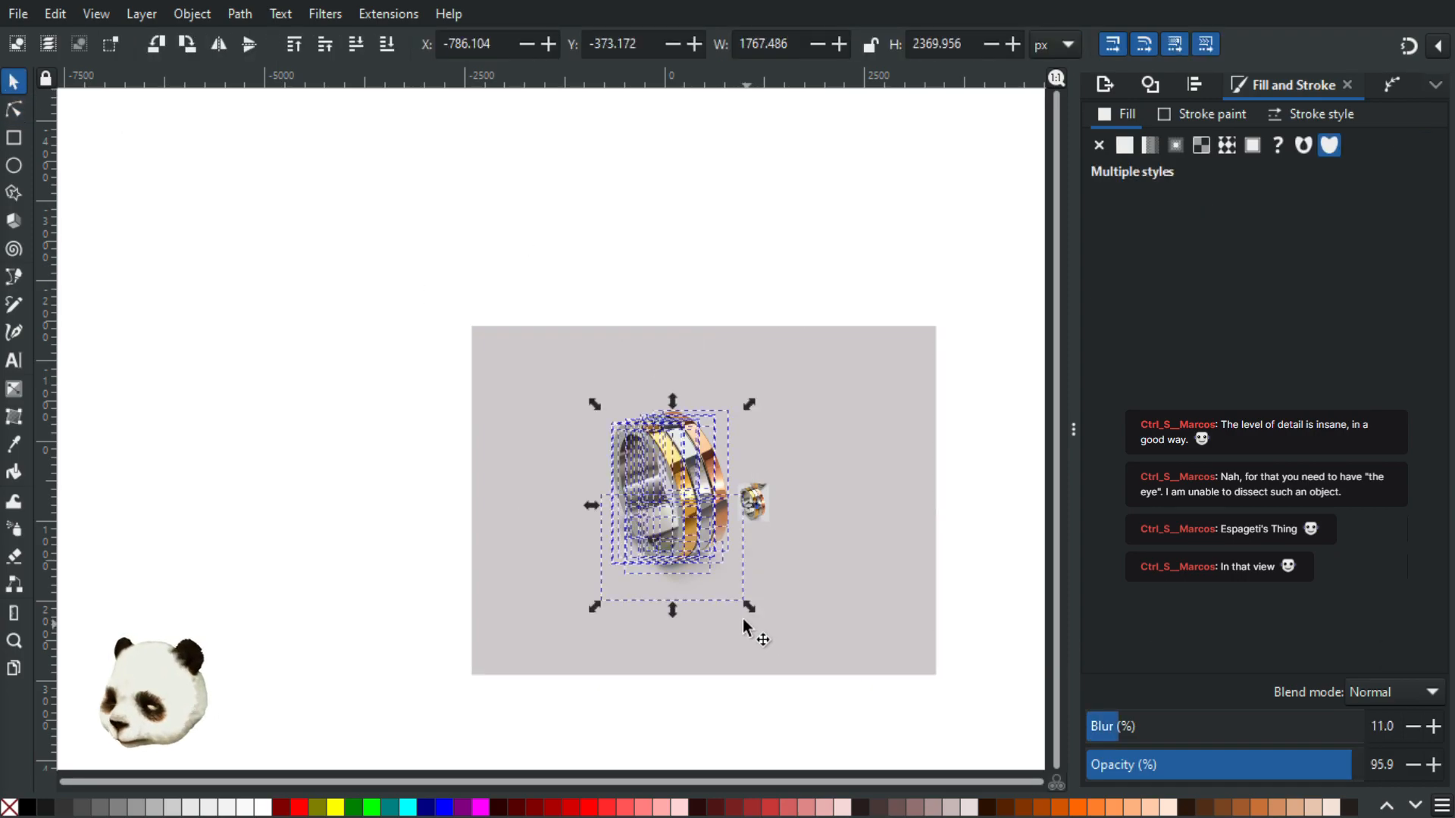
{"action": "key", "text": "ctrl+g"}
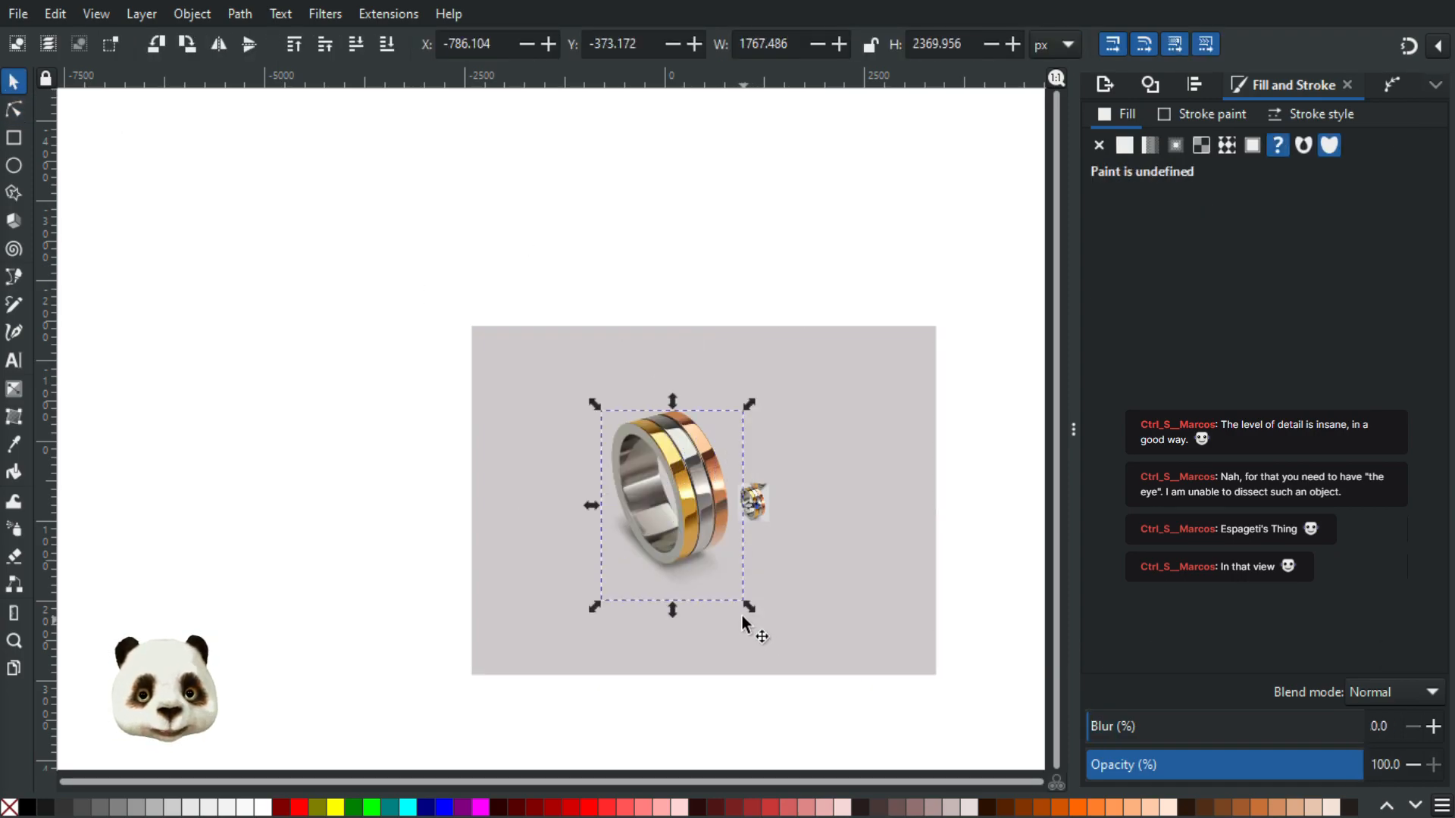
Step: Centre the ring group on the background rectangle both horizontally and vertically, relative to the last selected object
{"action": "left_click", "coordinate": [774, 347], "text": "shift"}
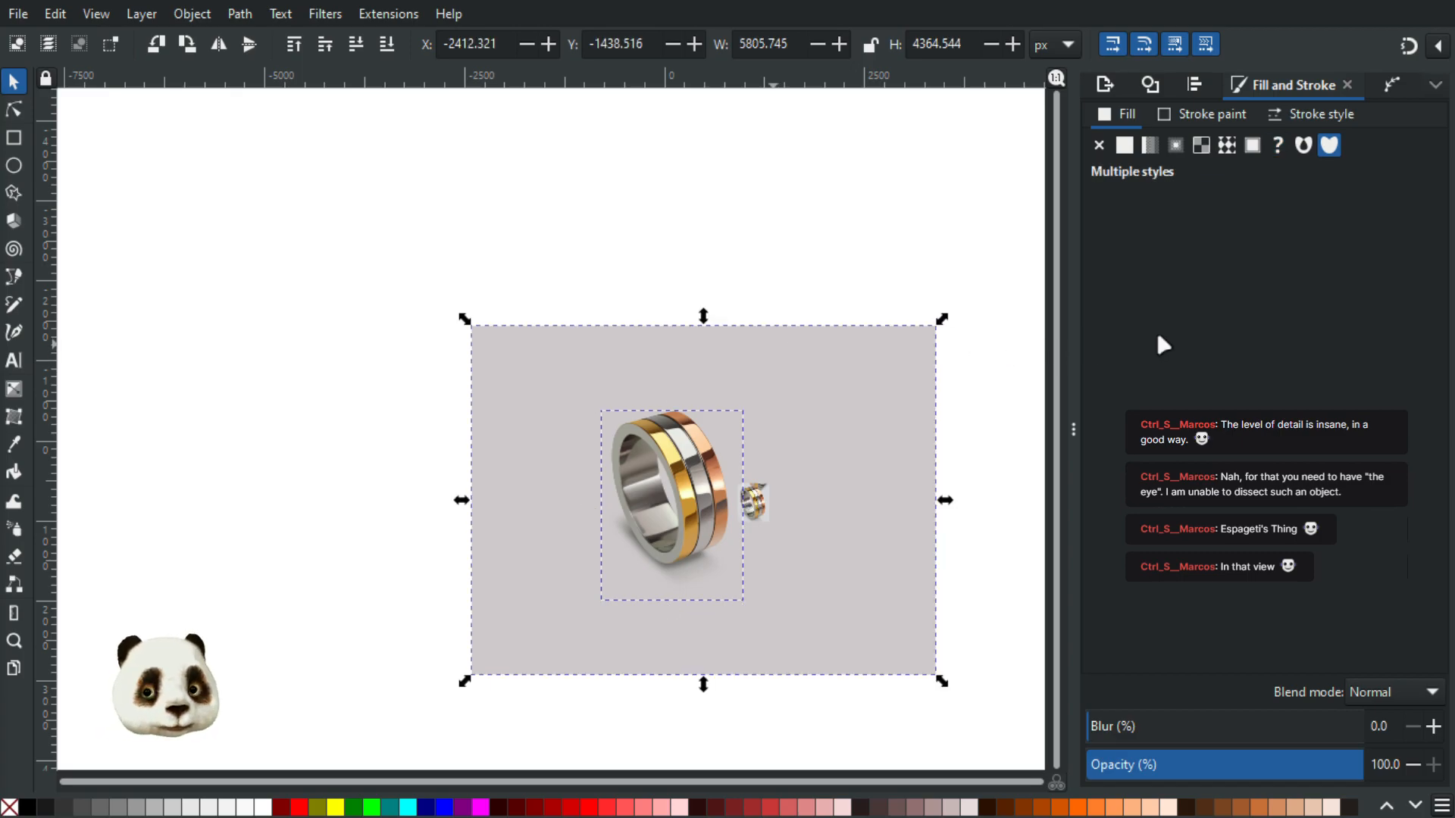
{"action": "left_click", "coordinate": [1194, 84]}
{"action": "left_click", "coordinate": [1144, 244]}
{"action": "left_click", "coordinate": [1147, 271]}
{"action": "left_click_drag", "start_coordinate": [886, 455], "coordinate": [599, 353]}
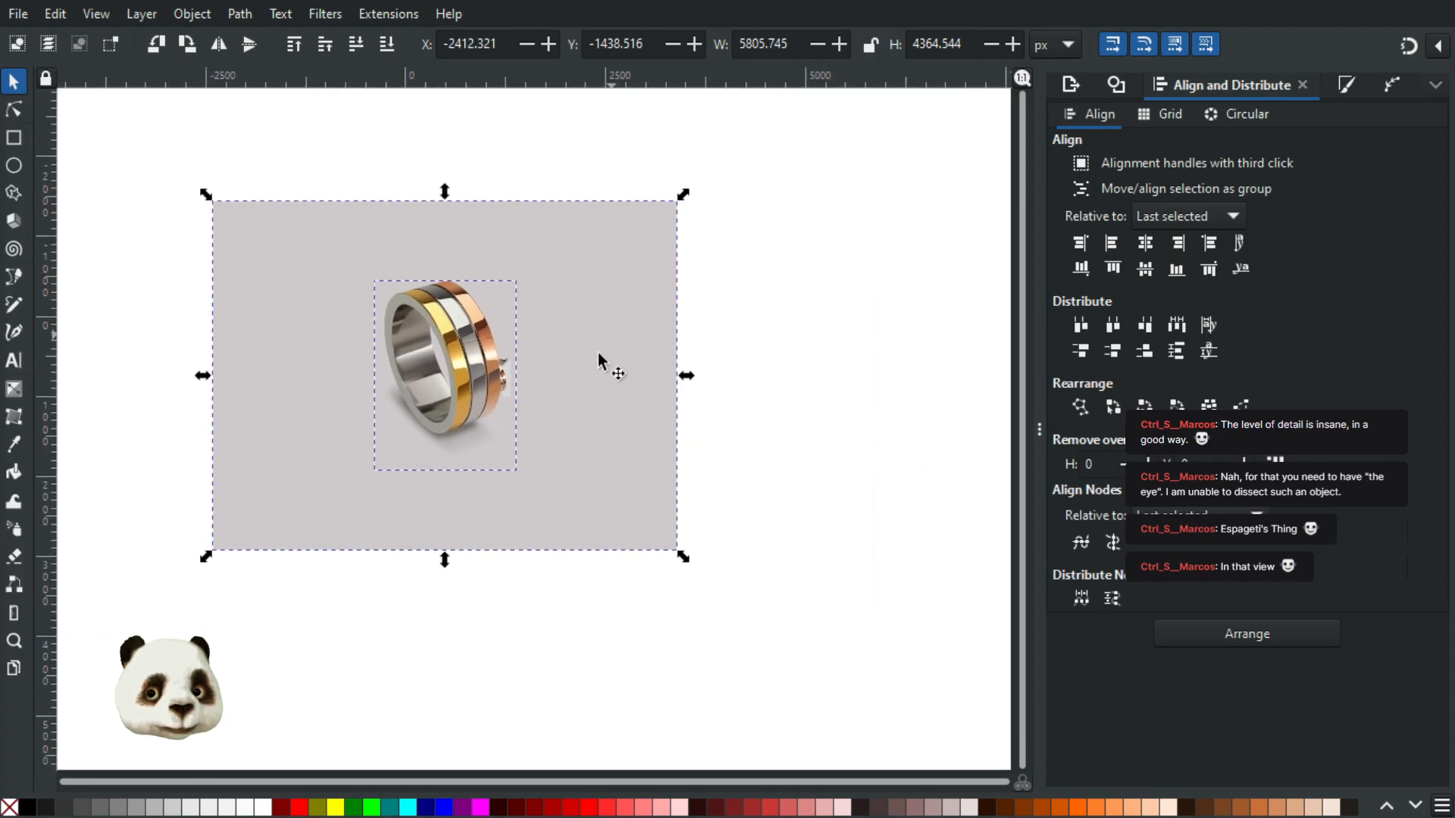
Step: Move the small reference photo off the background and delete it
{"action": "scroll", "coordinate": [598, 352], "scroll_direction": "up", "scroll_amount": 2}
{"action": "left_click", "coordinate": [414, 395]}
{"action": "left_click_drag", "start_coordinate": [416, 397], "coordinate": [822, 345]}
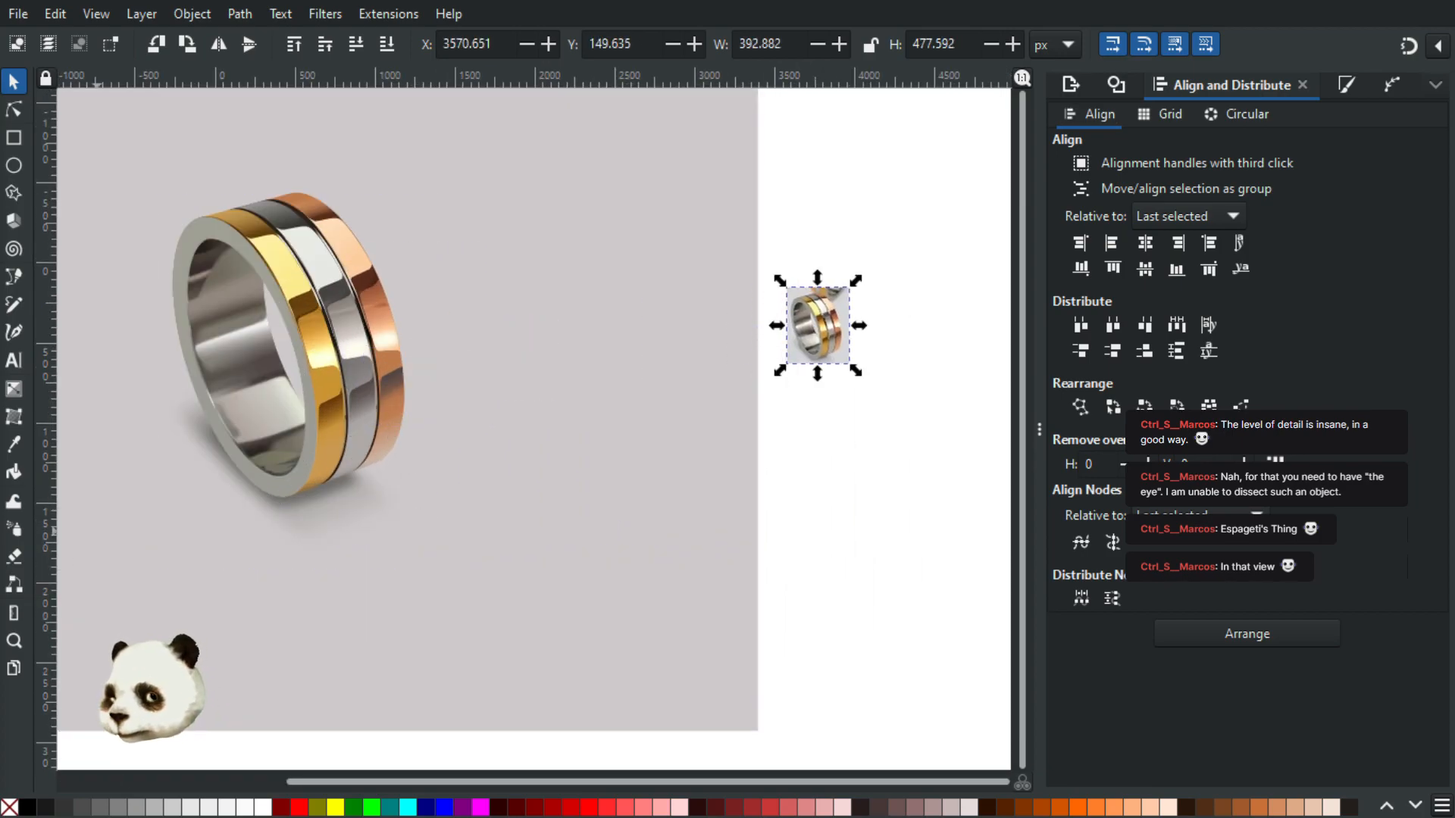
{"action": "key", "text": "Delete"}
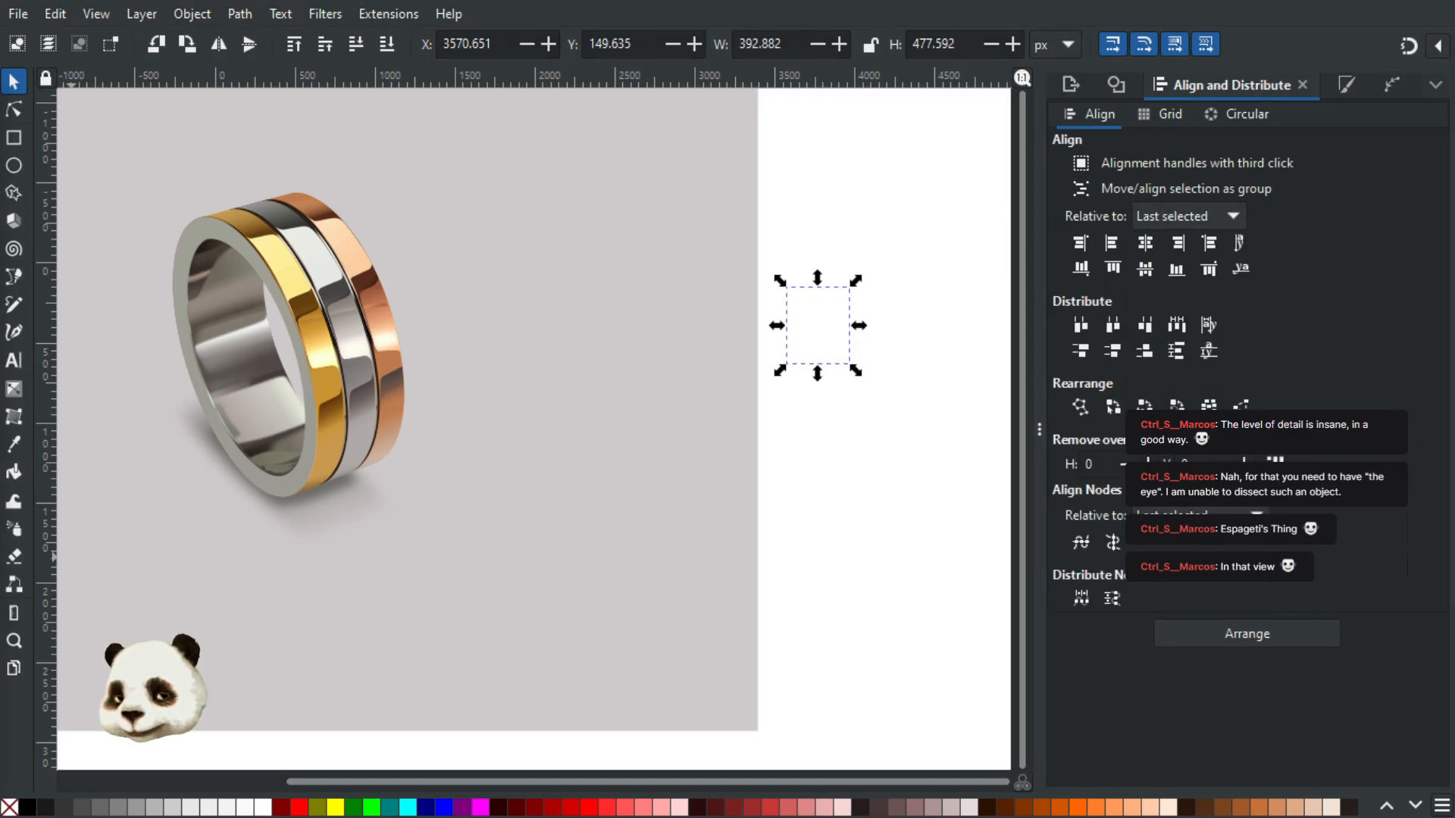
{"action": "left_click", "coordinate": [811, 508]}
{"action": "scroll", "coordinate": [793, 510], "scroll_direction": "down", "scroll_amount": 4}
{"action": "scroll", "coordinate": [697, 471], "scroll_direction": "up", "scroll_amount": 2}
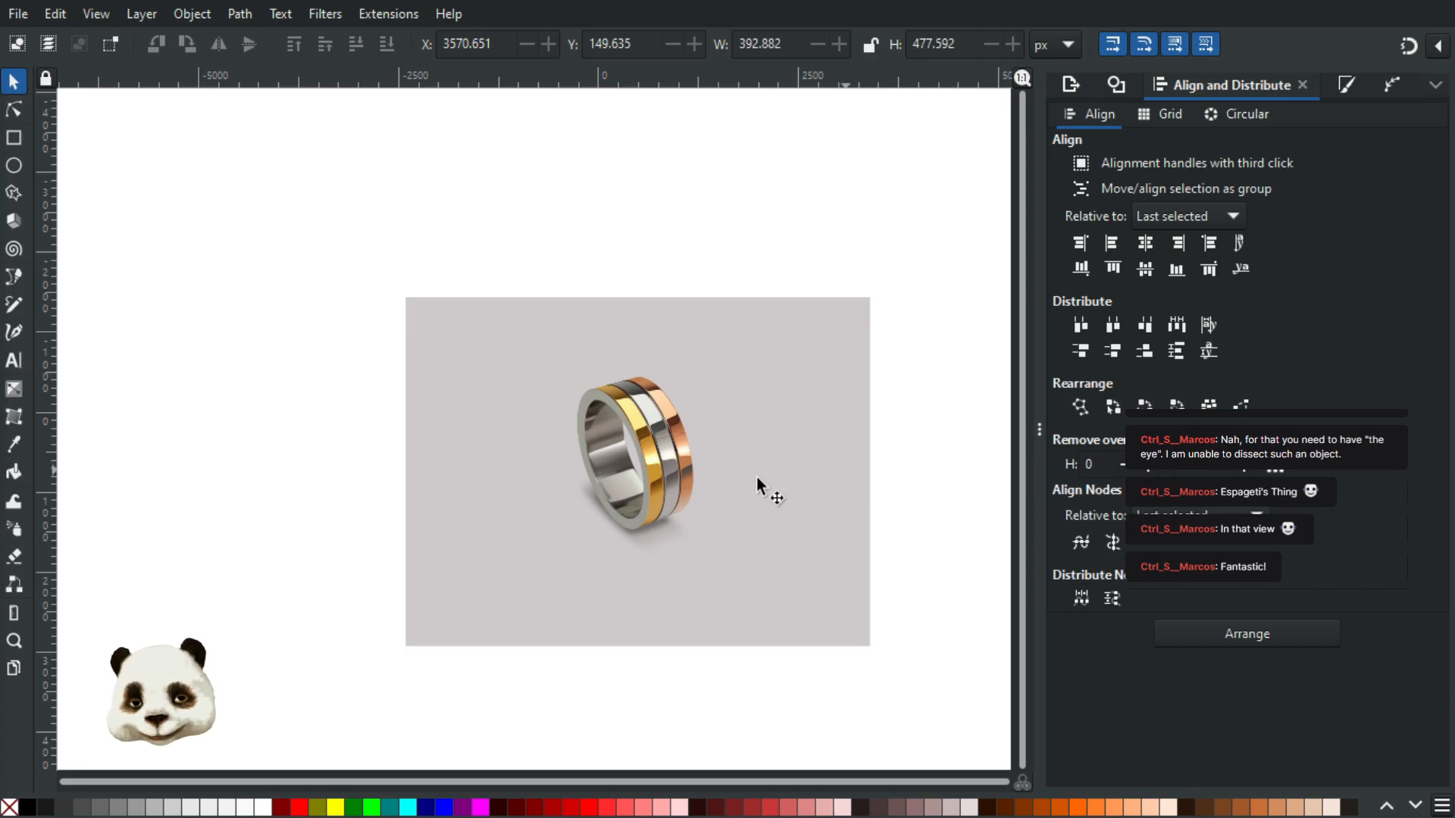
Step: Try a linear gradient fill on the background rectangle, running diagonally upward from the ring's outer rim
{"action": "scroll", "coordinate": [739, 464], "scroll_direction": "up", "scroll_amount": 3}
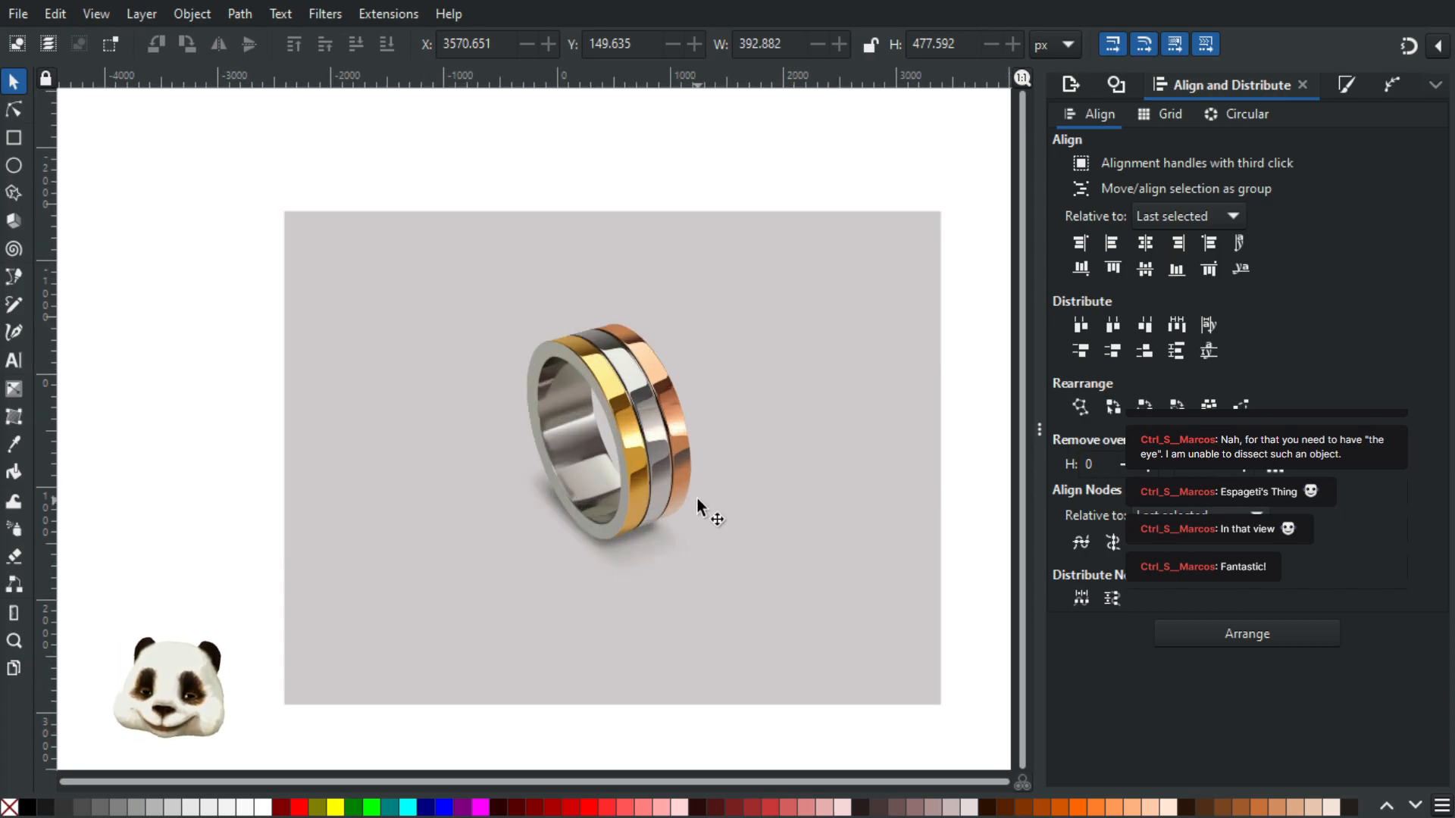
{"action": "left_click_drag", "start_coordinate": [732, 466], "coordinate": [521, 564]}
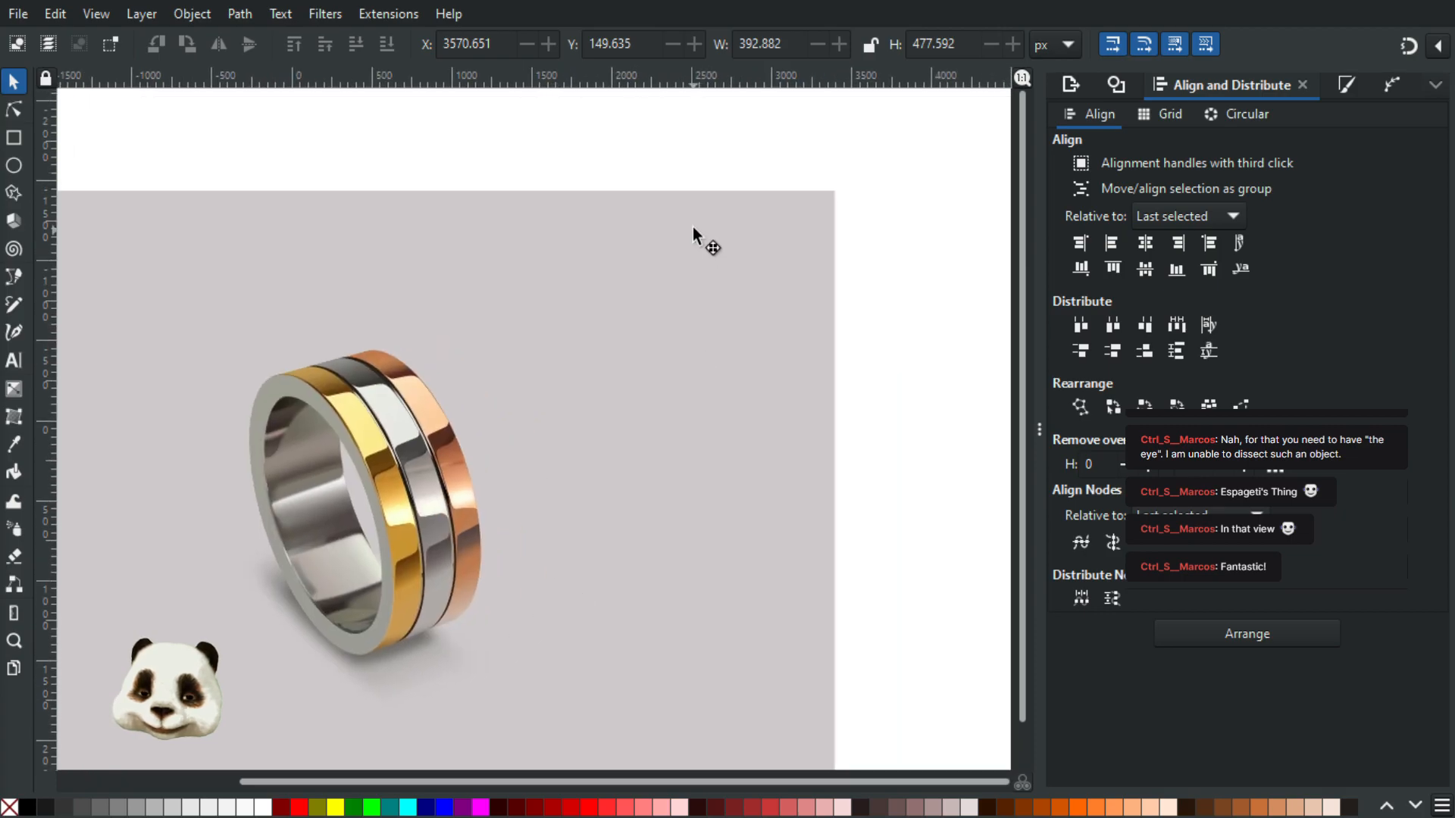
{"action": "left_click", "coordinate": [692, 226]}
{"action": "left_click_drag", "start_coordinate": [554, 380], "coordinate": [669, 348]}
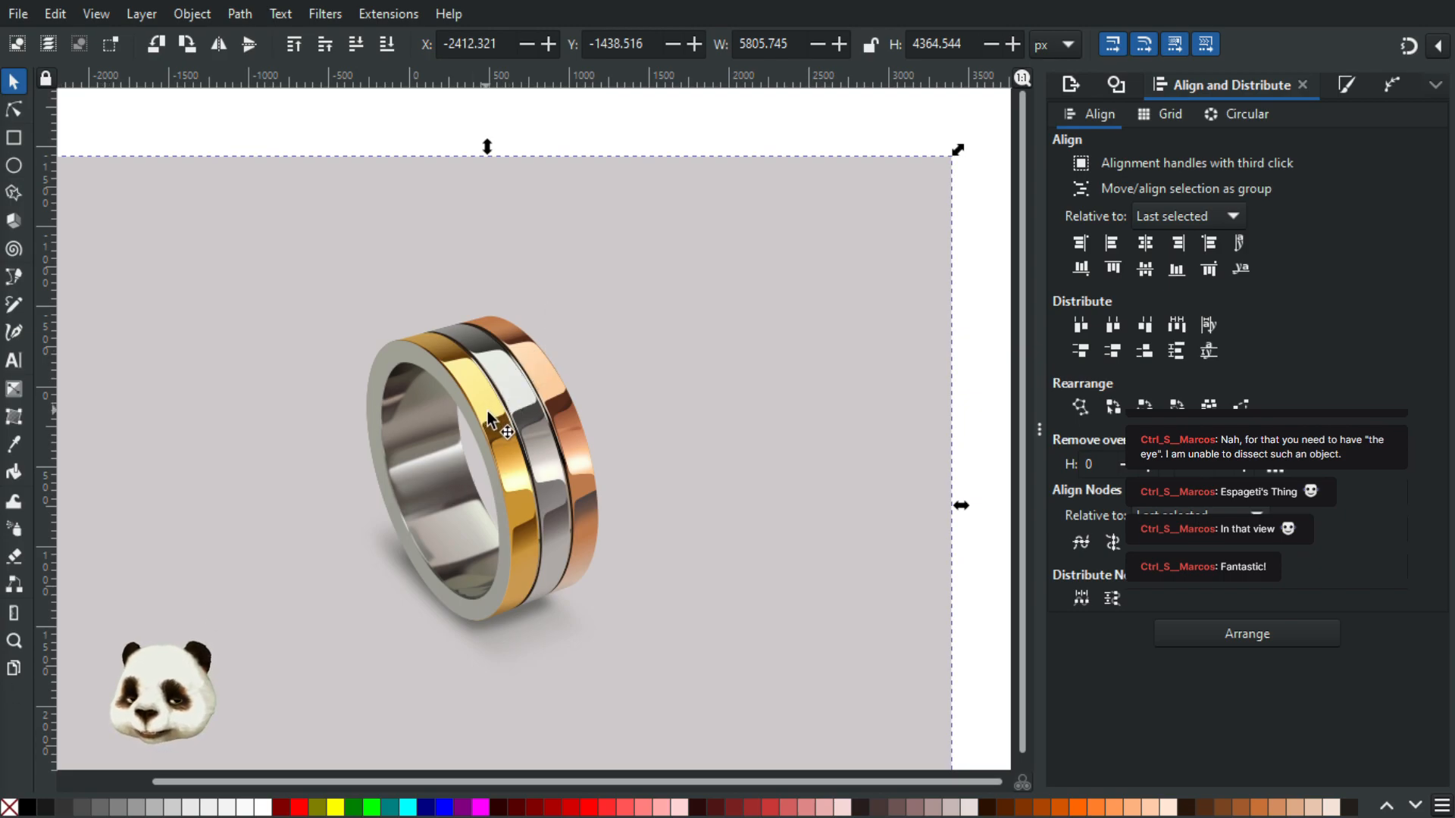
{"action": "key", "text": "g"}
{"action": "left_click_drag", "start_coordinate": [369, 505], "coordinate": [806, 327]}
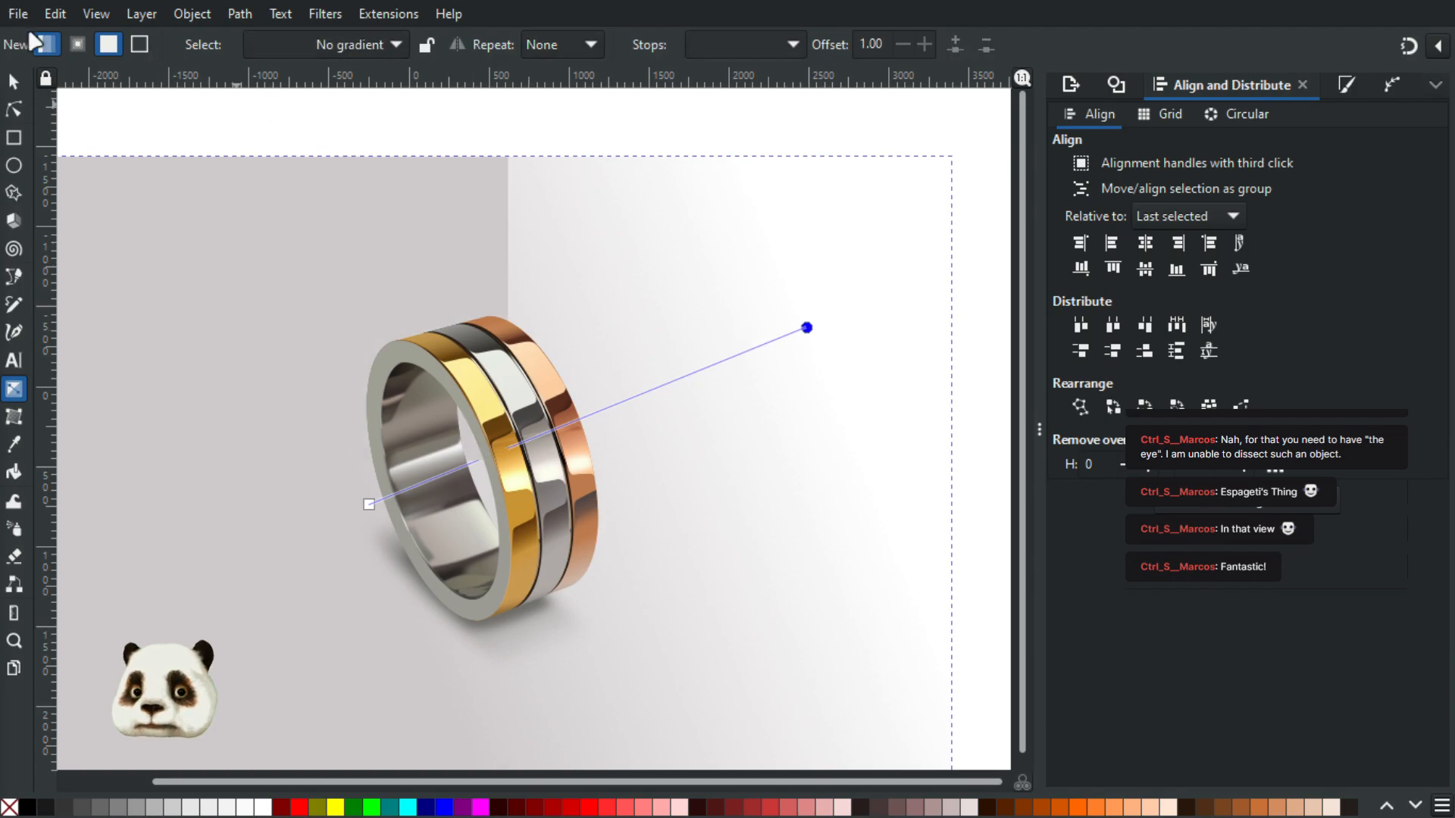
{"action": "key", "text": "Delete"}
Step: Apply a radial gradient fill to the background rectangle, centred behind the ring and reaching almost to its side edge
{"action": "left_click_drag", "start_coordinate": [367, 517], "coordinate": [507, 457]}
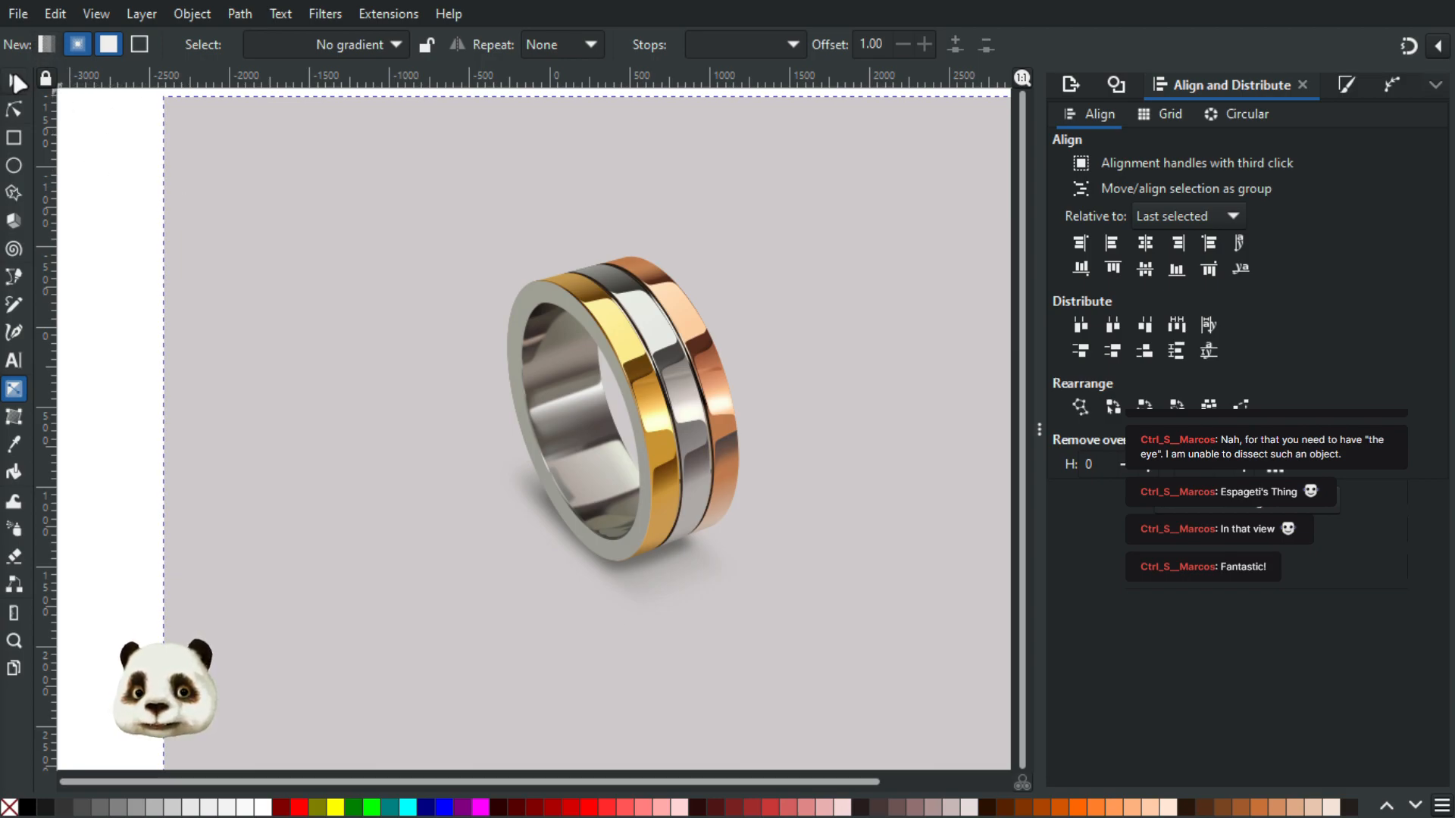
{"action": "key", "text": "s"}
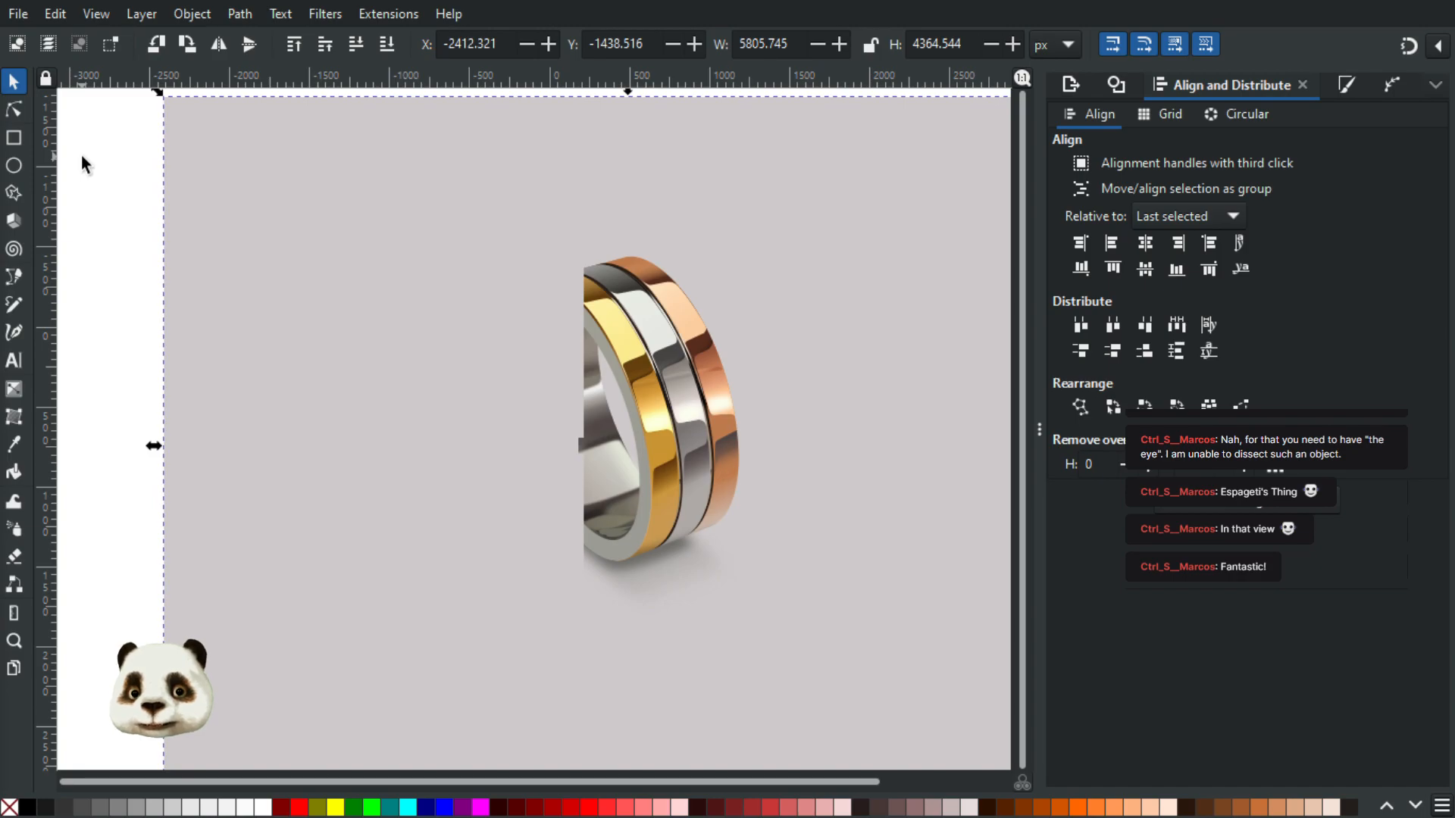
{"action": "key", "text": "g"}
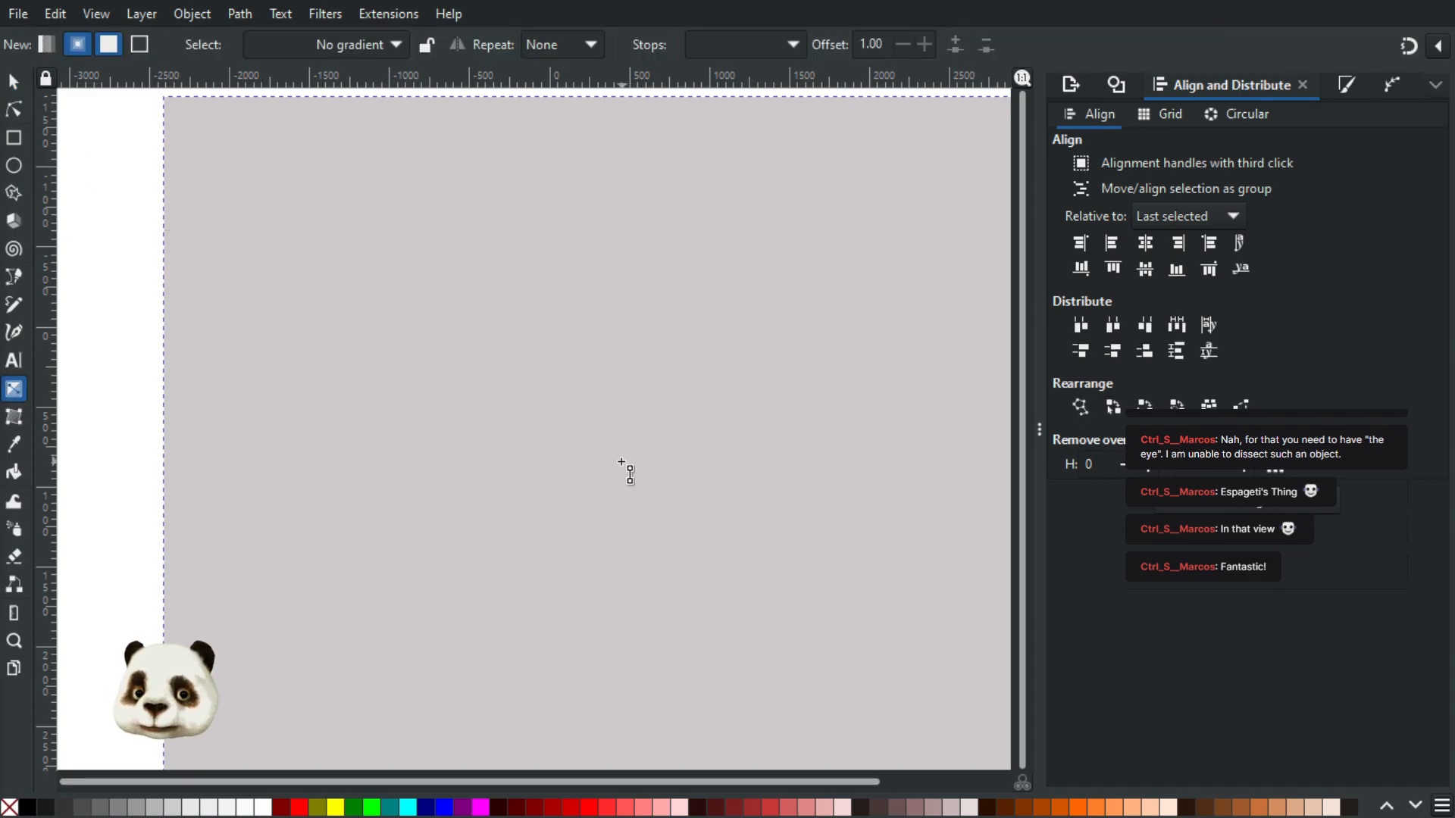
{"action": "scroll", "coordinate": [622, 461], "scroll_direction": "down", "scroll_amount": 2}
{"action": "left_click_drag", "start_coordinate": [630, 440], "coordinate": [816, 442]}
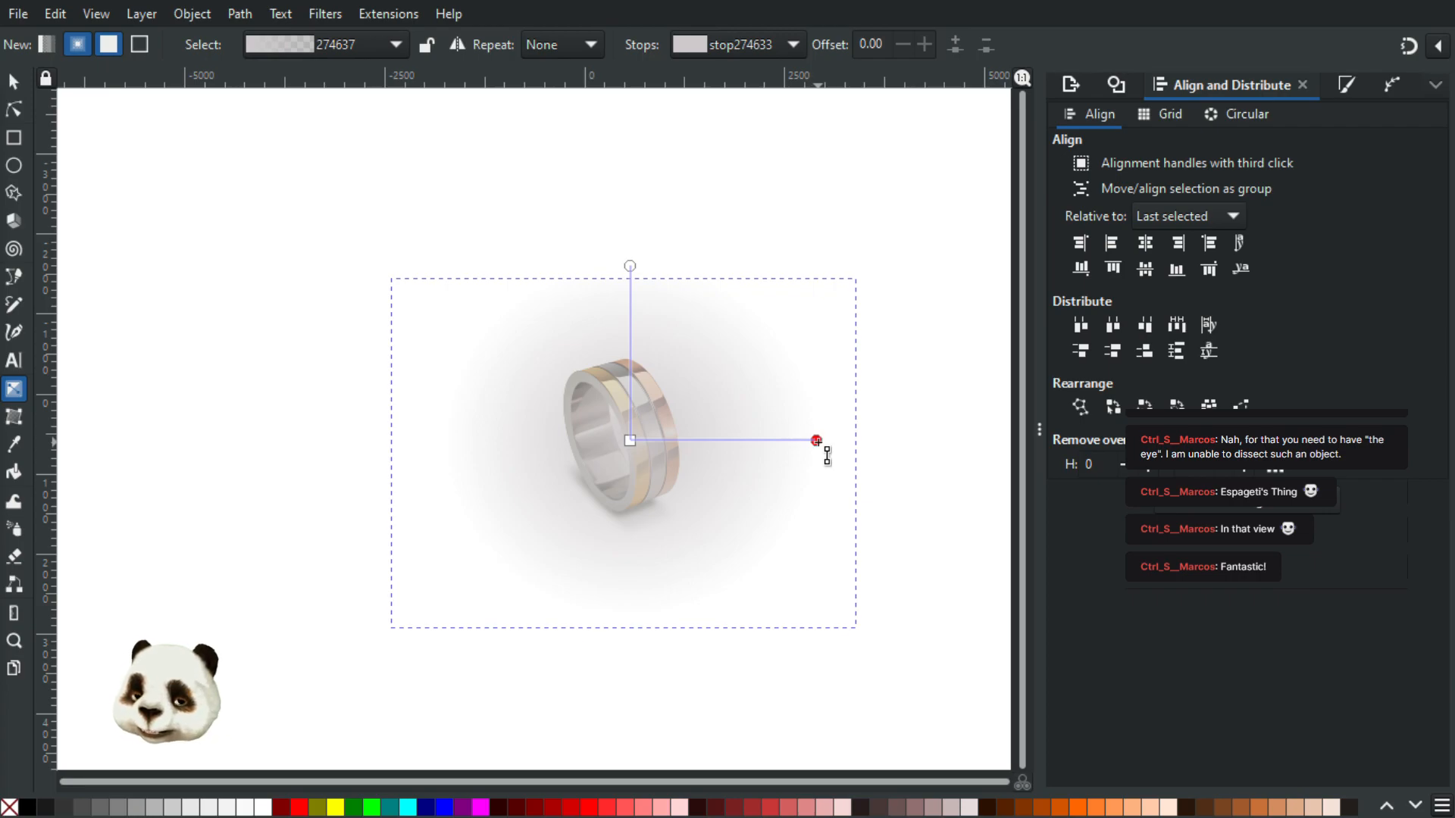
Step: Make the radial gradient's outer stop fully opaque and set the centre stop's lightness to 90
{"action": "double_click", "coordinate": [817, 441]}
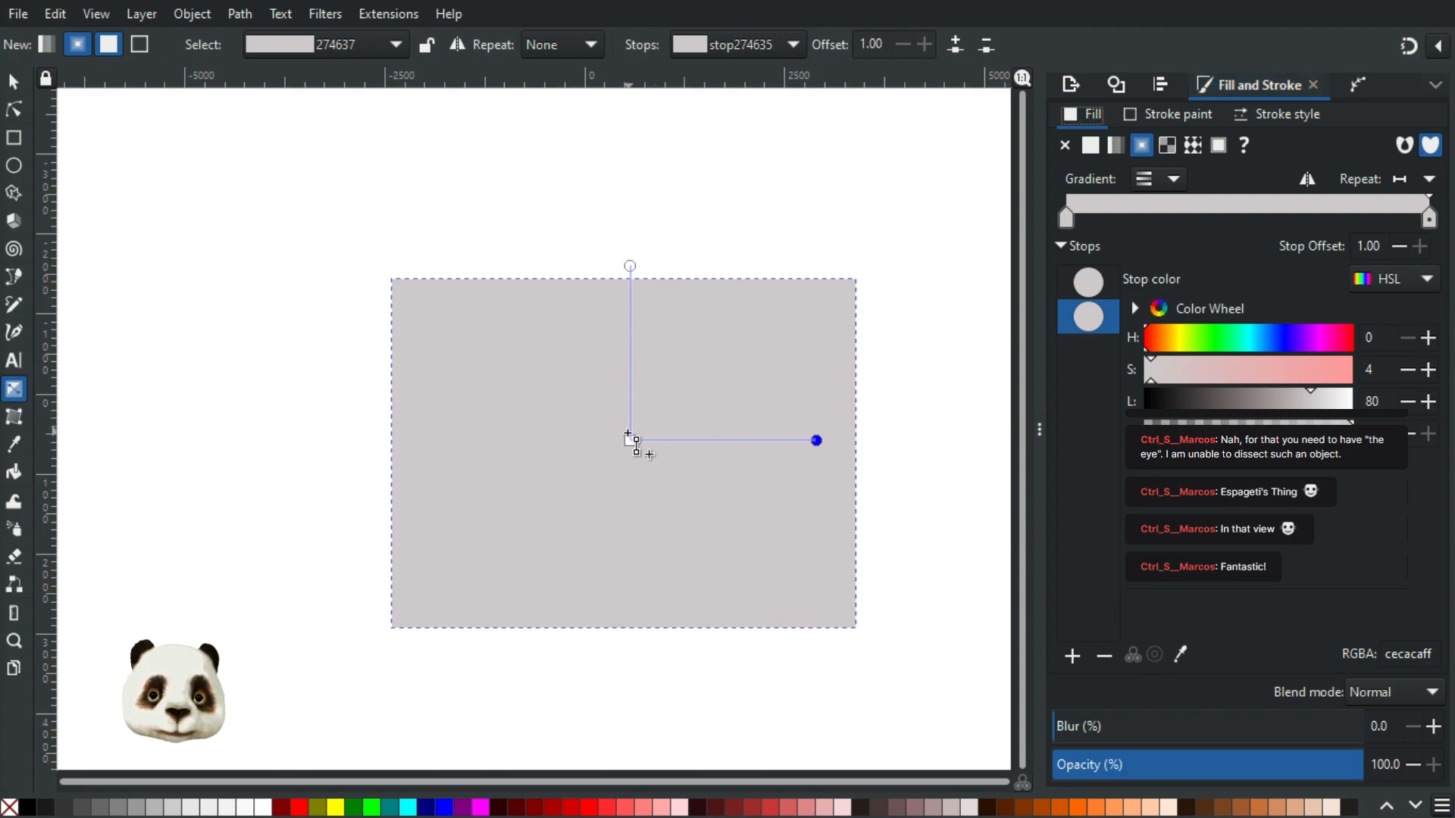
{"action": "left_click", "coordinate": [629, 441]}
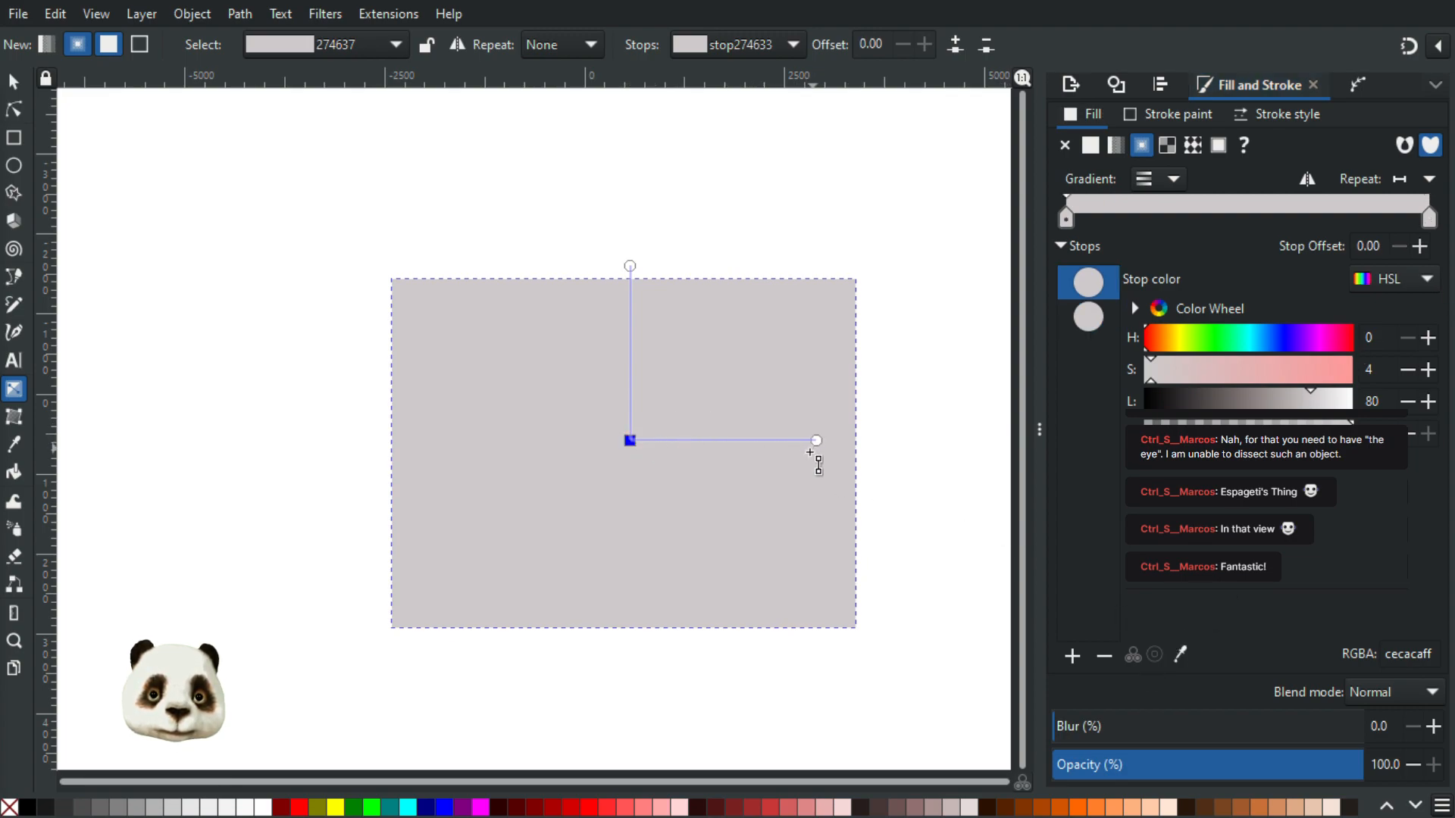
{"action": "left_click", "coordinate": [816, 440]}
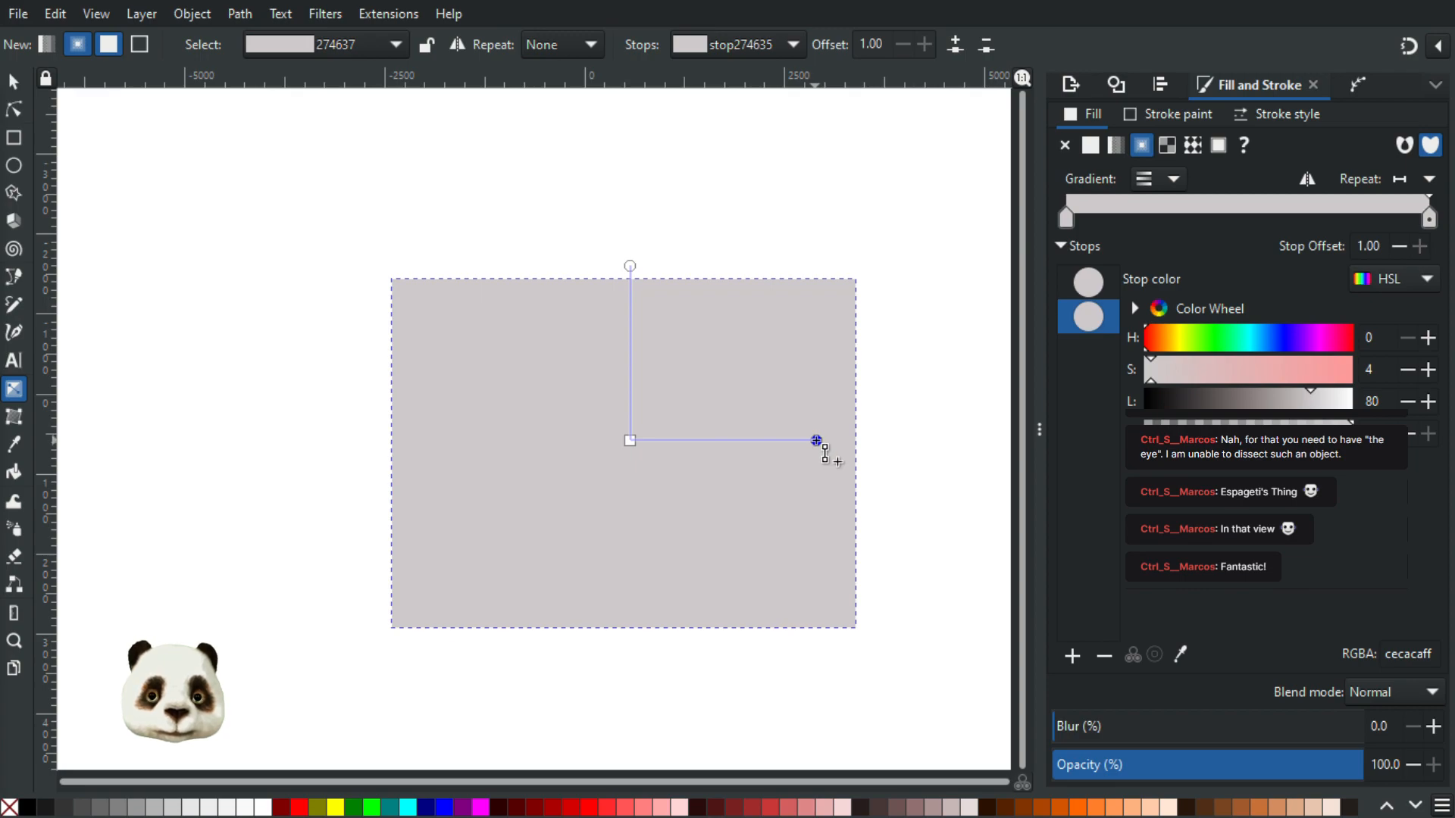
{"action": "mouse_move", "coordinate": [816, 440]}
{"action": "left_mouse_down"}
{"action": "mouse_move", "coordinate": [785, 495]}
{"action": "mouse_move", "coordinate": [818, 439]}
{"action": "left_mouse_up"}
{"action": "left_click", "coordinate": [630, 440]}
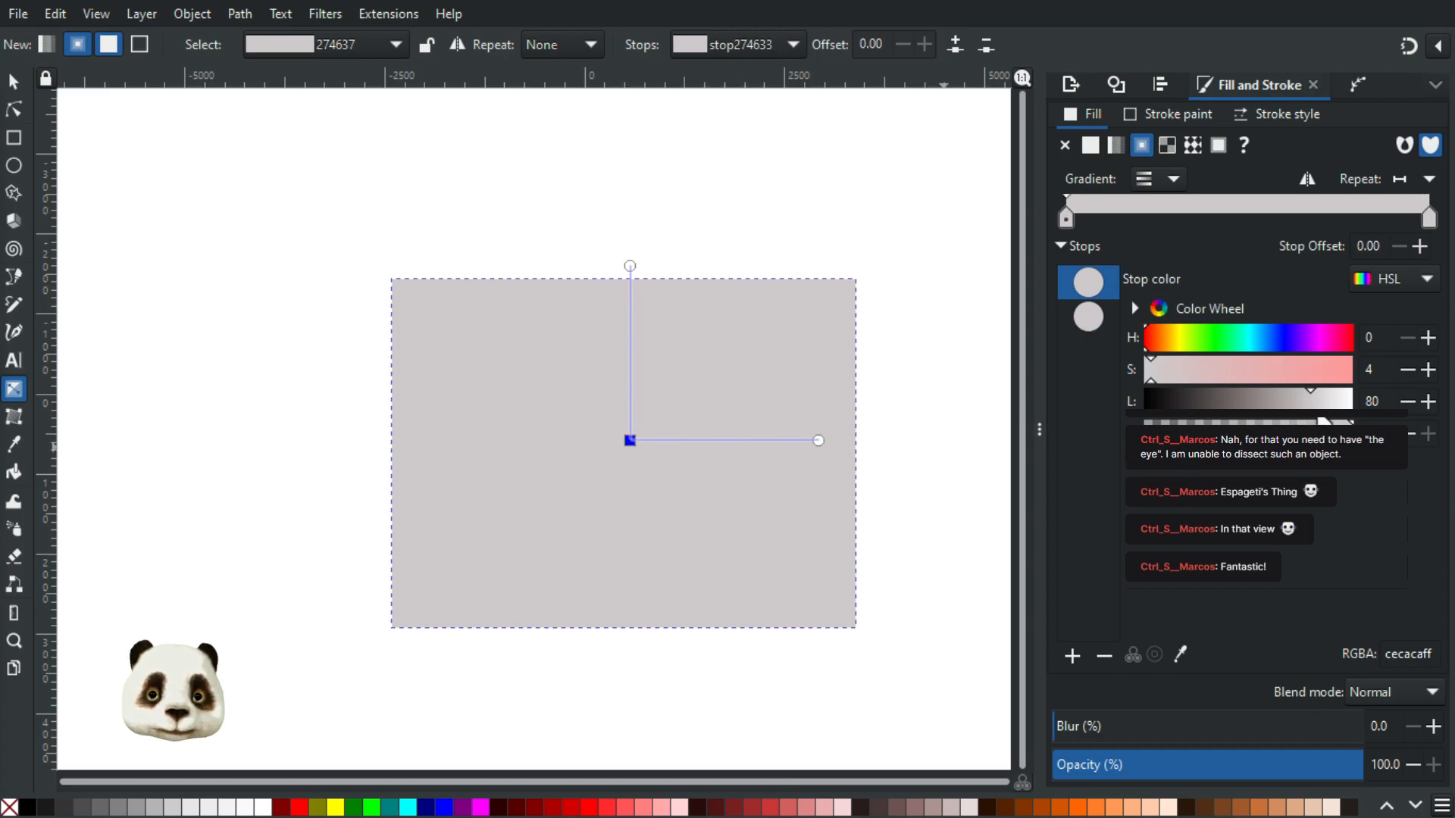
{"action": "left_click_drag", "start_coordinate": [1320, 407], "coordinate": [1331, 407]}
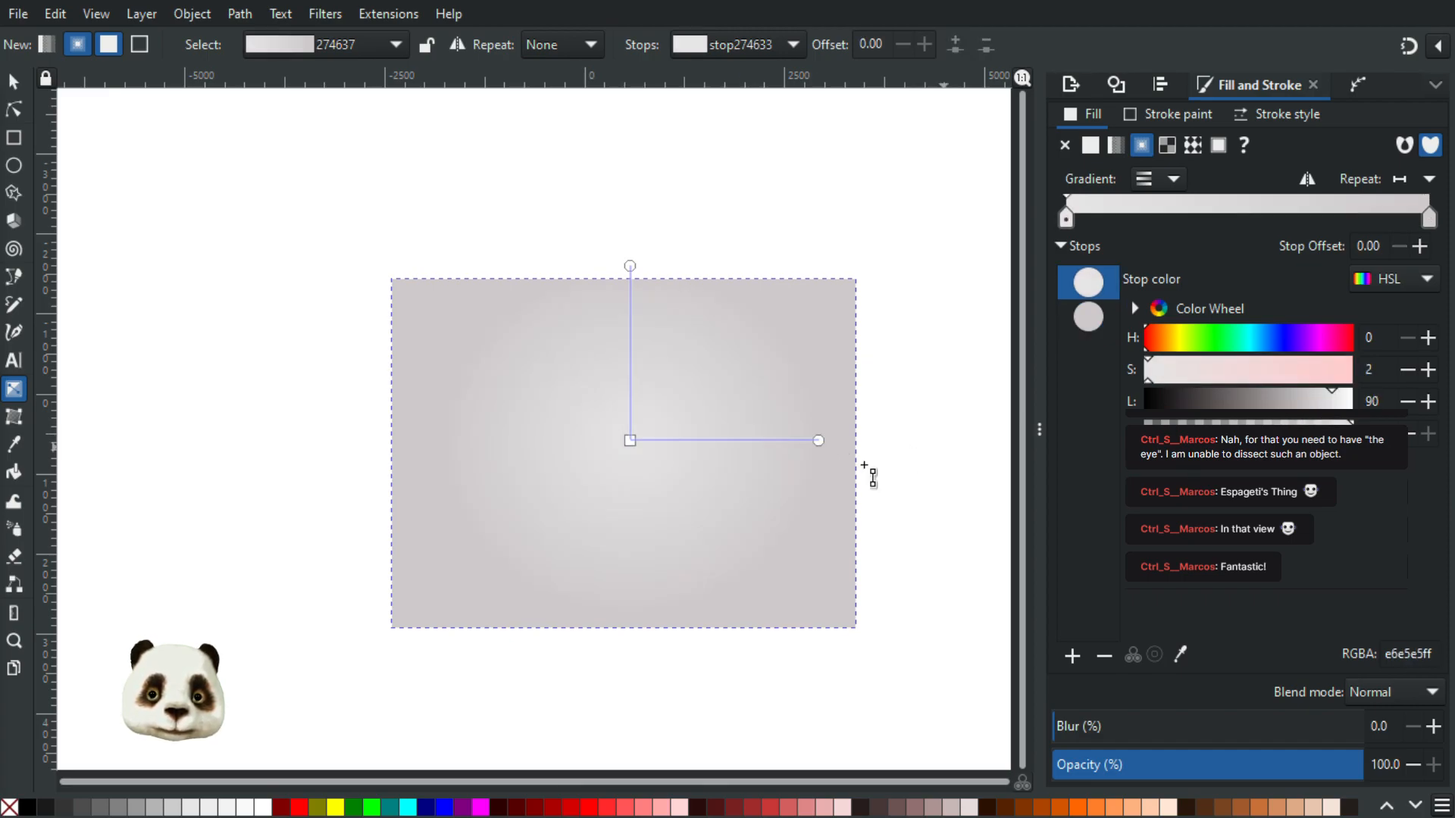
Step: Colour the background gradient's outer stop with the palette grey 999999, after trying neighbouring greys
{"action": "left_click", "coordinate": [818, 440]}
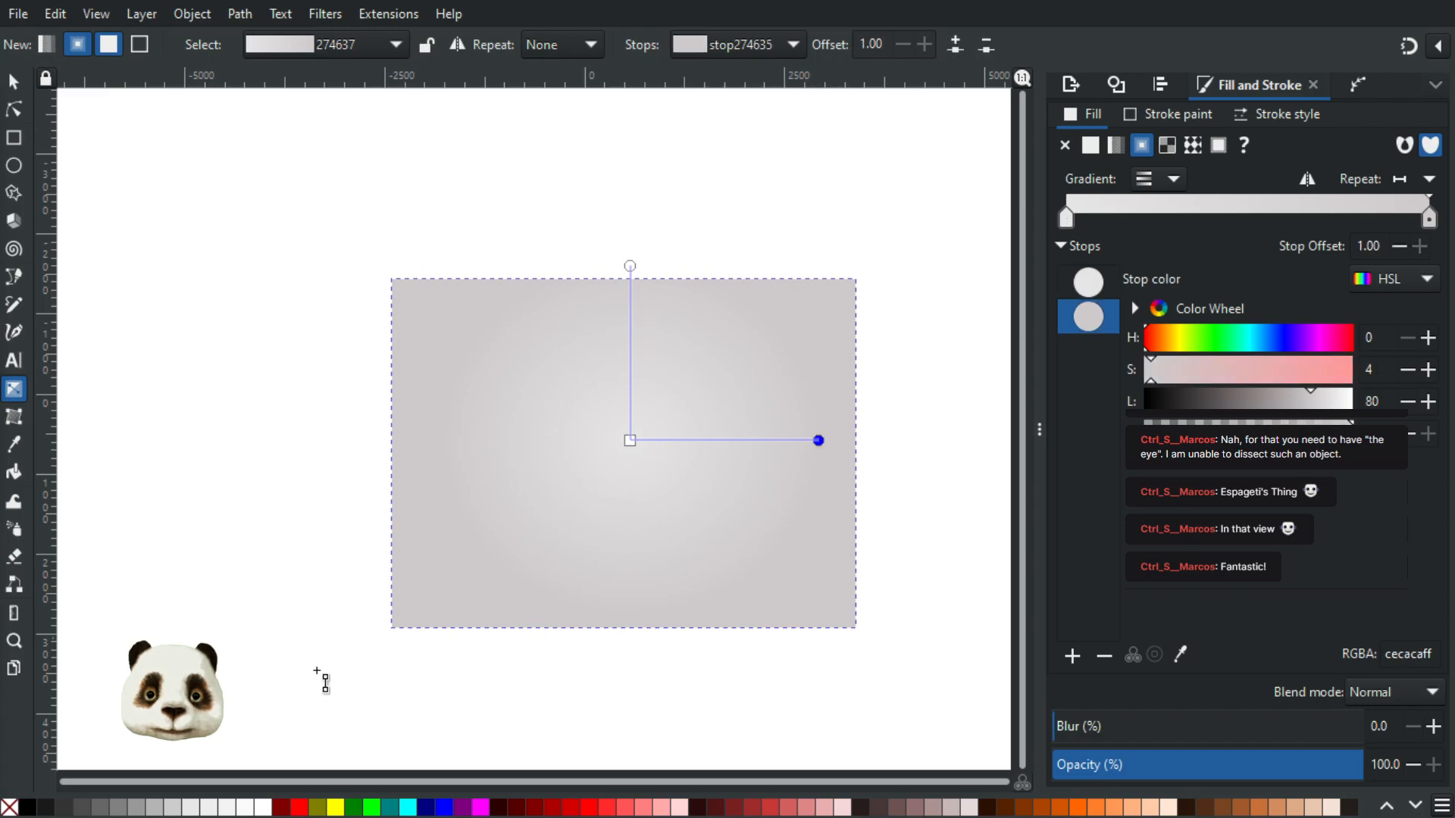
{"action": "left_click", "coordinate": [119, 809]}
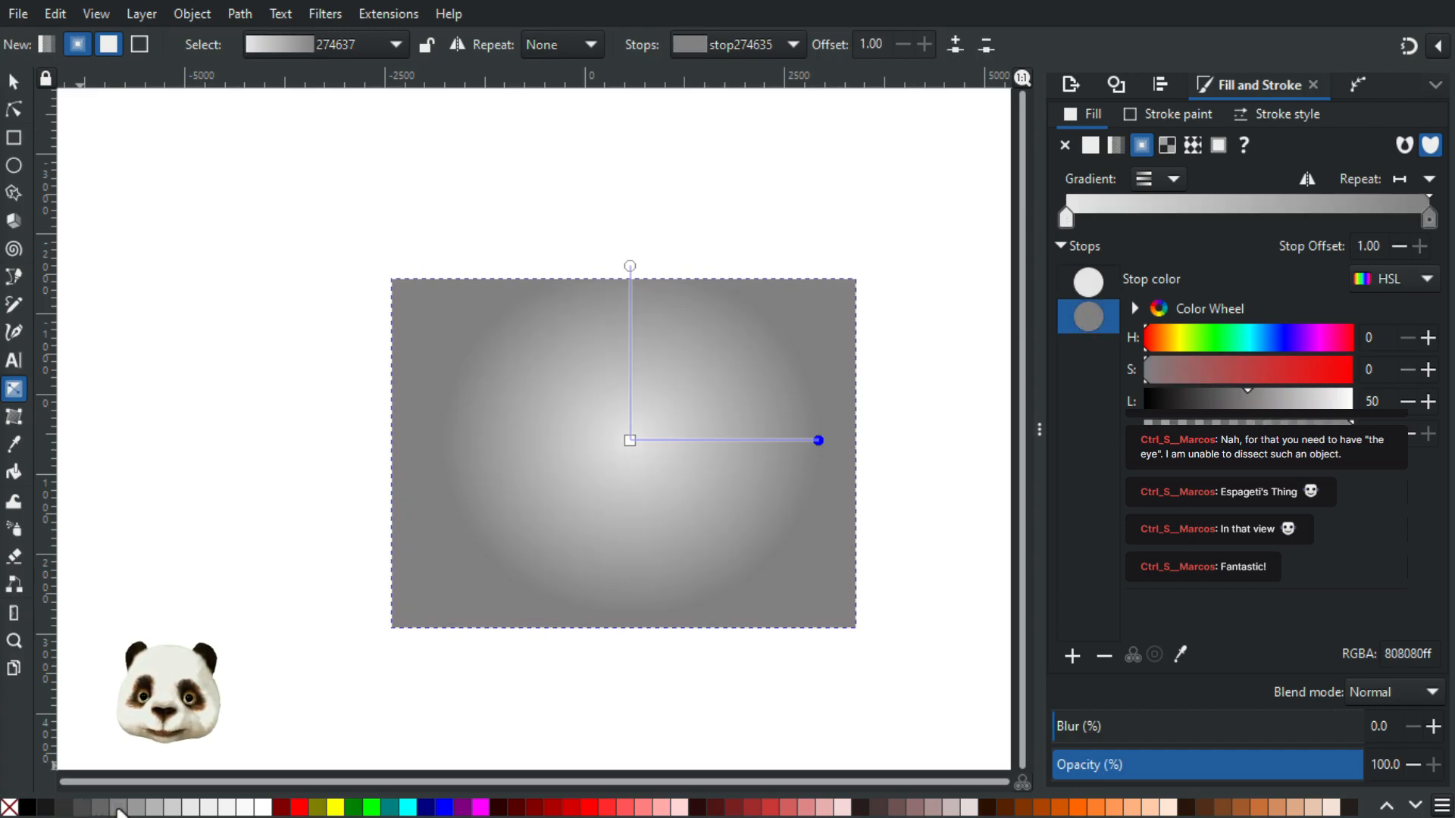
{"action": "left_click", "coordinate": [135, 809]}
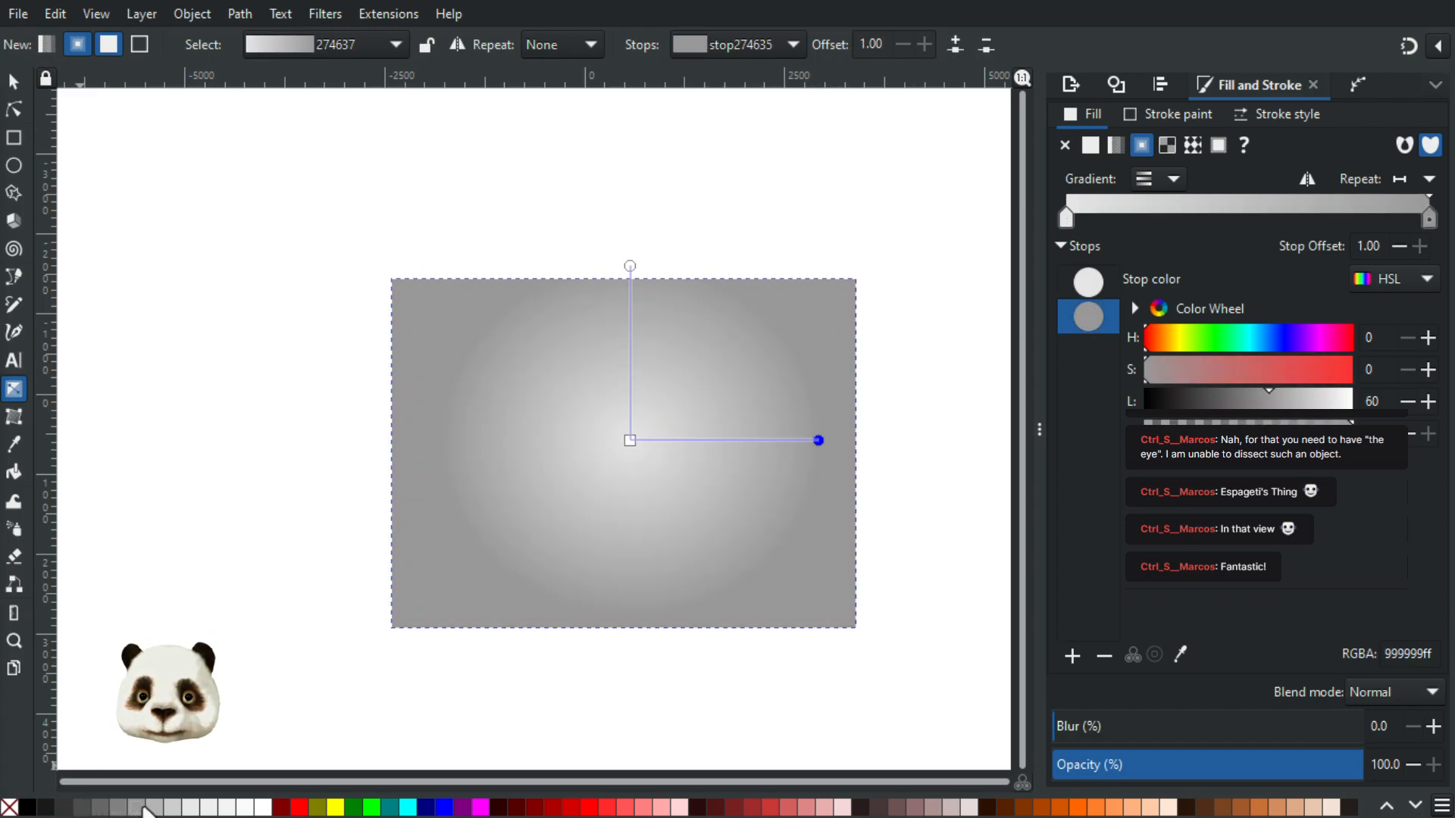
{"action": "left_click", "coordinate": [152, 807]}
{"action": "left_click", "coordinate": [135, 808]}
Step: Colour the background gradient's centre stop with the light palette grey cccccc
{"action": "left_click", "coordinate": [632, 442]}
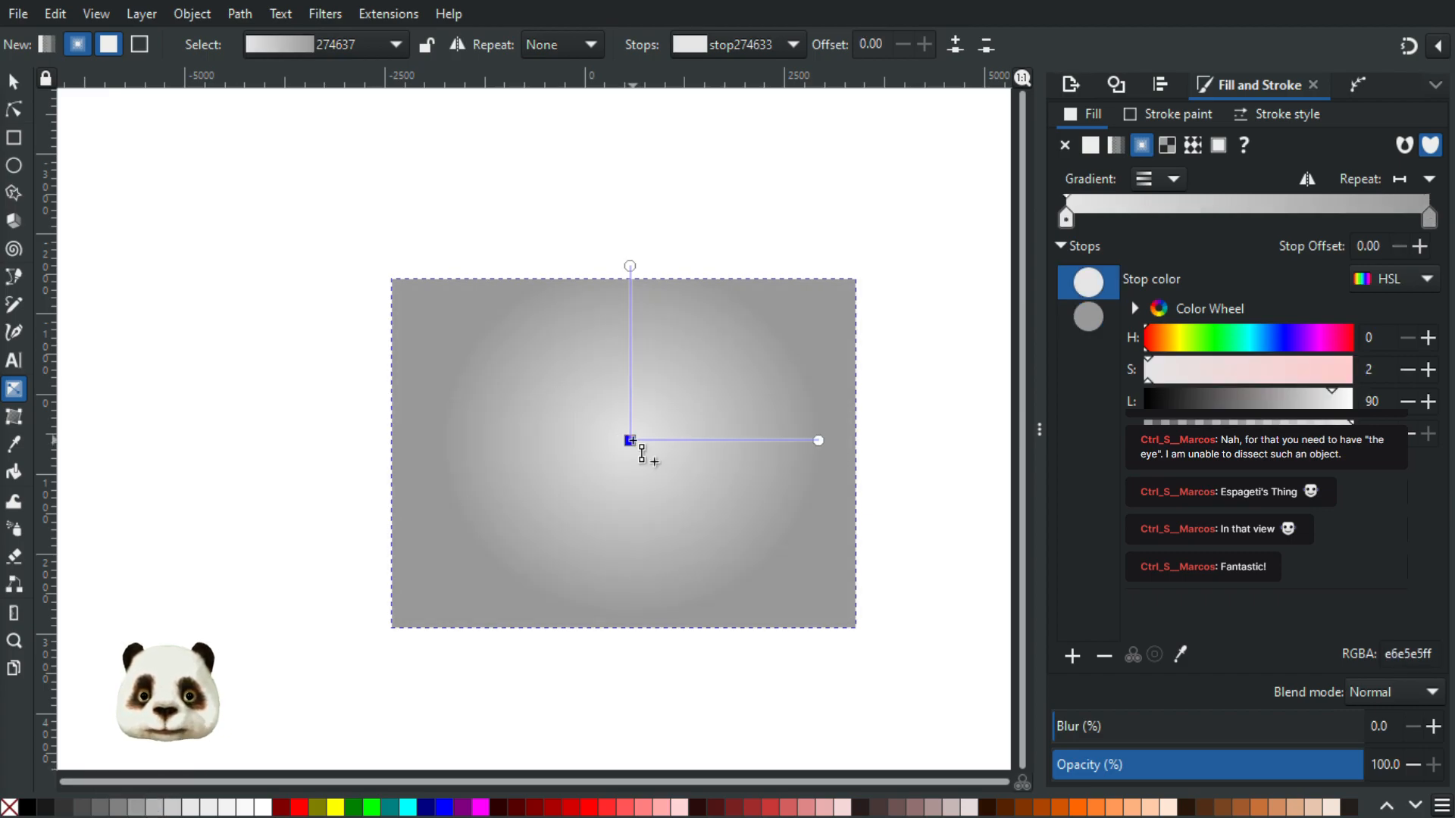
{"action": "left_click", "coordinate": [155, 810]}
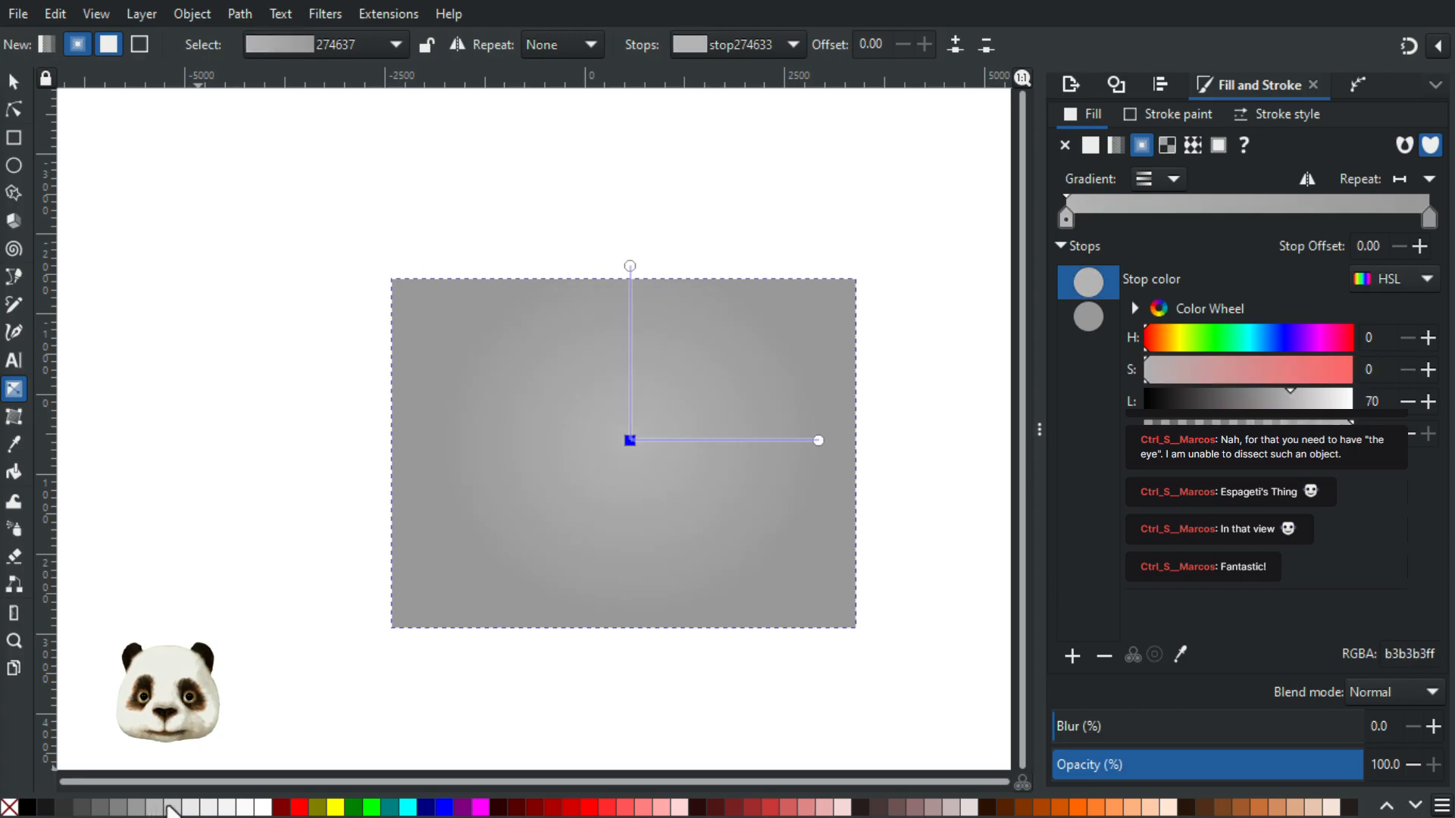
{"action": "left_click", "coordinate": [174, 809]}
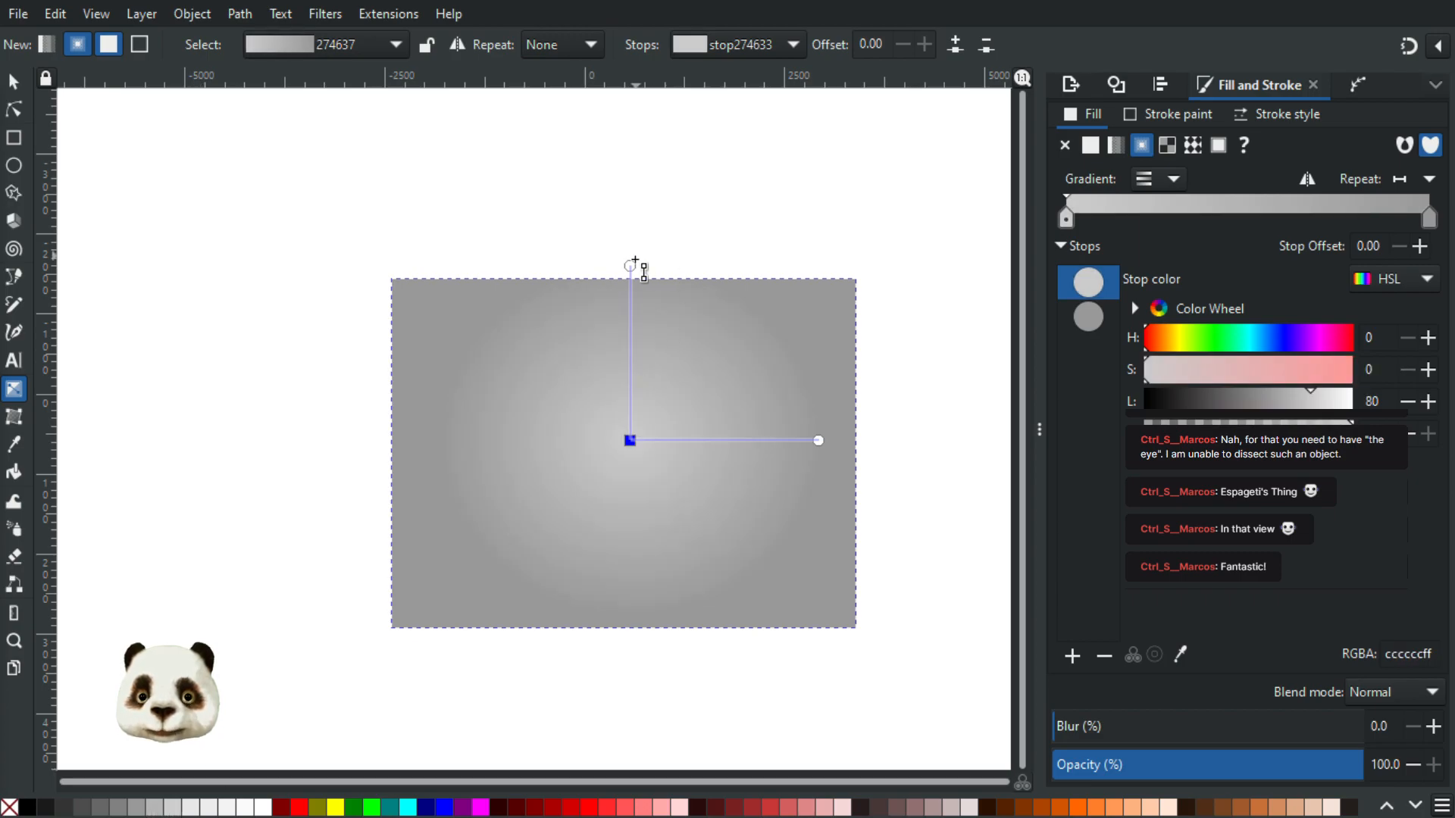
Step: Widen the radial gradient horizontally just past the background's edge and shift its centre slightly down
{"action": "left_click_drag", "start_coordinate": [818, 440], "coordinate": [876, 438]}
{"action": "left_click", "coordinate": [630, 441]}
{"action": "left_click_drag", "start_coordinate": [630, 440], "coordinate": [635, 449]}
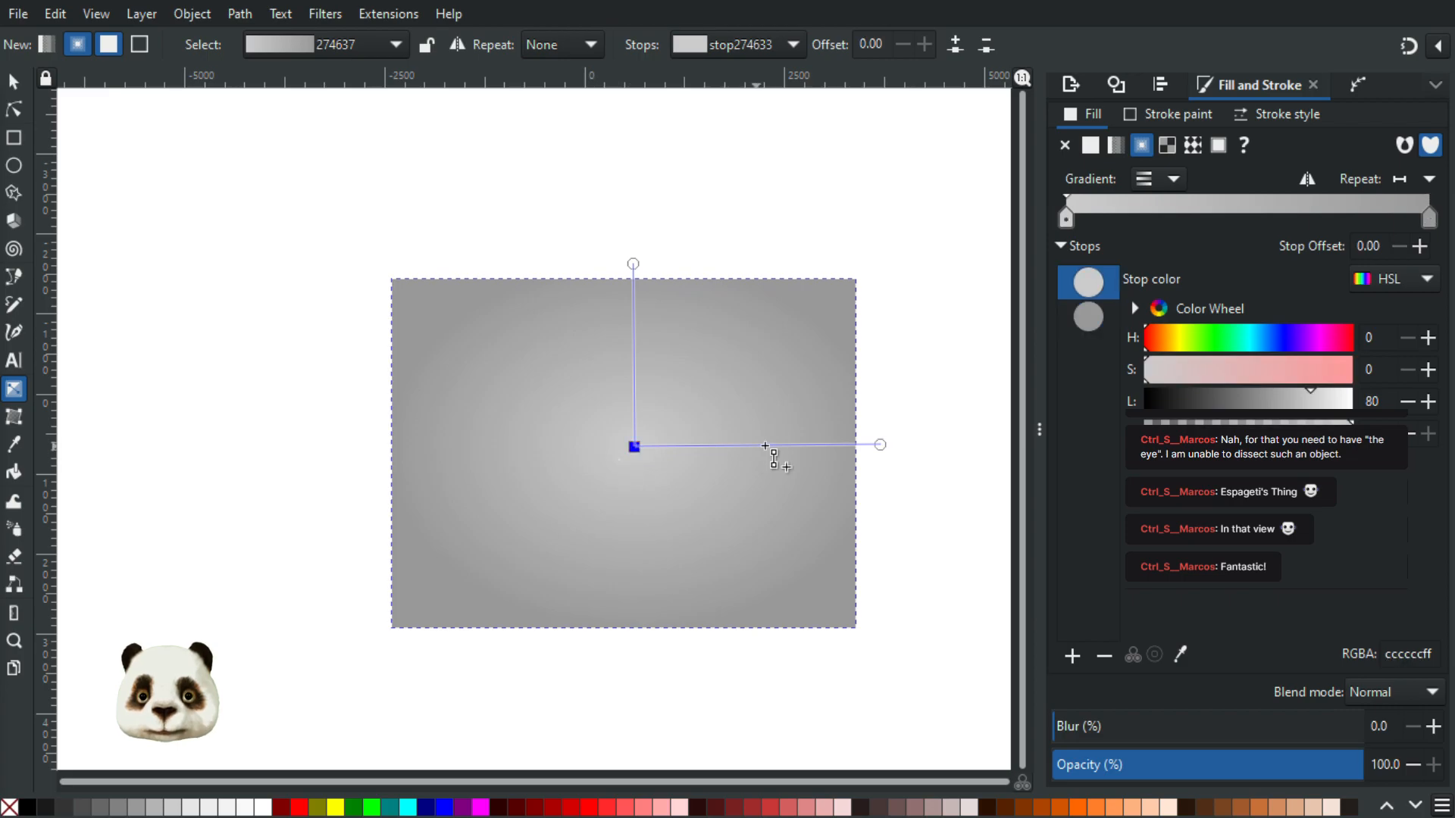
Step: Send the background rectangle to the back behind the ring and enlarge its radial gradient, widening it well past the side edge and slightly increasing its height
{"action": "left_click", "coordinate": [13, 80]}
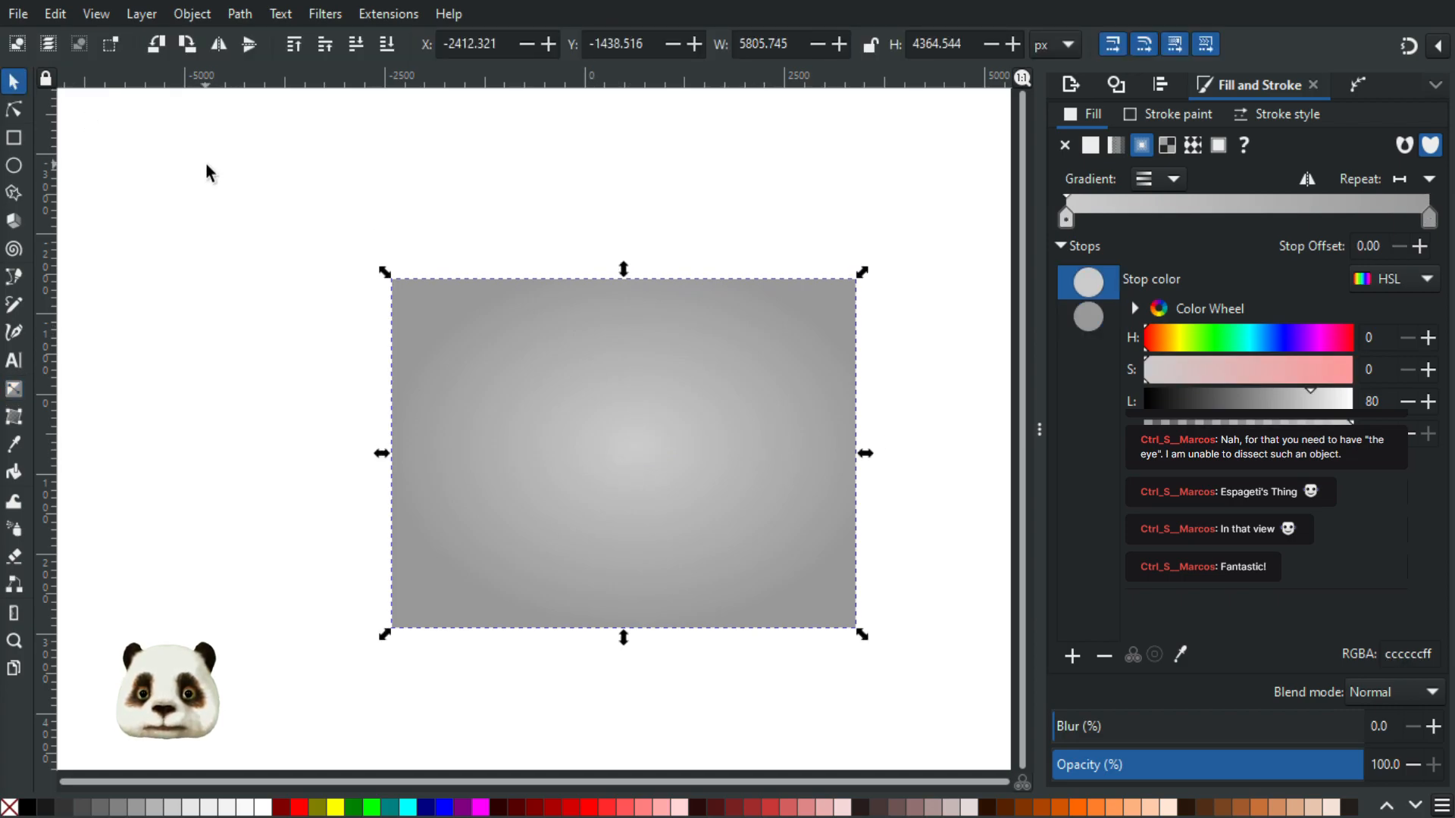
{"action": "key", "text": "End"}
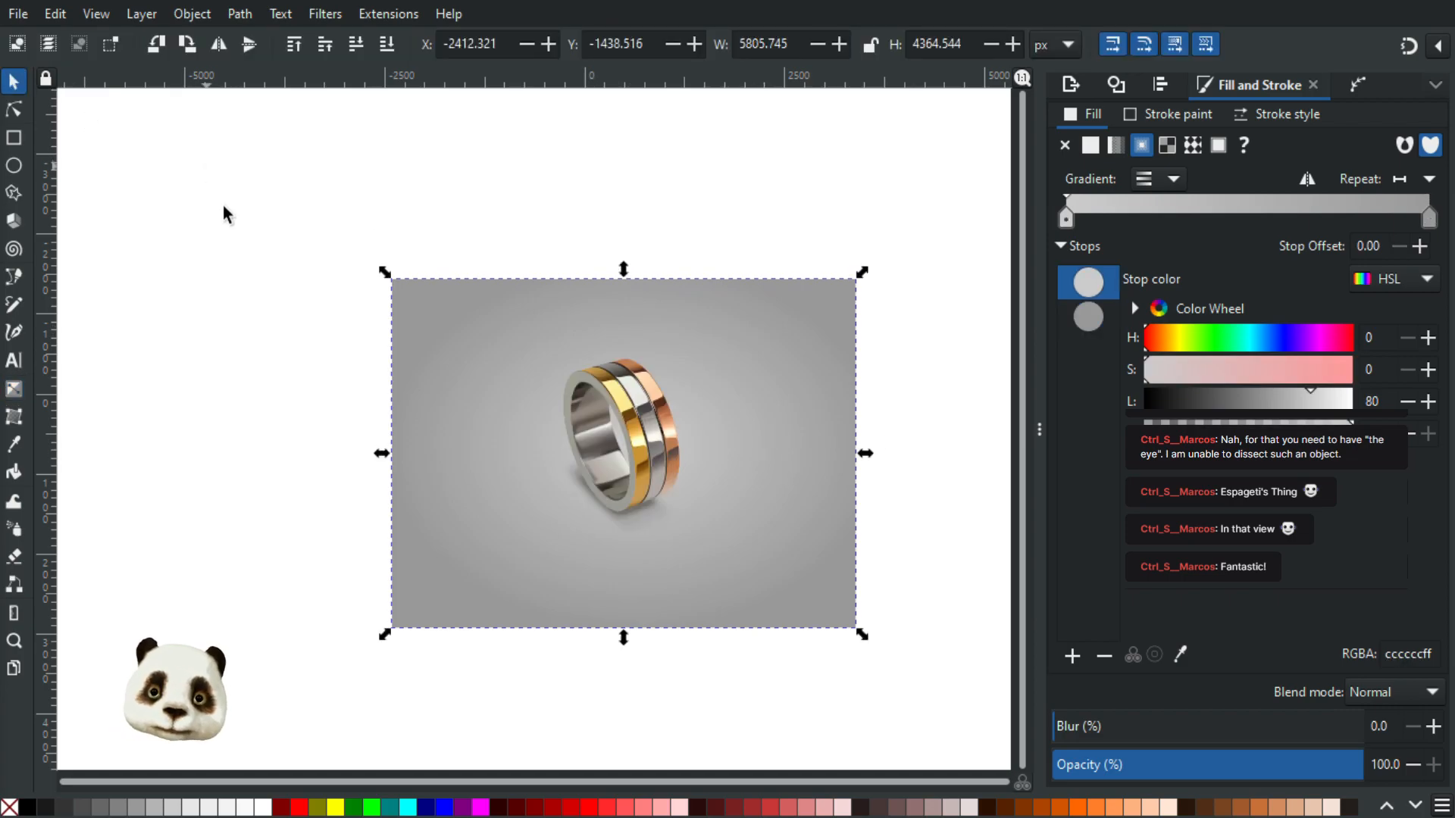
{"action": "left_click", "coordinate": [14, 109]}
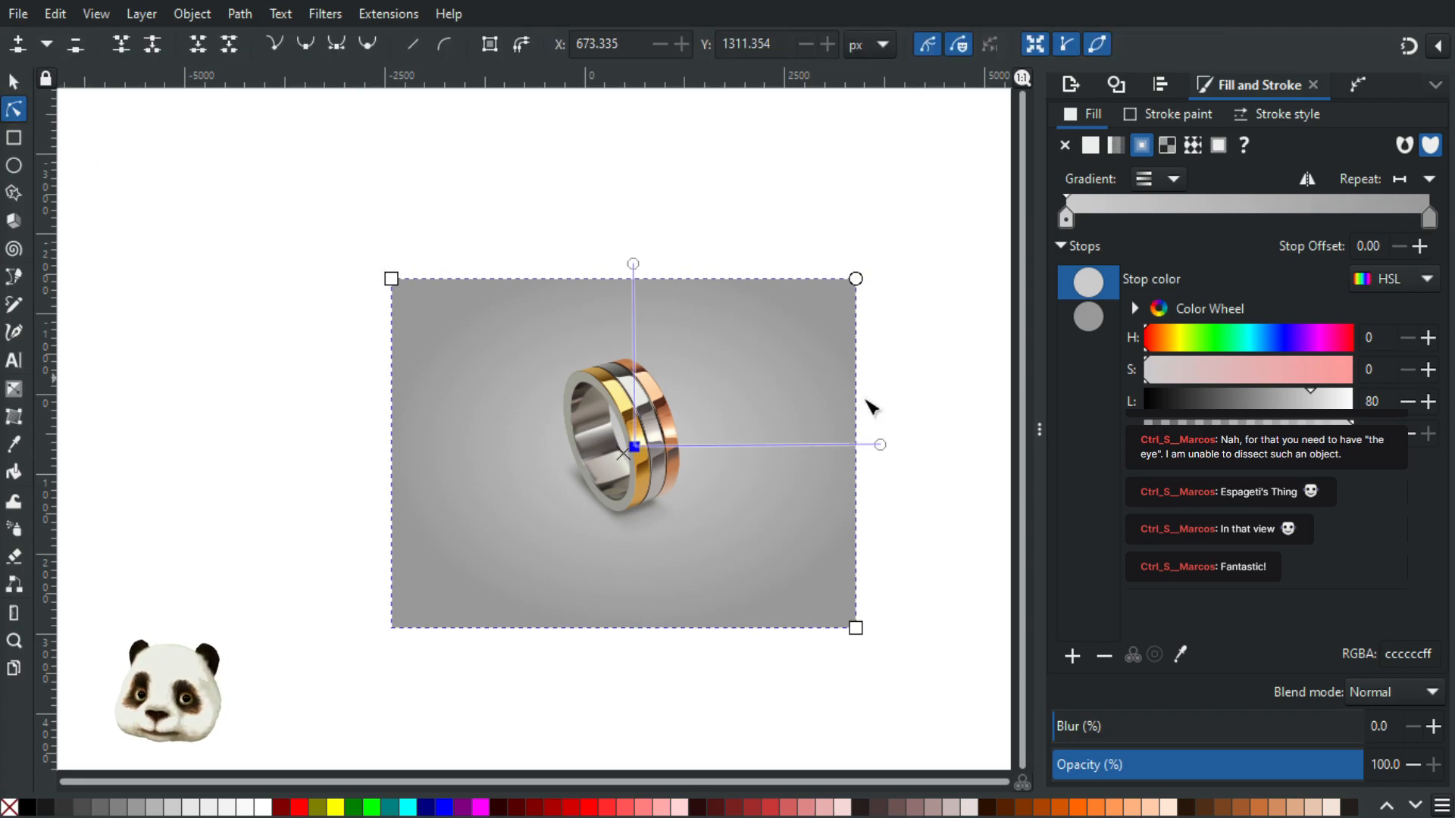
{"action": "left_click_drag", "start_coordinate": [879, 445], "coordinate": [947, 449]}
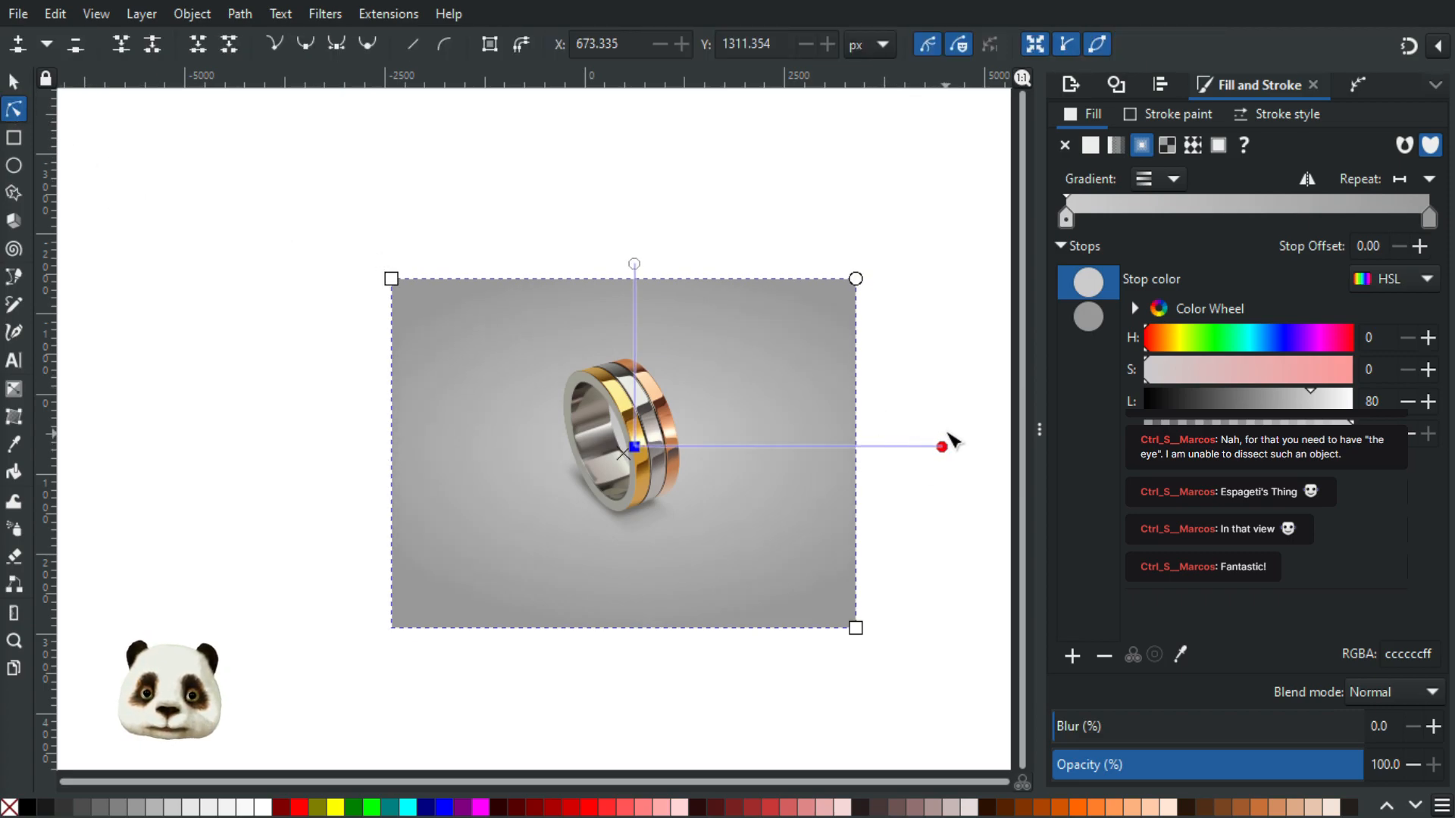
{"action": "left_click", "coordinate": [634, 263]}
{"action": "mouse_move", "coordinate": [635, 263]}
{"action": "left_mouse_down"}
{"action": "mouse_move", "coordinate": [635, 224]}
{"action": "mouse_move", "coordinate": [635, 248]}
{"action": "left_mouse_up"}
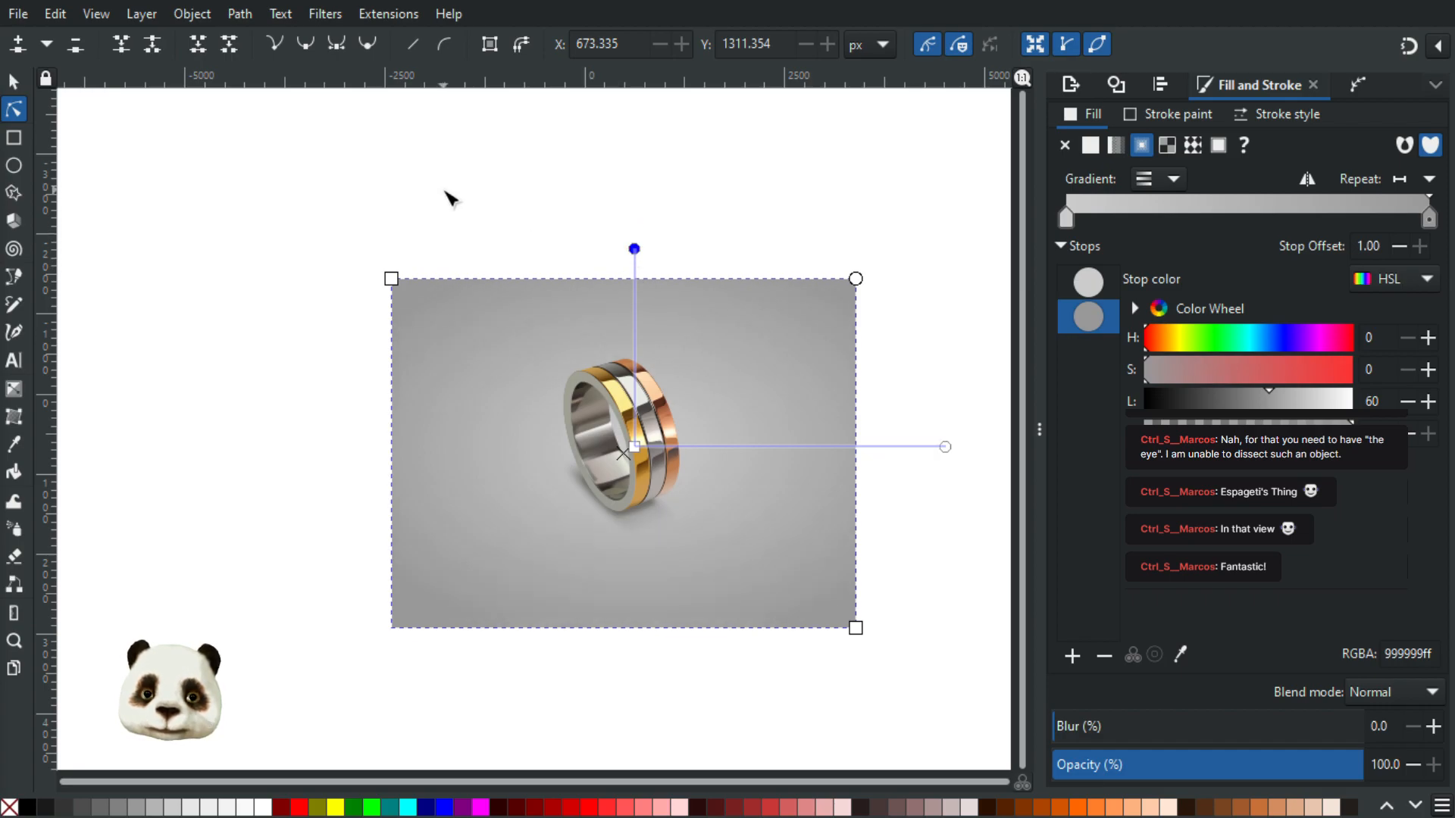
{"action": "left_click", "coordinate": [453, 197]}
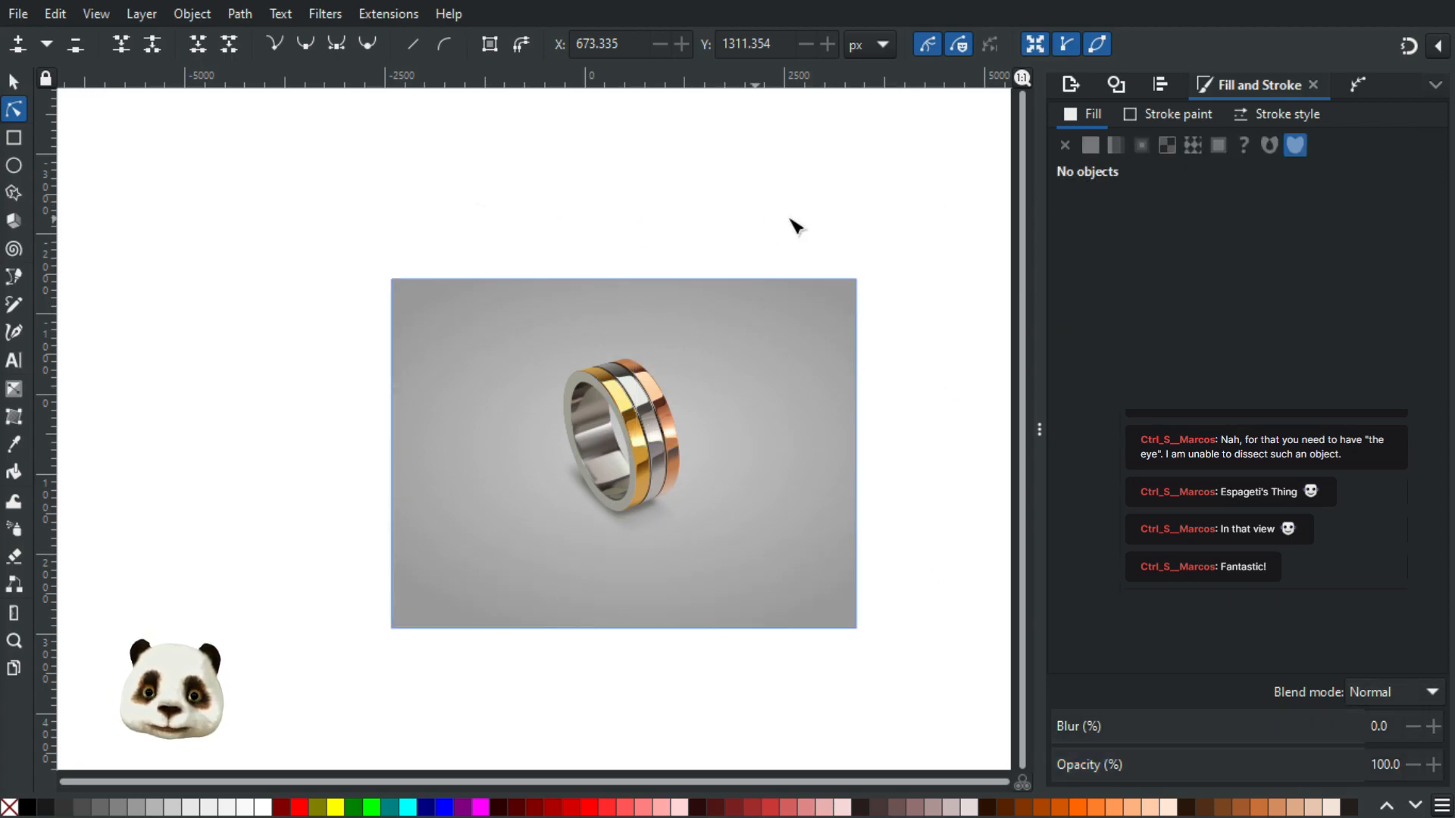